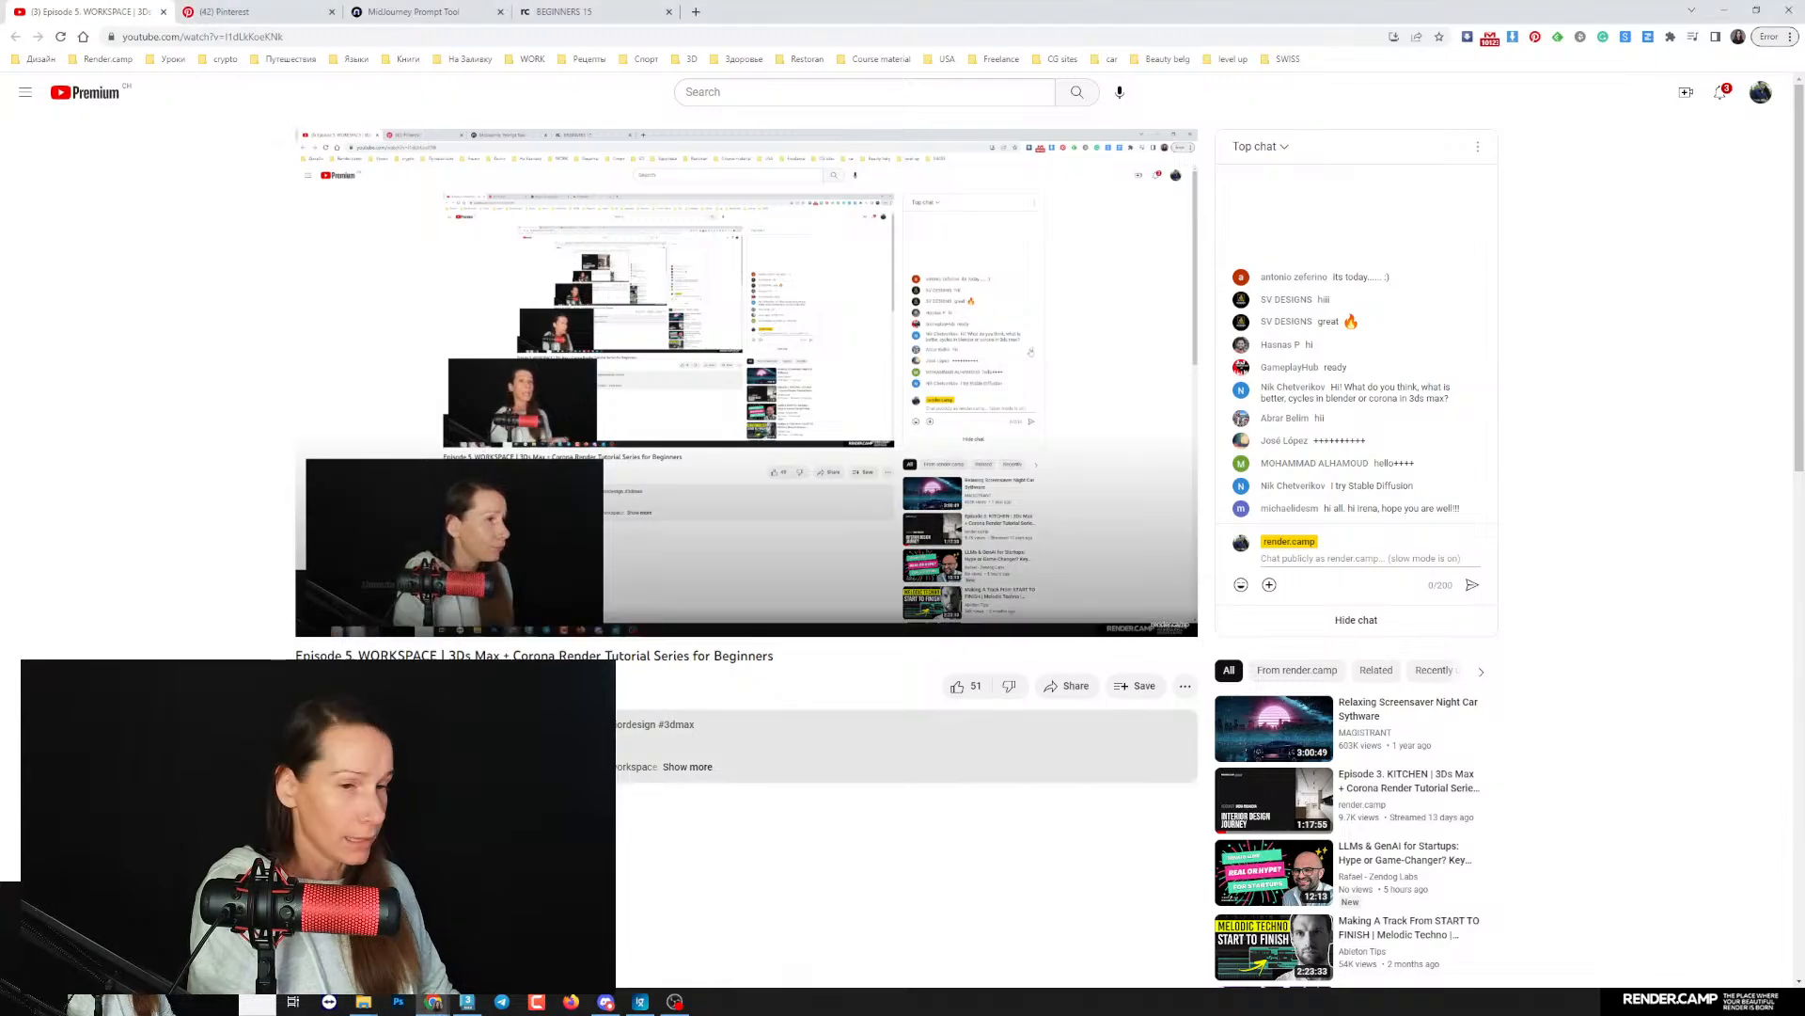
- Switch to File Explorer and open the 05 office folder inside 228 MJ
left_click(364, 1002)
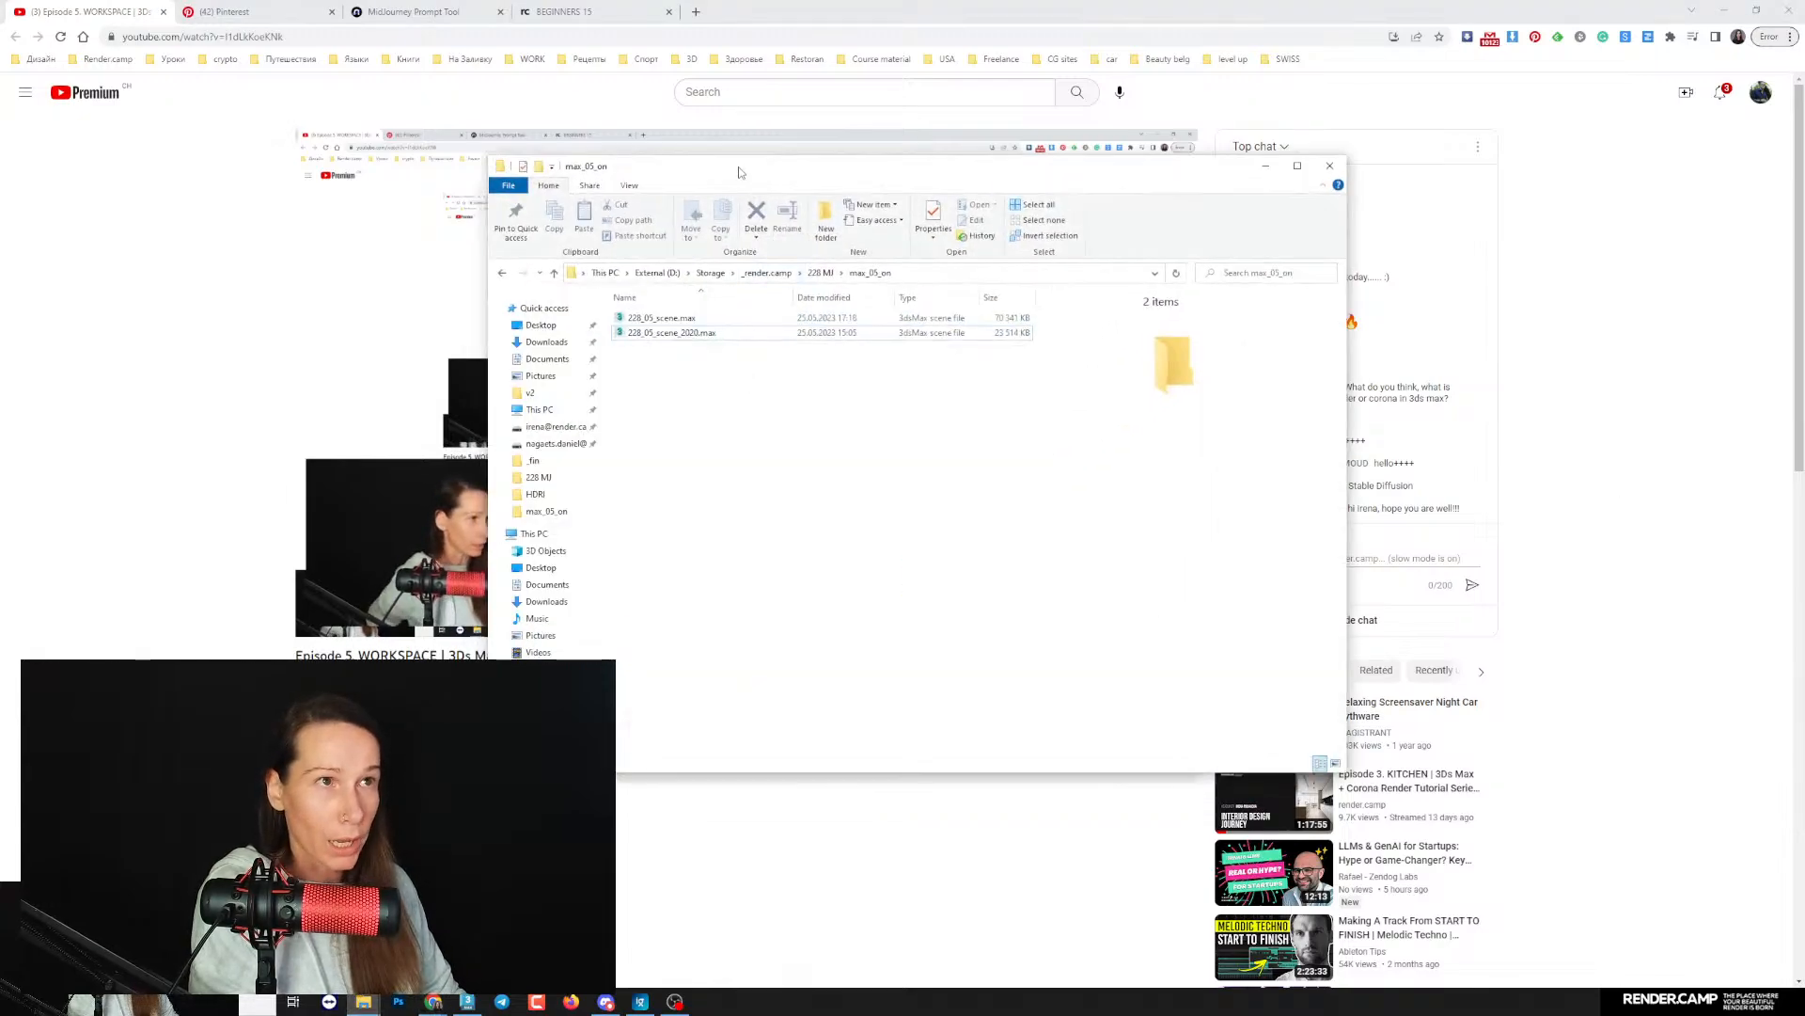
left_click_drag(739, 169, 482, 195)
left_click(563, 298)
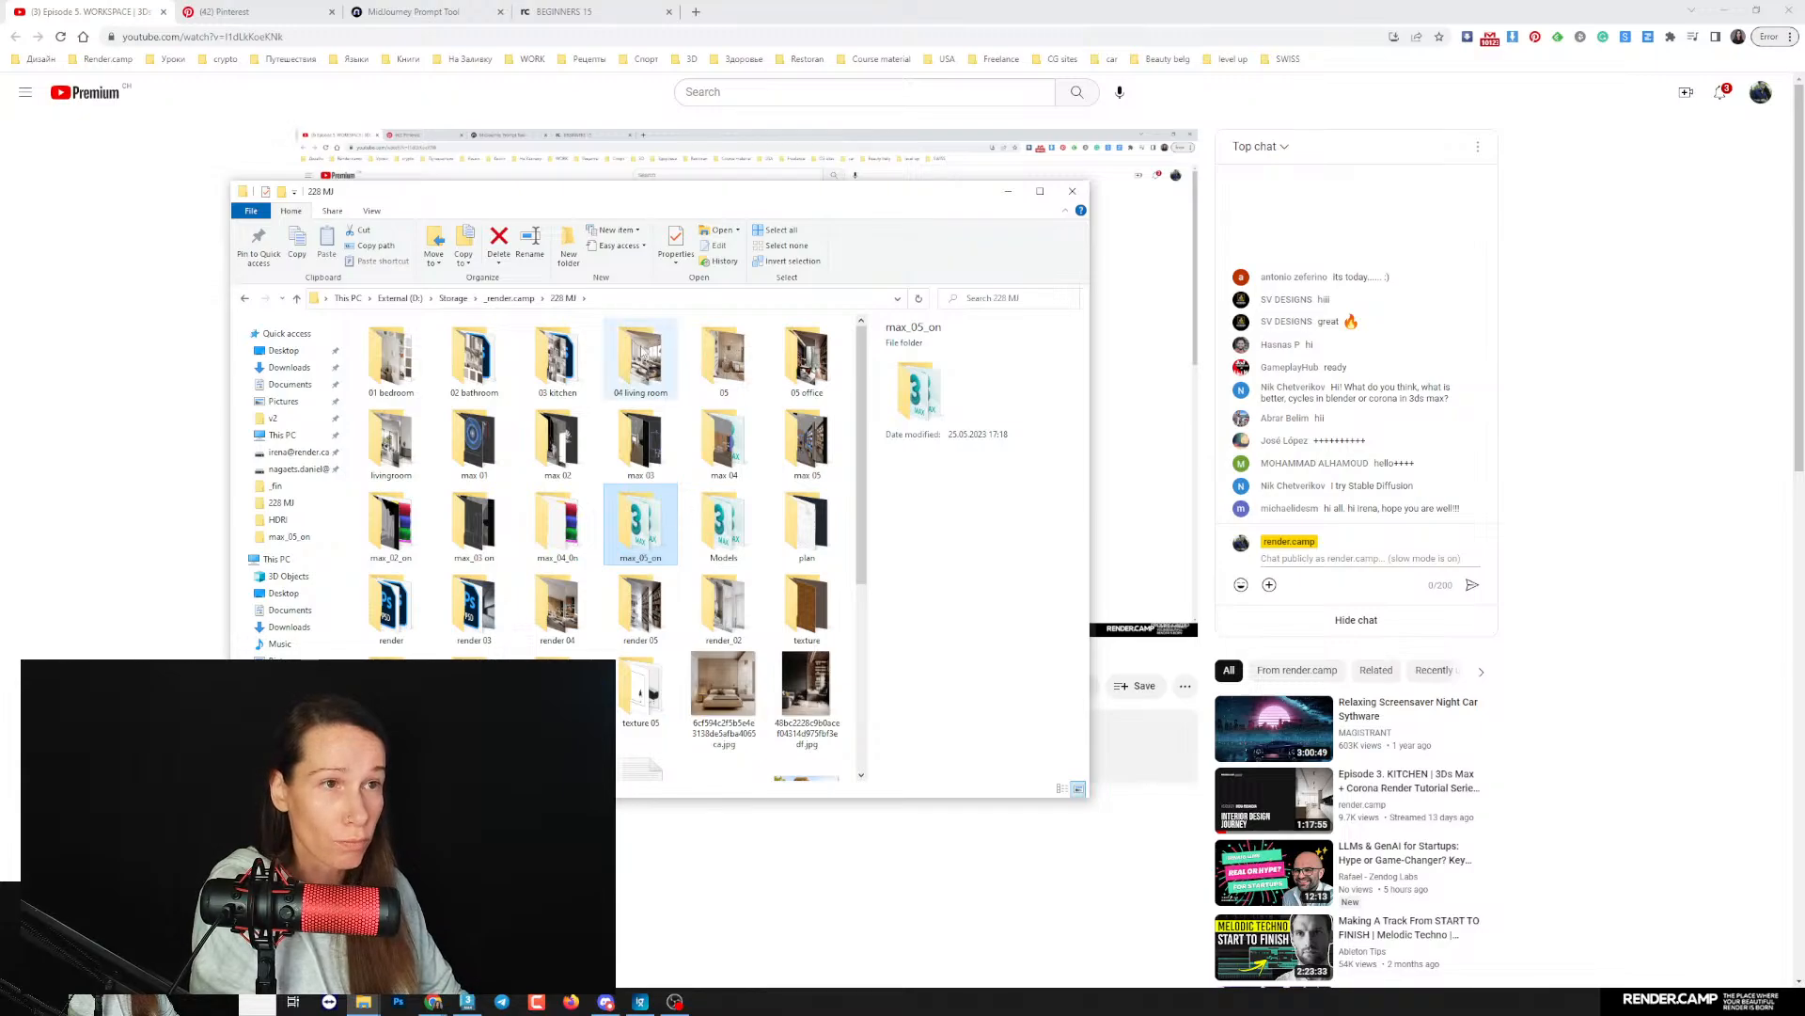
left_click(641, 440)
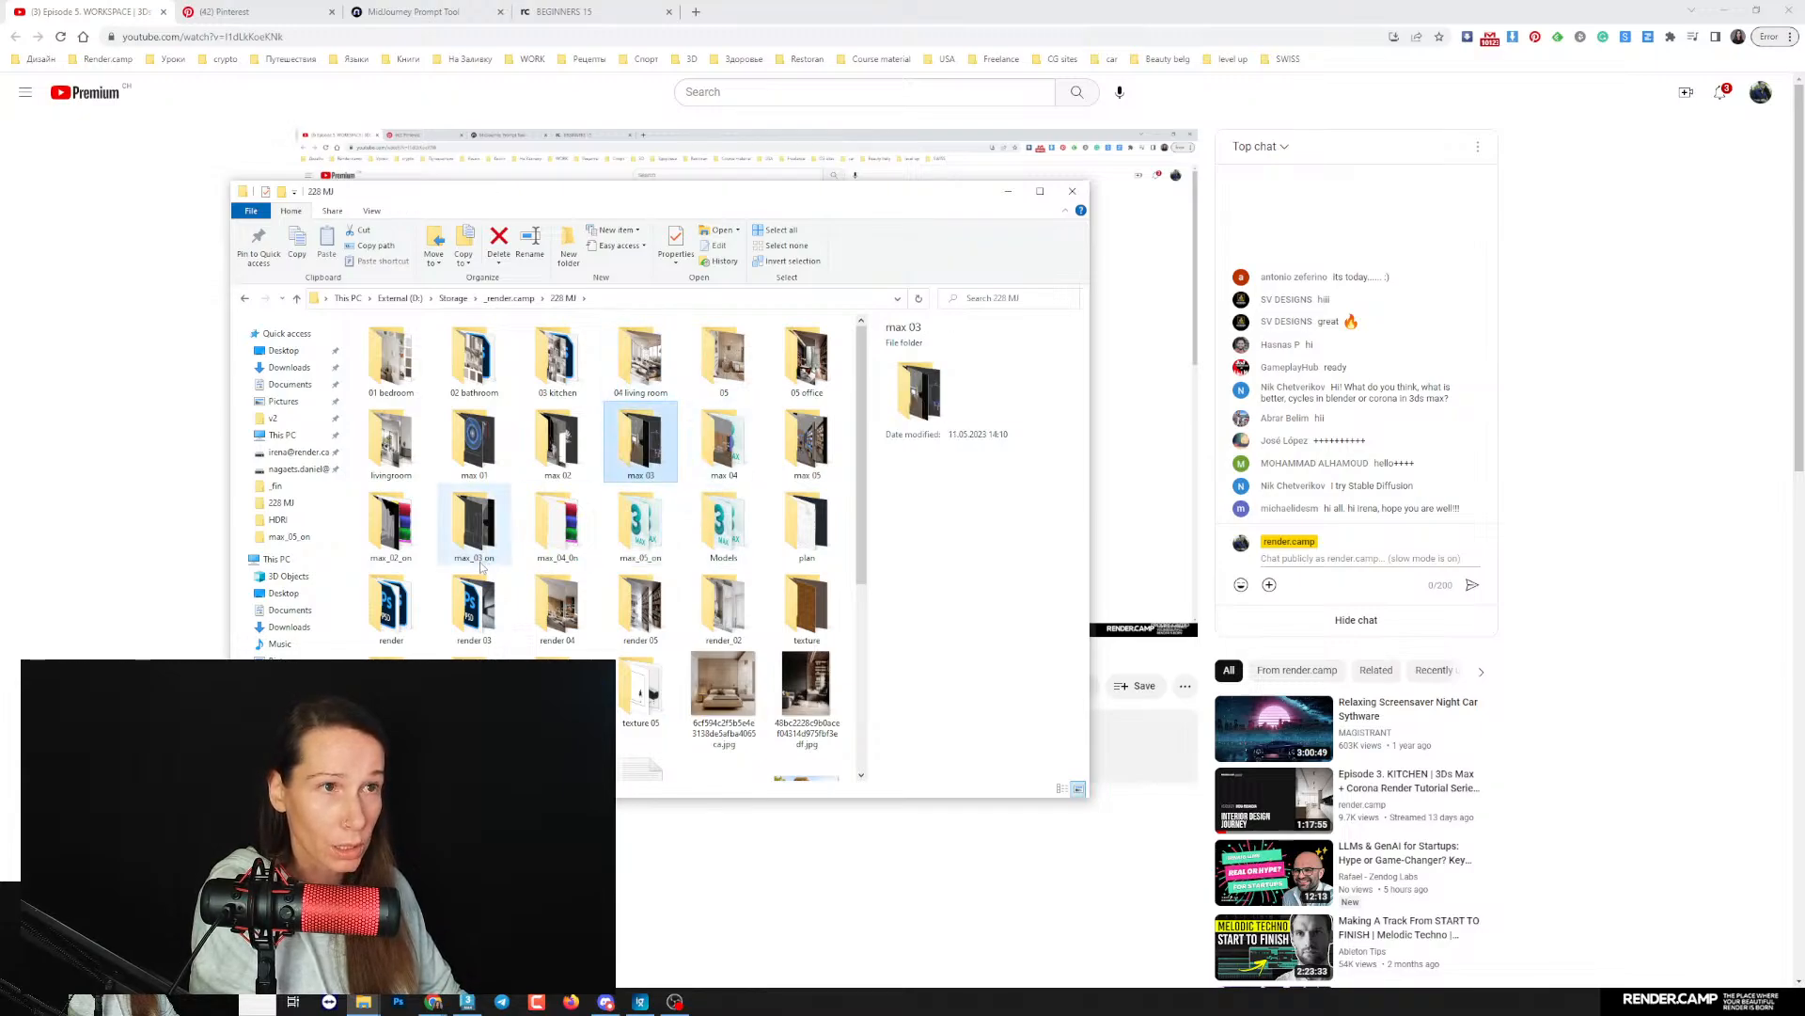
double_click(814, 365)
- Open the first office reference image, the one with black walls and bookshelves, and enlarge the viewer to full screen
left_click(390, 355)
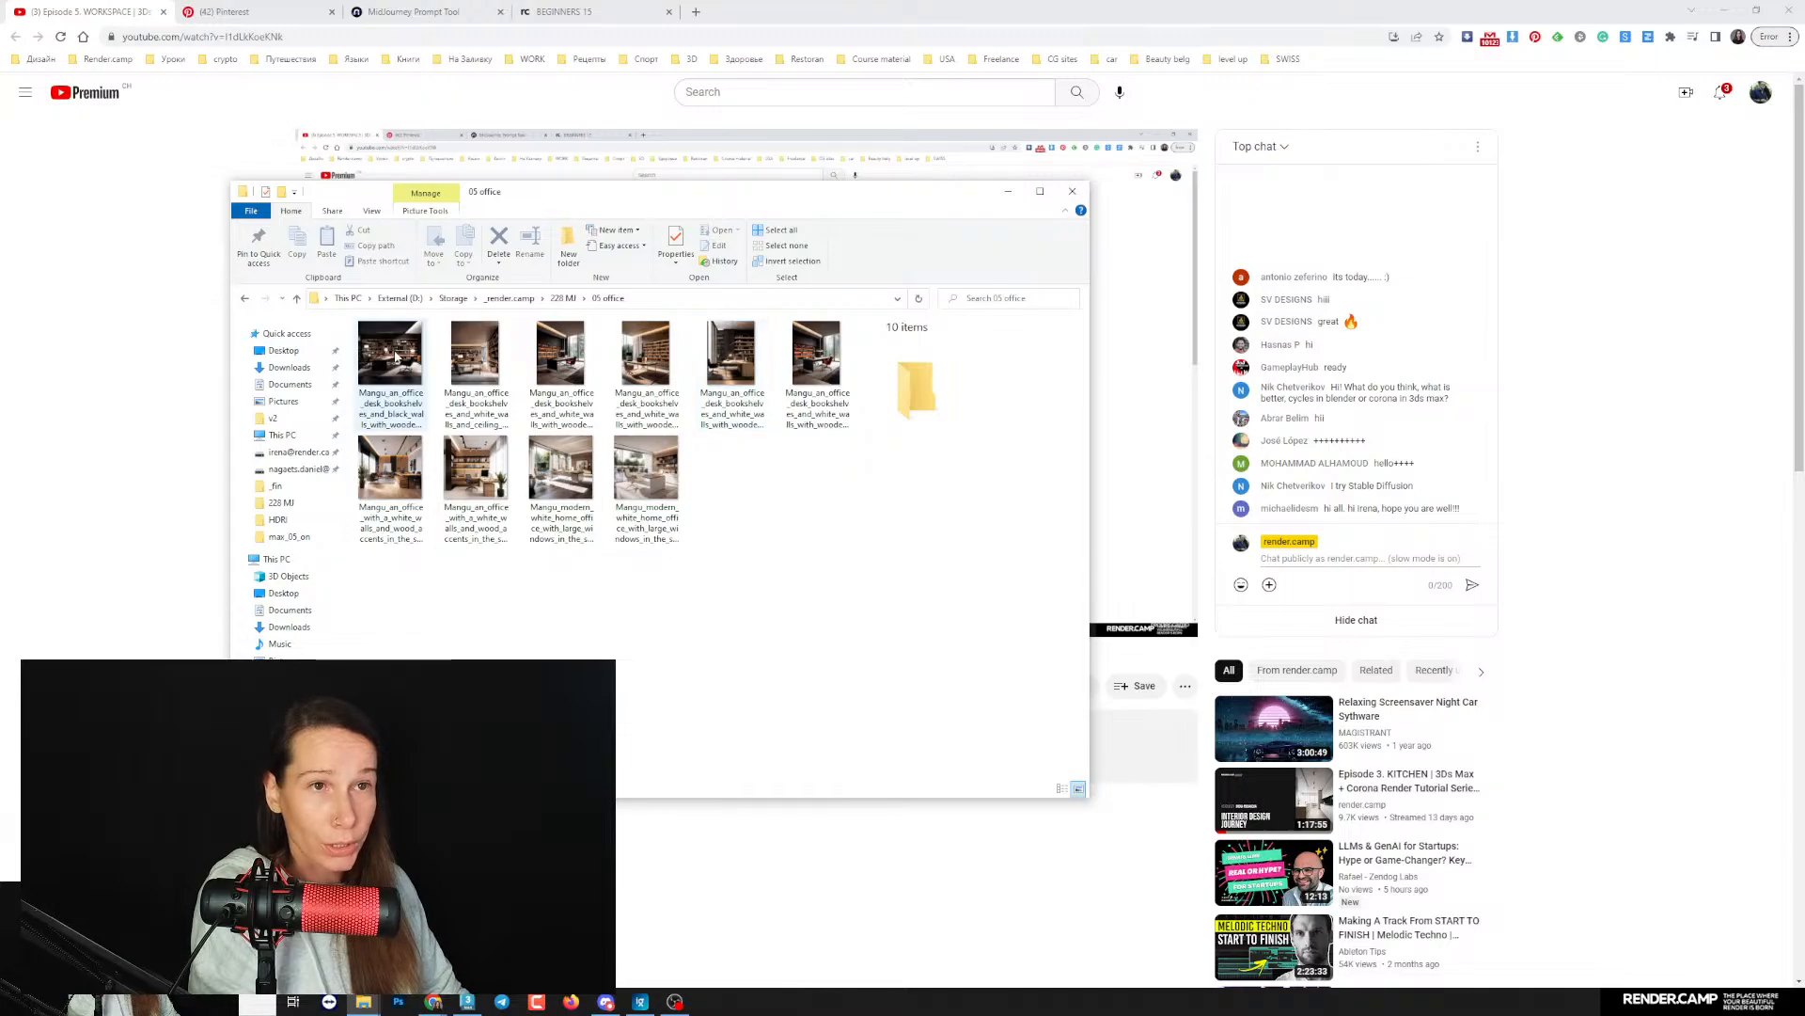
double_click(392, 356)
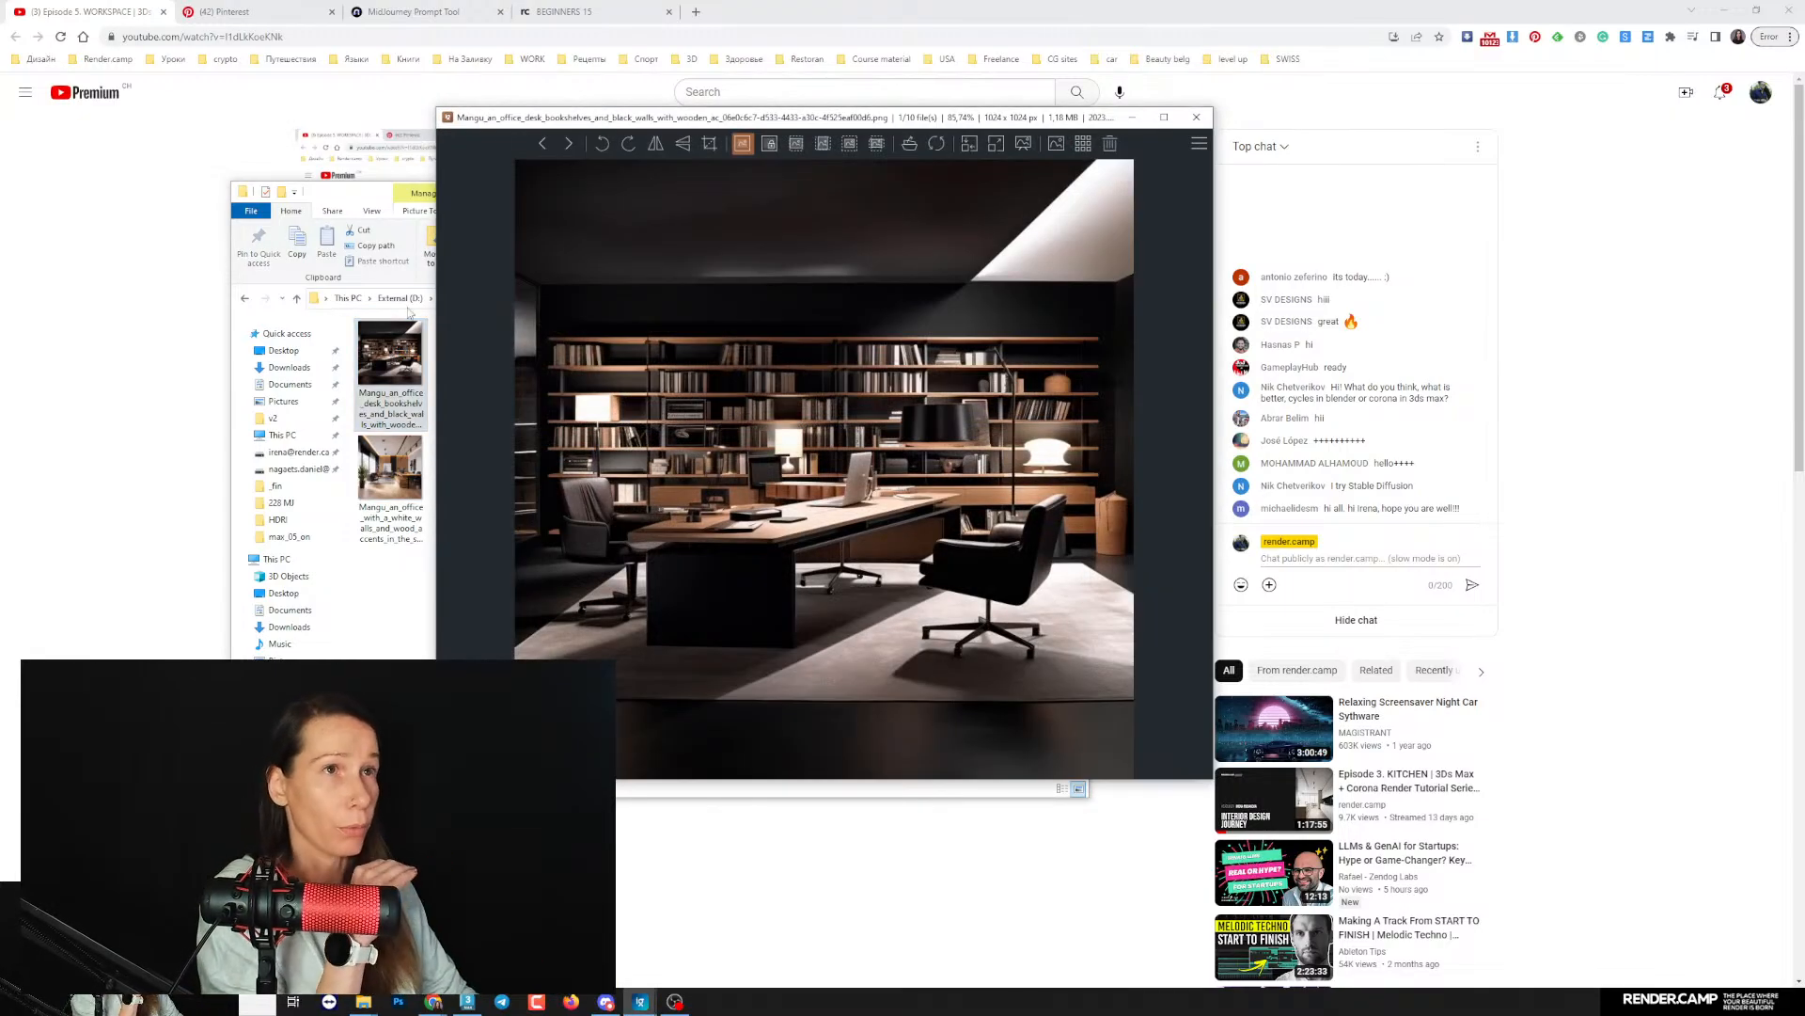
left_click_drag(1081, 116, 795, 113)
left_click(879, 114)
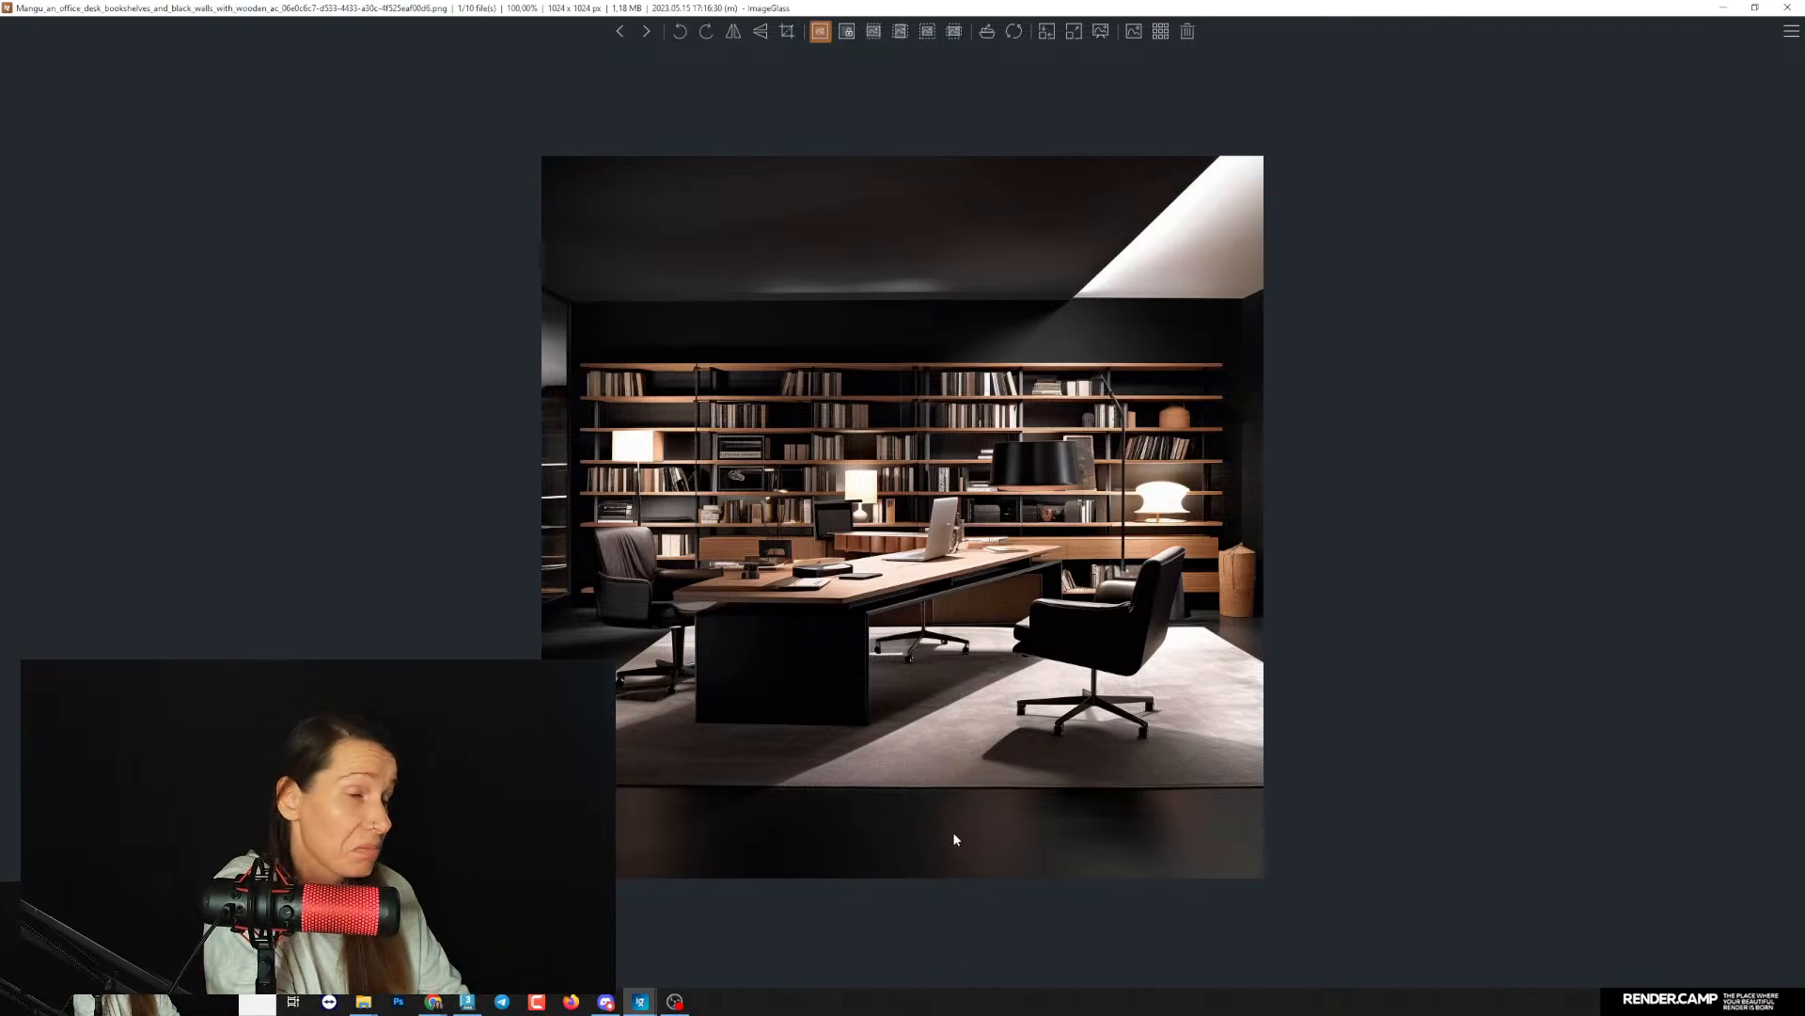
- Look through all the generated office reference images in the 05 office folder and minimize the image viewer
key("Right")
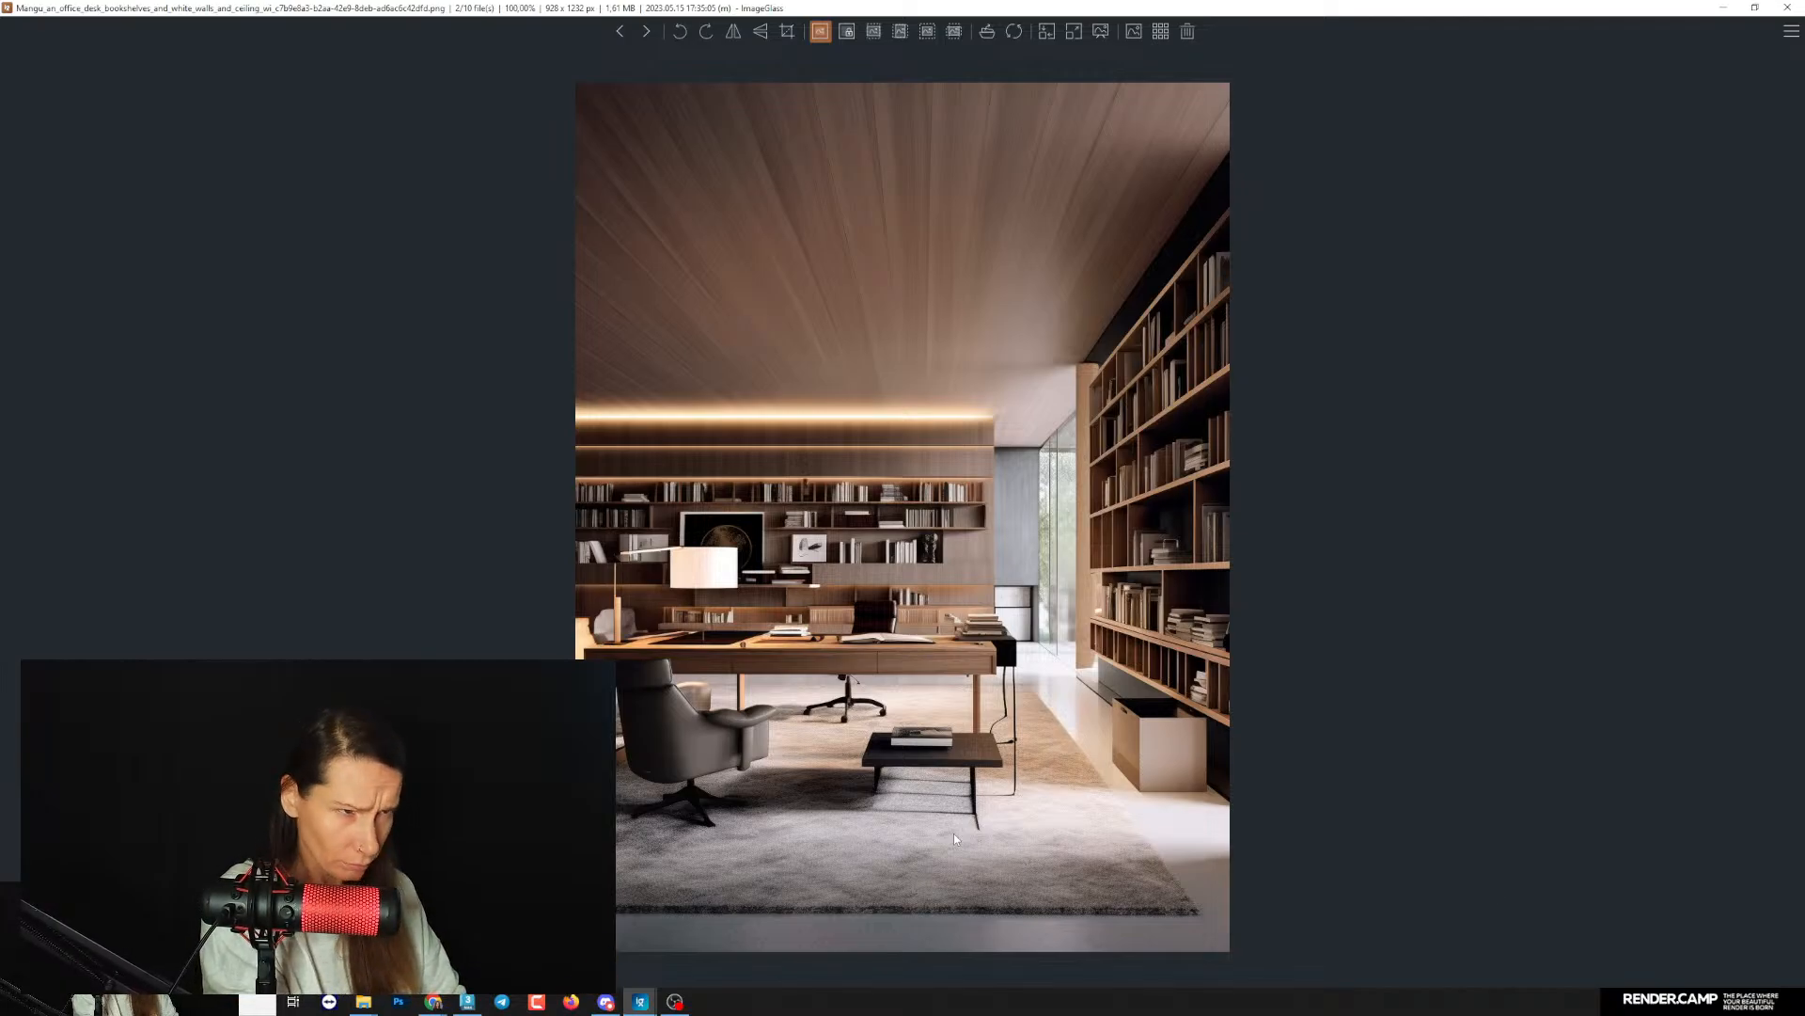
key("Right")
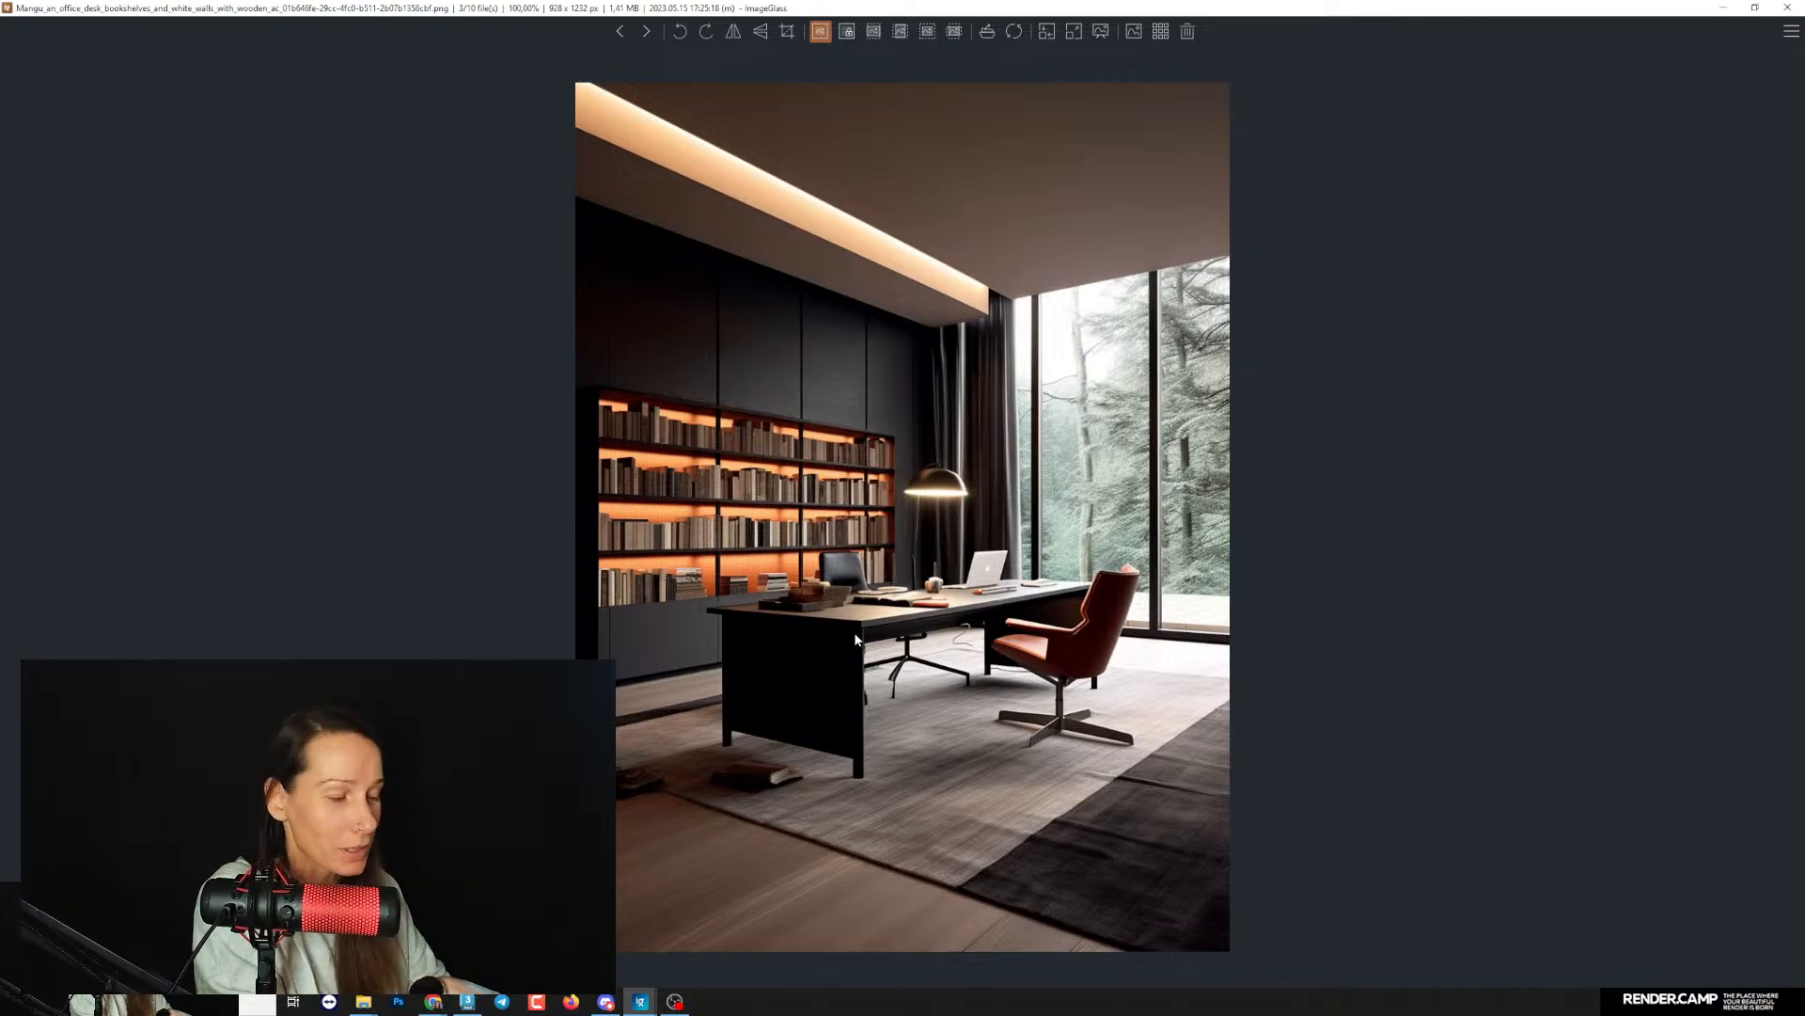
key("Right")
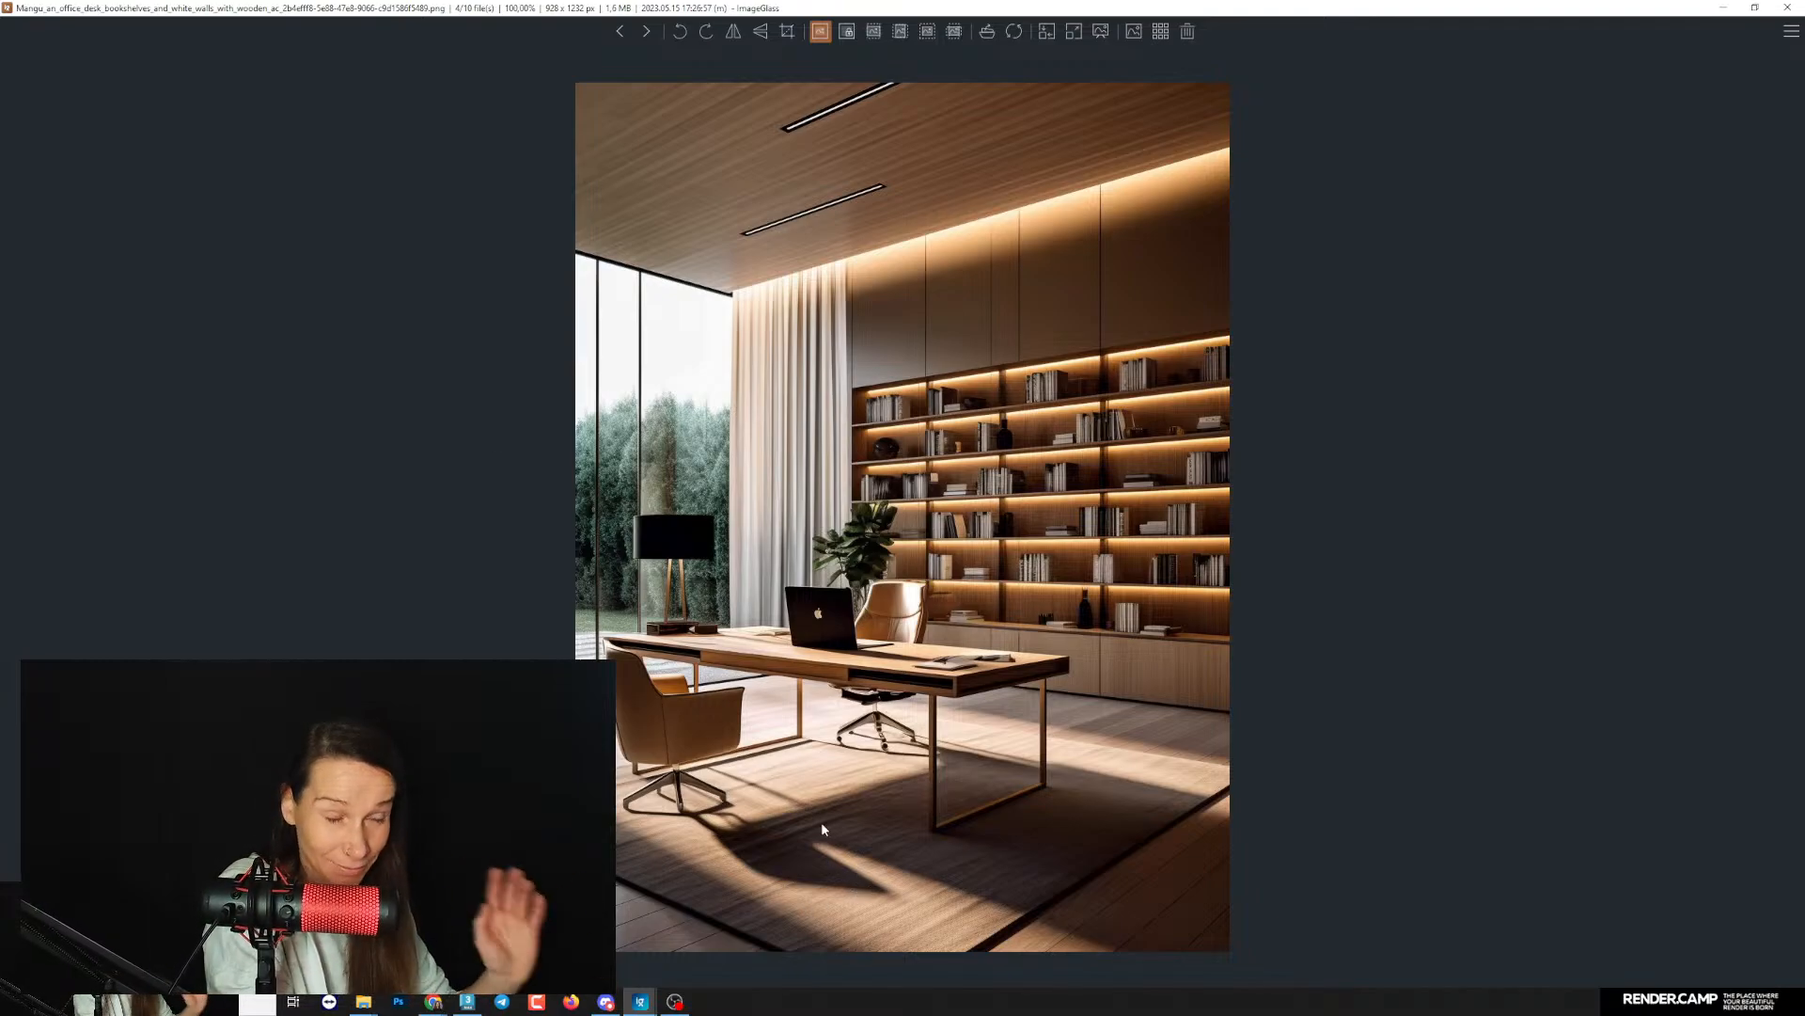
key("Right")
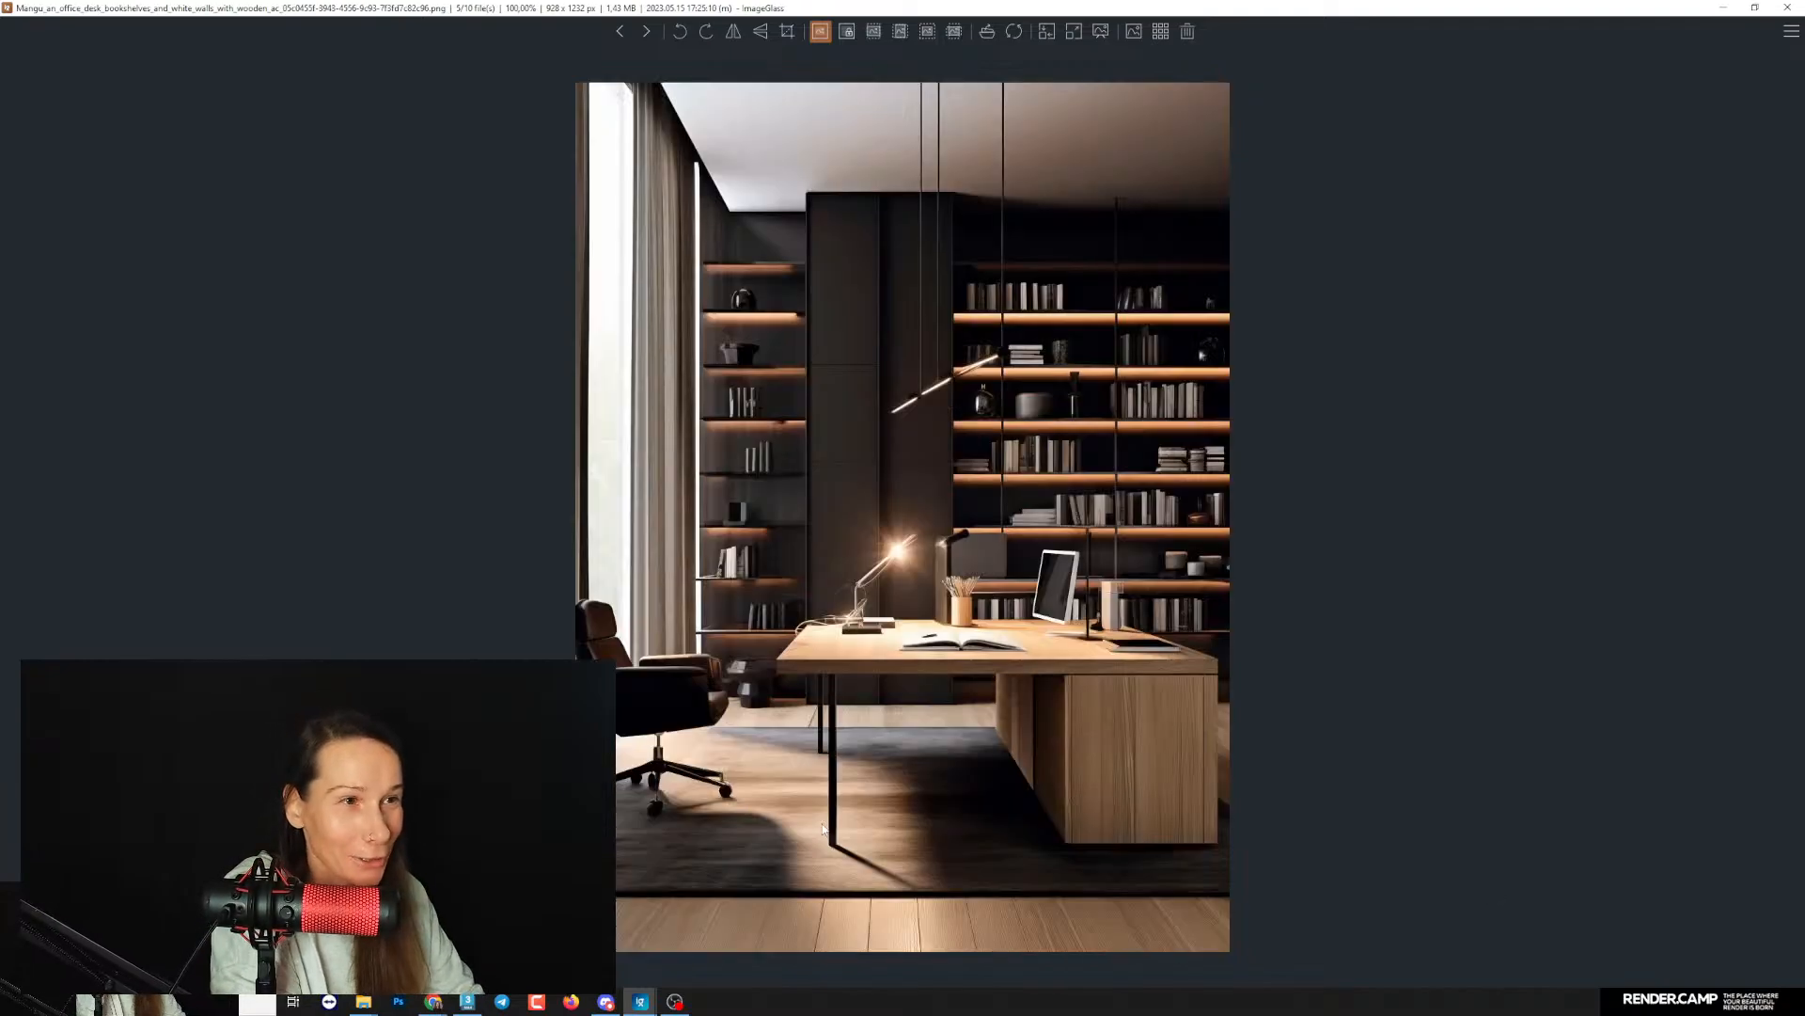
key("Right")
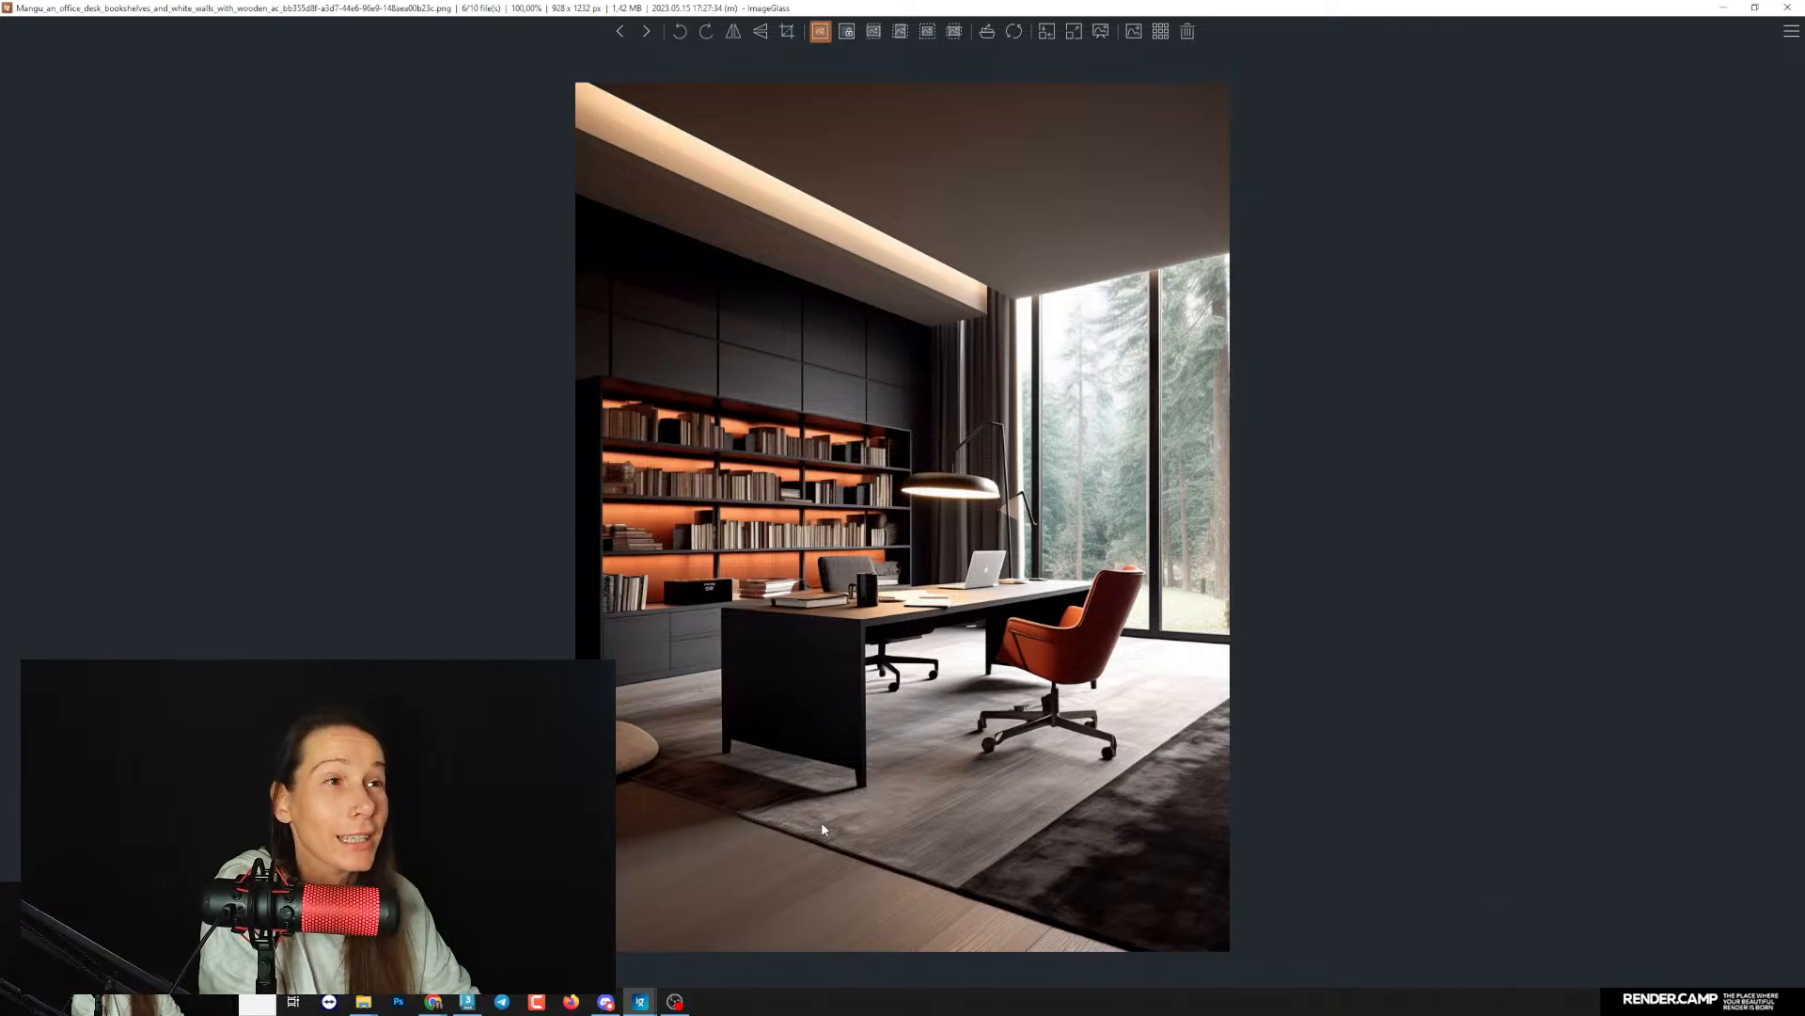
key("Right")
key("Right")
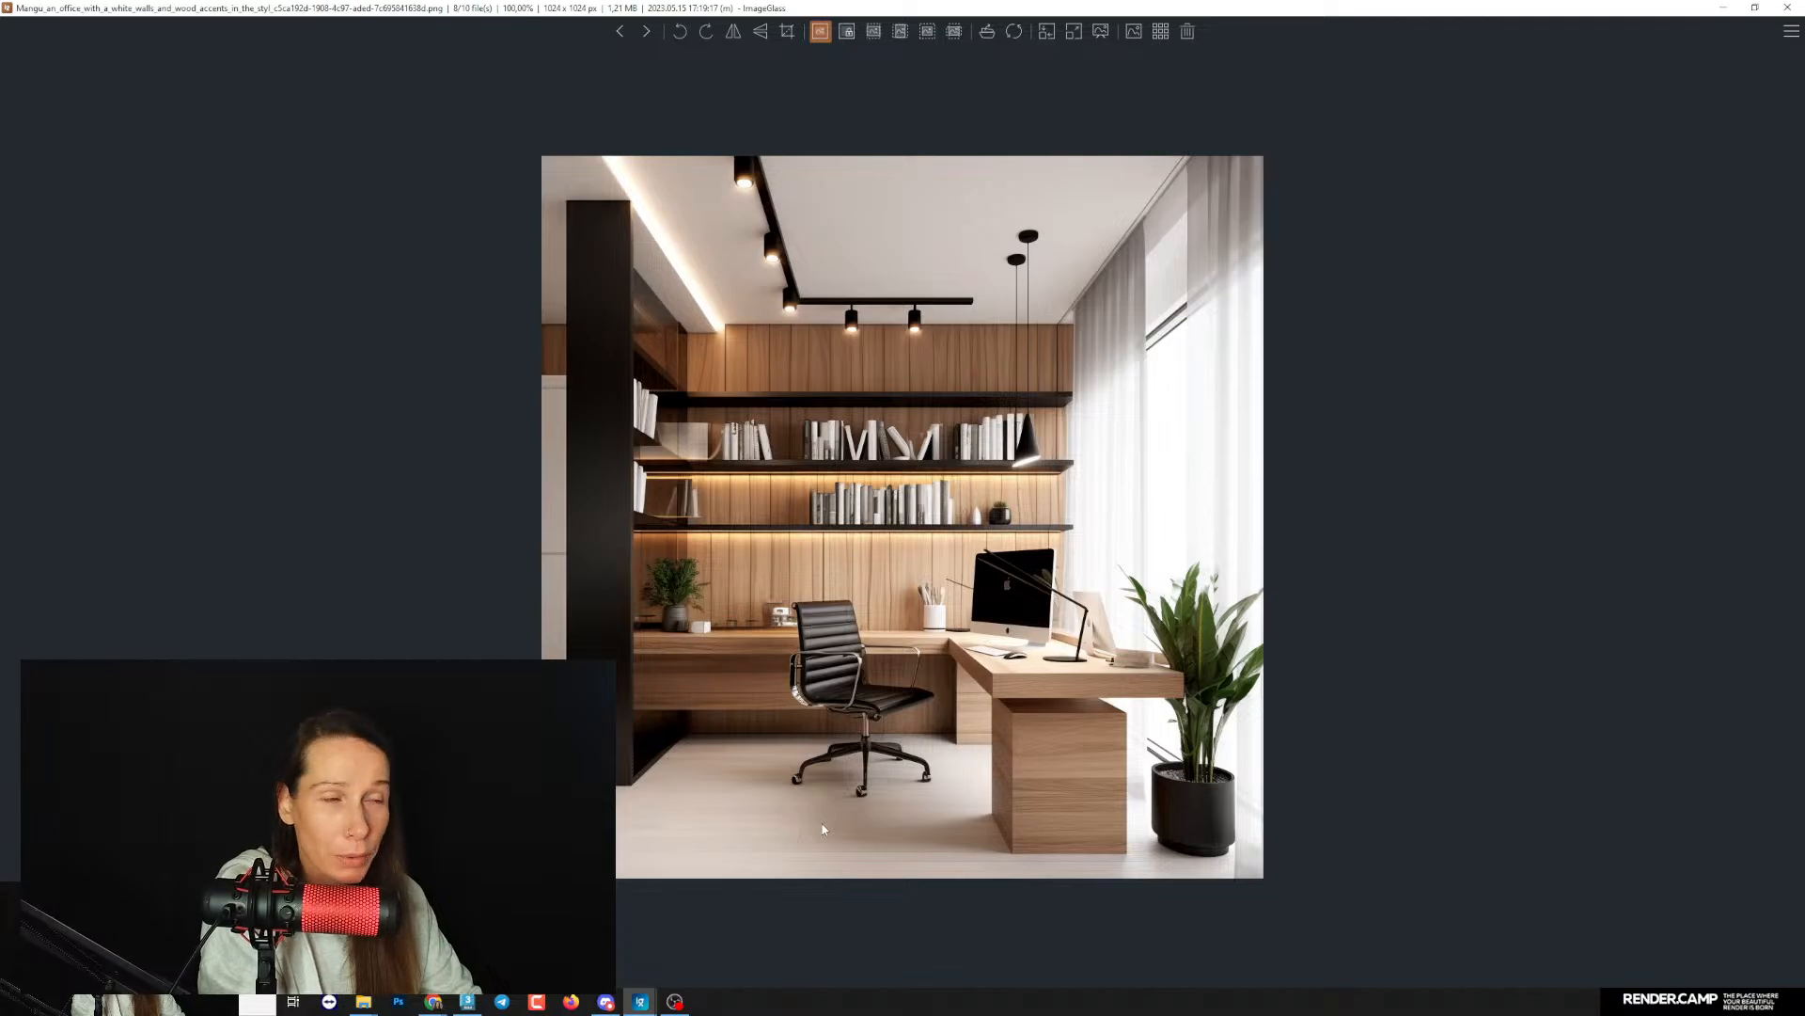
key("Right")
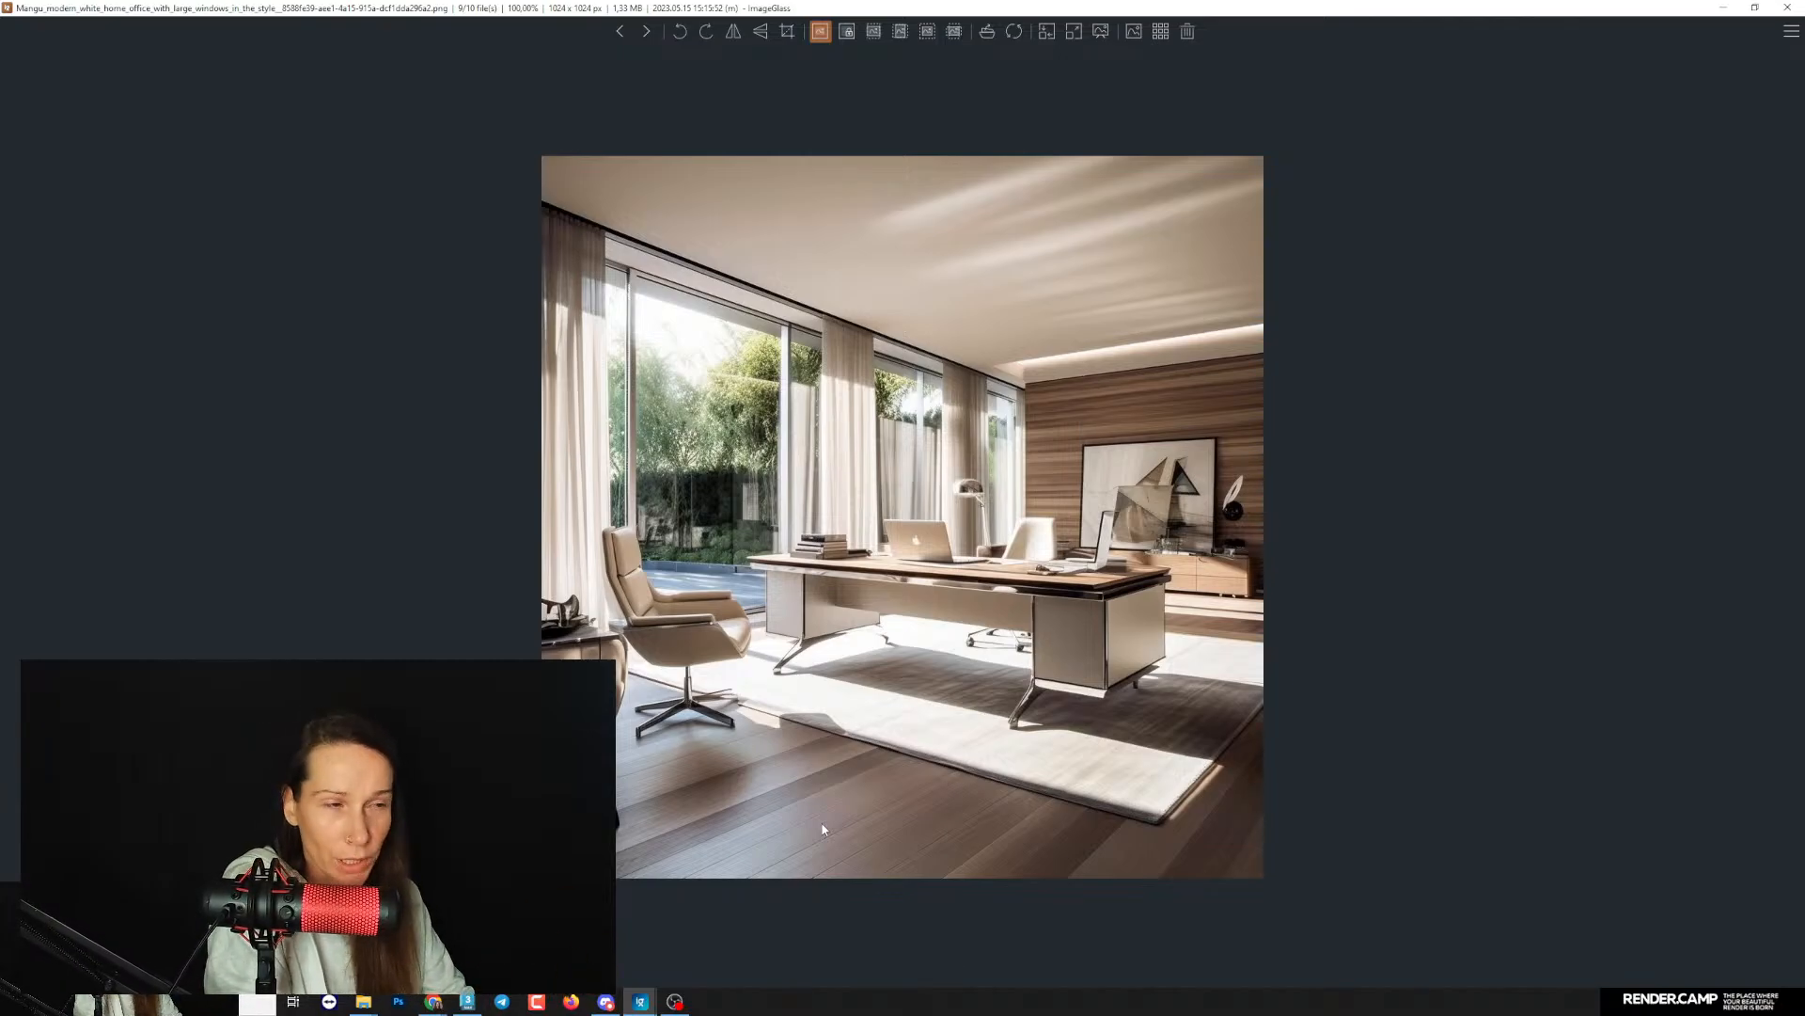
key("Right")
key("Right")
key("Right")
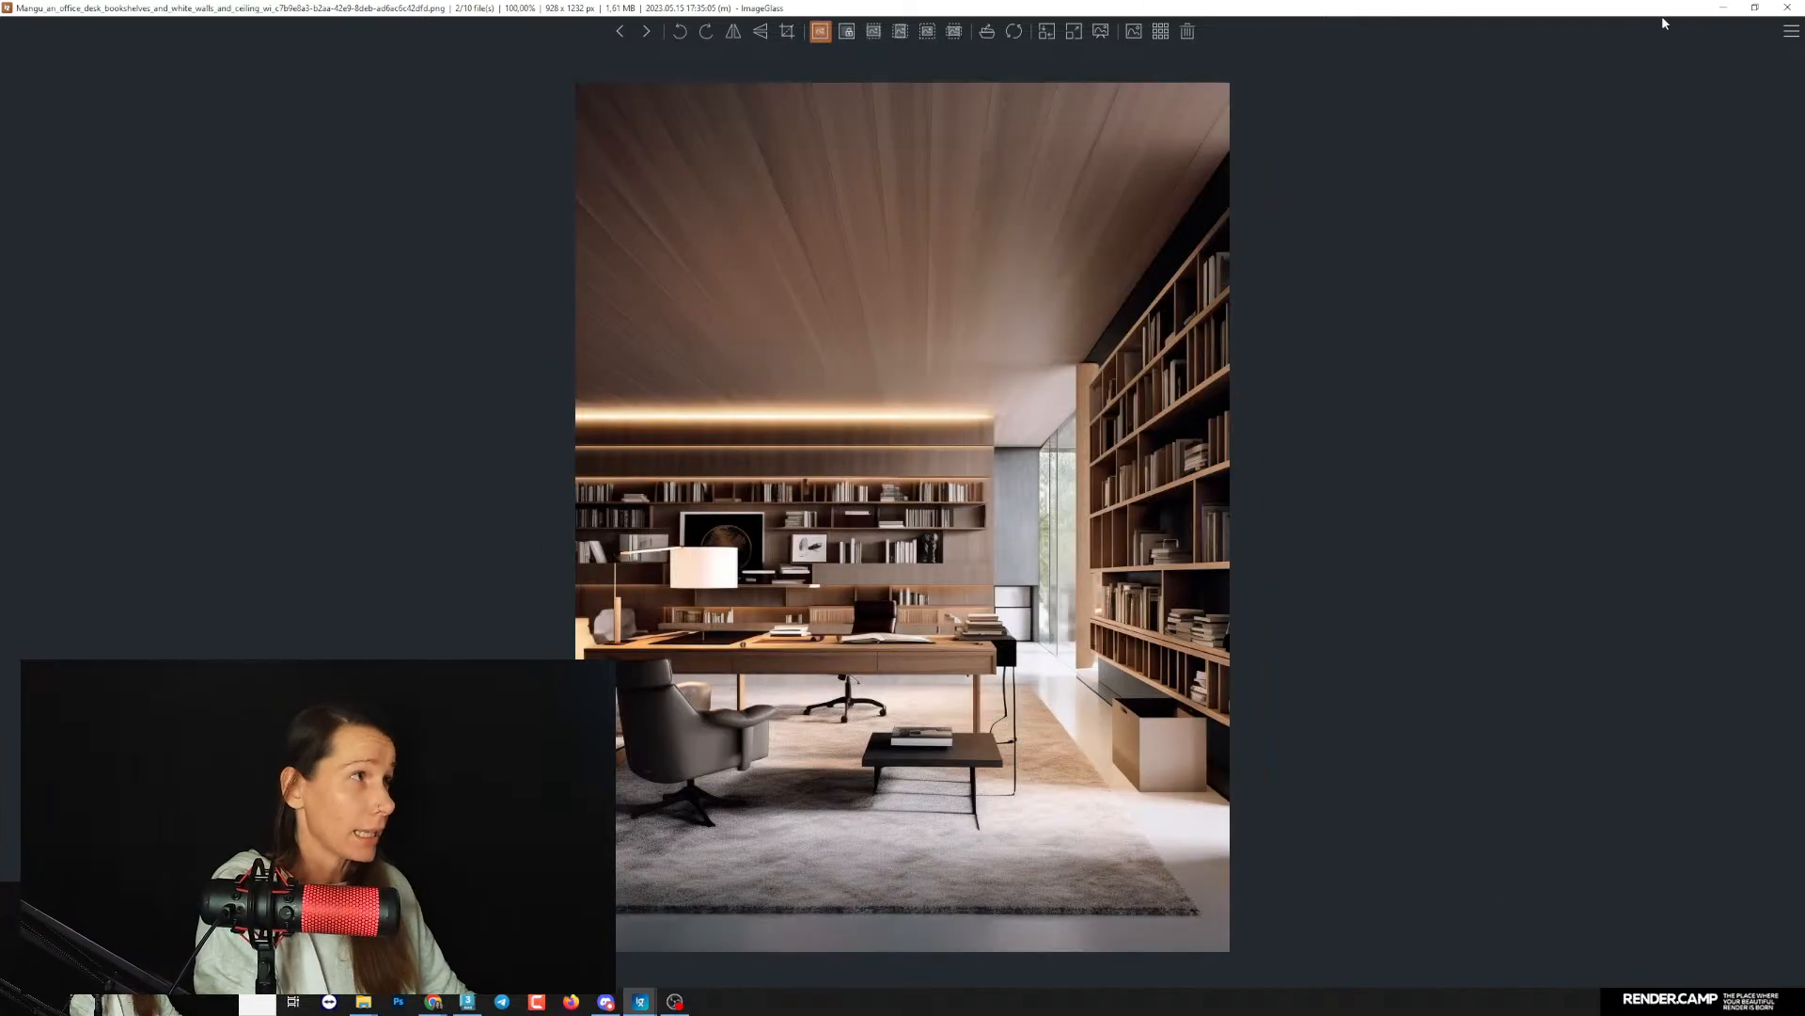
left_click(1724, 8)
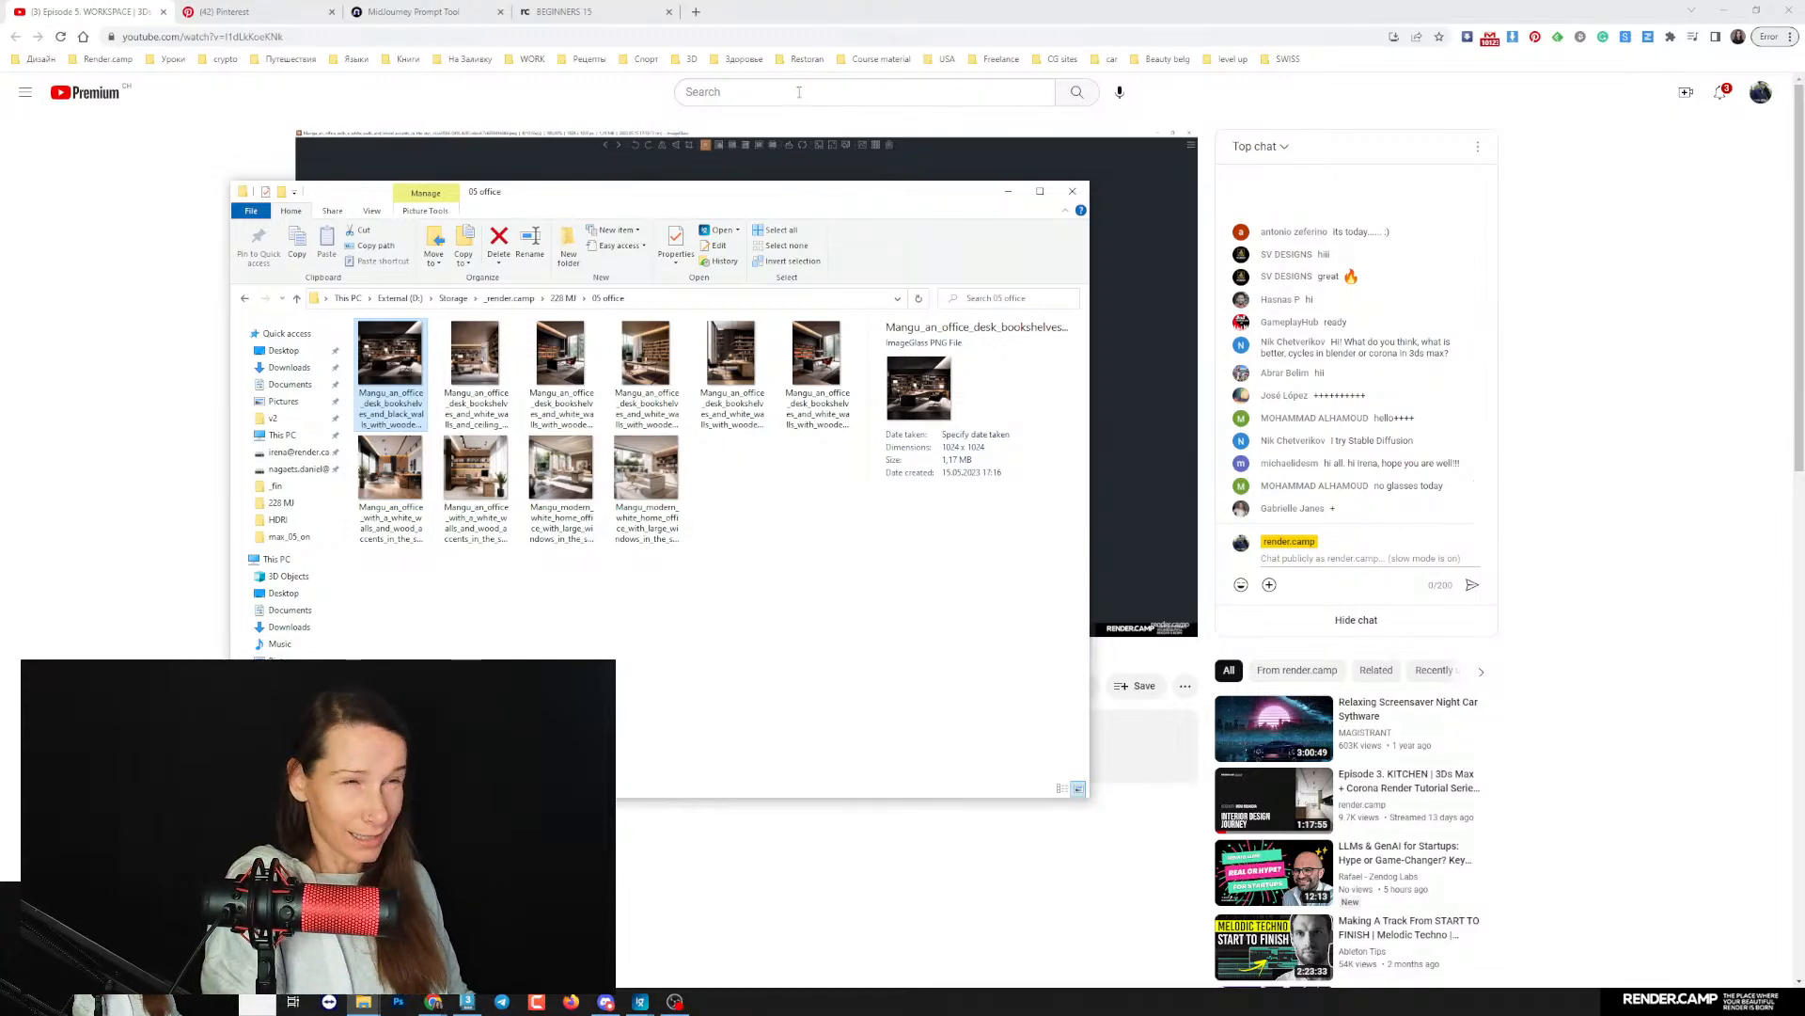
- Switch to Discord and place its window with the midjourney channel in view over the browser
left_click_drag(629, 202, 576, 164)
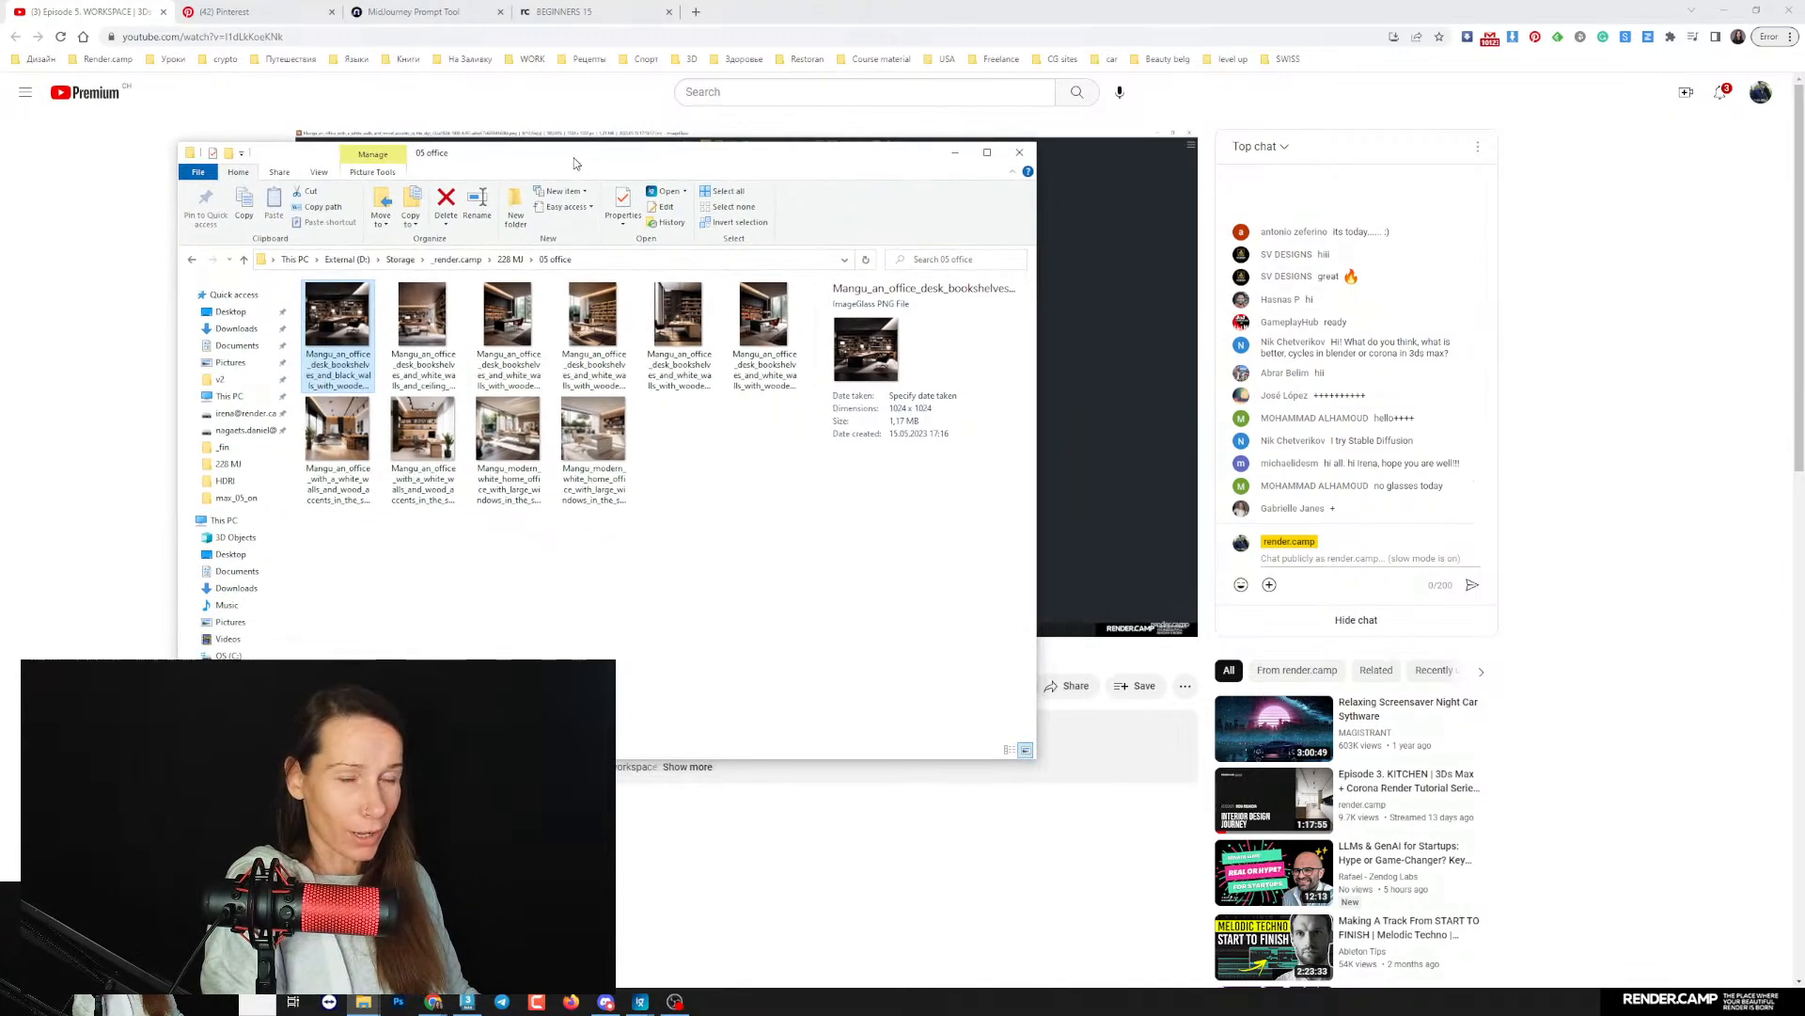
left_click(605, 1002)
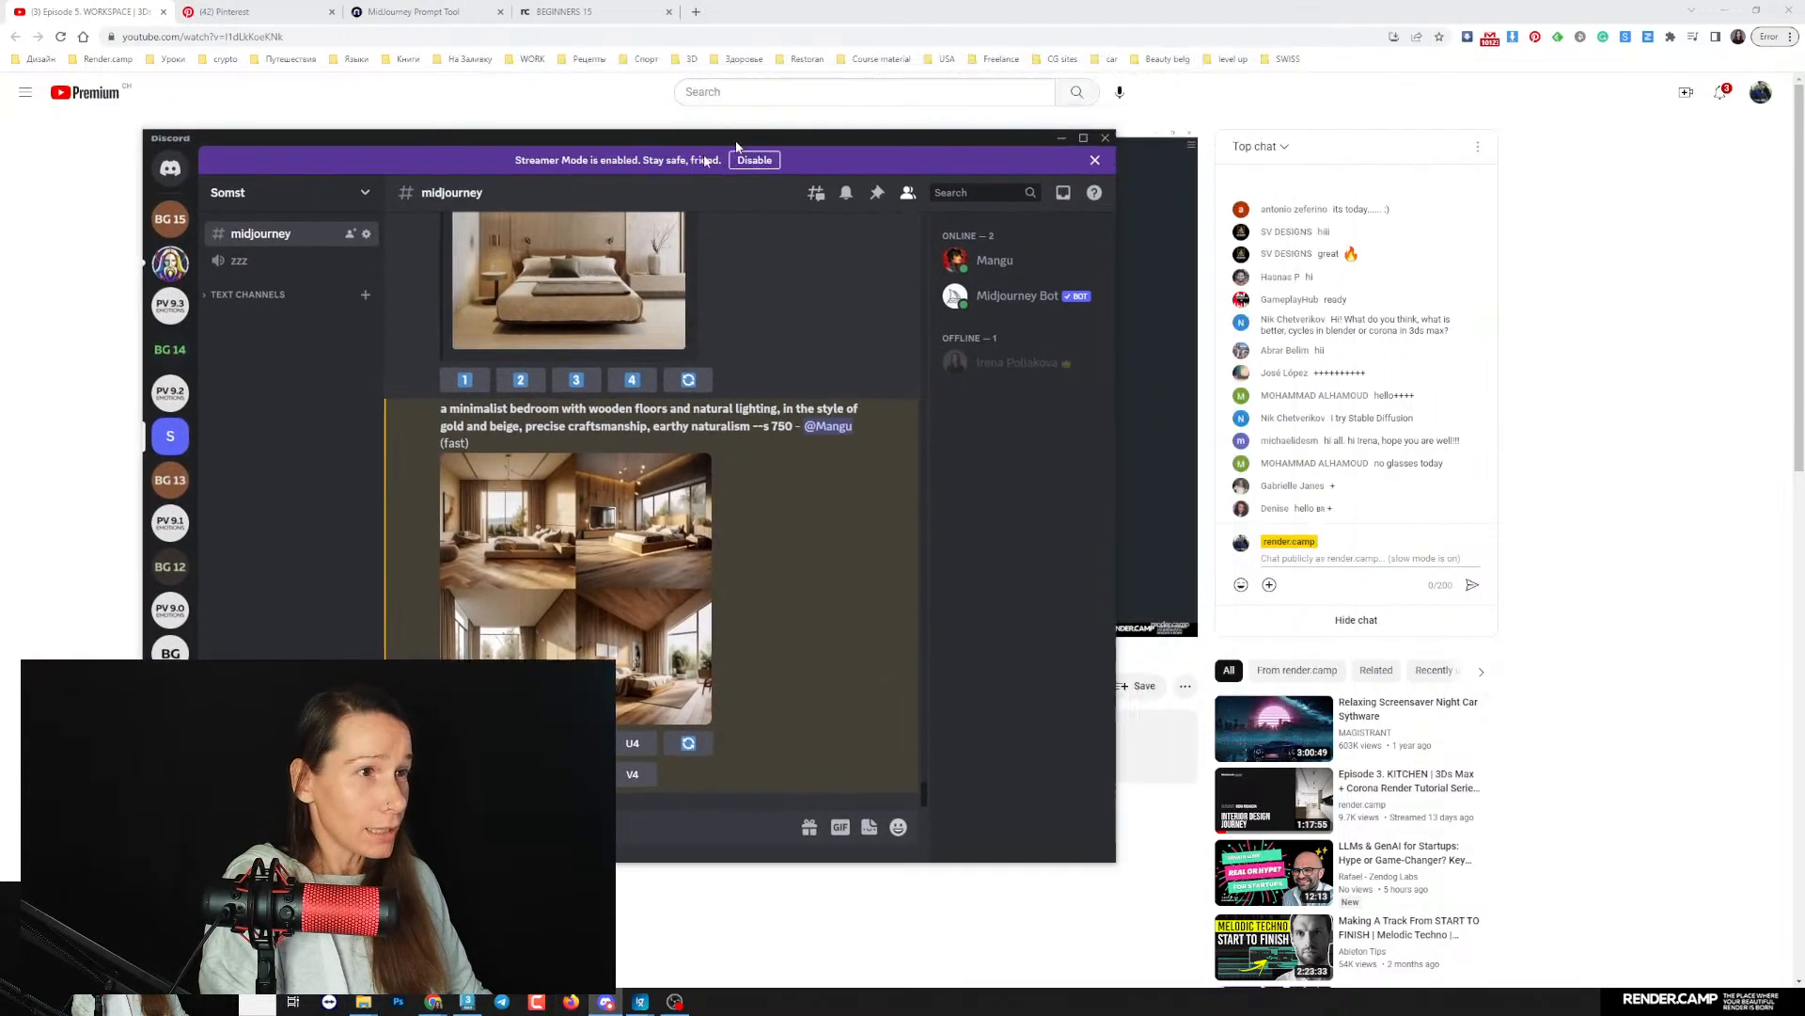
left_click_drag(736, 141, 688, 163)
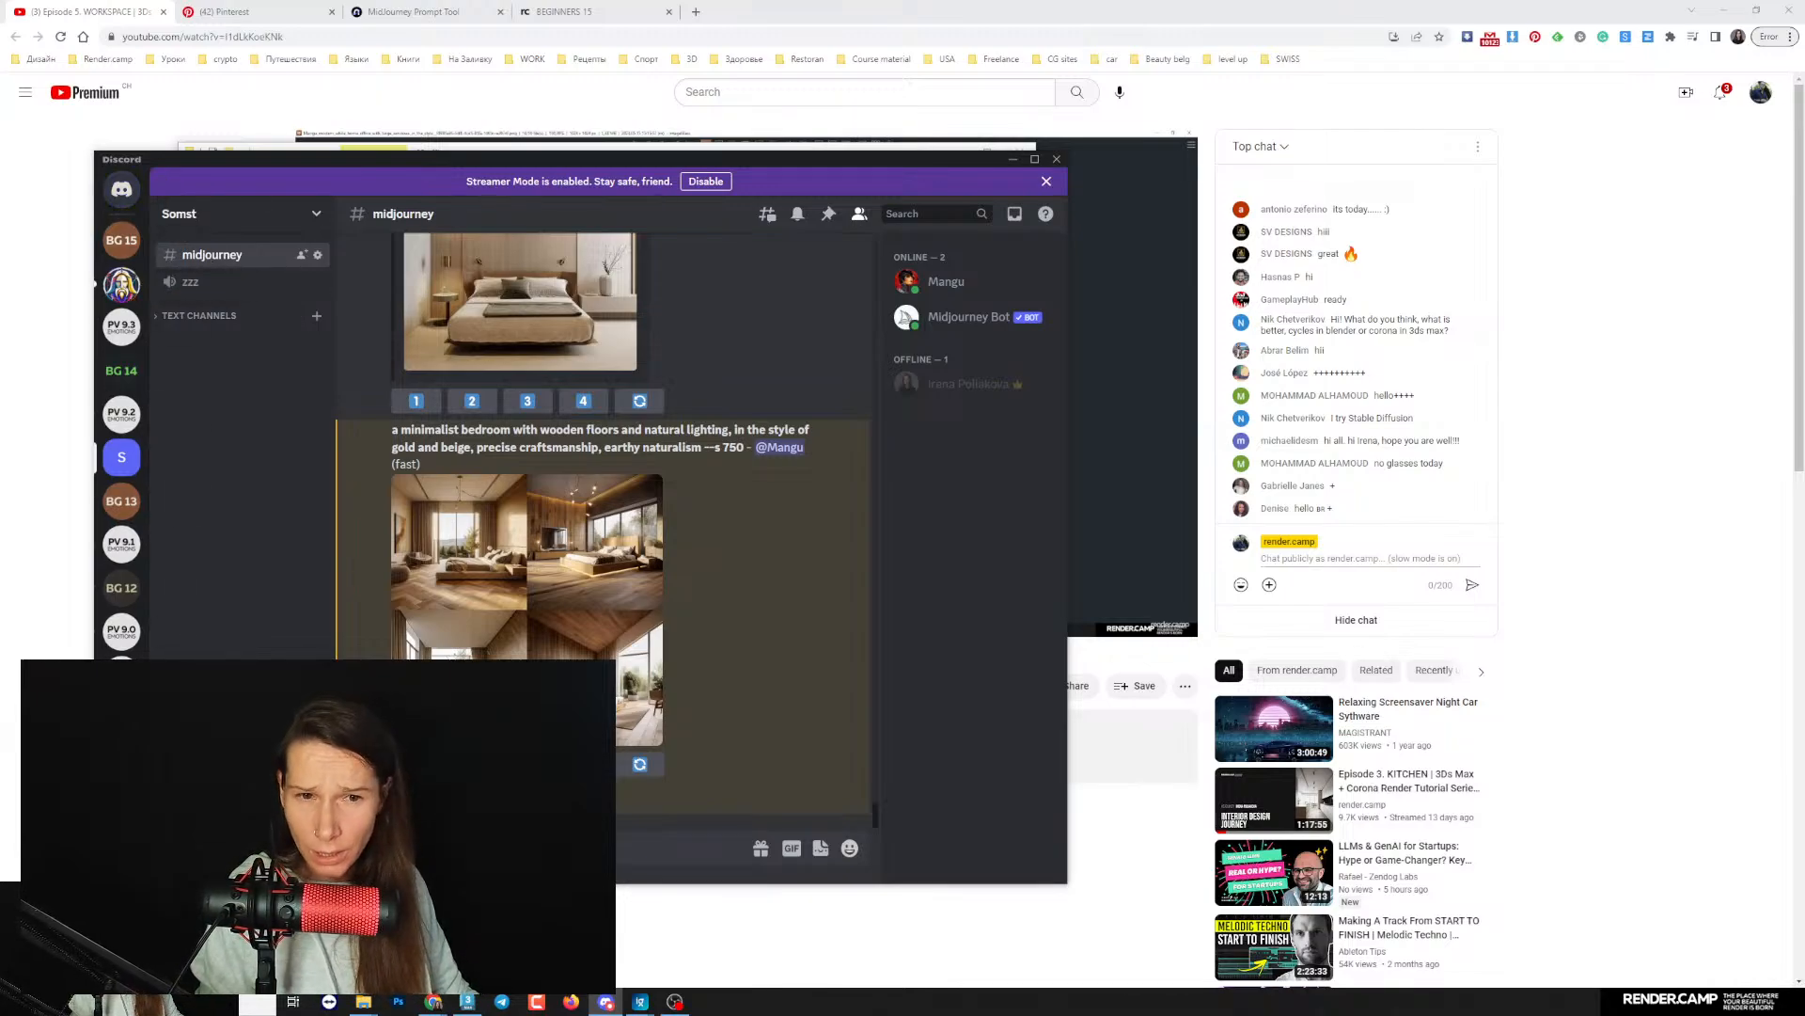
scroll(125, 564, "down", 1)
scroll(125, 565, "up", 1)
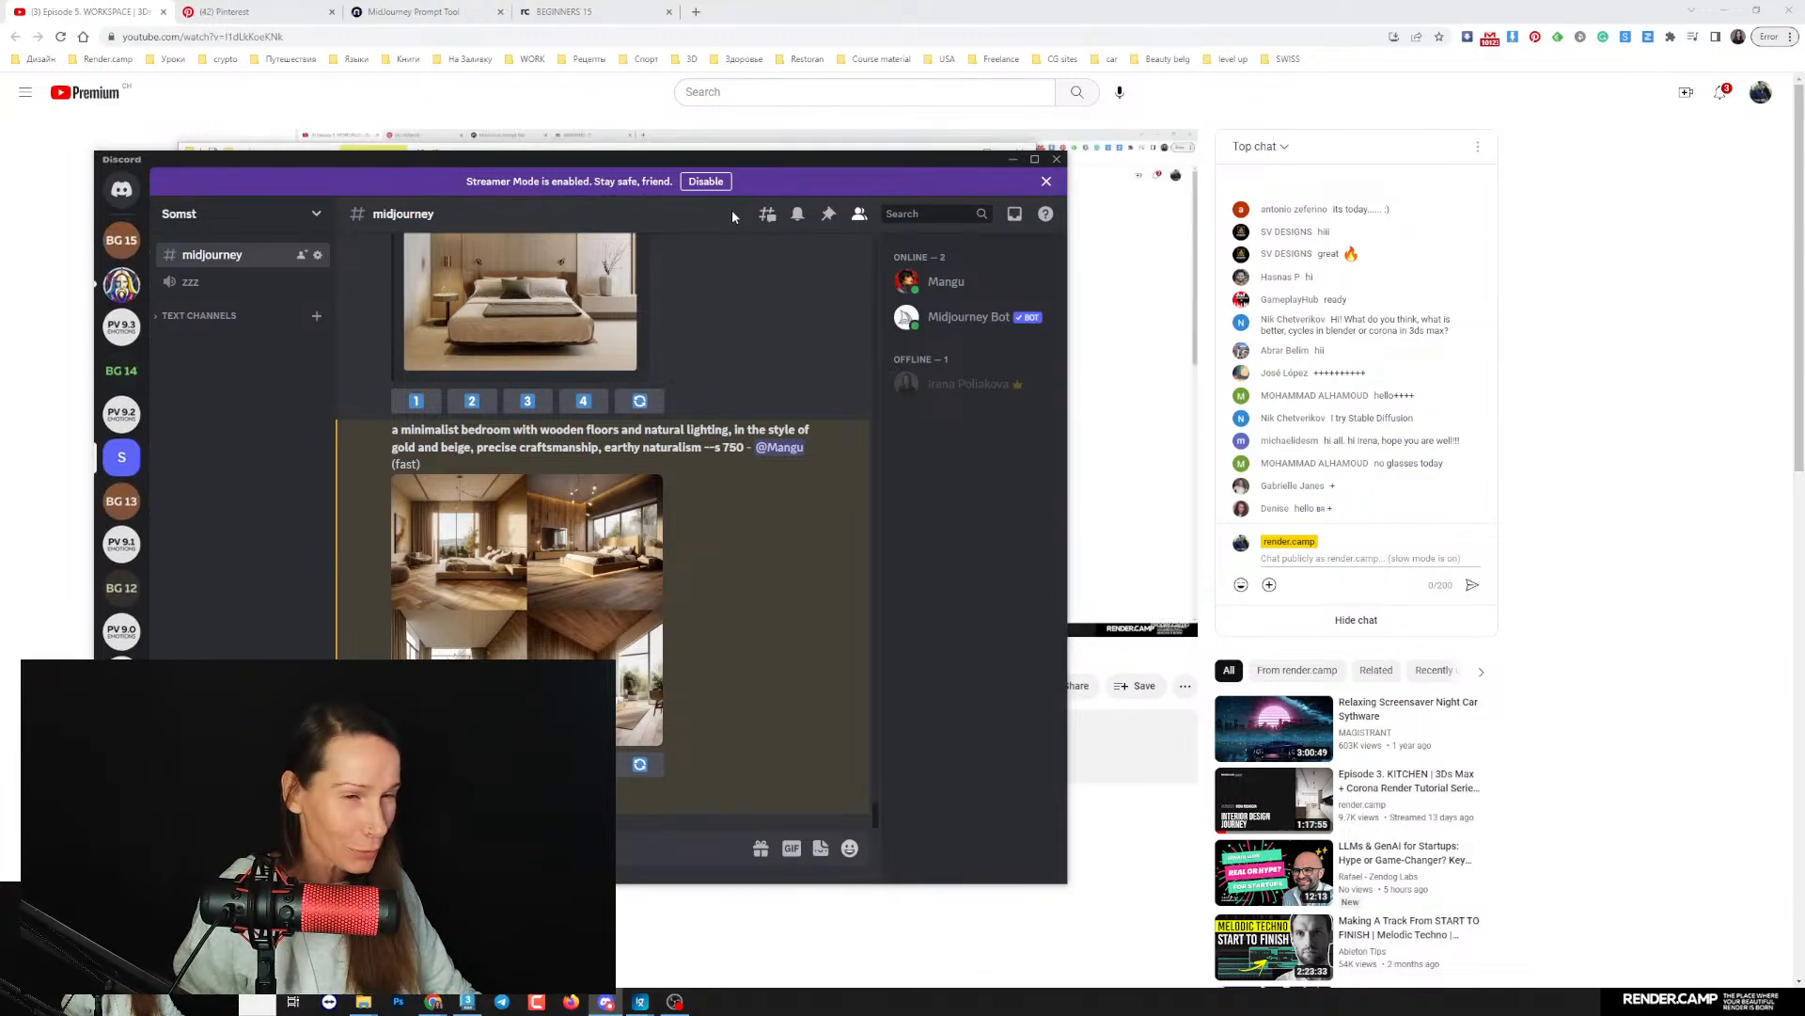
left_click_drag(610, 167, 632, 160)
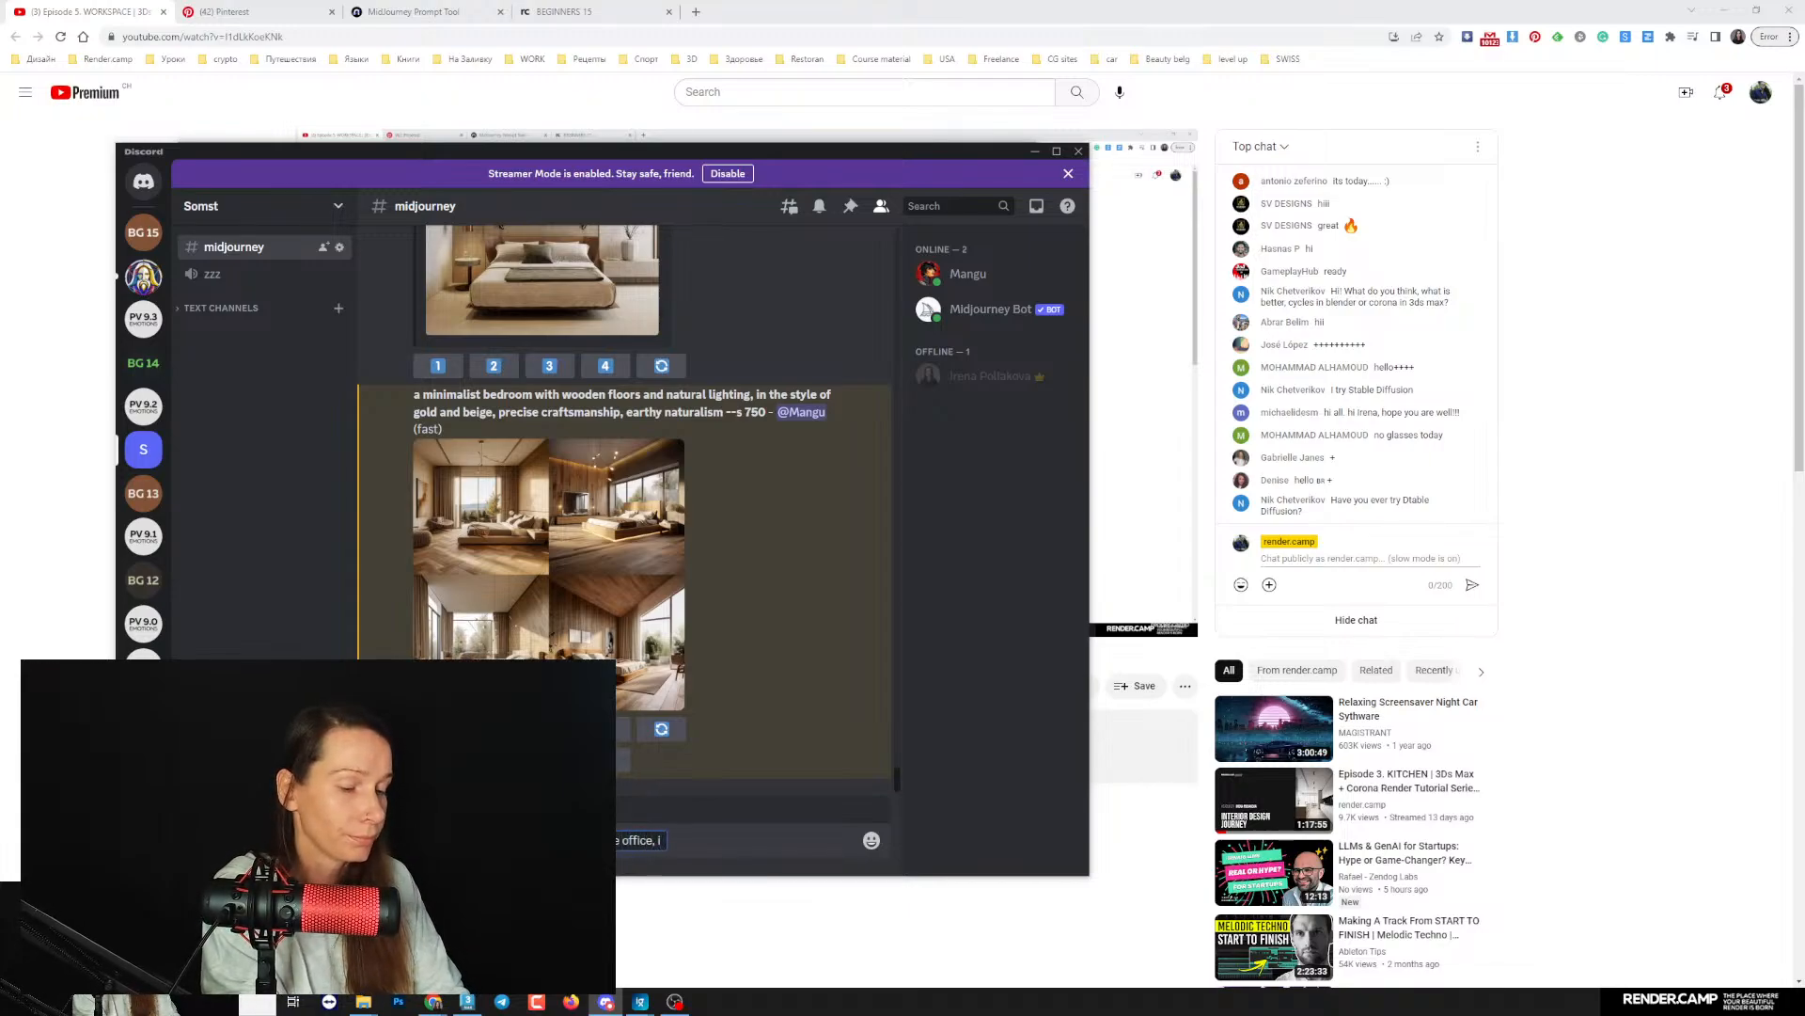
- Submit the Midjourney prompt "minimalistic home office, in the style of the white and wood, shite walls, italian furniture"
type("n the style of the white a")
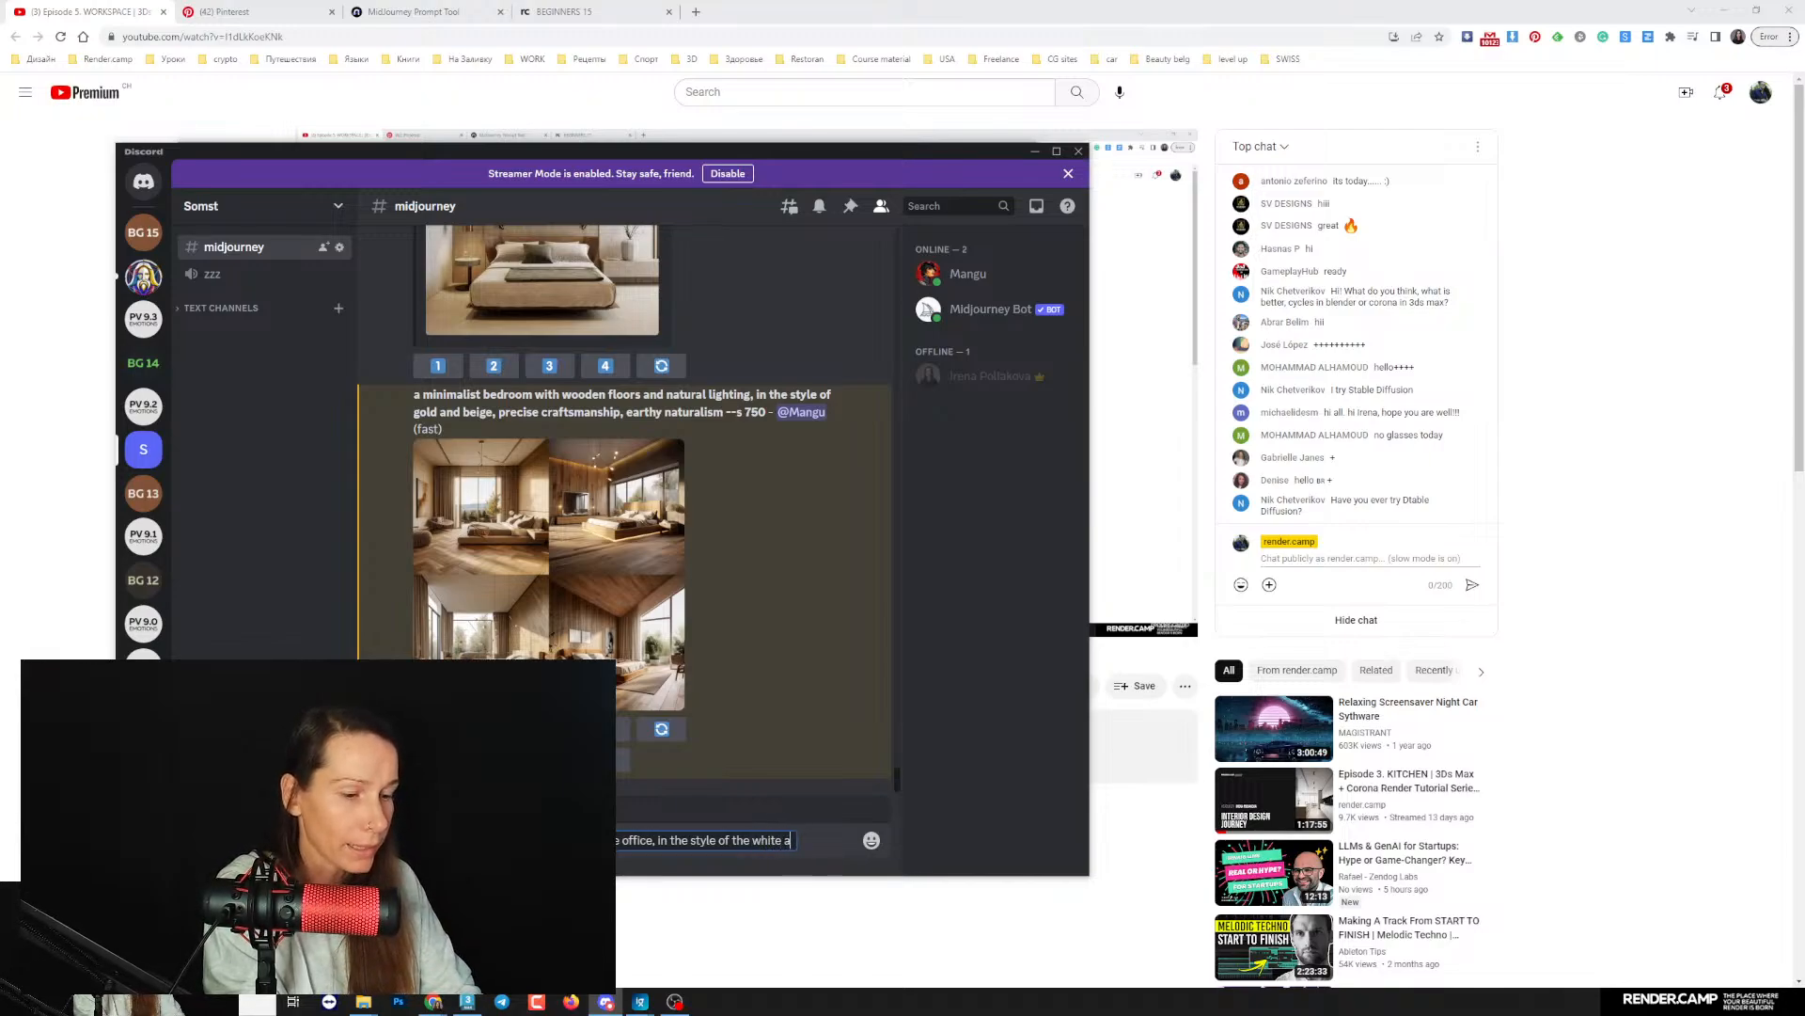
type("nd wood,")
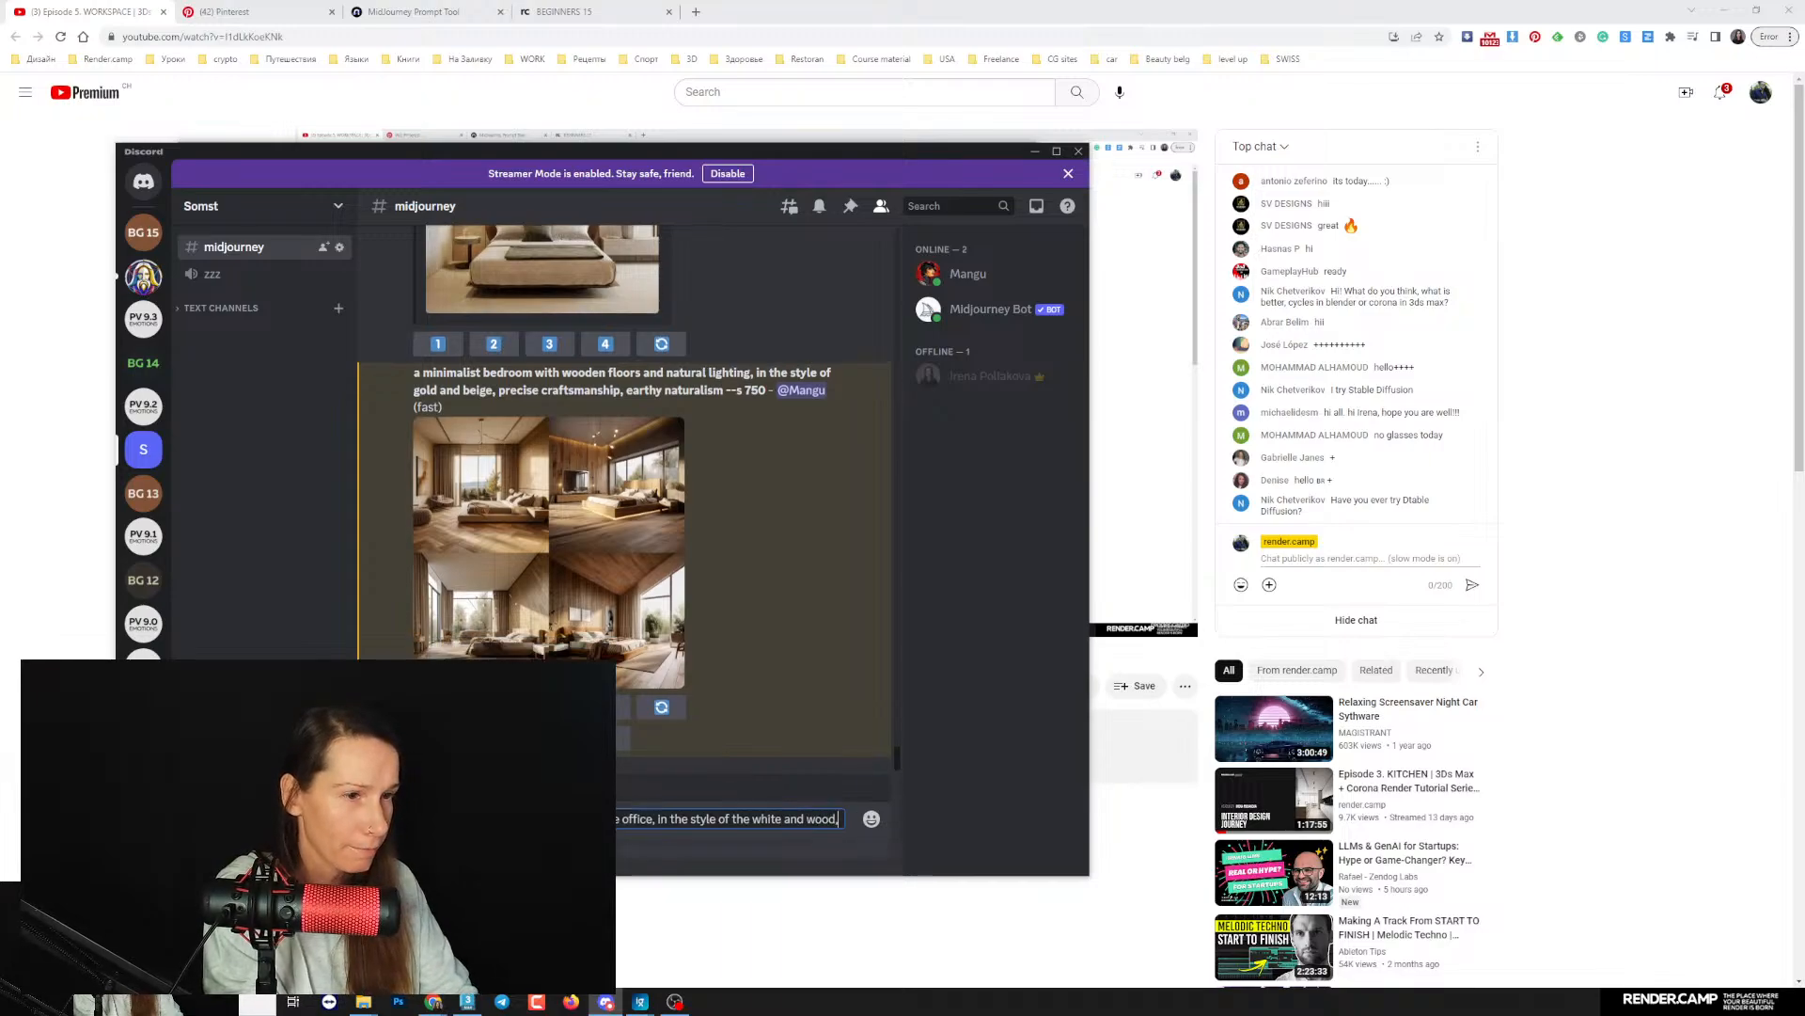
type(" shi")
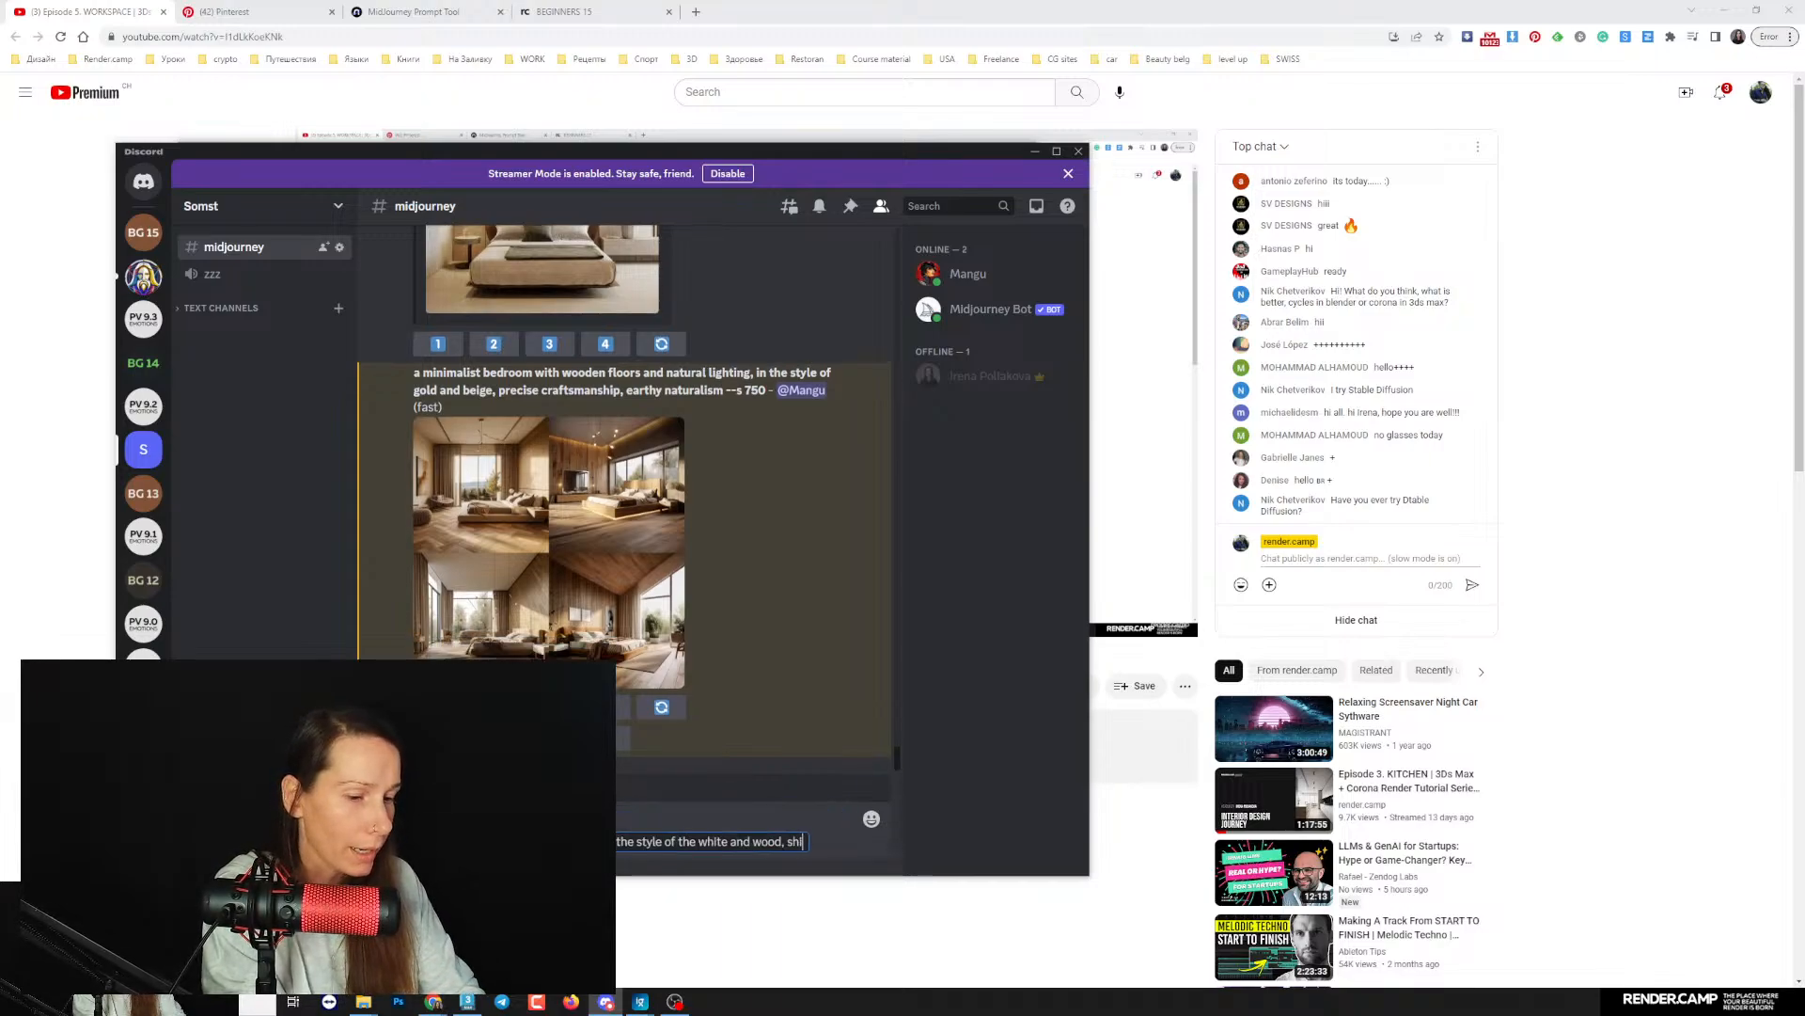
type("te walls, italian")
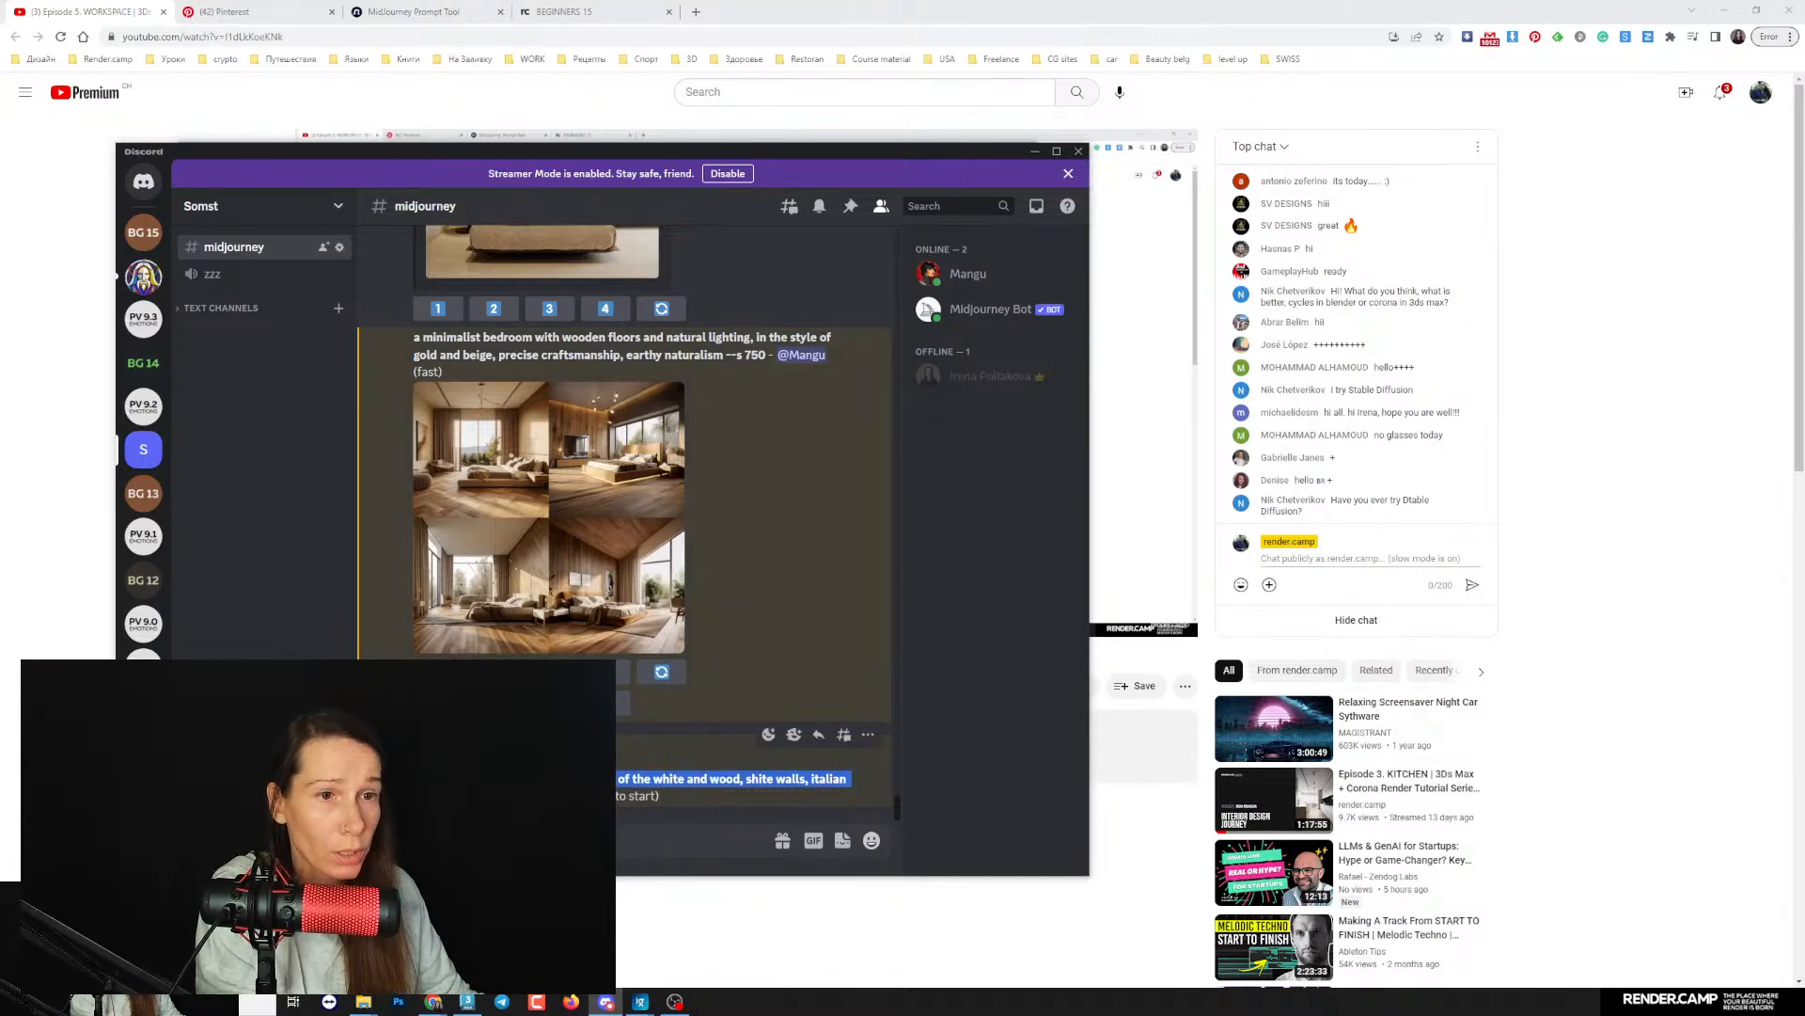
- Switch to the MidJourney Prompt Tool page and replace its existing prompt text with the copied minimalistic home office prompt
left_click(388, 12)
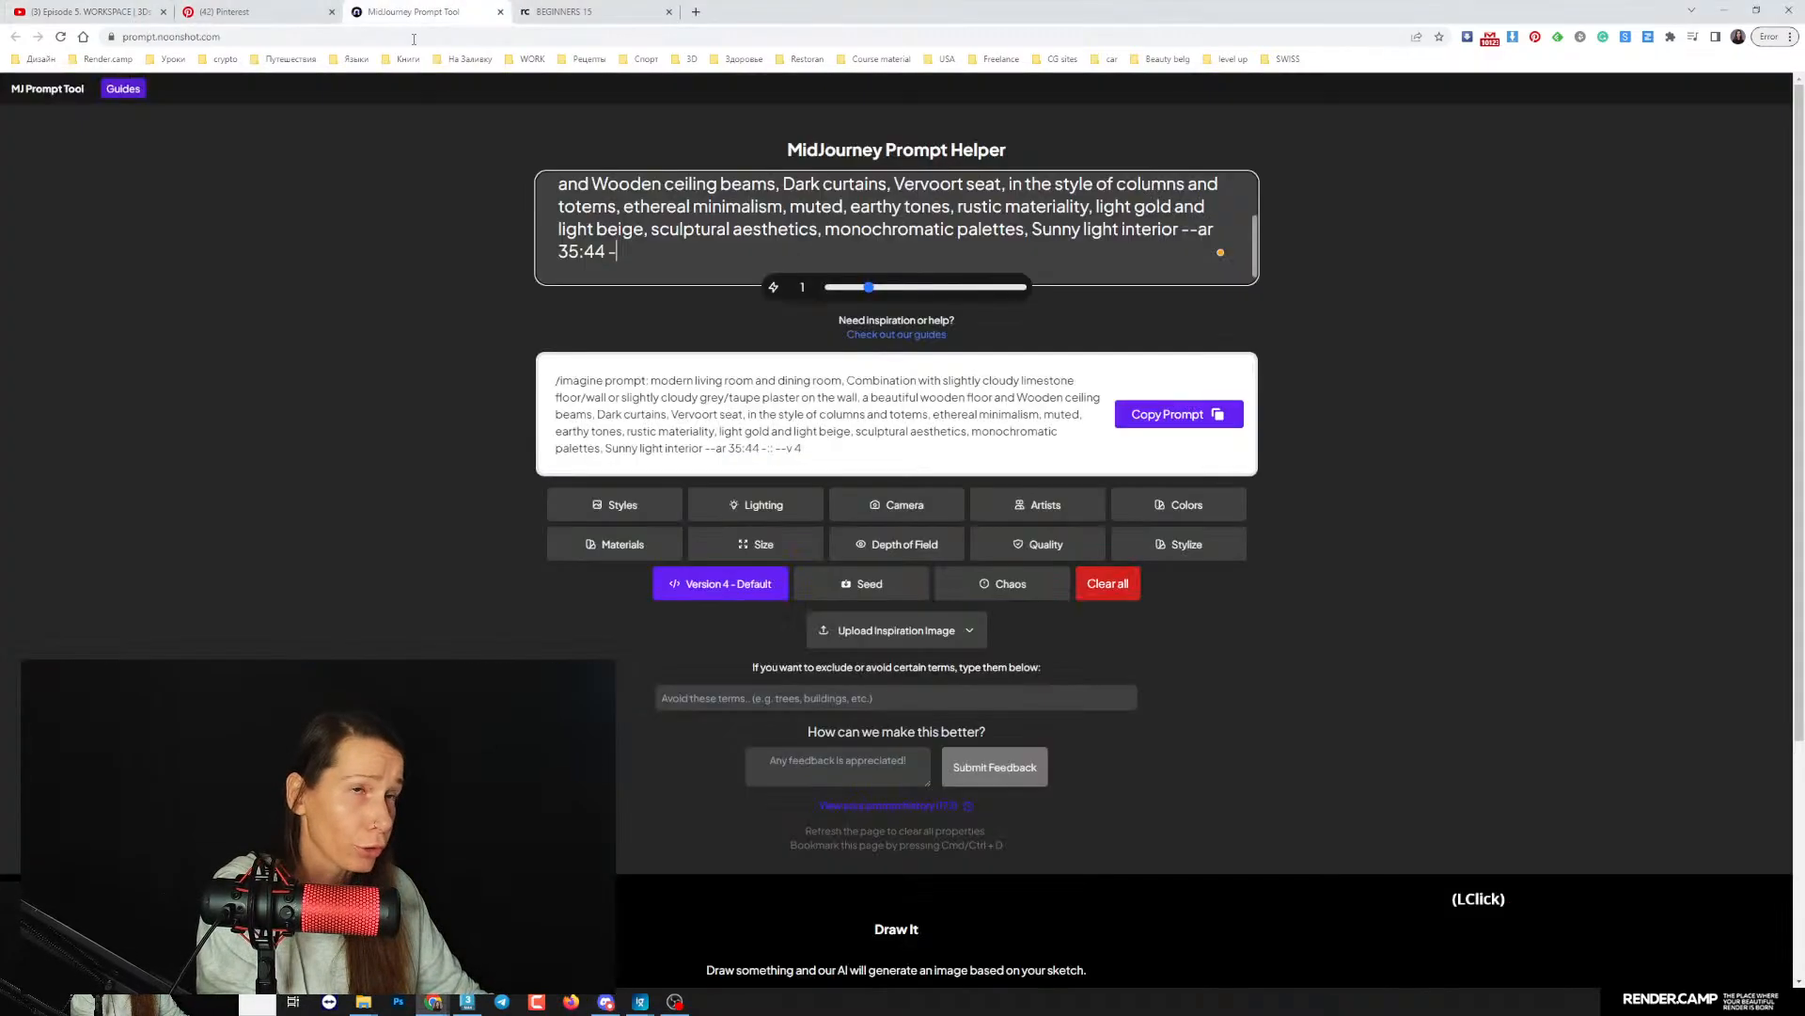
key("ctrl+a")
type("minimalistic home office, in the style of the white and wood, shite walls, italian furniture")
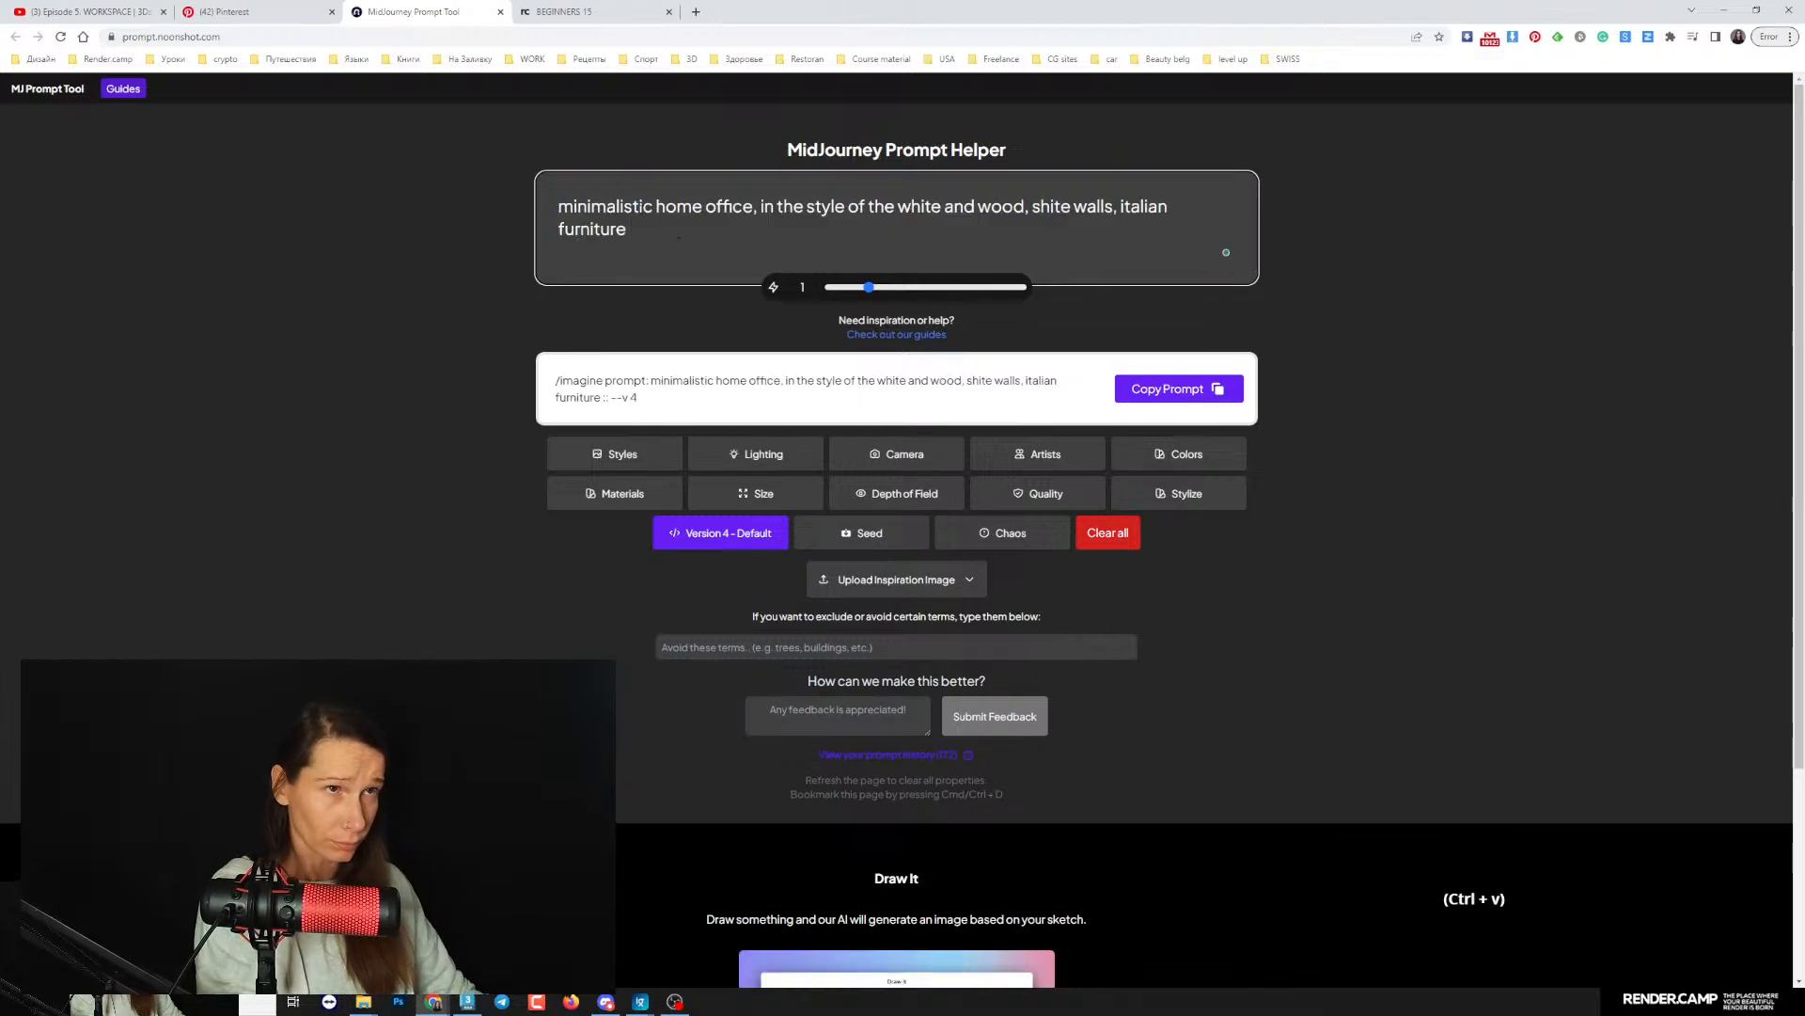
key("ctrl+z")
scroll(898, 229, "down", 2)
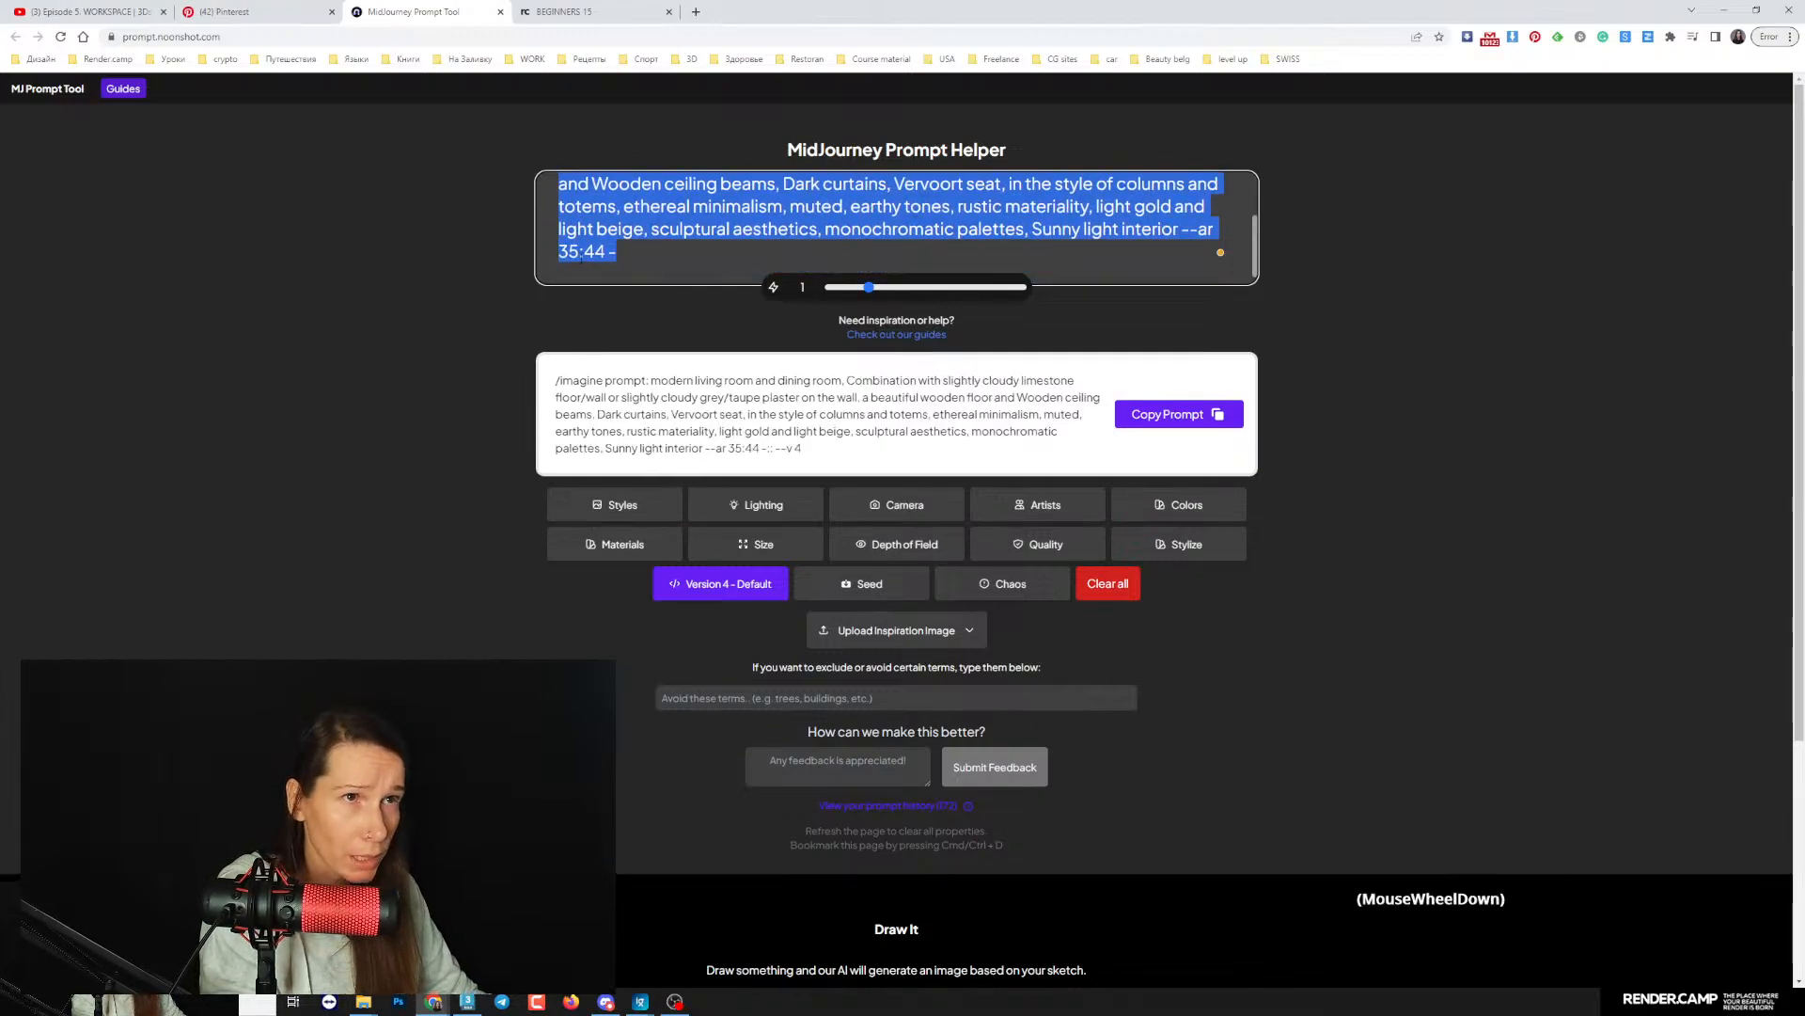
type("minimalistic home office, in the style of the white and wood, shite walls, italian furniture")
scroll(690, 296, "up", 1)
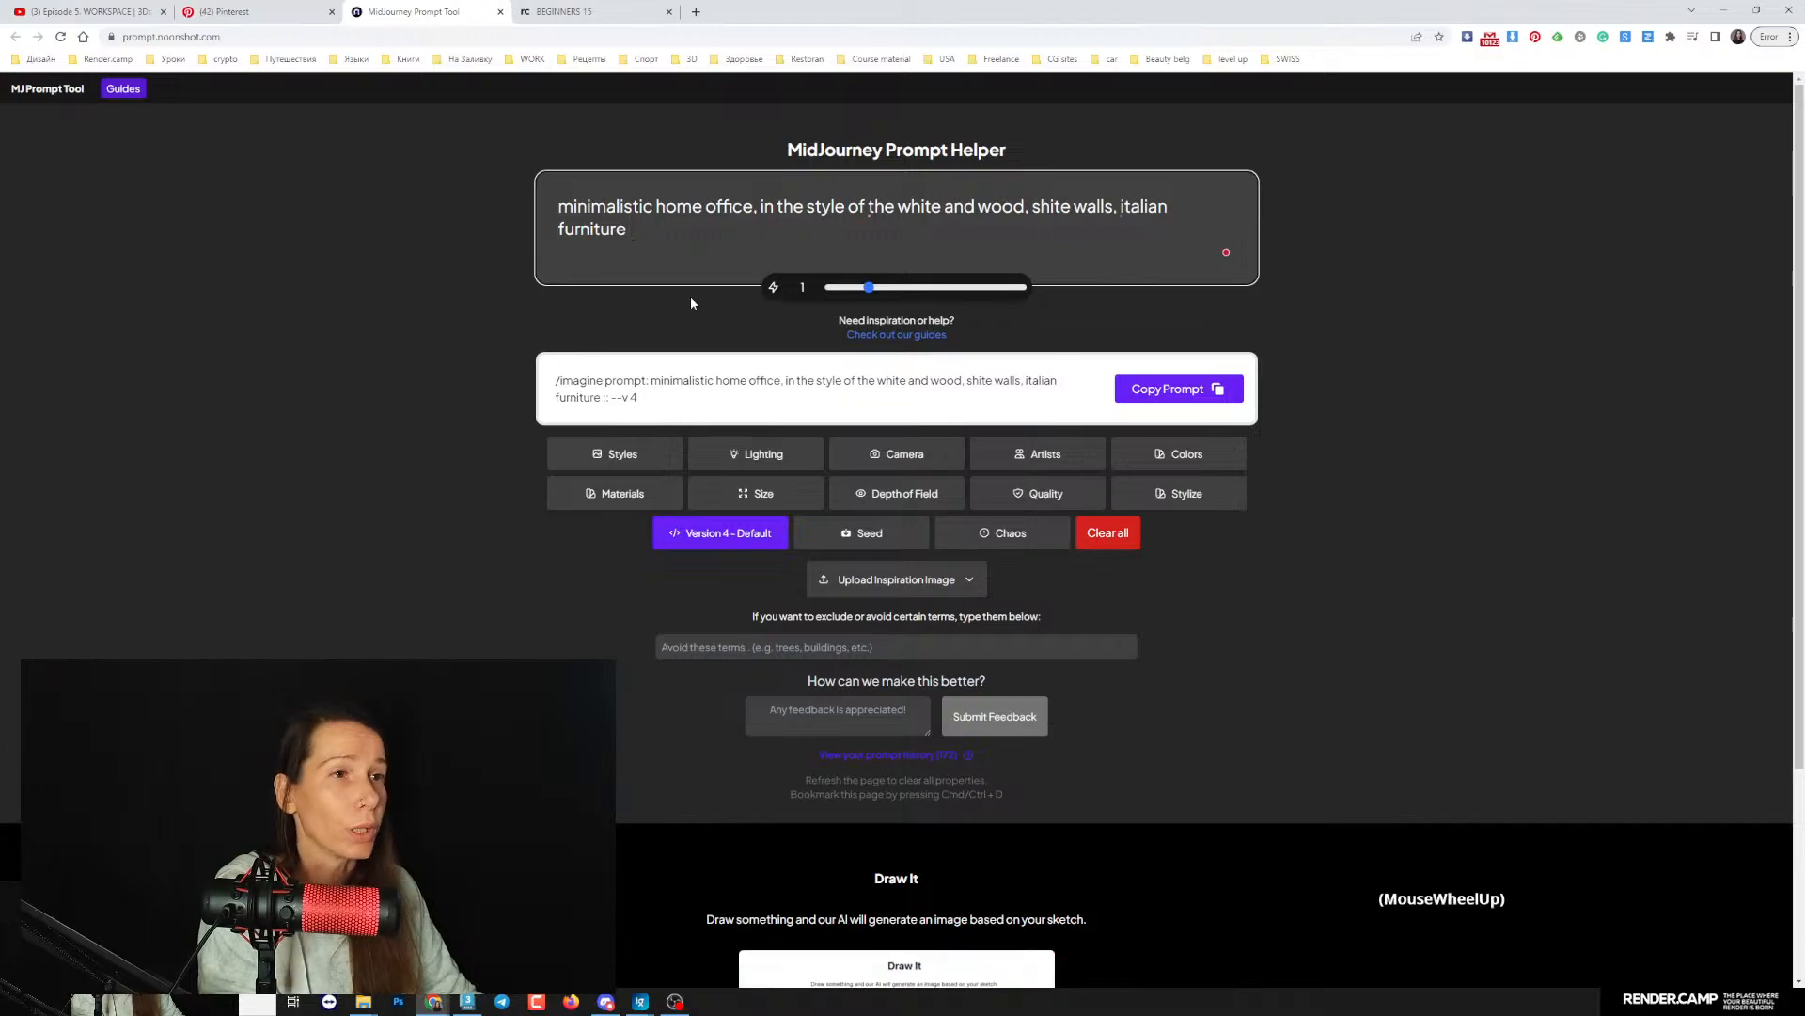
- Add the colors Silver Color and White to the prompt
left_click(1185, 455)
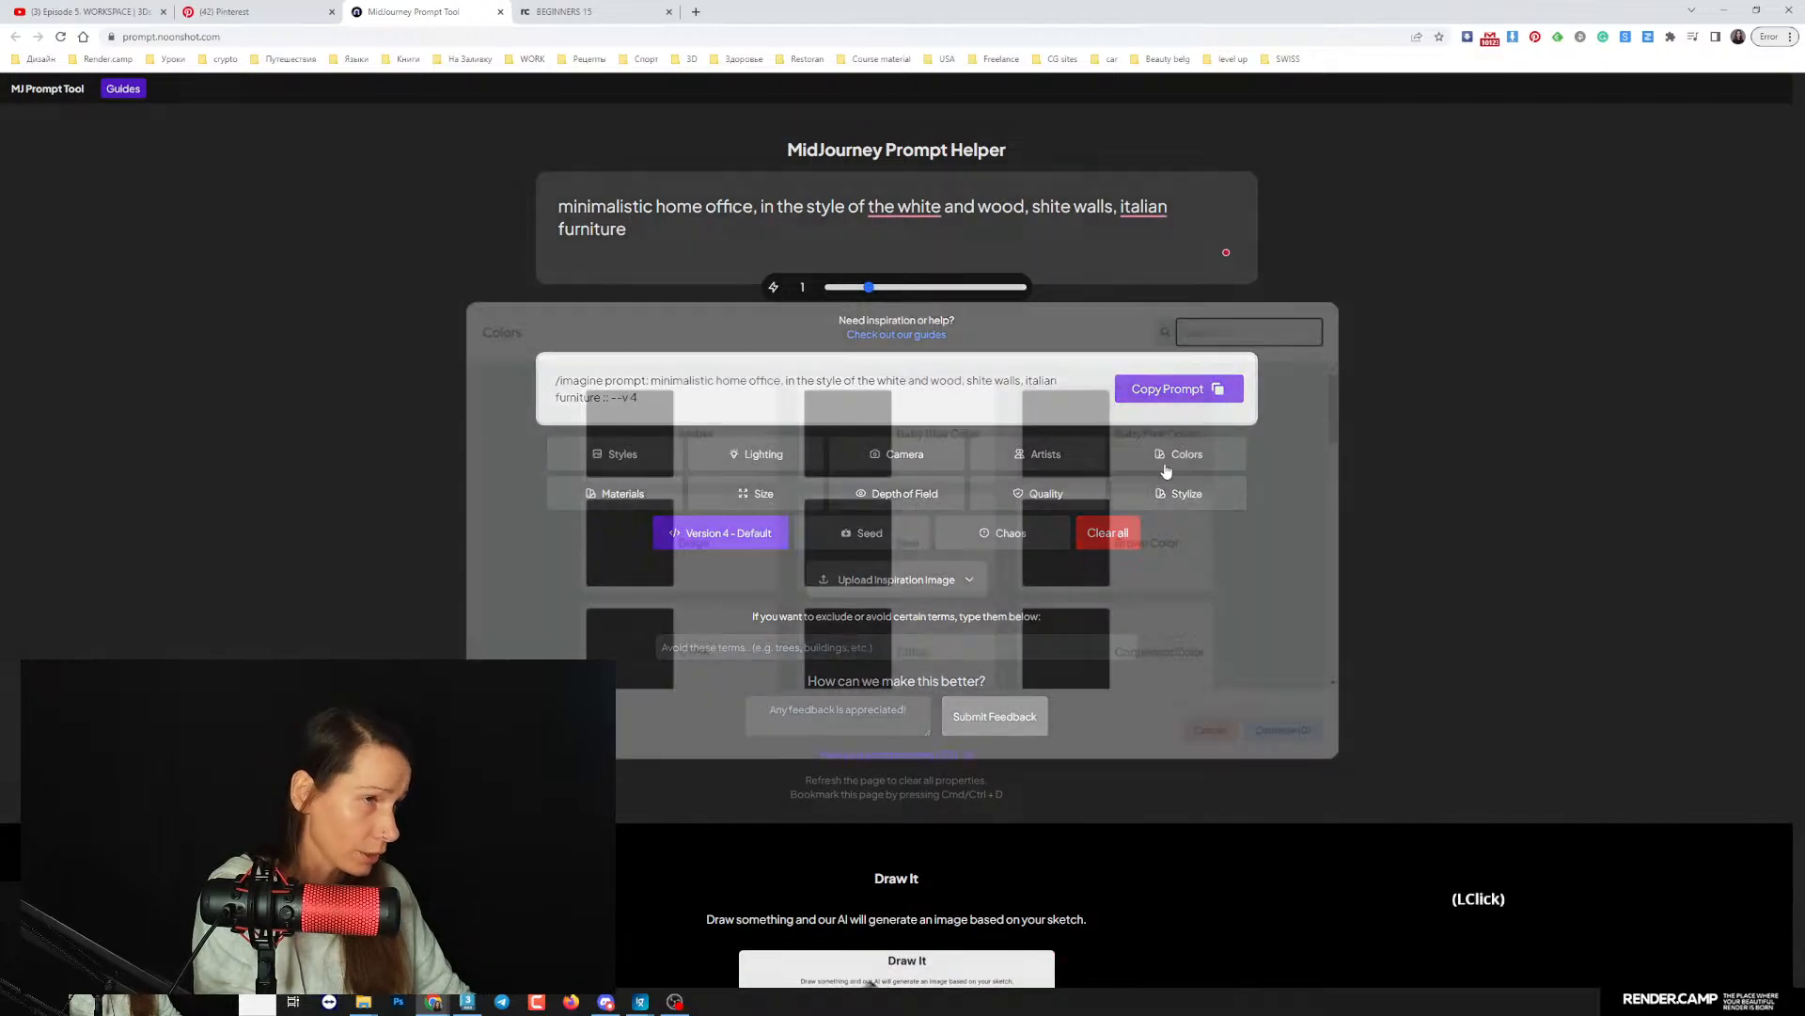
scroll(1162, 525, "down", 10)
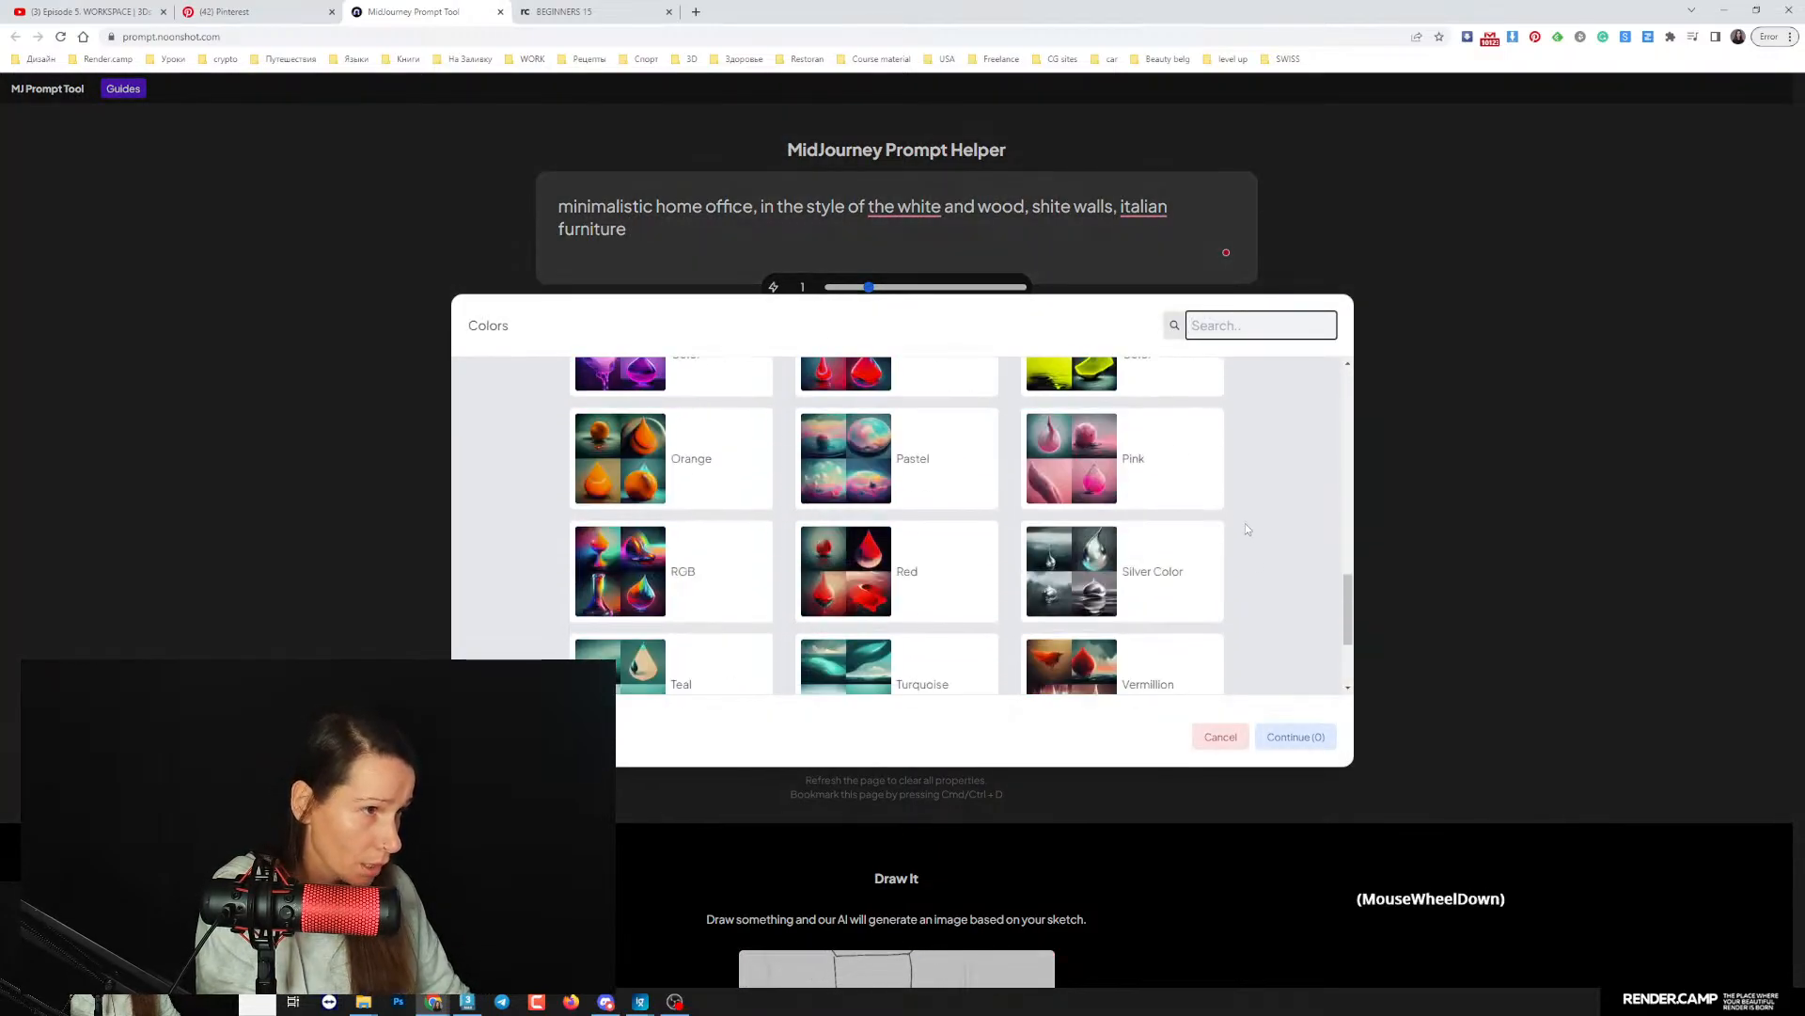
left_click(1129, 399)
scroll(902, 602, "down", 1)
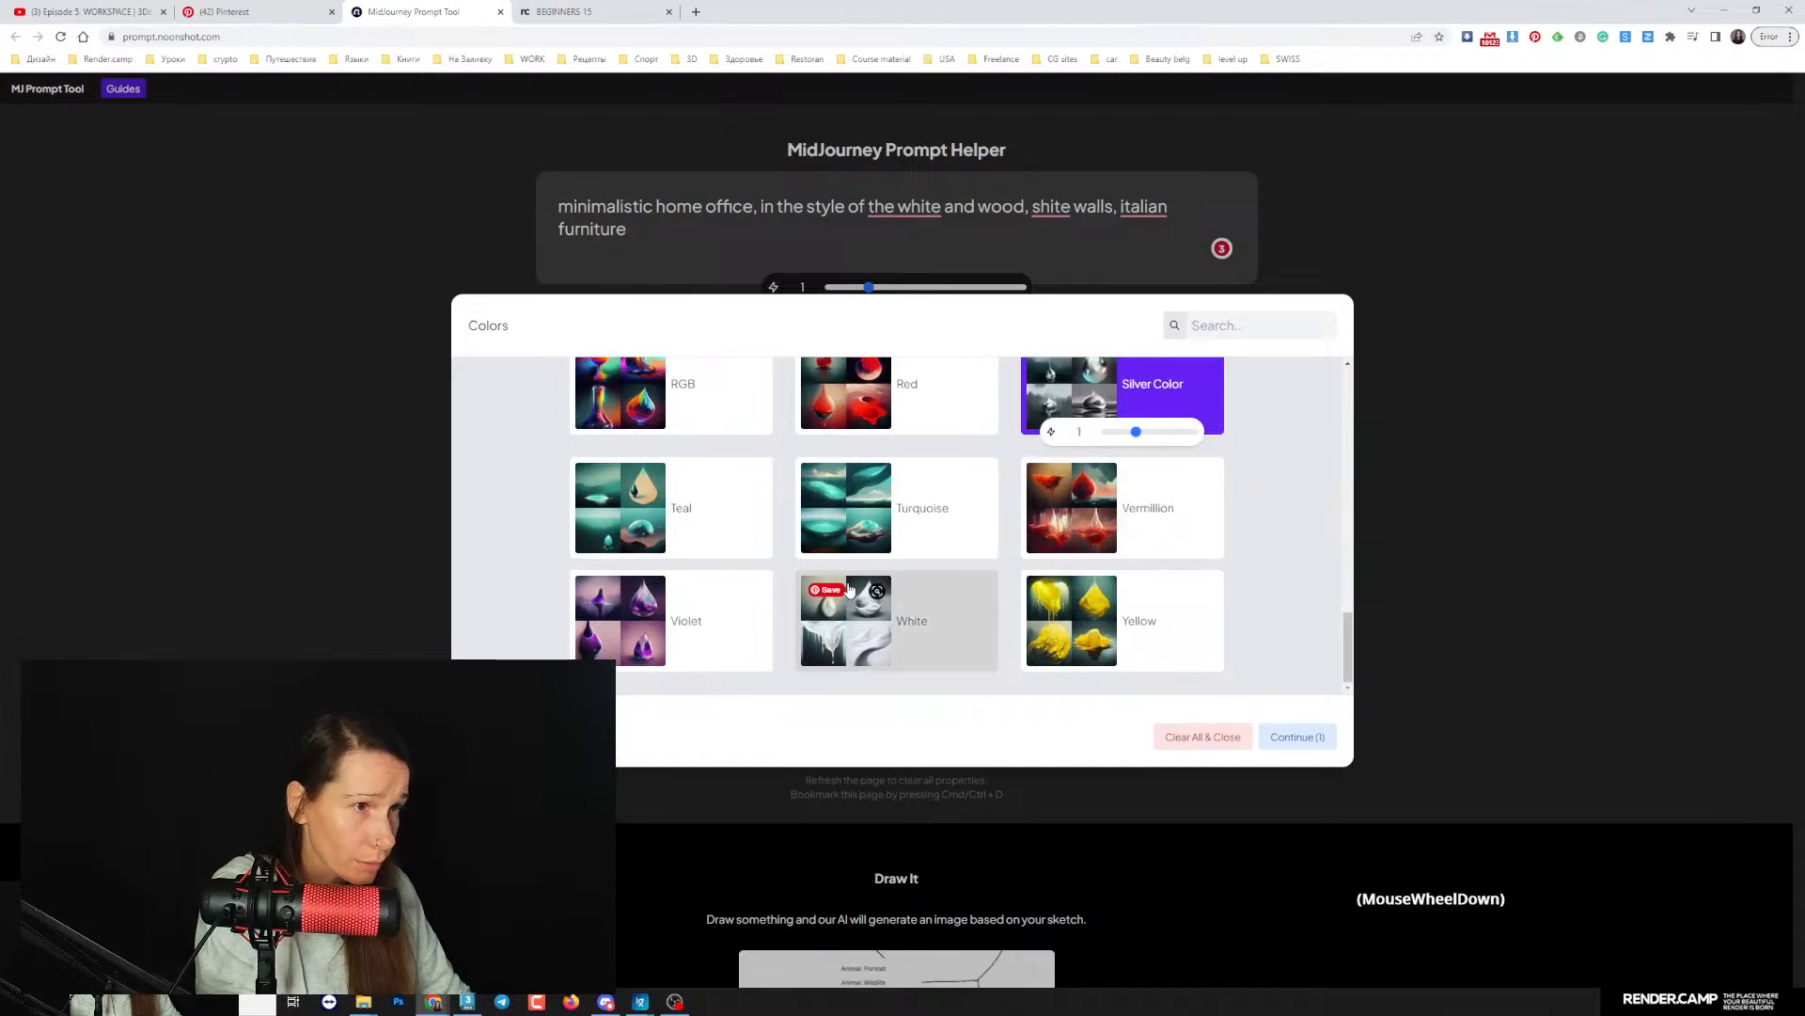
left_click(898, 616)
mouse_move(1349, 645)
left_mouse_down()
mouse_move(1322, 391)
mouse_move(1347, 611)
left_mouse_up()
left_click(1297, 736)
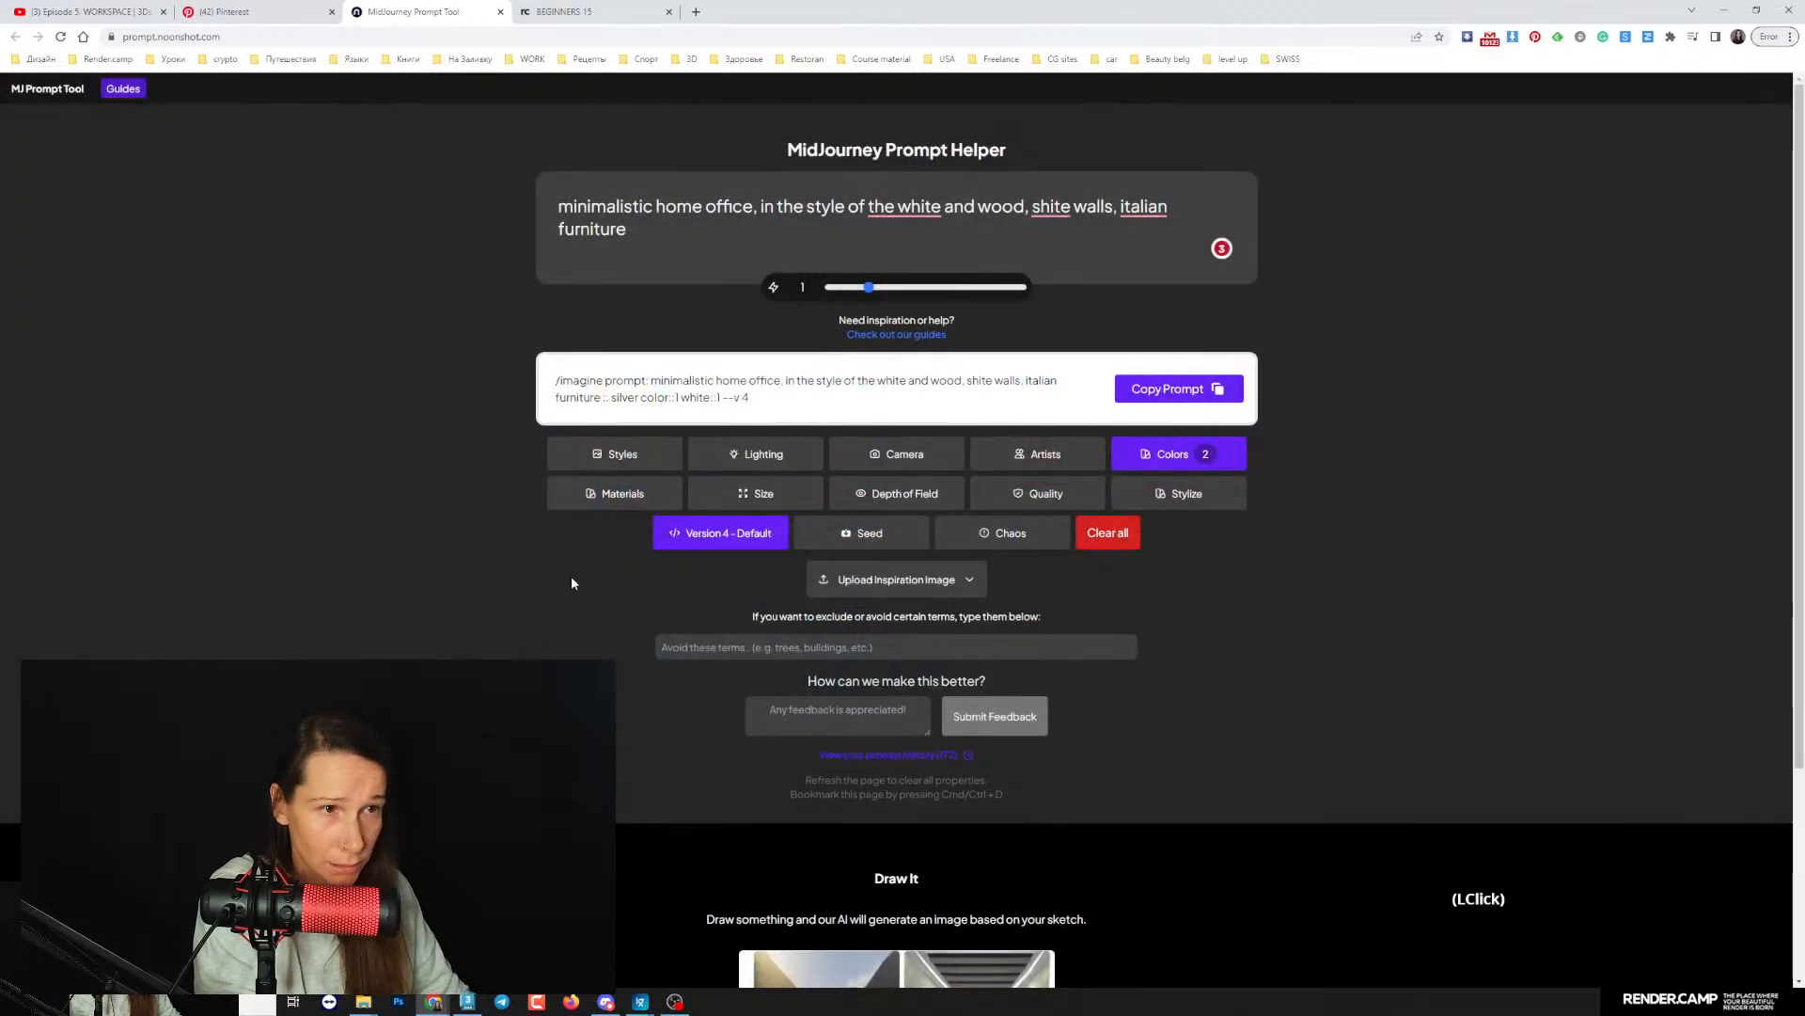
- Add the Wooden material to the home office prompt
left_click(578, 484)
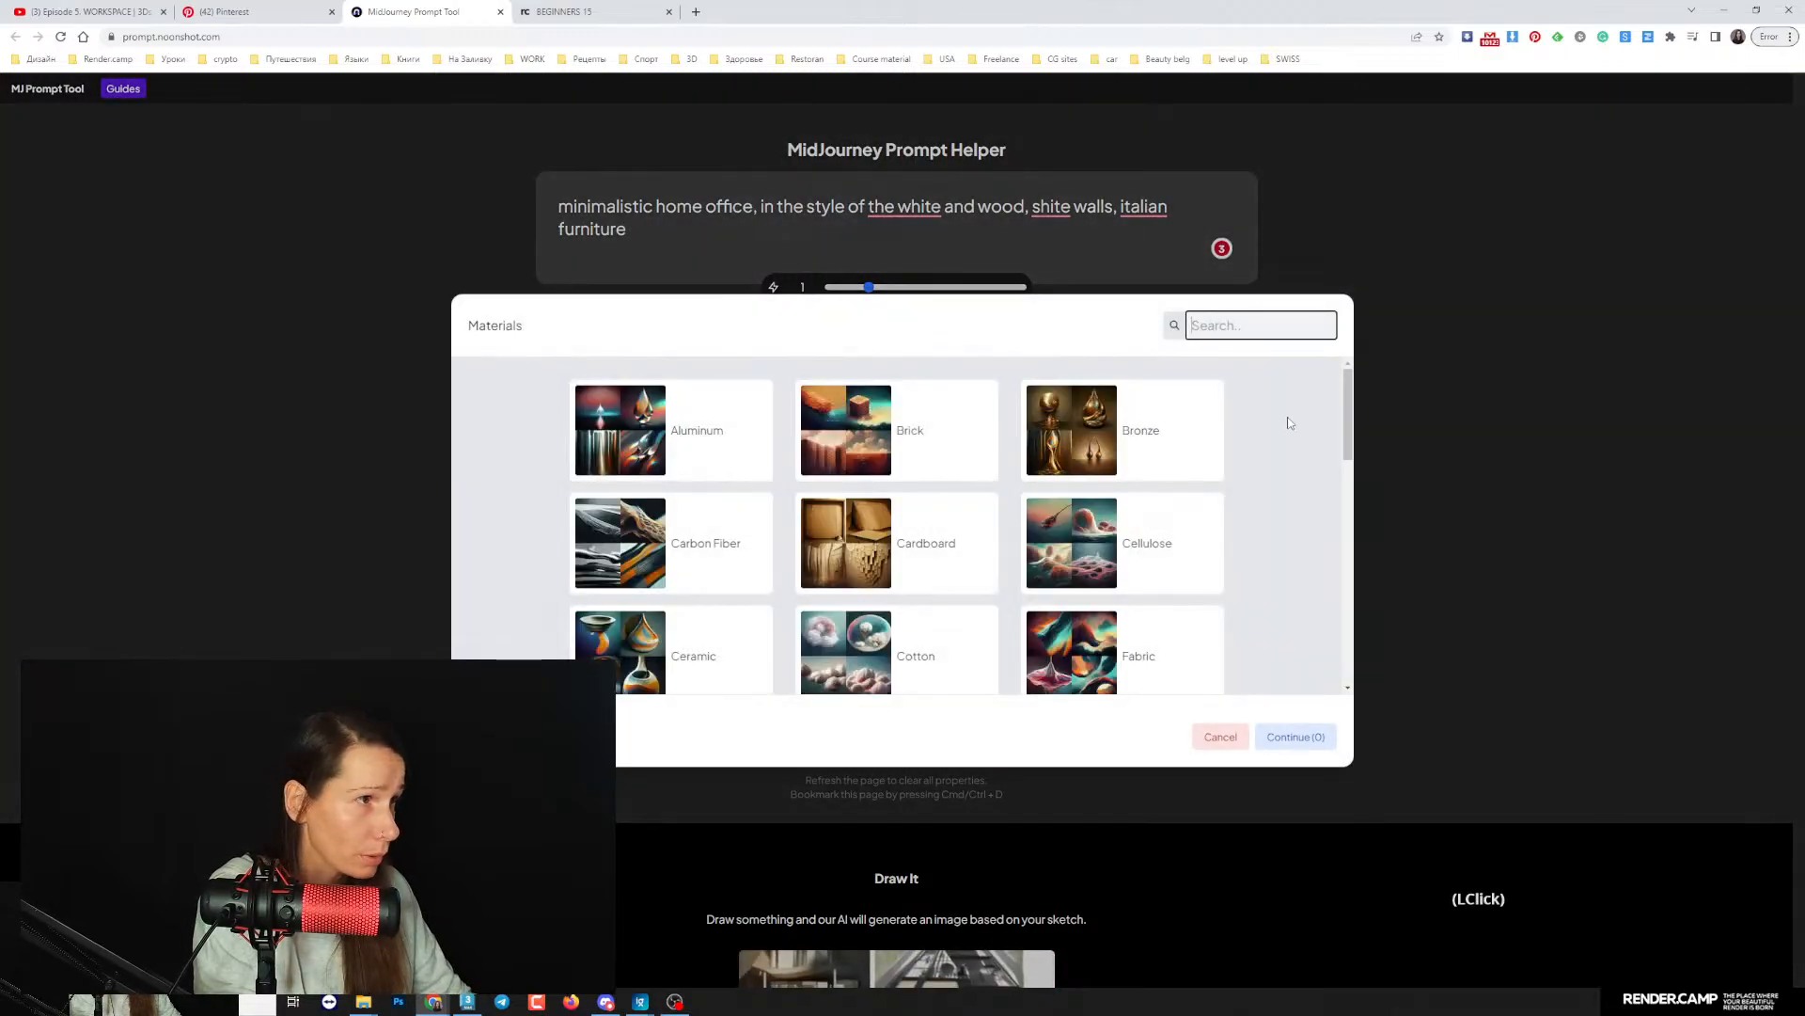
left_click_drag(1349, 390, 1353, 701)
left_click(818, 630)
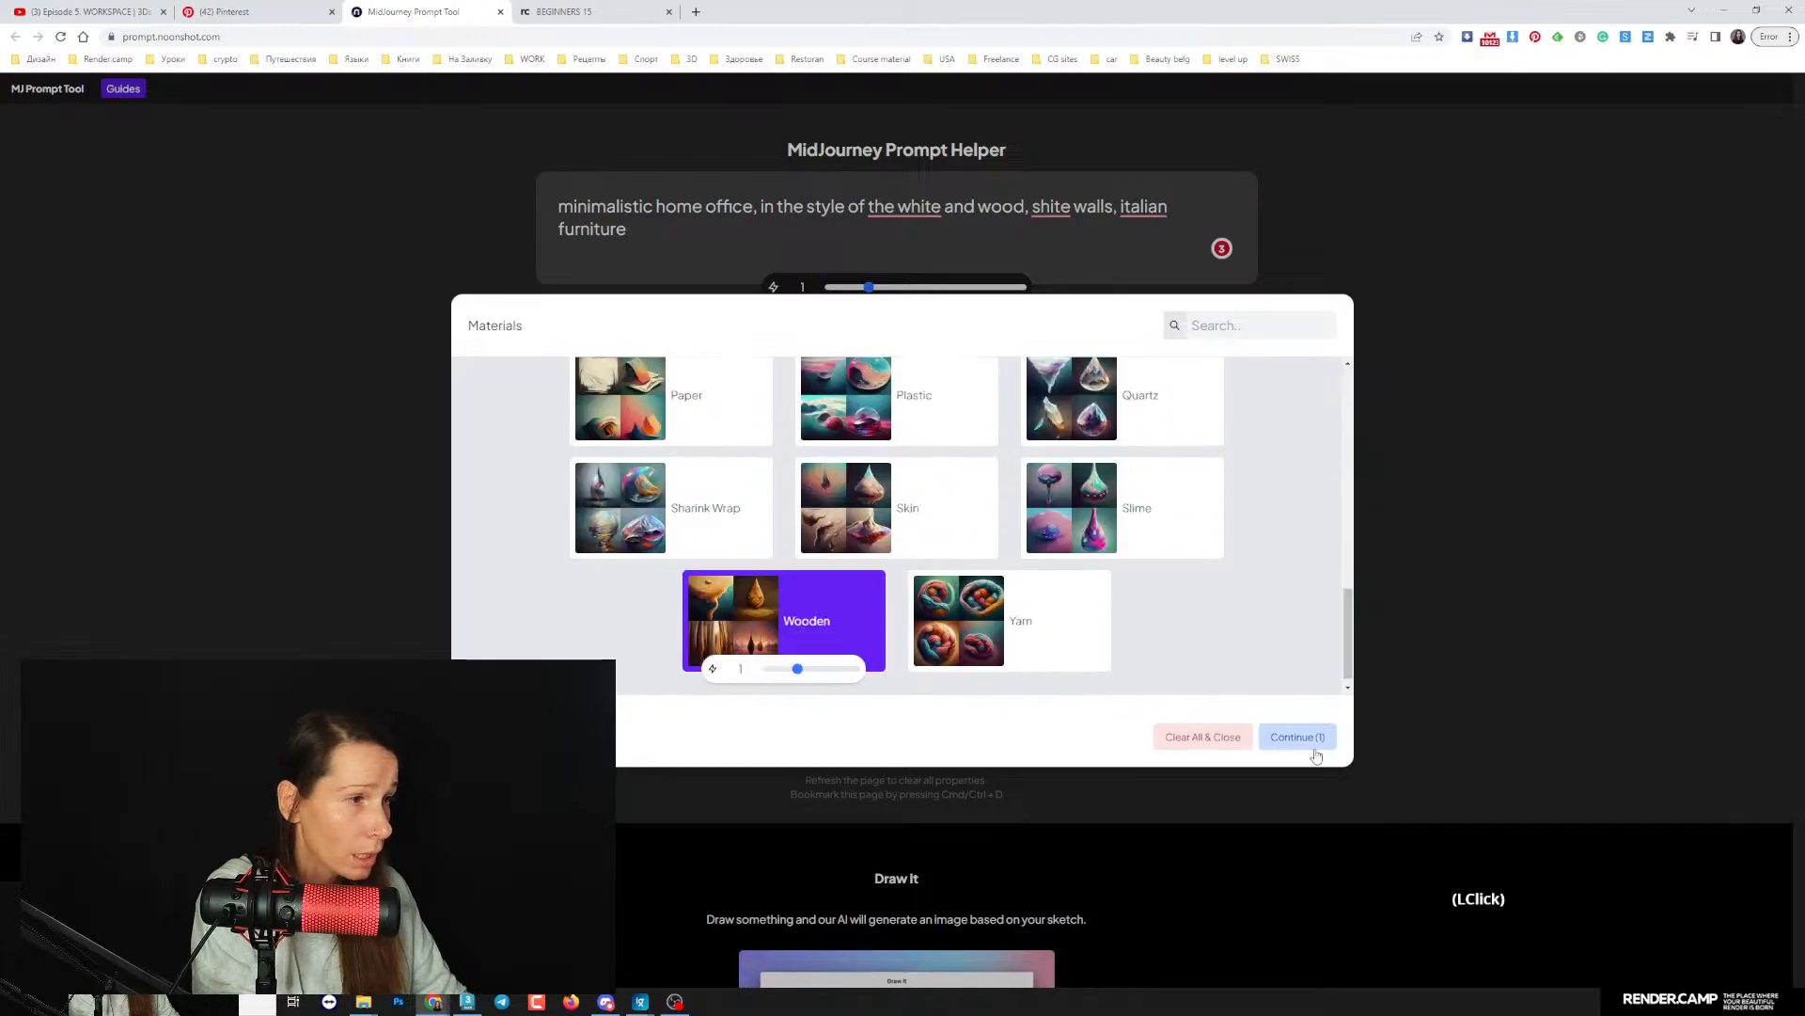
left_click(1296, 736)
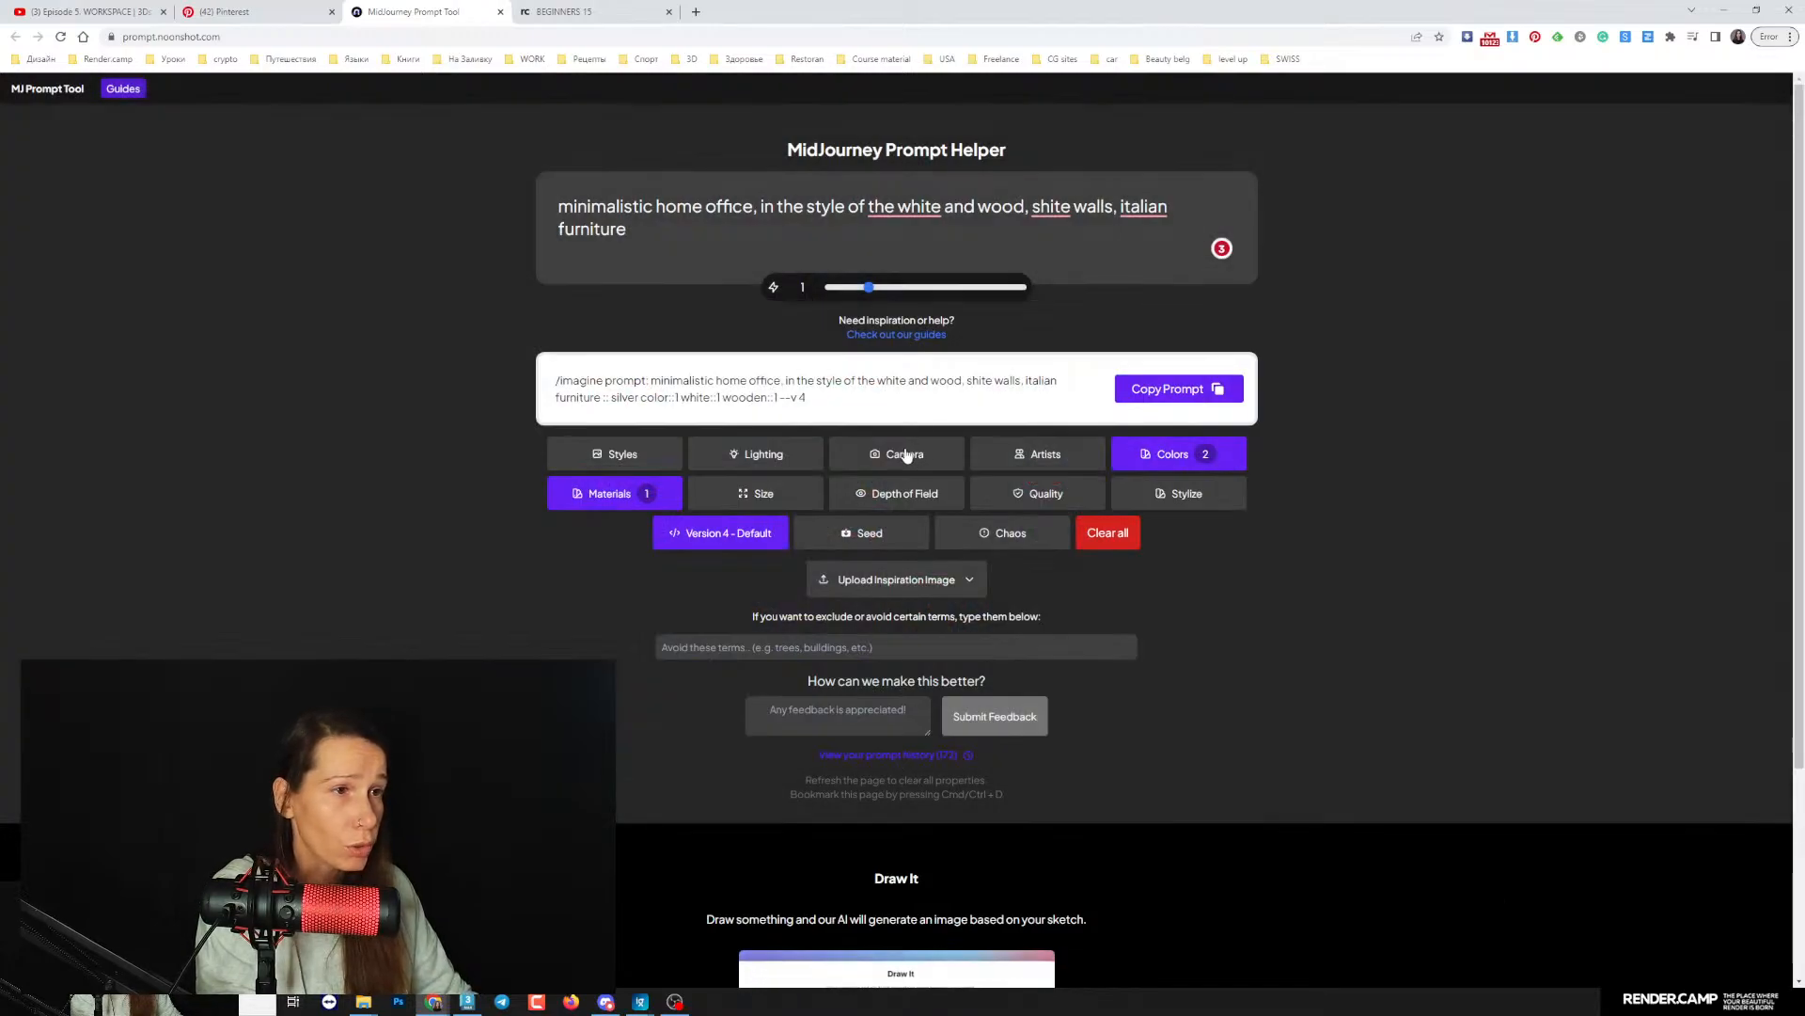
- Set the prompt's aspect ratio to 1:2 Vertical
left_click(784, 499)
left_click(914, 553)
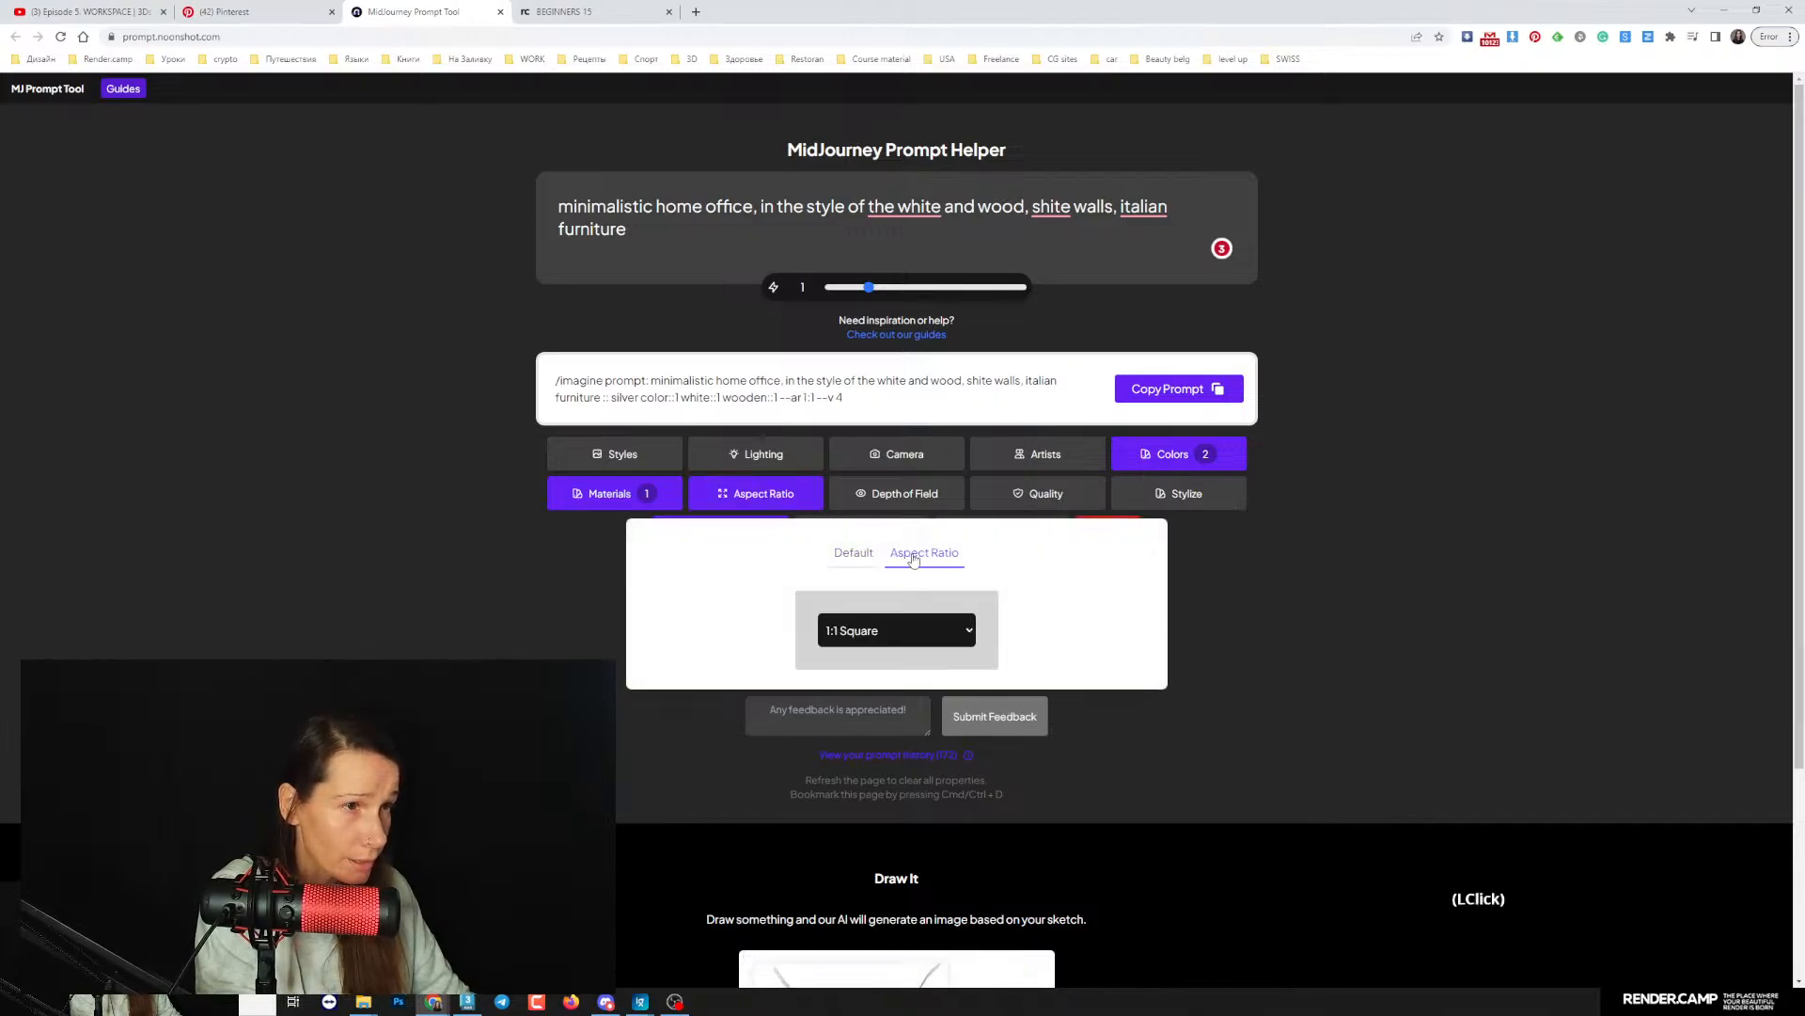
left_click(908, 630)
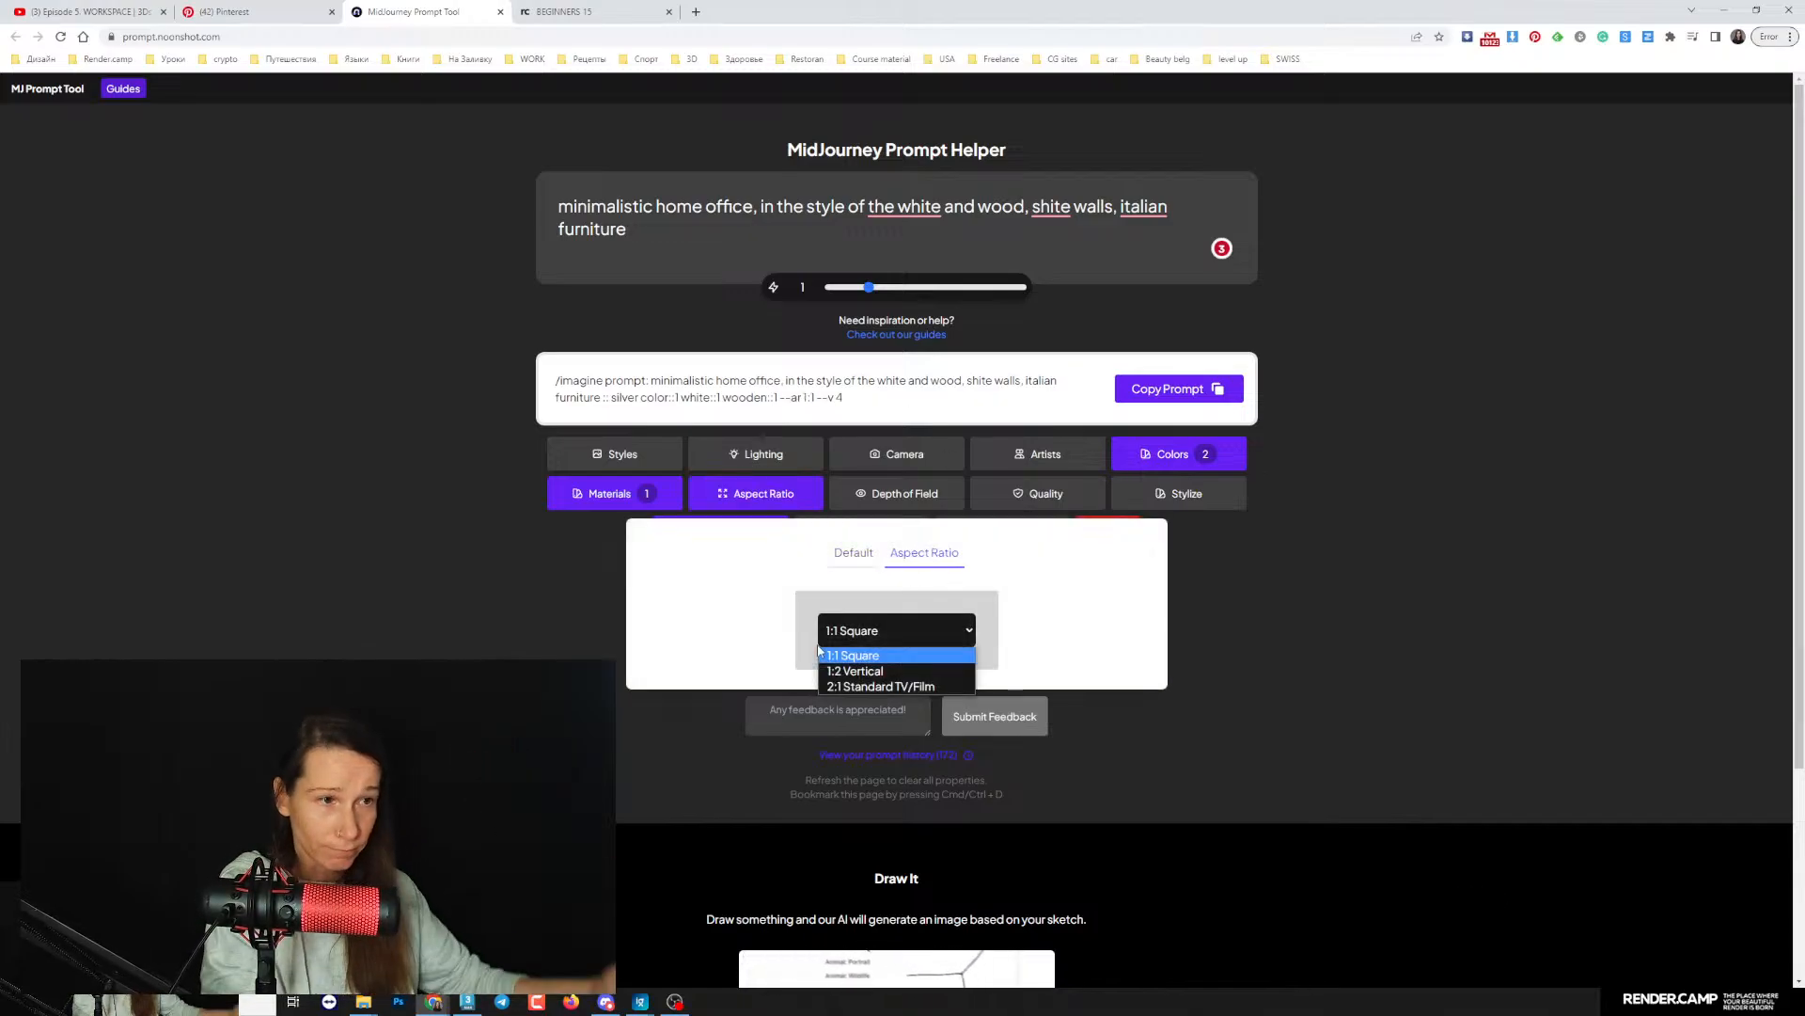
left_click(867, 671)
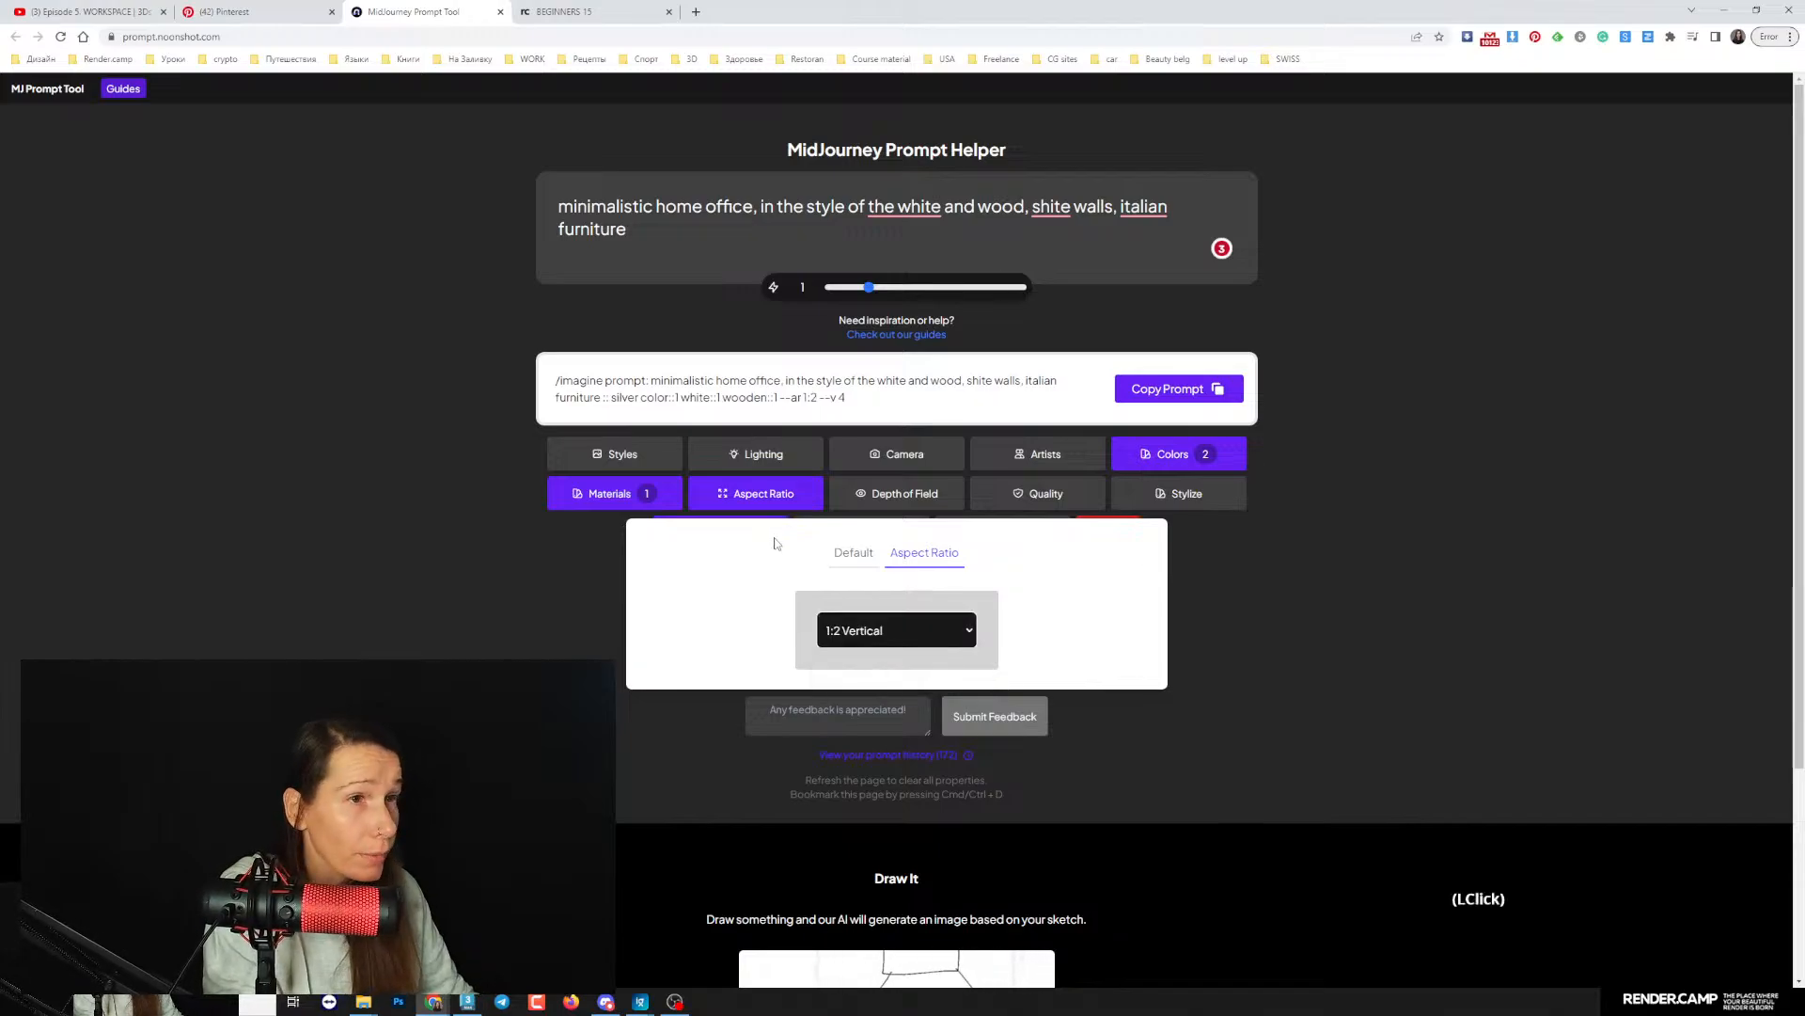
- Add the Photorealistic style to the home office prompt
left_click(656, 454)
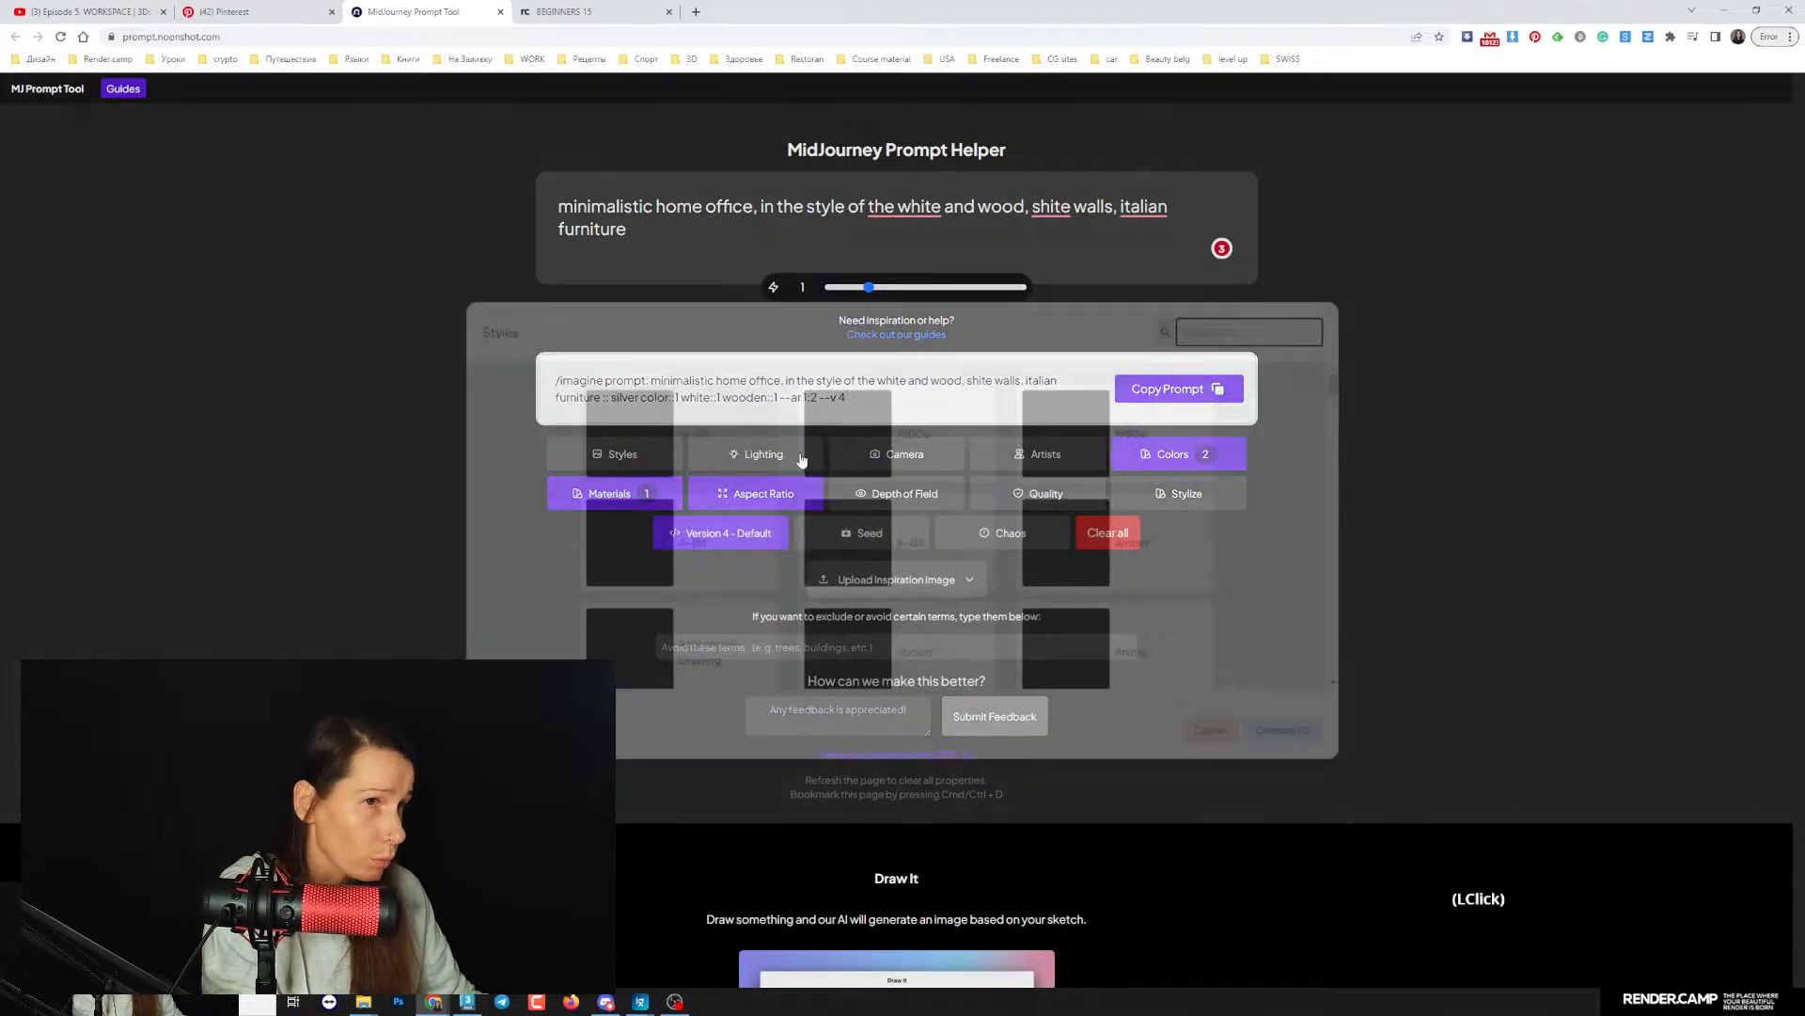
left_click_drag(1351, 393, 1350, 480)
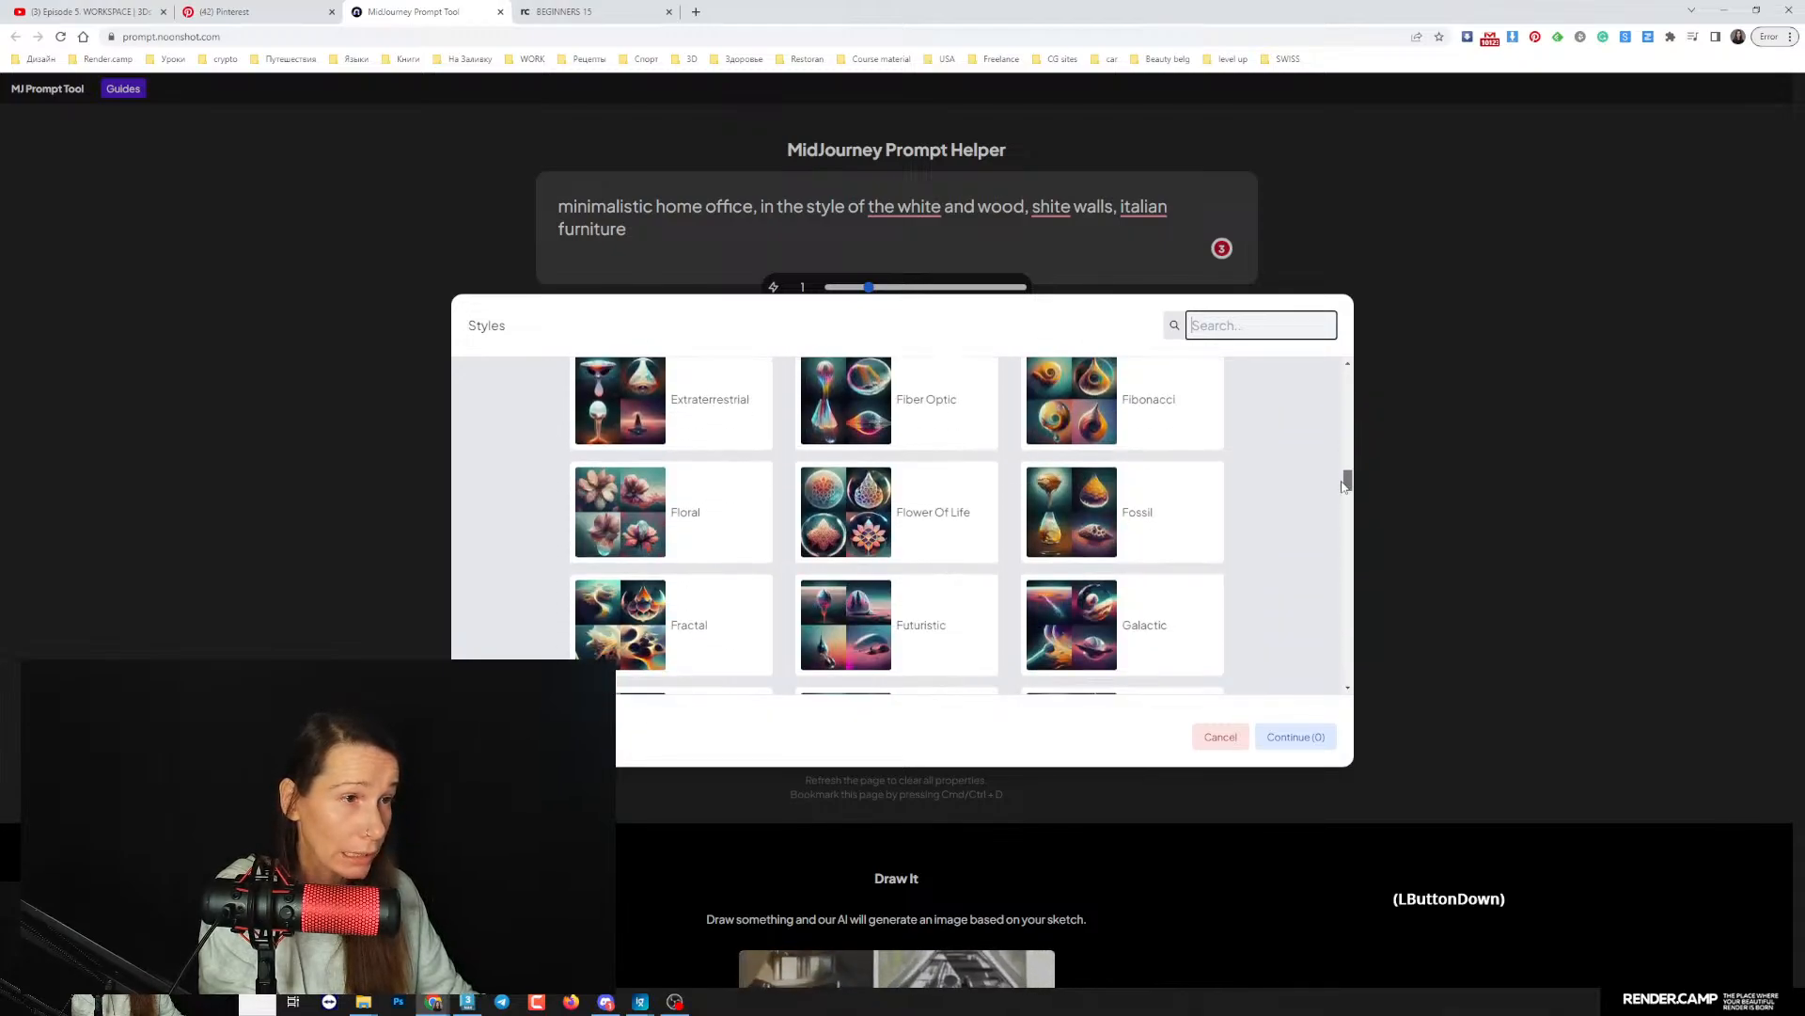
scroll(963, 573, "down", 3)
scroll(961, 585, "down", 8)
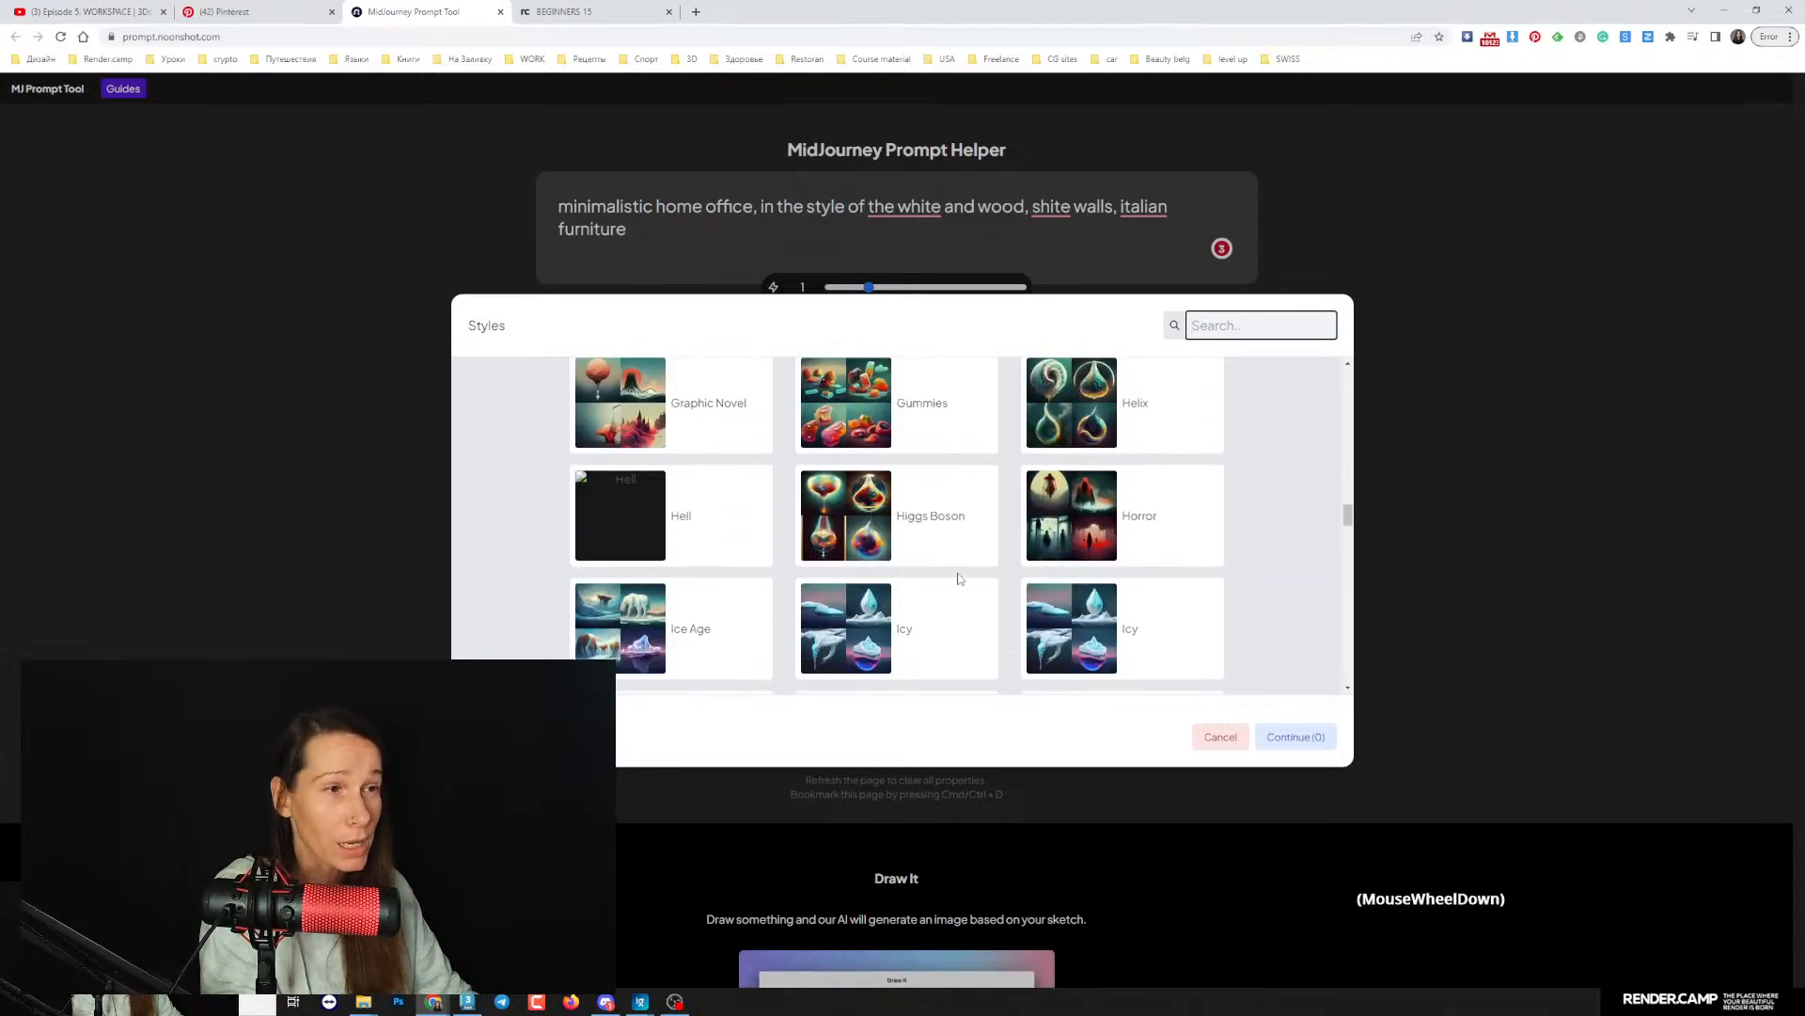
scroll(960, 582, "down", 8)
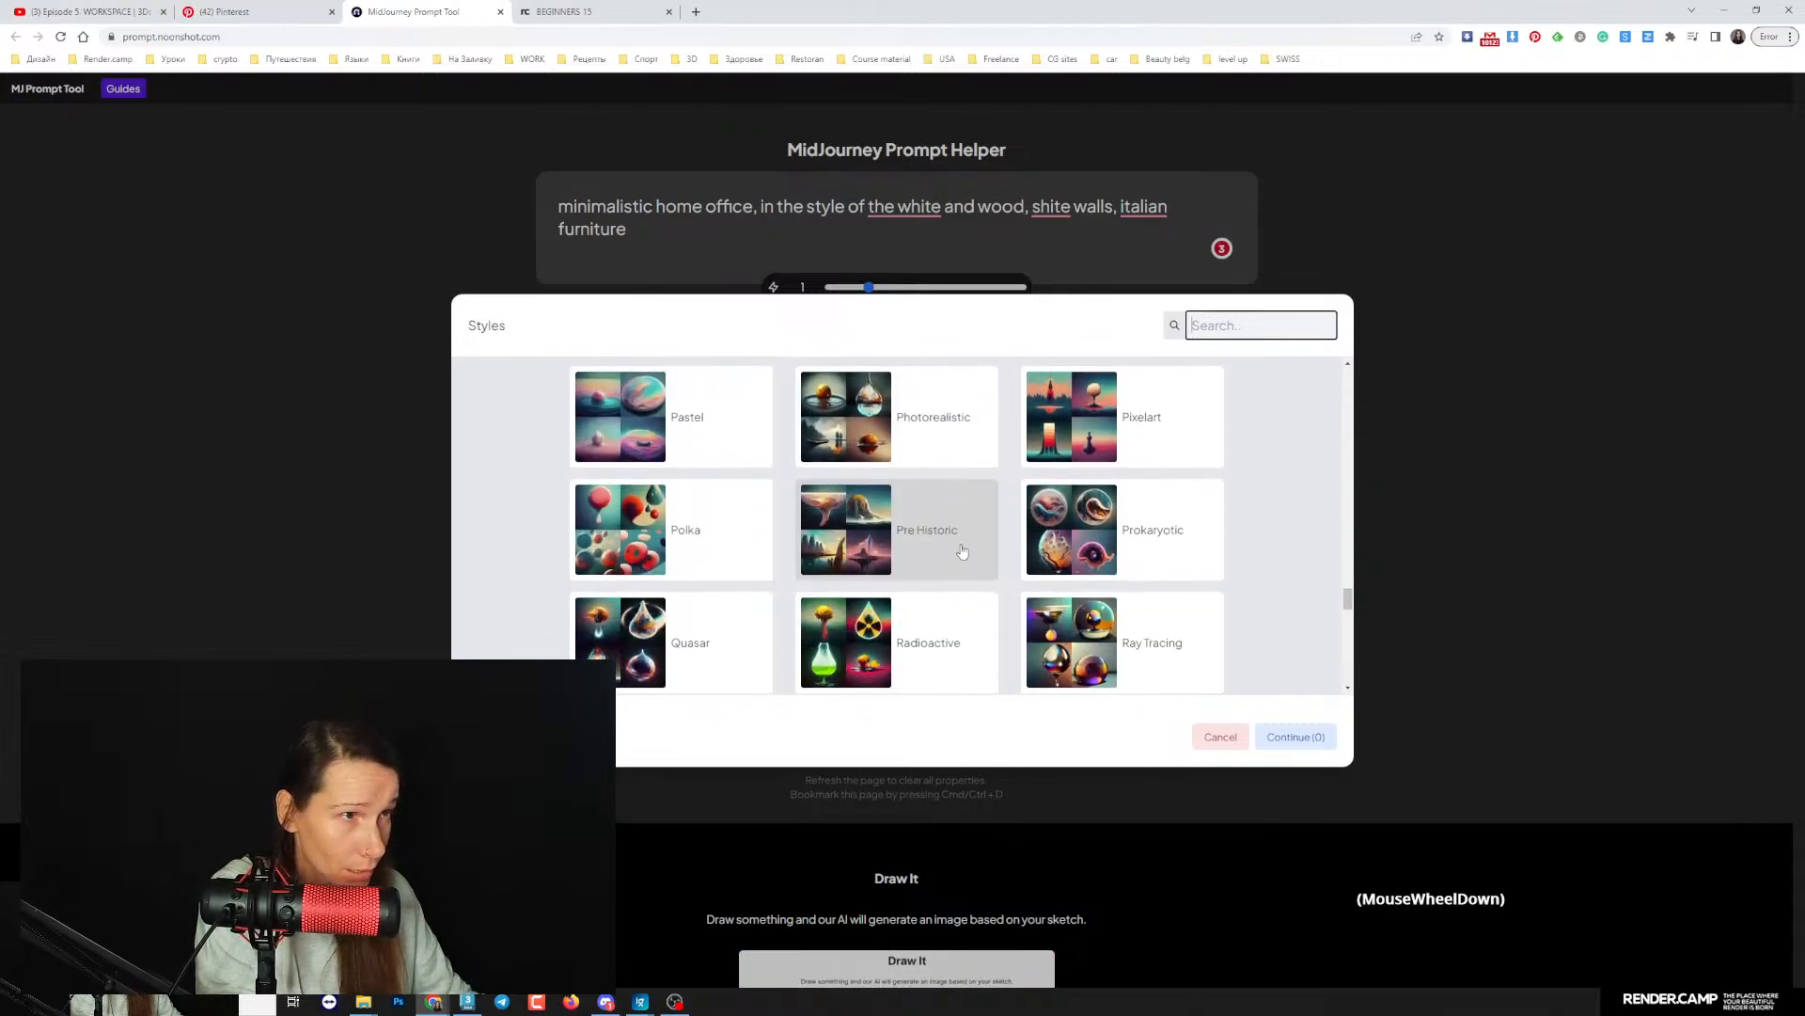
left_click(931, 434)
left_click(663, 216)
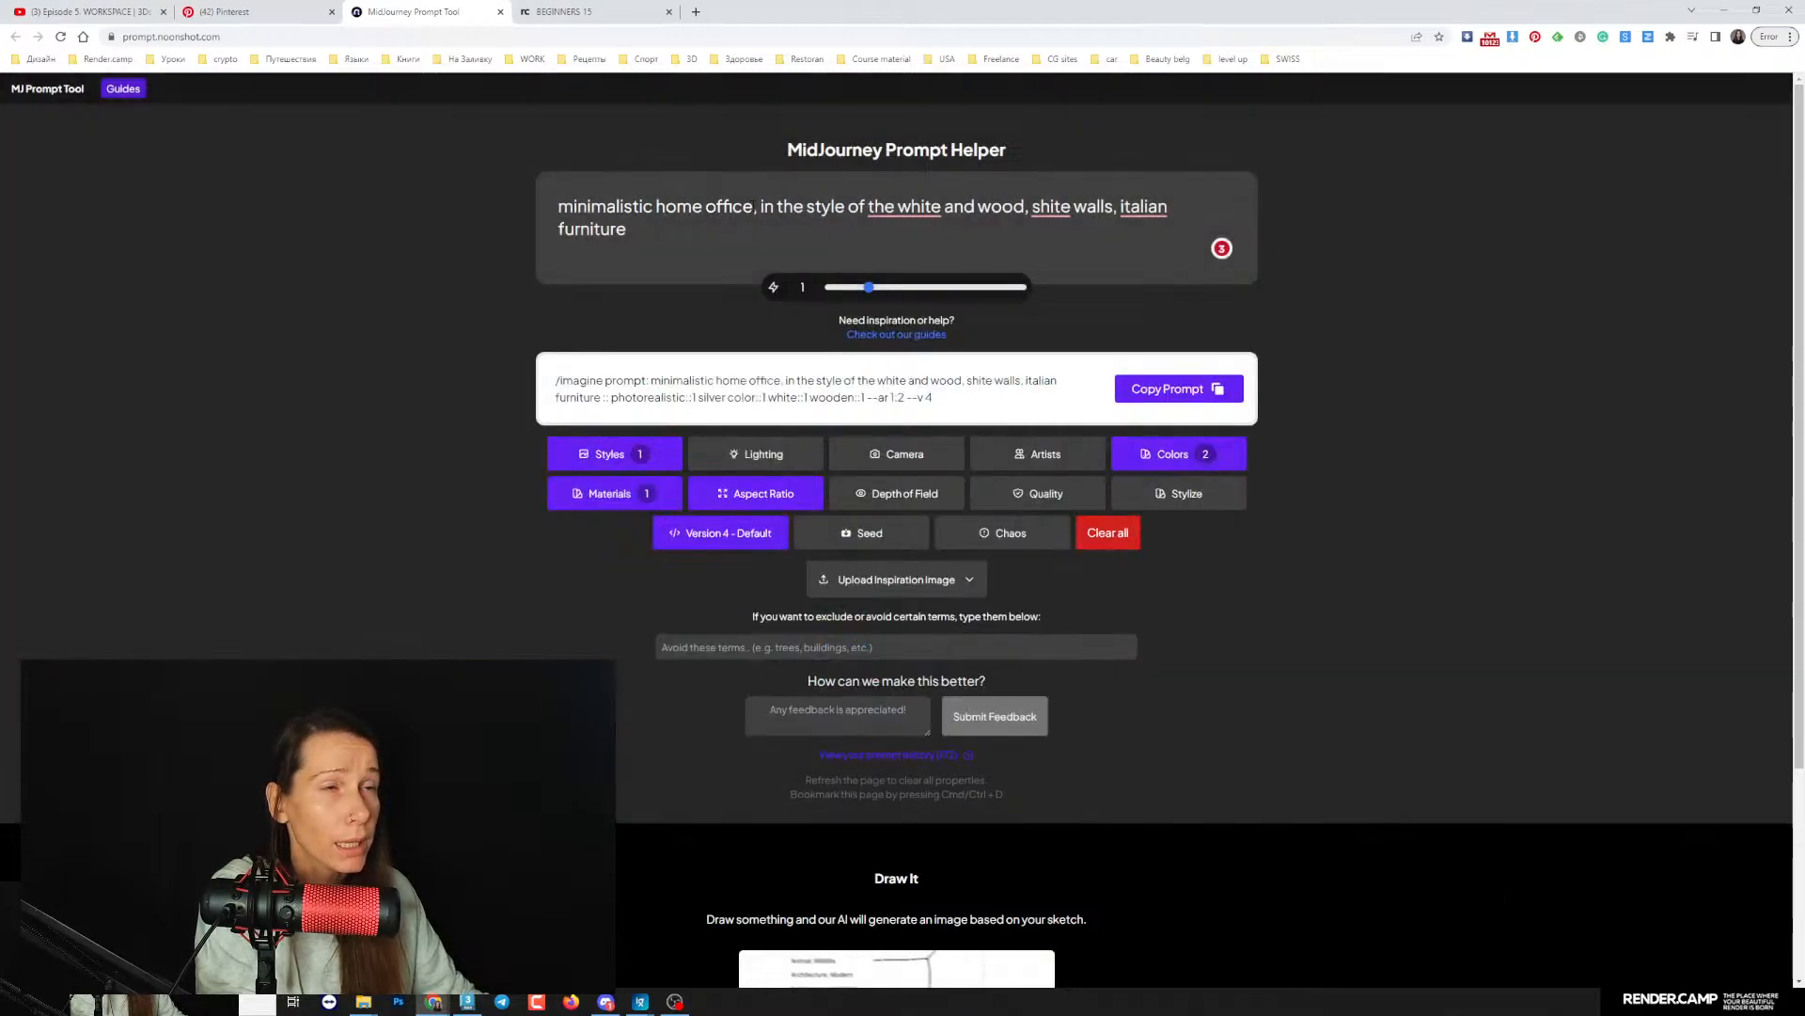
- Insert "interior design" after "home office" in the prompt text and copy the full generated prompt
left_click(766, 206)
type("d")
key("BackSpace")
key("BackSpace")
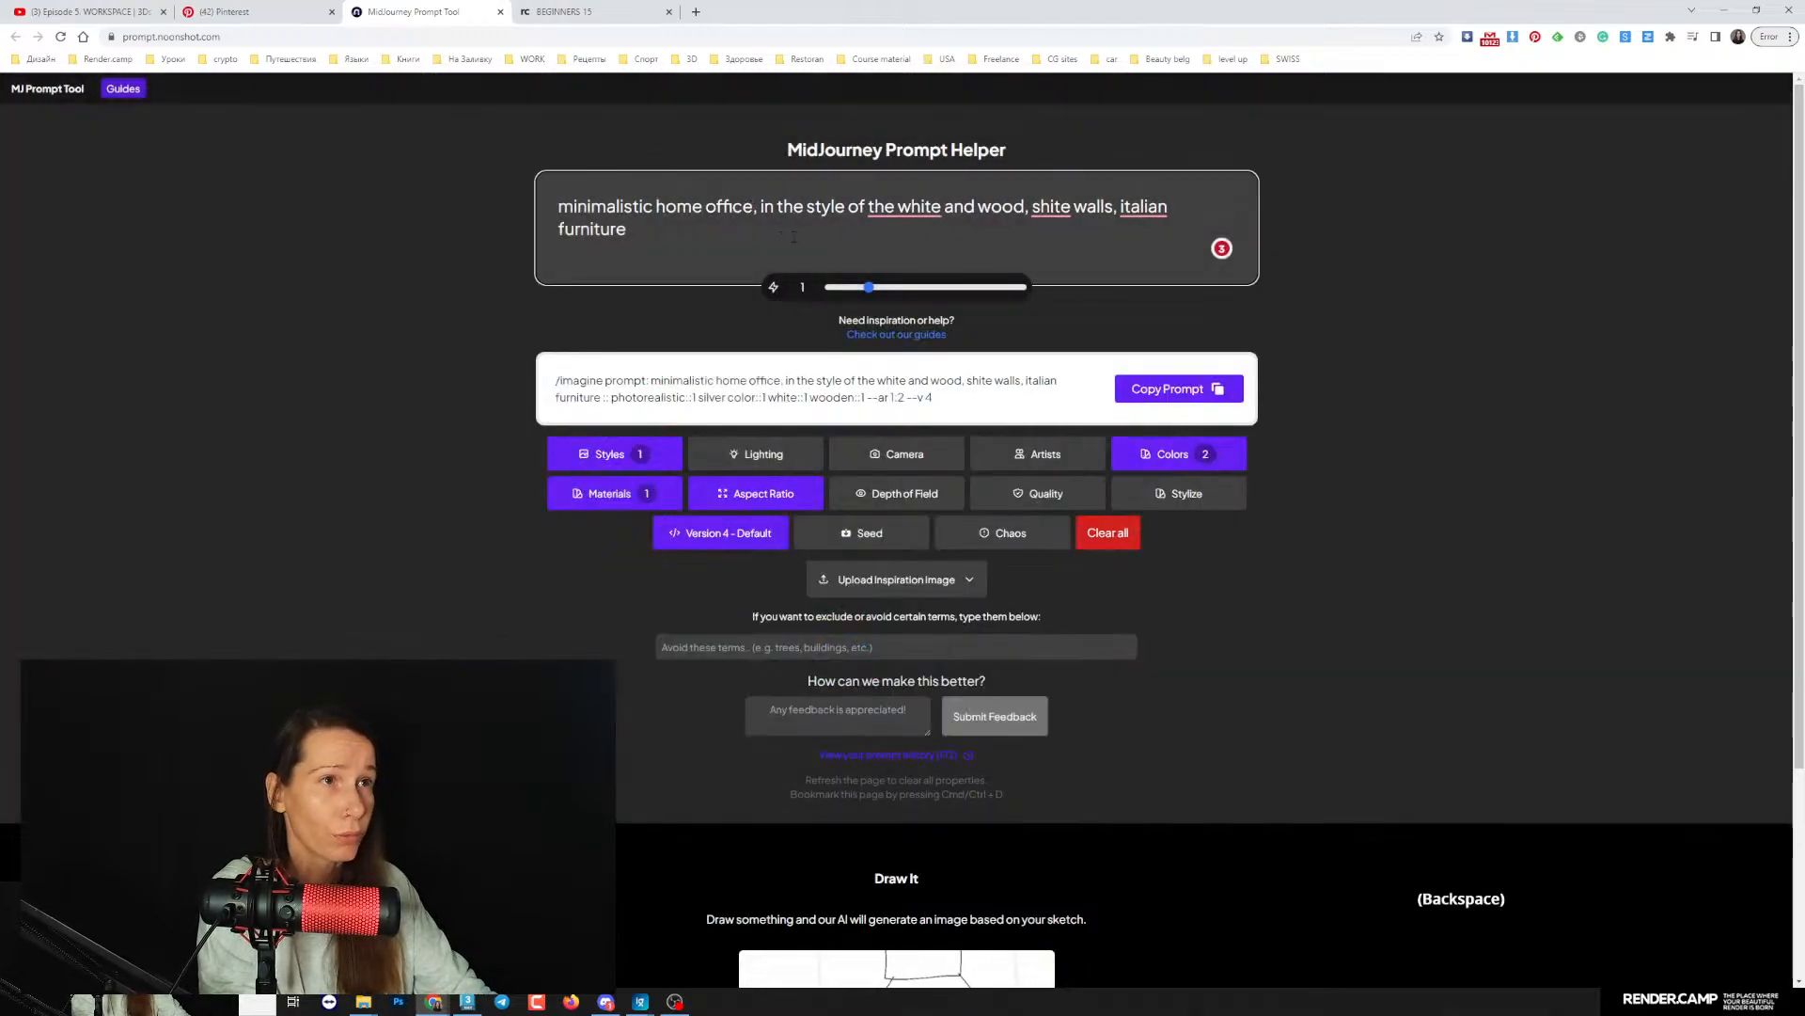
type("e interi")
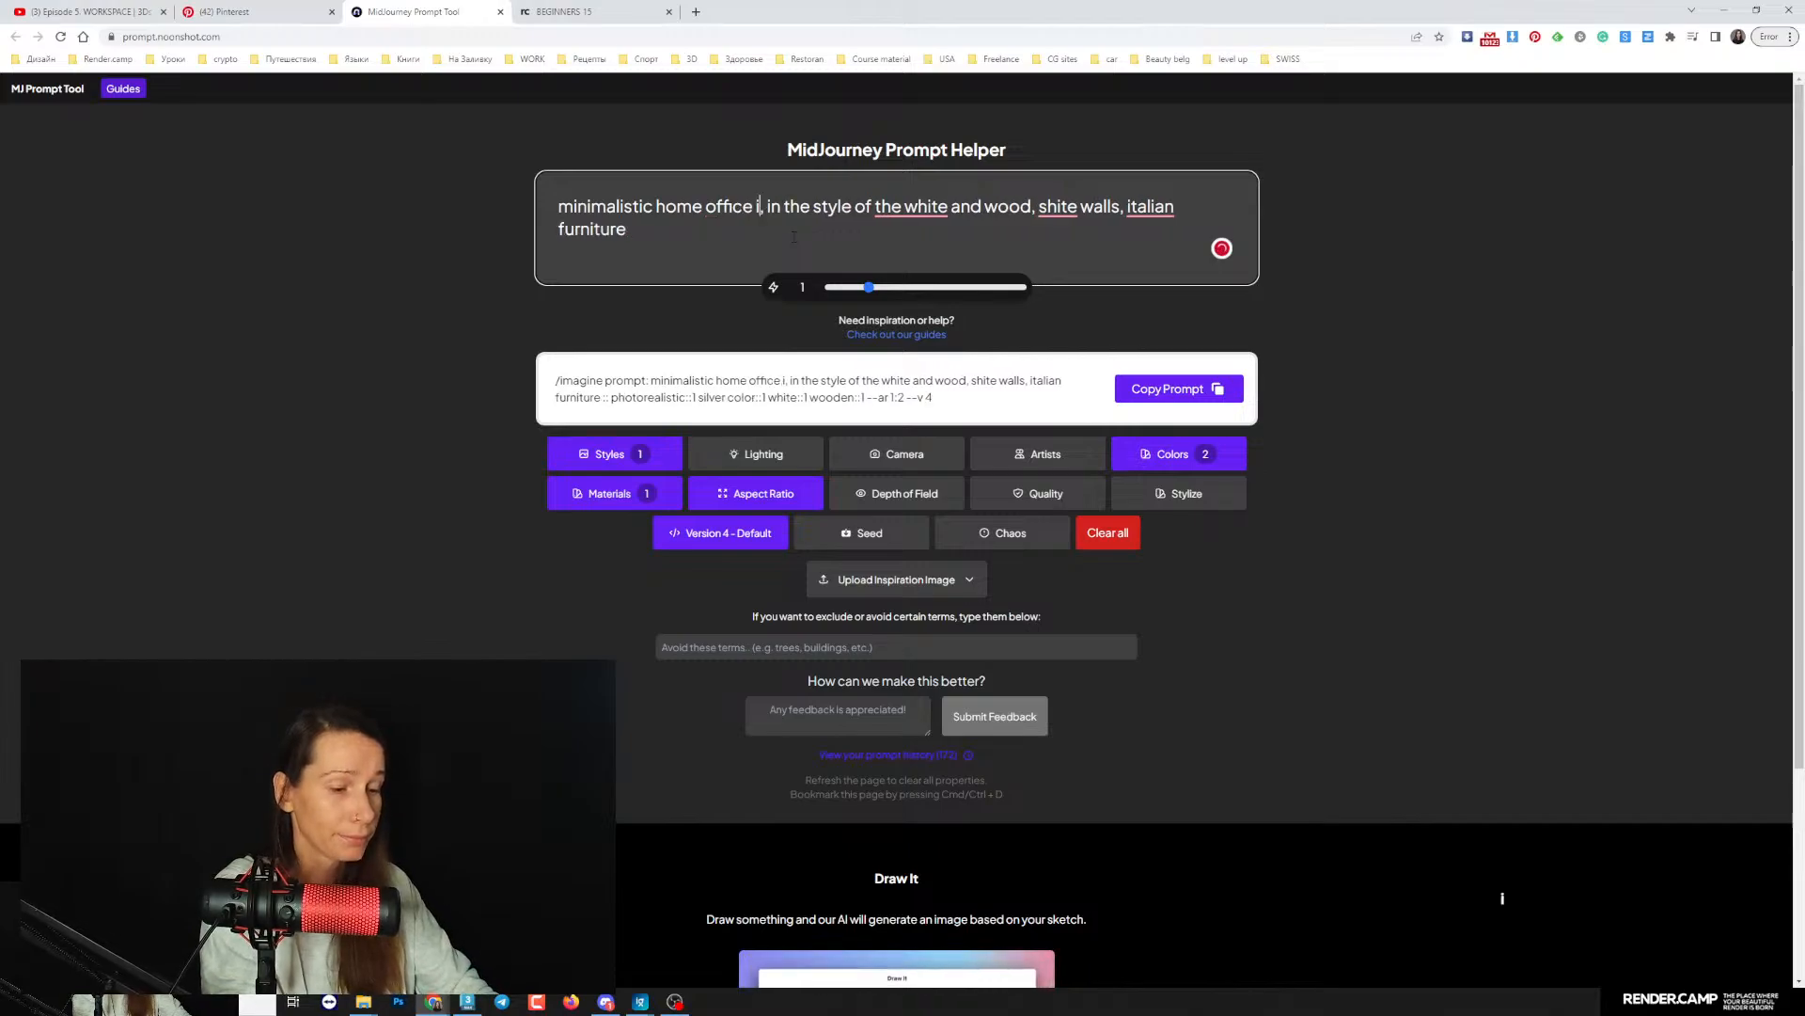
type("or design")
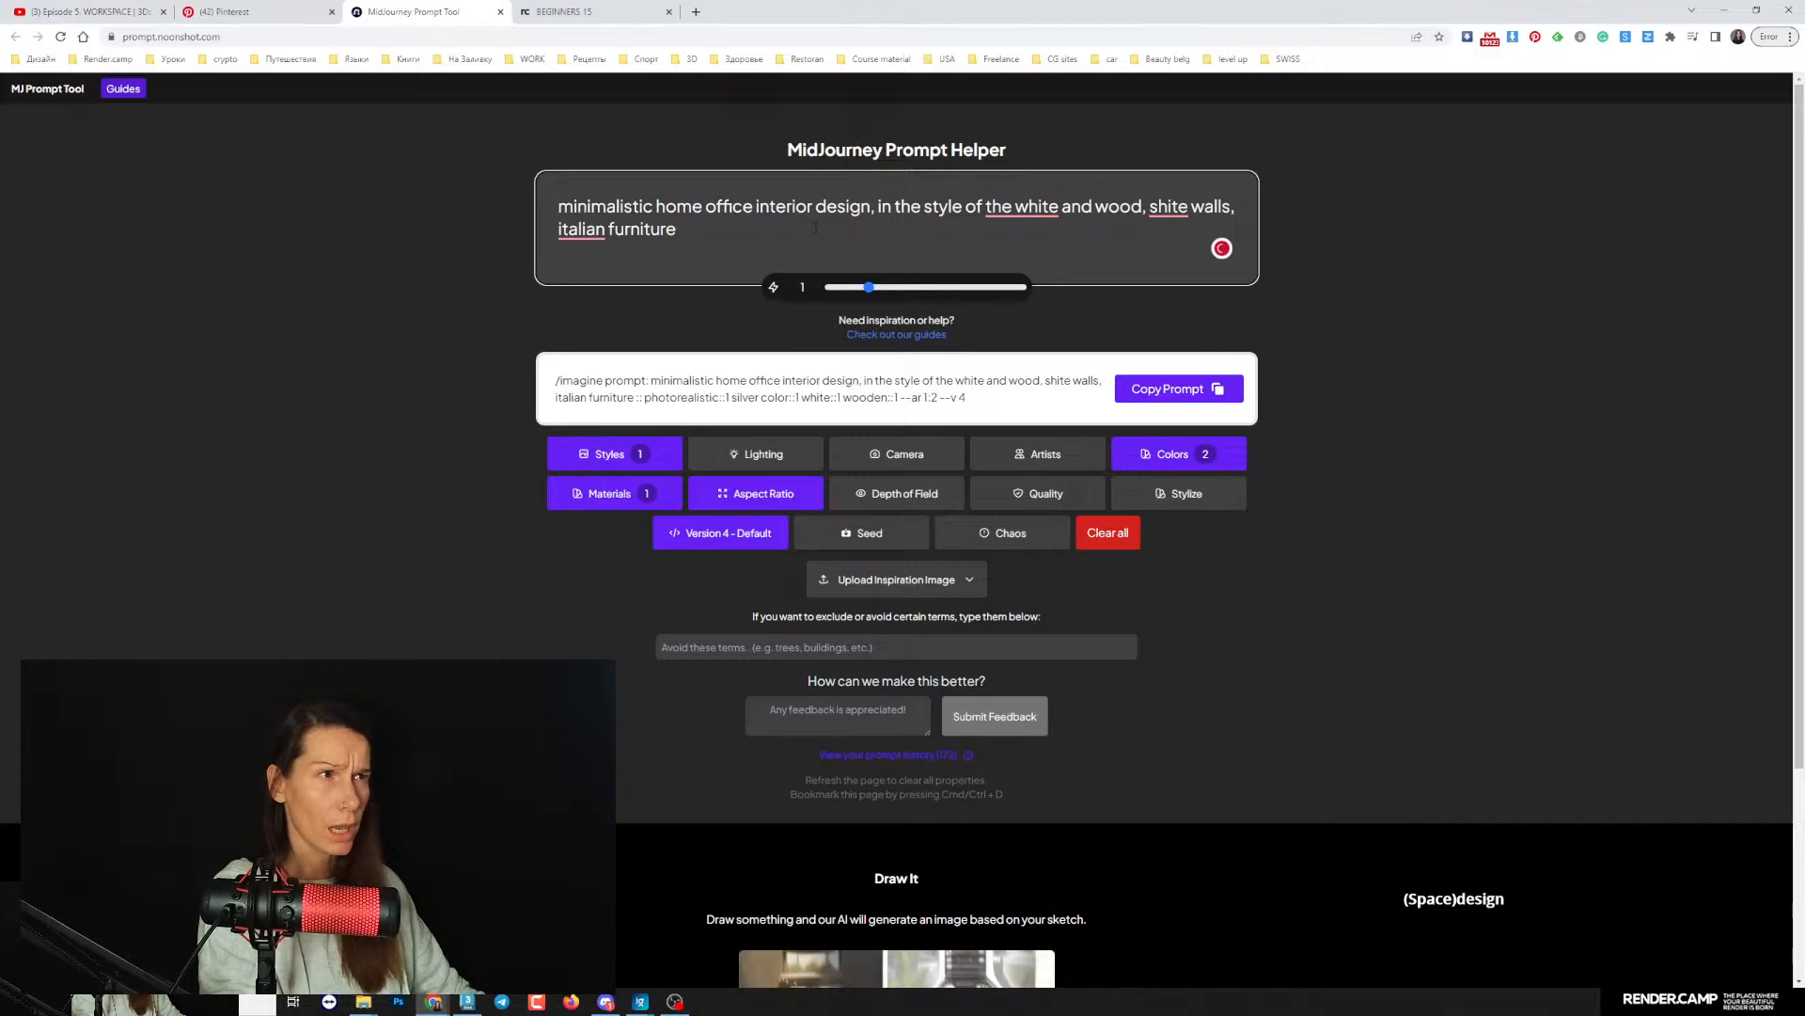
left_click(1180, 383)
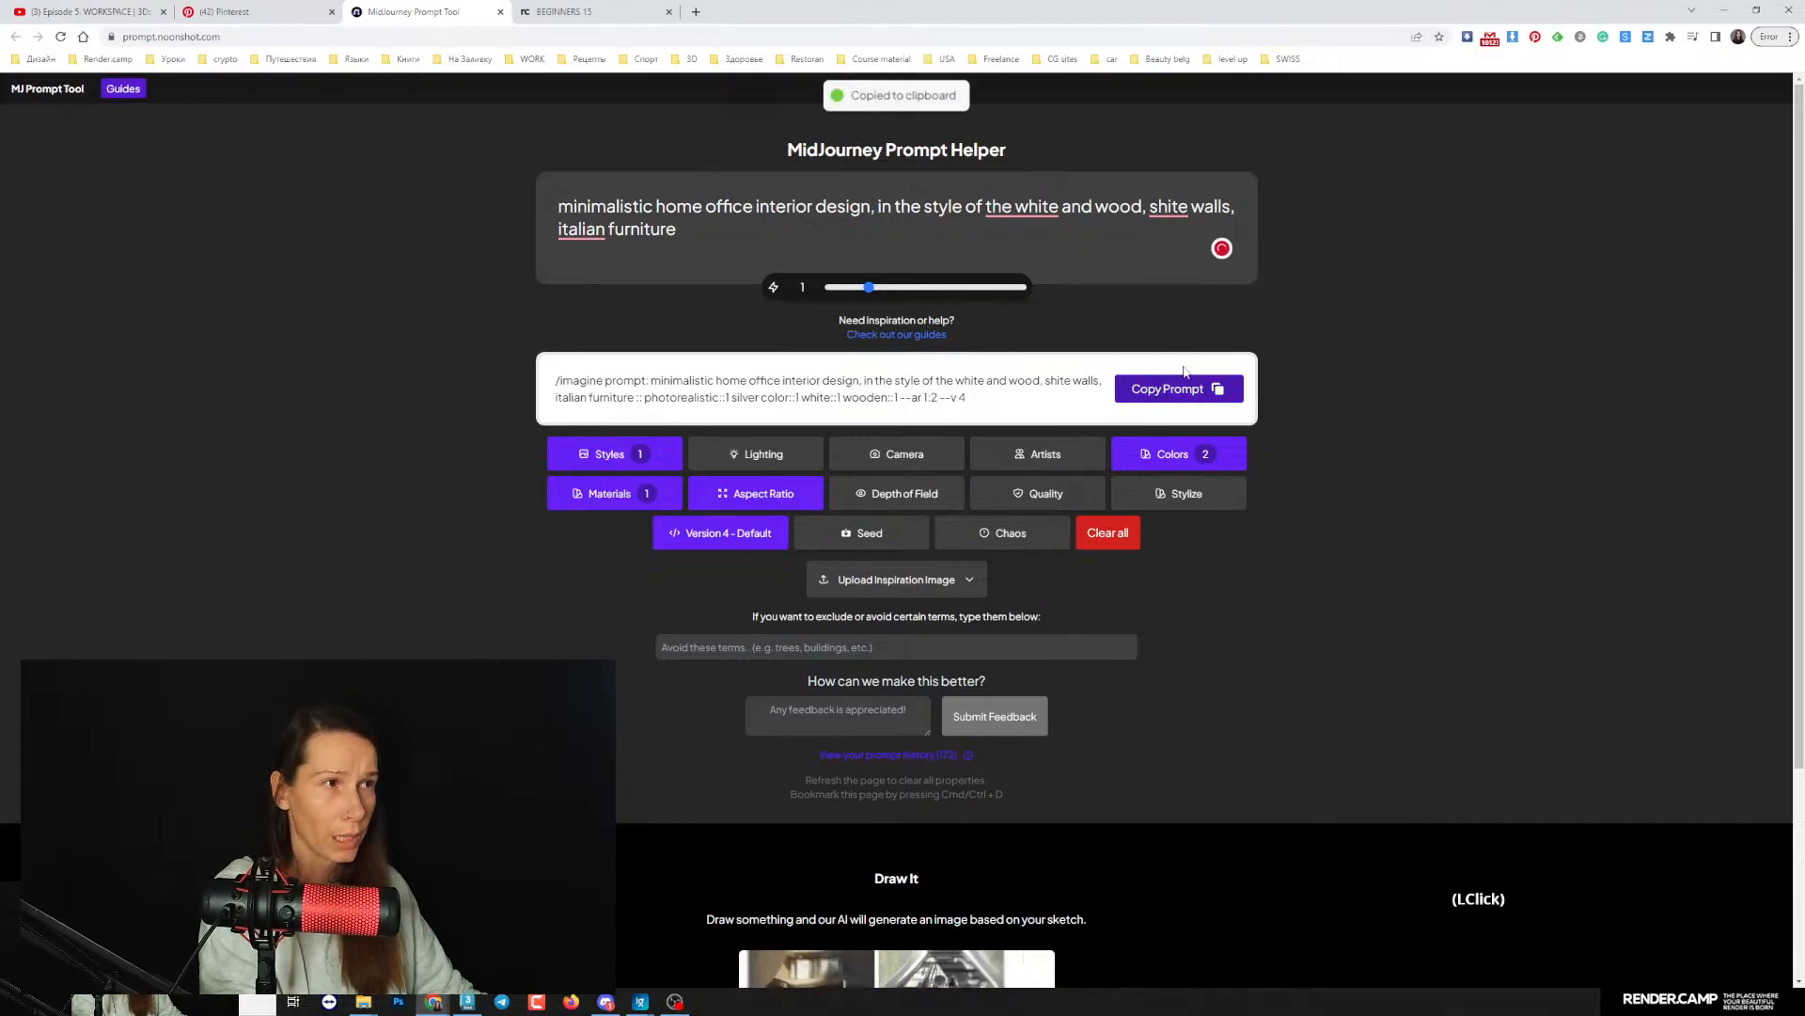
- Switch to Discord and open the generated minimalistic home office image grid at full size in the browser
left_click(606, 1002)
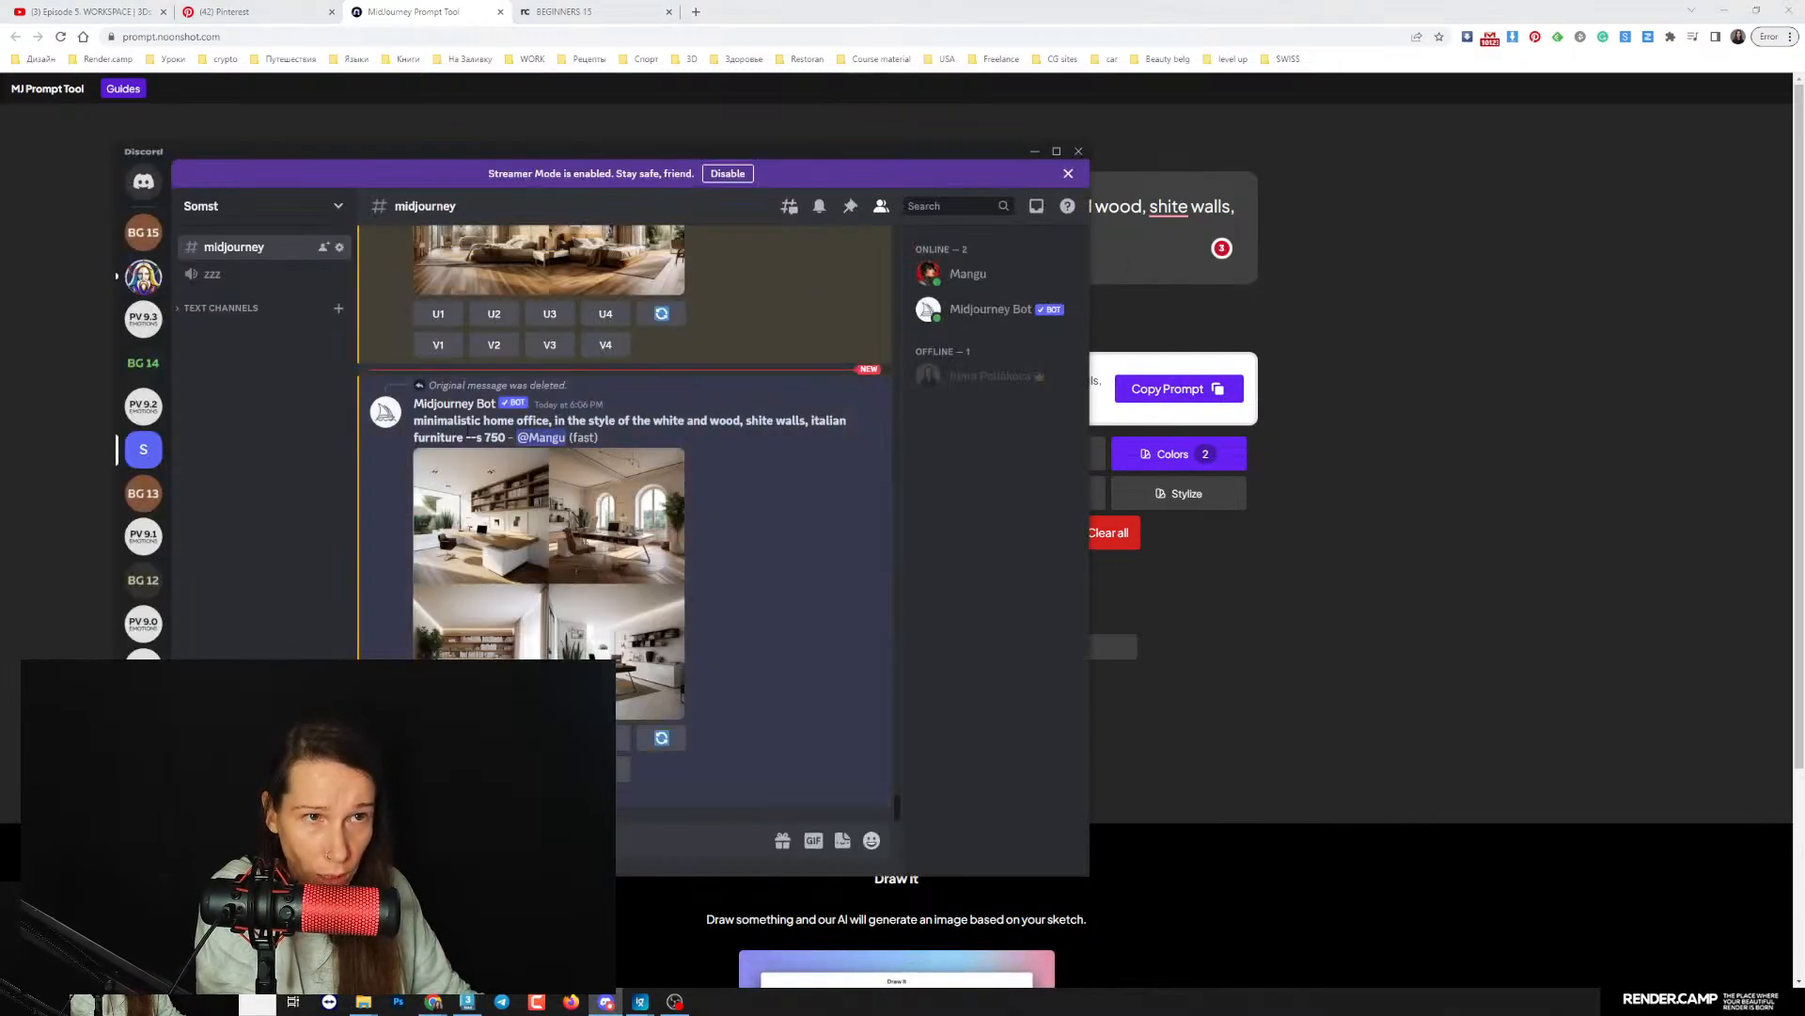
left_click(460, 501)
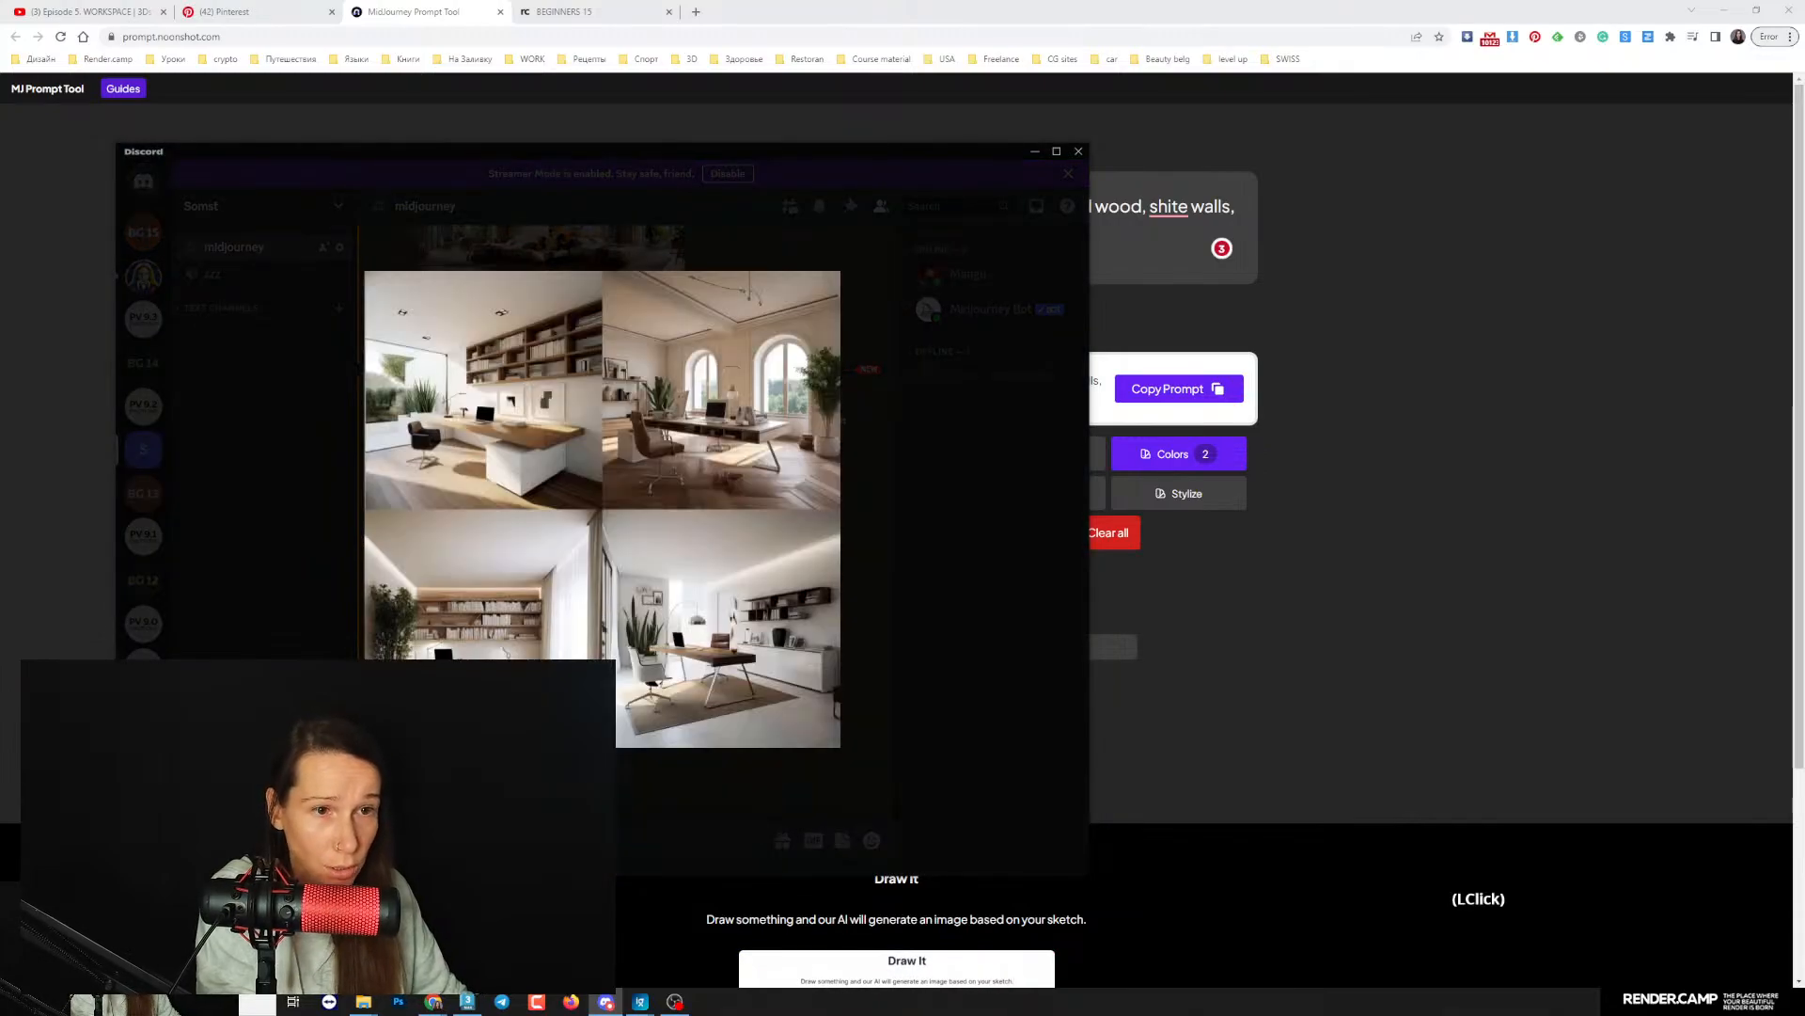
left_click(403, 757)
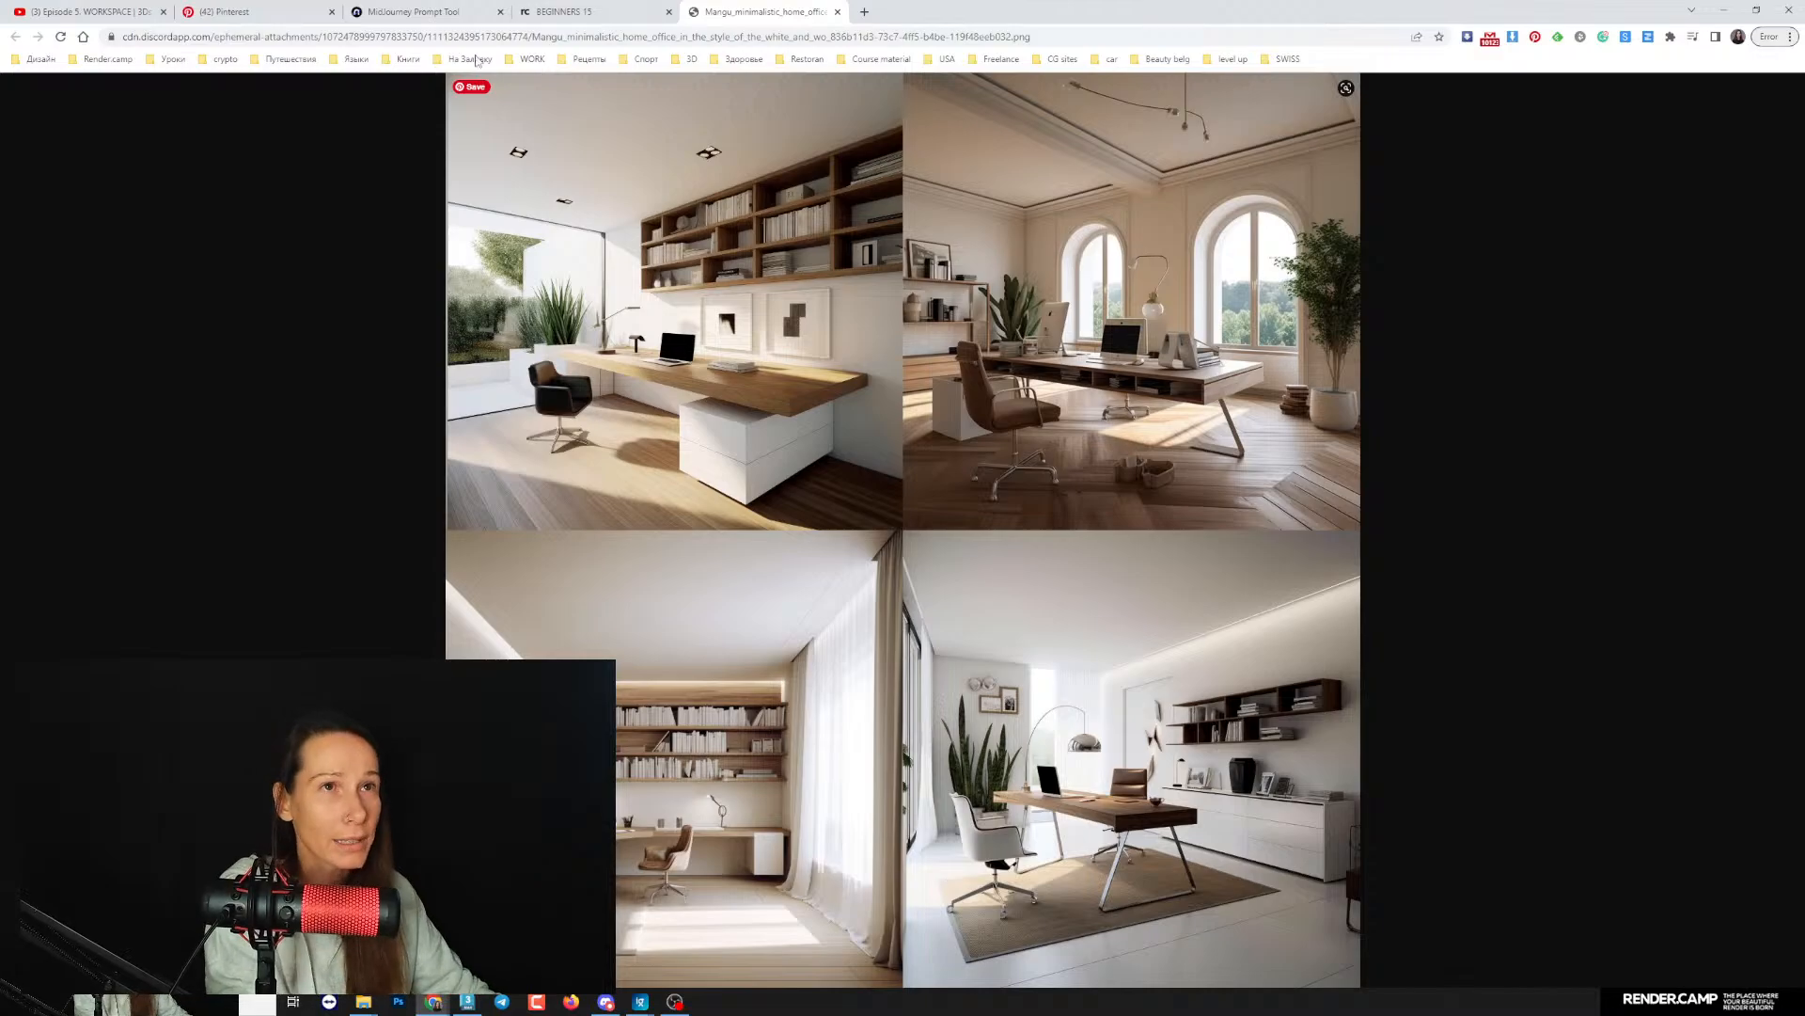
- Copy the full prompt from the MidJourney Prompt Tool page and try to submit it in Discord's midjourney channel
left_click(412, 11)
left_click(1156, 397)
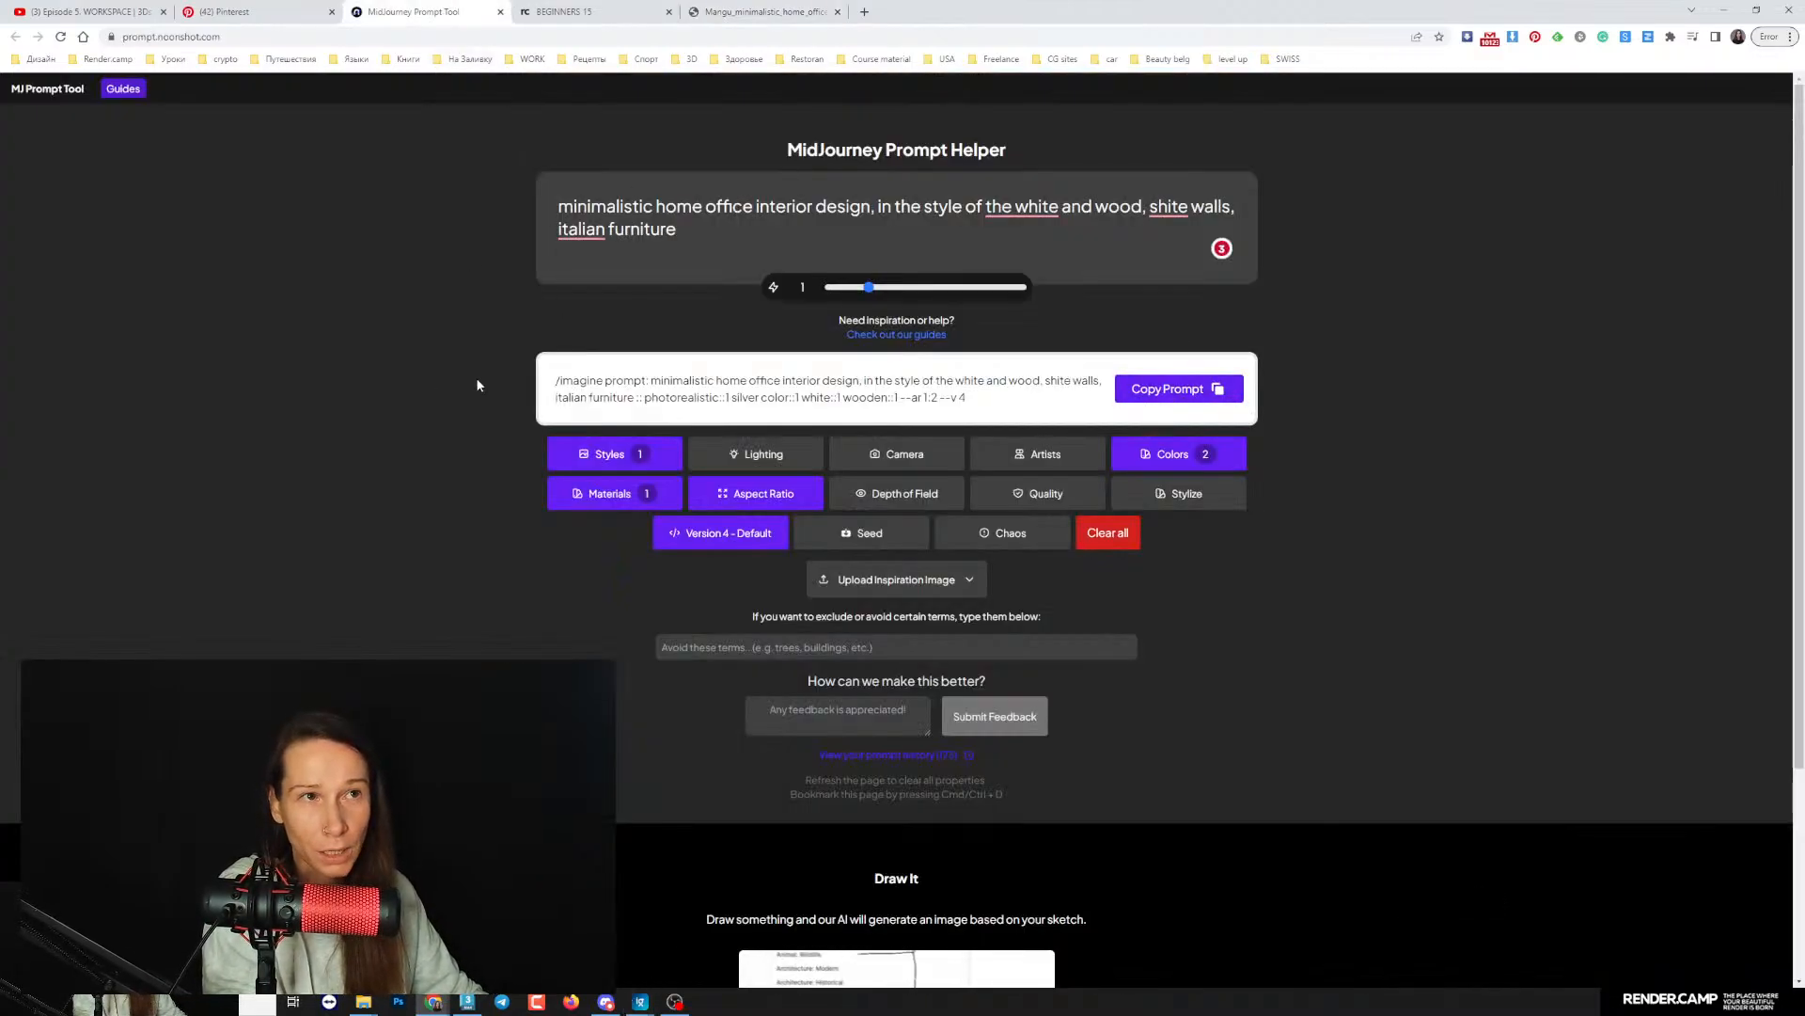
left_click(616, 1003)
left_click(709, 778)
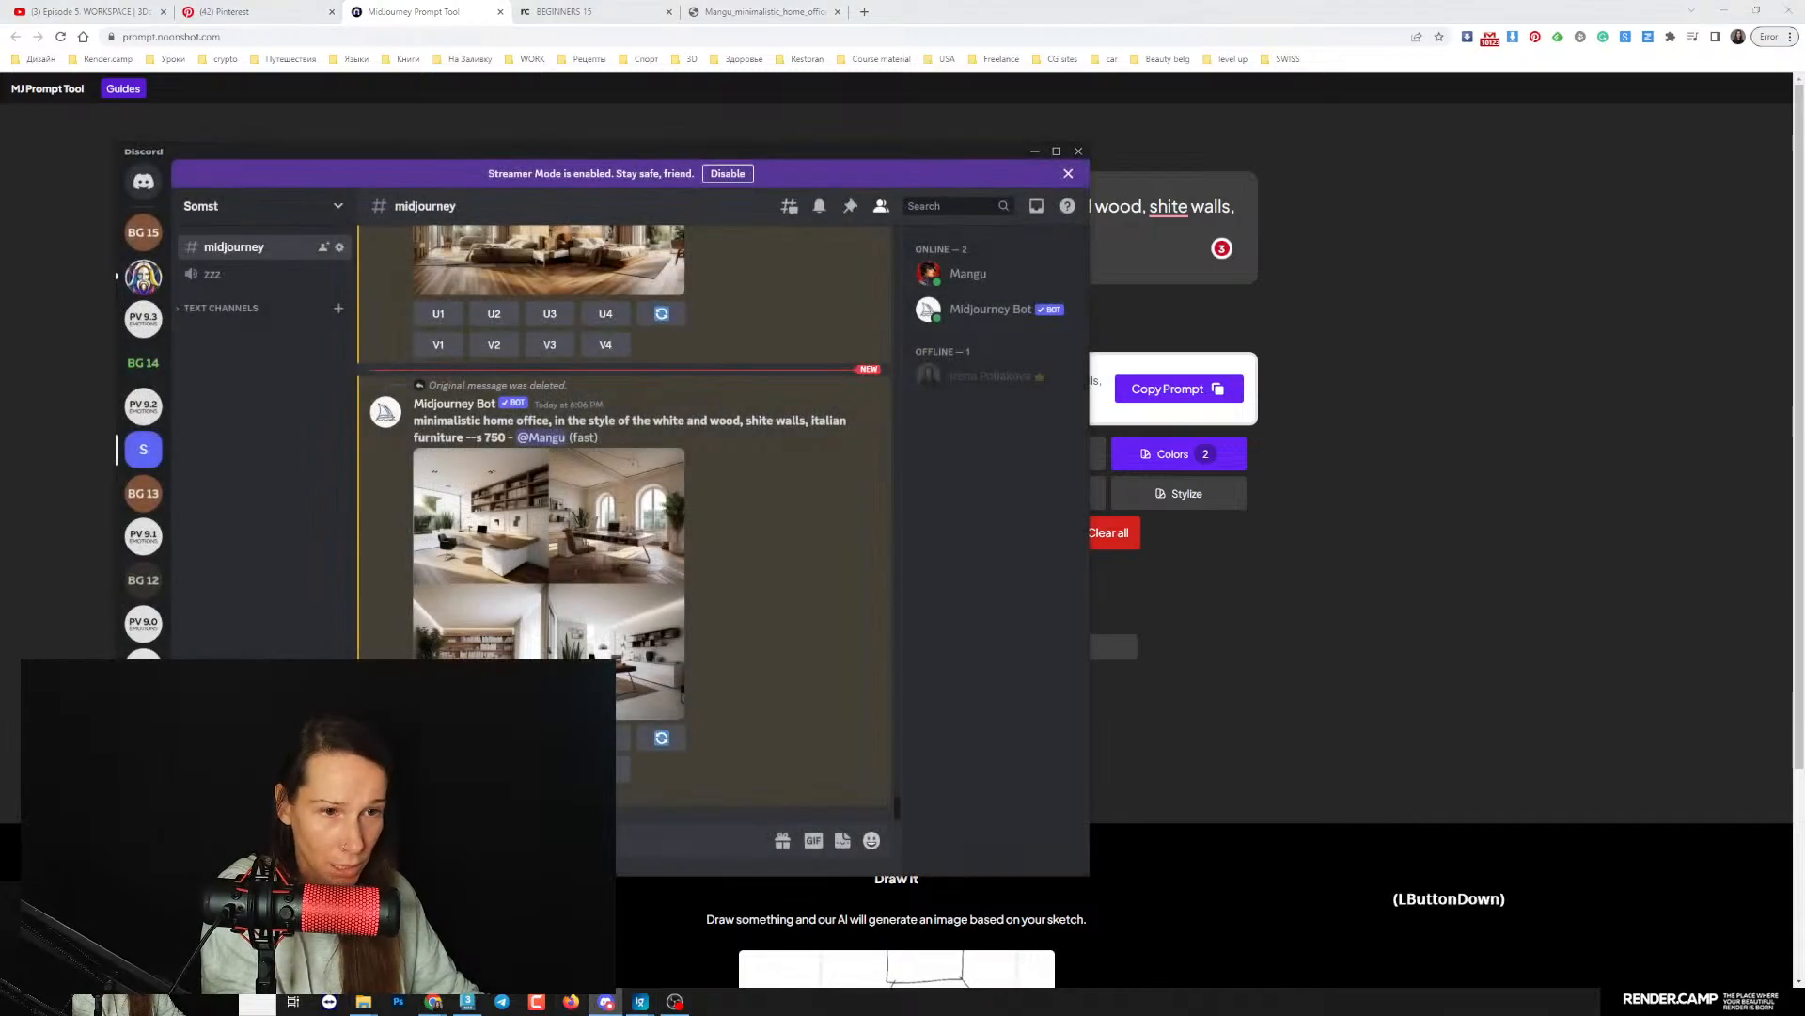
key("ctrl+v")
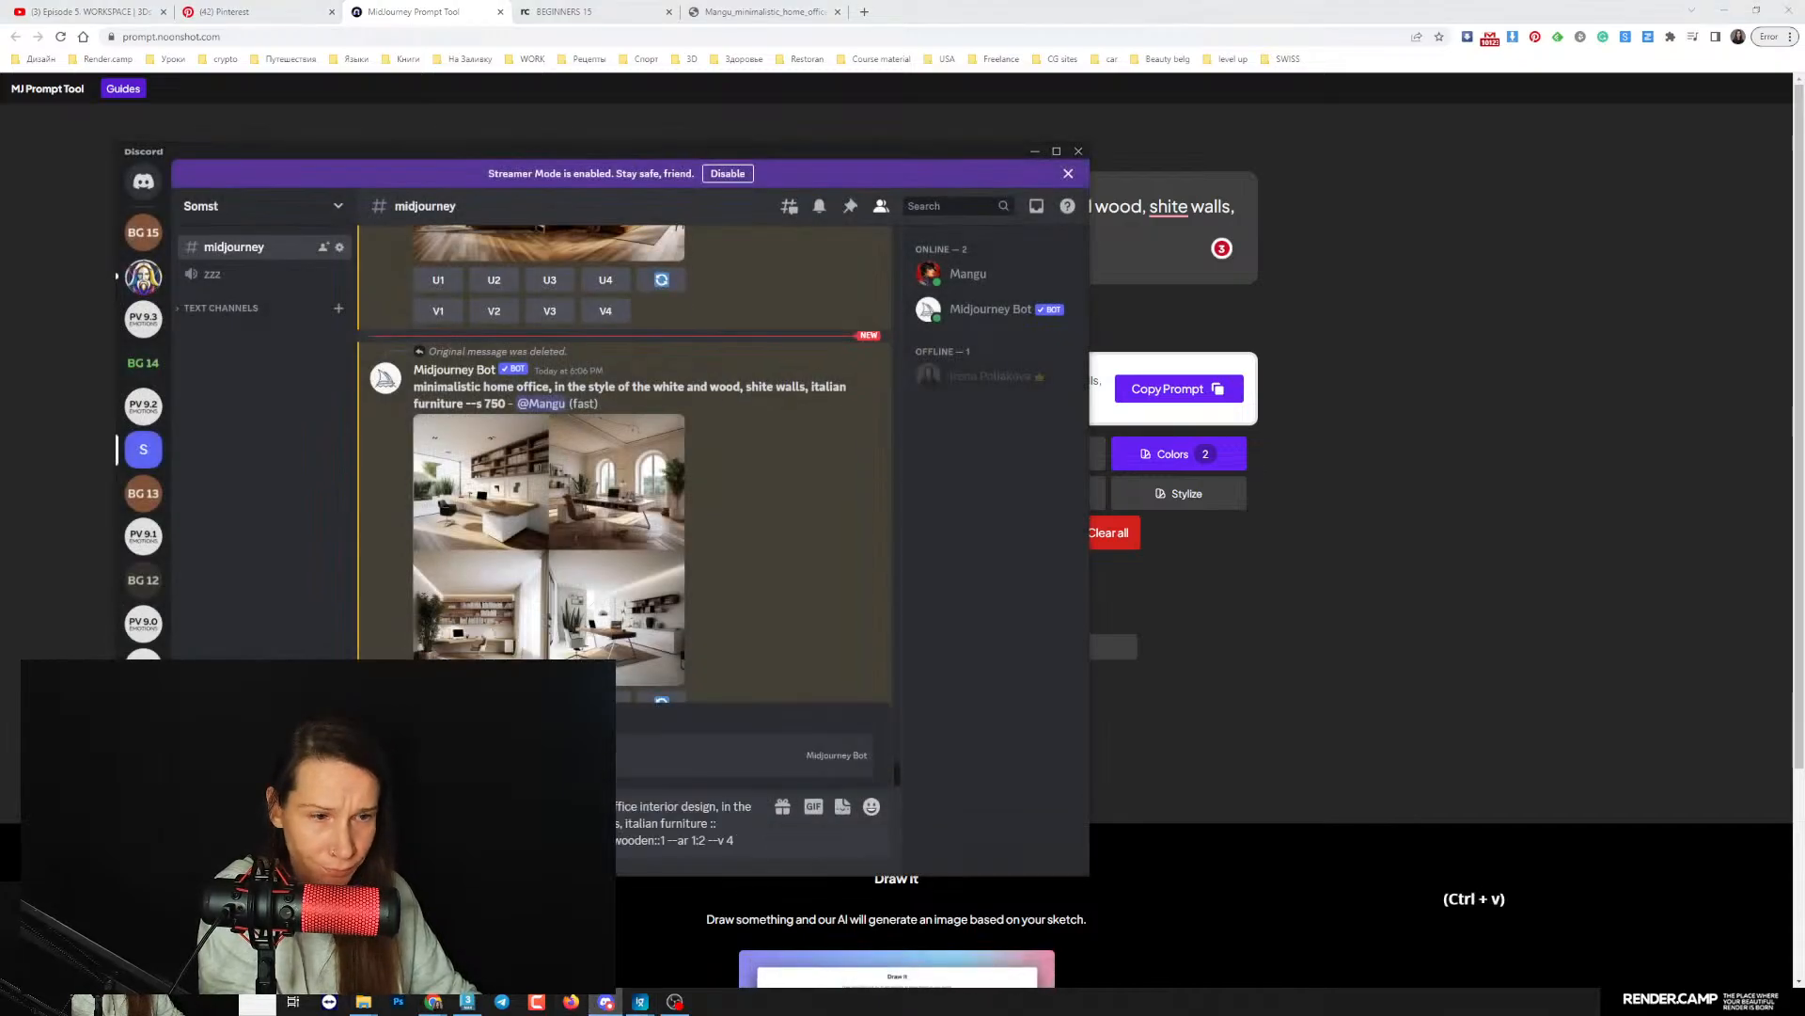
key("Return")
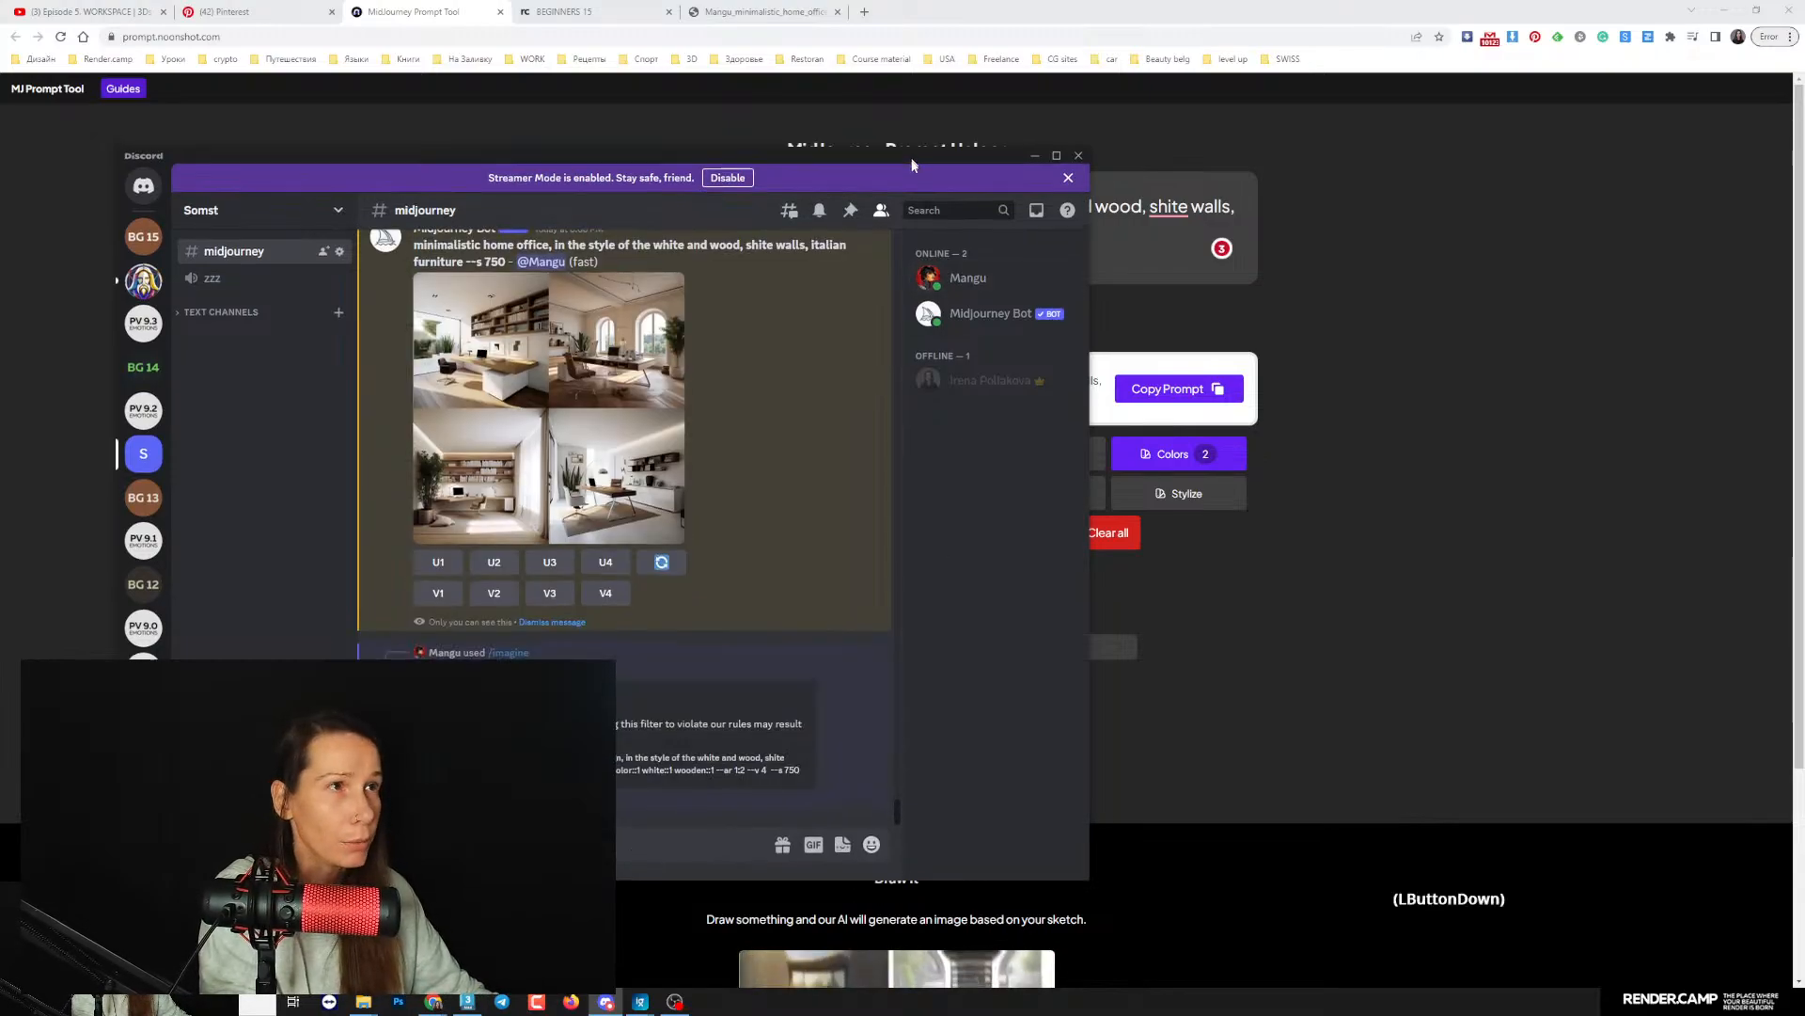
- Return to the MidJourney Prompt Tool page and correct "shite" to "white" and "italian" to "Italian" in the prompt text
left_click_drag(911, 153, 997, 499)
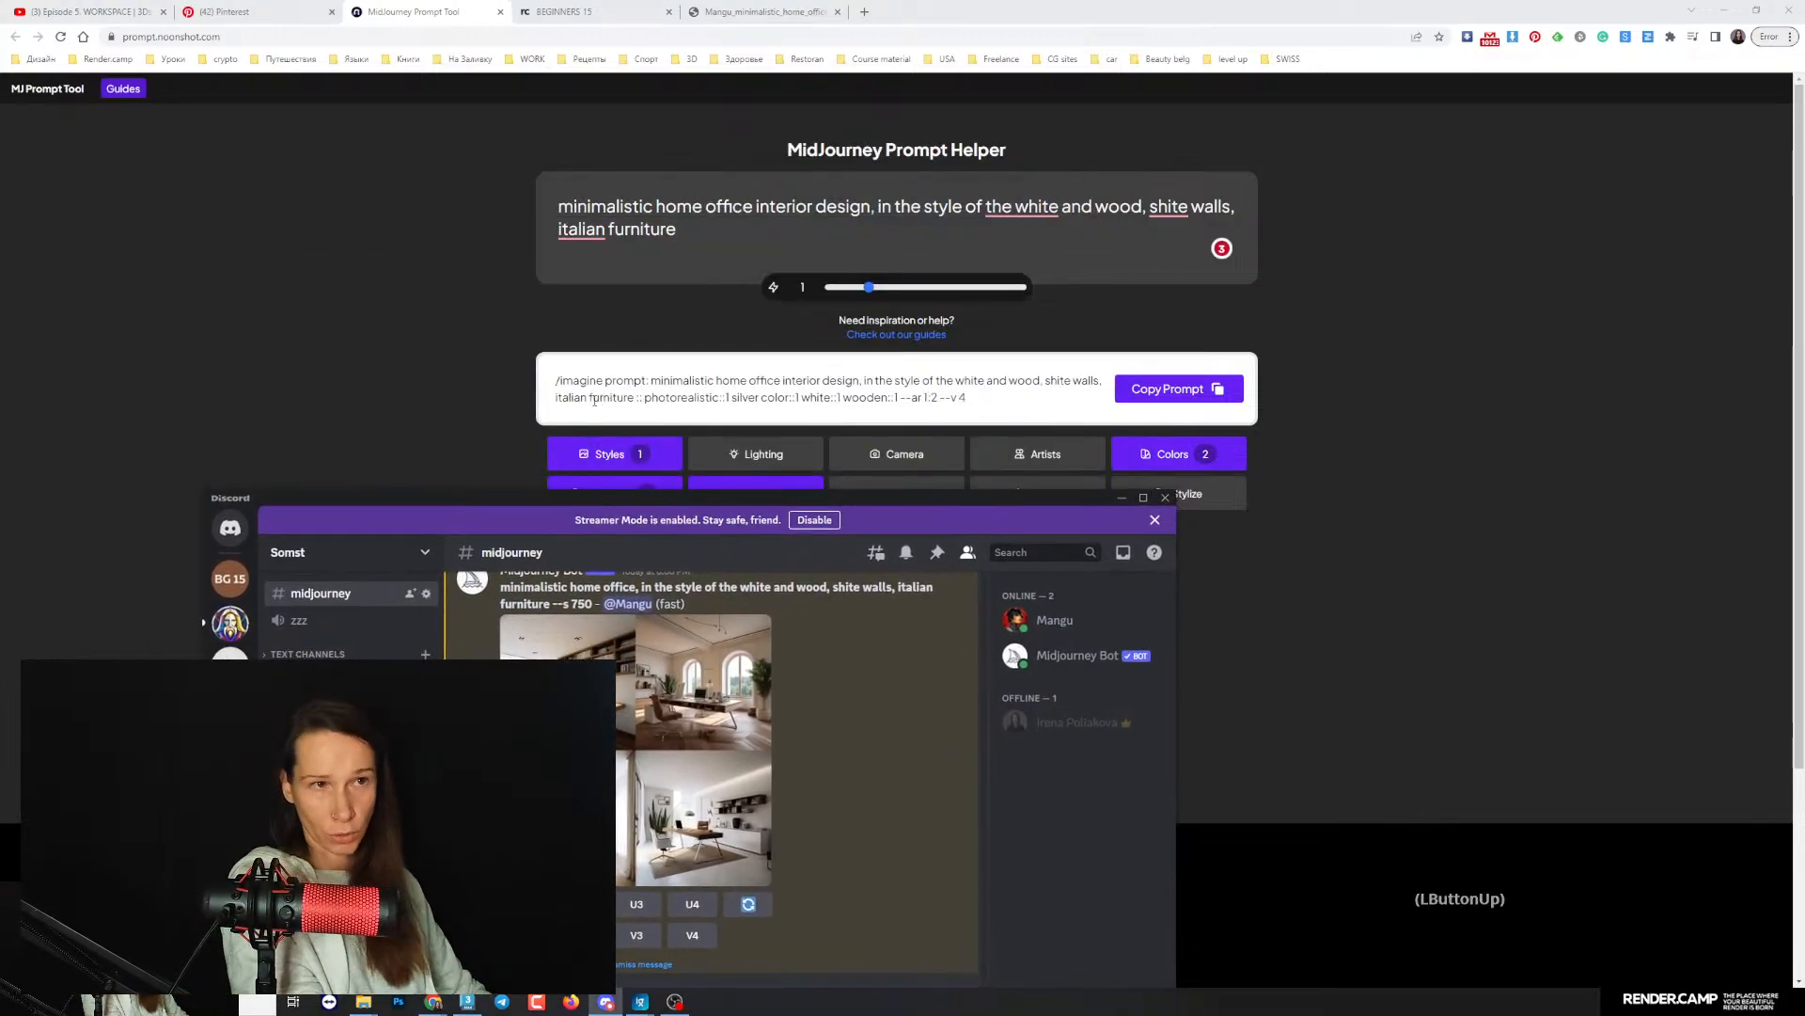
left_click_drag(677, 498, 643, 117)
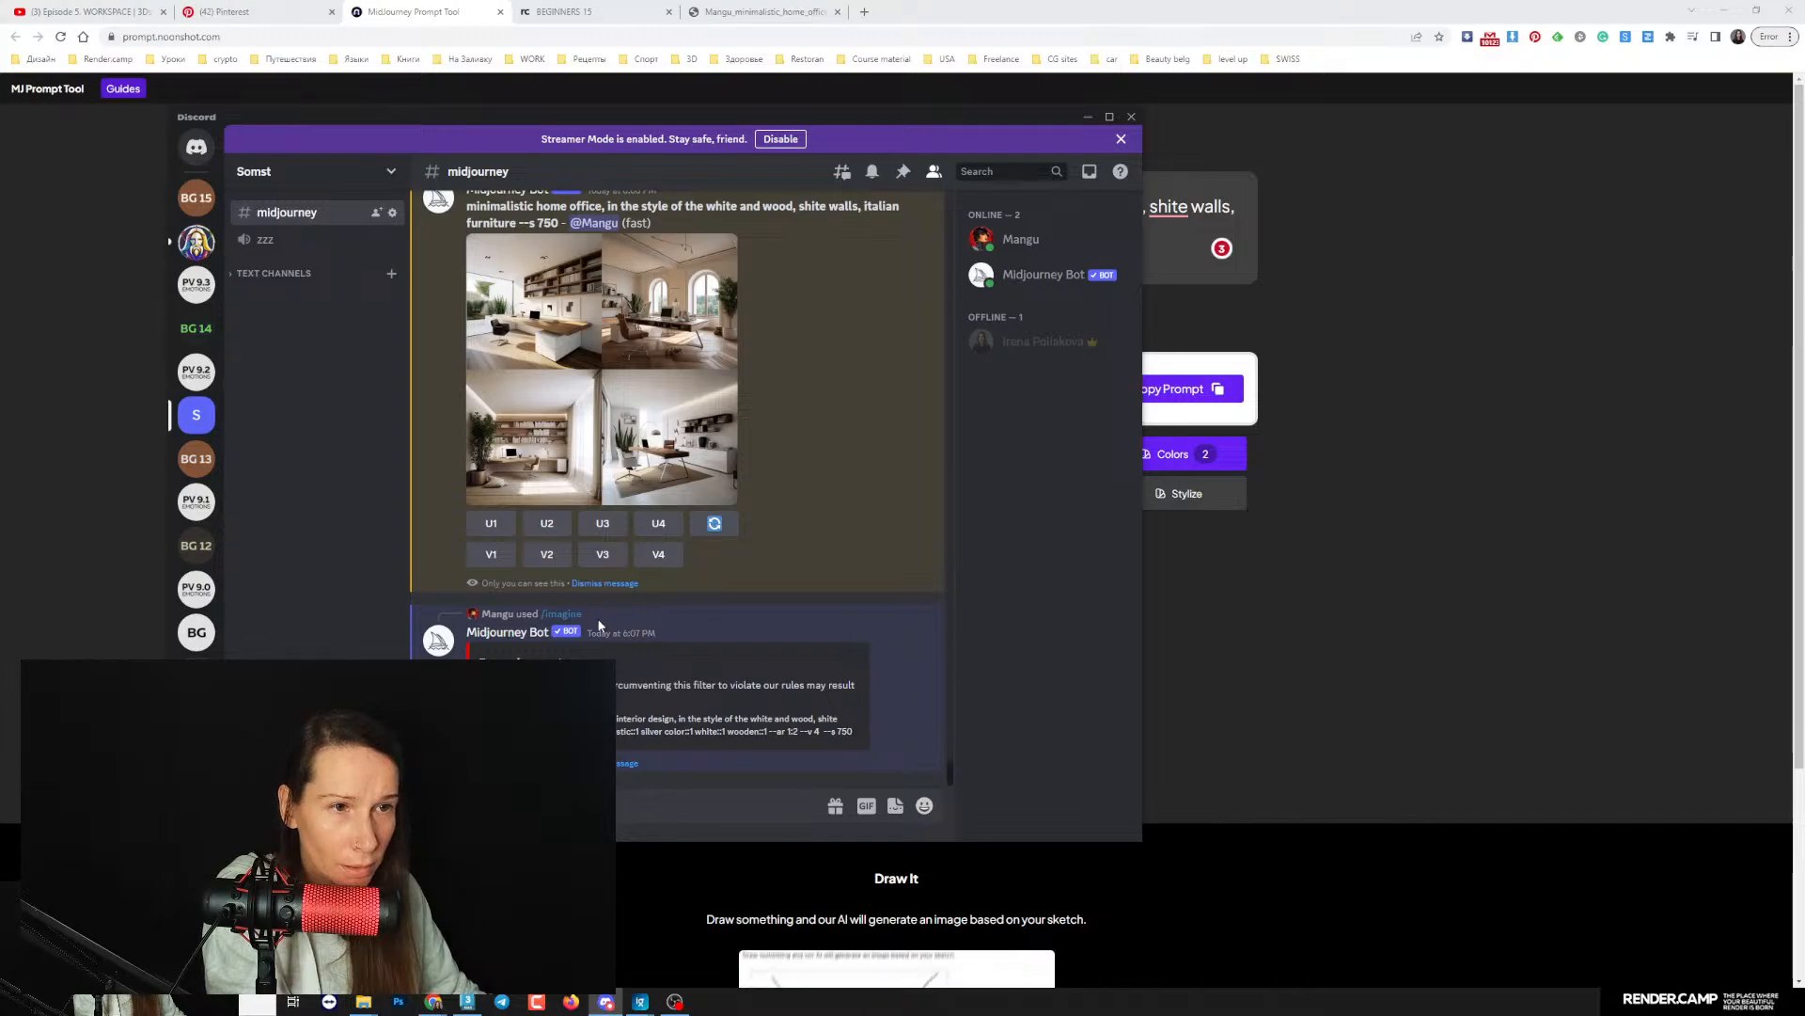
left_click(1258, 513)
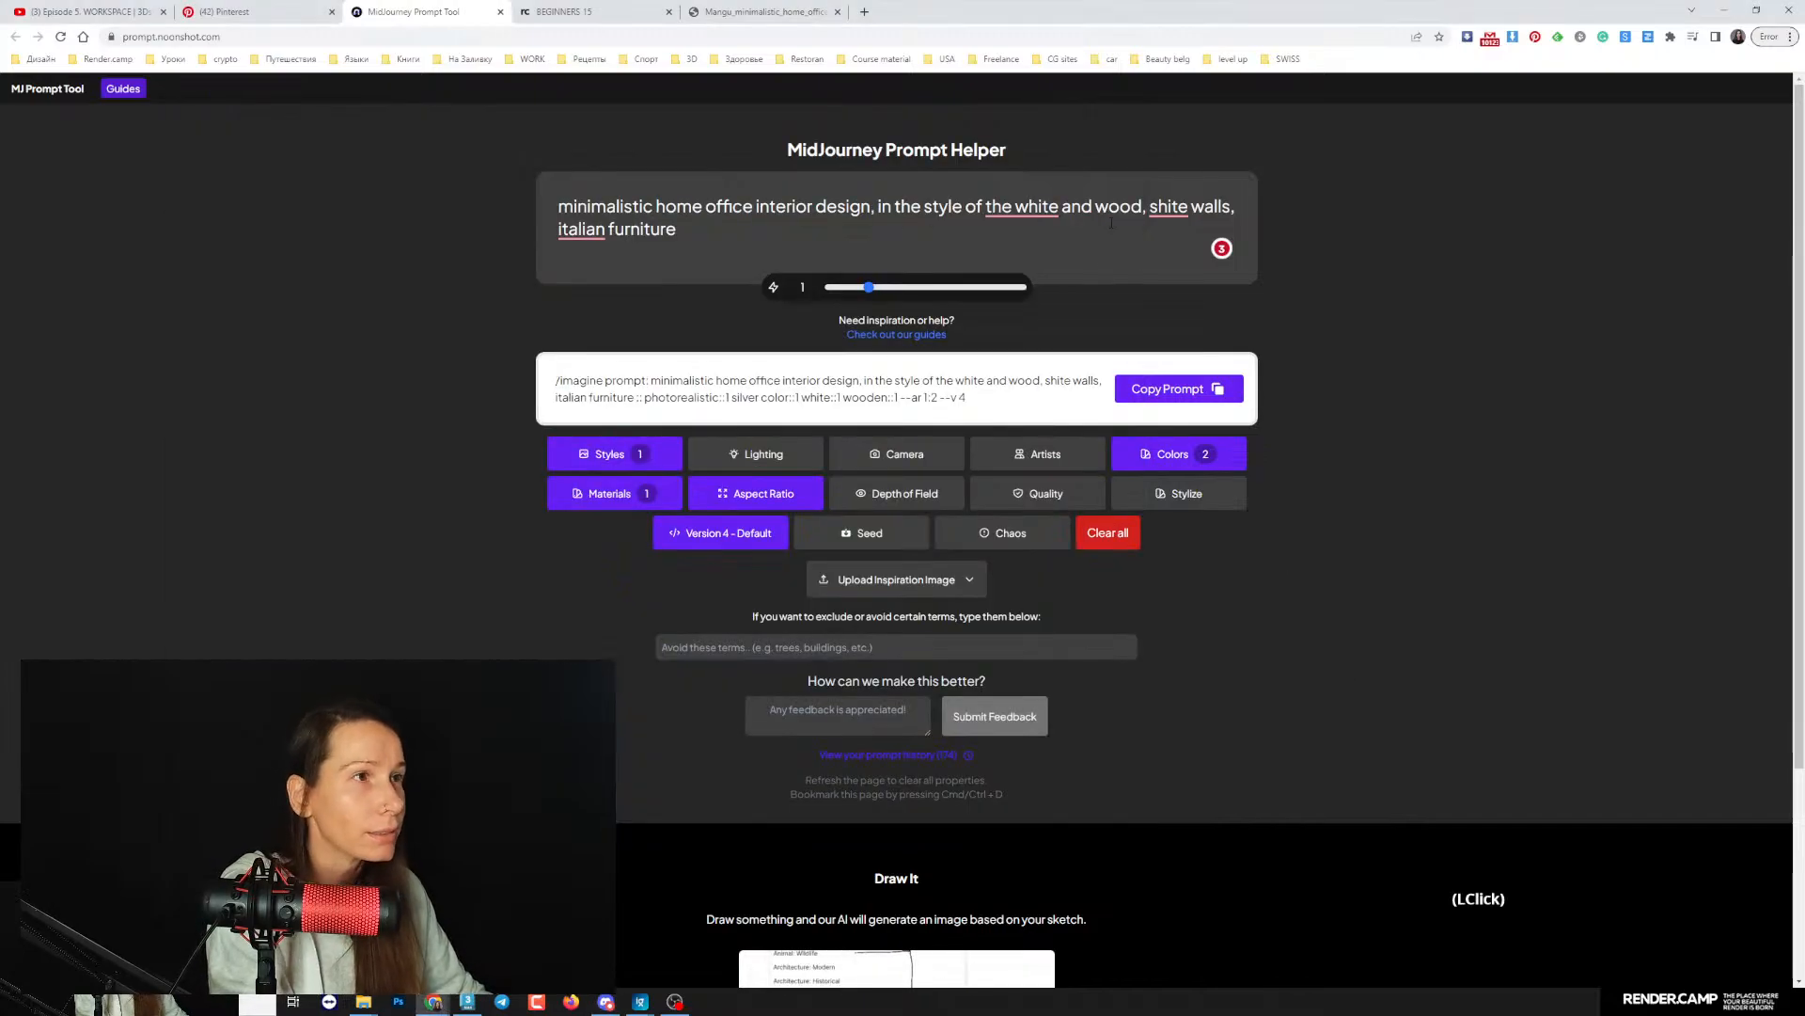
left_click(1166, 235)
left_click(1158, 208)
left_click(1167, 235)
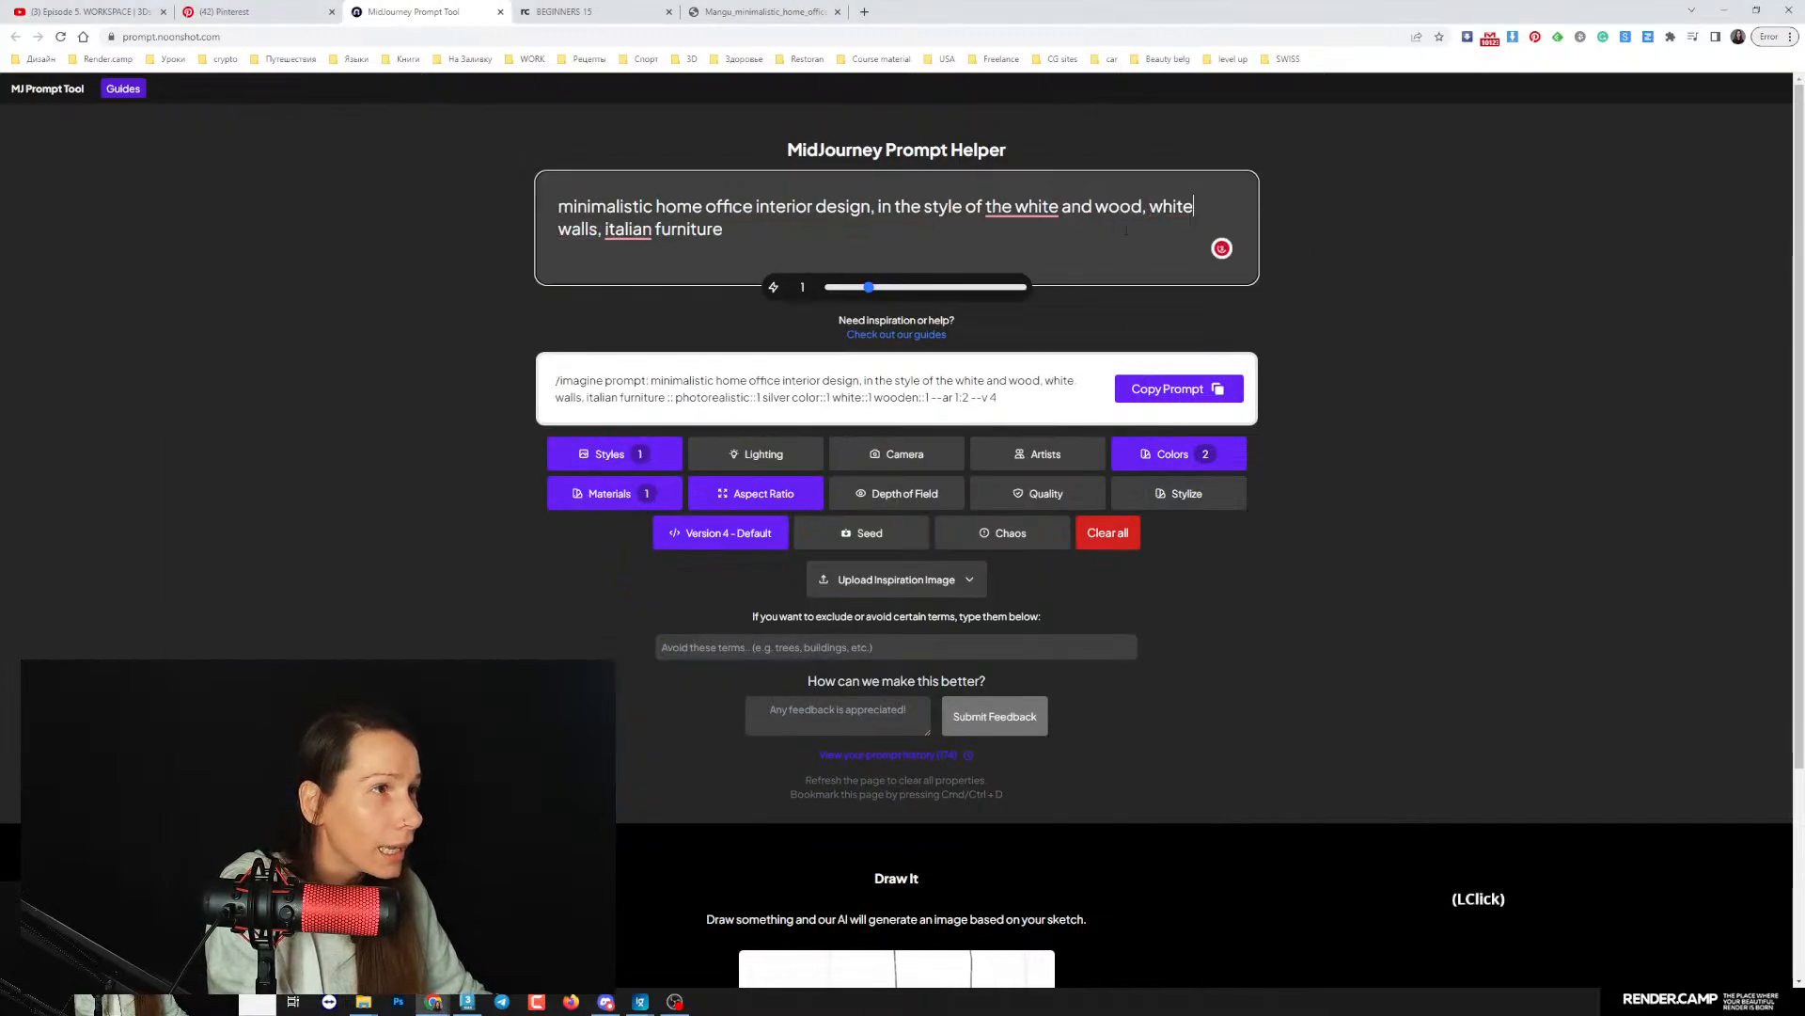
left_click(606, 228)
left_click(606, 282)
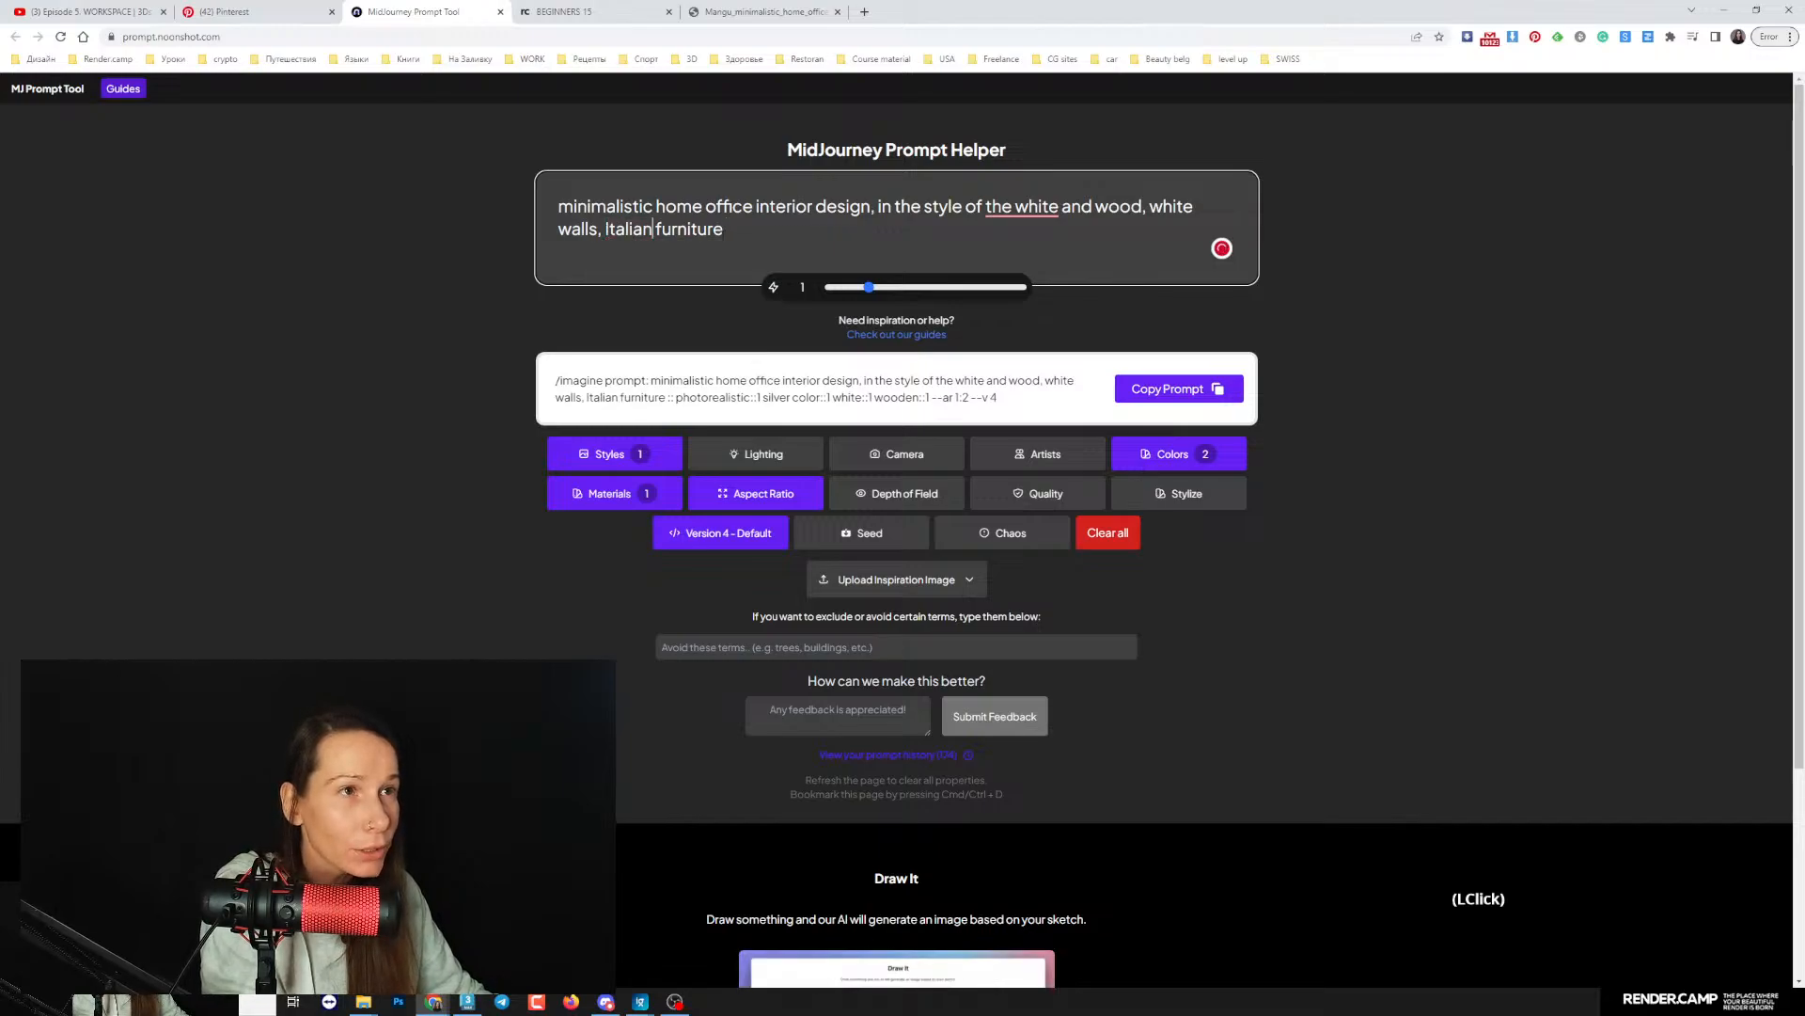
- Copy the corrected full prompt and submit it with the /imagine command in Discord's midjourney channel
left_click_drag(726, 229, 559, 206)
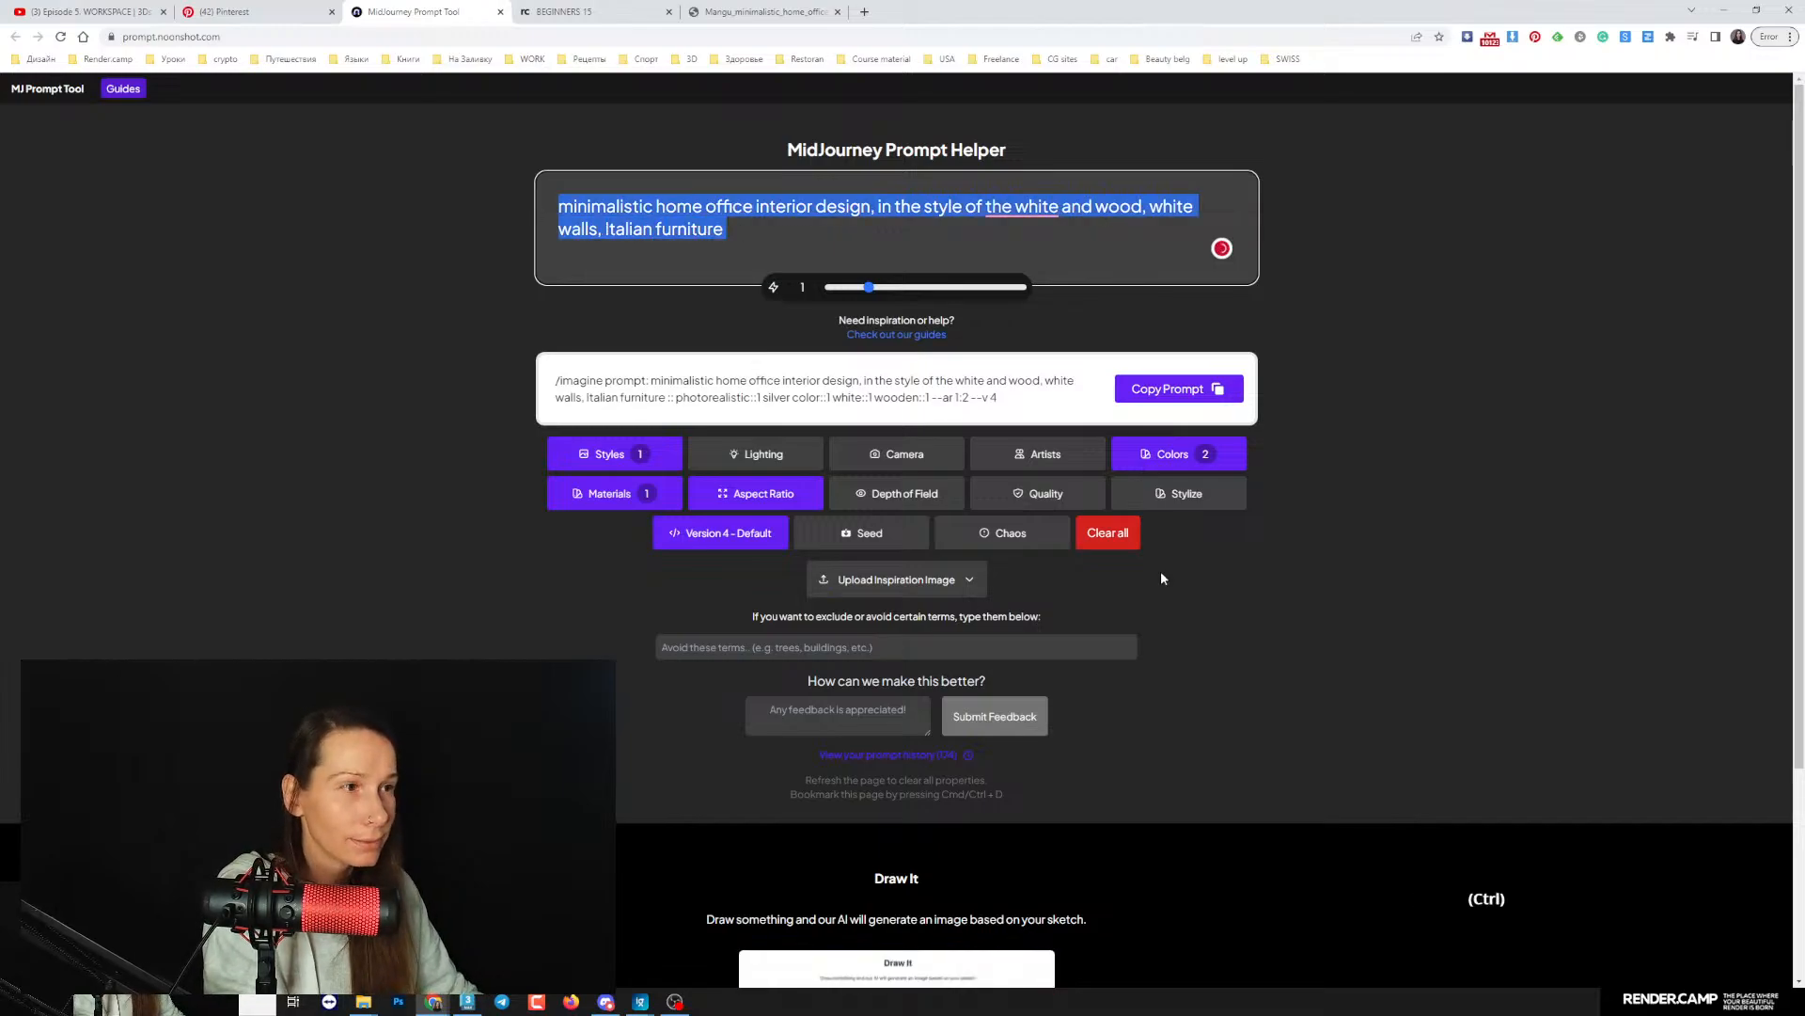
left_click(1179, 389)
left_click(605, 1002)
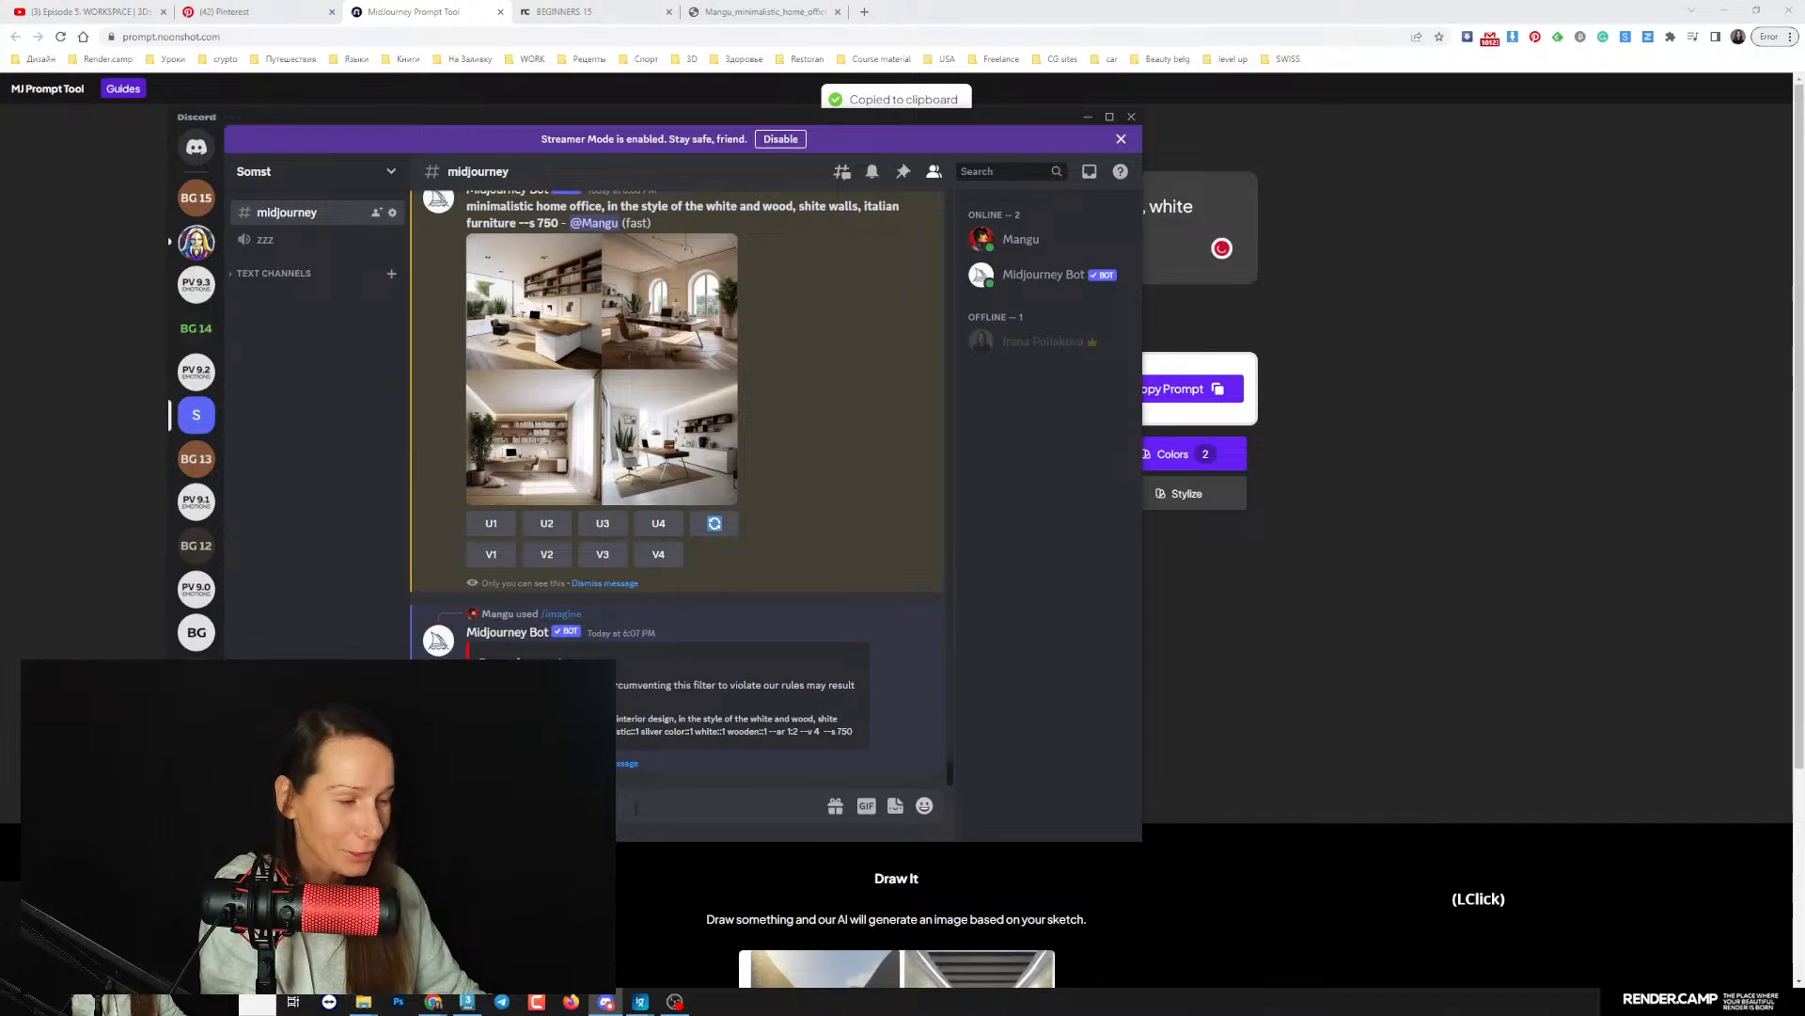
type("/")
key("Return")
key("ctrl+v")
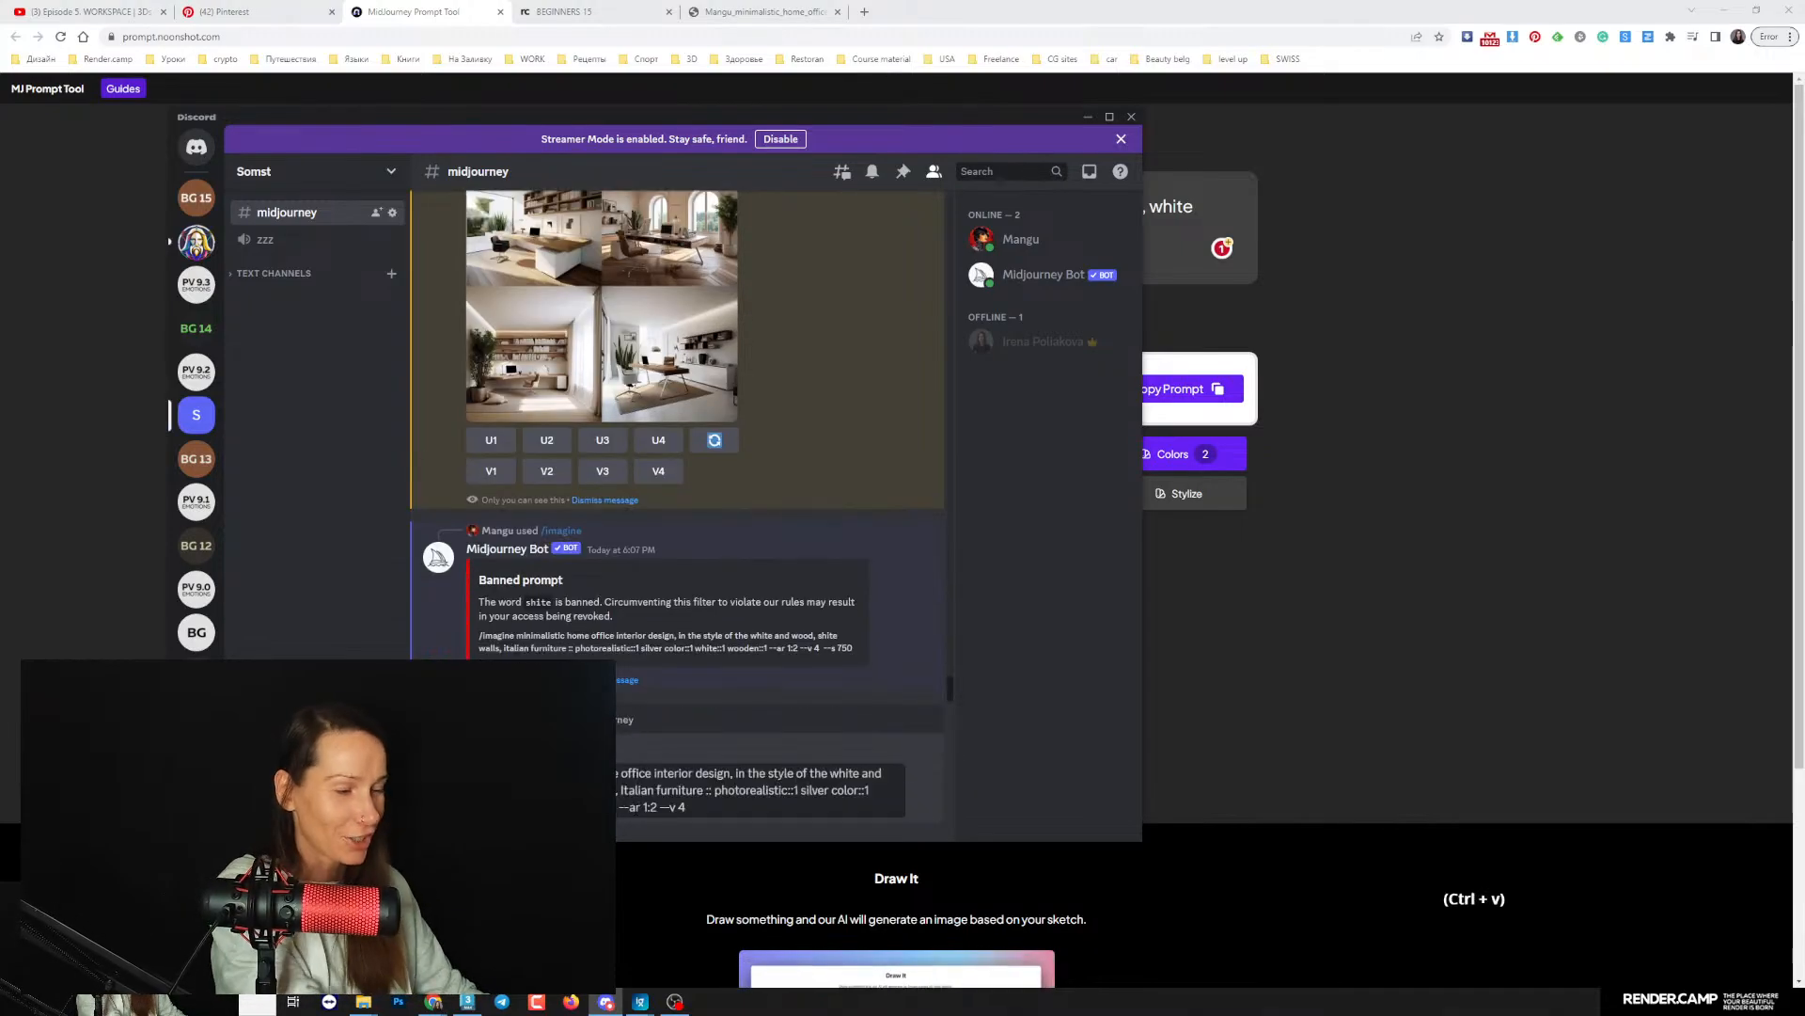
key("Return")
- Check the live chat on the YouTube stream page, and view the generated images in Discord
left_click(101, 5)
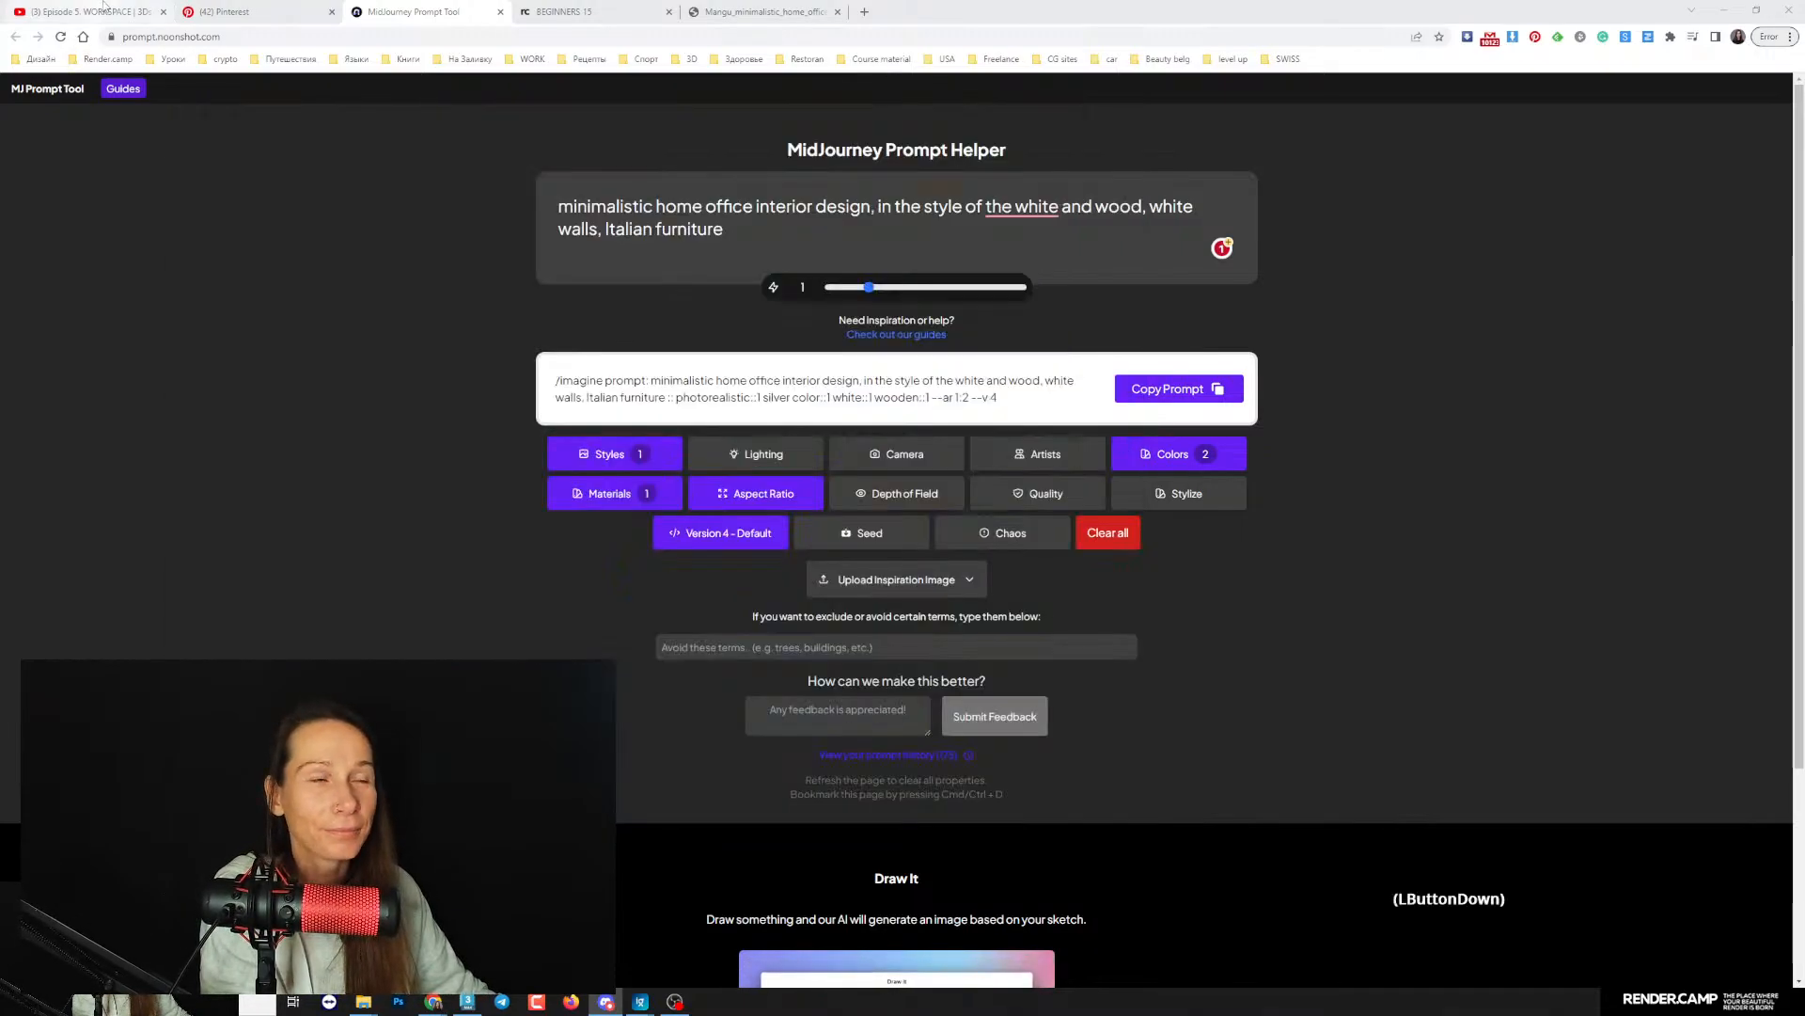
left_click(104, 5)
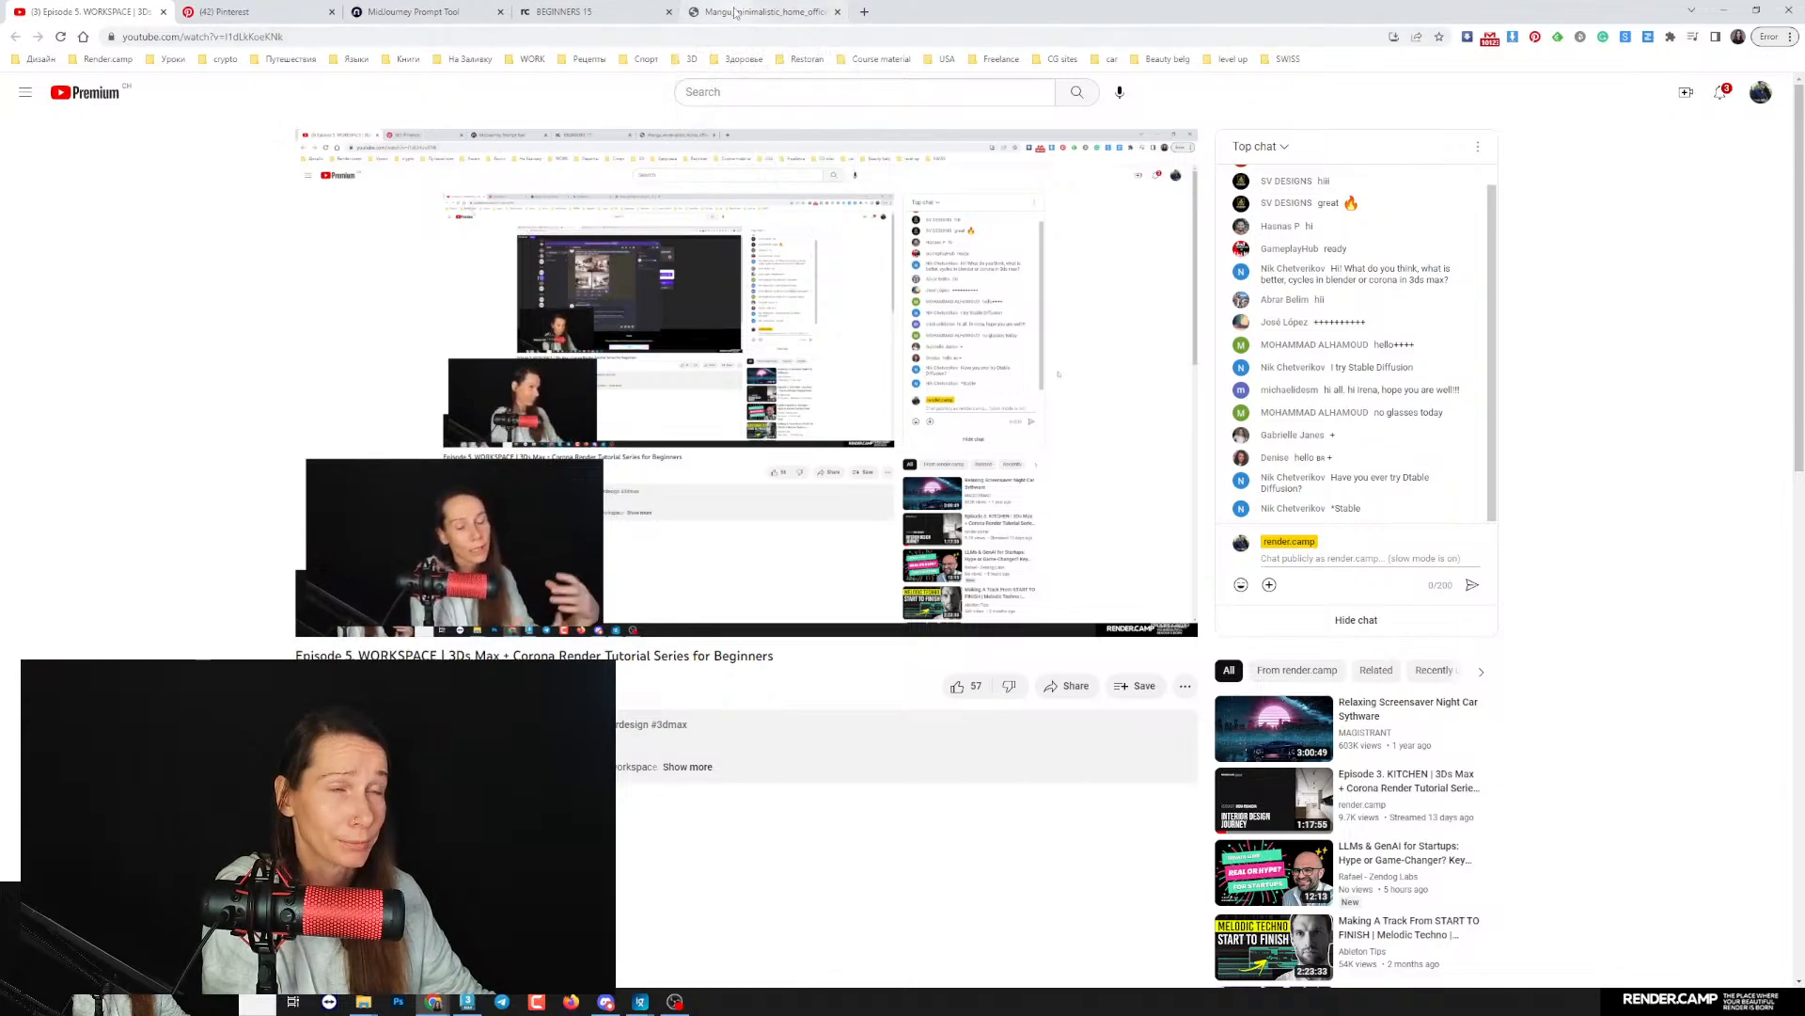
left_click(606, 1001)
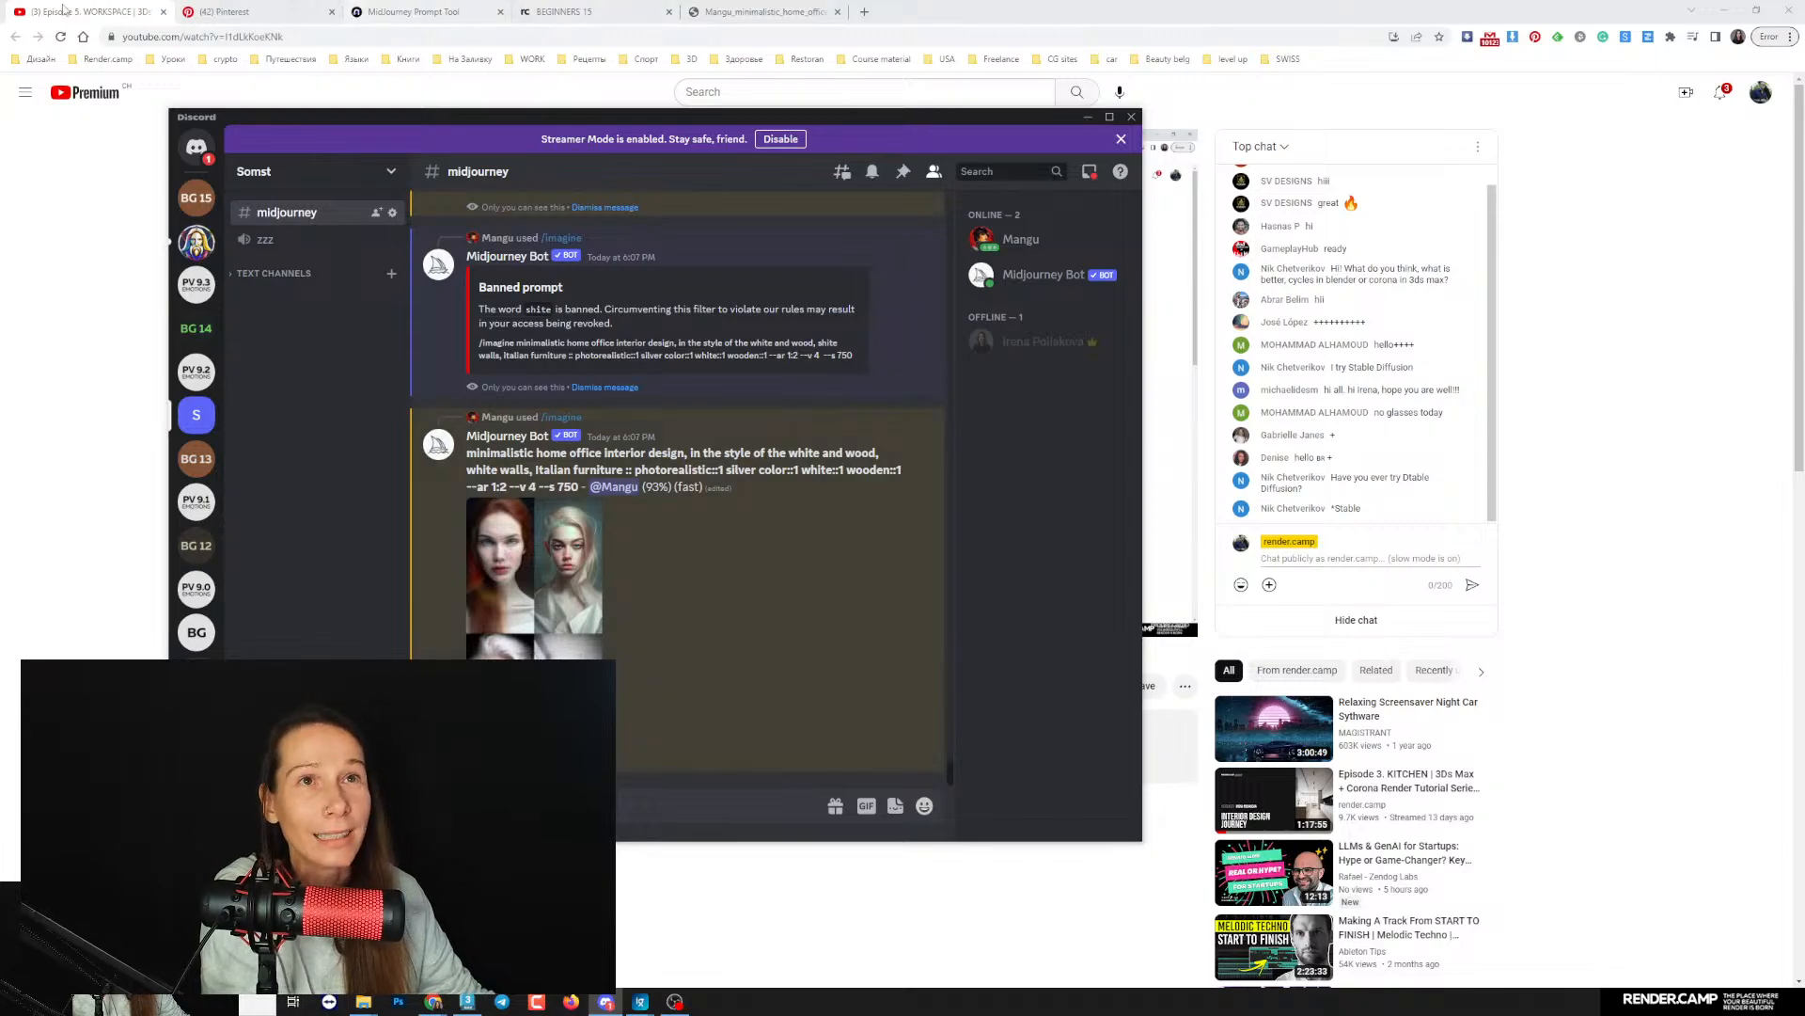
- Return to the MidJourney Prompt Tool page and clear the selected style from the prompt
left_click(413, 11)
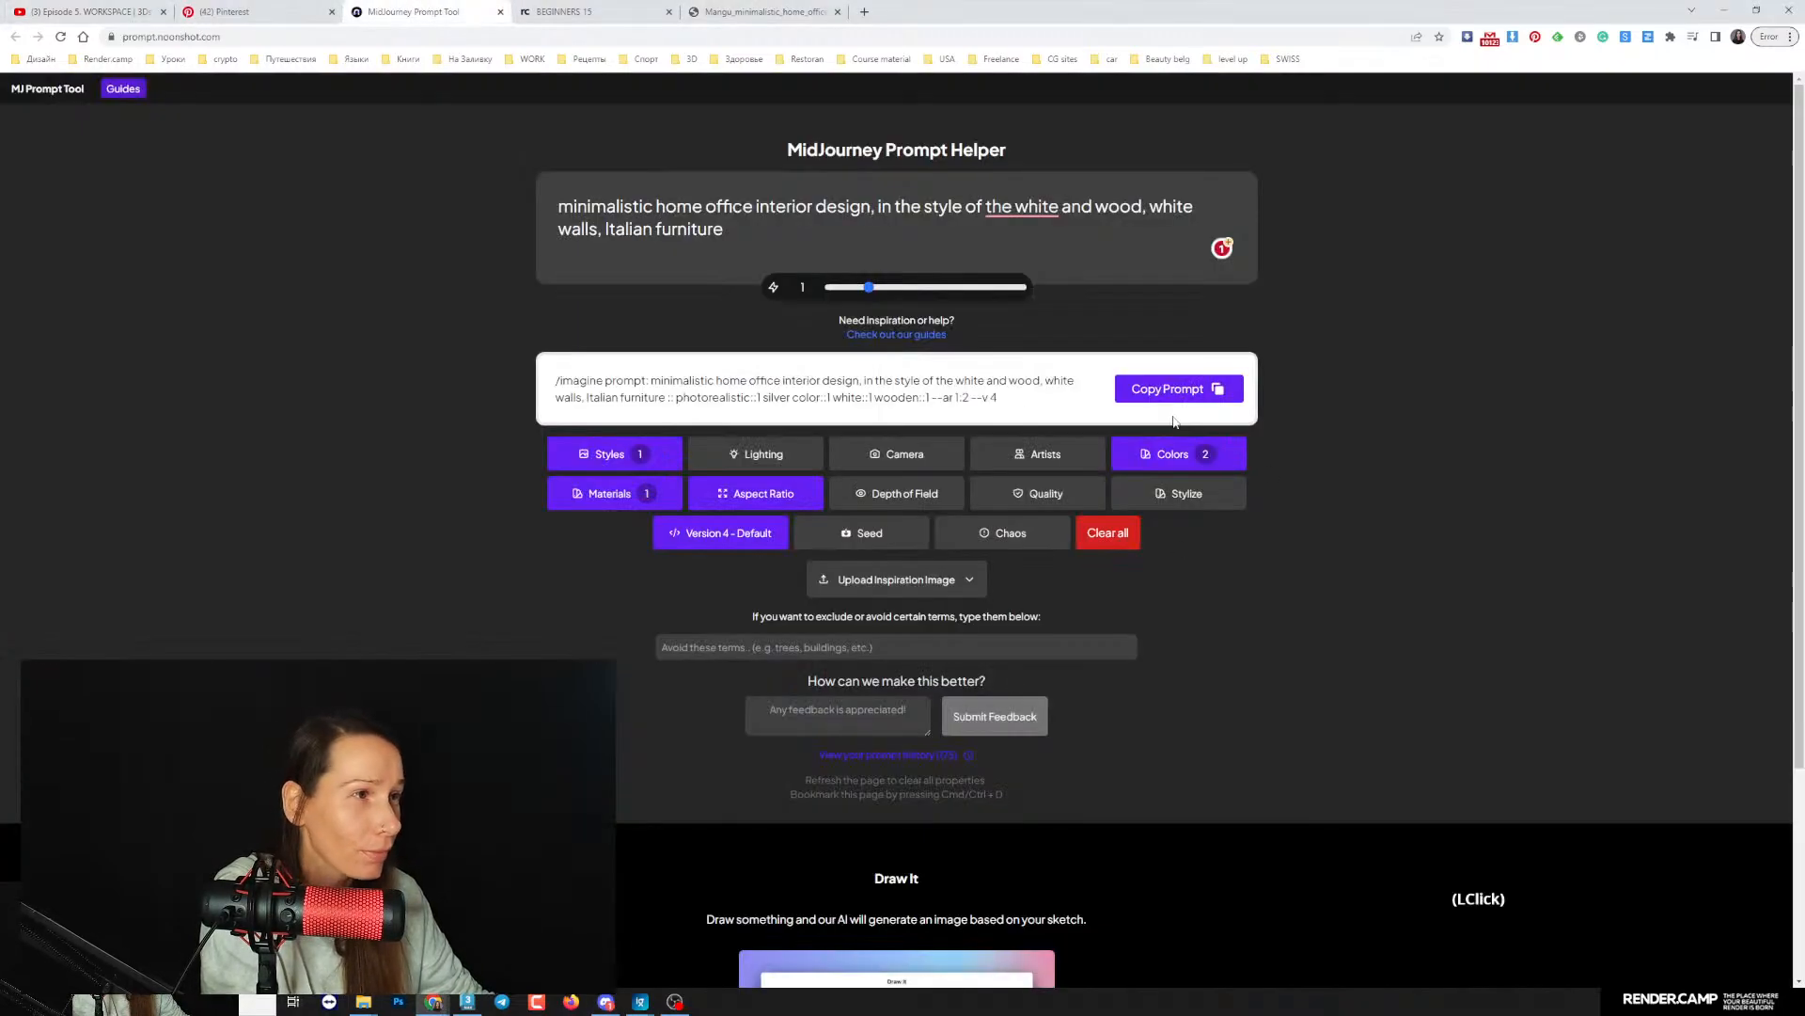
left_click(607, 454)
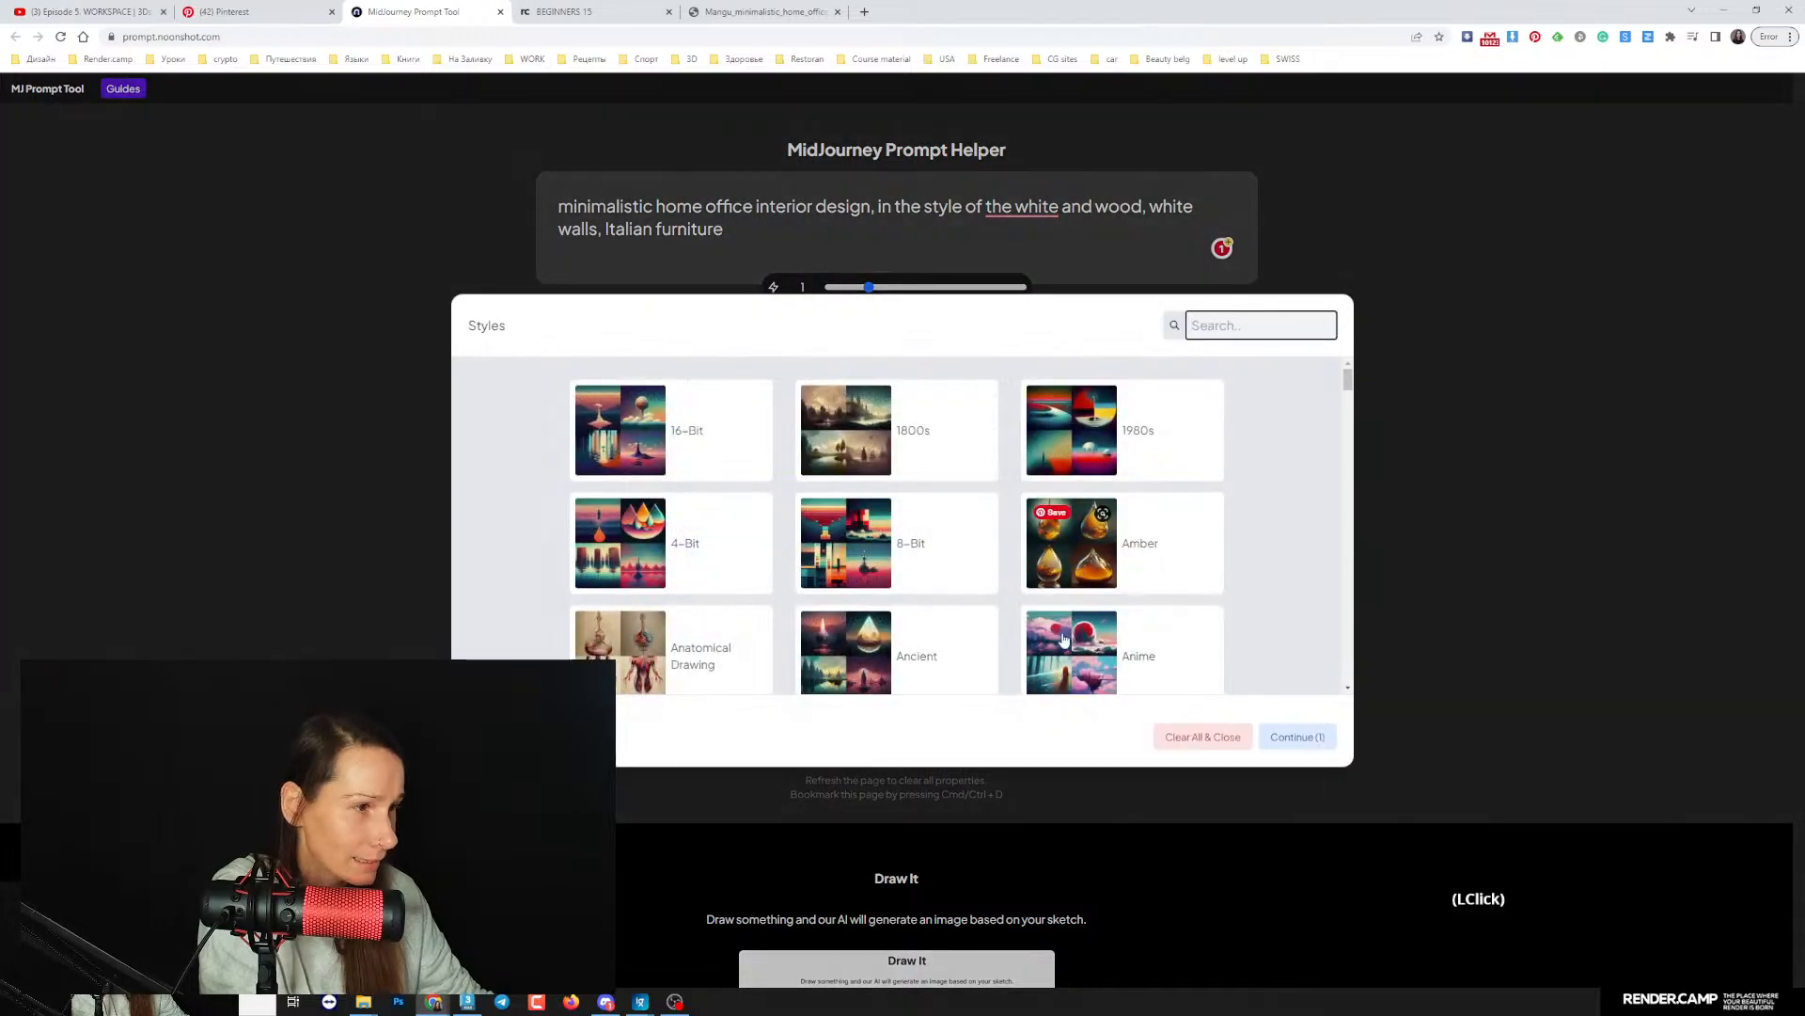
left_click(1203, 736)
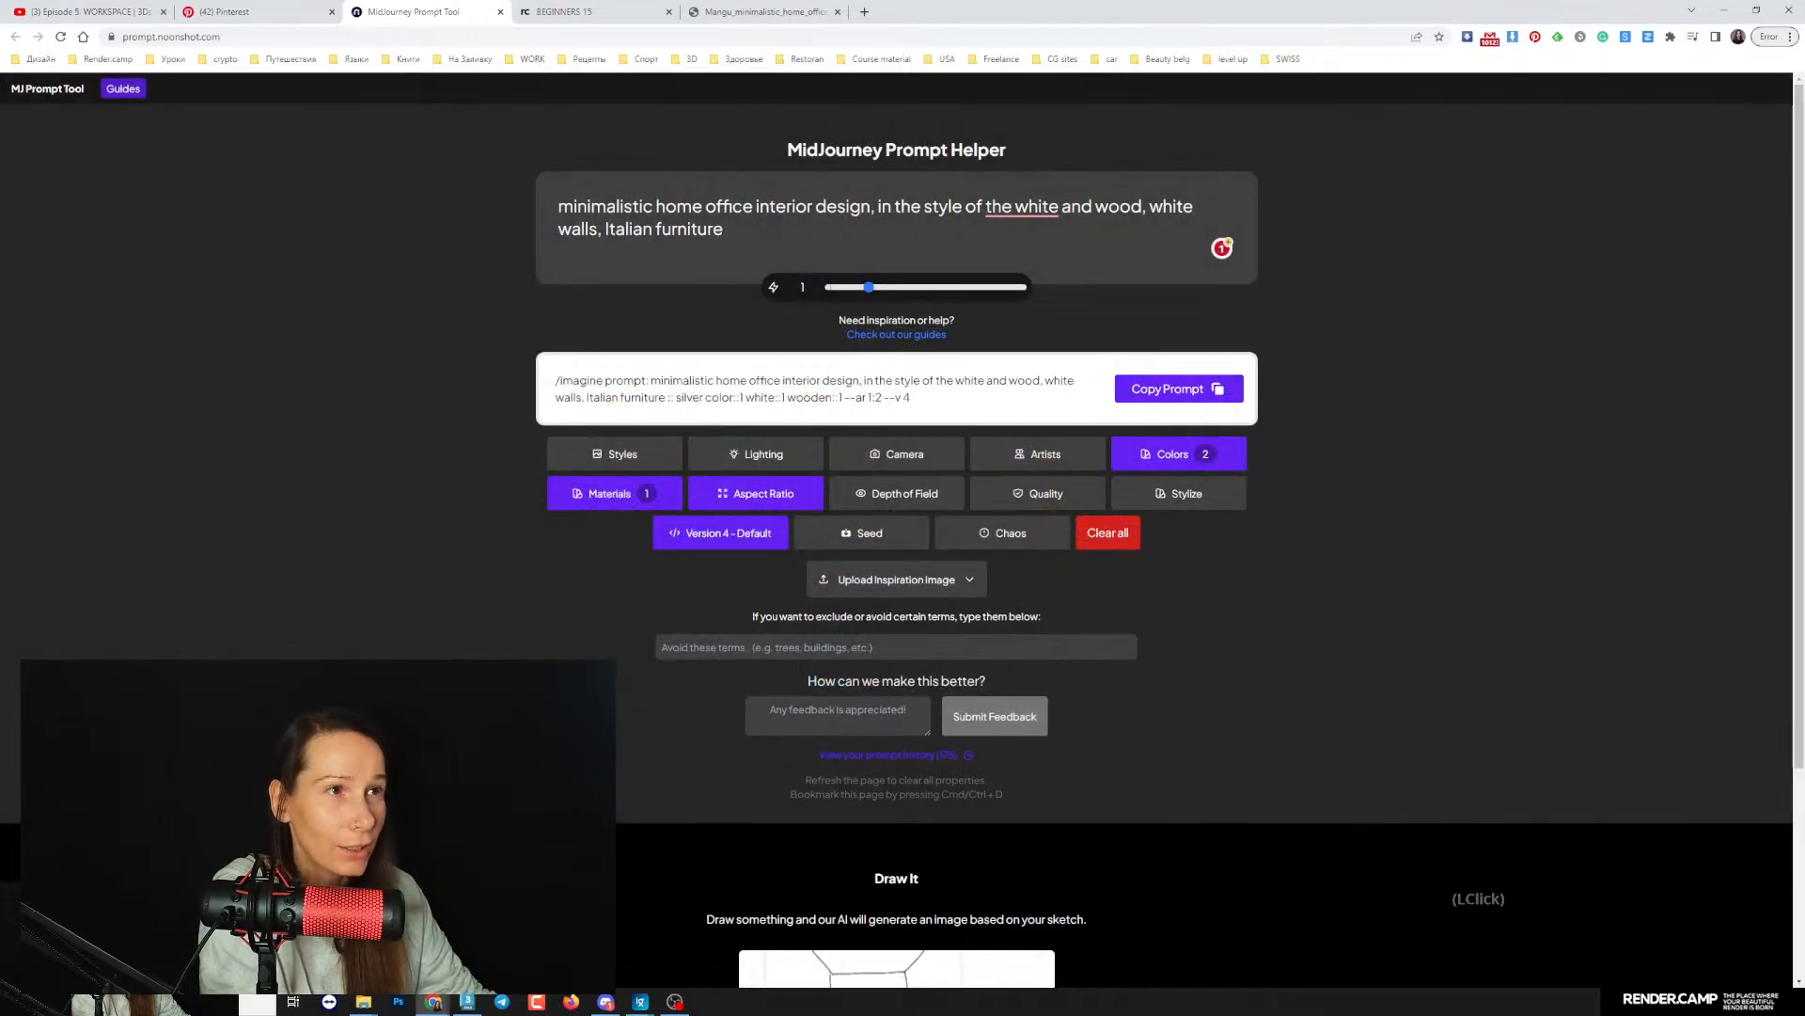
- Copy the full prompt without the photorealistic style and submit it with the /imagine command in Discord's midjourney channel
left_click(1179, 388)
left_click(605, 1002)
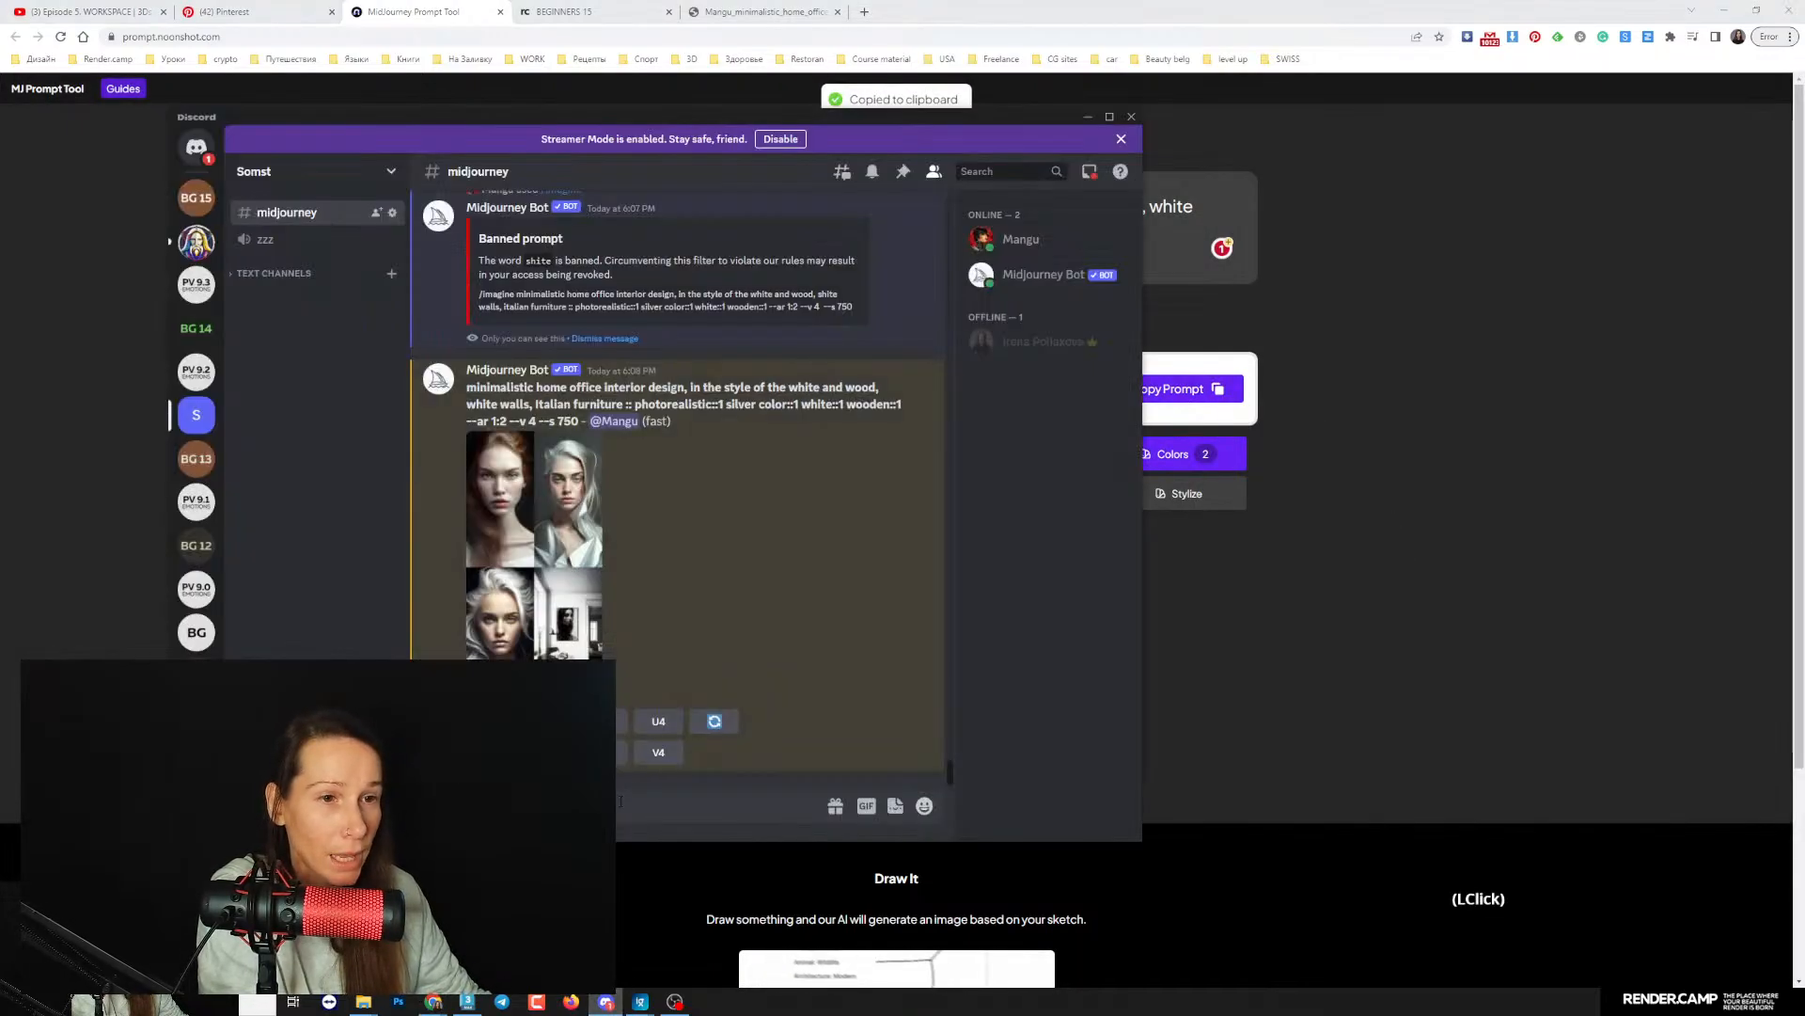
key("ctrl+v")
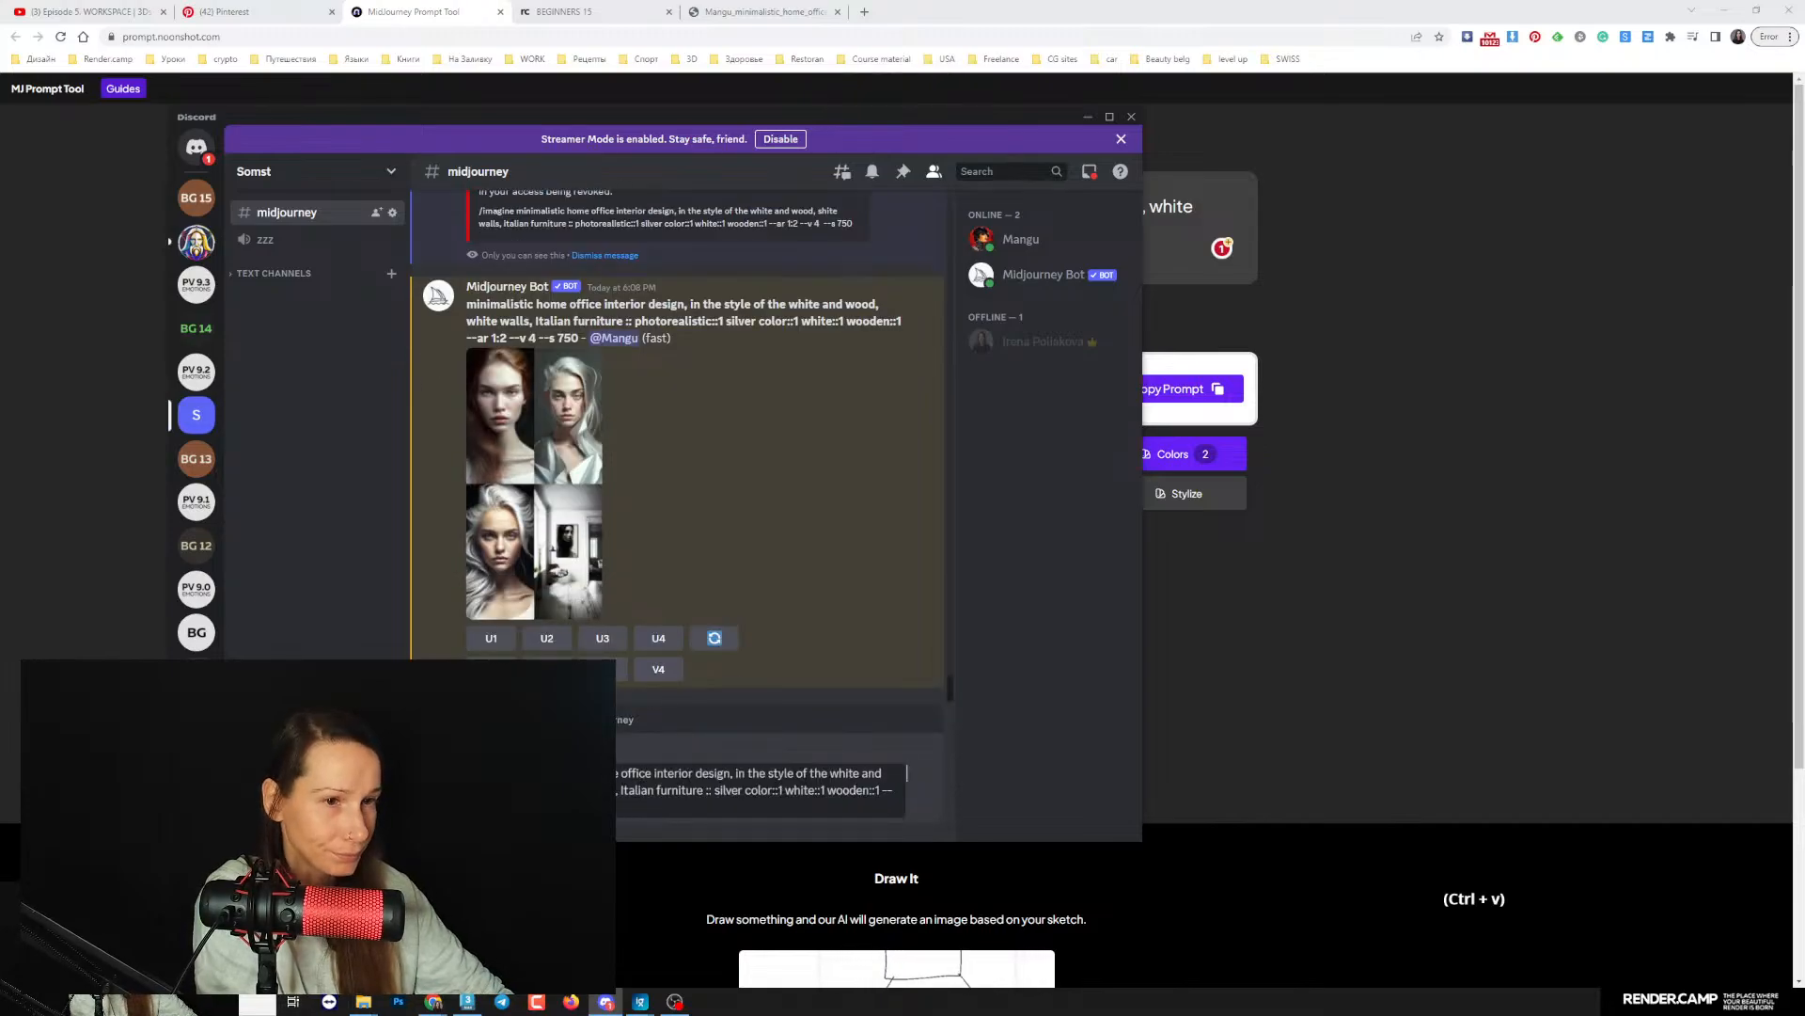
key("Return")
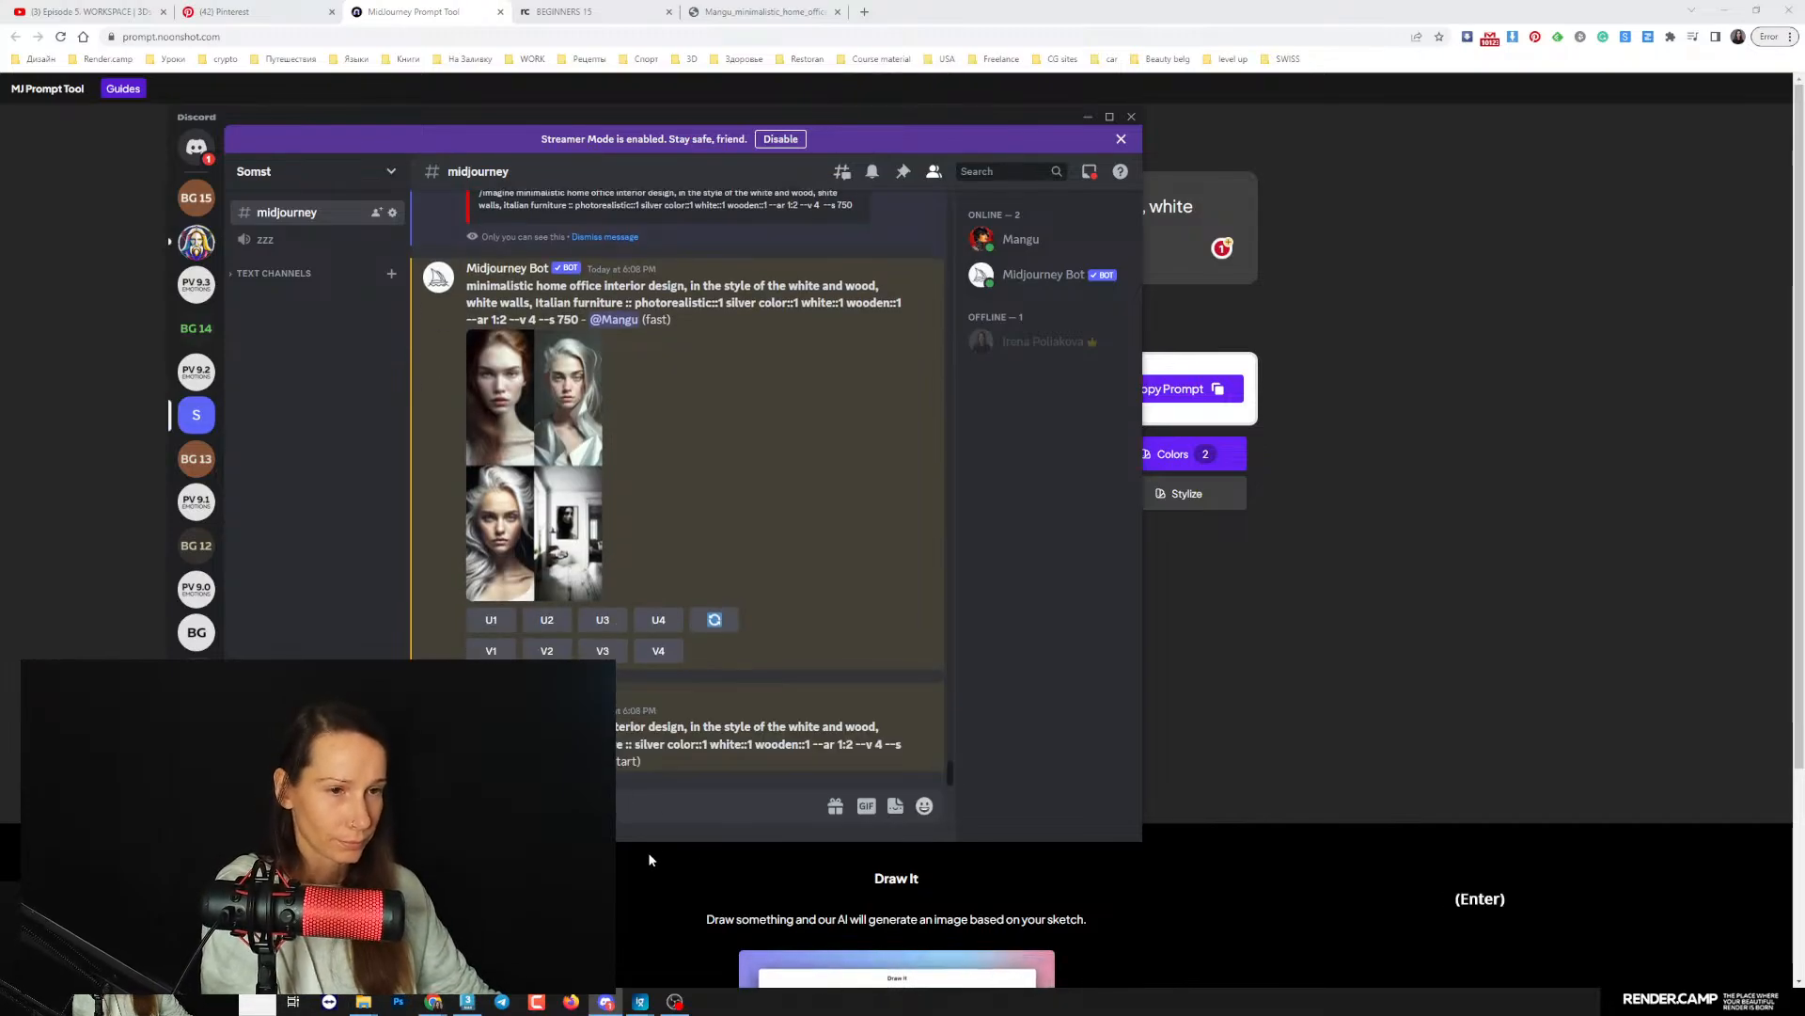
left_click(658, 816)
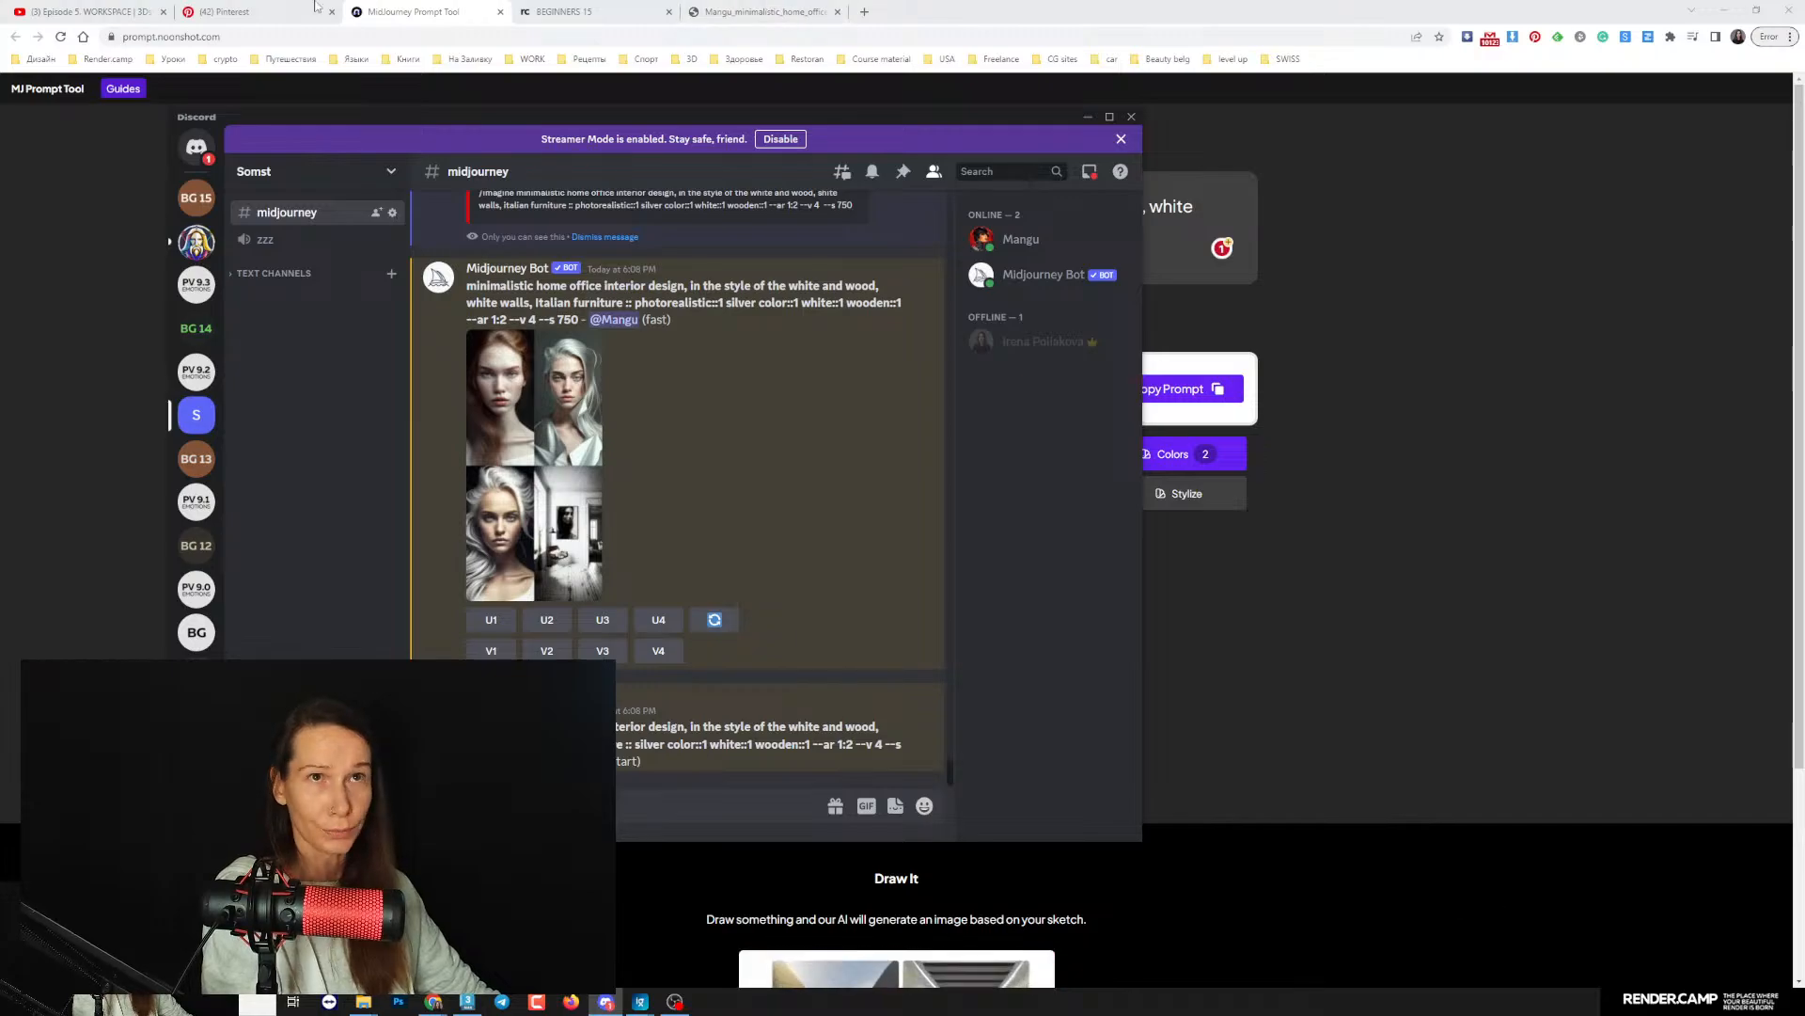
- Switch to Pinterest and replace the search term "hotel" with "office" to look for reference images
left_click(225, 12)
left_click(309, 100)
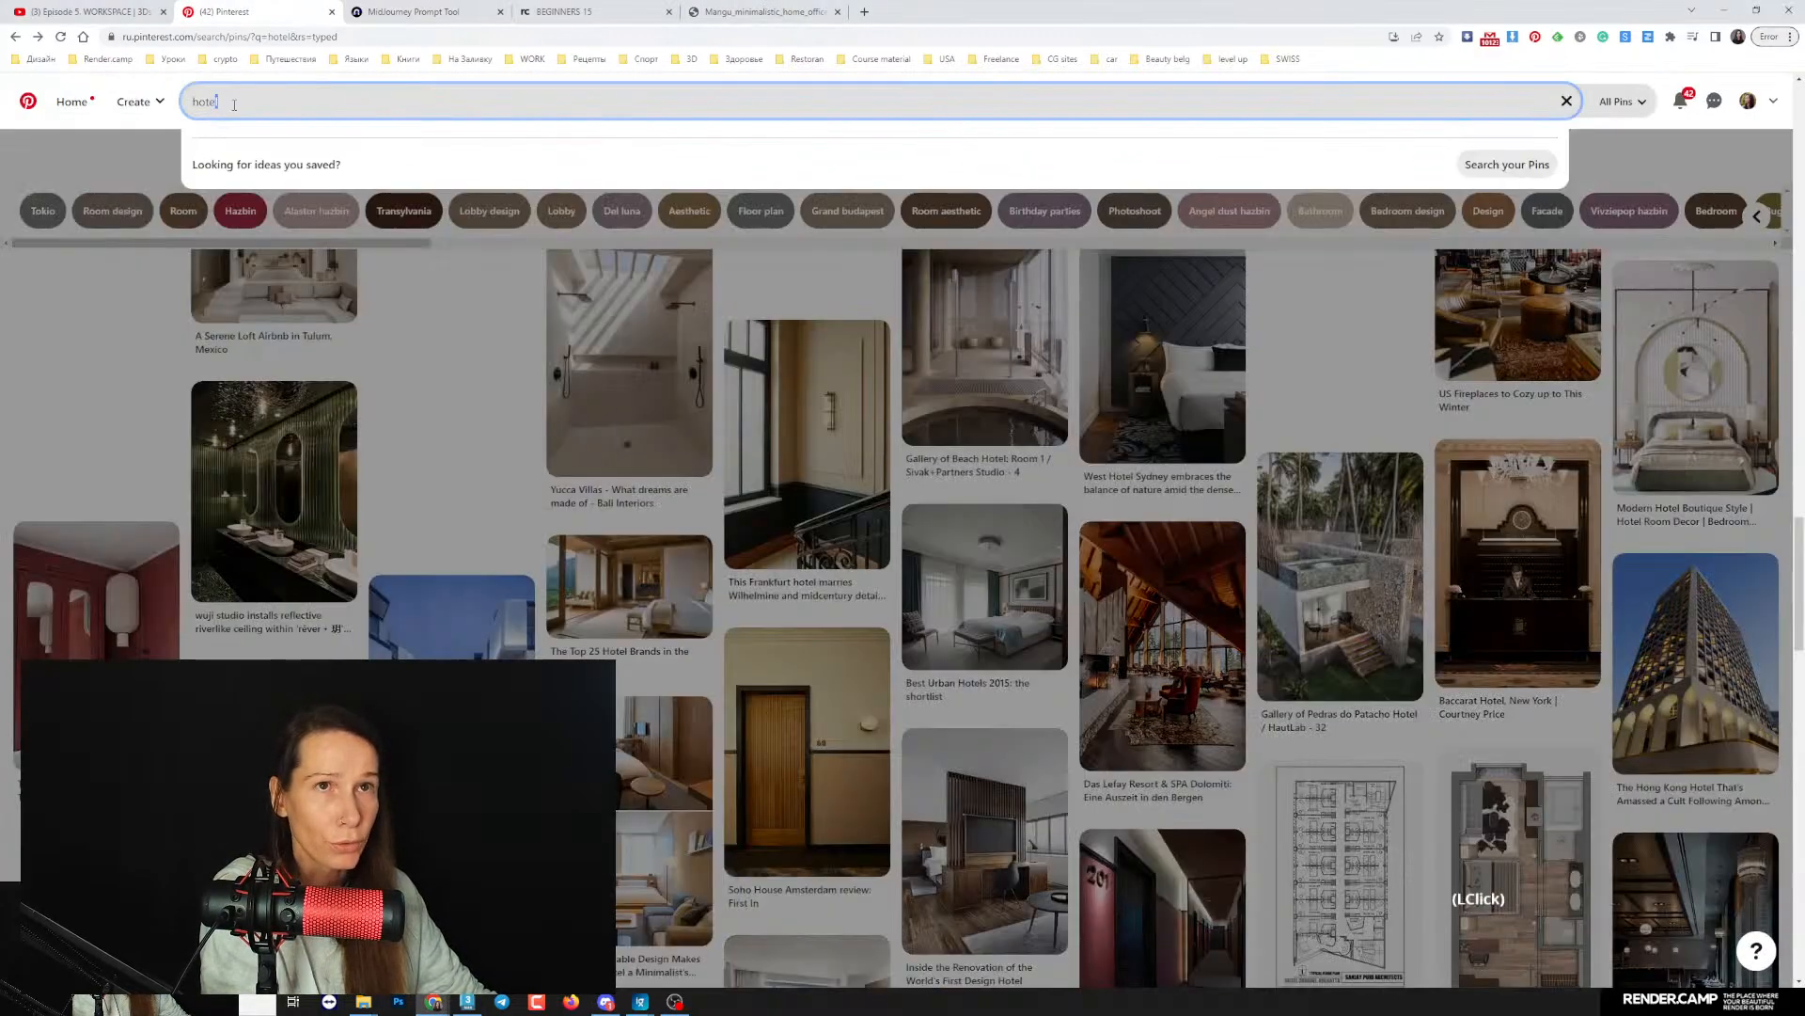
key("F12")
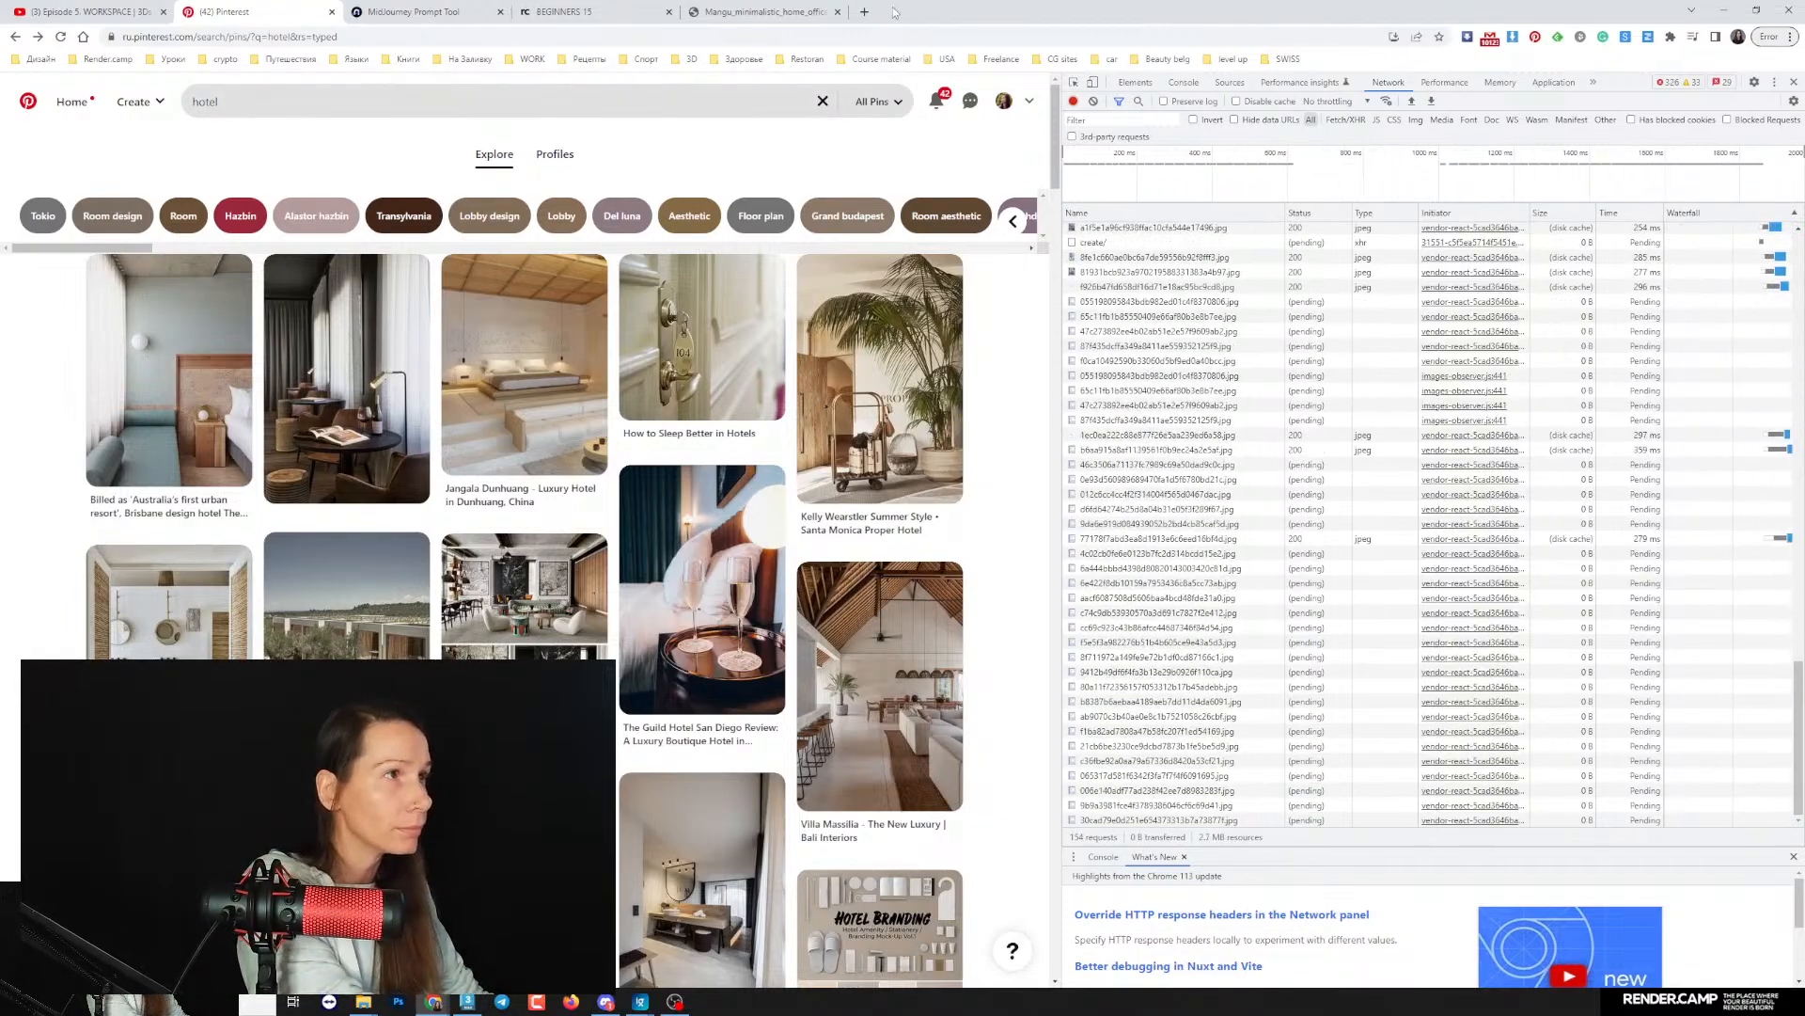
key("F12")
left_click(200, 101)
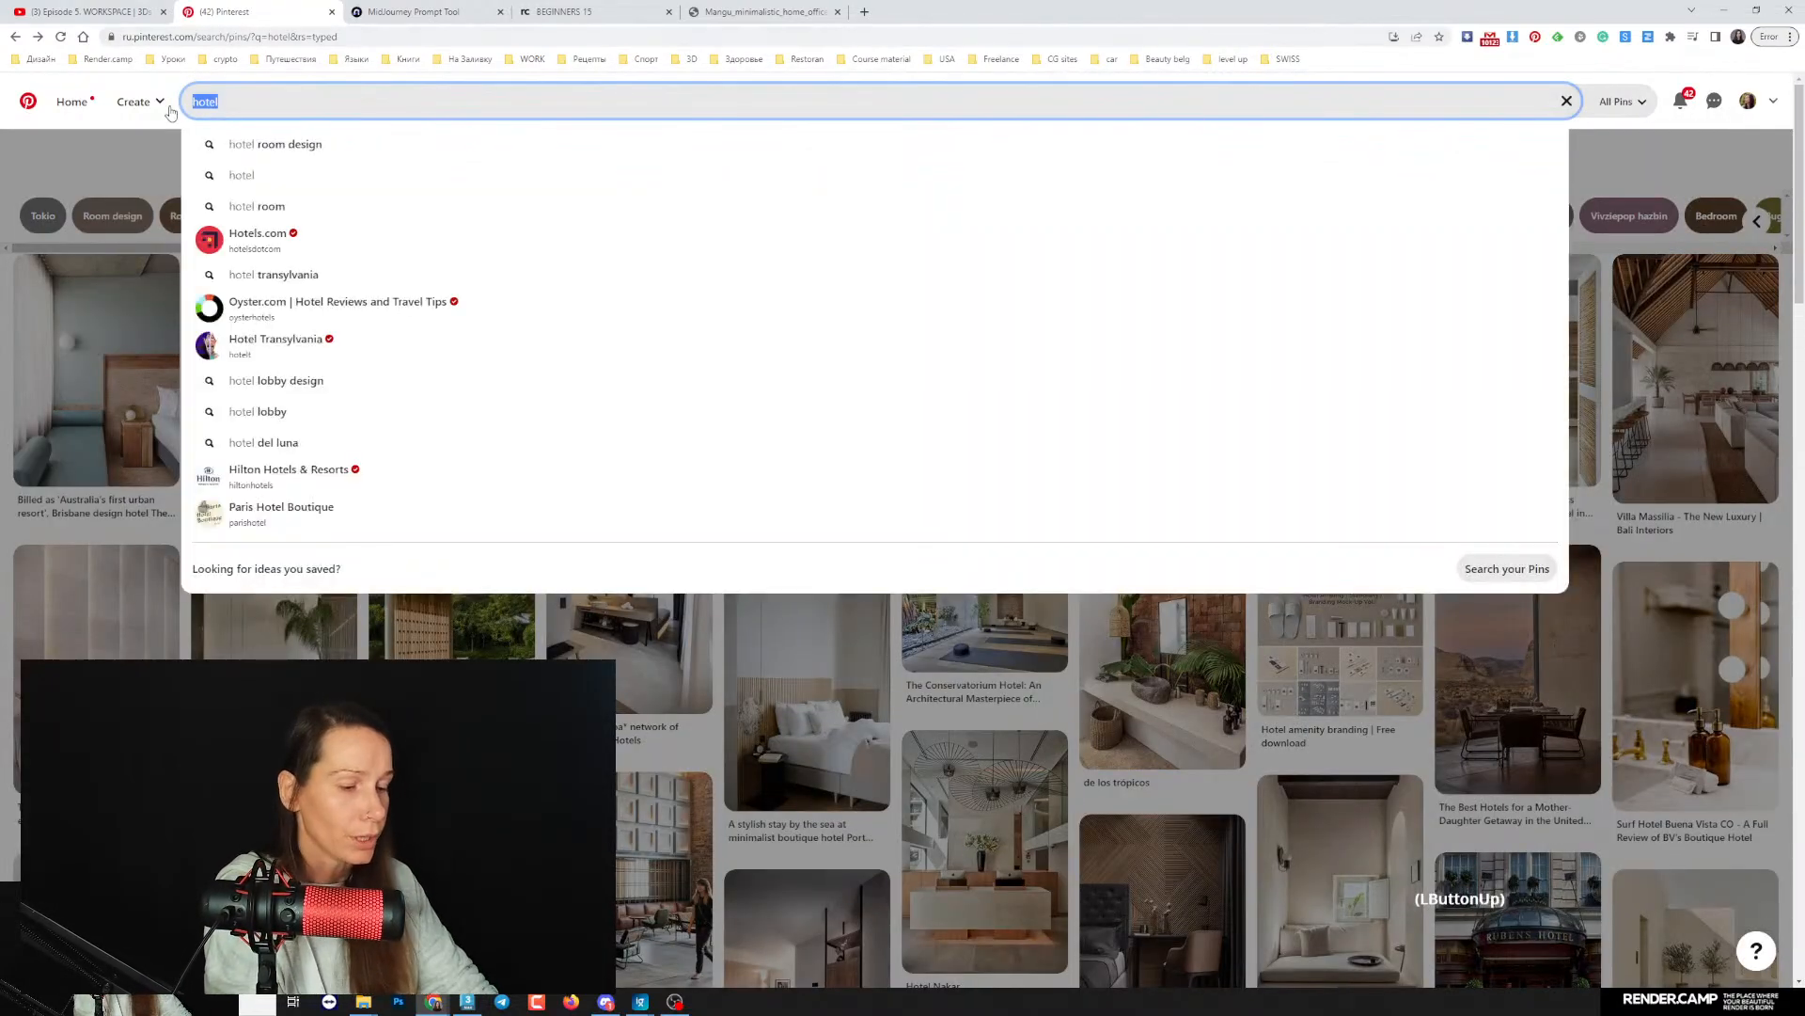
type("ofi")
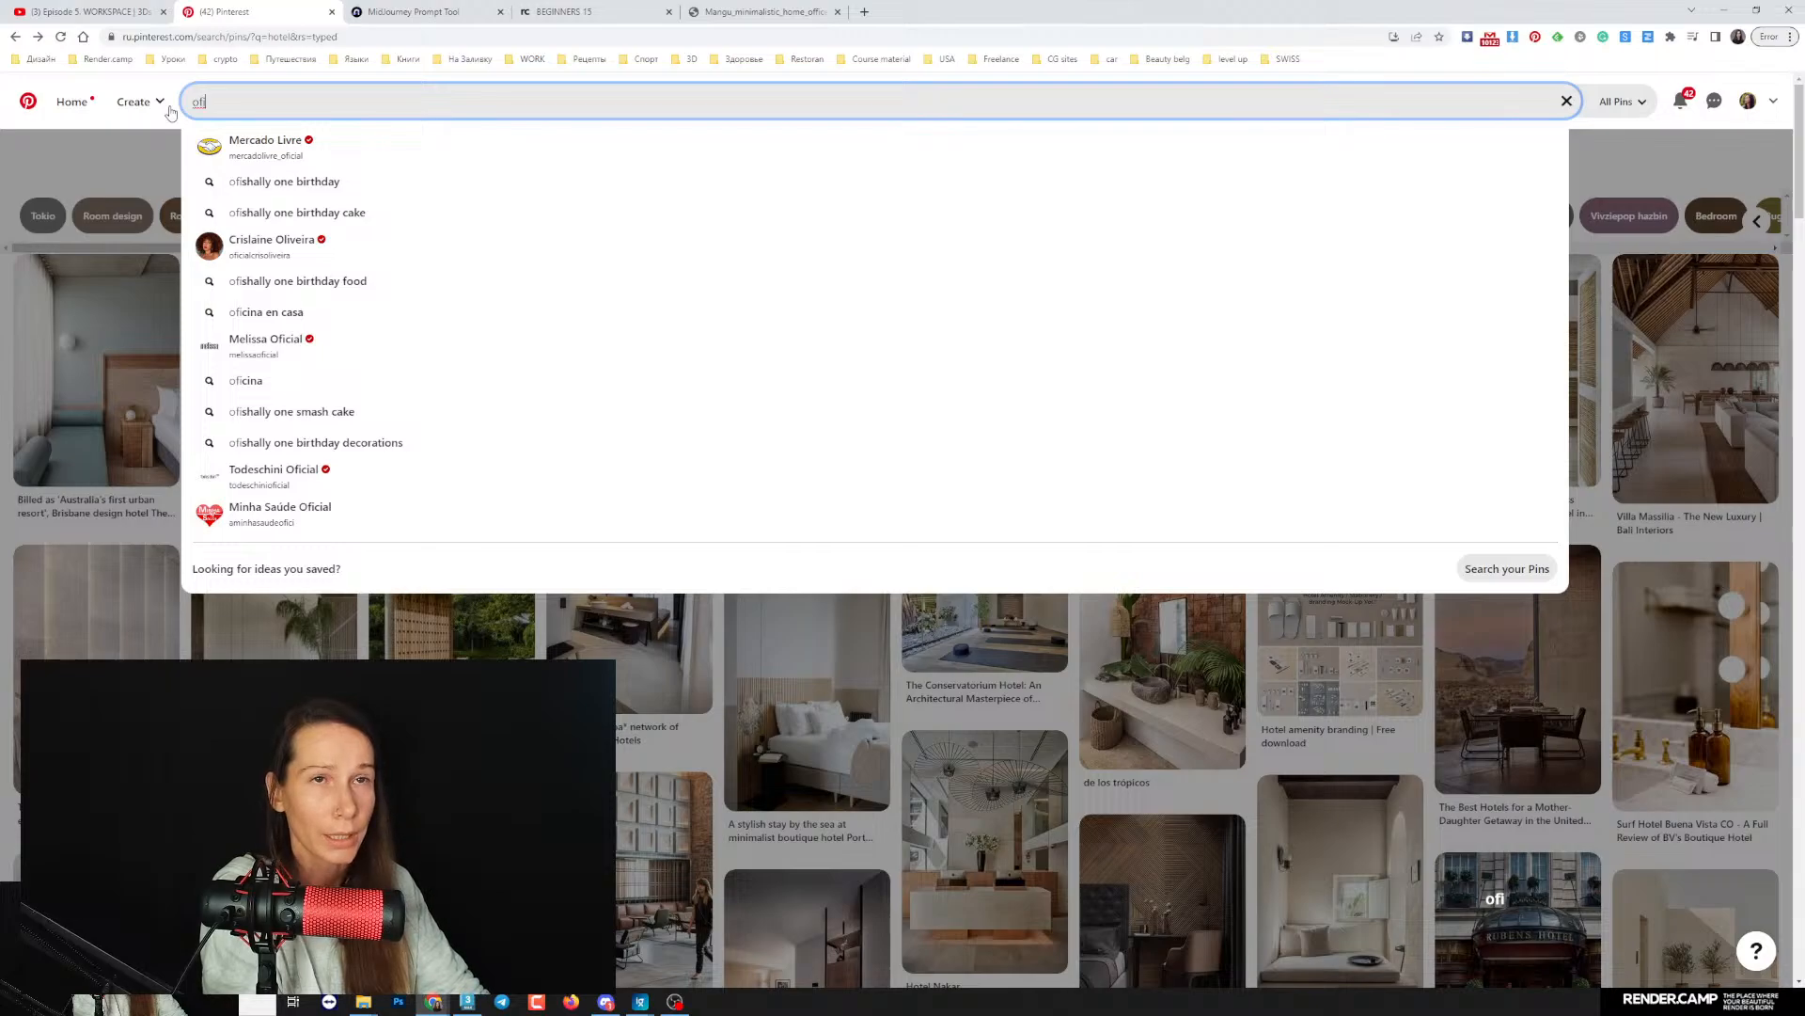
key("BackSpace")
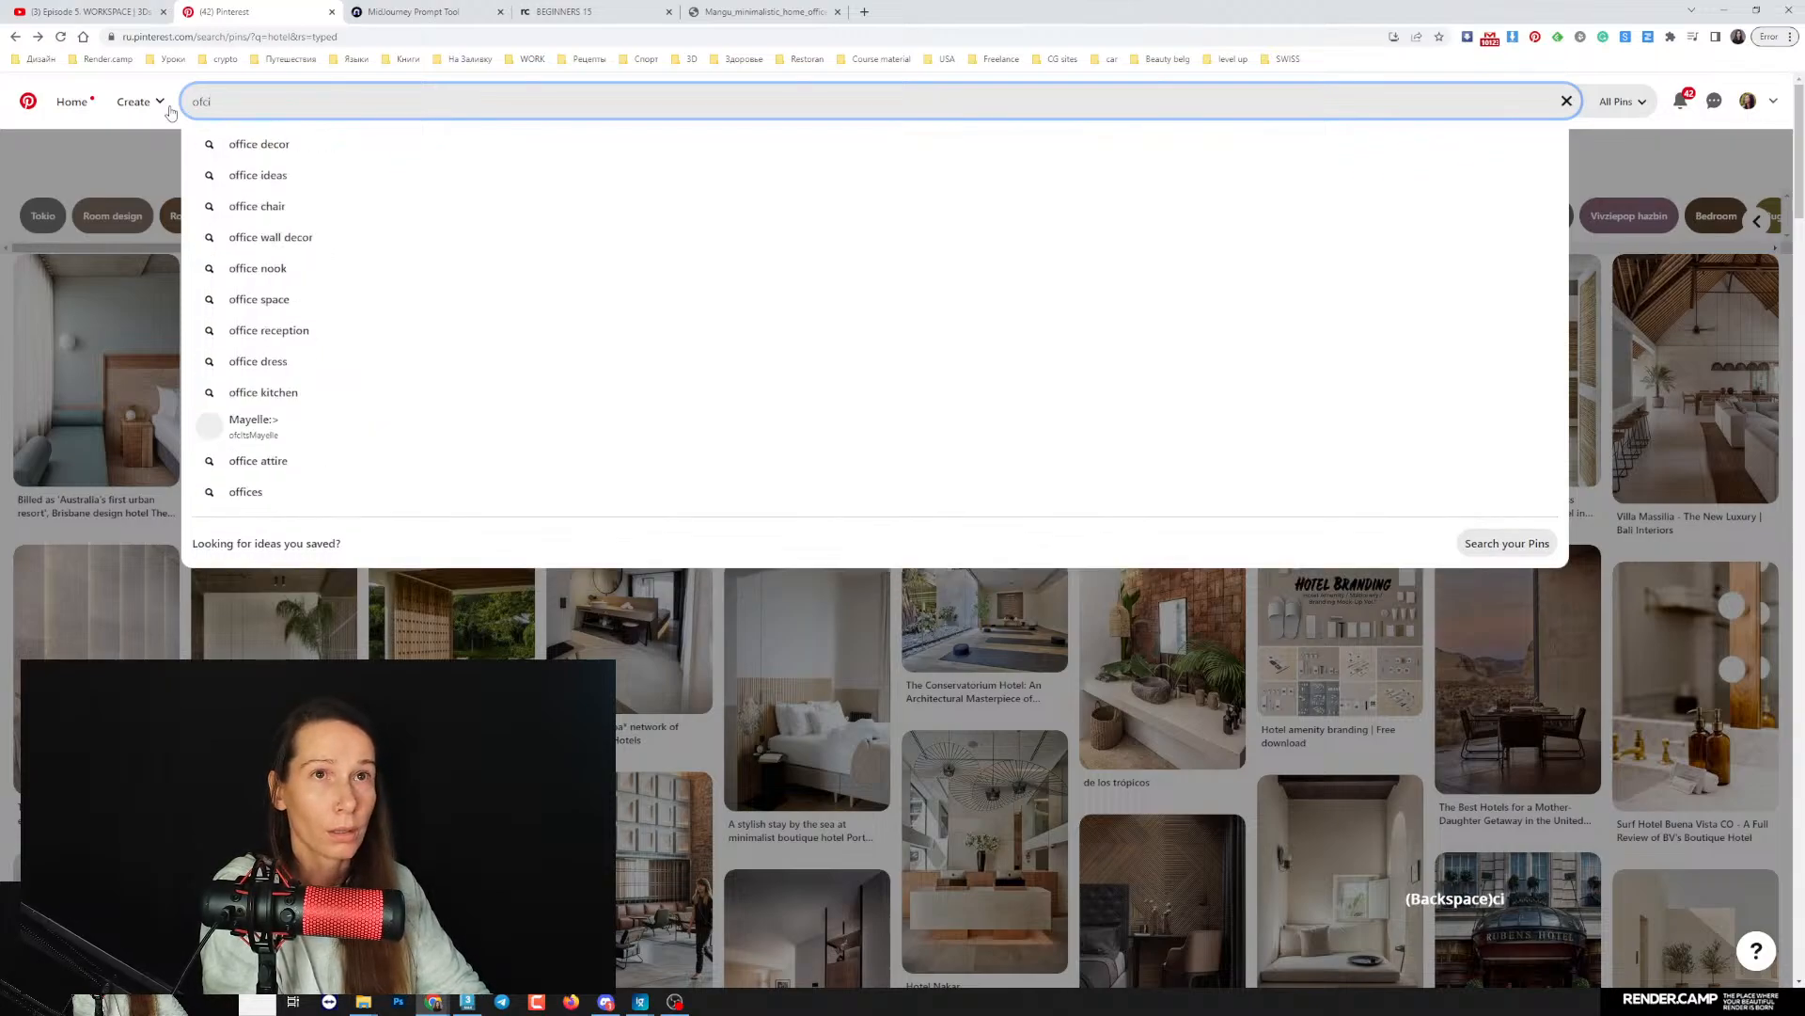
key("BackSpace")
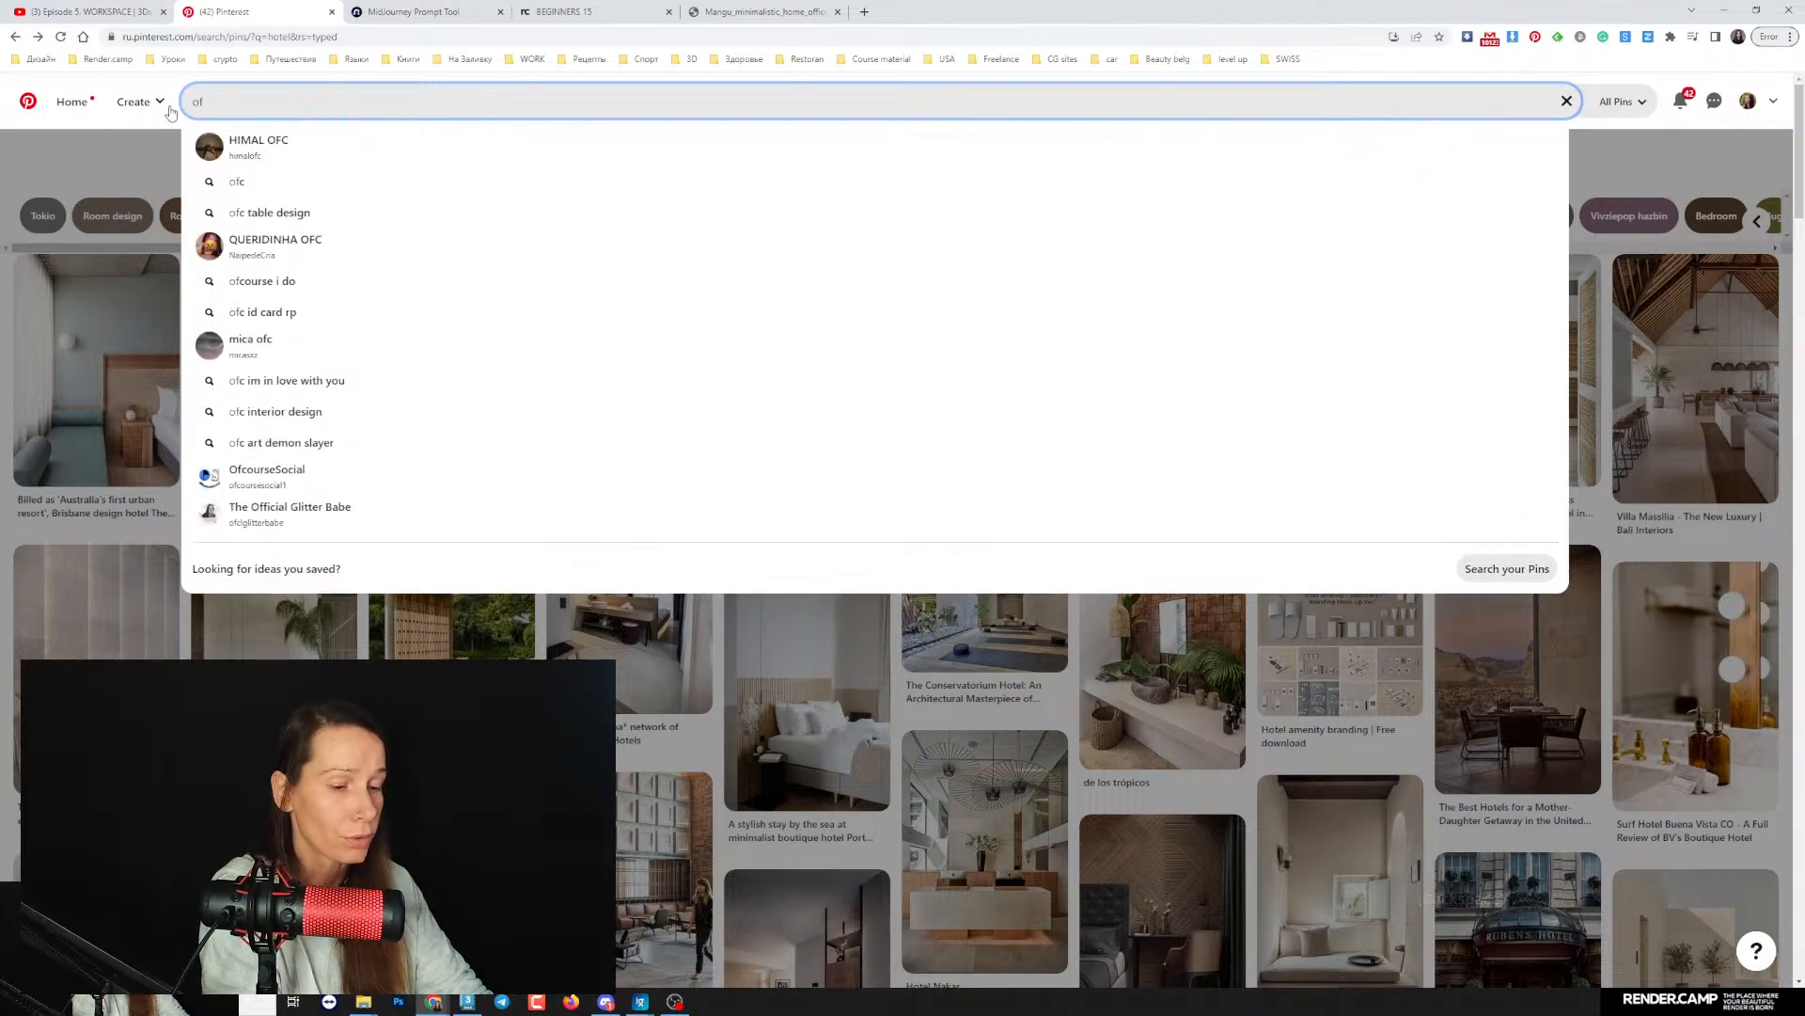
type("fice")
key("Return")
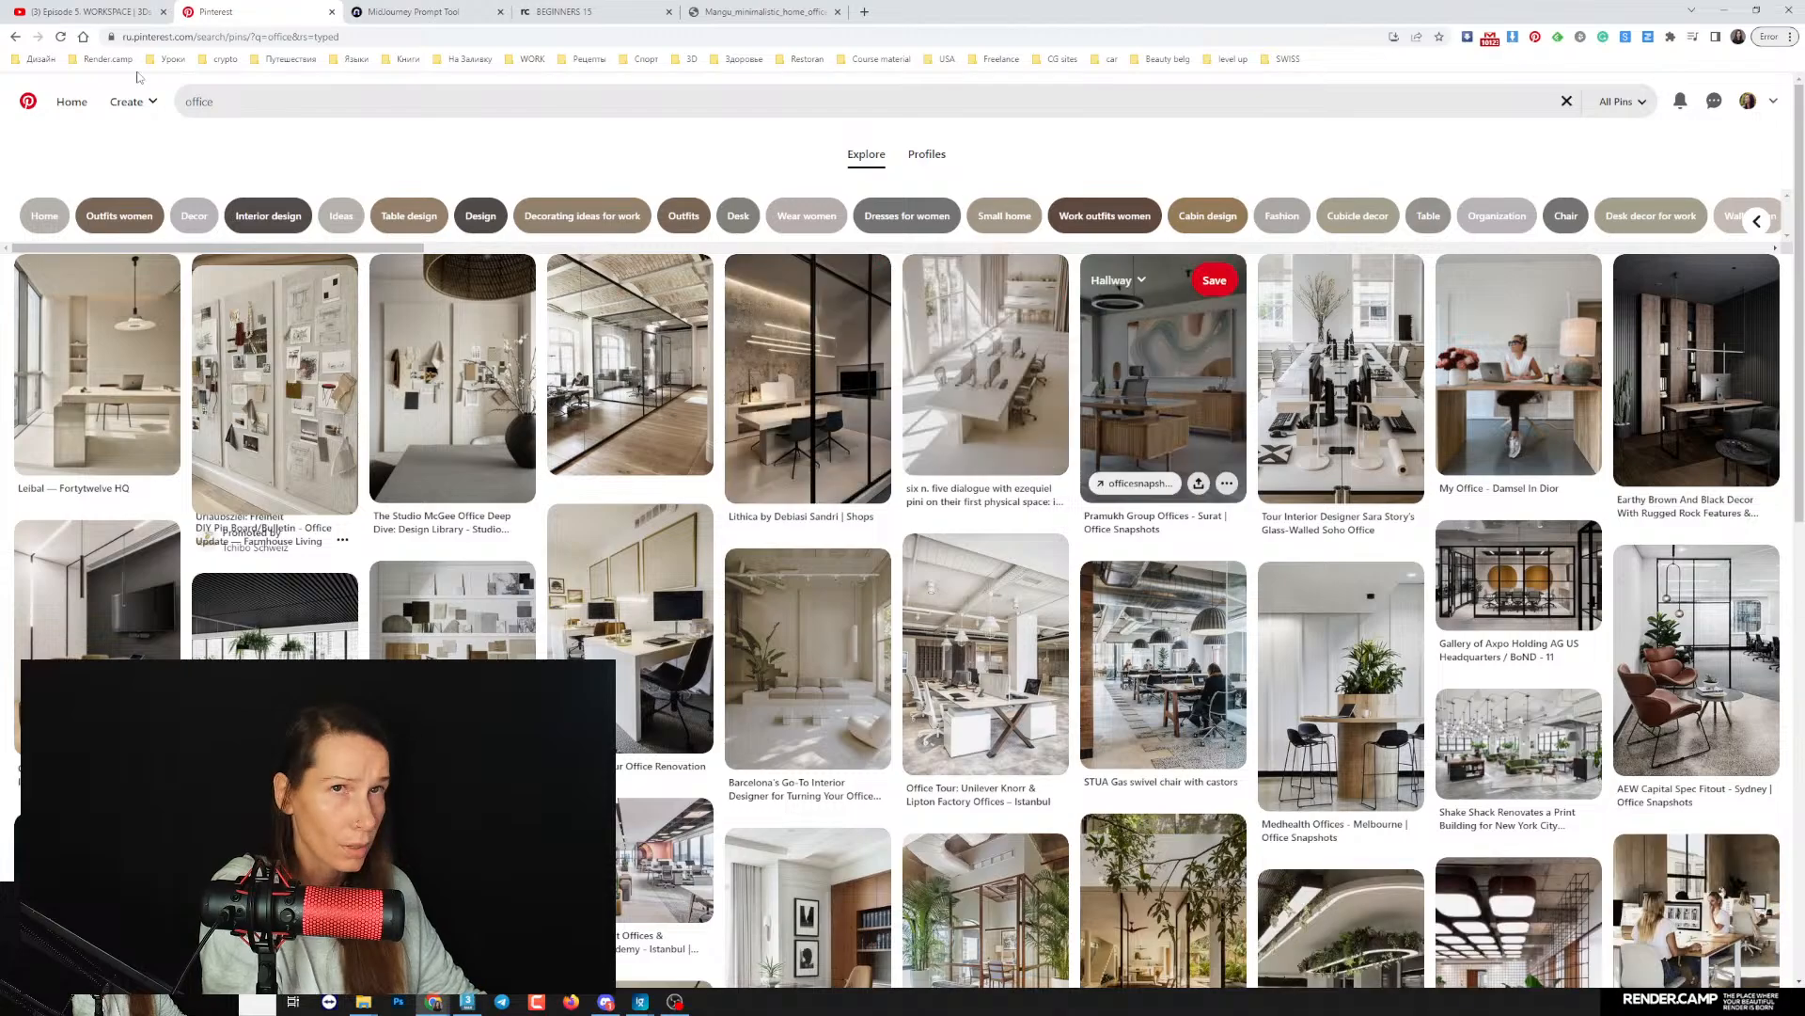
- Refine the Pinterest search to "office white and wood"
left_click(235, 100)
type("shi")
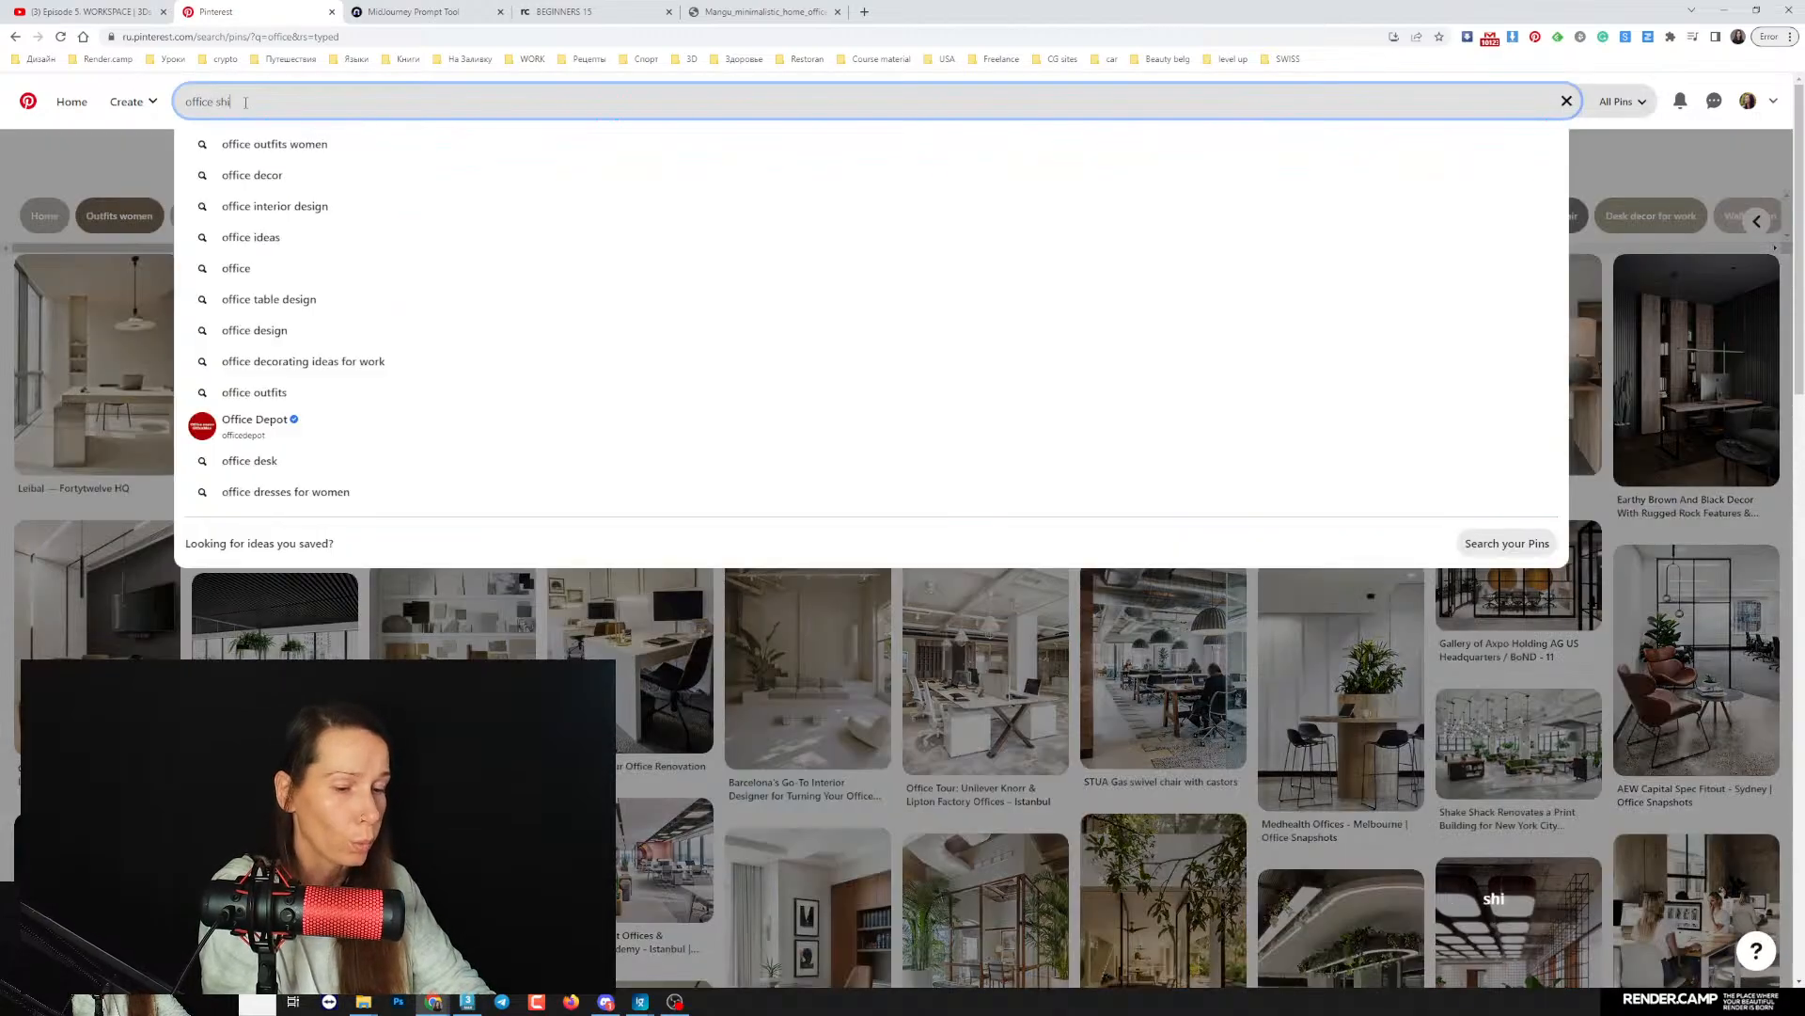
type("te and wood")
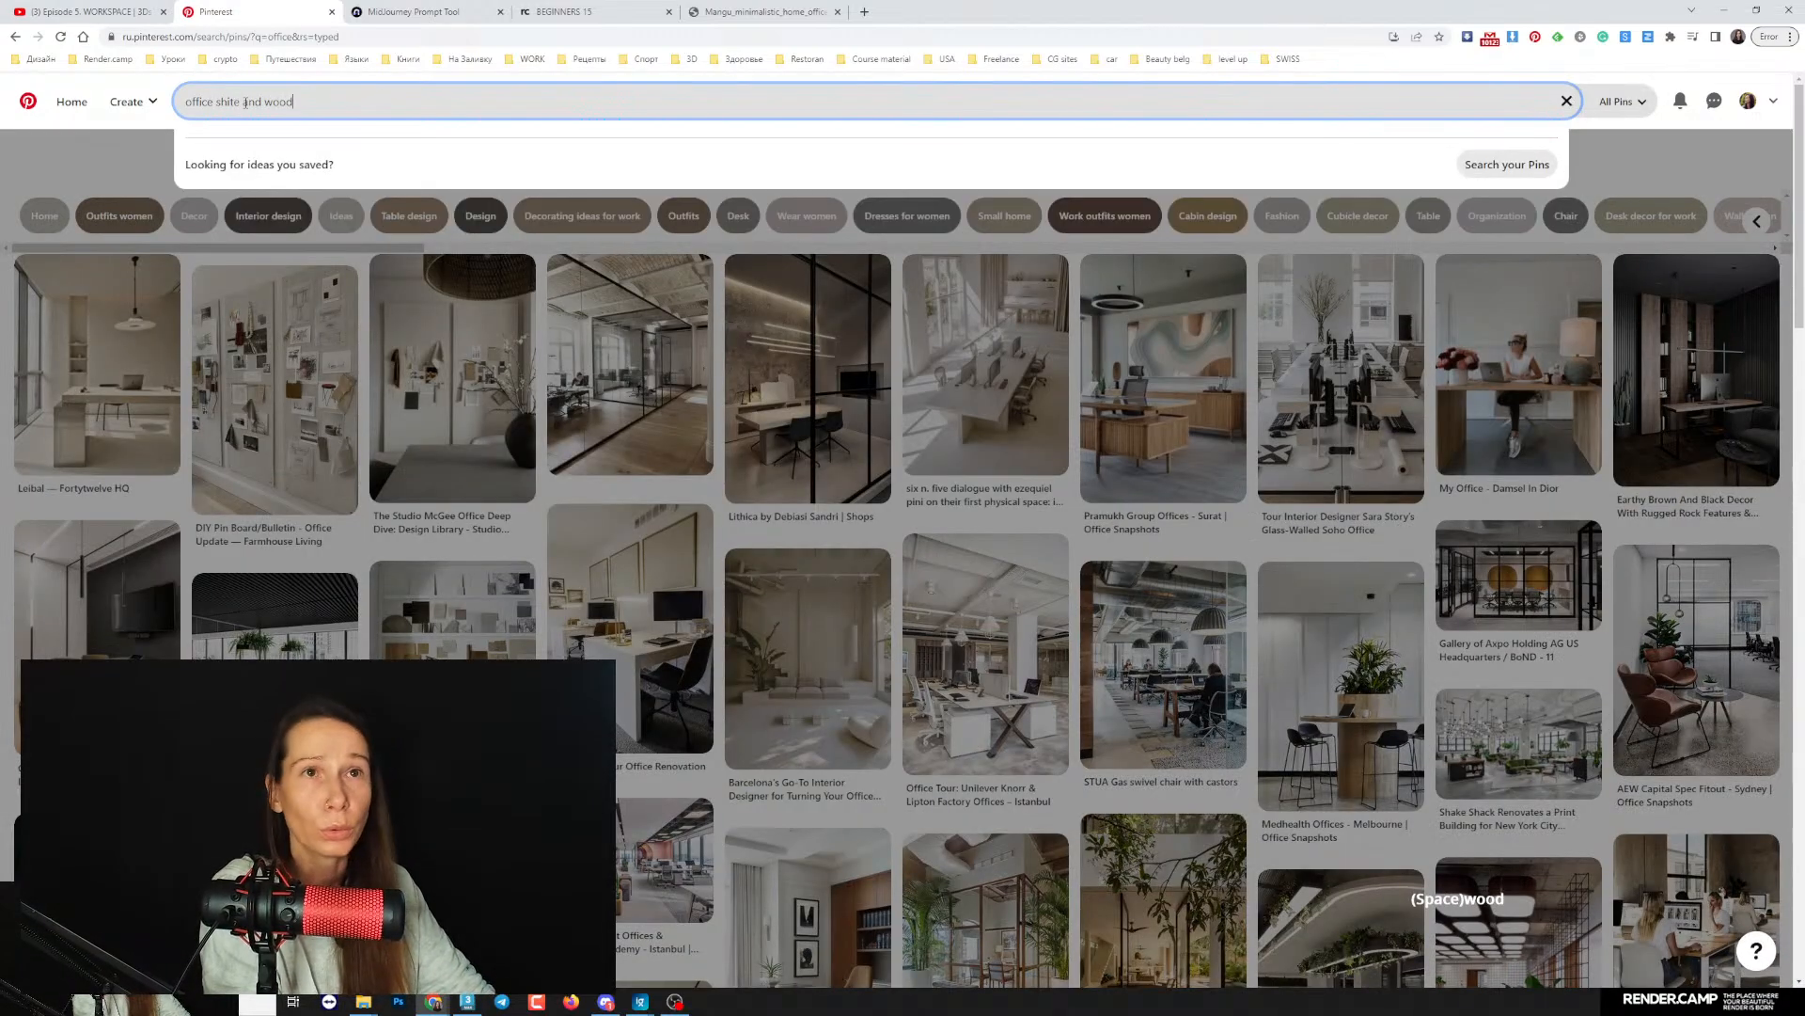
key("Return")
left_click(222, 102)
key("BackSpace")
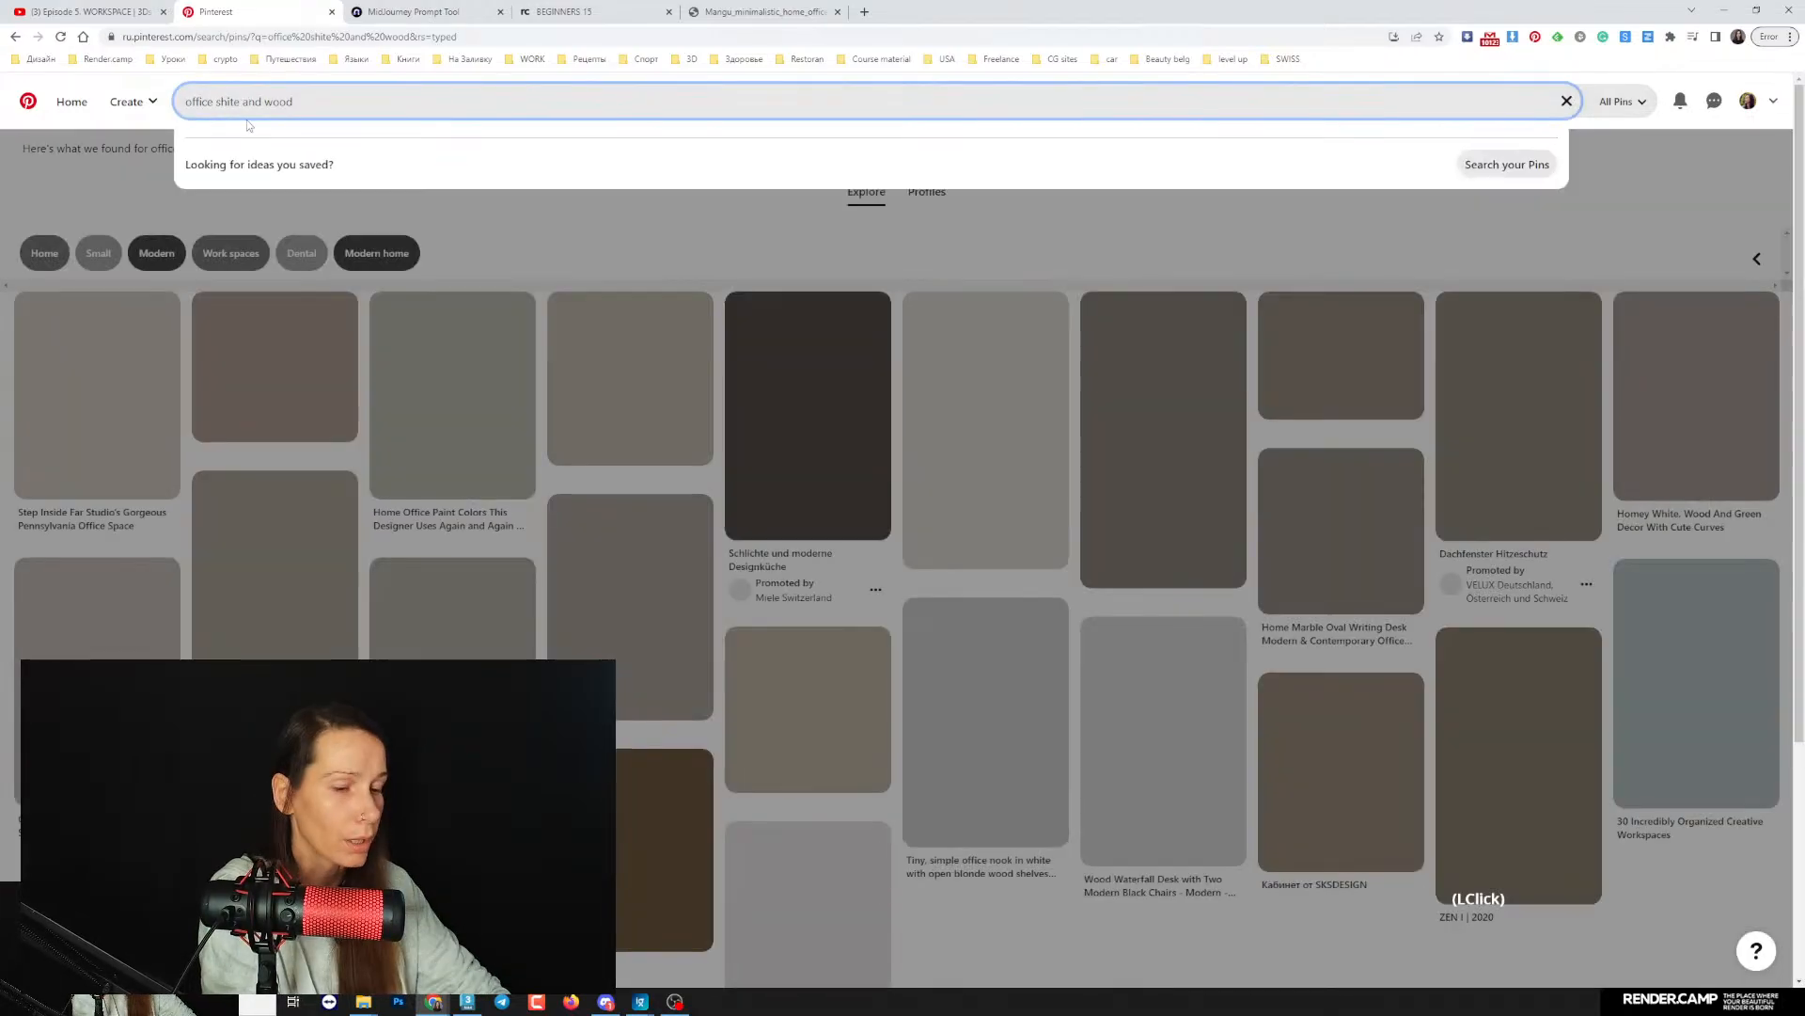
type("w")
key("Return")
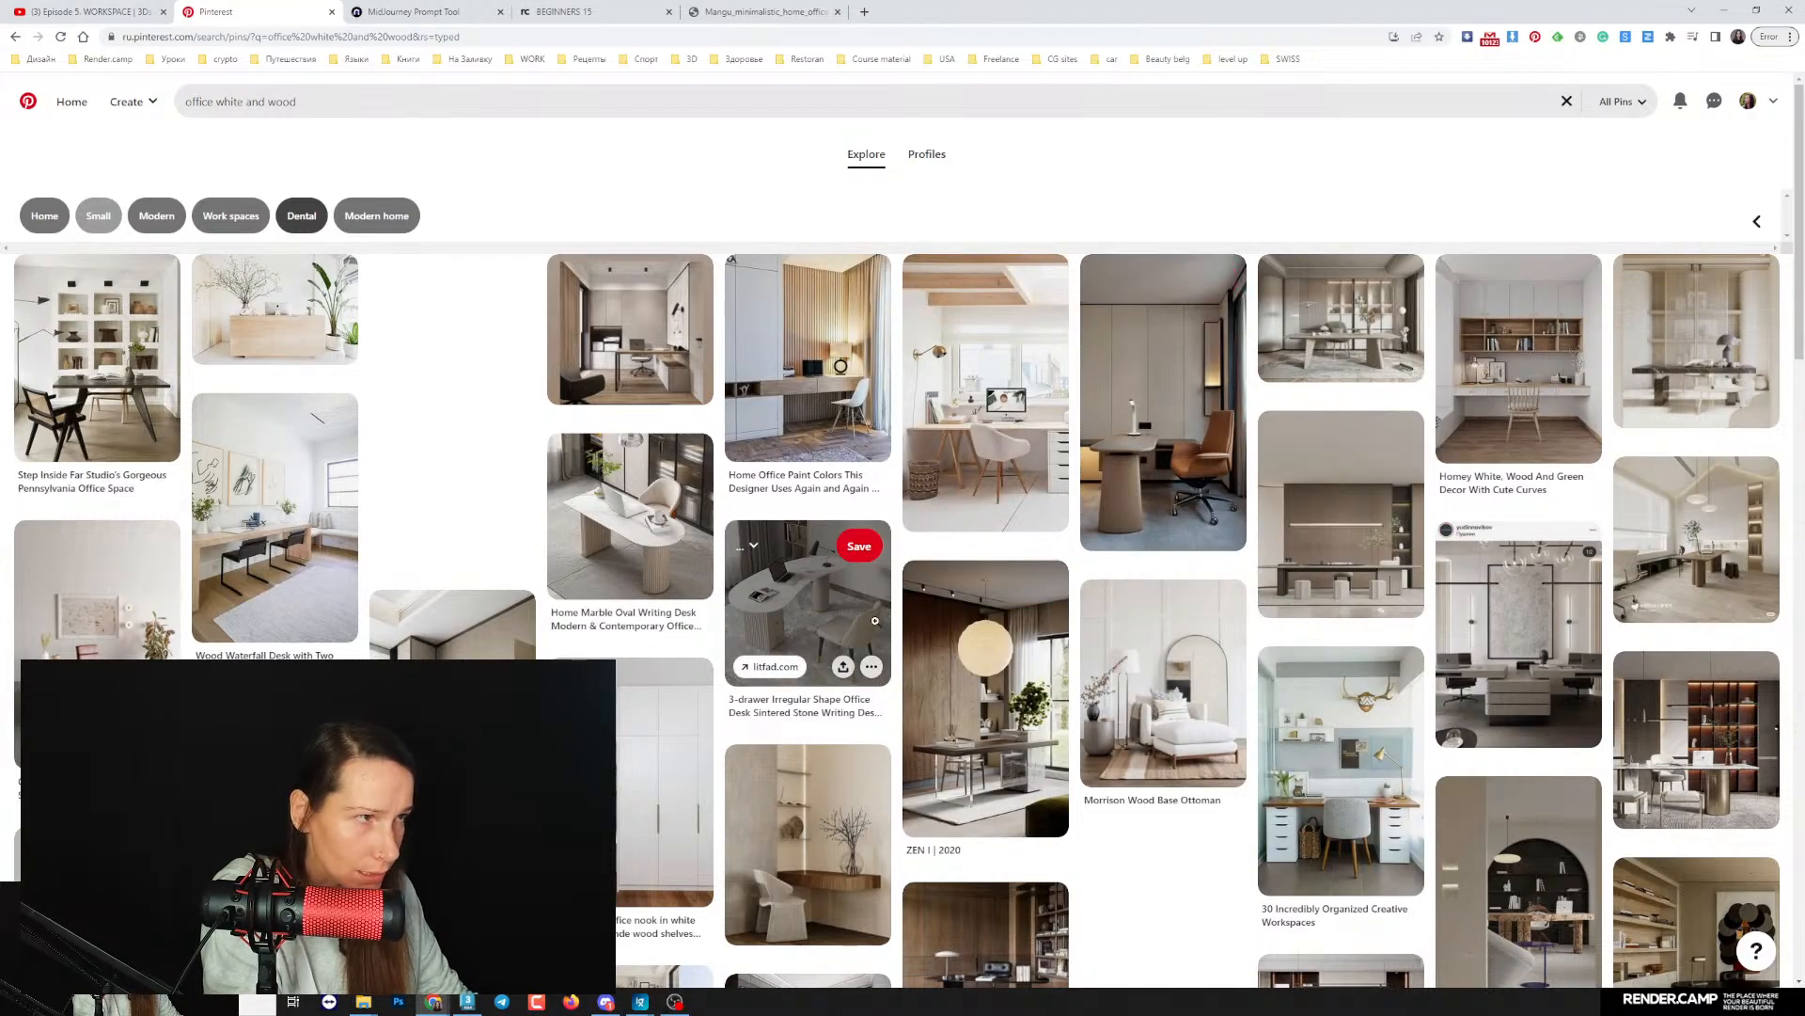
- Open the pin of the office with lit reddish-brown shelving in a new tab and look through its related pins
scroll(1542, 564, "down", 3)
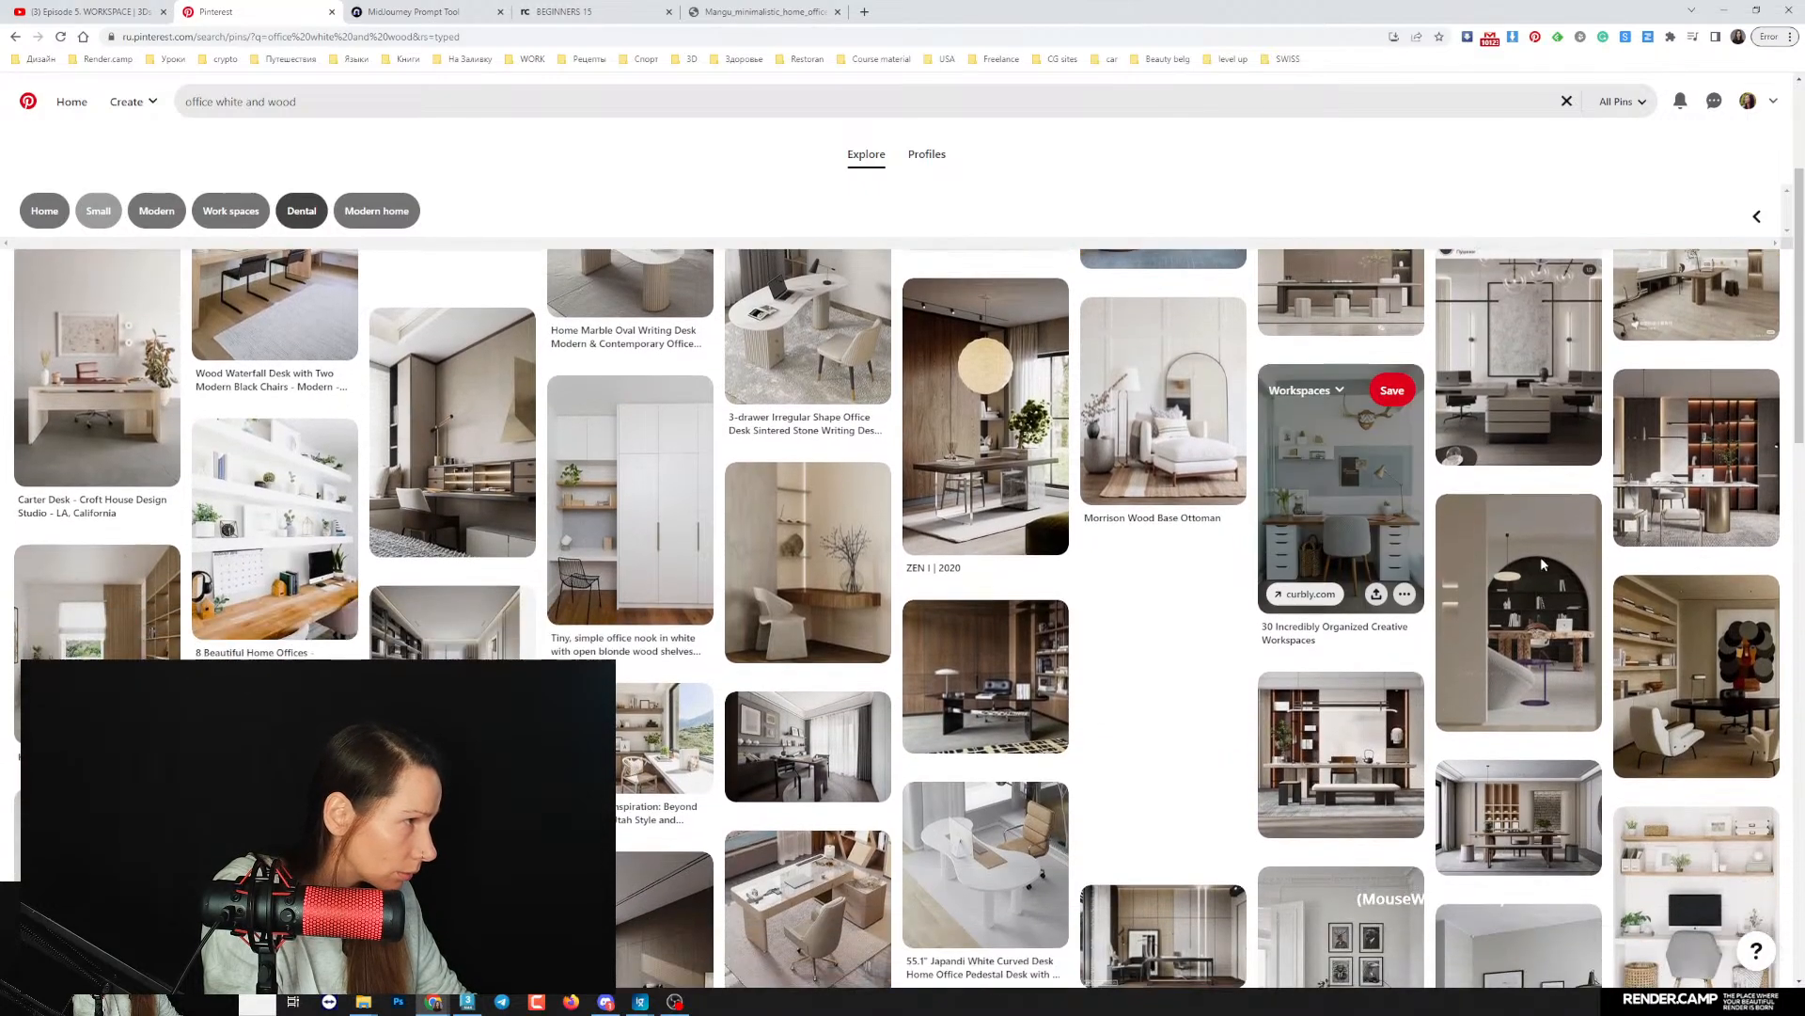
right_click(1655, 465)
left_click(1693, 480)
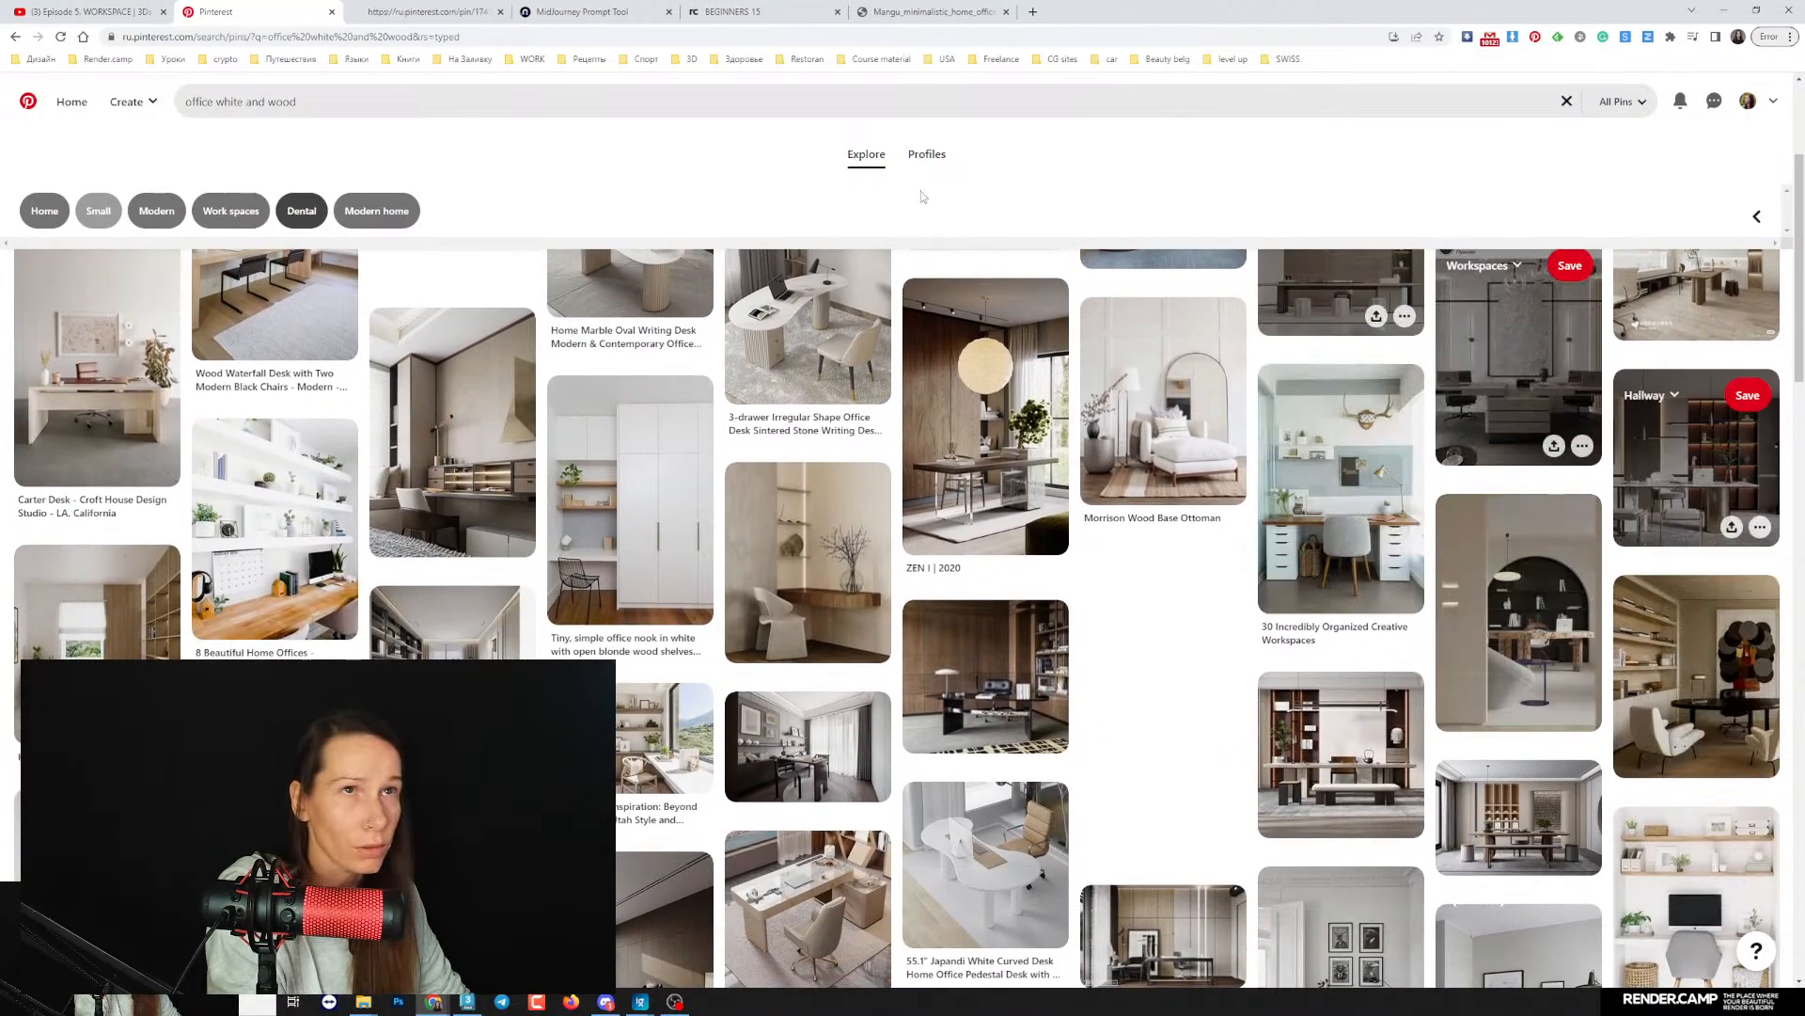
left_click(428, 11)
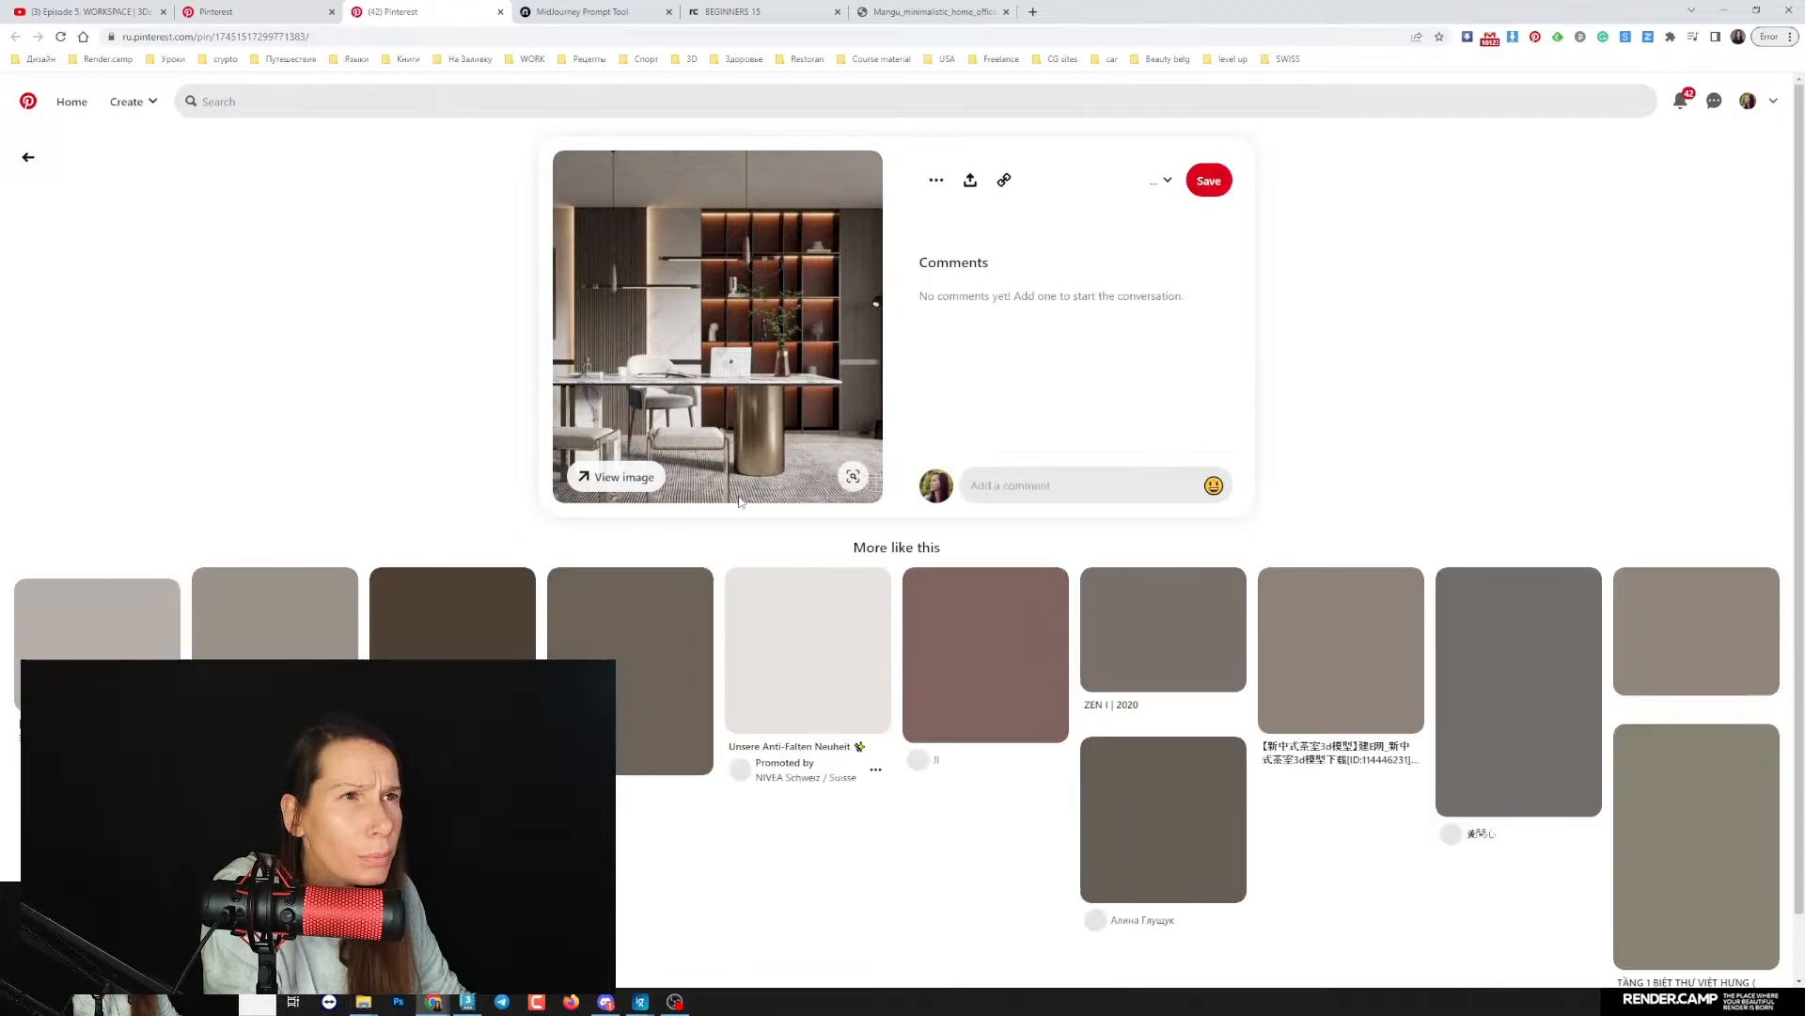
scroll(679, 457, "down", 1)
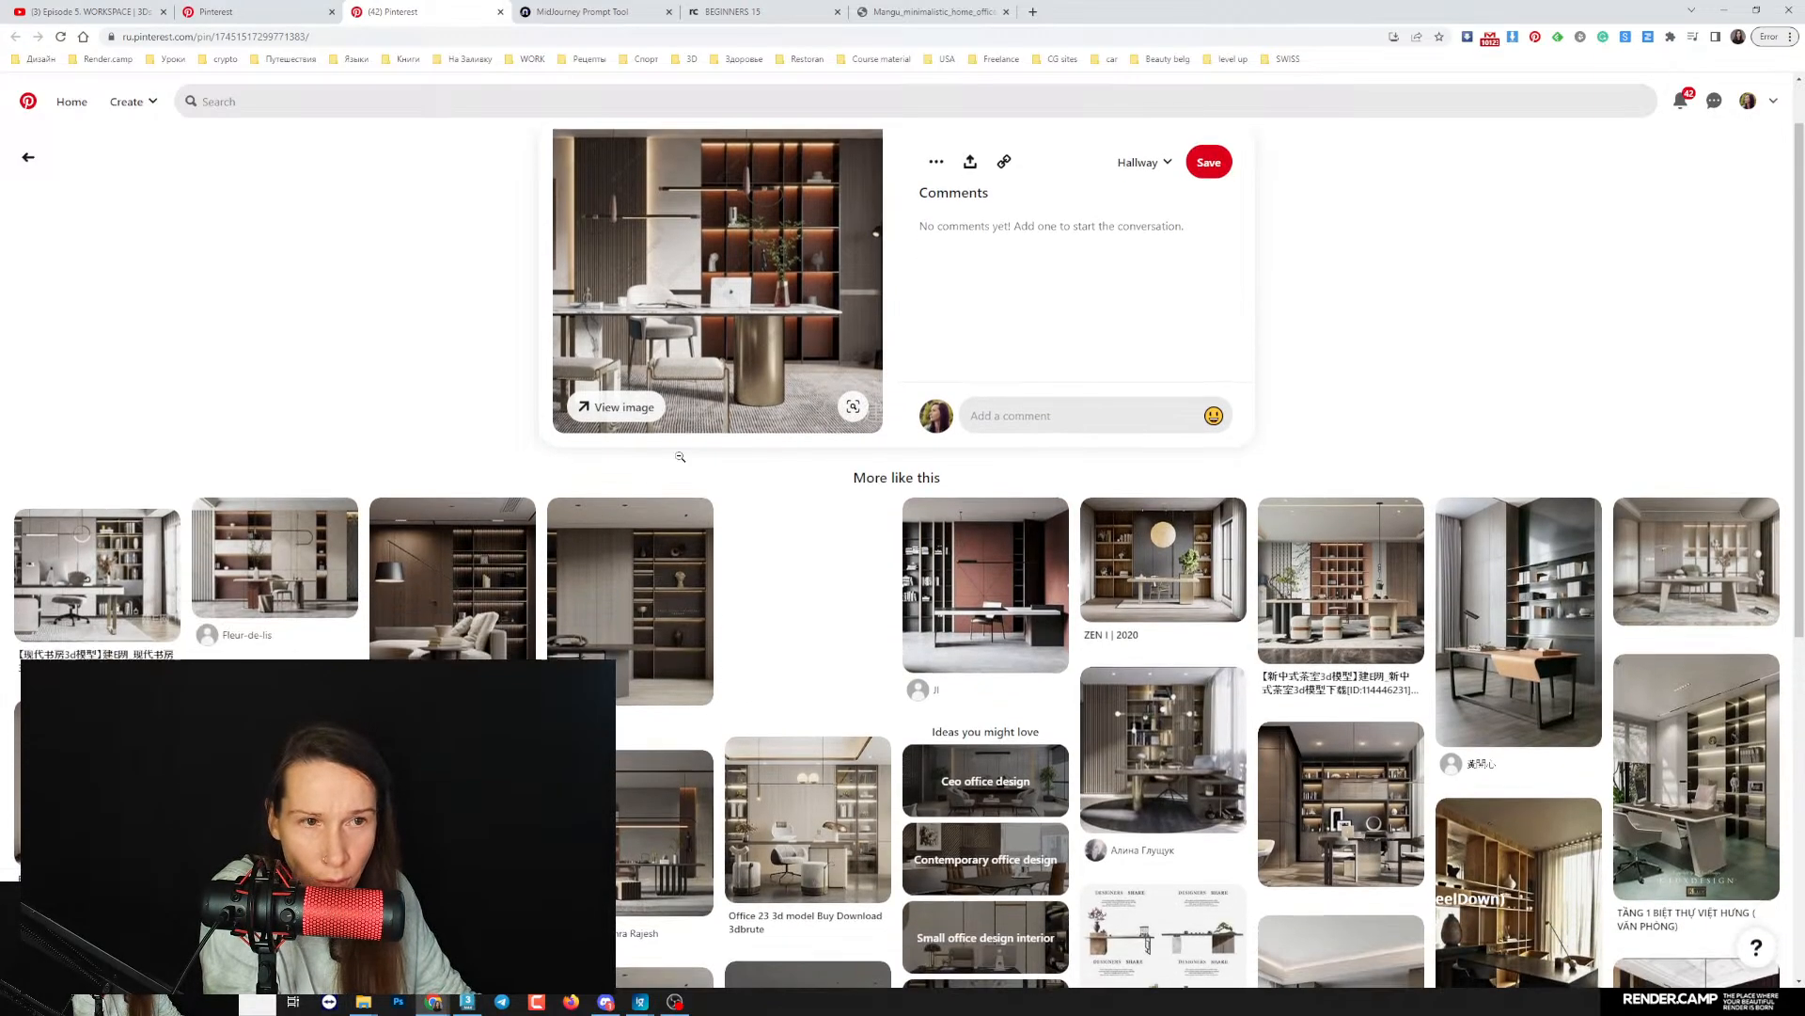
scroll(680, 457, "down", 2)
- Open the related pin of the office with a reddish-brown wall panel and dark shelves, and save its image to disk
left_click(991, 483)
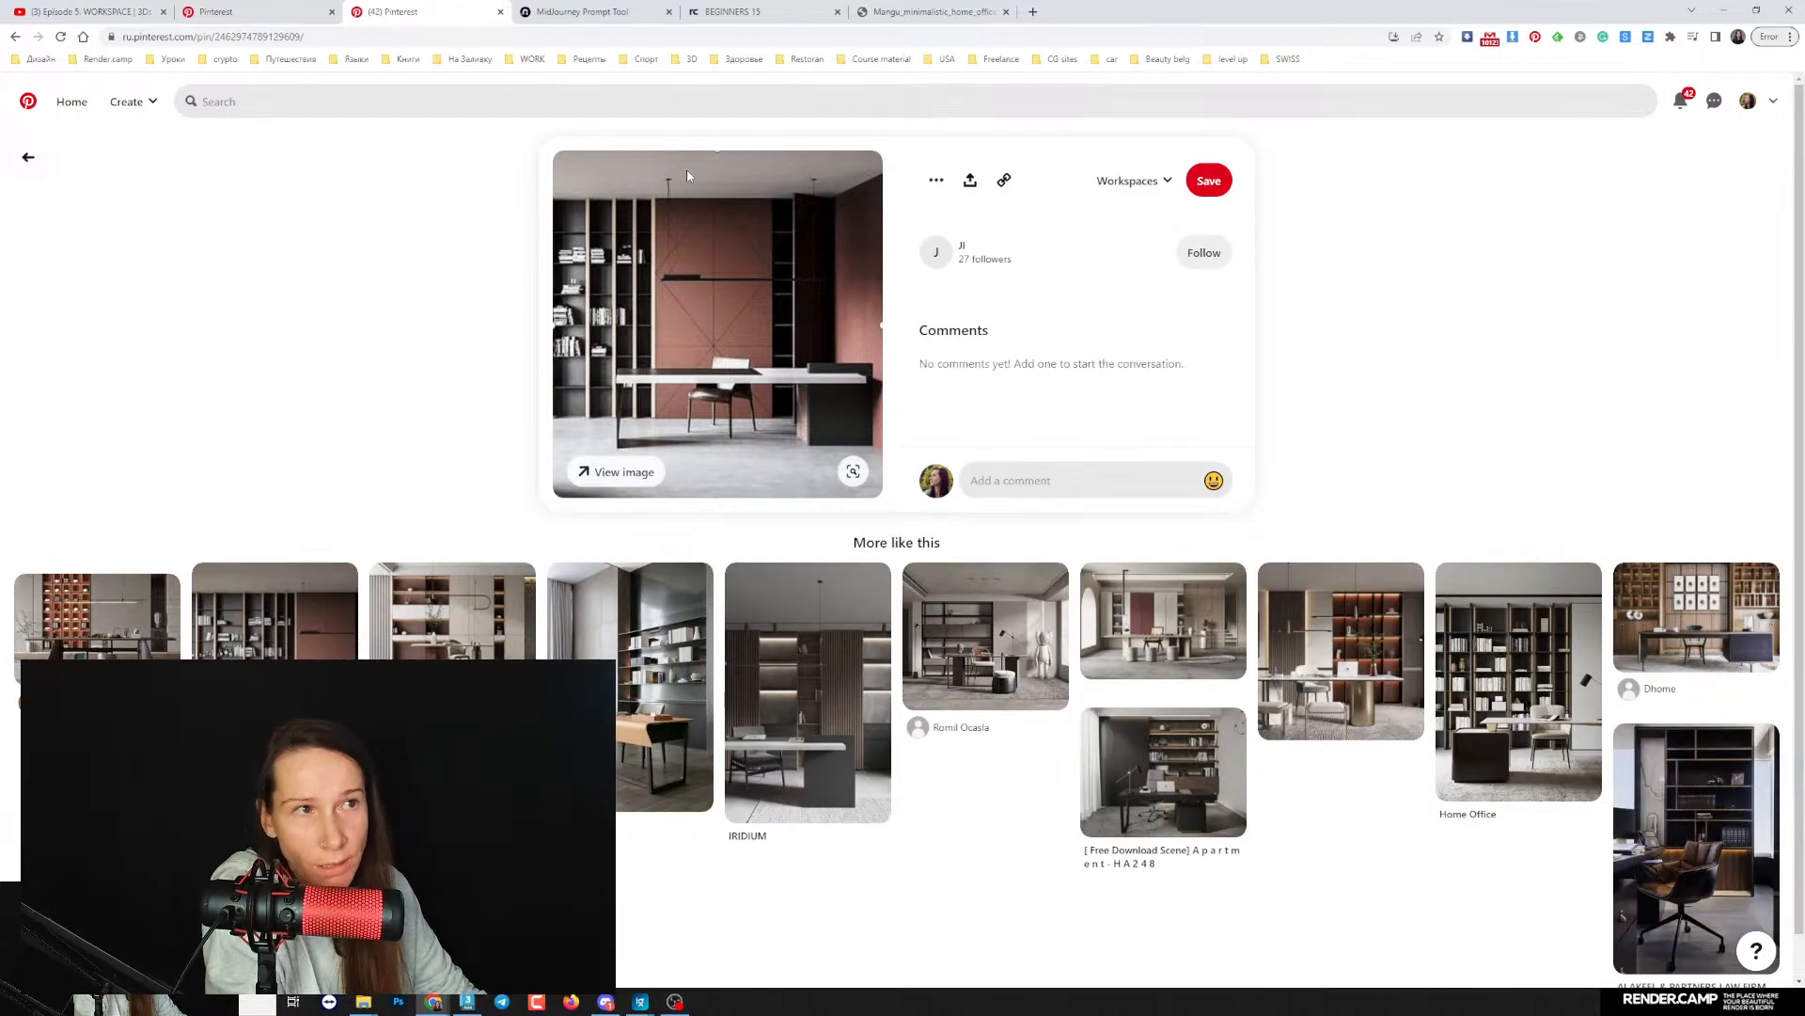
right_click(731, 278)
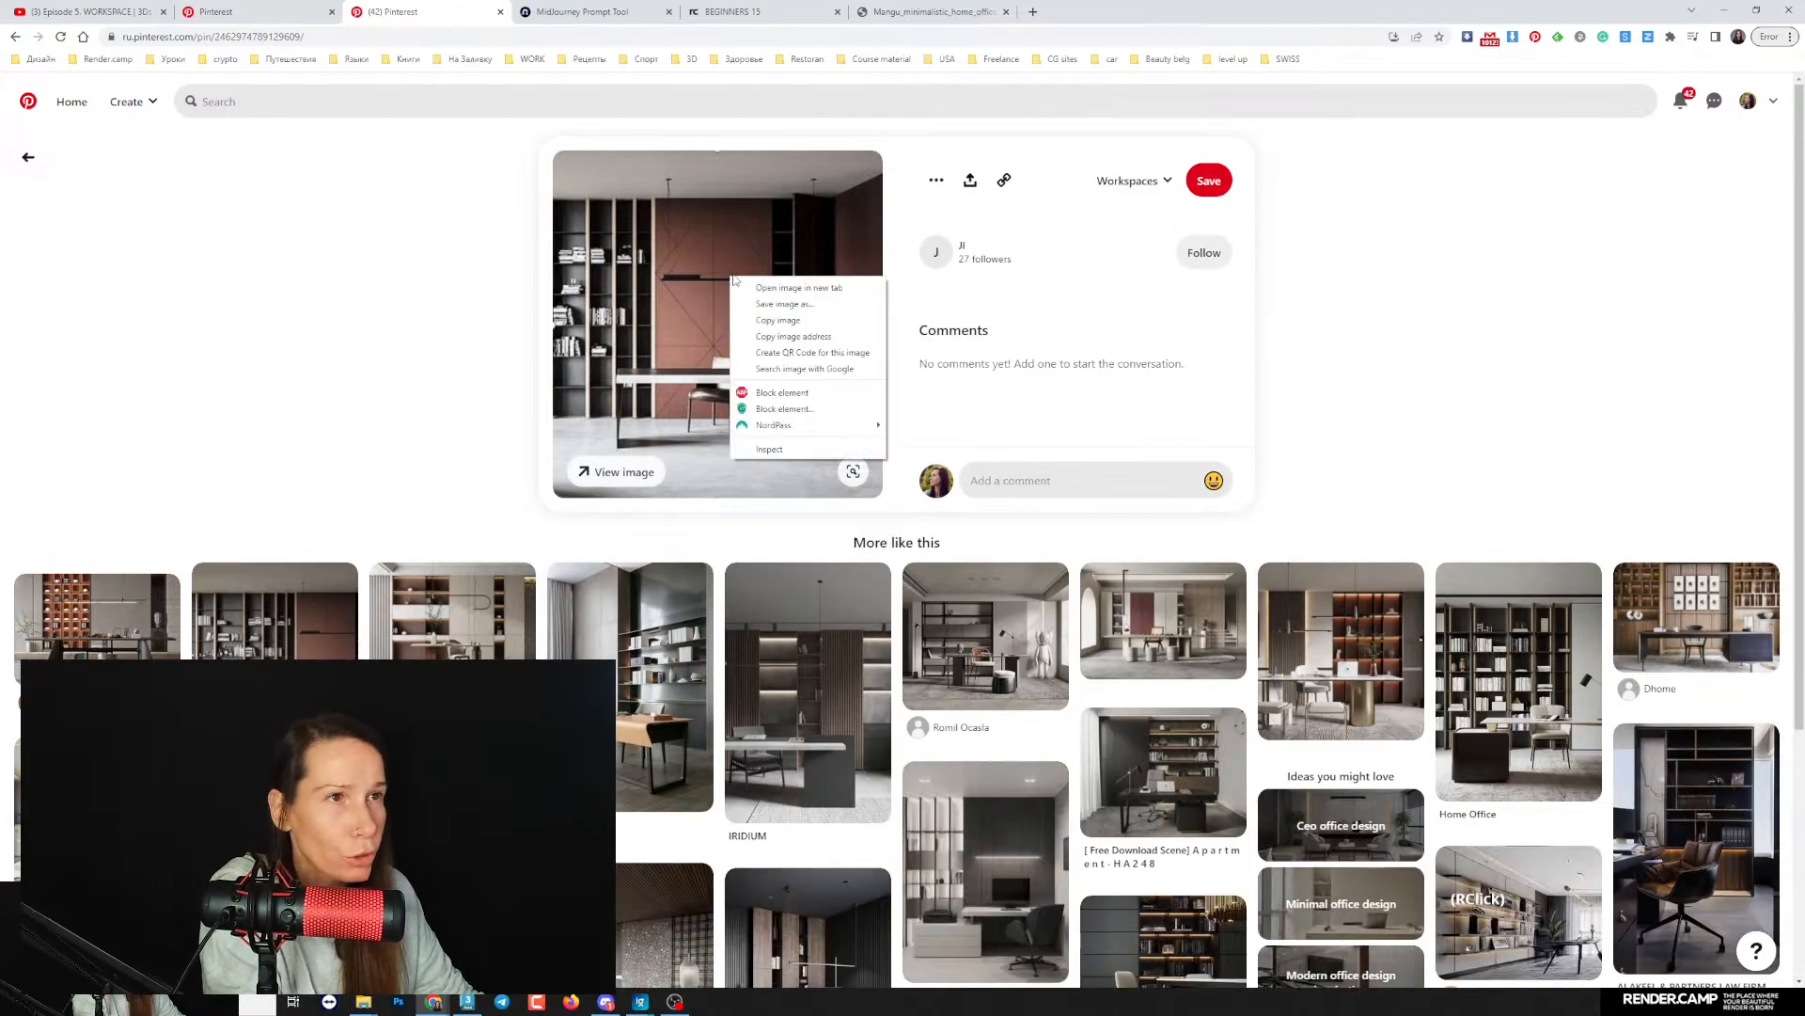
left_click(785, 303)
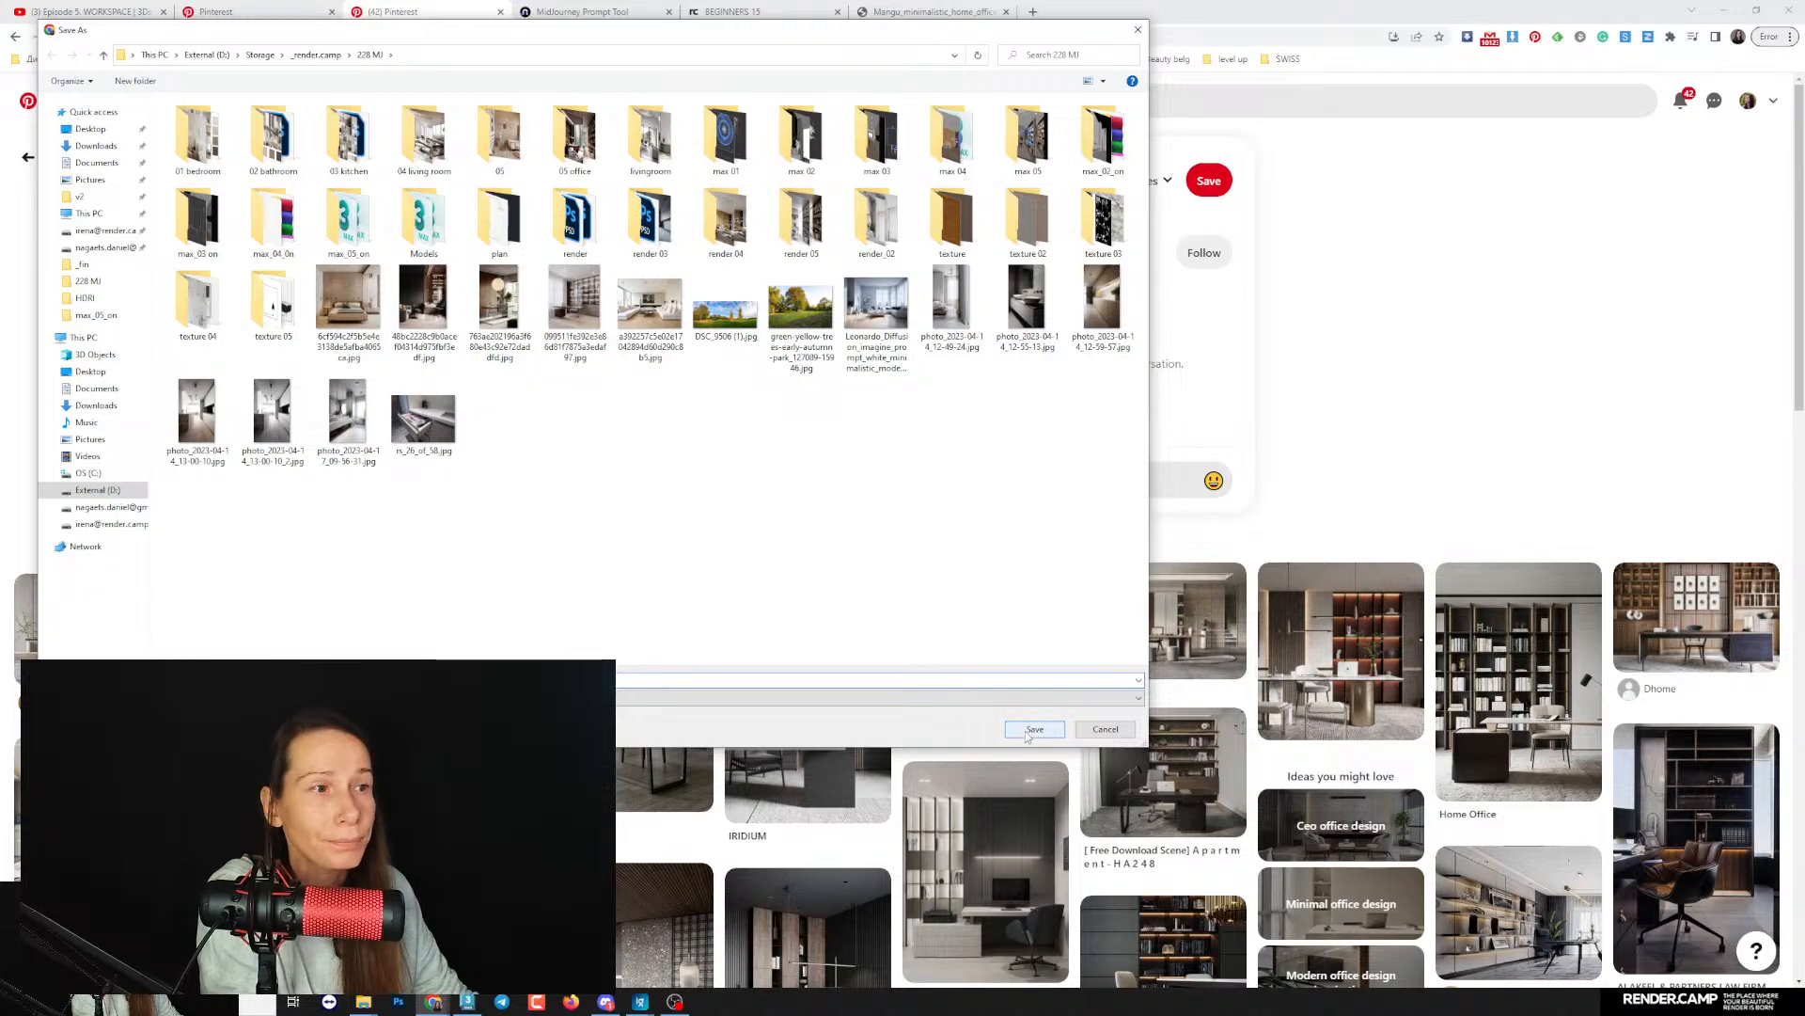
left_click(1033, 730)
- Check the image generation in Discord's midjourney channel, and return to the saved image's Pinterest pin
left_click(606, 1002)
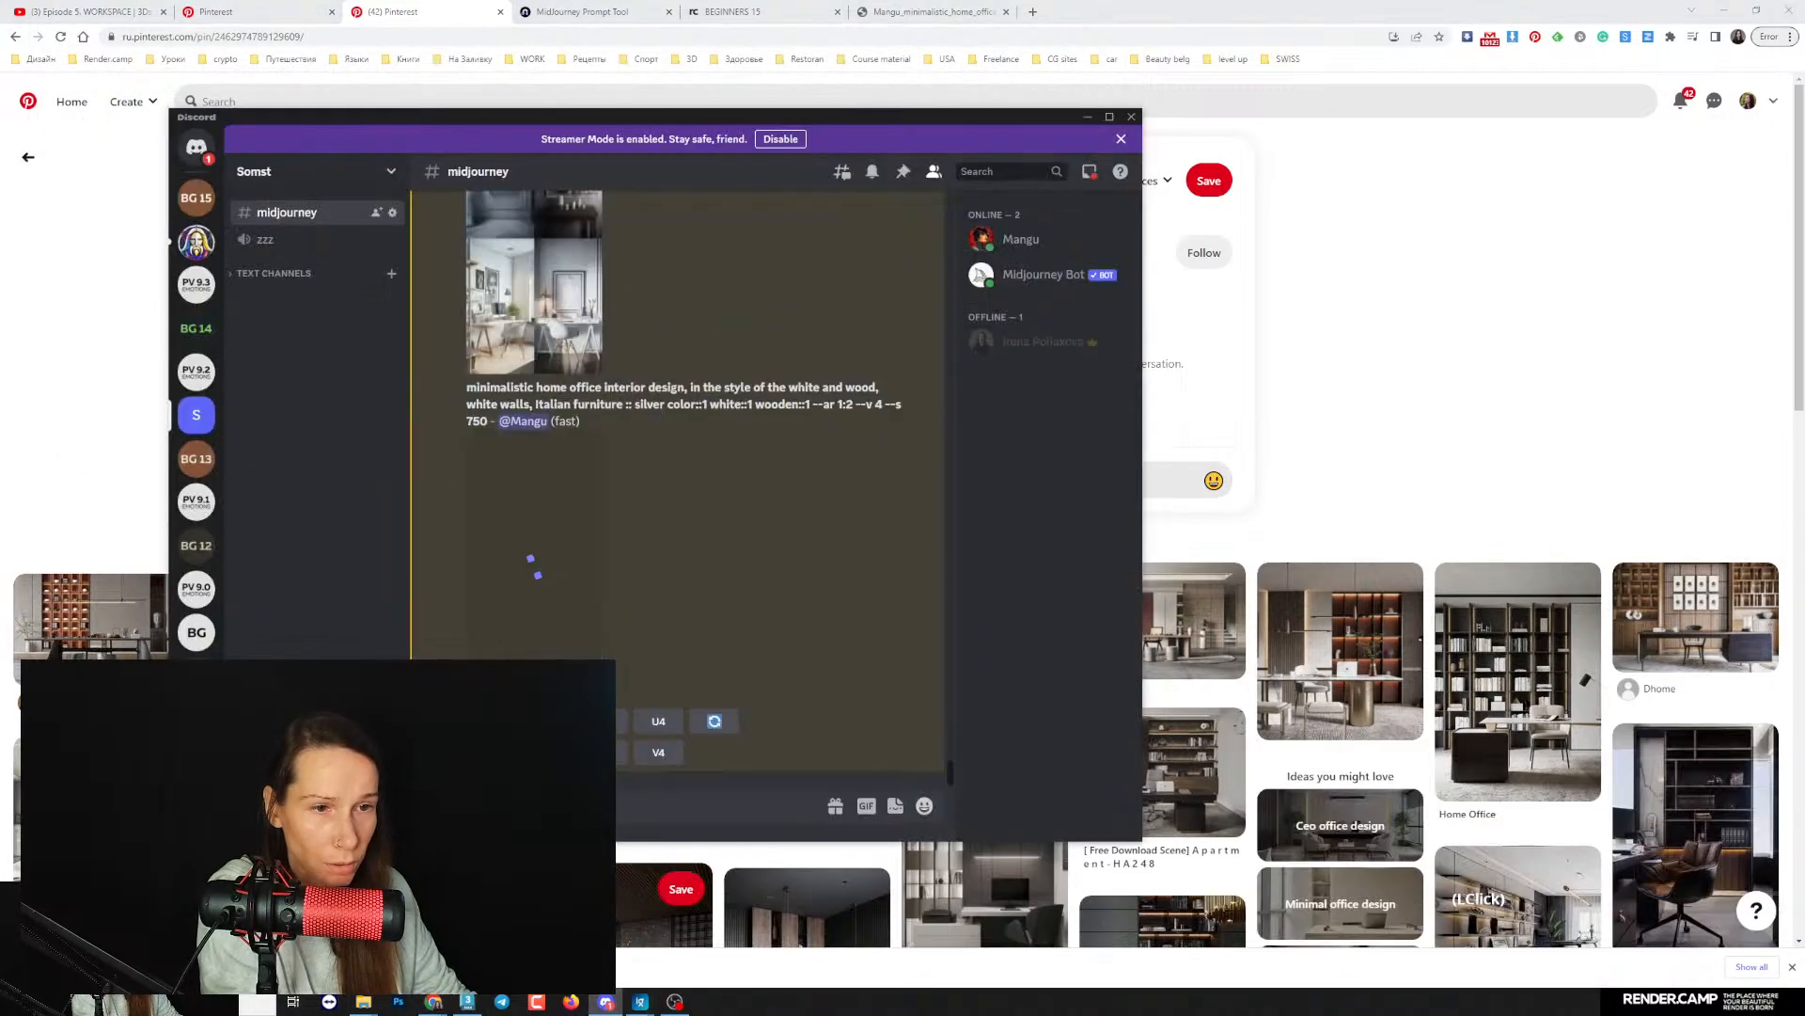
left_click(632, 800)
left_click(77, 426)
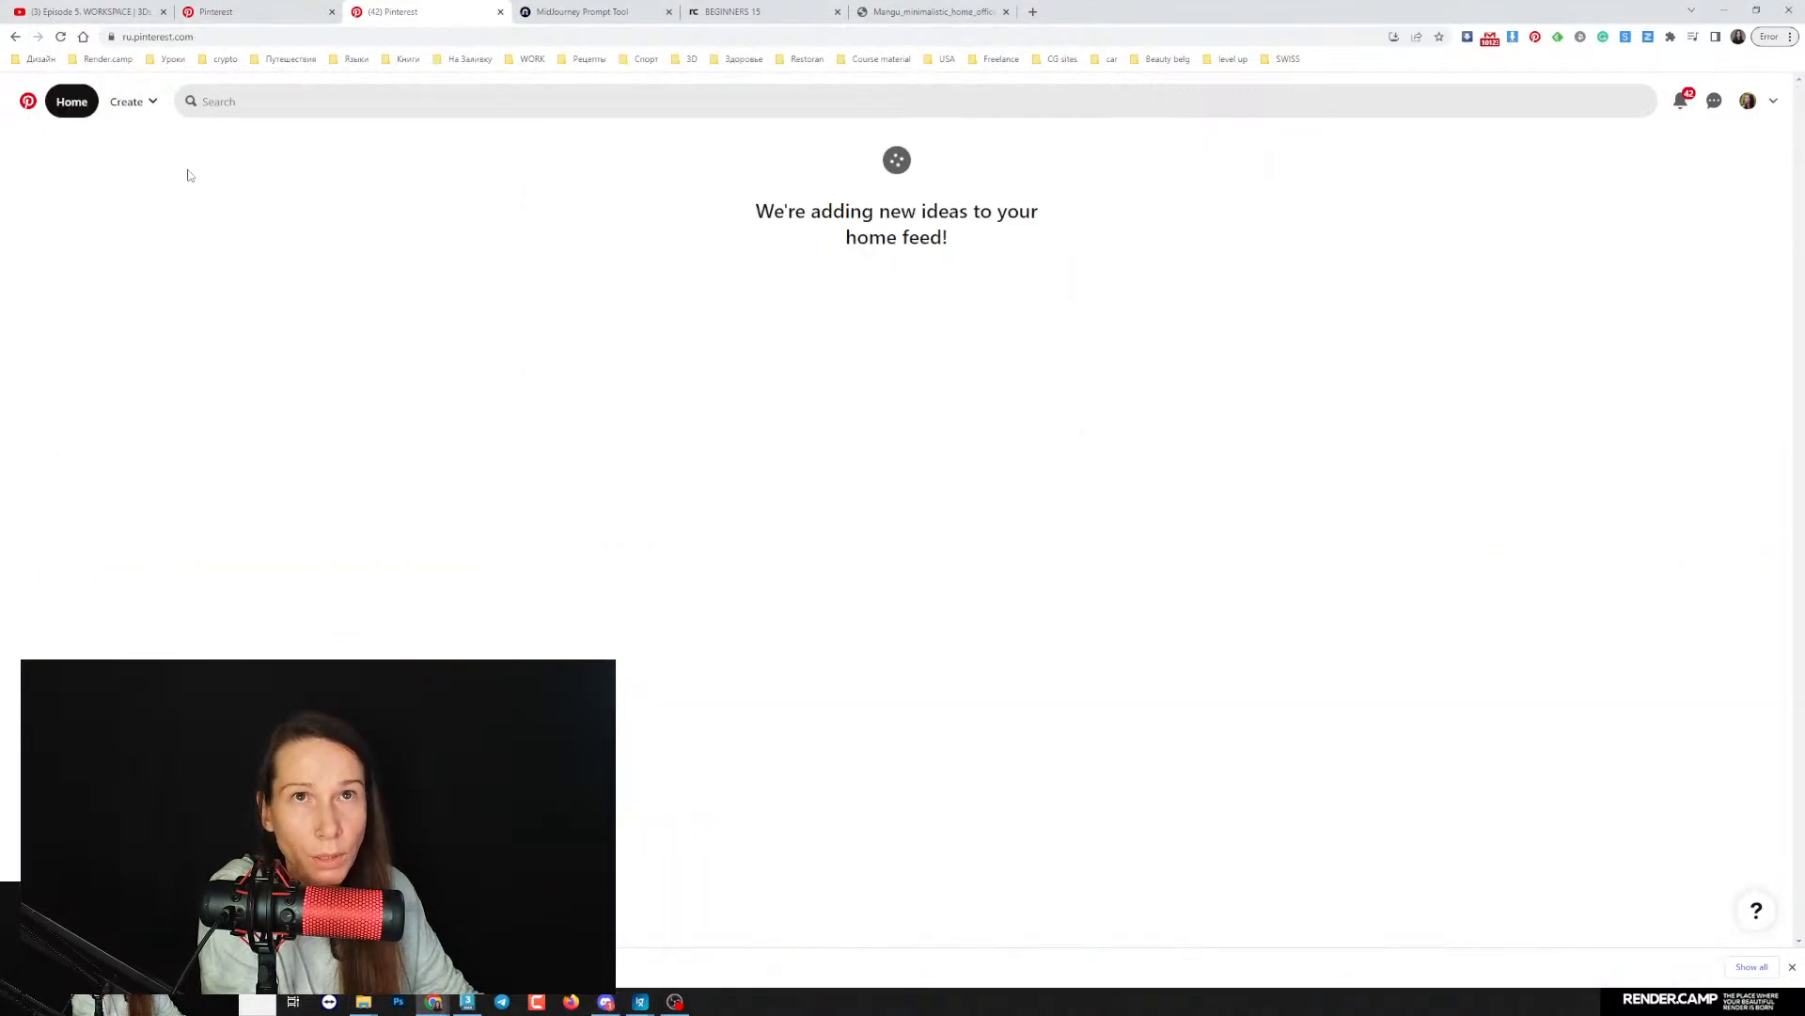
left_click(15, 37)
- Browse the related office pins, open the "Modern" pin with wood cabinets and lit shelves, and bring up its image options
scroll(239, 395, "down", 3)
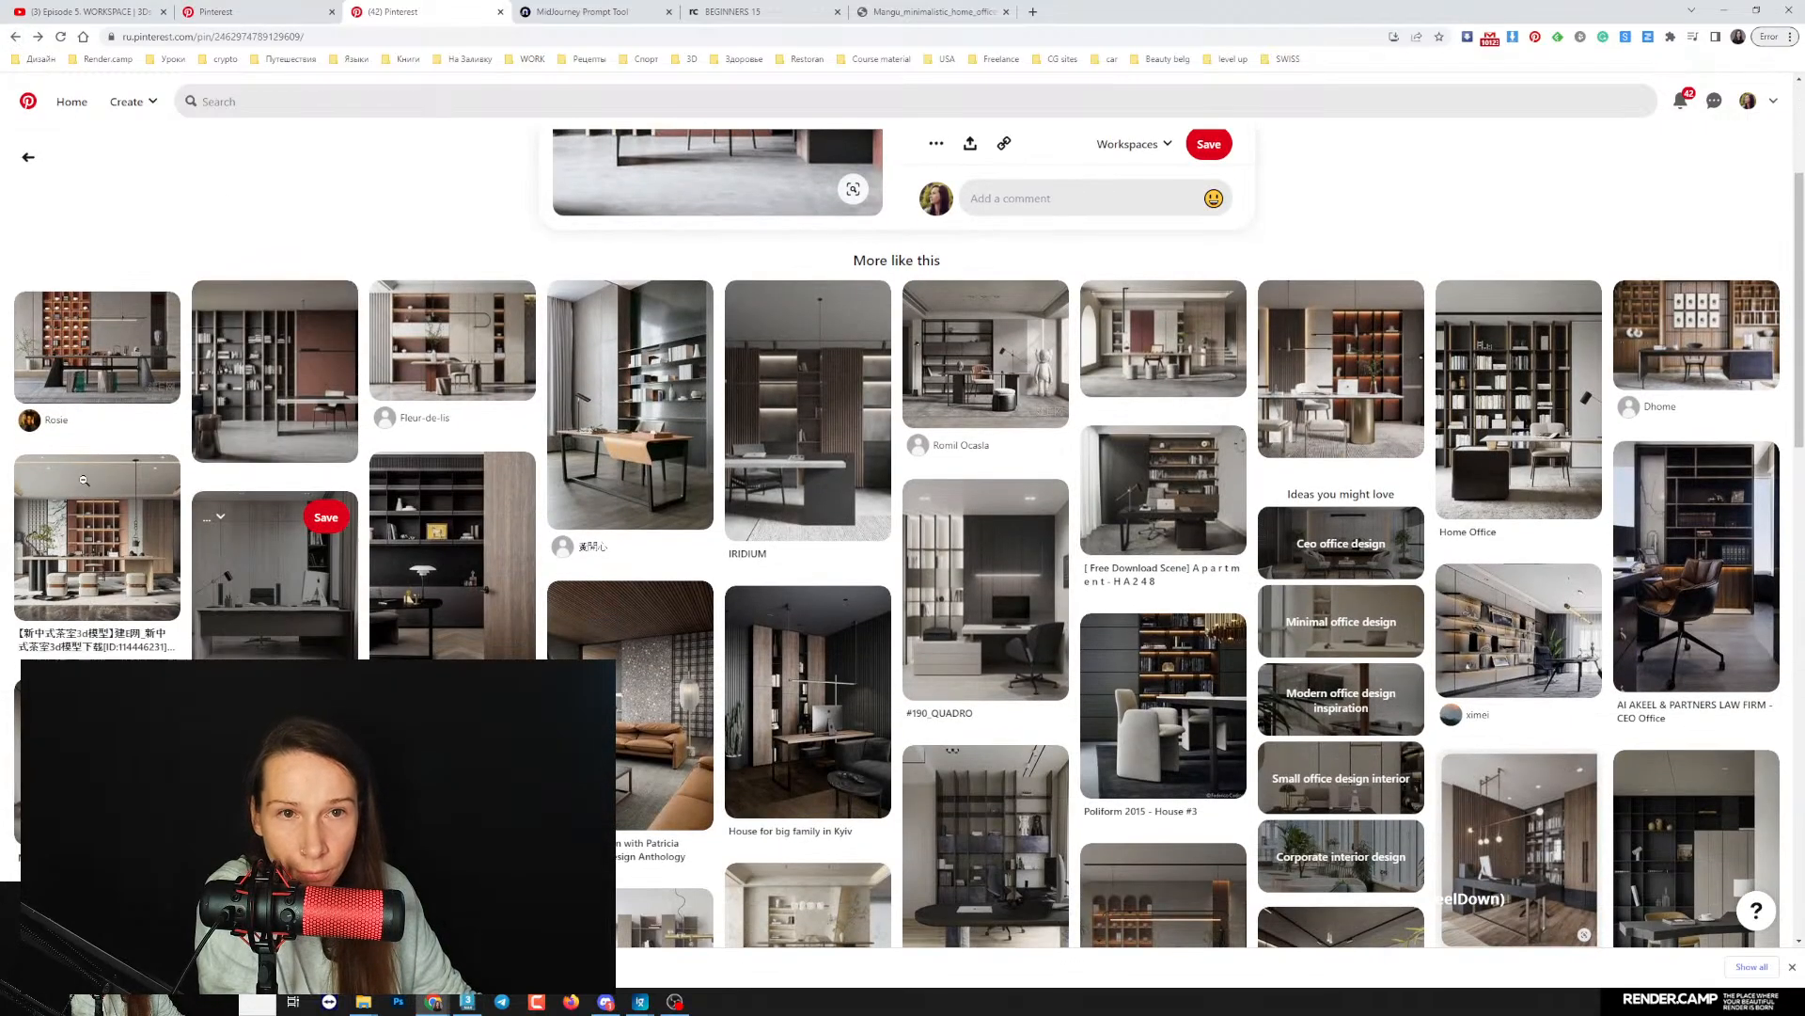
scroll(1143, 709, "down", 1)
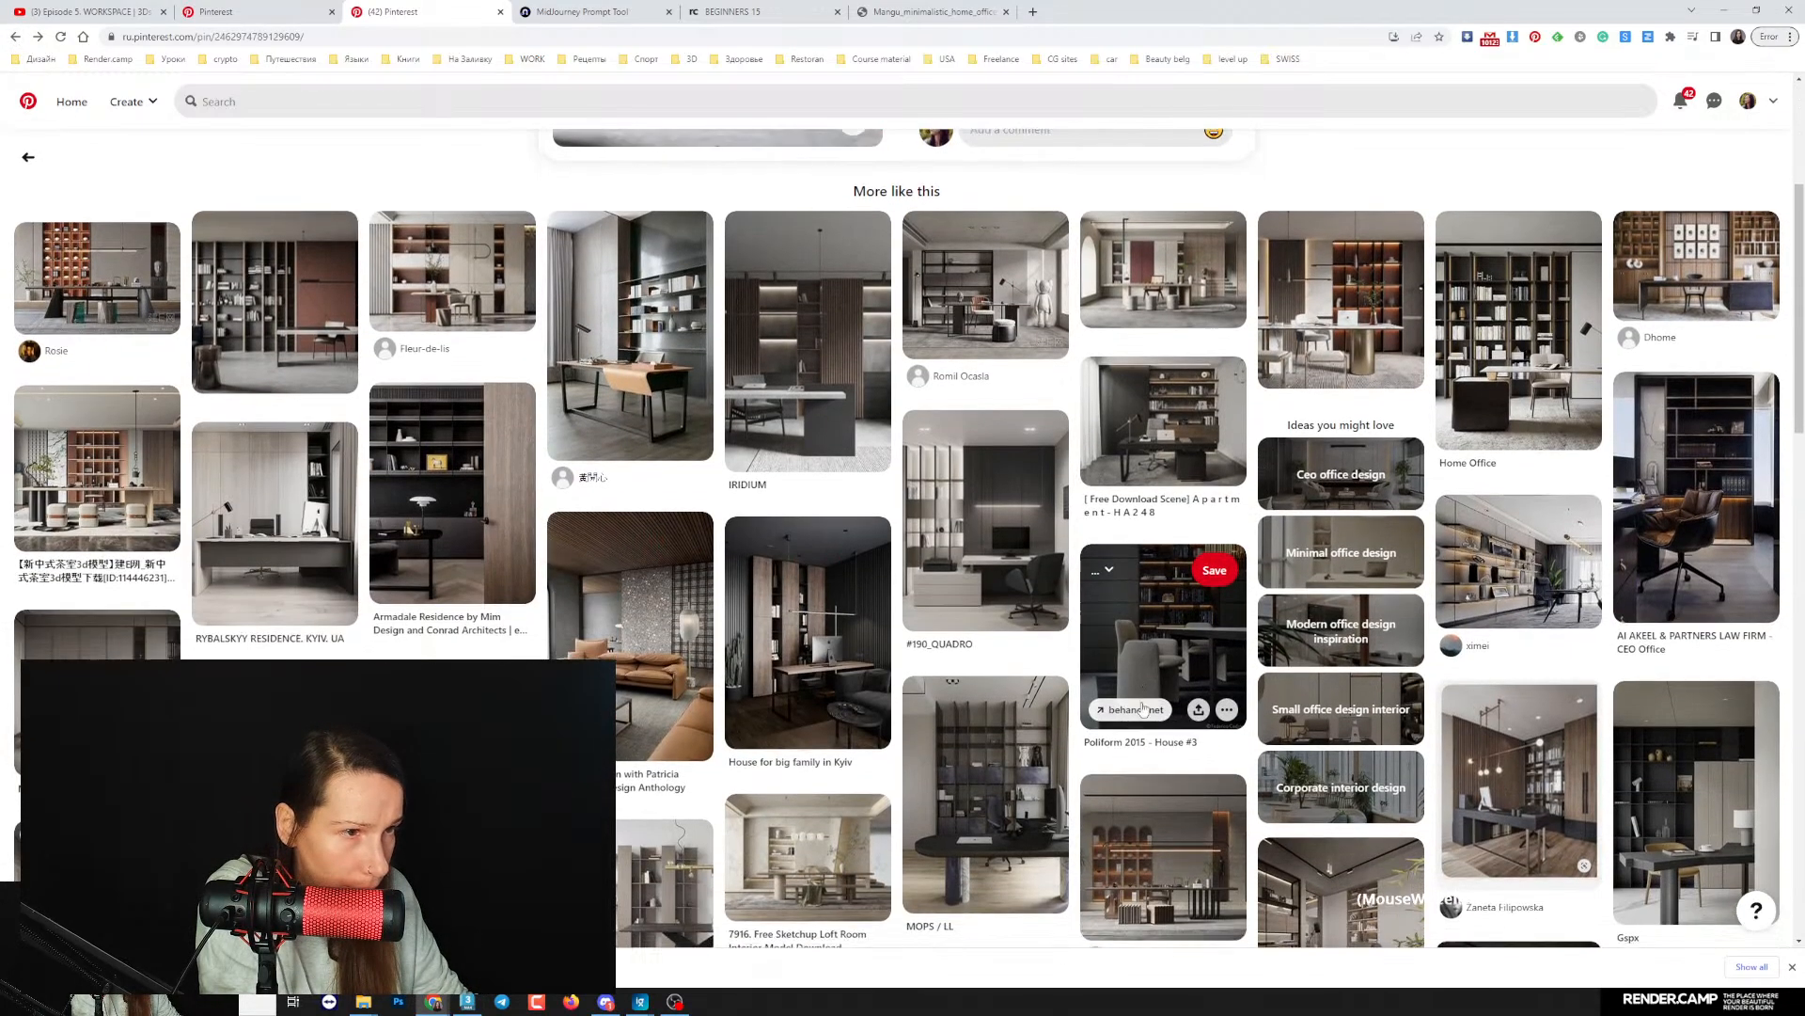
scroll(1023, 693, "down", 2)
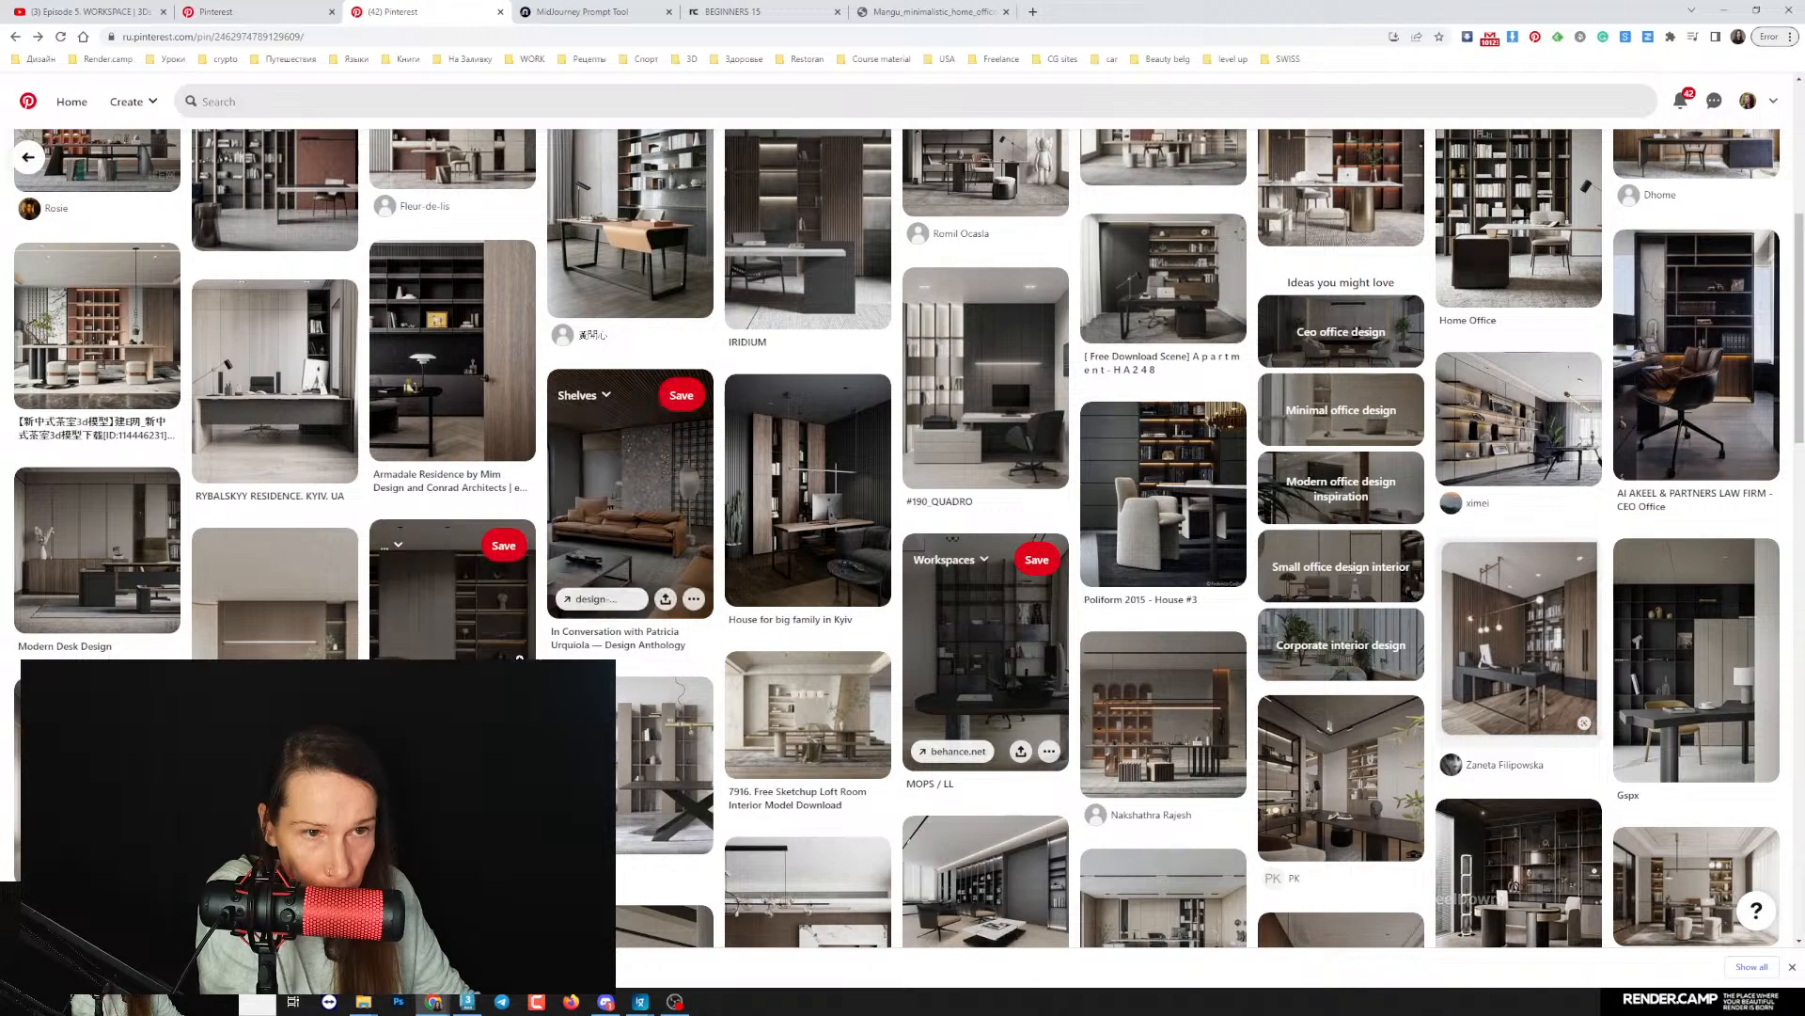
left_click(462, 644)
right_click(797, 386)
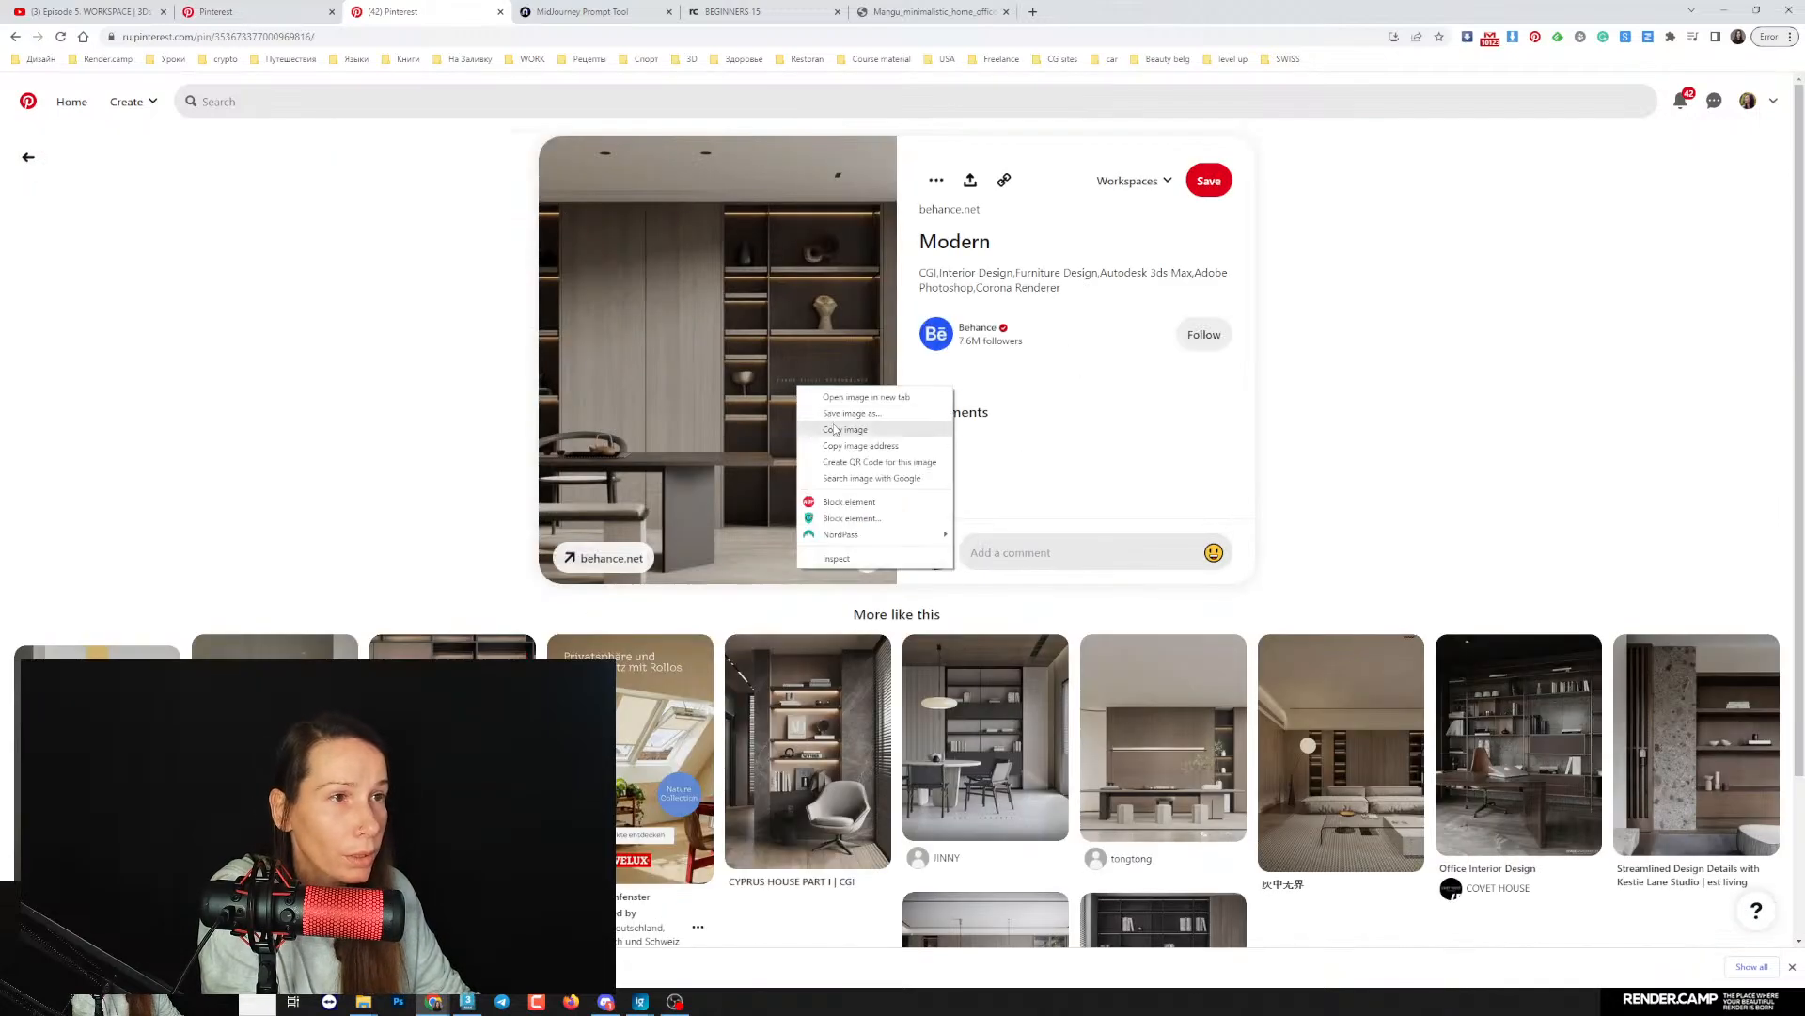
- Browse more related pins and open the one with a round white table, dark chairs and an oval pendant lamp
left_click(311, 714)
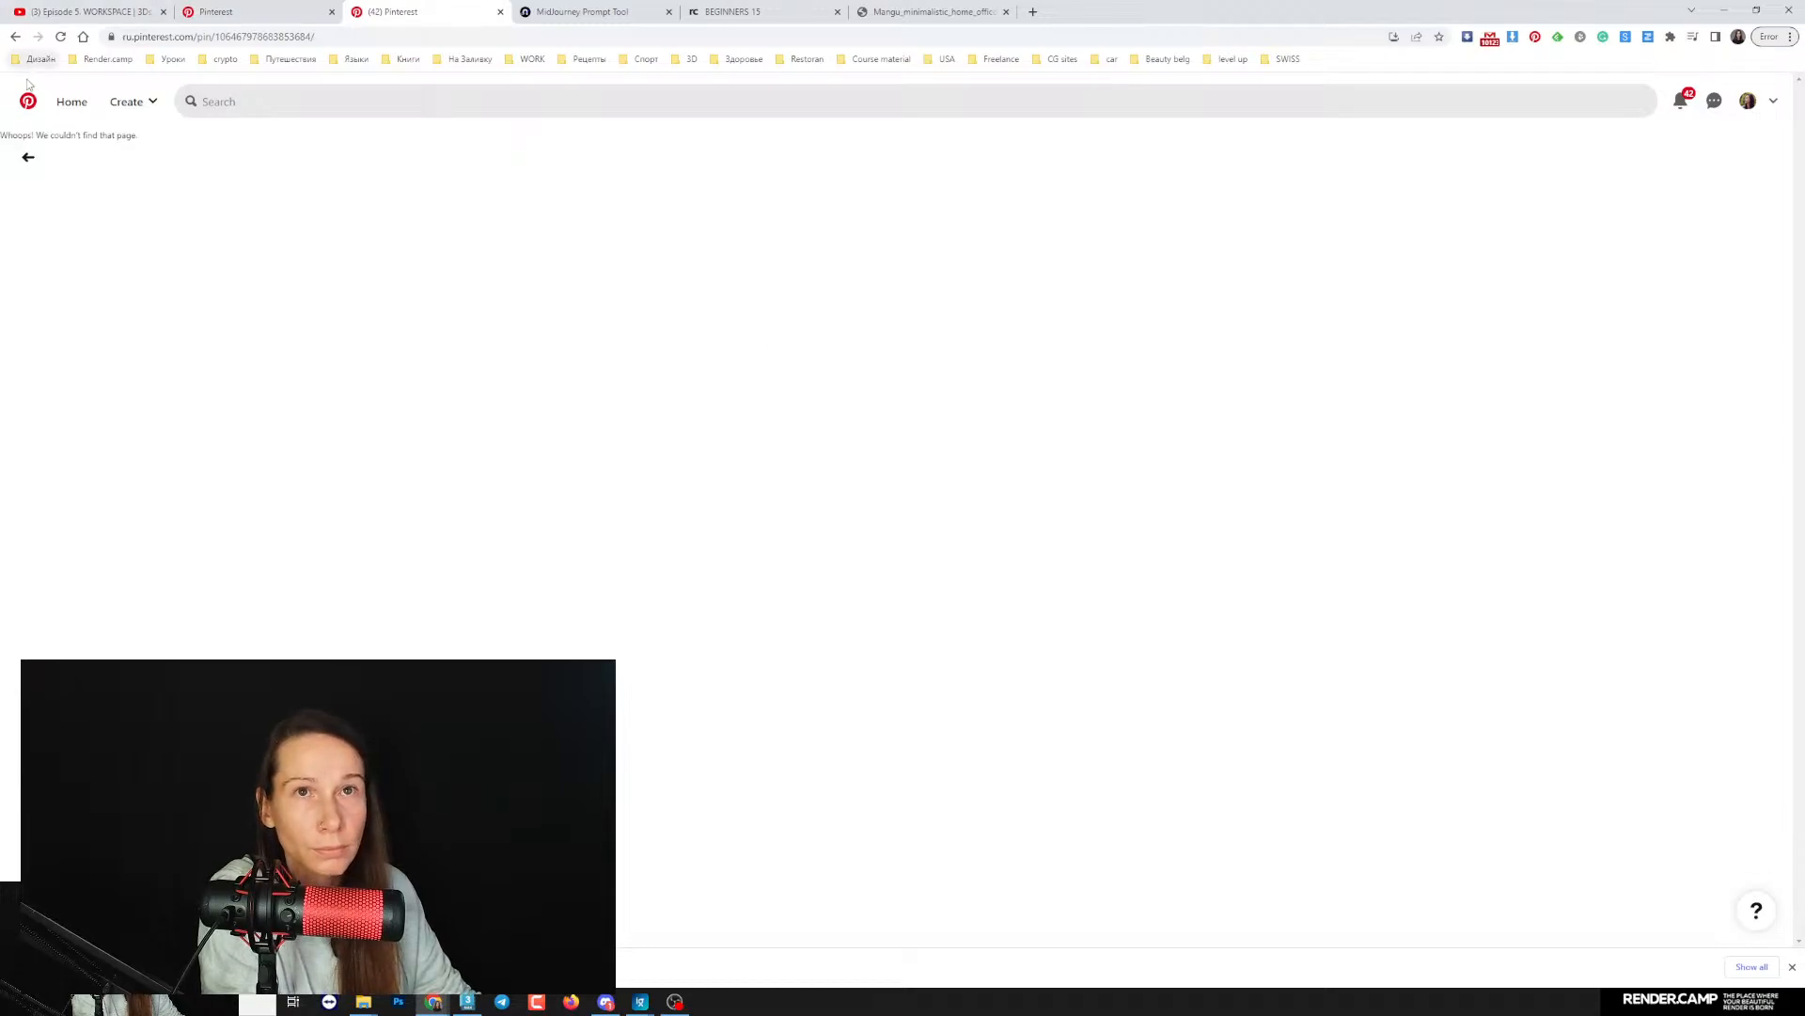
left_click(28, 157)
scroll(1197, 609, "down", 2)
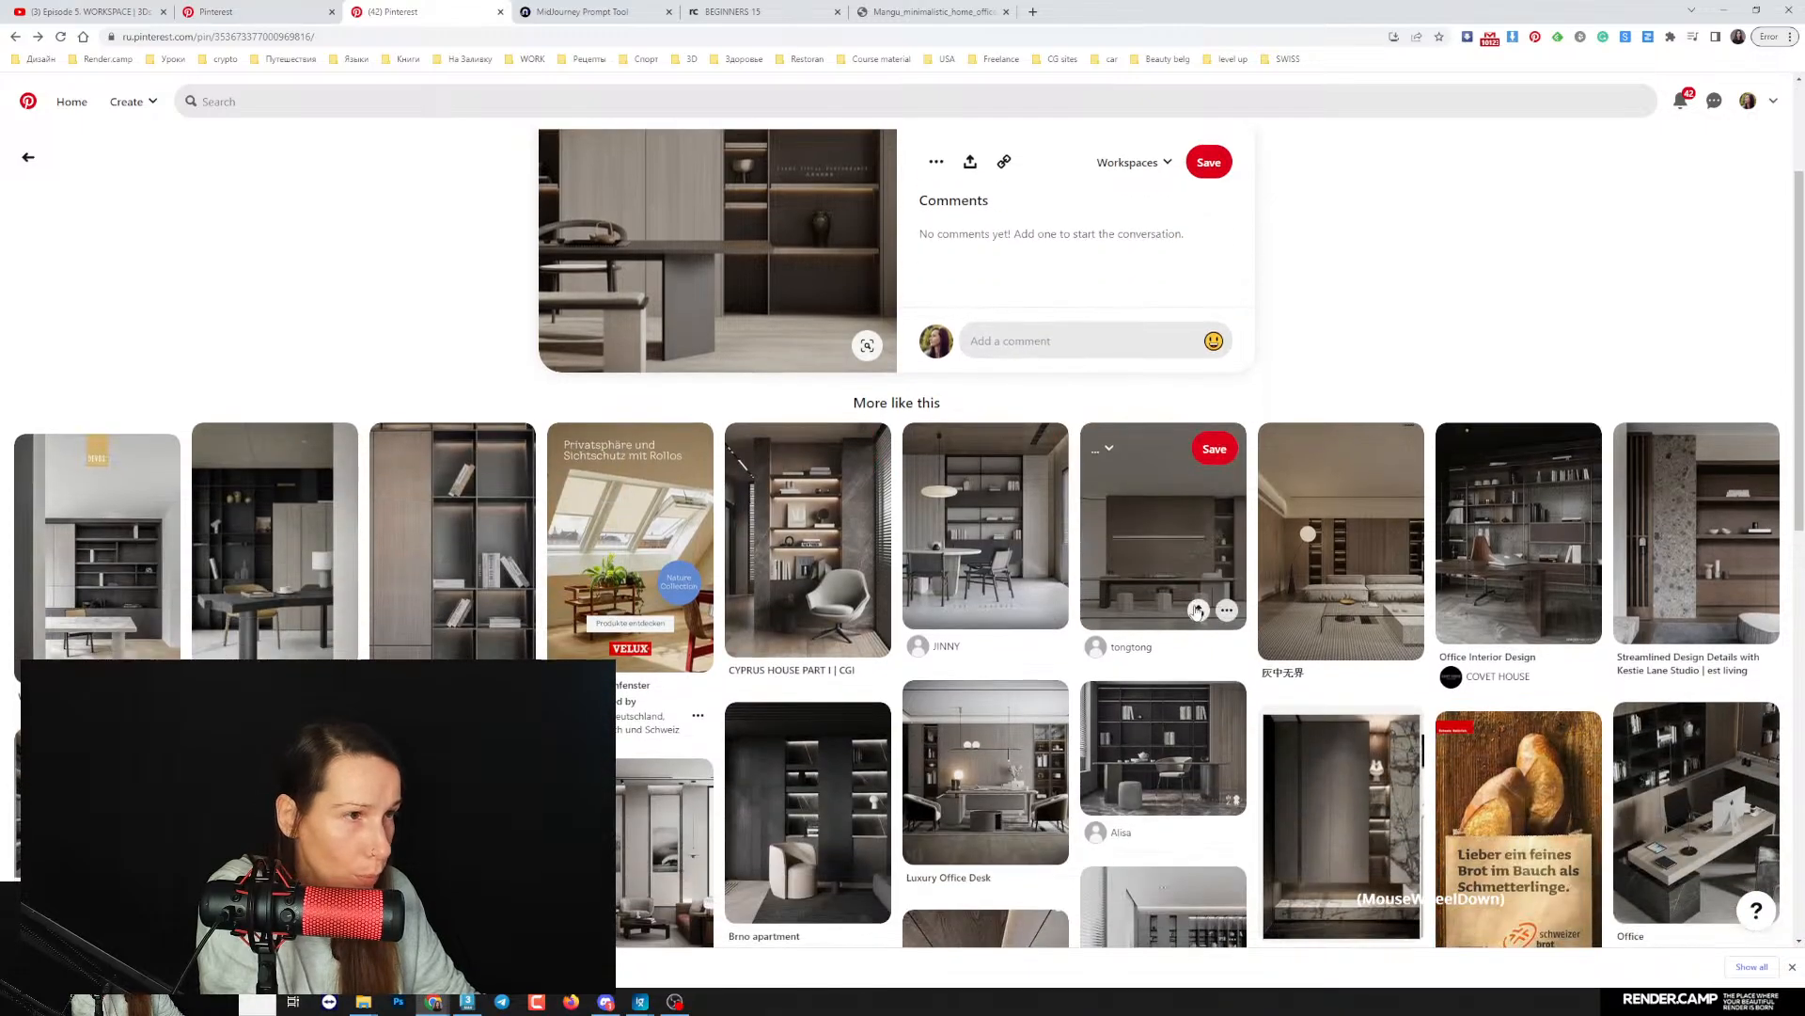
left_click(955, 508)
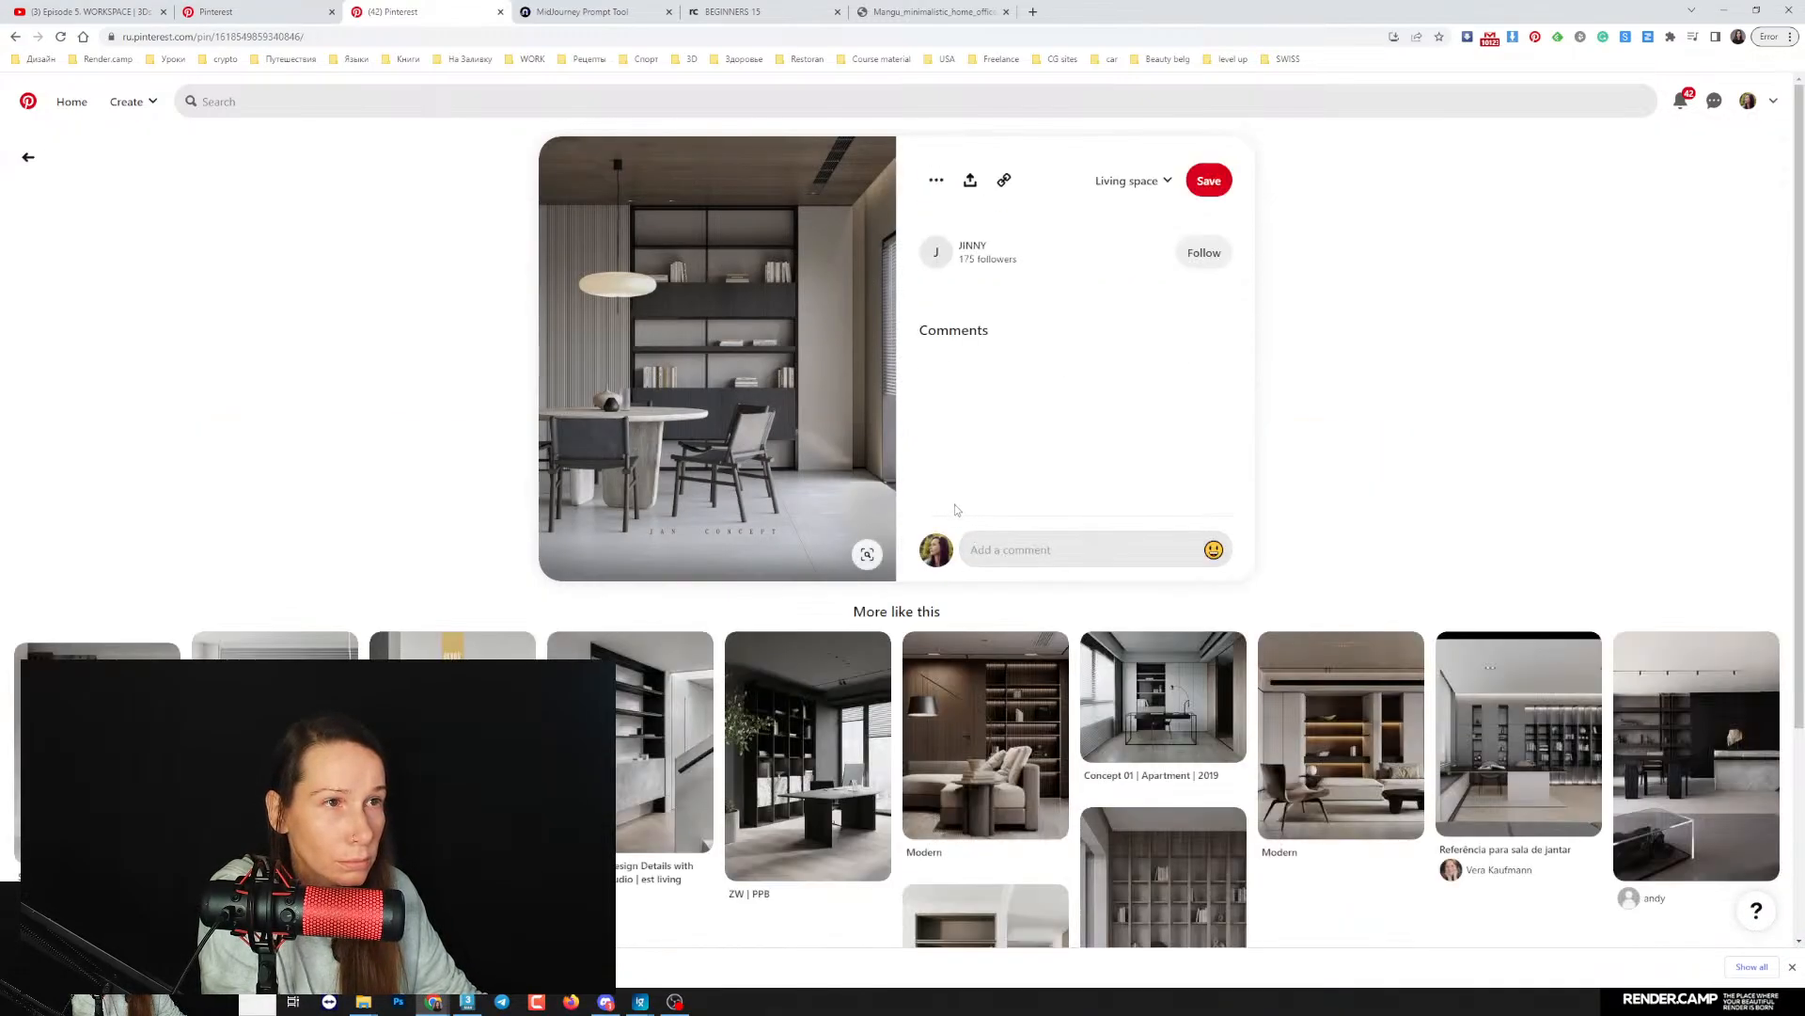
scroll(955, 508, "down", 3)
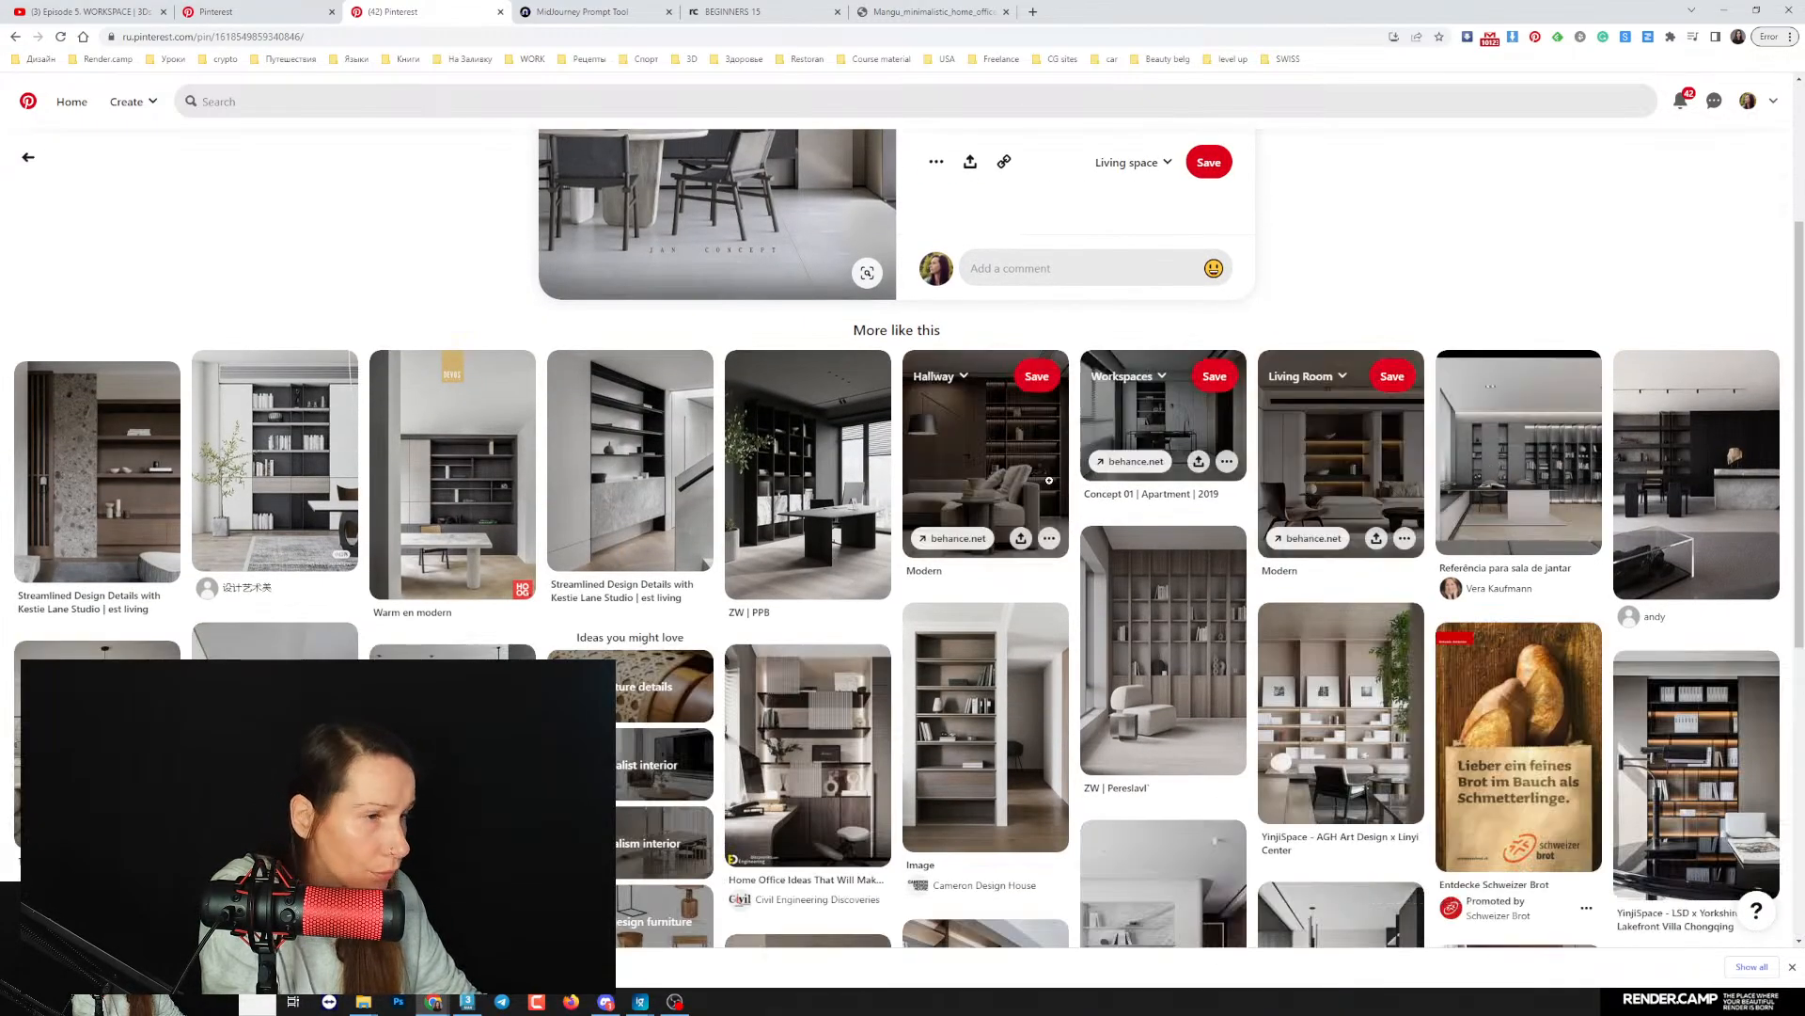
- Switch to Discord and submit the saved office image with the reddish-brown wall panel to Midjourney's /describe command
left_click(268, 11)
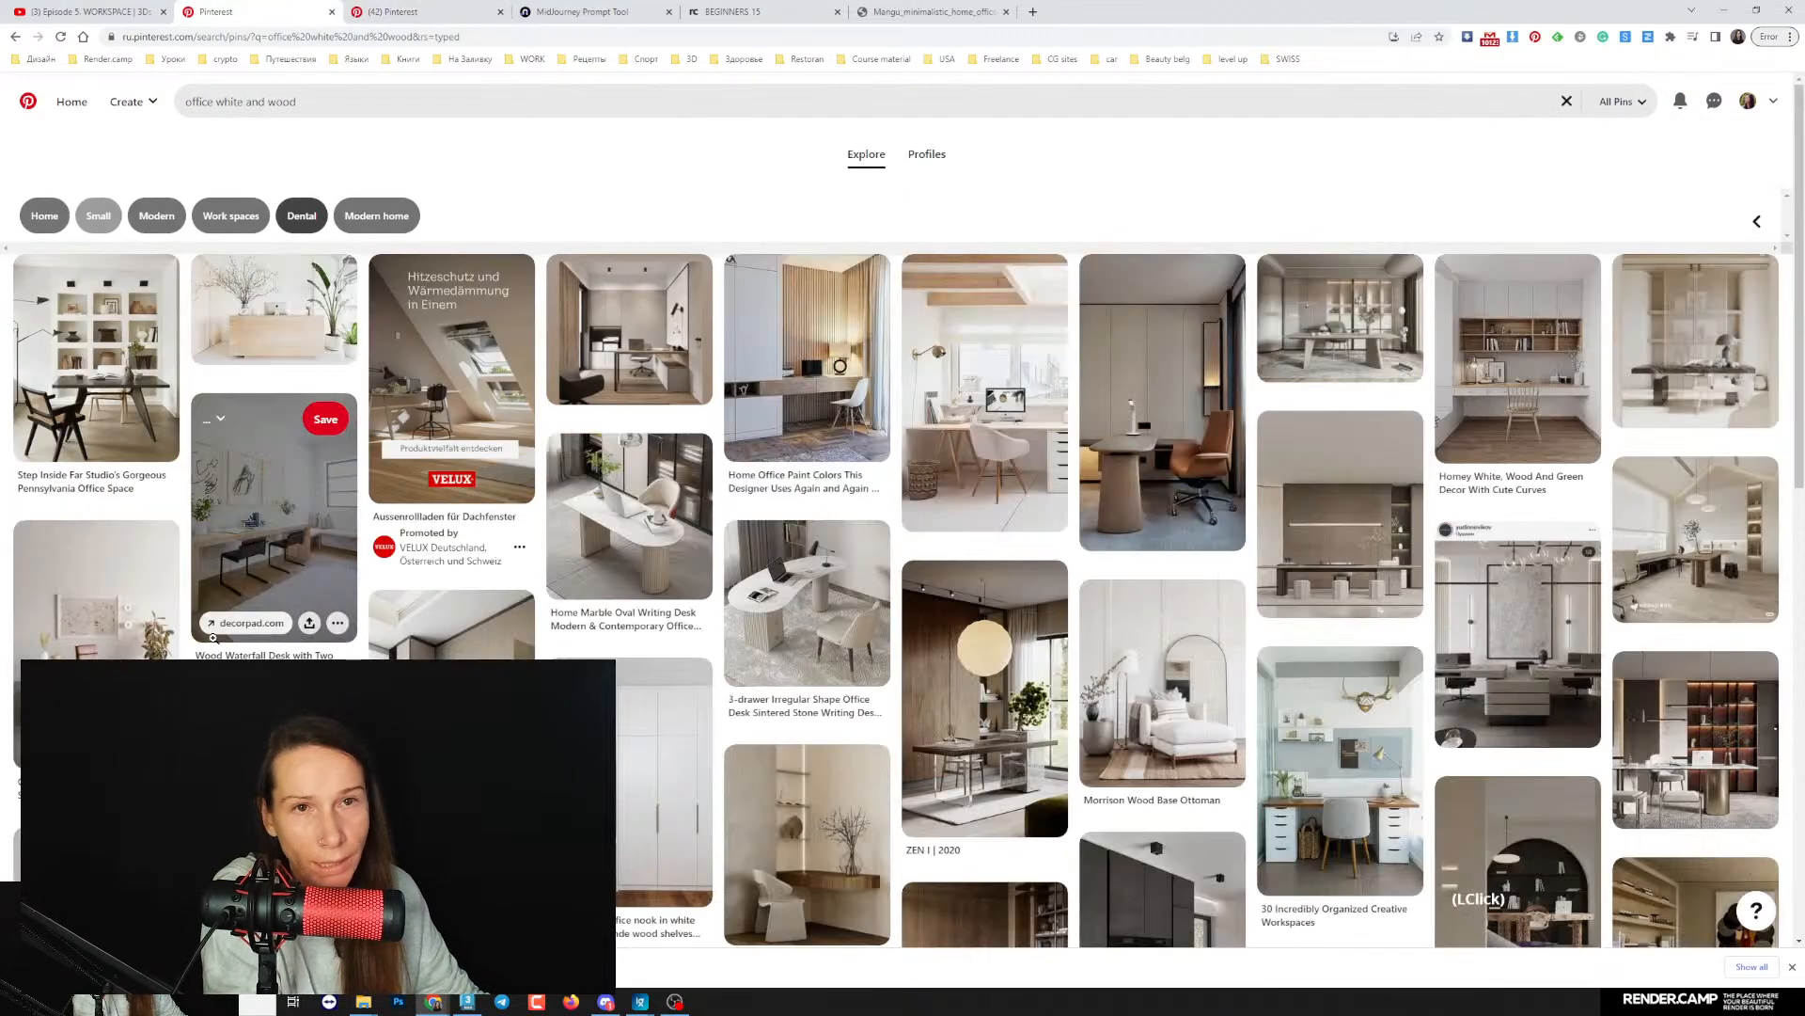
left_click(606, 1003)
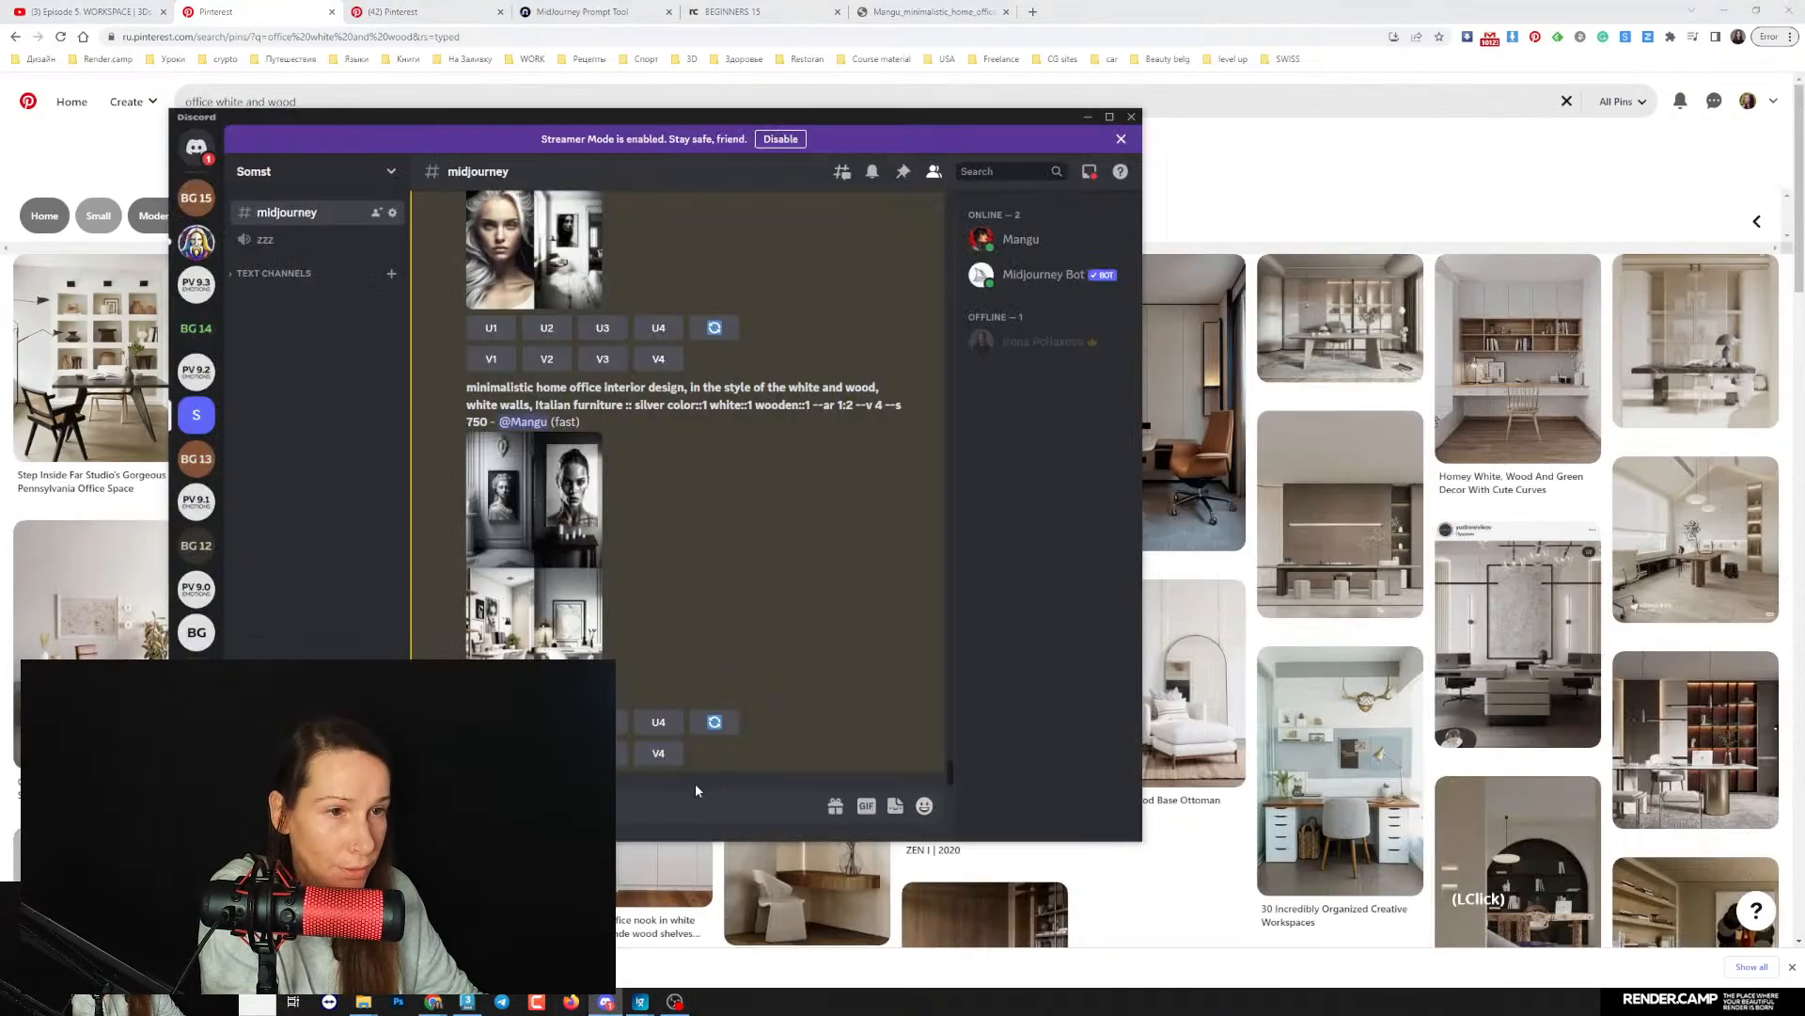
type("/")
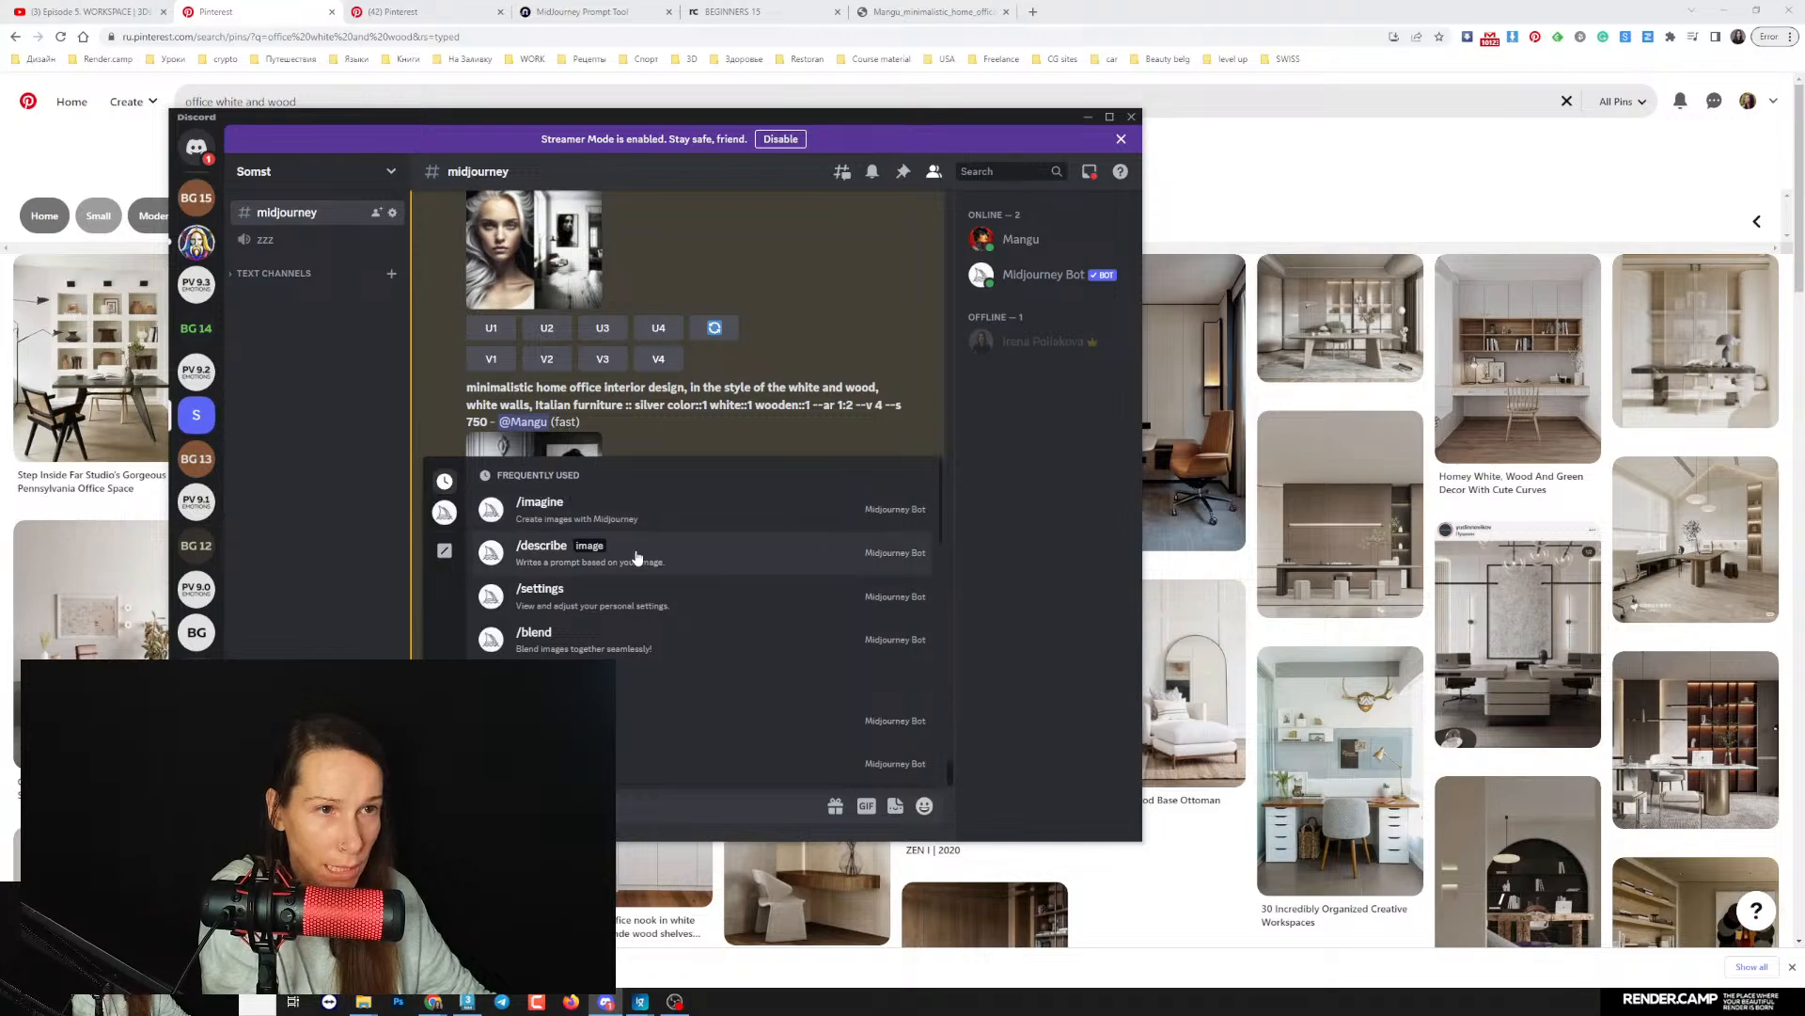
left_click(641, 555)
left_click(520, 653)
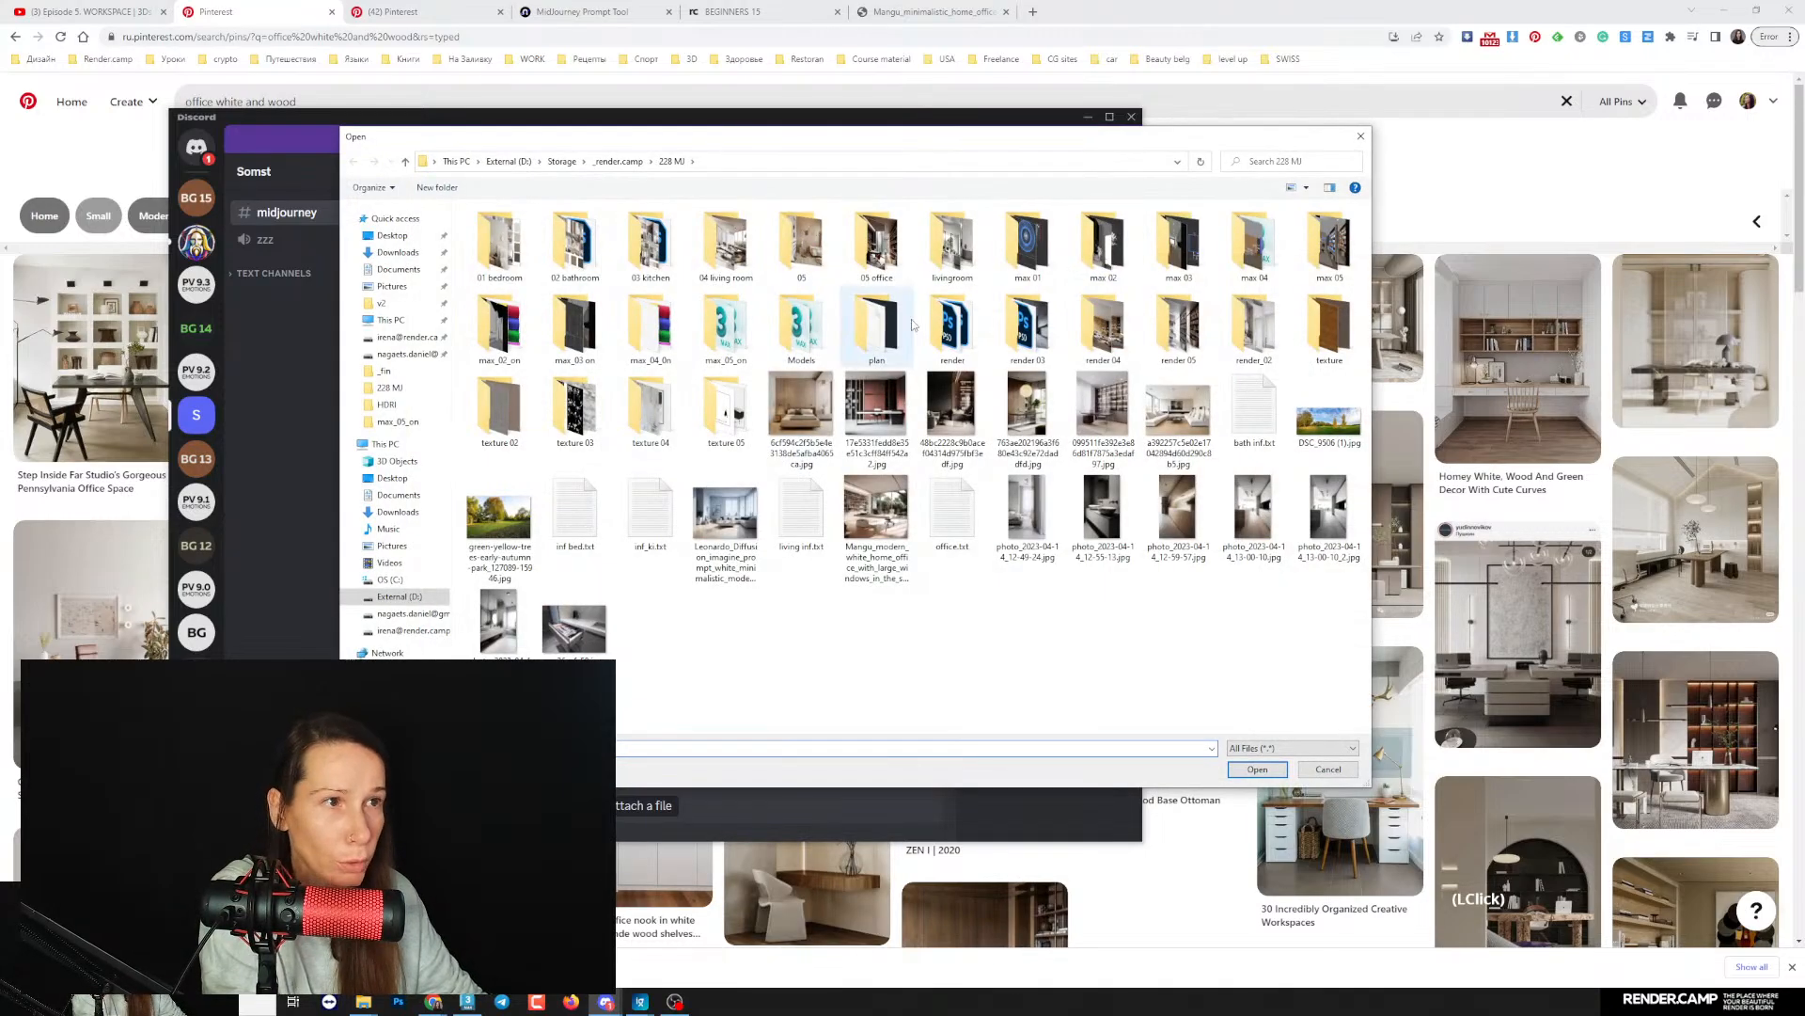
left_click(876, 418)
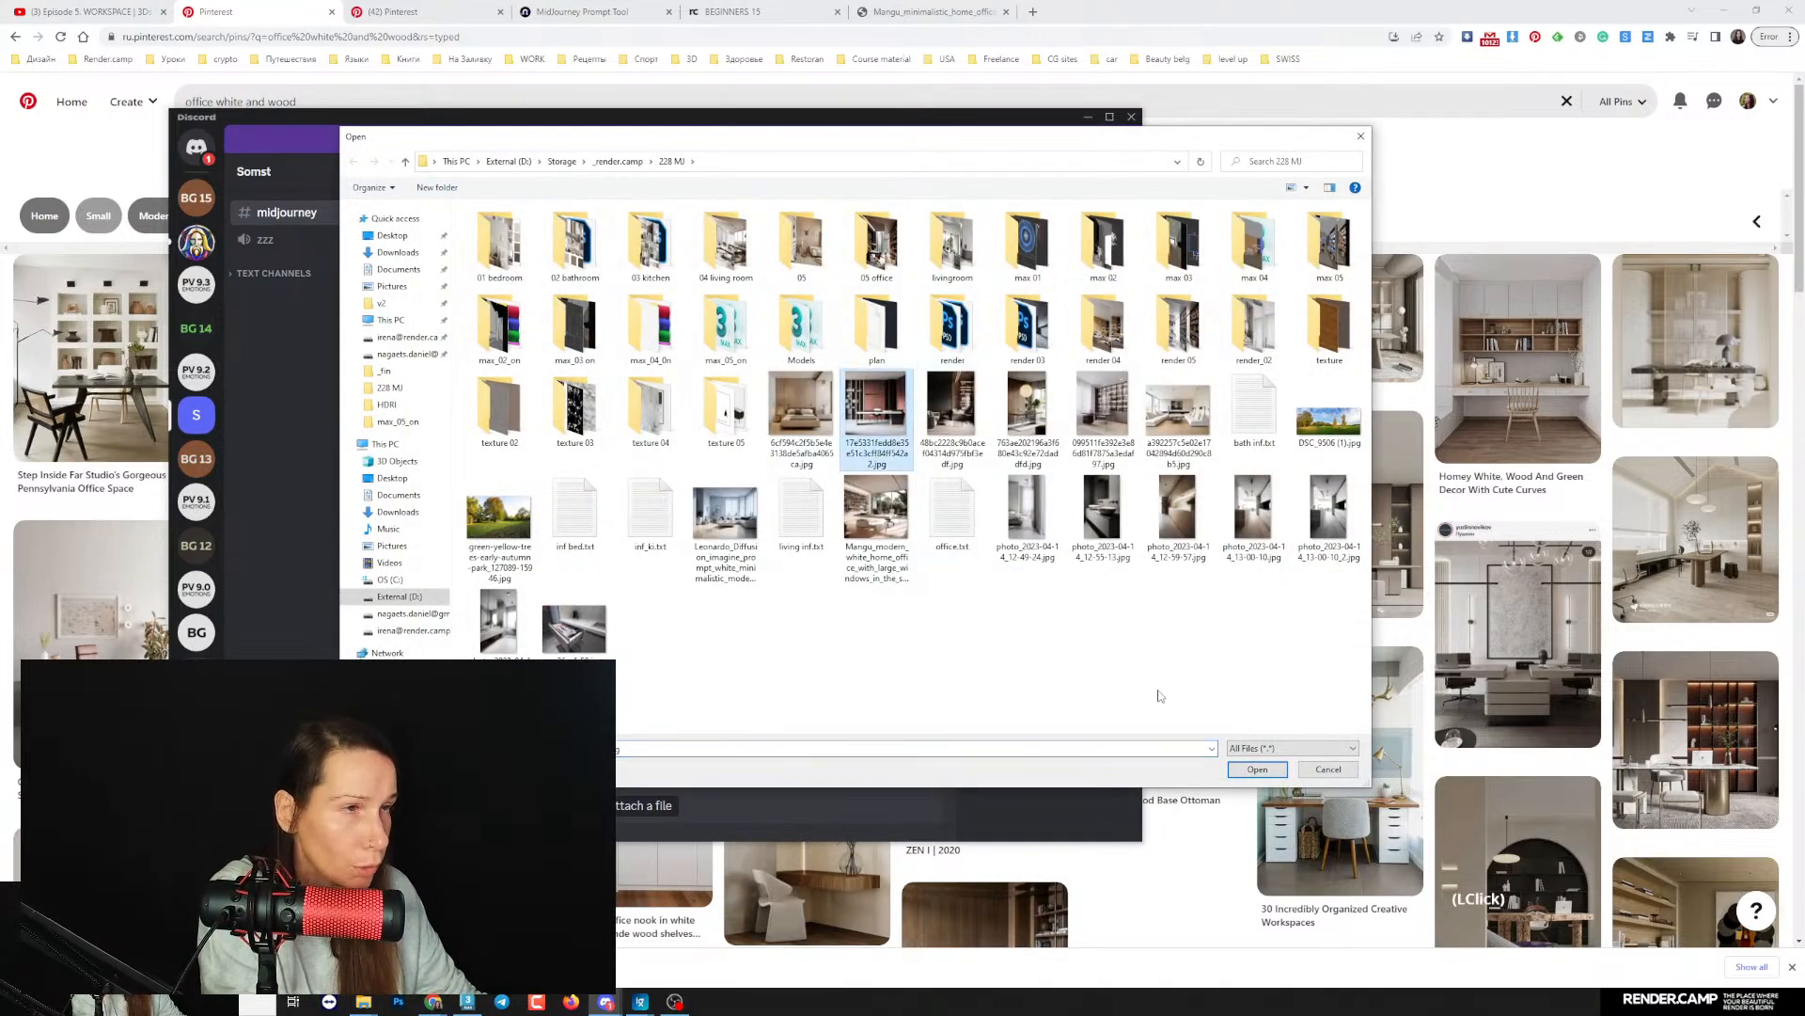
left_click(1258, 769)
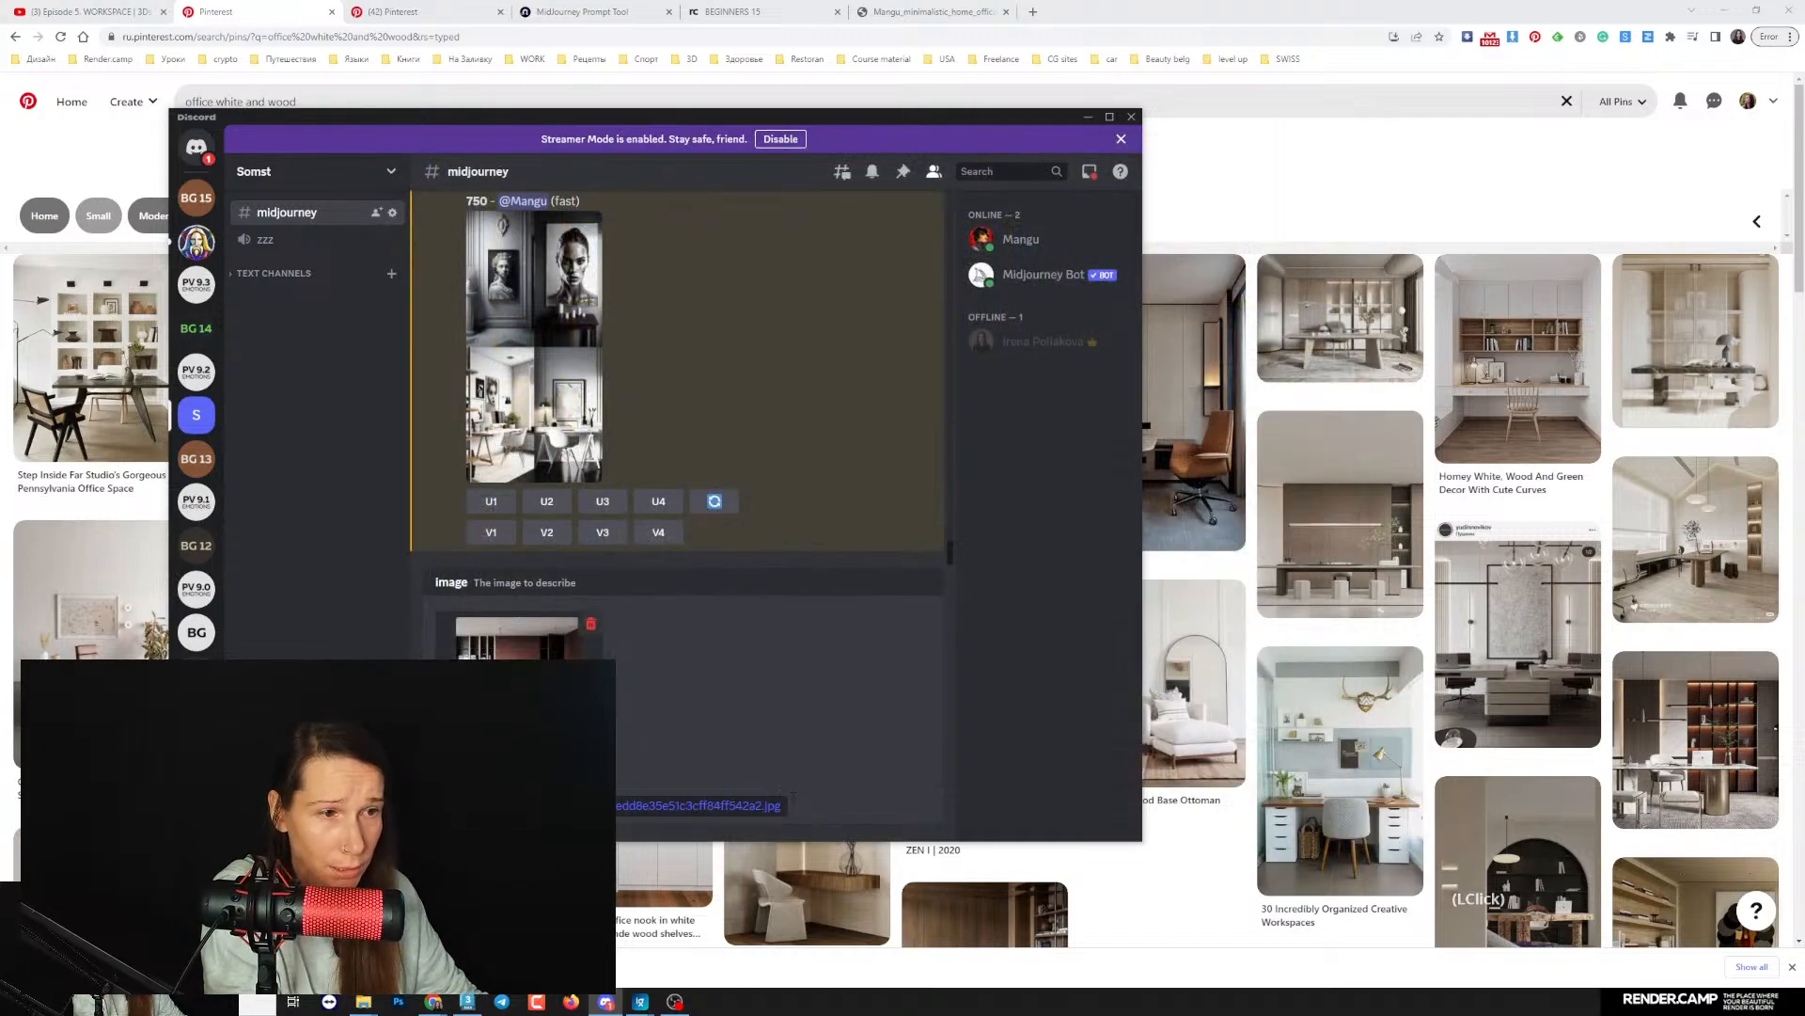
key("Return")
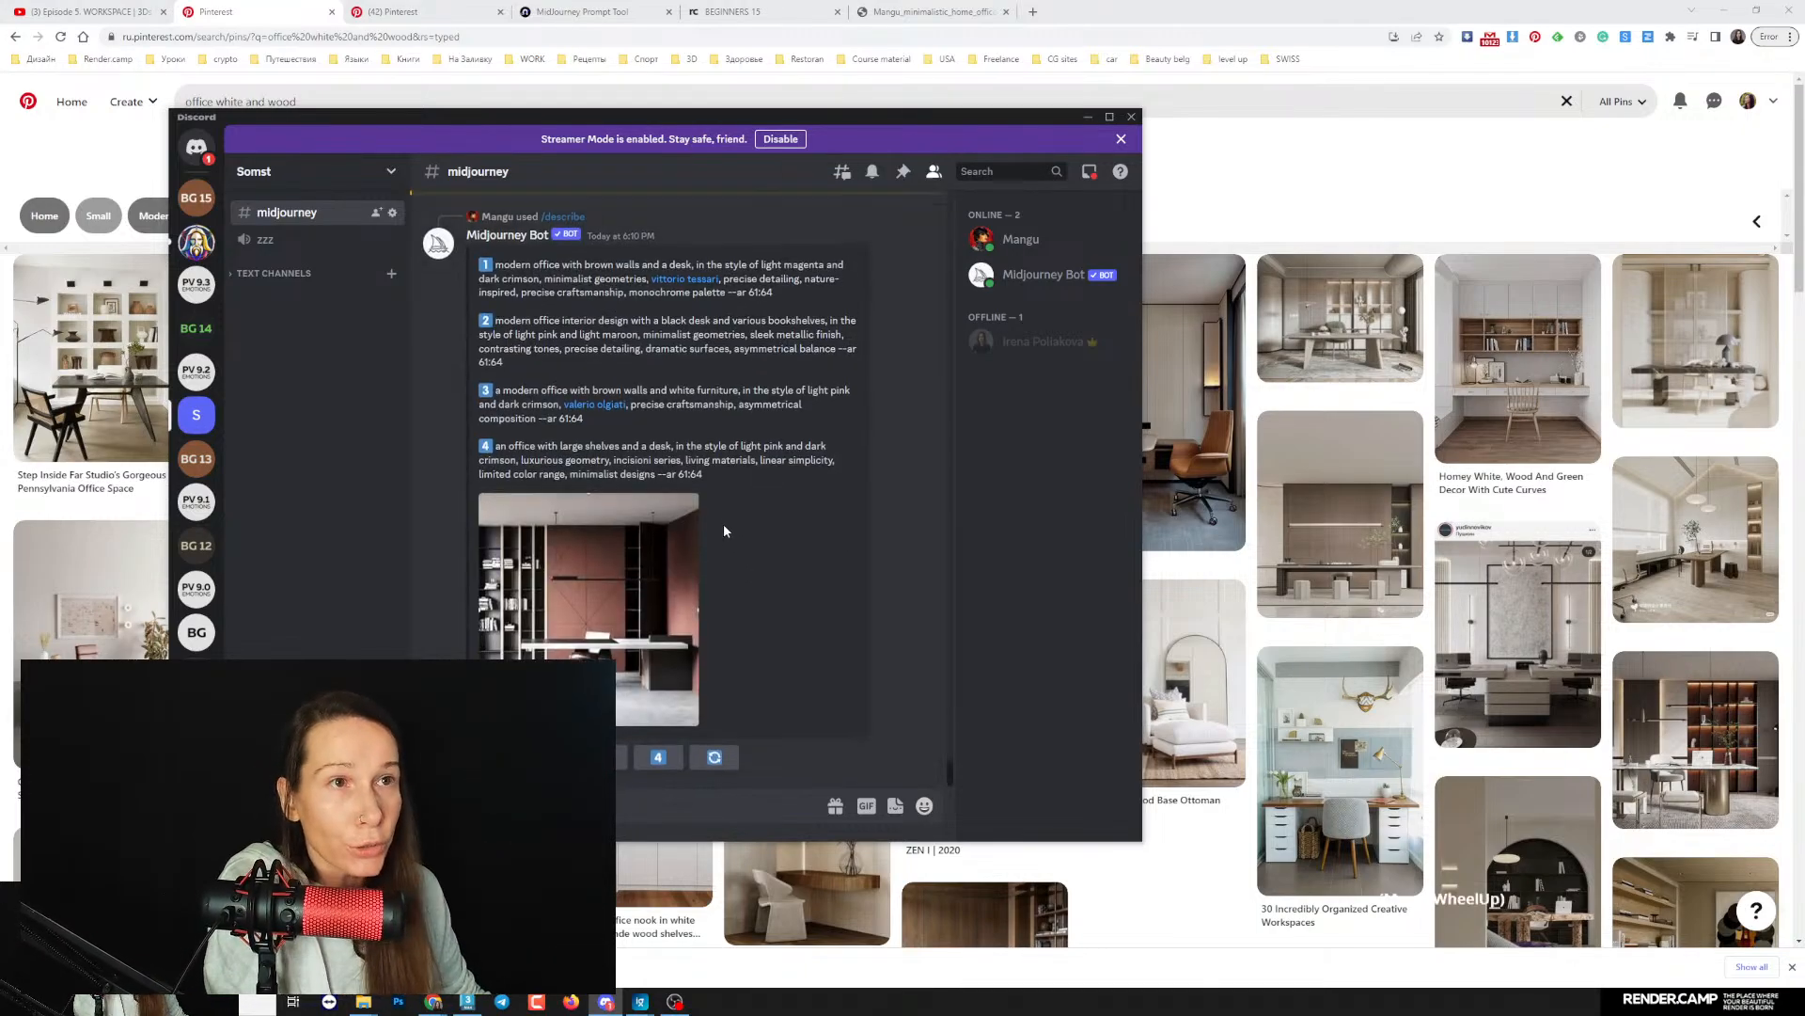
- Copy the first suggested prompt, and view its source image enlarged in the chat and in the image viewer
scroll(752, 545, "up", 1)
left_click_drag(481, 330, 805, 363)
key("ctrl+c")
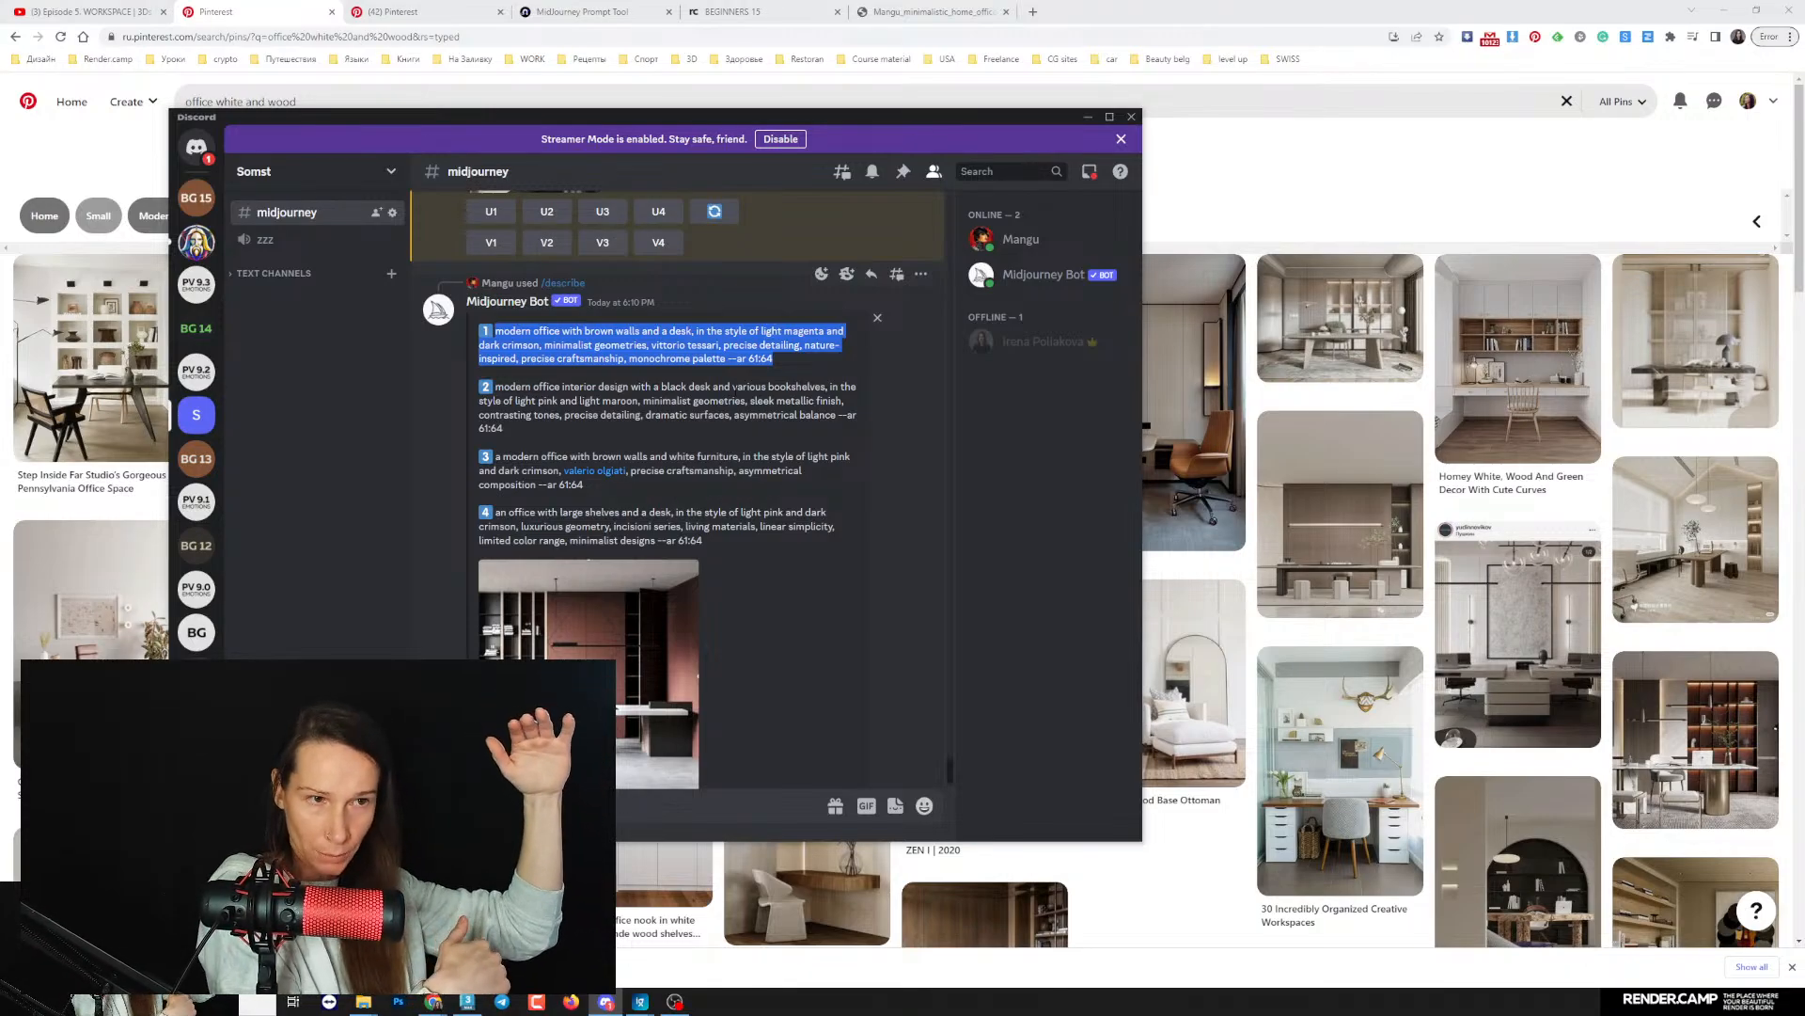
left_click(583, 647)
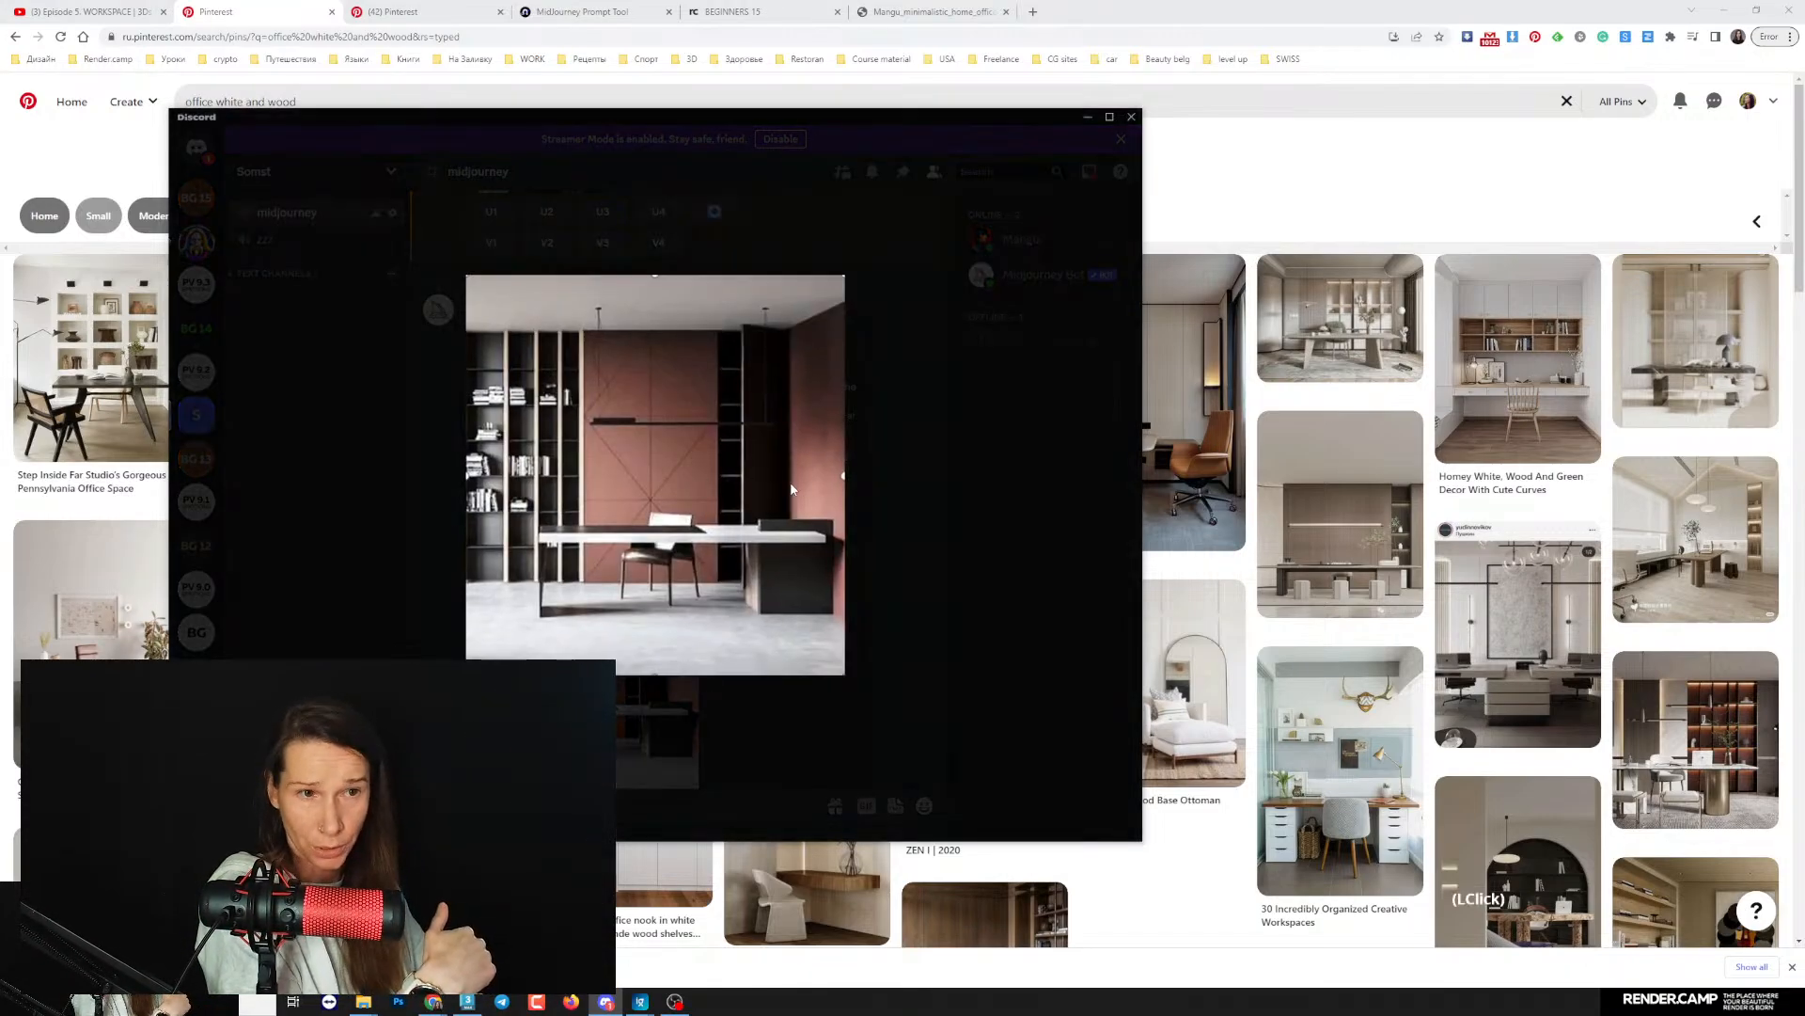
left_click(898, 512)
left_click(607, 1002)
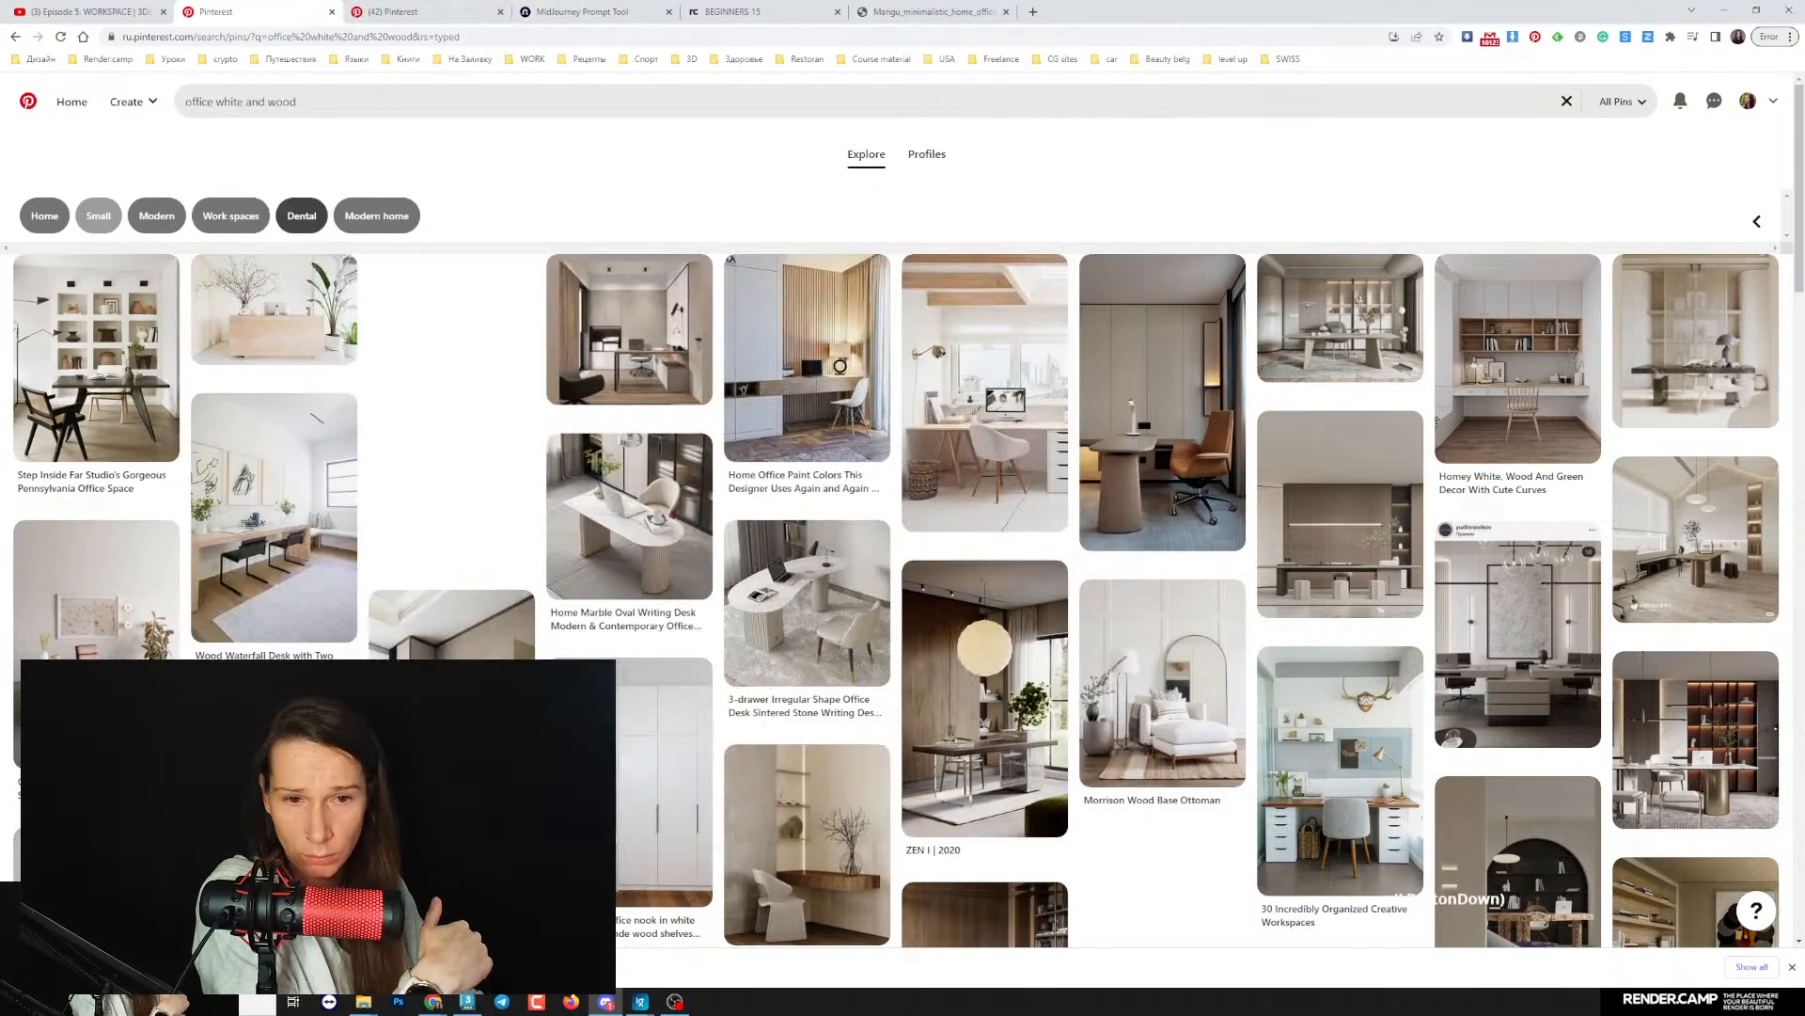
left_click(641, 1002)
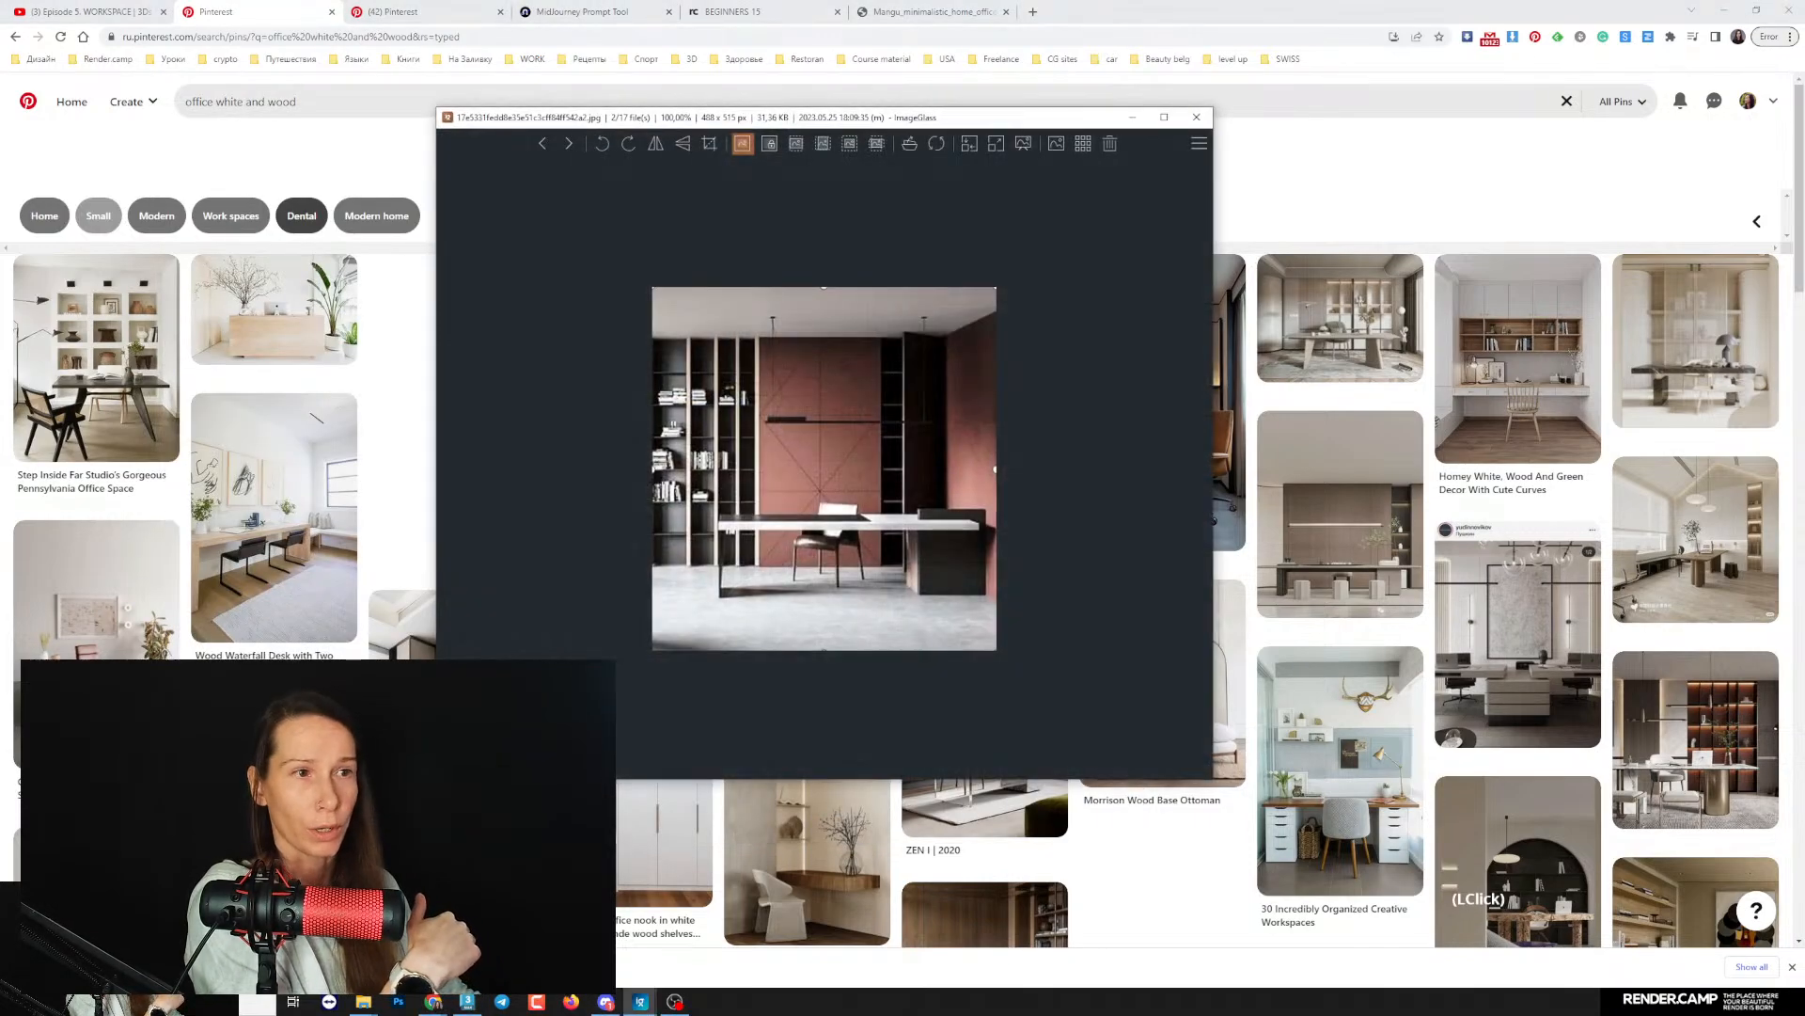
left_click(1132, 117)
left_click(606, 1002)
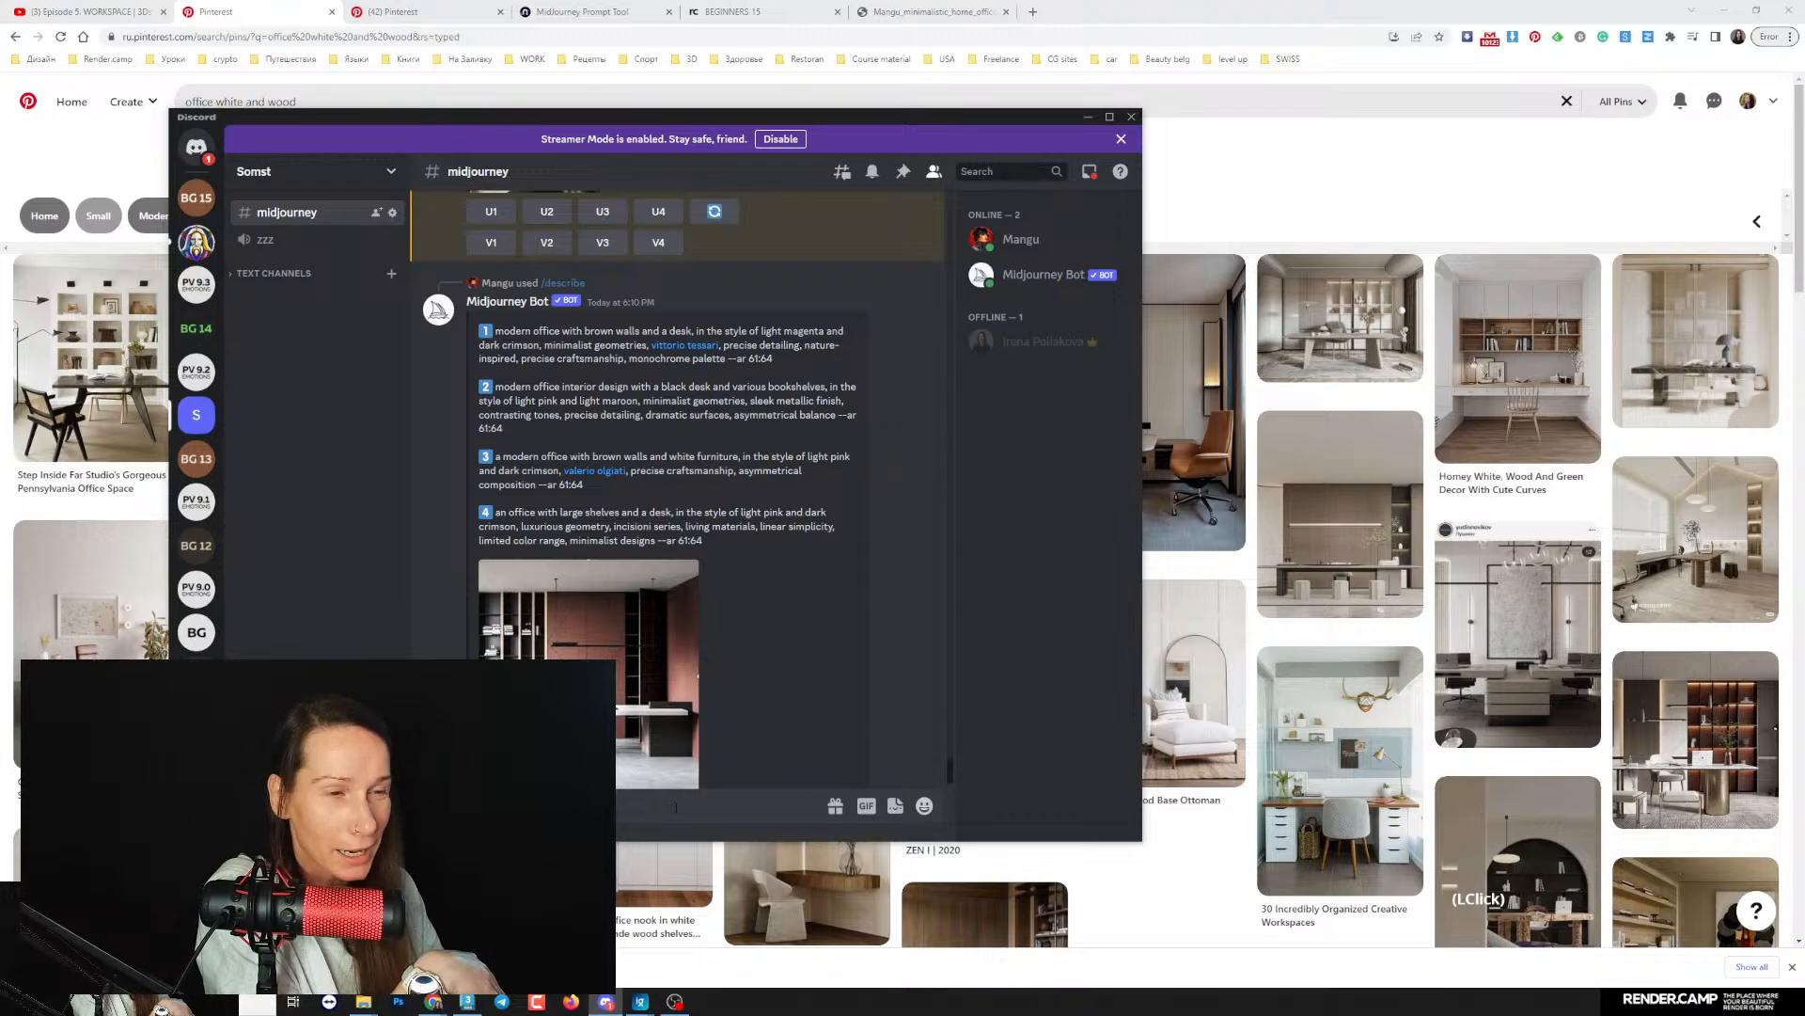
- Start an /imagine command and paste the first suggested prompt, ending in --ar 61:64
type("/")
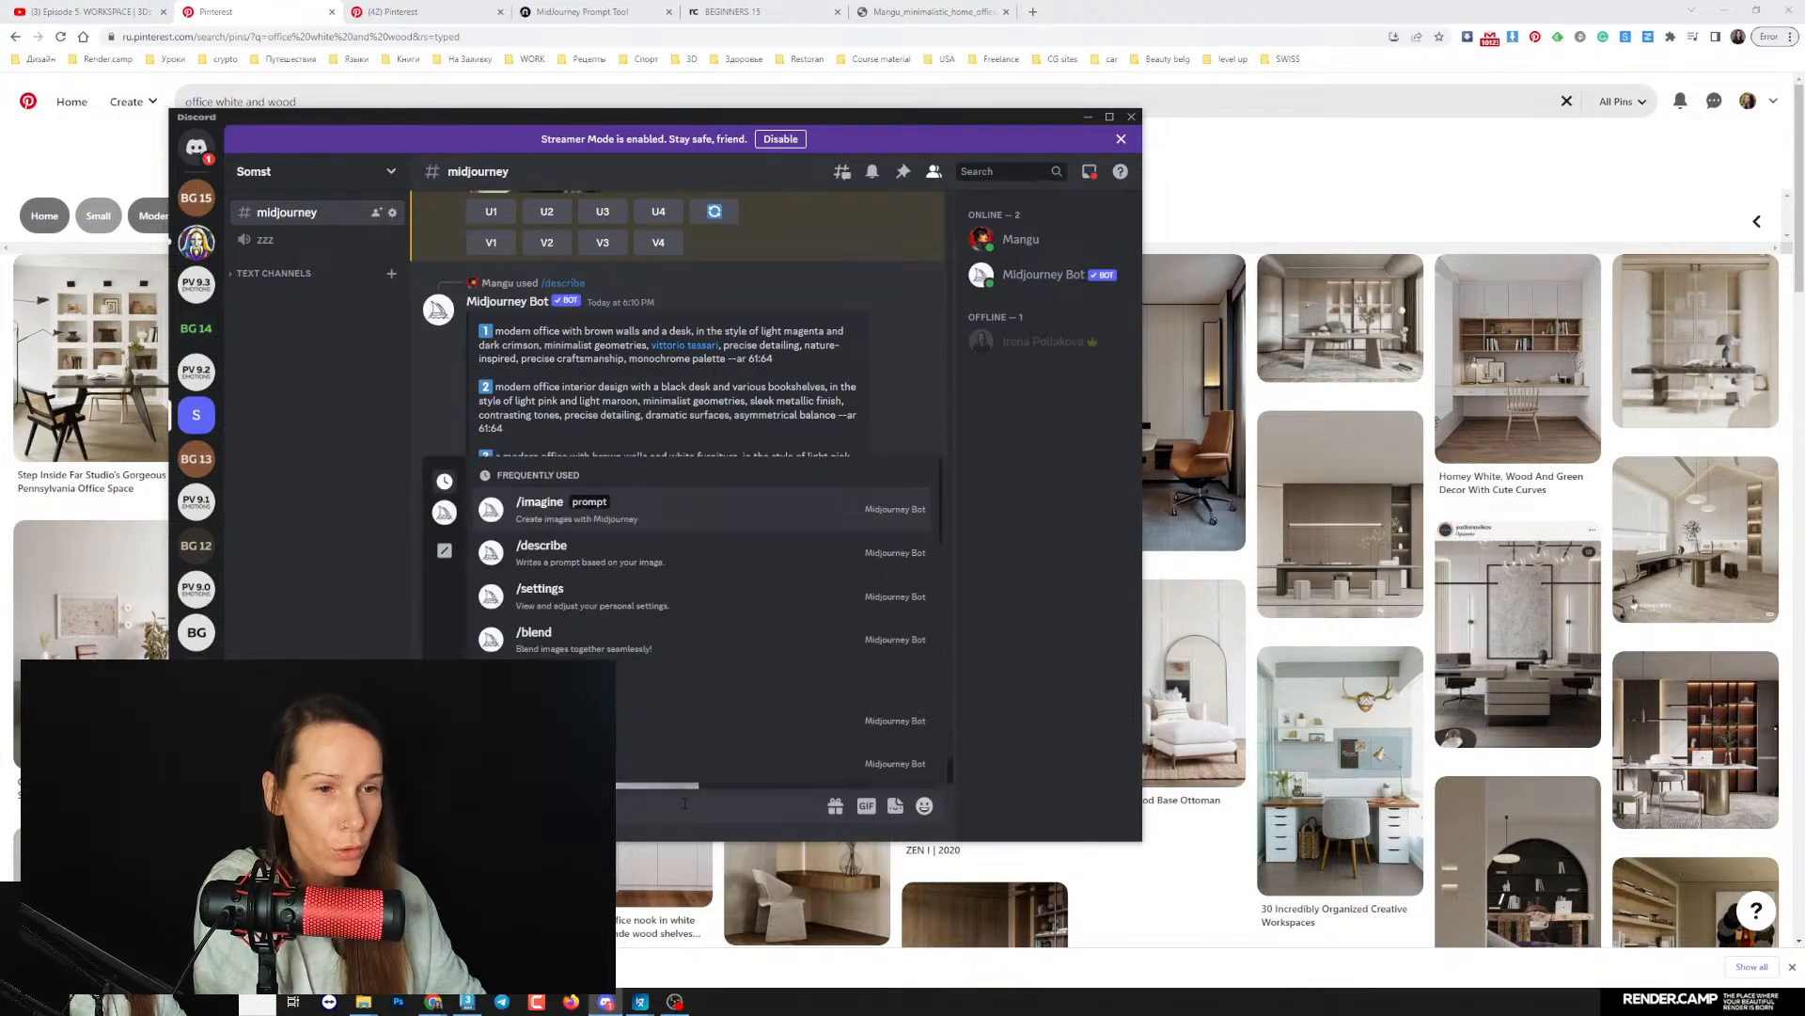
left_click(664, 521)
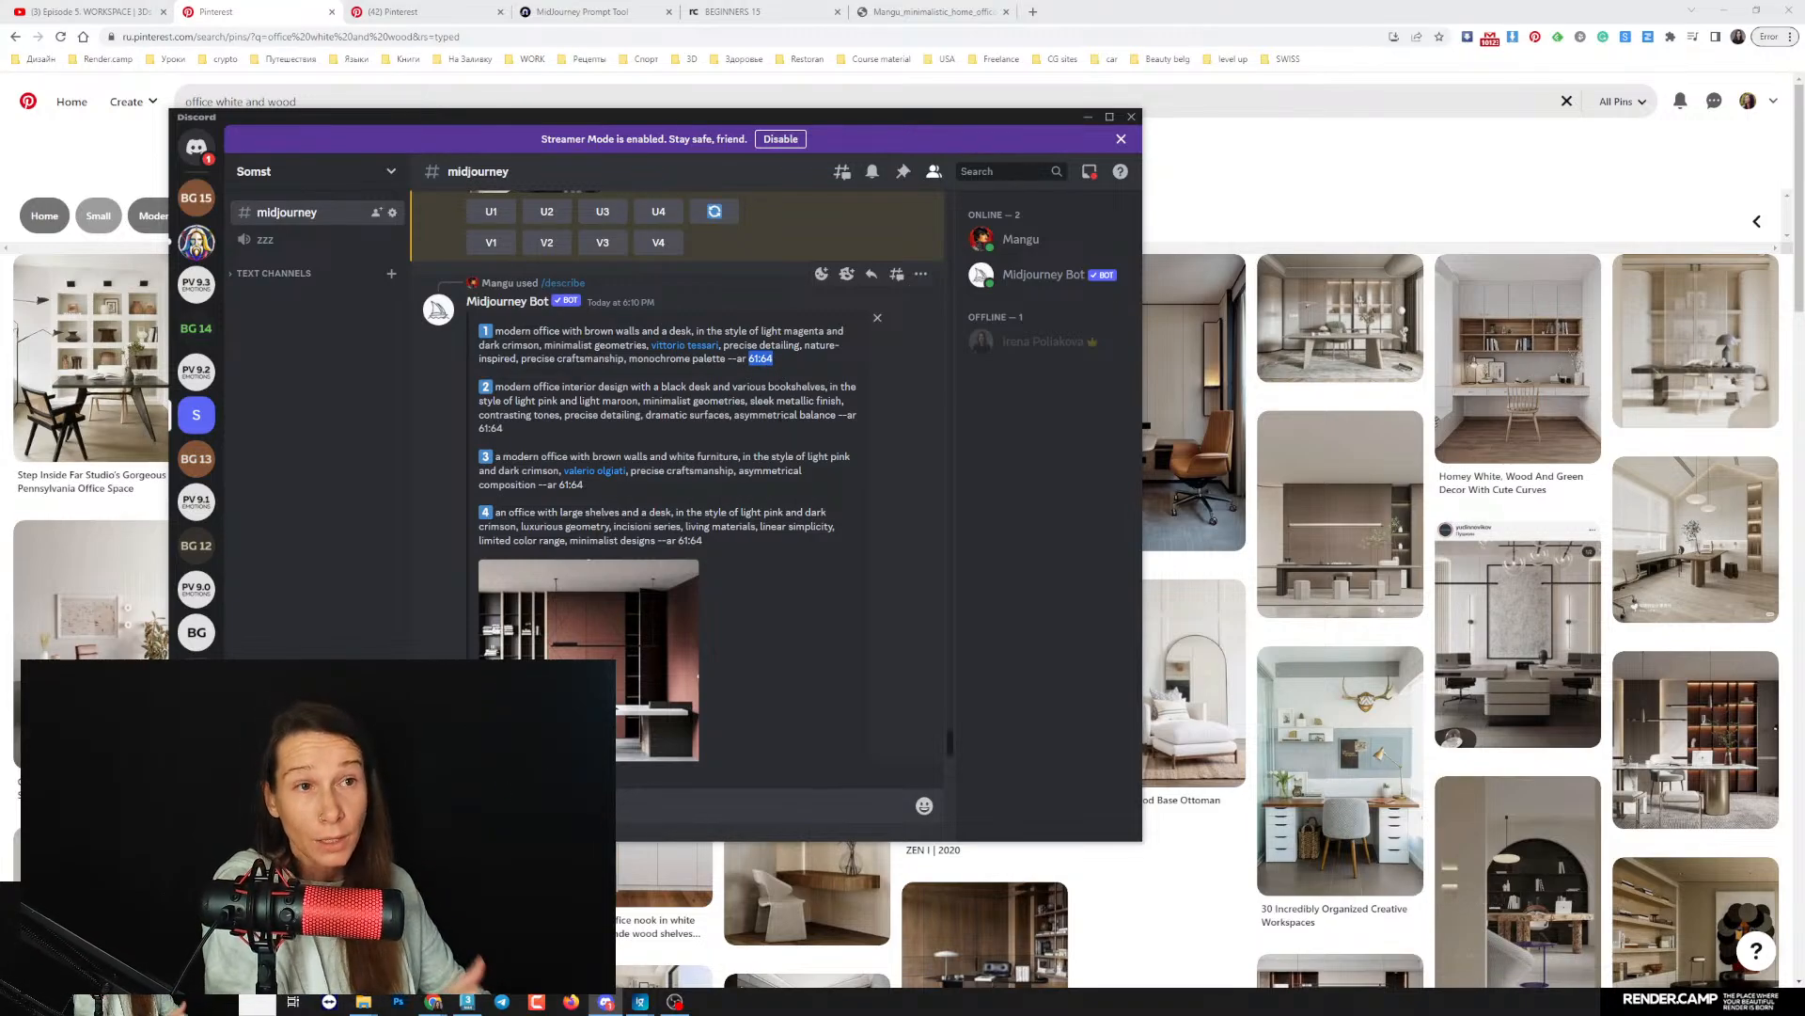
key("ctrl+v")
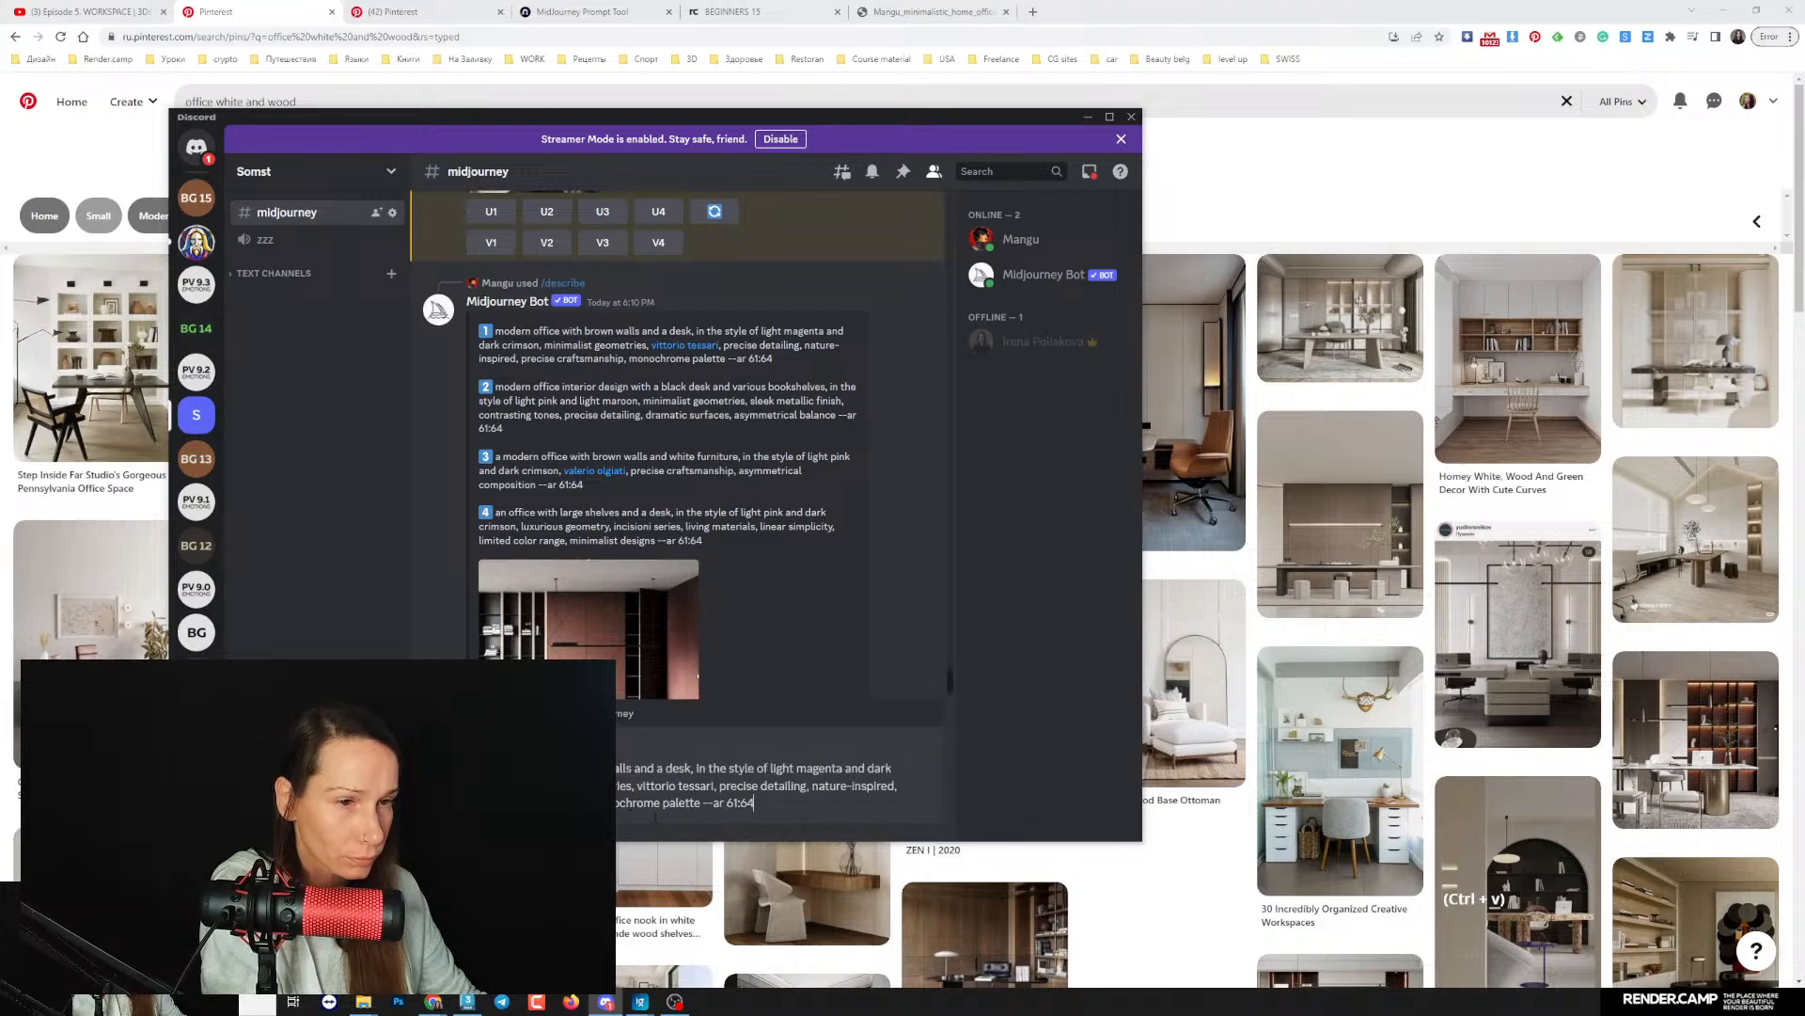
key("ctrl+z")
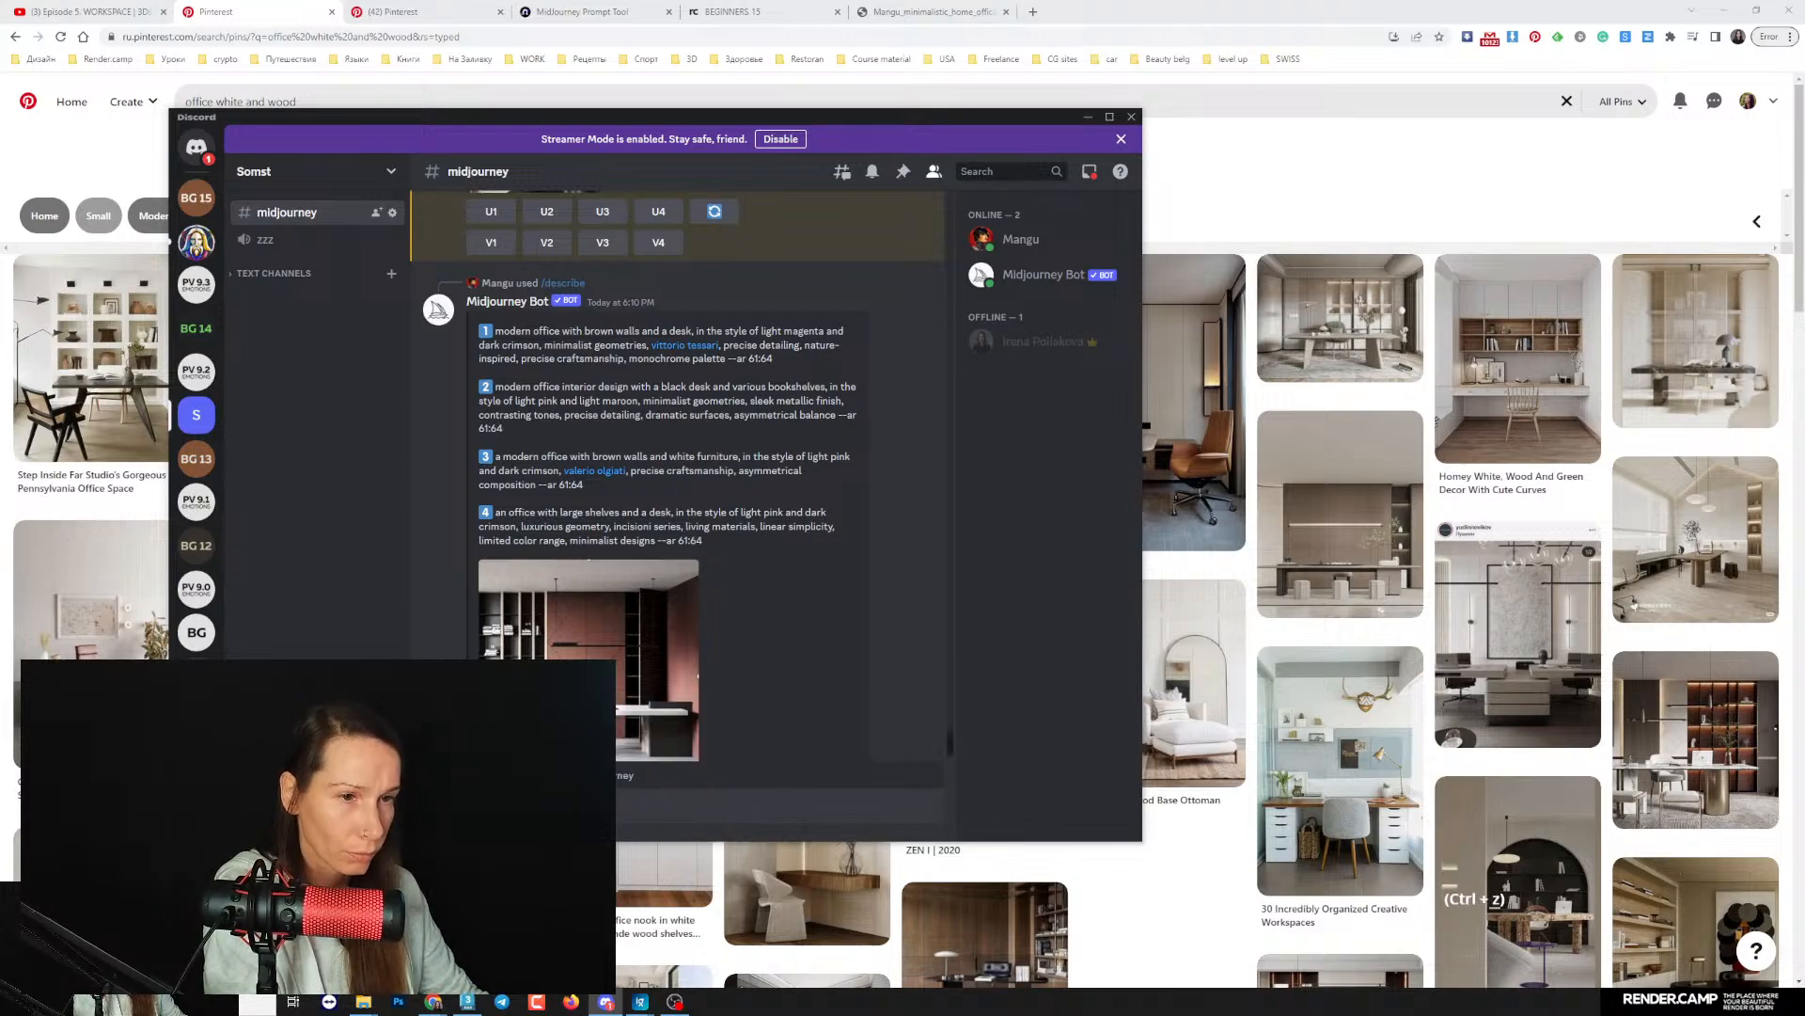
type("modern office with brown walls and a desk, in the style of light magenta and dark crimson, minimalist geometries, vittorio tessari, nature-inspired, precise craftsmanship, monochrome palette --ar 61:64")
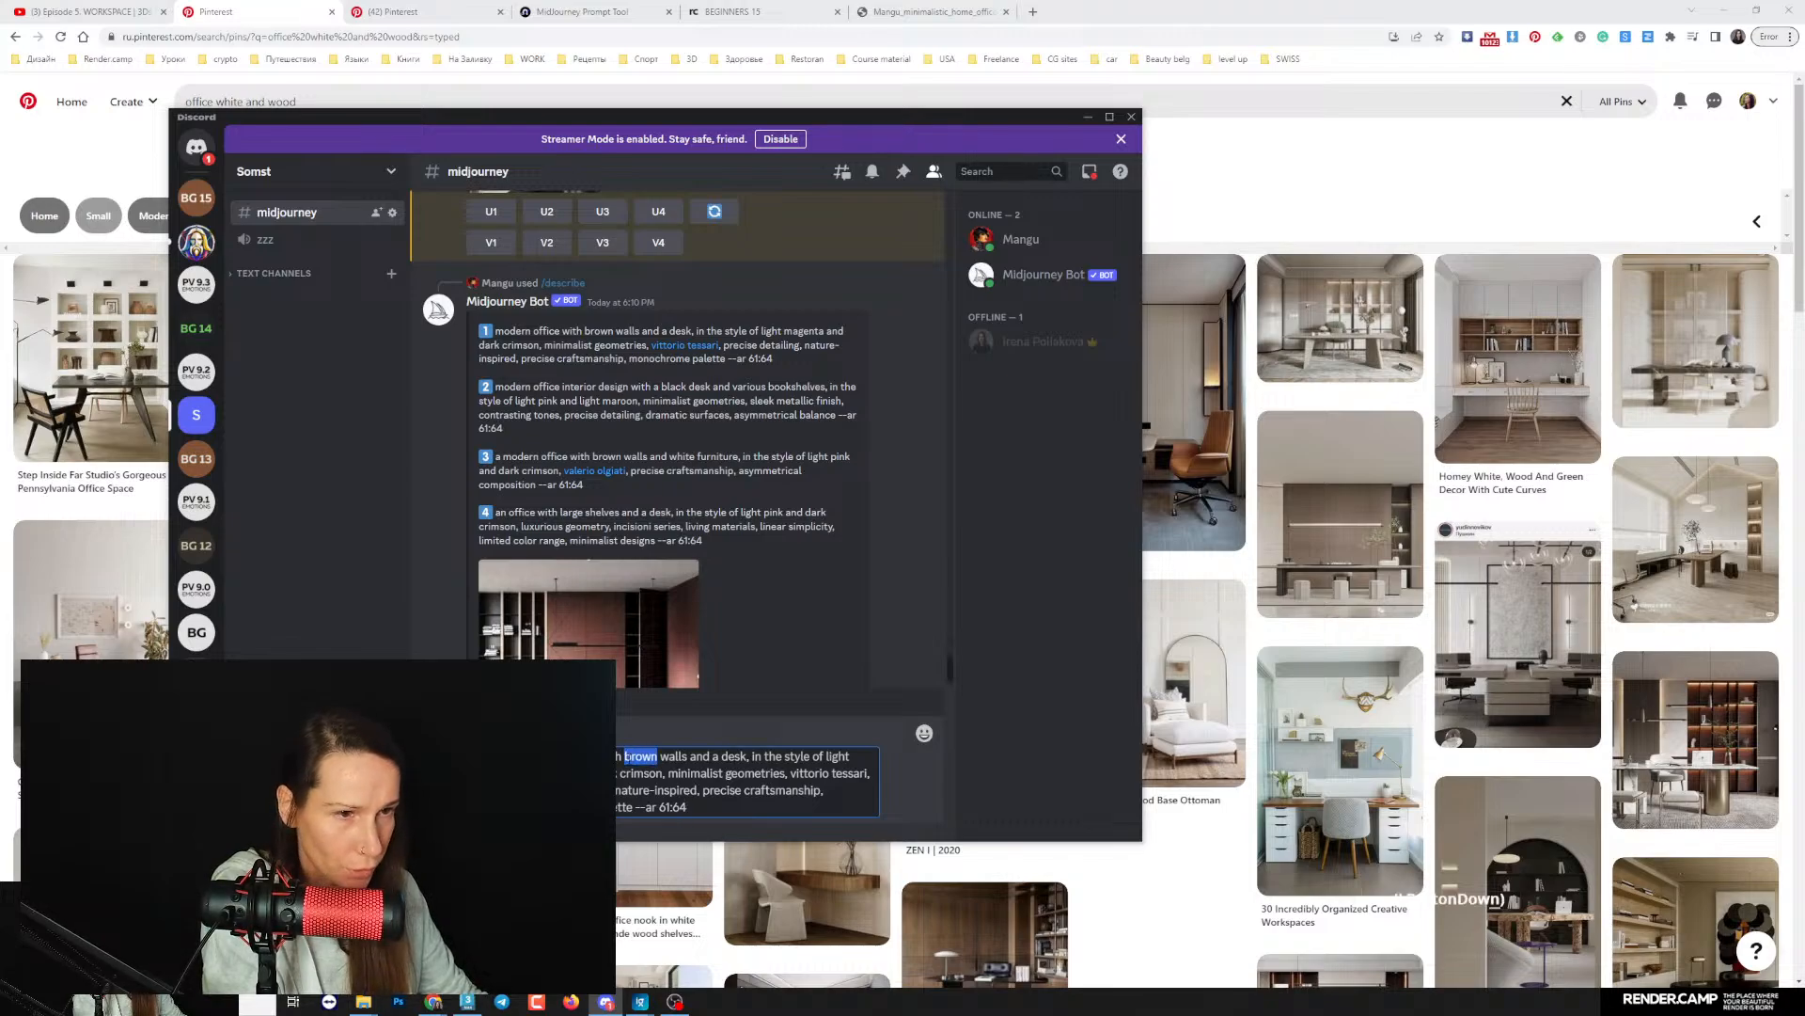
- Change the prompt to white walls and the style of light brown and grey, and submit it for generation
key("BackSpace")
type("white")
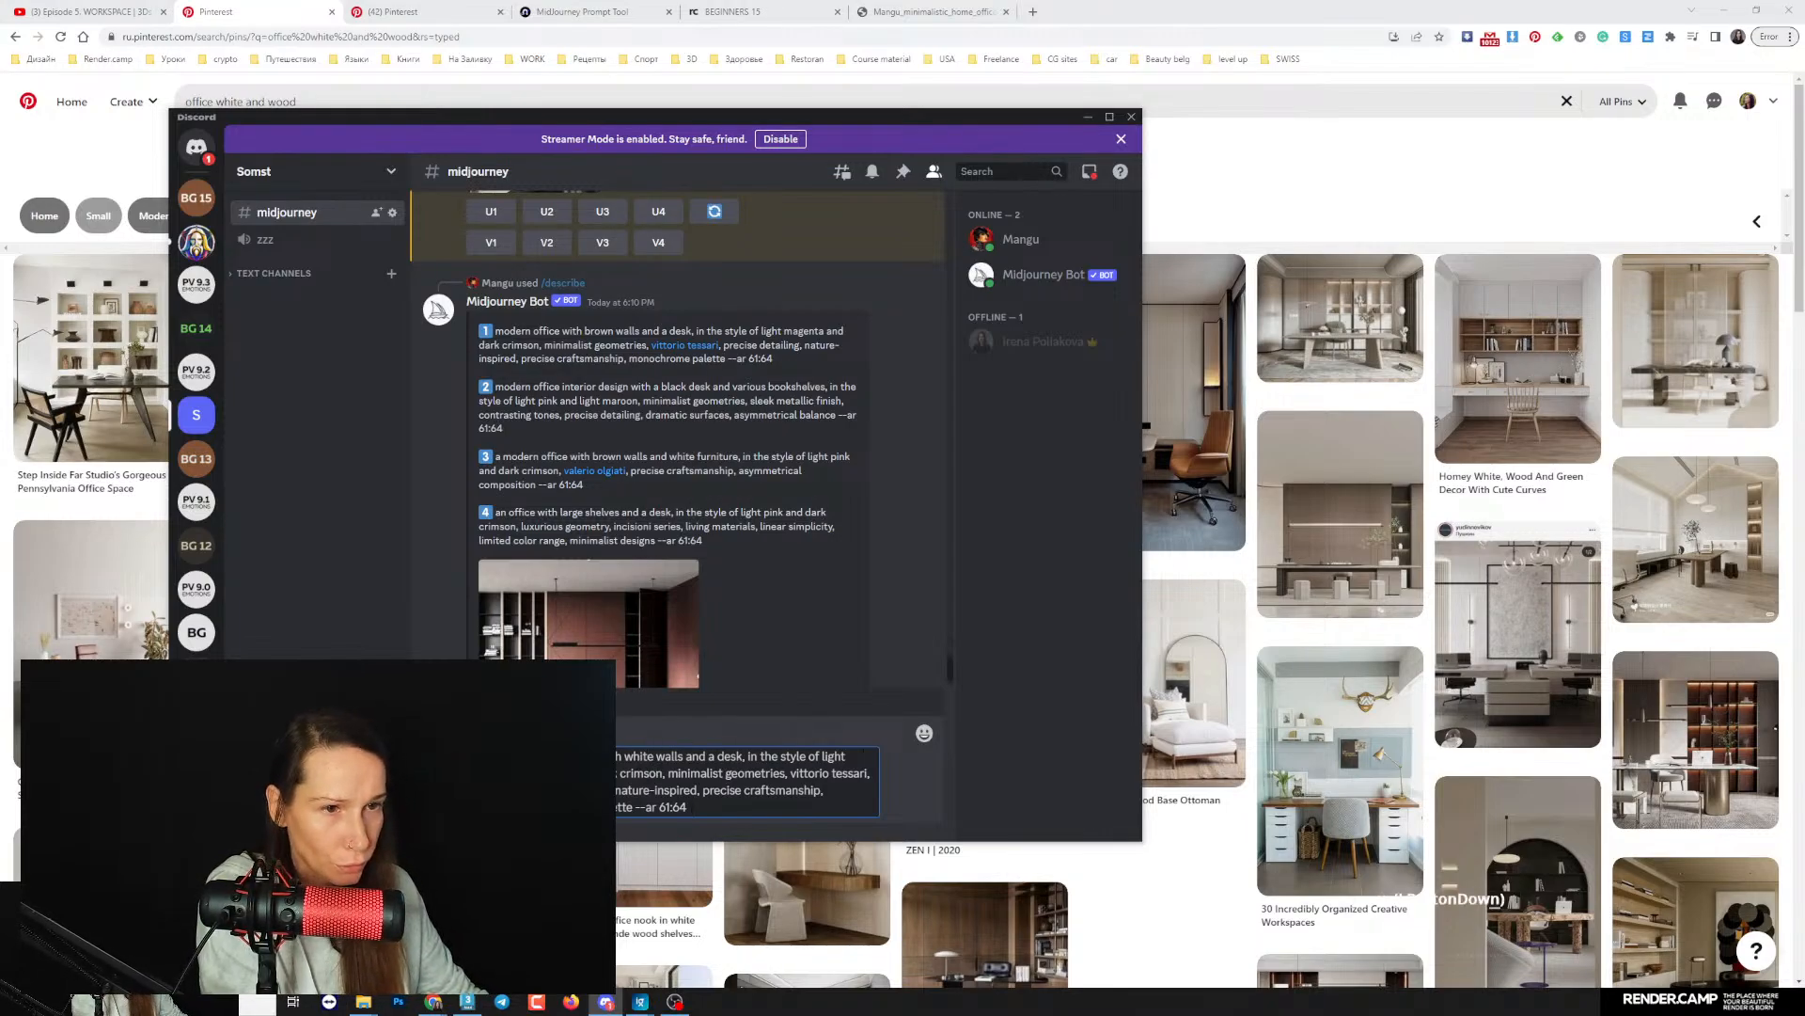
type("br")
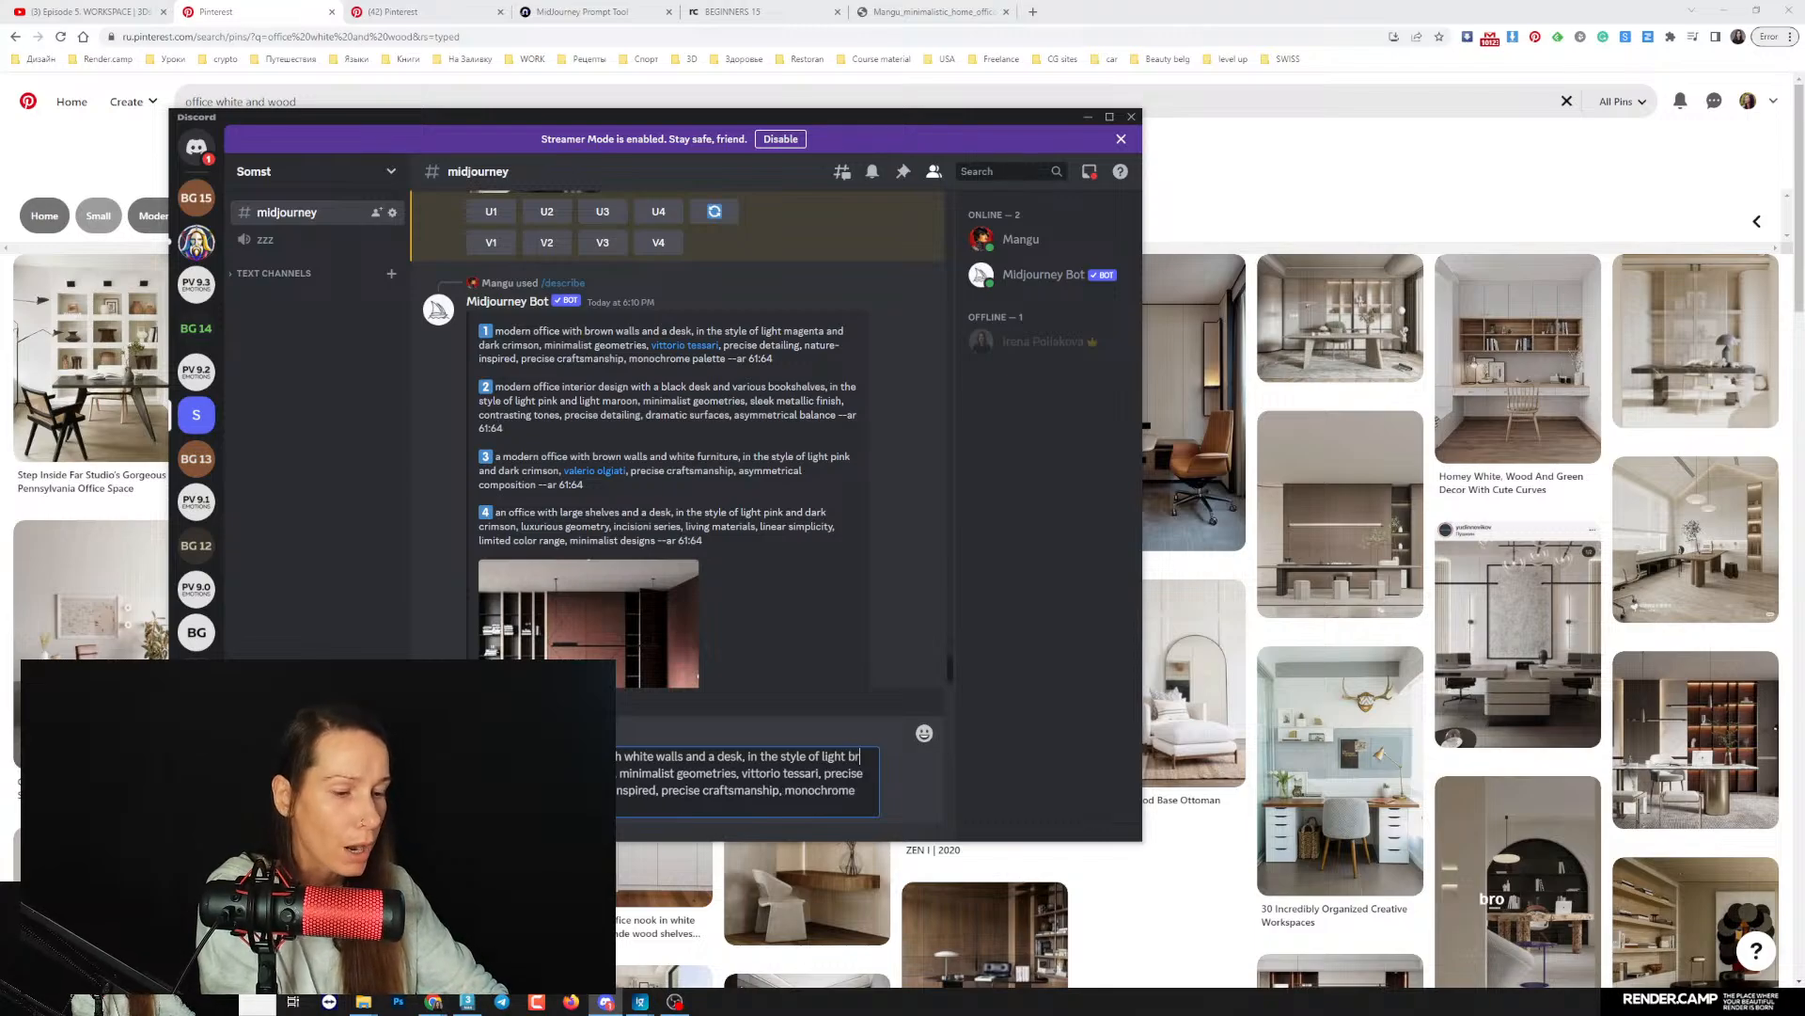
type("wn")
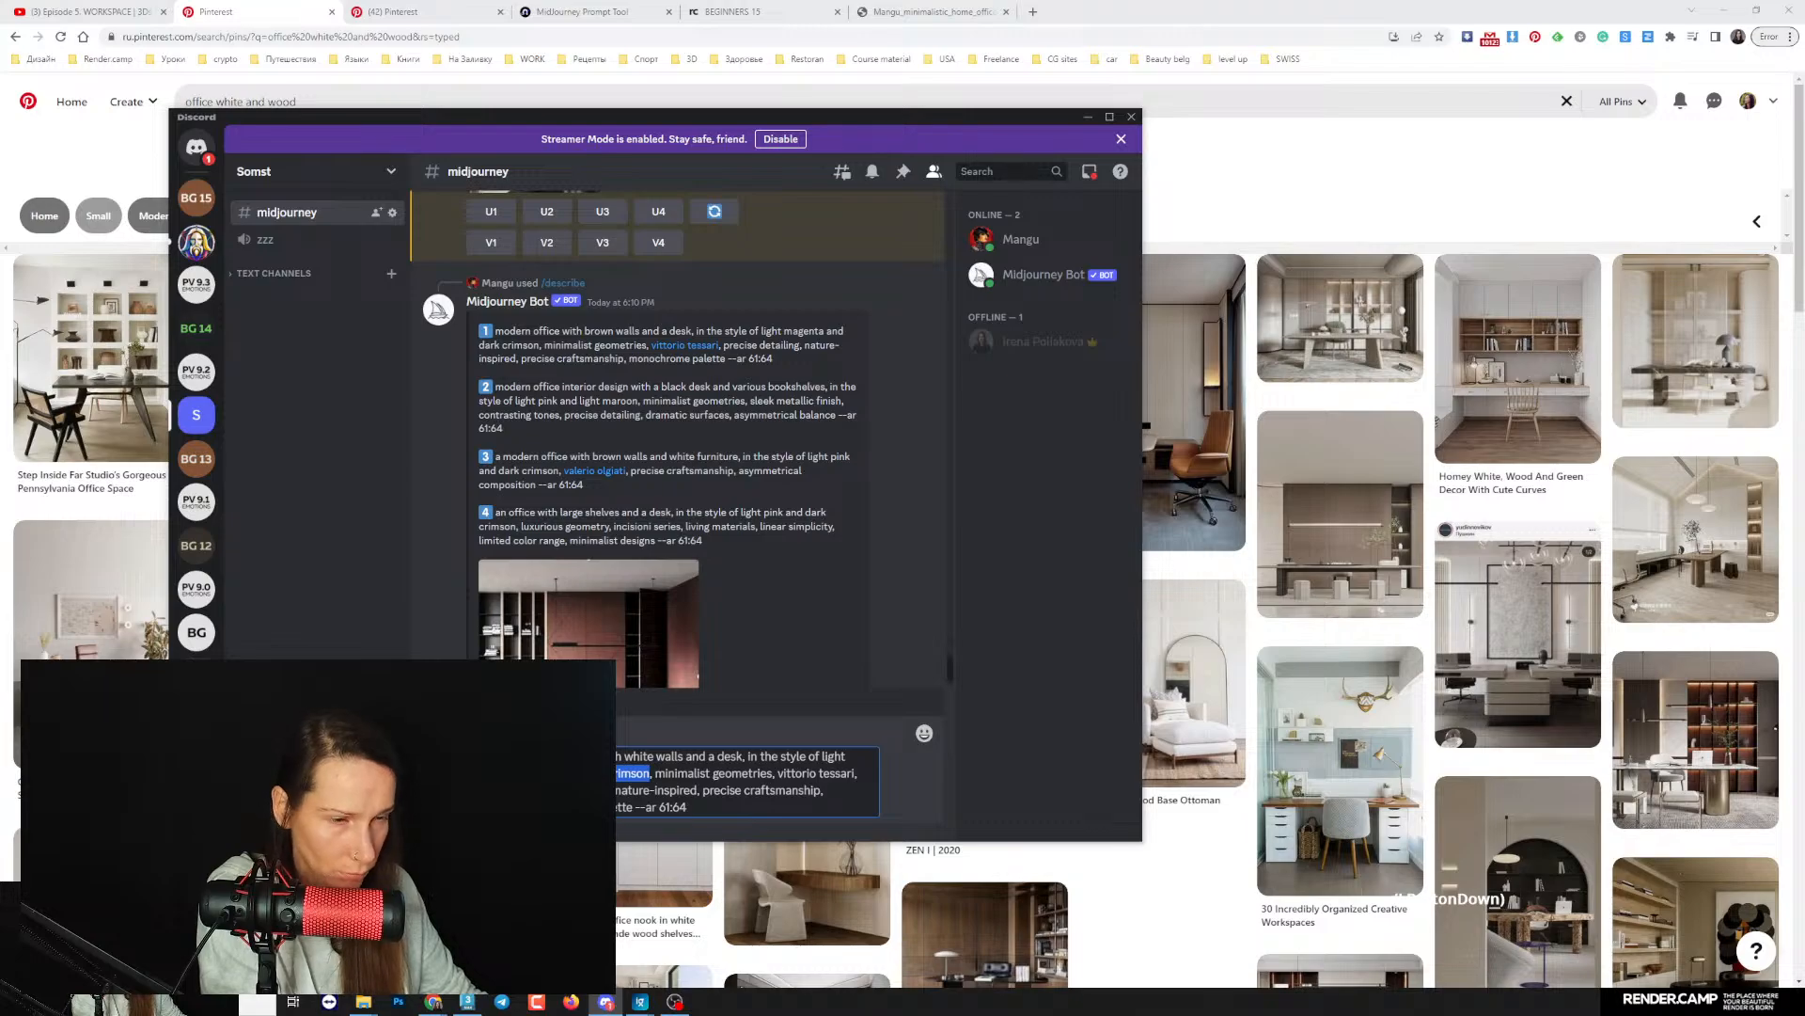
type("grey")
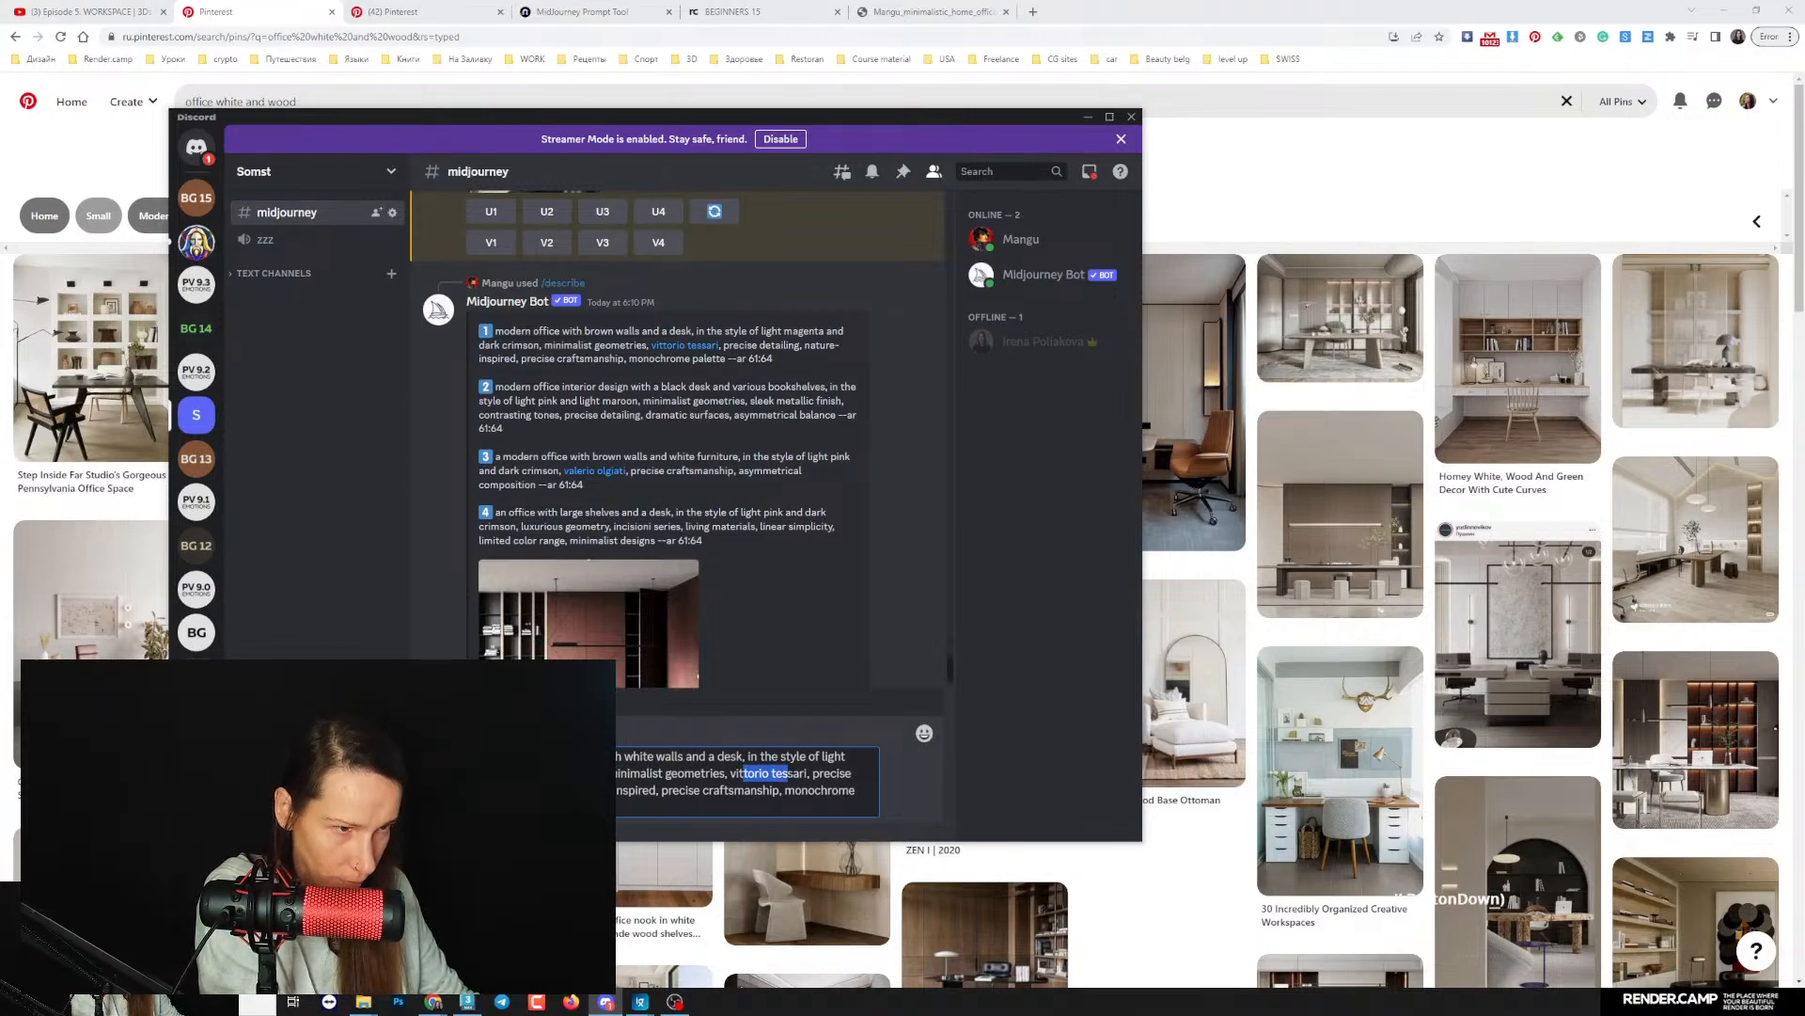
left_click(831, 790)
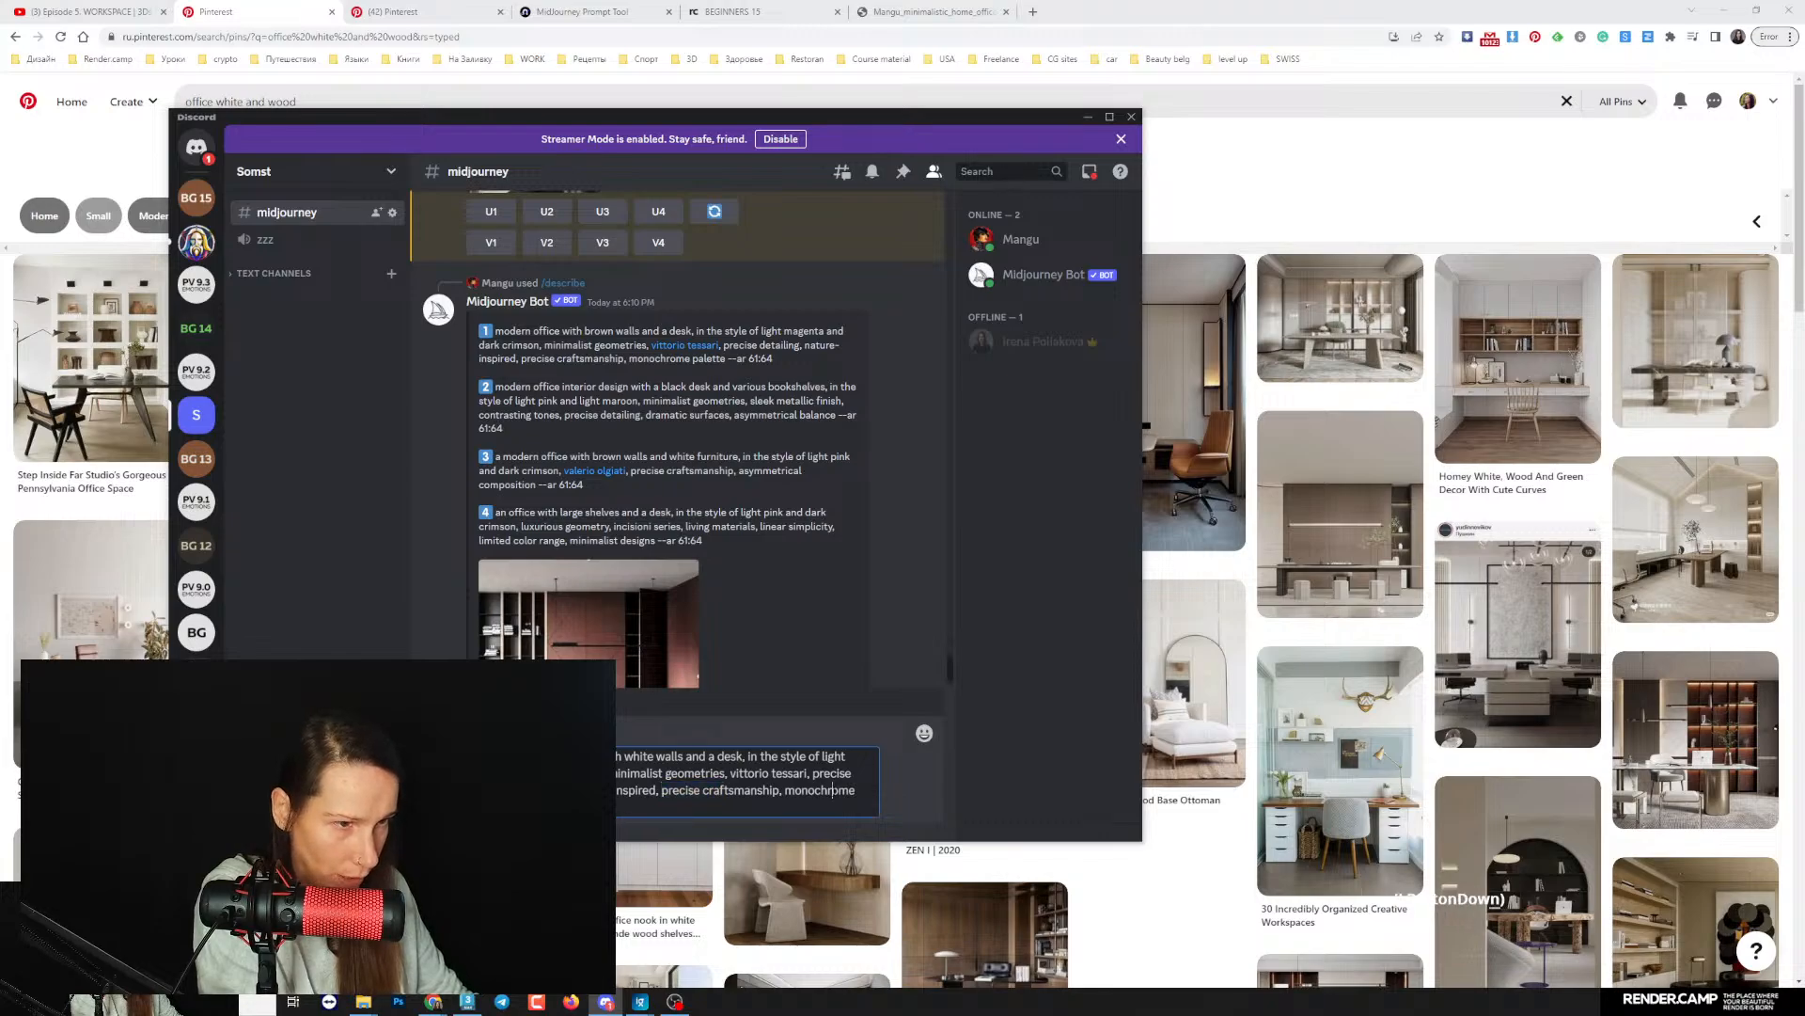
key("Return")
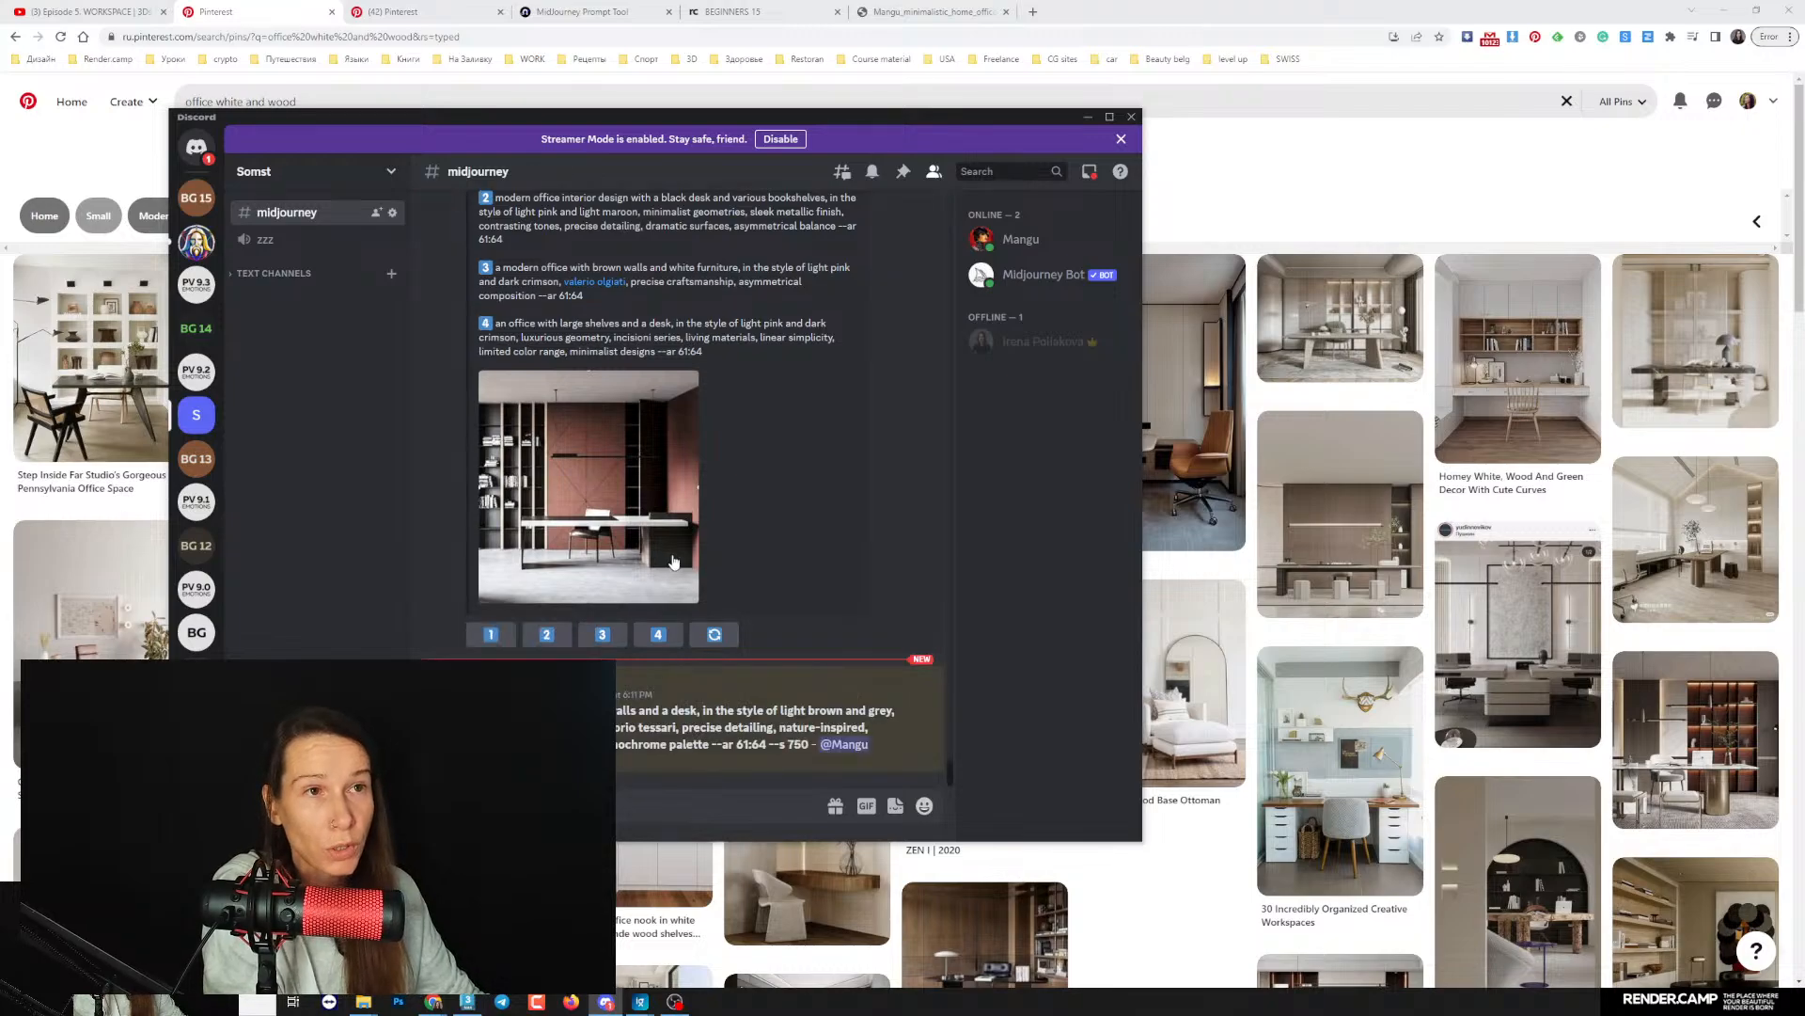
- Check the generation progress in Discord, the MidJourney Prompt Helper page and the YouTube live stream chat
scroll(589, 535, "up", 2)
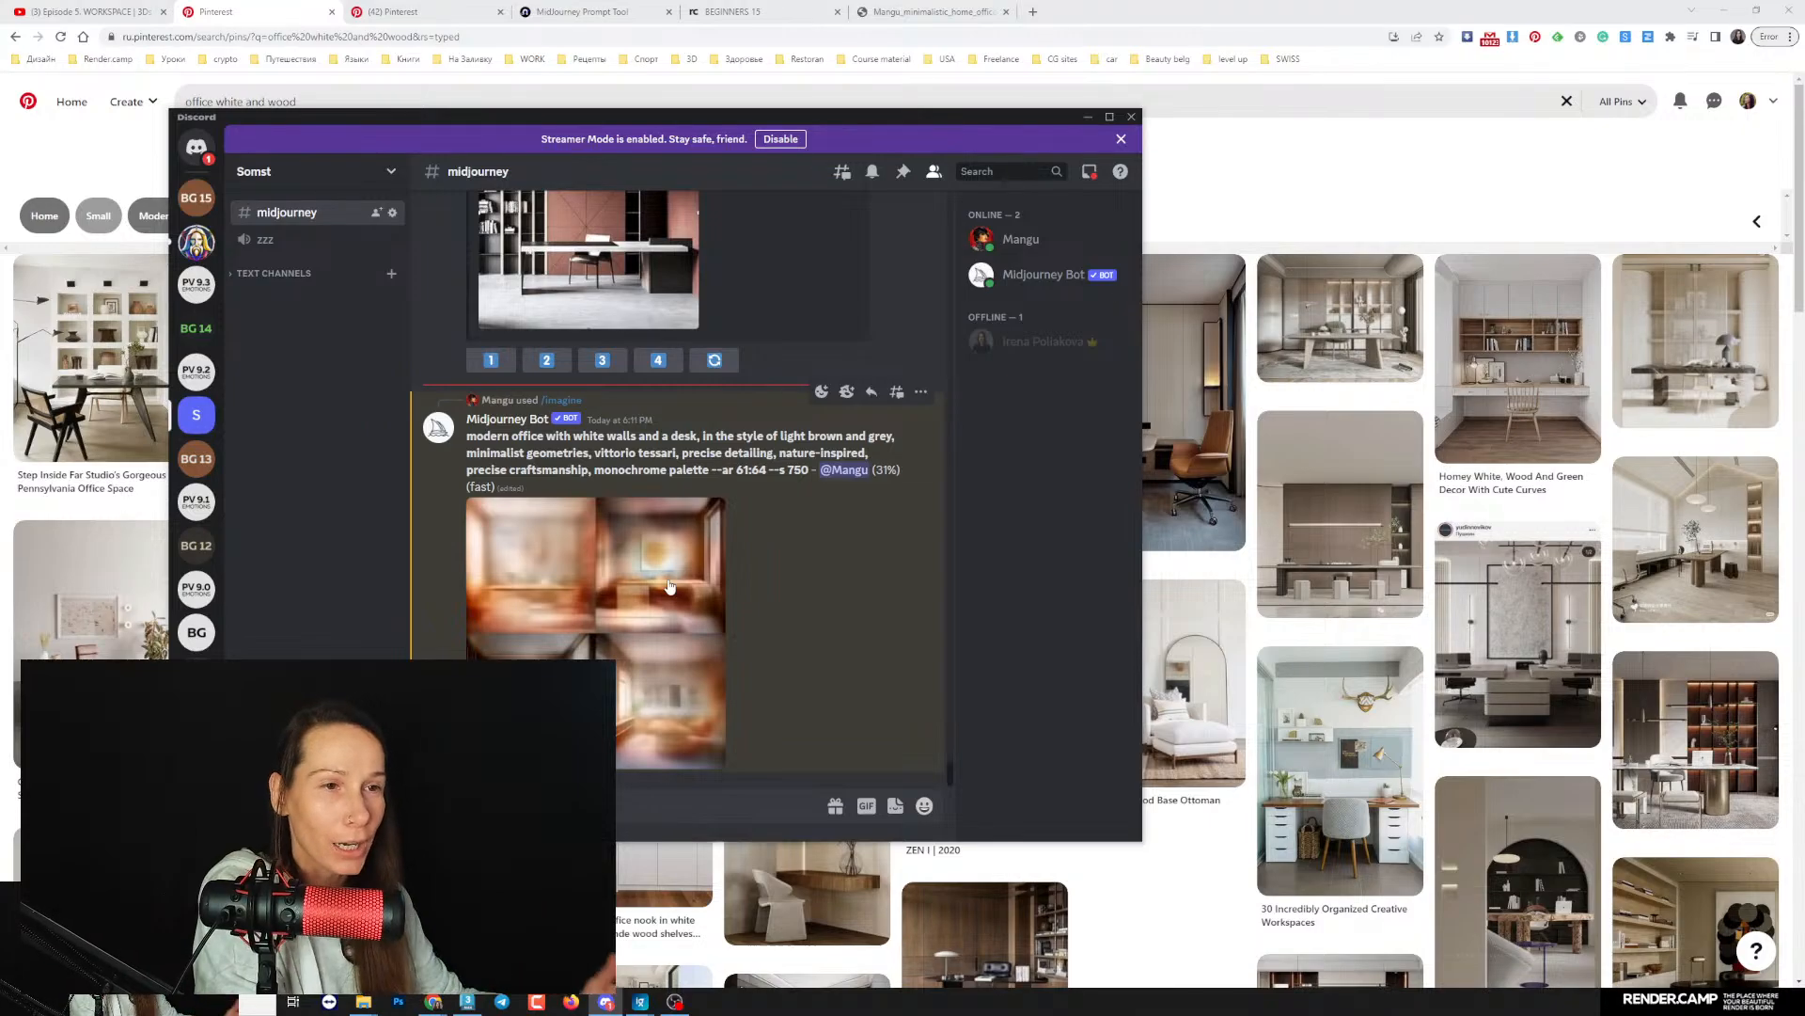
left_click(593, 12)
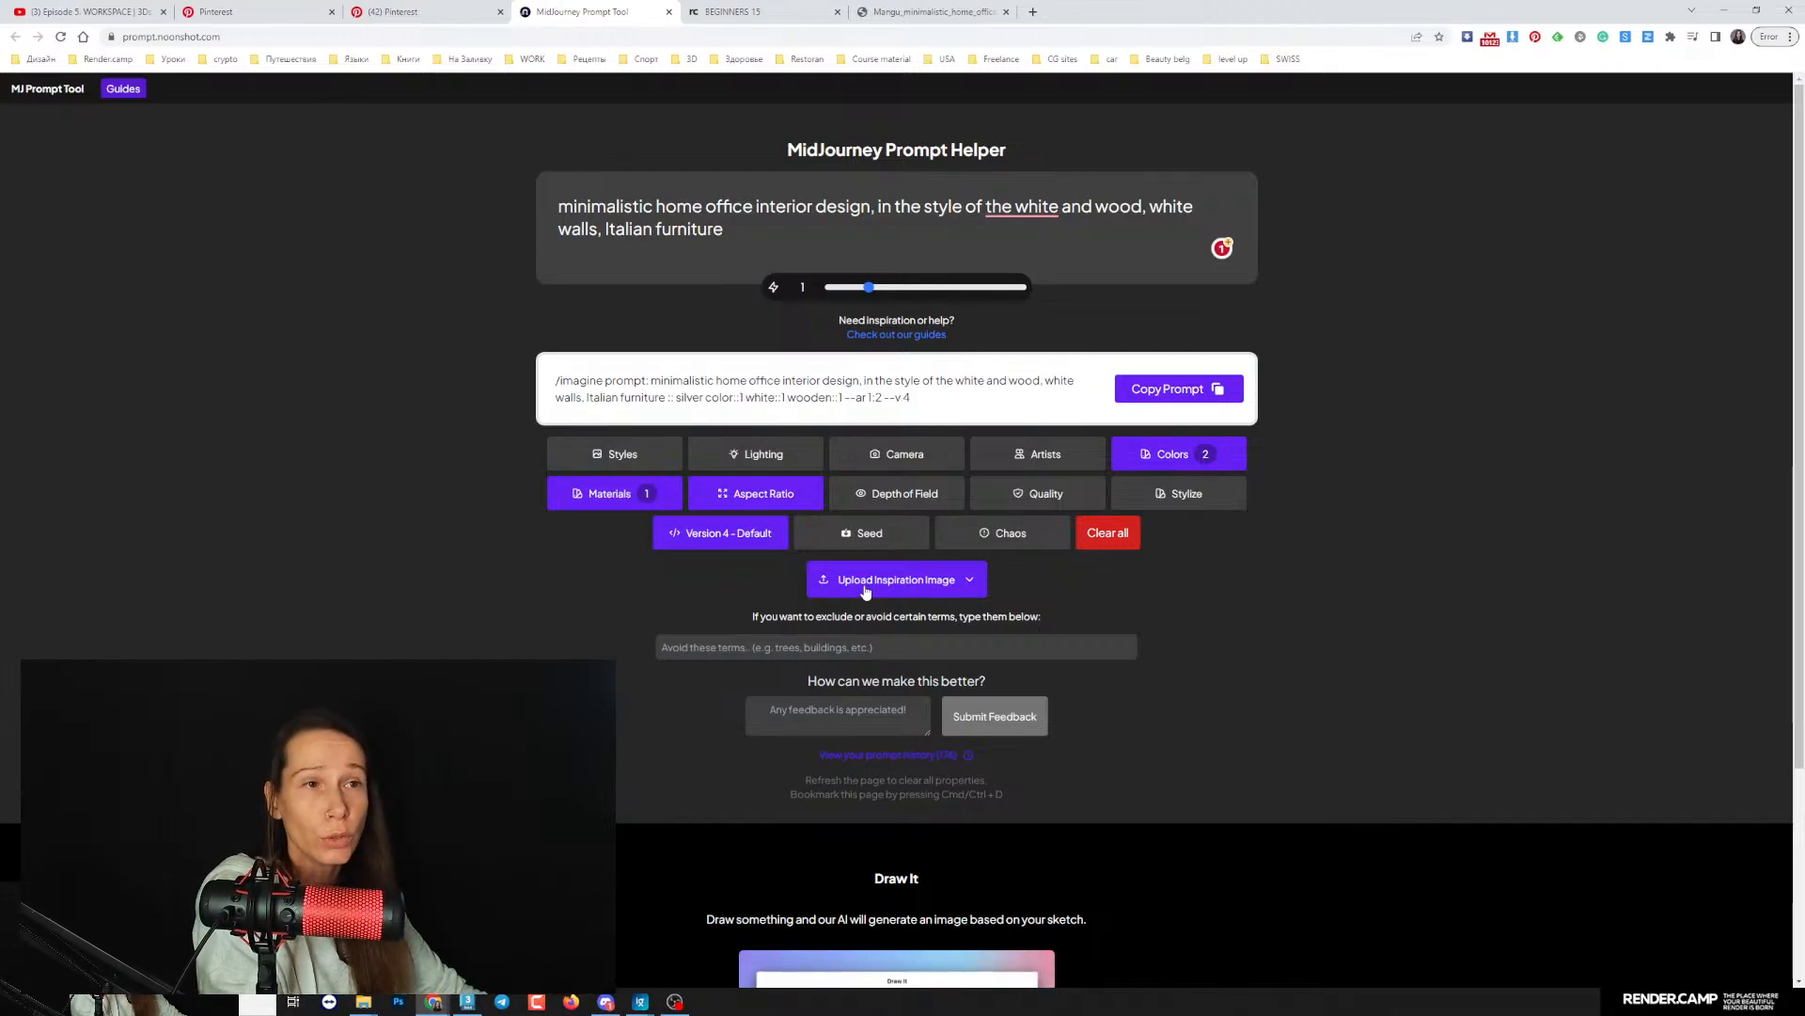
left_click(606, 1002)
scroll(601, 578, "down", 2)
left_click(141, 12)
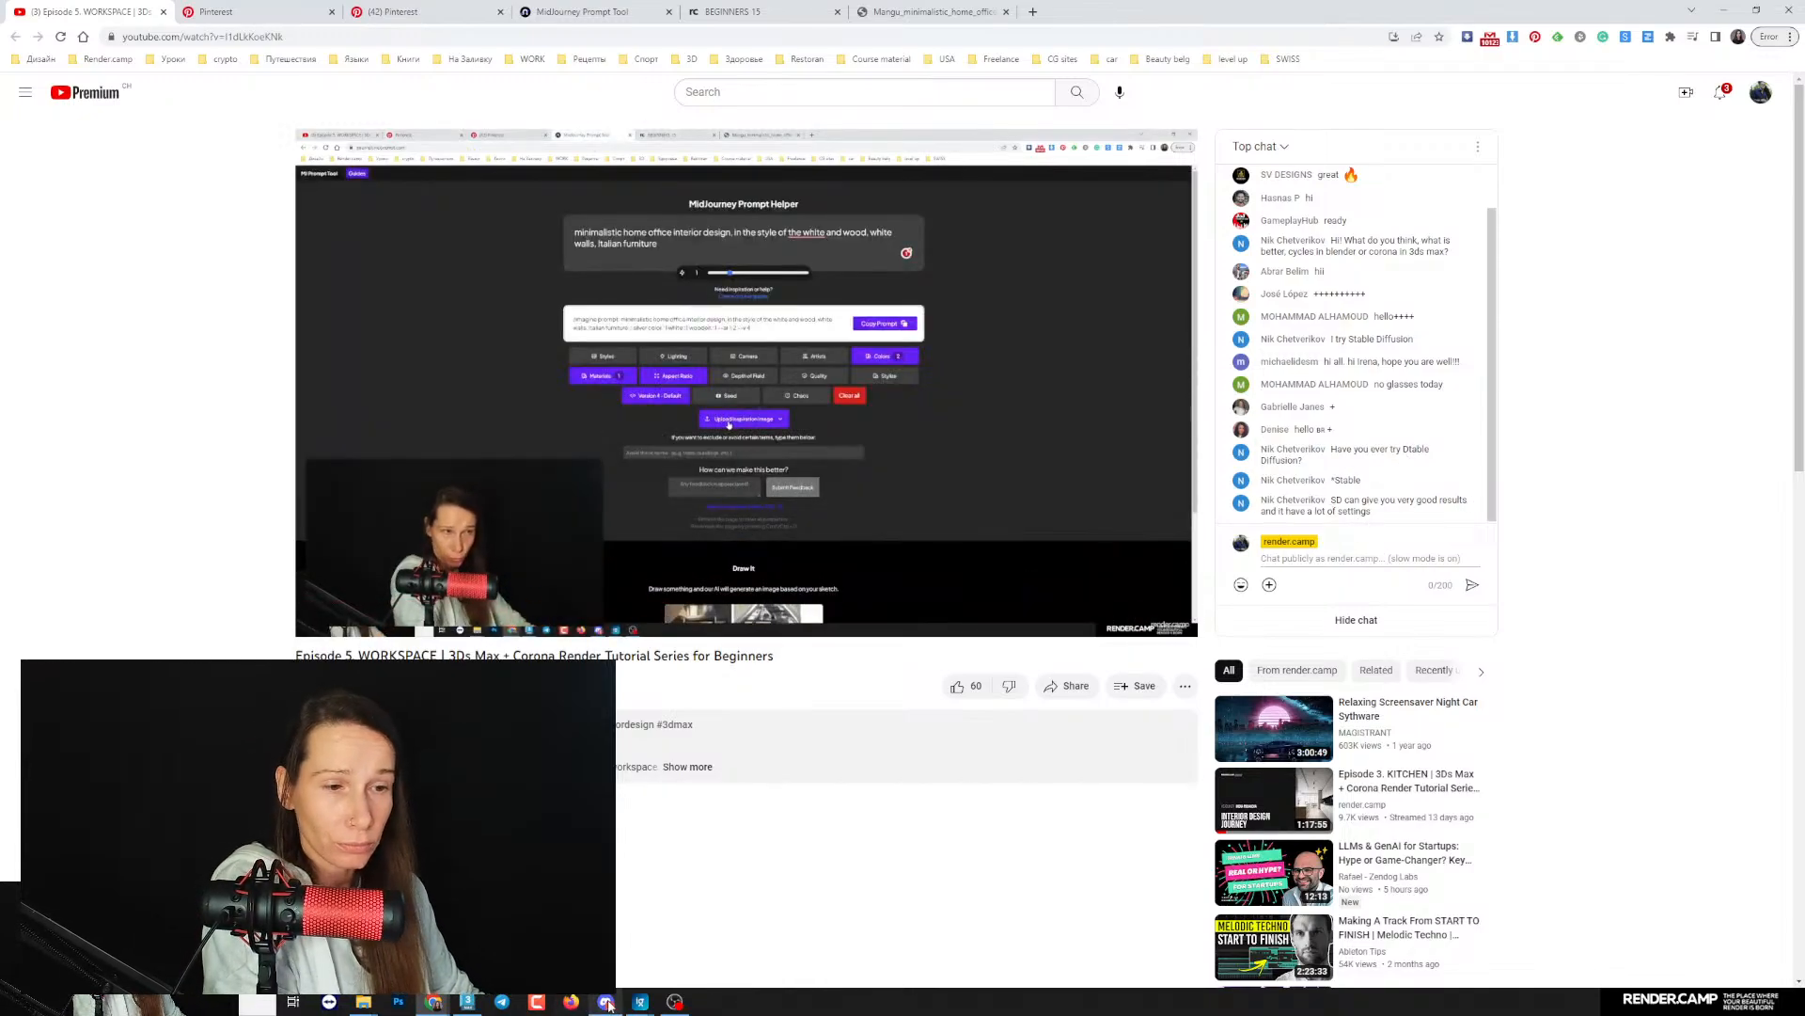
- Enlarge the generated grid of four offices in Discord and open the original in the browser to inspect it
key("alt+Tab")
left_click(608, 583)
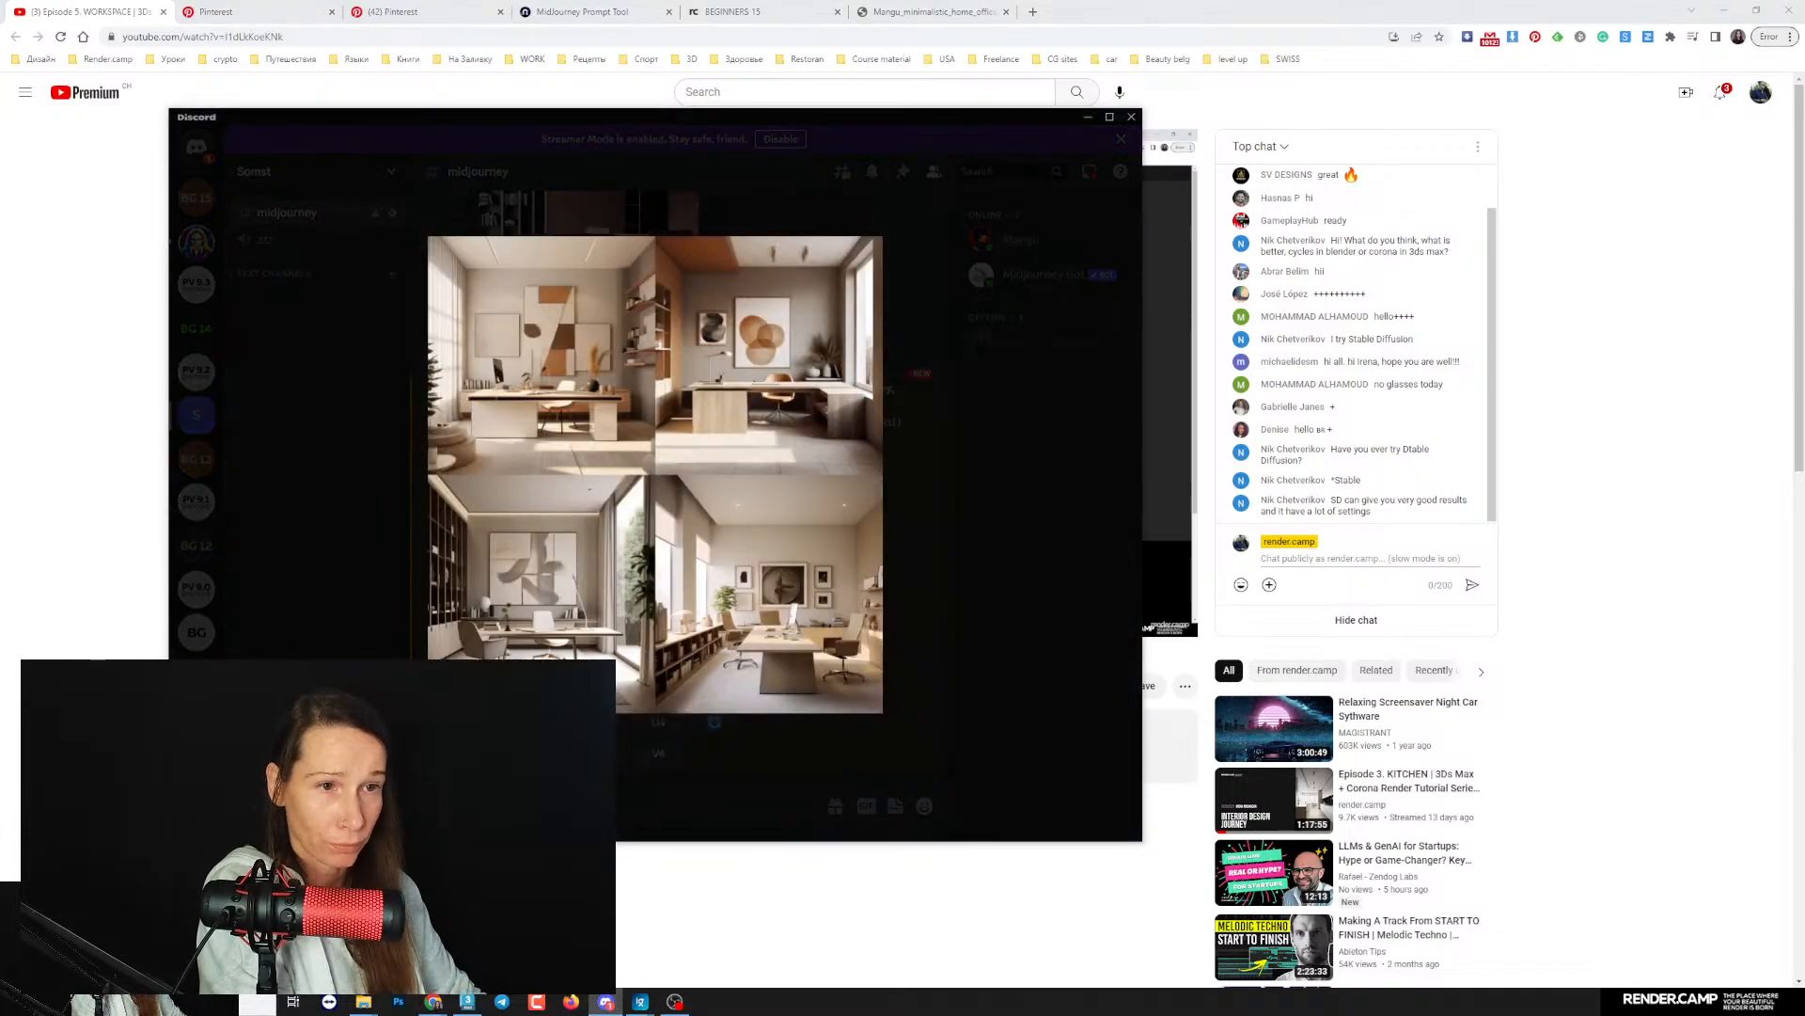
left_click(470, 723)
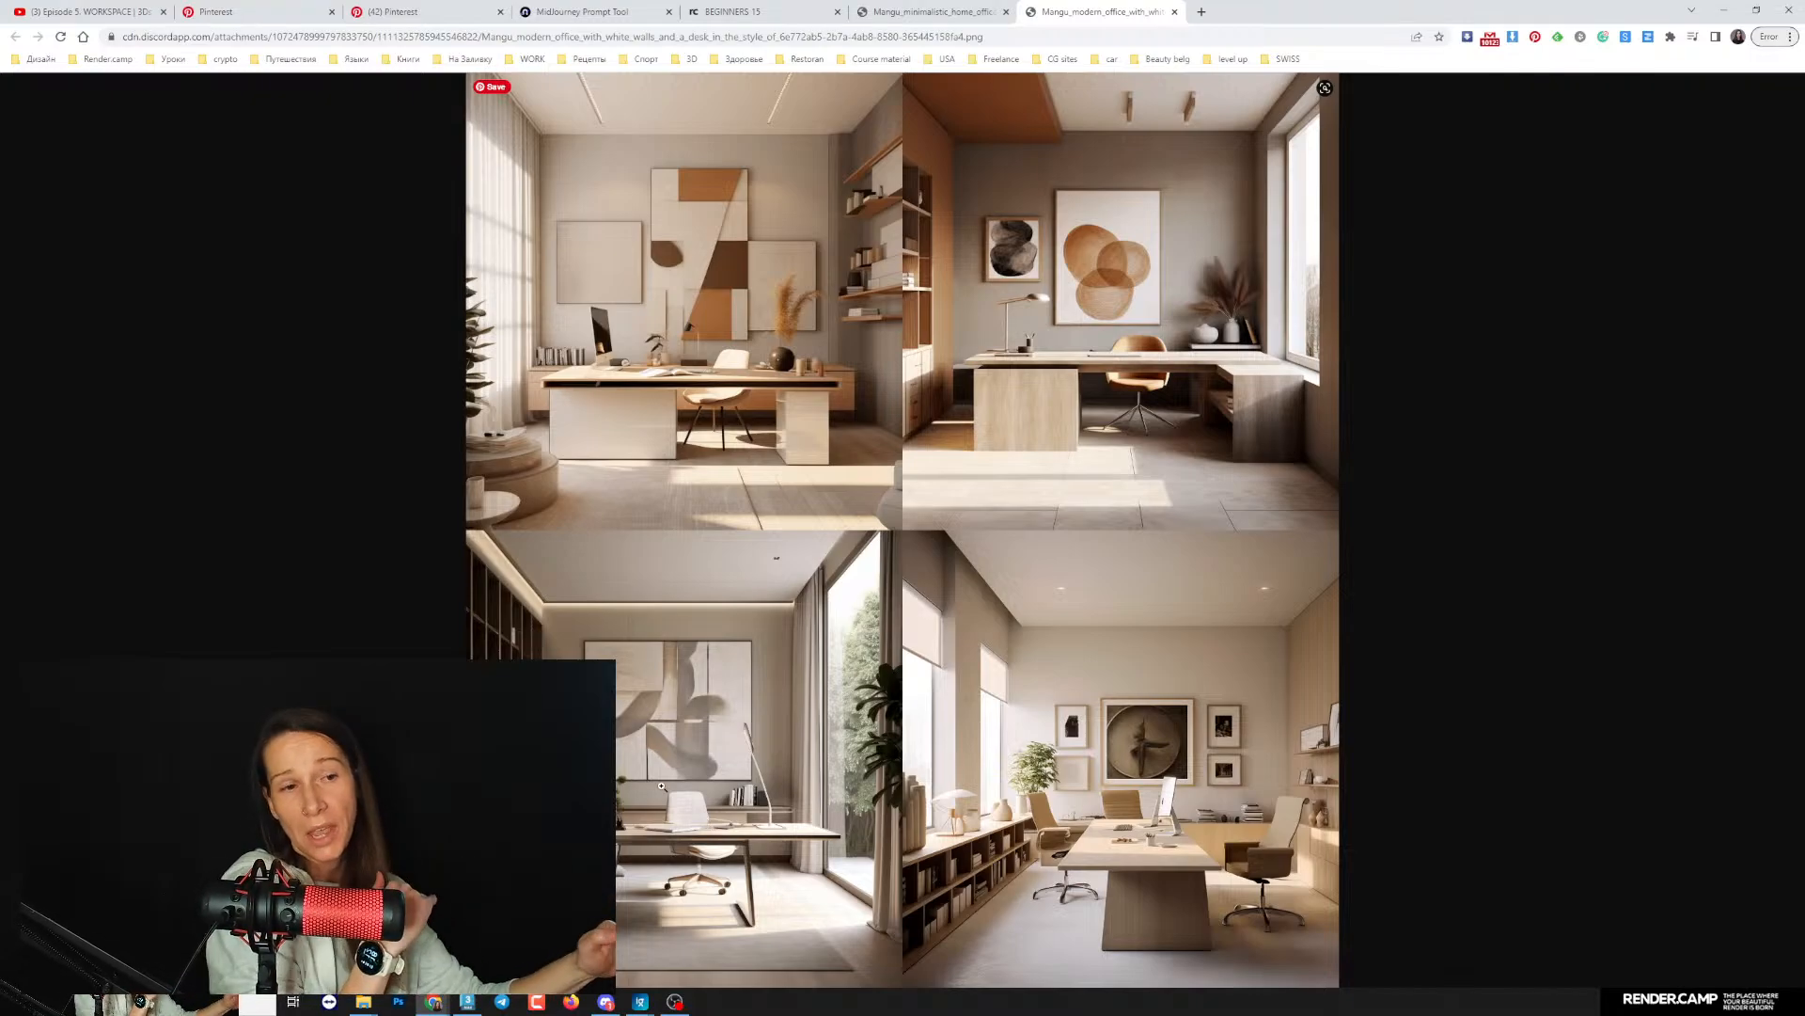
left_click(810, 732)
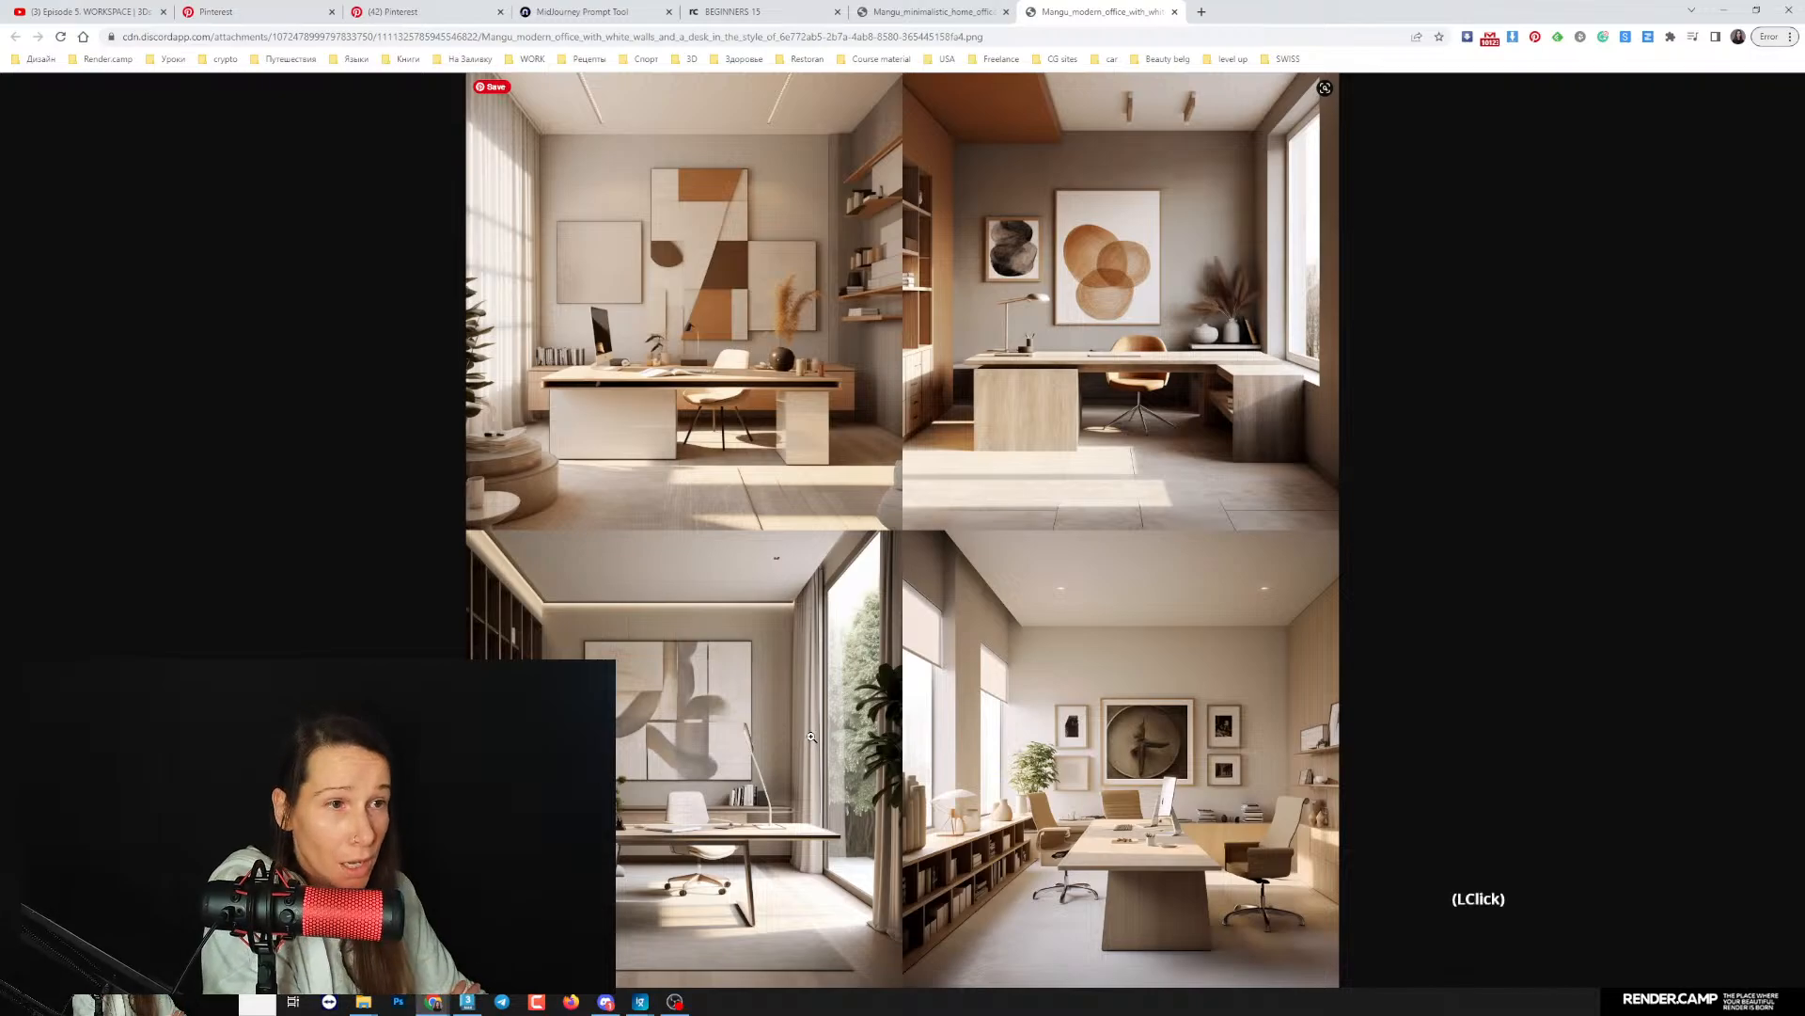
left_click(762, 583)
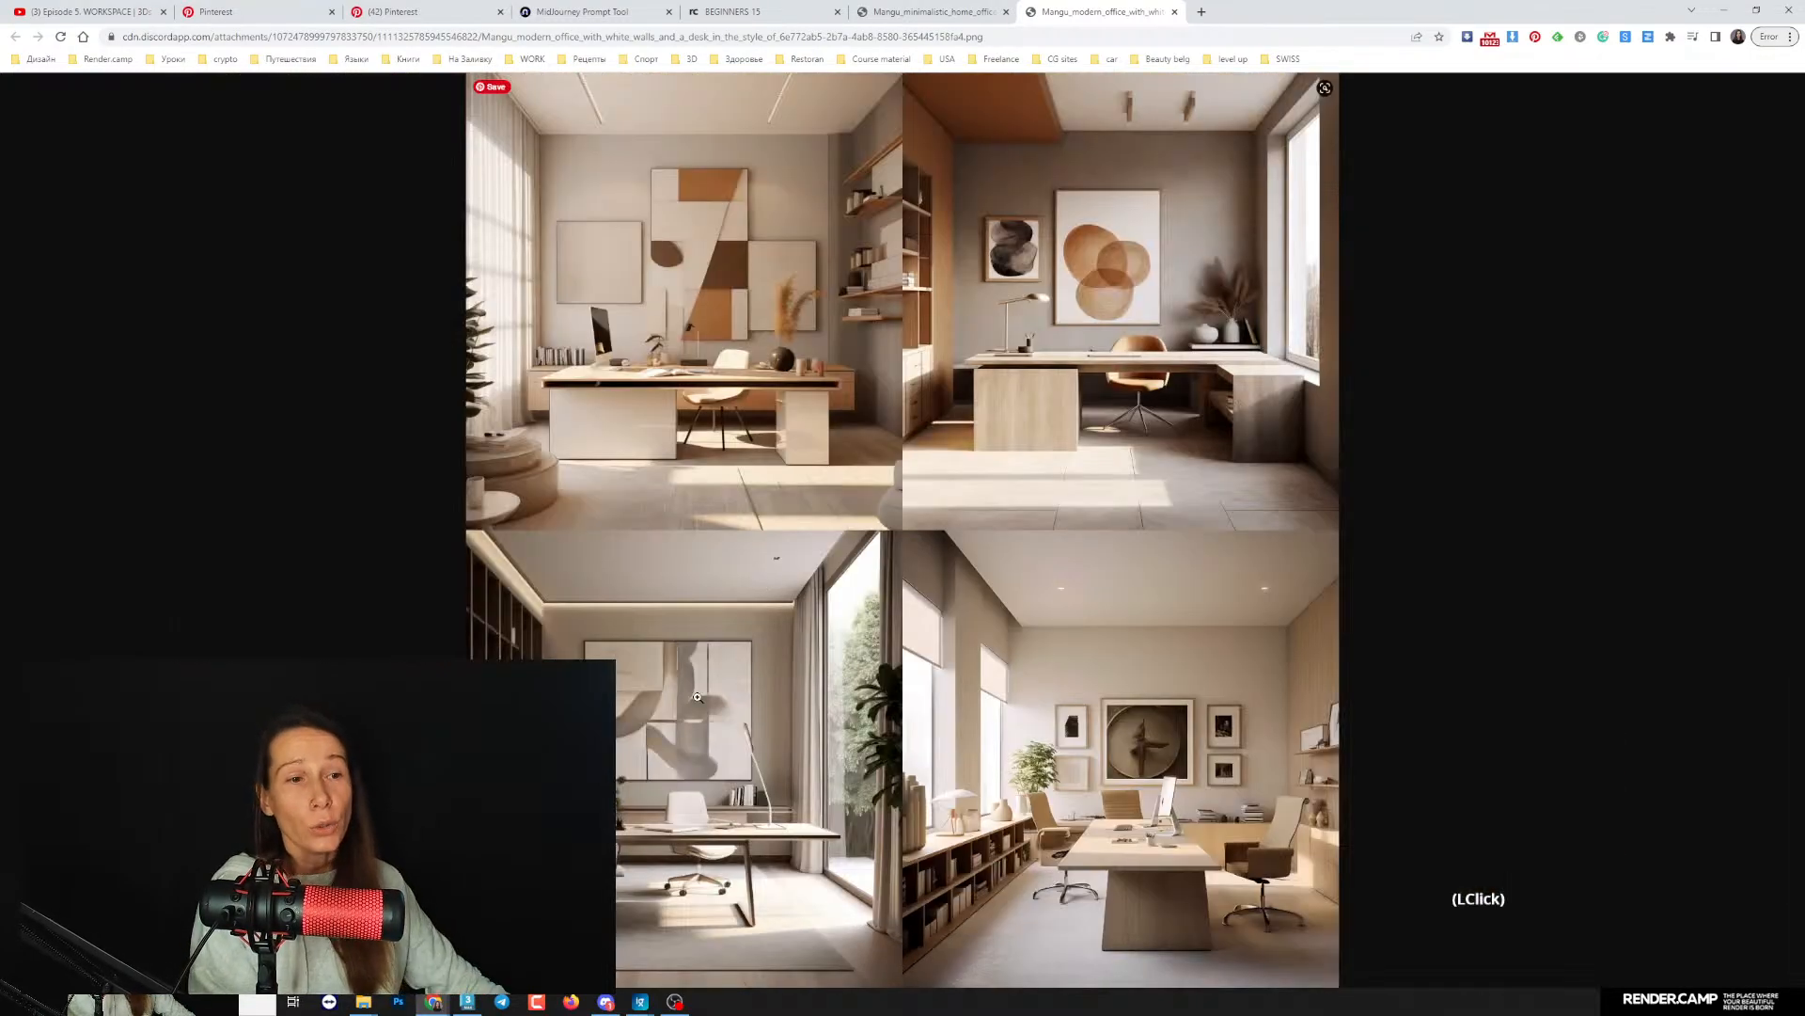
- Return to Discord, request variations and an upscale of the grid's third office image, and review the output
left_click(607, 1002)
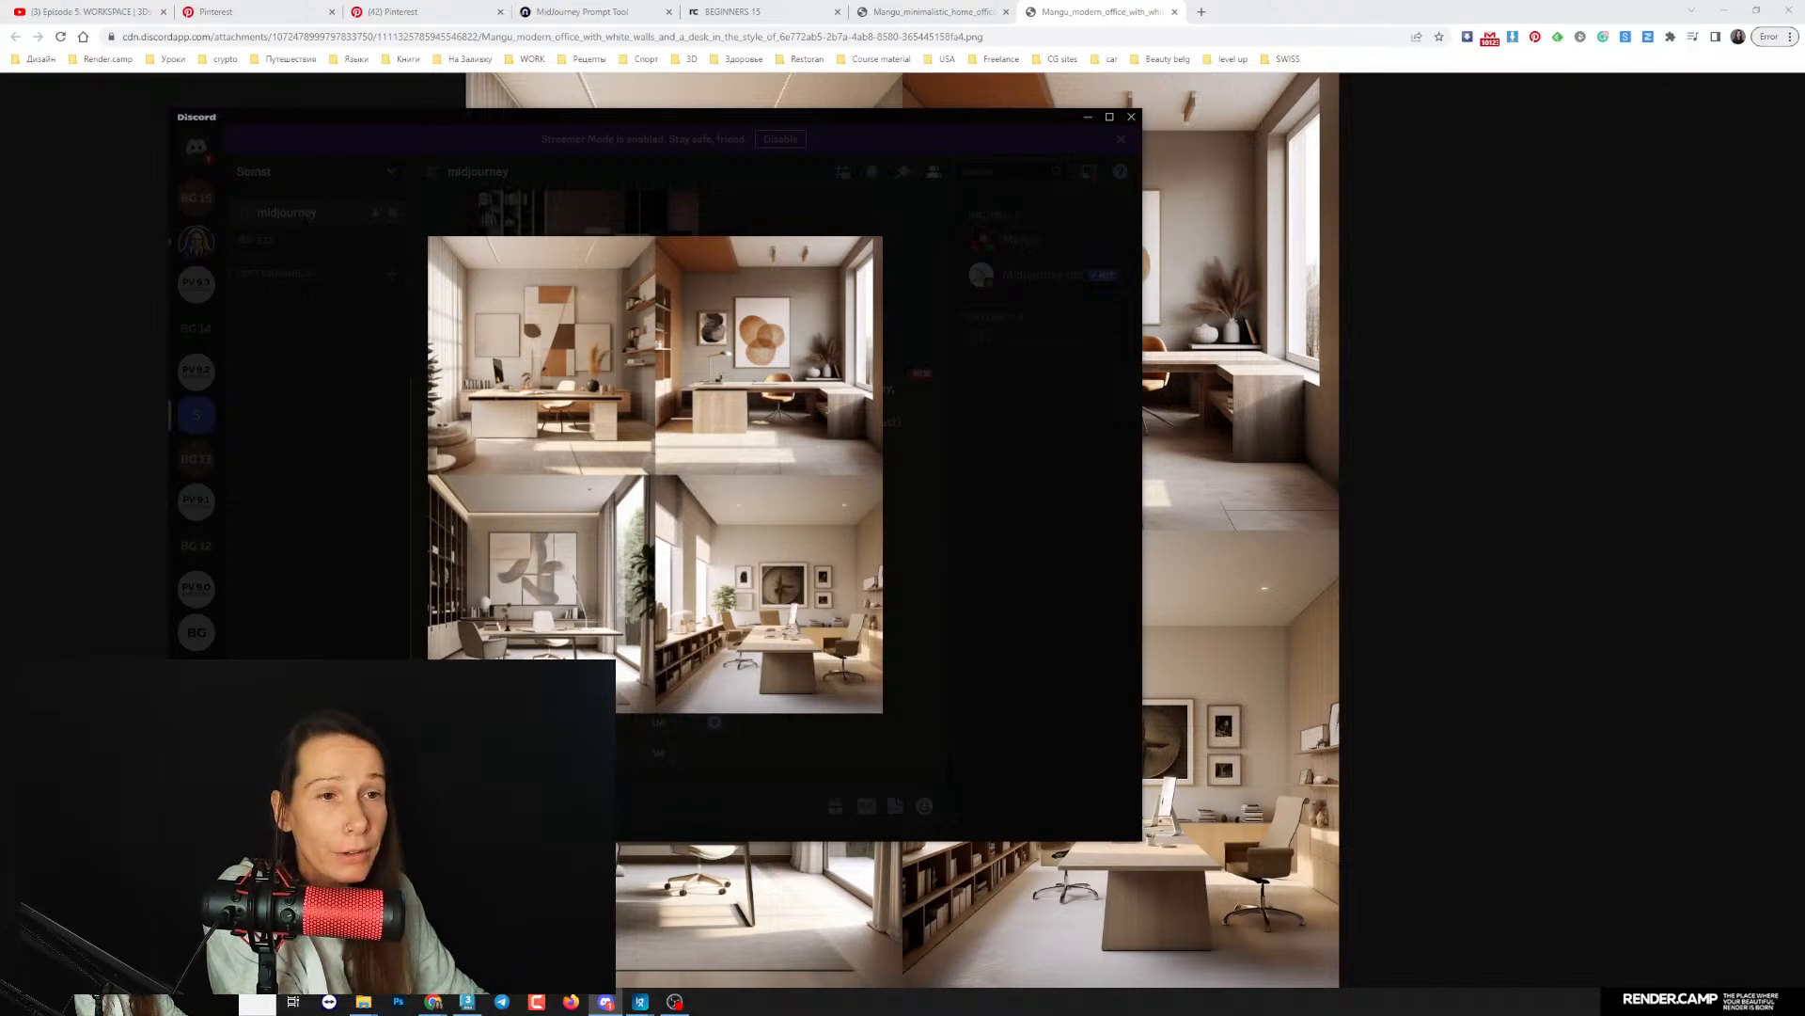
left_click(912, 573)
scroll(912, 574, "down", 2)
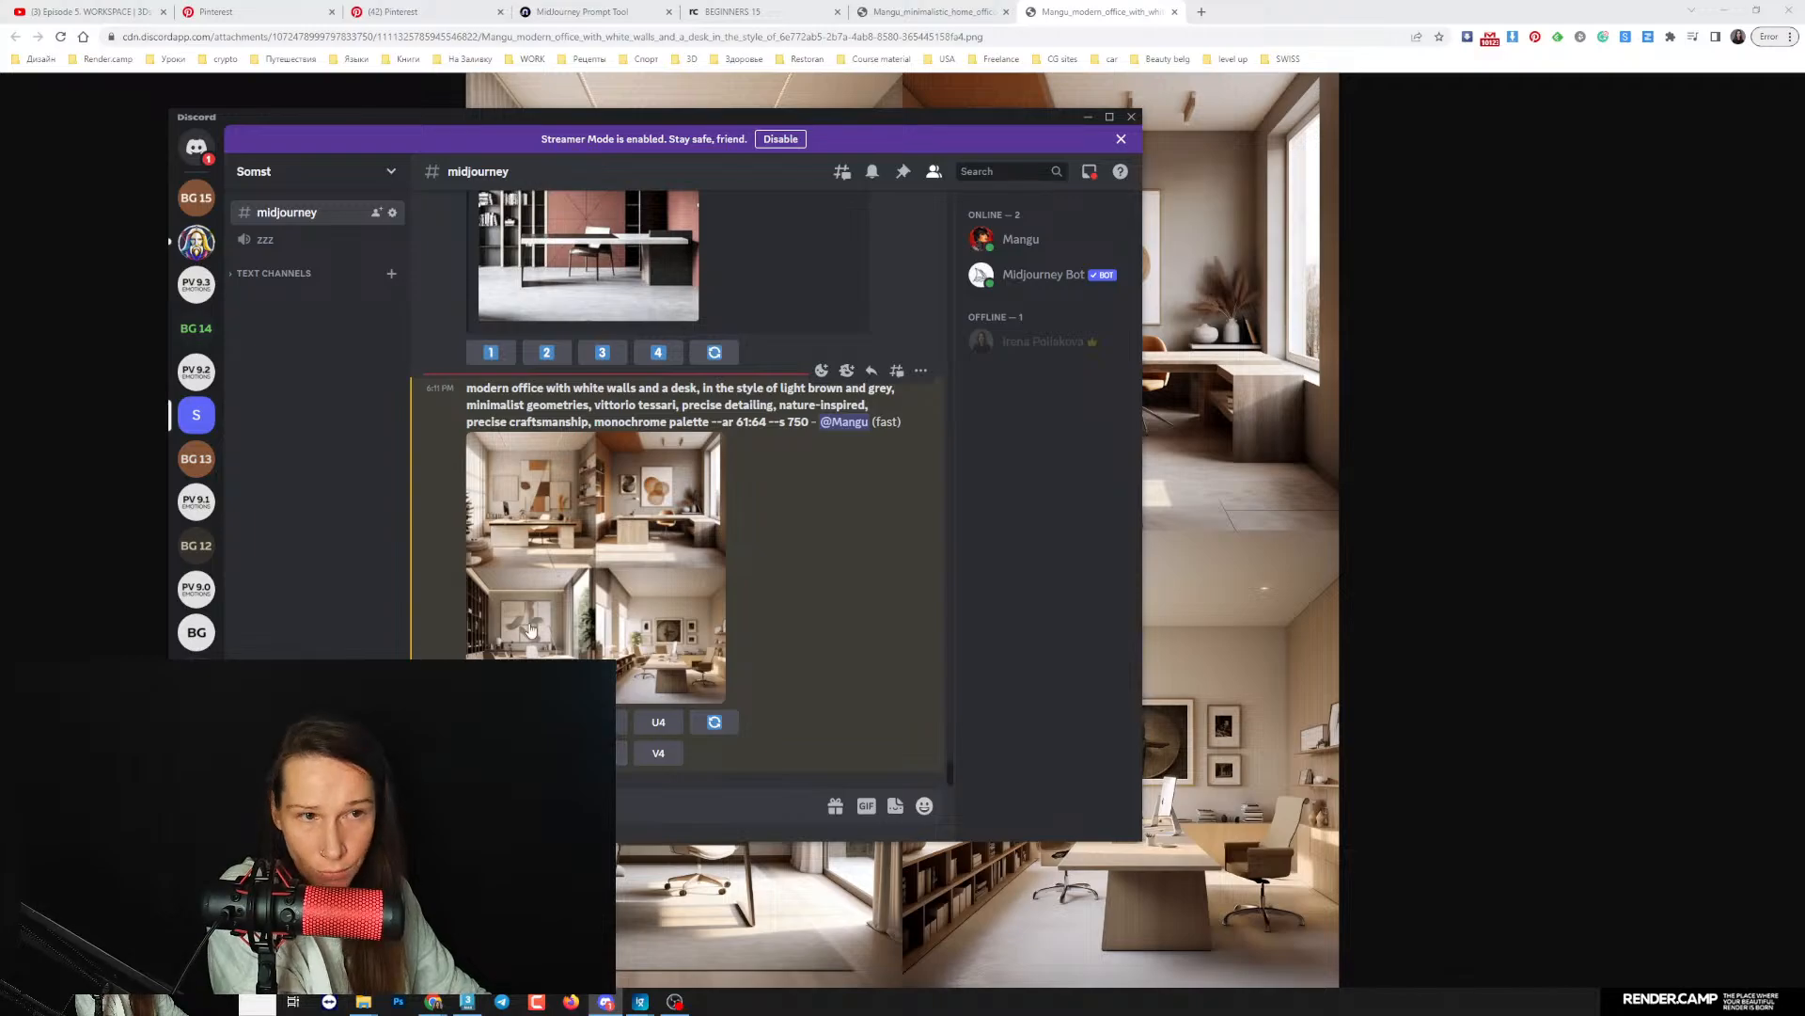
left_click(619, 752)
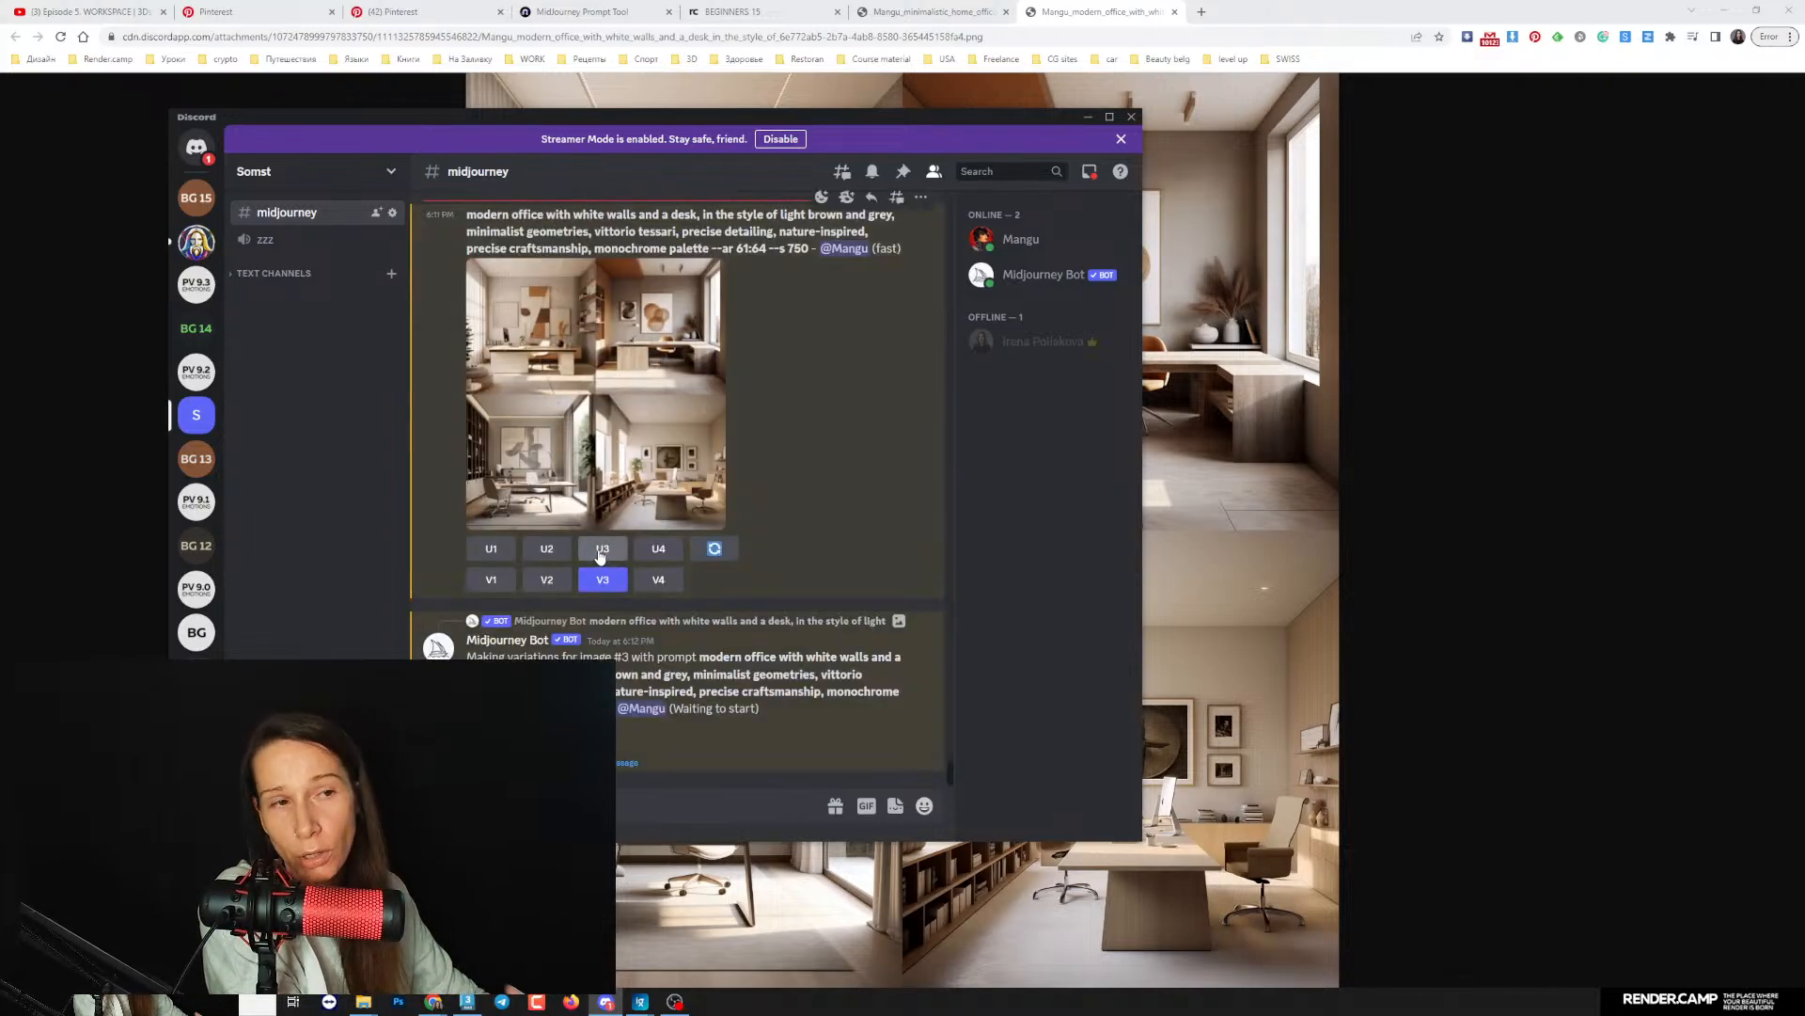
left_click(603, 551)
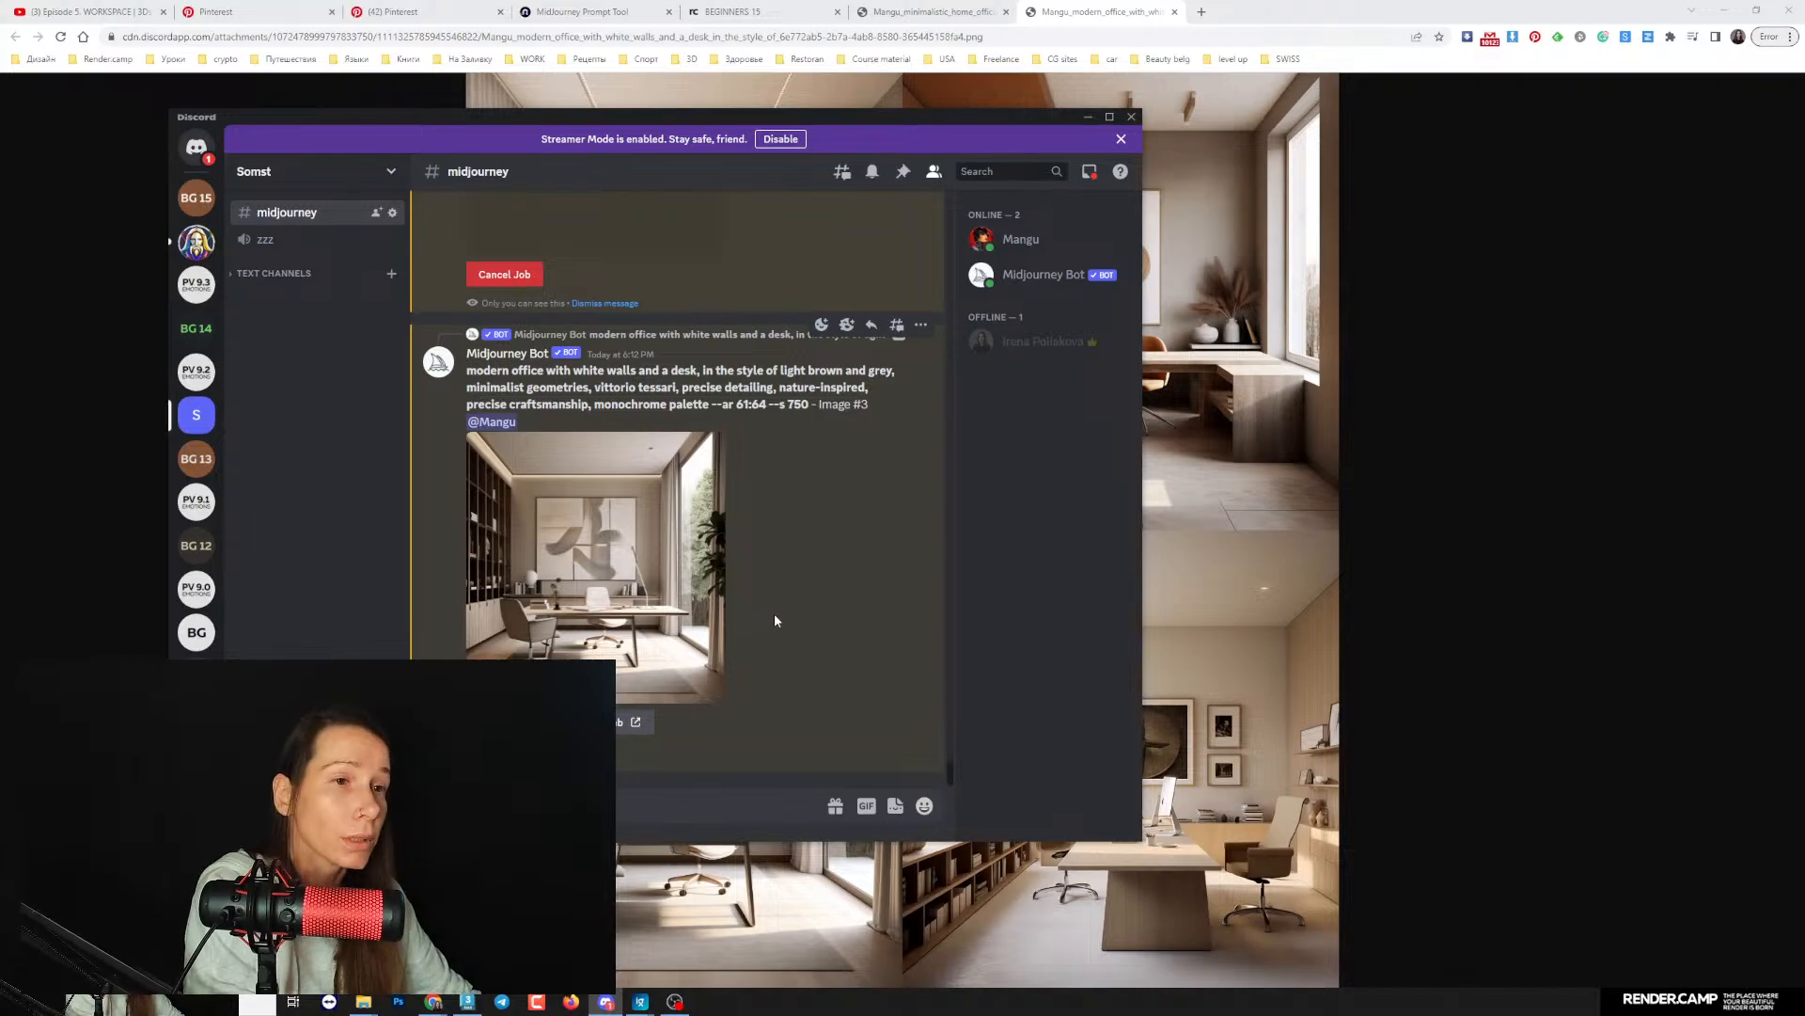
scroll(775, 613, "up", 3)
scroll(782, 634, "down", 3)
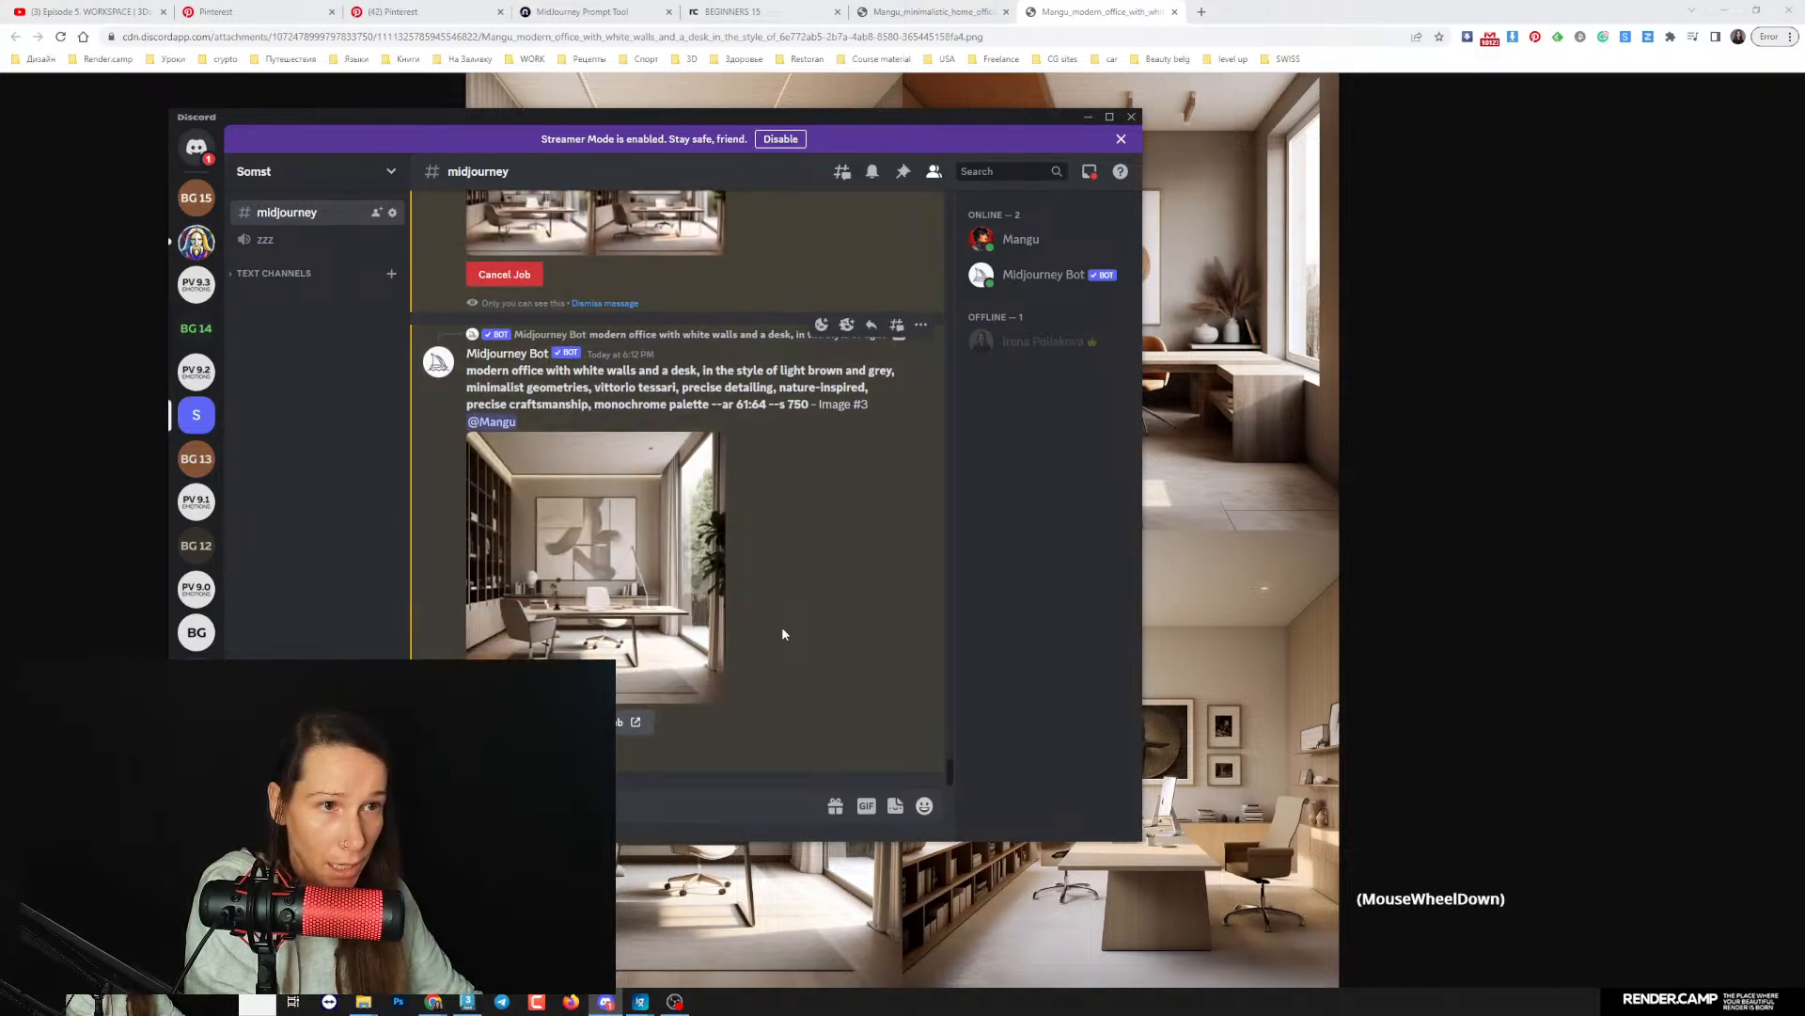
- Open the originals of the upscaled third office image and its variations grid in the browser and inspect the grid at full size
left_click(715, 611)
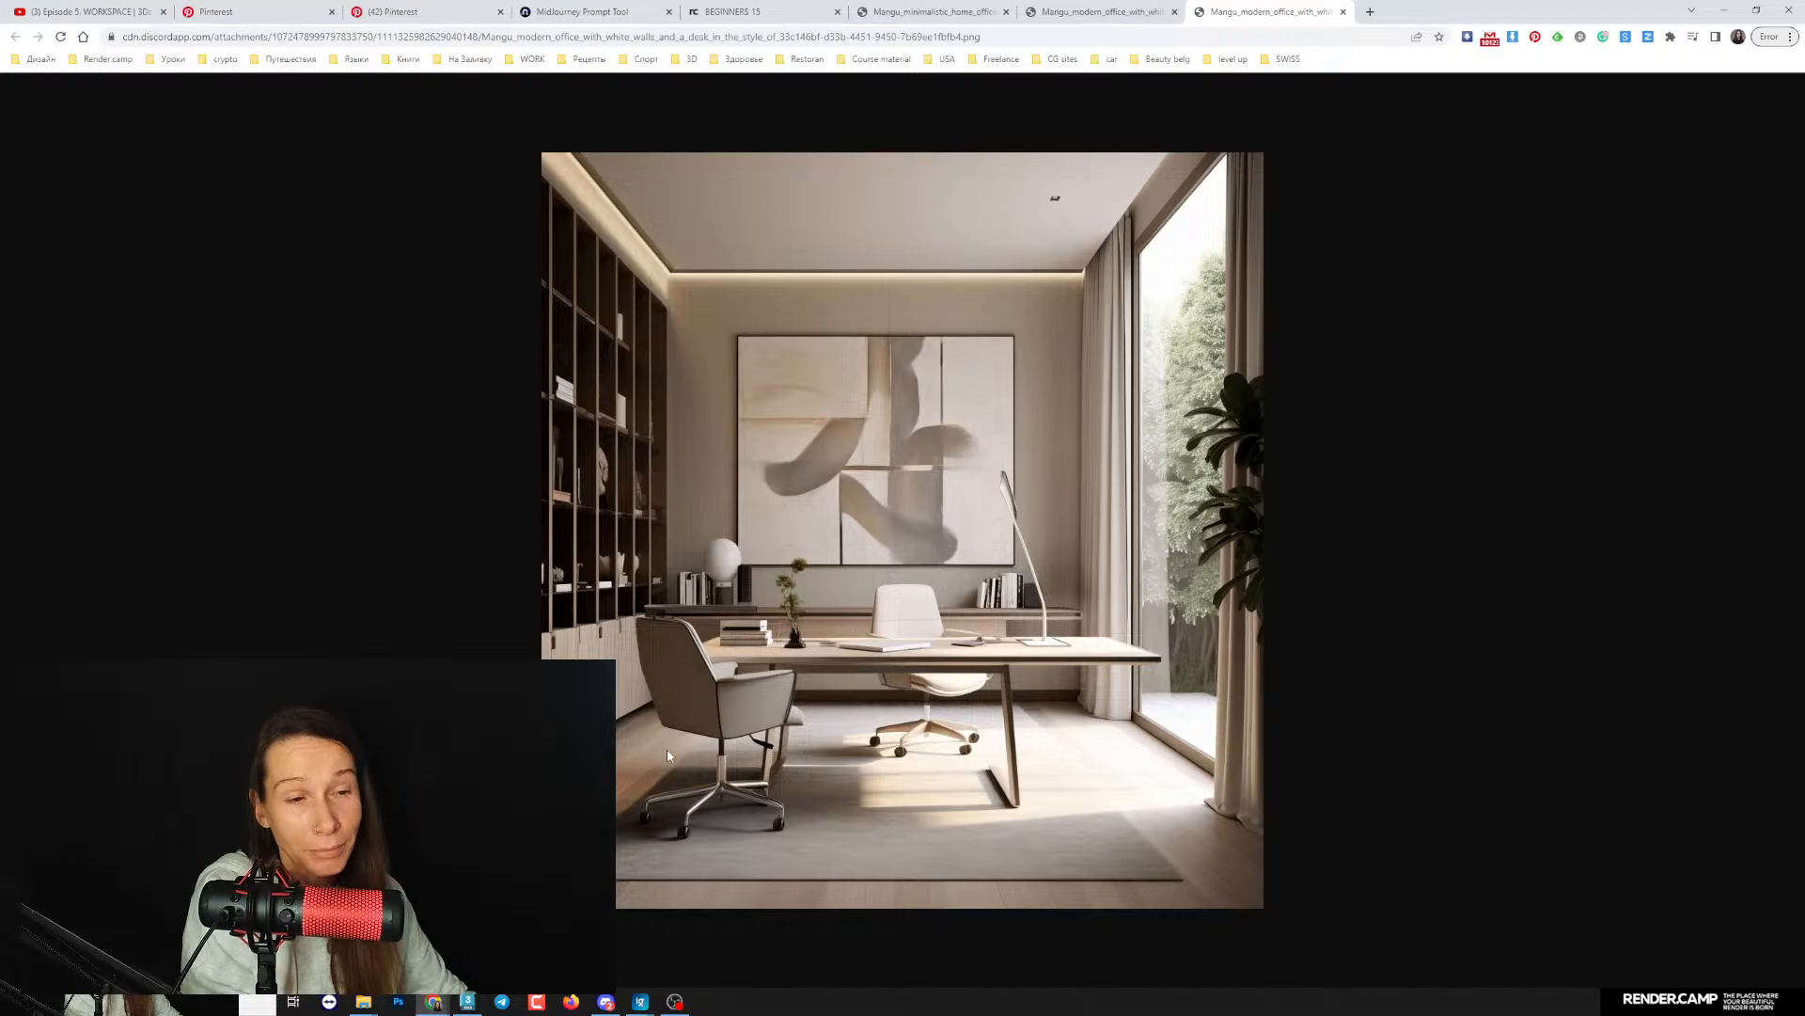
left_click(606, 1002)
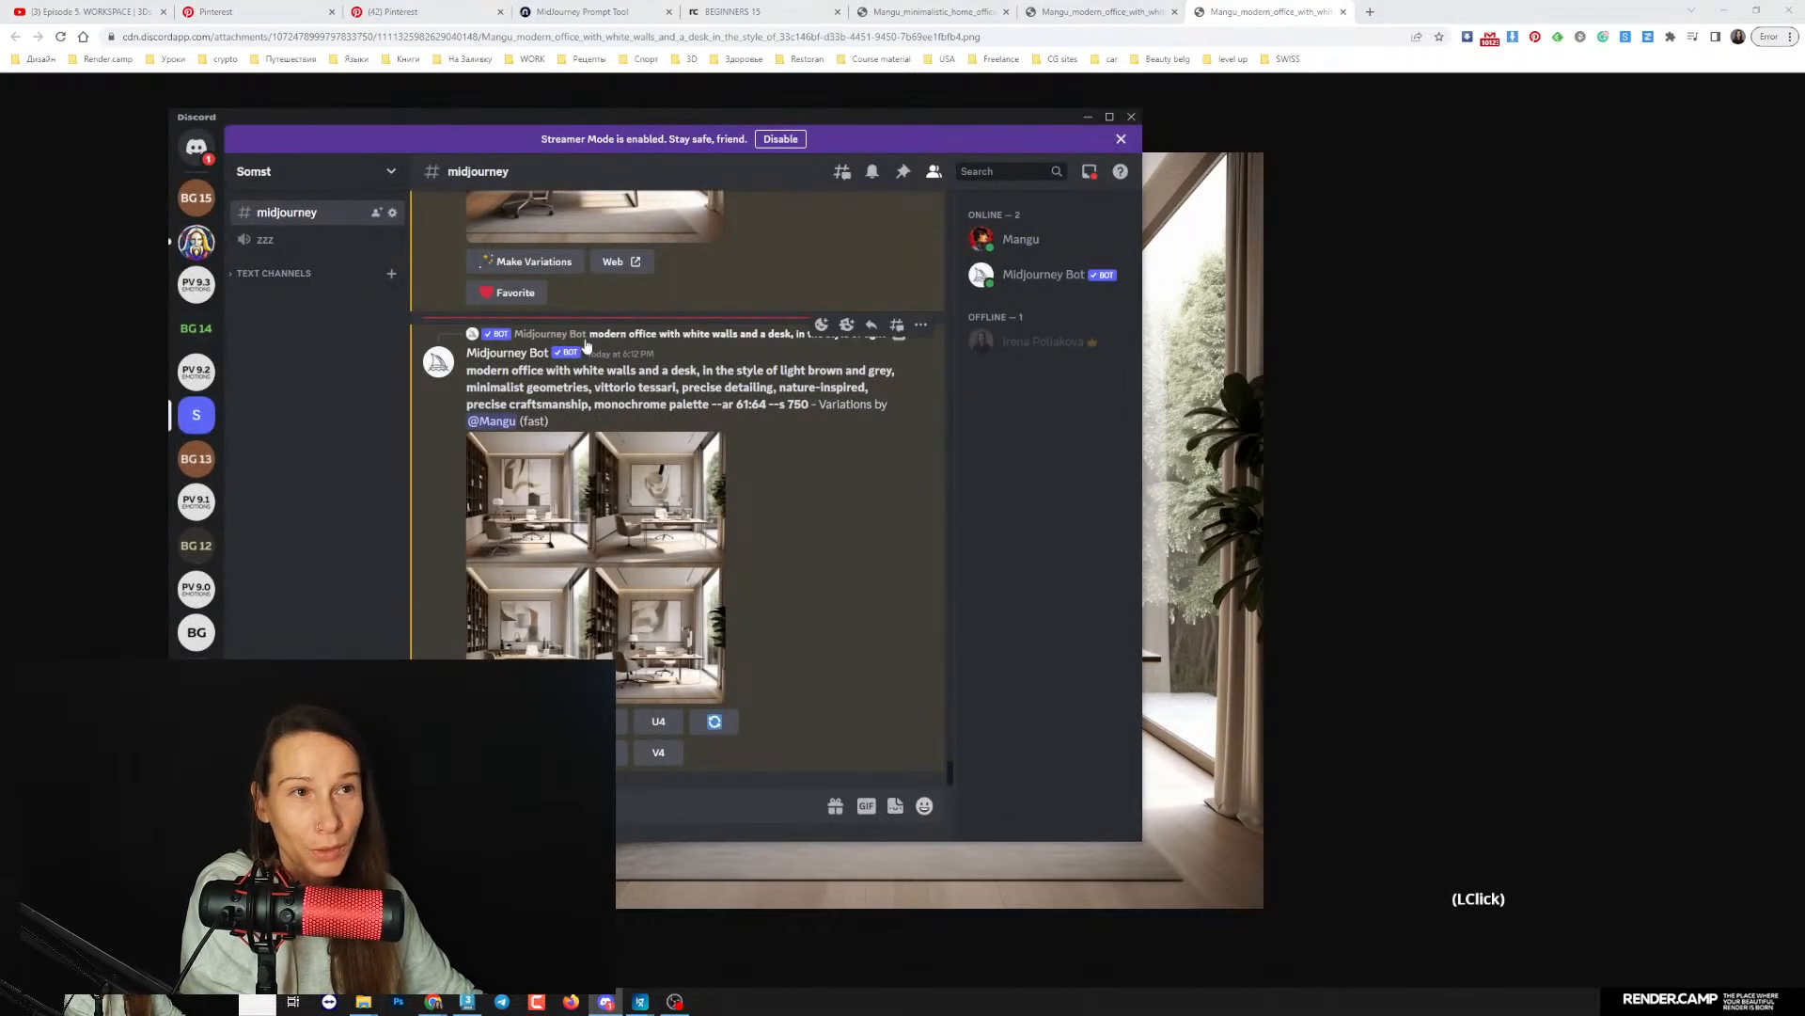
scroll(672, 588, "down", 1)
left_click(526, 560)
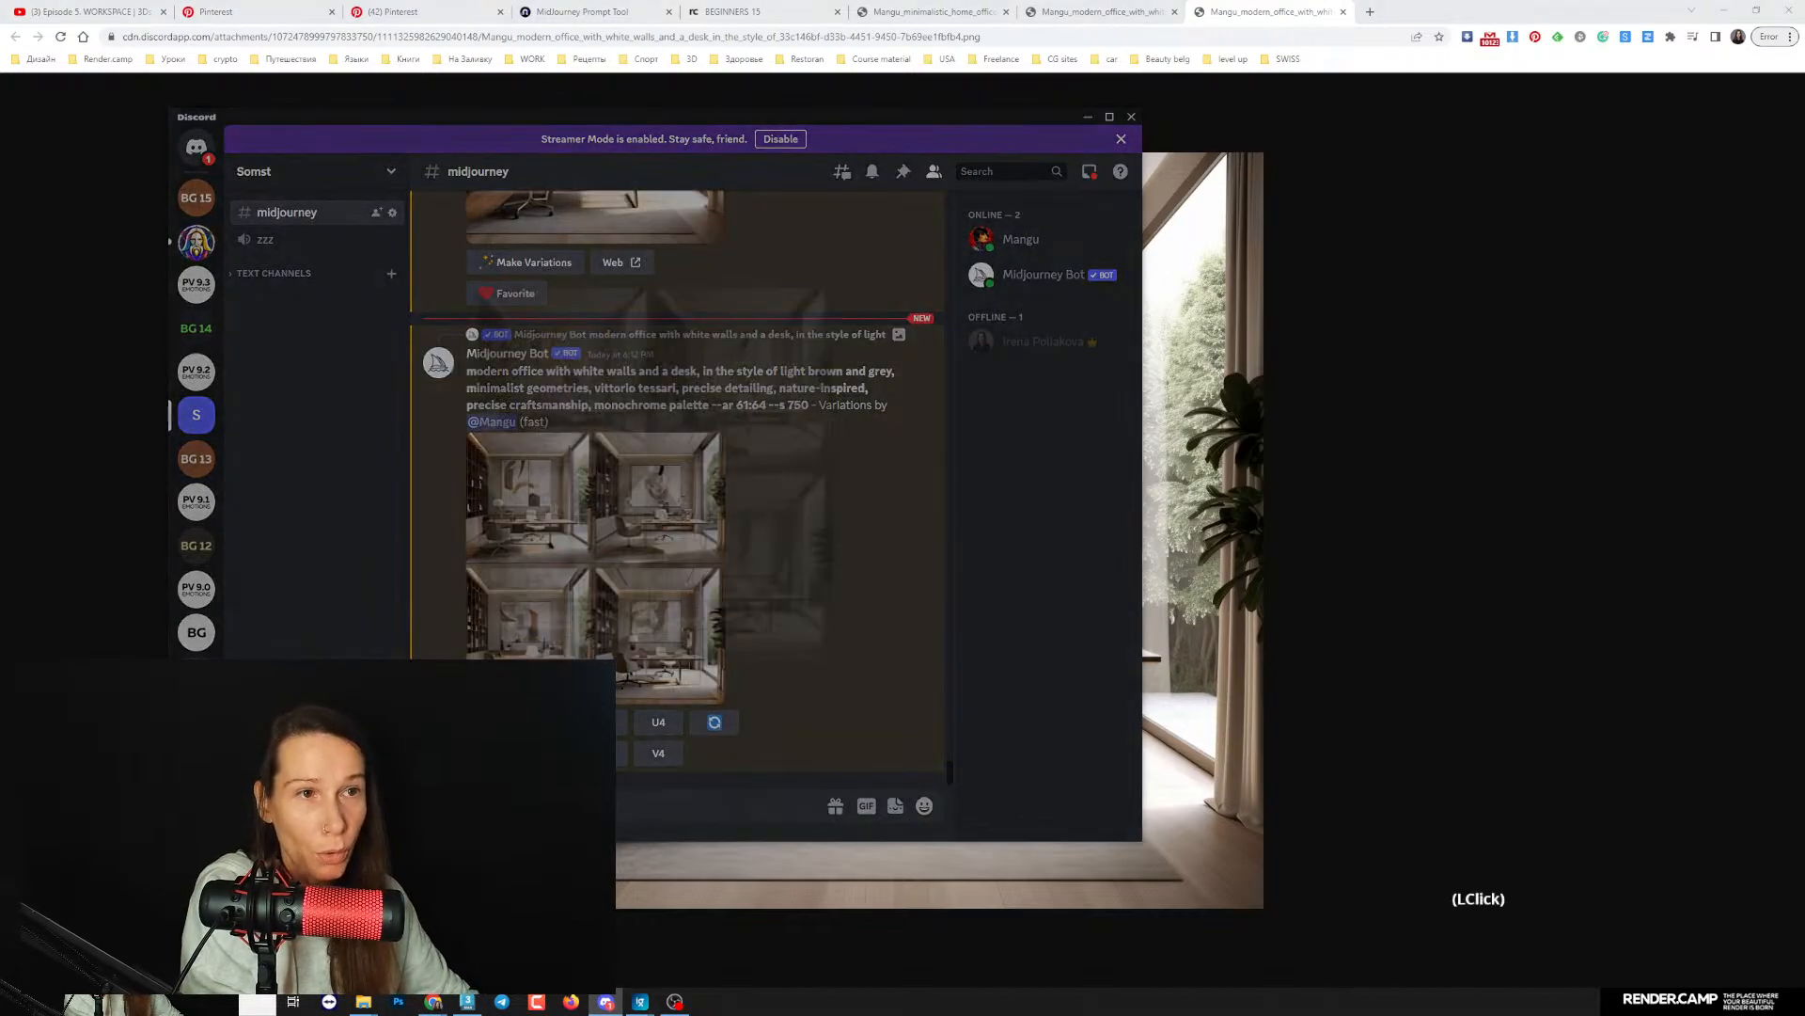
left_click(463, 722)
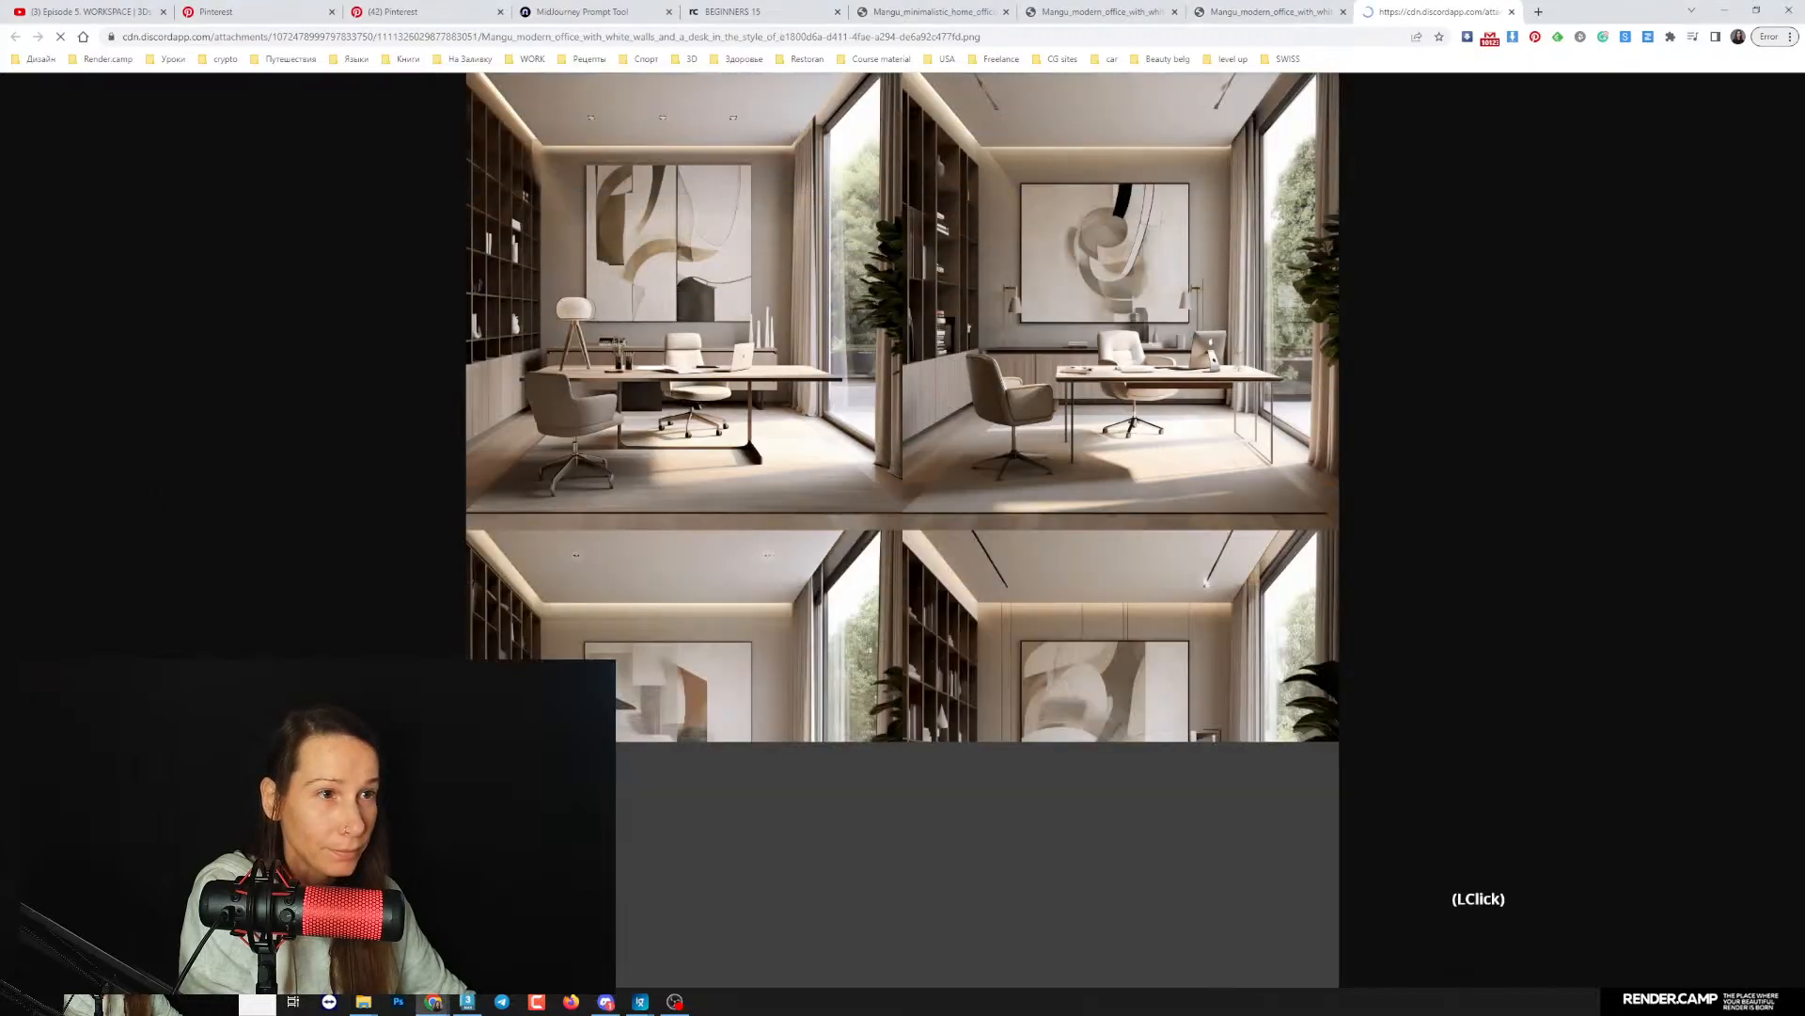
left_click(651, 710)
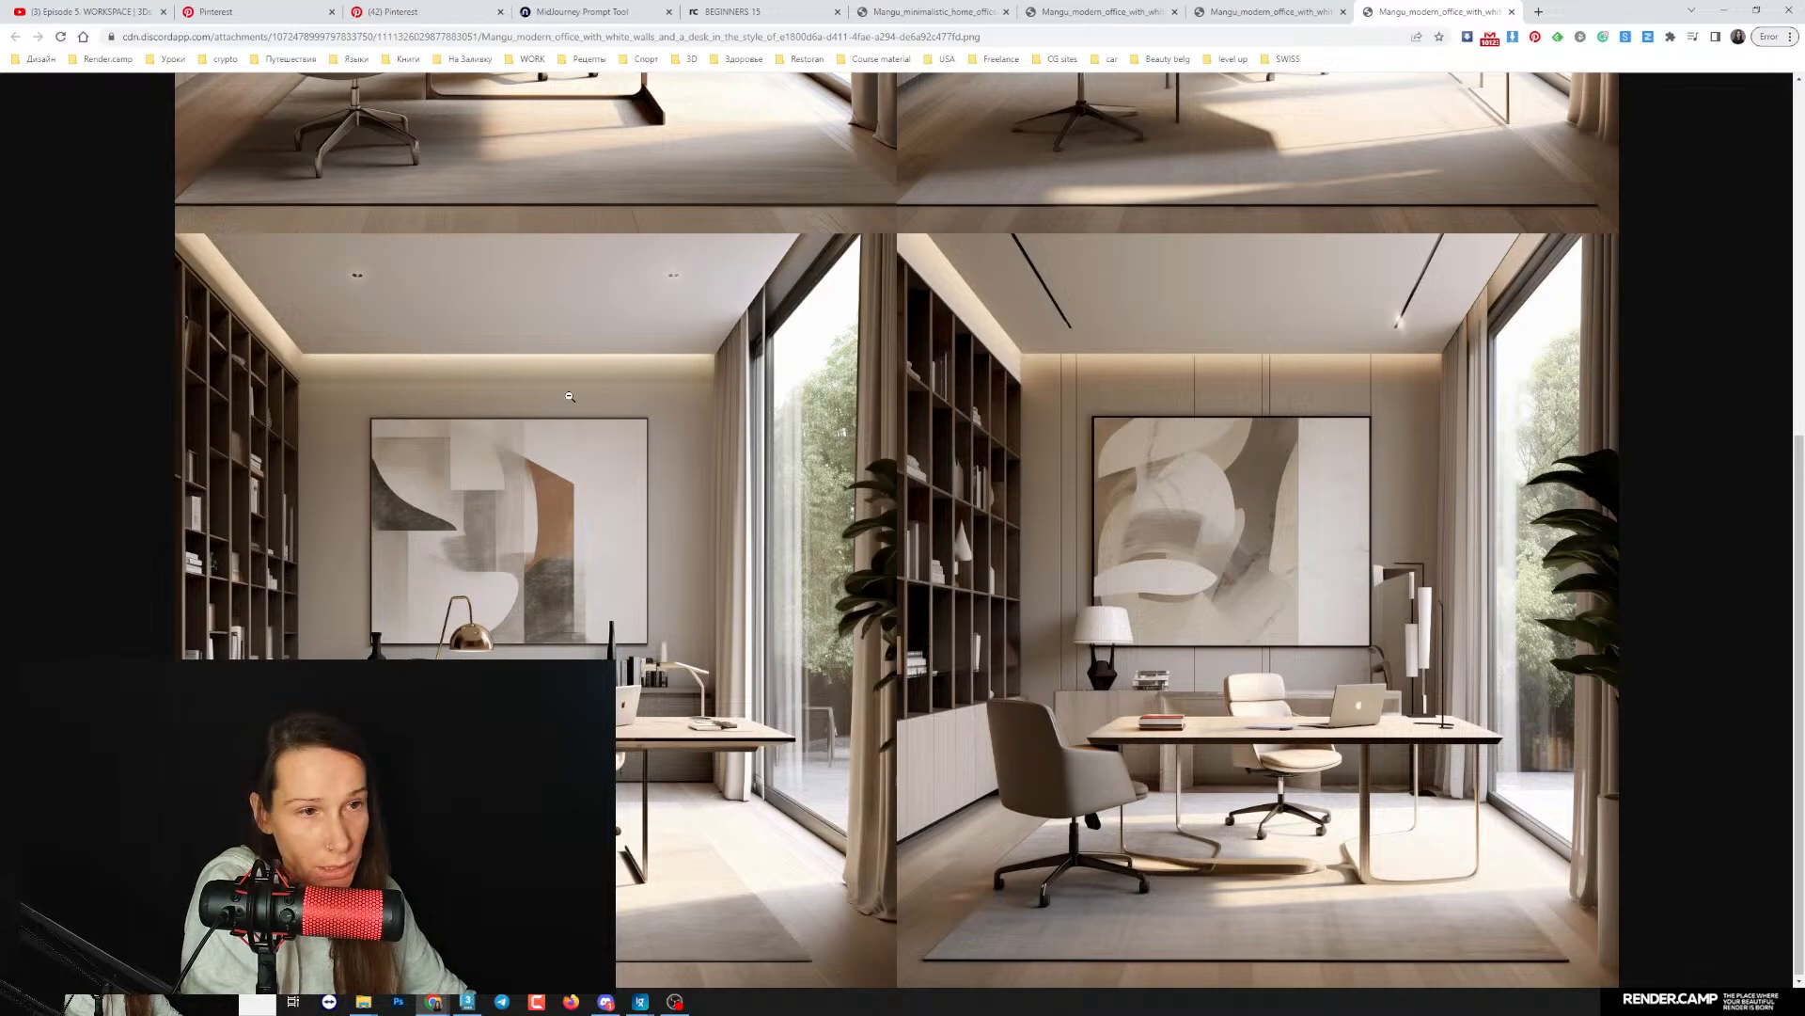
scroll(1264, 696, "up", 5)
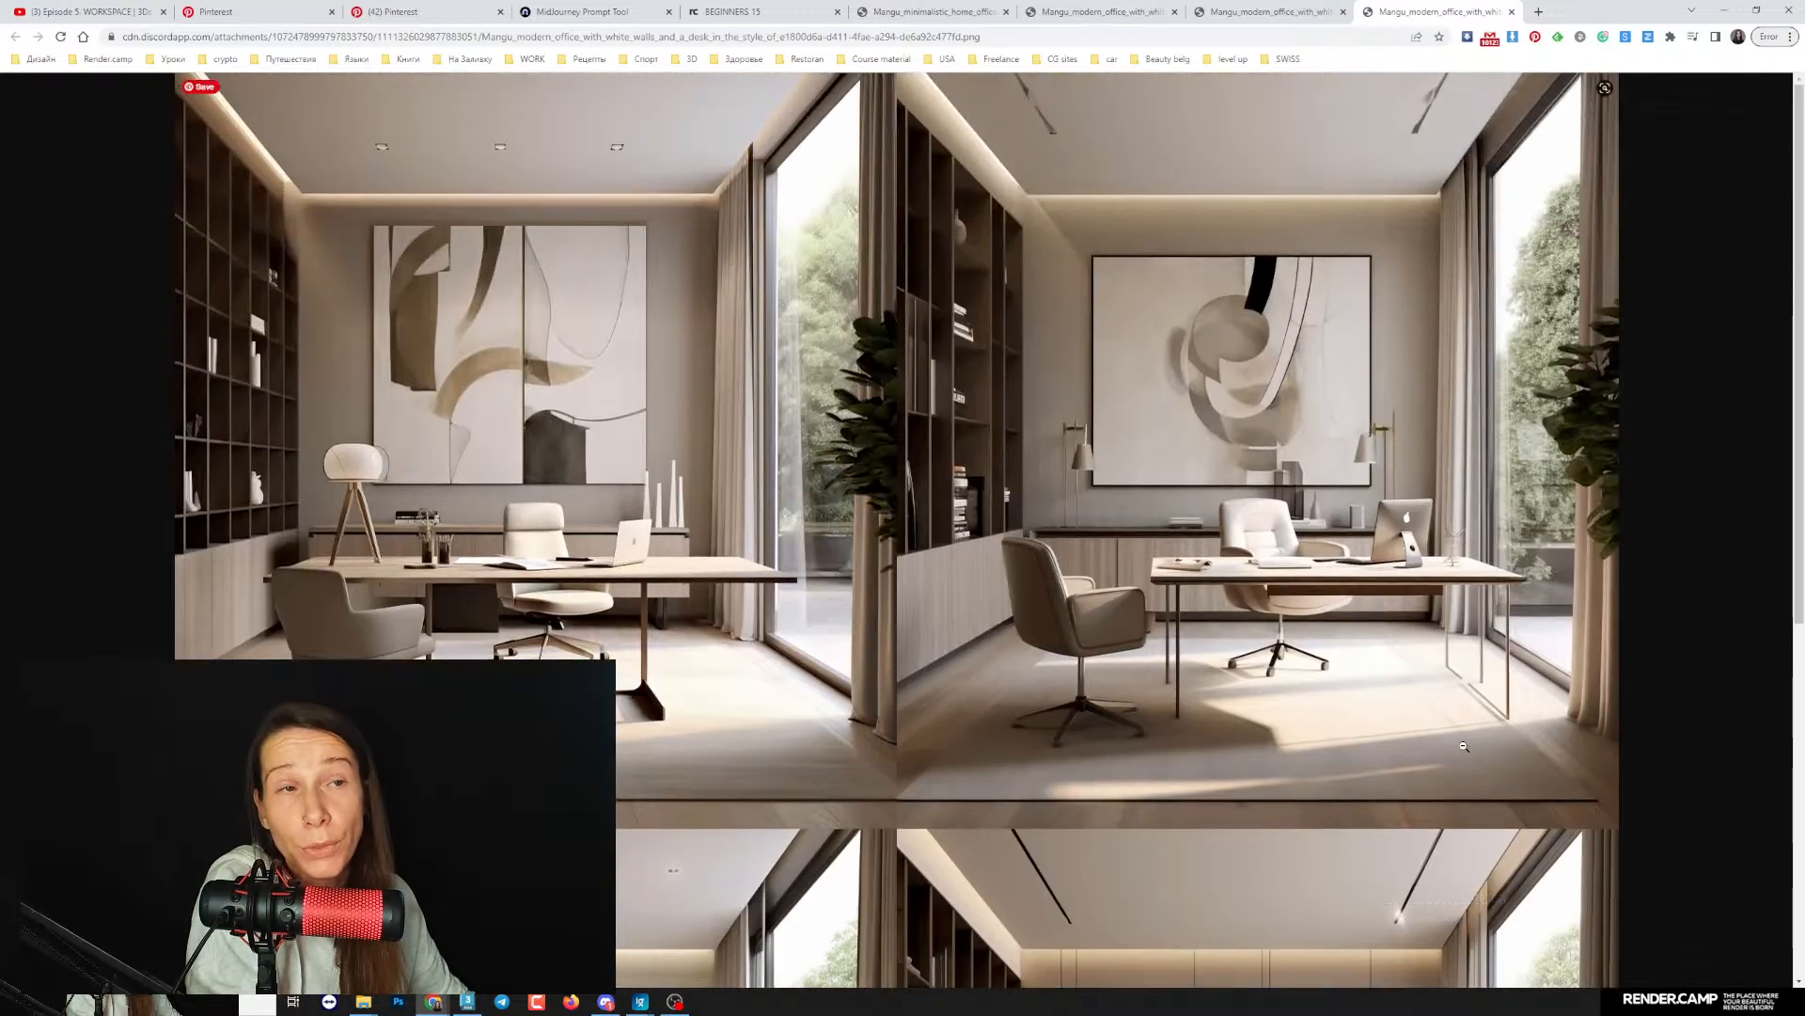
left_click(1463, 746)
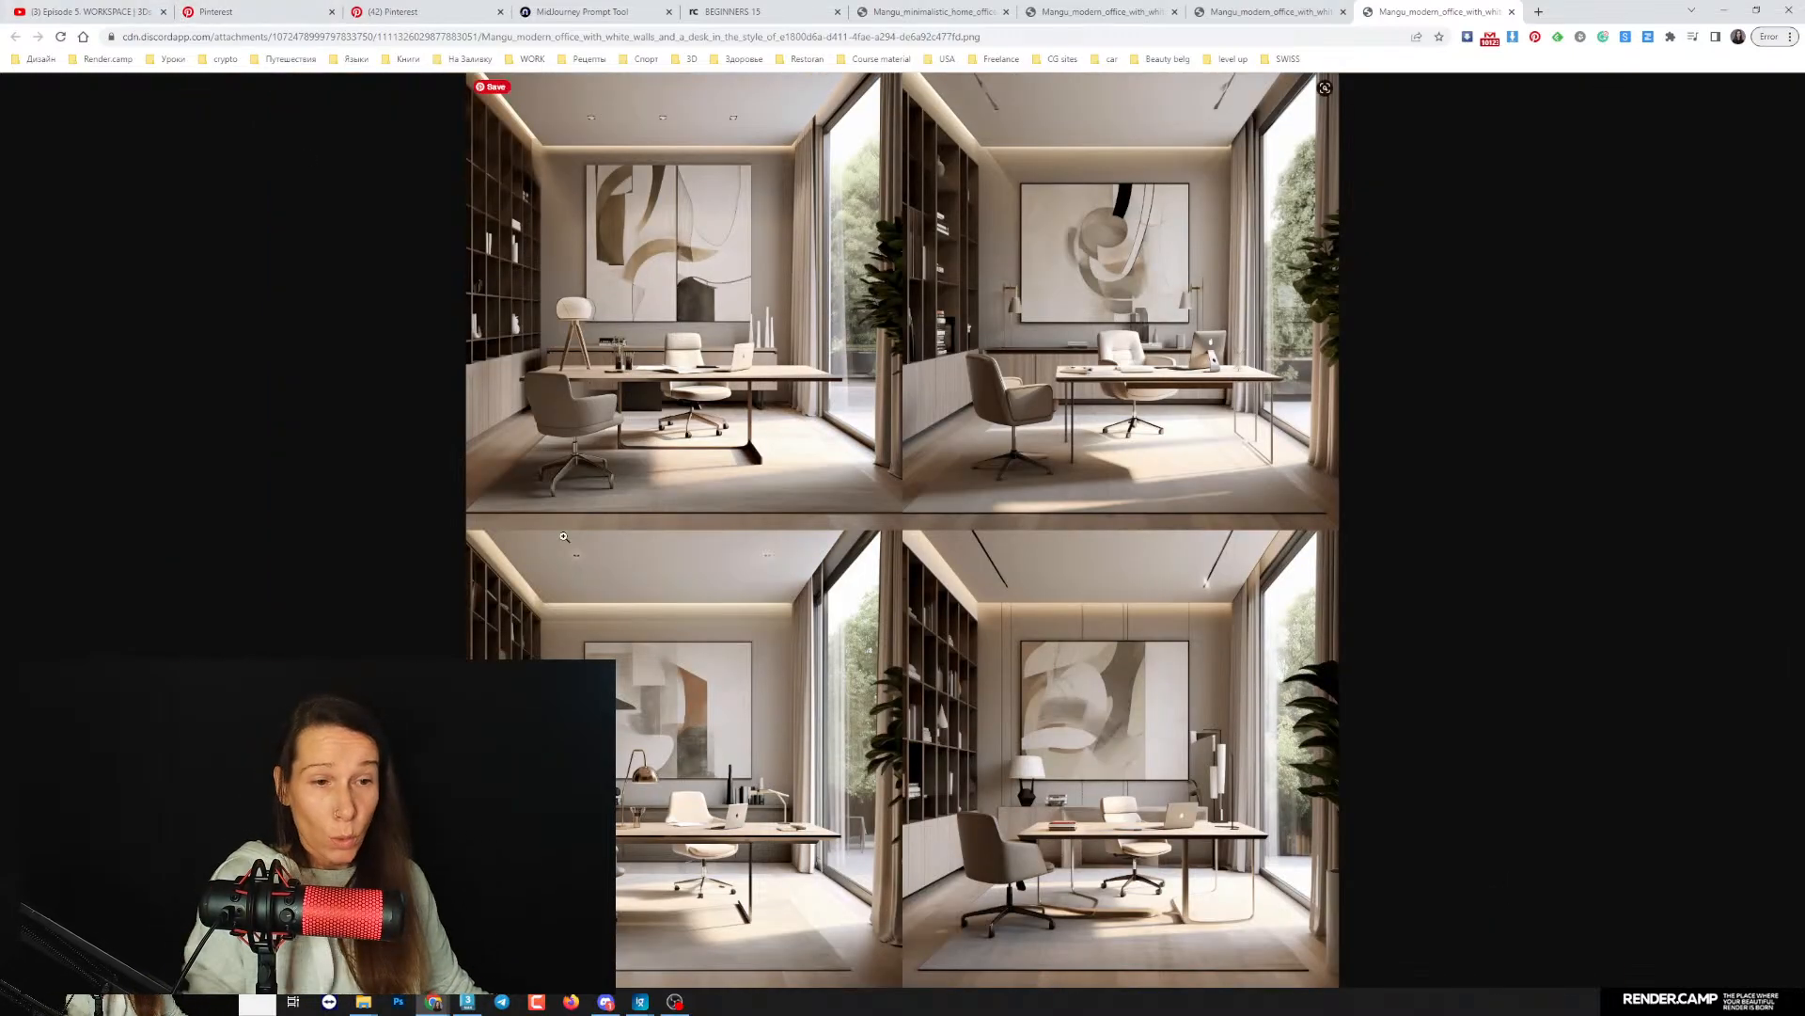
- Switch to the office scene in 3ds Max and view its reference render 228_05_15 copy.jpg in ImageGlass
left_click(469, 1002)
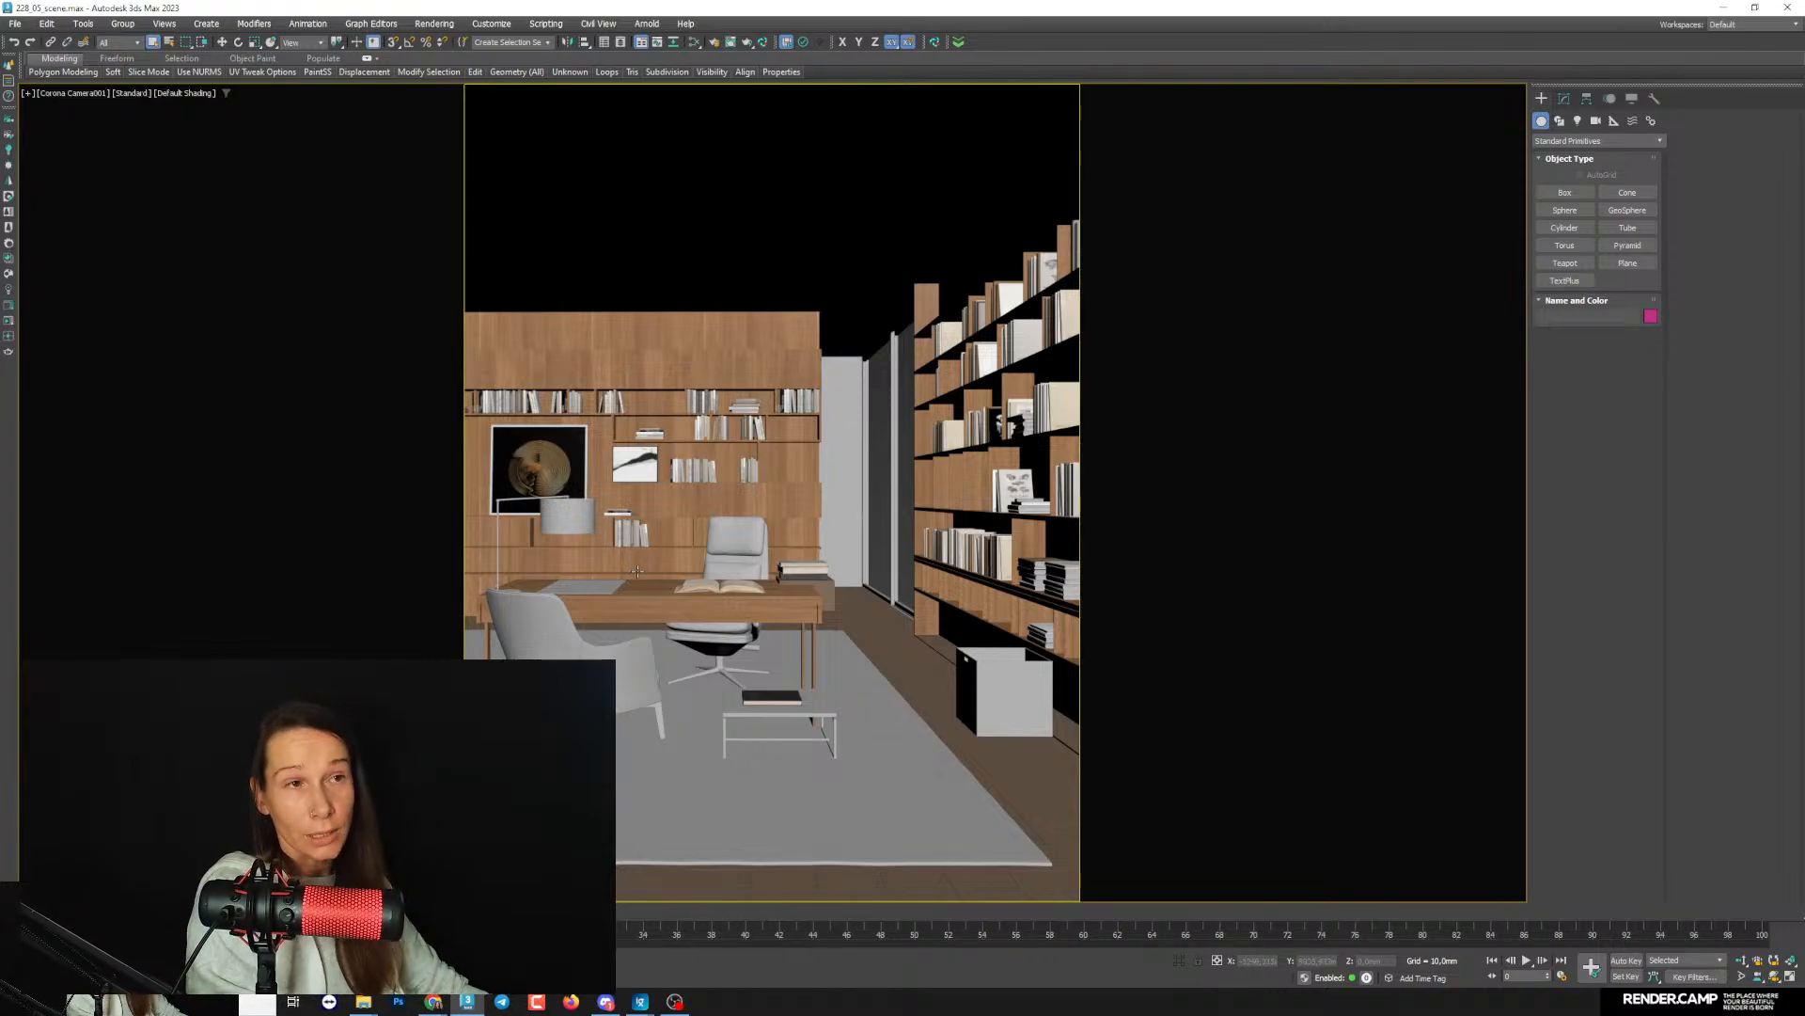
left_click(715, 44)
mouse_move(640, 1001)
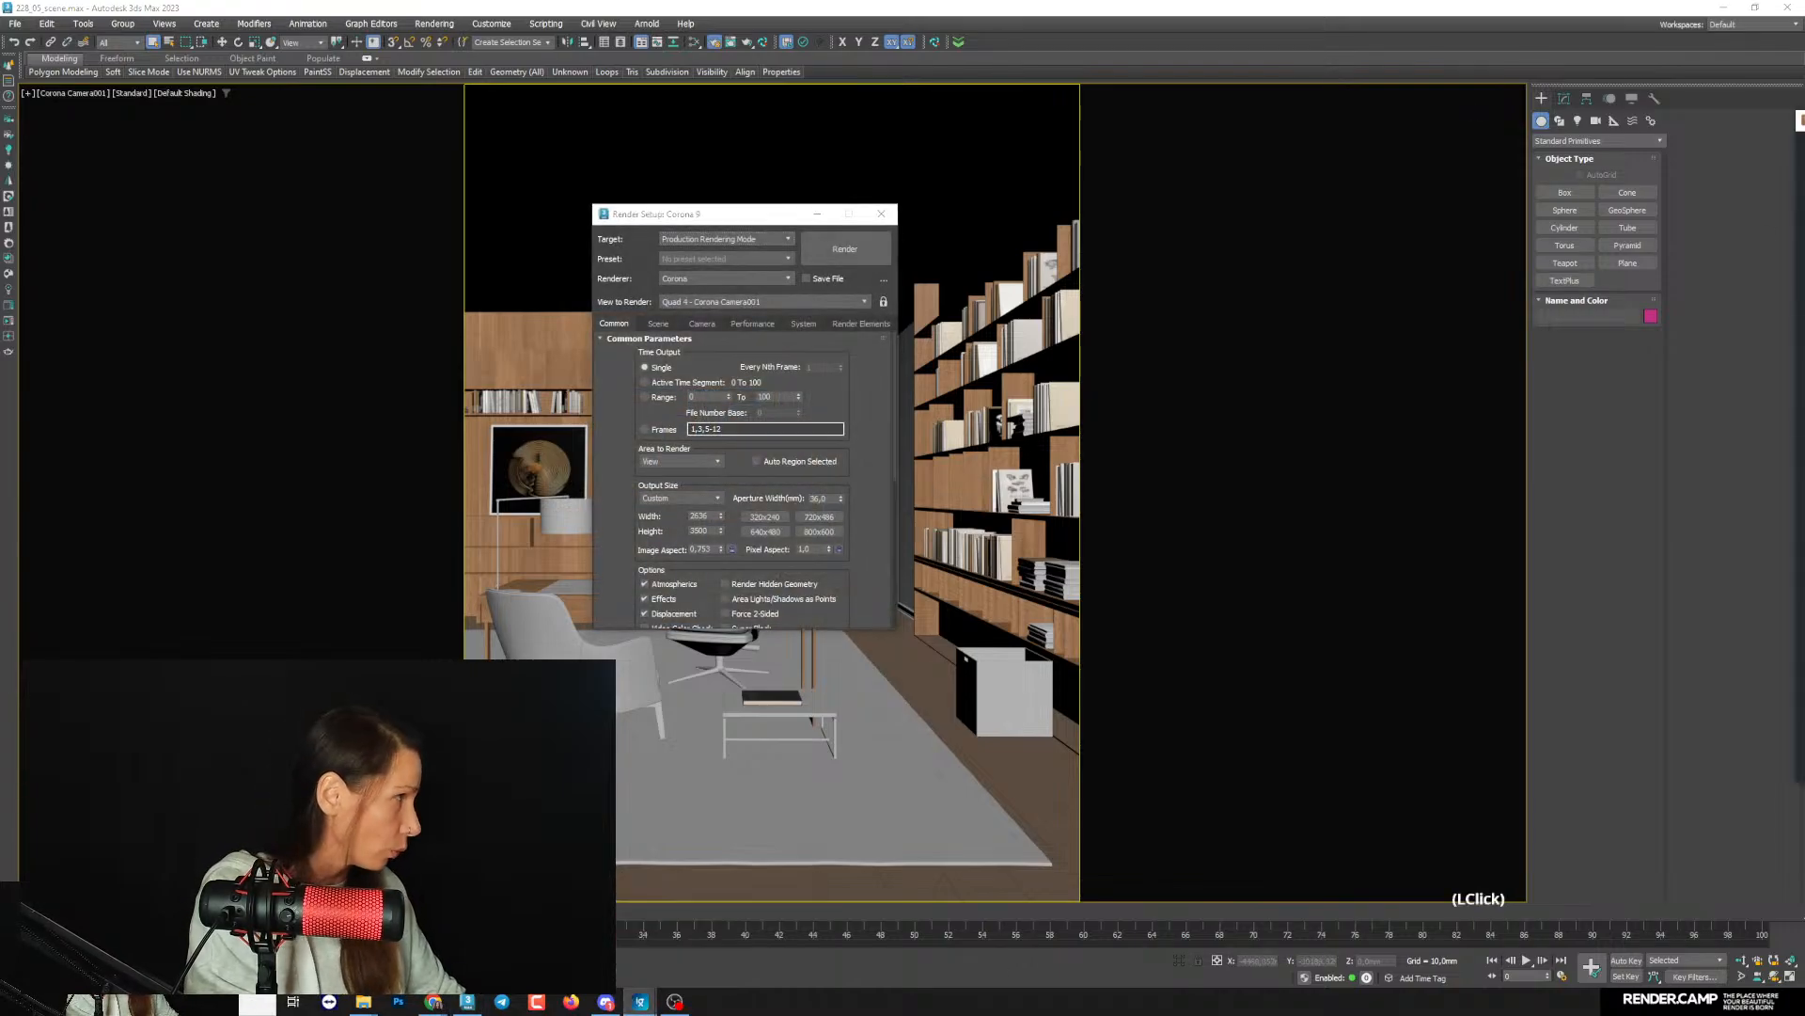
left_click_drag(1804, 120, 866, 142)
left_click(919, 141)
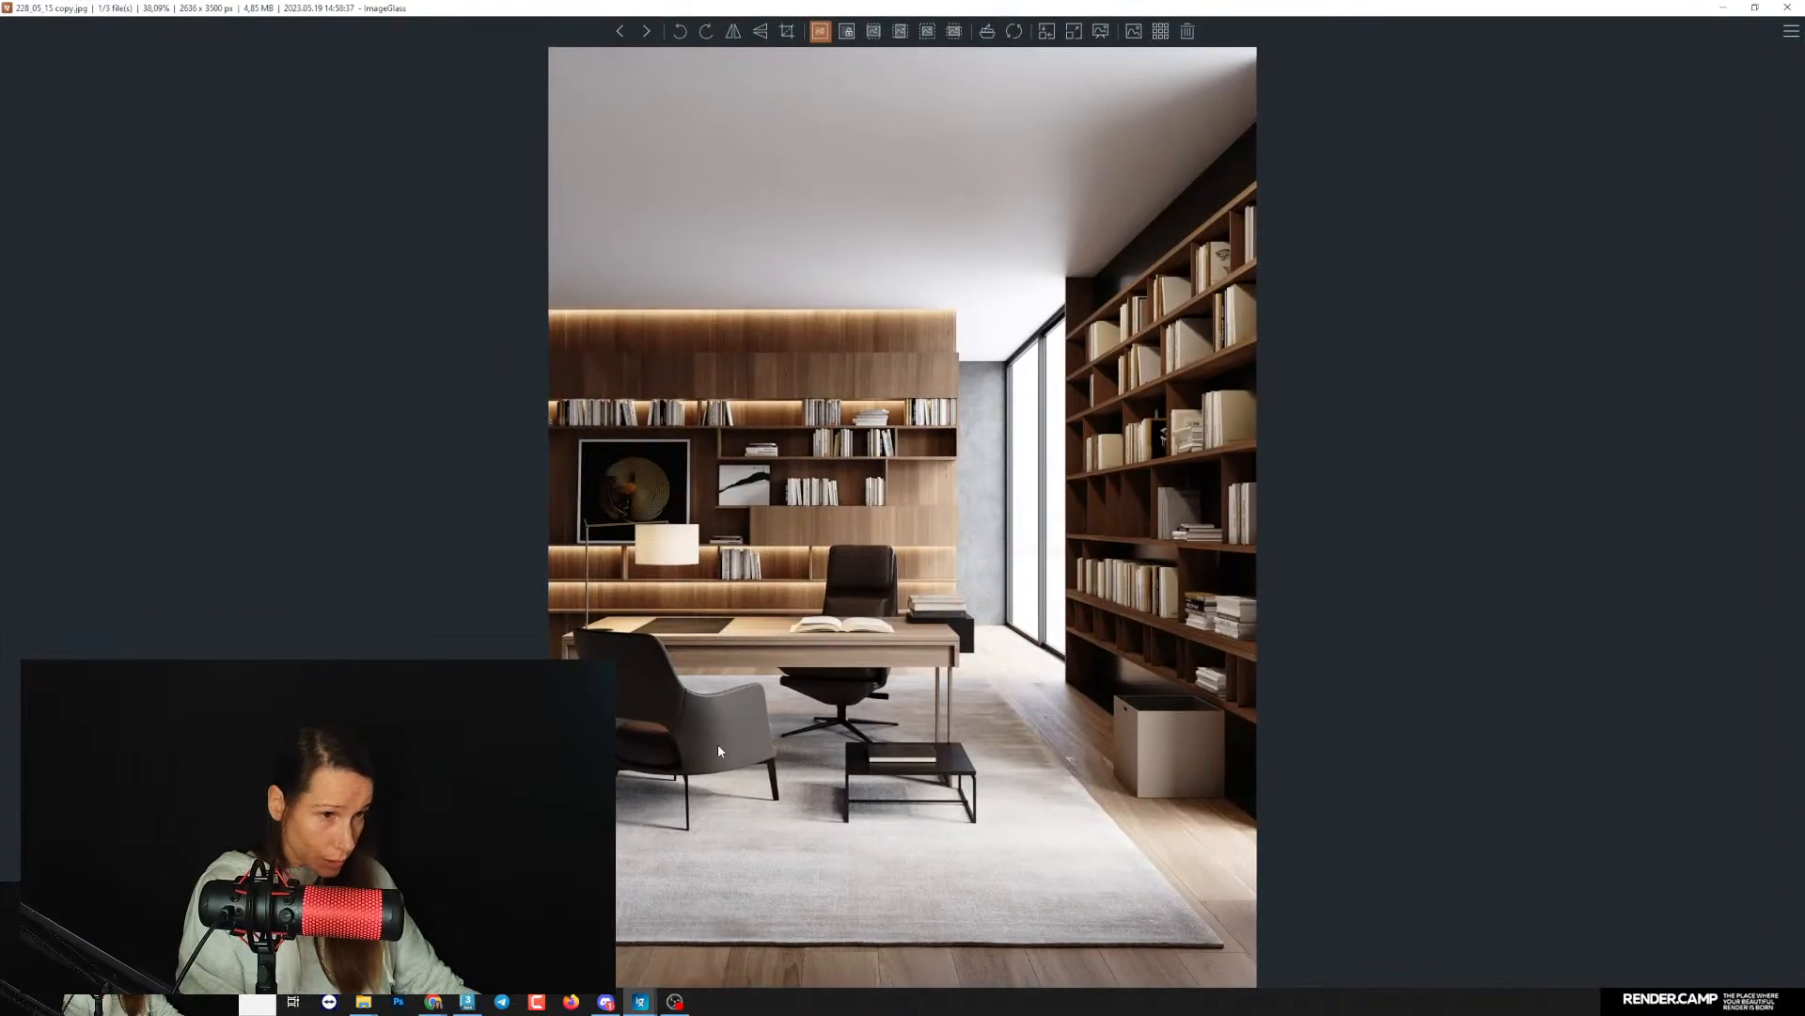
left_click(1722, 8)
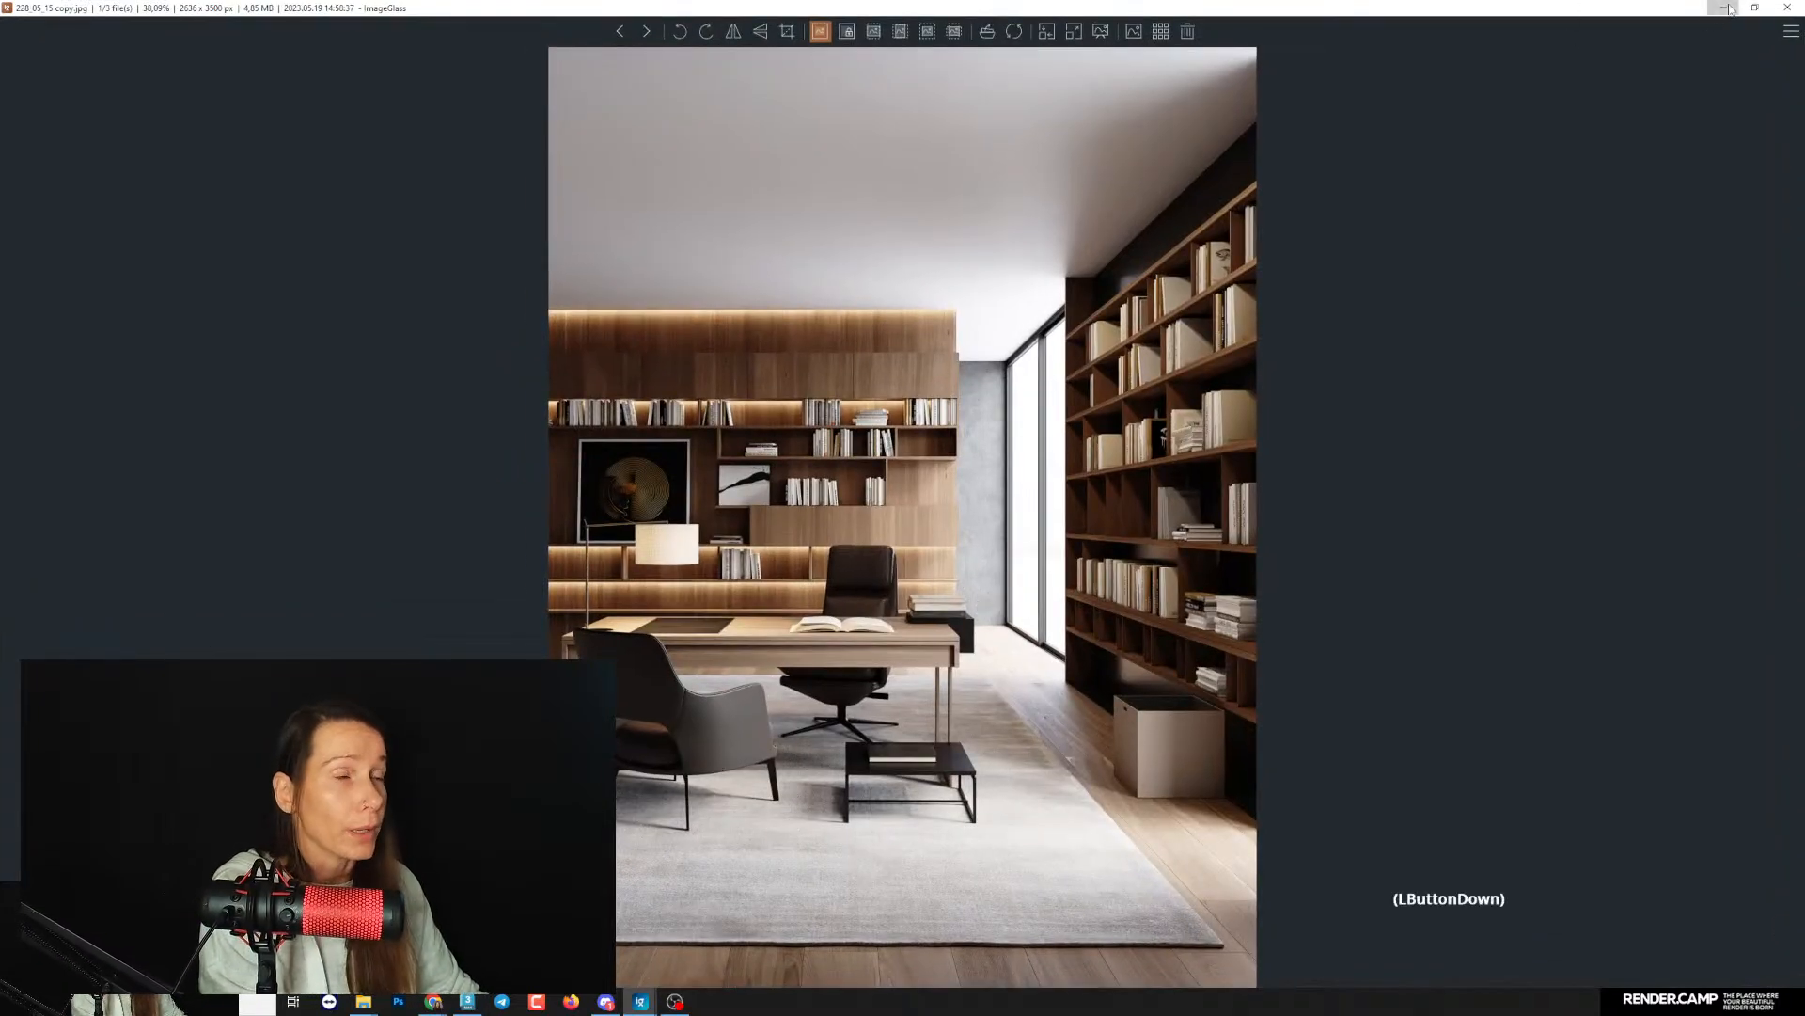
left_click(1043, 797)
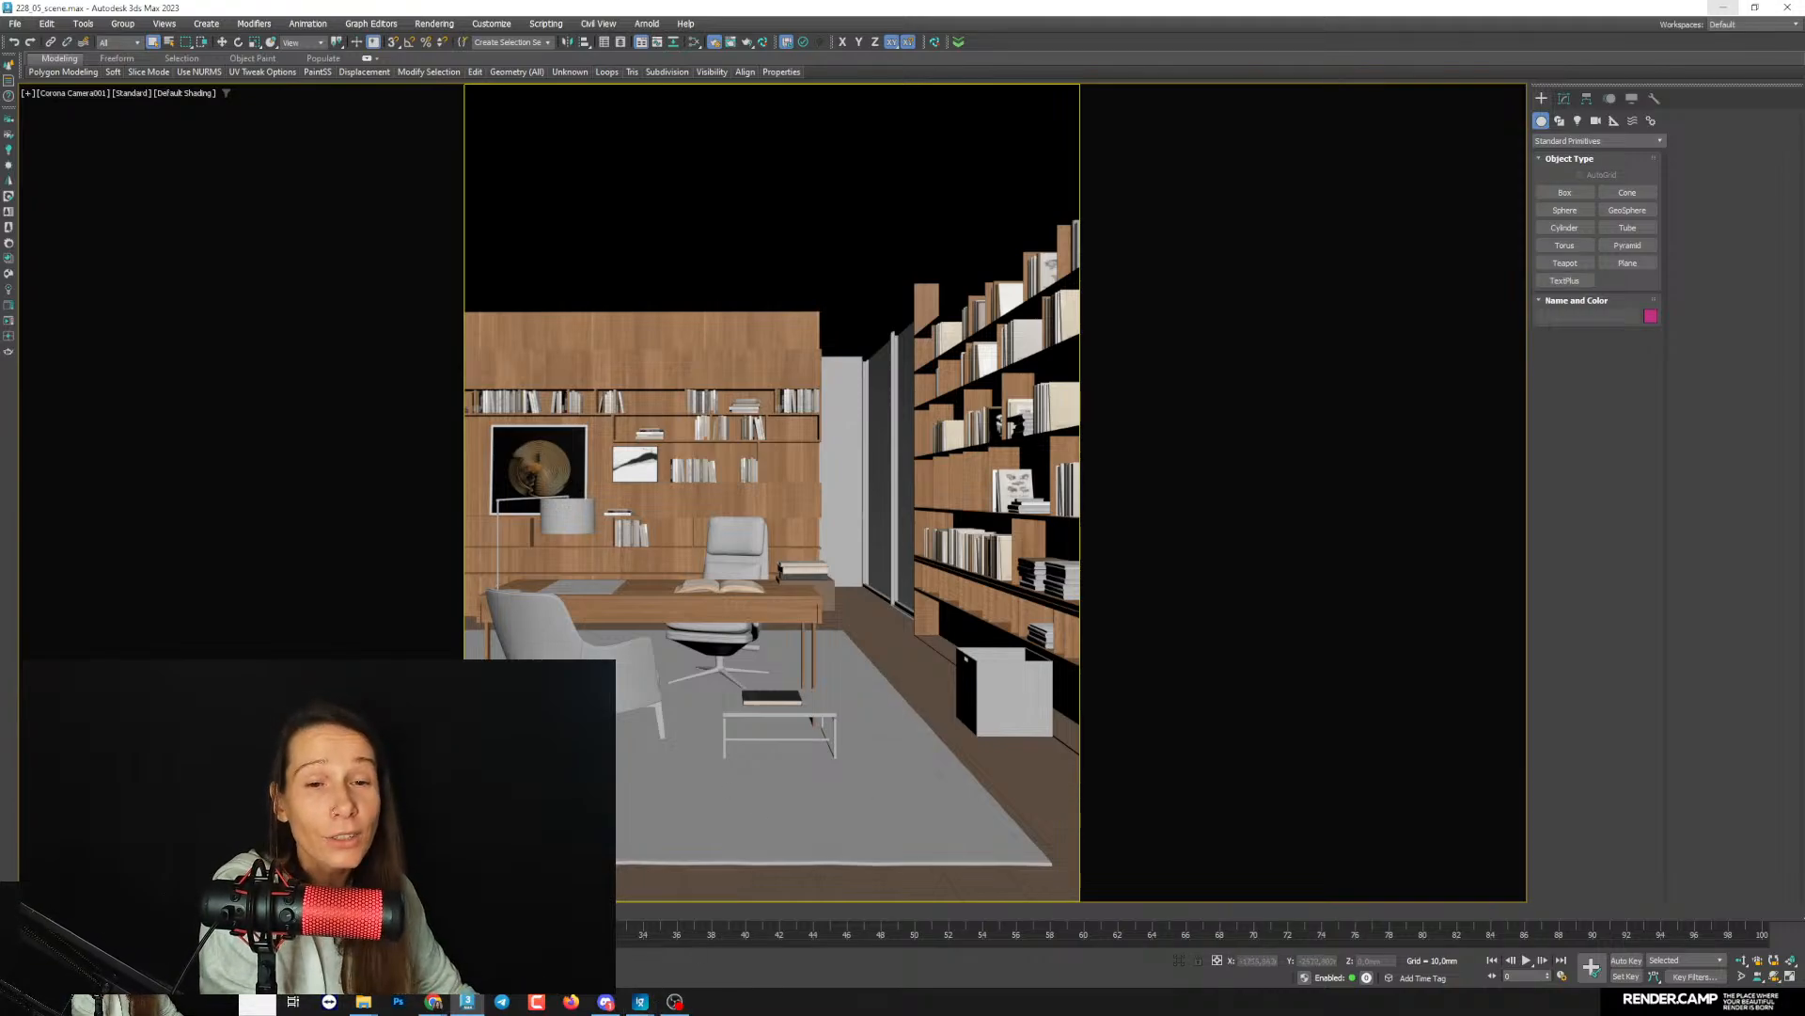
- In Corona's Render Setup, set the scene environment to a single map and assign a CoronaBitmap to it
key("F10")
left_click_drag(673, 221, 197, 221)
left_click(177, 325)
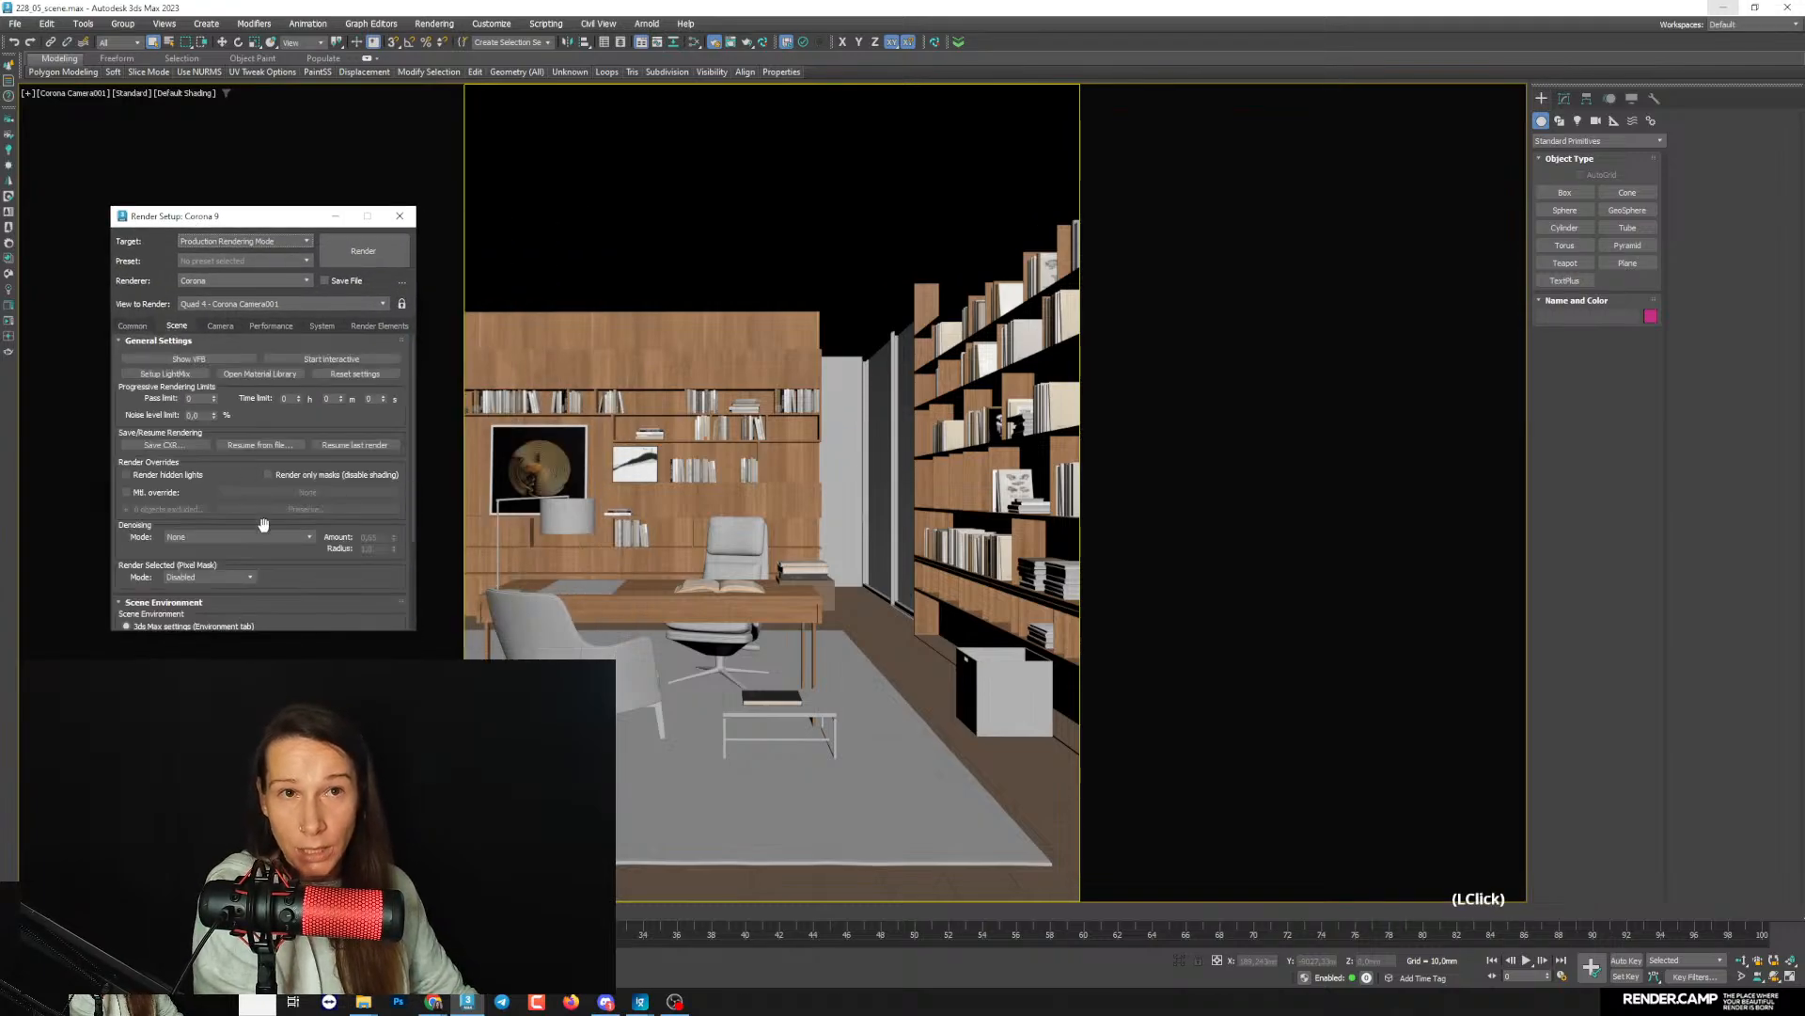
scroll(194, 444, "down", 3)
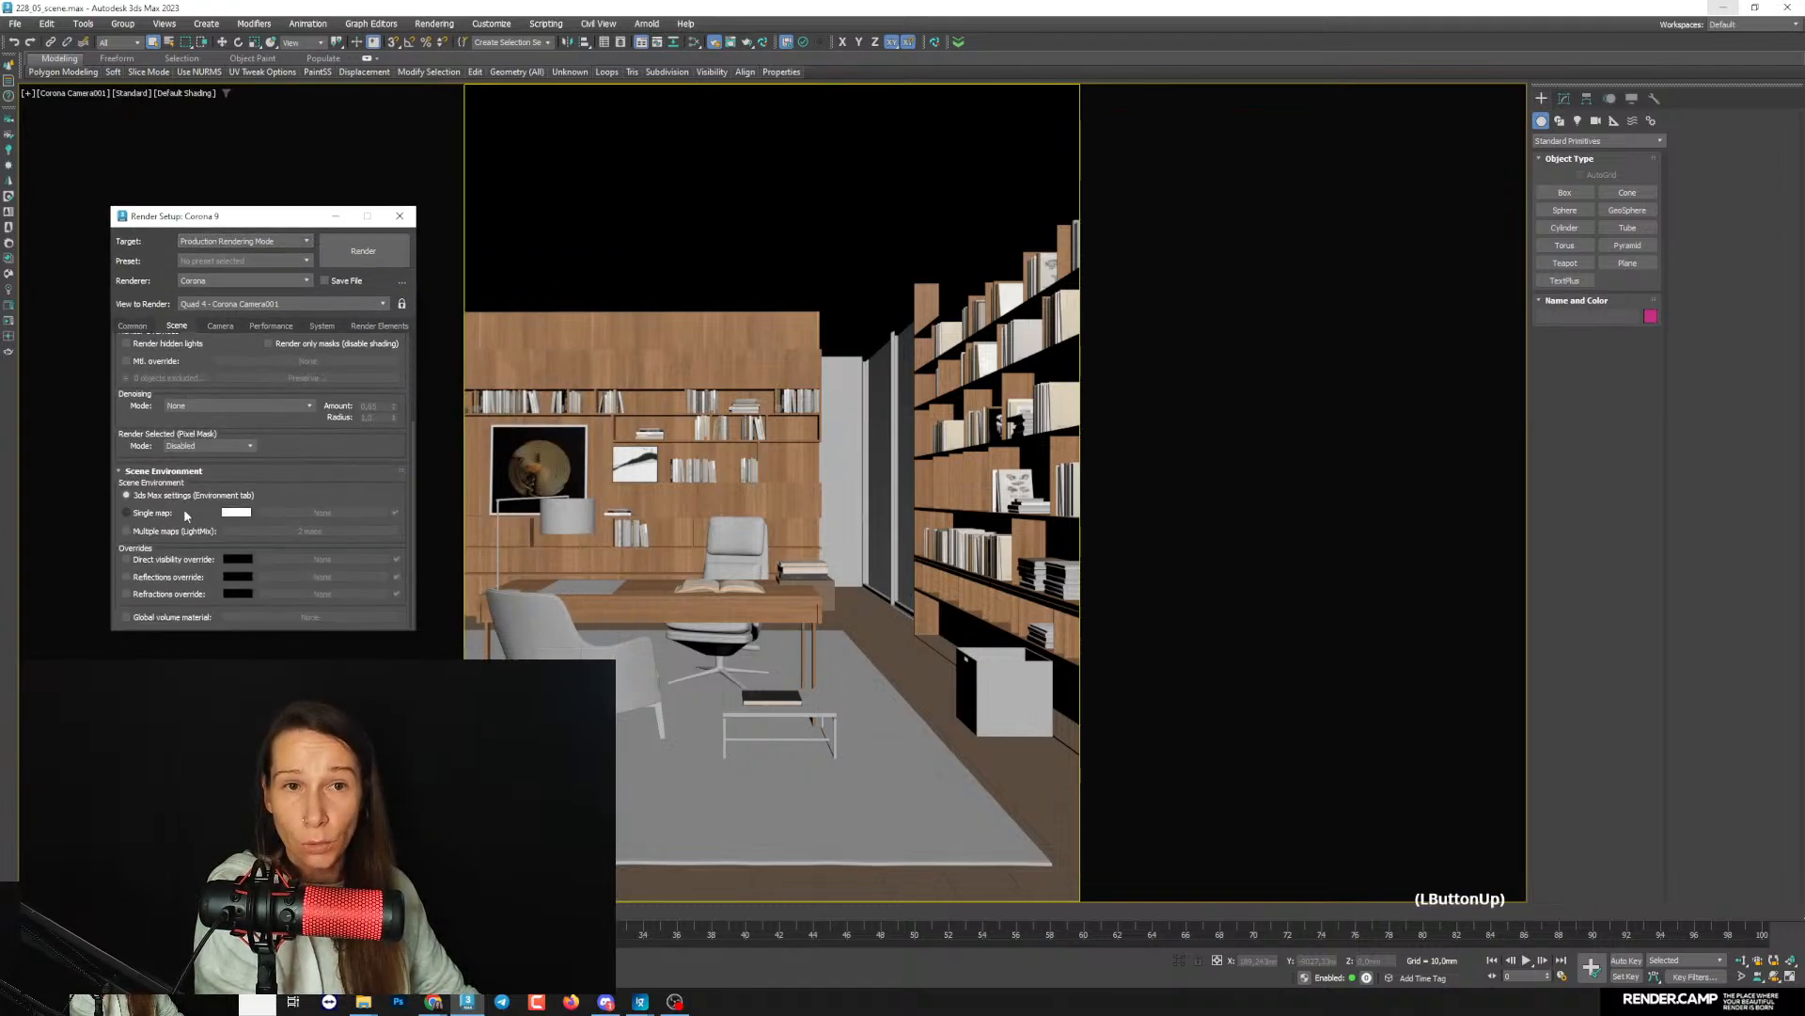
left_click(292, 512)
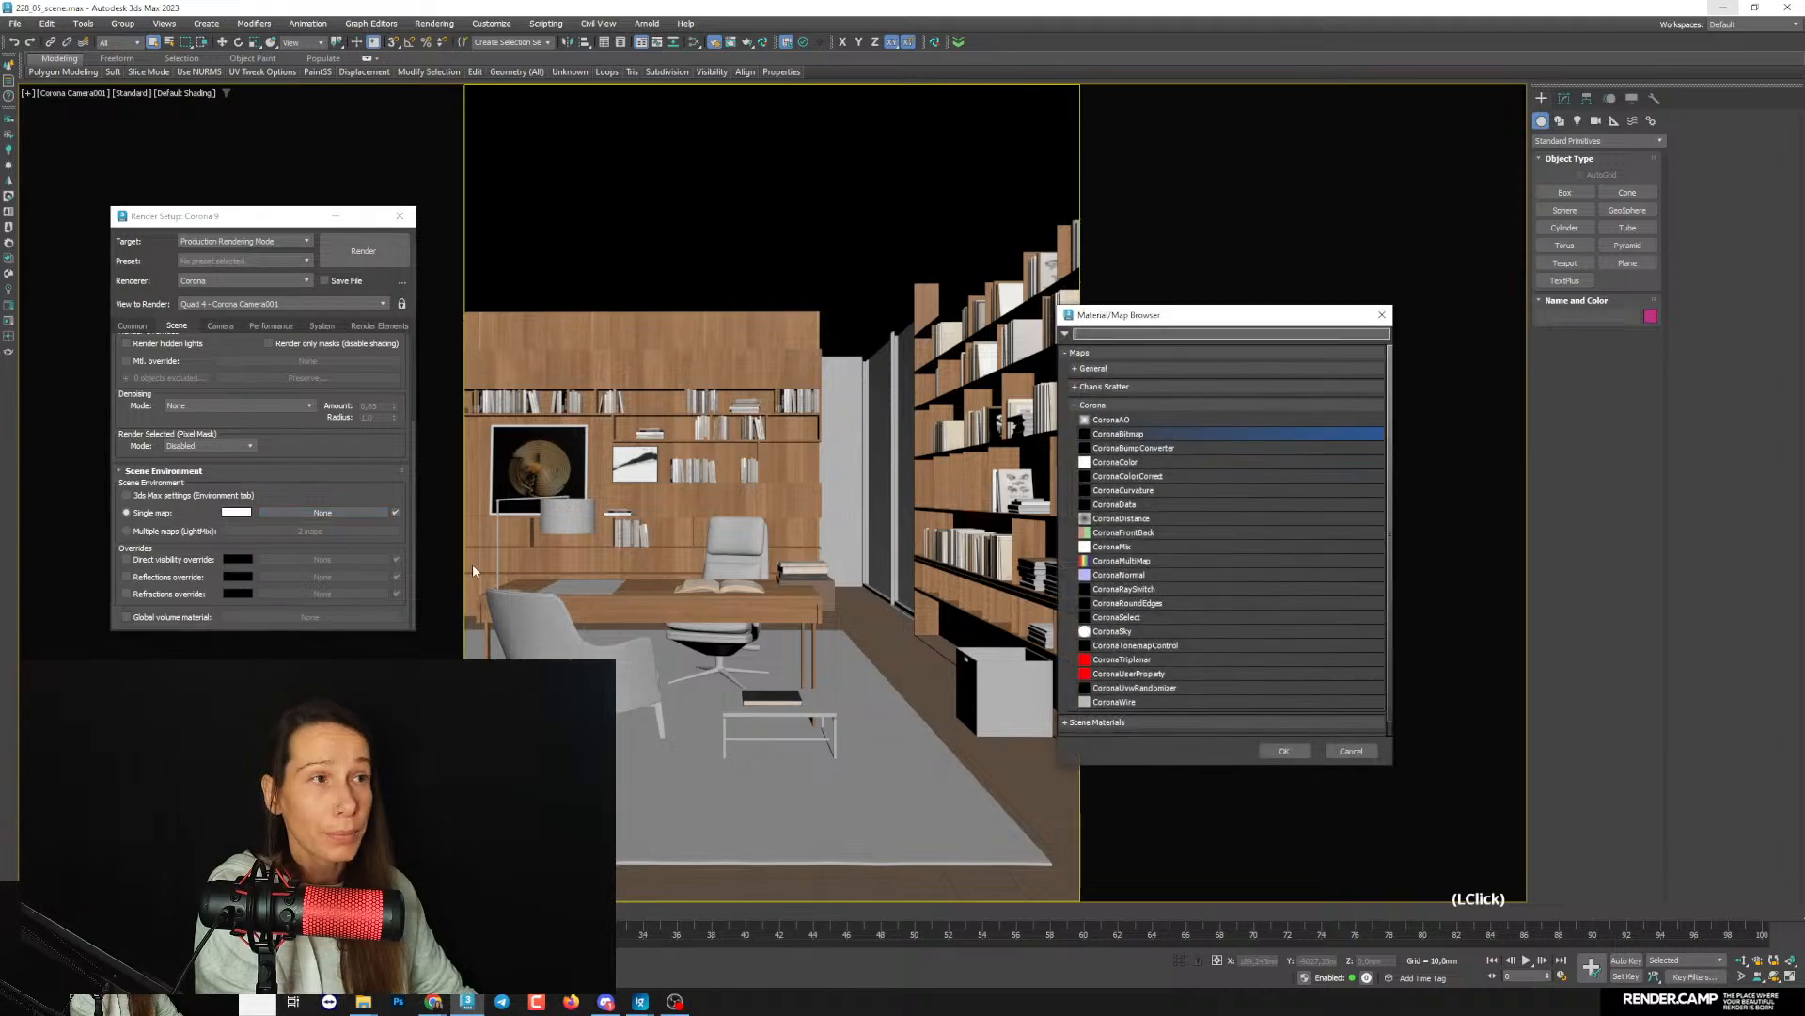
left_click_drag(1216, 321, 663, 280)
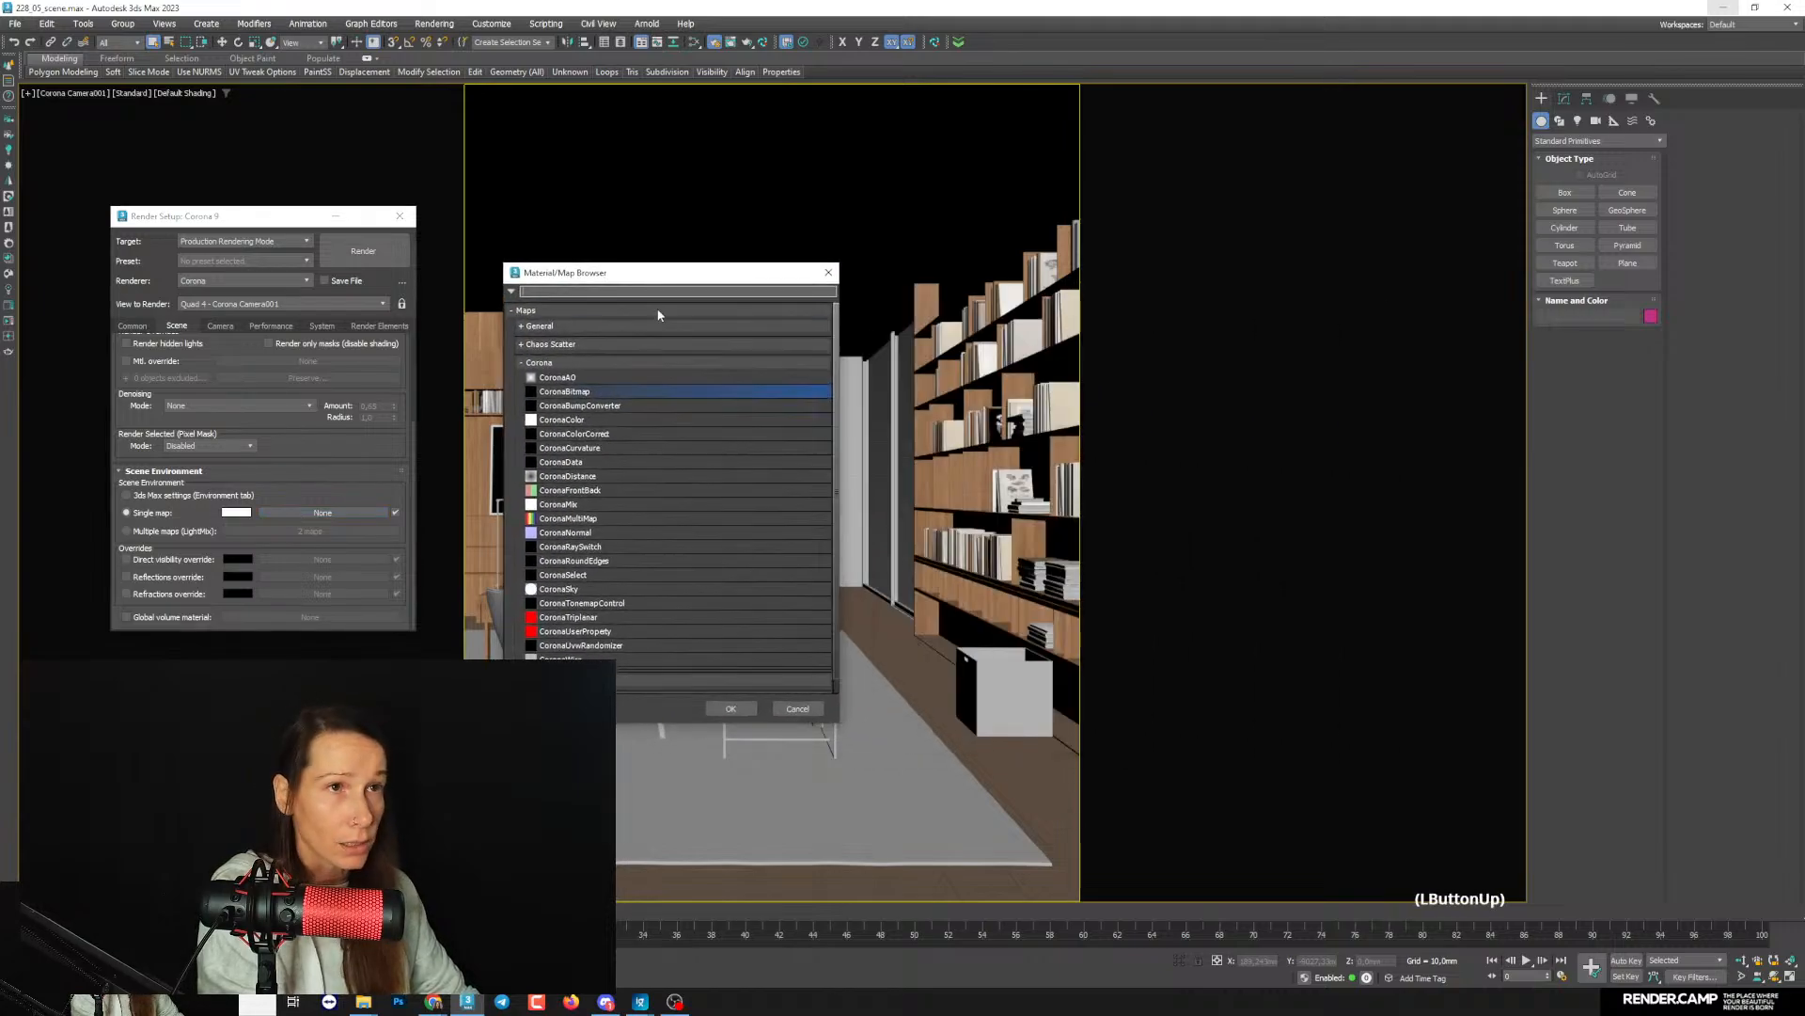
left_click(749, 709)
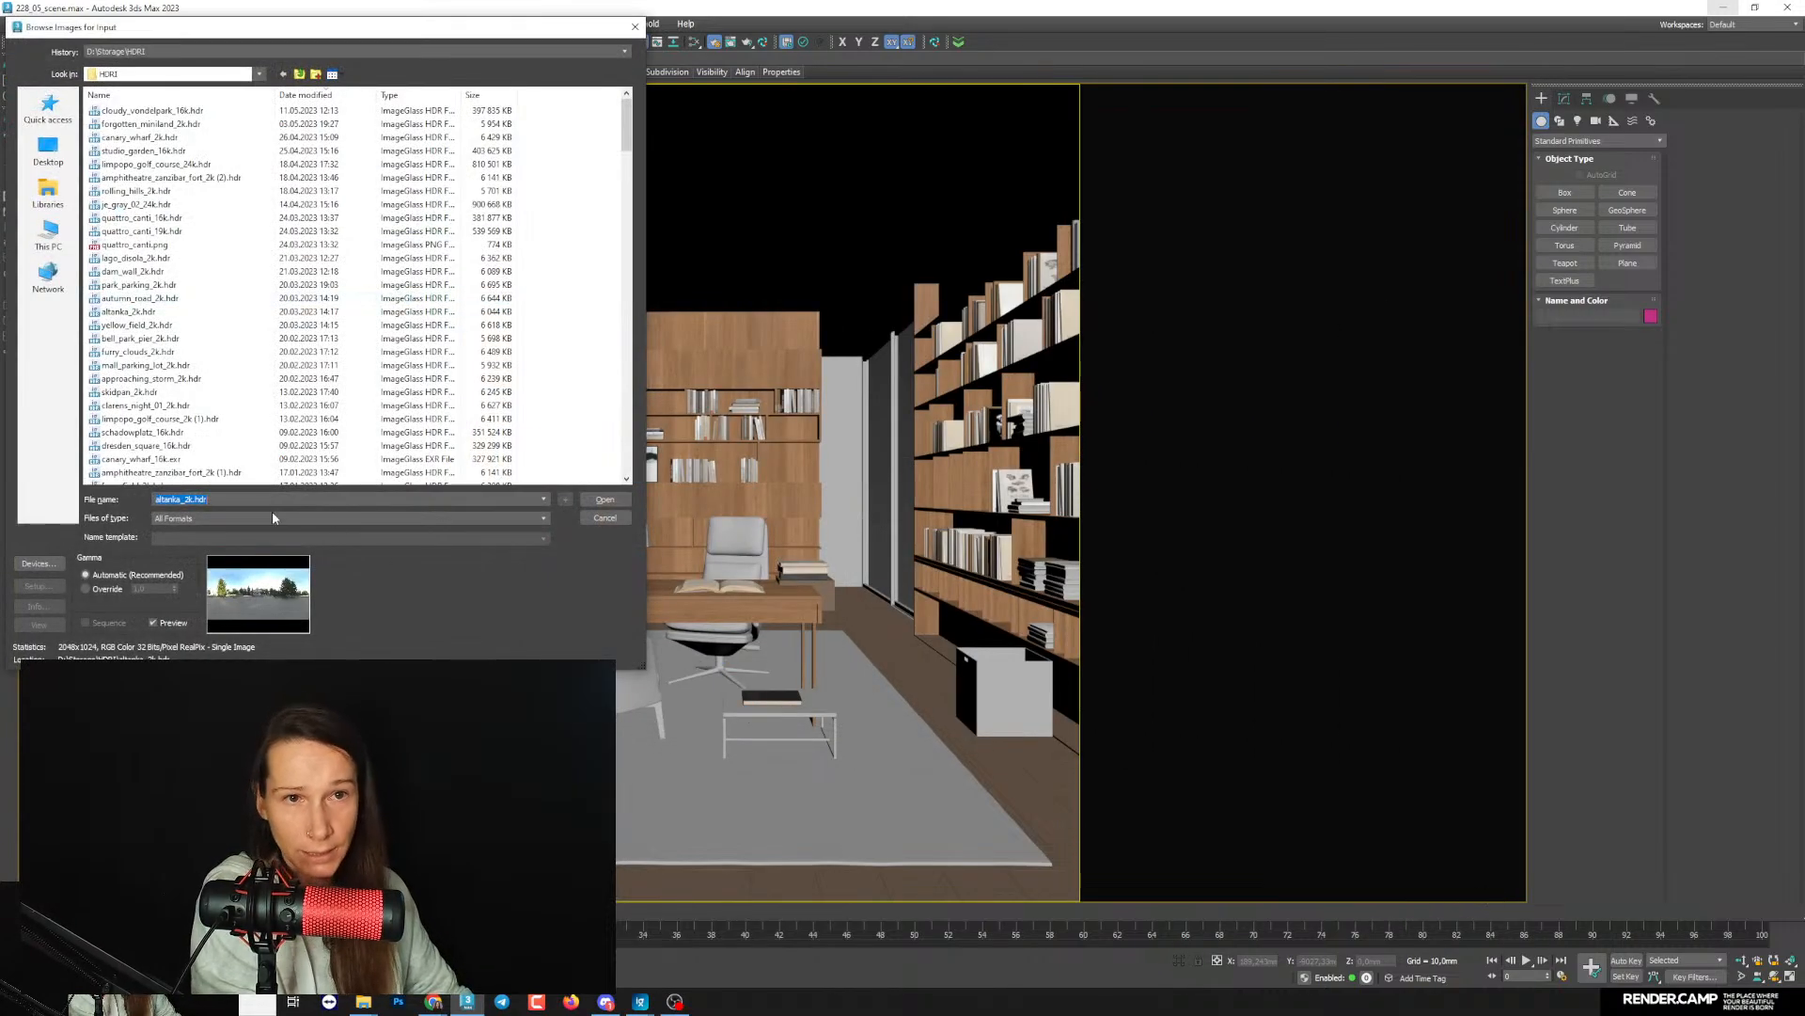
- Load clarens_midday_2k.hdr as the environment bitmap, keeping the default HDRI load settings
left_click(247, 500)
left_click_drag(243, 500, 59, 502)
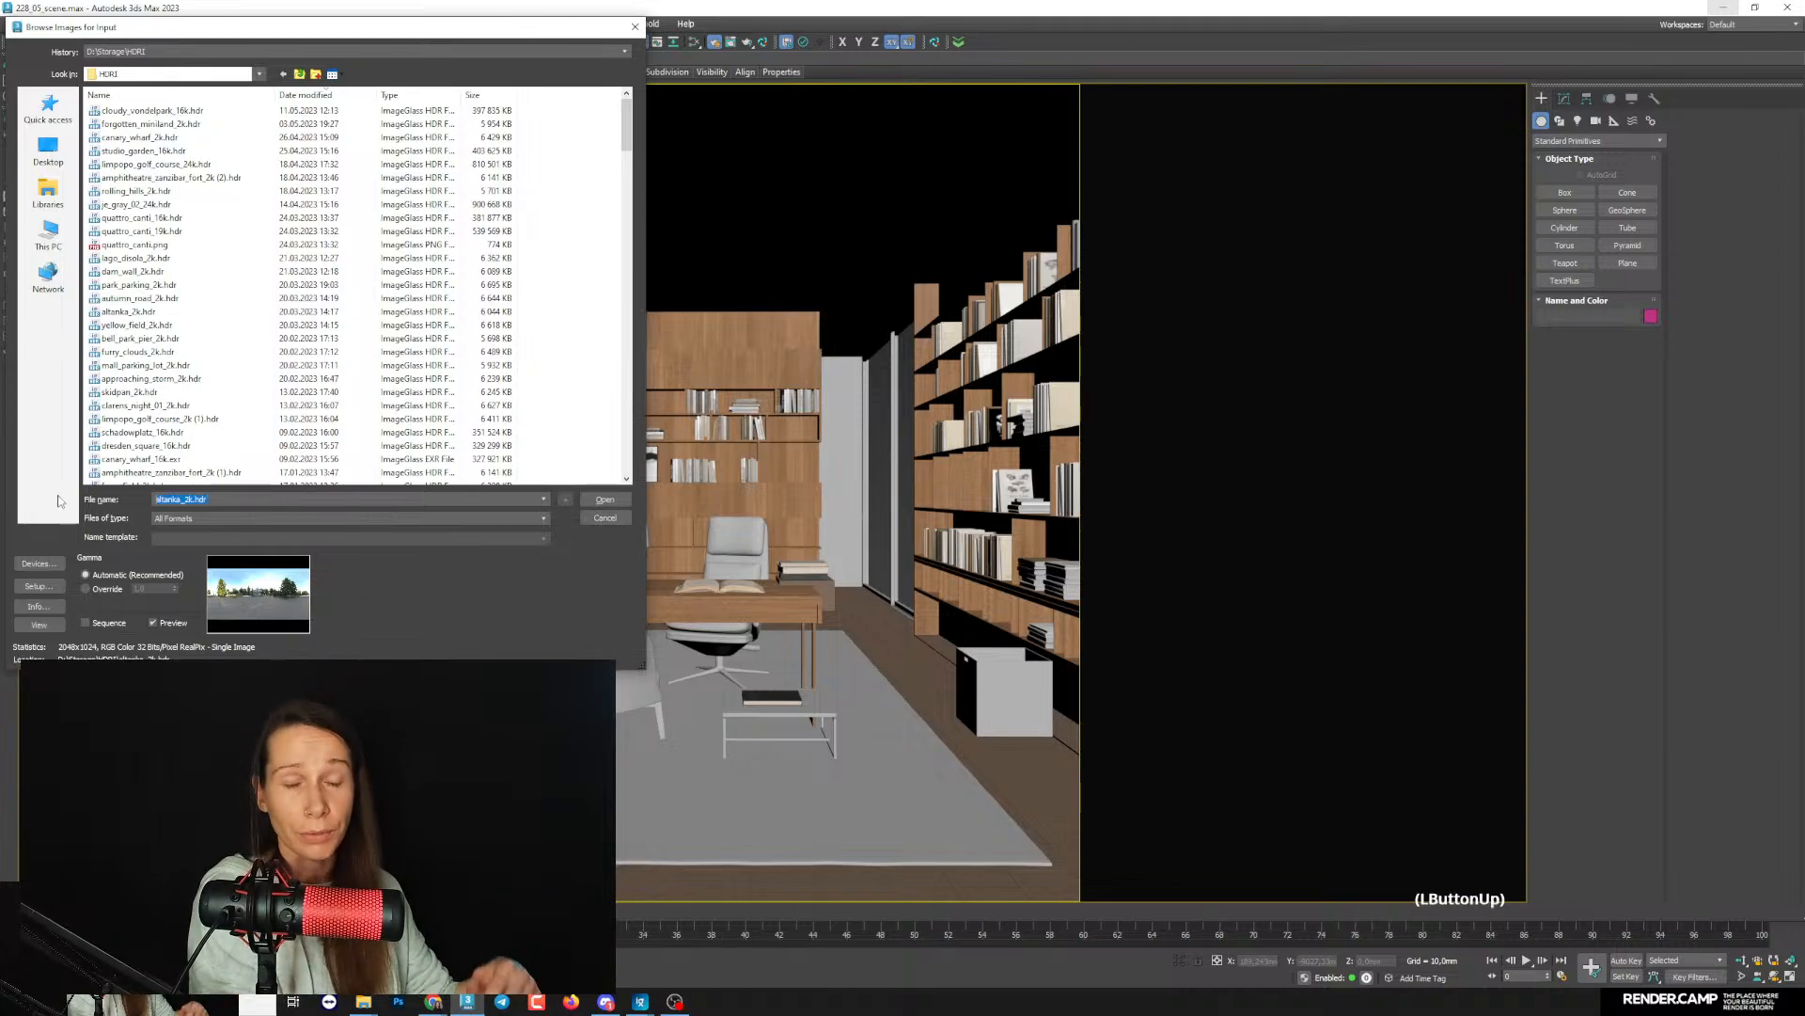
type("cl")
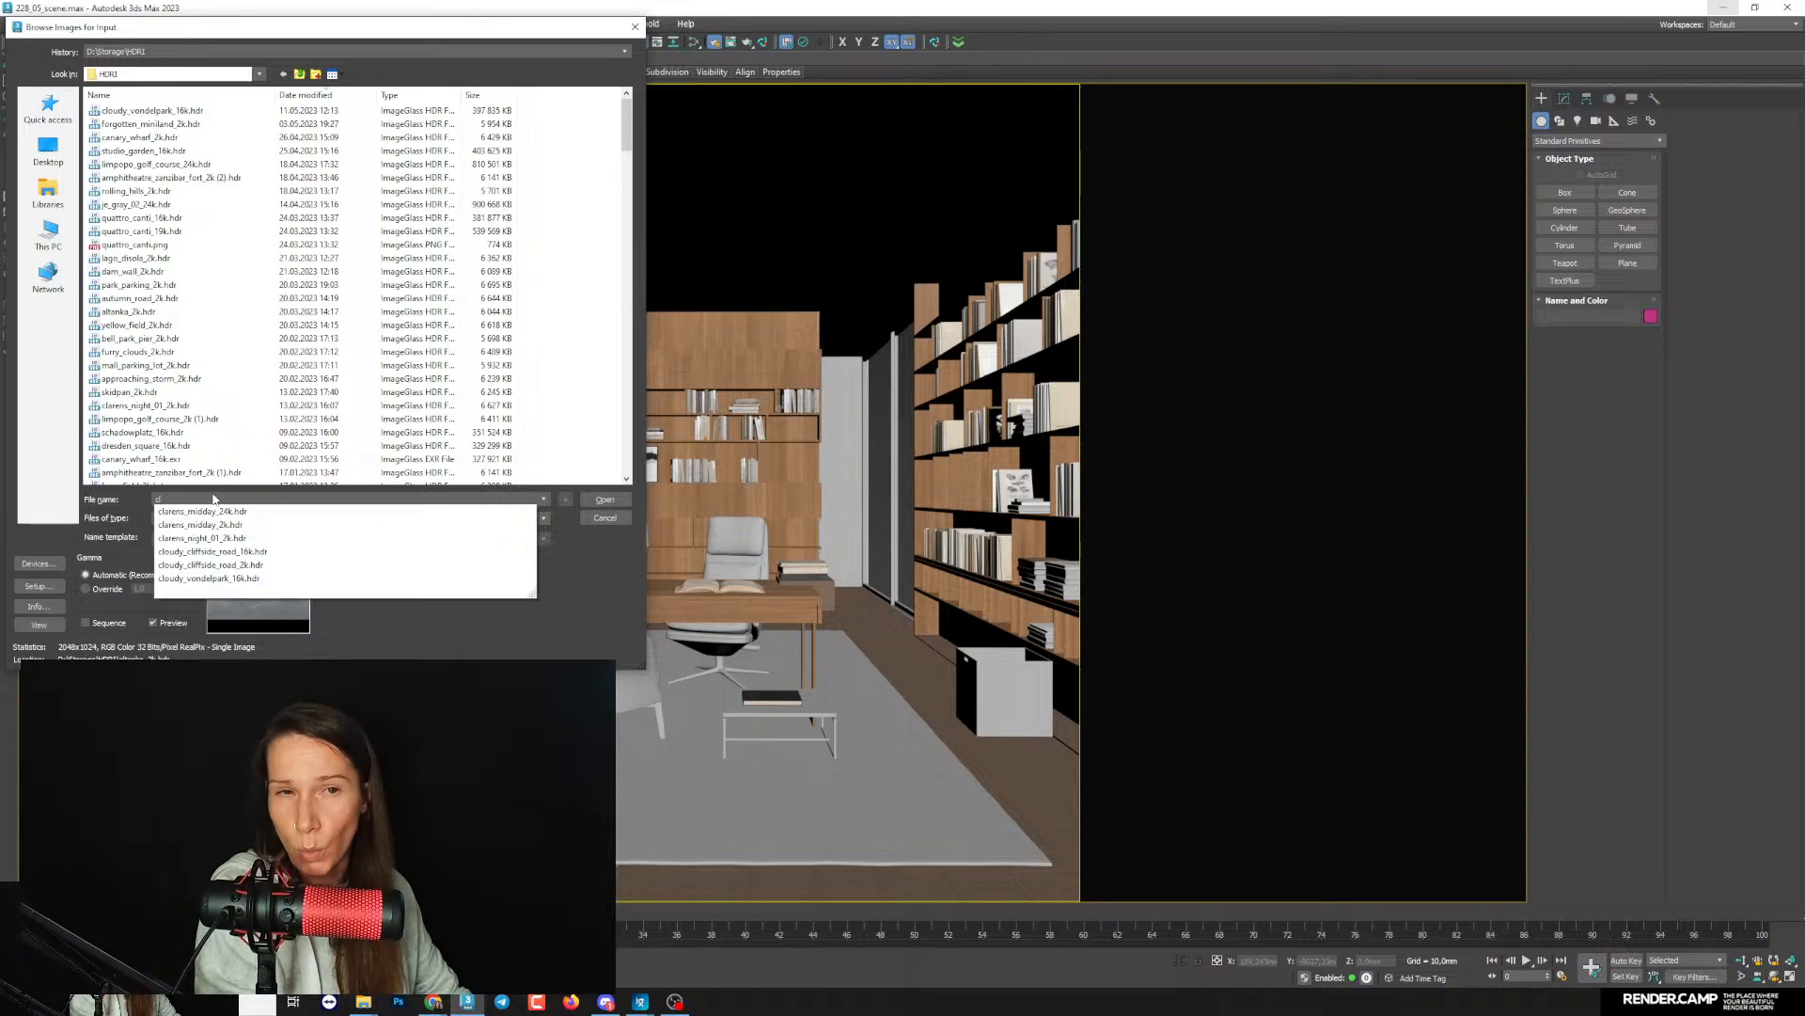
left_click(229, 525)
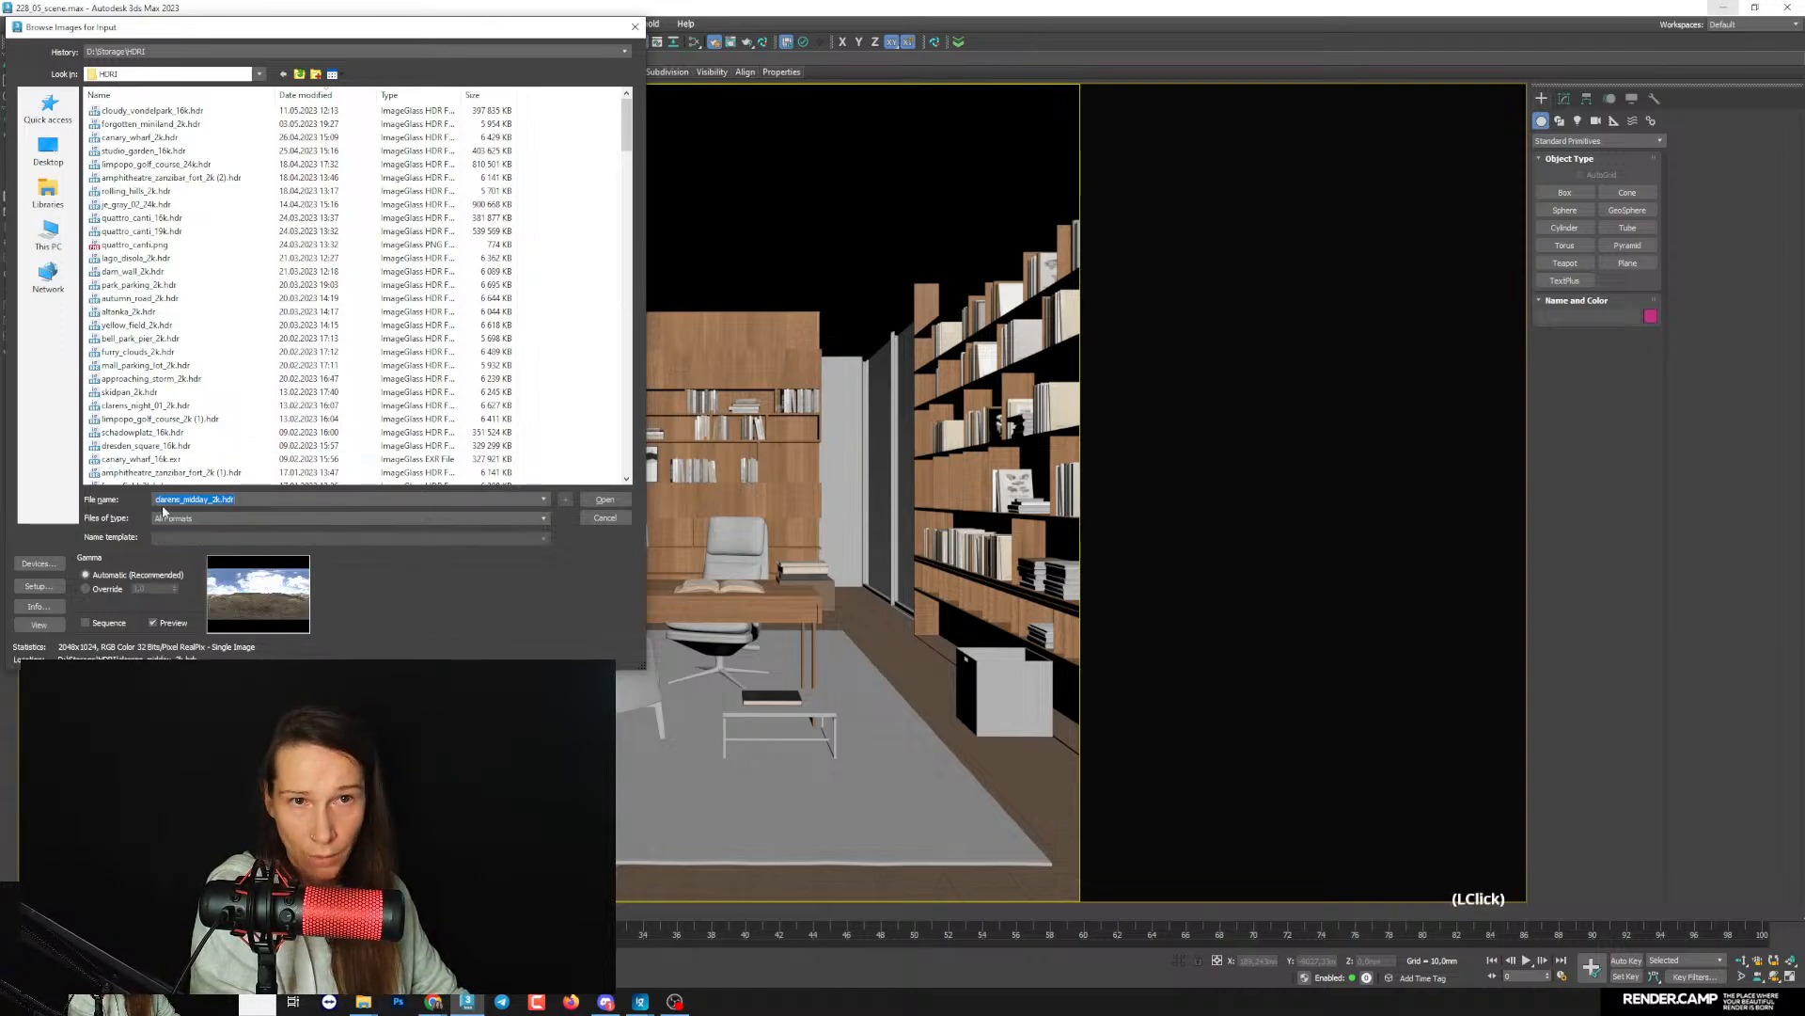
left_click(606, 499)
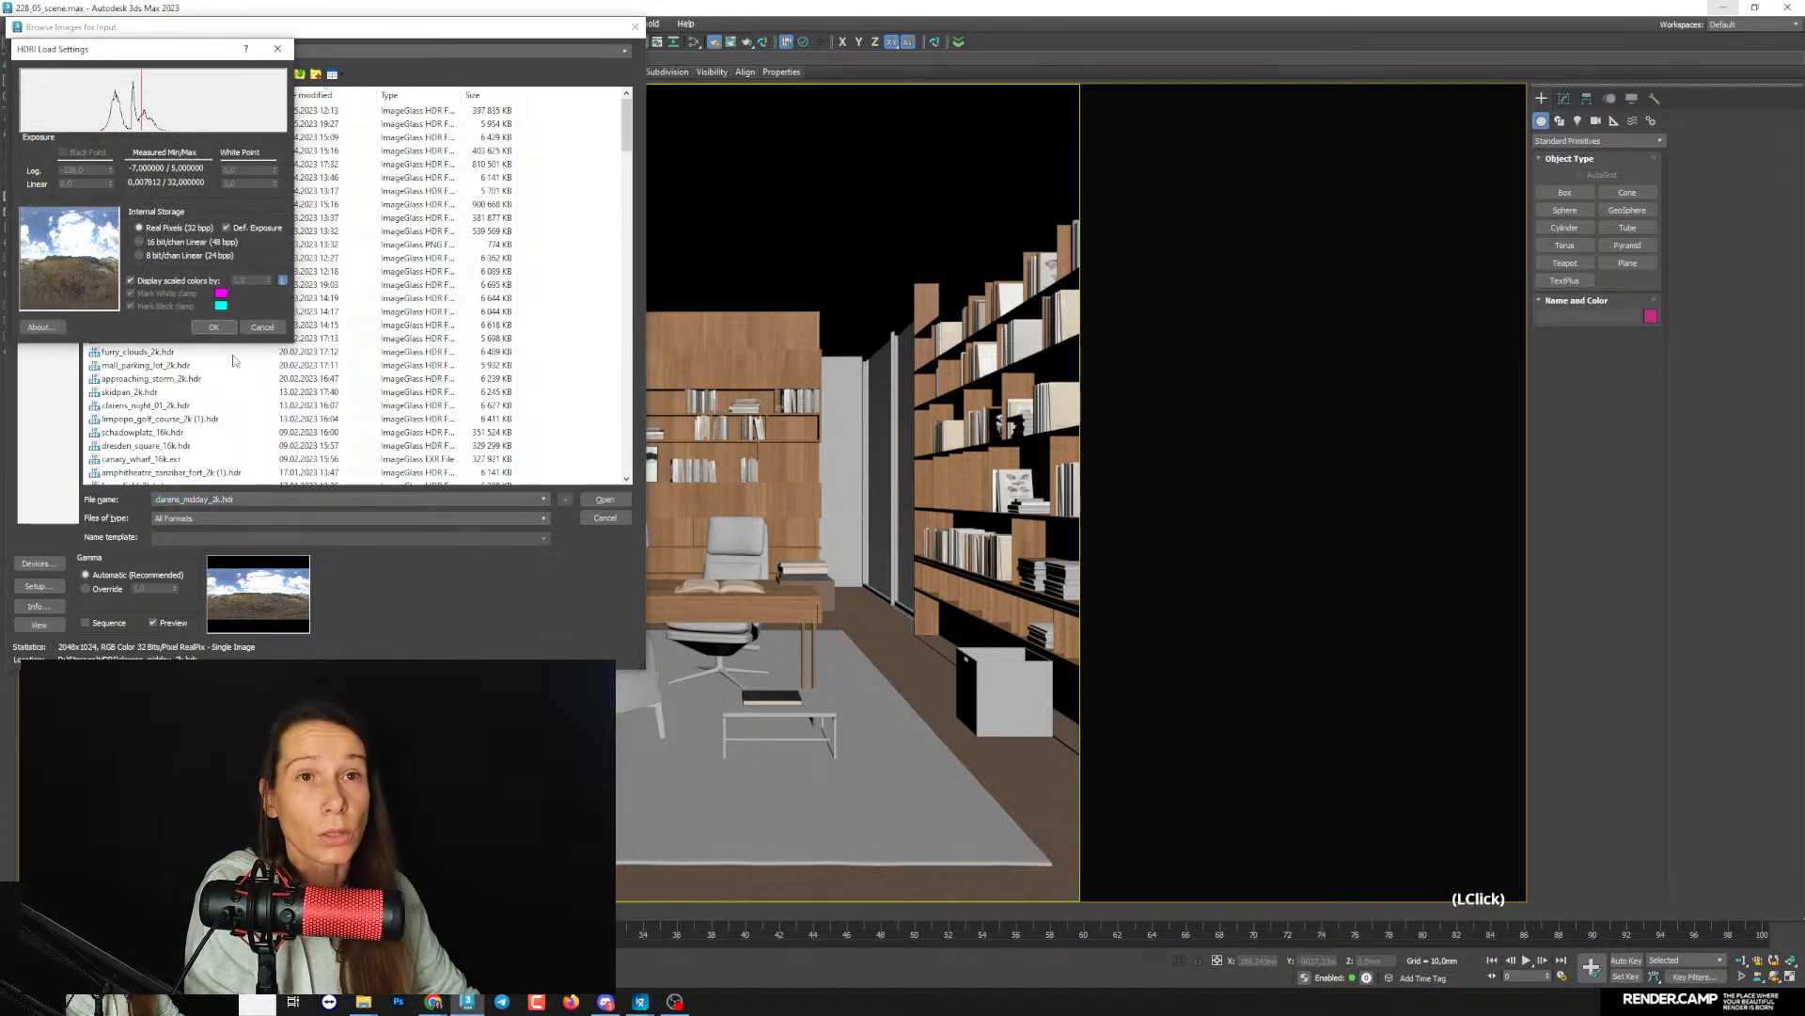
left_click(213, 327)
- Look again at the reference render of the office in ImageGlass and return to the 3ds Max scene
left_click_drag(209, 211, 1021, 196)
mouse_move(640, 1002)
left_click(705, 886)
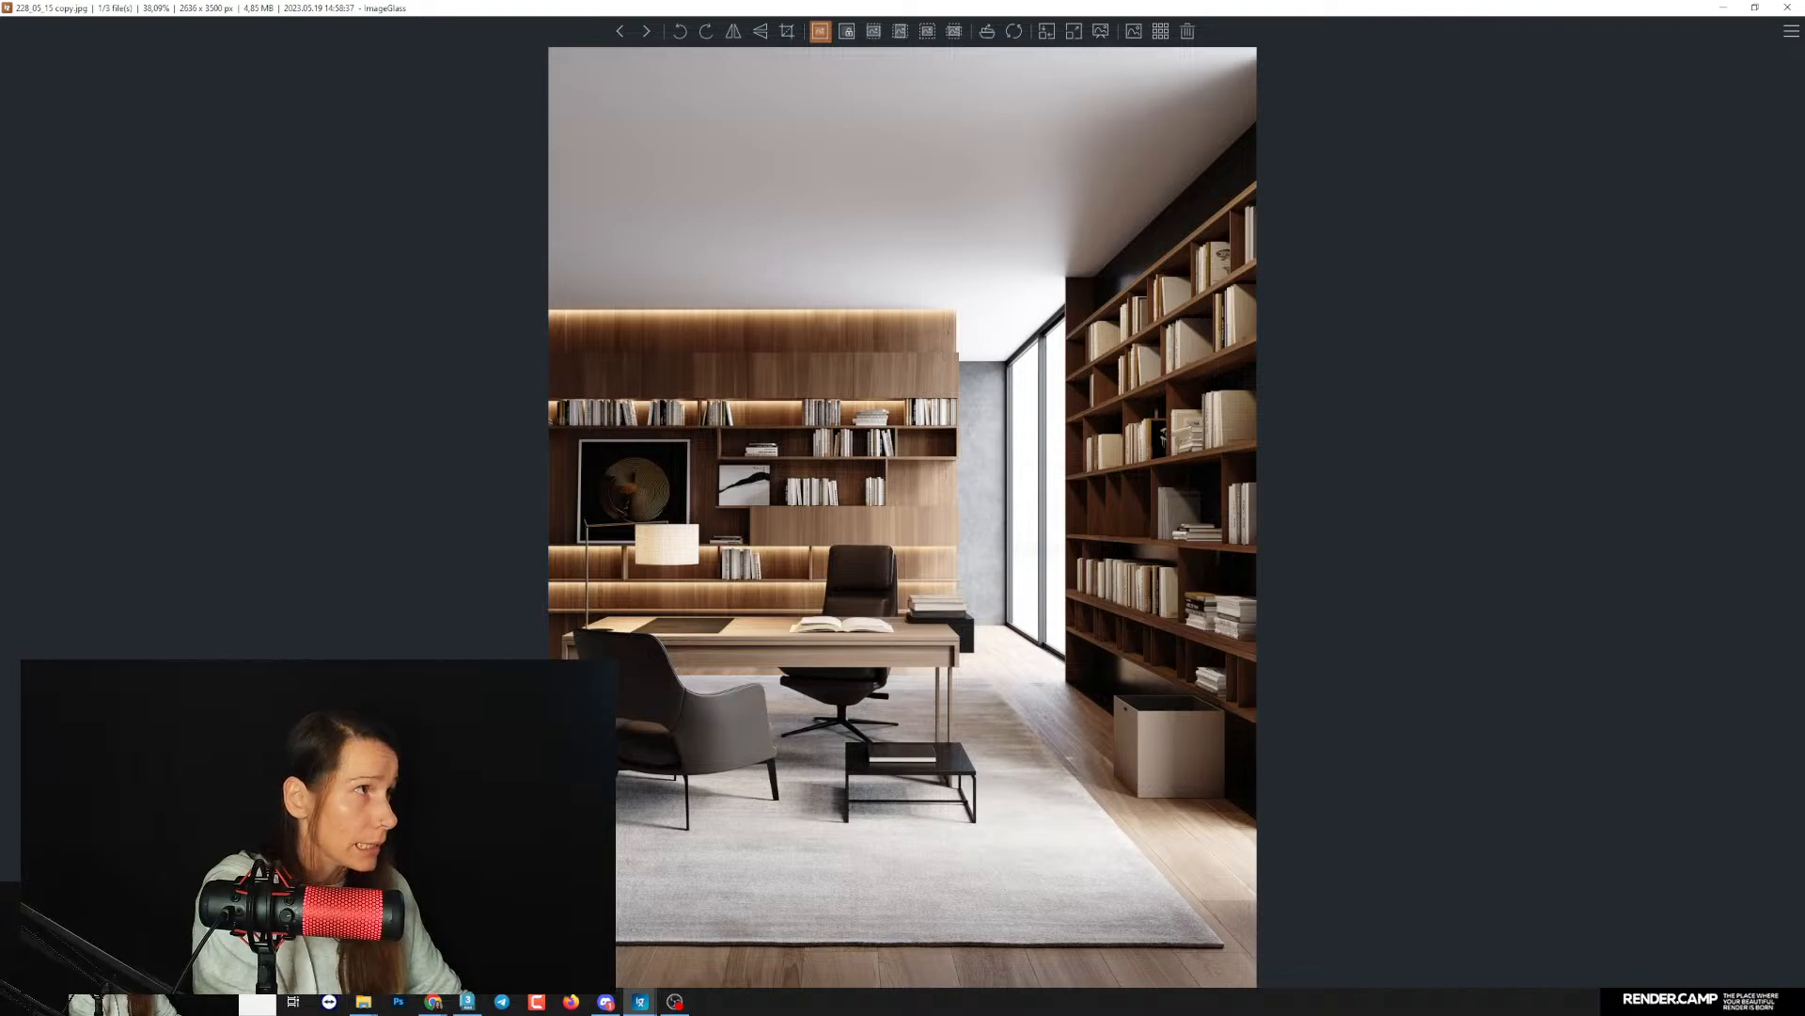
left_click(1724, 7)
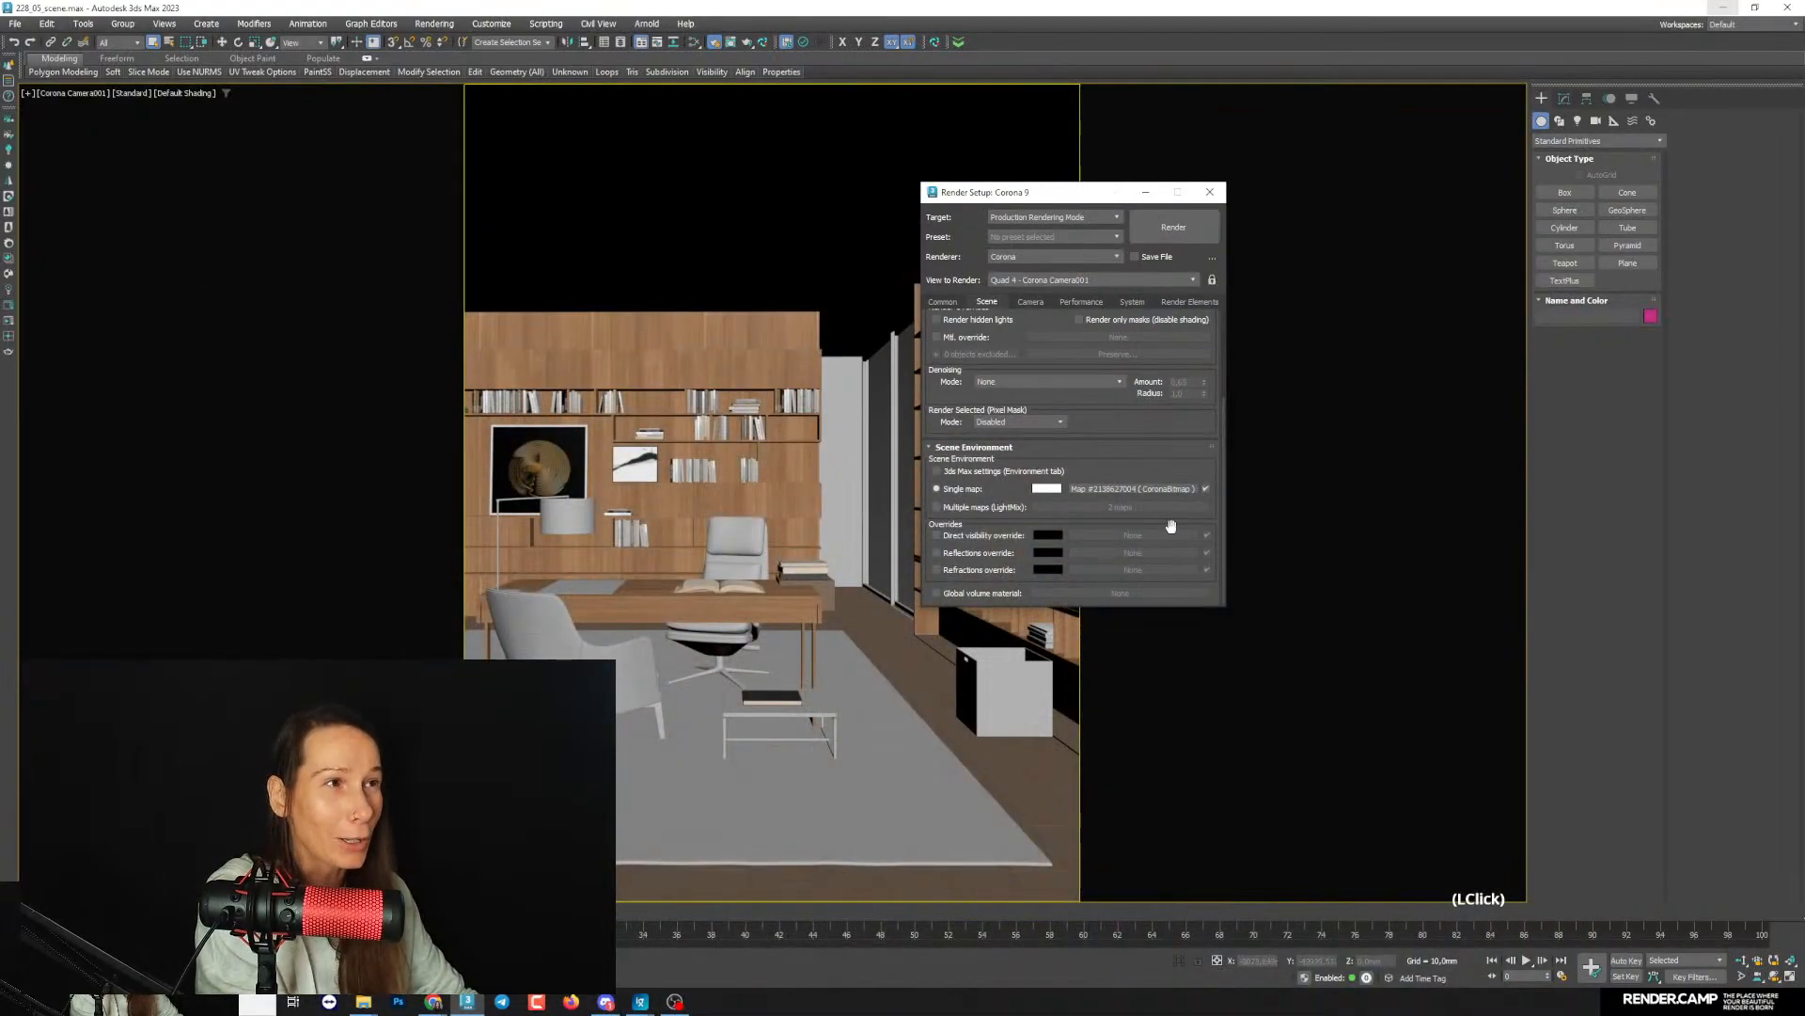
- Copy the environment map into the Slate Material Editor as an instance and open its parameters
left_click_drag(987, 192, 1151, 101)
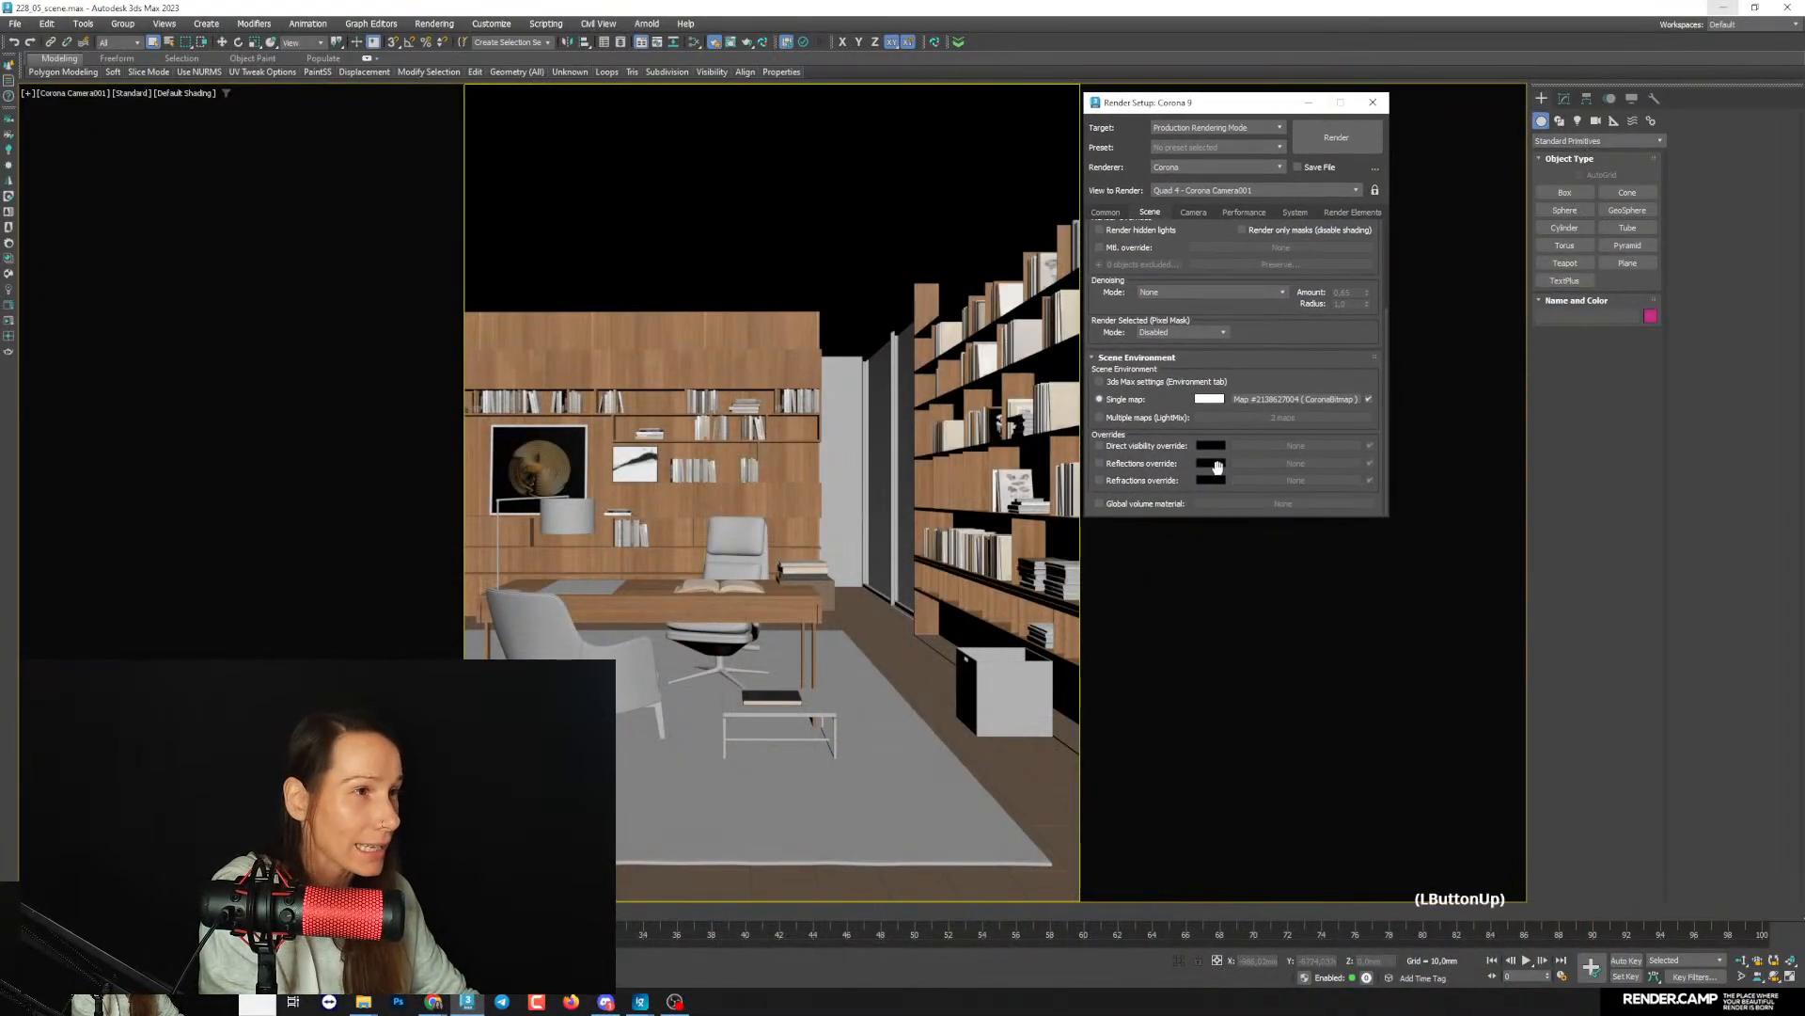
left_click(694, 42)
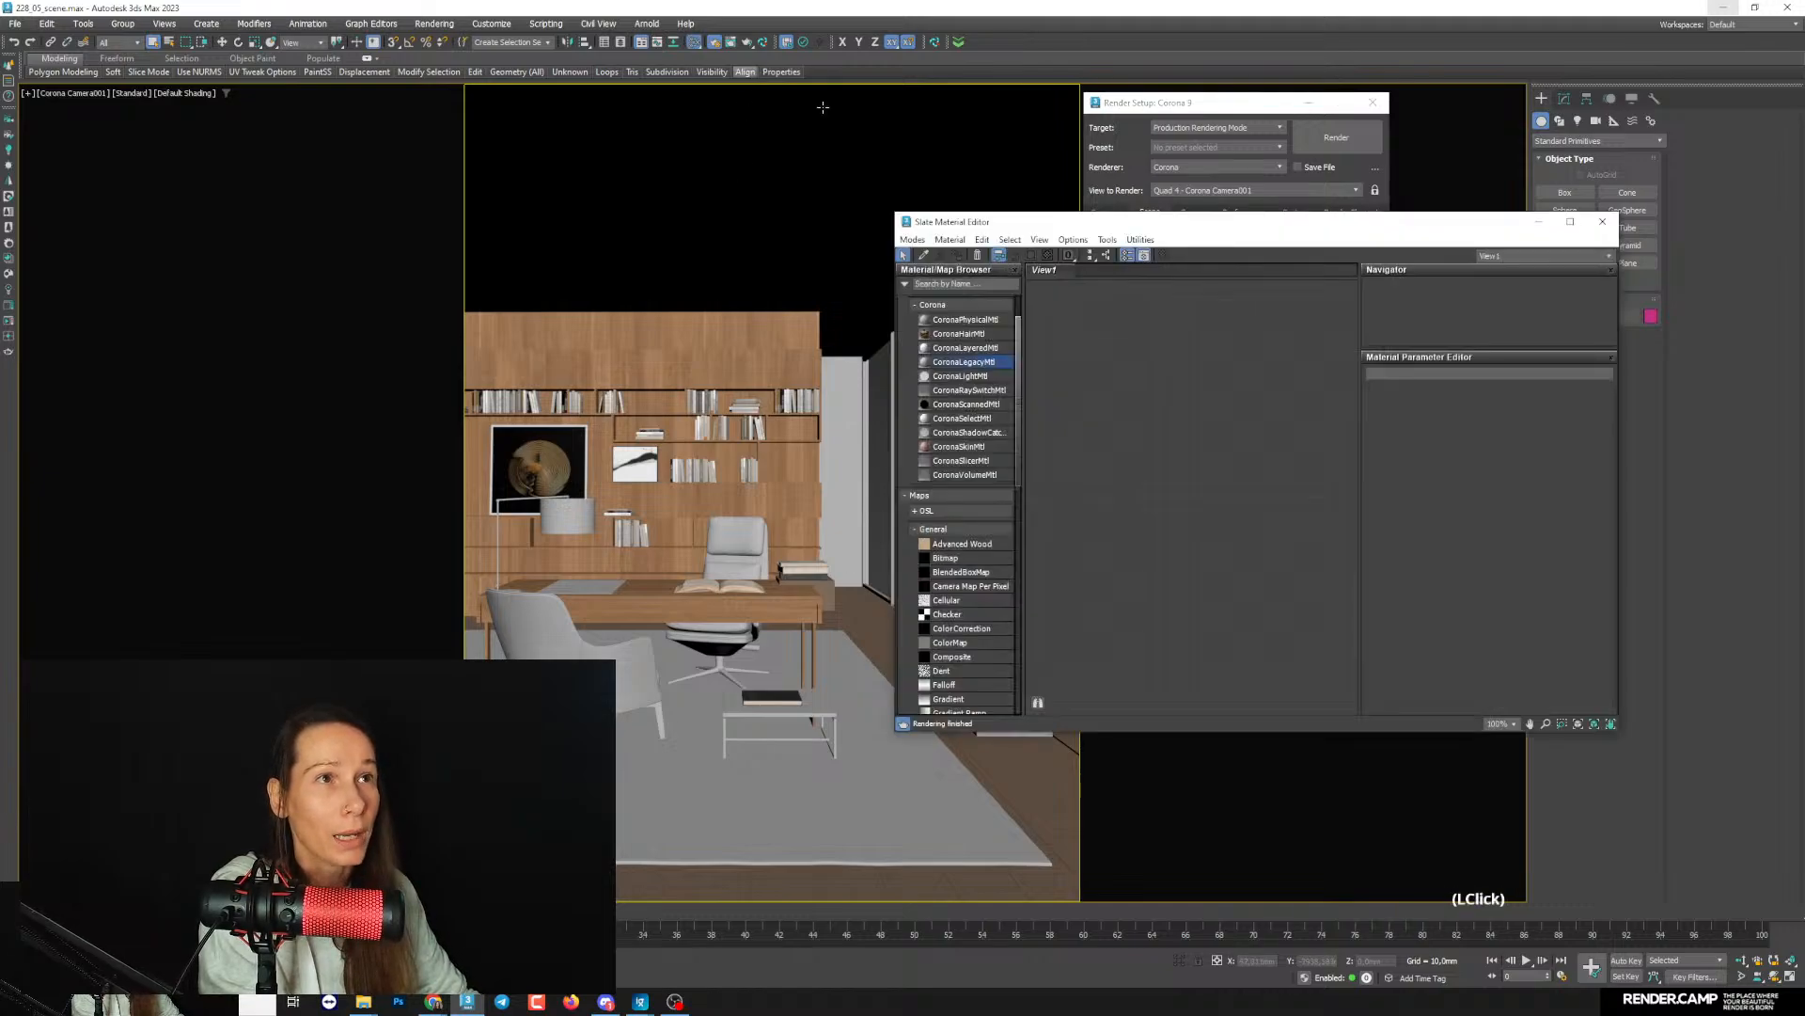
left_click_drag(1172, 112, 594, 181)
left_click_drag(724, 466, 1222, 513)
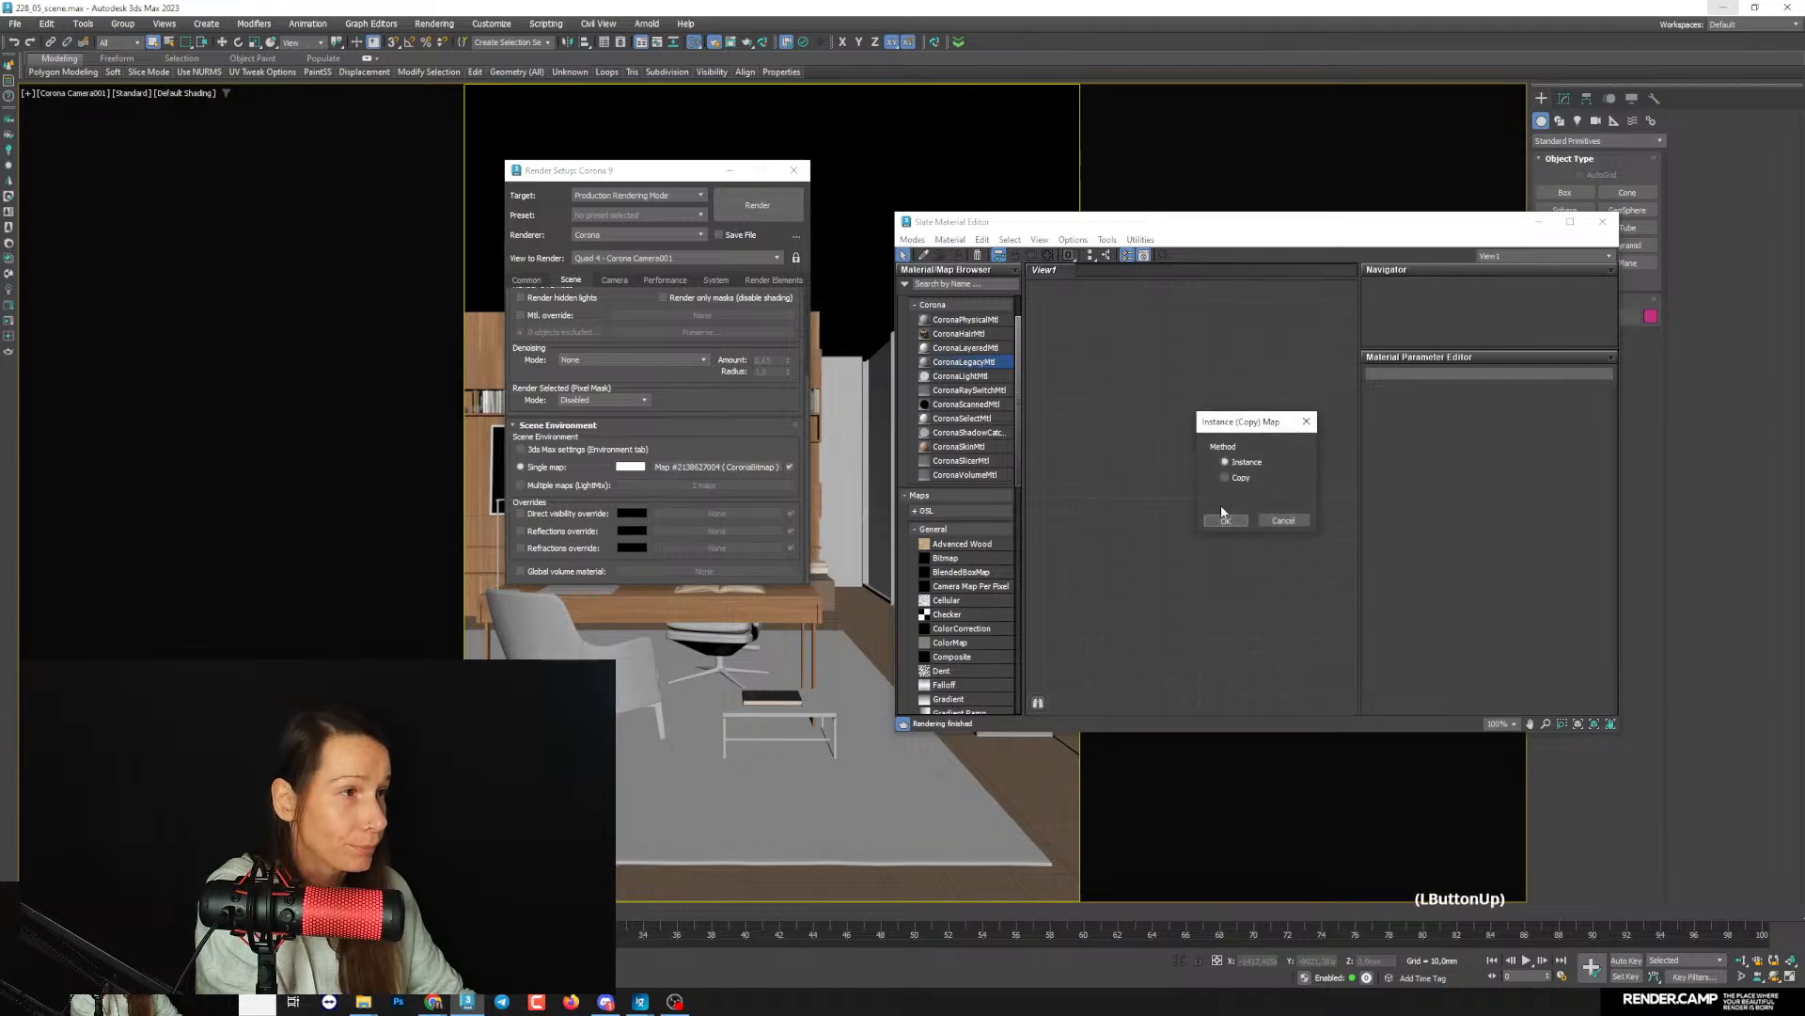
left_click(1226, 520)
double_click(1213, 458)
- Lock the render view to Corona Camera001 and turn on fast preview denoise during render
left_click_drag(704, 181, 794, 270)
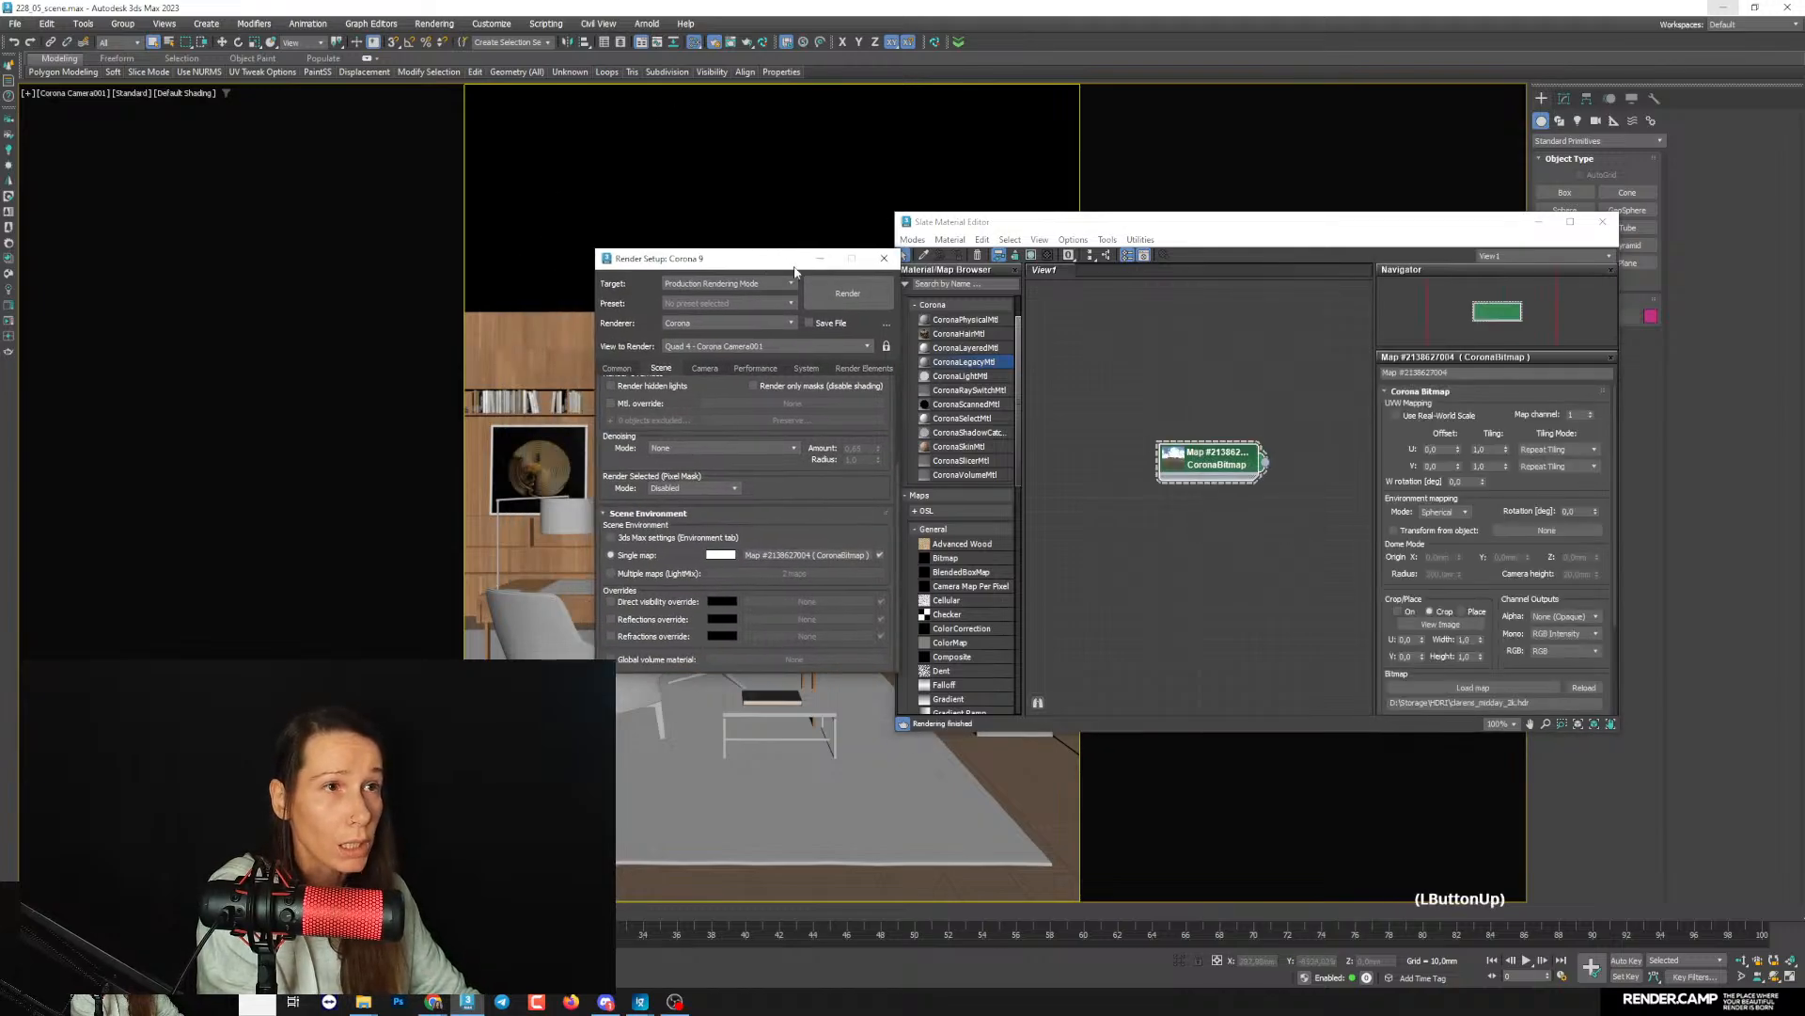
left_click(886, 346)
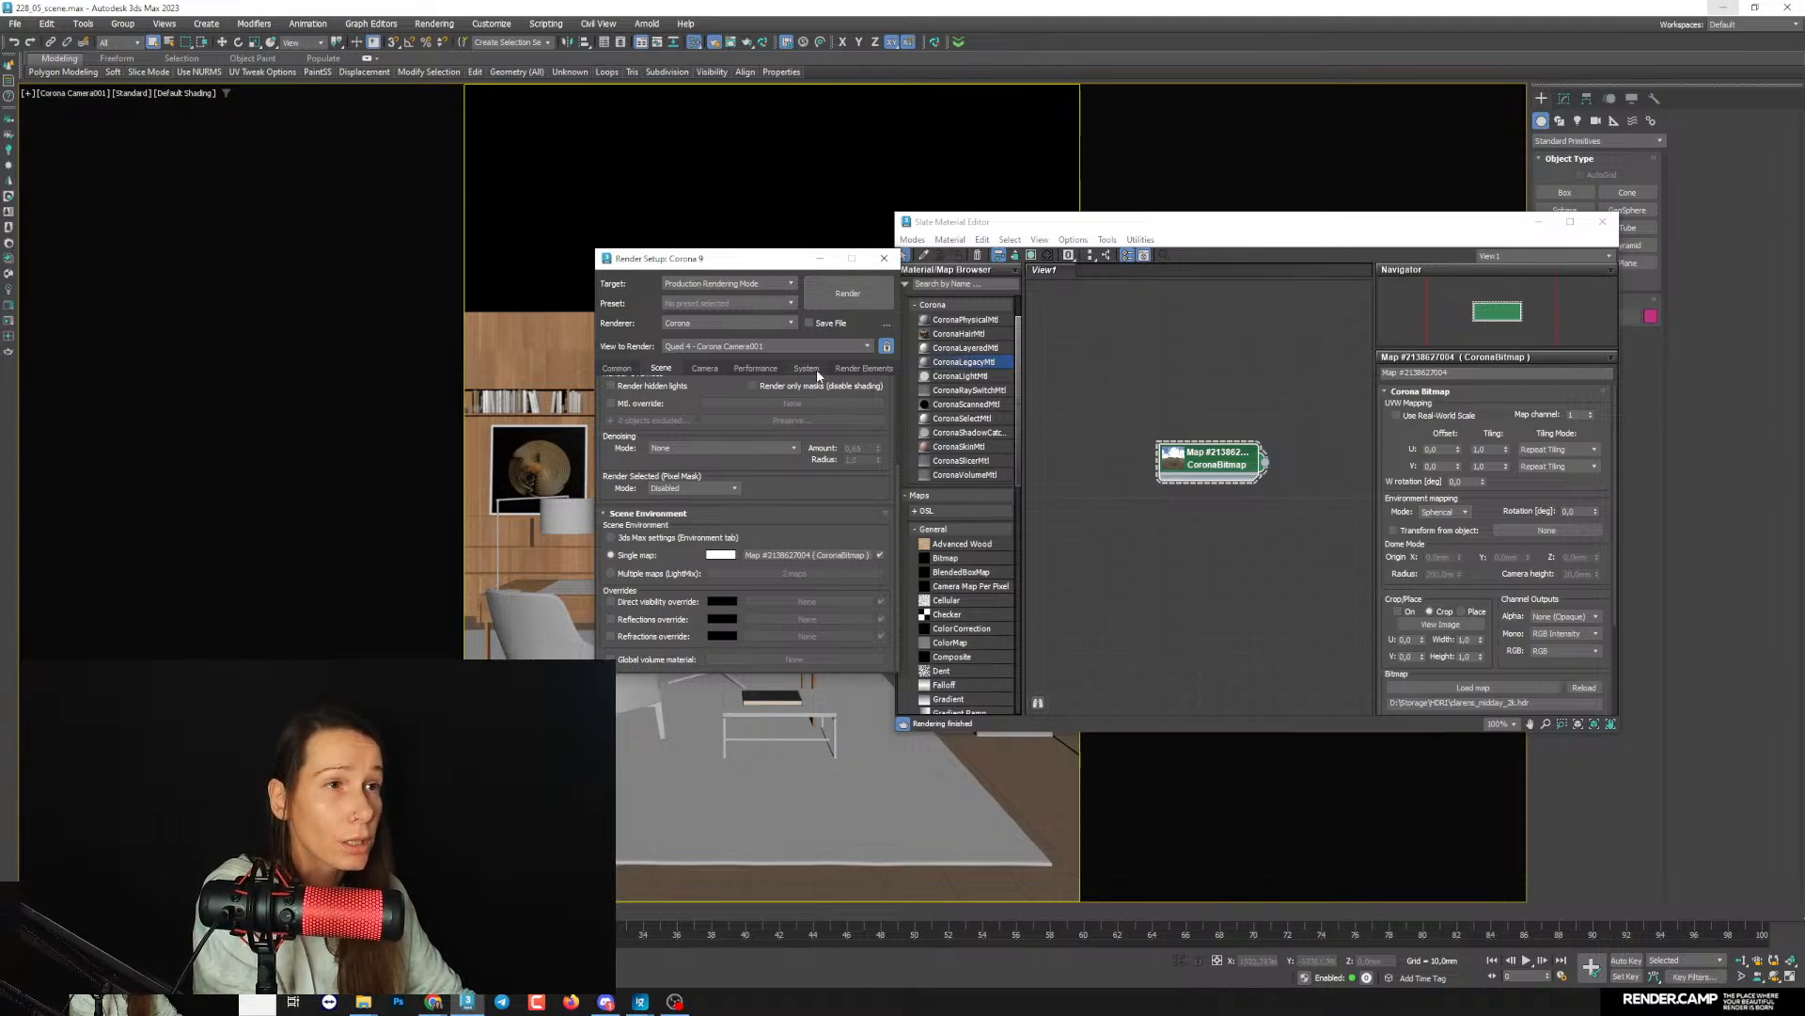
left_click(755, 367)
left_click(759, 596)
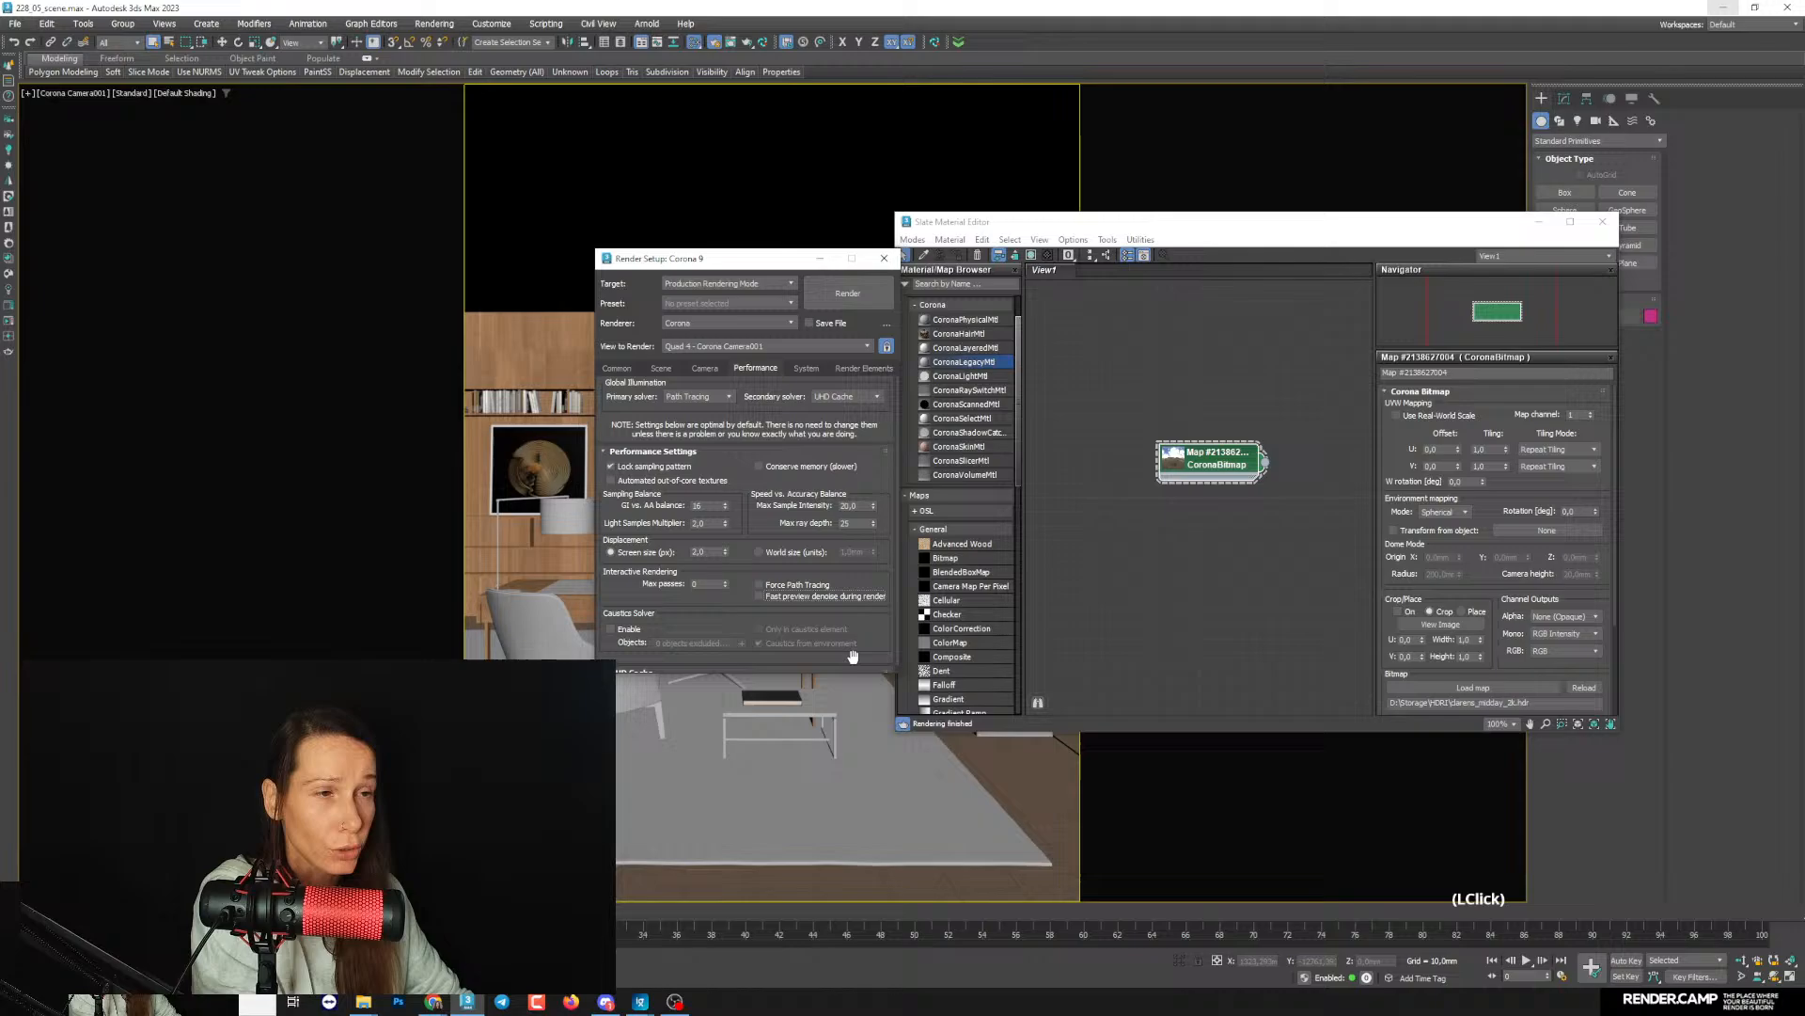
- Minimize Render Setup, start interactive rendering in the Corona VFB, and minimize the frame buffer window
left_click(819, 259)
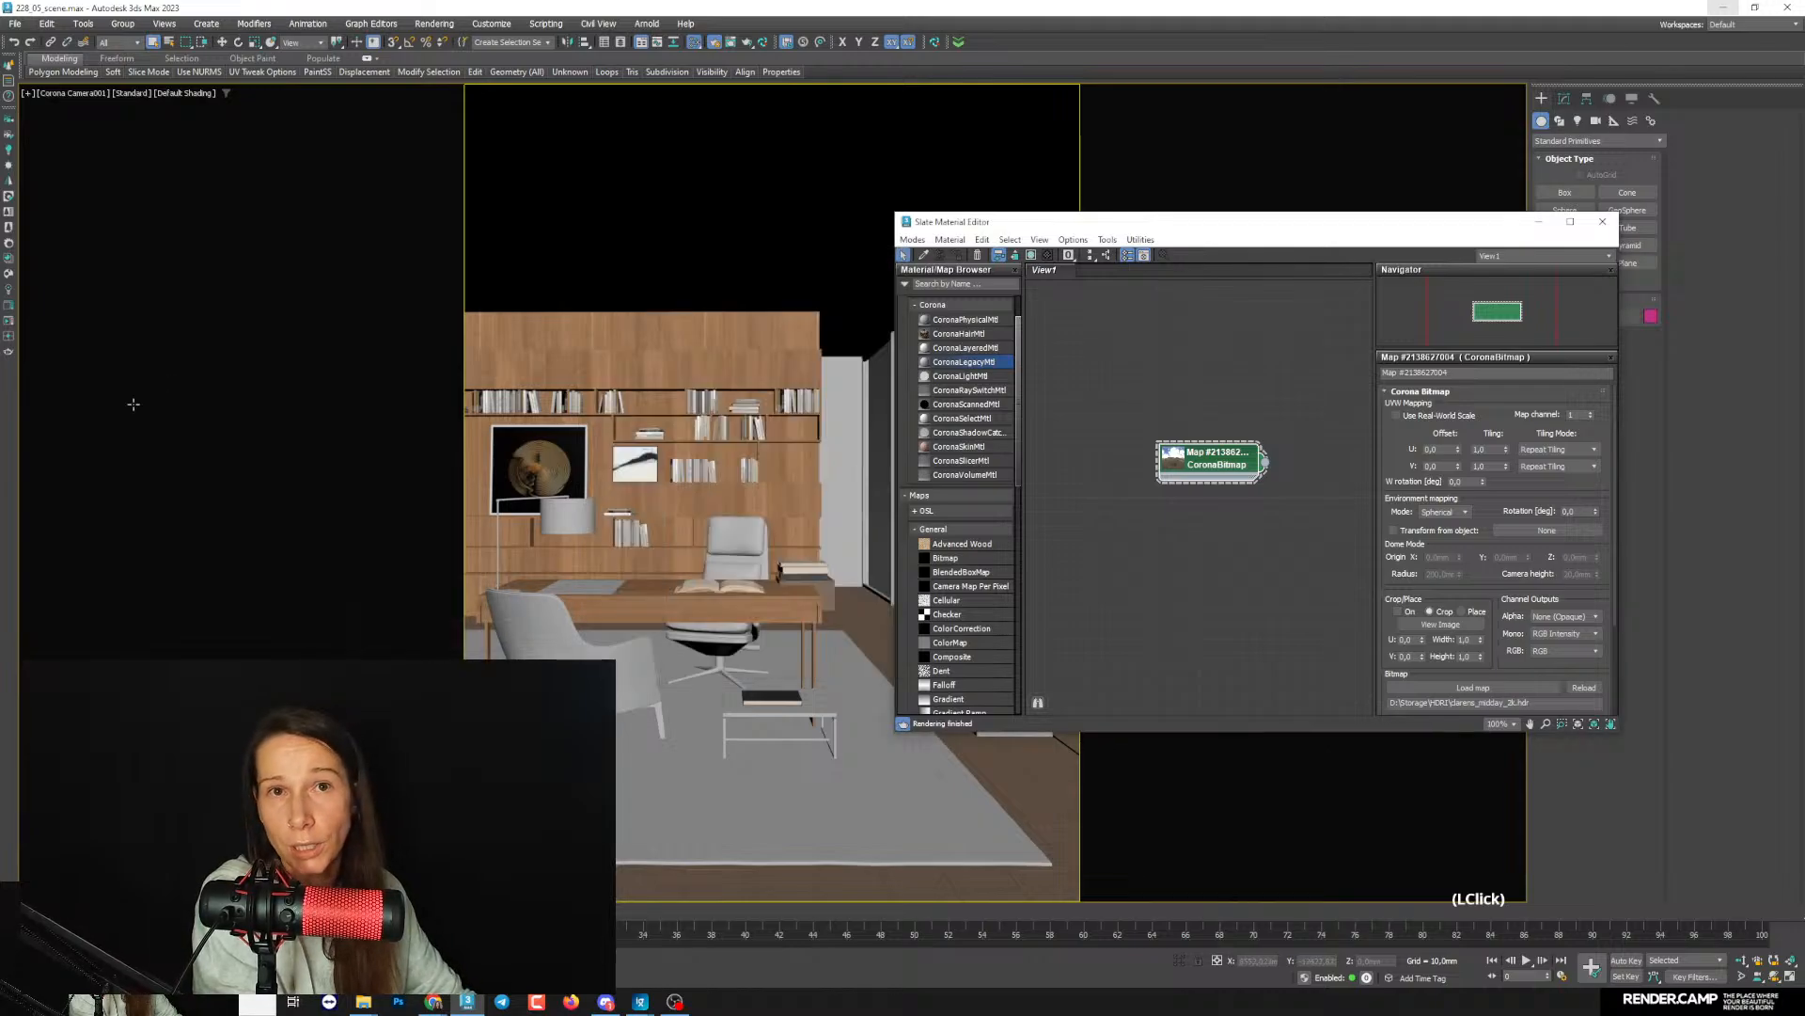
left_click(10, 323)
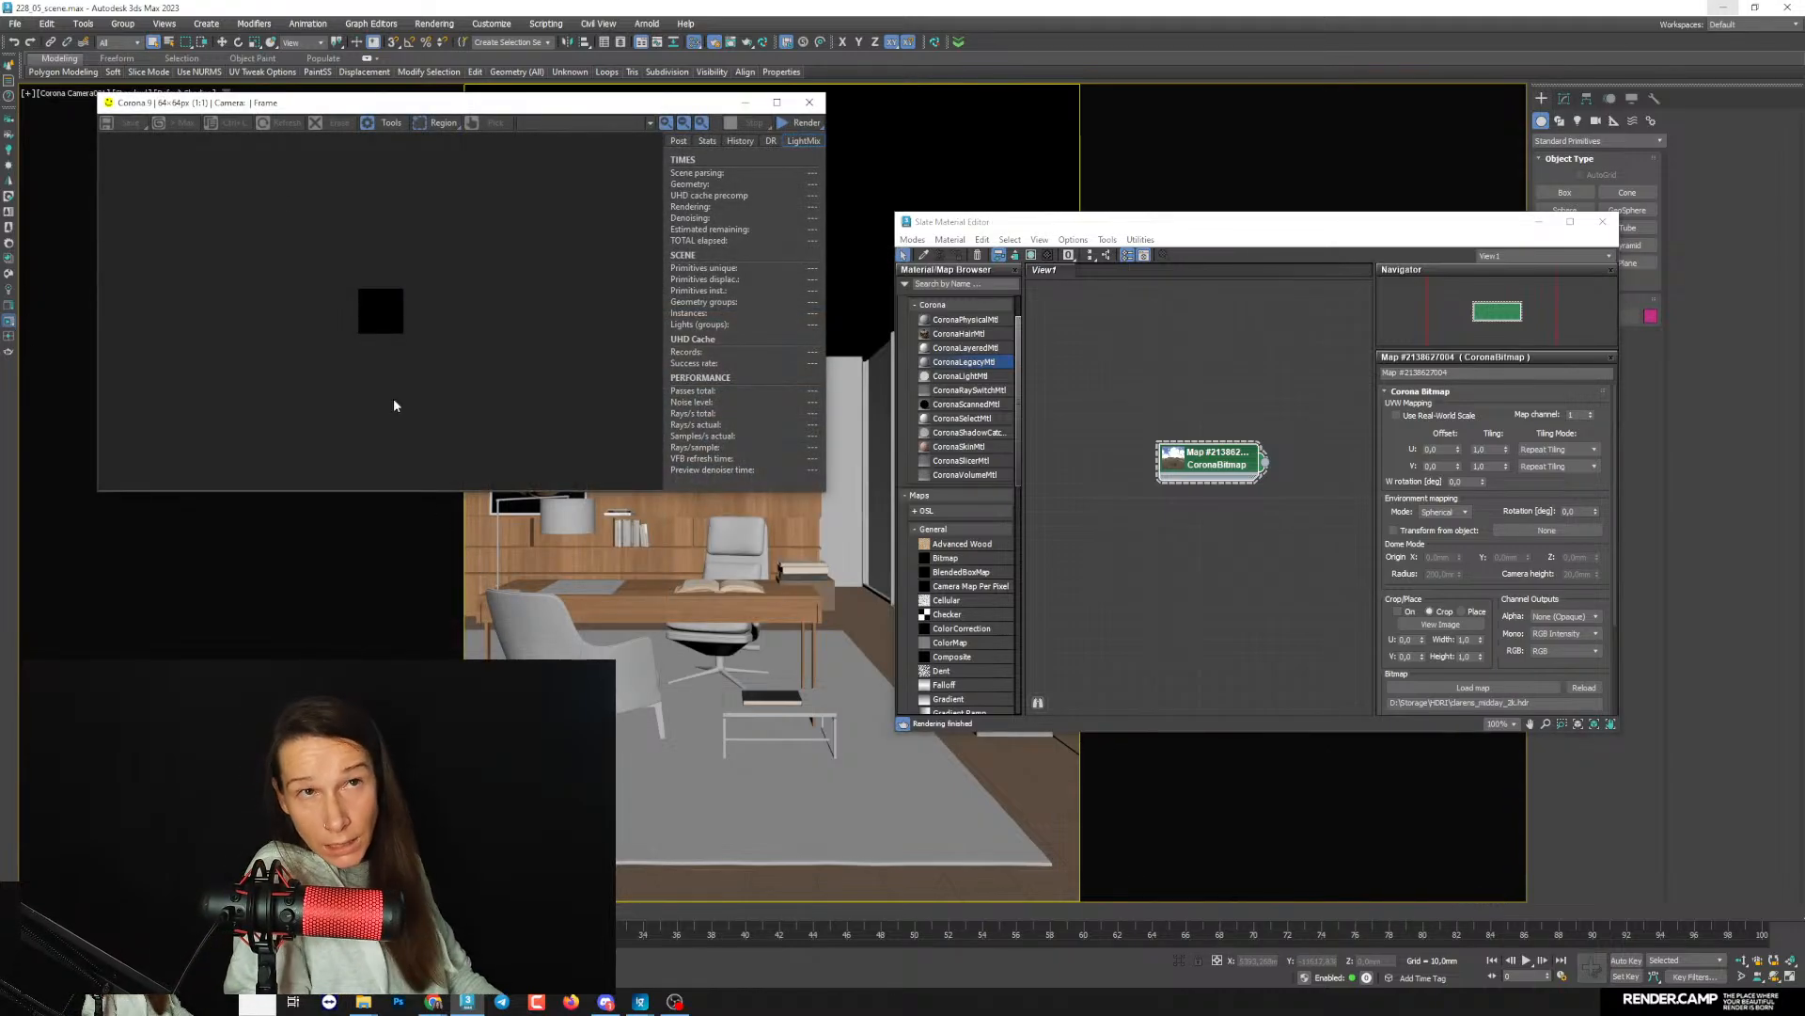
left_click(745, 102)
- Add a CoronaLegacyMtl below the environment bitmap in the Slate Material Editor and show its parameters
left_click_drag(1101, 224, 900, 220)
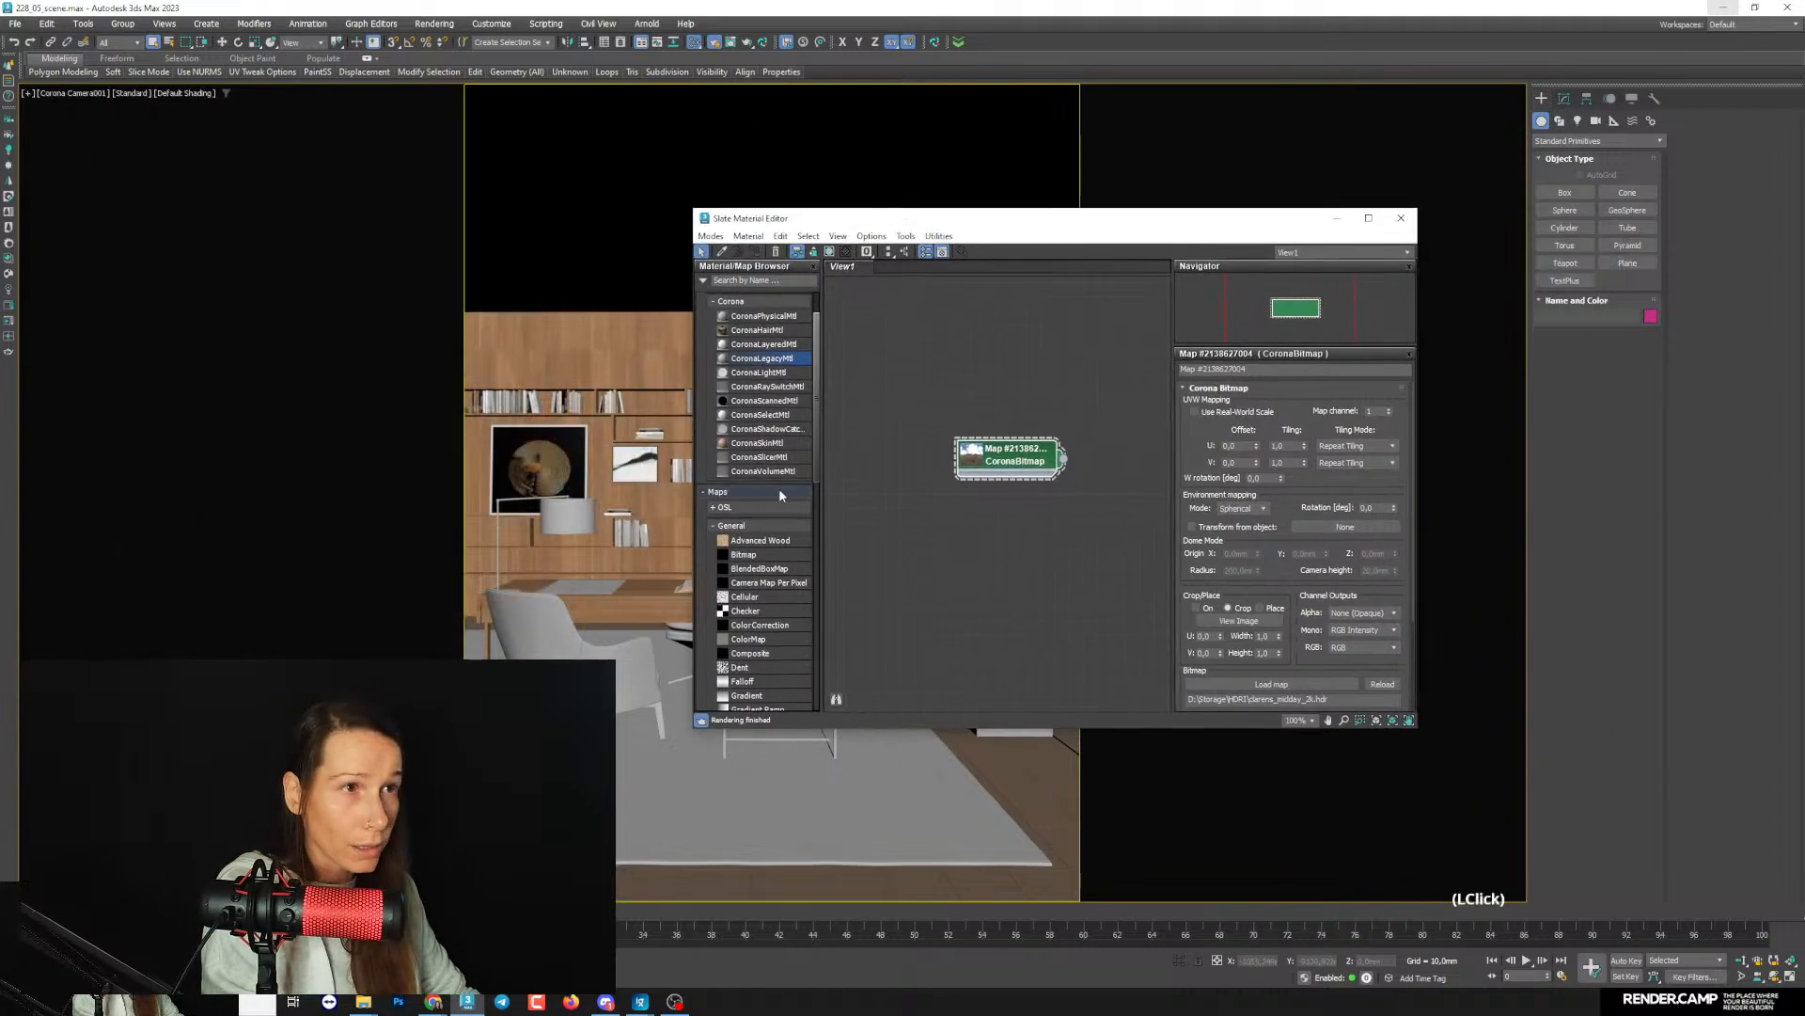
left_click_drag(781, 225, 1026, 292)
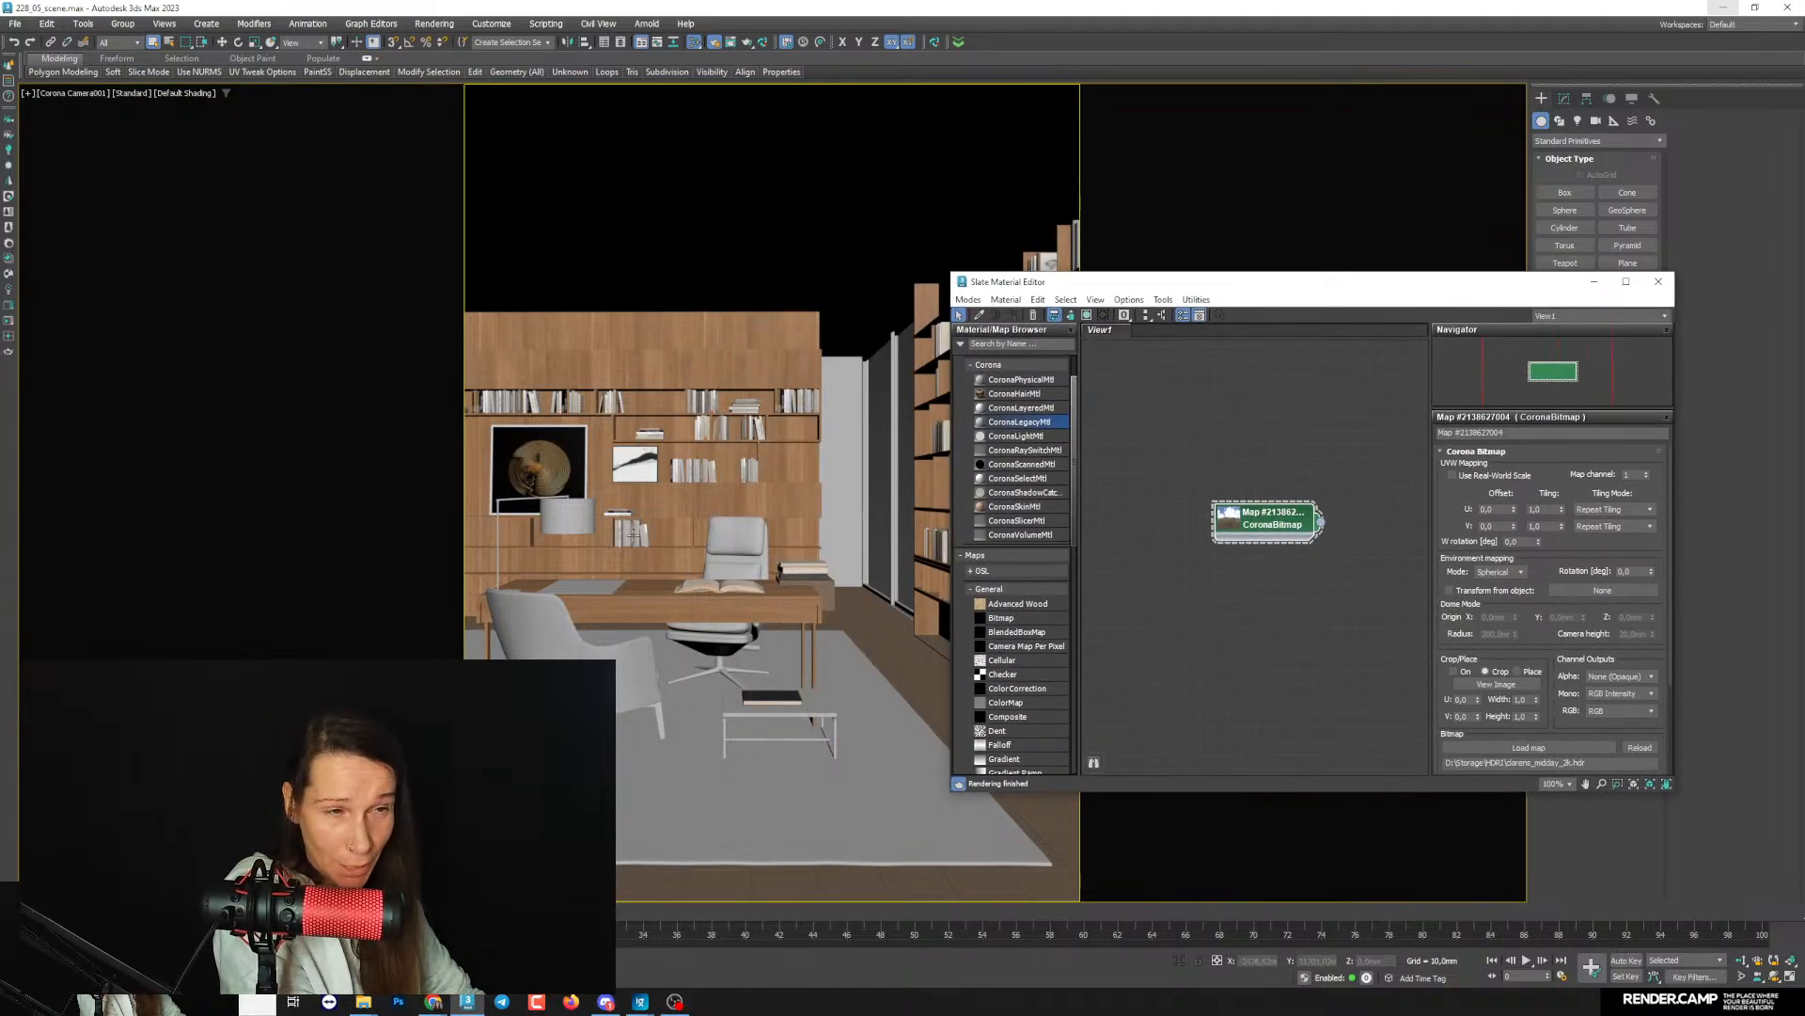
left_click_drag(1044, 282, 1077, 251)
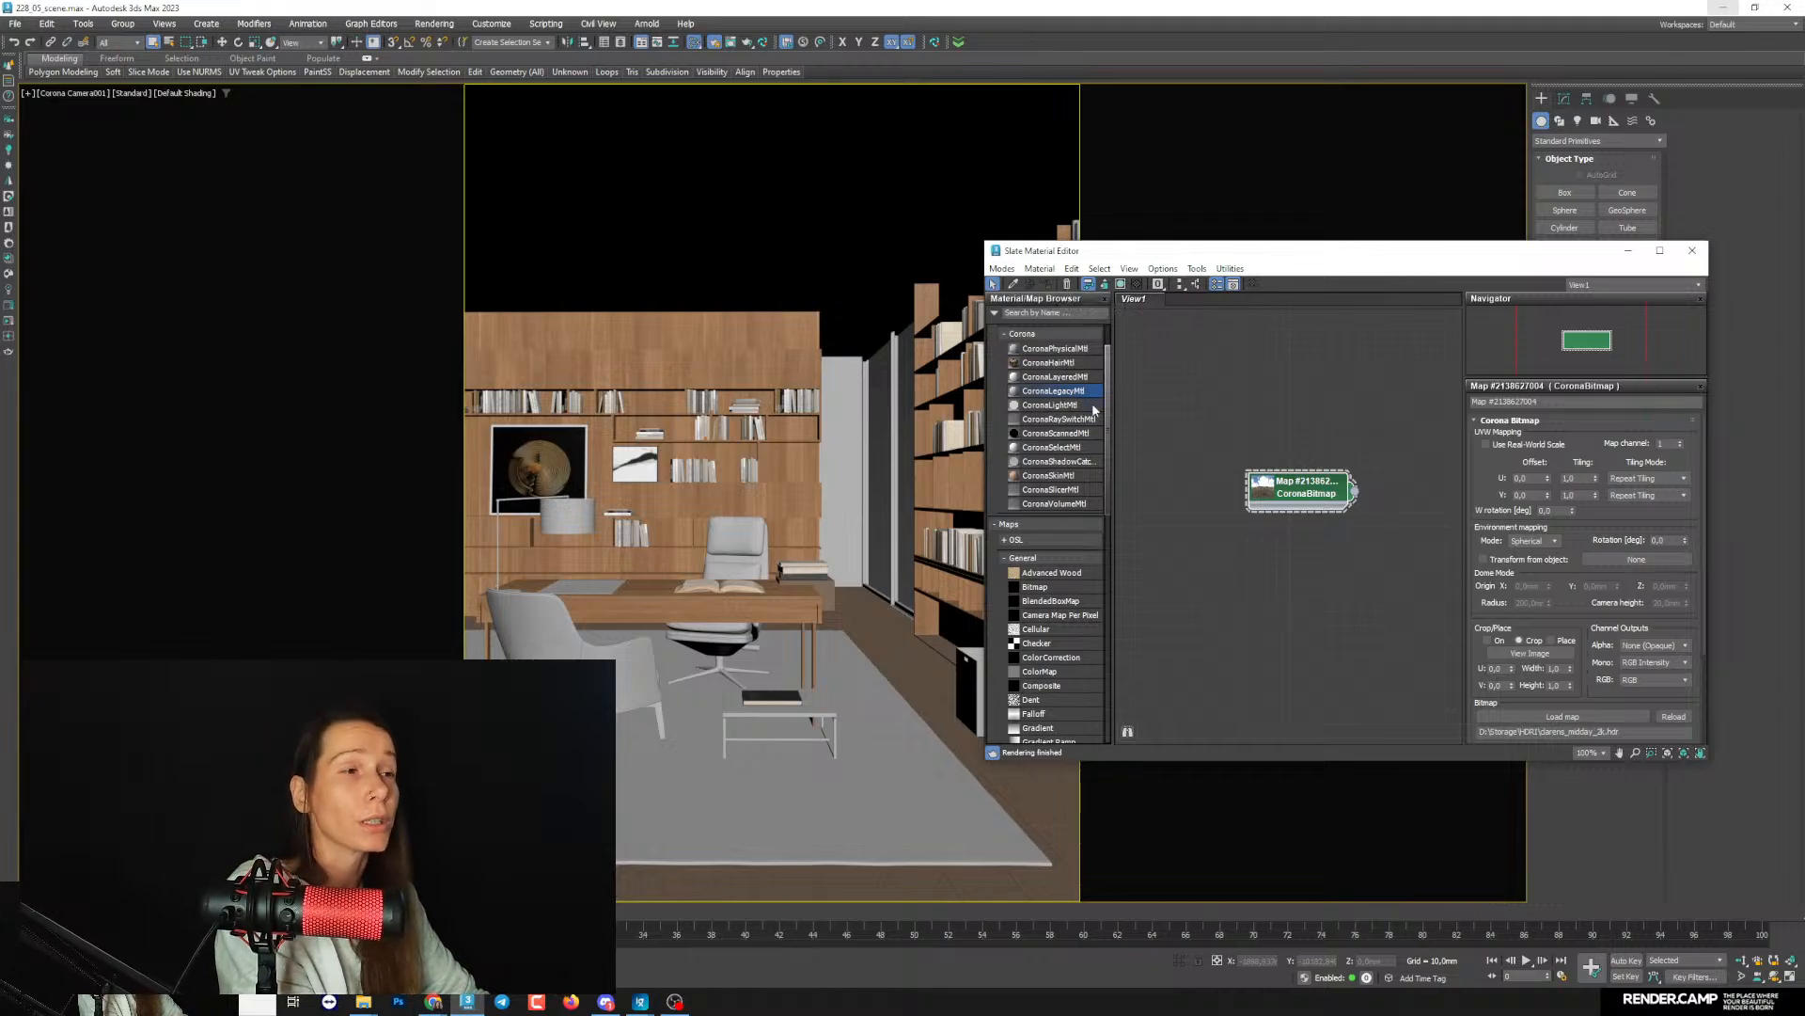
left_click_drag(1042, 400, 1315, 576)
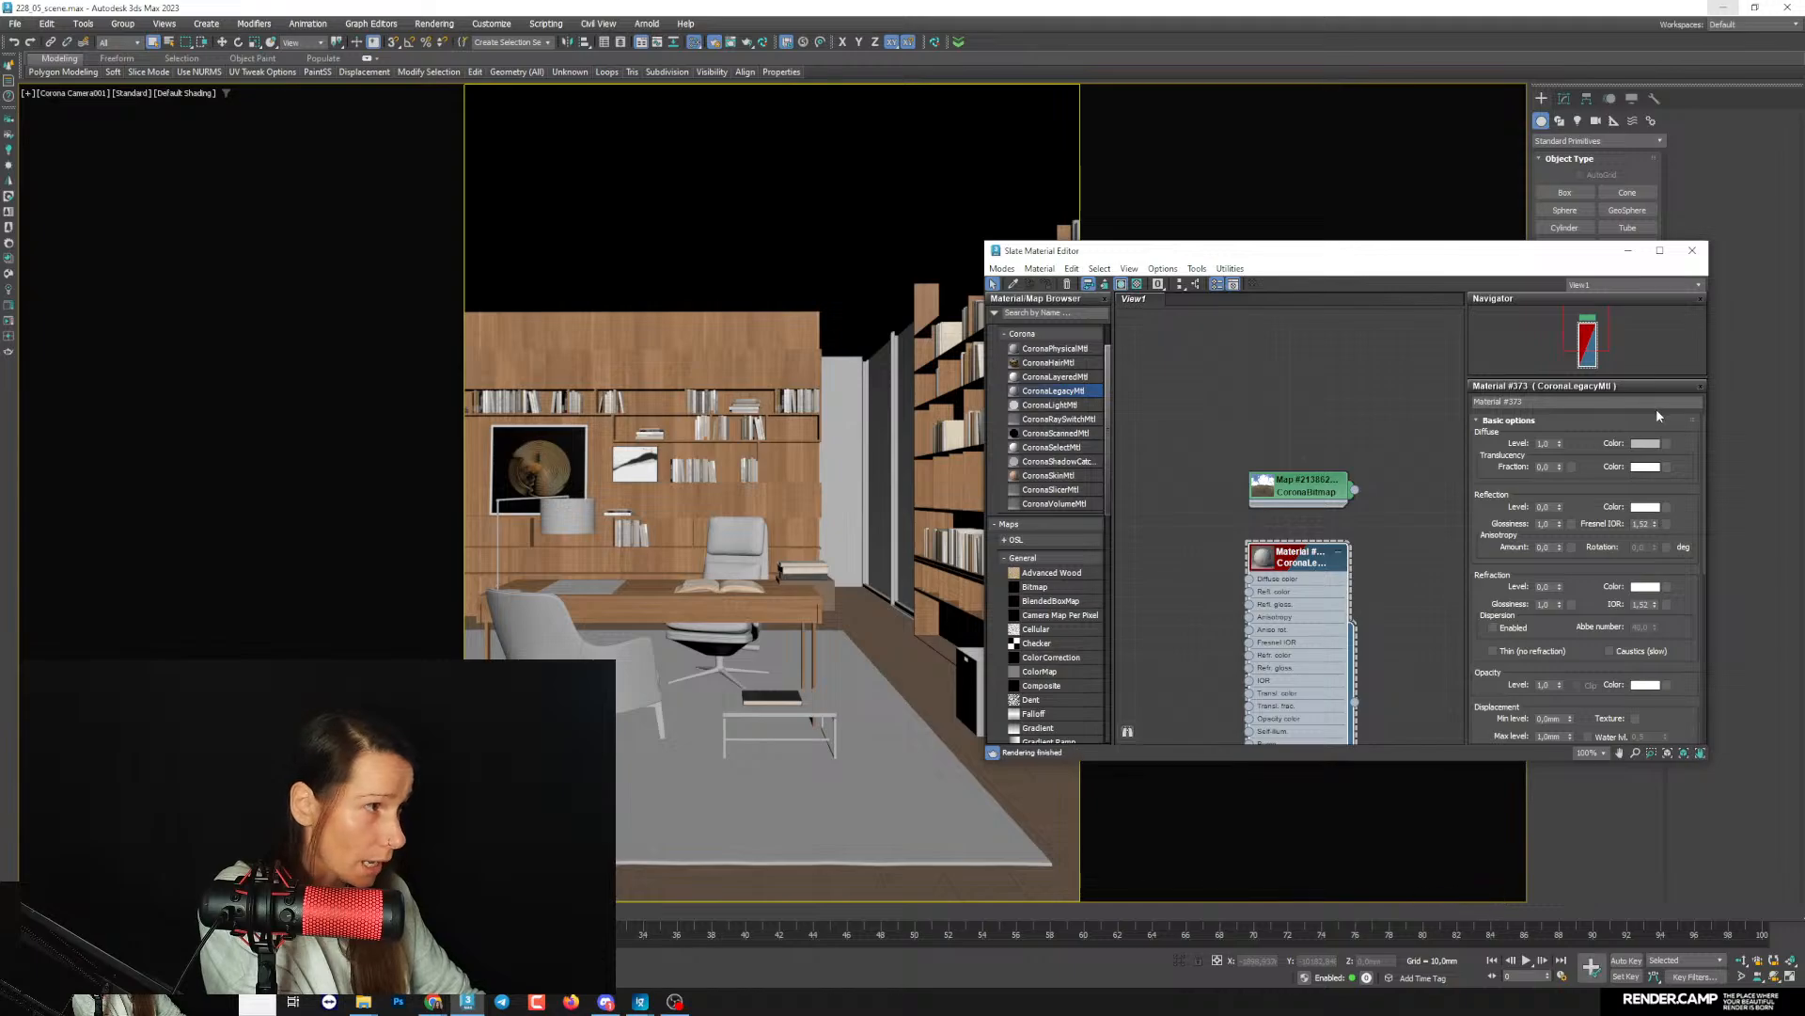
- Set the new CoronaLegacyMtl's diffuse colour to a neutral grey
left_click(1646, 443)
left_click_drag(1608, 349, 1471, 357)
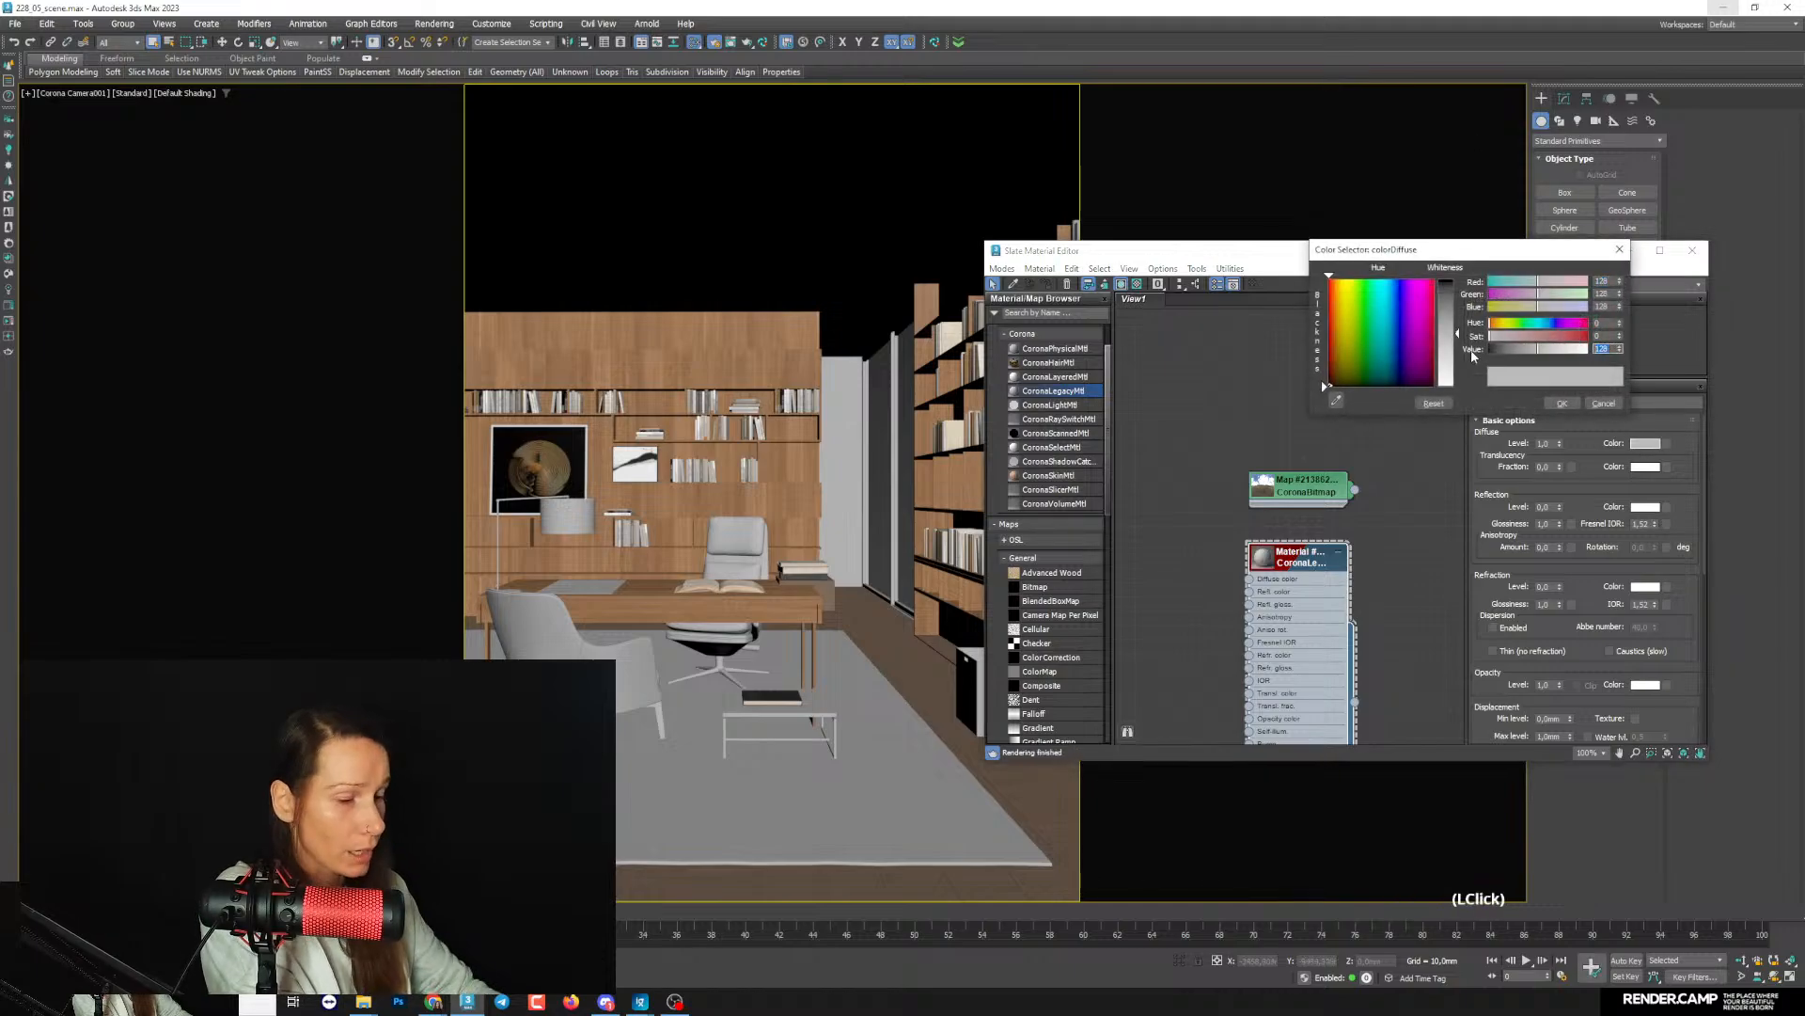
left_click(1562, 404)
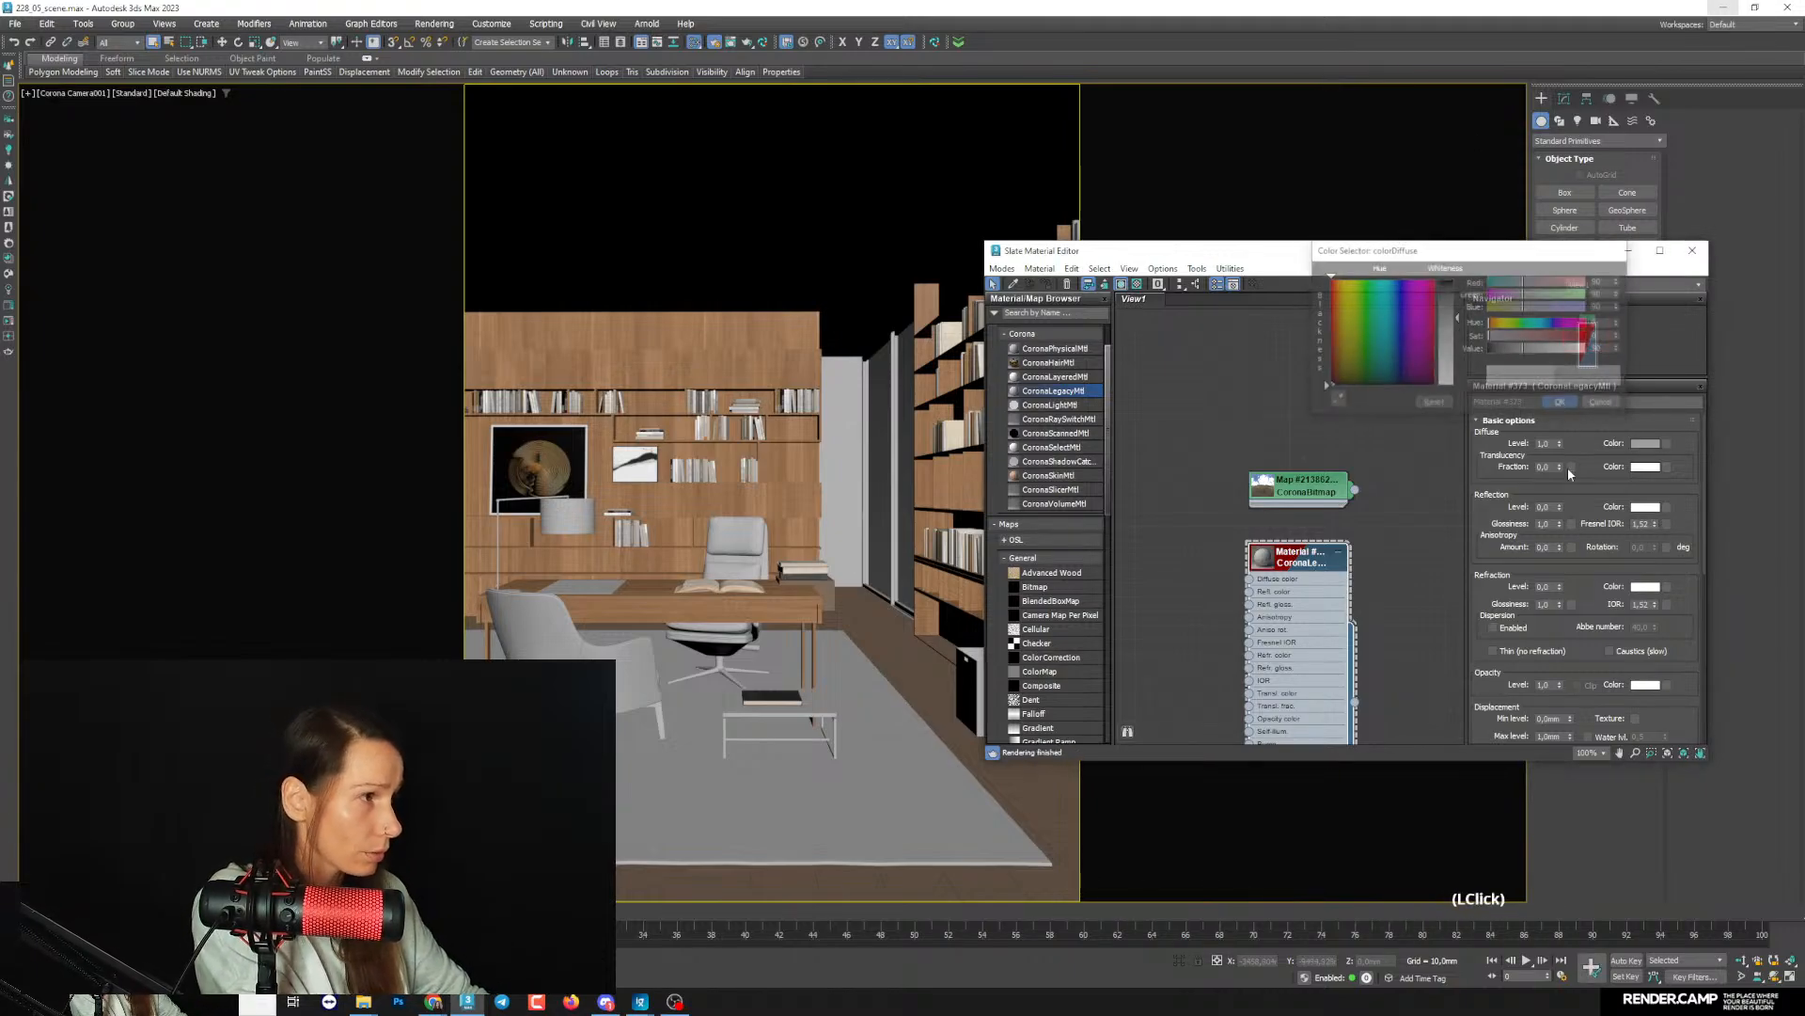
- Set the material's reflection level to 1, glossiness to 0.6 and reflection colour to grey, and collapse its node
type("1")
key("Return")
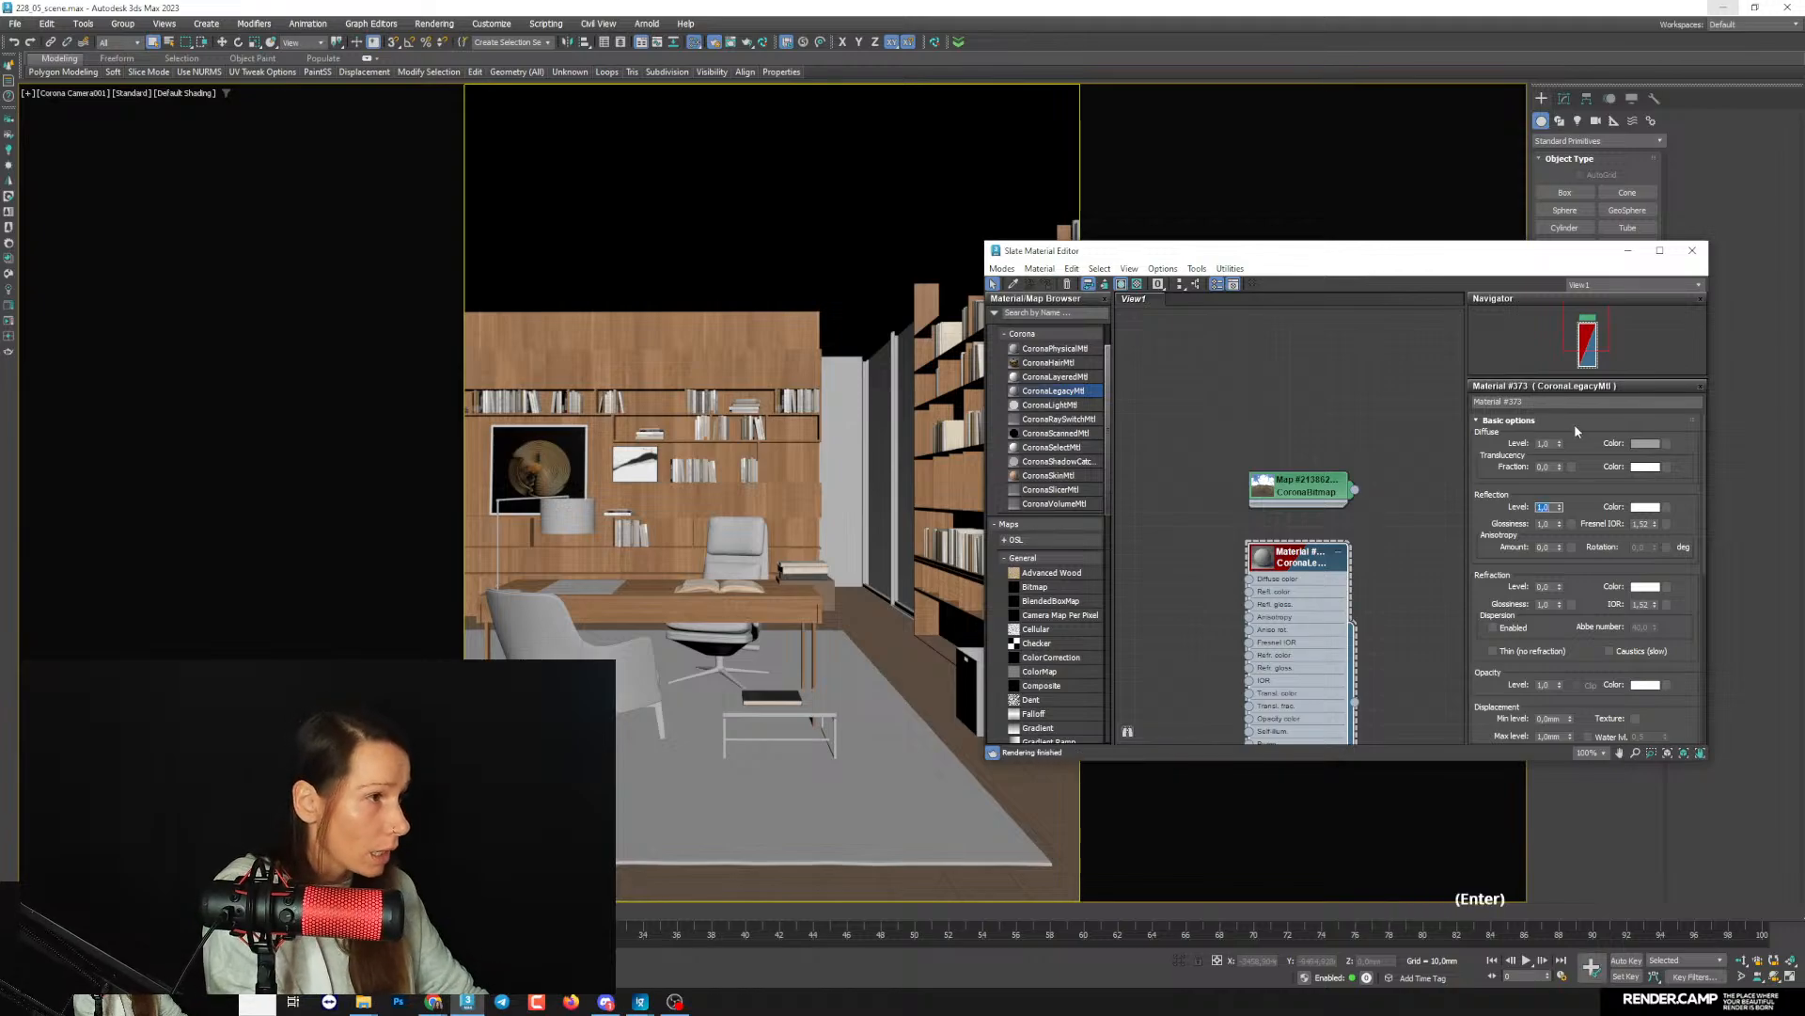
key("Tab")
type("0,6")
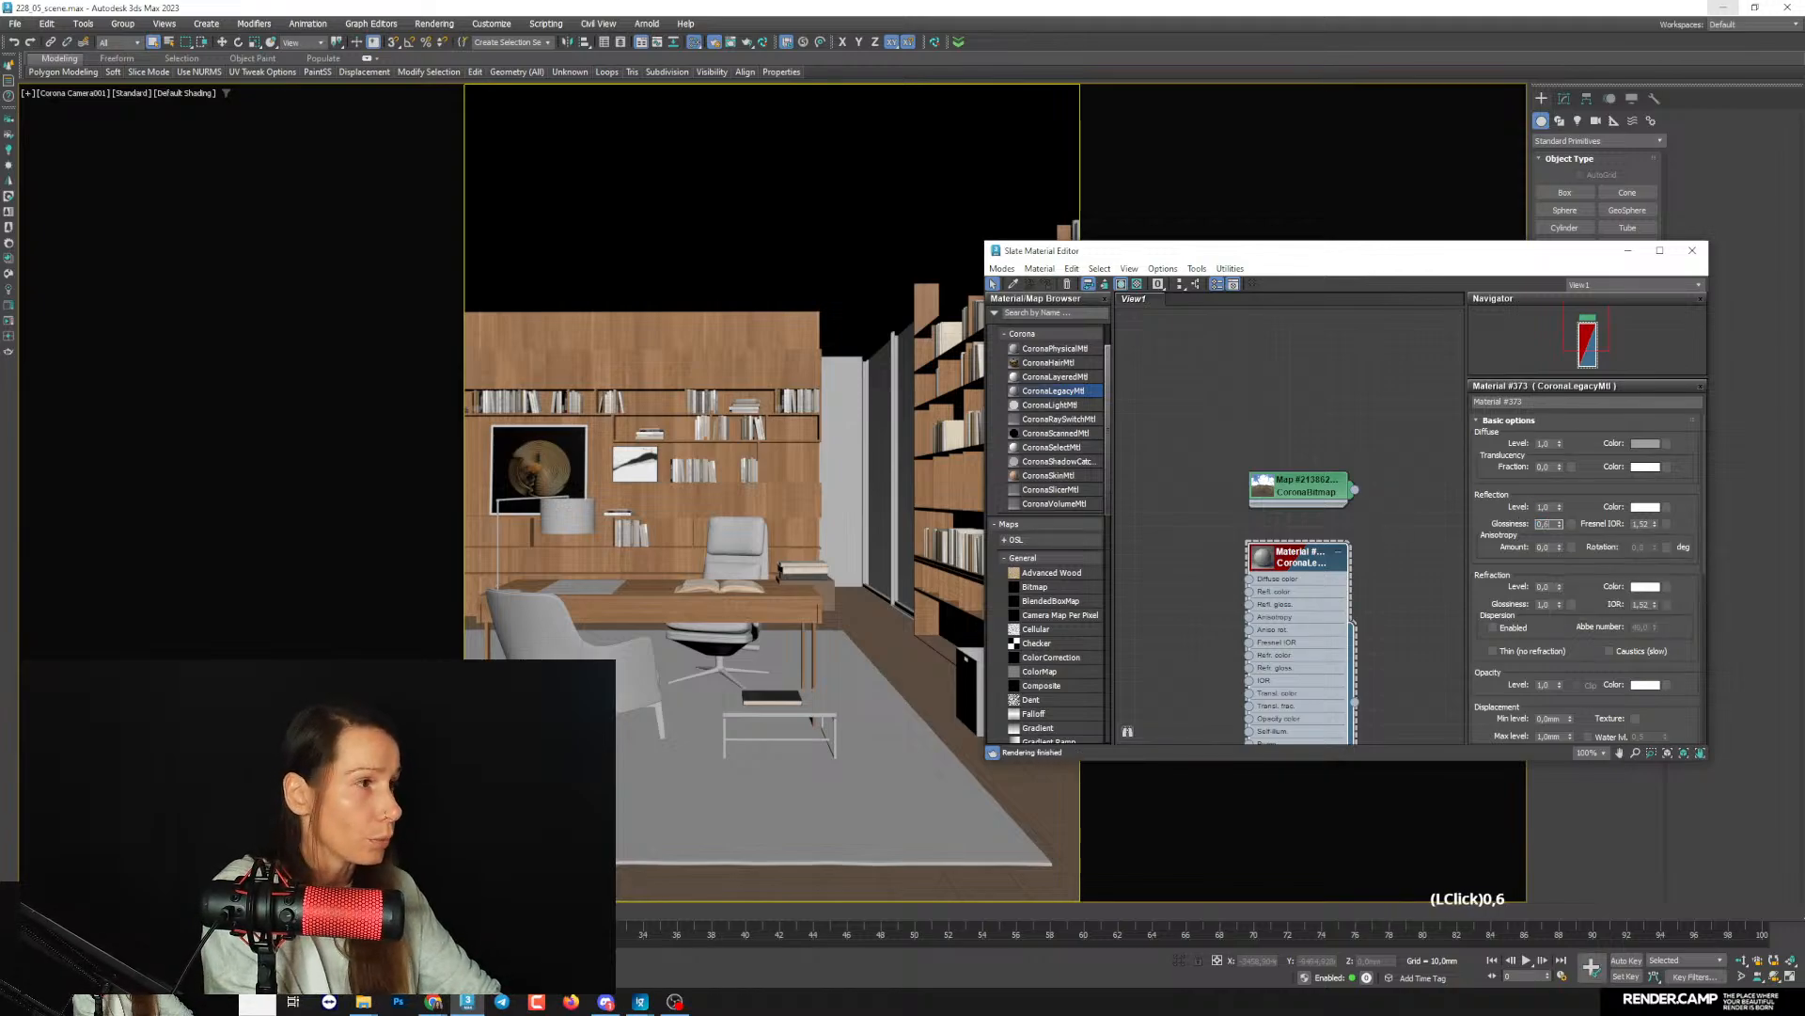
key("Return")
left_click(1648, 507)
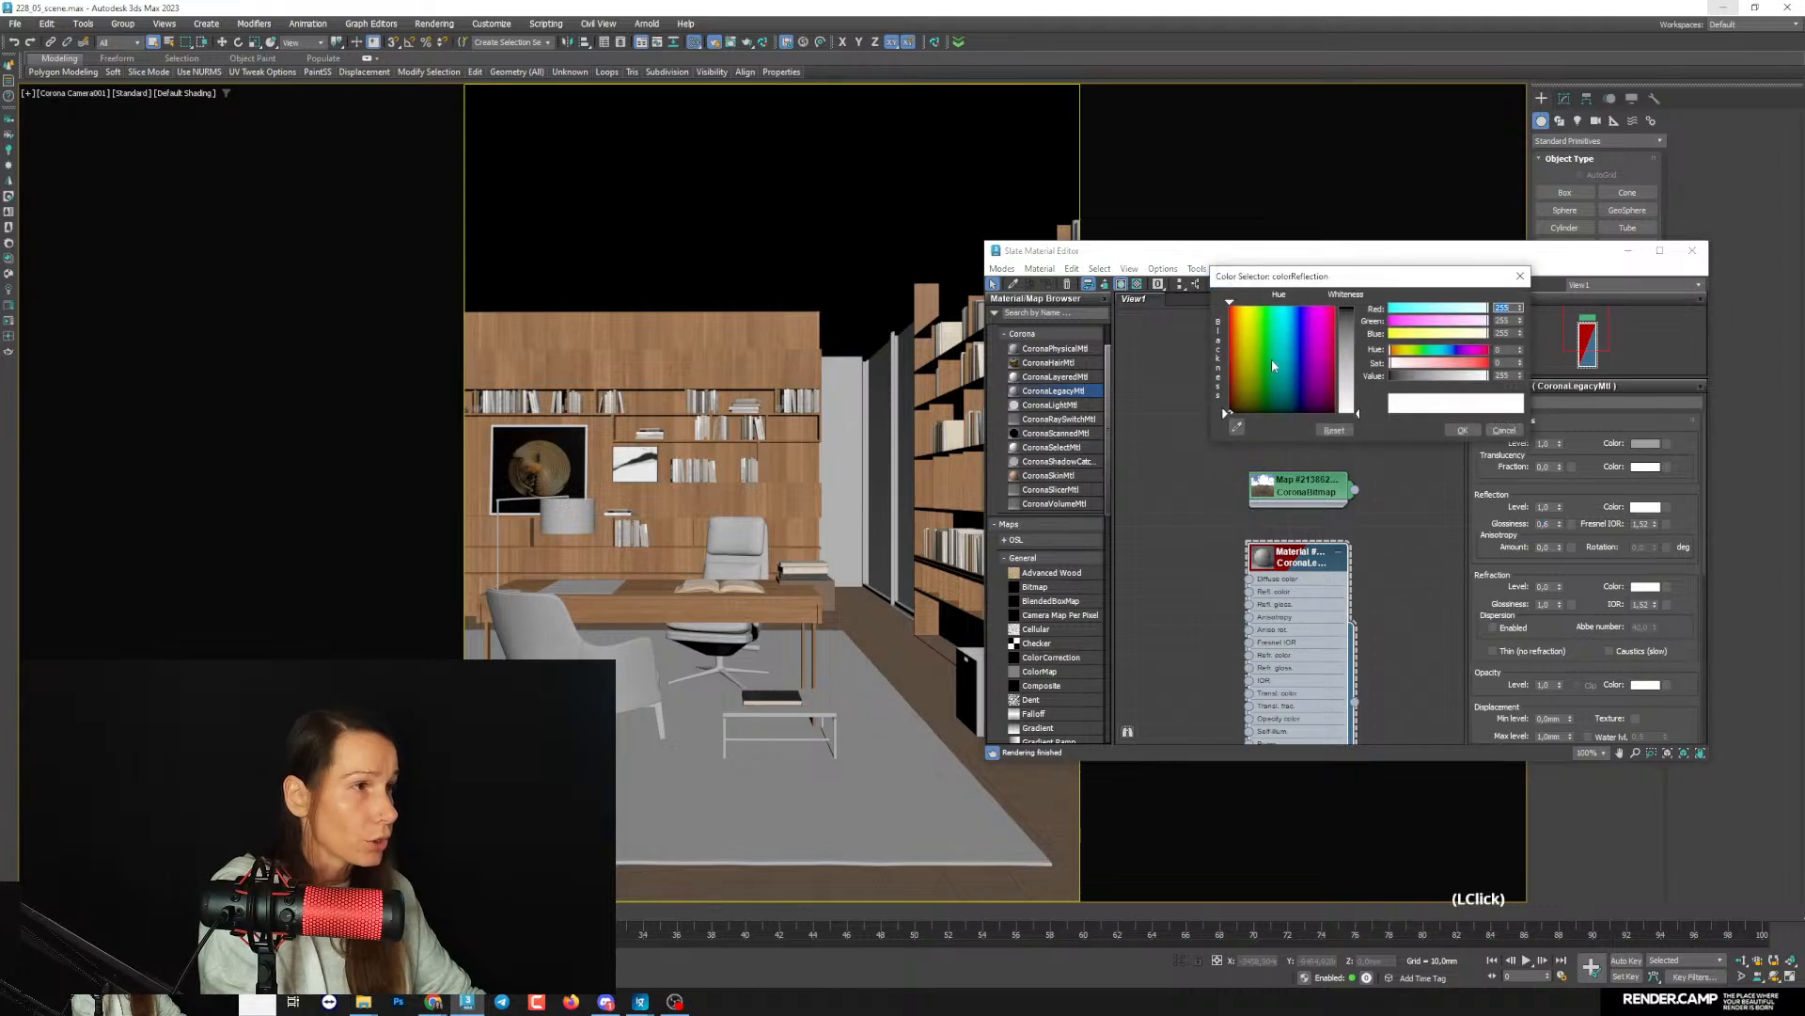
left_click(1429, 378)
left_click(1462, 430)
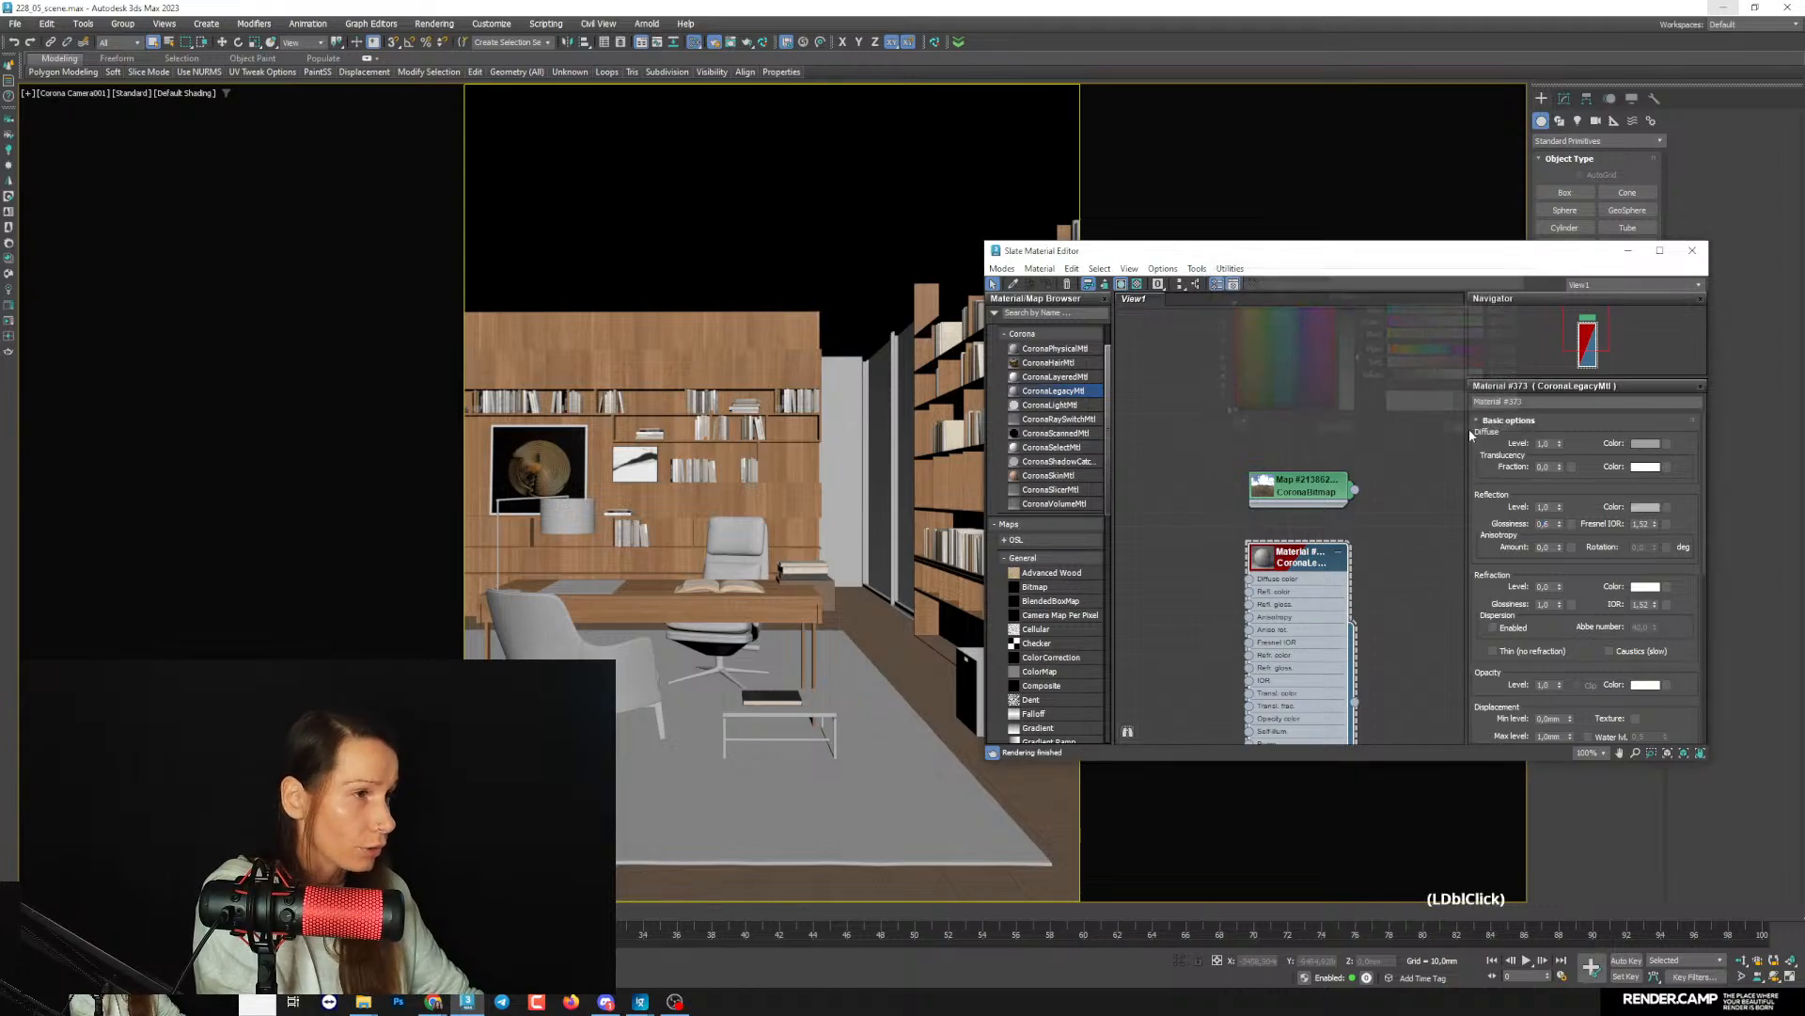
double_click(1339, 561)
- Enable the material override in Render Setup's scene settings and assign the grey CoronaLegacyMtl to it
left_click(715, 43)
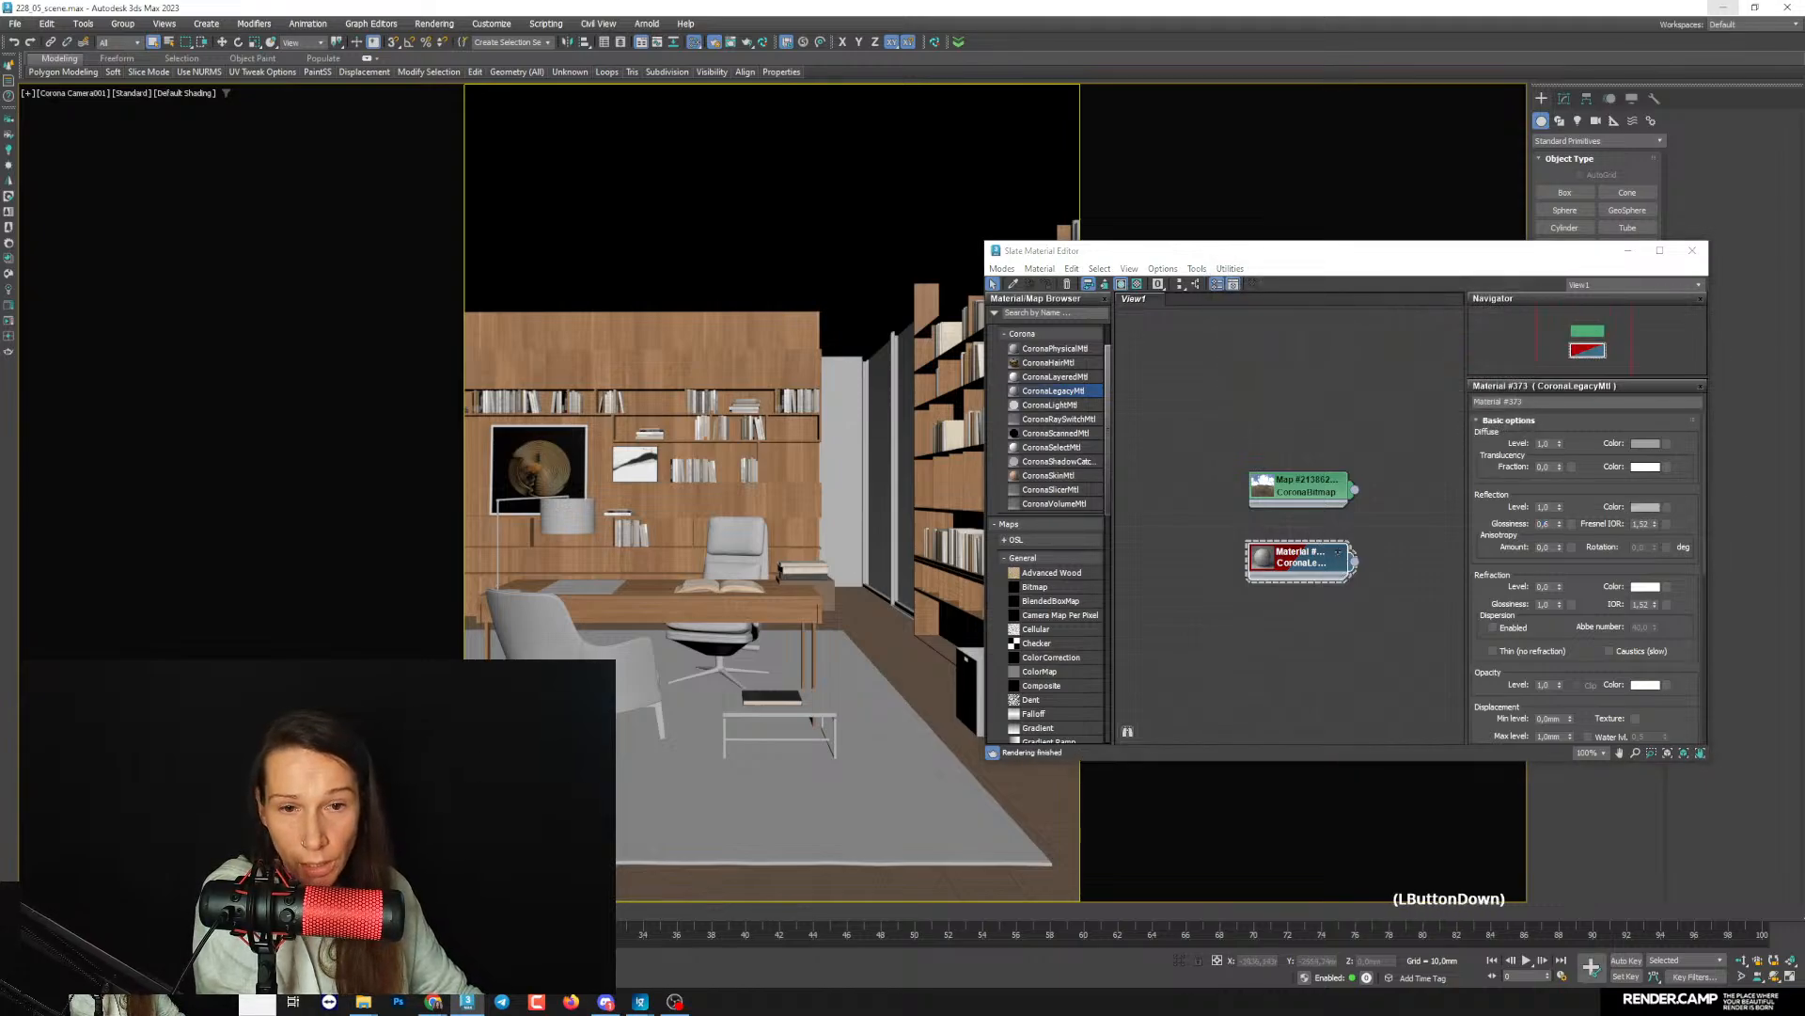
left_click_drag(691, 255, 587, 195)
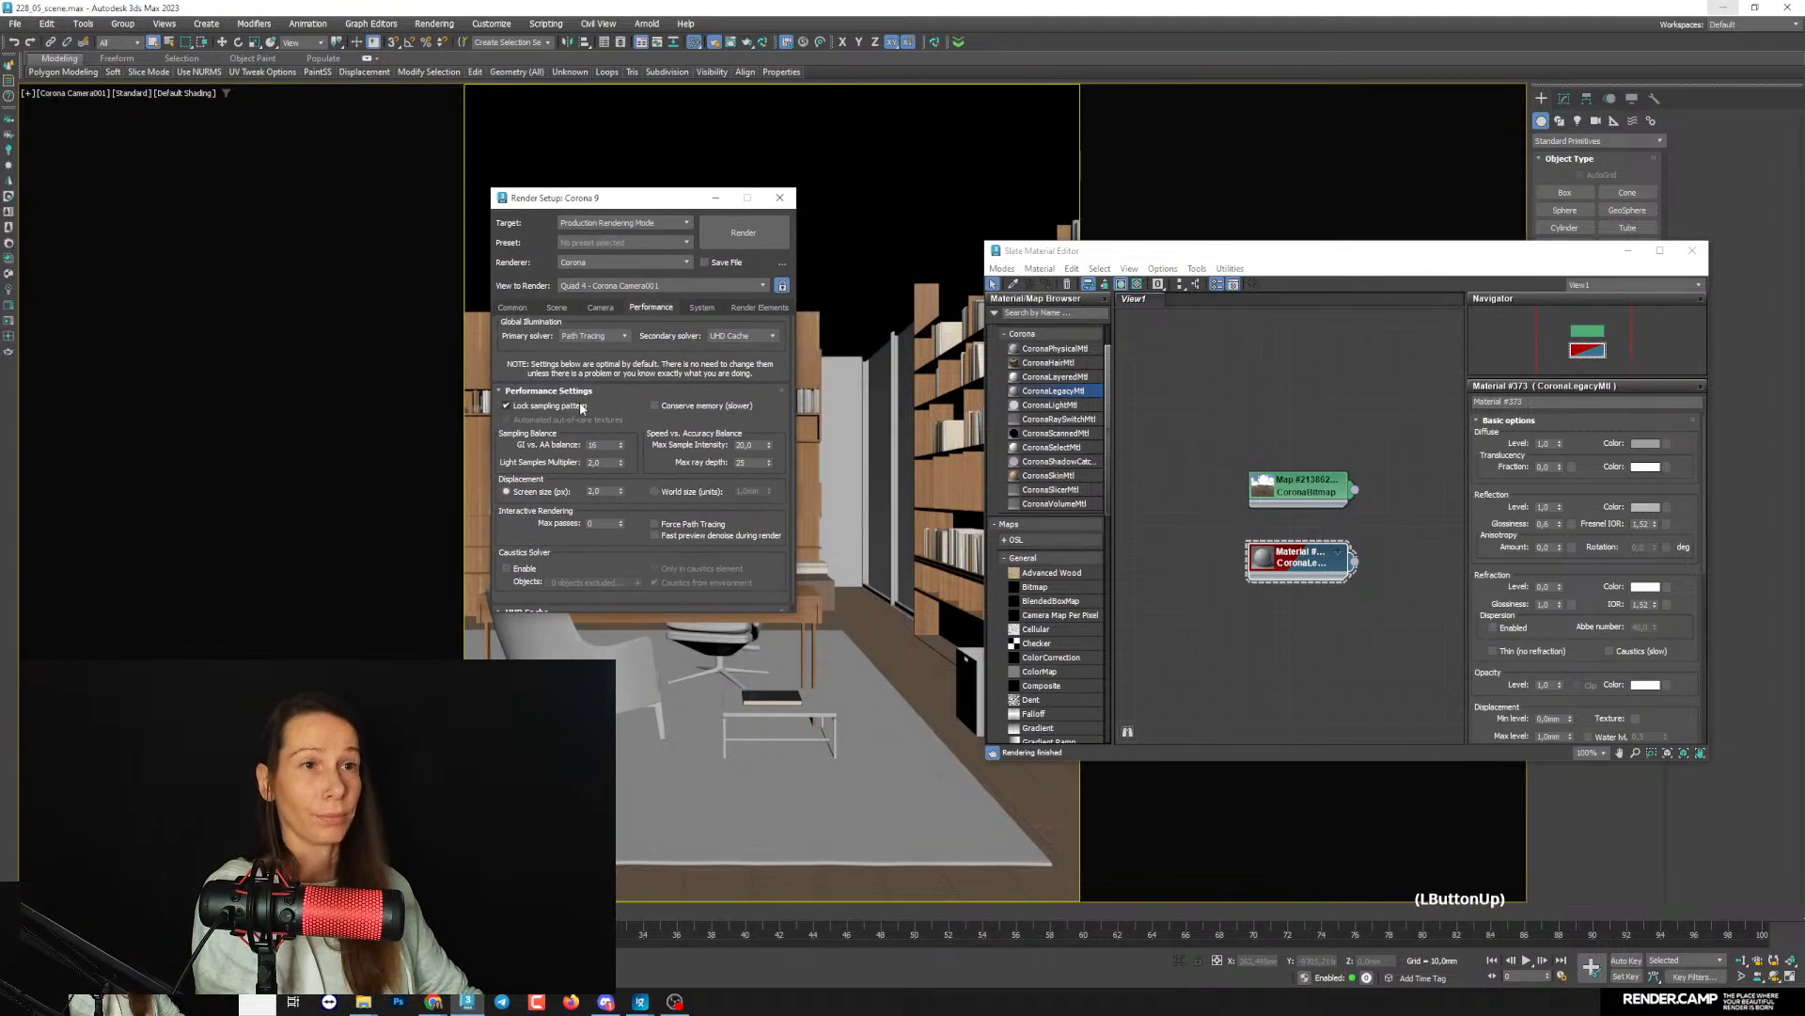
left_click_drag(580, 409, 618, 528)
left_click_drag(540, 350, 477, 395)
left_click(560, 307)
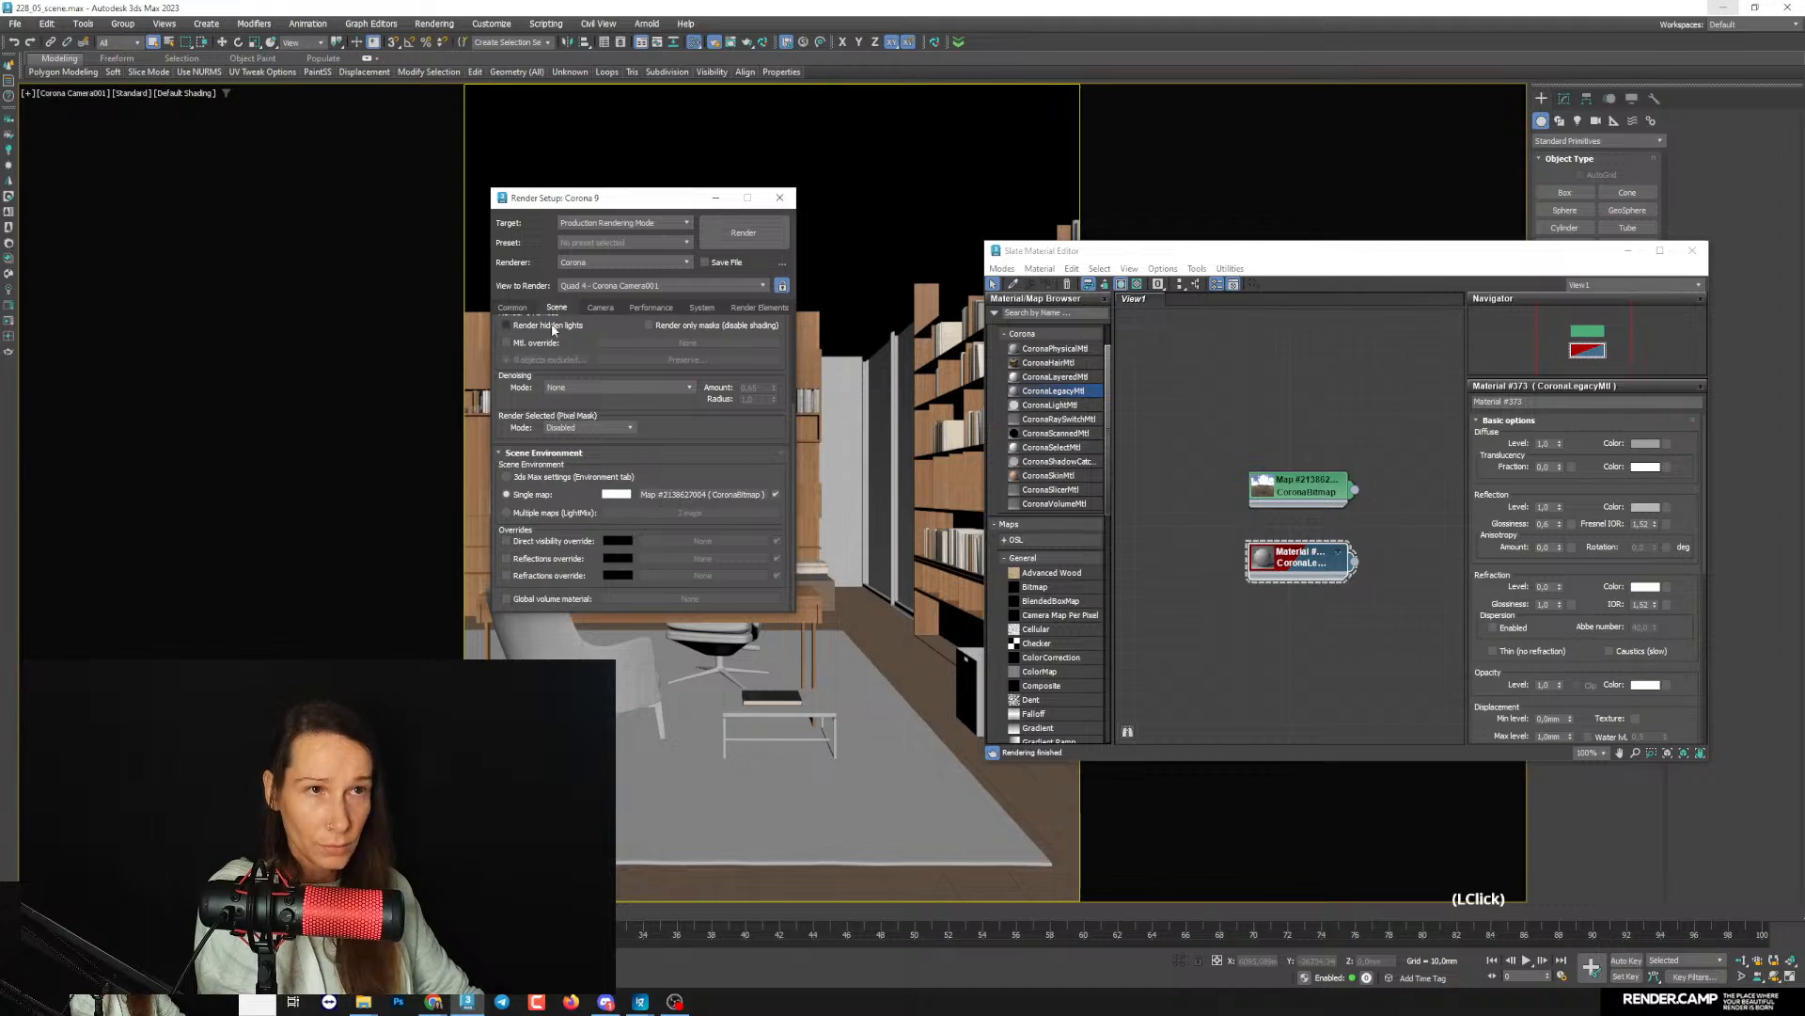
left_click_drag(587, 436, 542, 352)
left_click(532, 342)
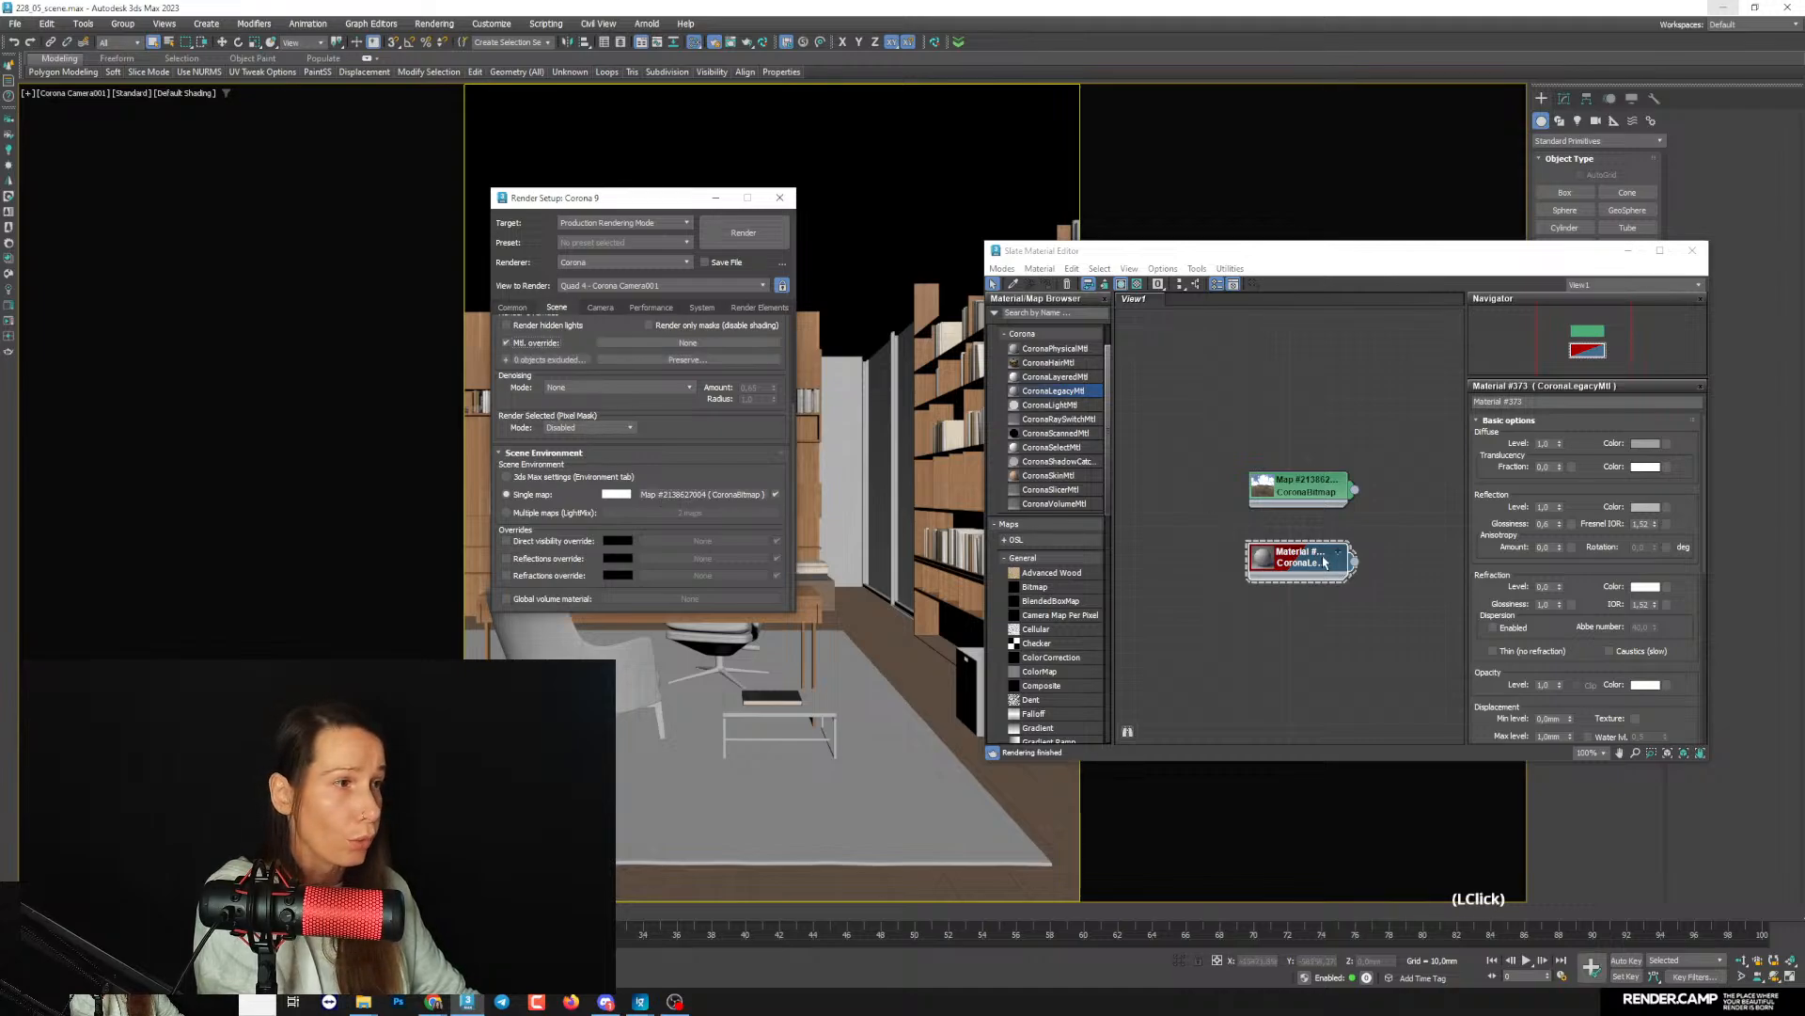
left_click_drag(1355, 561, 903, 335)
left_click(875, 435)
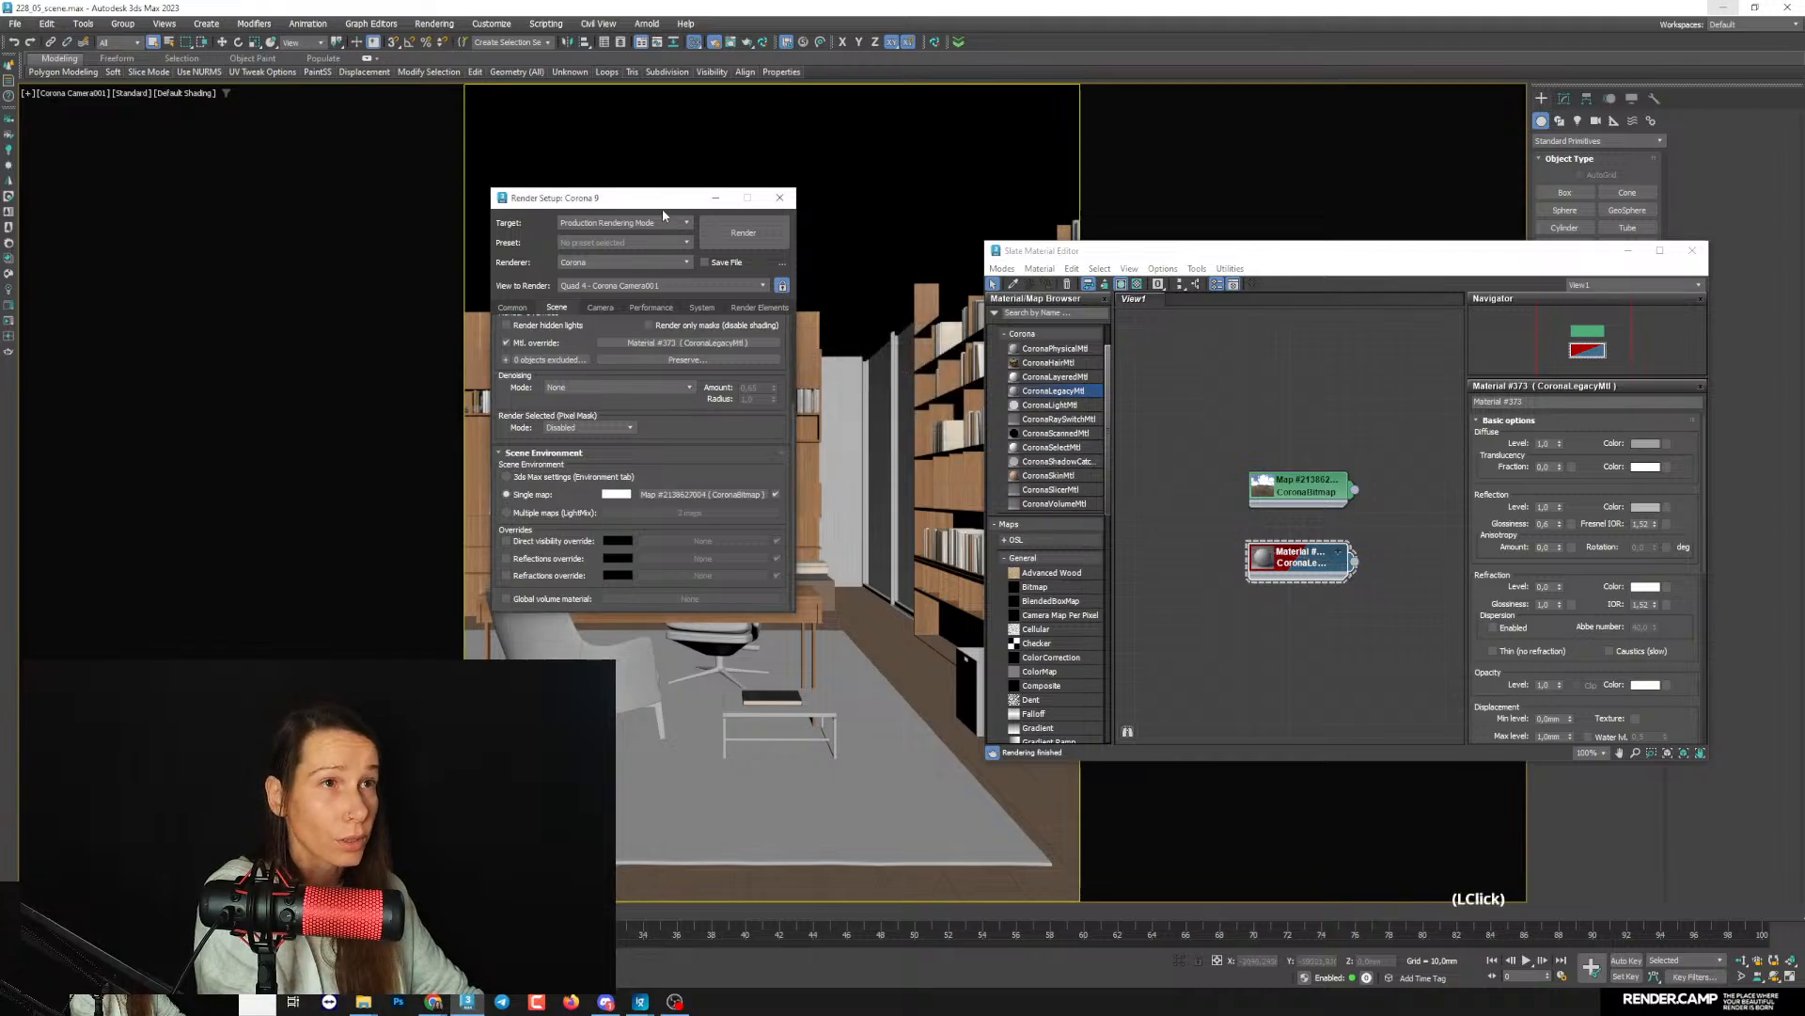
- Minimize Render Setup, bring back the Corona frame buffer, and enlarge it to nearly full screen height
left_click(716, 198)
left_click(731, 41)
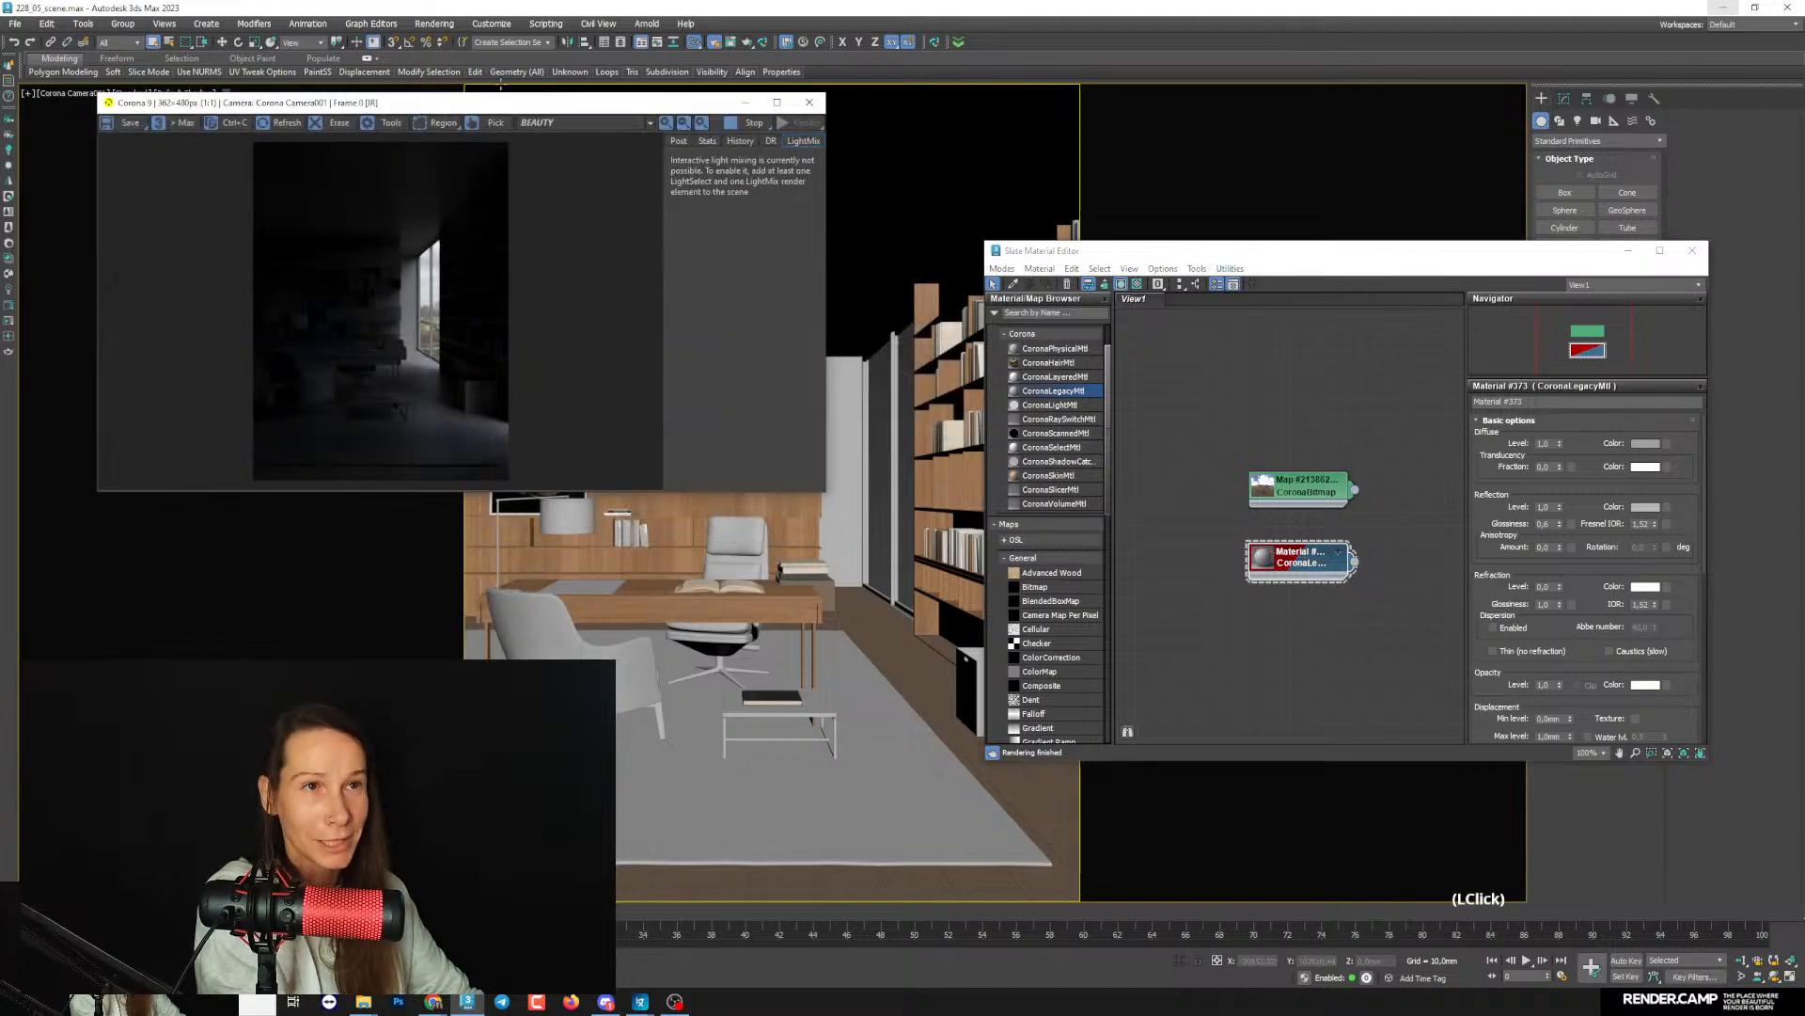
left_click_drag(500, 100, 424, 93)
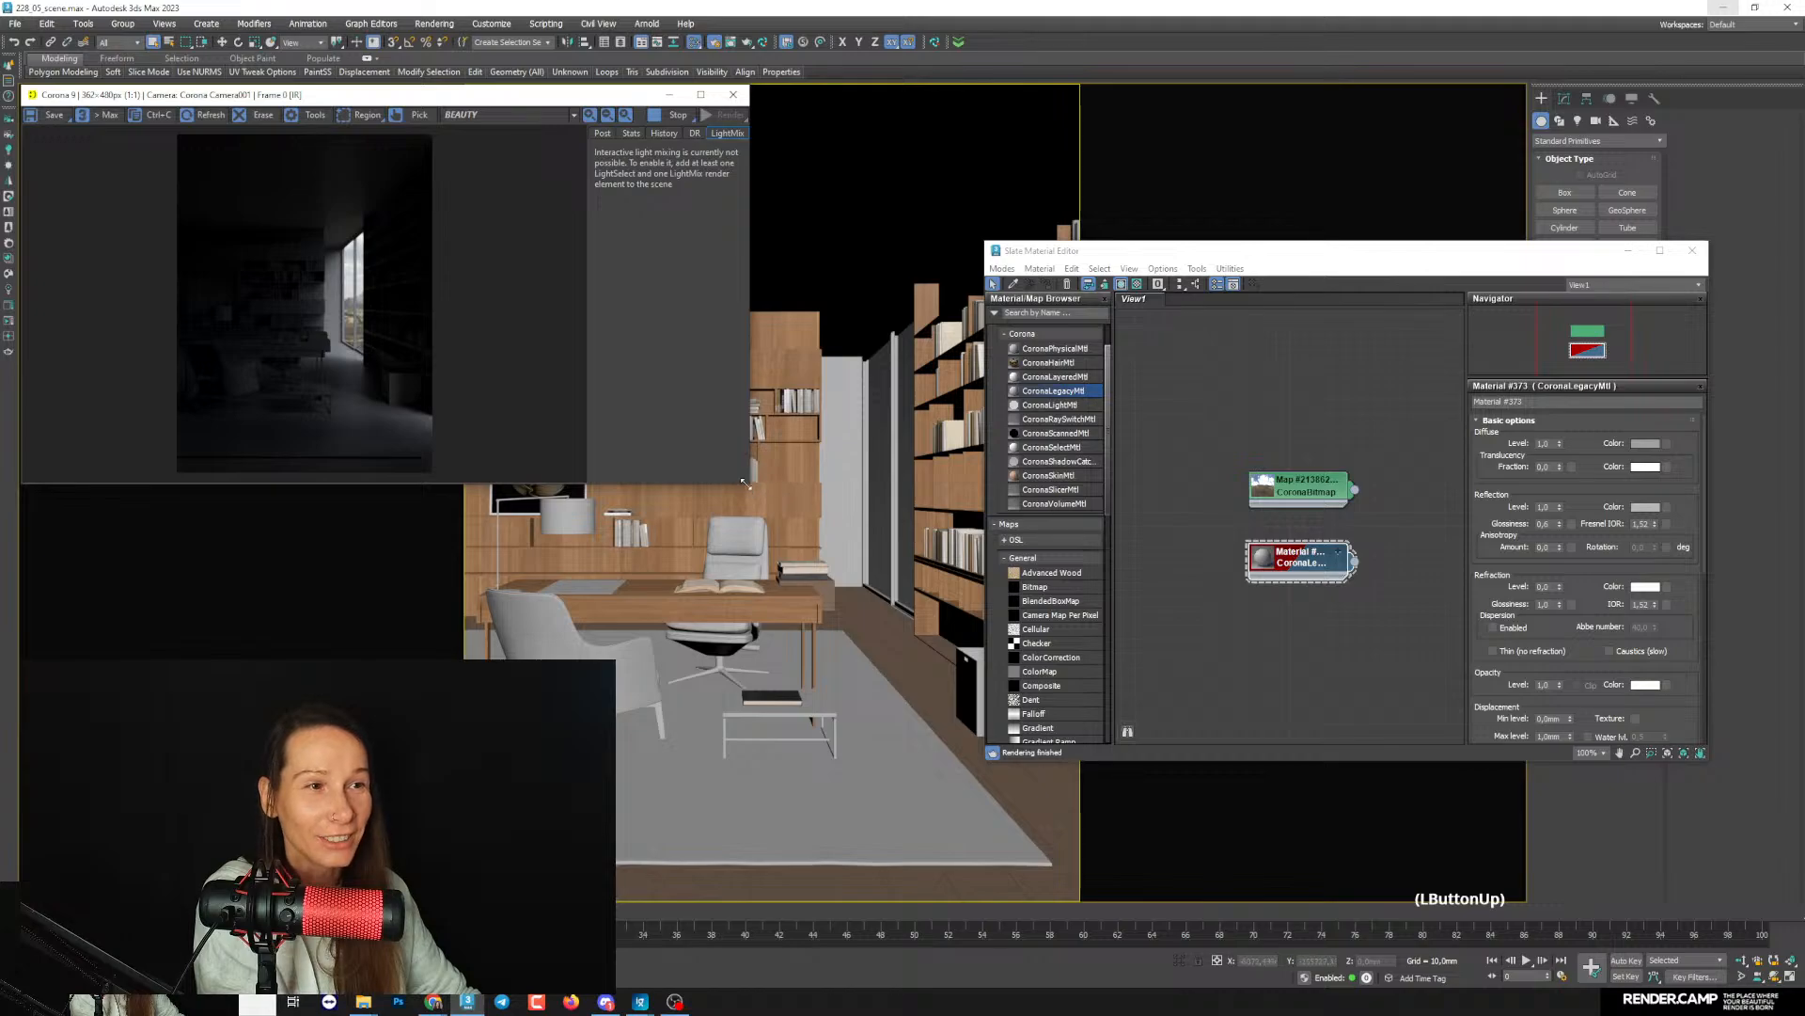
left_click_drag(744, 482, 833, 984)
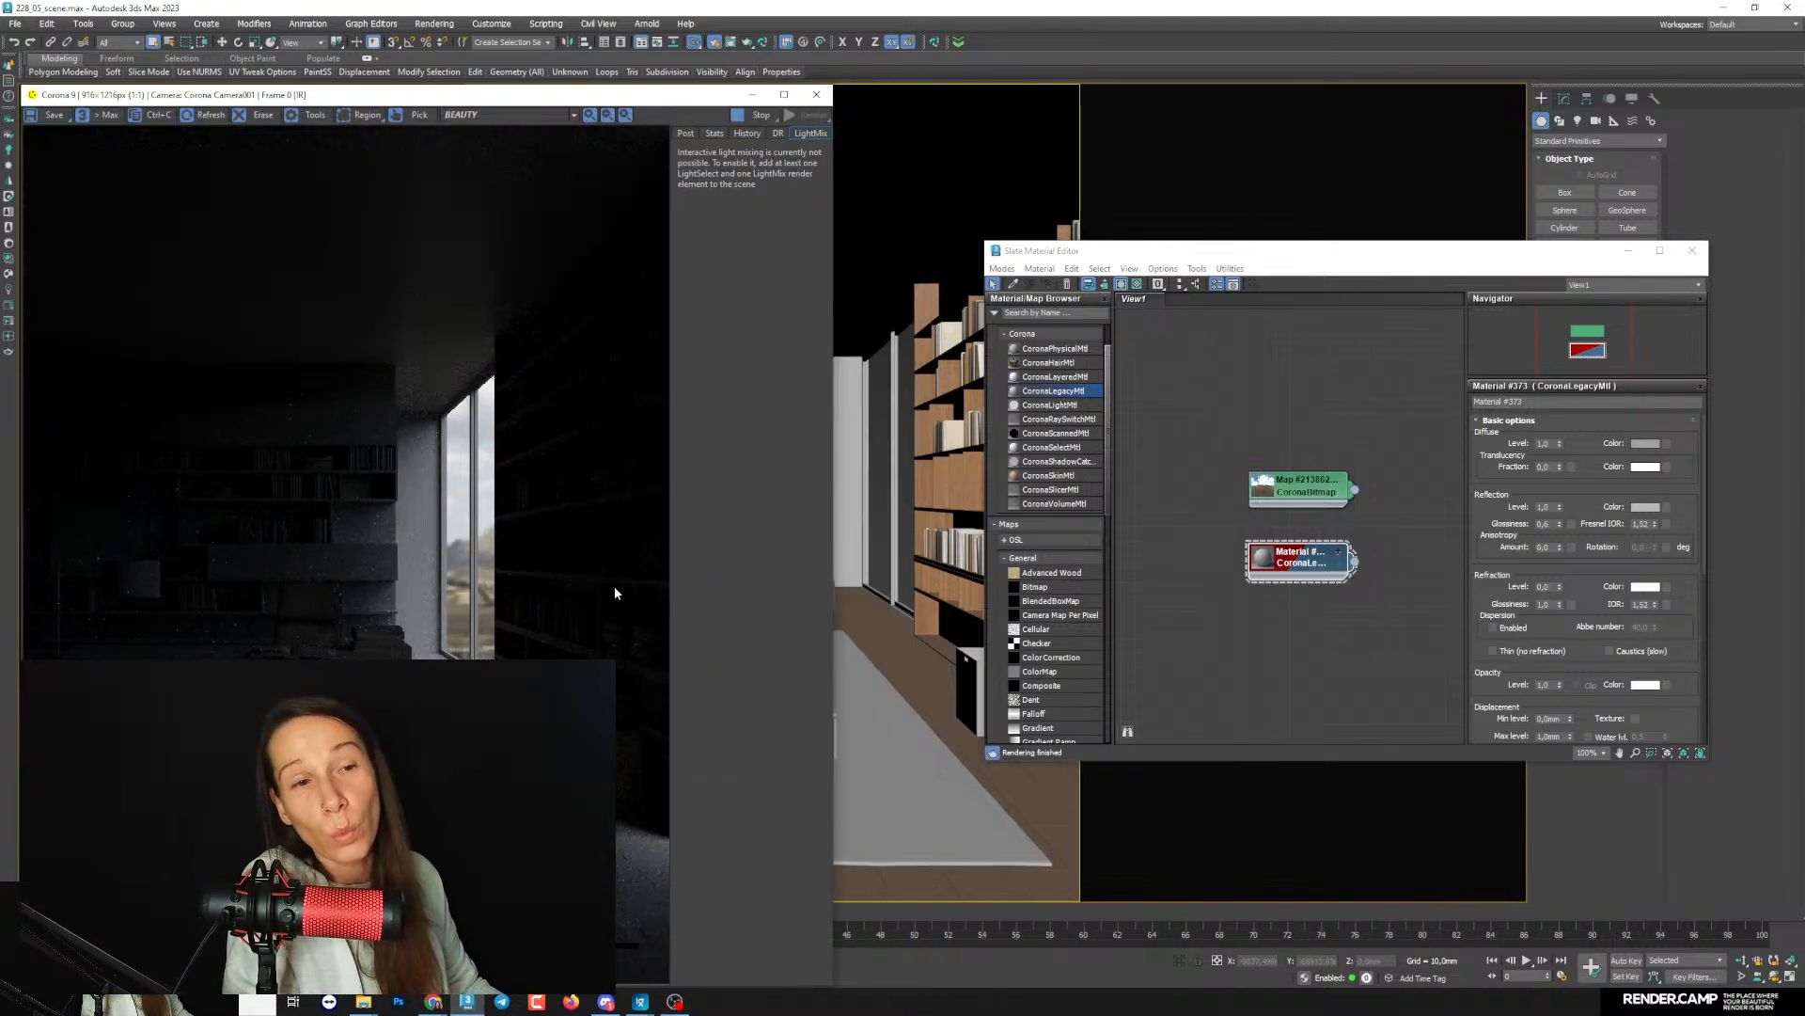
- Open the frame buffer's tone mapping settings and raise Simple Exposure to 4.230
left_click(685, 133)
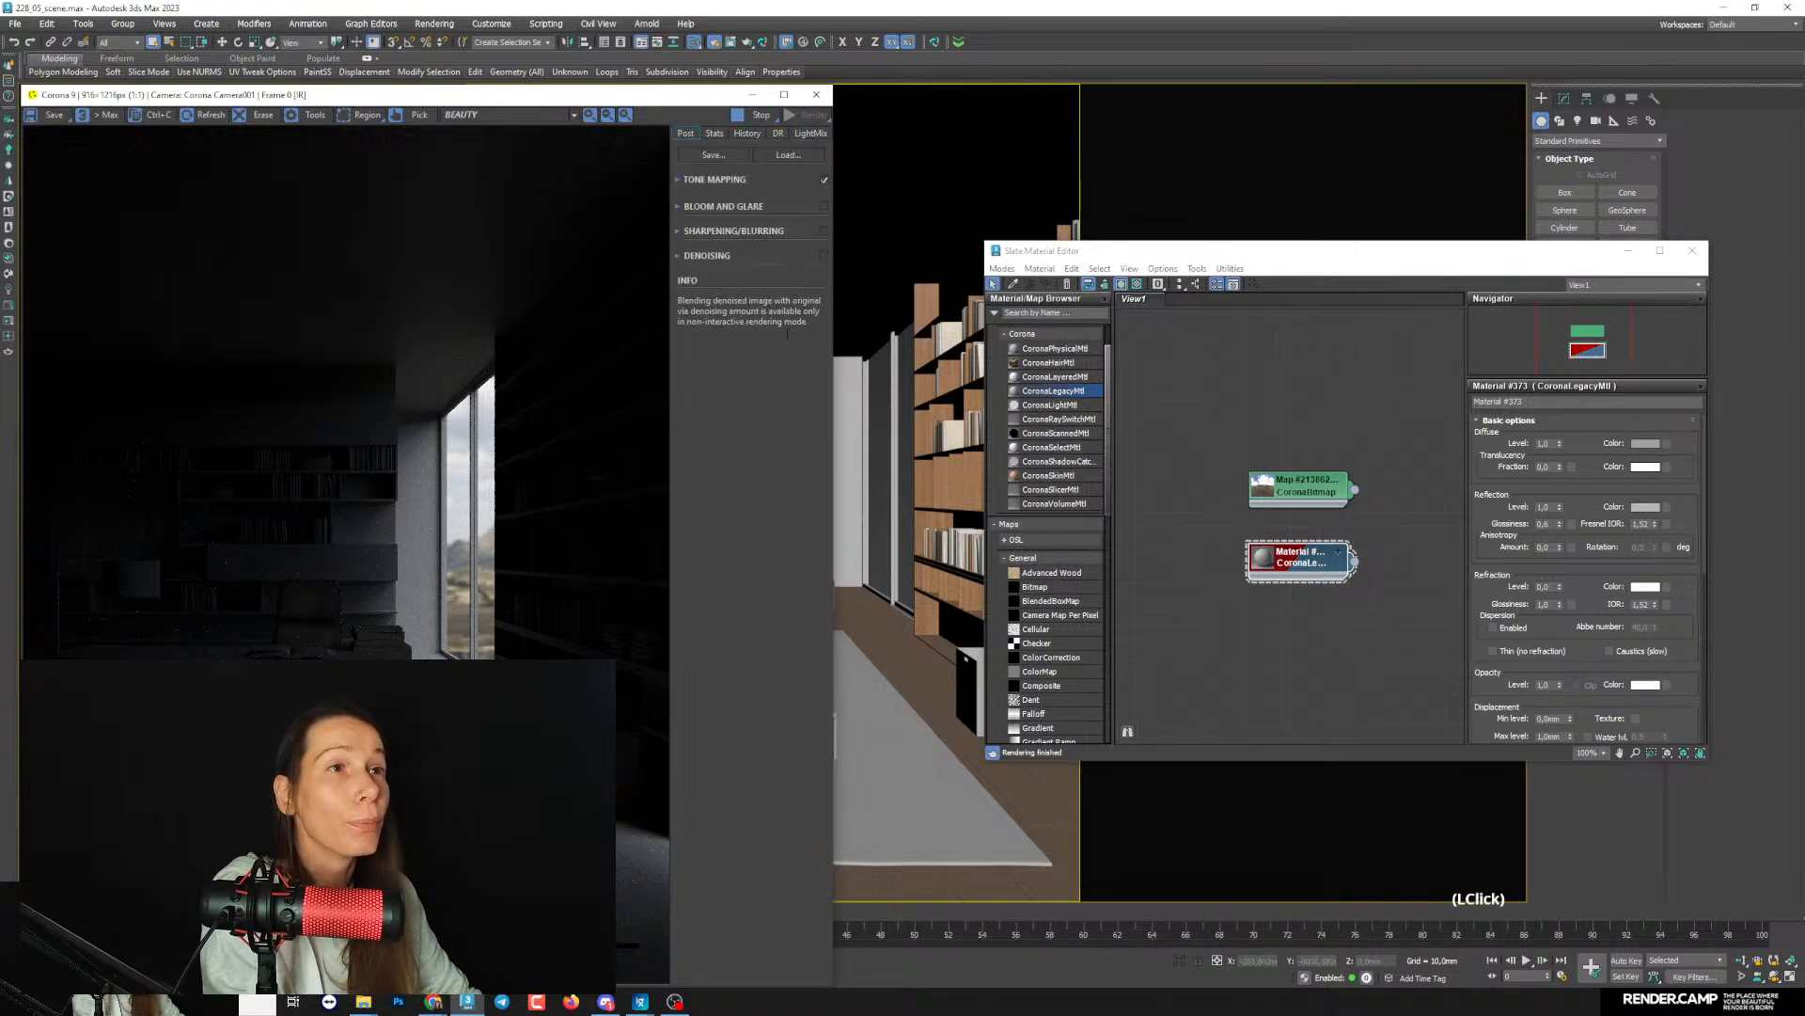
left_click(679, 179)
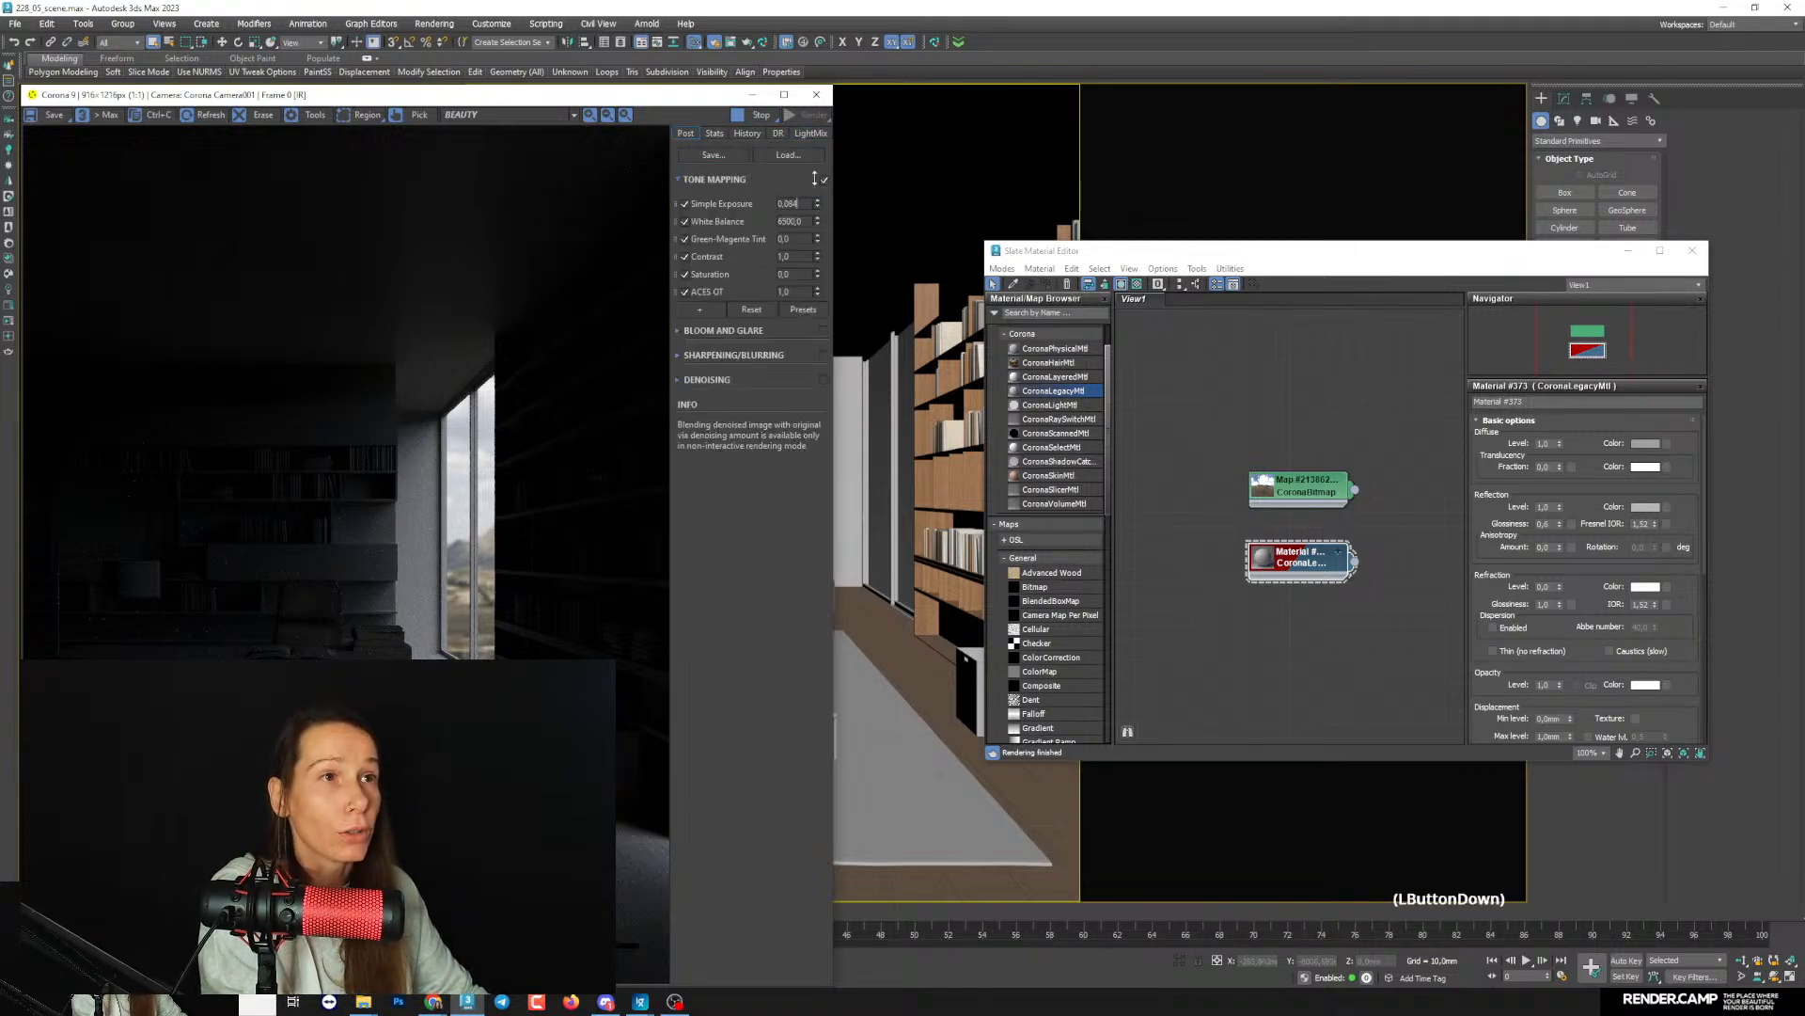
left_click_drag(819, 83, 821, 61)
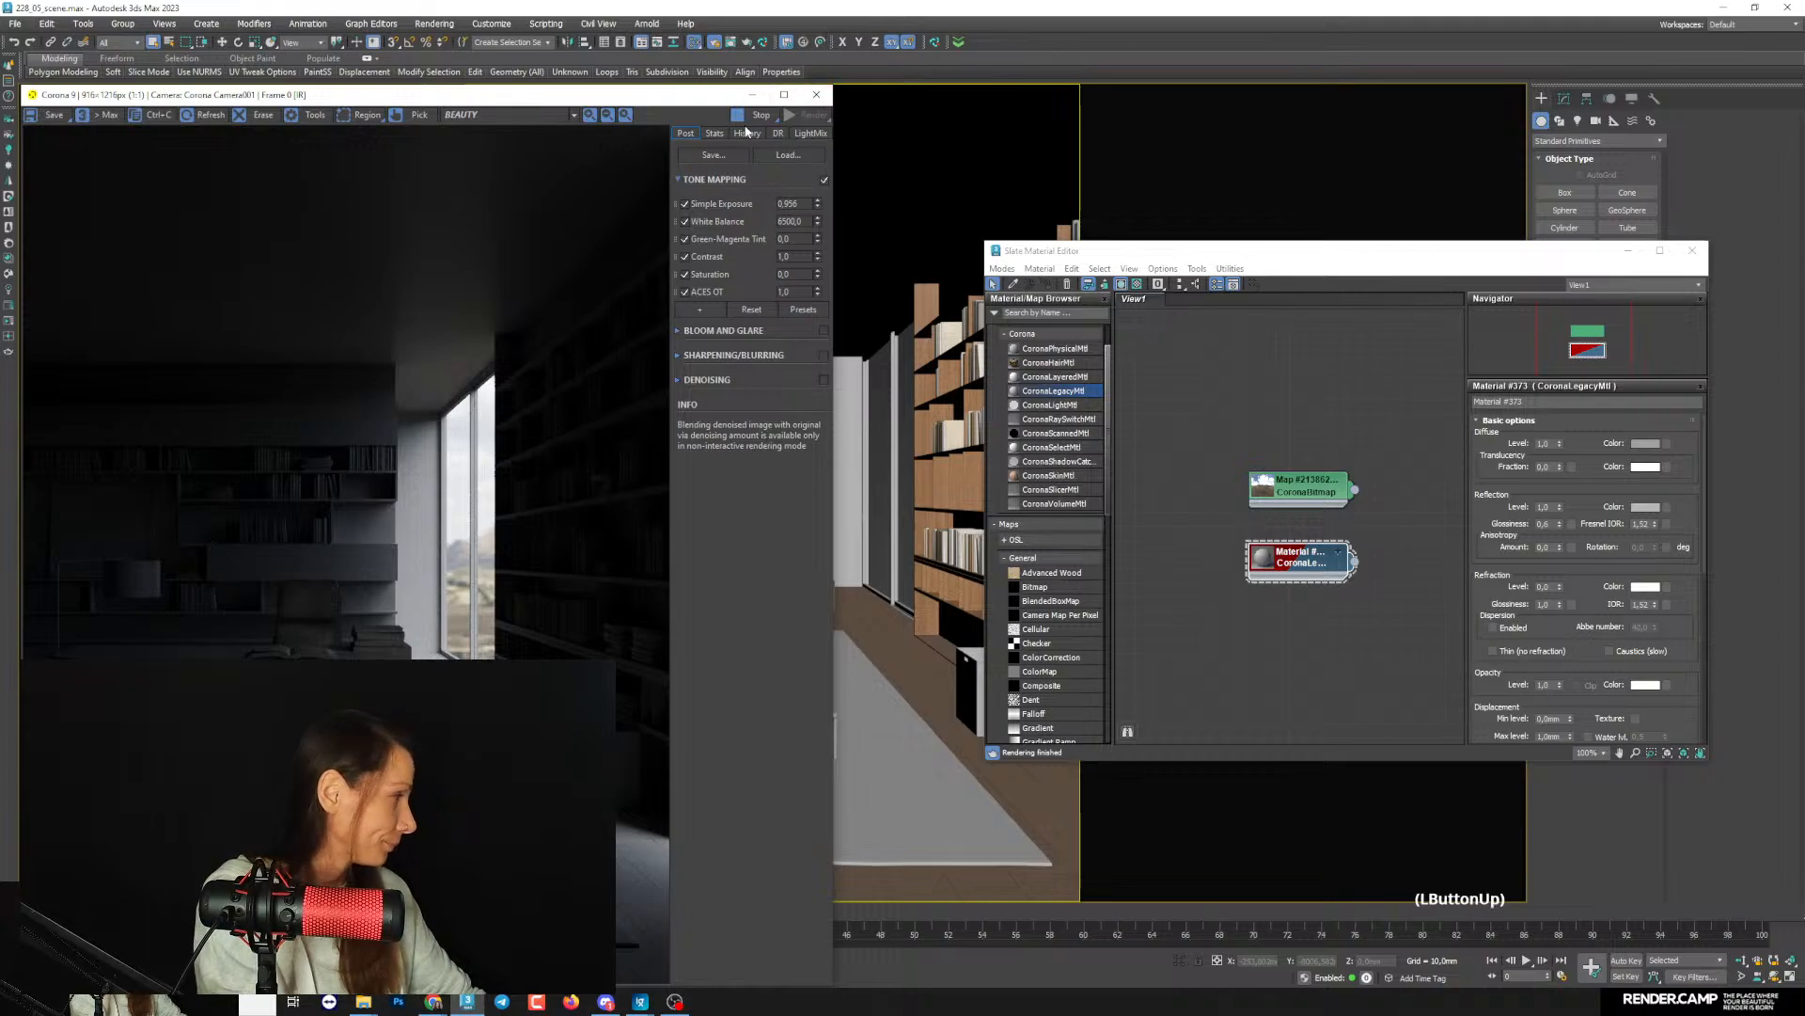
left_click_drag(817, 203, 819, 56)
left_click_drag(819, 202, 820, 122)
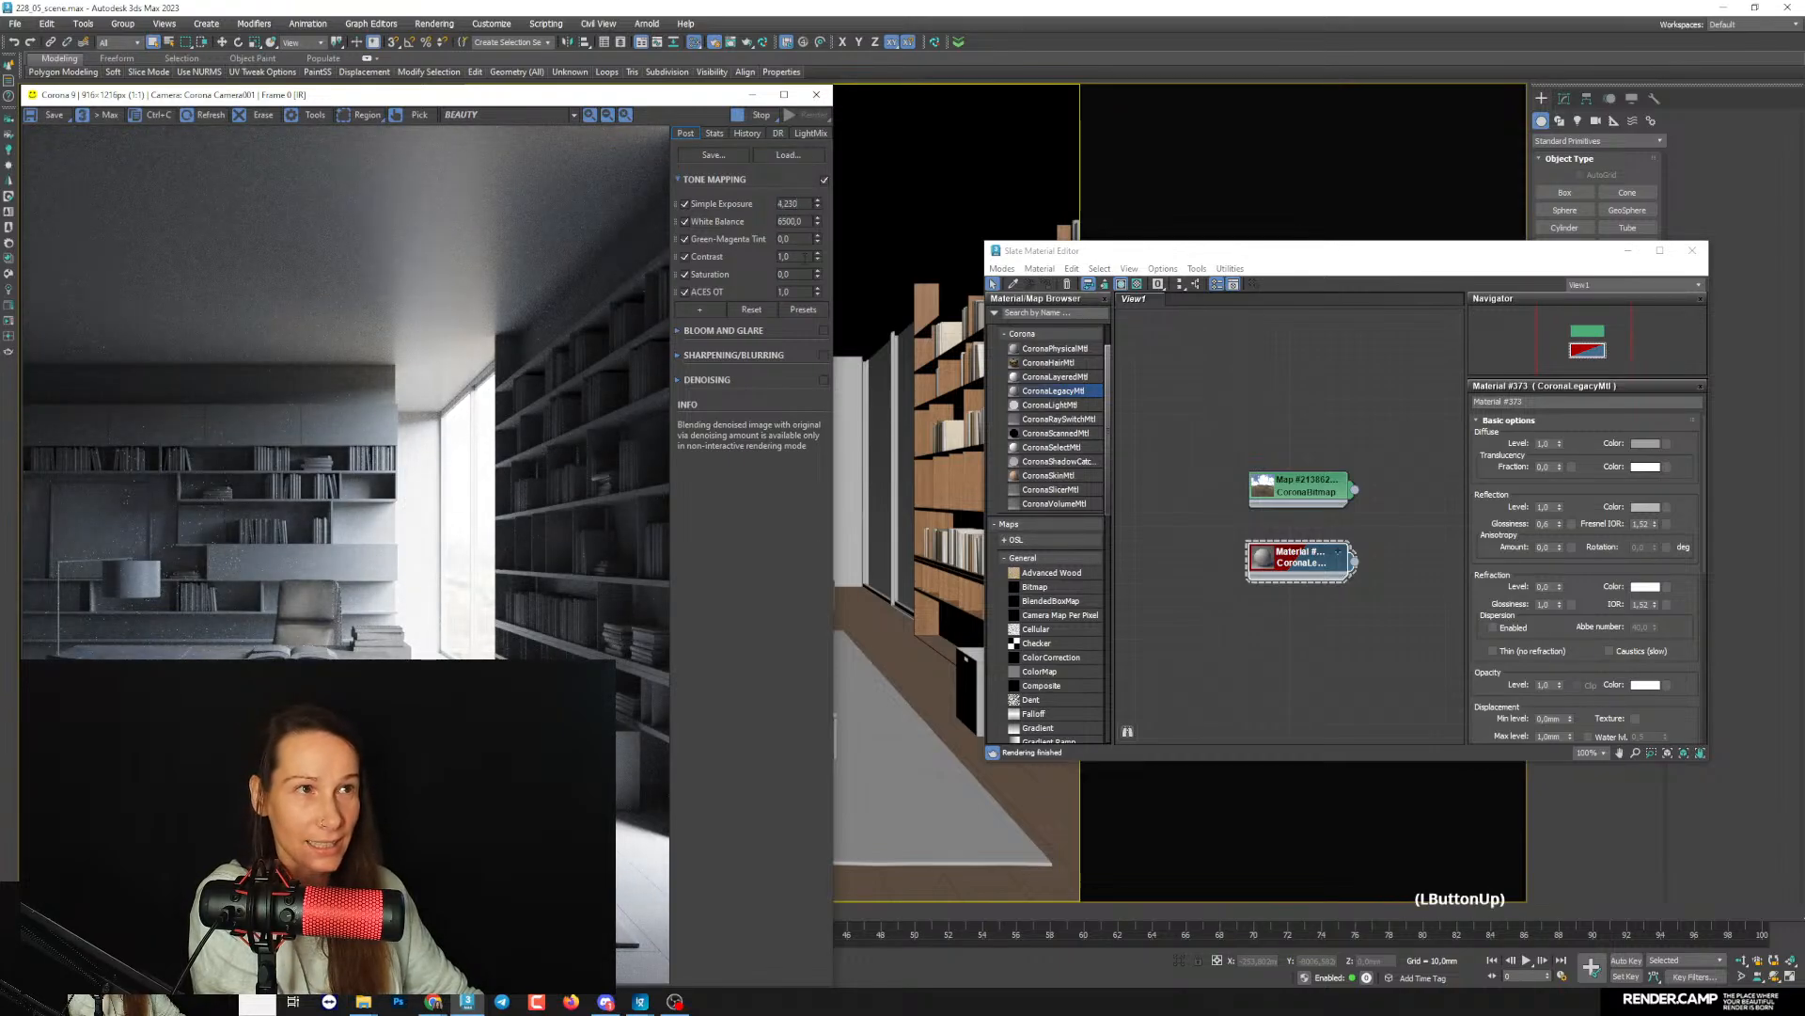
- Disable the ACES OT operator and add a Filmic Mapping operator to the tone mapping
left_click(685, 292)
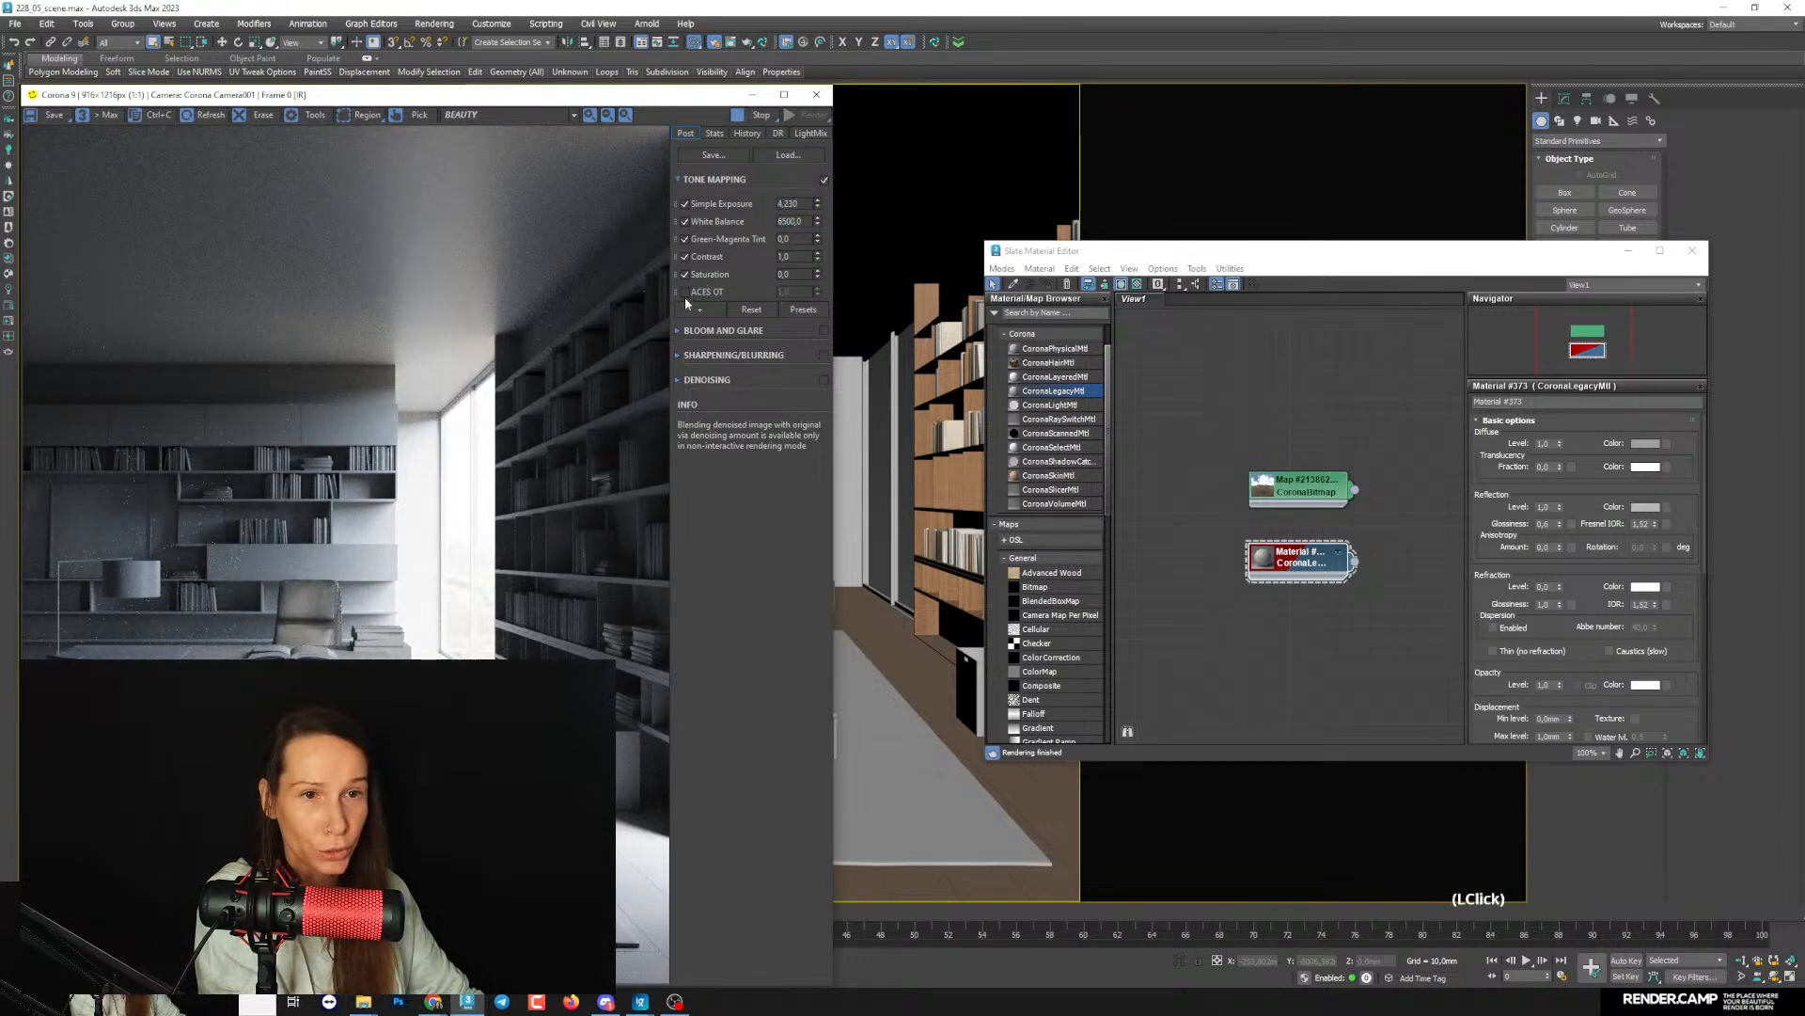
left_click(707, 309)
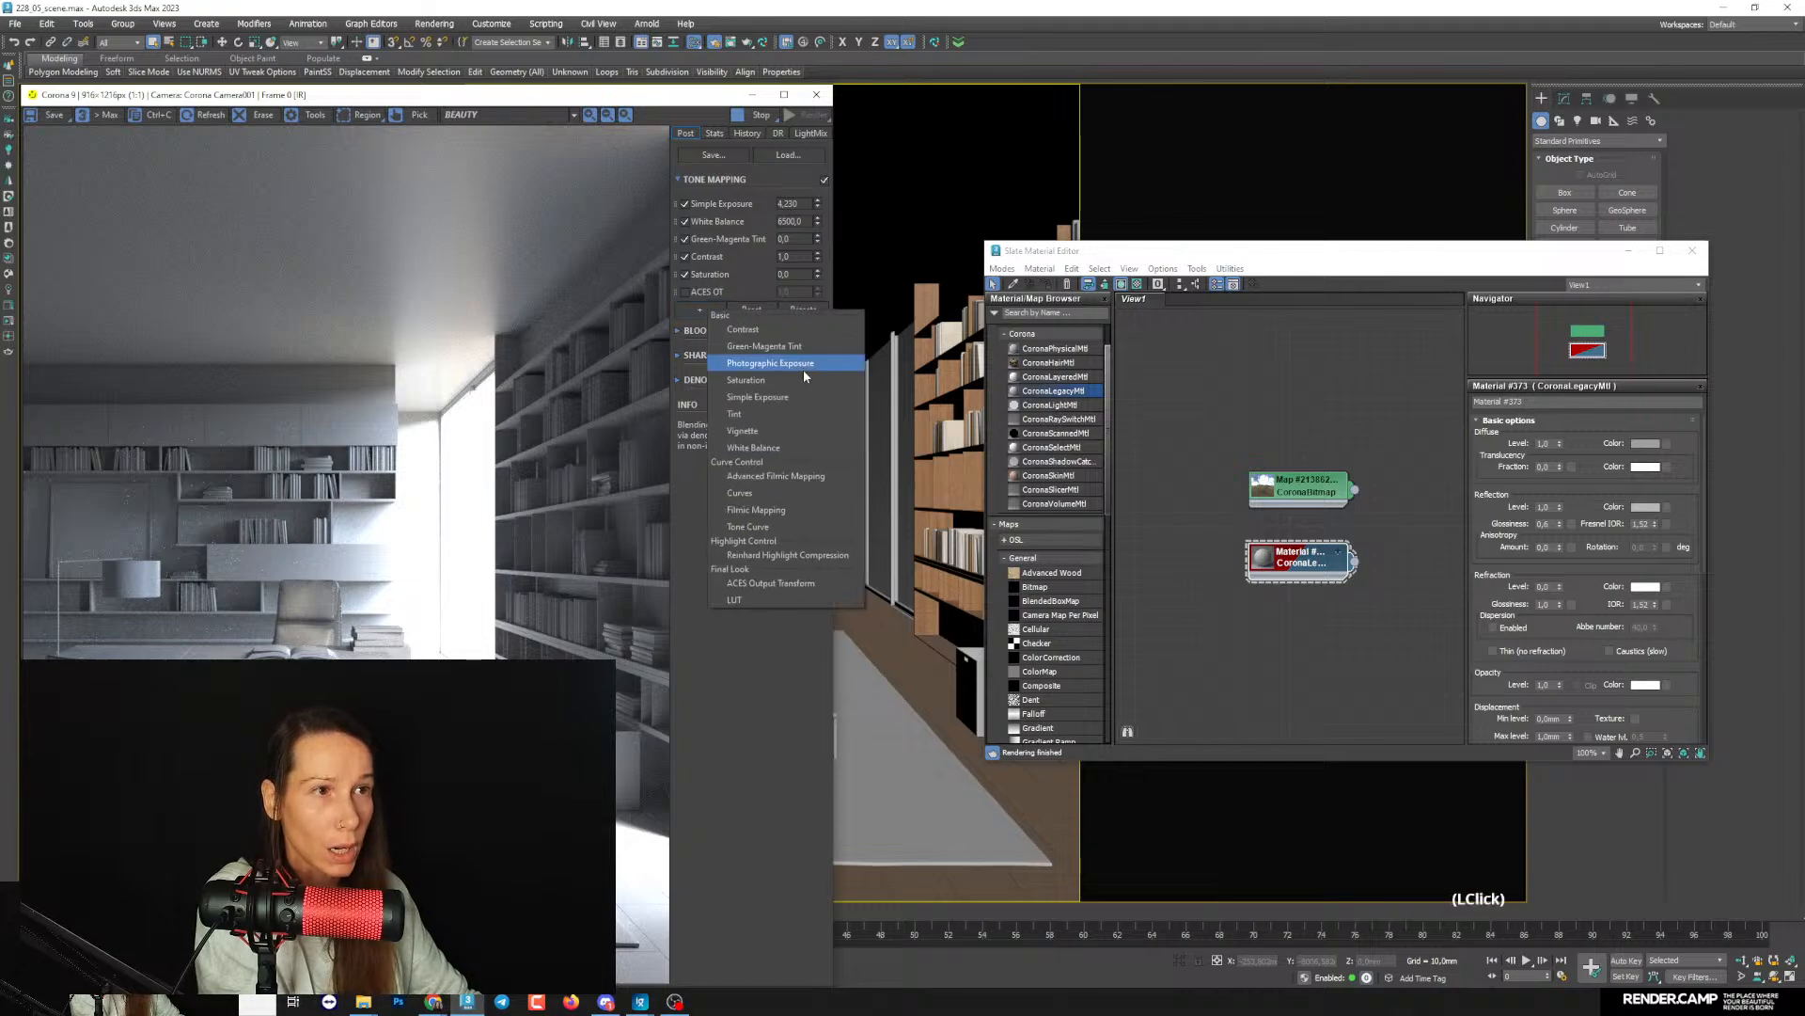
left_click(751, 510)
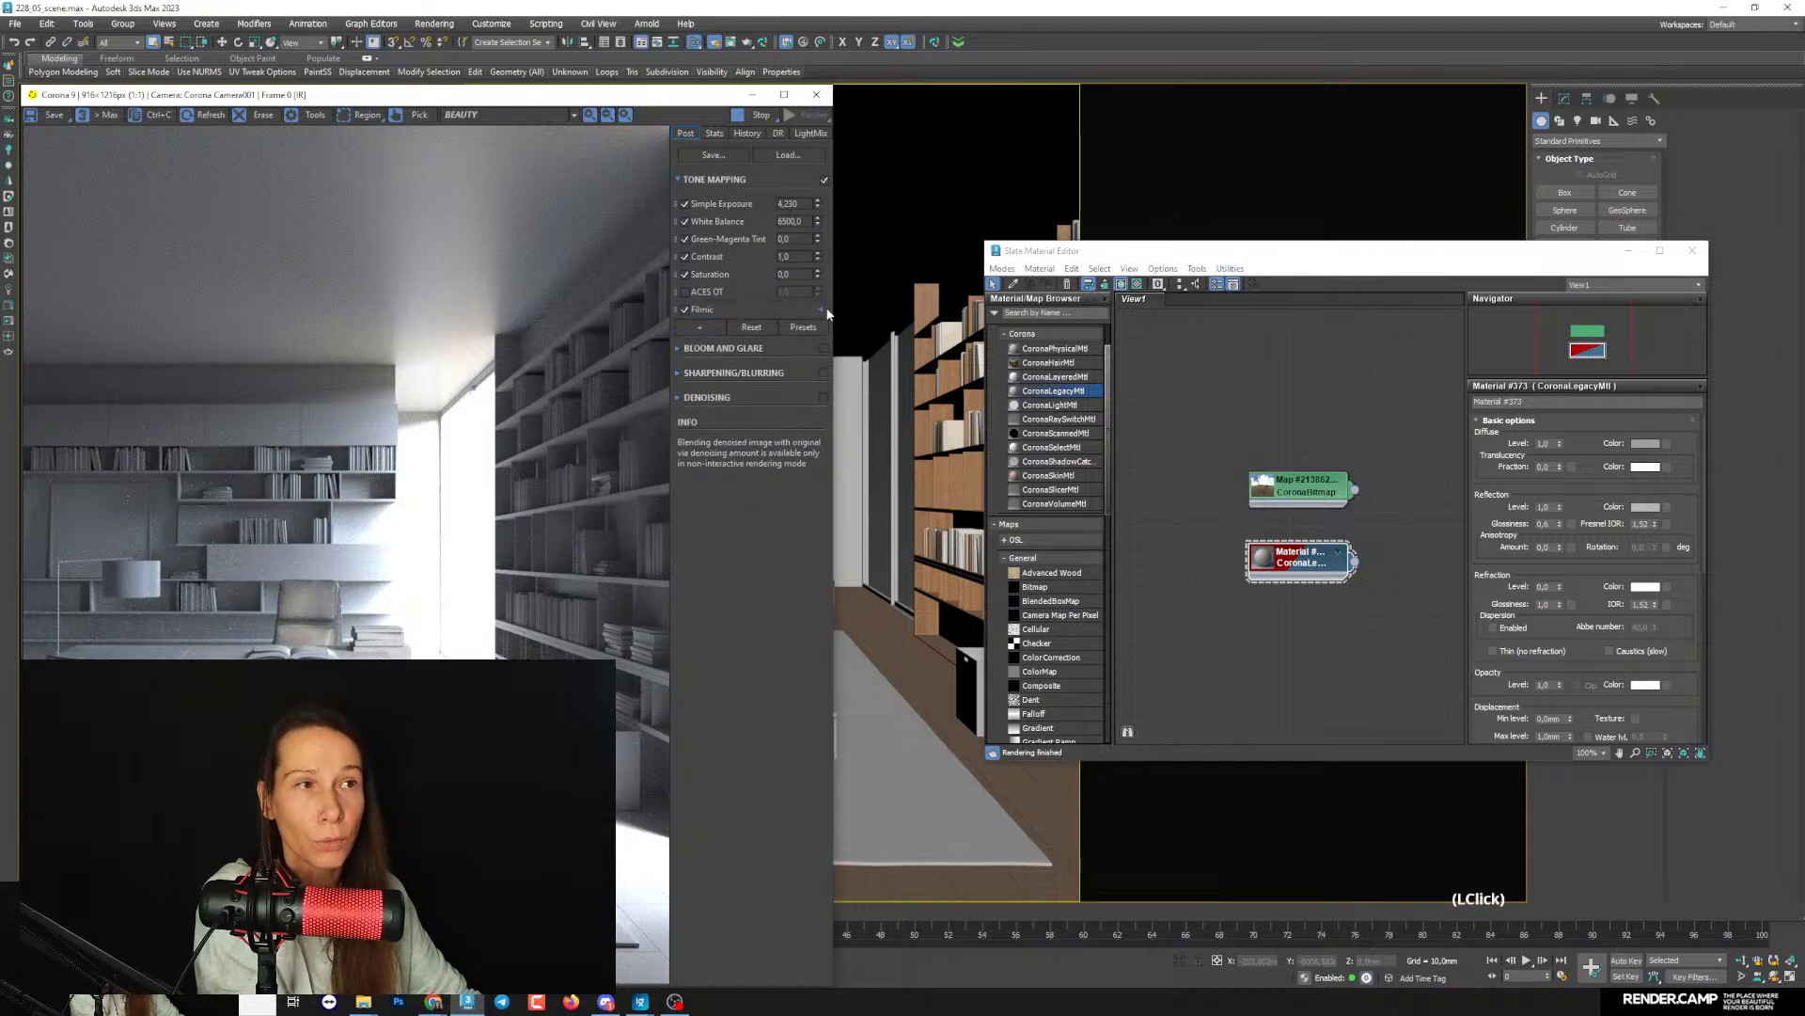
- Expand the Filmic operator, adjust its highlight compression, and raise Simple Exposure to 4.269
left_click(821, 309)
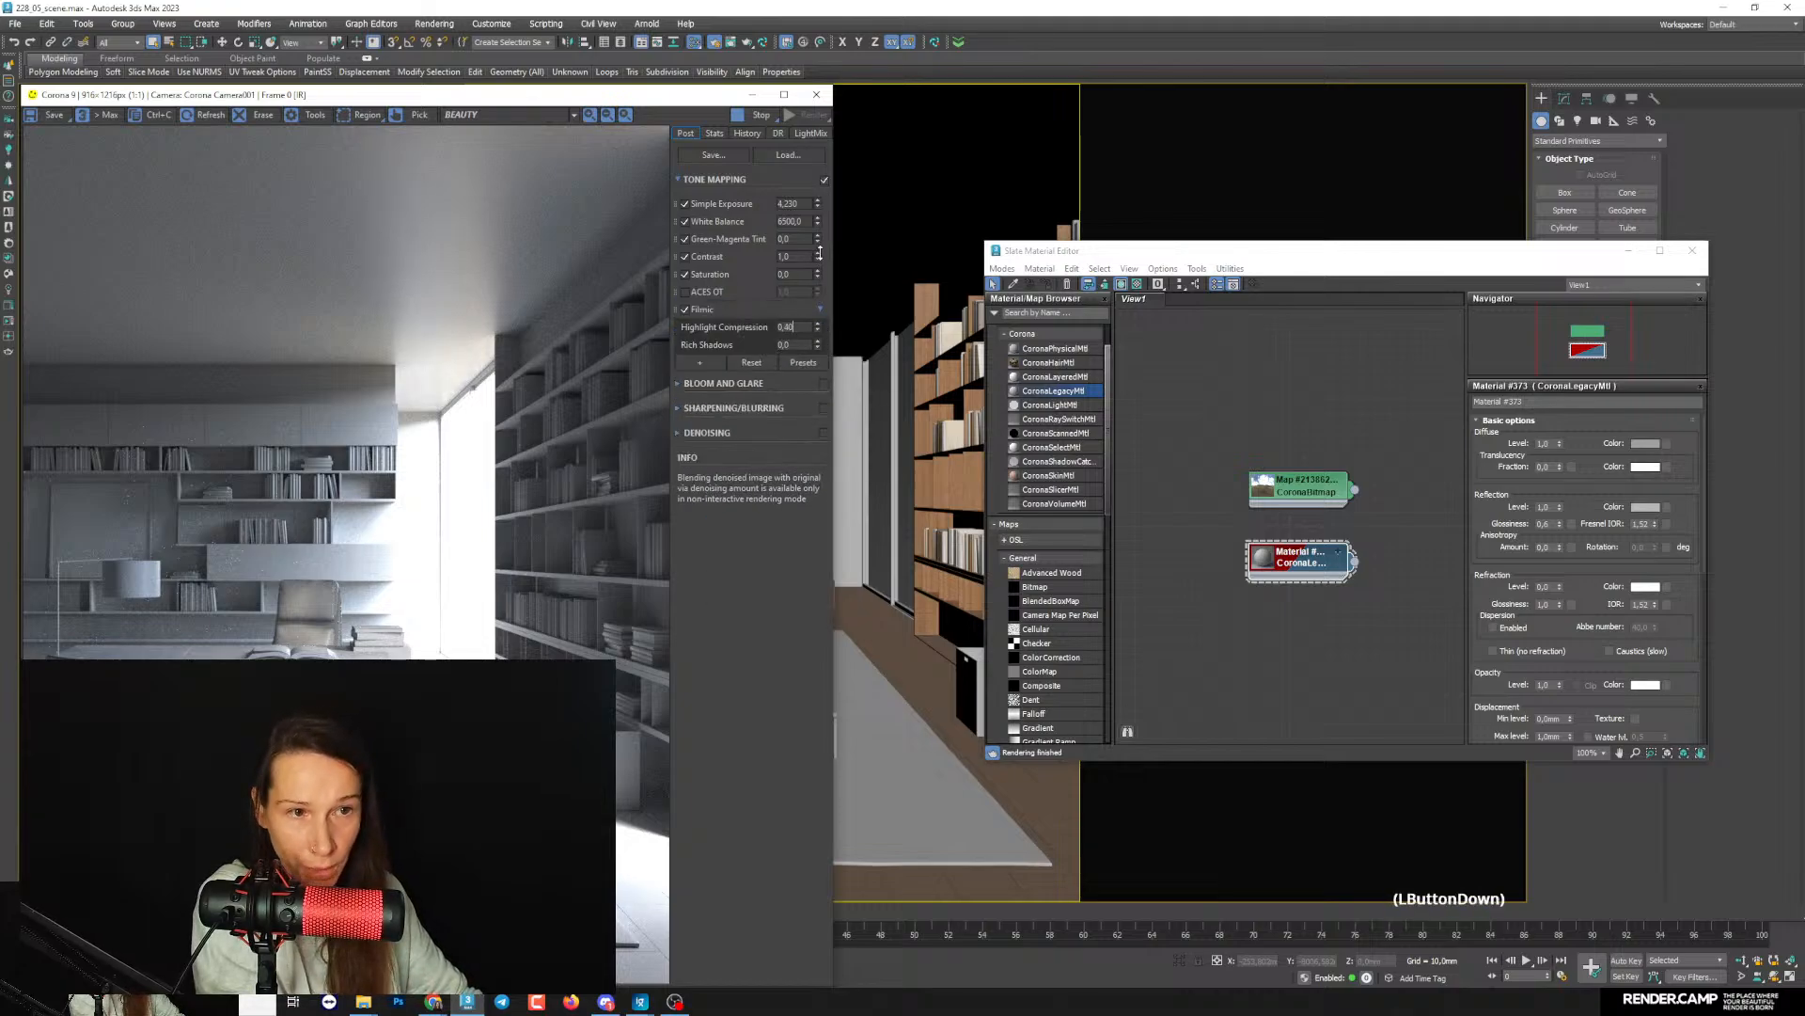
left_click_drag(820, 253, 833, 150)
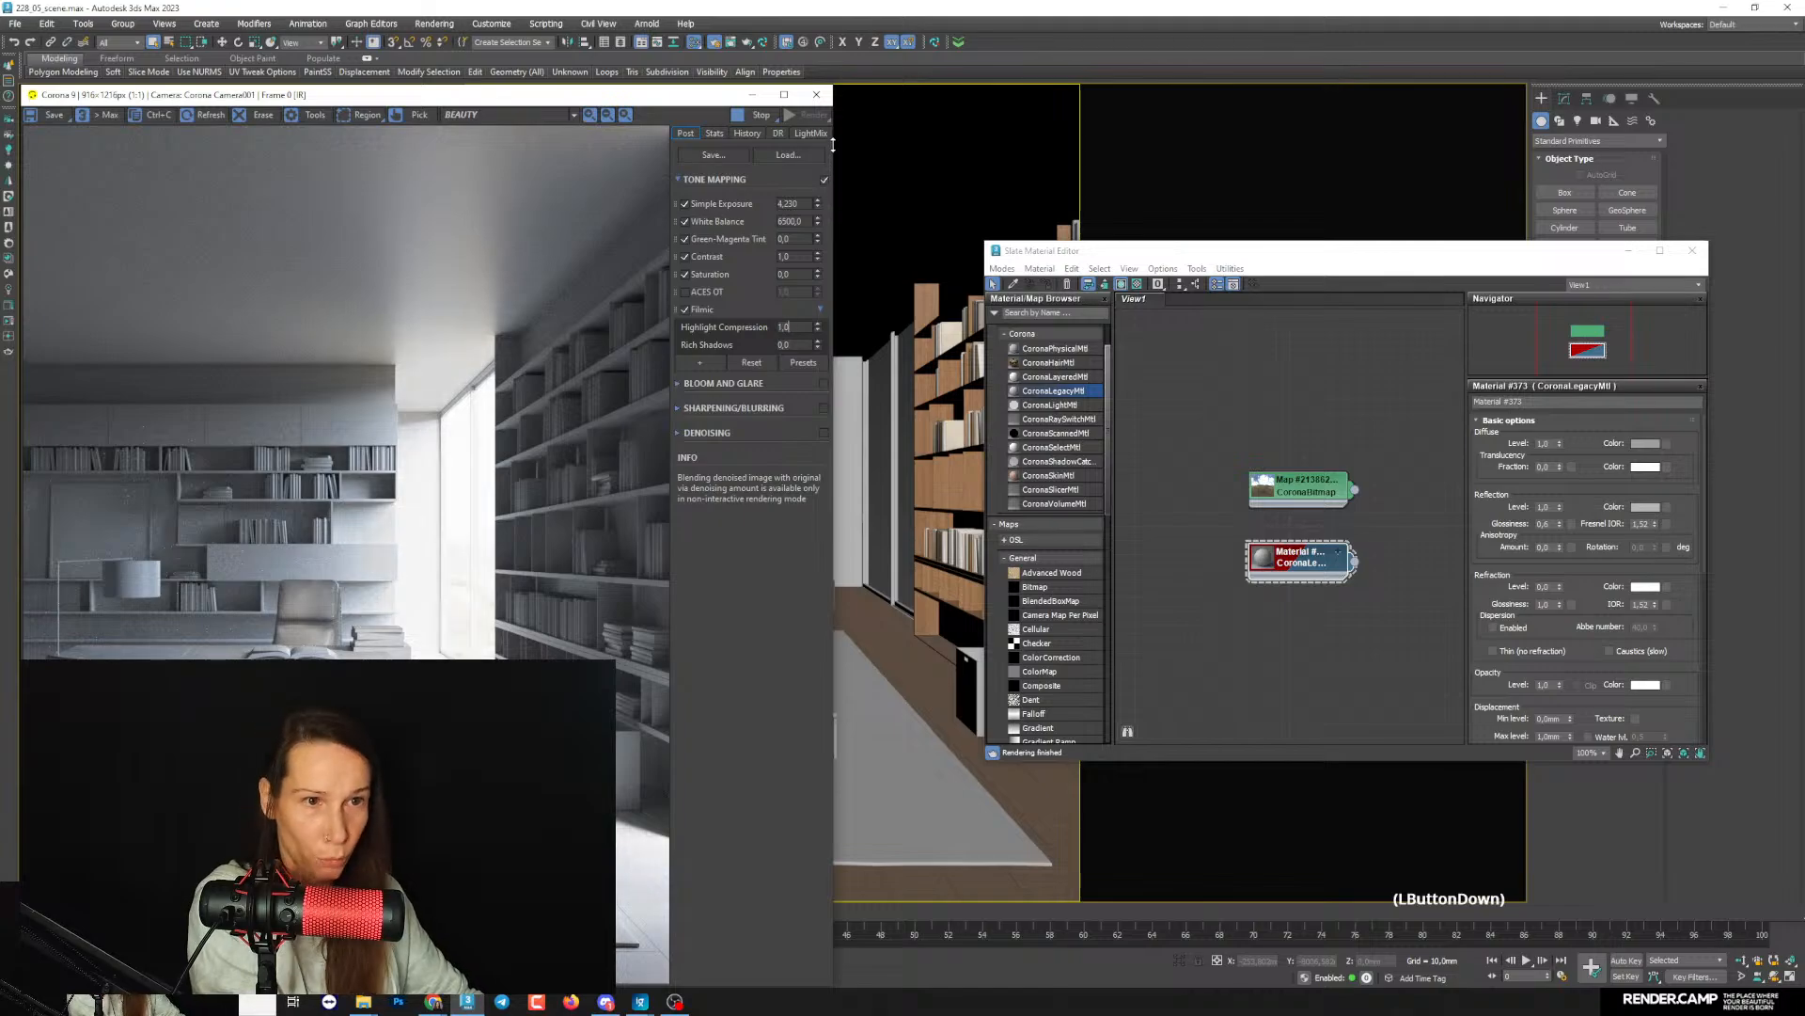
left_click_drag(818, 330, 817, 345)
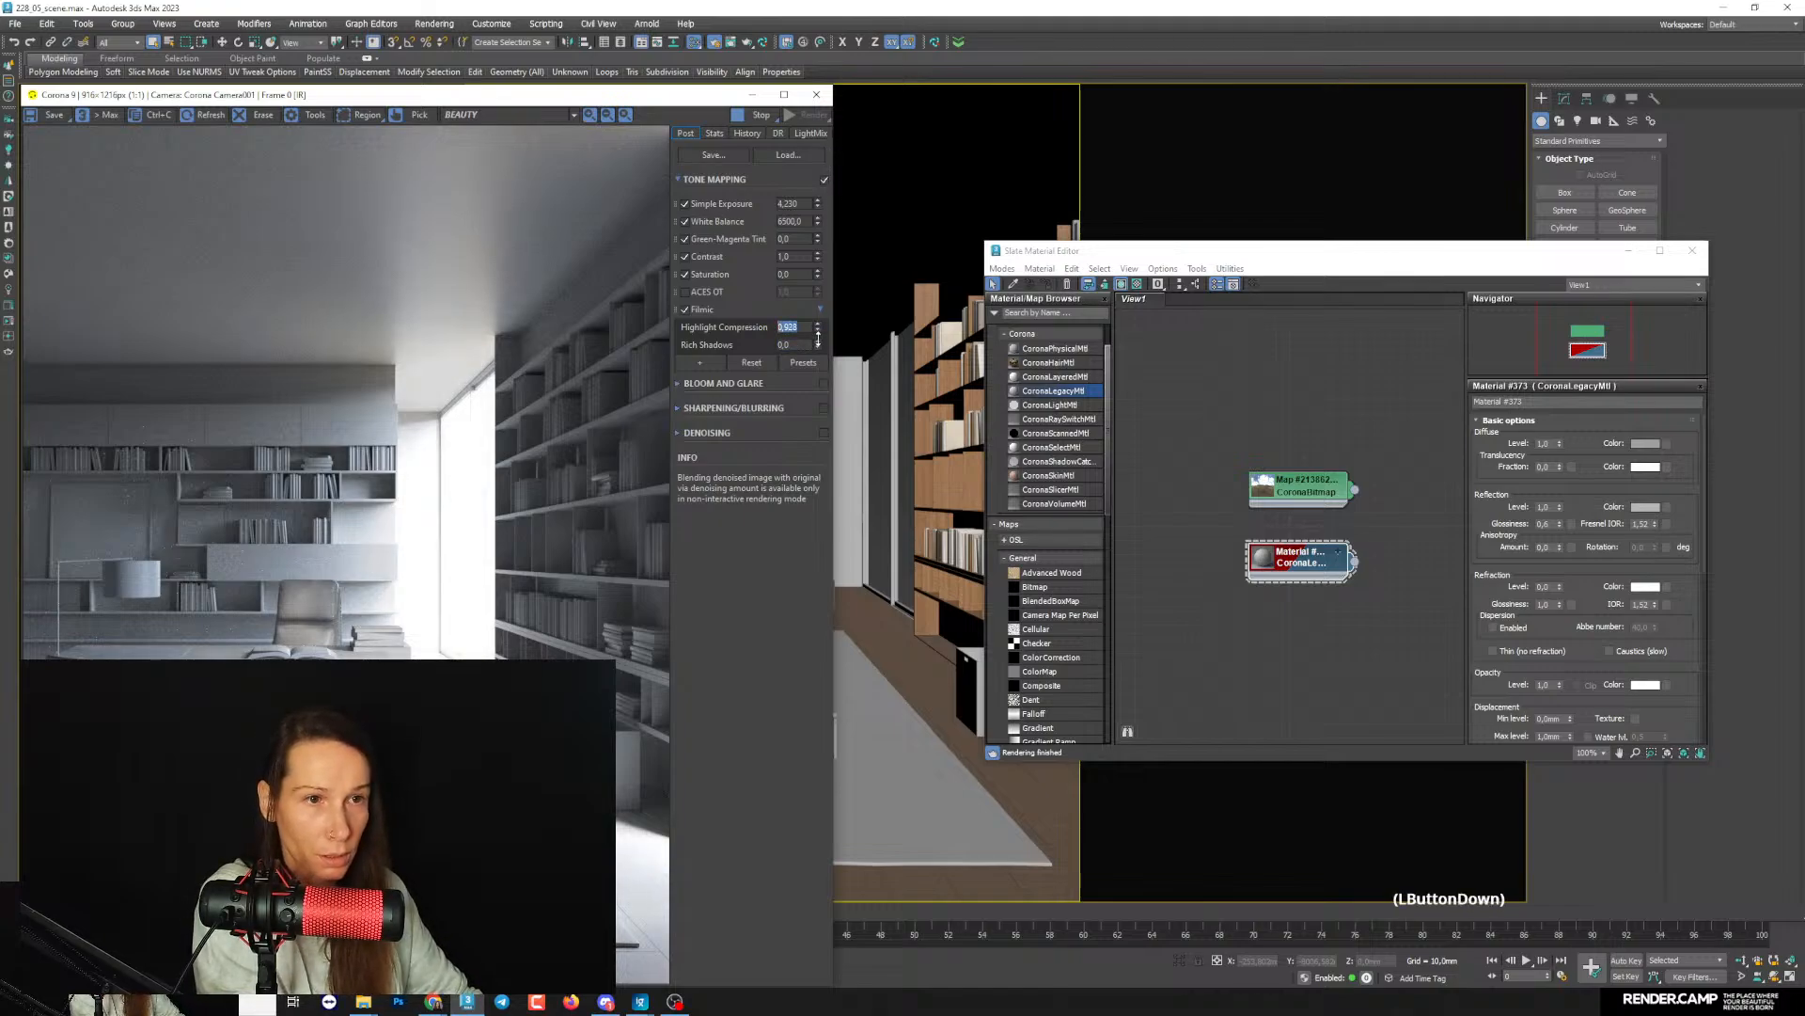
mouse_move(817, 204)
left_mouse_down()
mouse_move(827, 238)
mouse_move(828, 204)
left_mouse_up()
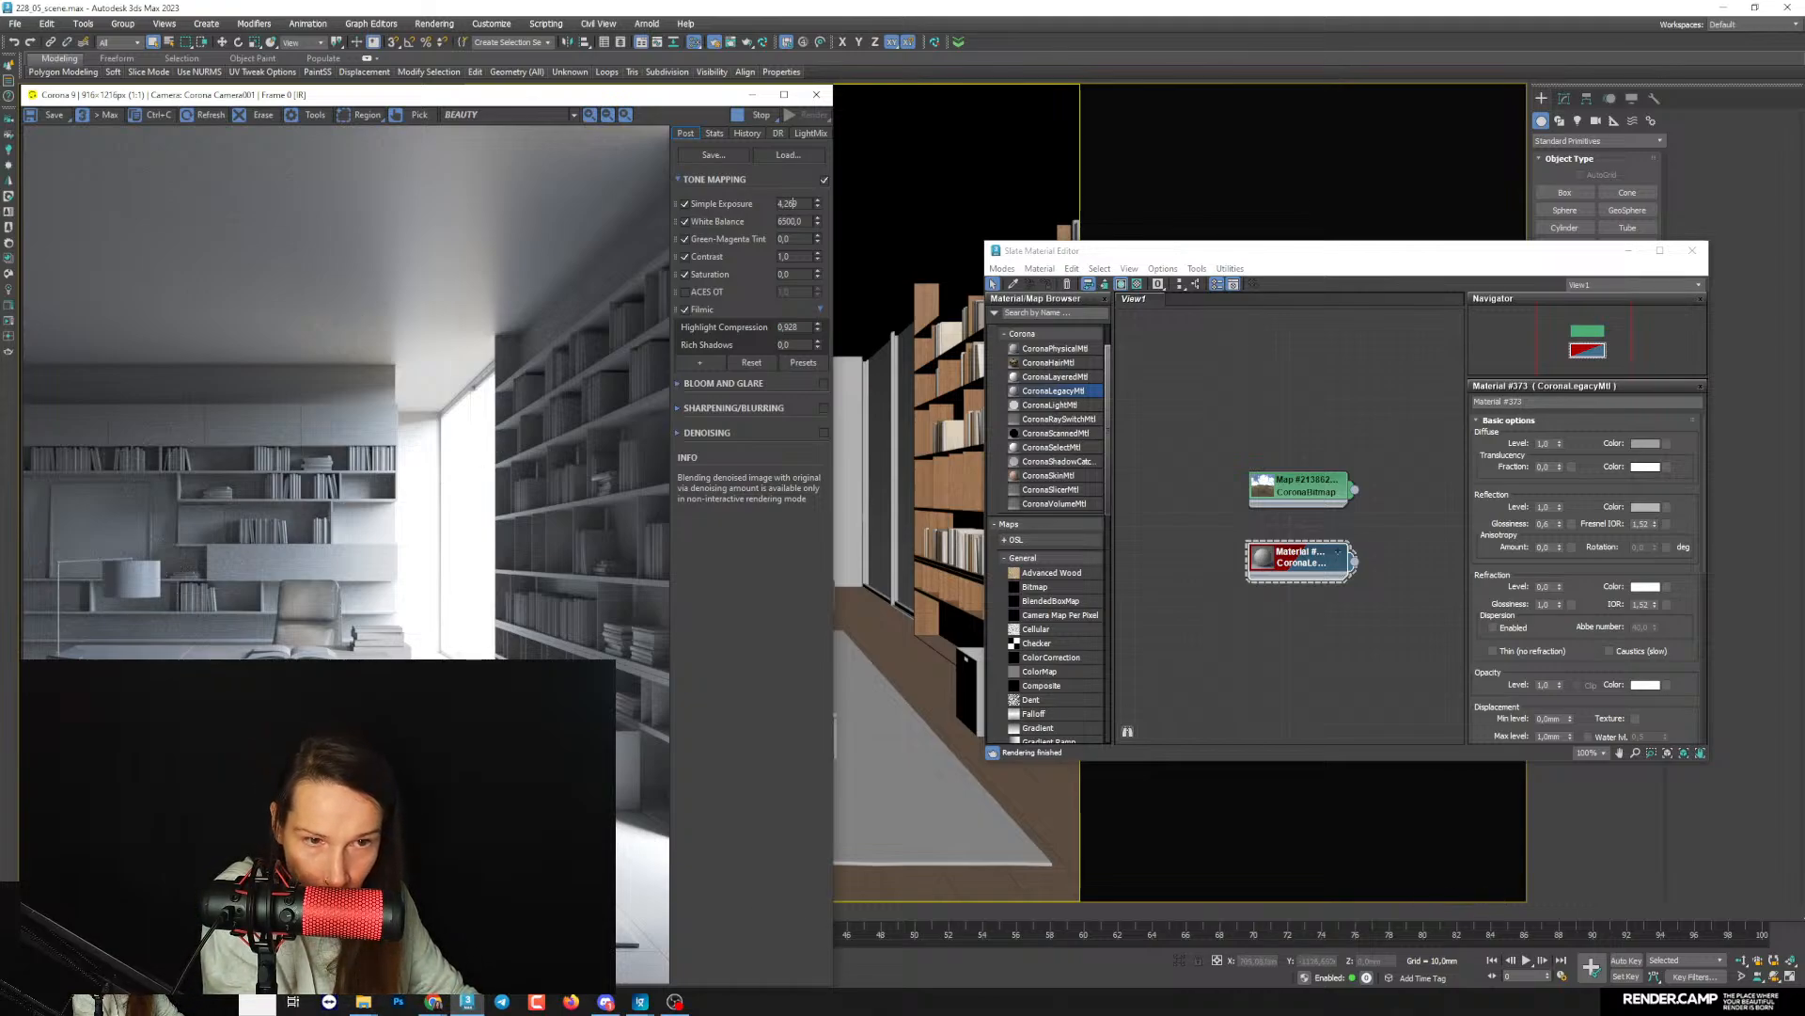
- Move the Slate Material Editor beside the render, open the environment bitmap's parameters, and set its rotation to 100 degrees
left_click_drag(1223, 250, 1077, 205)
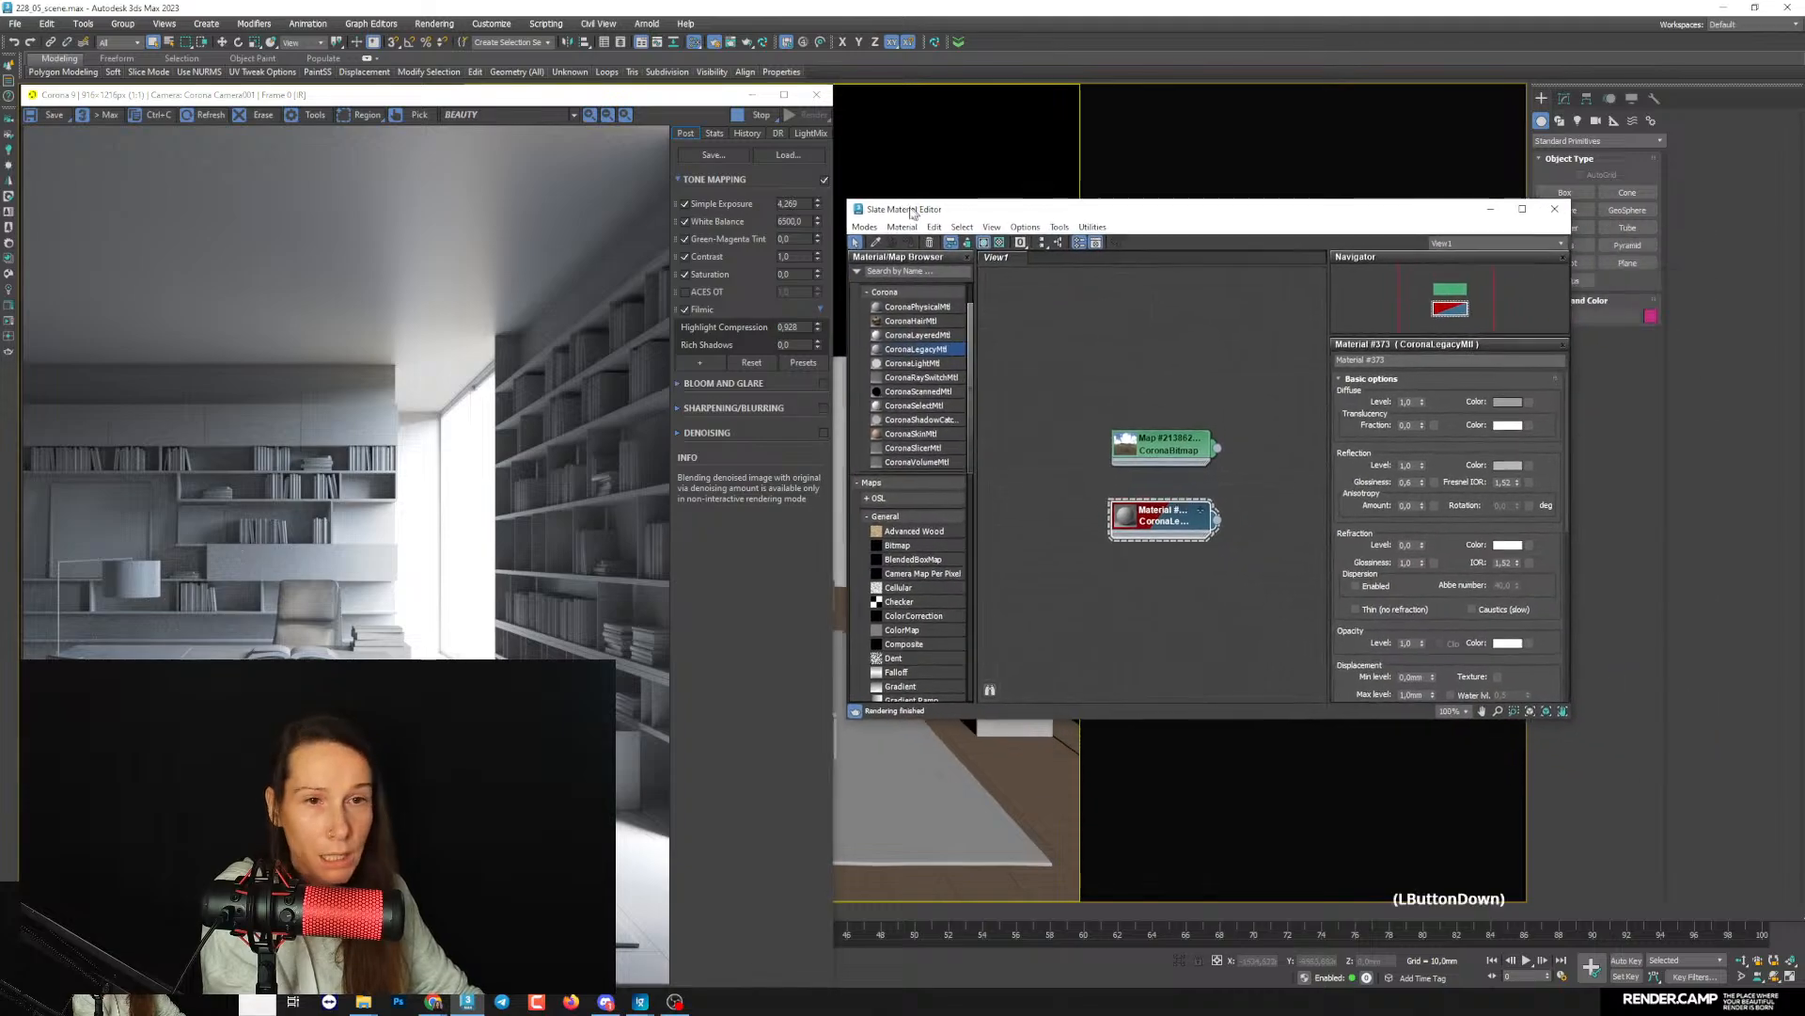
scroll(1072, 367, "up", 3)
left_click(1122, 458)
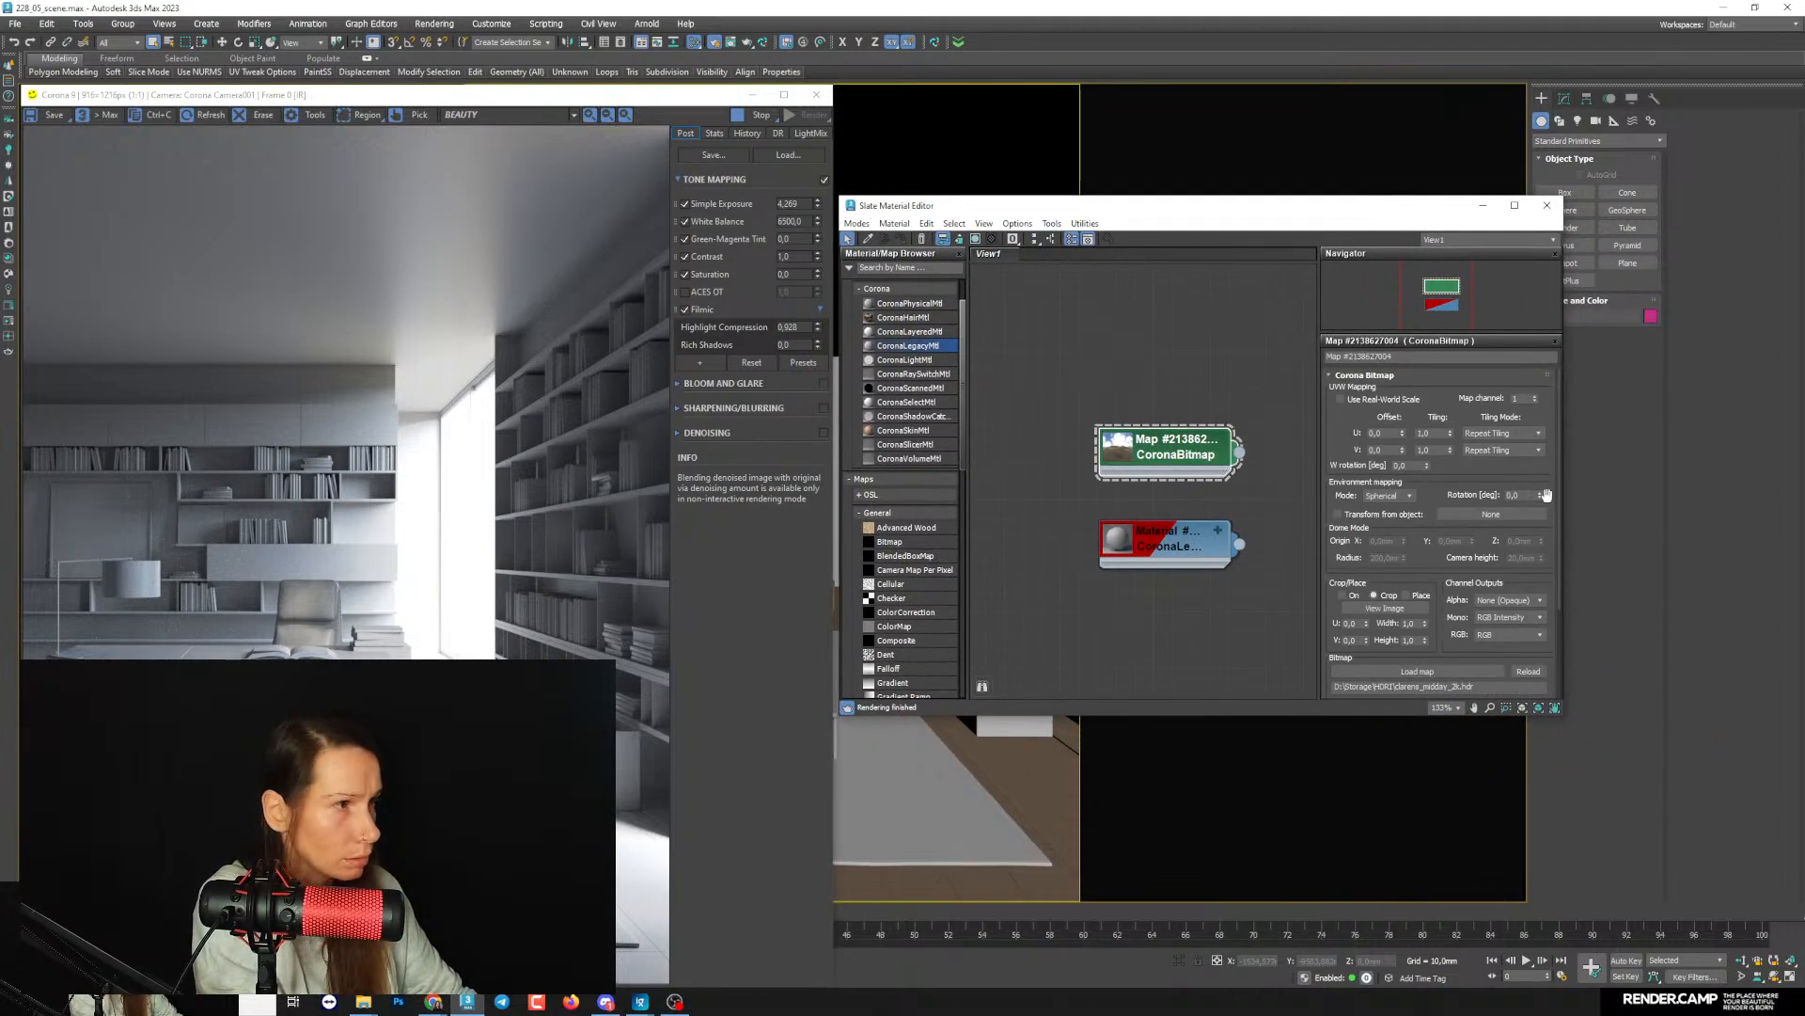
double_click(1516, 495)
type("100")
key("Return")
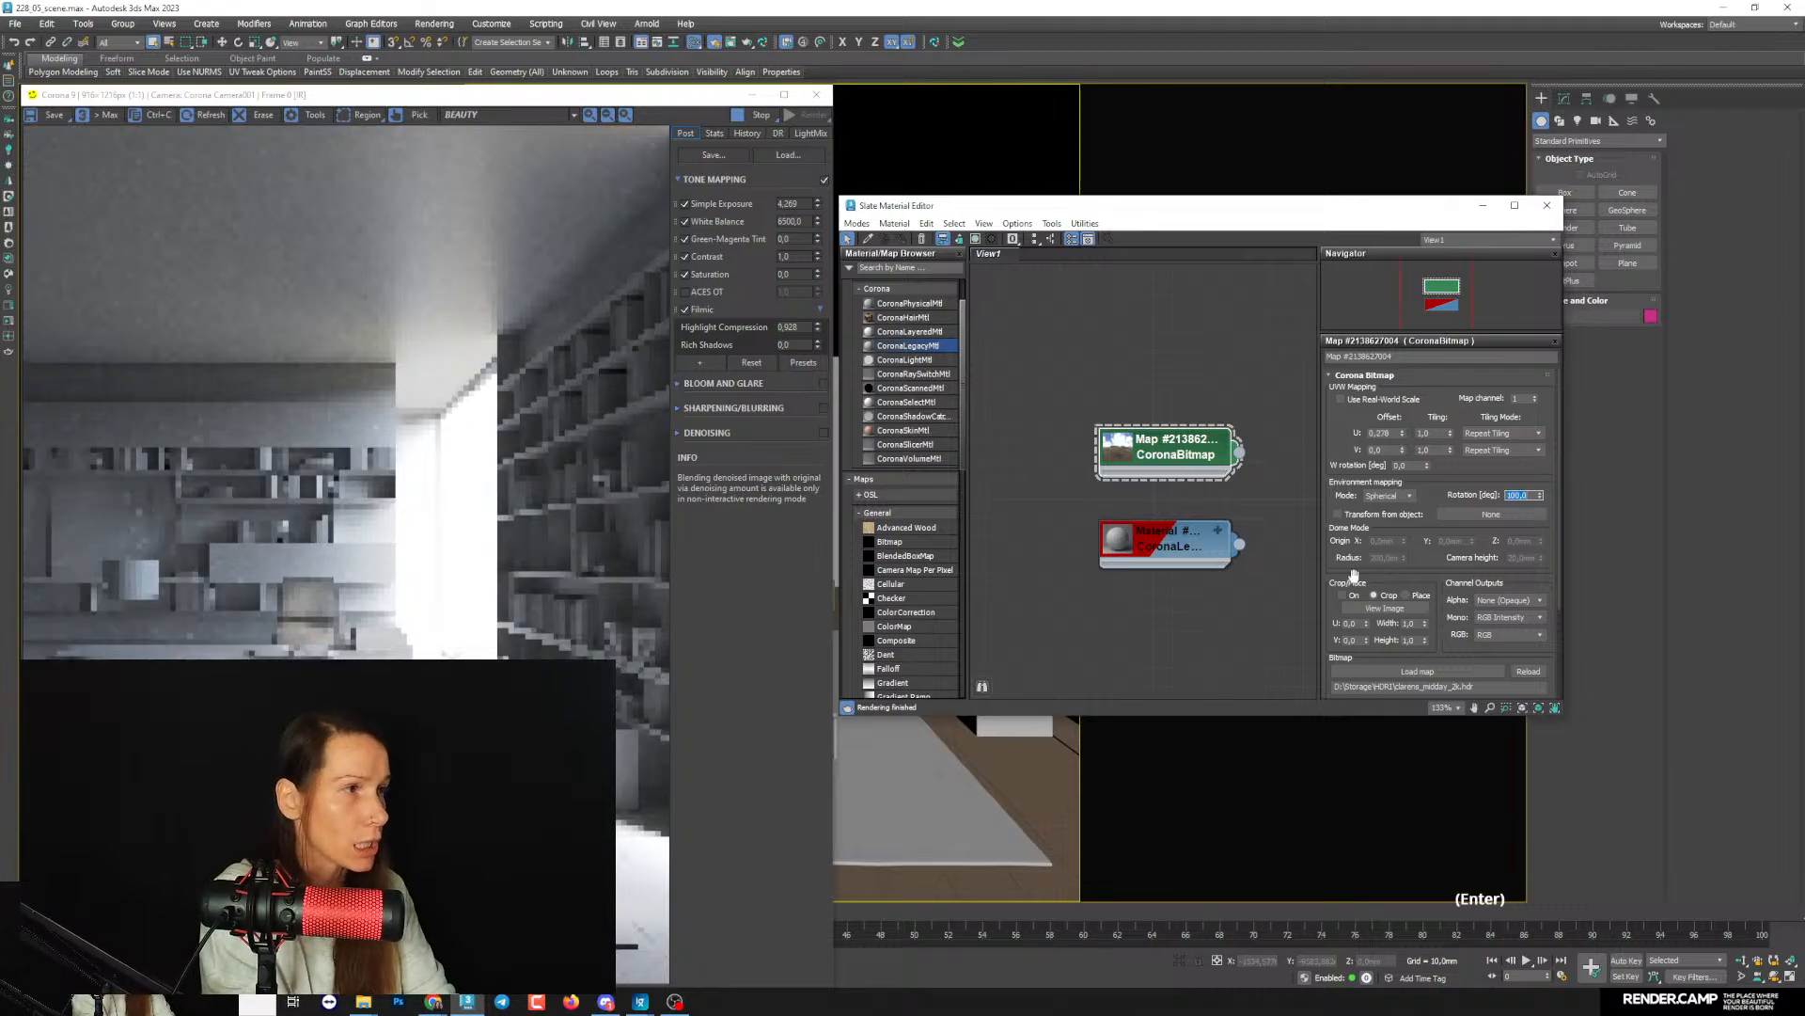
- Compare the lighting with the environment map rotated by 10, 20, 30, 40 and 50 degrees, ending at 70 degrees
type("1")
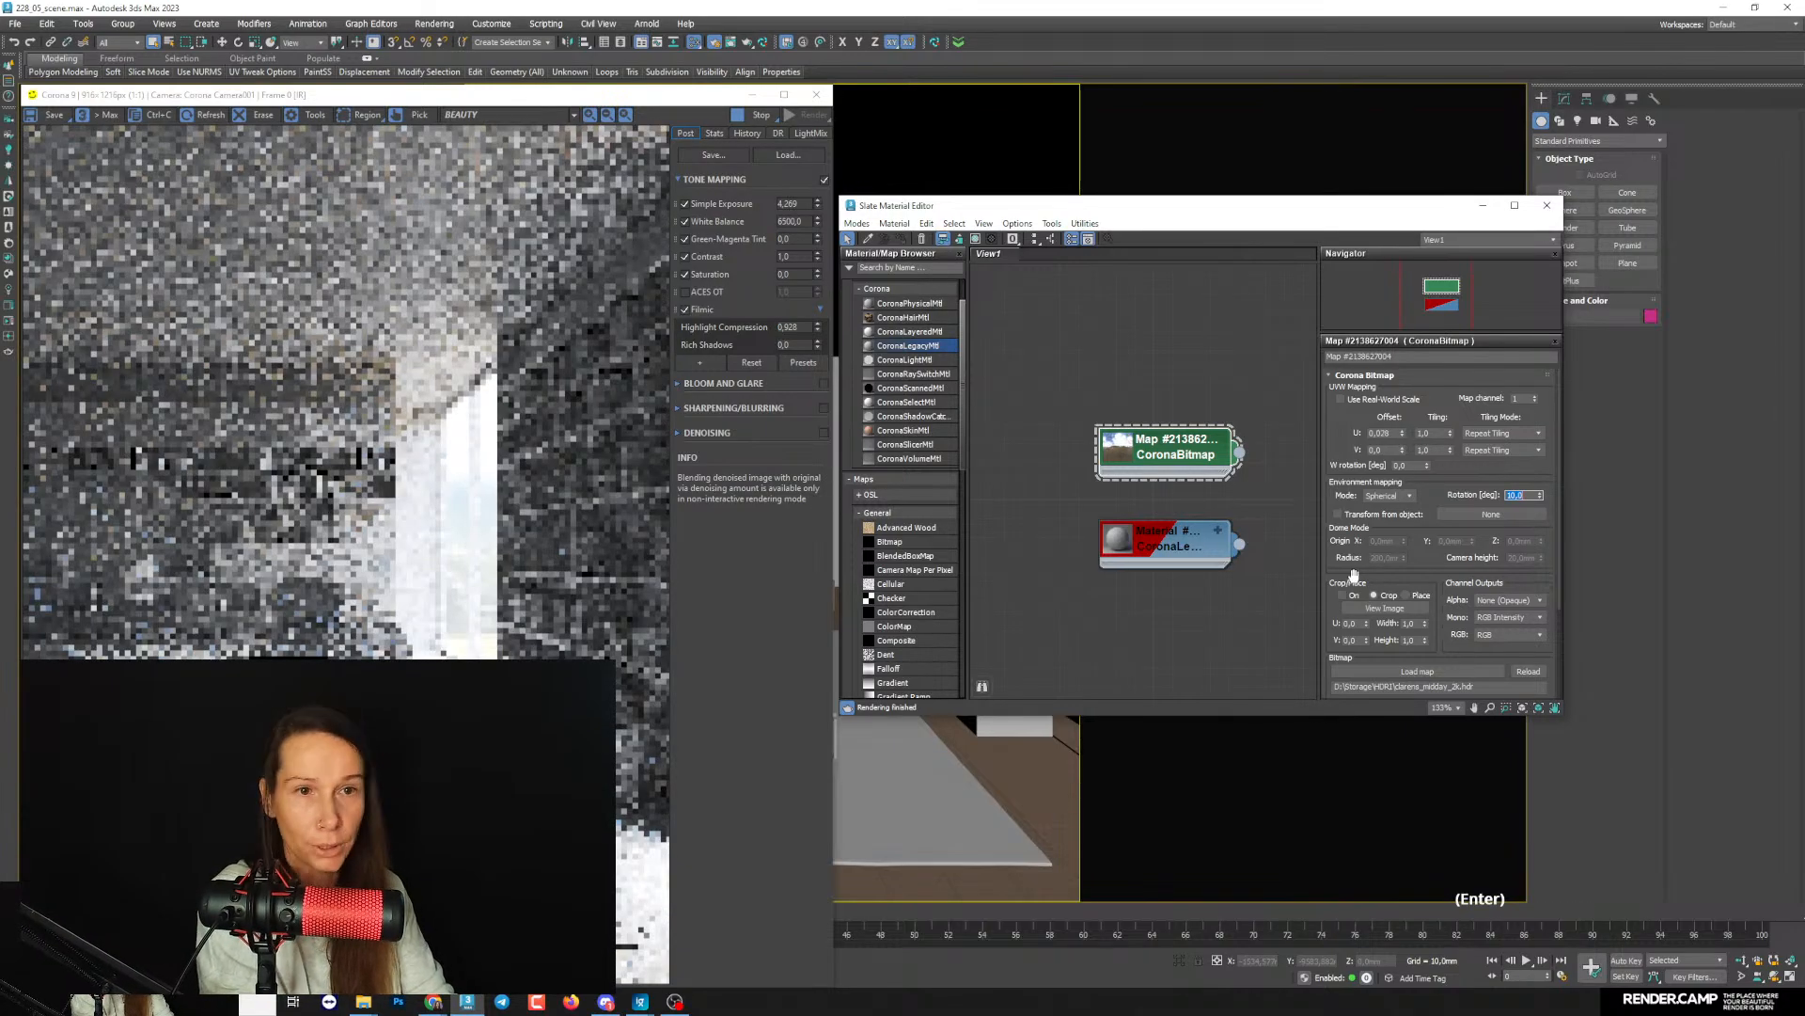
key("Return")
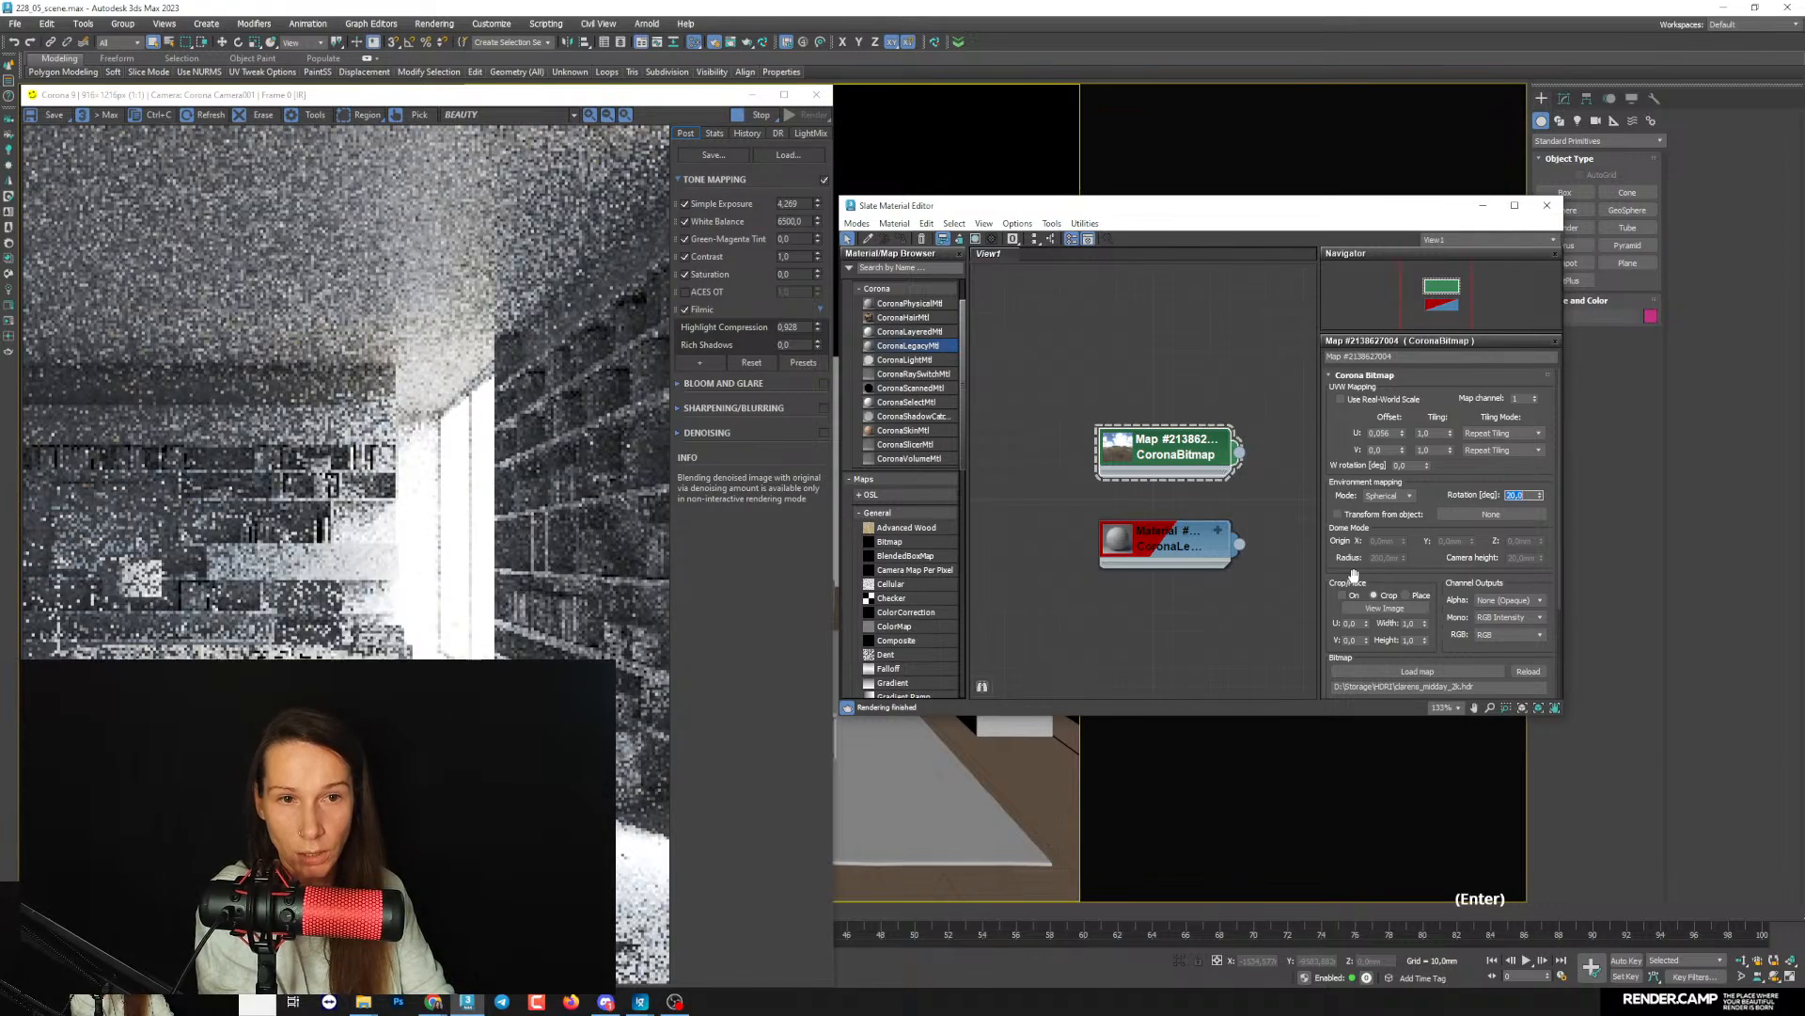
type("30")
key("Return")
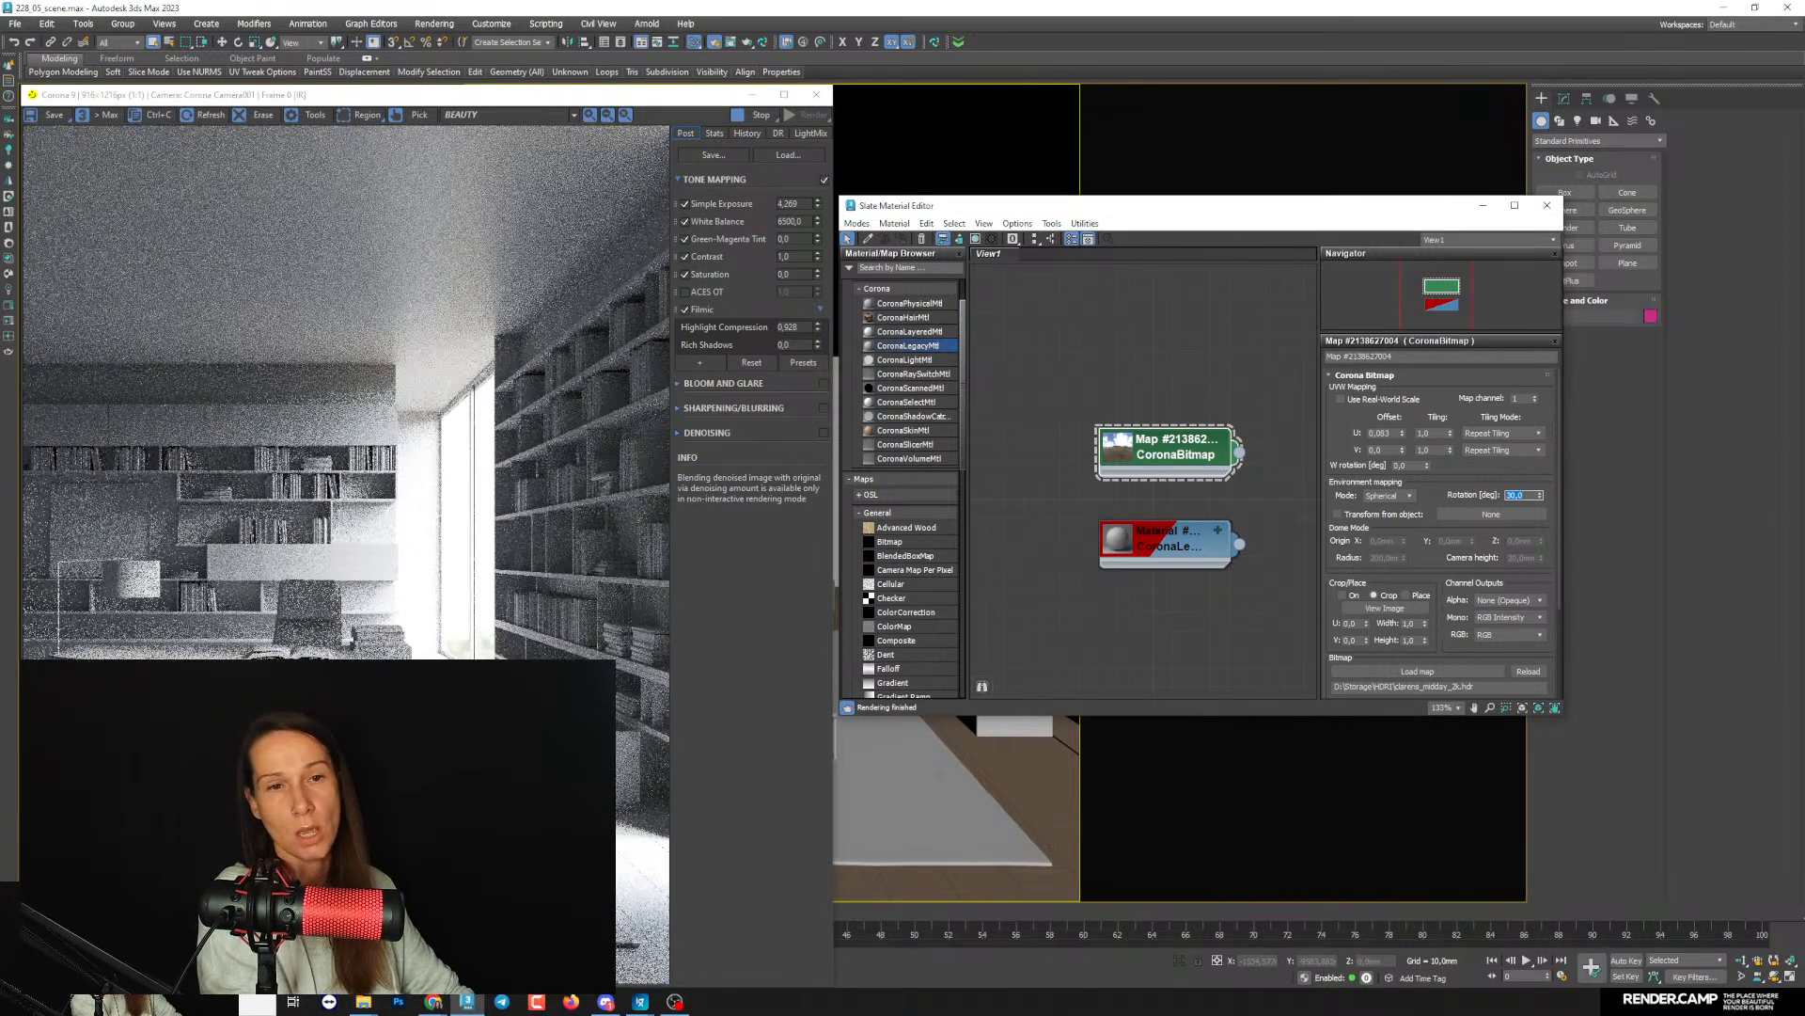
type("40")
key("Return")
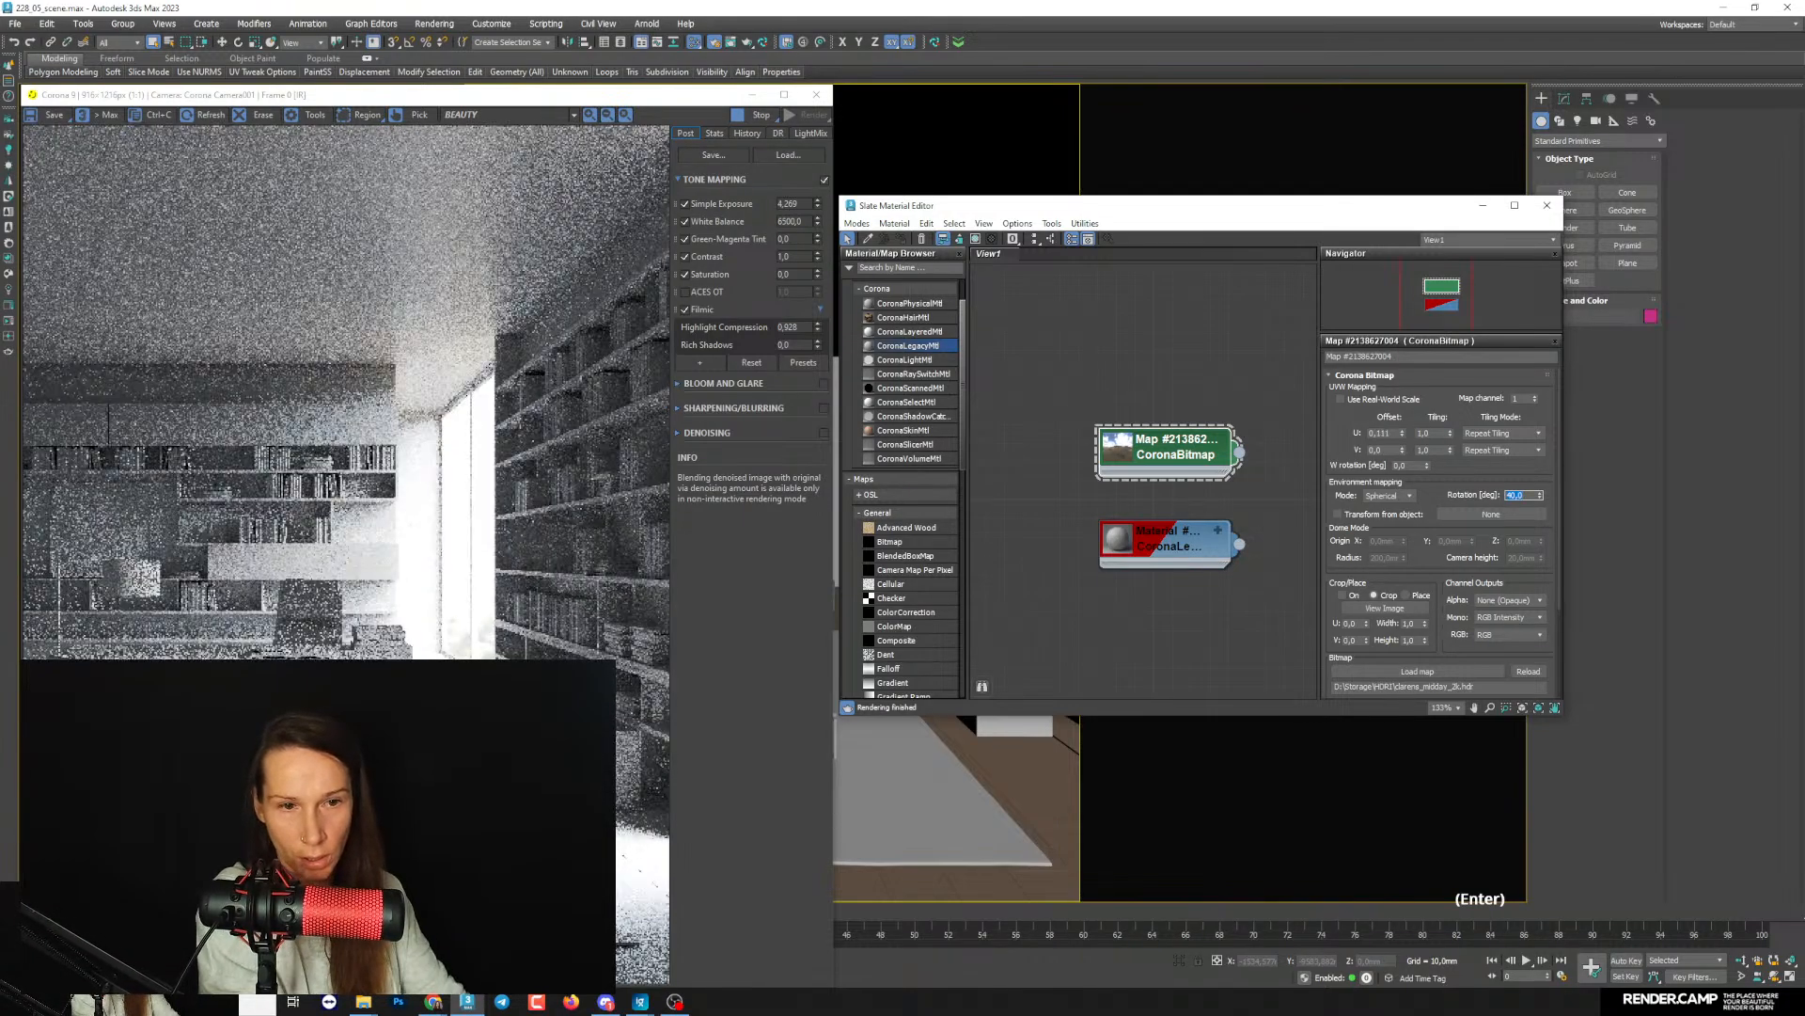
type("50")
key("Return")
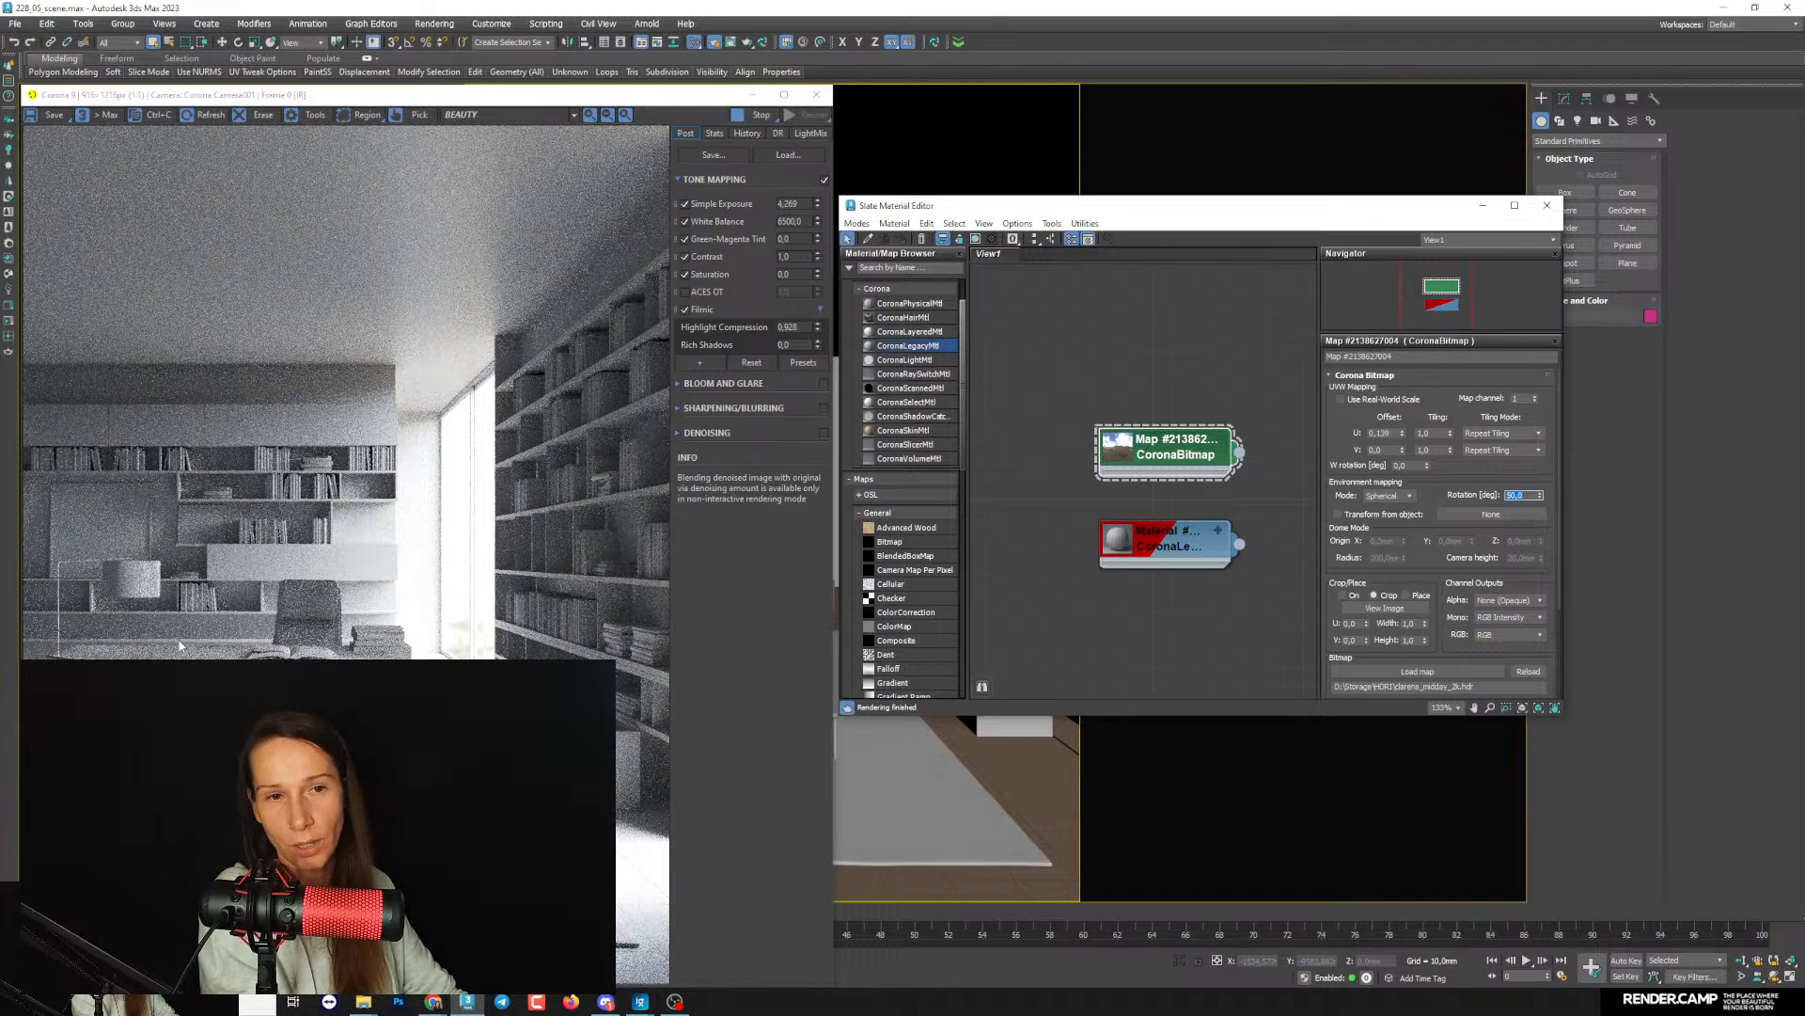
type("70")
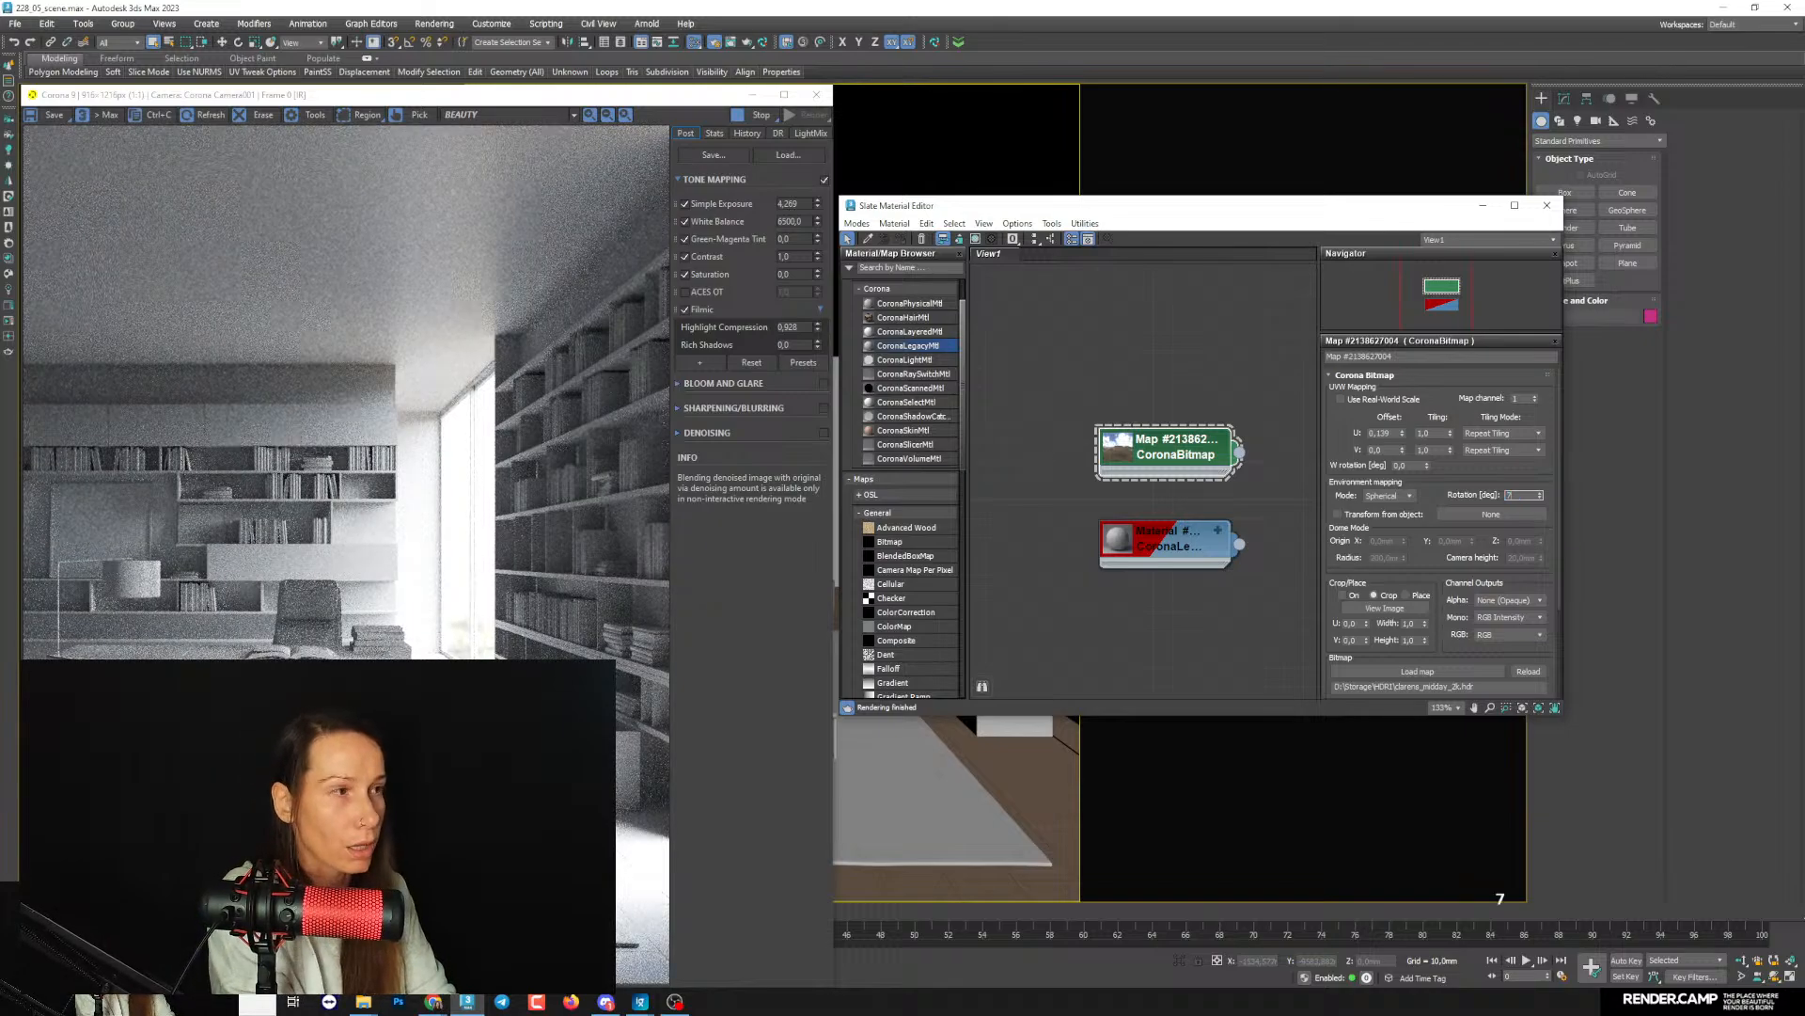
key("Return")
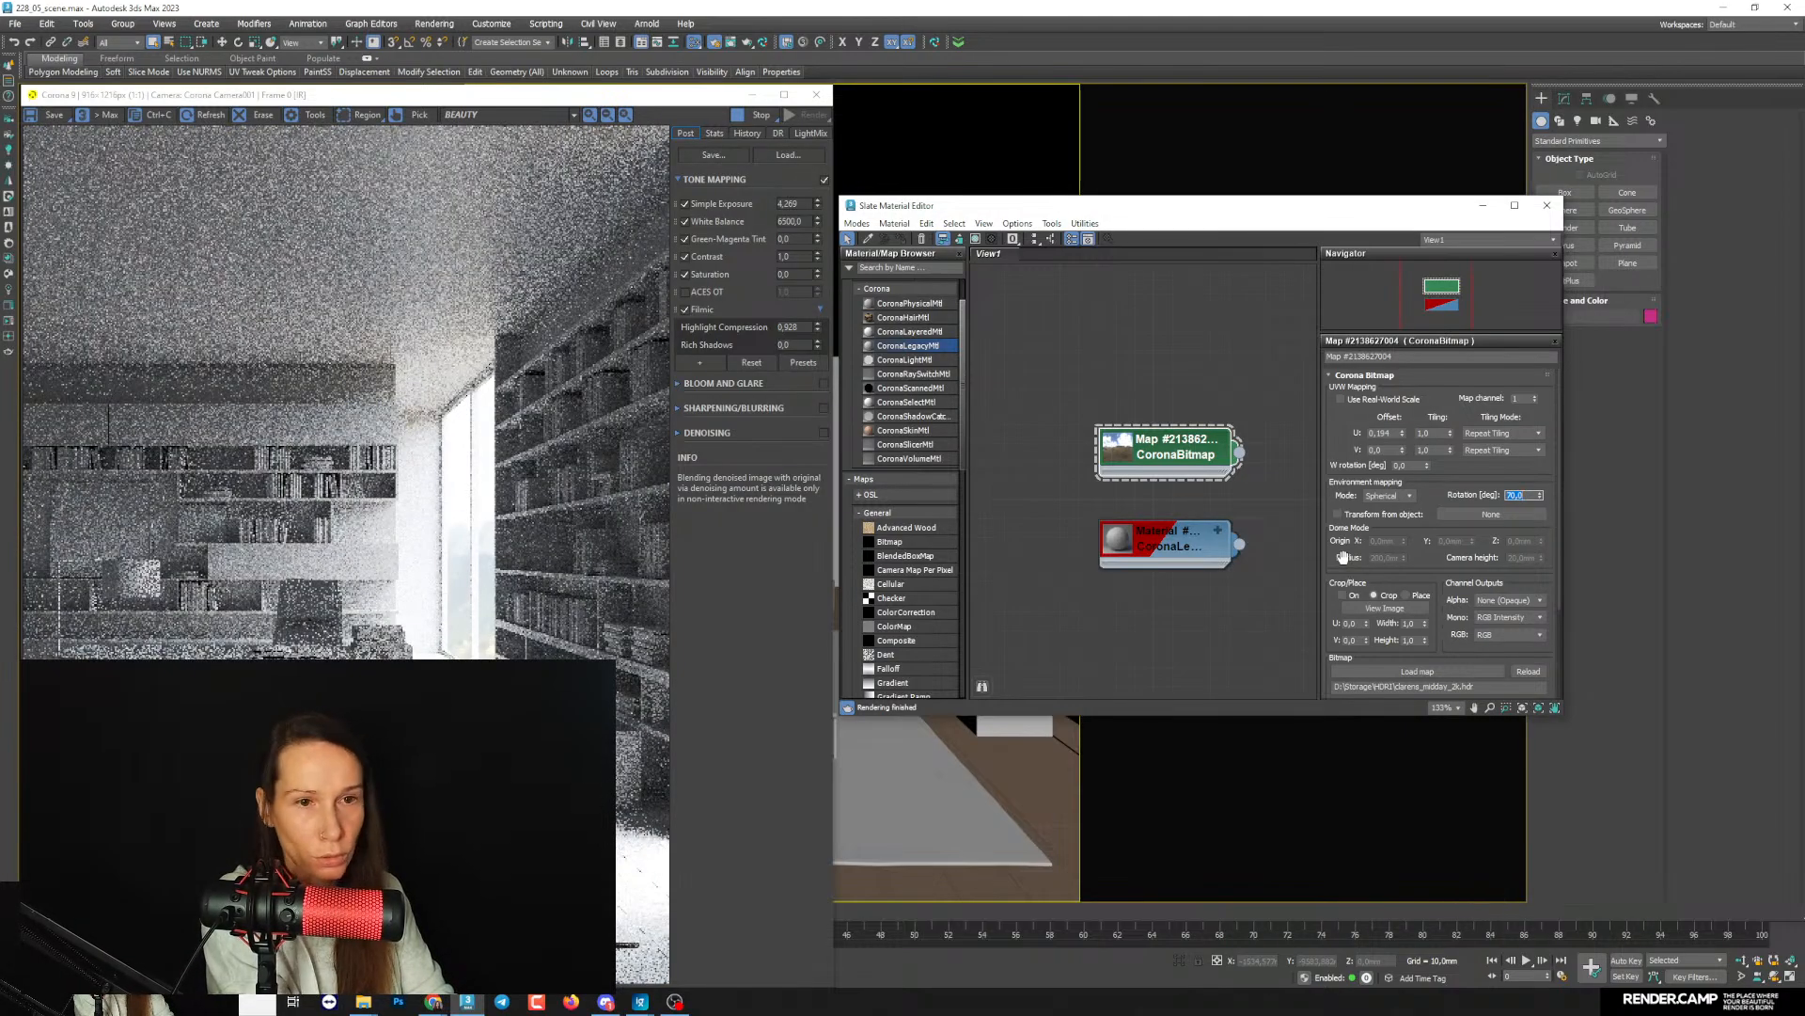
- Compare the lighting with the environment map rotated by 90, 100, 130, 160 and 200 degrees
type("90")
key("Return")
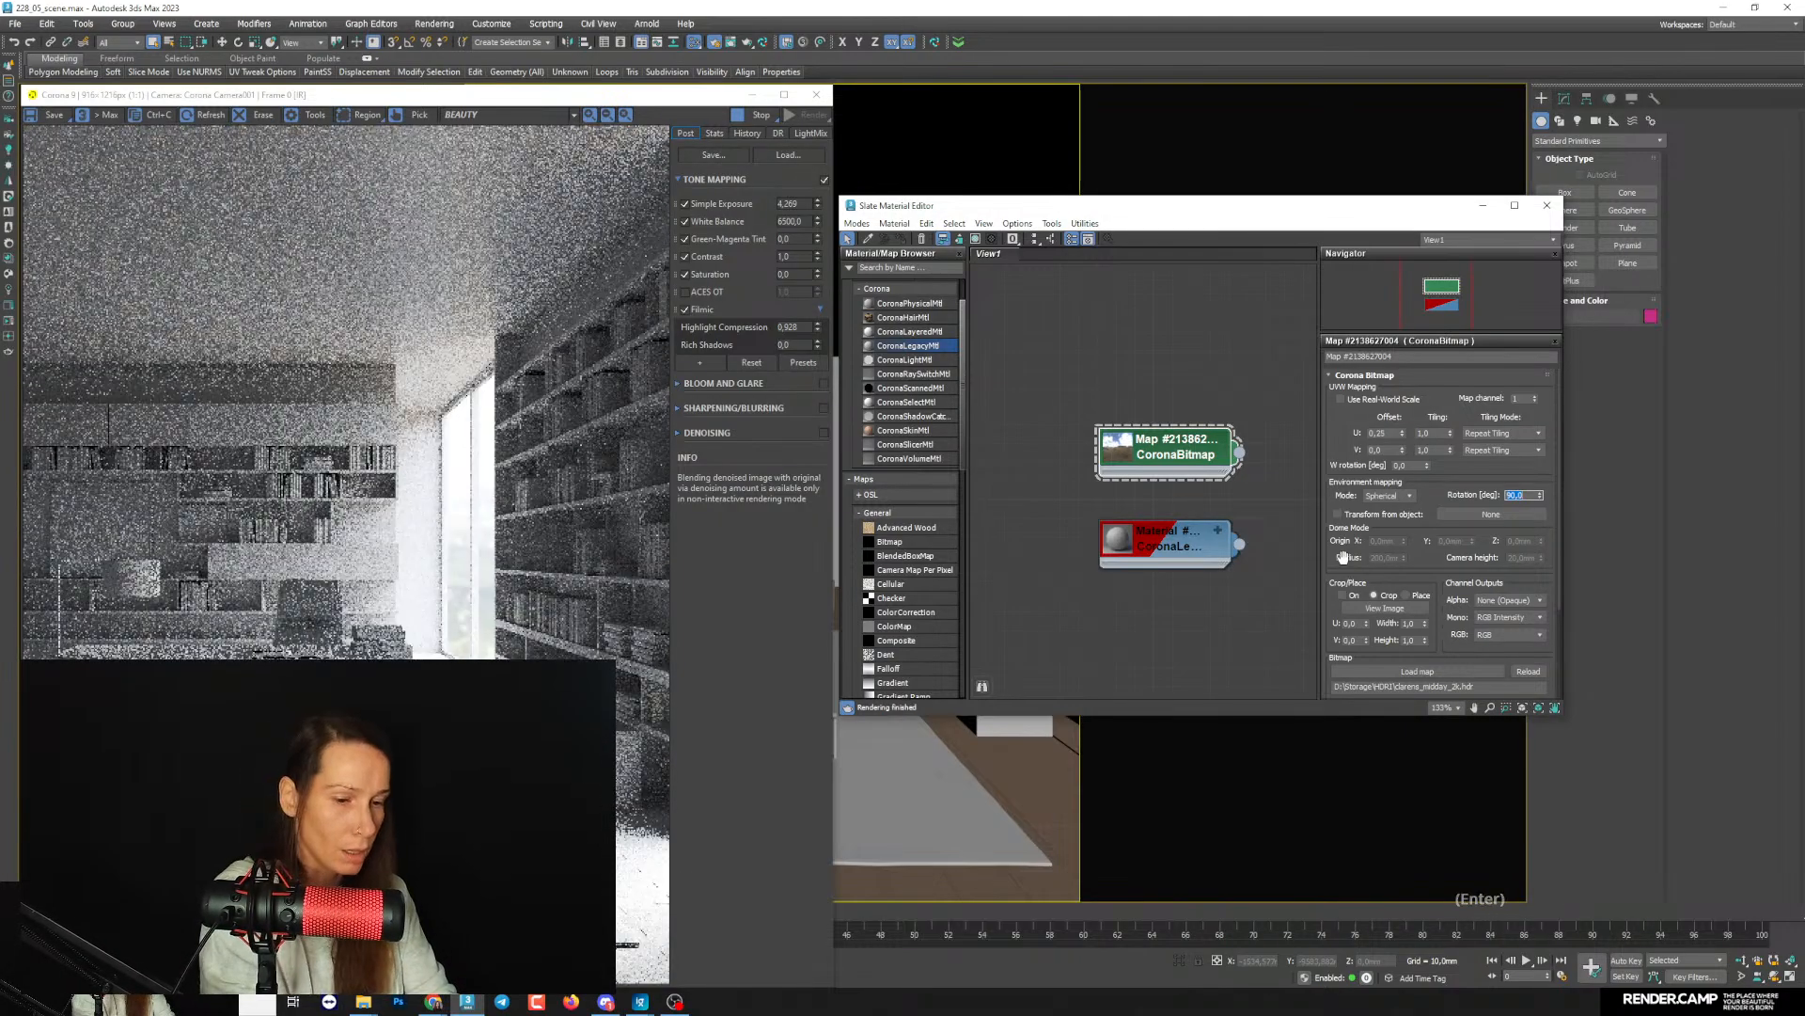
type("100")
key("Return")
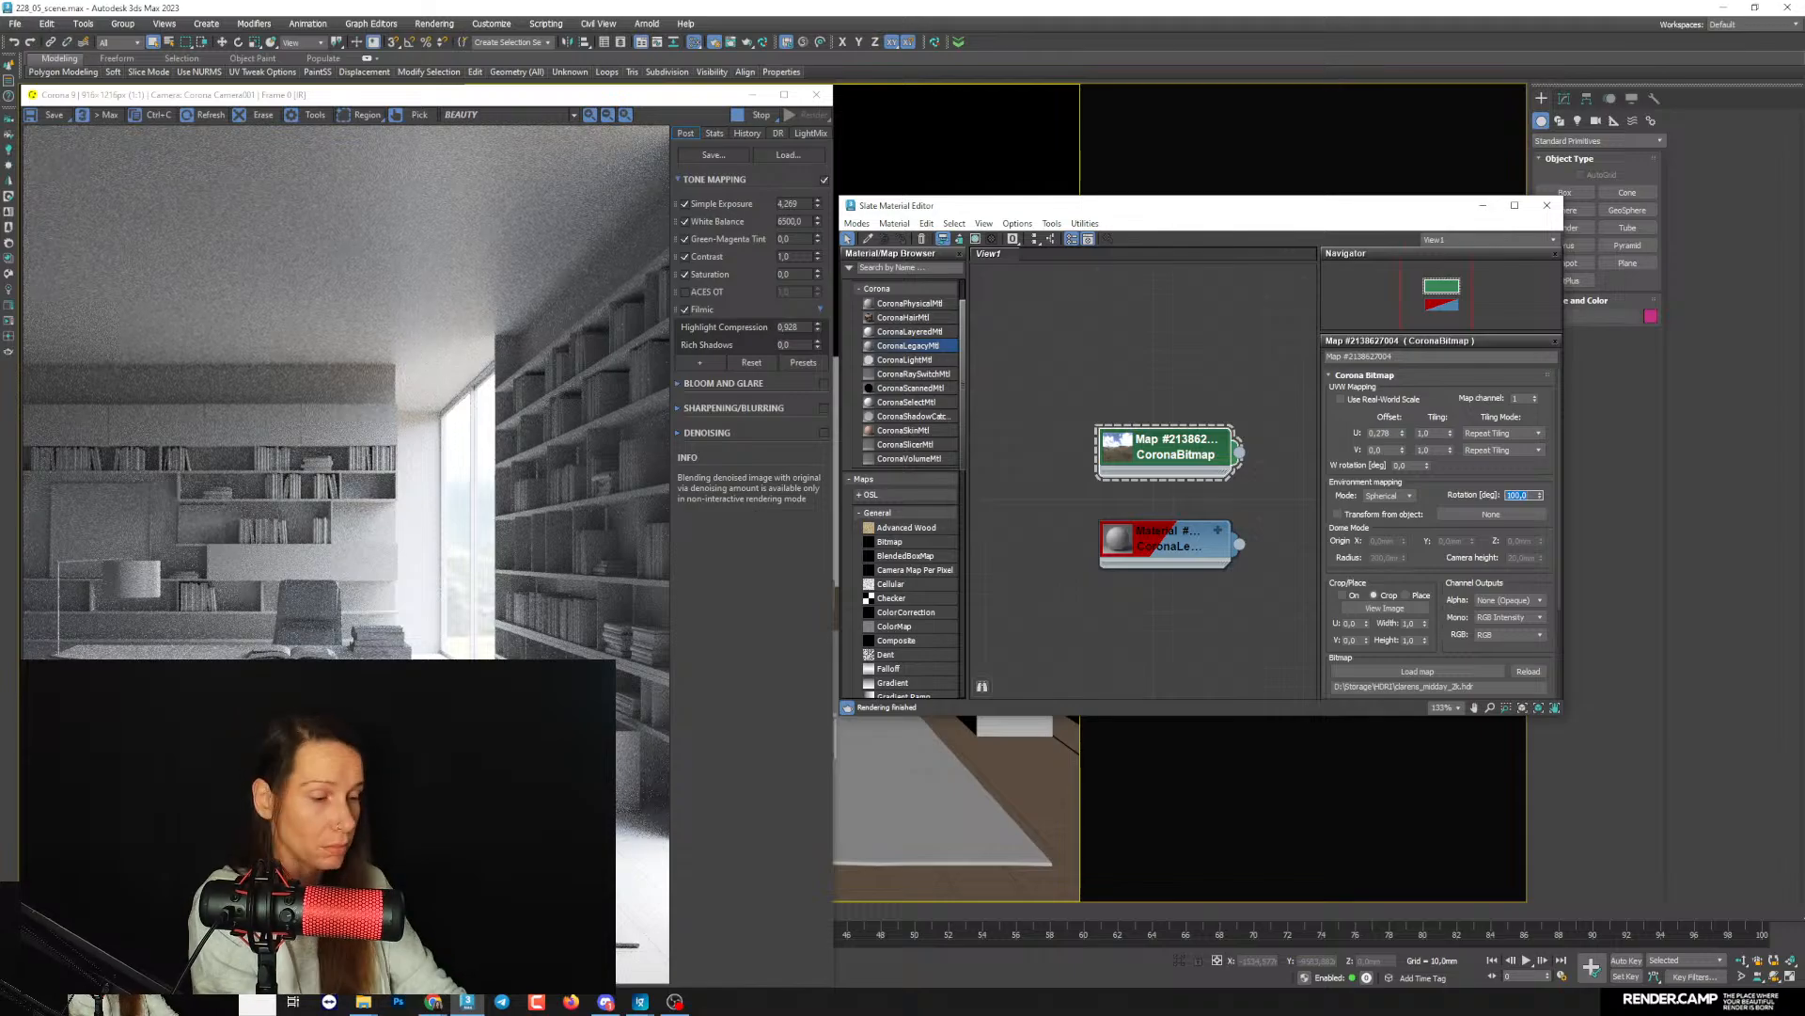
type("130")
key("Return")
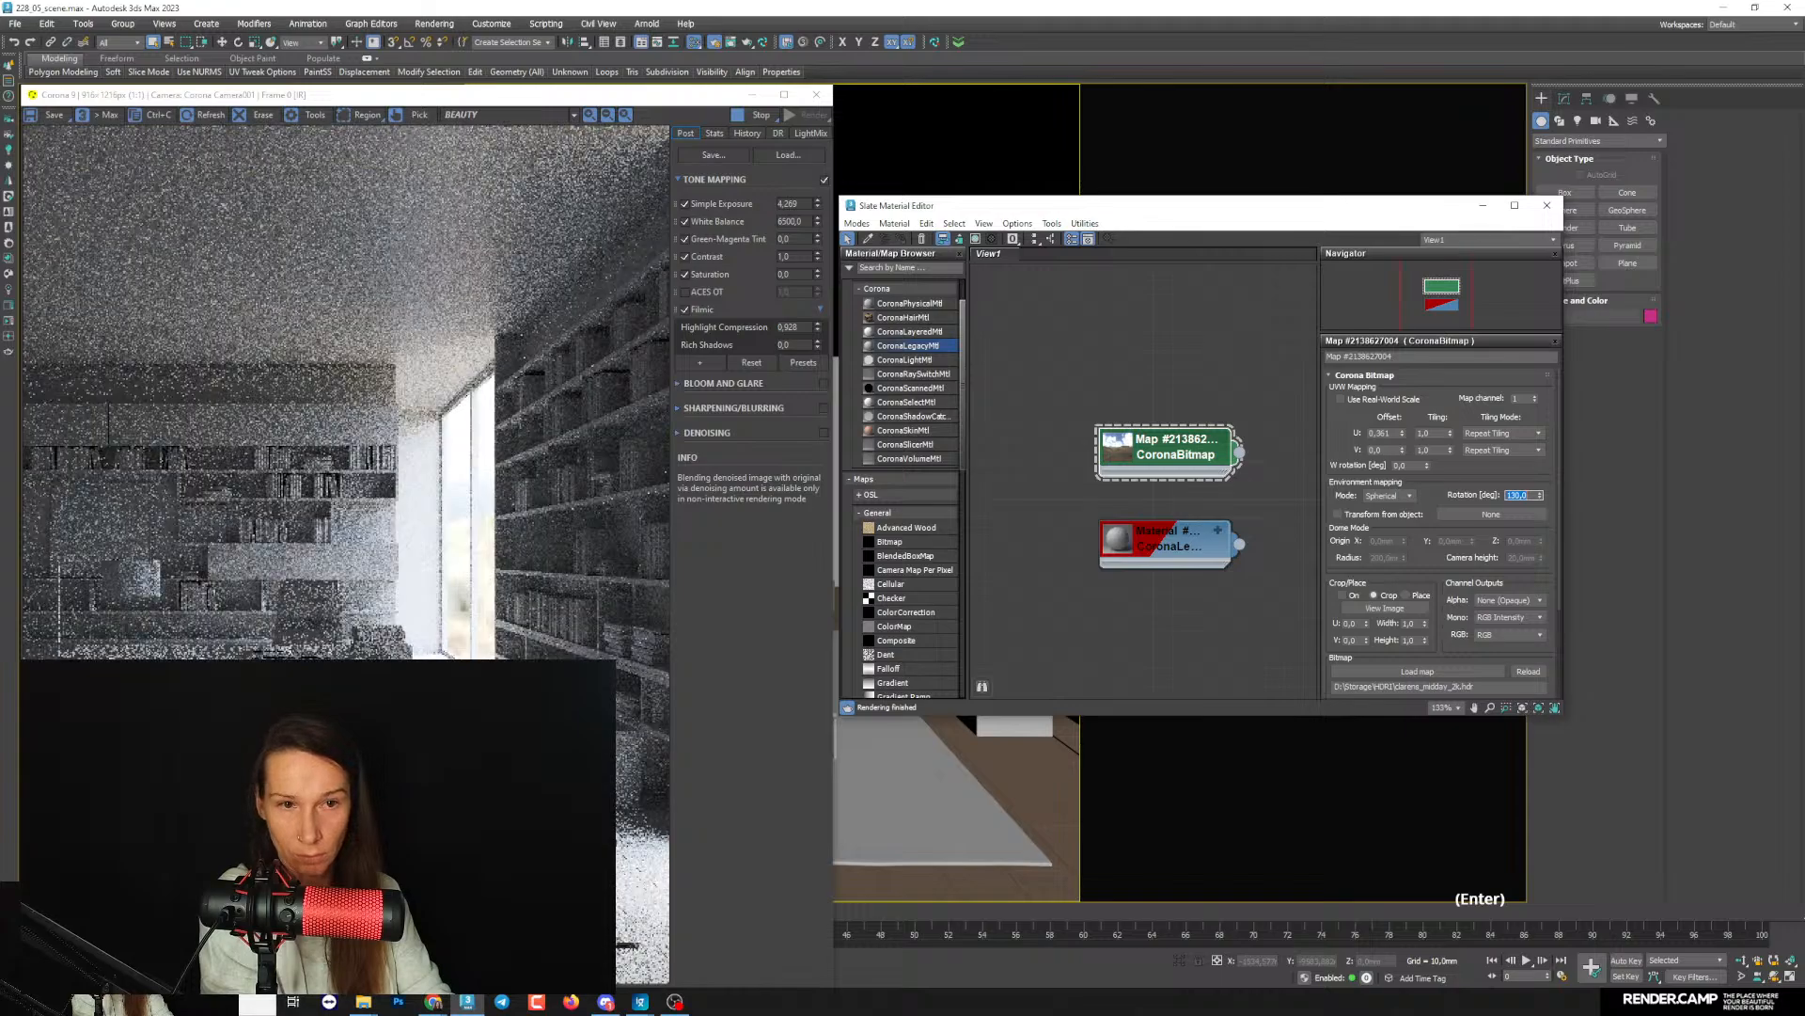
type("160")
key("Return")
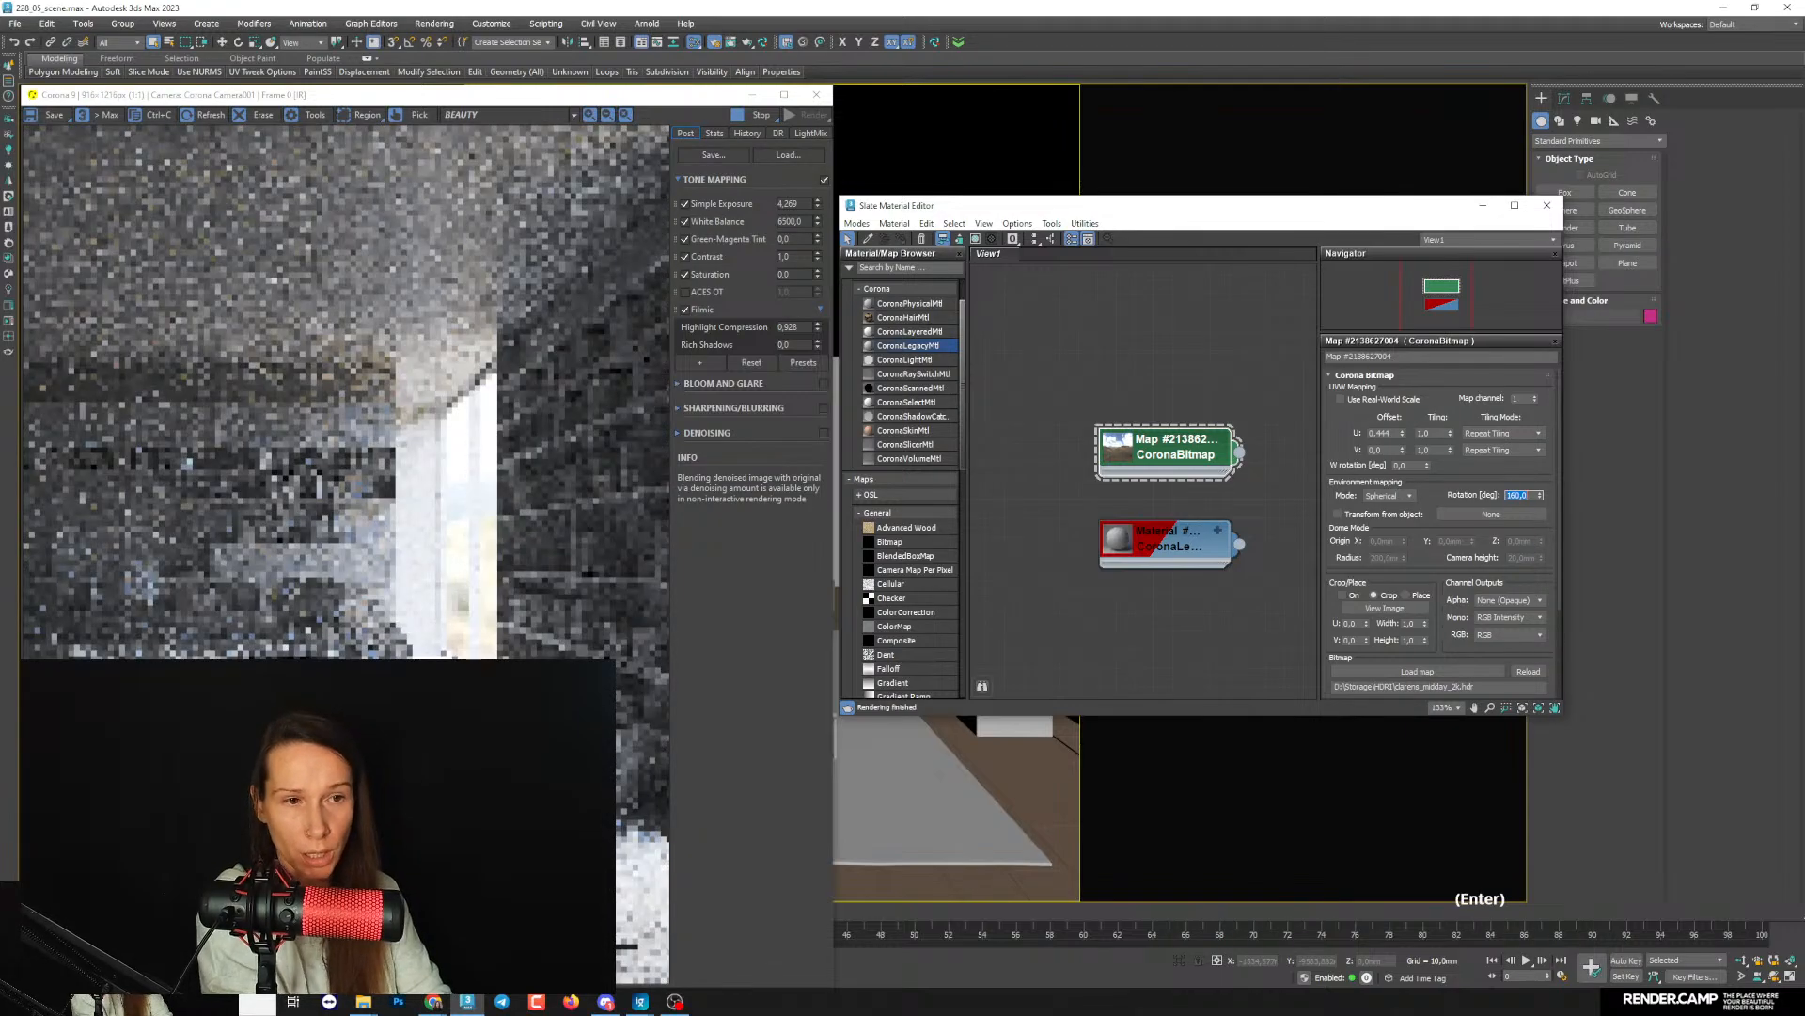
type("200")
key("Return")
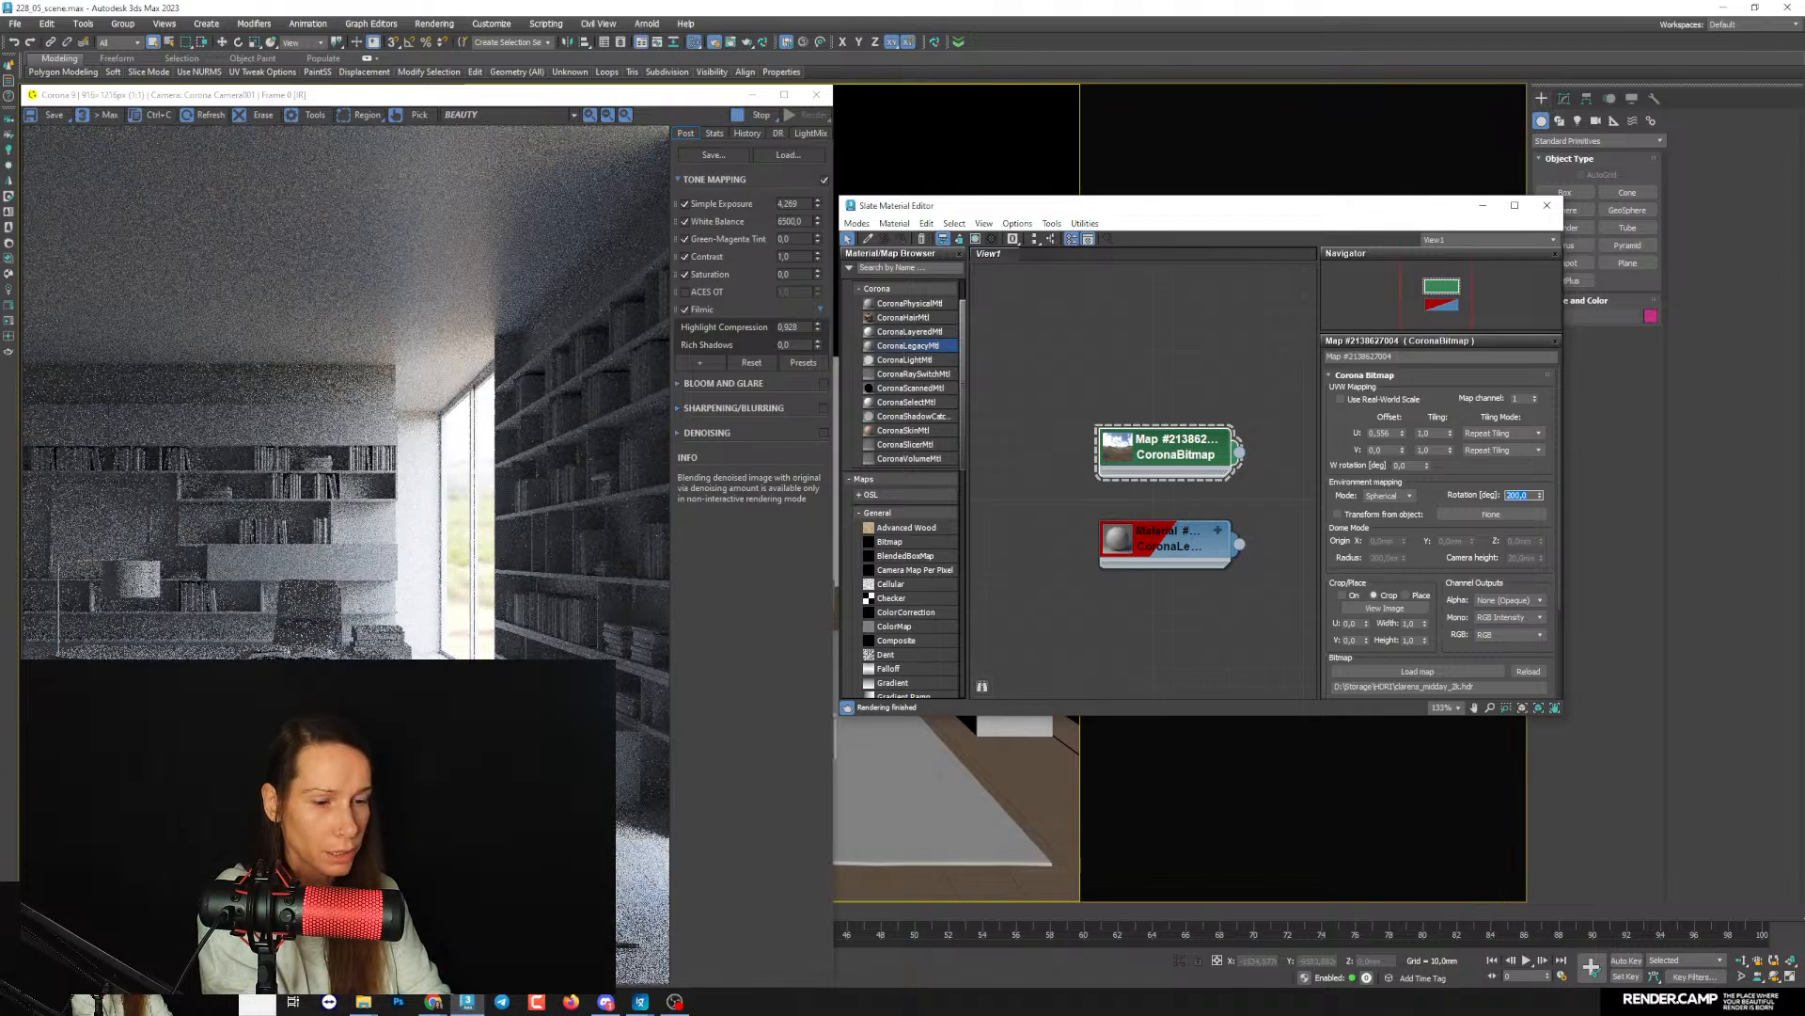
- Try environment map rotations of 40 and 1000 degrees and settle on a rotation of 30 degrees
type("40")
key("Return")
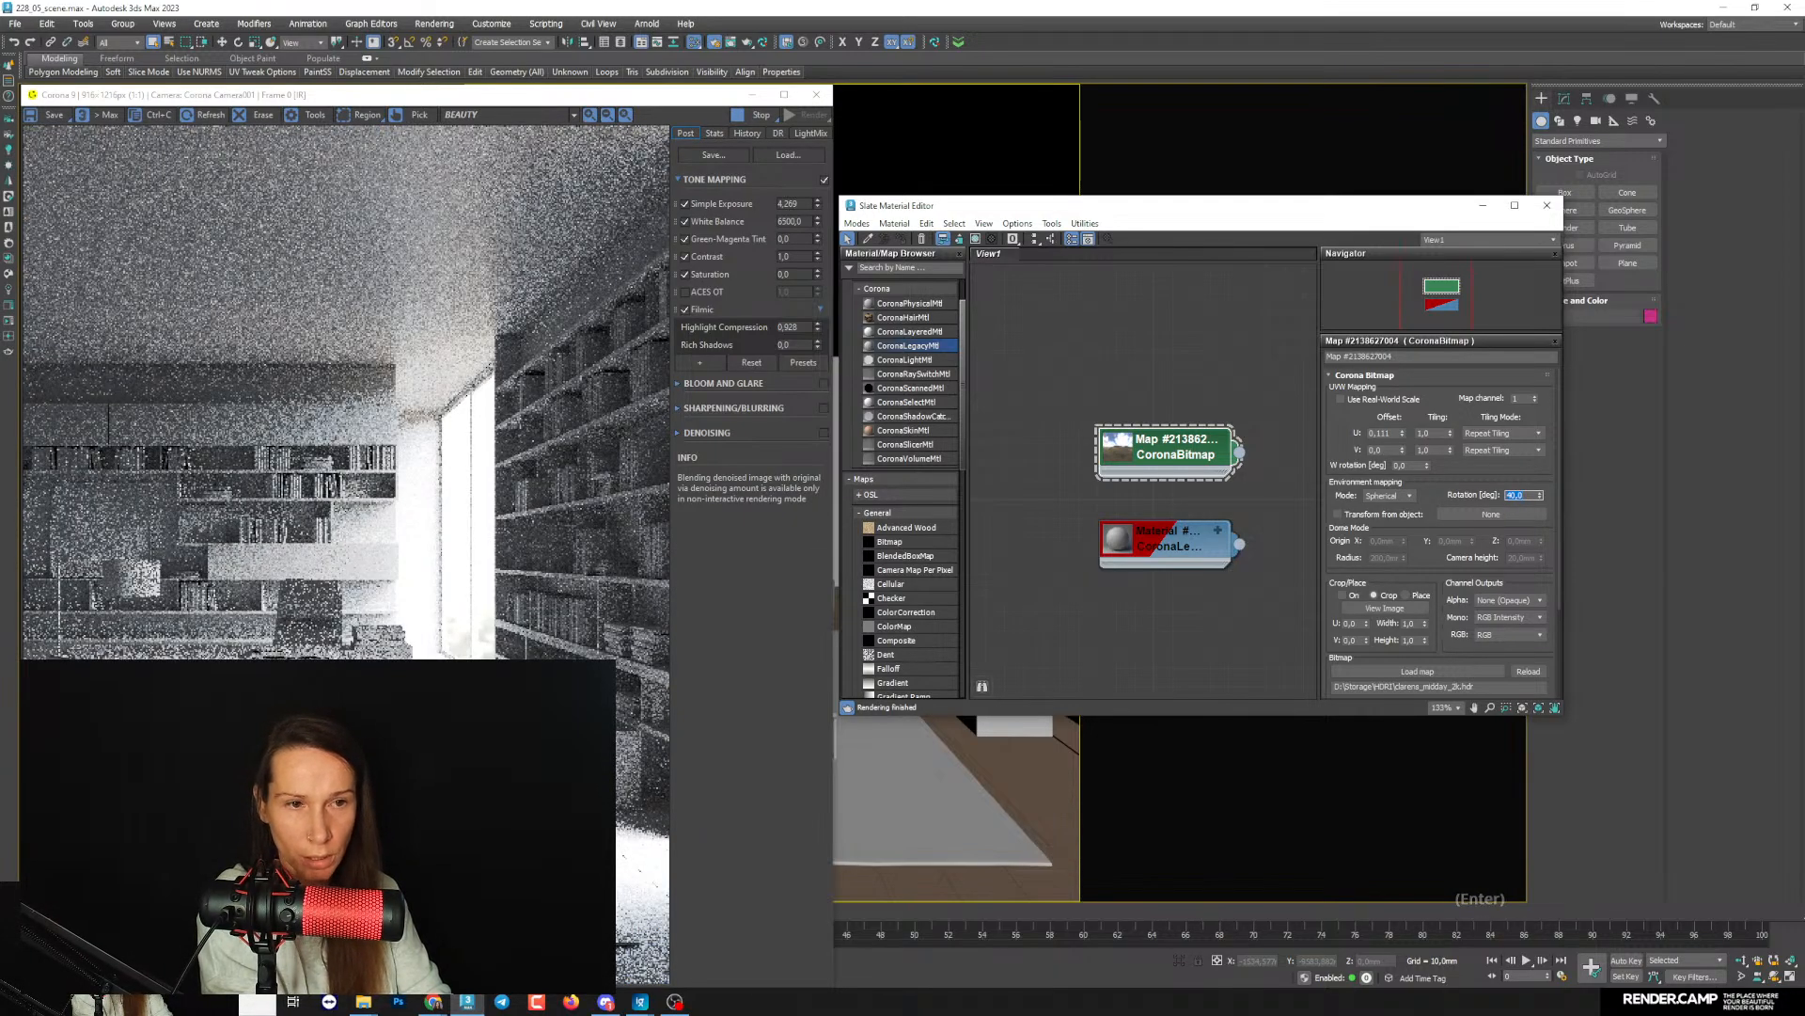
type("1000")
key("Return")
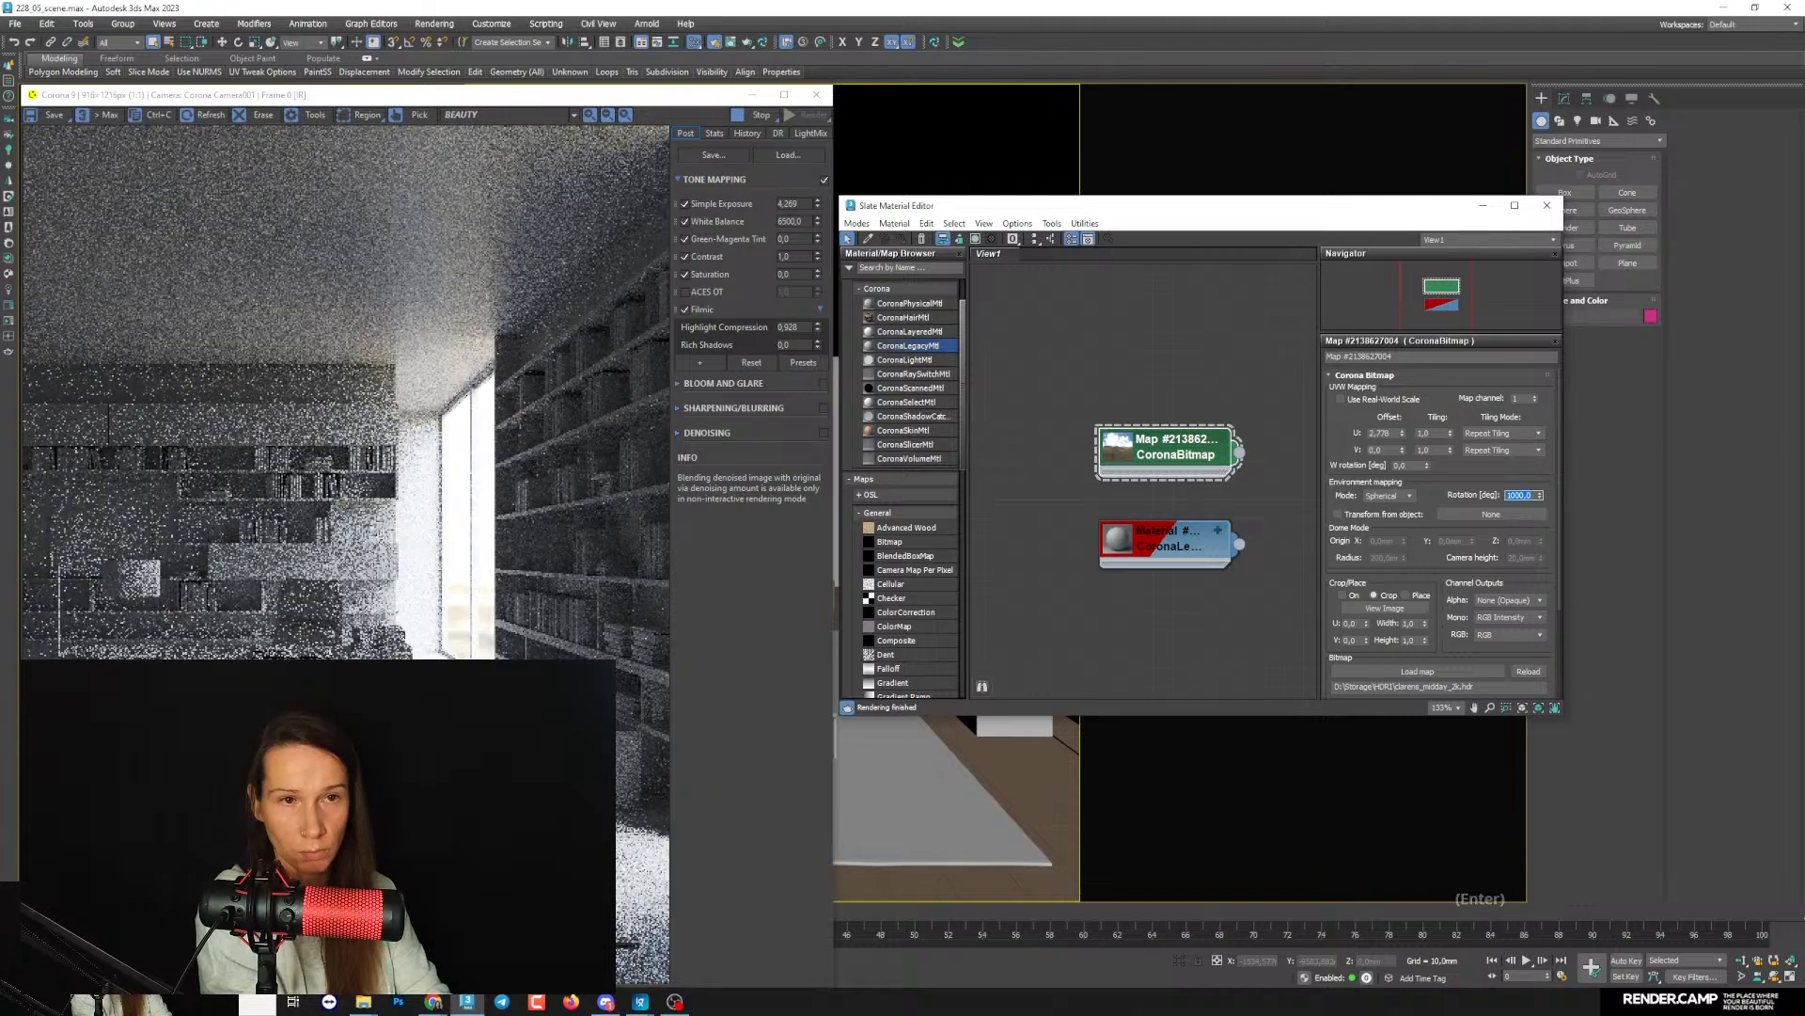
type("30")
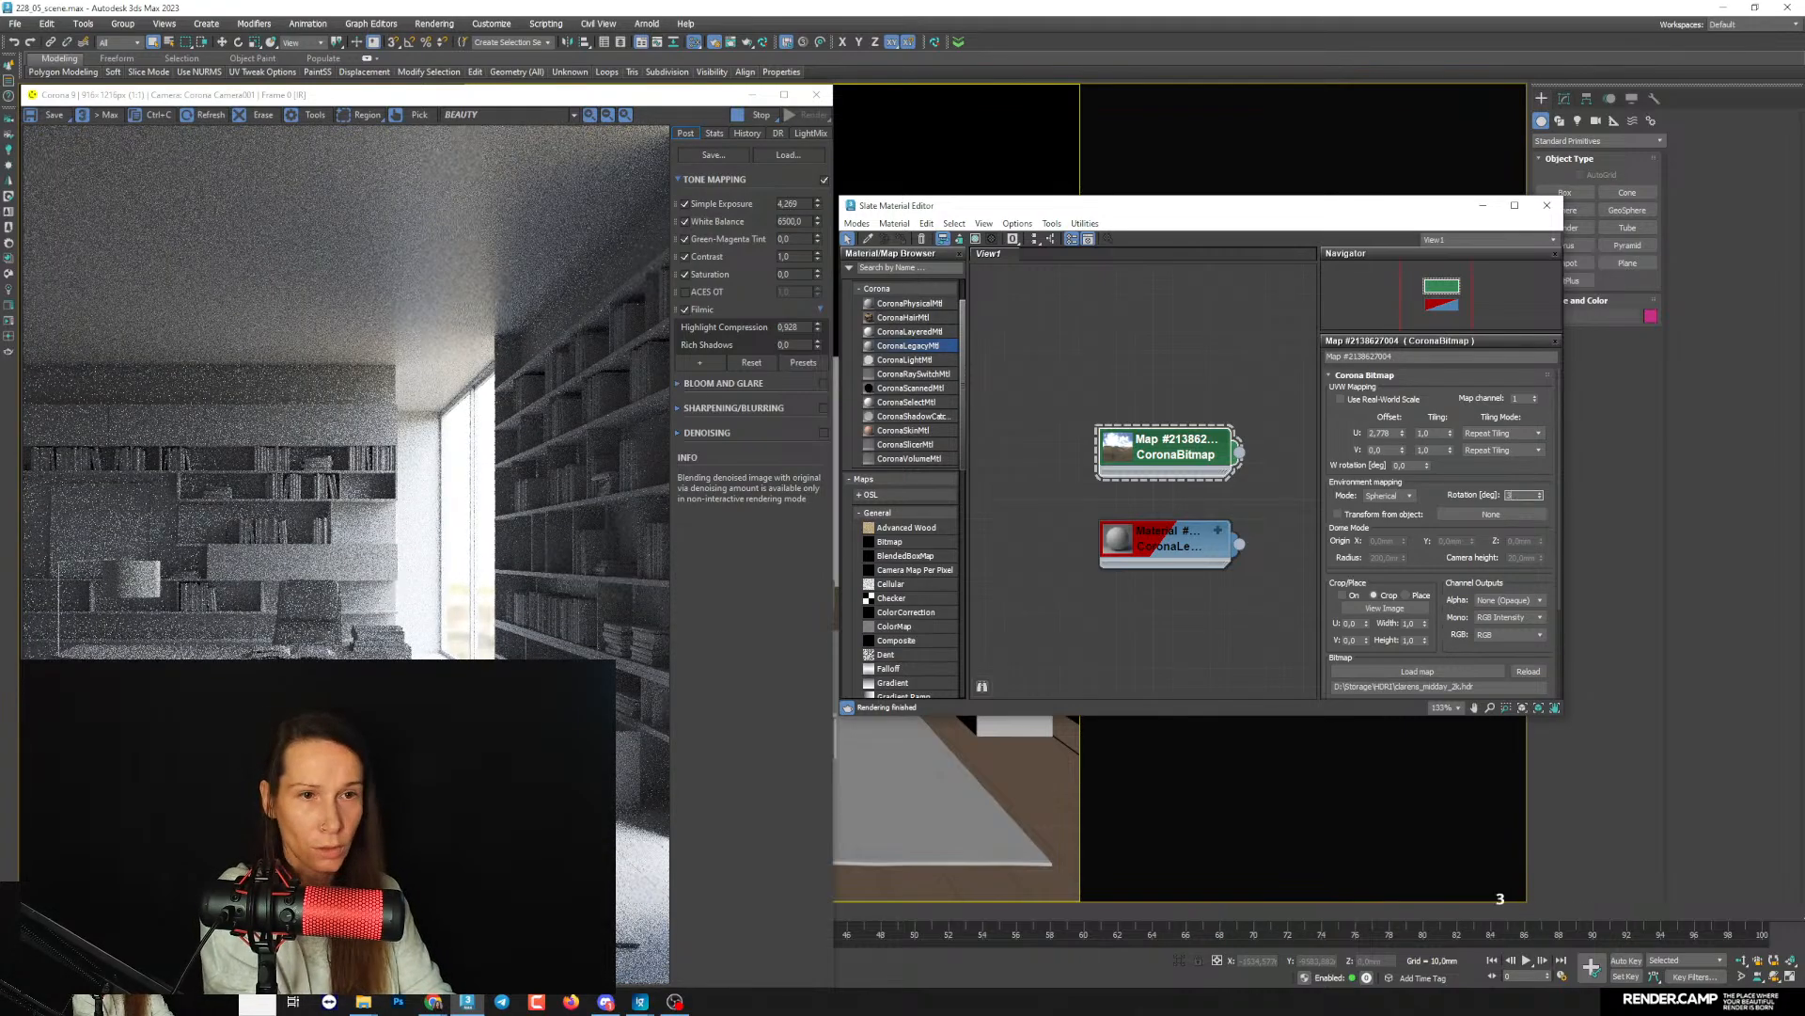
key("Return")
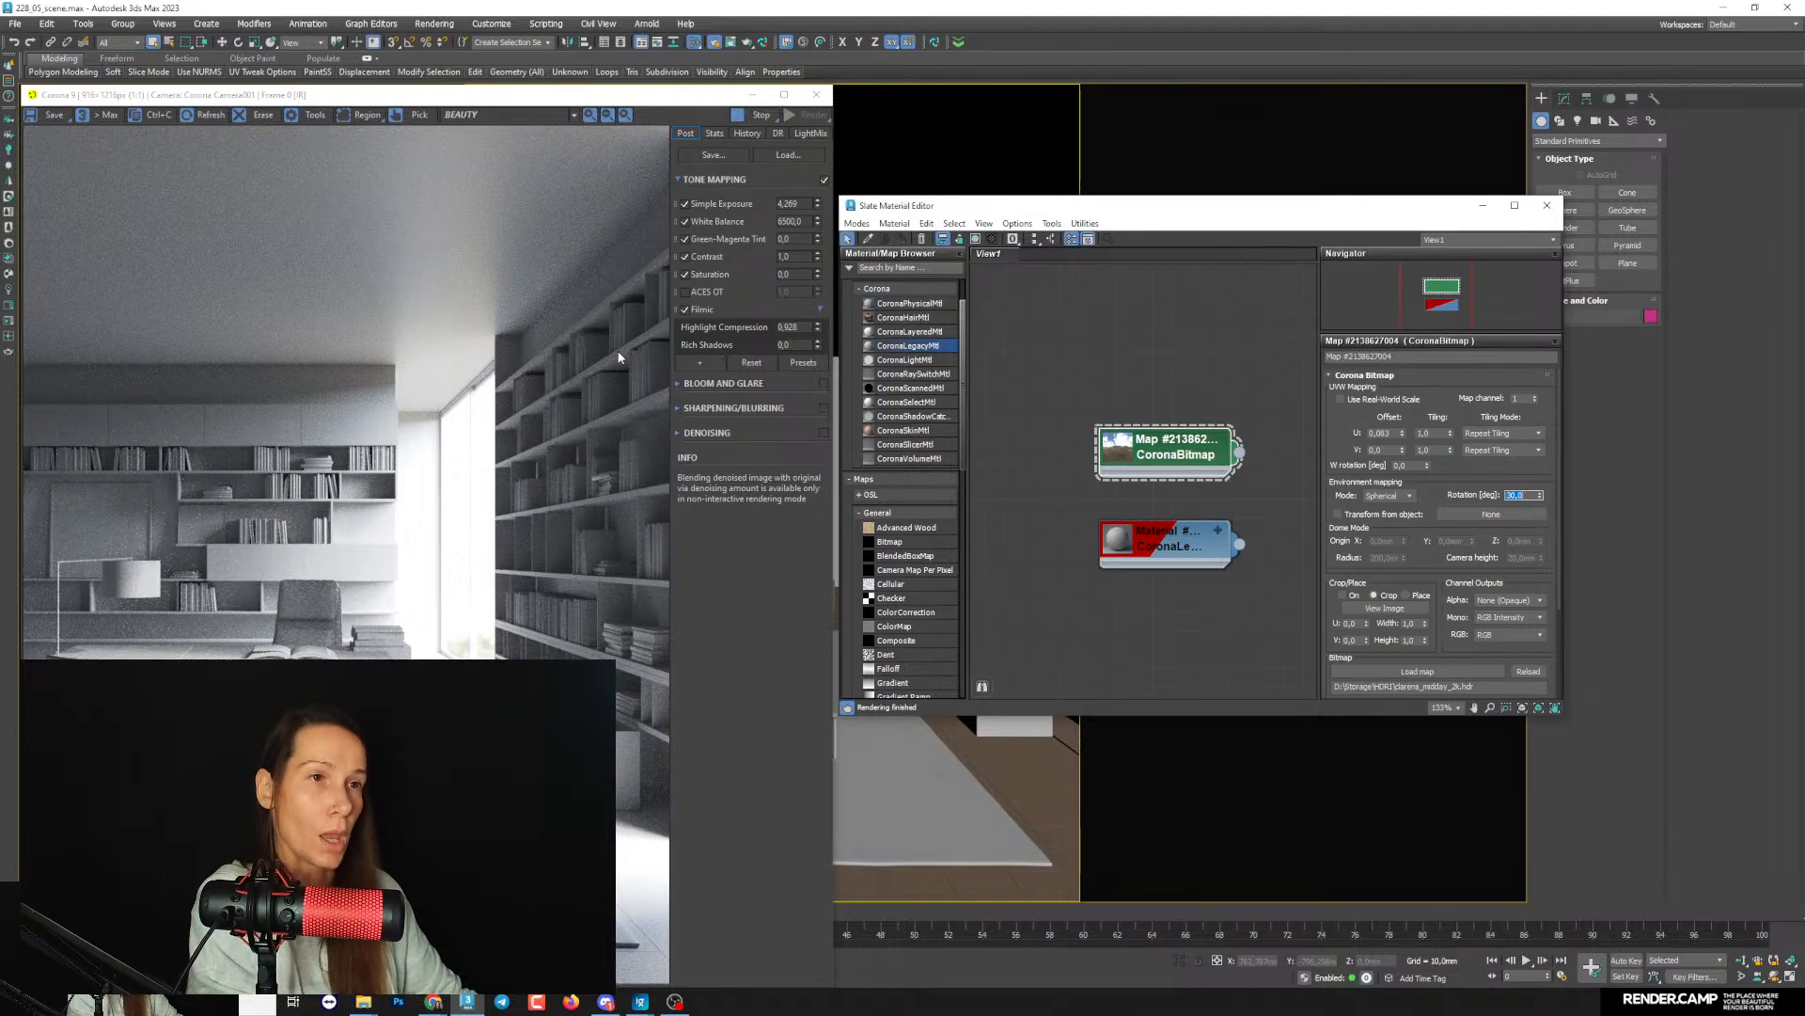
- Add an Advanced Filmic Mapping operator to the tone mapping, expand it, and set its Toe Strength to about 0.368
left_click(700, 362)
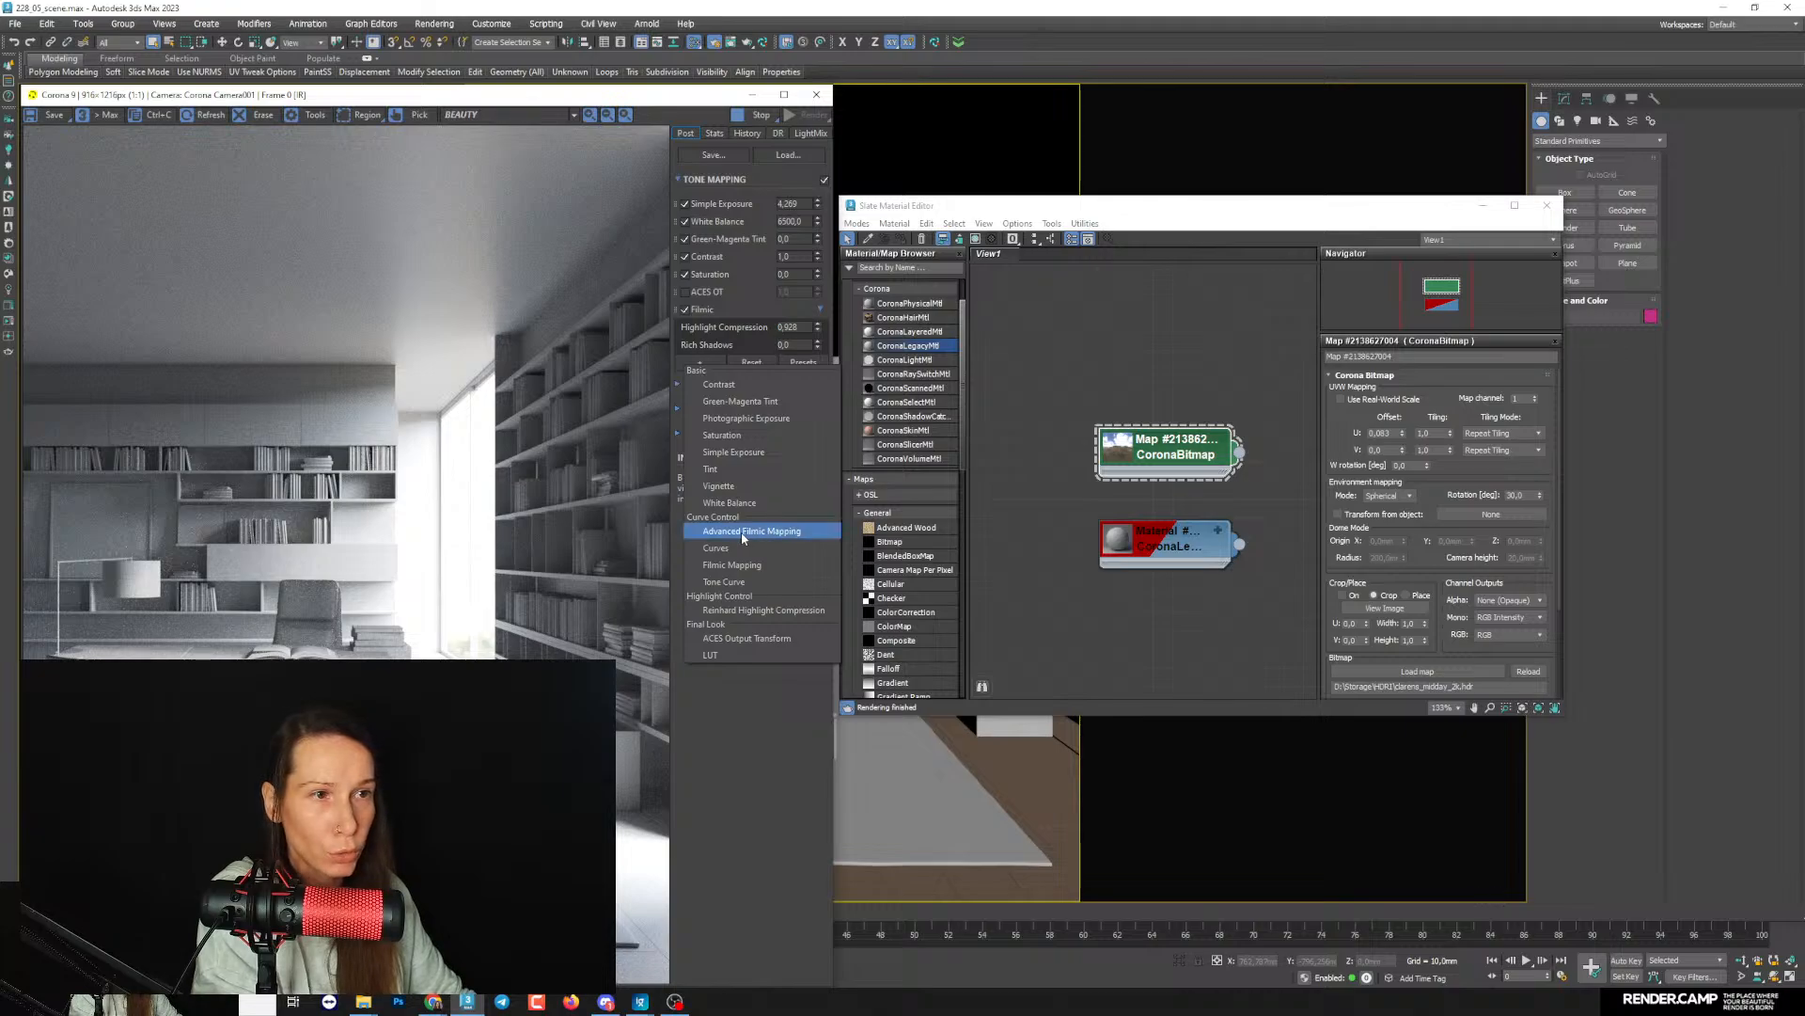
left_click(729, 532)
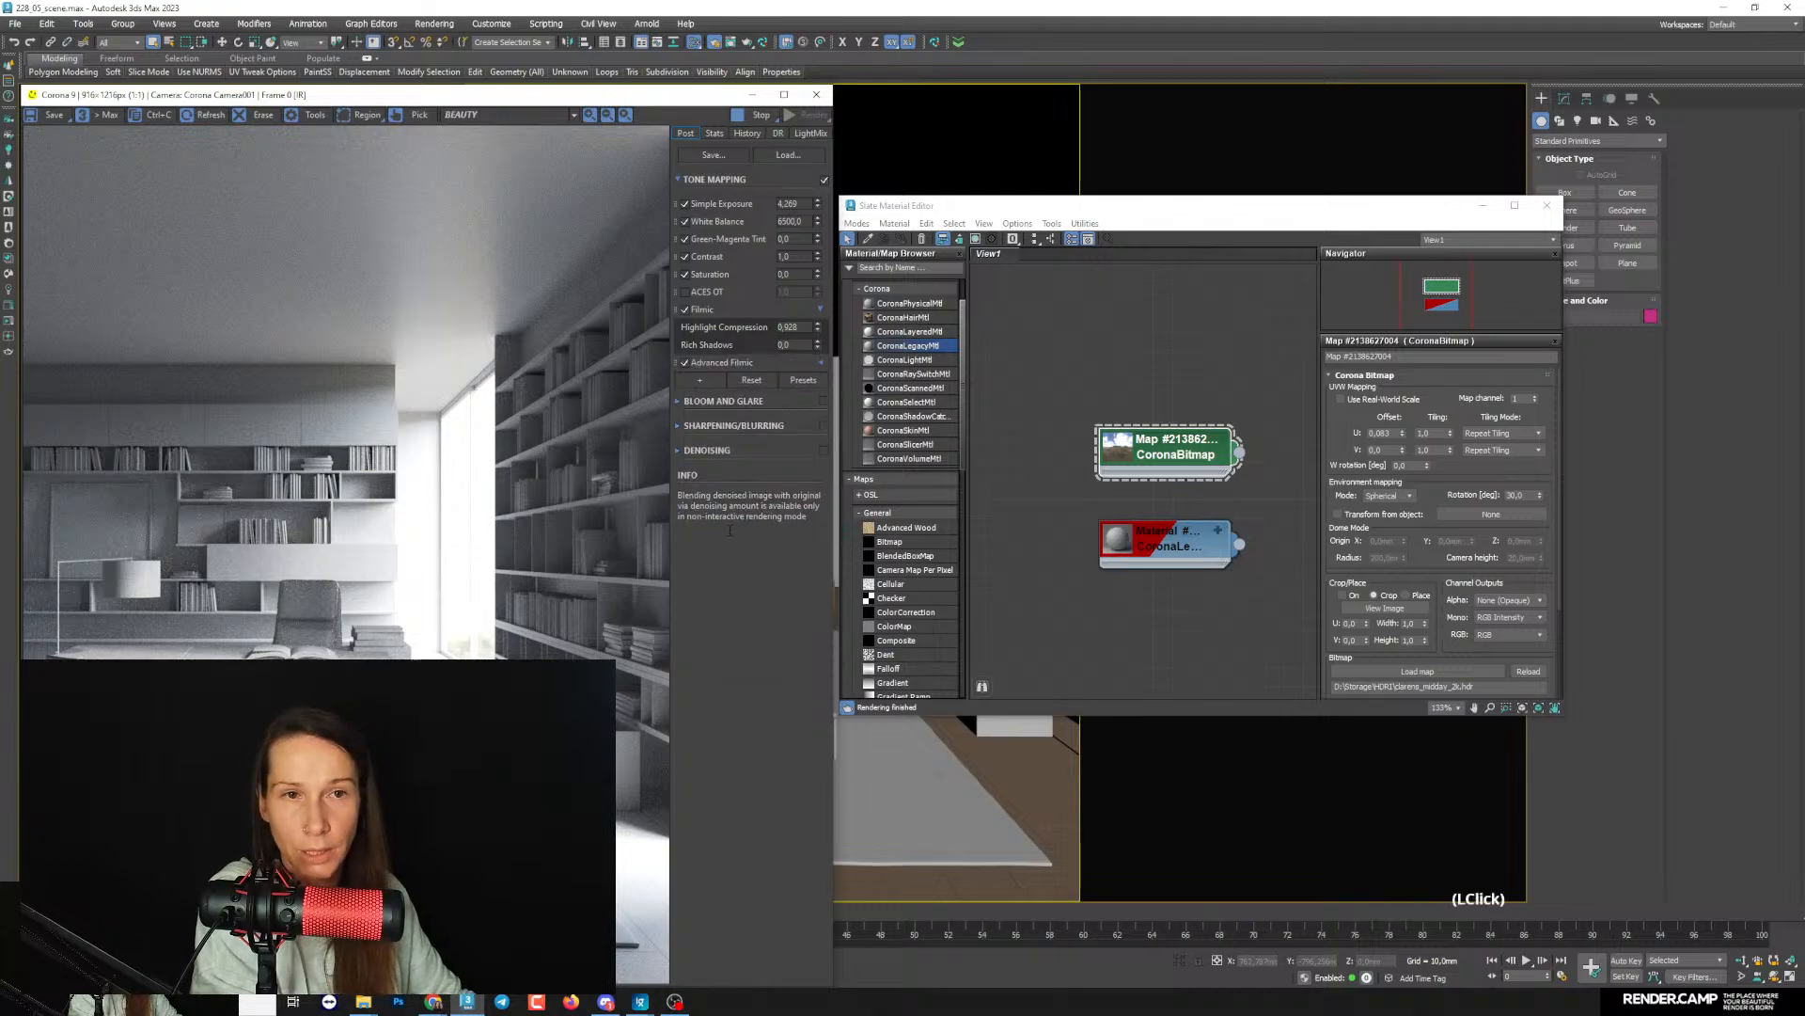
left_click(822, 362)
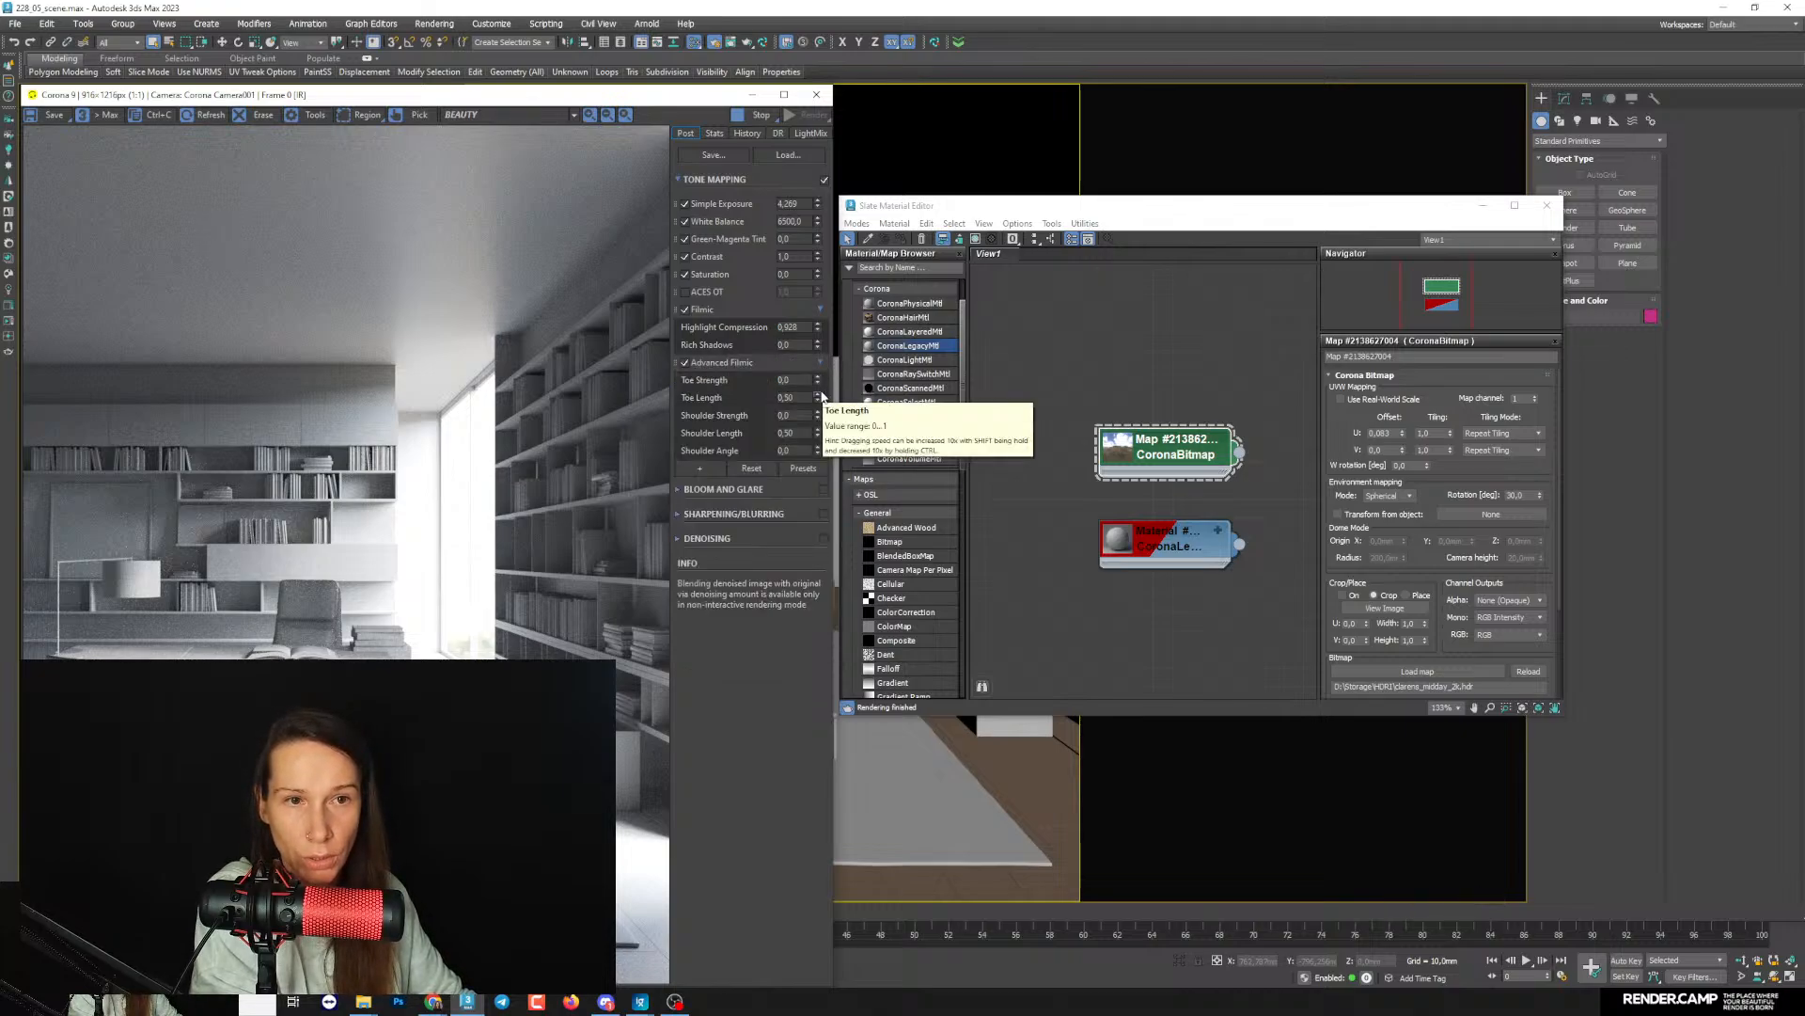
left_click_drag(822, 384, 830, 327)
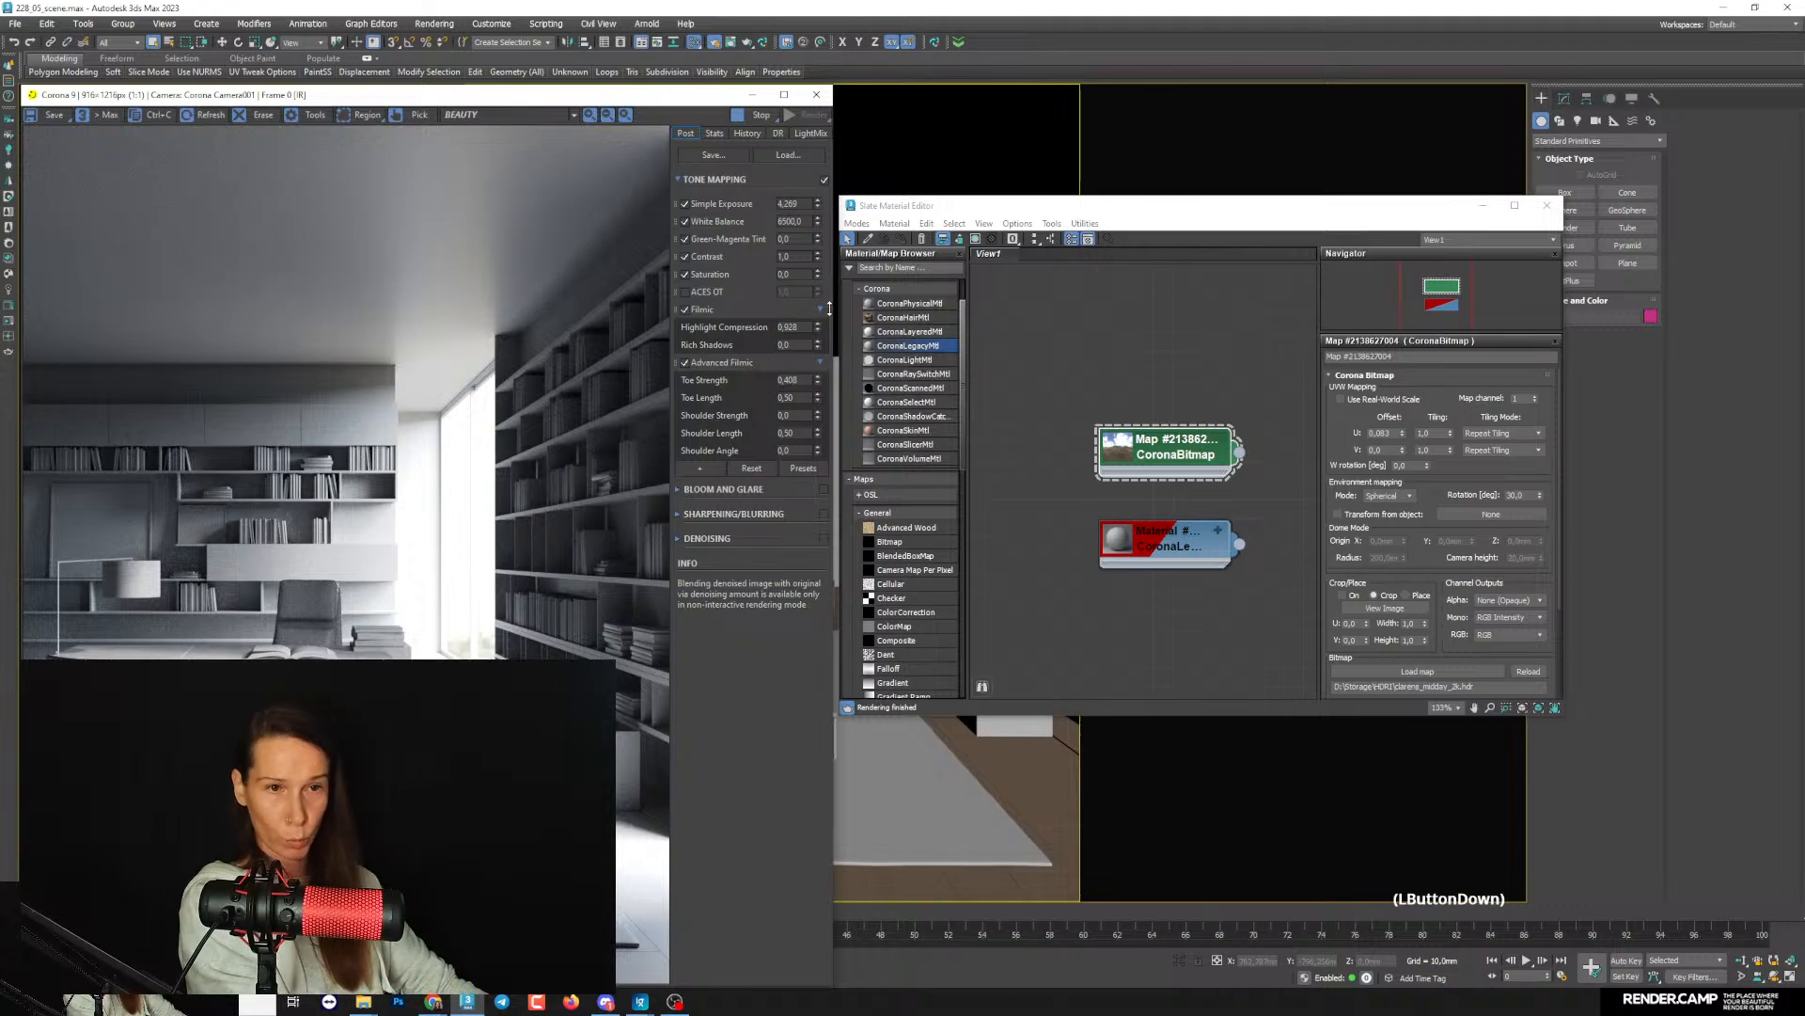
left_click_drag(829, 309, 829, 310)
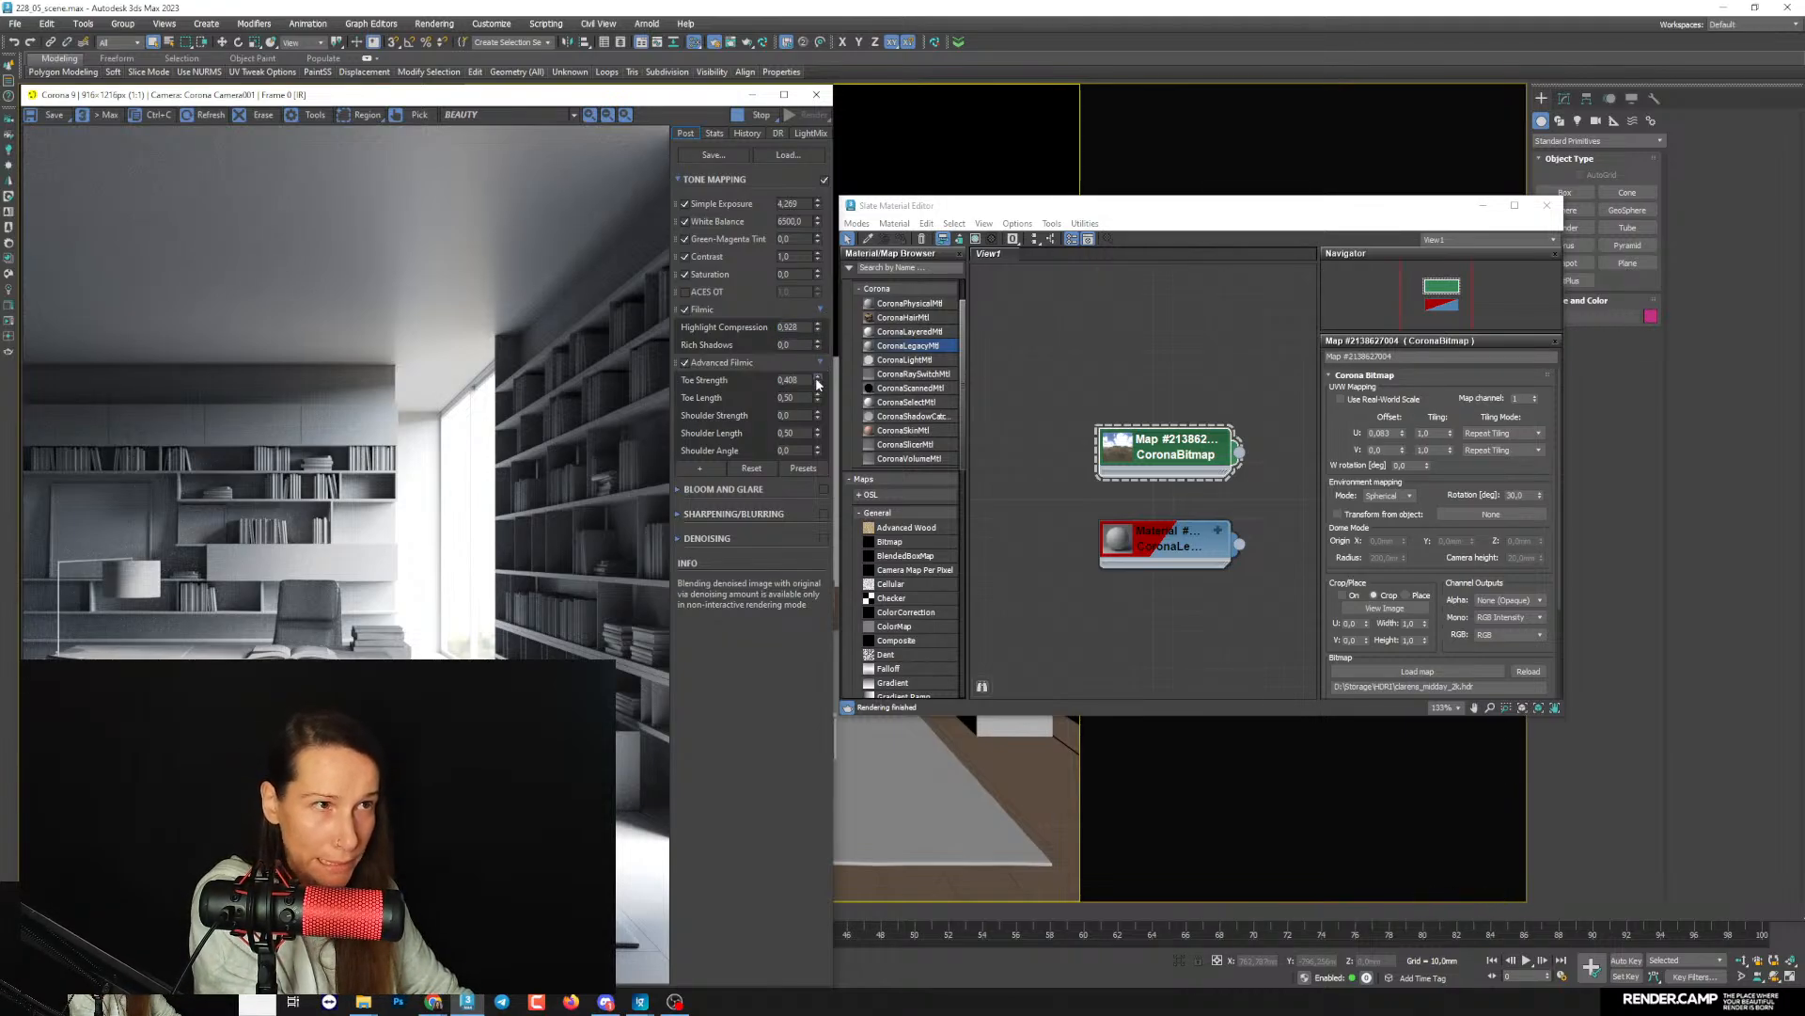
left_click_drag(817, 380, 816, 387)
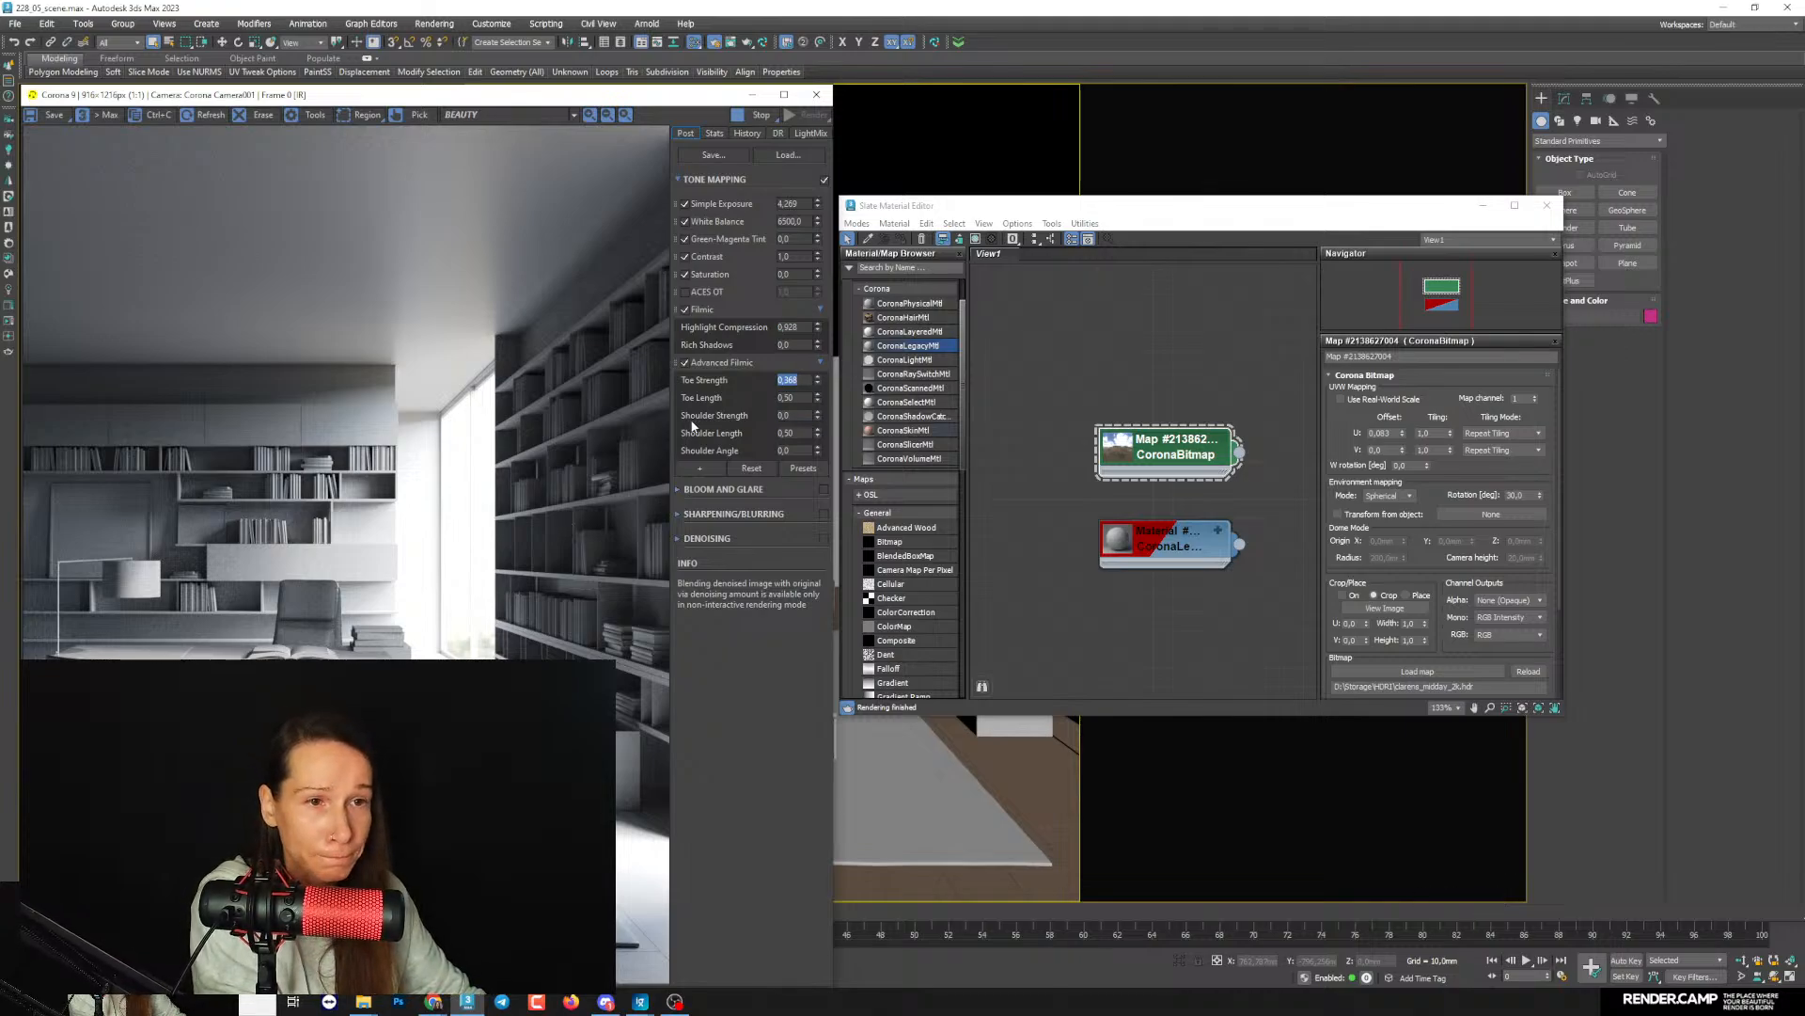
- Raise the Advanced Filmic Shoulder Strength to 0.332 and lower Simple Exposure to 3.964
left_click_drag(817, 415, 816, 357)
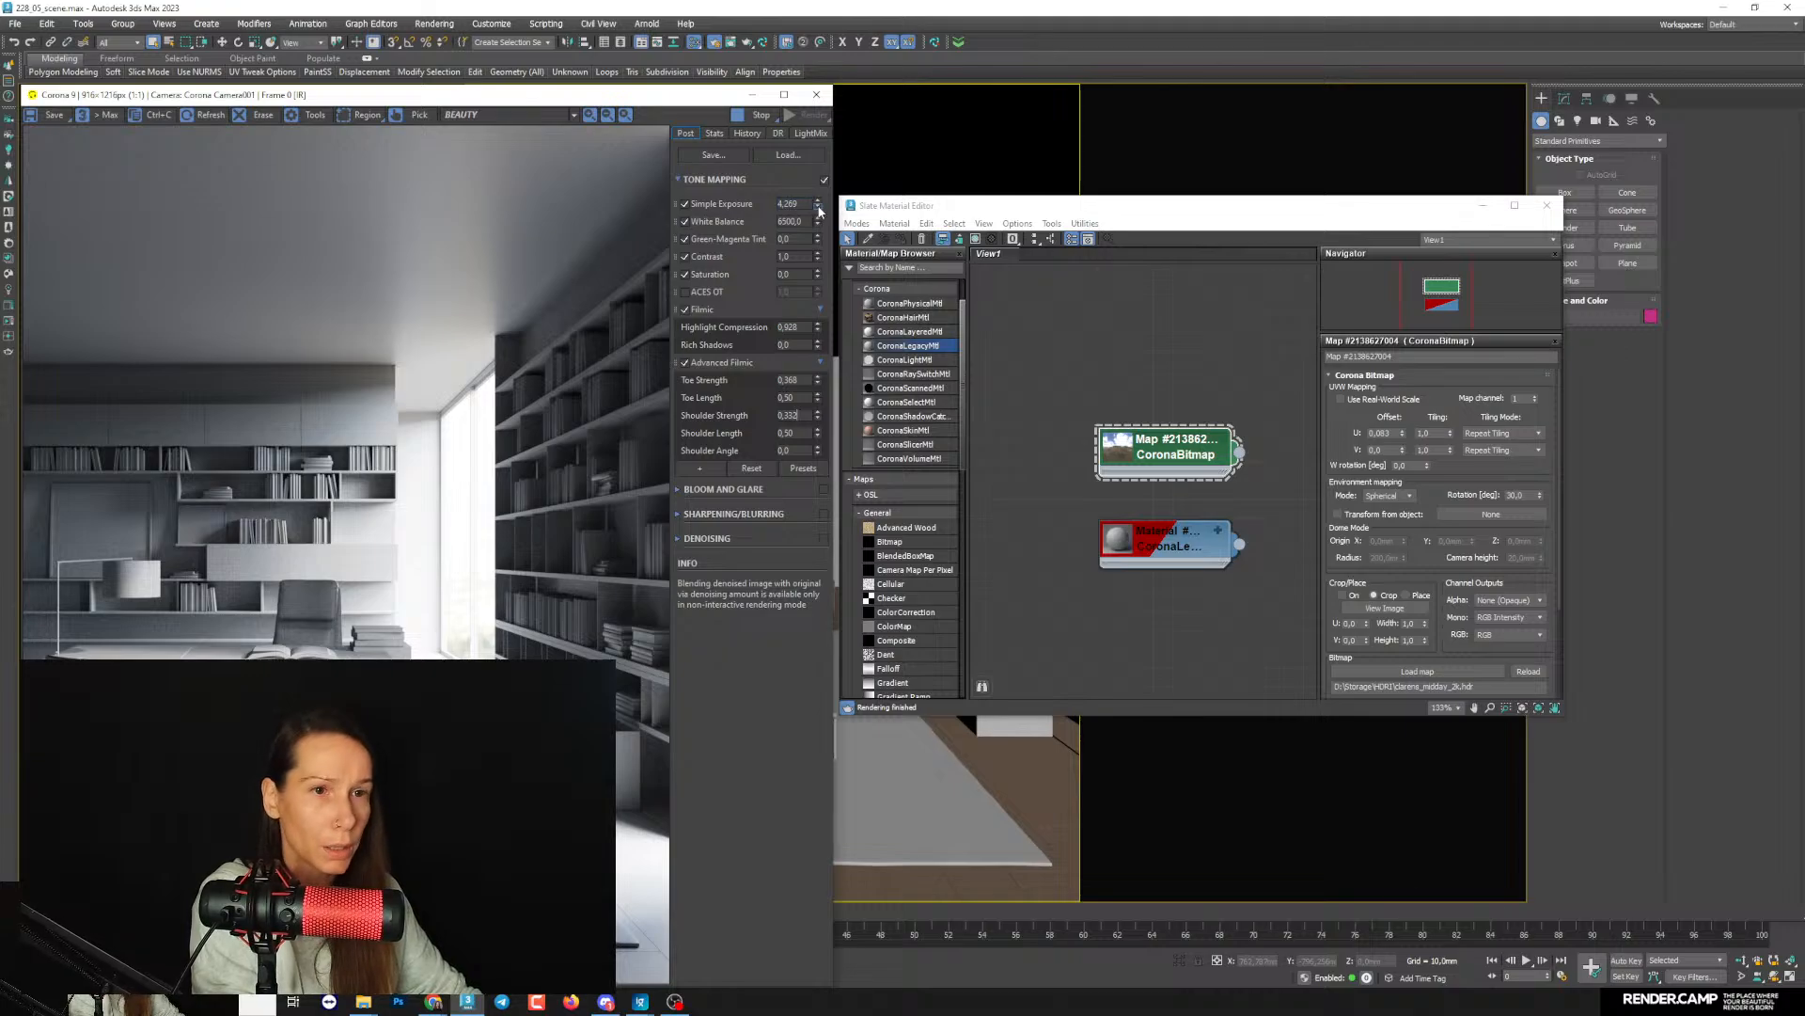
left_click_drag(819, 211, 822, 225)
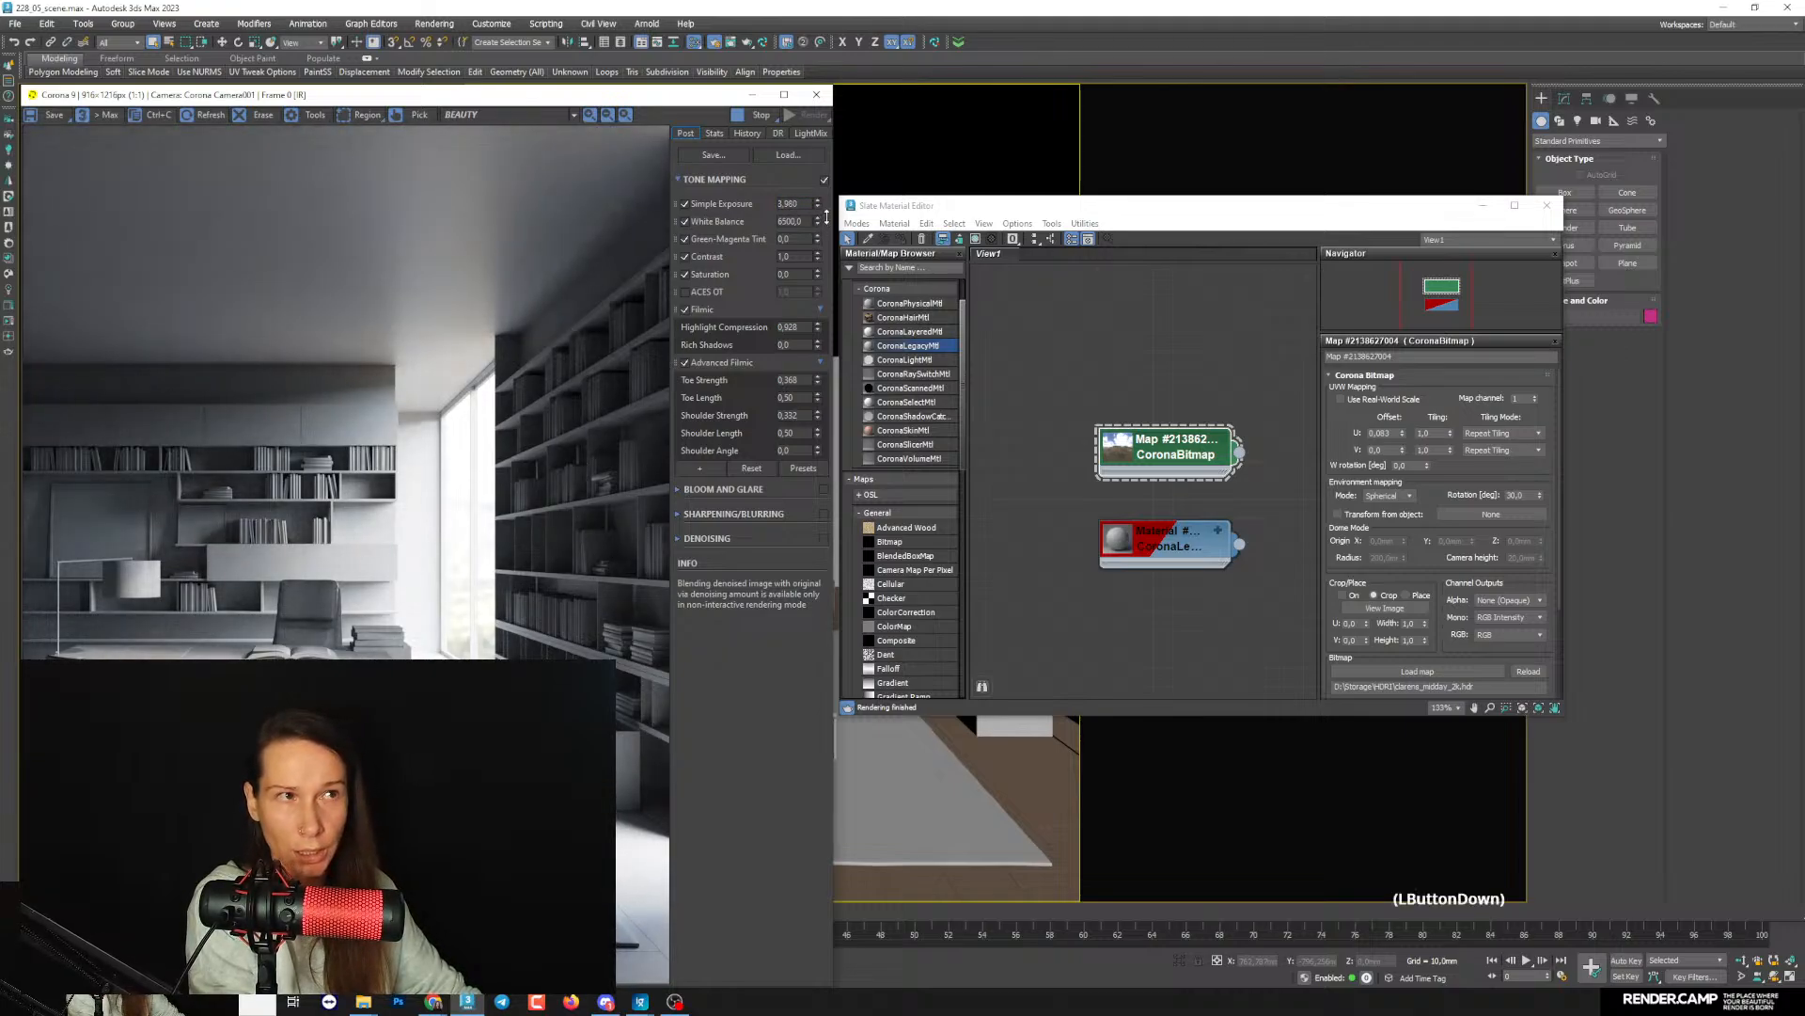
left_click_drag(827, 217, 826, 219)
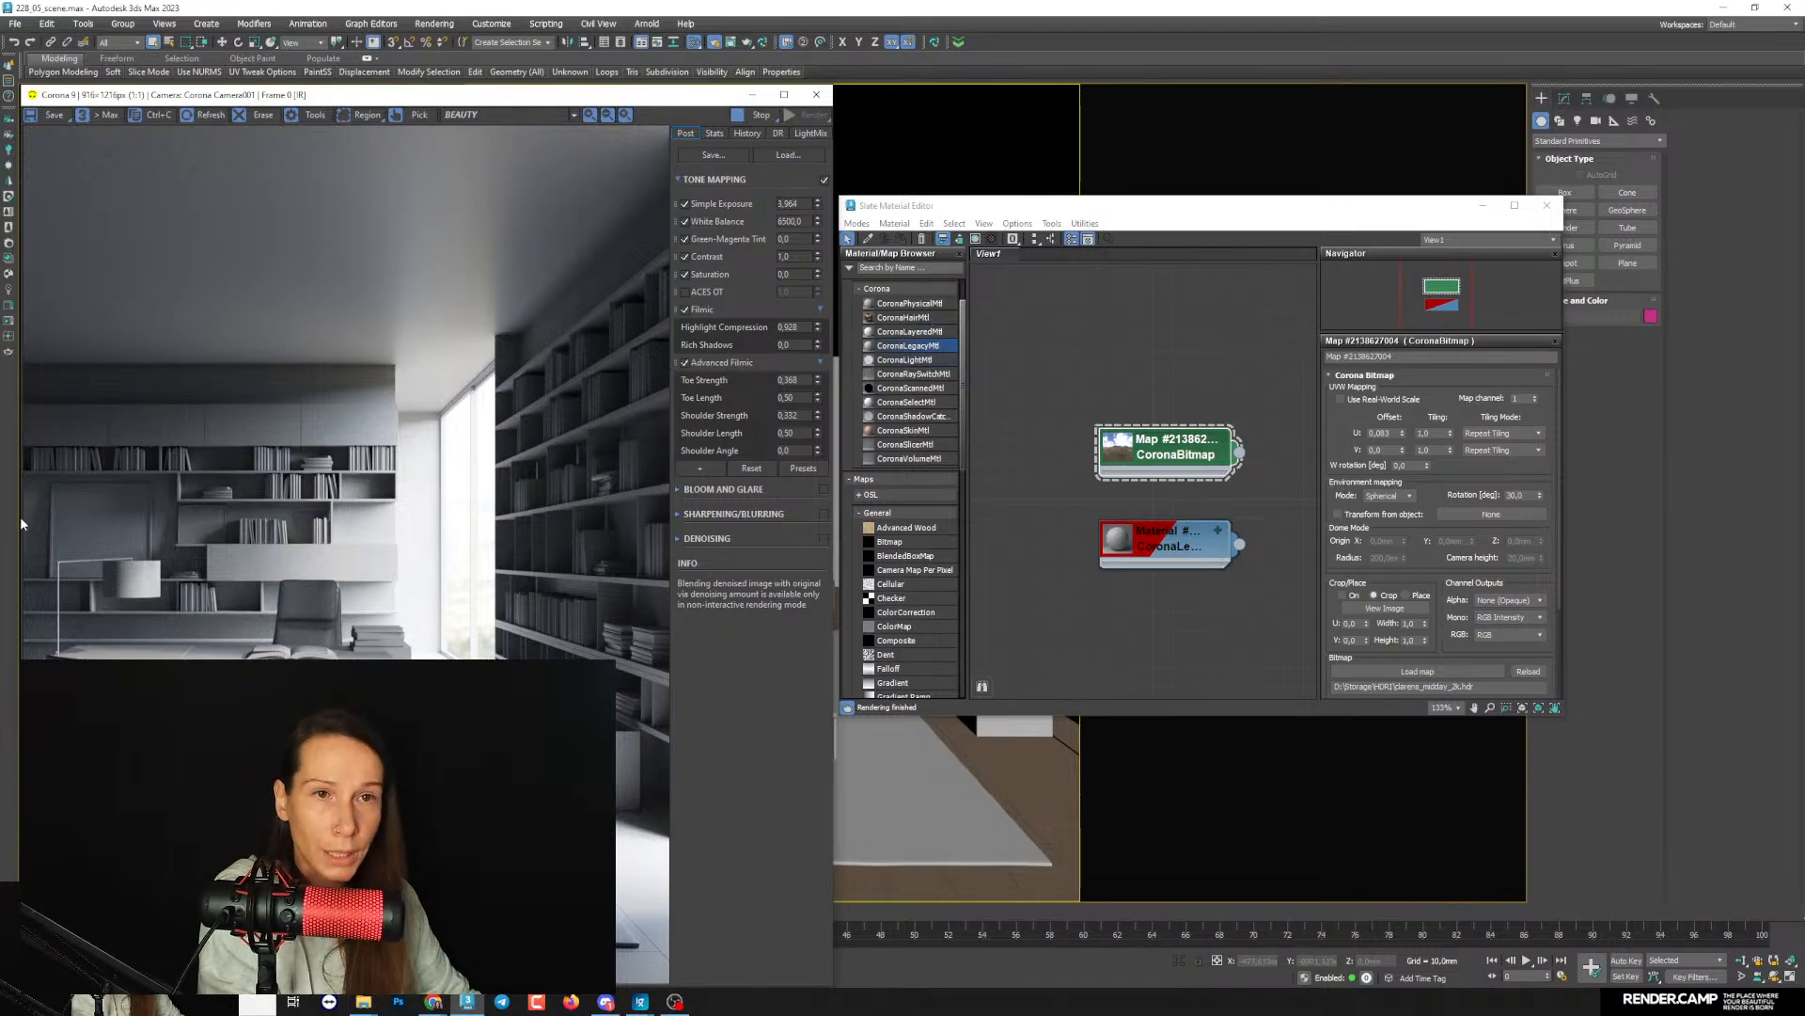
- Minimise the material editor and render window, and show the room in the Top view with the grid hidden
left_click(1483, 205)
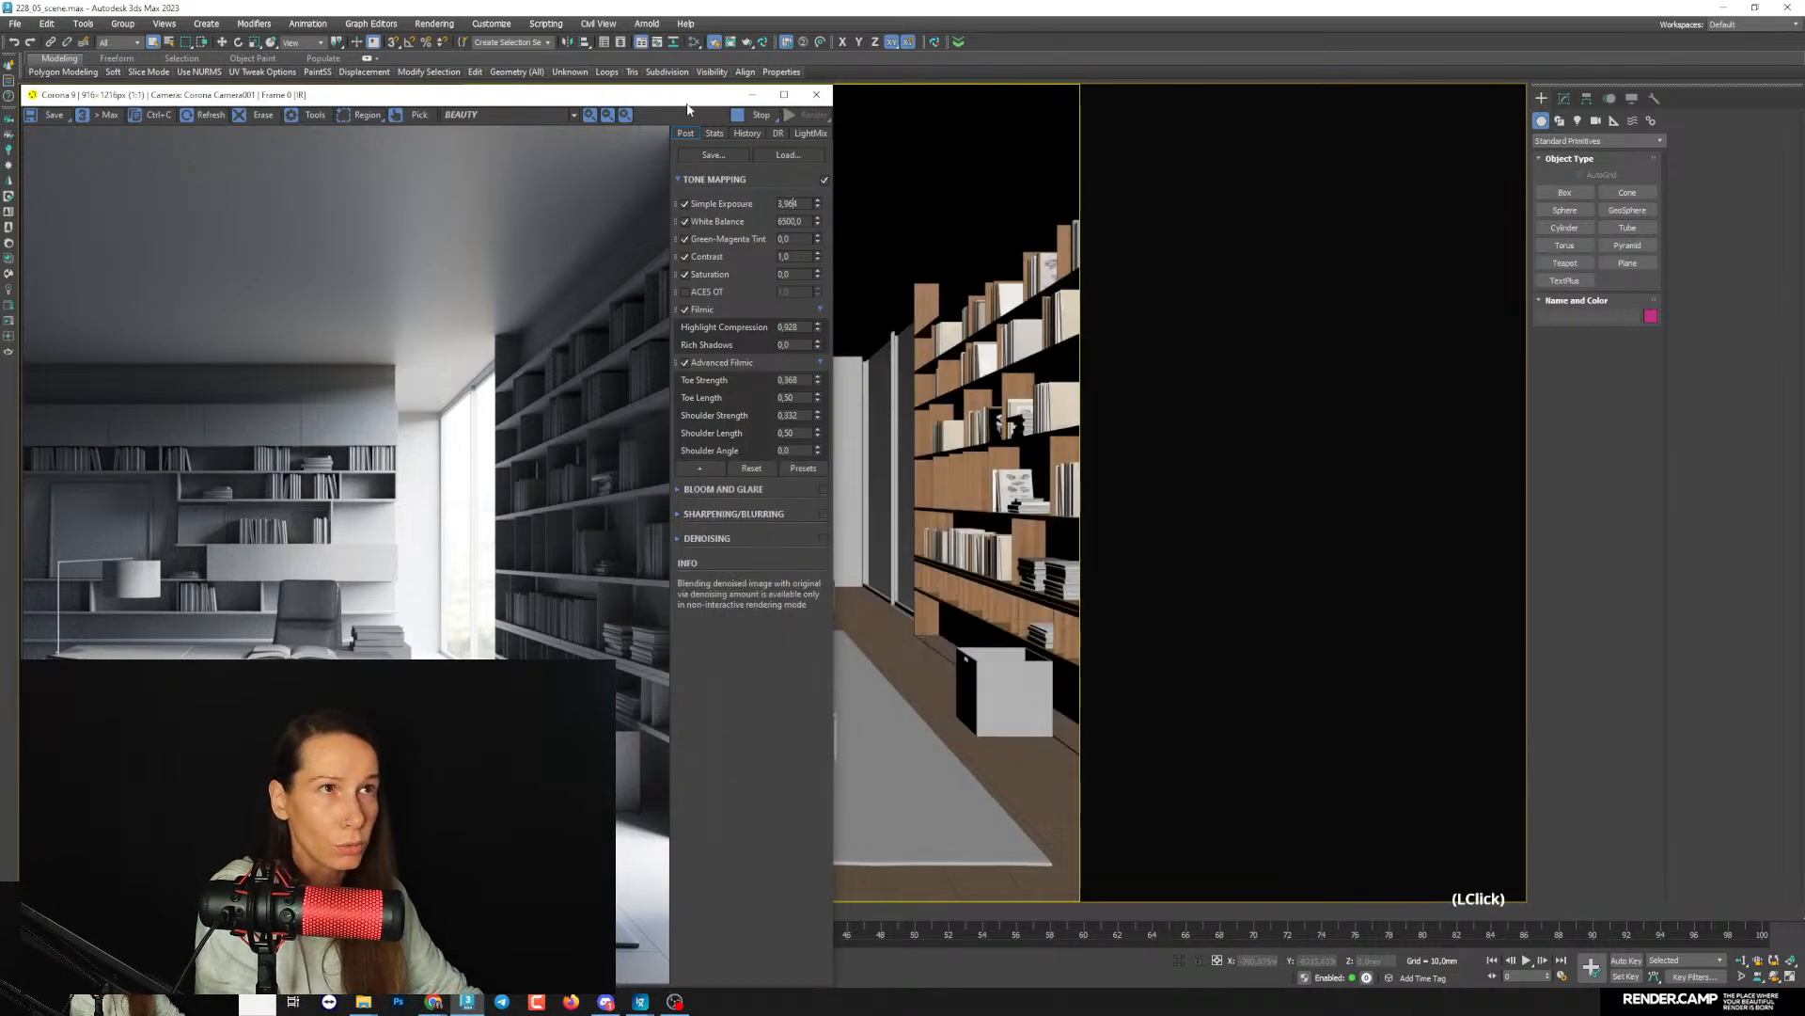
right_click(974, 248)
key("t")
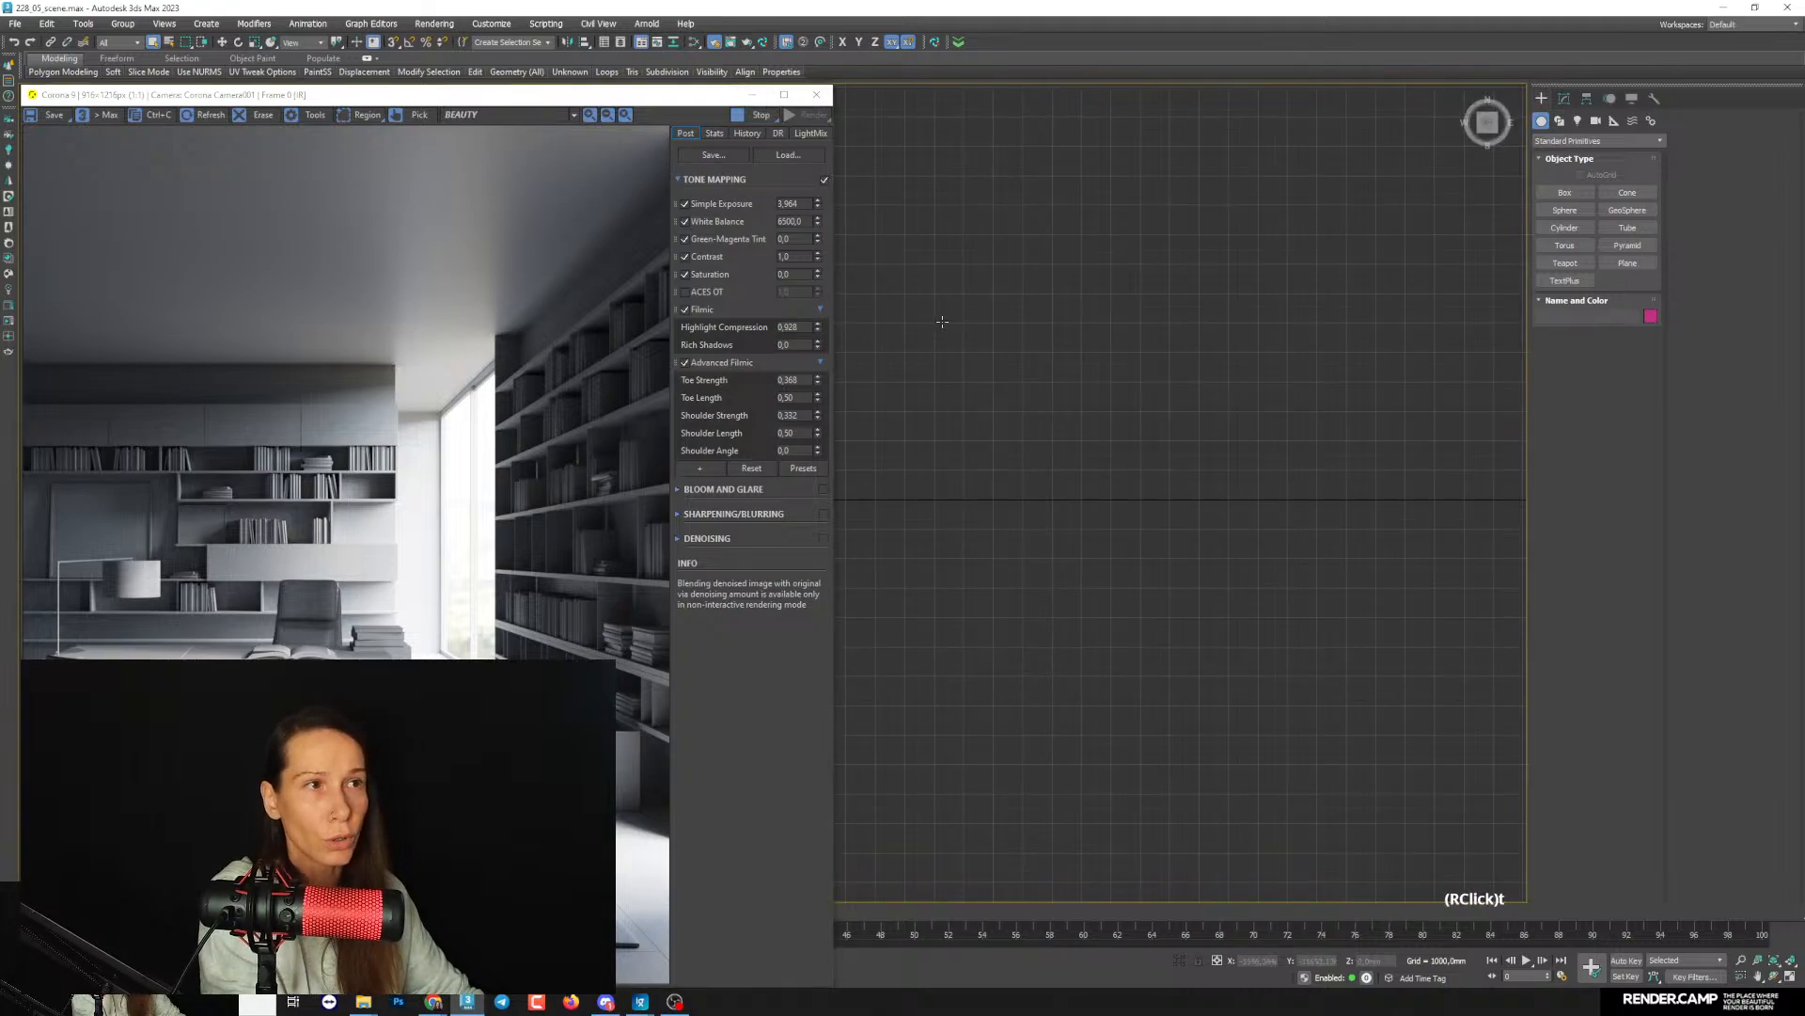
left_click(752, 94)
scroll(754, 513, "down", 3)
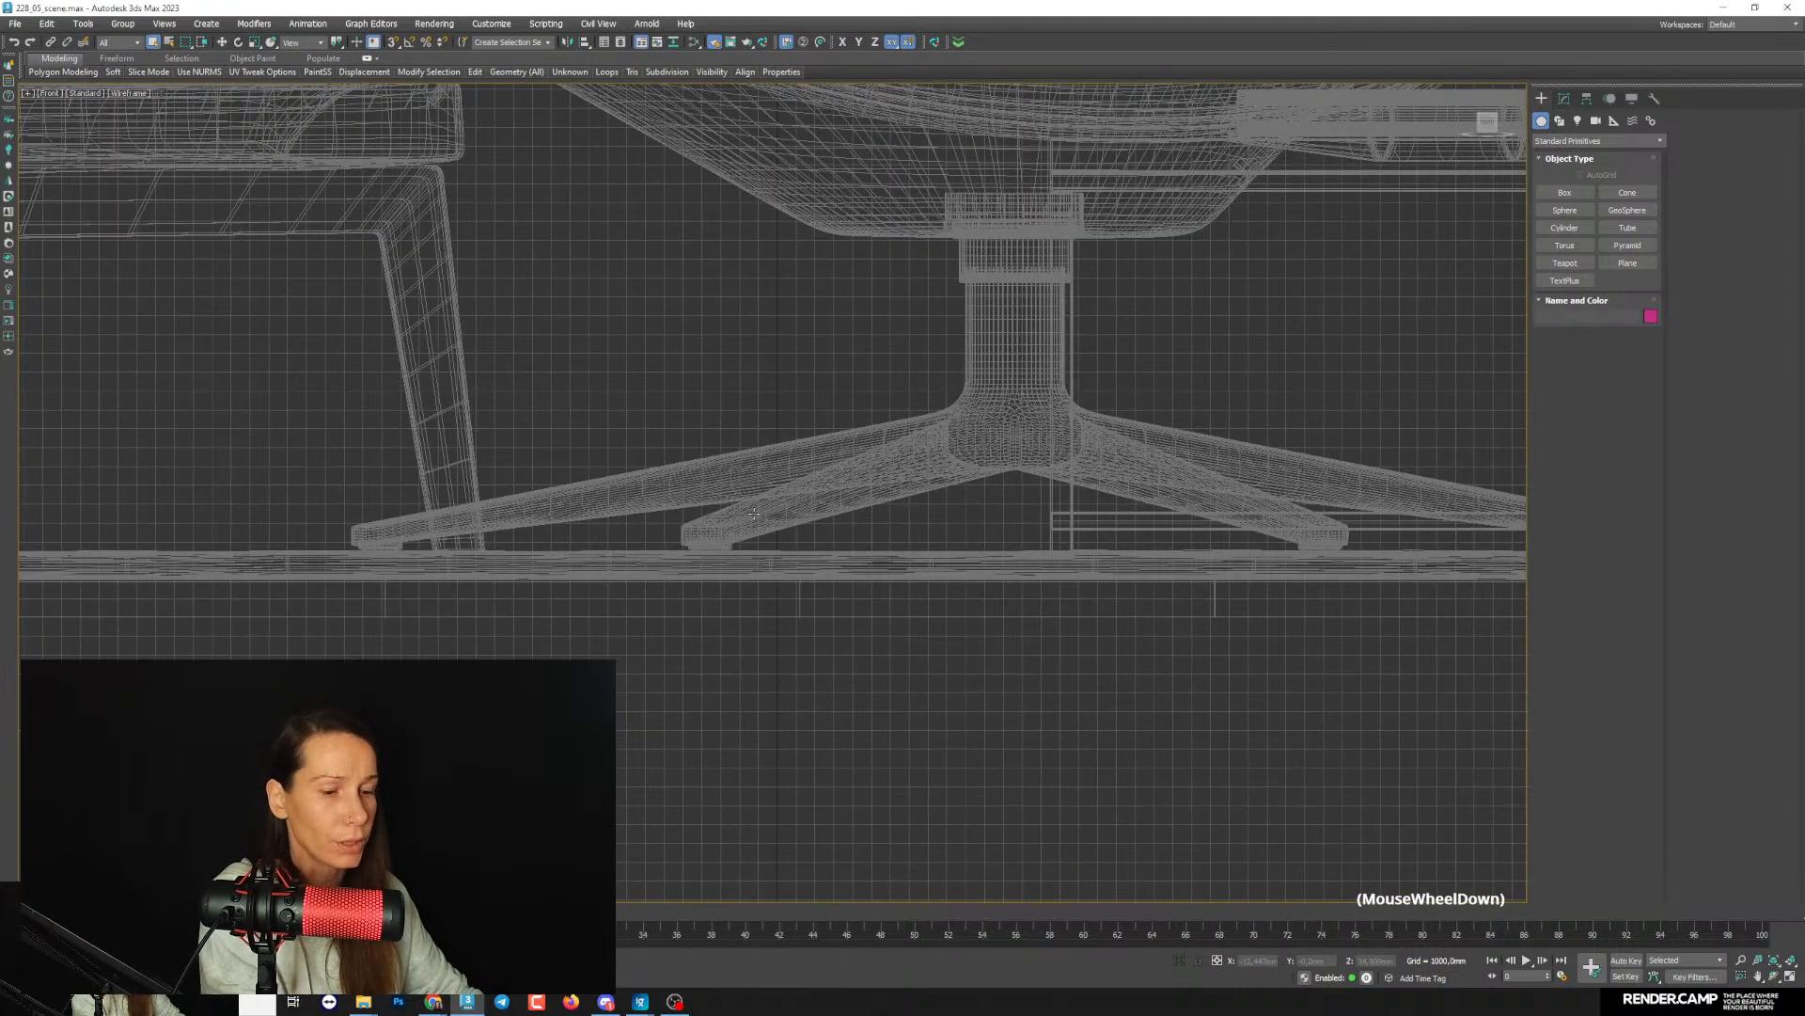
key("t")
scroll(755, 513, "down", 7)
middle_click_drag(754, 512, 788, 478)
scroll(740, 472, "up", 8)
key("g")
scroll(790, 466, "up", 3)
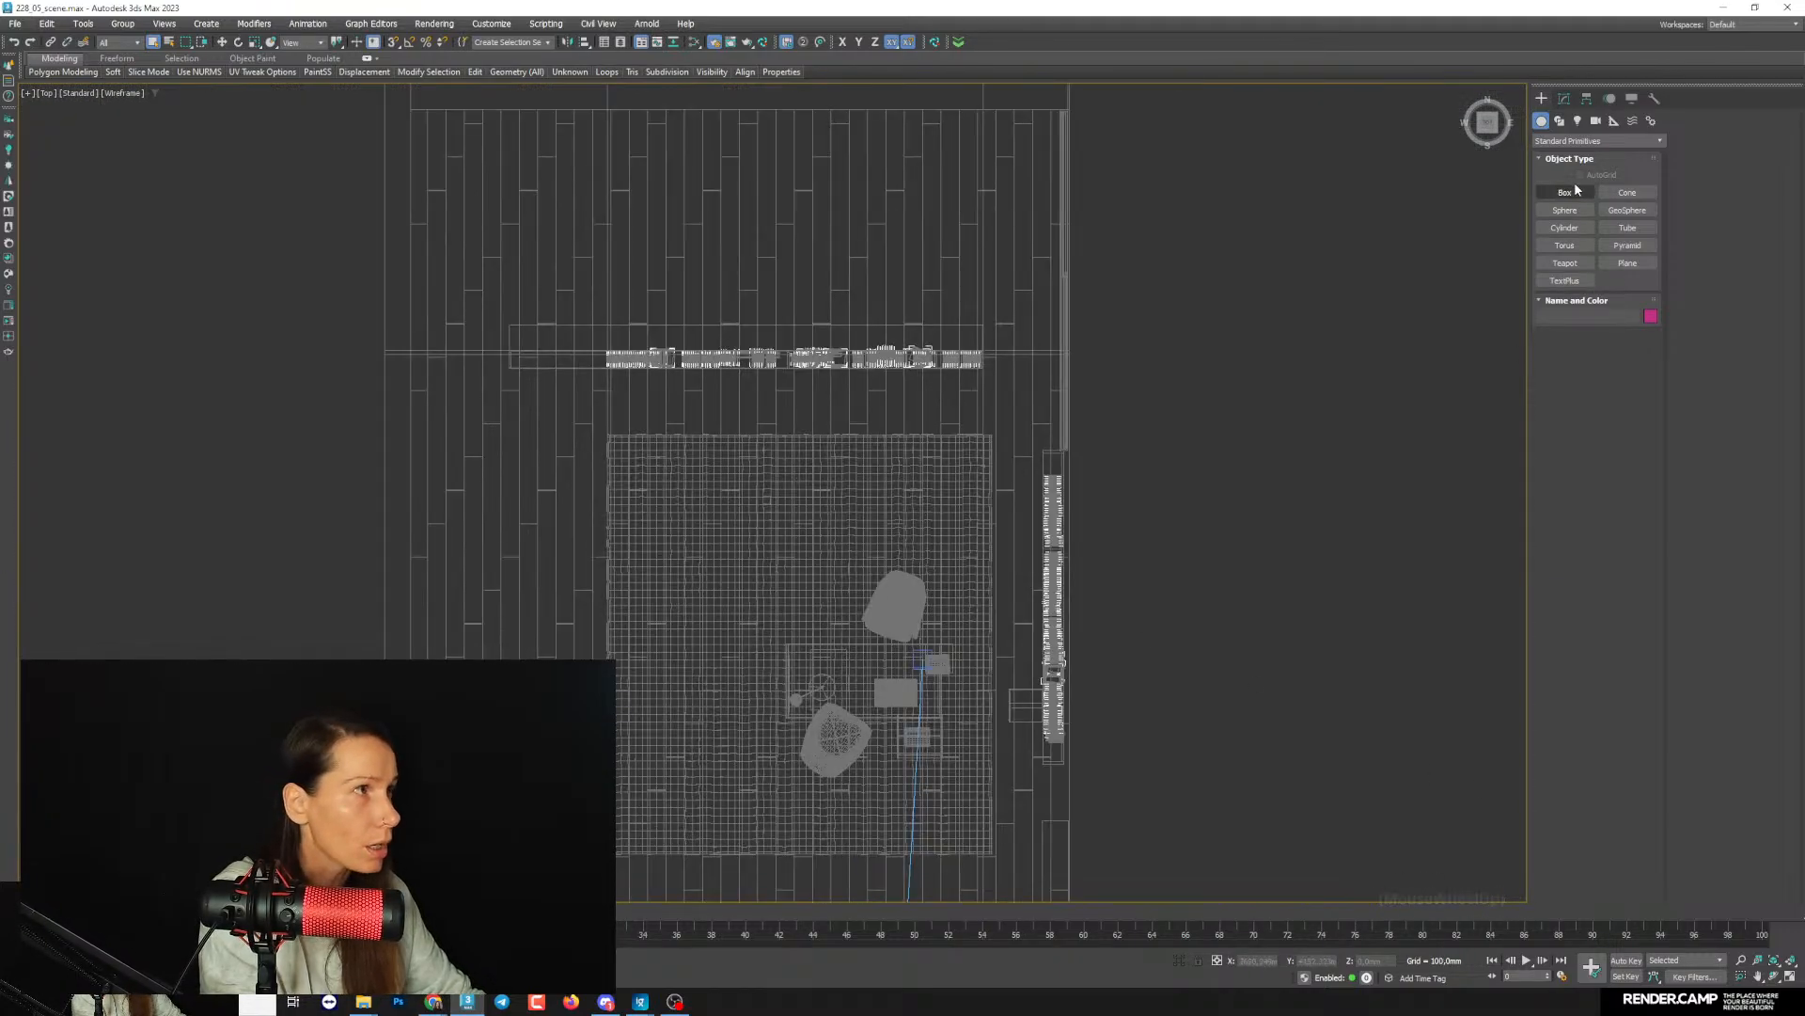
- Choose the CoronaLight type from the Corona lights, try drawing a sphere light along the back bookshelf, and delete it
left_click(1577, 121)
left_click(1557, 141)
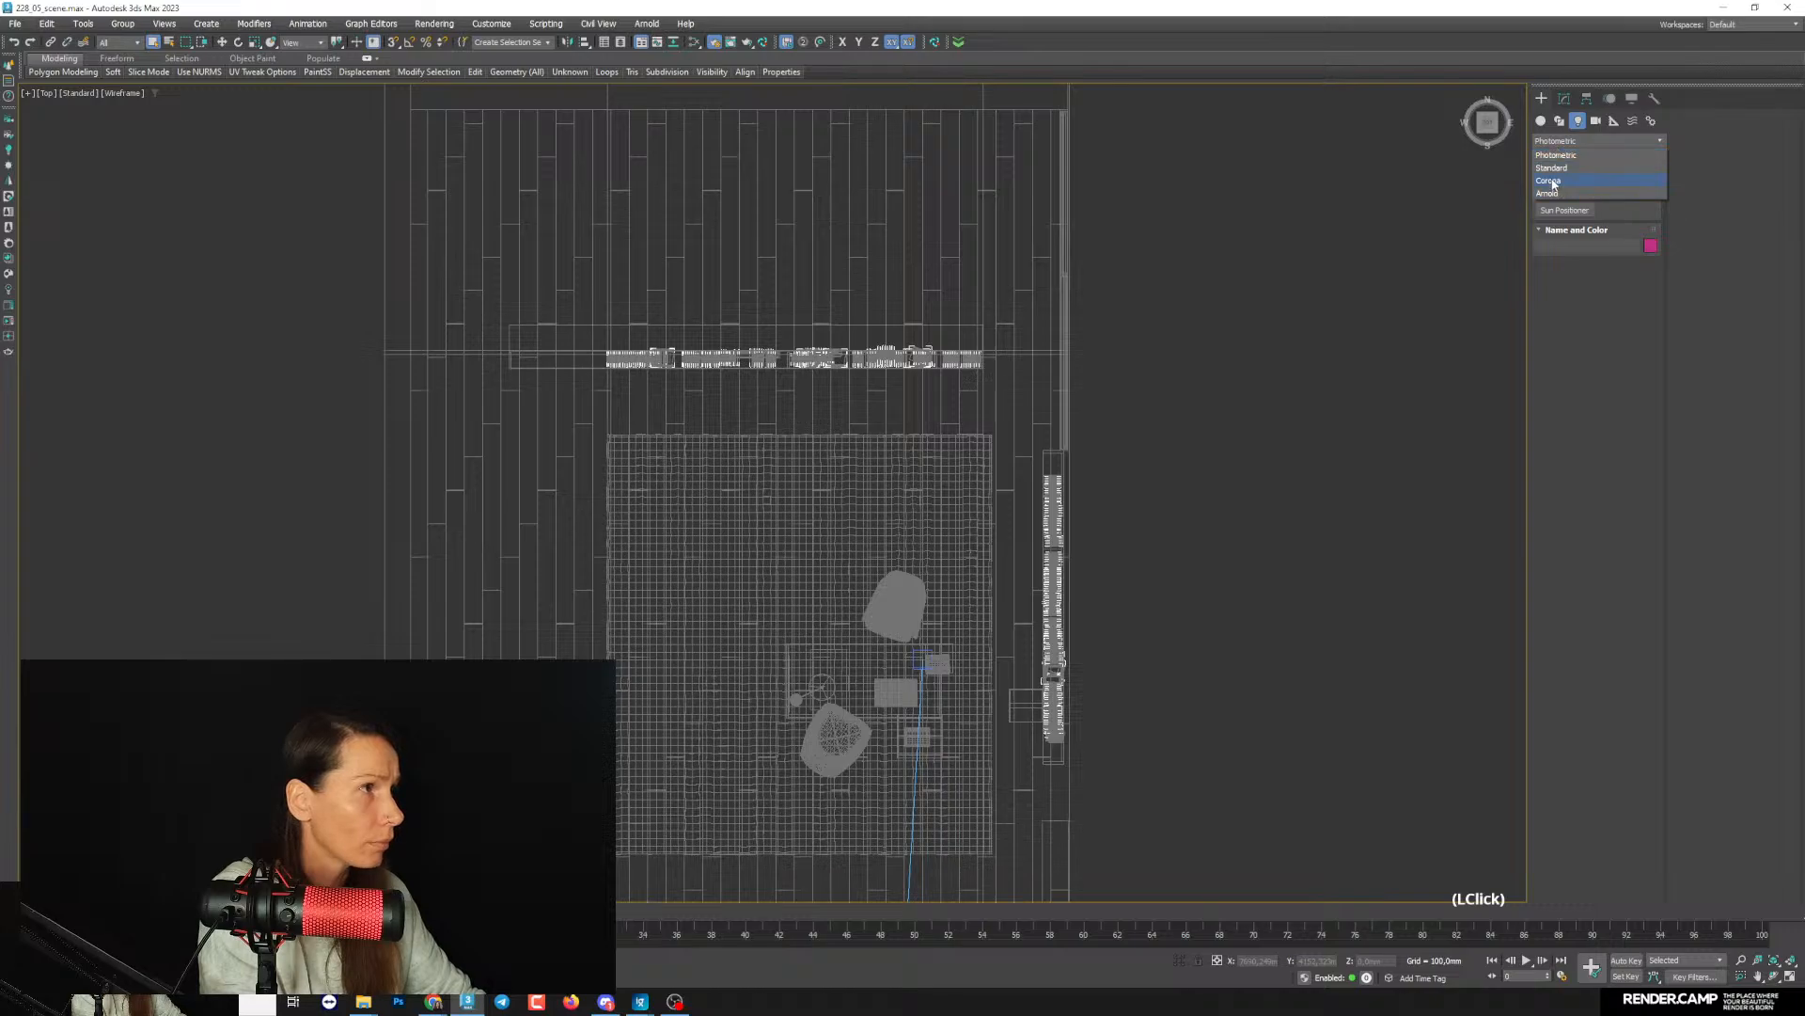
left_click(1549, 180)
scroll(611, 426, "up", 3)
middle_click_drag(612, 426, 310, 494)
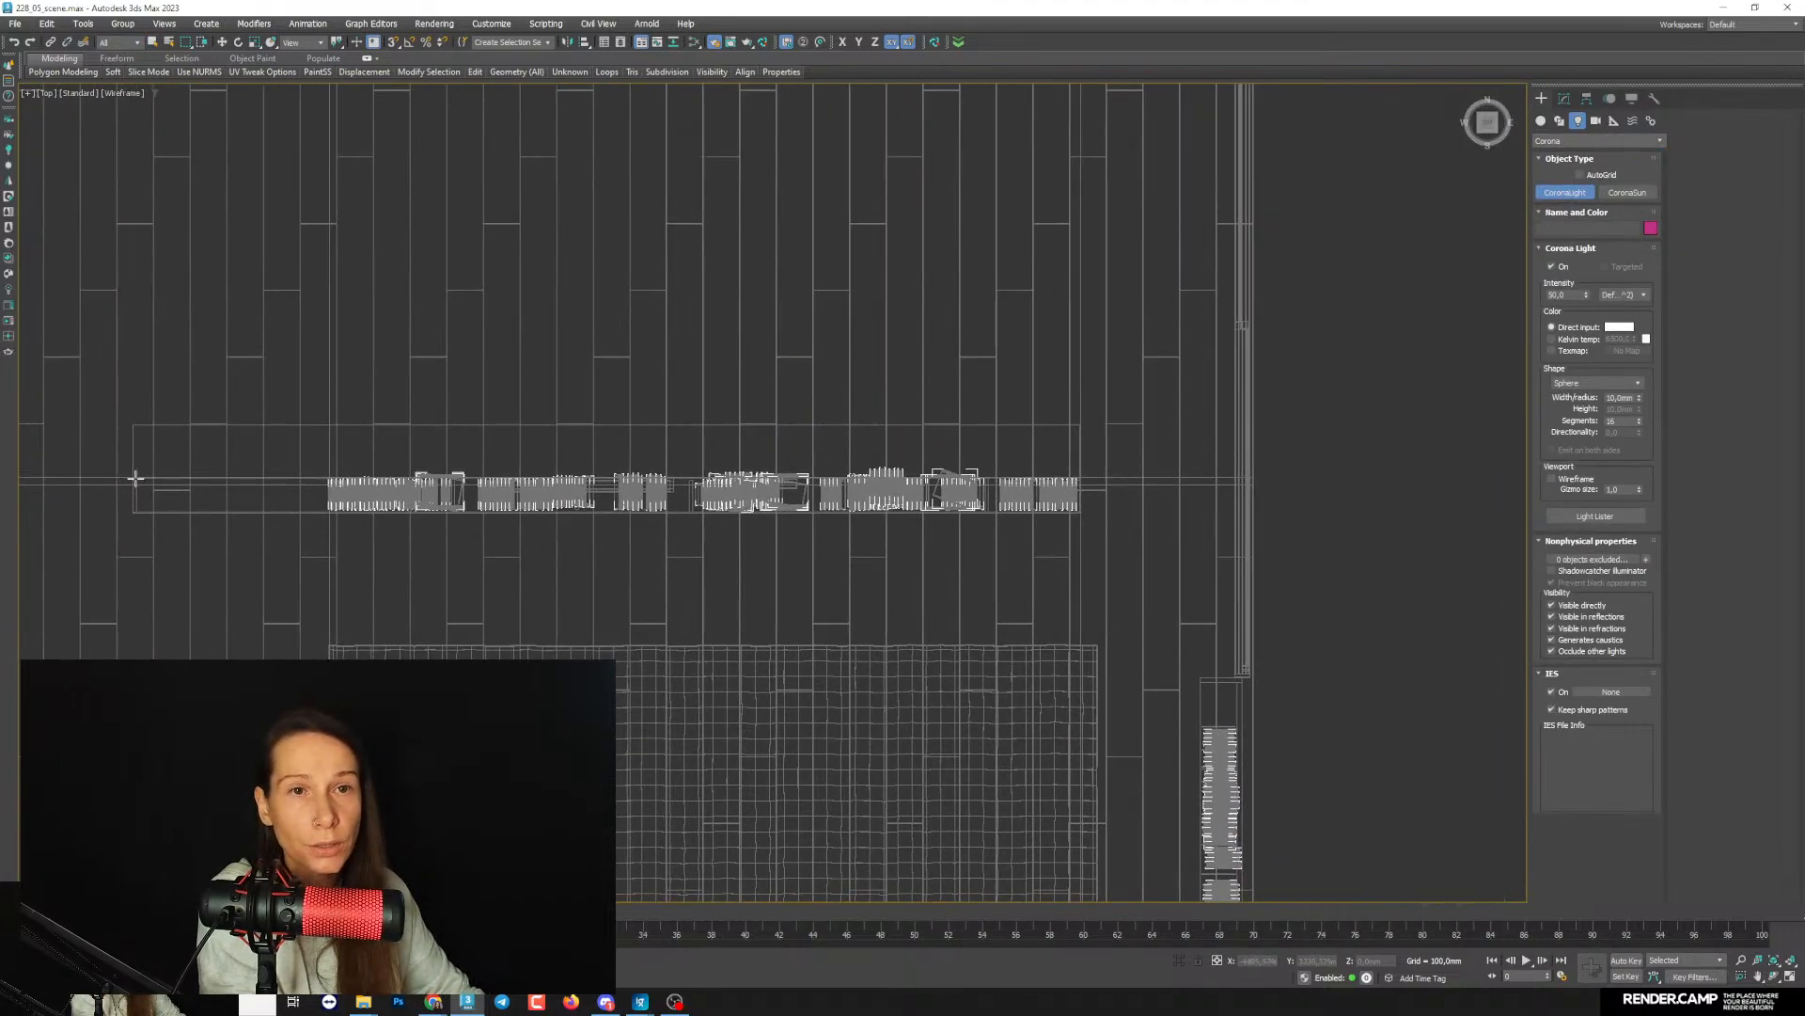
left_click_drag(136, 478, 1410, 461)
key("Delete")
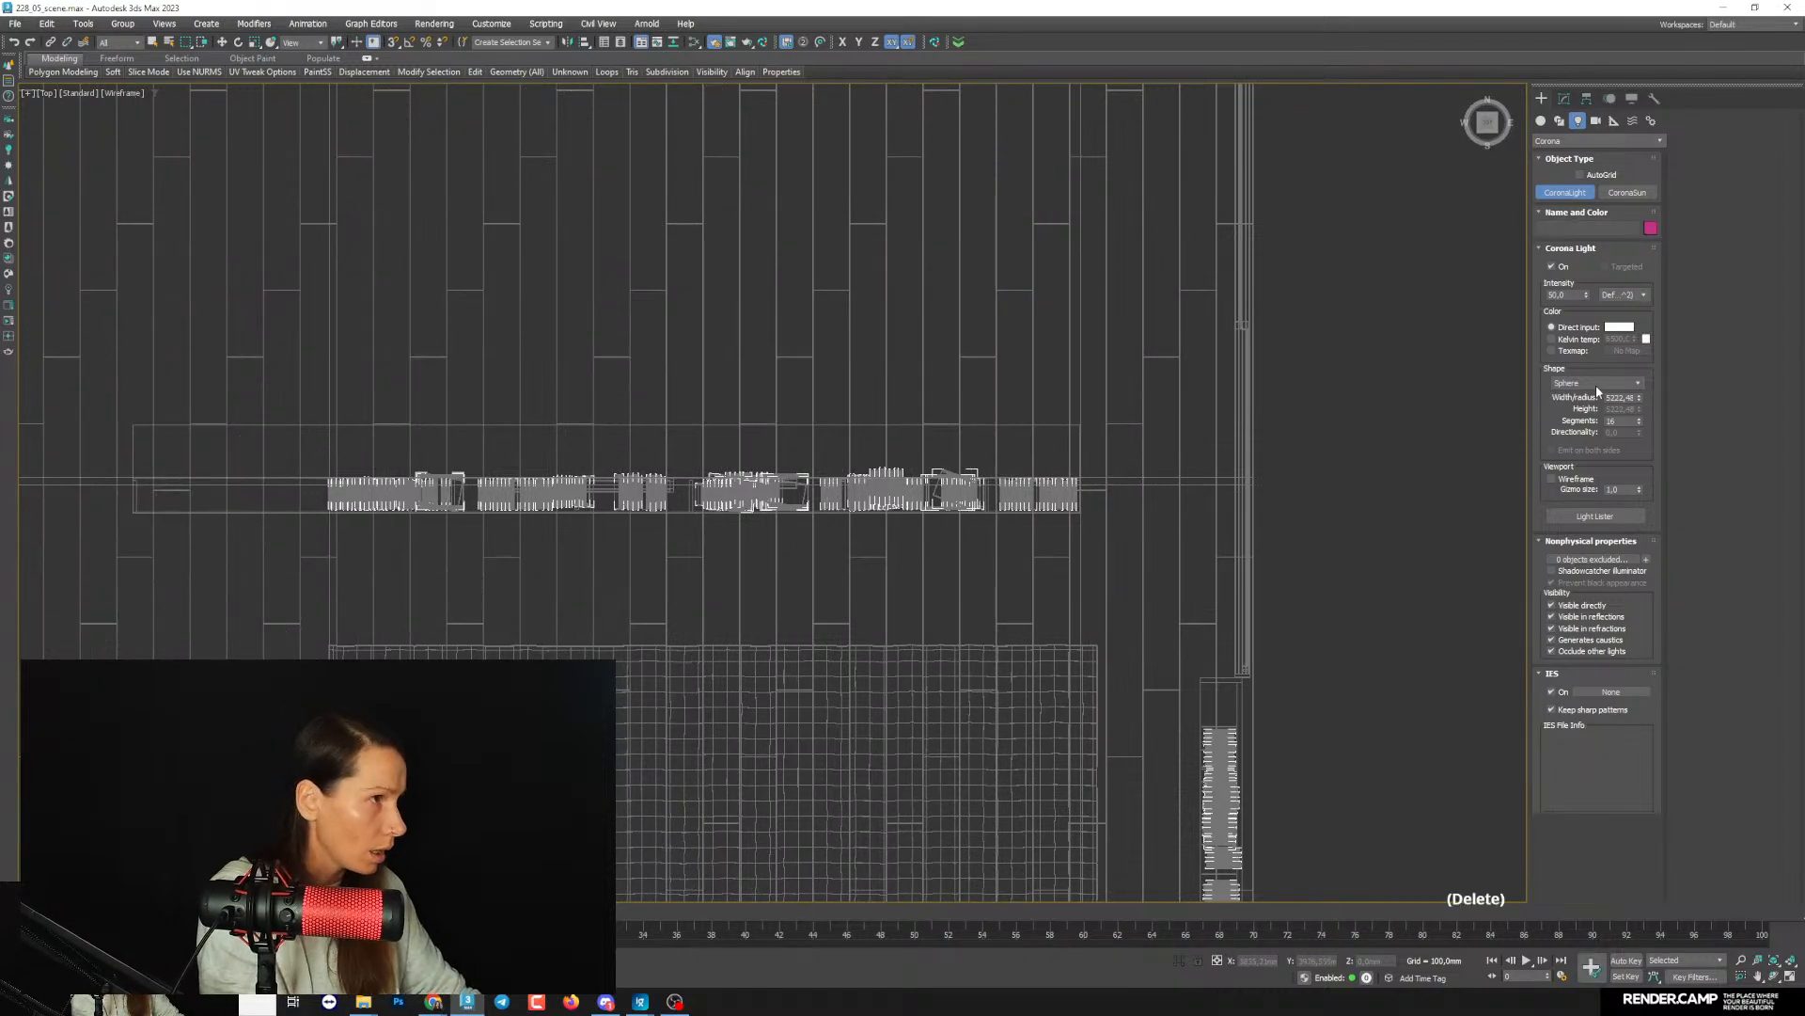
- Set the light shape to Rectangle and draw a thin light about 5.9 m by 38 mm along the back bookshelf
left_click(1595, 383)
left_click(1589, 405)
middle_click_drag(237, 473, 236, 482)
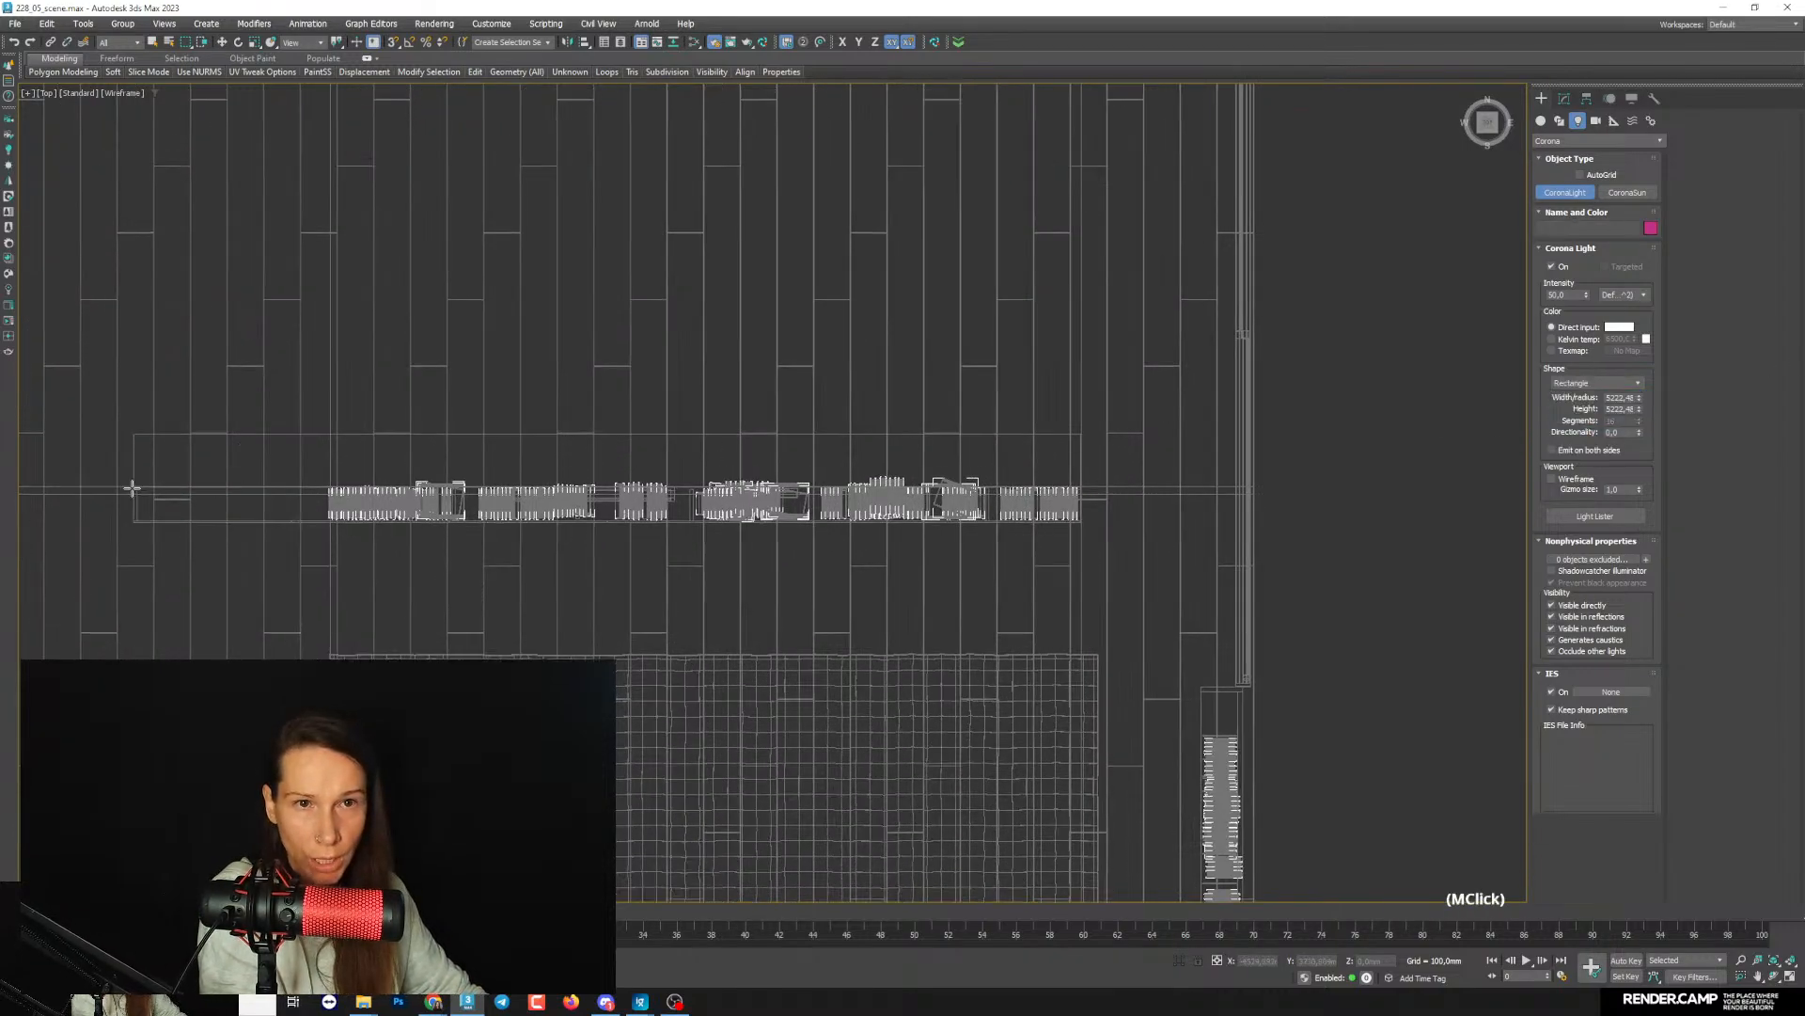
left_click_drag(133, 488, 1081, 491)
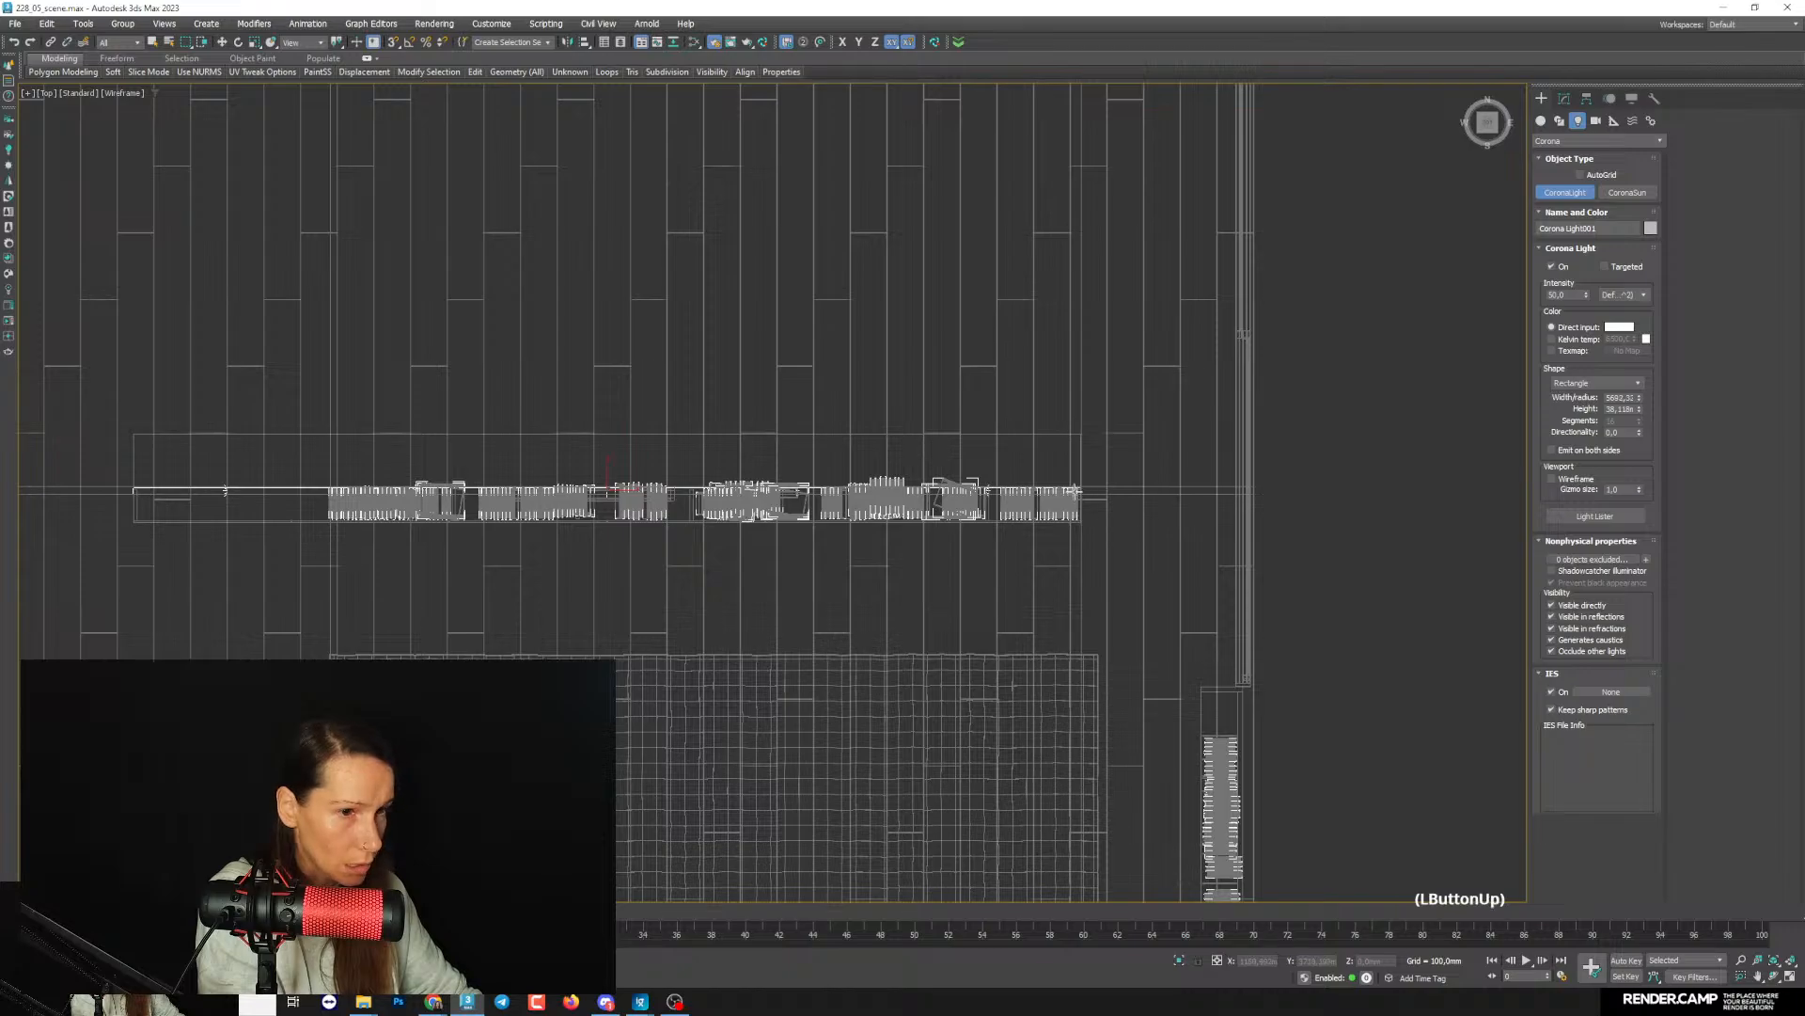
- Compare the hidden shelf and ceiling lighting in the Midjourney reference and the finished render in ImageGlass, and return to 3ds Max
mouse_move(640, 1001)
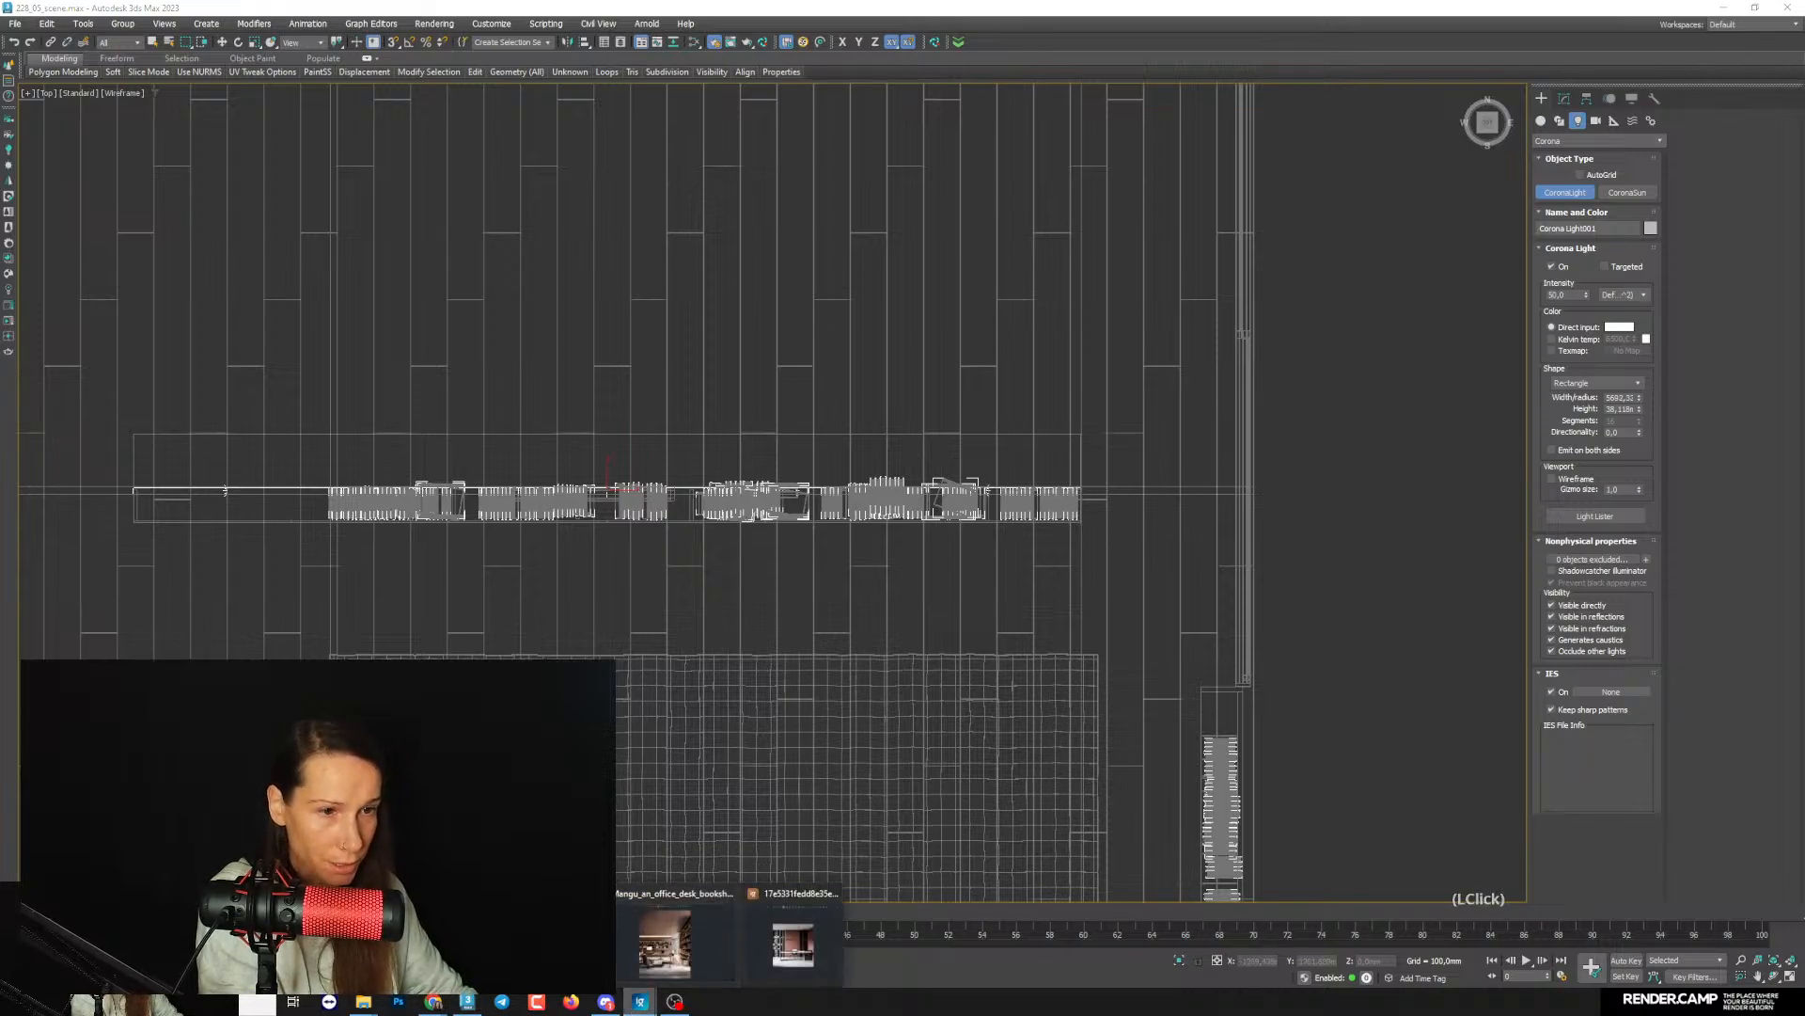
left_click(665, 943)
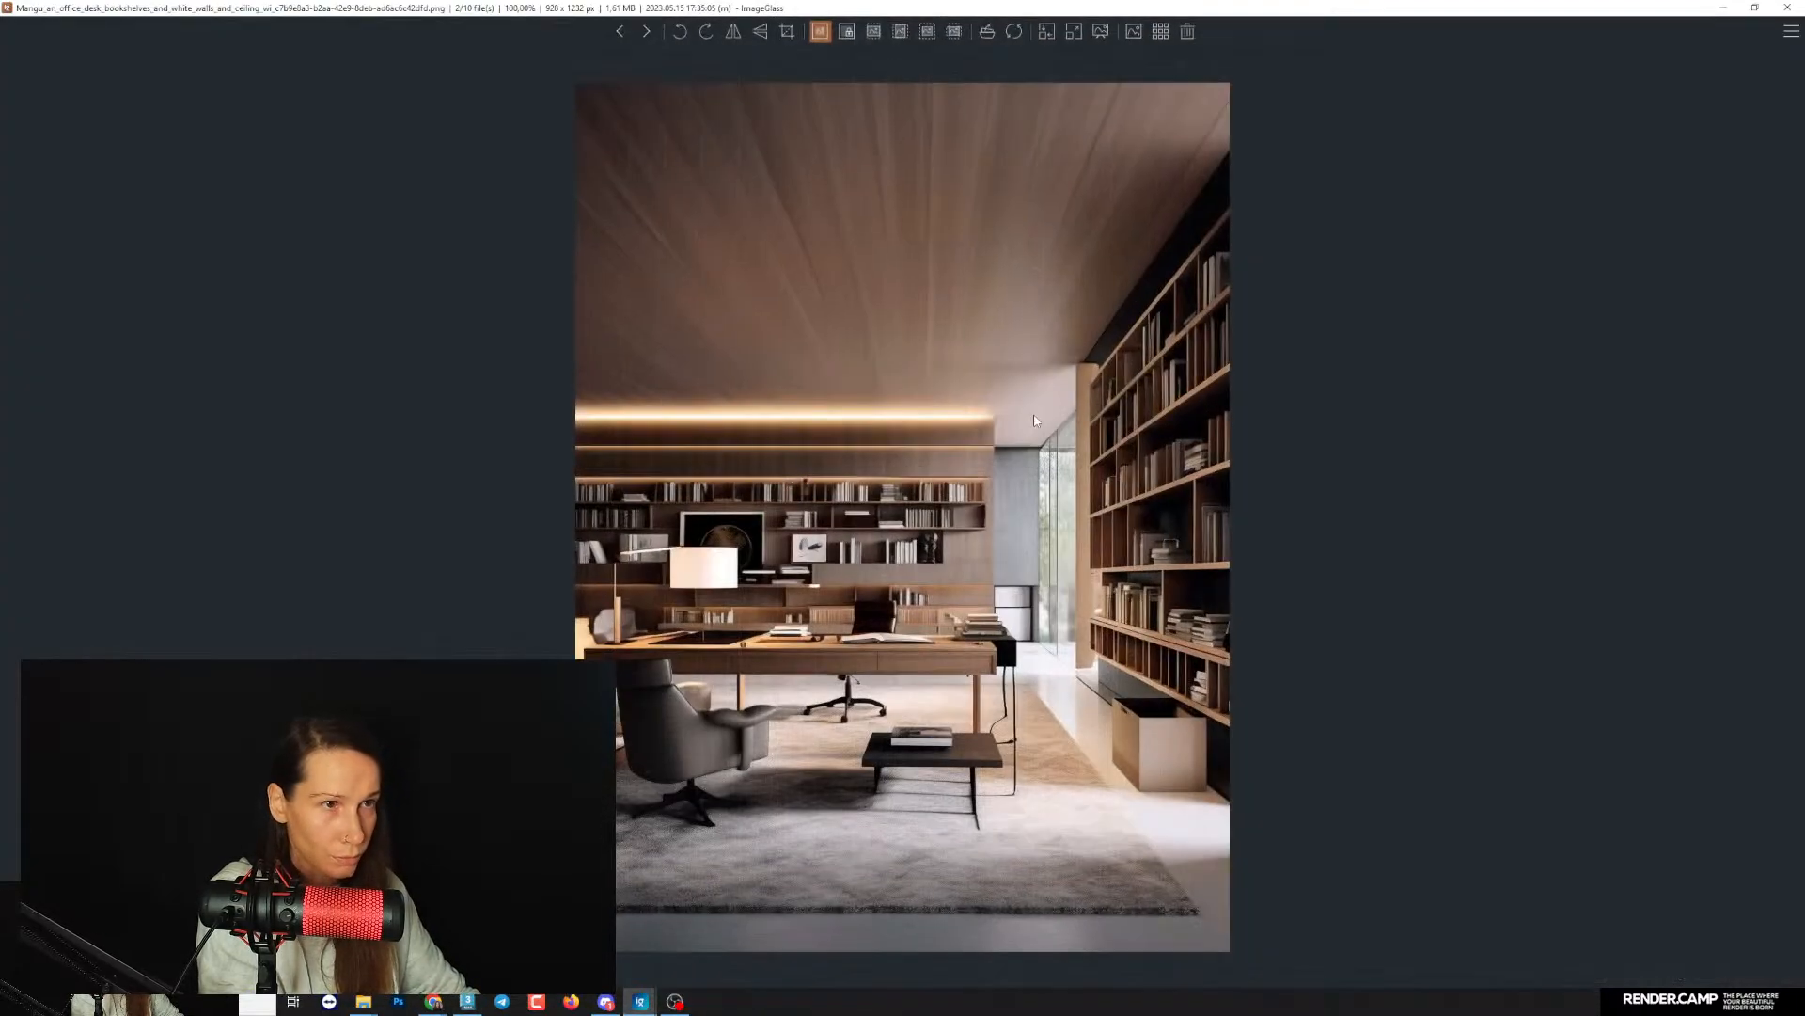
left_click(1724, 7)
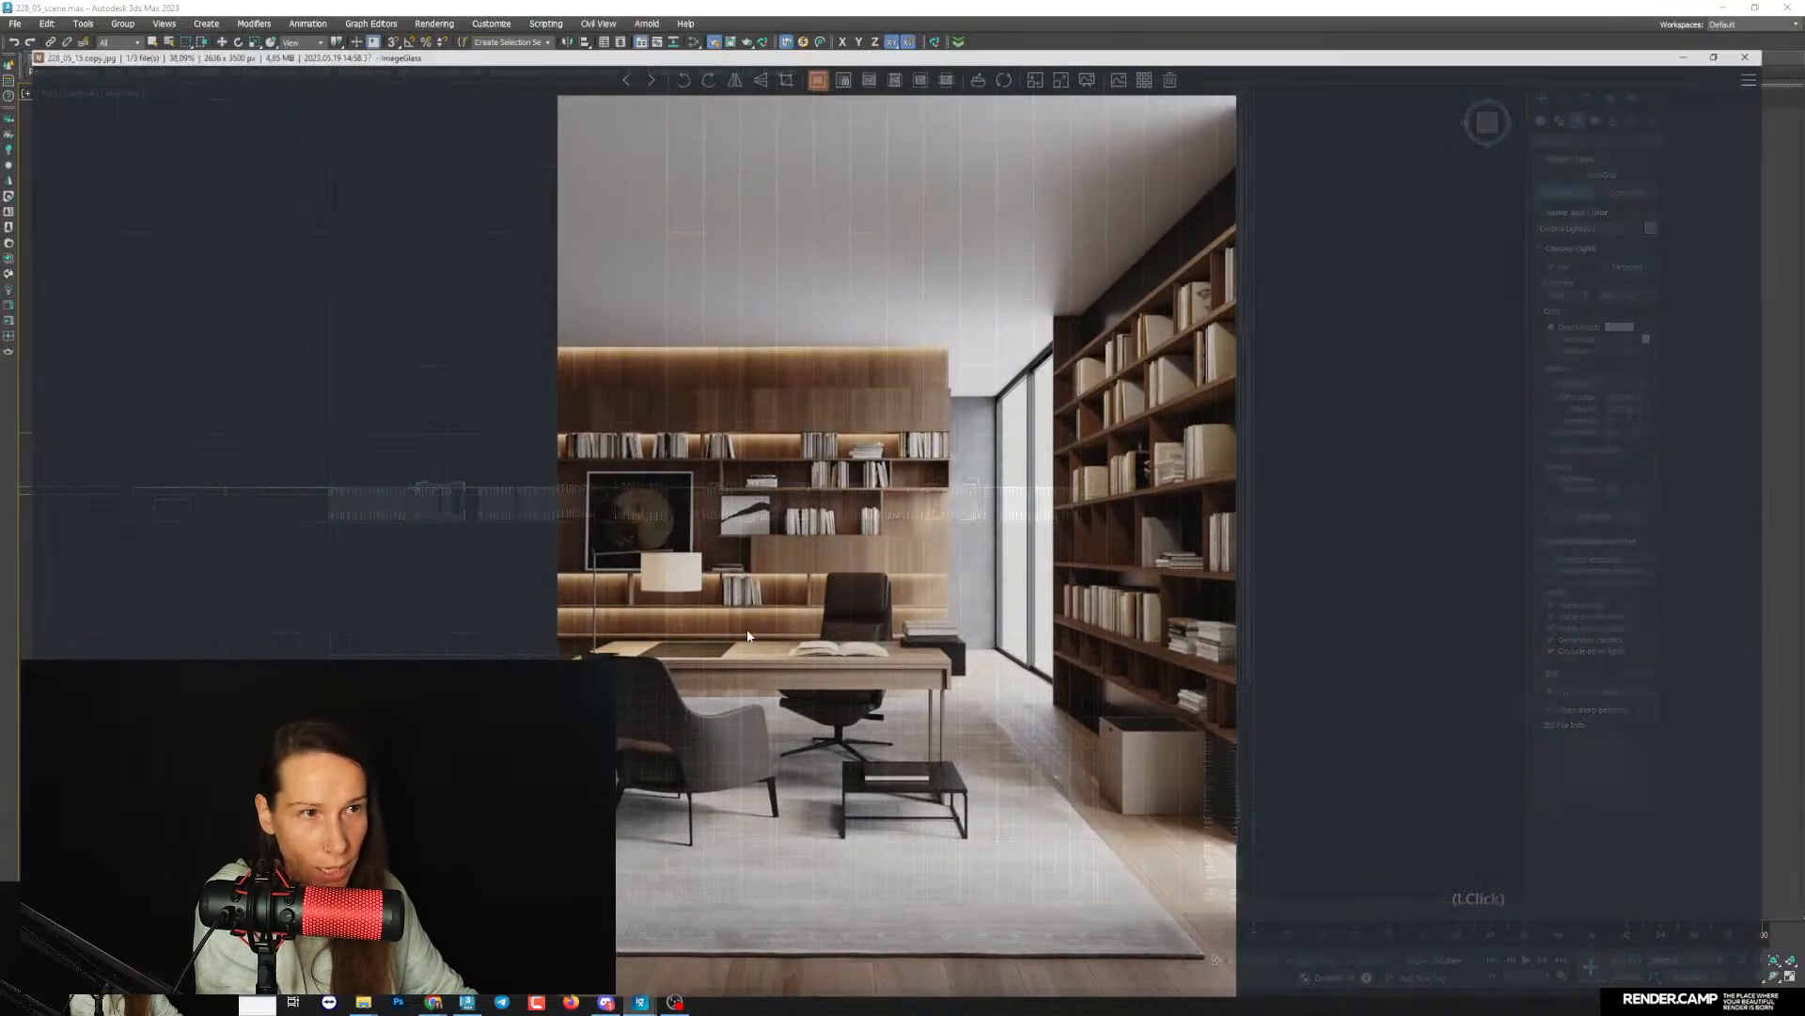
left_click(665, 940)
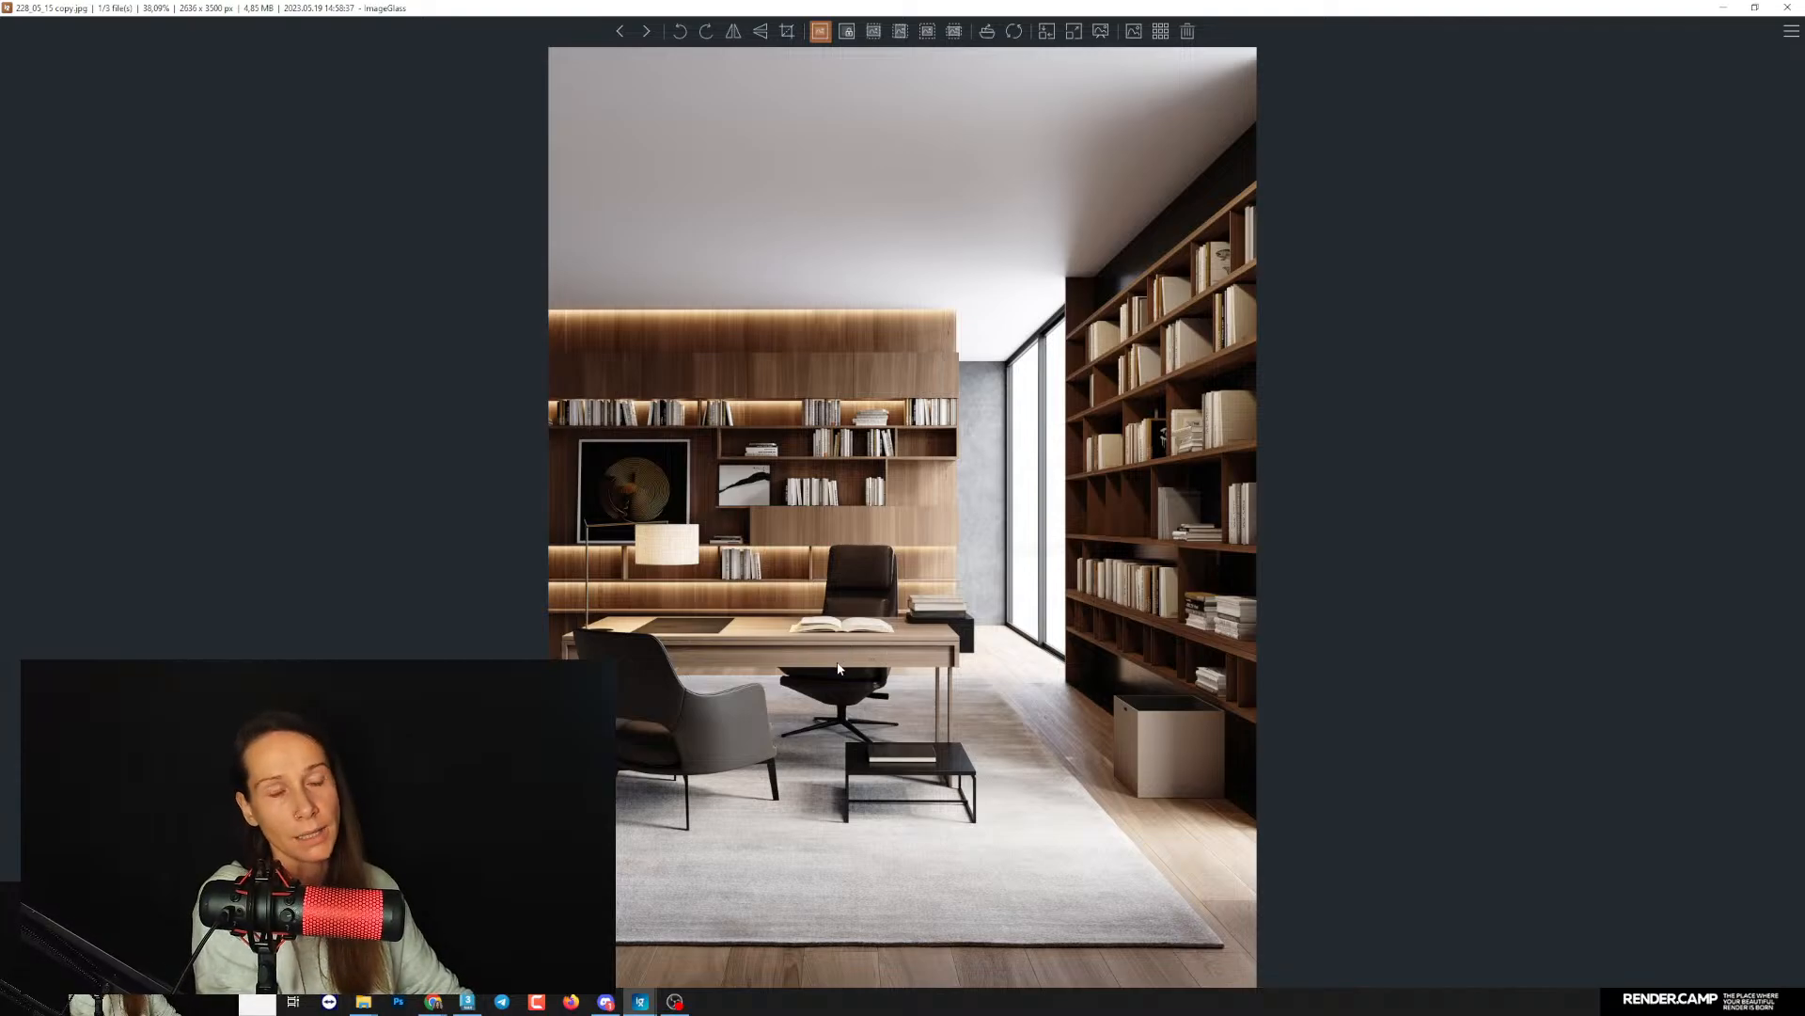
mouse_move(640, 1001)
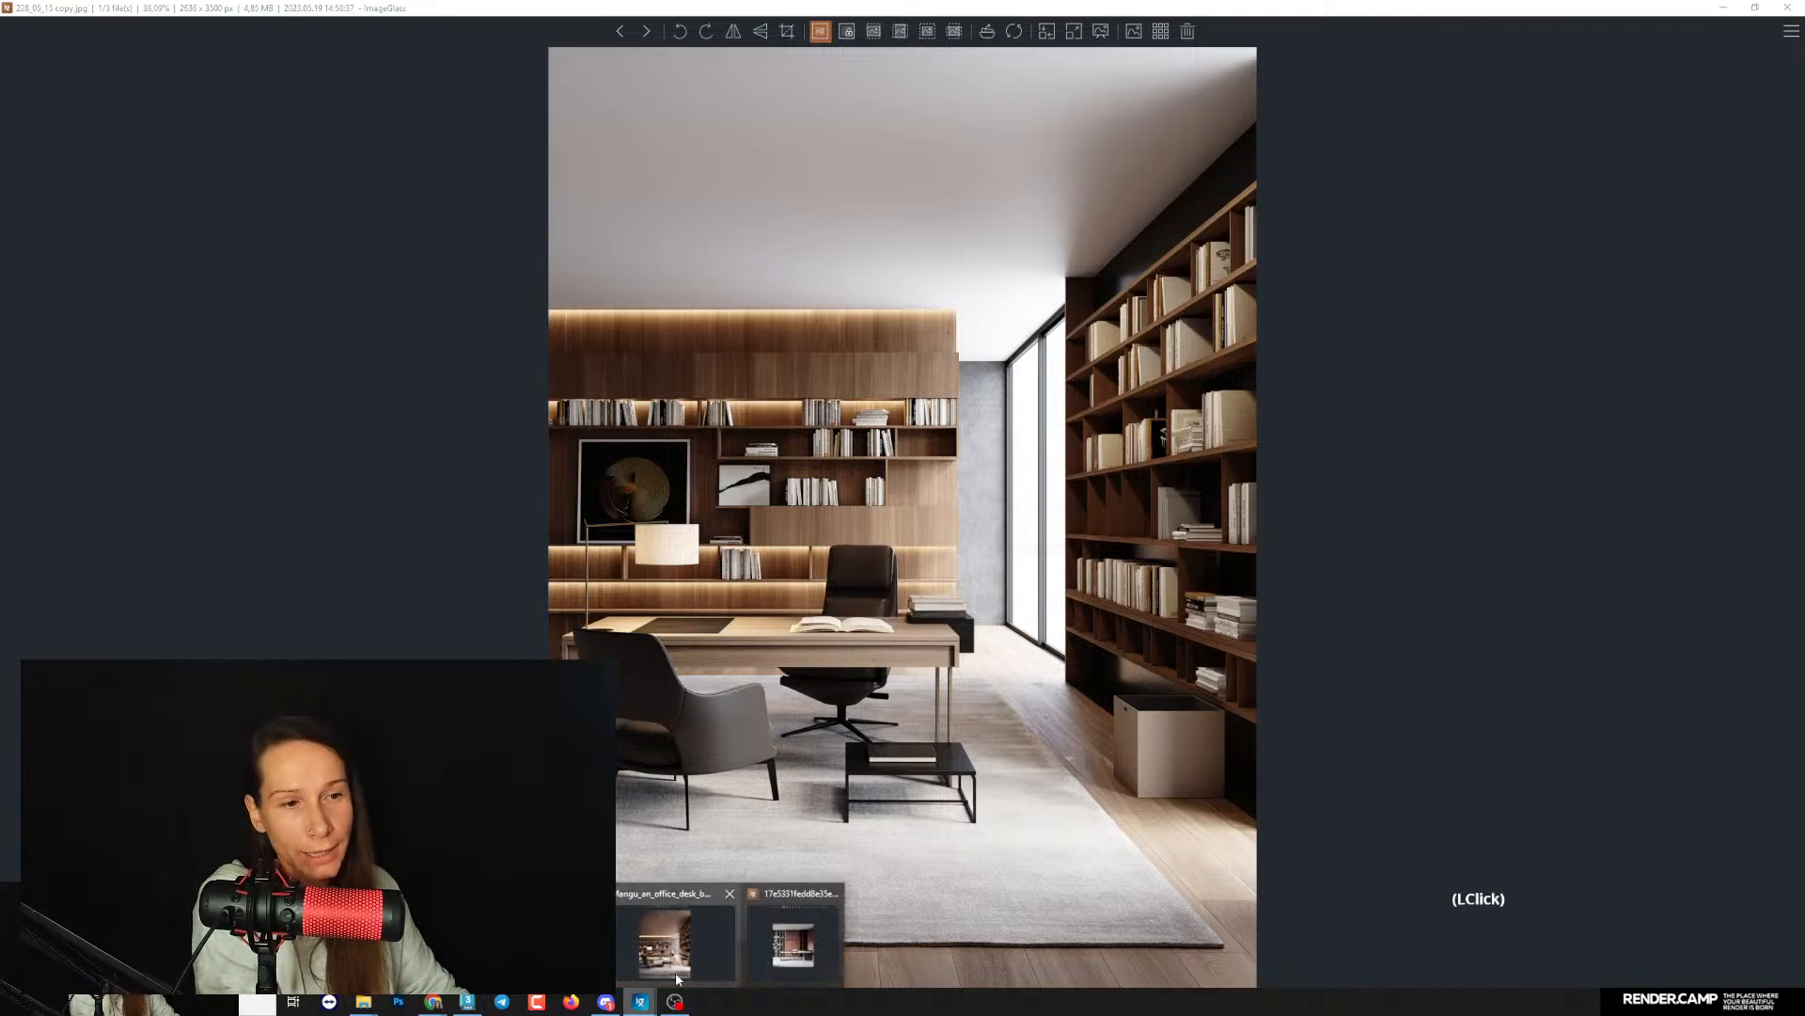
left_click(665, 938)
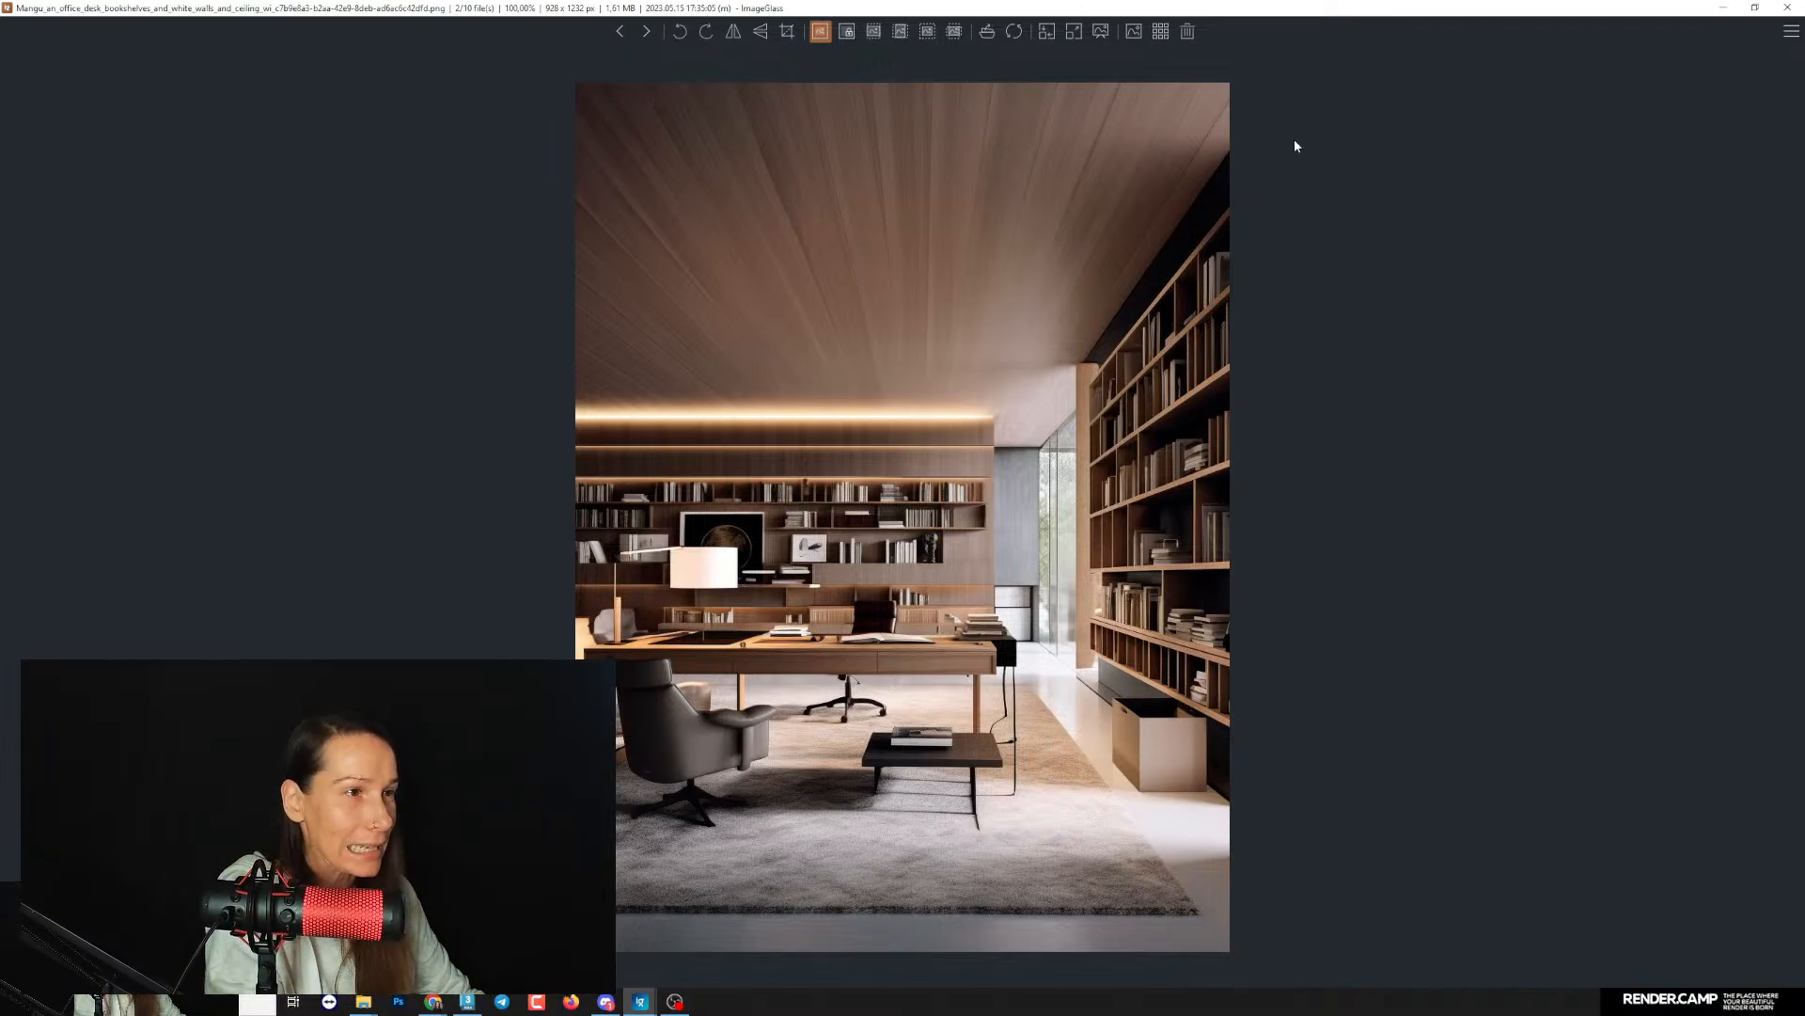
left_click_drag(1114, 8, 1804, 38)
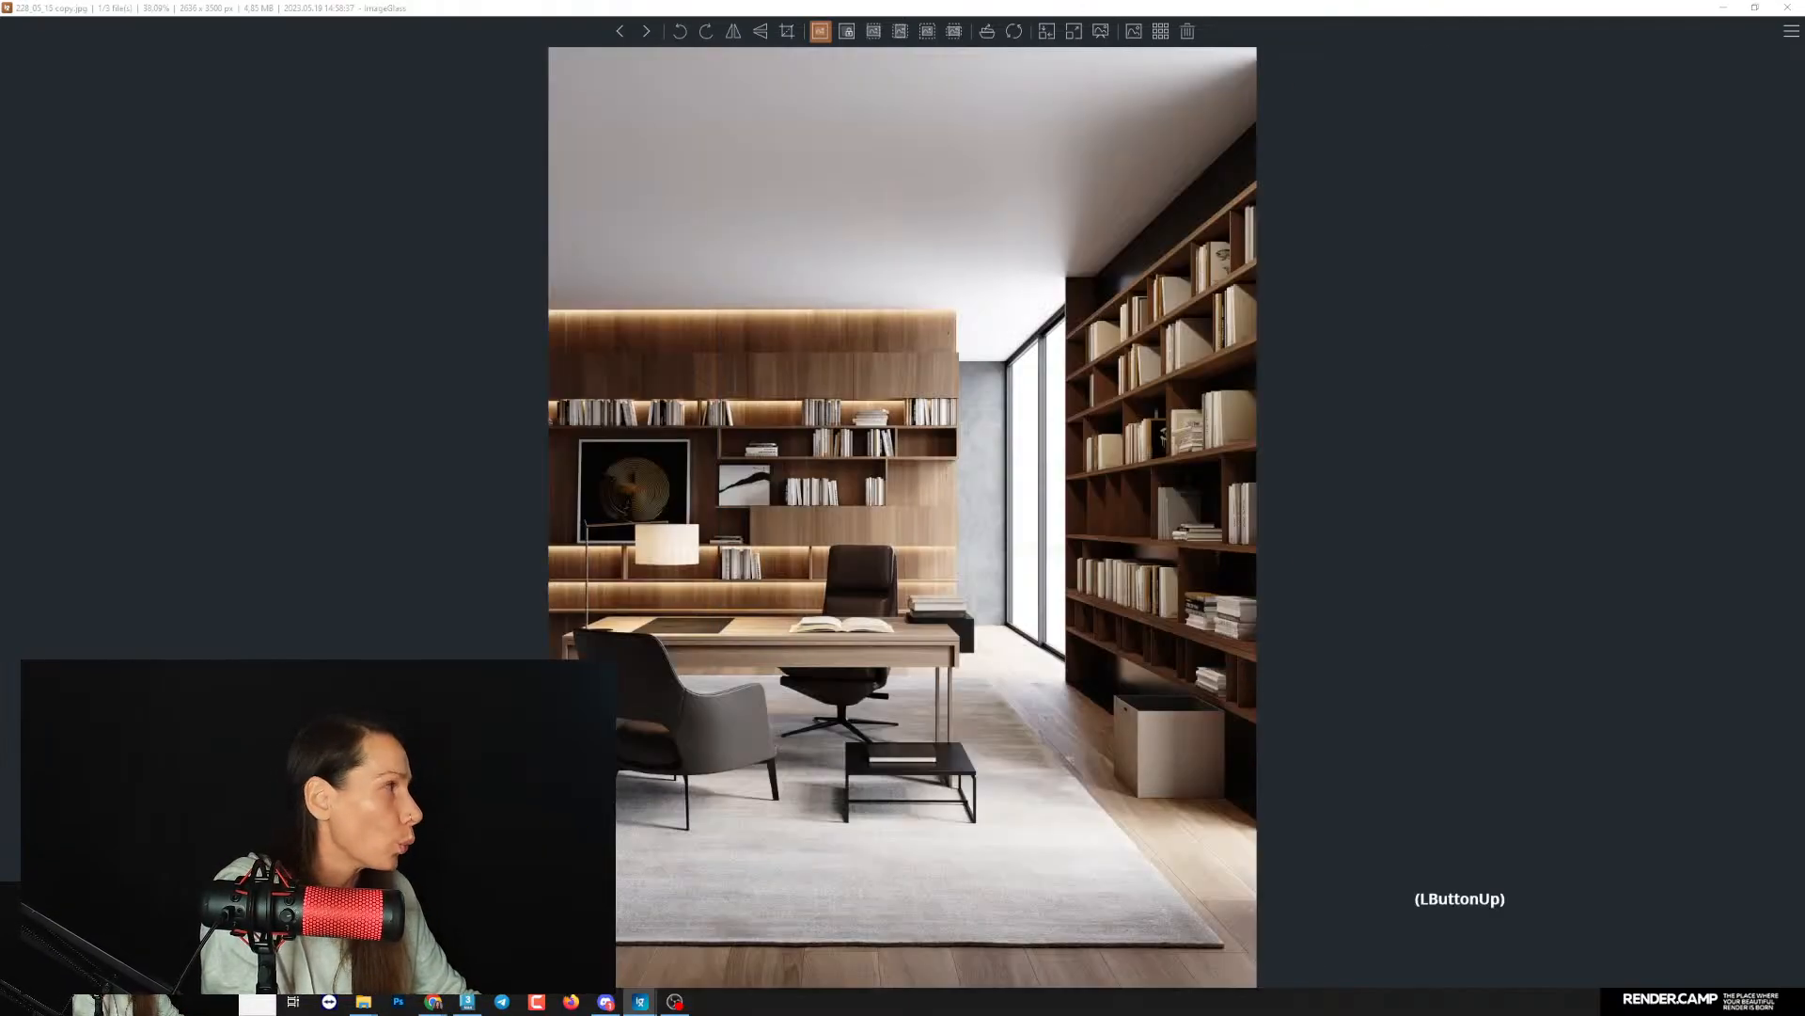
left_click_drag(1232, 11, 1804, 28)
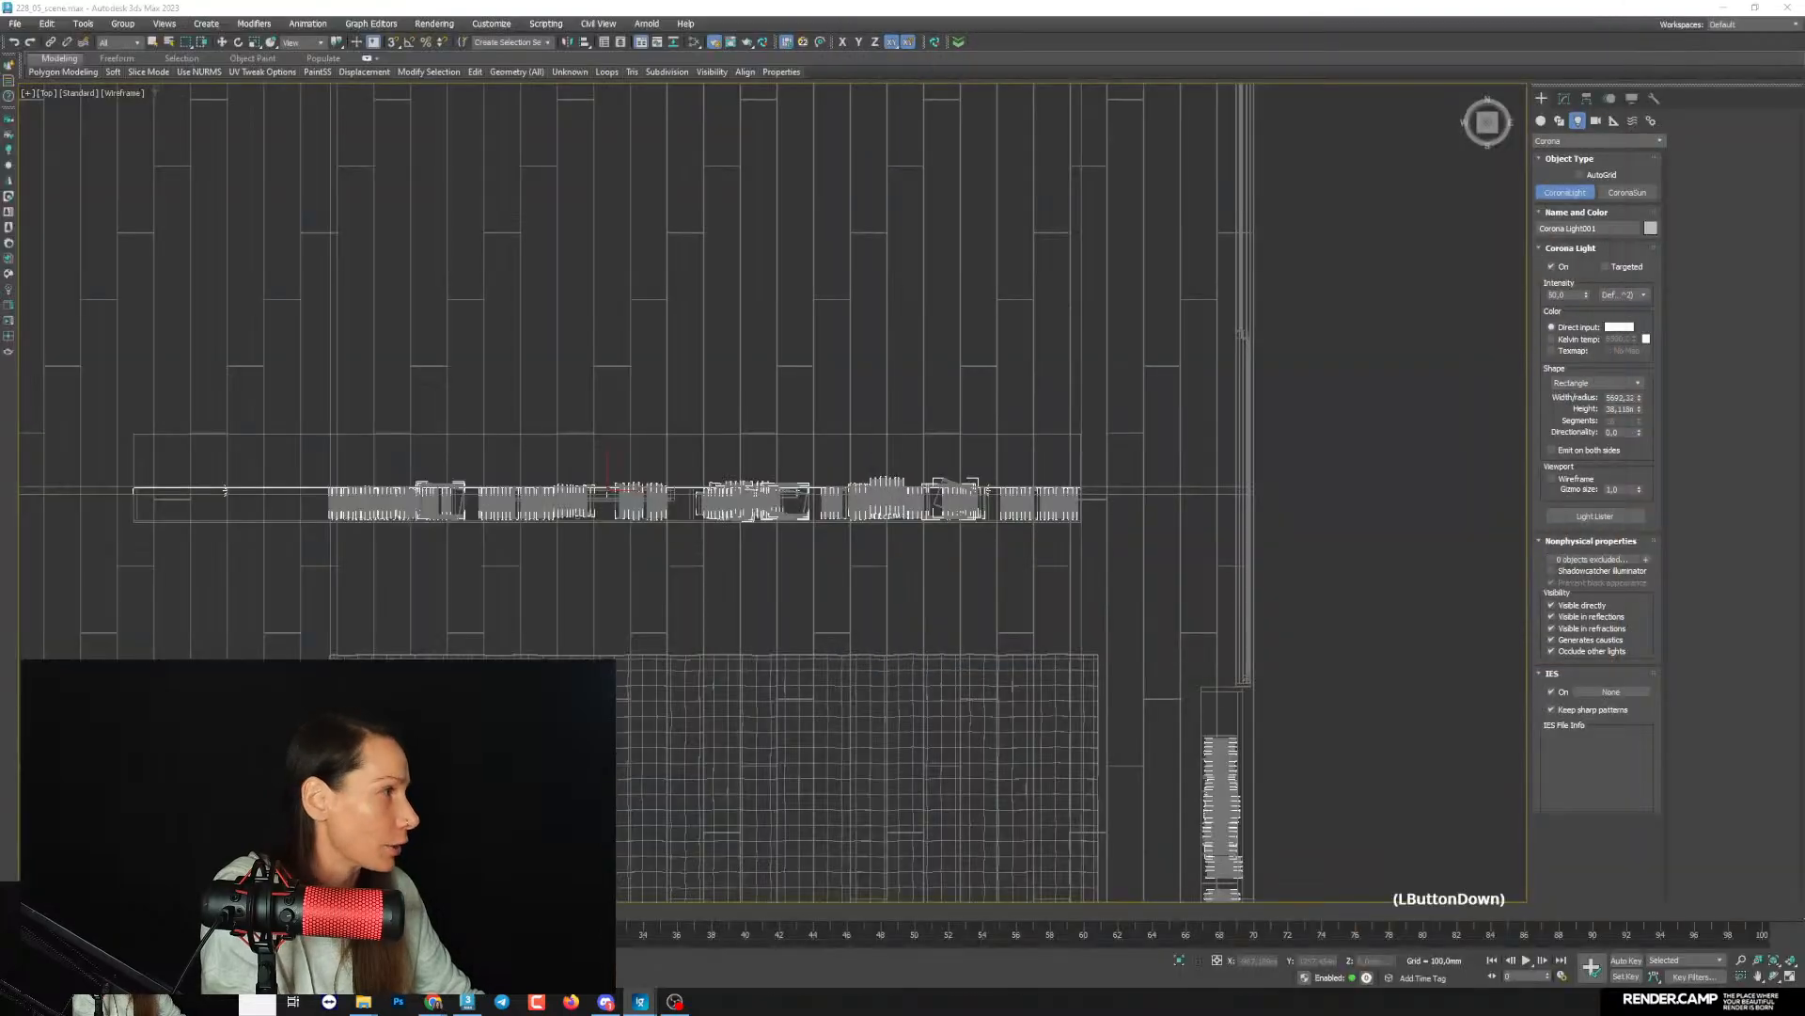
- Raise the rectangle light from floor level to the ceiling above the back bookshelf in the Left view
middle_click_drag(737, 451, 745, 460)
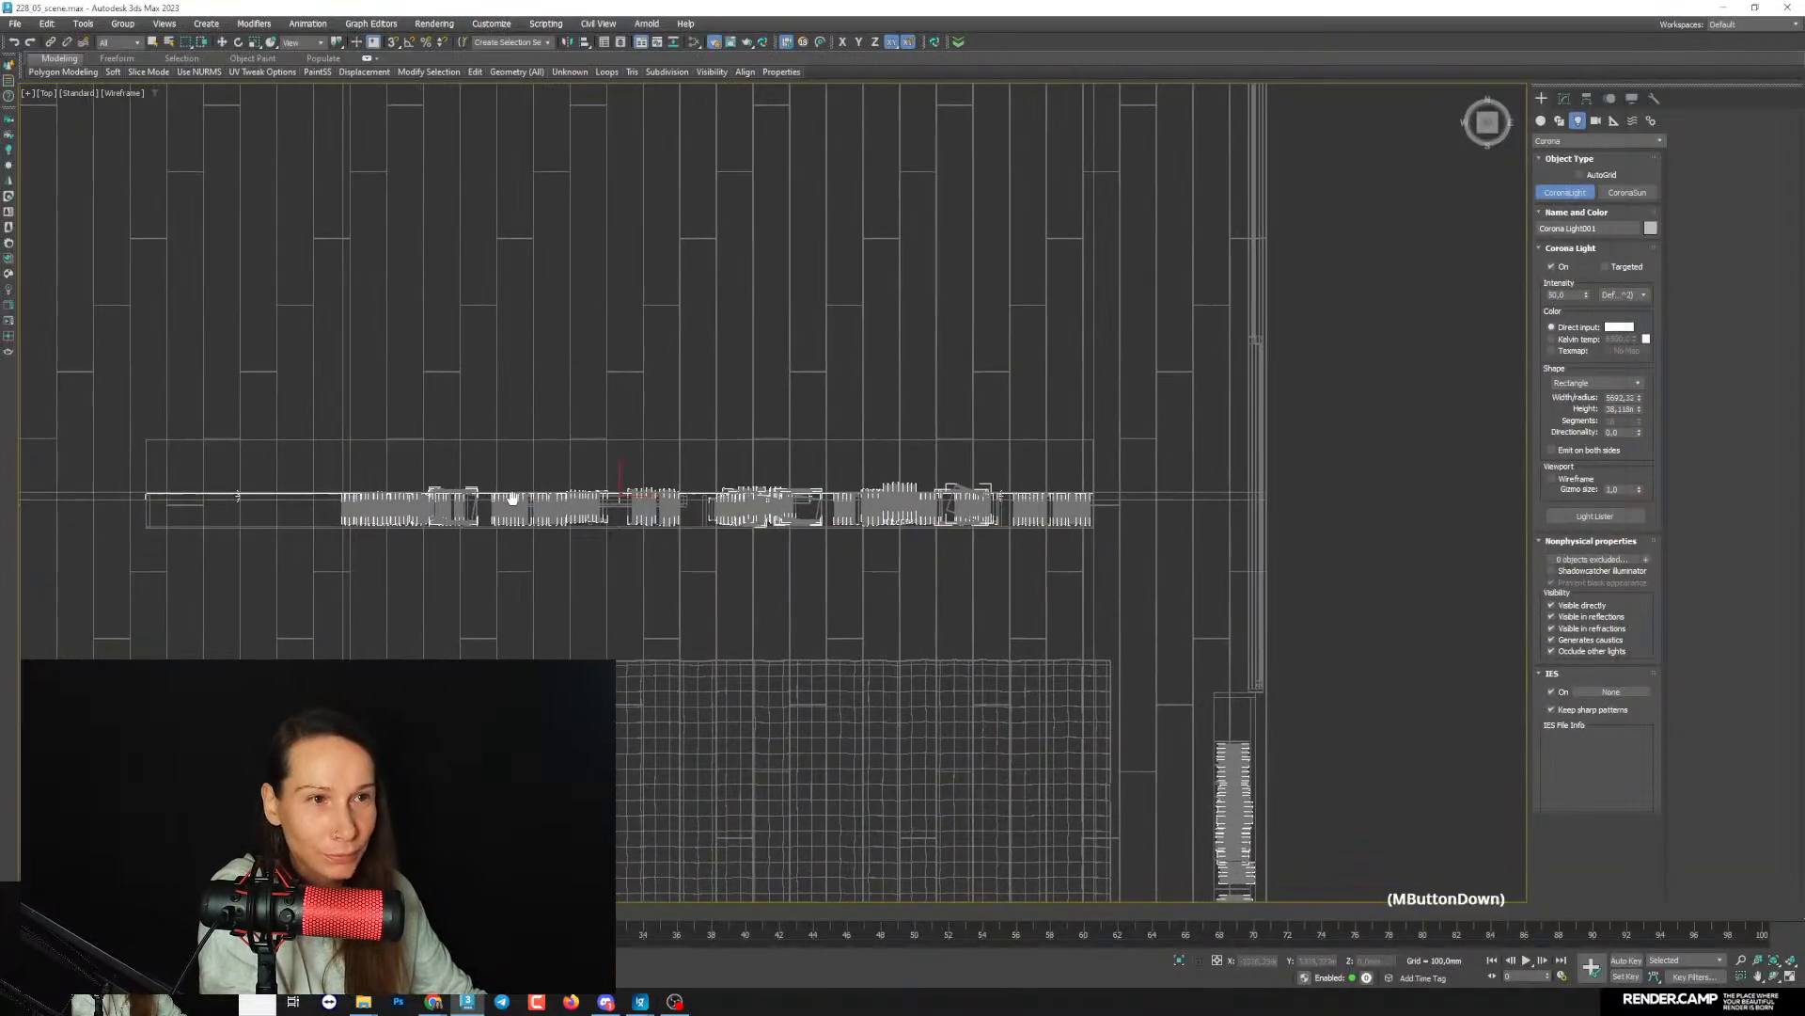
middle_click_drag(511, 499, 583, 500)
left_click(225, 42)
key("alt+w")
right_click(407, 657)
key("alt+w")
scroll(416, 640, "down", 18)
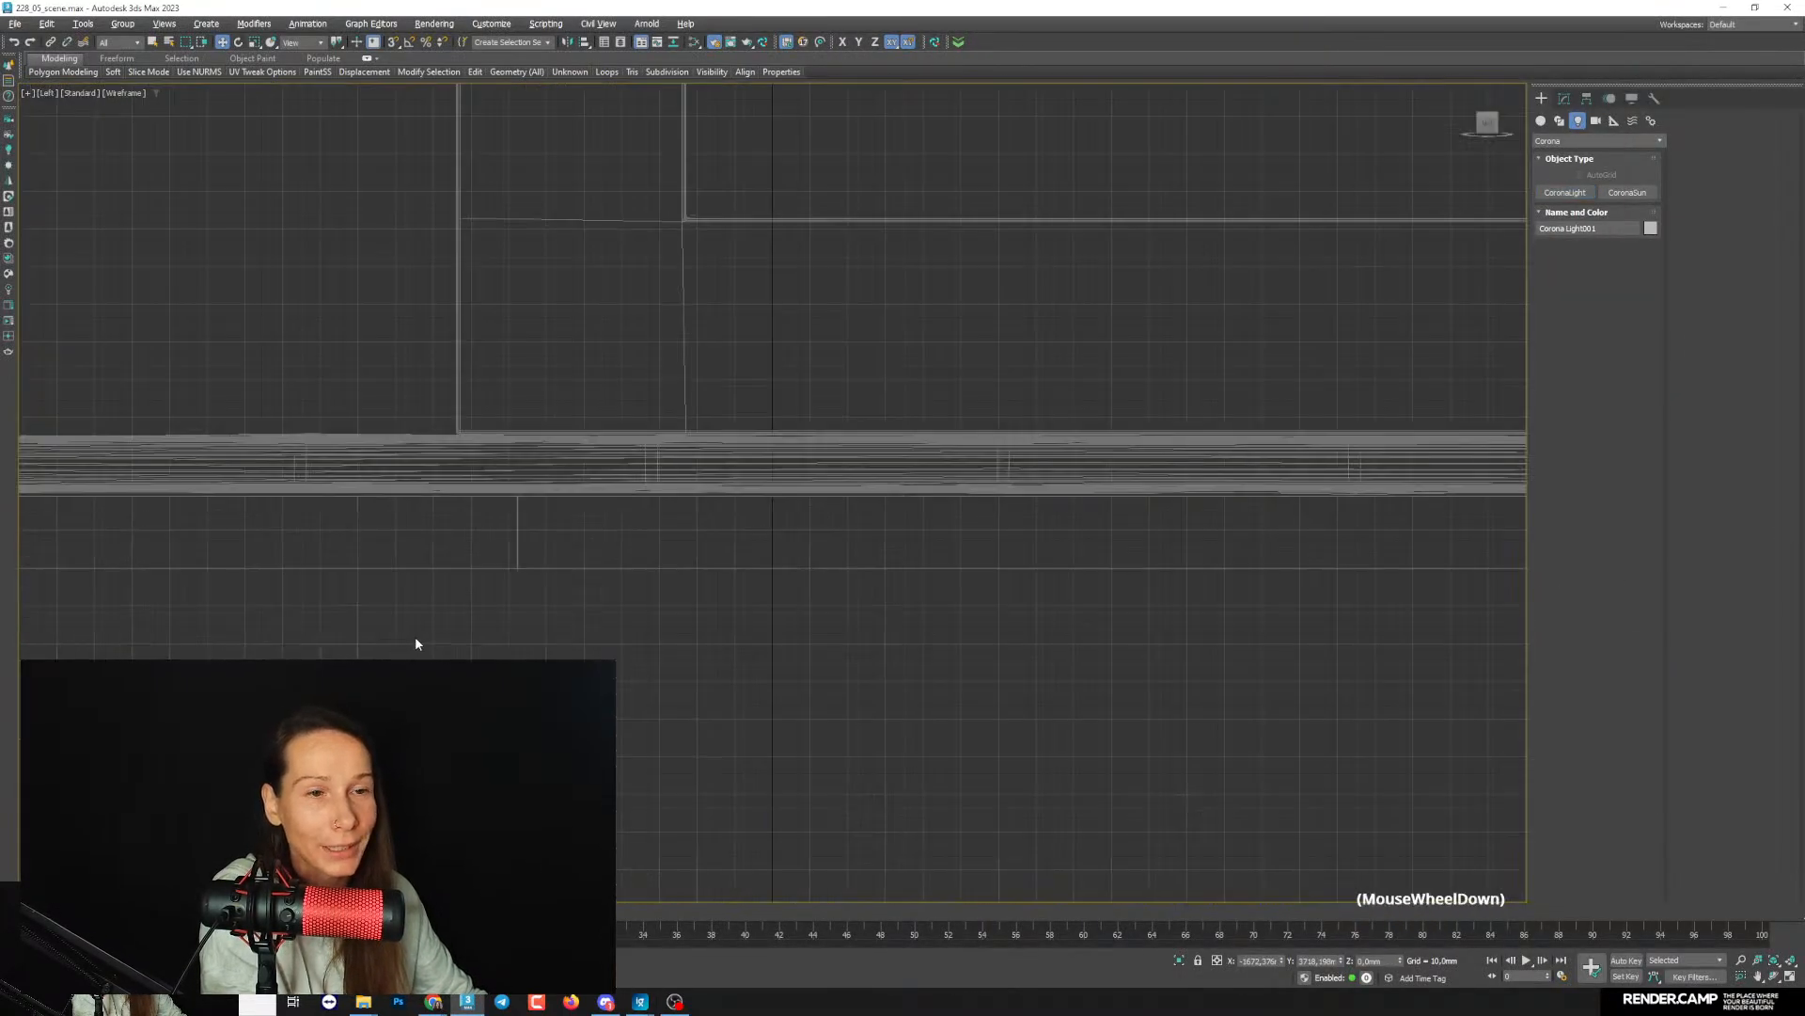
middle_click_drag(545, 583, 922, 738)
scroll(701, 724, "up", 4)
scroll(703, 726, "up", 3)
middle_click_drag(734, 773, 658, 633)
left_click_drag(716, 801, 725, 274)
scroll(725, 282, "up", 10)
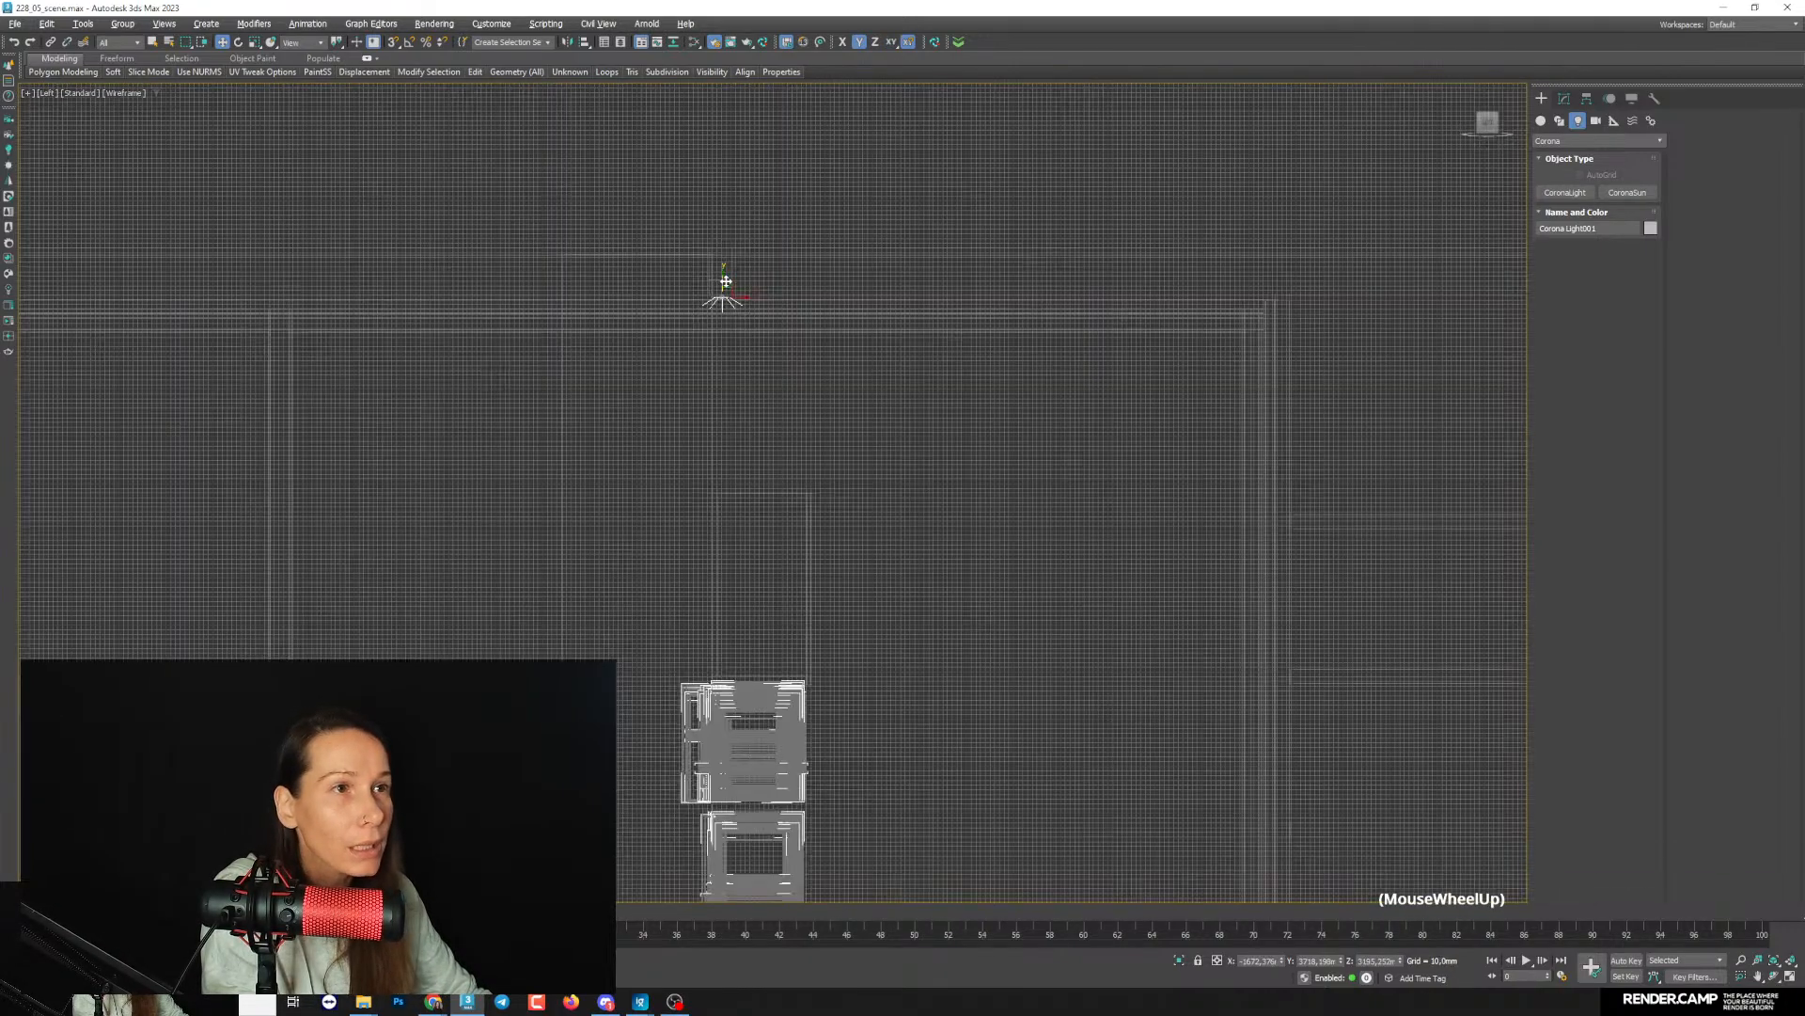
- Fine-tune the ceiling light's height above the back bookshelf in the Left view to about Z 3206 mm
middle_click_drag(721, 420, 741, 481)
left_click_drag(723, 476, 725, 432)
scroll(726, 435, "down", 5)
middle_click_drag(760, 562, 771, 502)
scroll(777, 579, "down", 12)
key("alt+w")
key("alt+w")
key("alt+w")
scroll(320, 622, "up", 8)
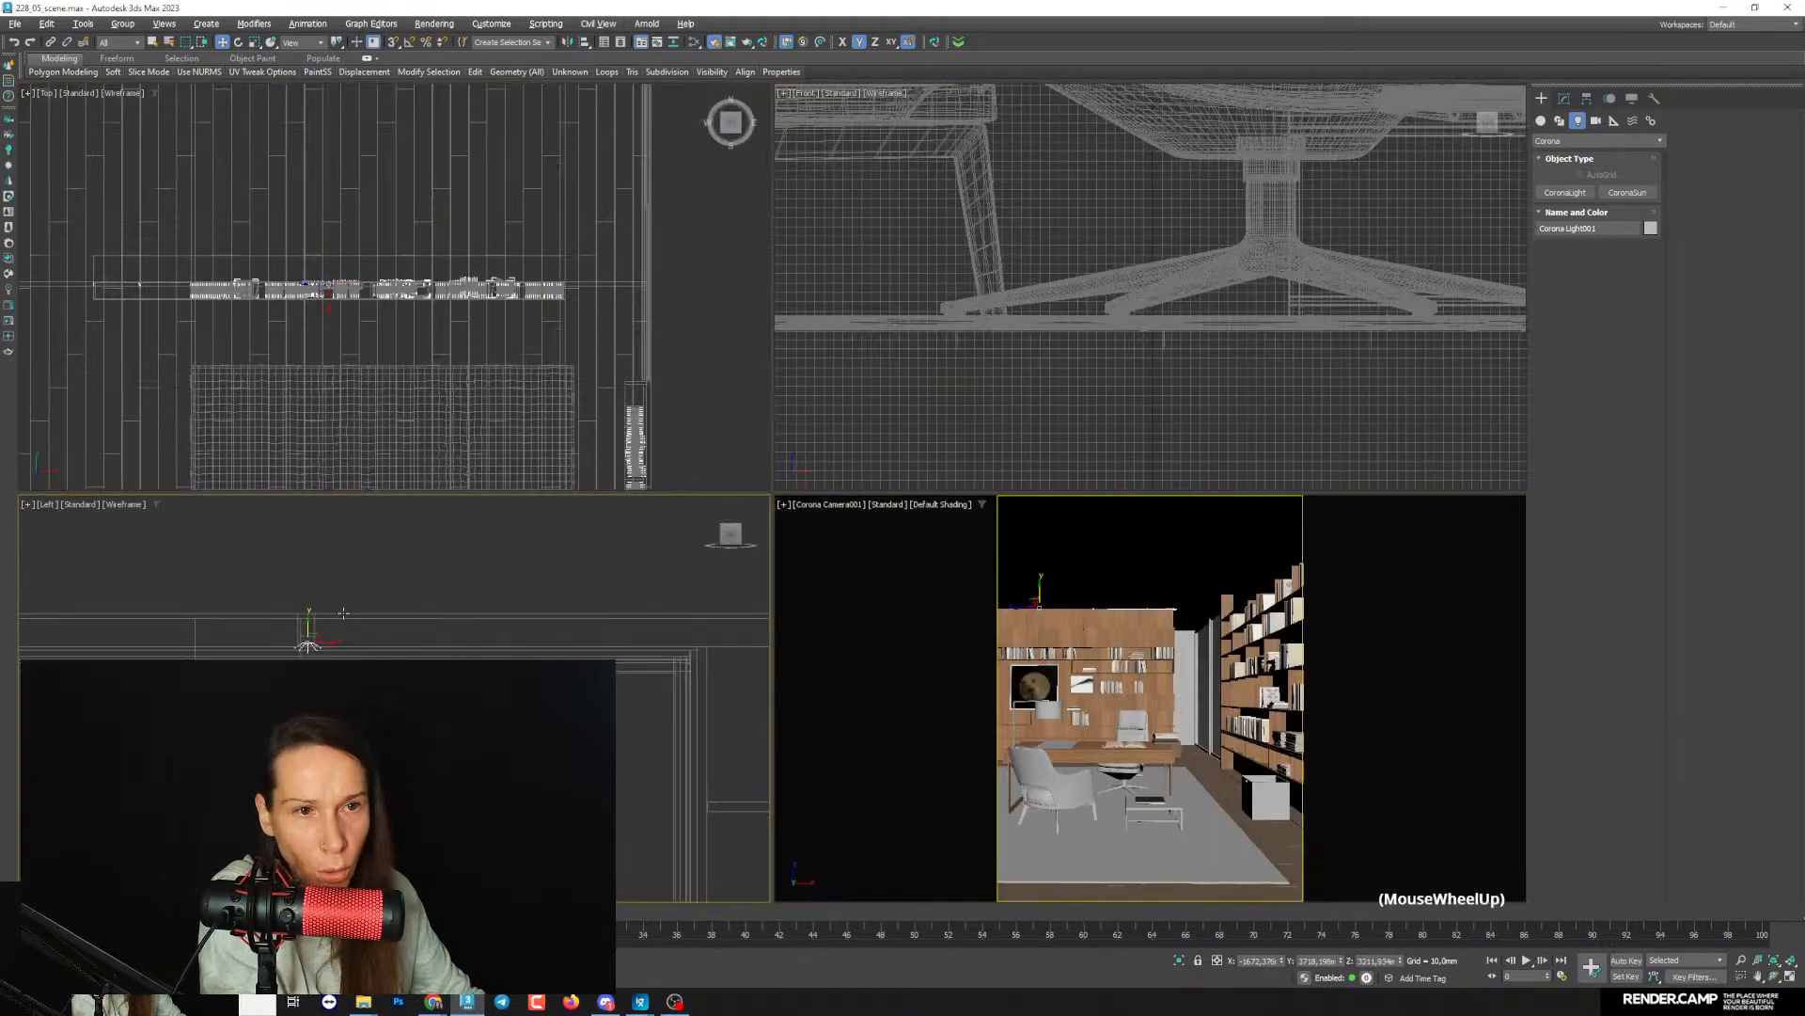
middle_click_drag(319, 635, 321, 611)
left_click_drag(321, 684, 322, 700)
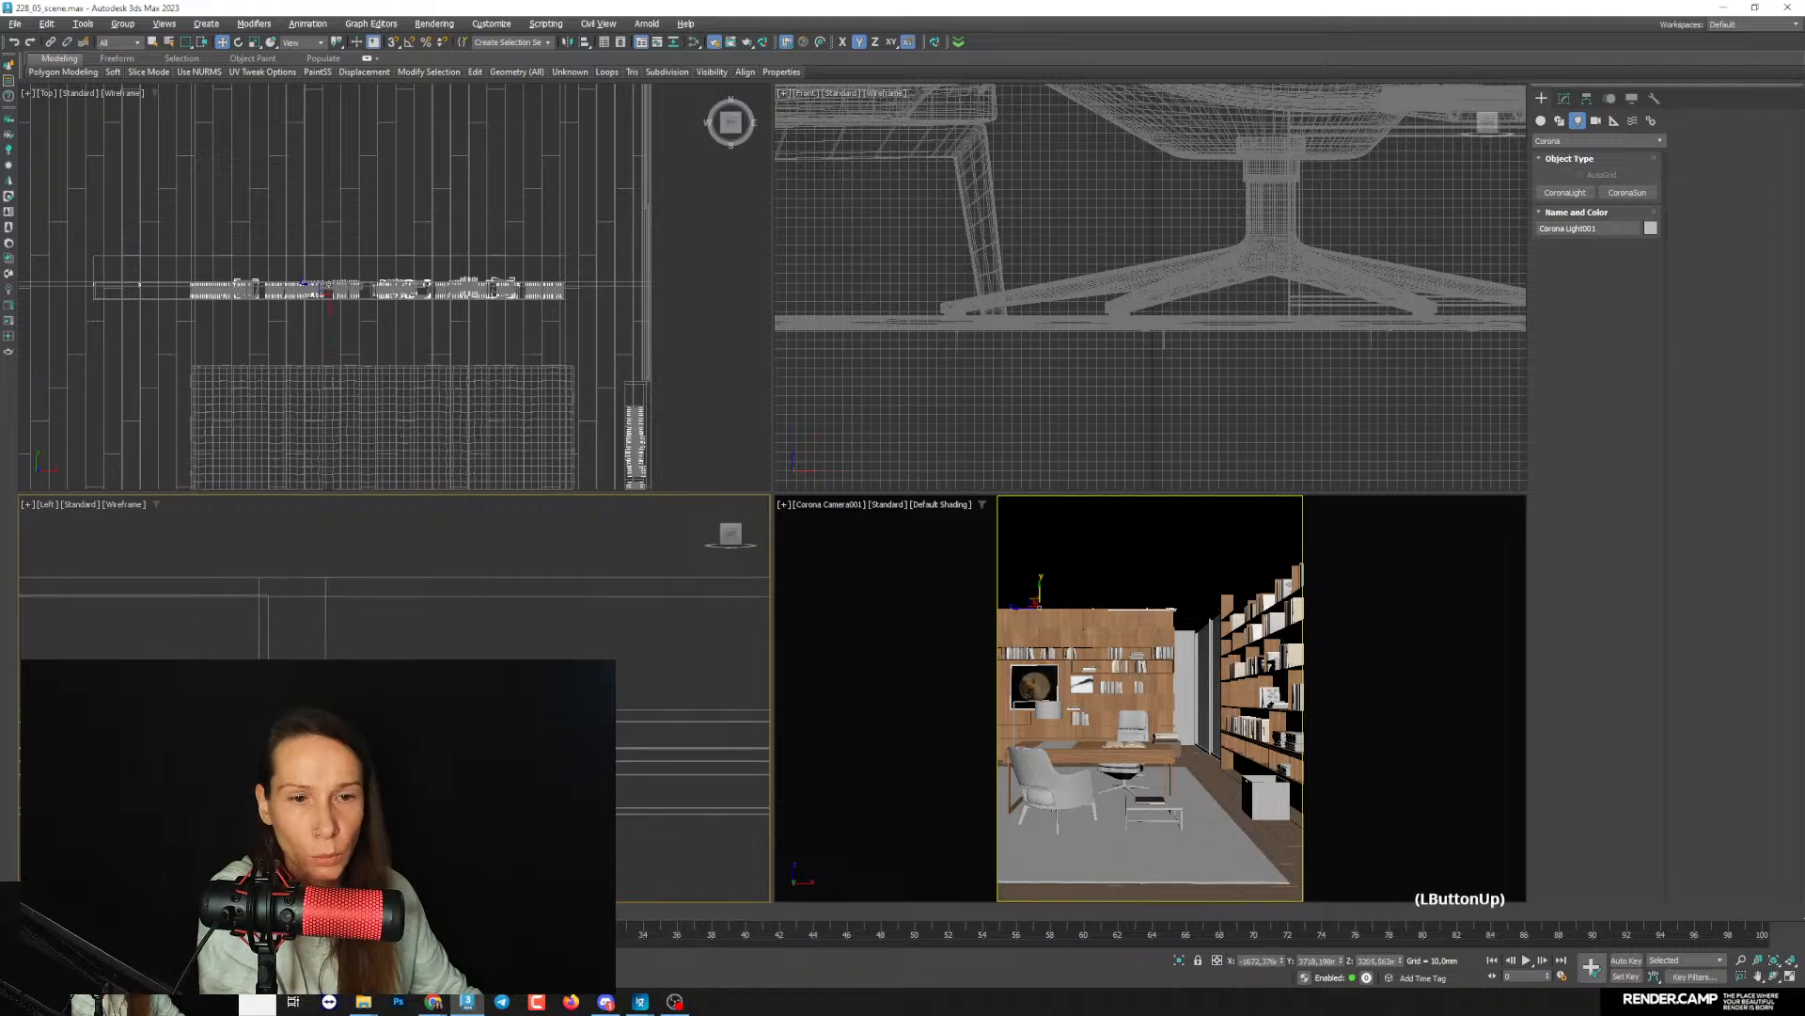
- Bring back the render window and lower the ceiling light's intensity to about 6.5
left_click(64, 975)
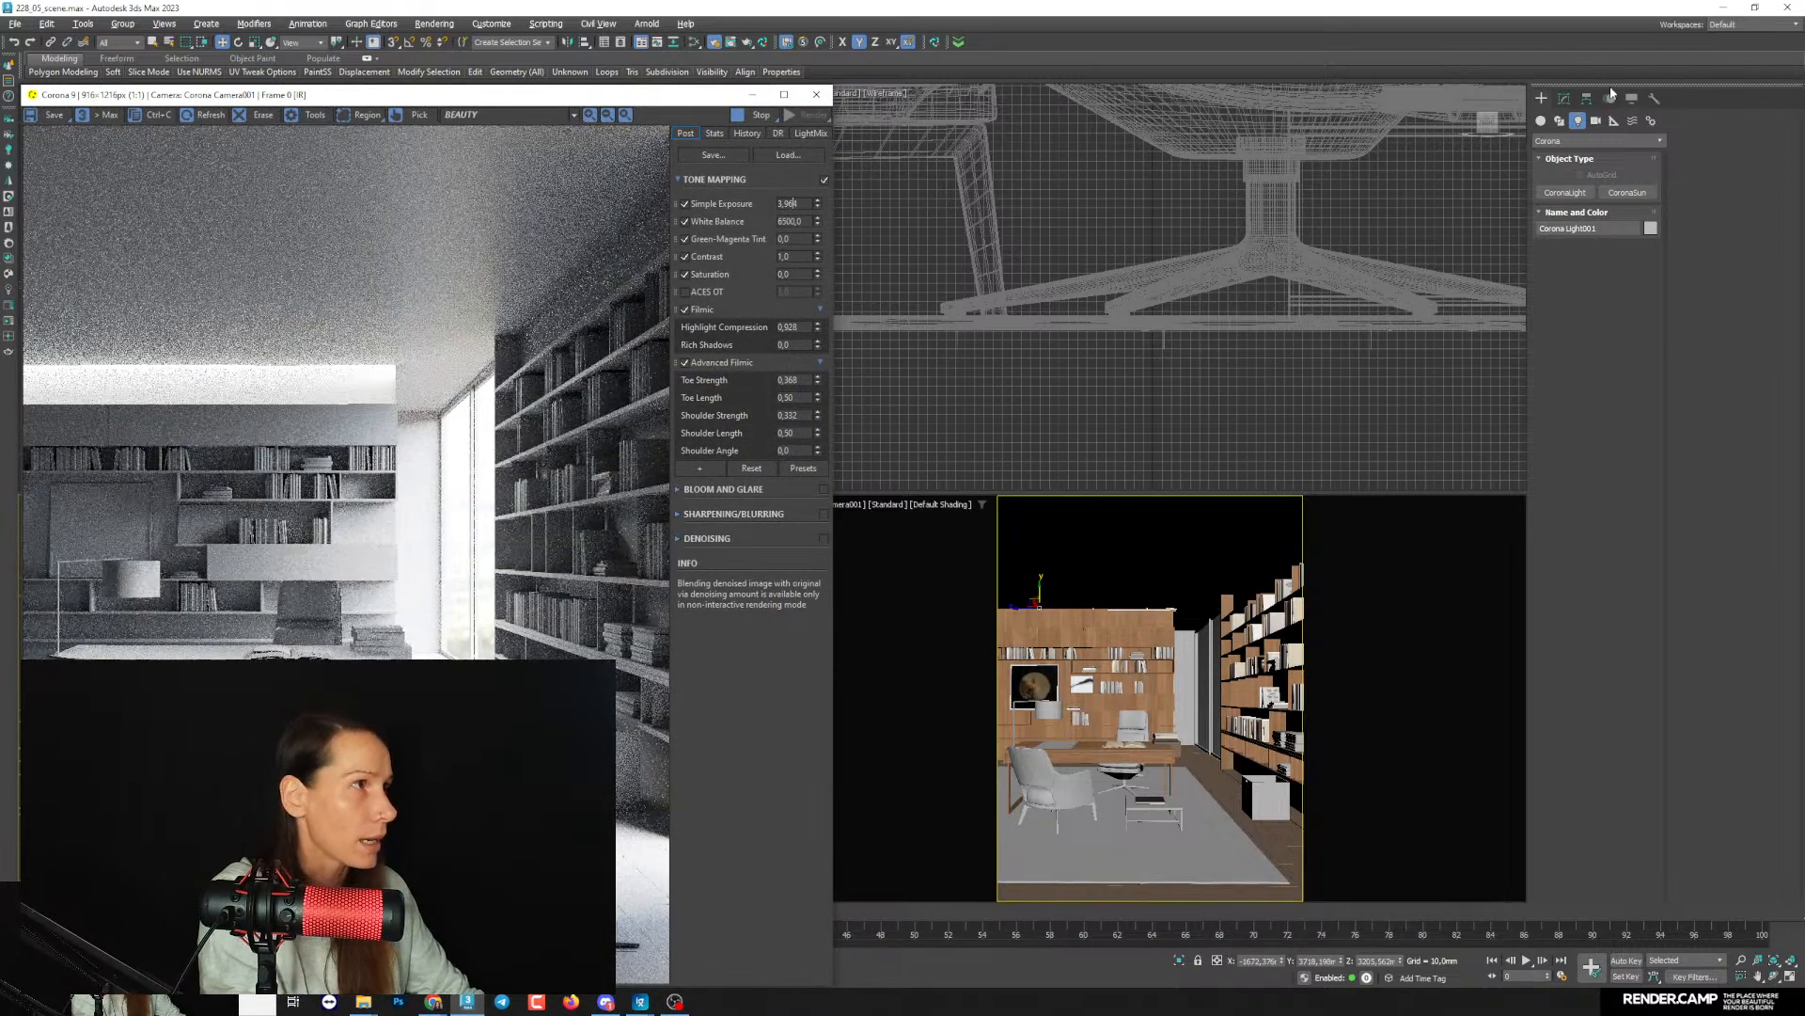
left_click(1564, 98)
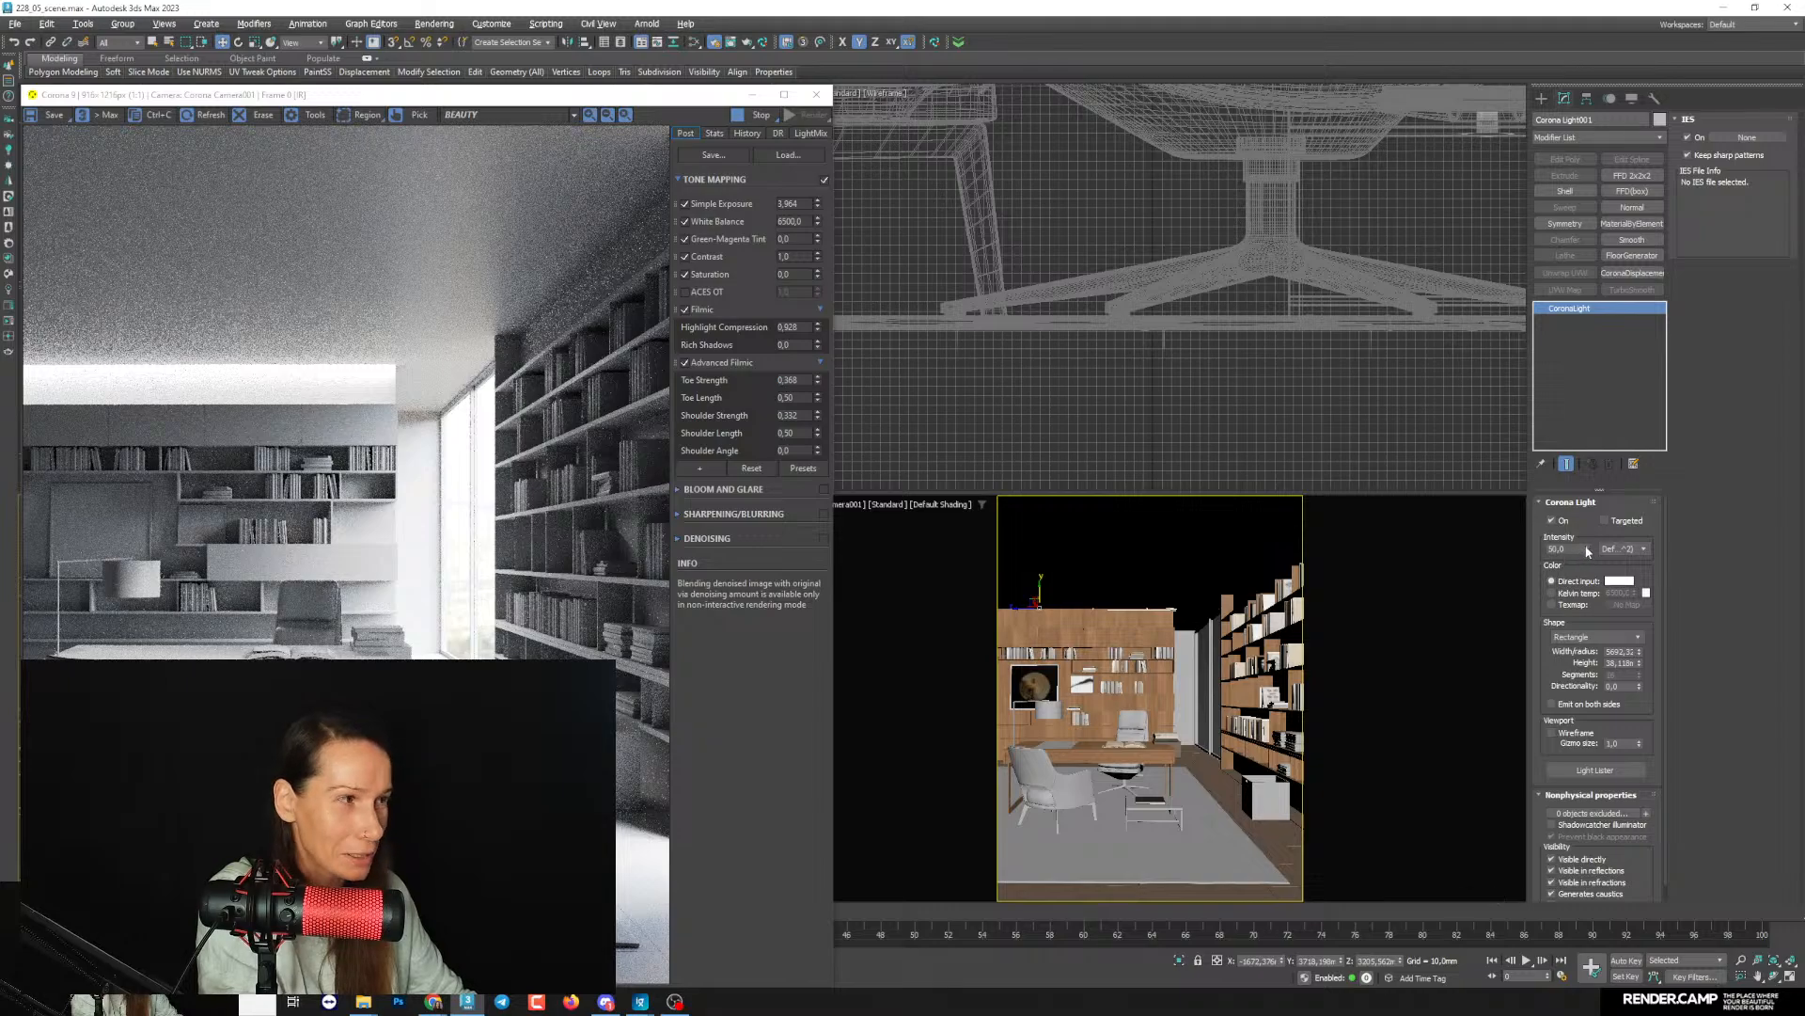
left_click_drag(1587, 549, 1588, 609)
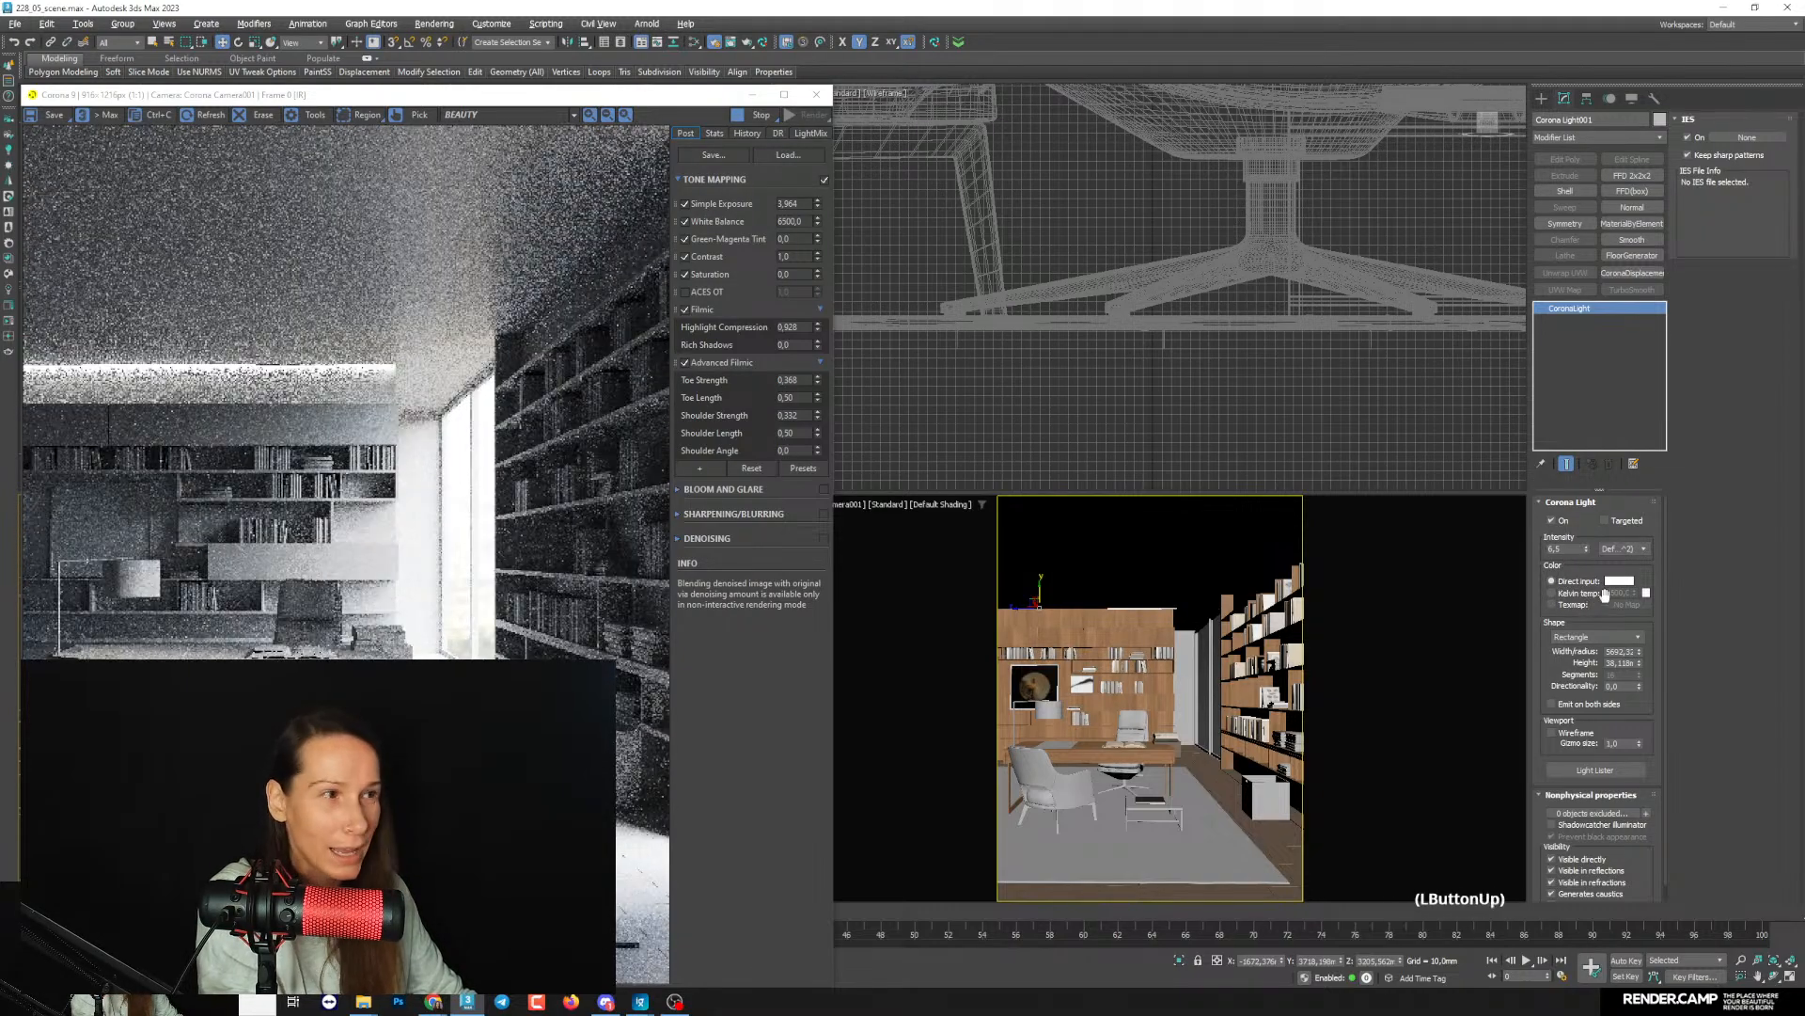
- Give the ceiling light a warm direct-input colour with hue 20, saturation 108 and value 255
left_click(1620, 580)
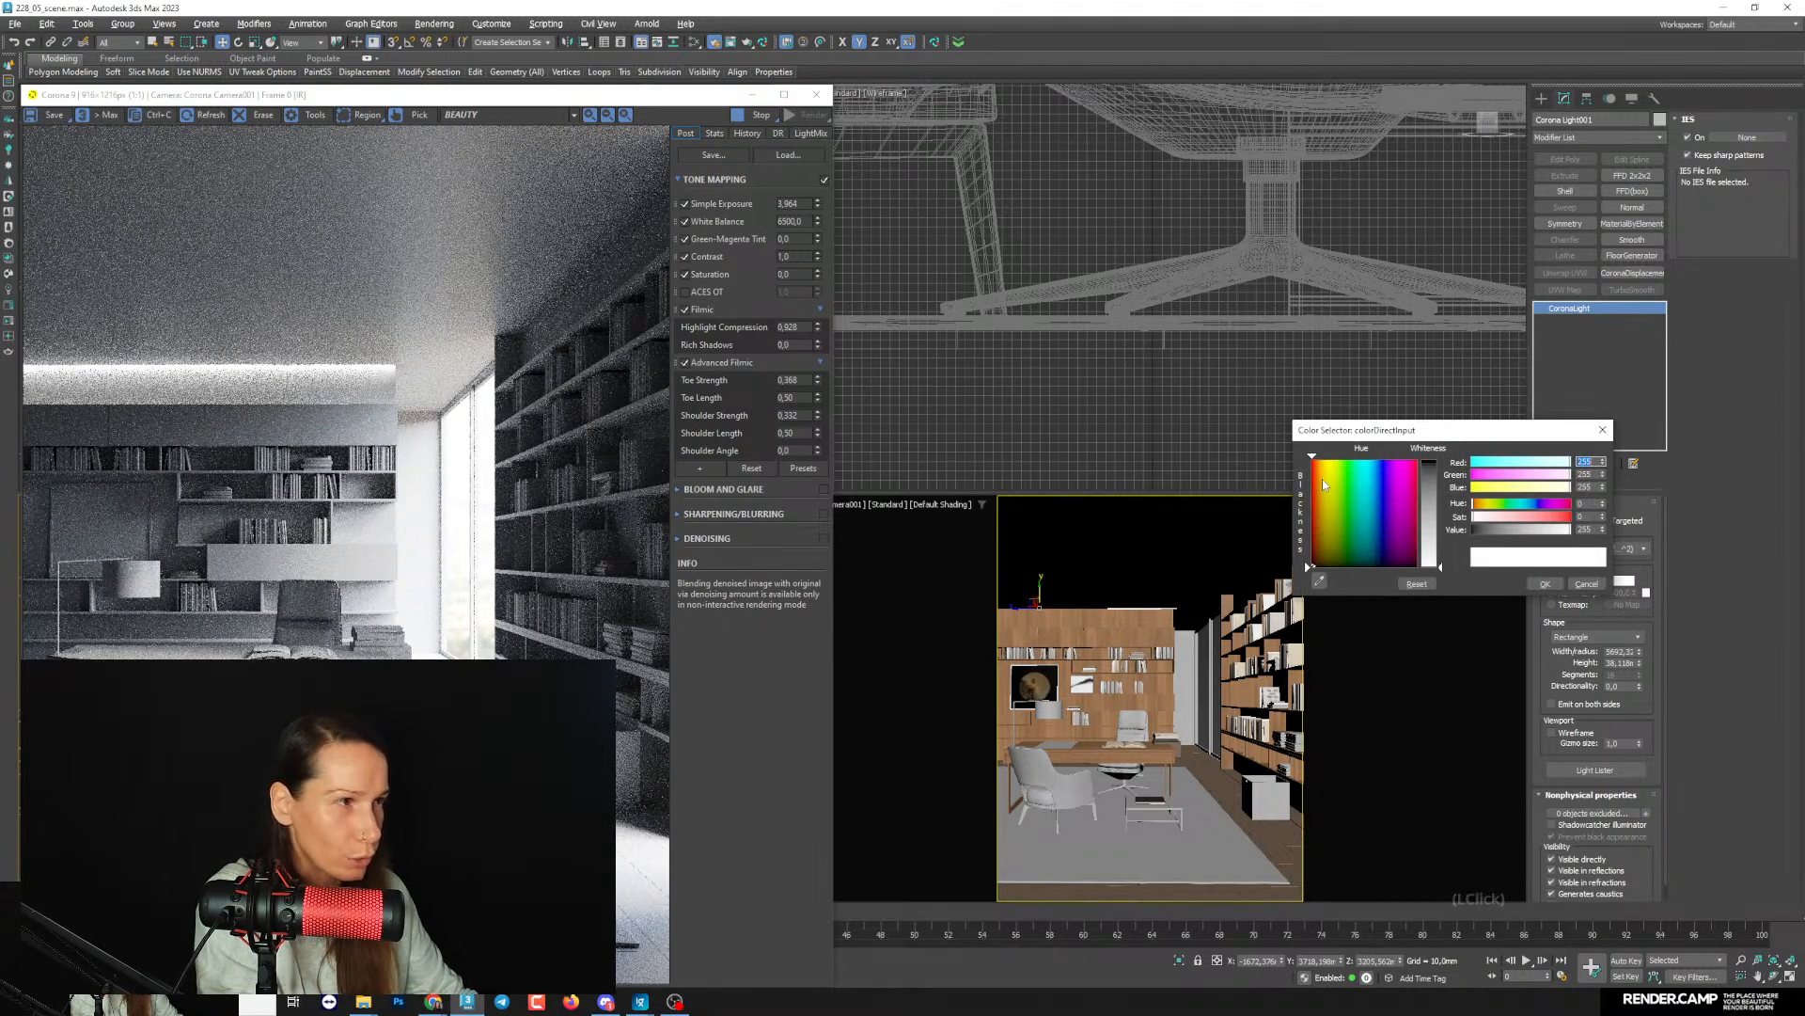
left_click(1483, 504)
left_click_drag(1506, 524, 1515, 519)
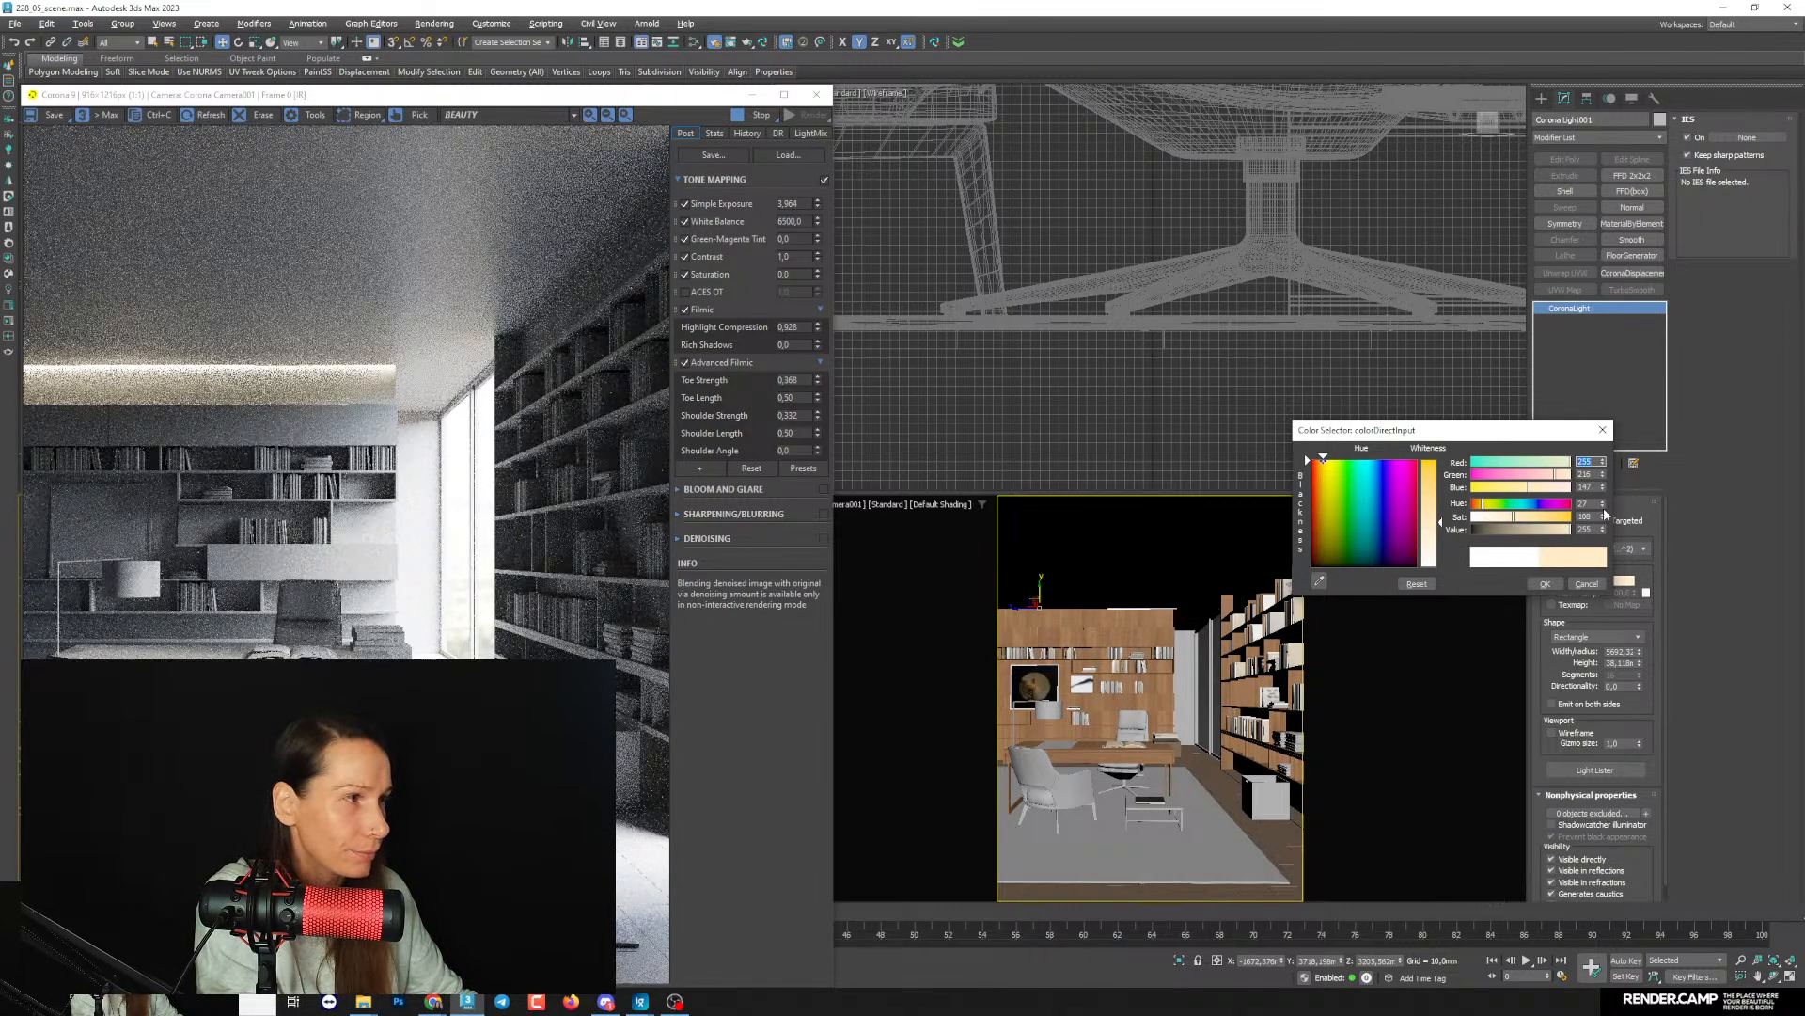
left_click(1604, 506)
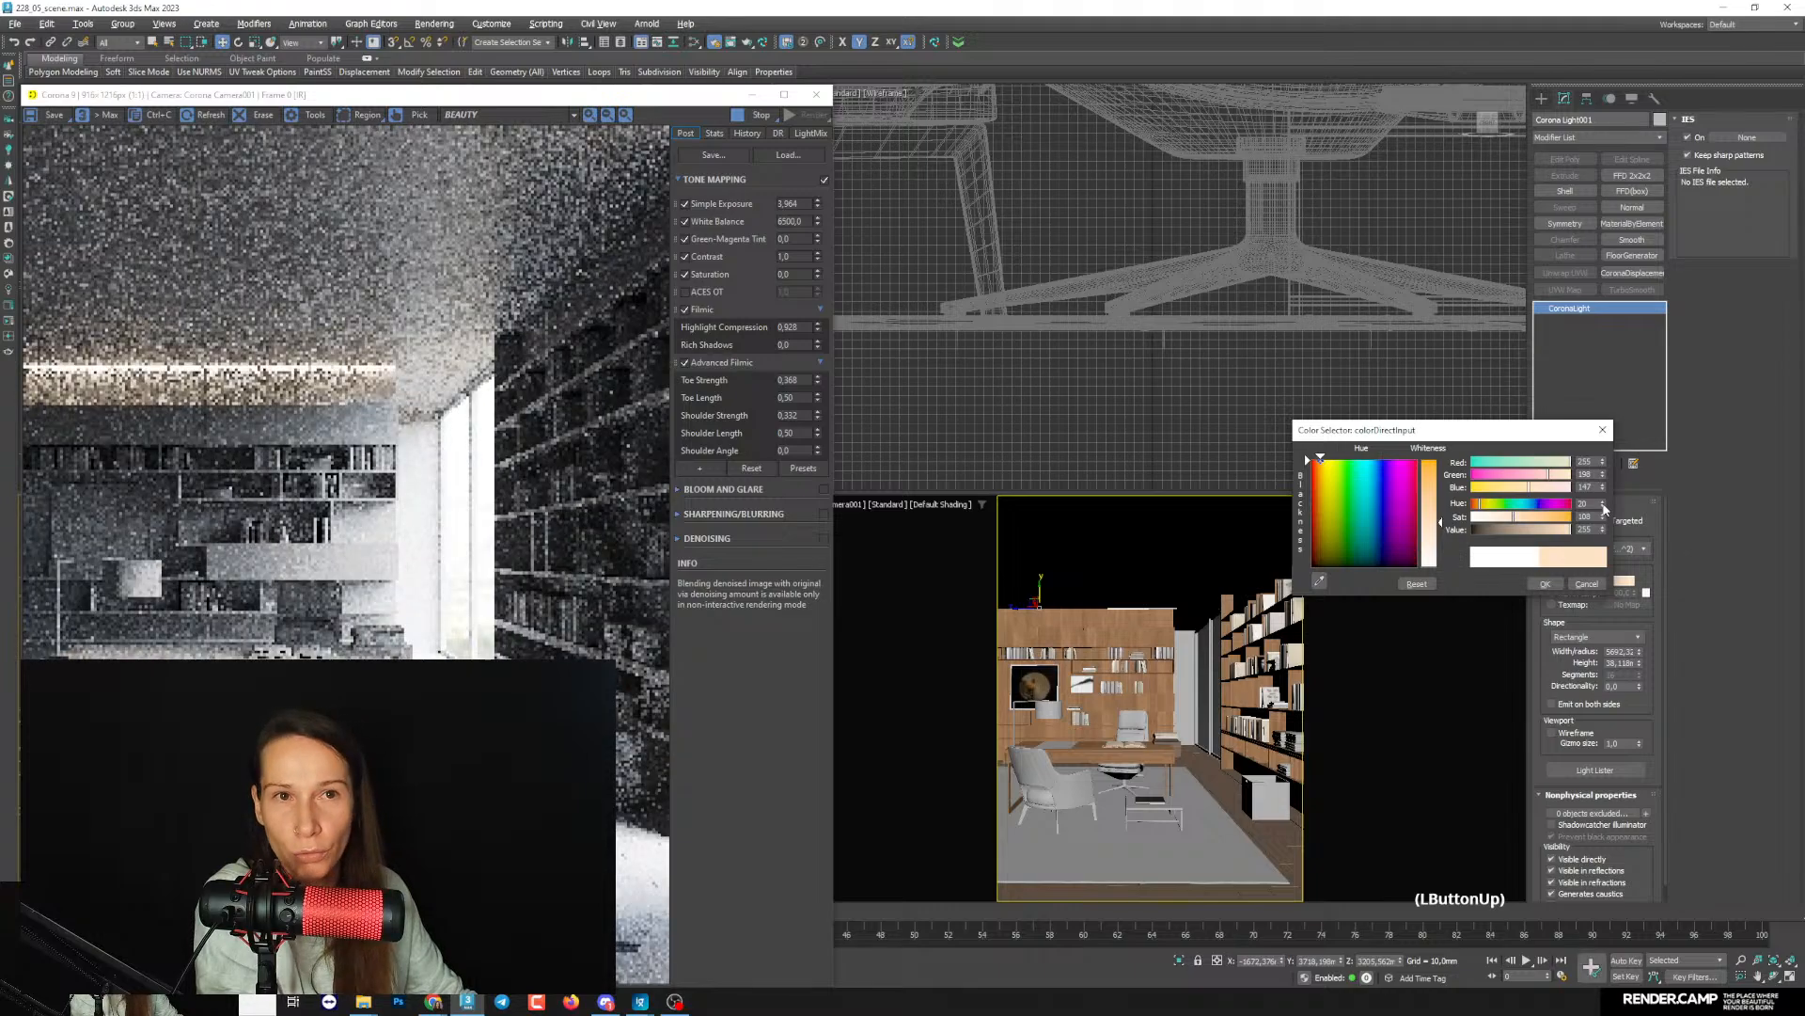
left_click(423, 92)
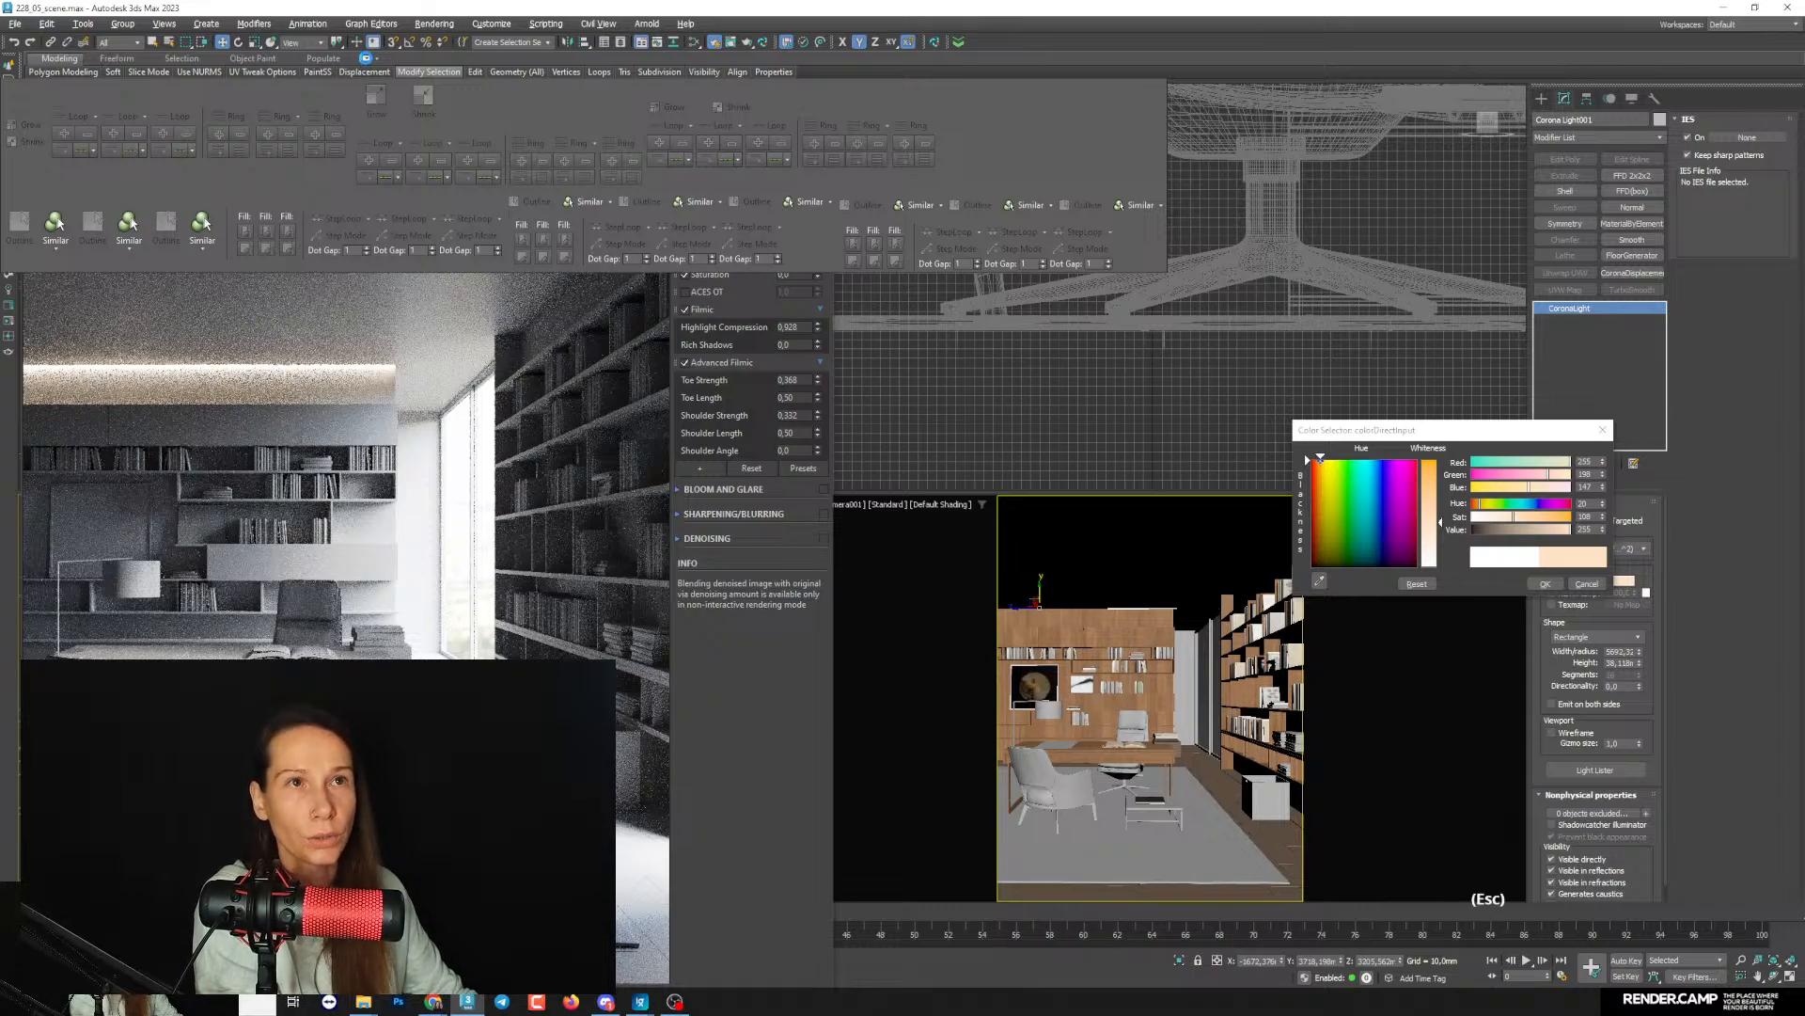
left_click(367, 60)
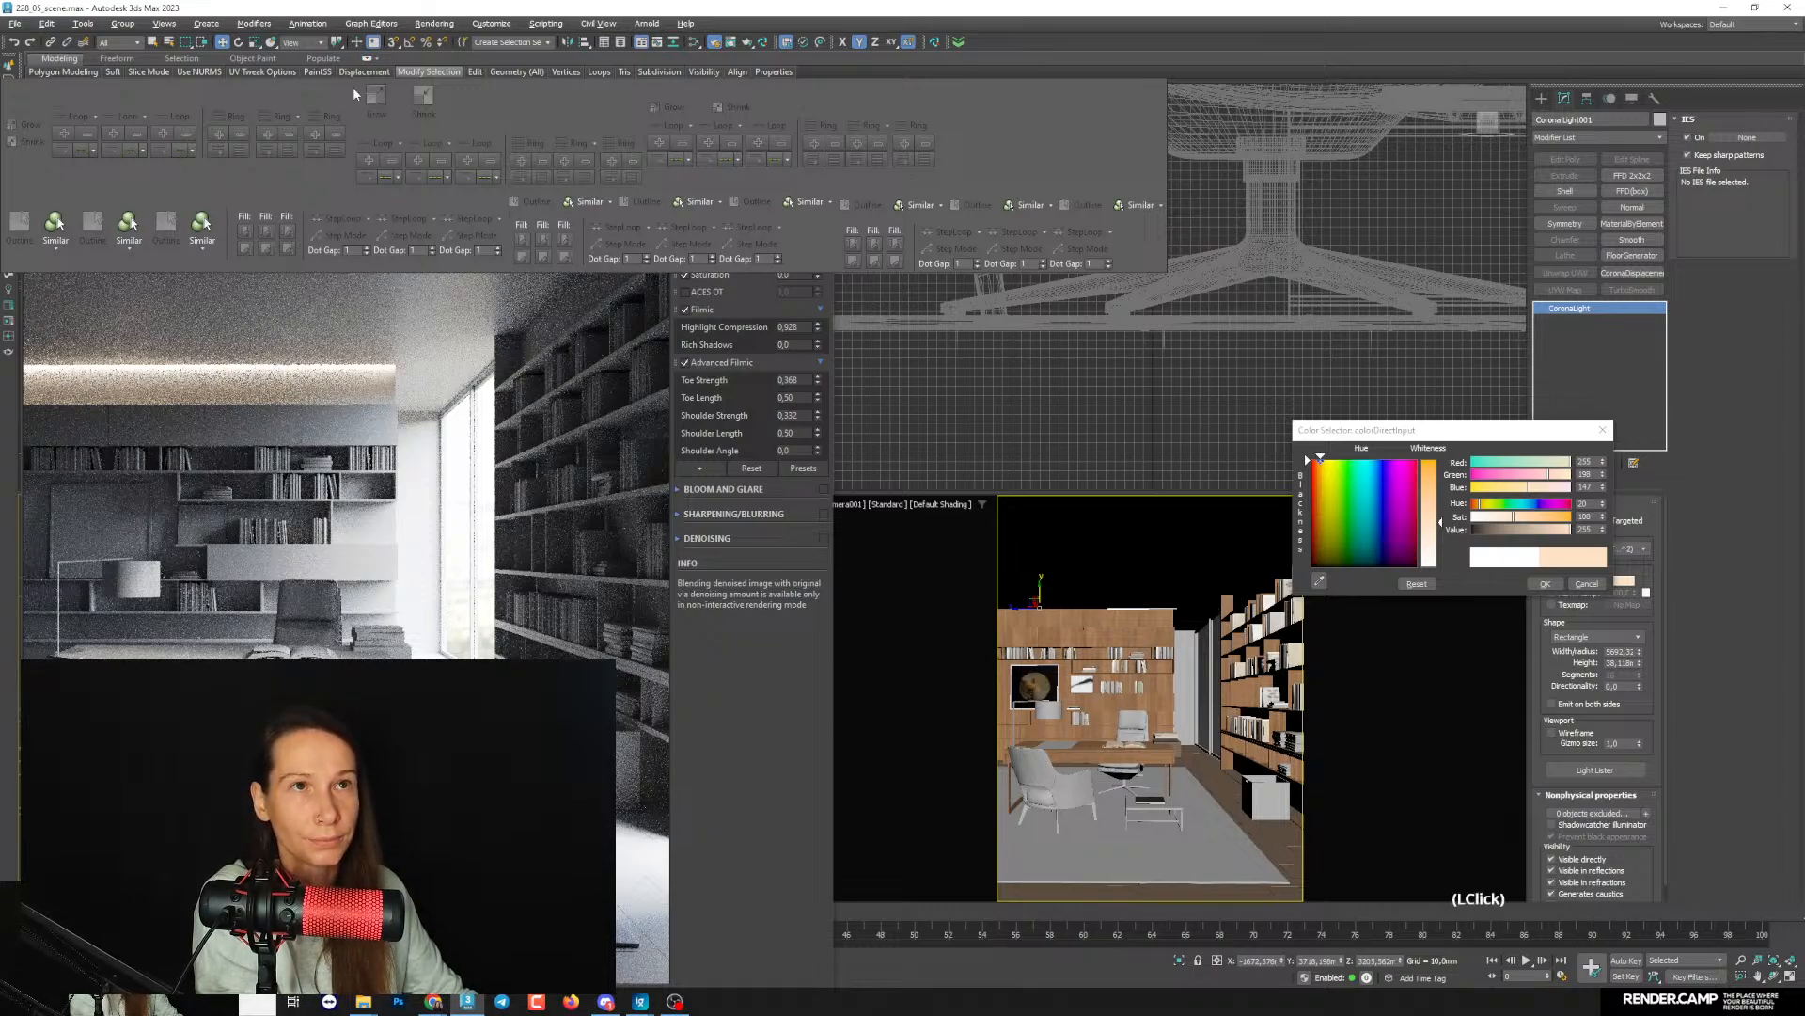
left_click(1545, 584)
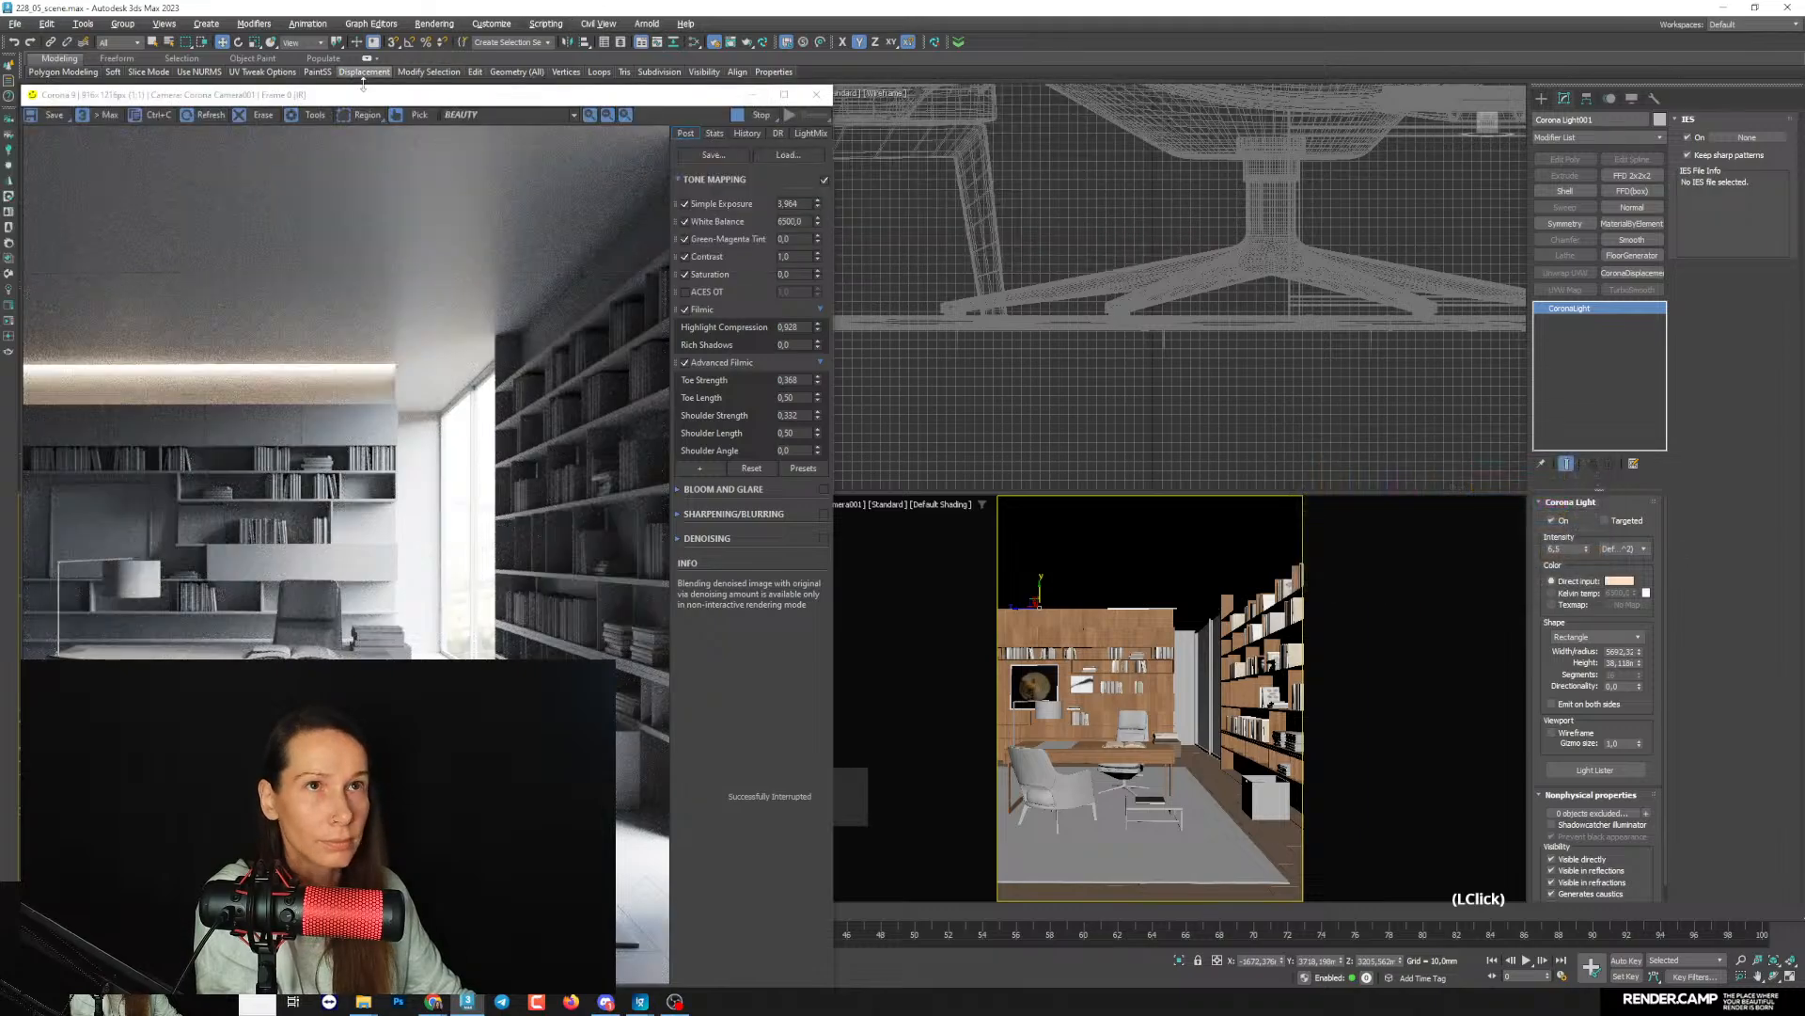
- Reduce the ceiling light's intensity further to about 2.37
left_click_drag(432, 98, 439, 98)
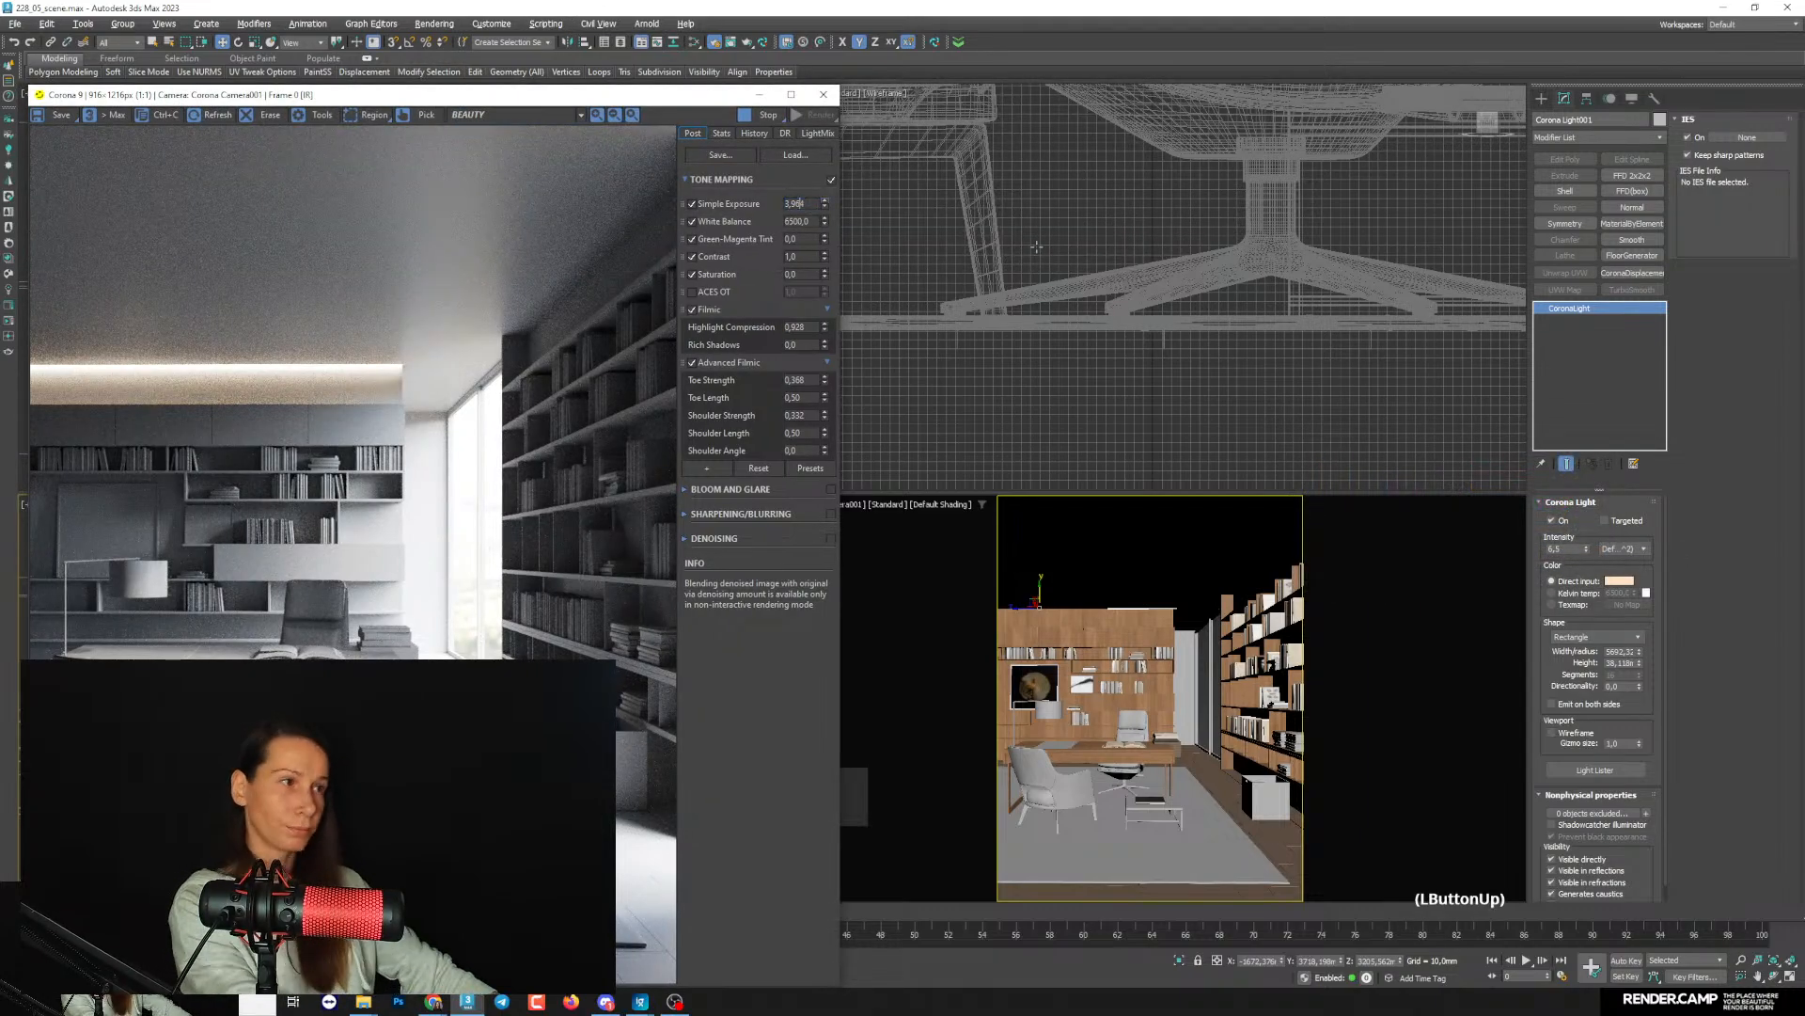
left_click_drag(1586, 551, 1587, 559)
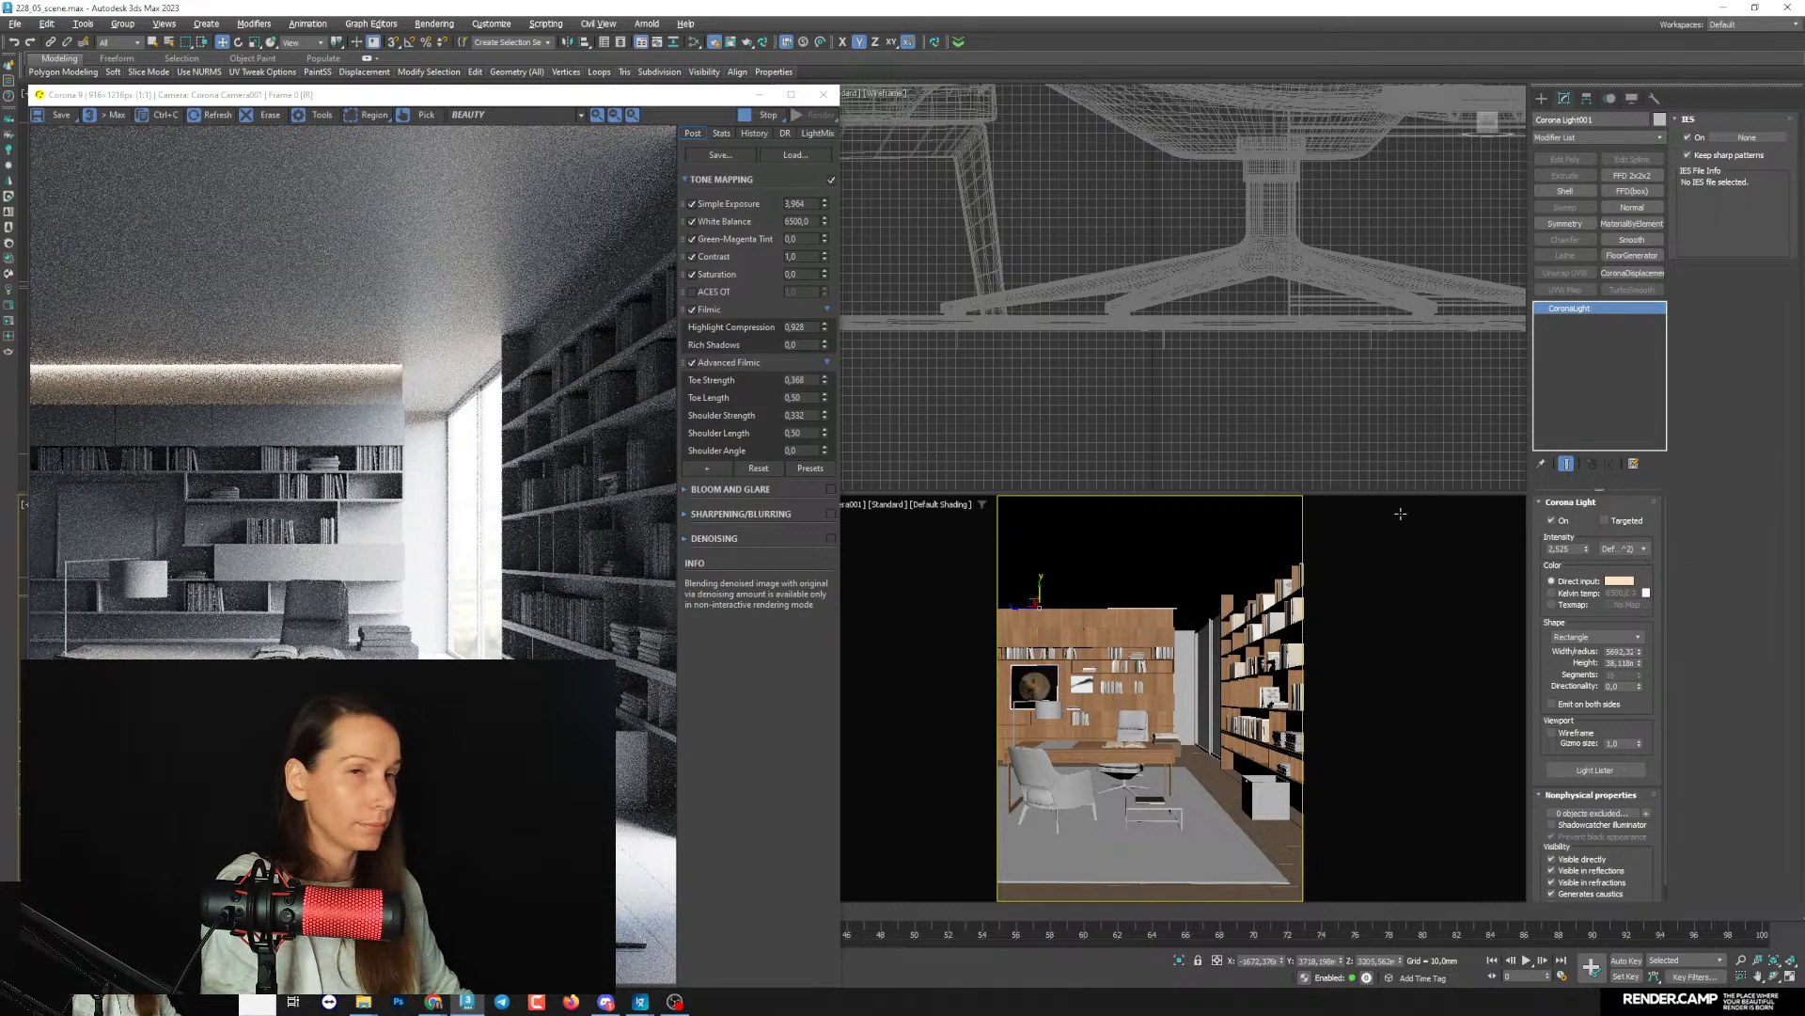
left_click_drag(1588, 550, 1588, 558)
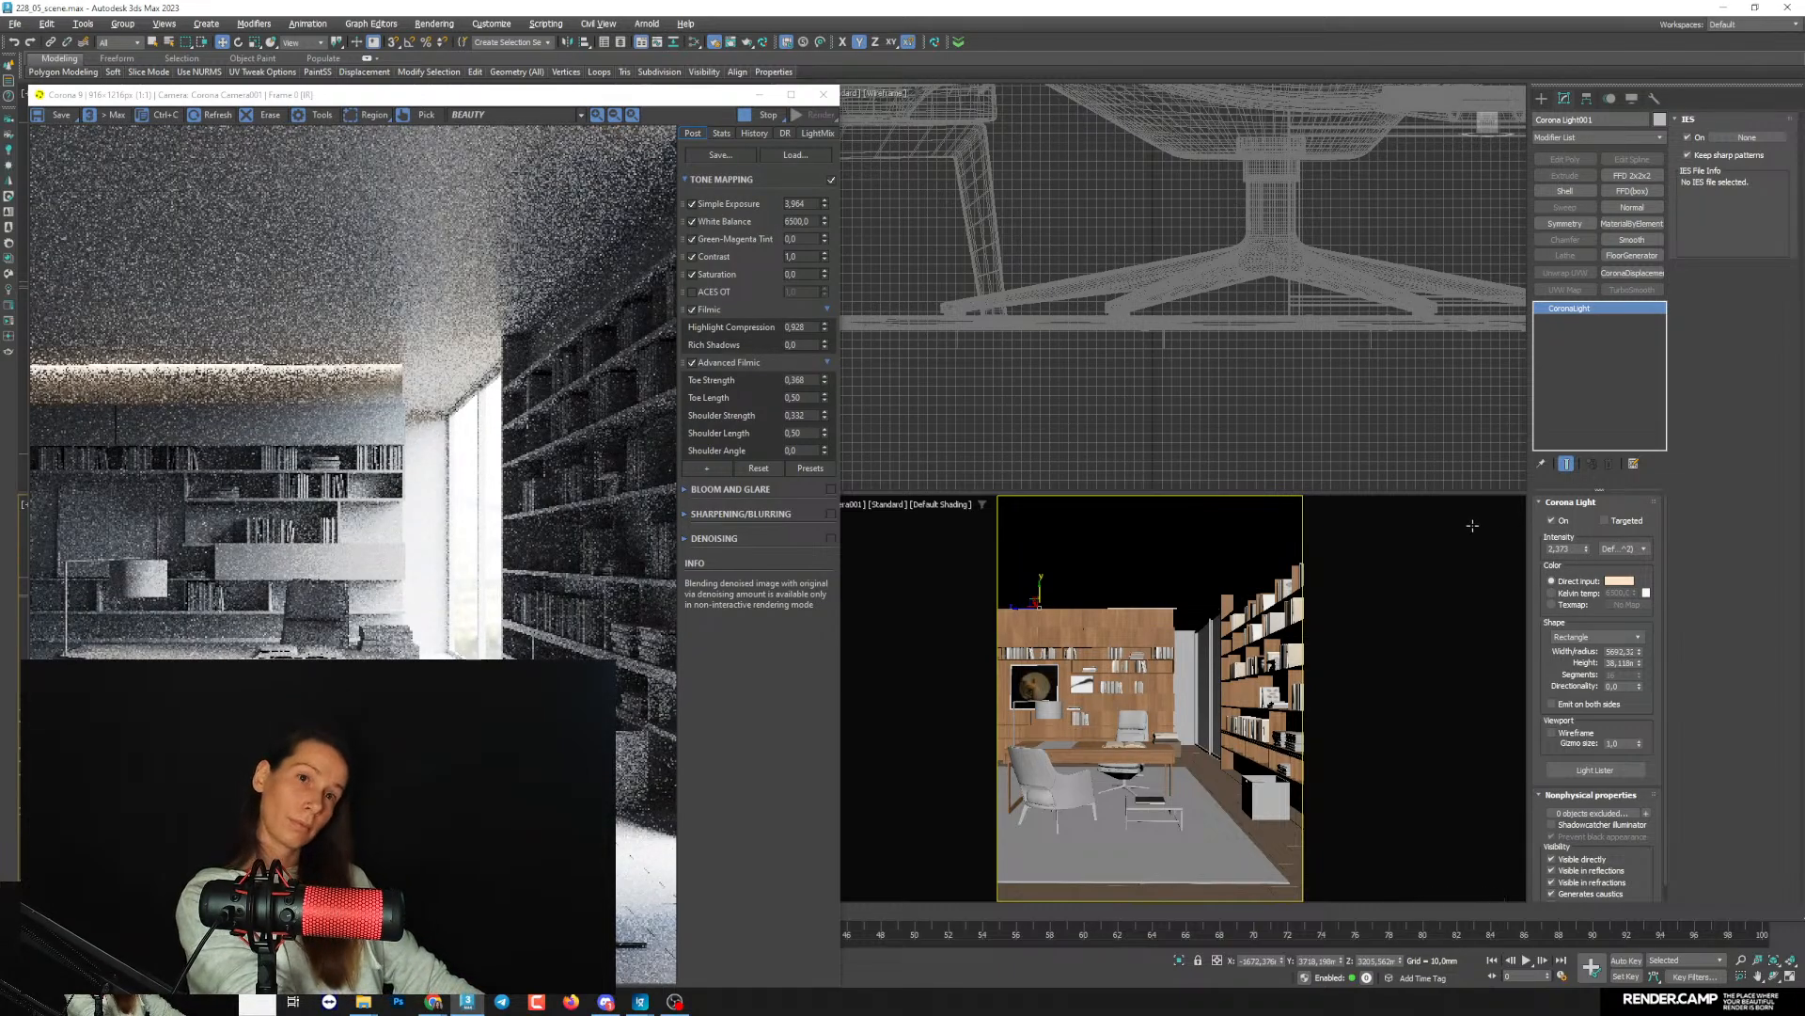
- Move the render window off the Left view and clone the ceiling light downward as one instance
left_click_drag(397, 95, 960, 70)
scroll(316, 651, "down", 2)
middle_click_drag(314, 681, 320, 598)
scroll(308, 583, "up", 3)
left_click_drag(343, 553, 344, 567, "shift")
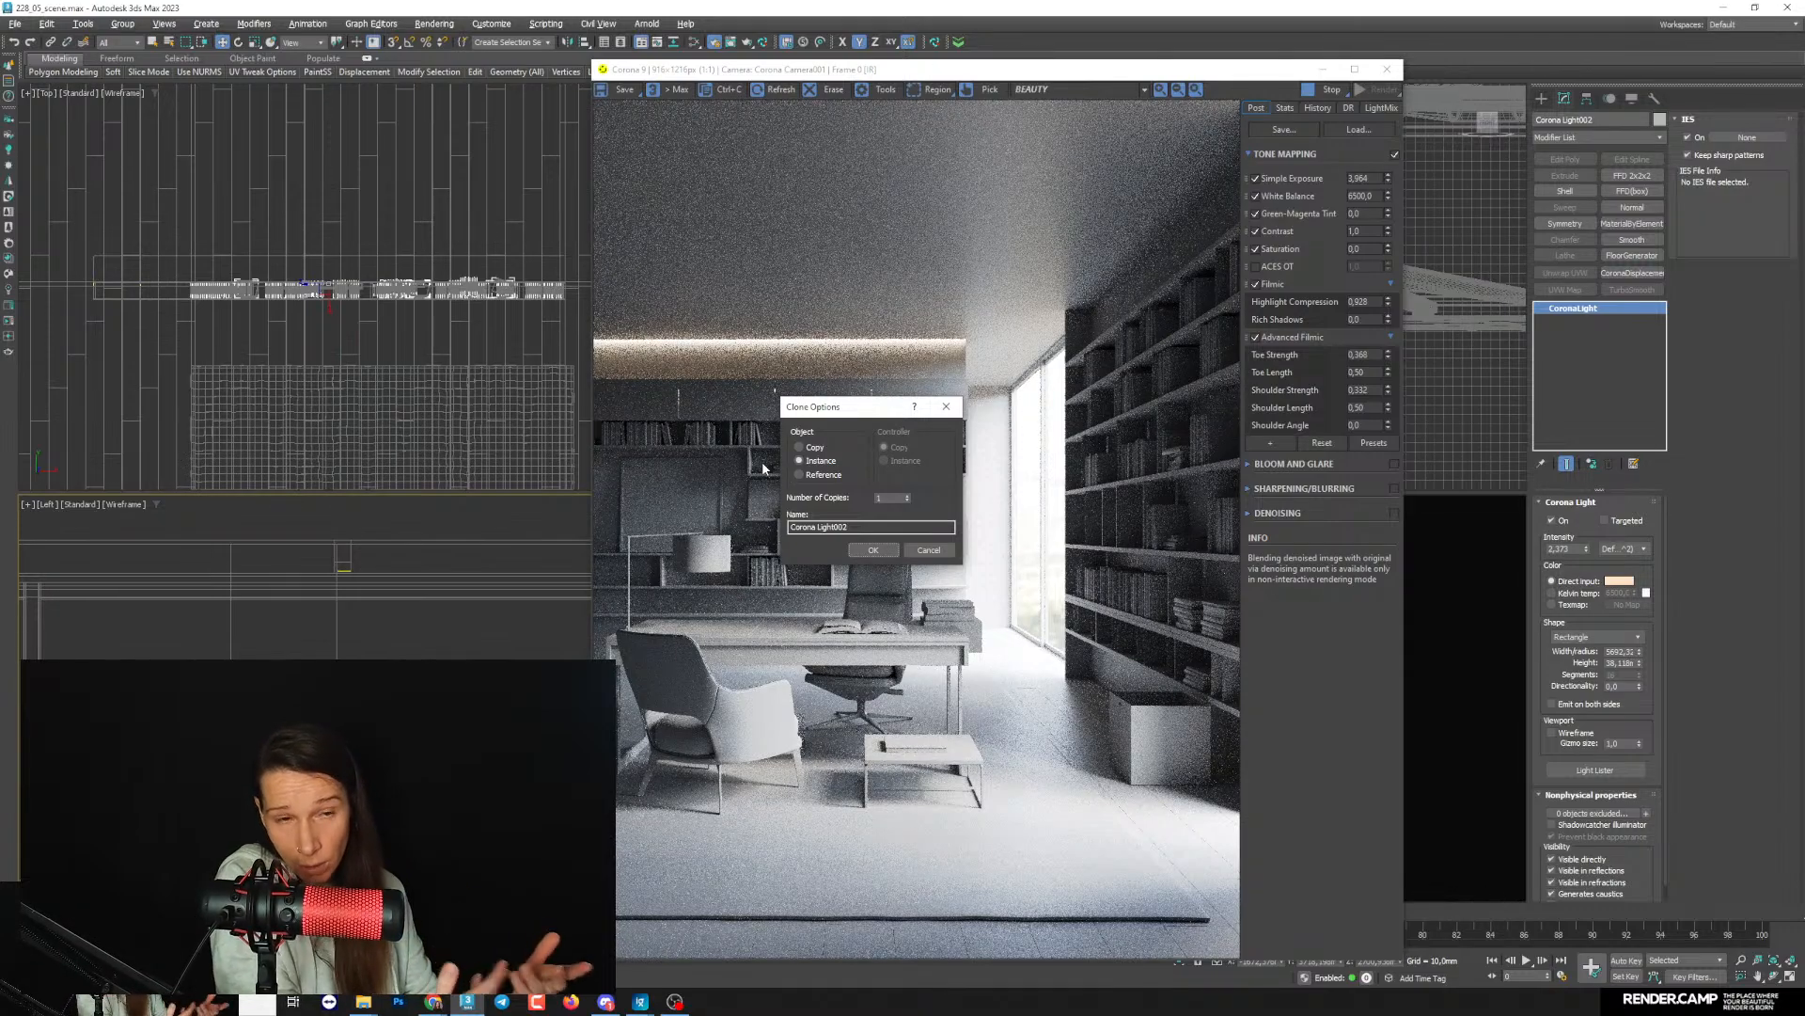
left_click(873, 549)
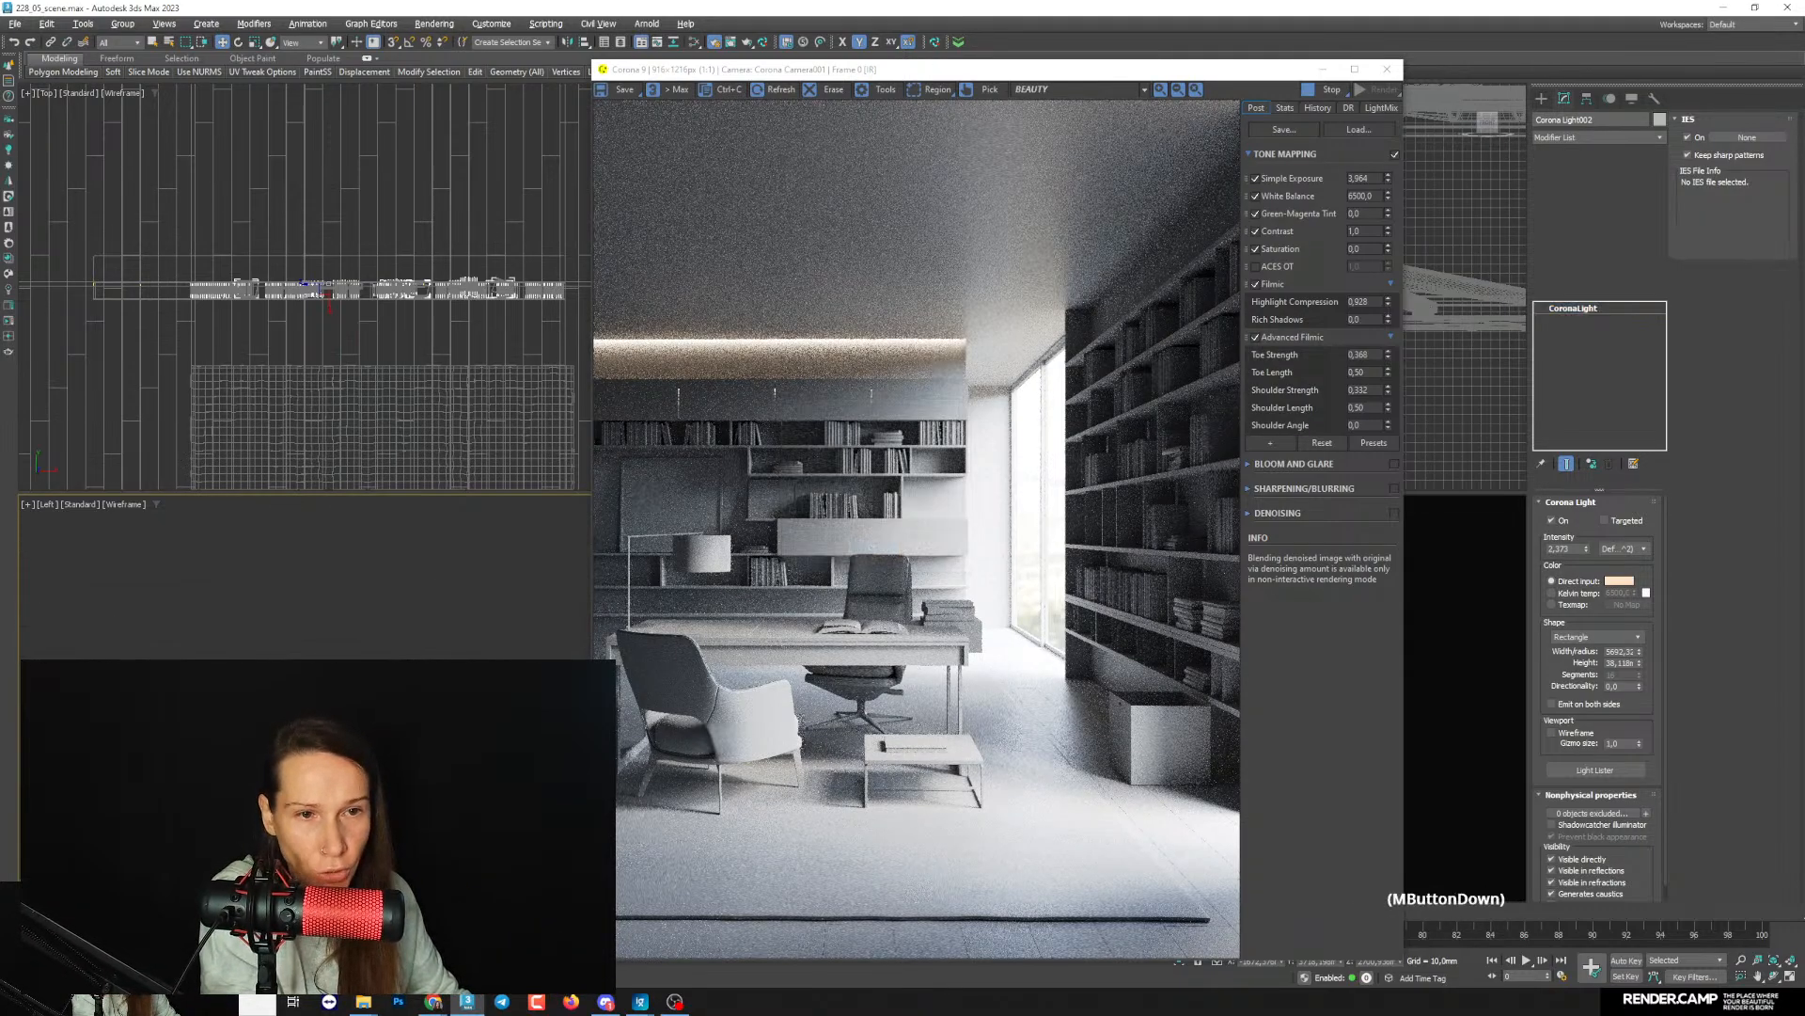
- Lower the cloned light to the underside of the upper cabinets above the top book shelf, at about Z 2362 mm
scroll(358, 665, "up", 3)
left_click_drag(358, 685, 357, 674)
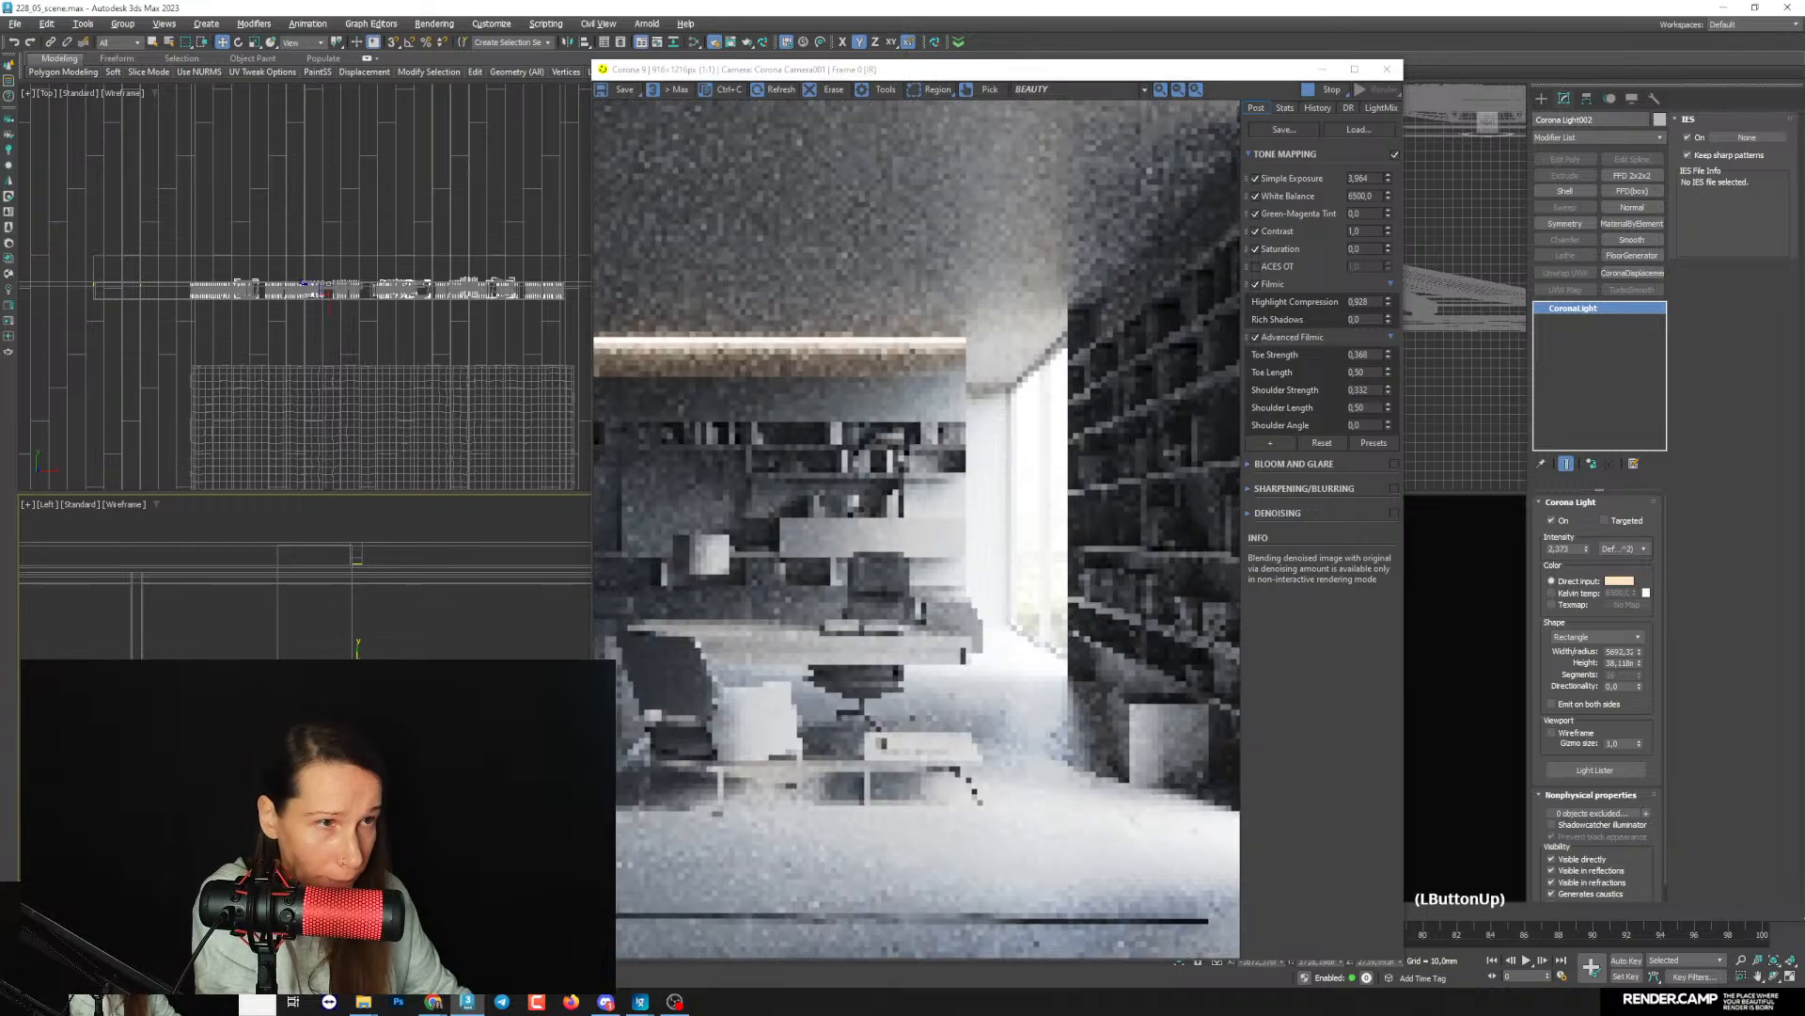
middle_click_drag(357, 674, 367, 645)
left_click_drag(367, 646, 367, 693)
scroll(367, 693, "up", 2)
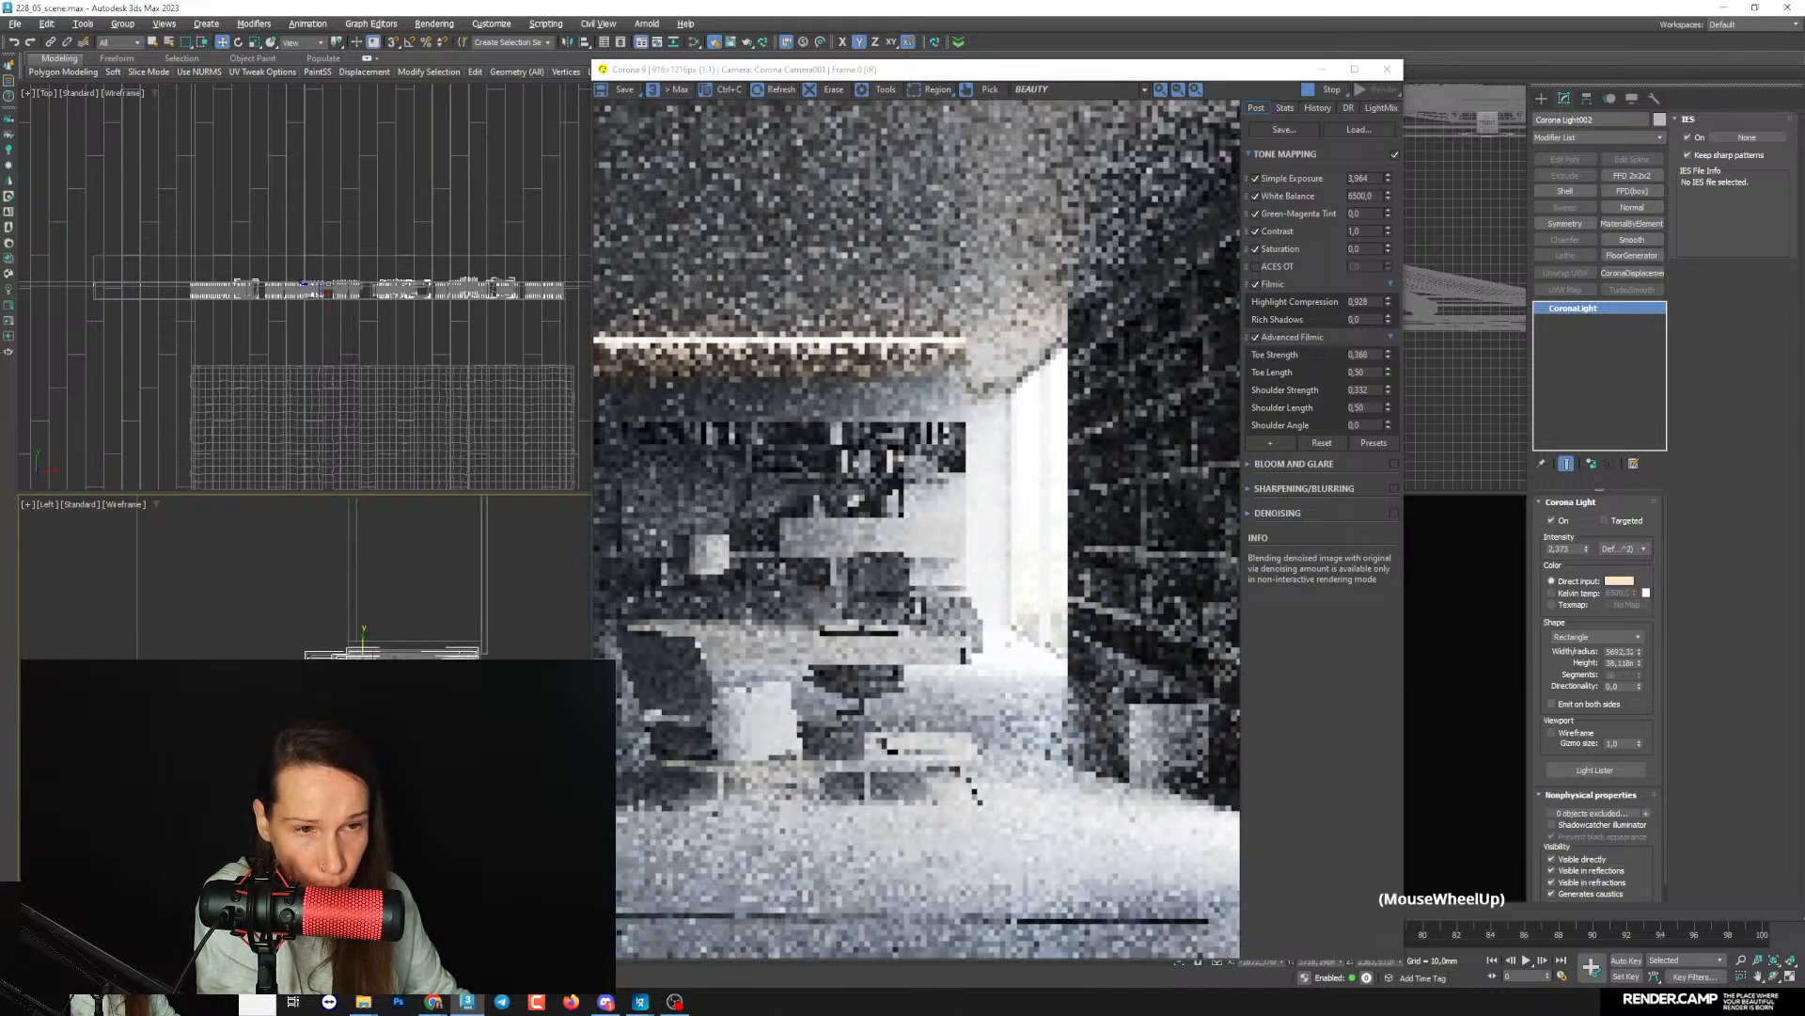
scroll(364, 658, "up", 2)
middle_click_drag(365, 658, 359, 705)
scroll(359, 705, "up", 2)
left_click_drag(362, 710, 361, 785)
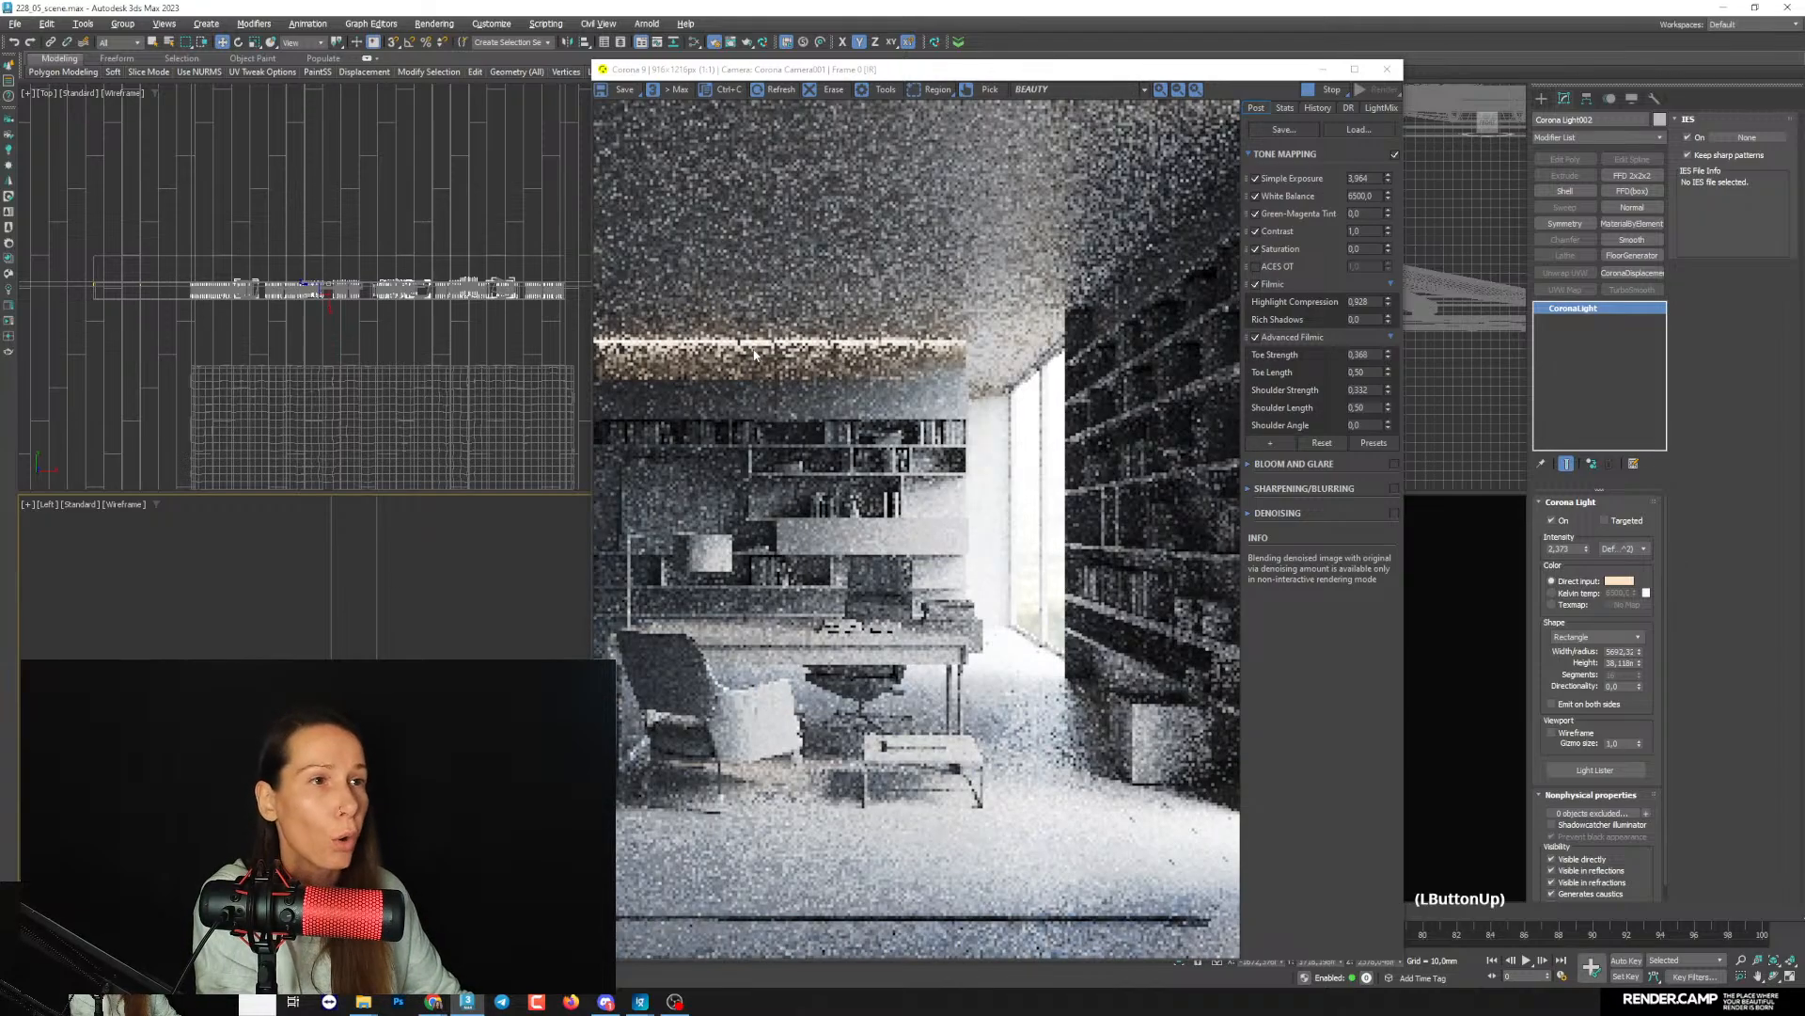
left_click_drag(969, 77, 464, 91)
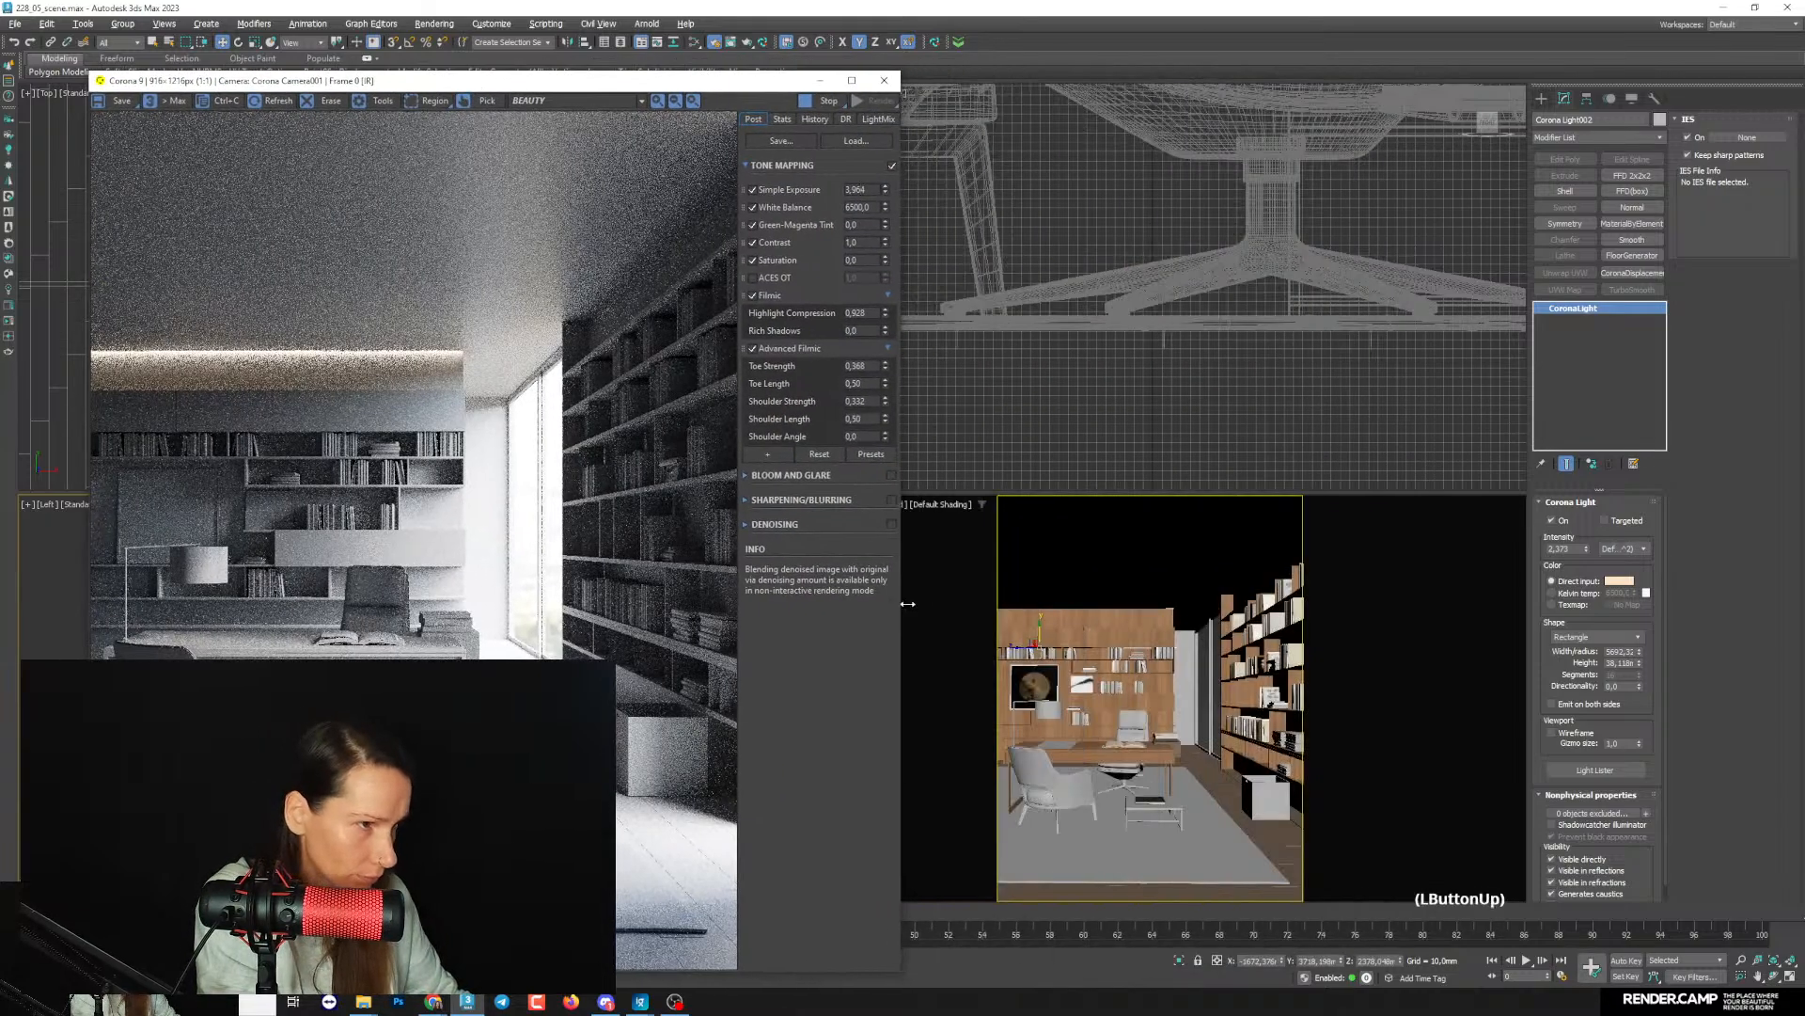
left_click_drag(1037, 624, 1036, 632)
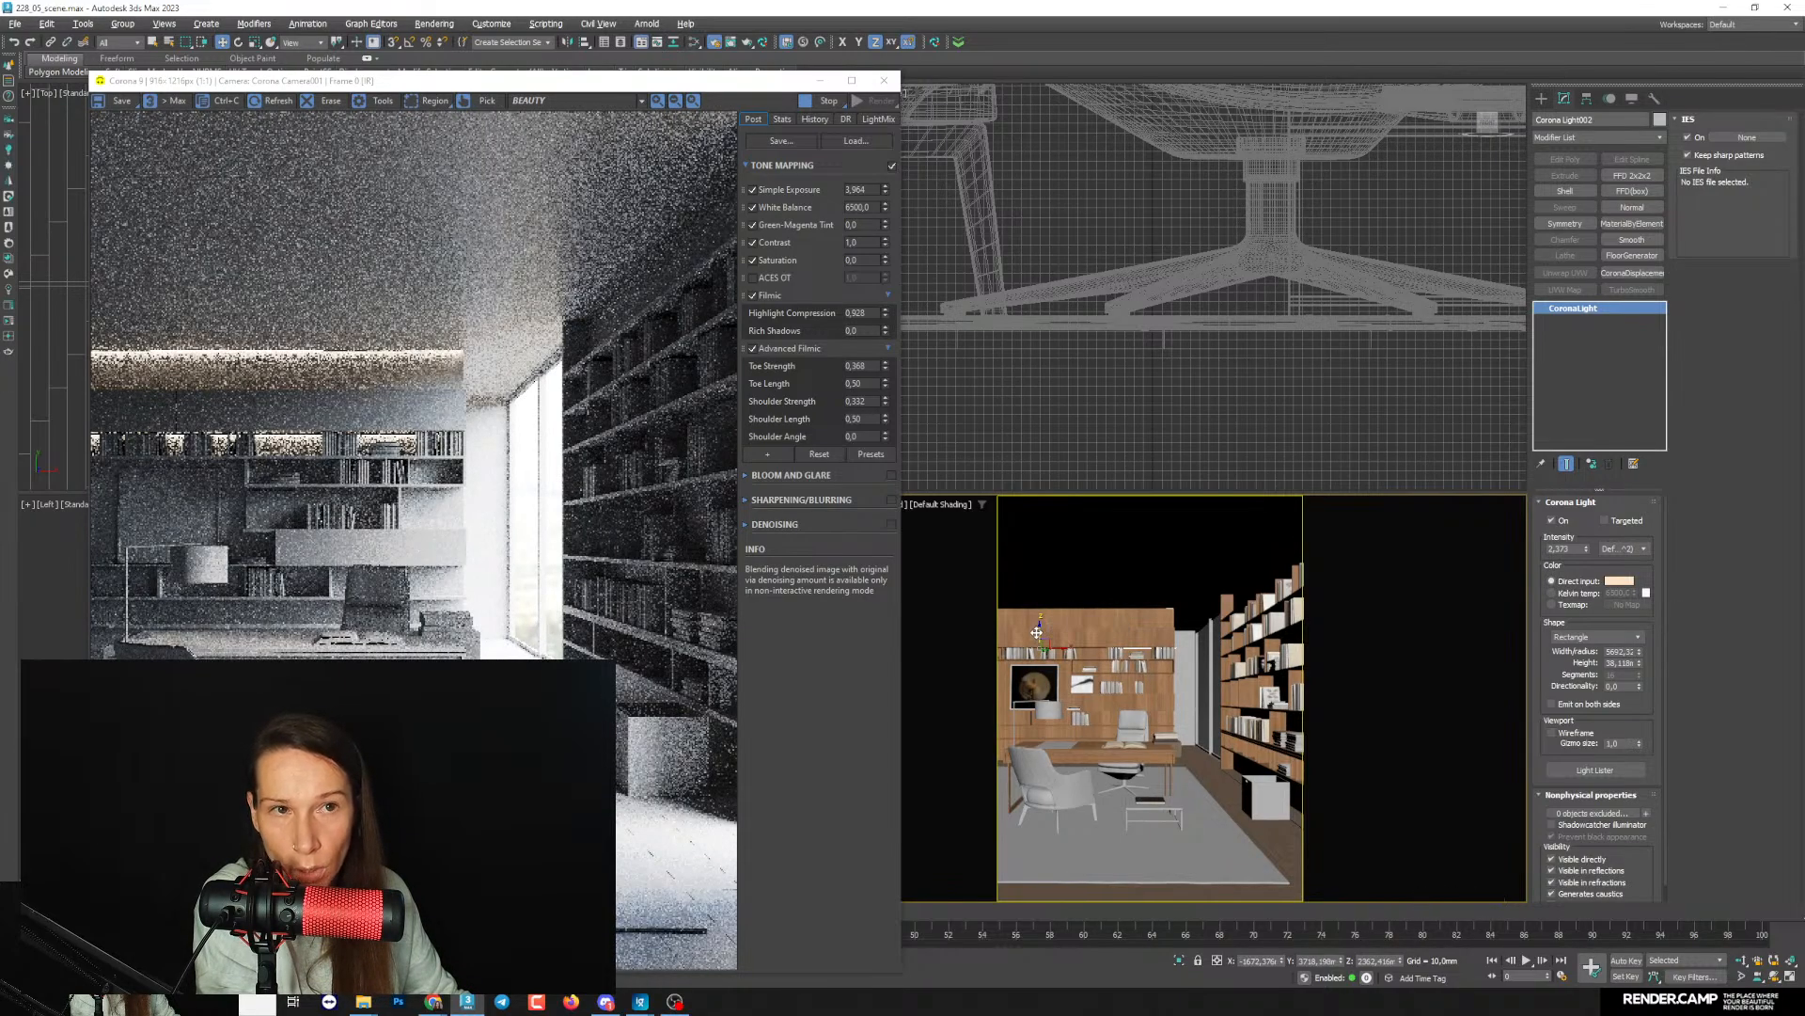
- Hide the modelling ribbon from the interface to enlarge the viewports
left_click(412, 74)
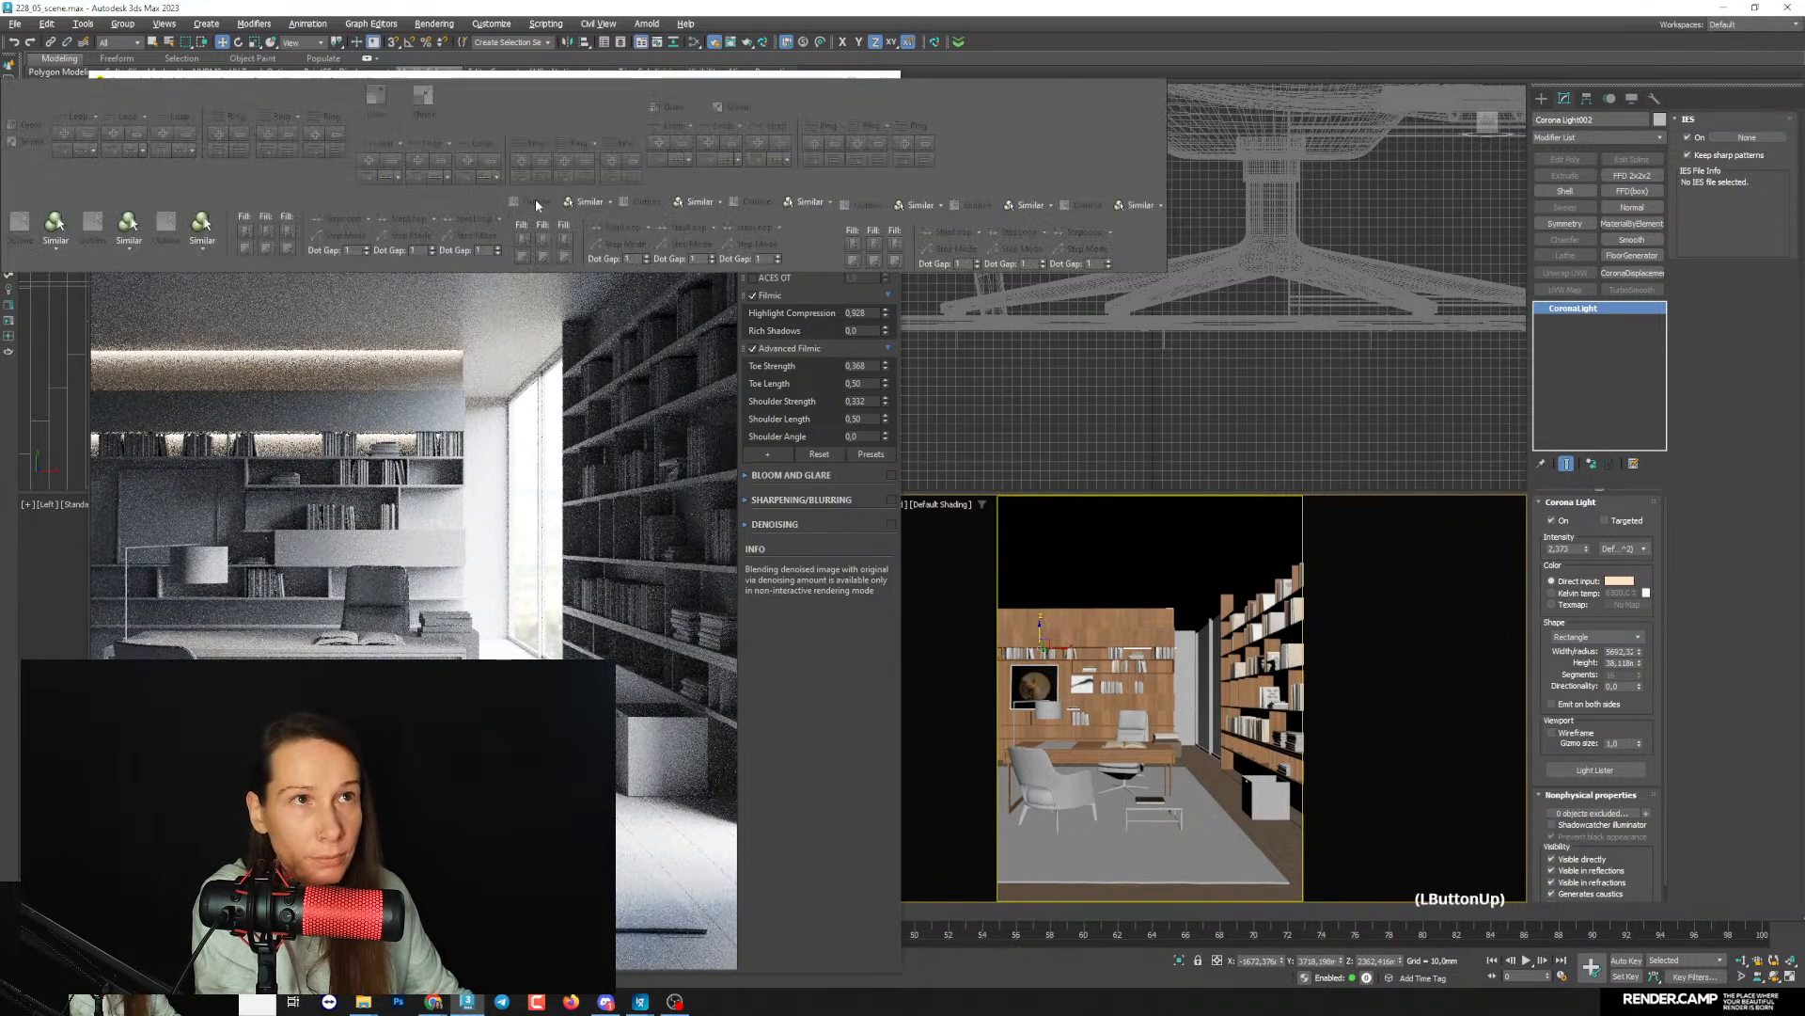
left_click(368, 57)
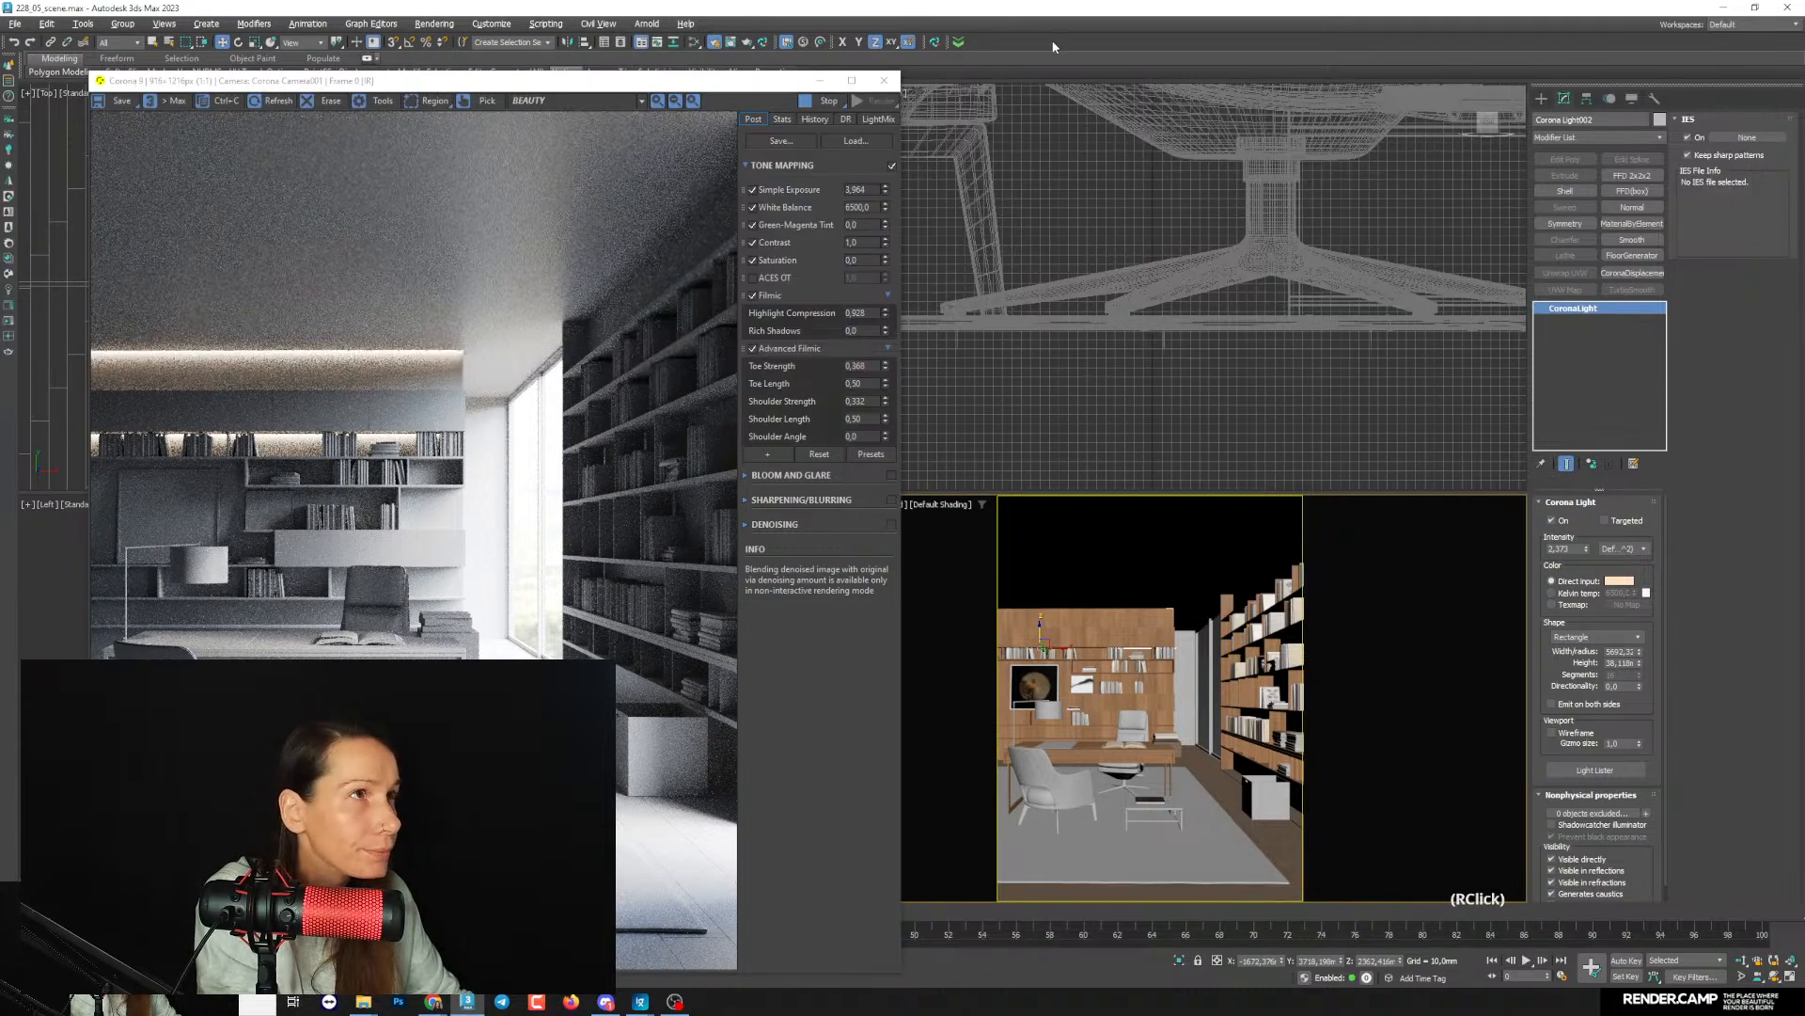
right_click(1053, 45)
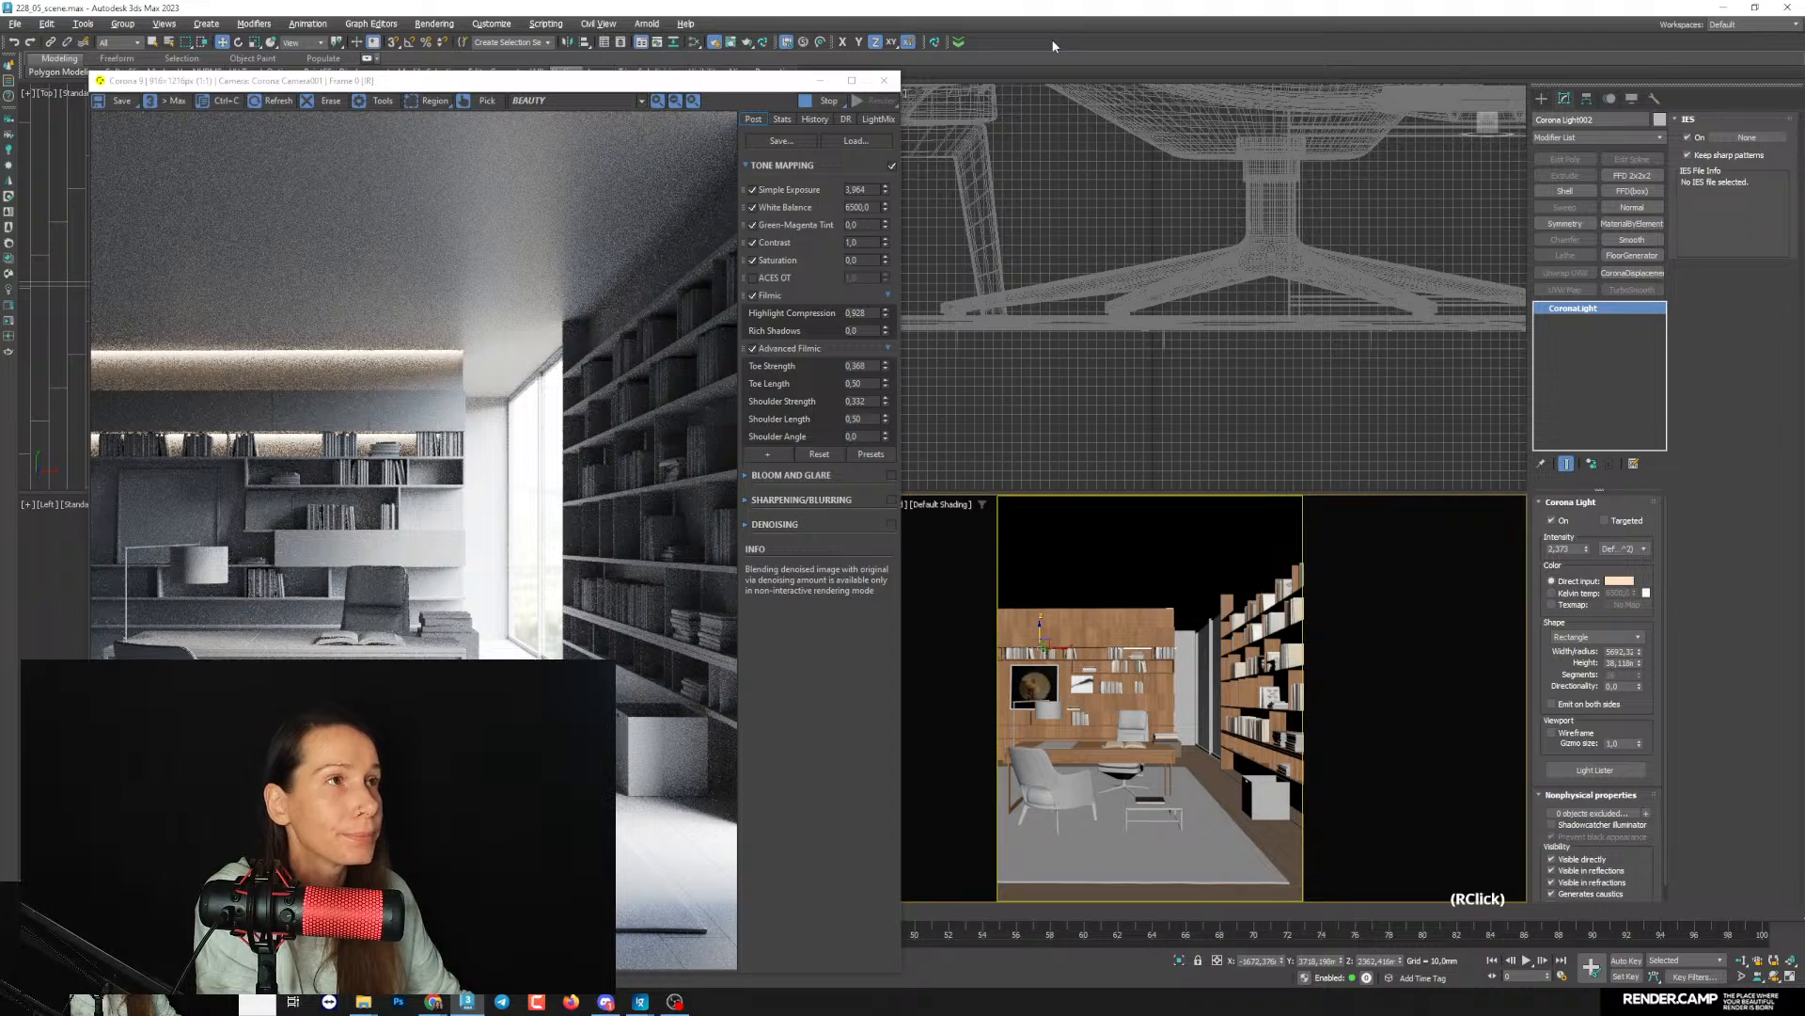
right_click(1053, 46)
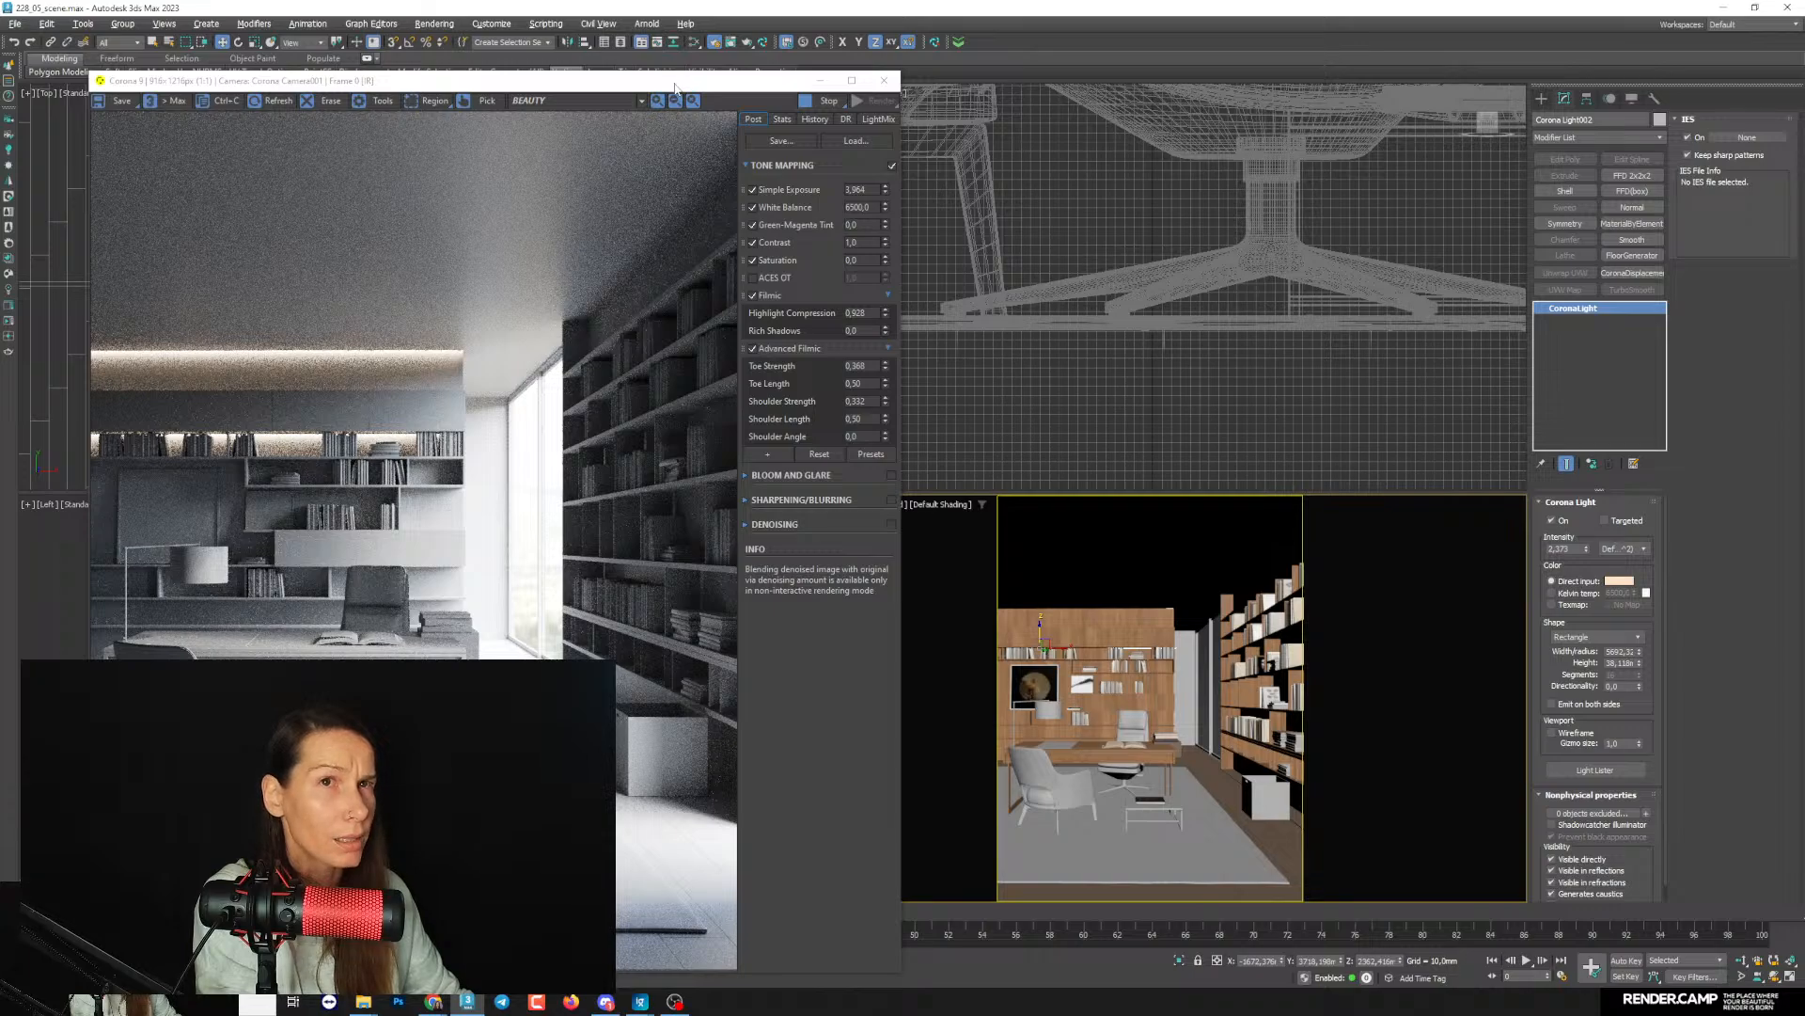
right_click(1053, 42)
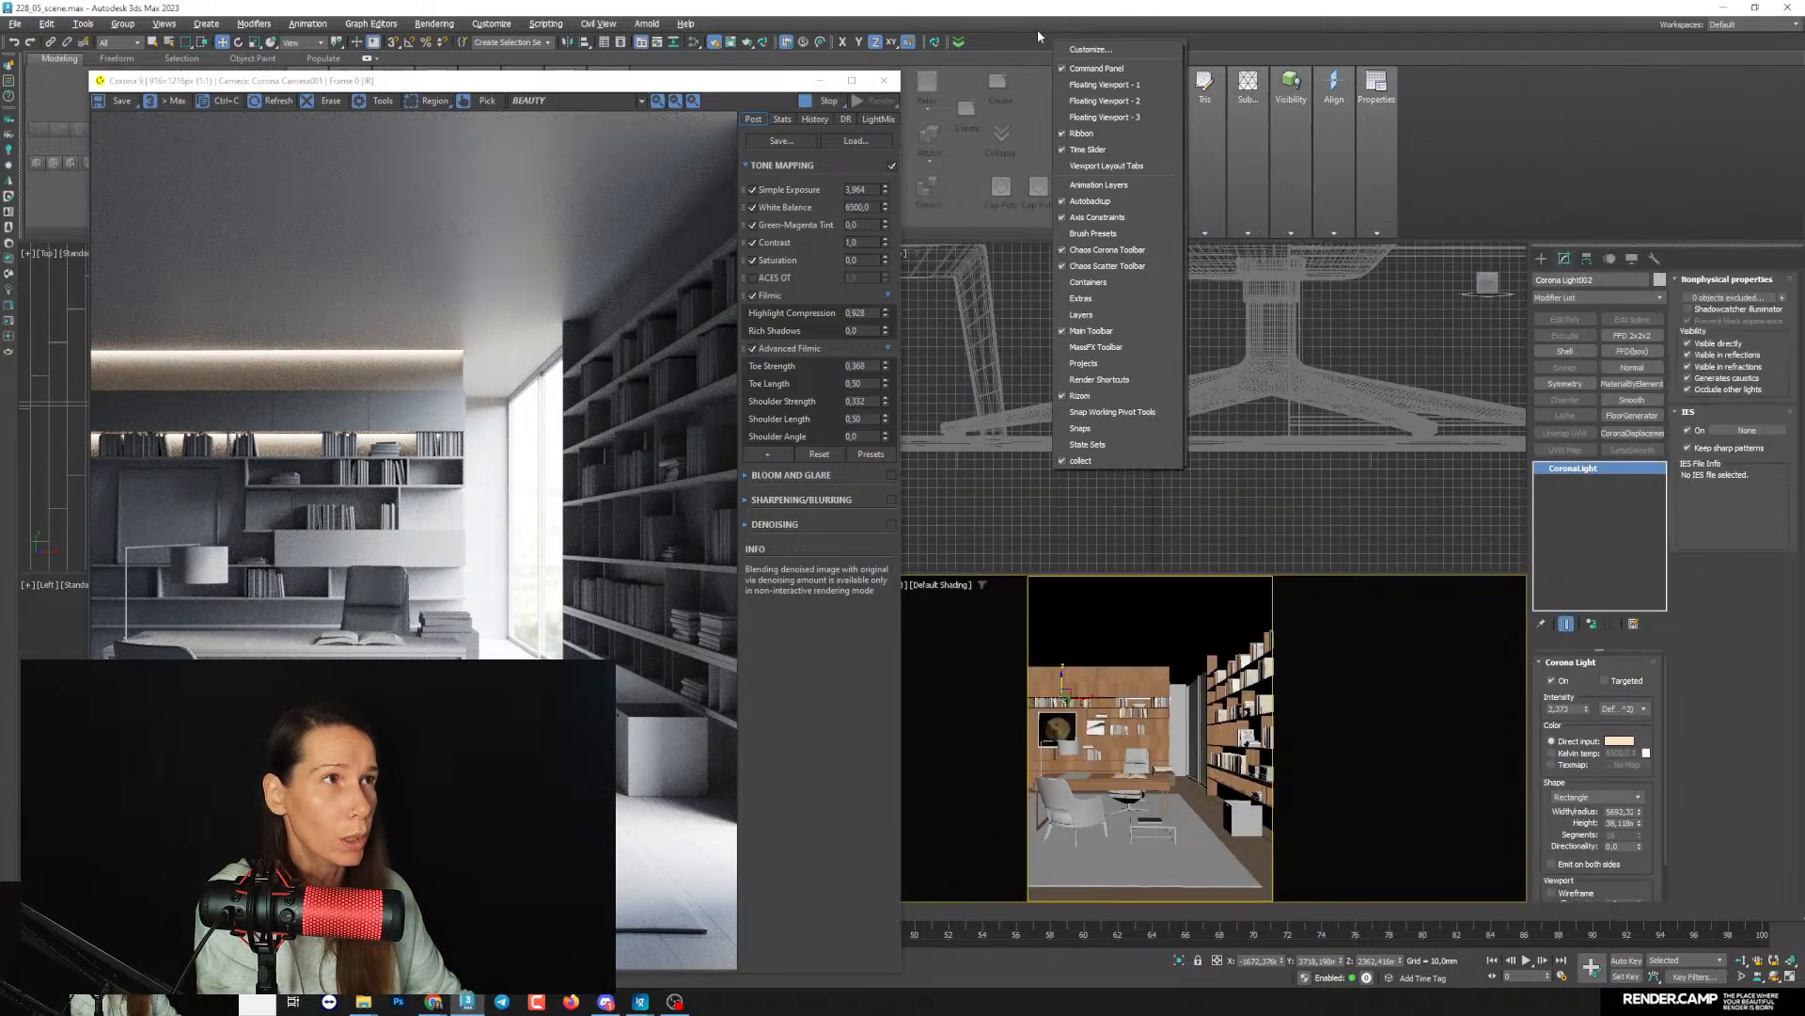
left_click(1081, 135)
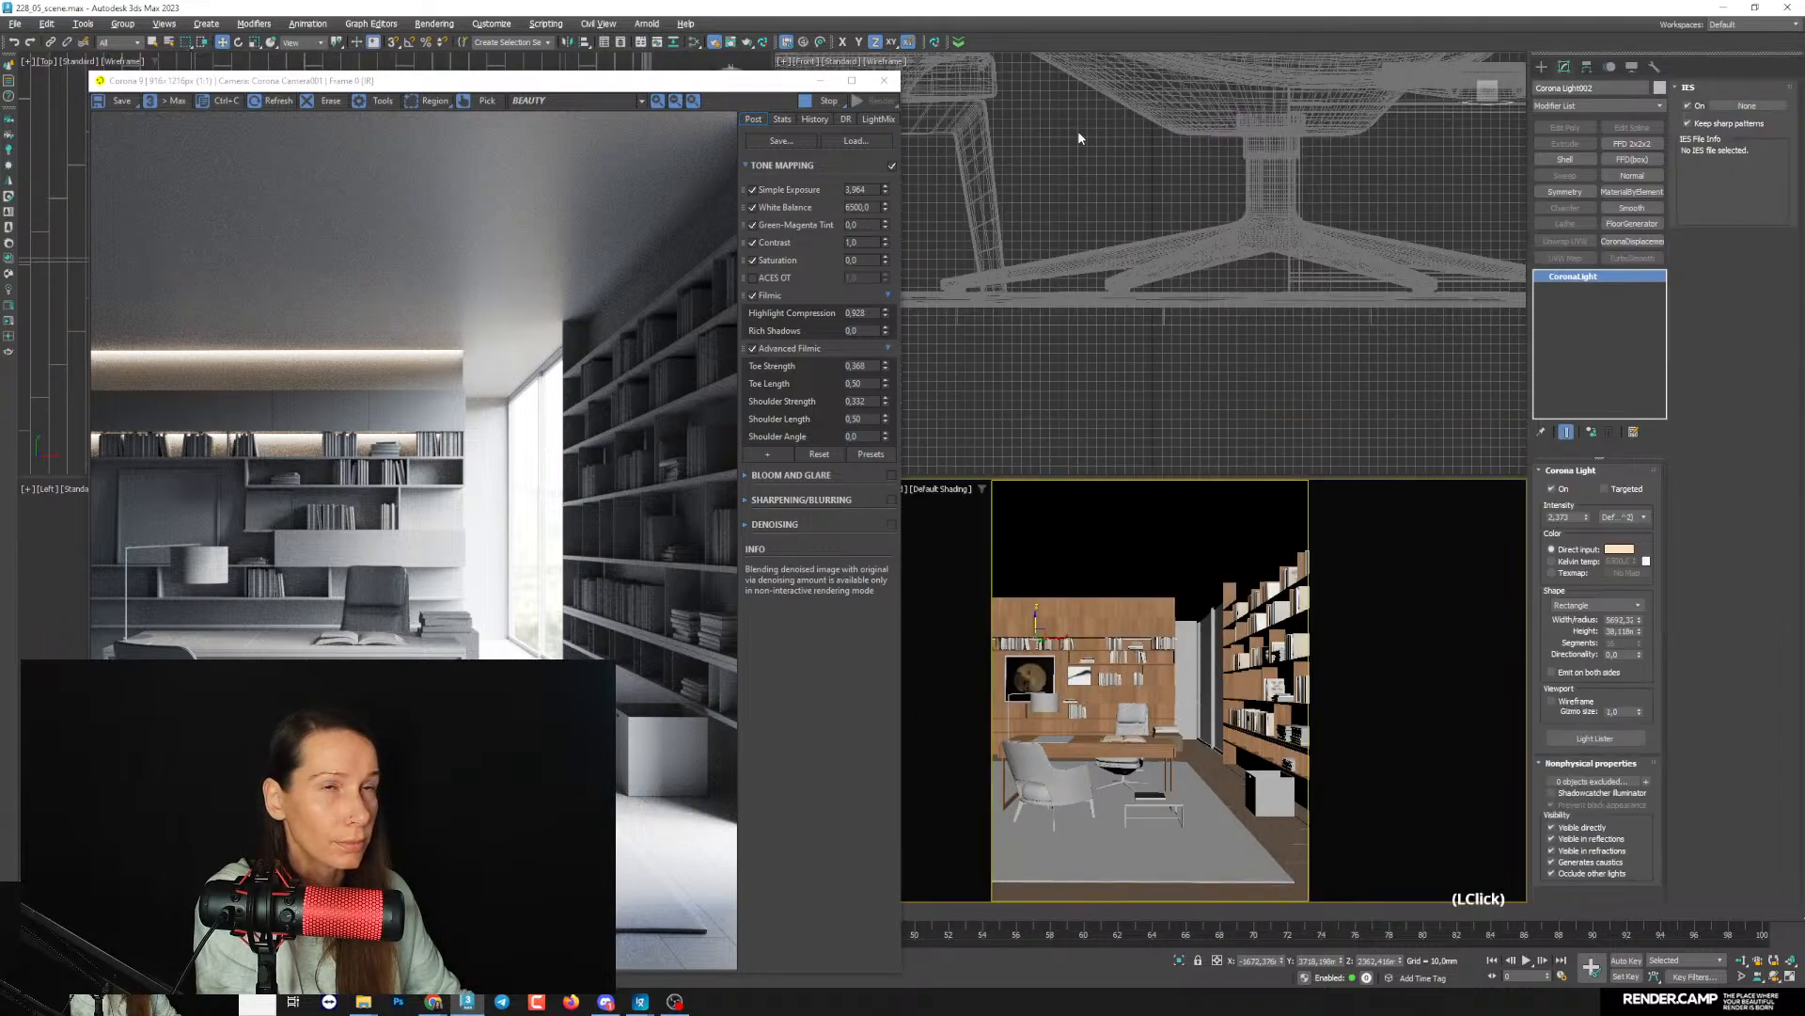
- Toggle the selection brackets and nudge the shelf light in the Left view to about Z 2372 mm, checking the shelf closely in the render
left_click_drag(514, 82, 655, 54)
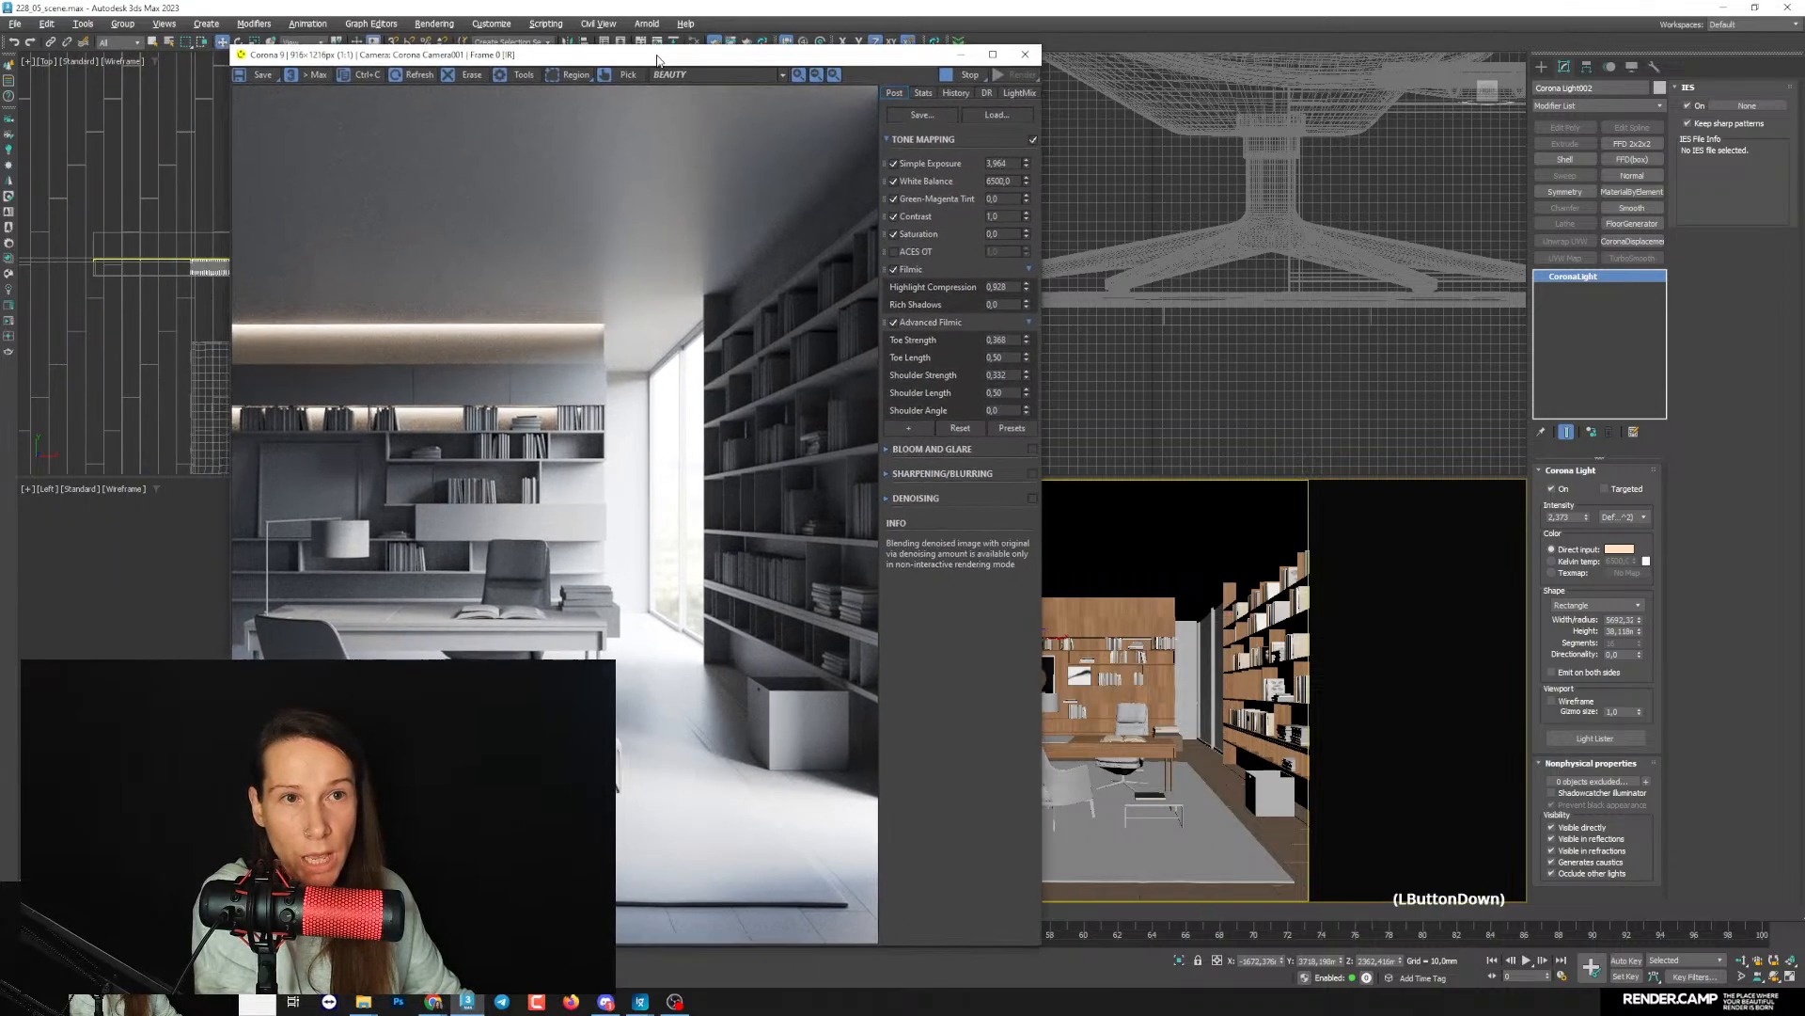
left_click_drag(434, 58, 736, 60)
middle_click(357, 582)
scroll(357, 583, "down", 2)
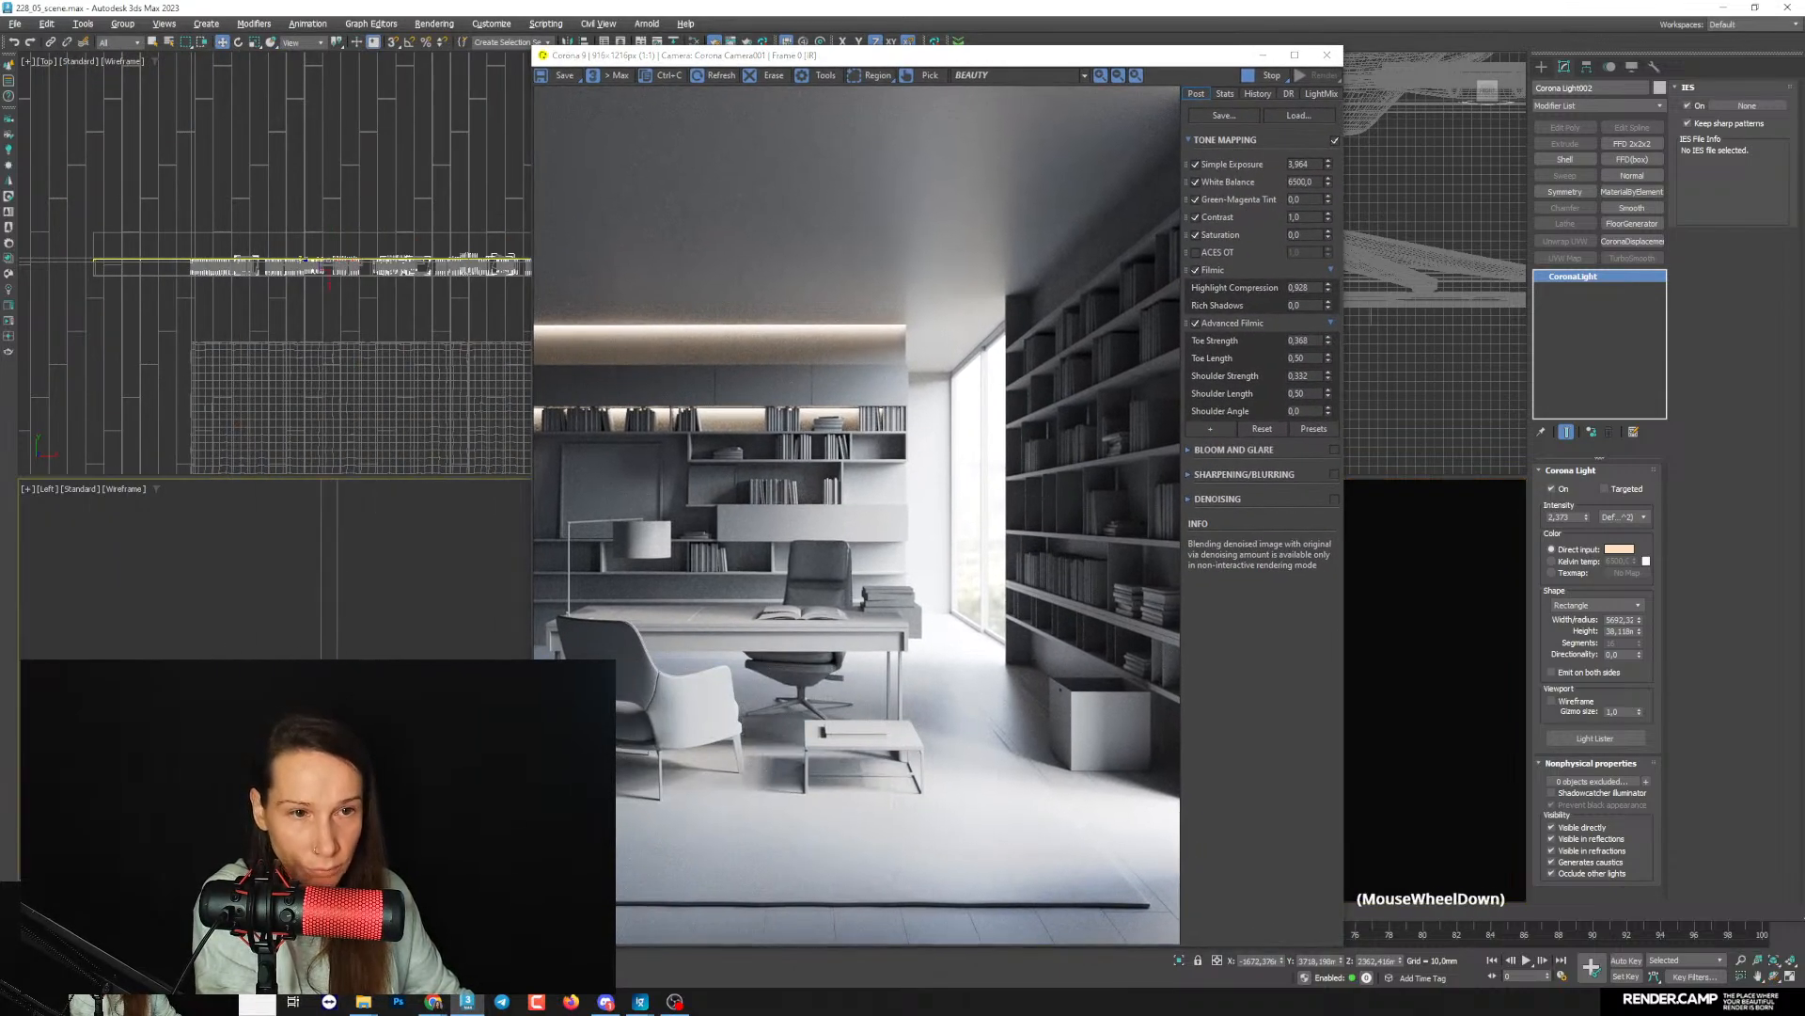
scroll(357, 583, "up", 1)
middle_click_drag(357, 621, 382, 495)
key("shift+j")
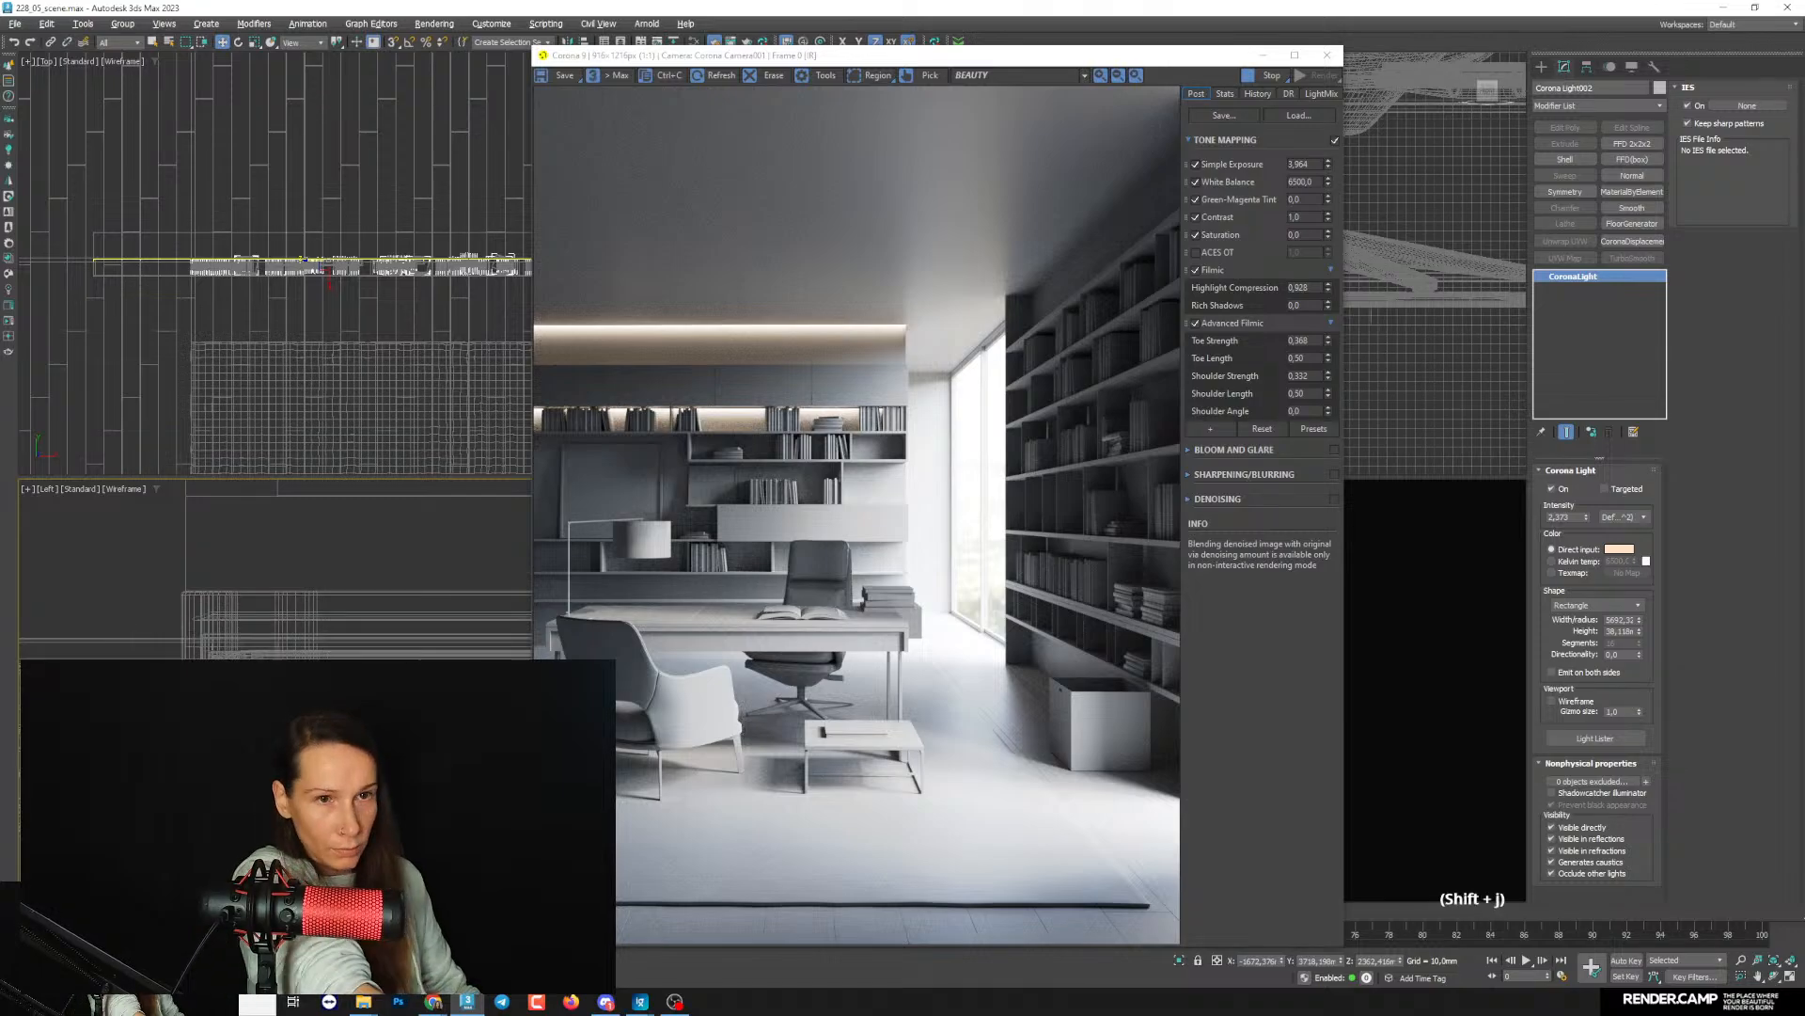
middle_click_drag(308, 713, 310, 715)
left_click_drag(310, 715, 305, 714)
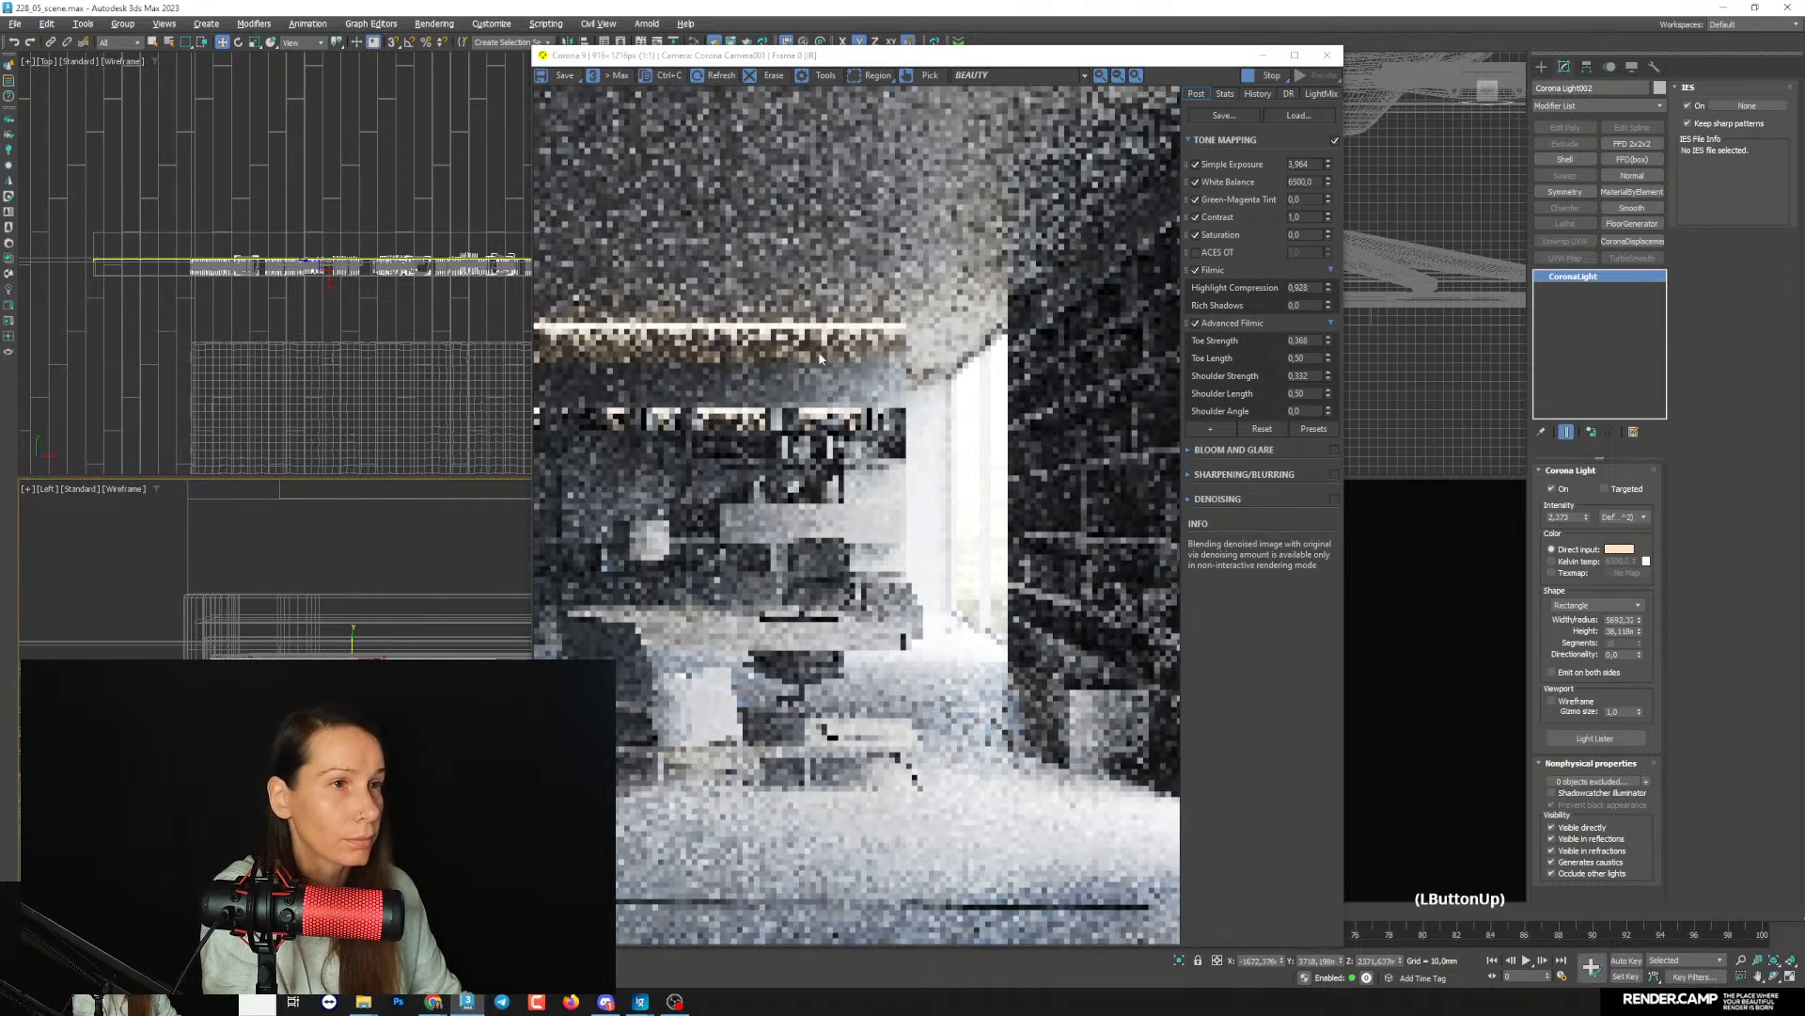
scroll(742, 420, "up", 2)
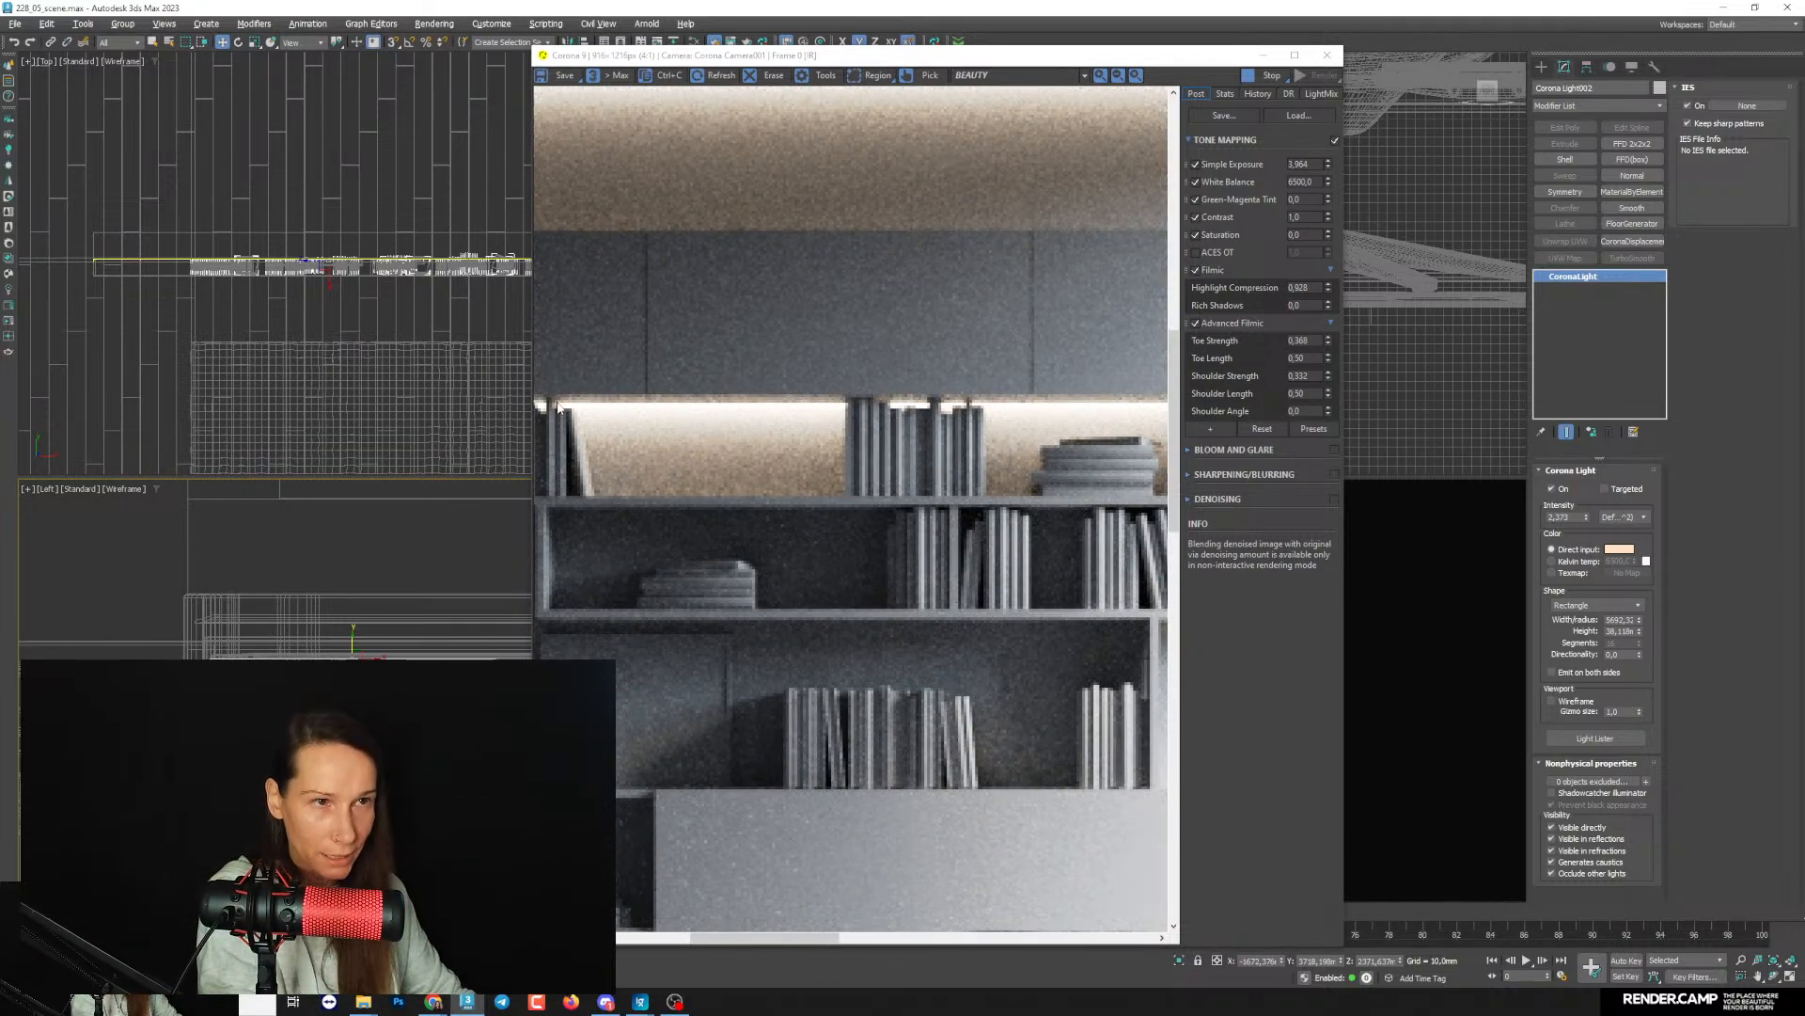
- Clone the shelf light downward in the Left view as one instance for the next book shelf
mouse_move(404, 630)
middle_mouse_down()
mouse_move(386, 526)
mouse_move(395, 614)
middle_mouse_up()
scroll(376, 574, "down", 8)
left_click_drag(325, 592, 326, 703, "shift")
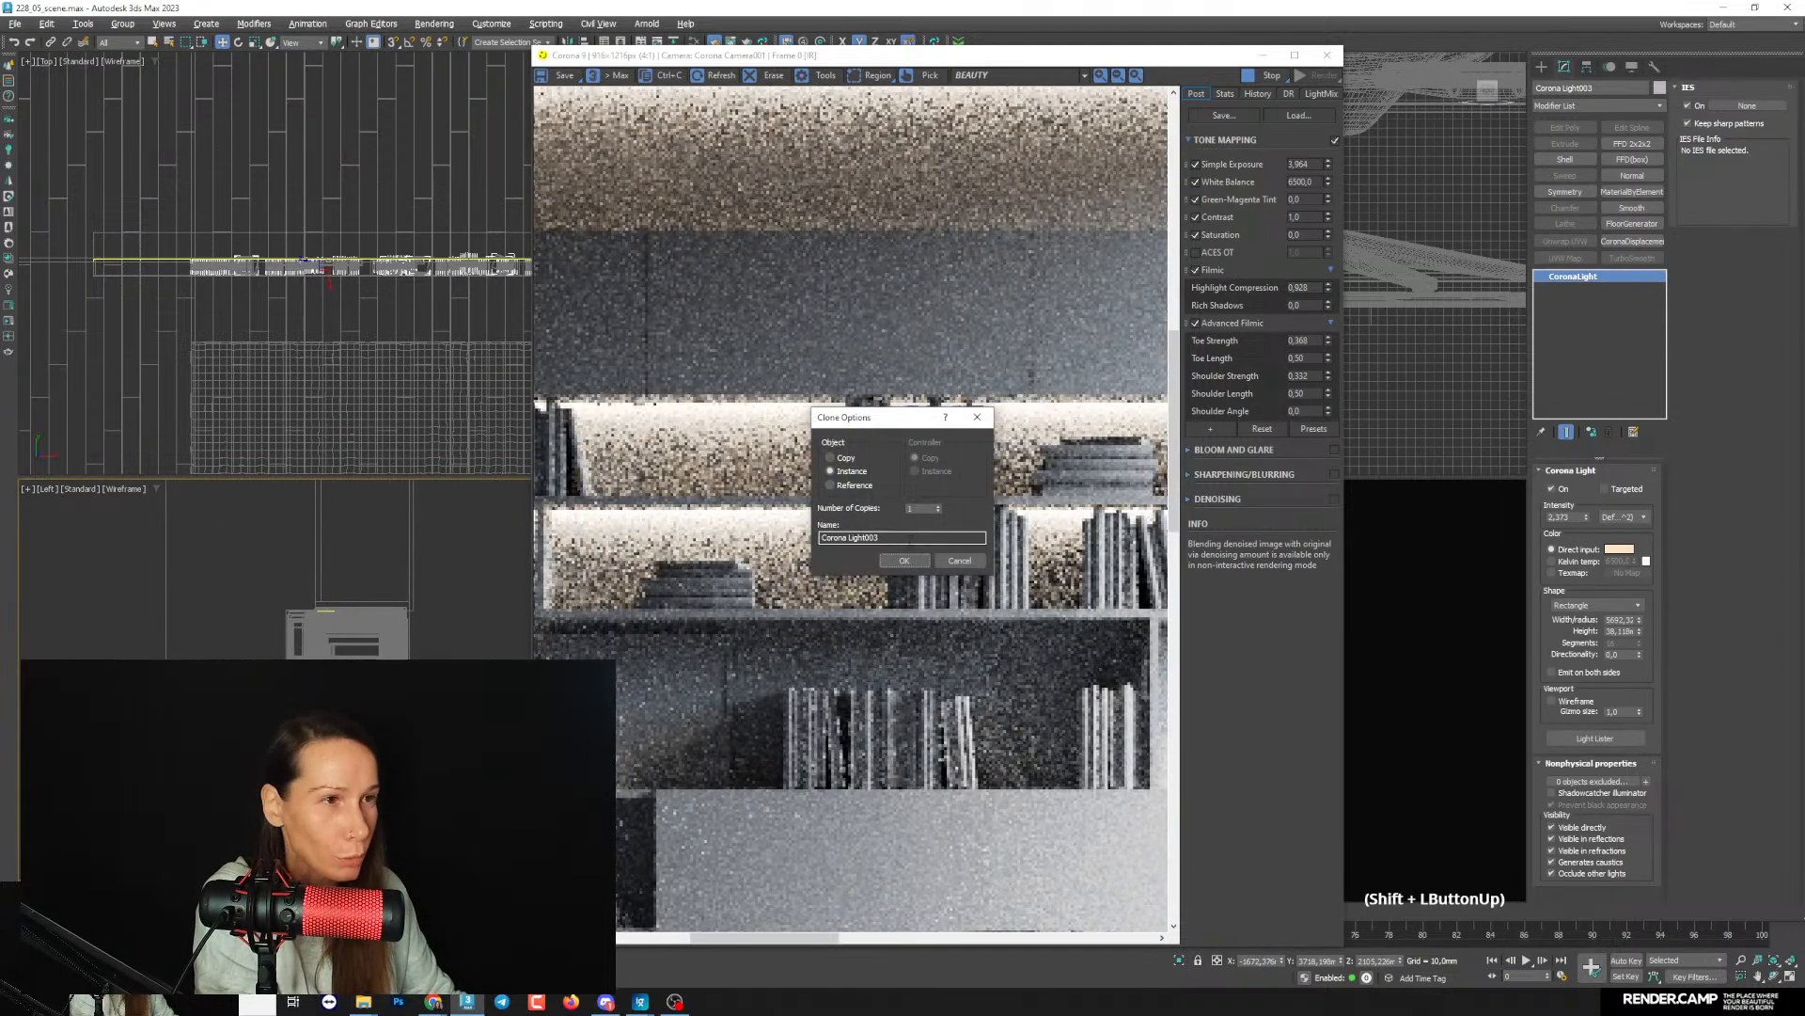
left_click(903, 560)
- Fine-tune the cloned light's height in the Left view so it sits just below the shelf board above the second book row
scroll(357, 564, "up", 3)
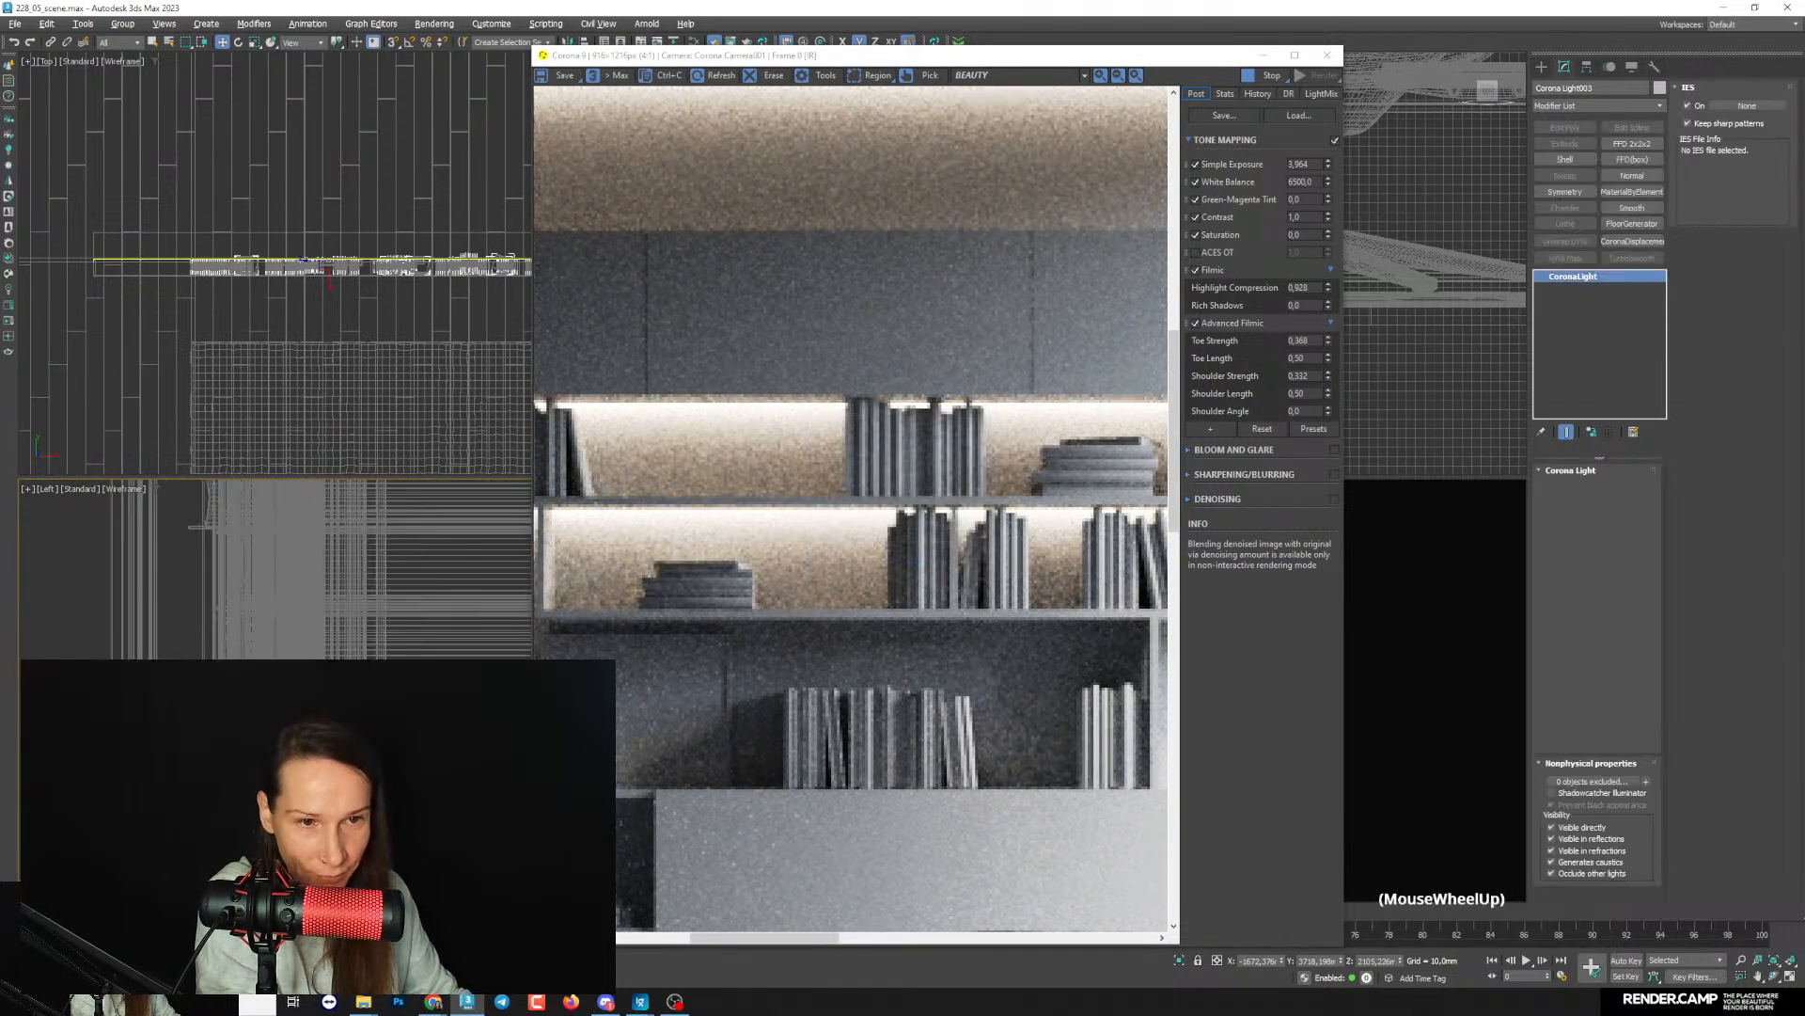
scroll(326, 715, "up", 3)
middle_click_drag(326, 714, 319, 752)
scroll(320, 752, "up", 3)
left_click_drag(320, 752, 319, 733)
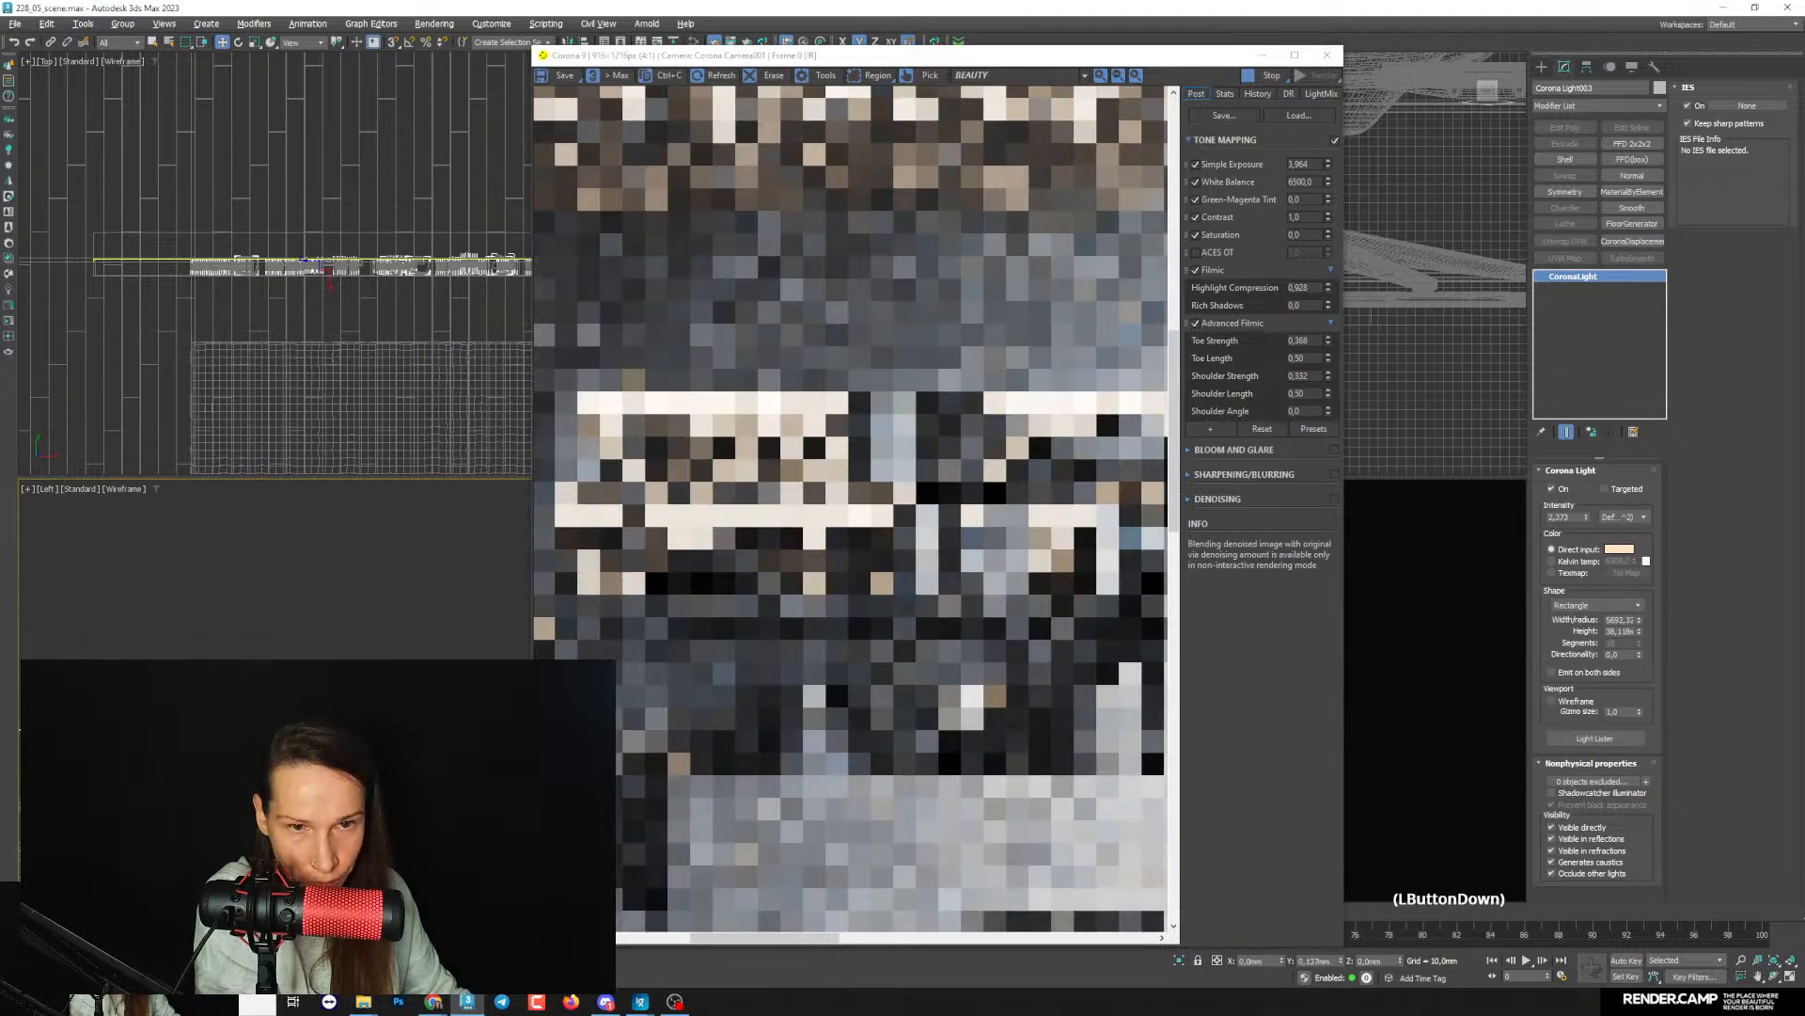
scroll(320, 734, "down", 3)
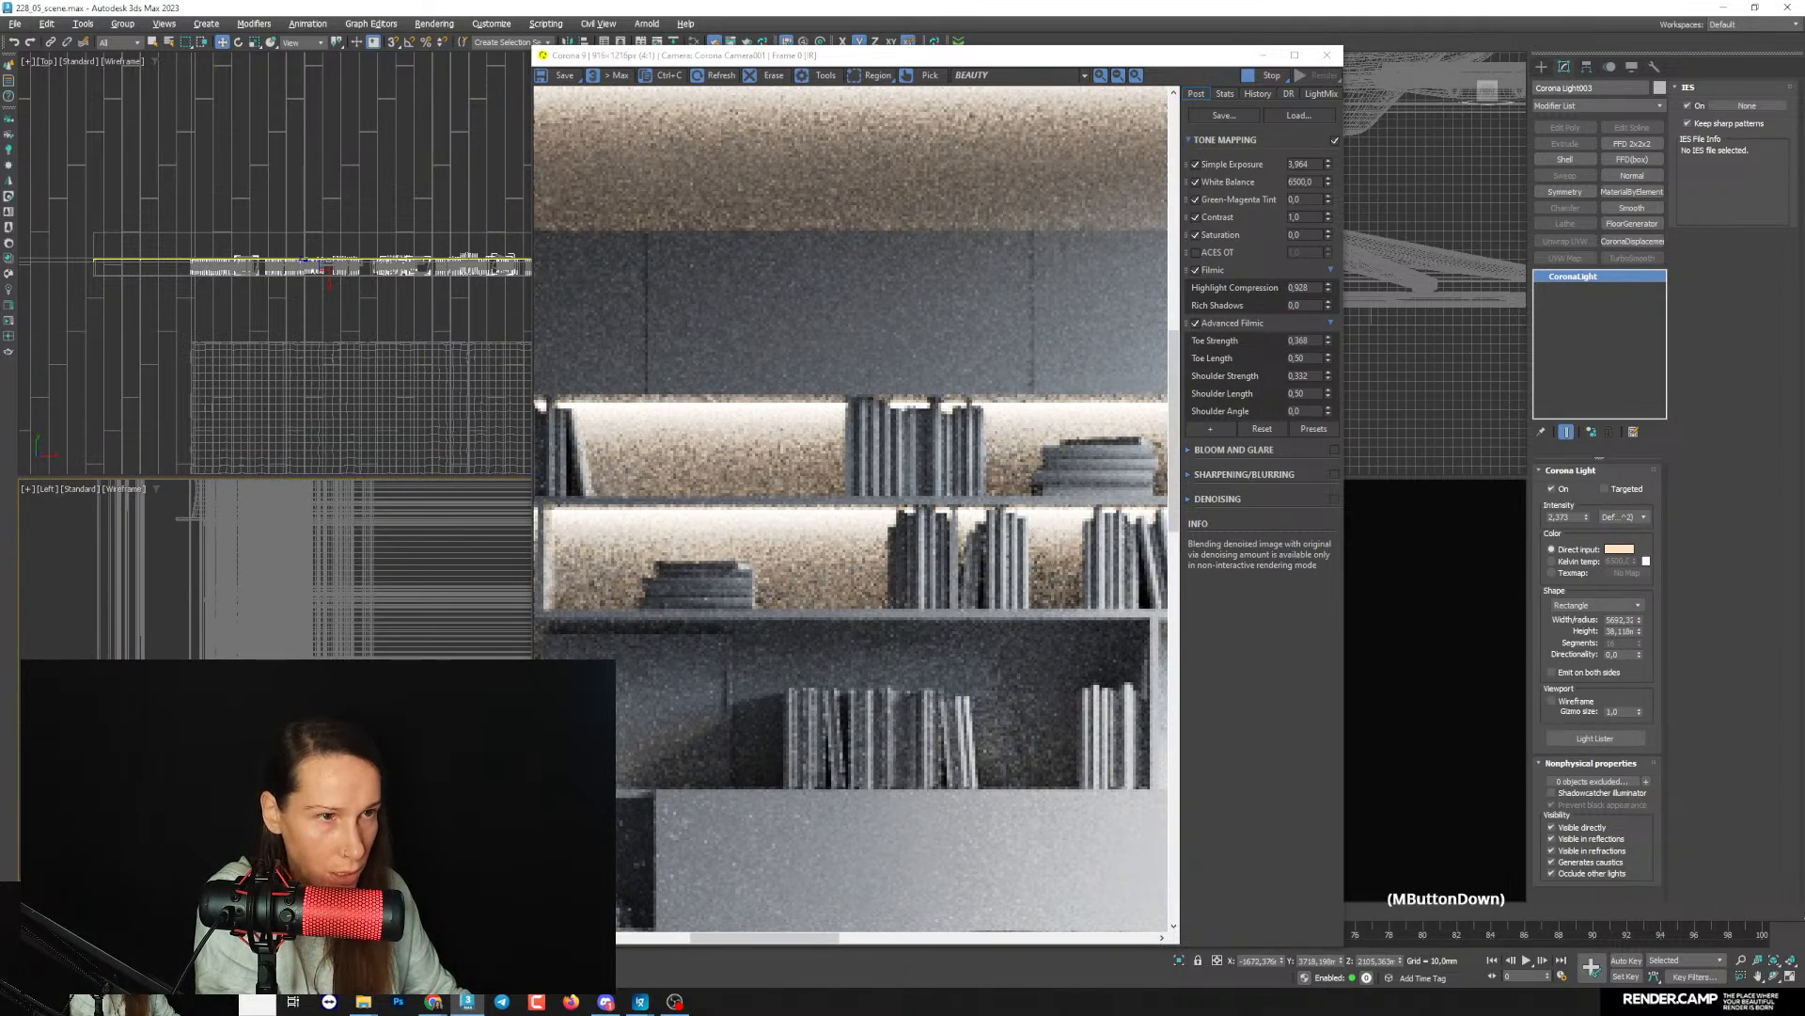
- Clone the second-row shelf light downward in the Left view as one more instance
scroll(358, 620, "down", 3)
middle_click_drag(348, 696, 361, 592)
scroll(361, 592, "up", 1)
left_click_drag(340, 585, 340, 634, "shift")
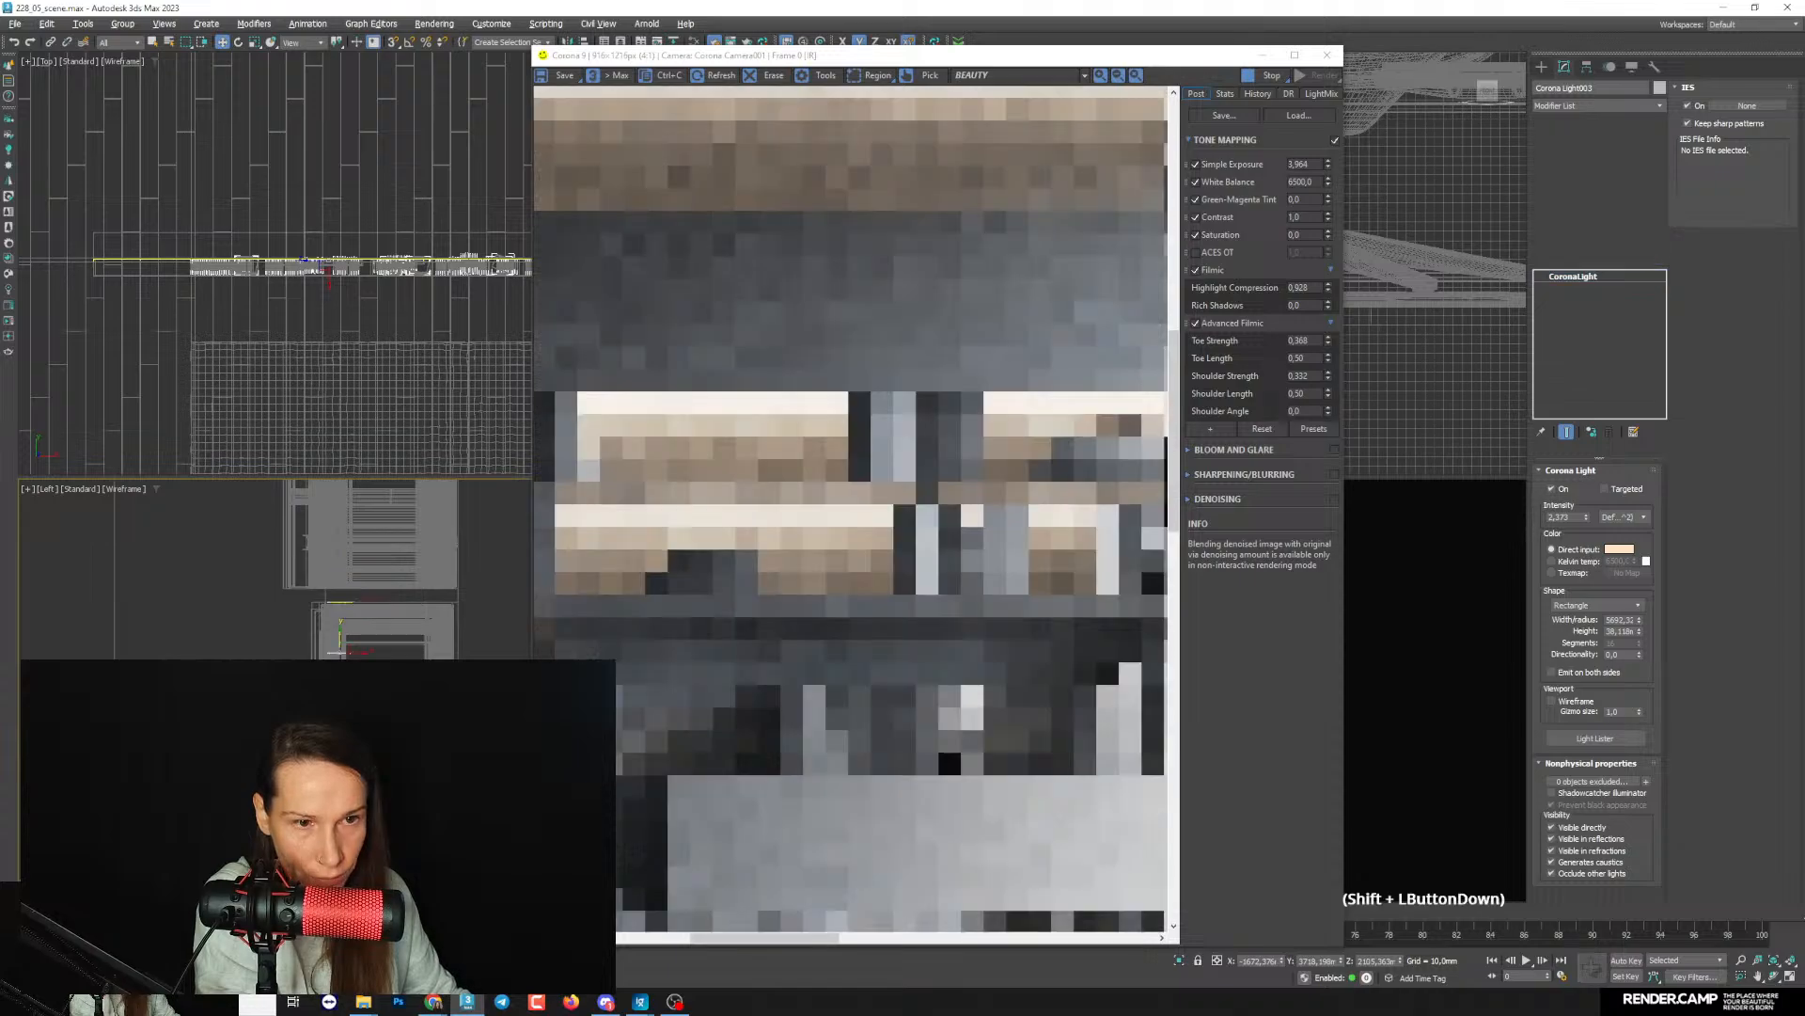
left_click(903, 562)
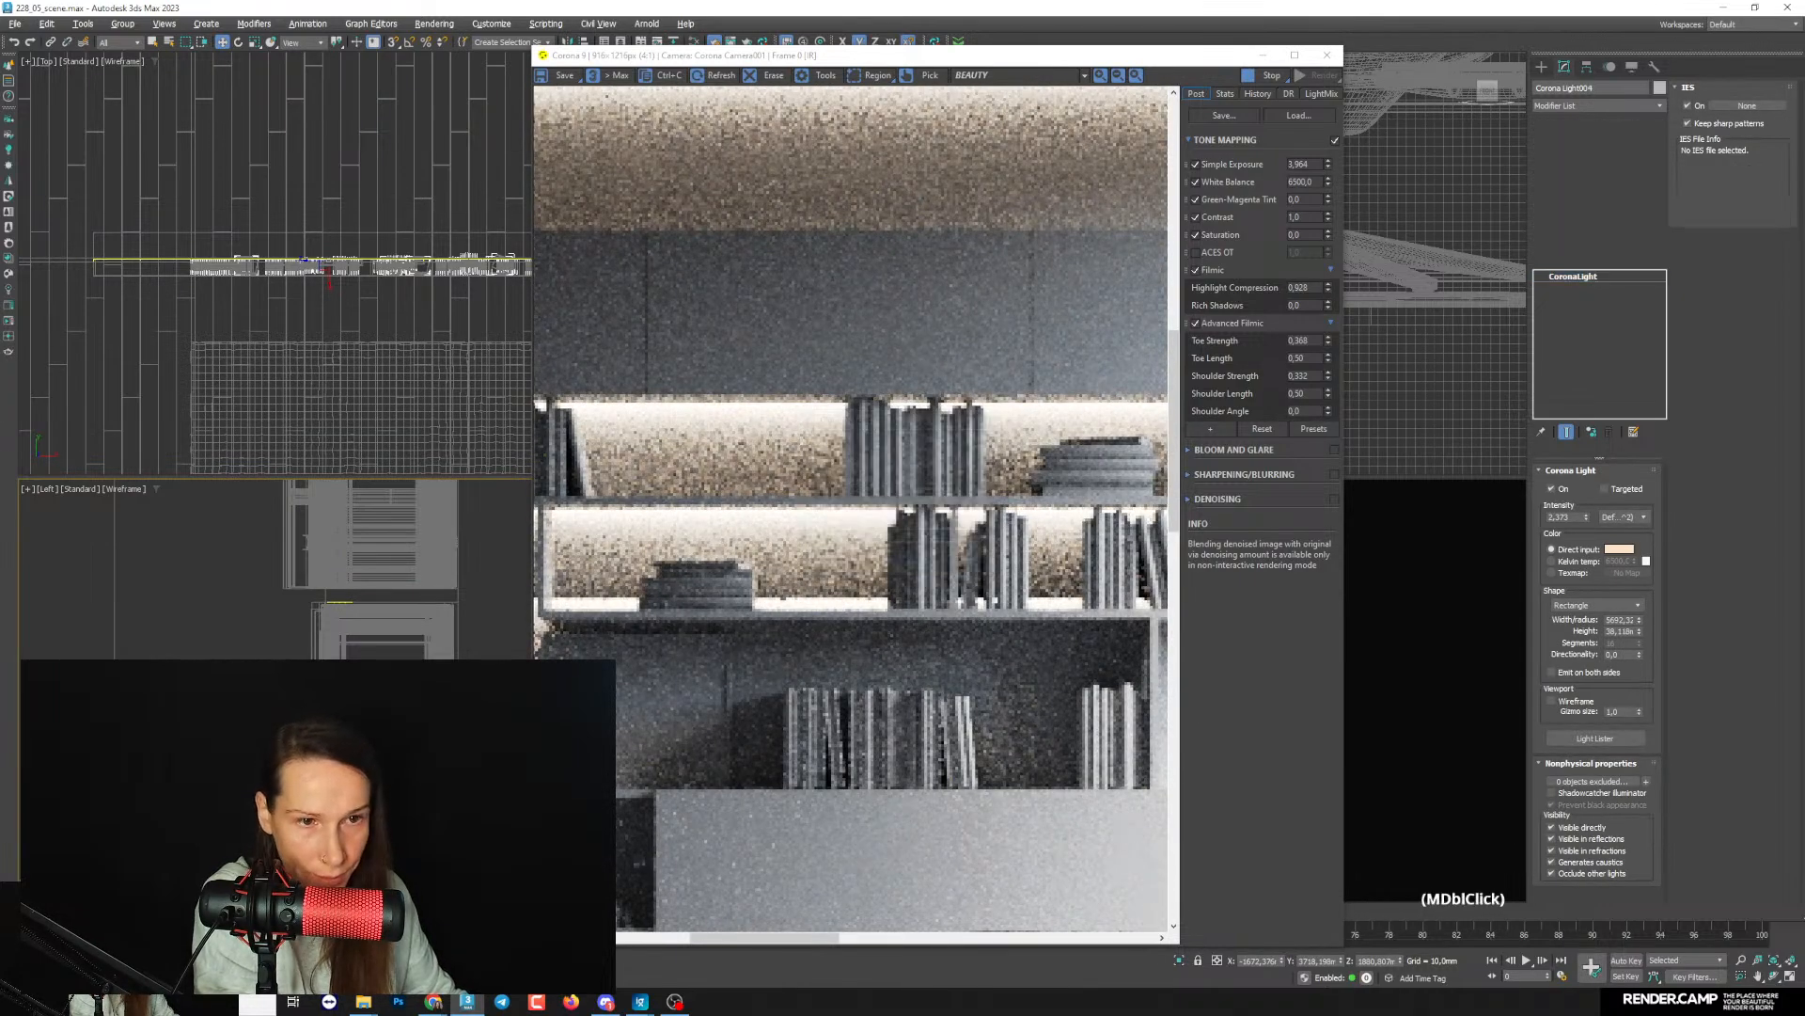
- Move the newest light down to the lower shelving at about Z 1345 mm and check the whole room in the render
scroll(404, 573, "up", 2)
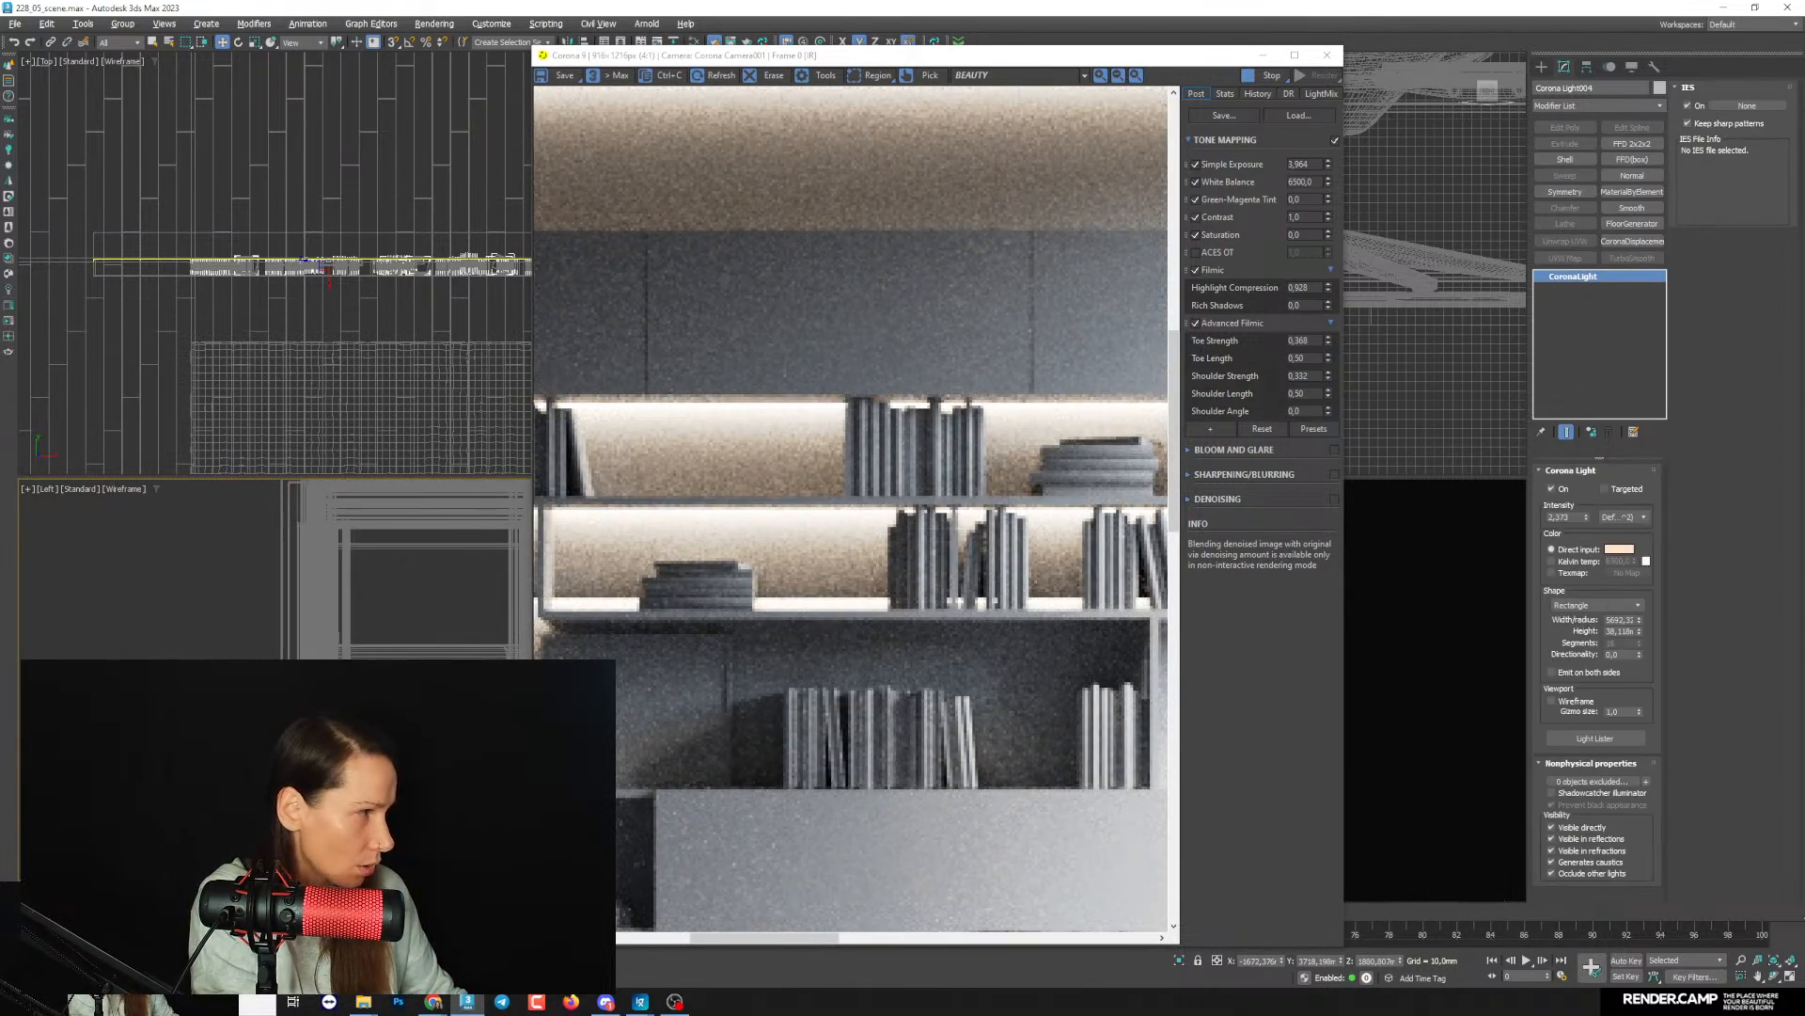
scroll(338, 573, "down", 3)
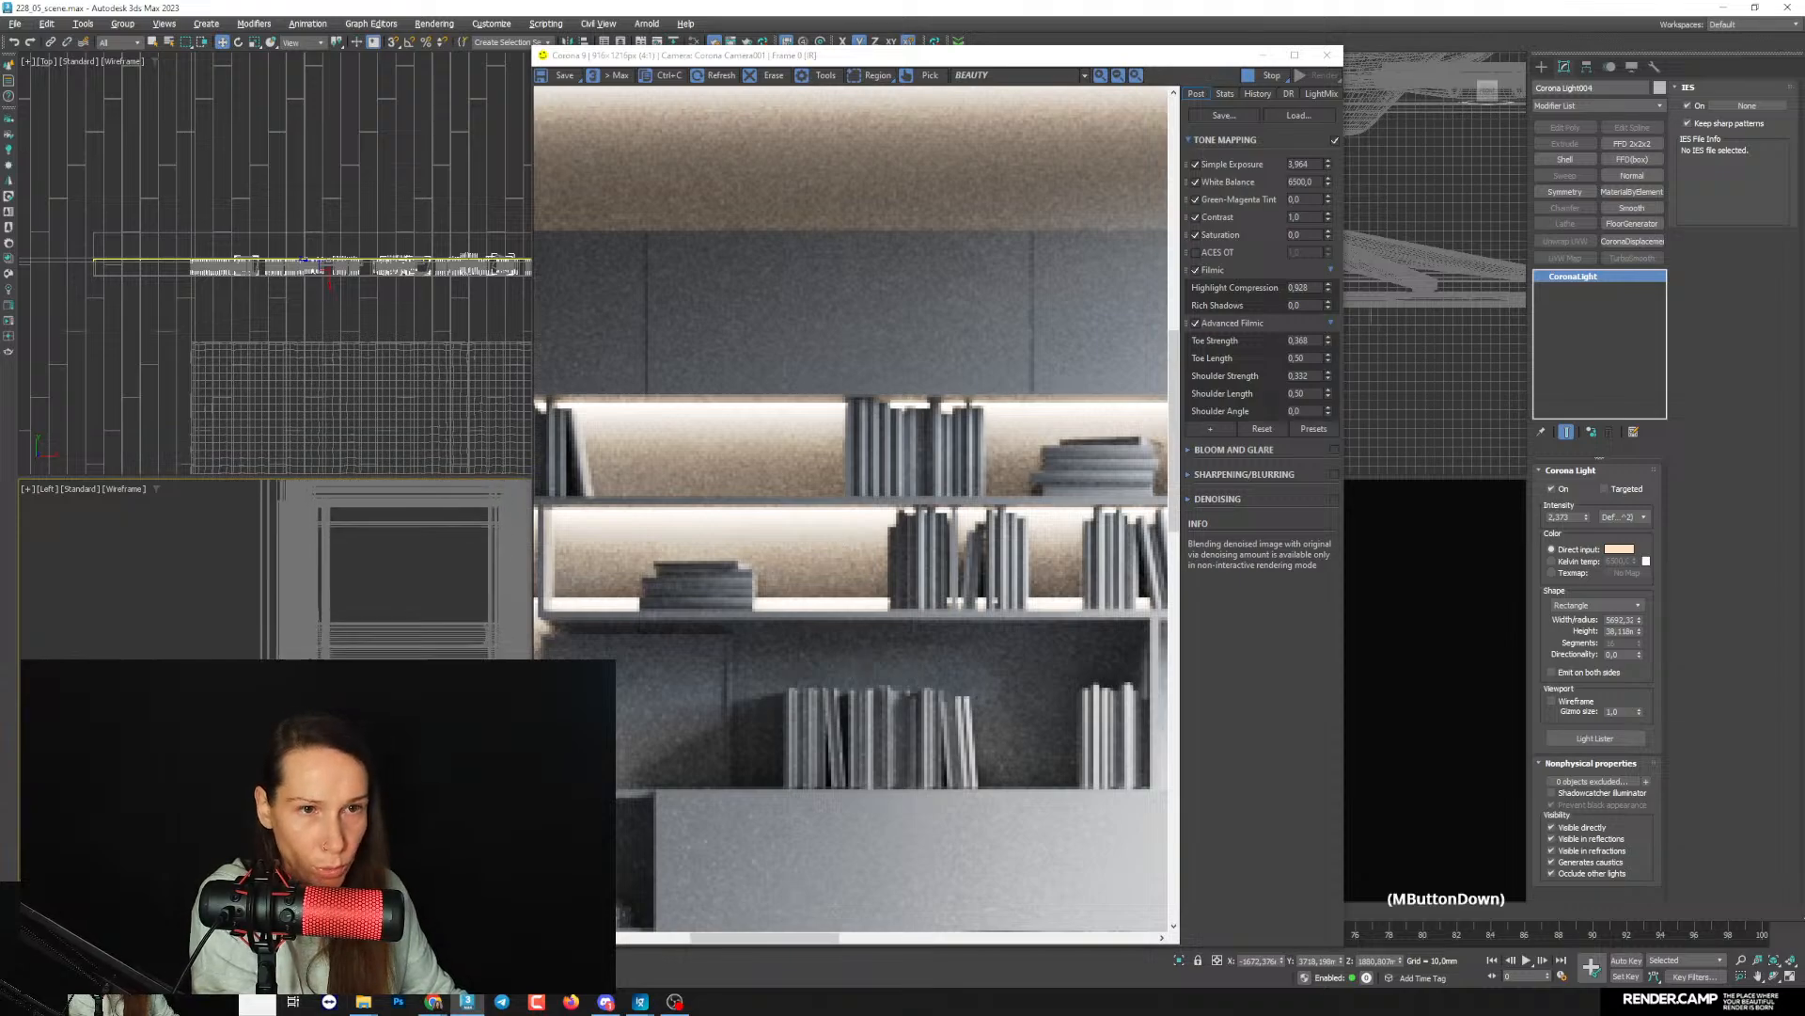
scroll(297, 587, "down", 2)
middle_click_drag(305, 585, 331, 542)
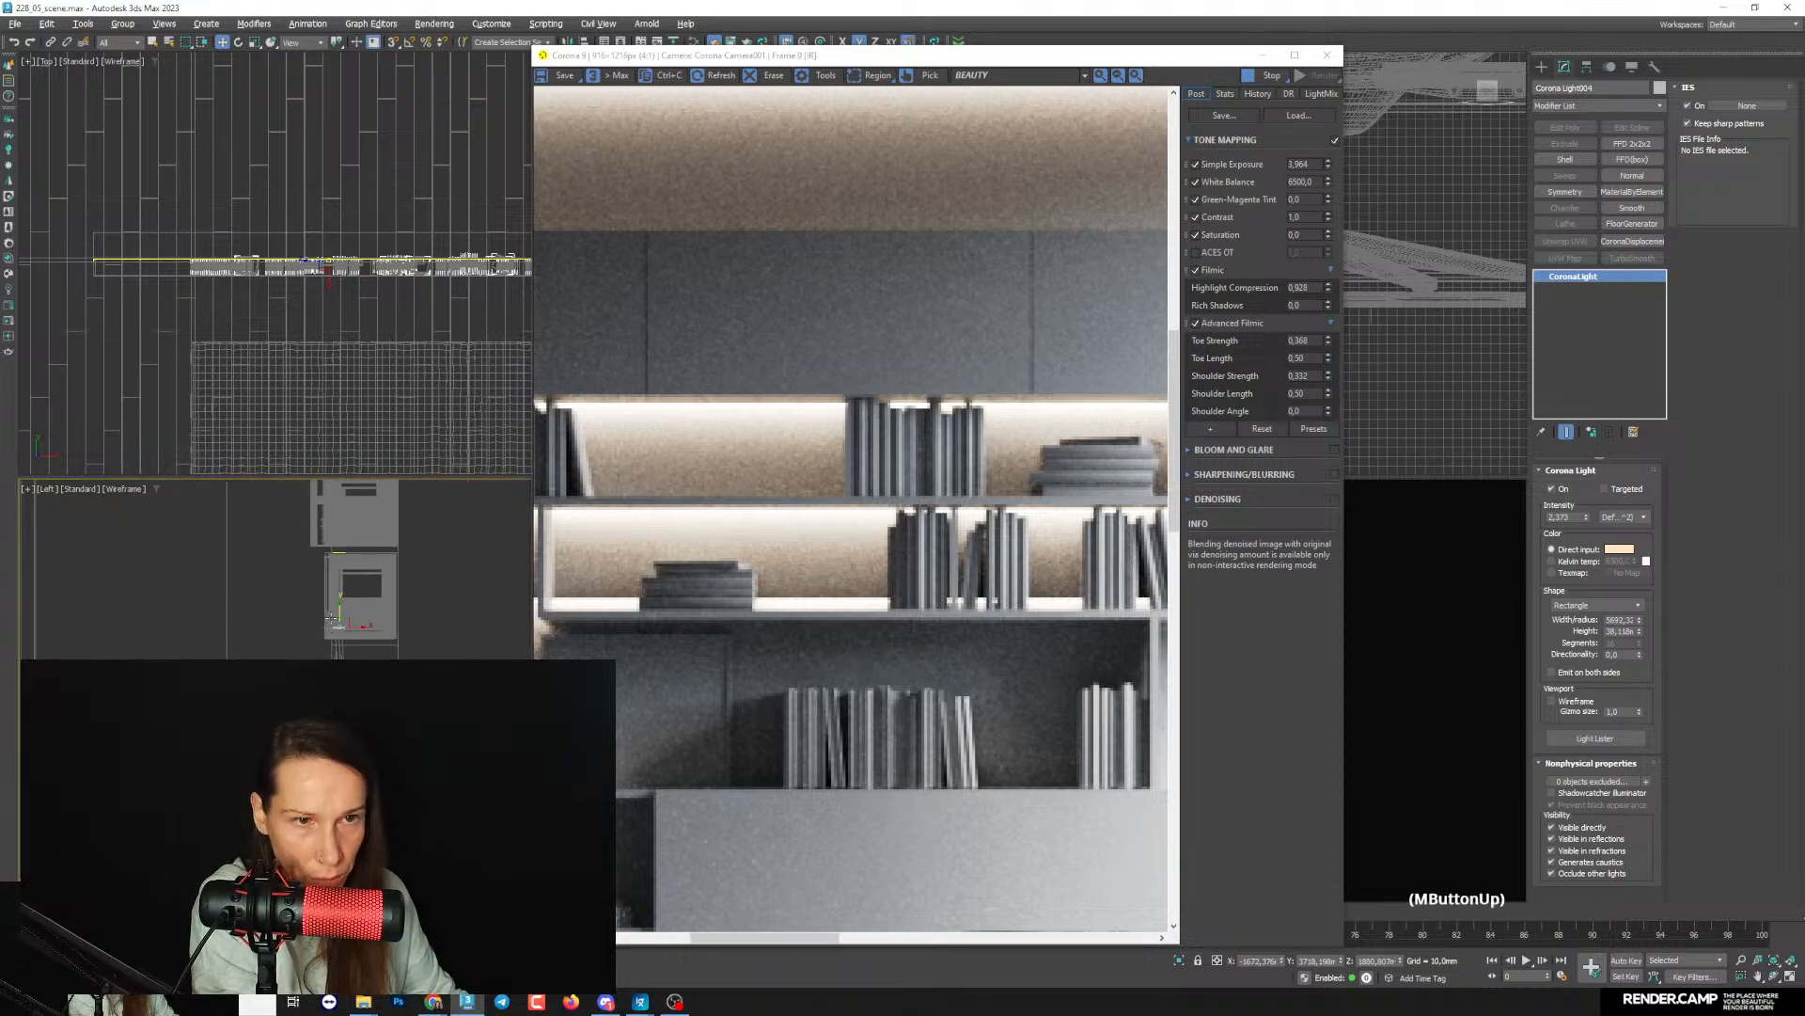
left_click_drag(334, 616, 334, 785)
middle_click_drag(337, 789, 354, 658)
scroll(350, 701, "down", 2)
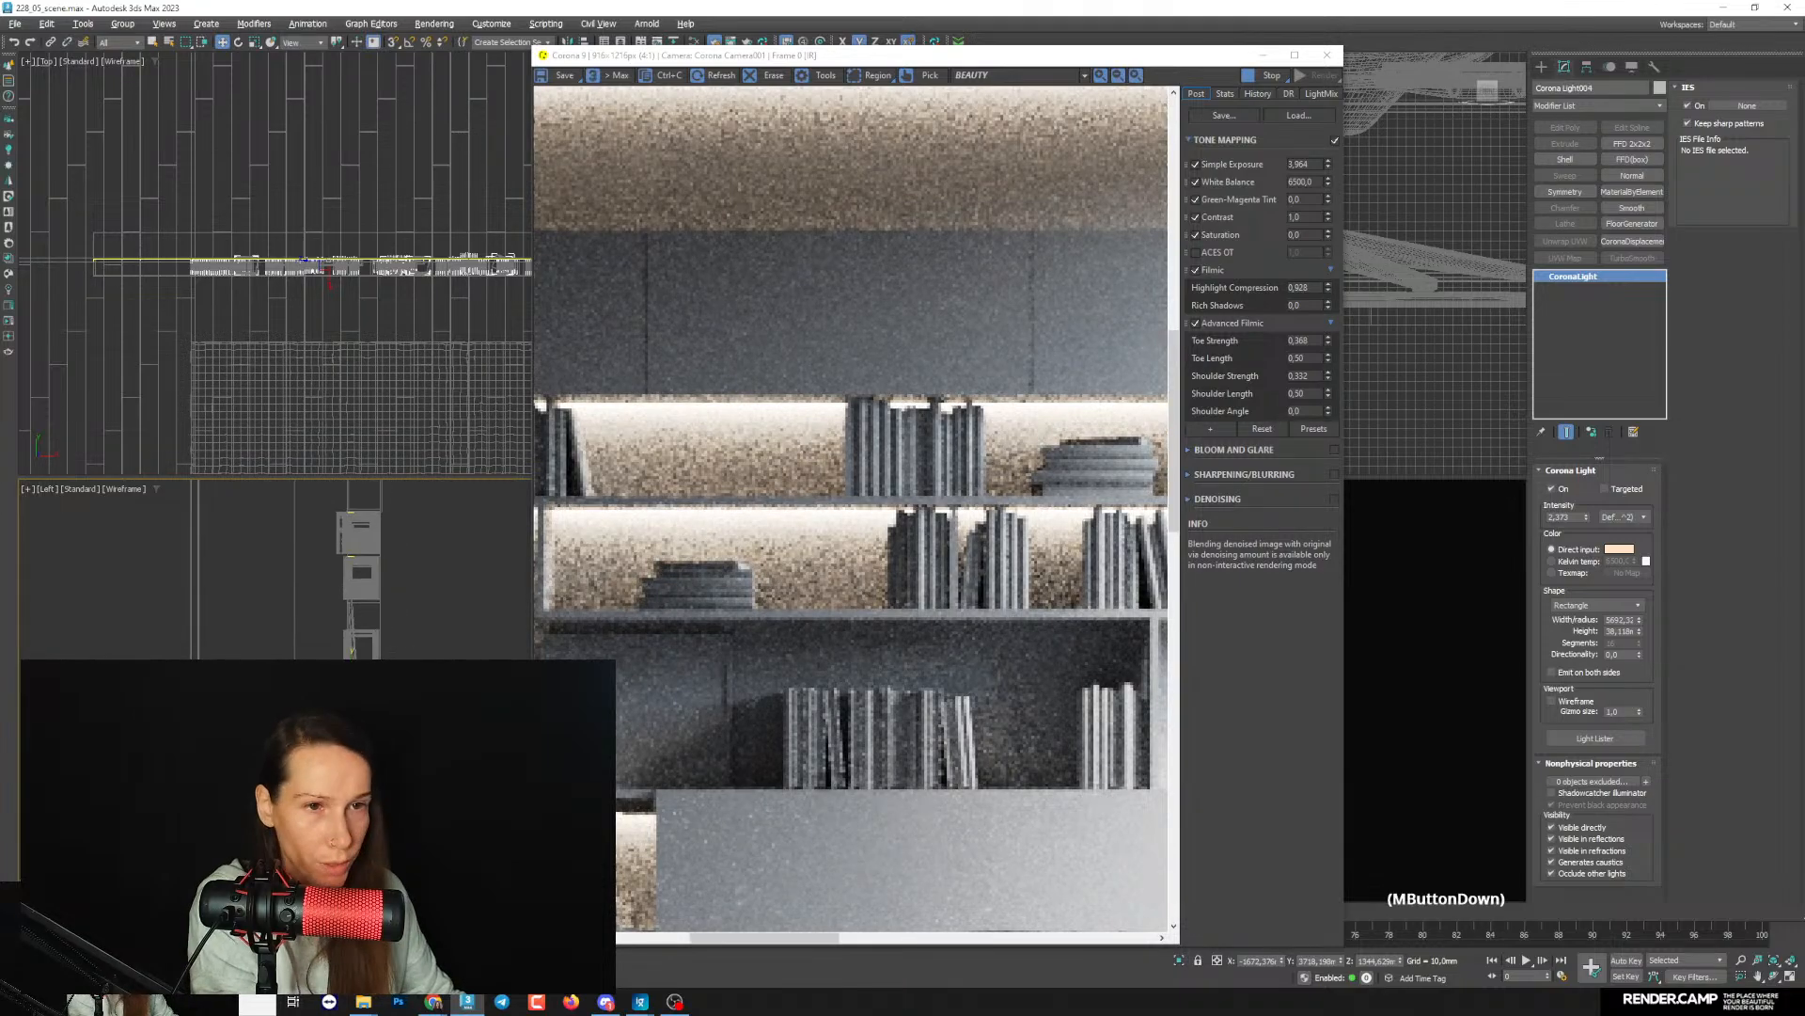
scroll(354, 654, "up", 1)
scroll(896, 635, "down", 3)
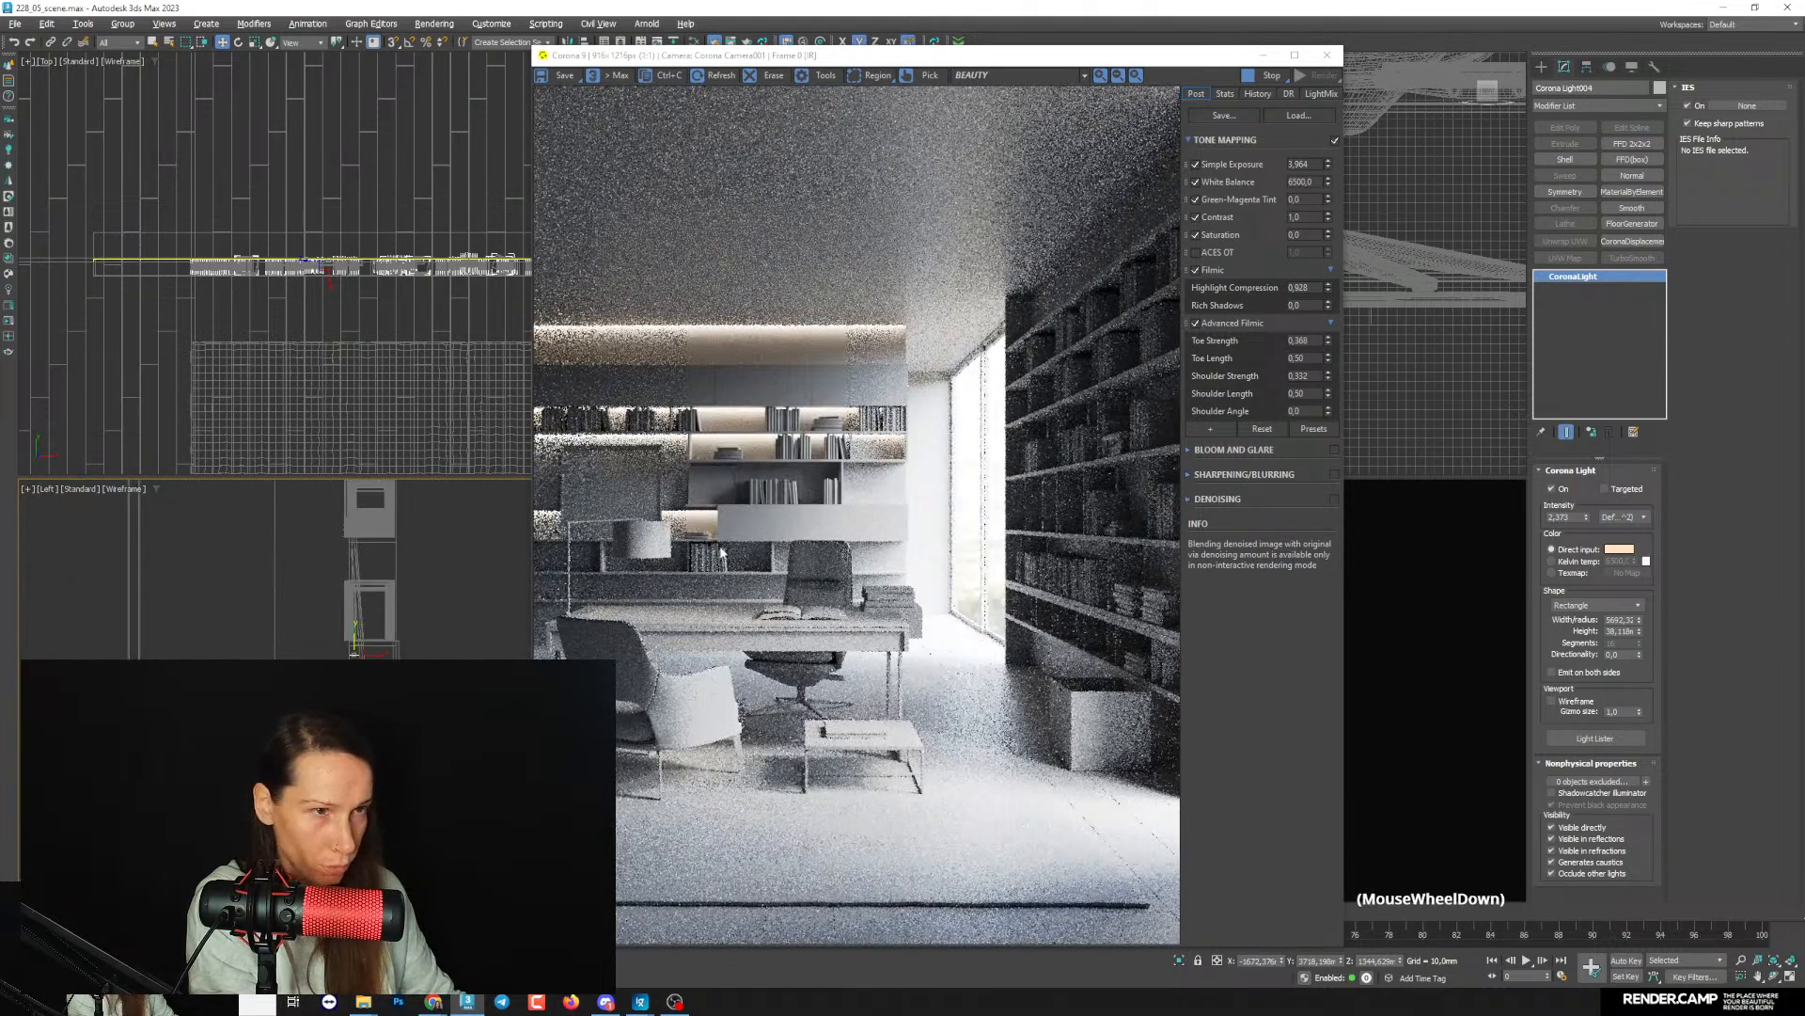
scroll(369, 649, "up", 3)
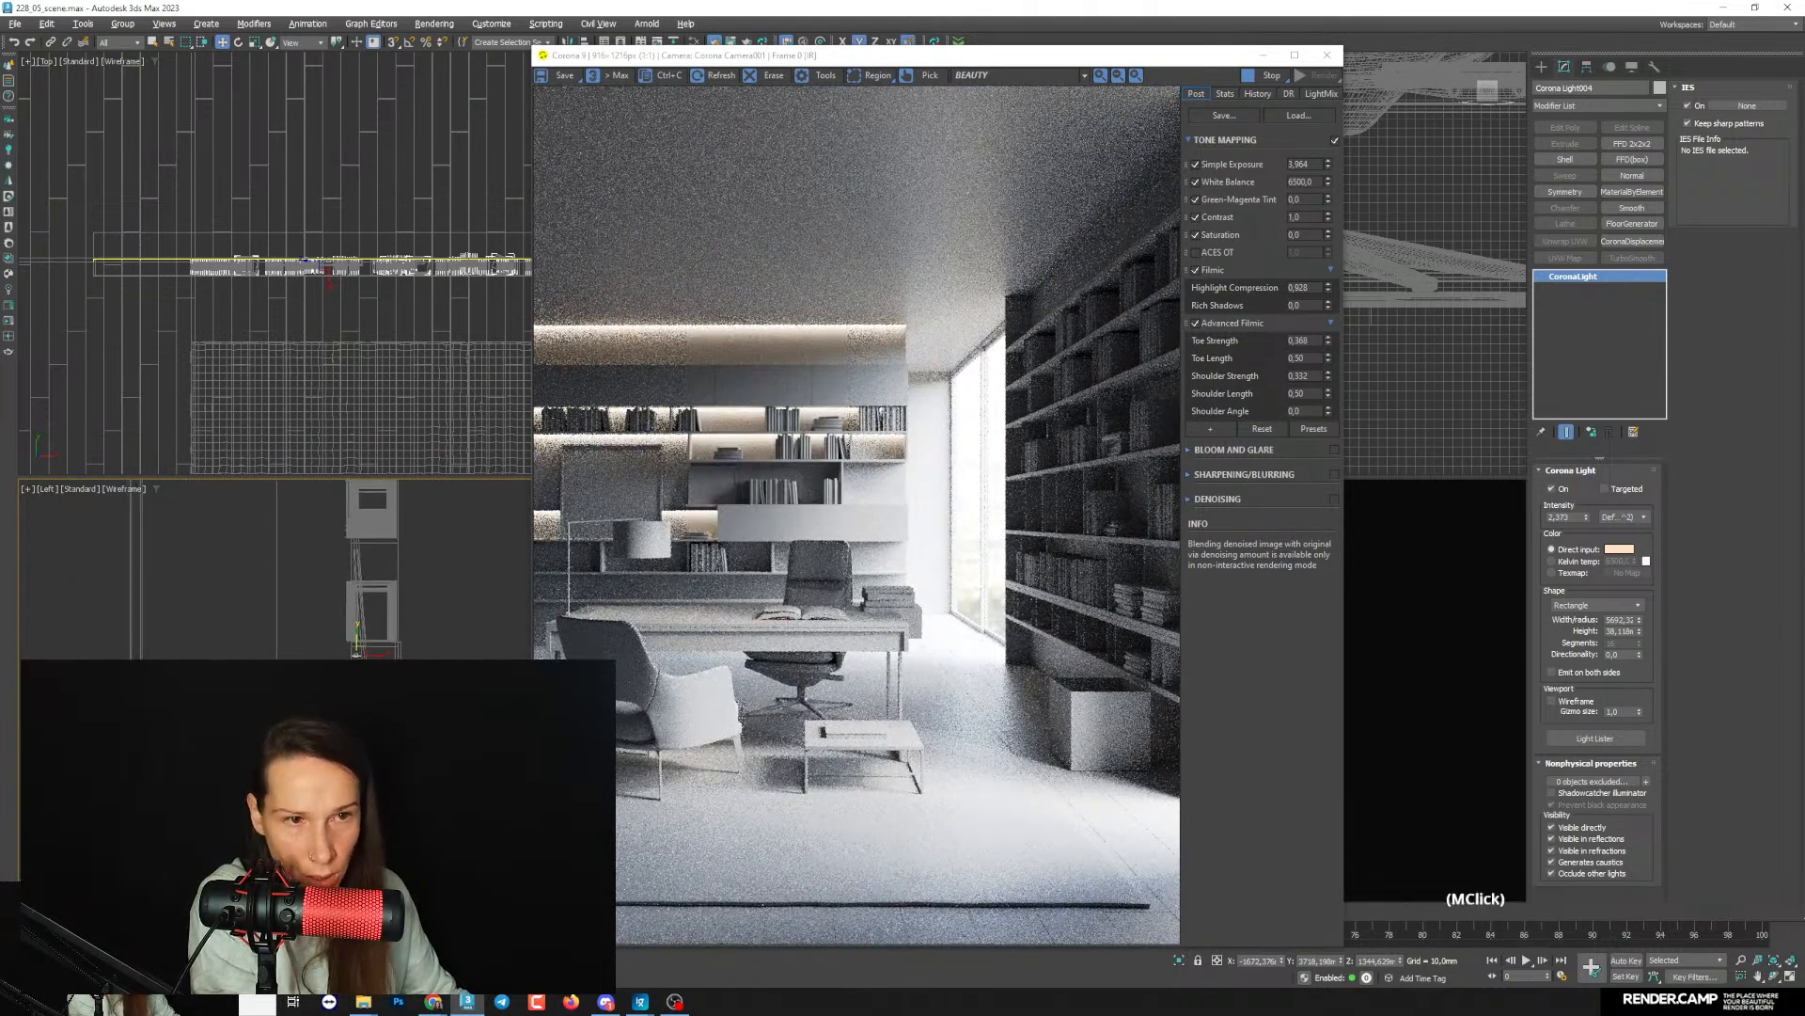
- Lower the newest light further and fine-tune it beneath the lower shelf board, at about Z 1042 mm
left_click(380, 643)
left_click_drag(381, 643, 381, 729)
middle_click_drag(381, 728, 384, 682)
scroll(384, 682, "up", 3)
left_click_drag(384, 695, 383, 704)
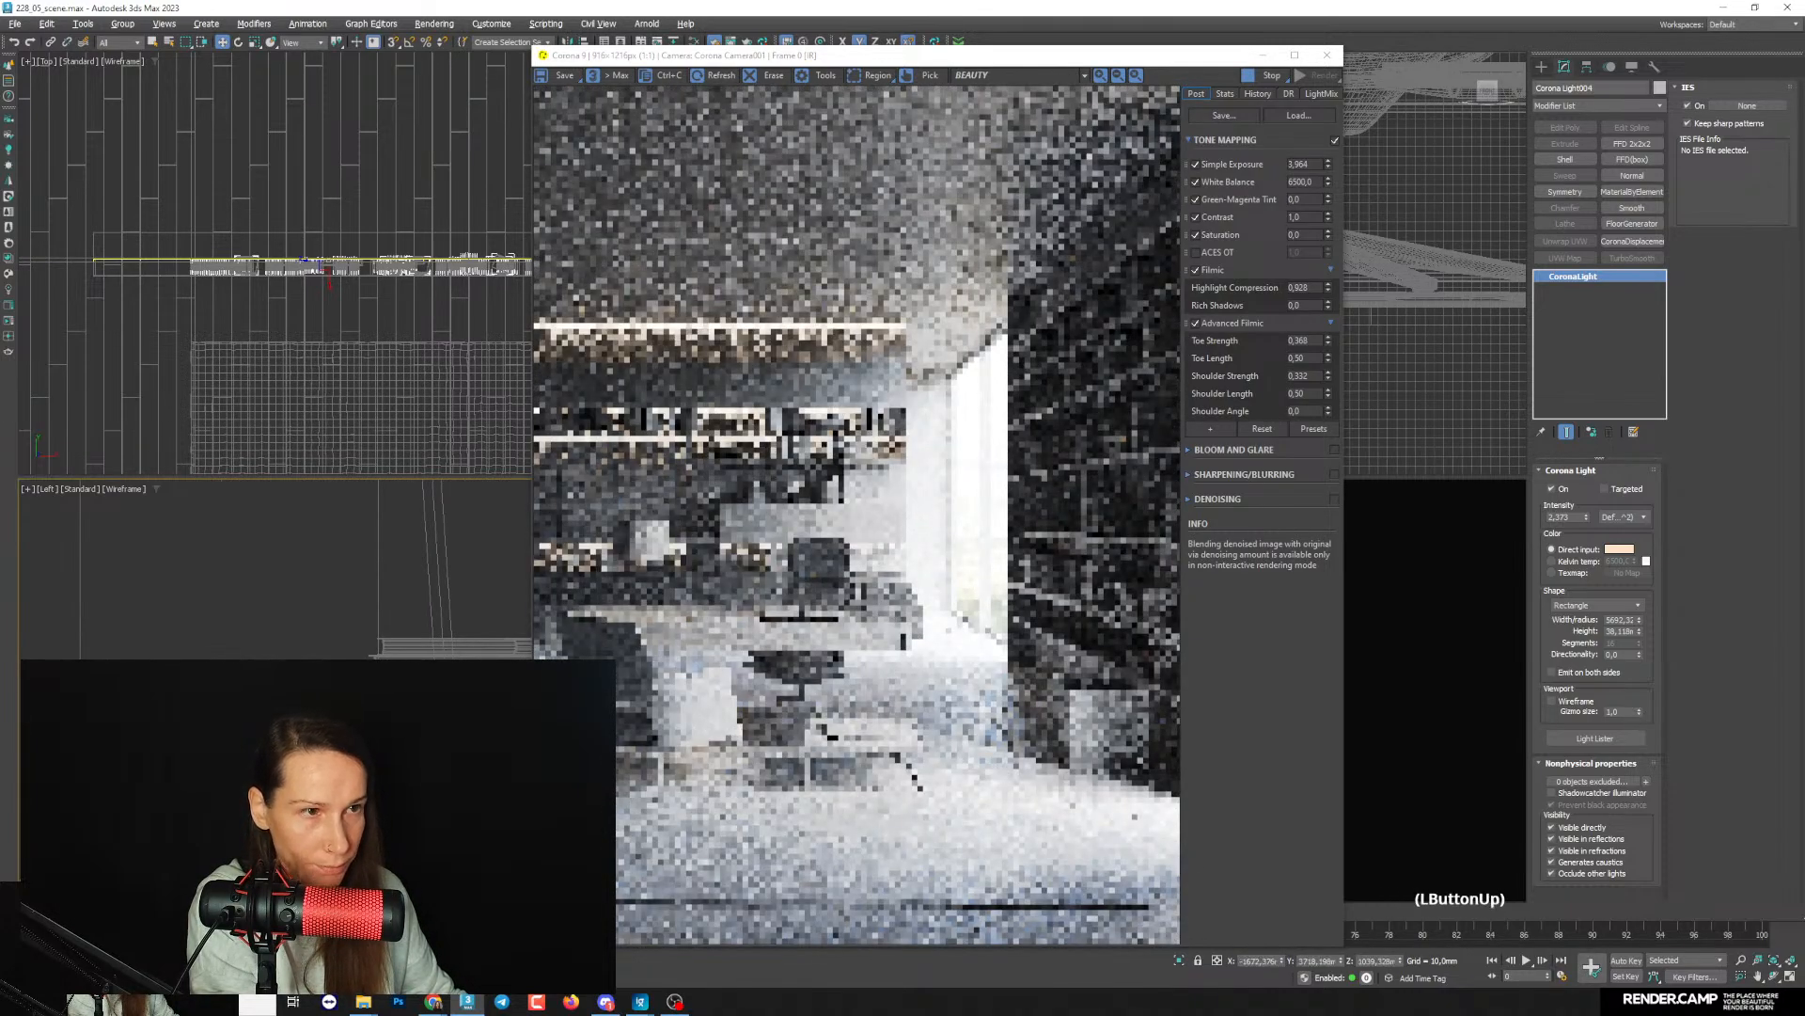
scroll(384, 703, "up", 3)
middle_click_drag(384, 704, 216, 691)
left_click_drag(376, 724, 376, 707)
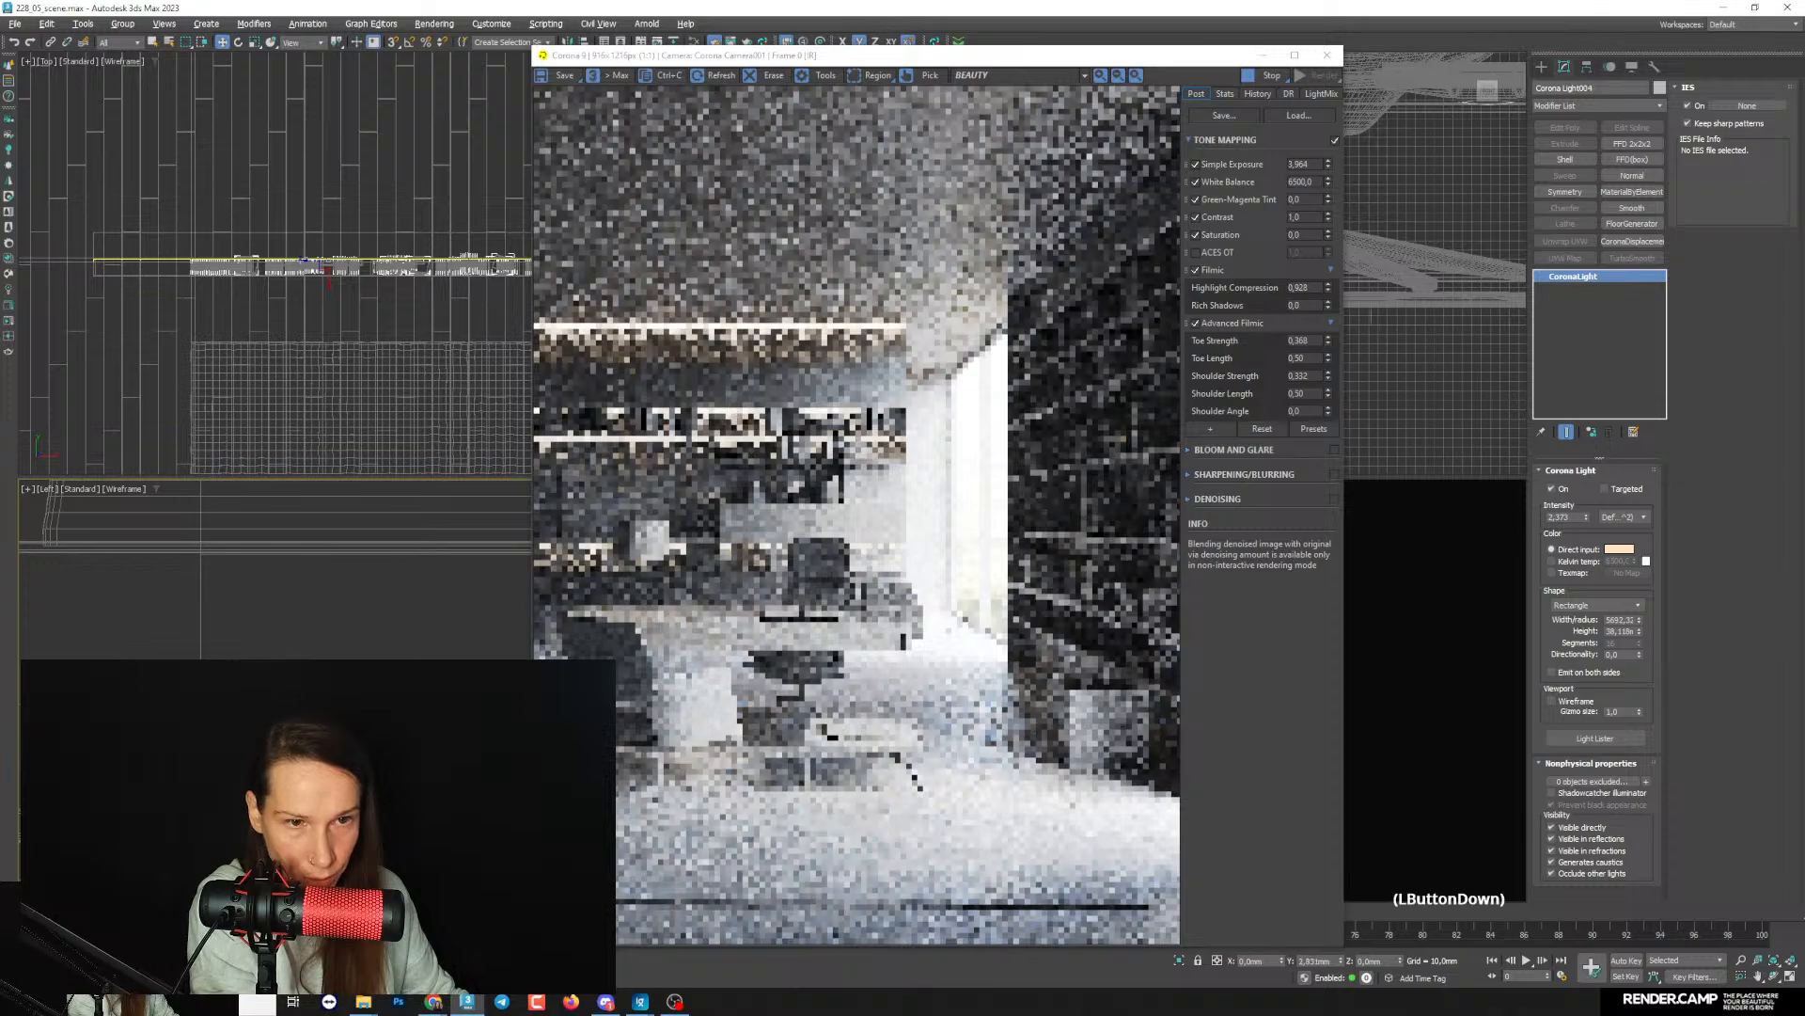
scroll(376, 707, "down", 5)
scroll(376, 696, "down", 3)
middle_click_drag(376, 555, 376, 658)
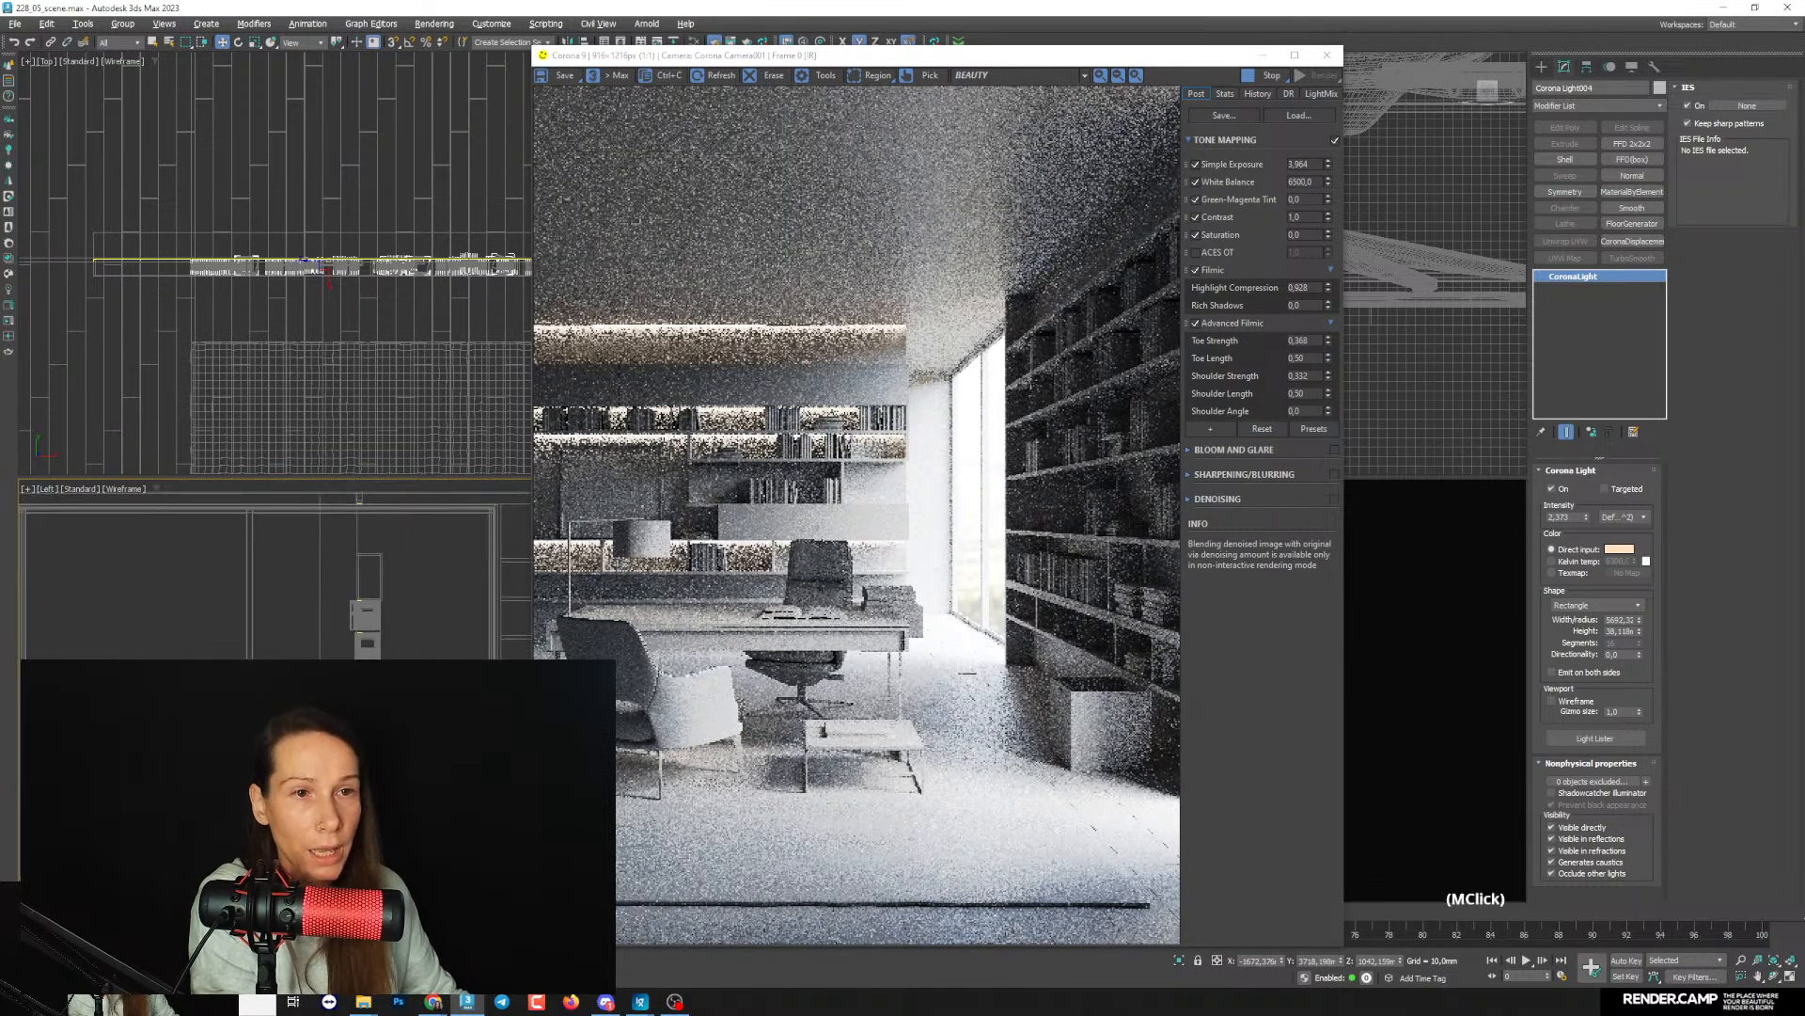
- Move the light of the second book row down the bookcase toward the lowest shelves in the Left view
scroll(371, 545, "up", 4)
scroll(376, 583, "up", 6)
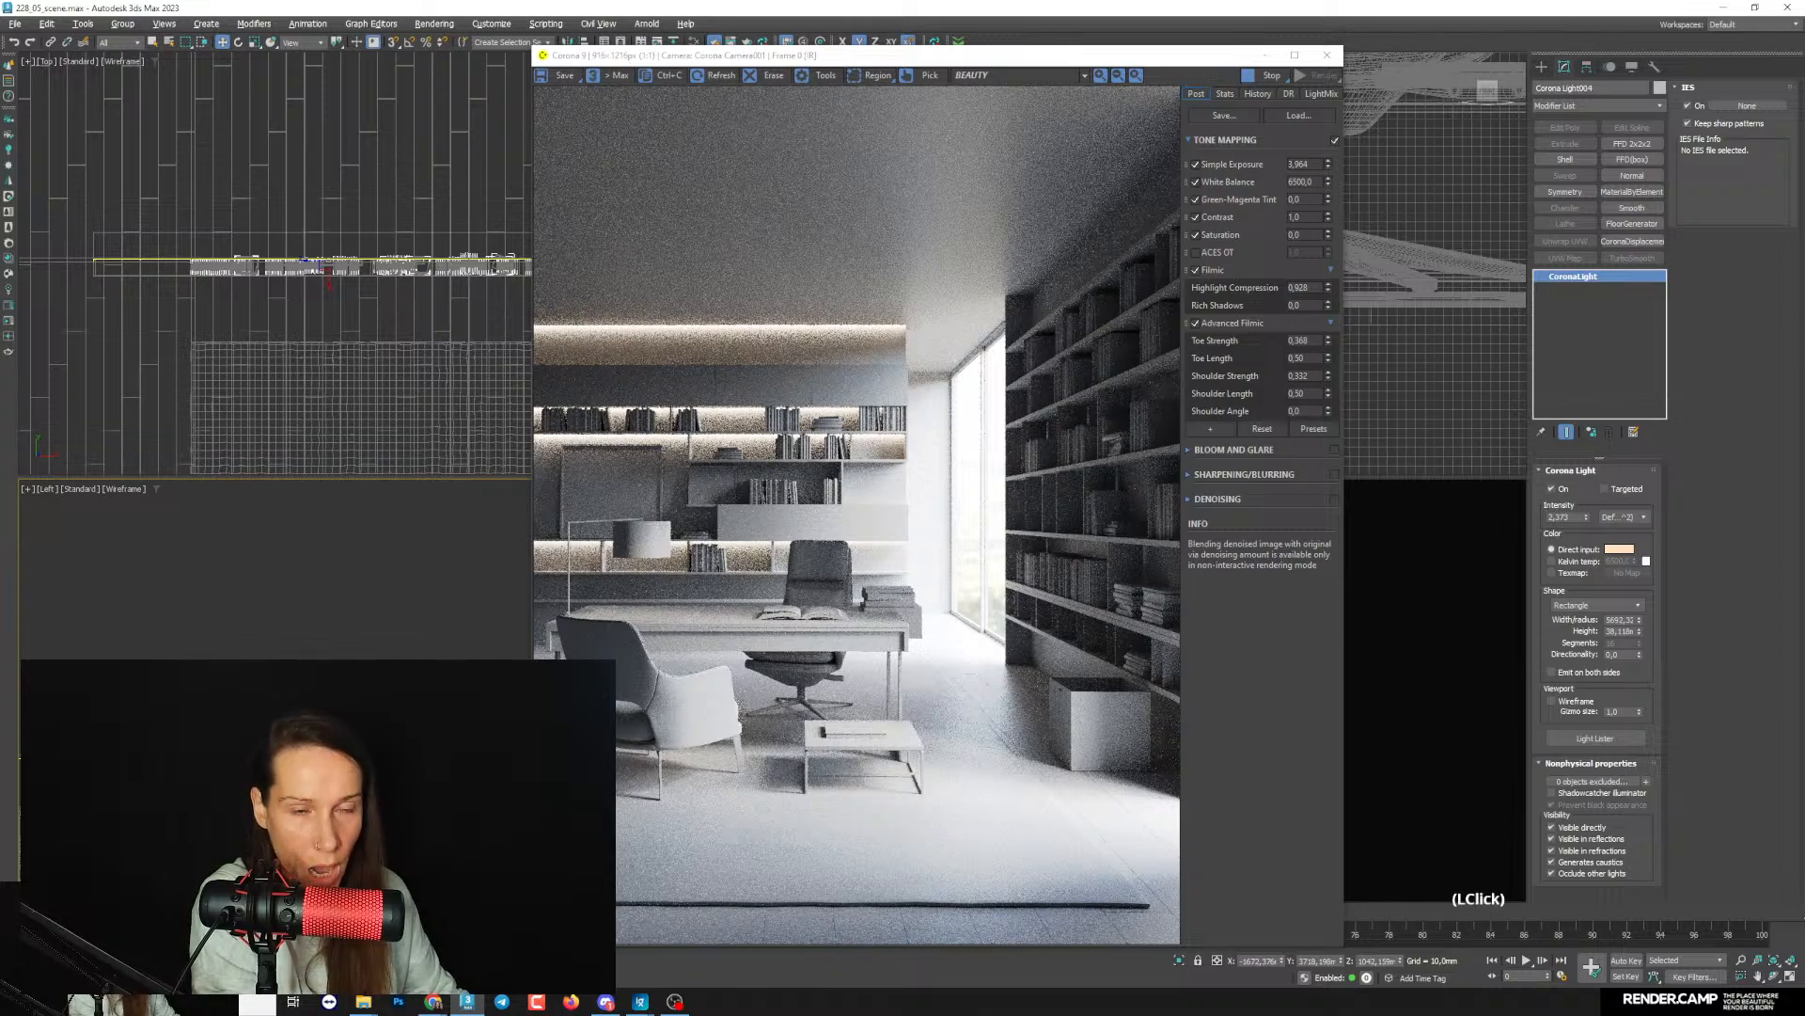
scroll(475, 624, "down", 3)
scroll(330, 571, "down", 4)
middle_click_drag(330, 572, 327, 555)
left_click_drag(313, 686, 314, 827)
middle_click_drag(319, 818, 352, 601)
- Lower the relocated light below the bottom open shelf, to about Z 718 mm
scroll(303, 658, "down", 4)
left_click_drag(355, 593, 355, 685)
scroll(355, 685, "up", 1)
scroll(353, 685, "up", 4)
middle_click_drag(348, 685, 354, 605)
left_click_drag(355, 572, 353, 676)
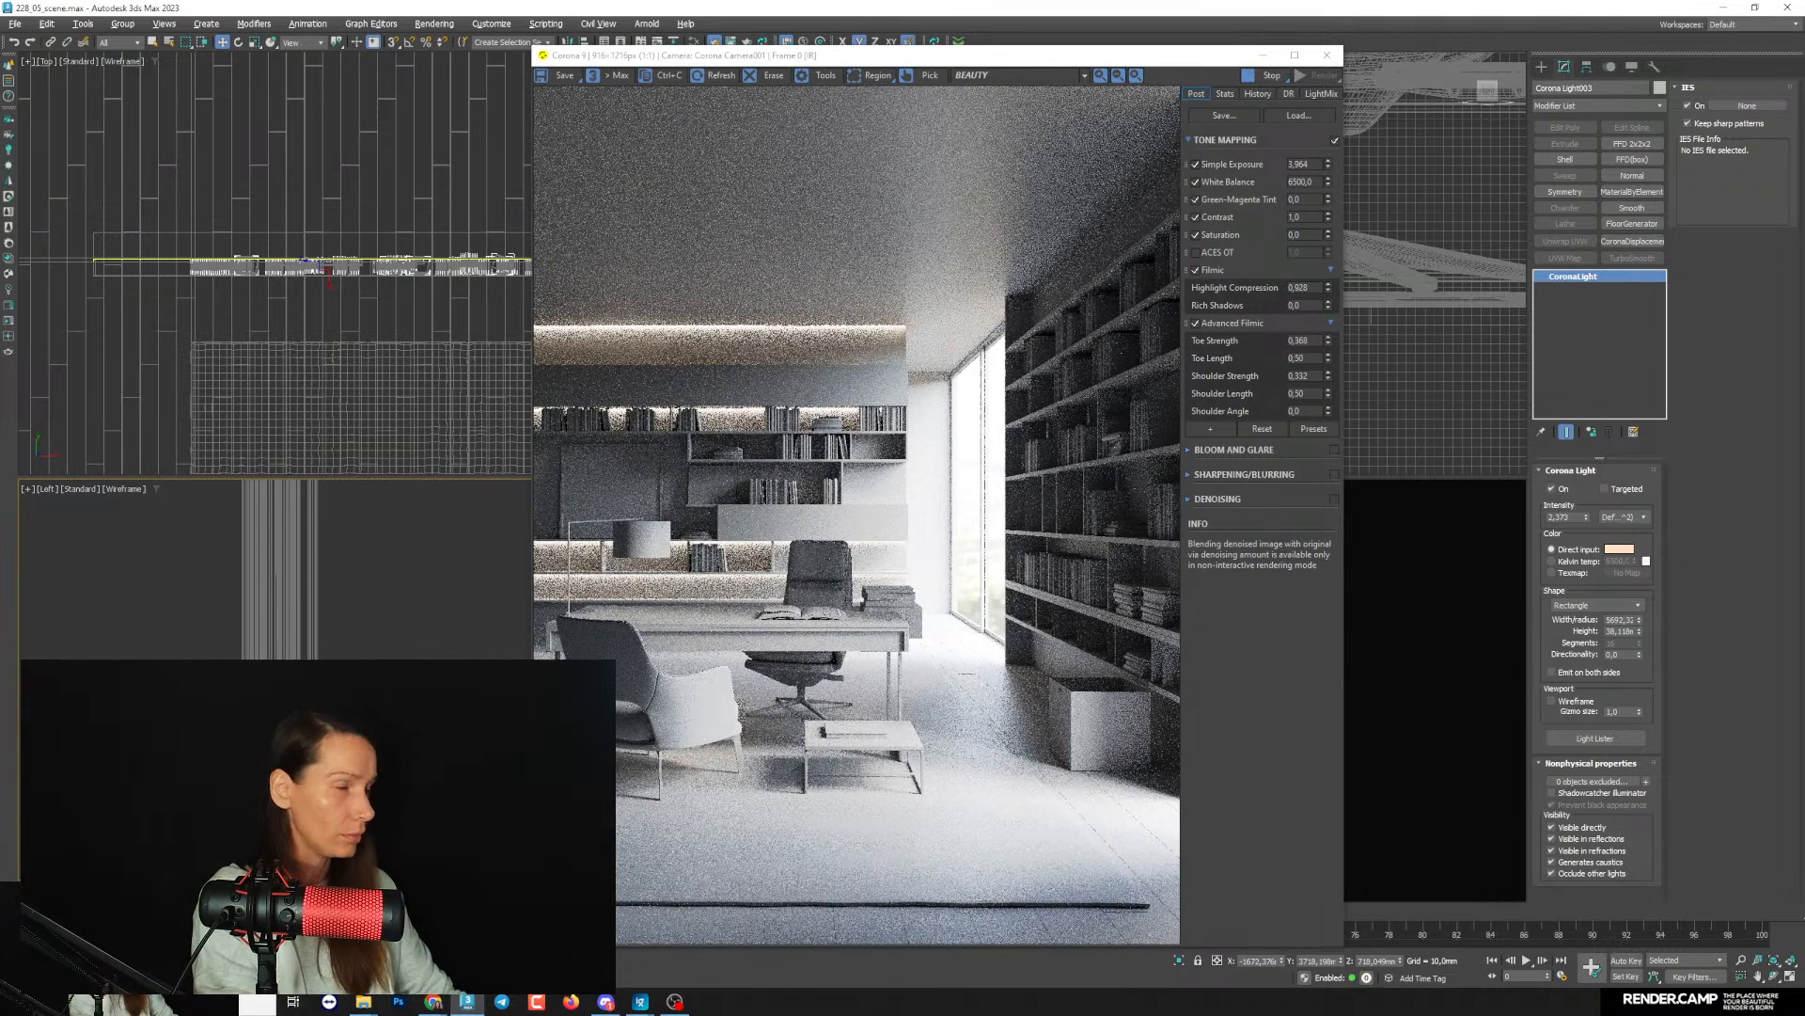
scroll(310, 574, "down", 2)
middle_click_drag(310, 714, 297, 734)
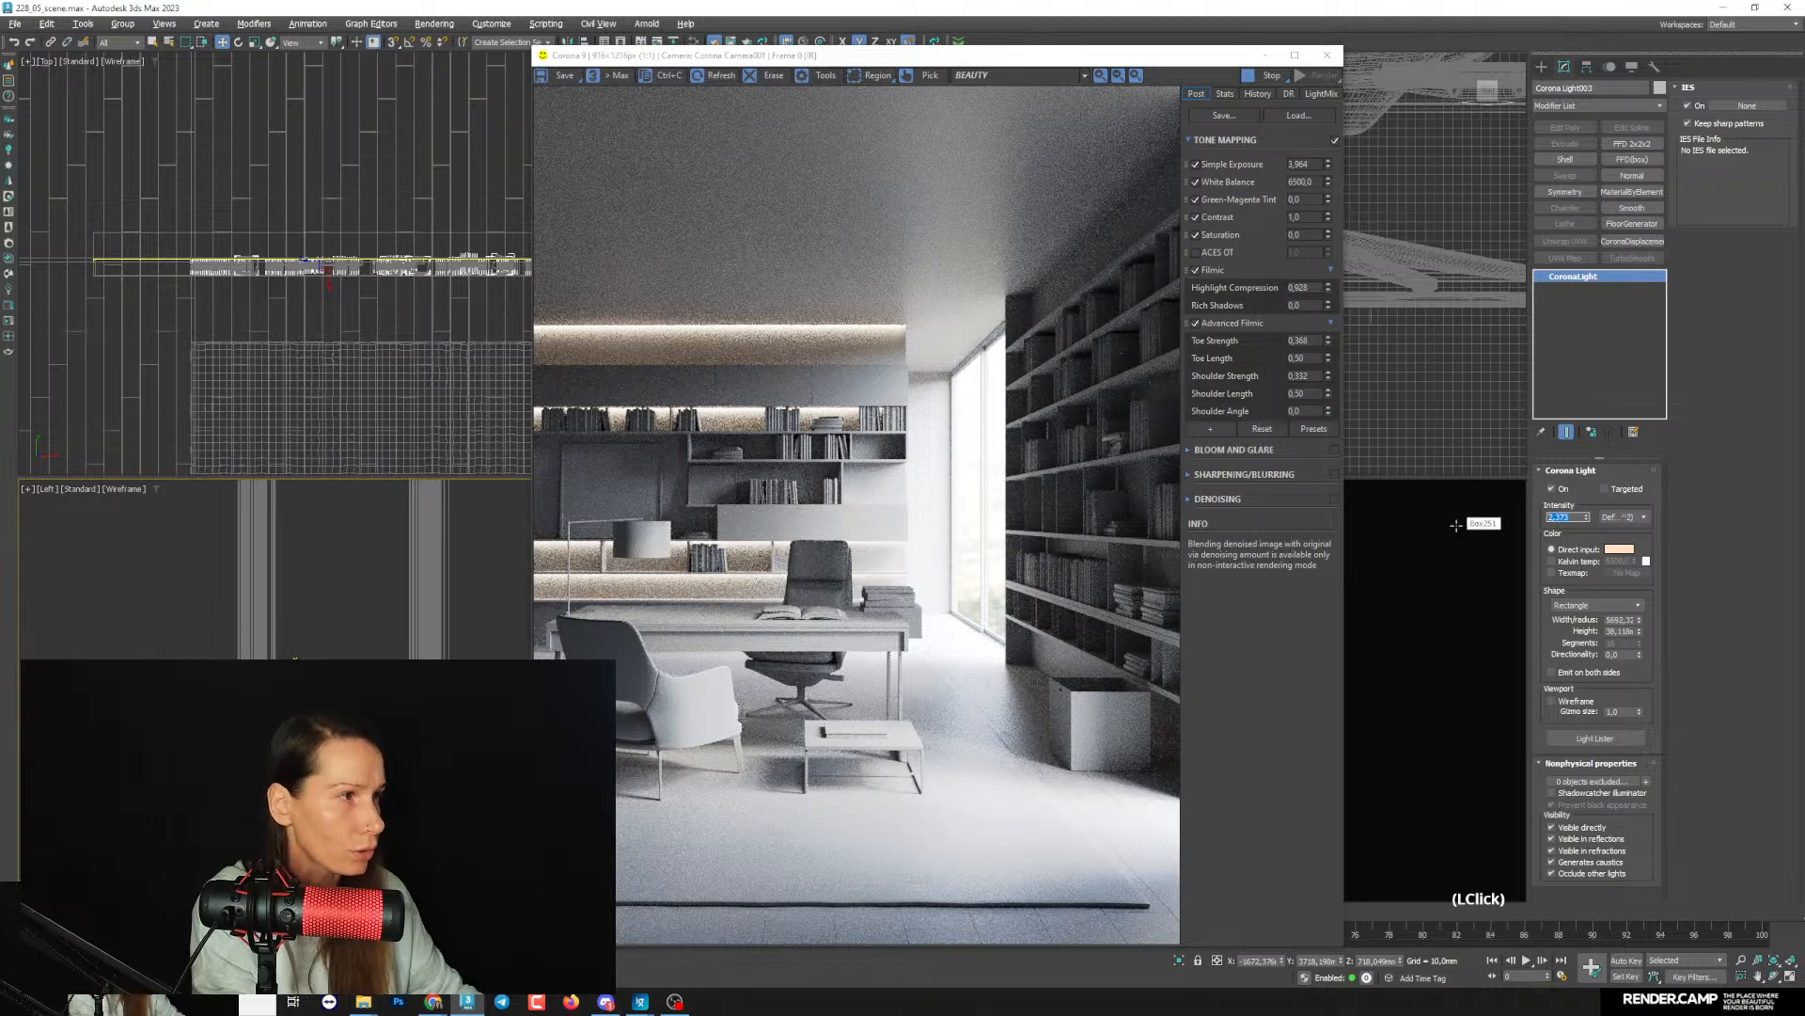
- Reduce the instanced strip lights' intensity to about 1.28 and inspect the shelves in the render
left_click_drag(1586, 516, 1587, 564)
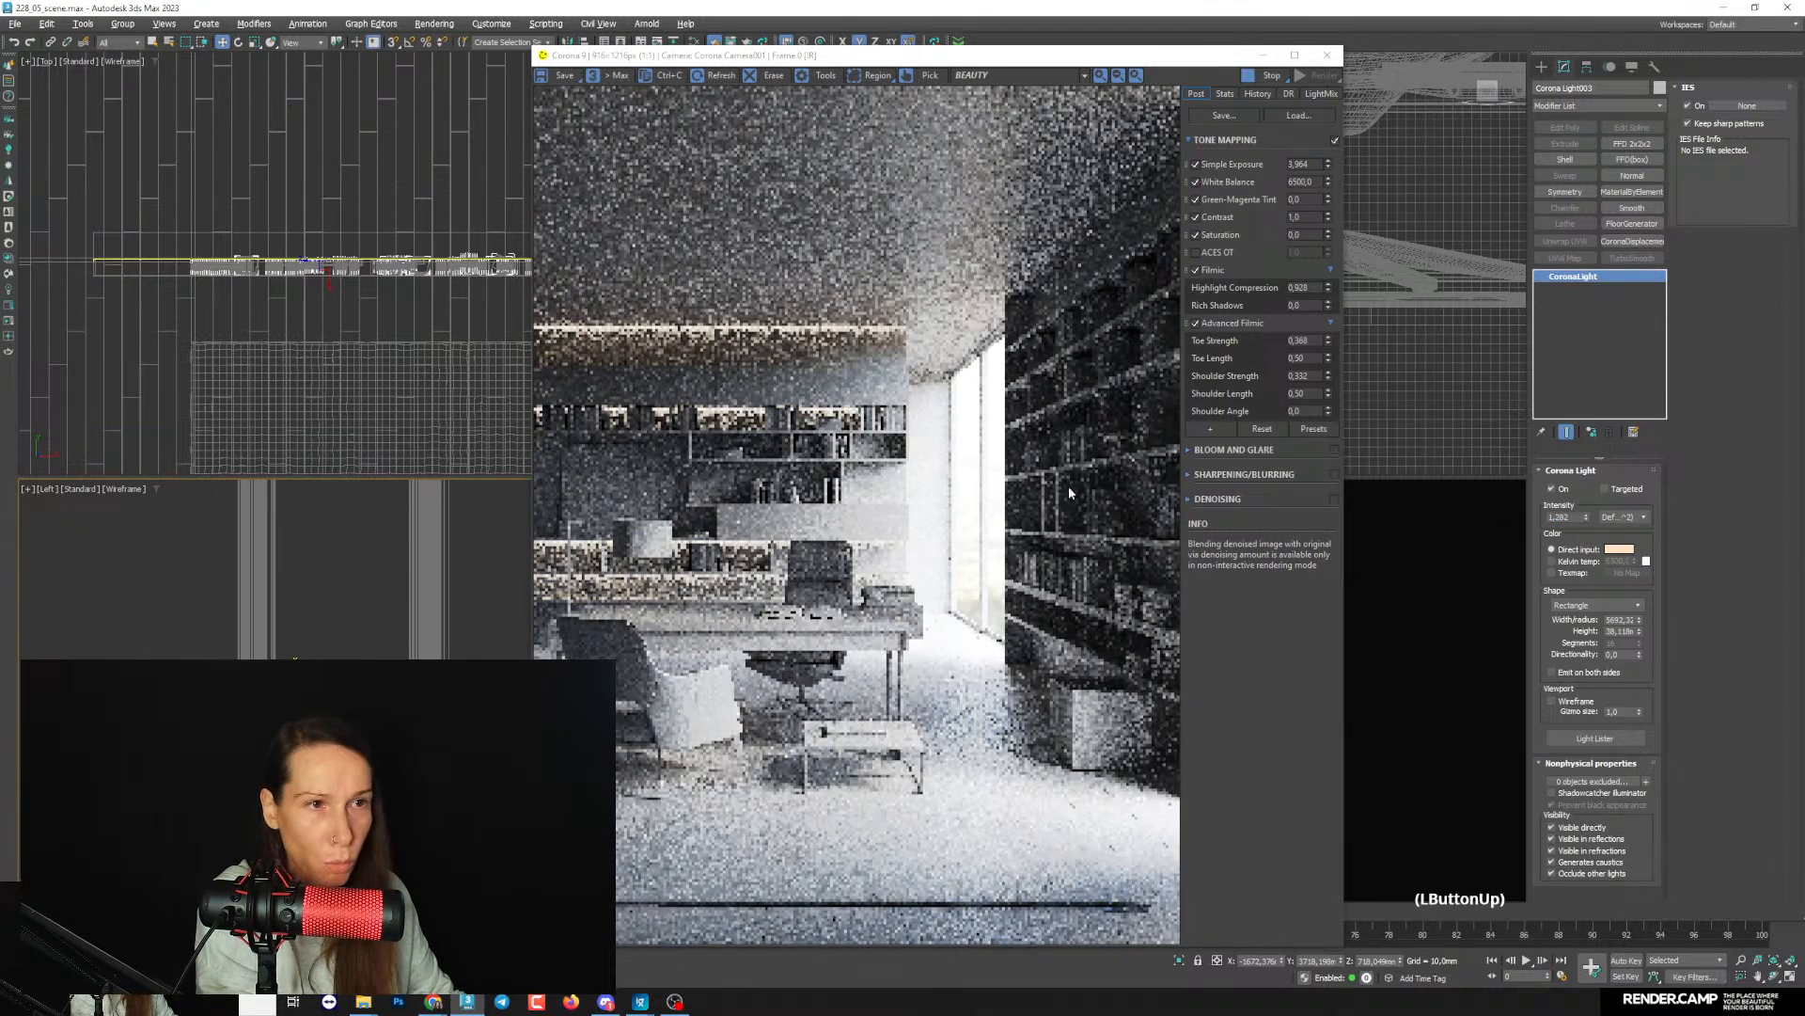
scroll(712, 583, "up", 1)
scroll(712, 583, "down", 1)
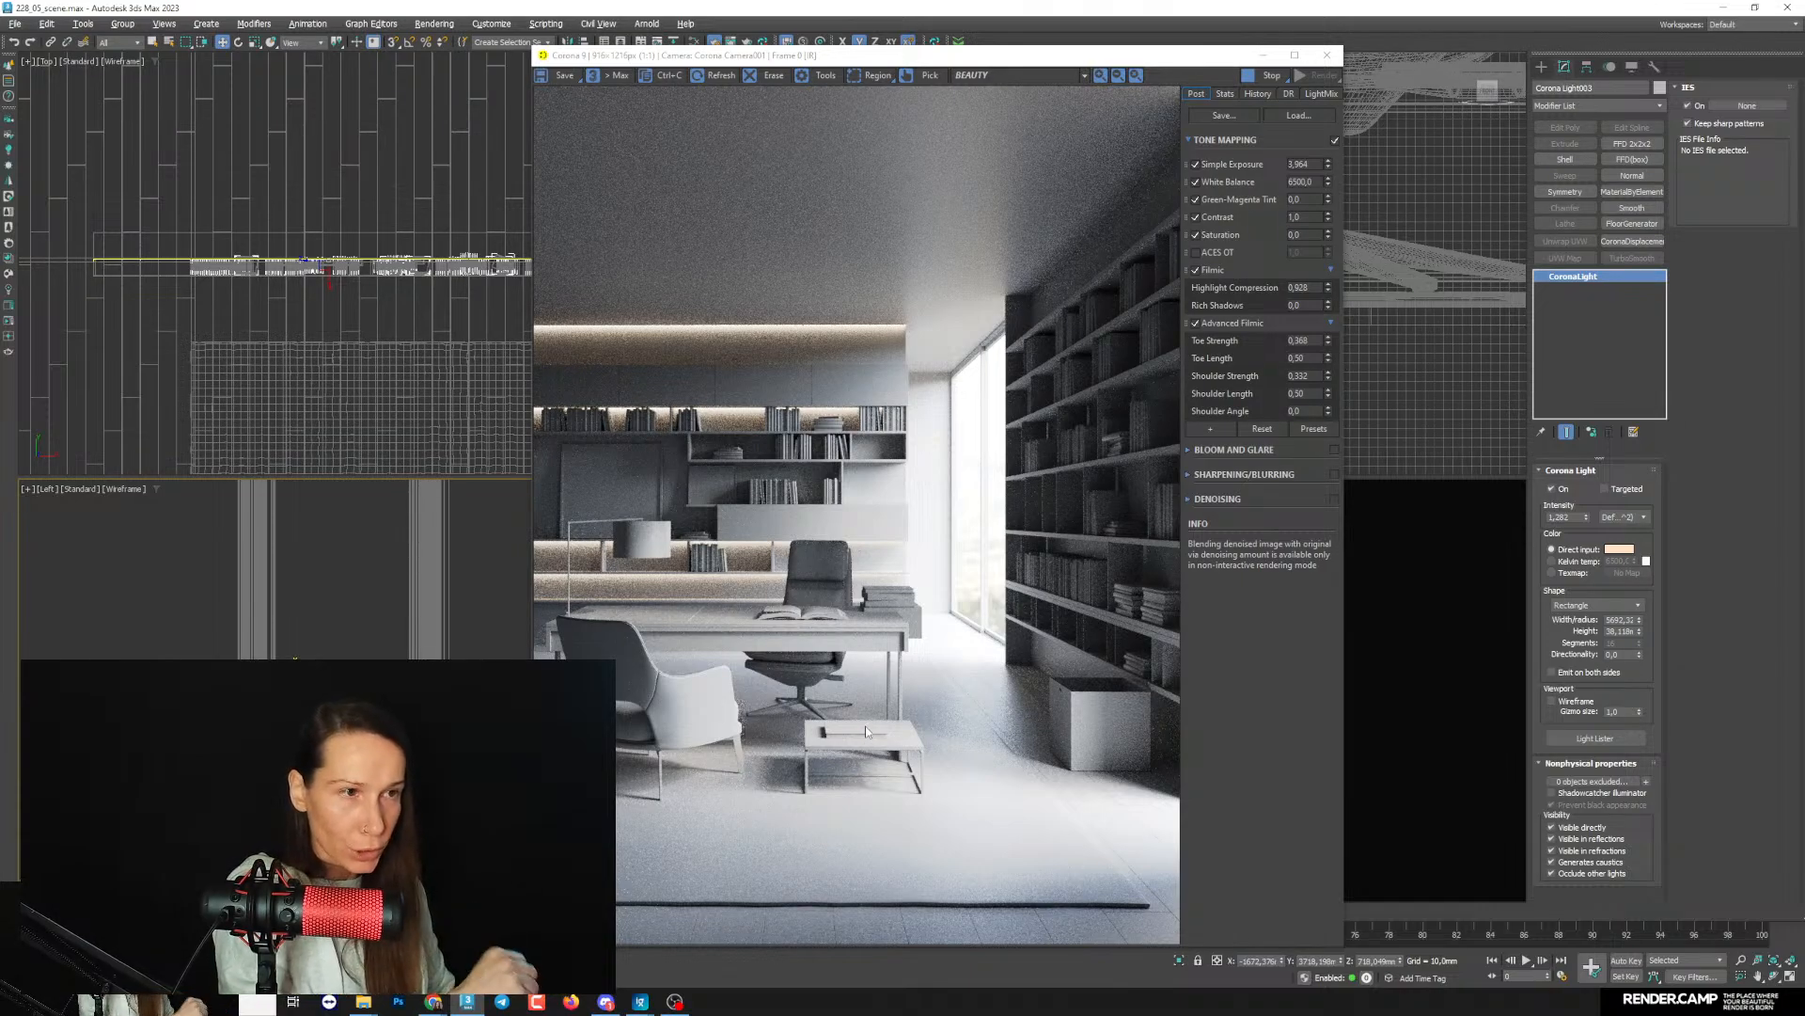
left_click(640, 1001)
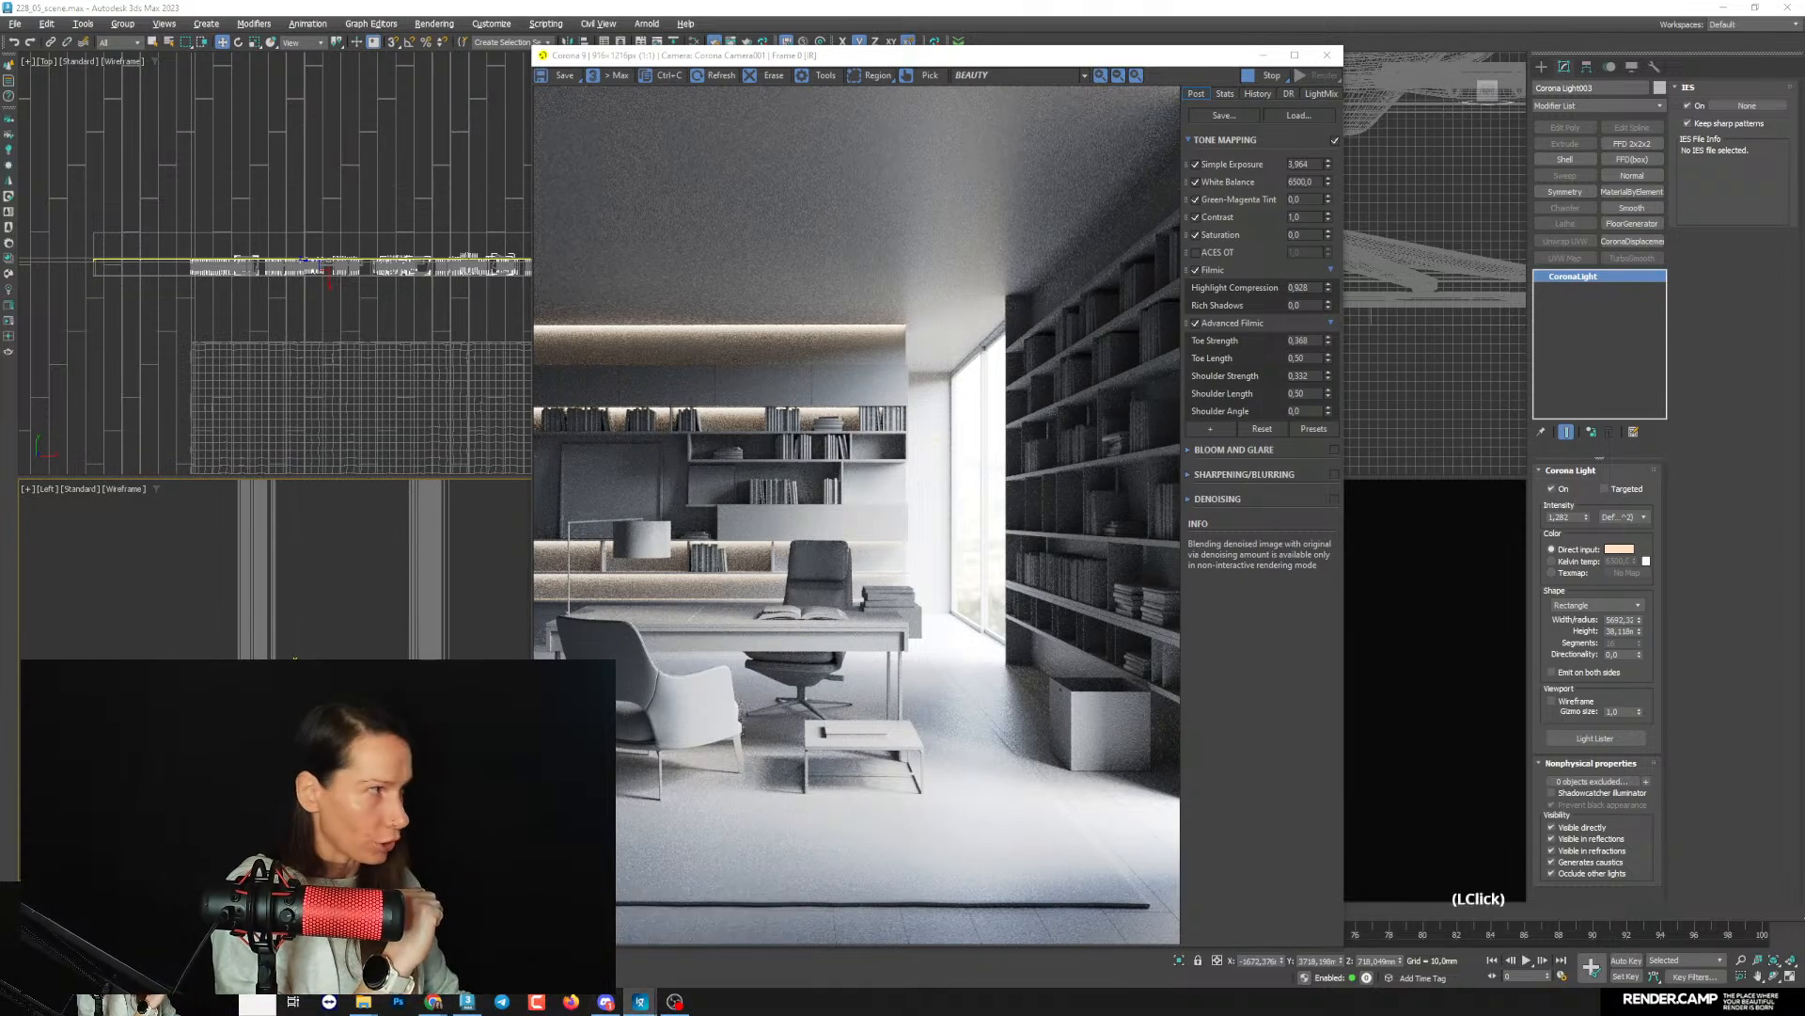
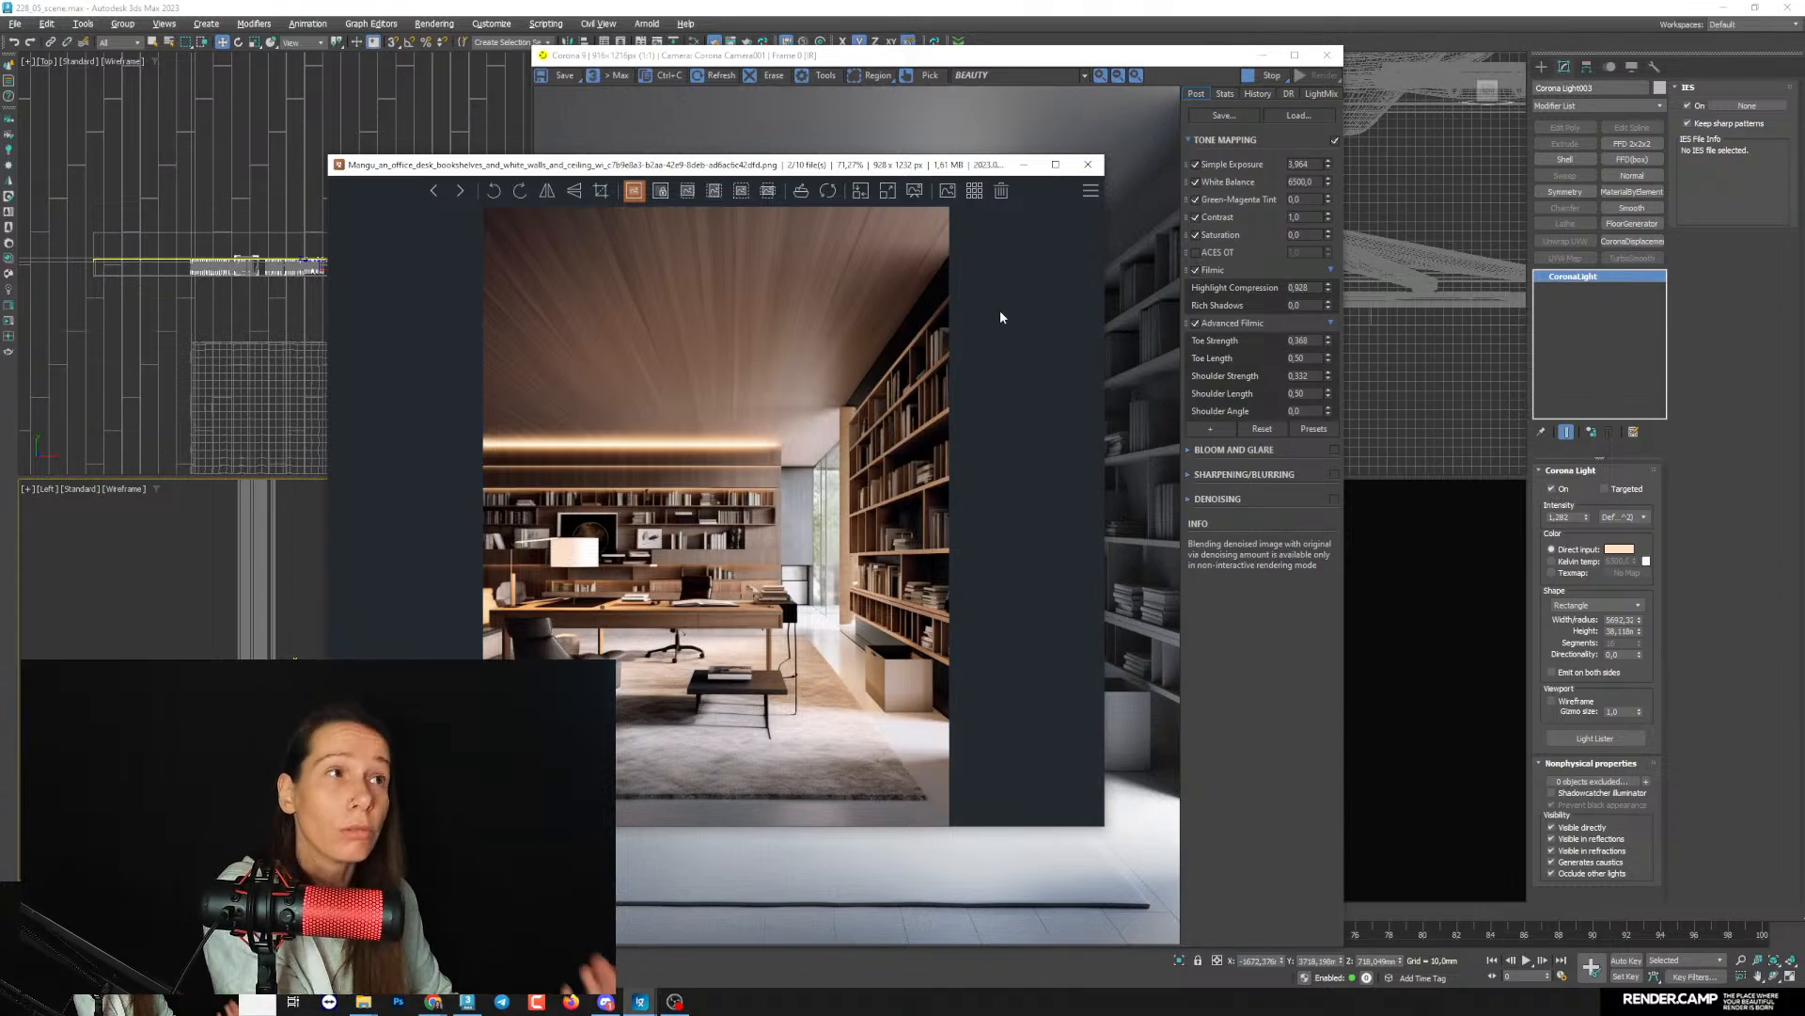
- Put the Midjourney reference image away and prepare a new Corona Light with the Disk shape for the Top view
left_click(1024, 165)
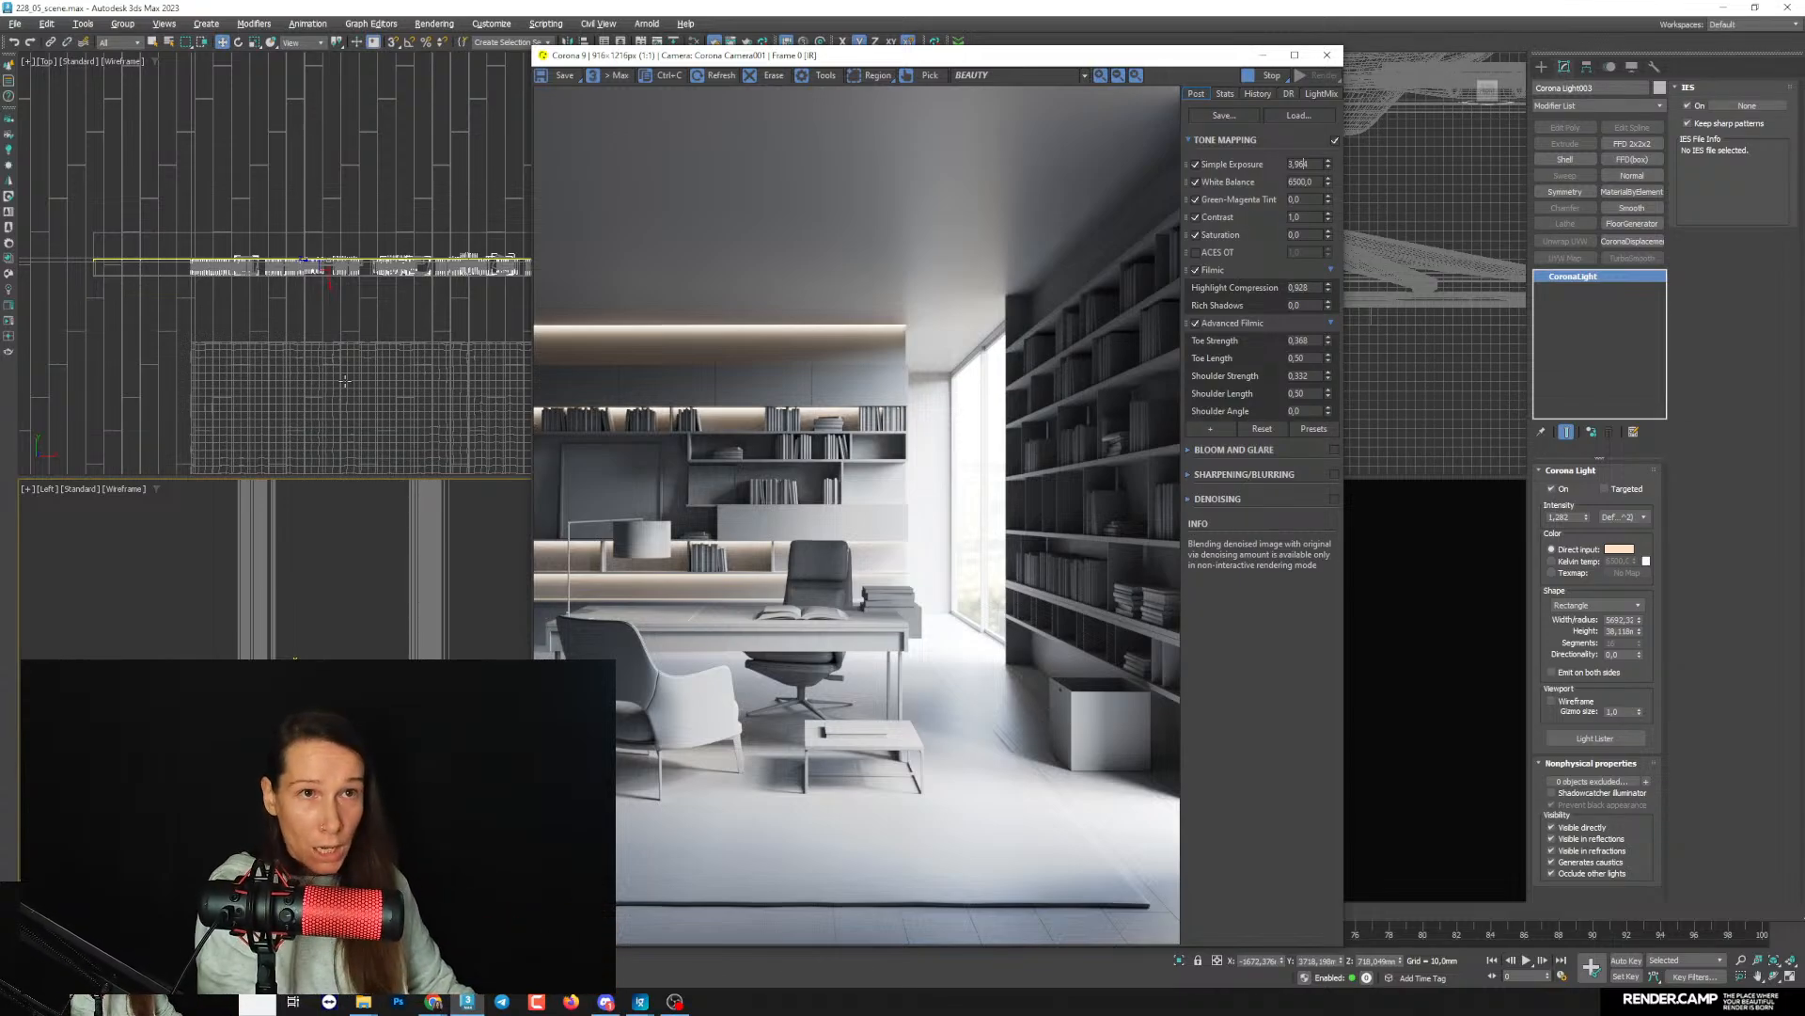
middle_click_drag(345, 379, 316, 327)
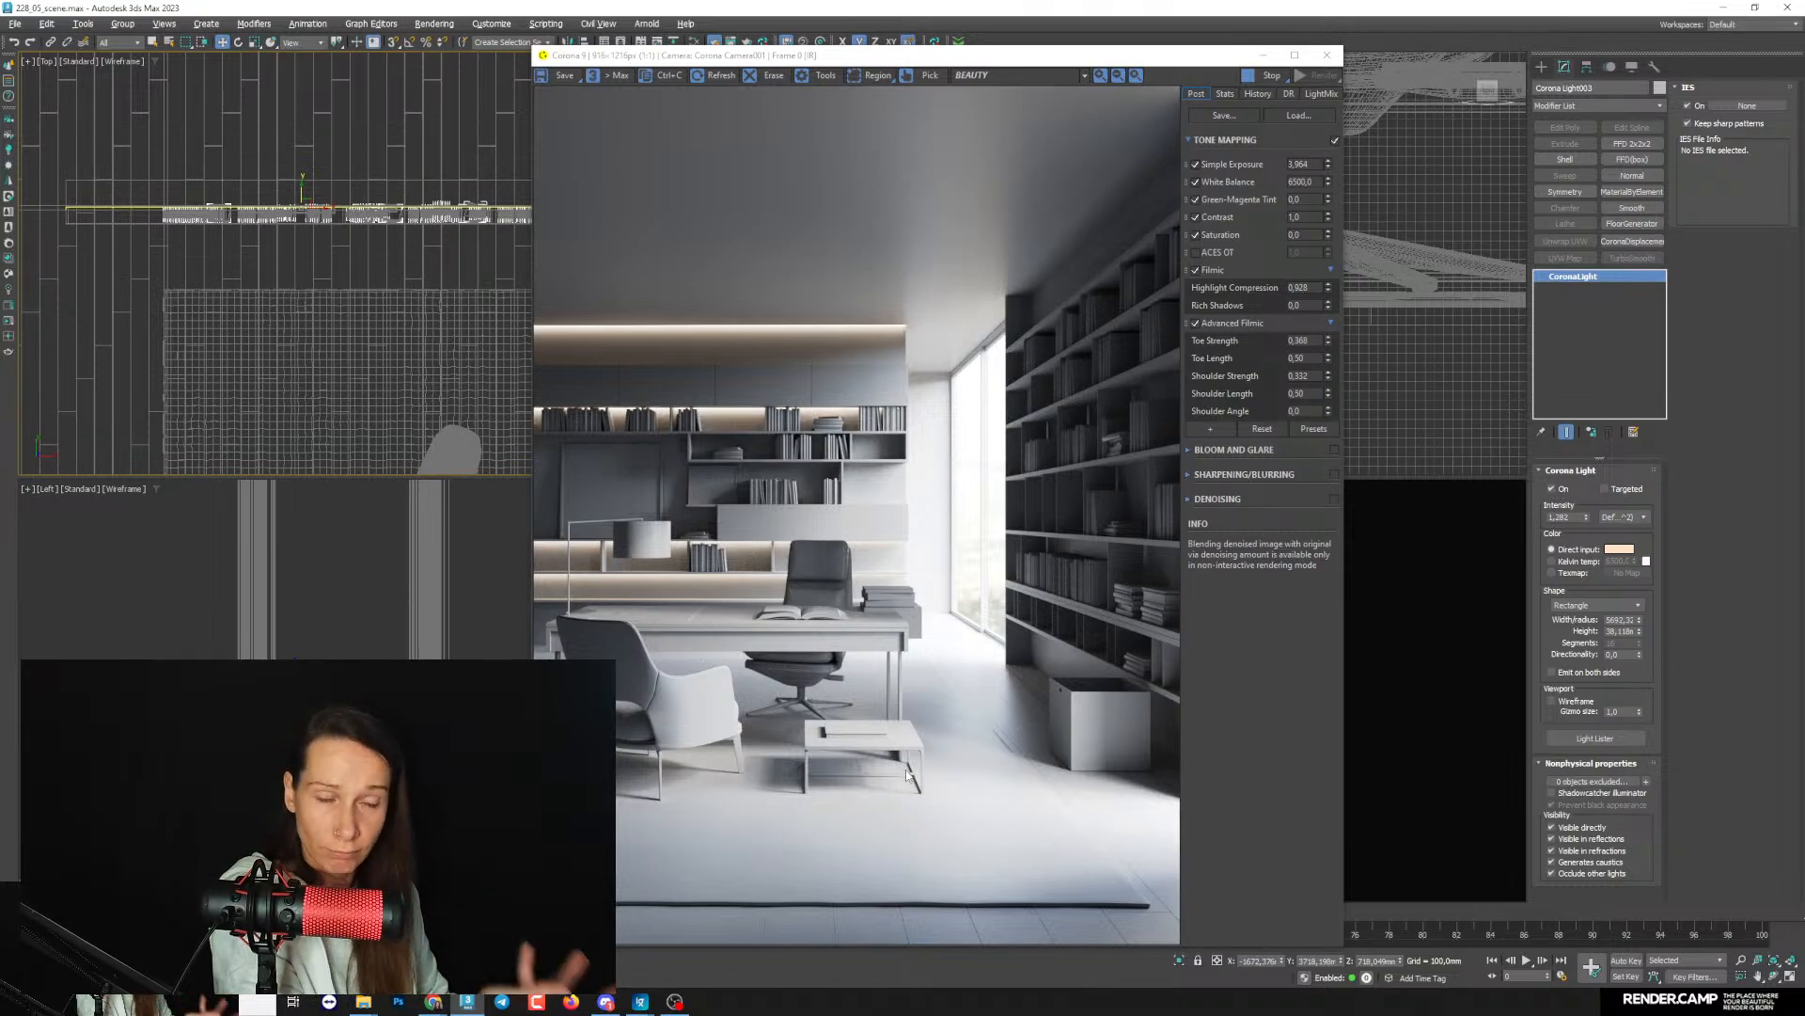
scroll(250, 262, "down", 5)
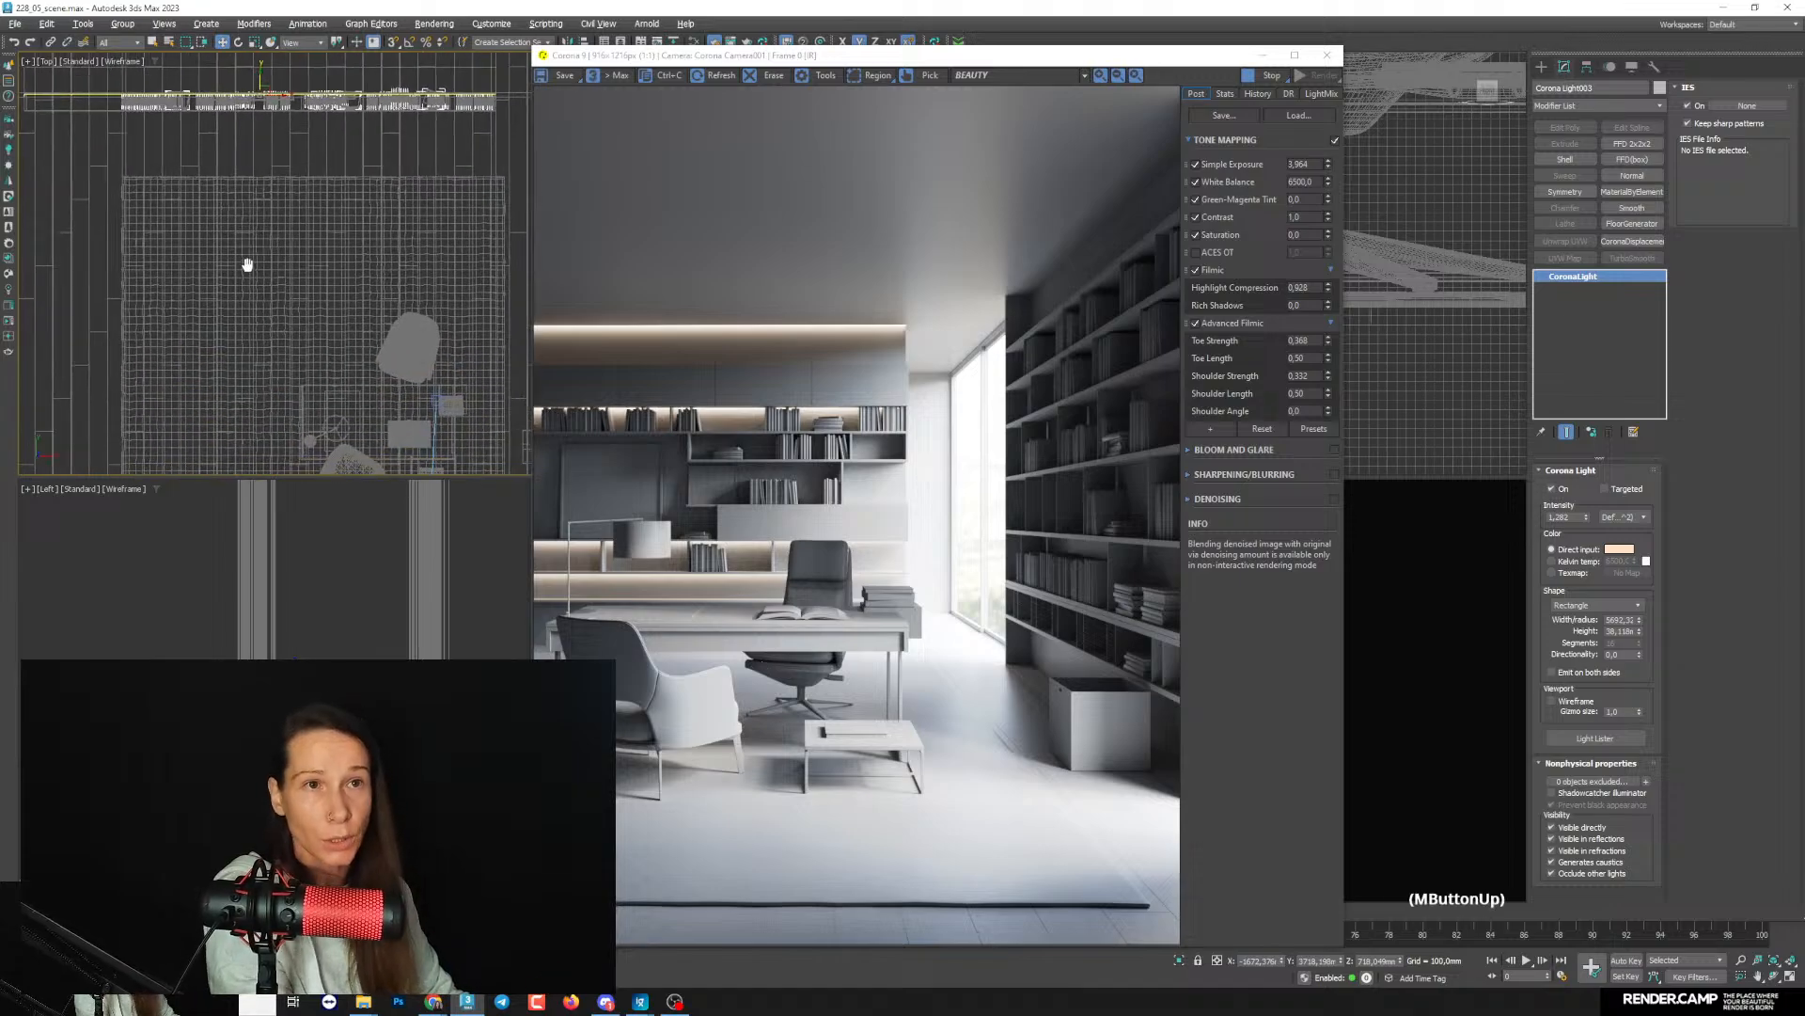
middle_click(250, 263)
left_click(1541, 67)
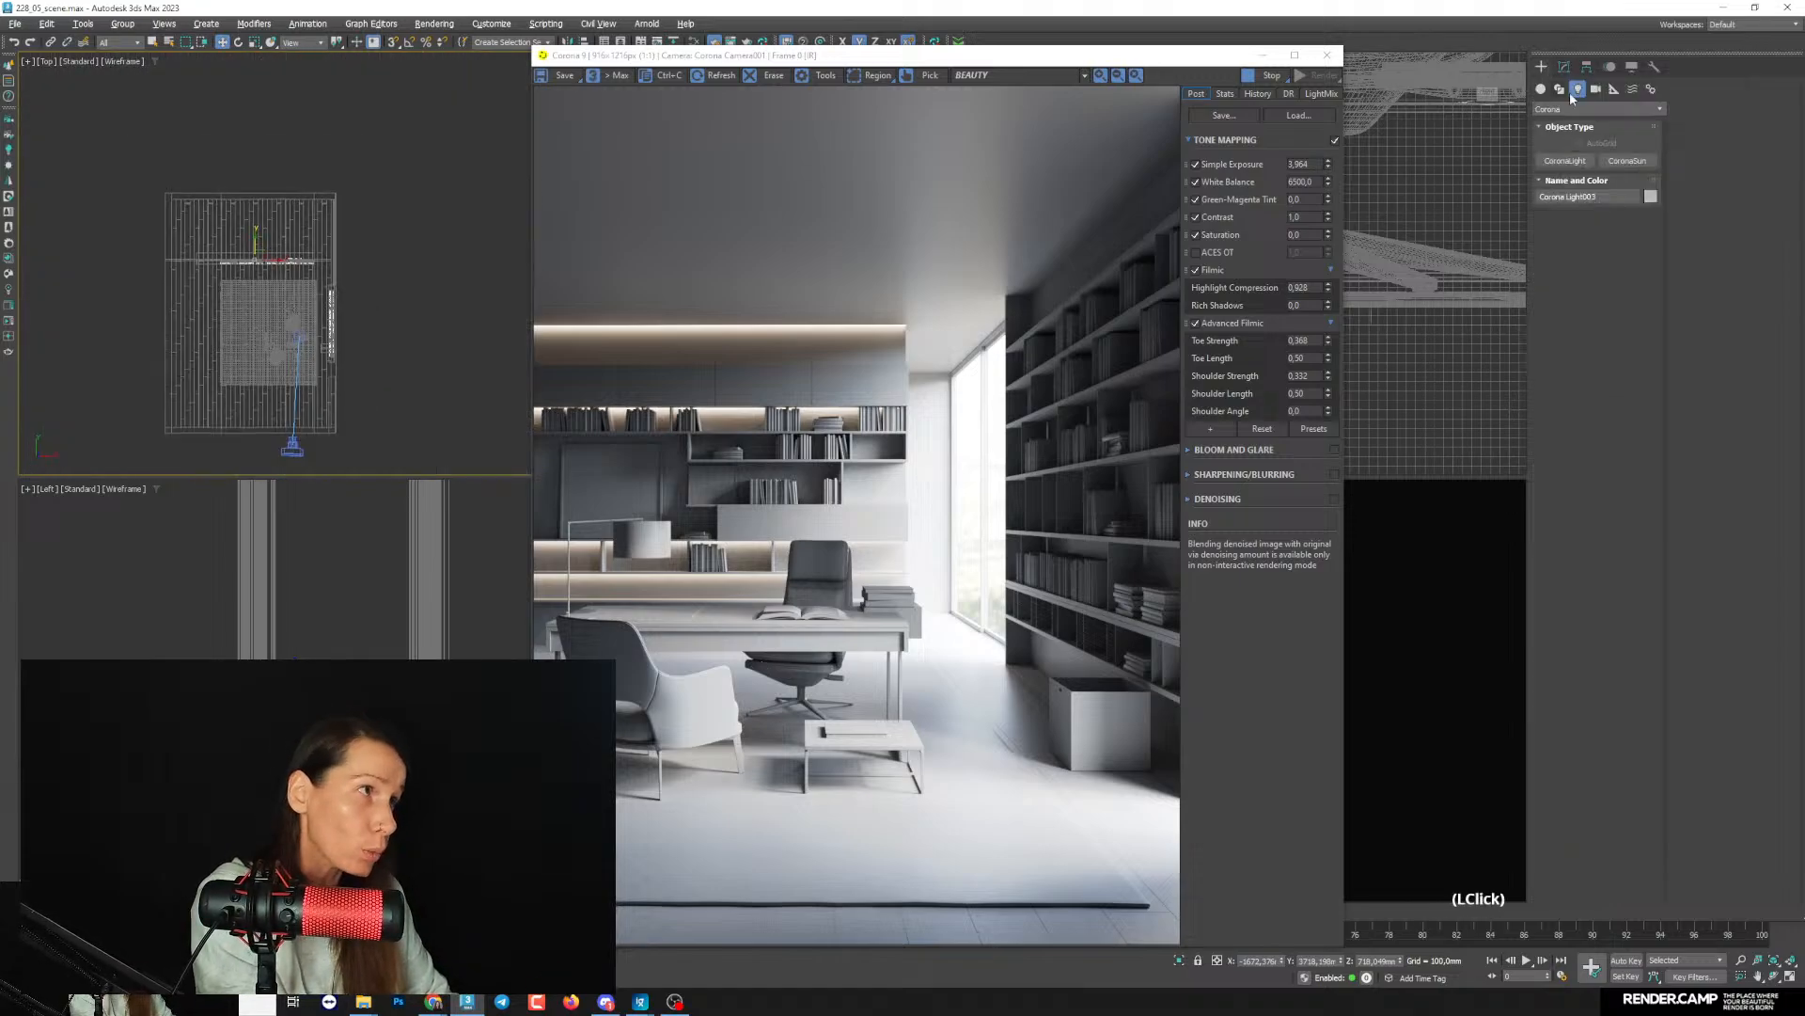
left_click(1564, 160)
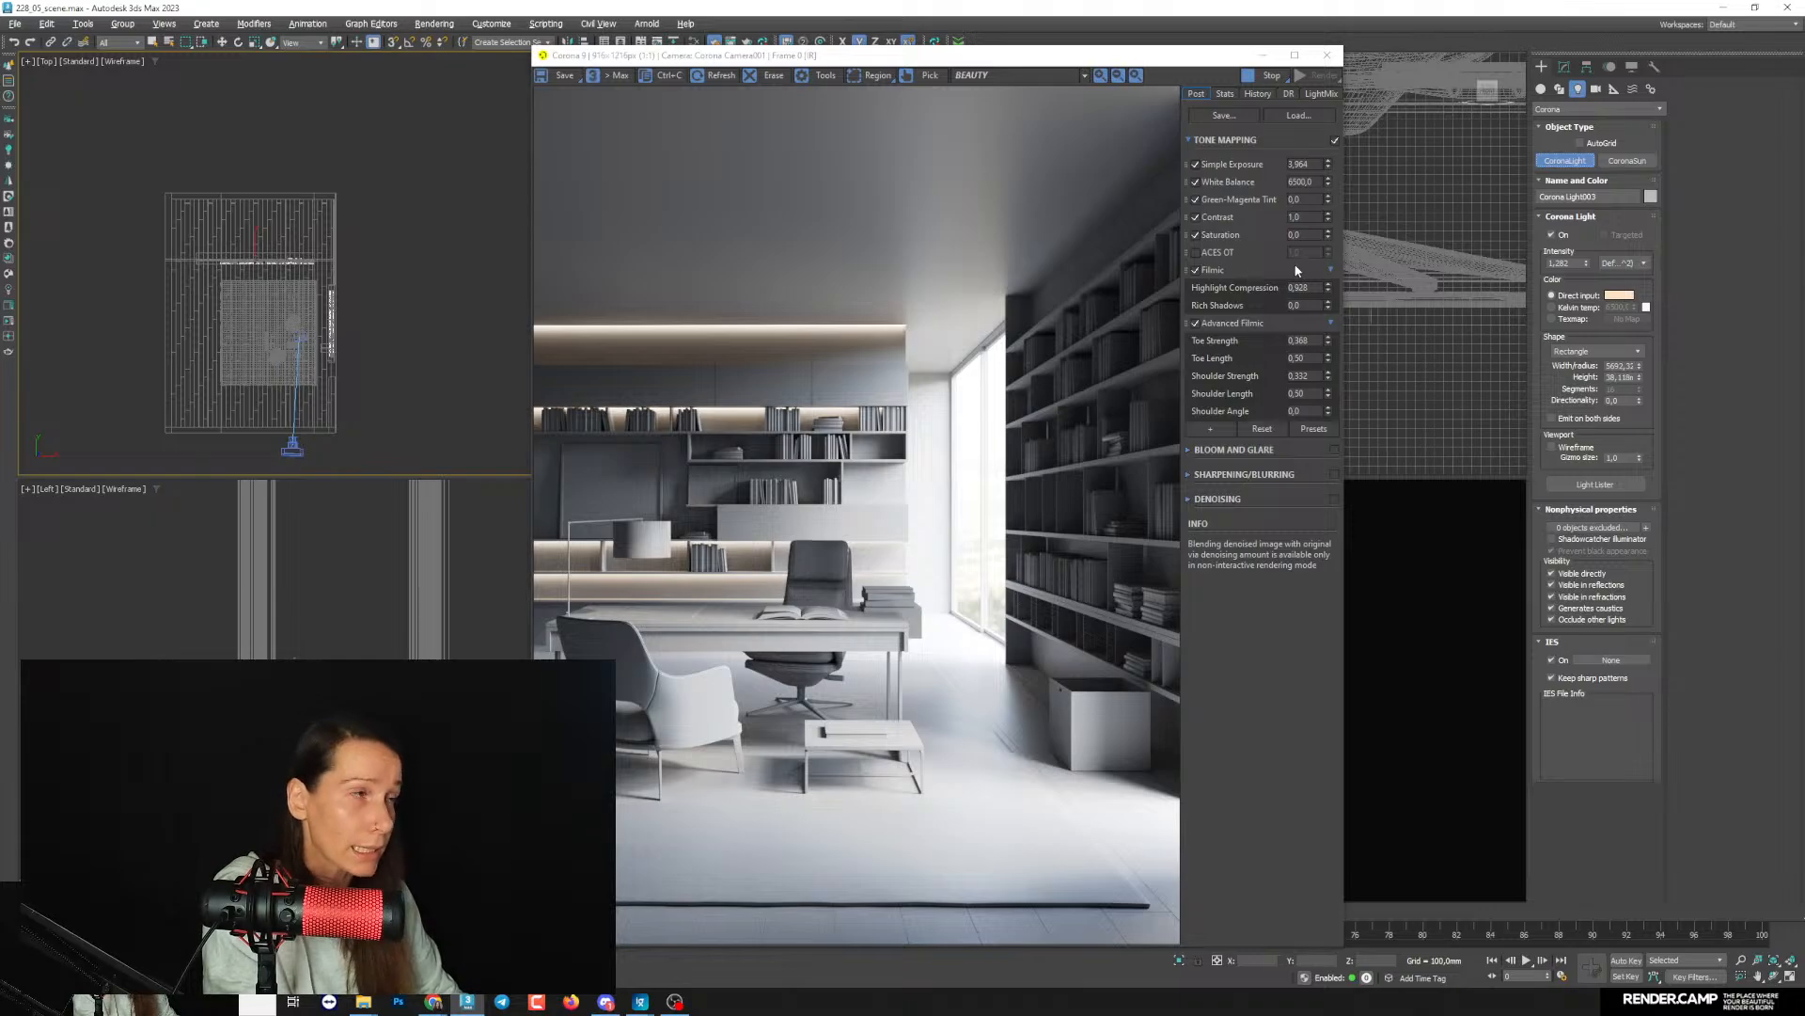
left_click(1638, 351)
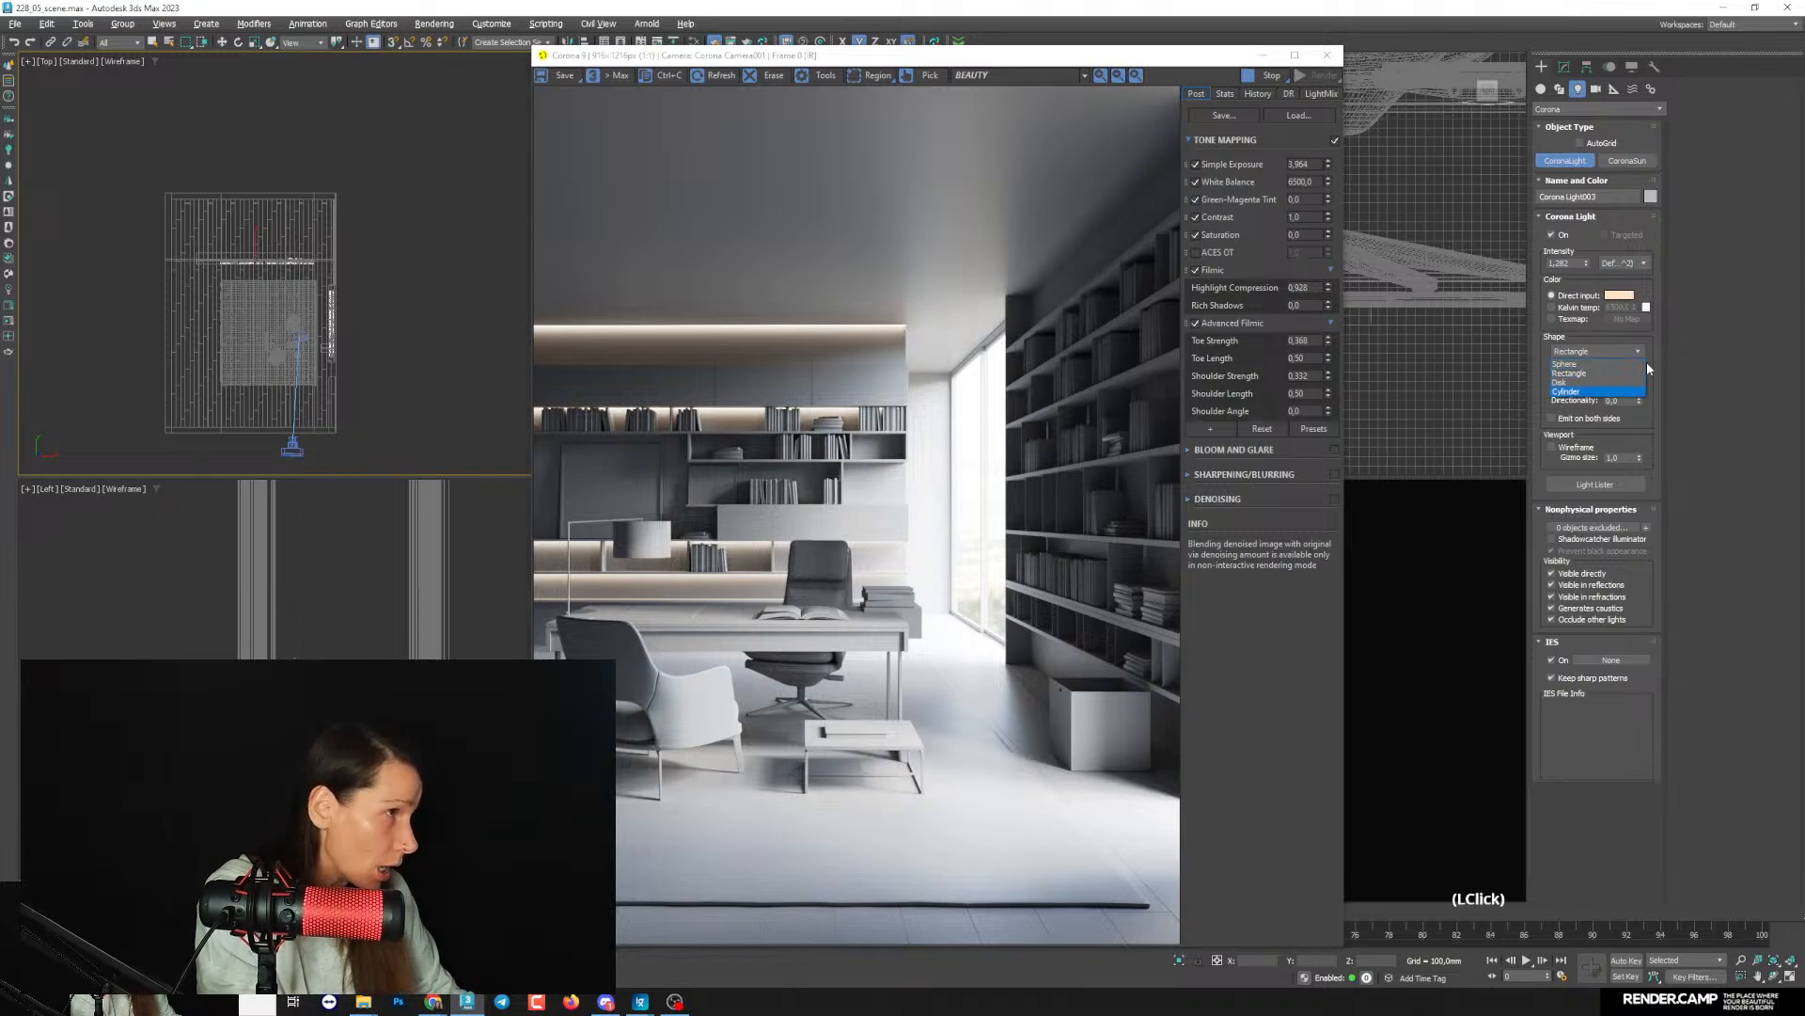
left_click(1563, 382)
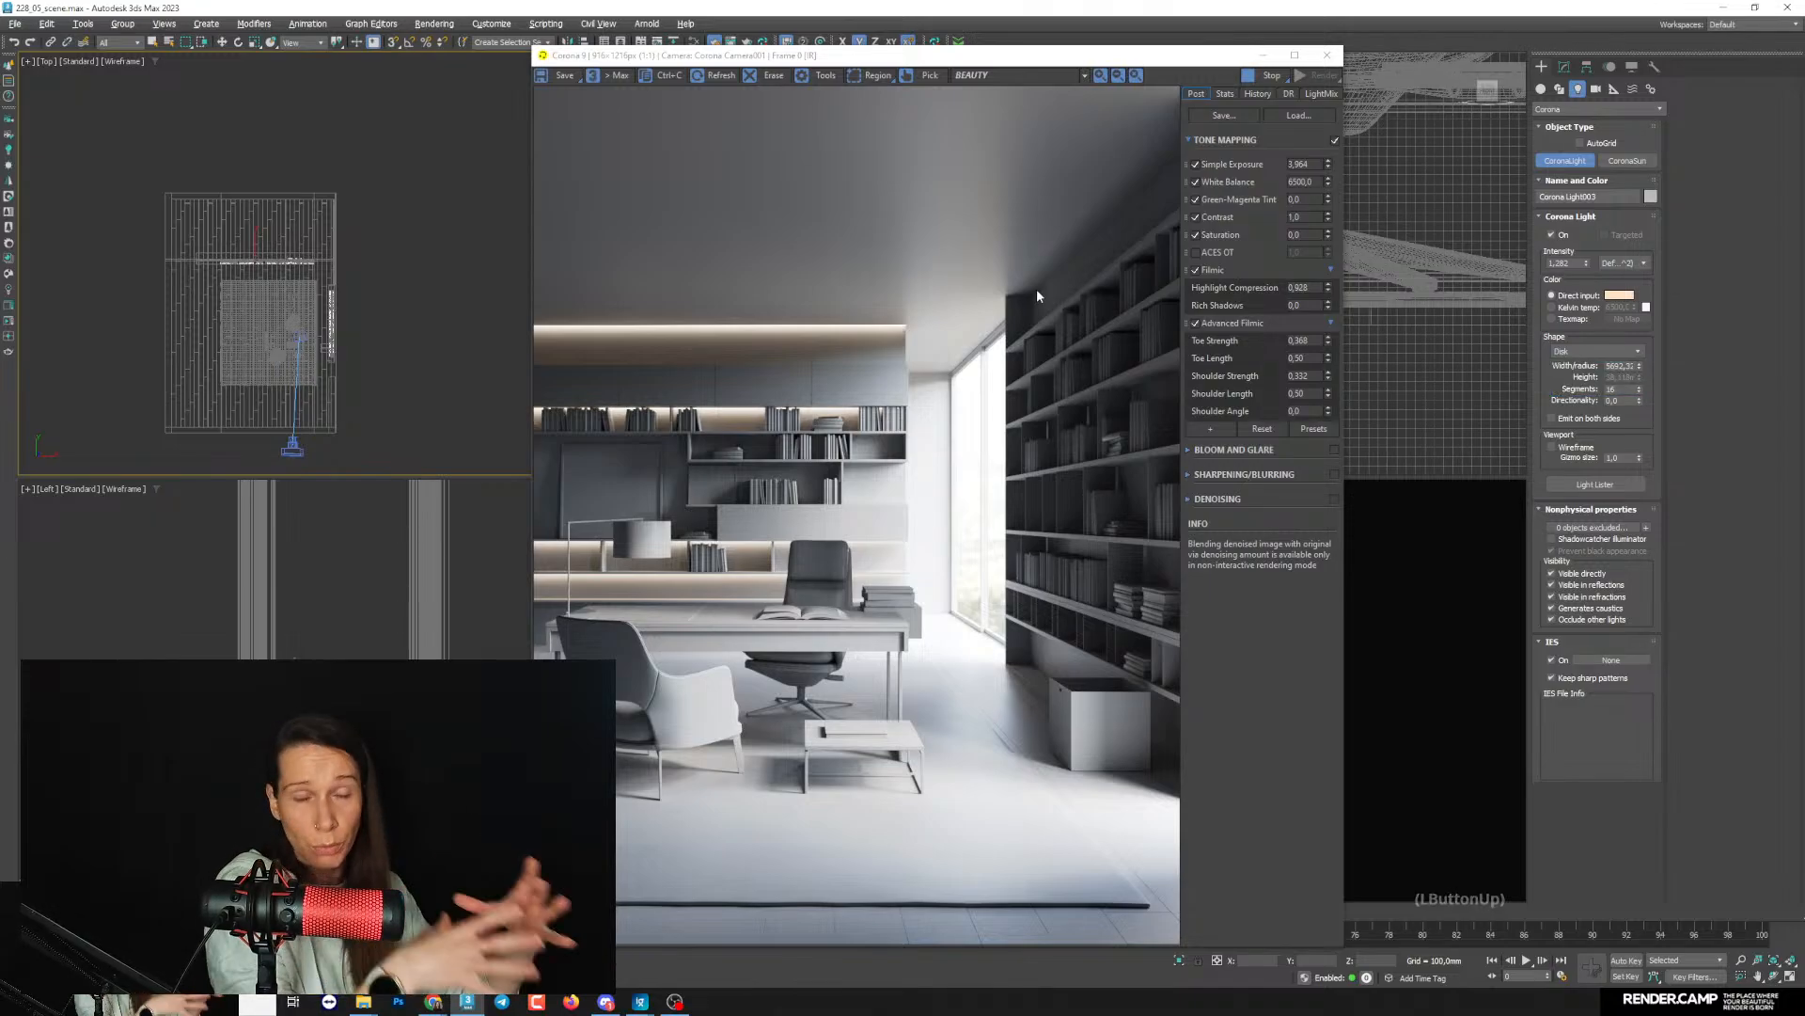
- Draw a disk light with a radius of about 124 mm in the Top view, between the rear armchair and the long side bookcase
scroll(237, 316, "up", 10)
scroll(237, 316, "down", 2)
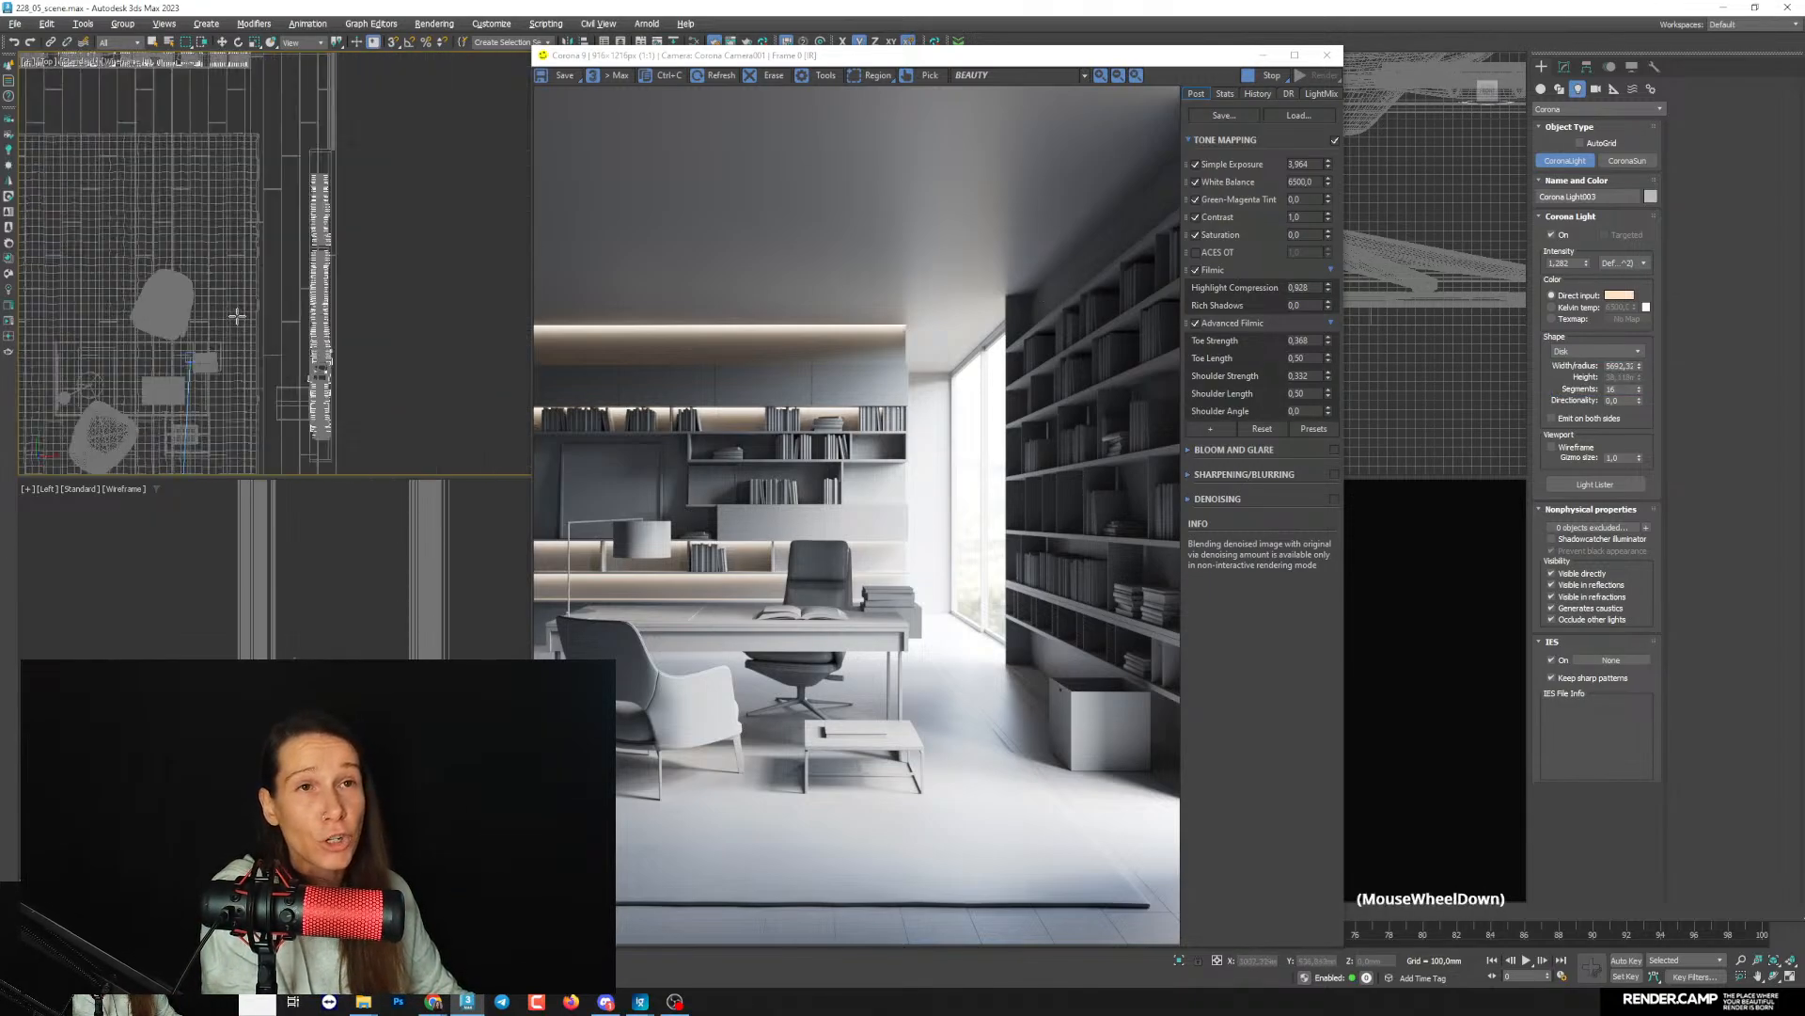
middle_click_drag(237, 316, 245, 330)
scroll(245, 330, "up", 2)
mouse_move(264, 315)
left_mouse_down()
mouse_move(277, 337)
mouse_move(276, 321)
left_mouse_up()
middle_click_drag(270, 303, 281, 199)
left_click(222, 43)
middle_click_drag(312, 285, 336, 261)
scroll(336, 260, "down", 2)
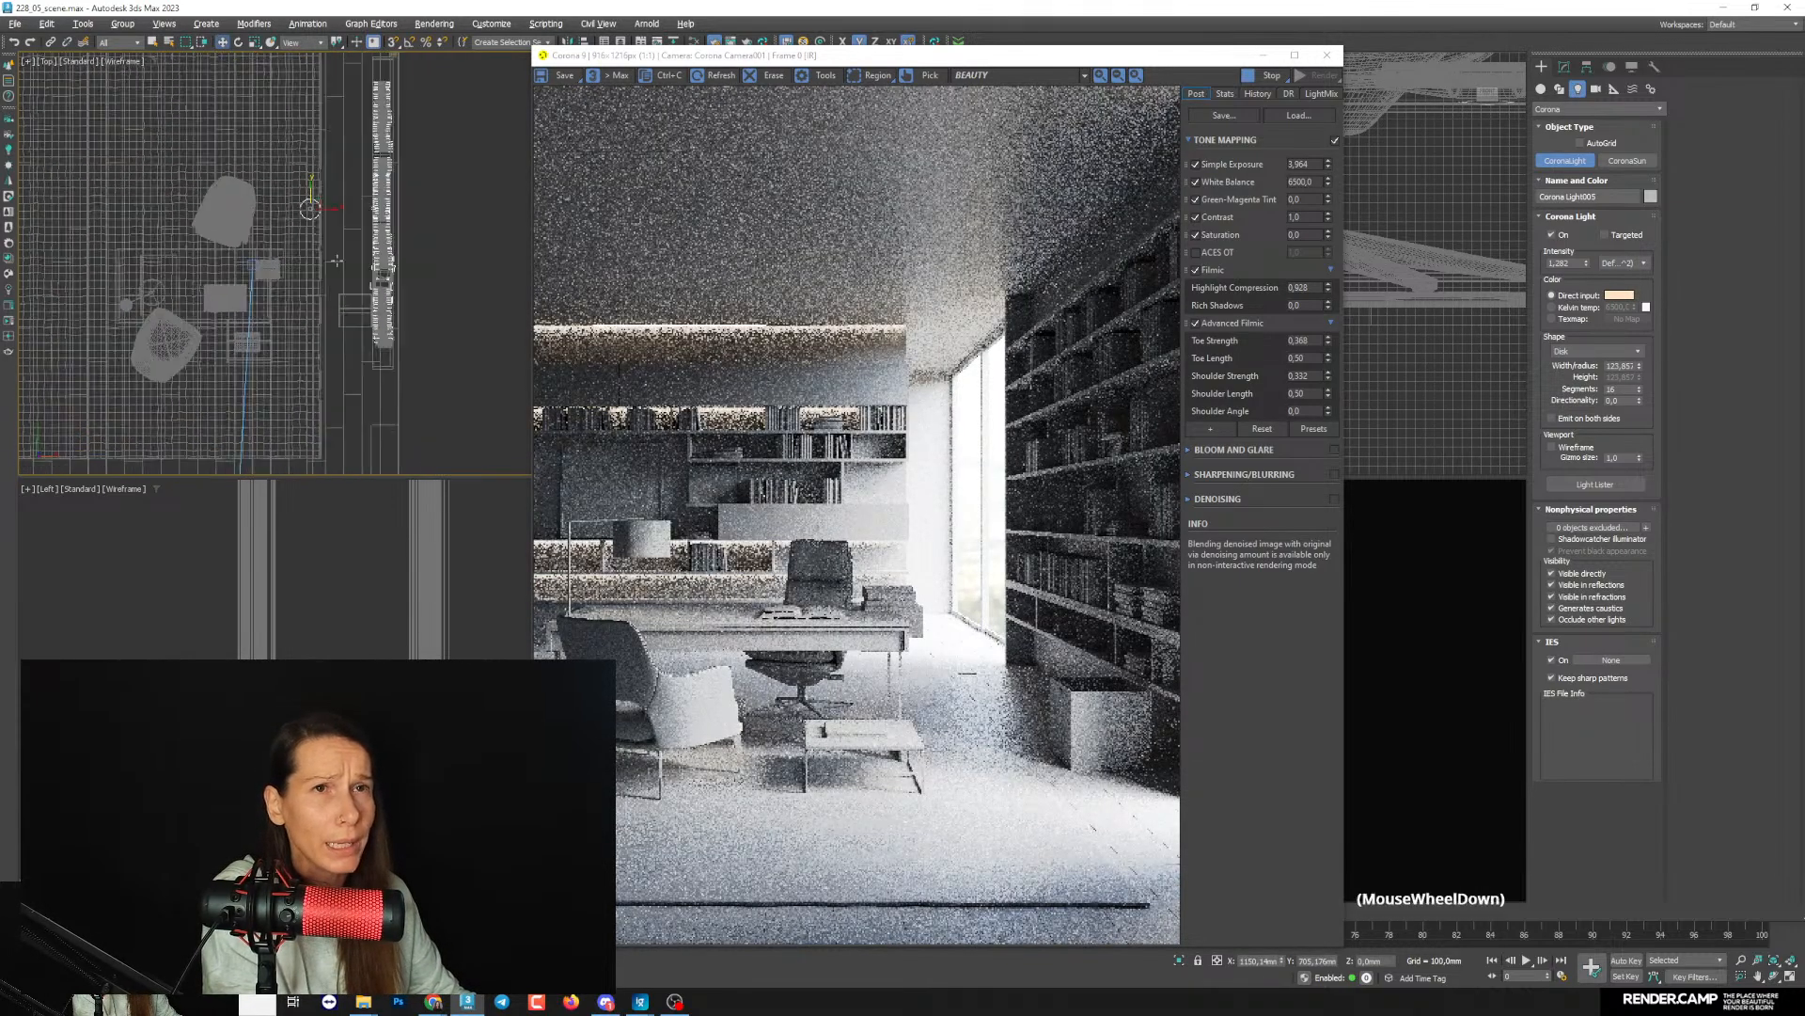
scroll(337, 260, "down", 3)
scroll(336, 261, "up", 1)
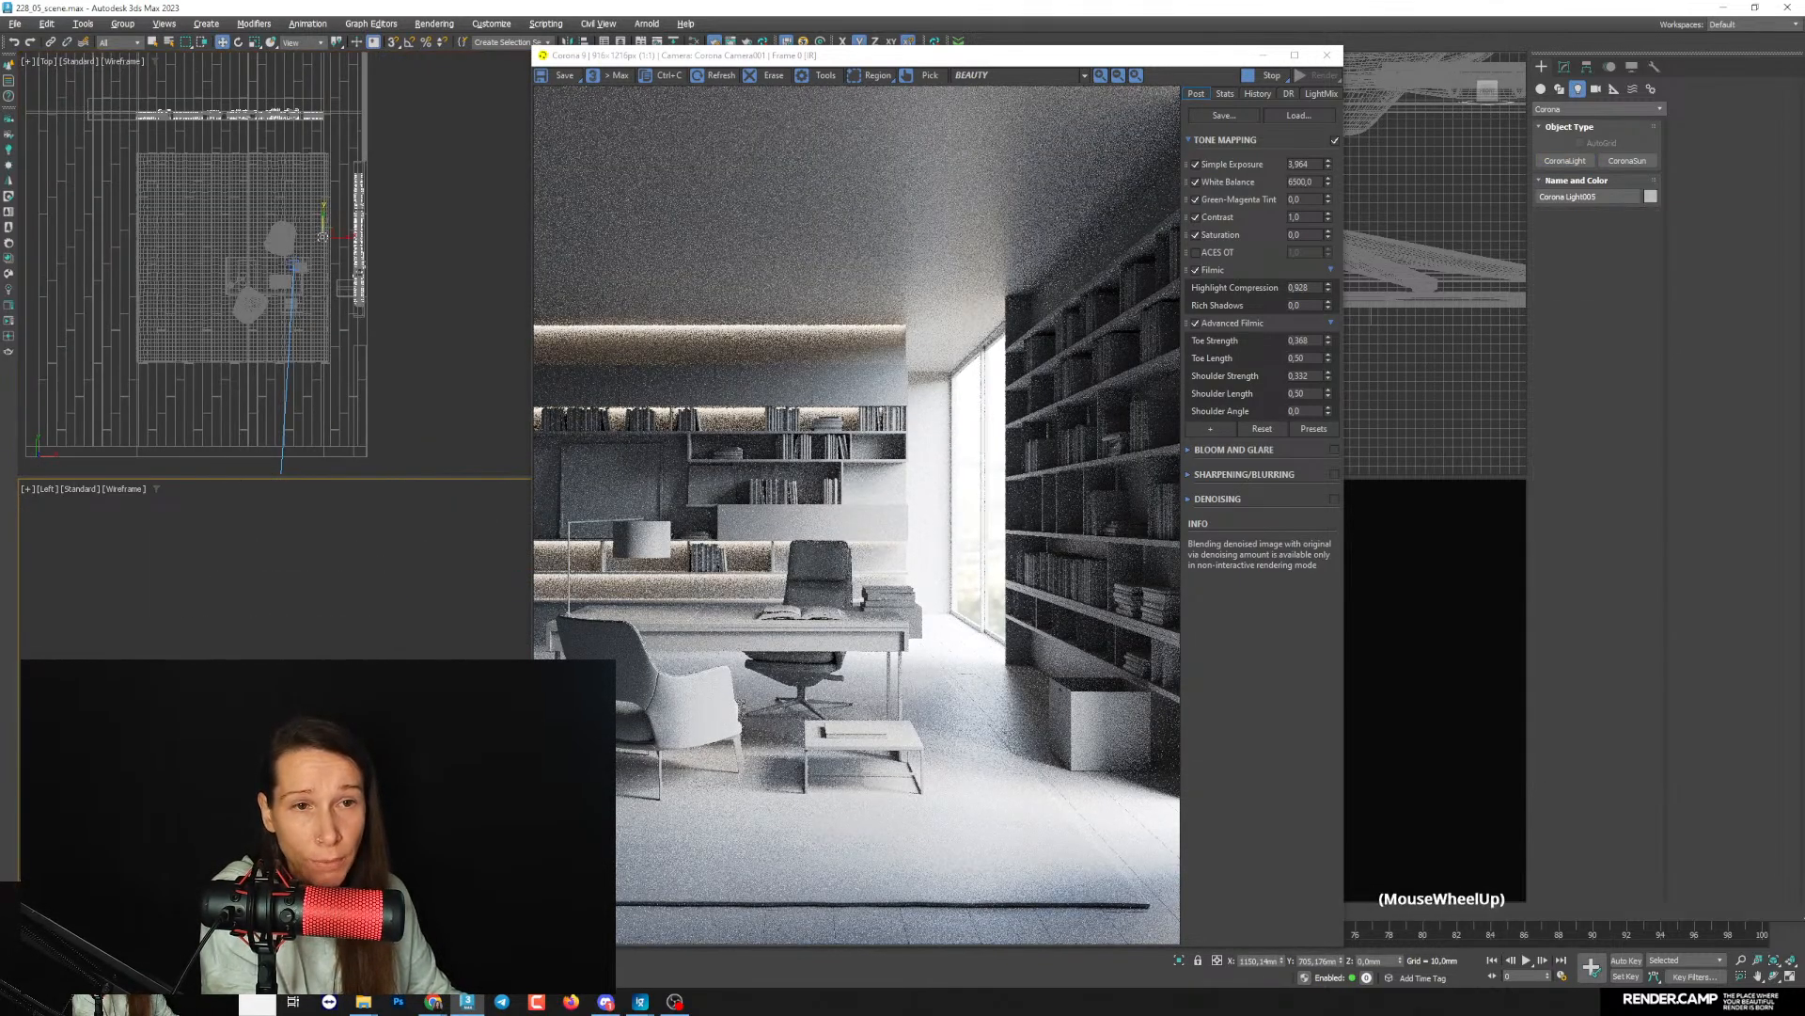
- Raise the disk light in the Left view to just below the ceiling, at about Z 3192 mm
middle_click_drag(308, 790, 308, 701)
left_click_drag(308, 695, 307, 593)
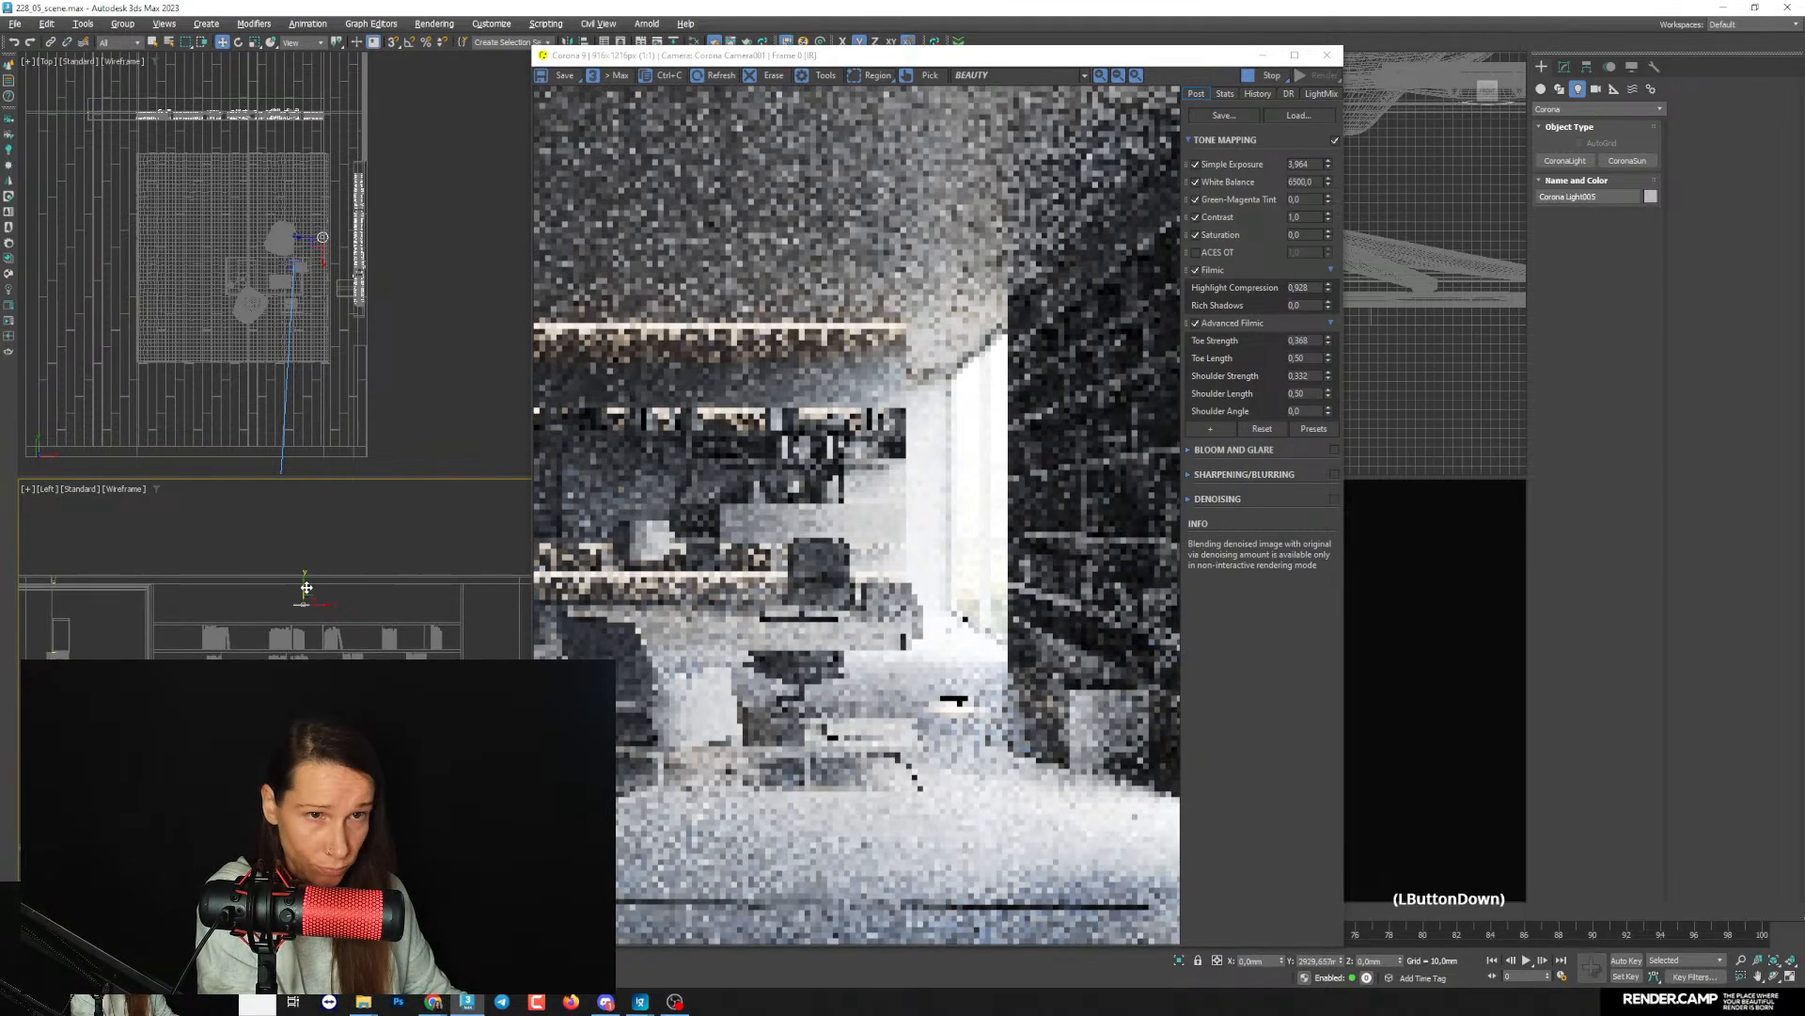
scroll(309, 587, "up", 4)
middle_click_drag(308, 587, 316, 654)
scroll(316, 654, "up", 4)
left_click_drag(325, 677, 334, 534)
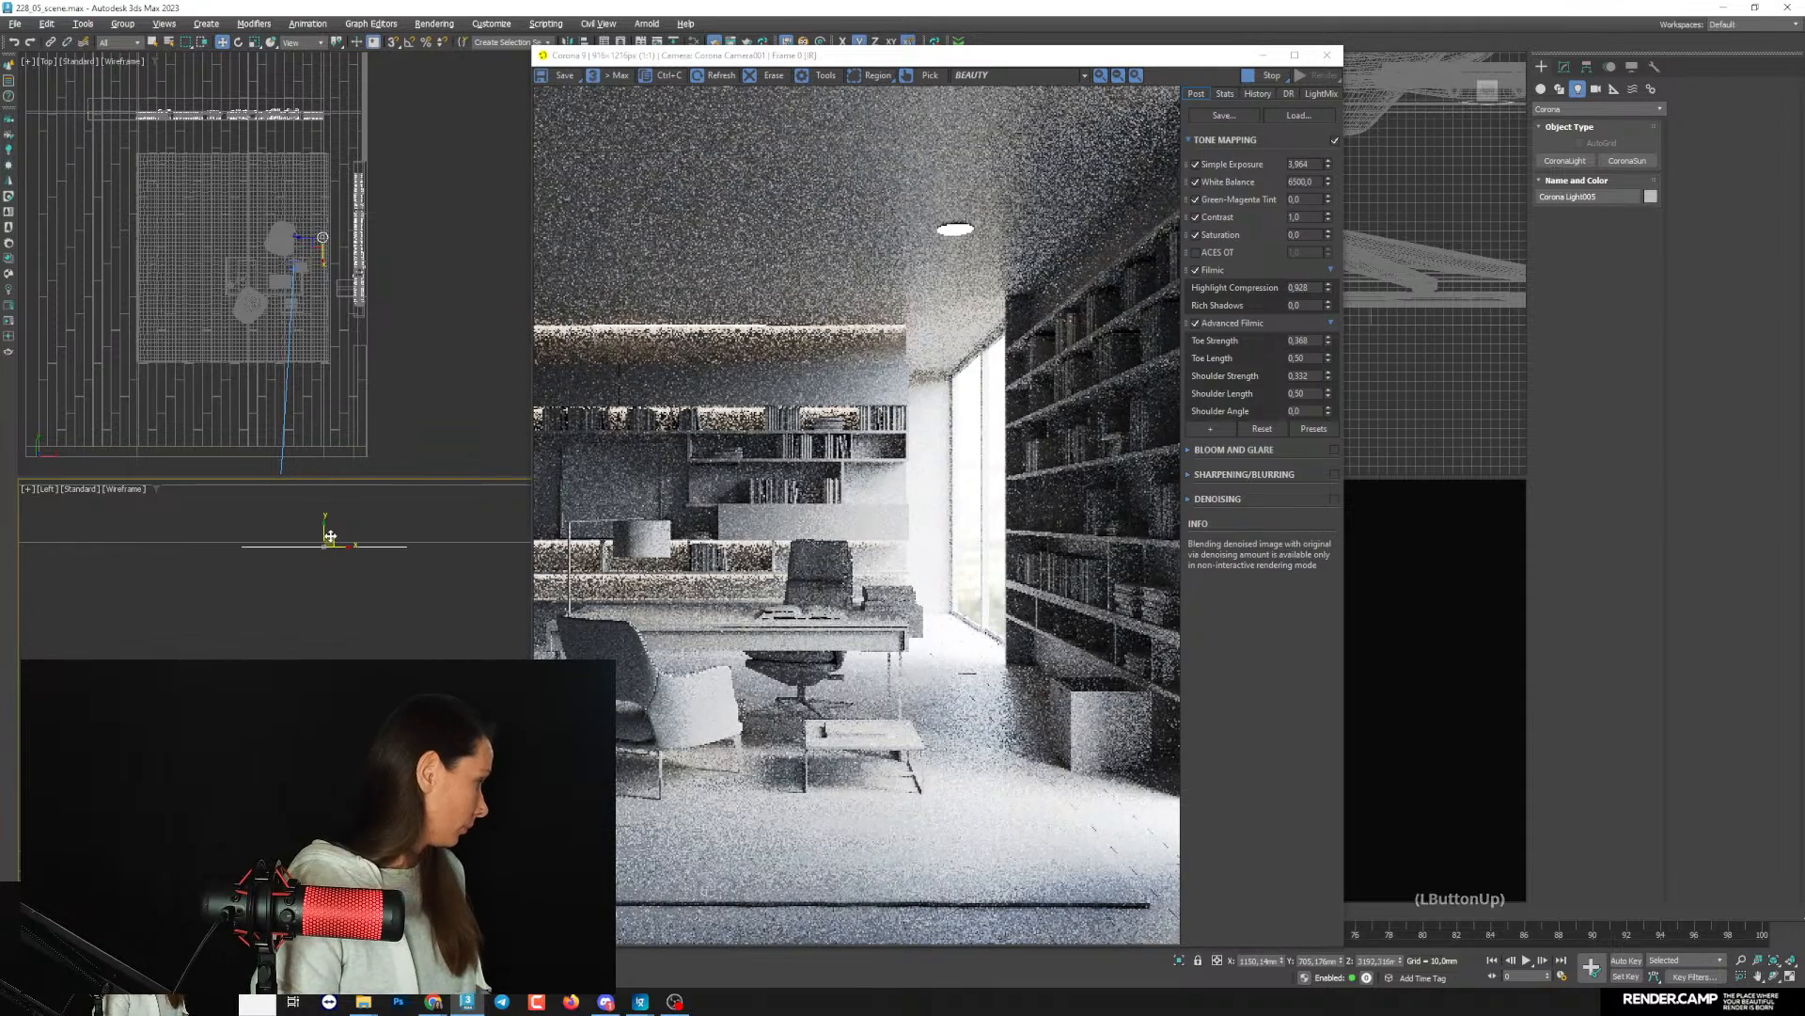
- Shift the render window slightly aside and make the disk light not directly visible
left_click(675, 1002)
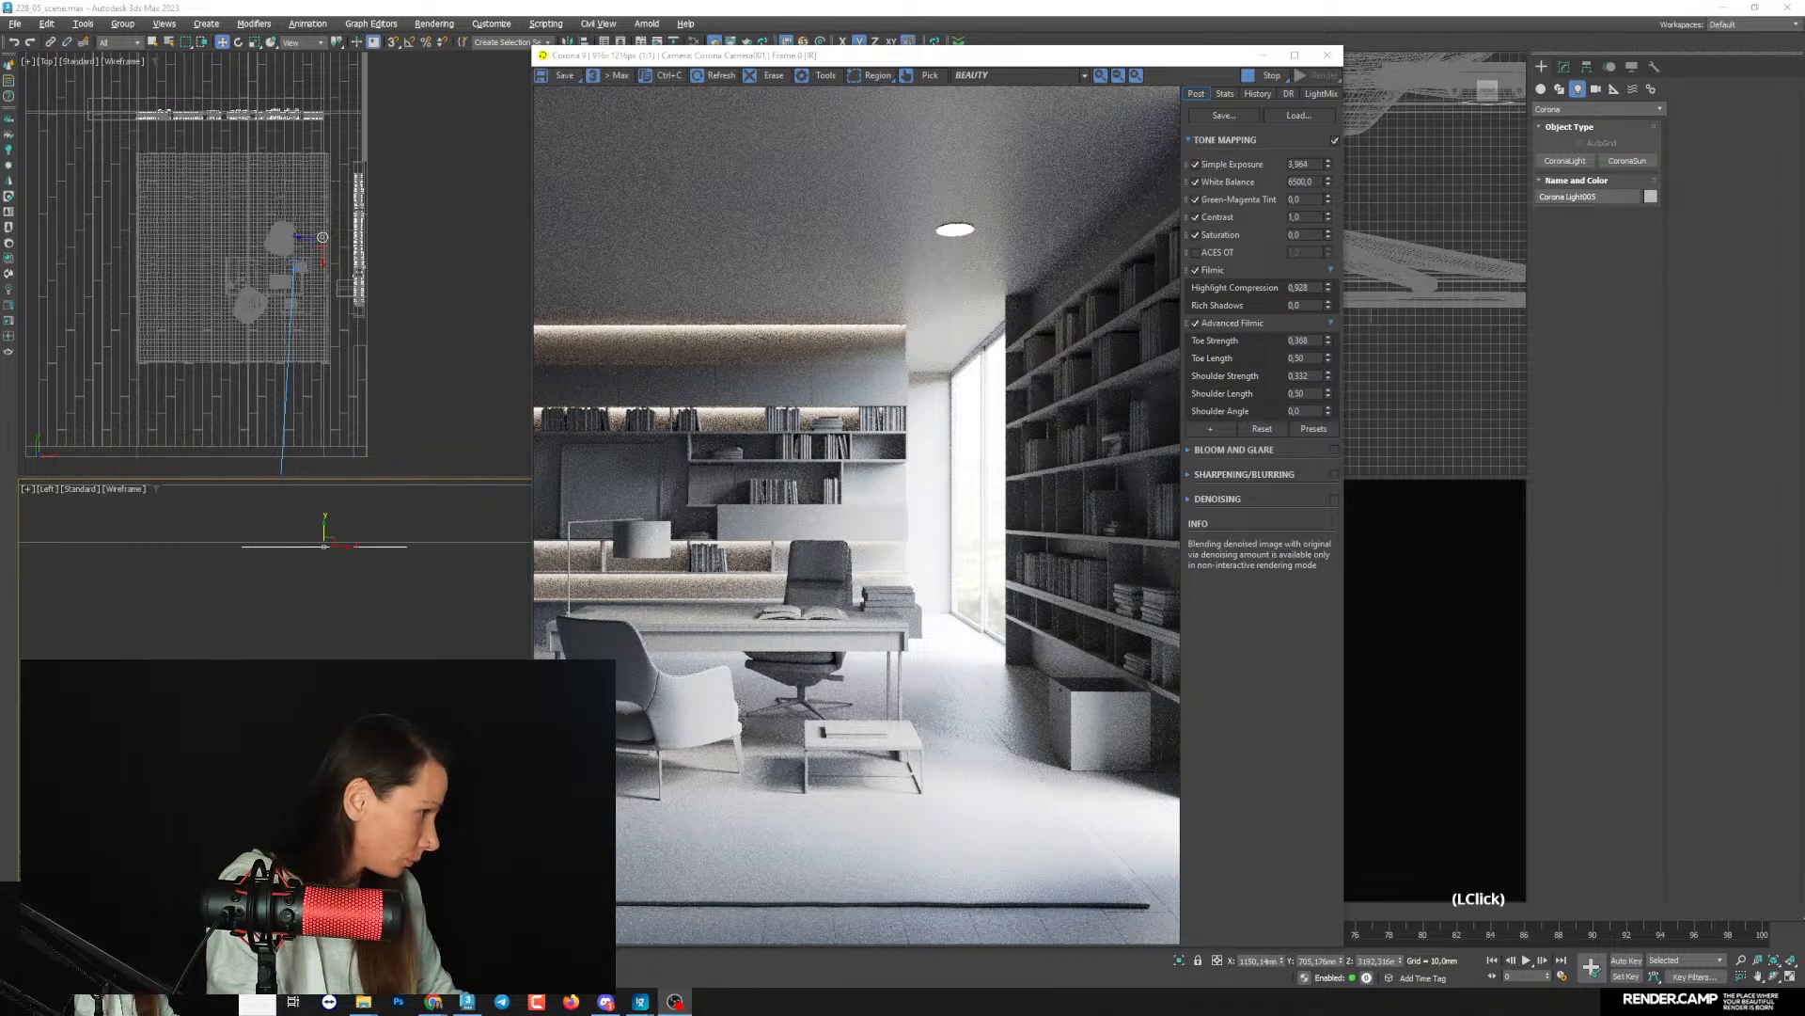
left_click(1304, 164)
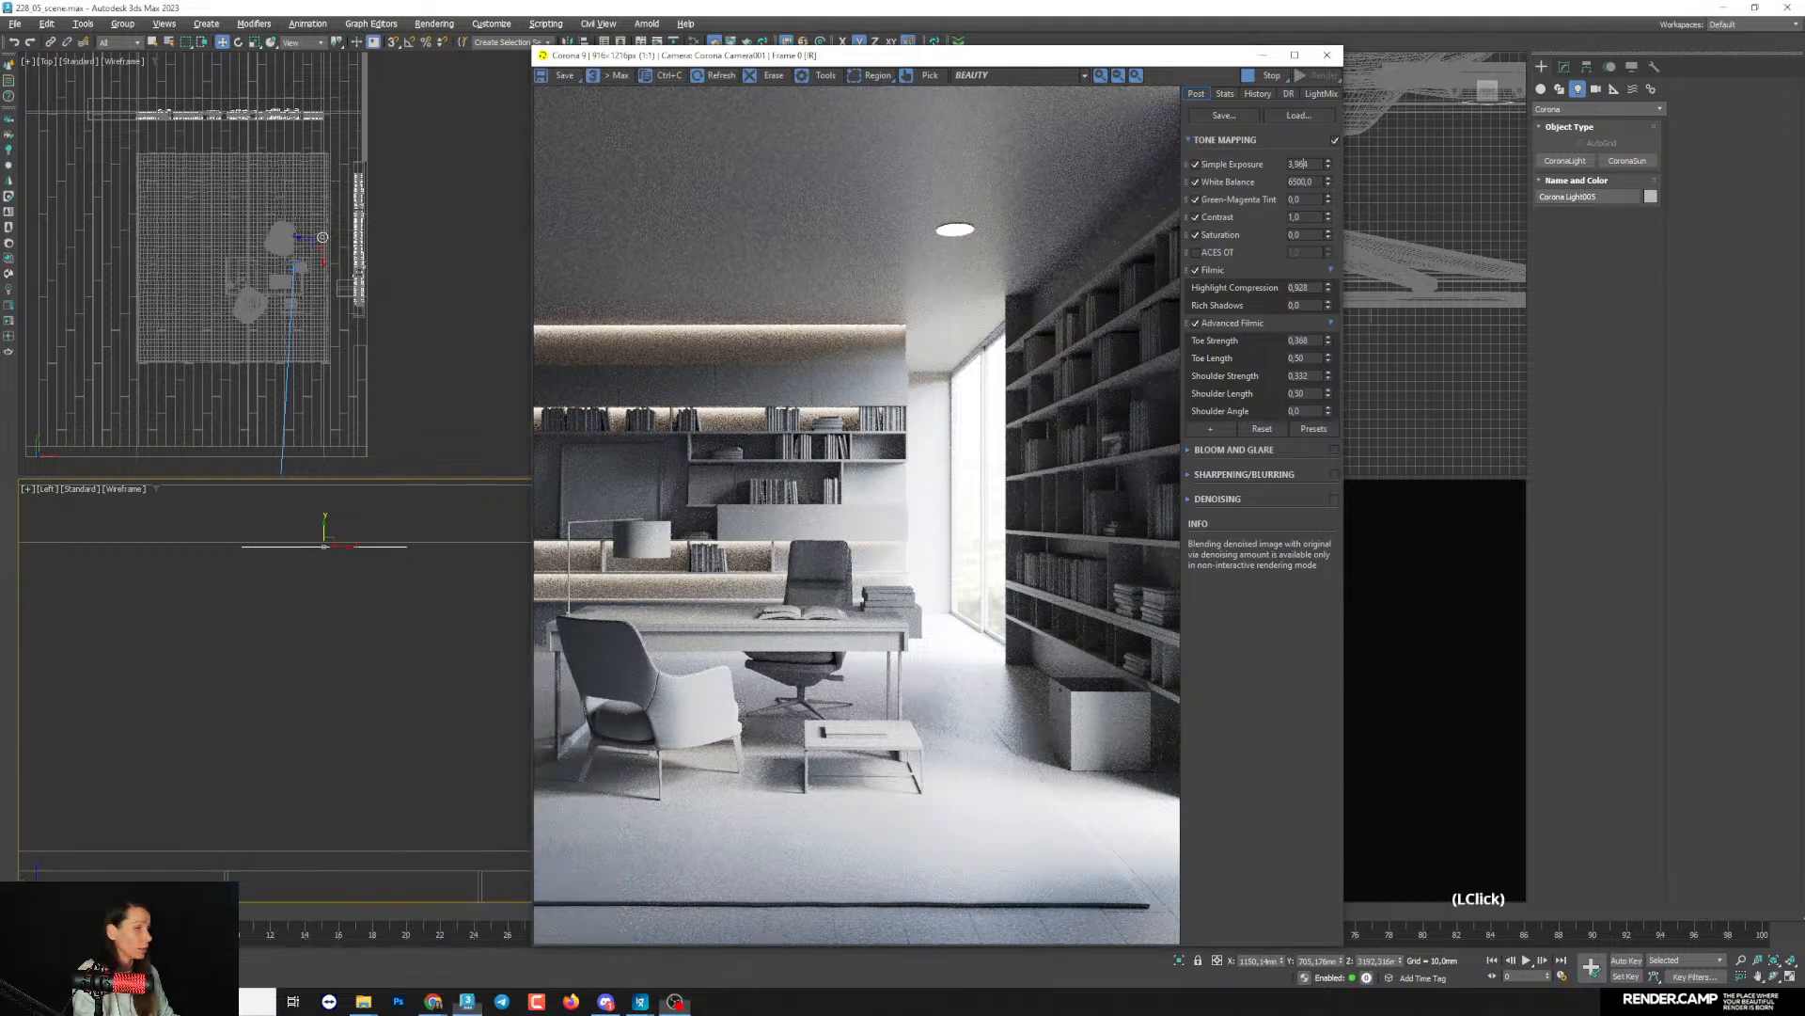
left_click(592, 59)
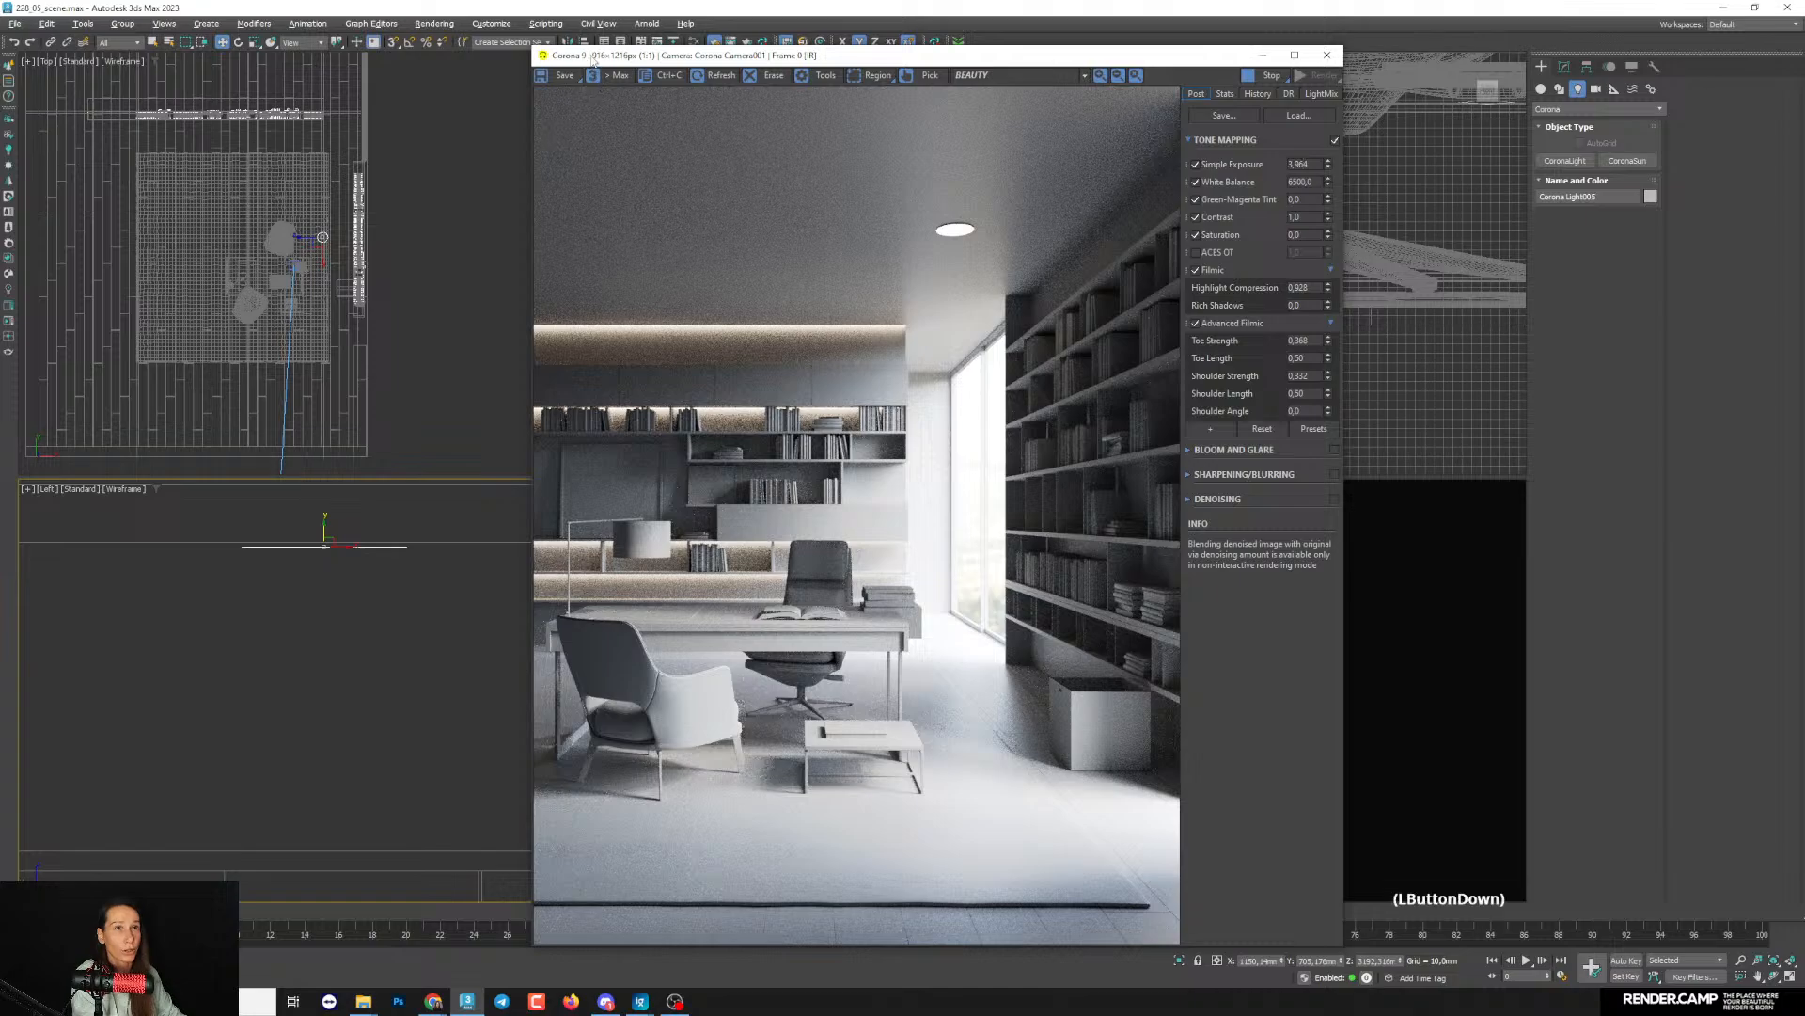
left_click_drag(591, 59, 617, 51)
middle_click_drag(323, 607, 368, 609)
scroll(346, 562, "down", 8)
middle_click_drag(296, 307, 337, 339)
scroll(369, 276, "up", 5)
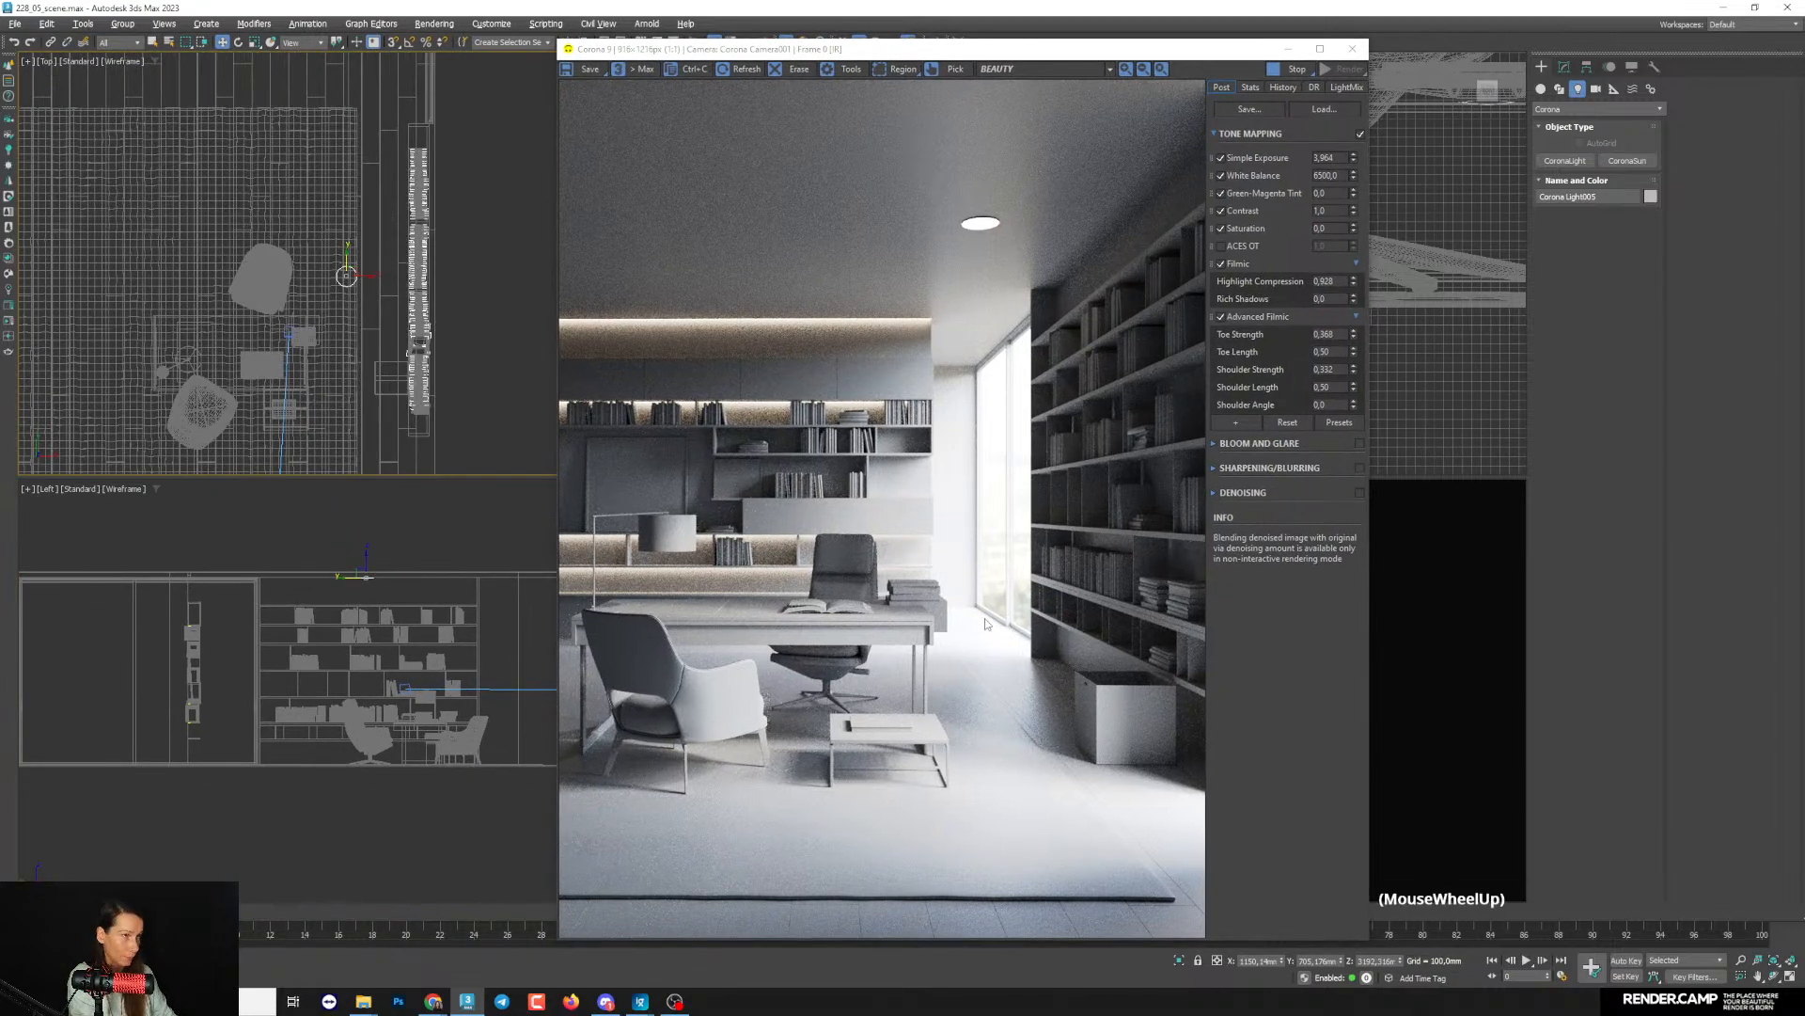
left_click(1564, 67)
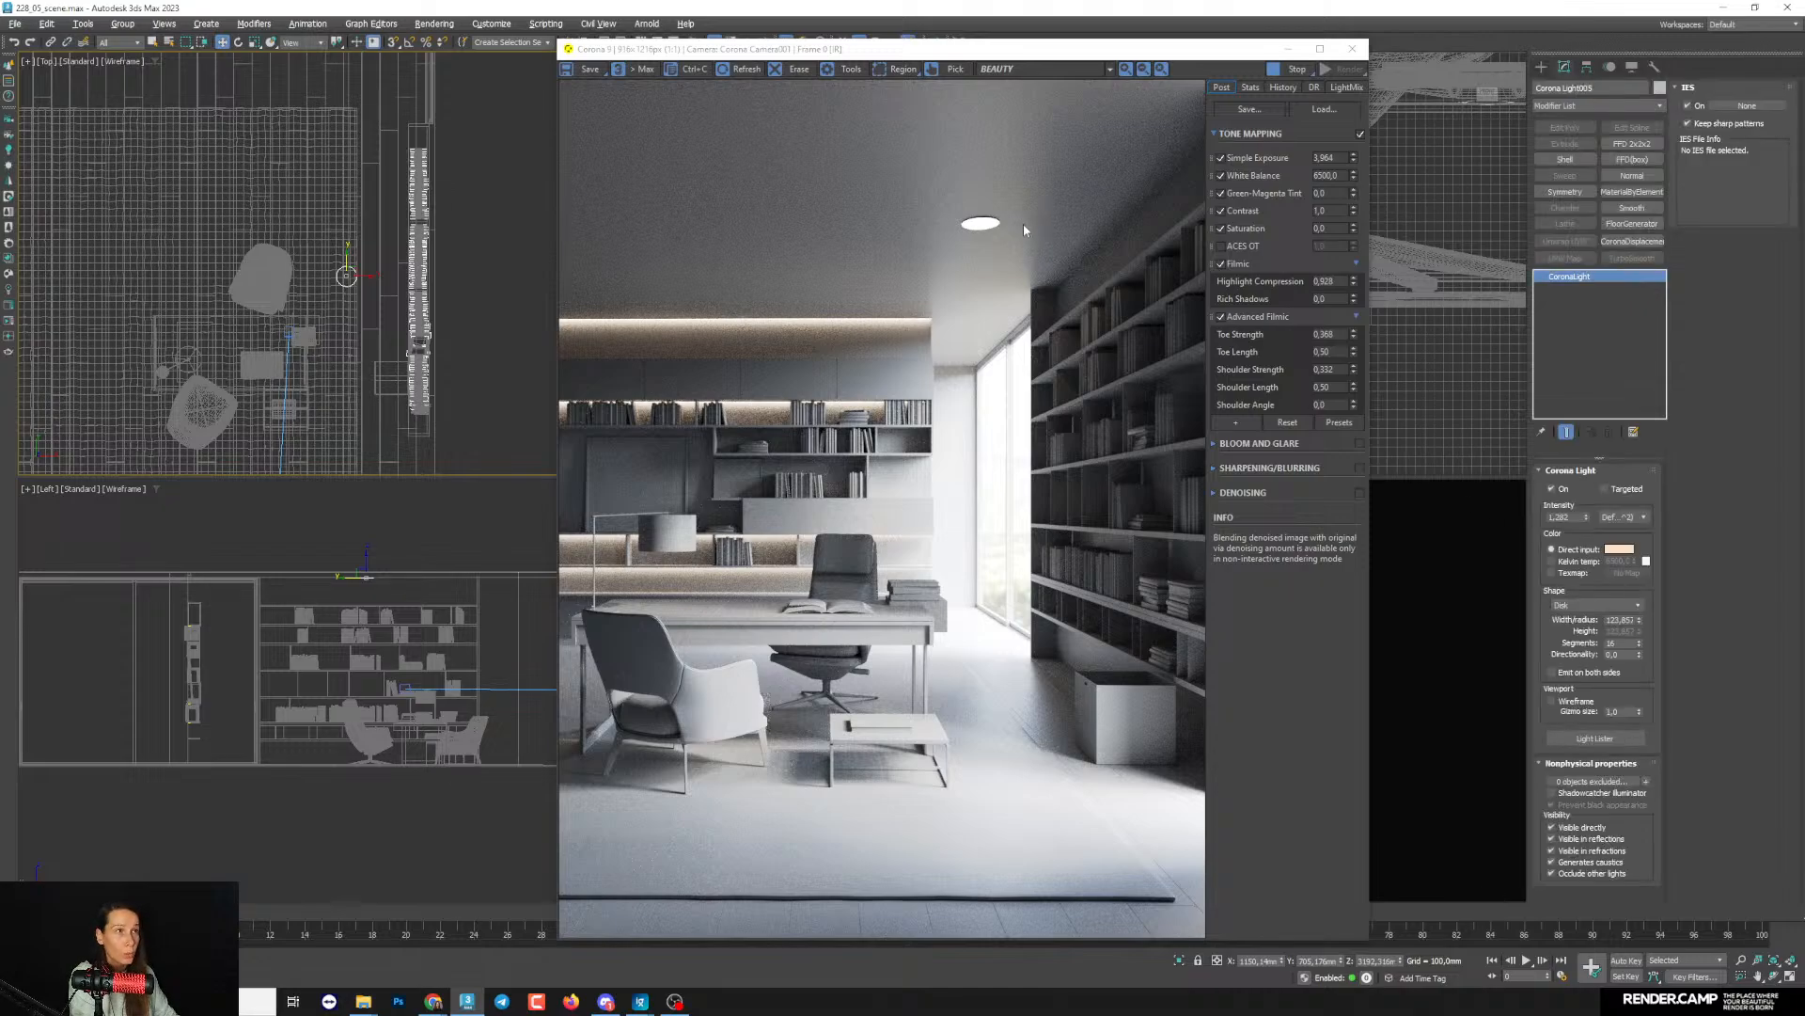
left_click(1583, 827)
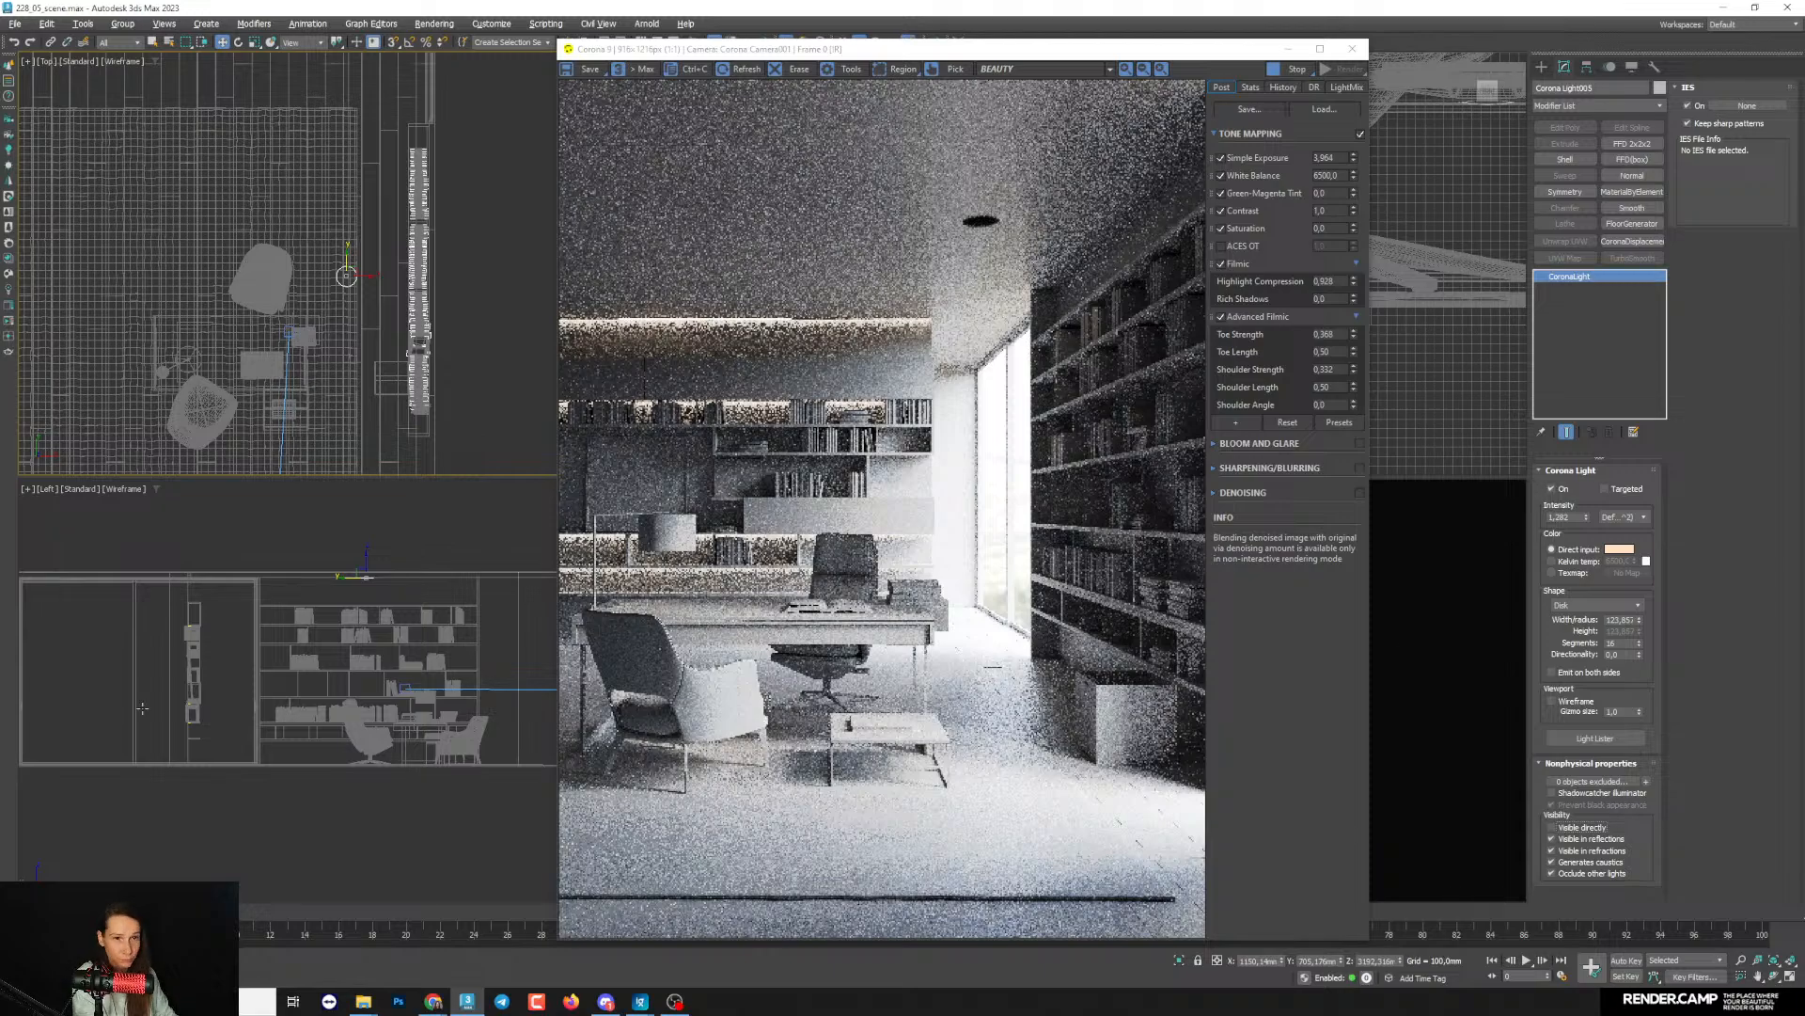
- Lower the disk light slightly to about Z 3184 mm and stop it from occluding other lights
scroll(369, 585, "up", 10)
left_click_drag(341, 594, 341, 600)
left_click(1615, 838)
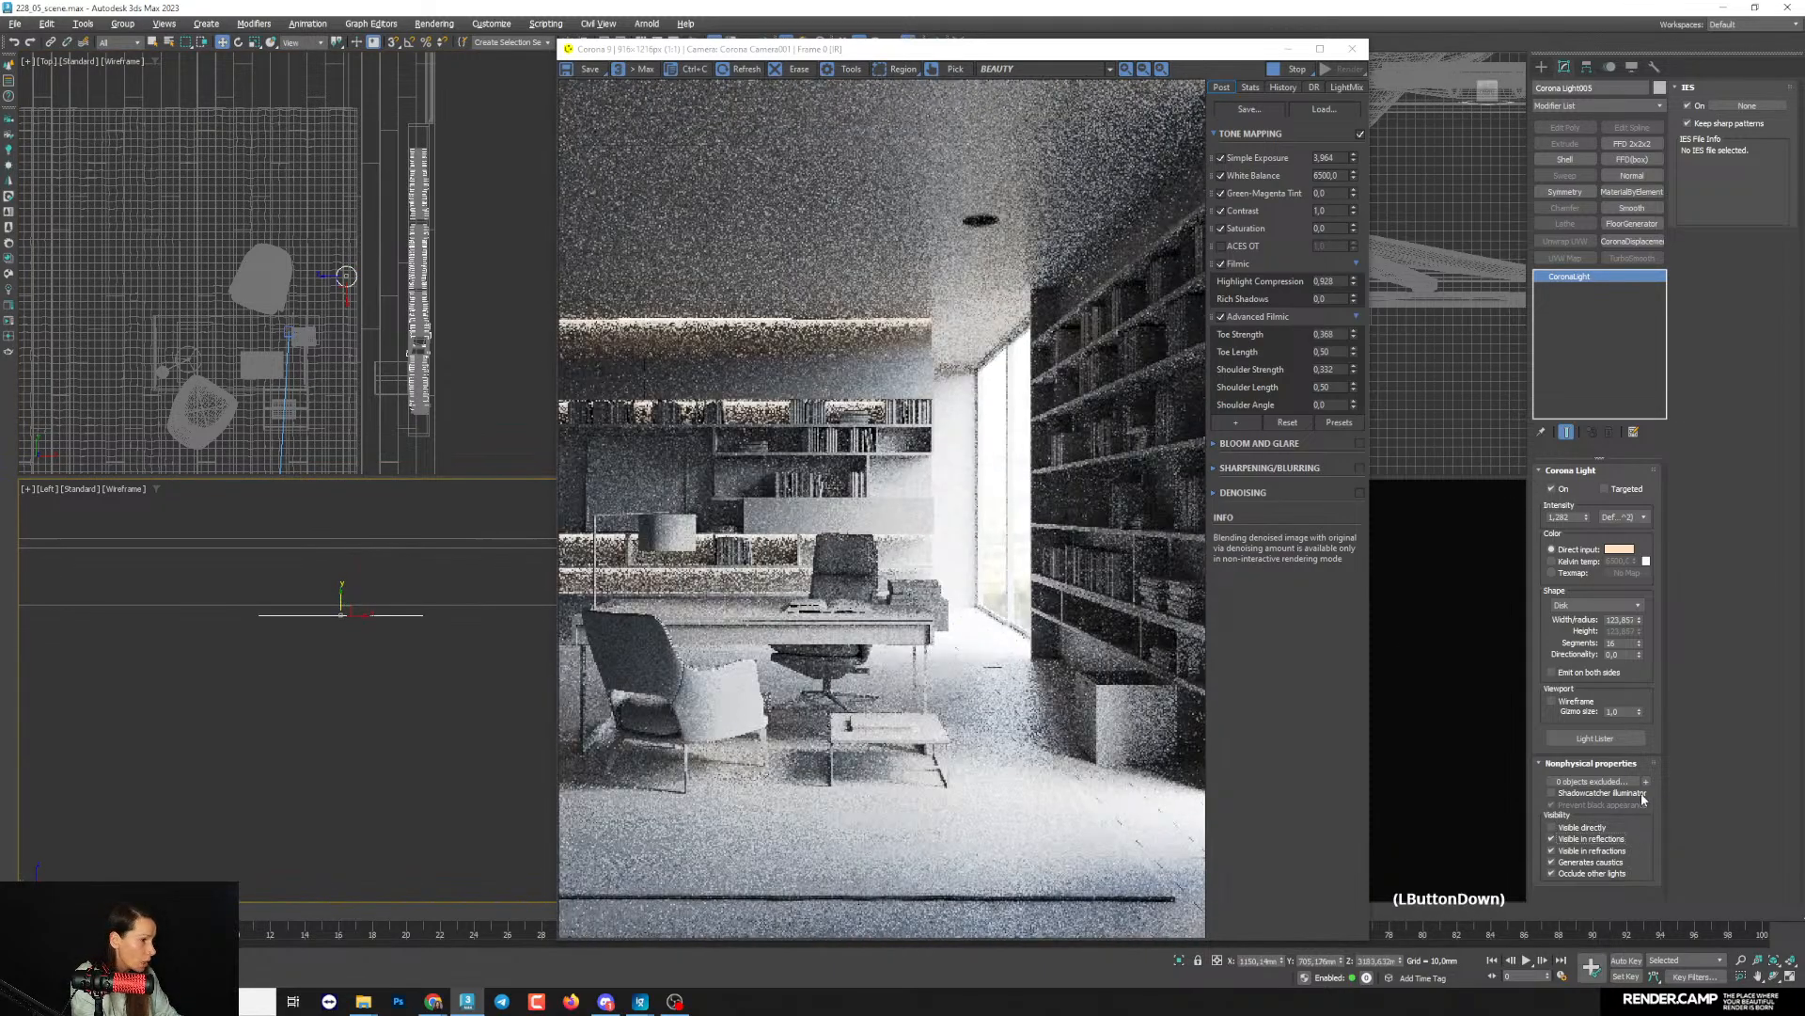
left_click(1589, 873)
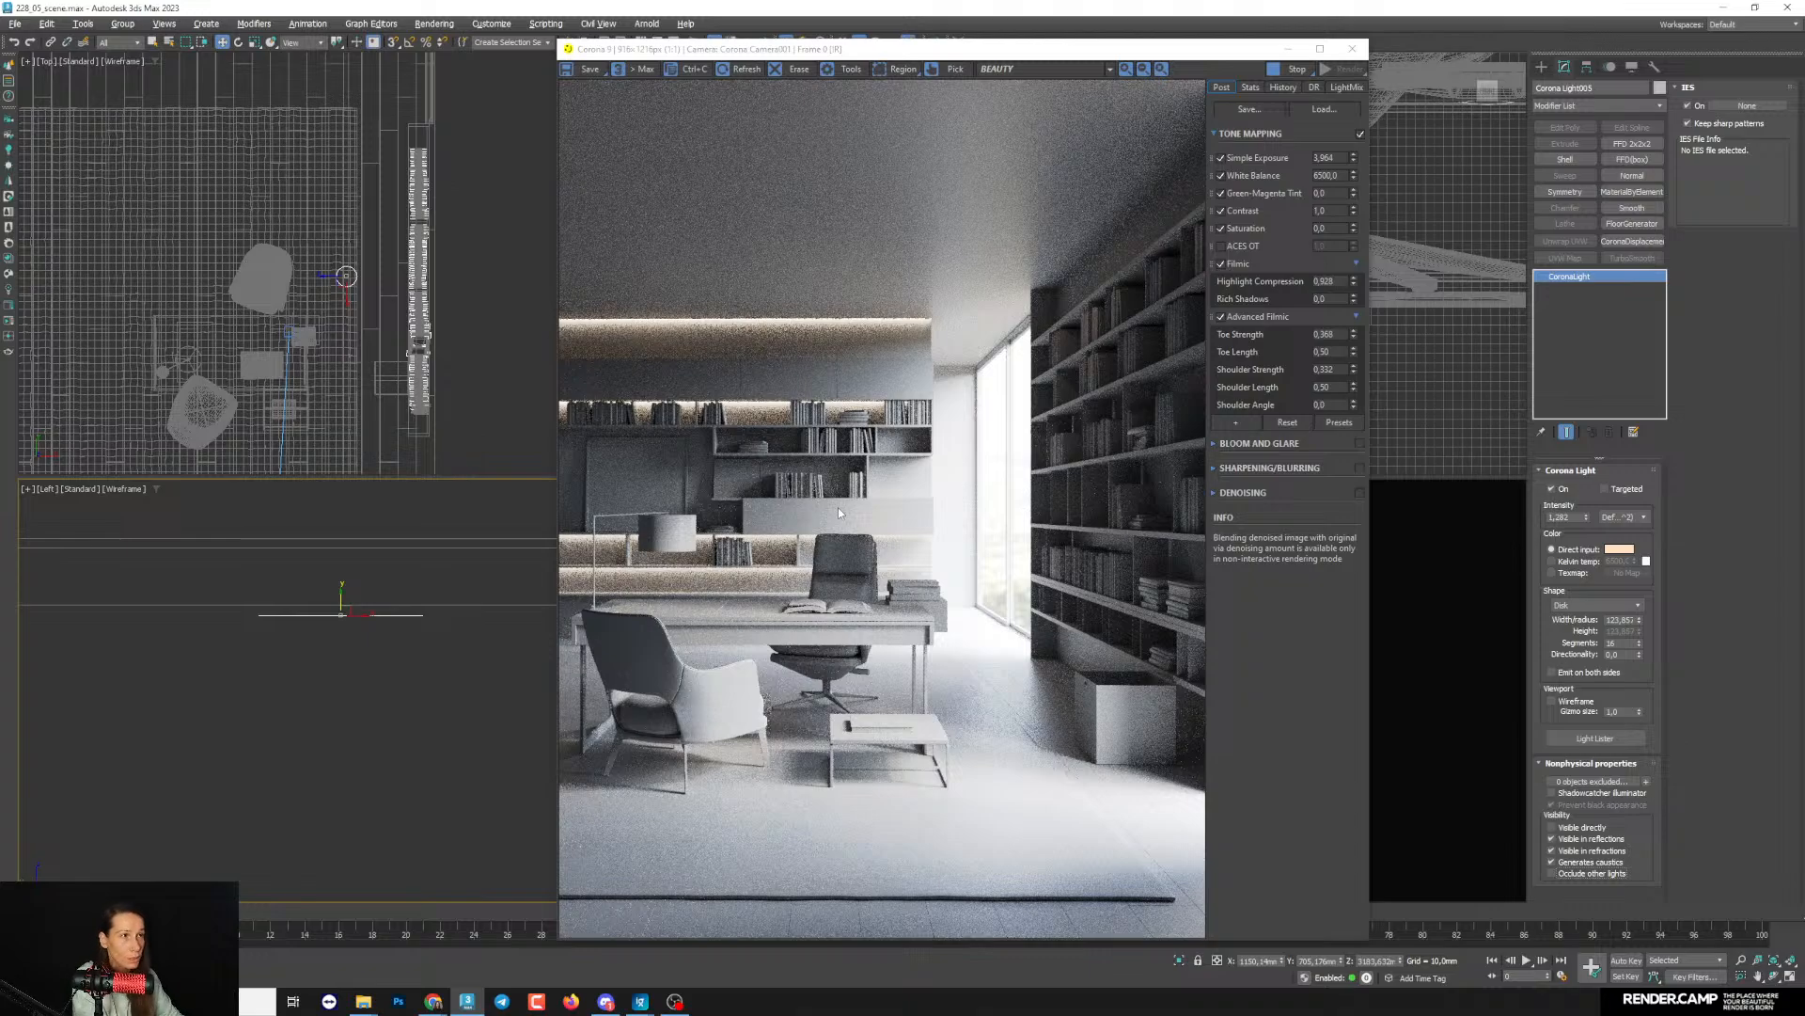
- Raise the disk light's intensity strongly so that it lights the side bookcase
scroll(324, 560, "down", 3)
middle_click_drag(324, 561, 327, 512)
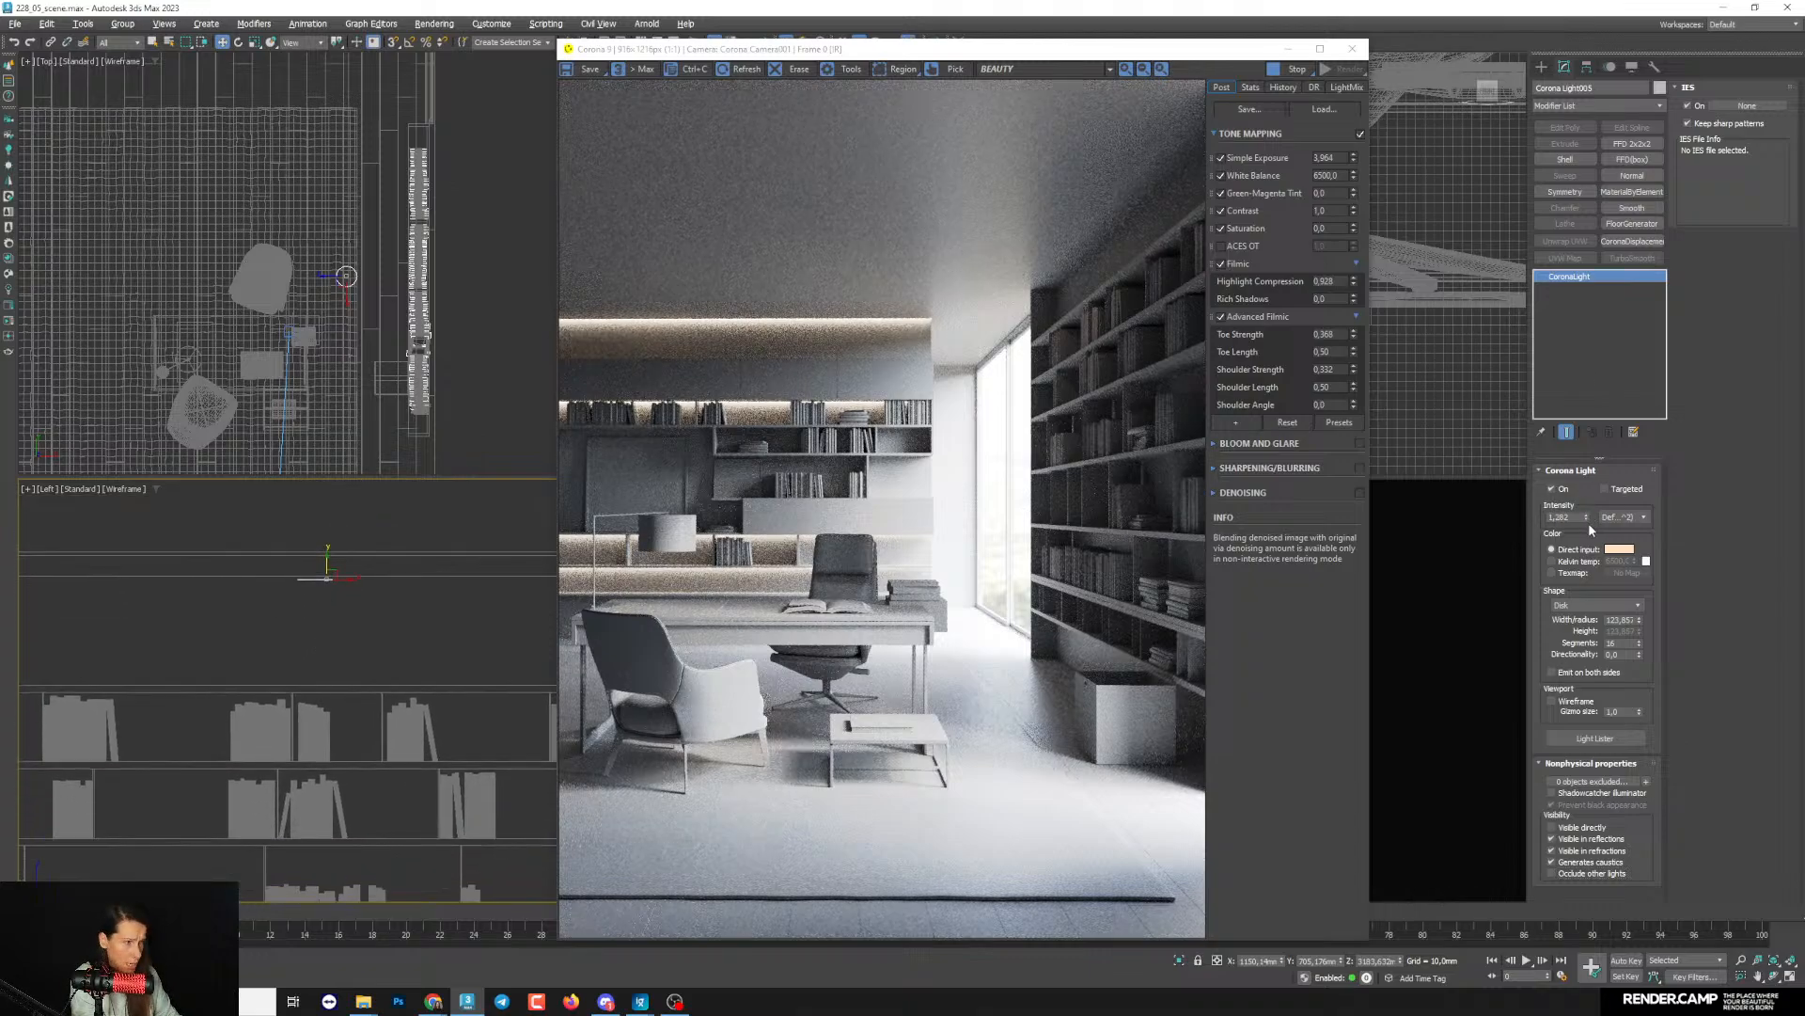
left_click_drag(1586, 517, 1576, 378)
left_click_drag(1586, 518, 1600, 408)
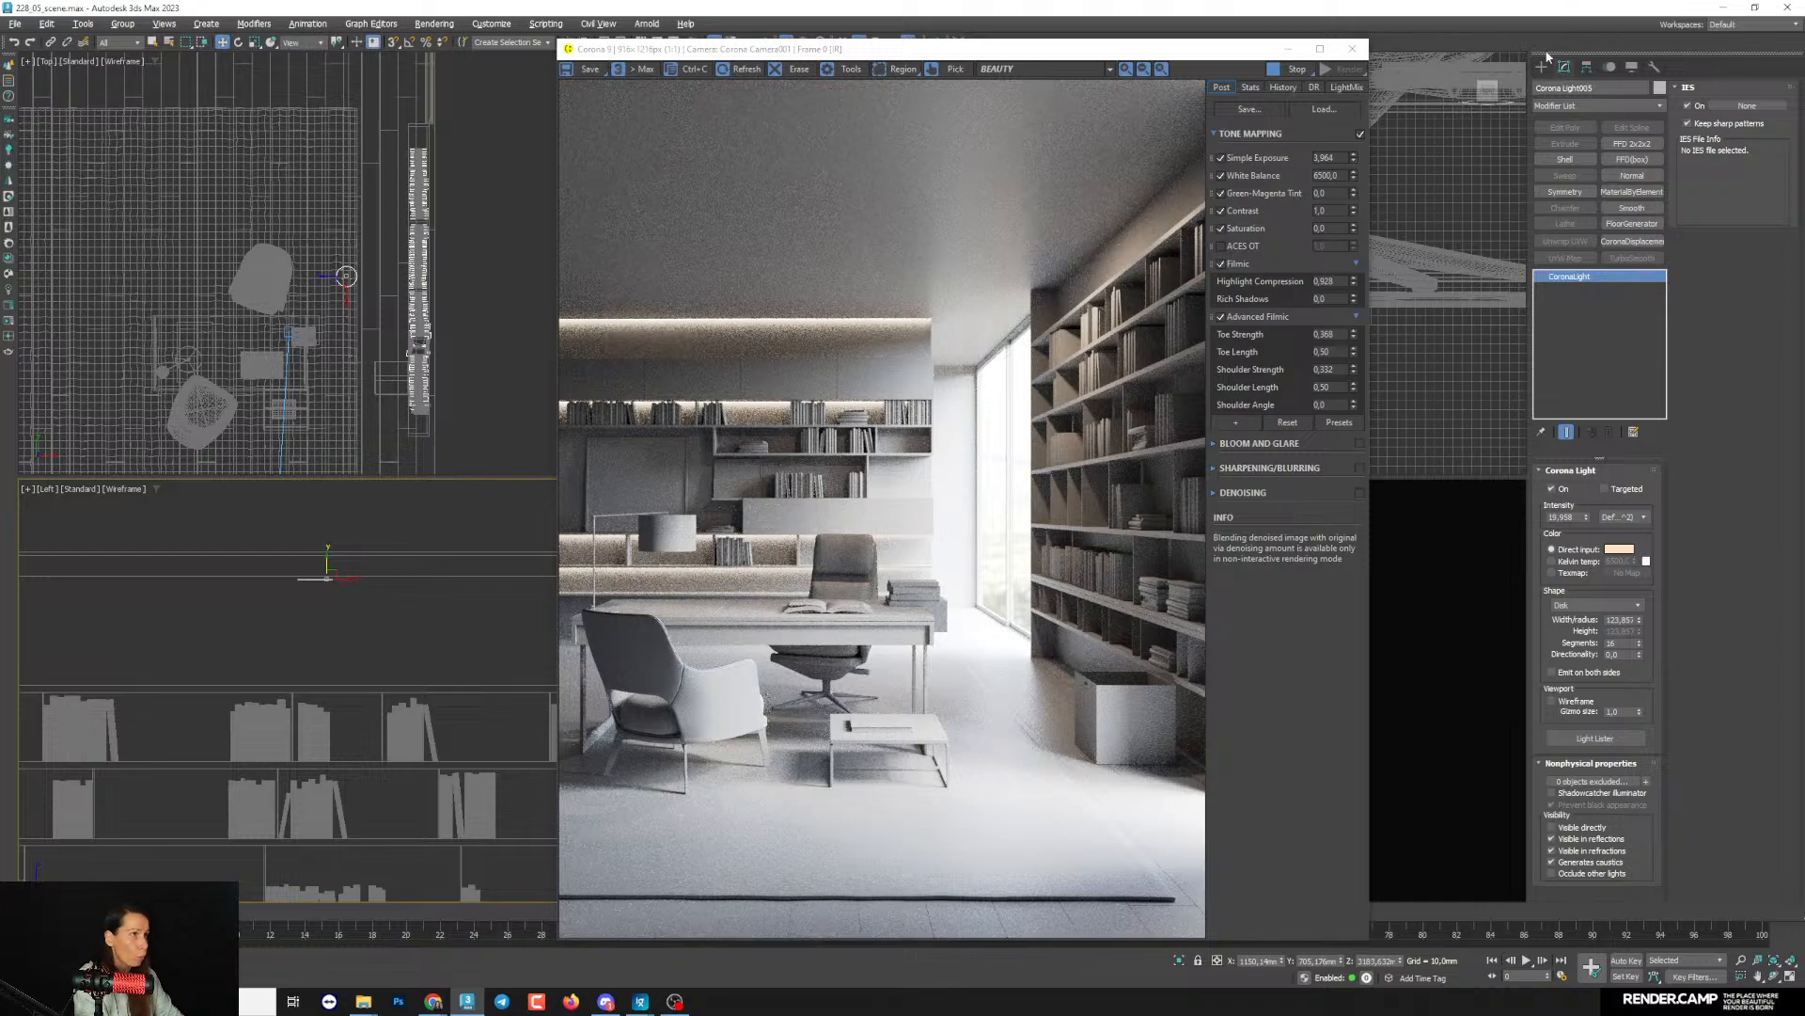
- Stop the interactive render, generate an Interactive LightMix setup for the scene lights, and restart rendering
left_click(1292, 71)
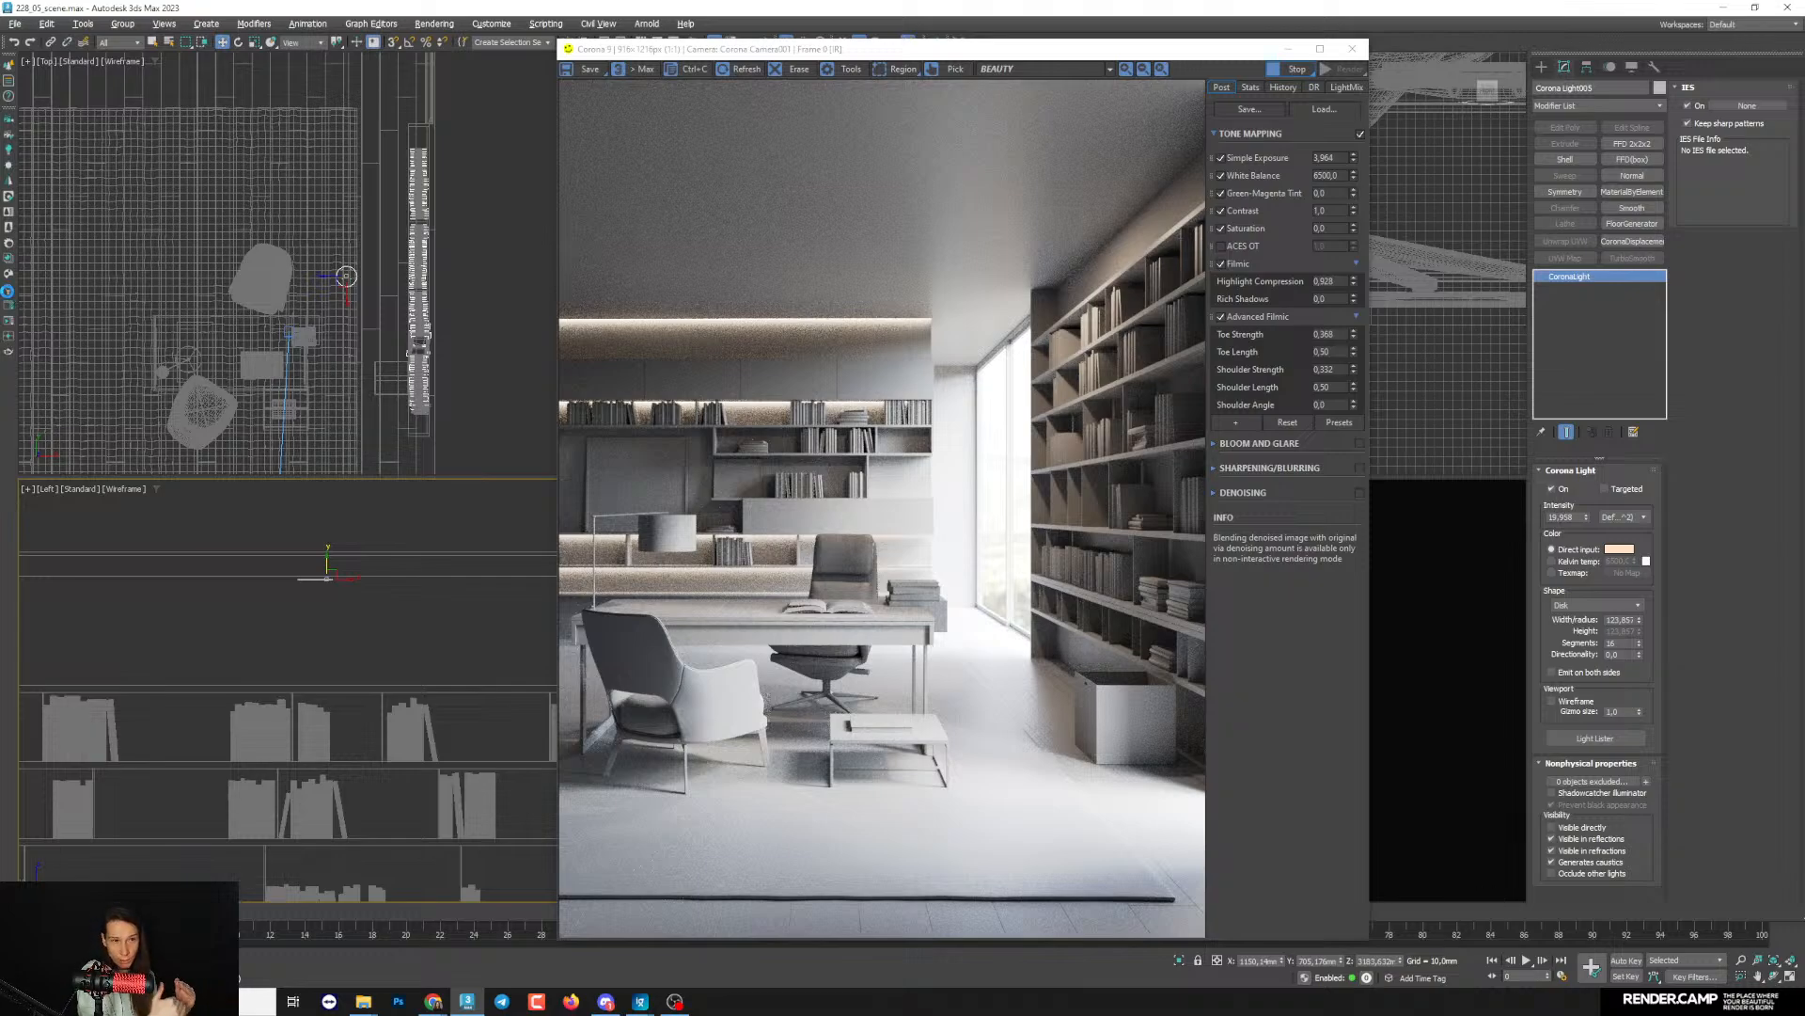
left_click(9, 296)
left_click(130, 469)
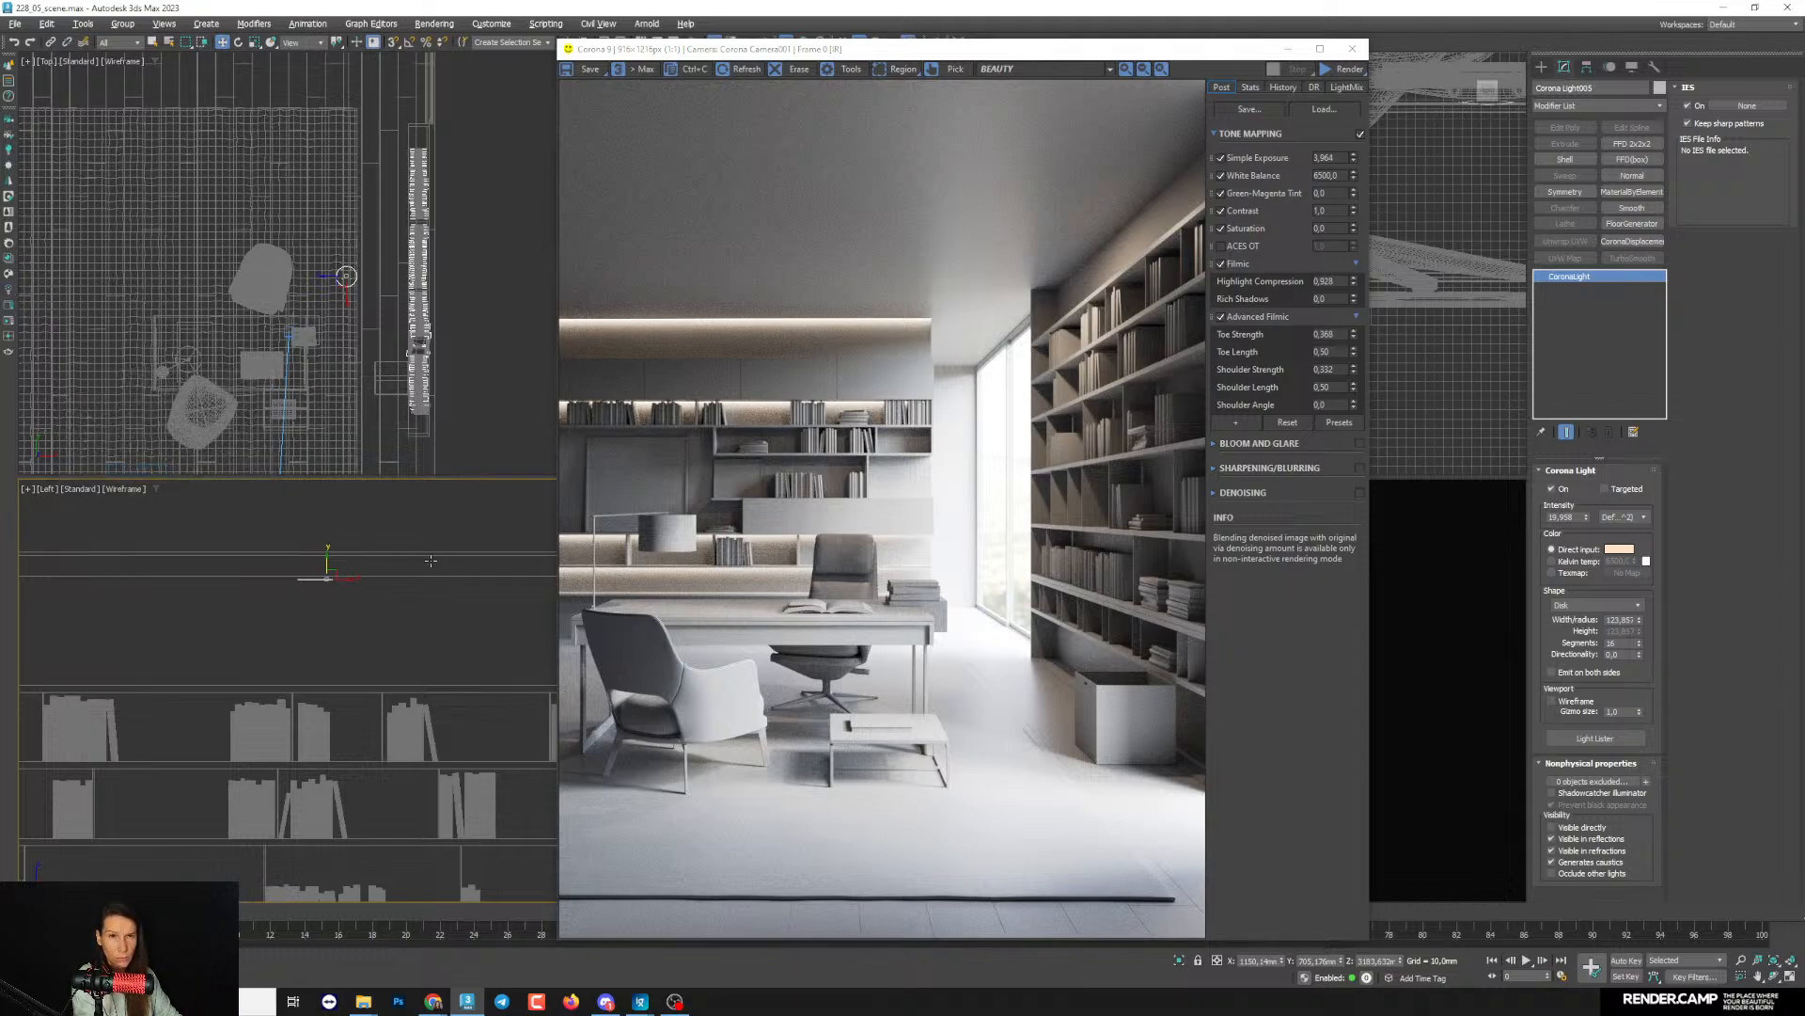
left_click(1348, 70)
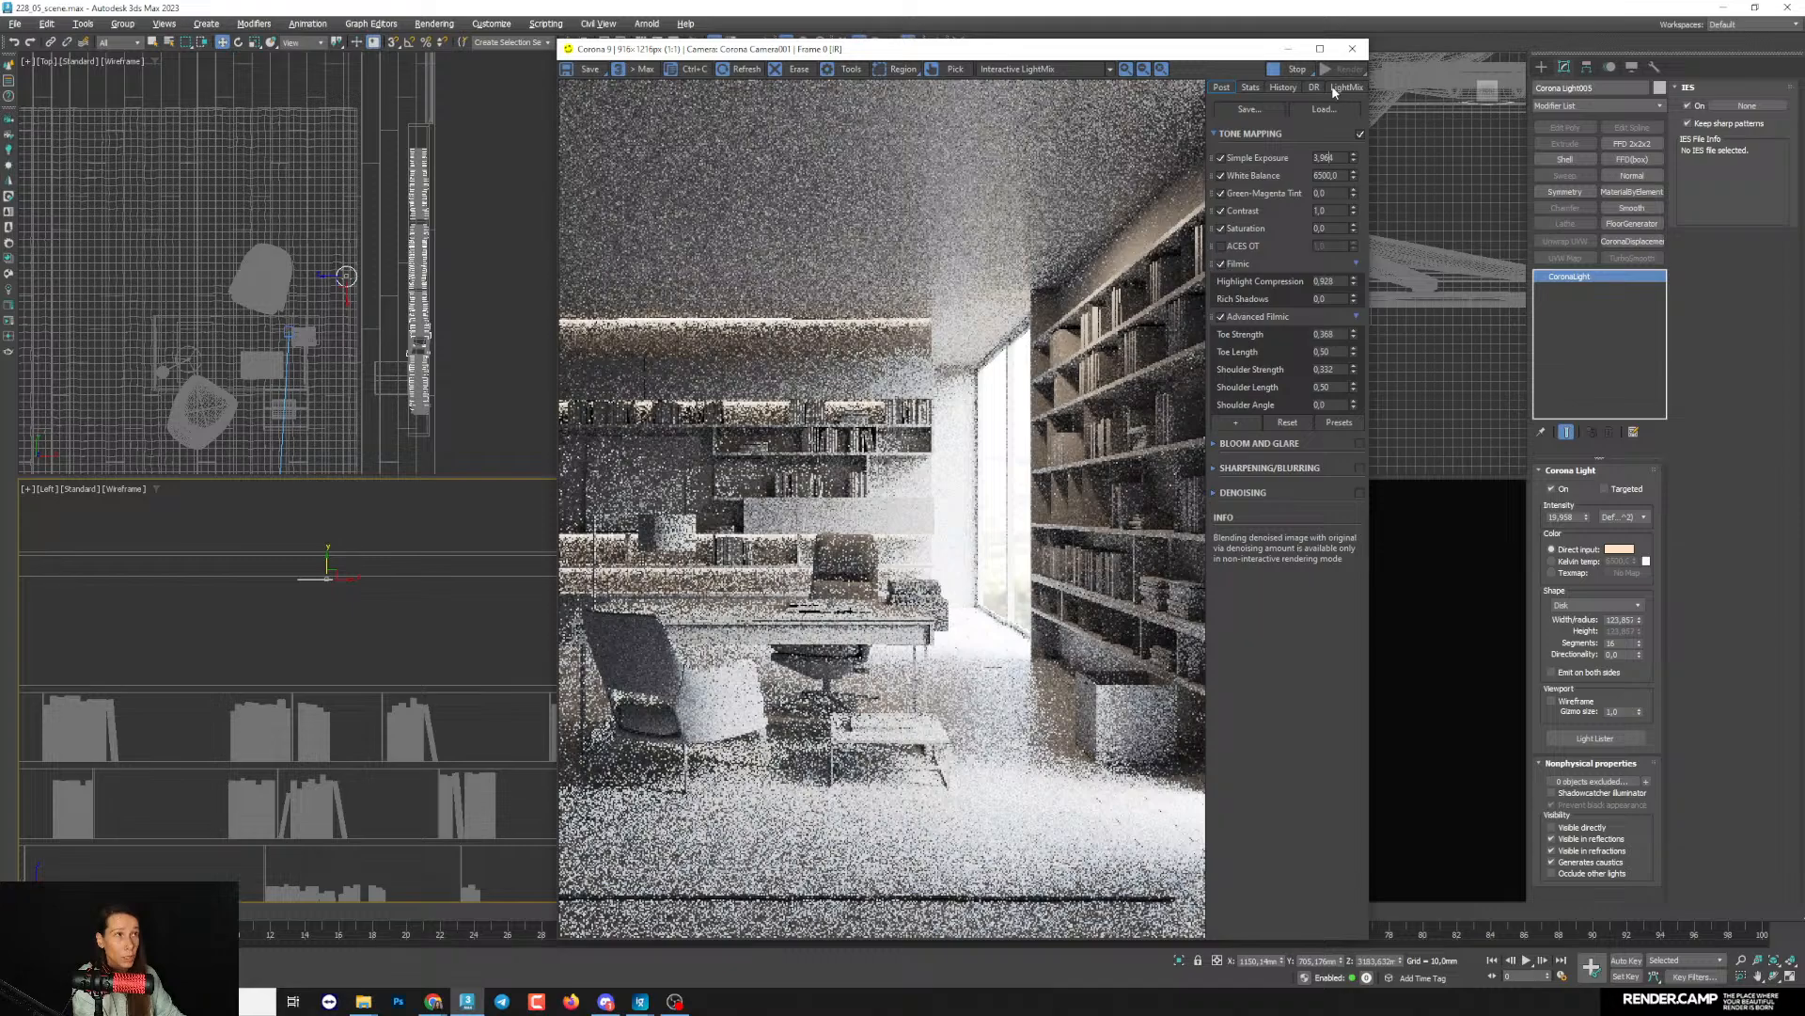
- Switch off the Environment and the Corona Light001 strip lights in LightMix to isolate the disk light's contribution
left_click(1348, 87)
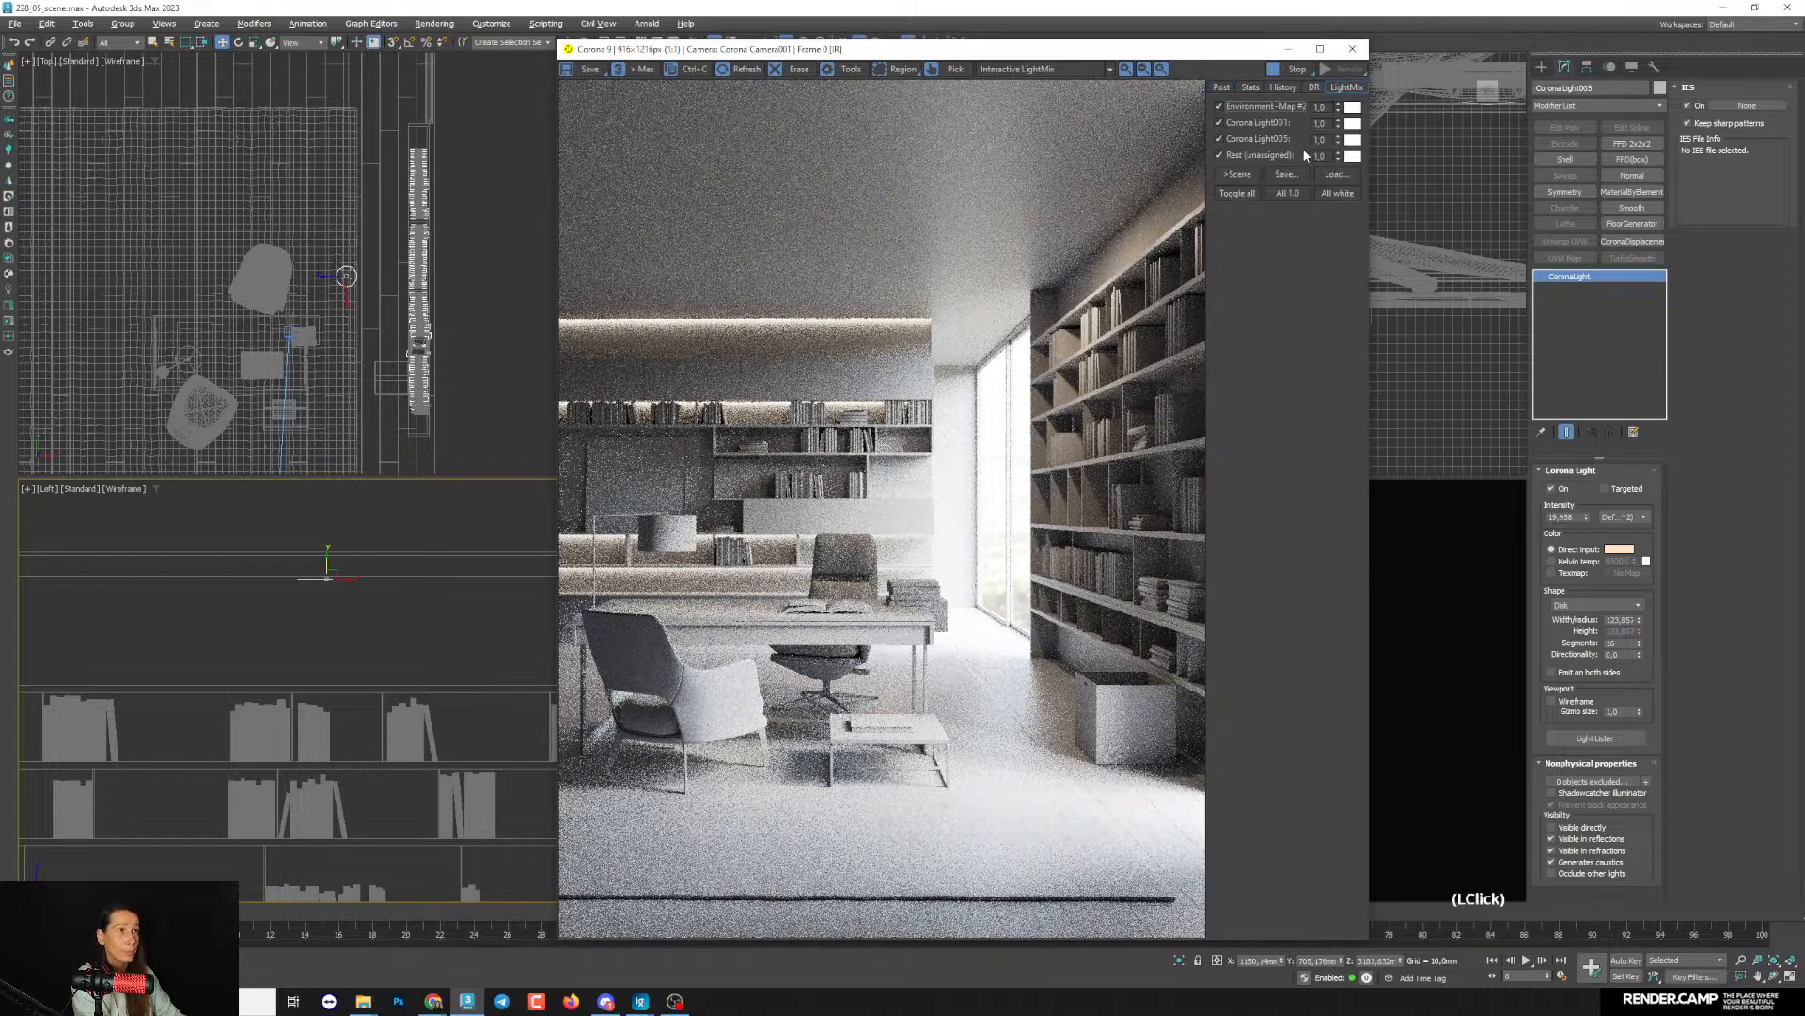
left_click(1239, 105)
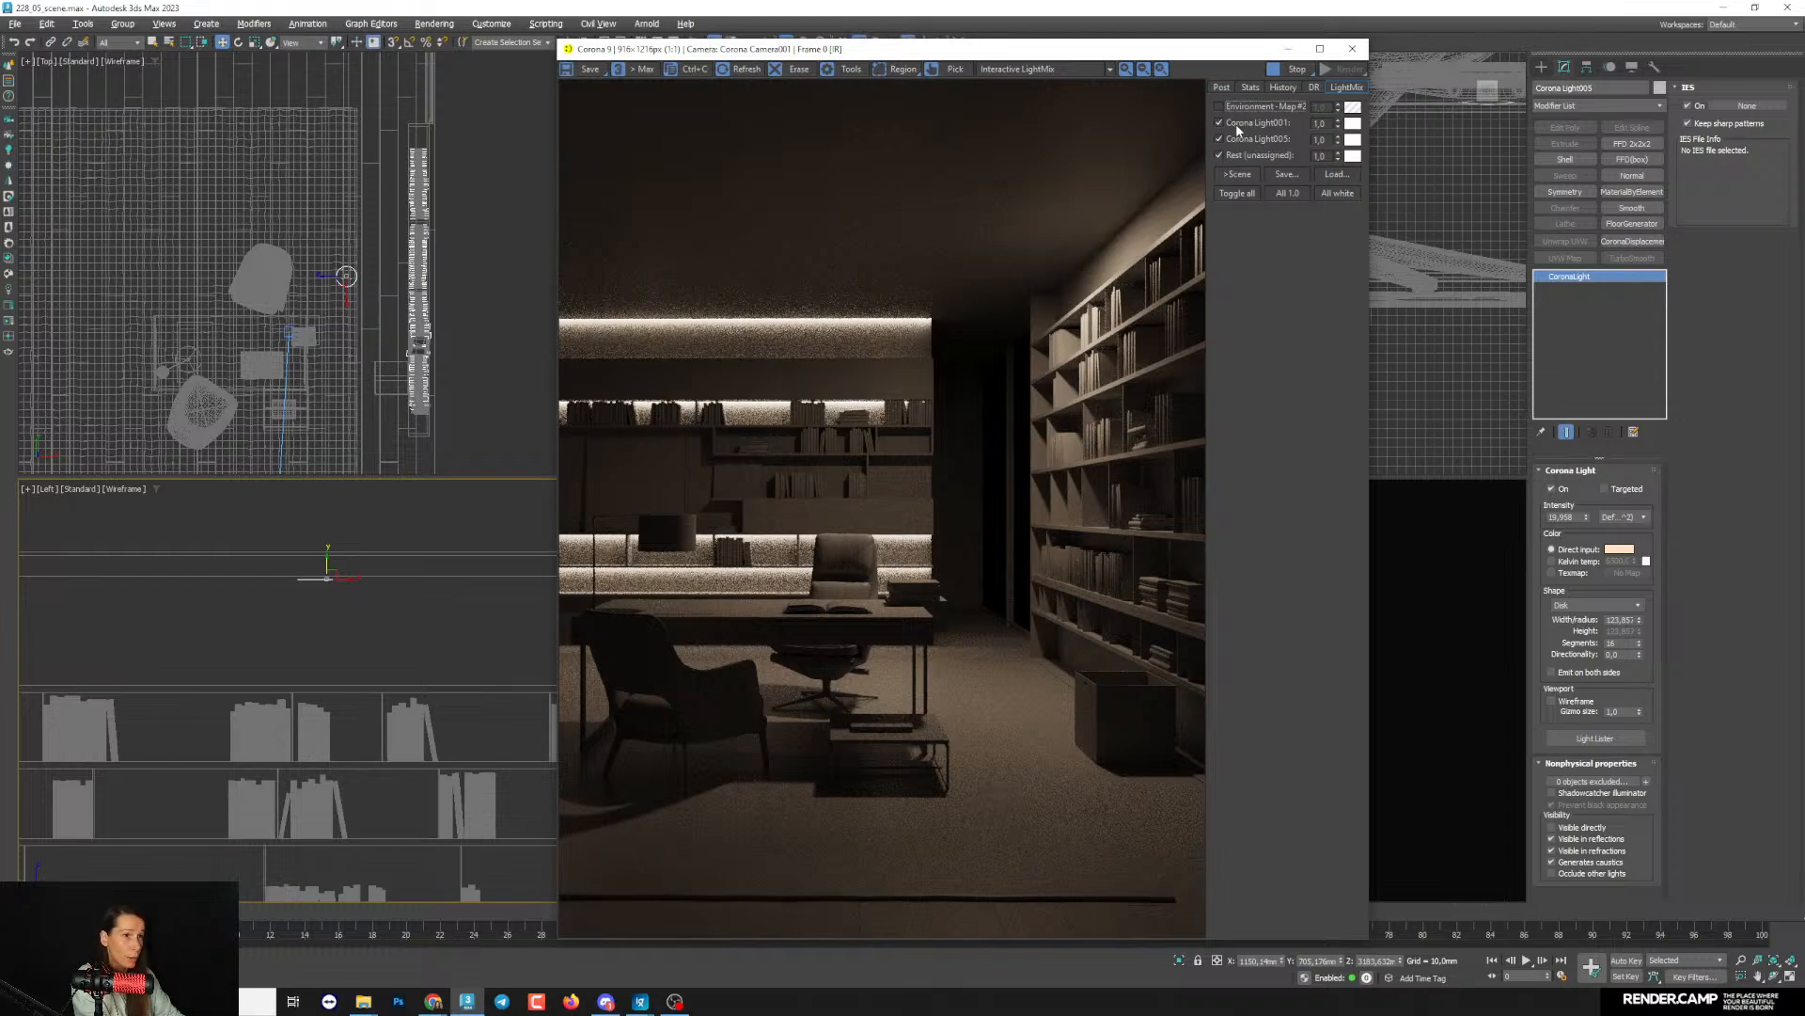
left_click(1235, 122)
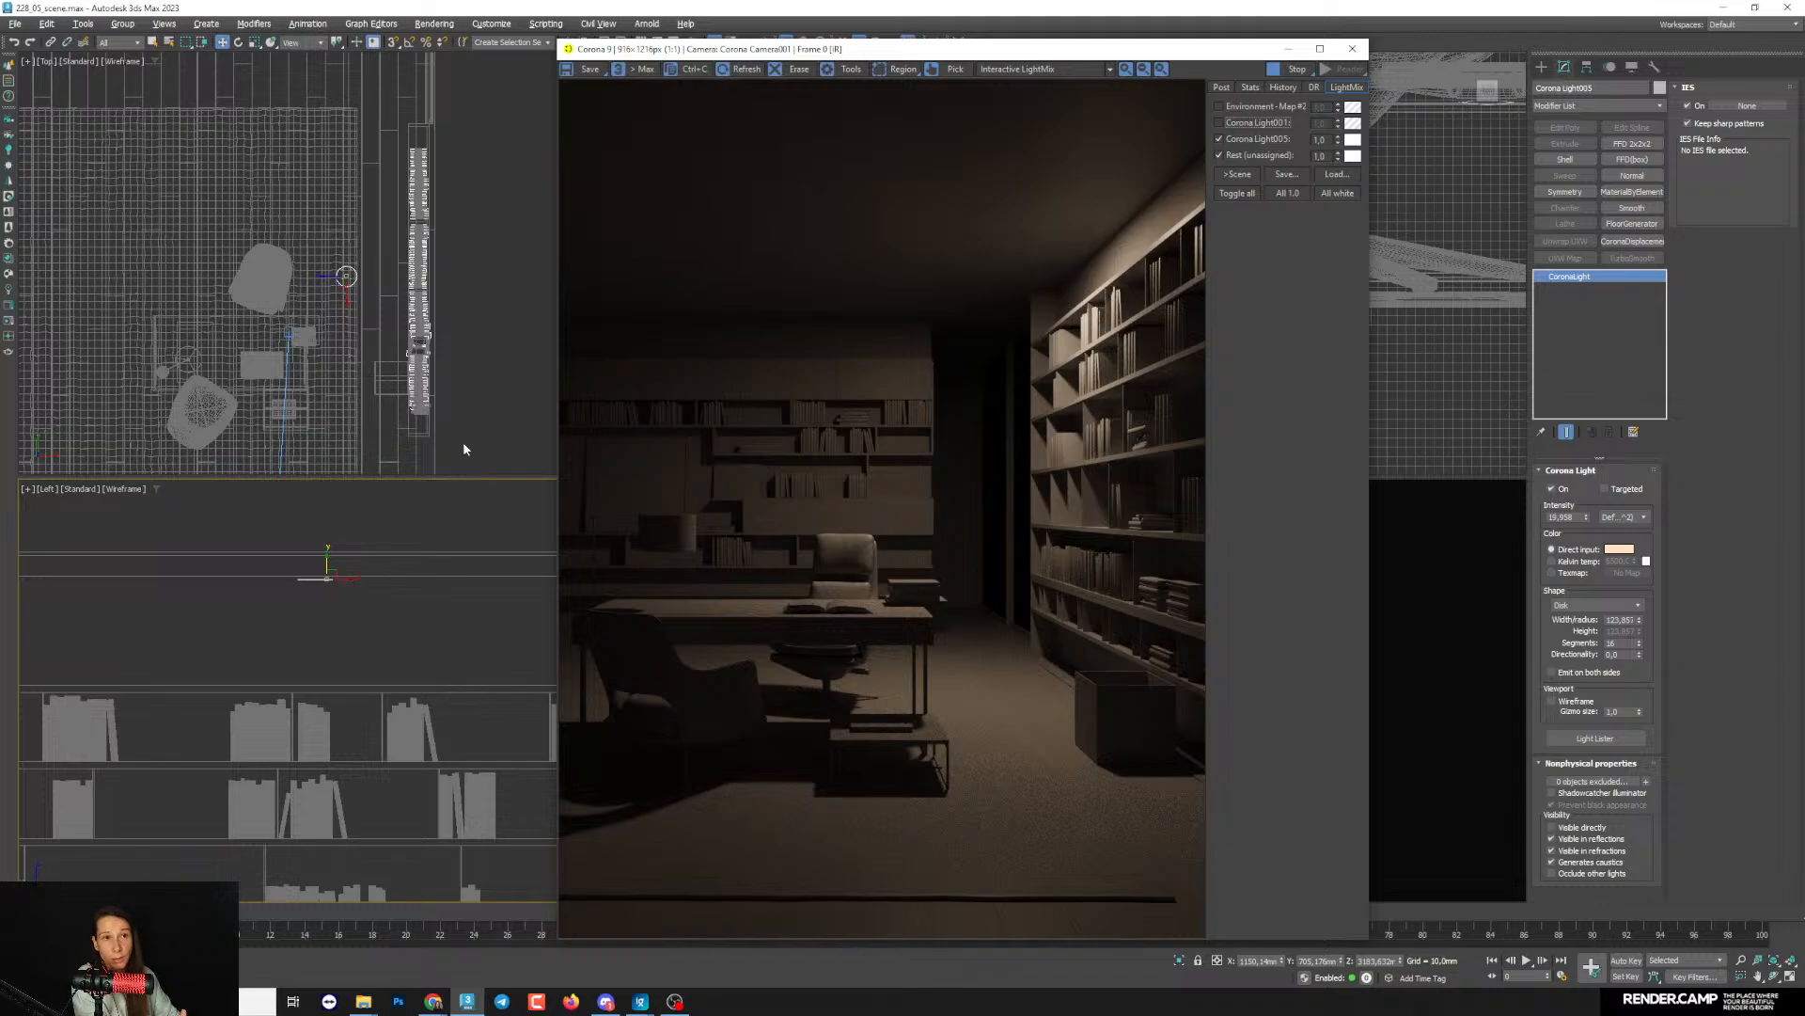
- Try the disk light farther from the bookcase in the Top view, as far as the opposite side of the rear armchair
middle_click_drag(386, 354, 393, 362)
scroll(358, 279, "up", 2)
middle_click_drag(366, 284, 388, 284)
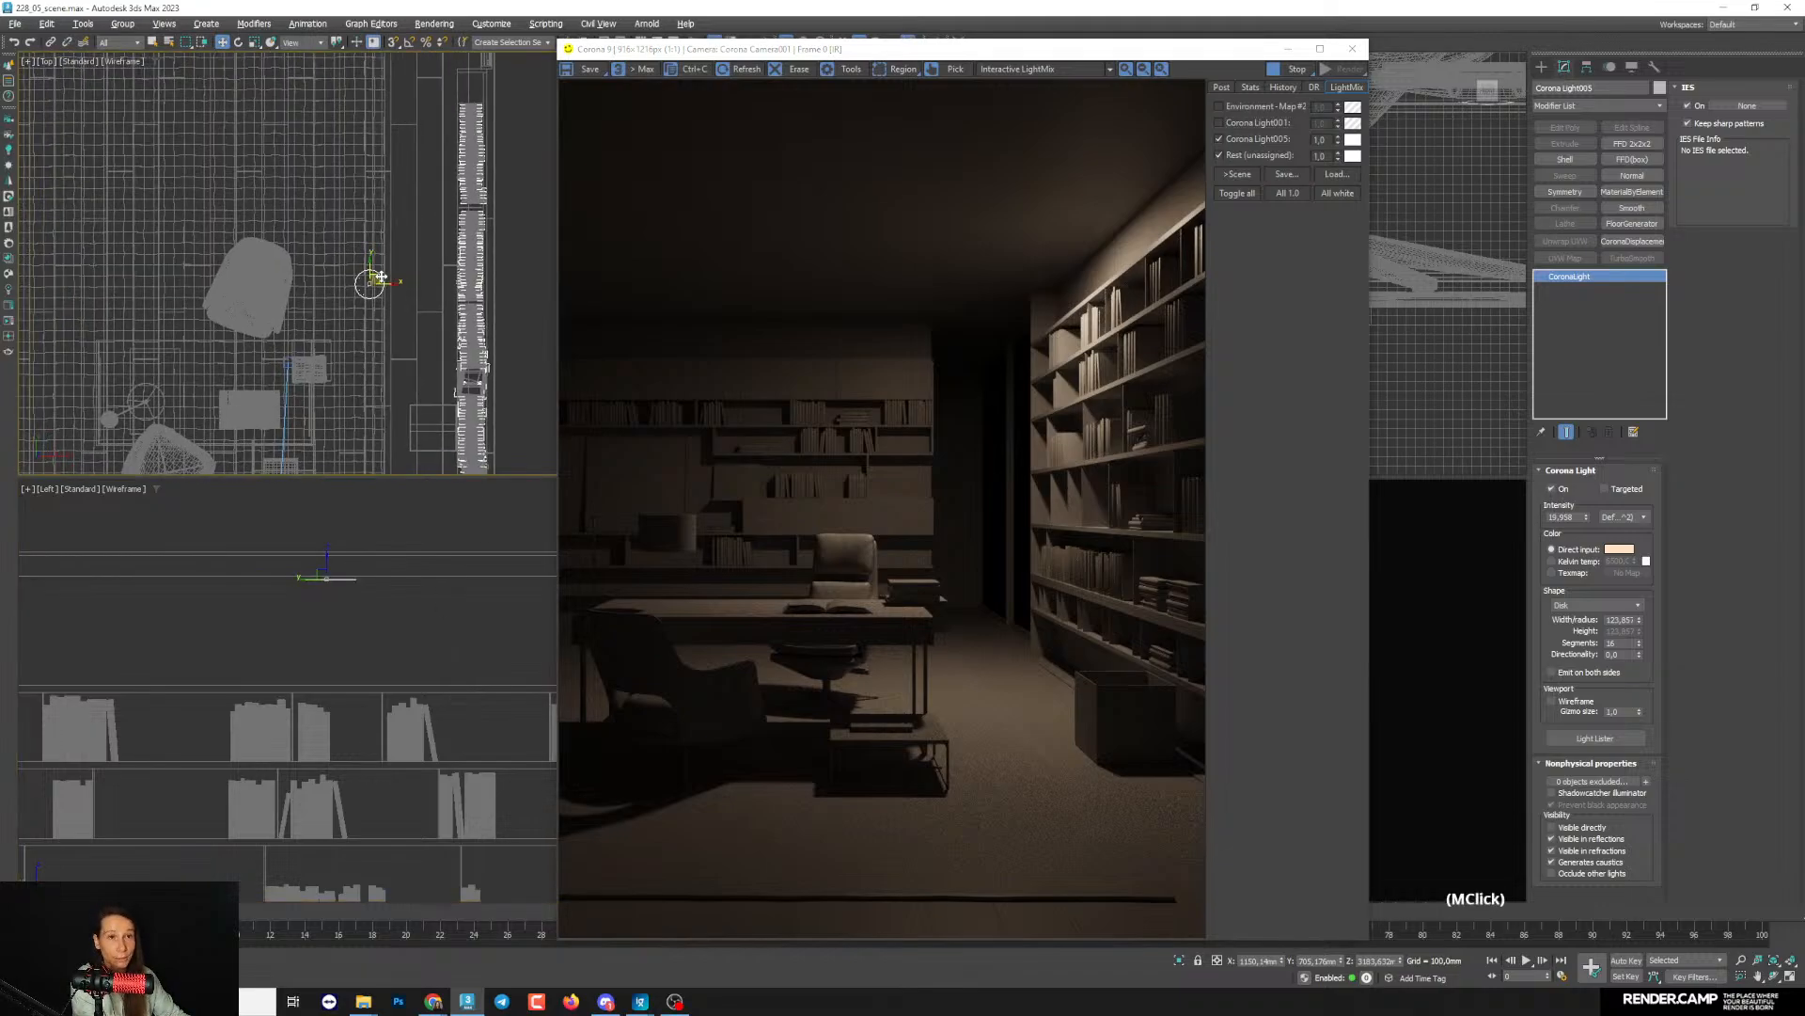
left_click_drag(378, 275, 366, 274)
middle_click_drag(374, 282, 377, 308)
left_click_drag(363, 305, 340, 304)
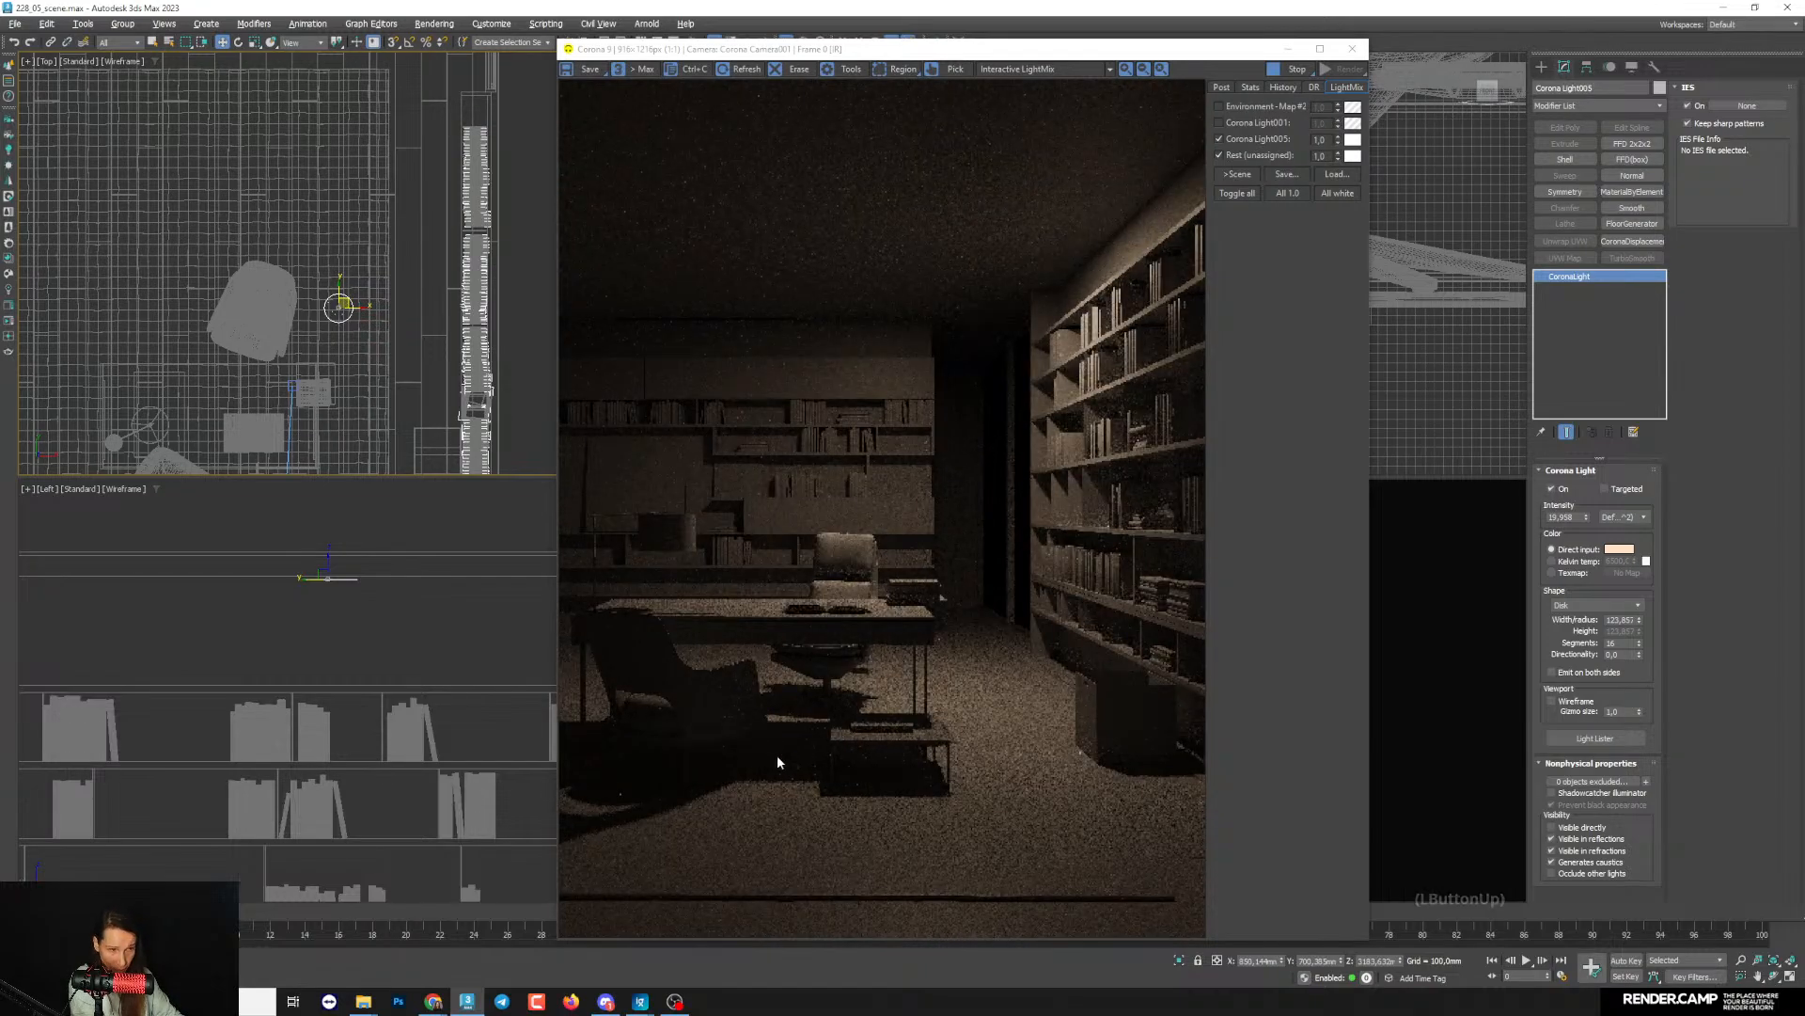
middle_click_drag(356, 306, 374, 310)
left_click_drag(375, 310, 160, 318)
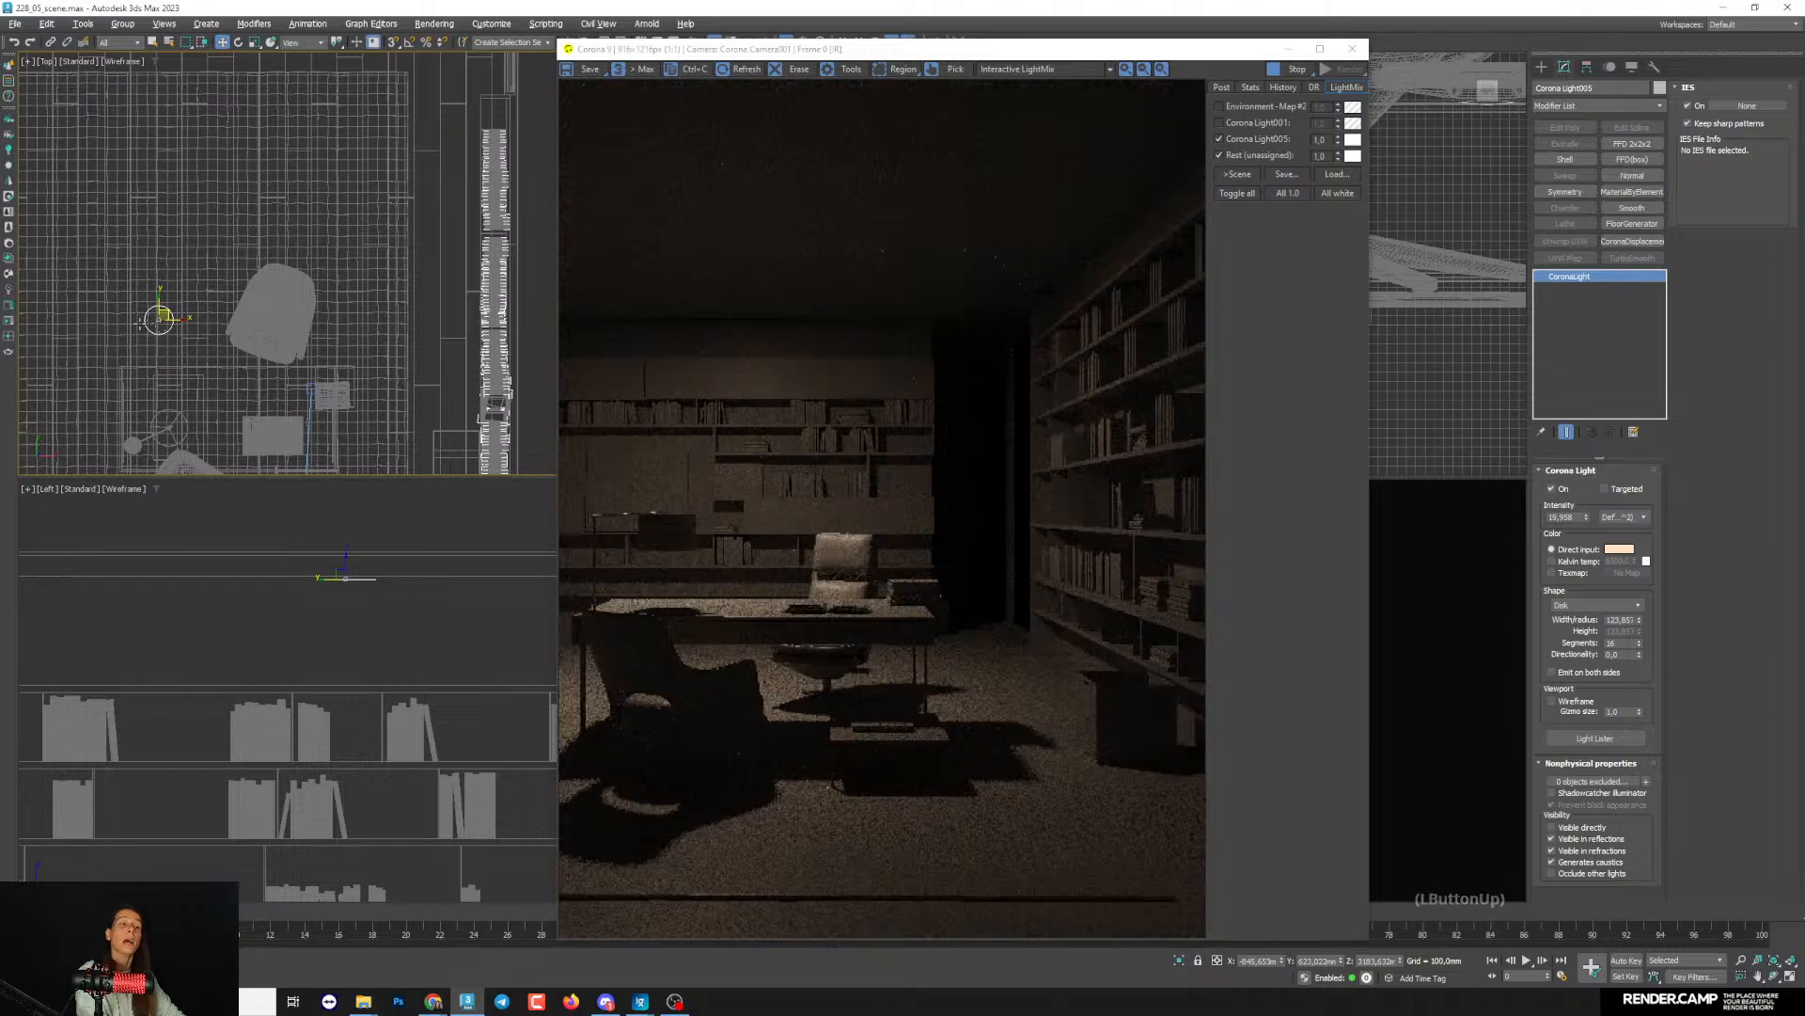
- Move the disk light back between the rear armchair and the side bookcase in the Top view and fine-tune its position
middle_click_drag(184, 322, 181, 318)
left_click_drag(182, 318, 395, 341)
middle_click_drag(395, 341, 365, 287)
mouse_move(360, 261)
left_mouse_down()
mouse_move(344, 174)
mouse_move(345, 246)
left_mouse_up()
middle_click_drag(382, 327, 387, 318)
left_click_drag(360, 249, 368, 249)
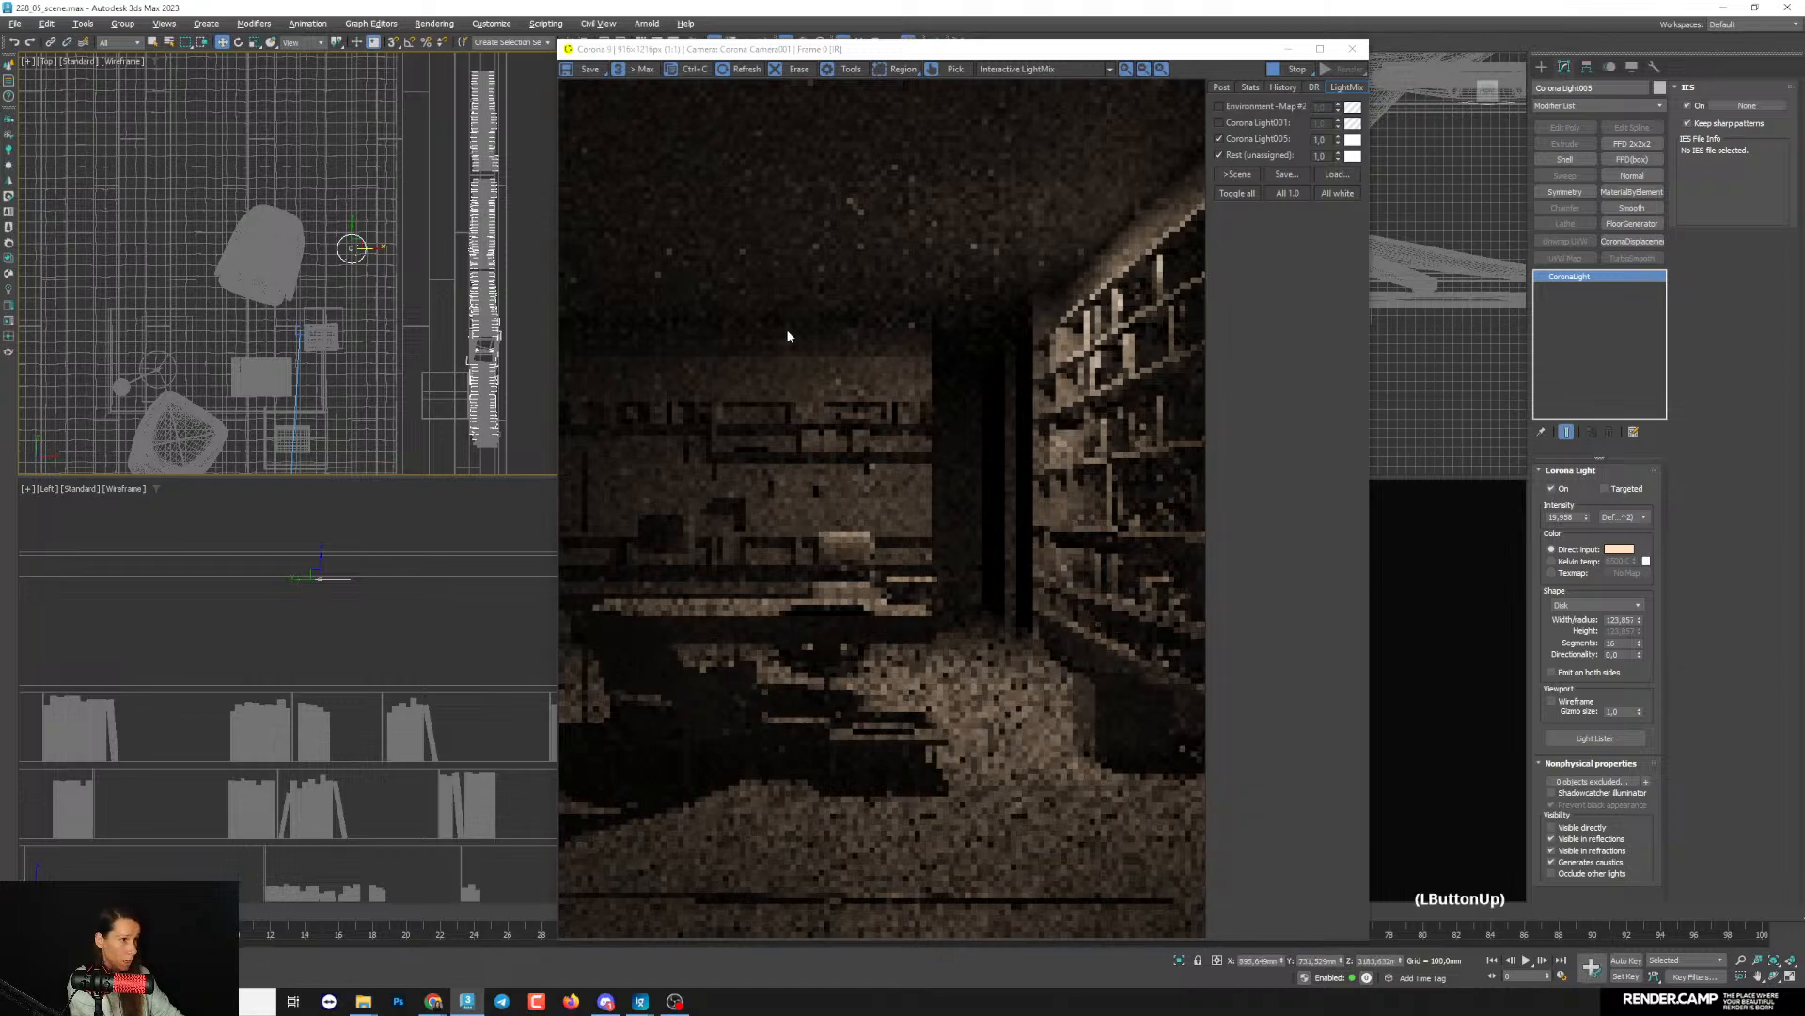
- Reduce the disk light's intensity to about 12.6 and change its direct input color to teal
mouse_move(1587, 517)
left_mouse_down()
mouse_move(1589, 550)
mouse_move(1589, 512)
left_mouse_up()
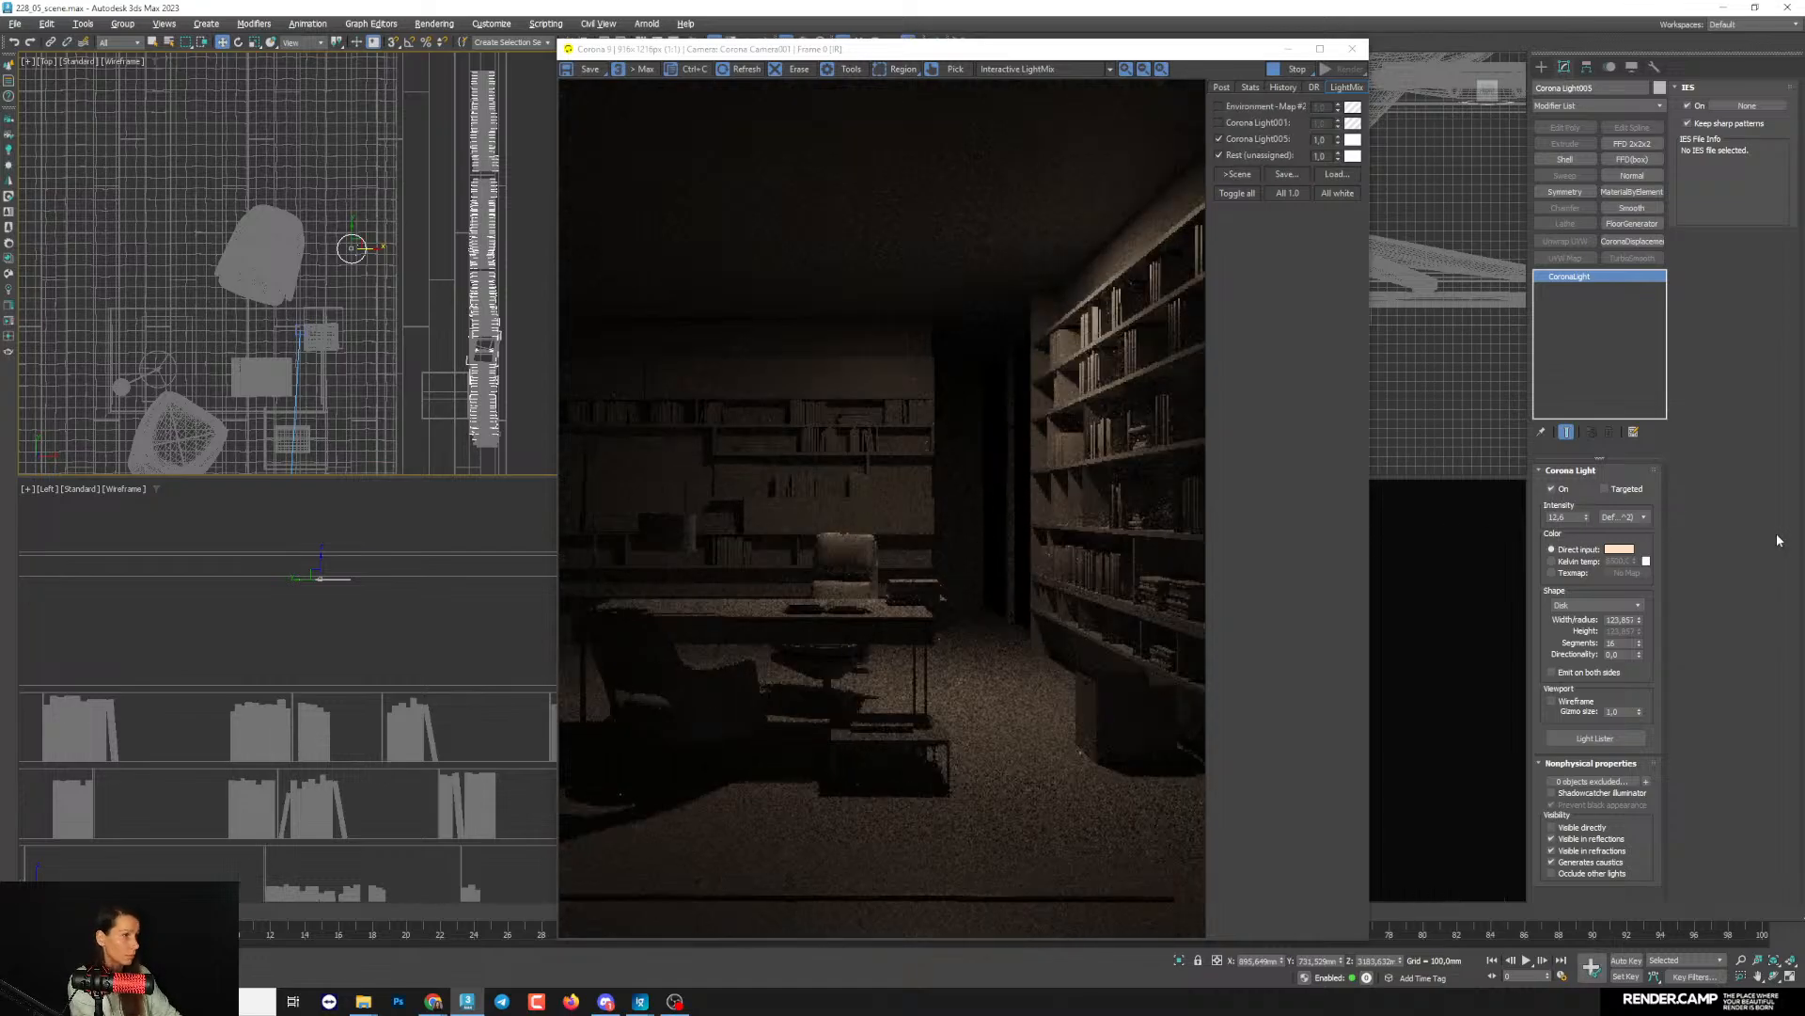
left_click(1619, 549)
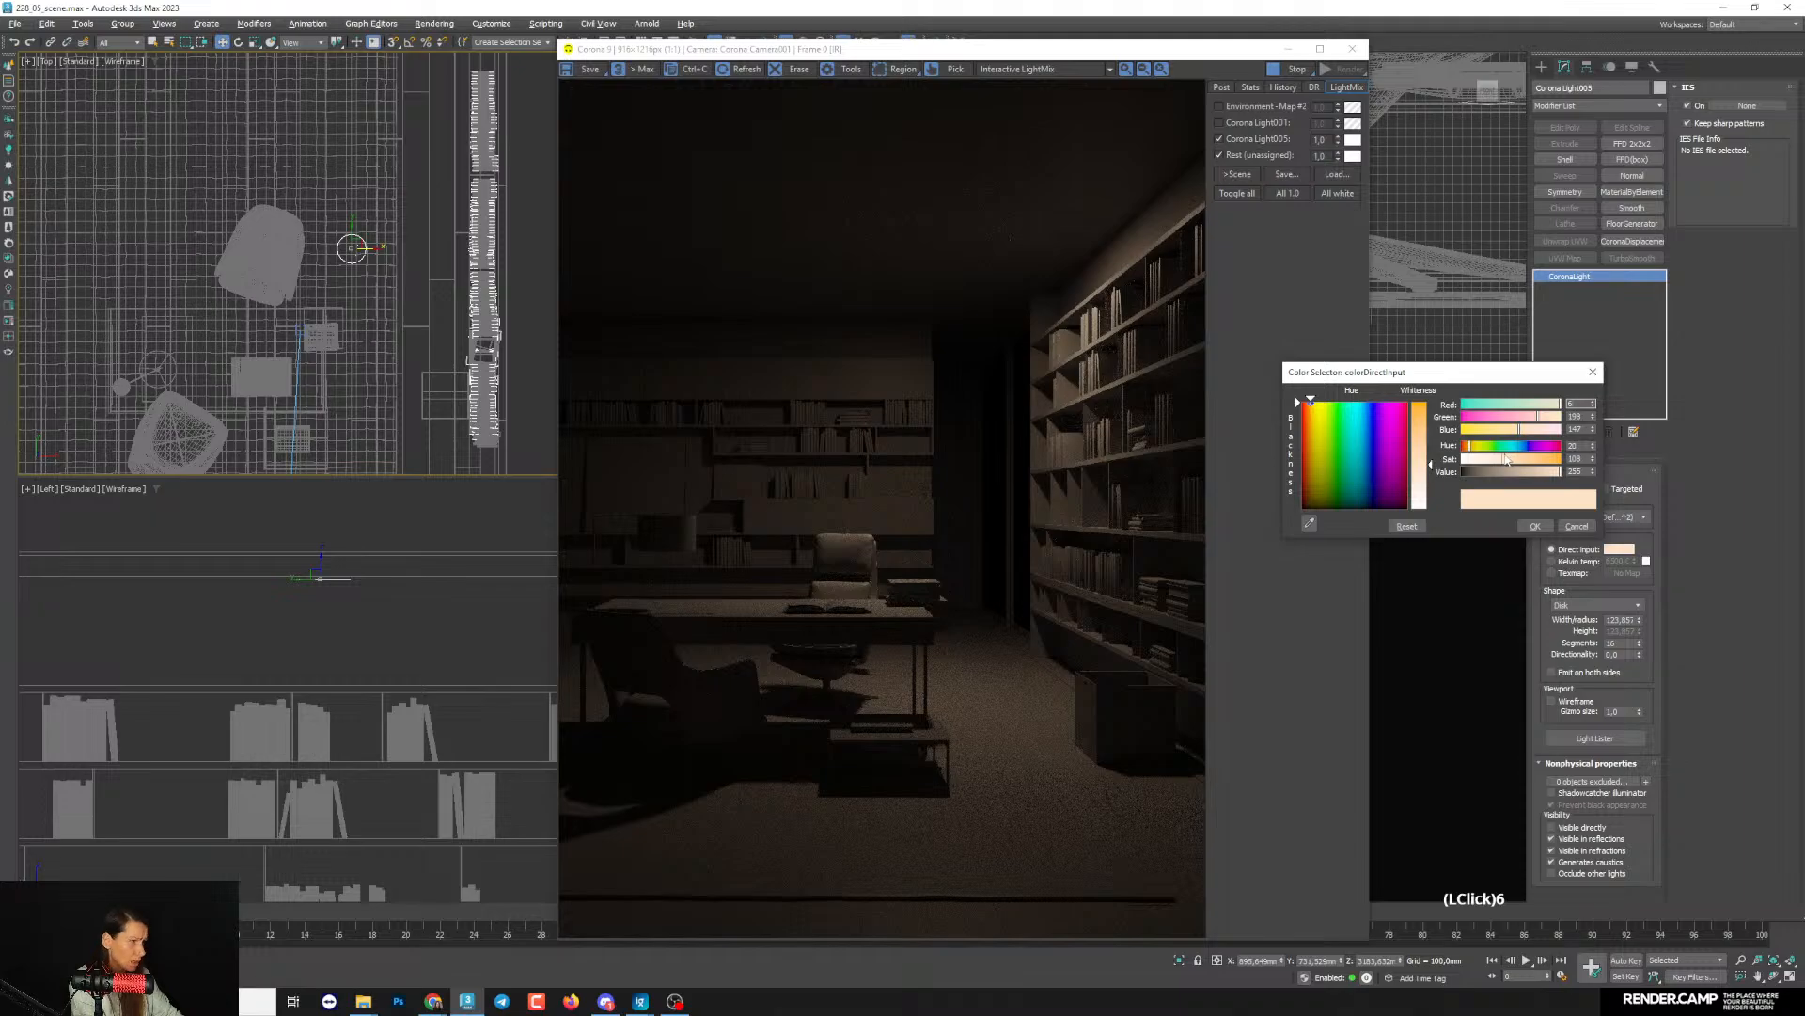
left_click(1535, 526)
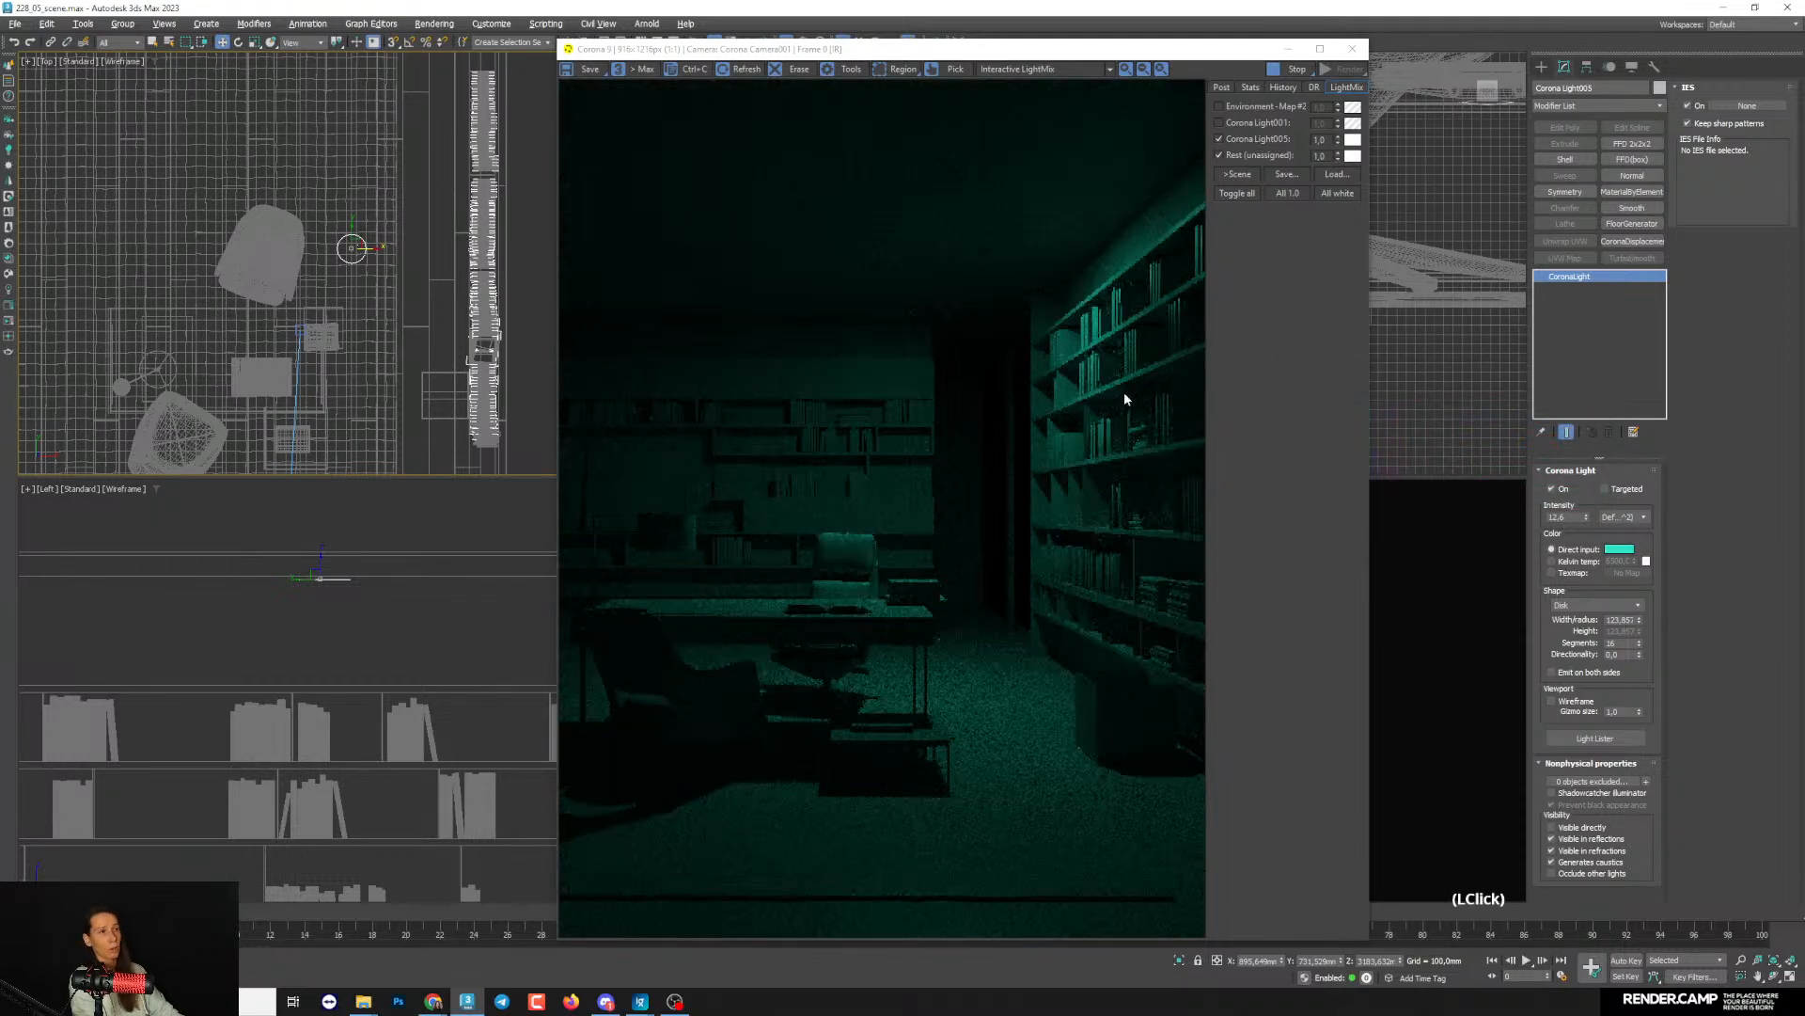
- Change the disk light's direct input color from teal to a pale warm beige with hue 20
left_click(1617, 548)
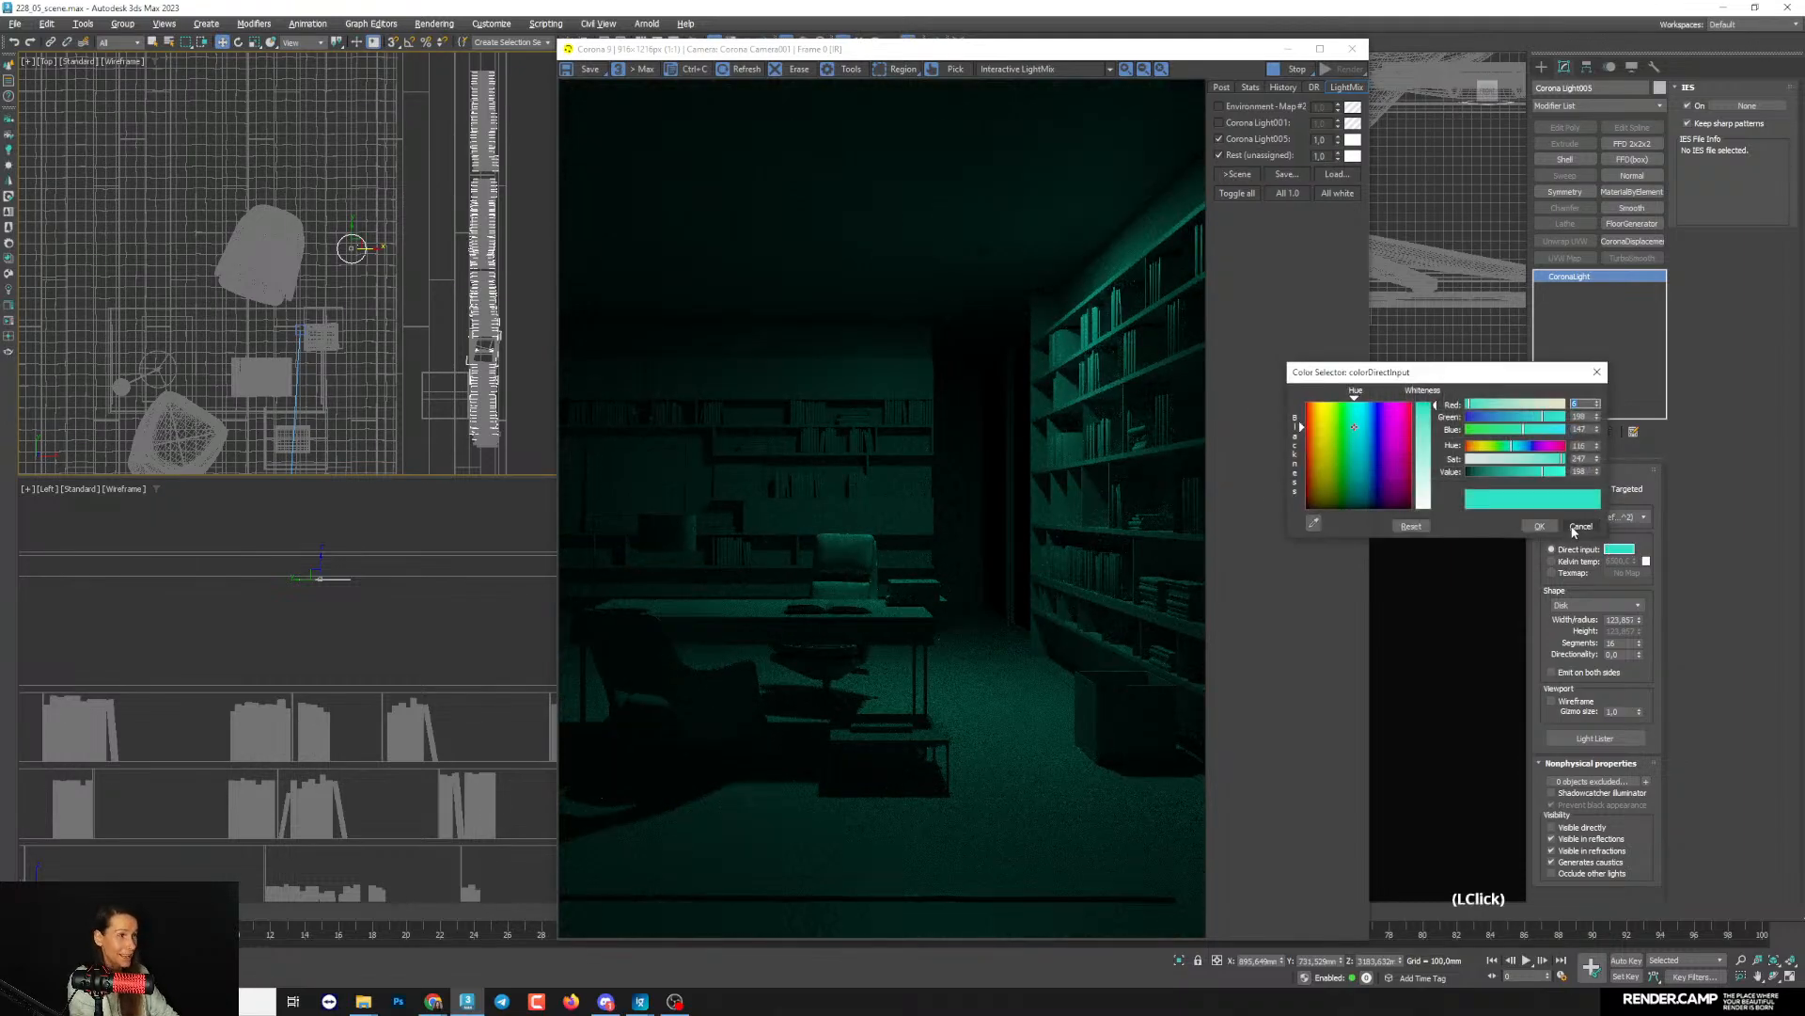
left_click(1577, 528)
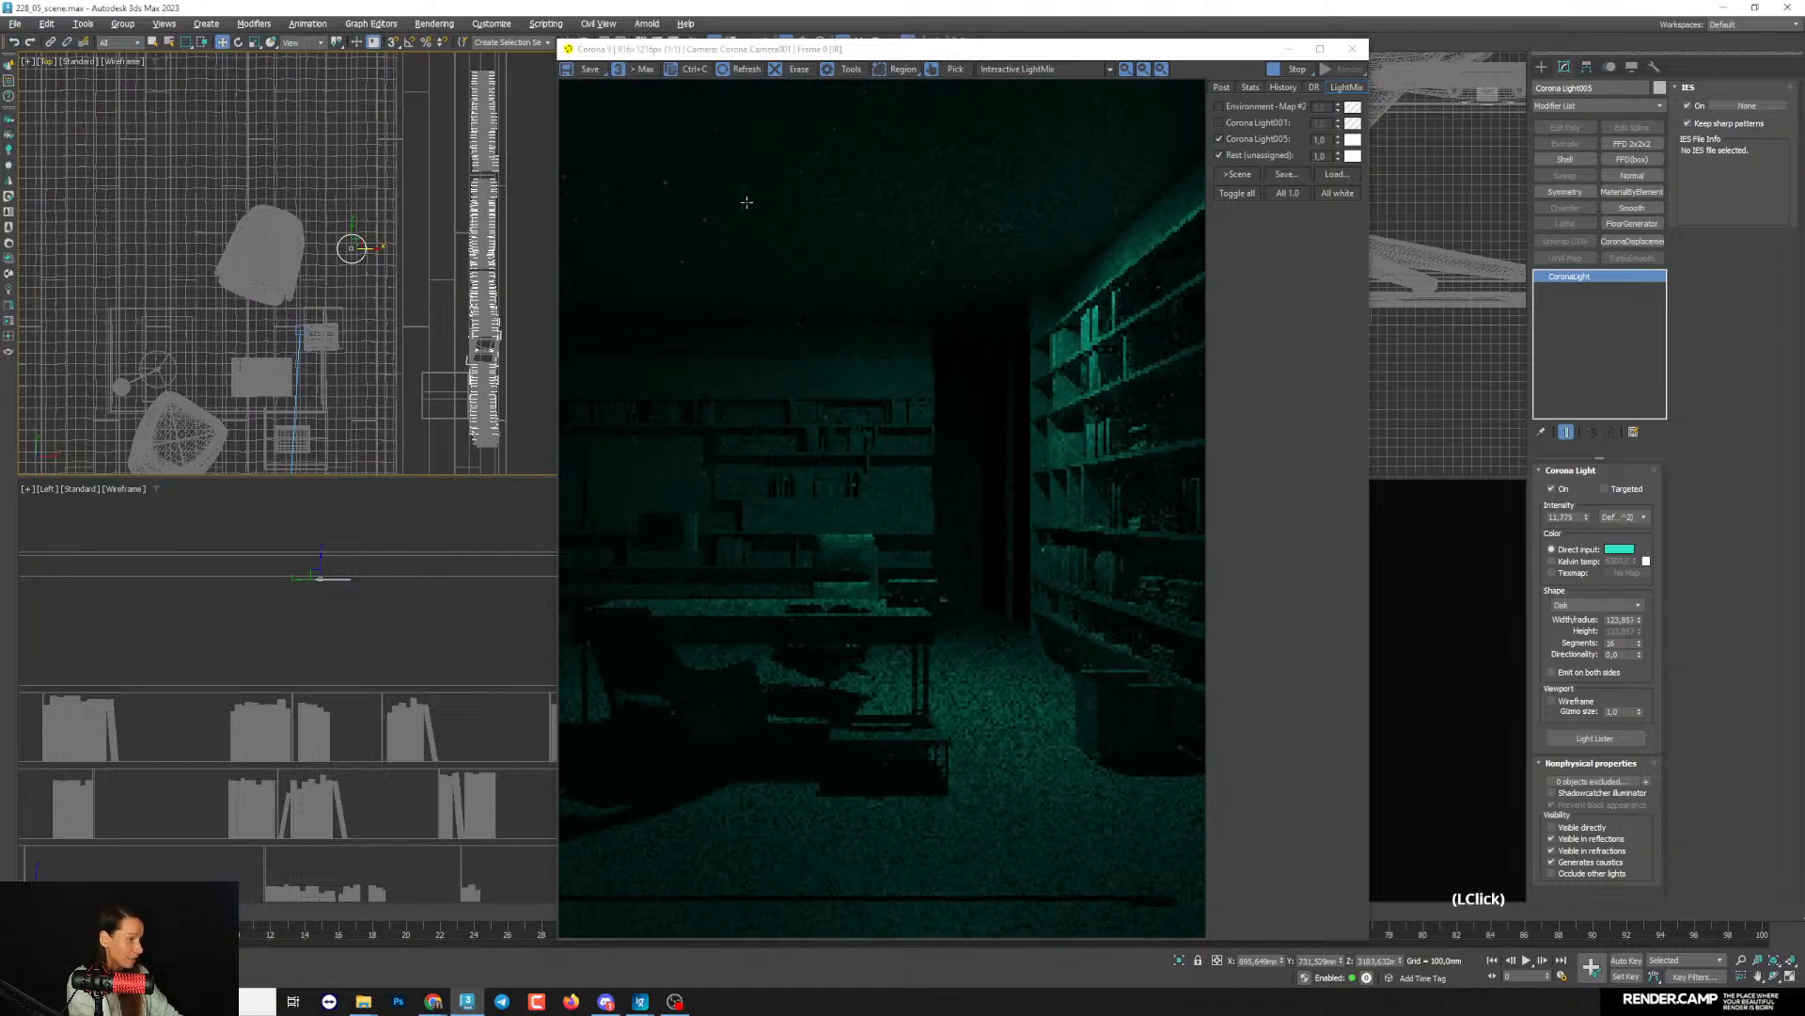
left_click(1619, 548)
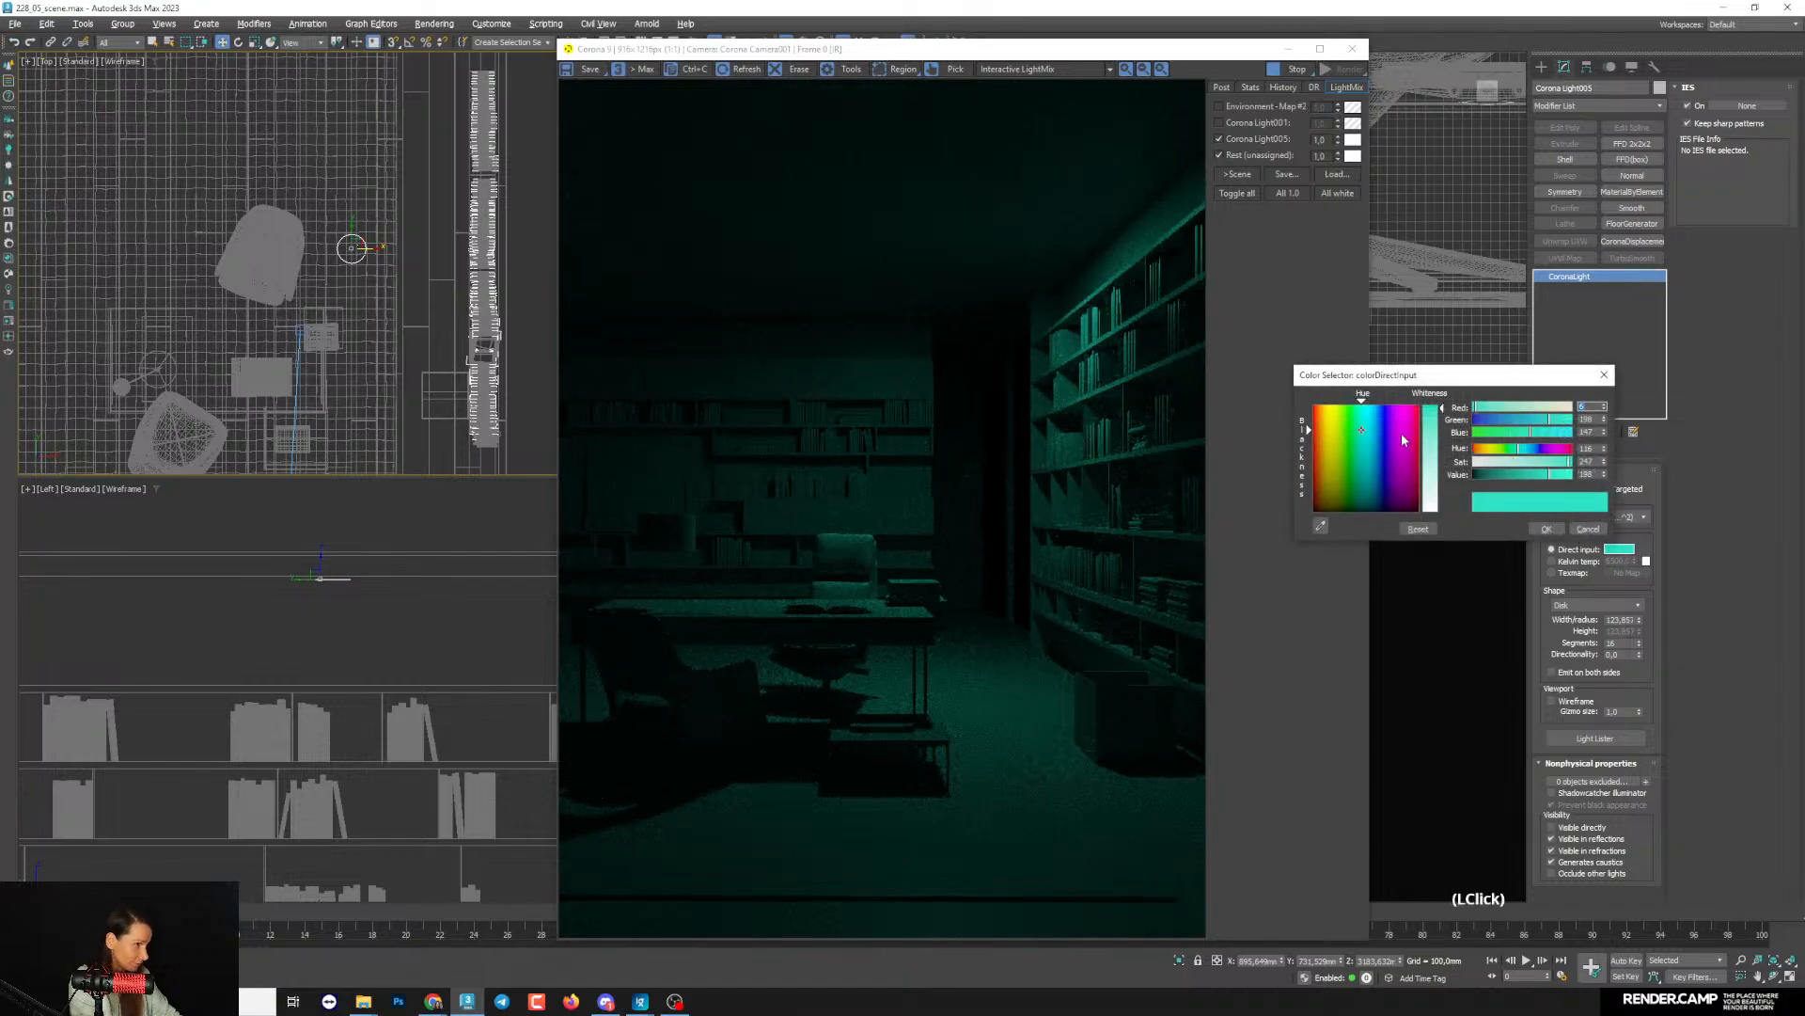
left_click(1487, 449)
left_click(1489, 461)
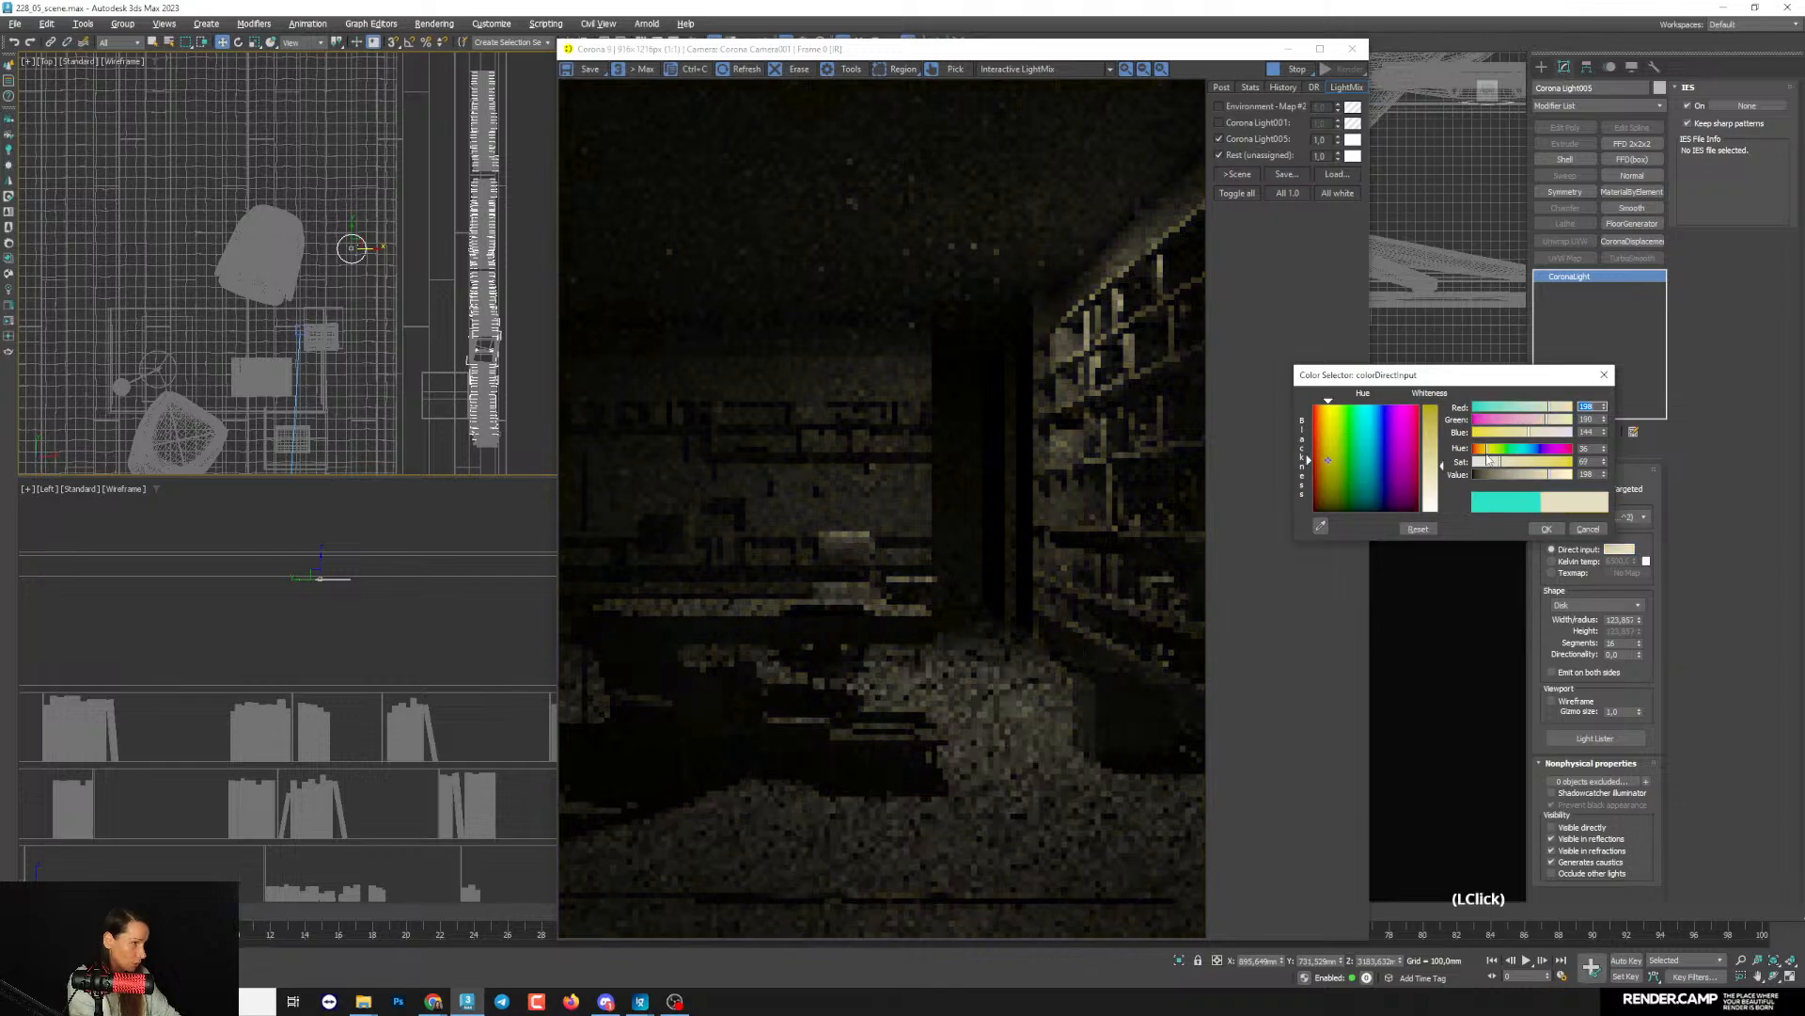
left_click(1483, 449)
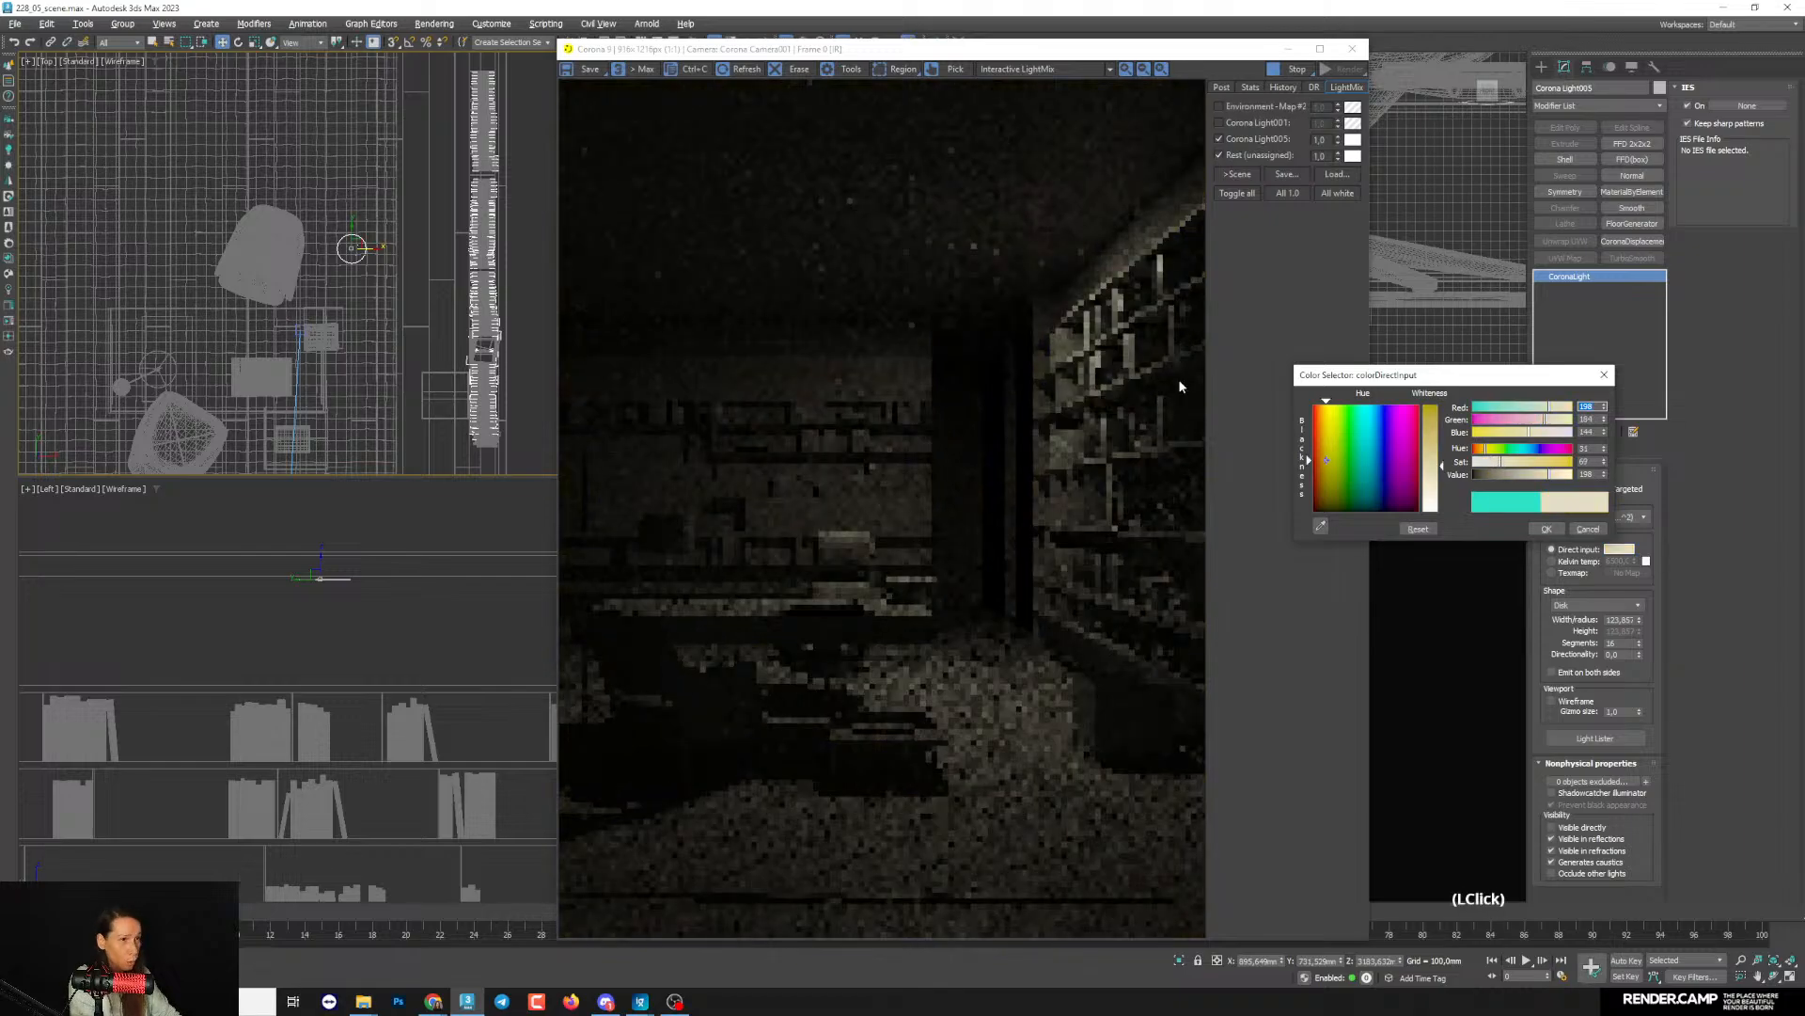
left_click(1482, 449)
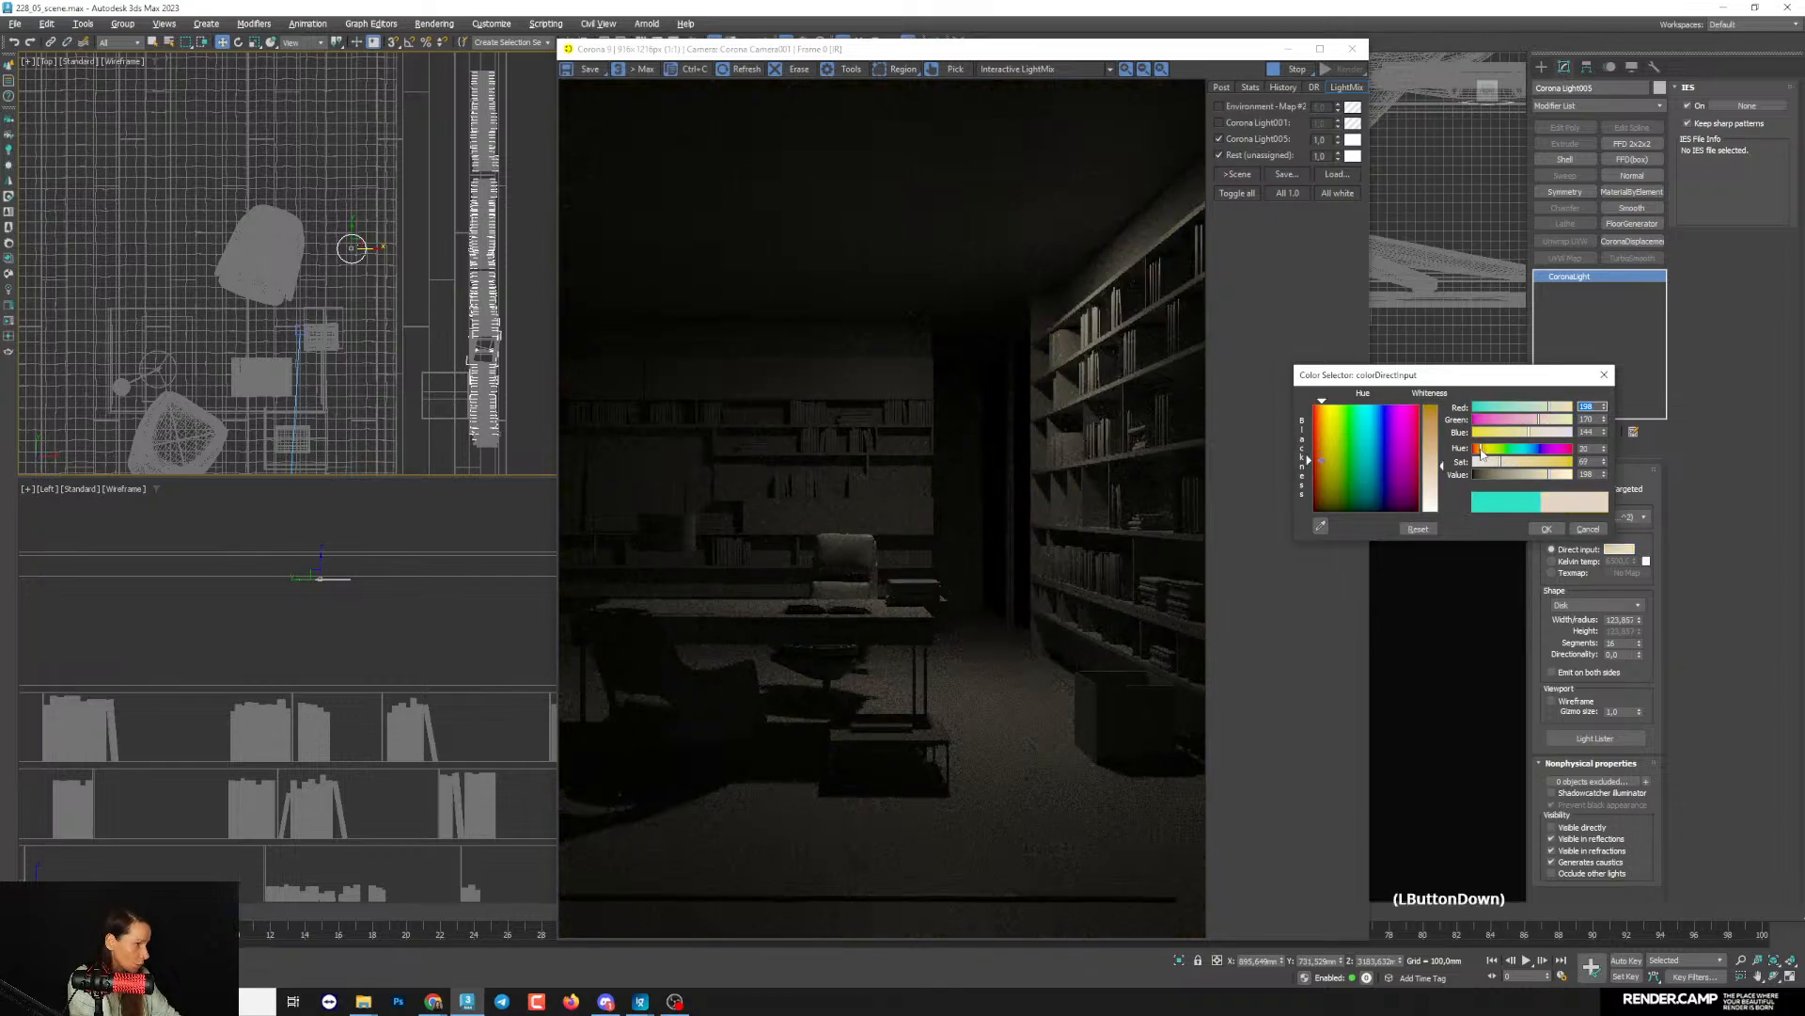
left_click(1514, 463)
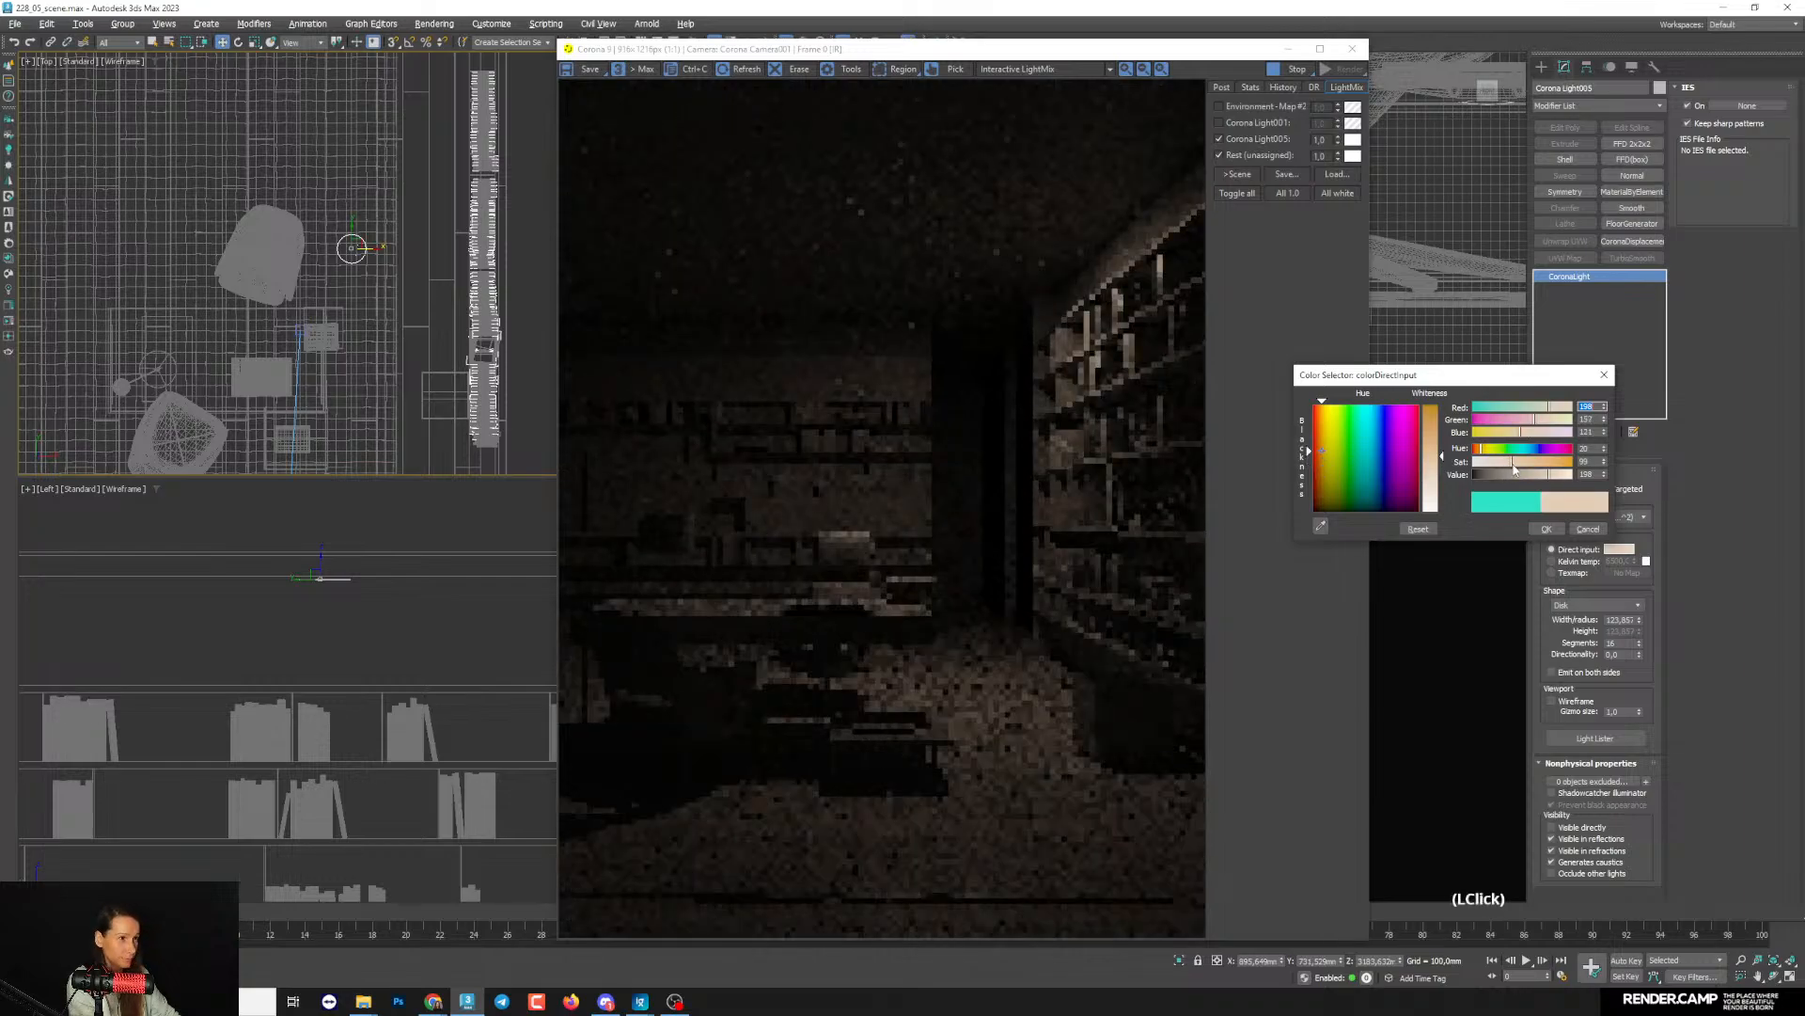
left_click(1514, 463)
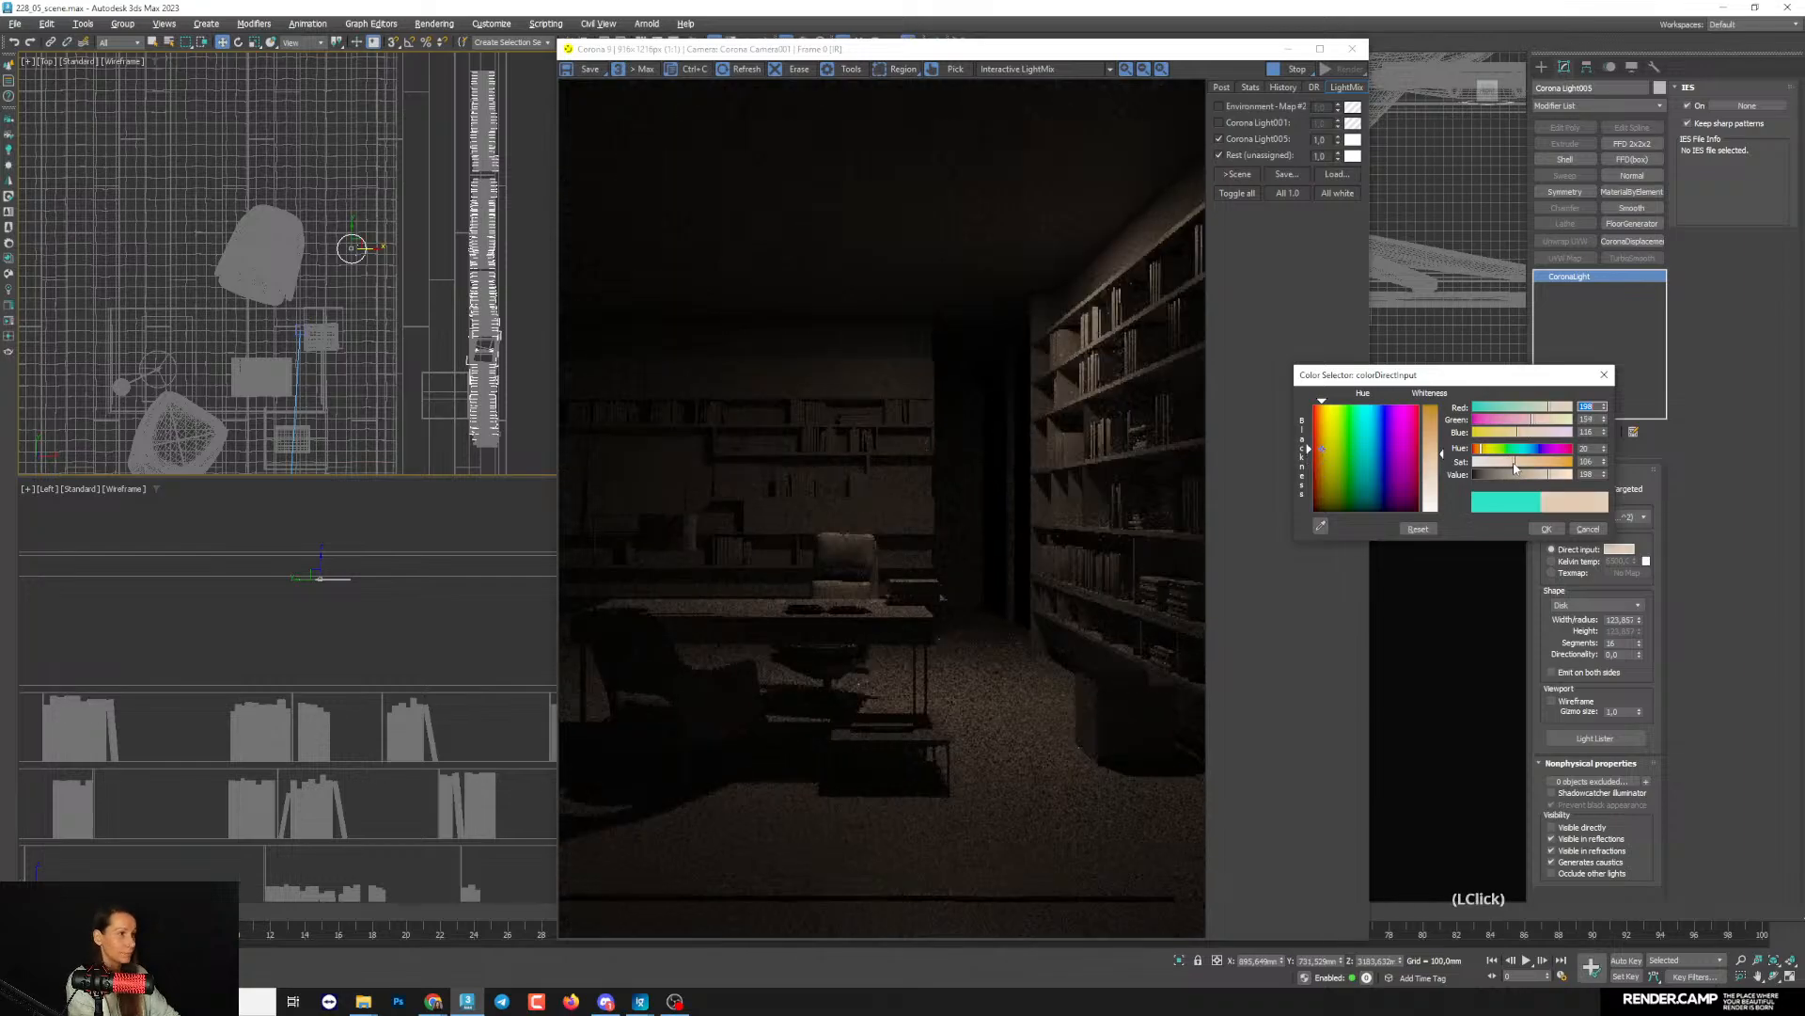
left_click(1546, 529)
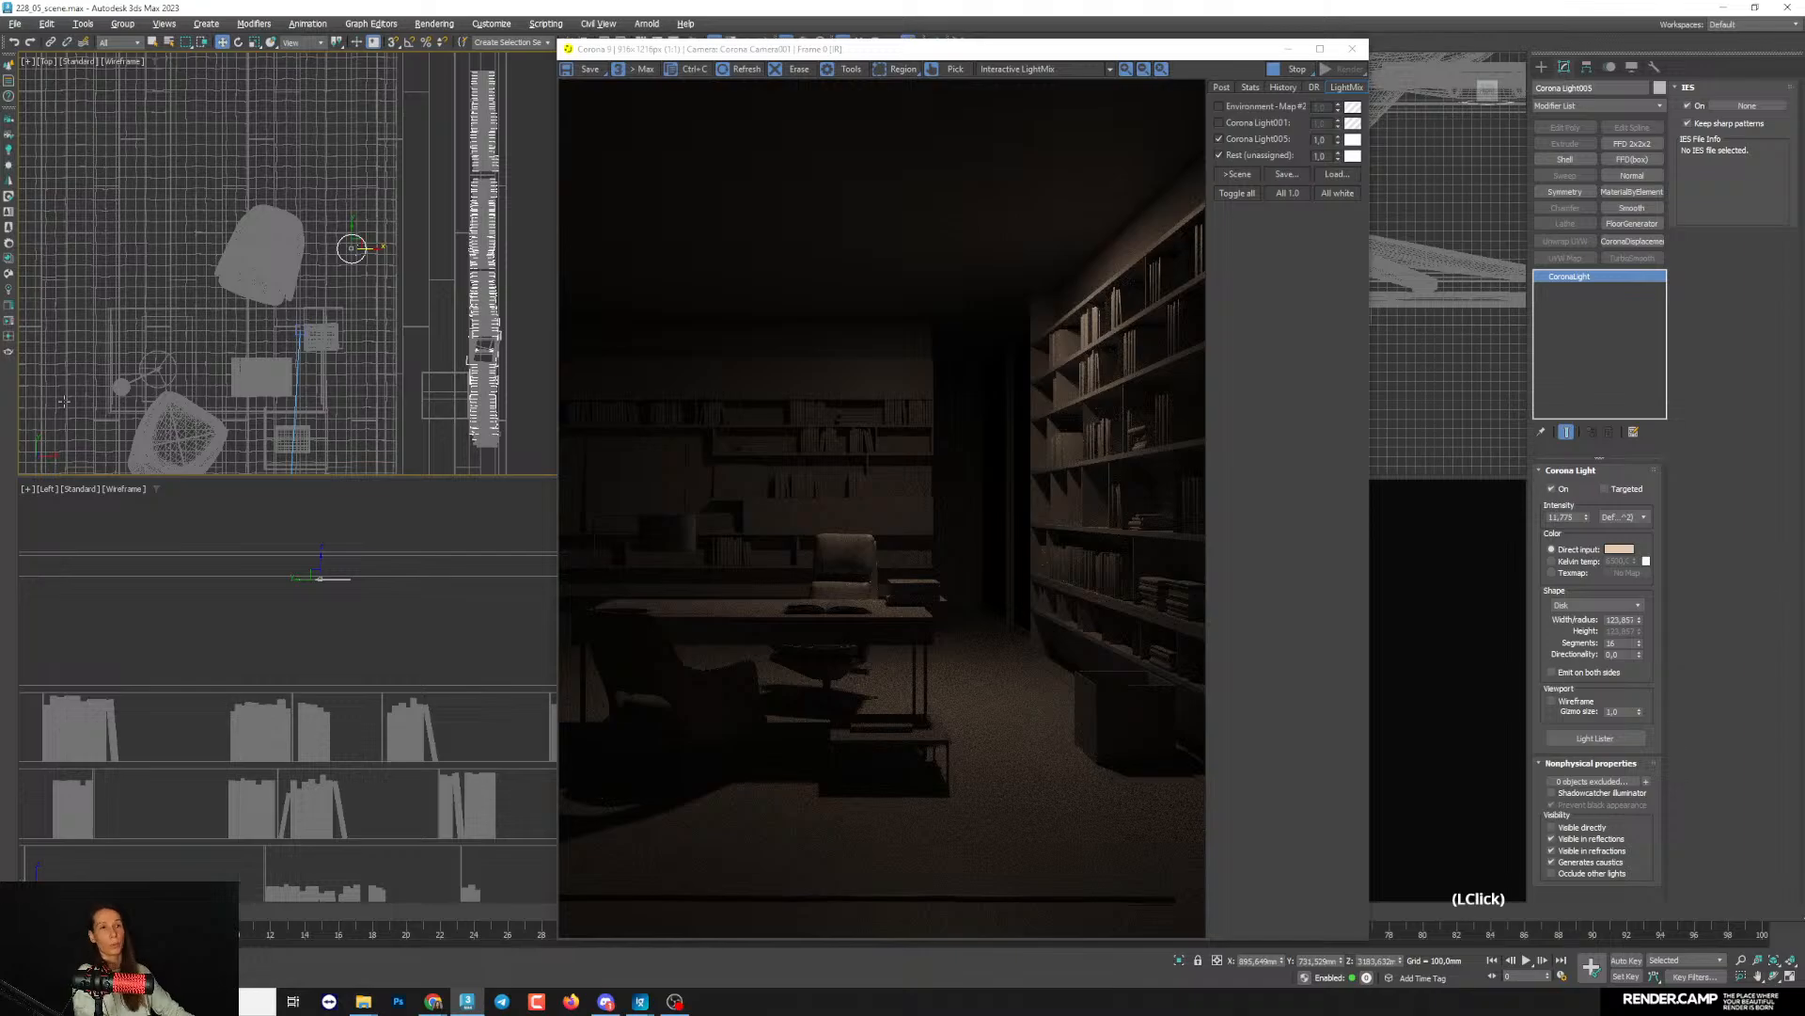
- Clone the disk light as a single instance toward the camera in the Top view, aligned with the original, and fine-tune its position
scroll(320, 216, "down", 8)
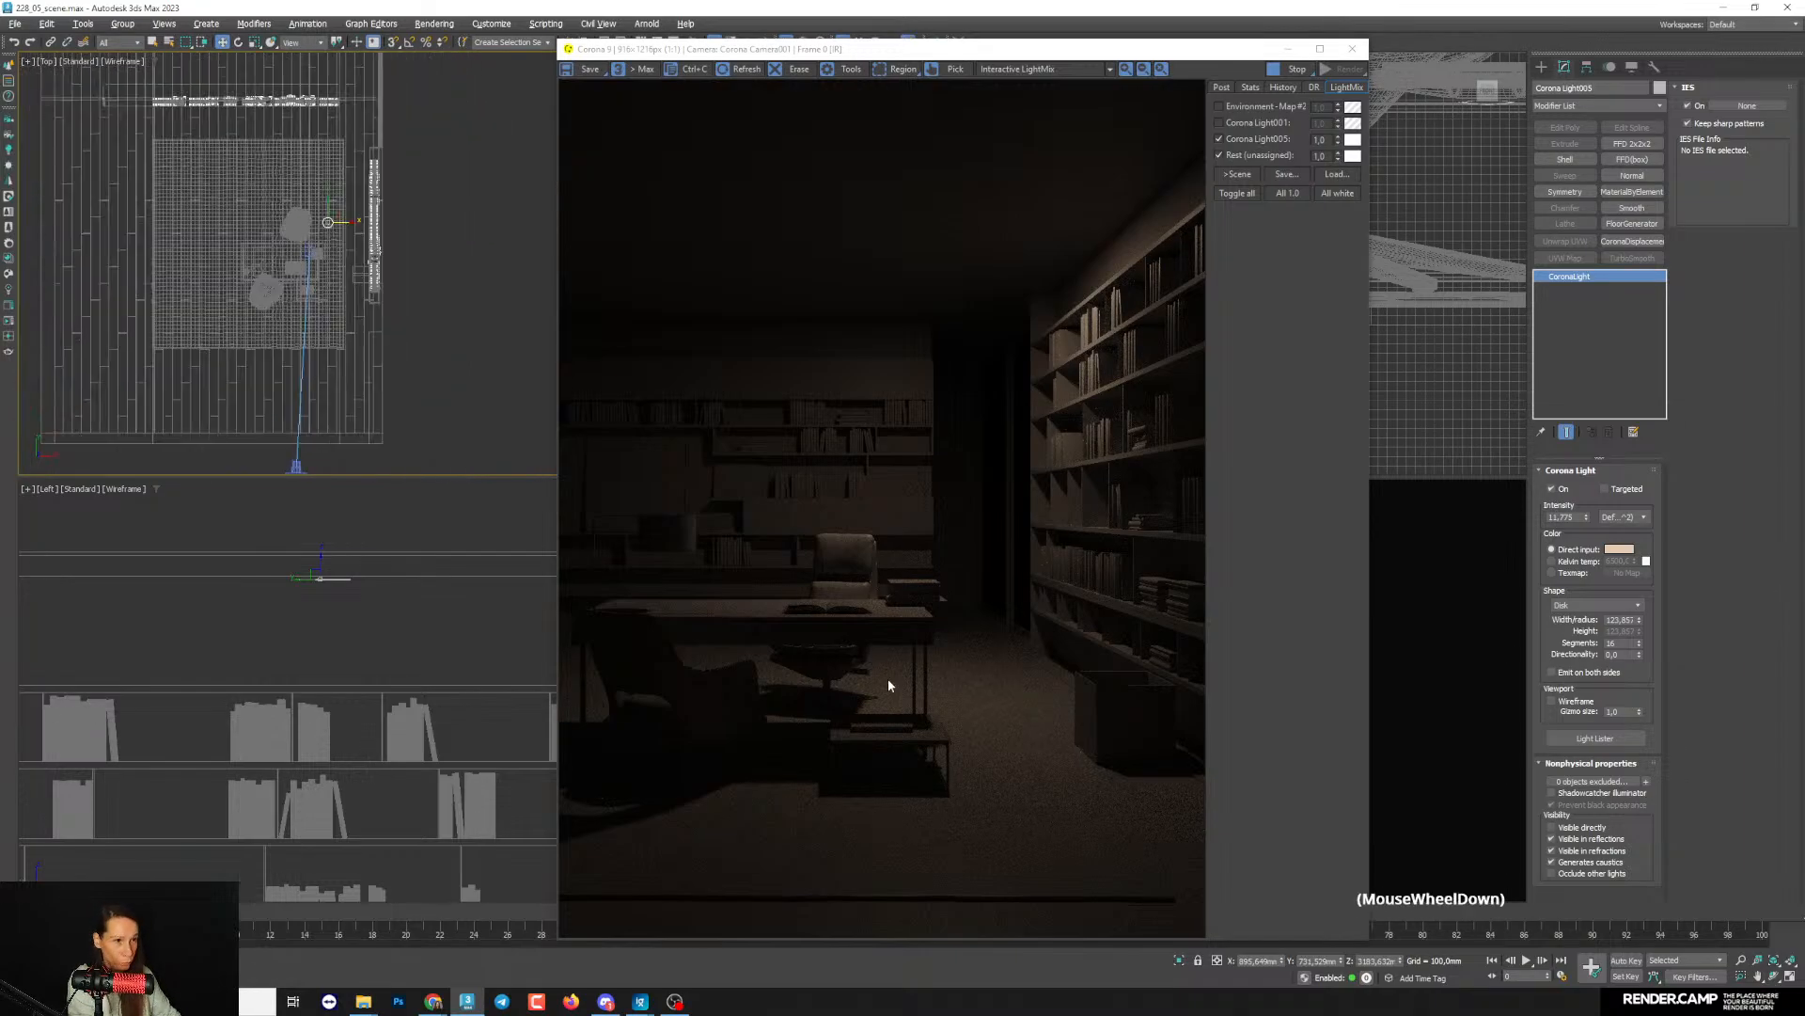
scroll(259, 216, "up", 3)
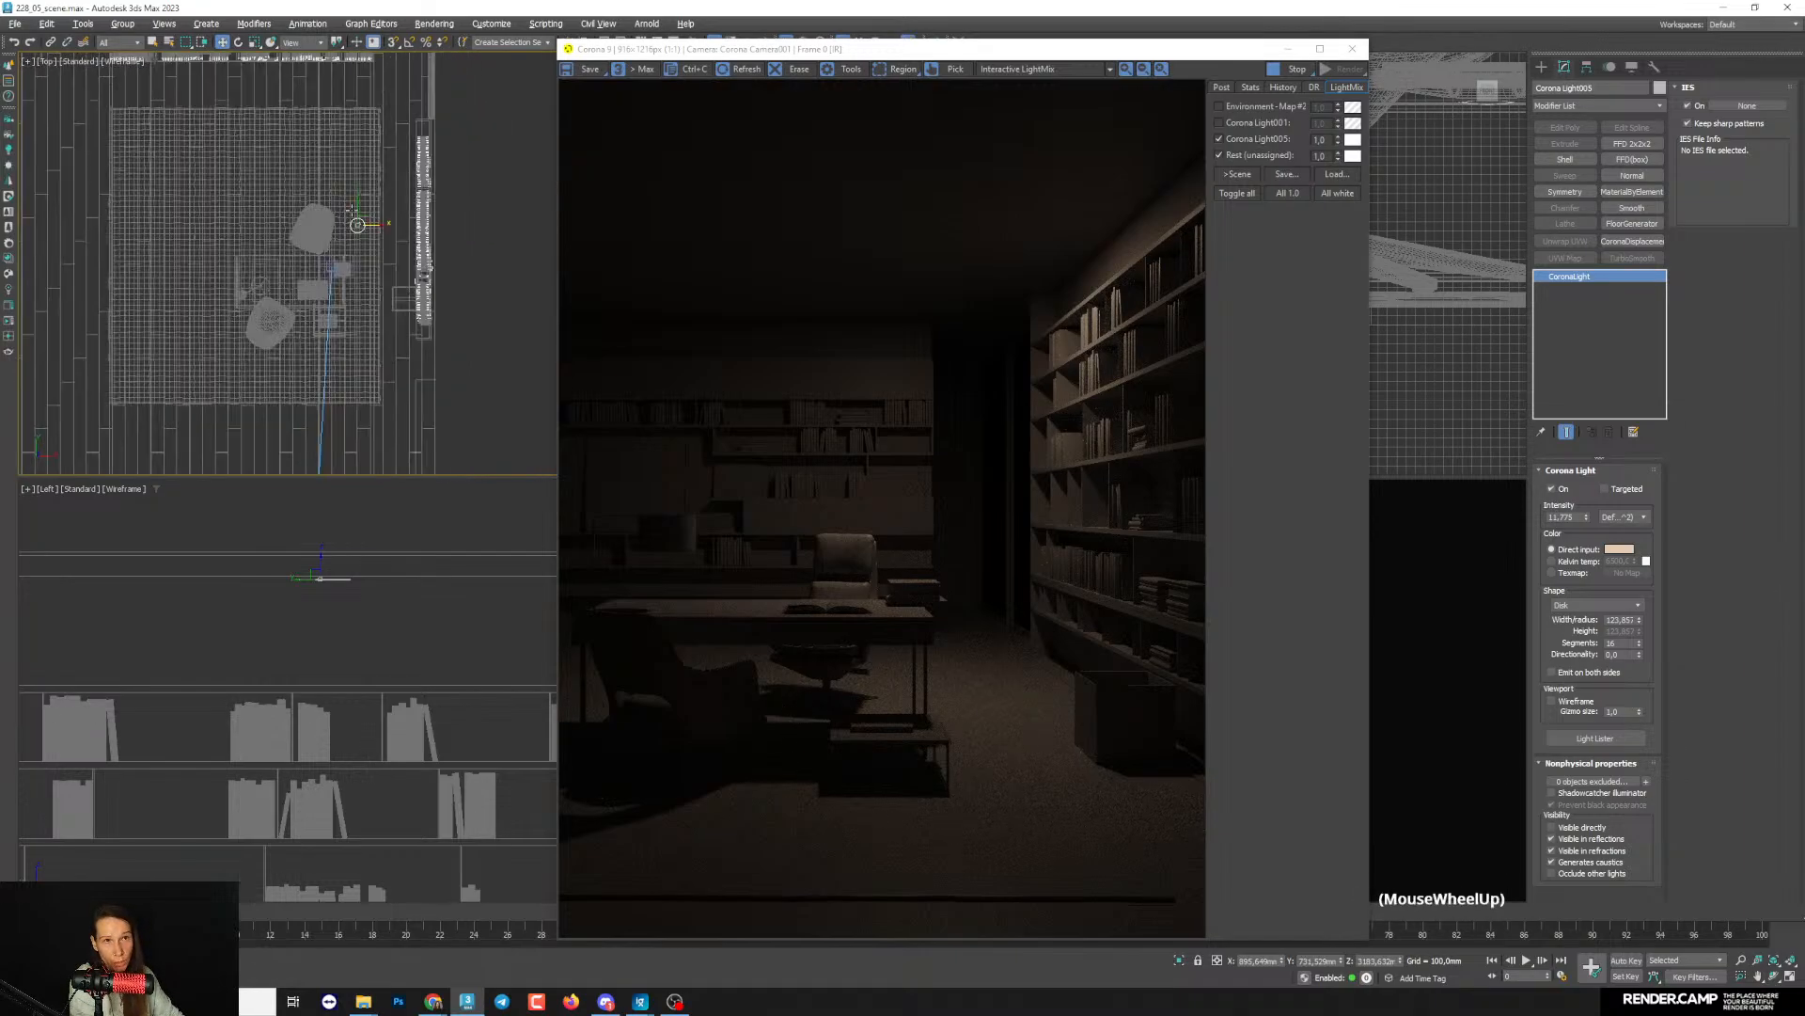
left_click_drag(359, 228, 358, 356, "shift")
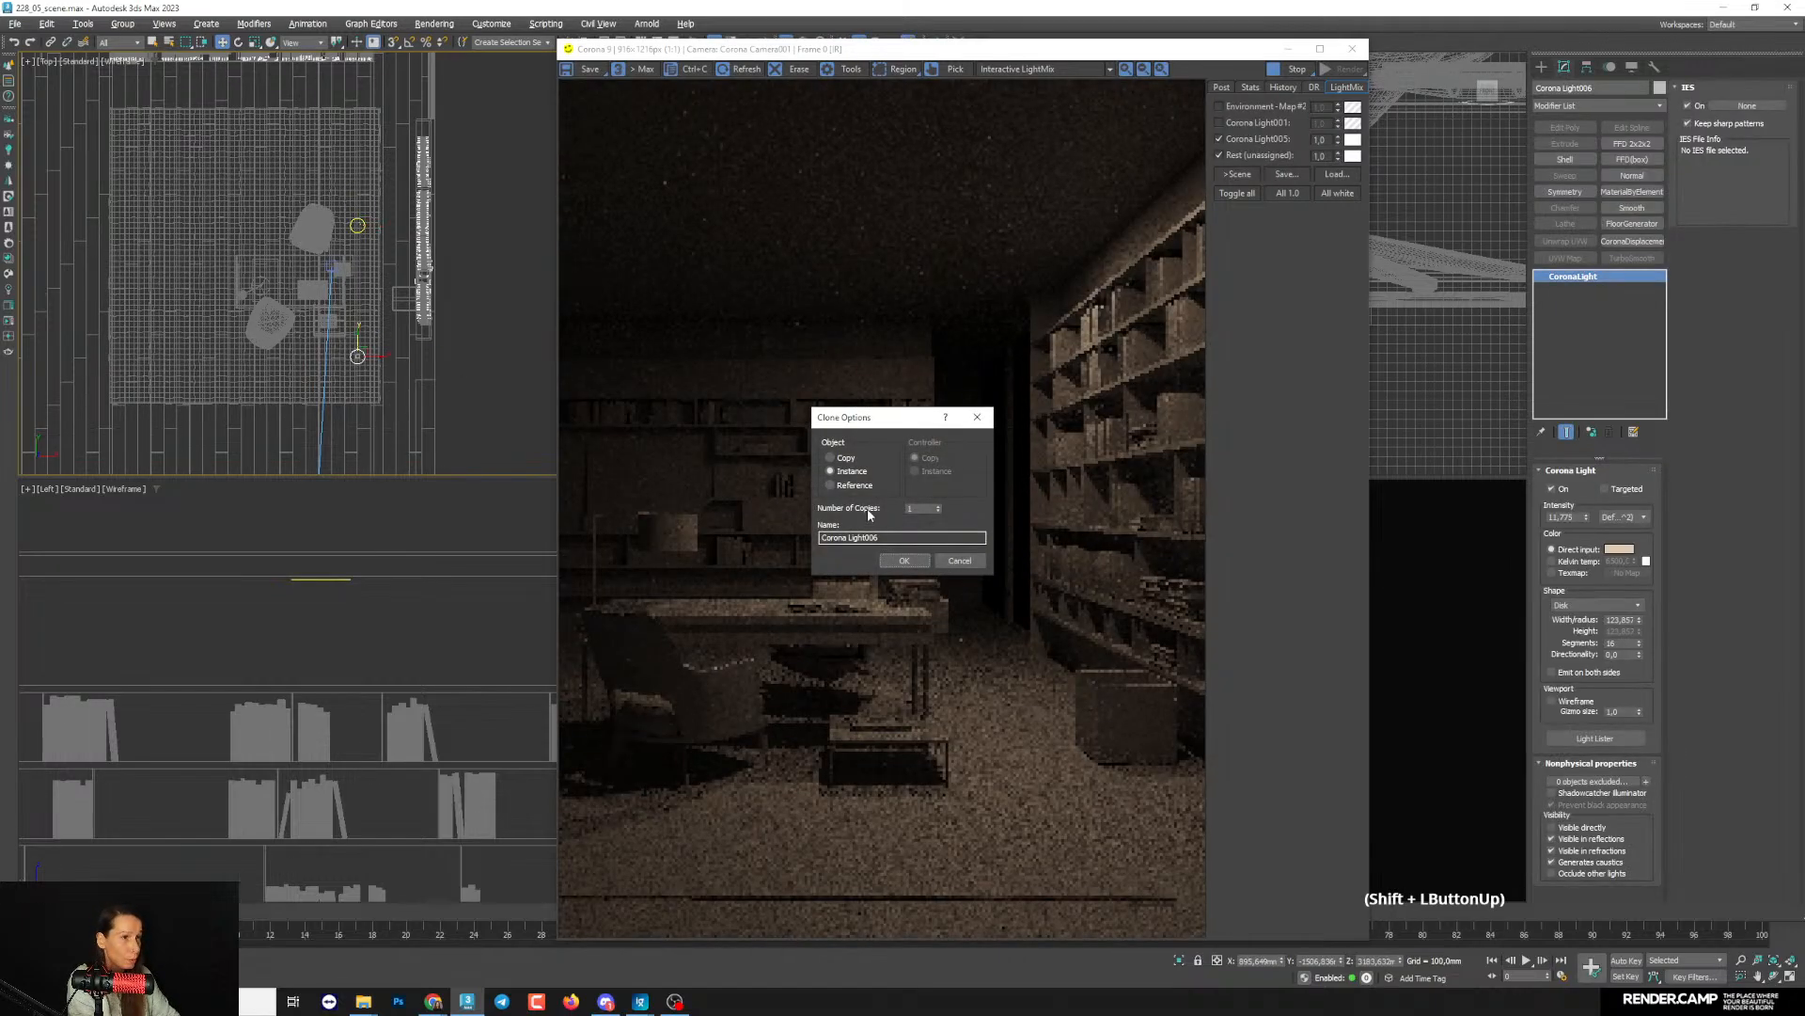
left_click(903, 560)
middle_click_drag(376, 314, 399, 429)
left_click_drag(365, 380, 366, 355)
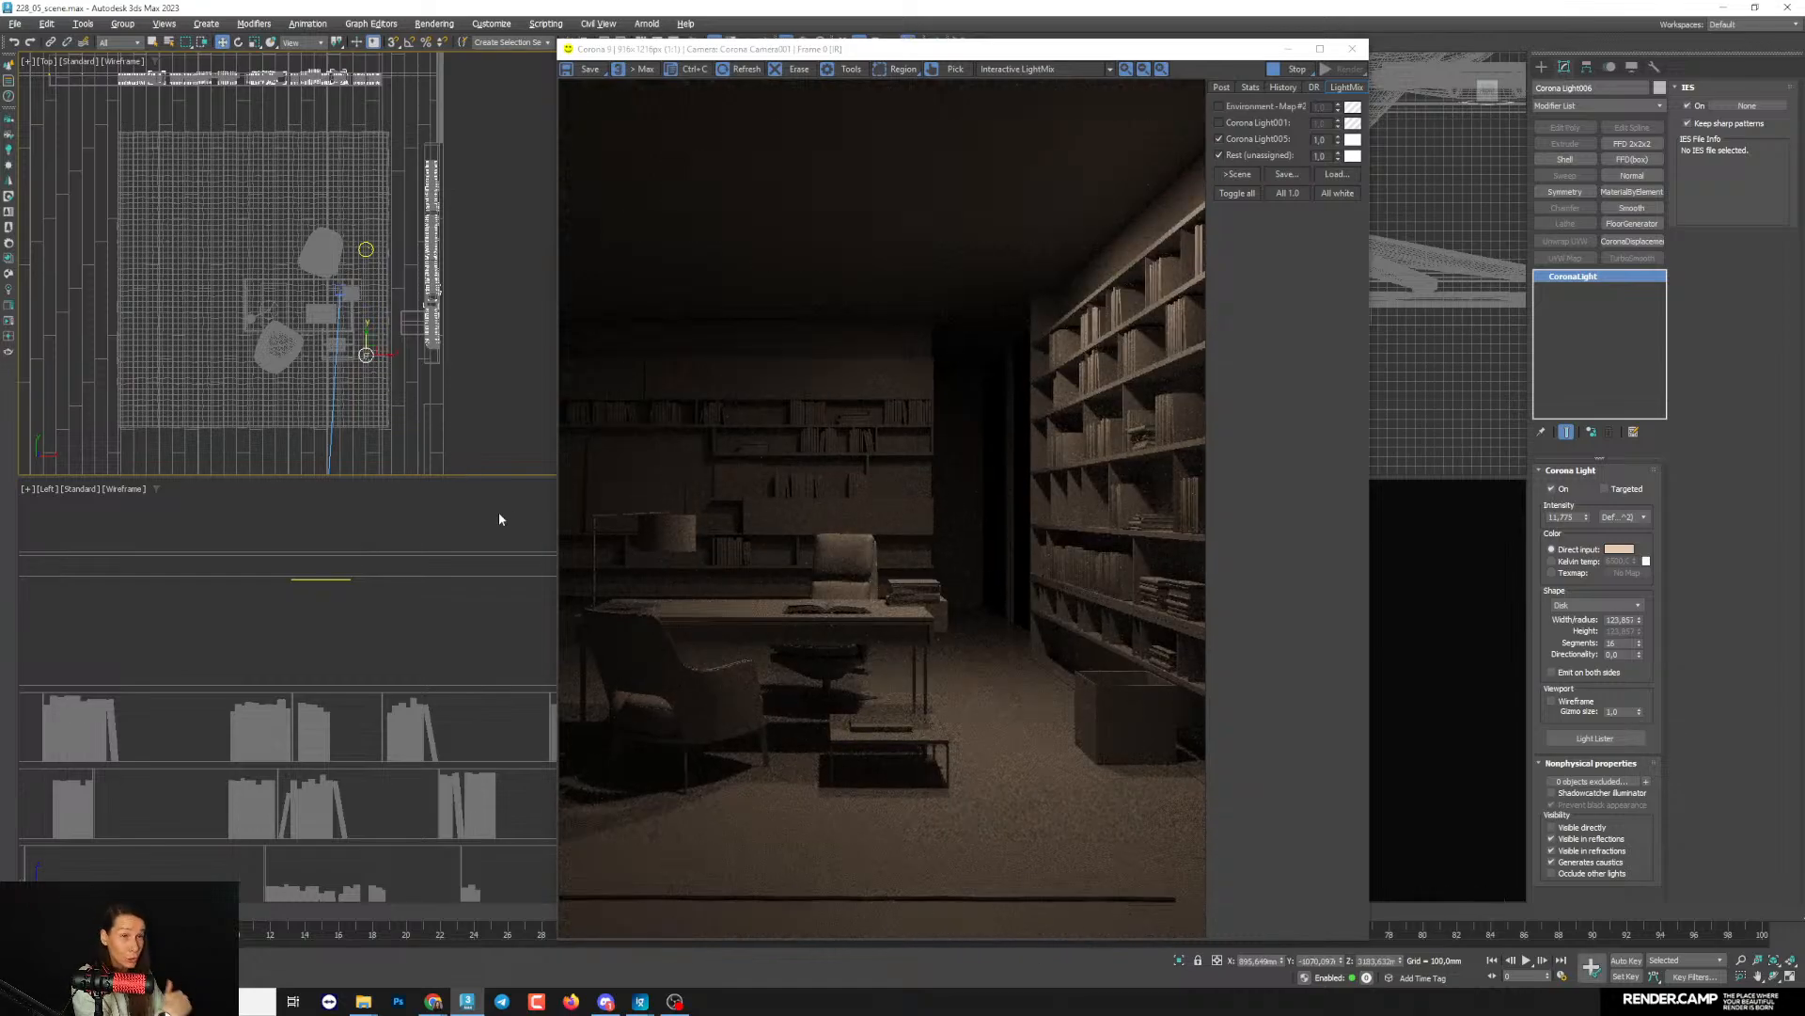
scroll(363, 356, "up", 2)
left_click_drag(374, 339, 375, 342)
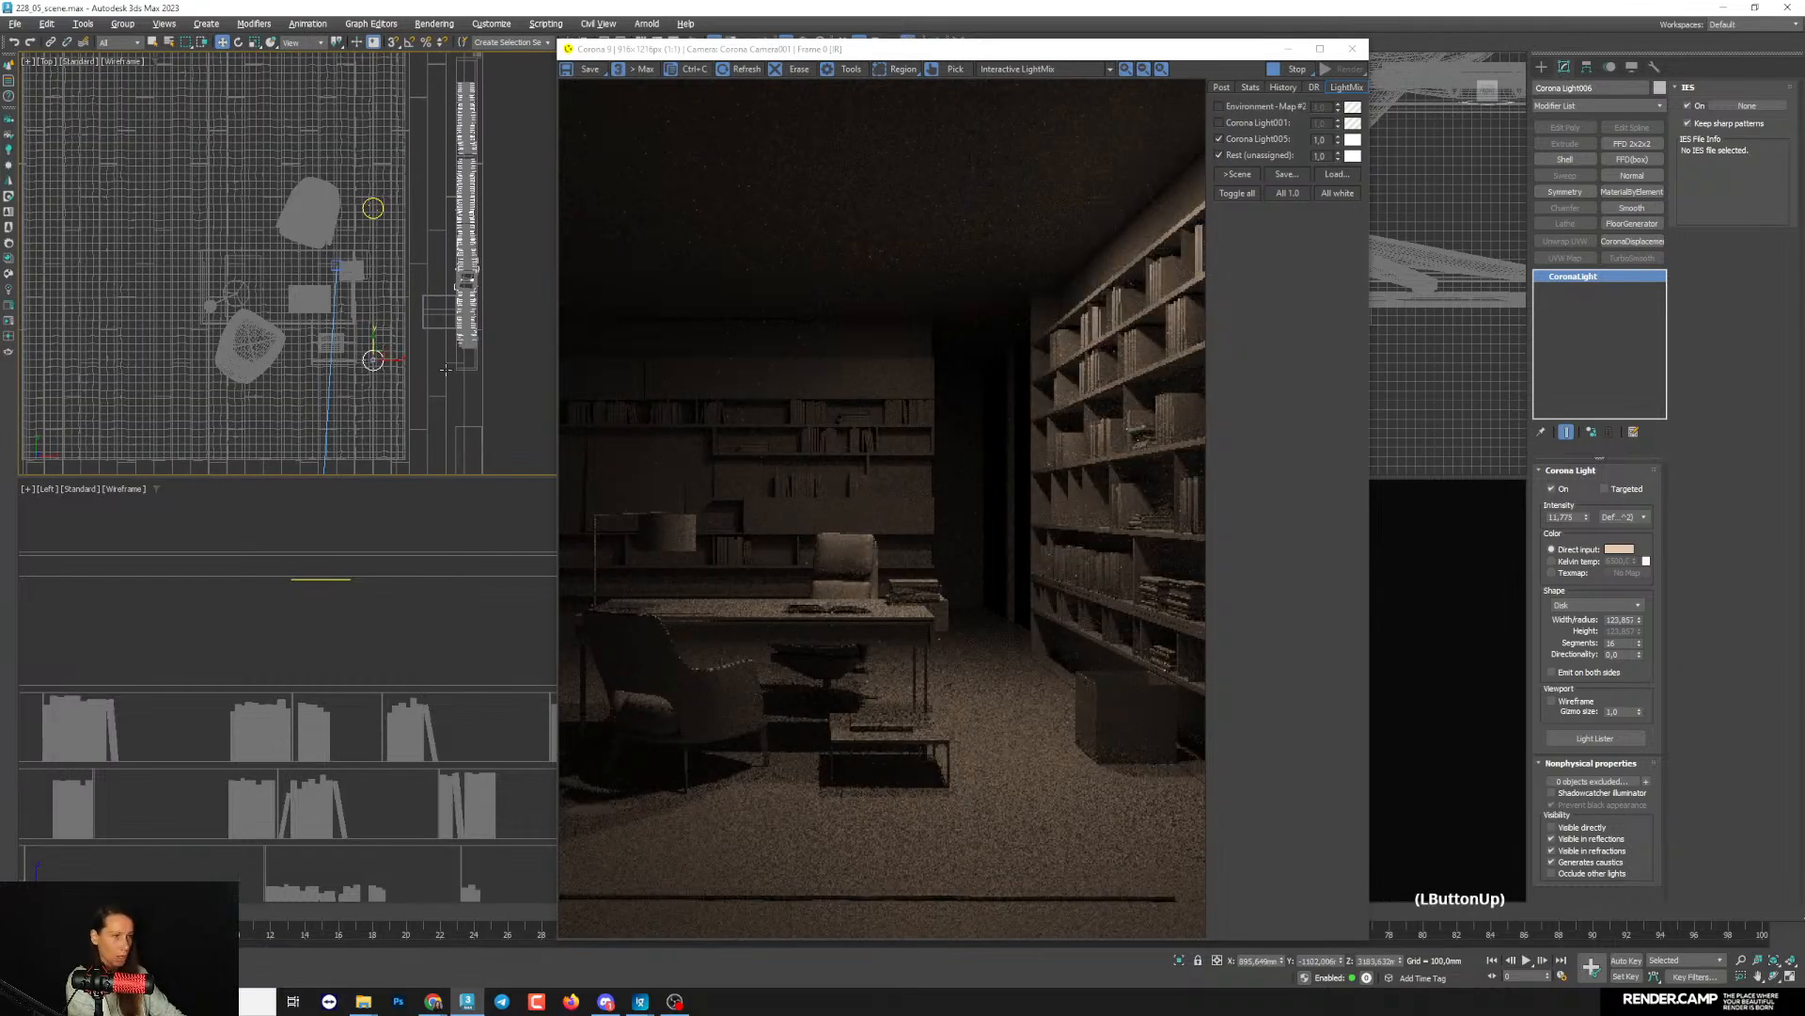
- Reduce the disk lights' radius to about 99 and, with the Environment back on in LightMix, raise their intensity to about 14.2
left_click_drag(1639, 620, 1639, 645)
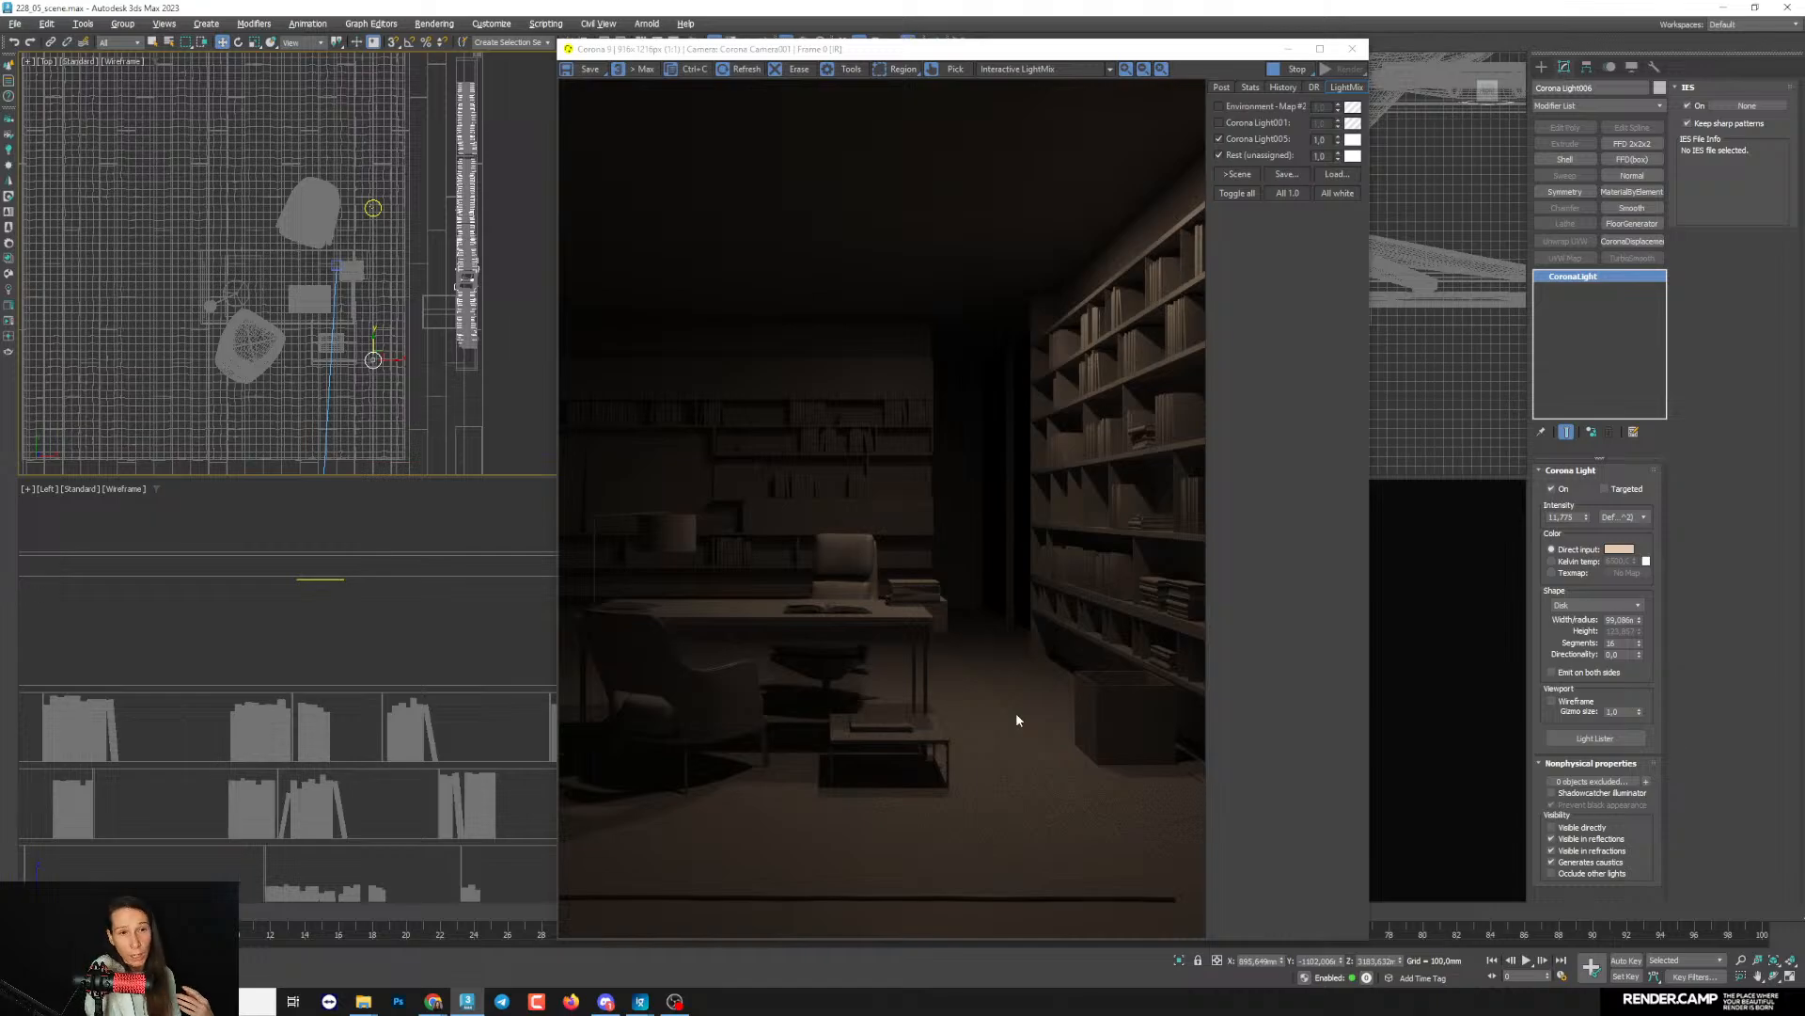
left_click(1220, 106)
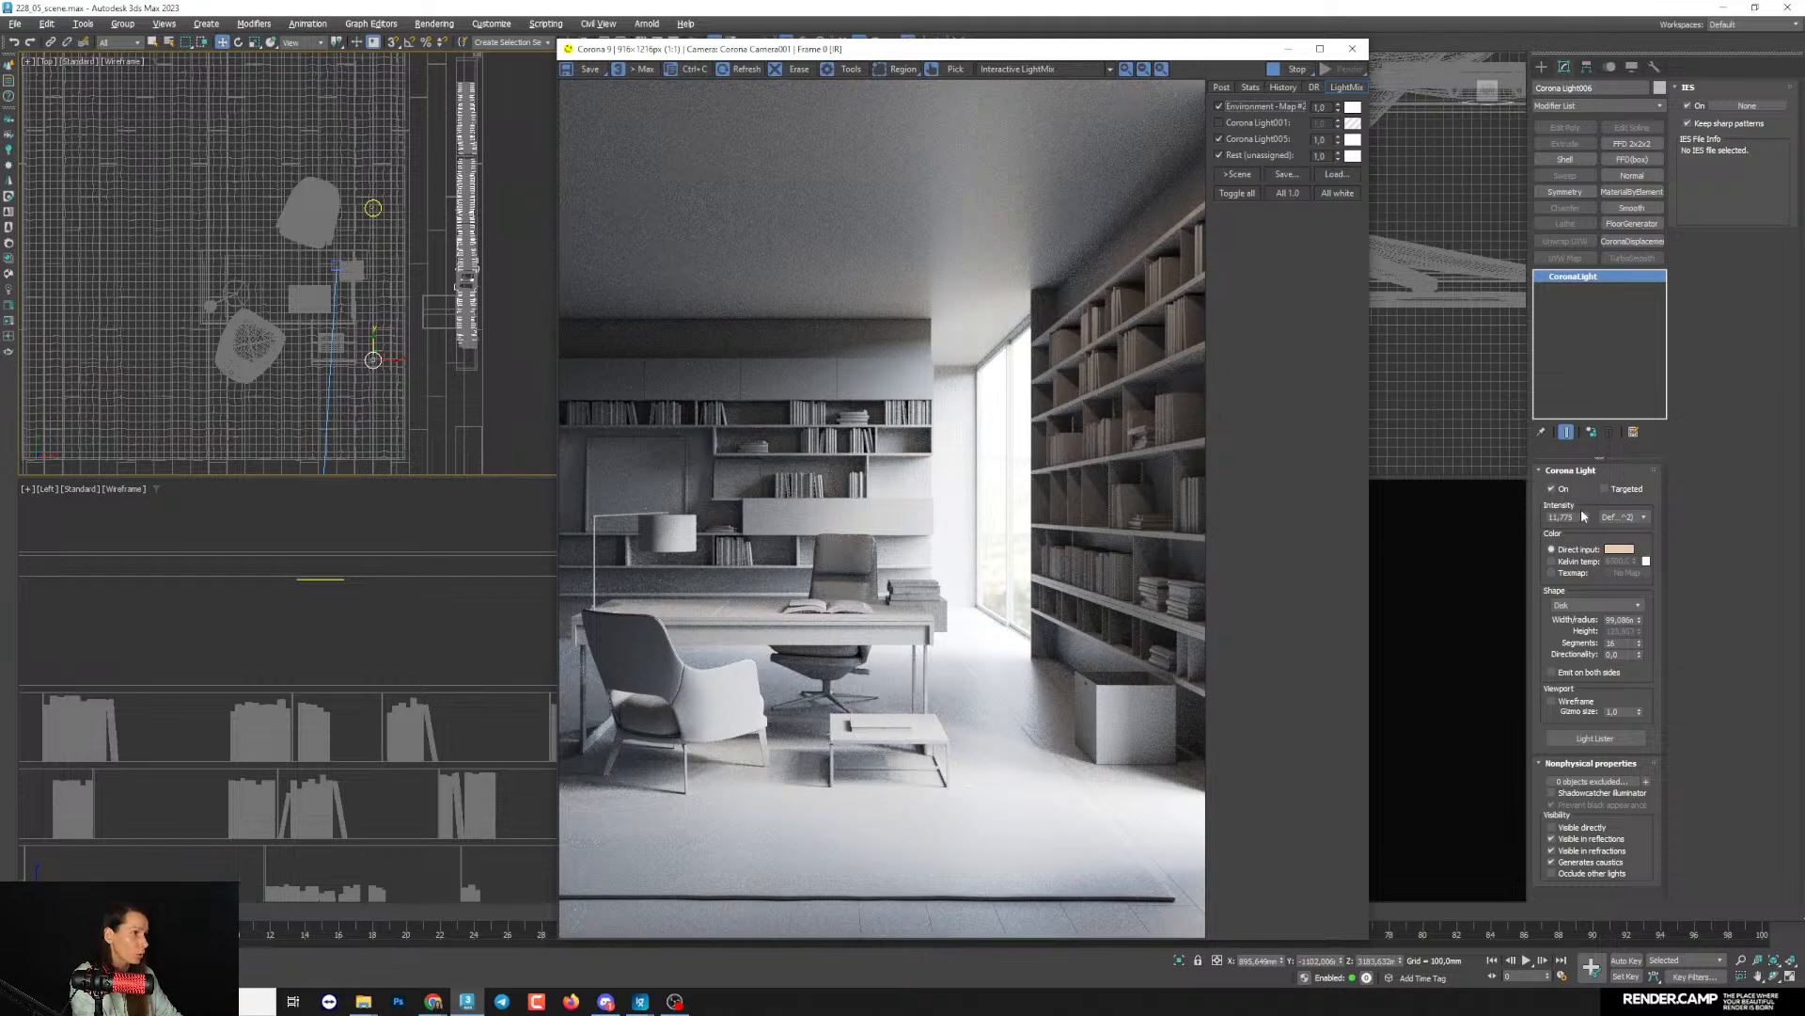
left_click_drag(1585, 516, 1588, 501)
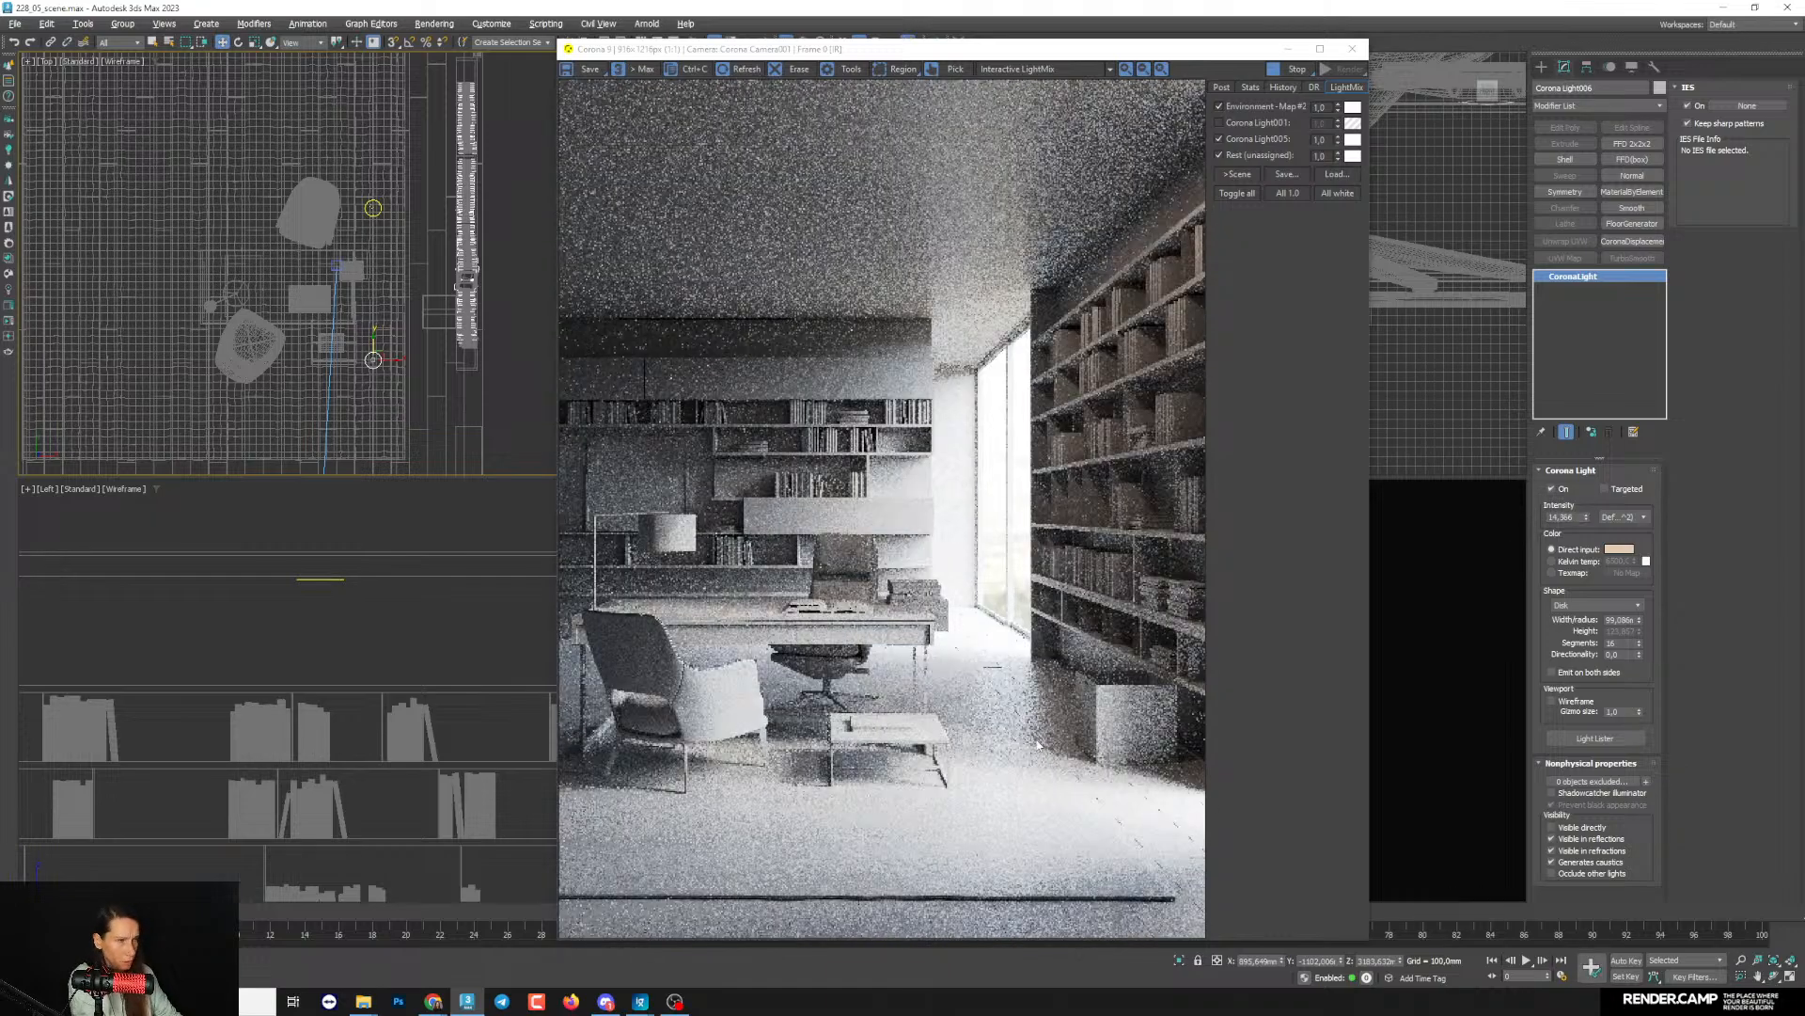
left_click_drag(1587, 516, 1596, 554)
- Make the disk lights' beige color slightly more saturated and turn the Corona Light001 strip lights back on in LightMix
left_click(1619, 551)
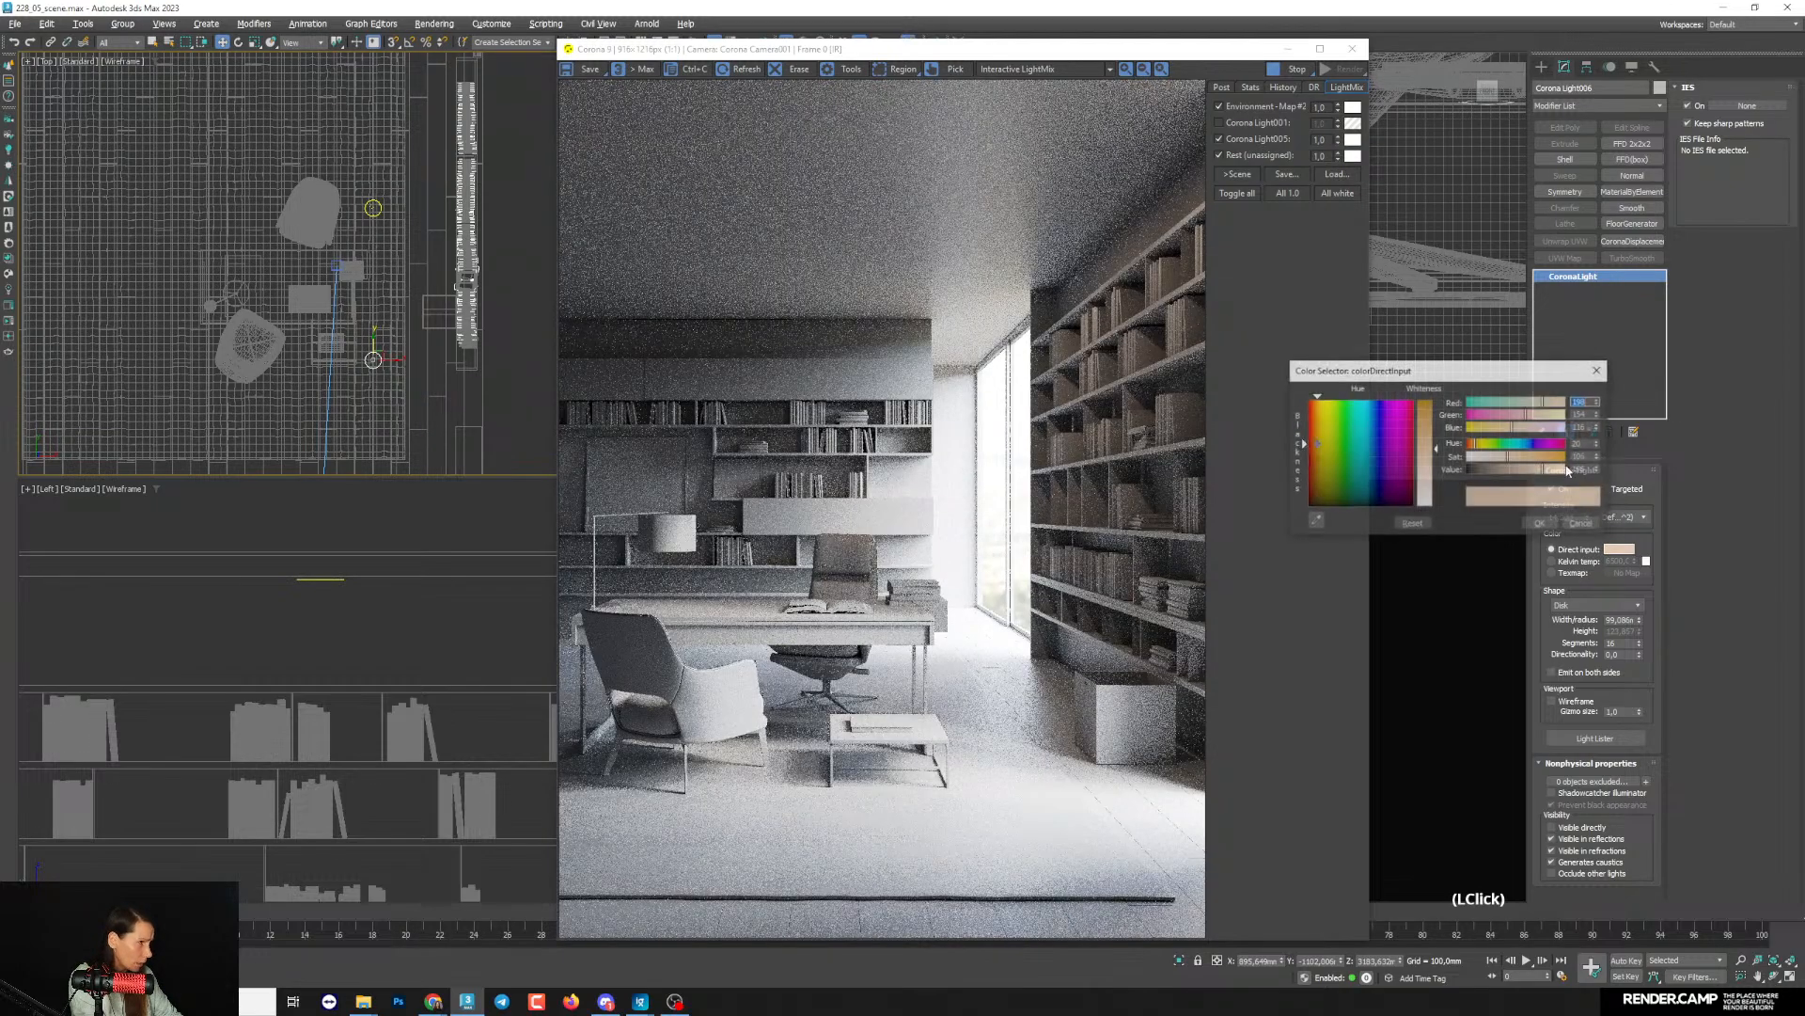
left_click(1516, 459)
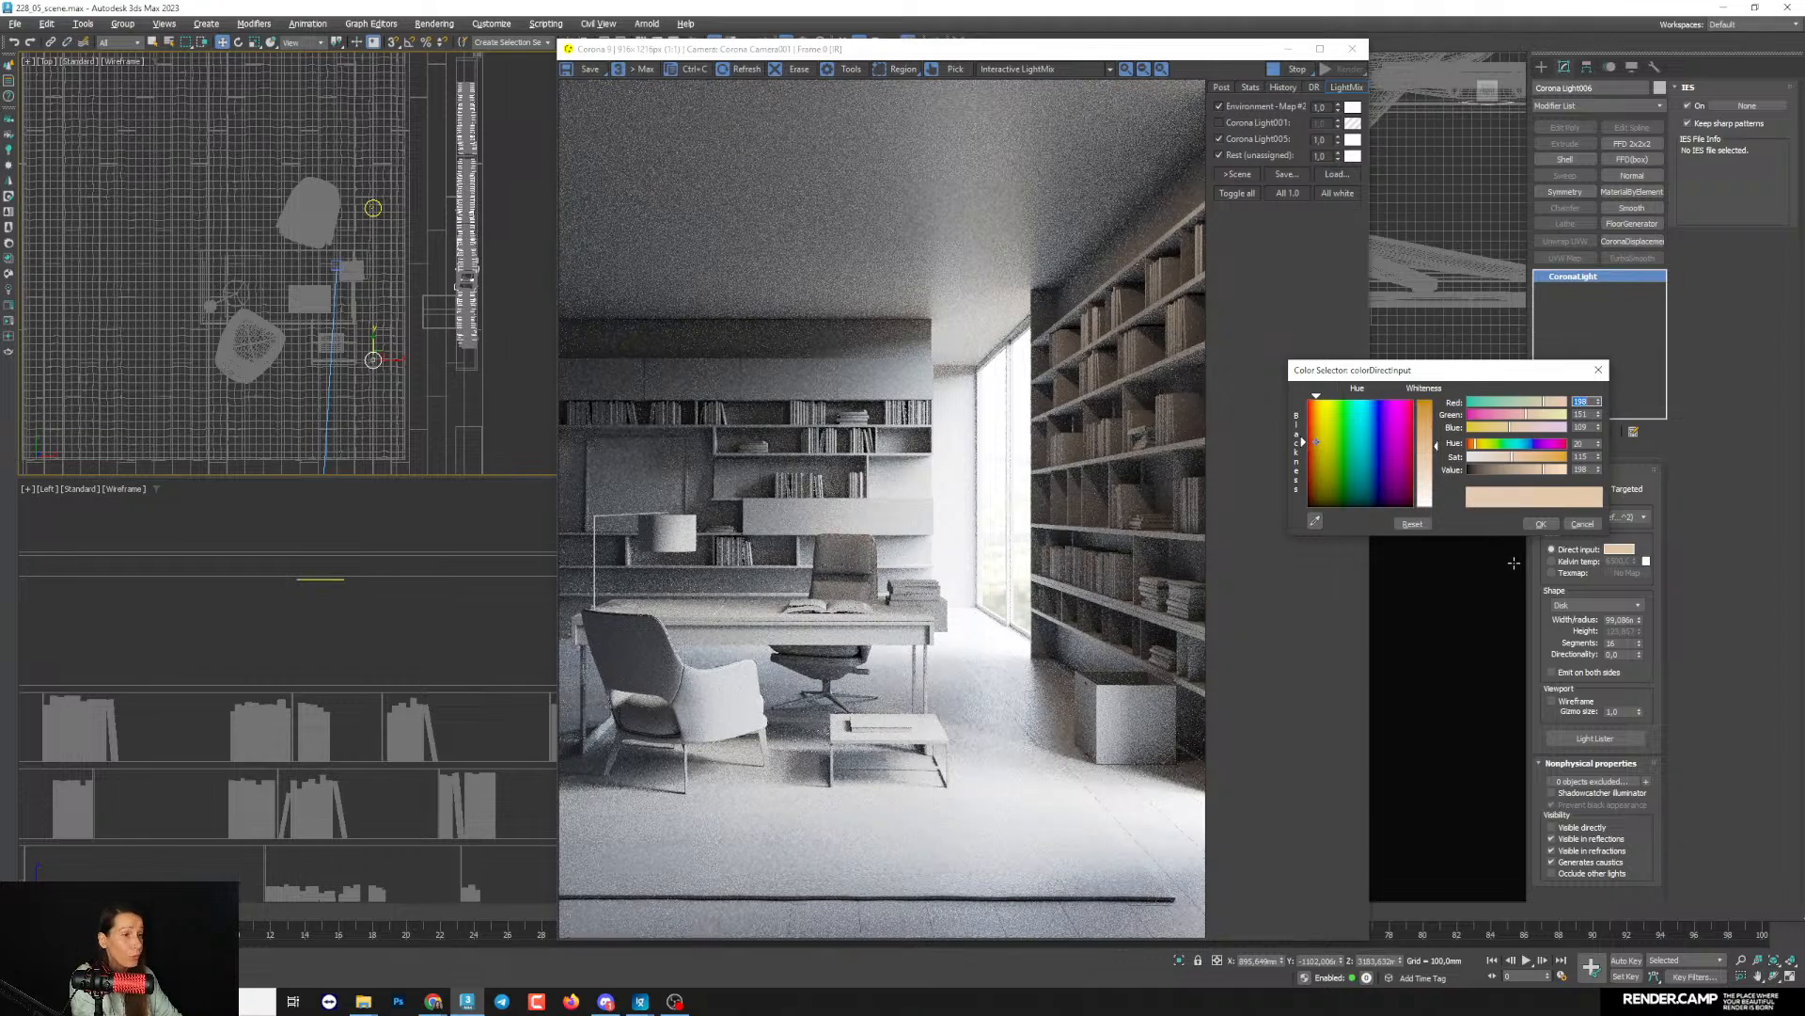
left_click(1542, 526)
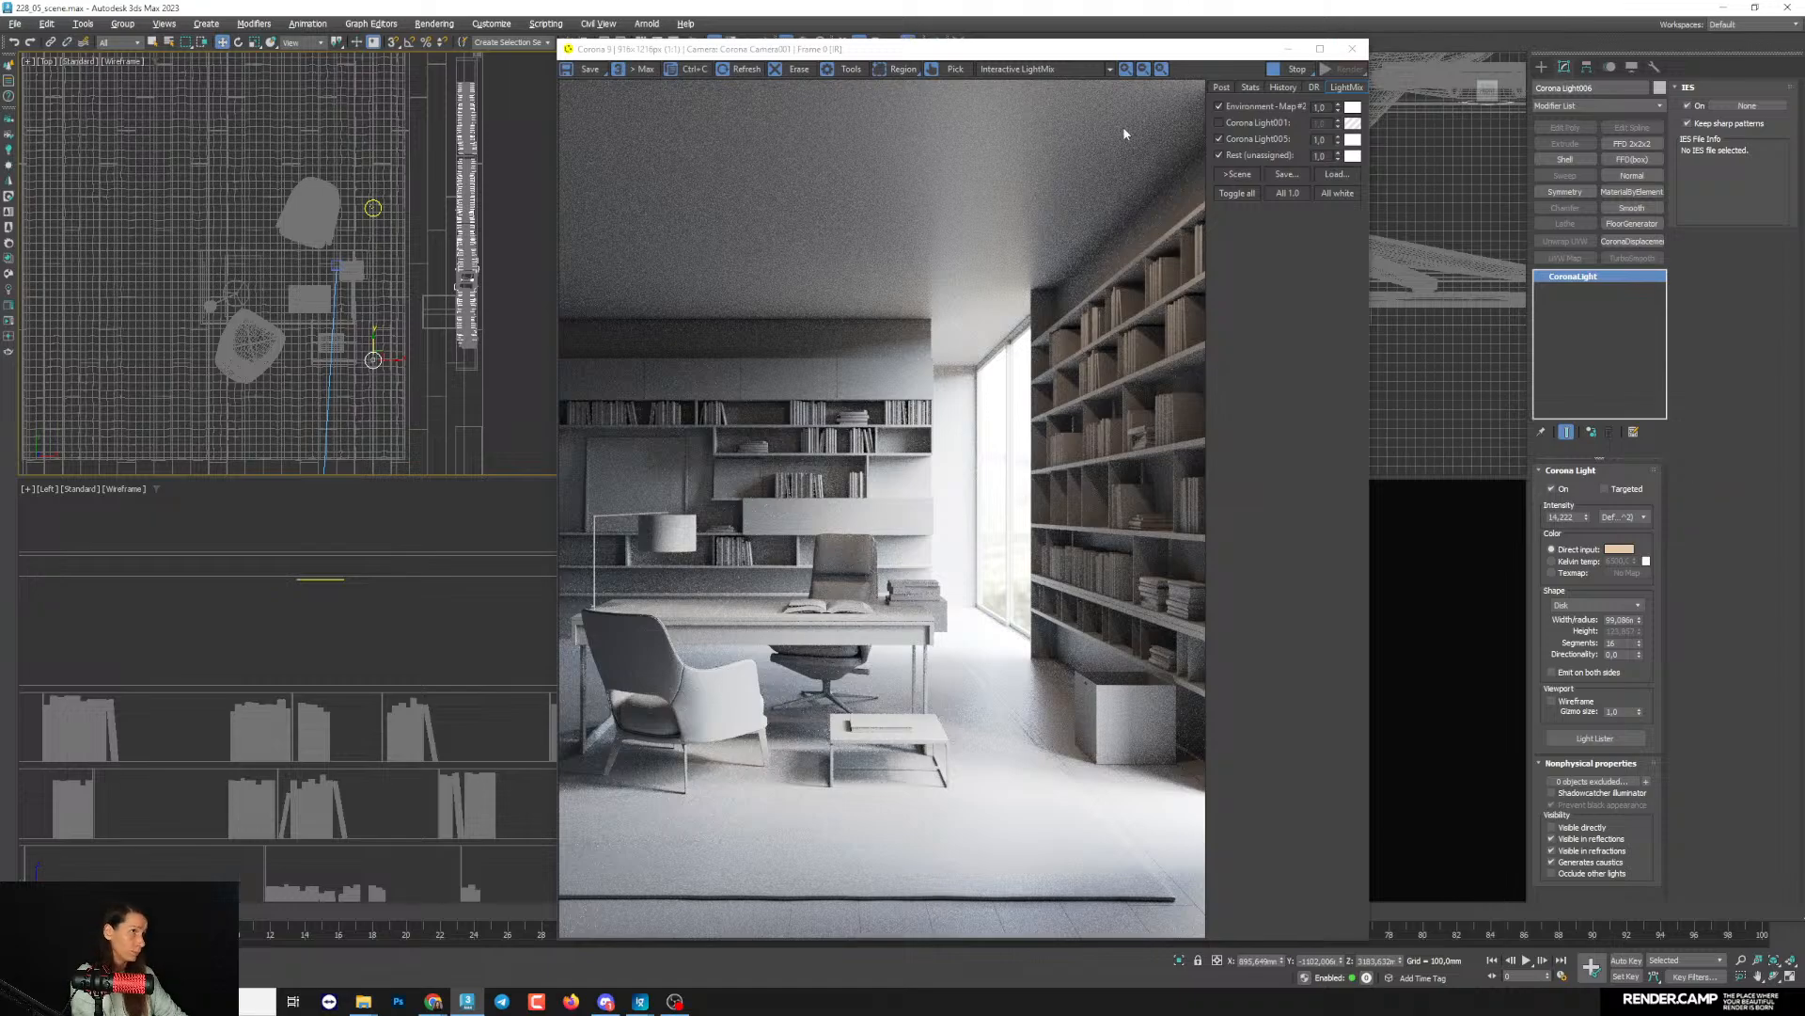
left_click(1220, 123)
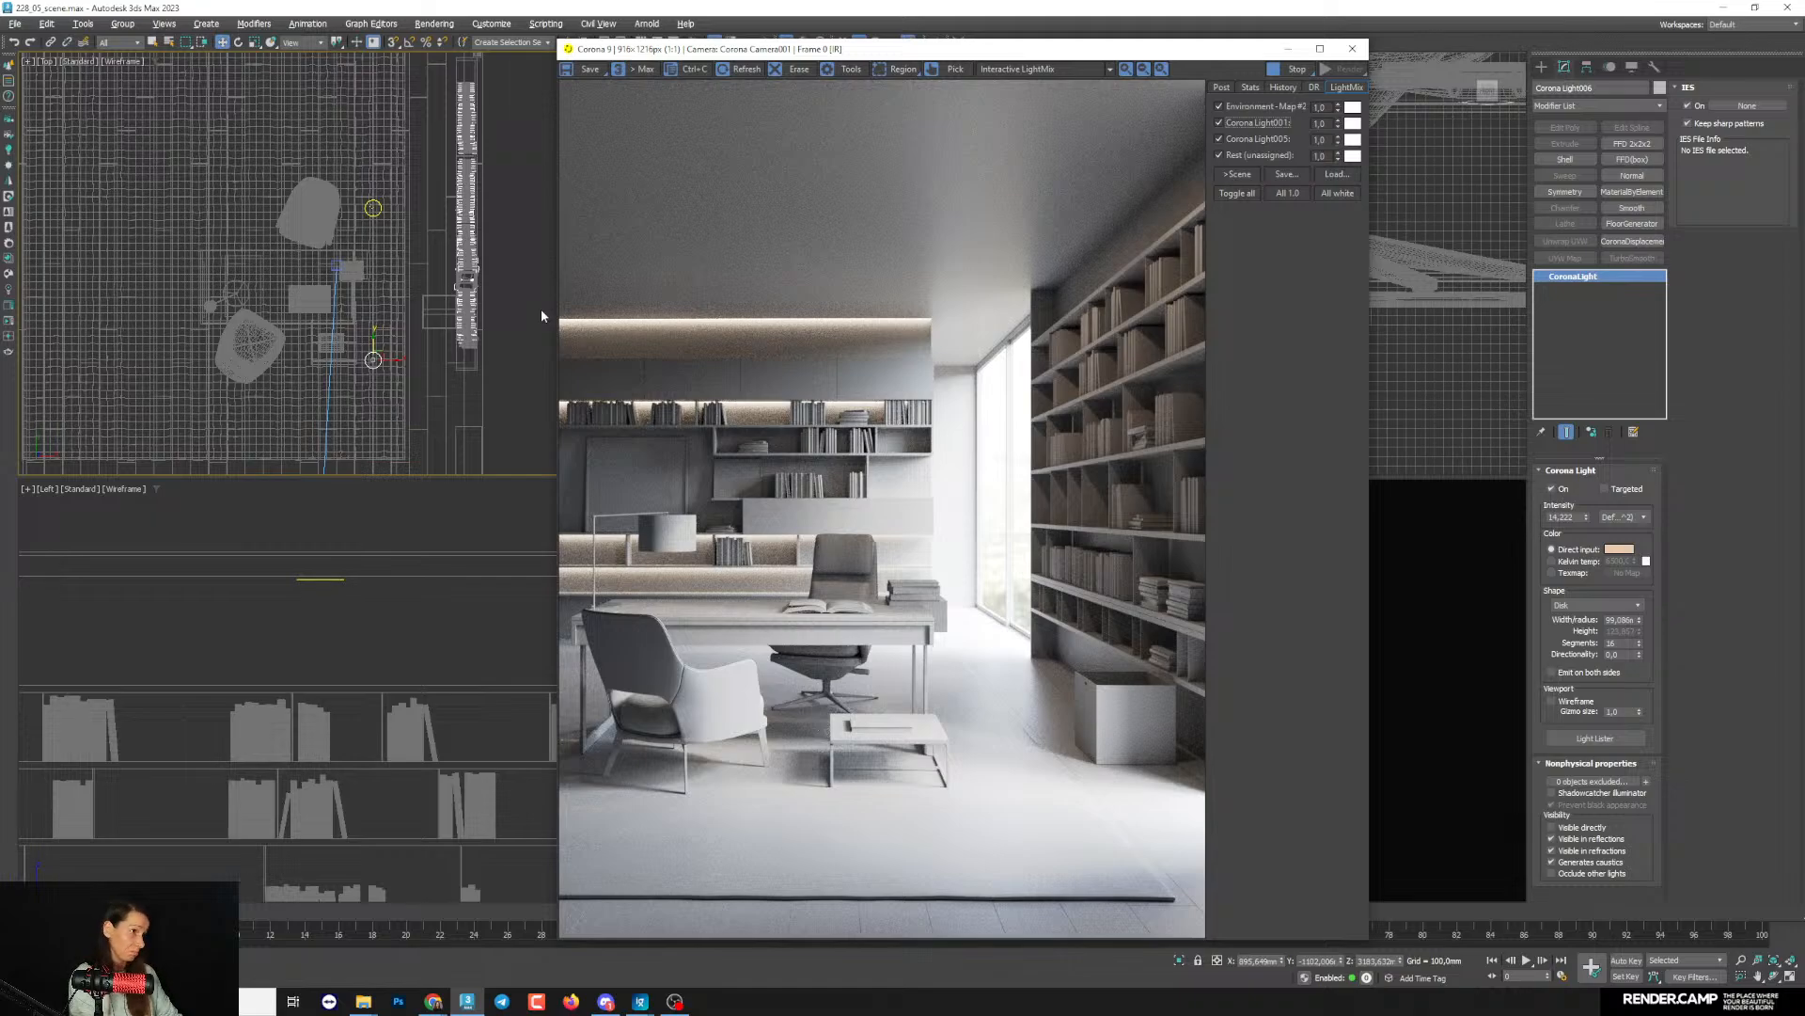
- Lower the render's Simple Exposure slightly in the tone mapping settings
left_click(1222, 88)
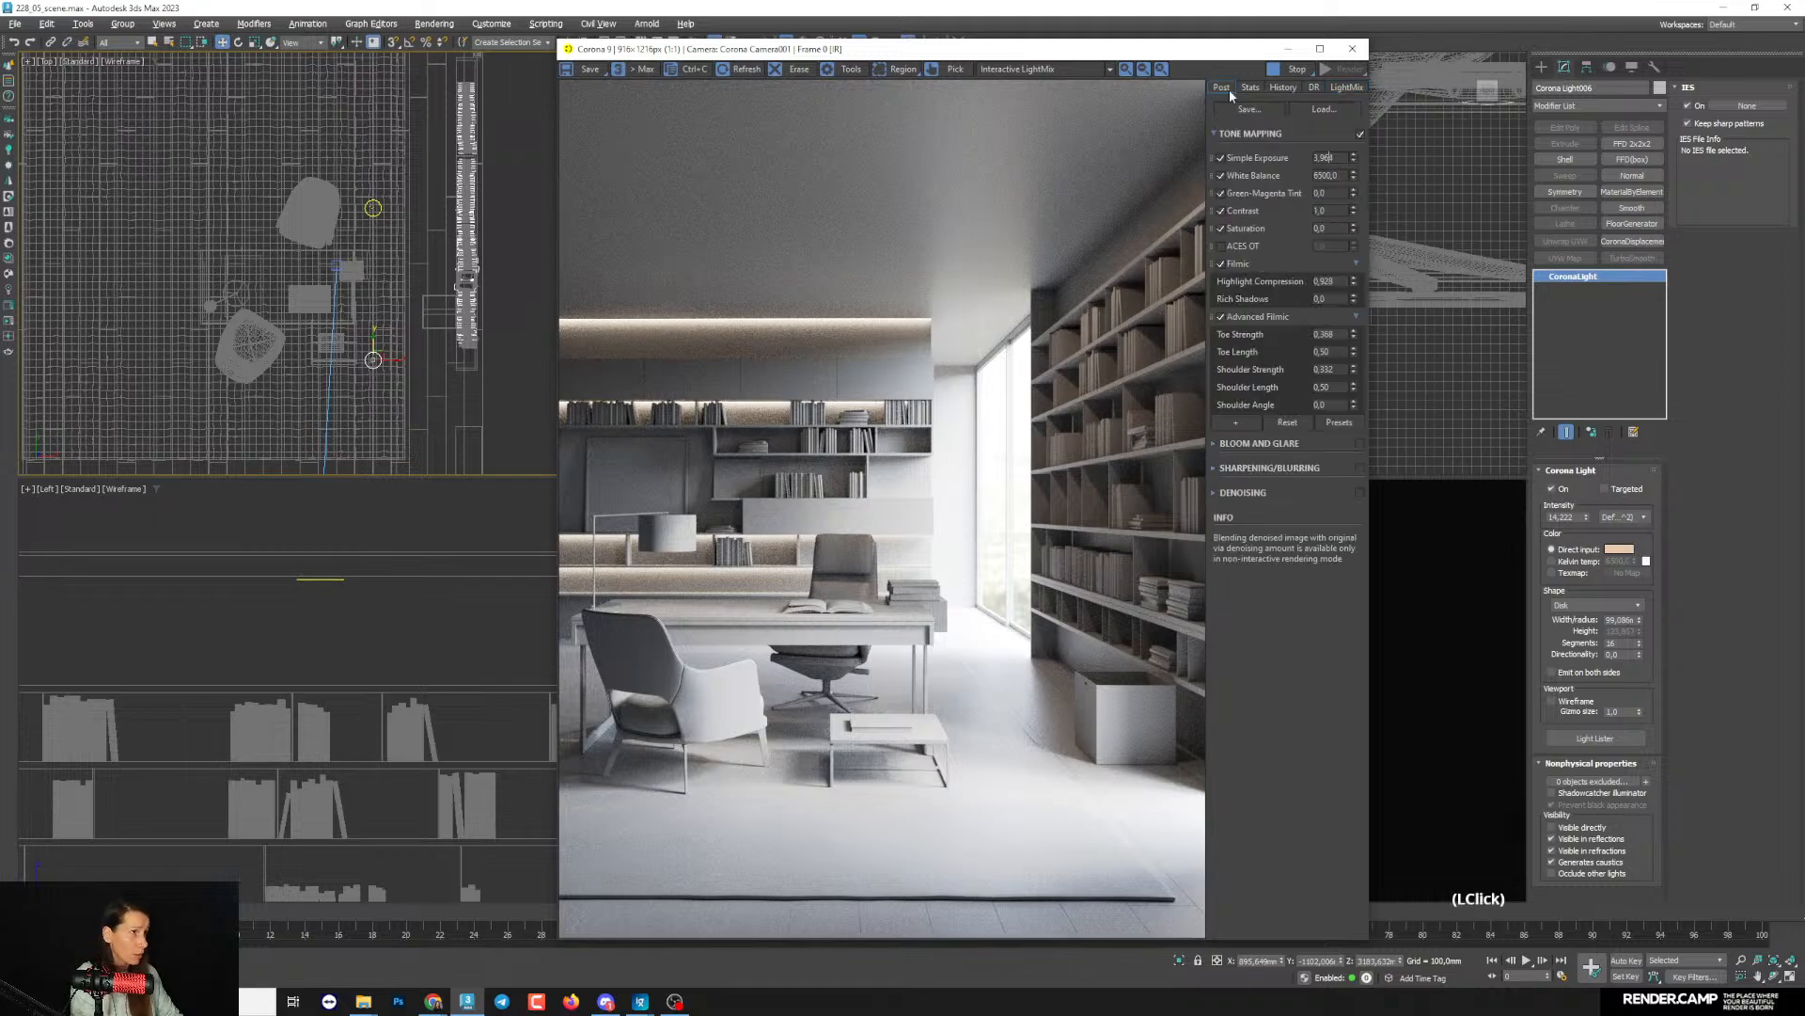
left_click(1355, 153)
left_click_drag(1355, 153, 1362, 162)
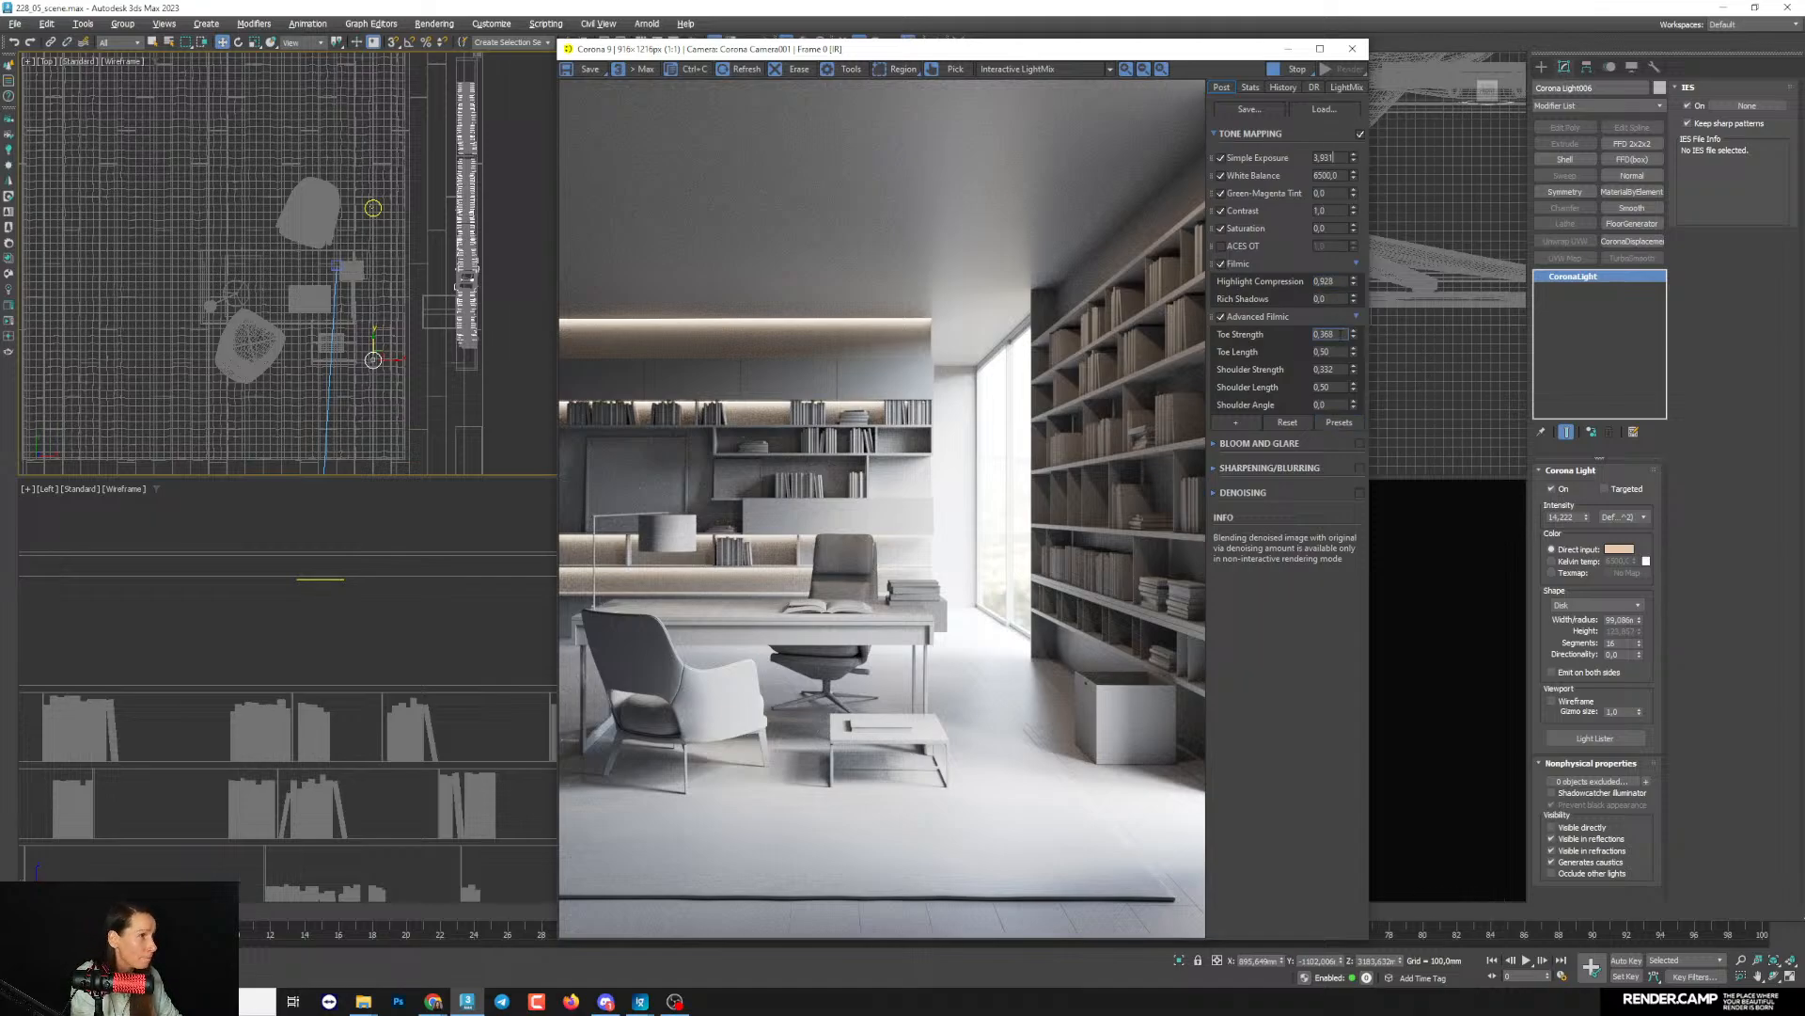
- Tune the filmic tone mapping to Rich Shadows 0.428 and Toe Strength 0.444
left_click_drag(1355, 301, 1371, 200)
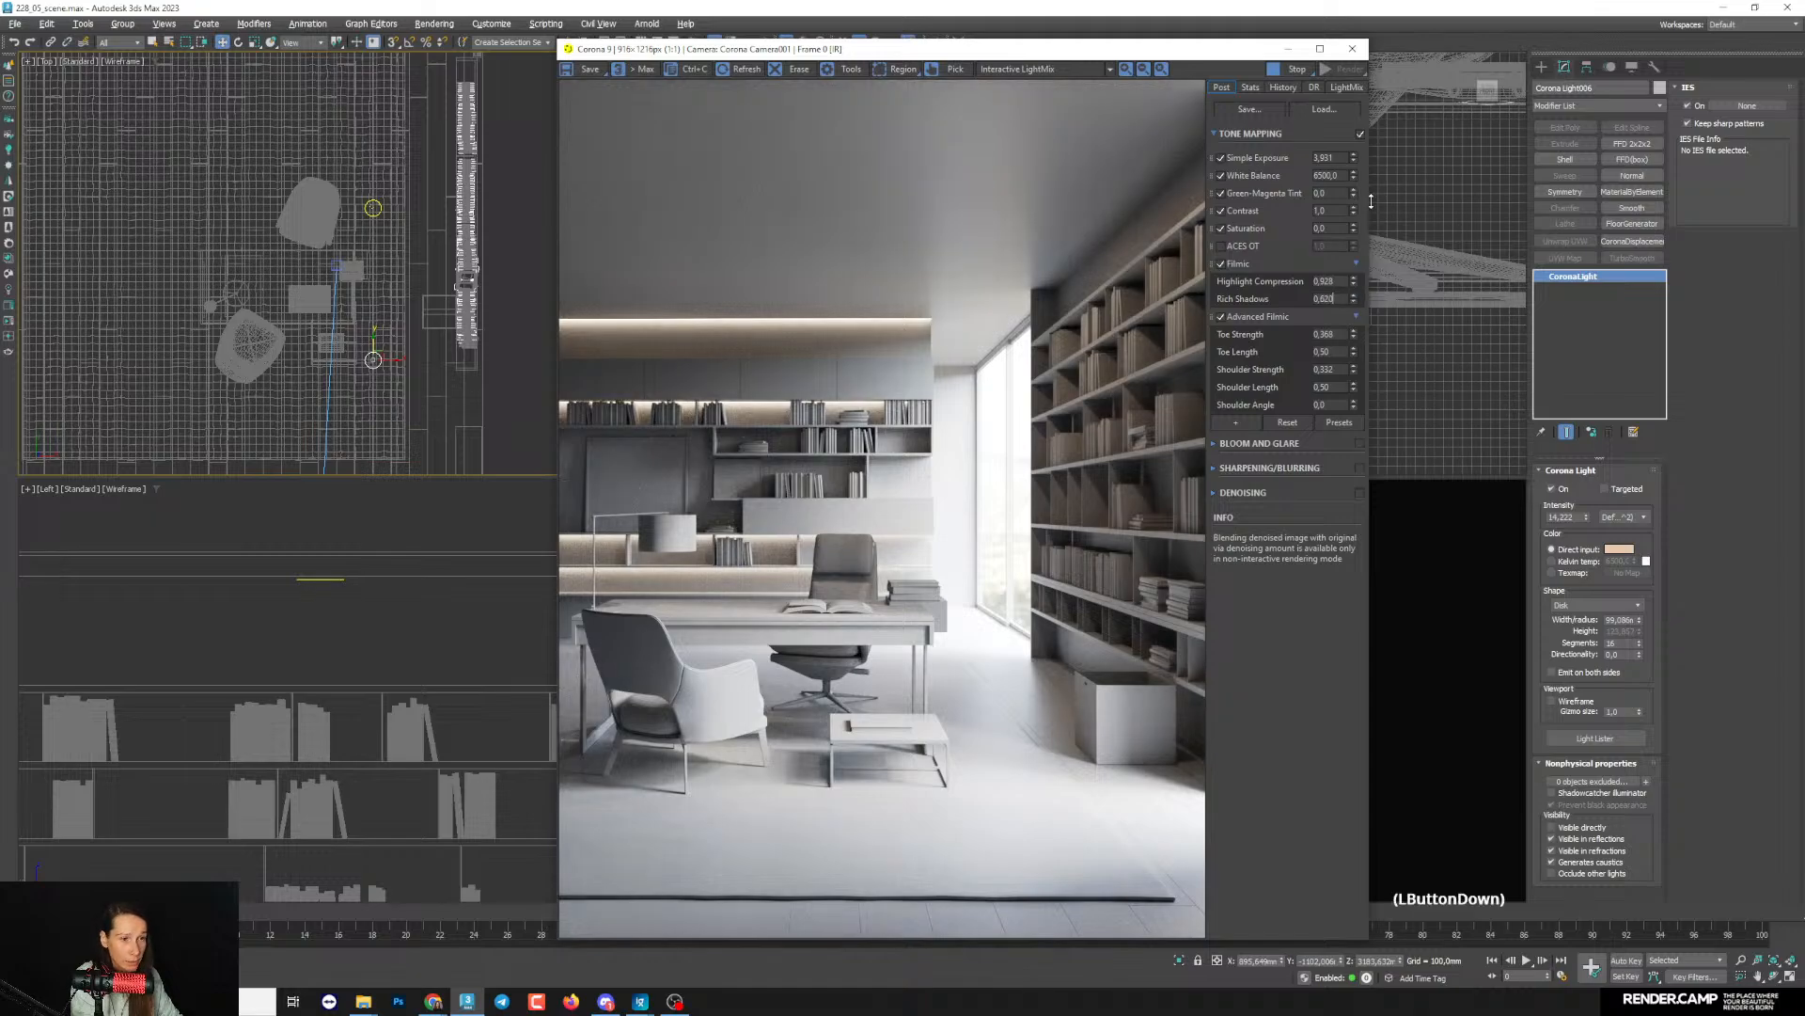
left_click_drag(1367, 274, 1386, 352)
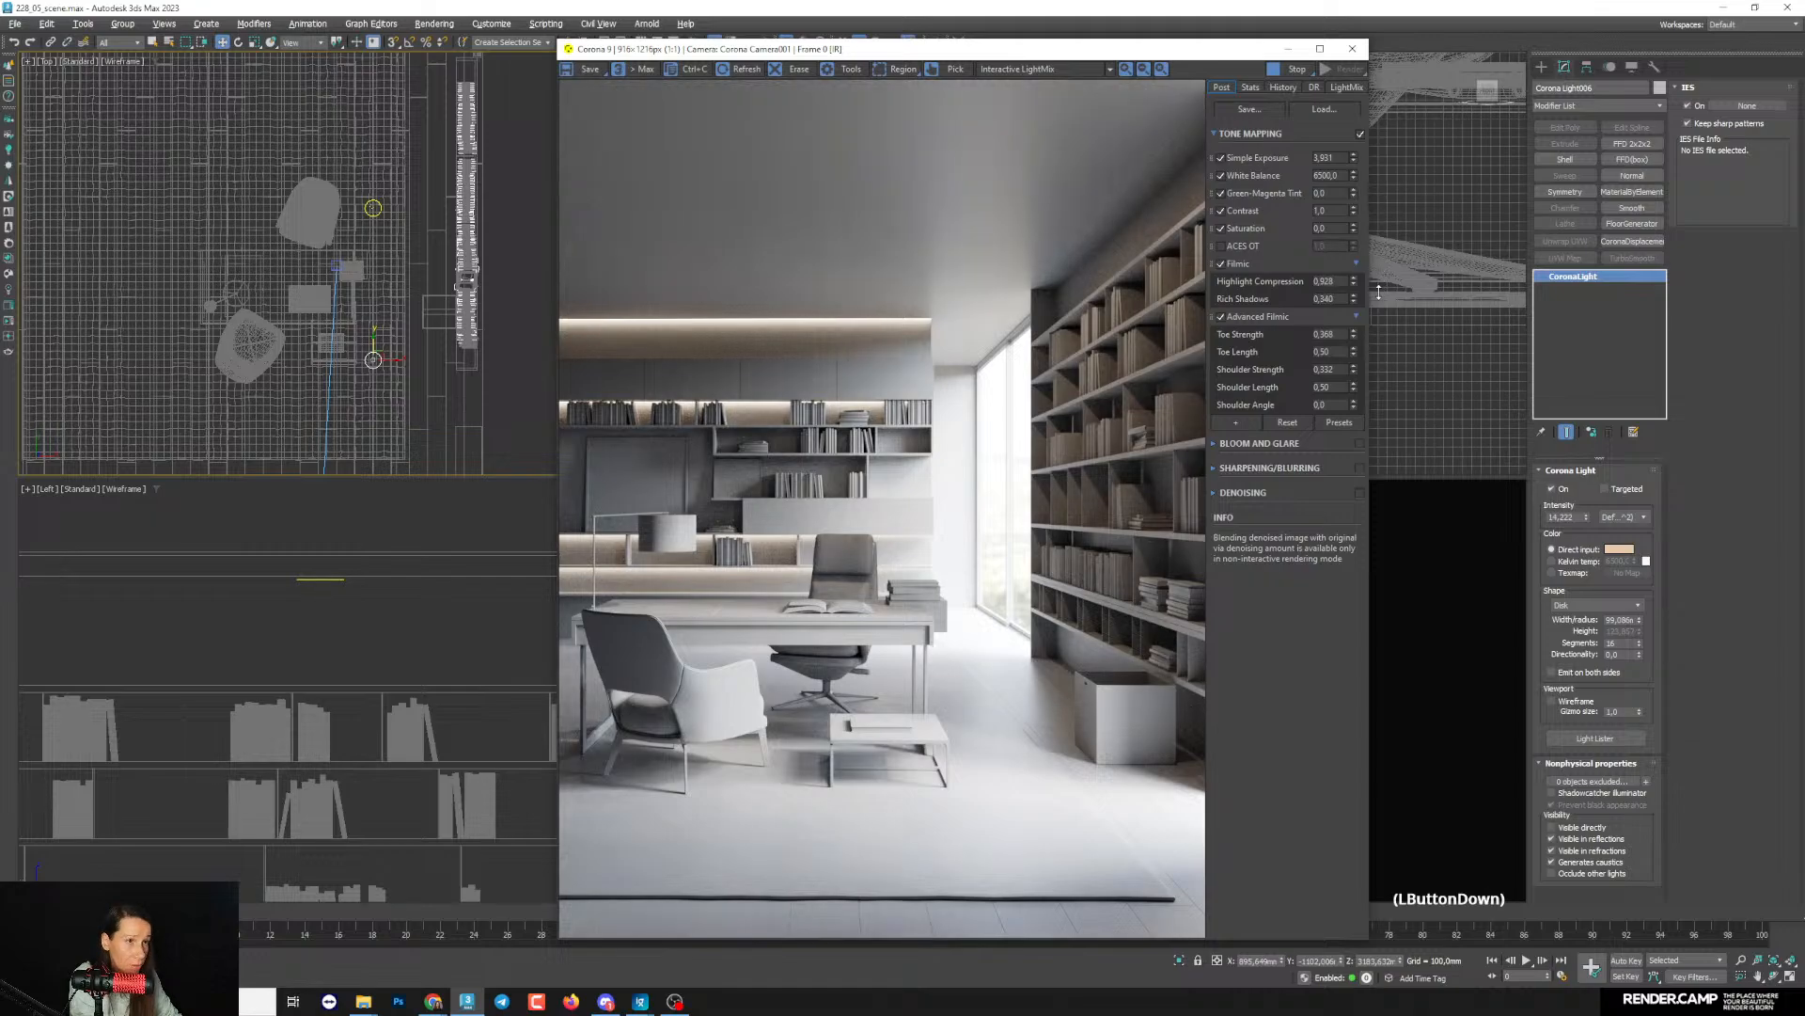
left_click_drag(1385, 227, 1384, 199)
left_click_drag(1373, 280, 1369, 273)
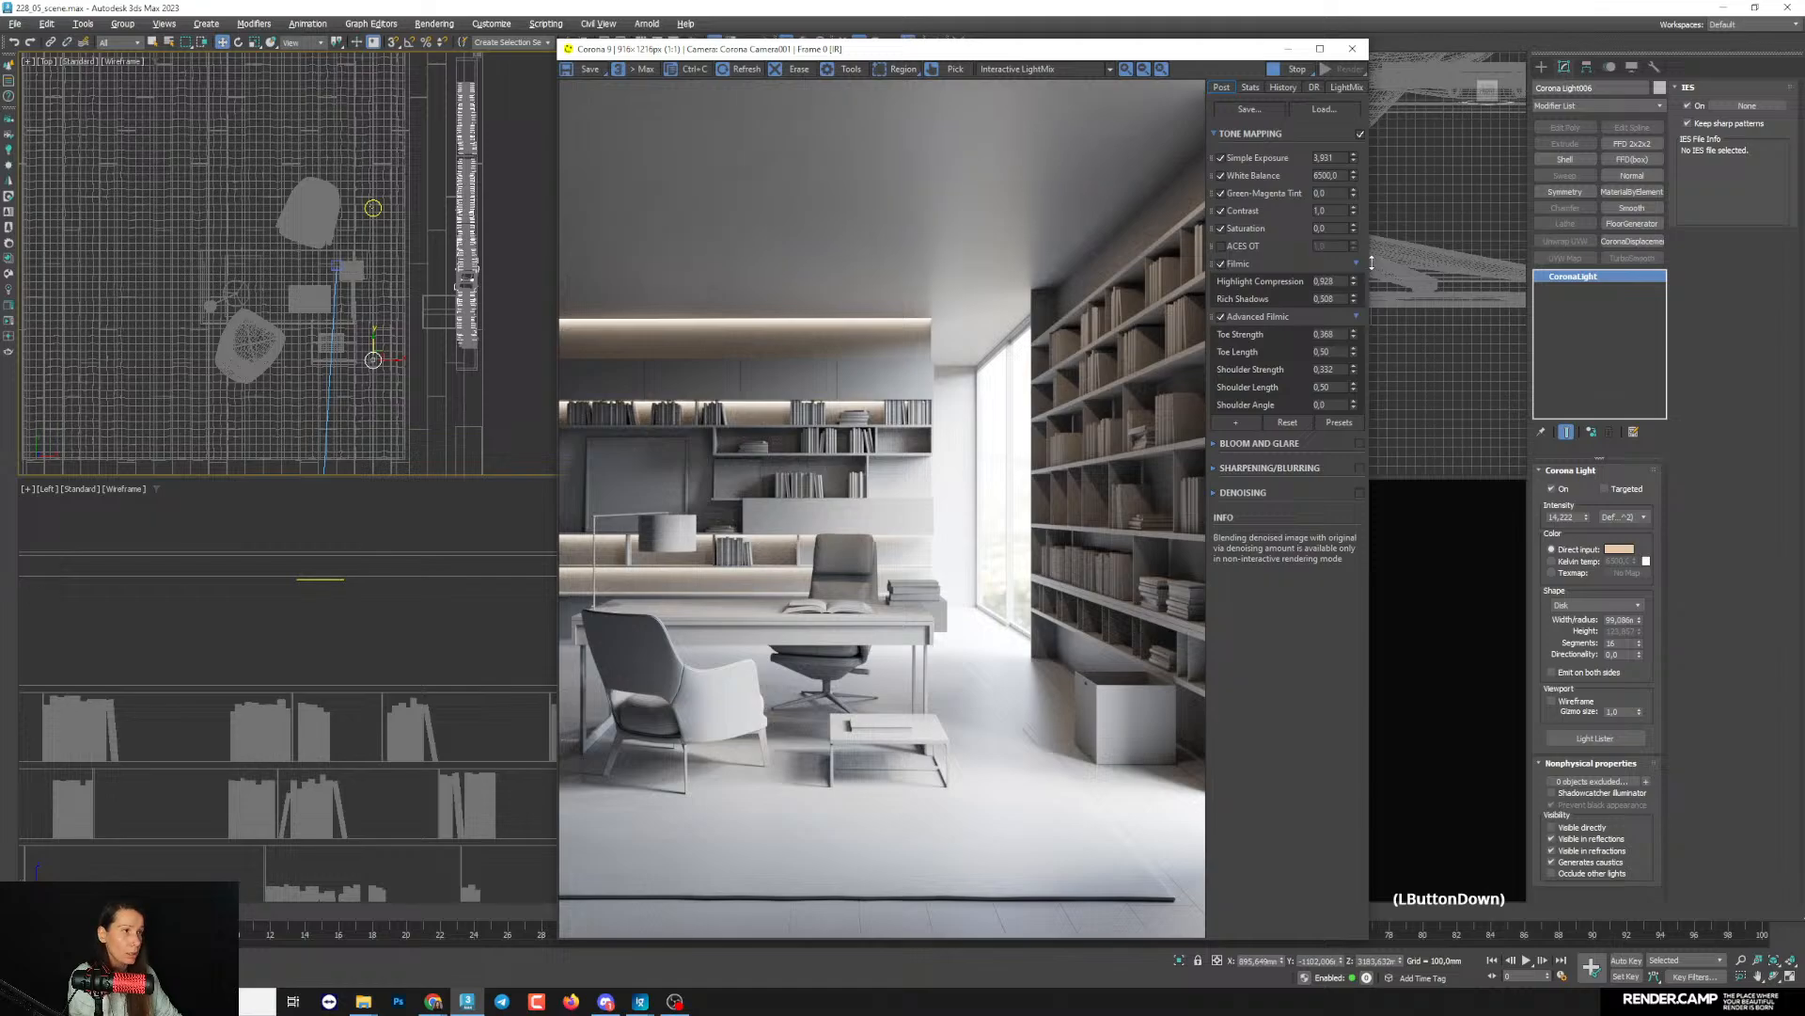
left_click_drag(1370, 273, 1363, 326)
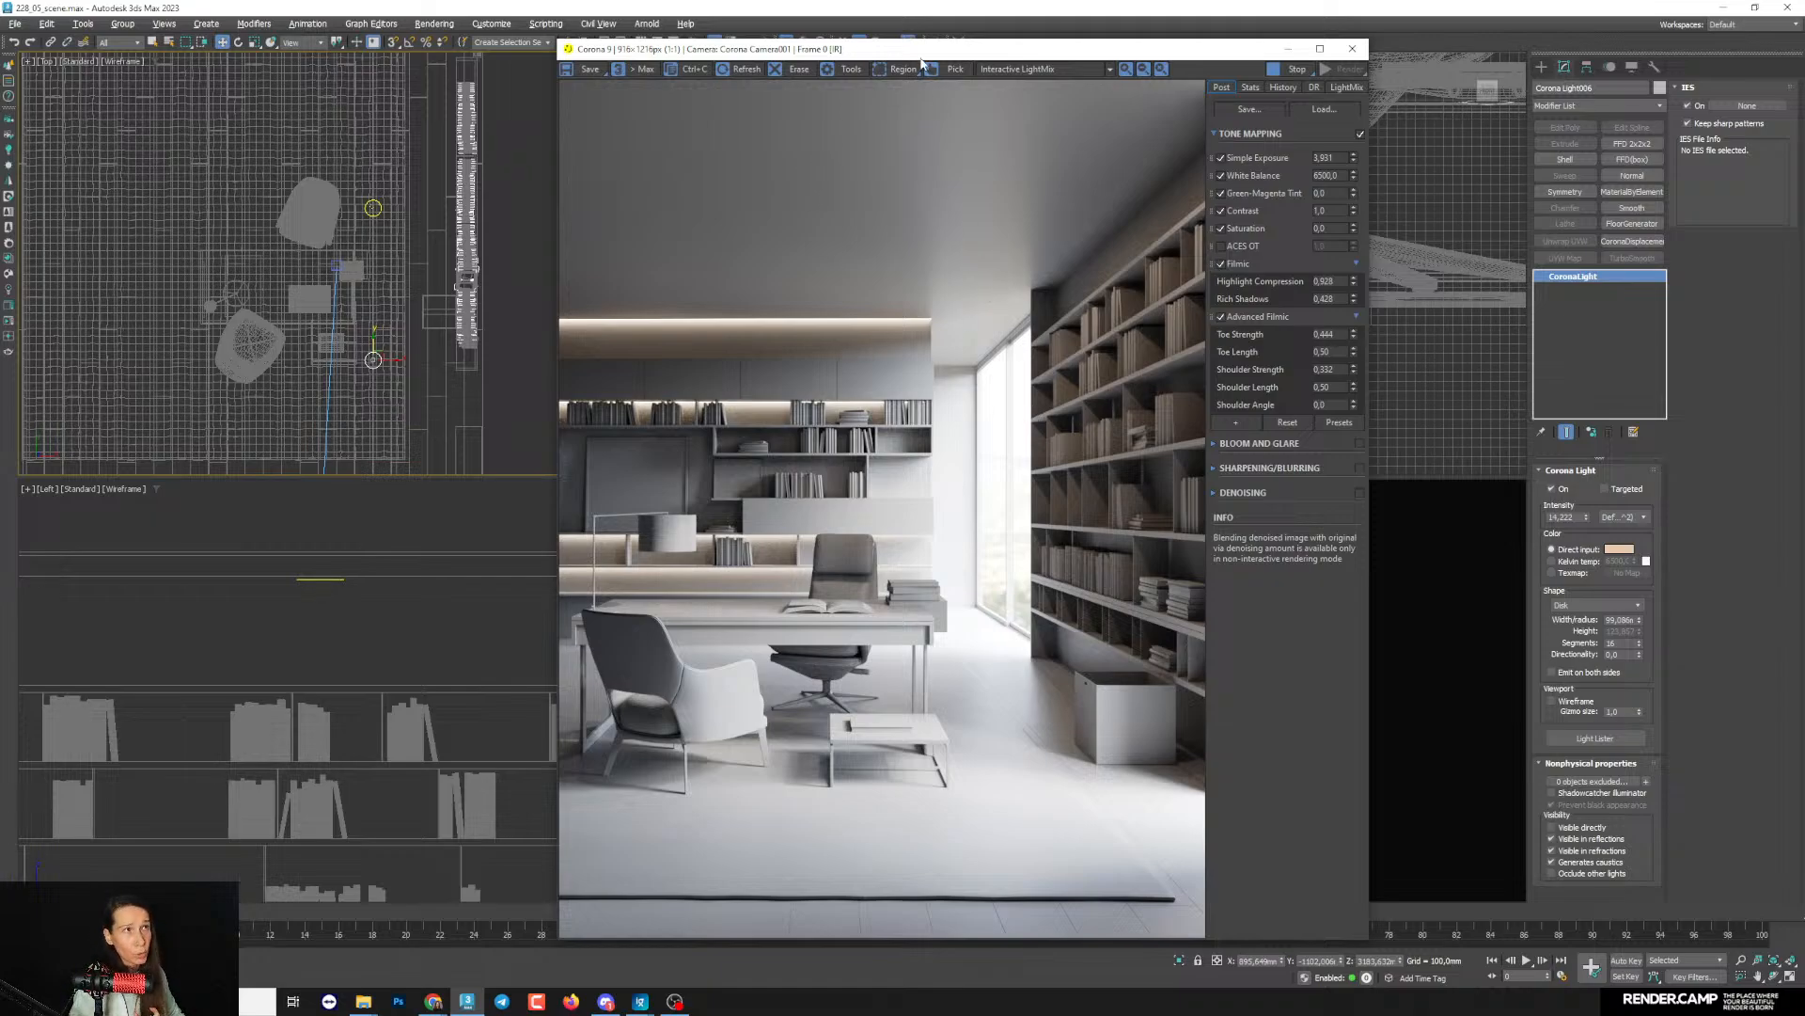
- Set the reflection glossiness of the gray CoronaLegacyMtl to 0.5 in the Slate Material Editor, then minimize the editor
left_click_drag(919, 49, 515, 30)
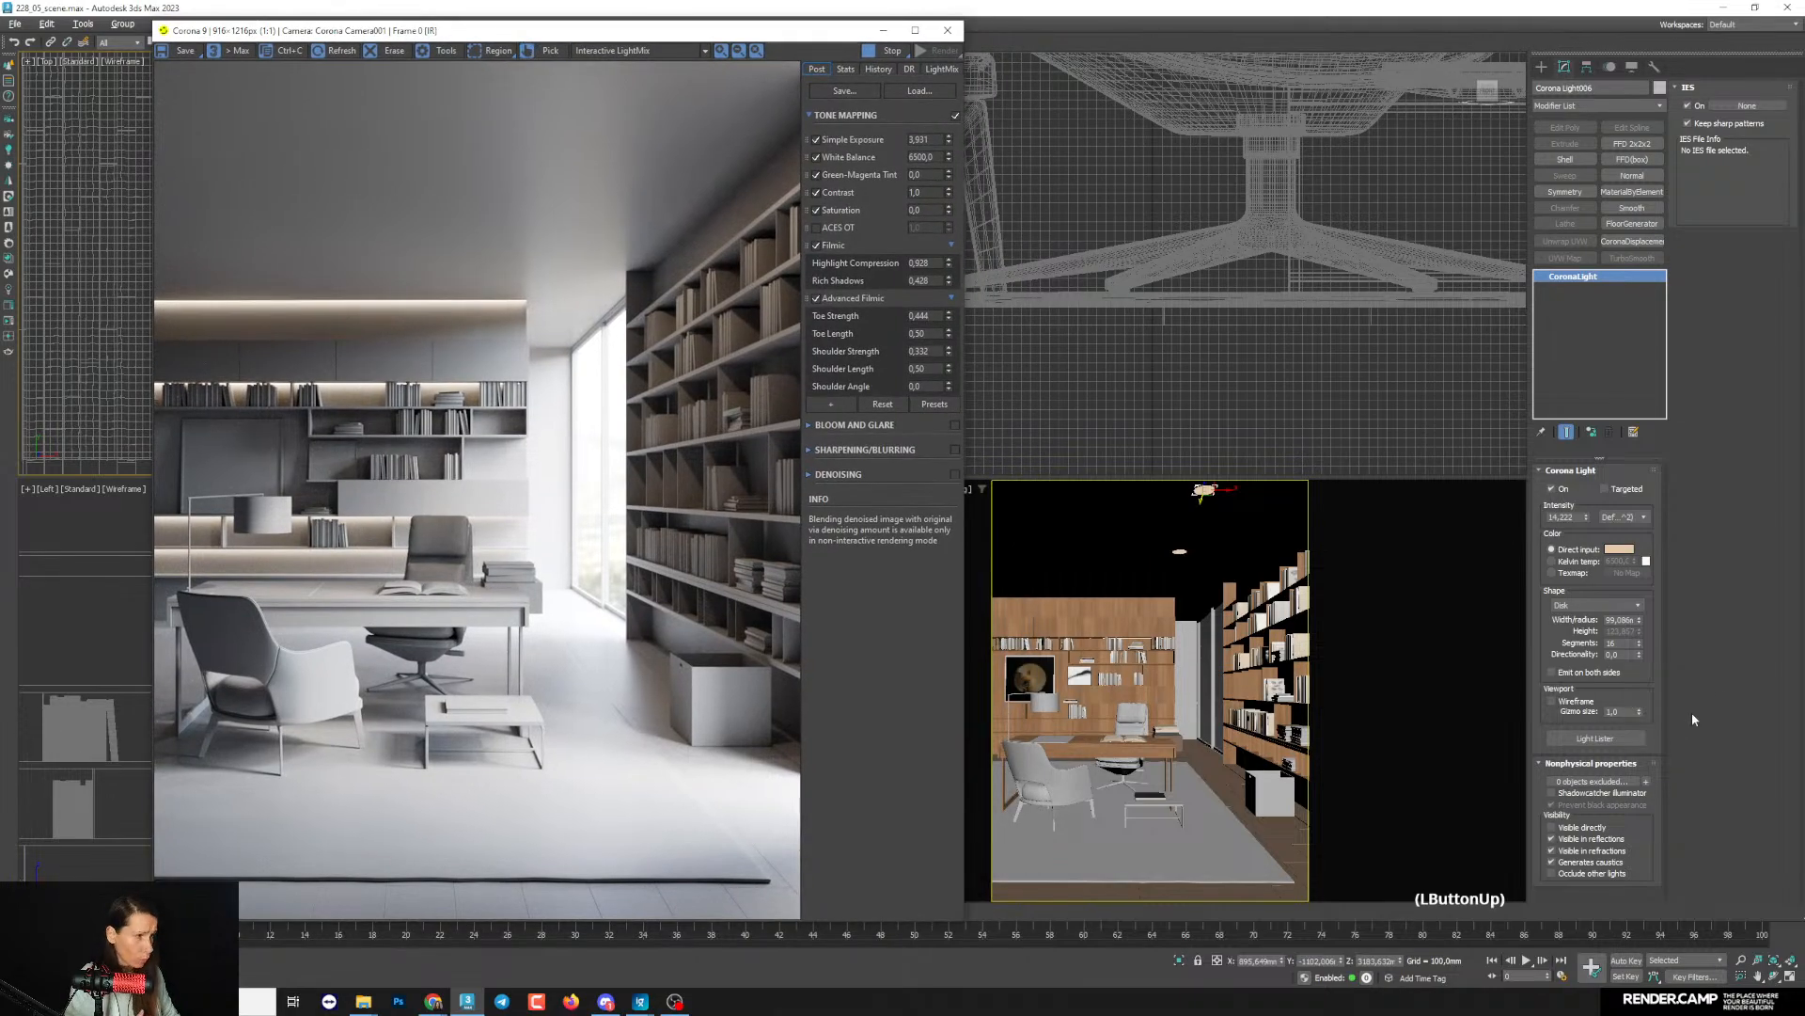
left_click(1727, 680)
key("m")
left_click_drag(1174, 213, 1193, 194)
middle_click_drag(1243, 521, 1243, 476)
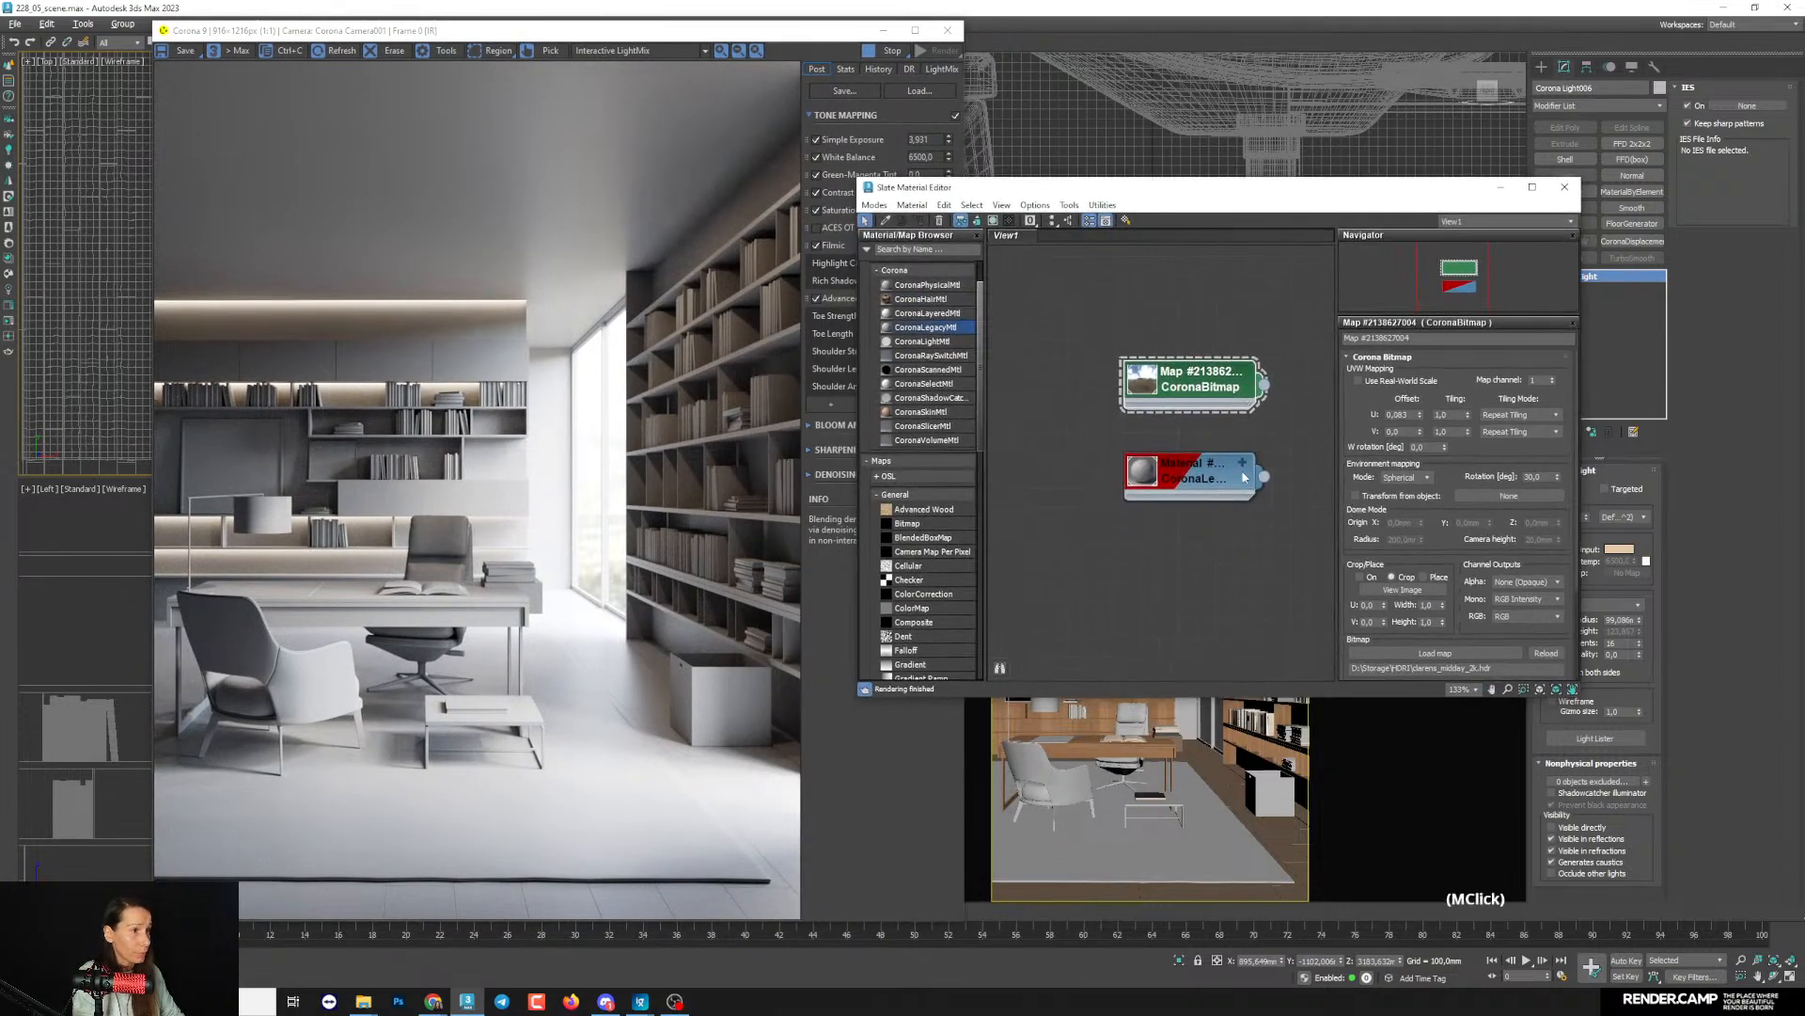
scroll(1243, 476, "up", 1)
left_click(1243, 470)
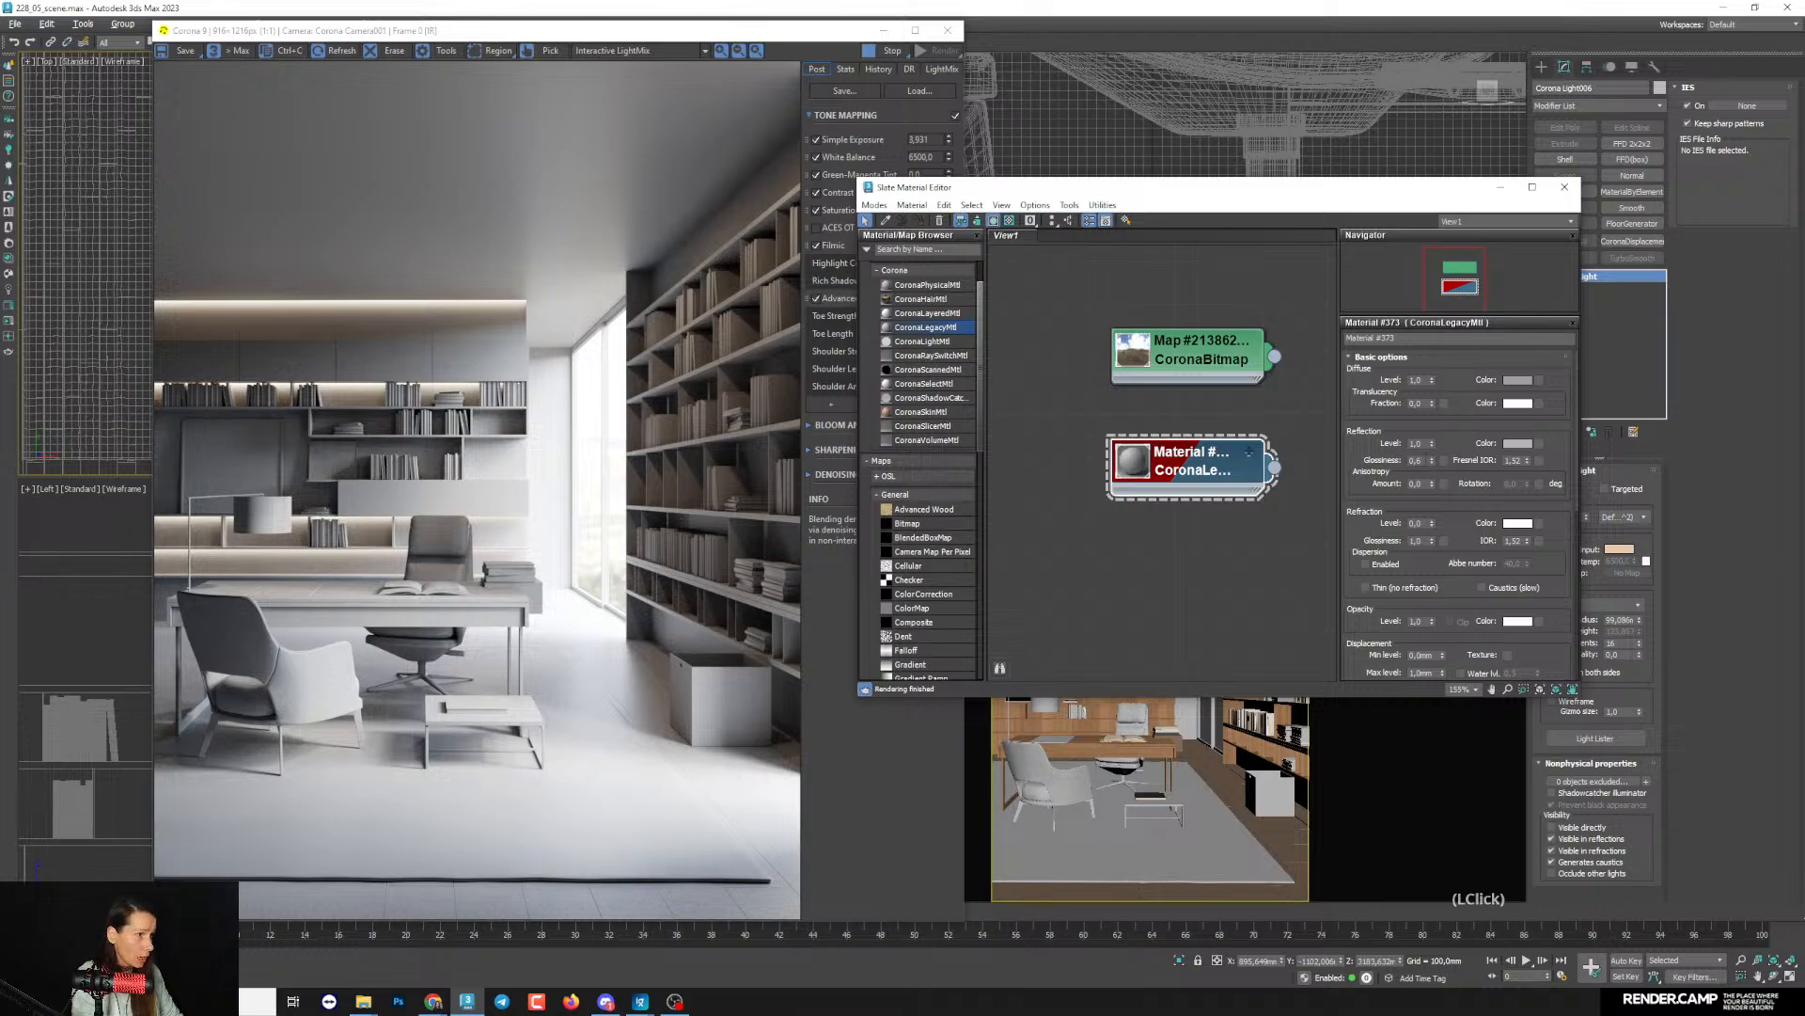
left_click(1424, 460)
key("BackSpace")
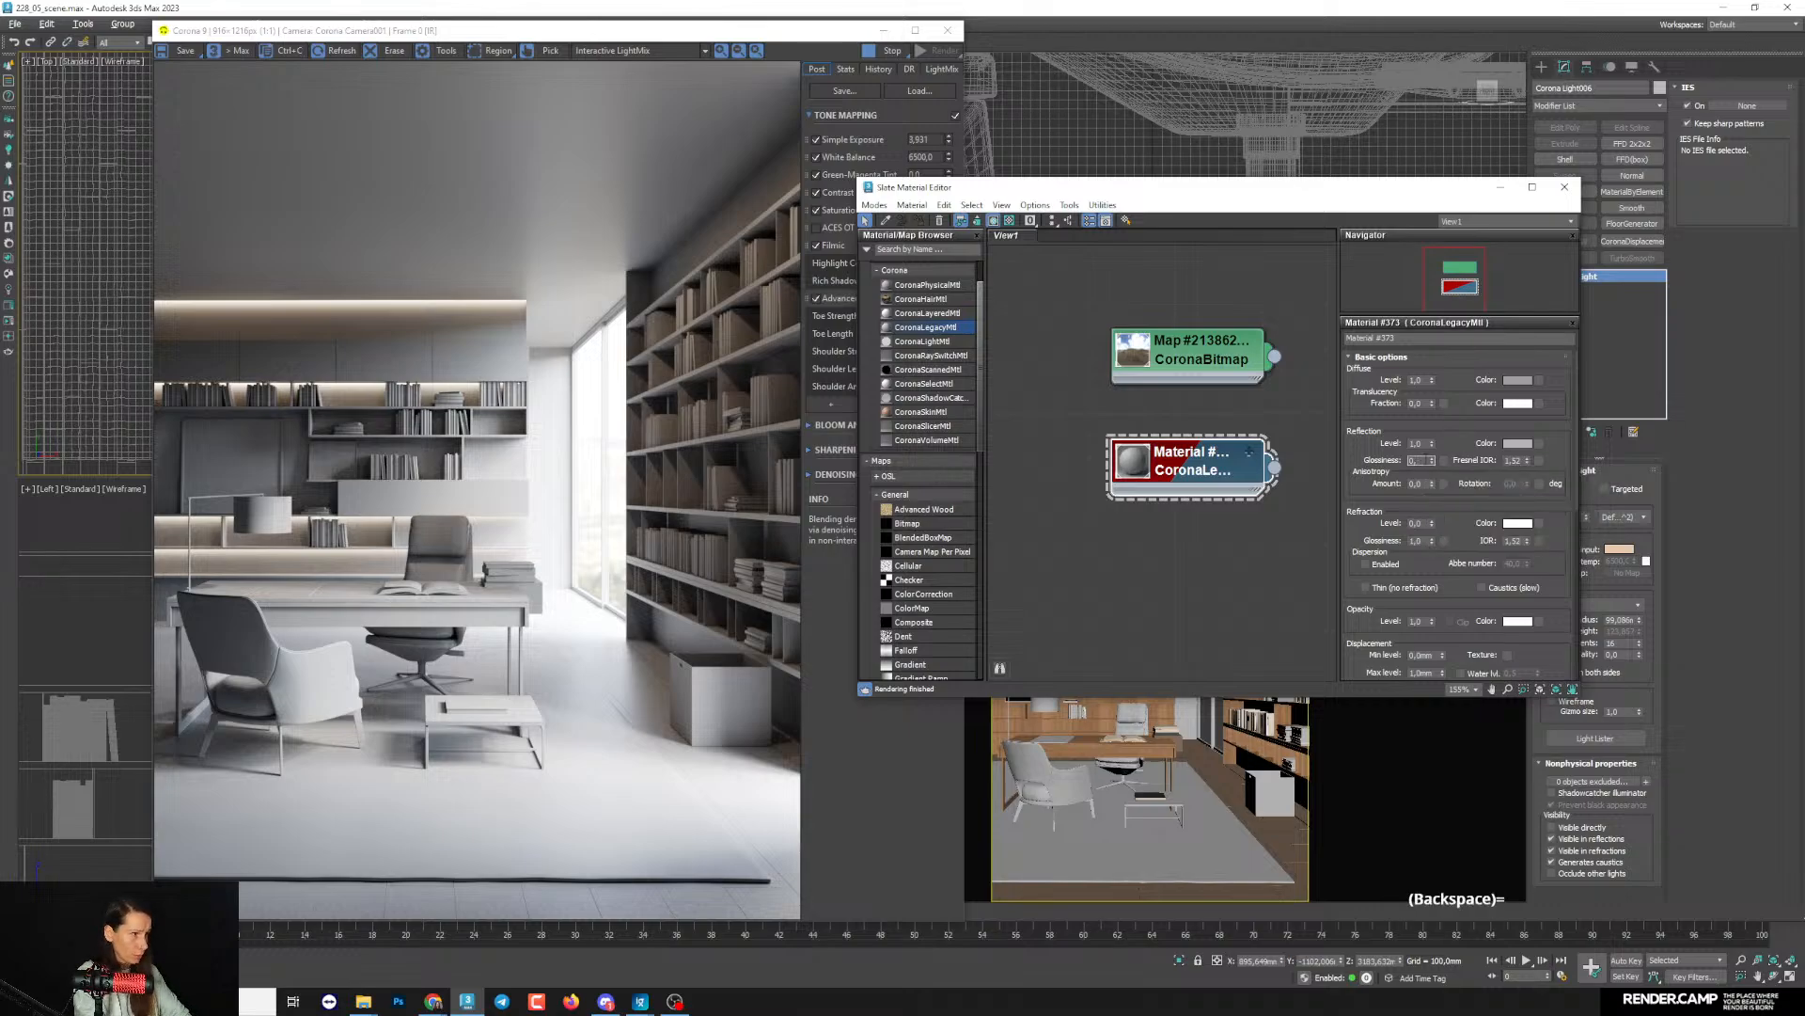
type("5")
key("Return")
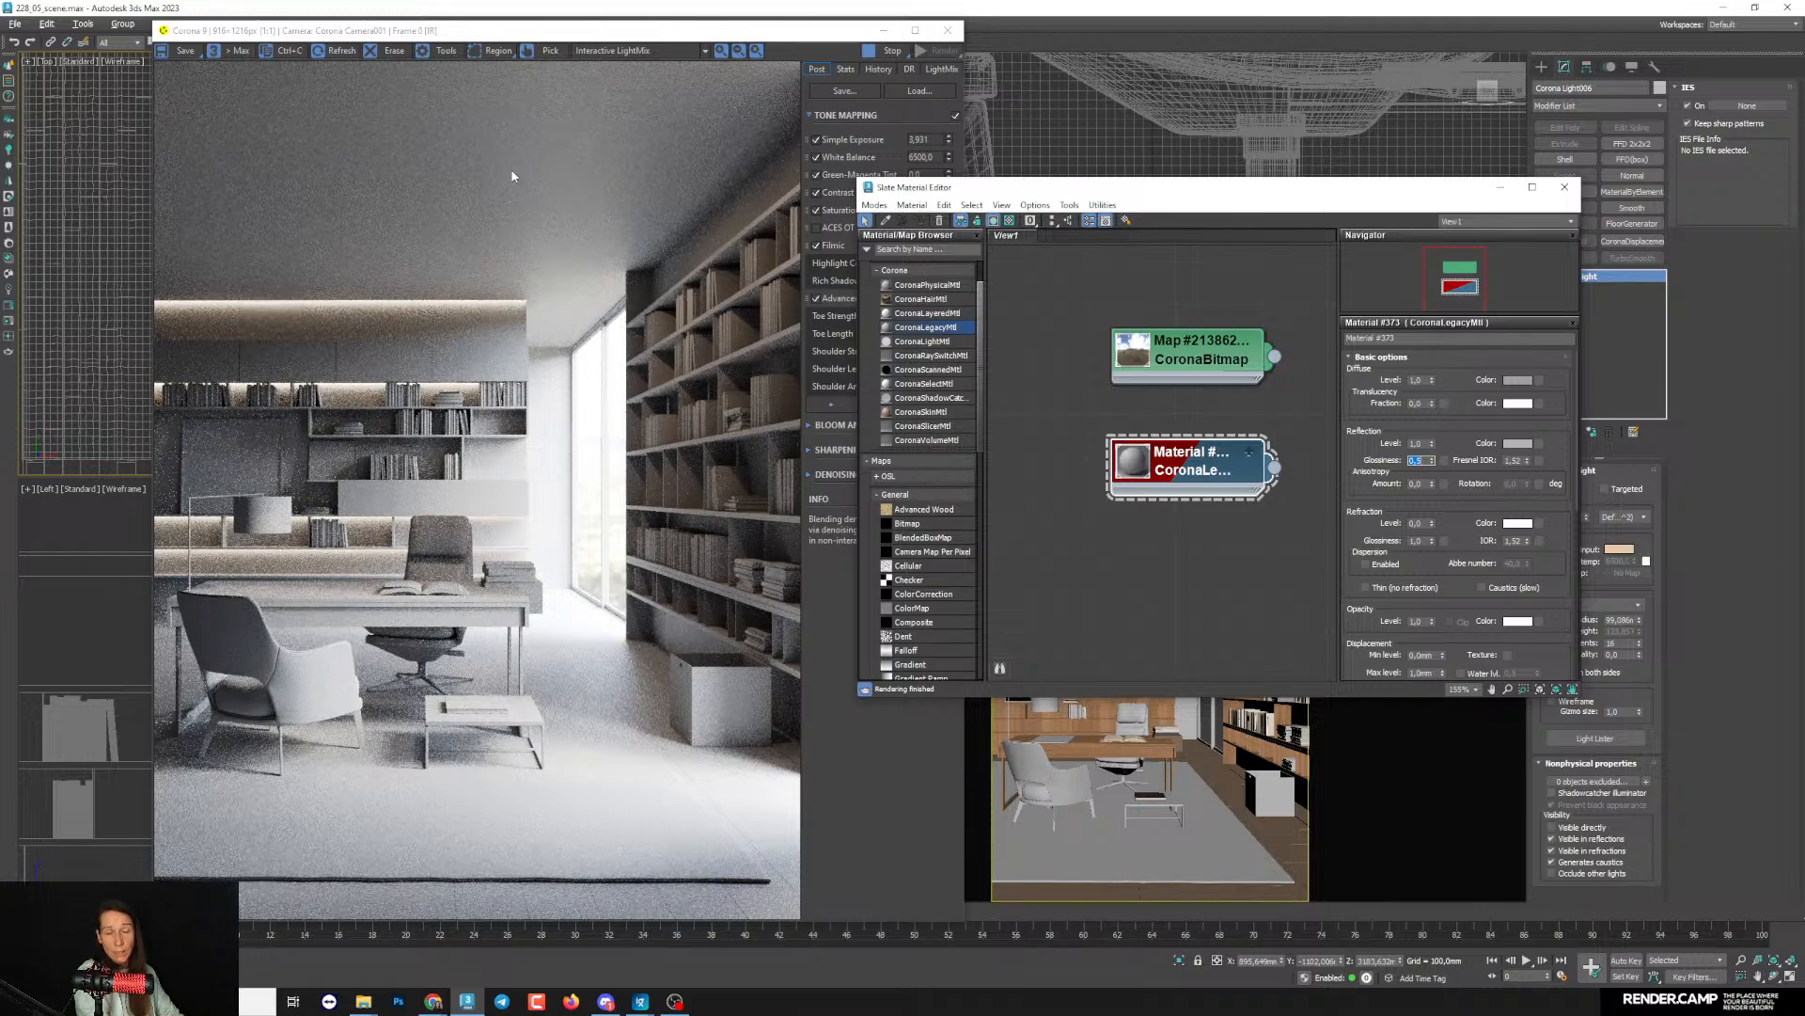
left_click_drag(458, 37, 557, 39)
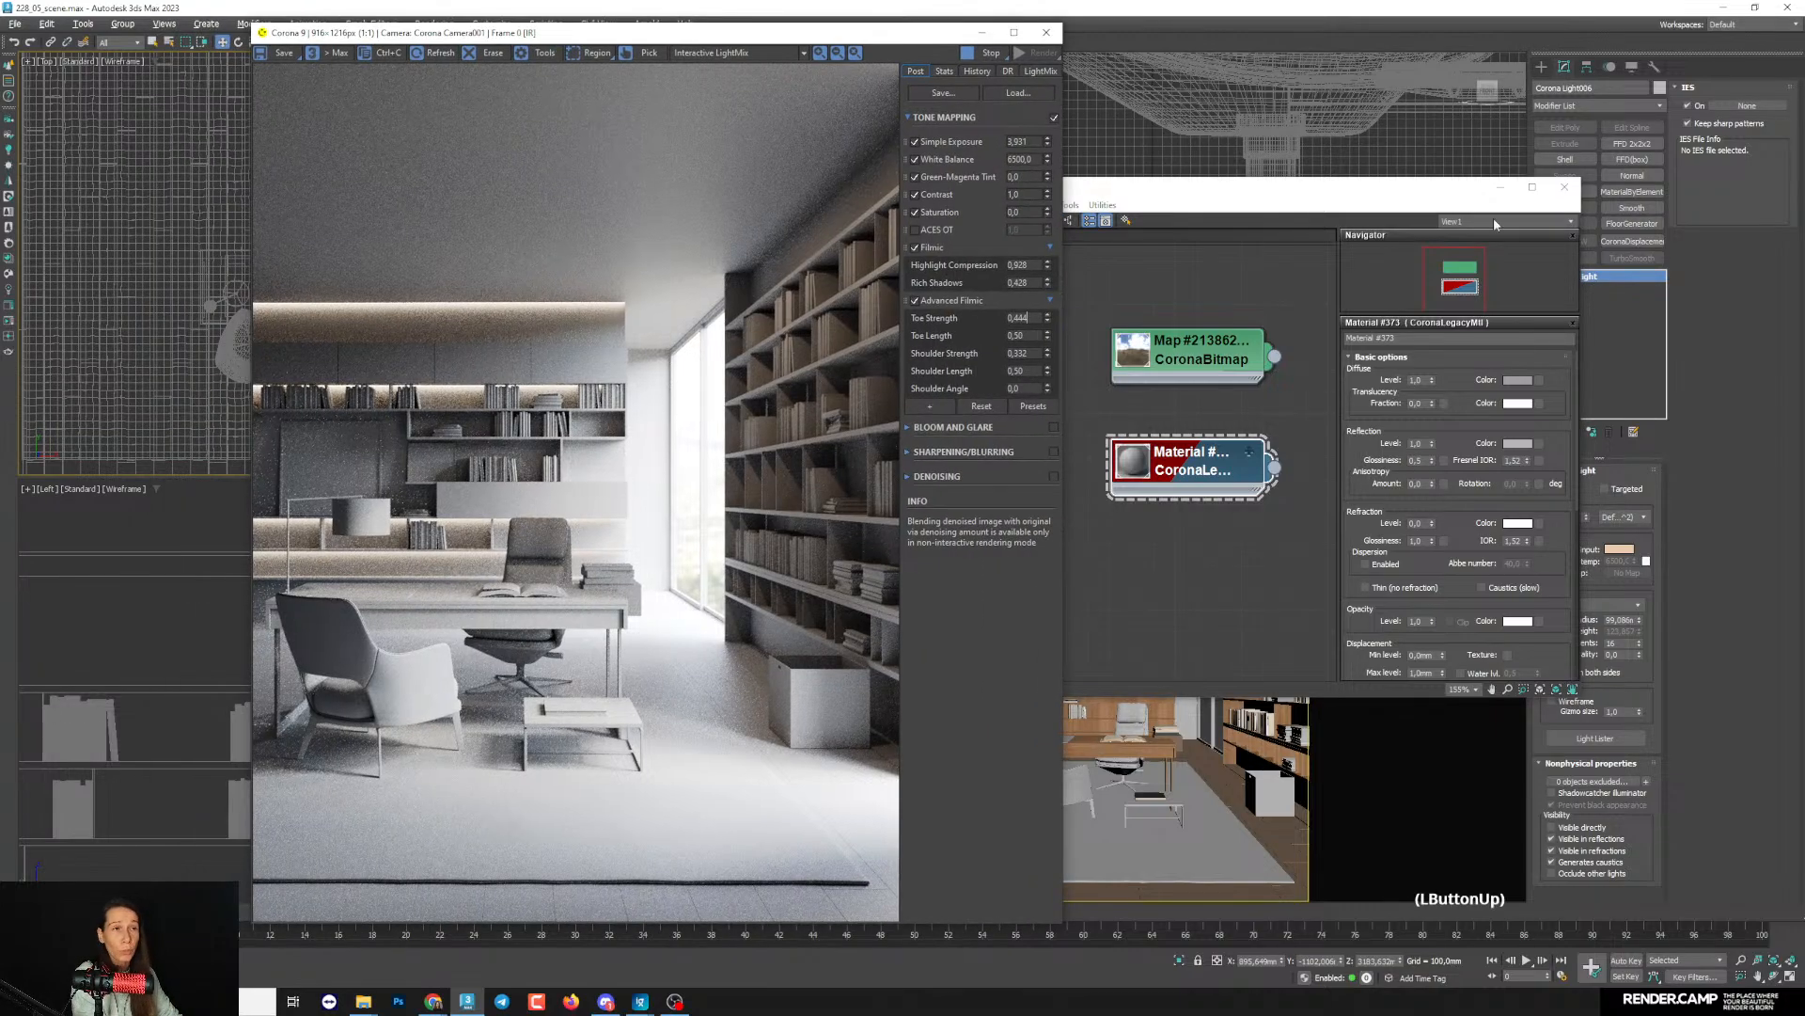
left_click(1501, 187)
- Uncover the Top view beside the render window and frame the whole room plan with its lights and camera
left_click_drag(721, 43, 1048, 60)
middle_click_drag(246, 343, 346, 303)
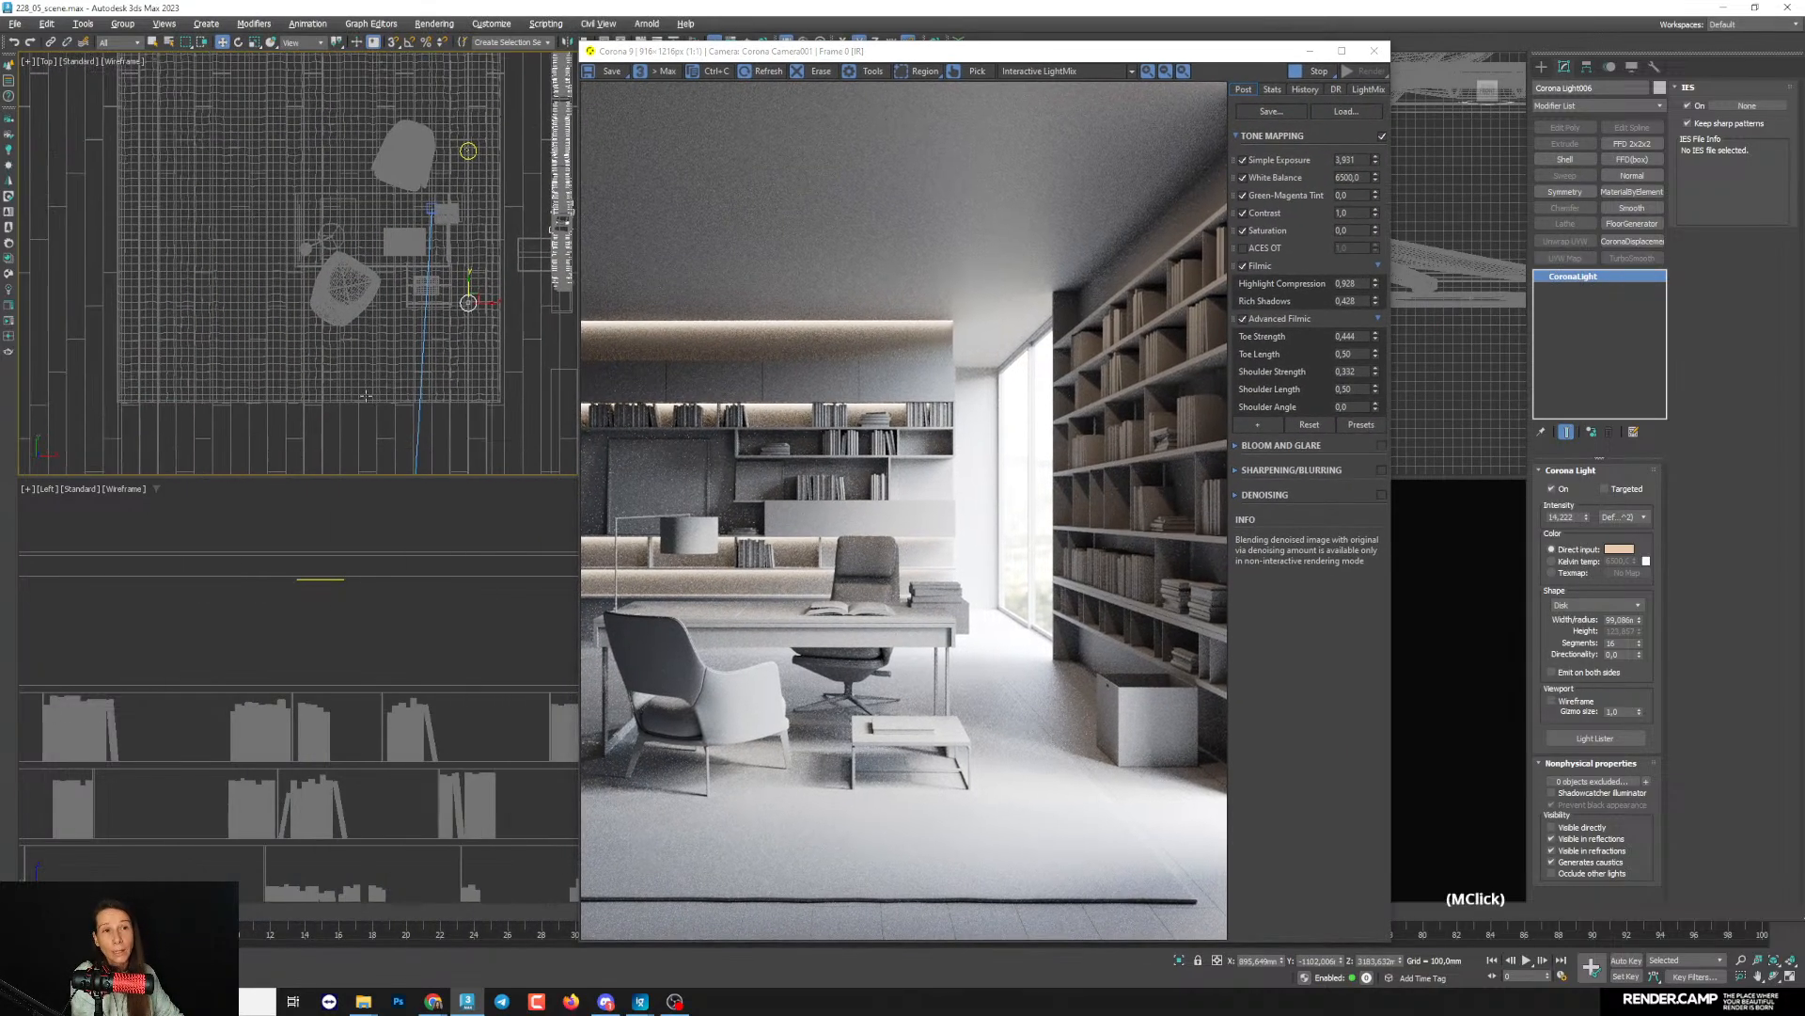
scroll(346, 302, "down", 5)
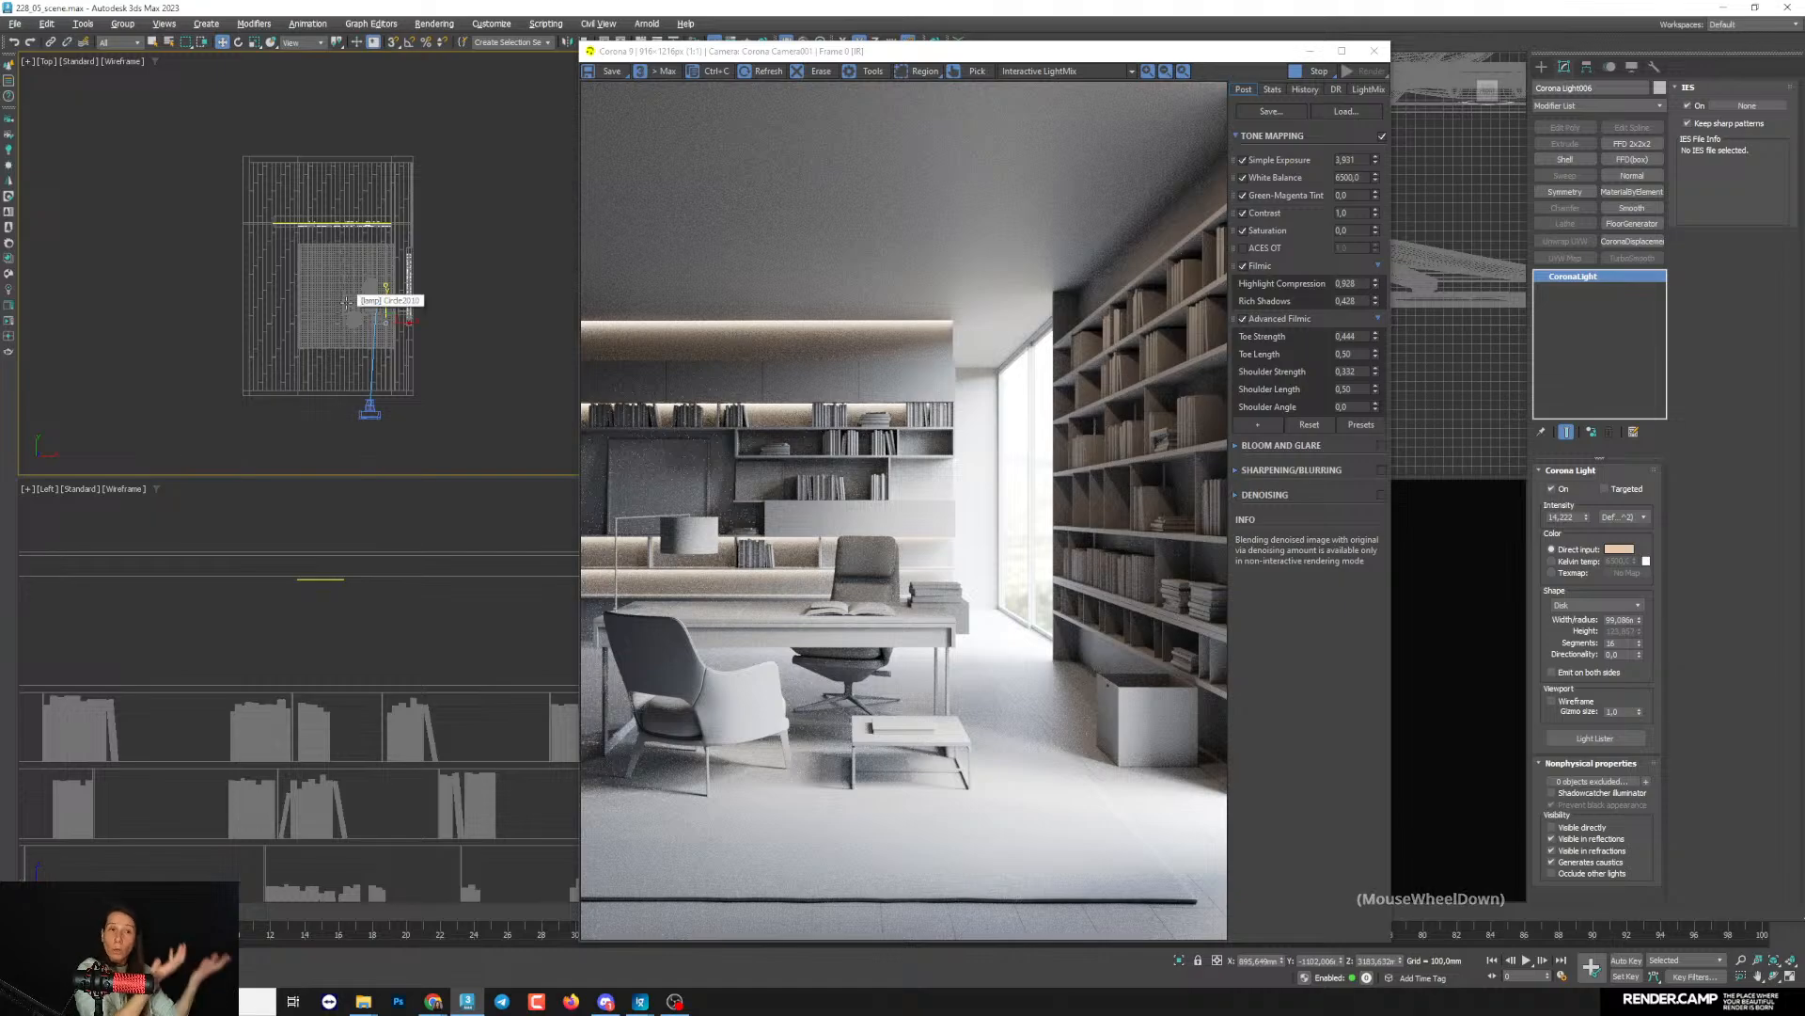
- Create a large ground plane in the Top view, starting at the room's lower-left corner and extending far beyond the window side
left_click(1542, 68)
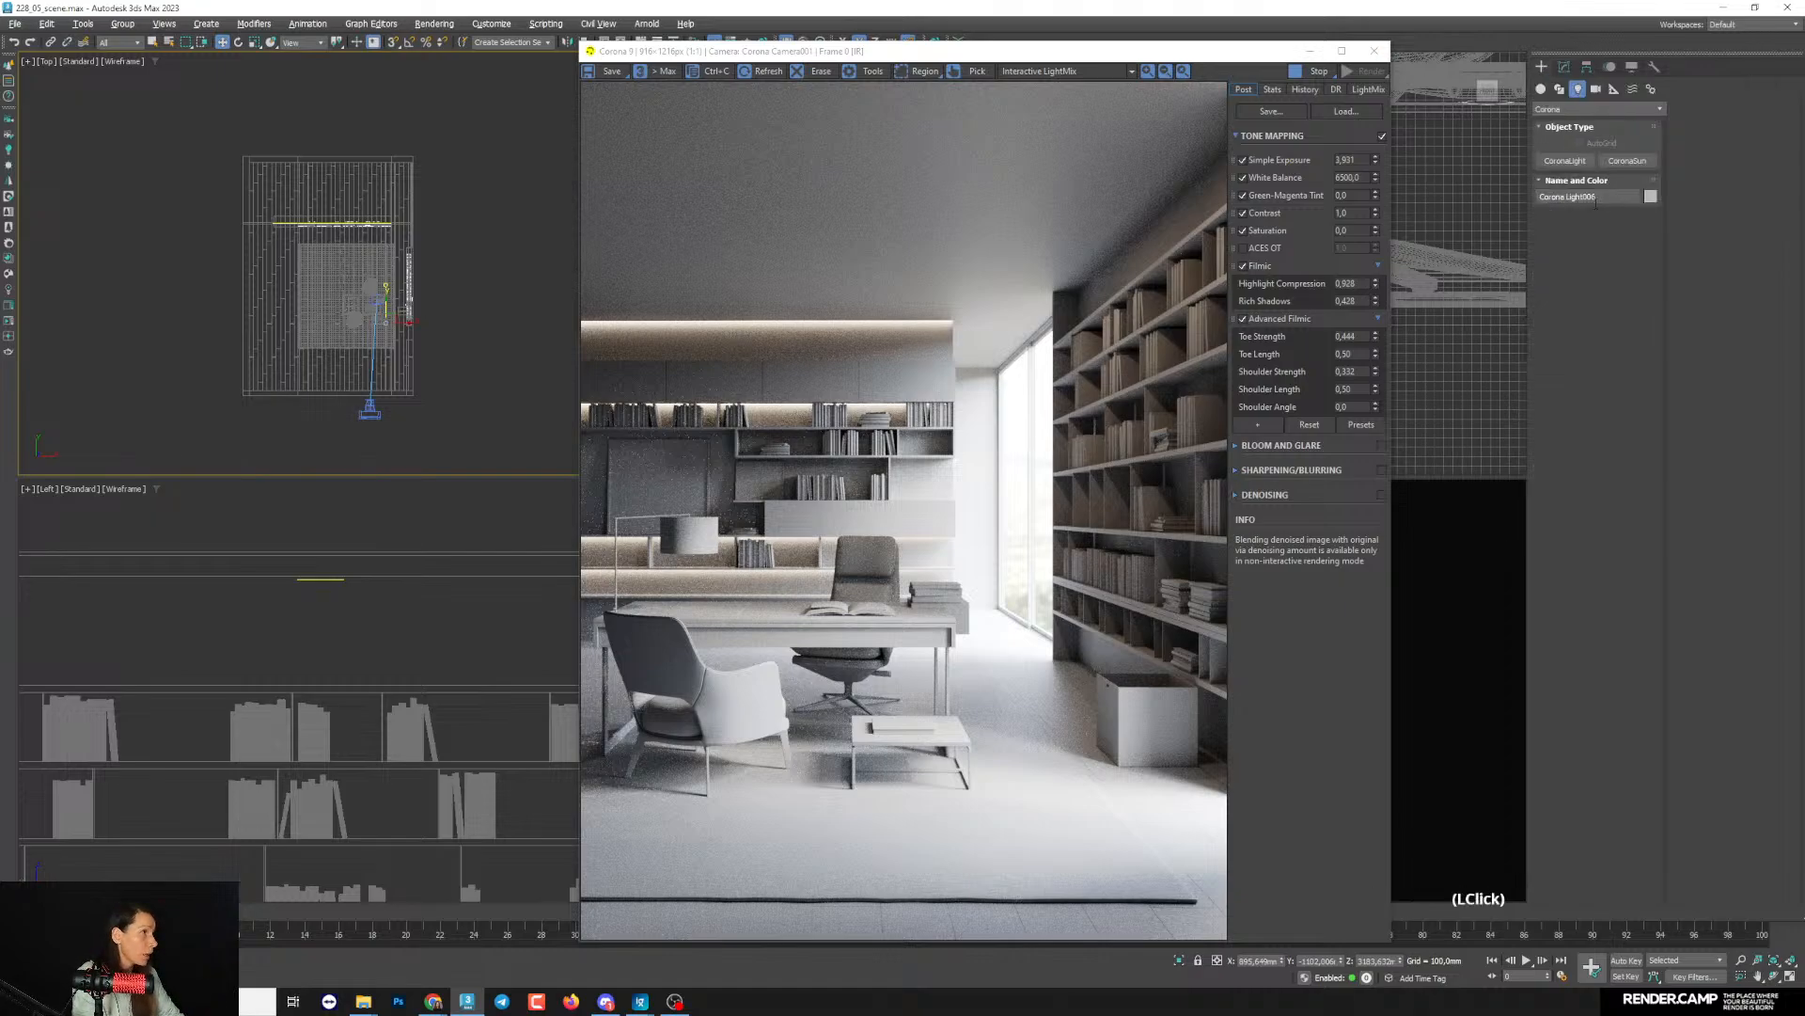
left_click(1628, 231)
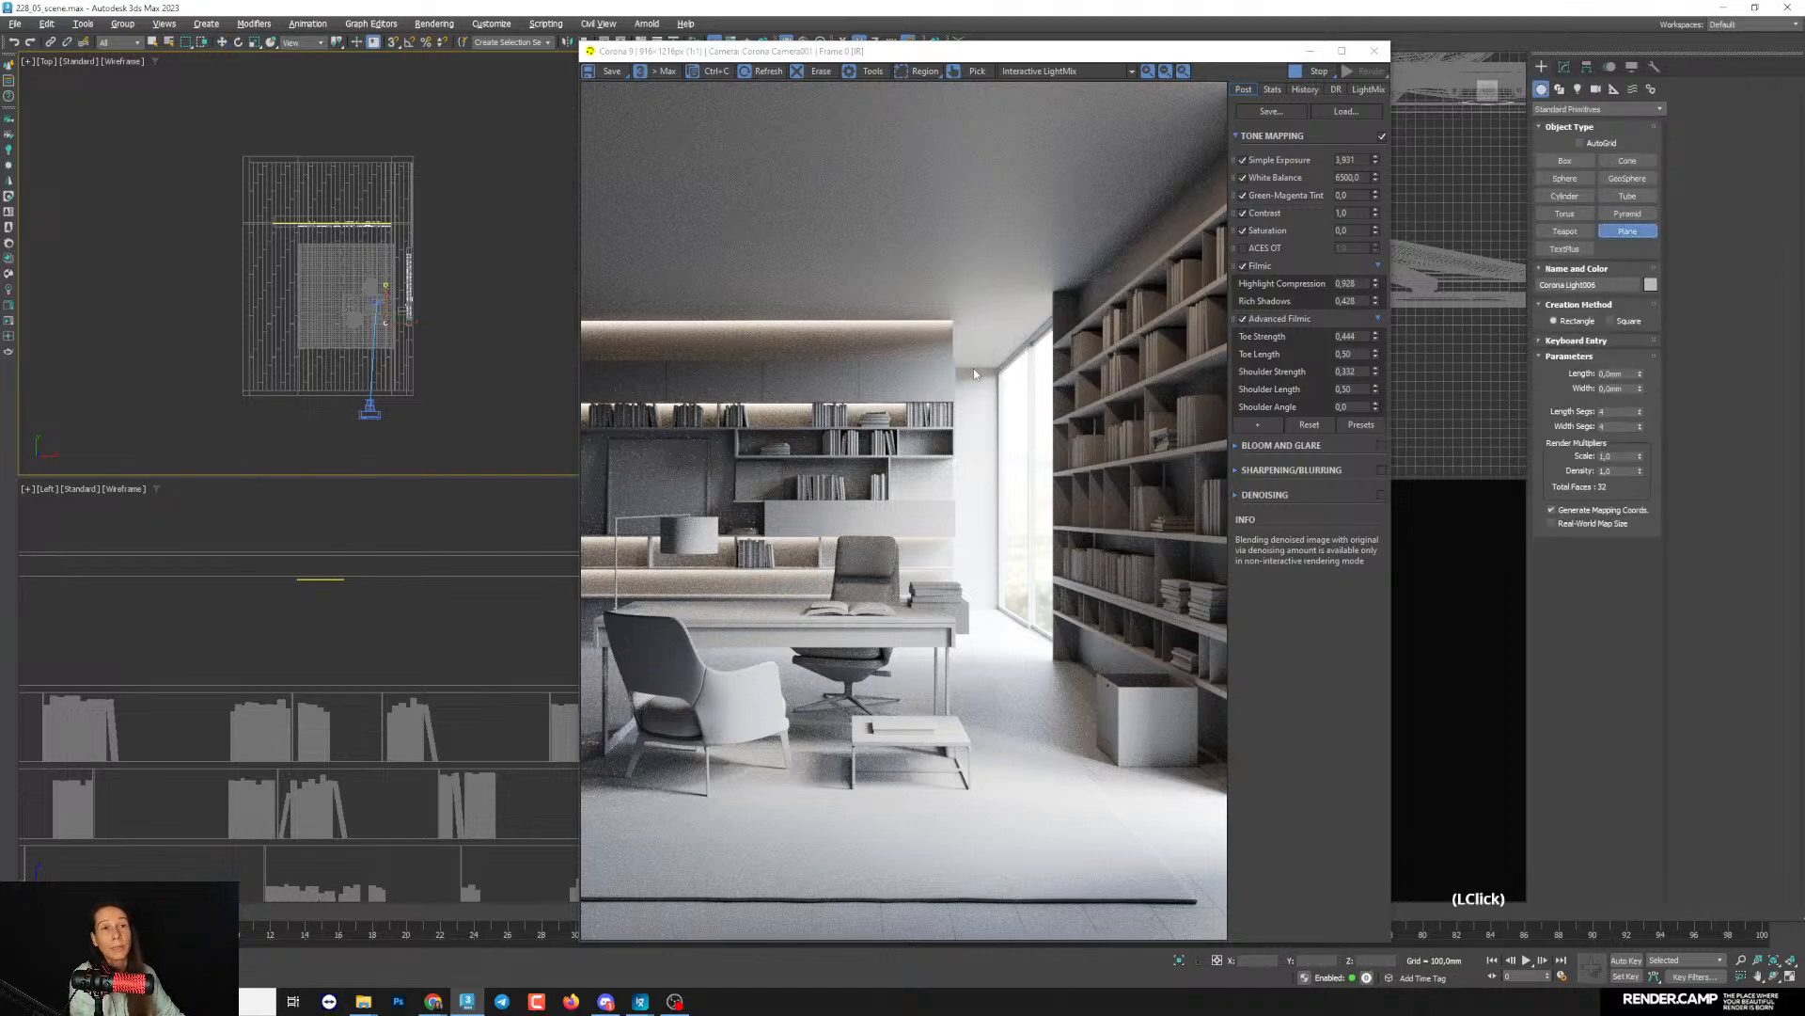
middle_click_drag(436, 237, 314, 291)
scroll(285, 374, "down", 2)
middle_click_drag(258, 381, 236, 318)
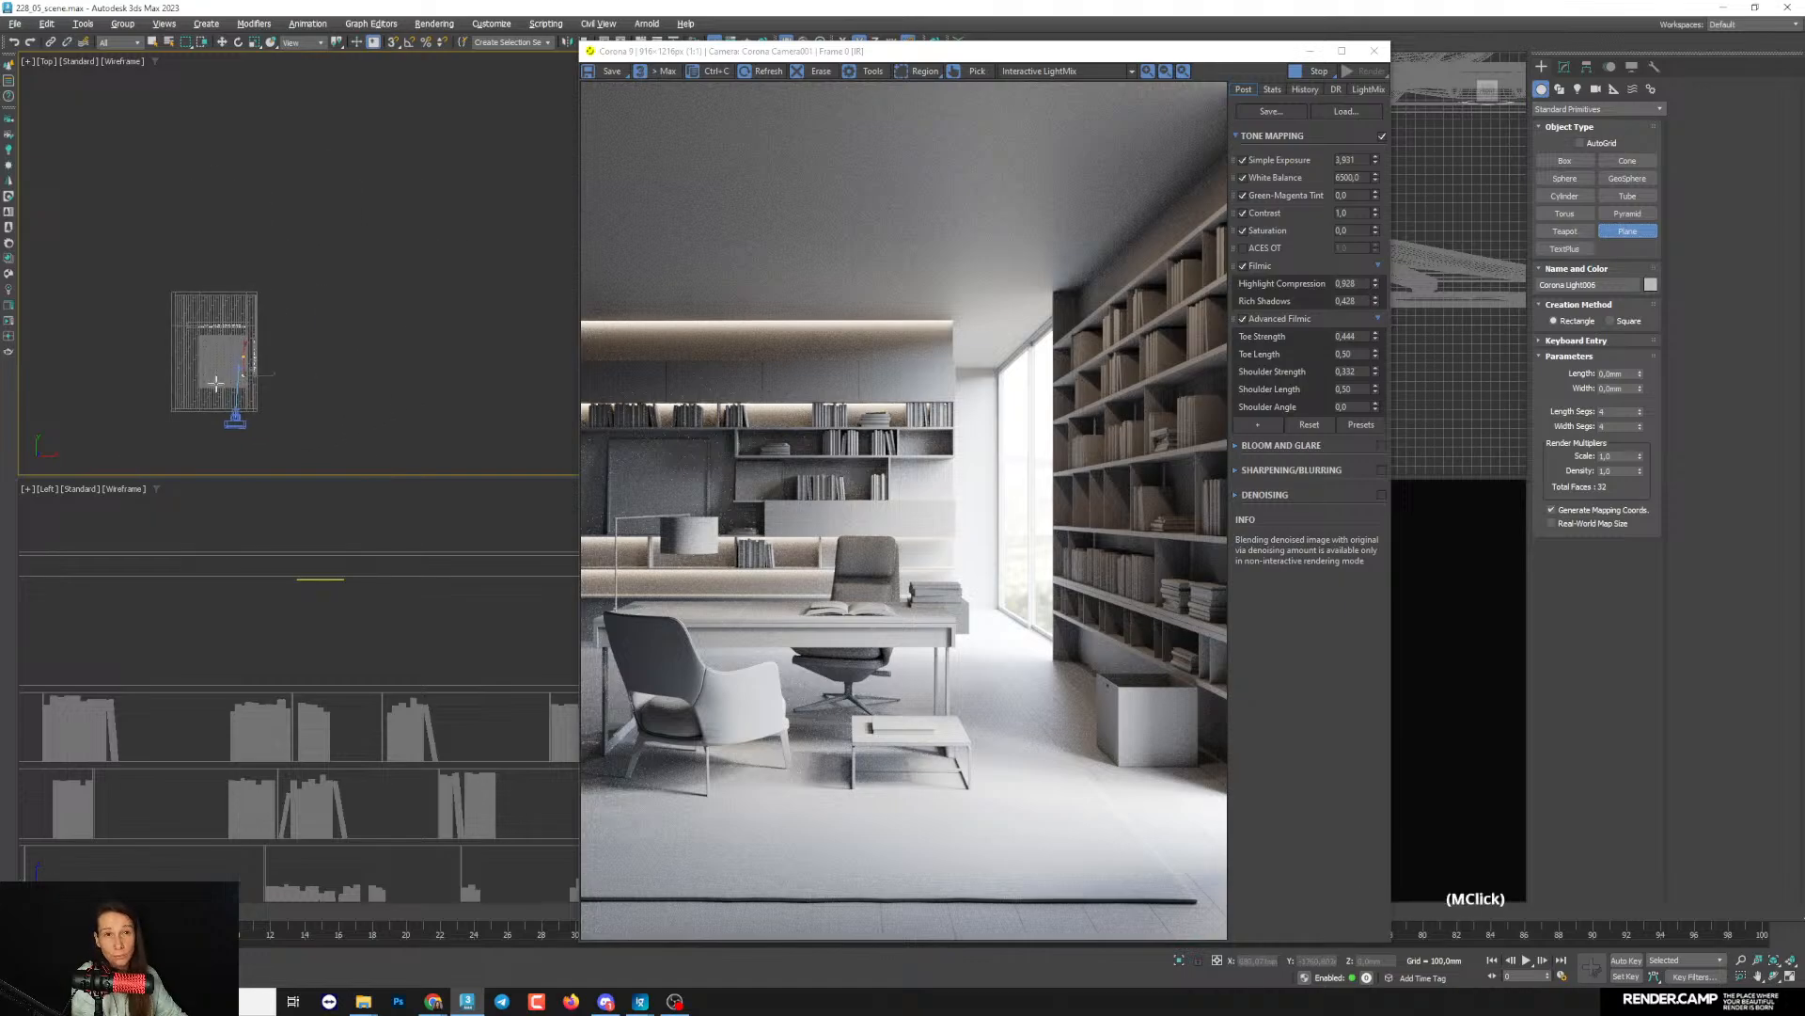
left_click_drag(171, 413, 451, 115)
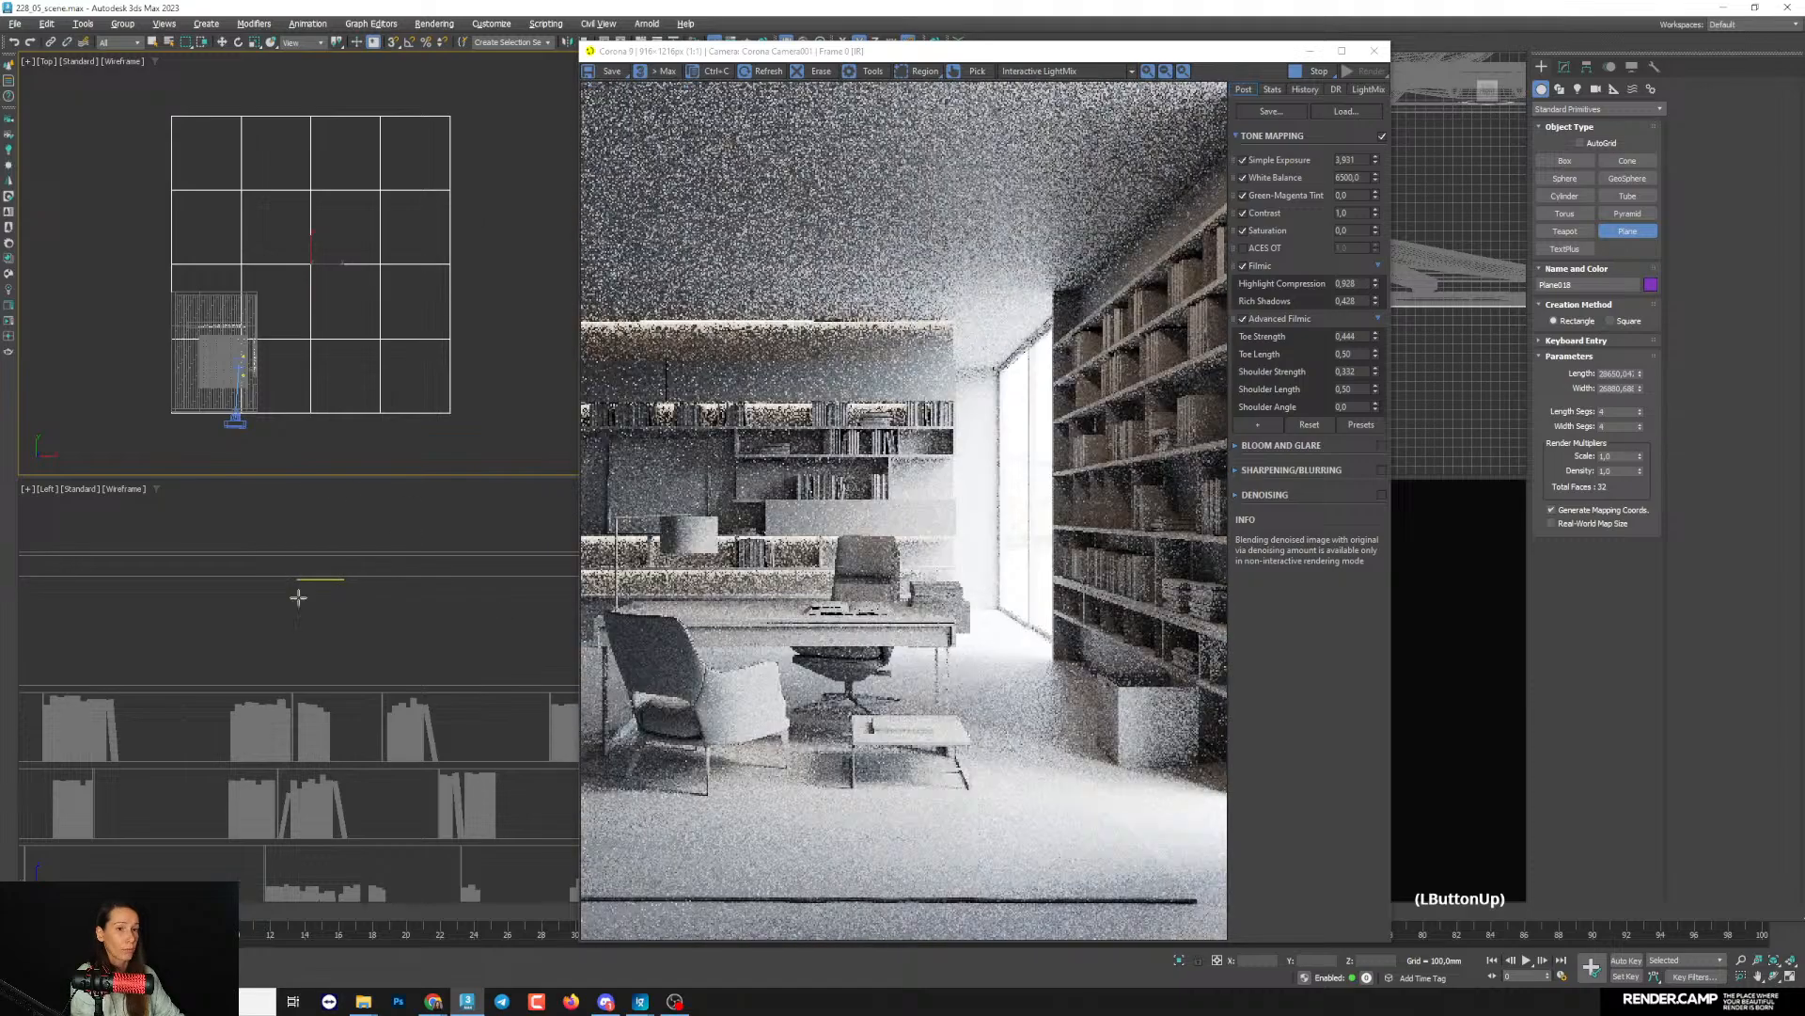
- Lower the new ground plane to just below the room floor in the Left view
scroll(301, 672, "down", 4)
scroll(299, 677, "up", 3)
middle_click_drag(299, 677, 412, 675)
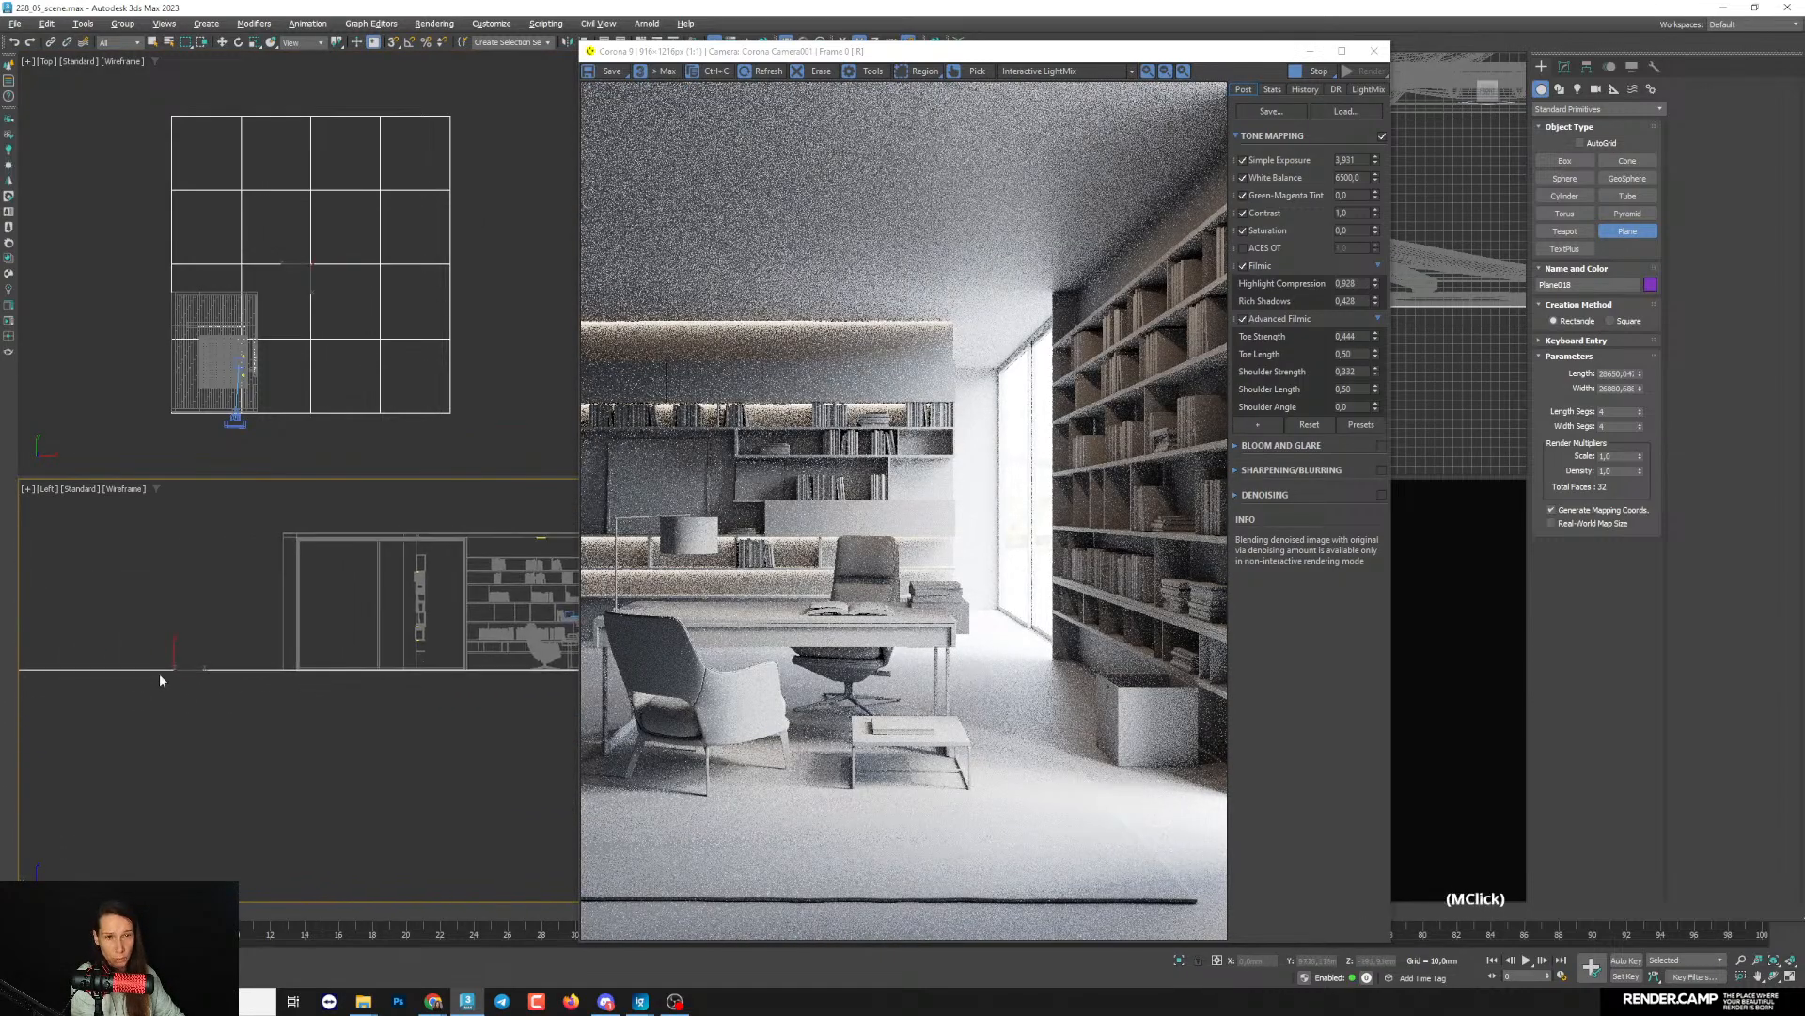
key("w")
left_click_drag(173, 646, 172, 651)
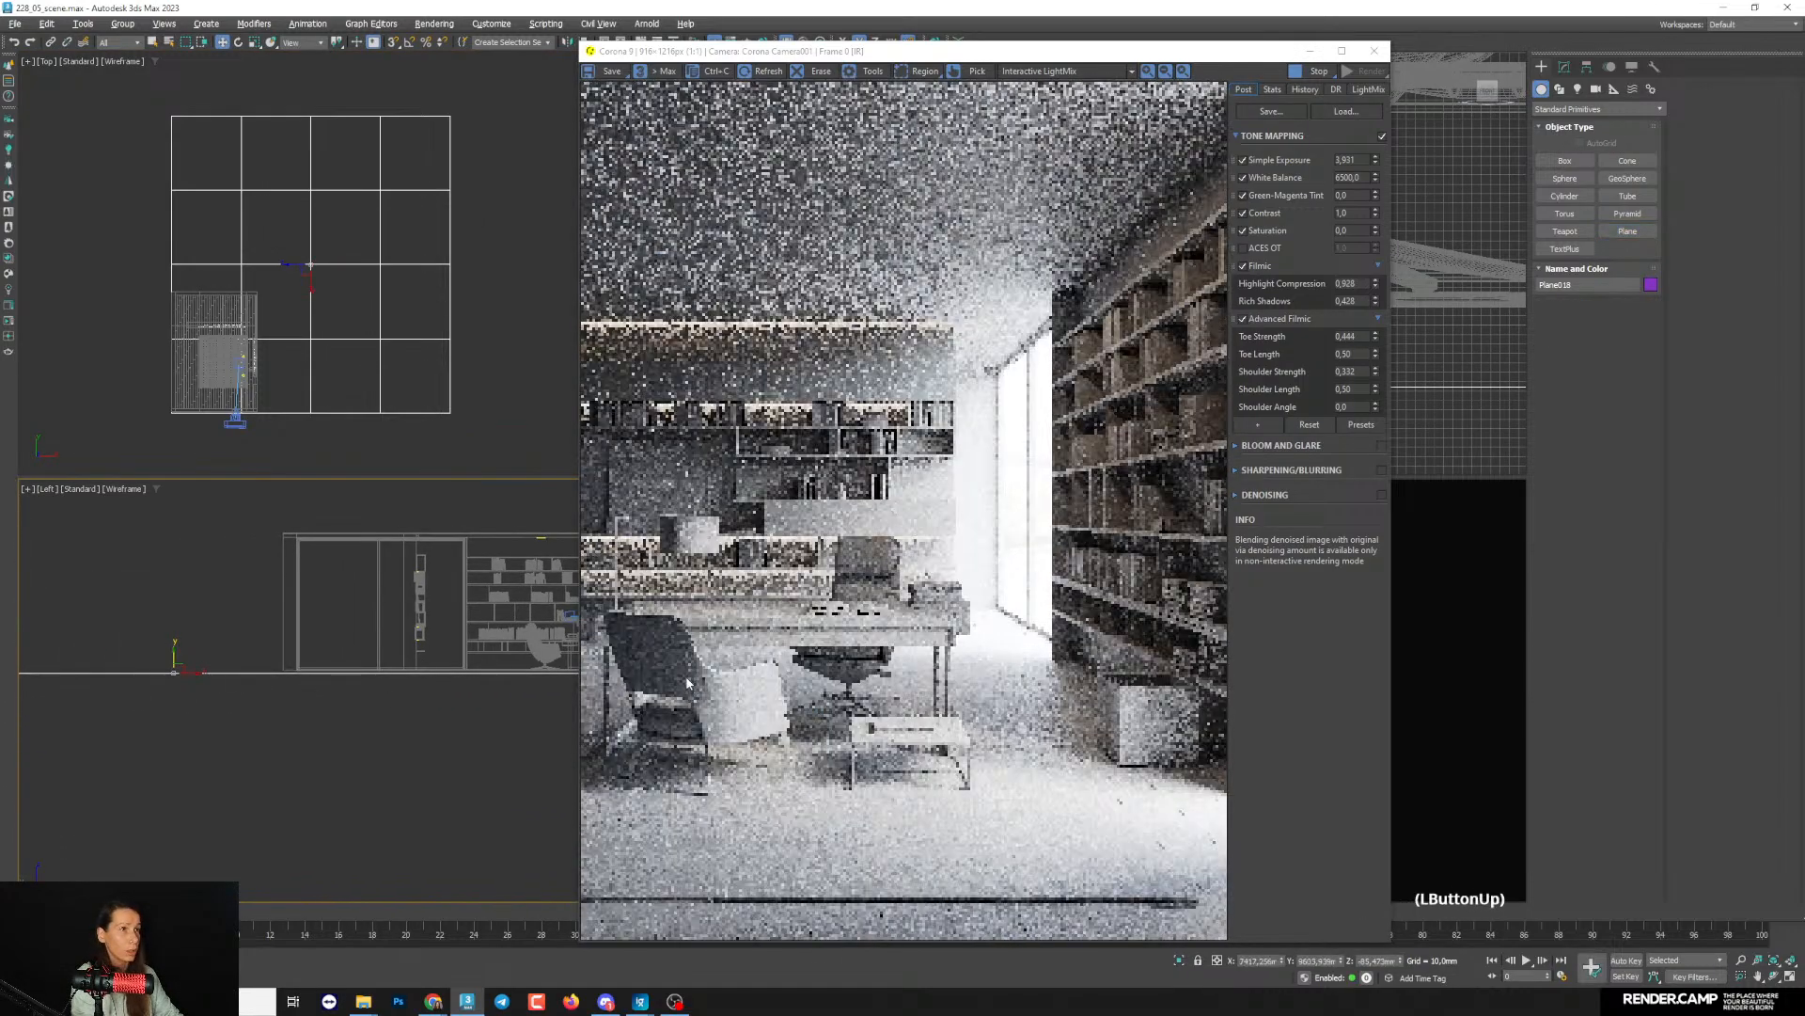
- Hide the ground plane to compare the render without it, and undo the hiding
left_click_drag(903, 54, 422, 48)
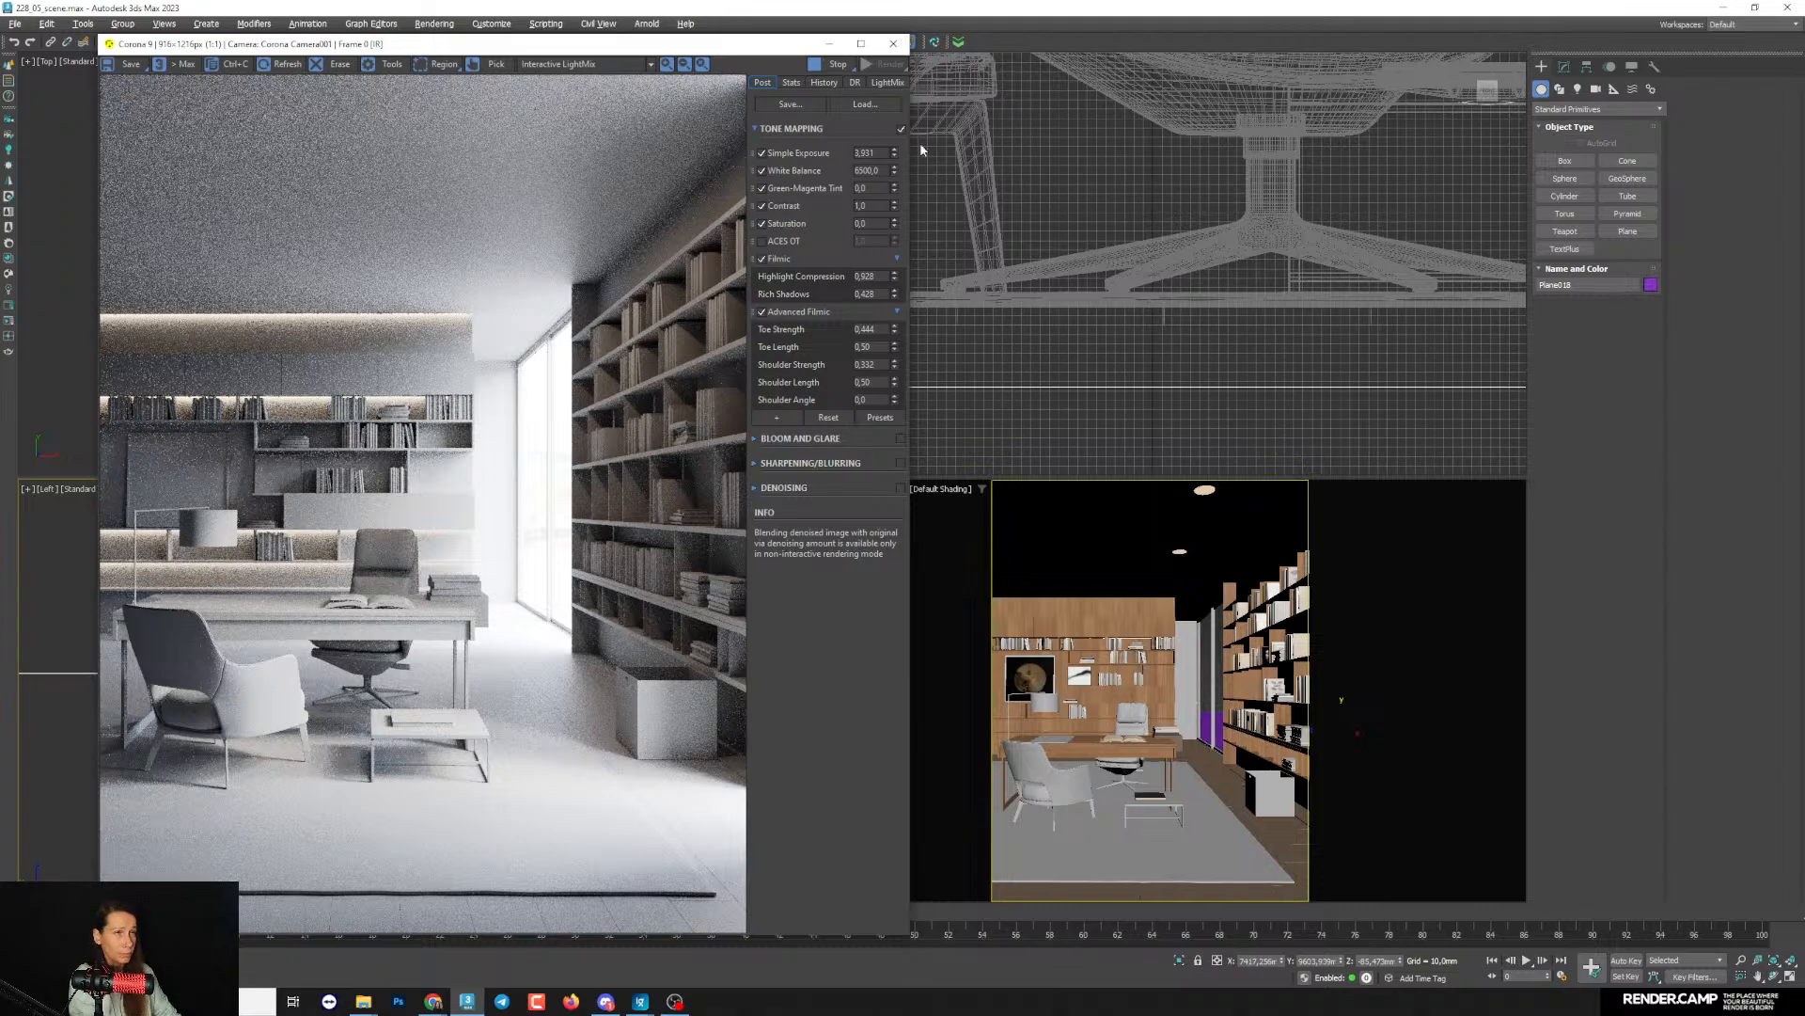
left_click_drag(650, 44, 1120, 49)
right_click(271, 222)
right_click(271, 219)
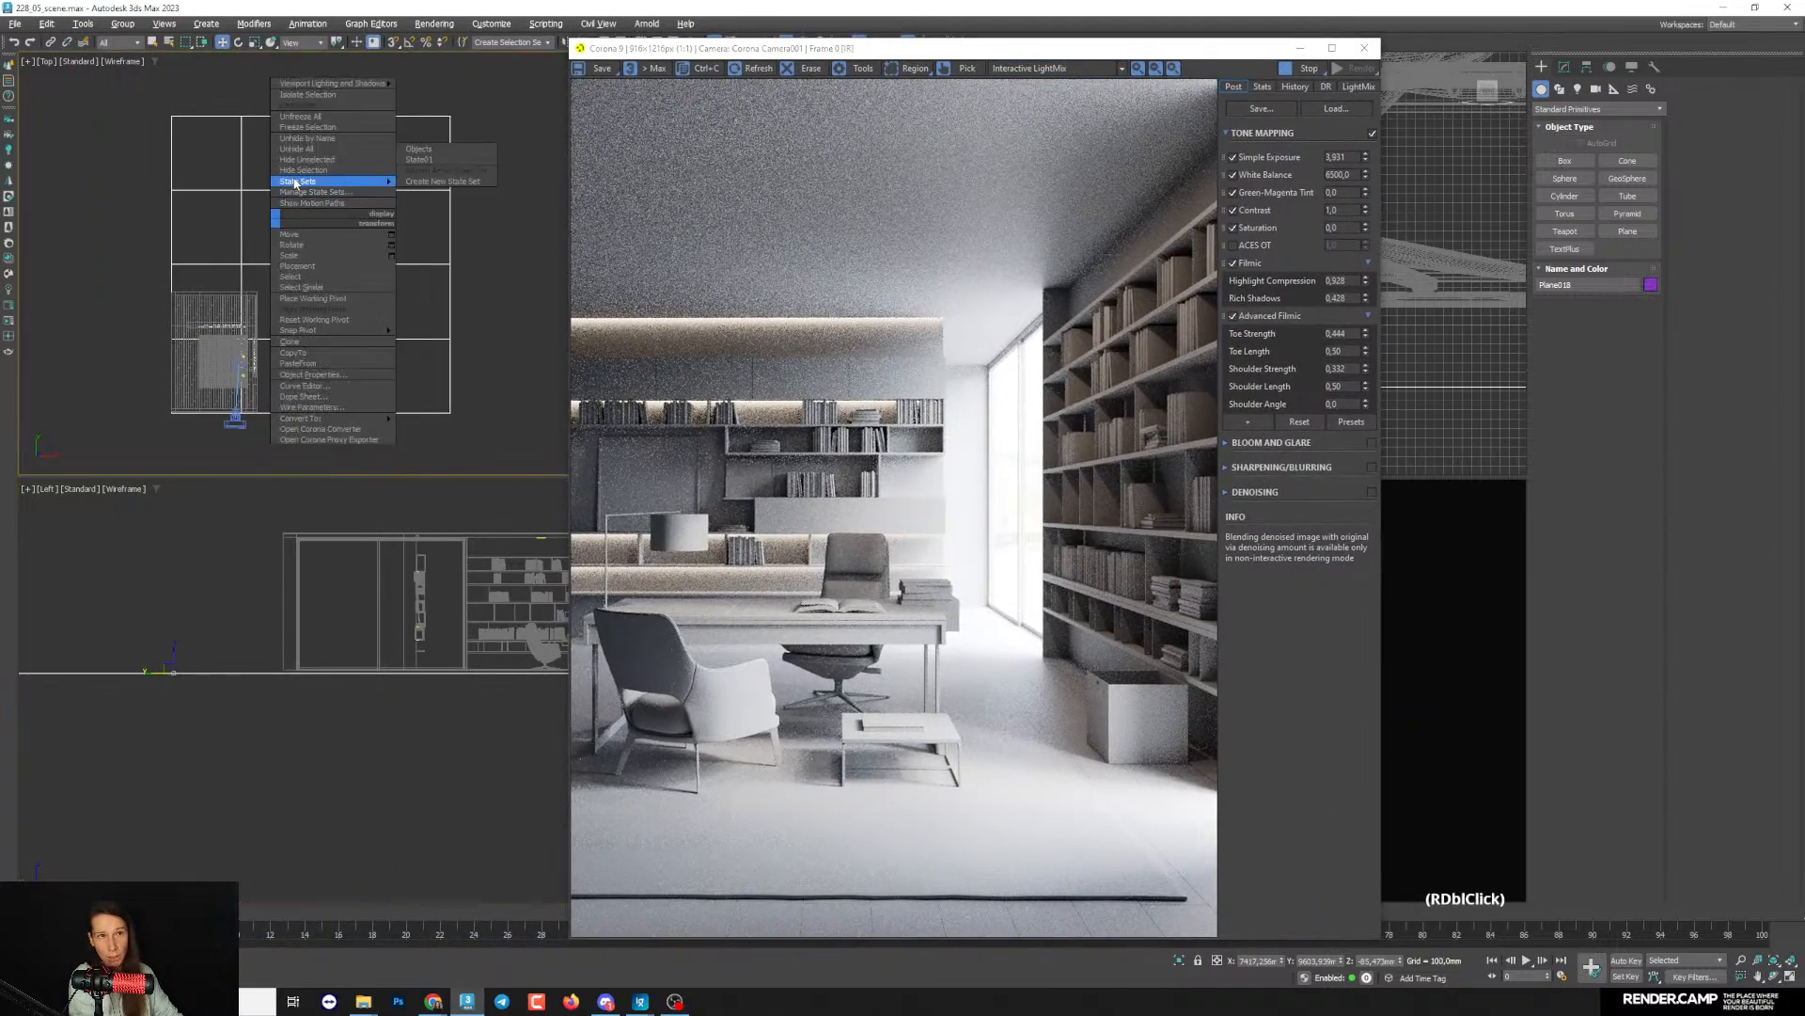
left_click(299, 169)
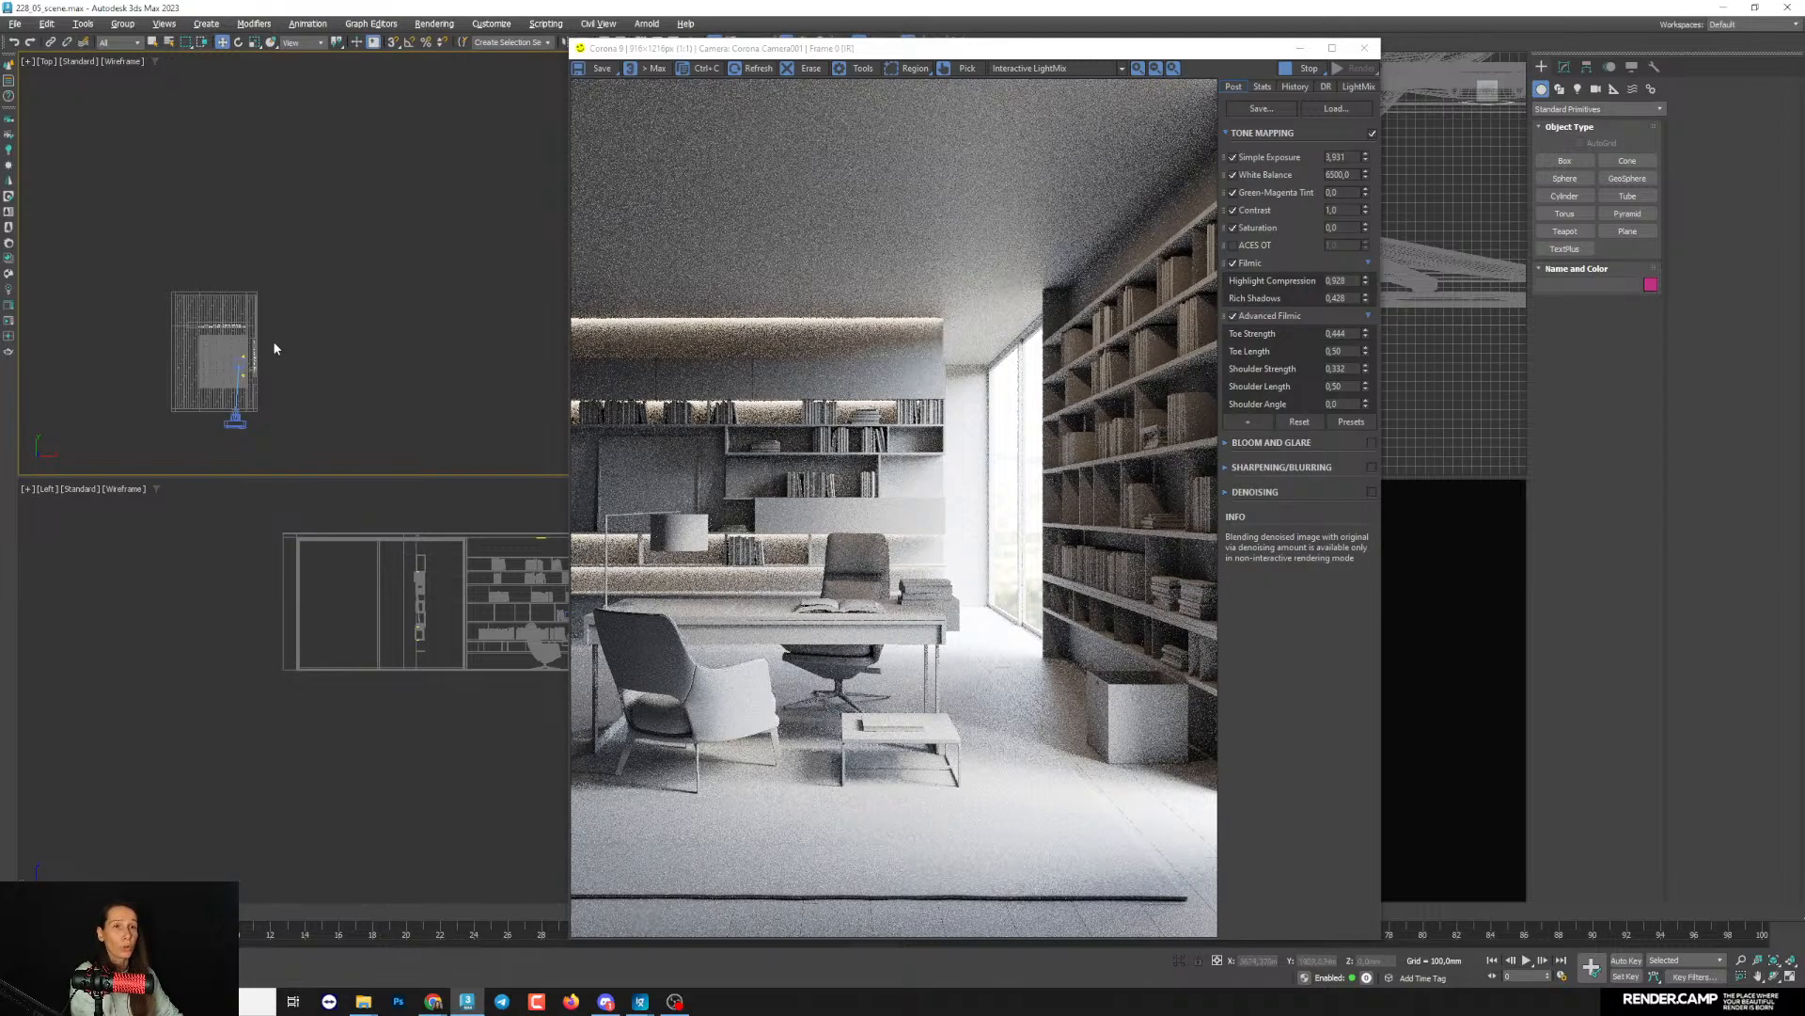
key("ctrl+z")
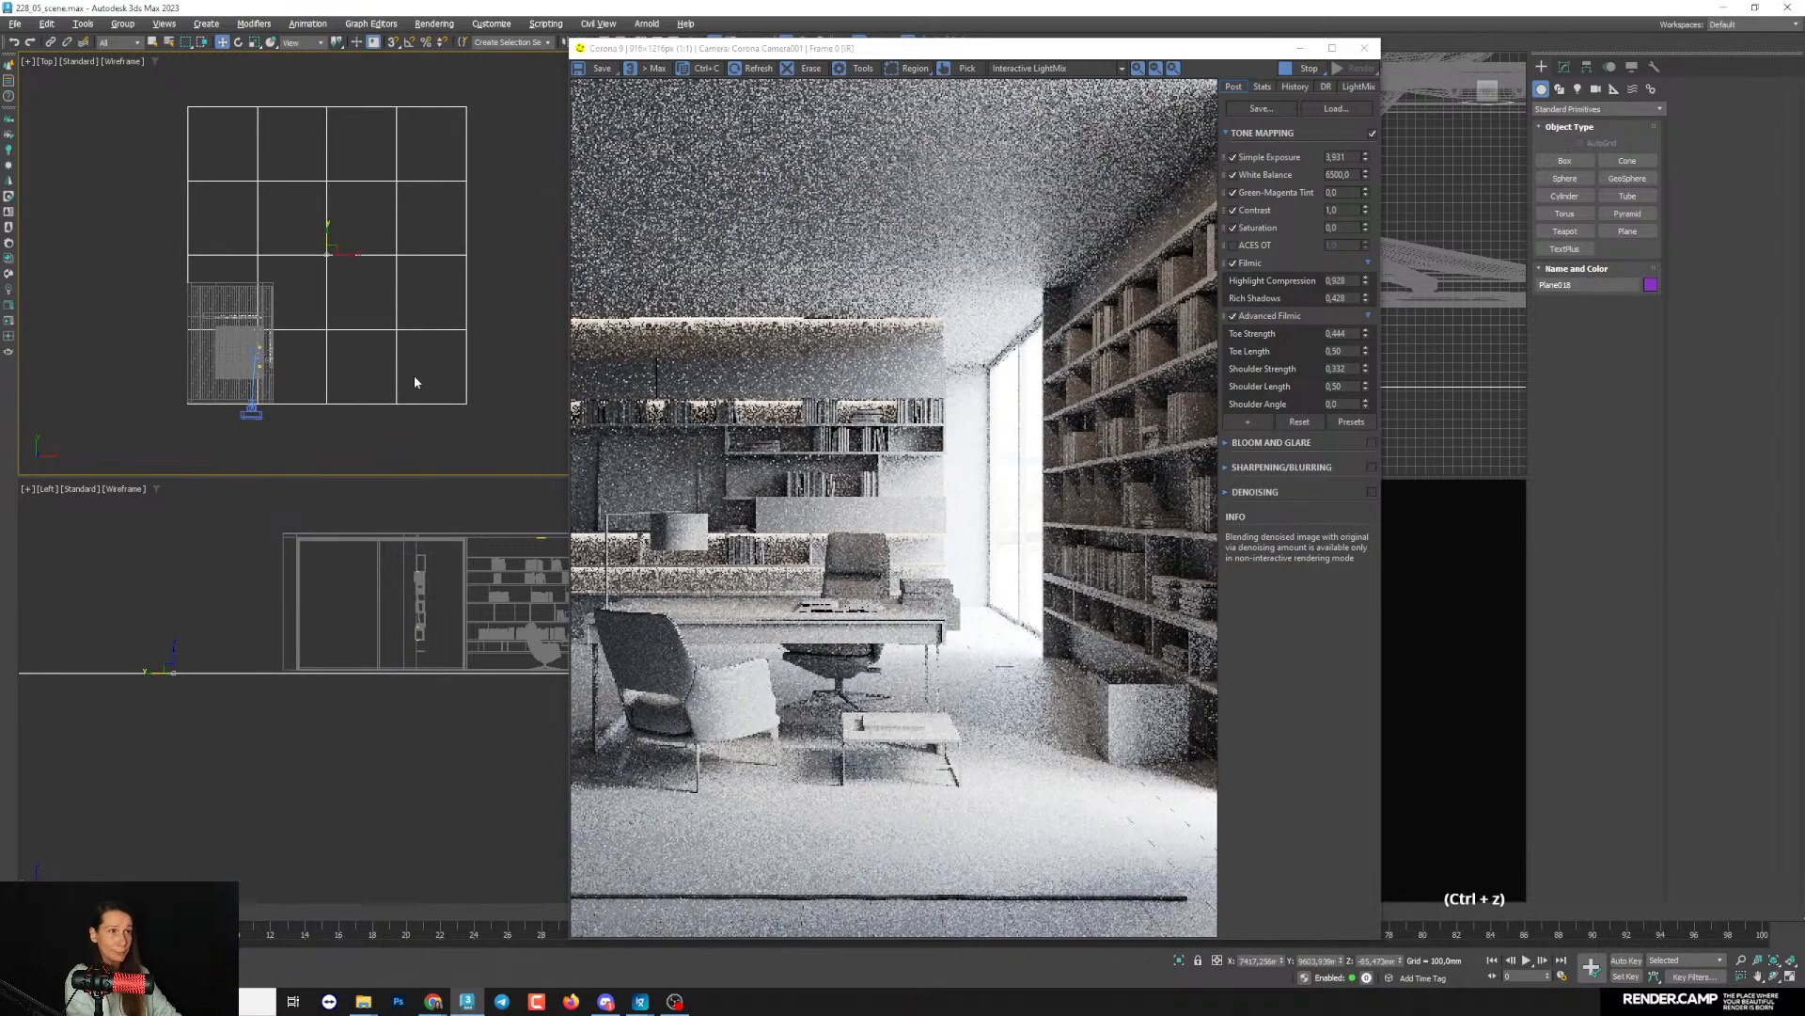
- Duplicate the gray CoronaLegacyMtl node in the Slate Material Editor, placing the copy below the original
left_click_drag(765, 49, 760, 47)
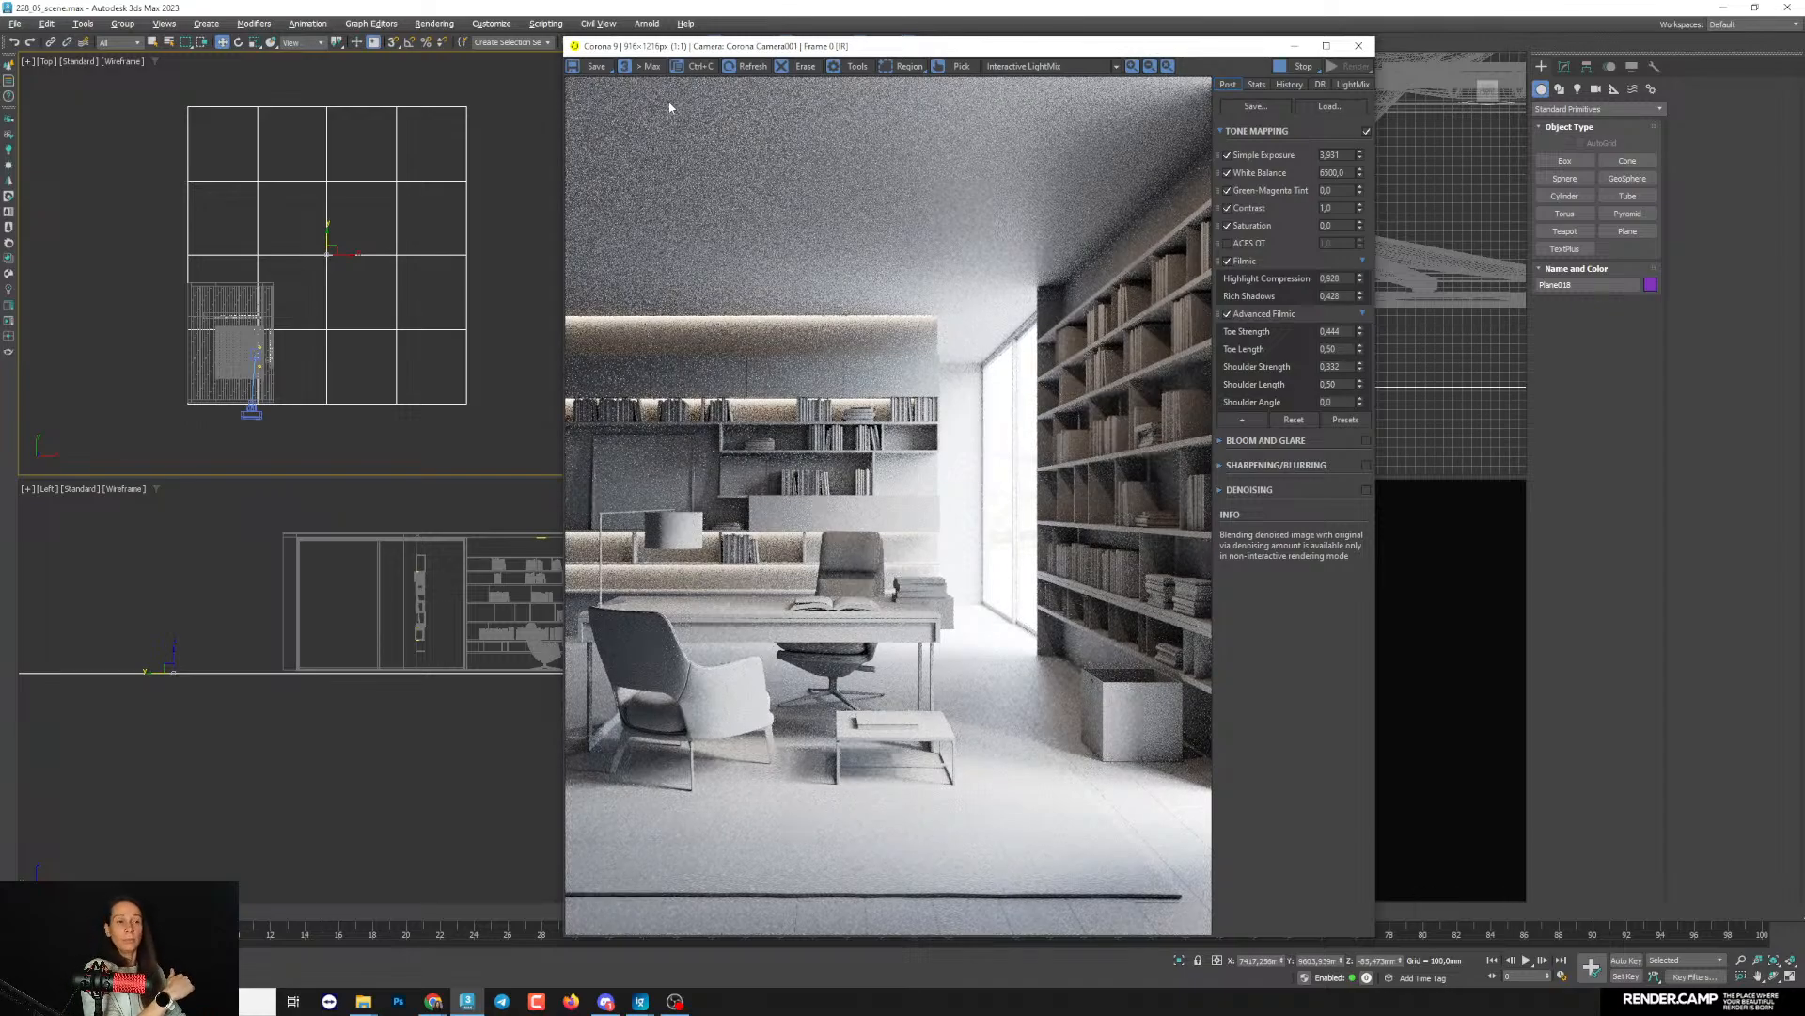
left_click_drag(706, 49, 310, 55)
left_click(1596, 476)
key("m")
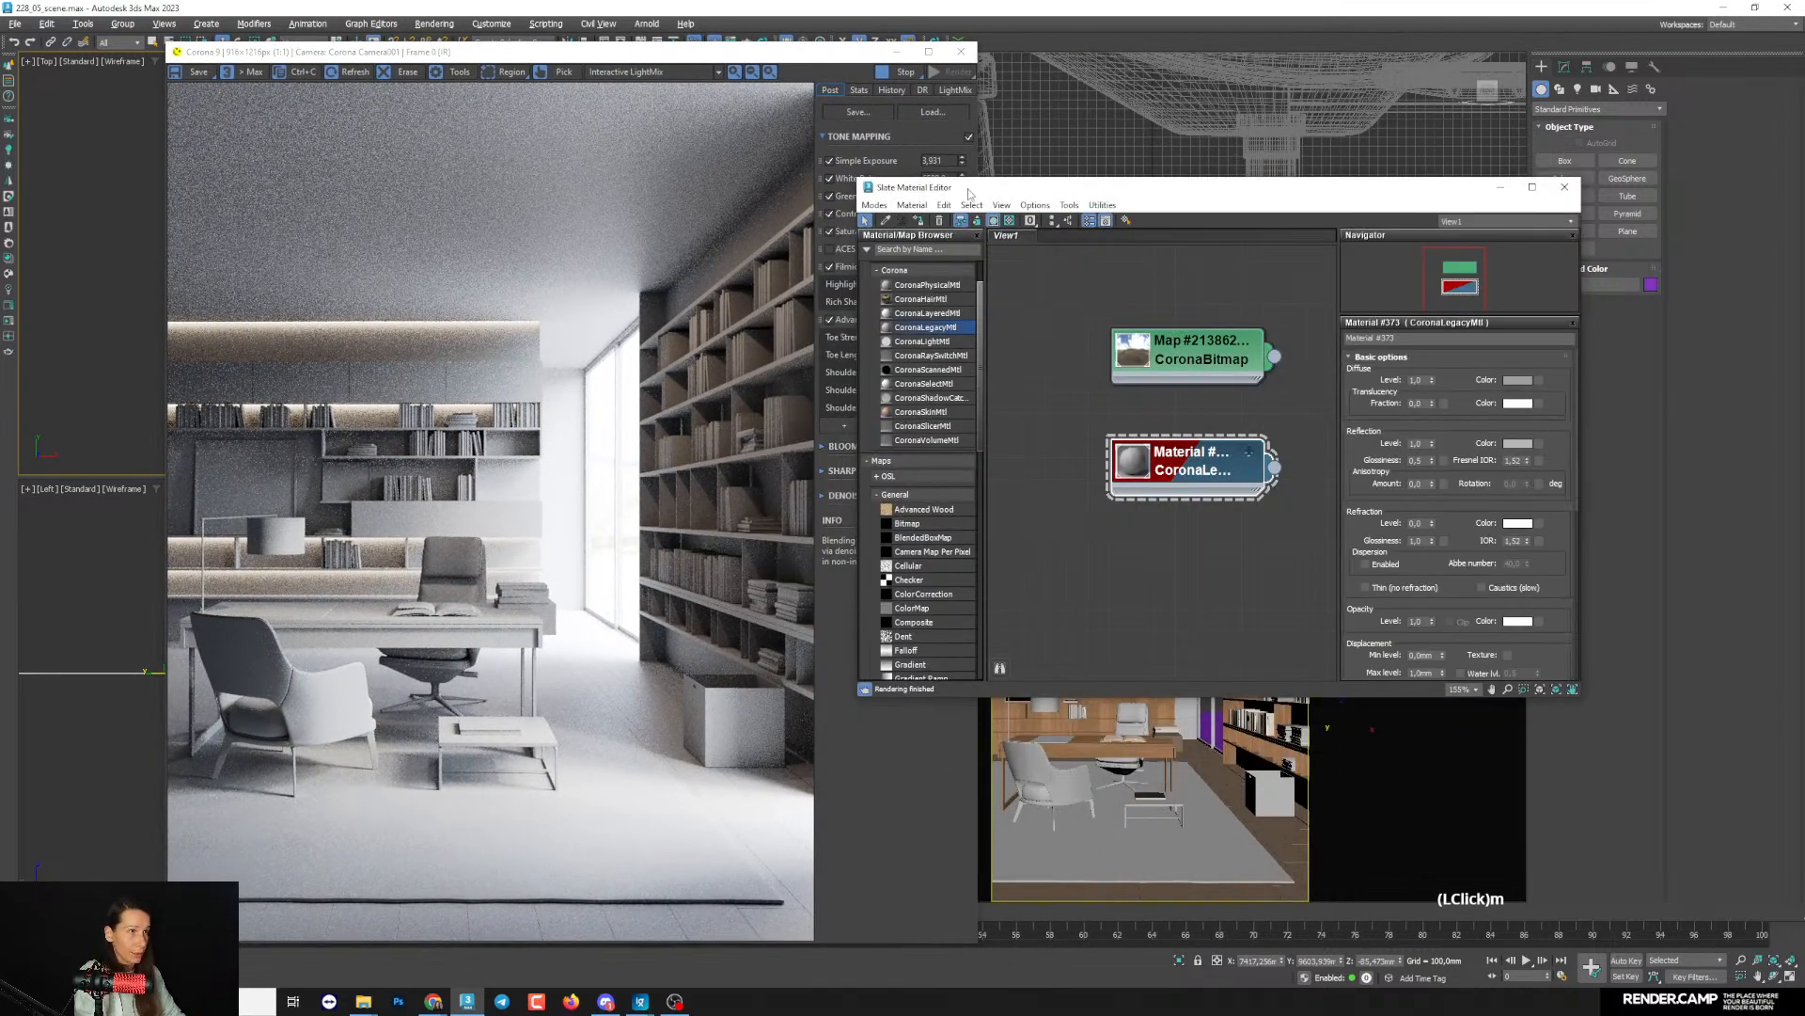
left_click_drag(969, 191, 973, 162)
middle_click_drag(1177, 486, 1194, 378)
scroll(1232, 454, "down", 1)
left_click_drag(1189, 349, 1194, 433, "shift")
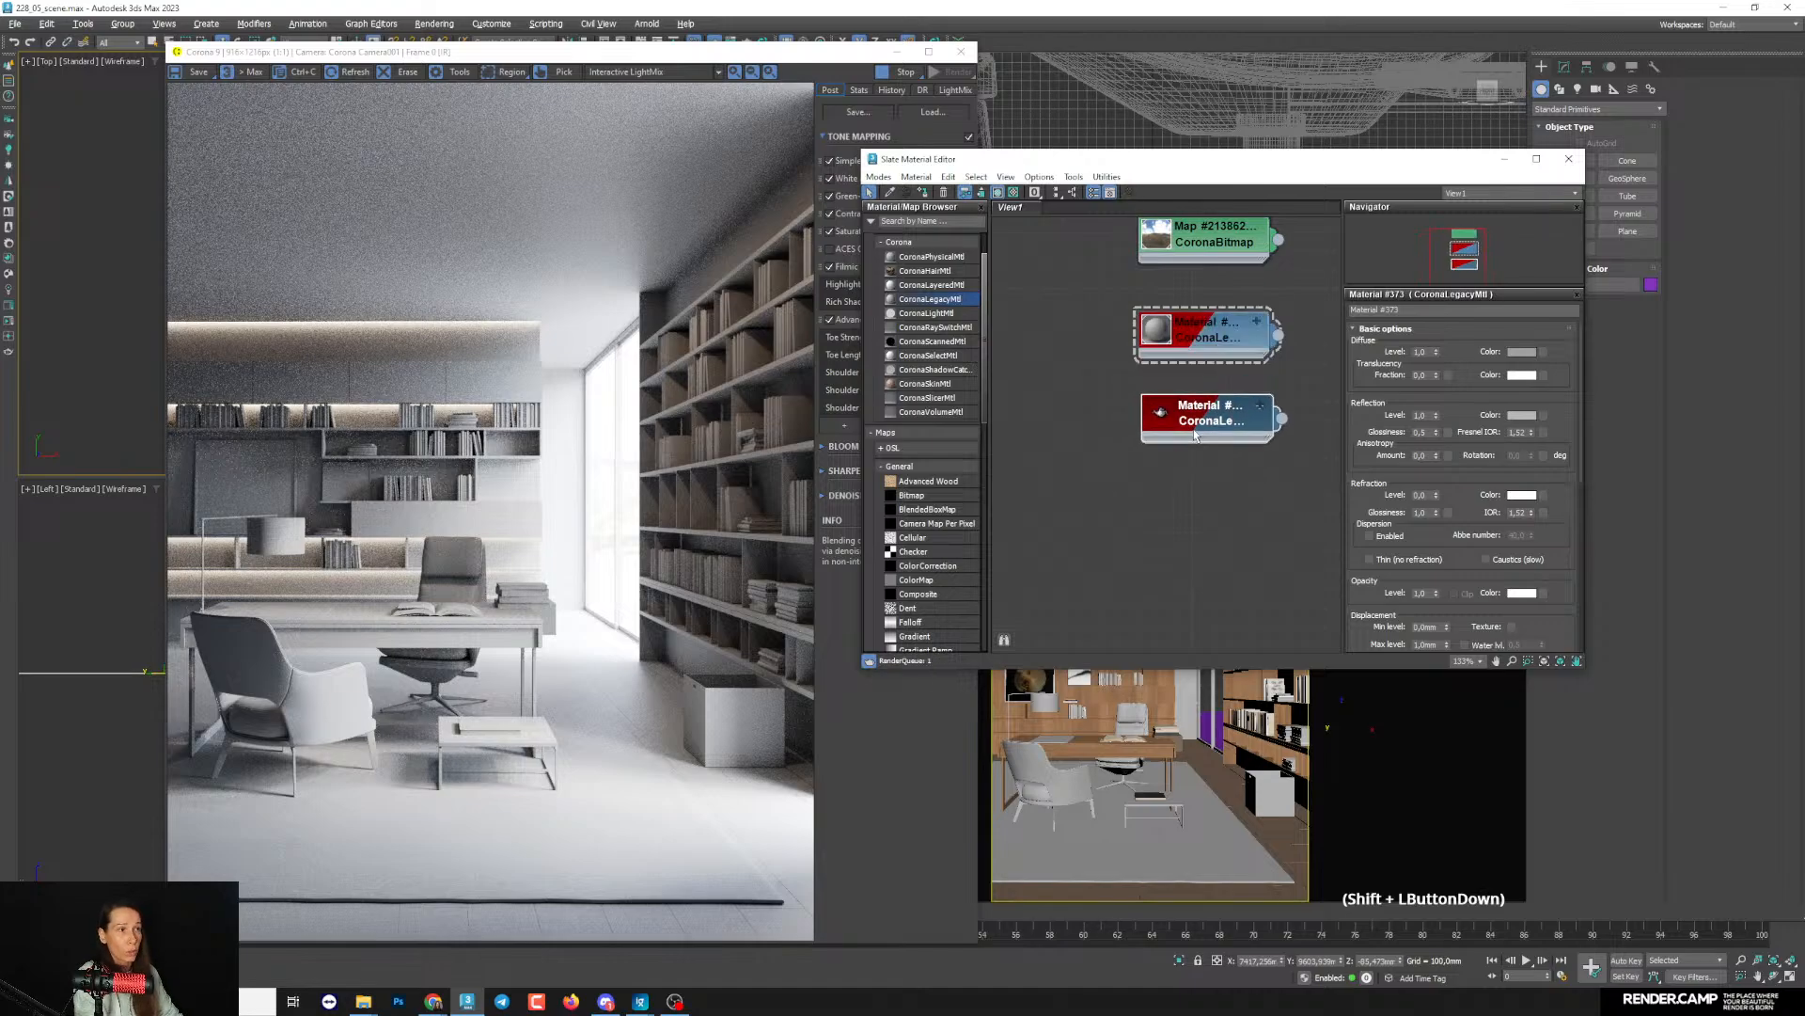
- Assign the copied CoronaLegacyMtl to the ceiling object Box006
left_click(1195, 433)
left_click_drag(1085, 163, 422, 313)
left_click(1006, 448)
left_click_drag(730, 321, 1452, 317)
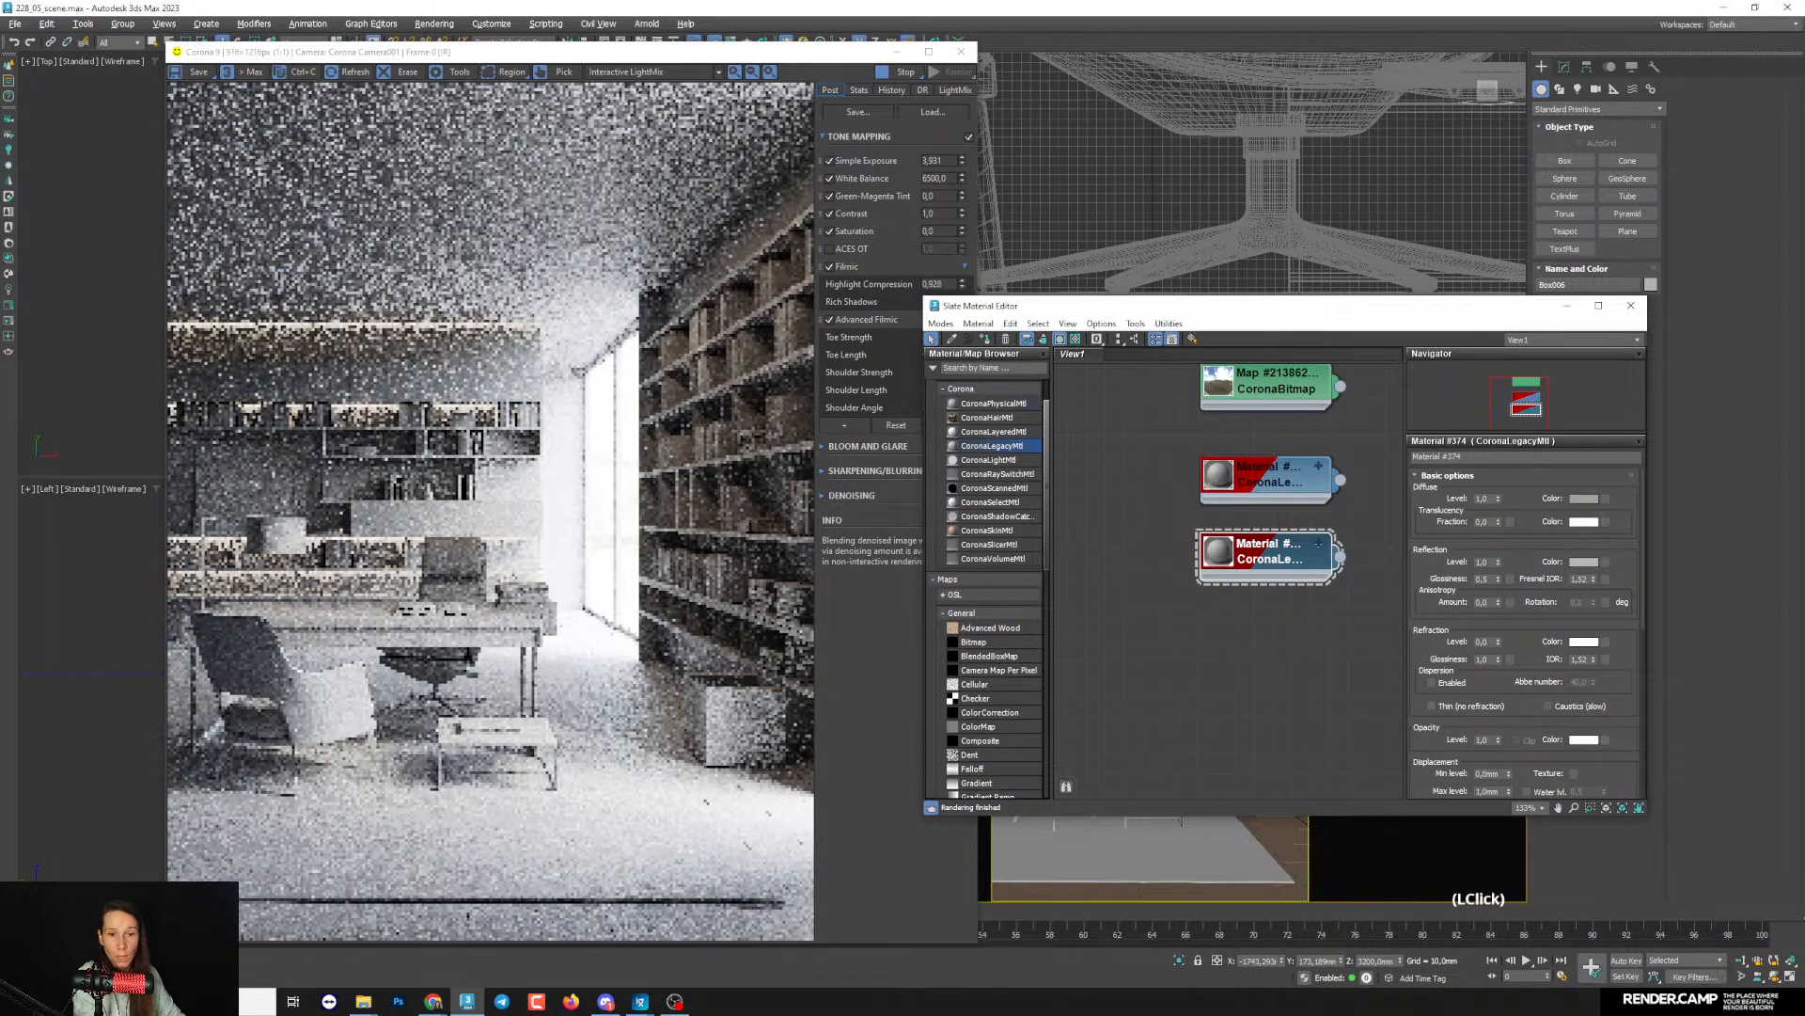
- Add the selected ceiling object to the material override exclusion list in the Corona render setup, and minimize the setup window
key("F10")
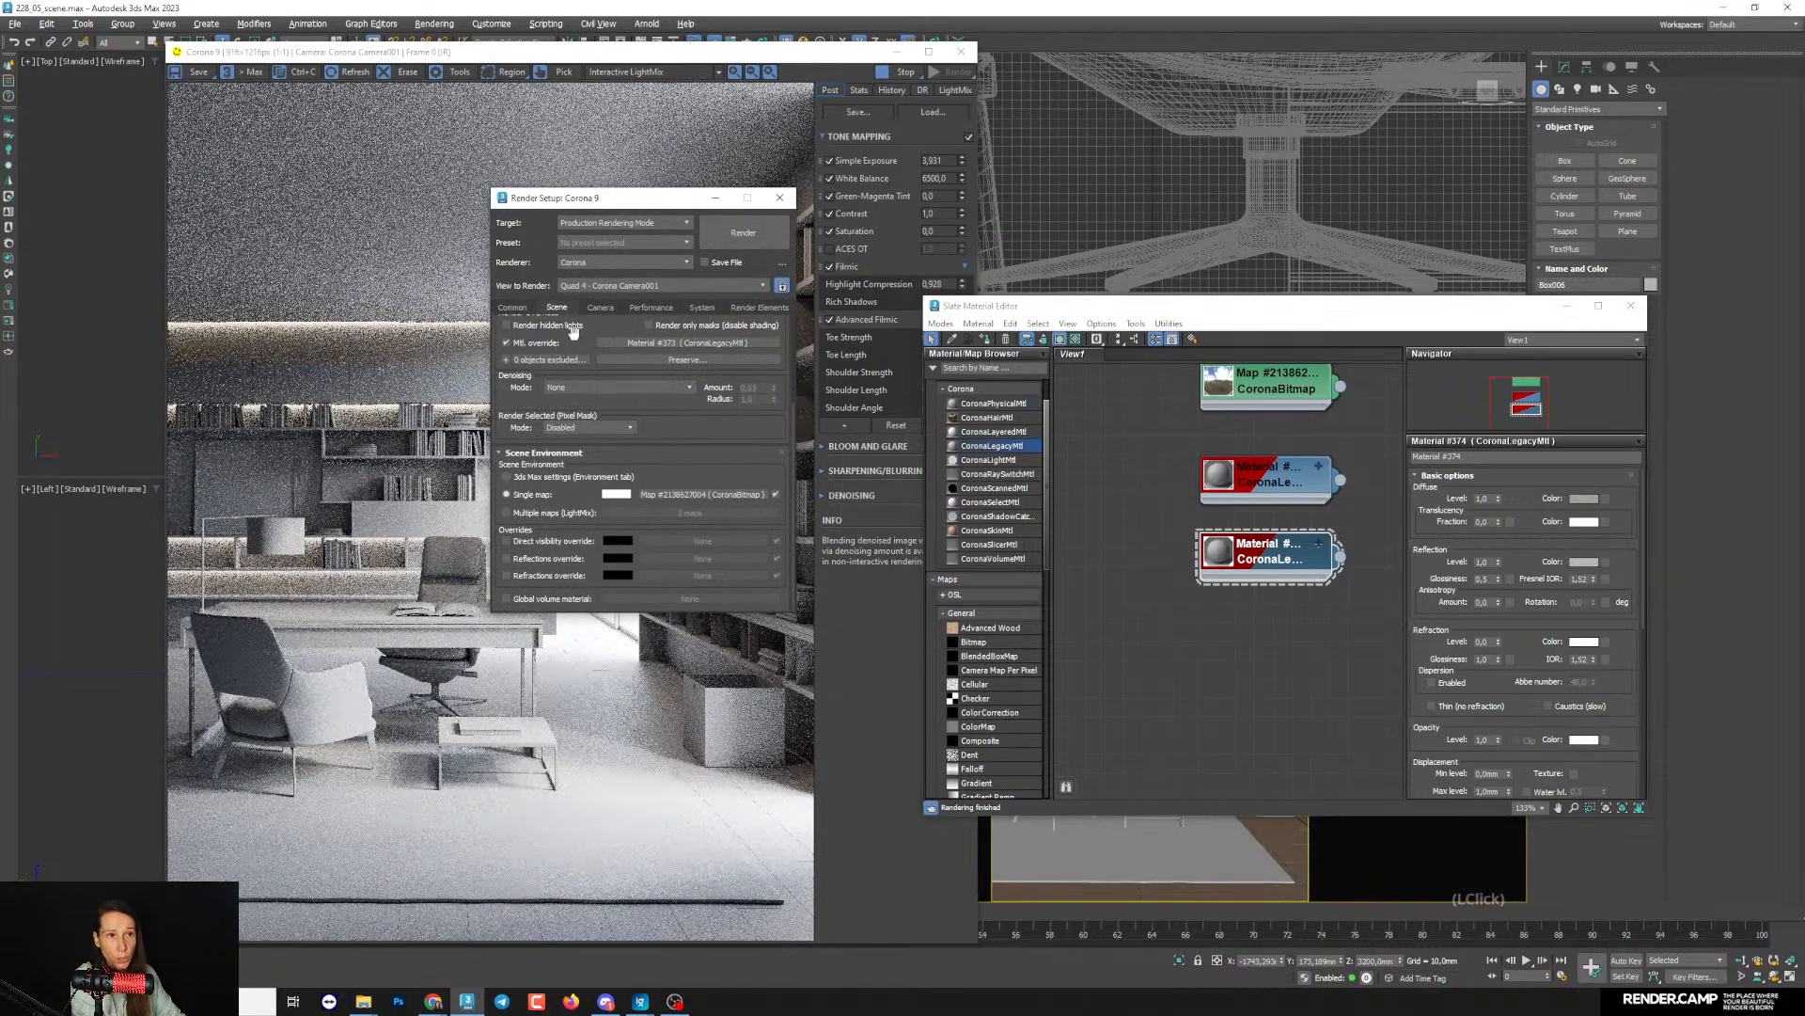
left_click_drag(526, 404, 514, 440)
left_click(507, 396)
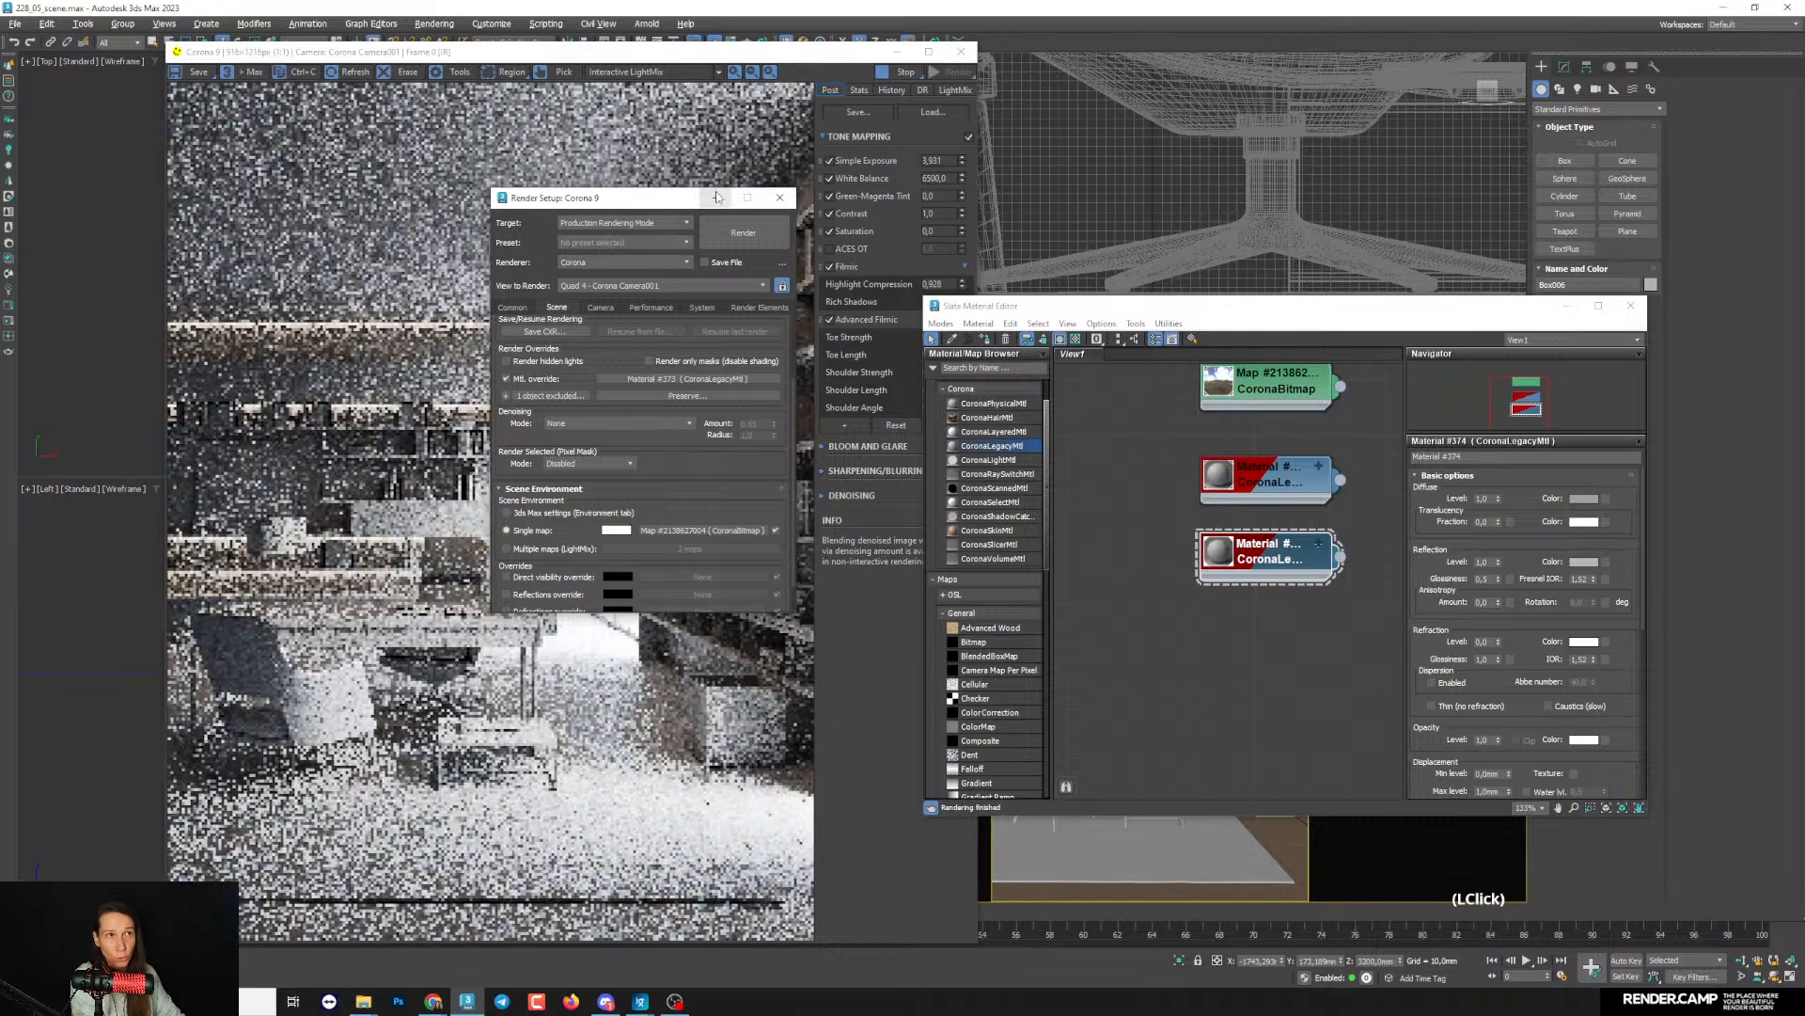
left_click(717, 201)
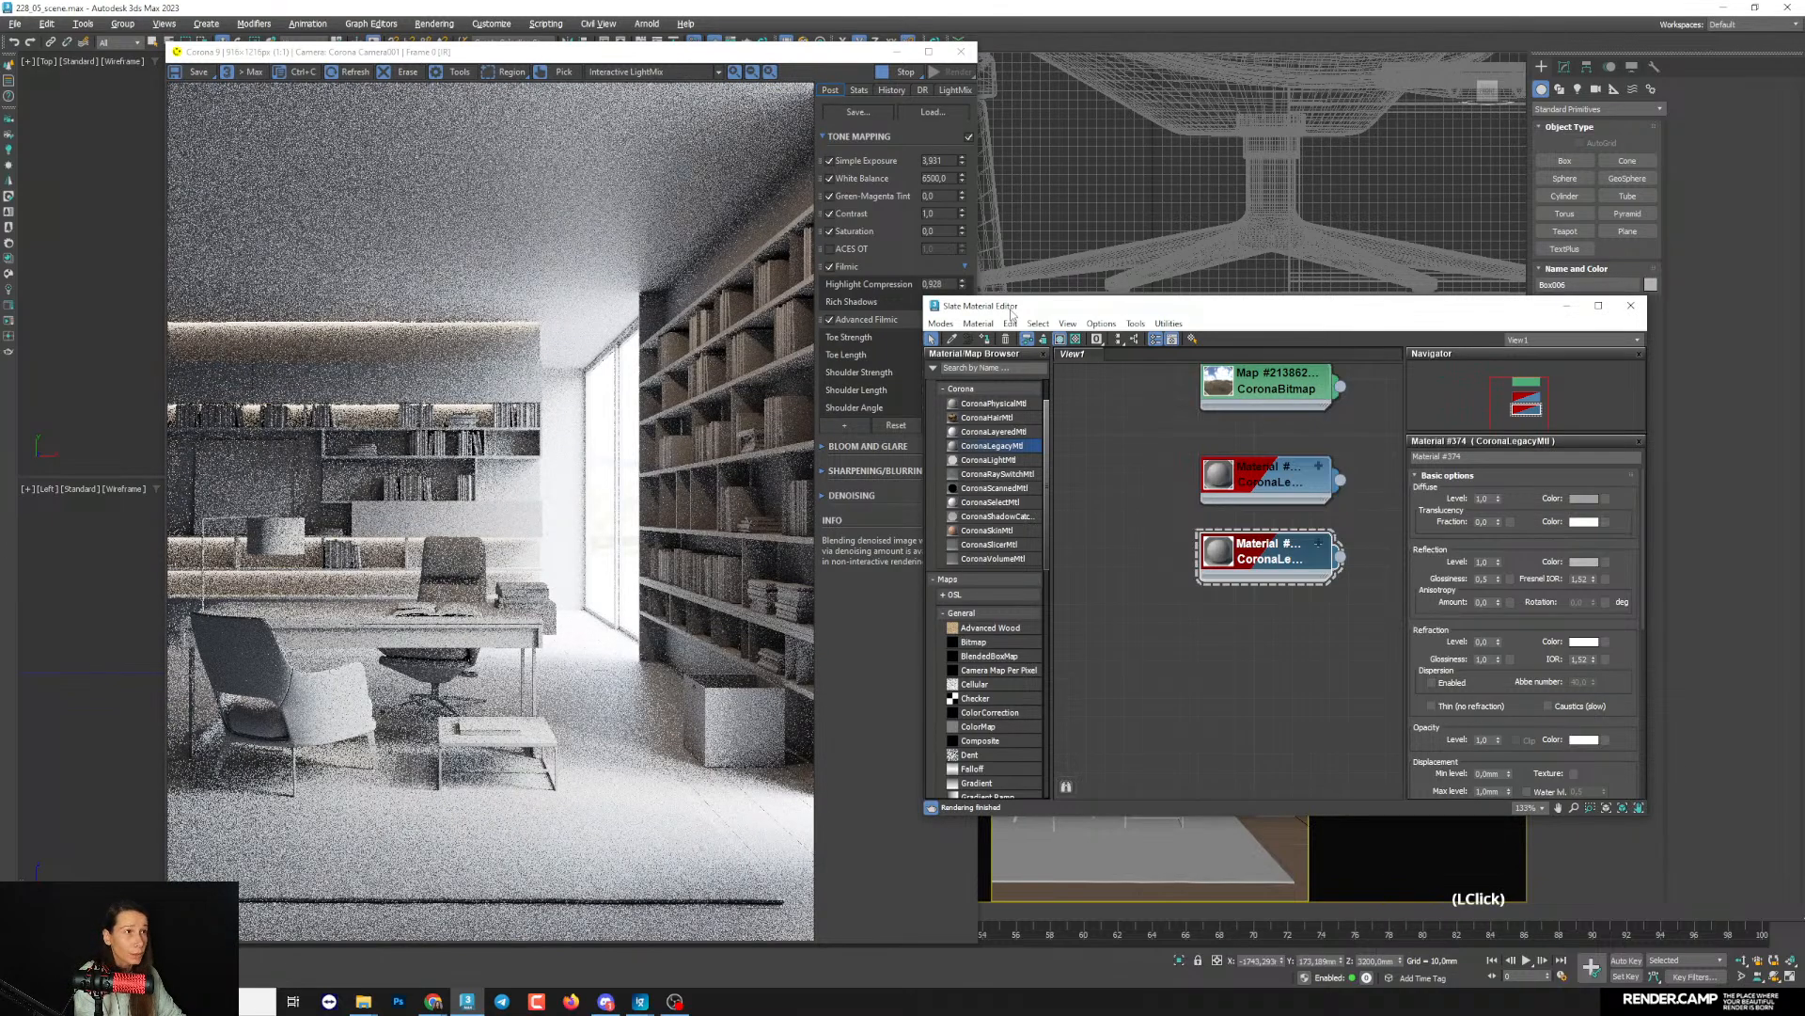
- Lighten the diffuse color of the copied ceiling material to a neutral gray with value 159
left_click_drag(1222, 305, 1133, 329)
left_click(1492, 529)
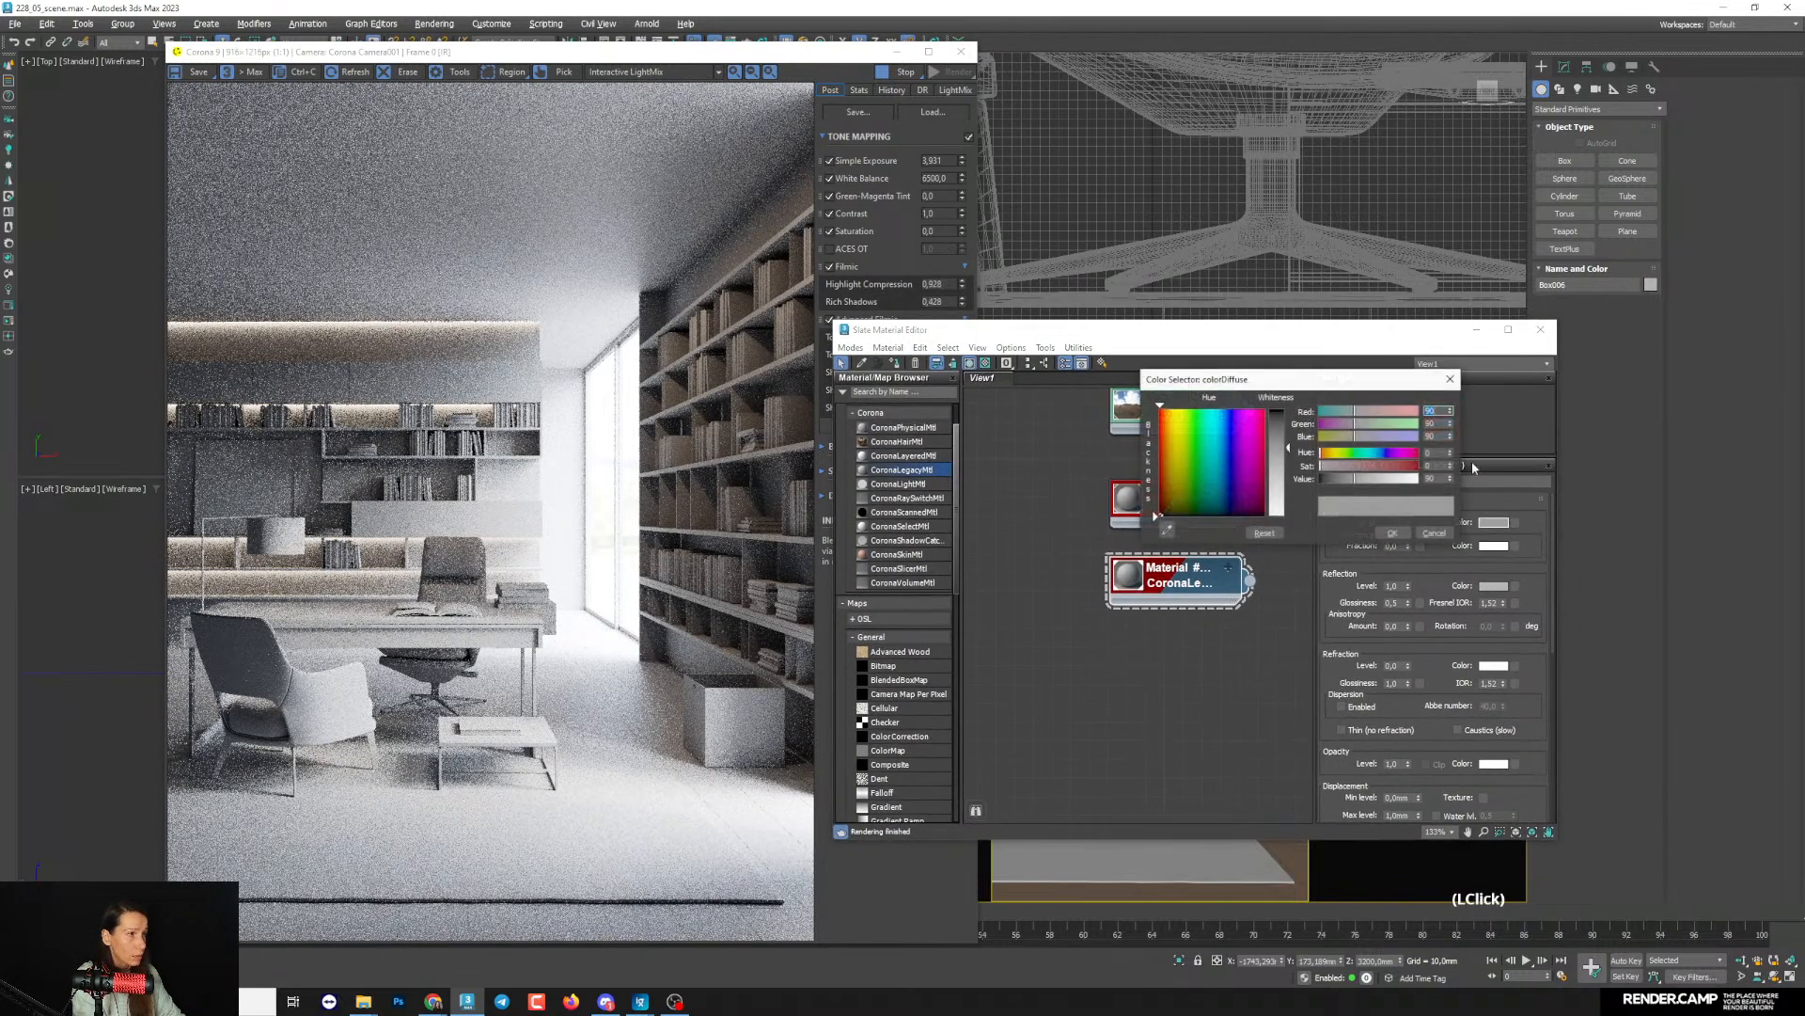
left_click(1375, 481)
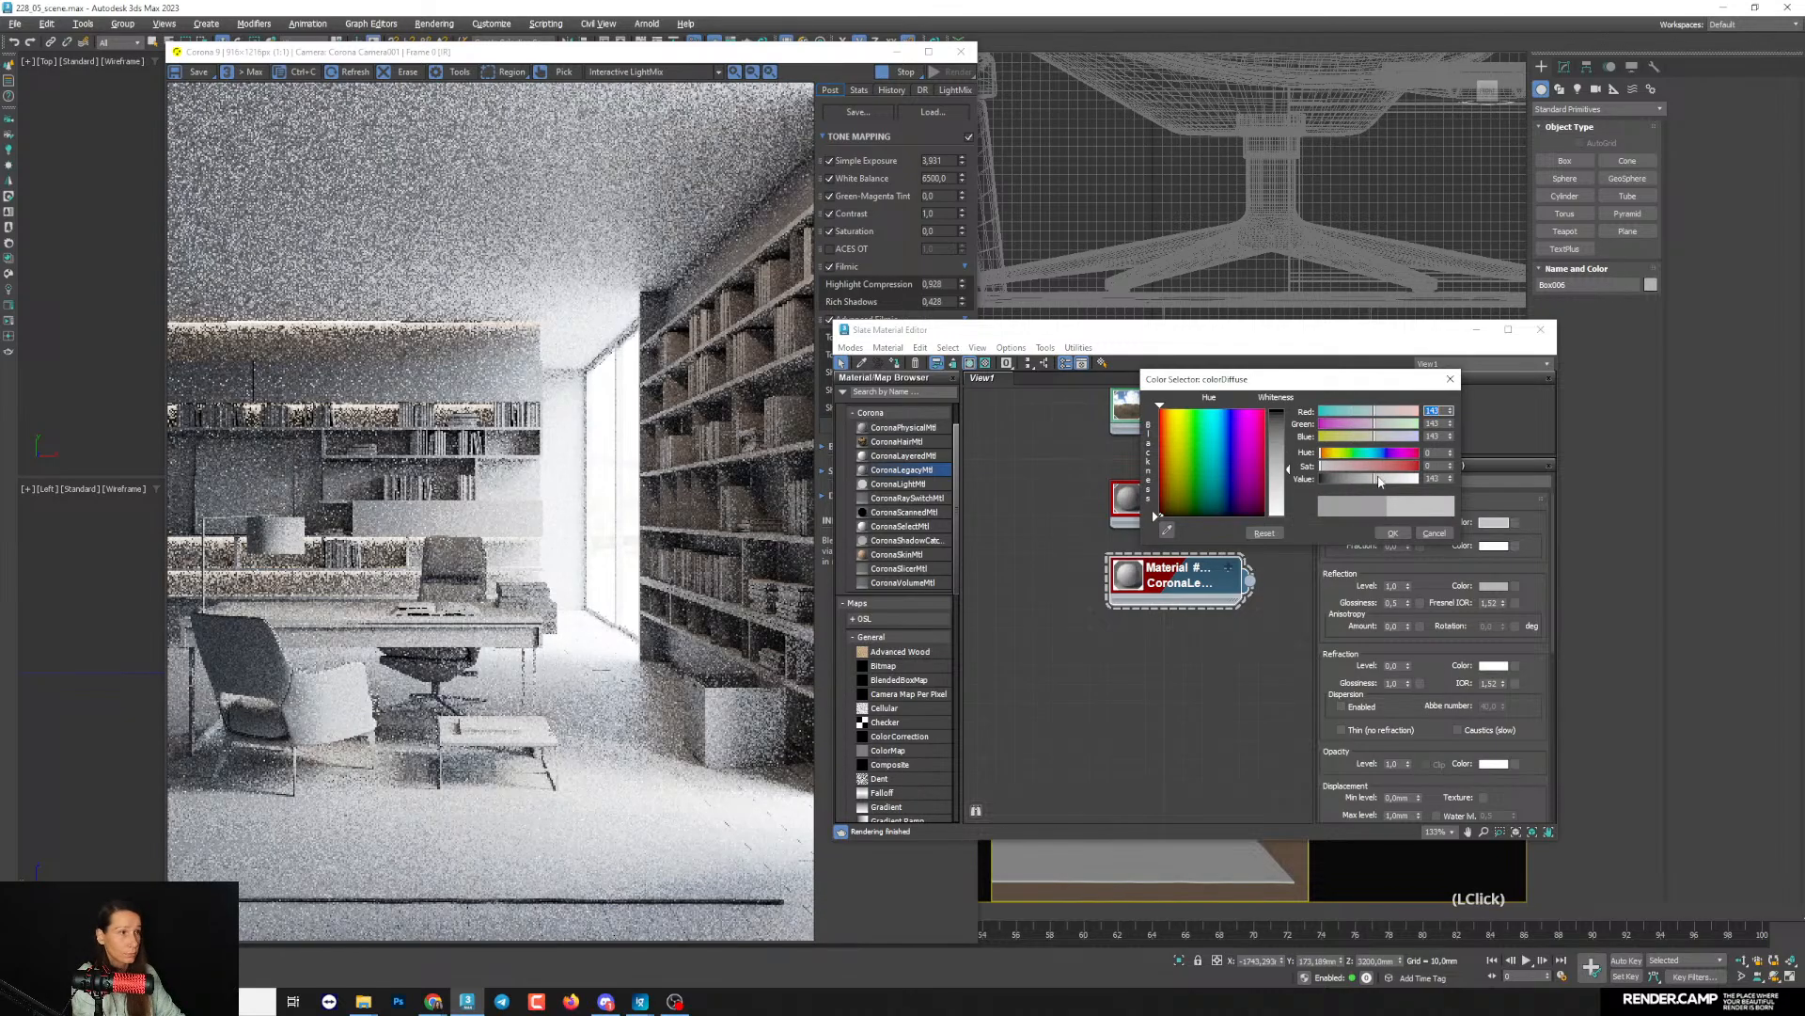
left_click(1381, 480)
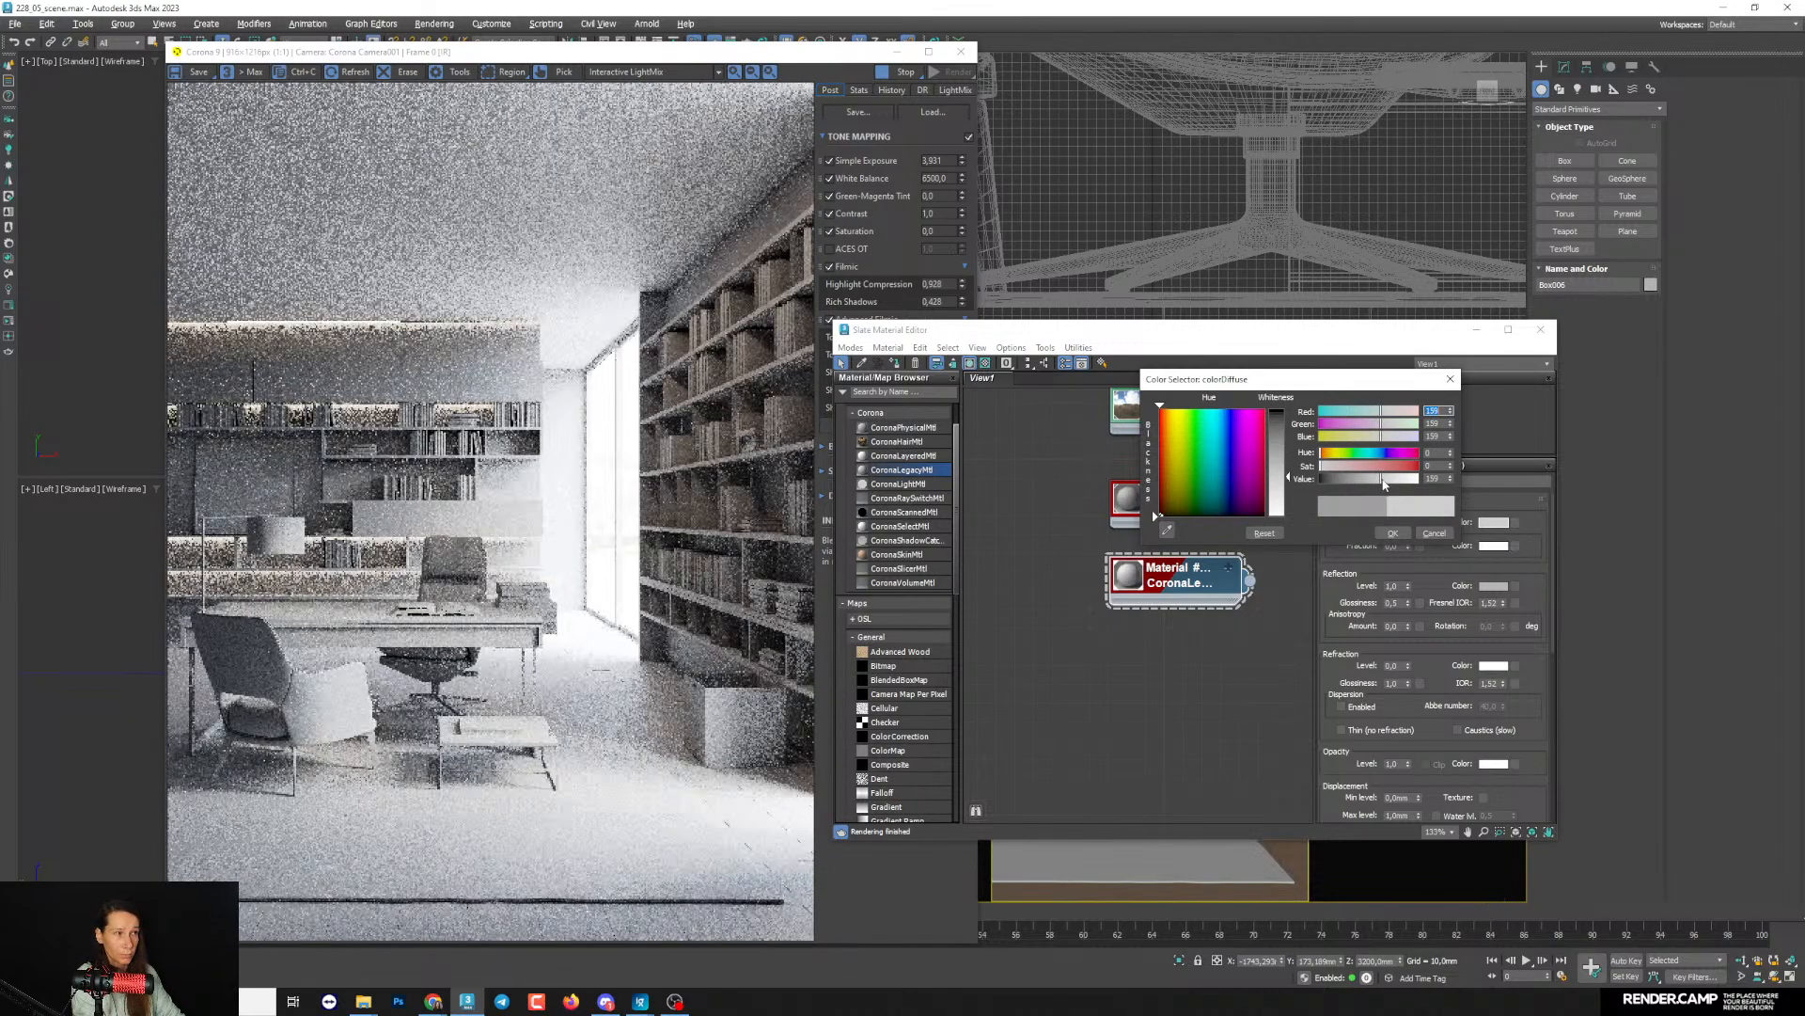
left_click(1393, 533)
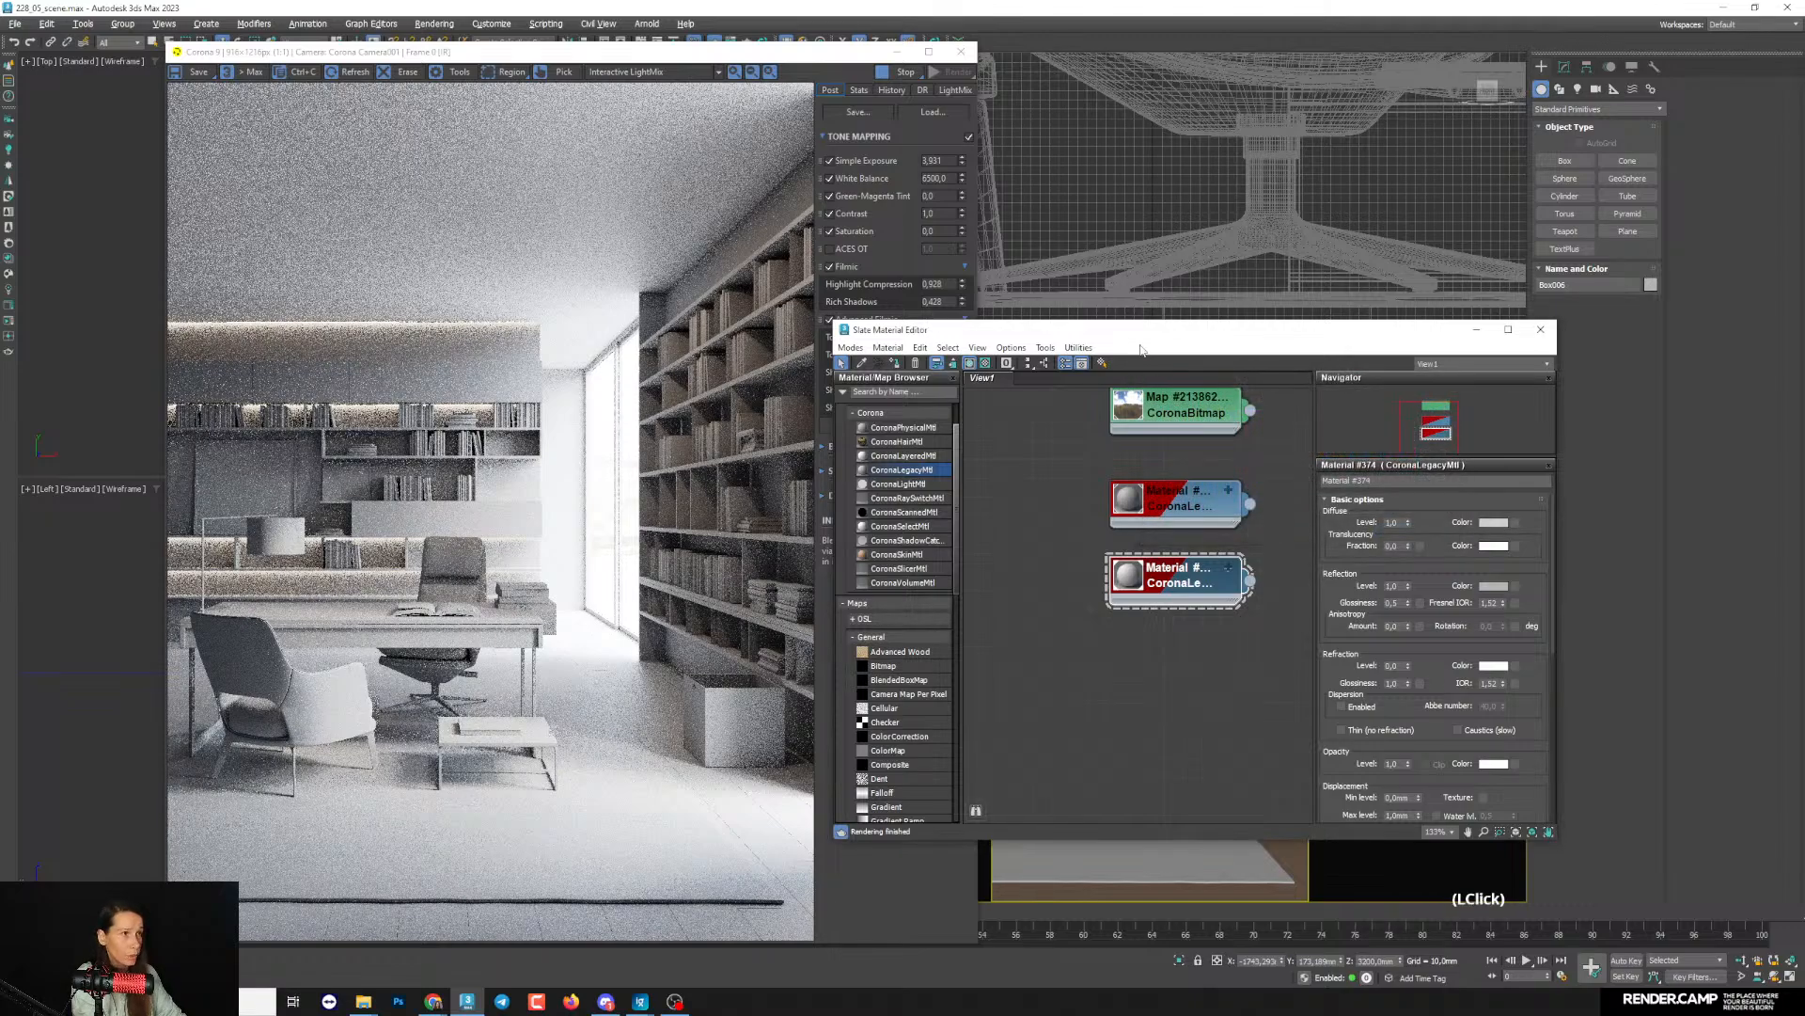
- Select the ground plane outside the room and assign the lighter gray CoronaLegacyMtl copy to it
left_click_drag(1148, 335, 1407, 314)
left_click_drag(837, 53, 1137, 68)
middle_click(259, 323)
left_click_drag(363, 438, 353, 408)
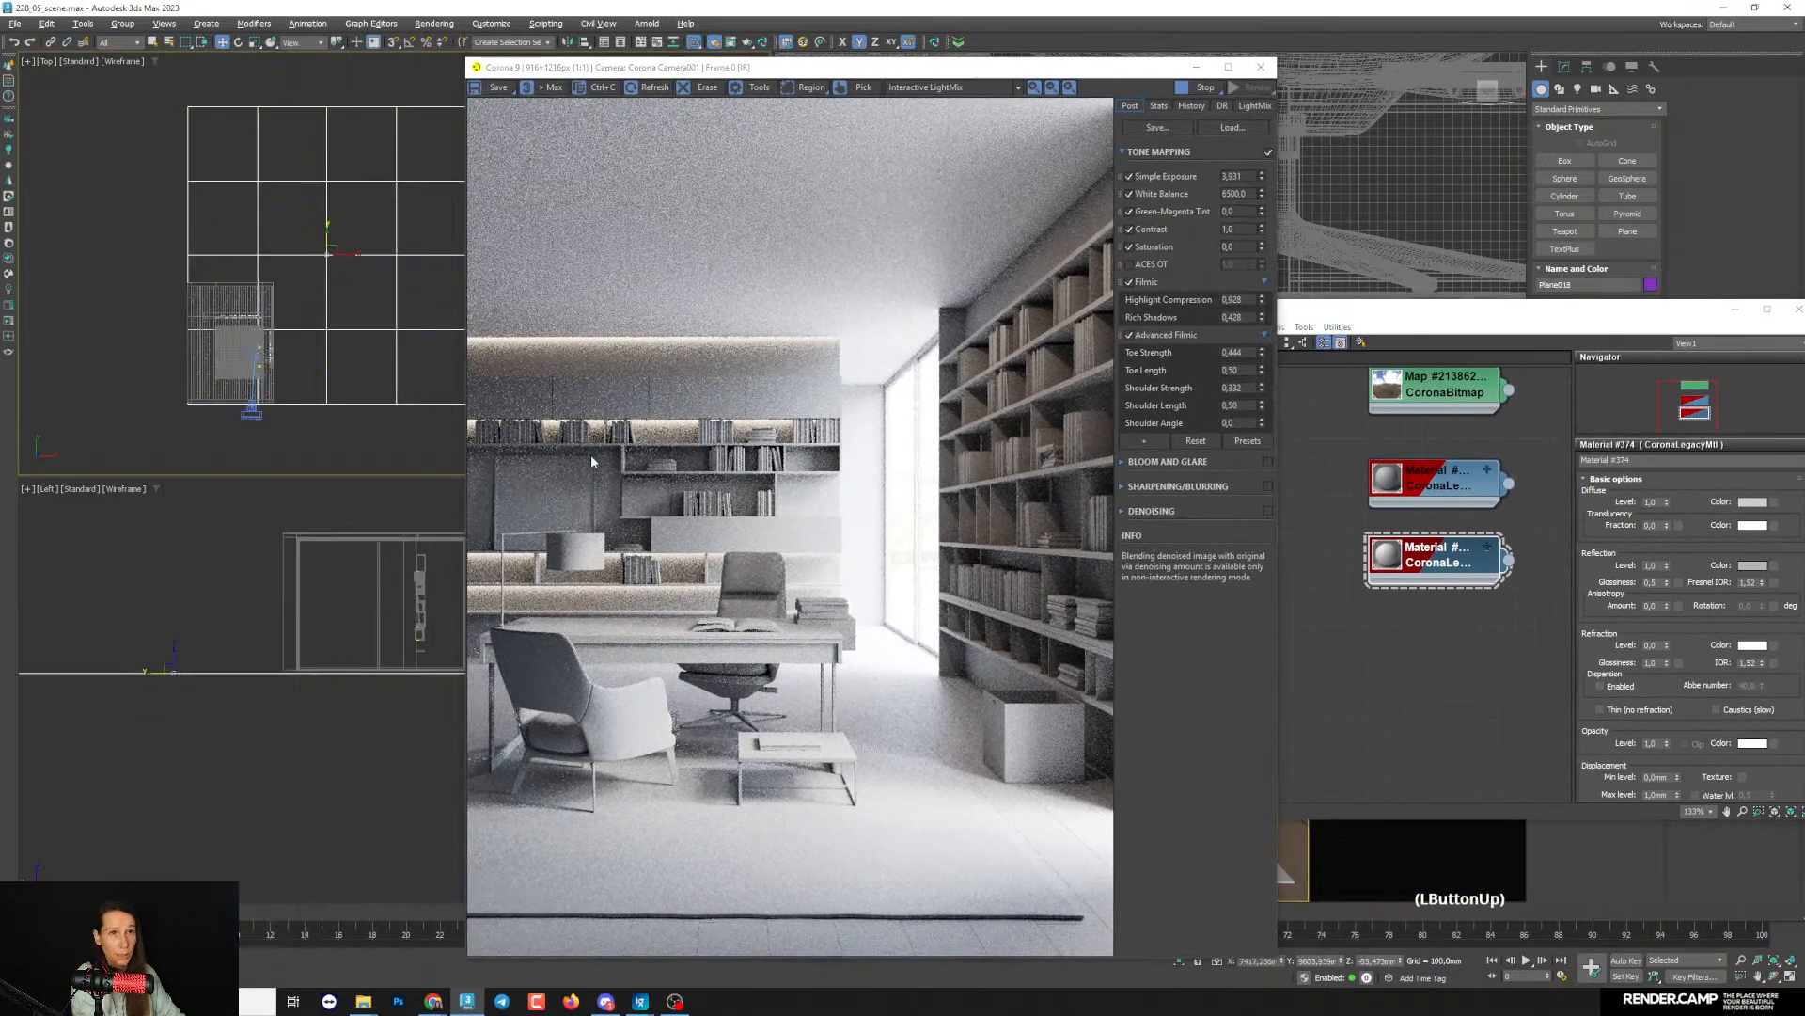
left_click_drag(1384, 309, 1305, 280)
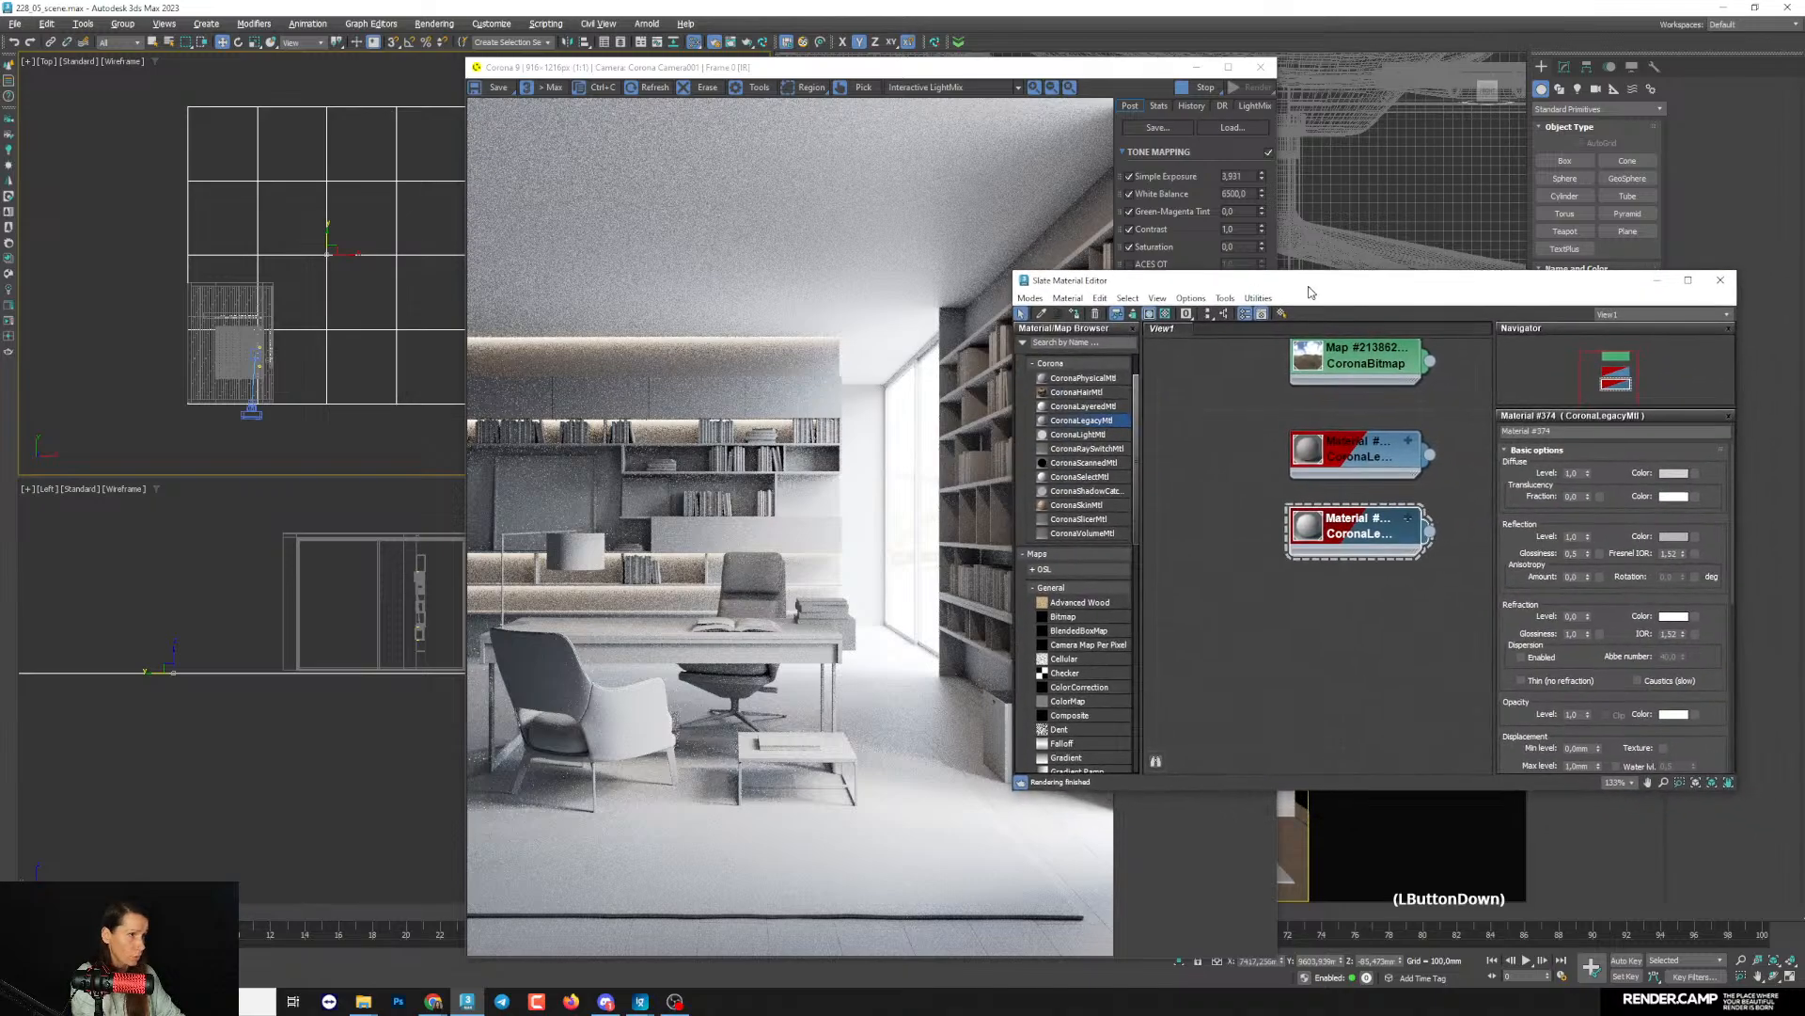
left_click(1074, 314)
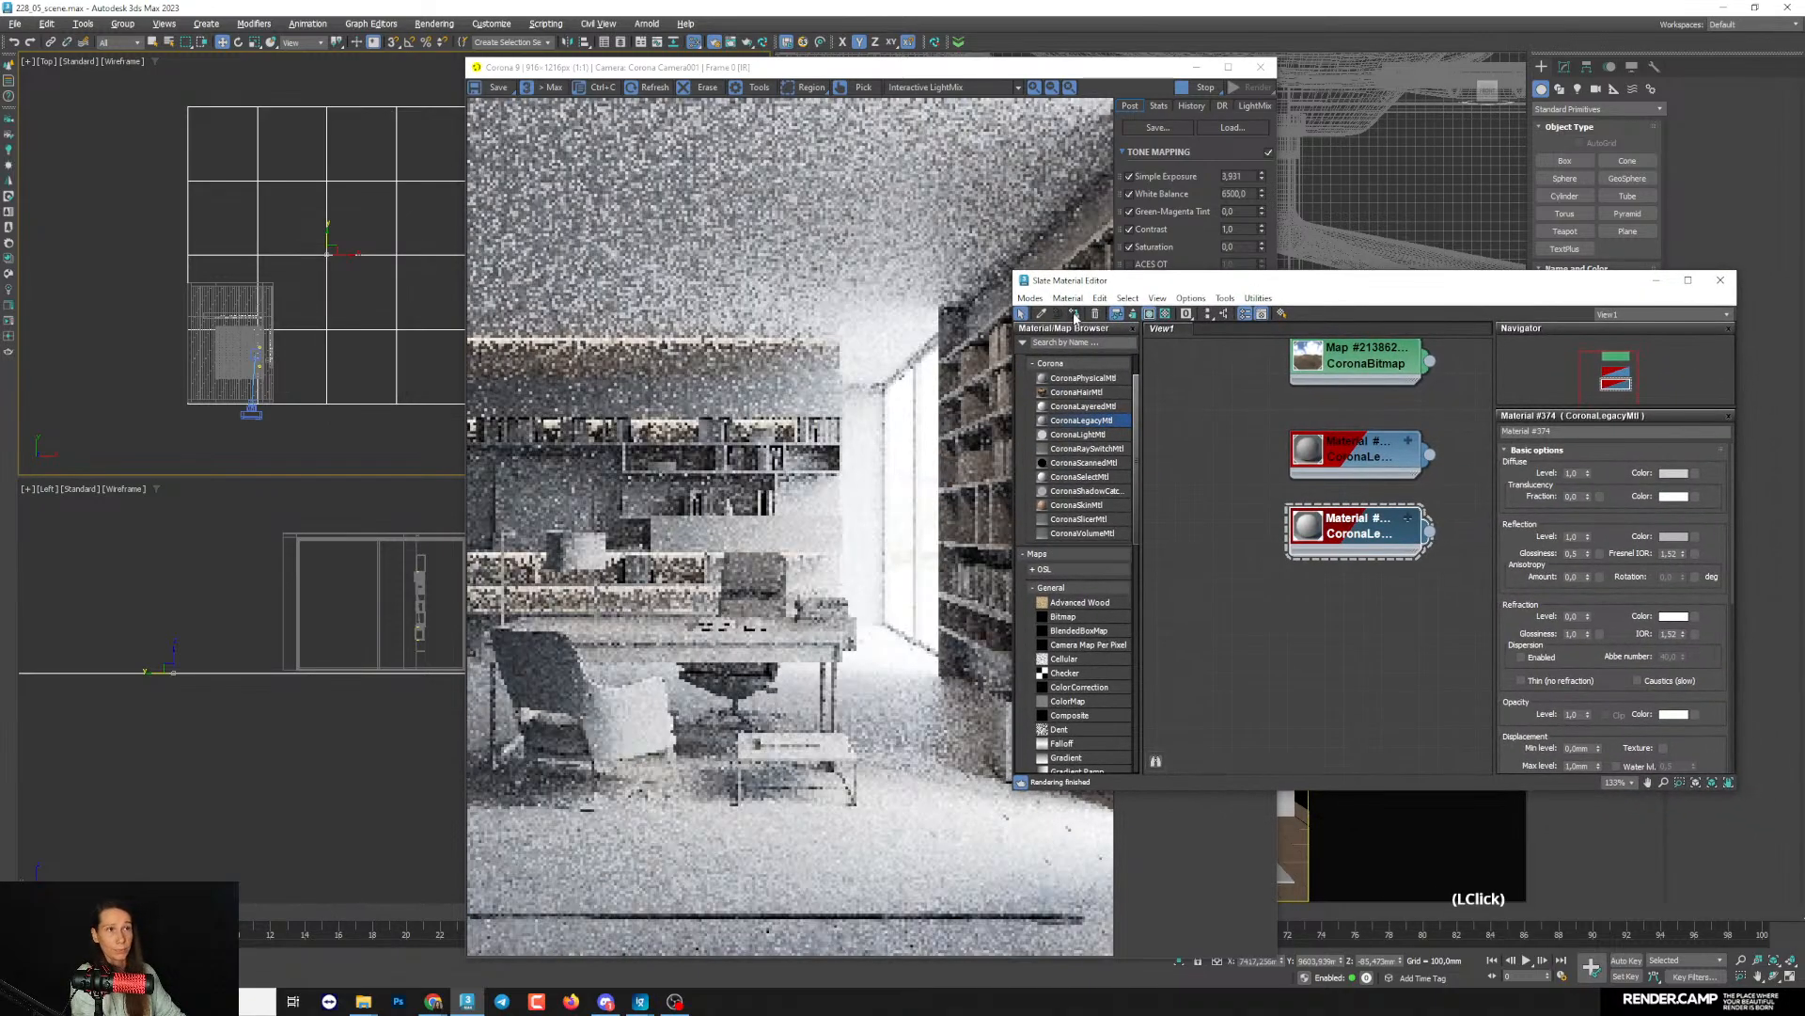
left_click_drag(1128, 280, 1154, 329)
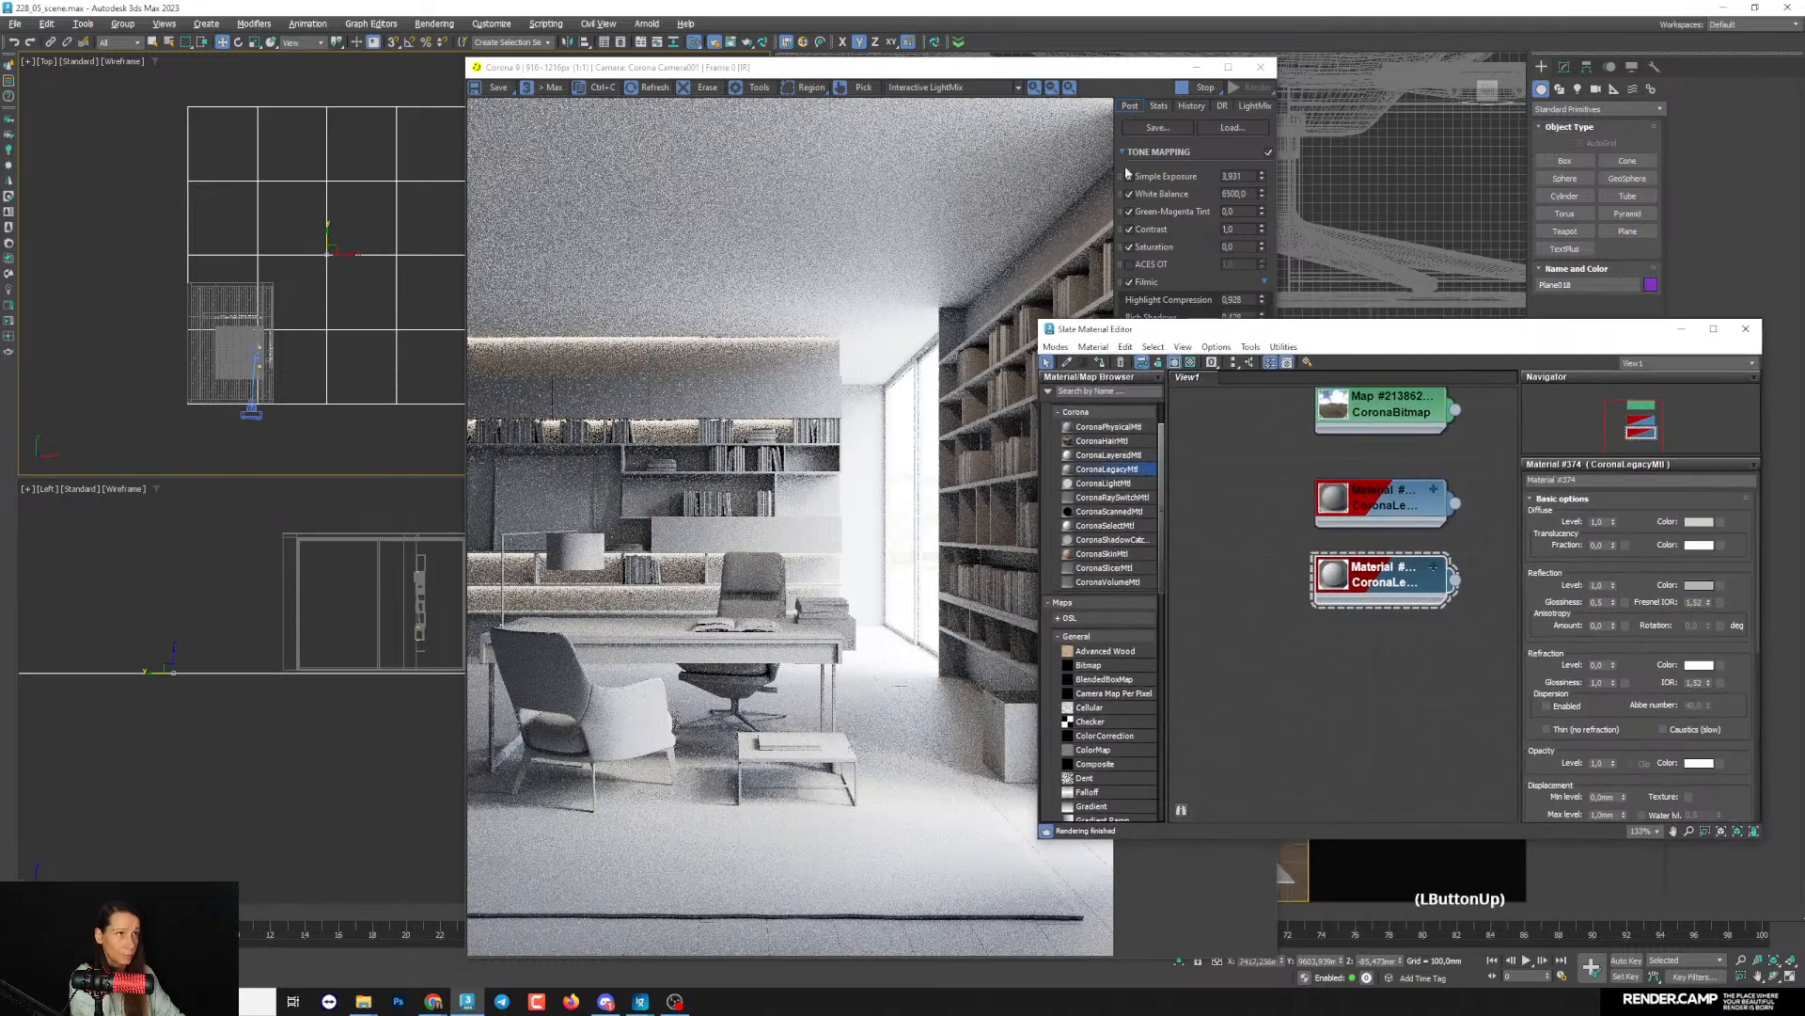
- Lighten the shared ceiling and ground plane material further by setting its diffuse color value to 165
left_click_drag(937, 81, 866, 78)
left_click(1698, 521)
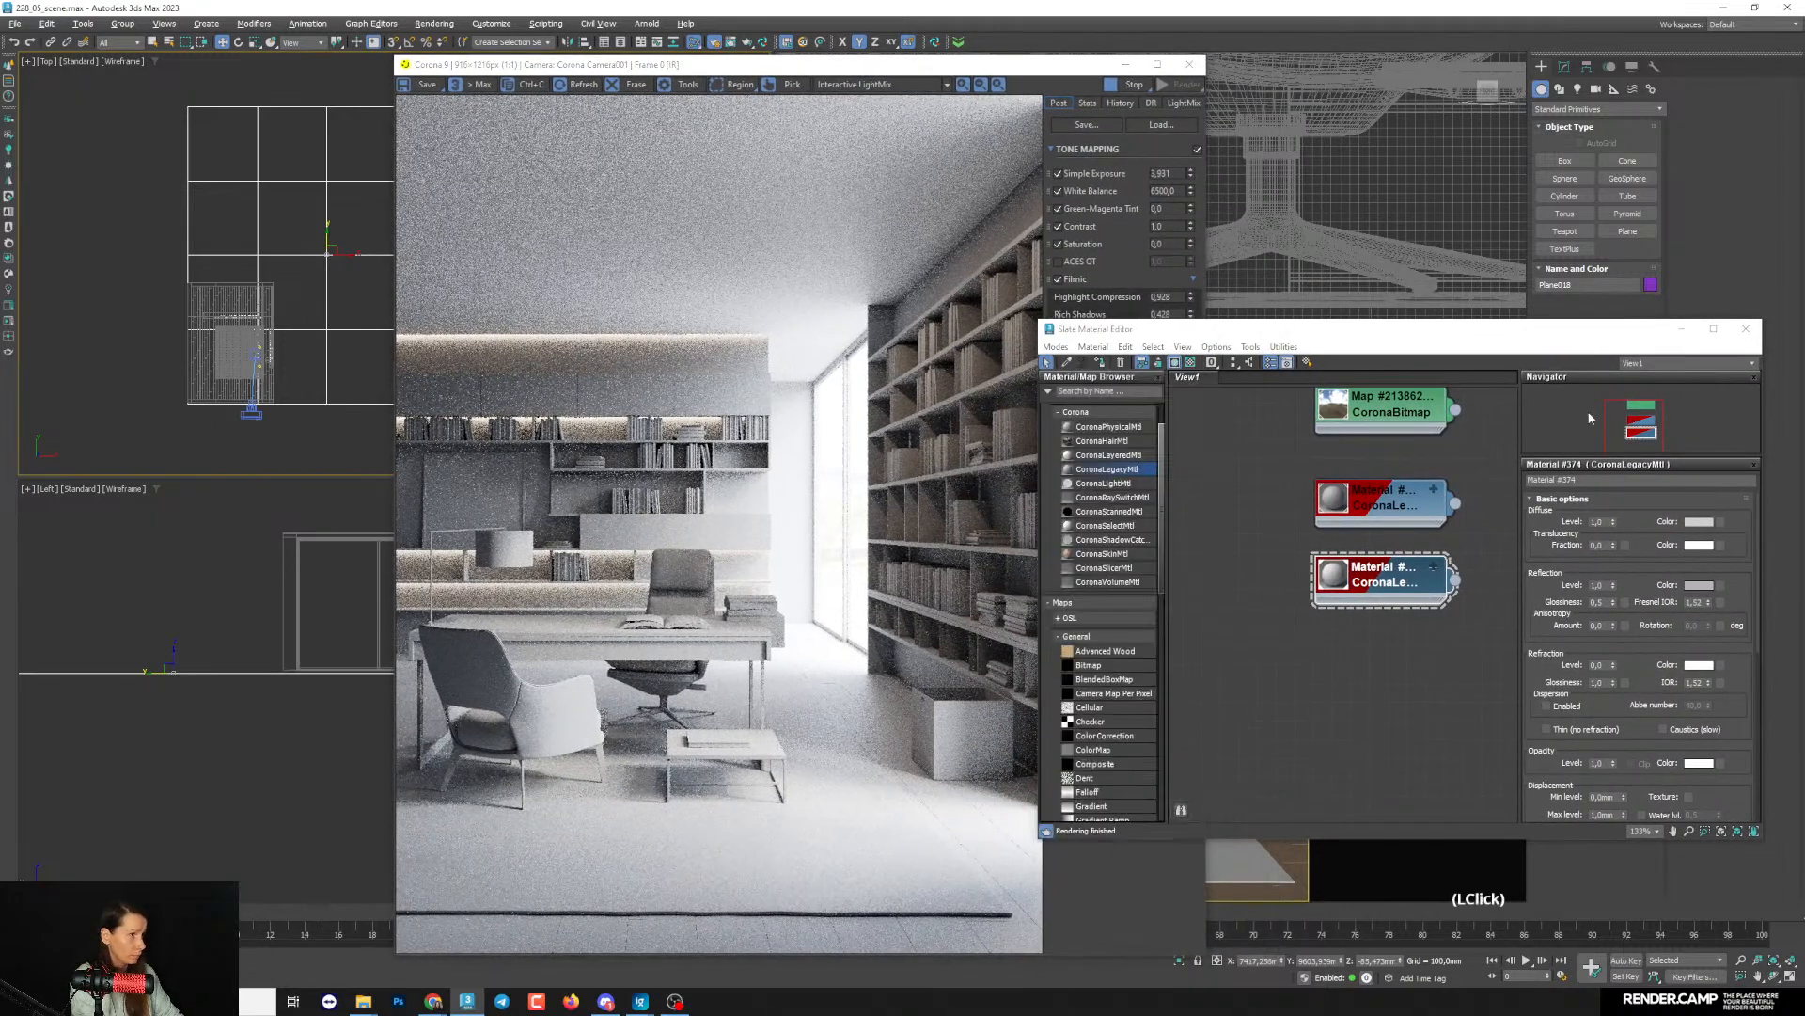
left_click(1558, 386)
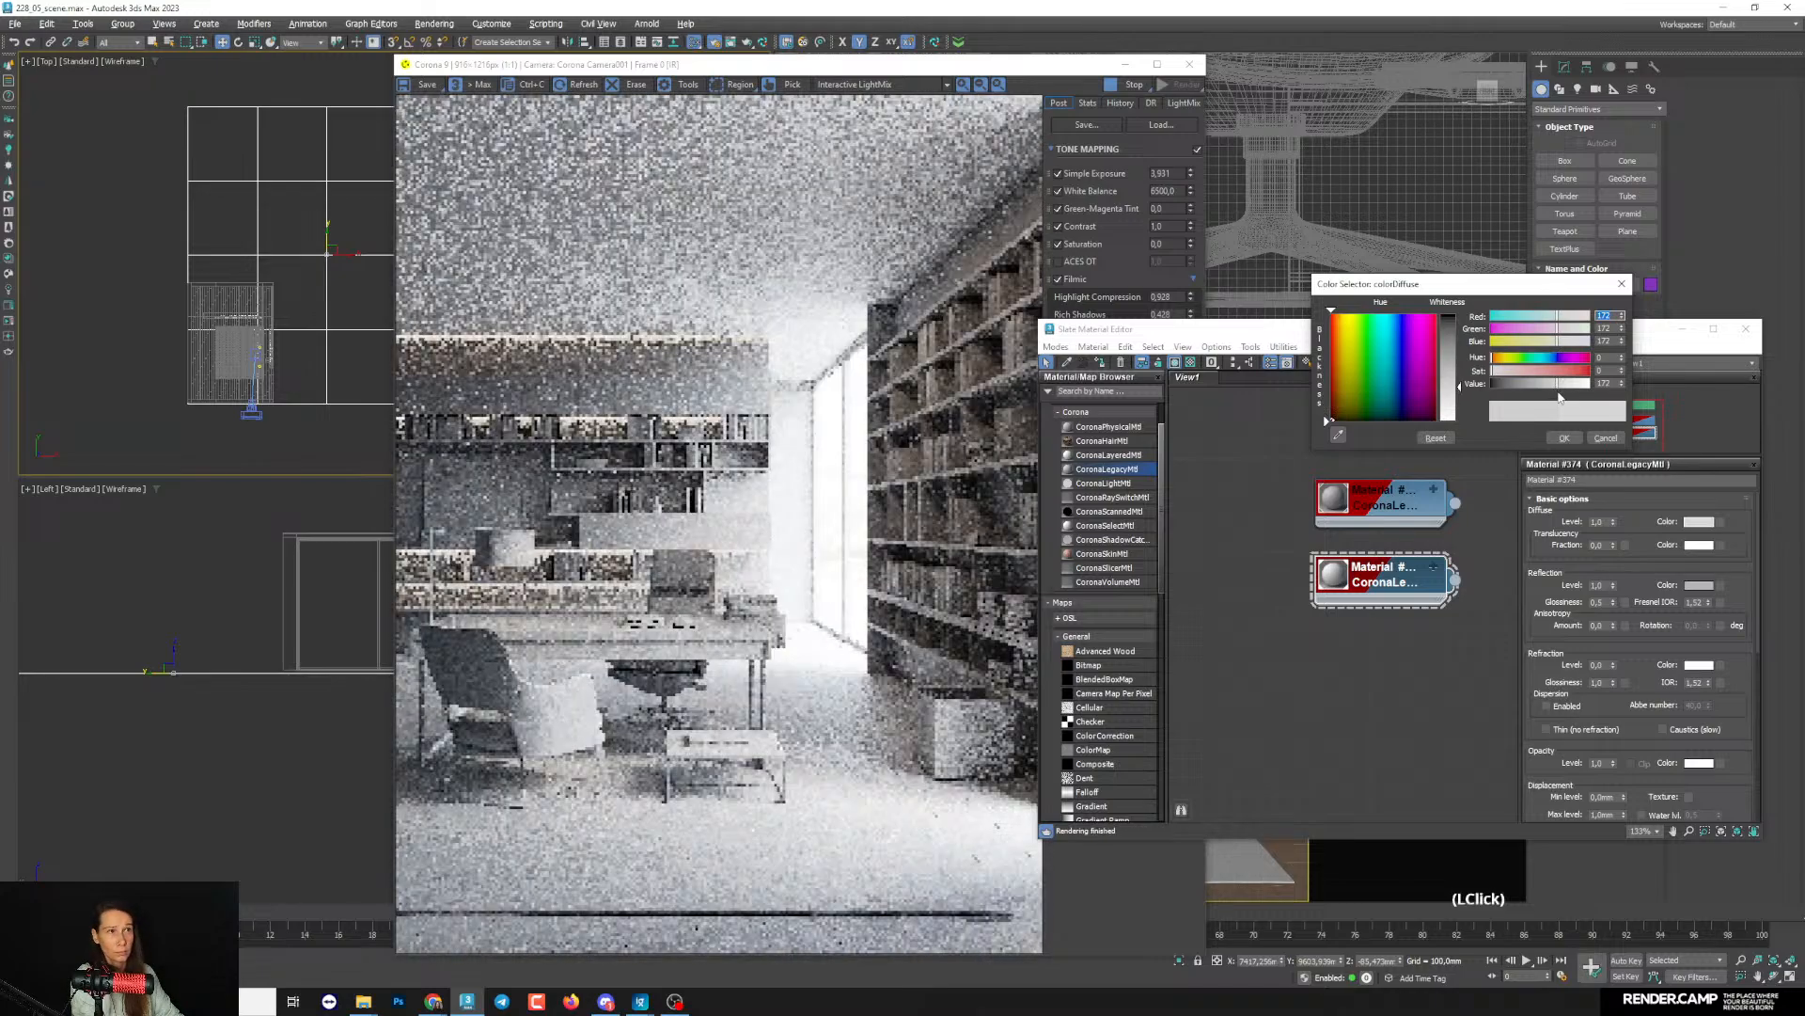
left_click(1555, 389)
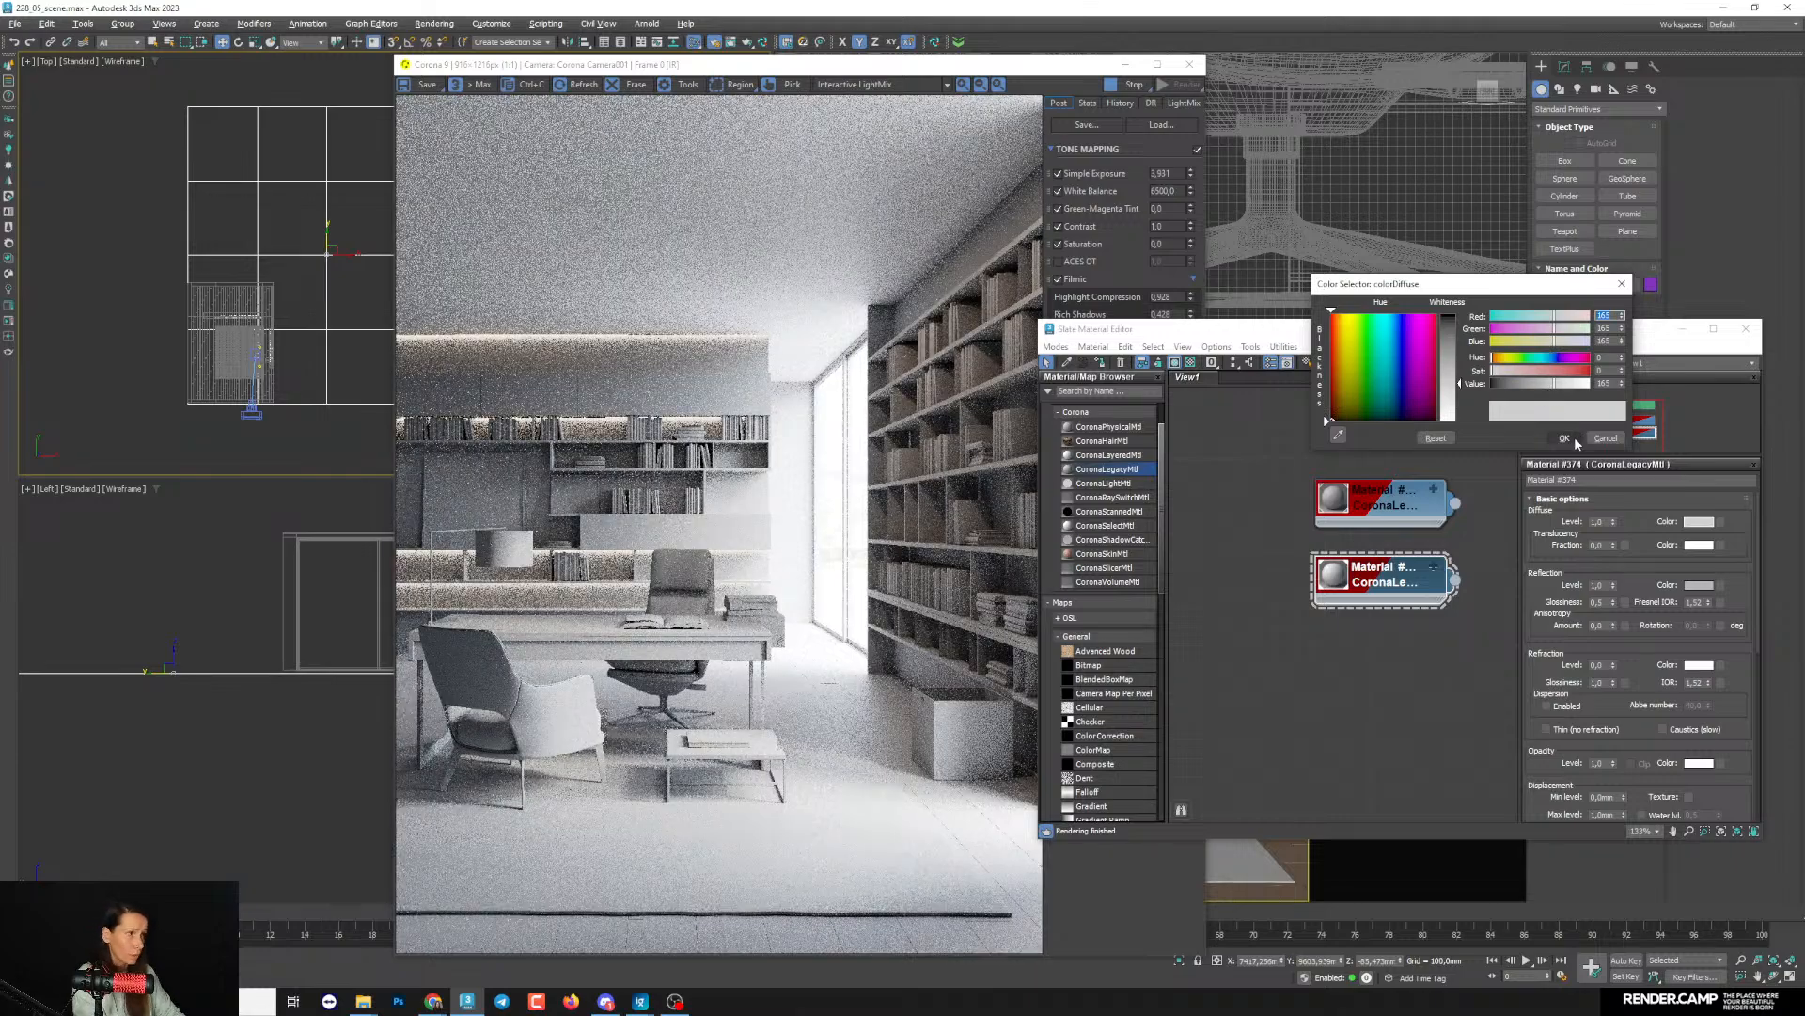
left_click(1563, 438)
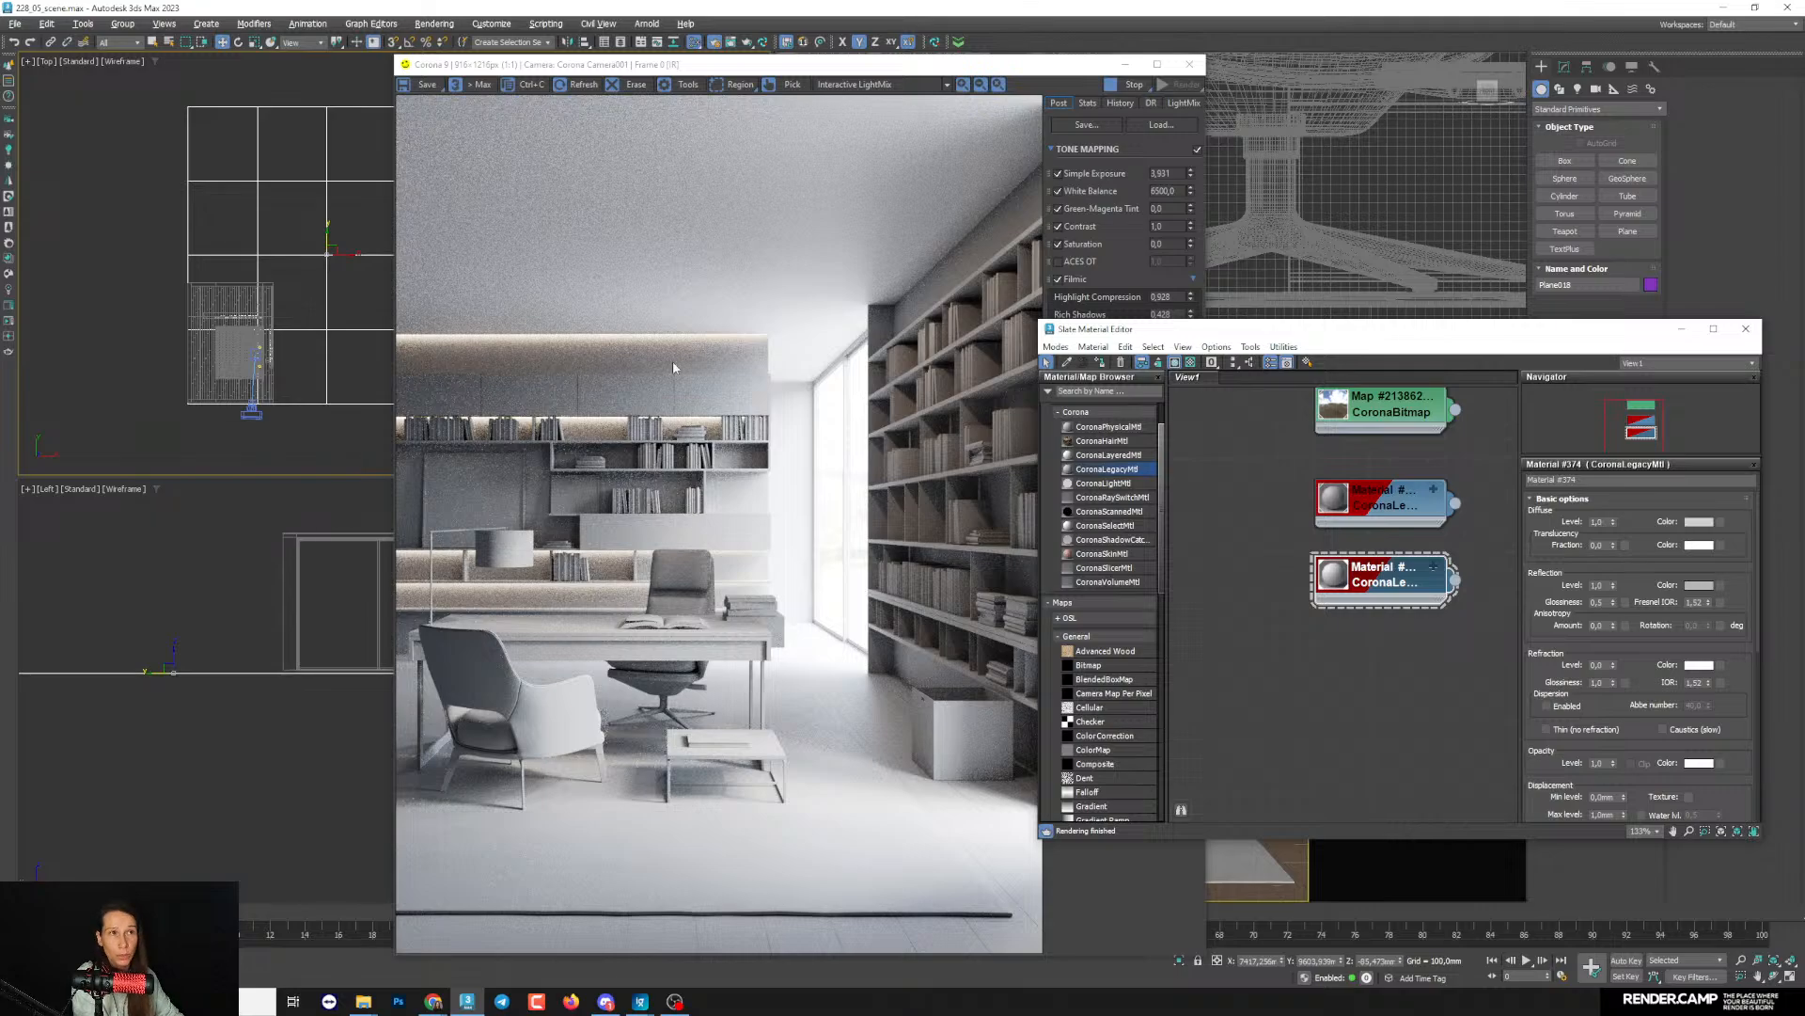
- Select the wood wall panelling, bookshelves and floor in the camera view with edged faces shown, and exclude them from the material override
left_click_drag(564, 64, 287, 54)
left_click(1220, 652)
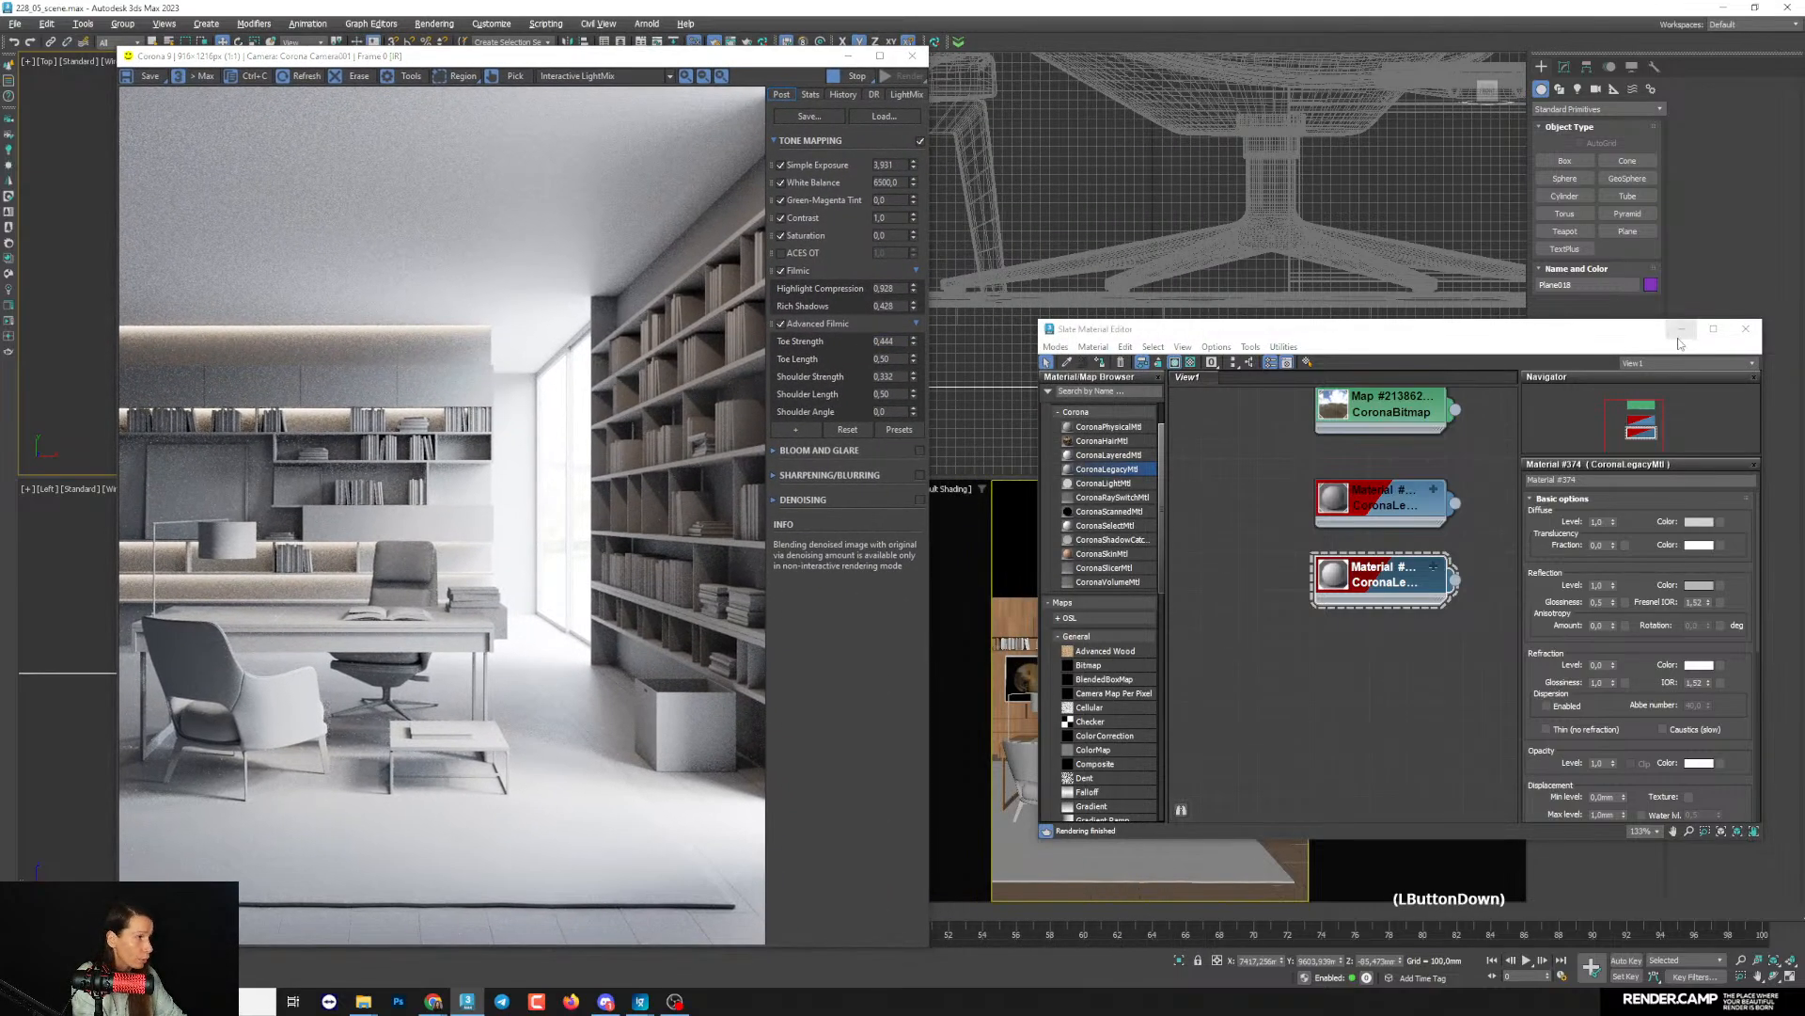
left_click(1211, 665, "ctrl")
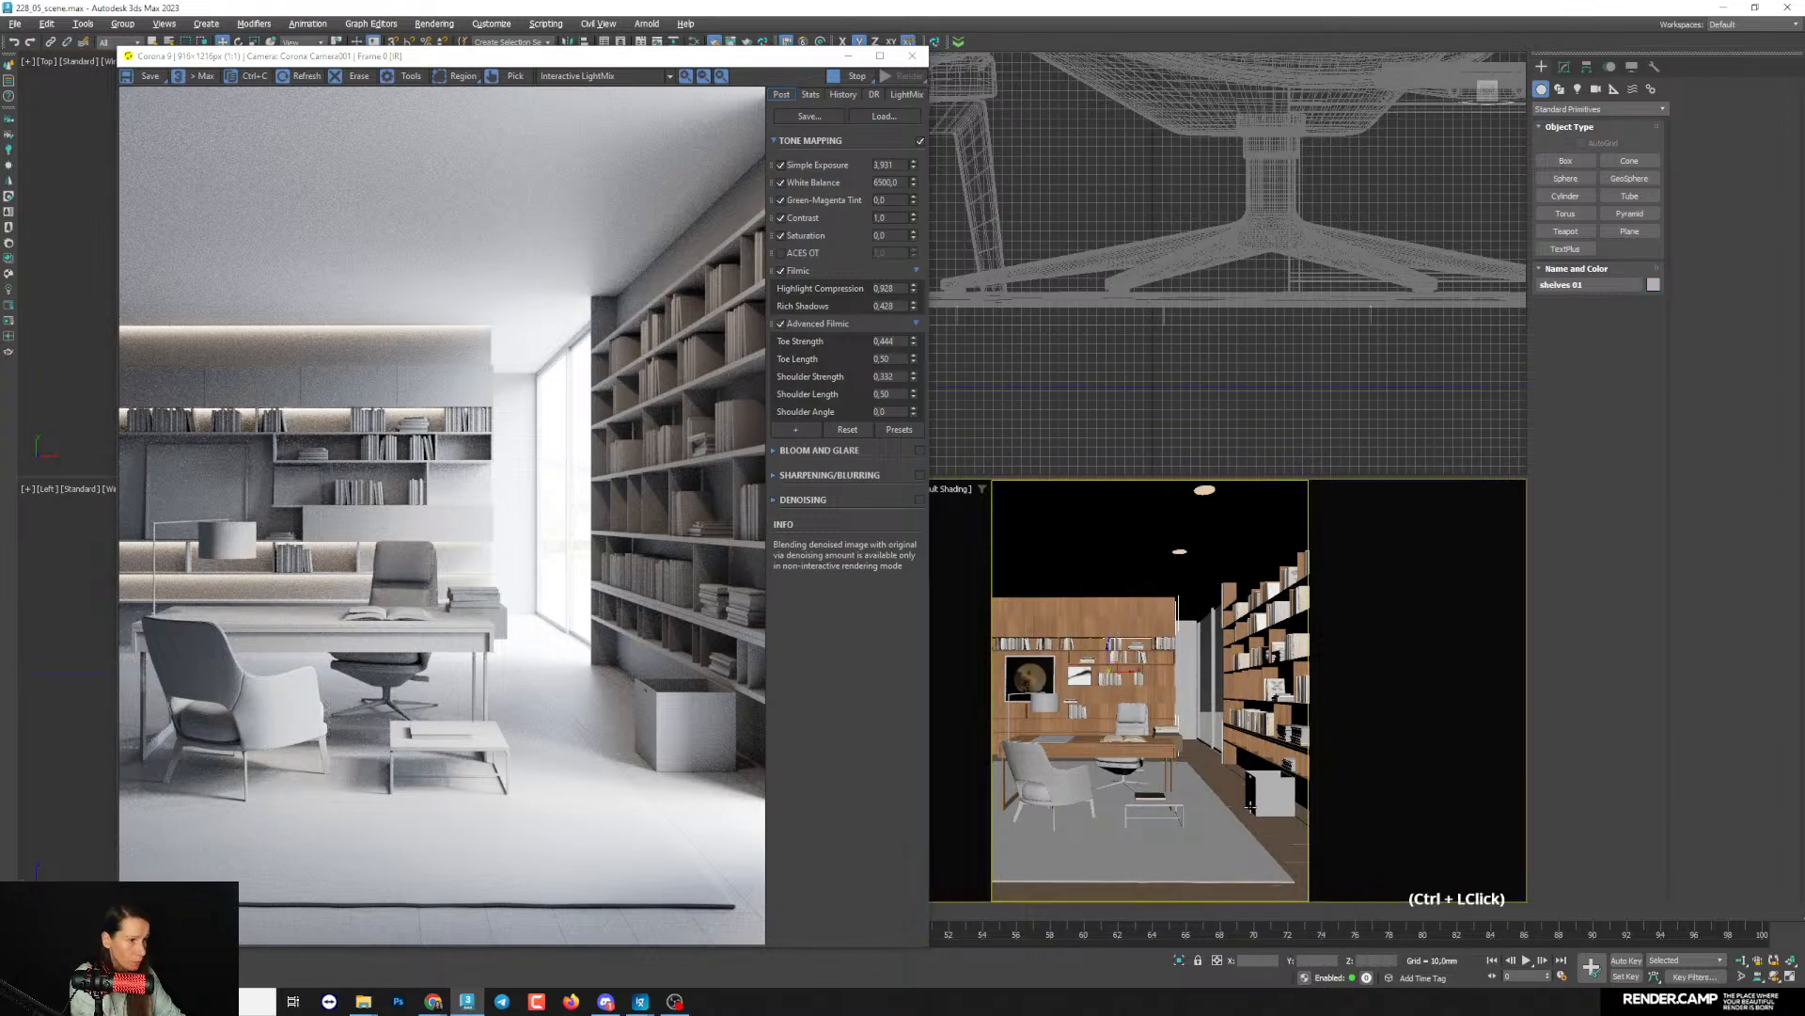
key("F4")
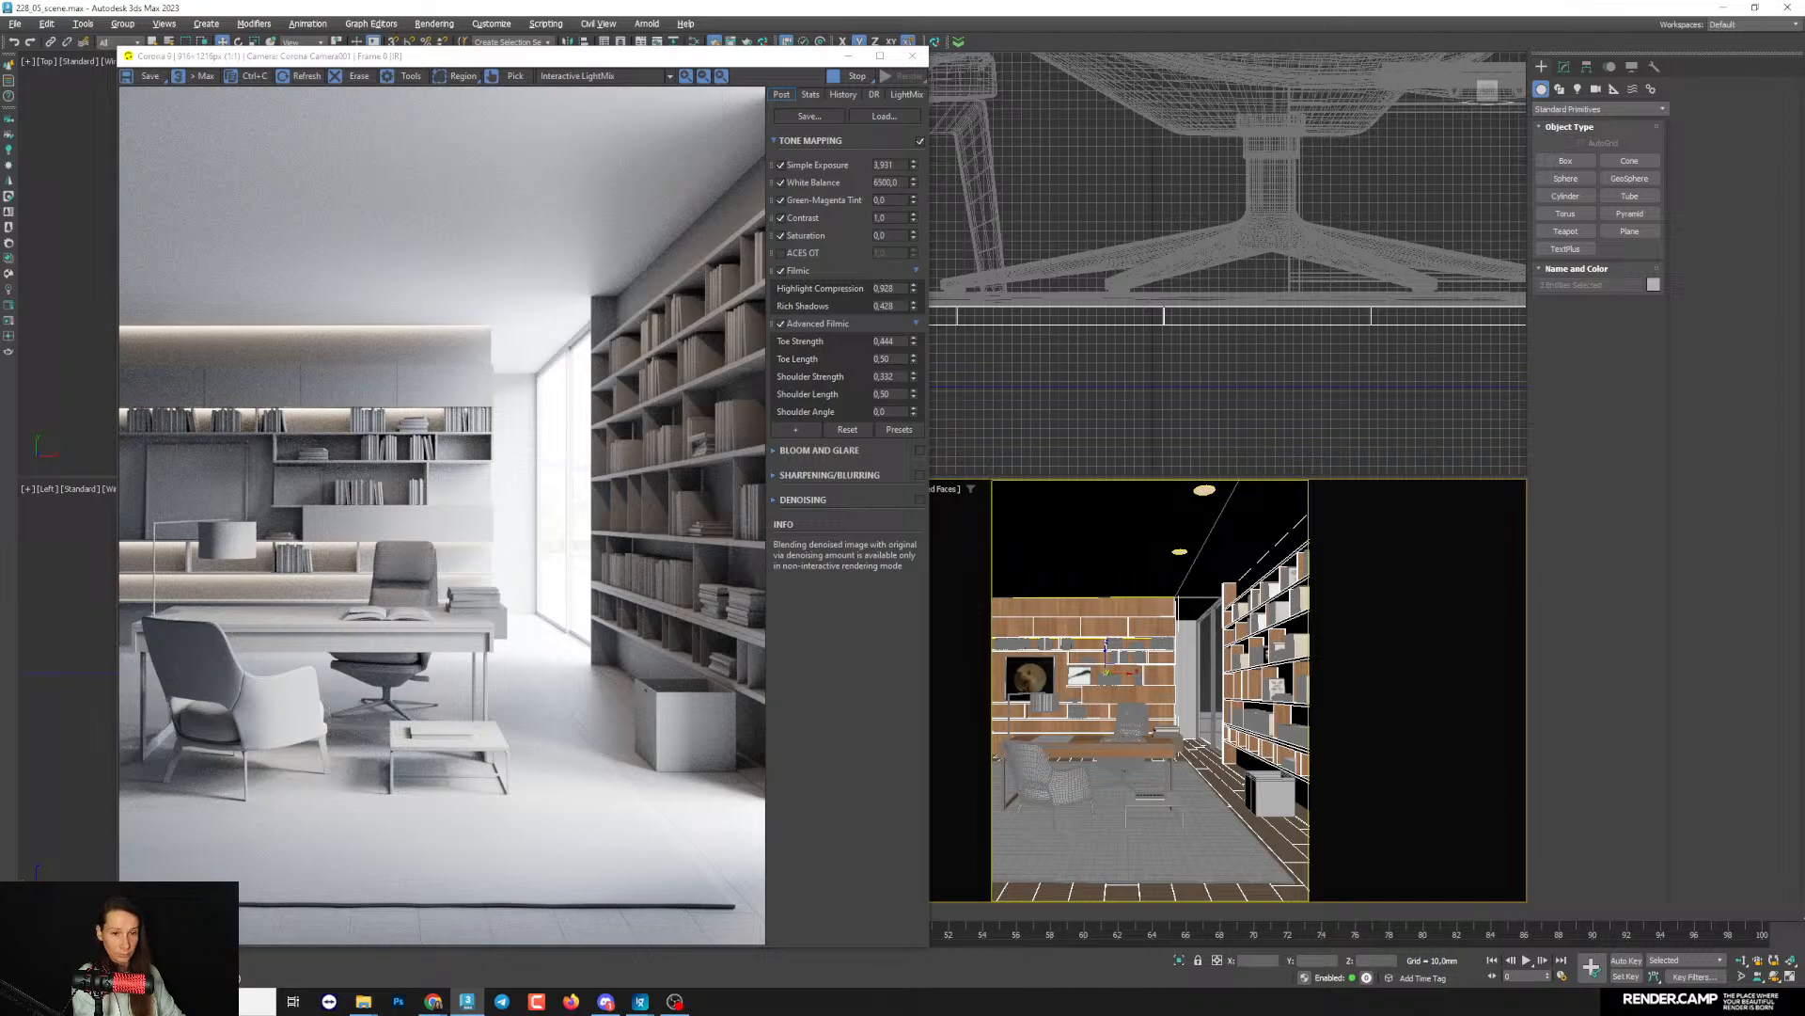
left_click(695, 42)
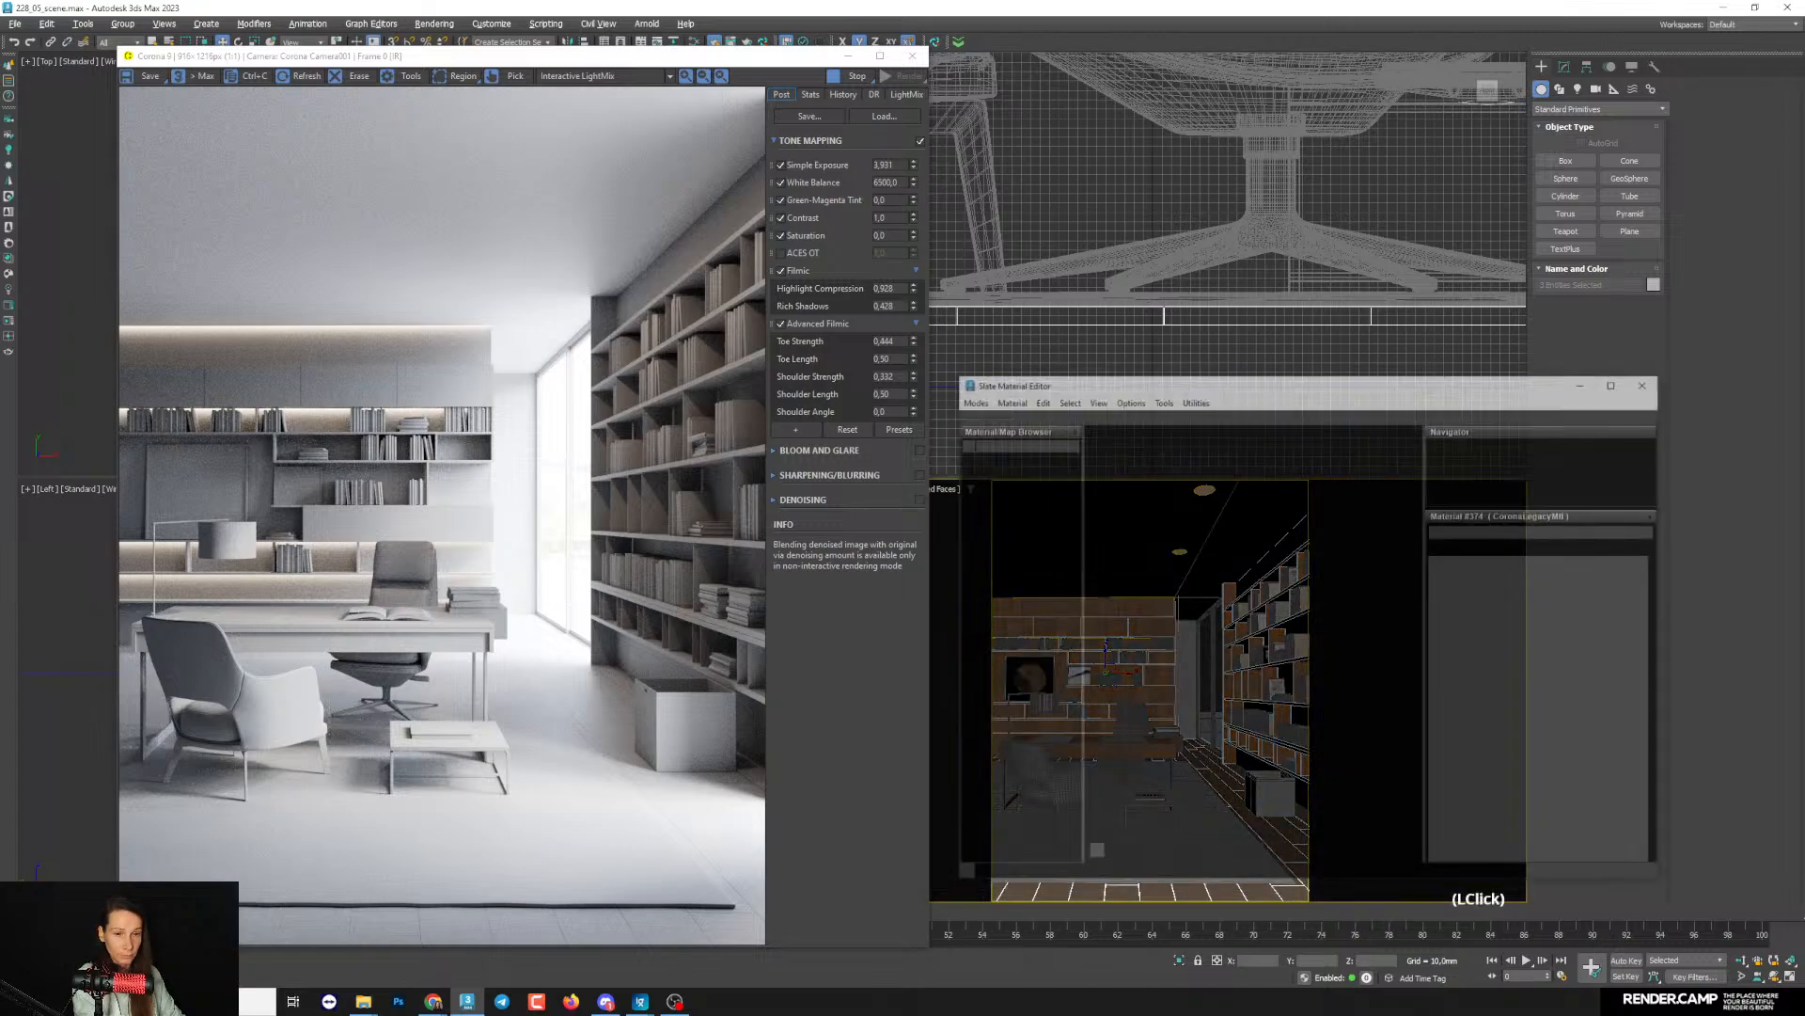
left_click(716, 43)
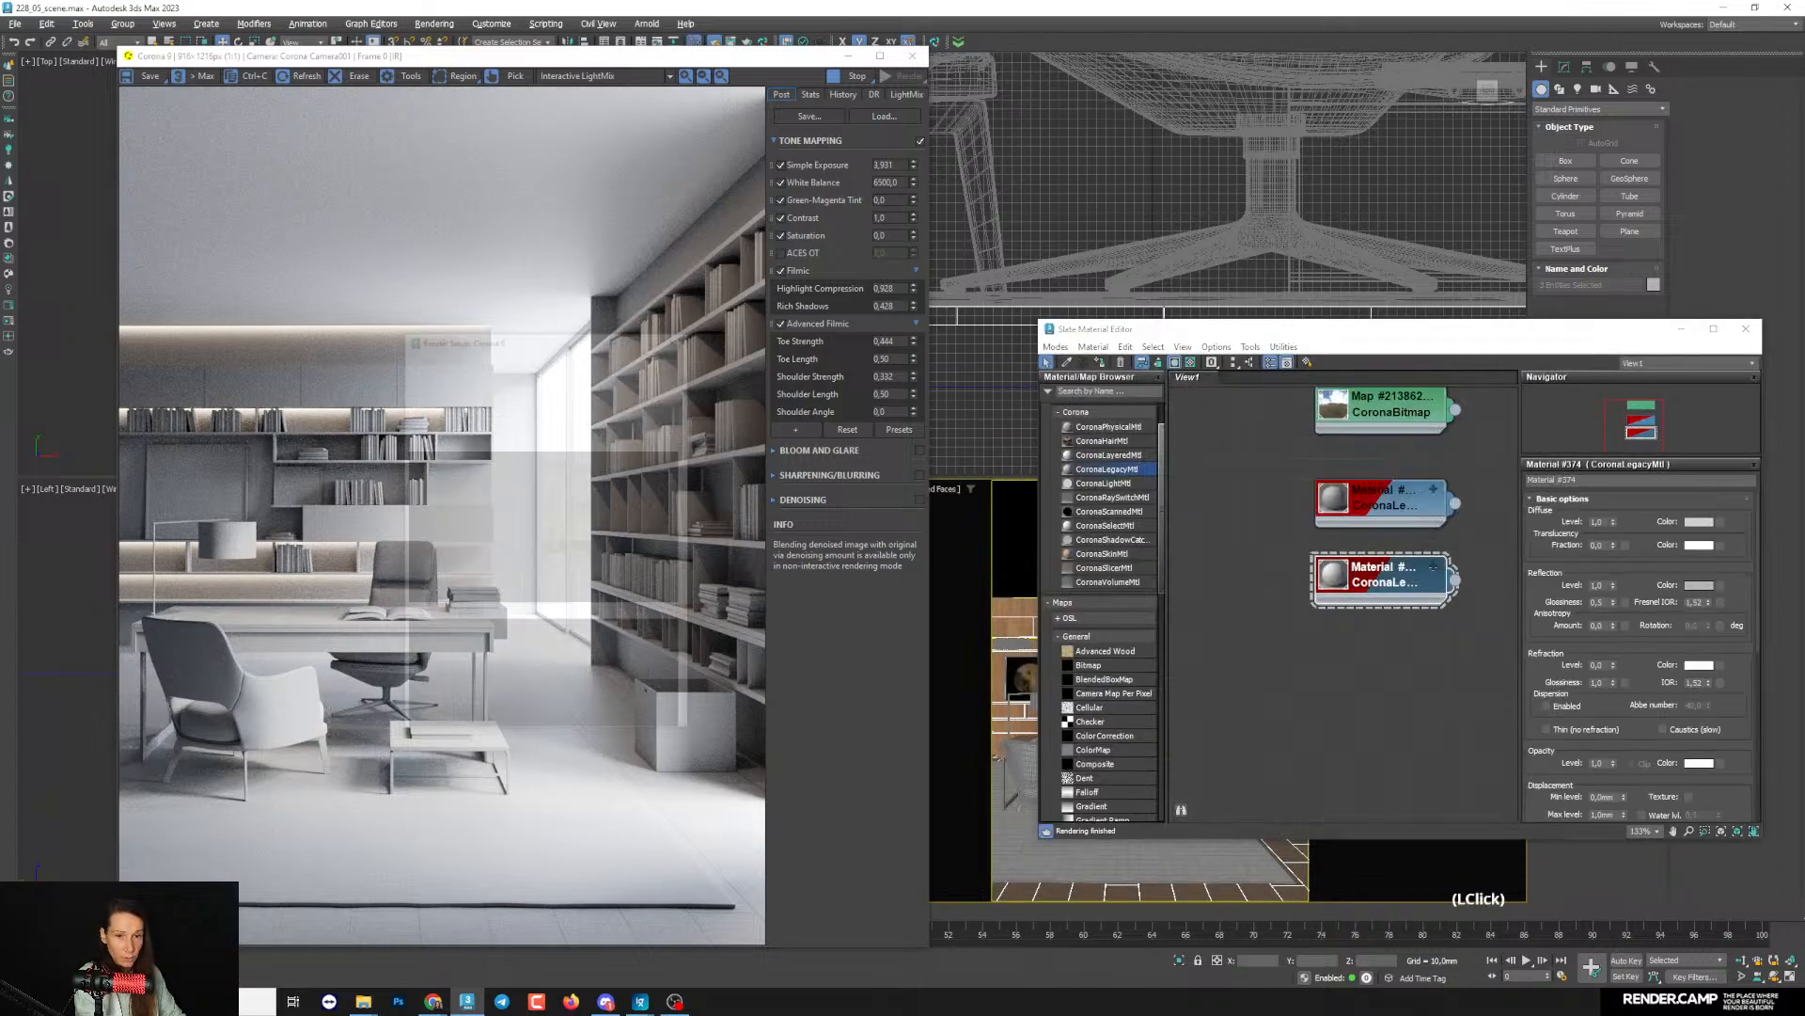
left_click(506, 395)
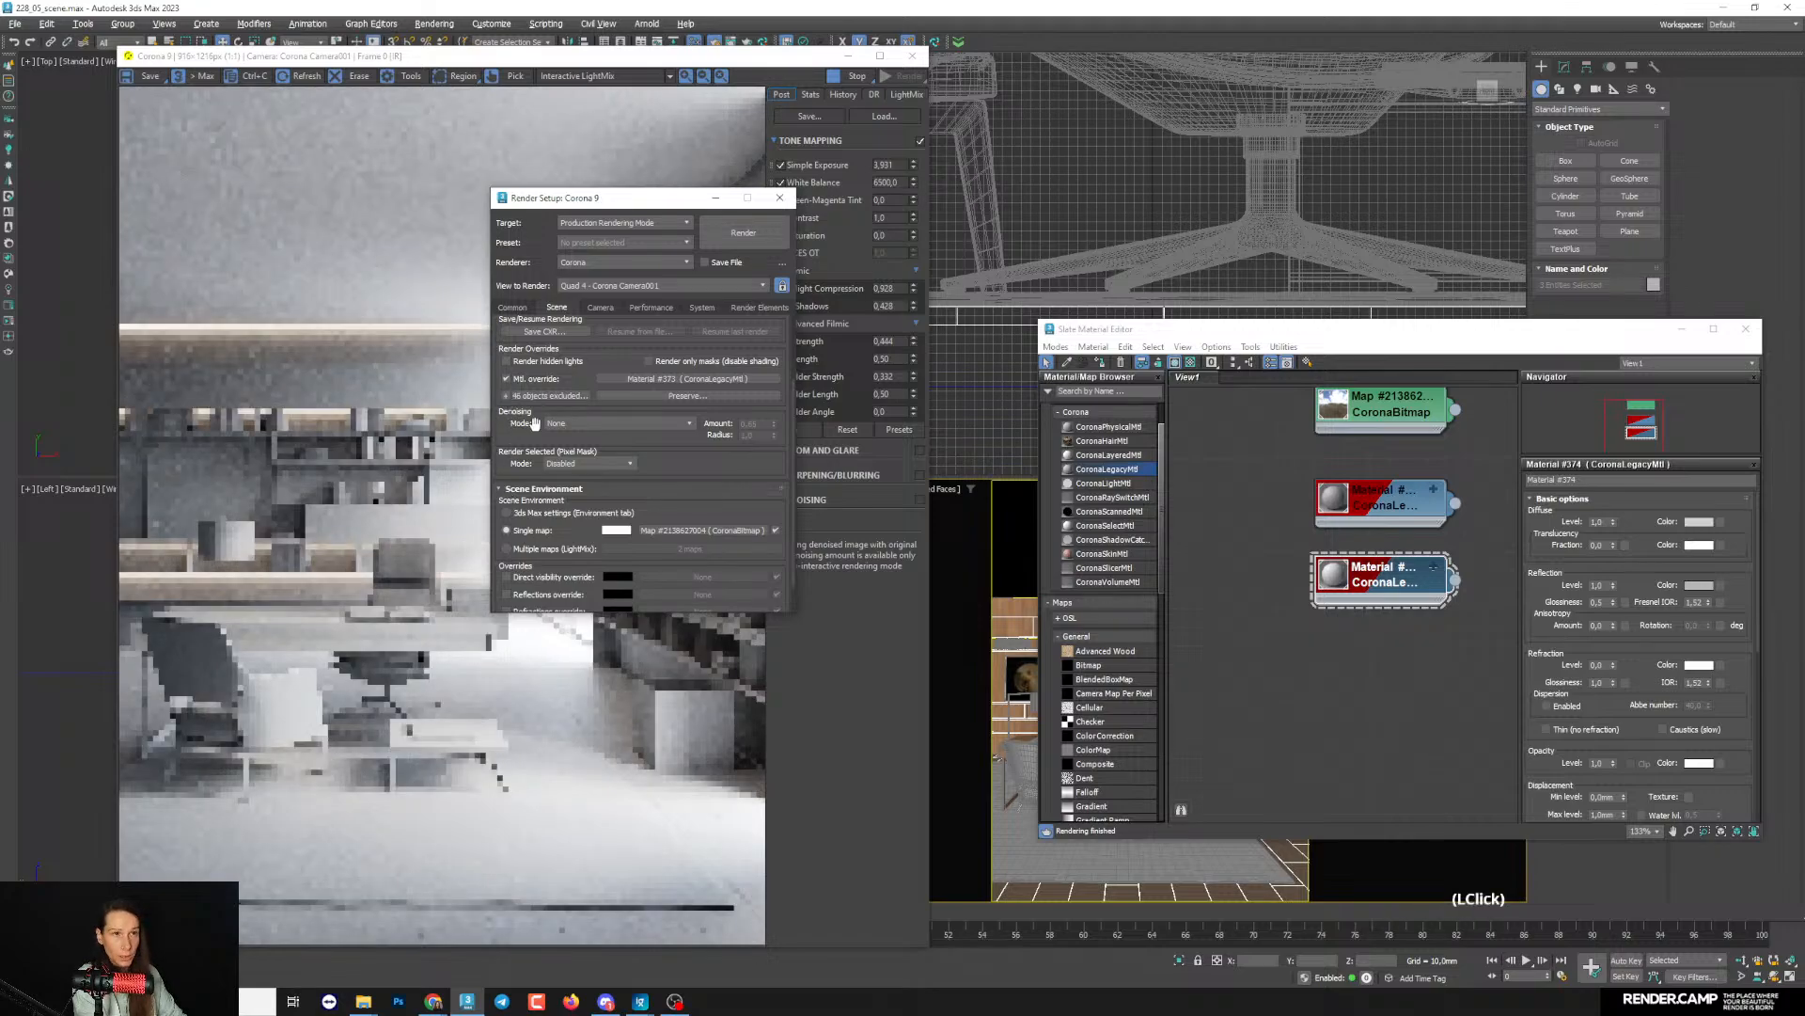
- Set the Advanced Filmic Toe Strength to 0.388 in the render's tone mapping
left_click(716, 198)
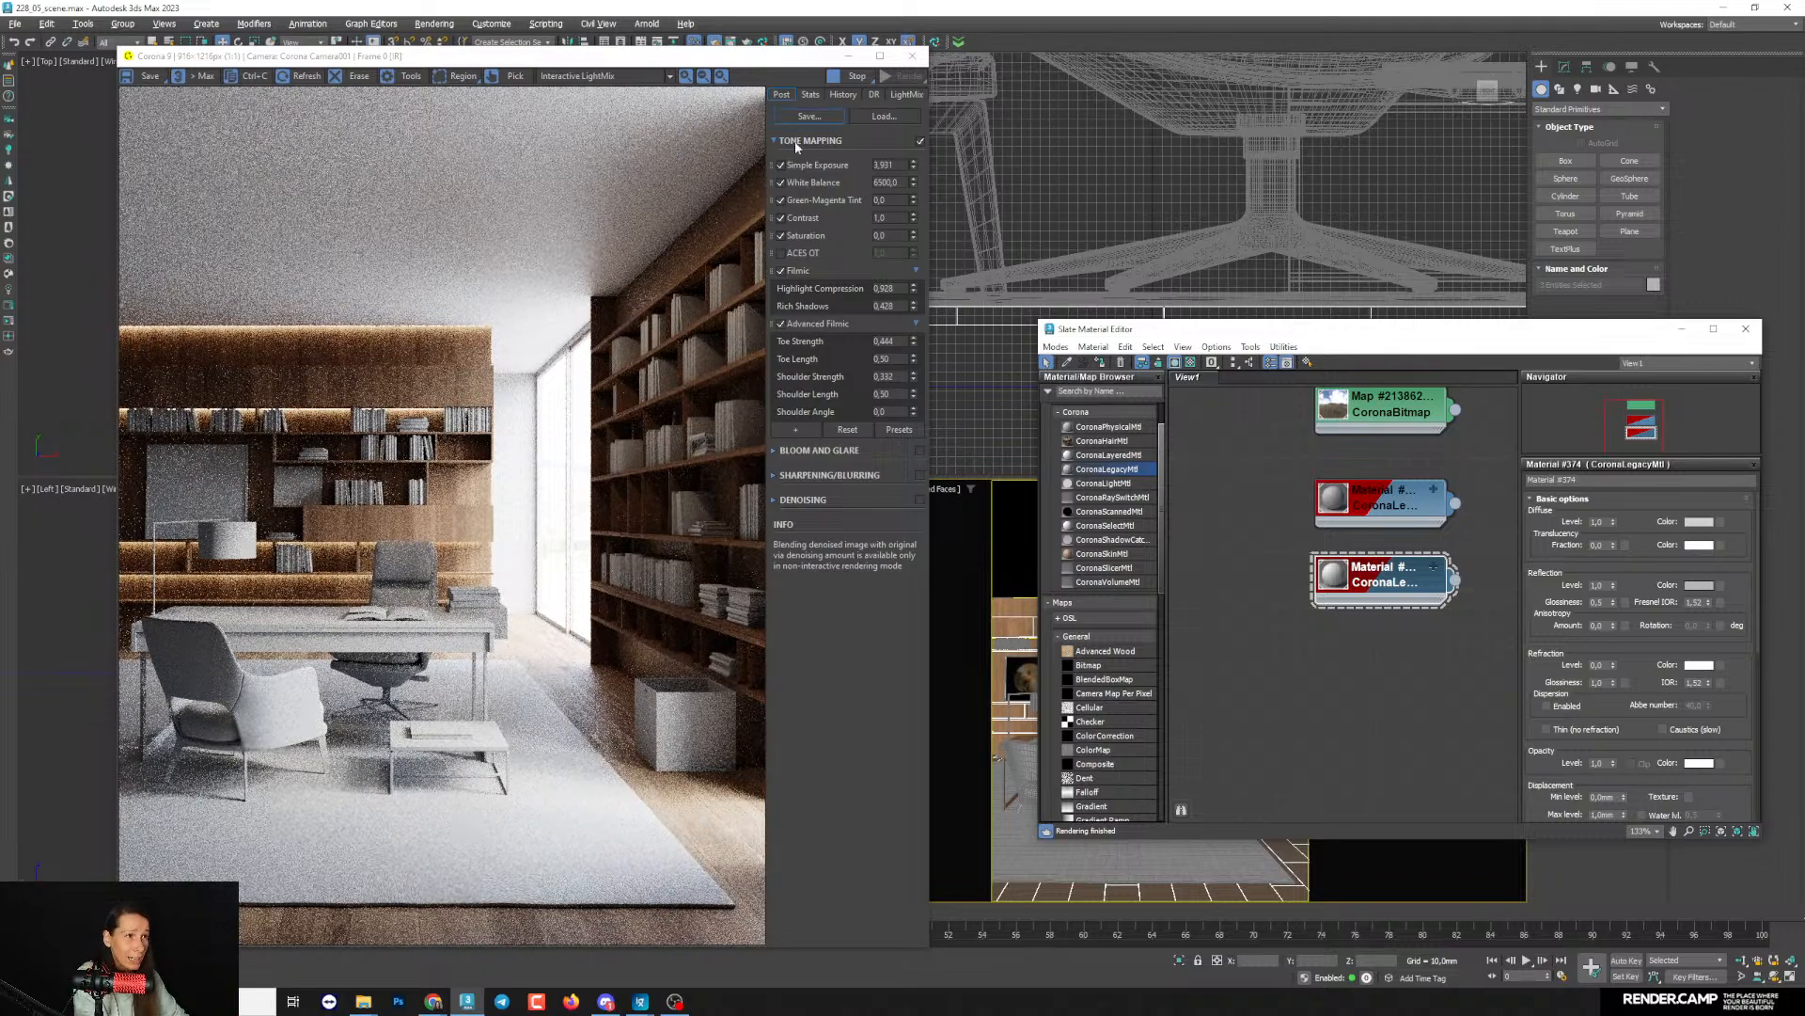
left_click(912, 342)
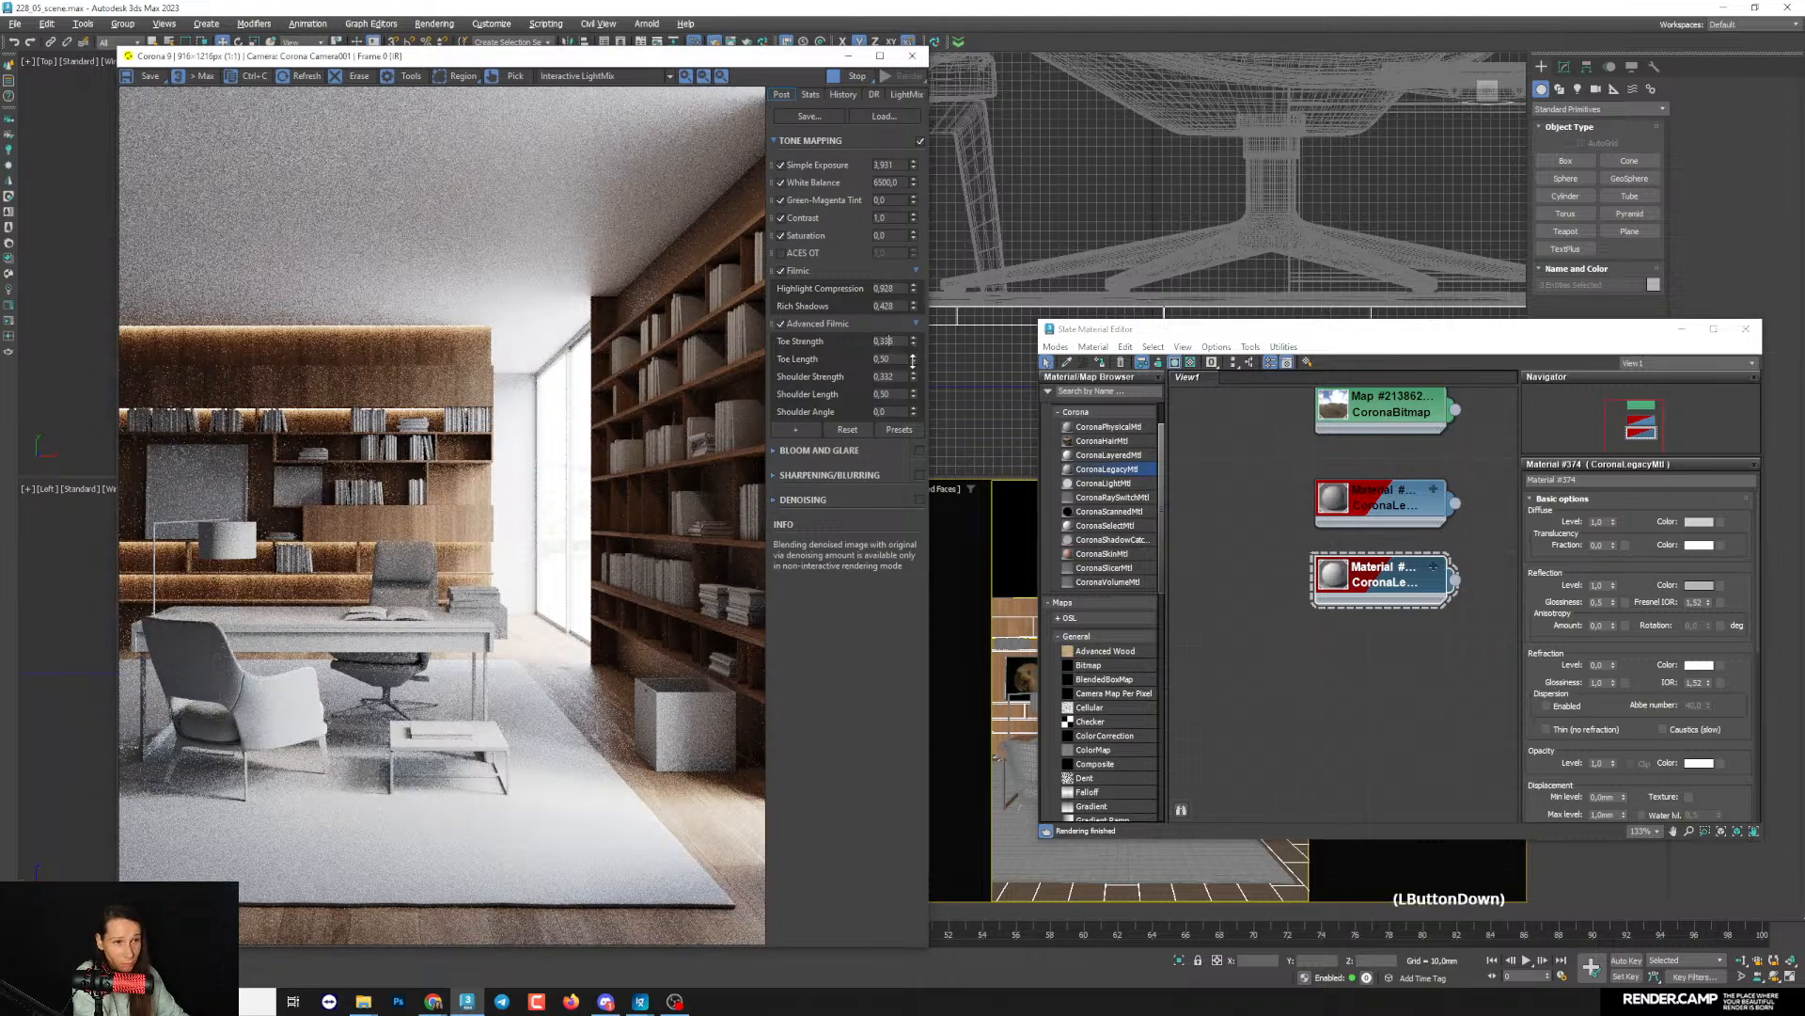
left_click_drag(913, 367, 913, 358)
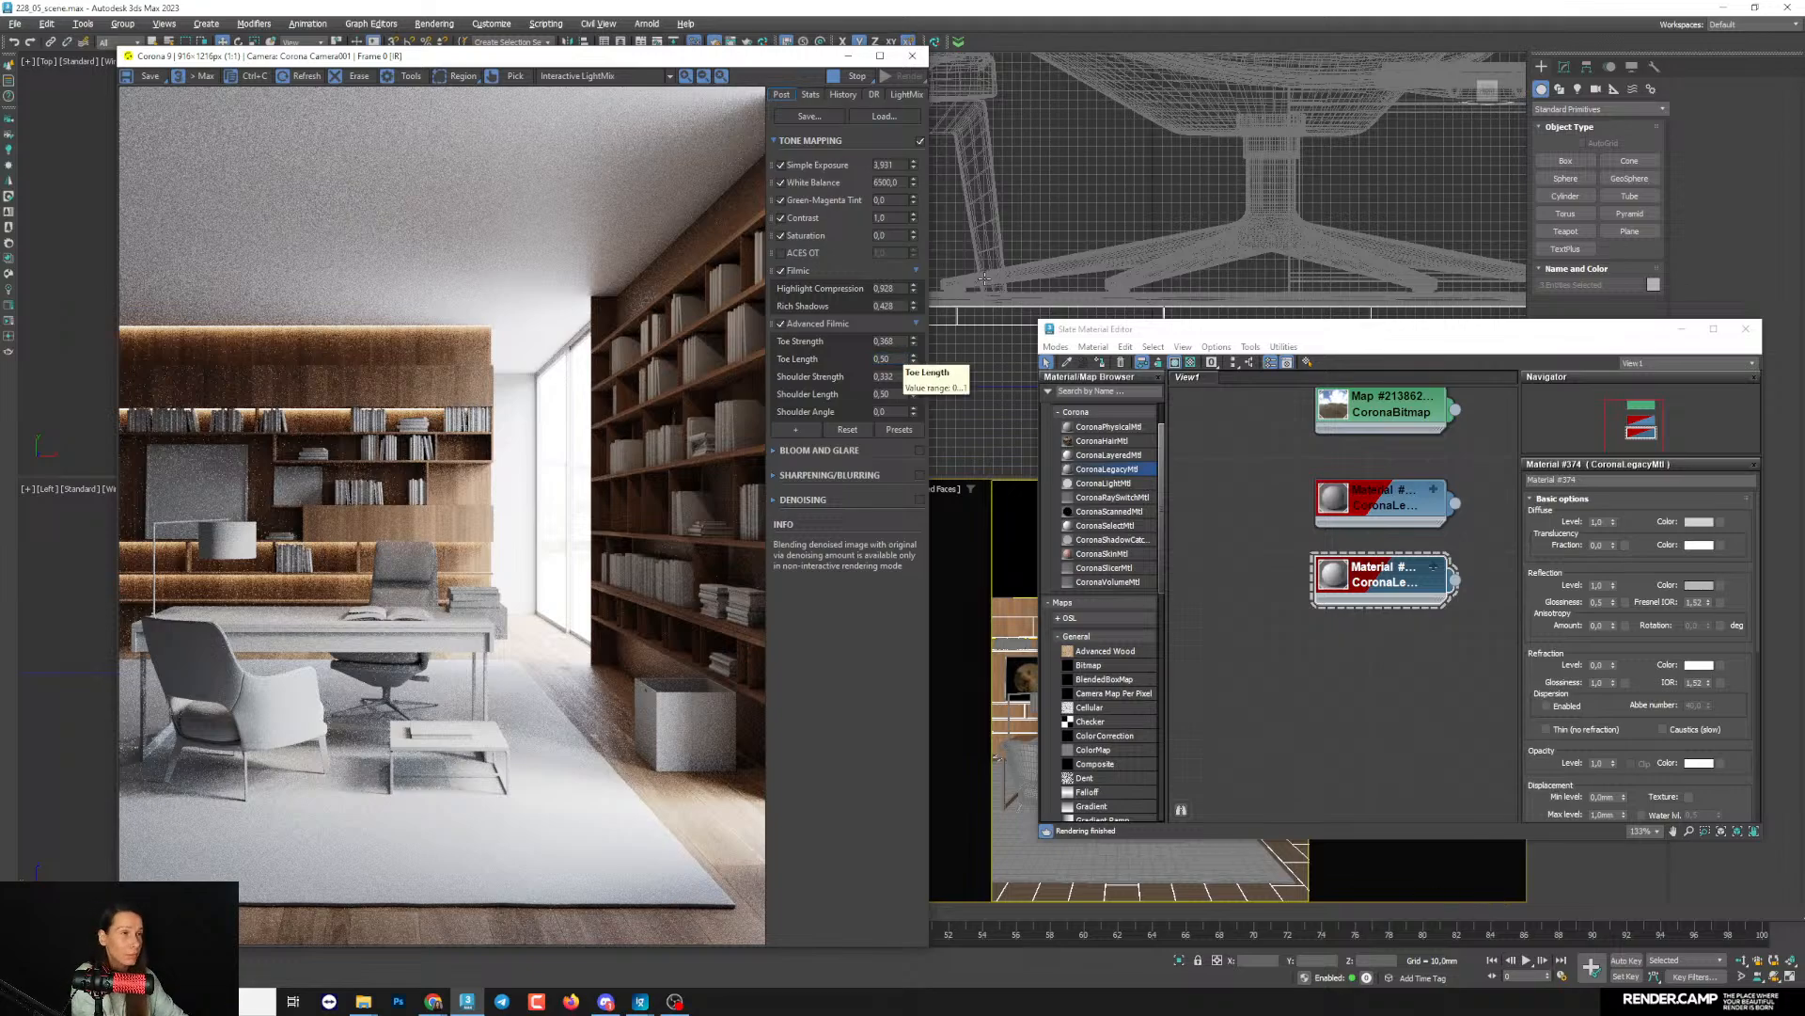
left_click_drag(1080, 335, 979, 331)
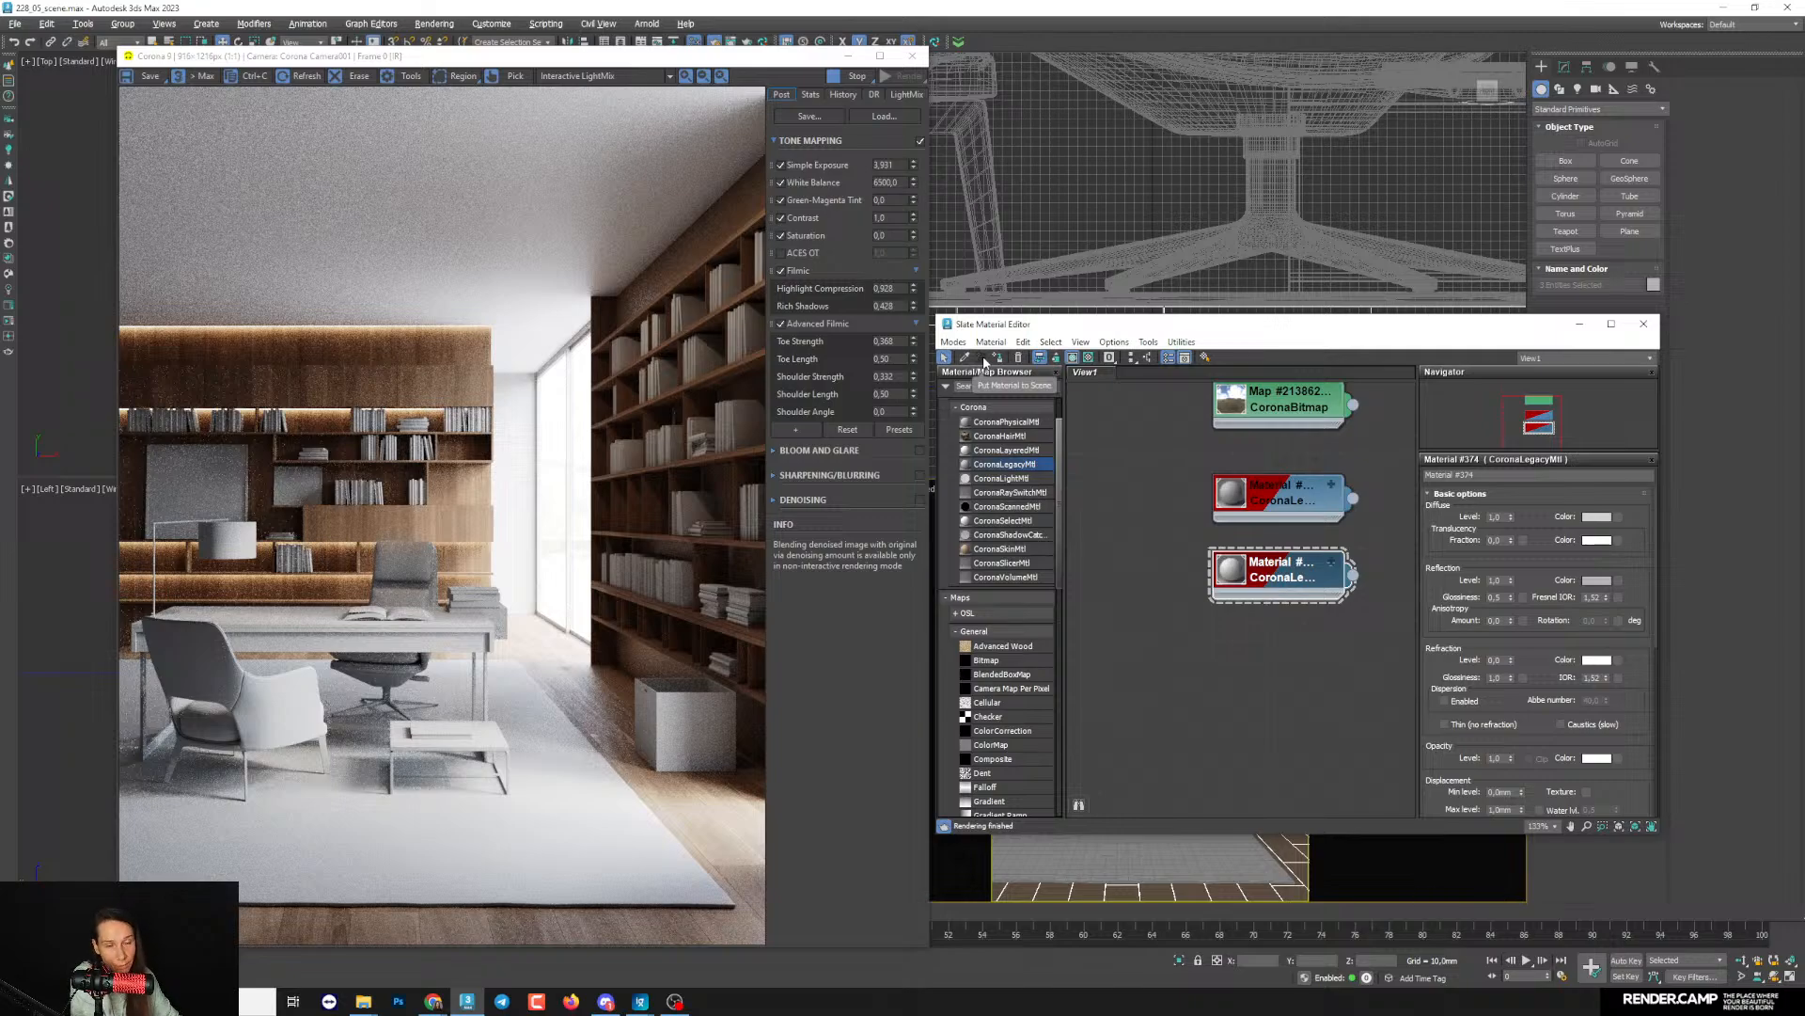
left_click_drag(975, 331, 959, 324)
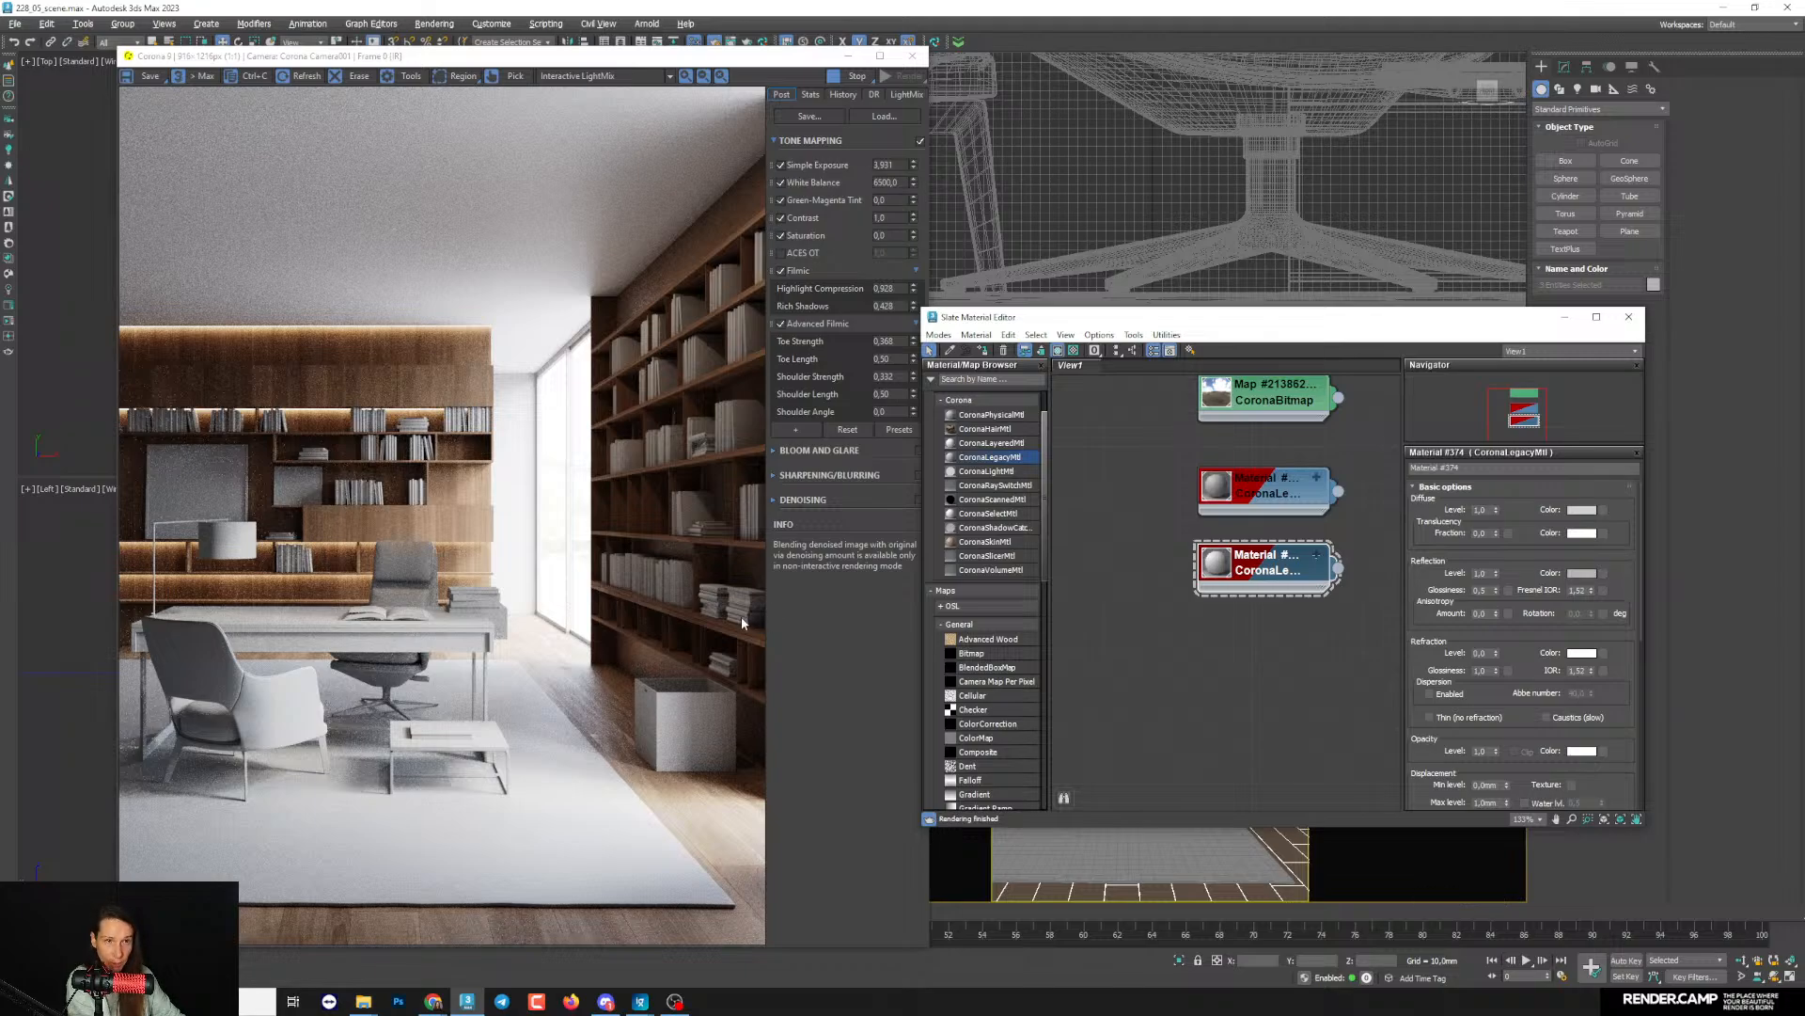
- Open the finished home office reference image beside the render and compare its furniture tones and lighting
left_click(644, 1000)
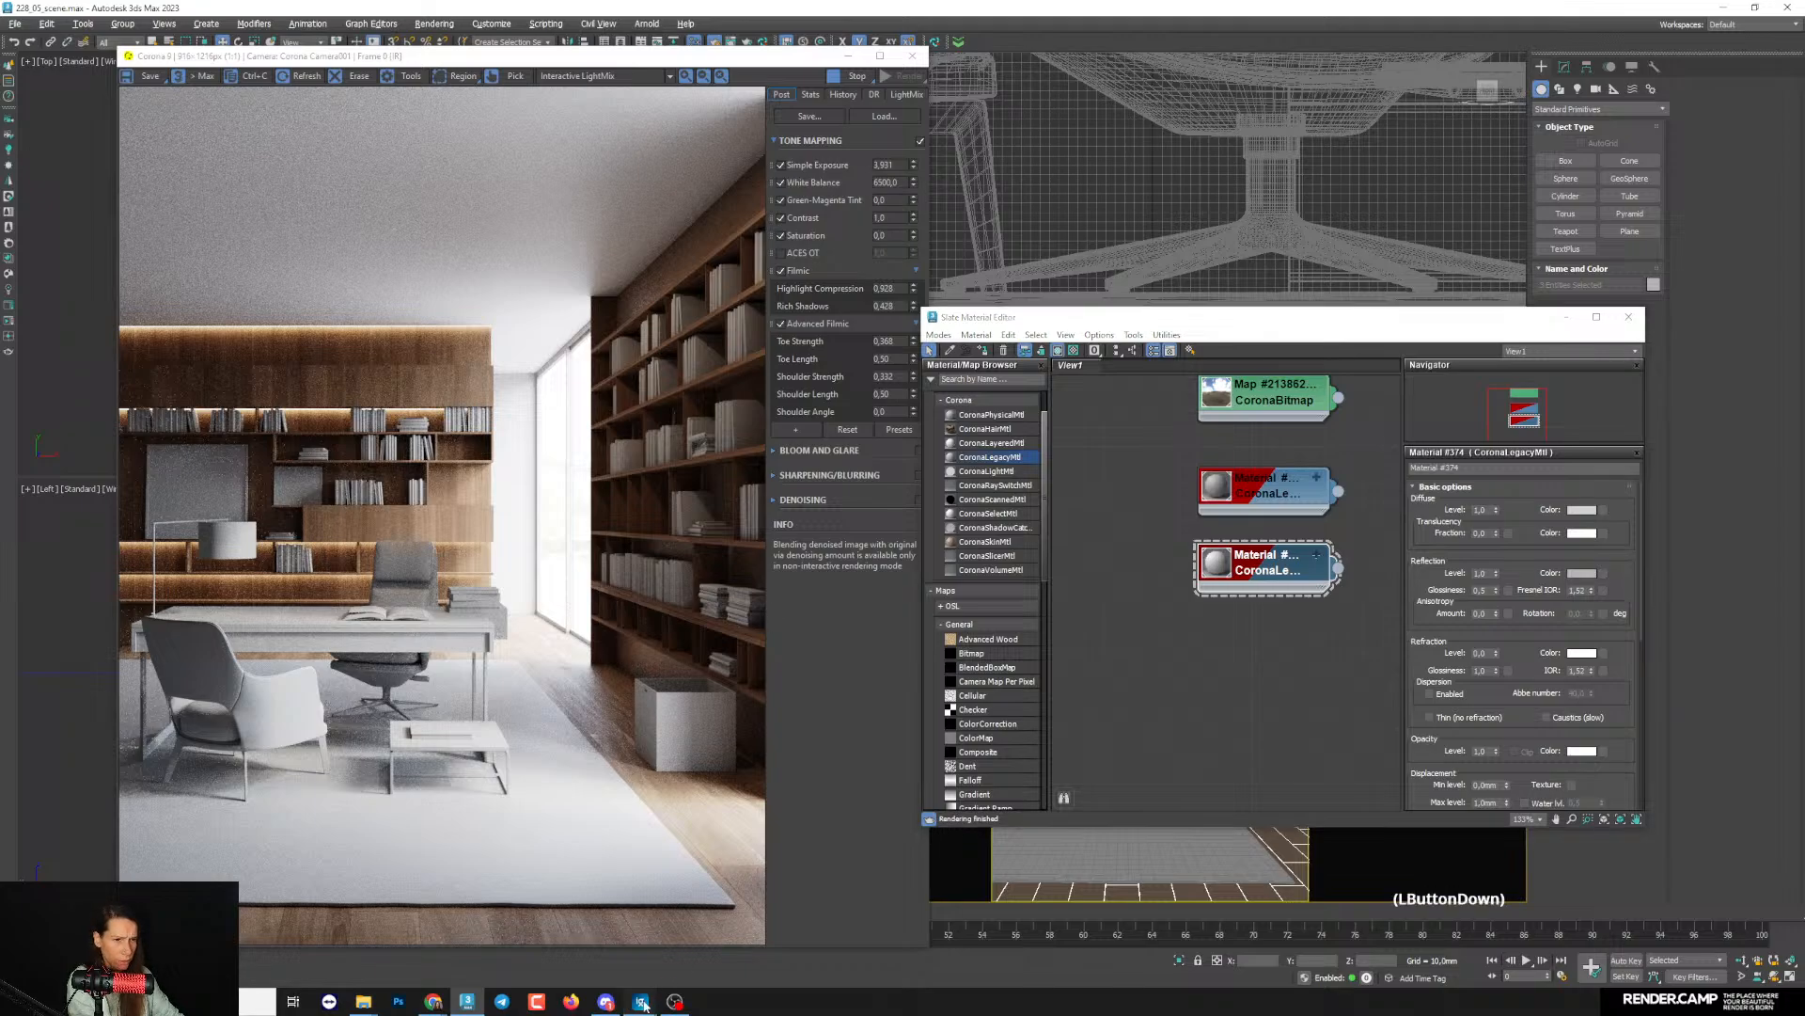
left_click(555, 953)
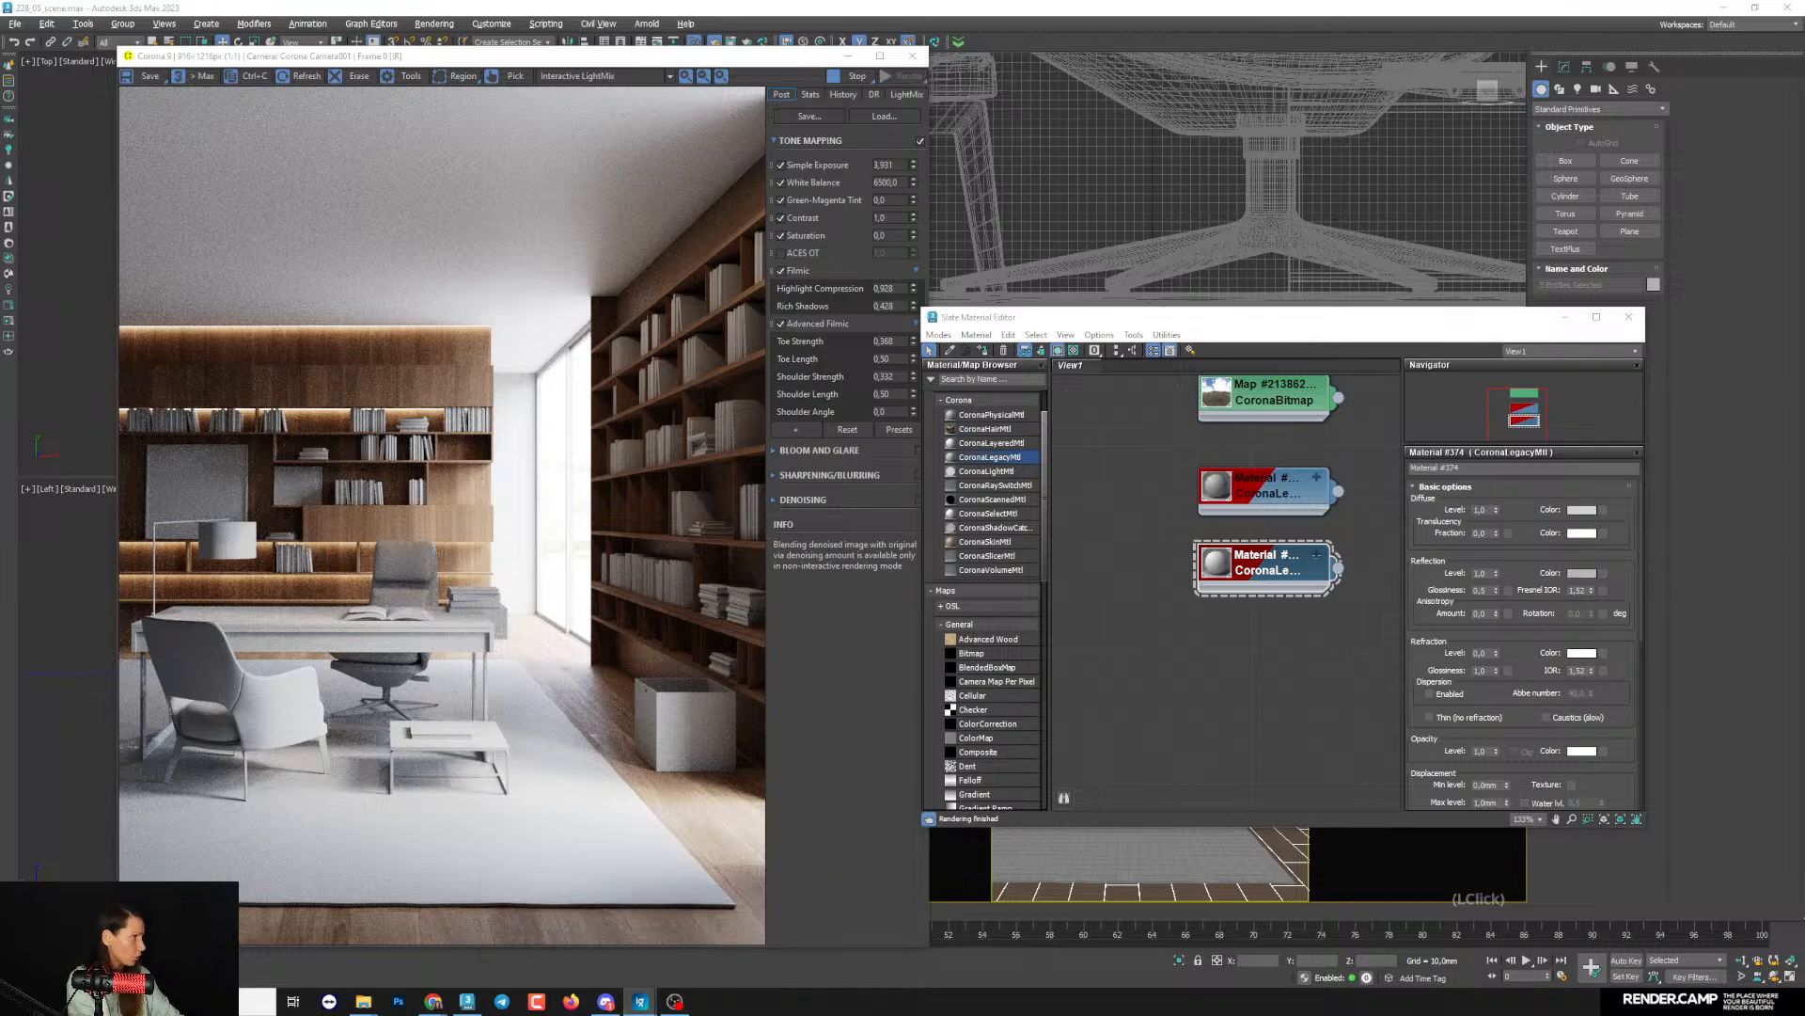
left_click_drag(1067, 2, 995, 179)
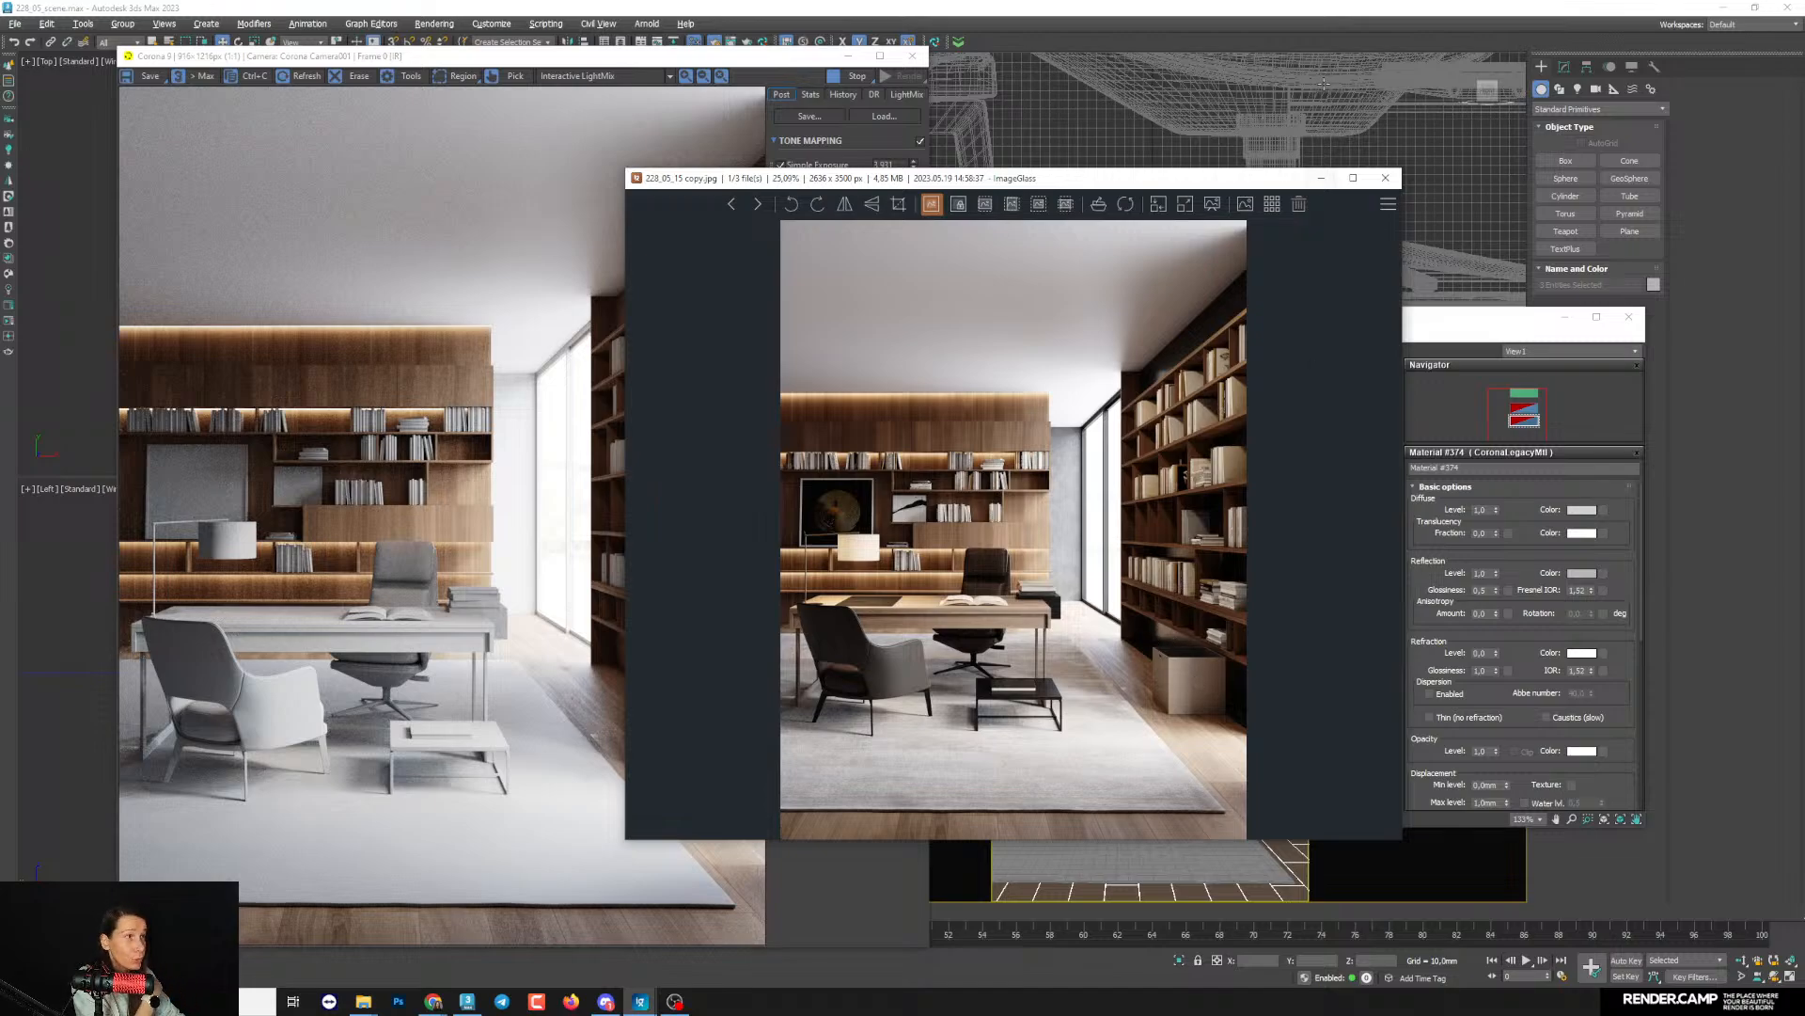
left_click(1321, 178)
- Duplicate the gray CoronaLegacyMtl in the material graph to make a separate material for the furniture
left_click_drag(1219, 317, 1197, 240)
scroll(1226, 334, "down", 1)
middle_click_drag(1224, 428, 1224, 391)
left_click_drag(1225, 454, 1212, 510, "shift")
- Select the armchair, office chair, coffee table and desk pad together in the maximized camera view
left_click(849, 56)
left_click(1543, 241)
right_click(1214, 747)
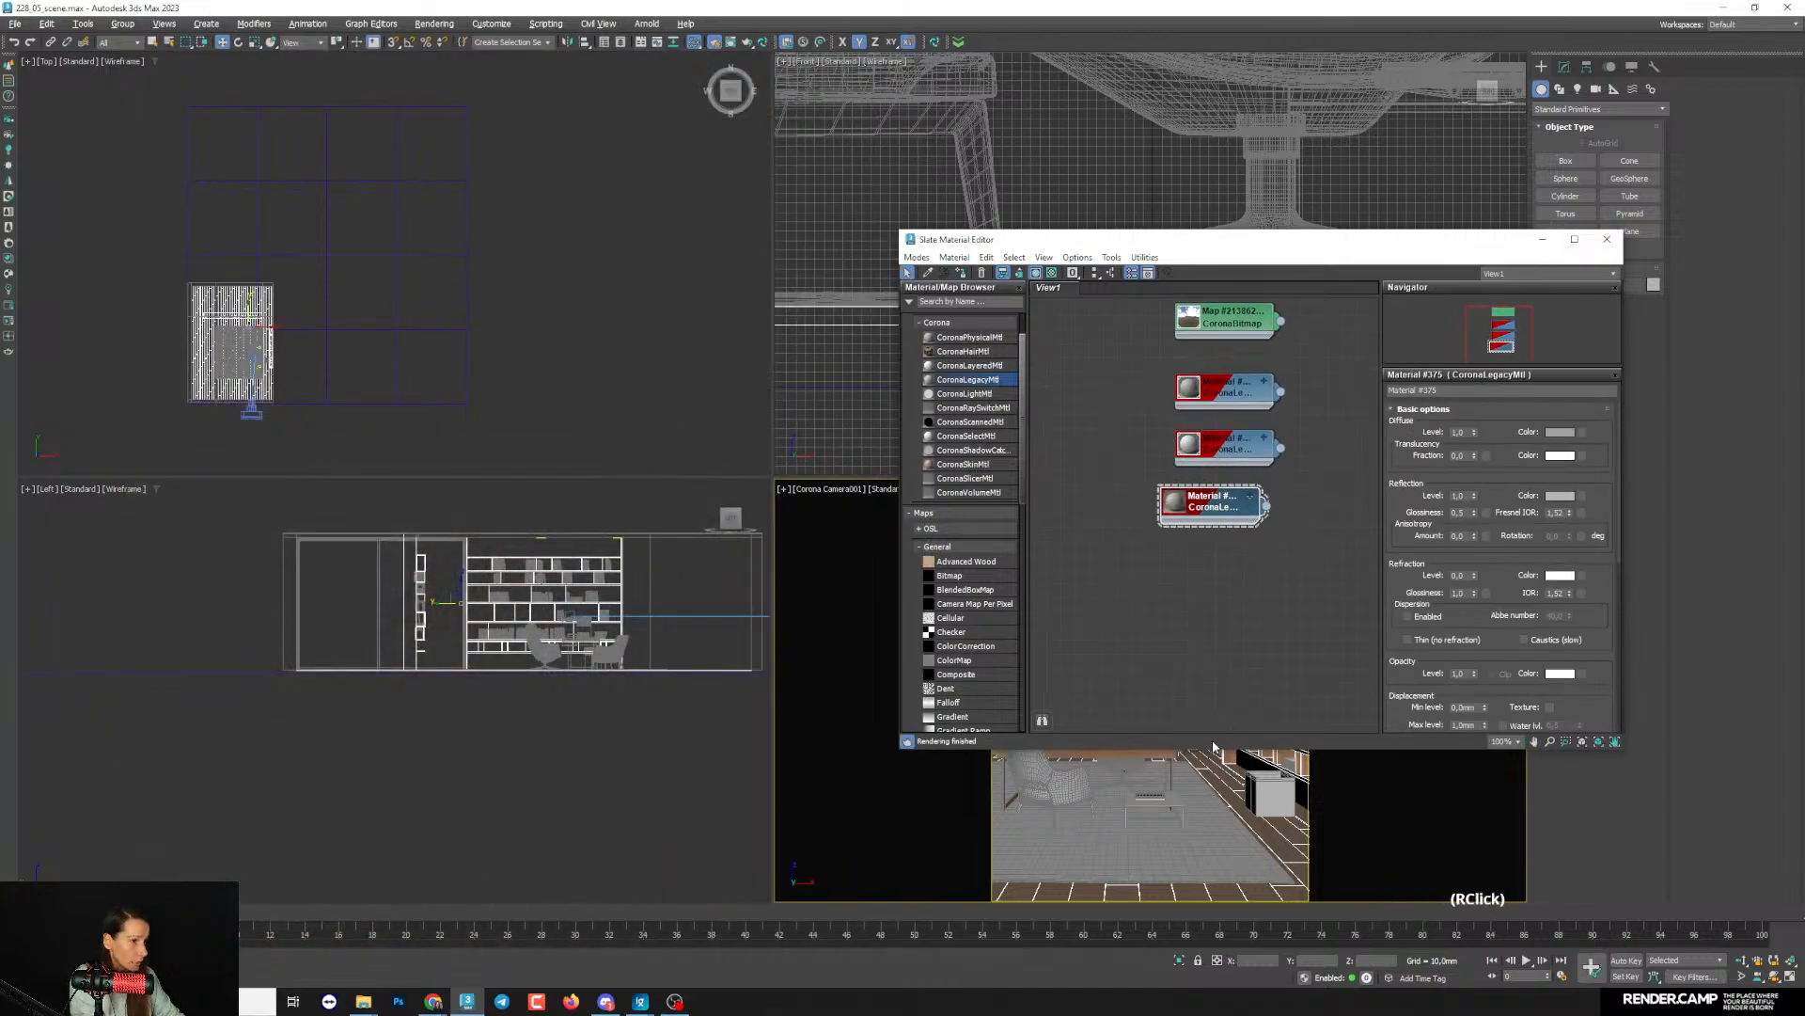
left_click(1543, 239)
right_click(1197, 737)
right_click(1166, 740)
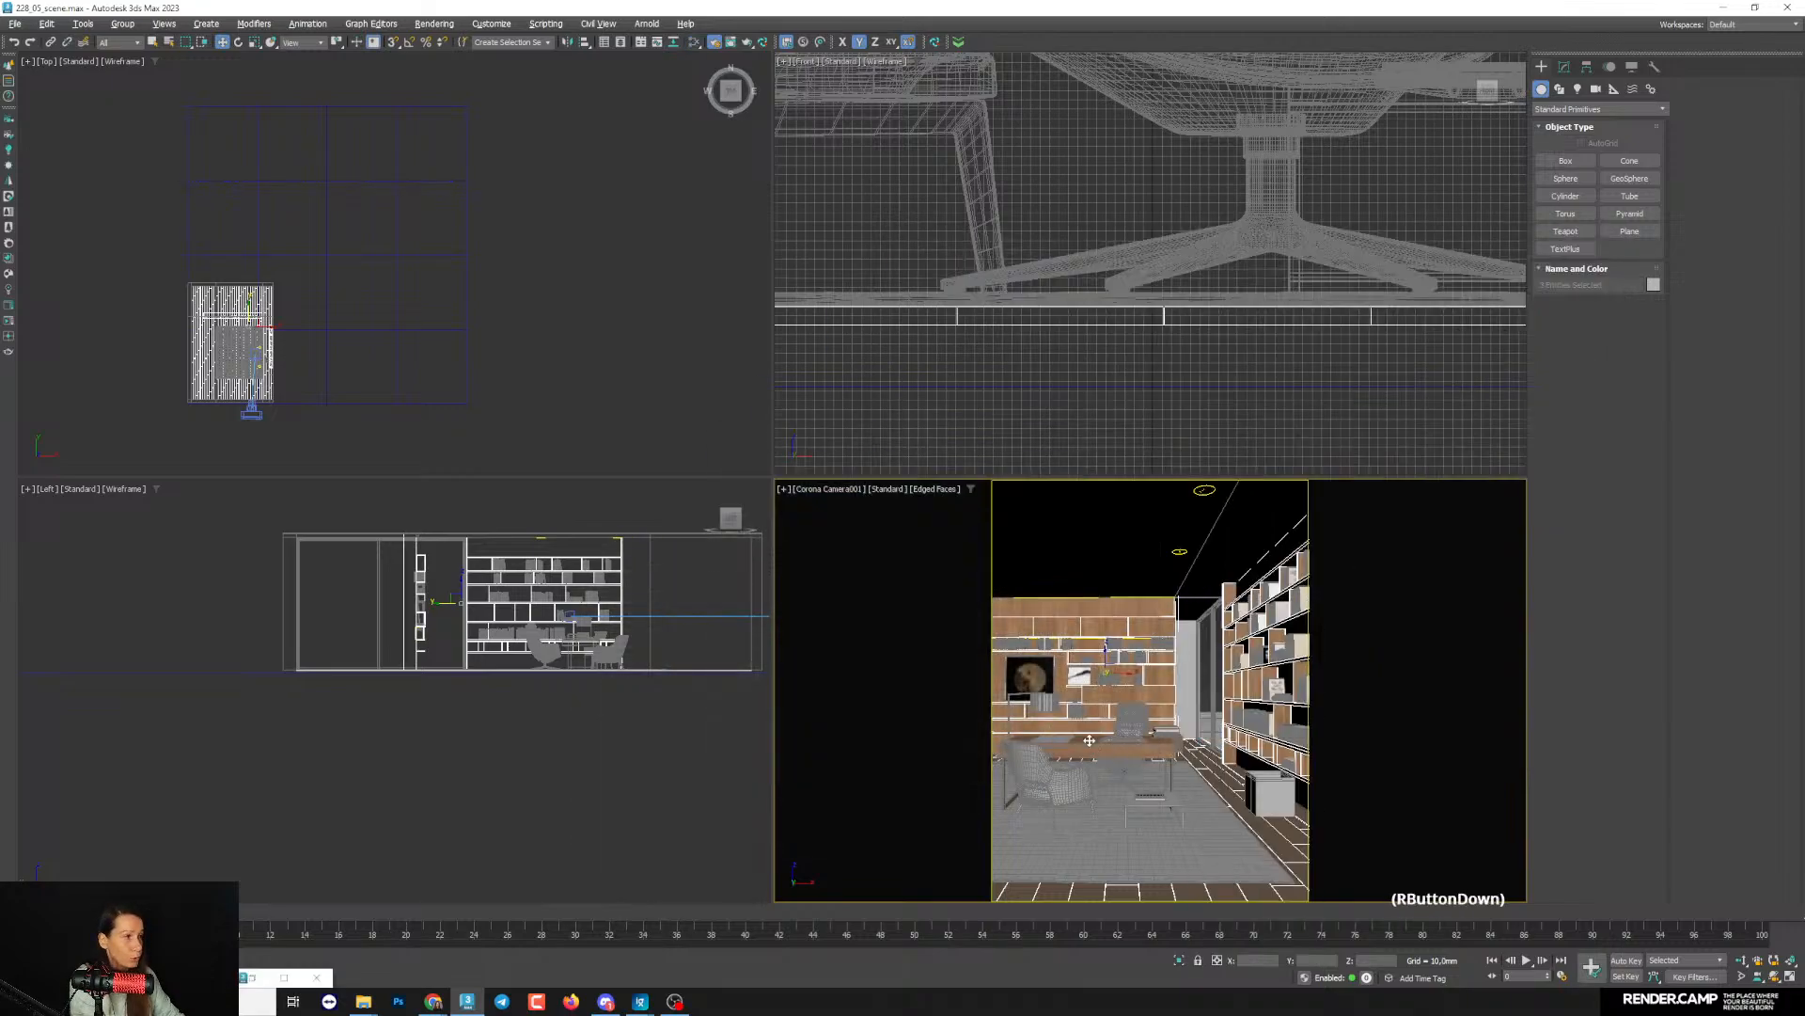
right_click(1023, 742)
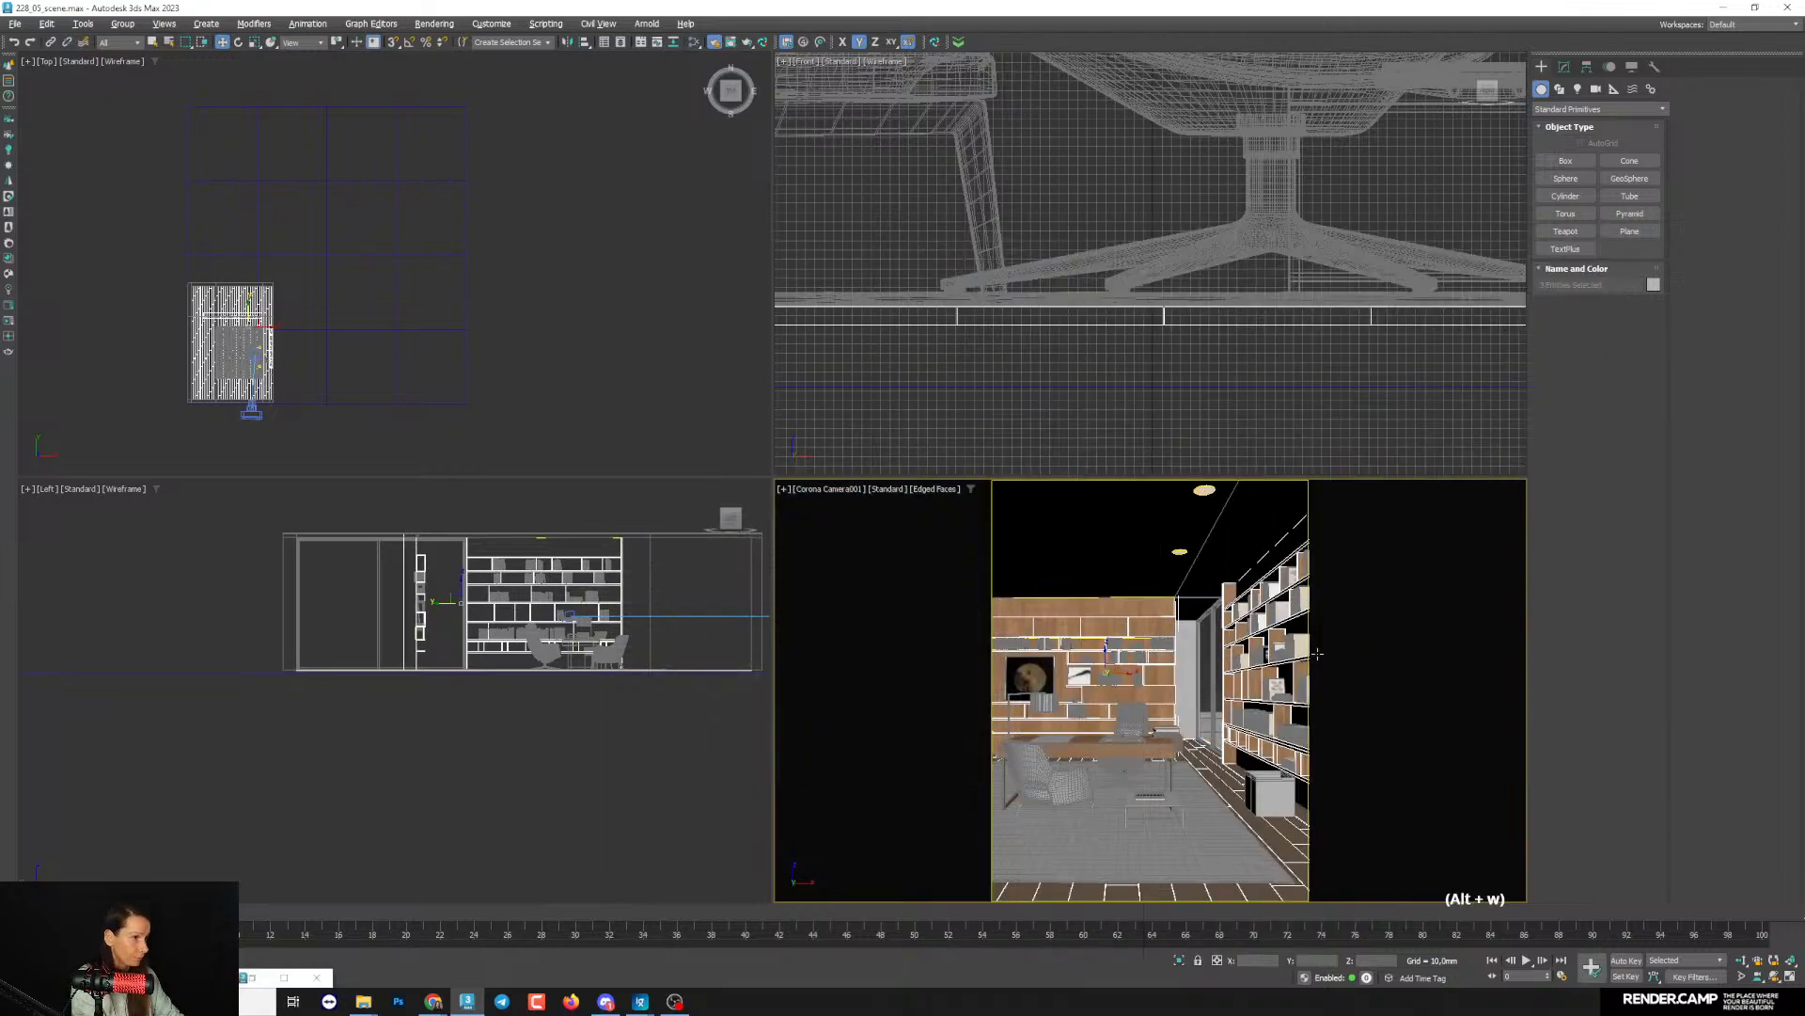
key("alt+w")
left_click(623, 641)
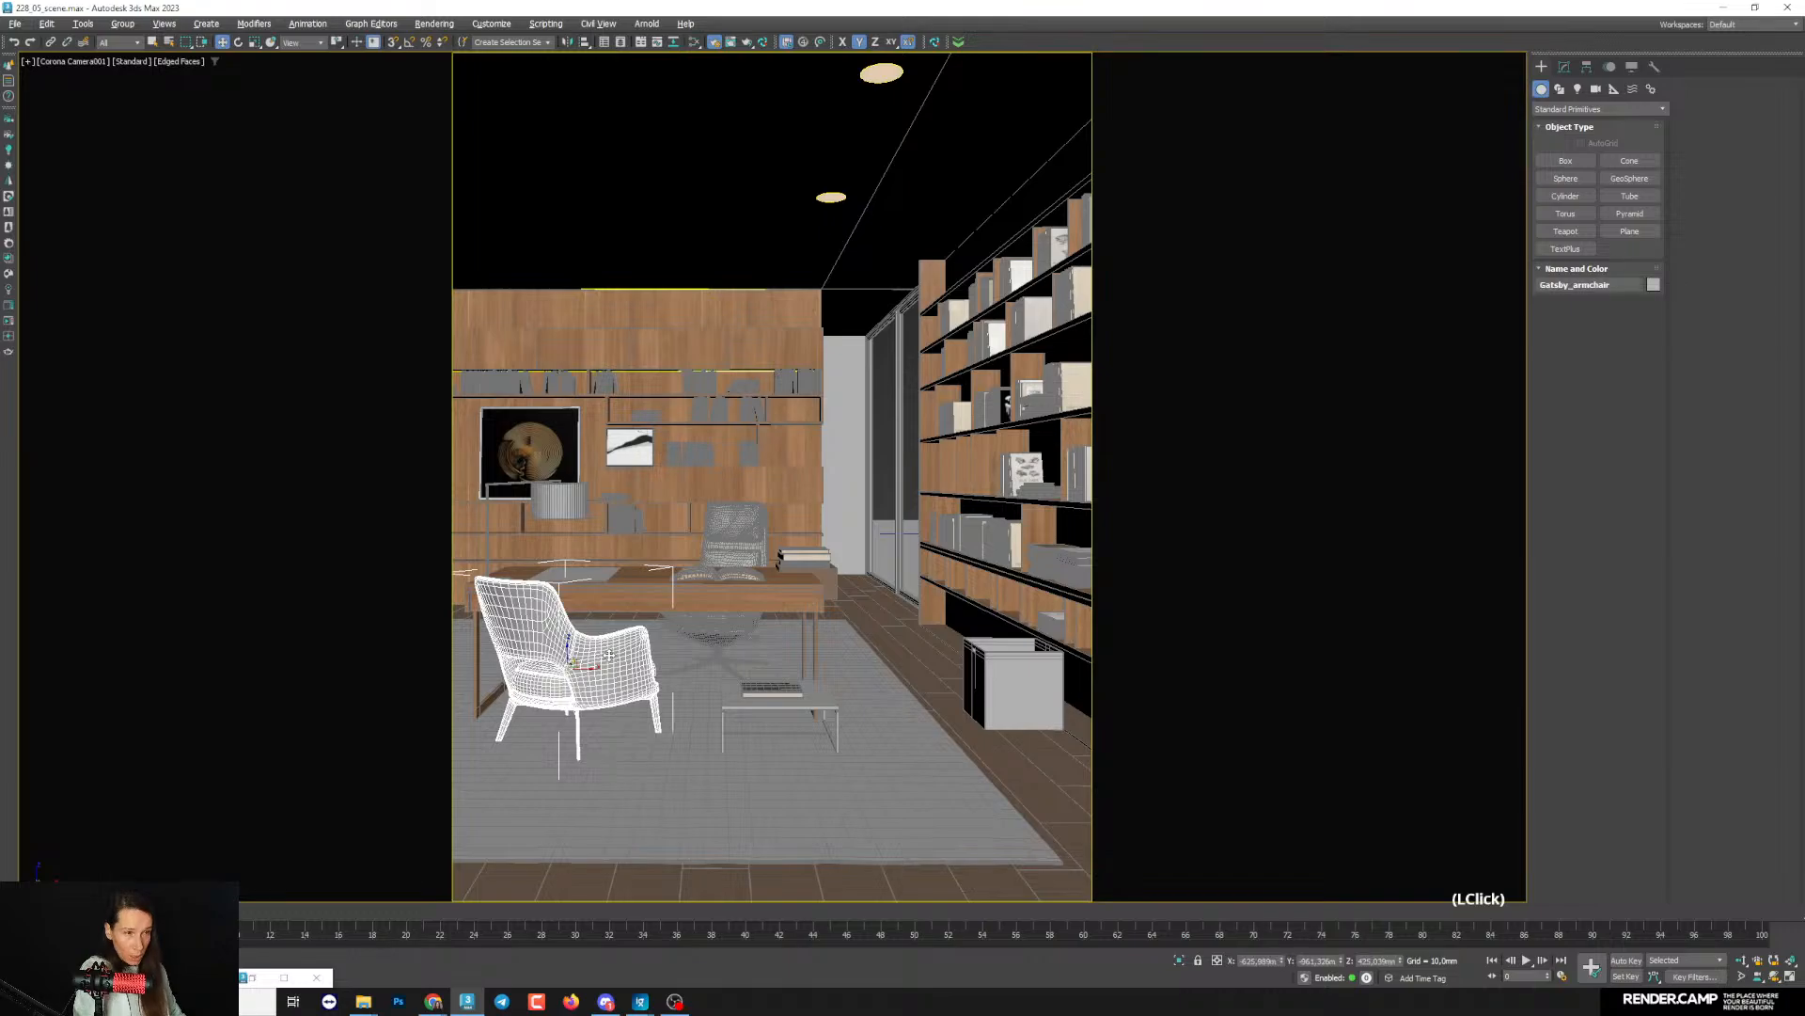
left_click(717, 589, "ctrl")
left_click(781, 728, "ctrl")
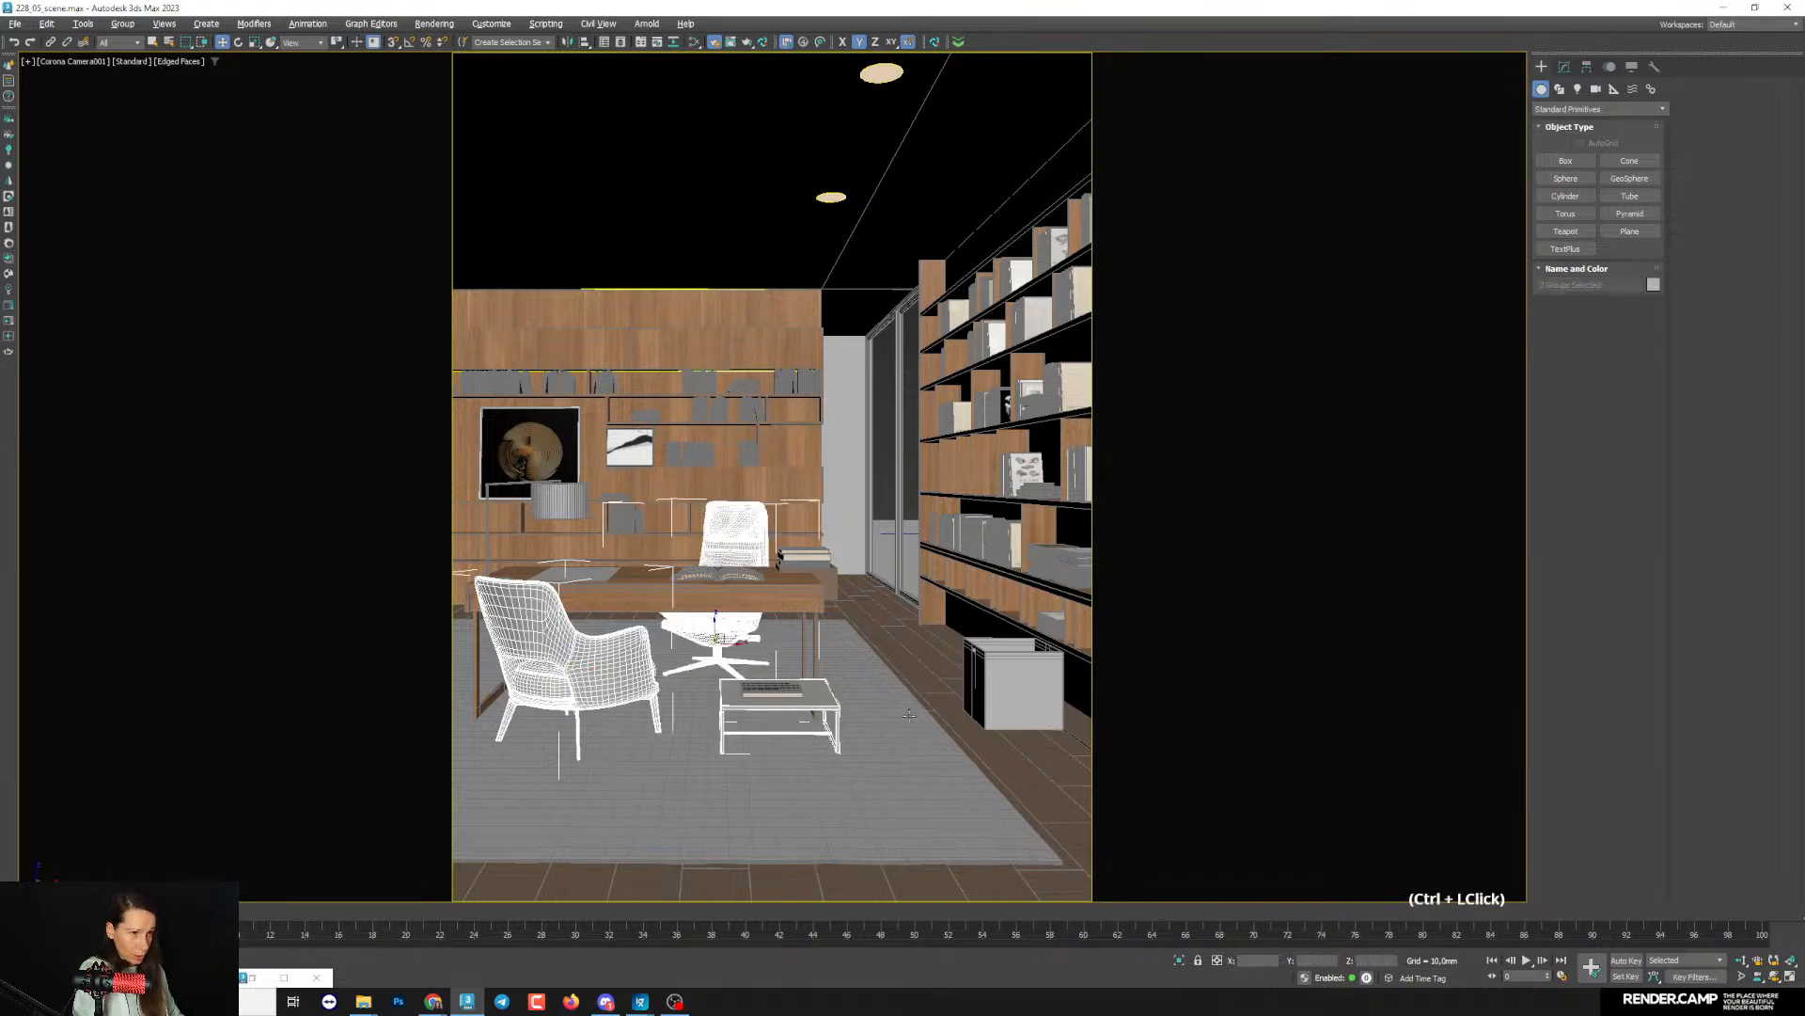
left_click(961, 609, "ctrl")
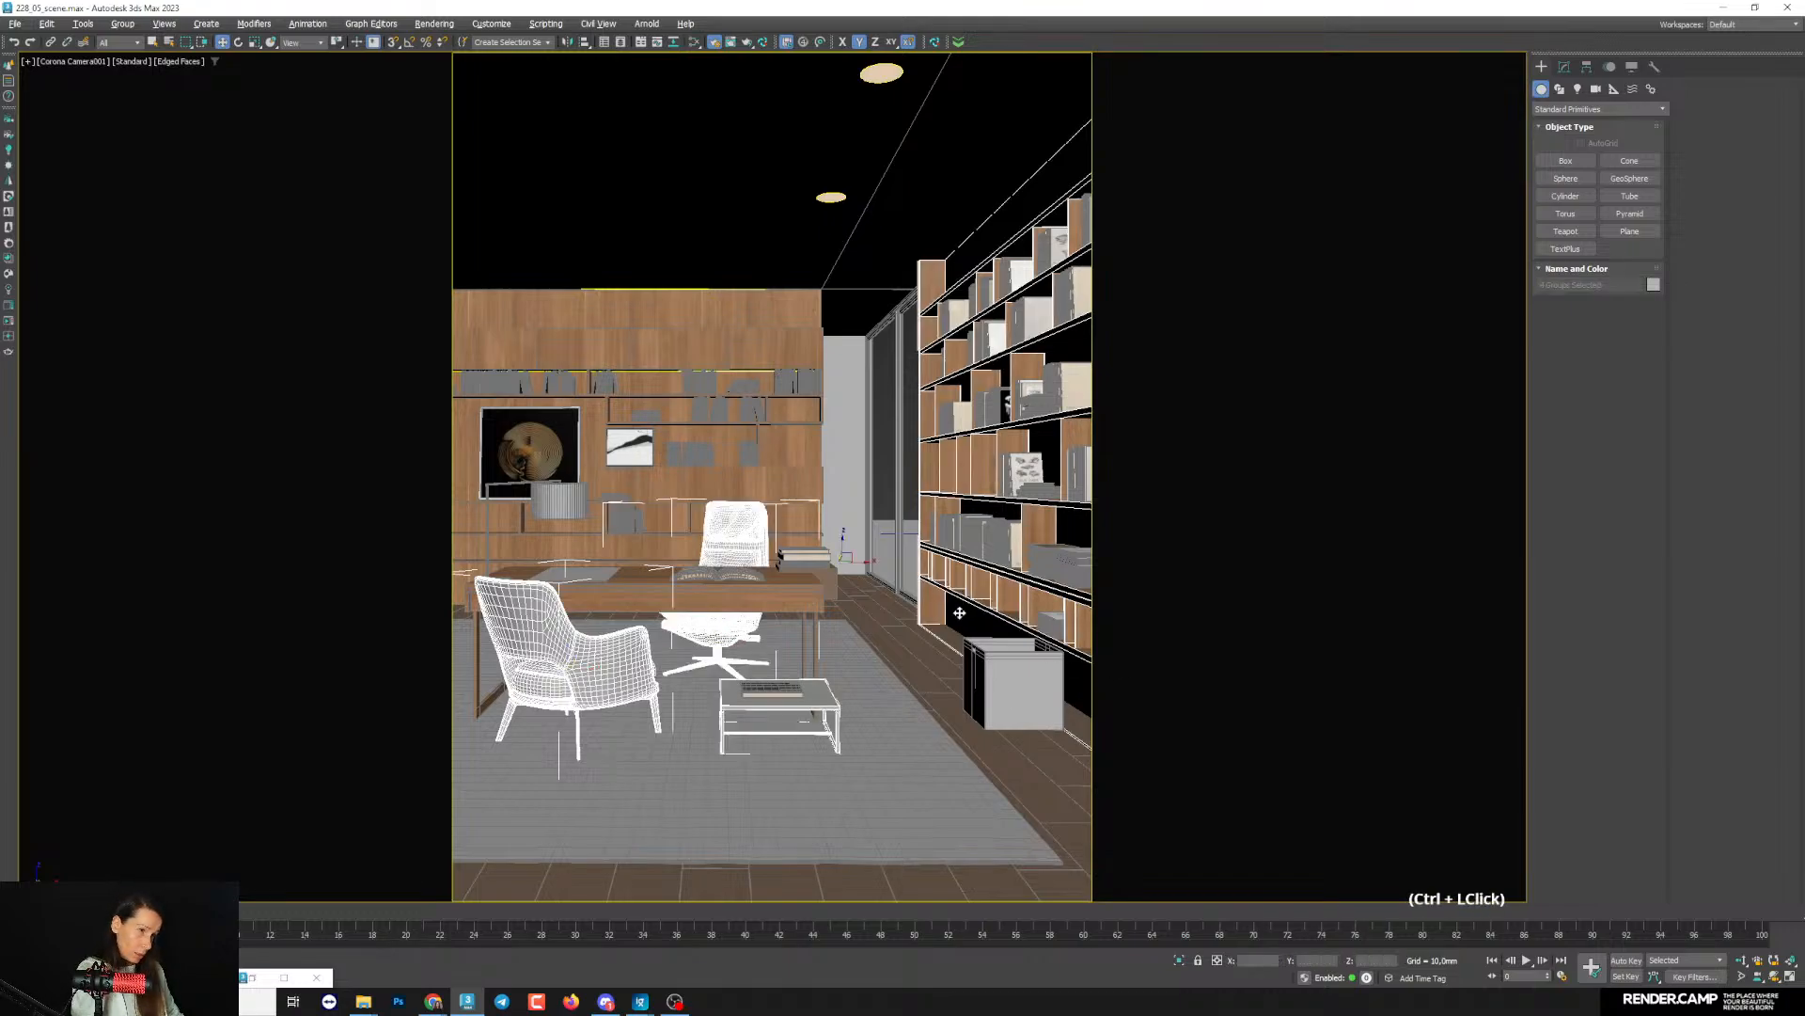
key("ctrl+z")
left_click(595, 574, "ctrl")
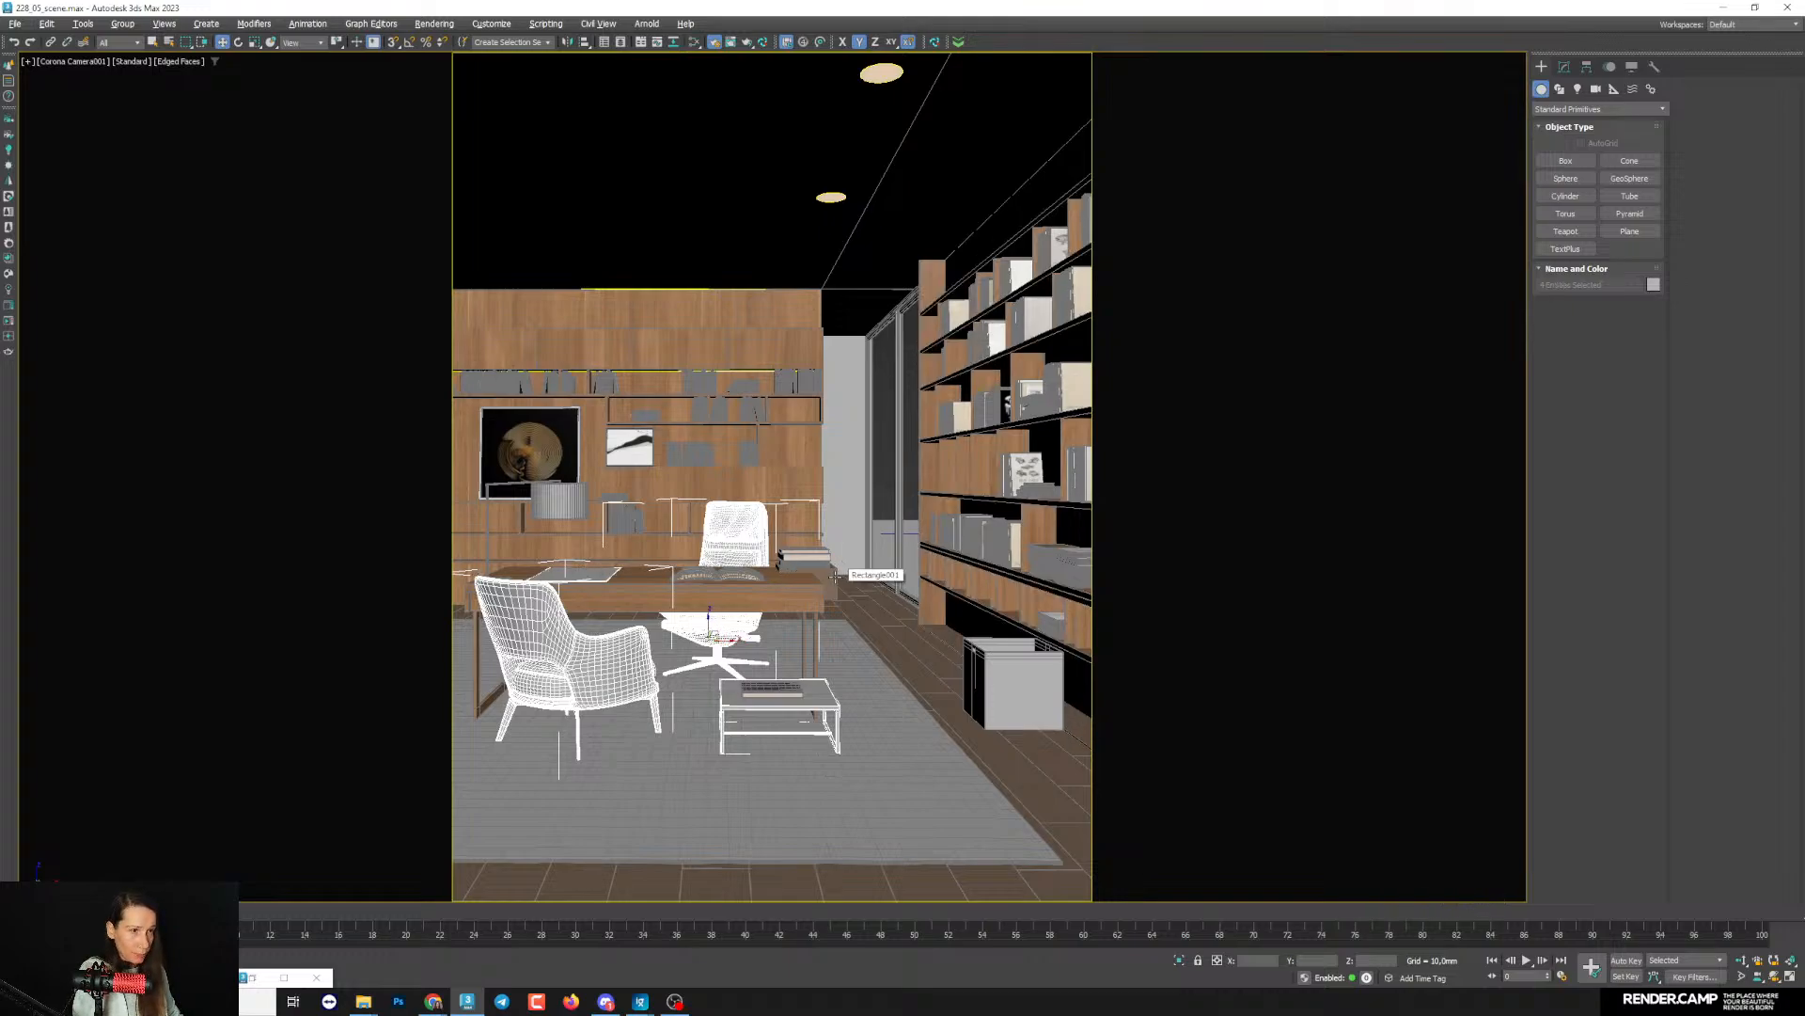
- Assign the new CoronaLegacyMtl copy to the selected furniture and exclude those objects from the material override
key("m")
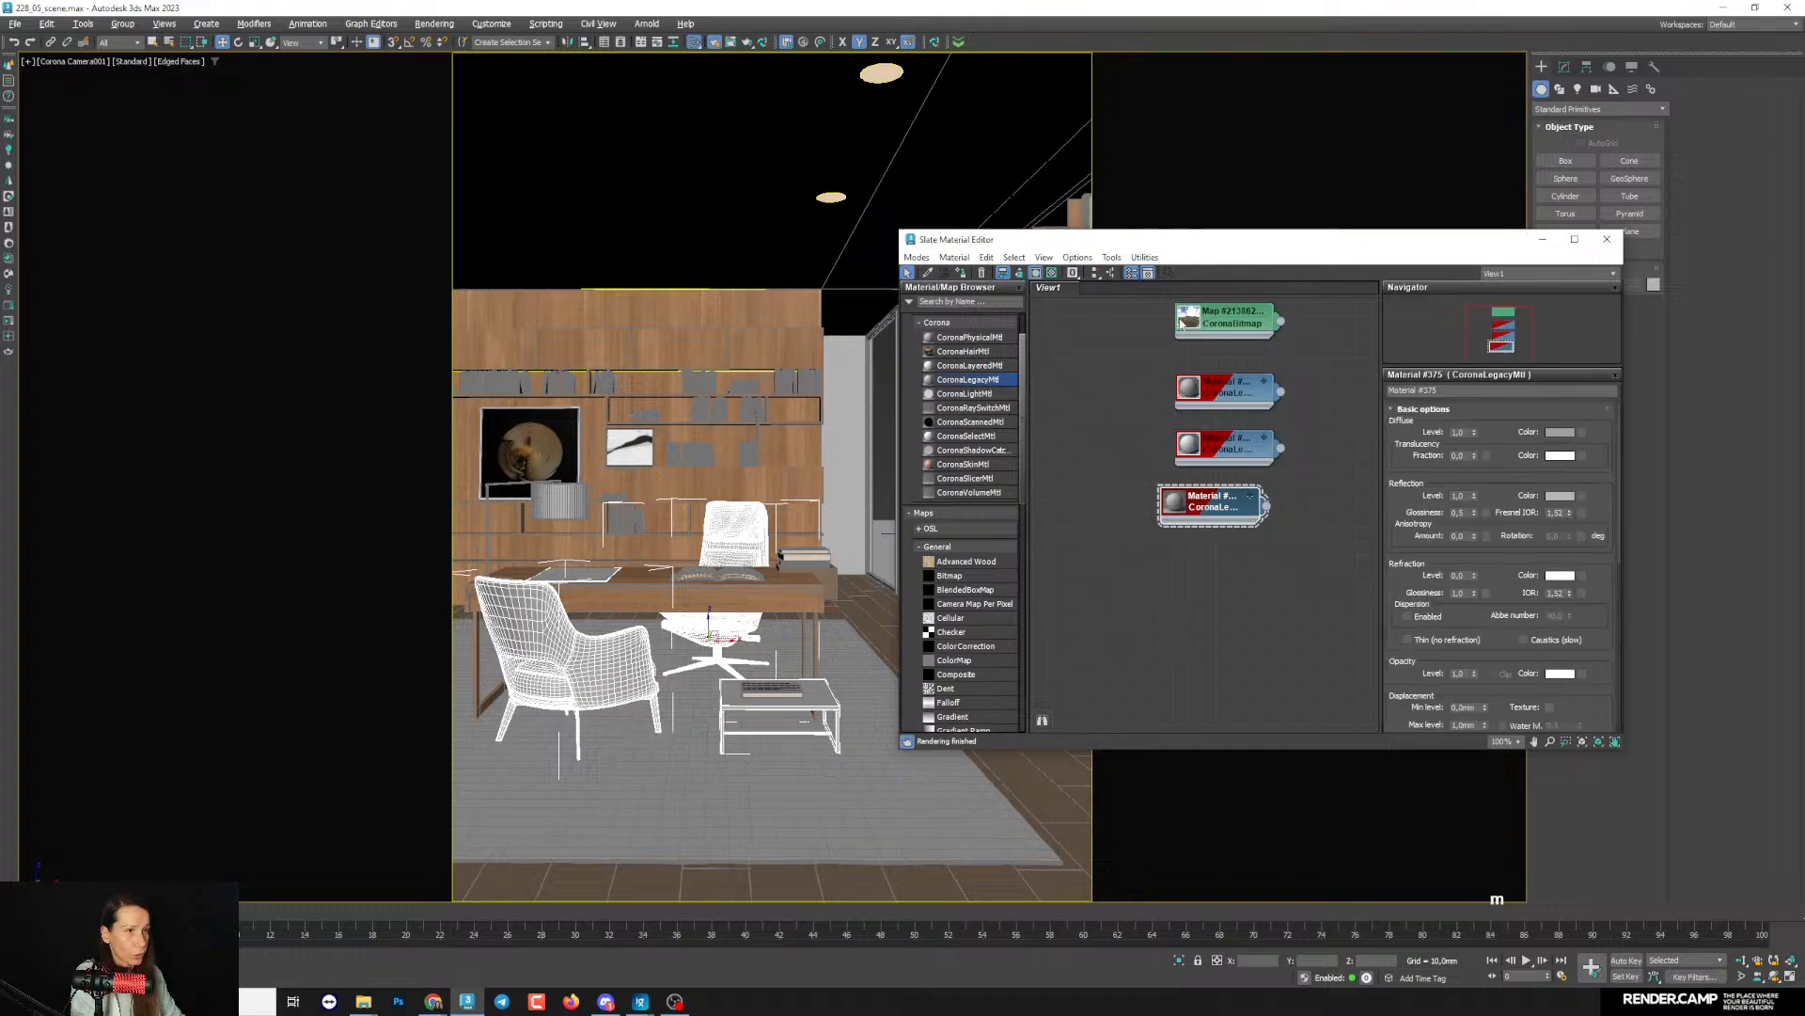
left_click_drag(1093, 249, 1116, 222)
double_click(1233, 460)
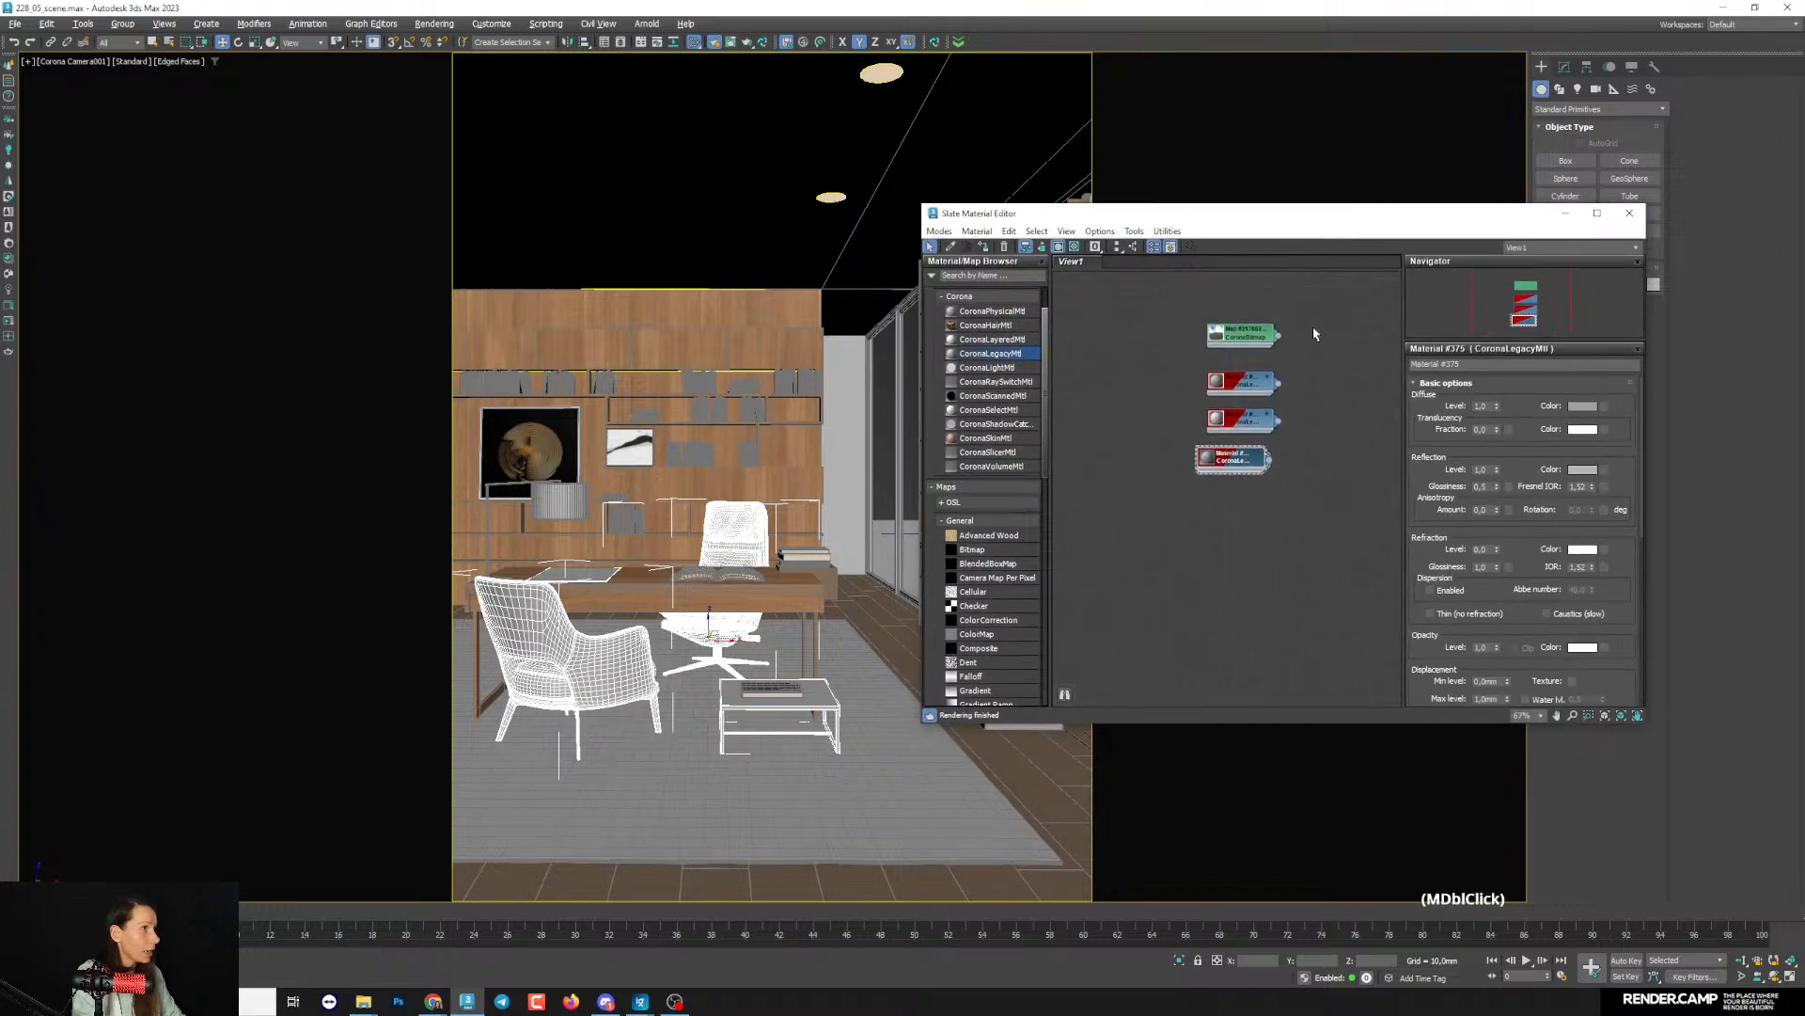
left_click_drag(1351, 218, 1203, 210)
middle_click_drag(1160, 541, 1176, 559)
scroll(1124, 498, "up", 1)
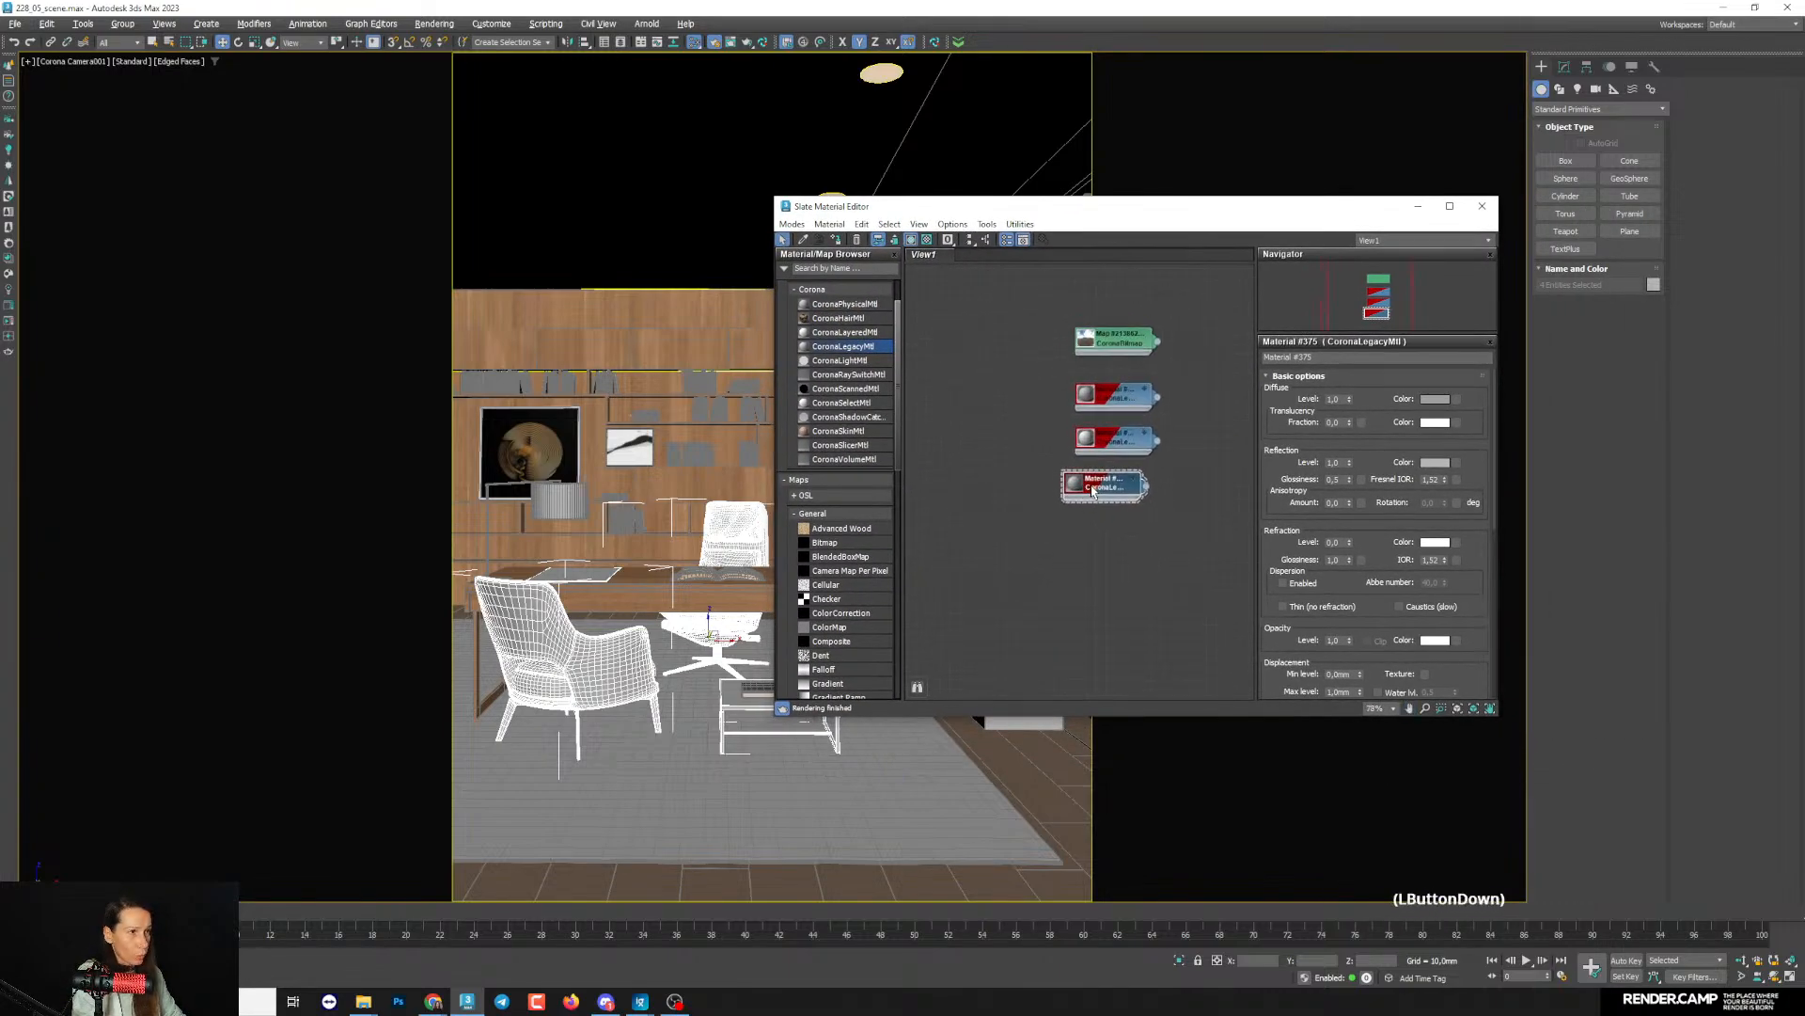
left_click_drag(1102, 484, 1115, 485)
left_click(836, 240)
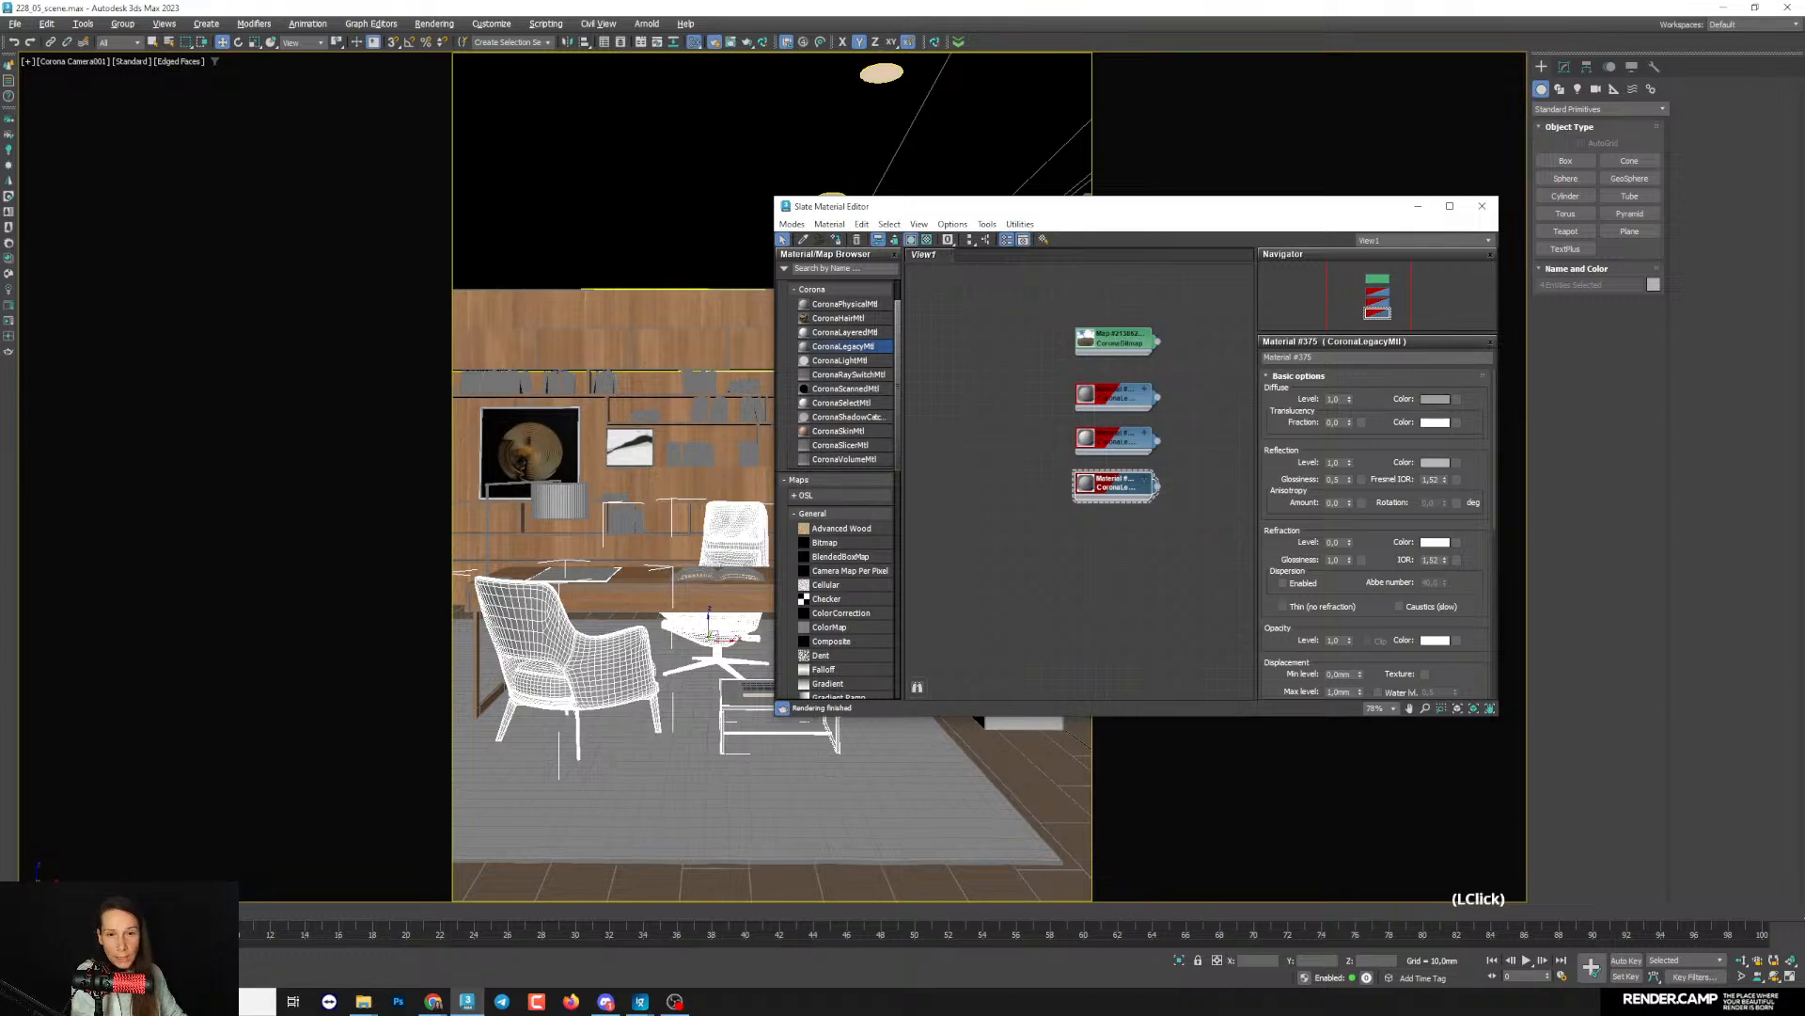
key("F10")
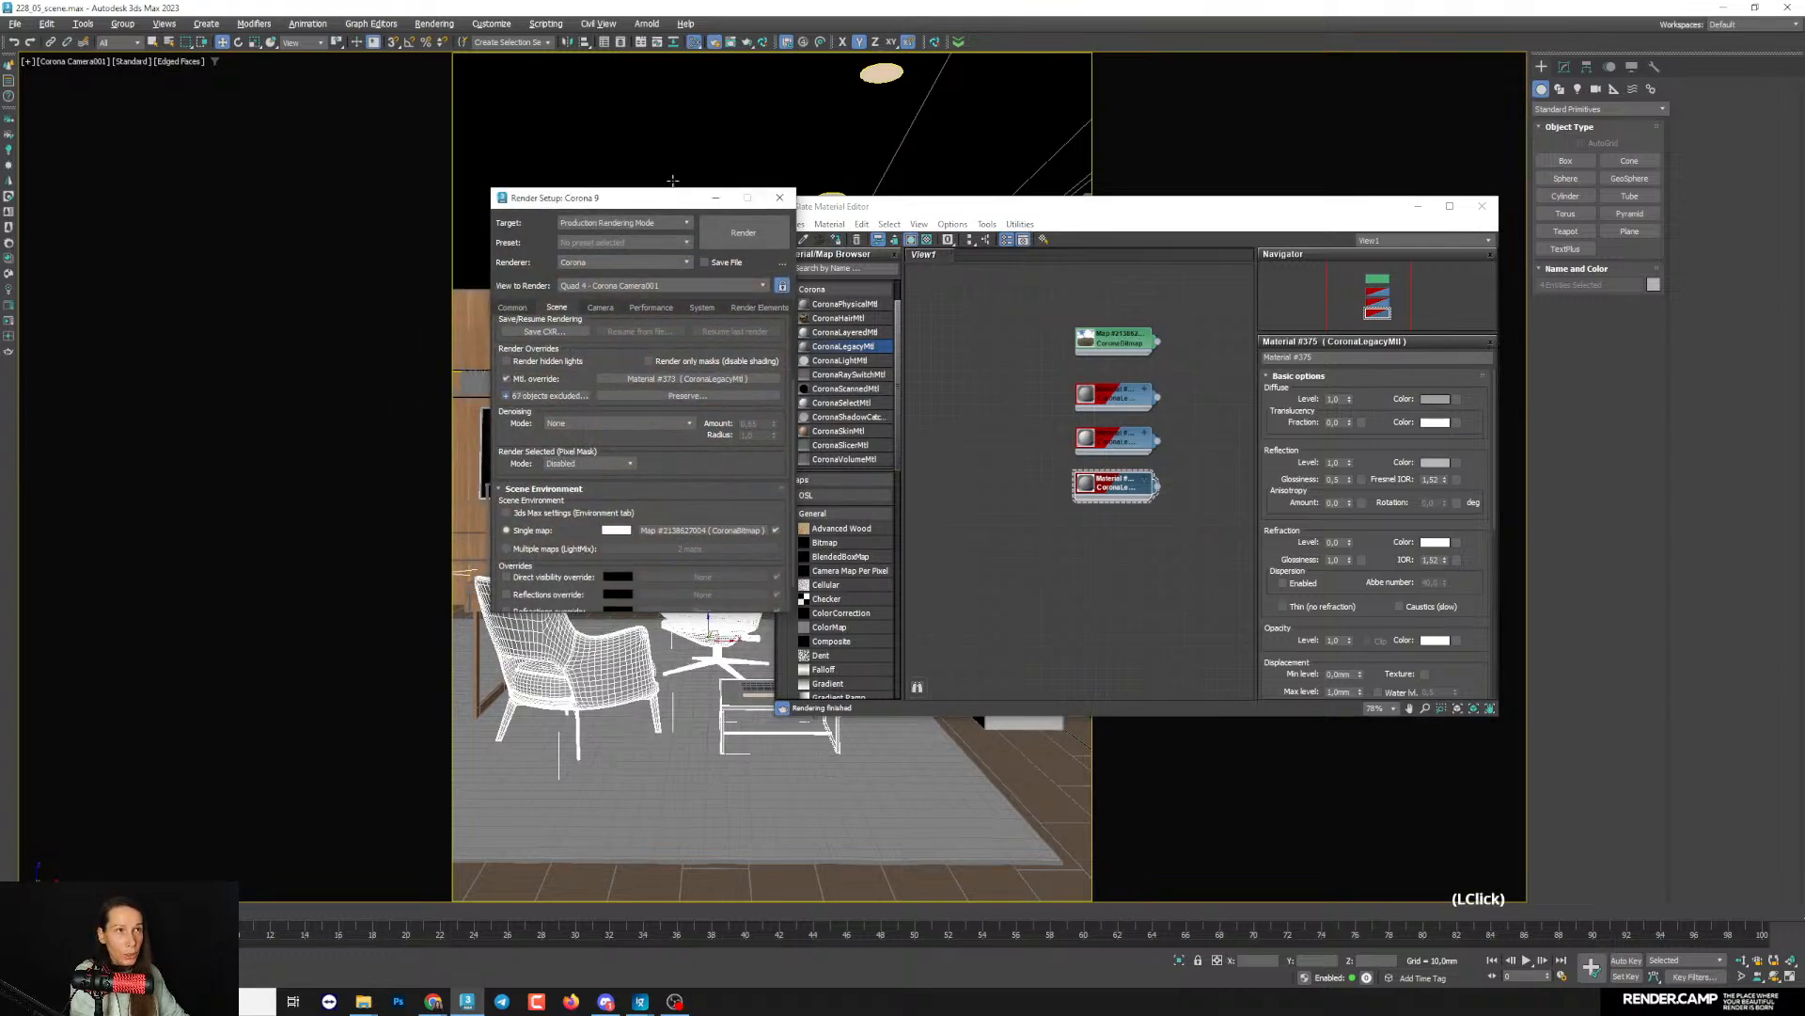
left_click(716, 198)
- Darken the furniture material's diffuse color to near black with the interactive render beside the material editor
left_click(732, 42)
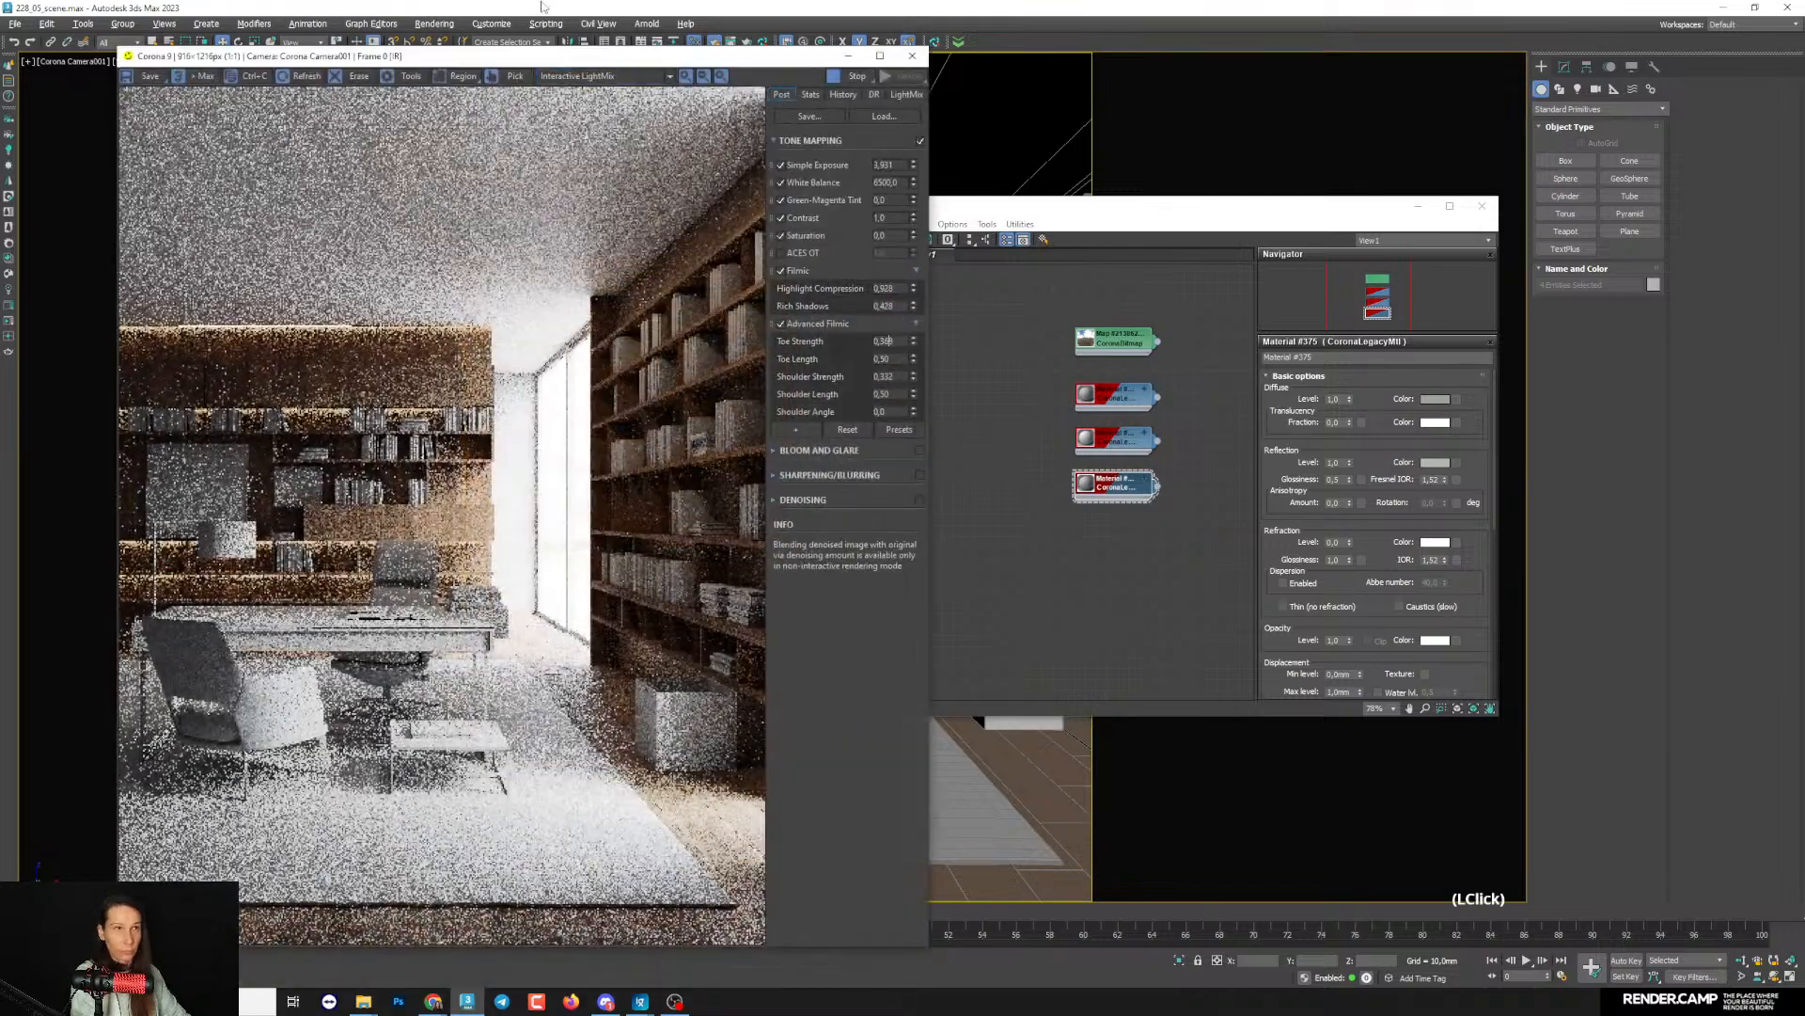
left_click_drag(499, 57, 425, 57)
left_click_drag(925, 210, 948, 224)
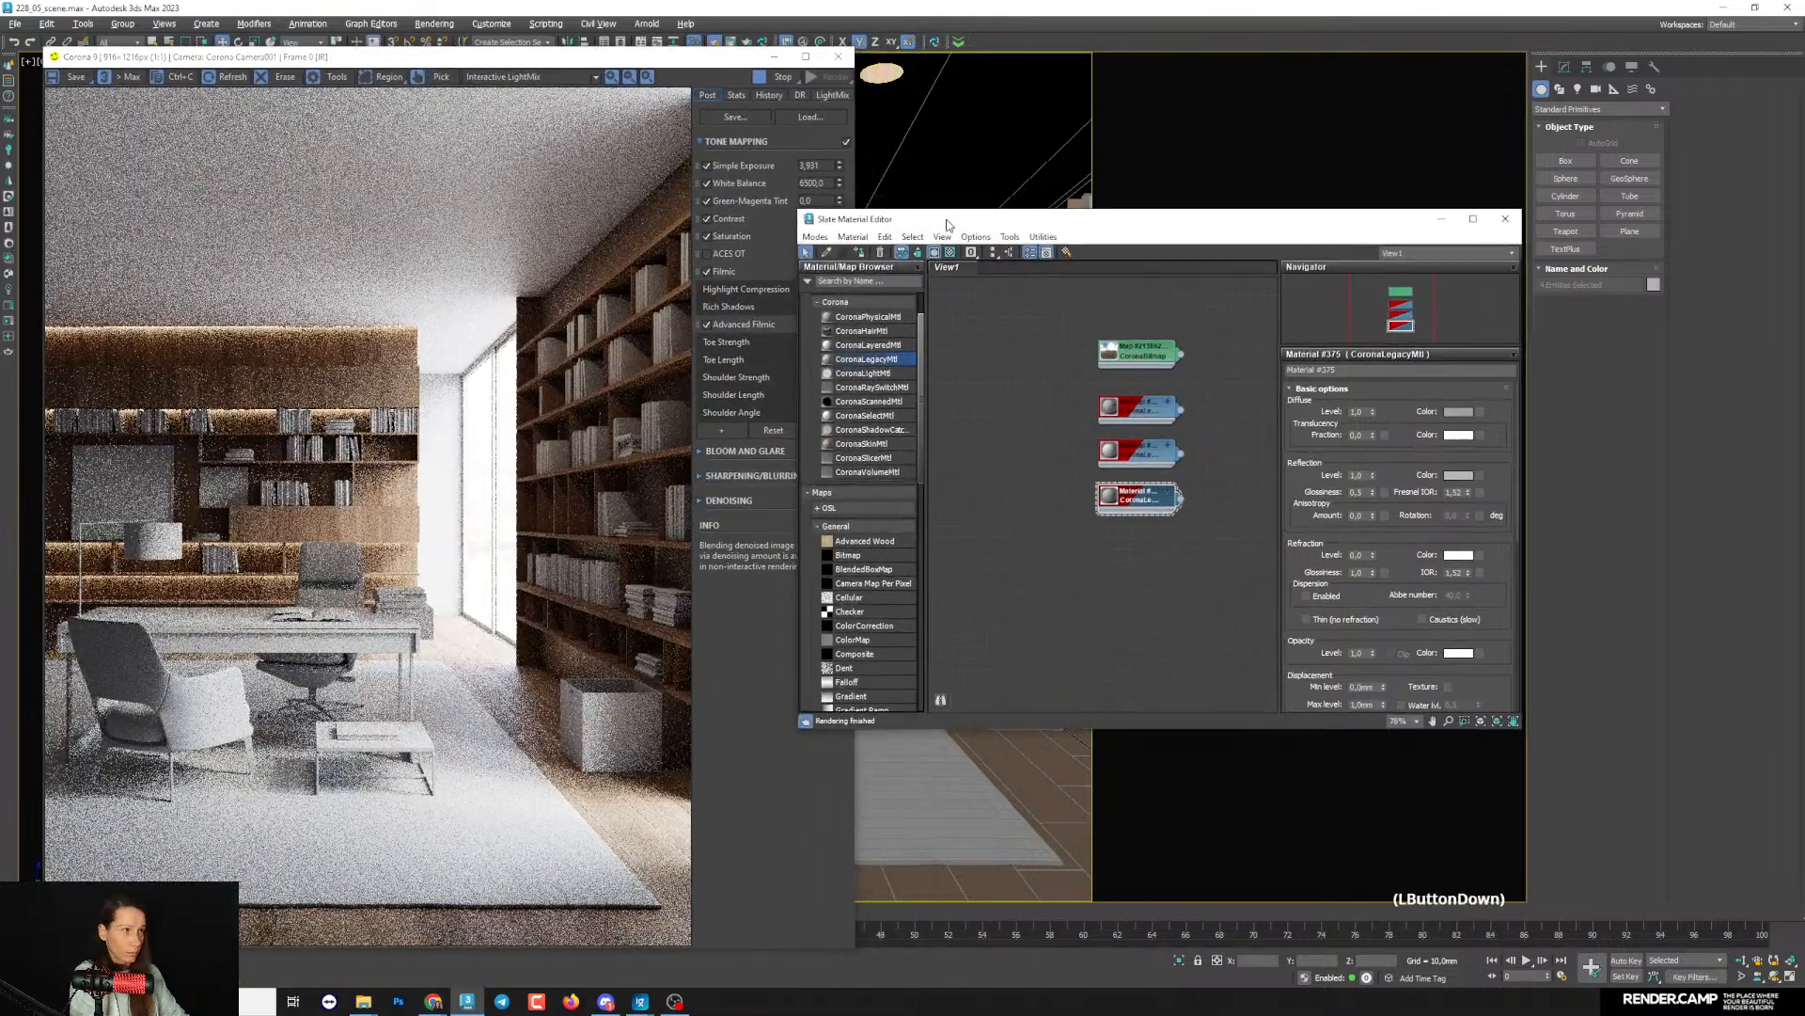
left_click(1458, 411)
left_click_drag(1368, 336, 1321, 339)
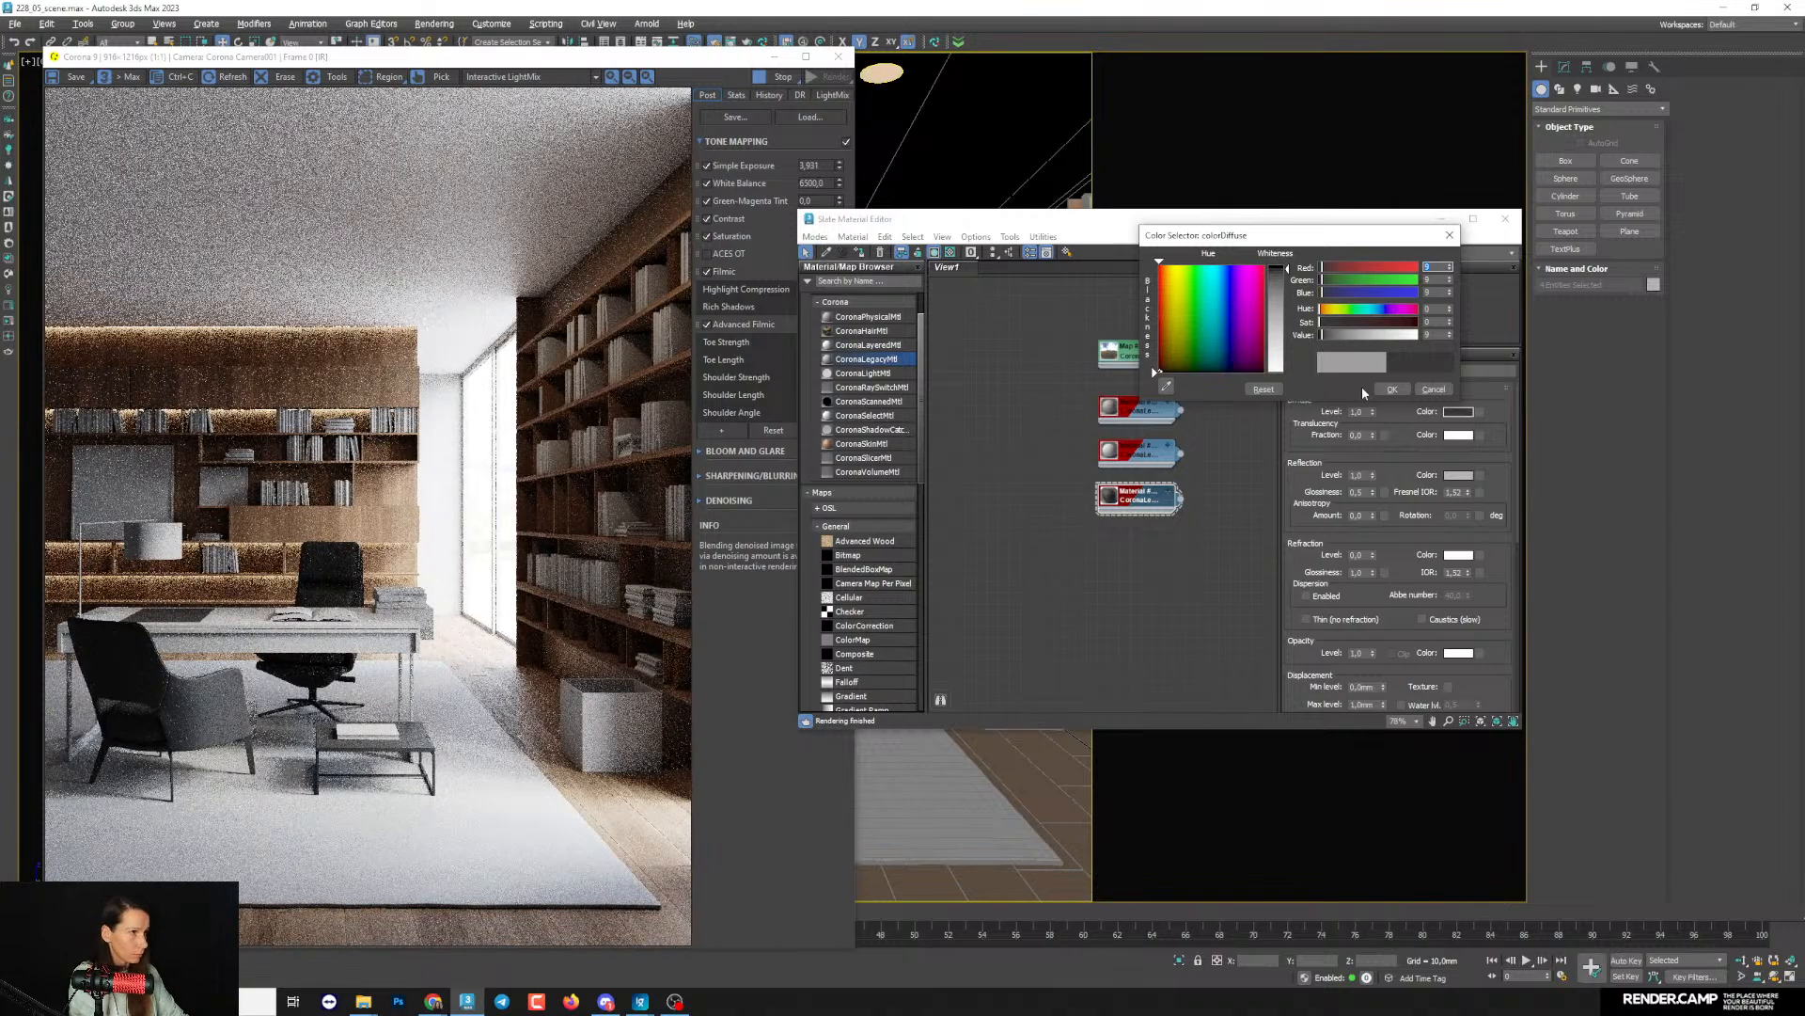
left_click(1392, 389)
- Raise the furniture material's reflection glossiness to 0.72 and limit the interactive render to a region around the chairs and tables
left_click_drag(1373, 490, 1371, 476)
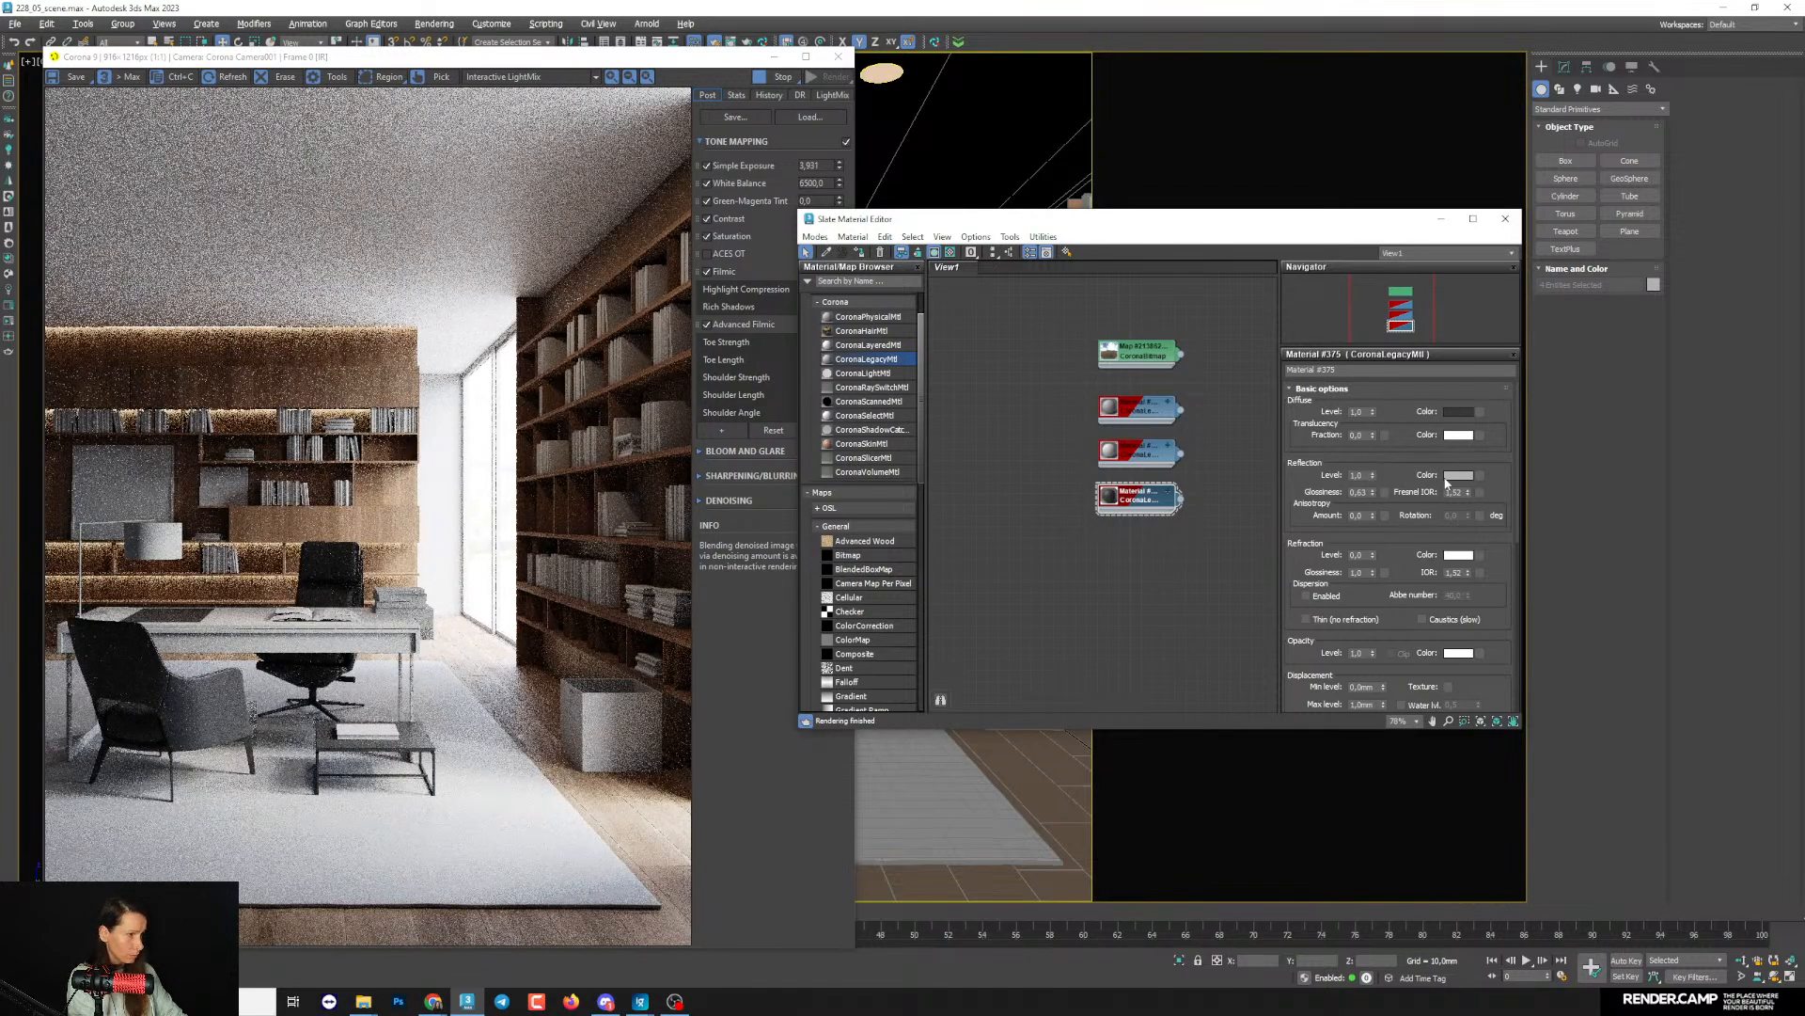
left_click_drag(1372, 499, 1373, 489)
left_click(350, 792)
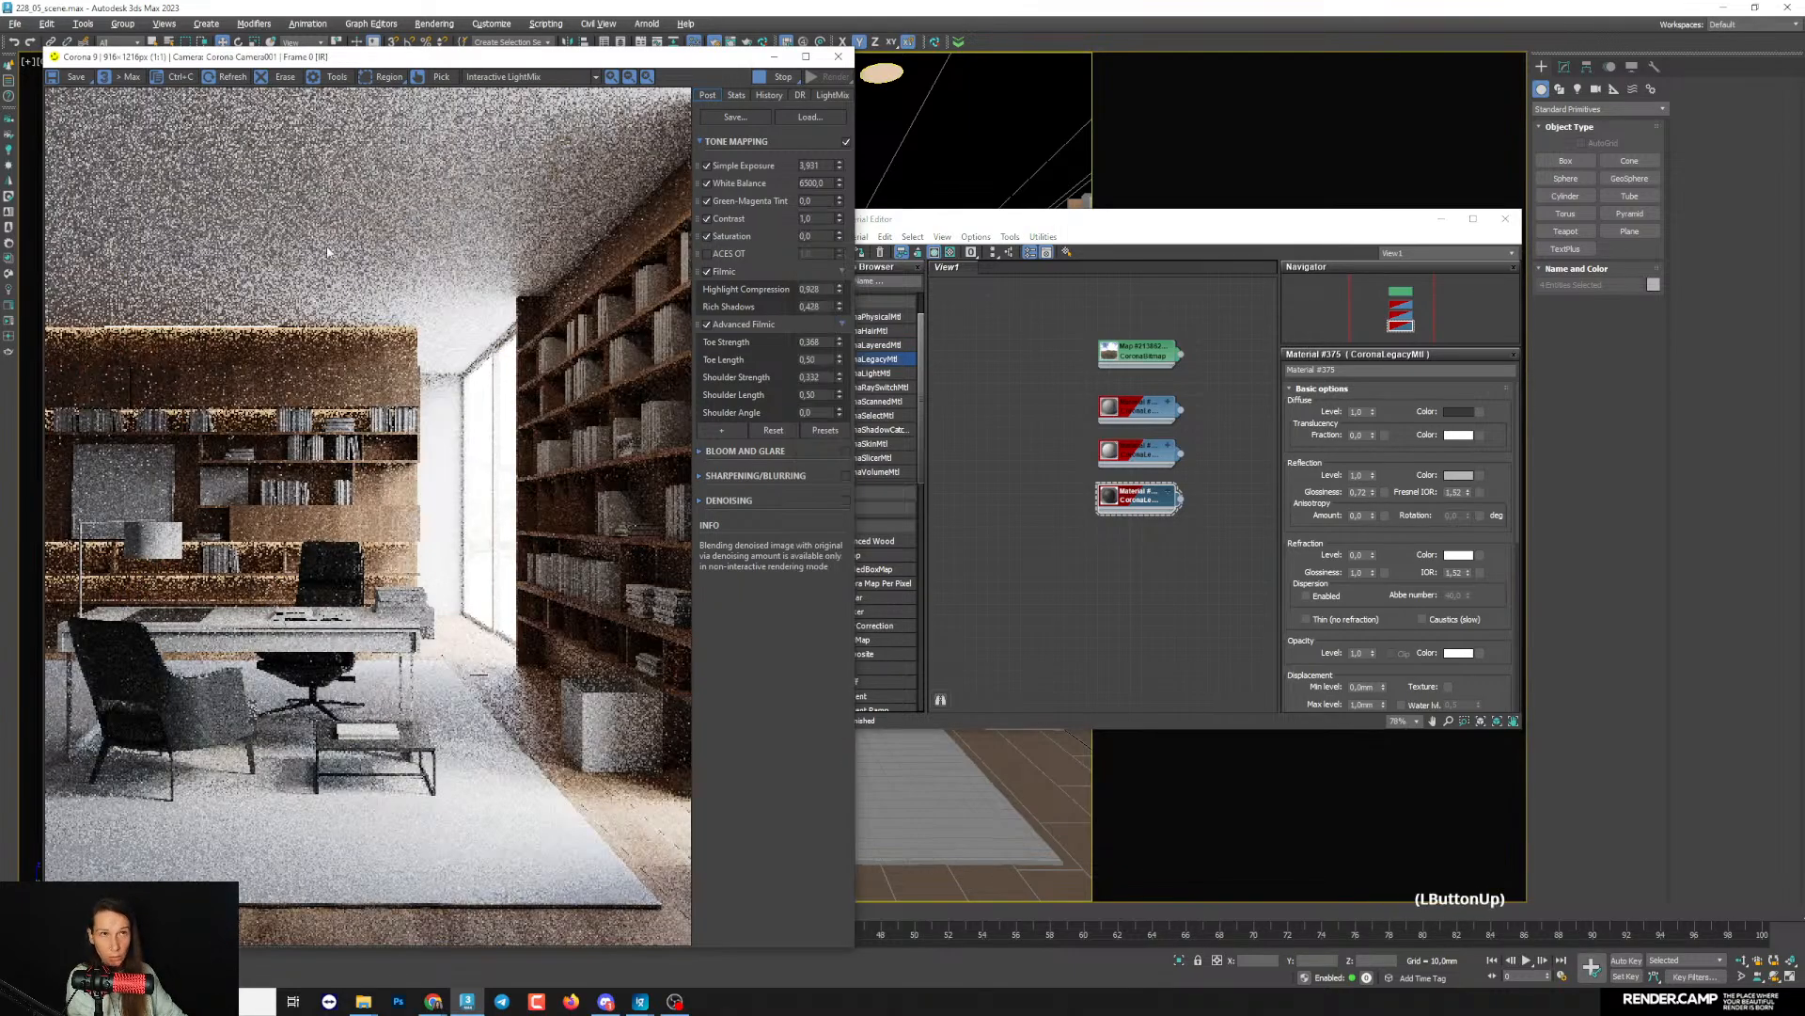
left_click(385, 77)
left_click_drag(89, 486, 478, 824)
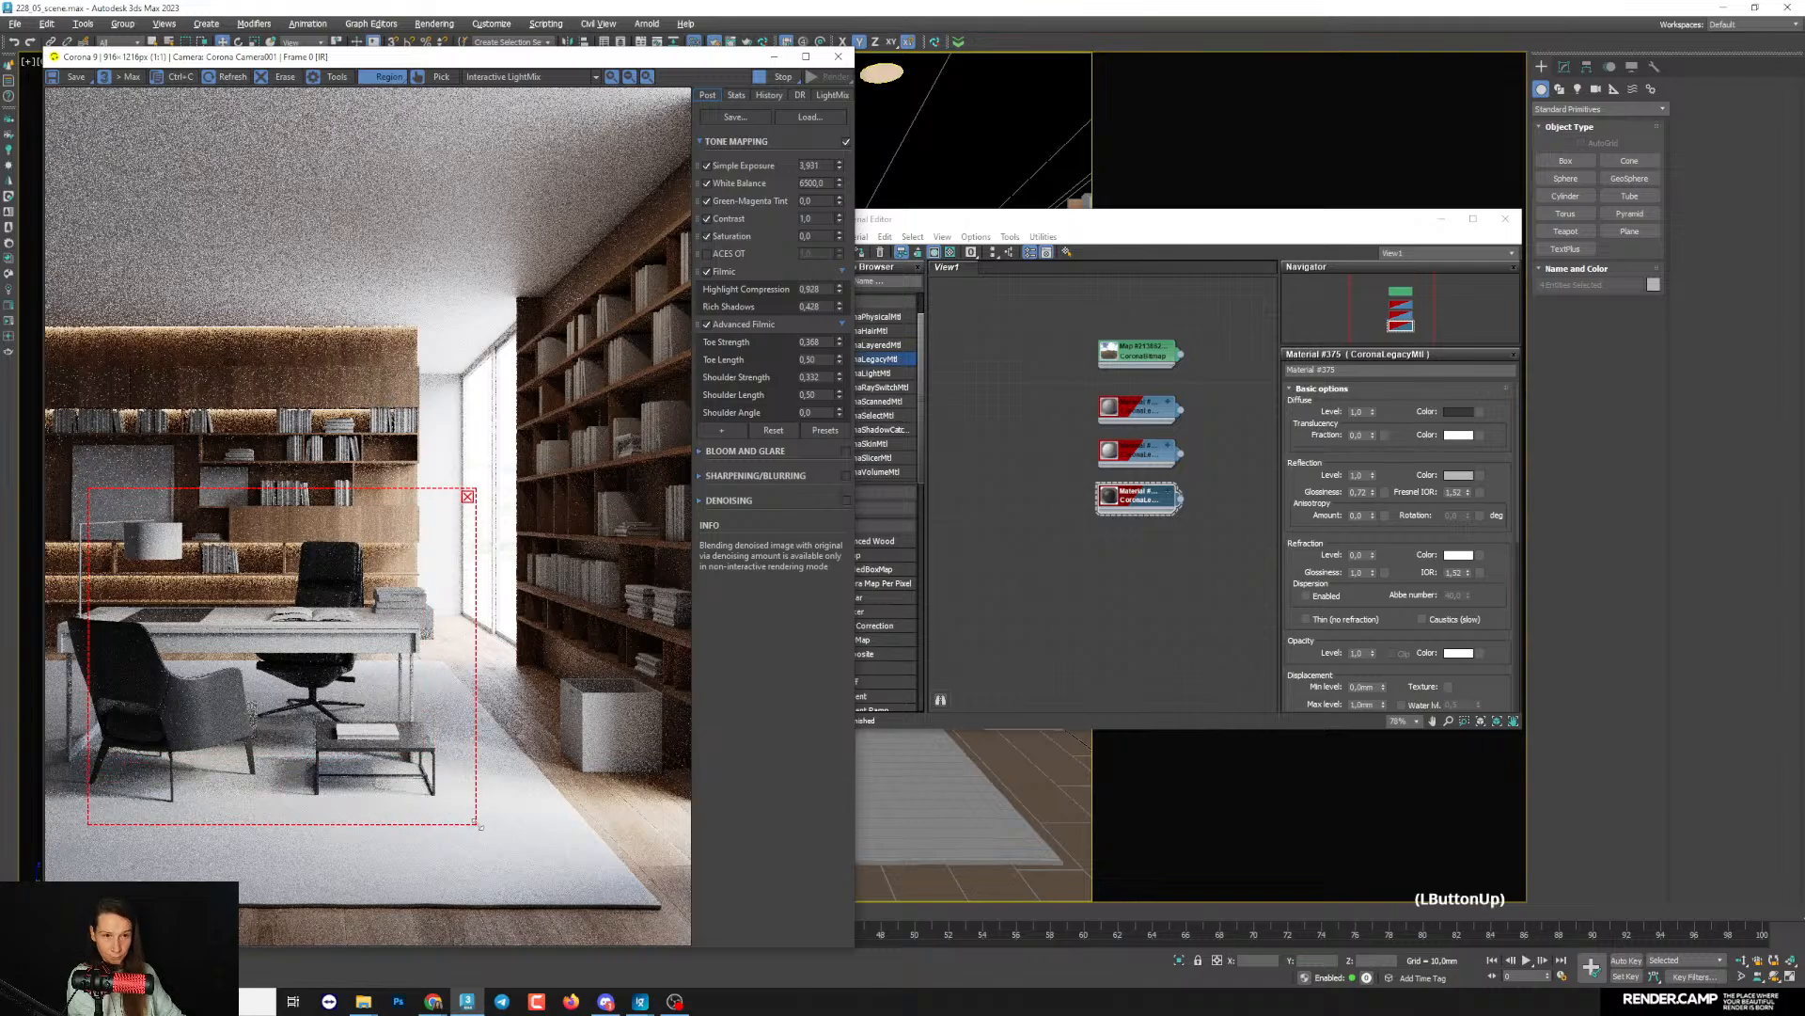
- Set the furniture material's reflection color value to 97 and fine-tune its near-black diffuse color, trying a value of 5
left_click(1458, 475)
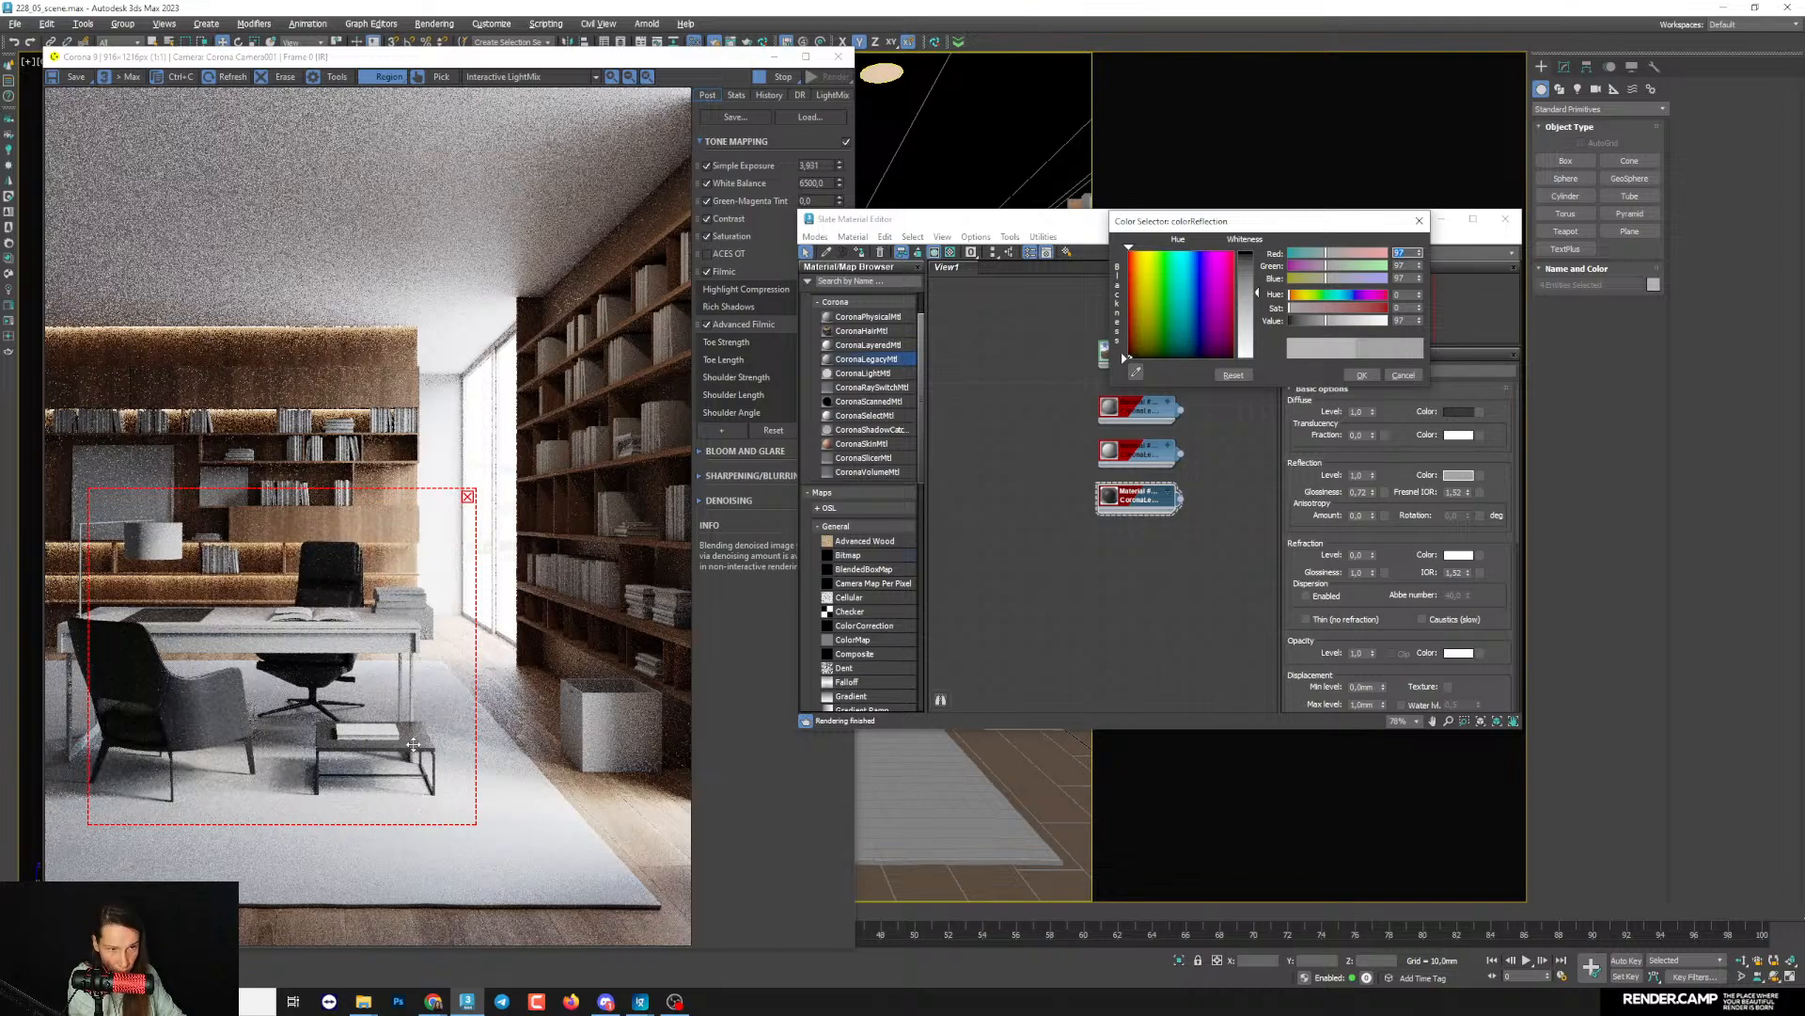
left_click(1362, 374)
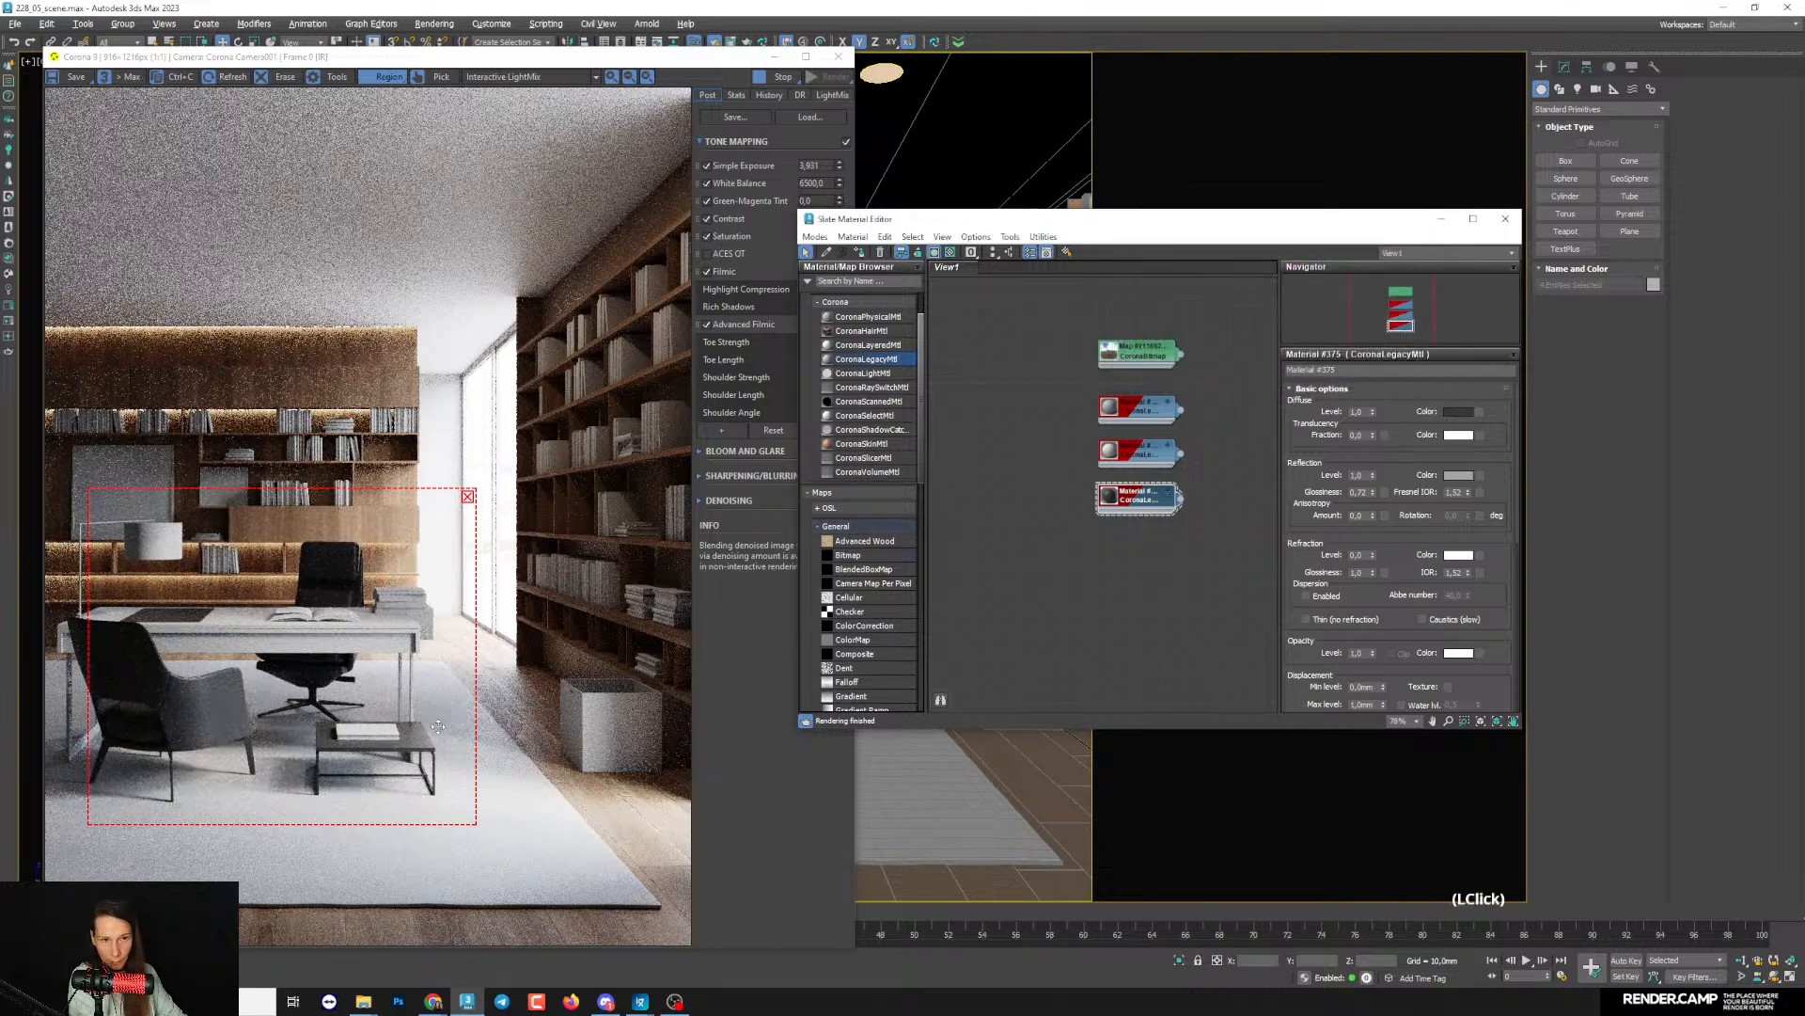
left_click(1456, 411)
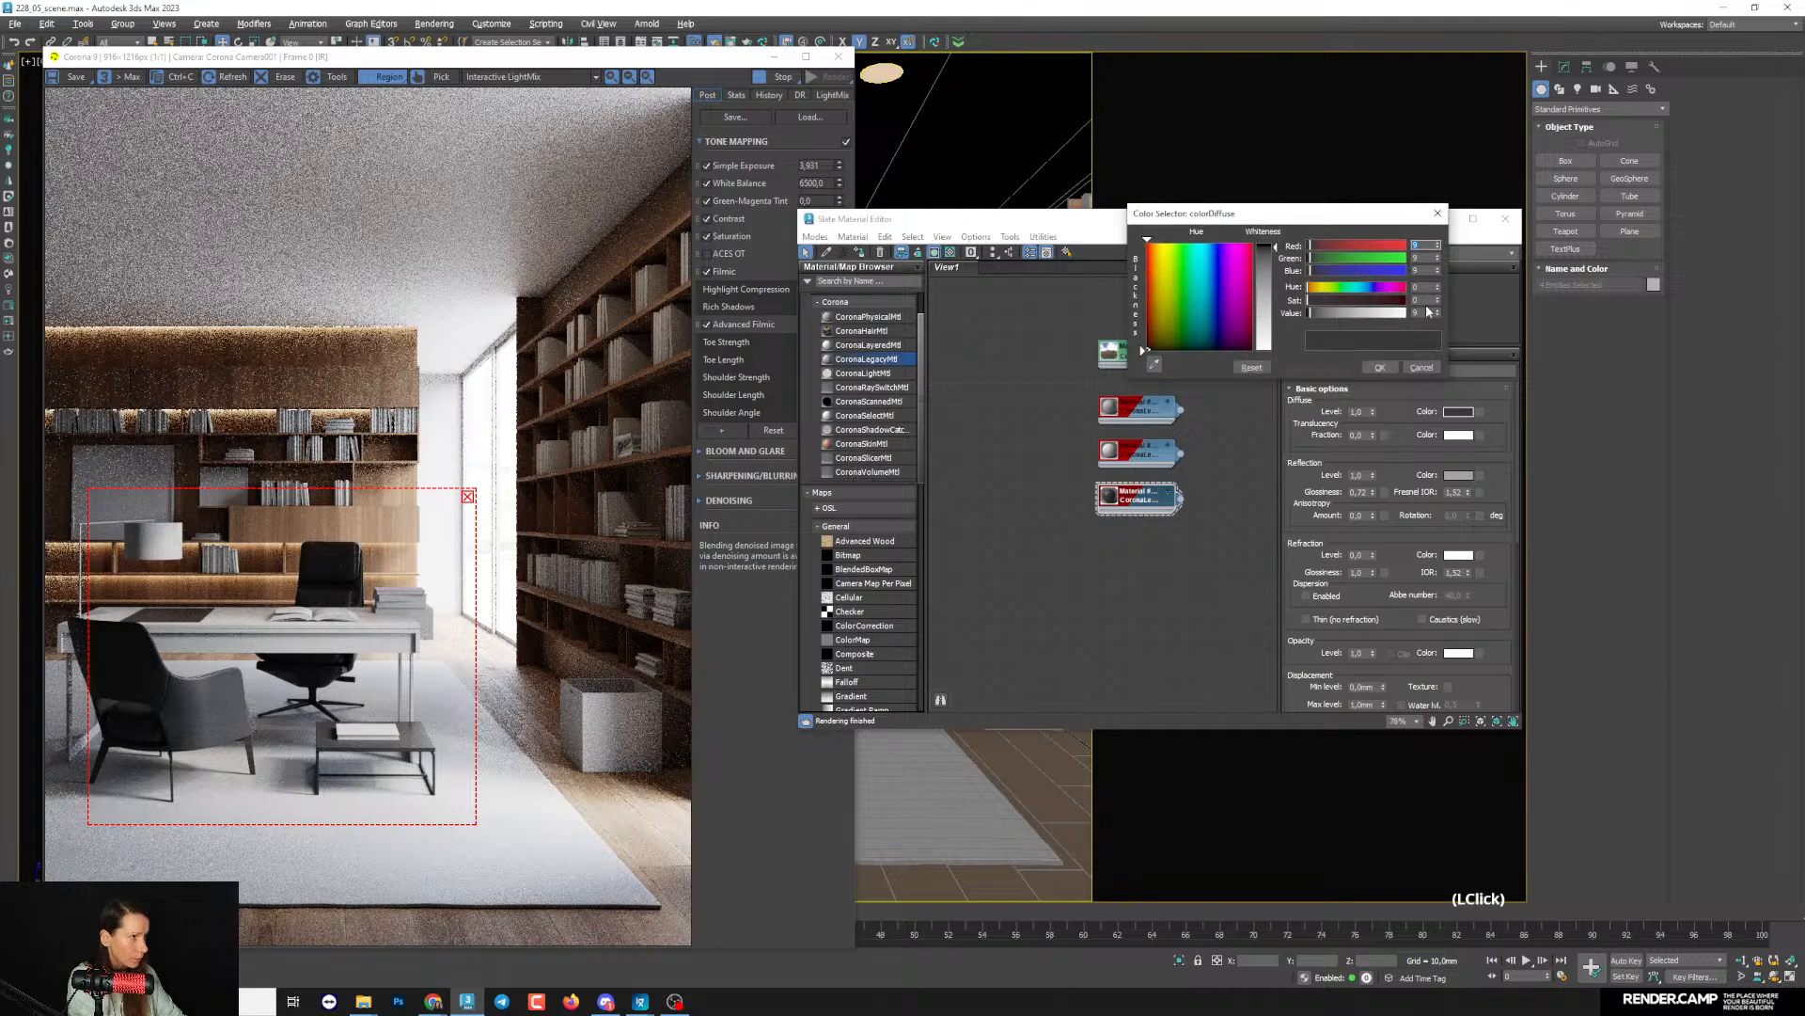
left_click_drag(1361, 317, 1256, 314)
type("5")
key("Return")
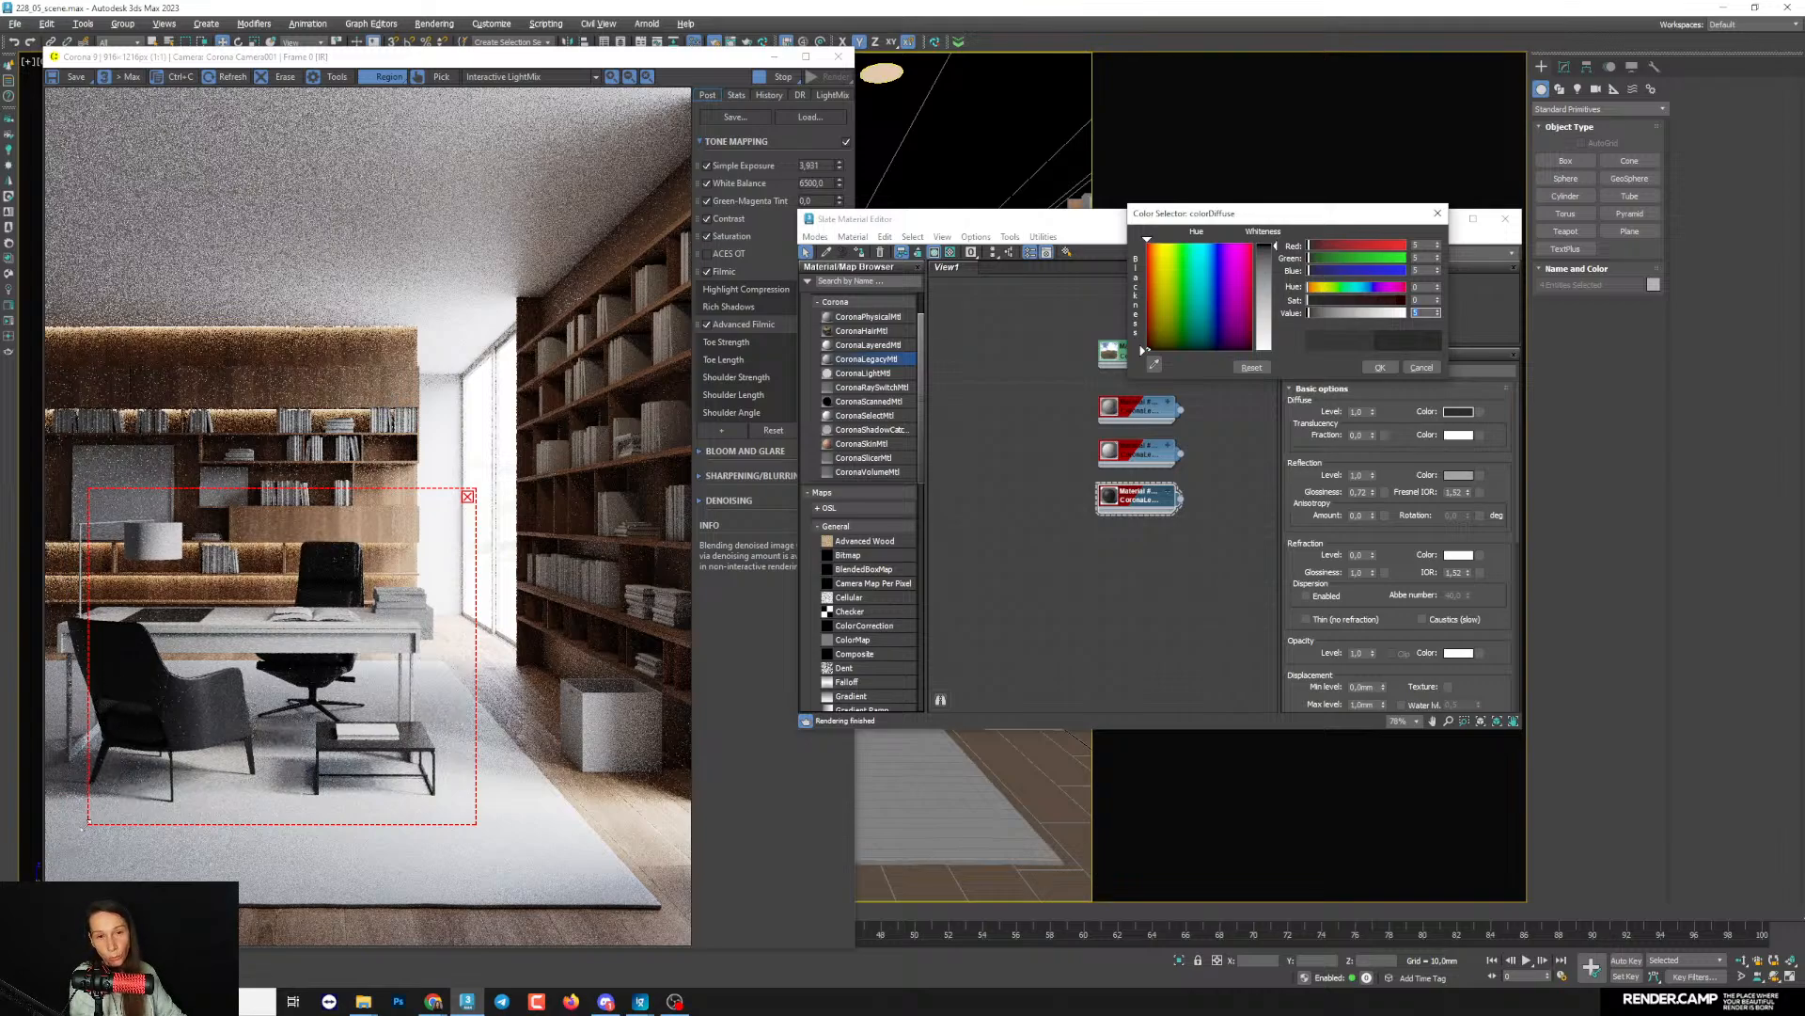
left_click_drag(87, 824, 45, 844)
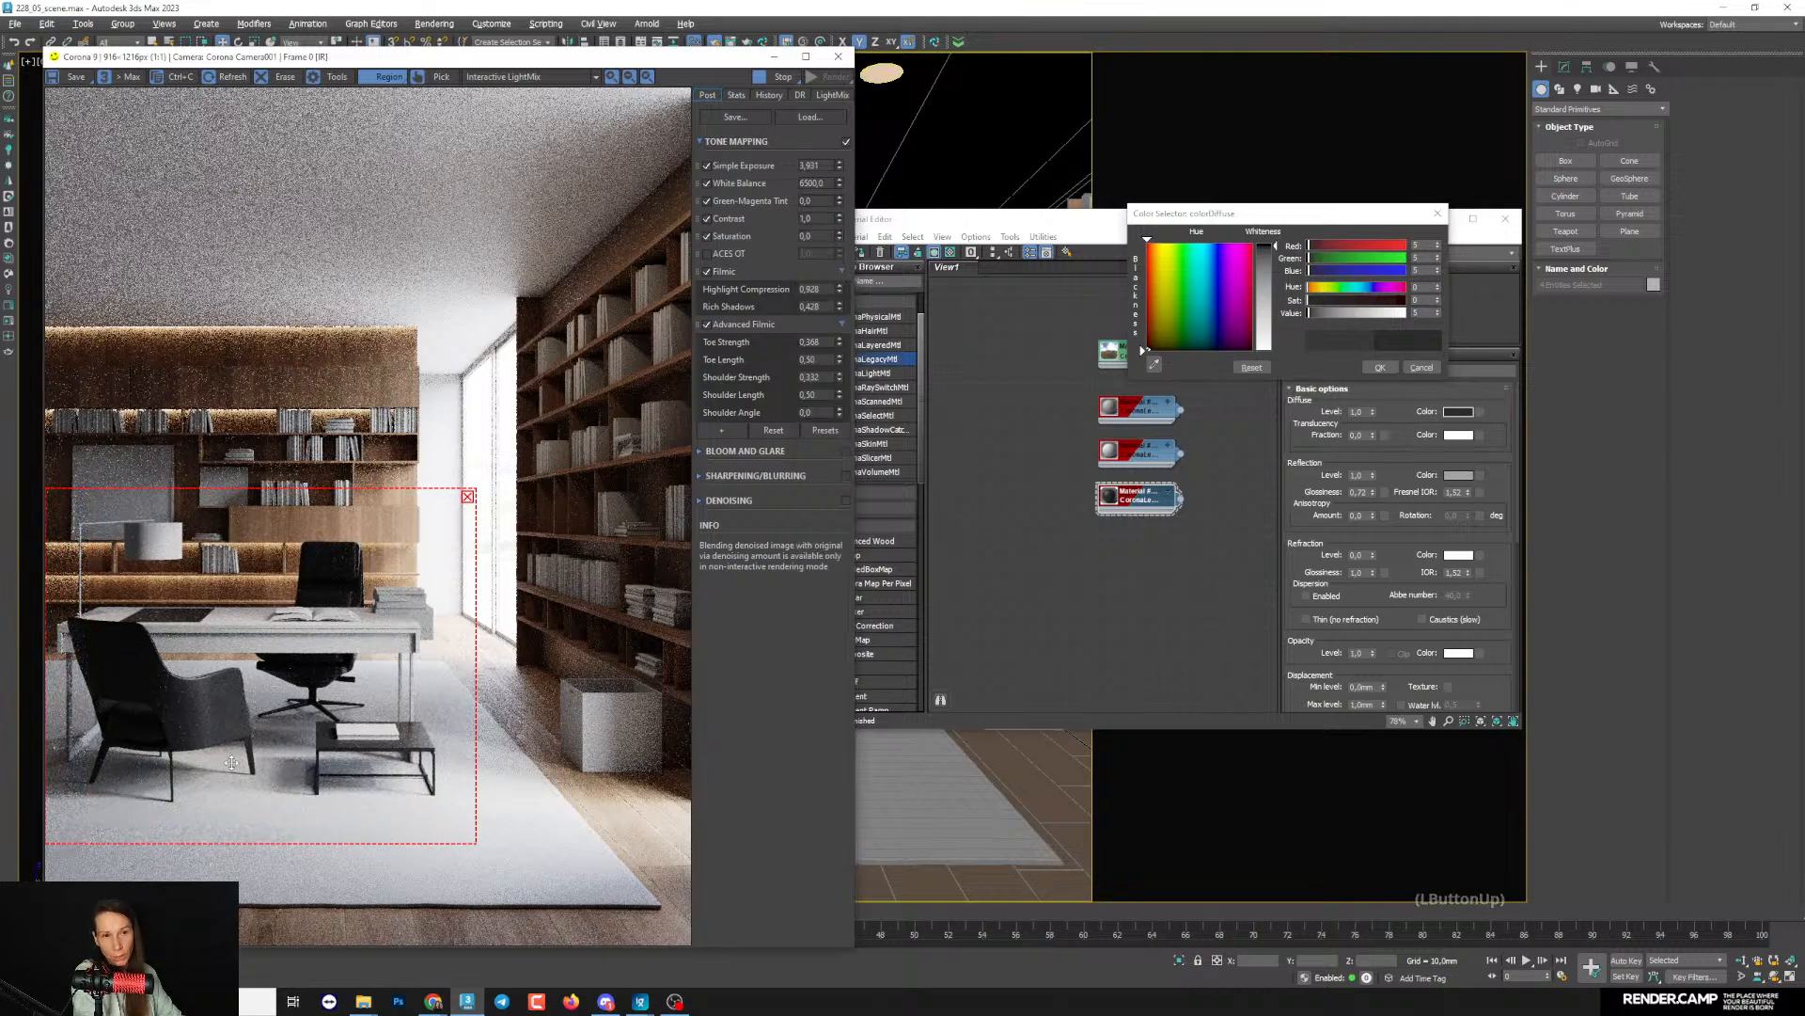
key("Return")
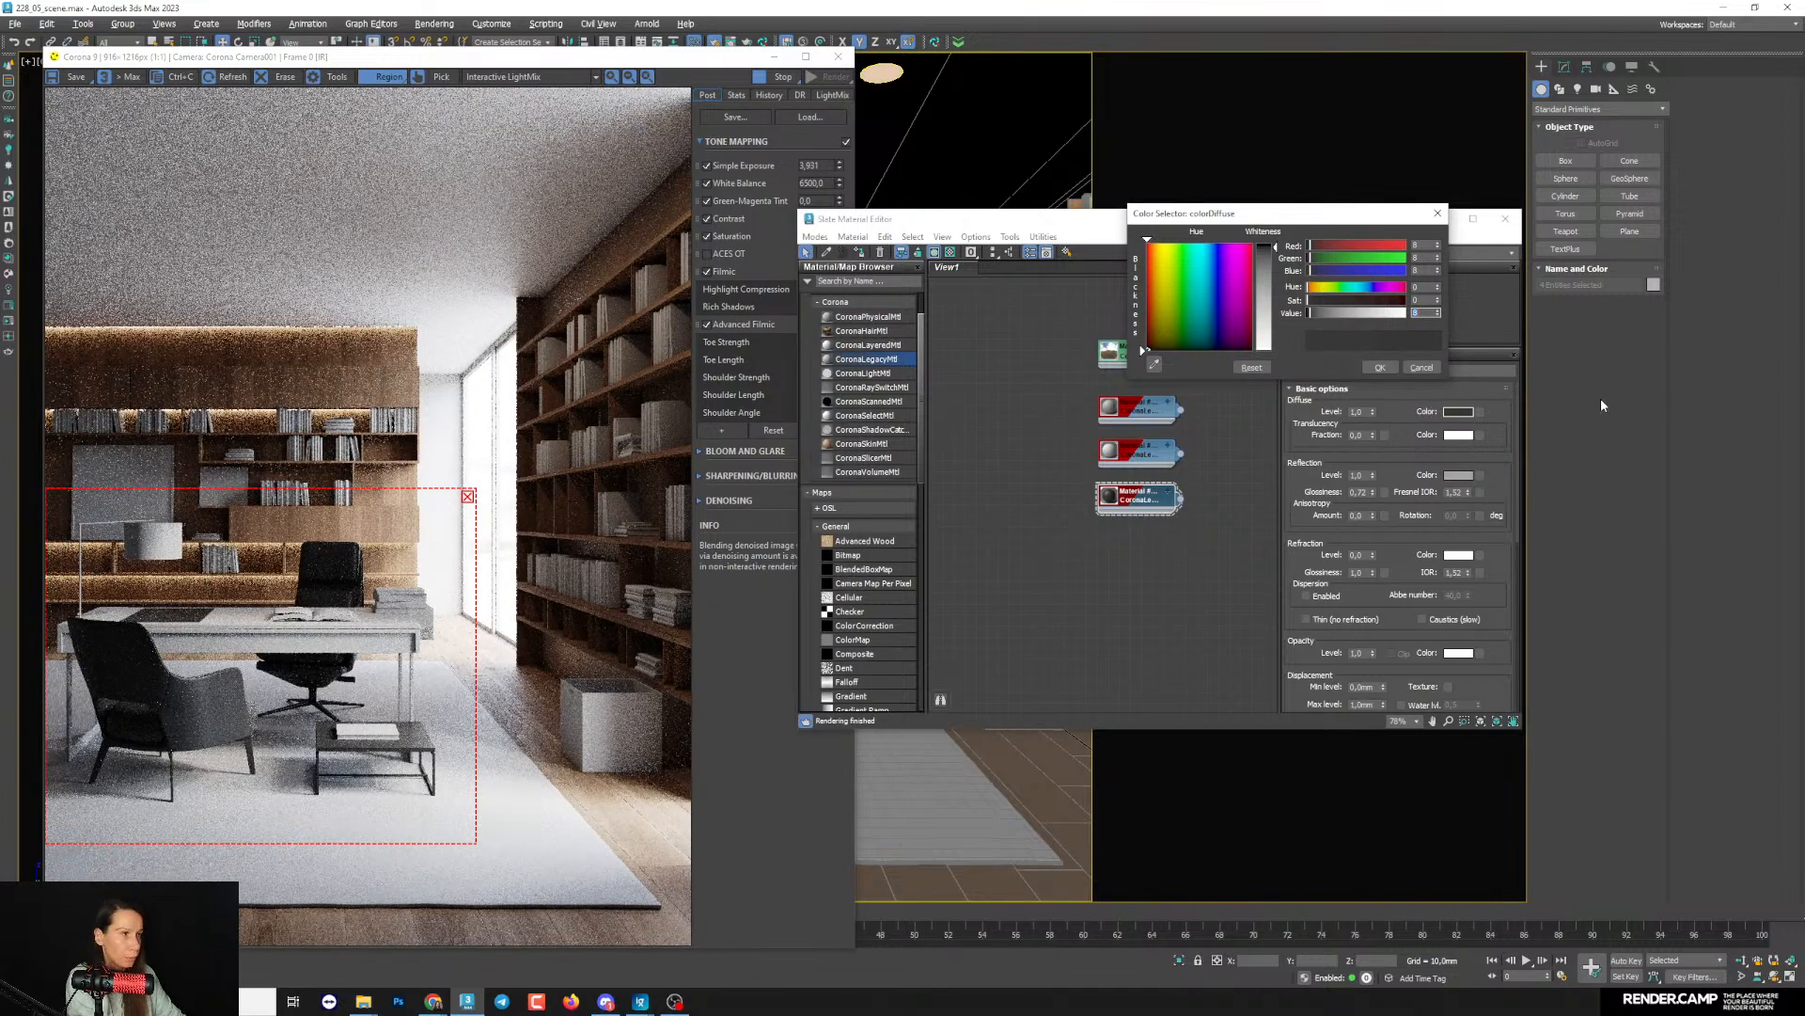
left_click(1379, 368)
- Put the material windows away and open the shelves_03 bookshelf group for editing its parts
left_click(1439, 222)
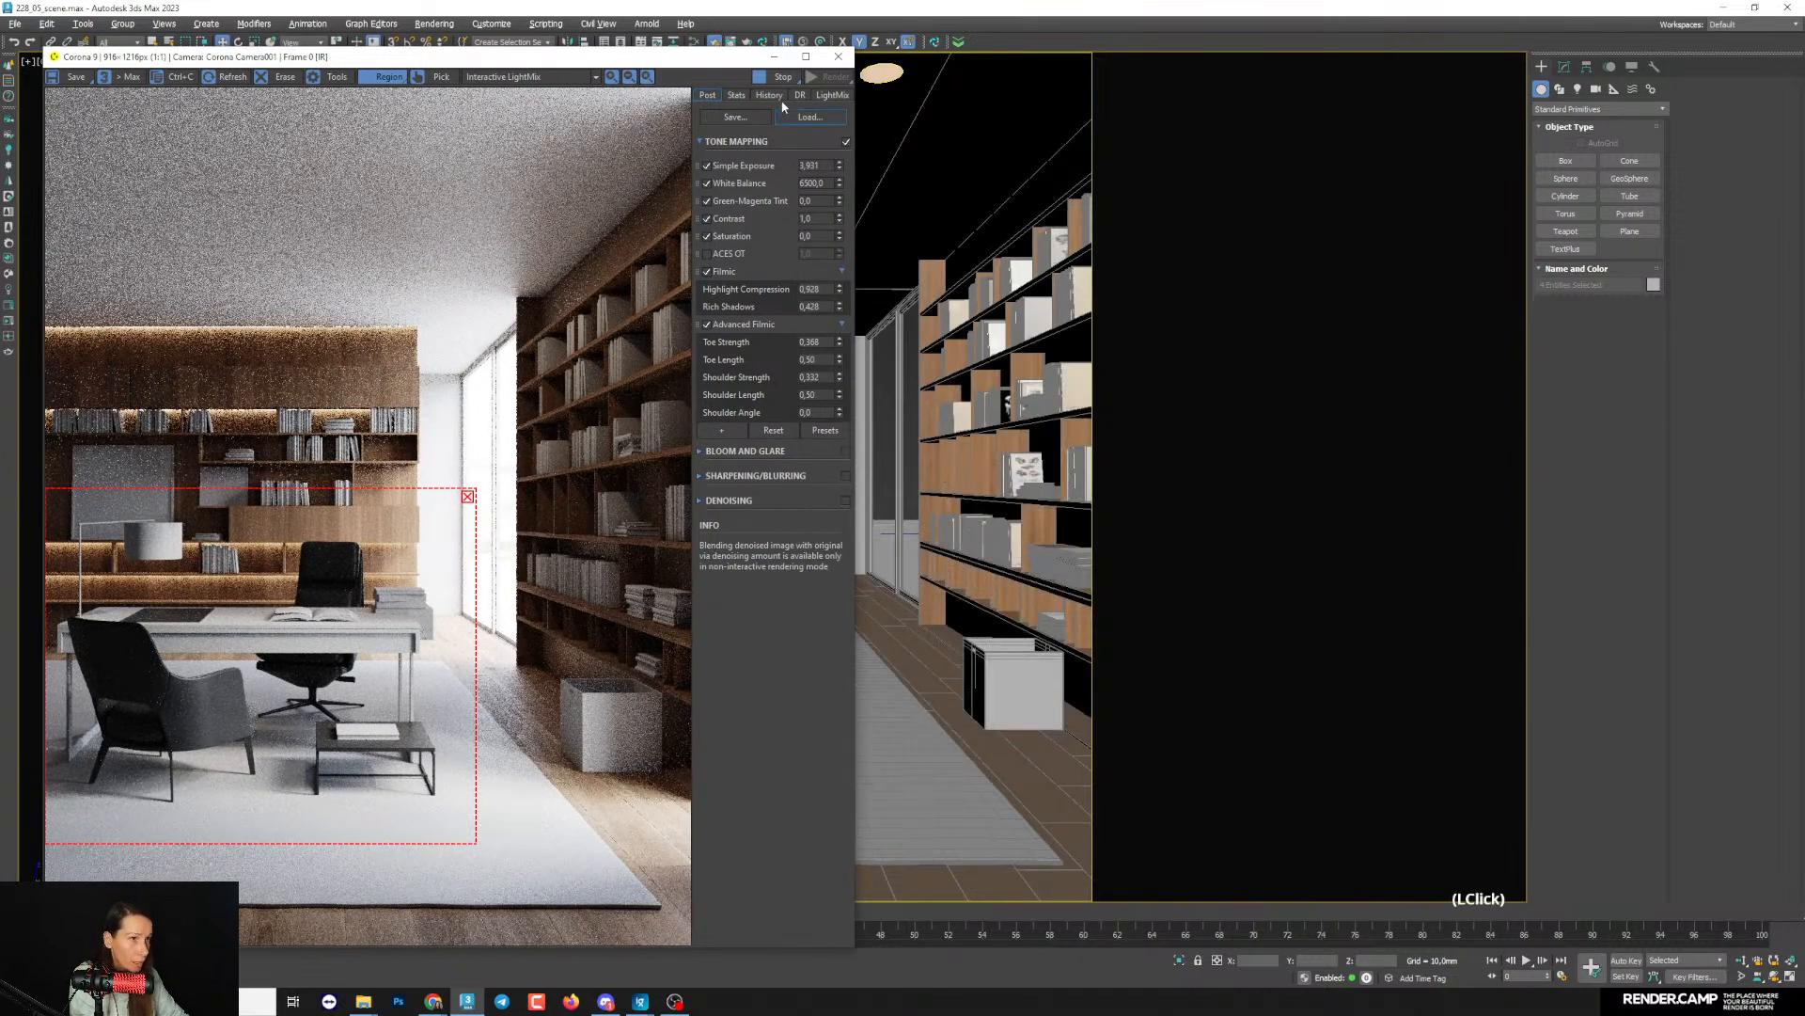
left_click(873, 459)
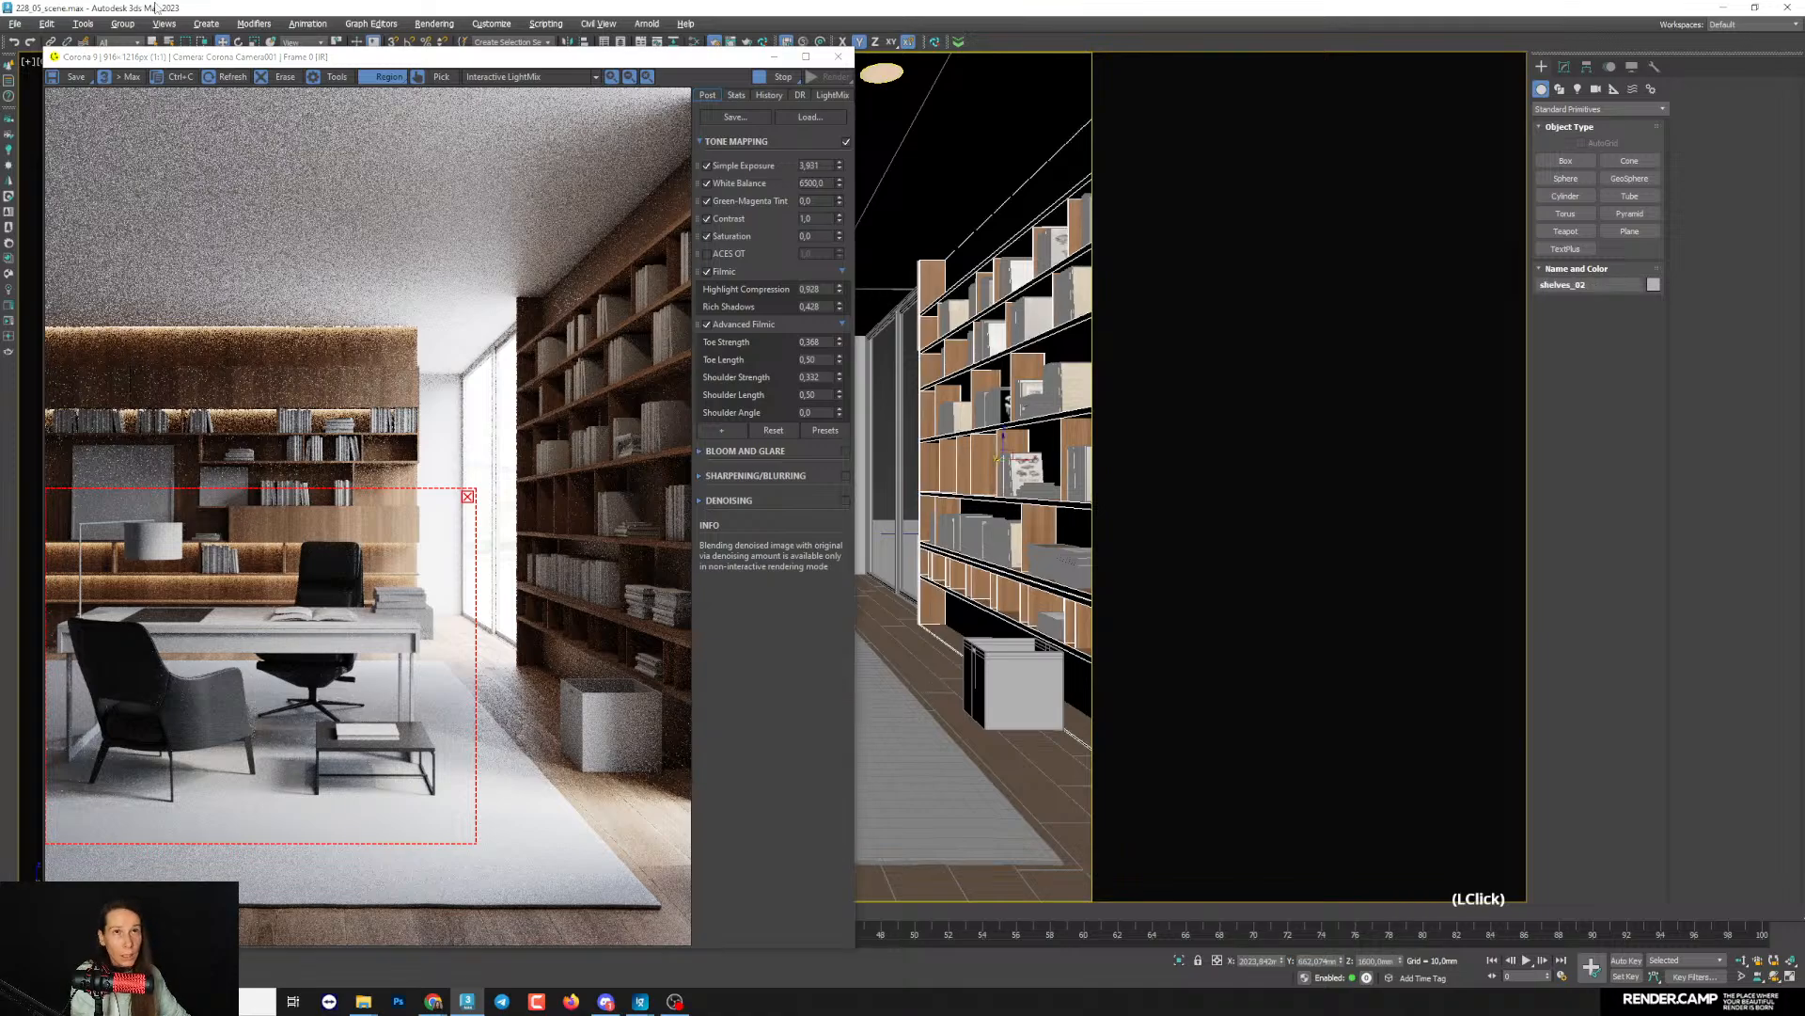
left_click(123, 24)
left_click(132, 83)
- Assign the dark furniture material to the bookshelf's two plinth parts and shift the render region over the bookshelf
left_click(949, 621)
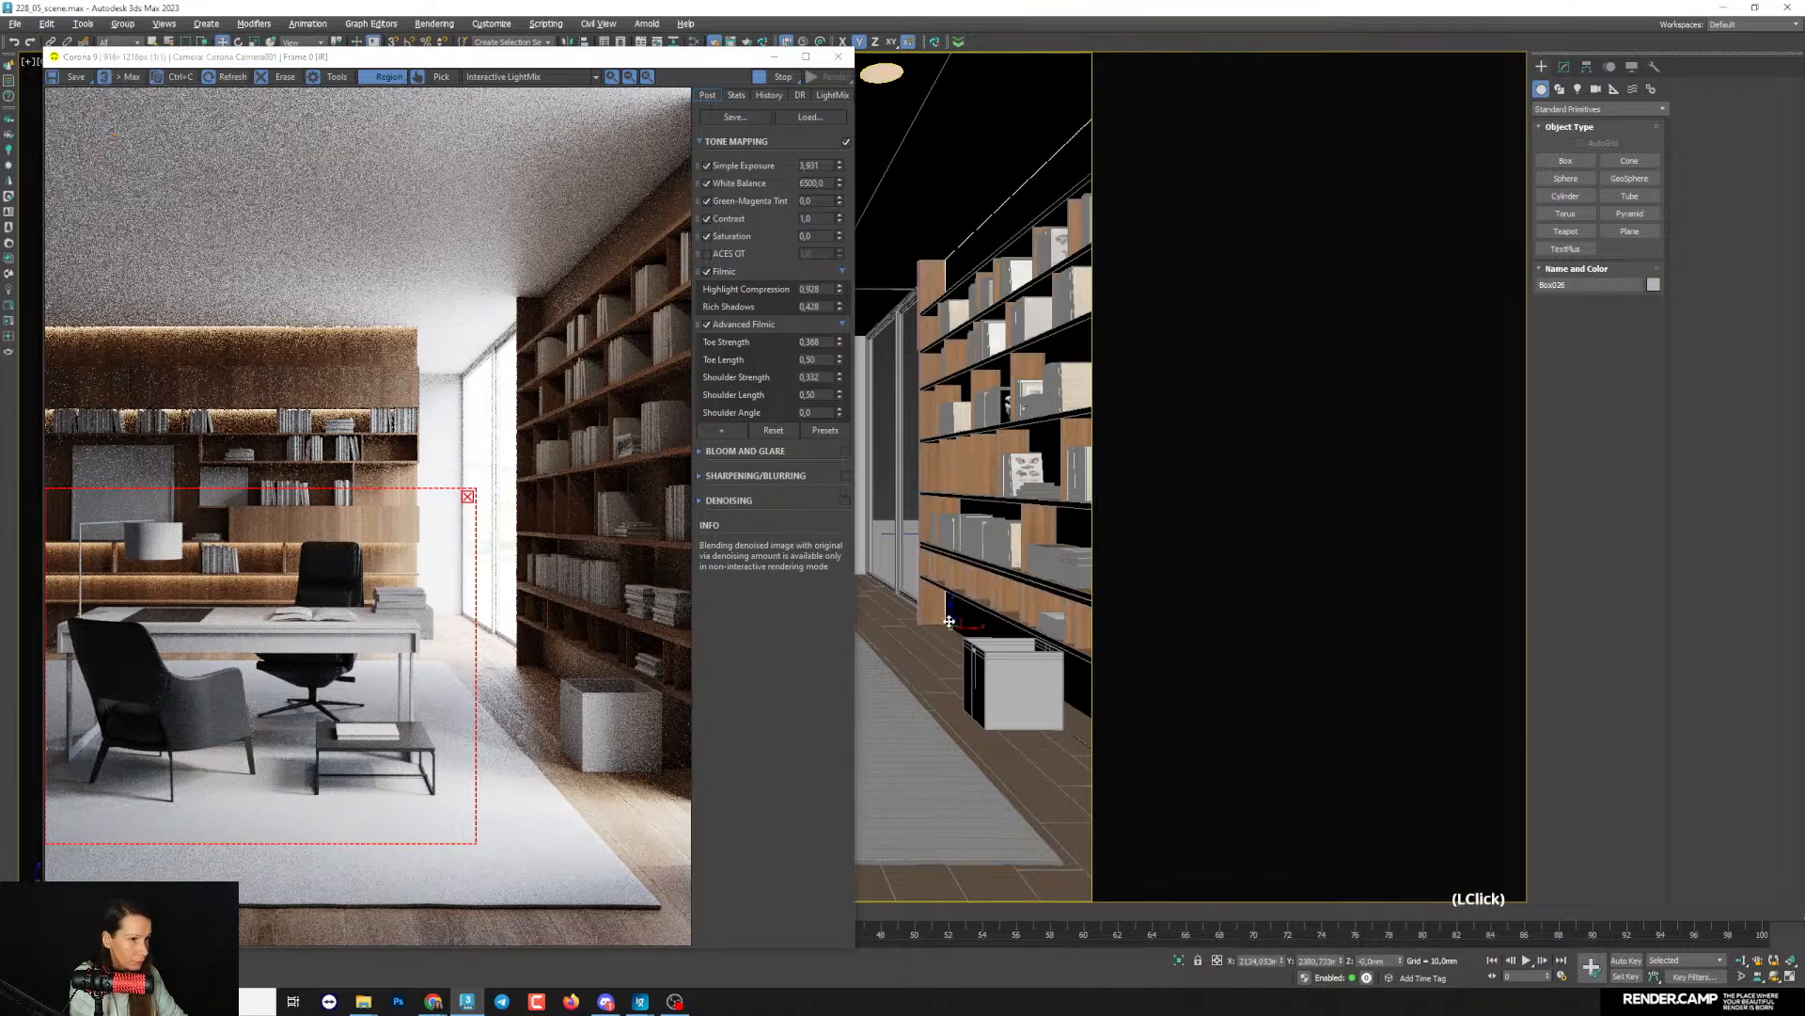
left_click(961, 641, "ctrl")
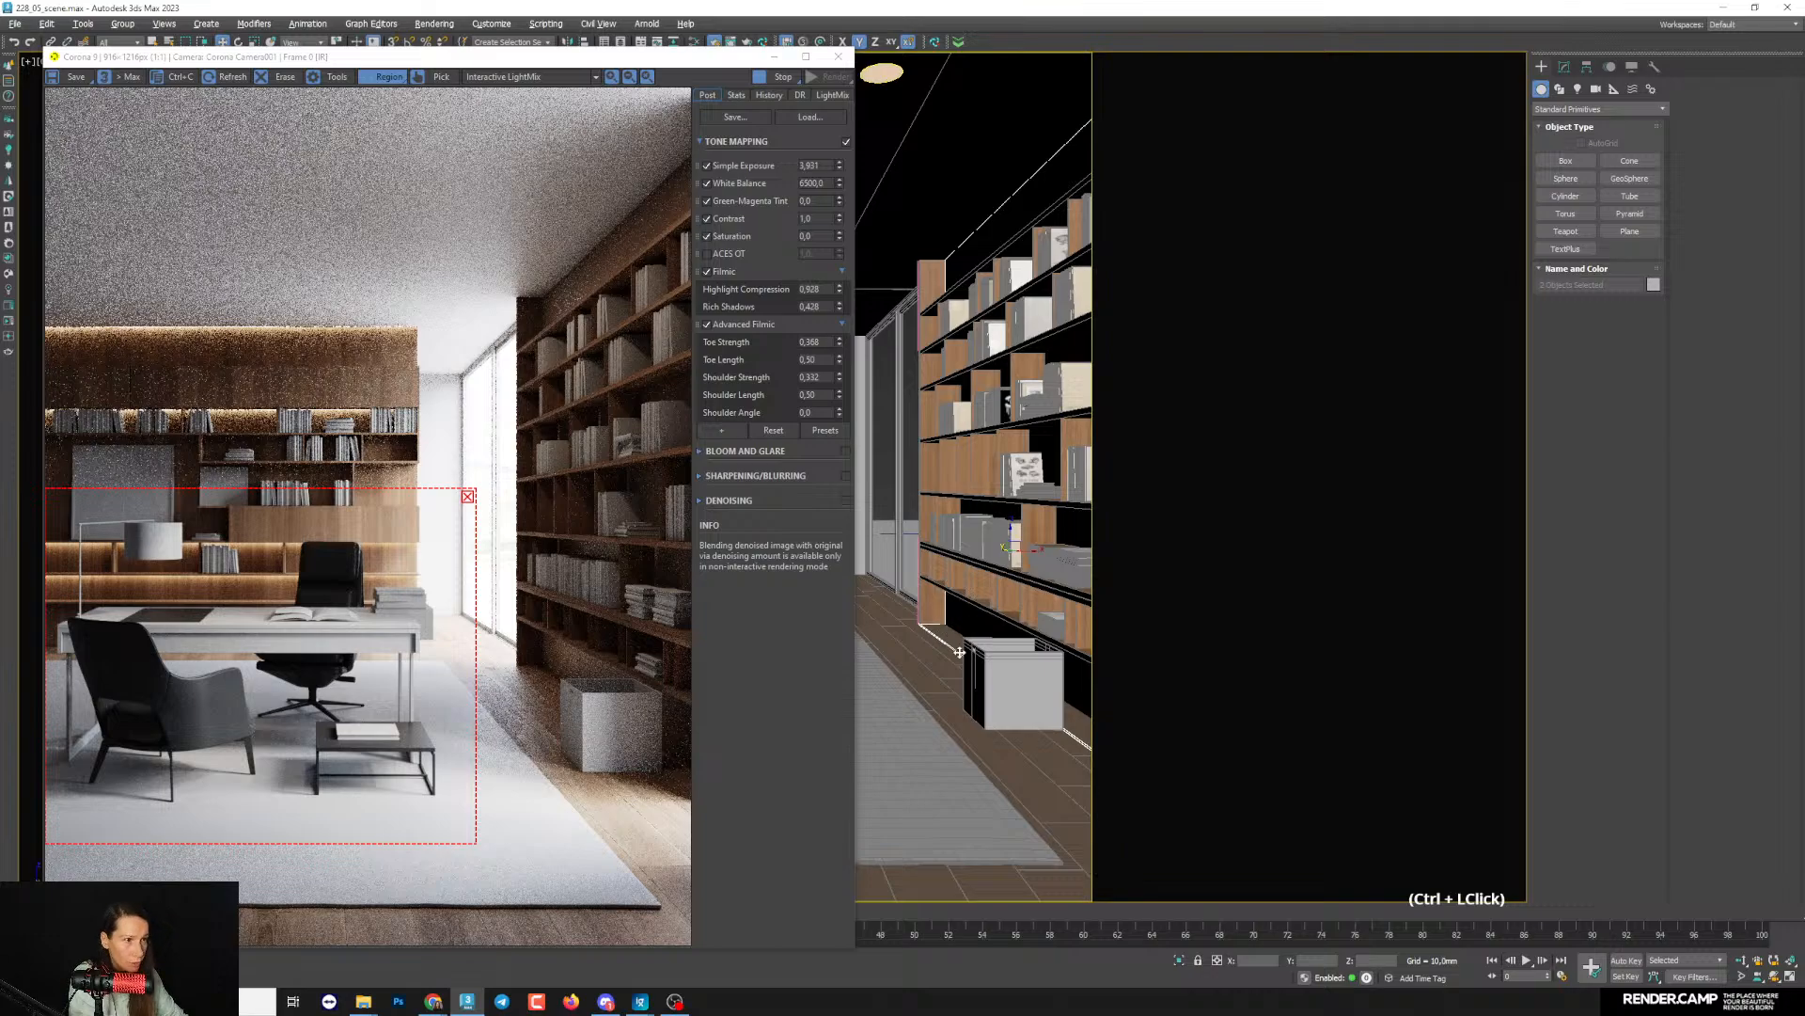
key("m")
left_click_drag(1010, 219, 1110, 269)
left_click(904, 302)
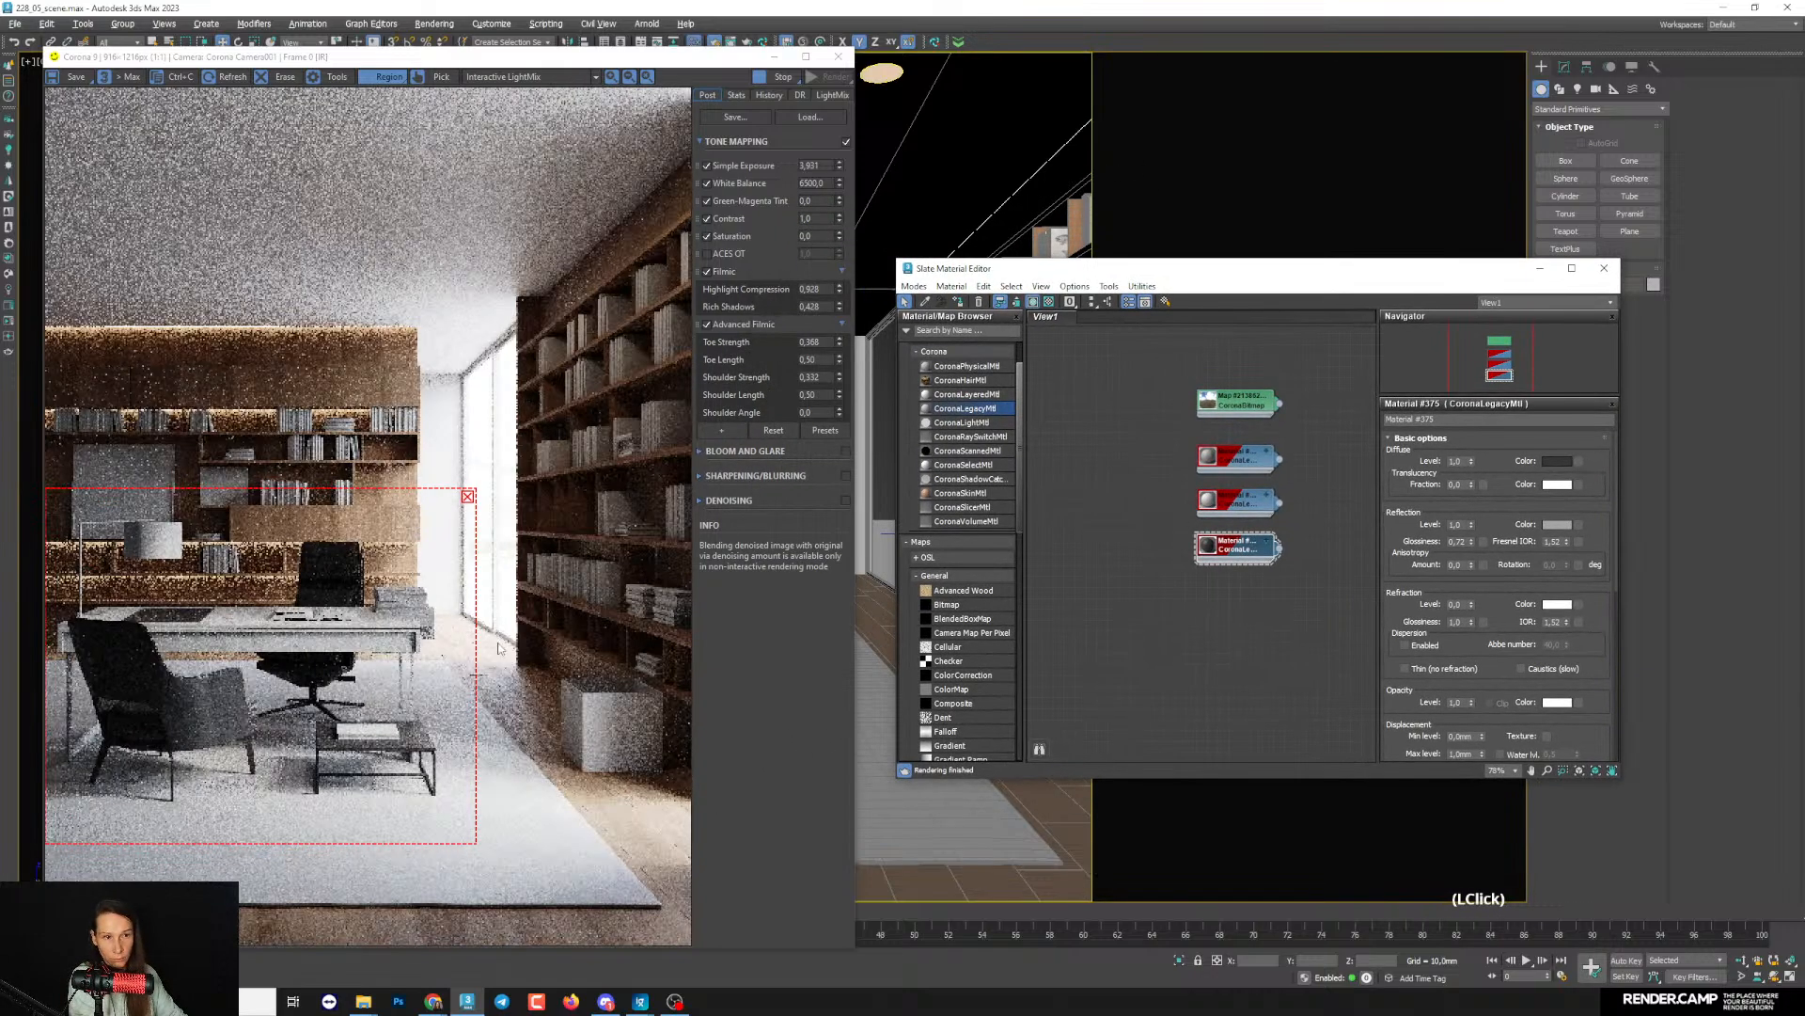
left_click_drag(454, 733, 669, 714)
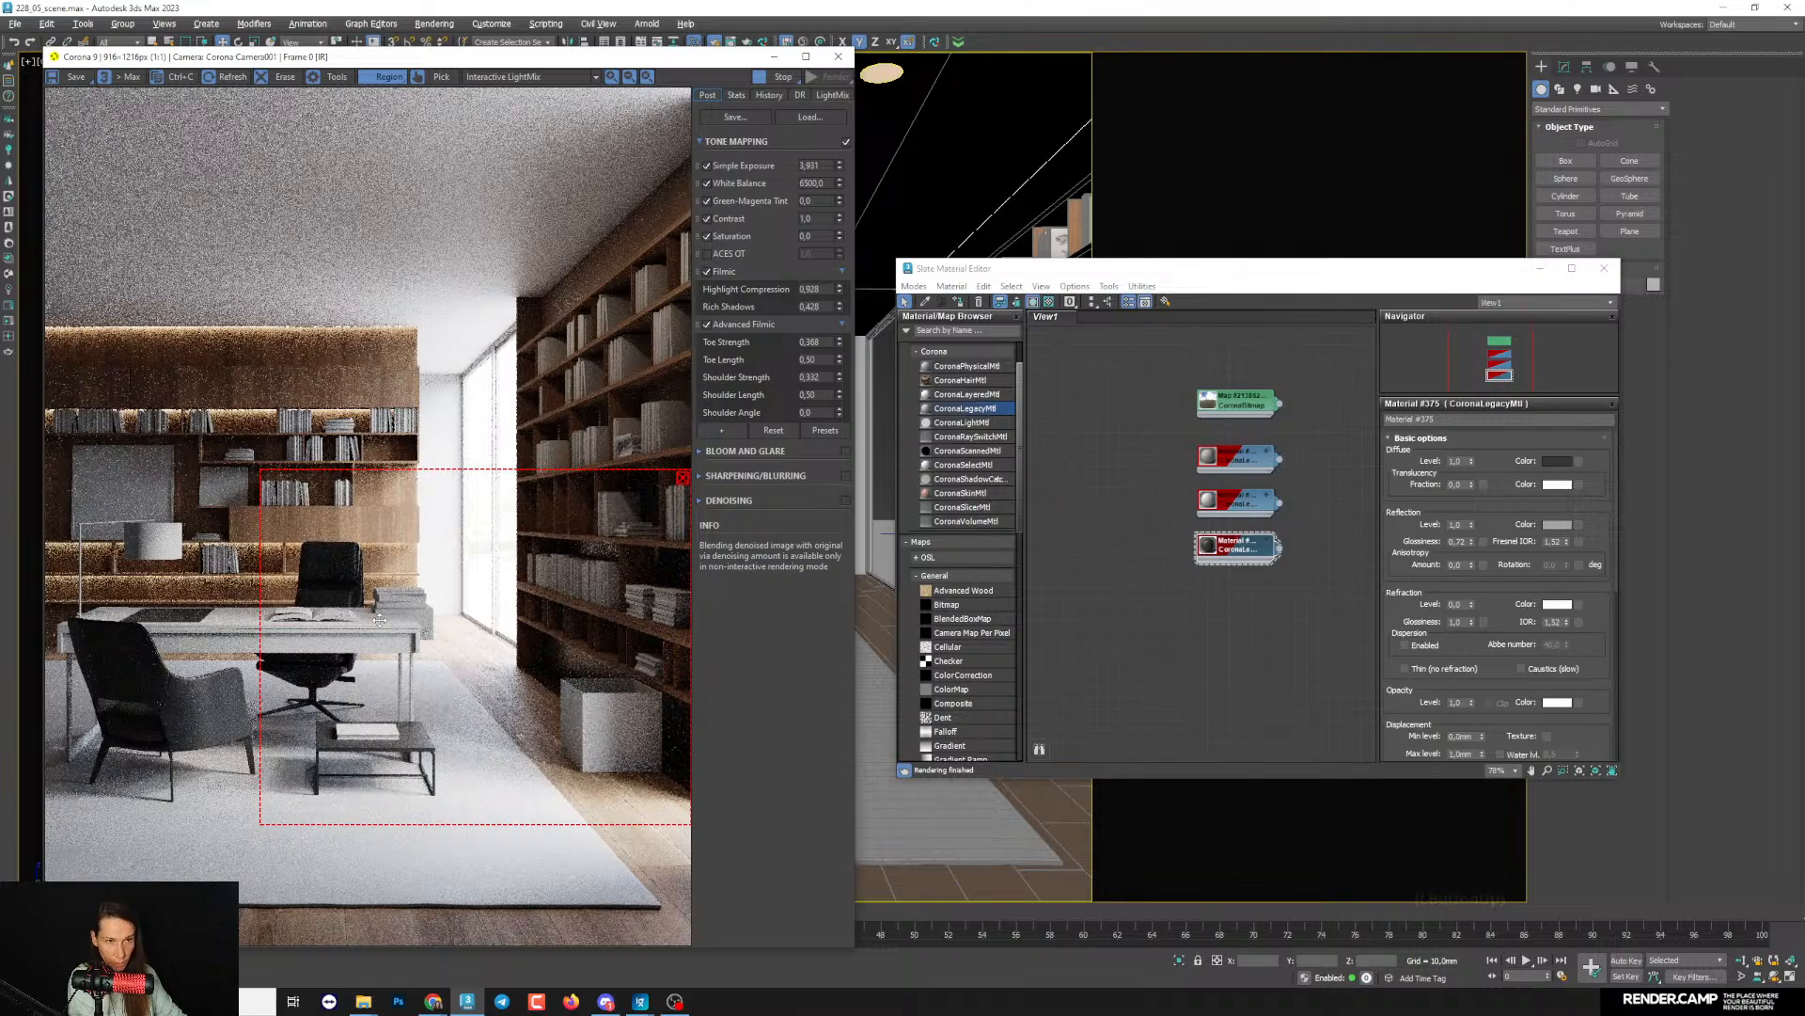
- Select the small cabinet element at the desk's far end and assign the dark furniture material to it
left_click_drag(1007, 273, 1168, 283)
left_click_drag(725, 59, 608, 55)
left_click(832, 578)
left_click_drag(1683, 279, 1671, 294)
left_click(1564, 67)
left_click(1690, 294)
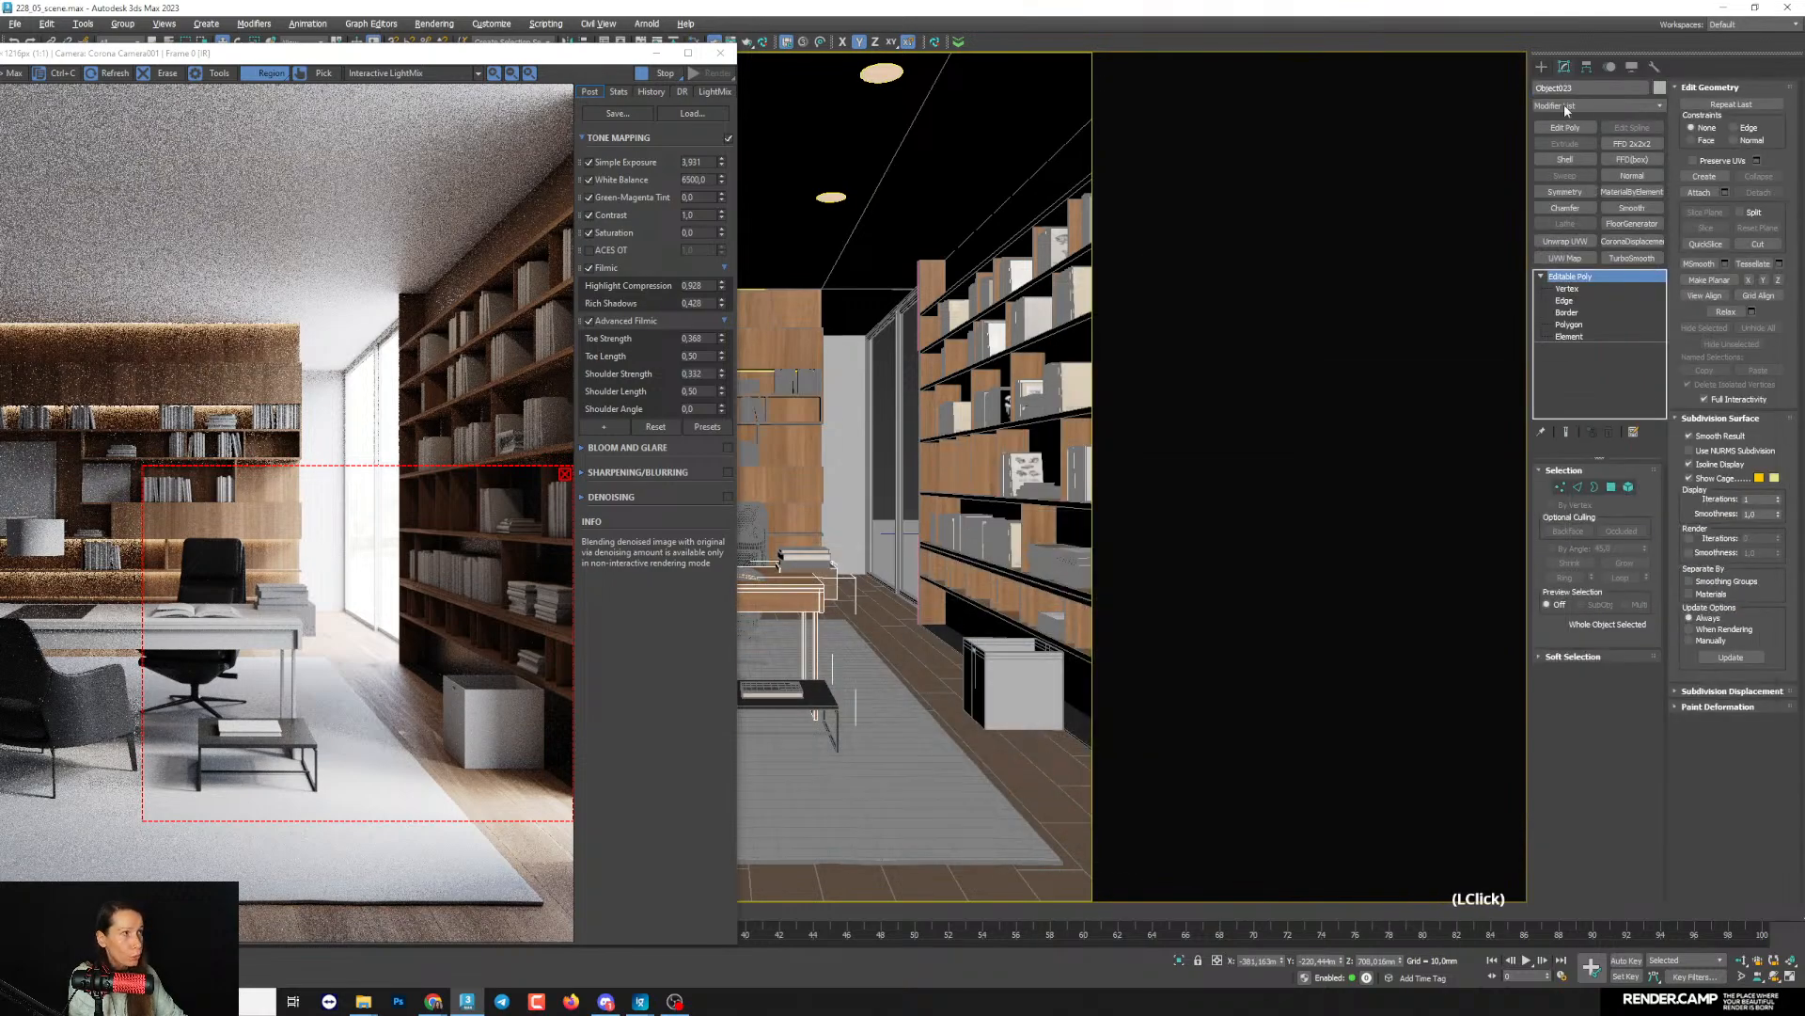
left_click(1568, 324)
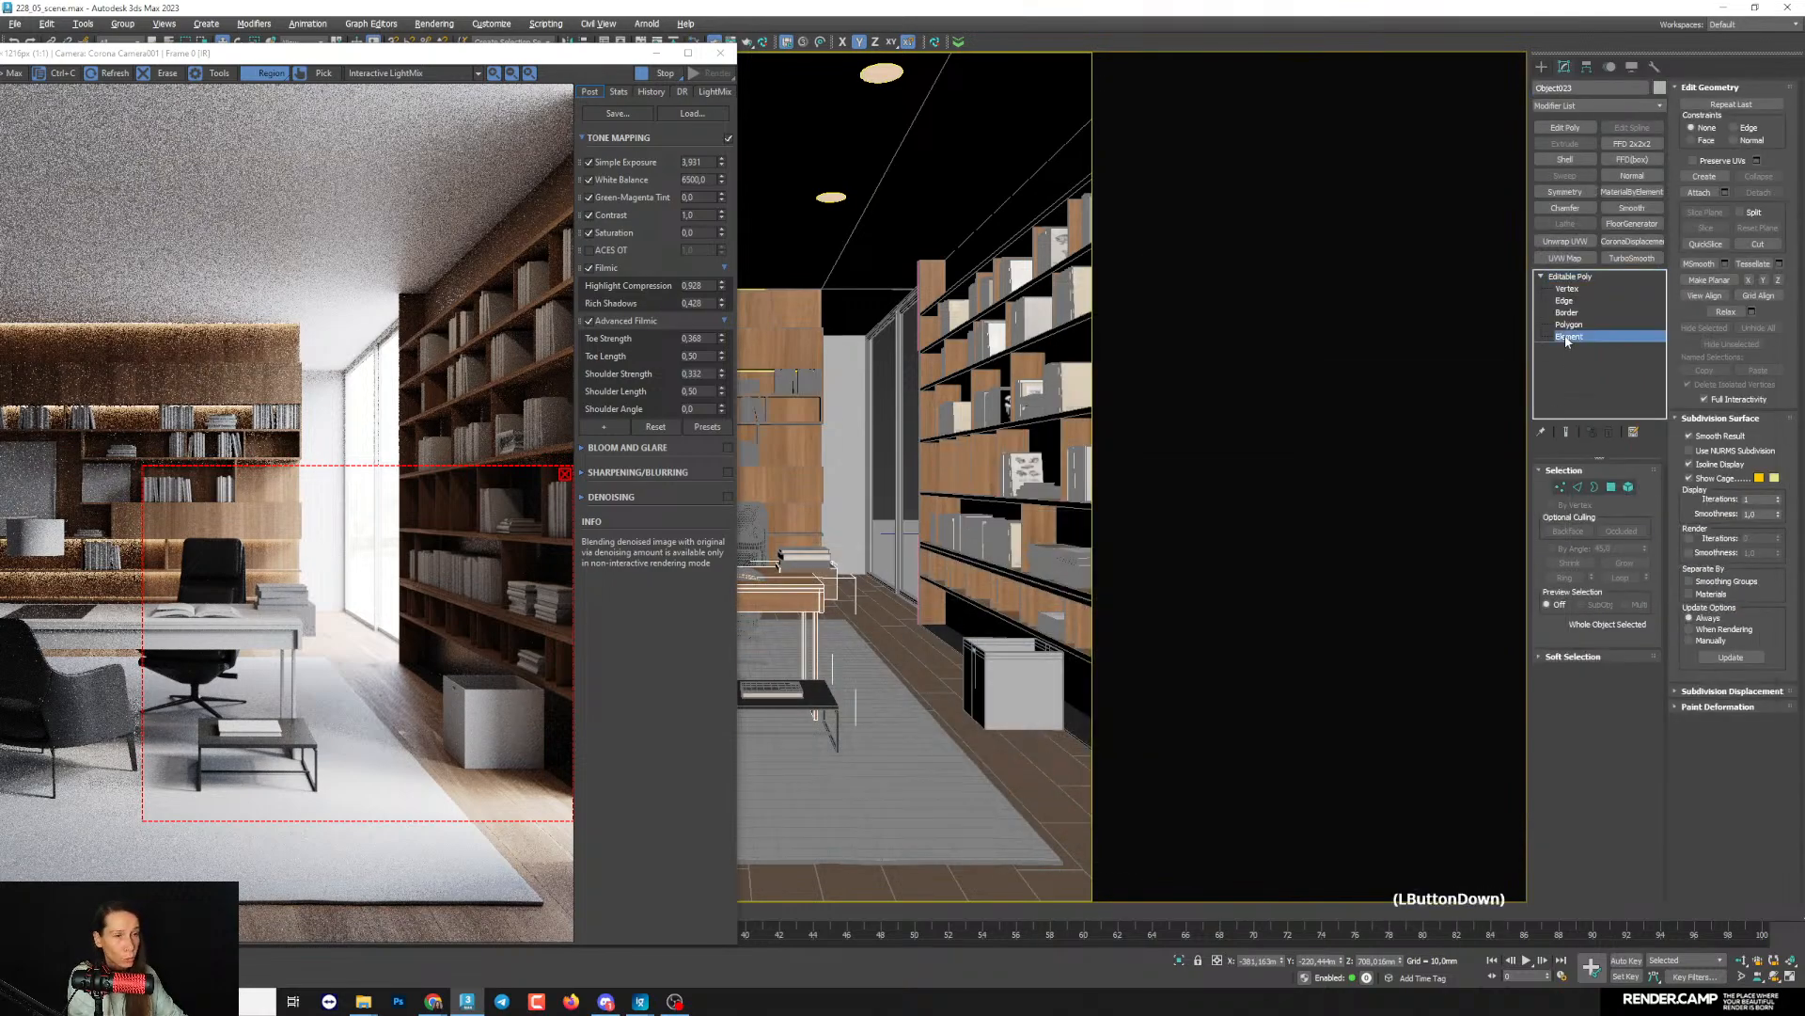
key("5")
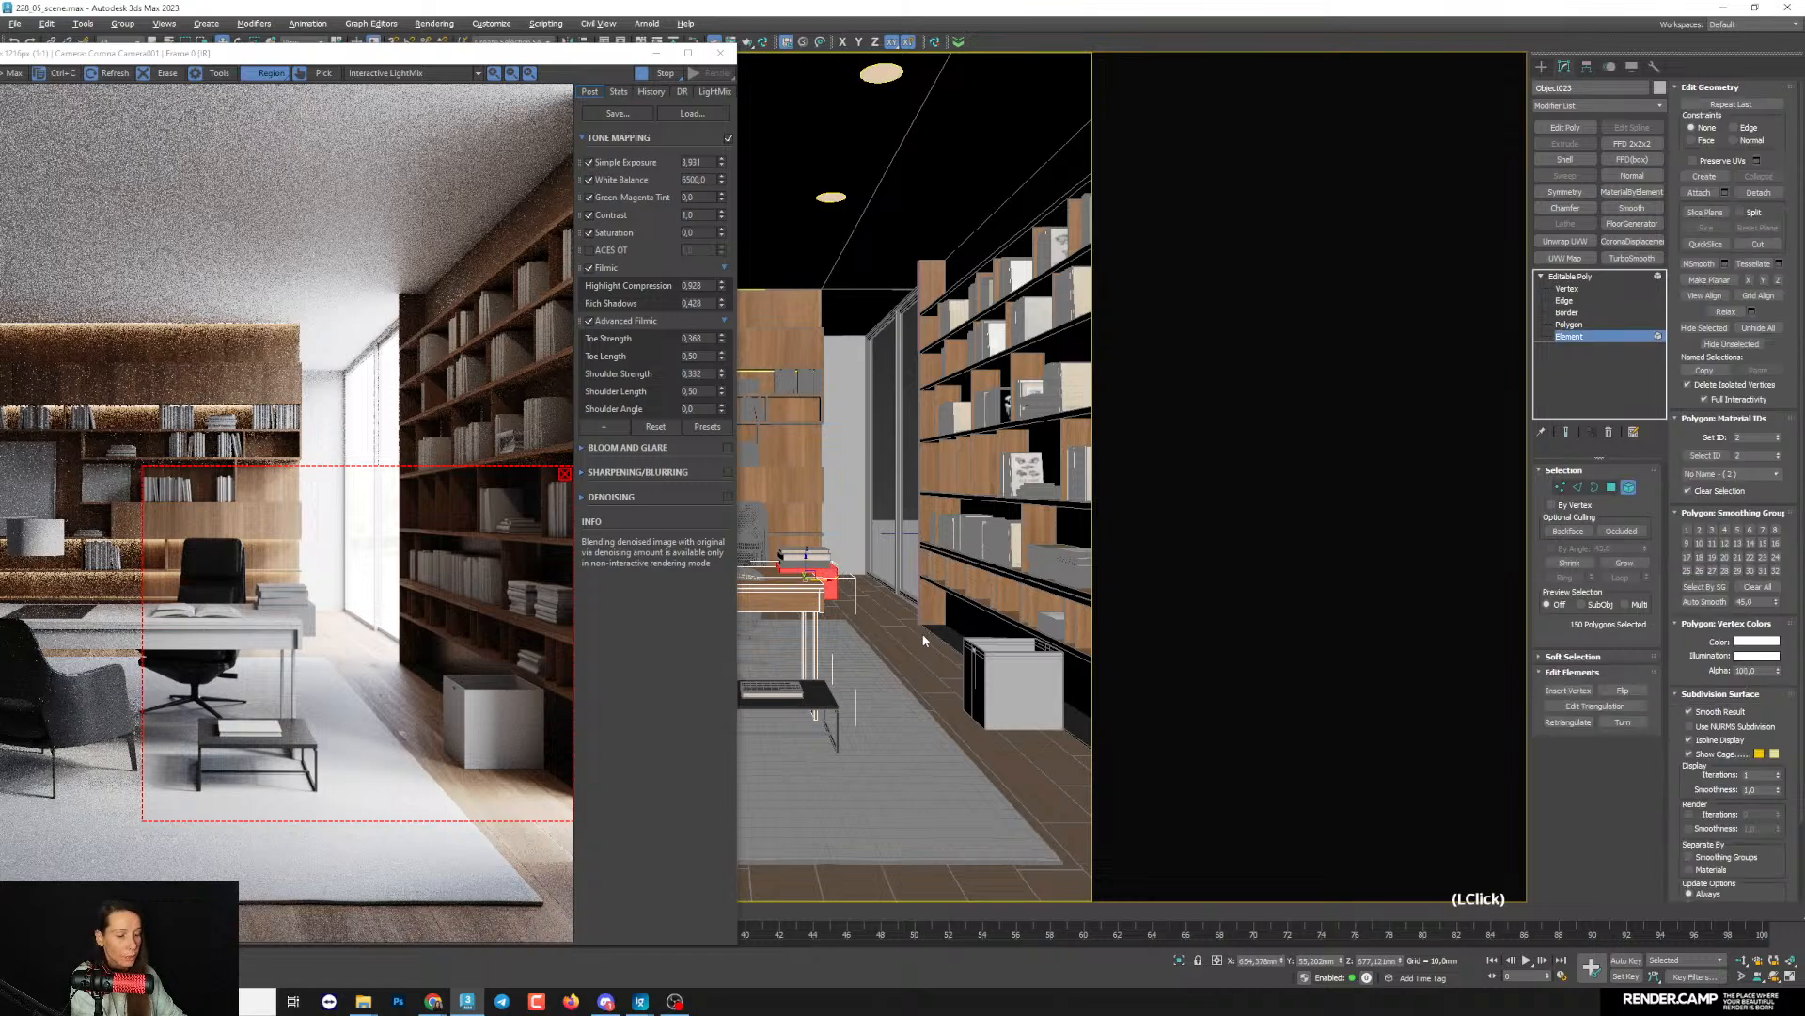
key("m")
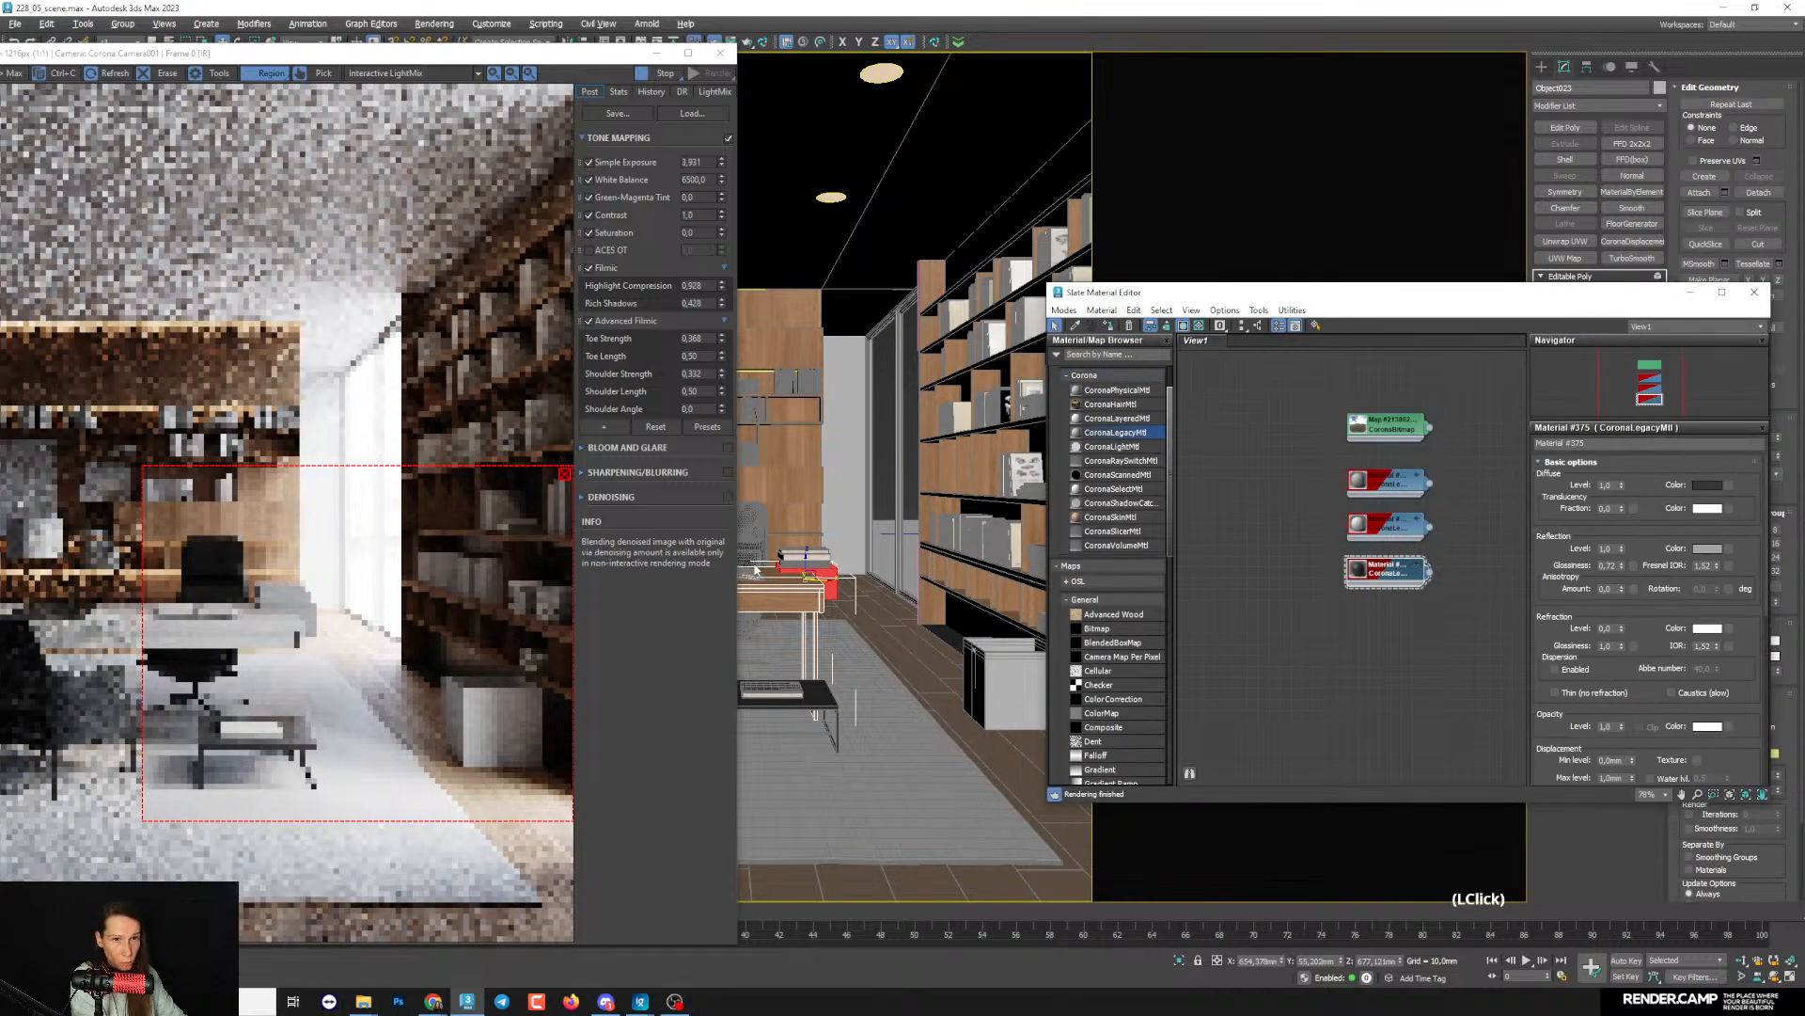
- Add the desk object to the material override's exclusion list in the Corona render setup
key("F10")
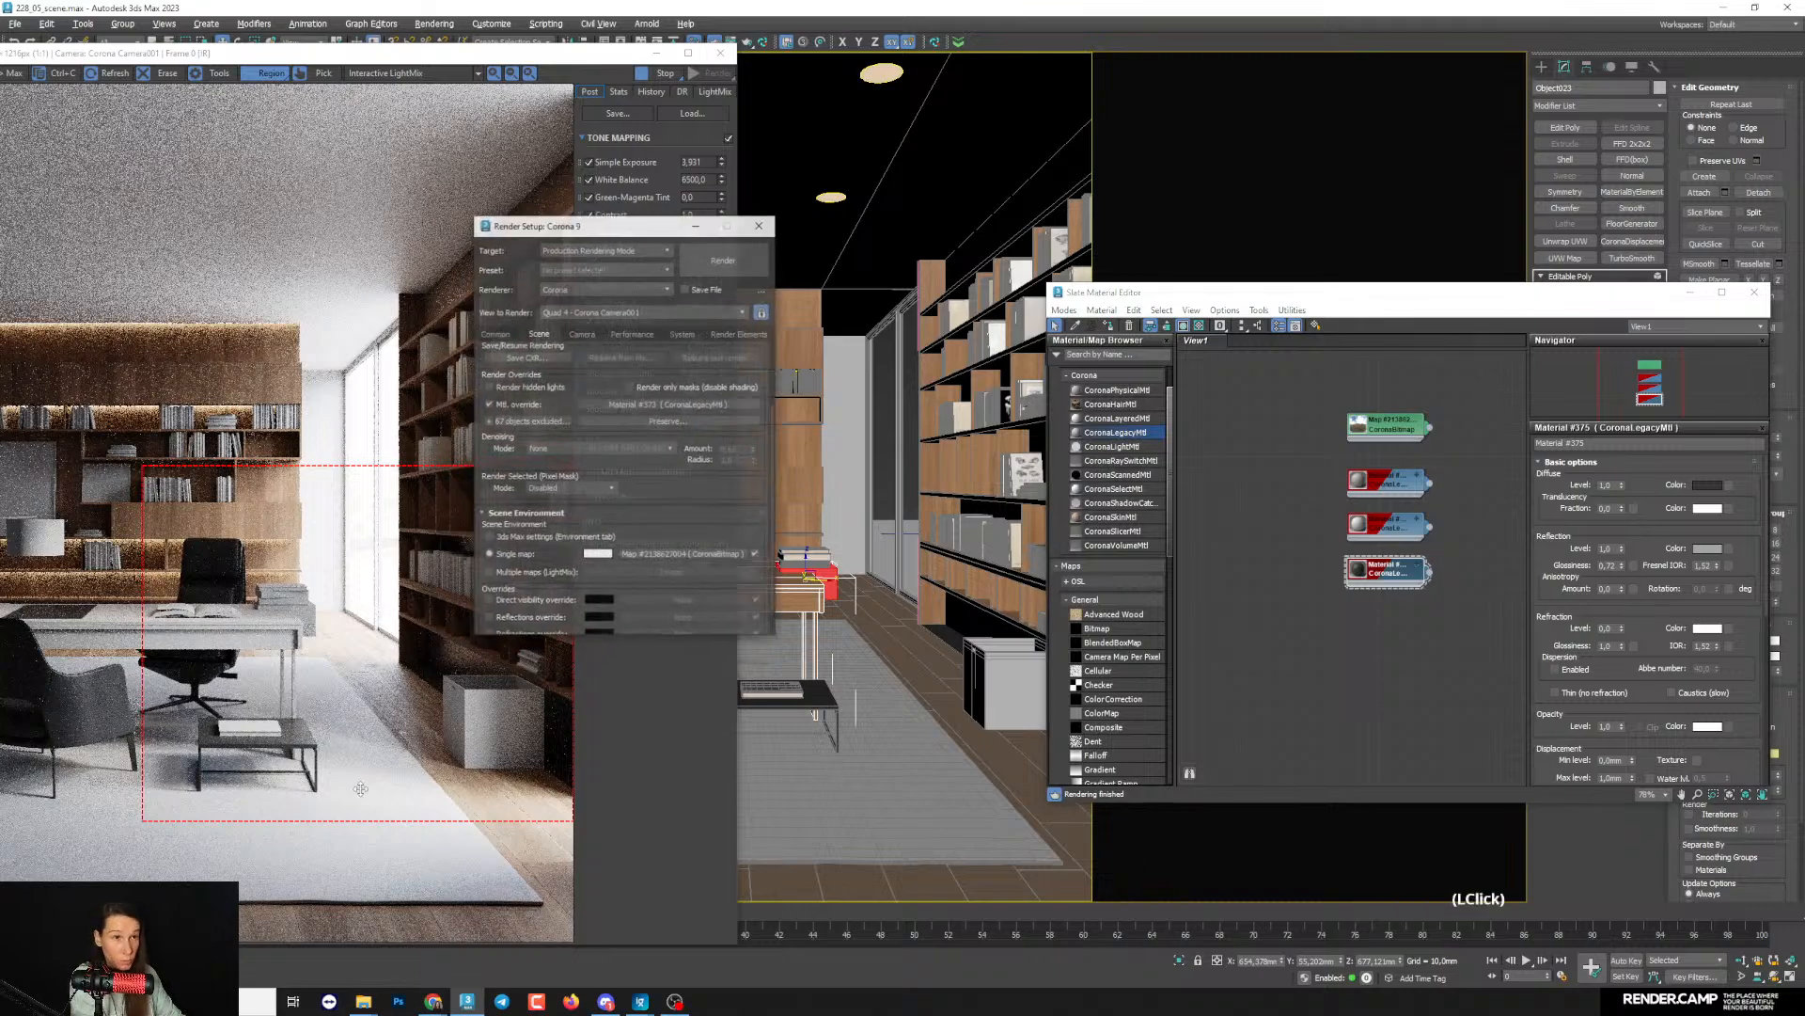
left_click(506, 396)
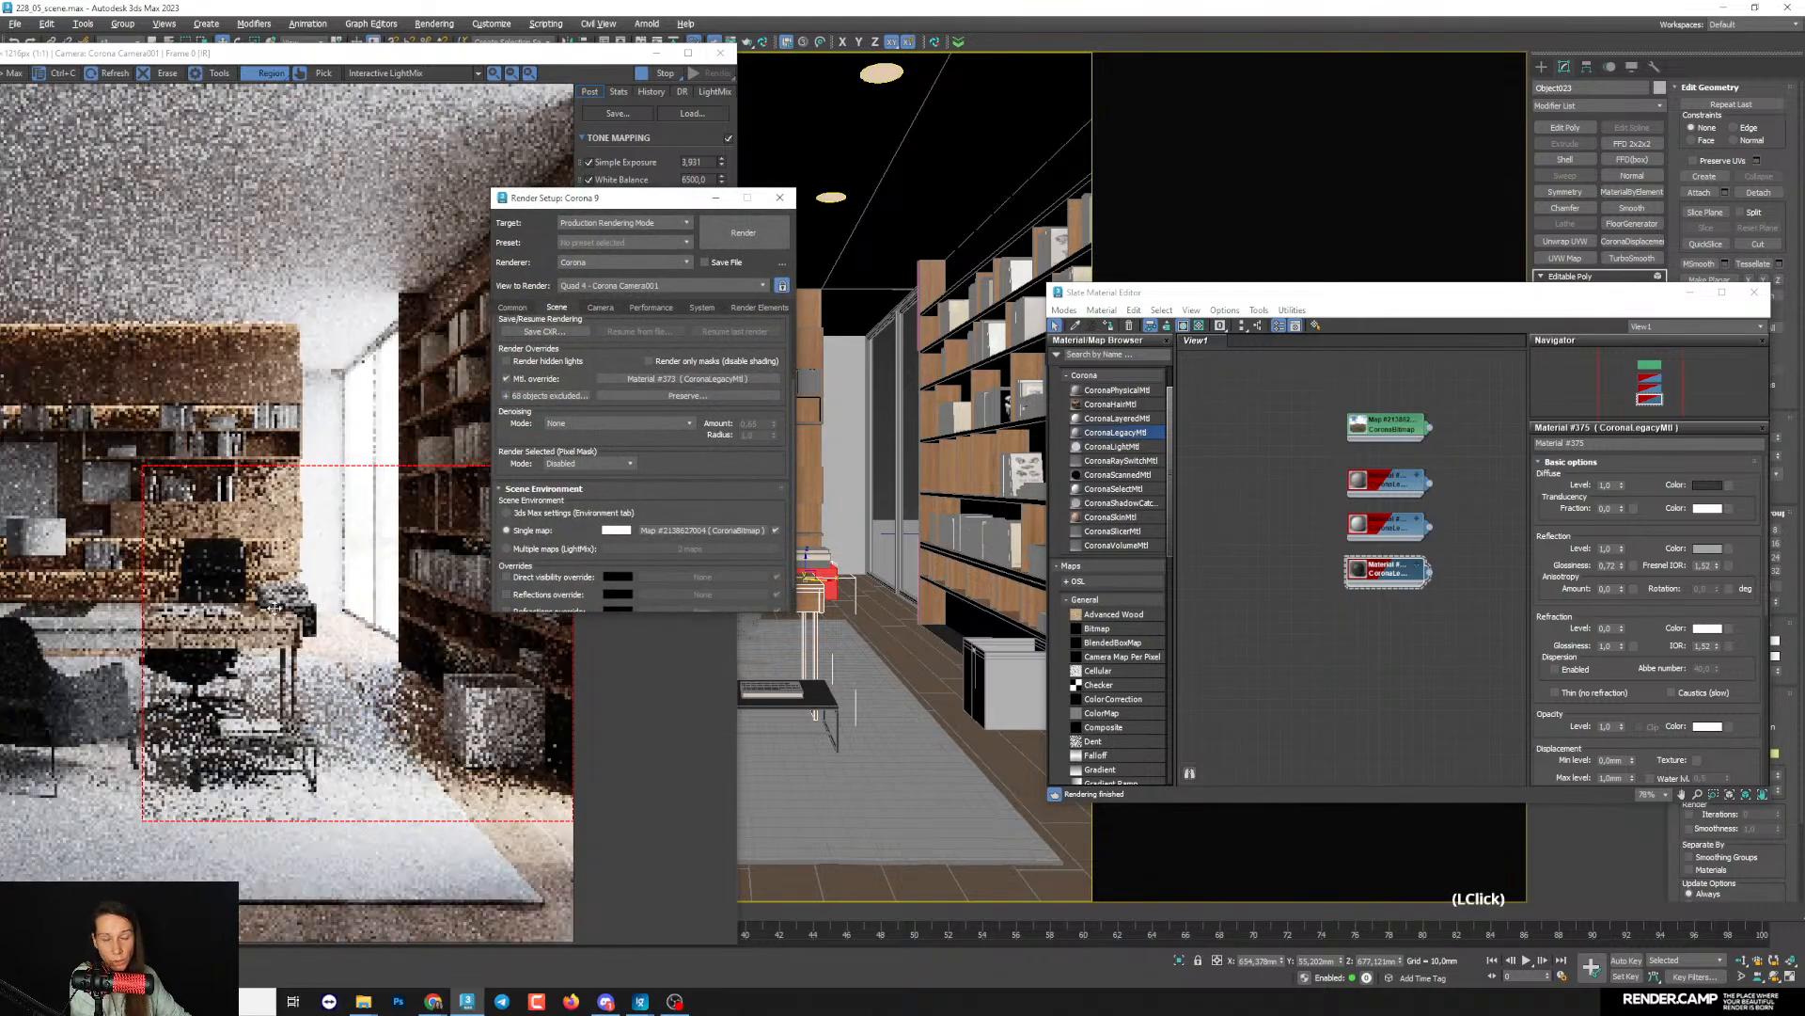
left_click(715, 203)
- Enlarge the interactive render region to cover the desk, chairs, rug, wall shelves and bookshelf
left_click_drag(486, 51, 663, 50)
left_click_drag(511, 710, 320, 721)
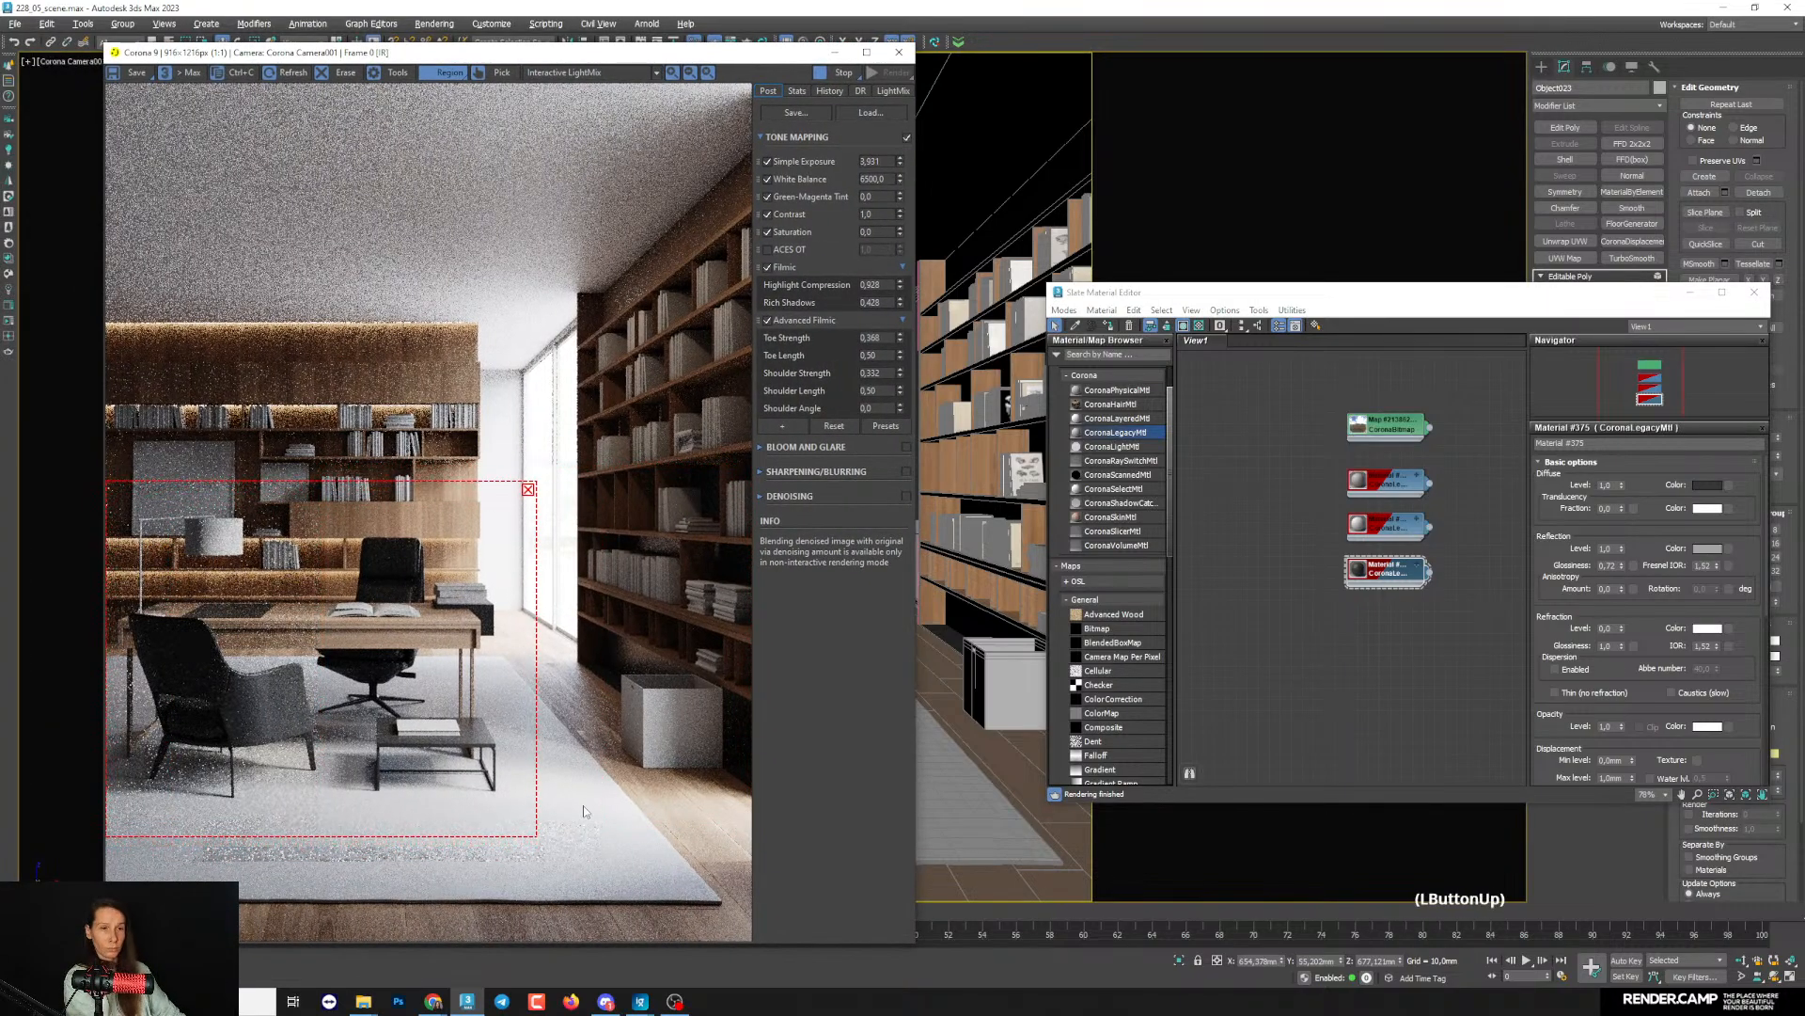
left_click_drag(537, 835, 750, 908)
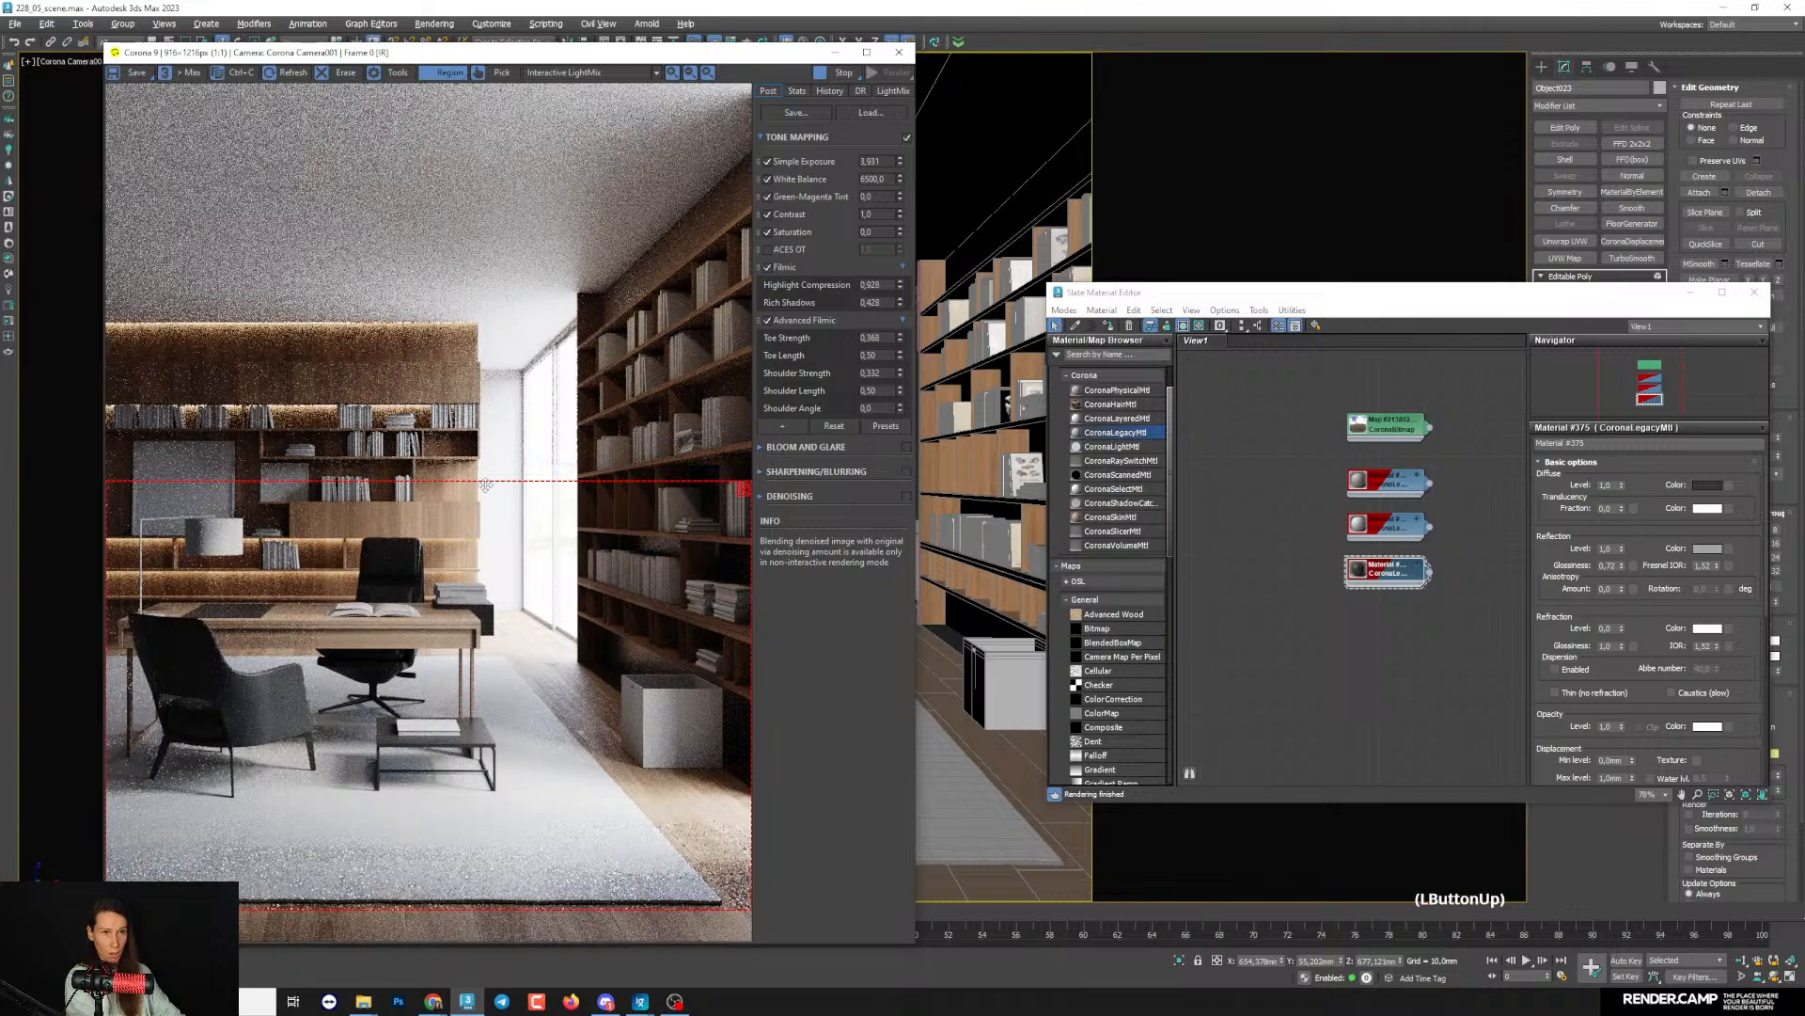
left_click_drag(486, 484, 519, 244)
left_click(522, 404)
left_click_drag(1148, 295, 1052, 265)
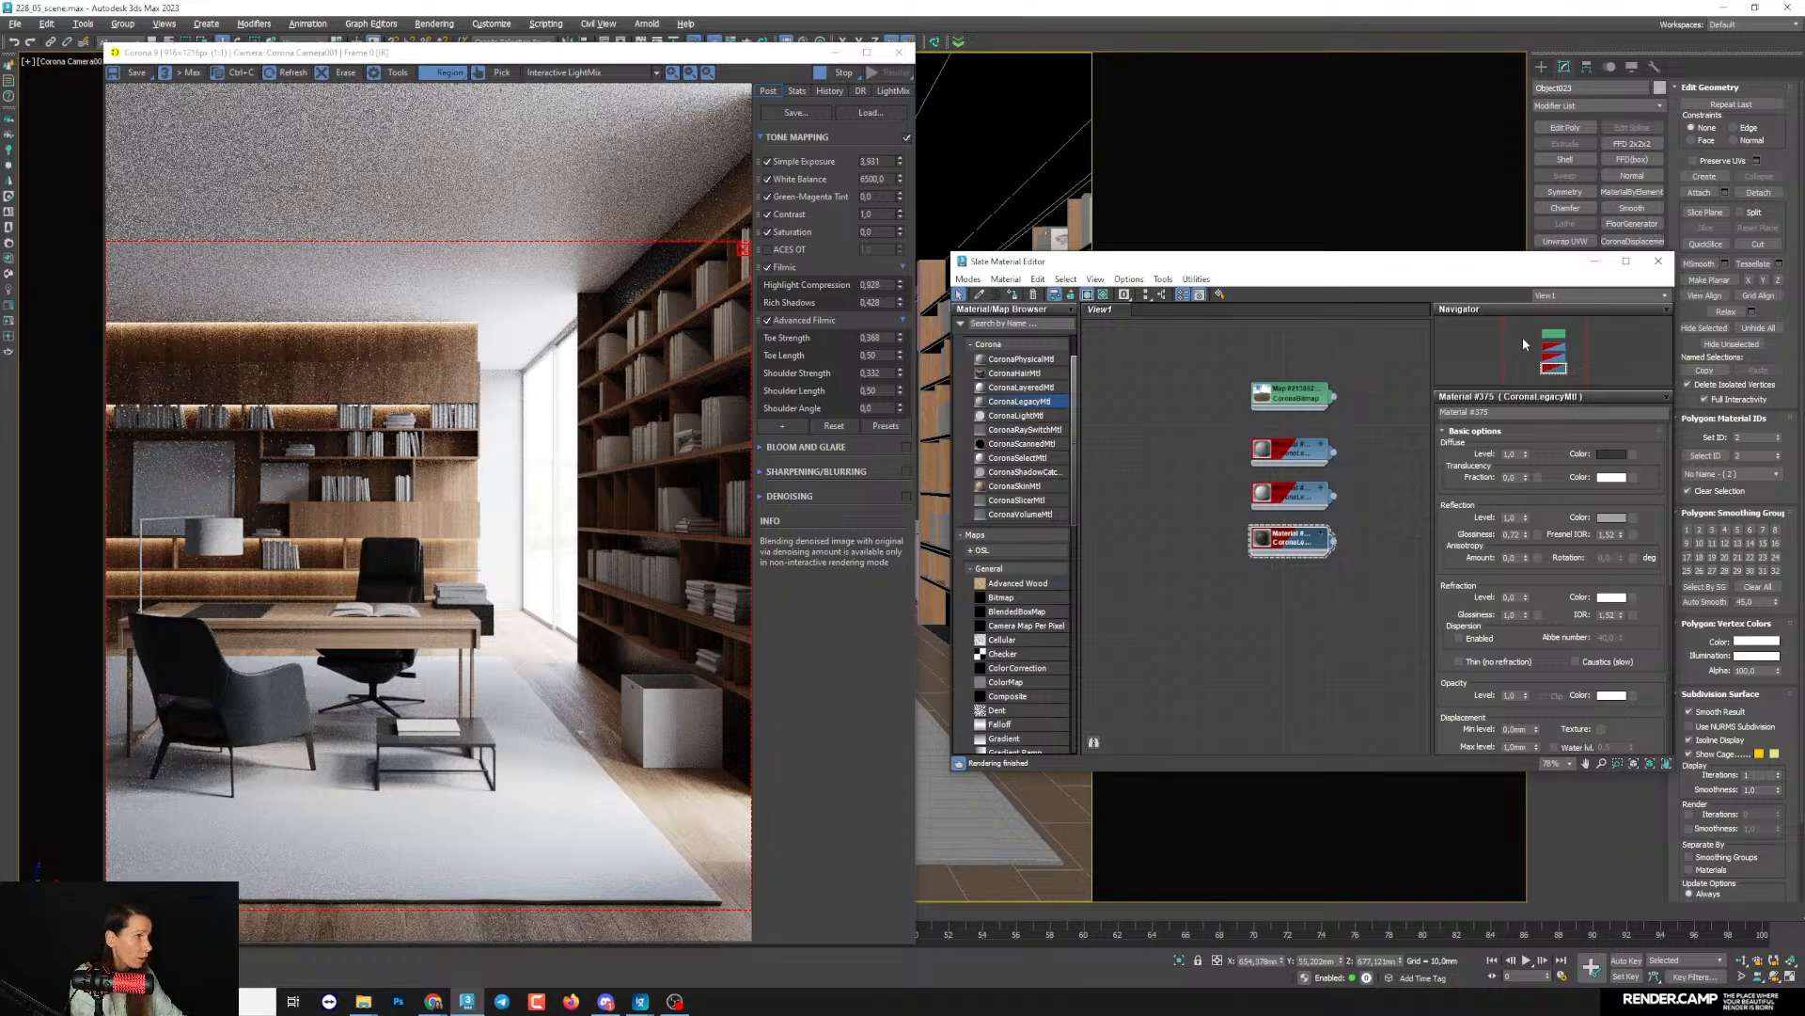
left_click(1592, 261)
- Create a sphere-shaped CoronaLight of about 21 mm radius, centred on the desk lamp's bulb in the Top view
left_click(1541, 67)
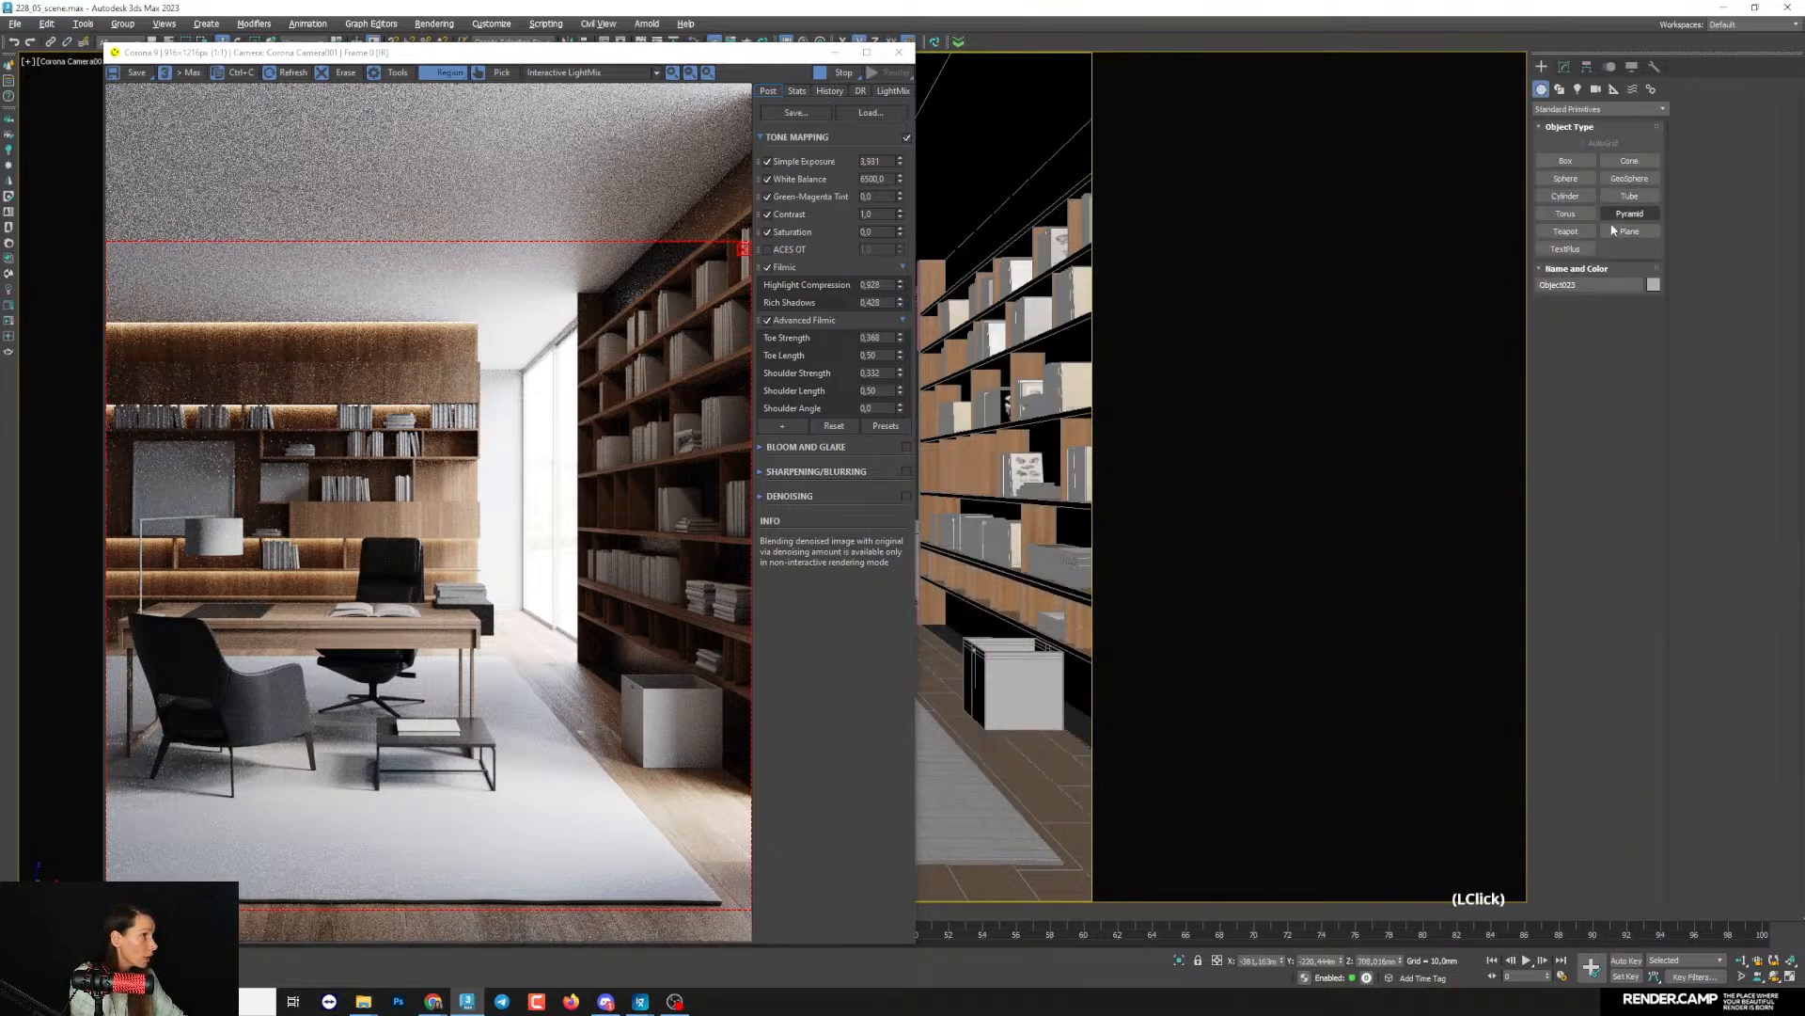
left_click(1578, 90)
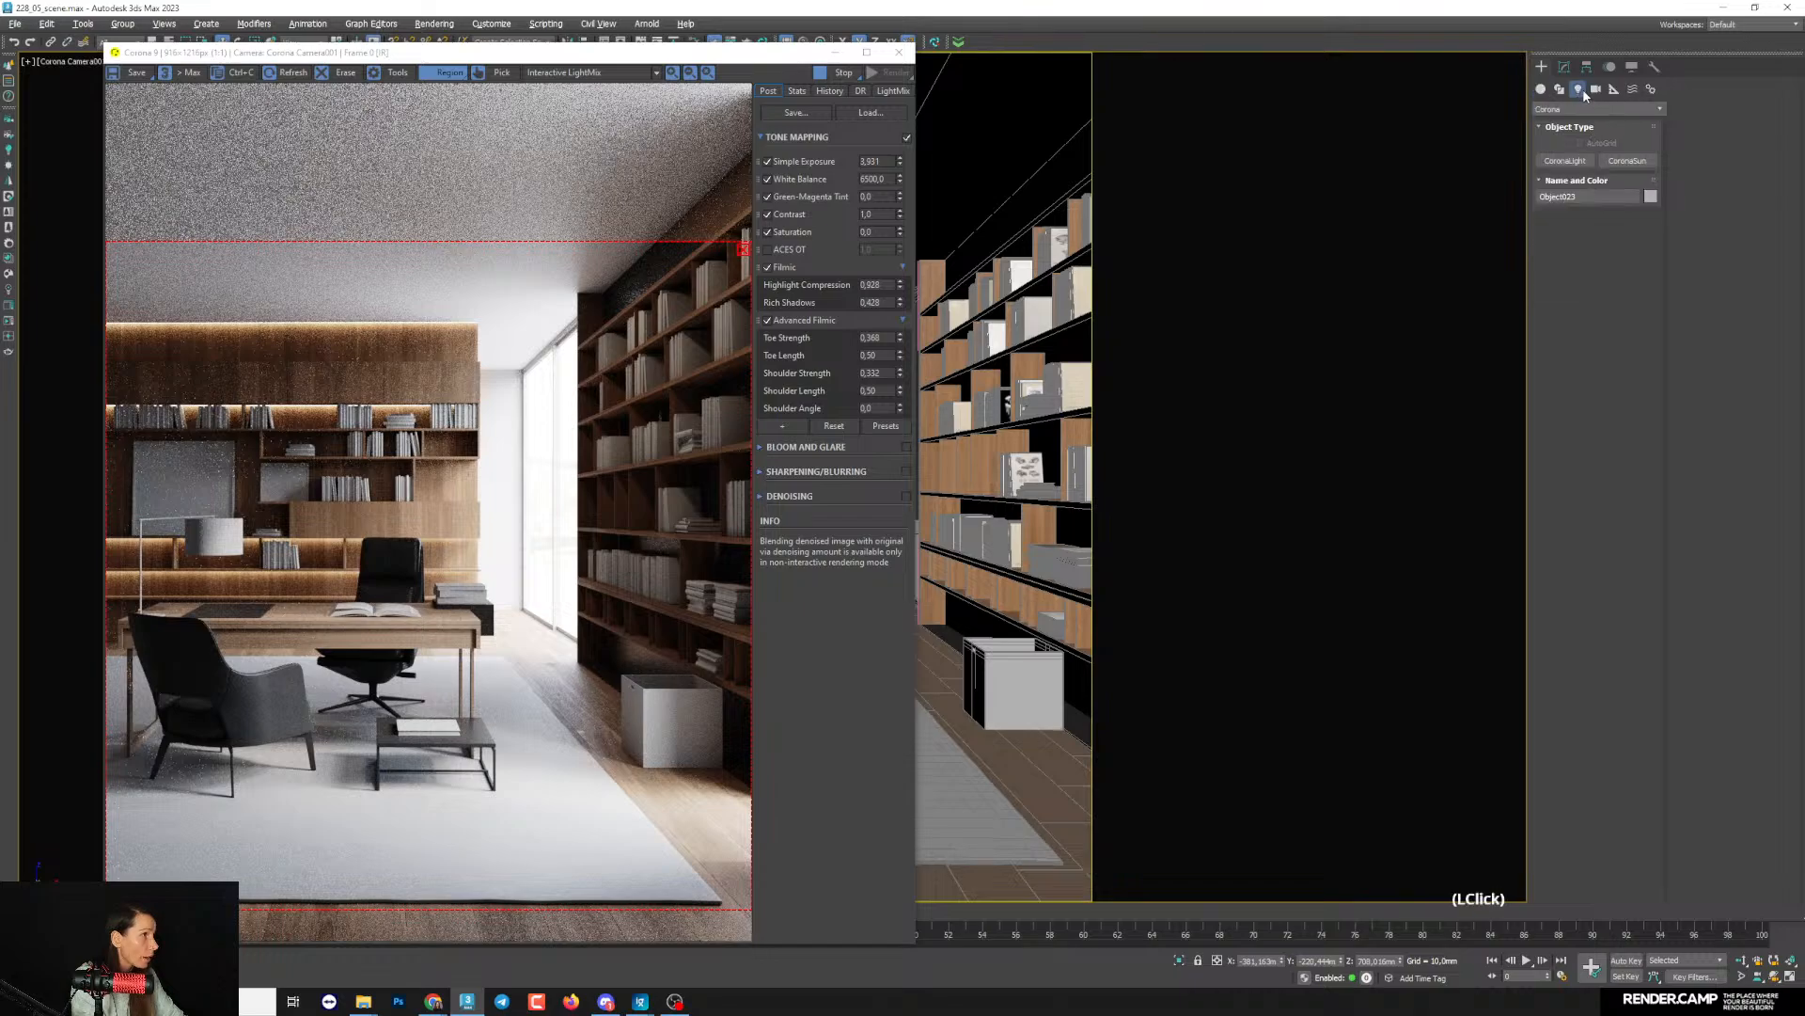
left_click(1565, 161)
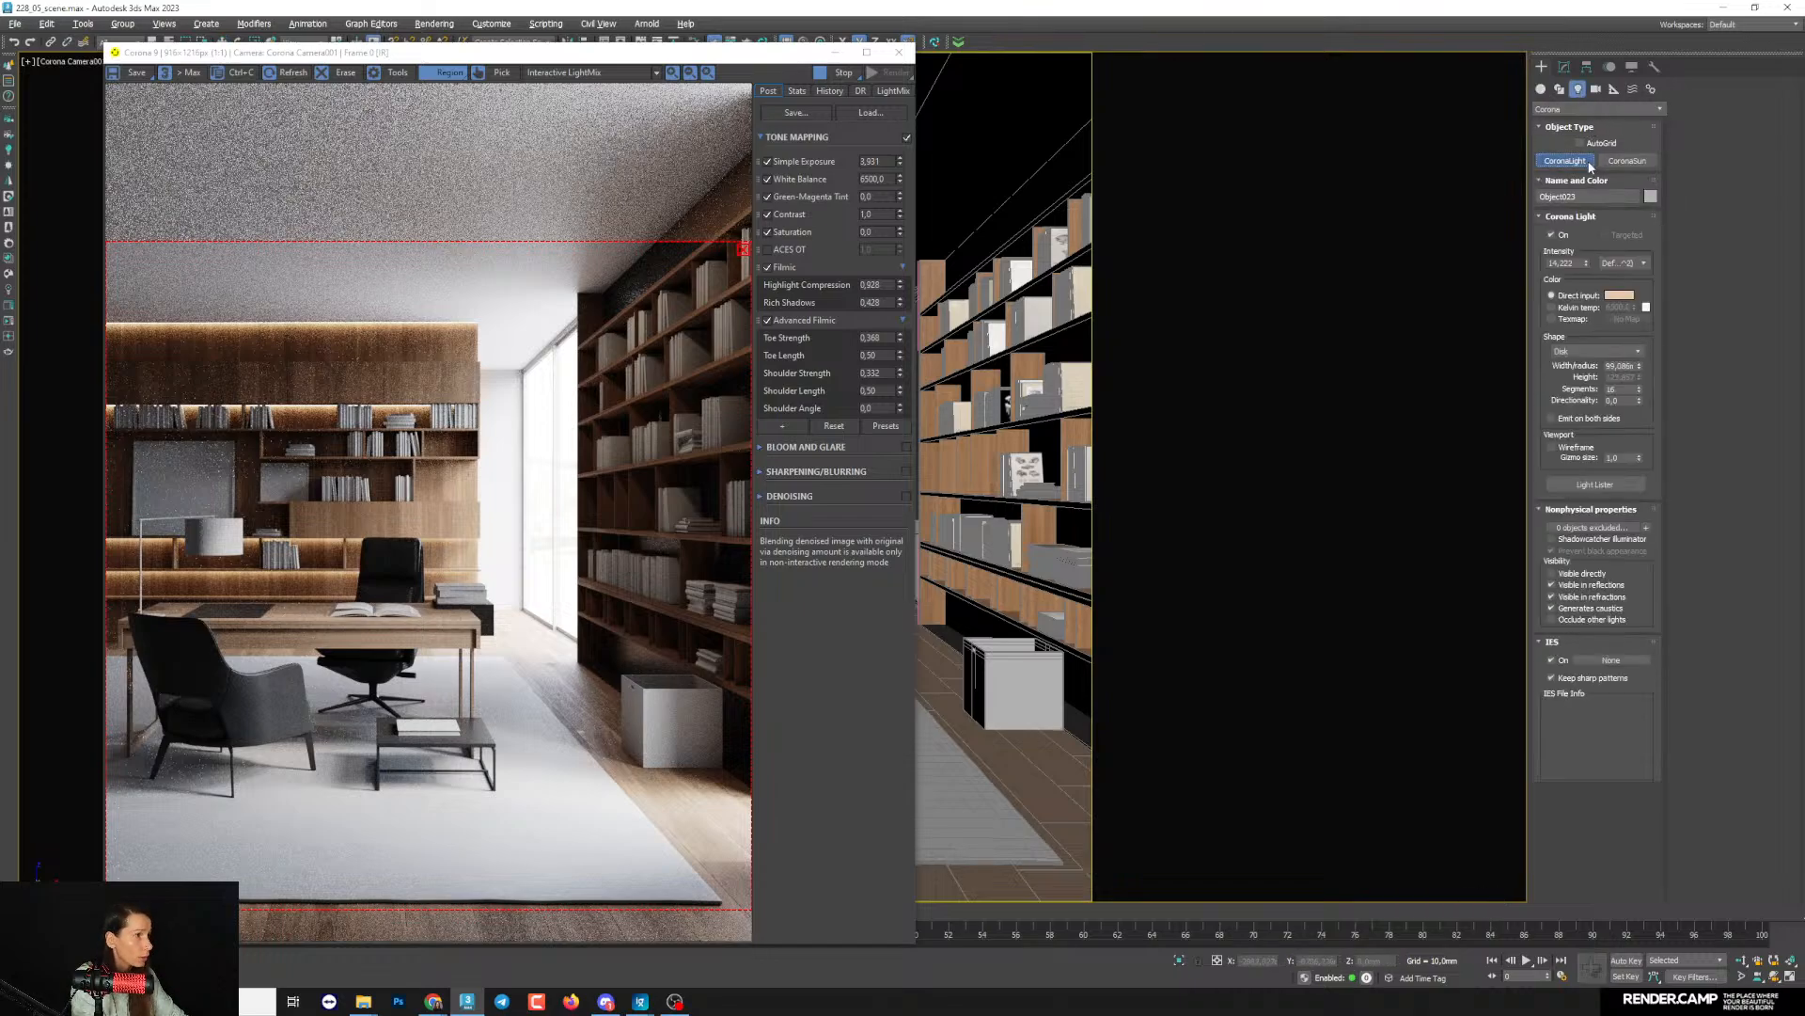
left_click(1589, 352)
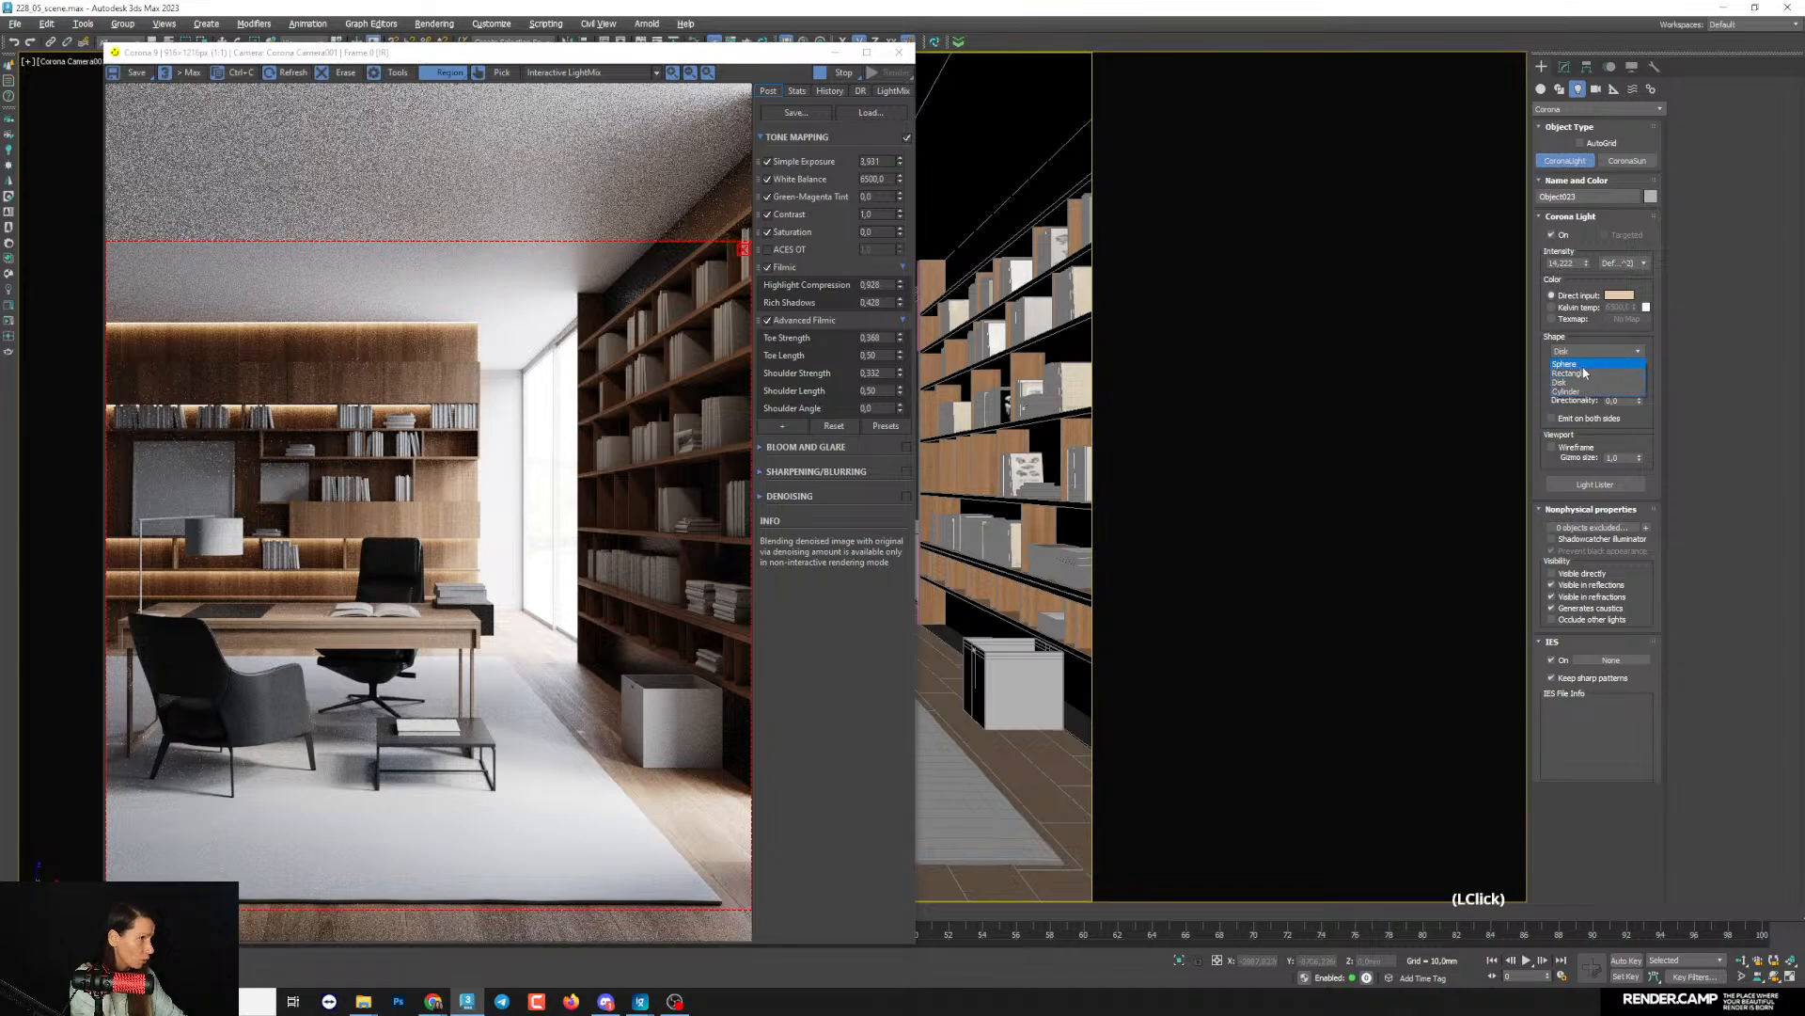
left_click(1569, 370)
left_click(840, 58)
key("alt+w")
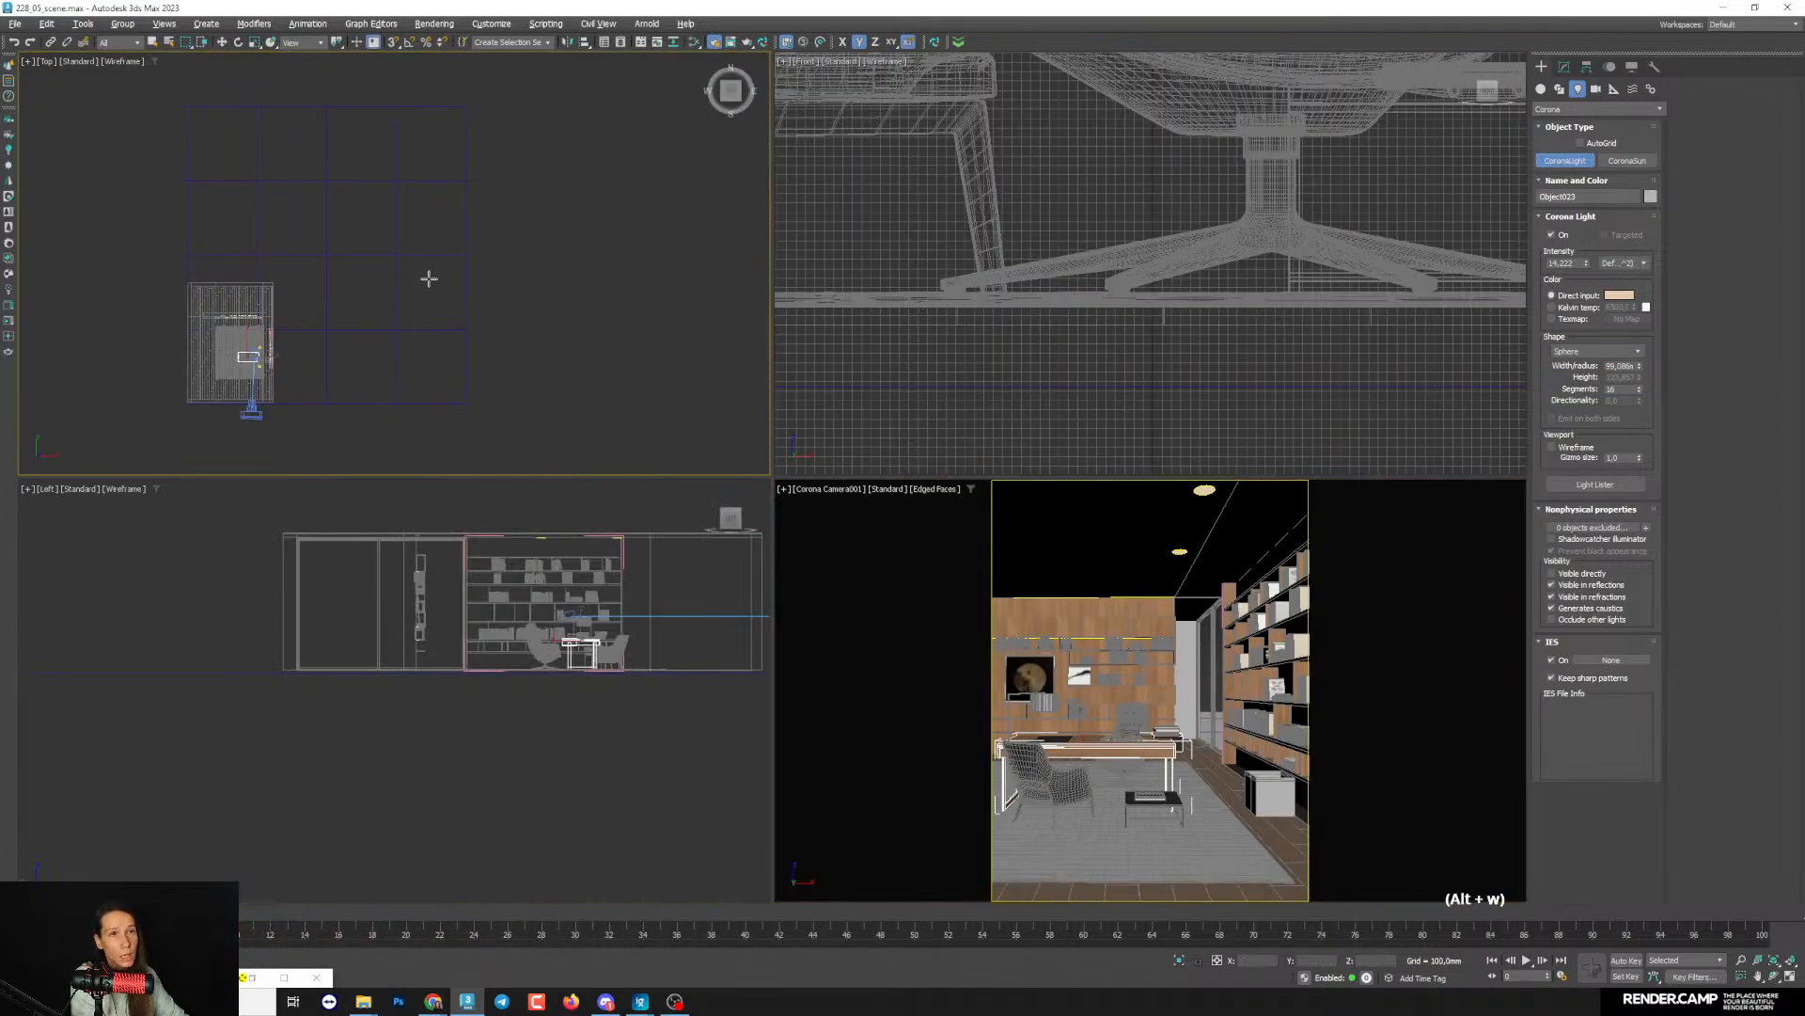
middle_click(427, 278)
key("alt+w")
middle_click_drag(350, 515, 593, 374)
scroll(659, 553, "up", 7)
scroll(999, 469, "up", 2)
middle_click_drag(1453, 293, 797, 429)
scroll(805, 421, "up", 9)
left_click_drag(835, 420, 801, 491)
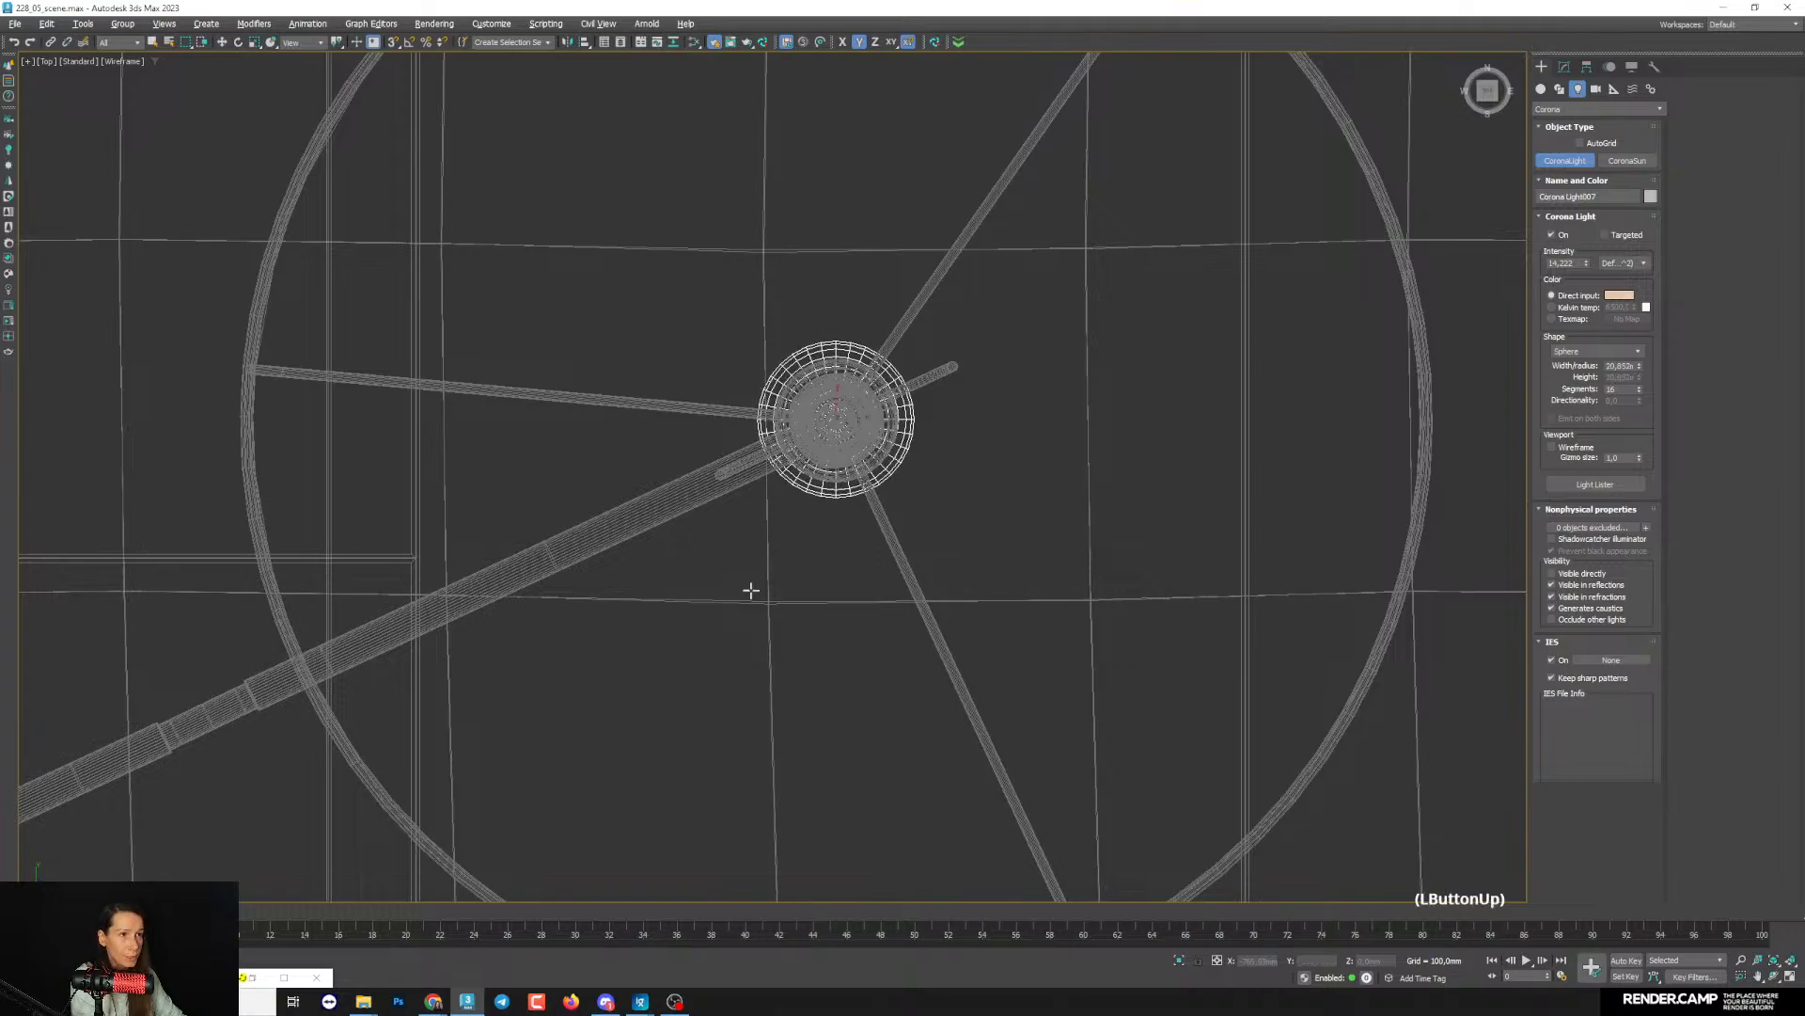
- Raise the sphere light from the floor into the lampshade in the Left view, aligning it with the bulb
key("alt+w")
right_click(346, 785)
key("z")
key("alt+w")
scroll(617, 540, "down", 10)
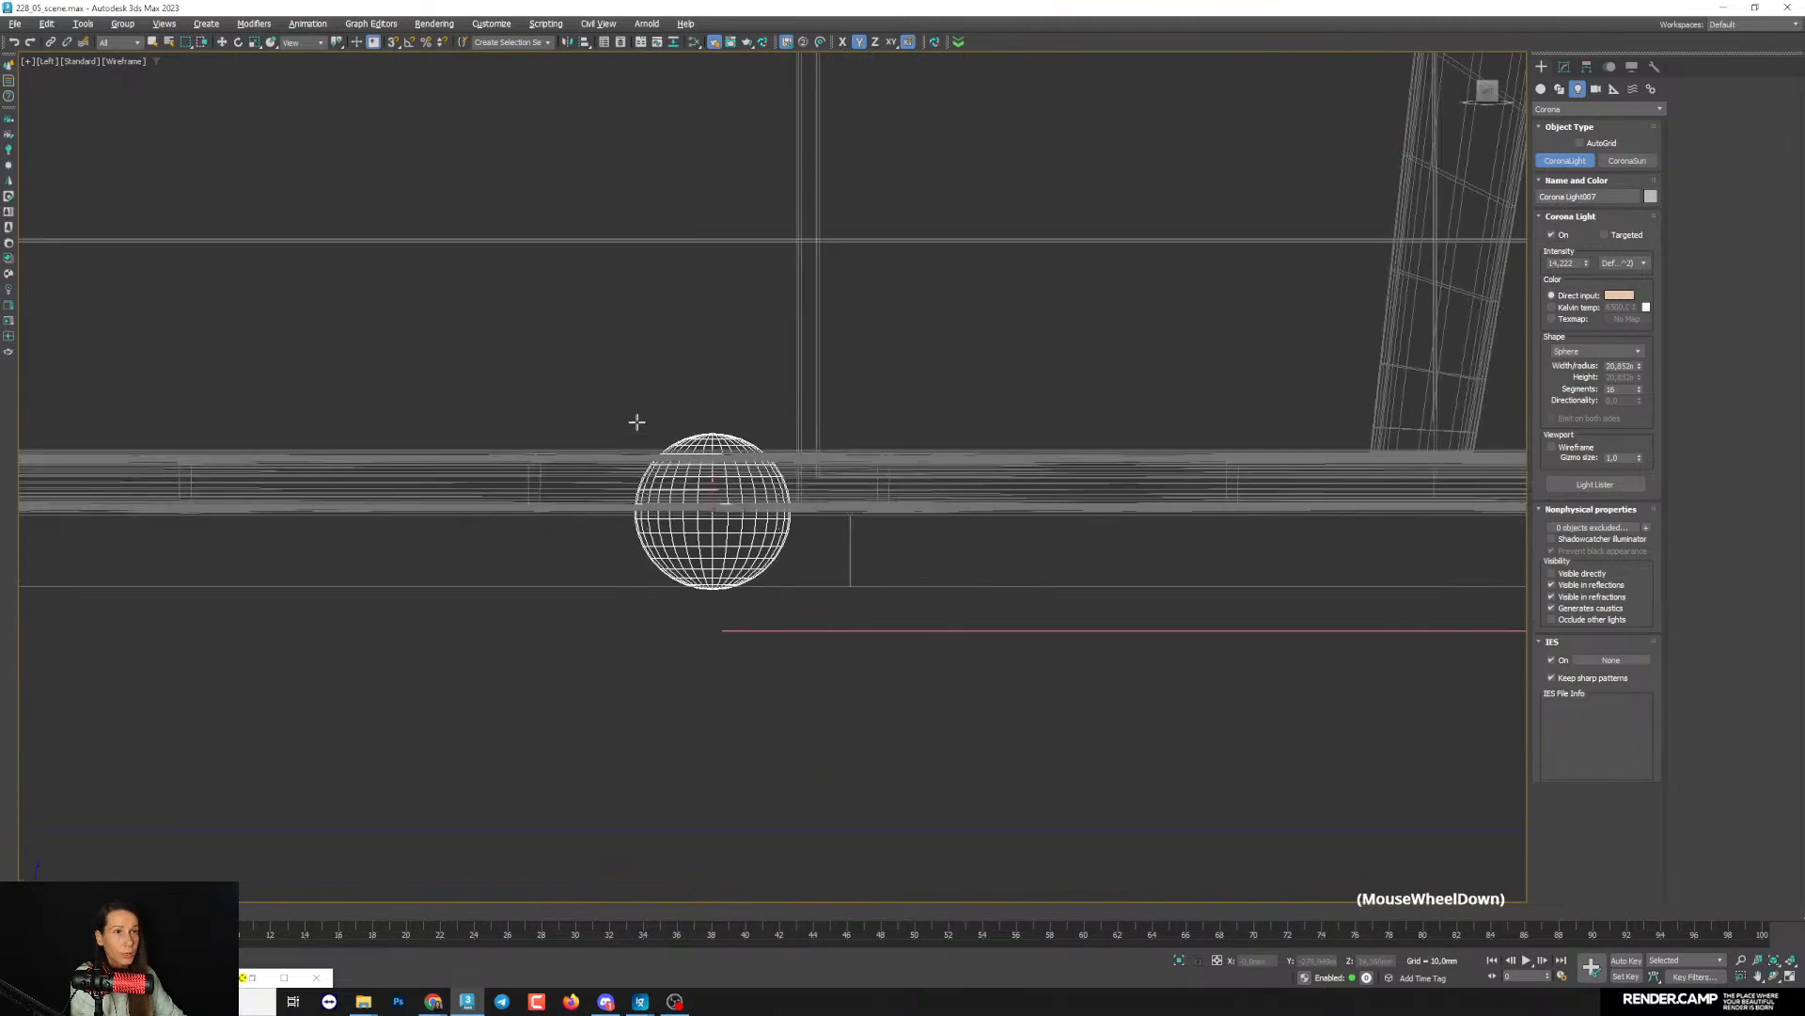
middle_click_drag(661, 435, 659, 632)
key("w")
left_click_drag(655, 631, 657, 256)
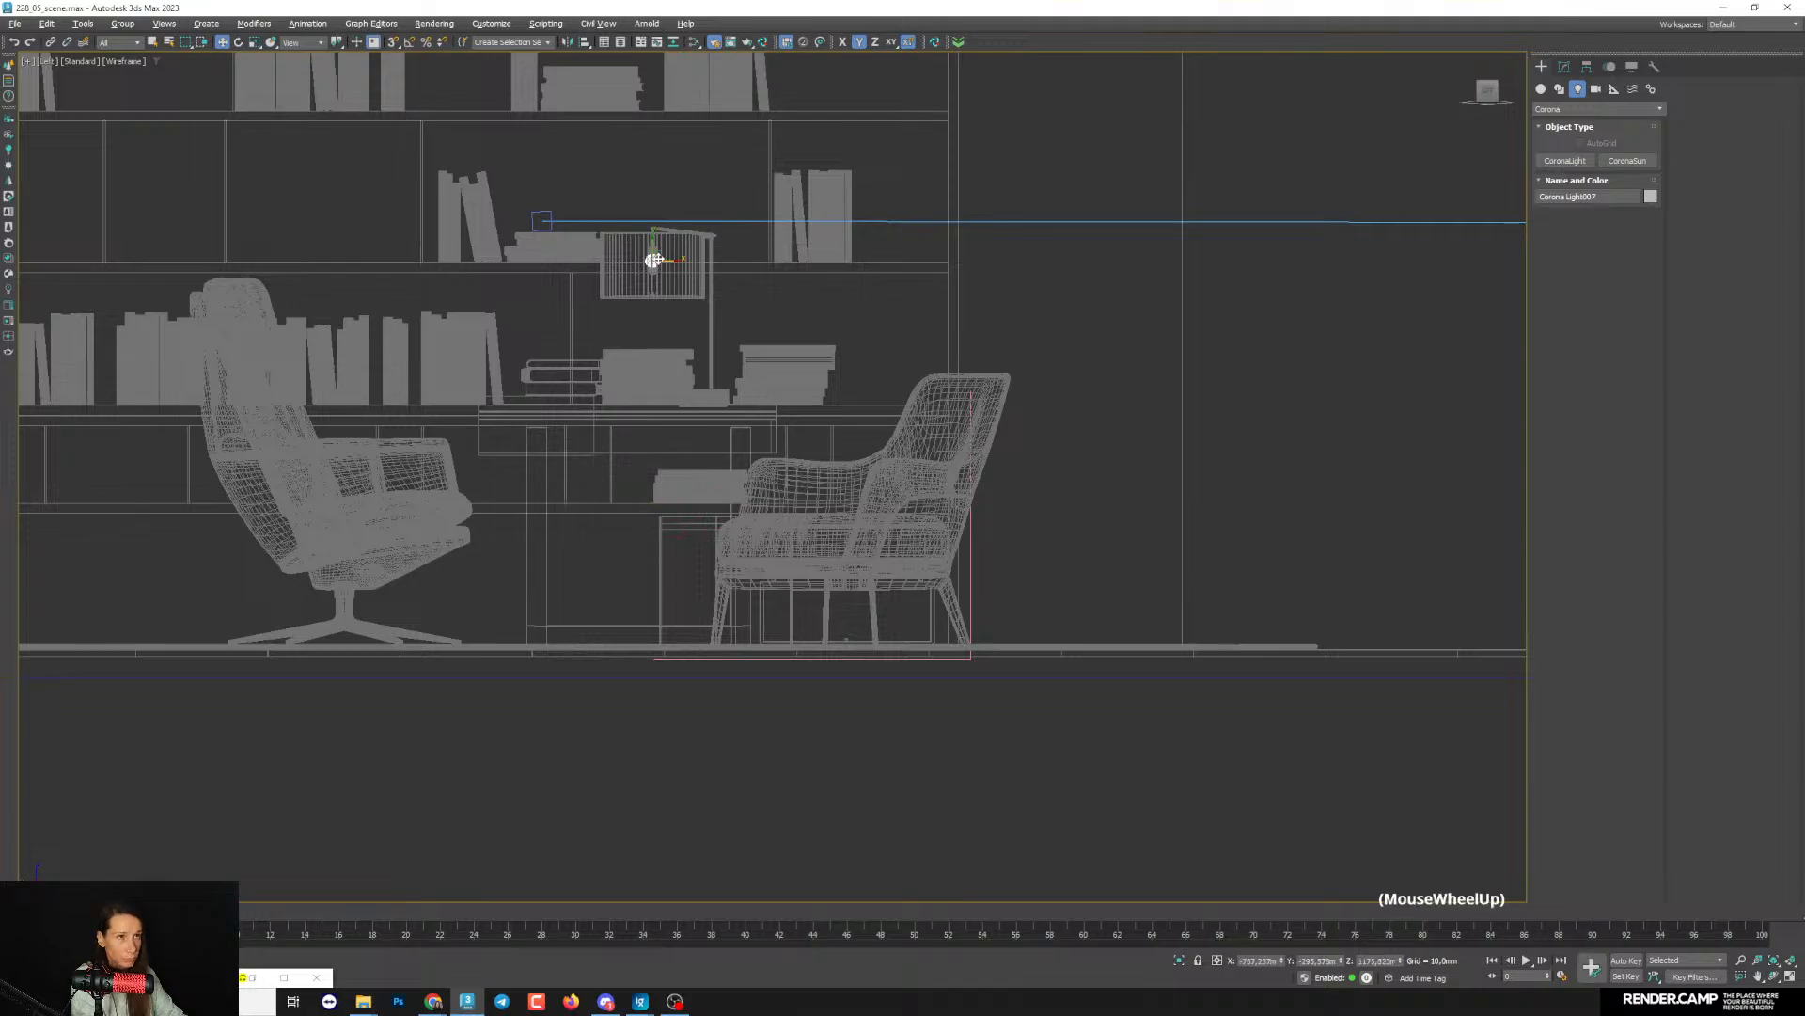
scroll(657, 256, "up", 8)
middle_click_drag(620, 285, 649, 371)
left_click_drag(628, 322, 628, 415)
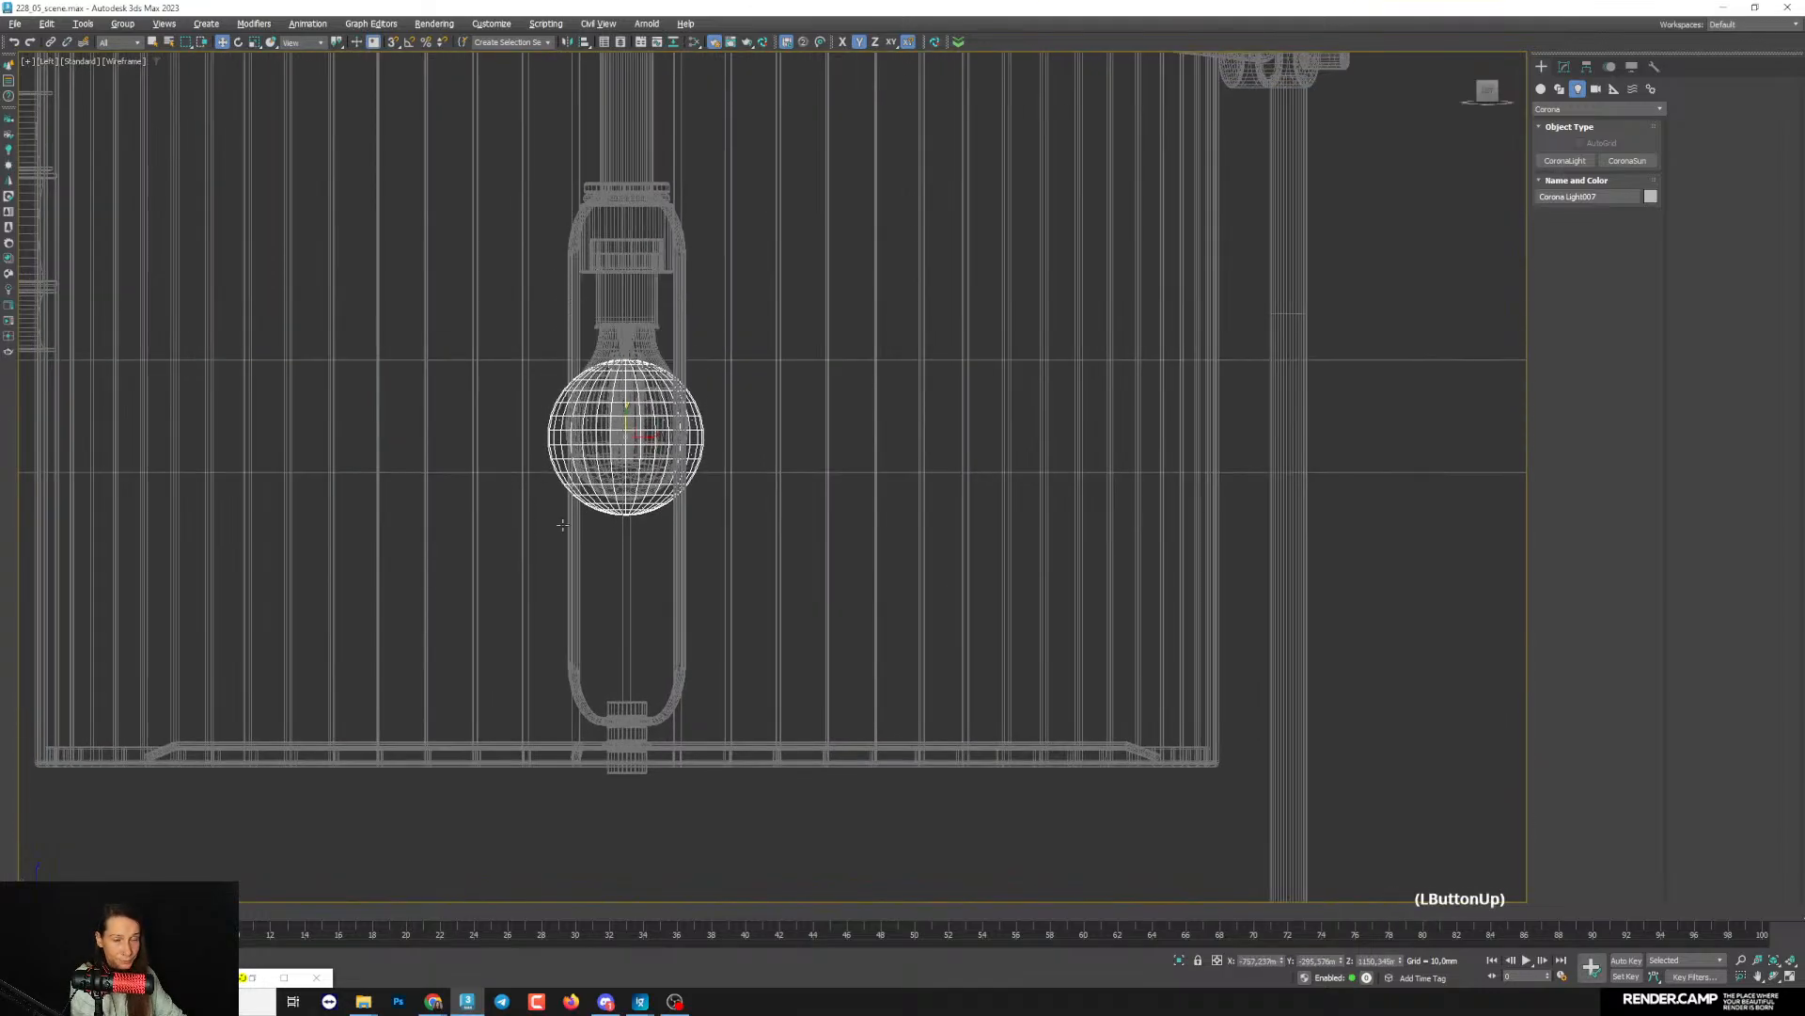
- Stop the interactive render, regenerate the LightMix layers by instanced lights, and restart rendering of the camera view
key("alt+w")
right_click(979, 685)
left_click(259, 984)
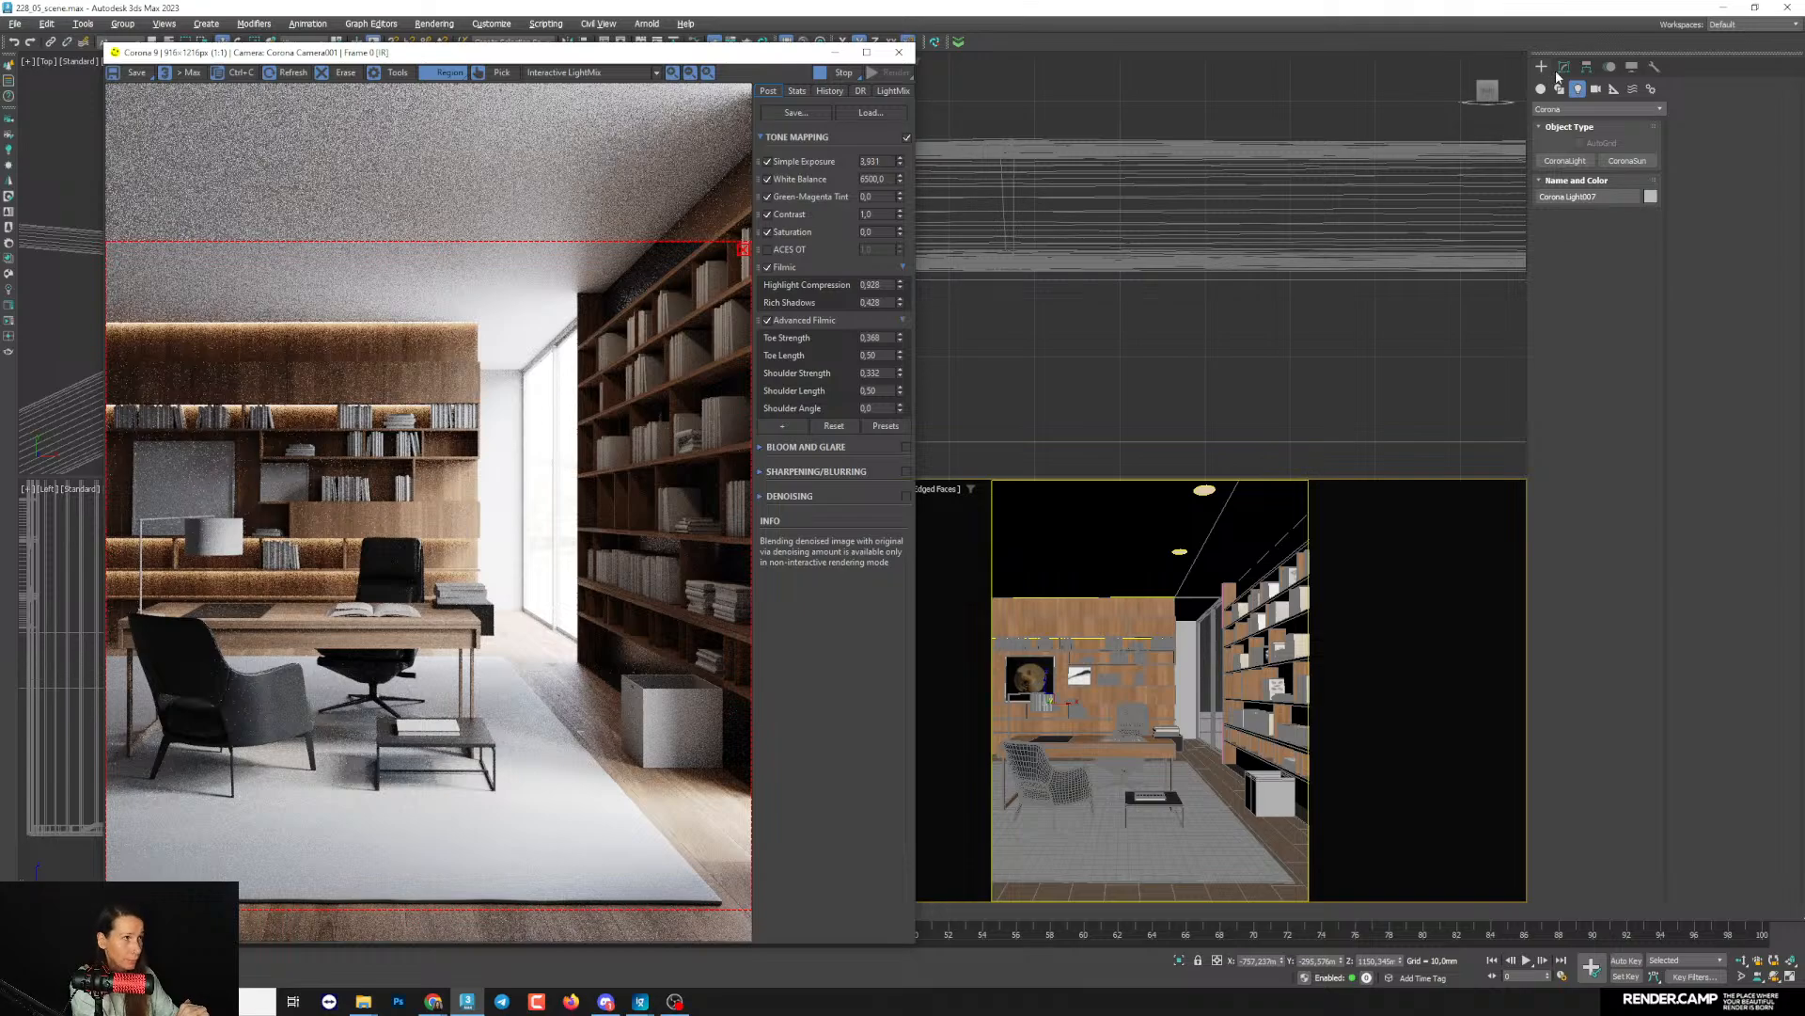
left_click(891, 91)
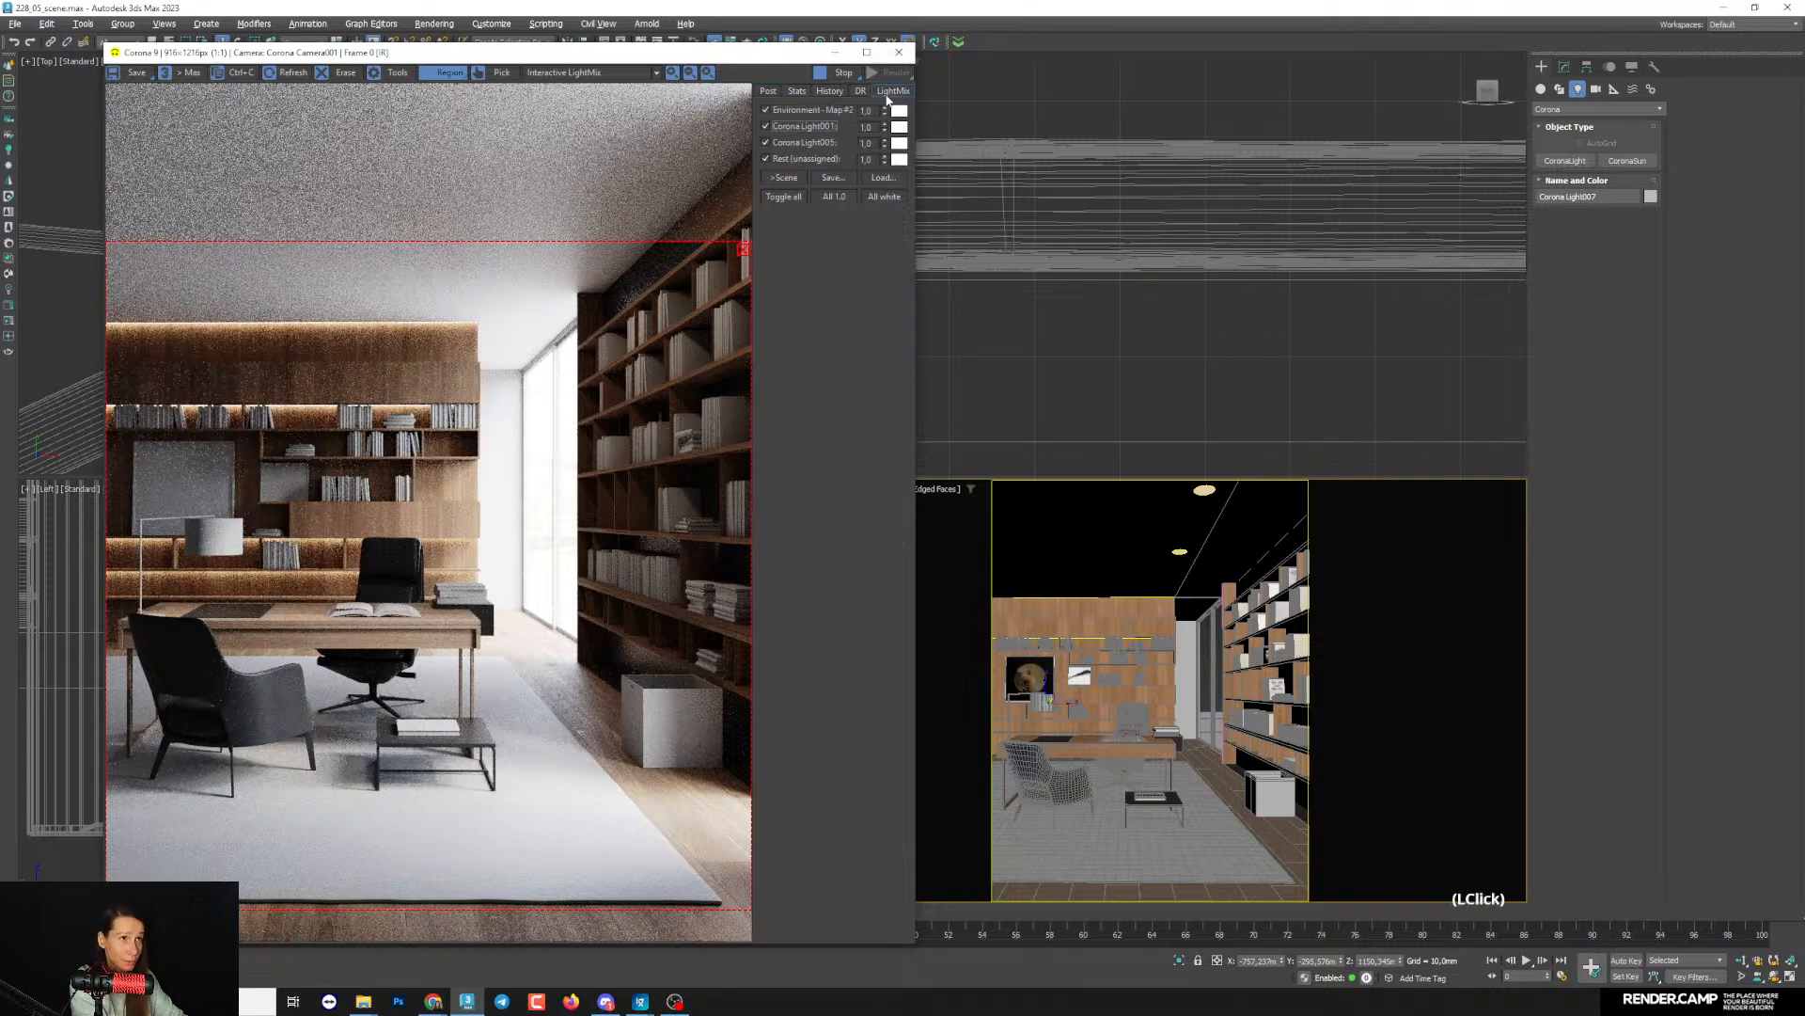
left_click(796, 159)
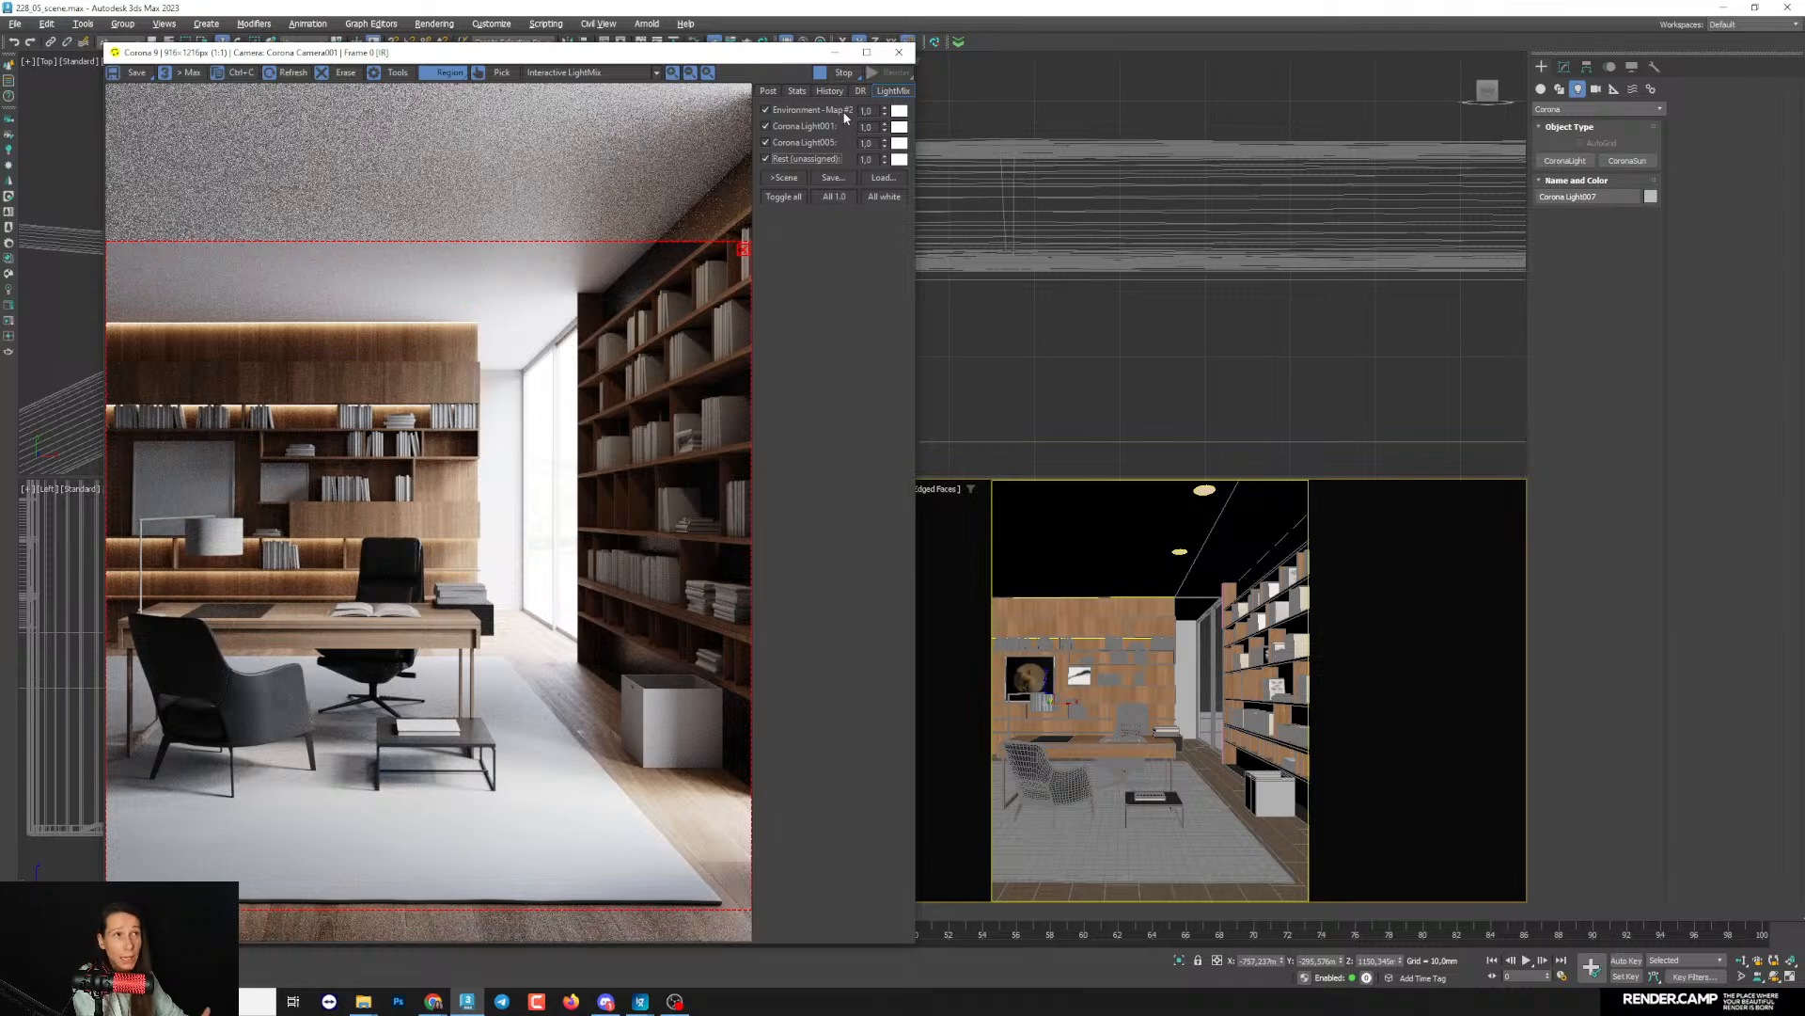
left_click(842, 73)
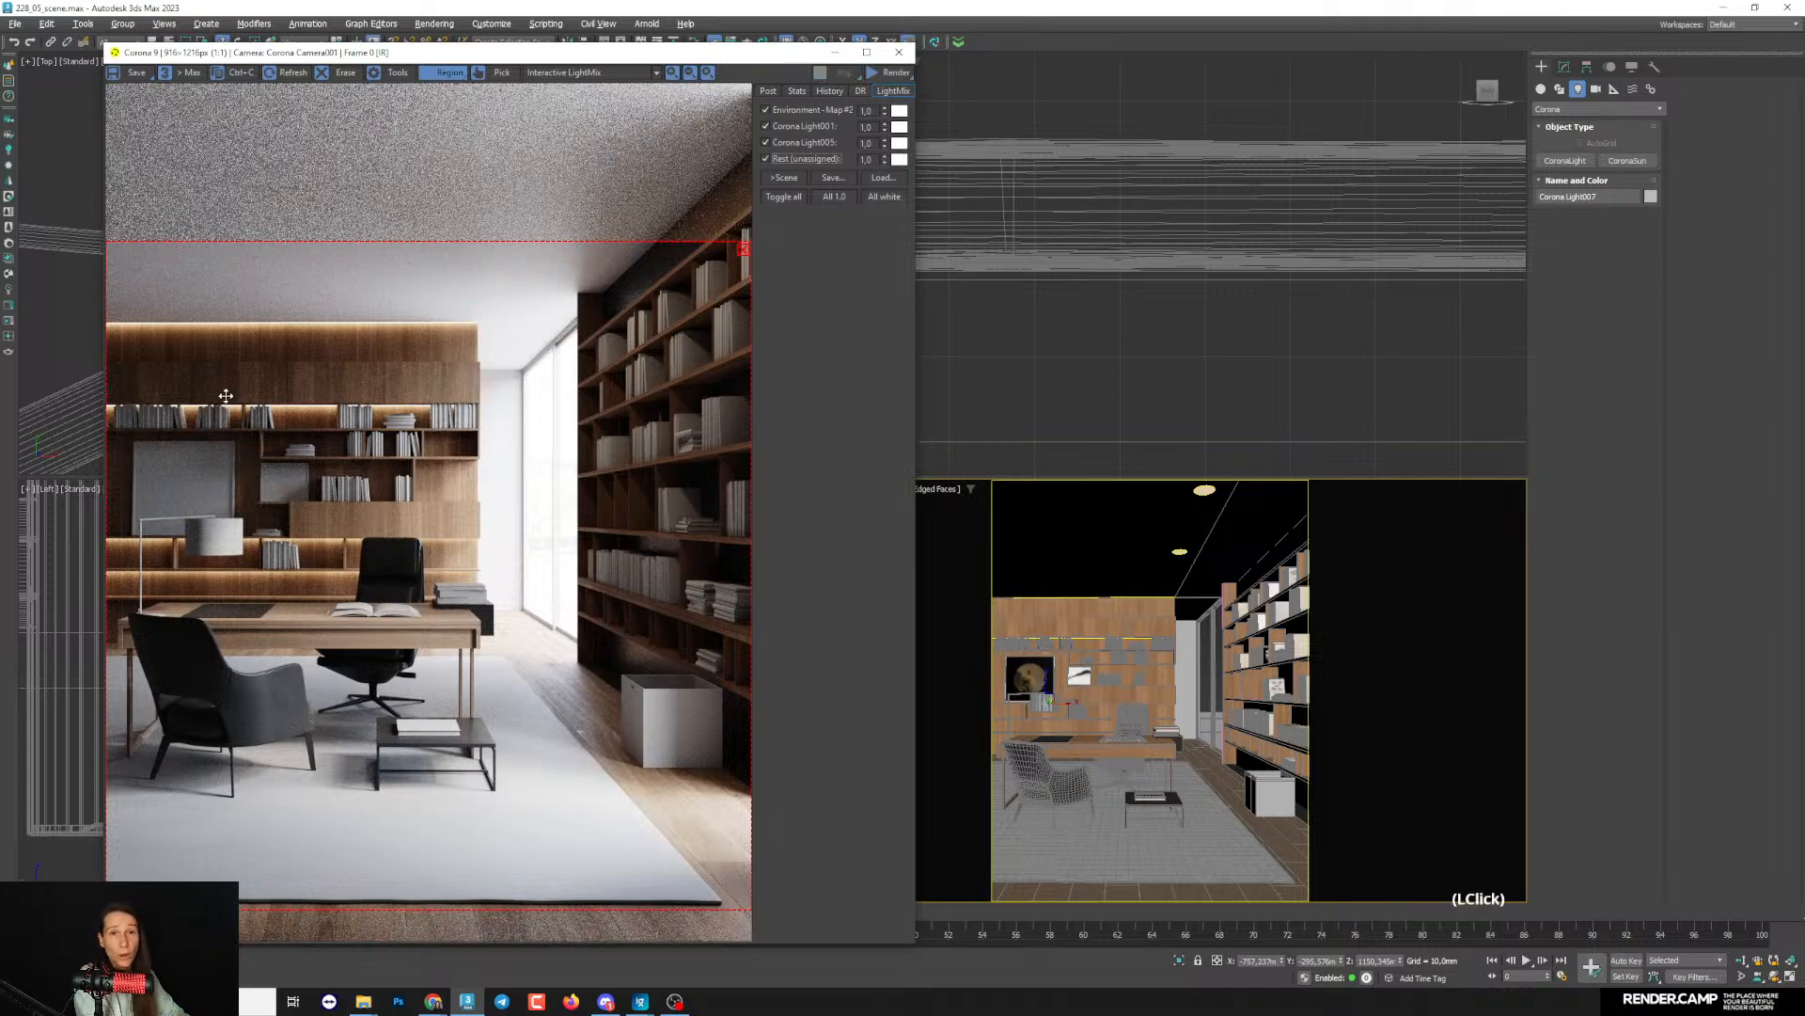
left_click(8, 290)
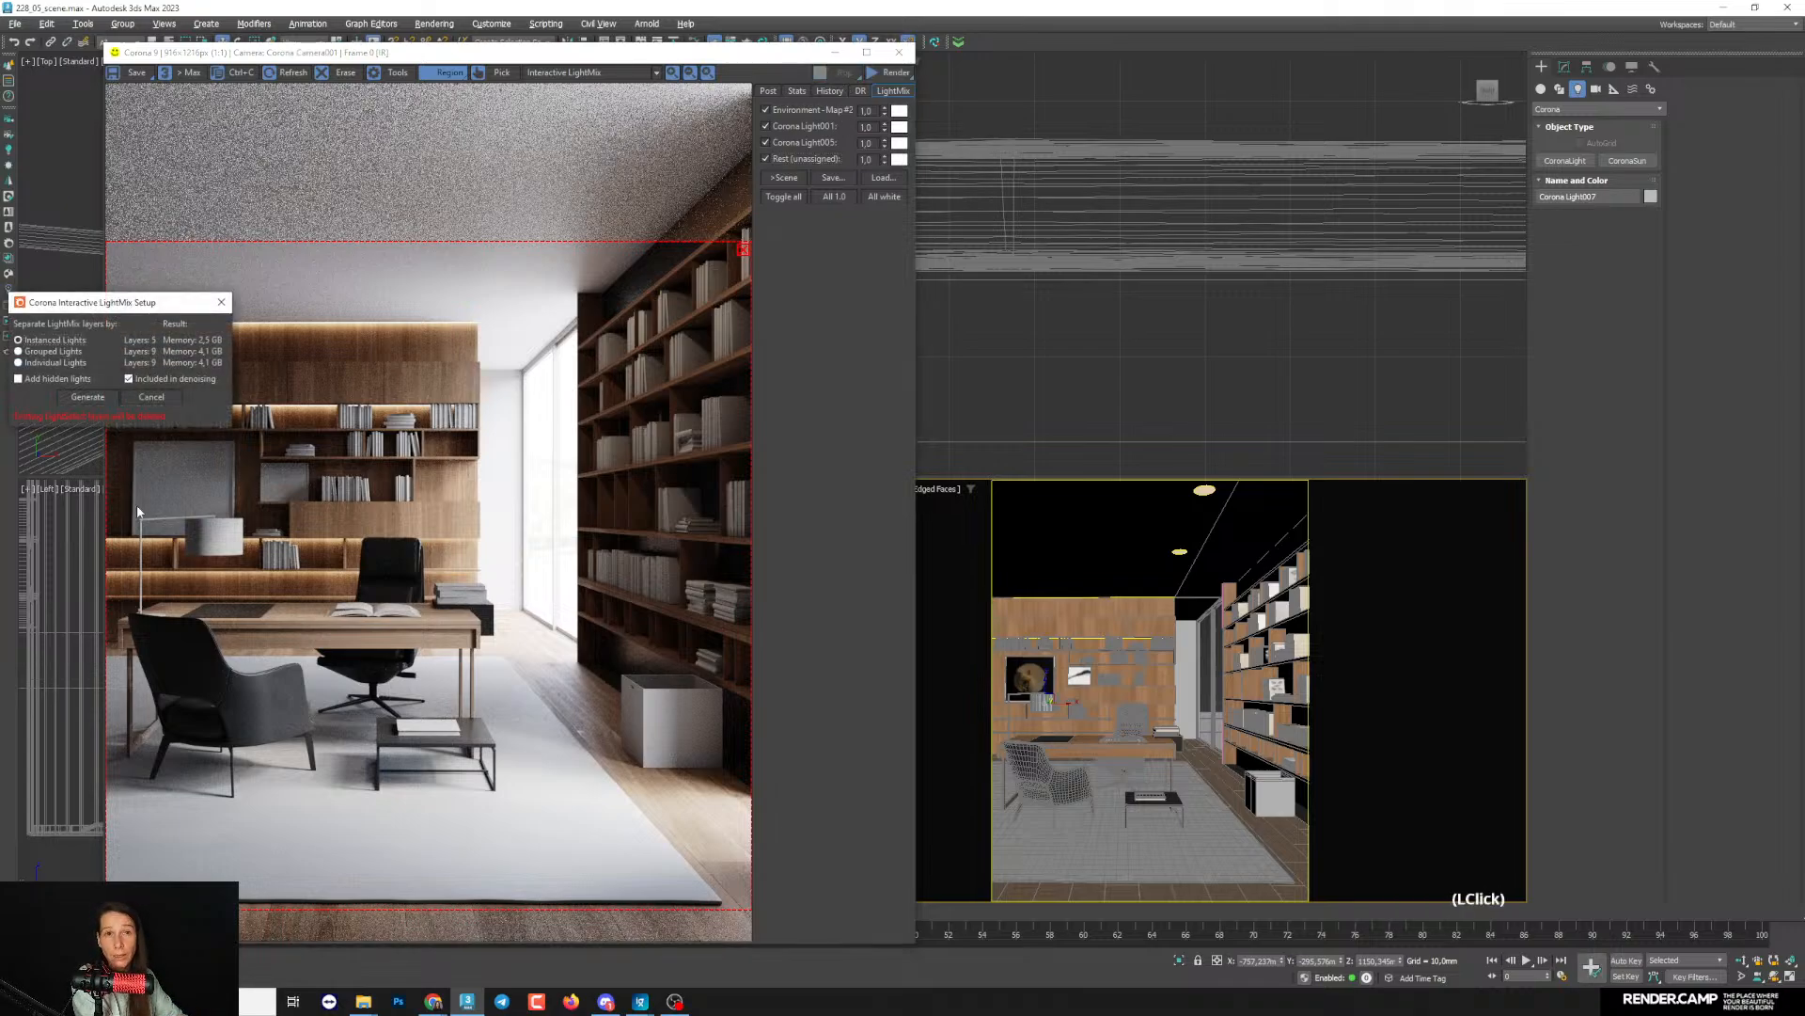
left_click(93, 400)
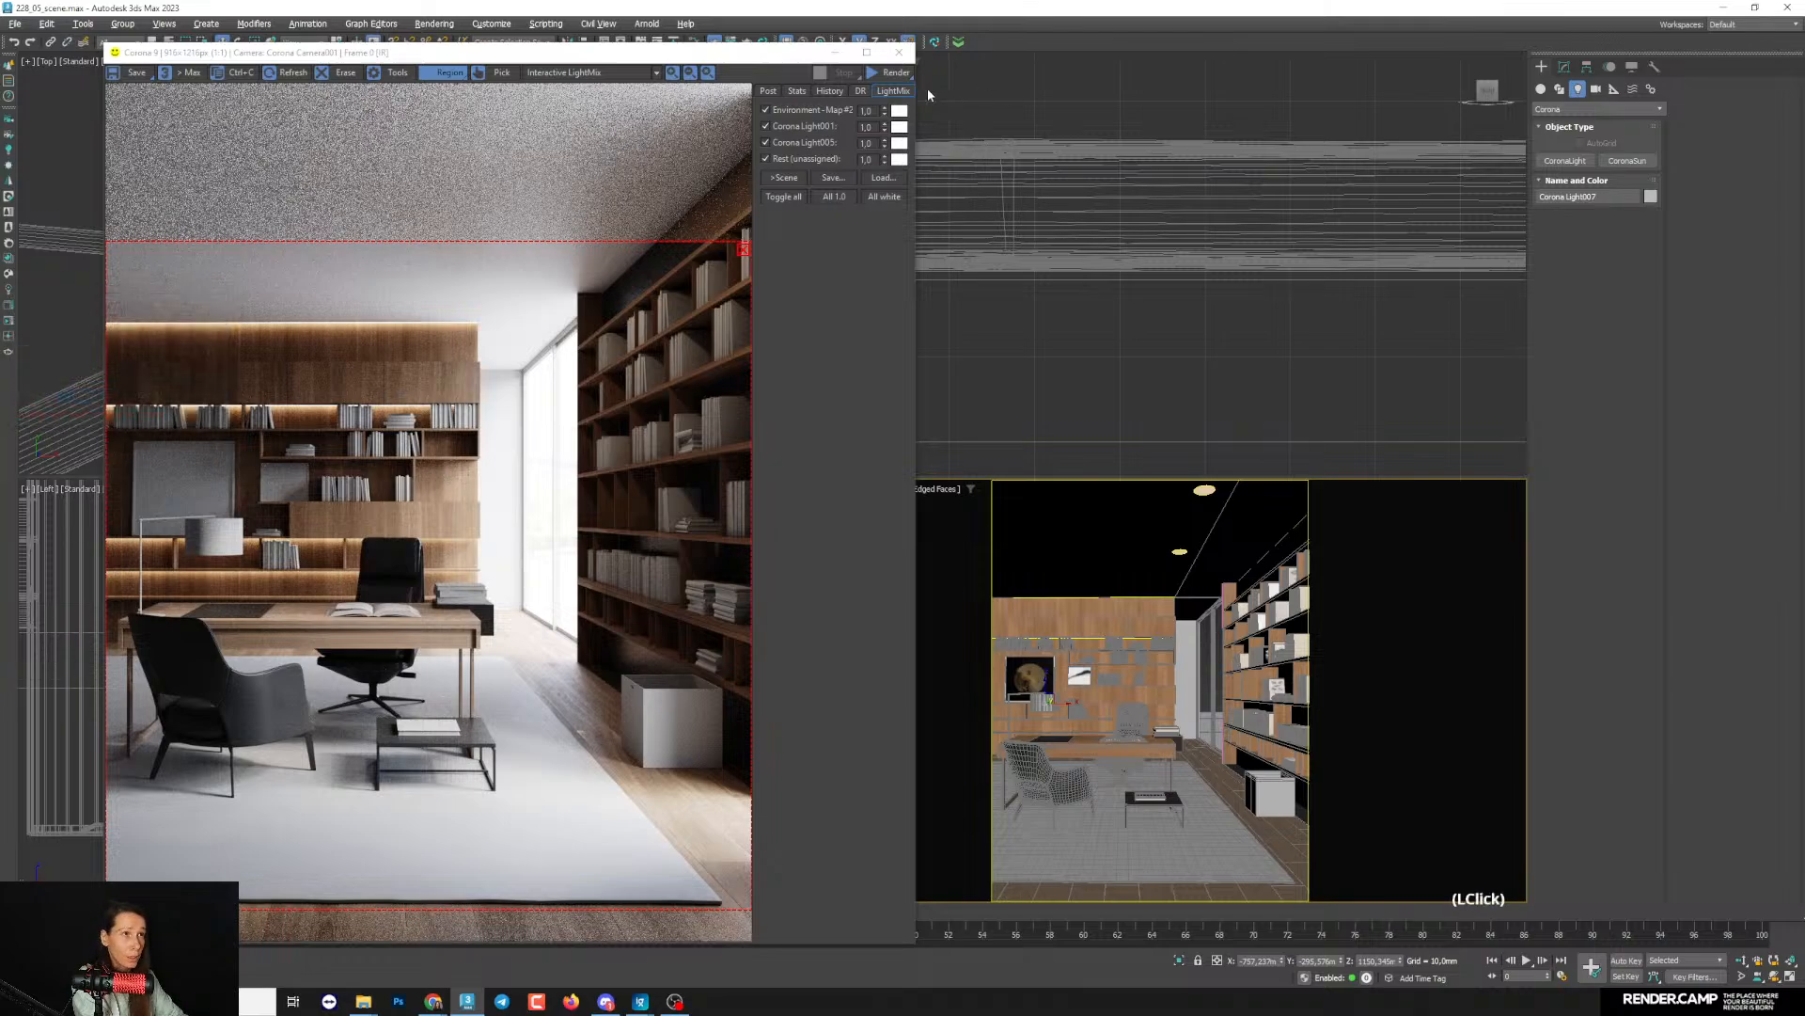
left_click(890, 75)
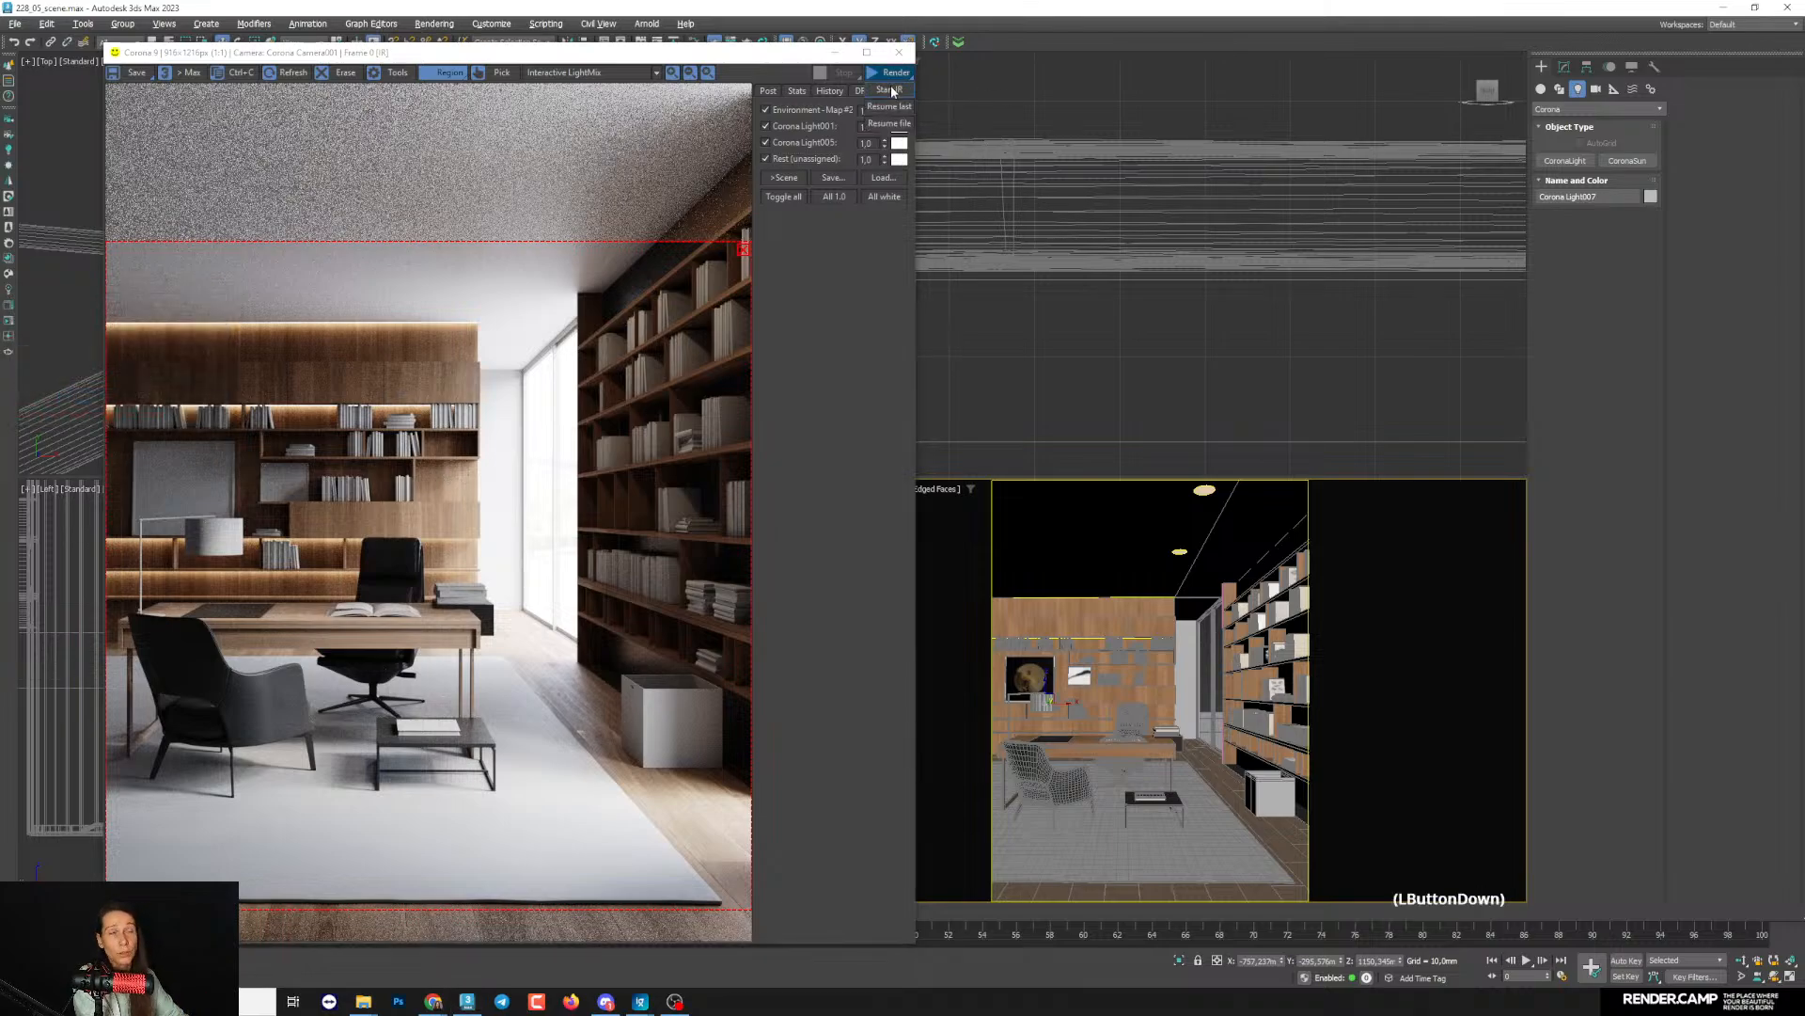
left_click(889, 90)
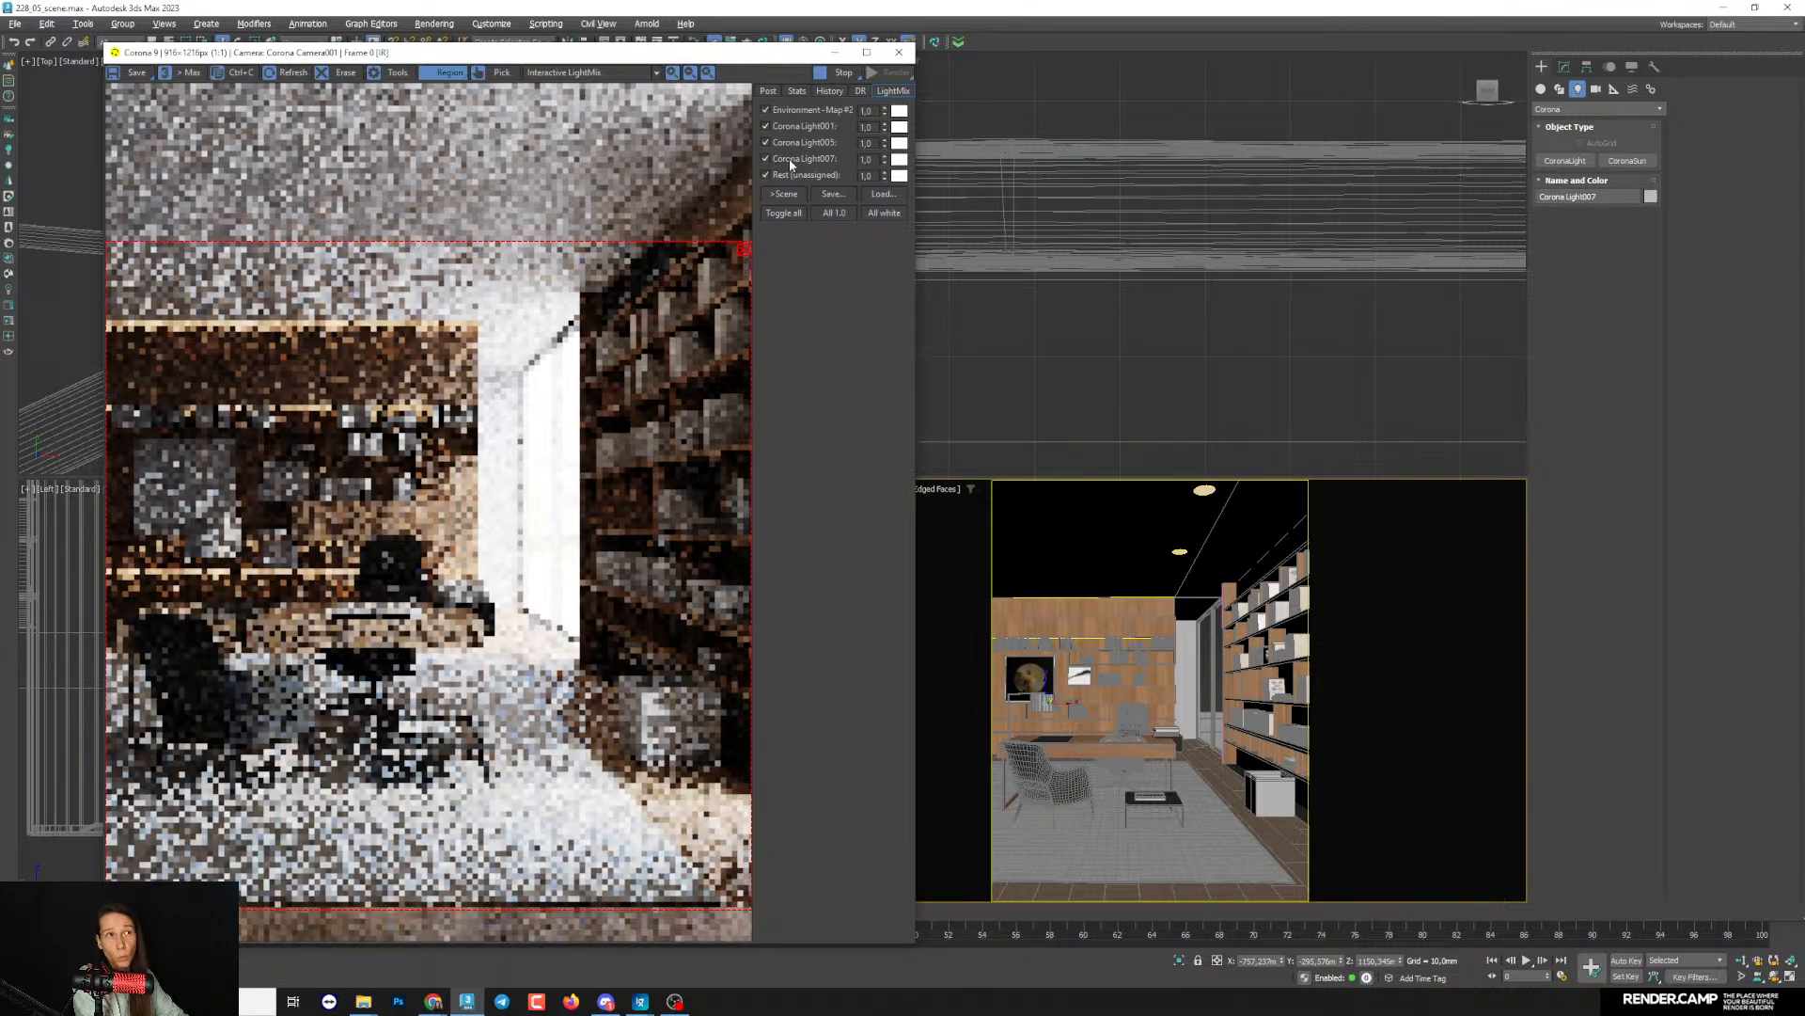
- Check the lamp light by toggling its LightMix layer off and on, and raise its intensity to 42.667
left_click(788, 158)
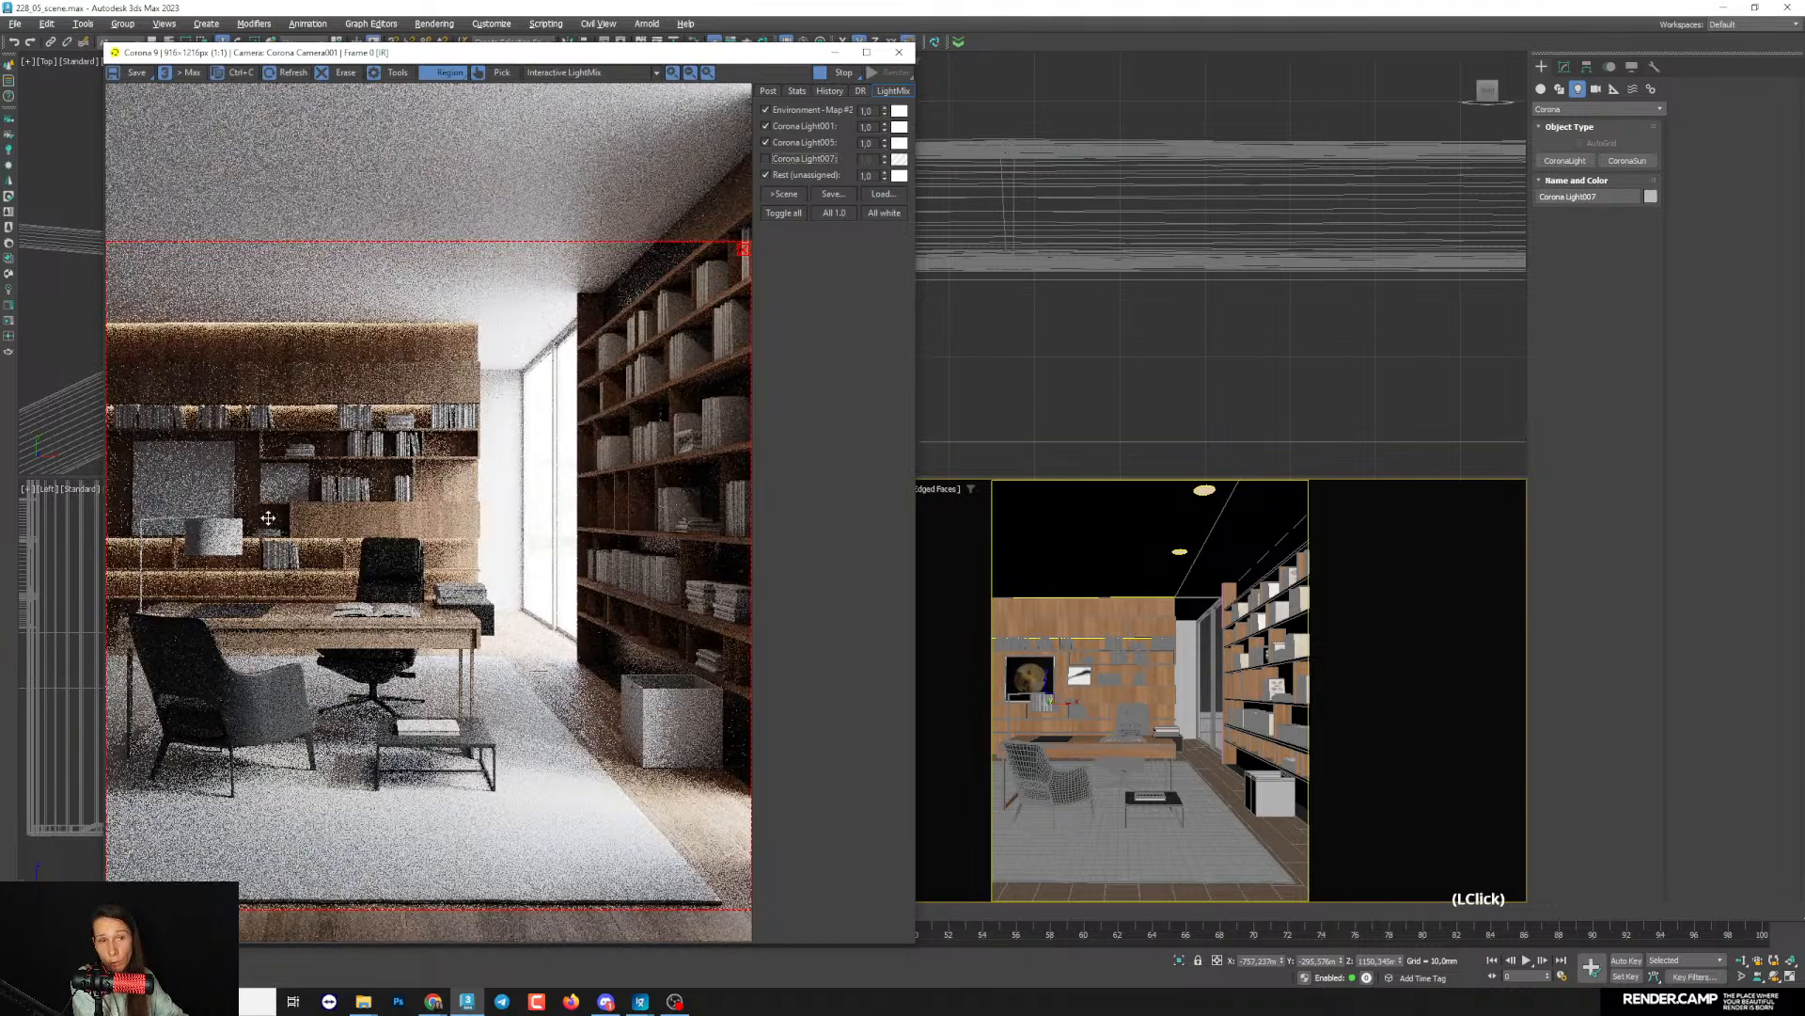
left_click(766, 158)
left_click(1564, 67)
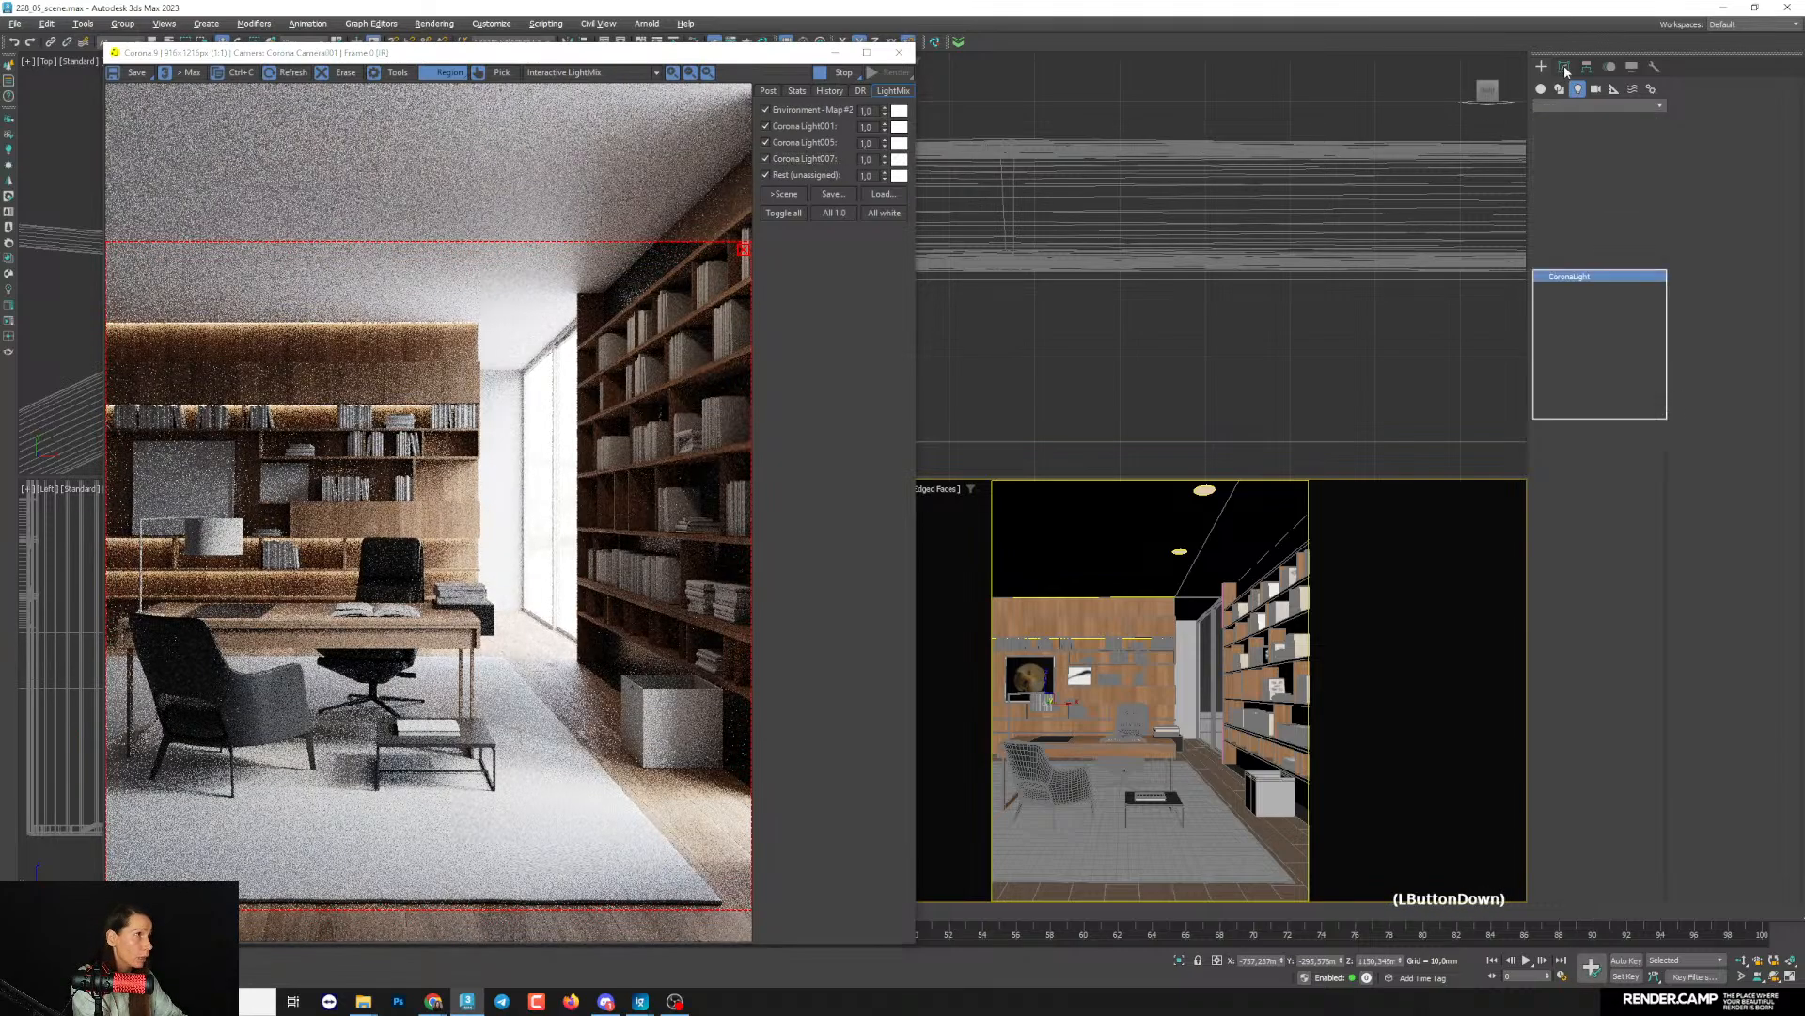
left_click_drag(1585, 516, 1577, 406)
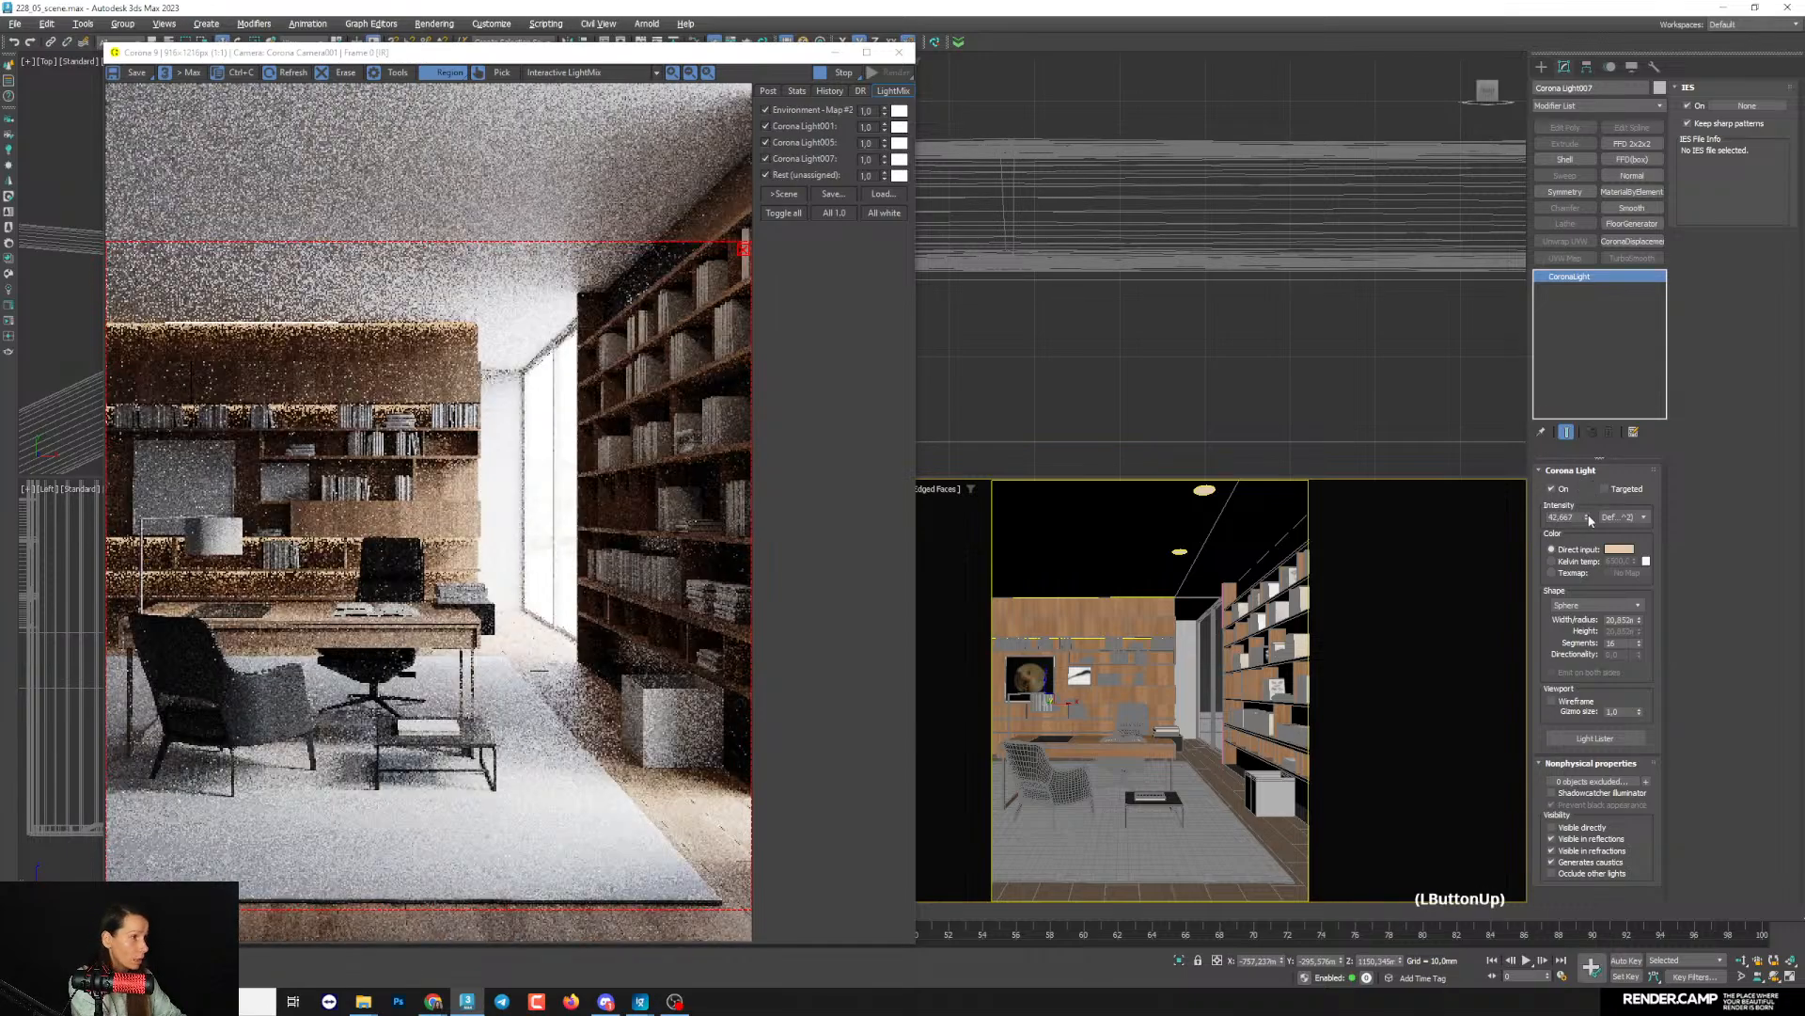
- Warm the desk lamp light's colour to a more saturated orange and raise its intensity to about 259
left_click_drag(1586, 516, 1585, 461)
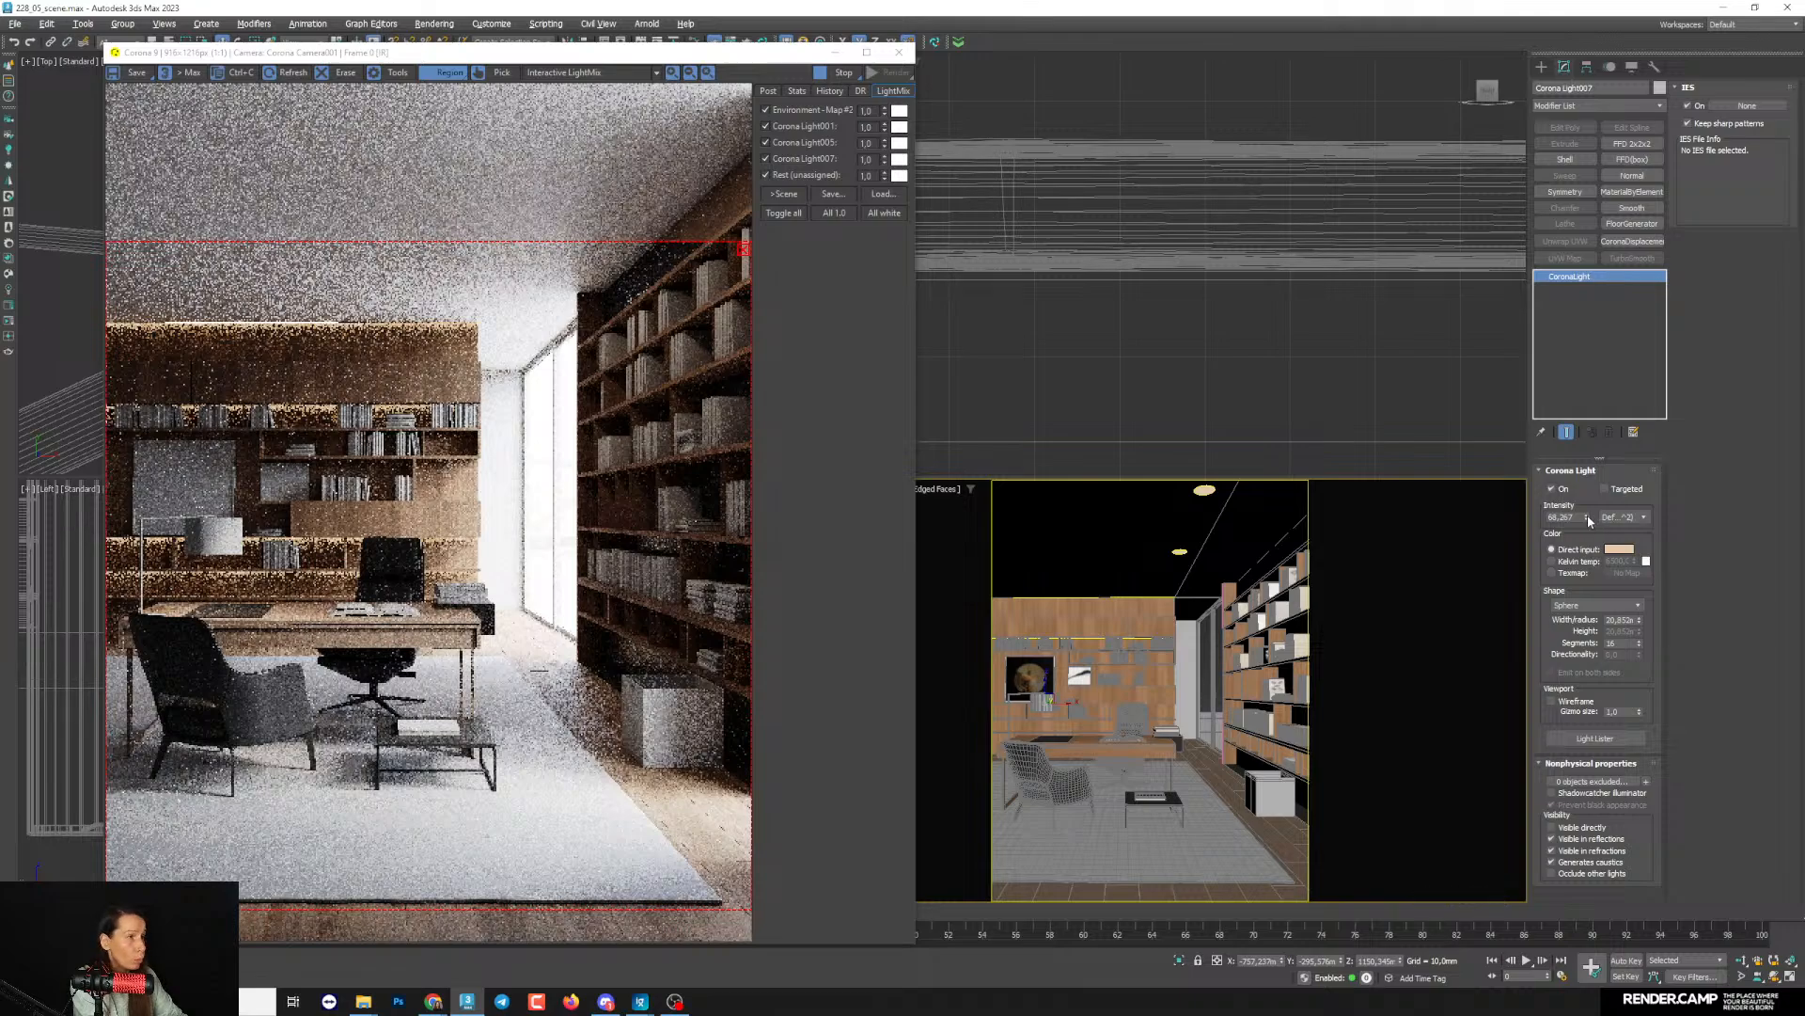
left_click_drag(1586, 517, 1584, 500)
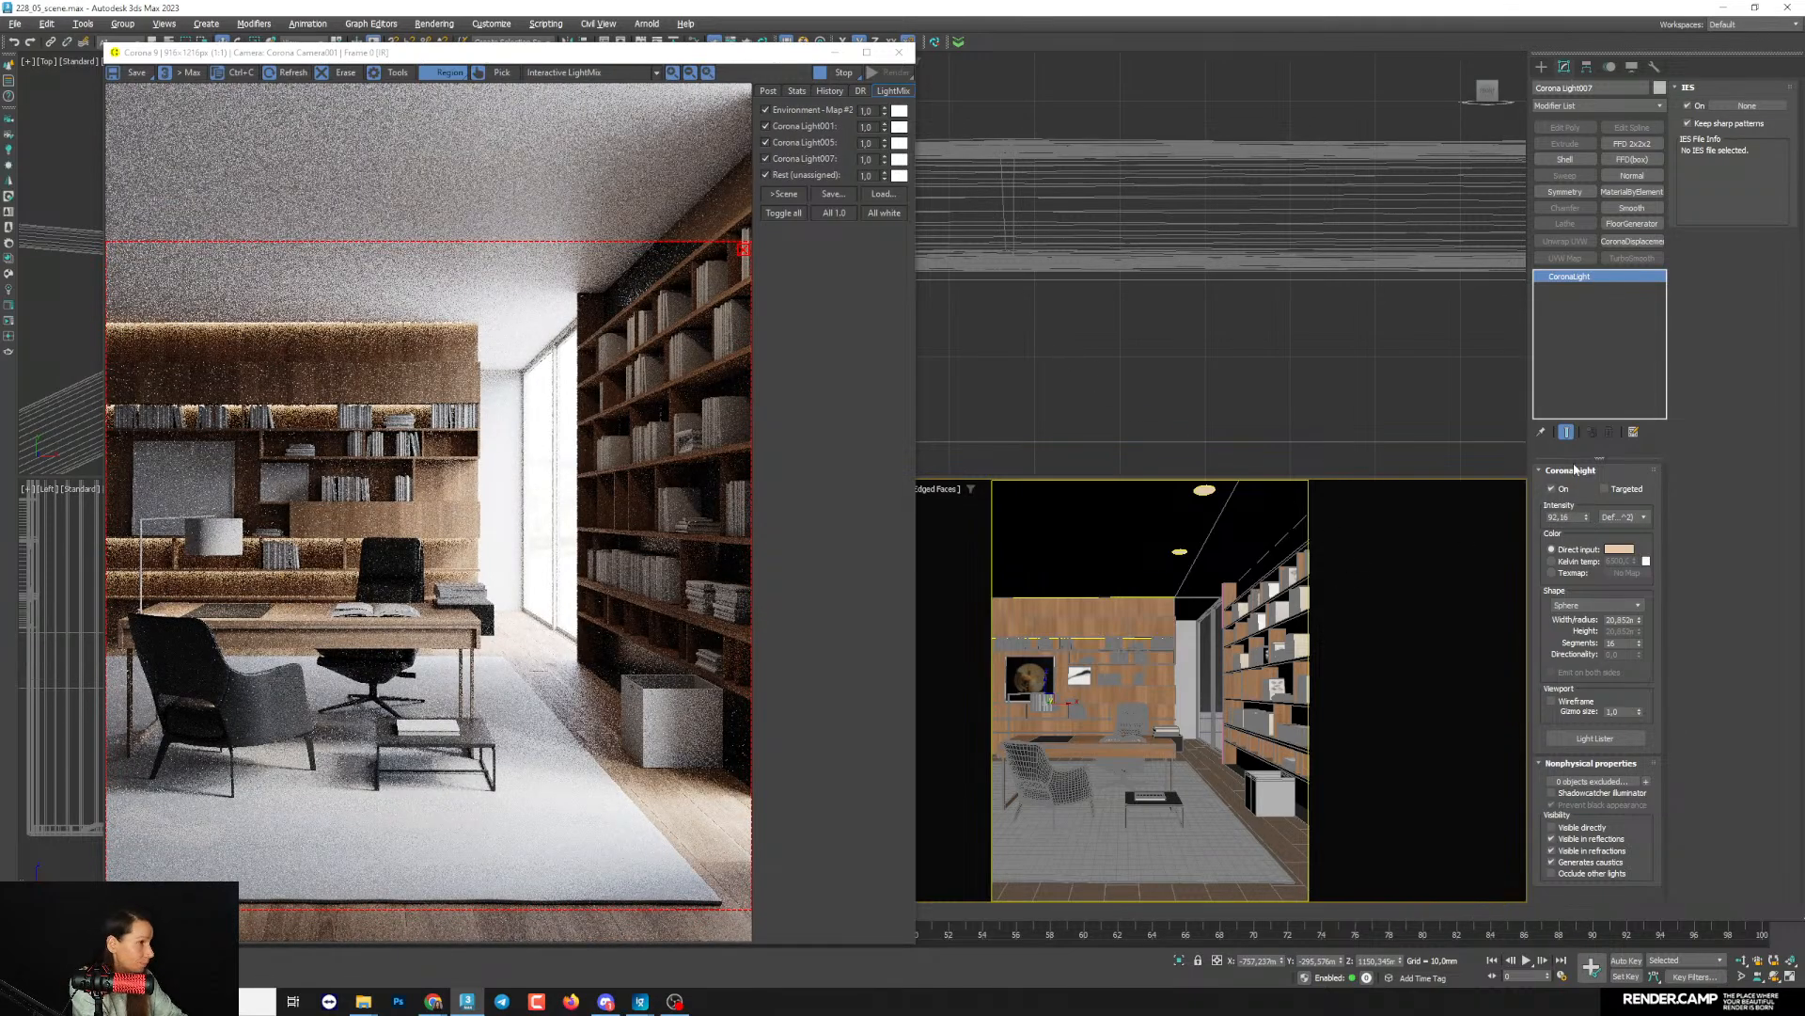
left_click_drag(1586, 517, 1587, 495)
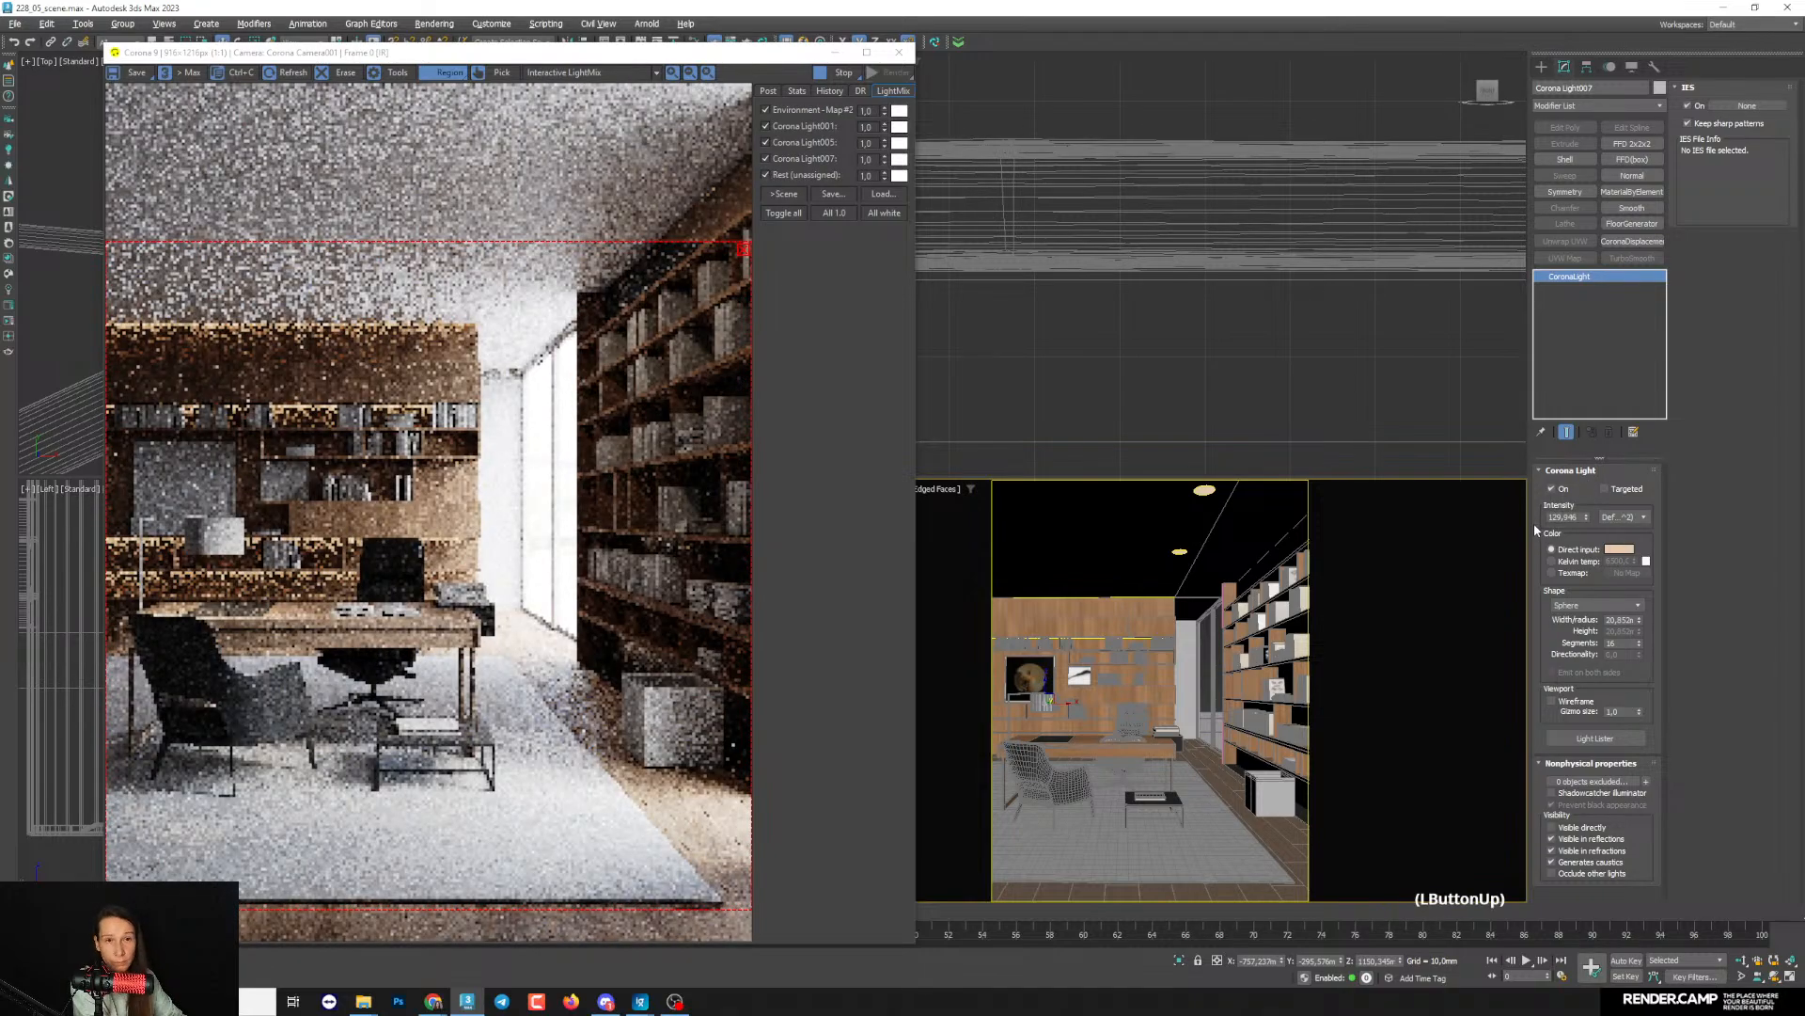
left_click(1618, 548)
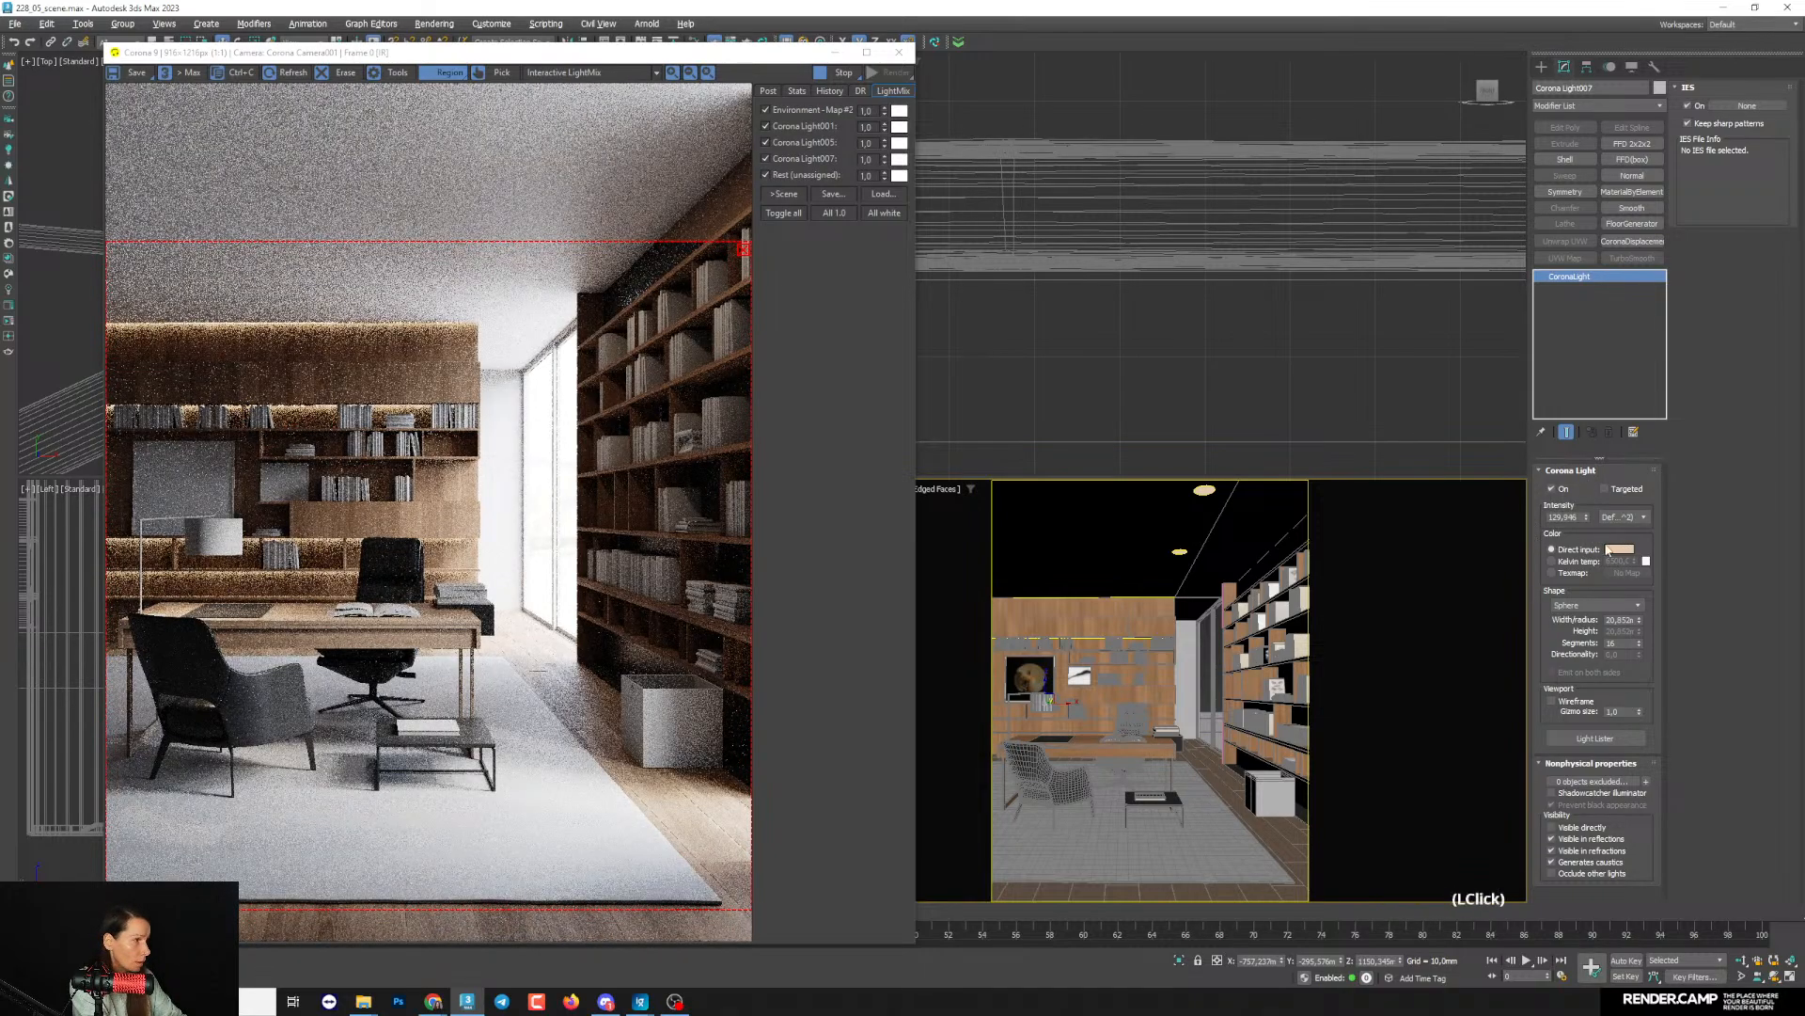
left_click(1513, 436)
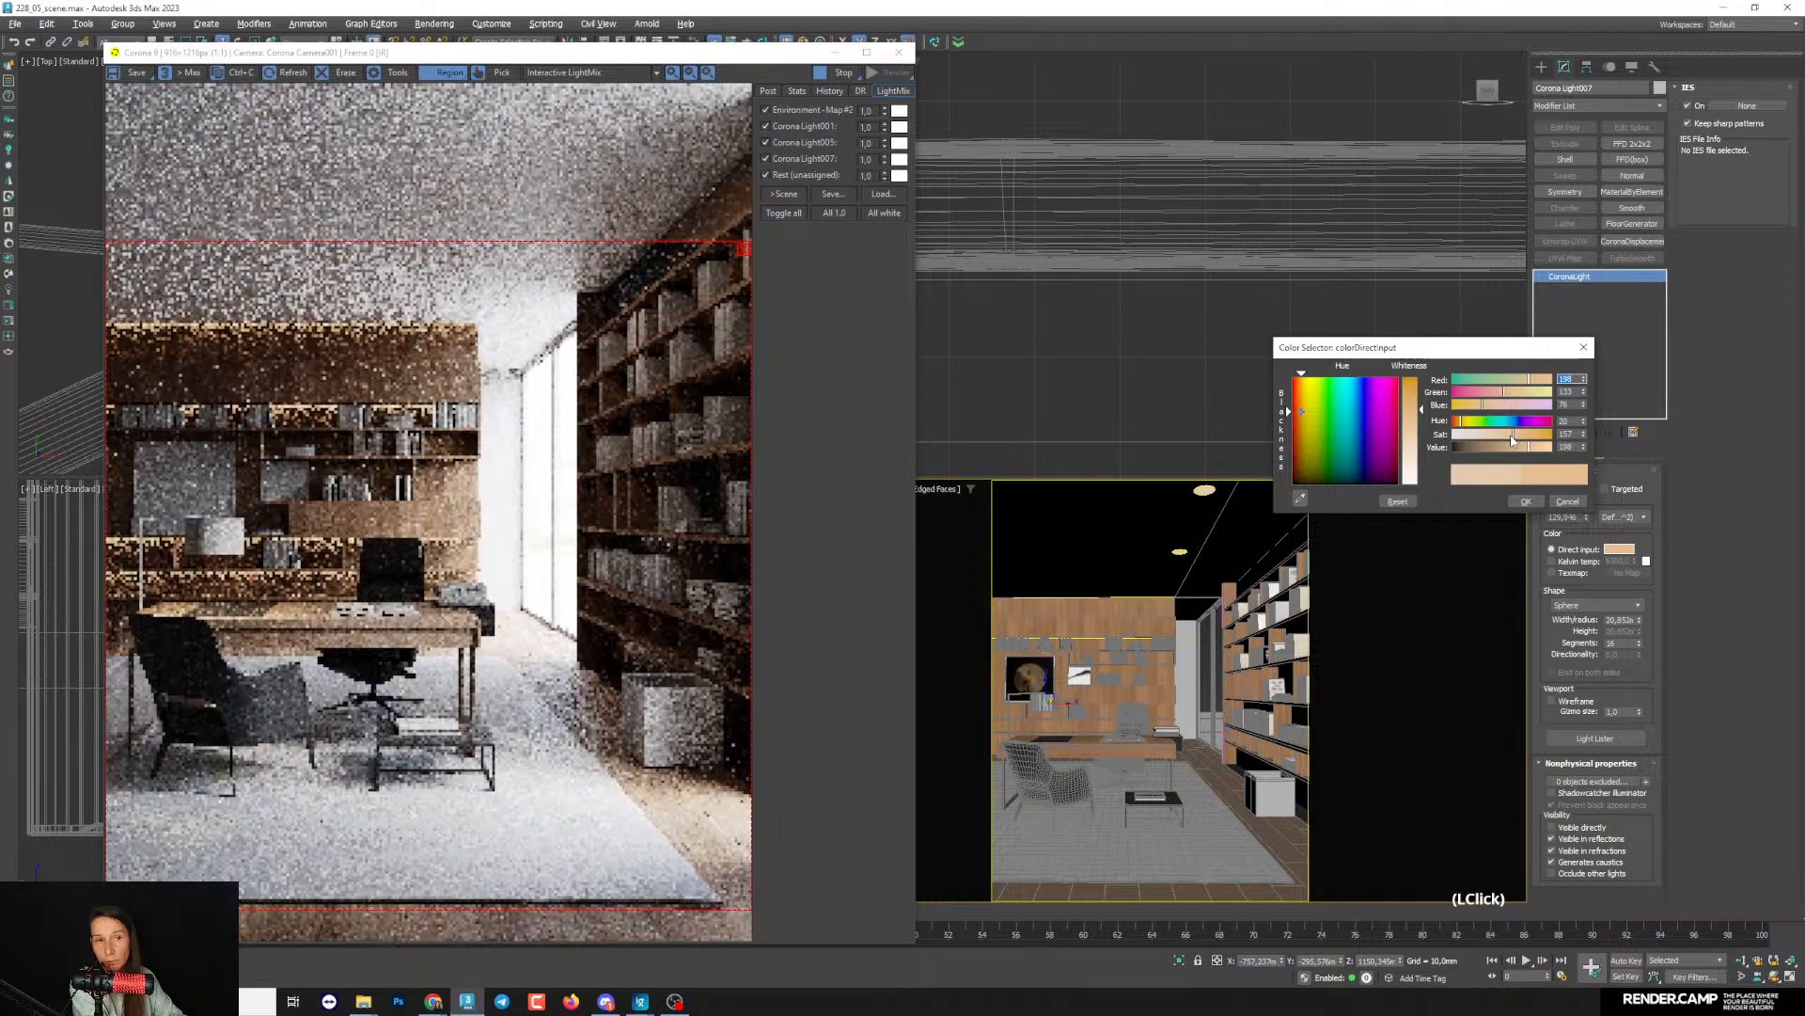
left_click(1518, 437)
left_click(1525, 501)
left_click_drag(1587, 516, 1597, 495)
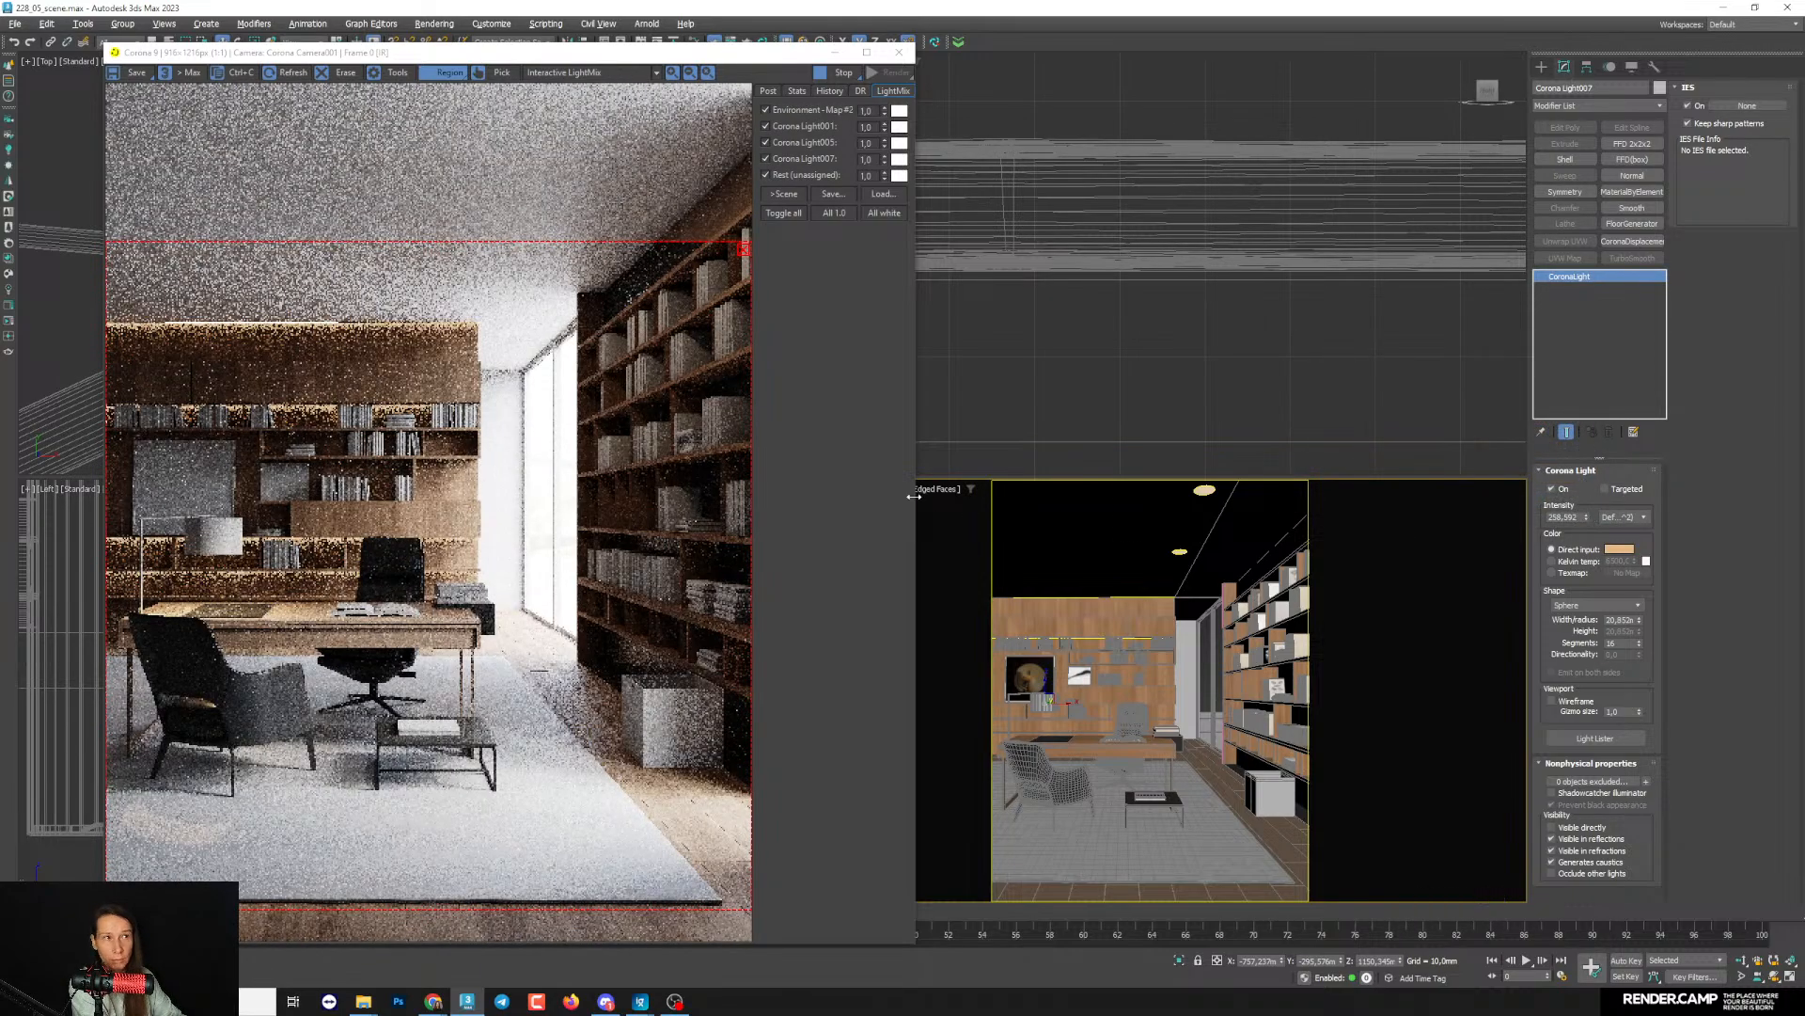
- Isolate the lamp light in LightMix by disabling the other light layers, and re-enable the Environment and Corona Light001 layers
left_click(786, 111)
left_click(787, 125)
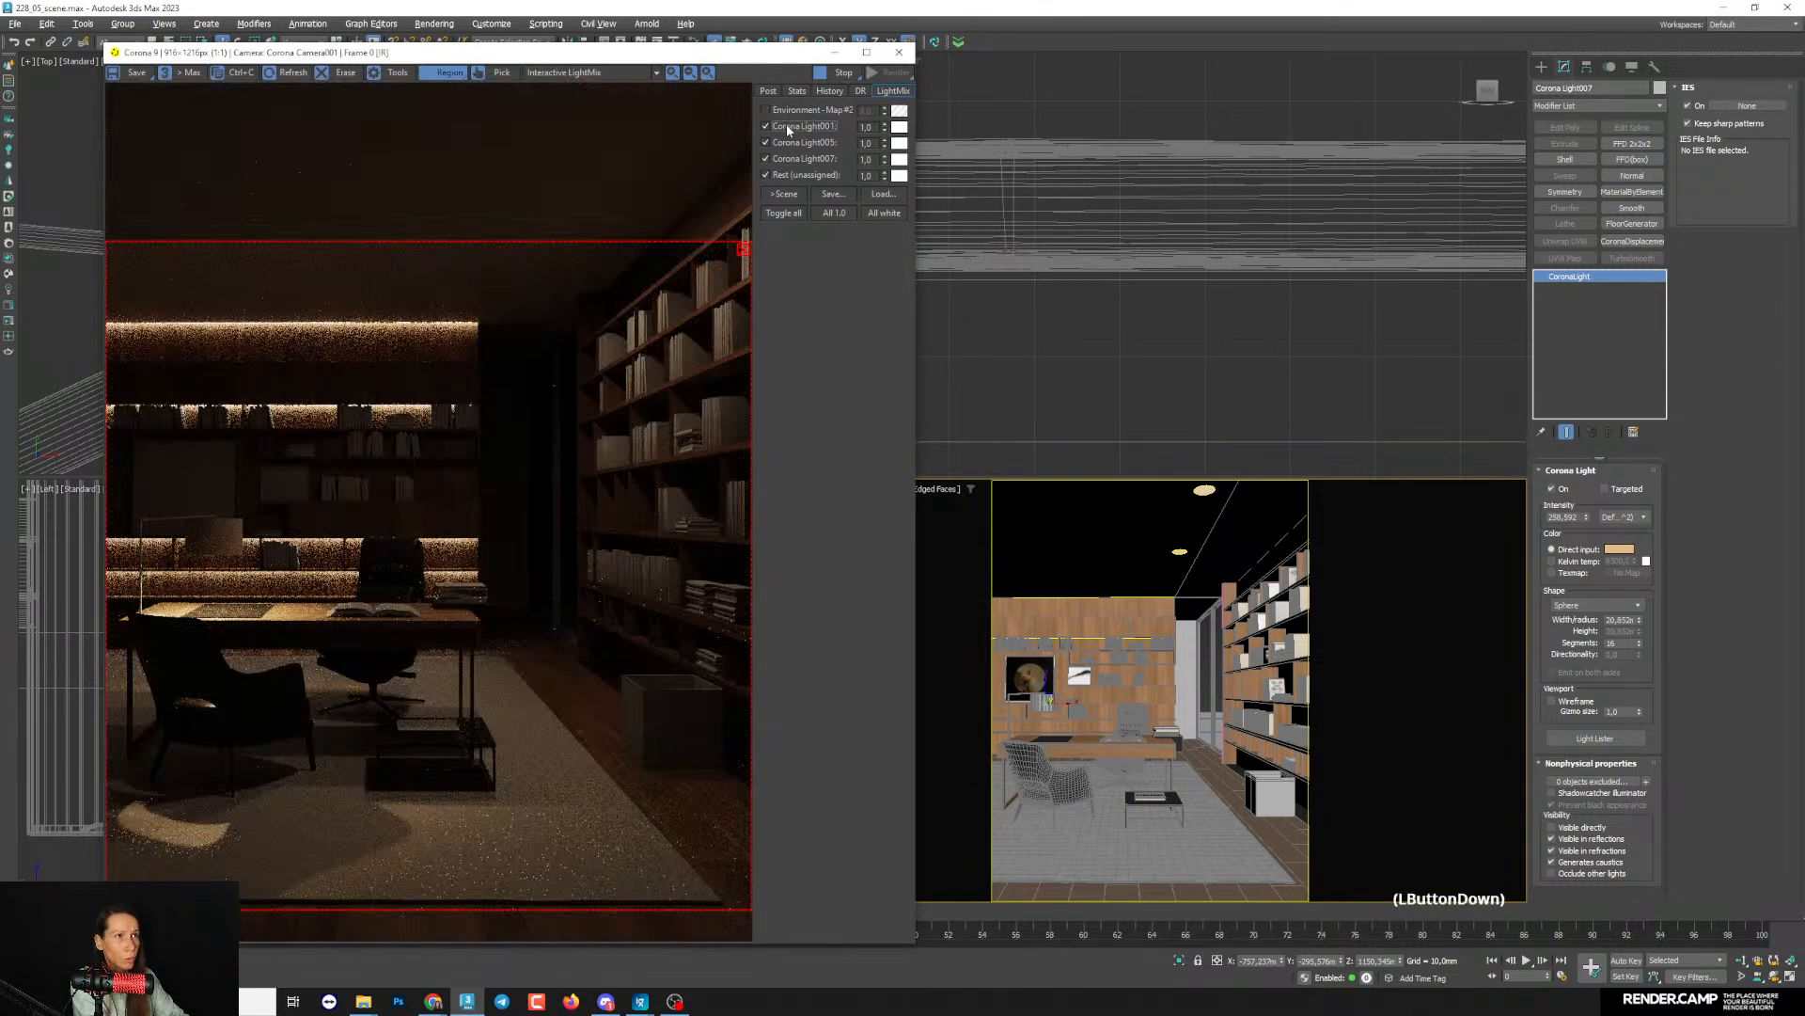
left_click(790, 142)
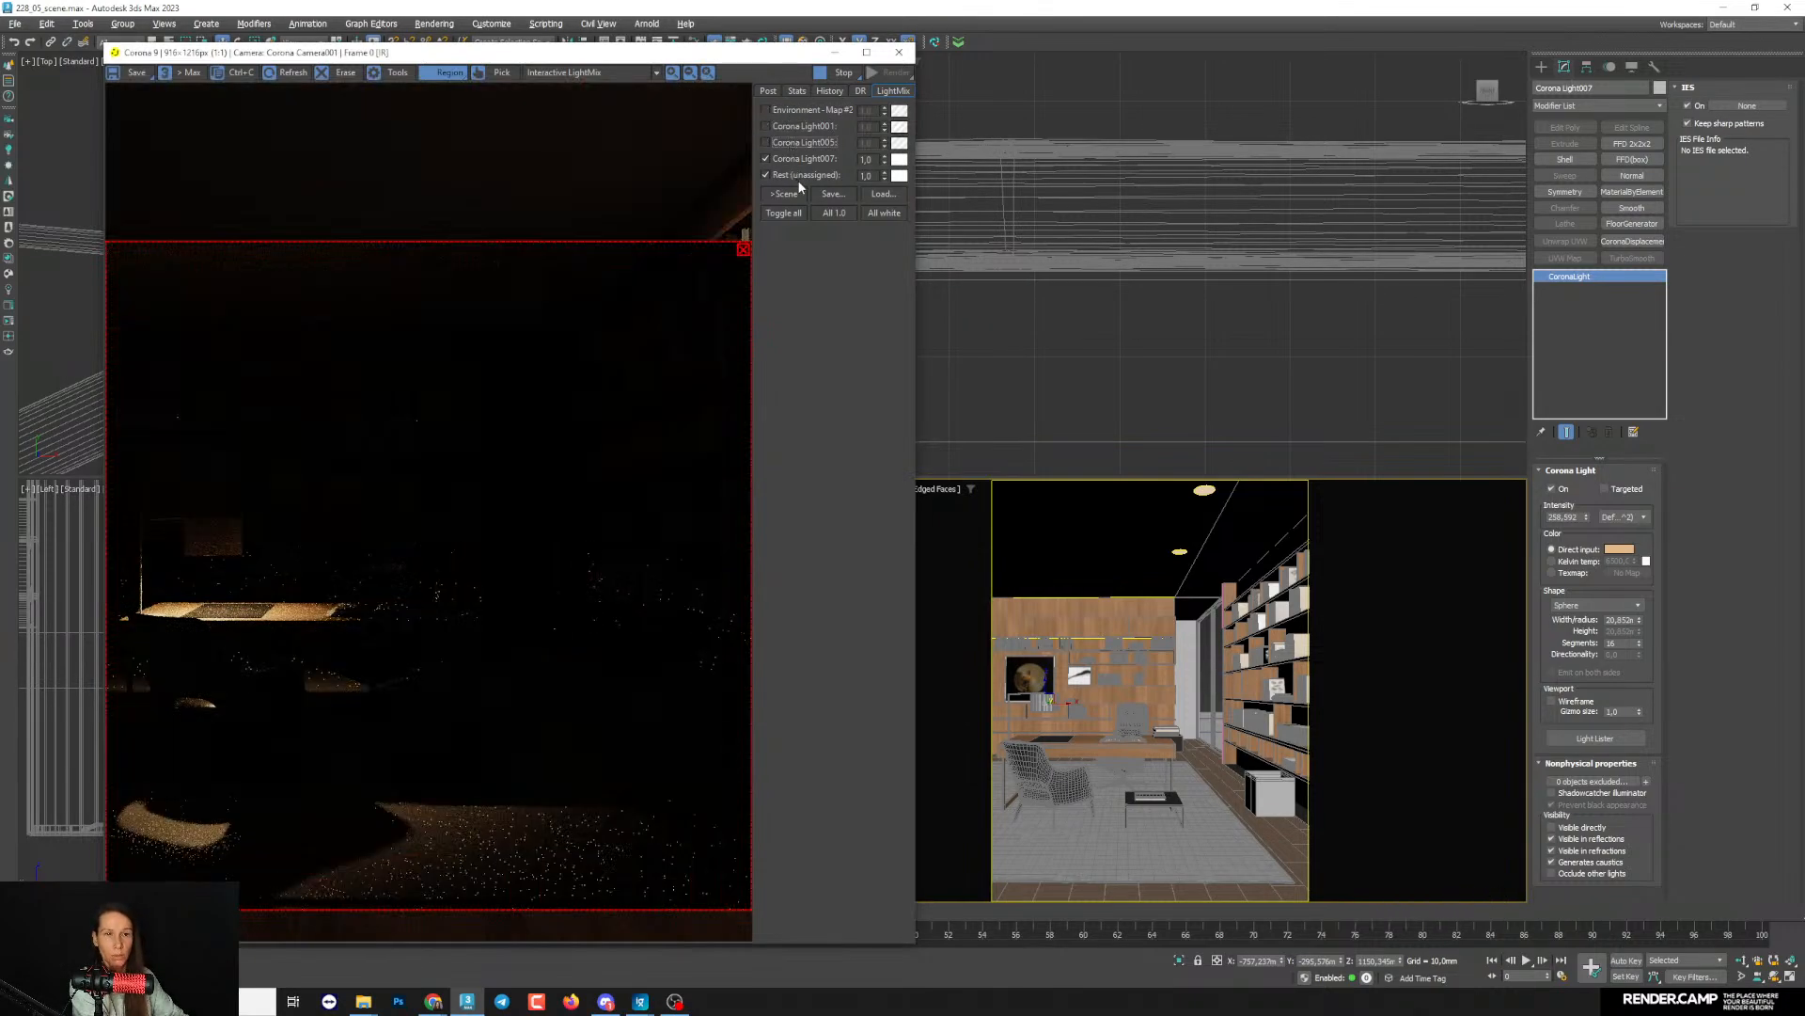
left_click(786, 111)
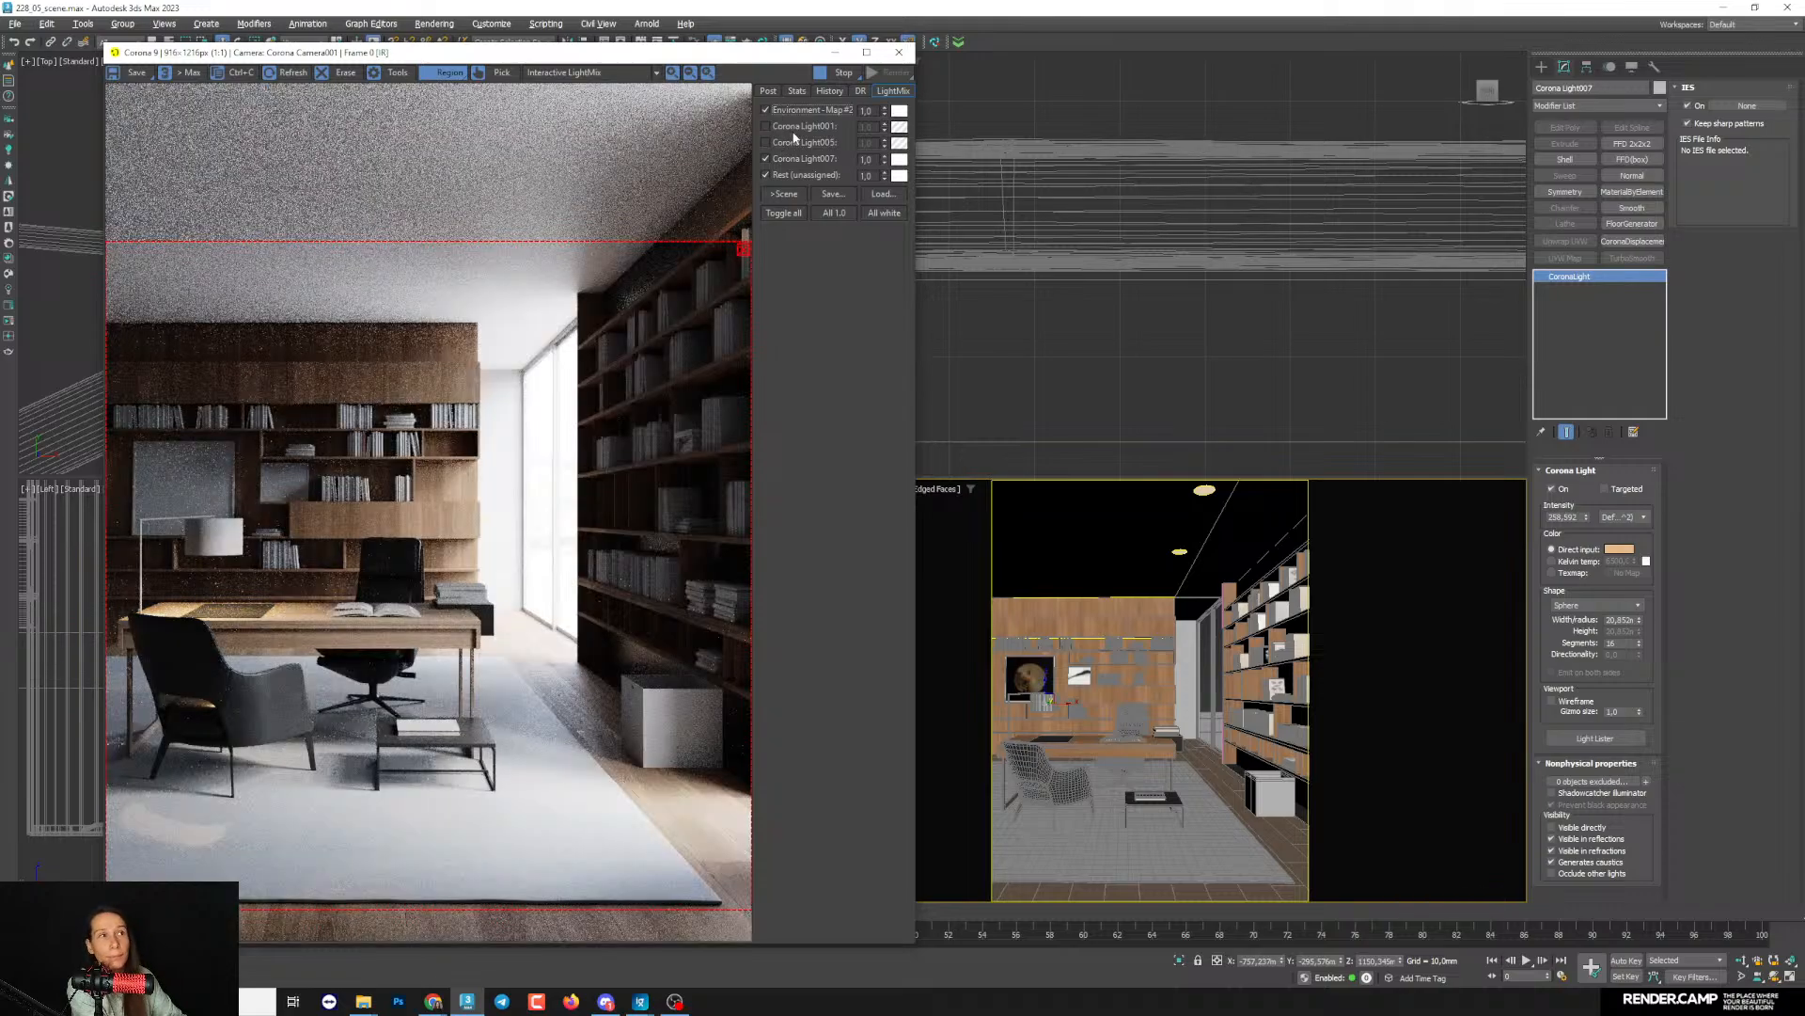
left_click(798, 128)
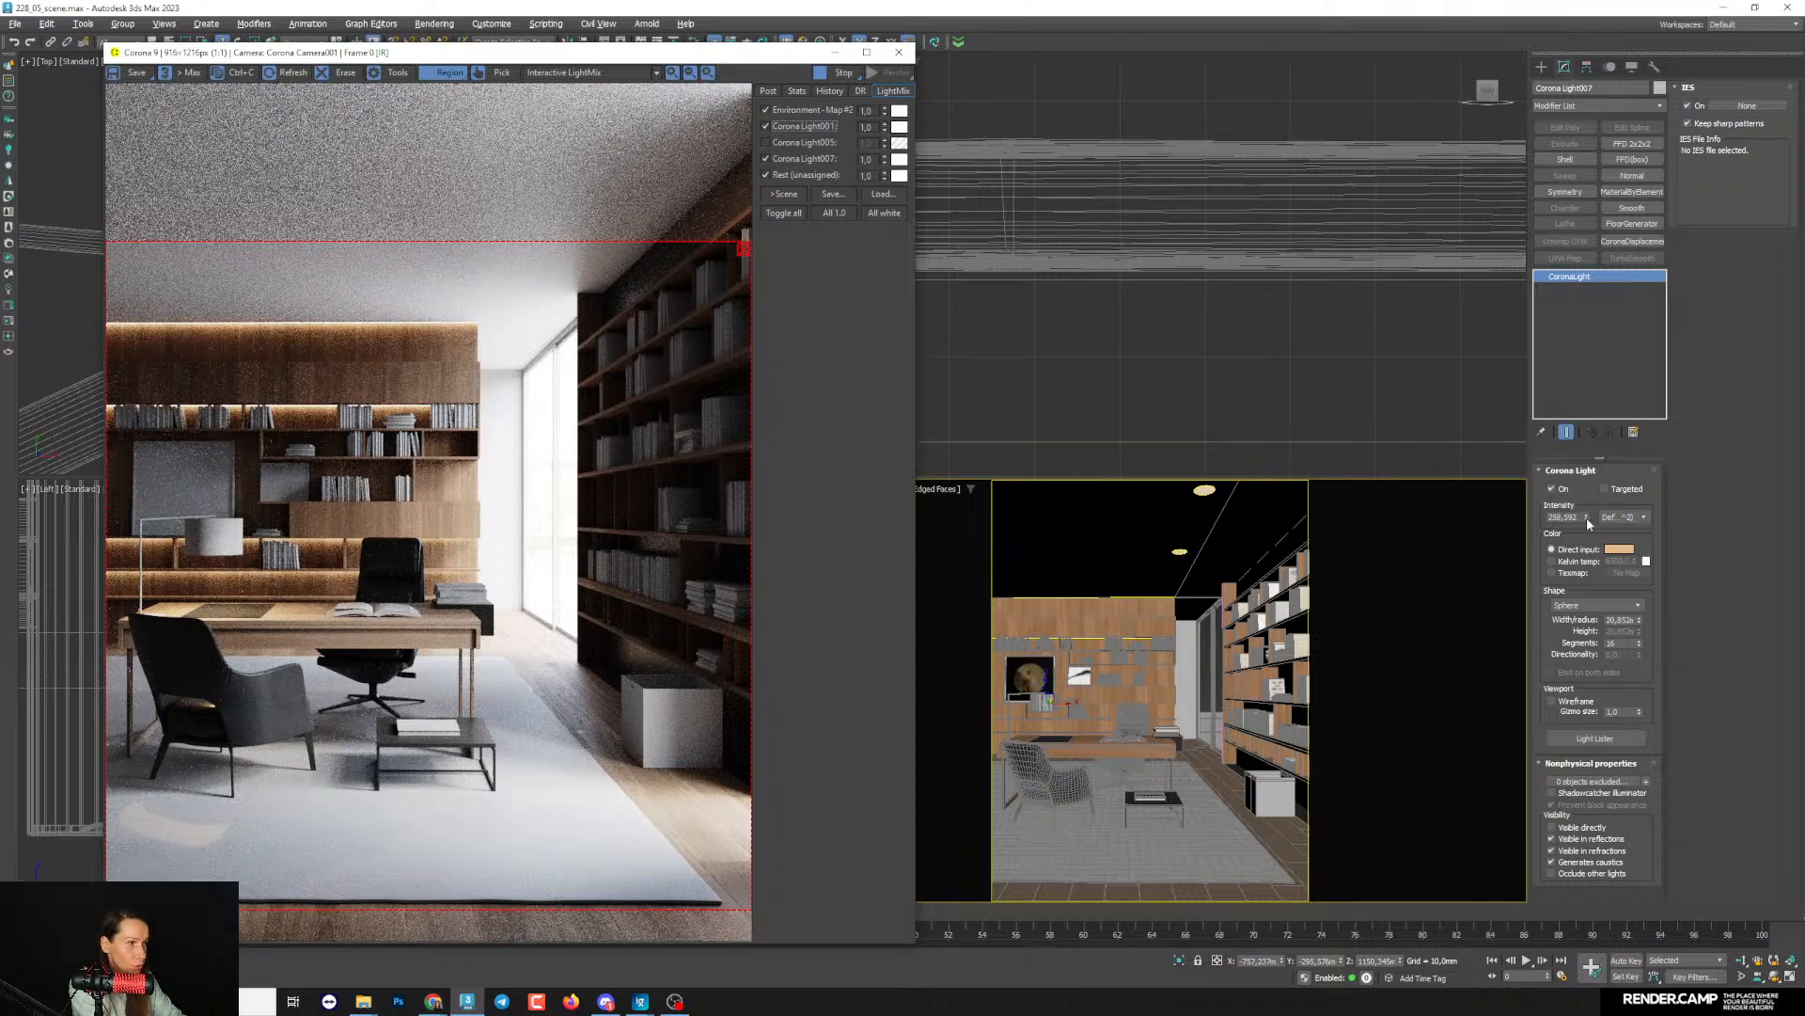
- Lower the desk lamp light's intensity to 170.671 and inspect the result in the interactive render
left_click_drag(1588, 524, 1579, 541)
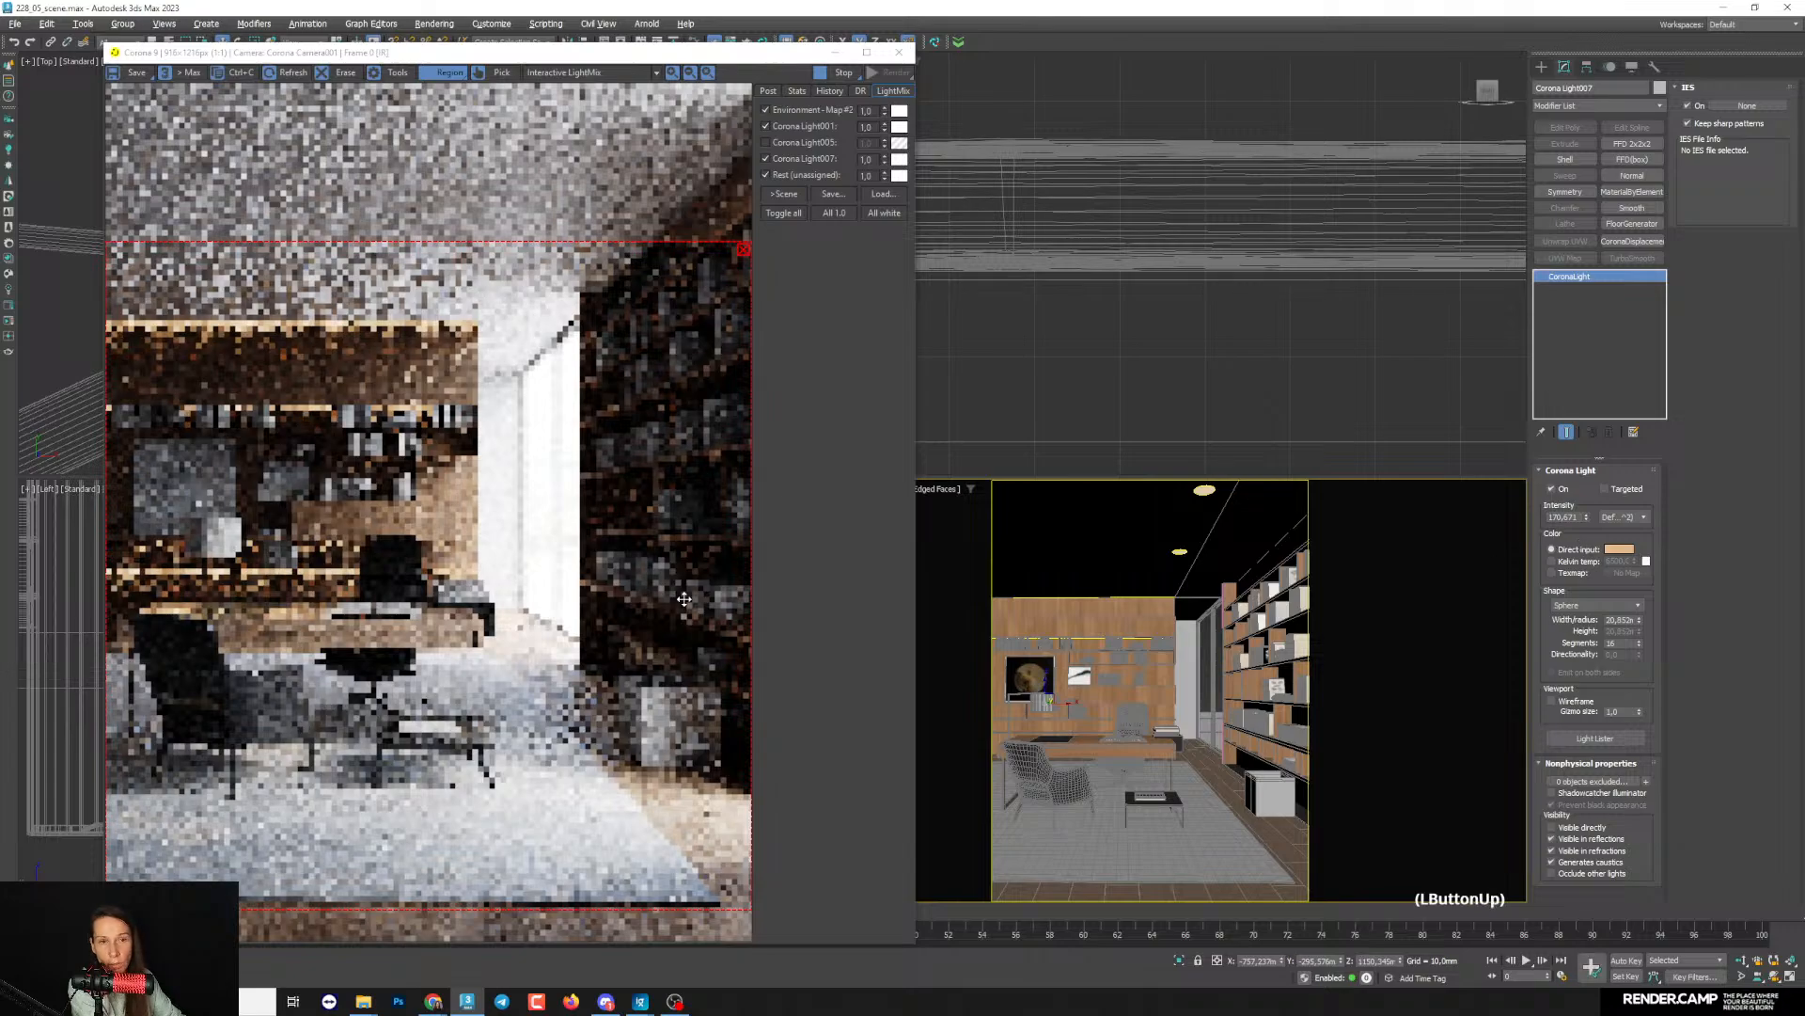
scroll(199, 616, "up", 2)
scroll(198, 615, "down", 2)
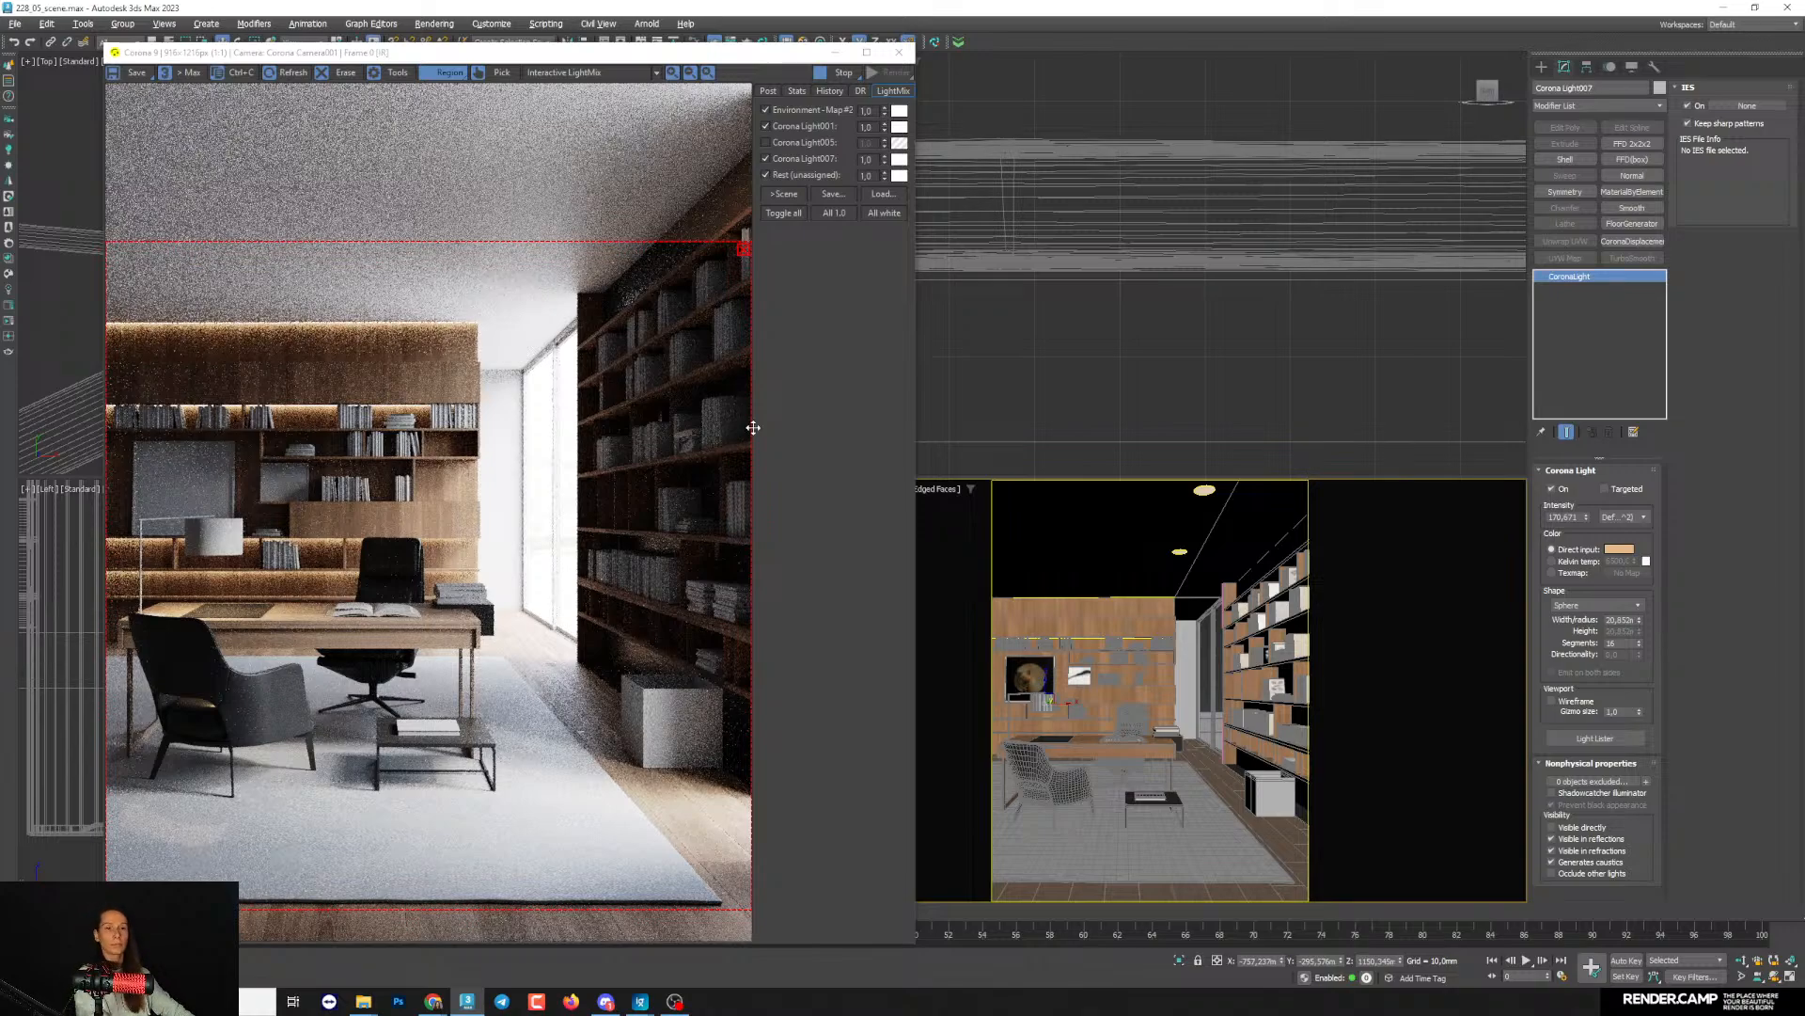
left_click_drag(731, 53, 927, 51)
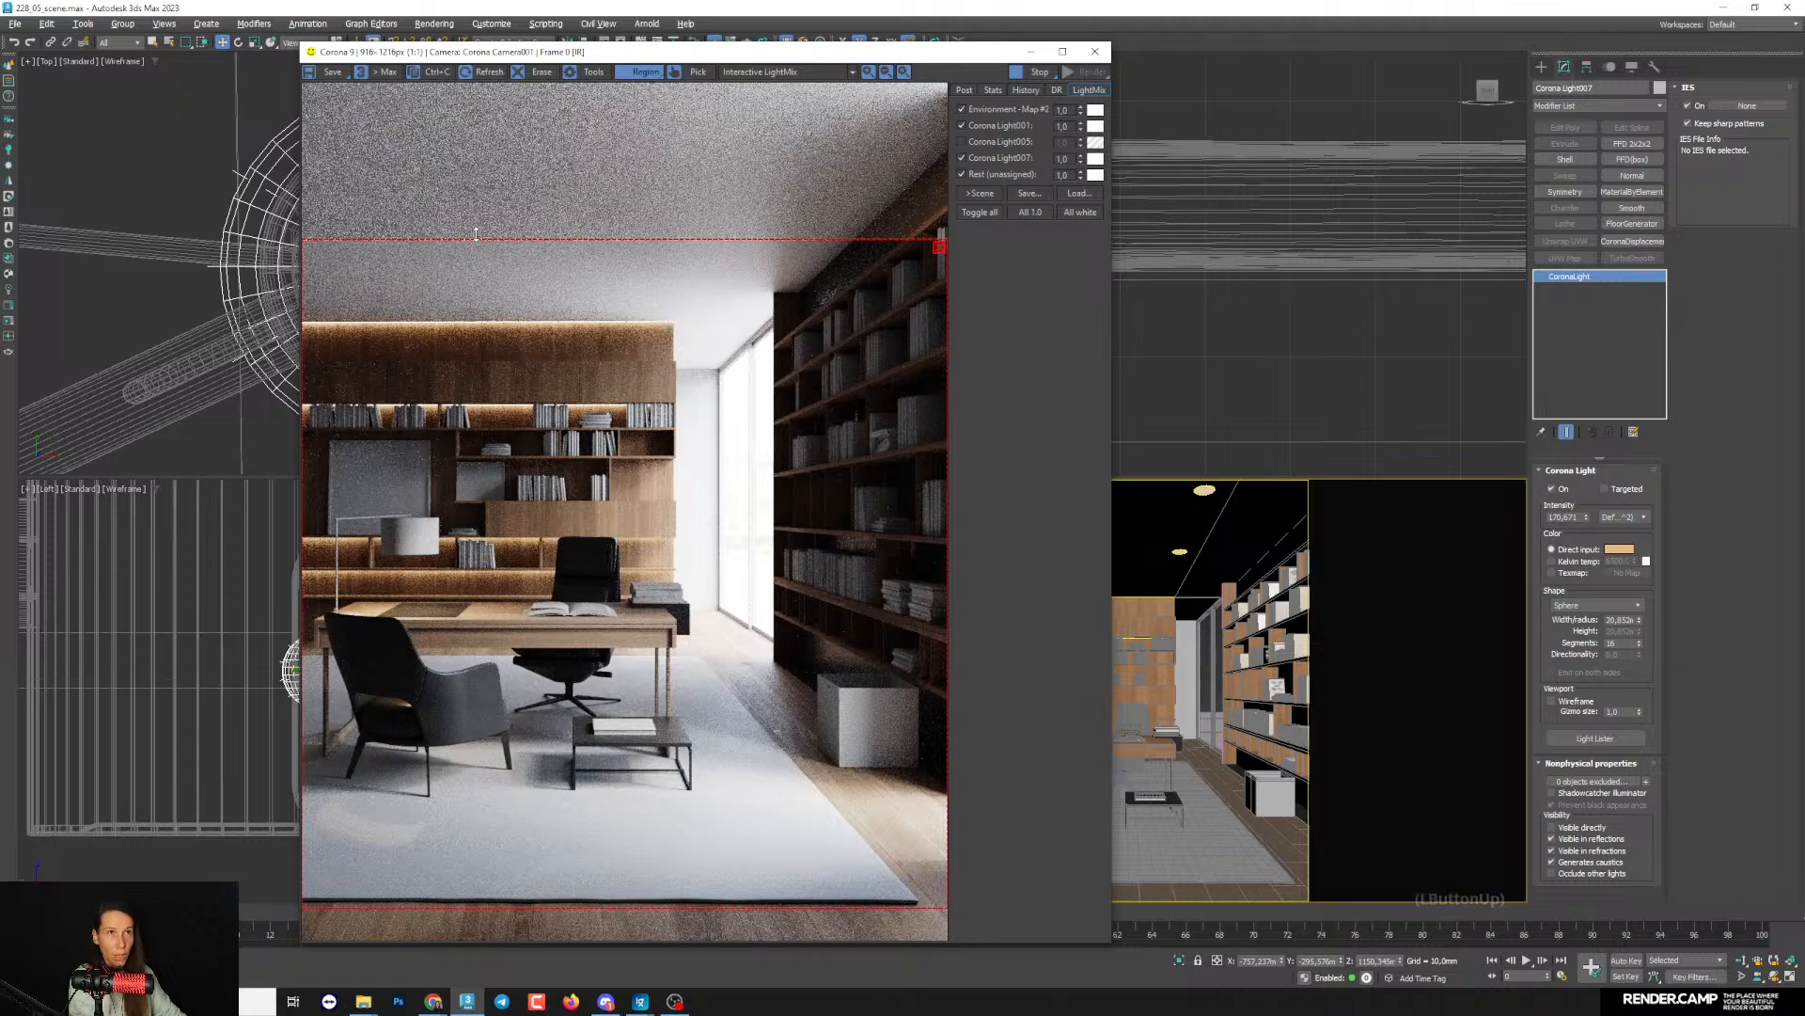
left_click_drag(433, 53, 251, 54)
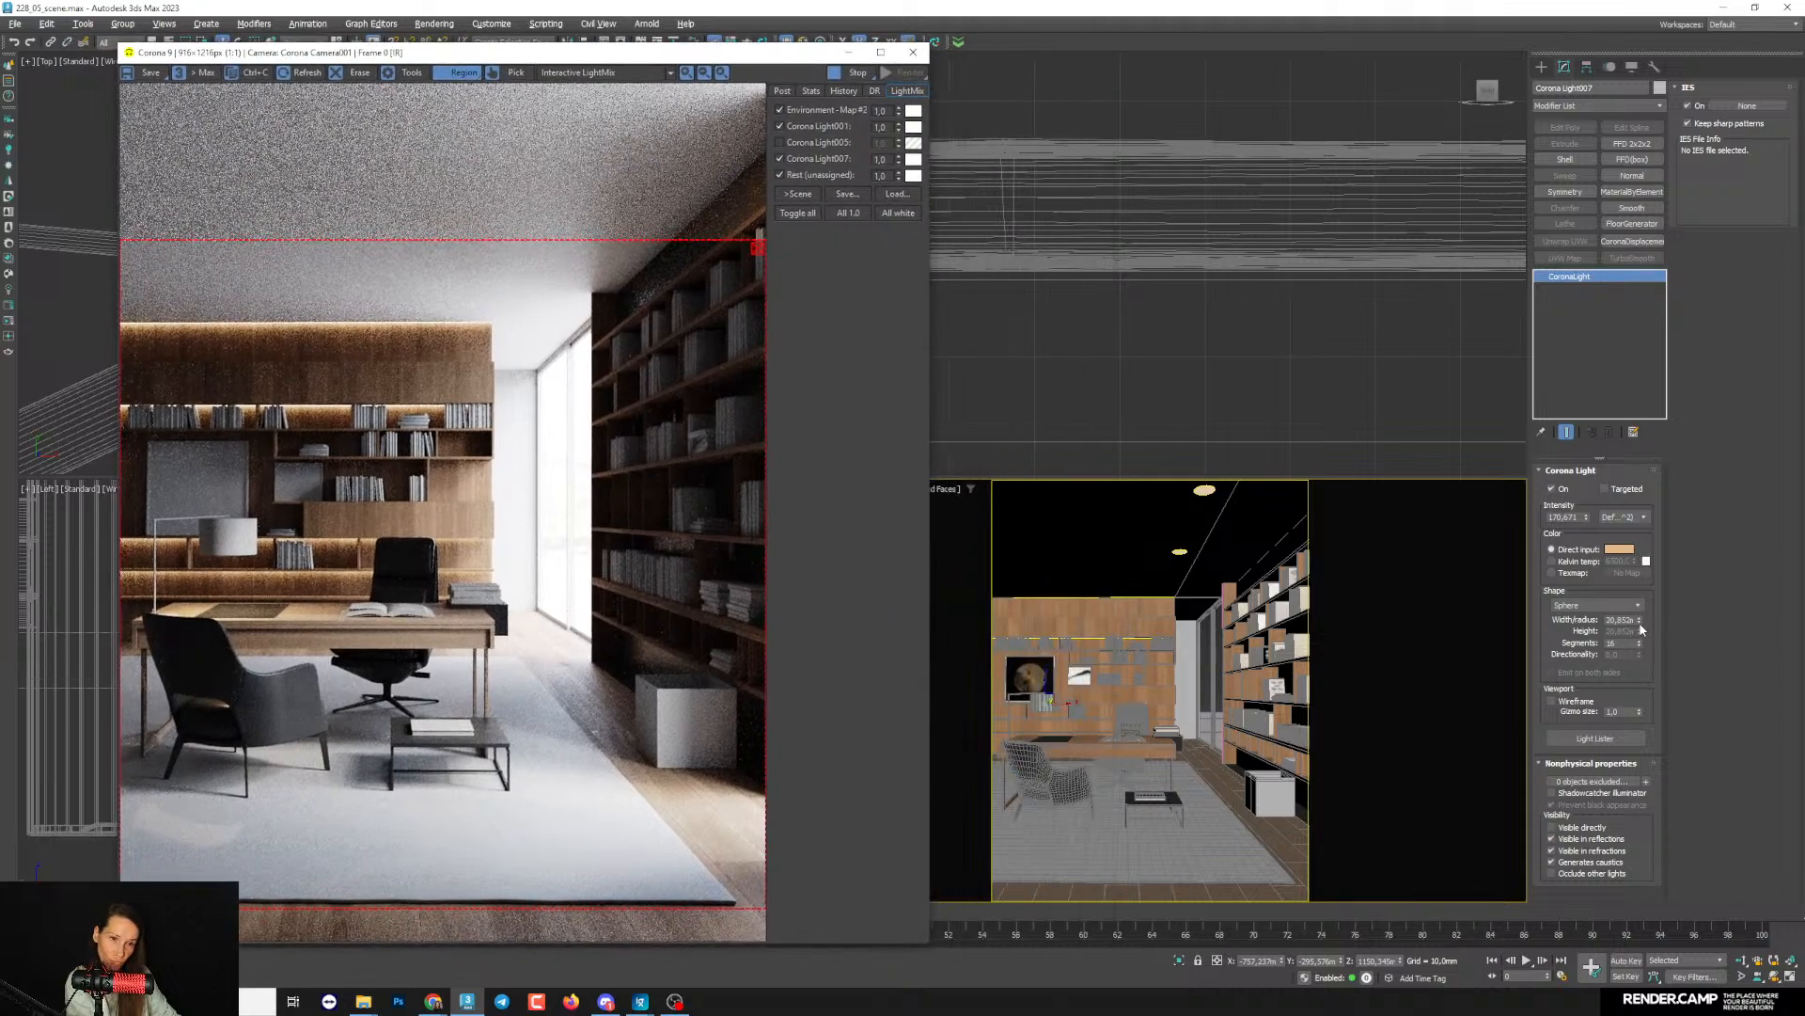
- Reduce the sphere light's radius to about 15.6 mm, comparing it with the lamp bulb in the Left view
left_click_drag(1640, 624, 1639, 700)
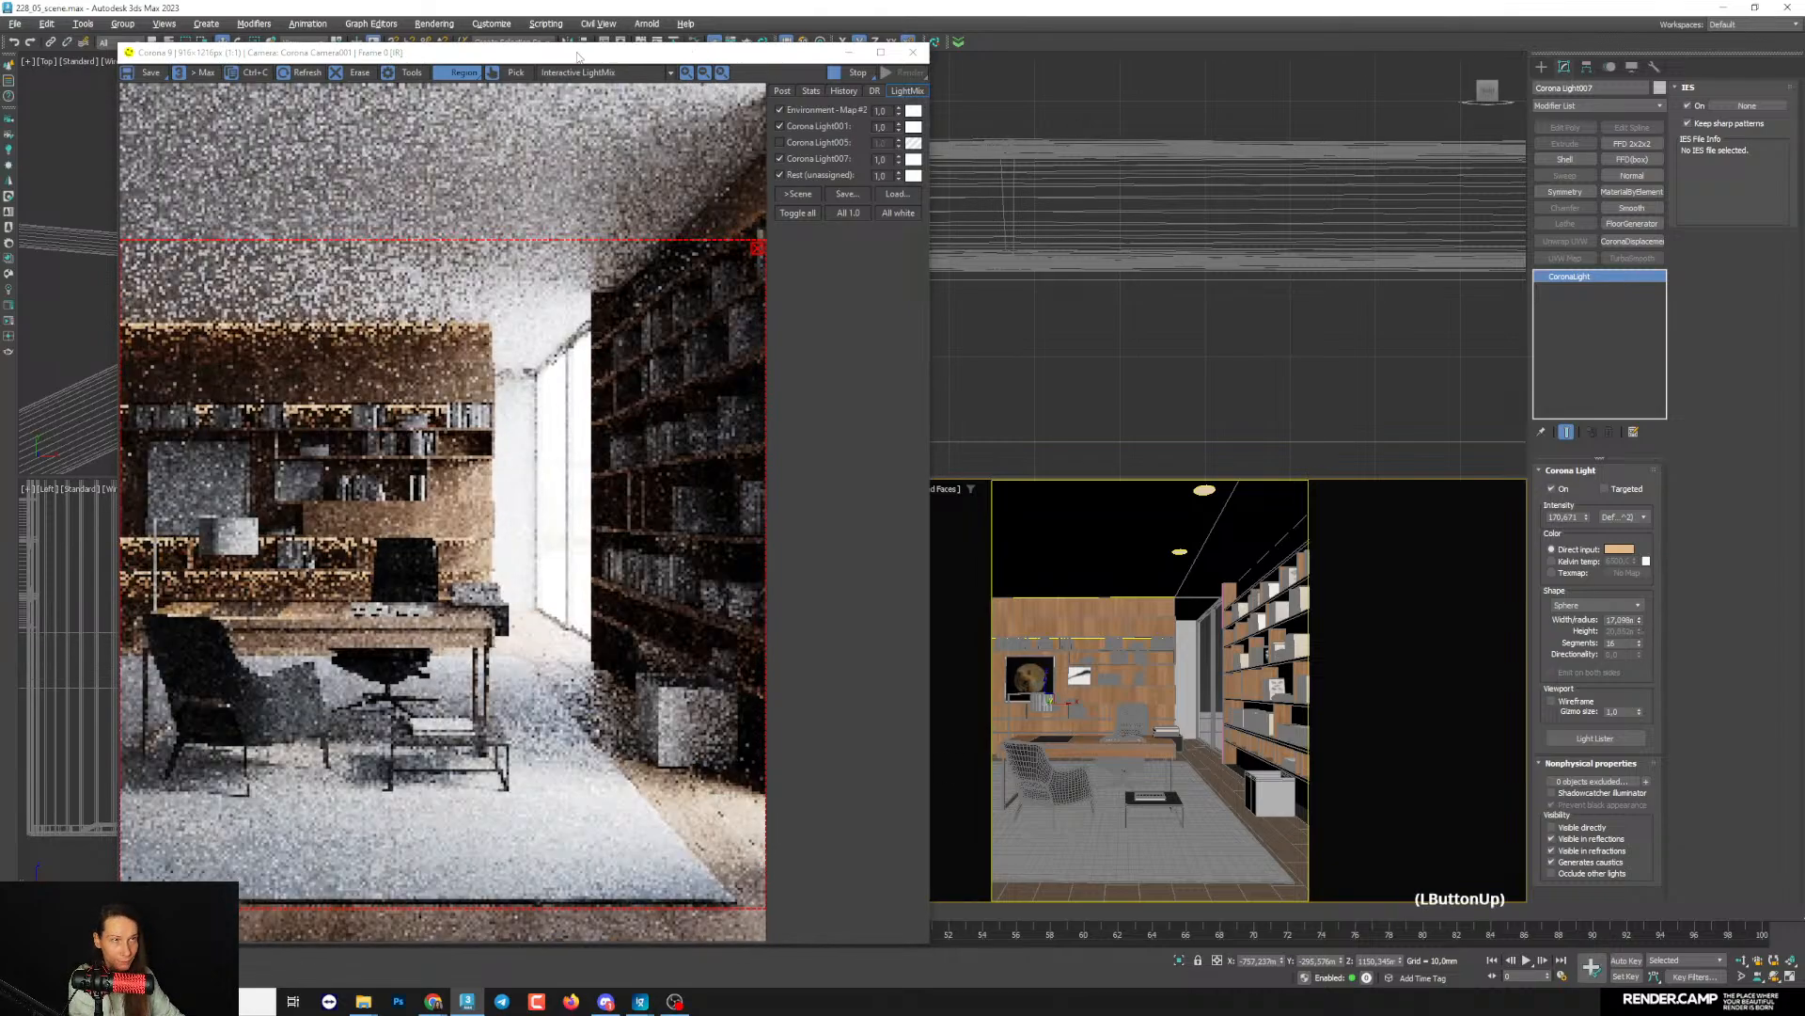
left_click_drag(724, 60, 1425, 28)
scroll(337, 693, "down", 4)
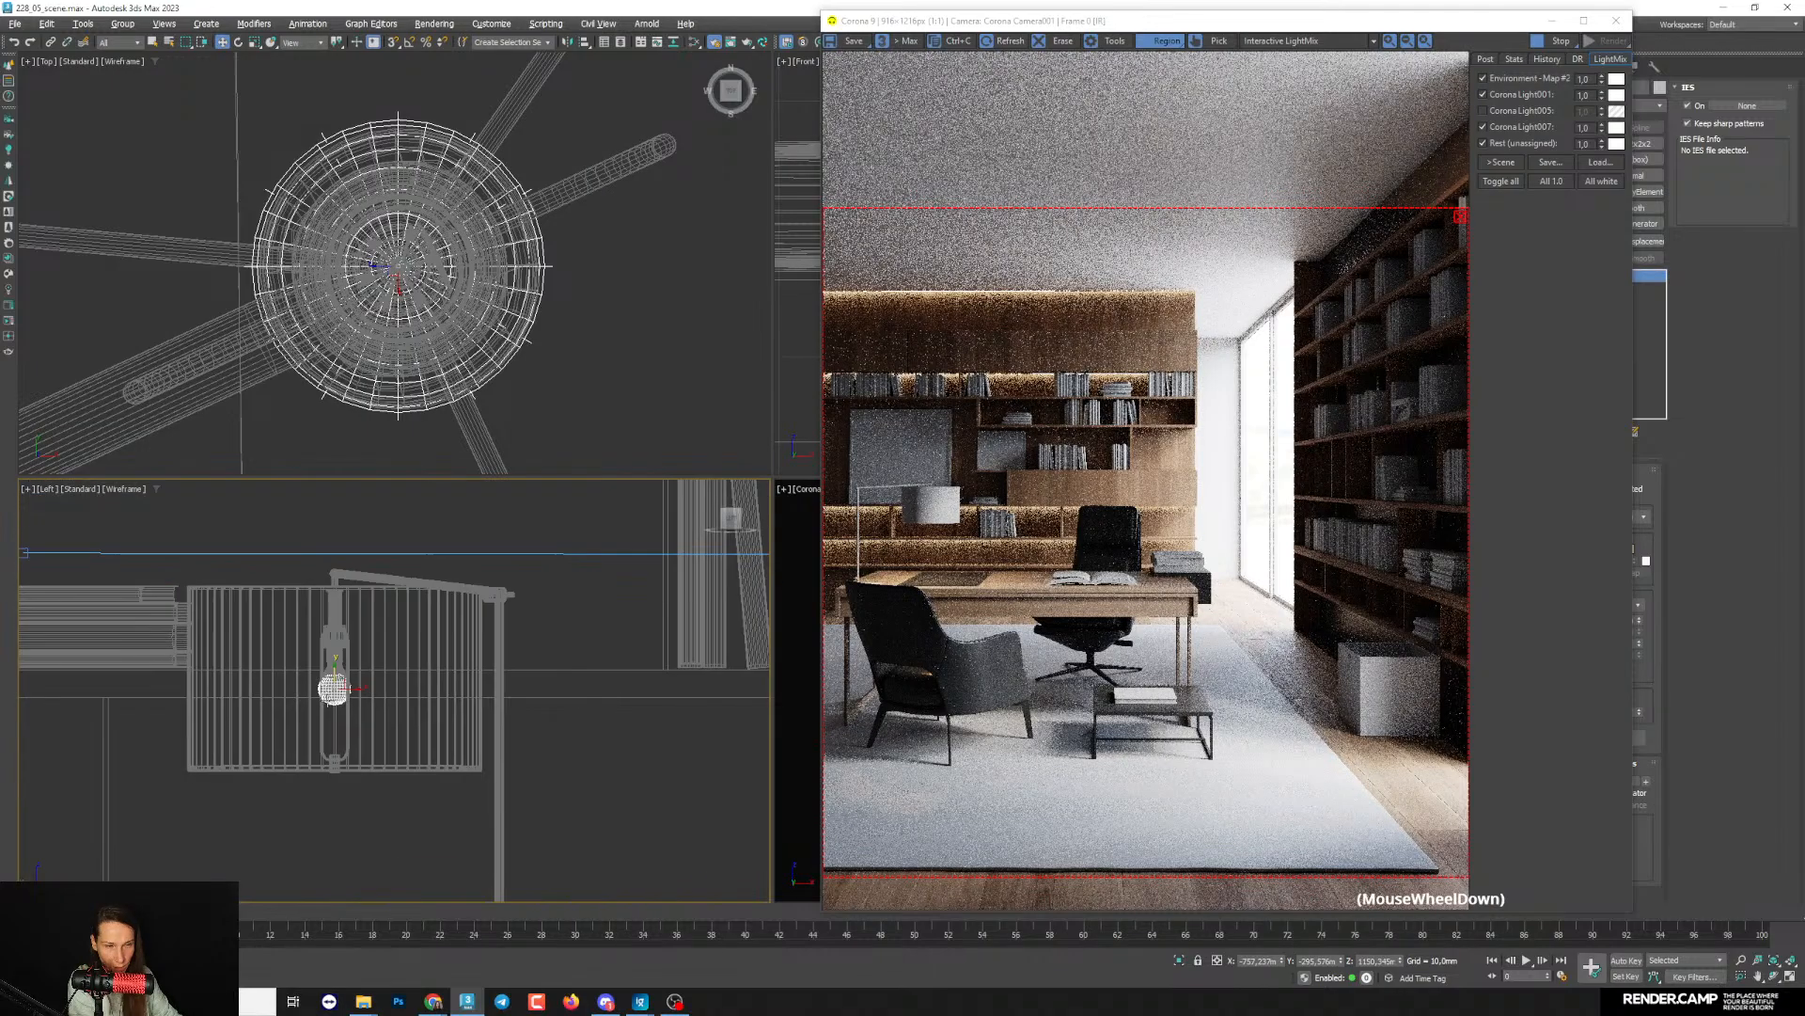
scroll(373, 670, "up", 6)
scroll(334, 513, "up", 5)
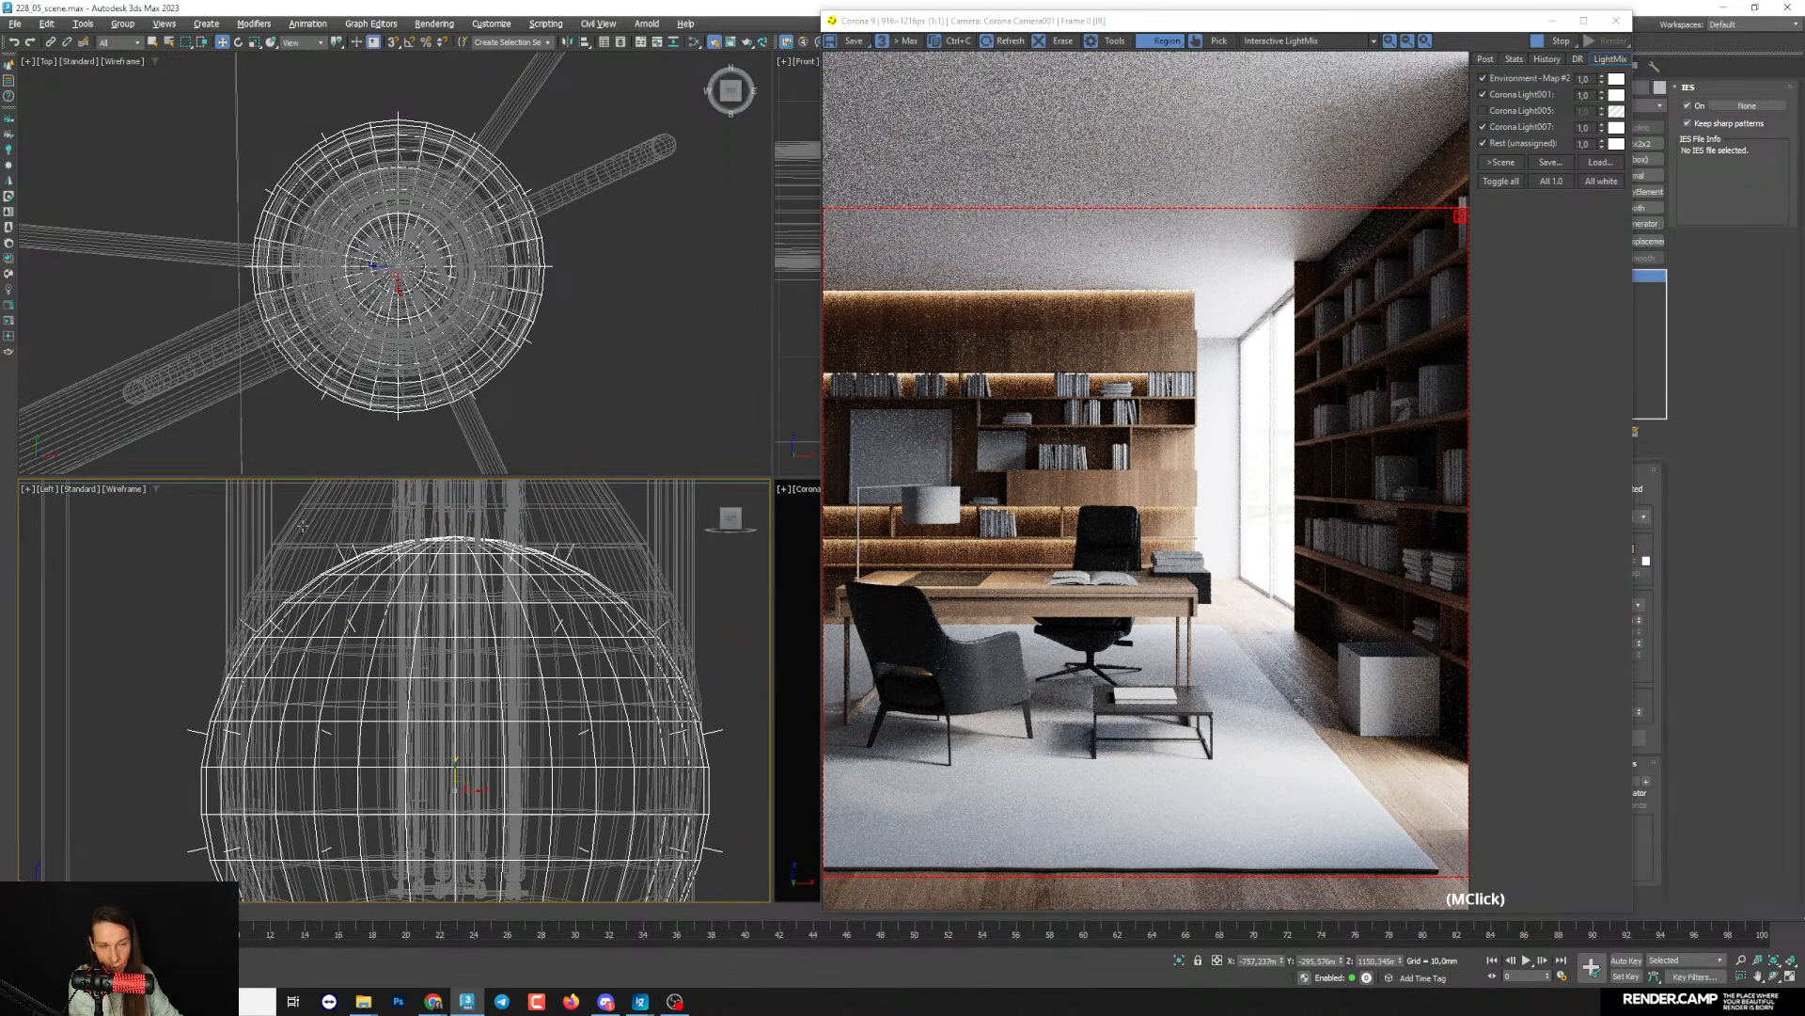
scroll(295, 536, "down", 3)
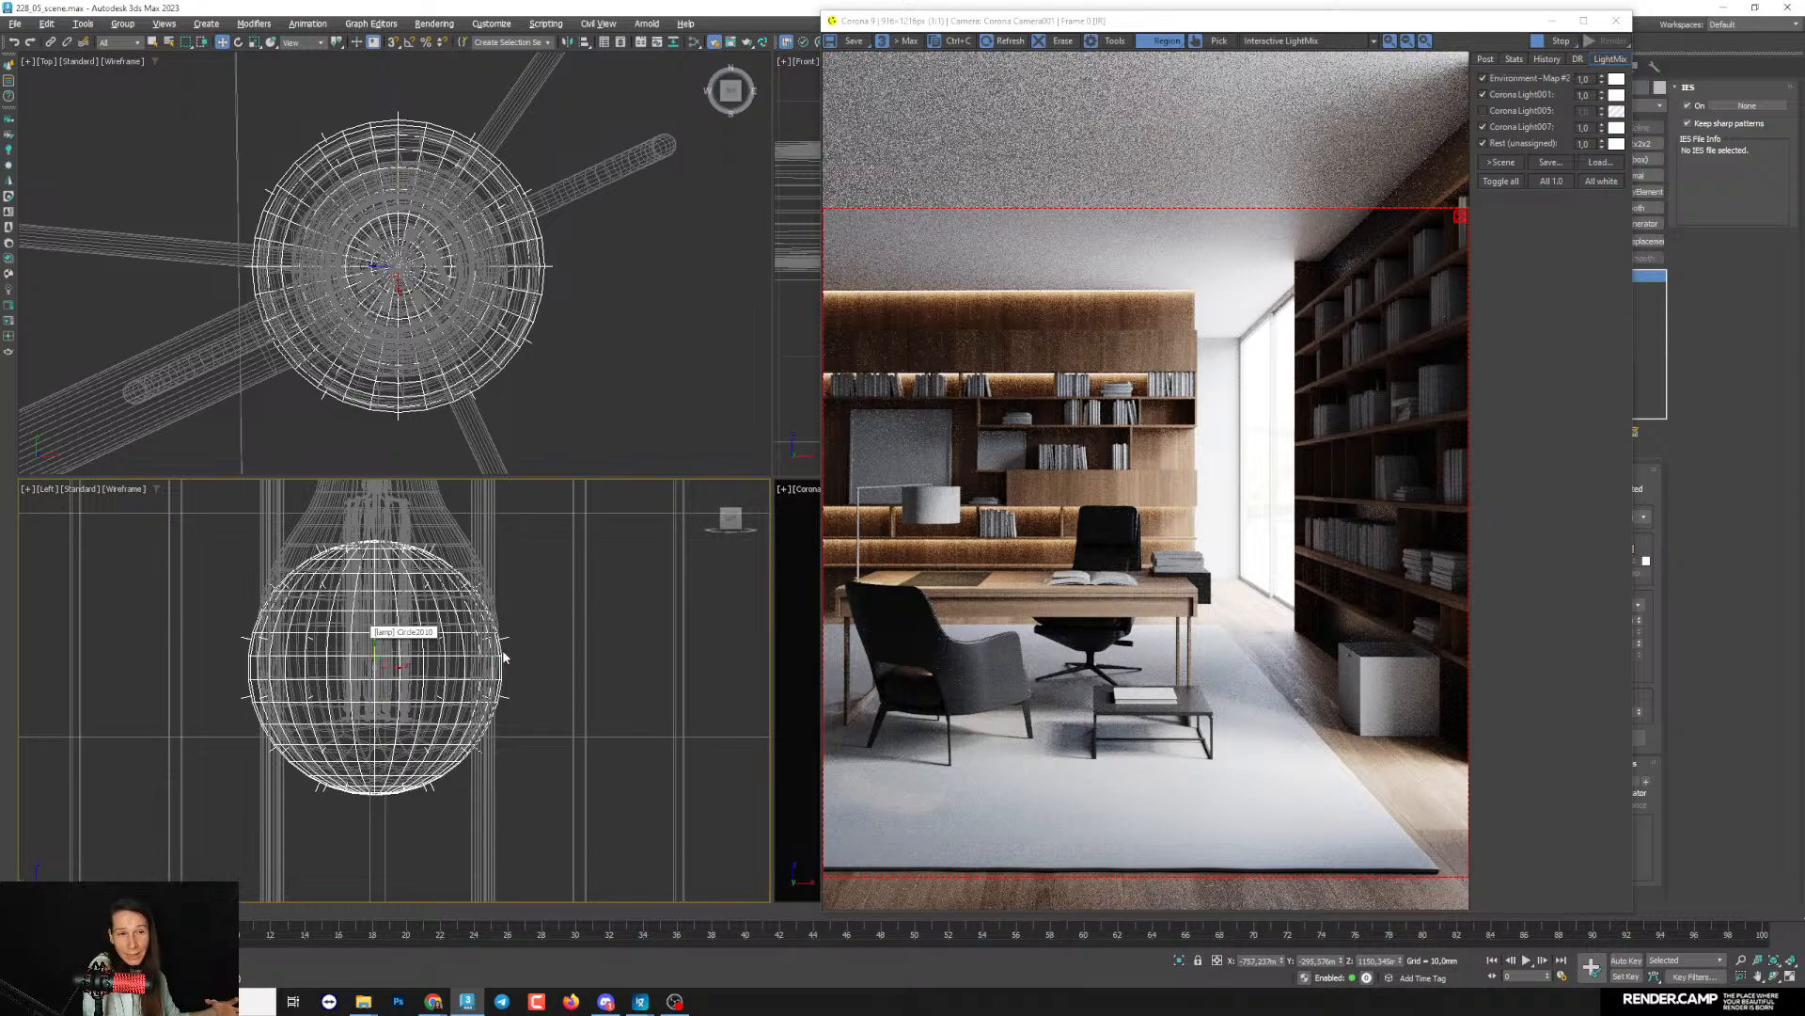
left_click_drag(1213, 20, 1128, 19)
left_click_drag(1639, 622, 1639, 632)
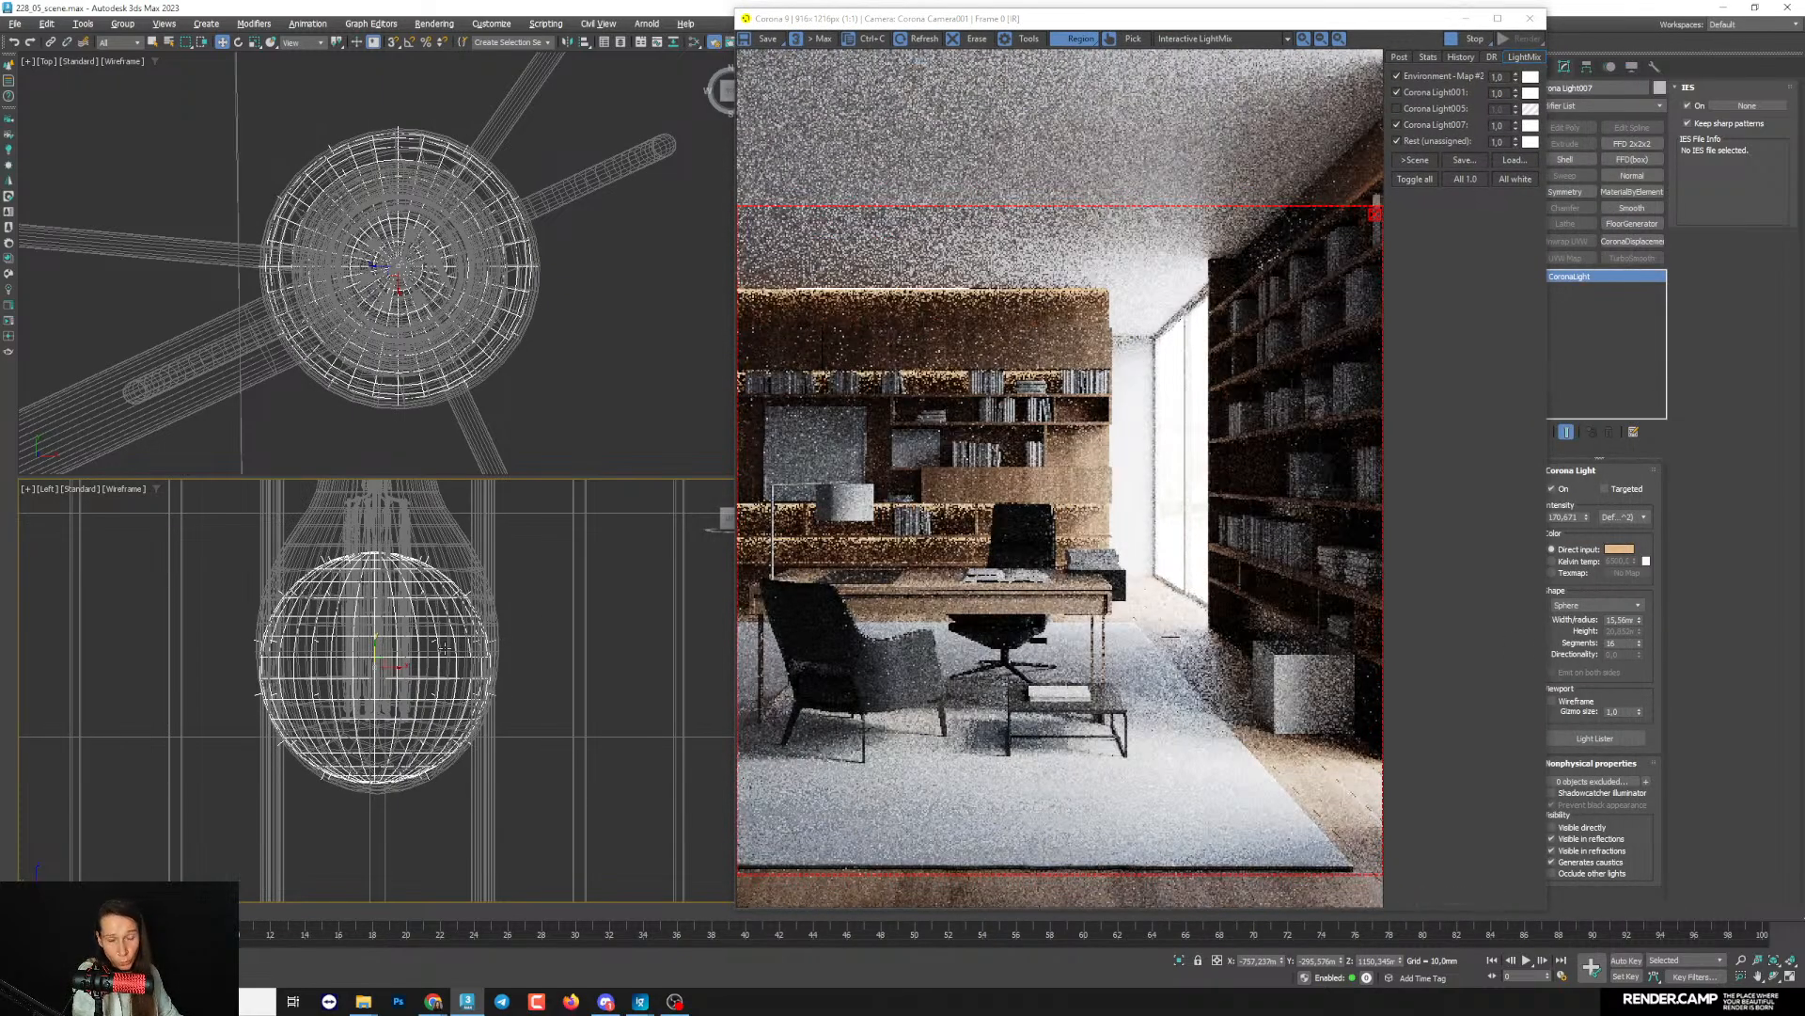
- Enlarge the sphere light's radius to about 19.3 mm to fit the bulb, and raise its intensity to about 199
middle_click_drag(444, 647, 438, 708)
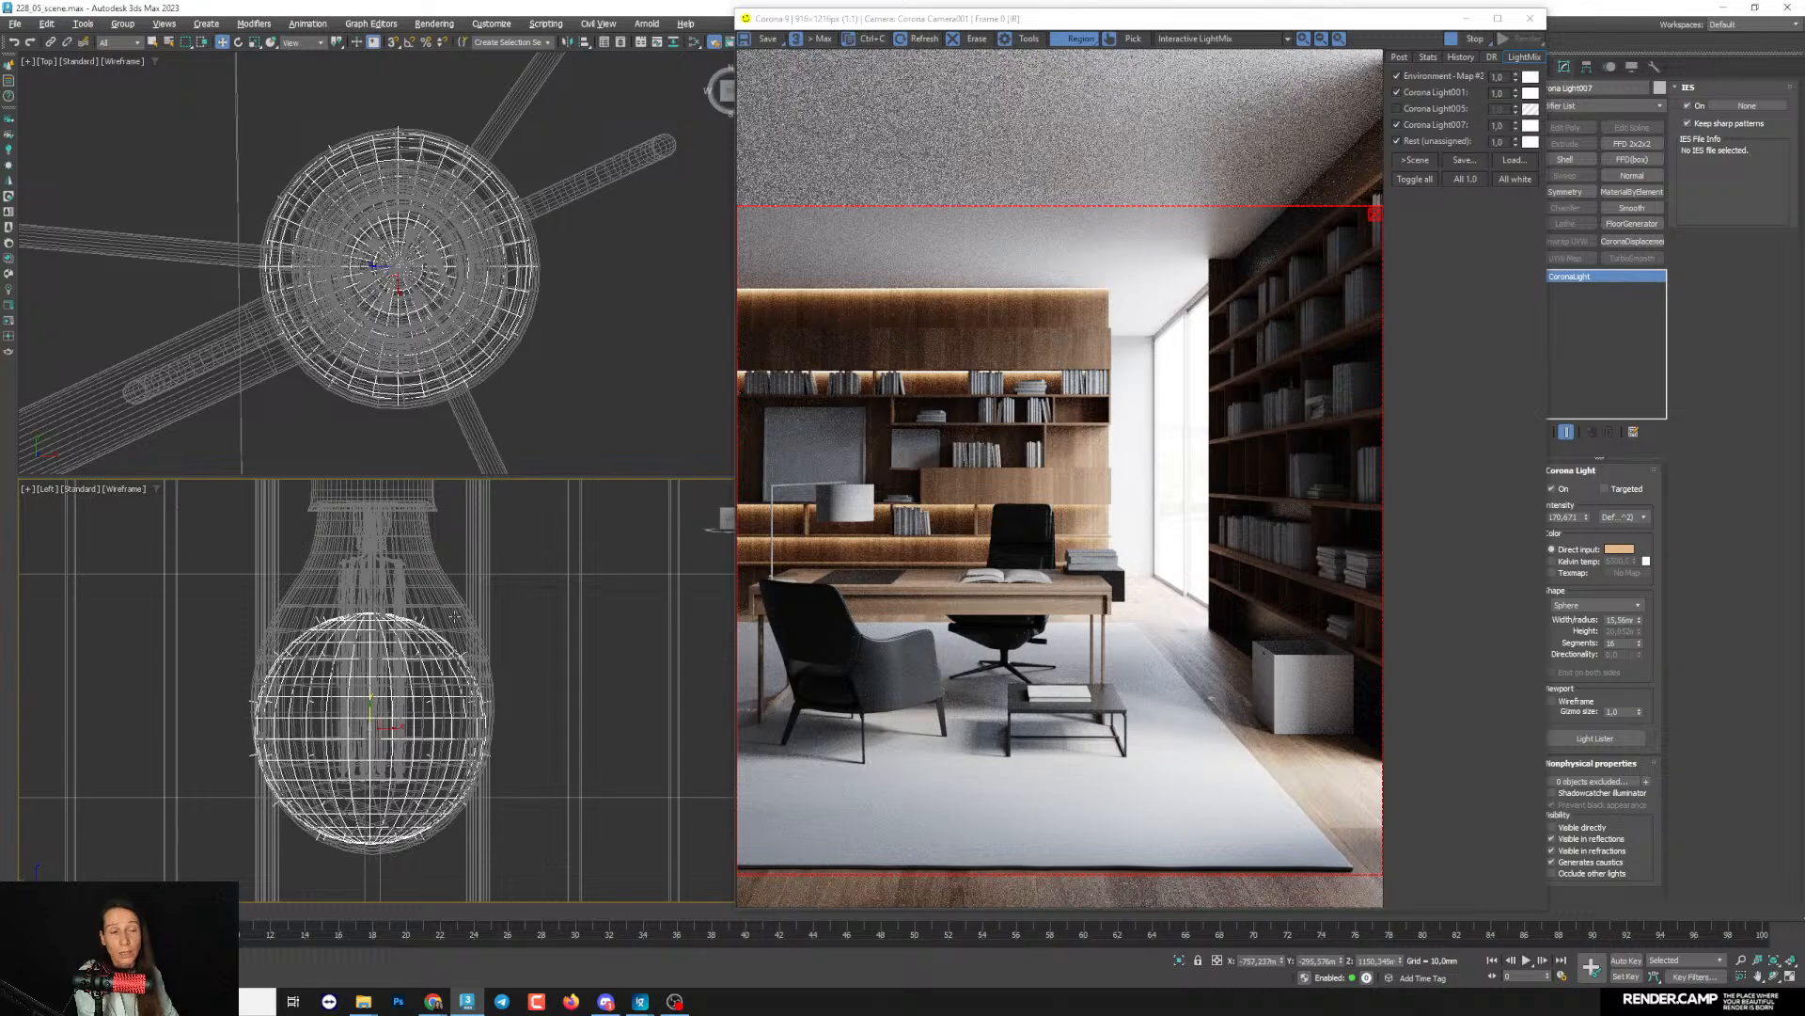
mouse_move(455, 616)
middle_mouse_down()
mouse_move(442, 607)
mouse_move(432, 629)
middle_mouse_up()
left_click_drag(1638, 620, 1638, 601)
scroll(822, 730, "up", 2)
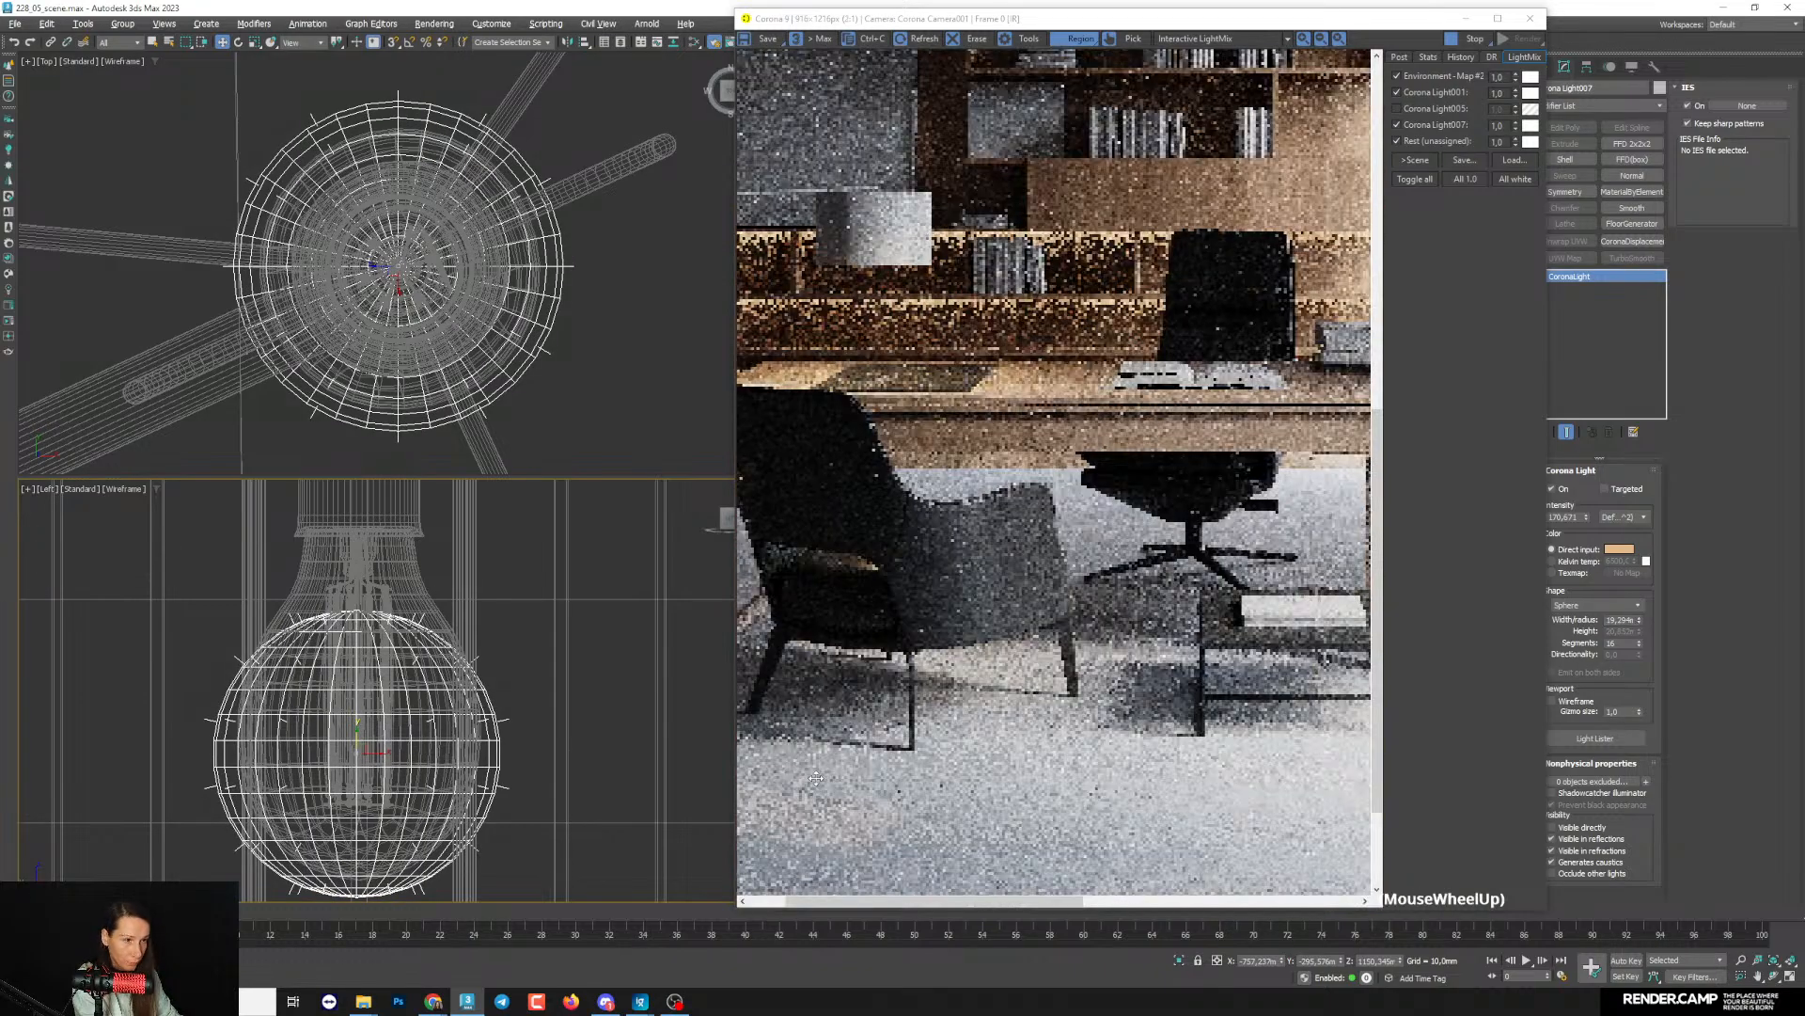
scroll(822, 729, "down", 2)
mouse_move(1586, 518)
left_mouse_down()
mouse_move(1586, 541)
mouse_move(1586, 506)
left_mouse_up()
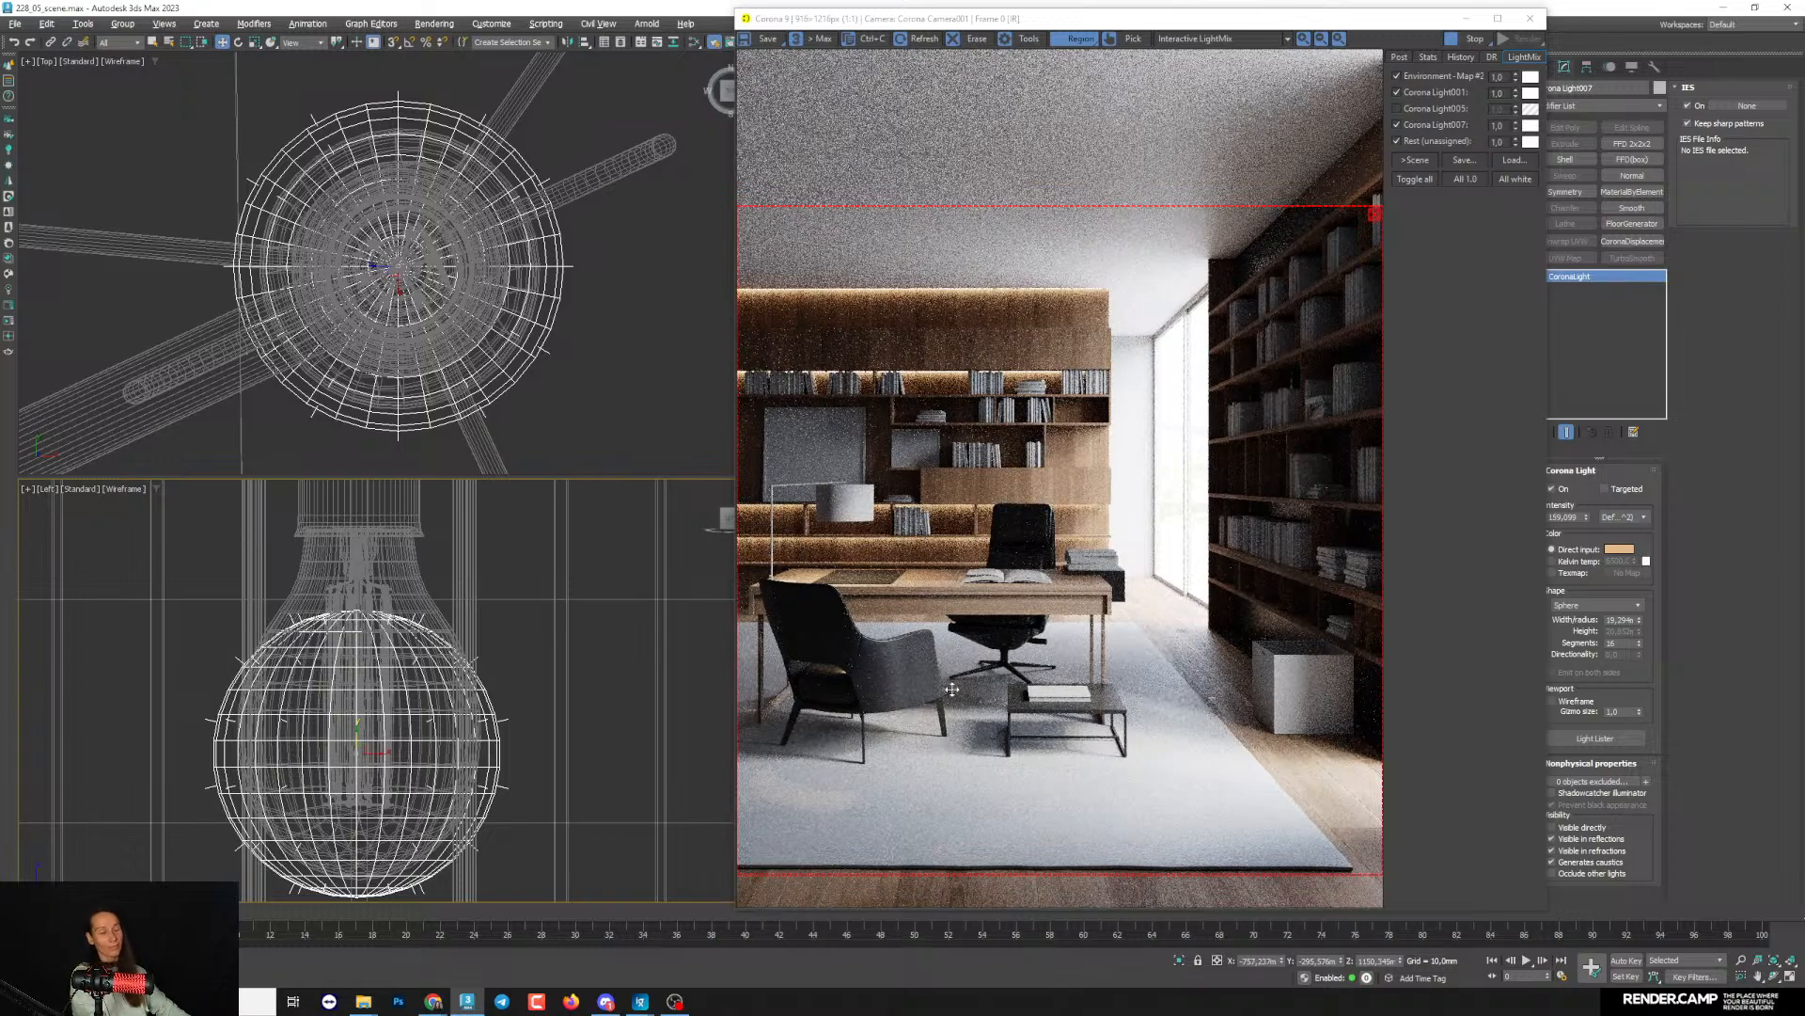
- Extend the render region upward over more of the ceiling and uncover the viewports behind the render window
left_click(1004, 17)
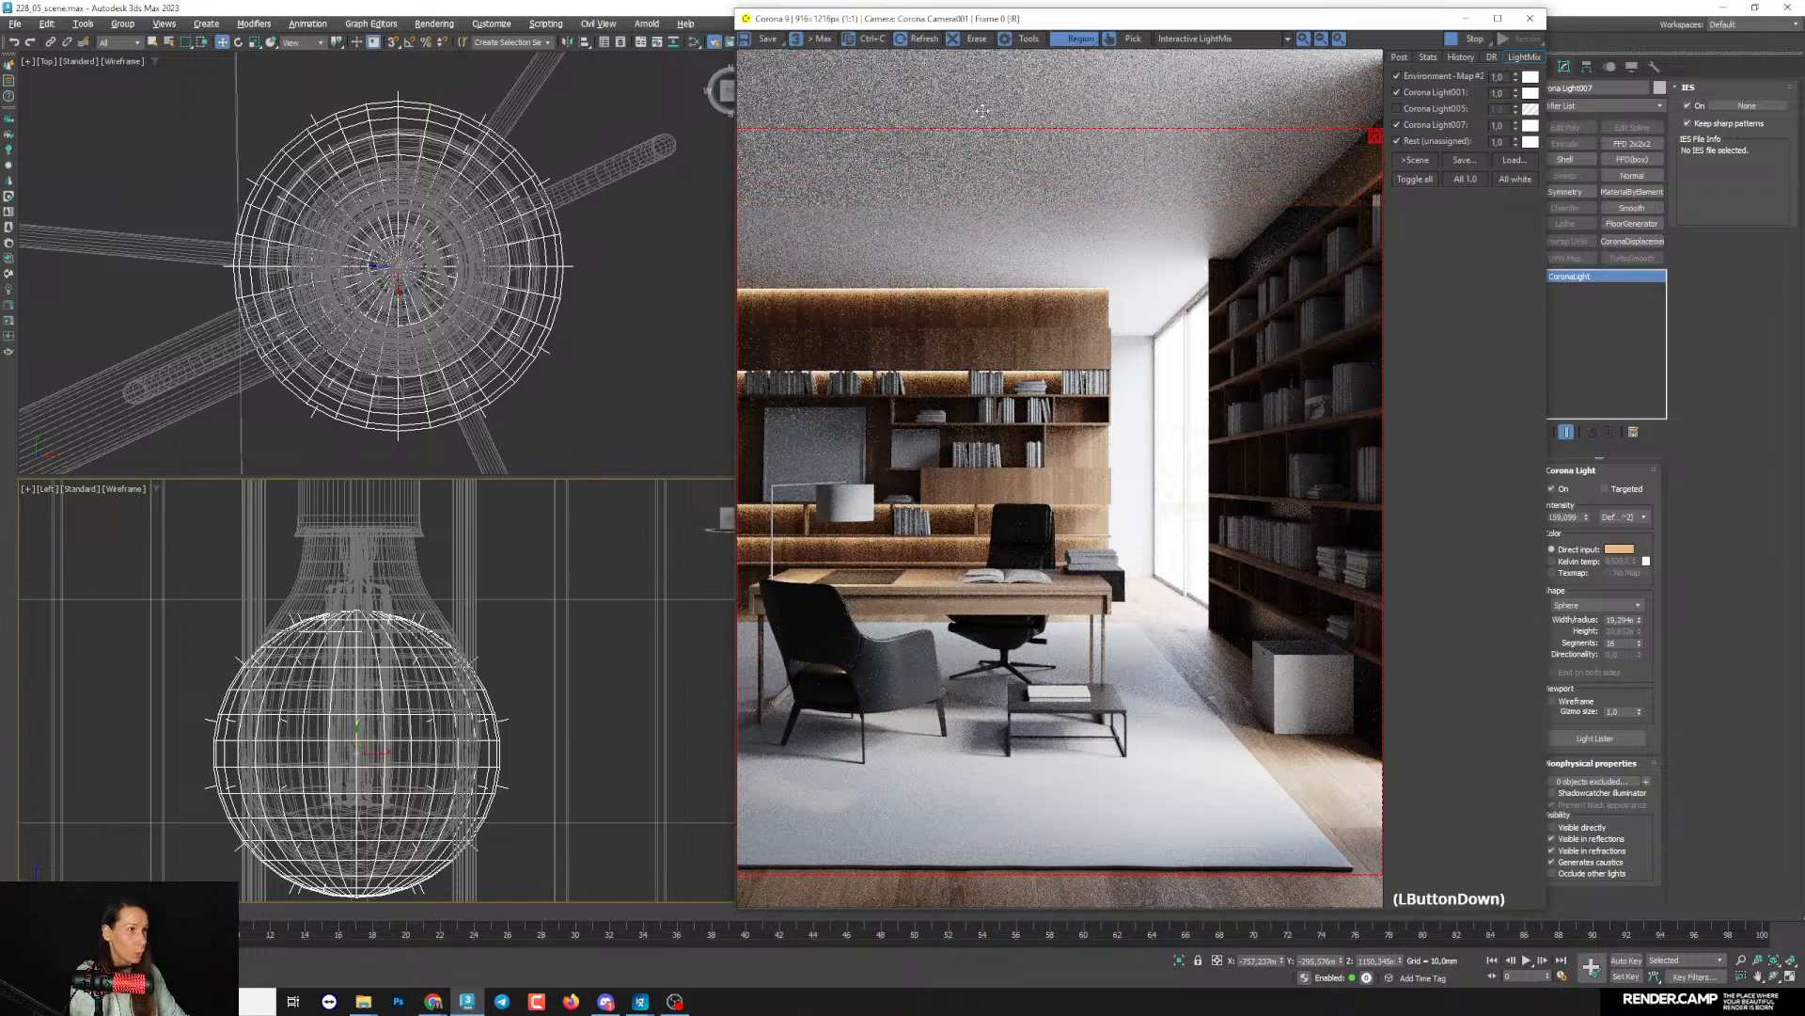
left_click_drag(1005, 17, 267, 66)
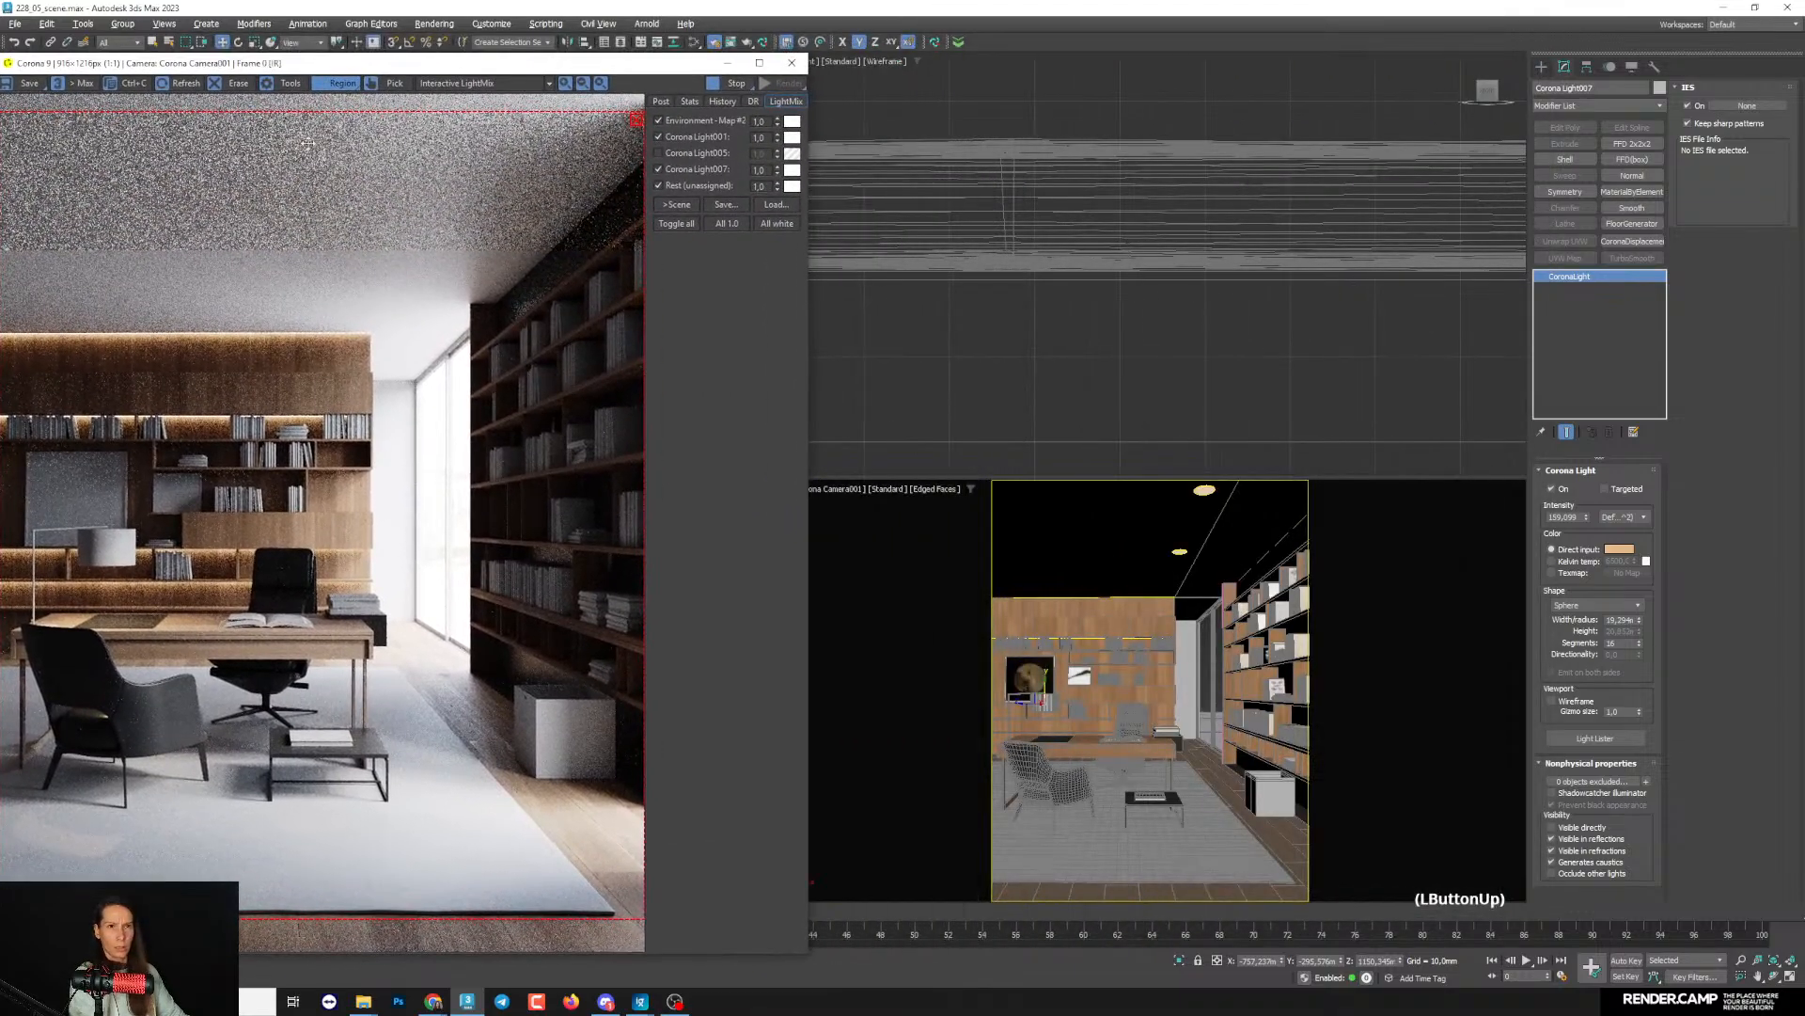
- Set the diffuse colour of Material #374 to a lighter grey in the Slate Material Editor
left_click(1018, 397)
key("m")
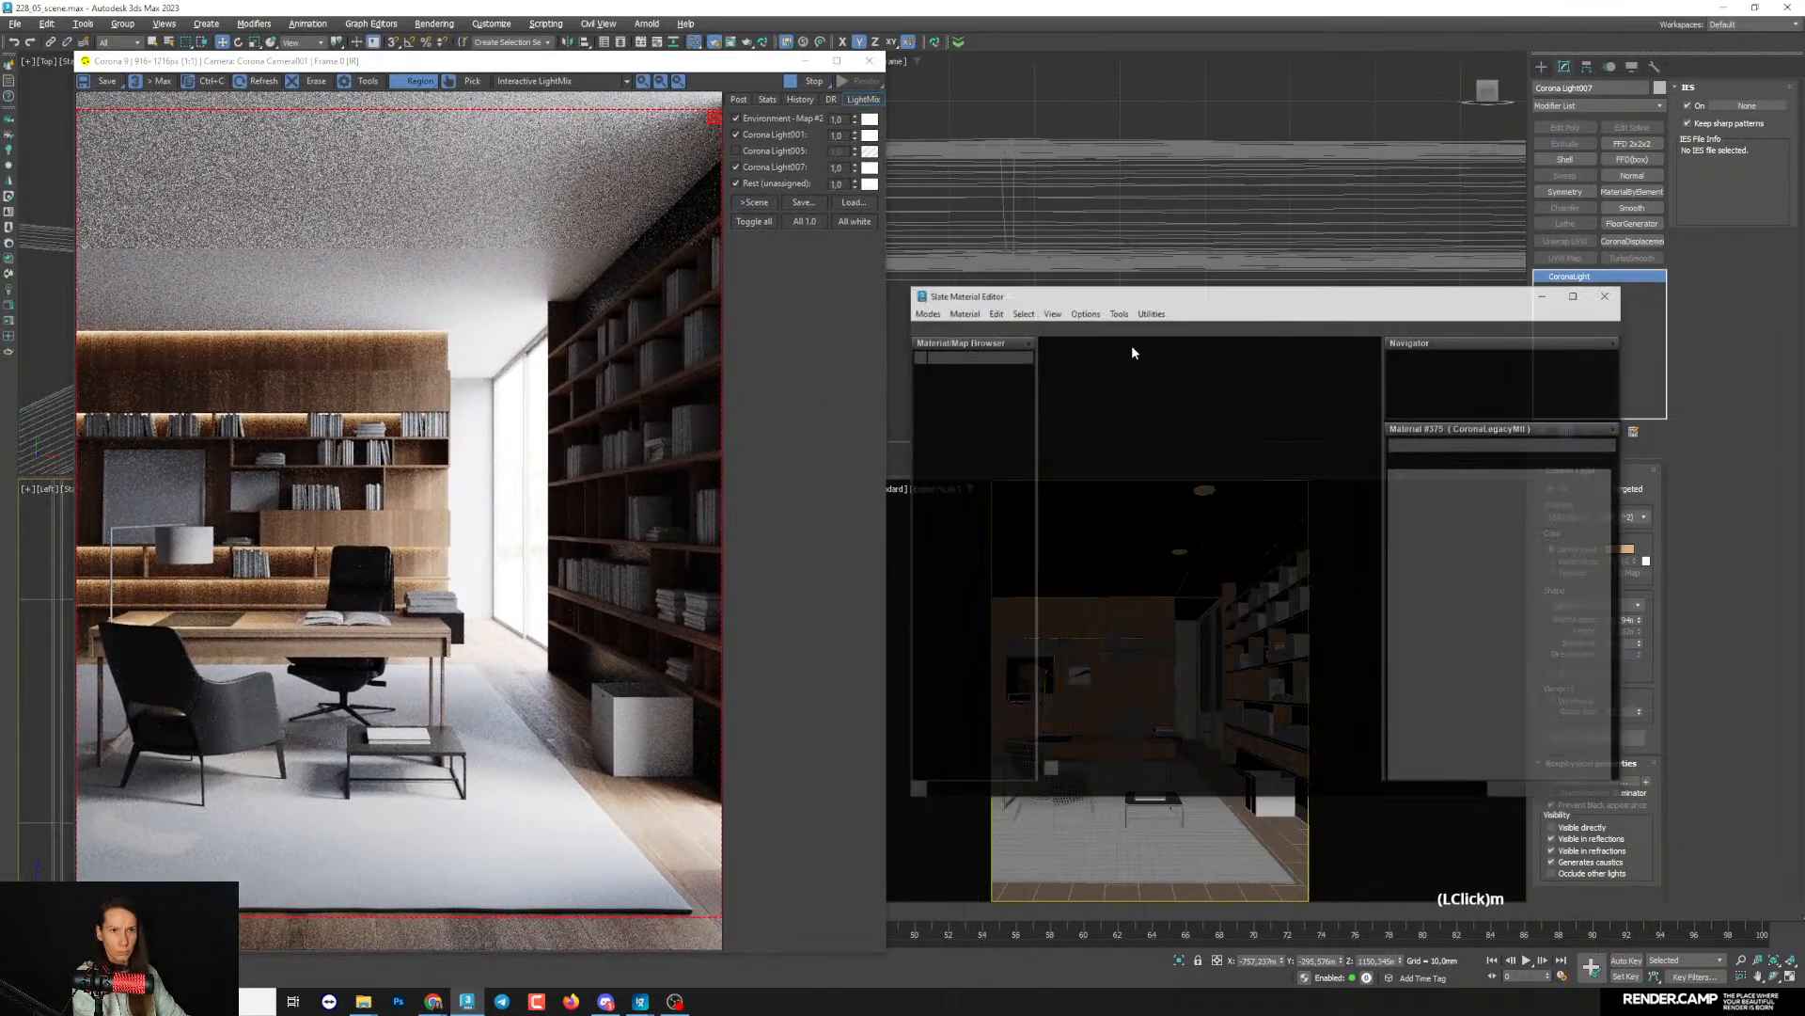
left_click_drag(1081, 262, 963, 361)
left_click(1375, 896)
left_click(1489, 548)
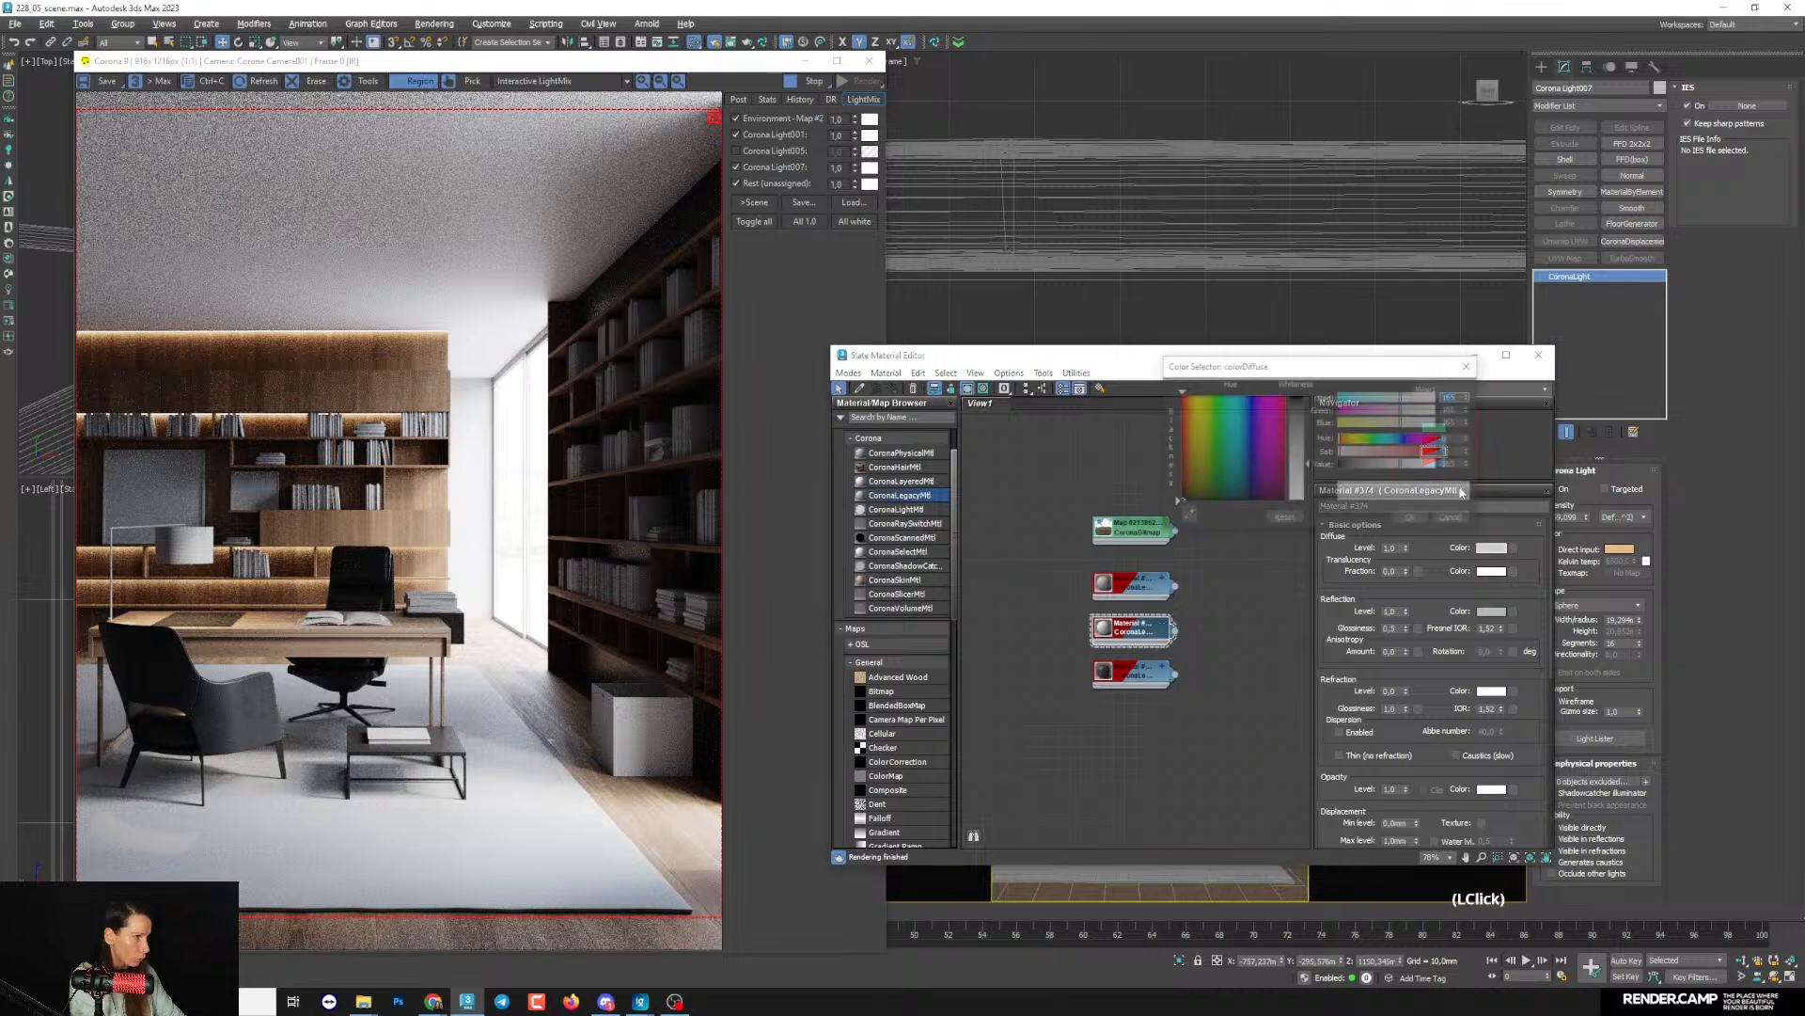
left_click(1412, 464)
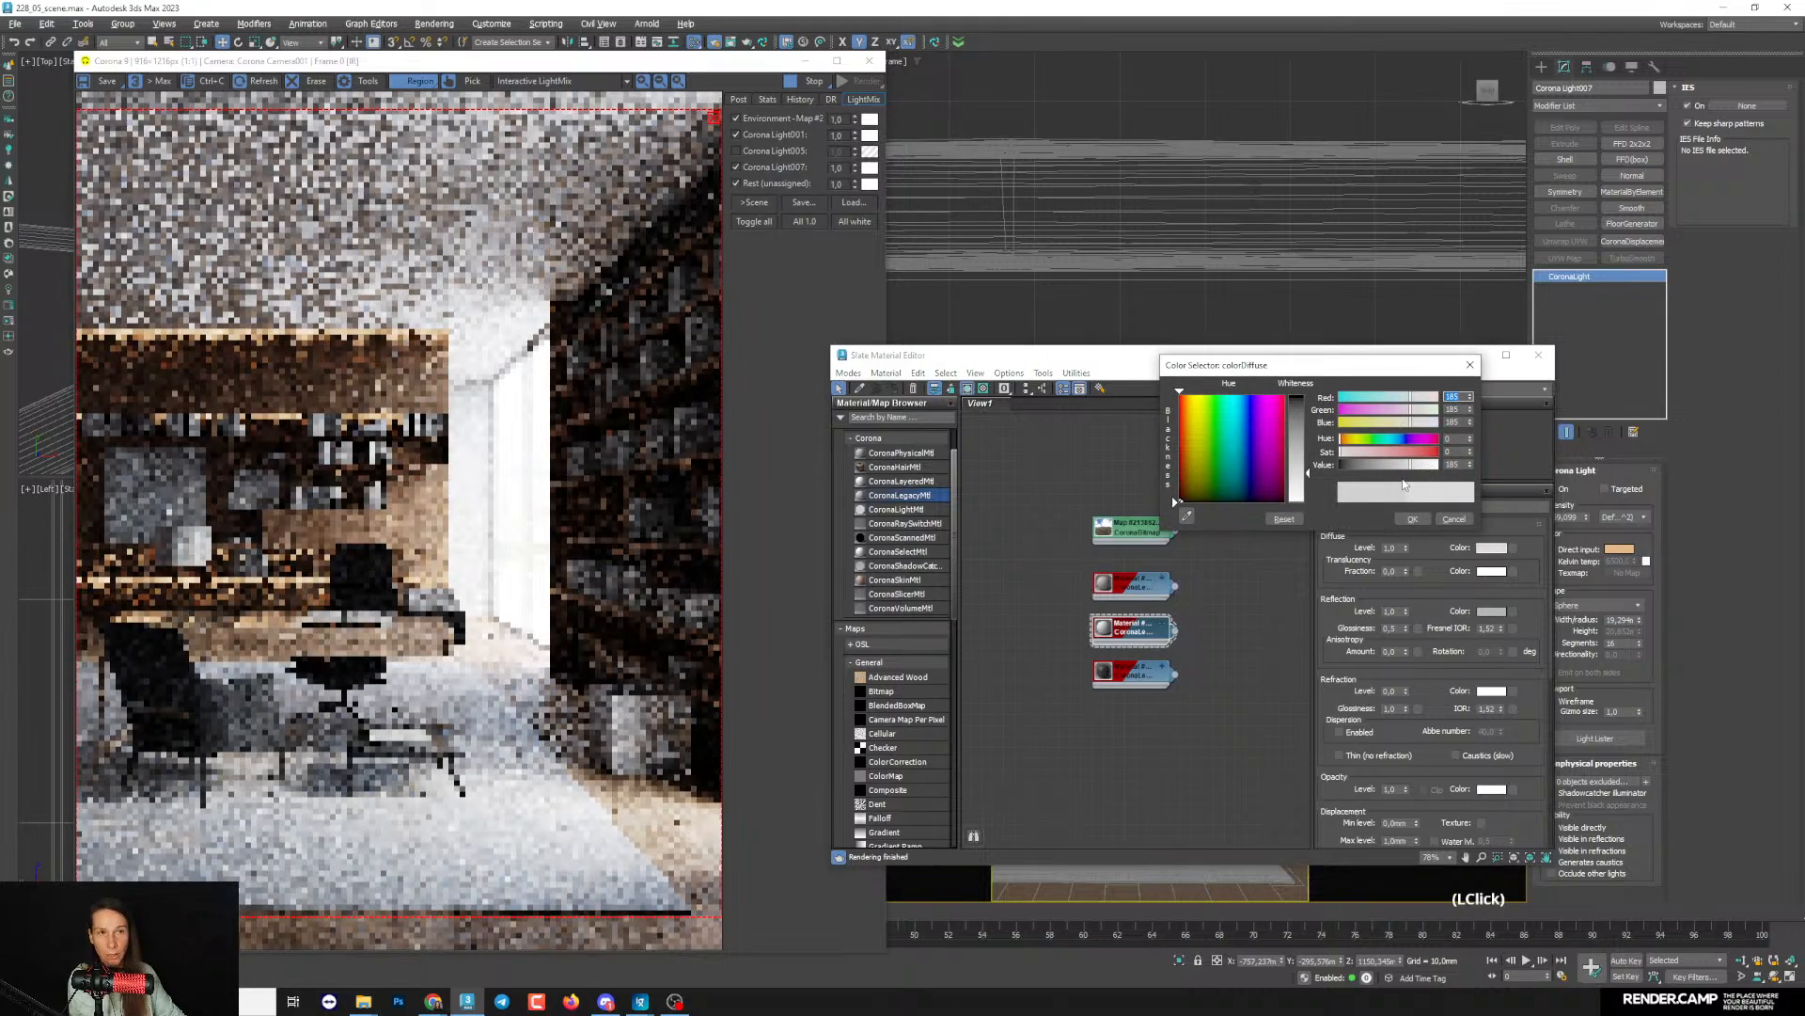
left_click(1412, 518)
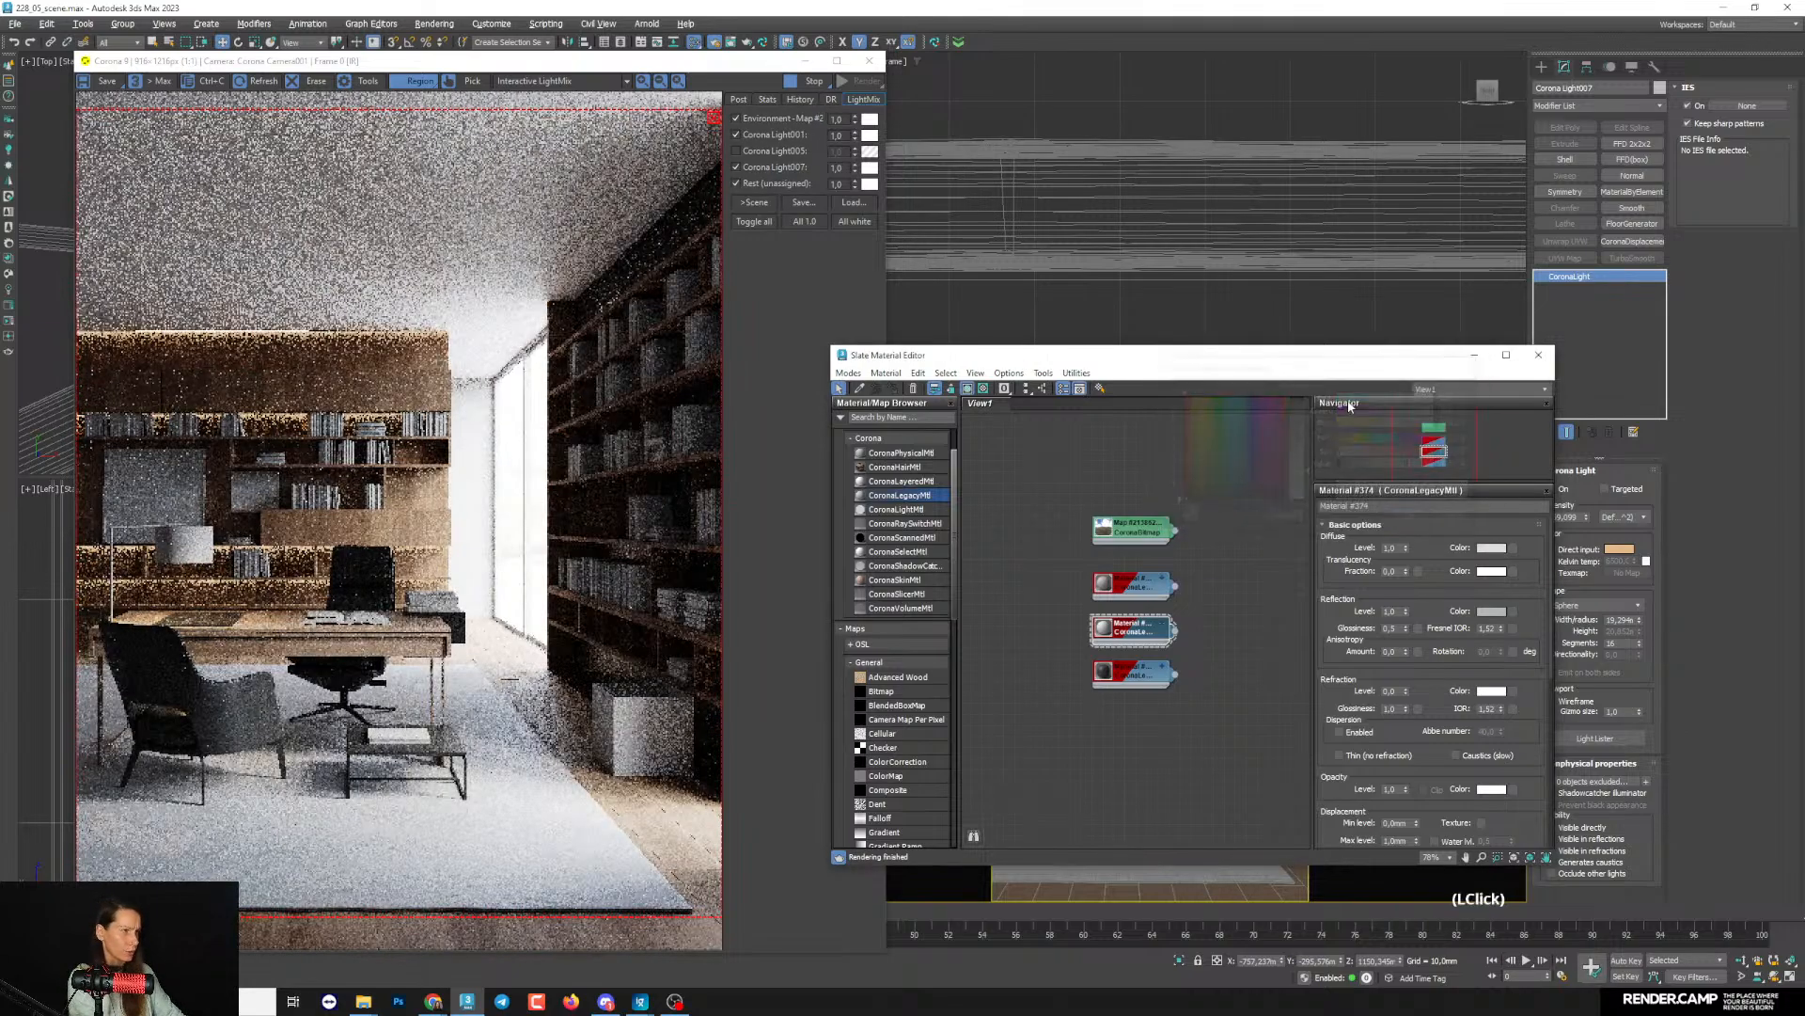
- Exclude Box006 from the material override in the render setup, and put the material editor and render setup away
left_click_drag(940, 354, 921, 678)
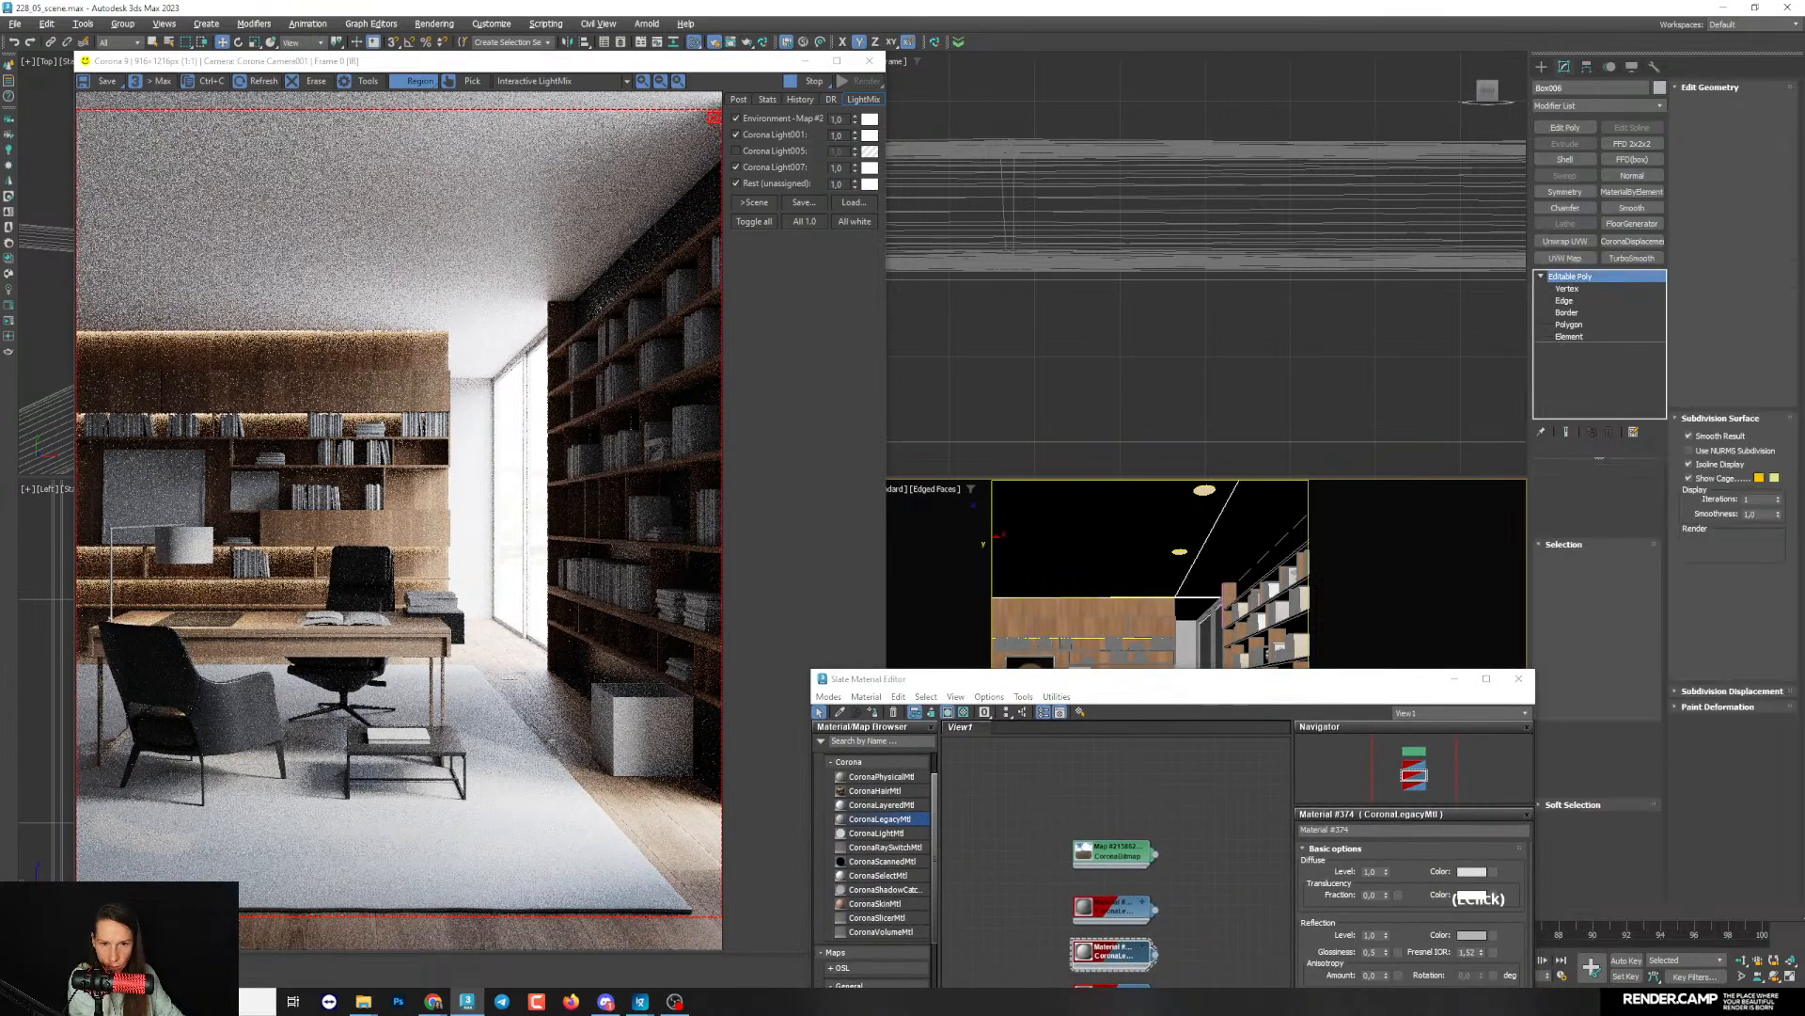
key("F10")
left_click(507, 396)
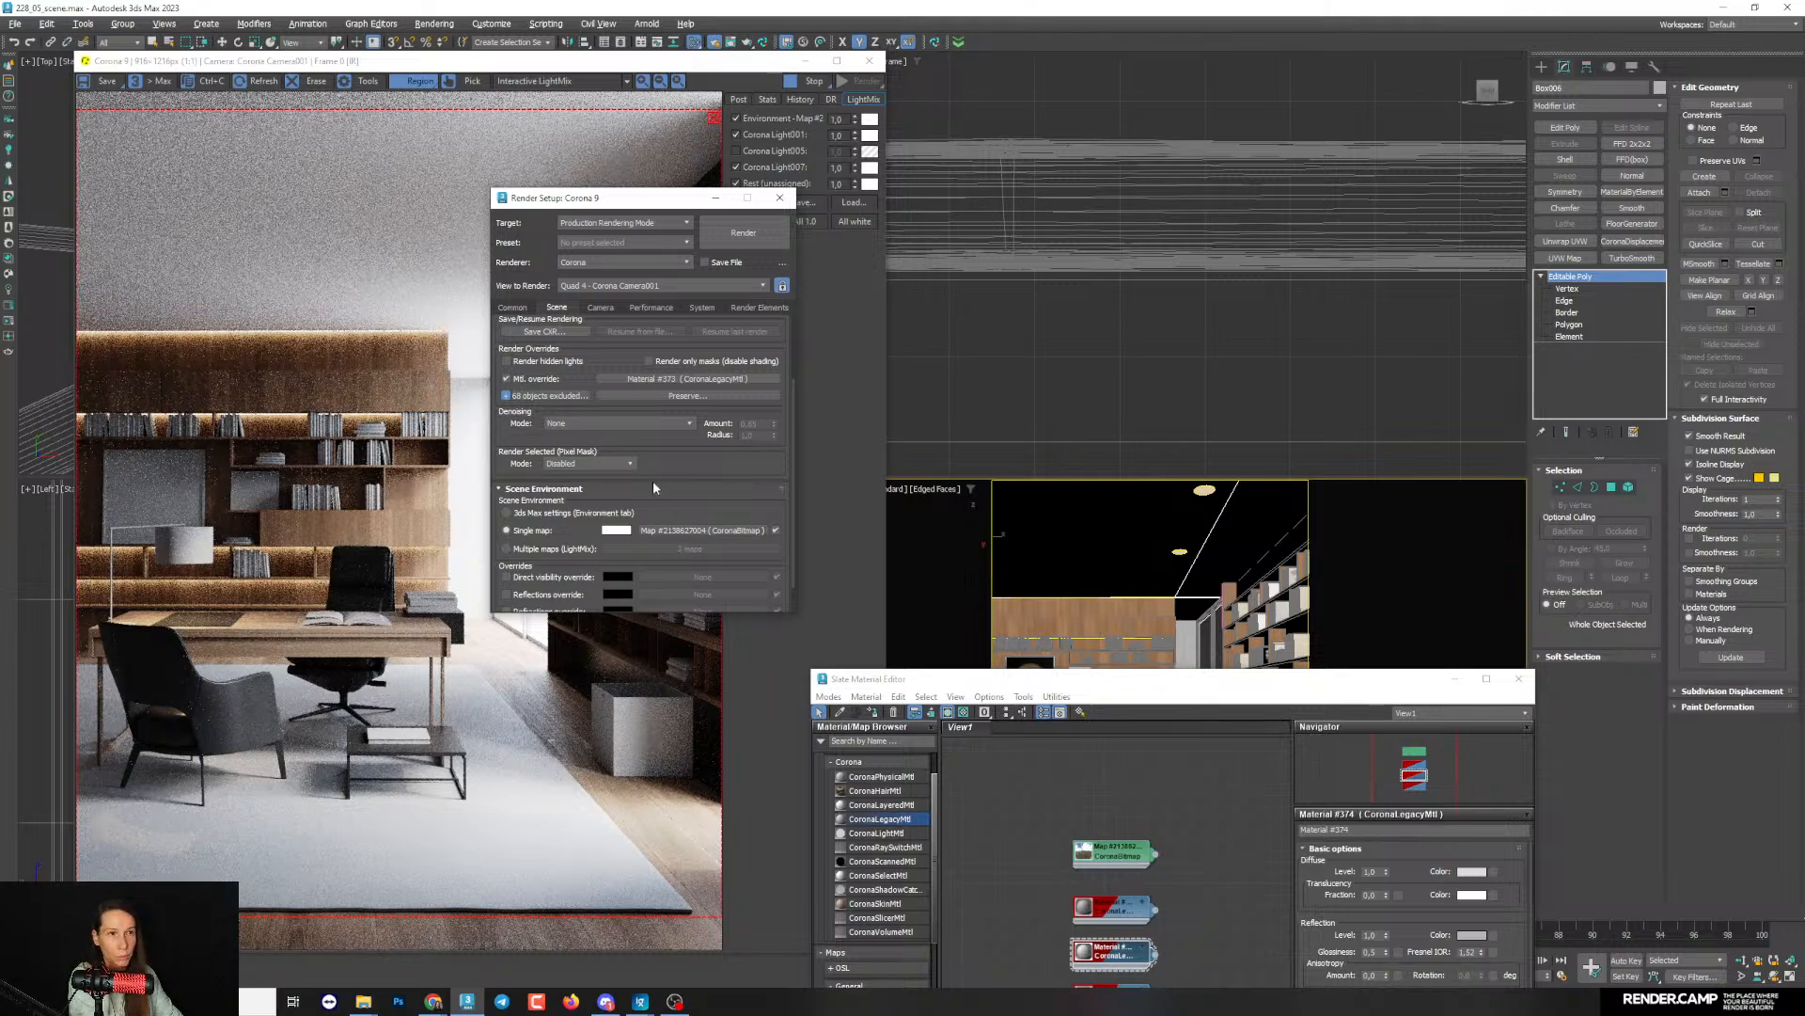
left_click_drag(533, 189, 738, 265)
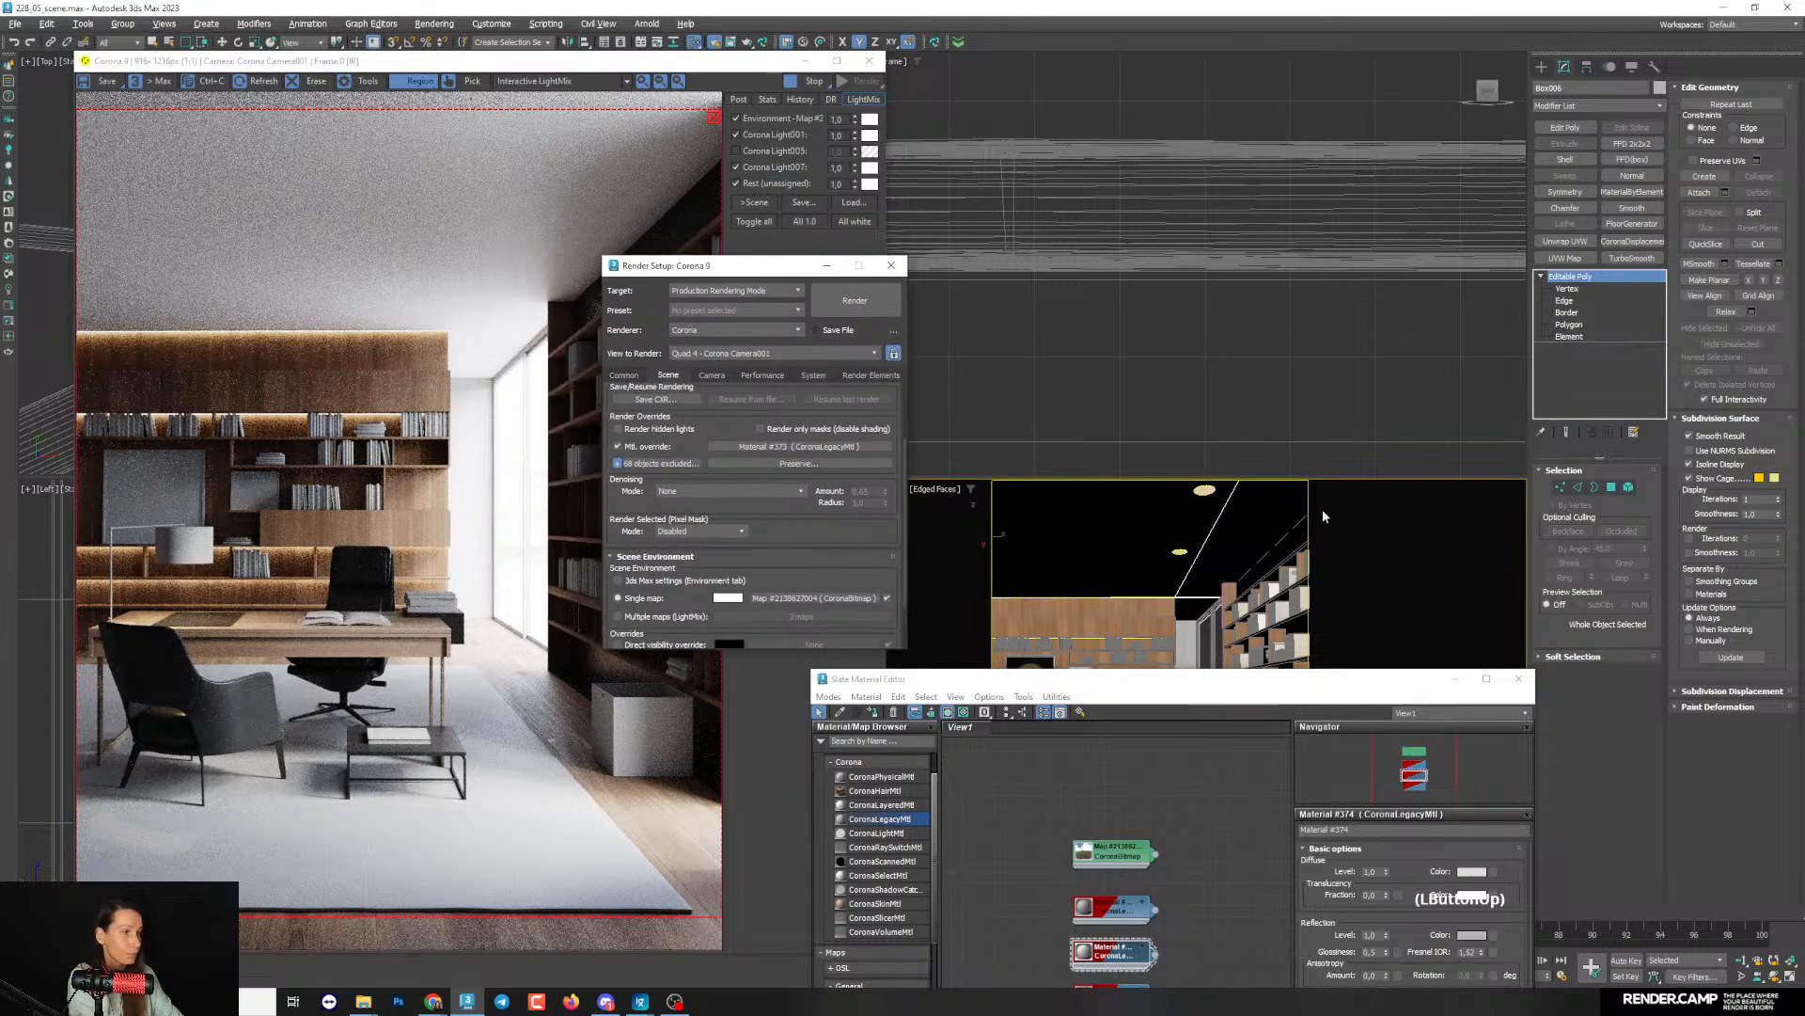
left_click(1456, 678)
left_click(741, 269)
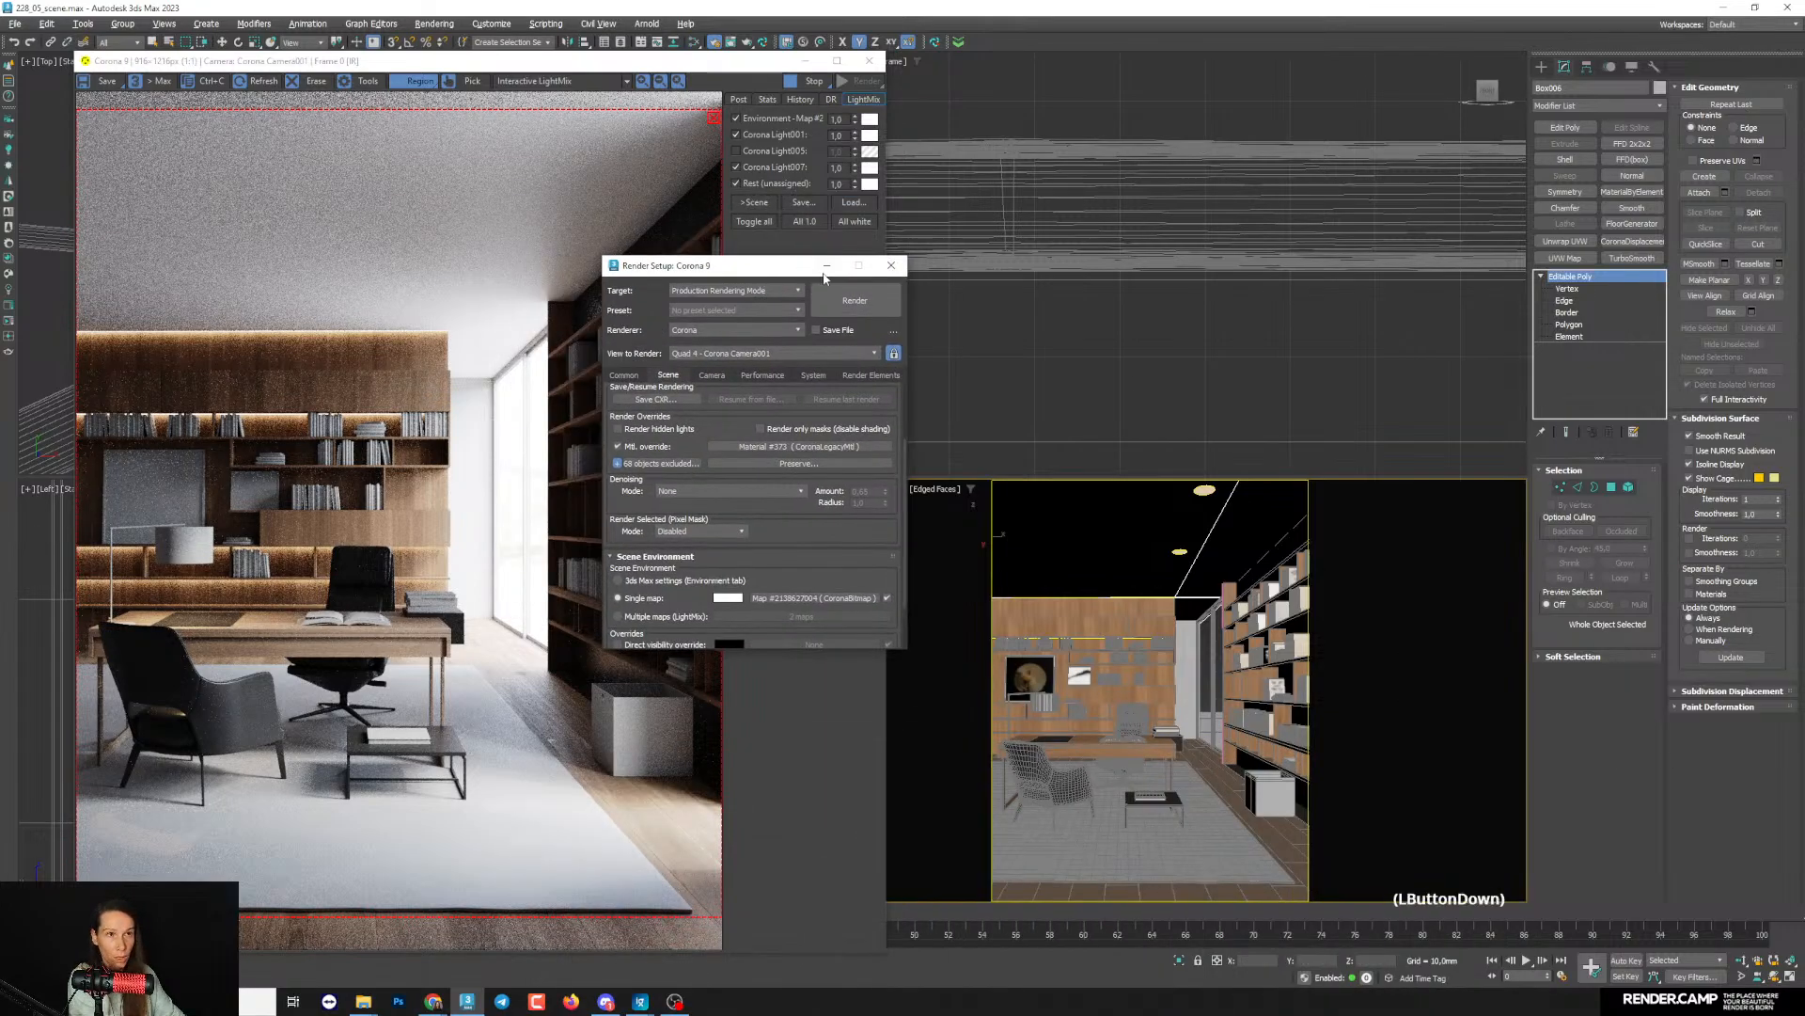
left_click_drag(741, 269, 929, 295)
left_click(1013, 294)
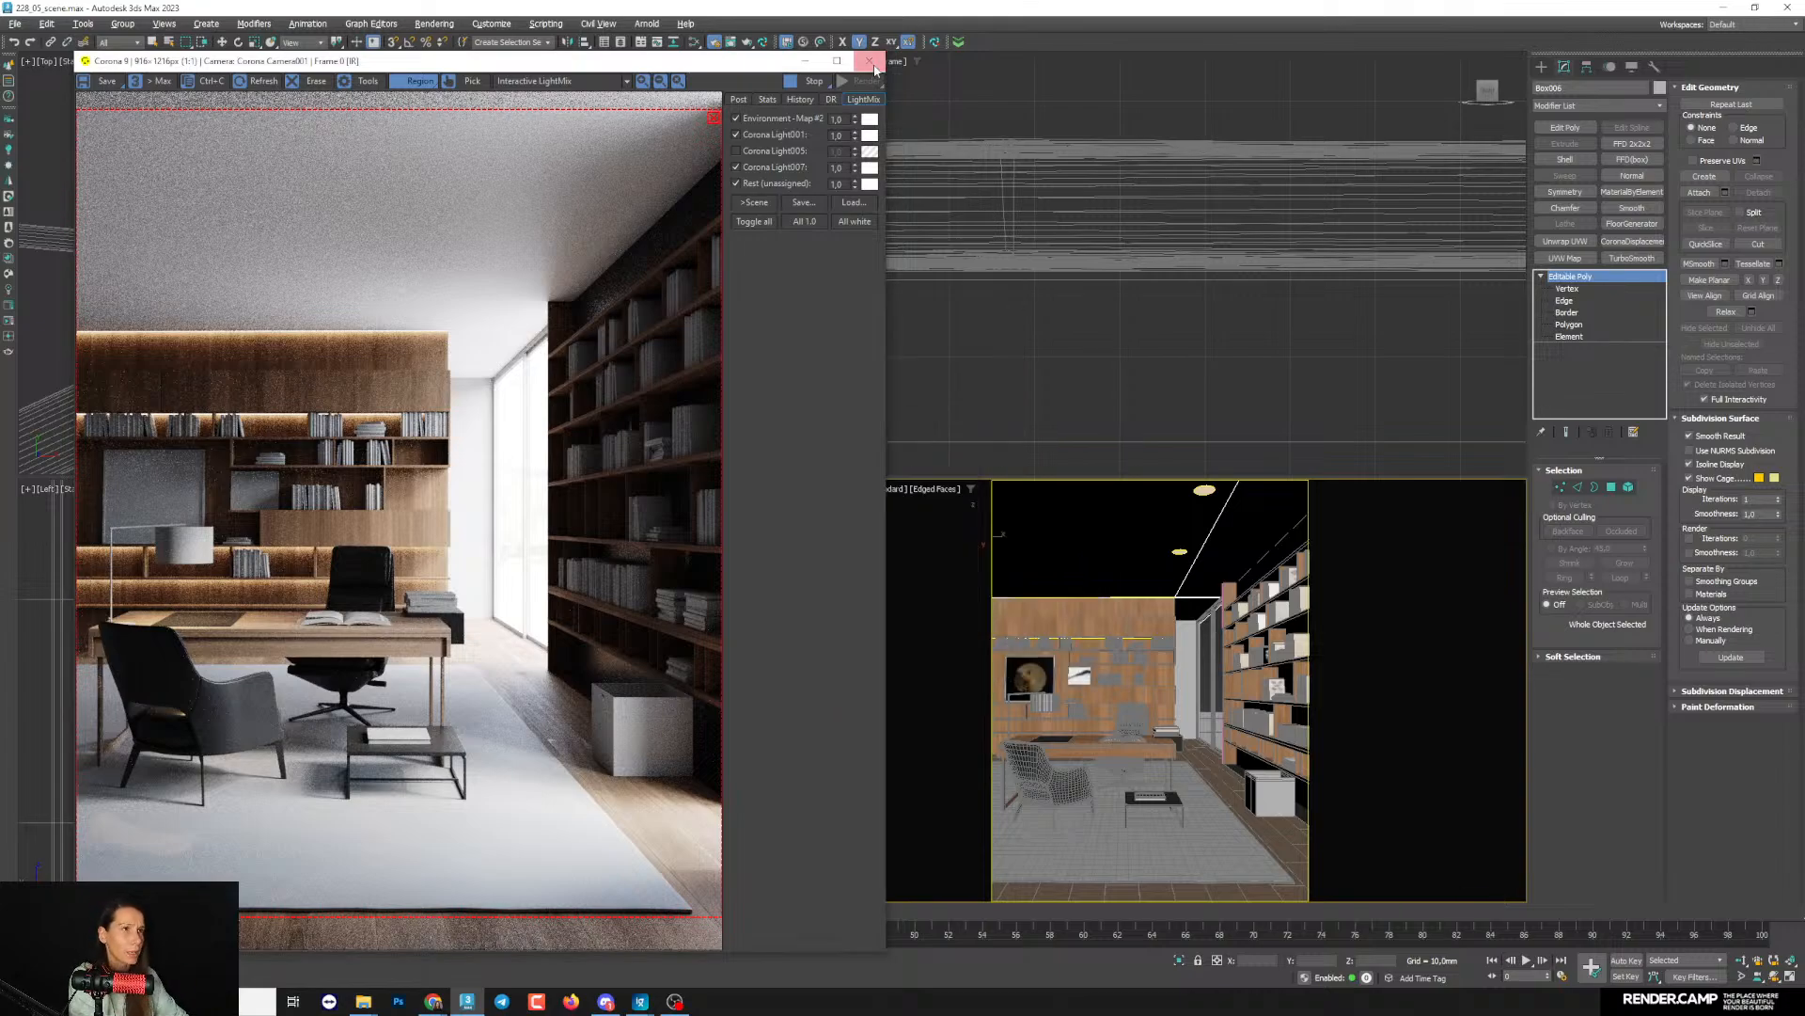
- Re-enable the Corona Light005 layer in LightMix and extend the render region down to the image's lower edge
left_click(766, 152)
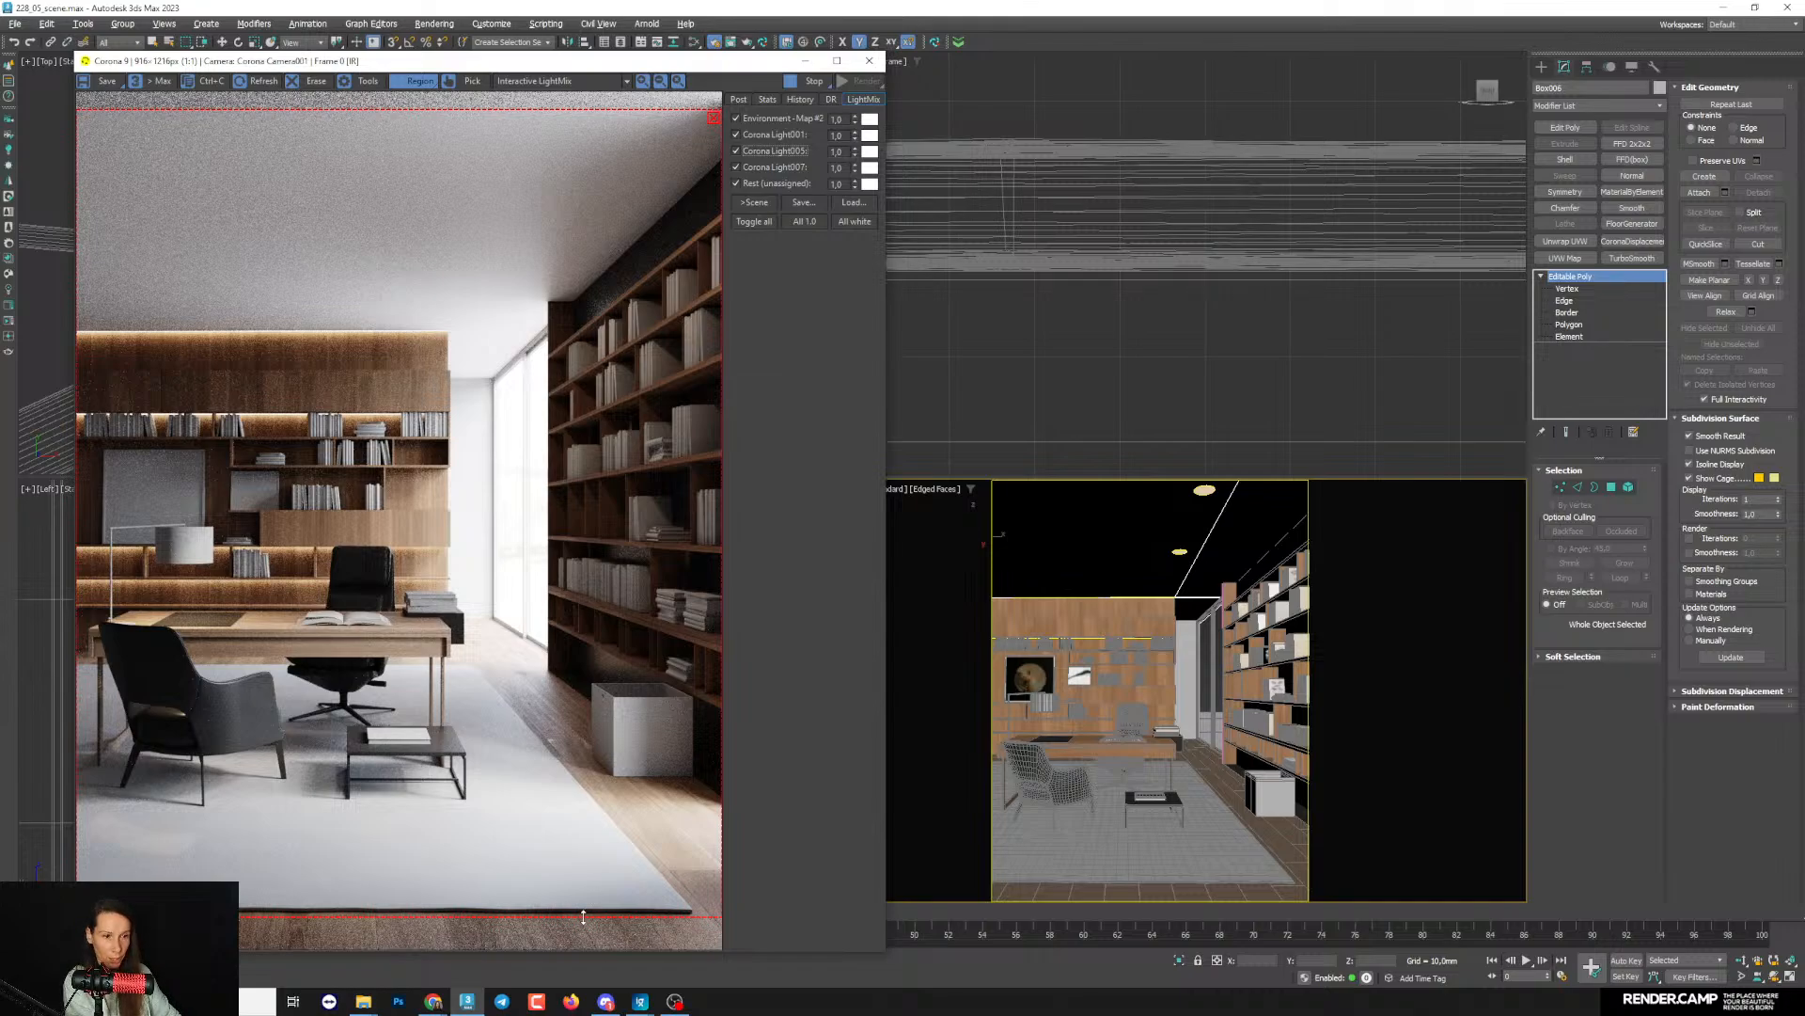
left_click_drag(583, 917, 583, 978)
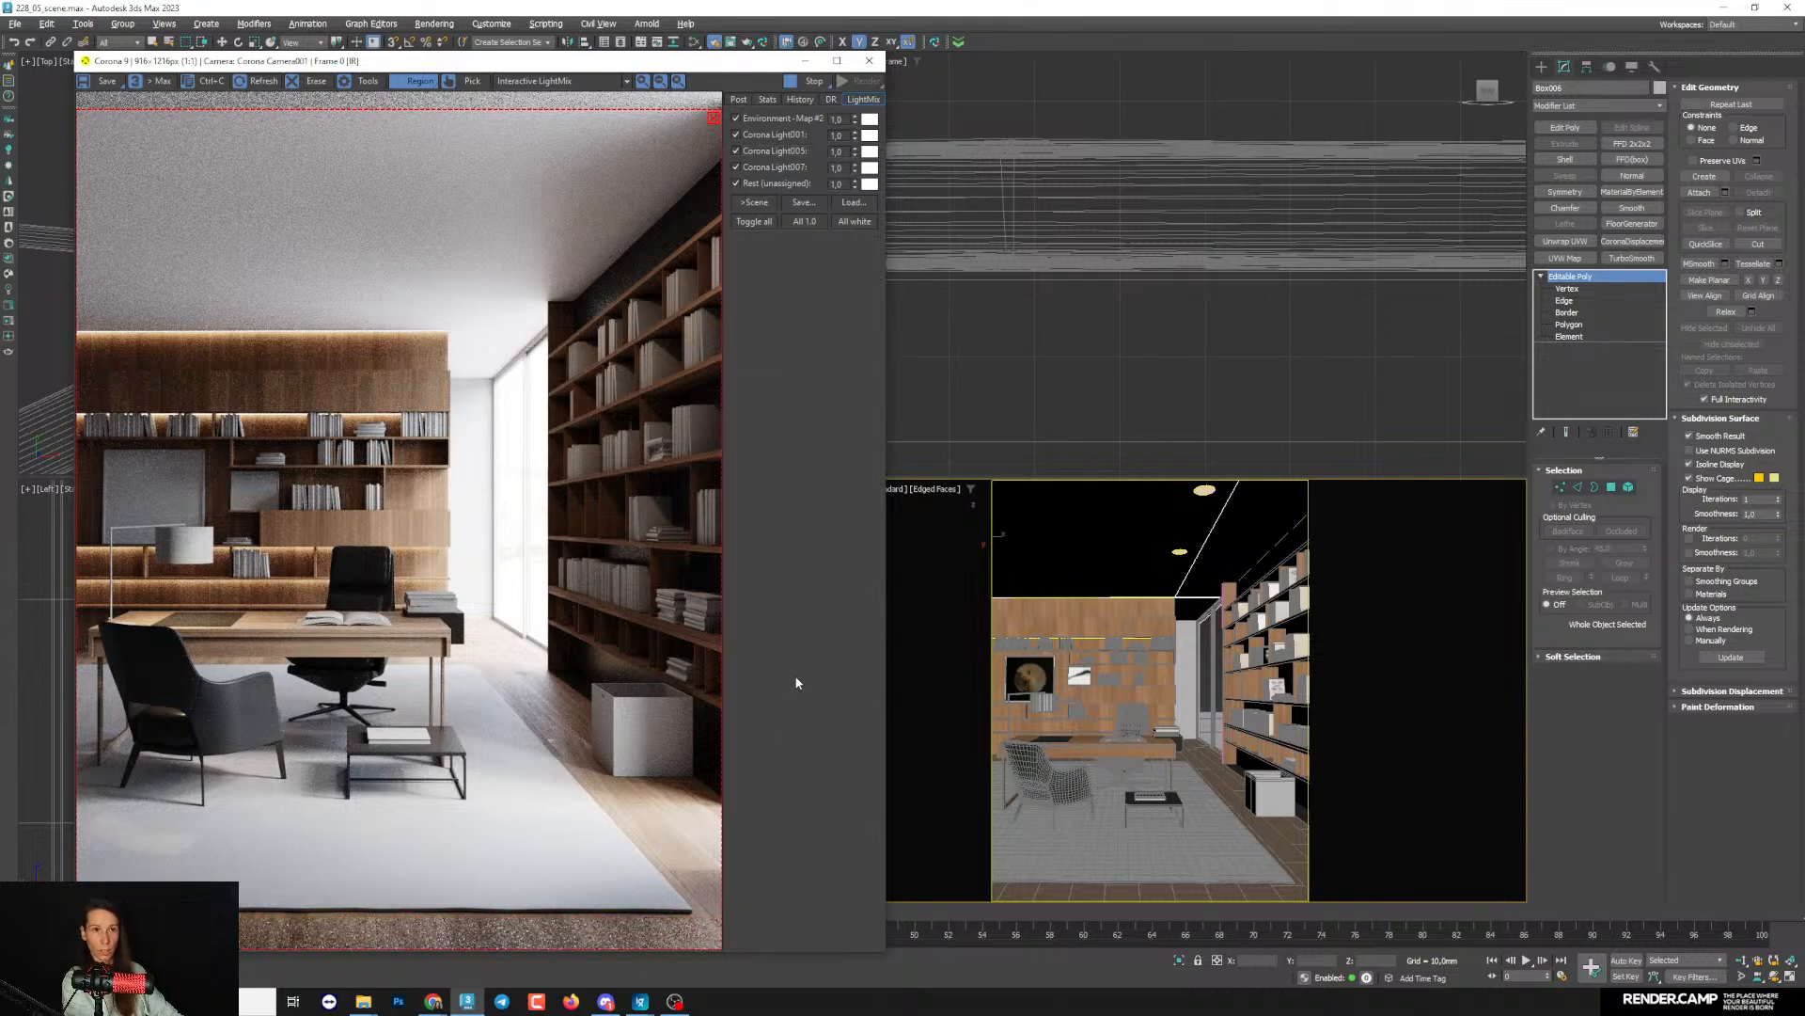
left_click(1318, 828)
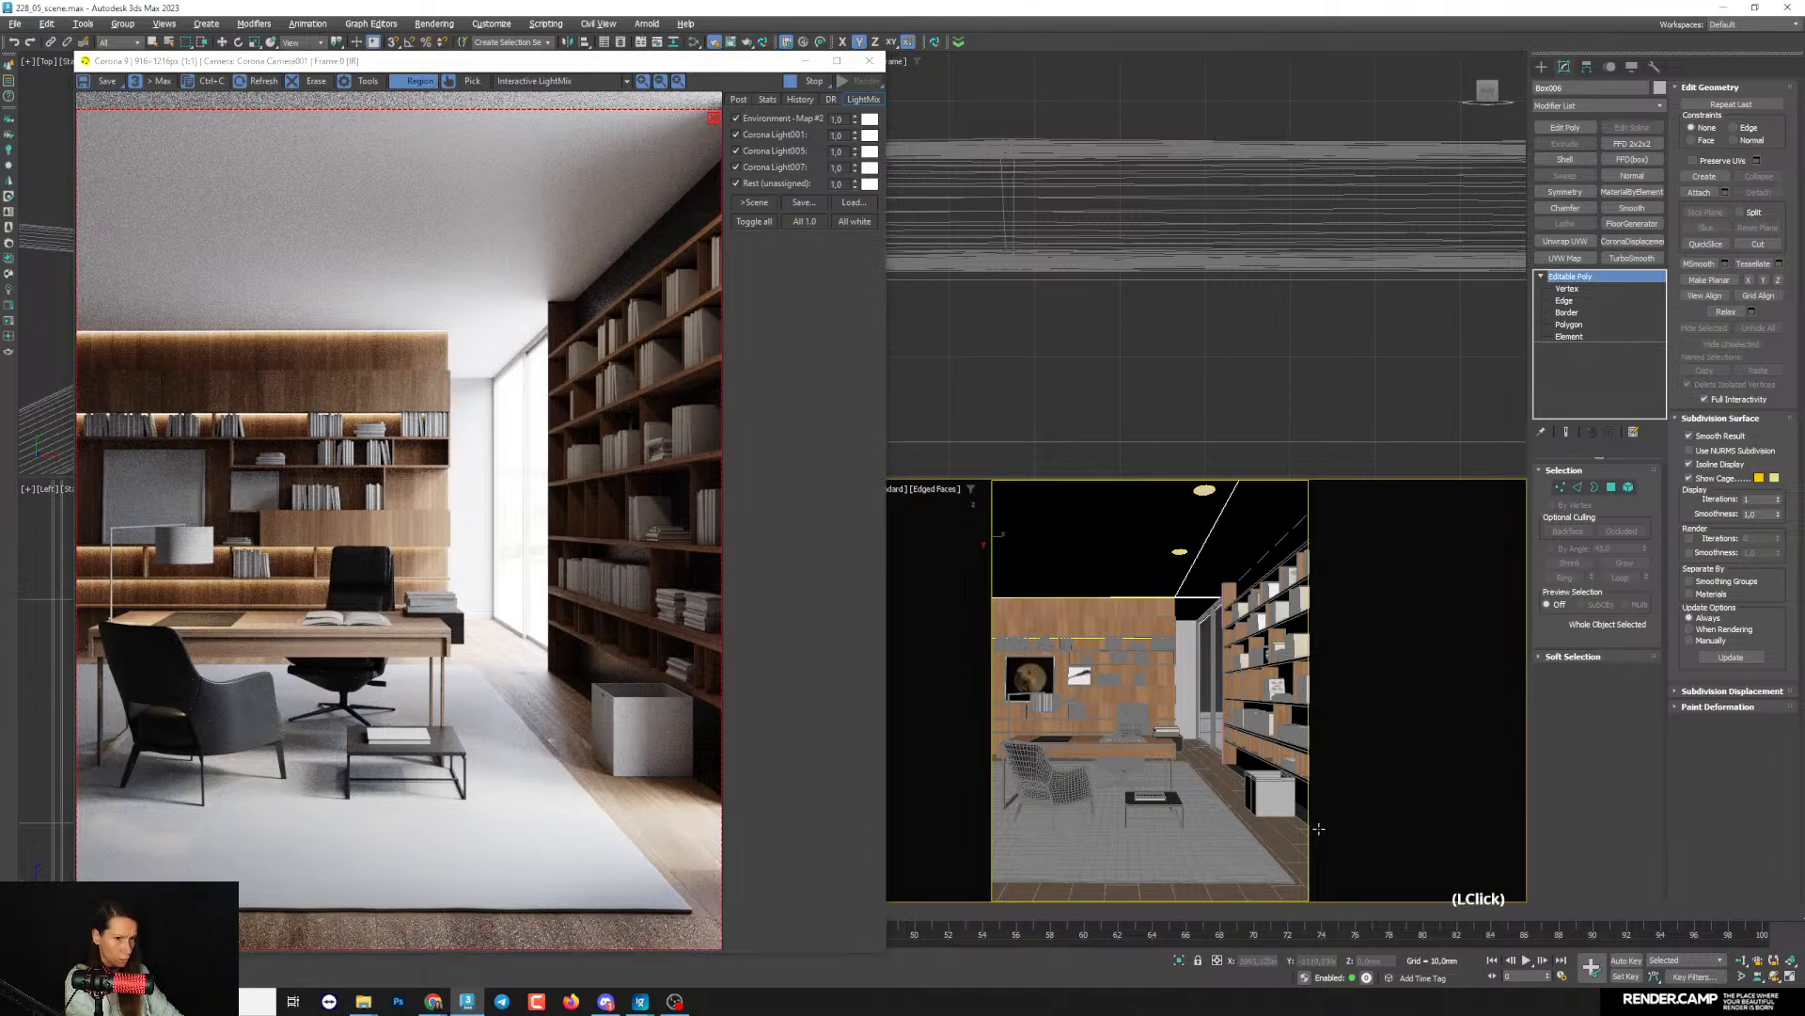
left_click(1273, 798)
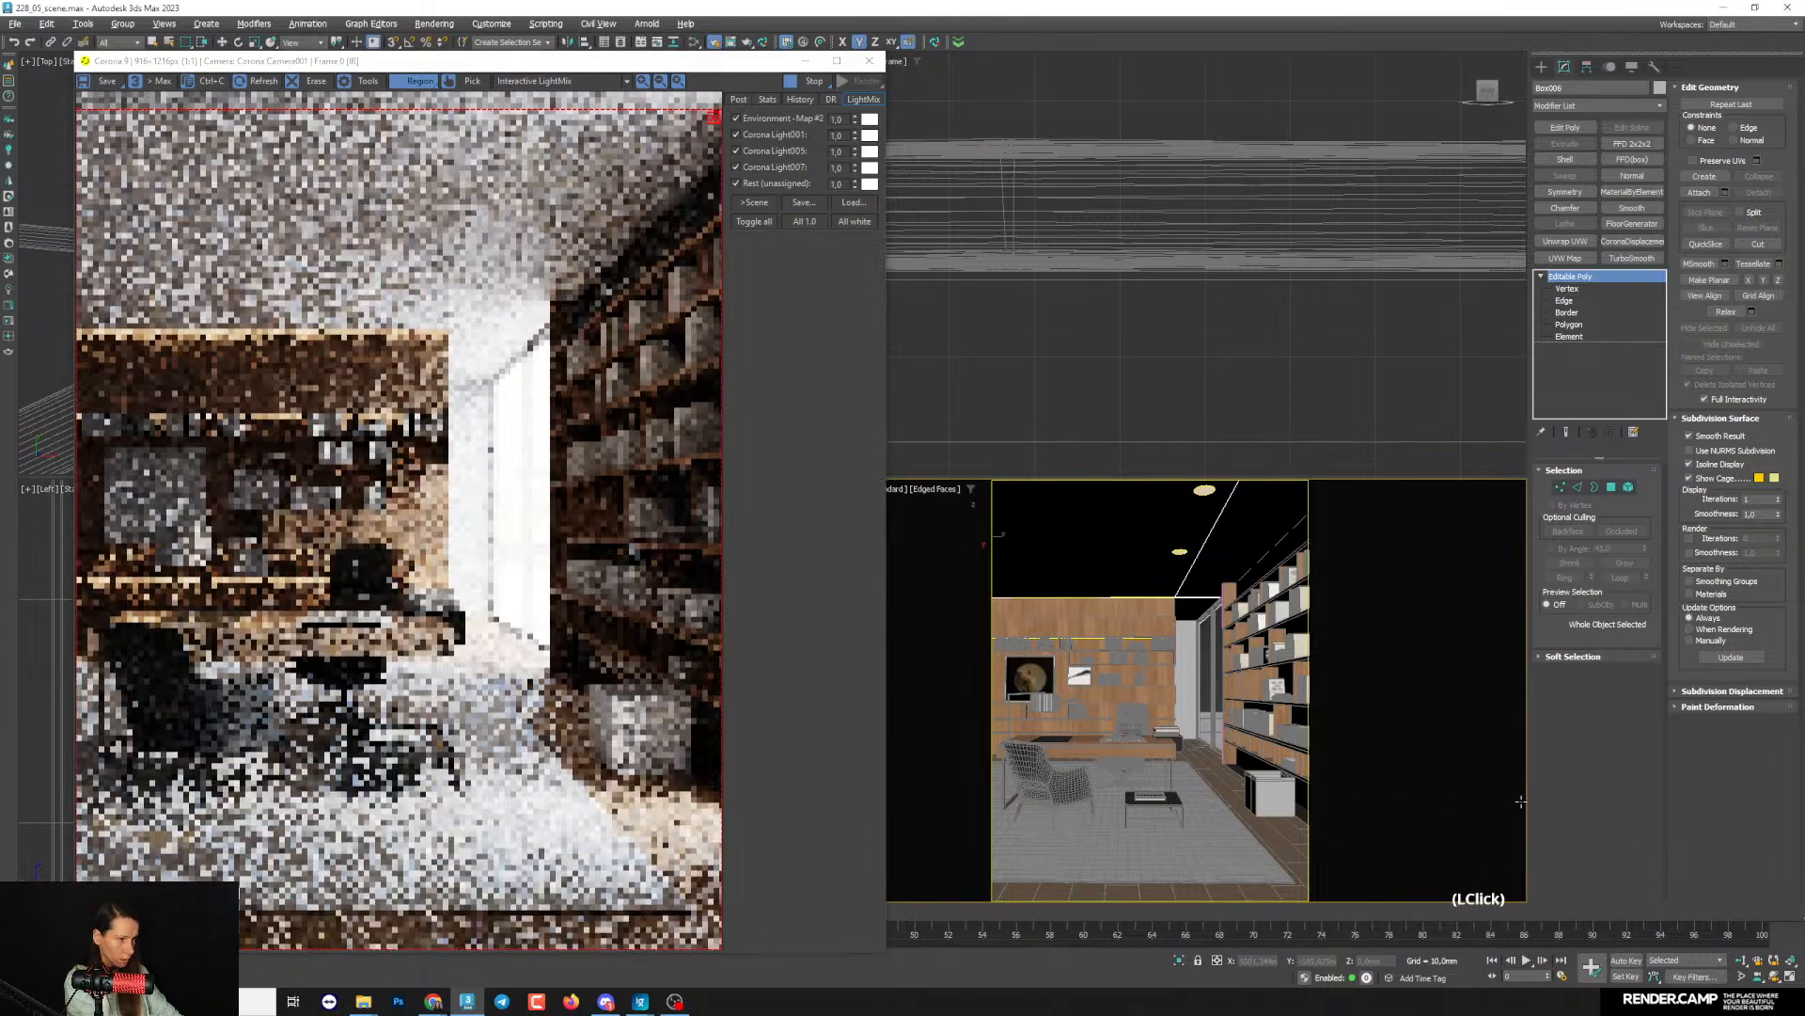
key("m")
left_click_drag(981, 680, 759, 153)
scroll(901, 411, "down", 3)
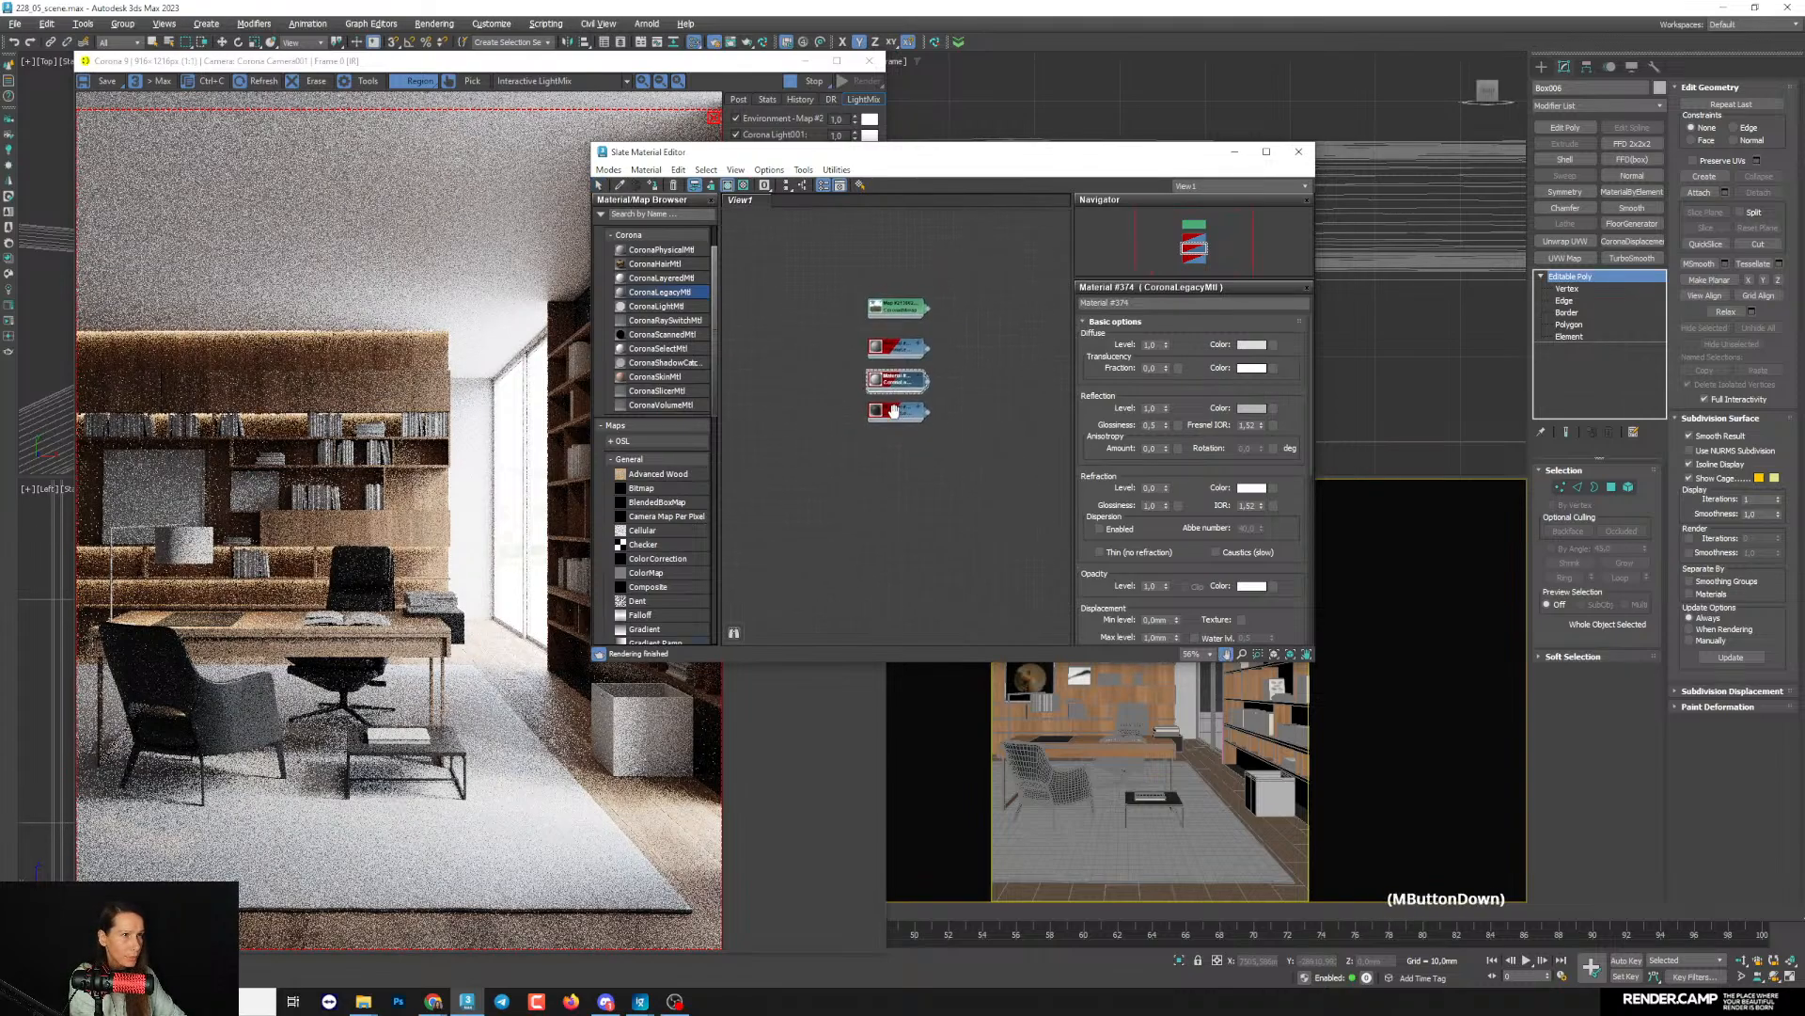
scroll(900, 410, "up", 3)
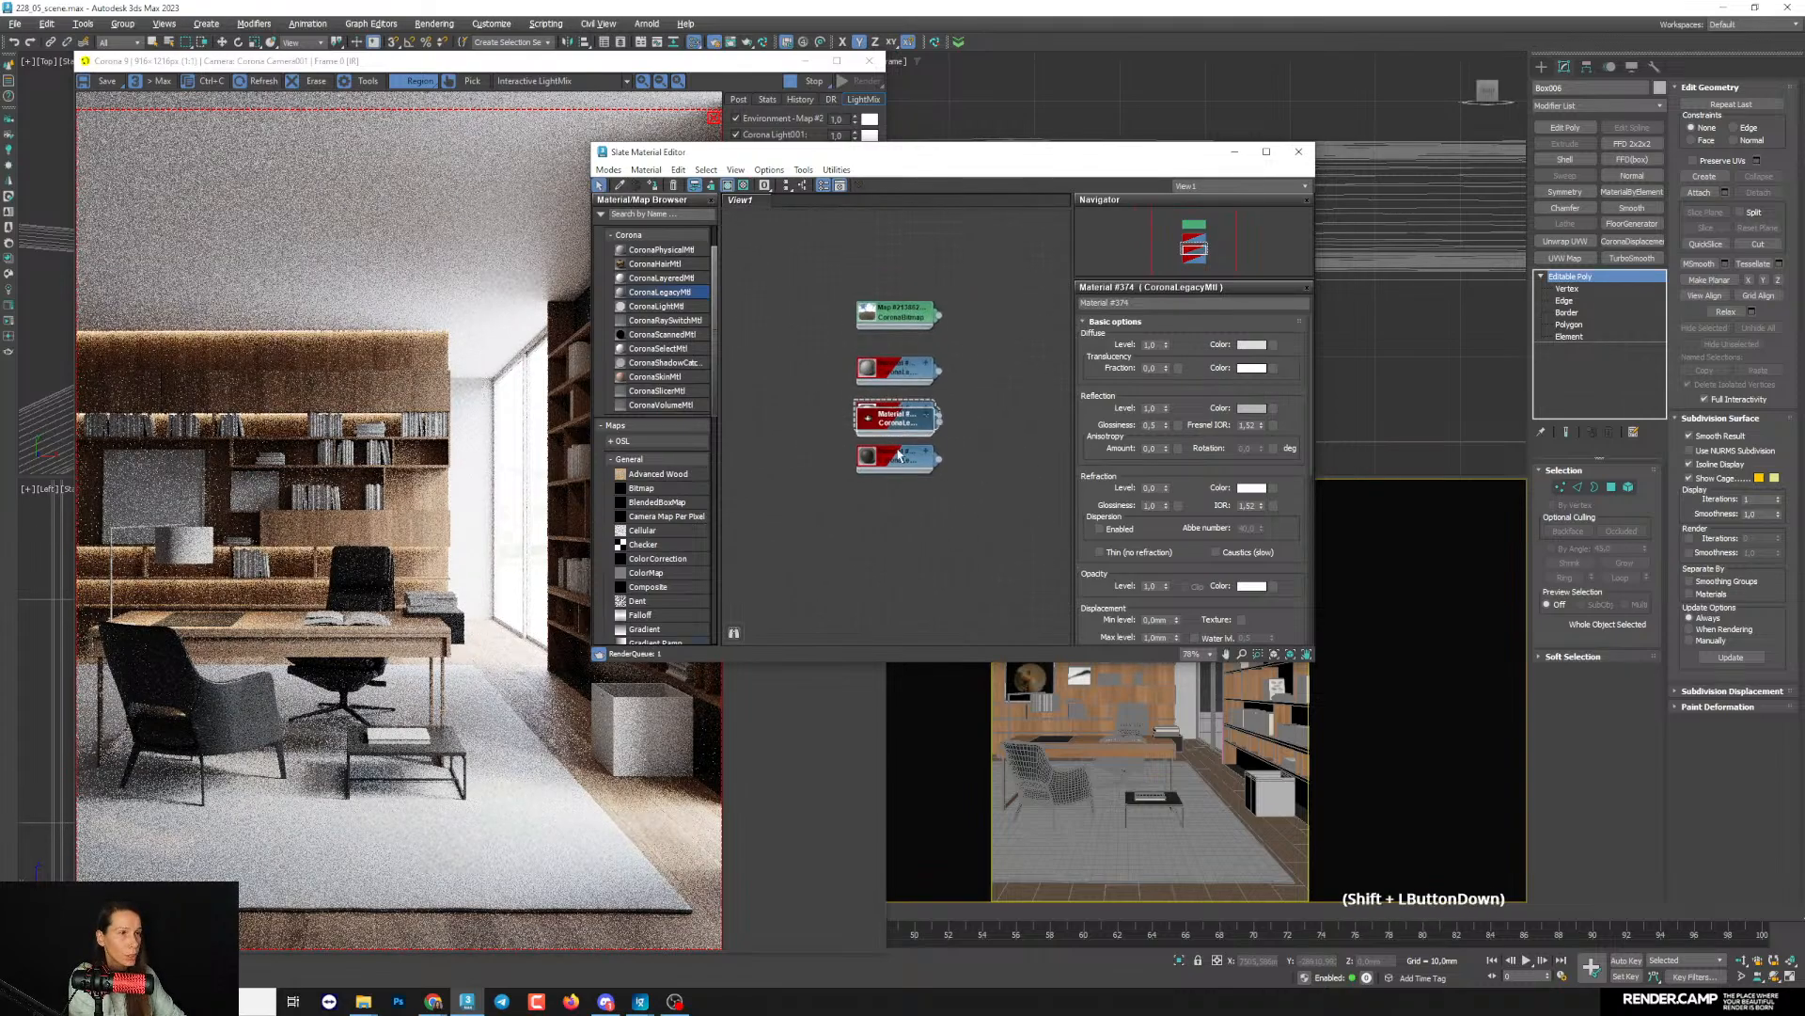
left_click_drag(894, 414, 895, 513, "shift")
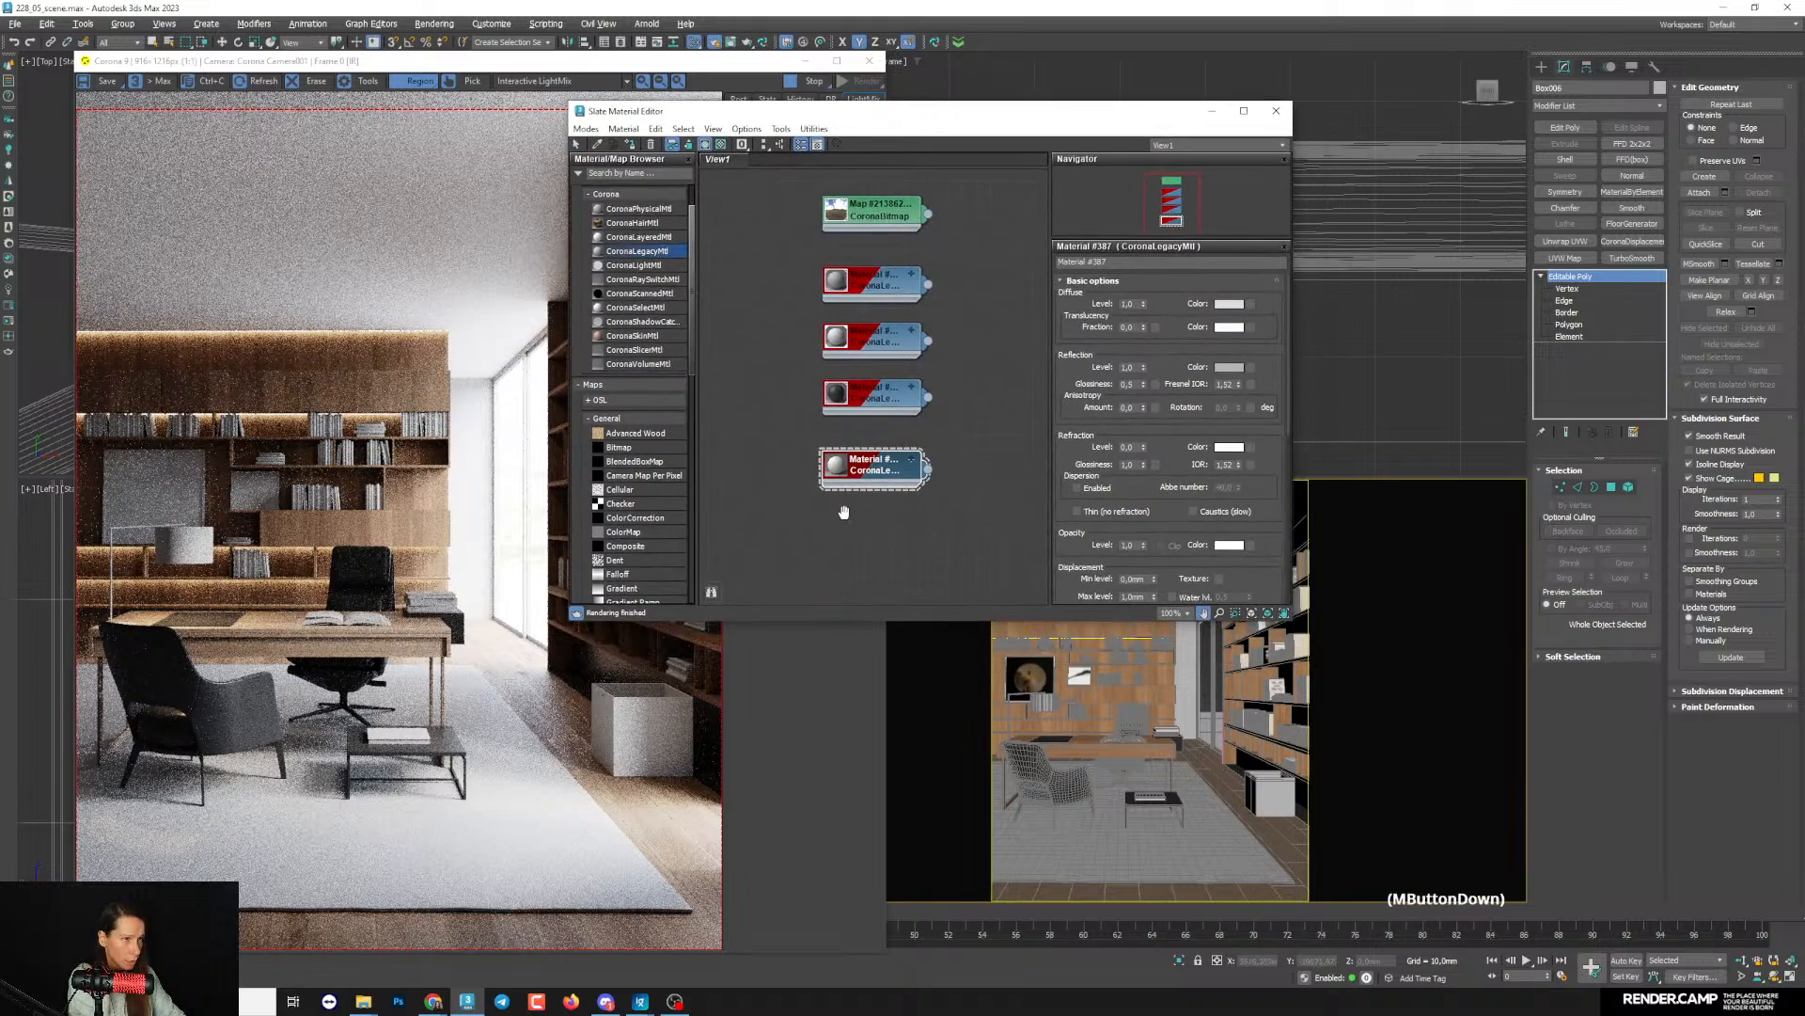
scroll(809, 467, "up", 2)
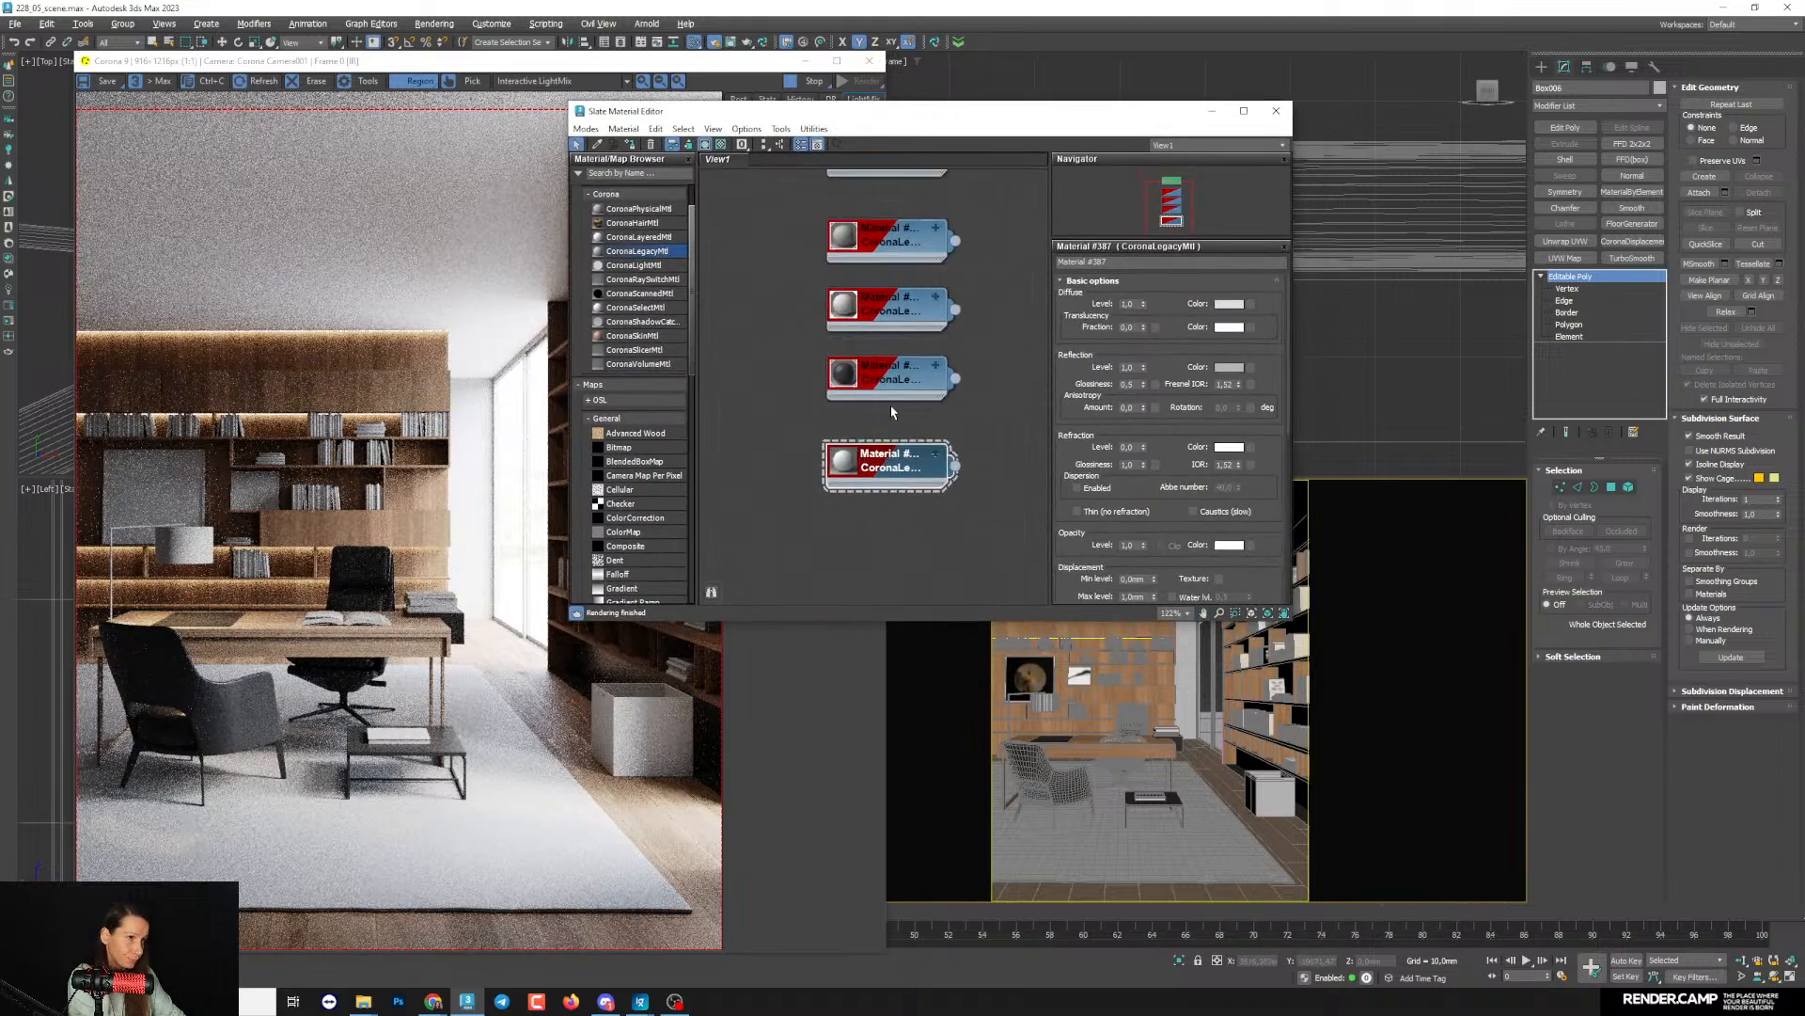
left_click_drag(896, 478, 896, 494)
key("Delete")
- Clone the uppermost CoronaLegacyMtl node below the other materials and assign the copy to the rug, Box002
middle_click_drag(893, 332, 890, 407)
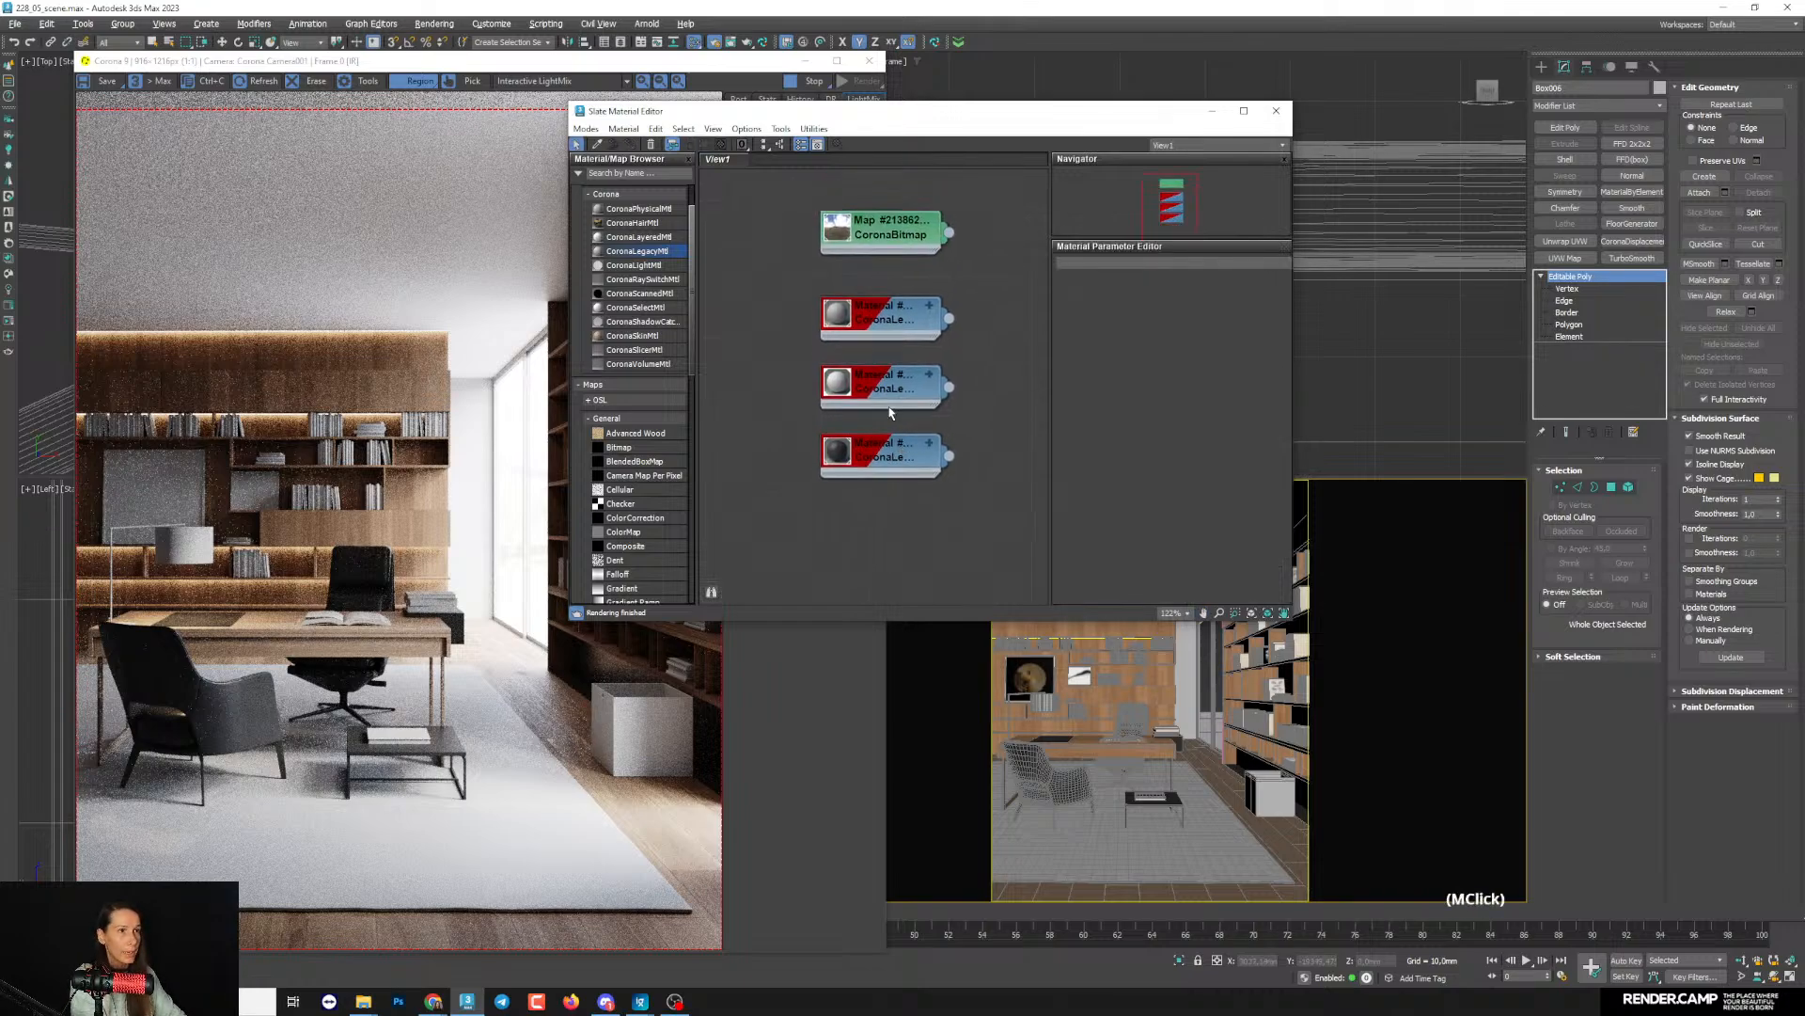
scroll(890, 406, "down", 2)
scroll(884, 382, "up", 2)
left_click_drag(884, 340, 888, 553, "shift")
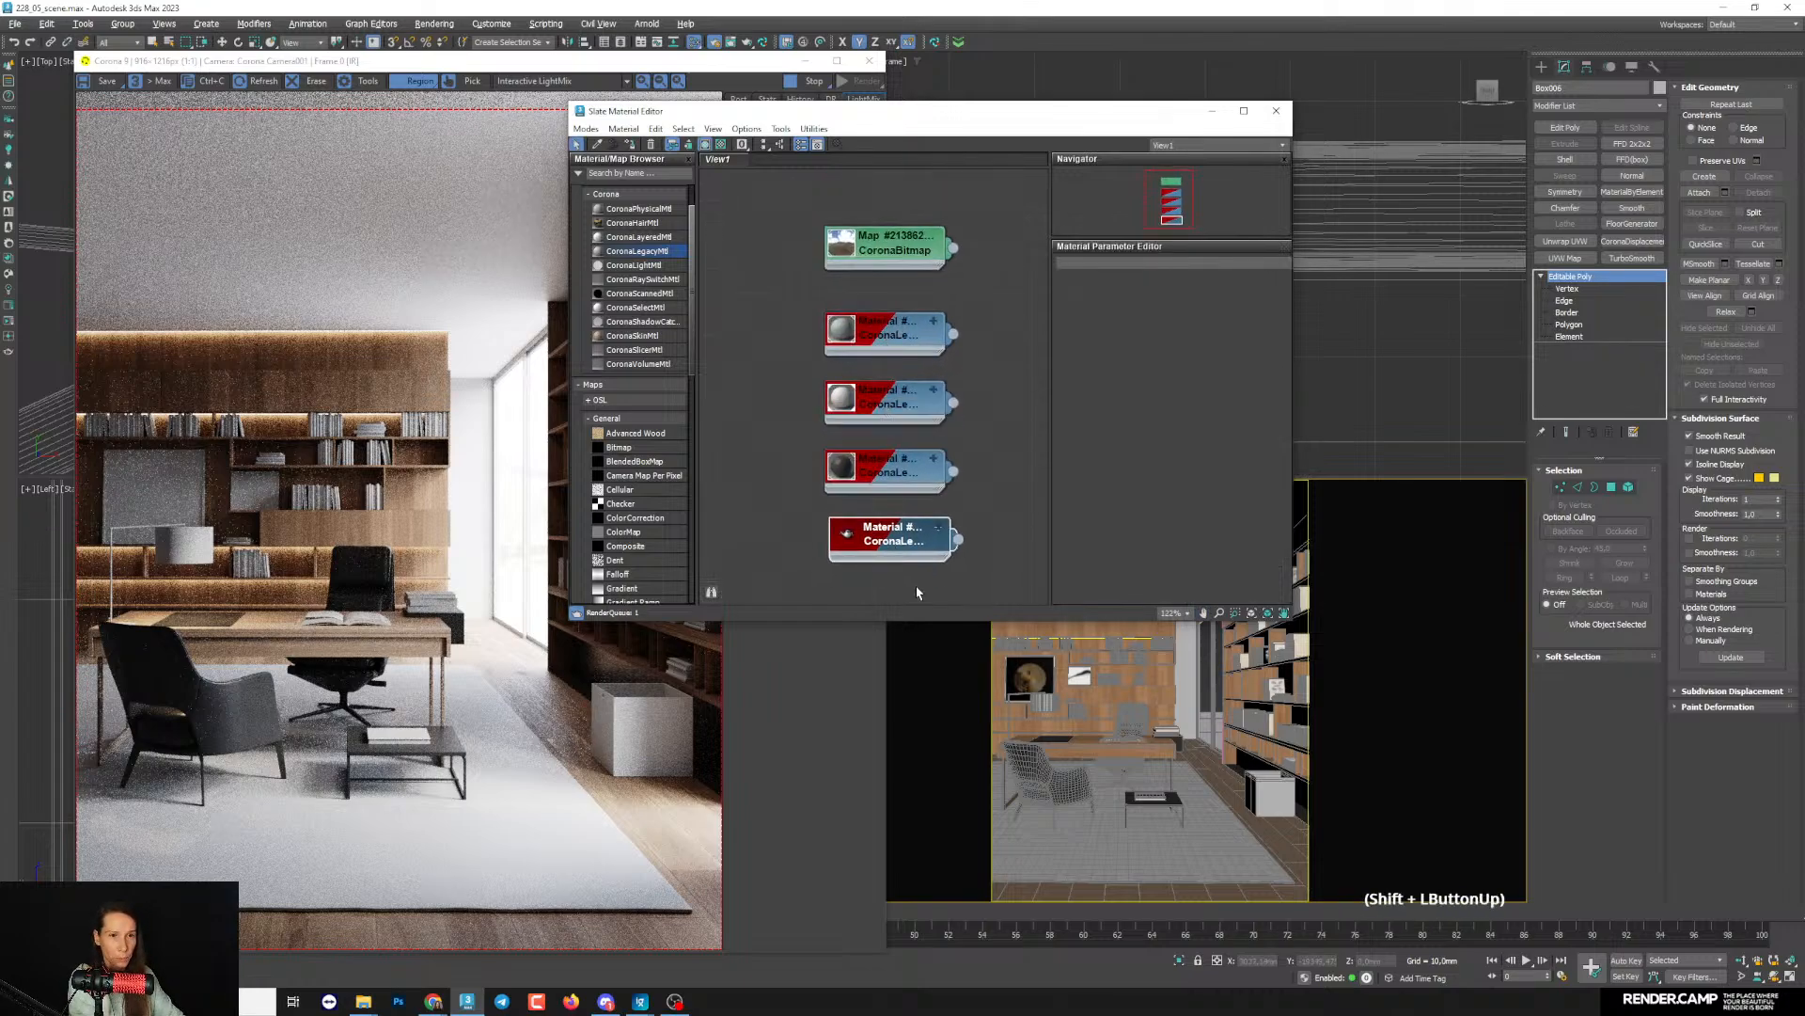
left_click(631, 145)
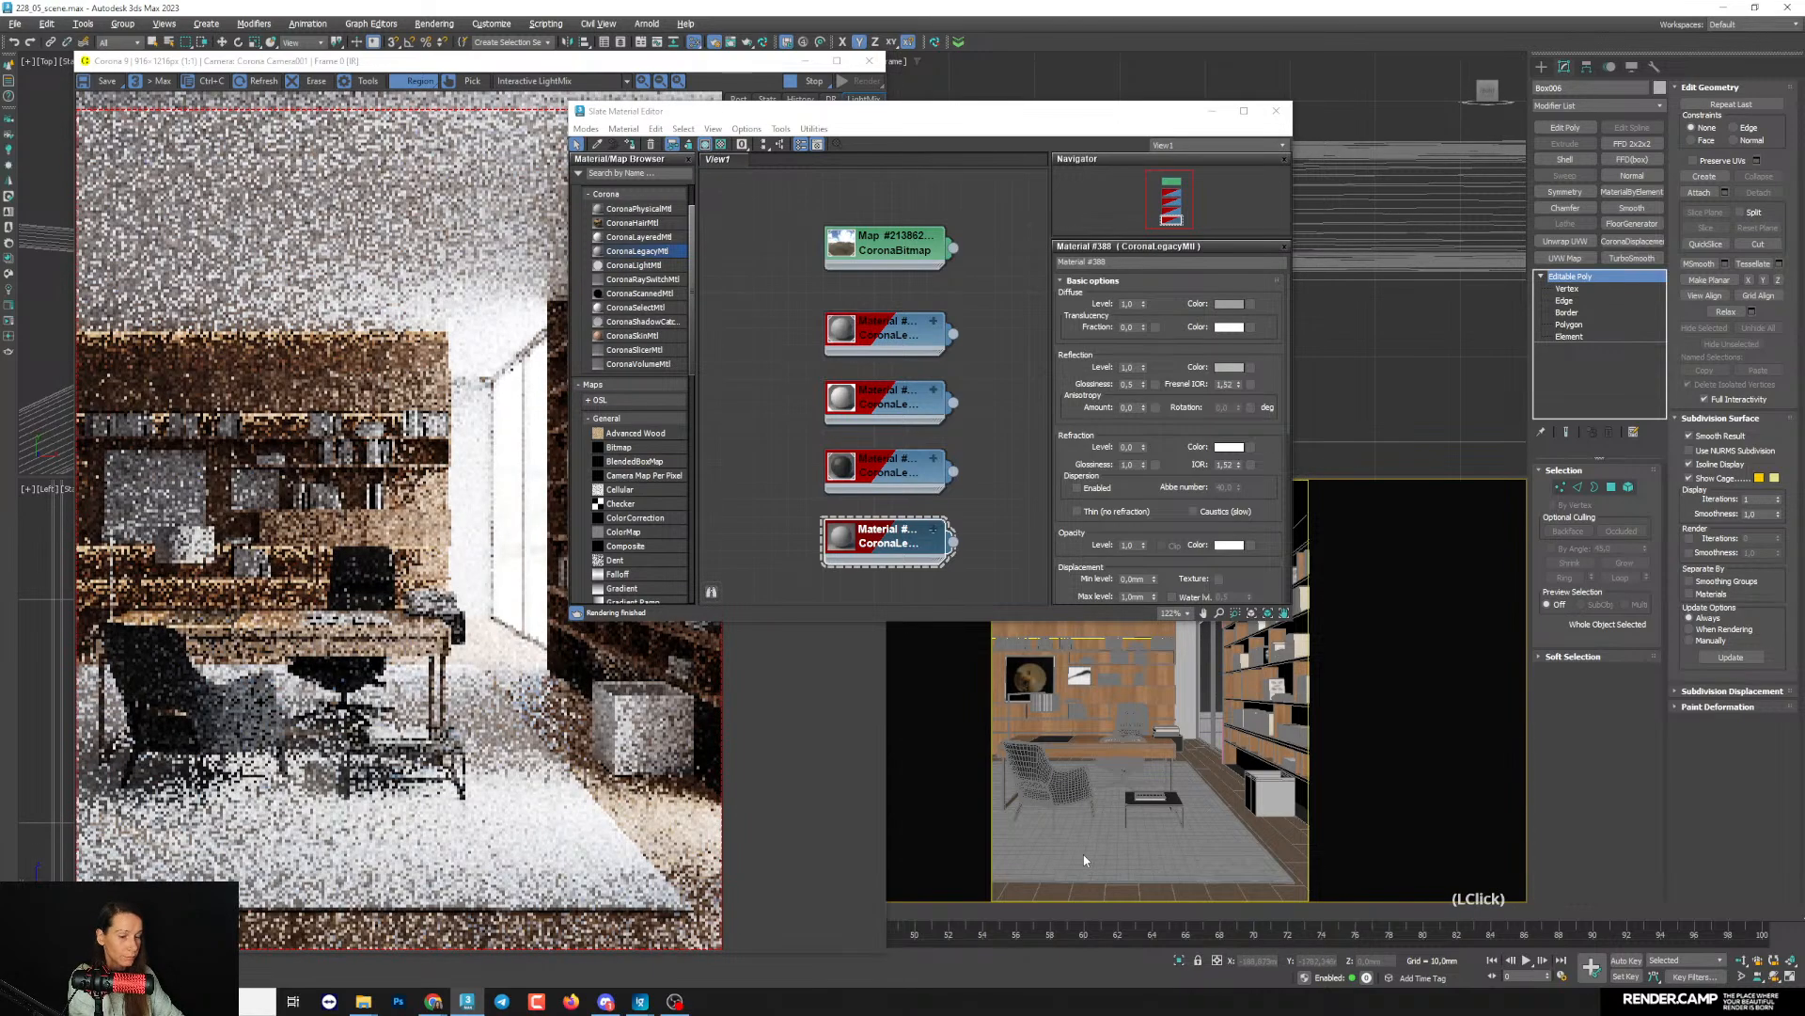
left_click(1086, 862)
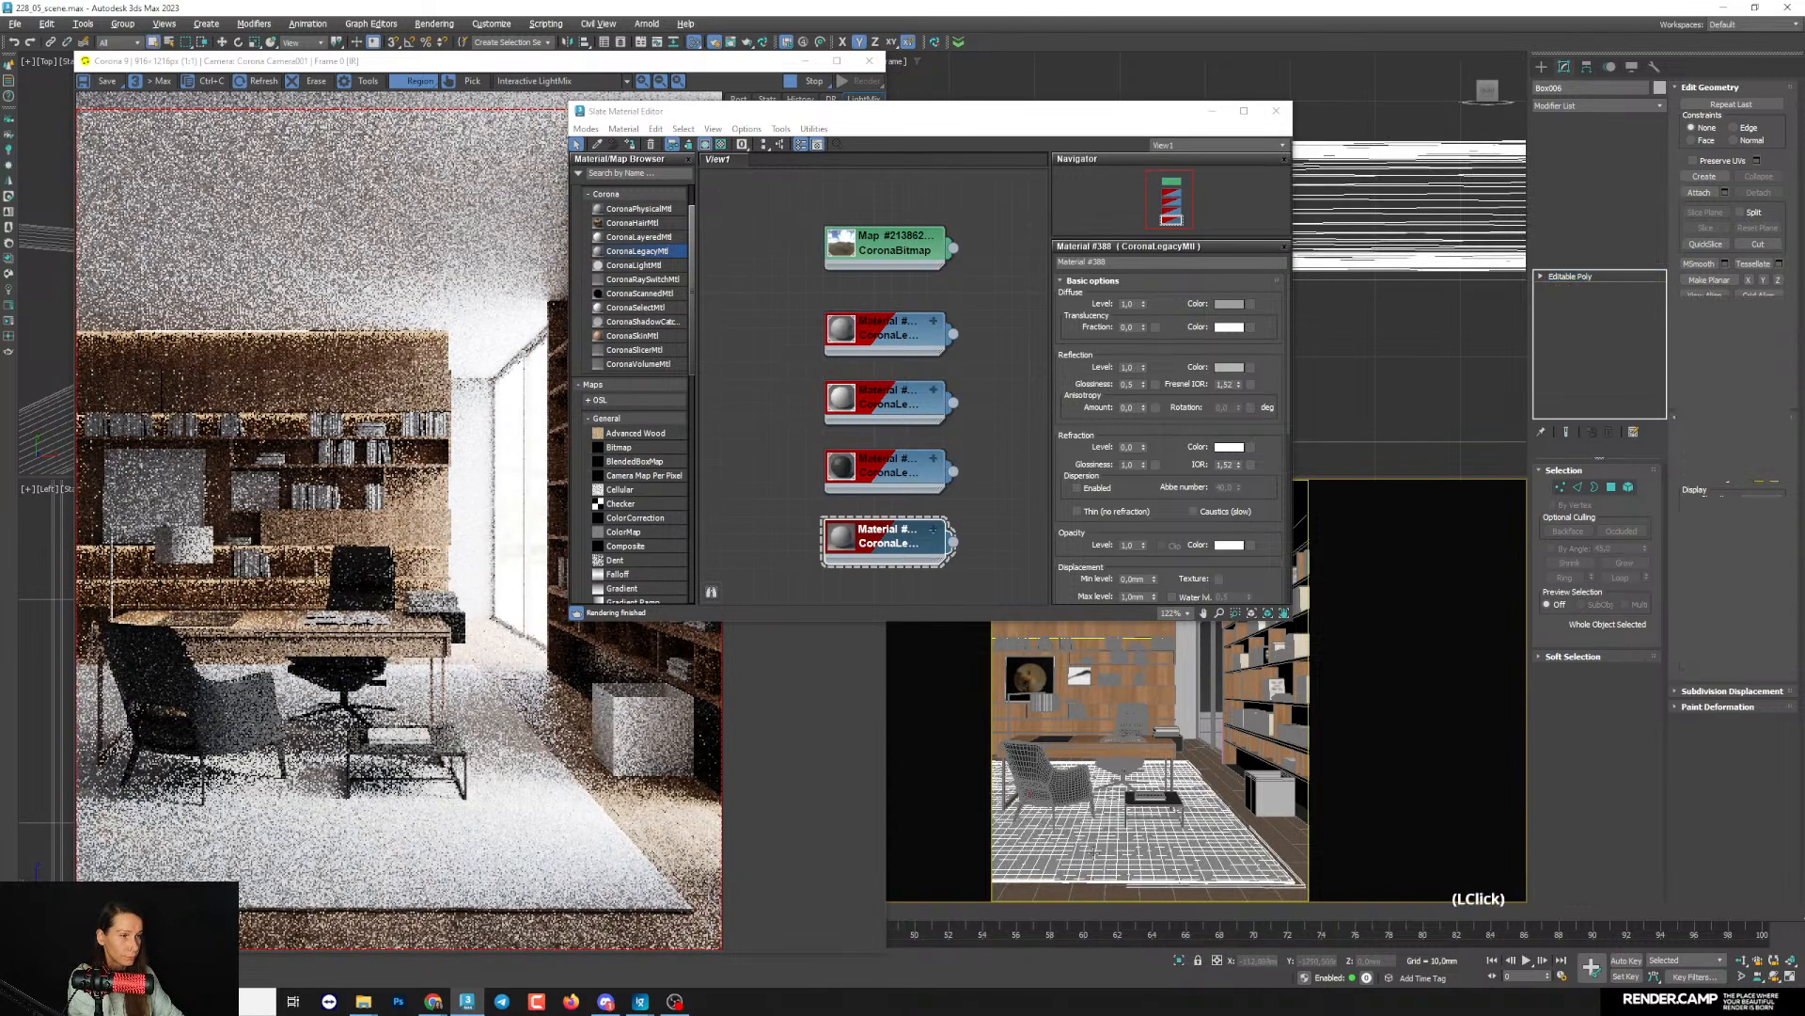
left_click(633, 146)
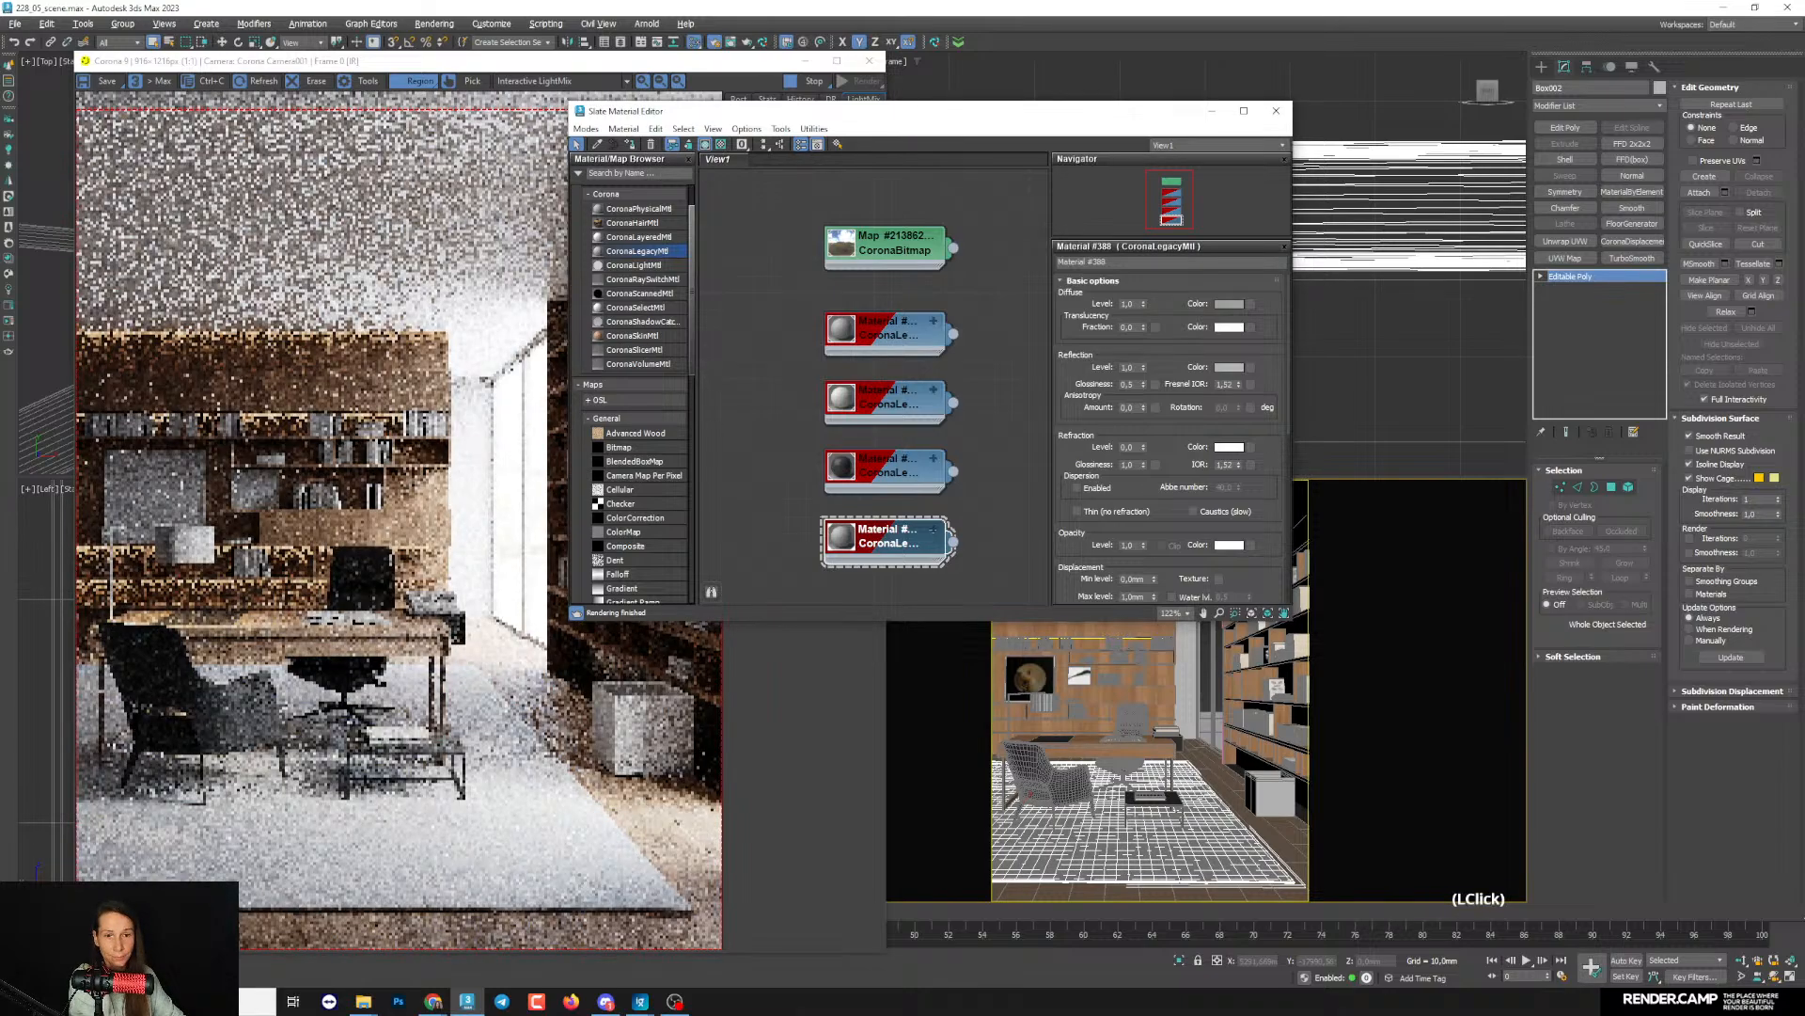
- Exclude the rug from the material override in the render setup, and put the render setup away
left_click(58, 975)
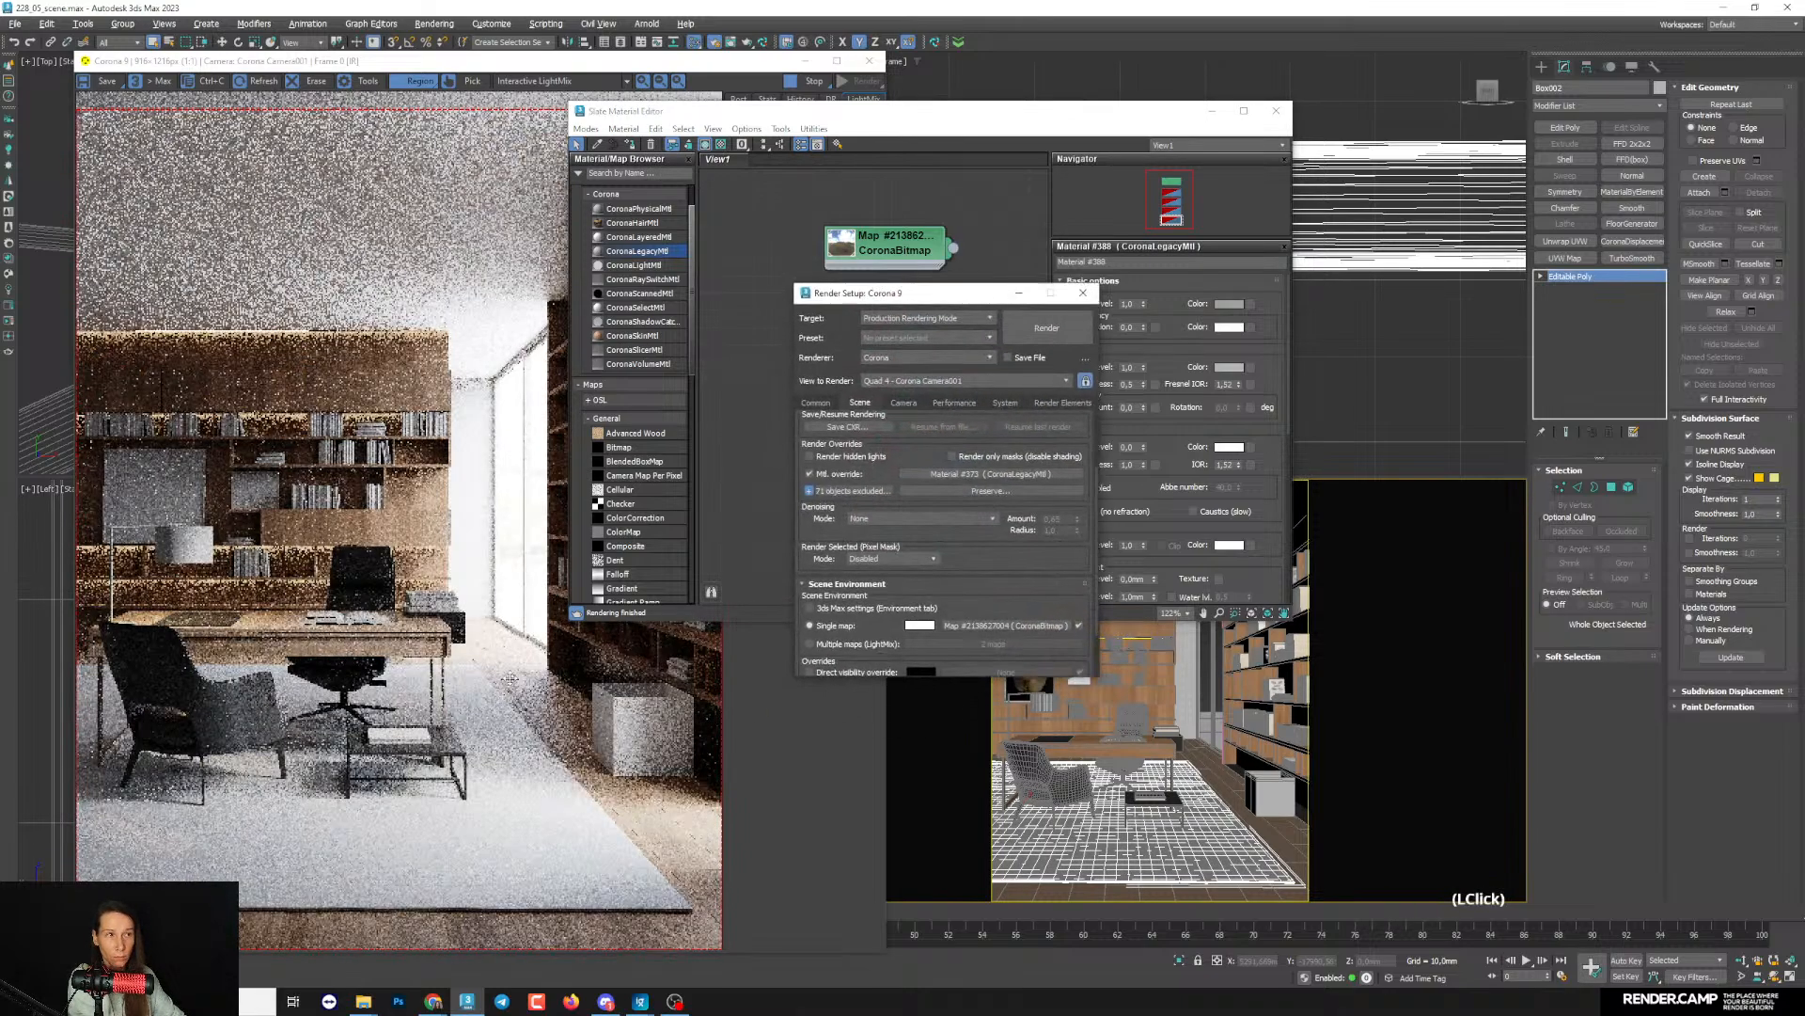
left_click(809, 490)
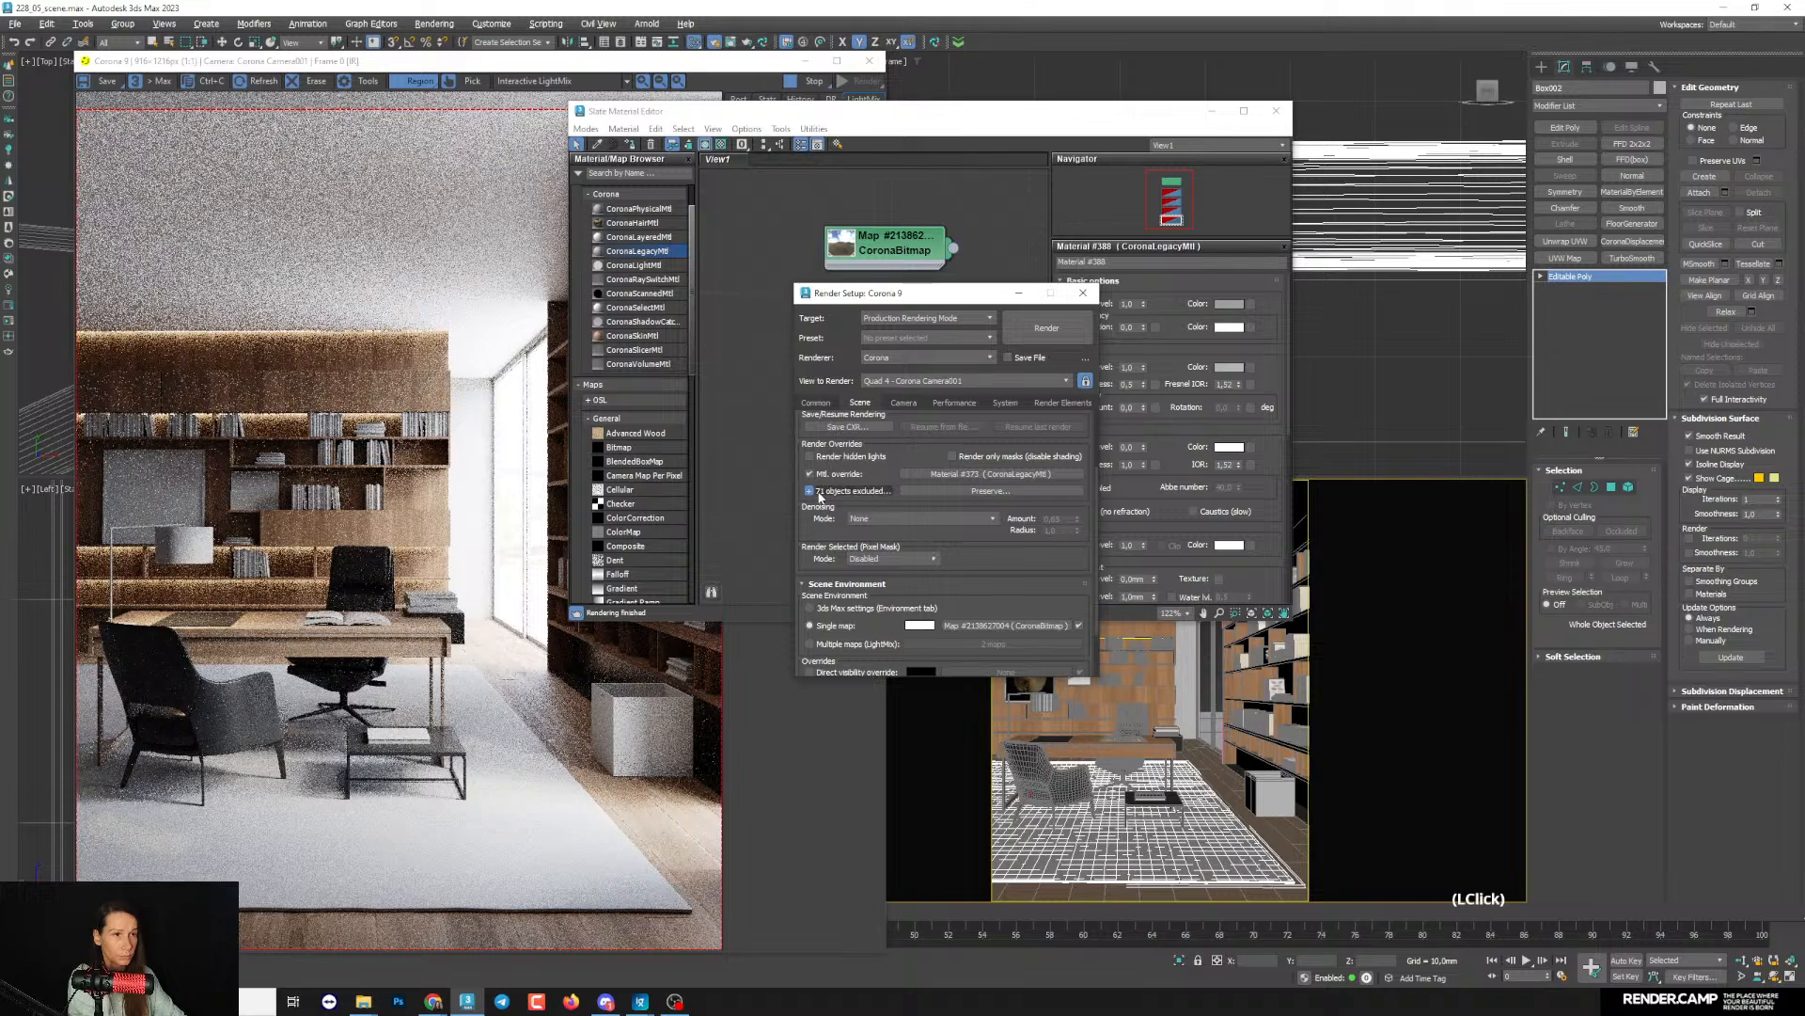
left_click(810, 492)
double_click(810, 492)
left_click(1020, 293)
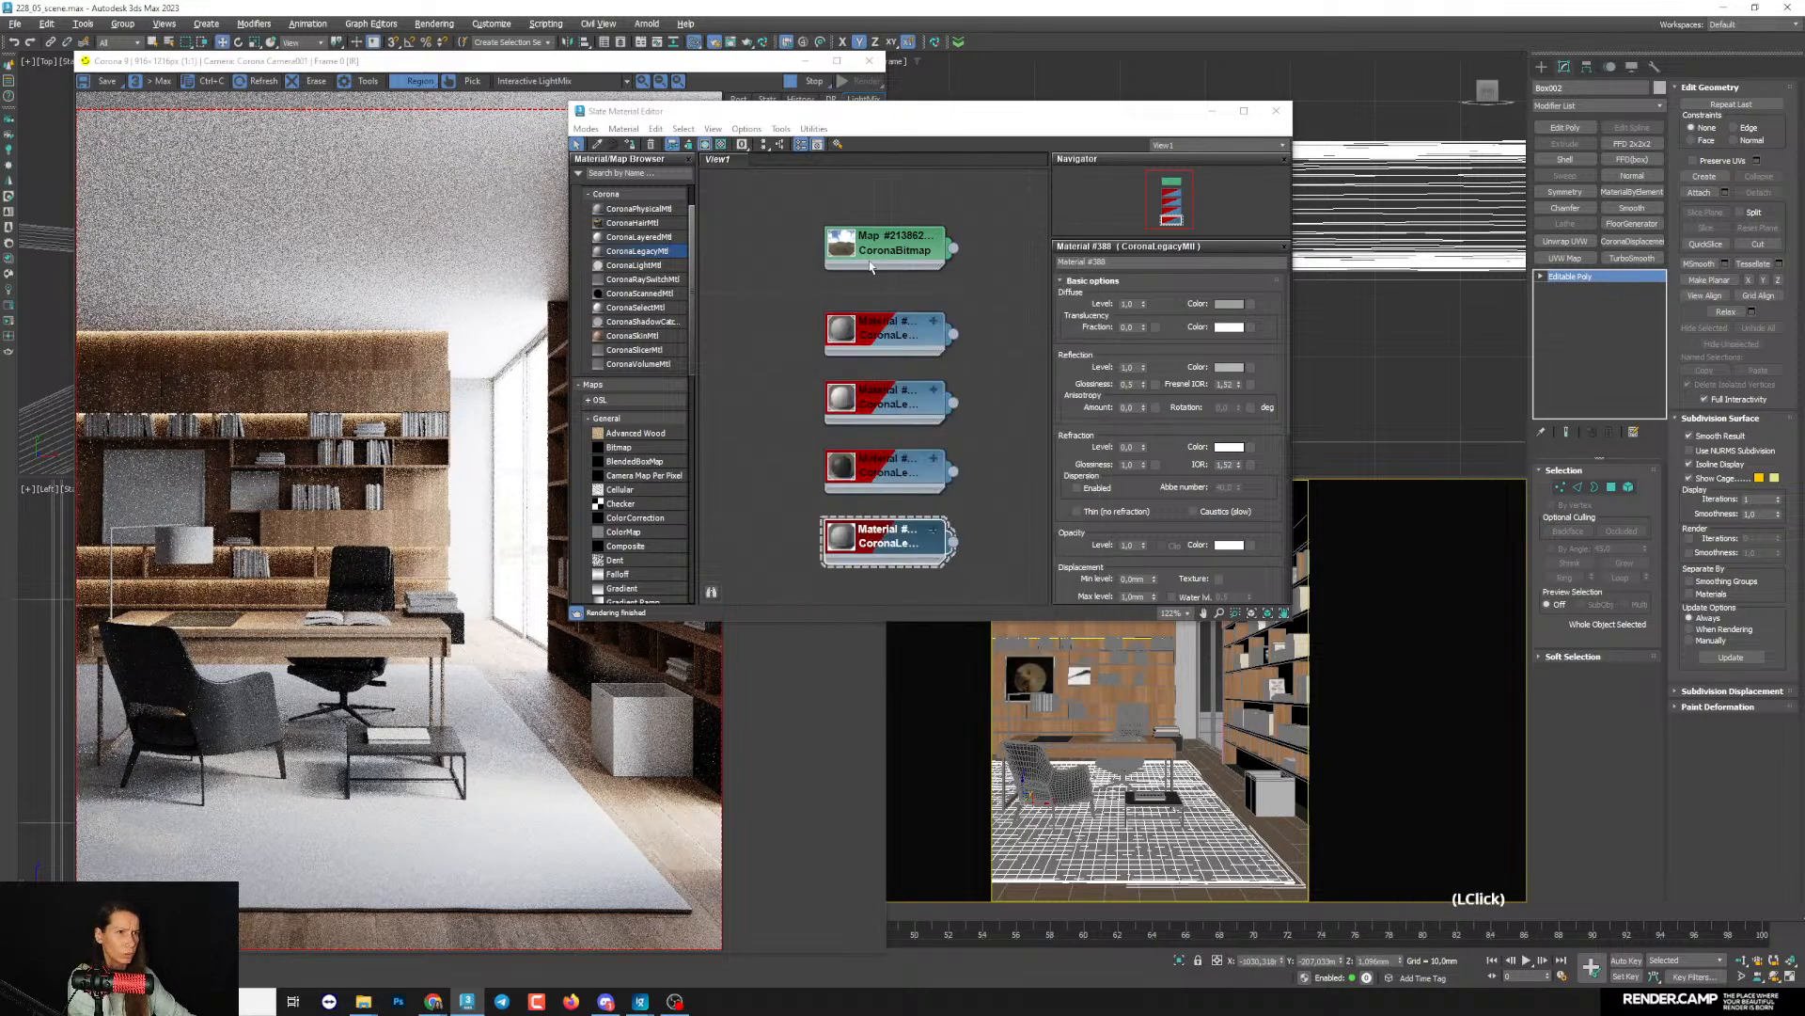
- Set the diffuse colour of the rug's Material #388 to a warm beige with hue 20
scroll(987, 376, "down", 1)
scroll(997, 395, "up", 1)
middle_click_drag(1001, 414, 1012, 301)
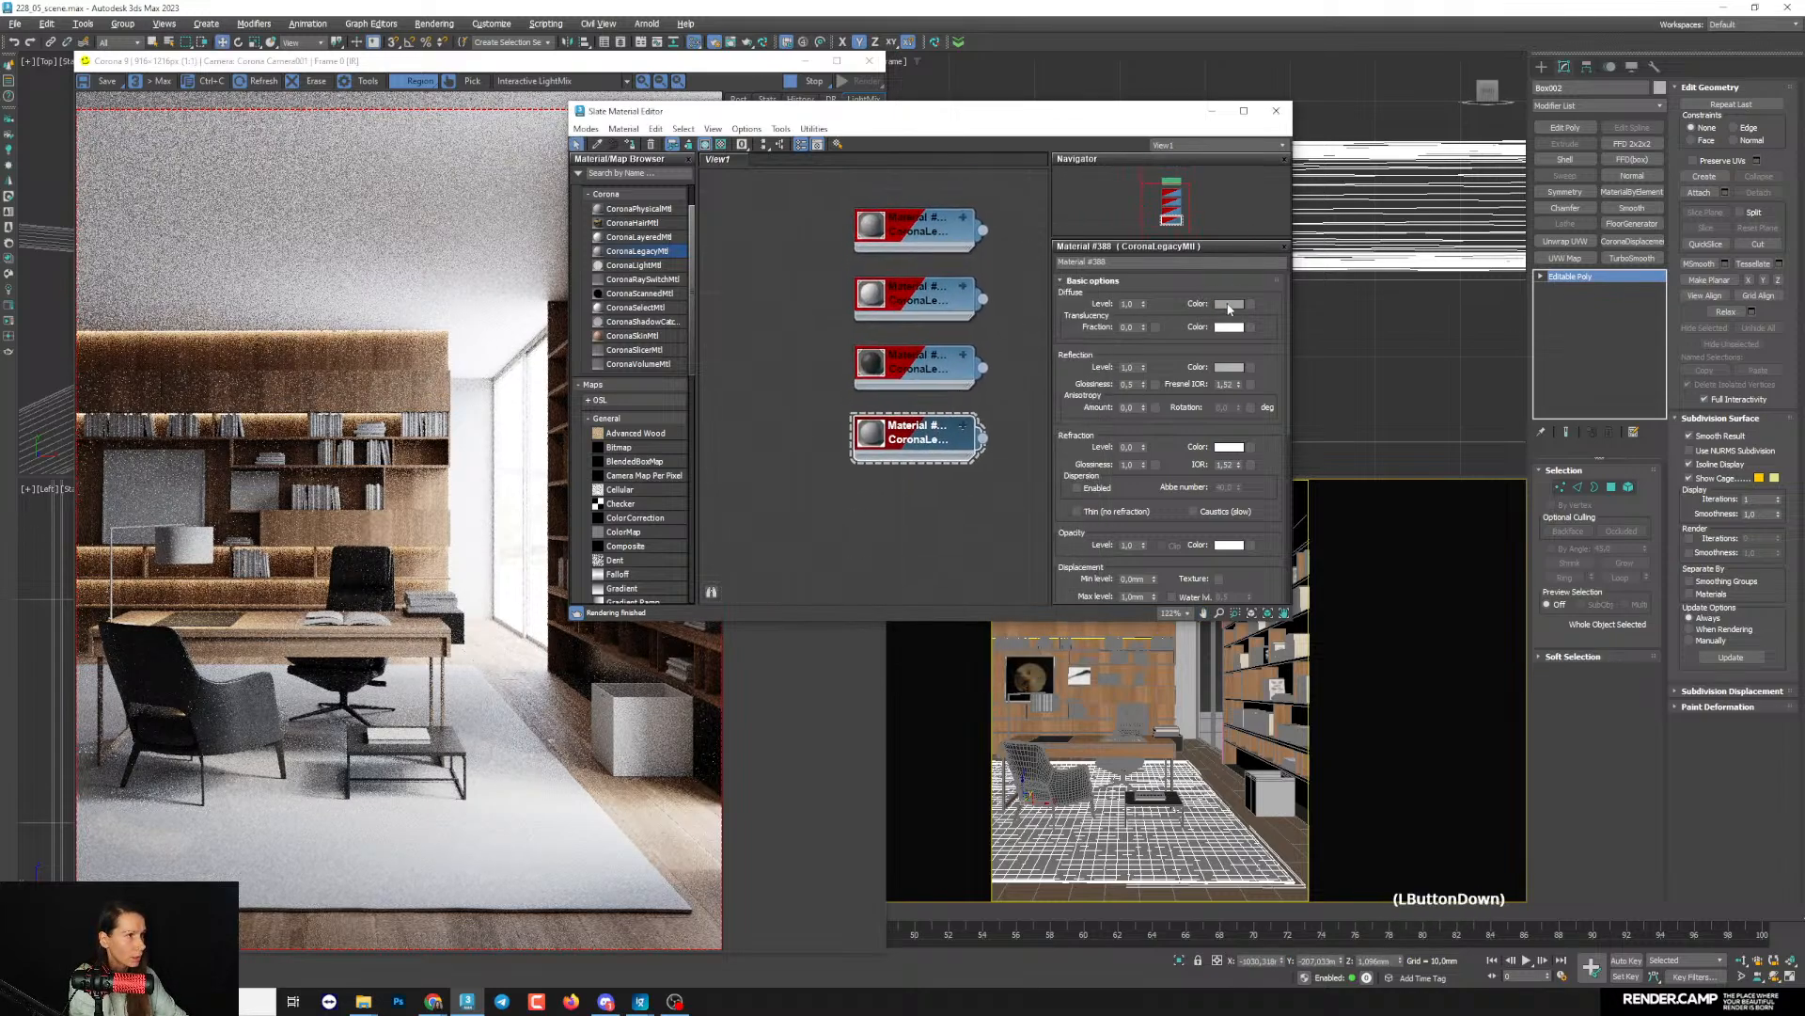
left_click(1225, 304)
left_click(1084, 251)
left_click(1081, 236)
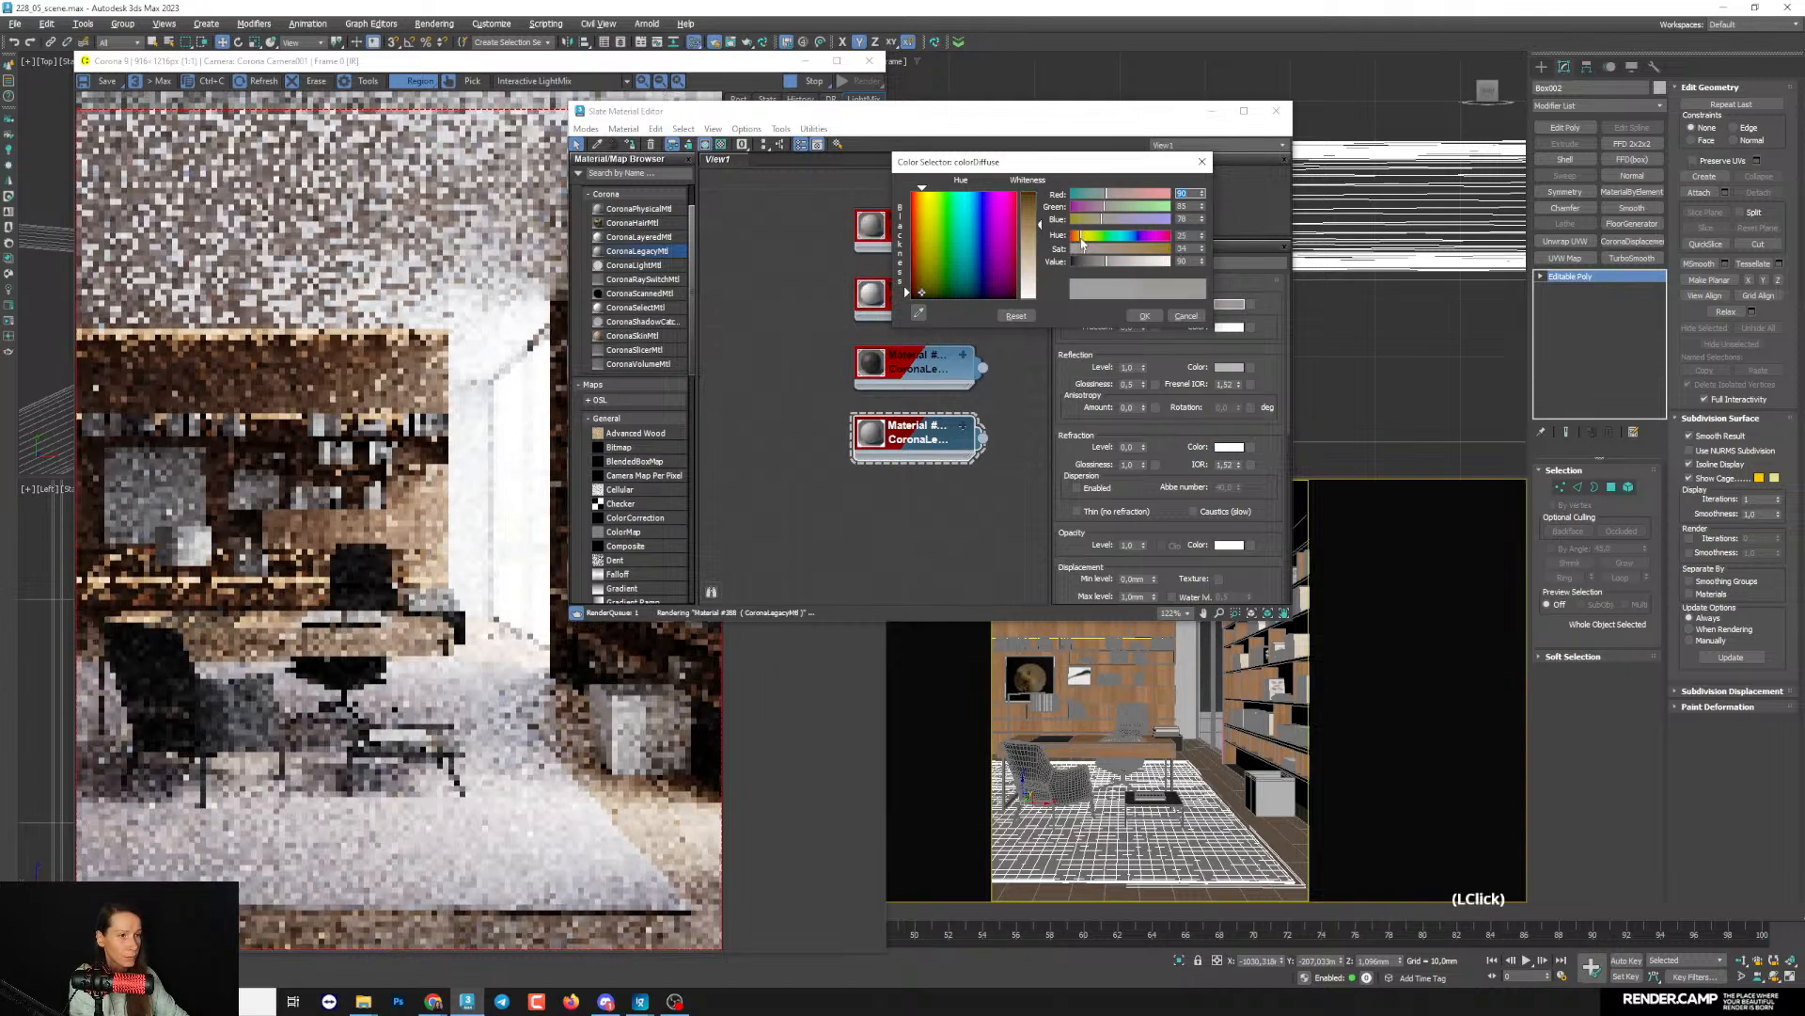
left_click(1090, 250)
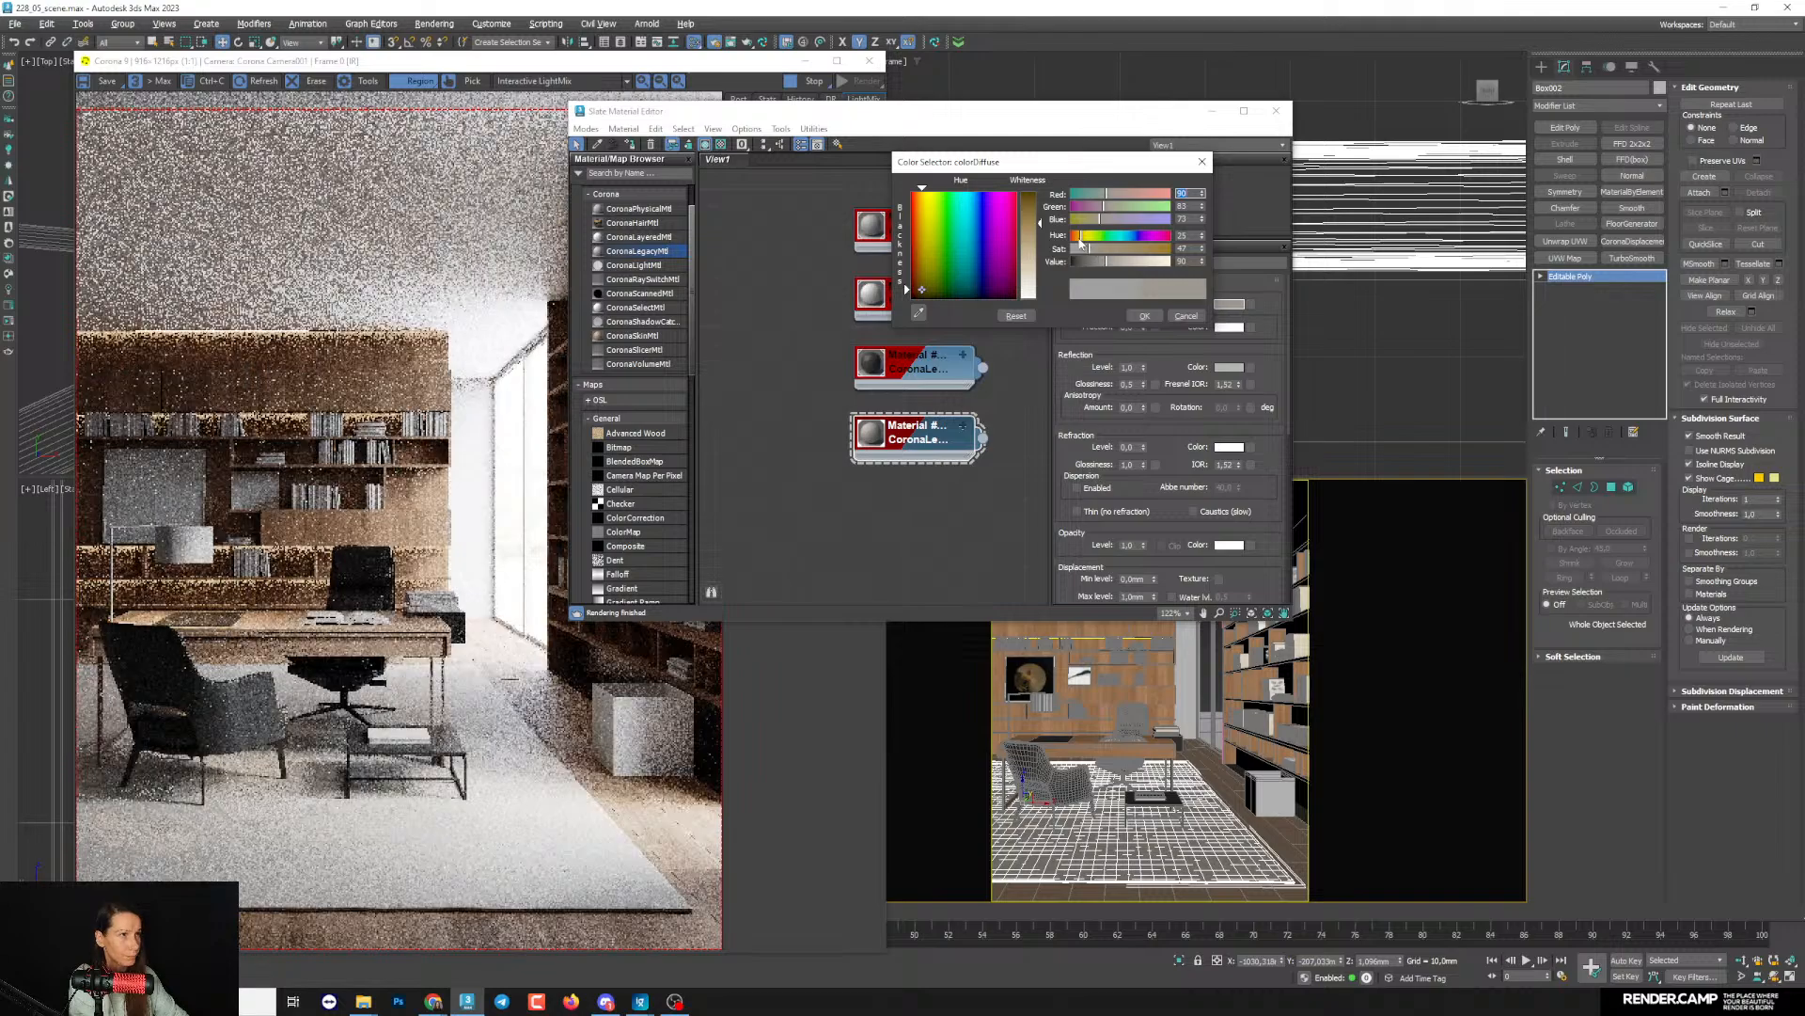
left_click(1078, 236)
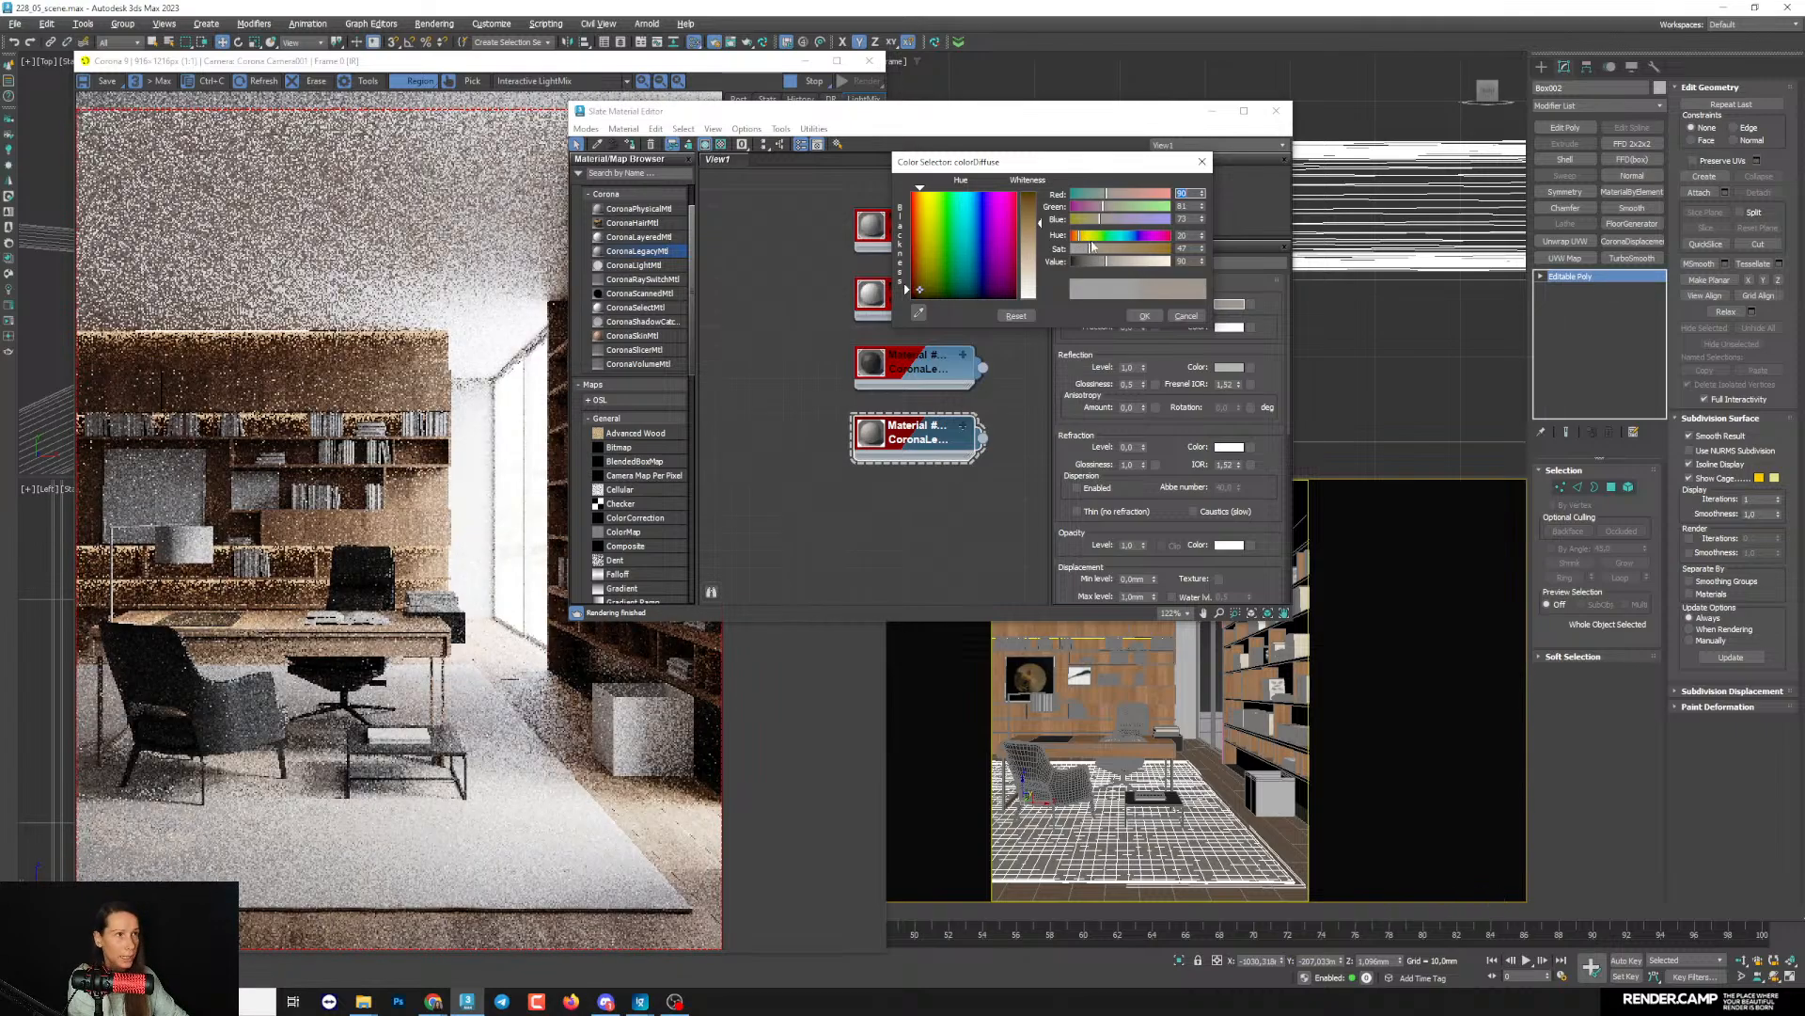
left_click(1096, 249)
left_click(1102, 249)
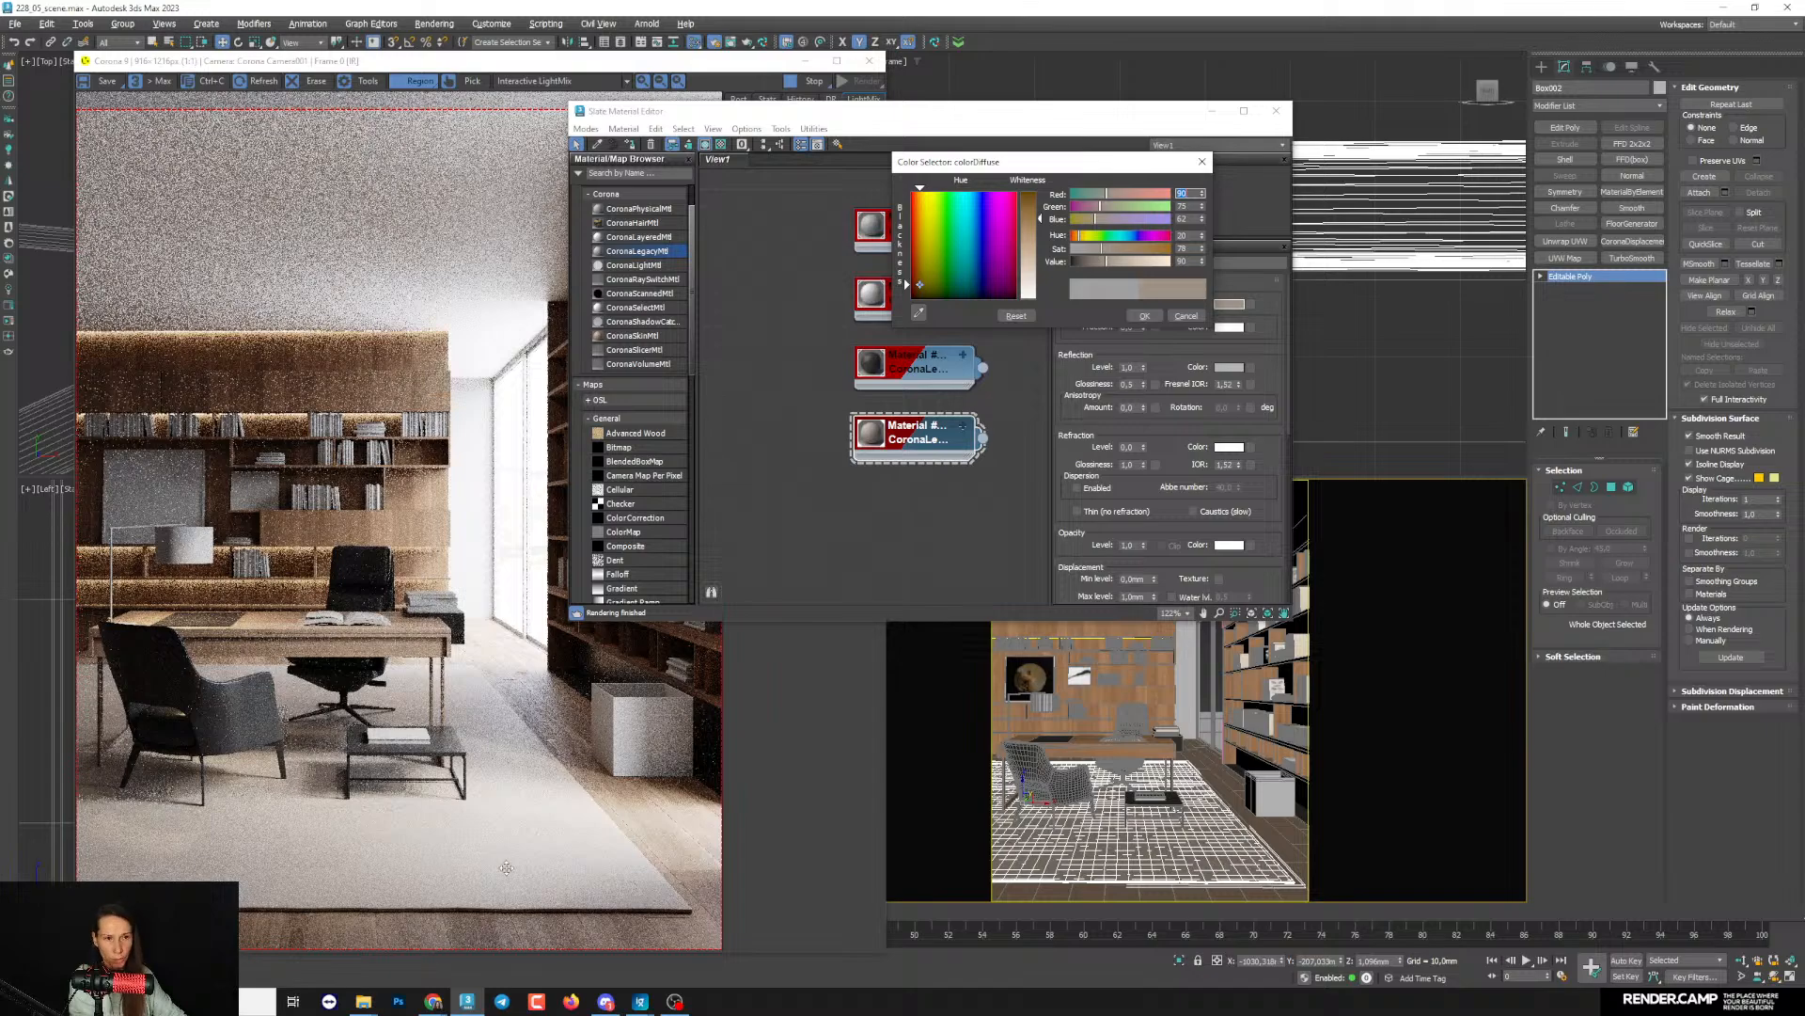
left_click_drag(1100, 254, 1093, 255)
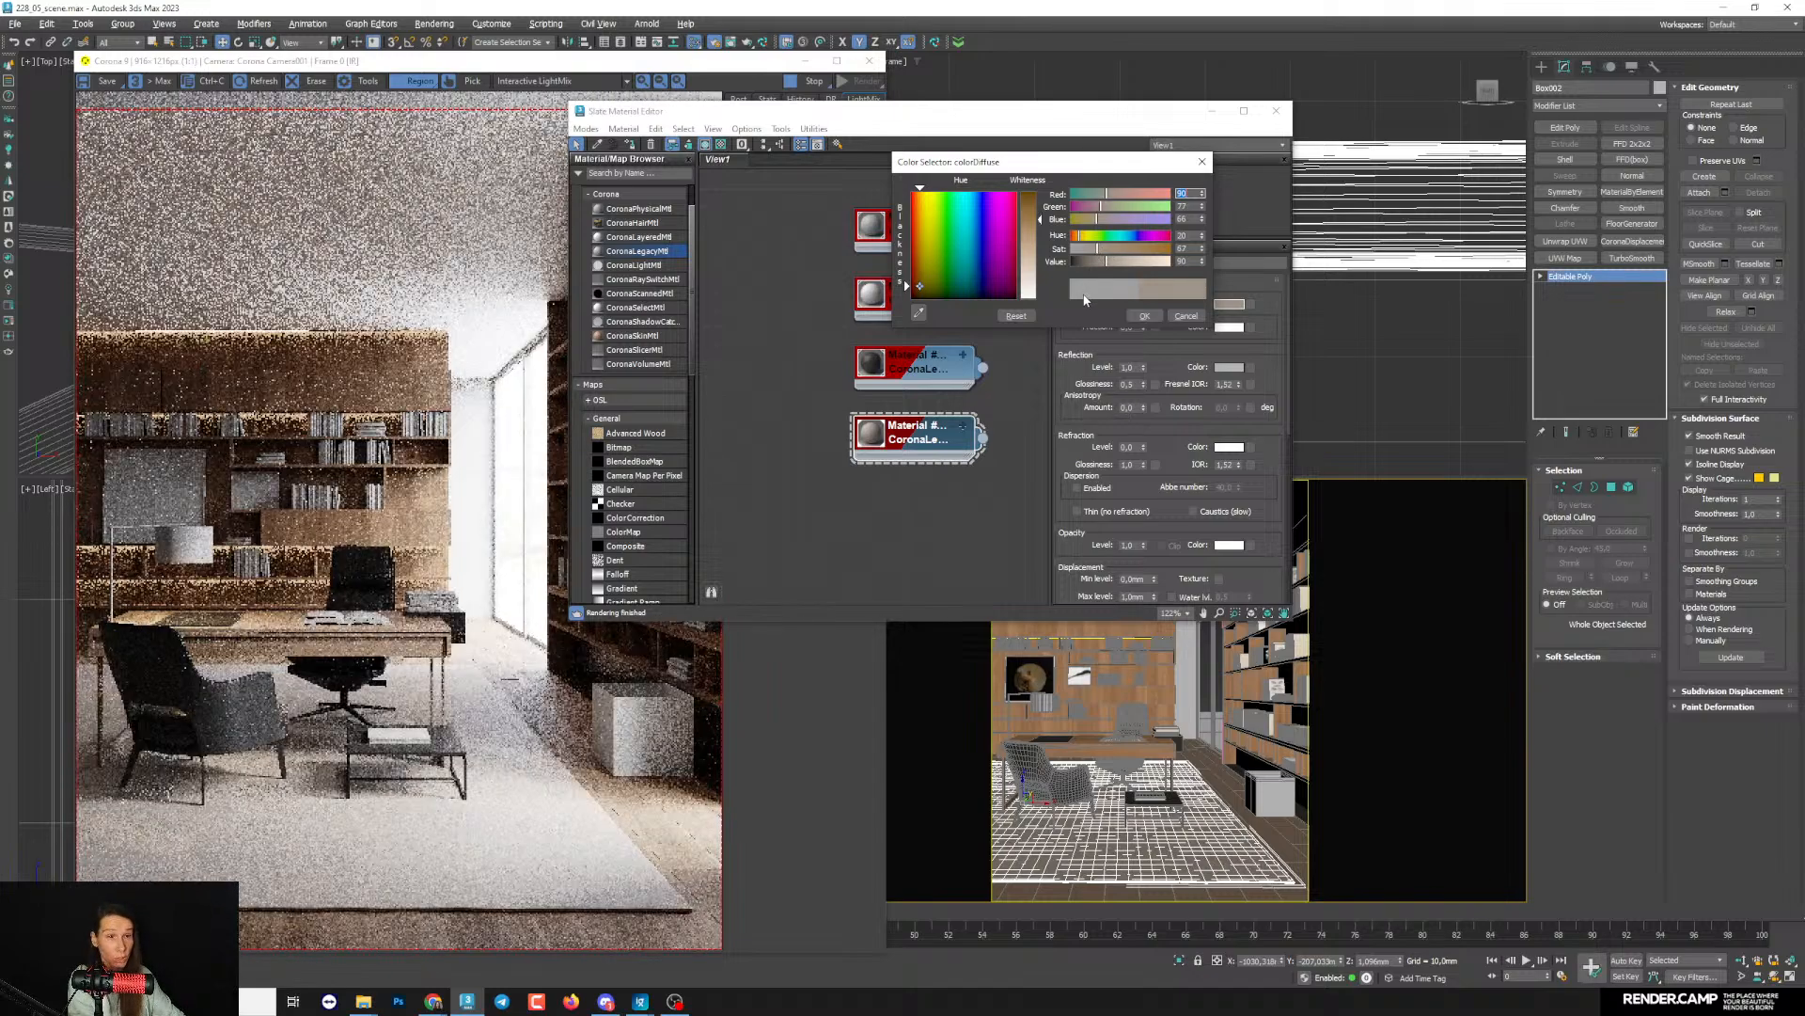
left_click(1144, 316)
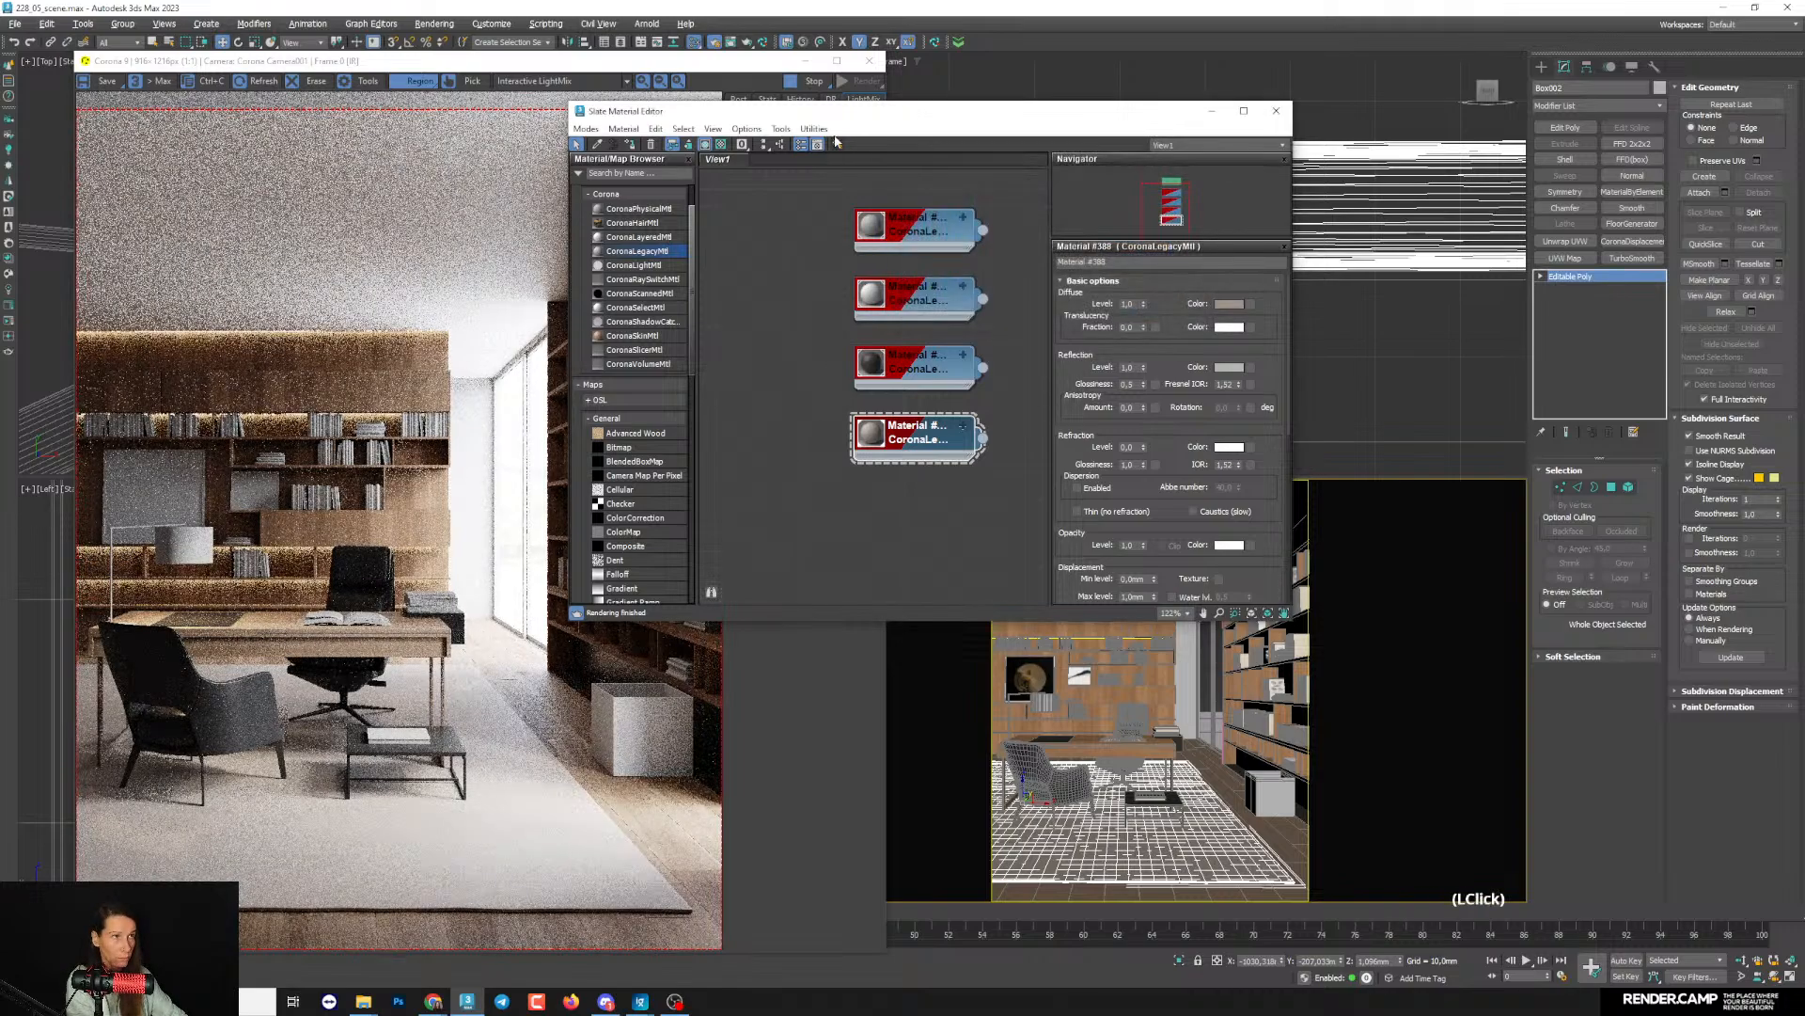
- Pick the wooden wall panelling's material from the scene into the Slate Material Editor and frame its node tree
left_click_drag(833, 120, 891, 92)
left_click(655, 116)
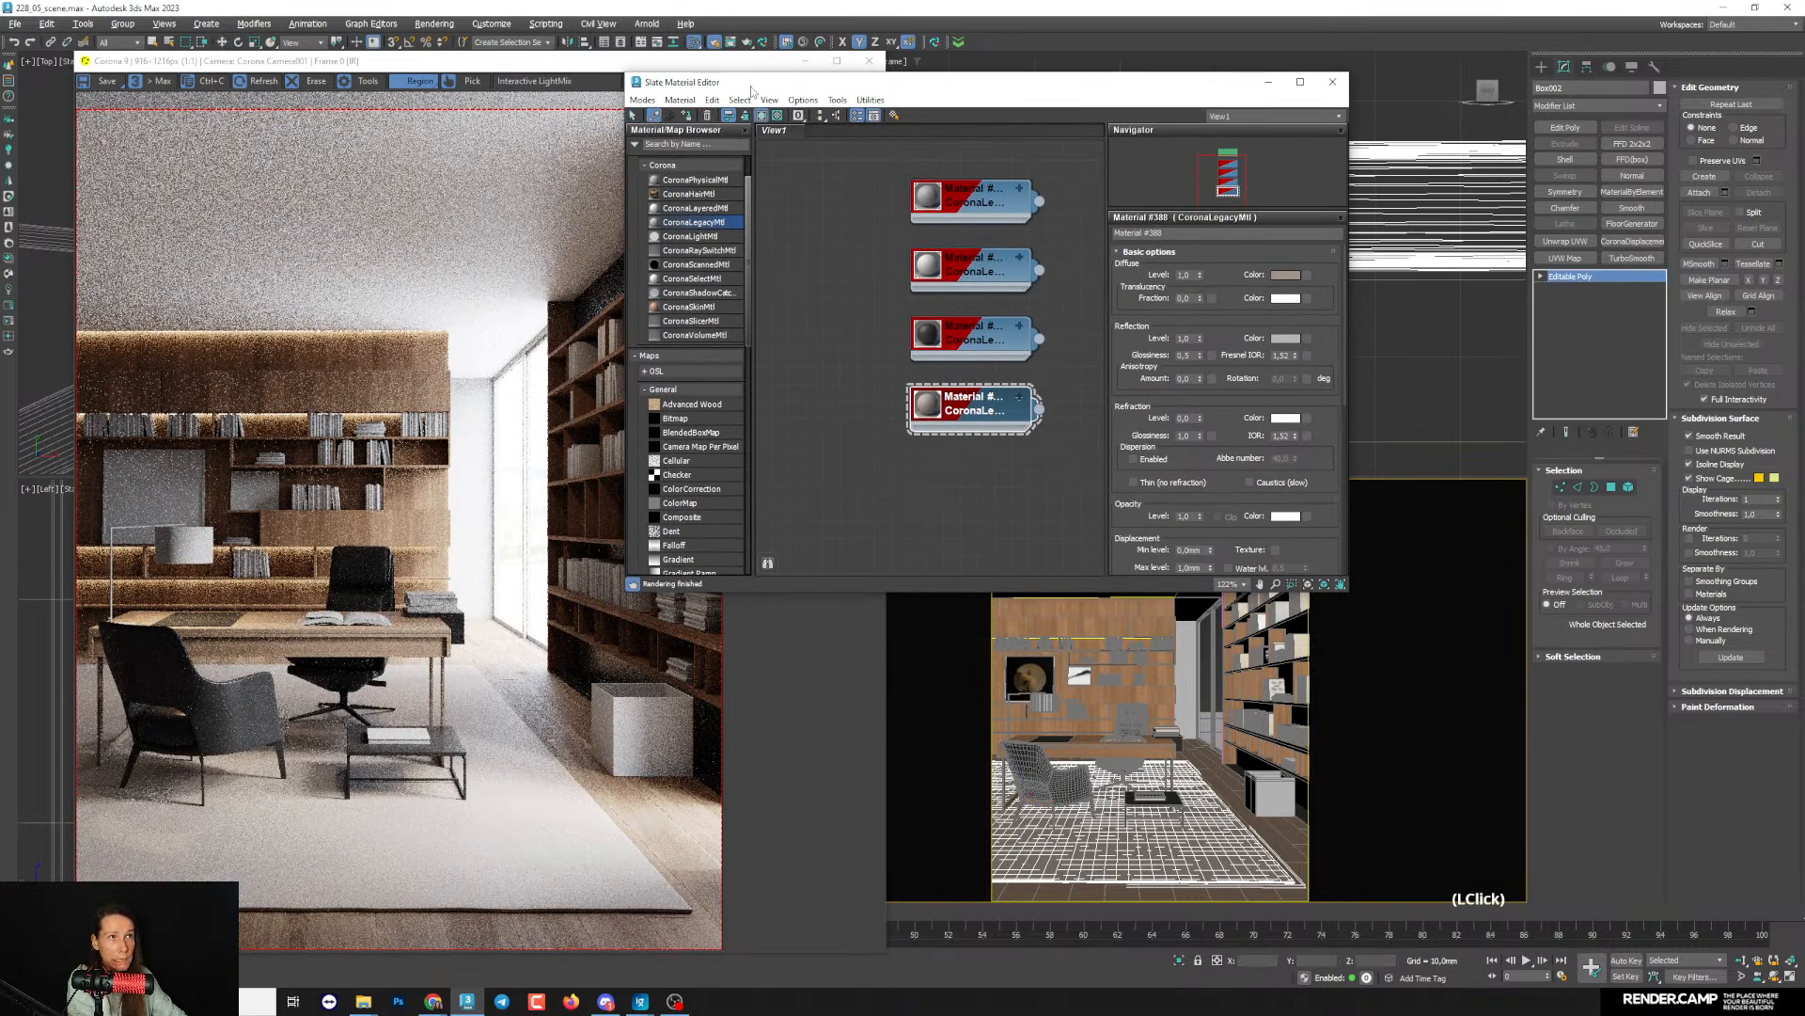
left_click_drag(750, 86, 722, 79)
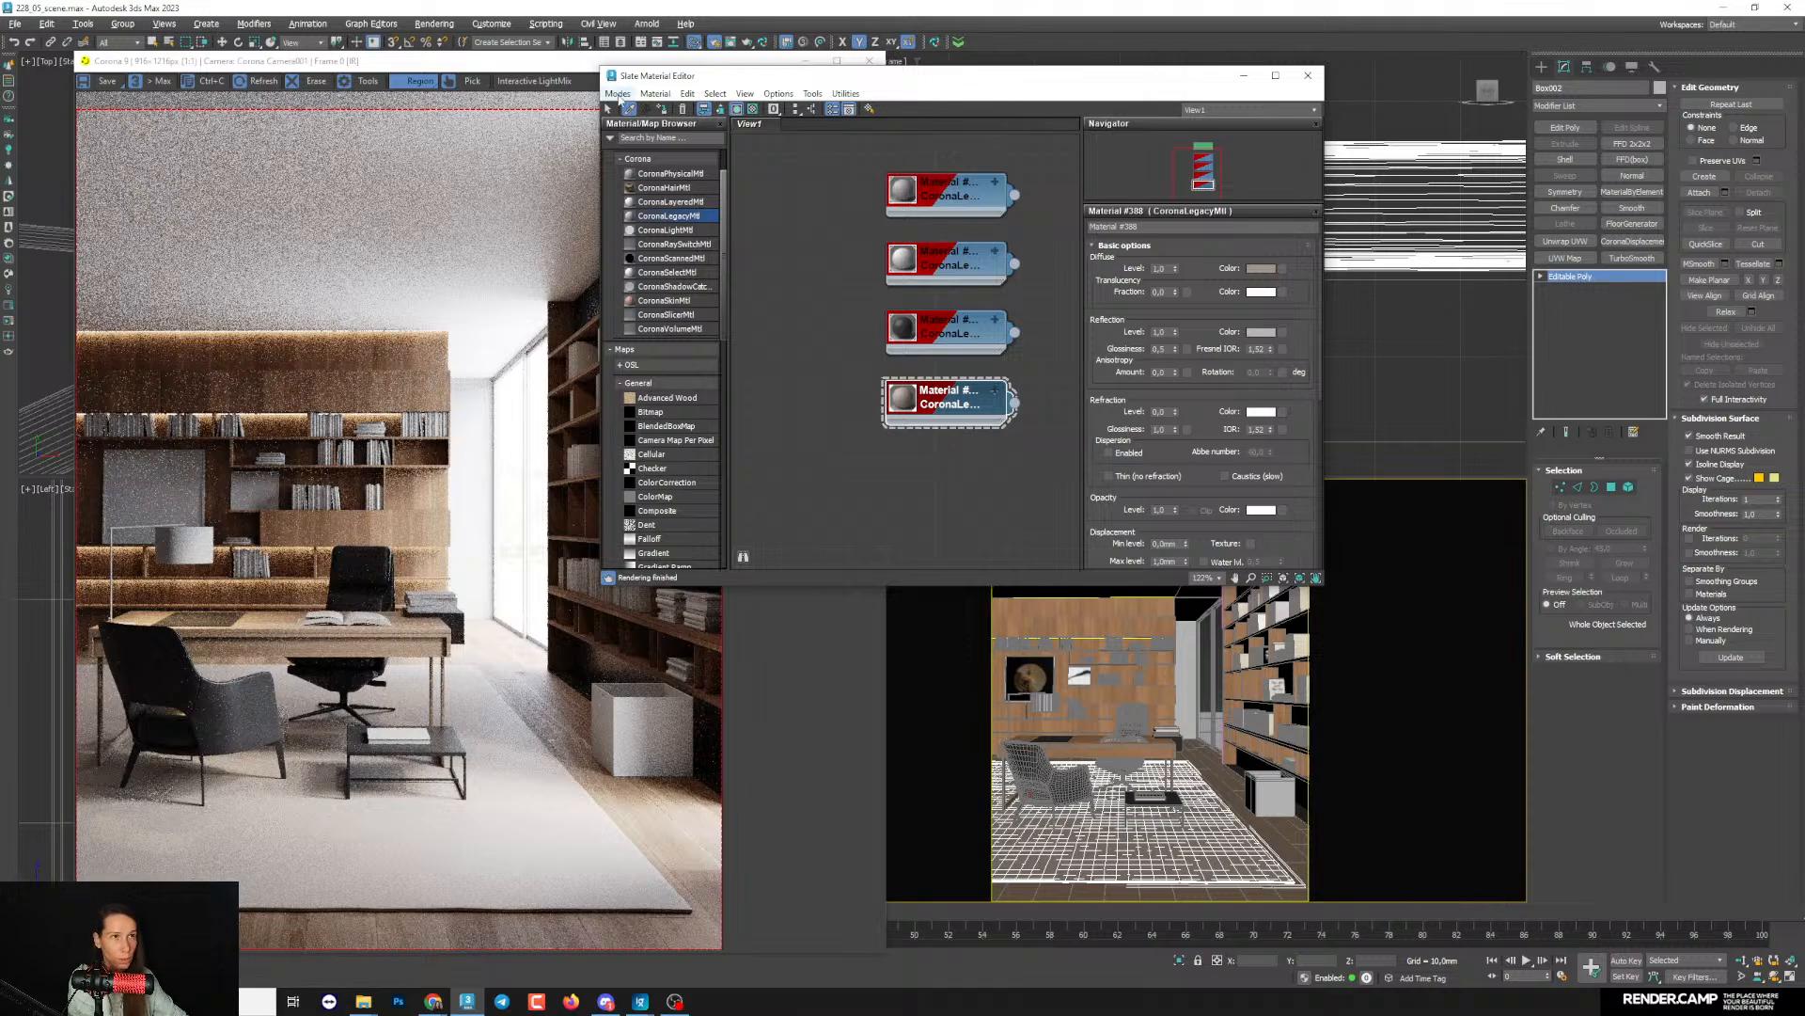
double_click(1096, 697)
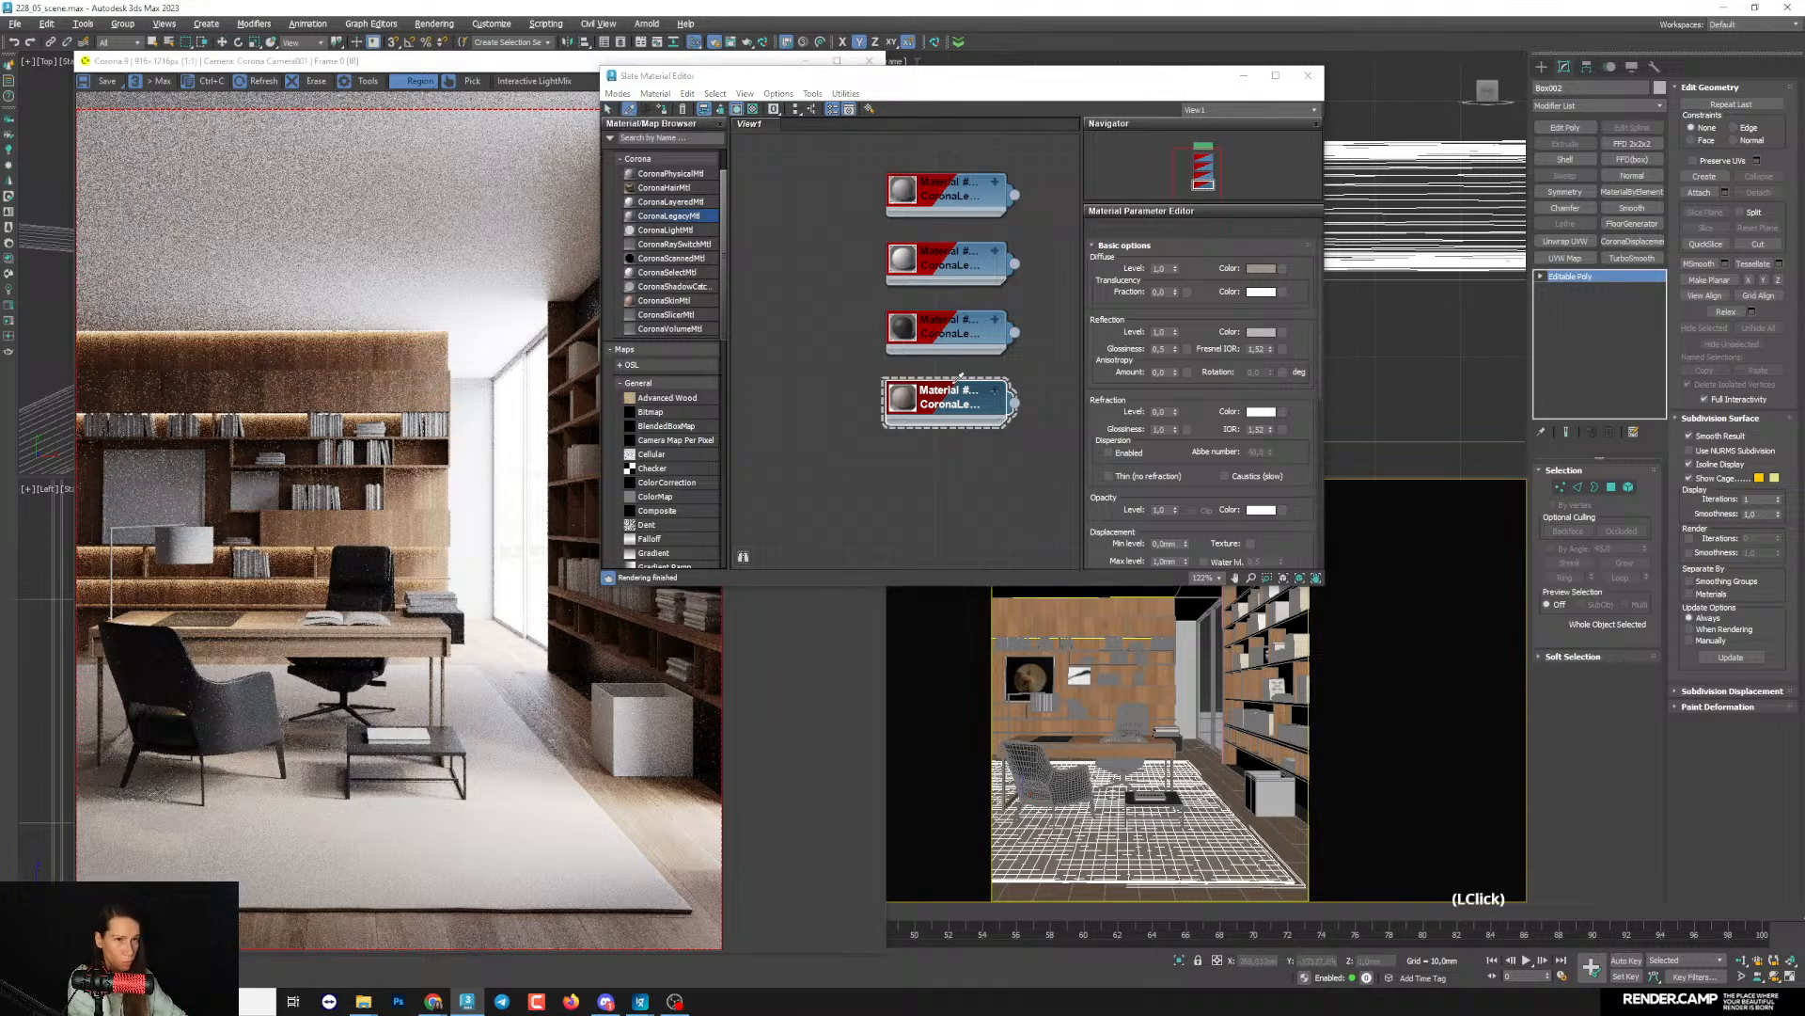
scroll(961, 386, "down", 3)
scroll(961, 386, "down", 2)
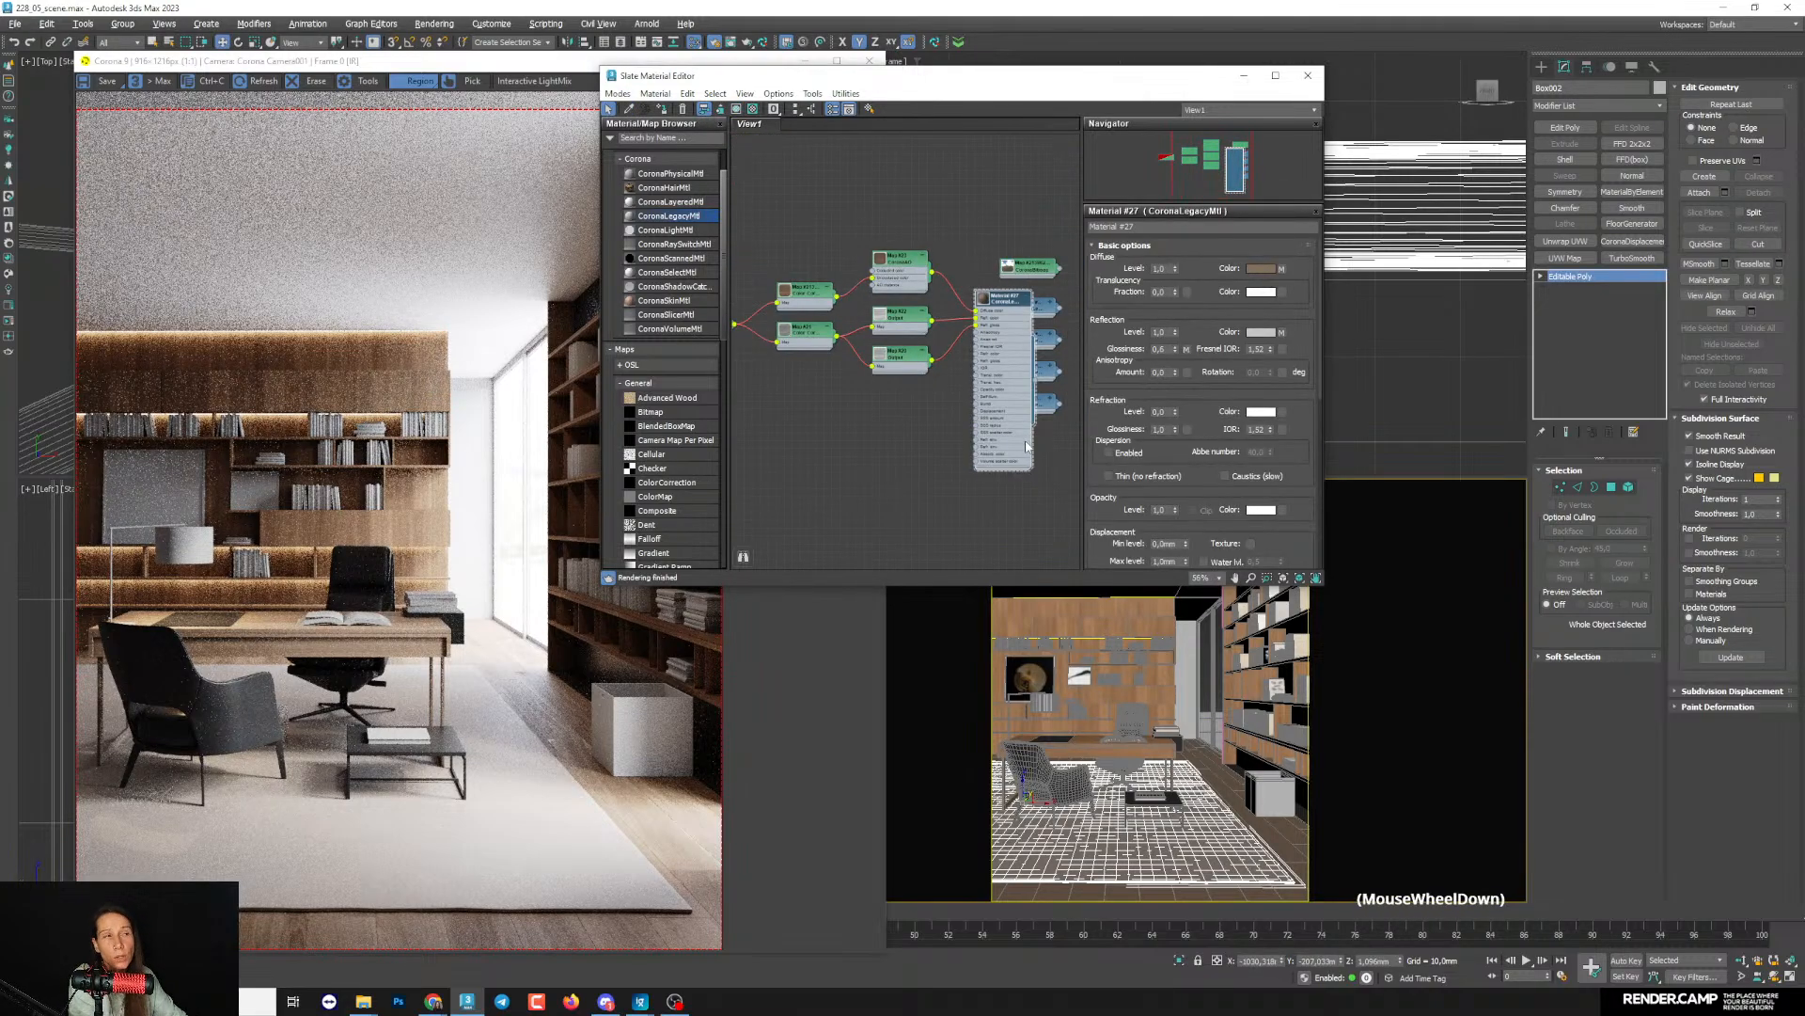
mouse_move(973, 385)
middle_mouse_down()
mouse_move(989, 327)
mouse_move(959, 383)
middle_mouse_up()
left_click_drag(961, 381, 891, 464)
scroll(891, 465, "up", 1)
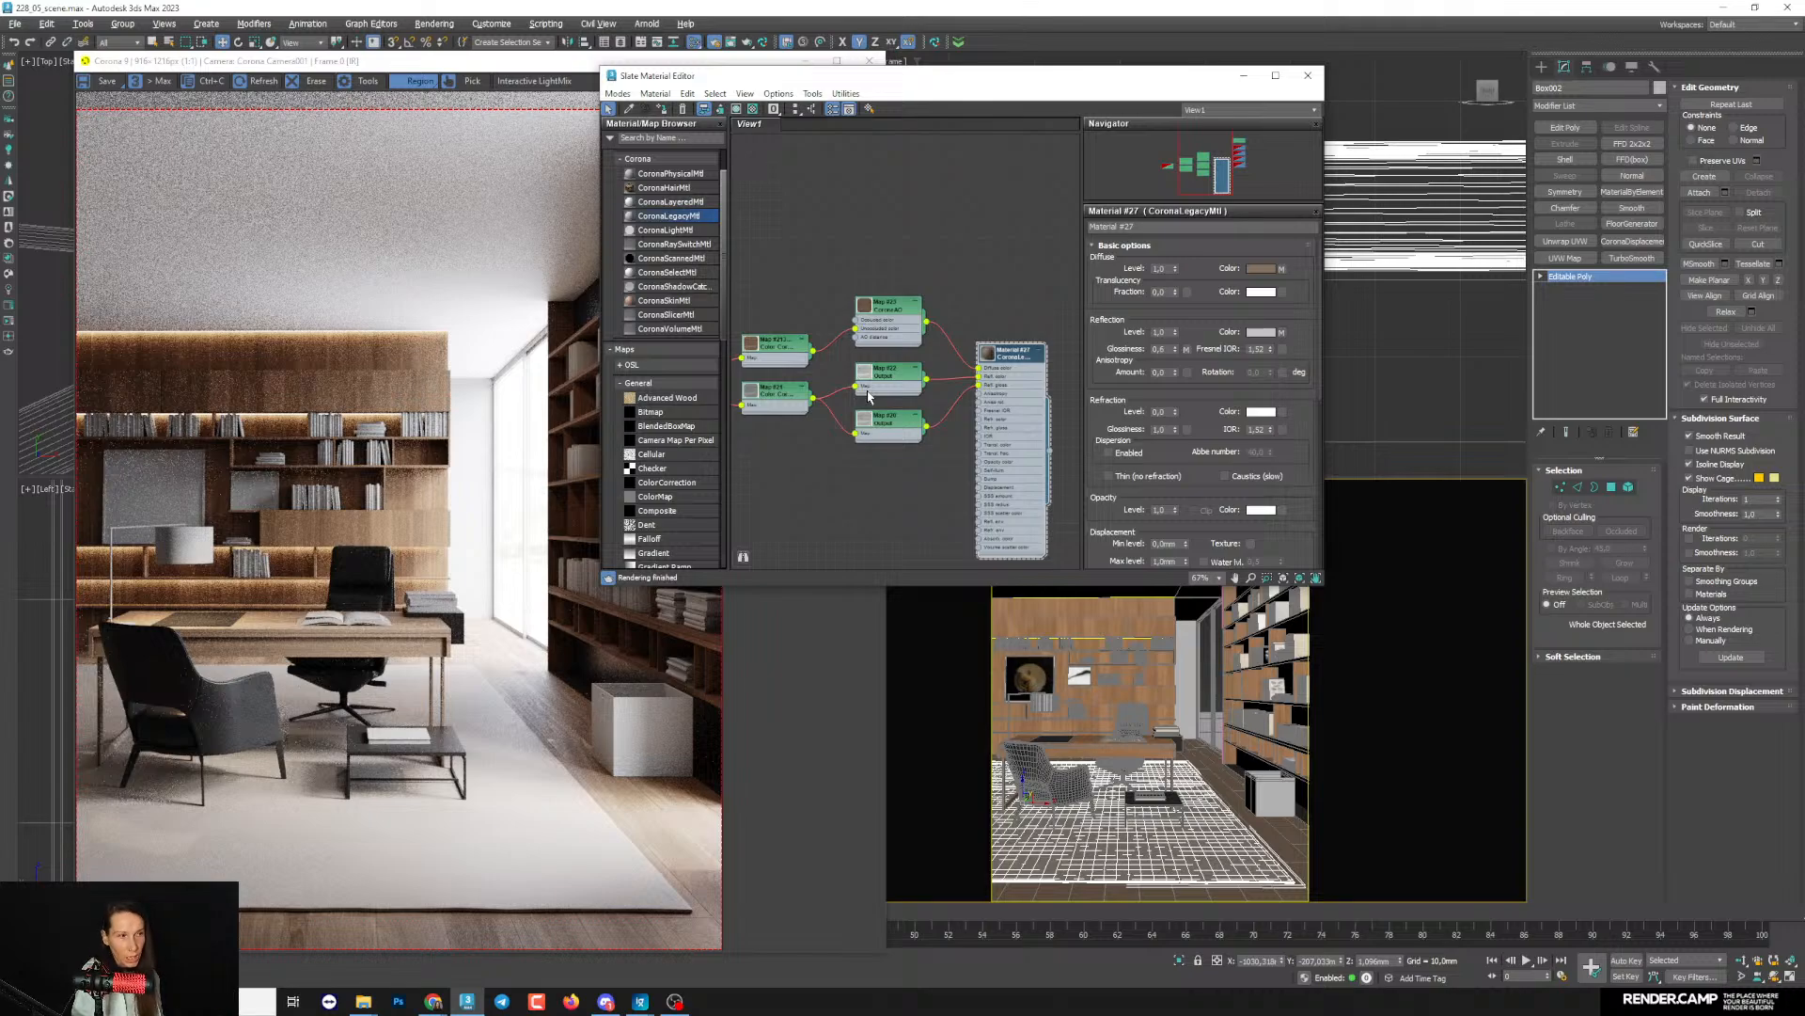
middle_click_drag(963, 283, 959, 266)
middle_click_drag(1039, 441, 1042, 422)
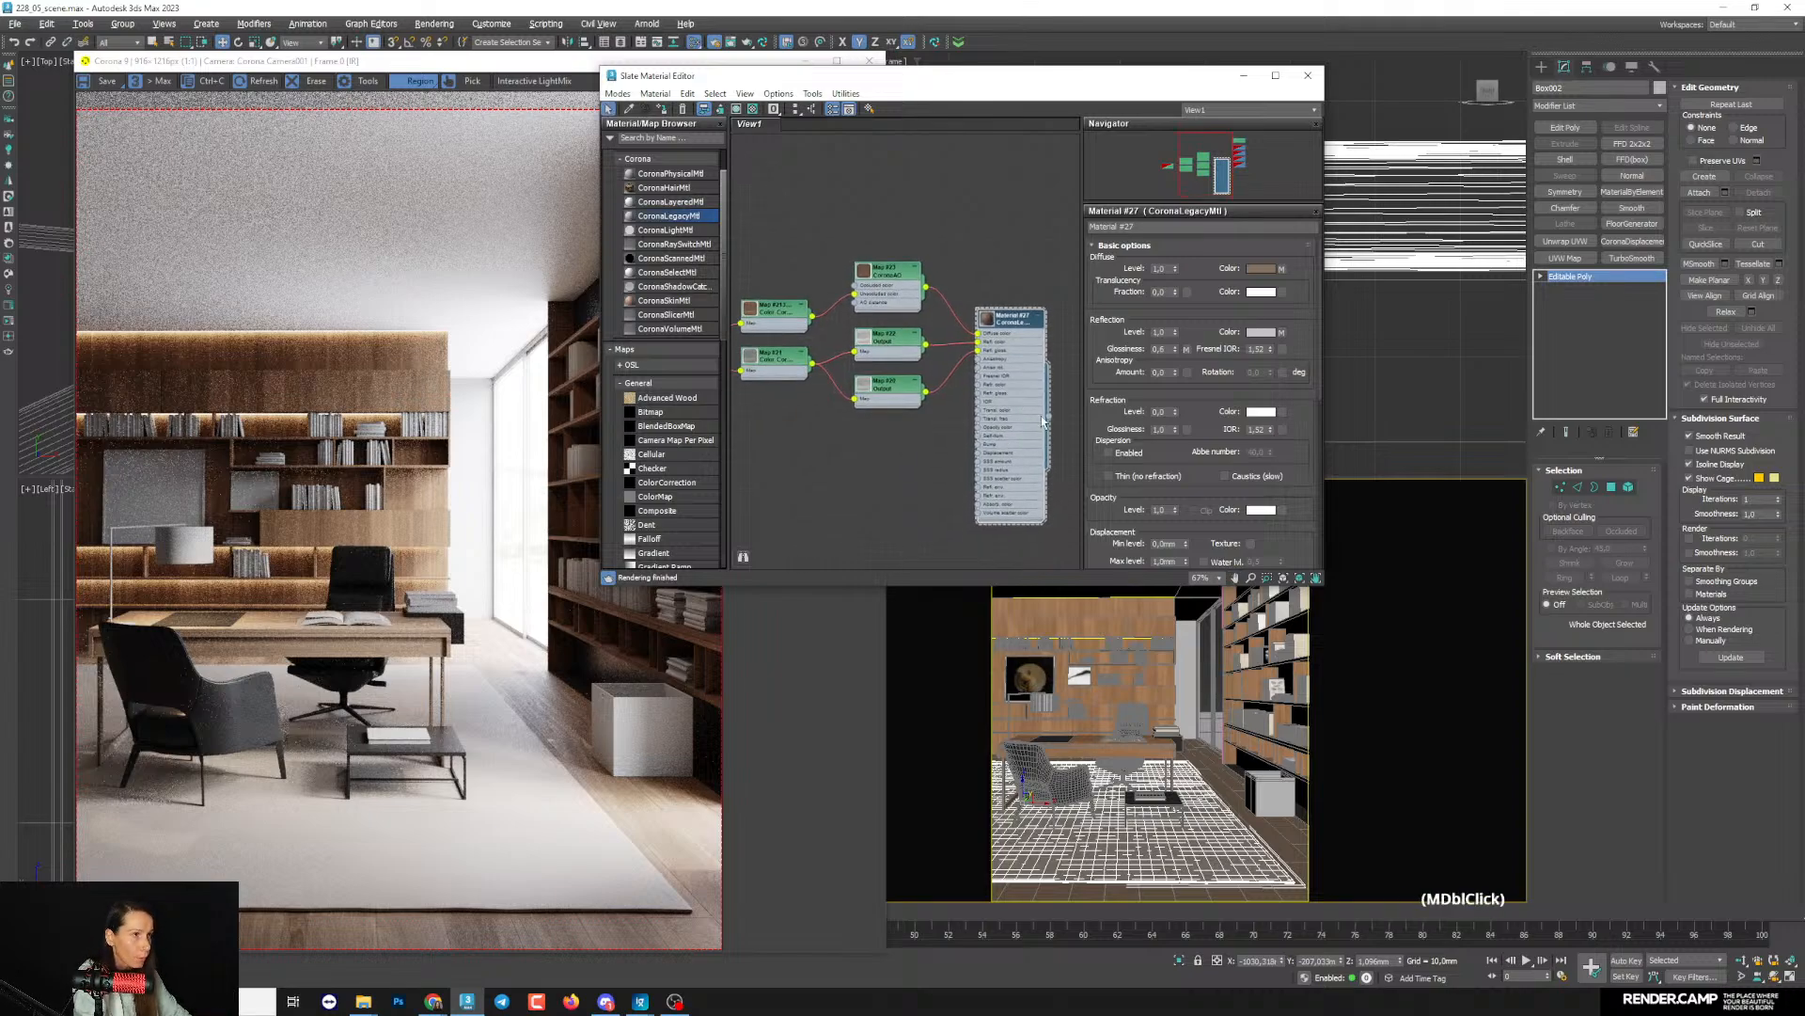
- Examine the map amounts and connected maps of the wood material, Material #27
left_click_drag(1190, 488, 1190, 256)
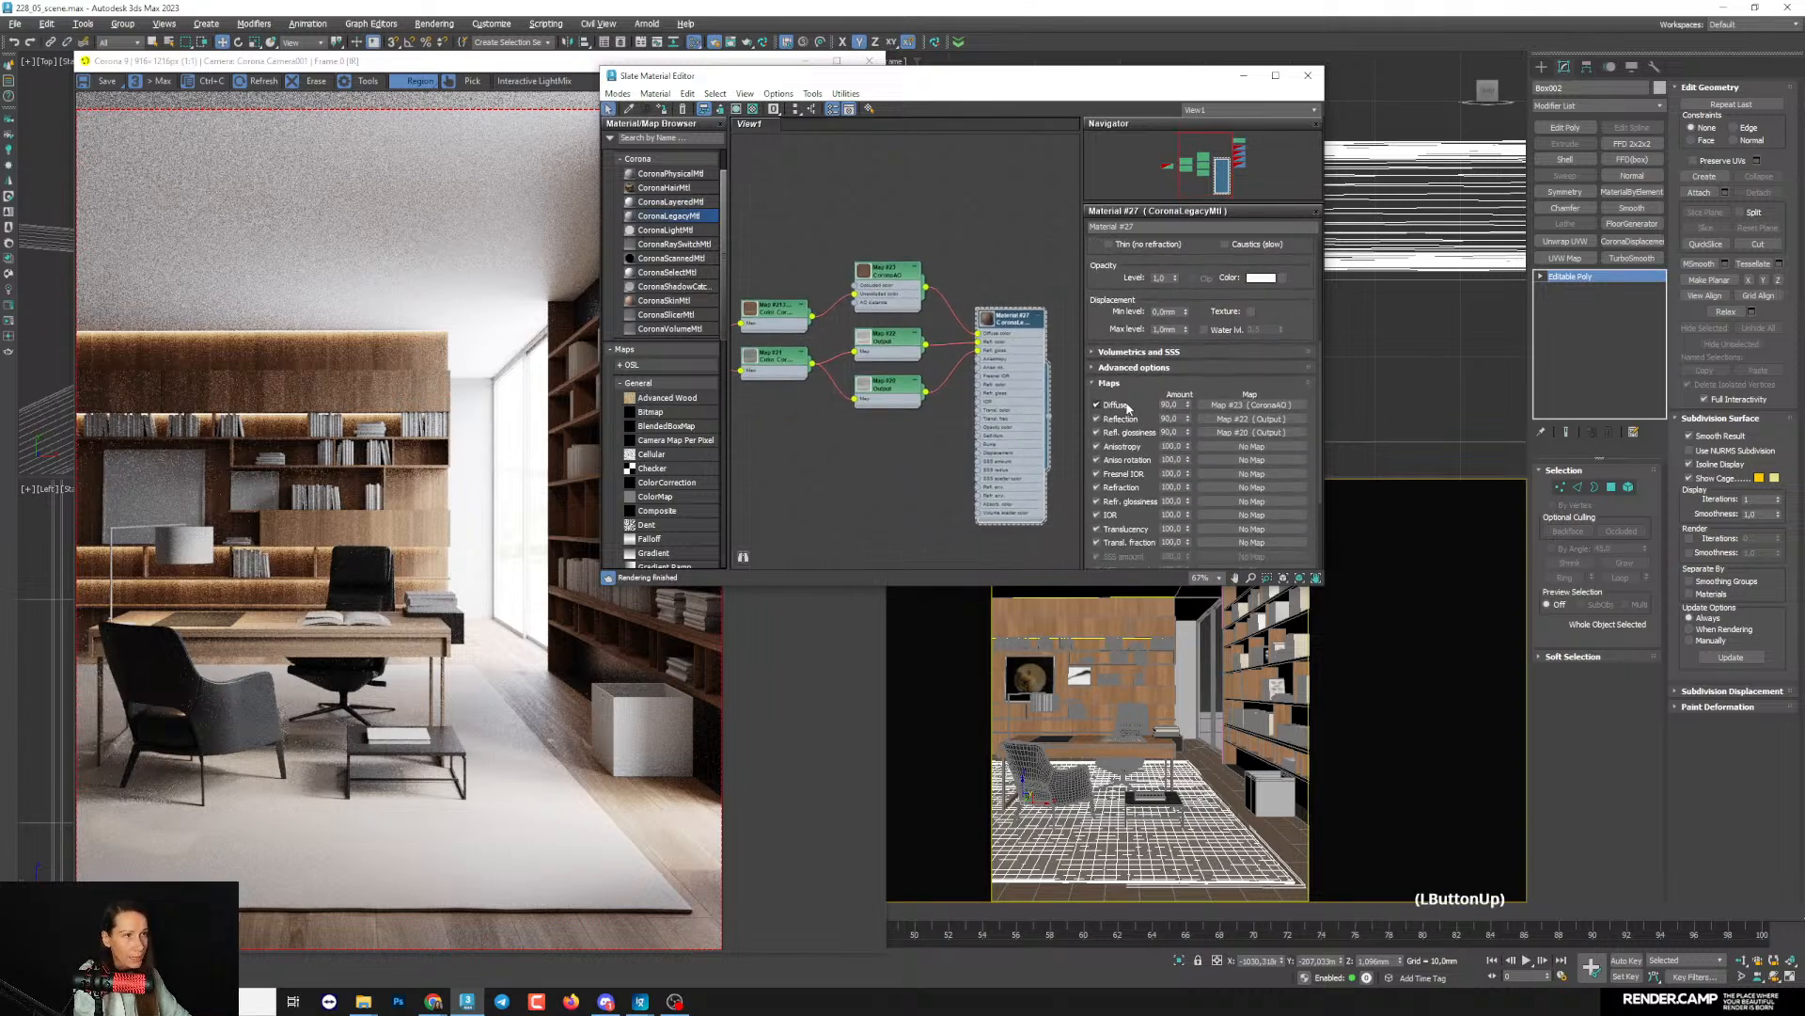
middle_click_drag(967, 381, 983, 403)
left_click_drag(907, 294, 898, 285)
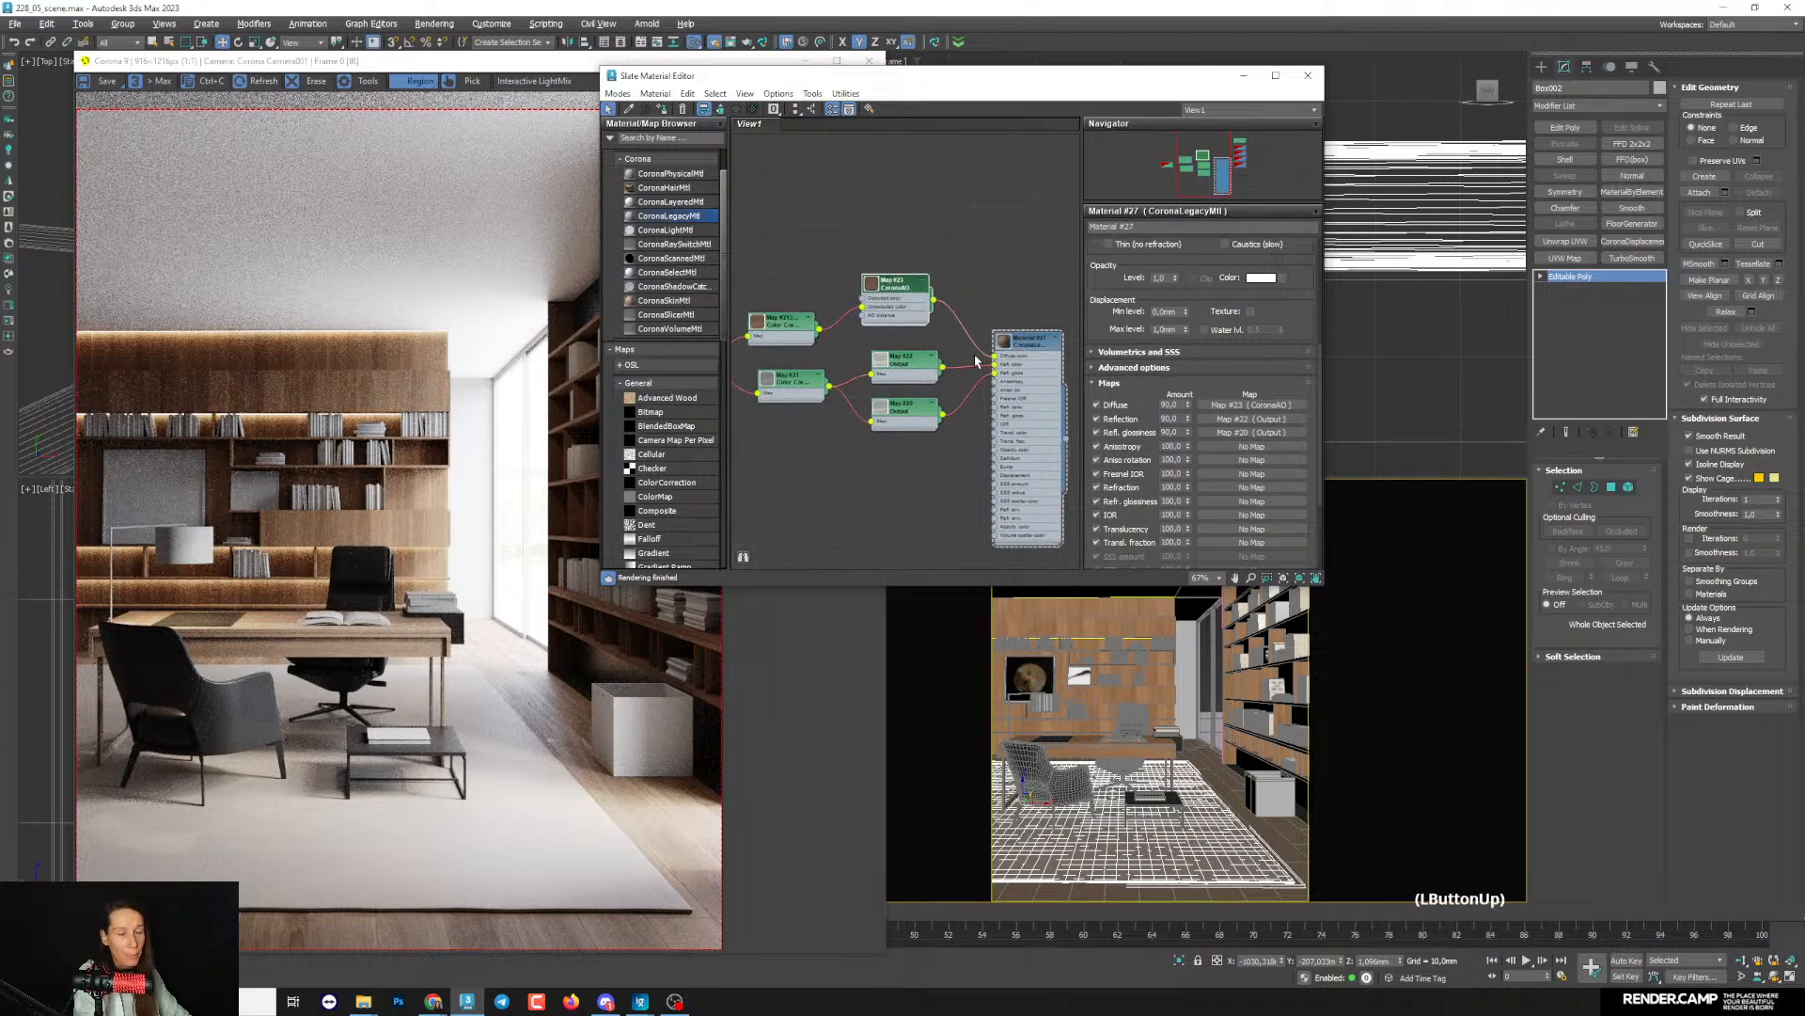
double_click(1172, 404)
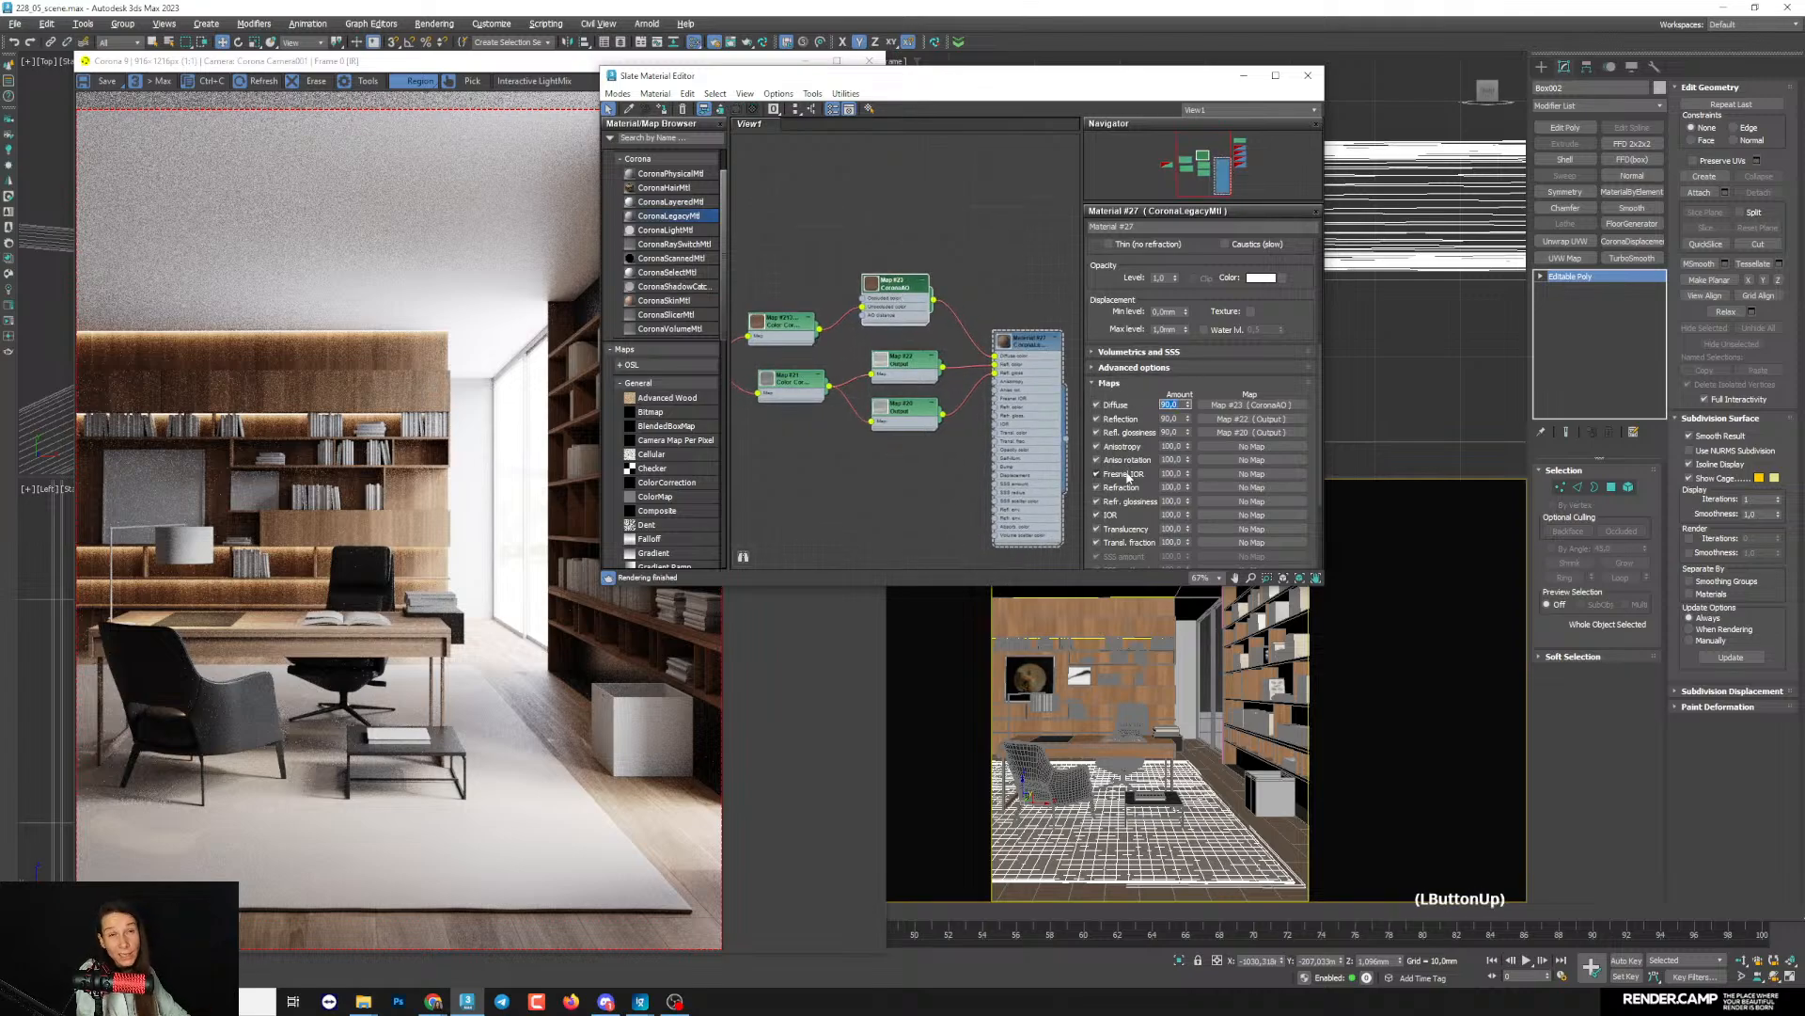
middle_click_drag(1056, 384, 1066, 410)
left_click(1066, 410)
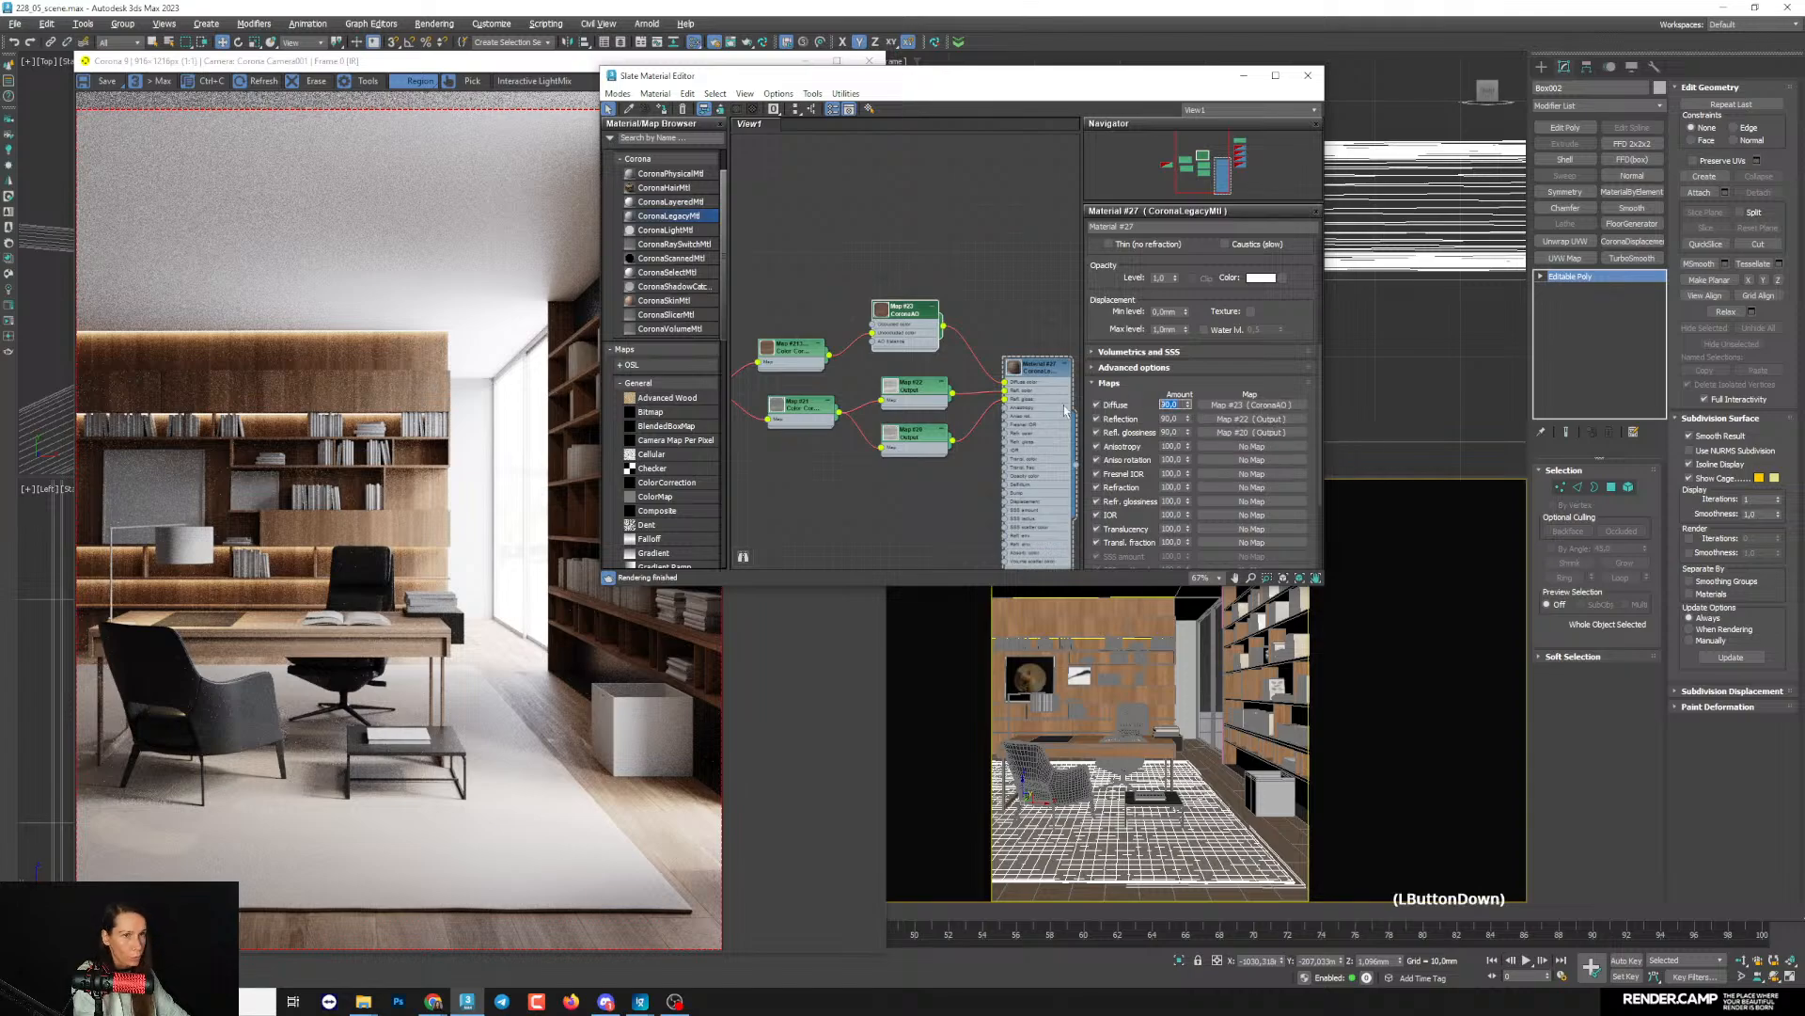
- Shrink the render region to the wooden wall and desk area, with the material editor moved clear of the render
left_click_drag(683, 75, 982, 102)
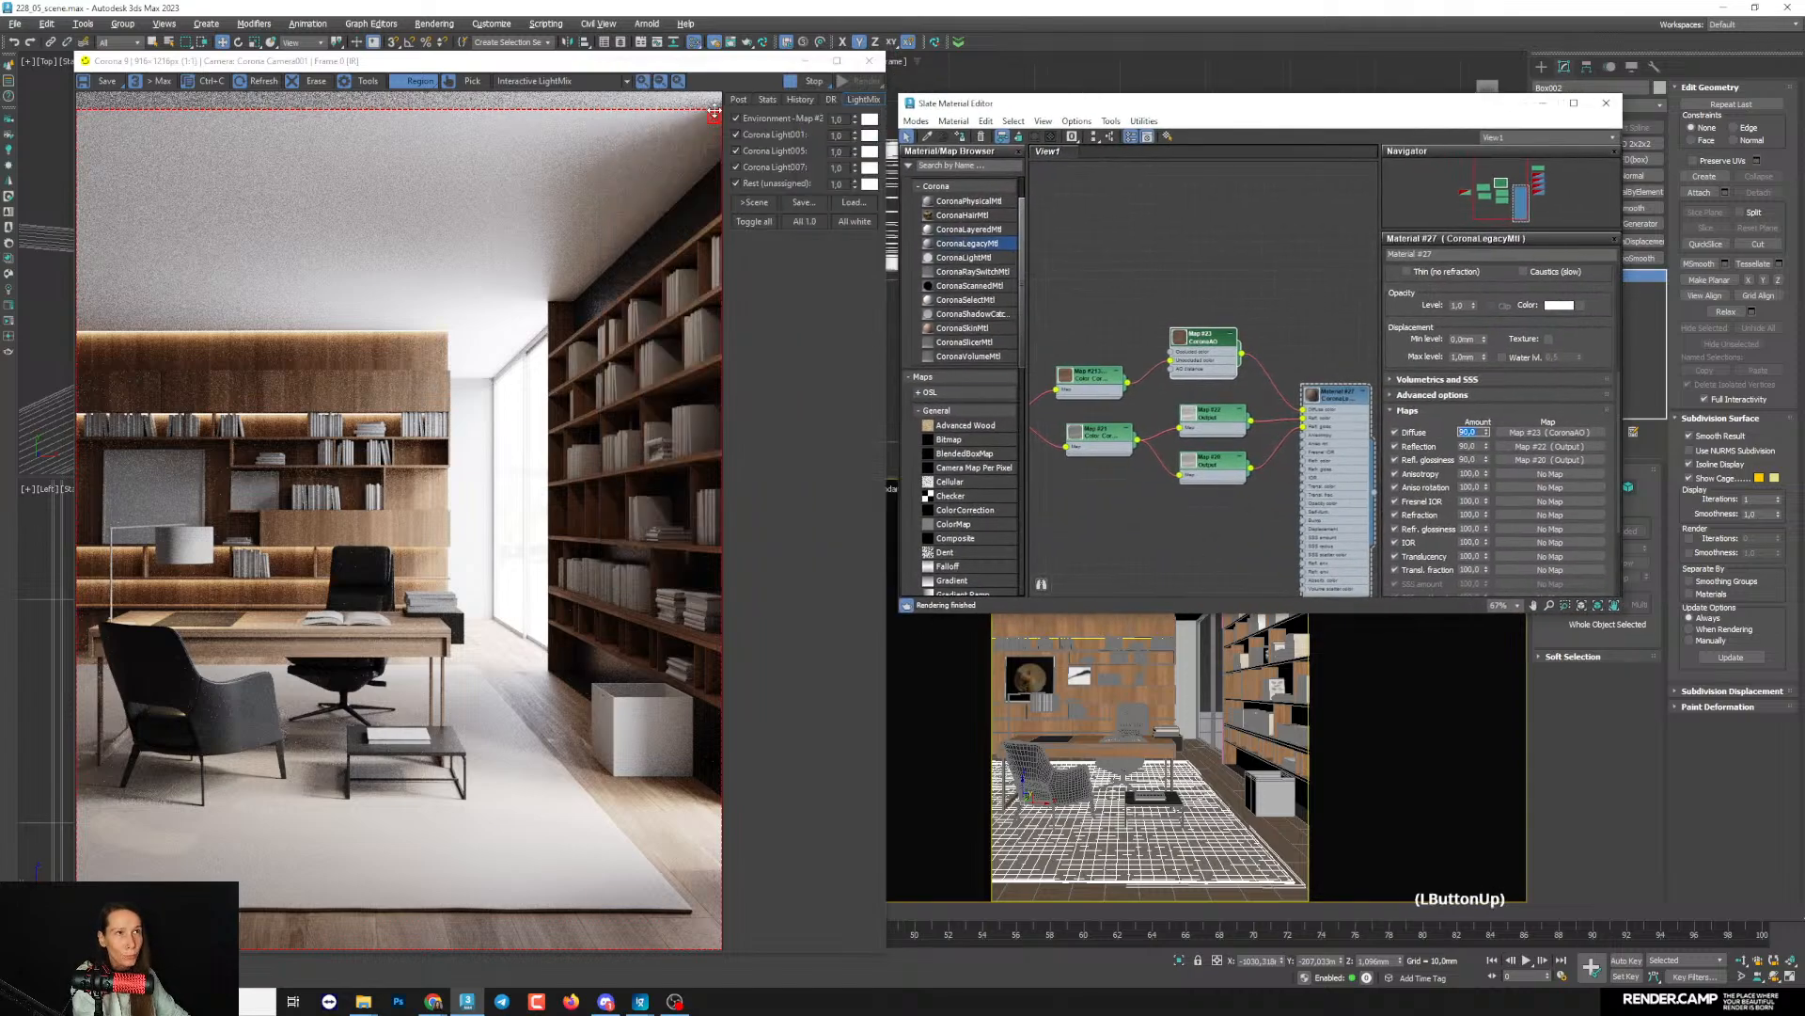
left_click(484, 294)
left_click_drag(357, 436, 74, 672)
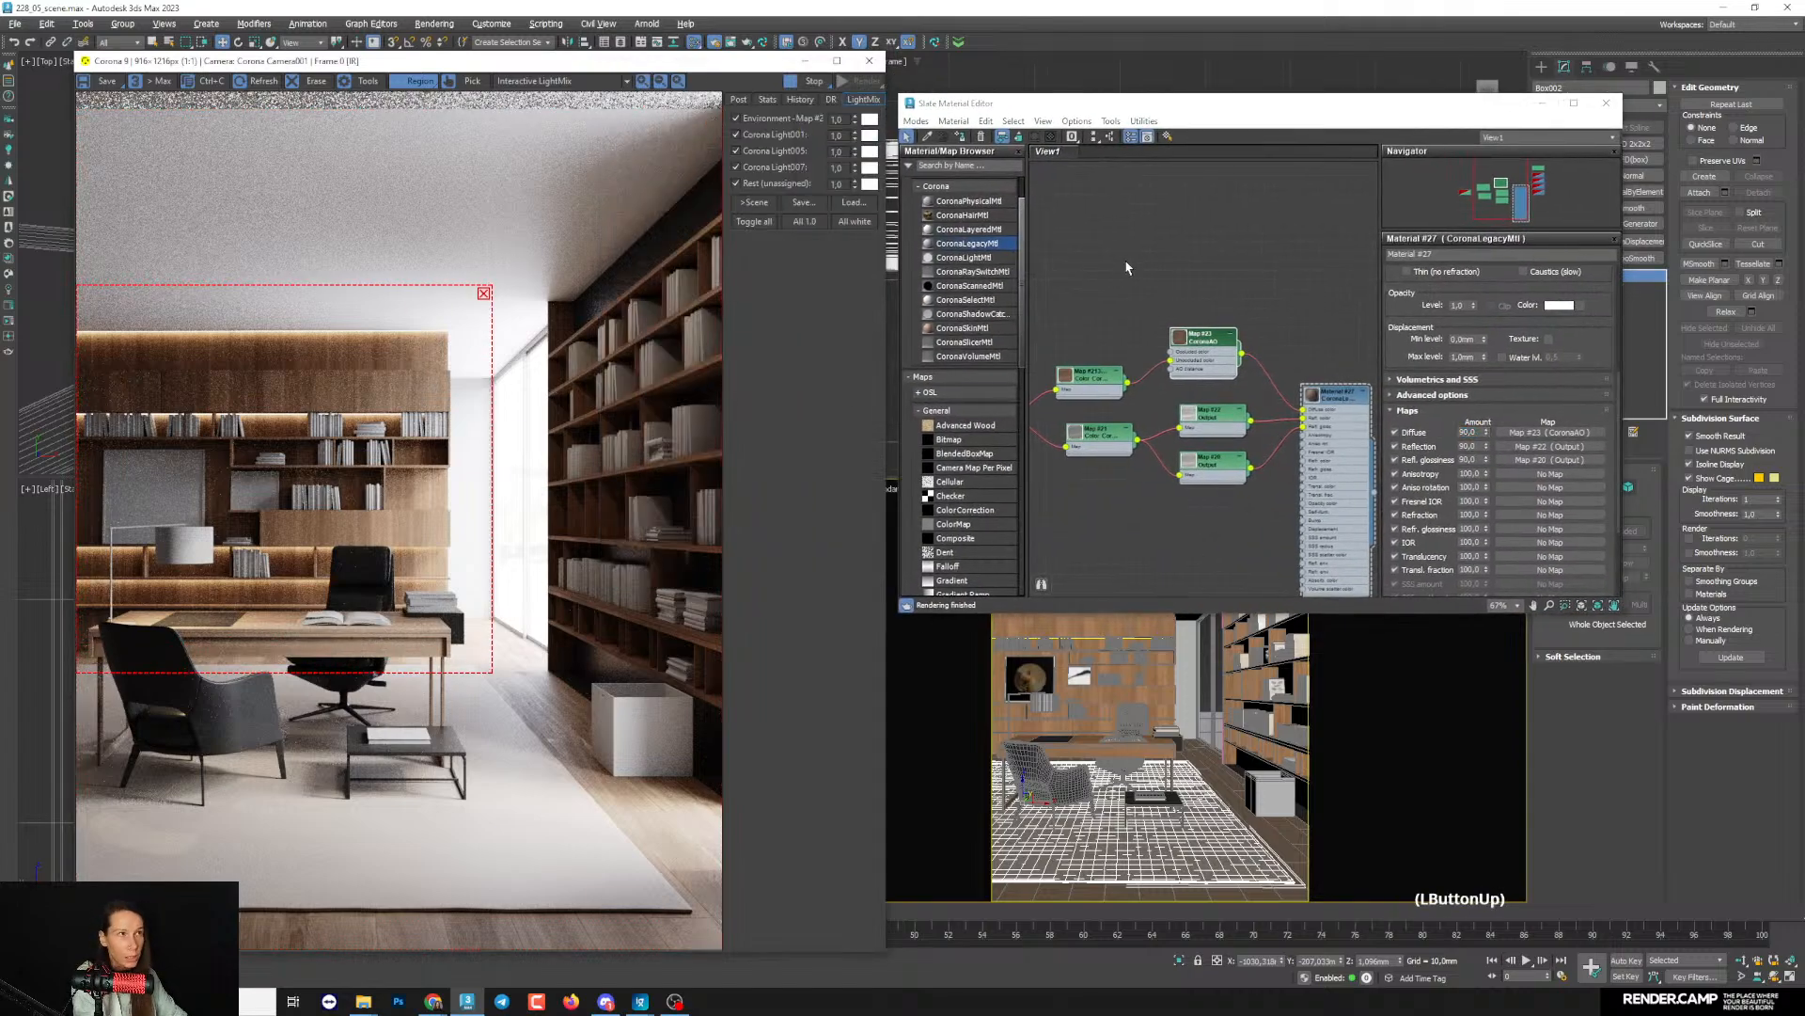
- Try a diffuse map amount of 100 on the wood material, Material #27, and inspect the wooden wall up close in the render
left_click_drag(1049, 104, 875, 119)
middle_click_drag(1139, 402, 1143, 402)
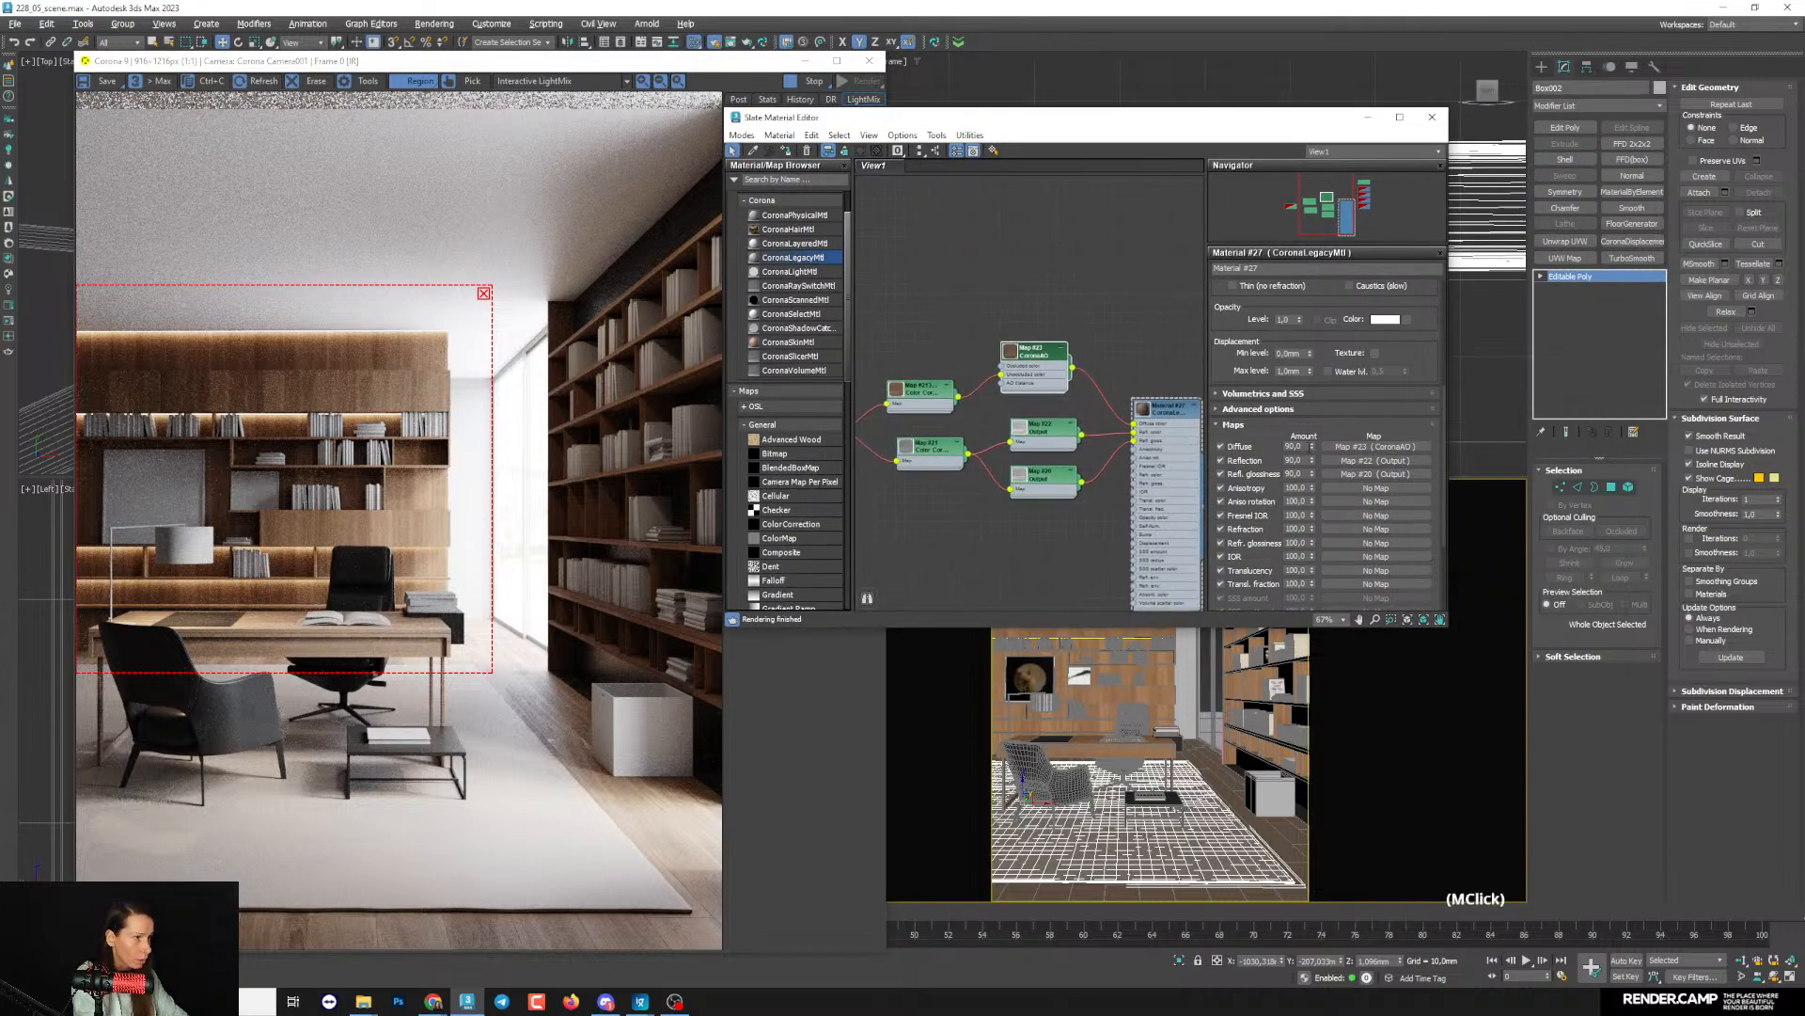
left_click_drag(1304, 447, 1179, 445)
type("1")
type("00,0")
key("BackSpace")
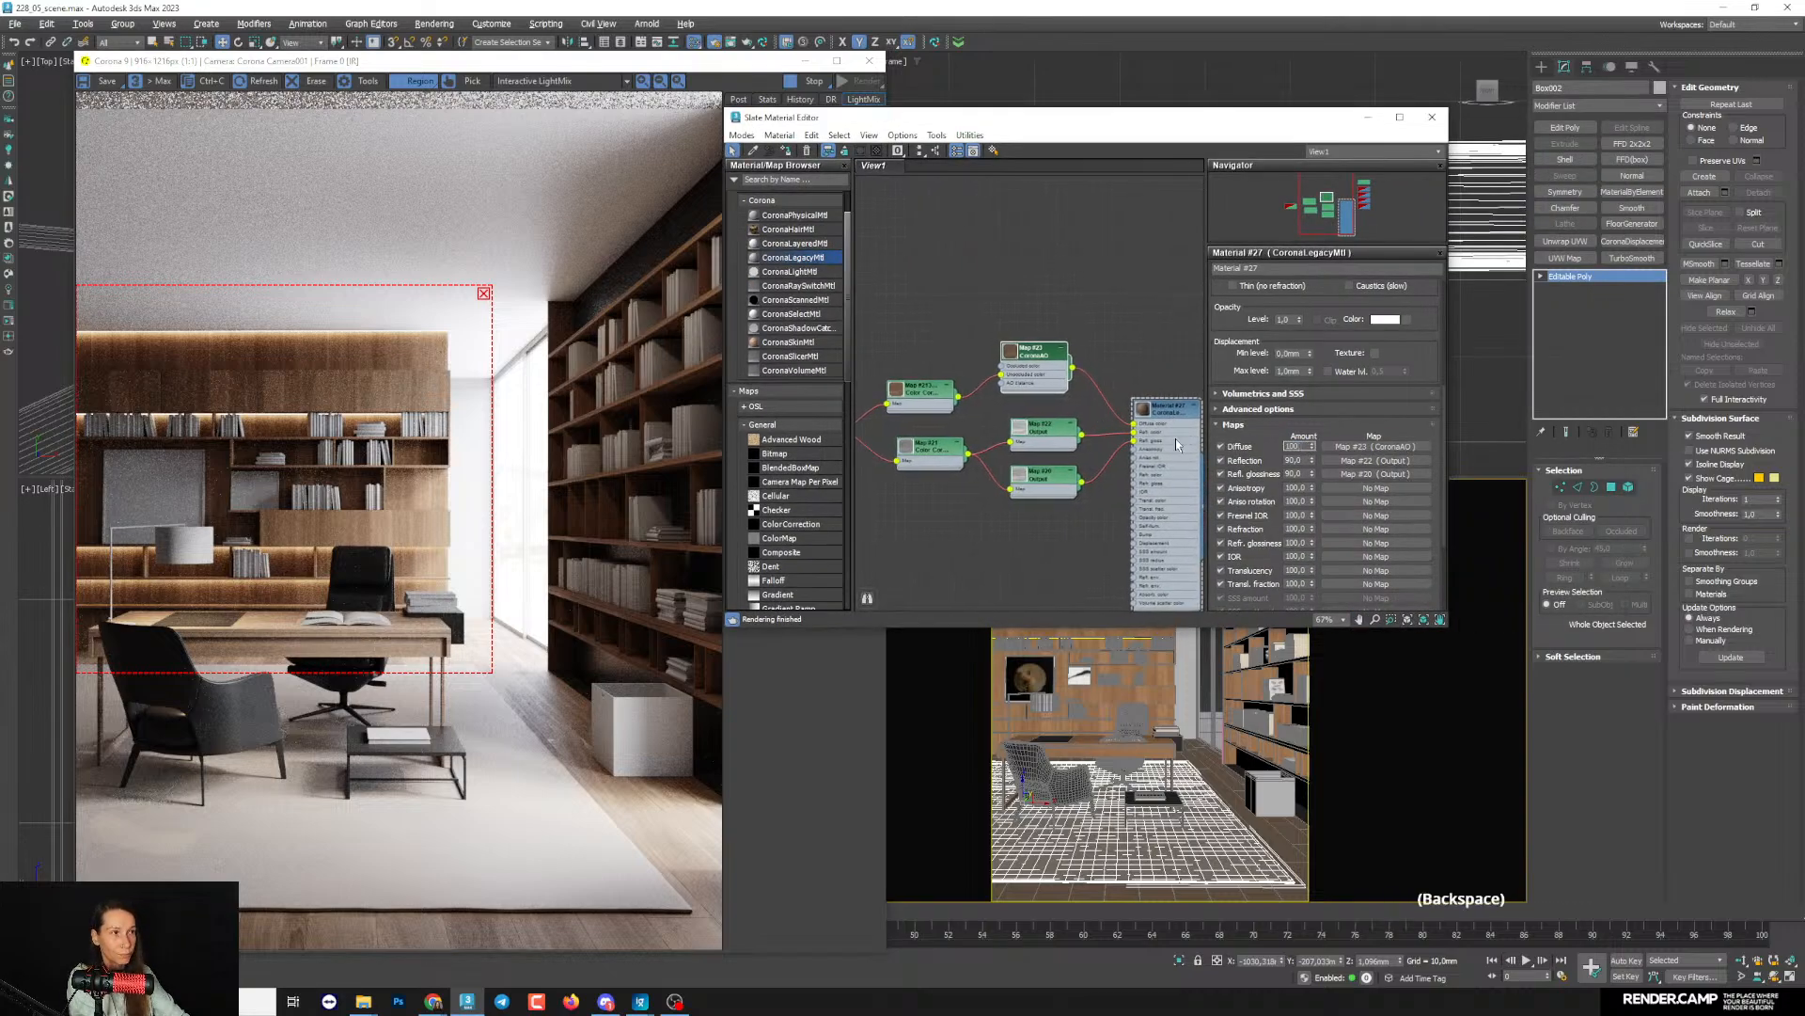
key("Return")
scroll(385, 388, "up", 1)
scroll(385, 388, "up", 1)
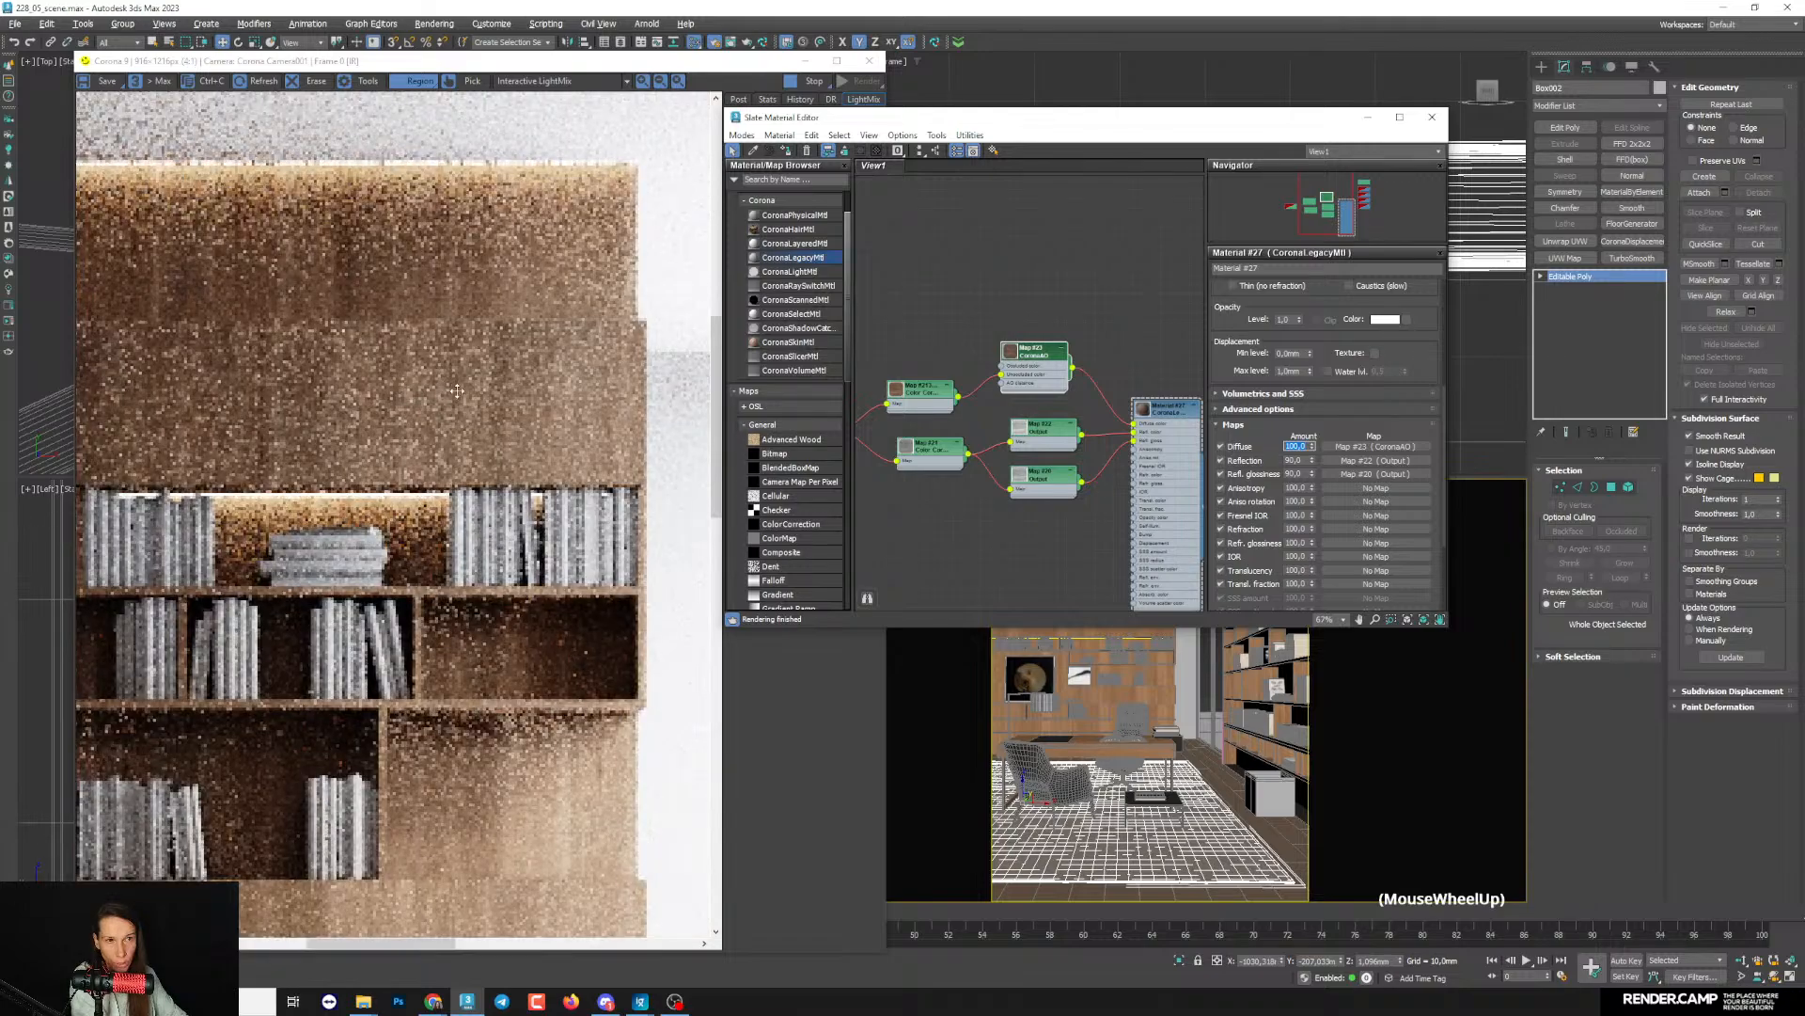
left_click(1121, 612)
scroll(1121, 612, "up", 3)
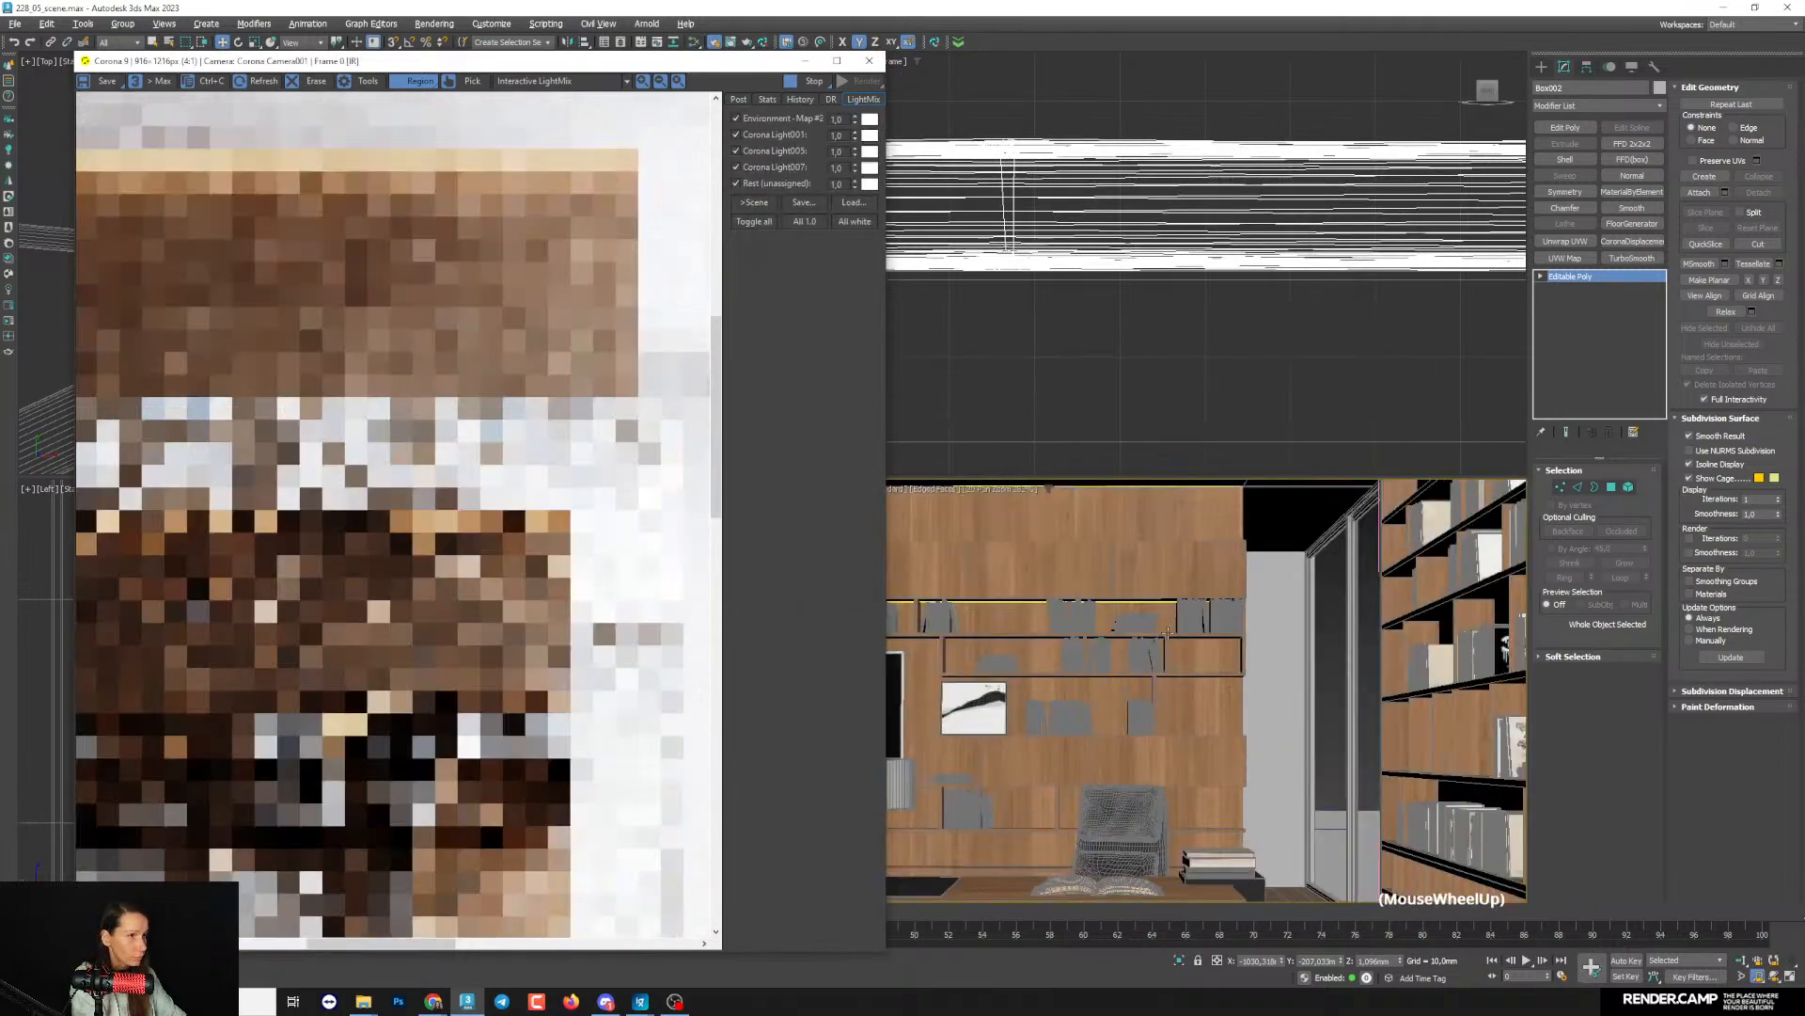
scroll(403, 406, "down", 2)
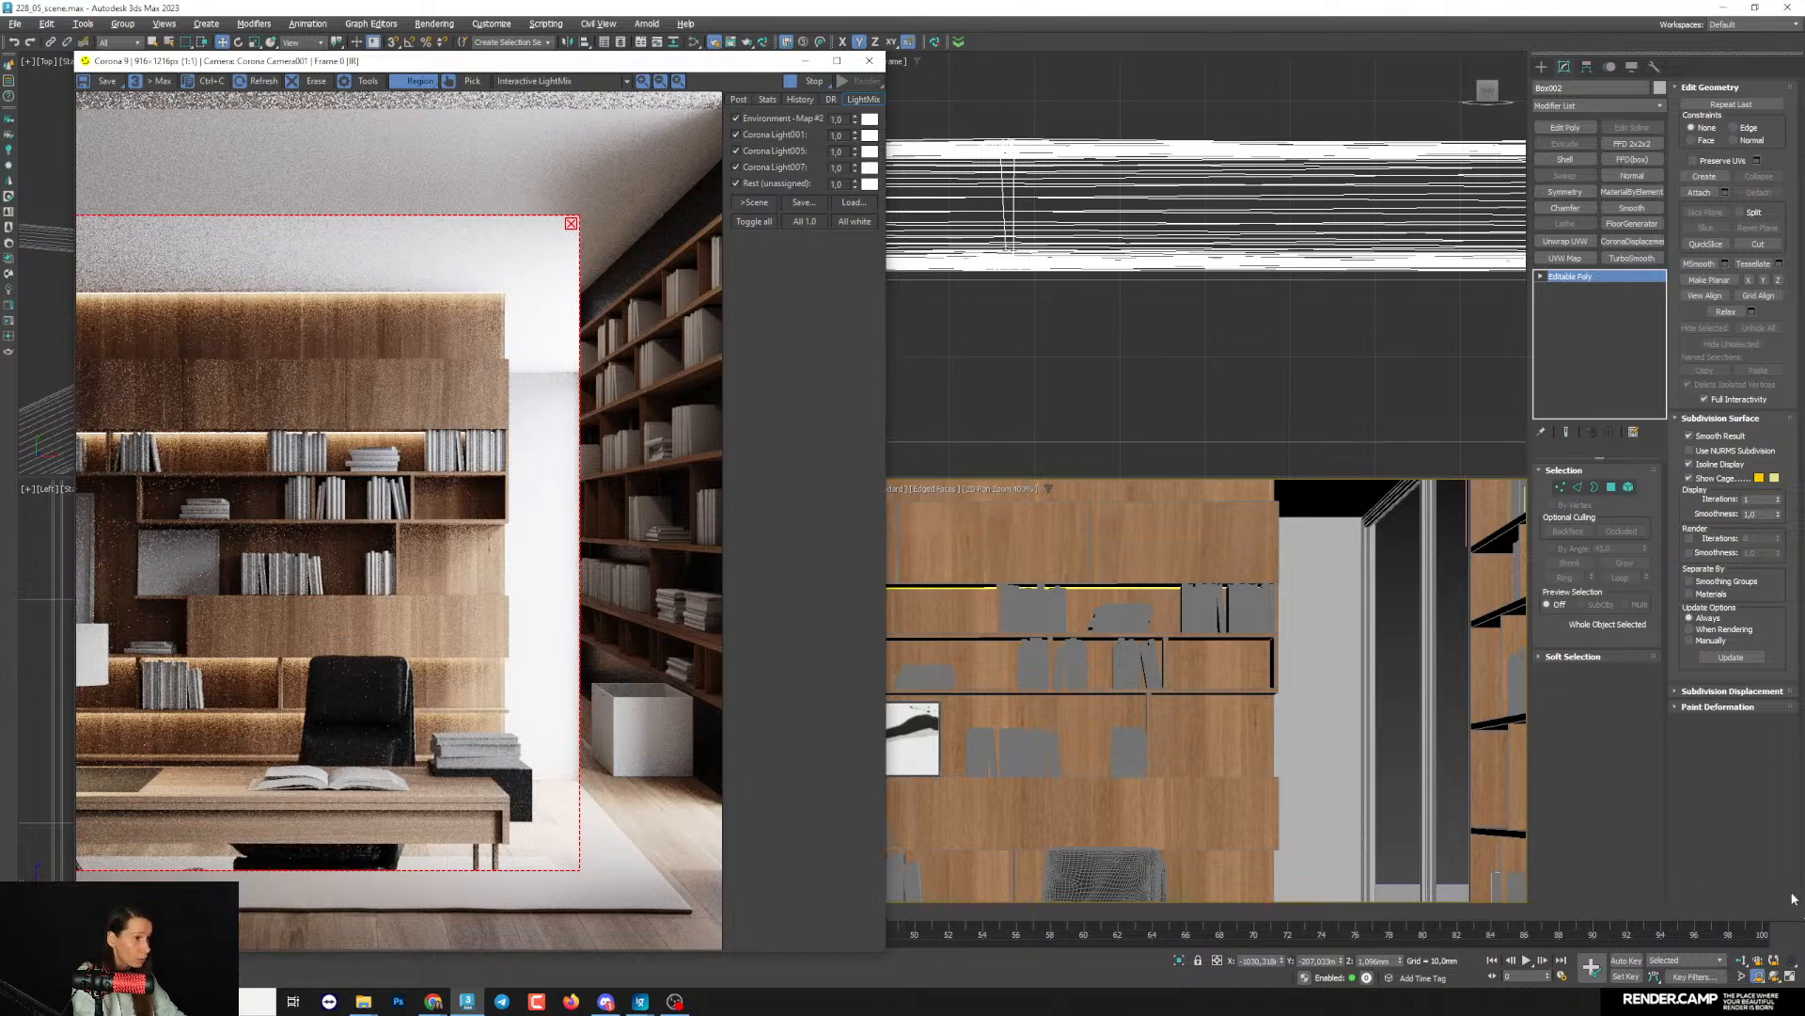
- Return the diffuse map amount of the wood material, Material #27, to 90
left_click(1213, 431)
key("m")
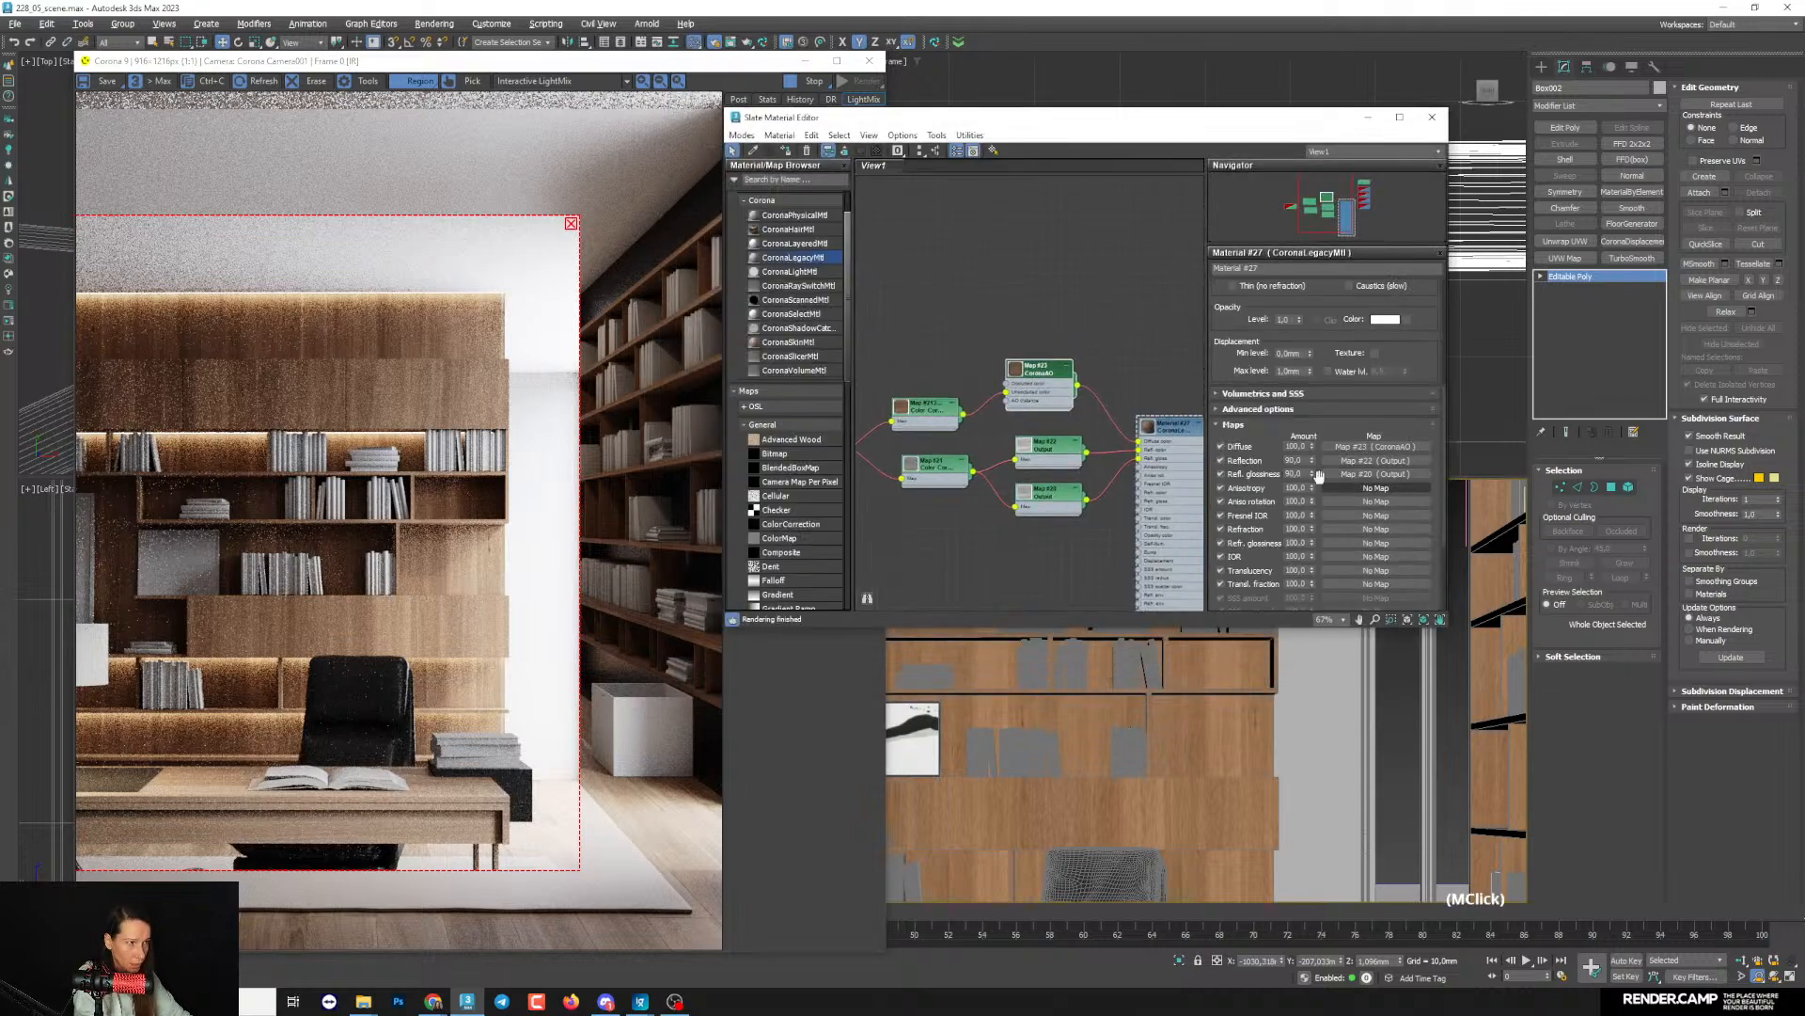
type("90")
key("Return")
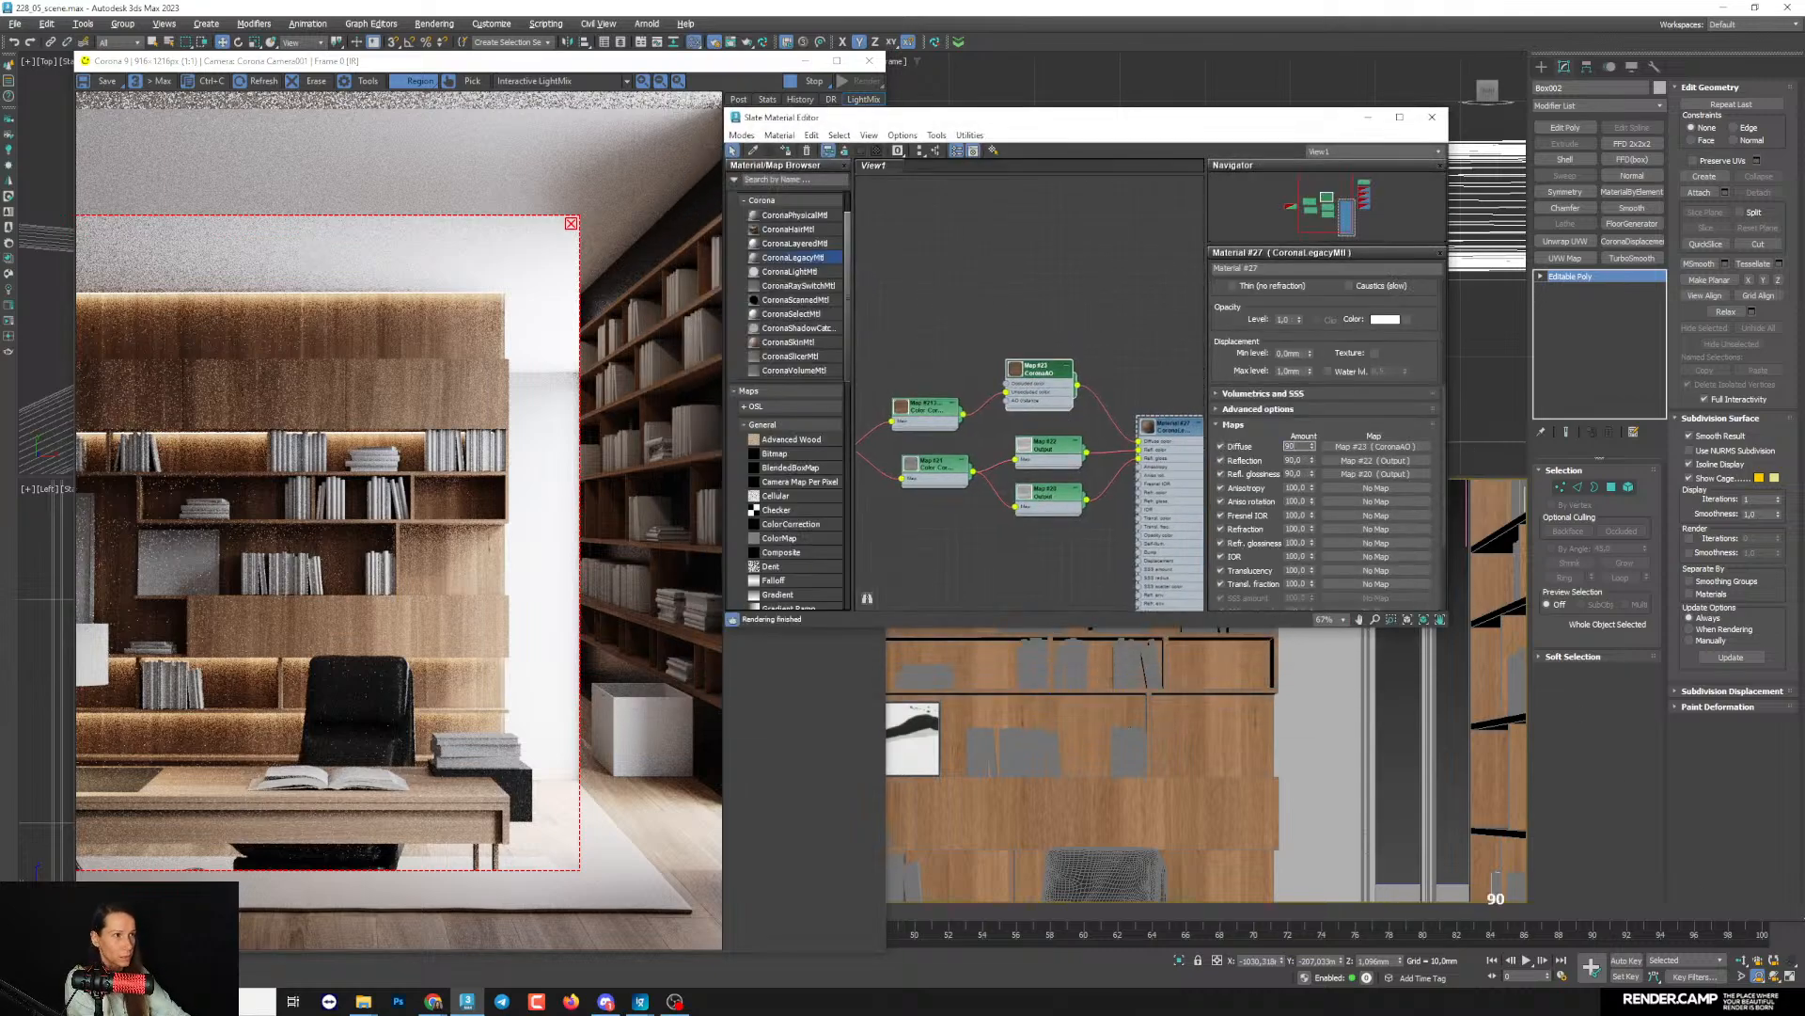
- Move the render region over to the window and extend it down past the desk legs
left_click(491, 500)
left_click_drag(491, 500, 633, 528)
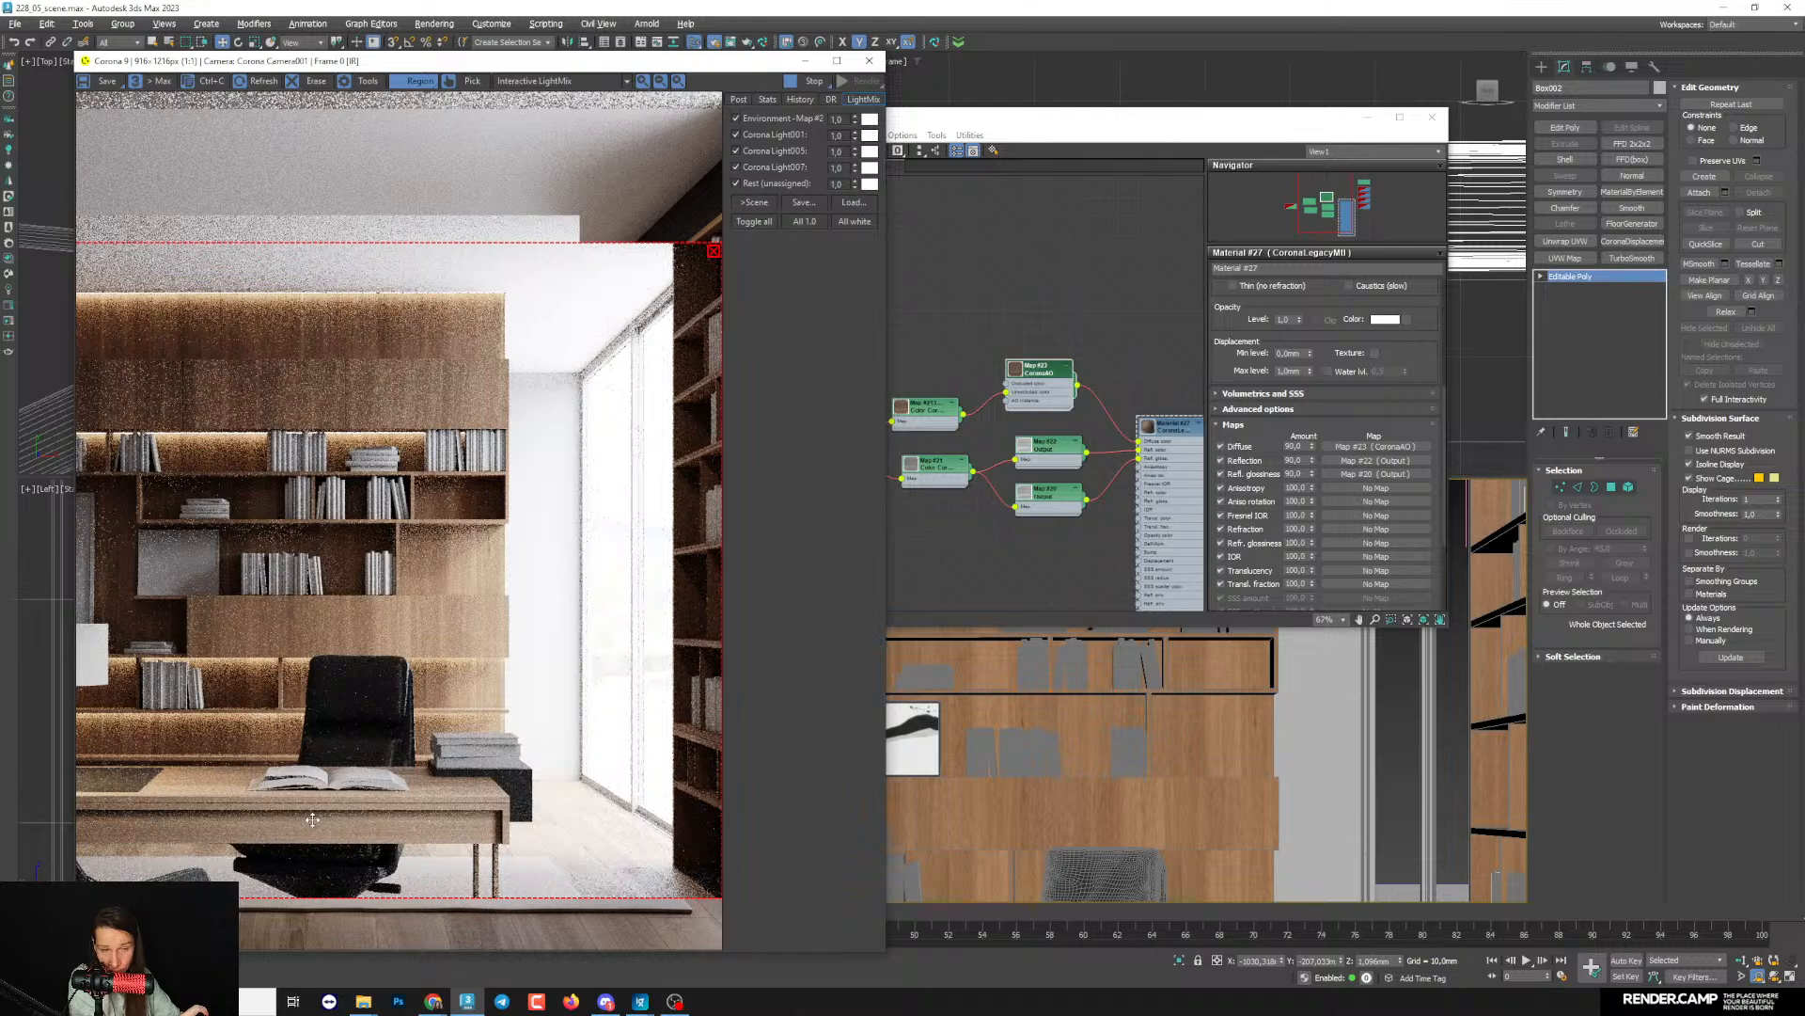
scroll(447, 798, "down", 1)
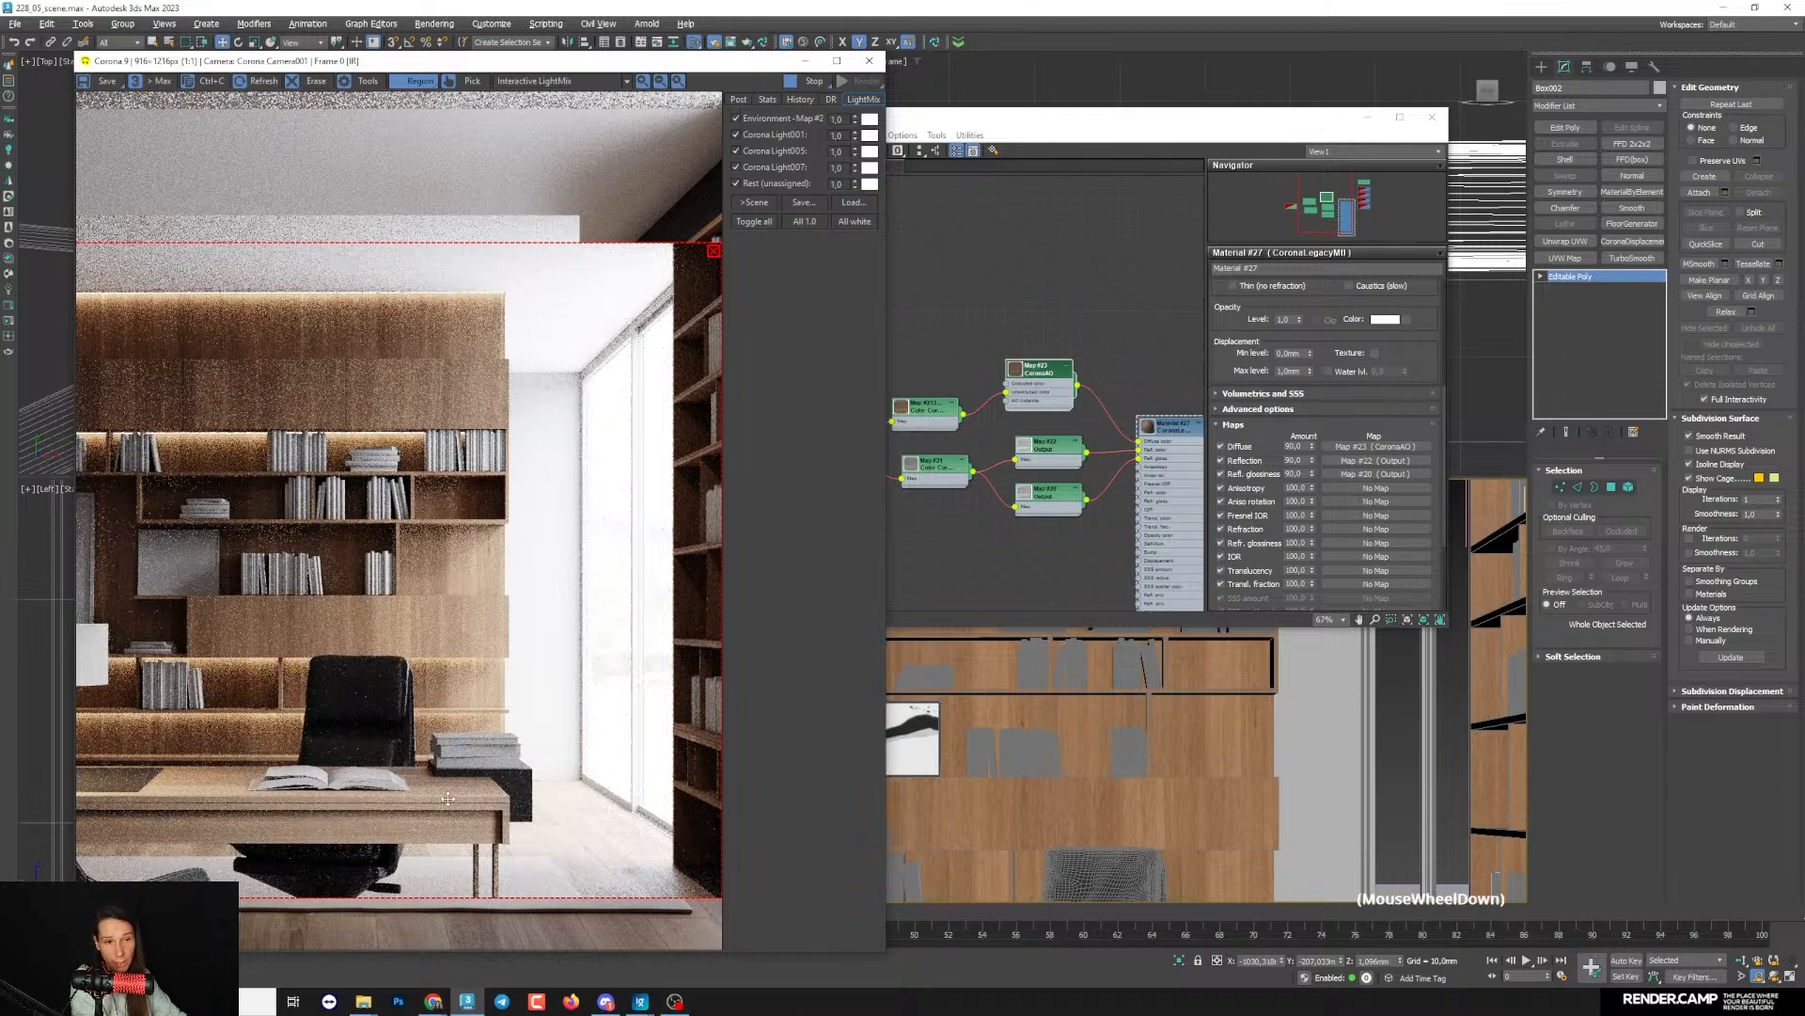
left_click_drag(434, 890, 472, 940)
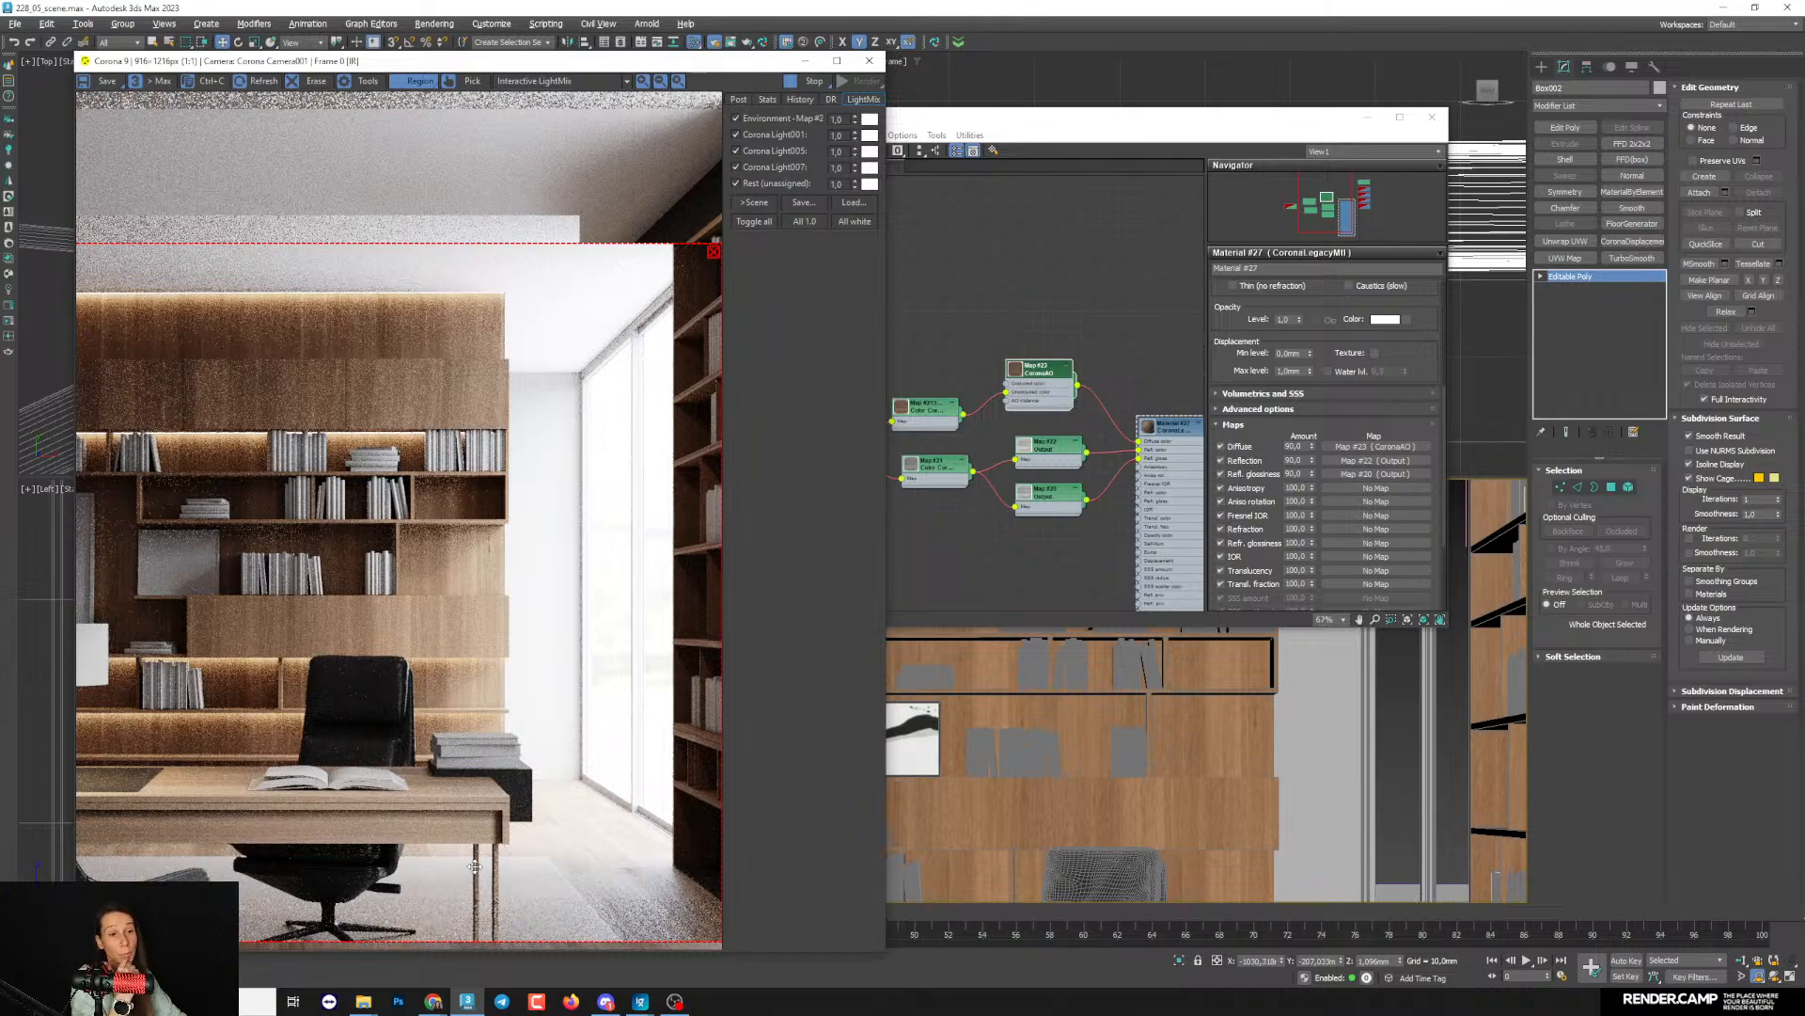
- Clear the render region and close the material editor to return to the whole camera view
left_click_drag(917, 117, 972, 126)
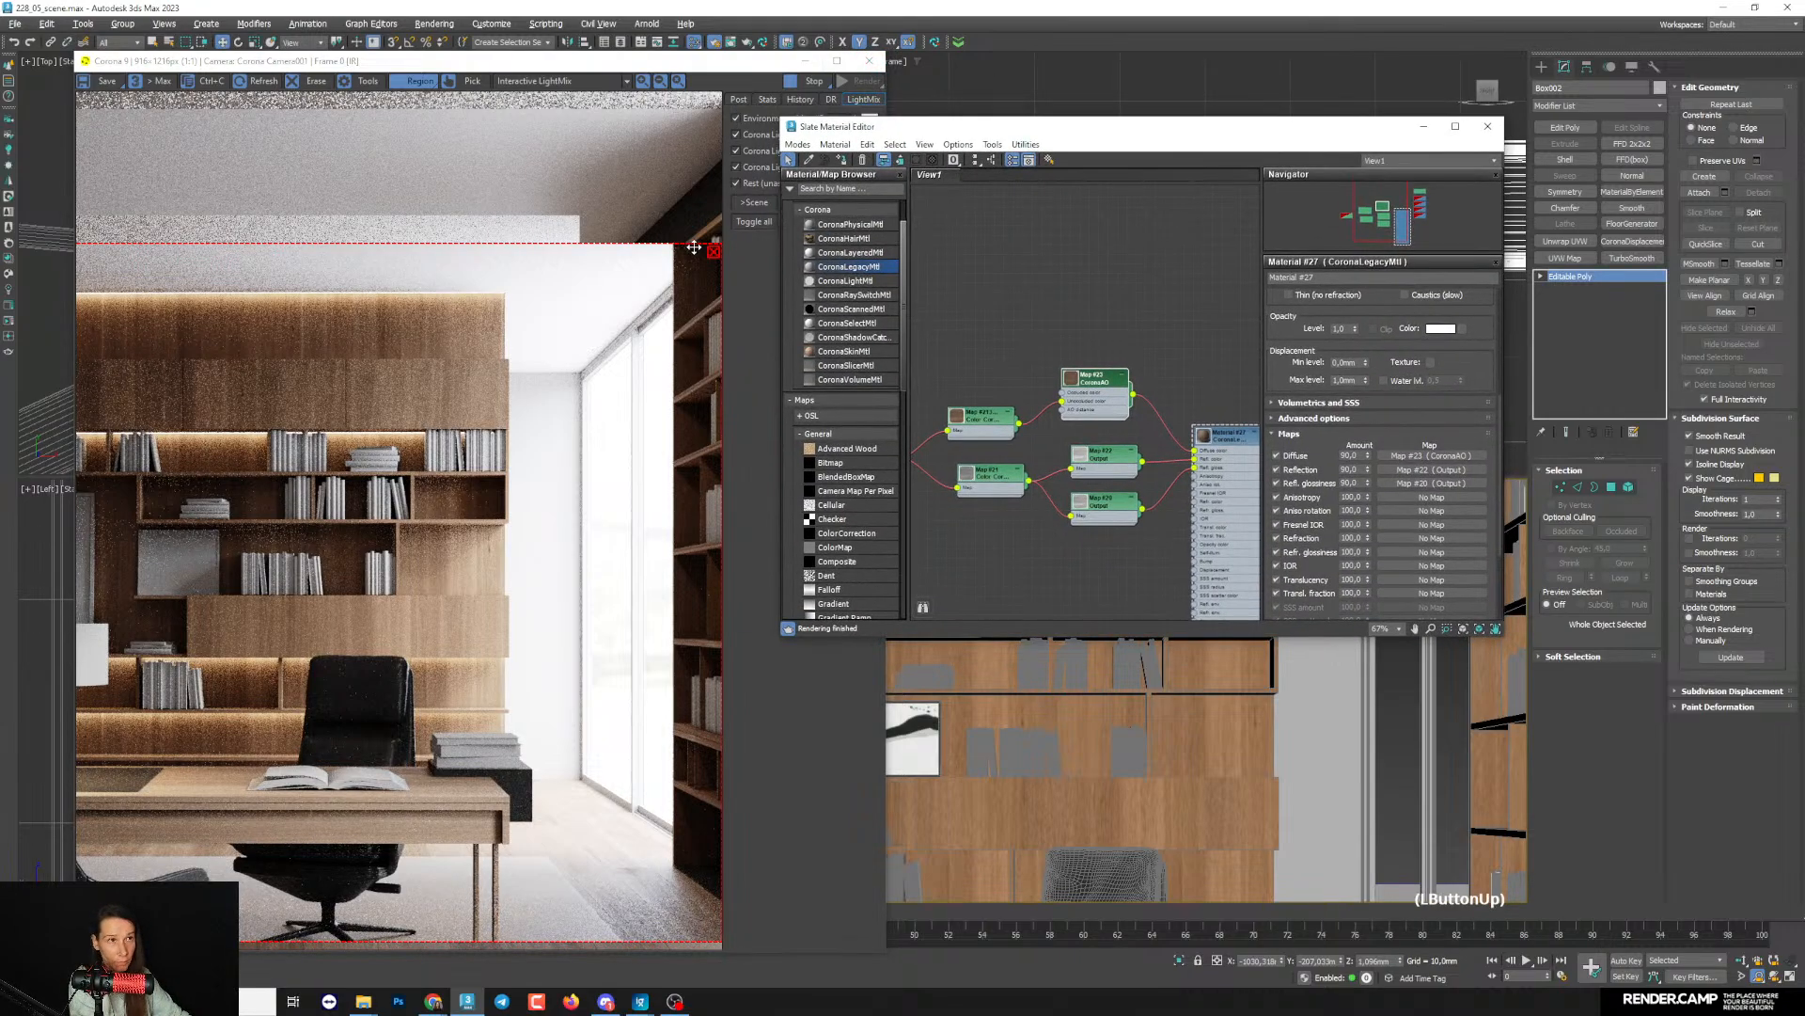
left_click(713, 252)
left_click(1487, 126)
key("grave")
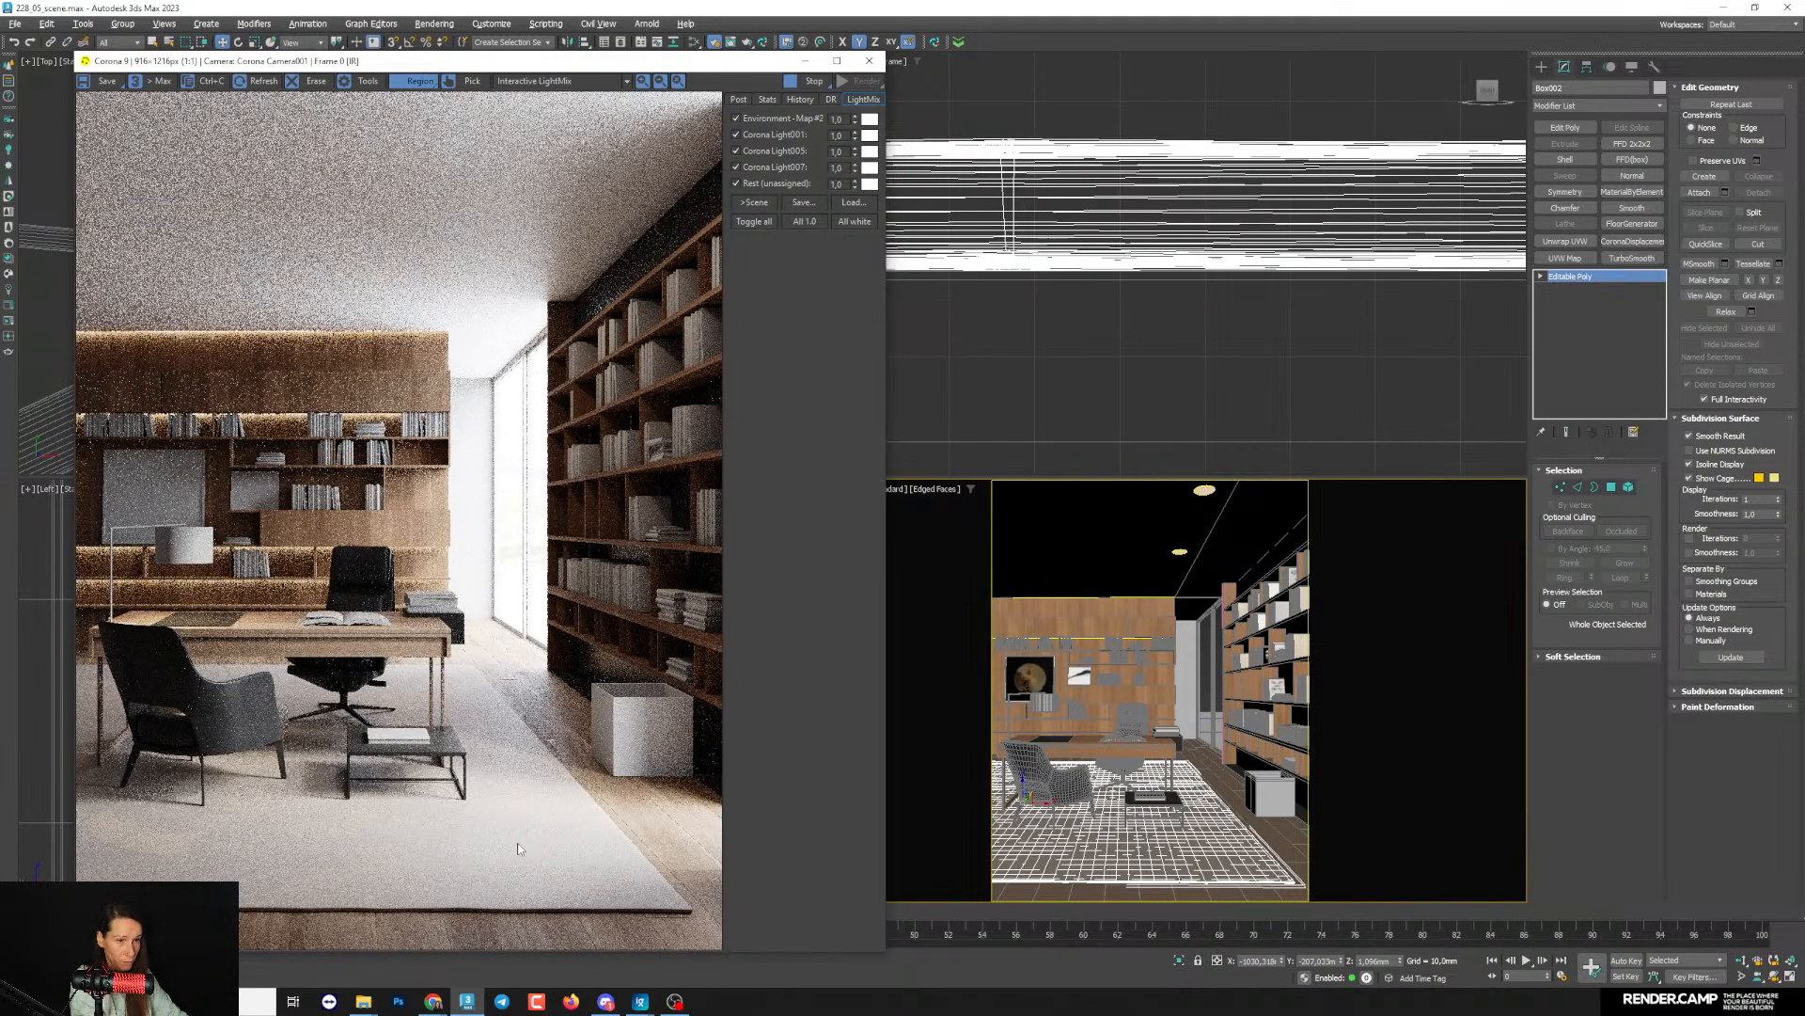
- Pick the rug's Material #388 from the scene and set its diffuse colour to a beige with value 77
left_click(1698, 764)
key("m")
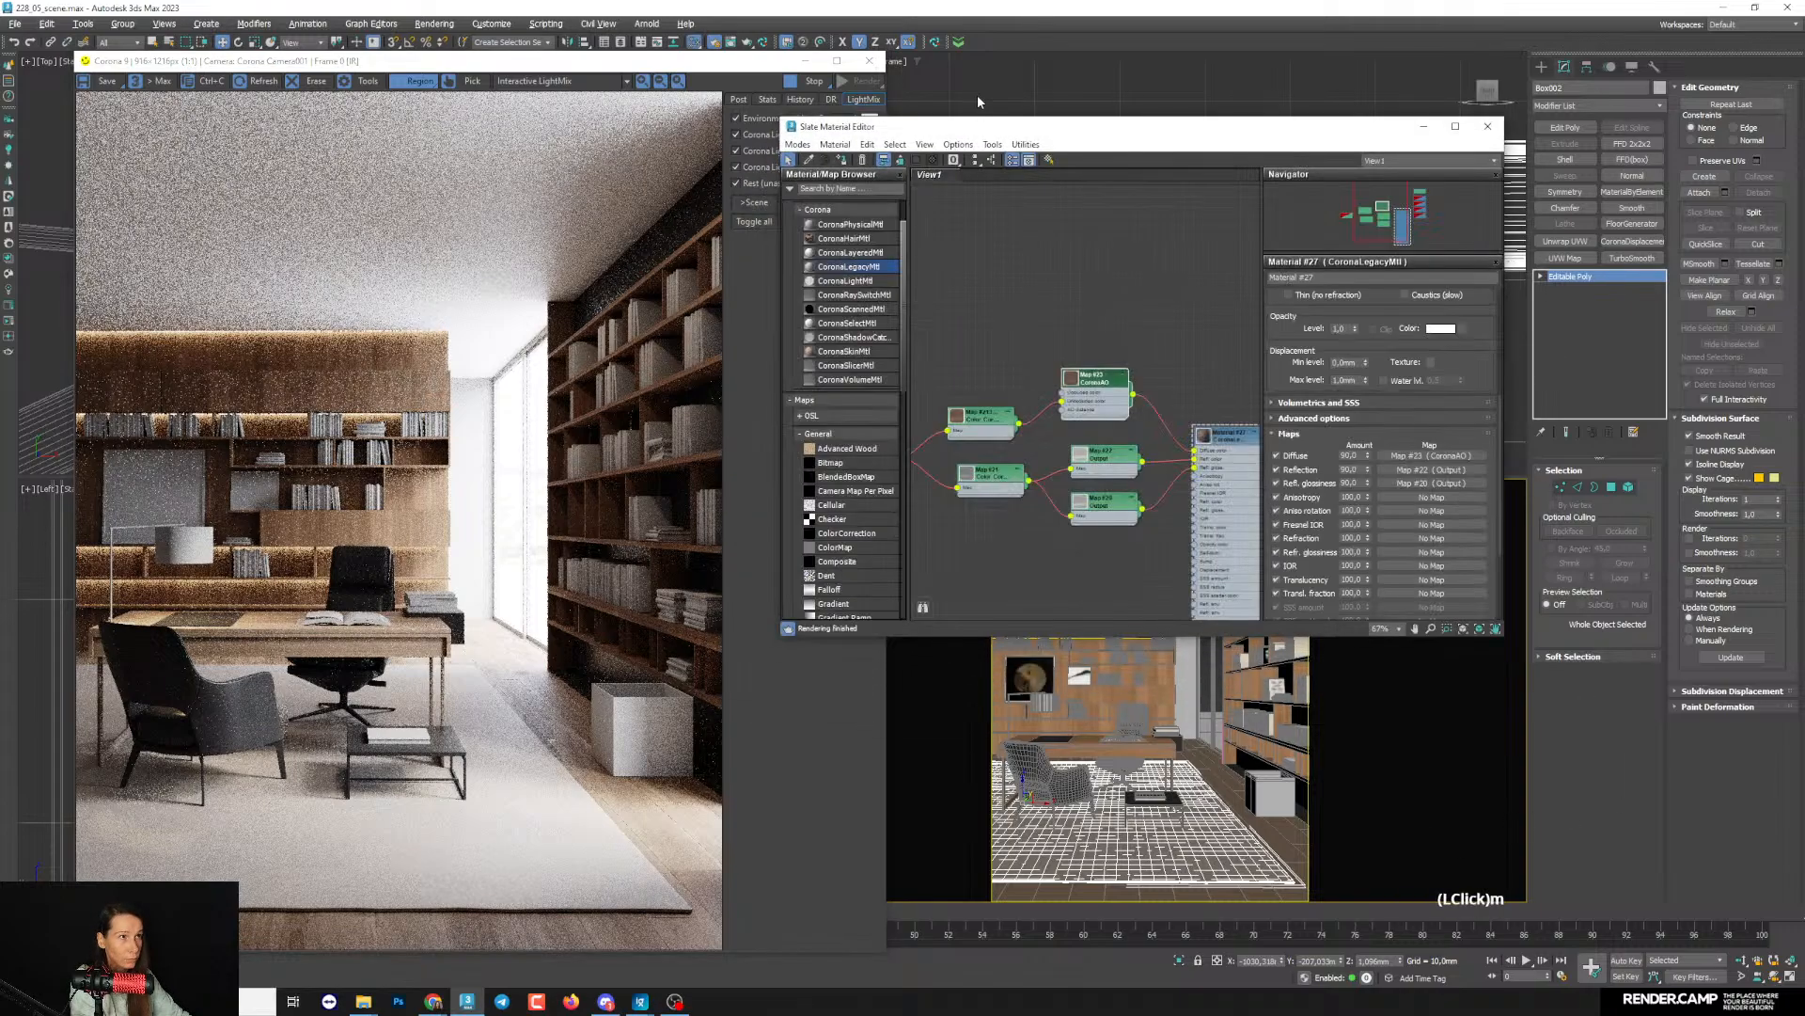
left_click_drag(977, 129, 968, 108)
left_click(800, 138)
left_click(1109, 836)
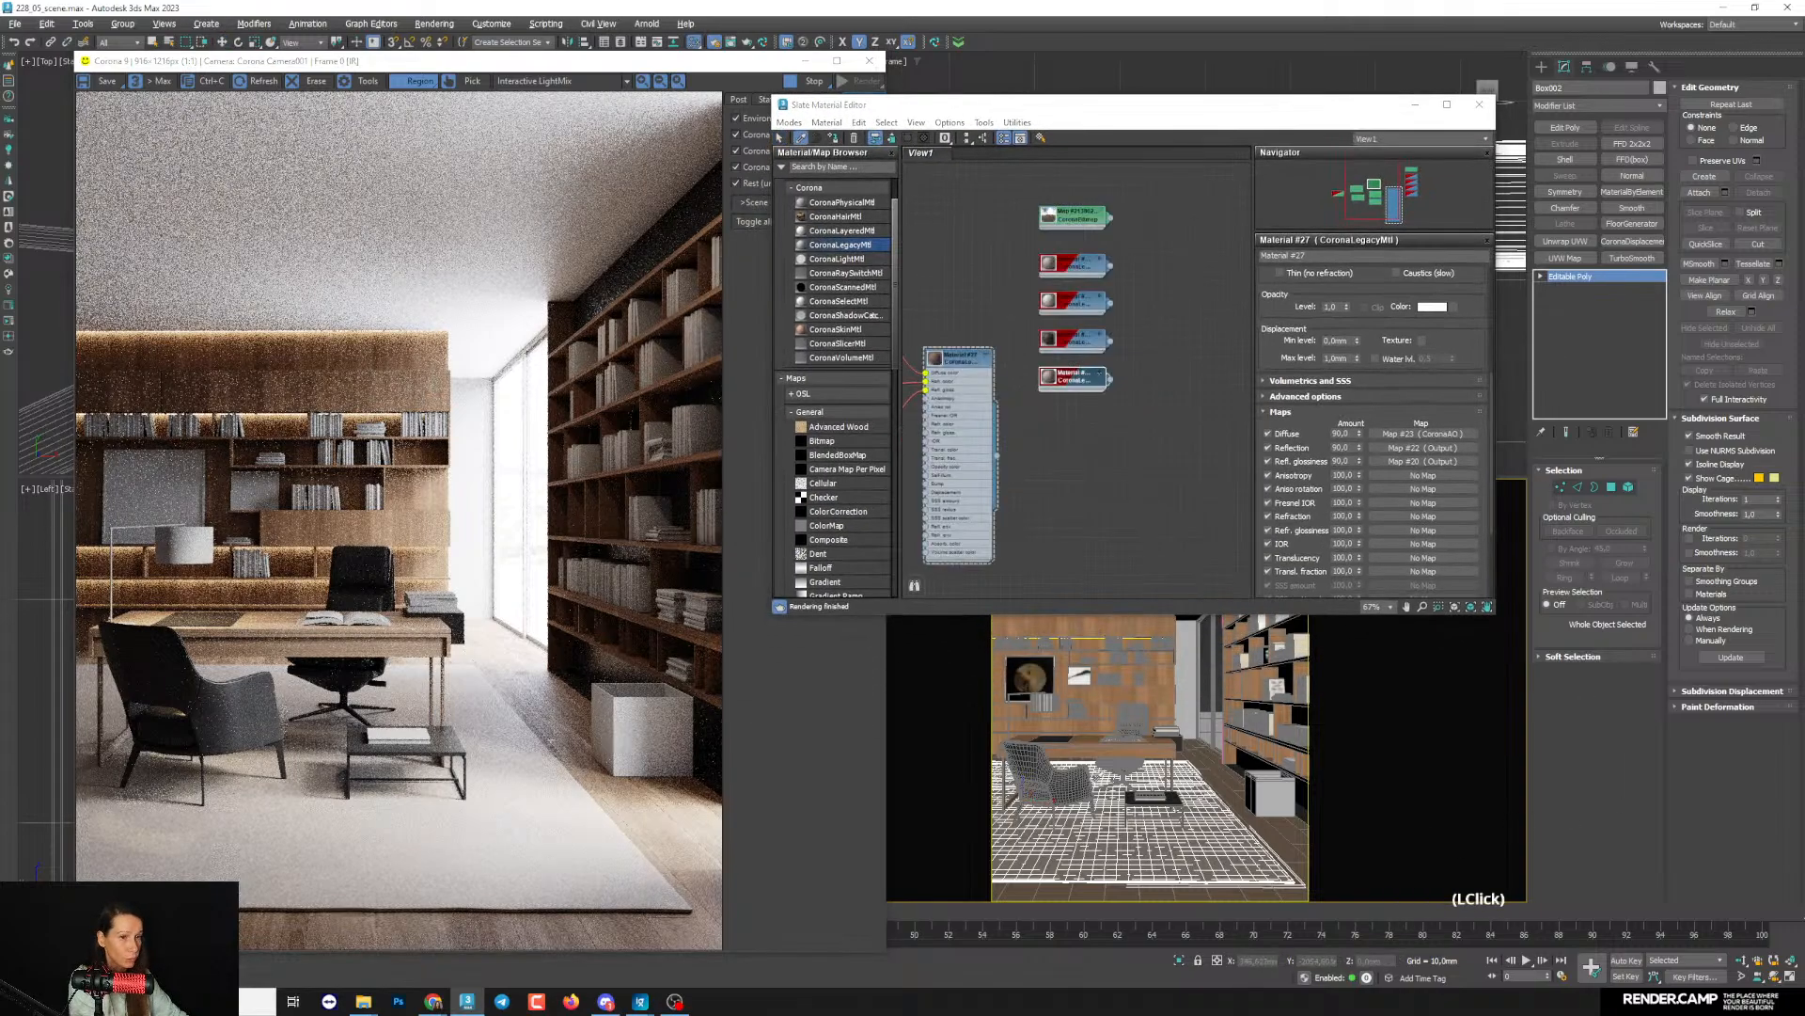
middle_click_drag(1058, 427, 1126, 431)
left_click(1432, 297)
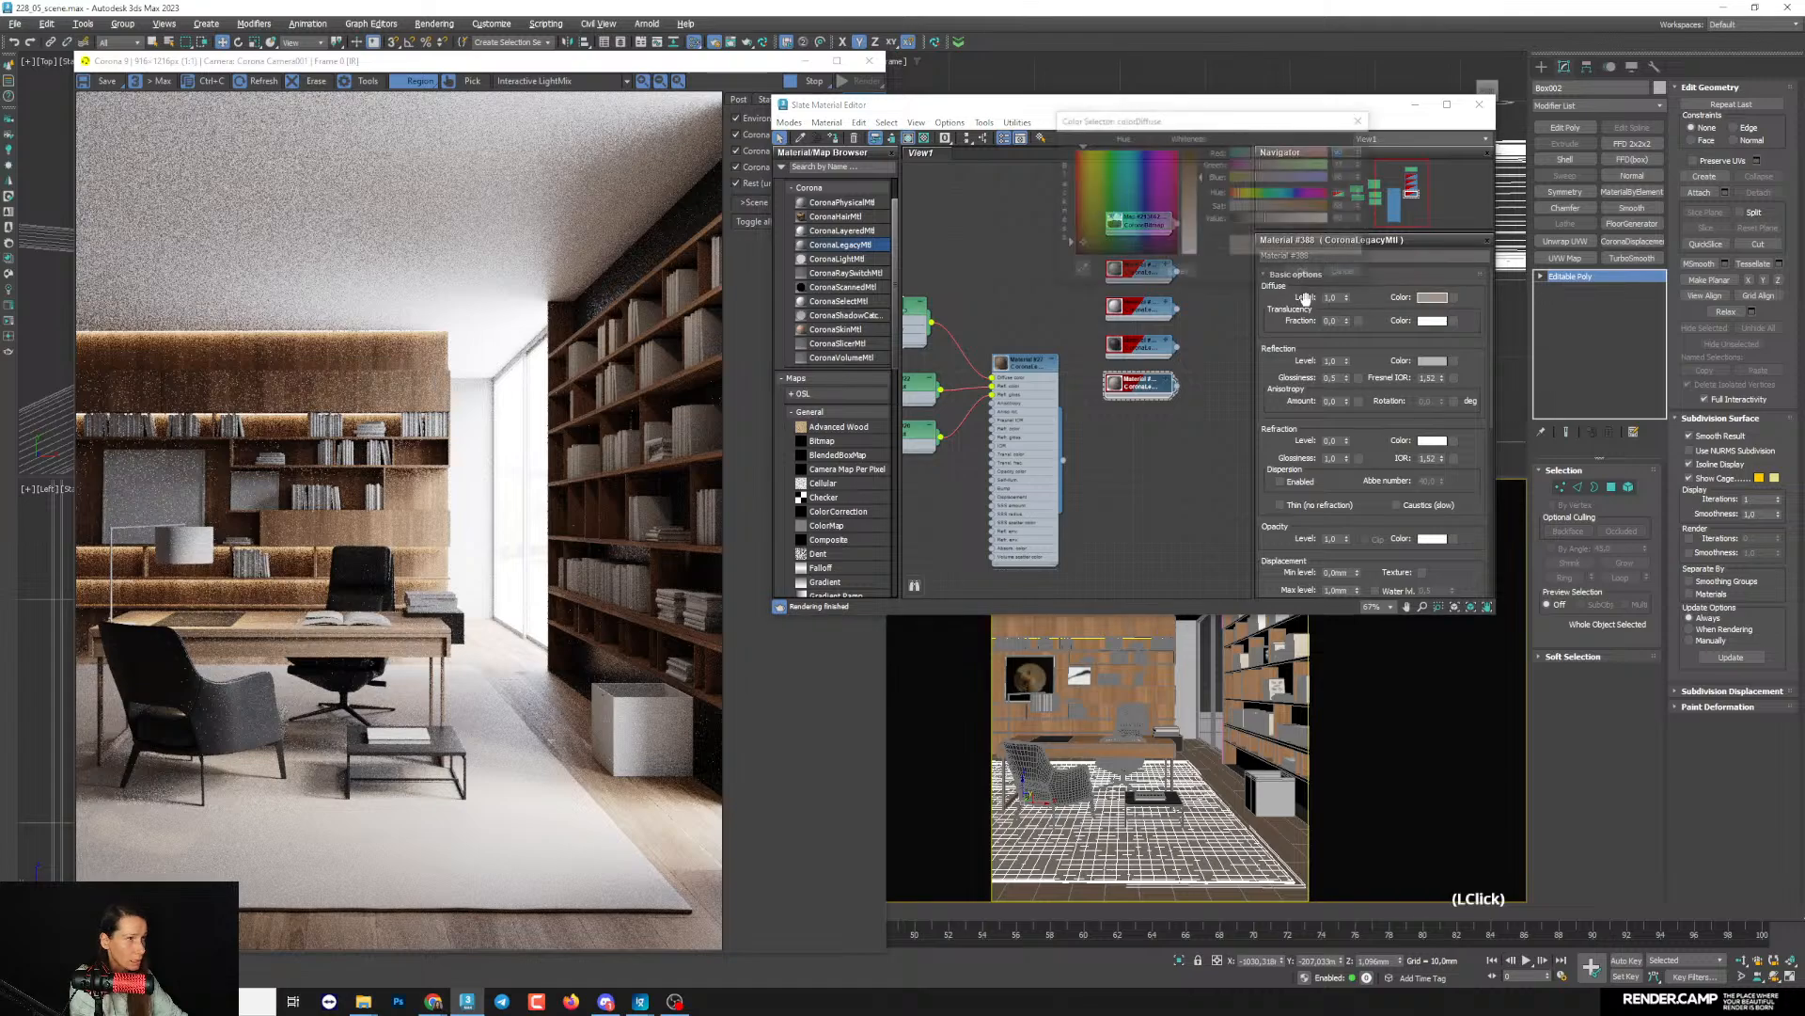
left_click_drag(1263, 224, 1258, 224)
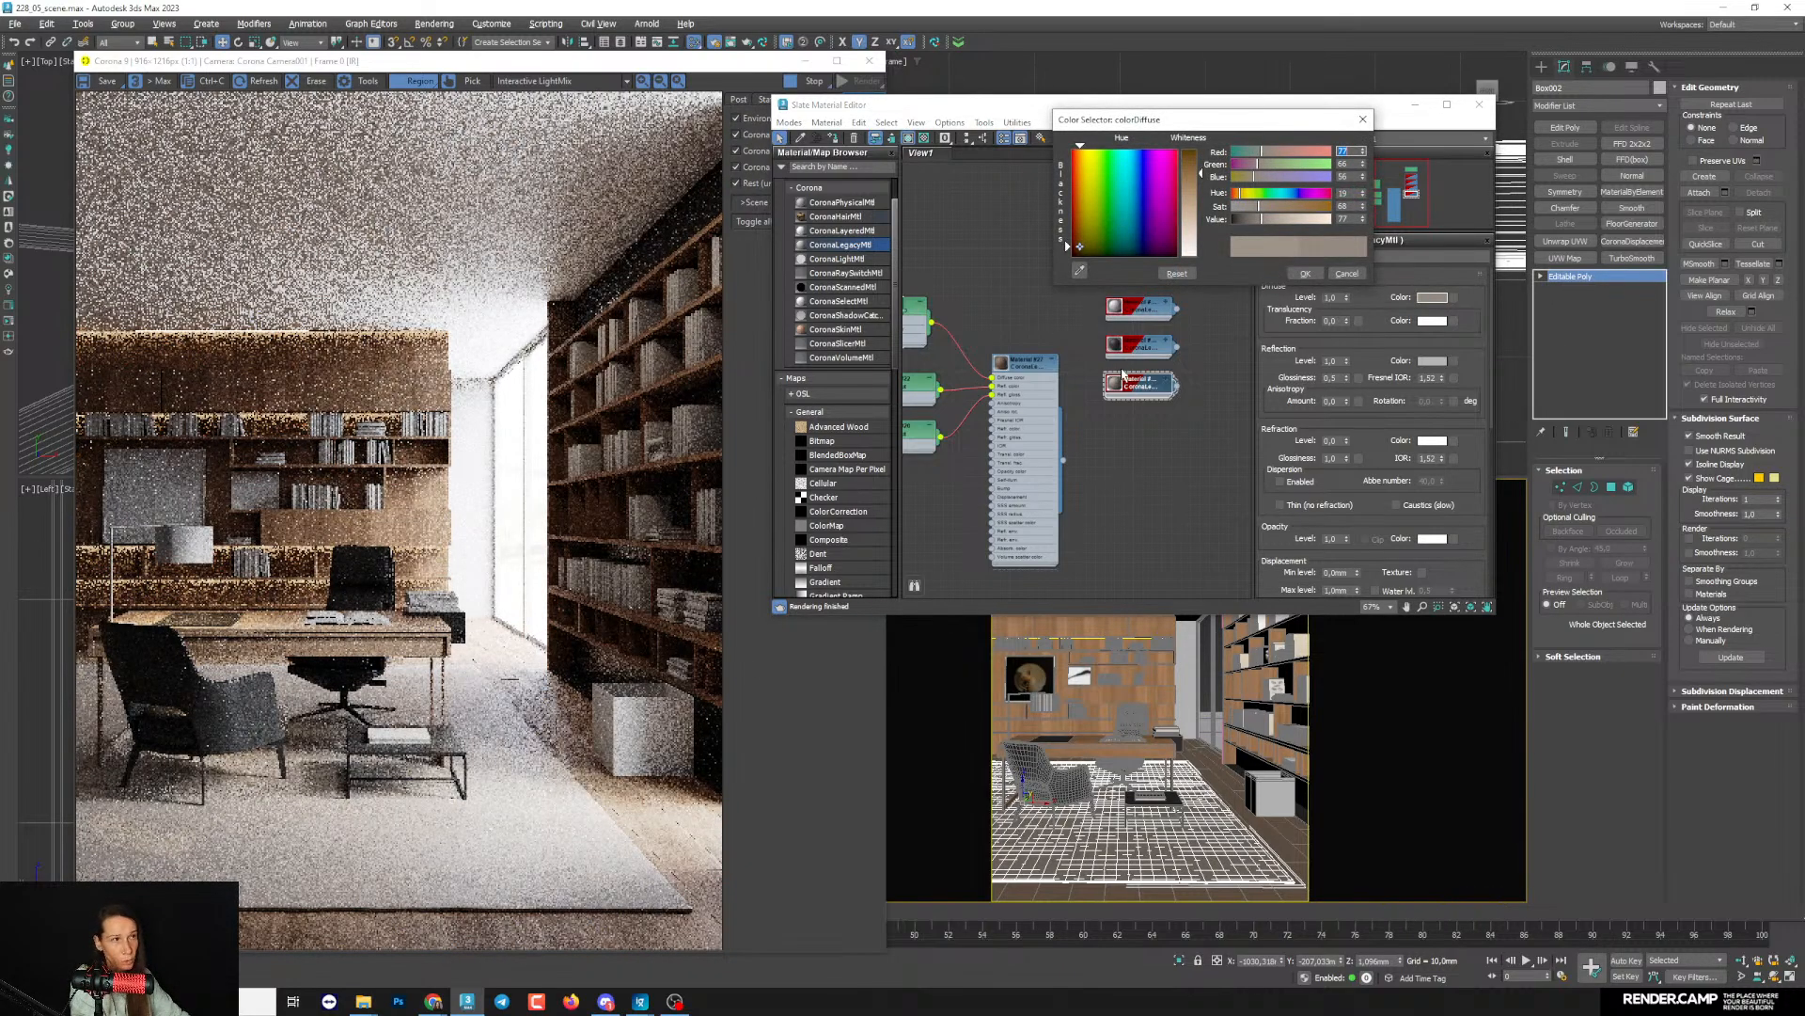
left_click(1305, 273)
- Duplicate the rug's Material #388 node and place the copy below the original
middle_click_drag(1151, 569, 1077, 520)
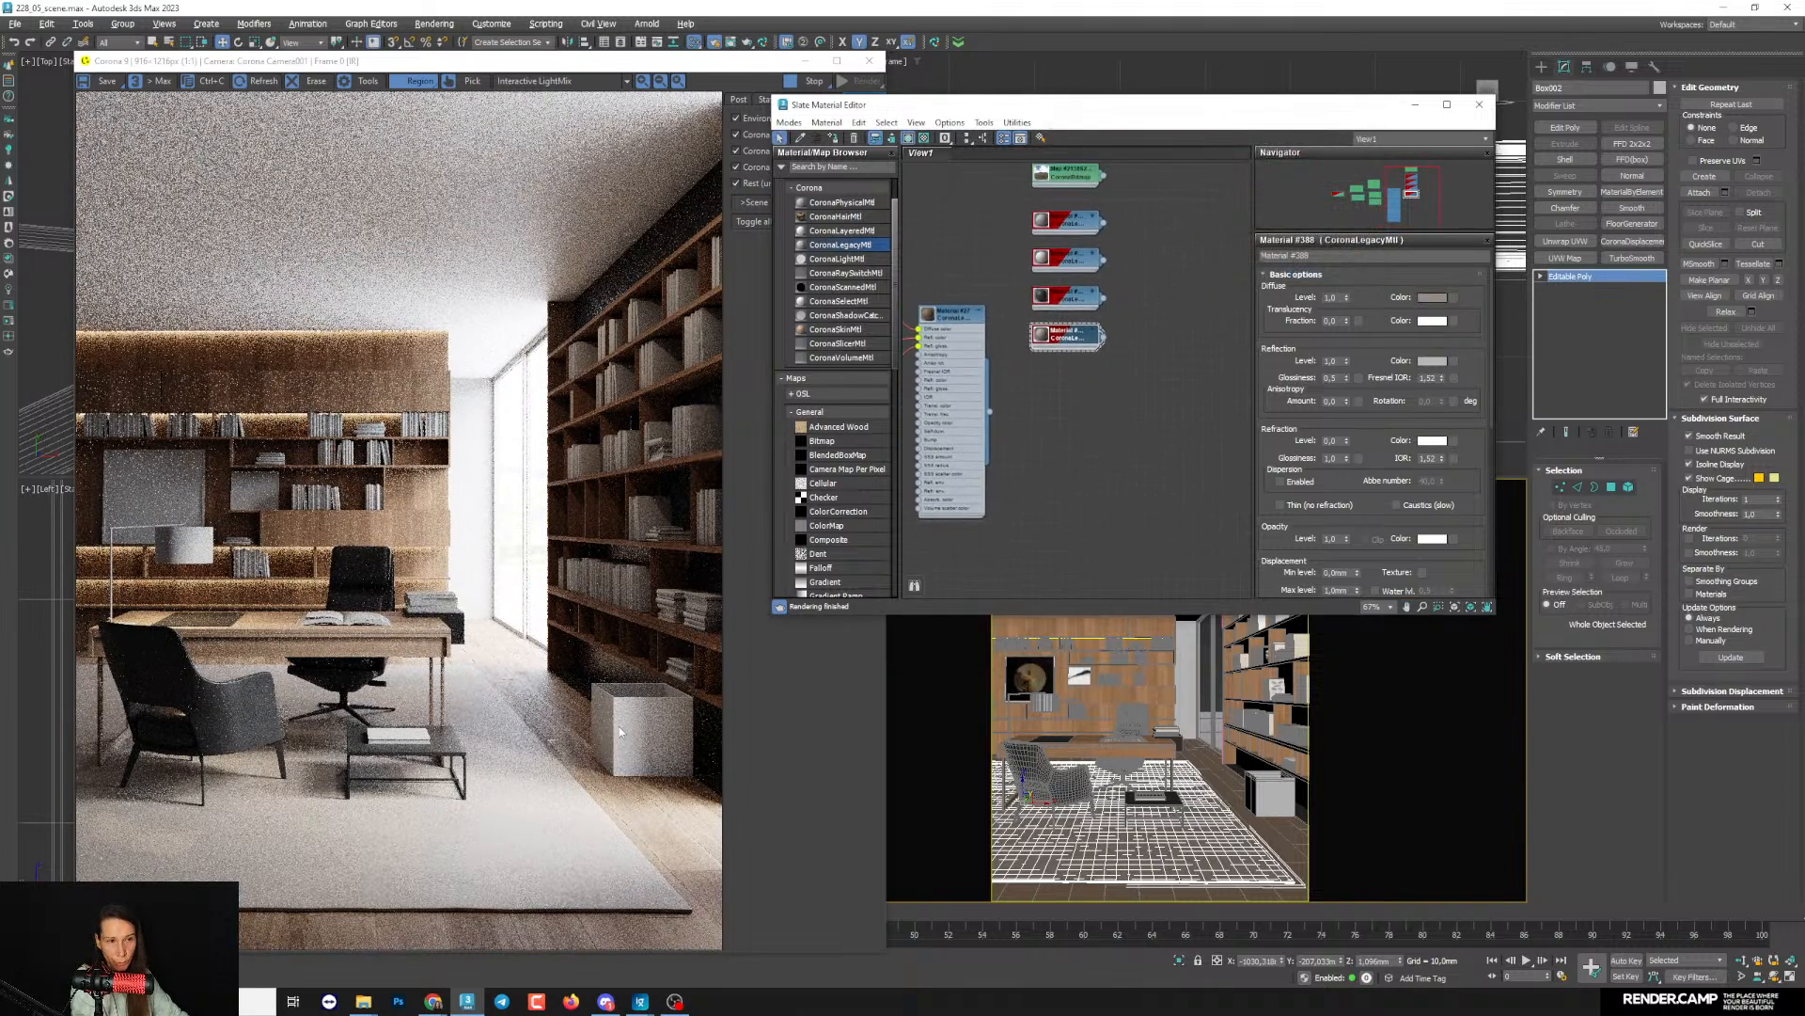
middle_click_drag(1084, 397, 1068, 406)
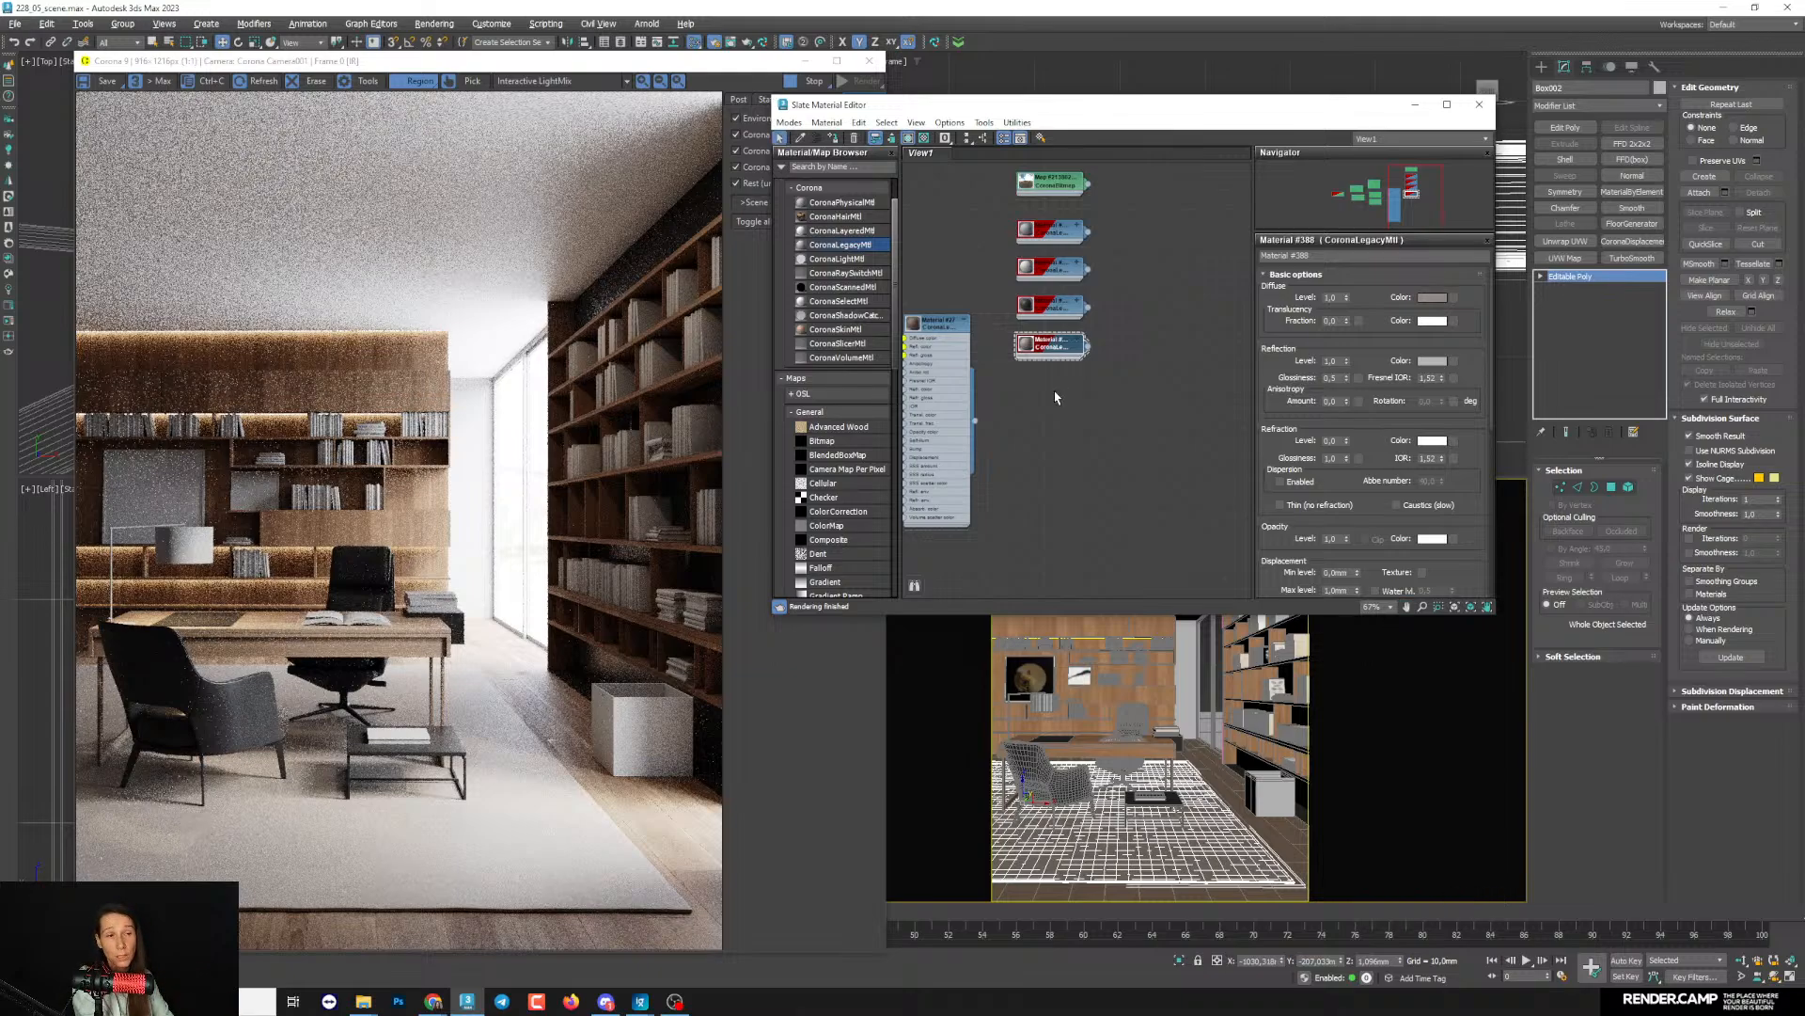
middle_click_drag(1073, 358, 1072, 331)
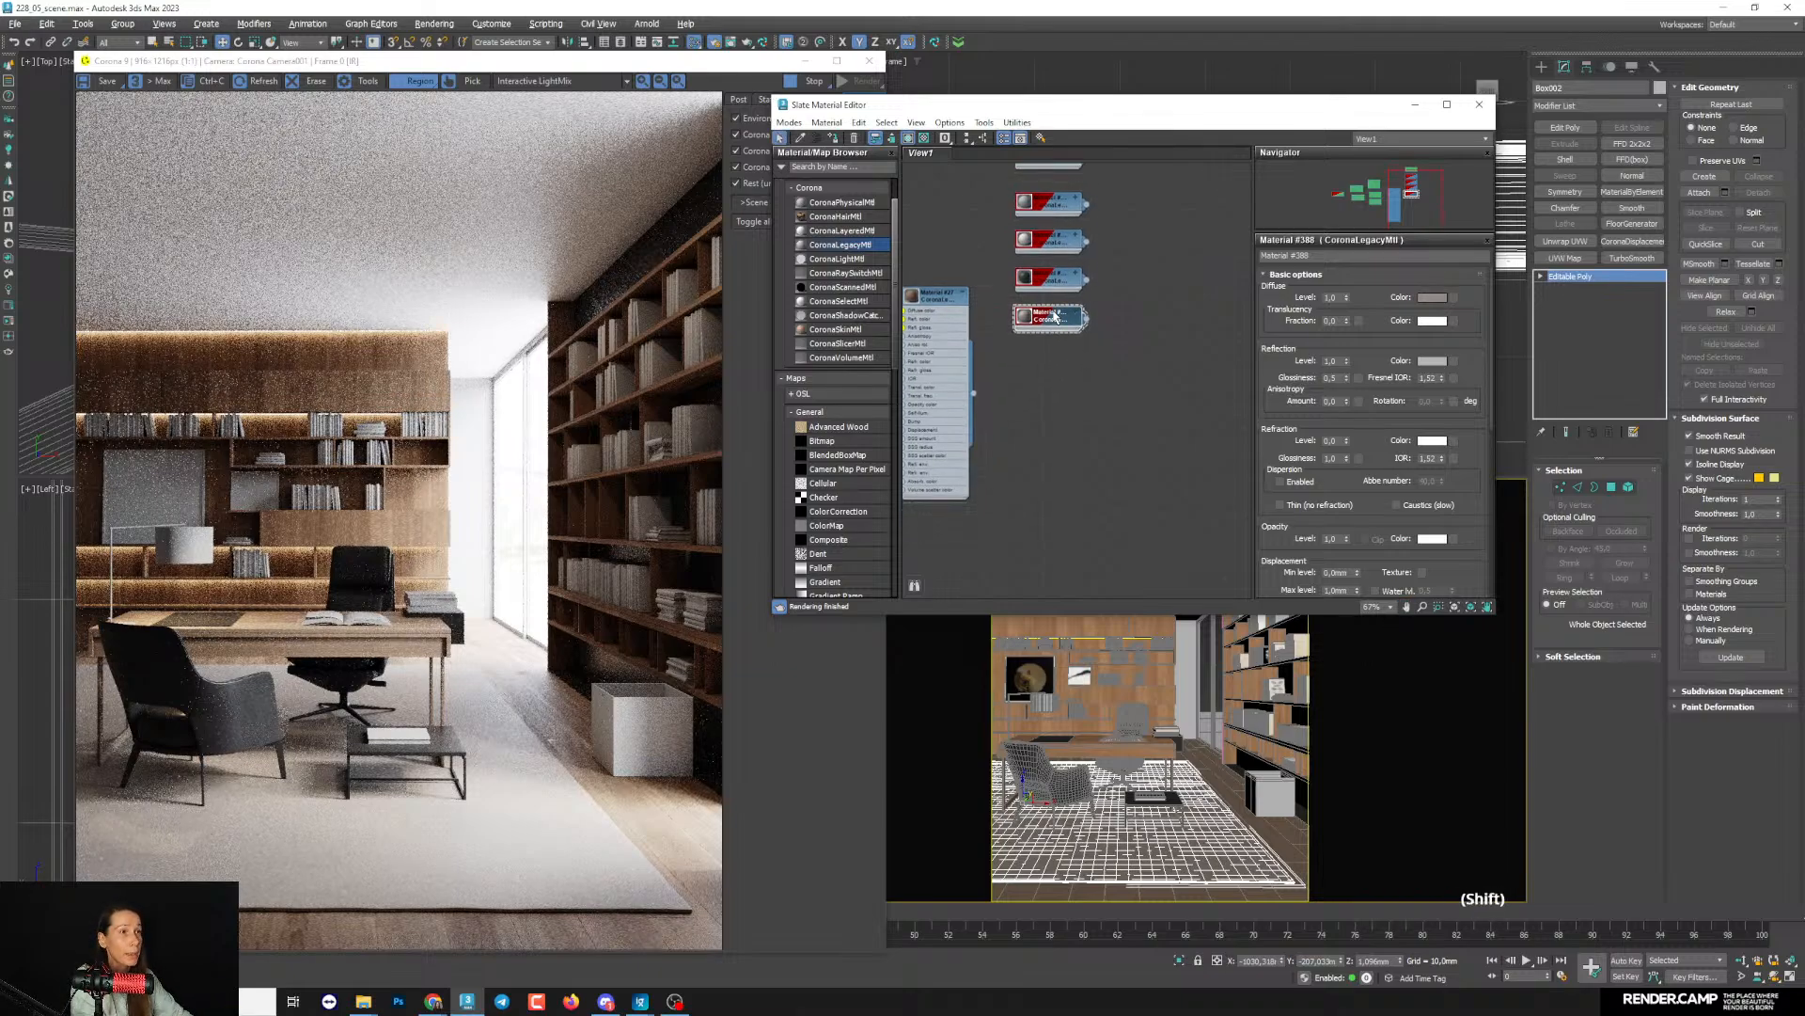
left_click_drag(1070, 325, 1049, 388, "shift")
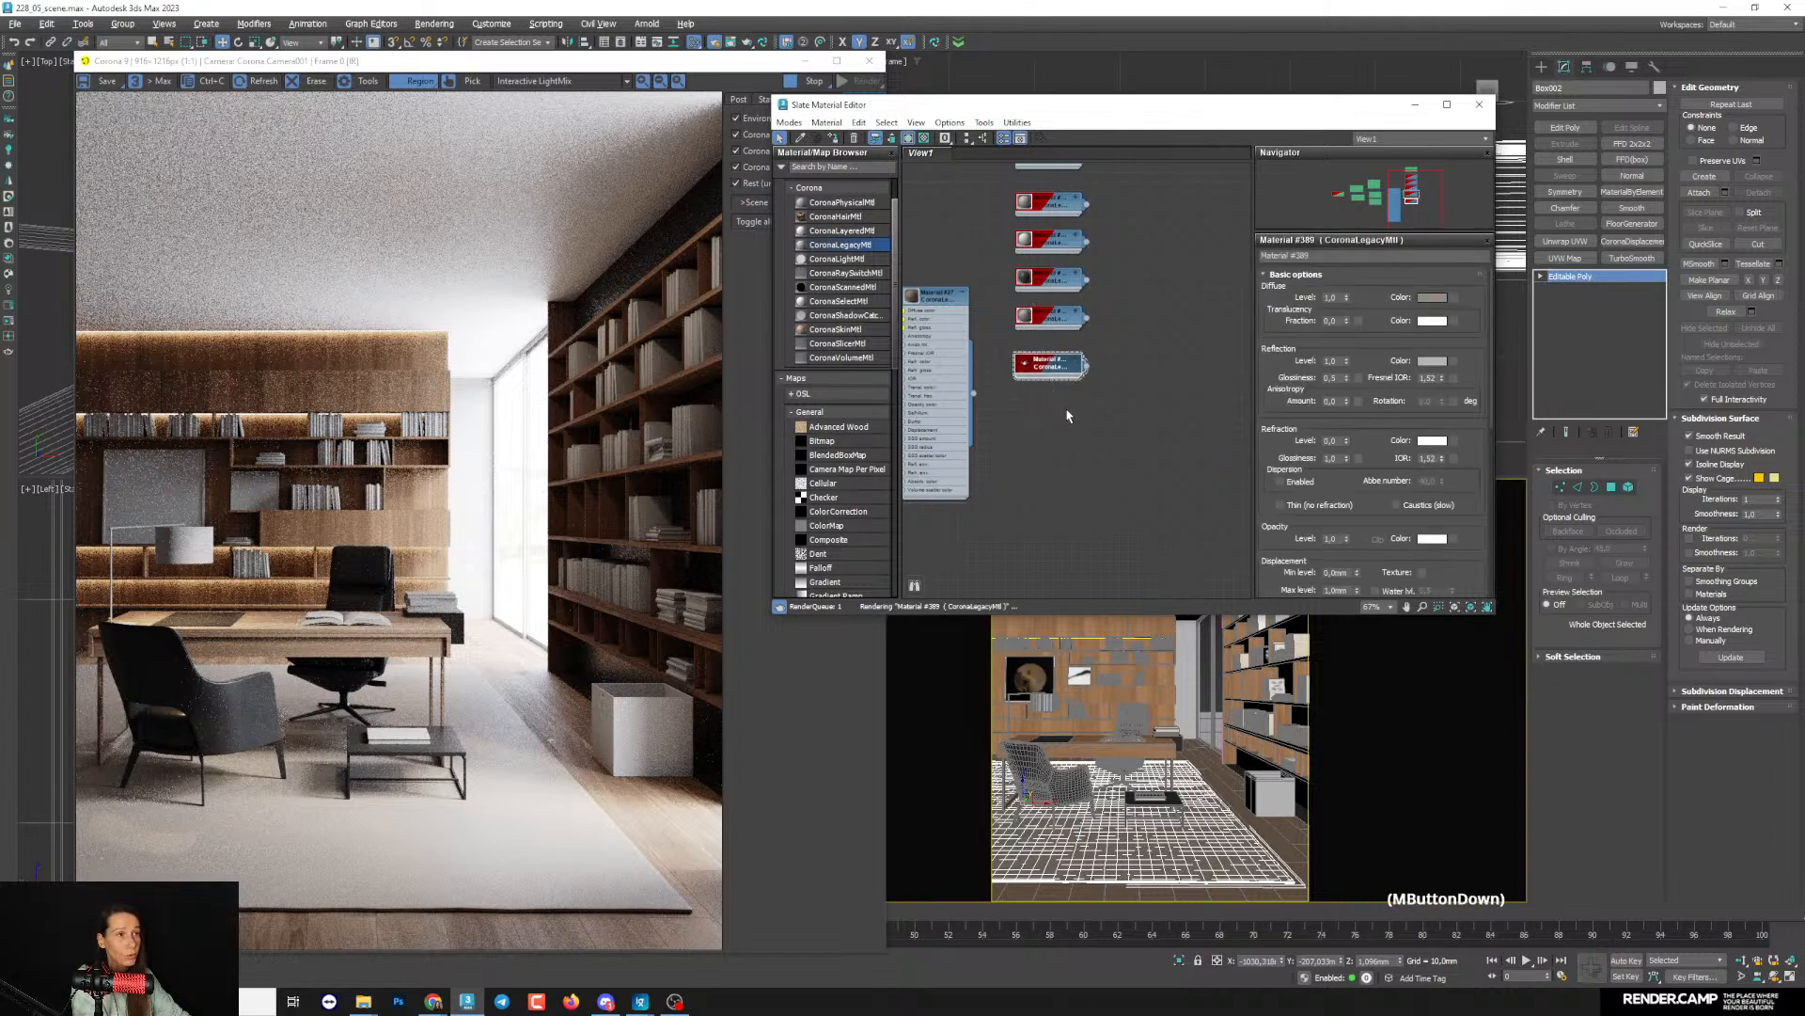
middle_click_drag(1048, 388, 1047, 370)
- Change the duplicated material to Multi/Sub-Object, keeping the old material as a sub-material
right_click(1047, 350)
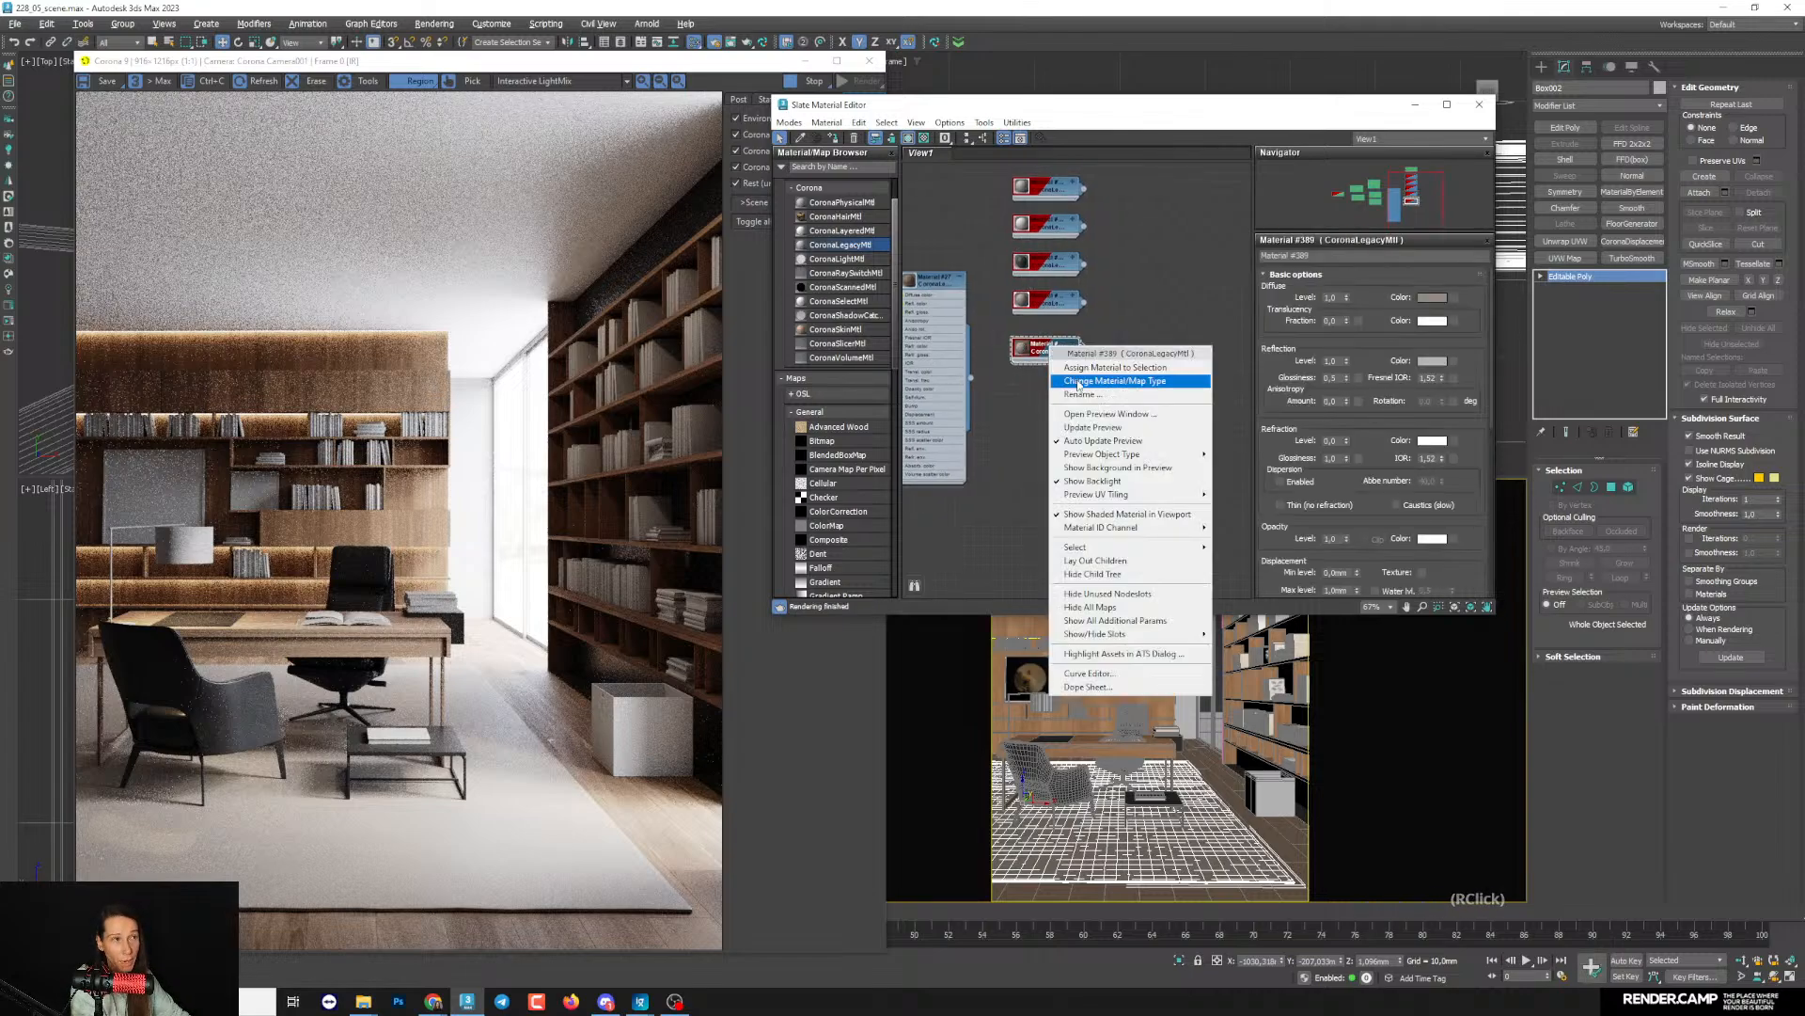
left_click(1081, 381)
left_click(553, 398)
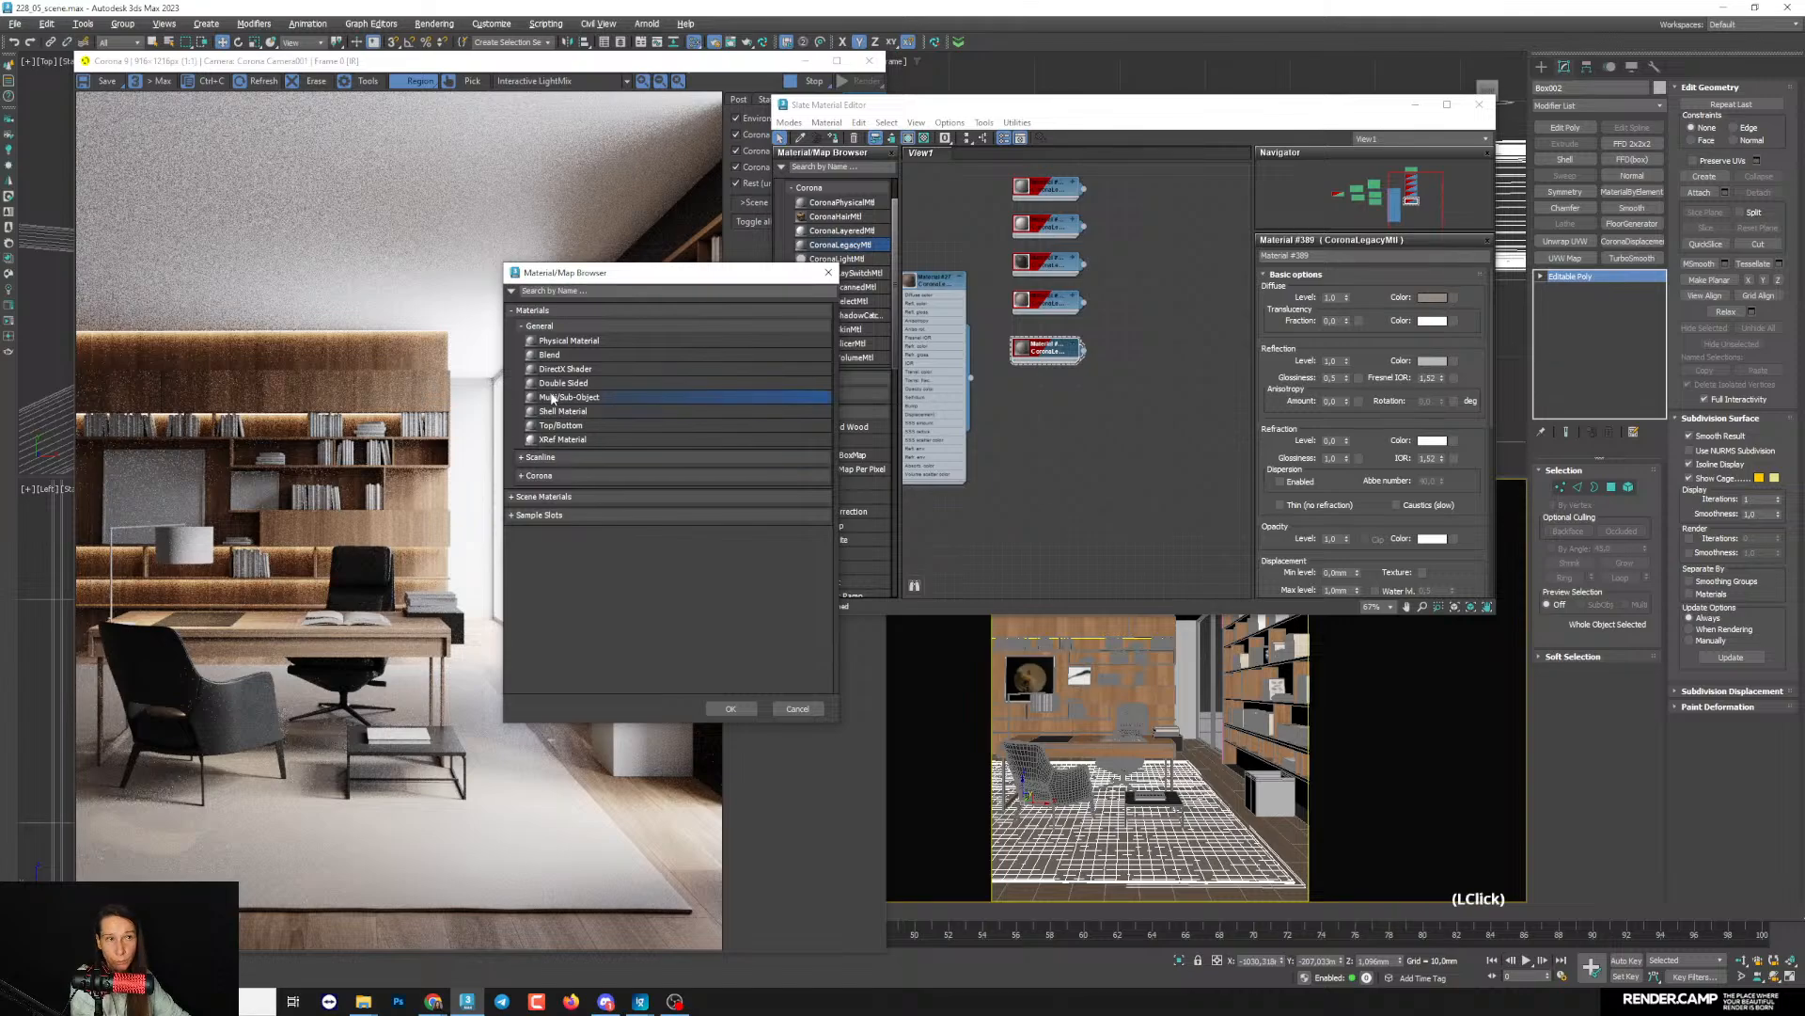
left_click(731, 708)
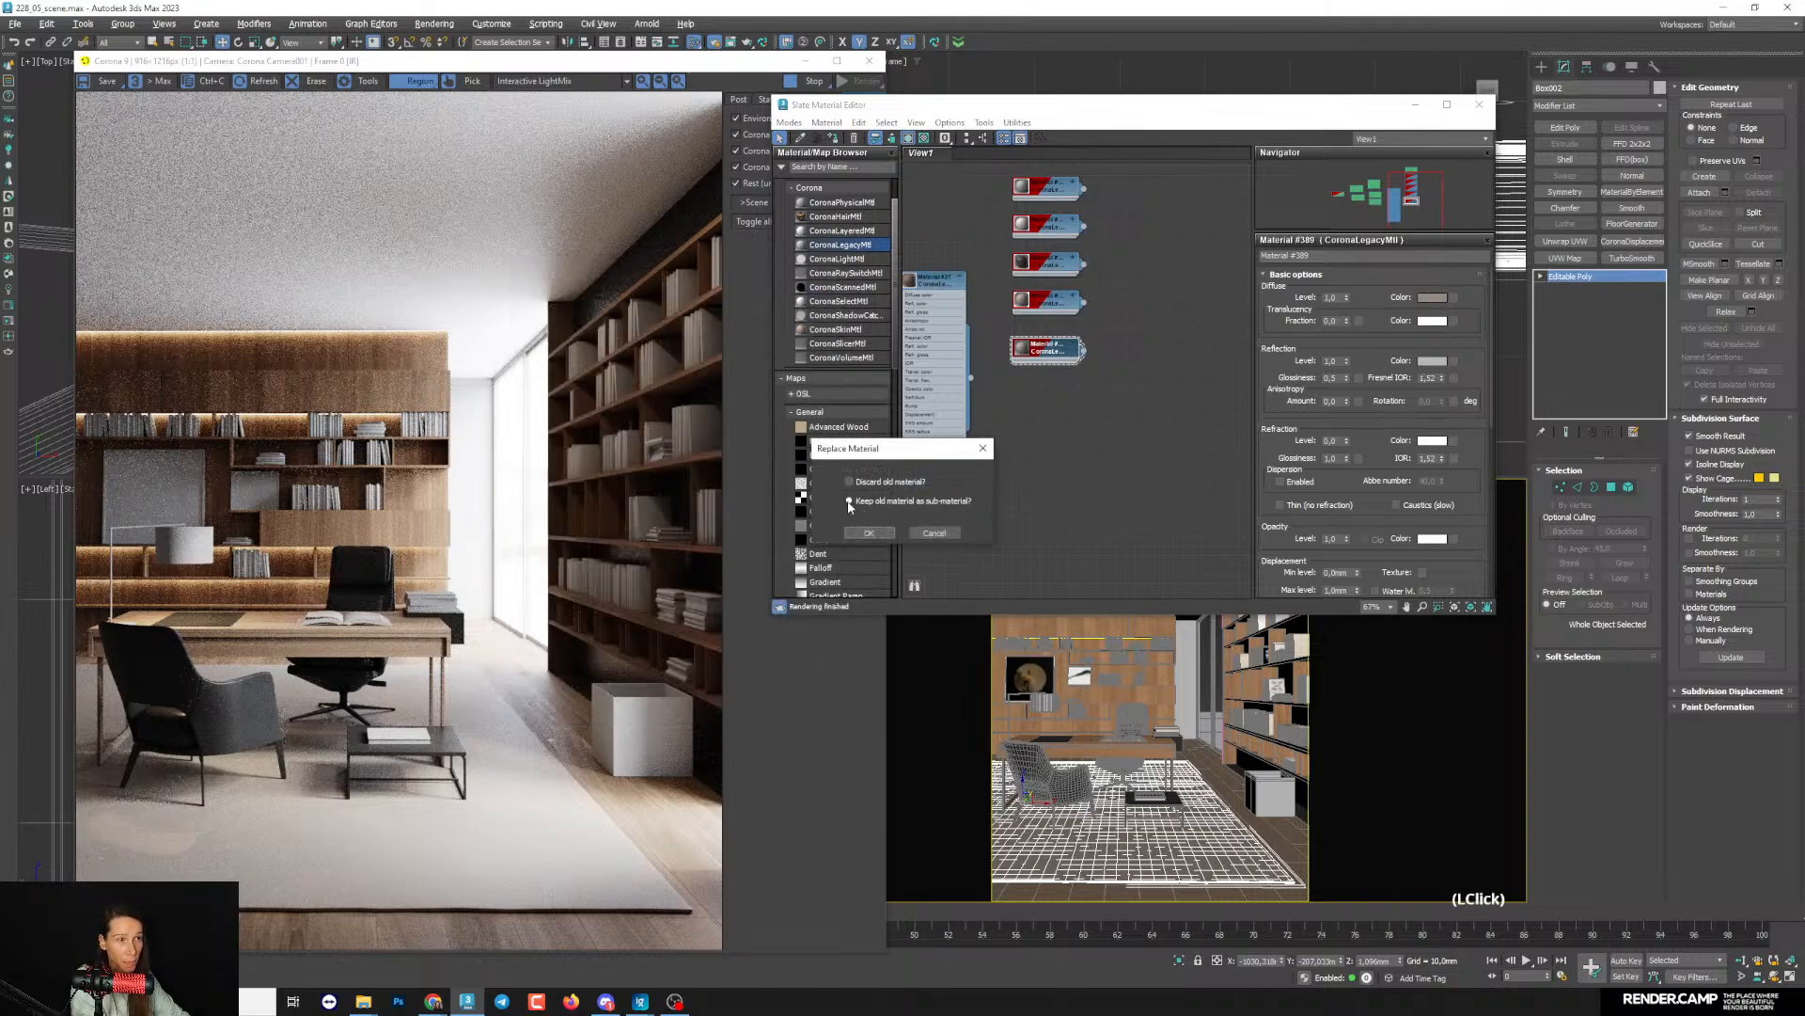
left_click(869, 532)
- Move the Multi/Sub-Object node clear of its sub-material and duplicate that sub-material directly beneath it
middle_click_drag(1079, 413, 1069, 338)
mouse_move(1044, 315)
left_mouse_down()
mouse_move(1134, 379)
mouse_move(1175, 373)
left_mouse_up()
middle_click_drag(1078, 394, 1103, 363)
left_click_drag(1071, 319, 1068, 355, "shift")
left_click(1062, 350)
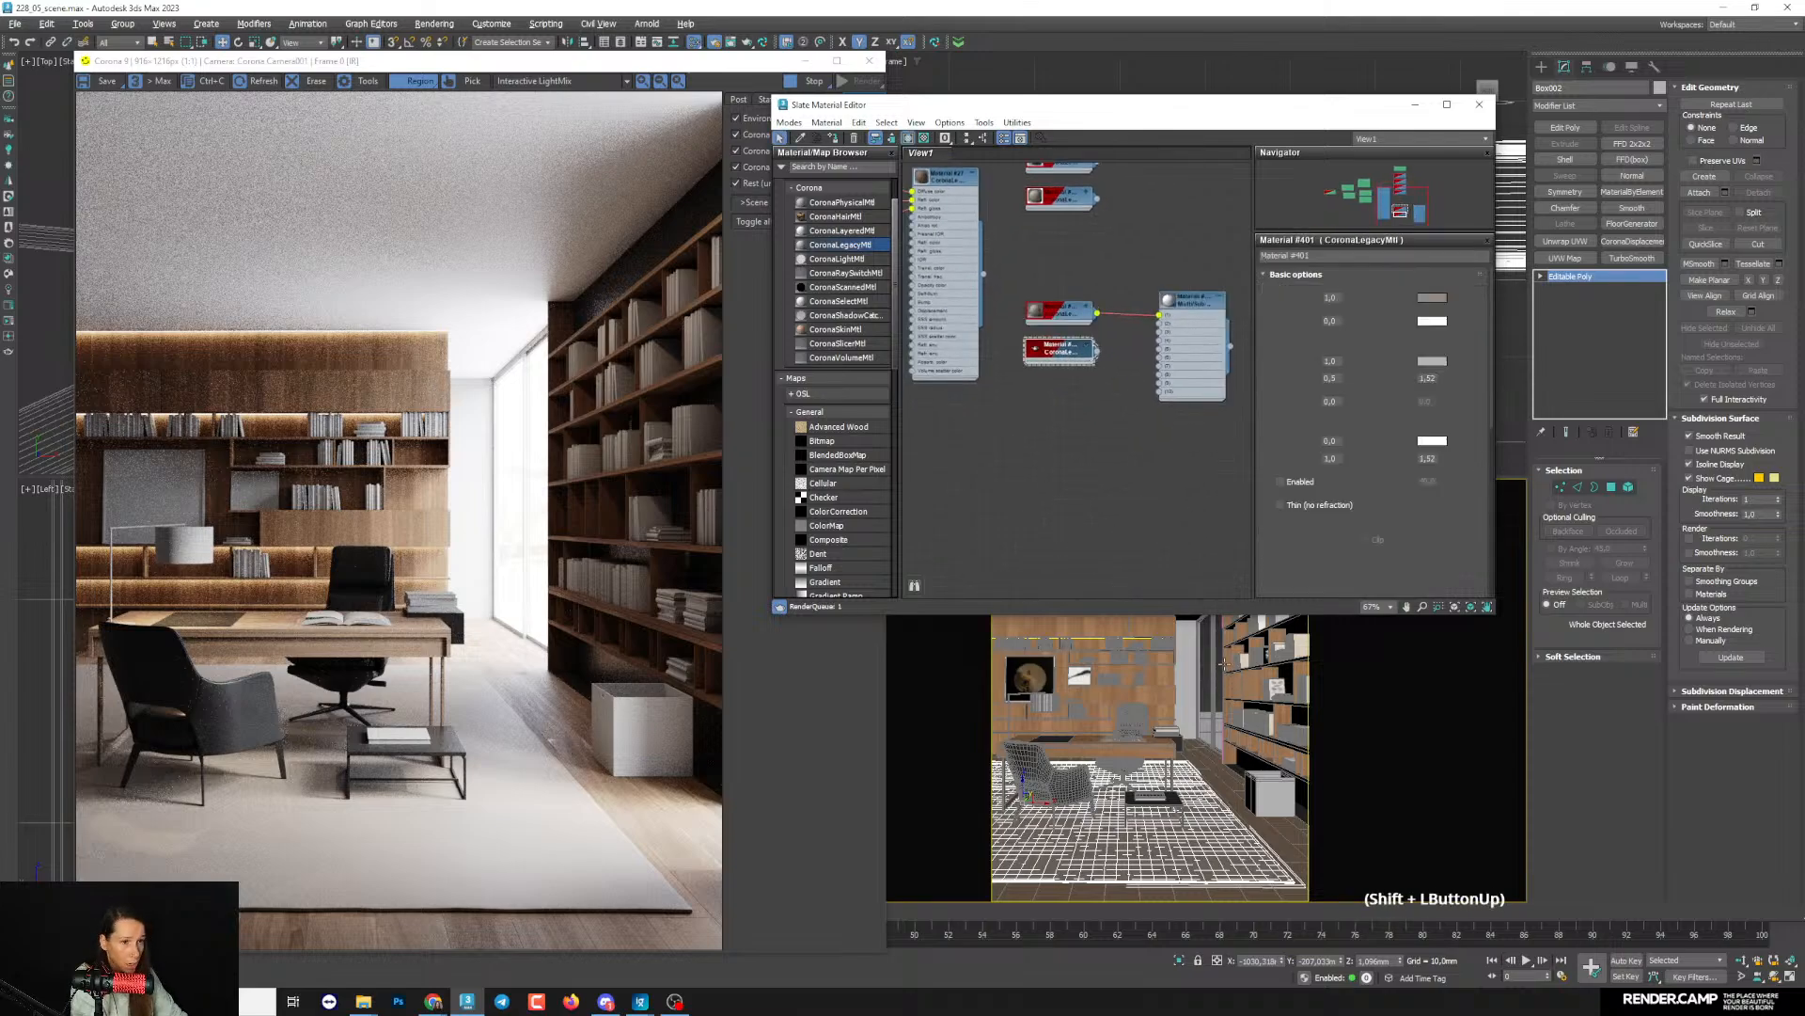
- Assign material ID 2 to a selected polygon of the white box beside the bookcase
left_click(1257, 788)
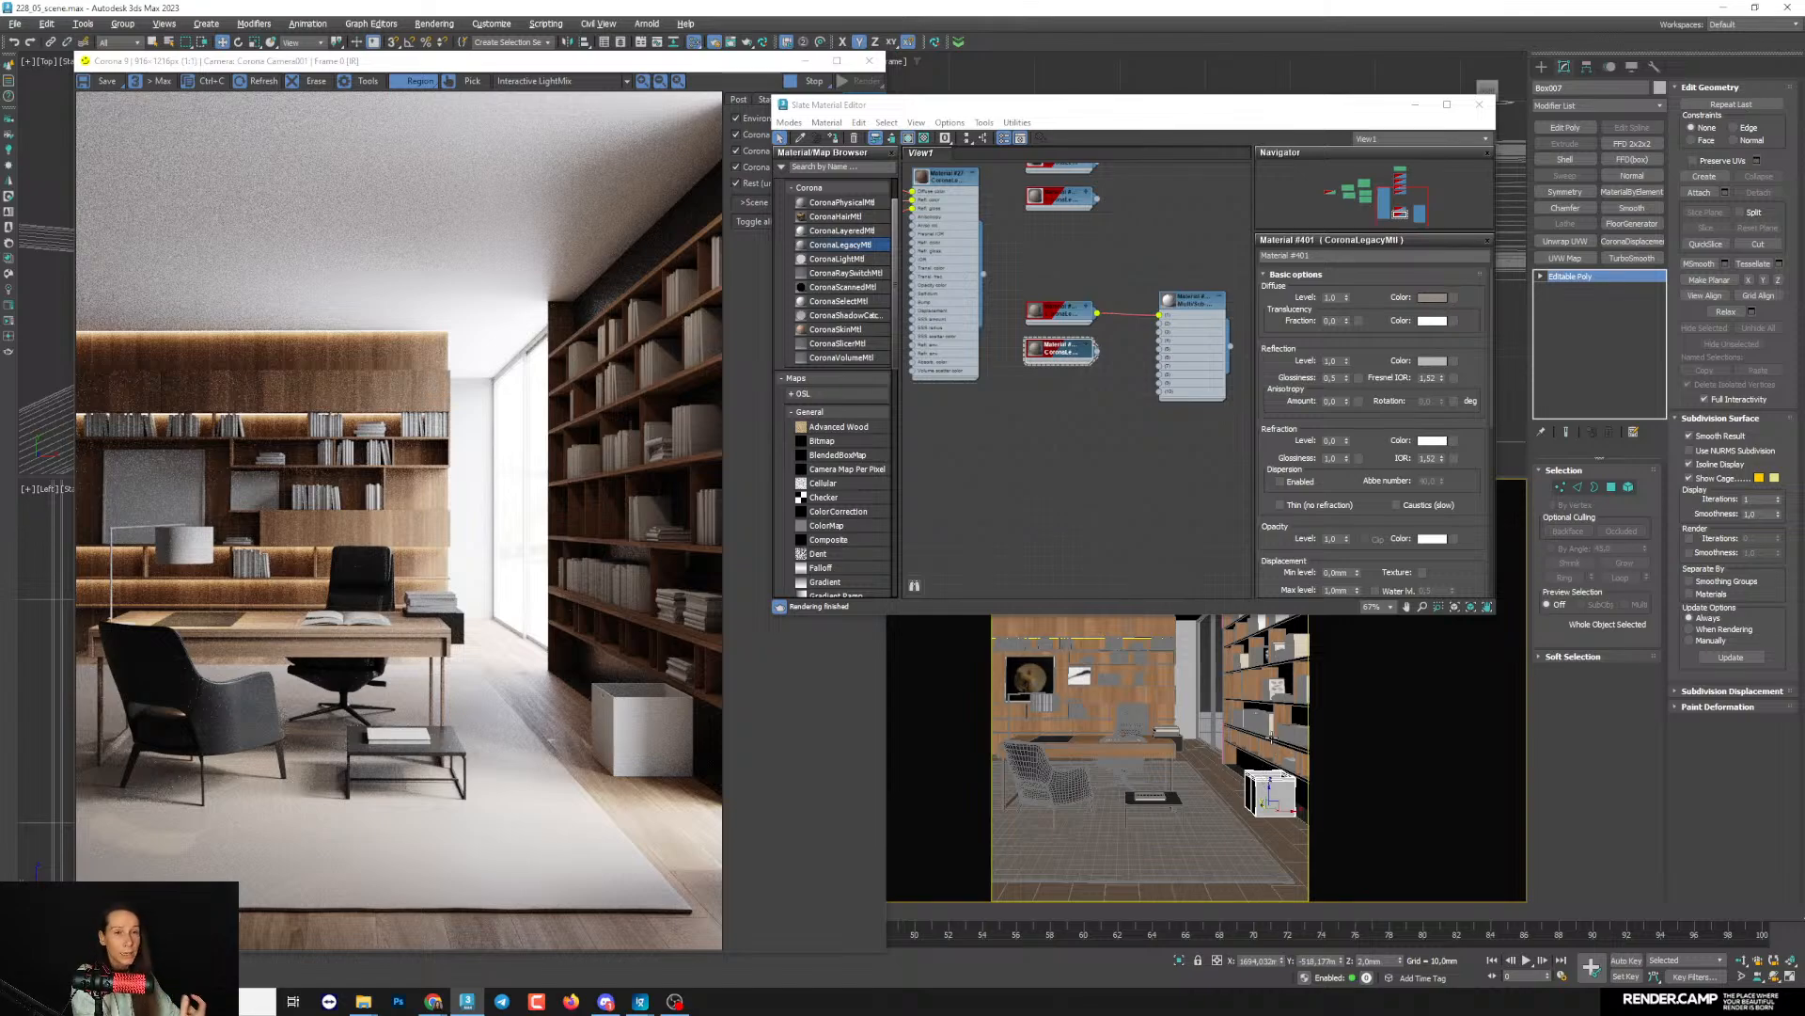
left_click(1541, 276)
left_click(1568, 324)
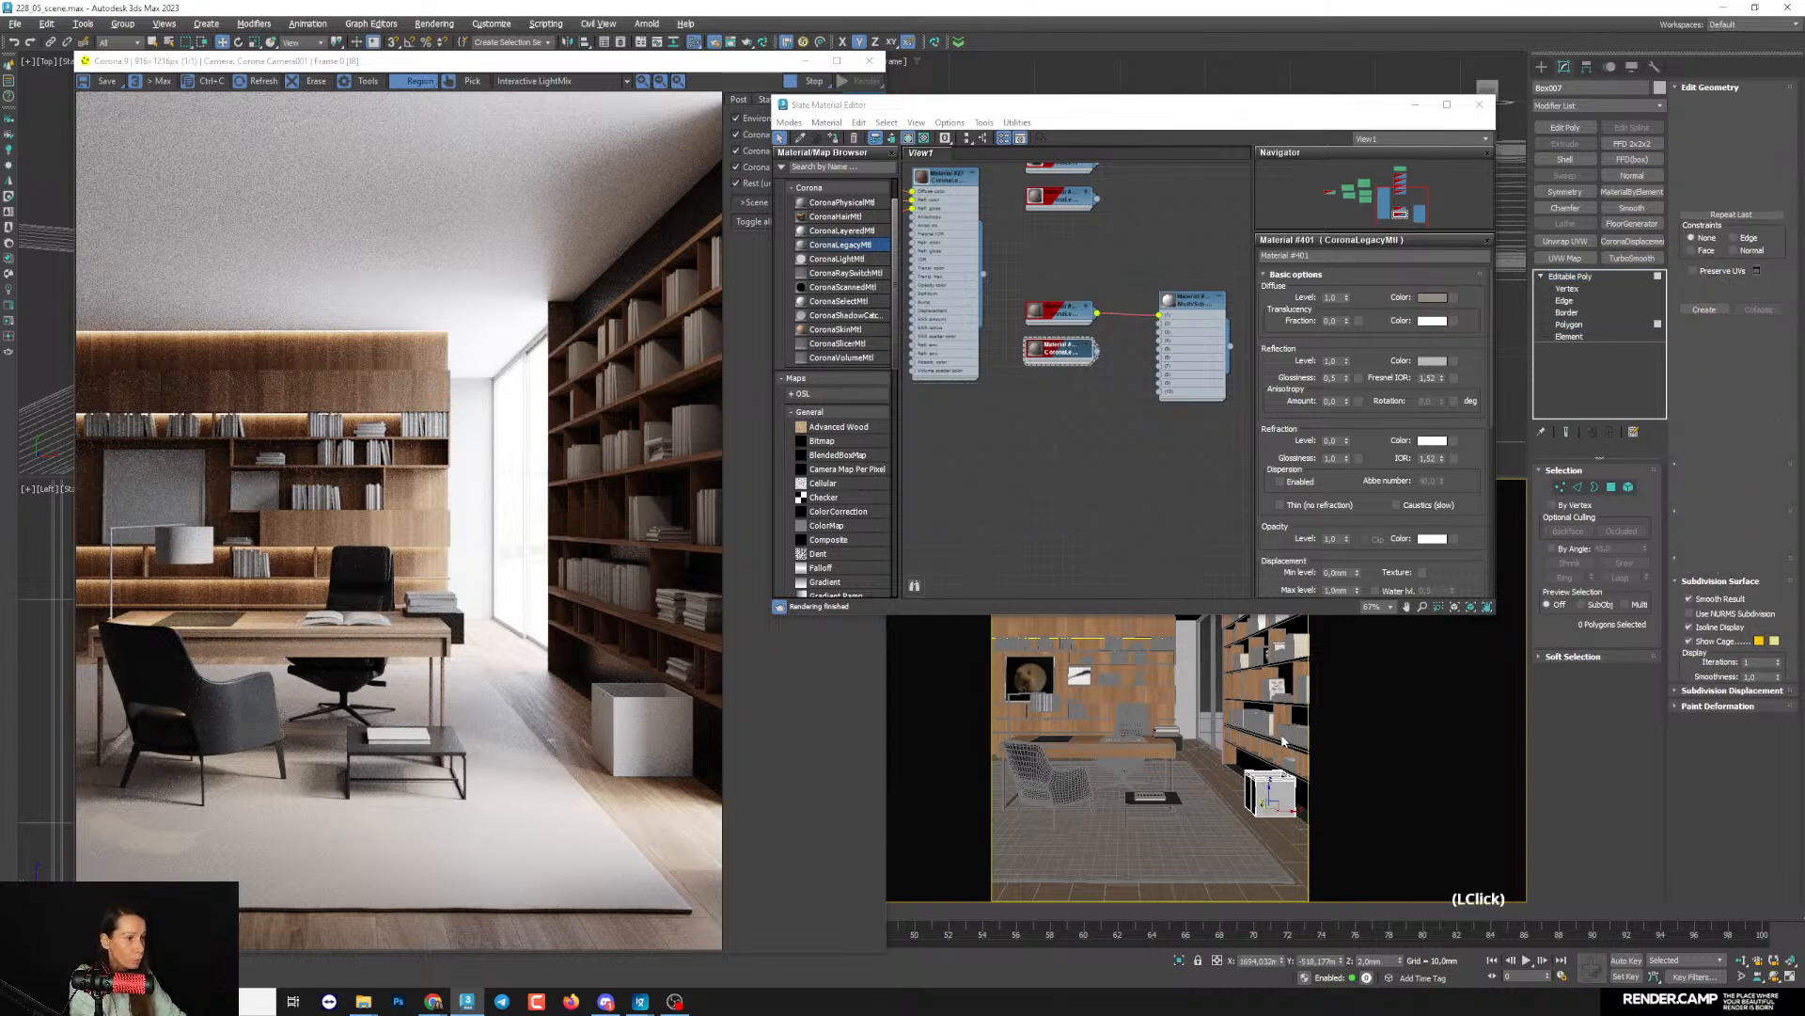
left_click(1272, 794)
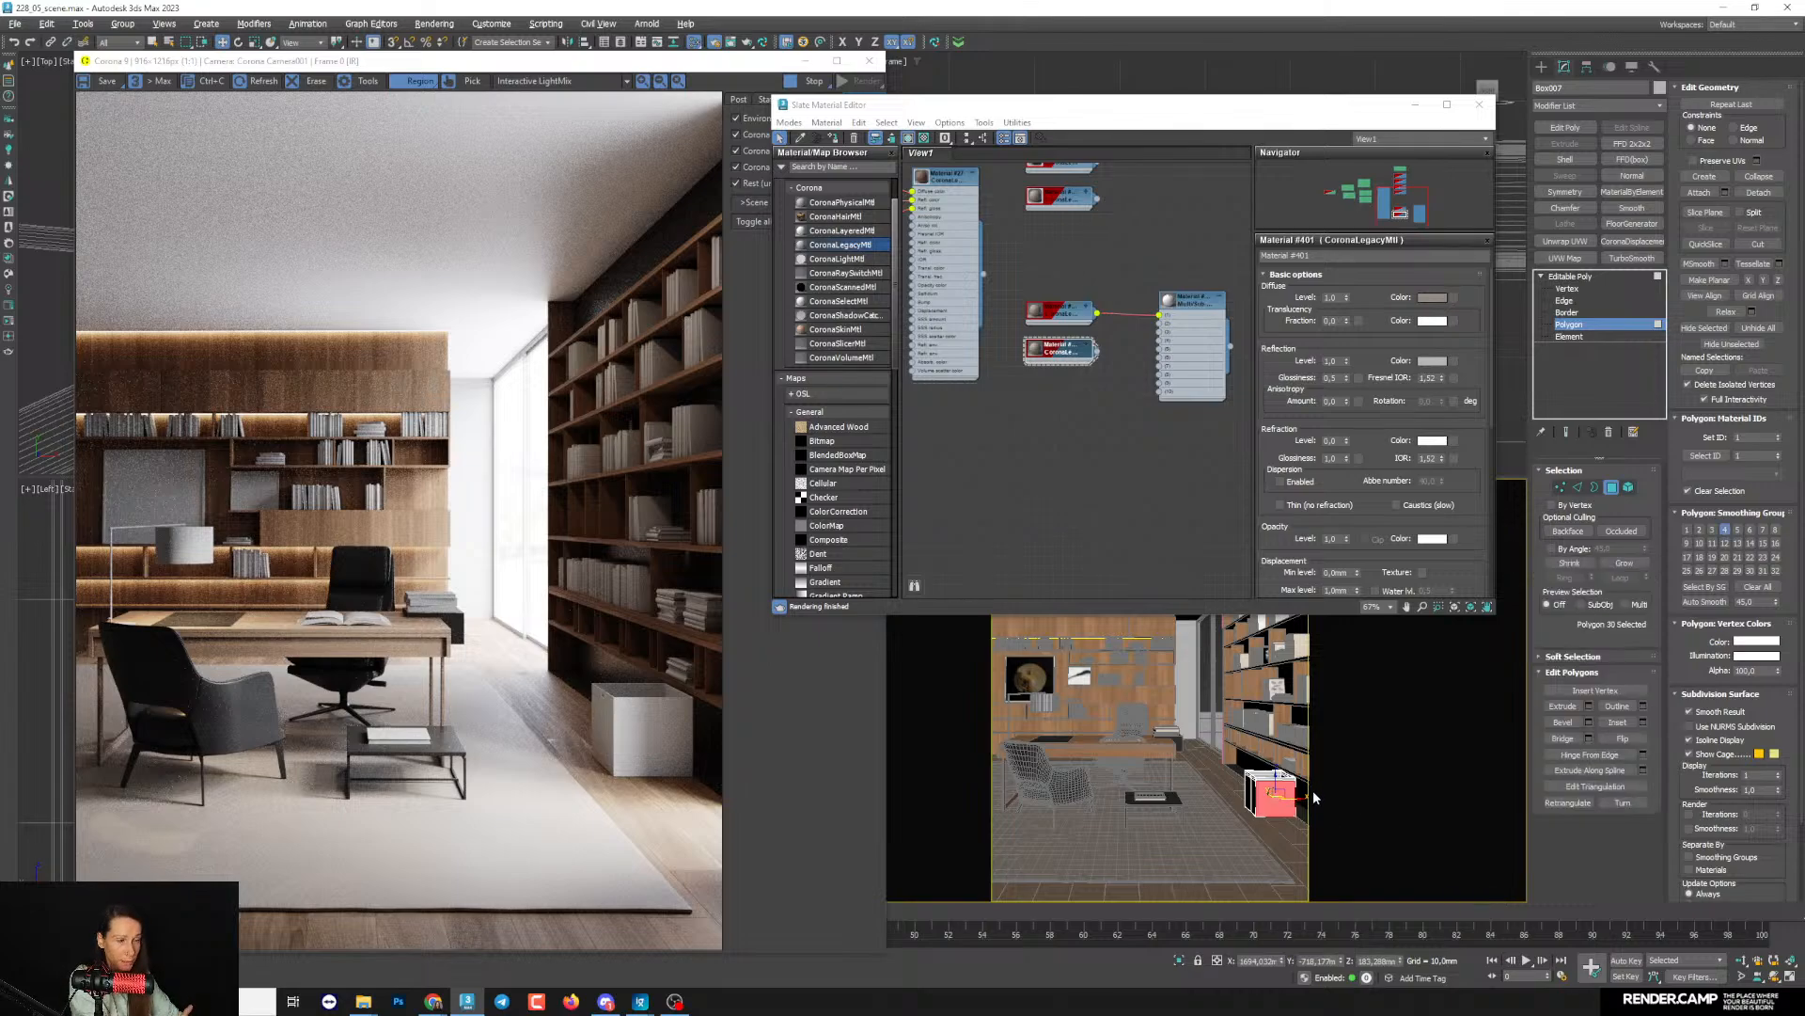
left_click_drag(1756, 438, 1723, 437)
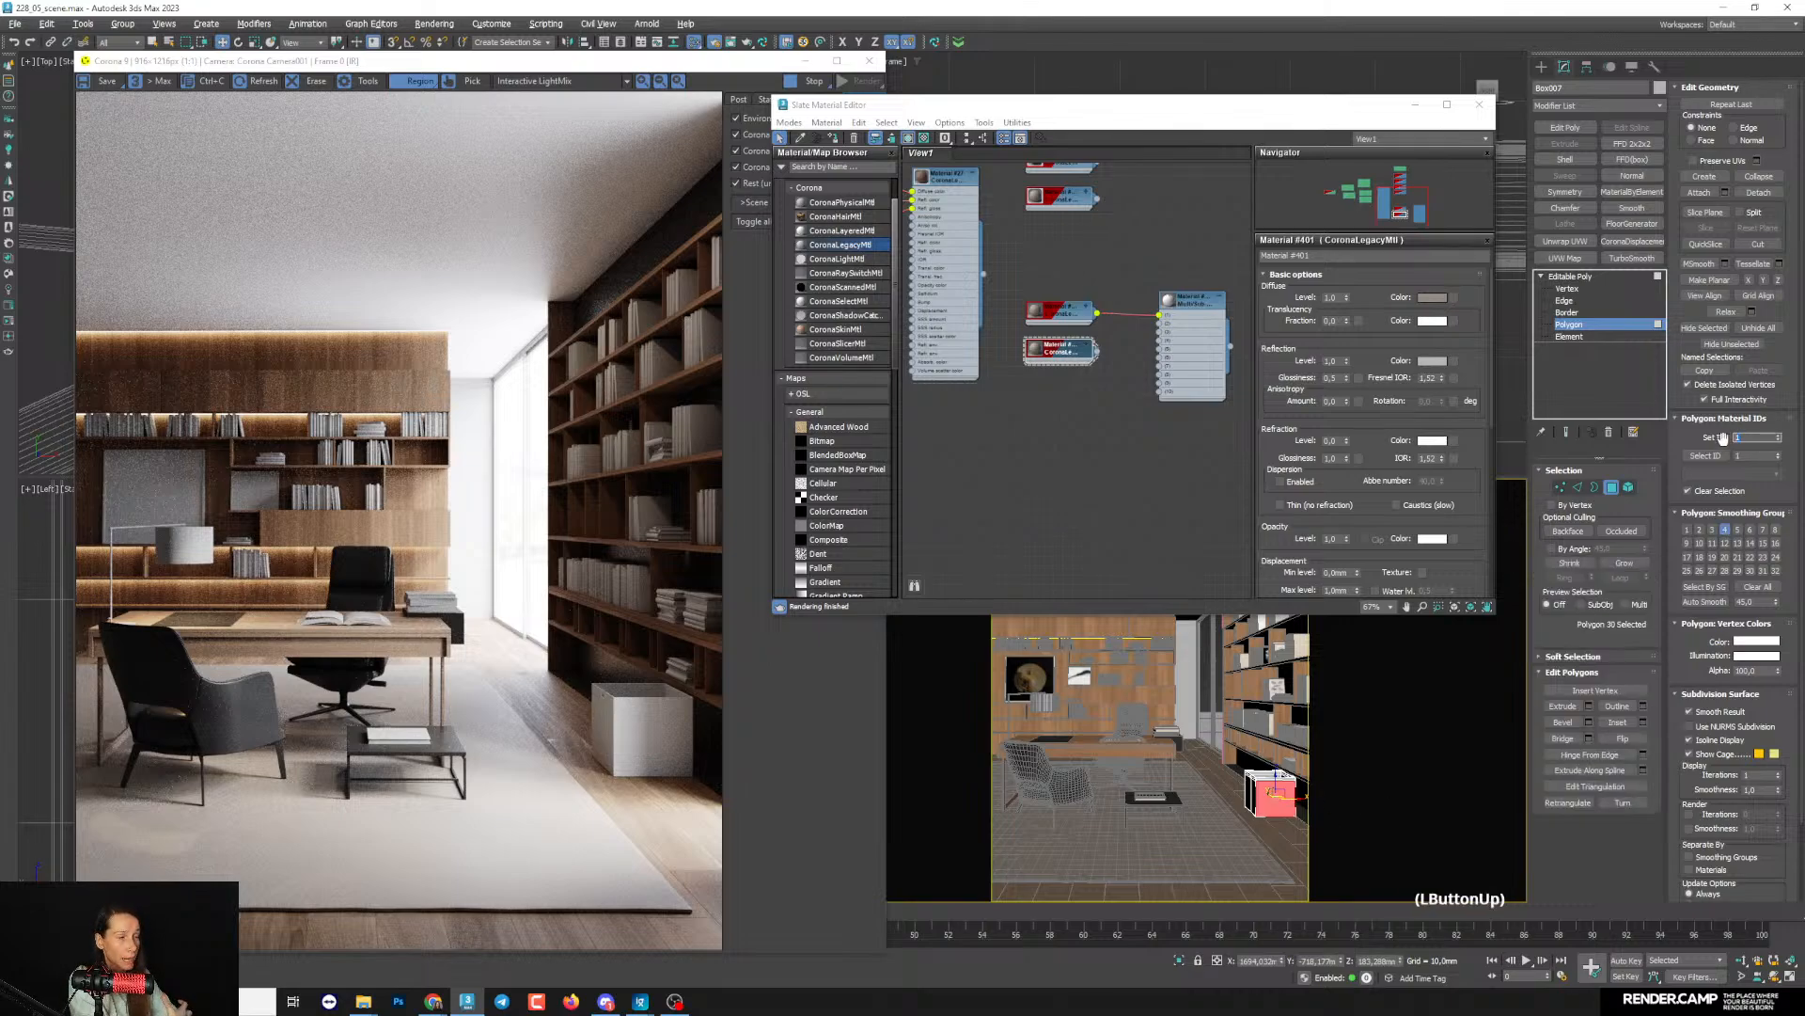
type("2")
key("Return")
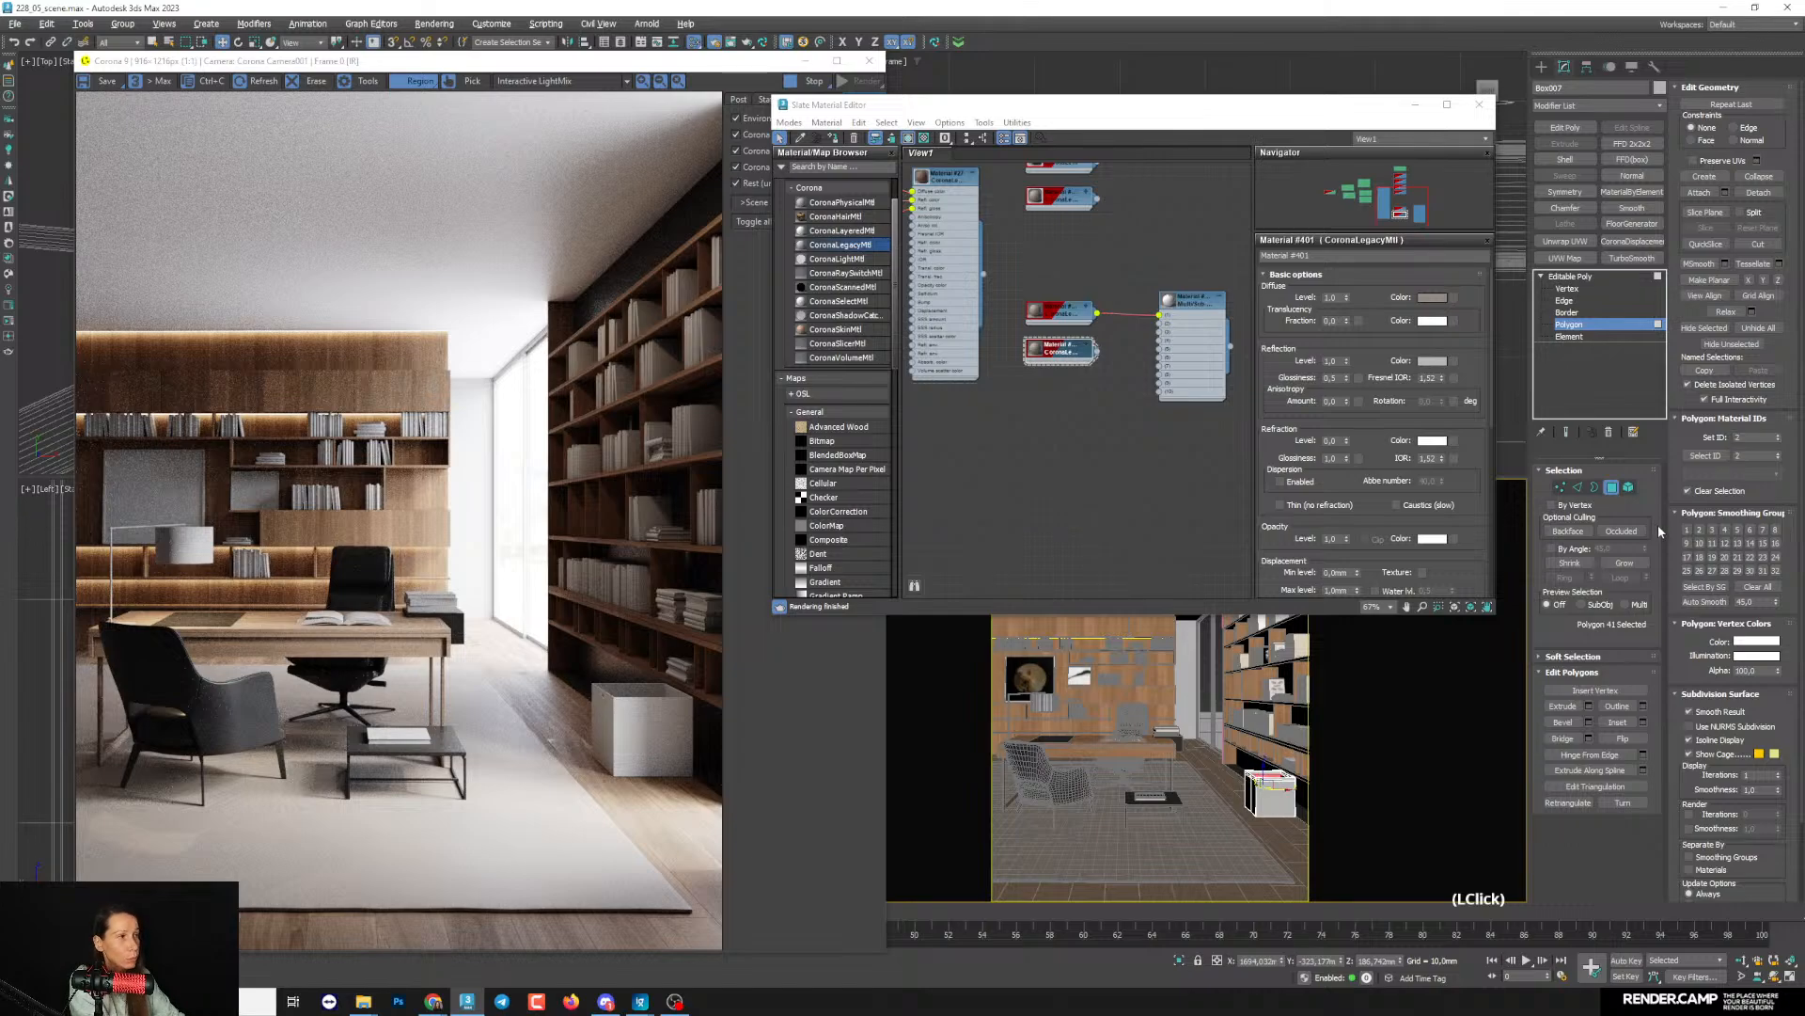
left_click(1712, 457)
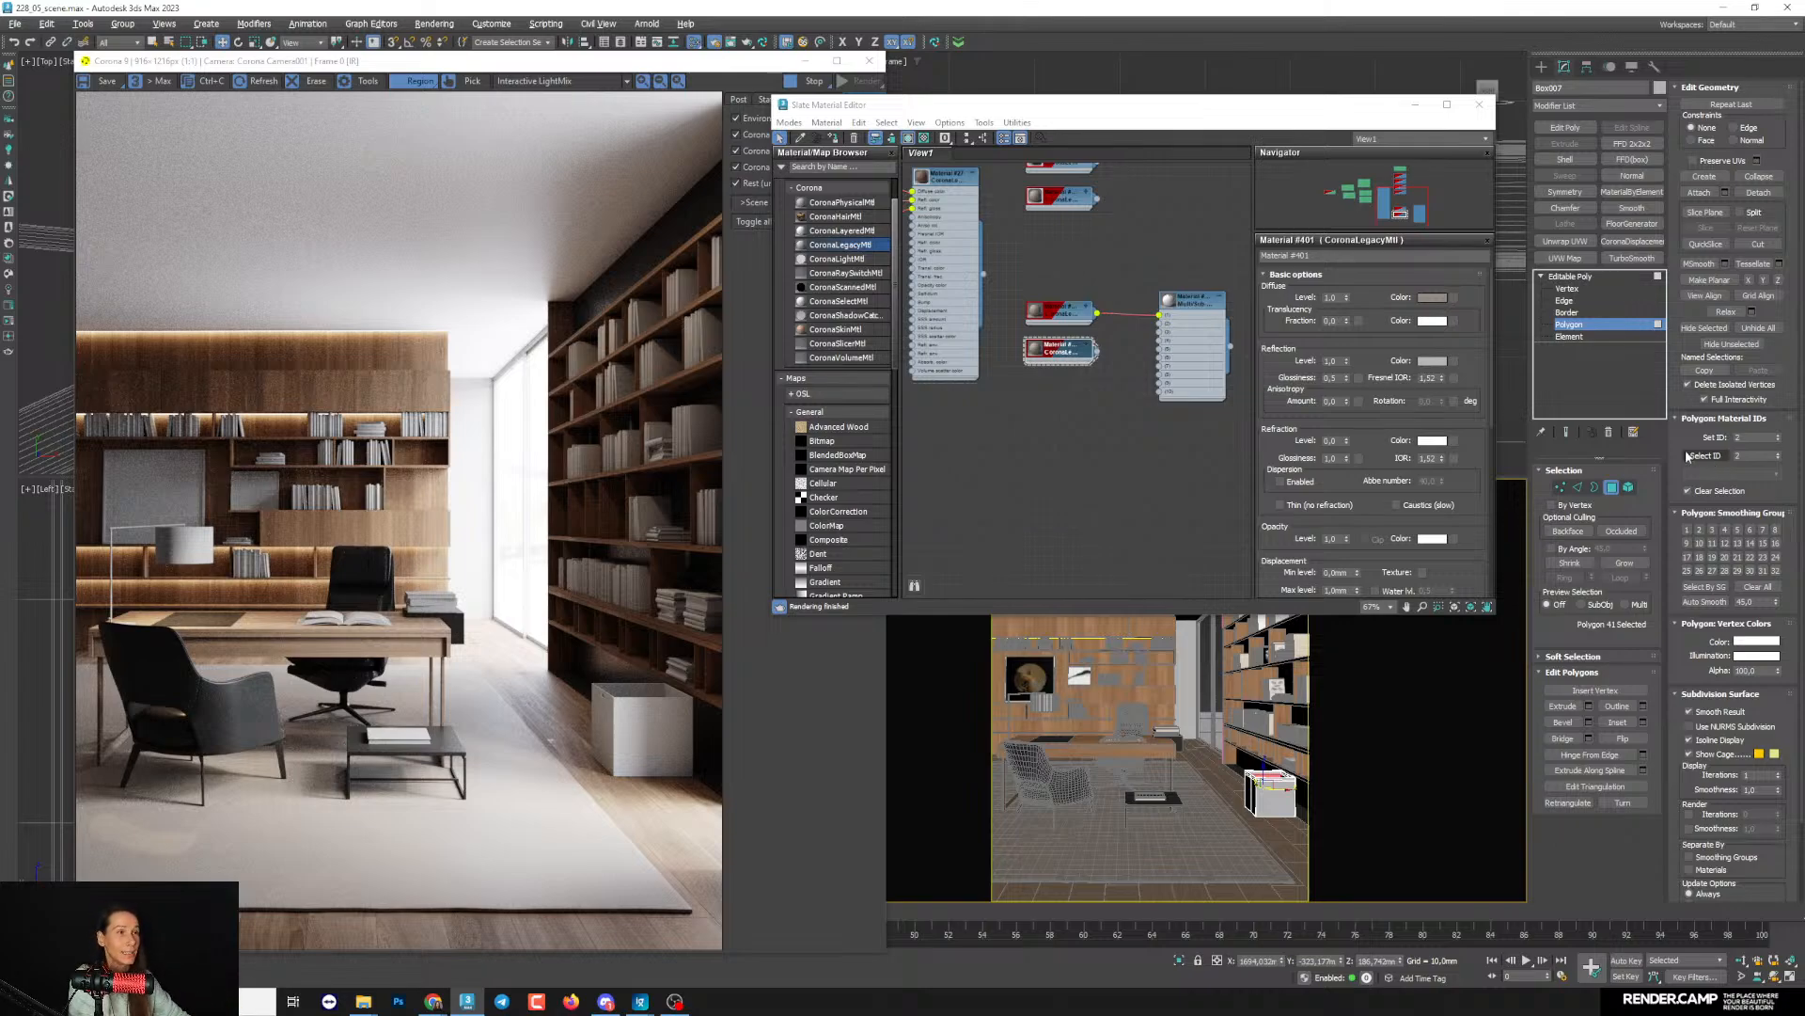
- Move the unconnected sub-material copy, Material #401, further down below the Multi/Sub-Object tree
middle_click_drag(1089, 393, 1061, 448)
scroll(1056, 458, "up", 1)
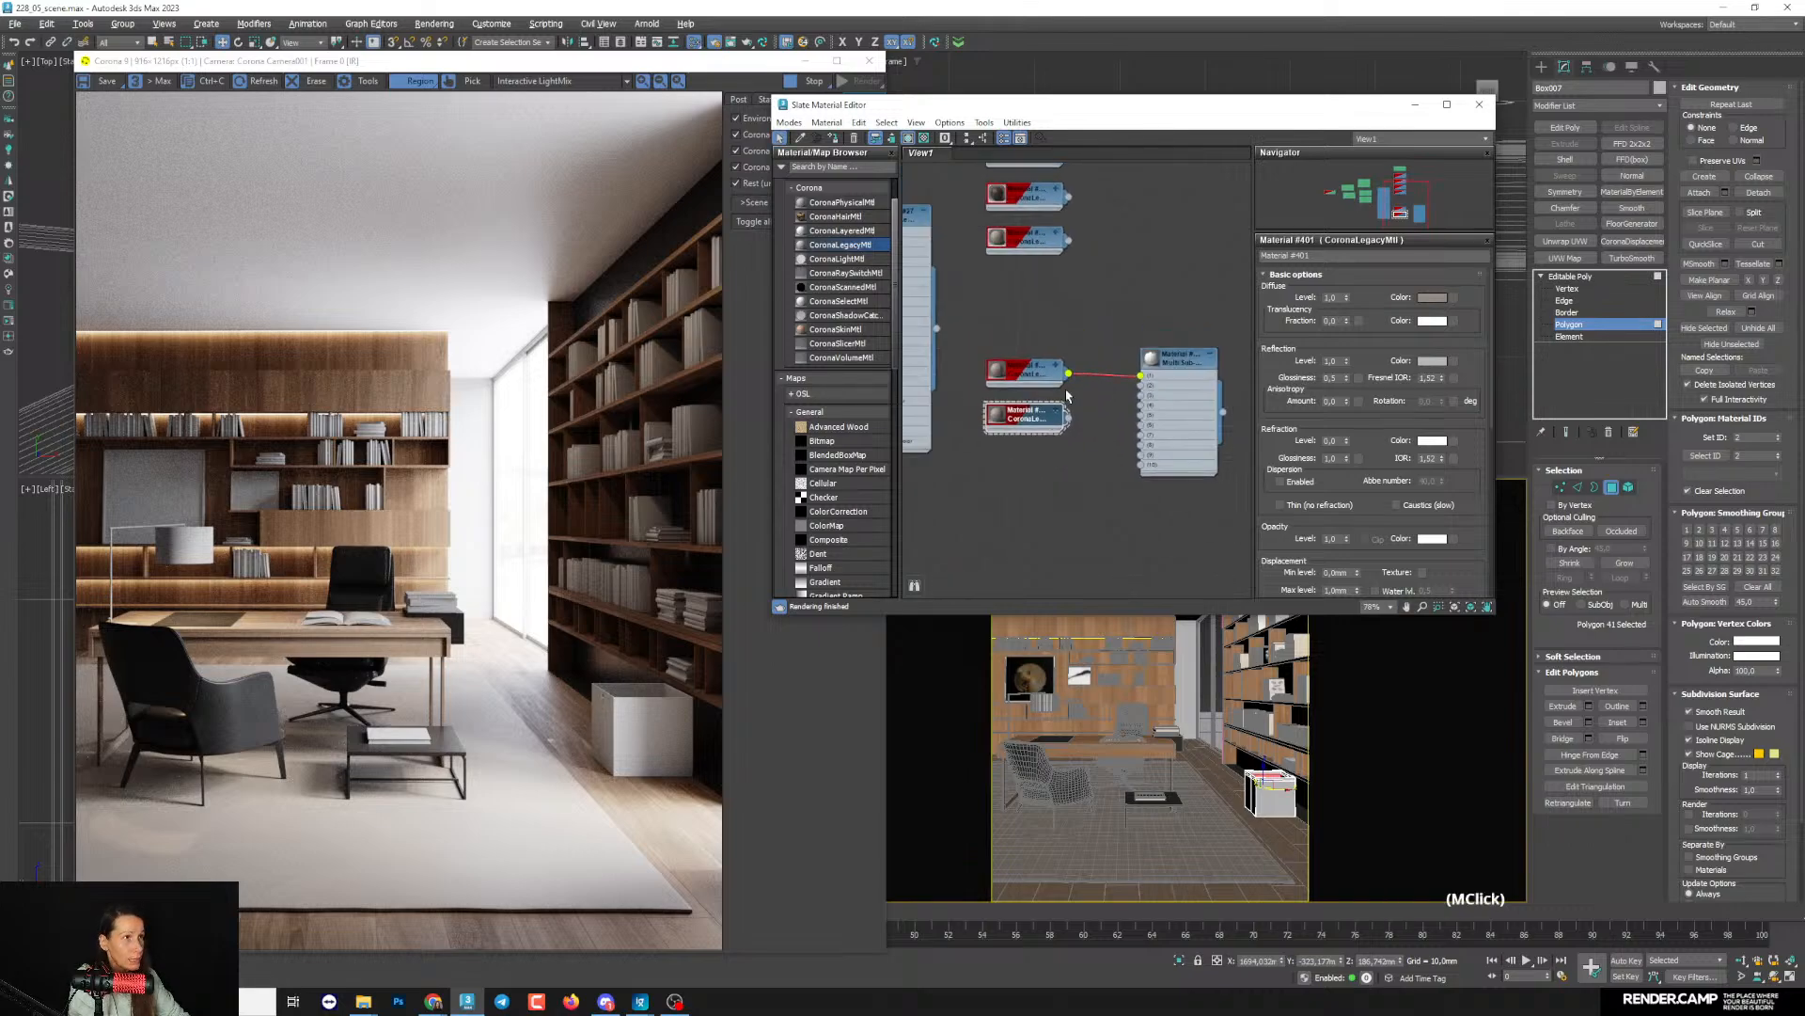
scroll(1062, 385, "down", 3)
middle_click_drag(1059, 334, 1079, 412)
scroll(1067, 369, "up", 1)
scroll(1080, 411, "up", 1)
left_click_drag(1044, 477, 1043, 555)
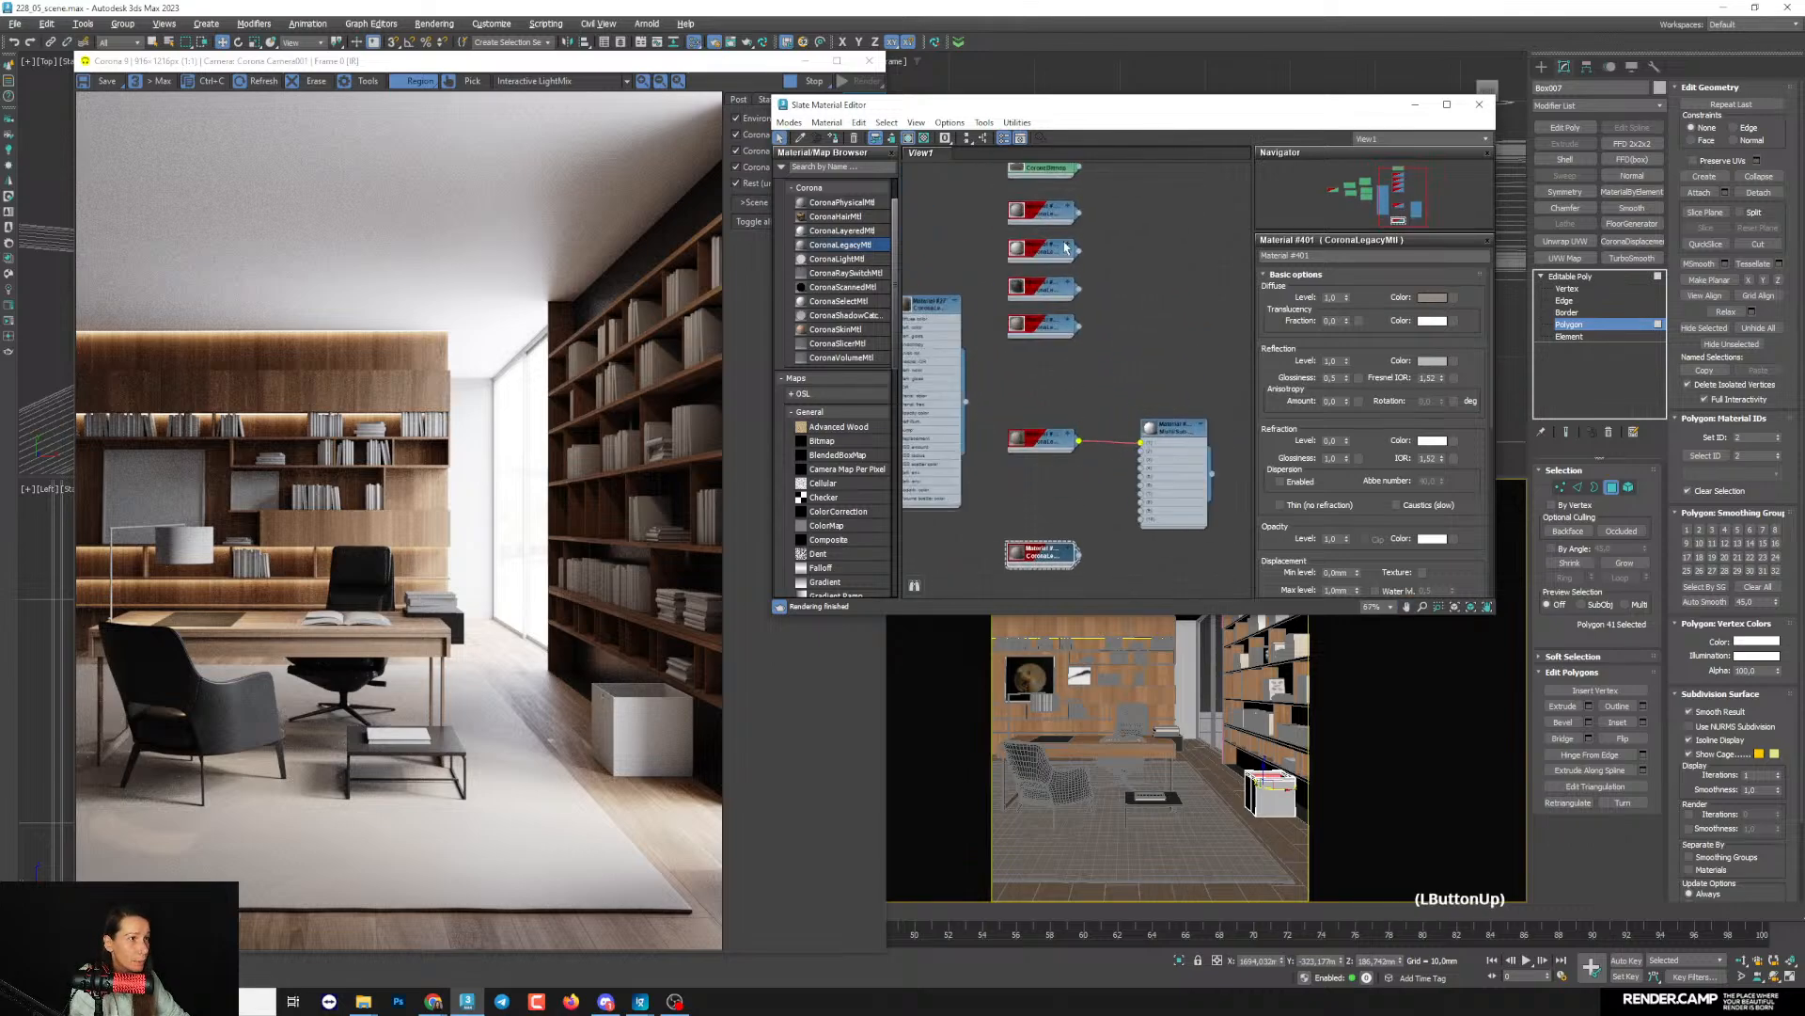
- Connect a copy of the dark material to slot 2 of the Multi/Sub-Object material and return the box to object level
middle_click_drag(1057, 402, 1050, 372)
left_click_drag(1033, 294, 1154, 410, "shift")
scroll(1098, 477, "up", 1)
middle_click(1201, 439)
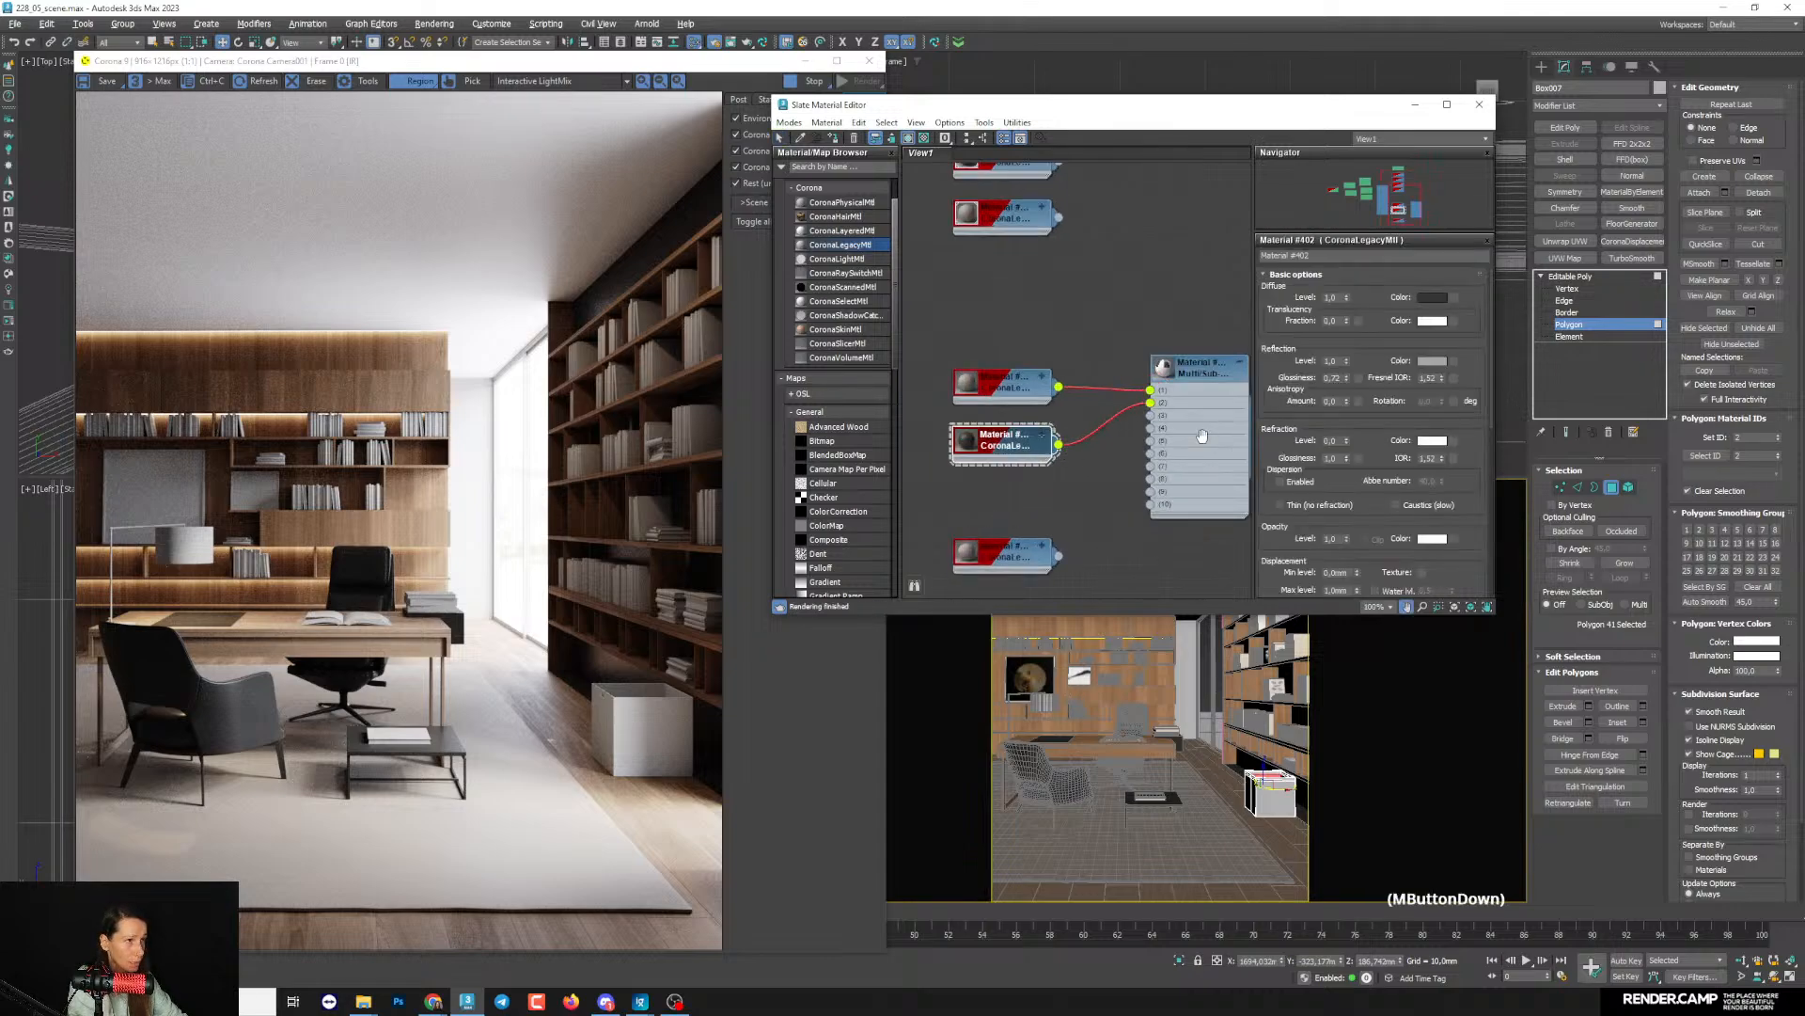
left_click(1570, 278)
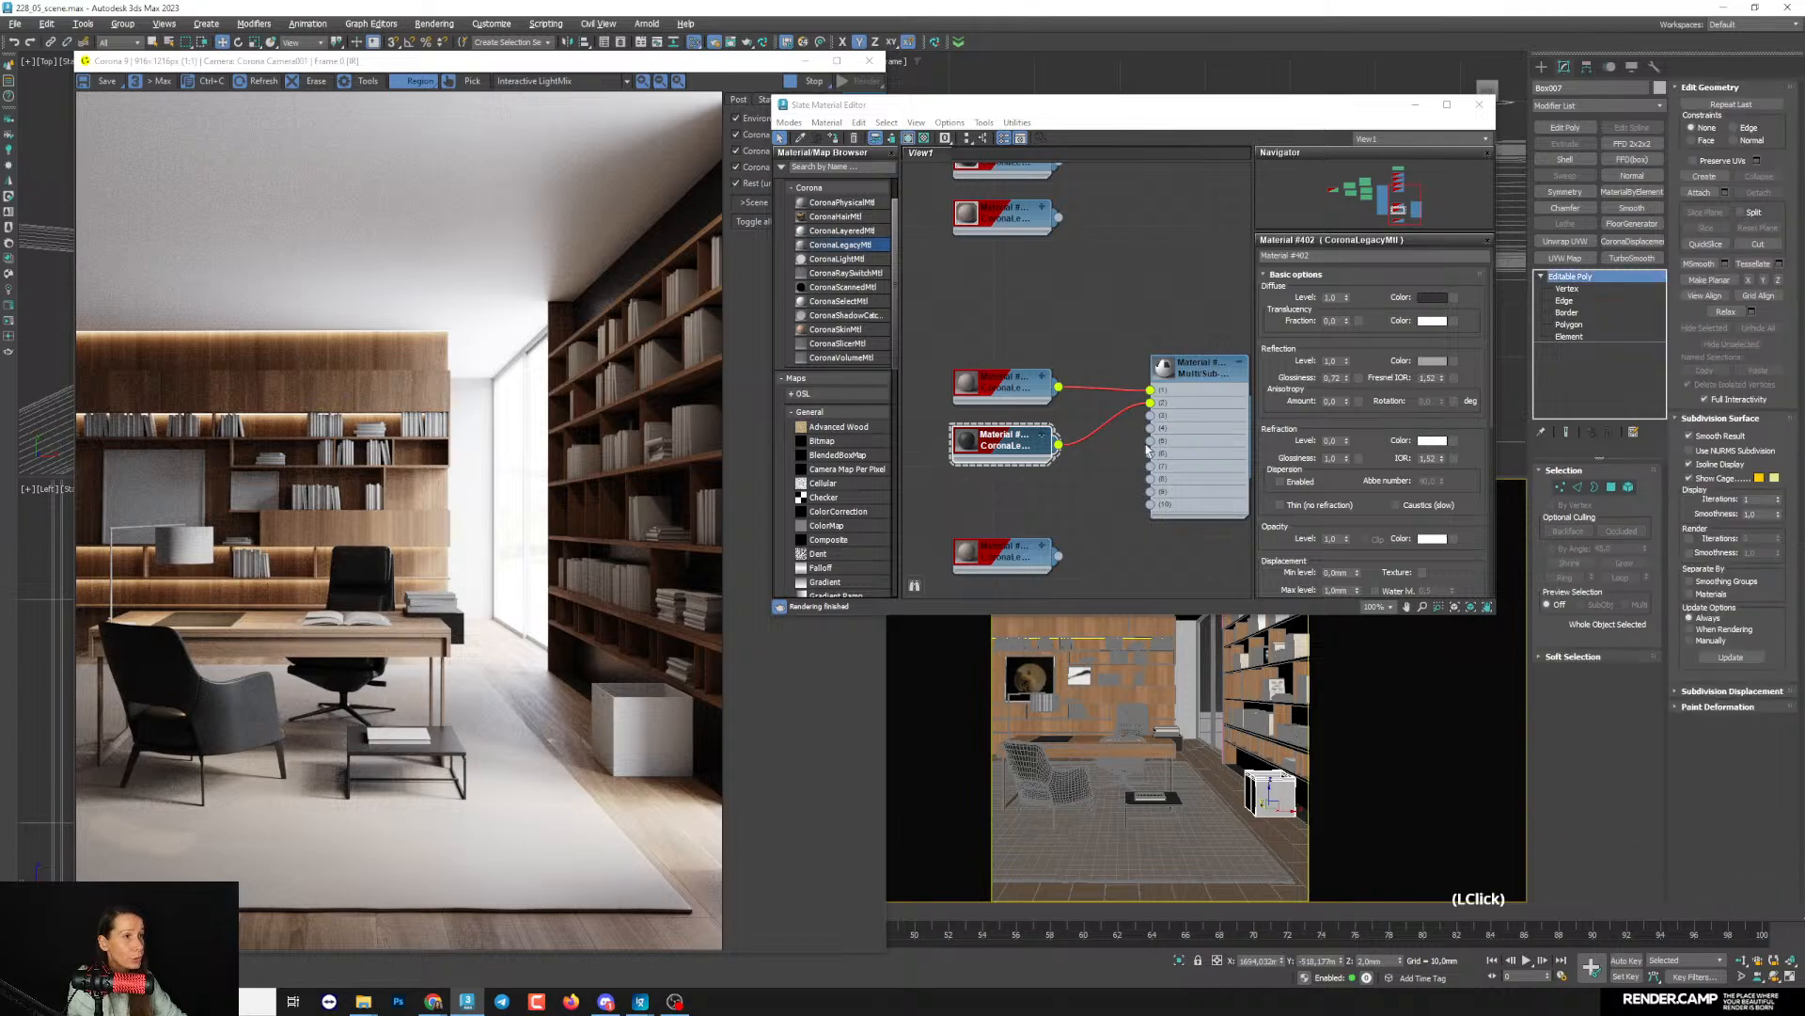
left_click(1174, 402)
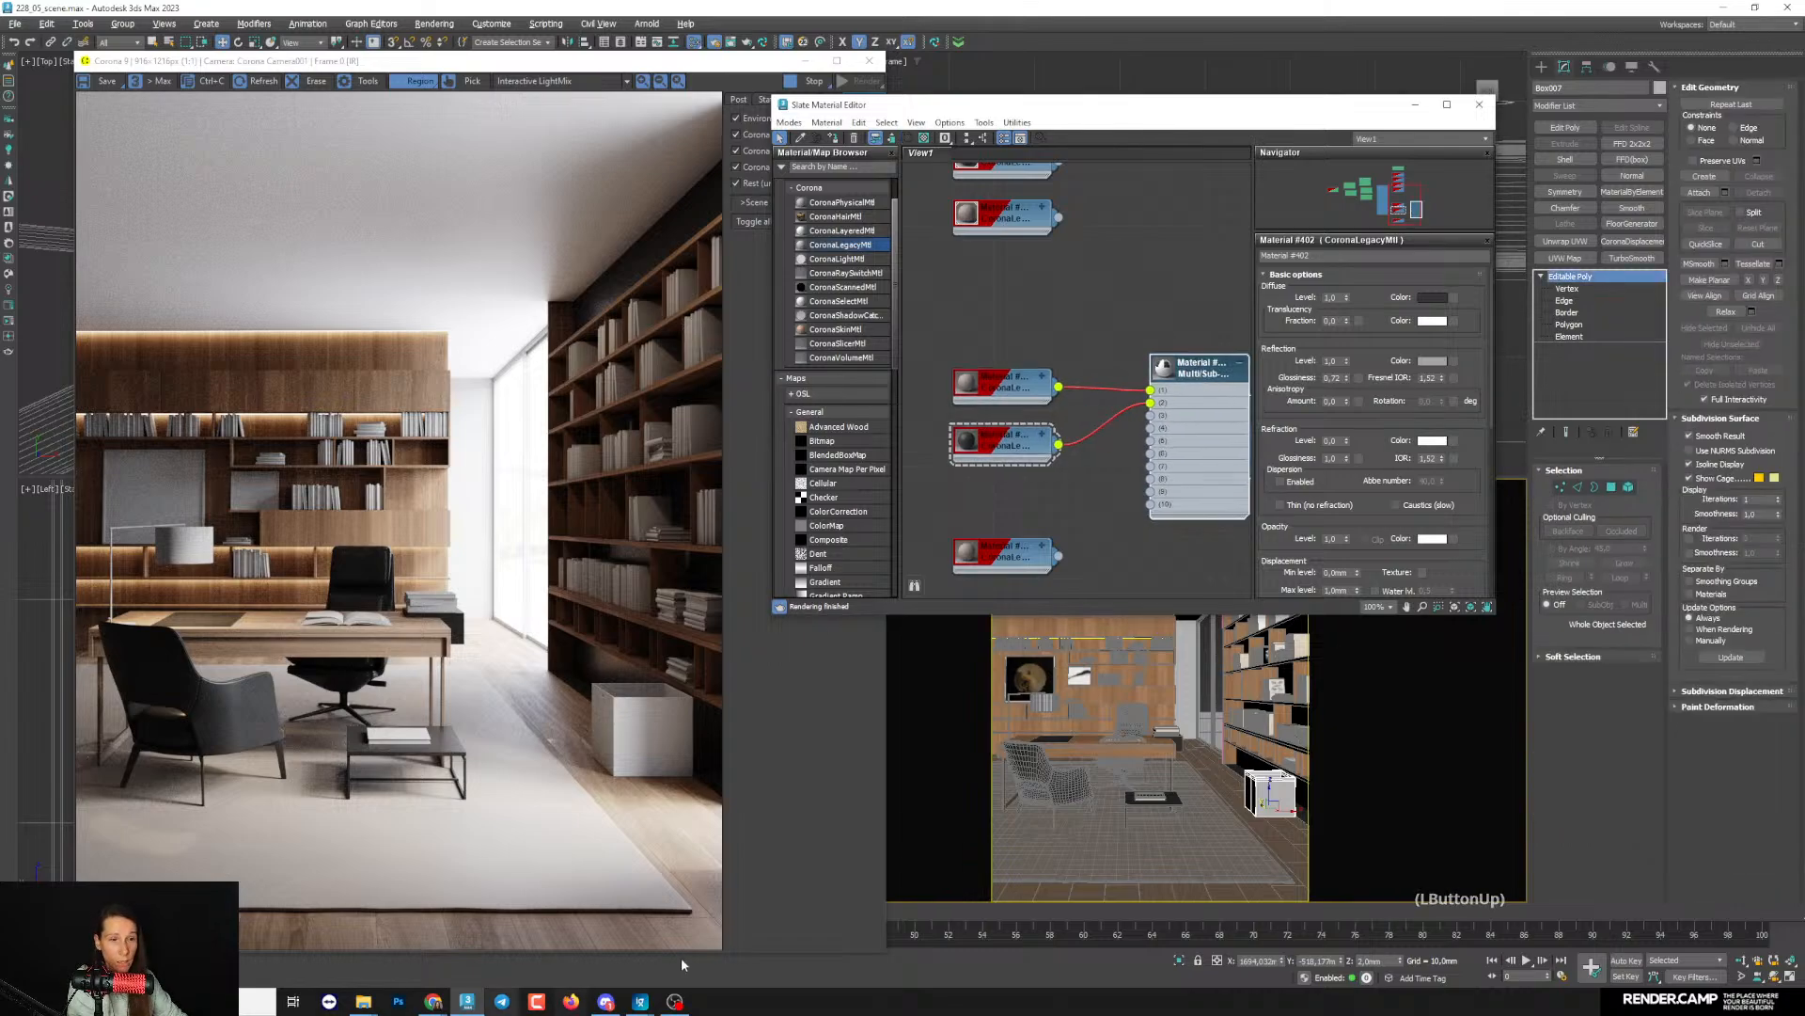
- Exclude the selected box from the Corona render's material override and move the render window clear of the setup dialog
left_click(94, 975)
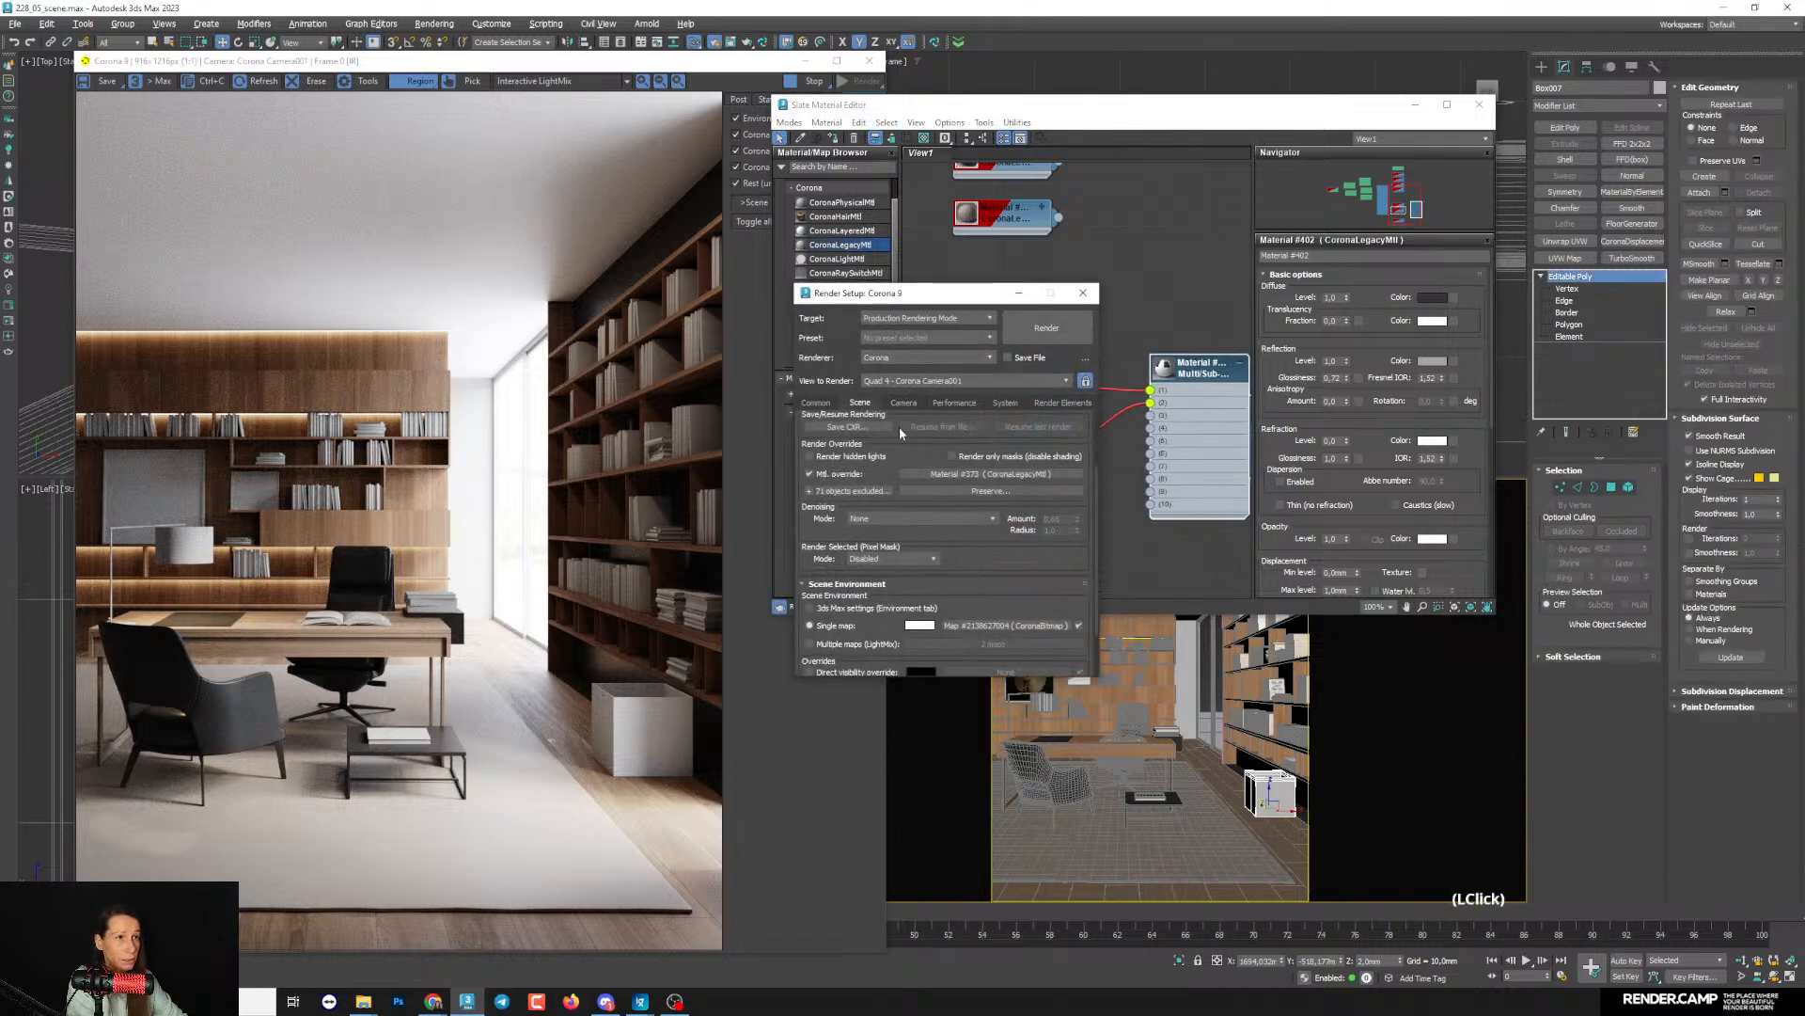
left_click(809, 491)
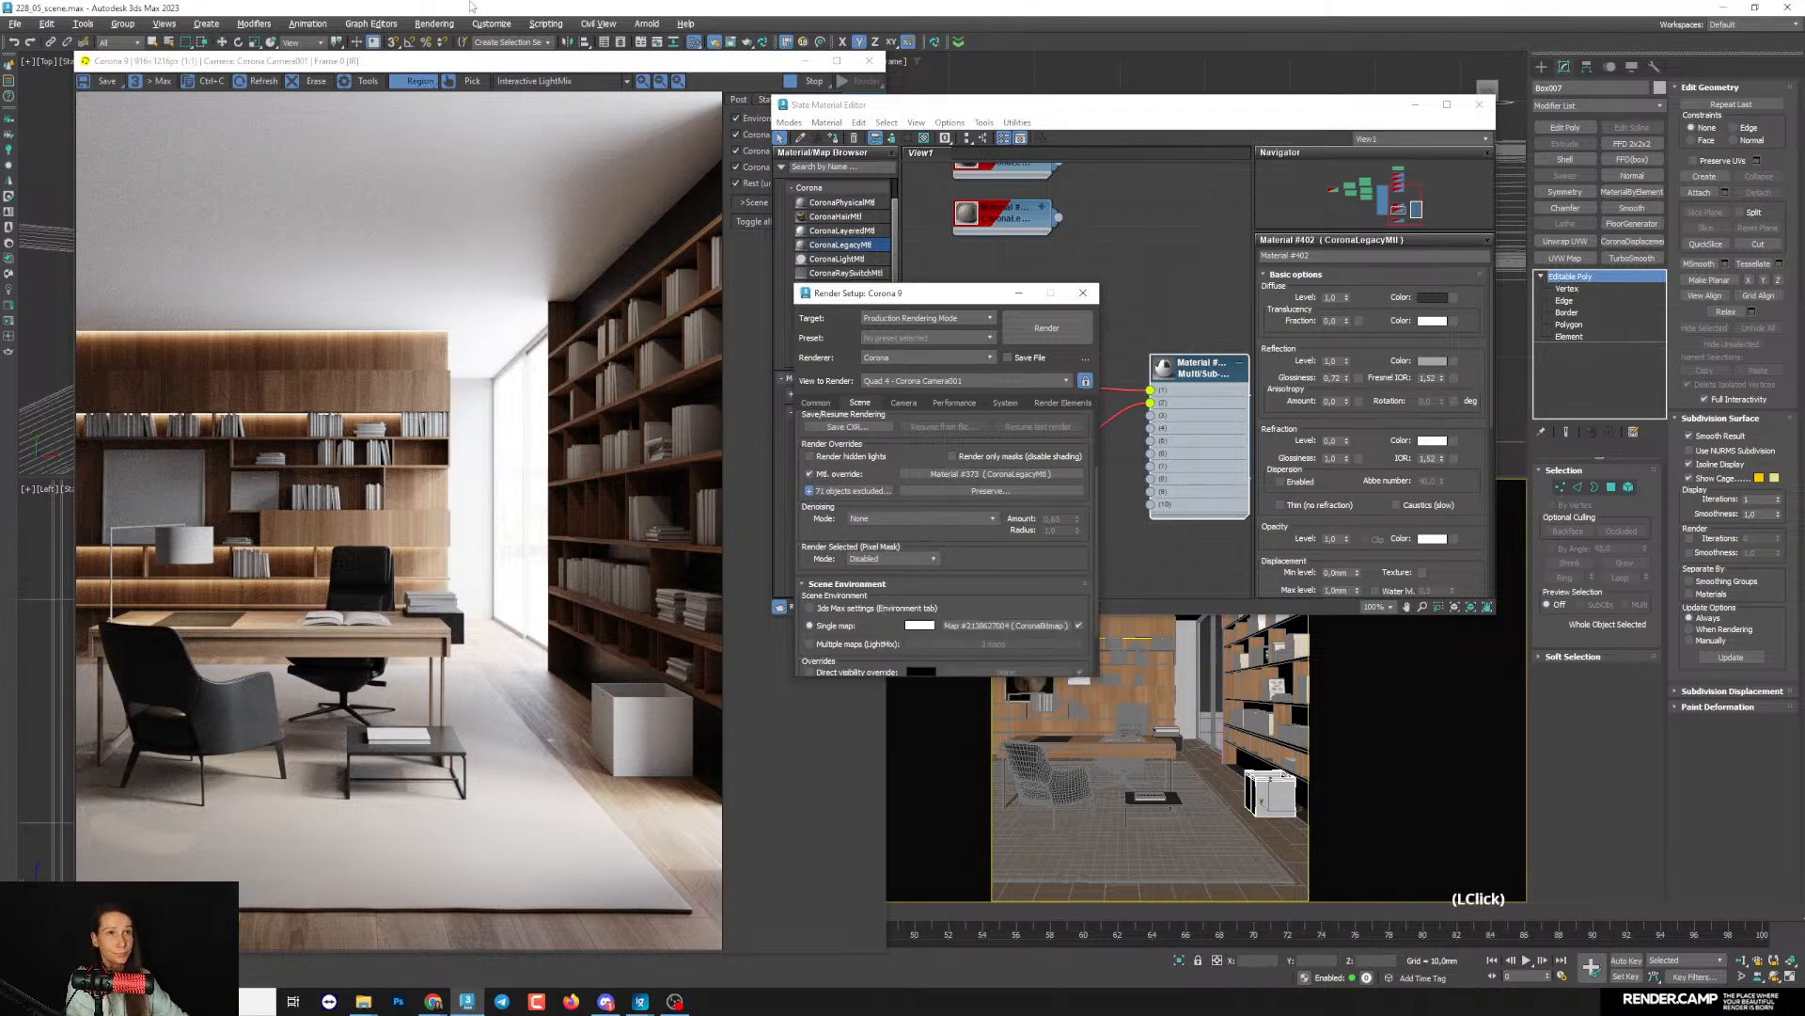
left_click_drag(764, 59, 746, 53)
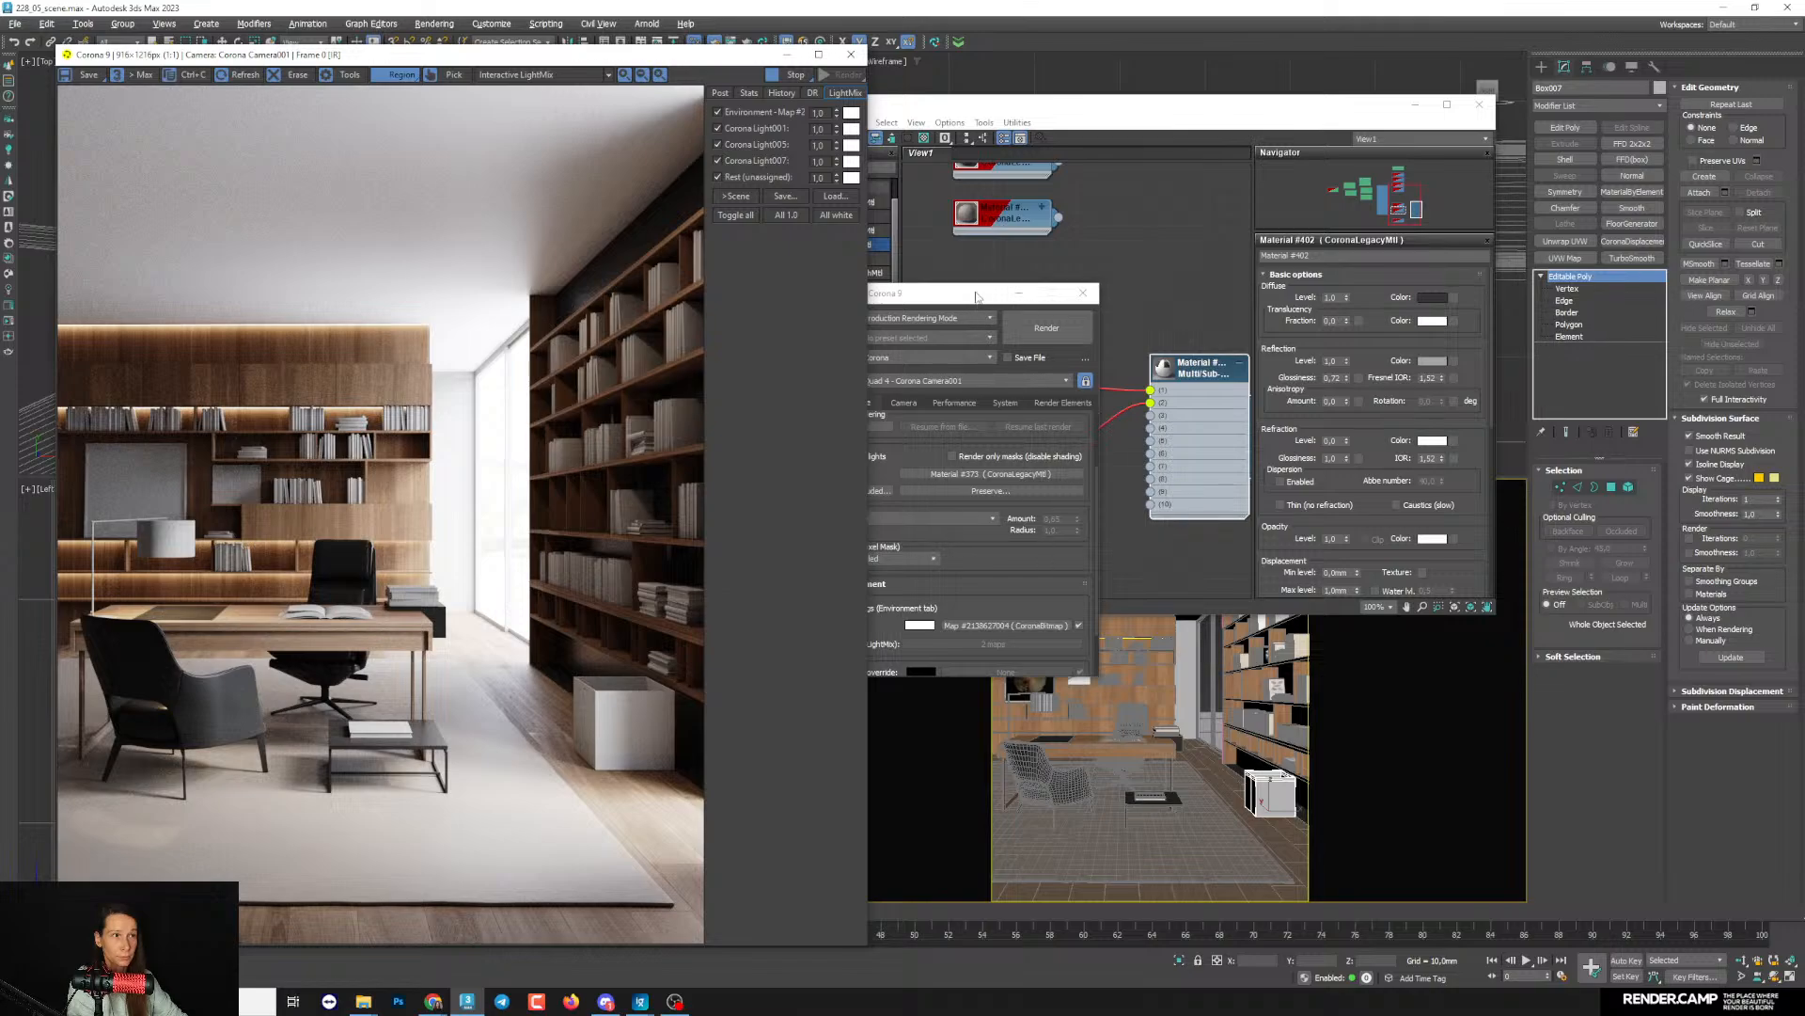
- Show the Multi/Sub-Object material's parameters and restrict the interactive render region to the box beside the bookcase
left_click(1171, 343)
left_click(1192, 368)
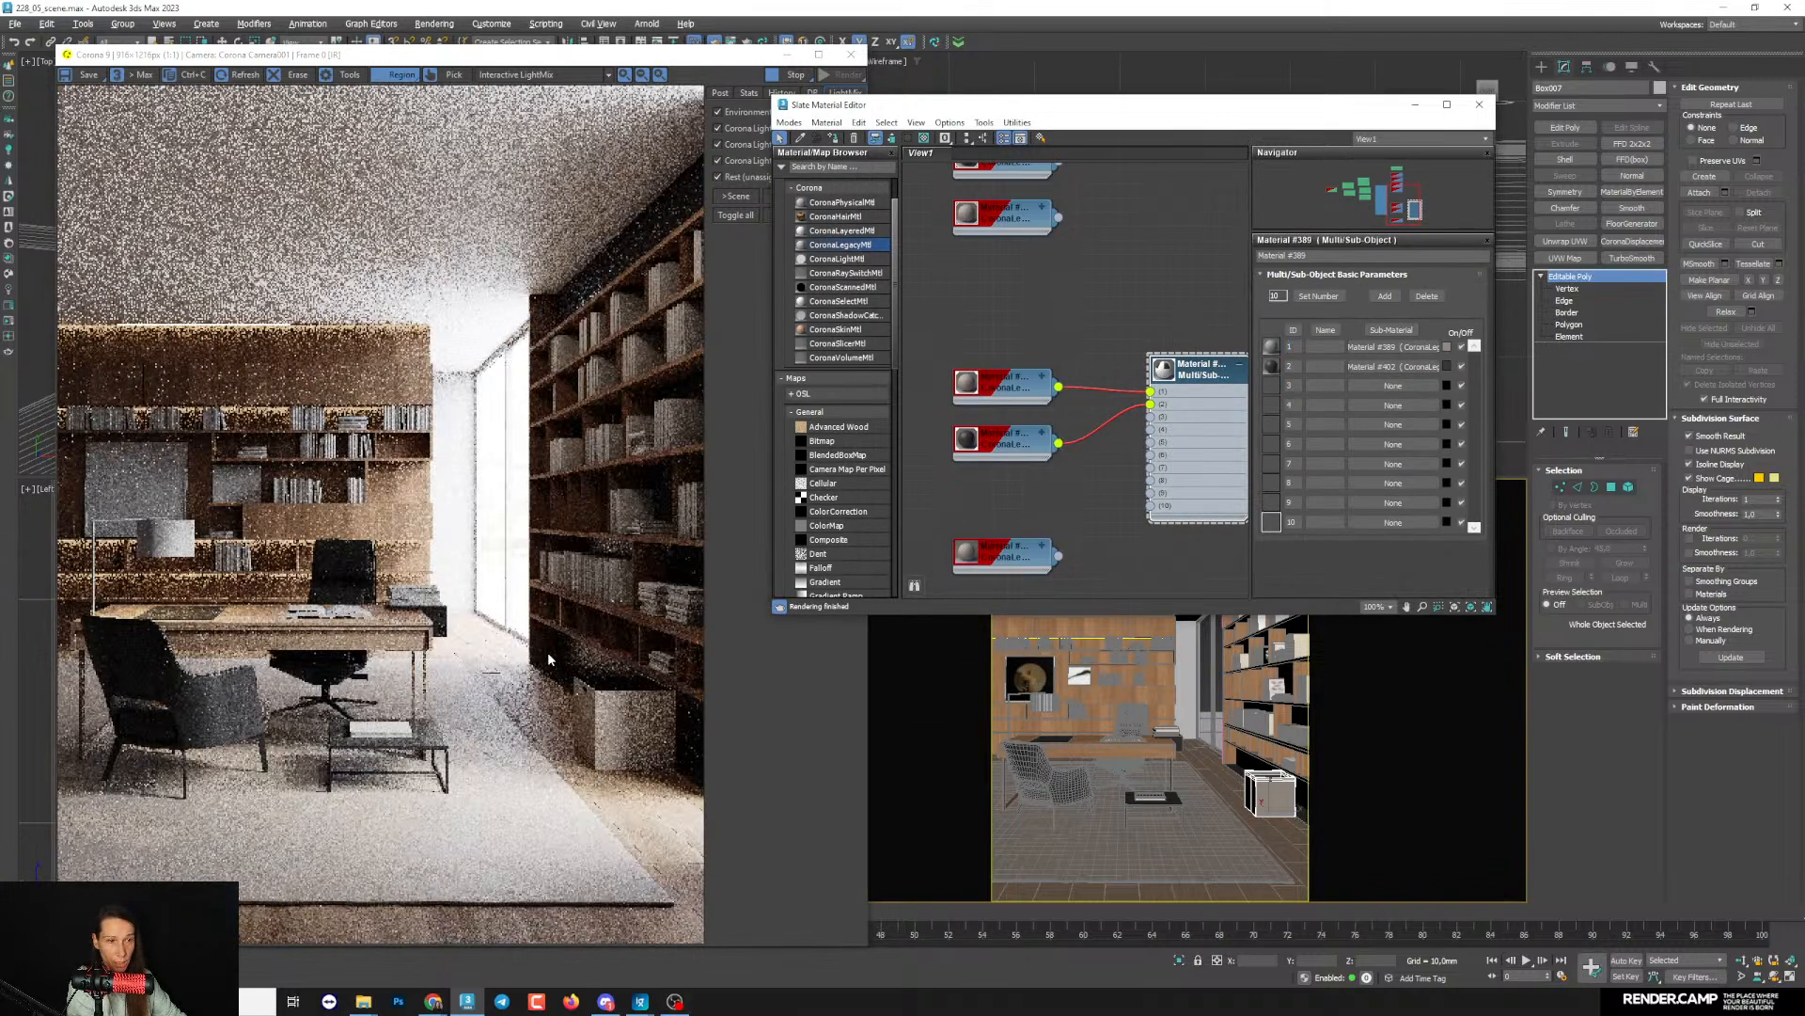
mouse_move(548, 655)
left_mouse_down()
mouse_move(705, 793)
mouse_move(626, 768)
mouse_move(449, 819)
left_mouse_up()
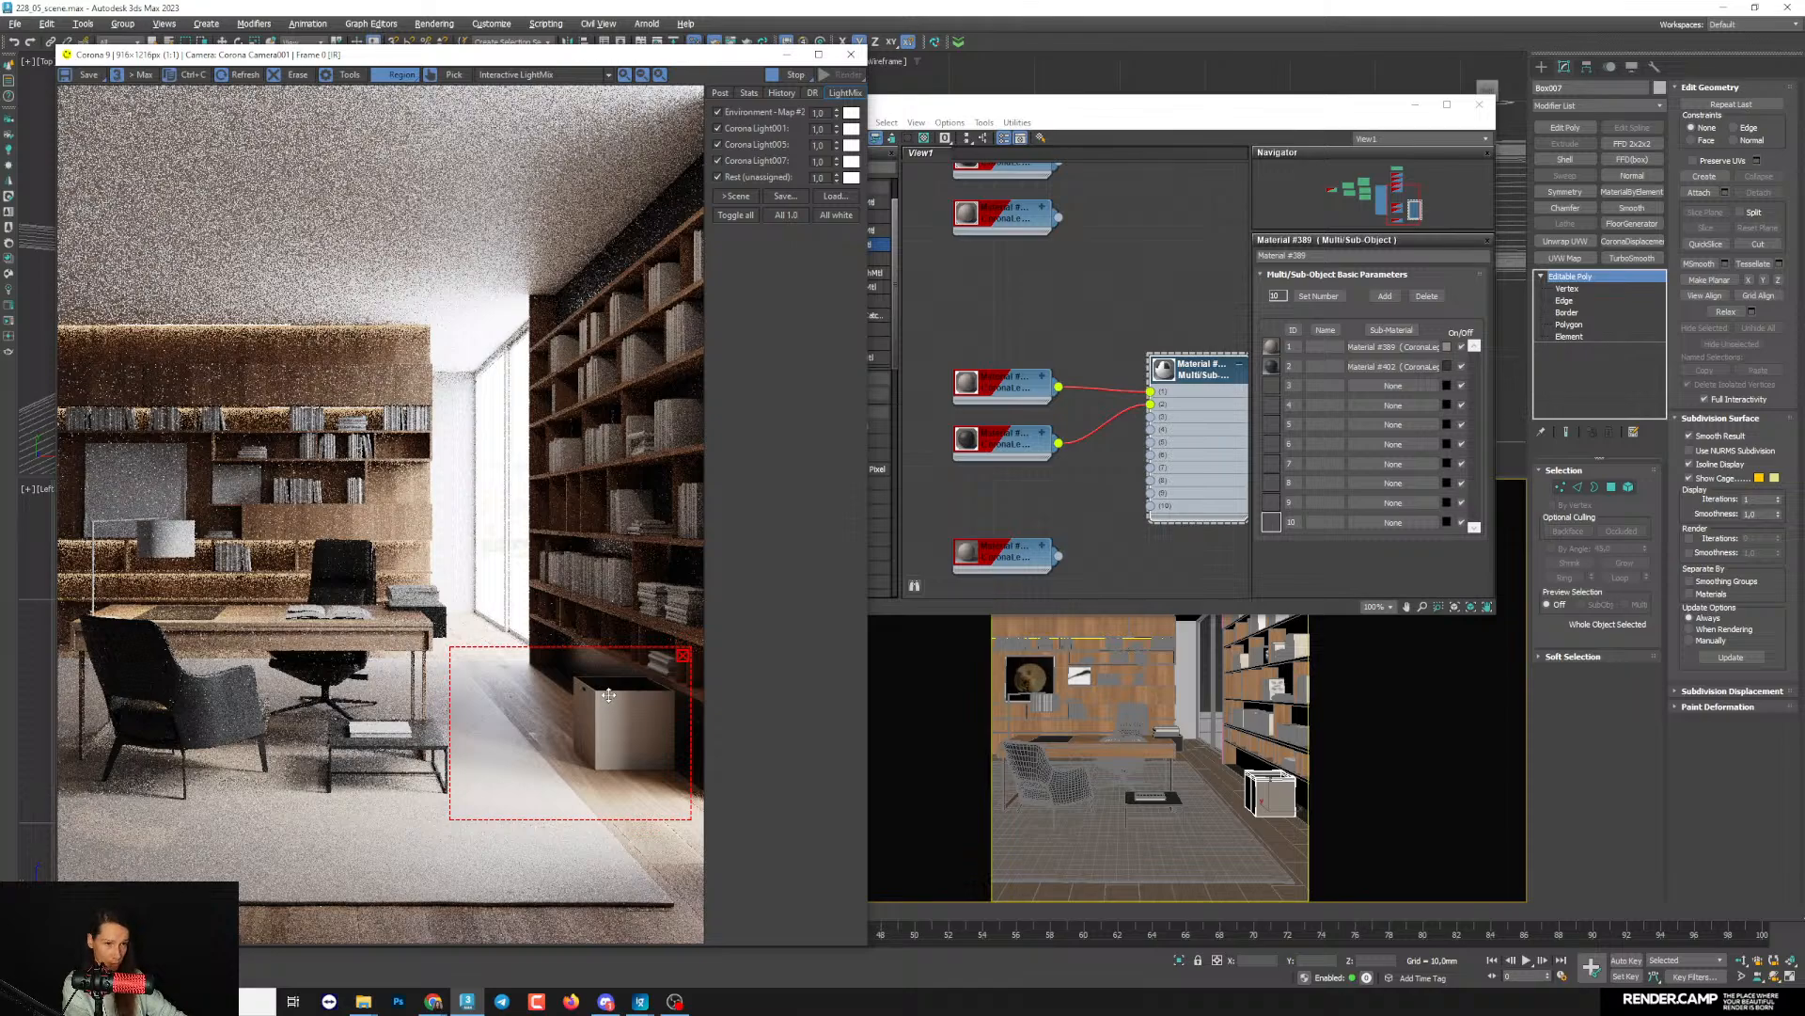
- Lower the reflection glossiness of the Corona material connected to slot 2 of the Multi/Sub-Object material
scroll(1059, 478, "up", 1)
left_click(1001, 438)
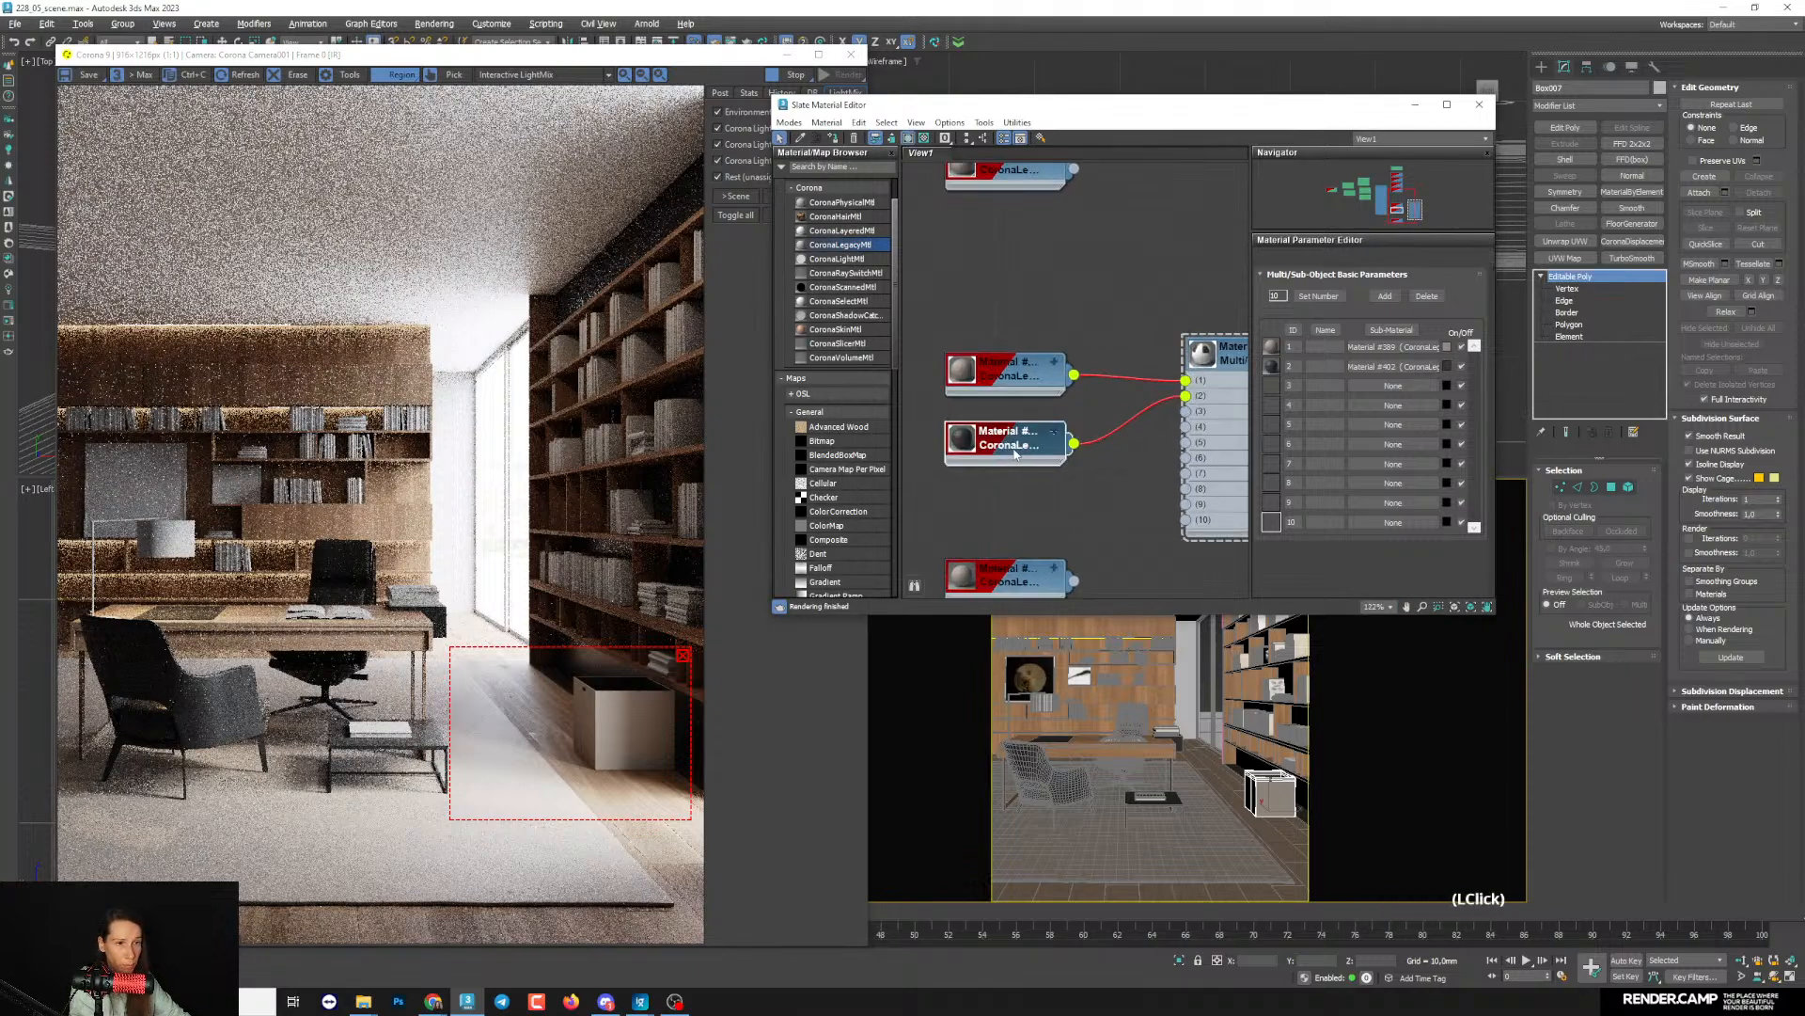
left_click_drag(1347, 378, 1346, 393)
- Lighten the slot 2 material's diffuse colour to a dark grey with value 34, checking it on the box in the render
left_click(1429, 297)
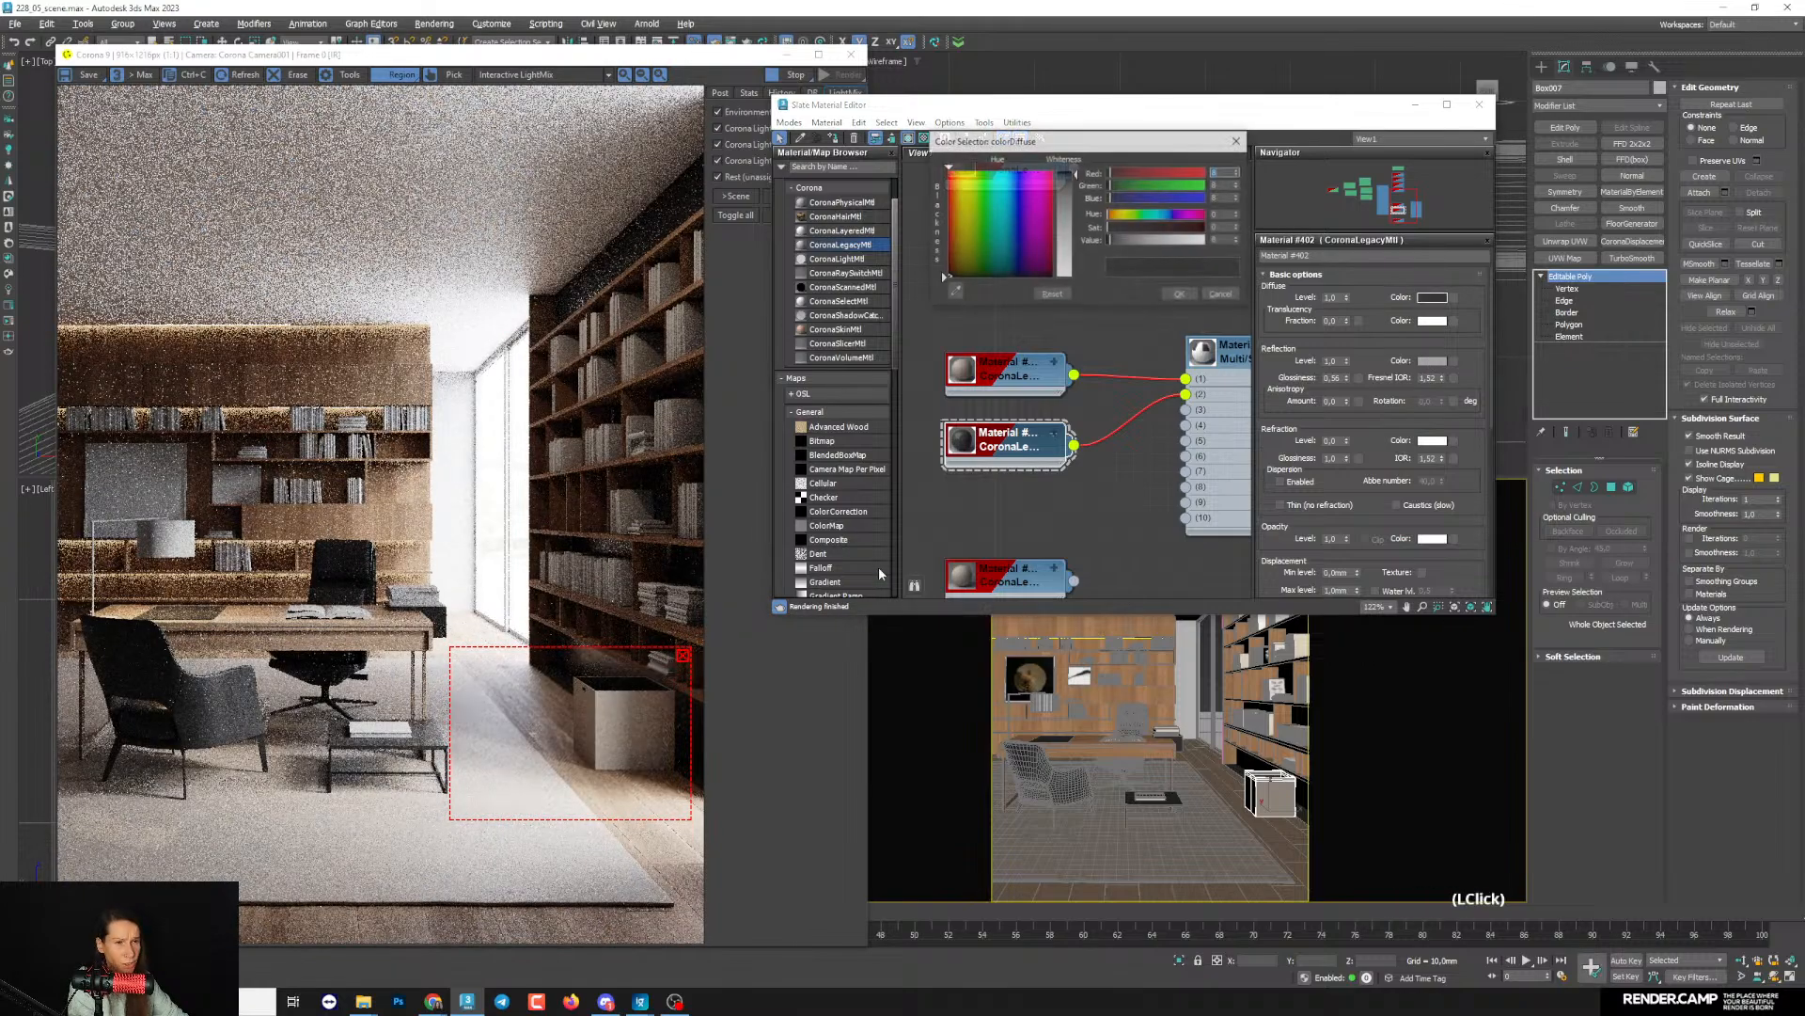
left_click_drag(1137, 241, 1117, 242)
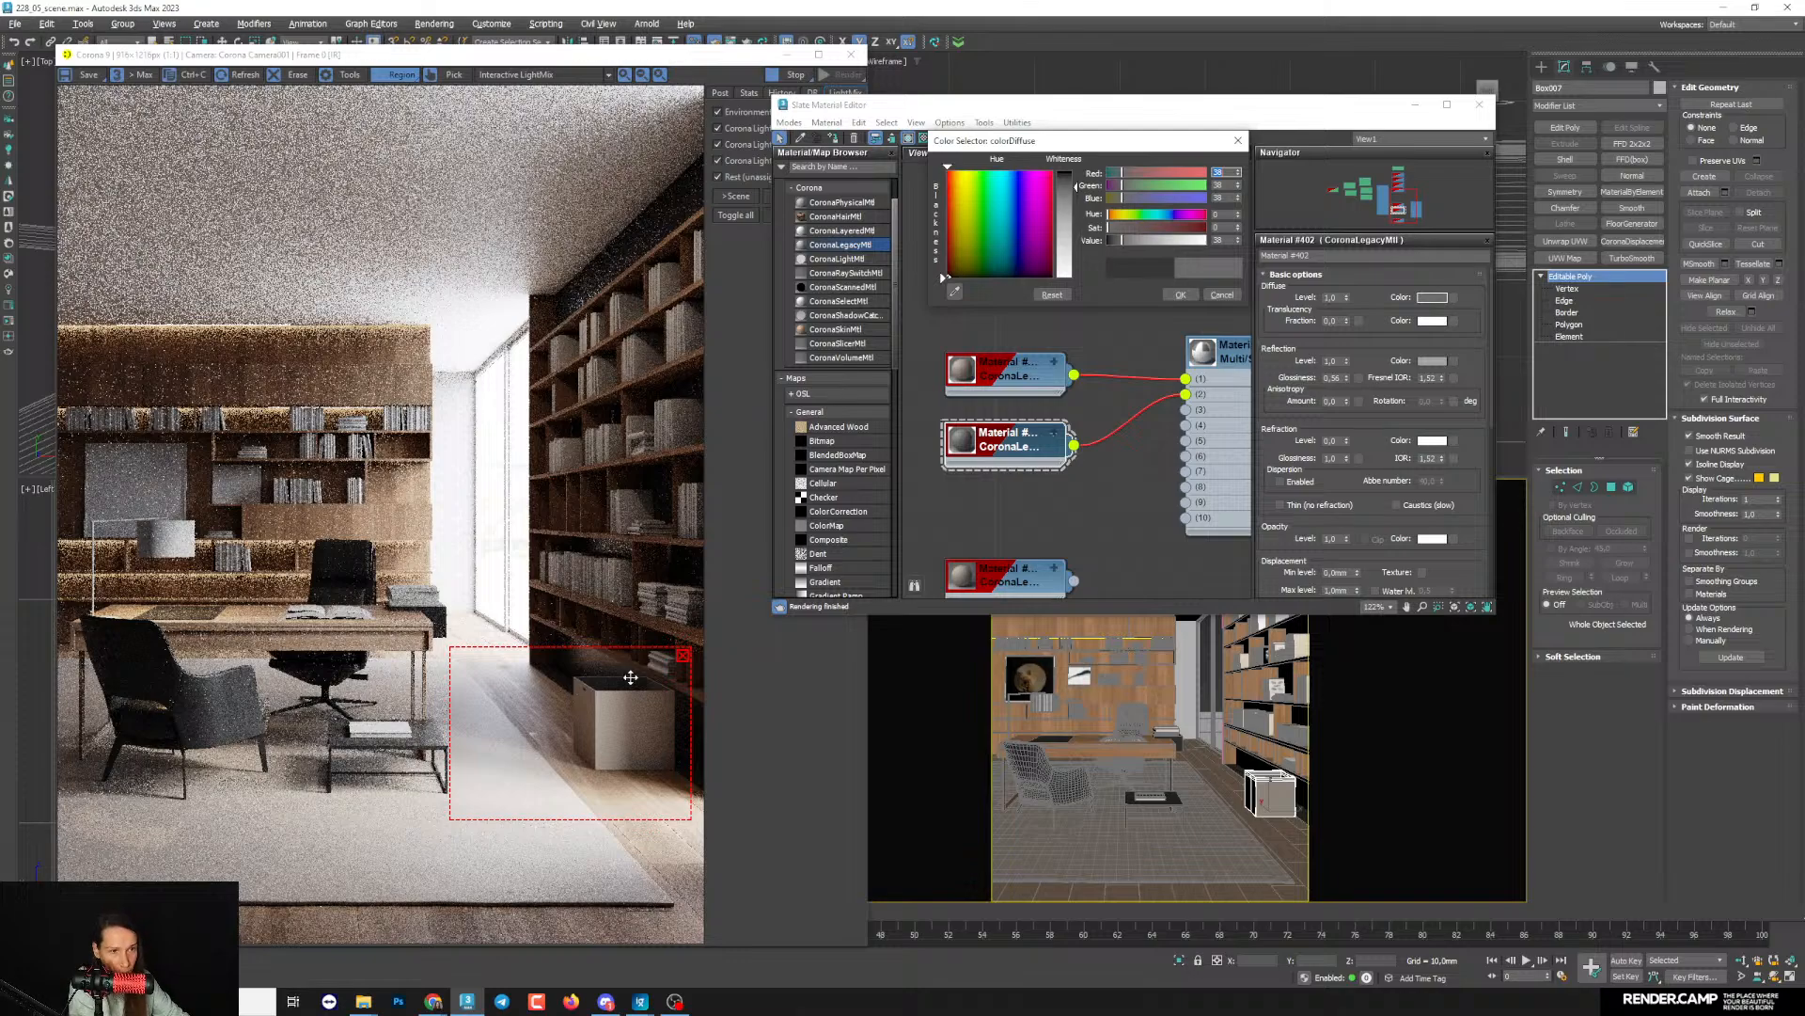
scroll(630, 677, "down", 1)
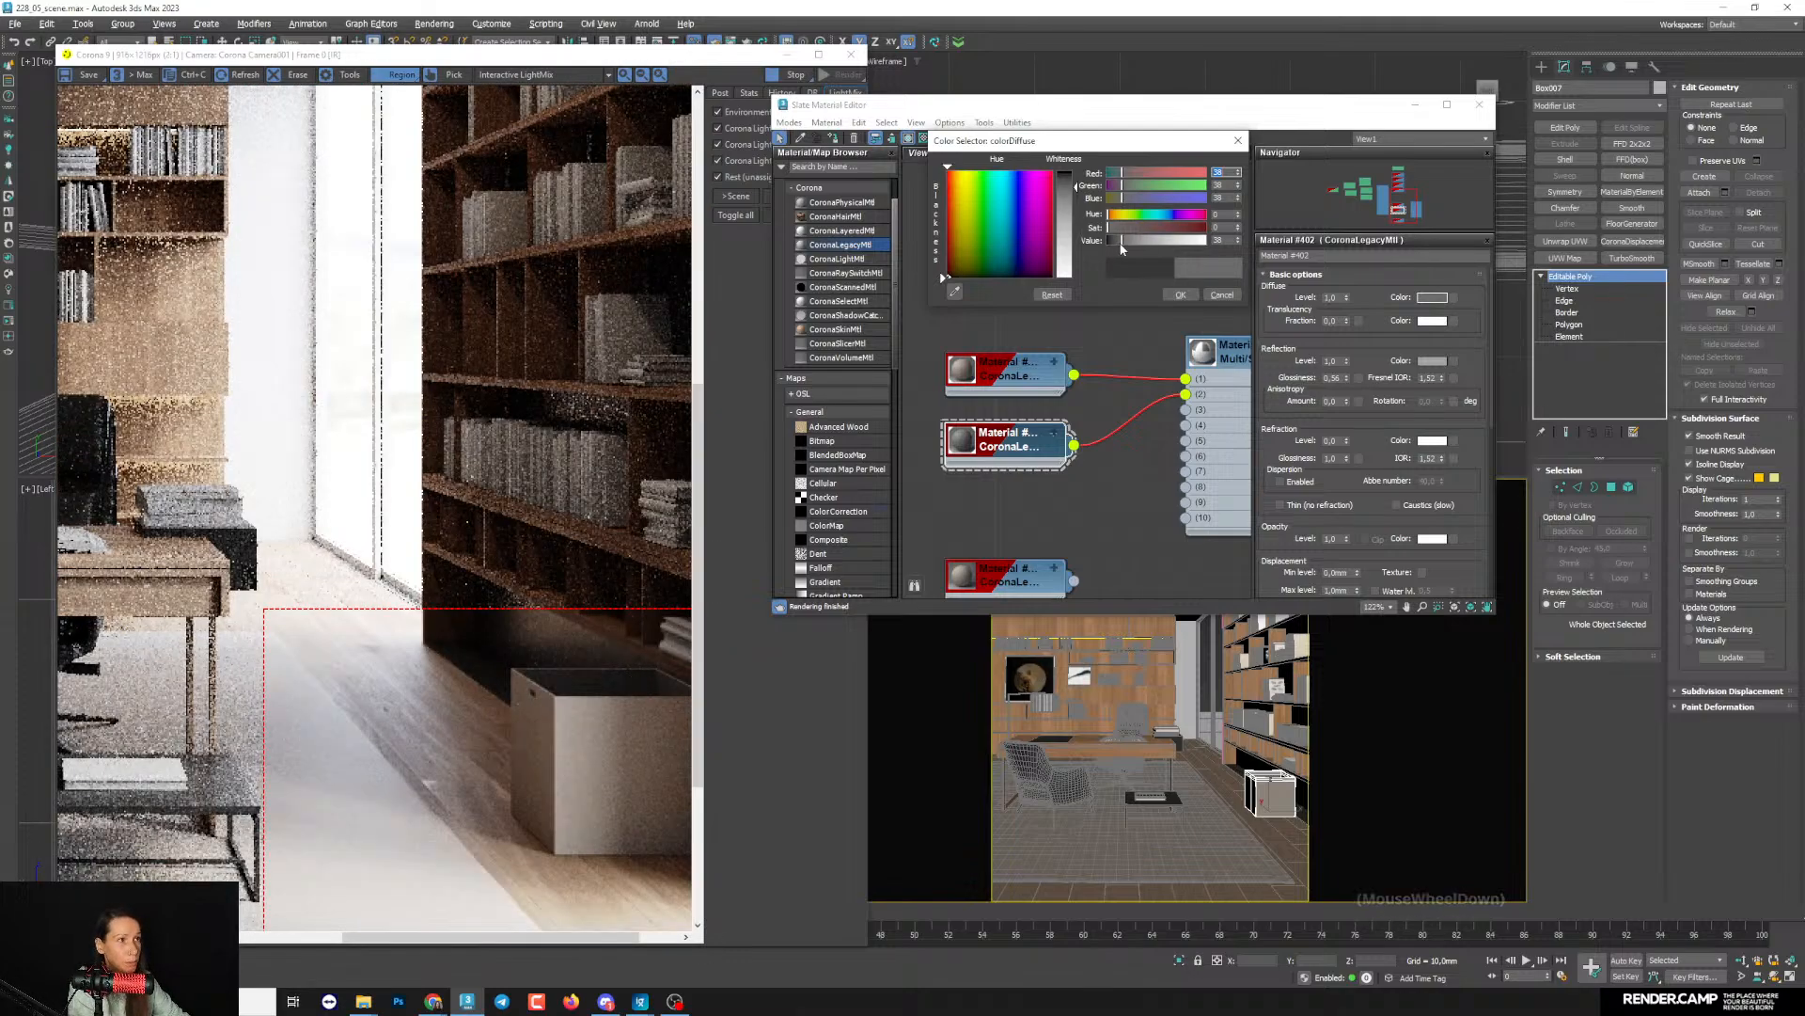
left_click(1120, 248)
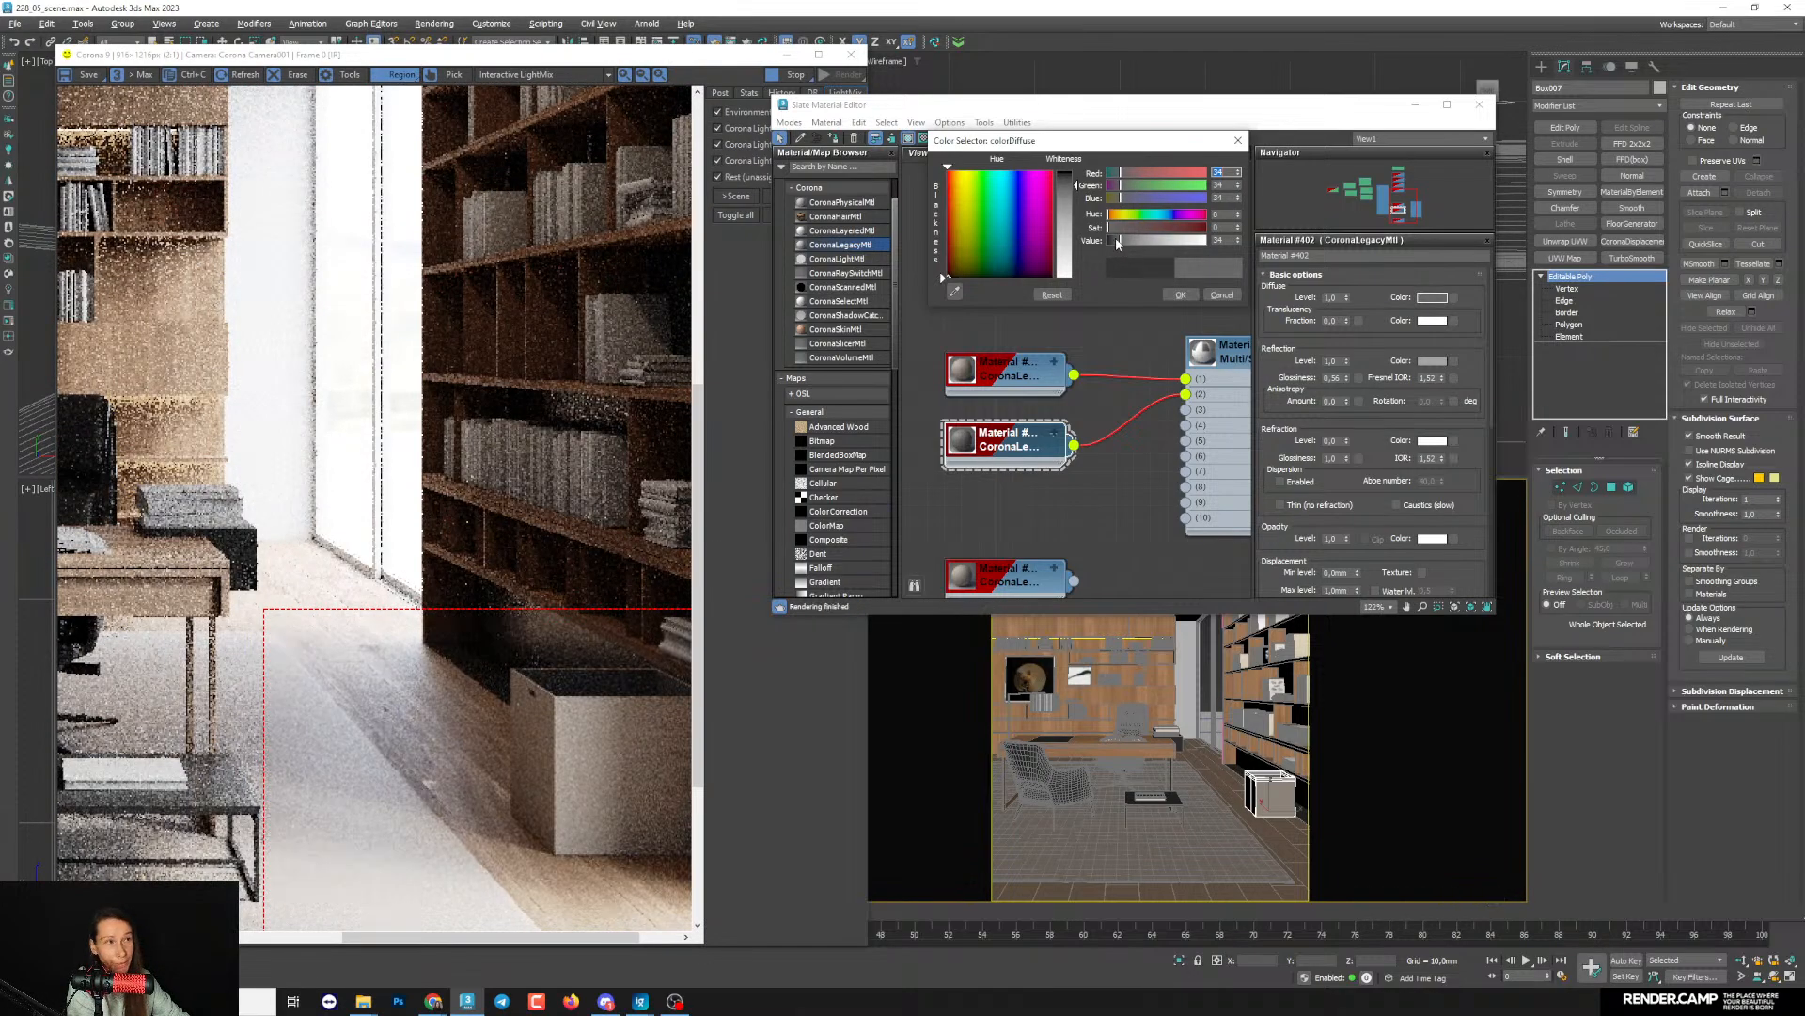
scroll(475, 640, "down", 1)
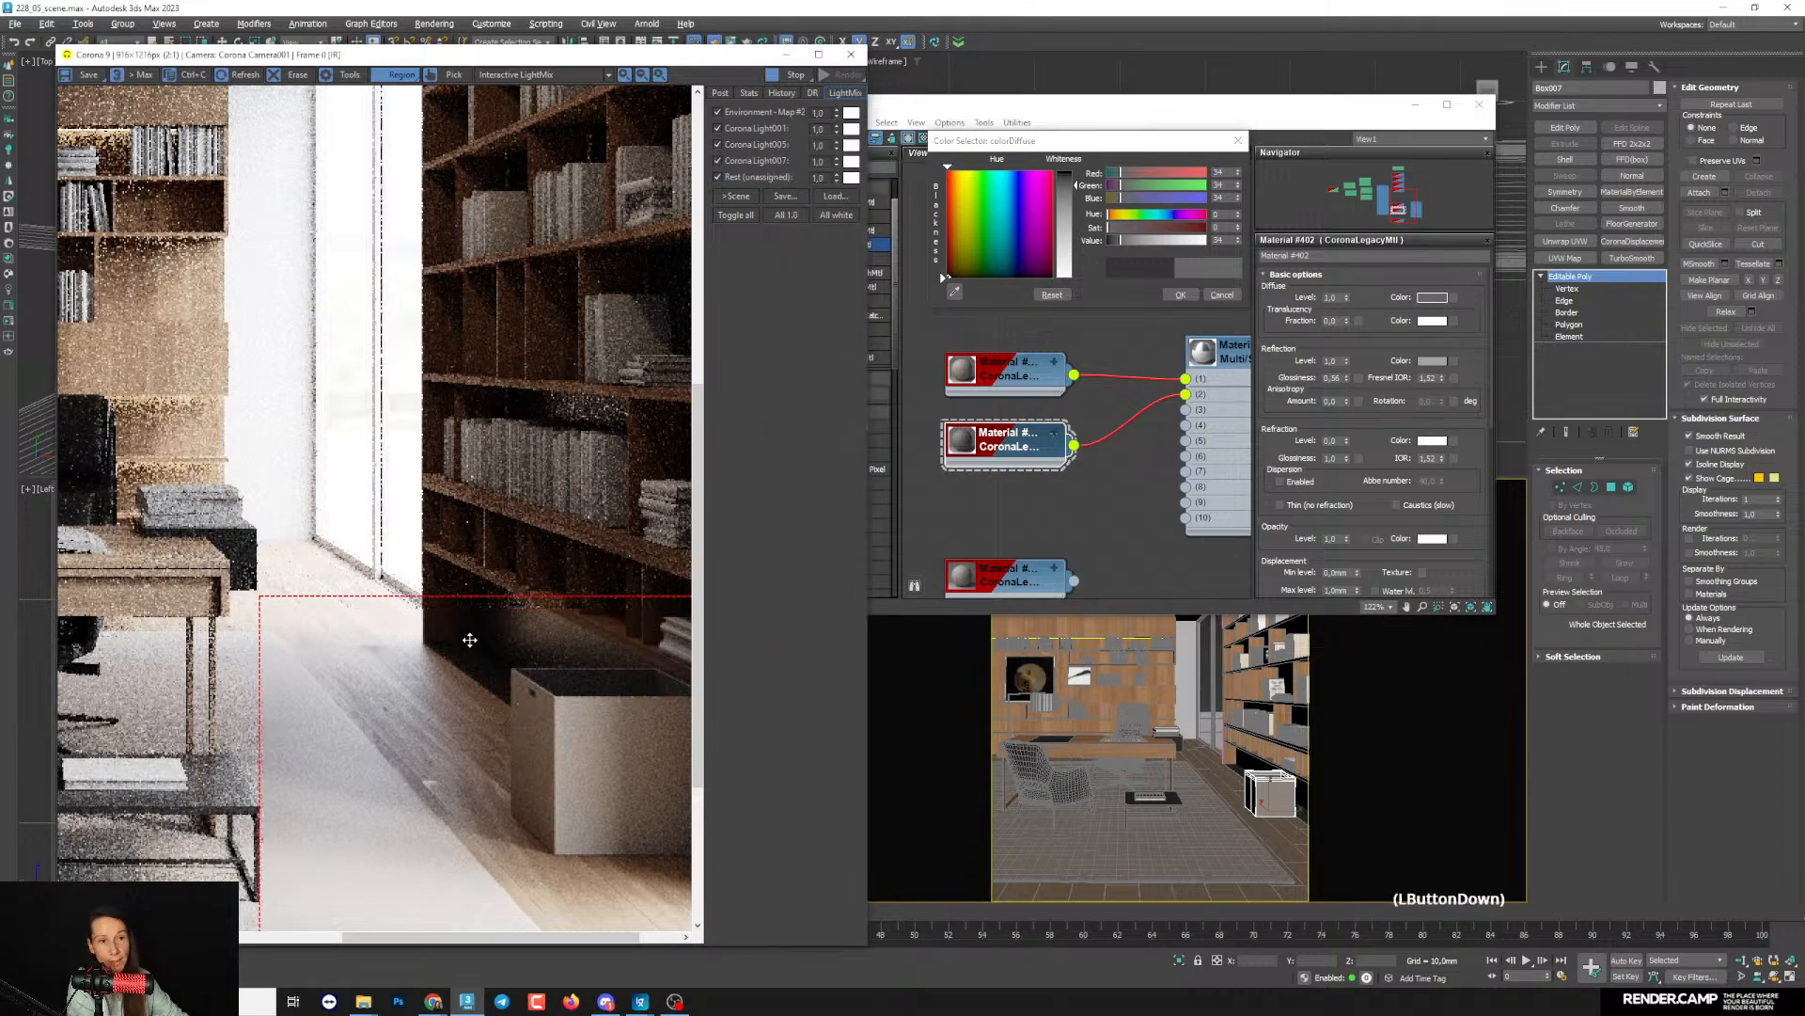
left_click(518, 701)
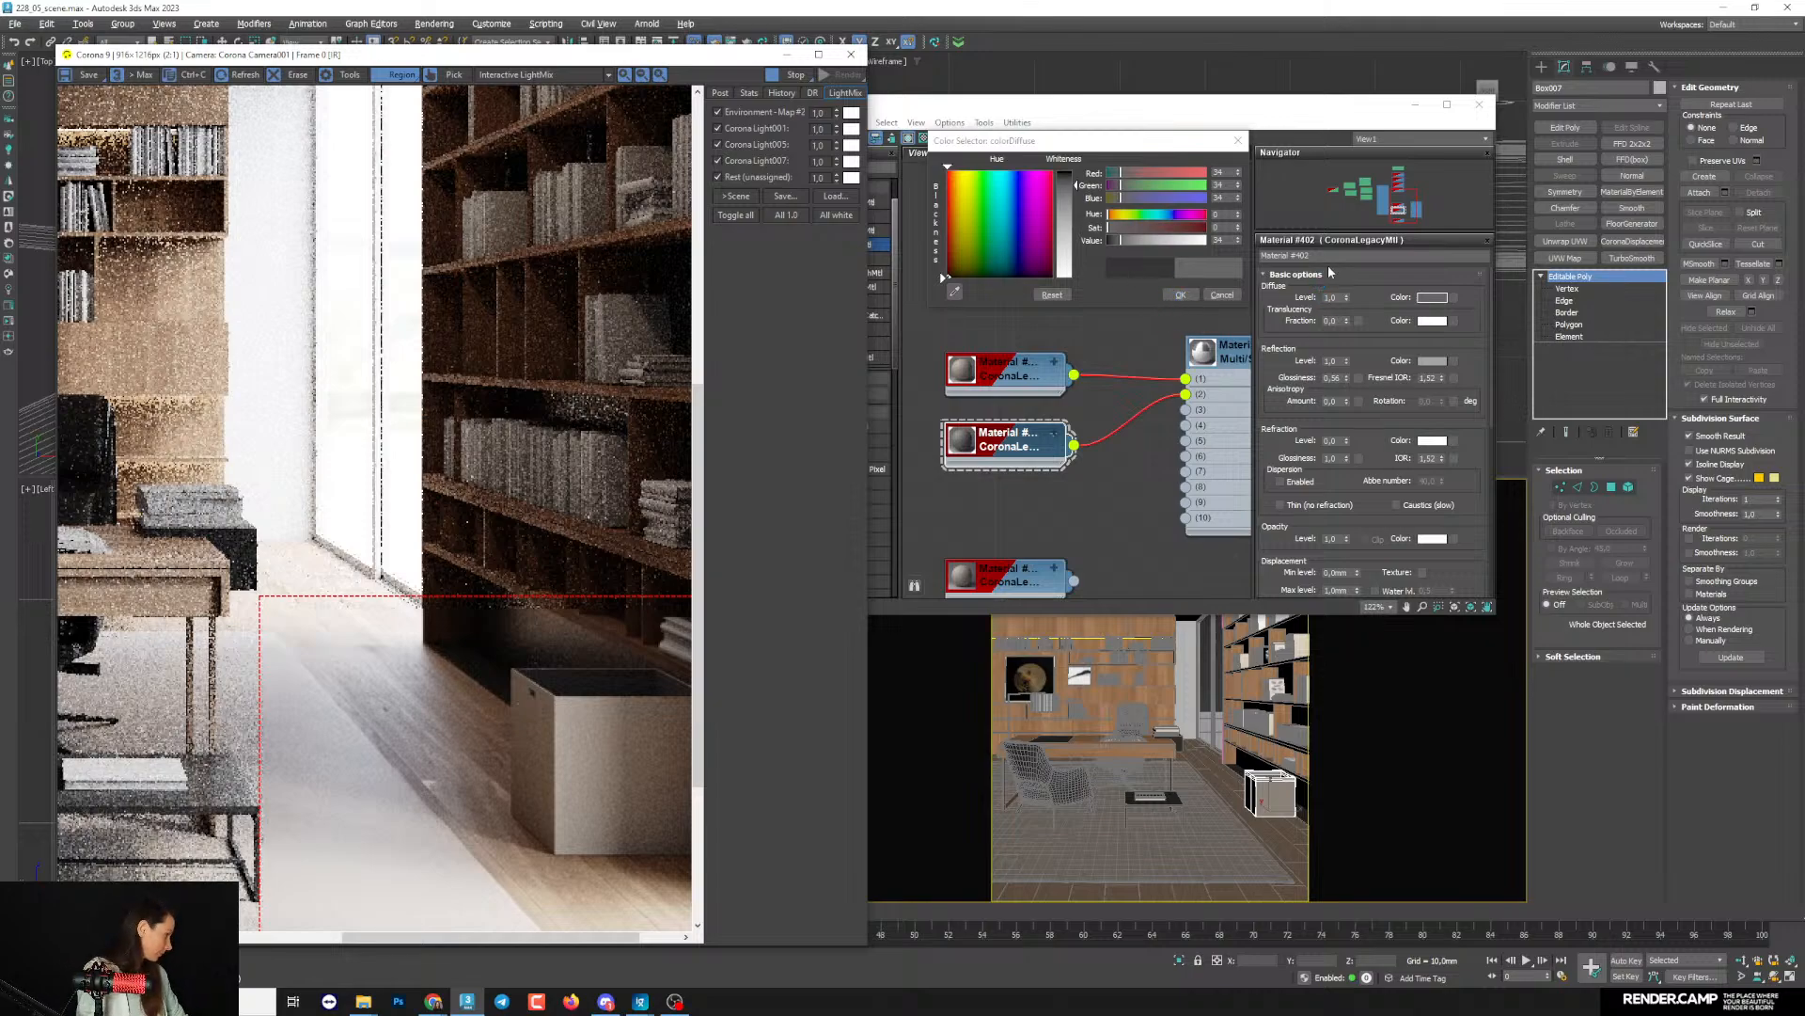
left_click(1180, 295)
double_click(363, 679)
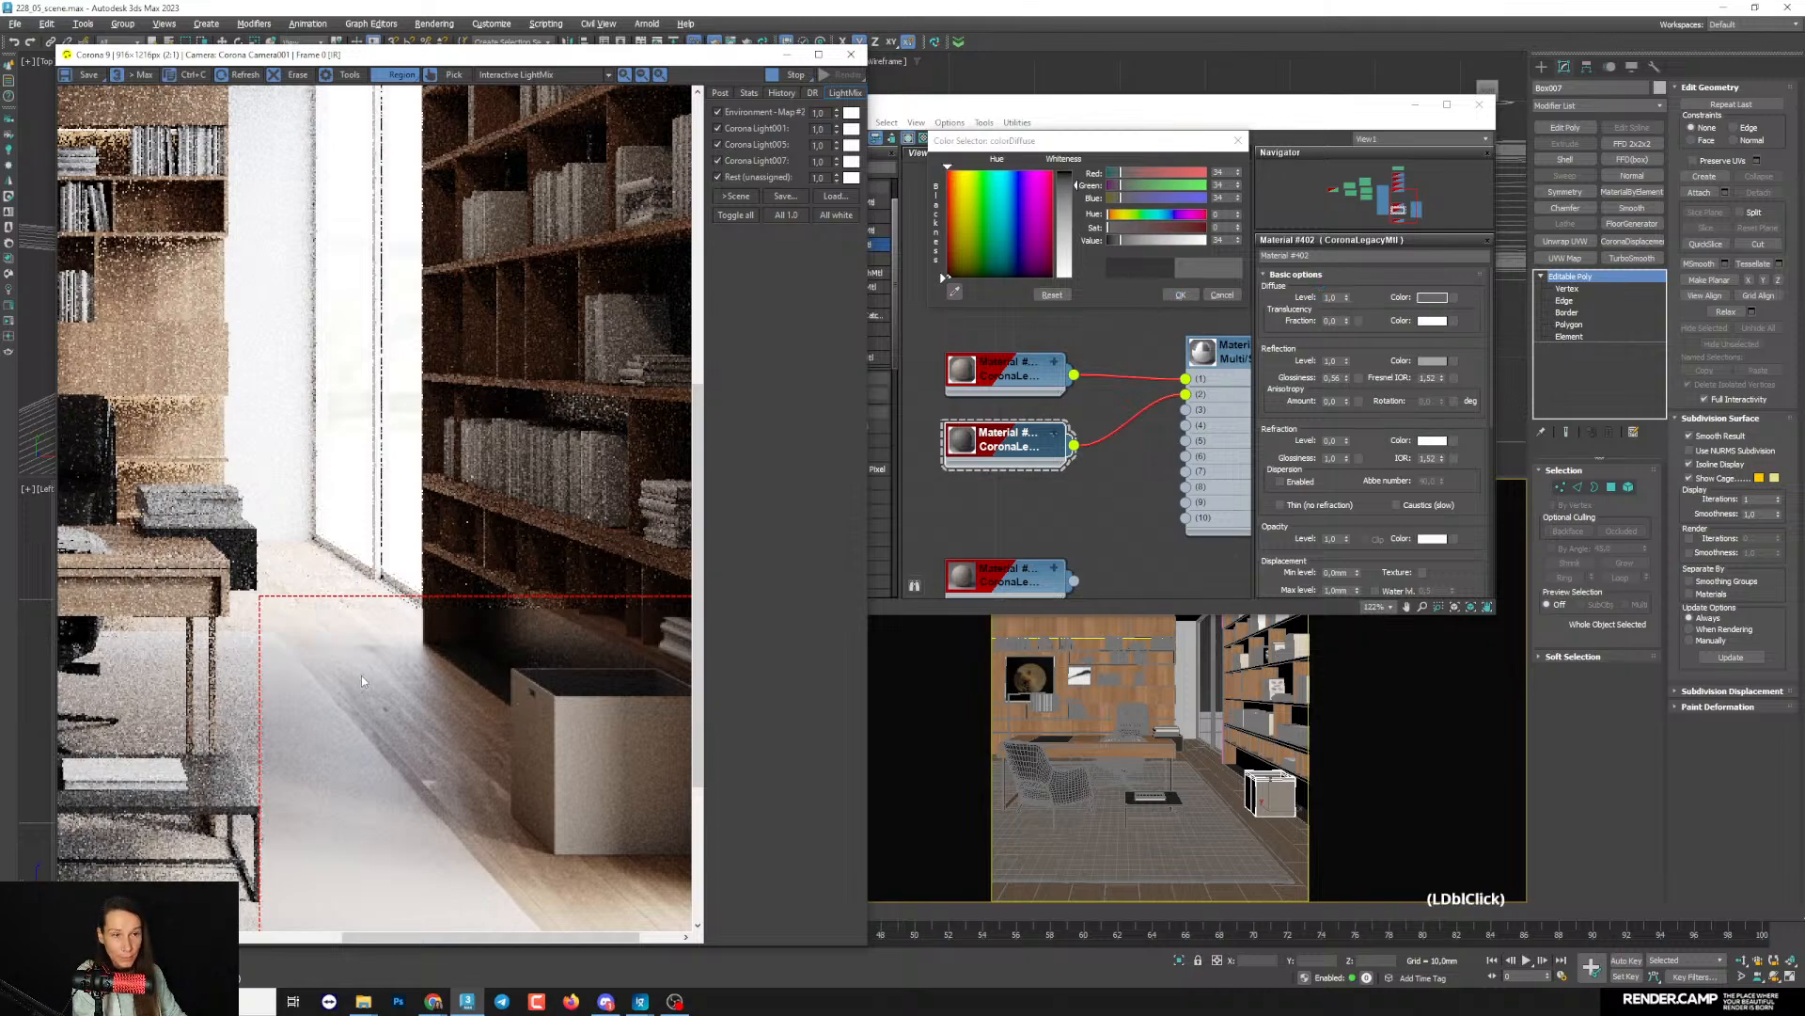
left_click(1177, 294)
- Move the material editor away from the render window and shift the render region onto the lamp and desk
left_click_drag(1157, 113, 1247, 104)
left_click_drag(607, 728, 211, 599)
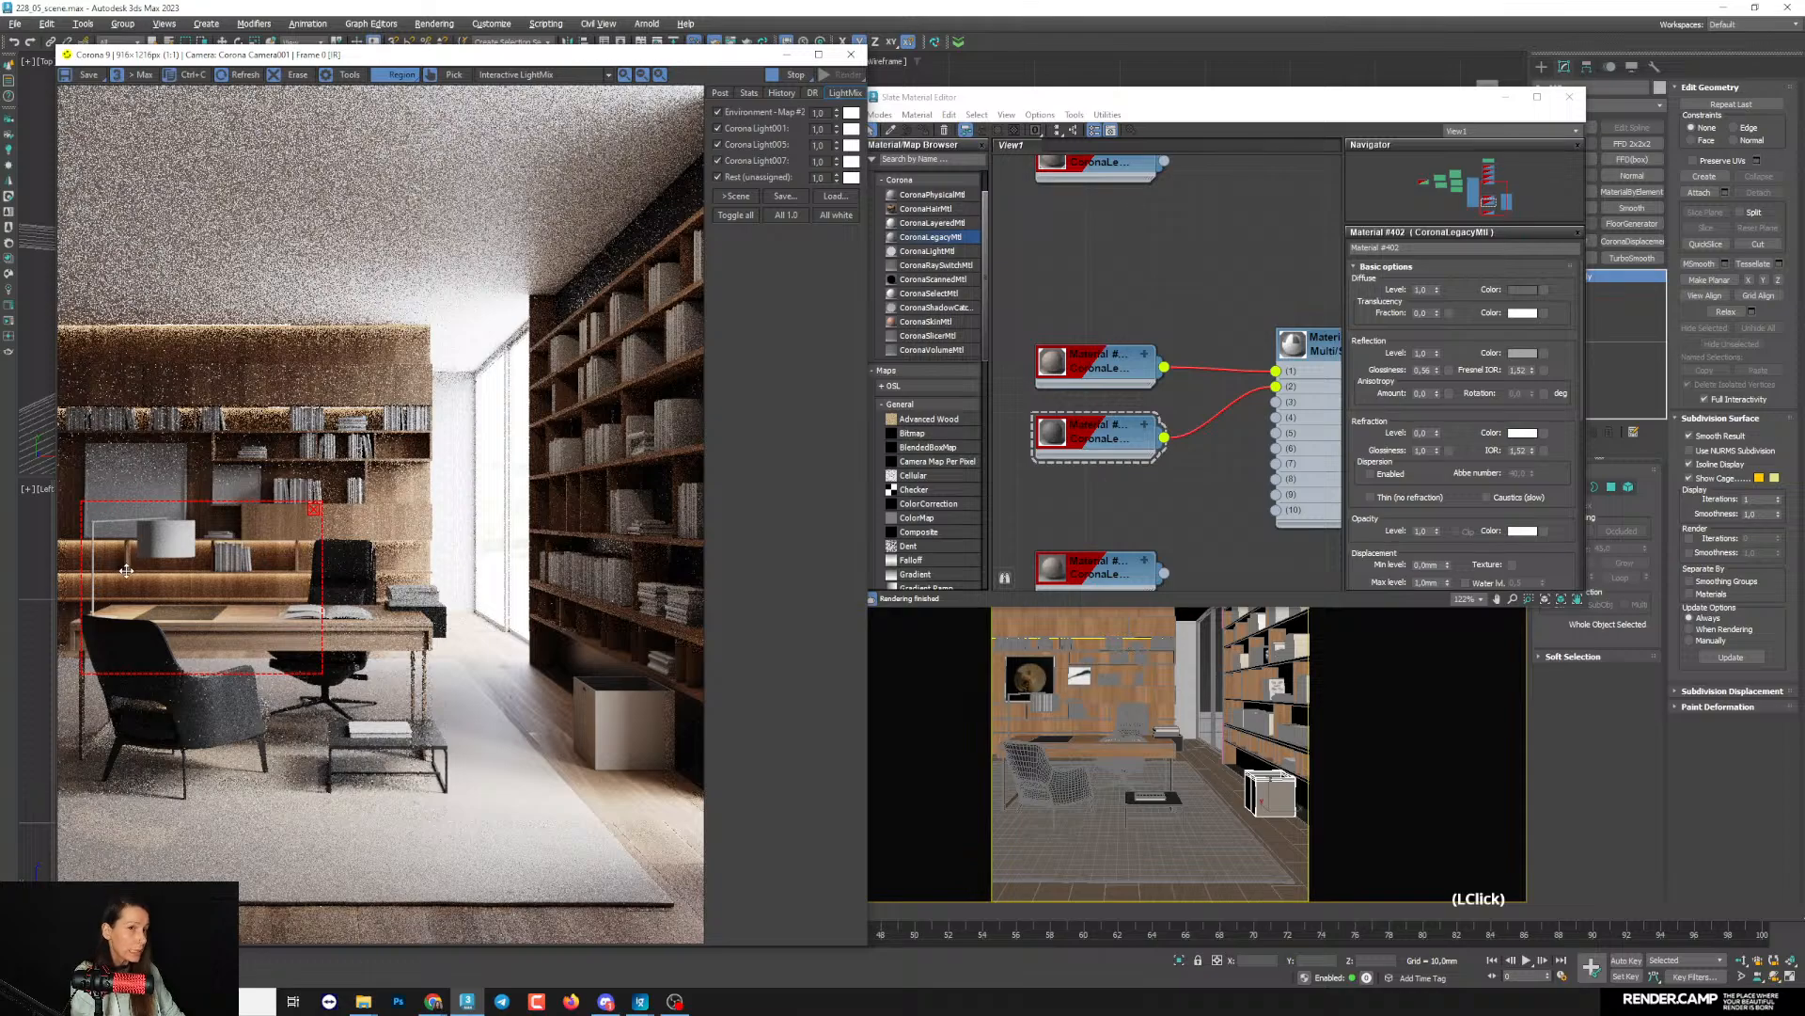
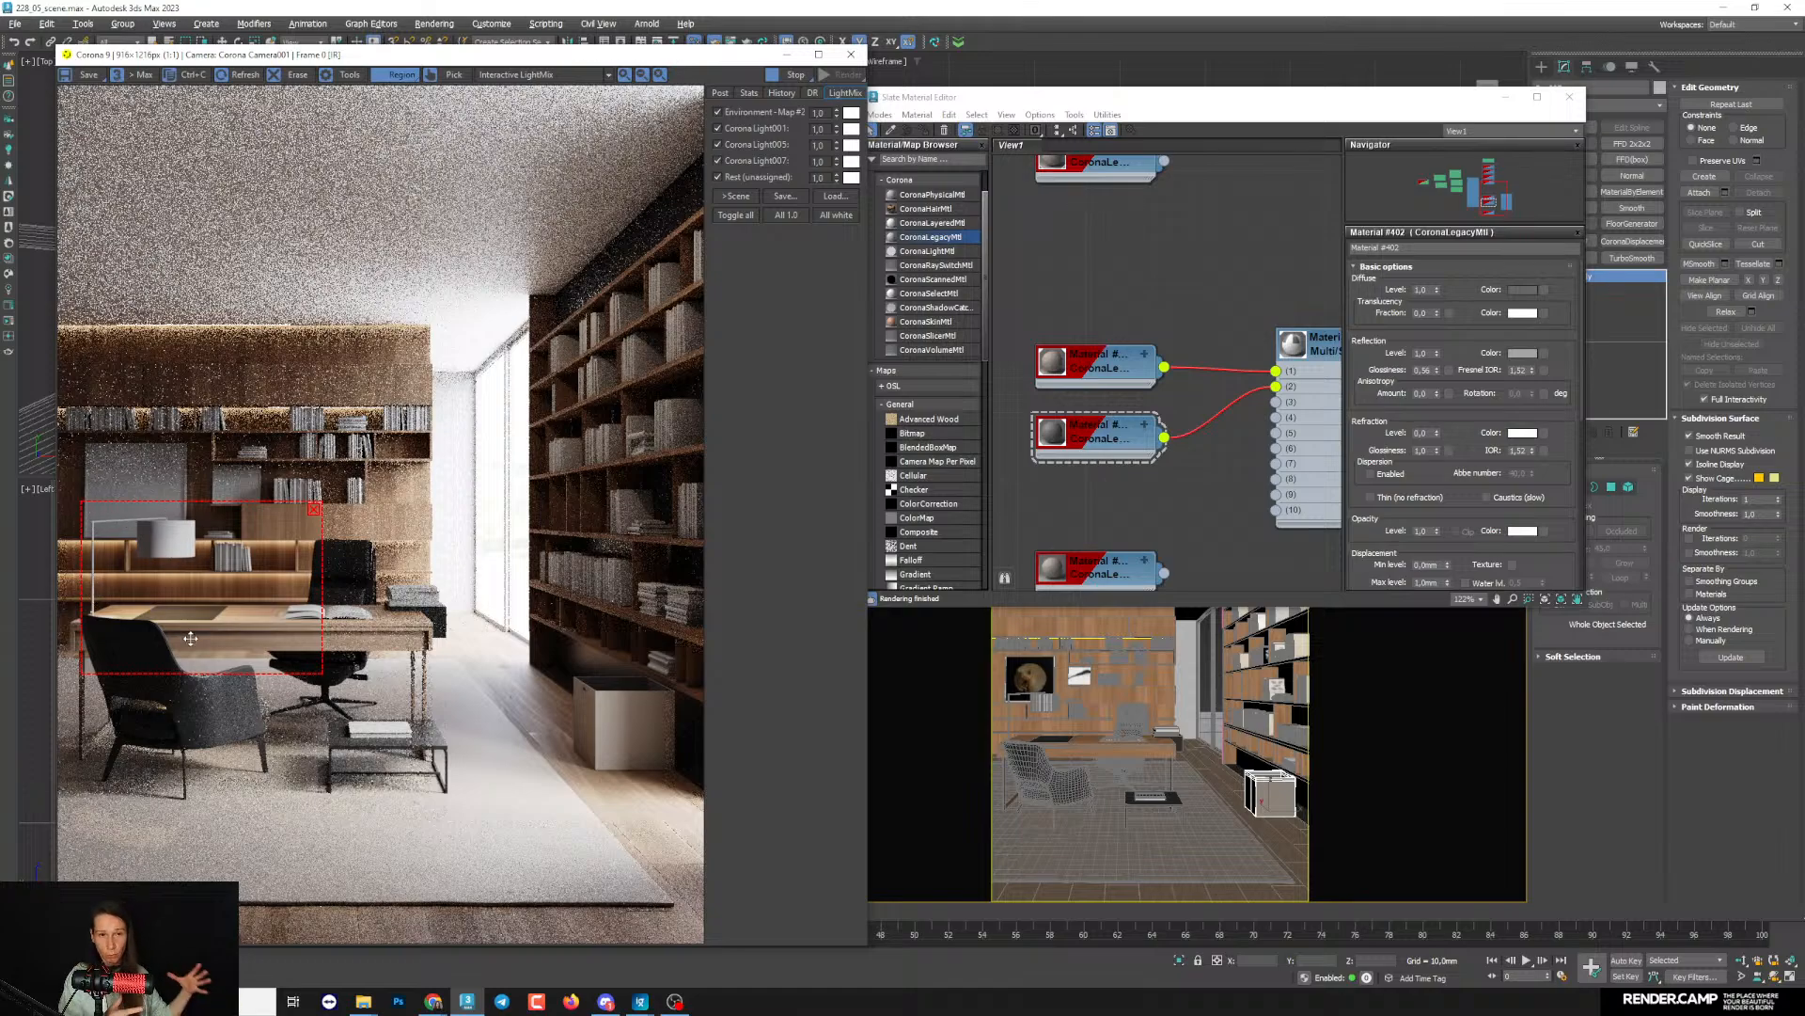
- Shift the render region over the lamp, and add a new CoronaLegacyMtl below the existing material nodes
left_click_drag(270, 565, 214, 568)
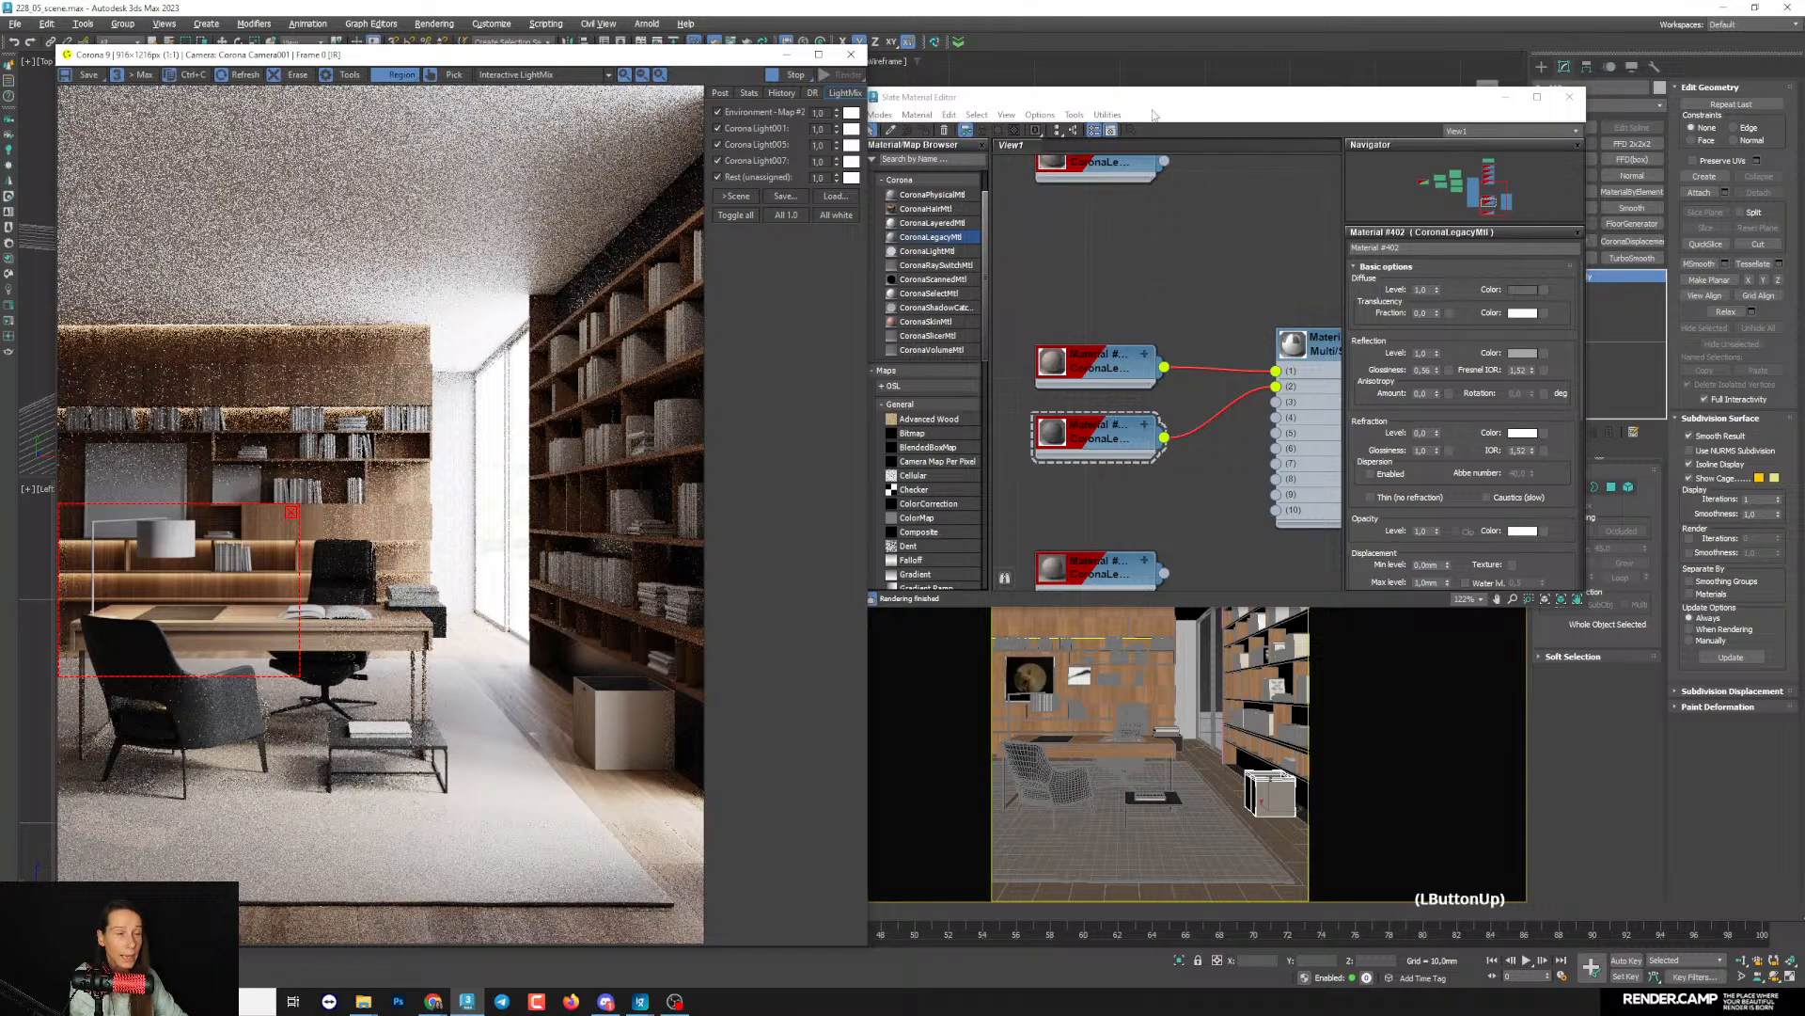
left_click_drag(1146, 98, 1139, 93)
scroll(1104, 436, "down", 3)
scroll(1104, 436, "down", 1)
middle_click_drag(1127, 491, 1122, 412)
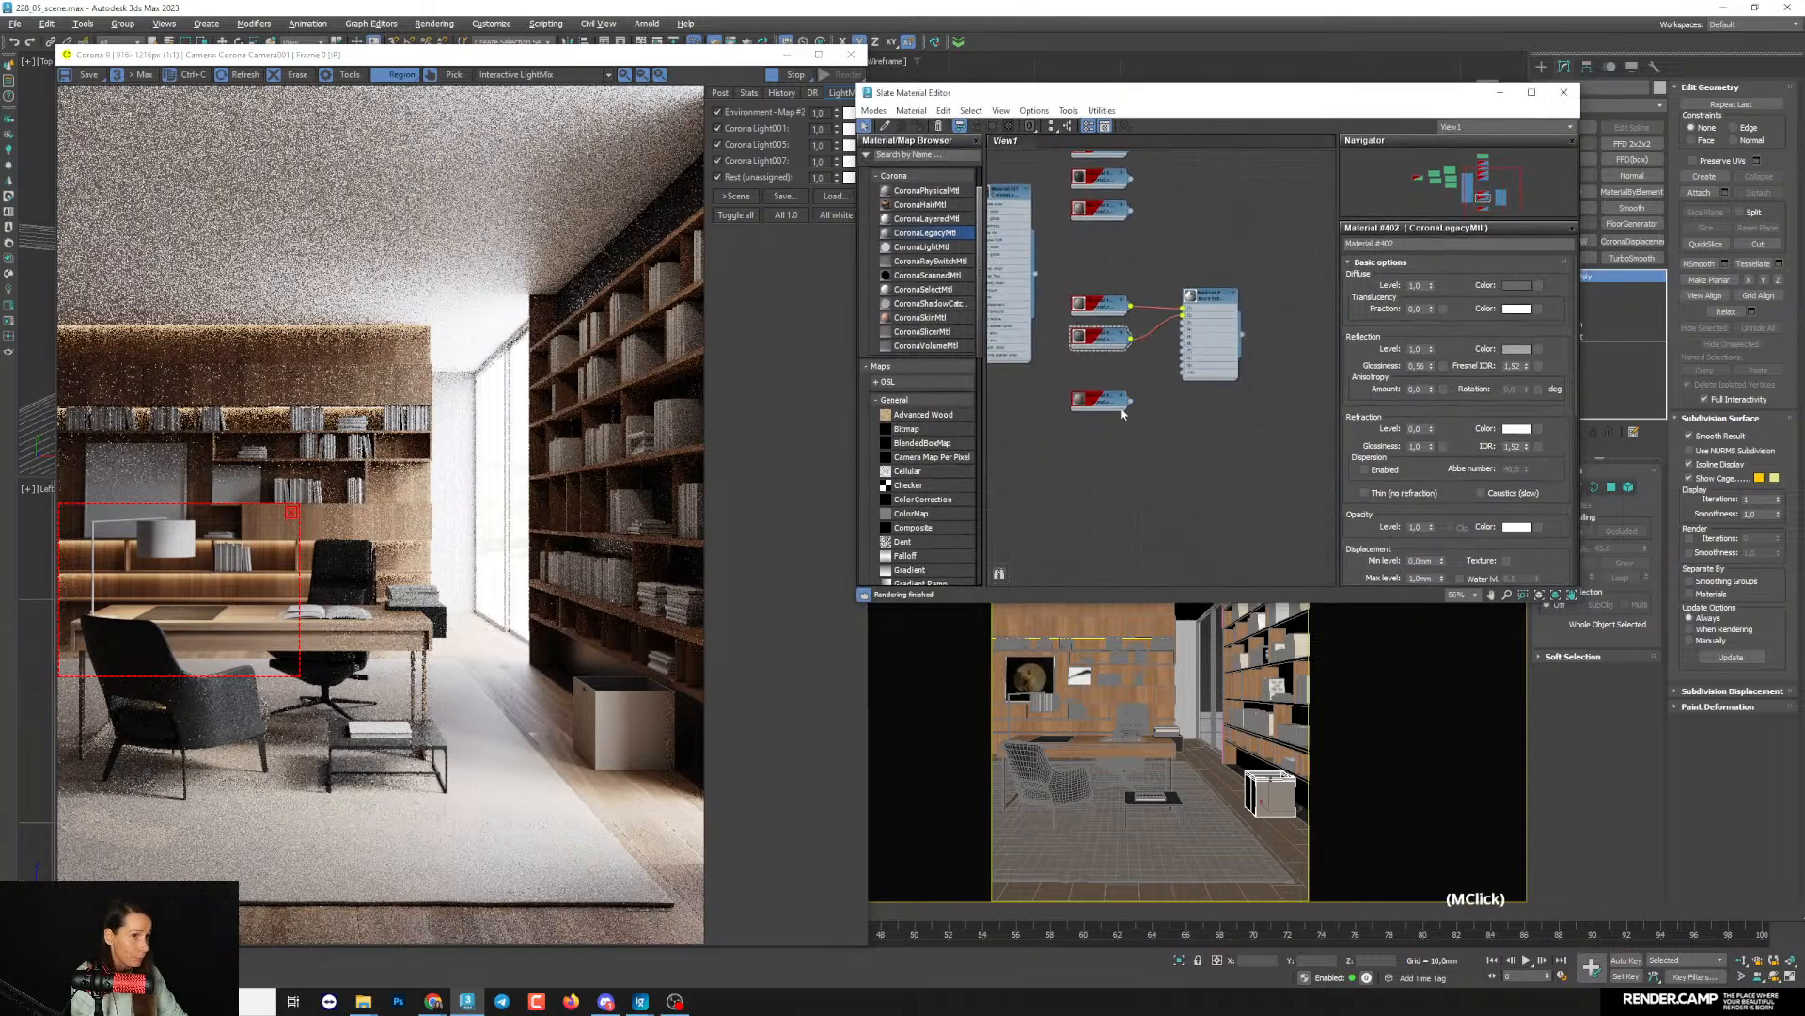
left_click_drag(927, 233, 1089, 447)
left_click(791, 57)
left_click(1500, 93)
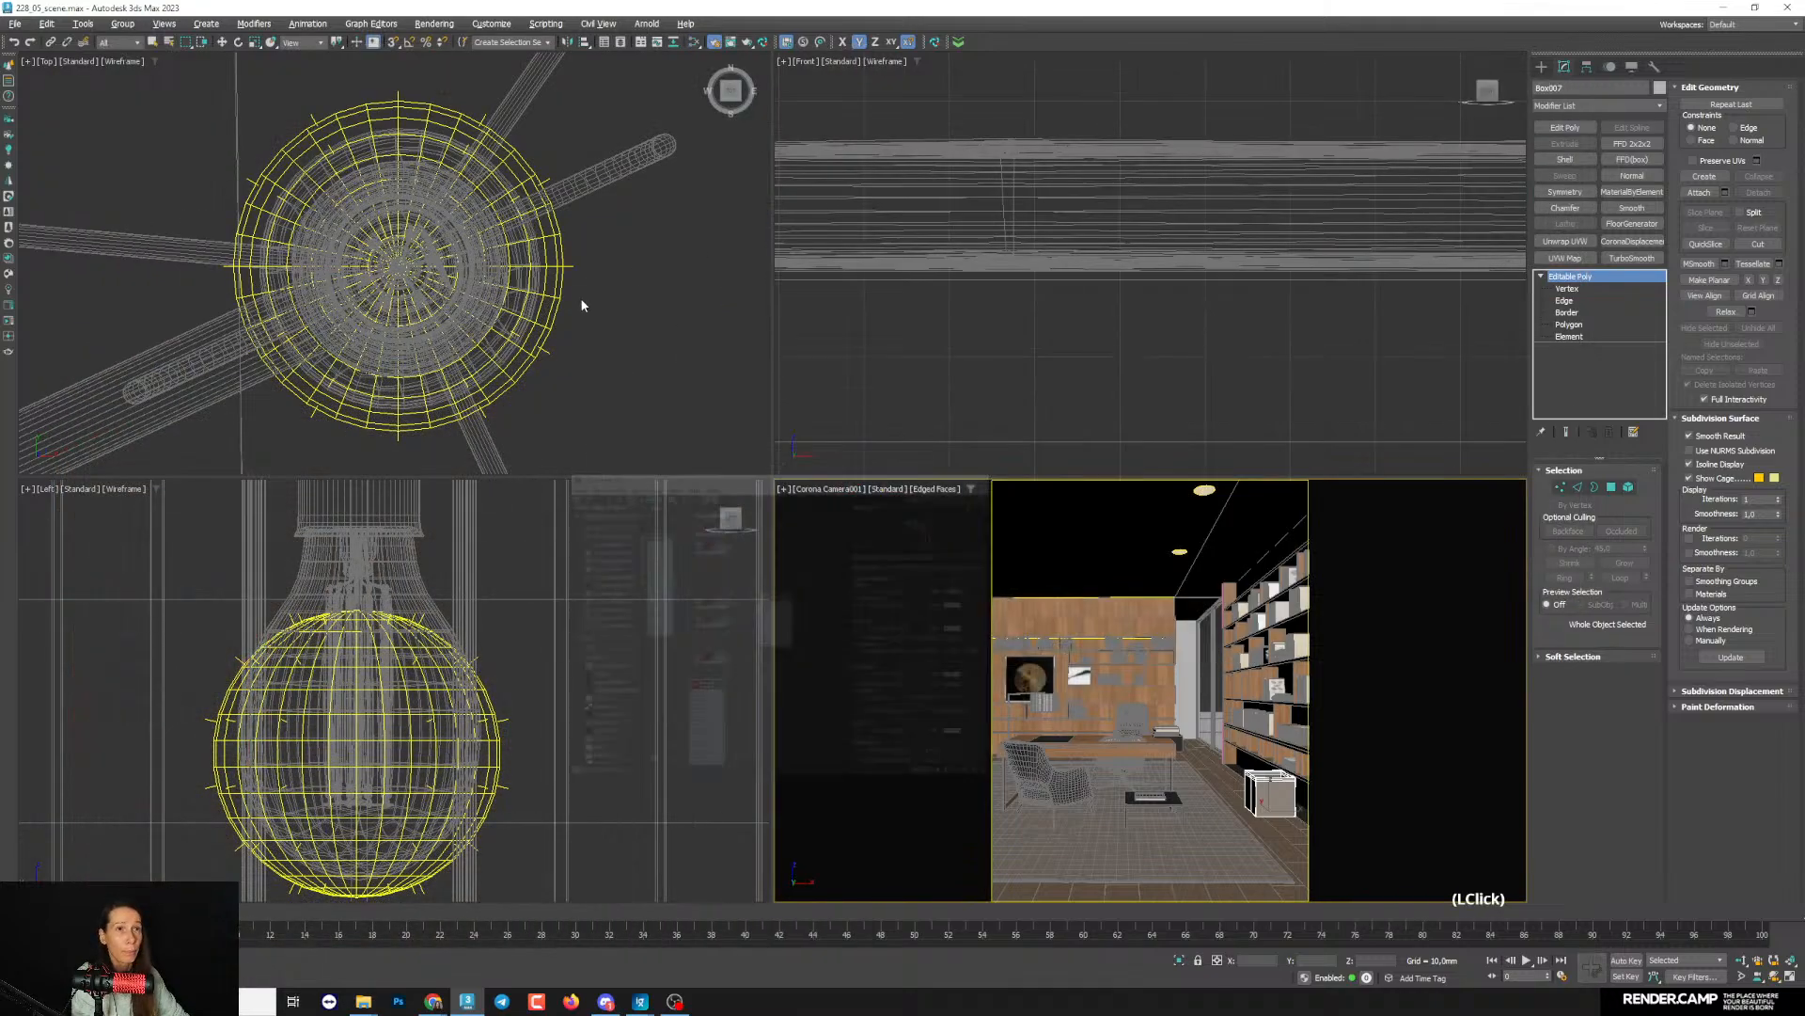
- Maximize the Top viewport and frame the desk lamp
middle_click(541, 338)
key("alt+w")
scroll(515, 366, "down", 4)
scroll(515, 369, "down", 5)
scroll(591, 412, "up", 2)
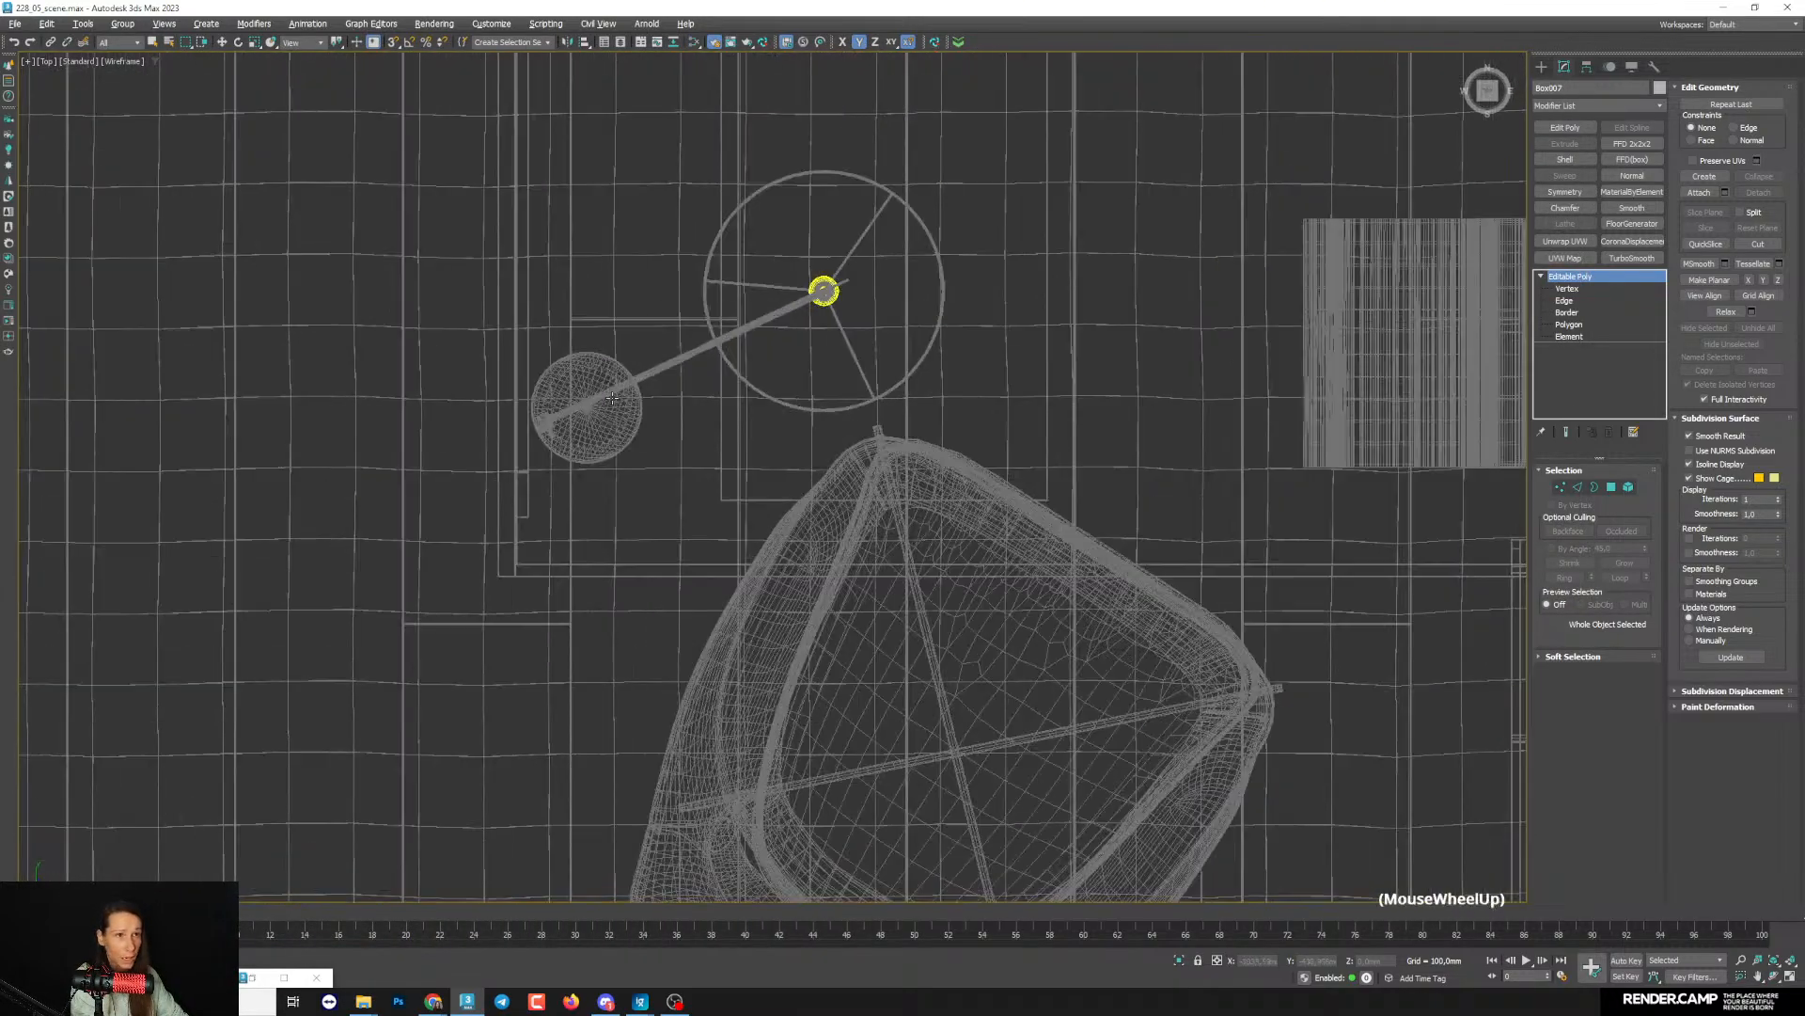
left_click(591, 412)
key("1")
key("w")
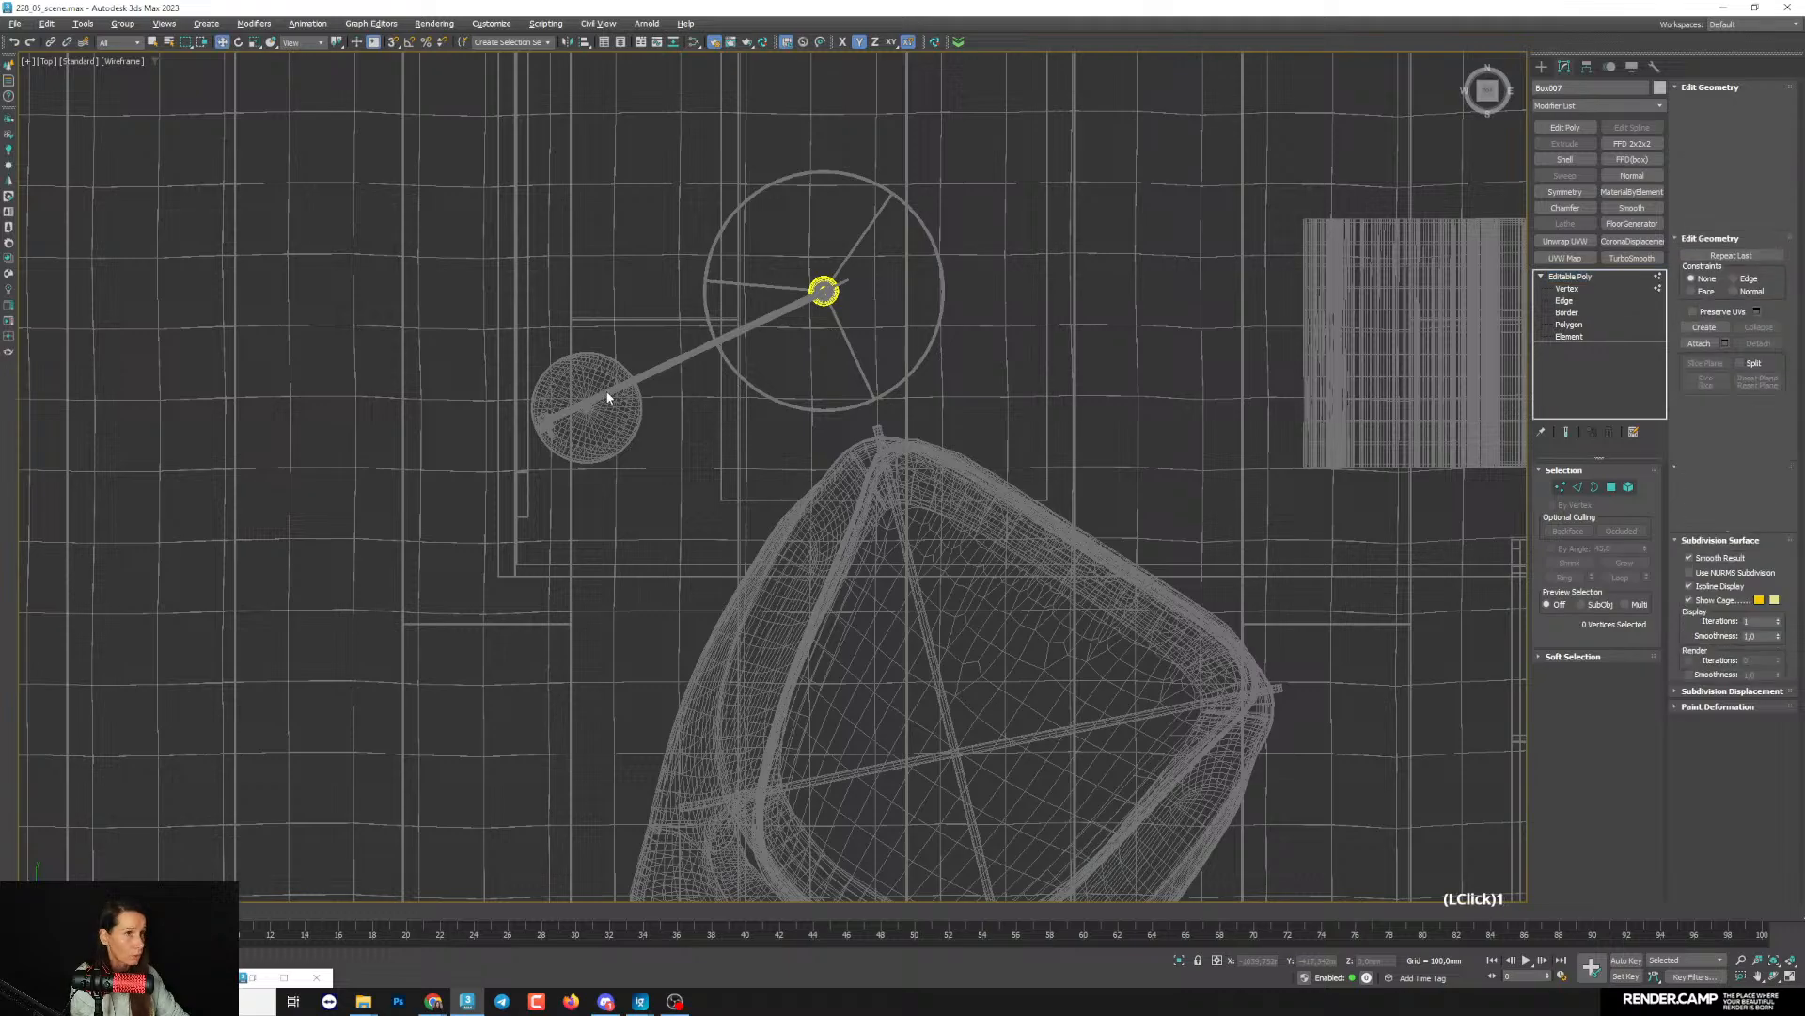
key("q")
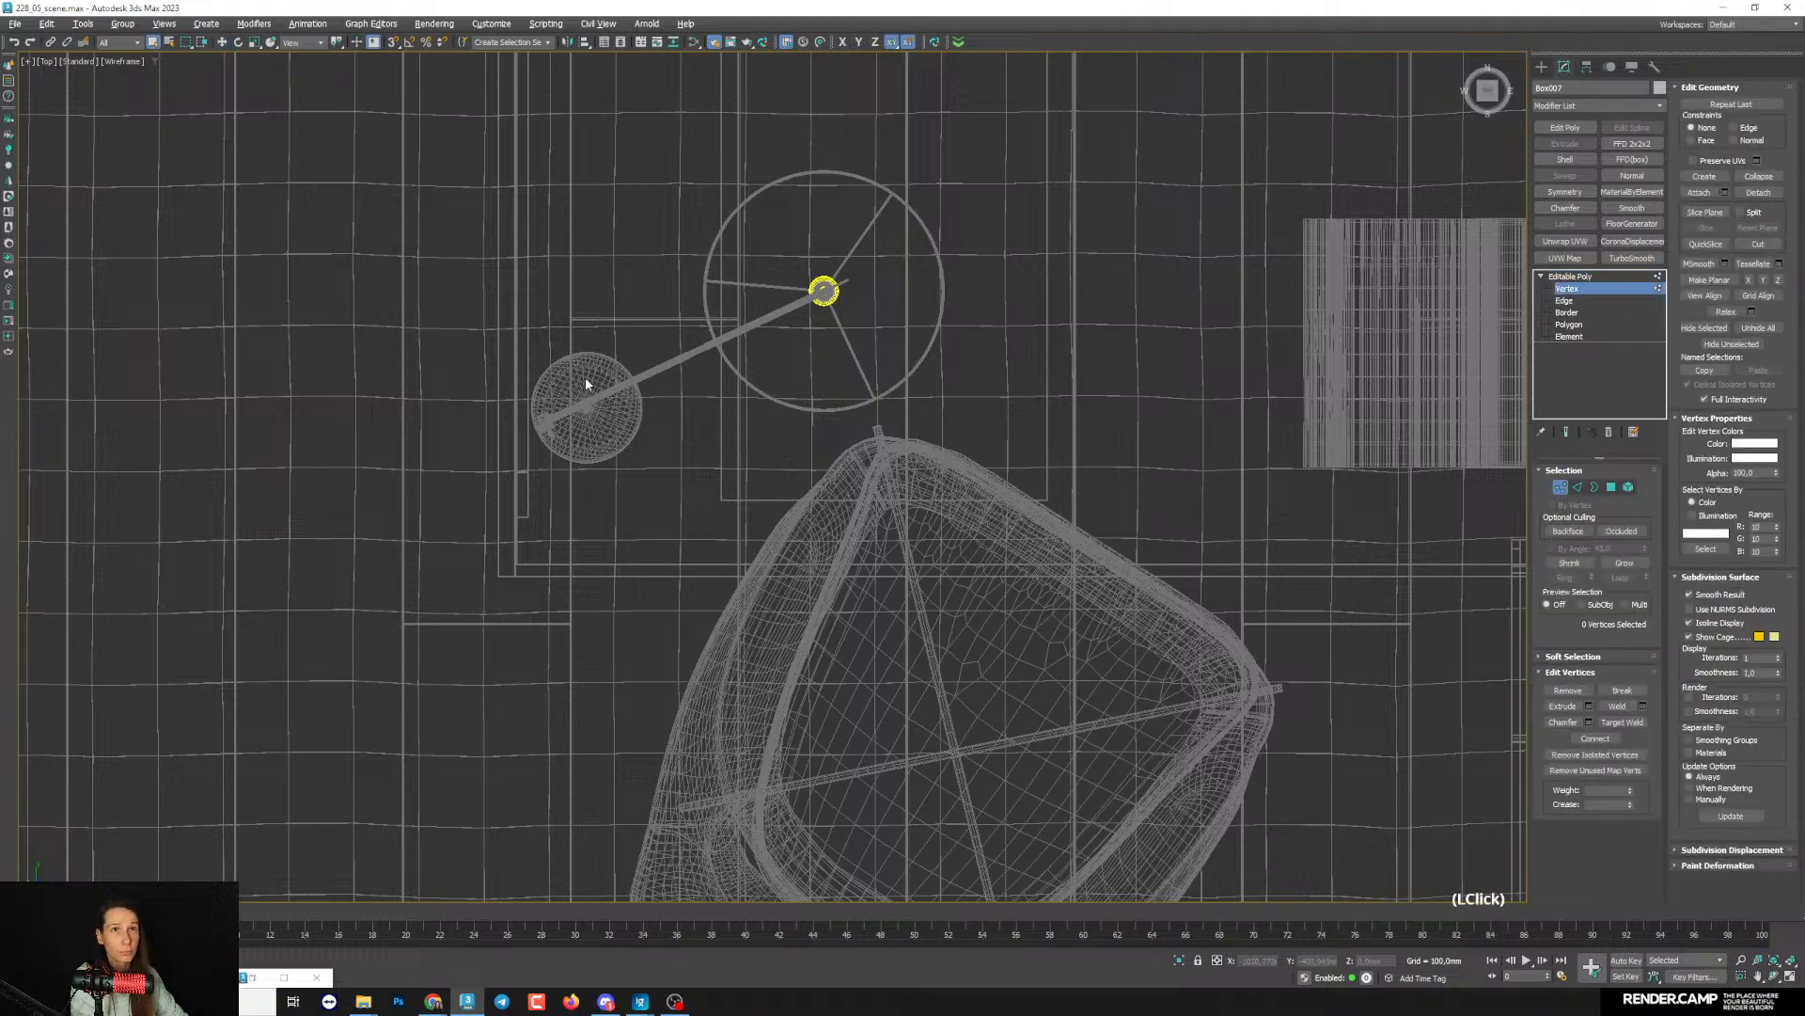
left_click(1568, 278)
- Select the desk lamp group and open it for access to its individual parts
left_click(584, 388)
middle_click_drag(665, 383, 606, 452)
left_click(122, 23)
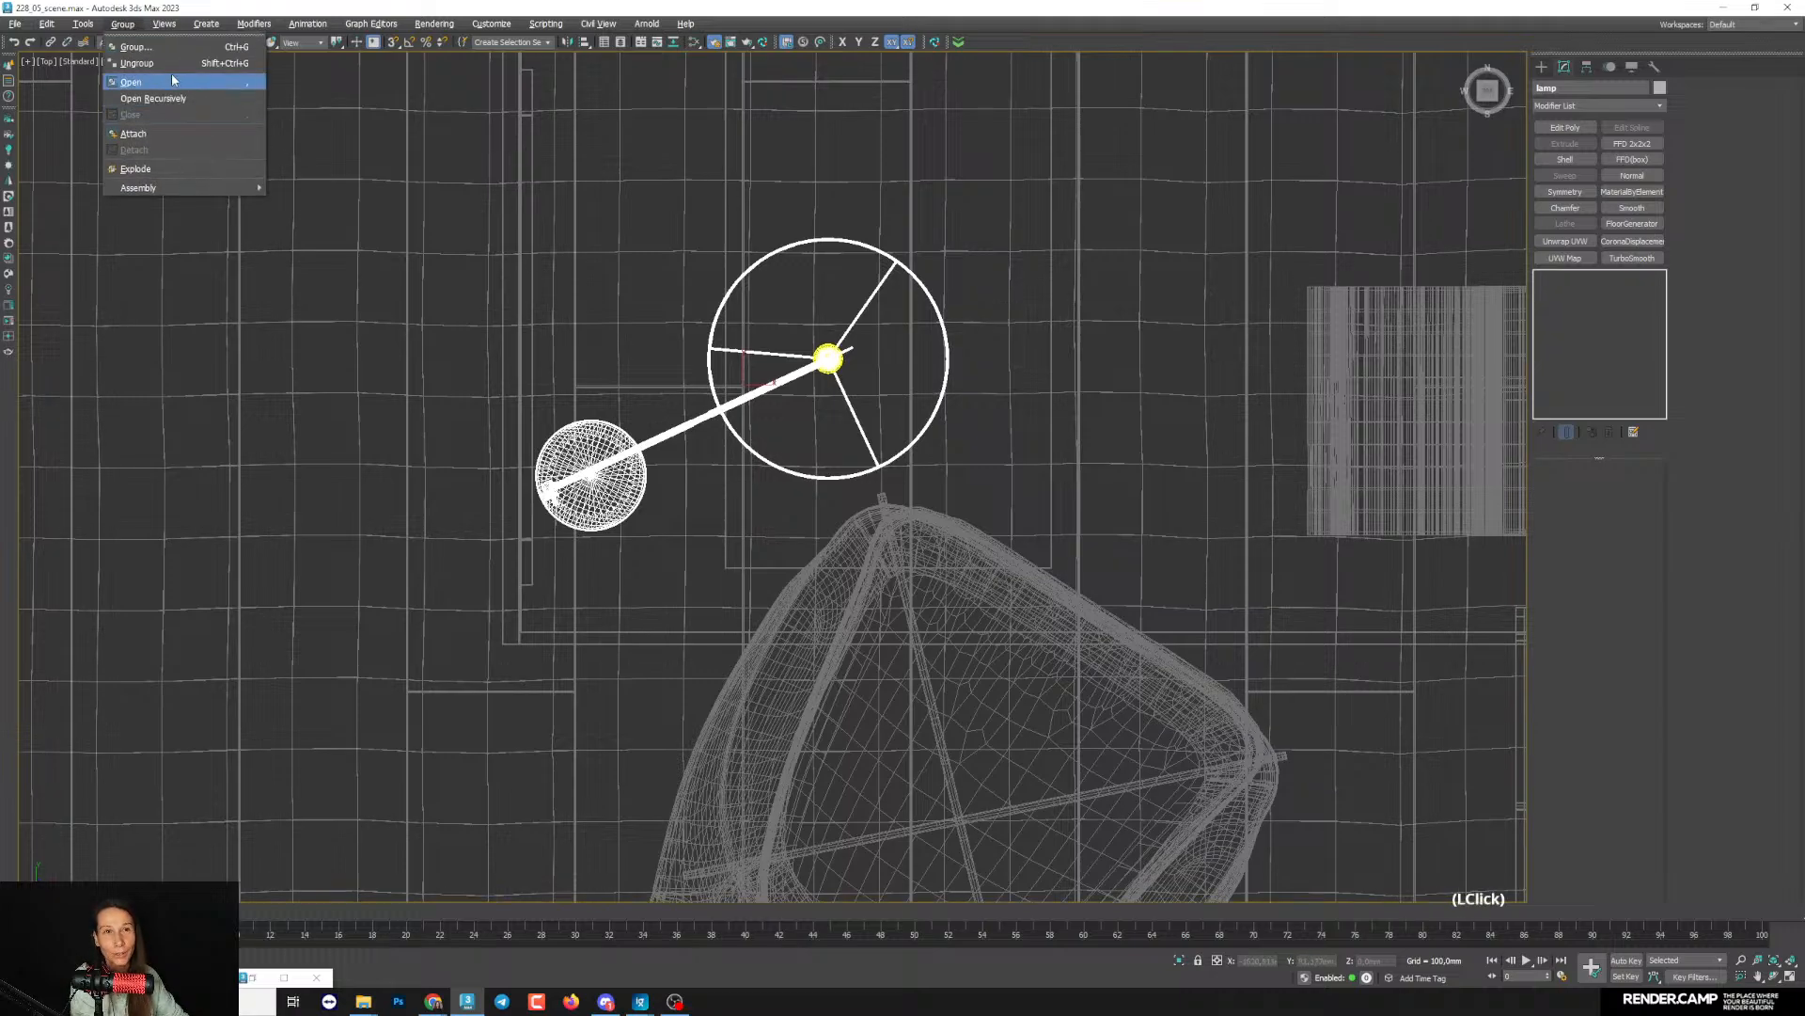
left_click(157, 87)
- Select the lamp's stand and swing arm together with the small connector above the shade
left_click(610, 465)
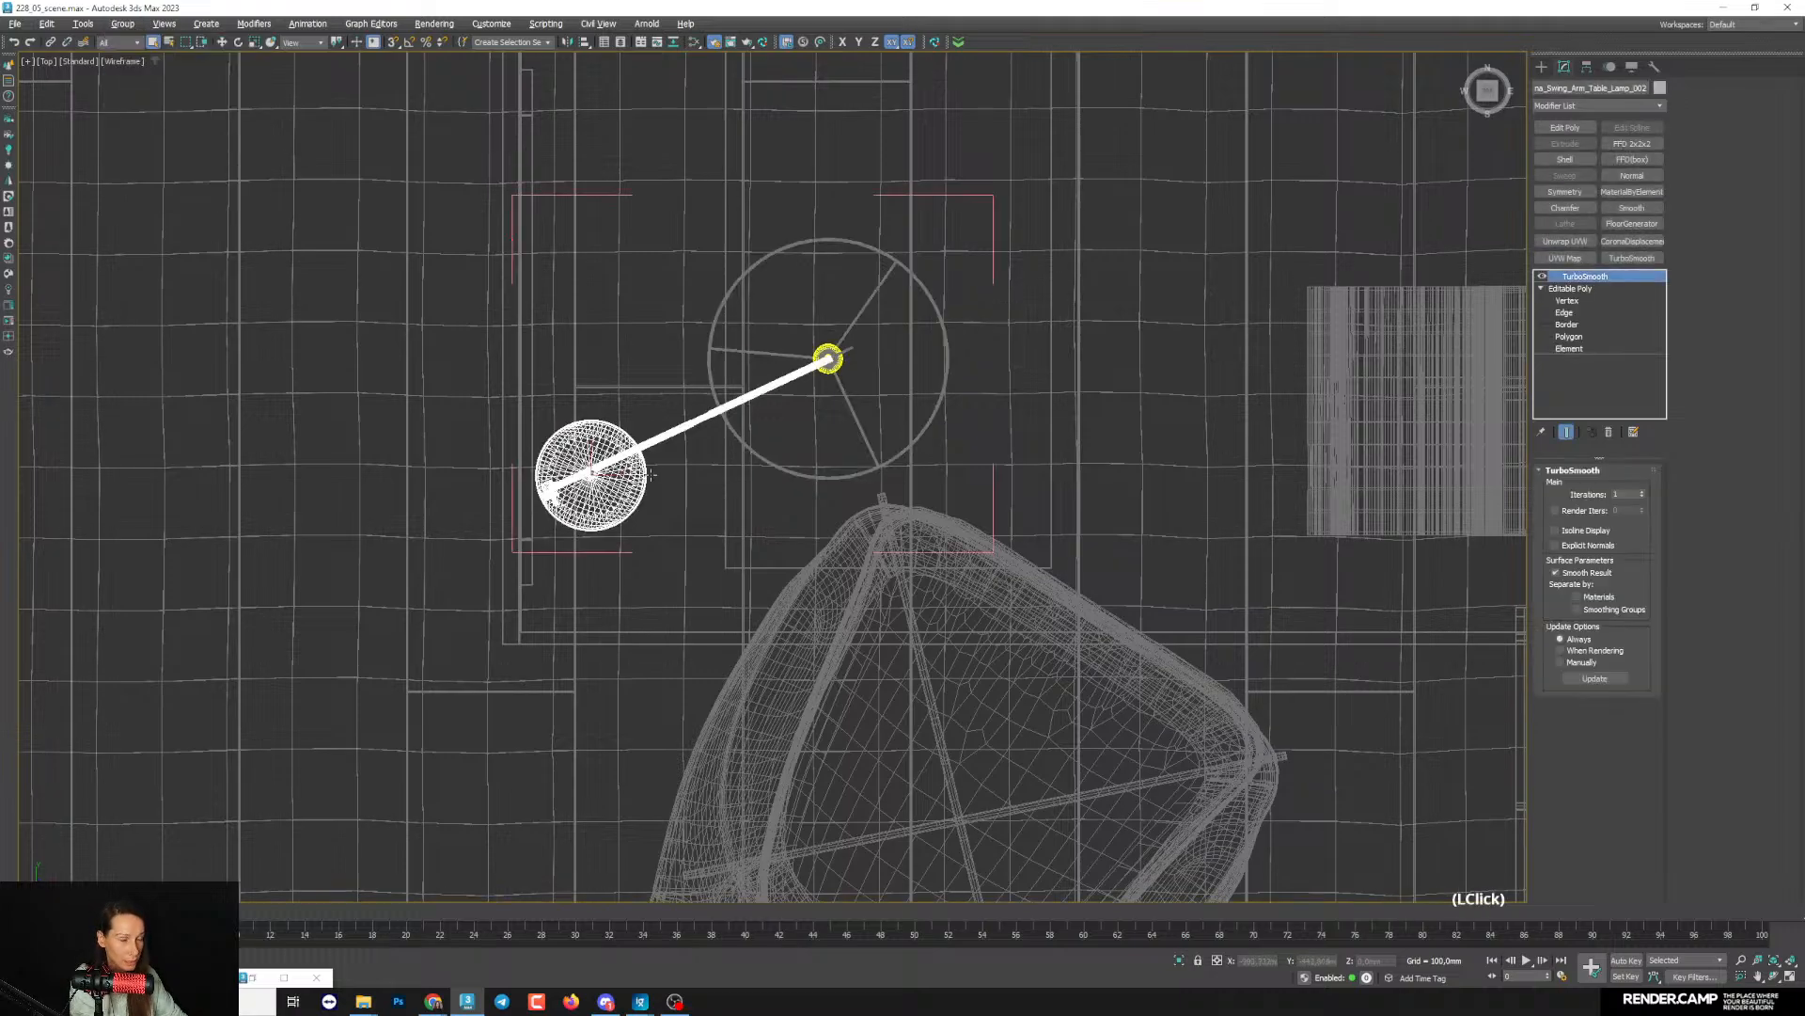
key("alt+w")
scroll(378, 706, "down", 3)
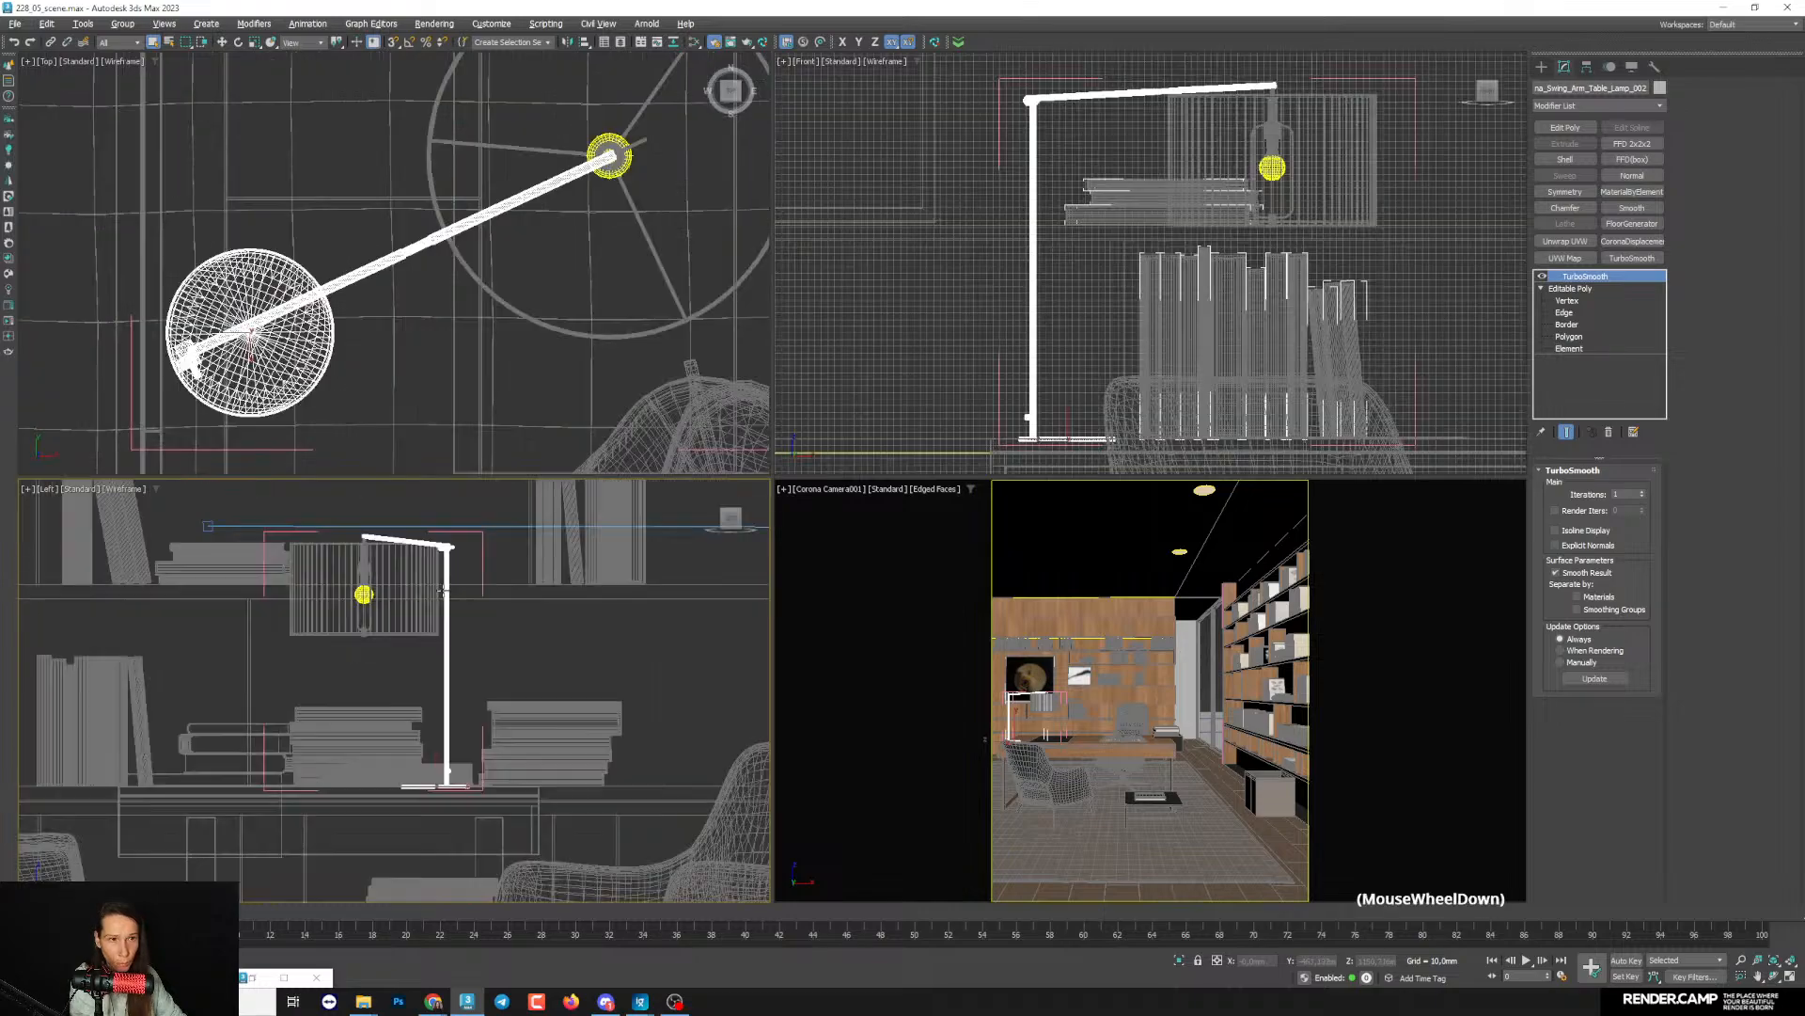
scroll(442, 591, "down", 3)
middle_click_drag(443, 592, 442, 637)
scroll(411, 613, "up", 11)
middle_click_drag(393, 569, 393, 589)
double_click(380, 586, "ctrl")
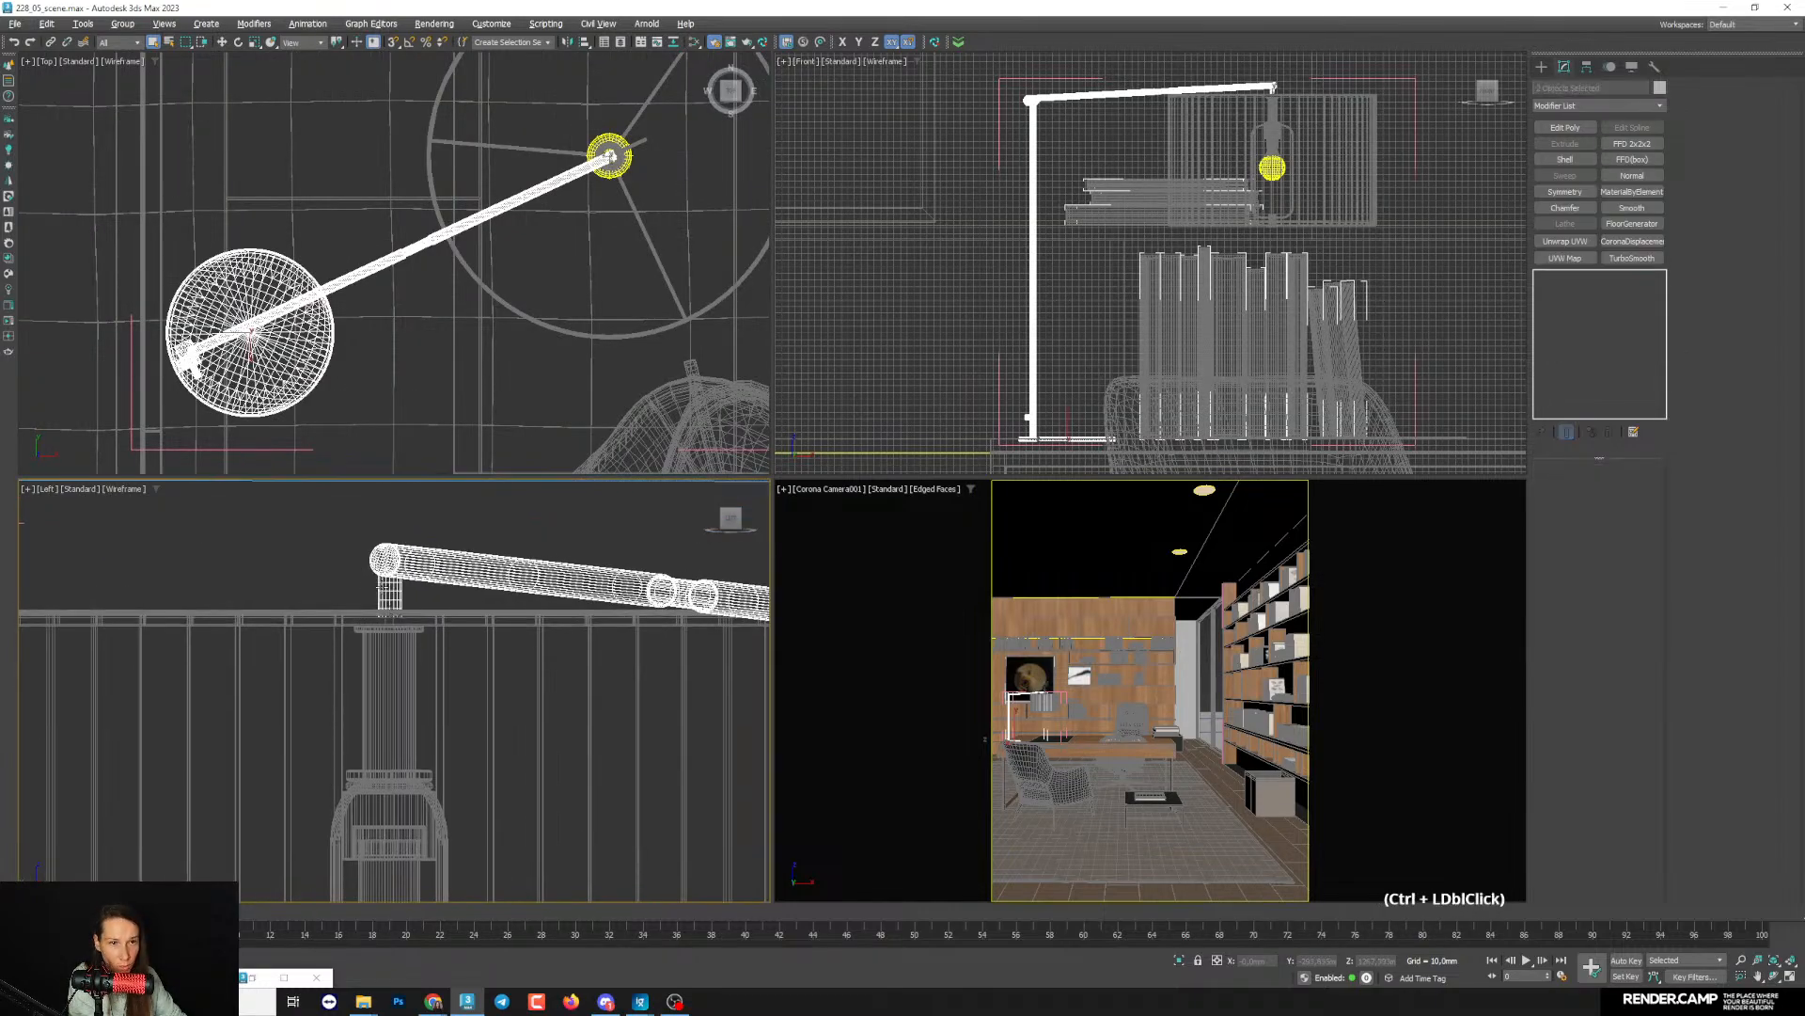
- Assign the new CoronaLegacyMtl to the selected lamp arm parts
key("m")
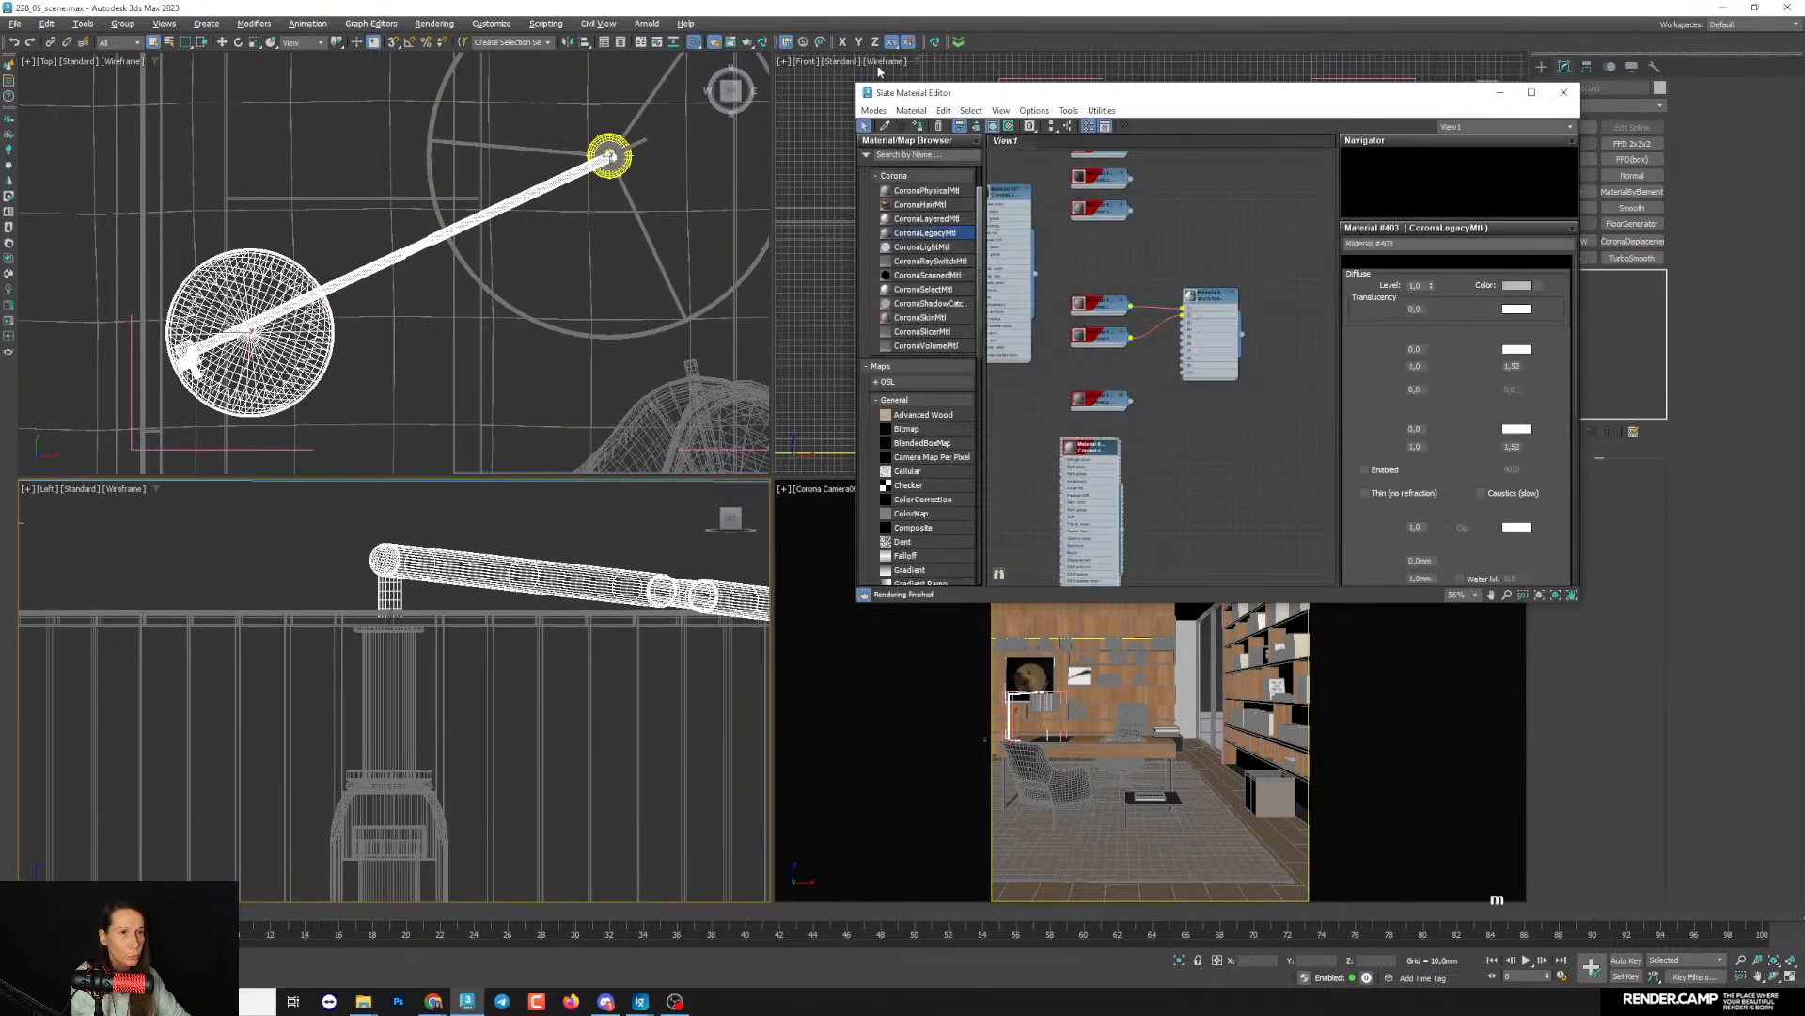
left_click(1113, 491)
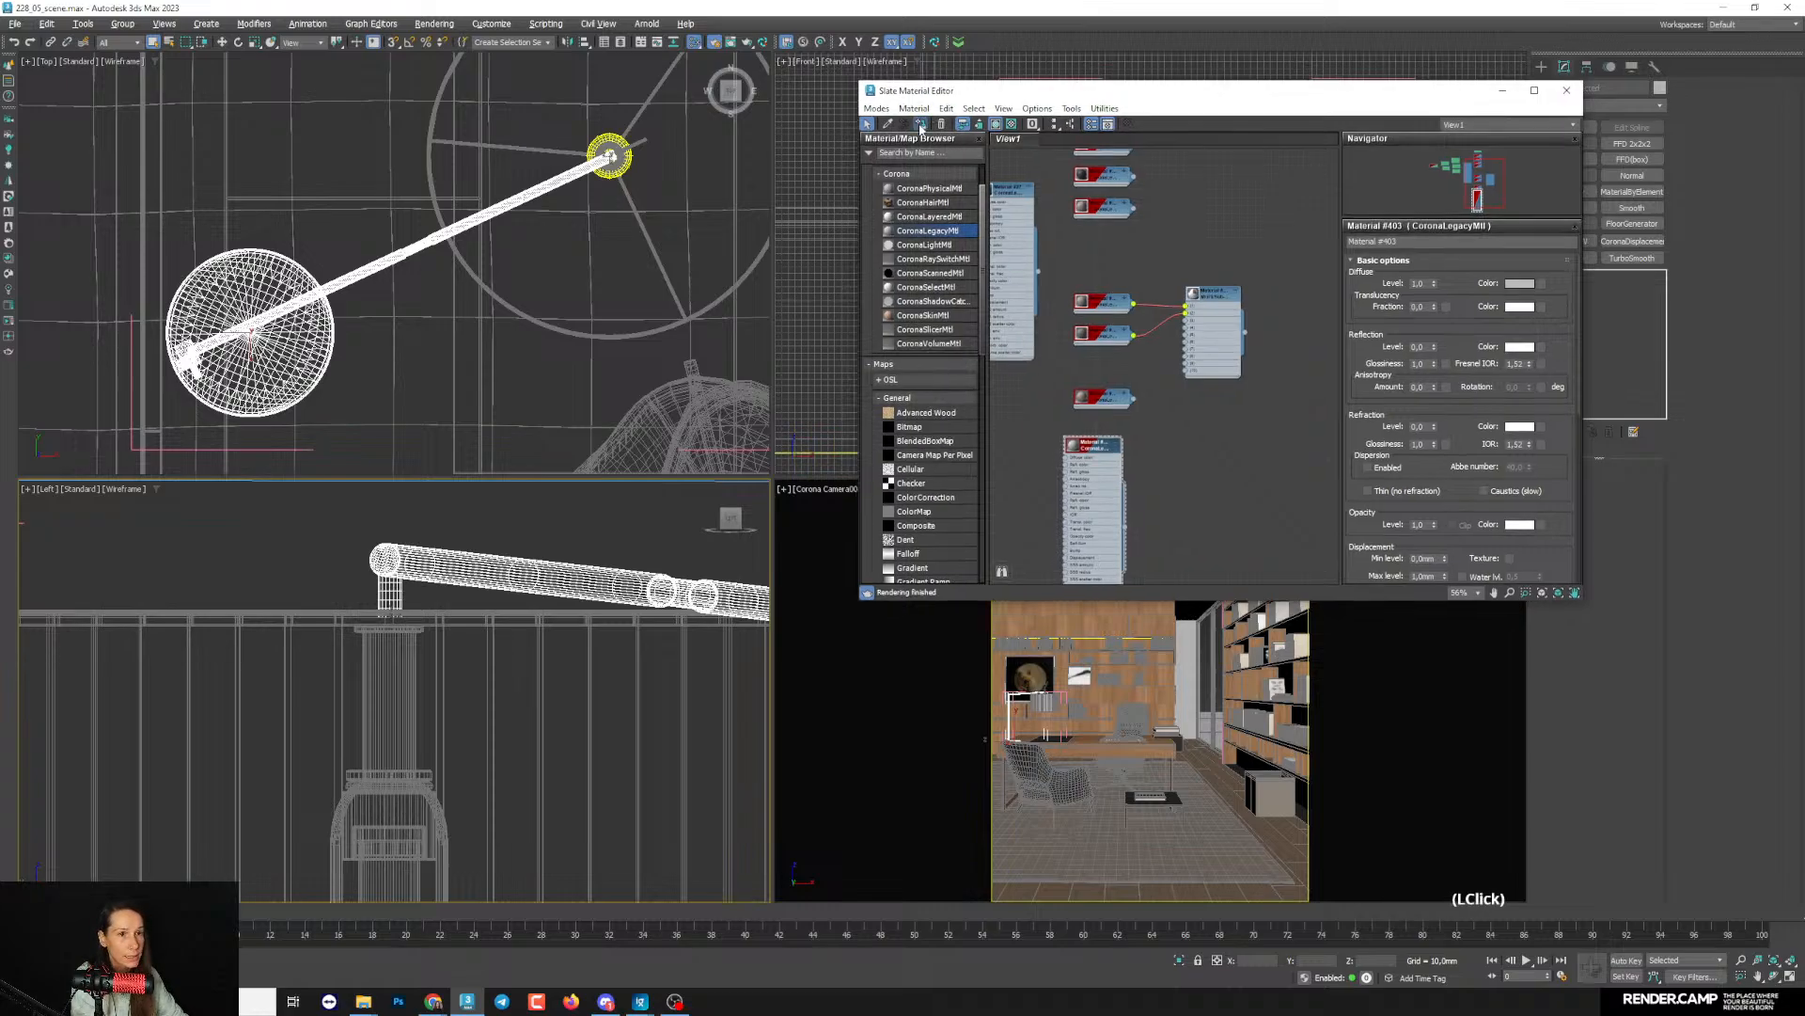
left_click(1500, 95)
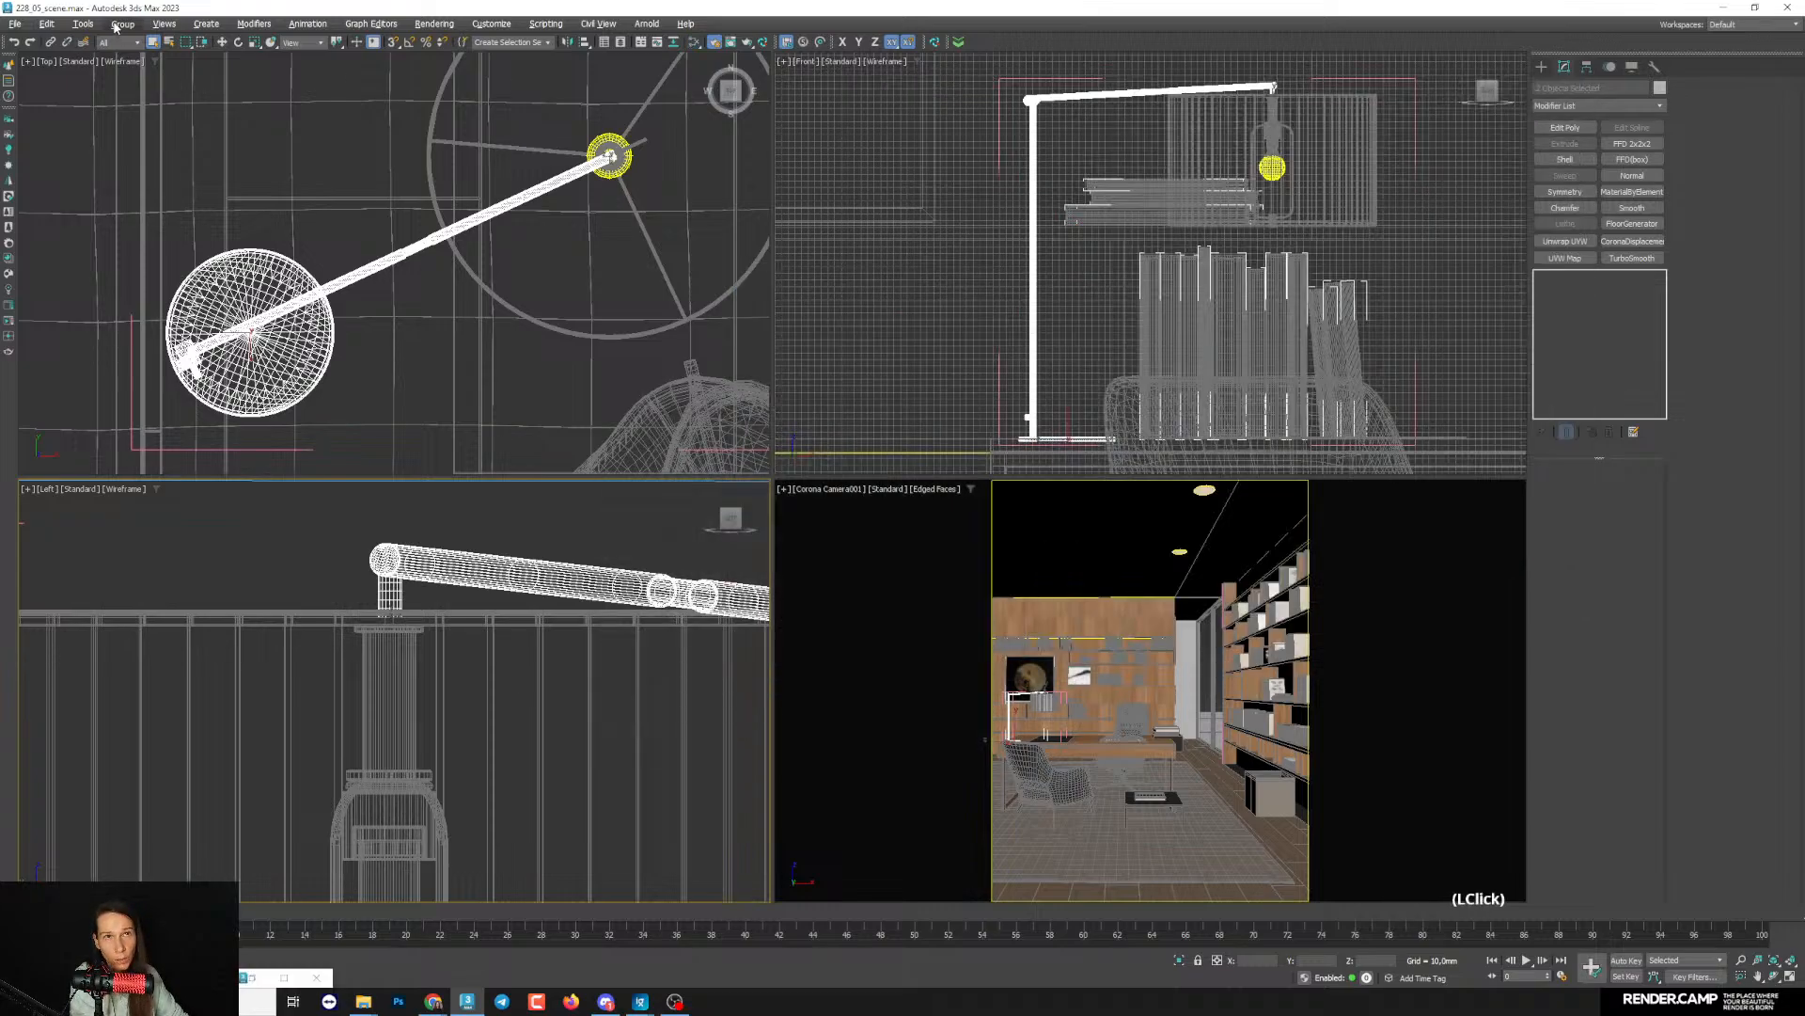
- Close the lamp group and add it to the objects excluded from the material override in Render Setup
key("F10")
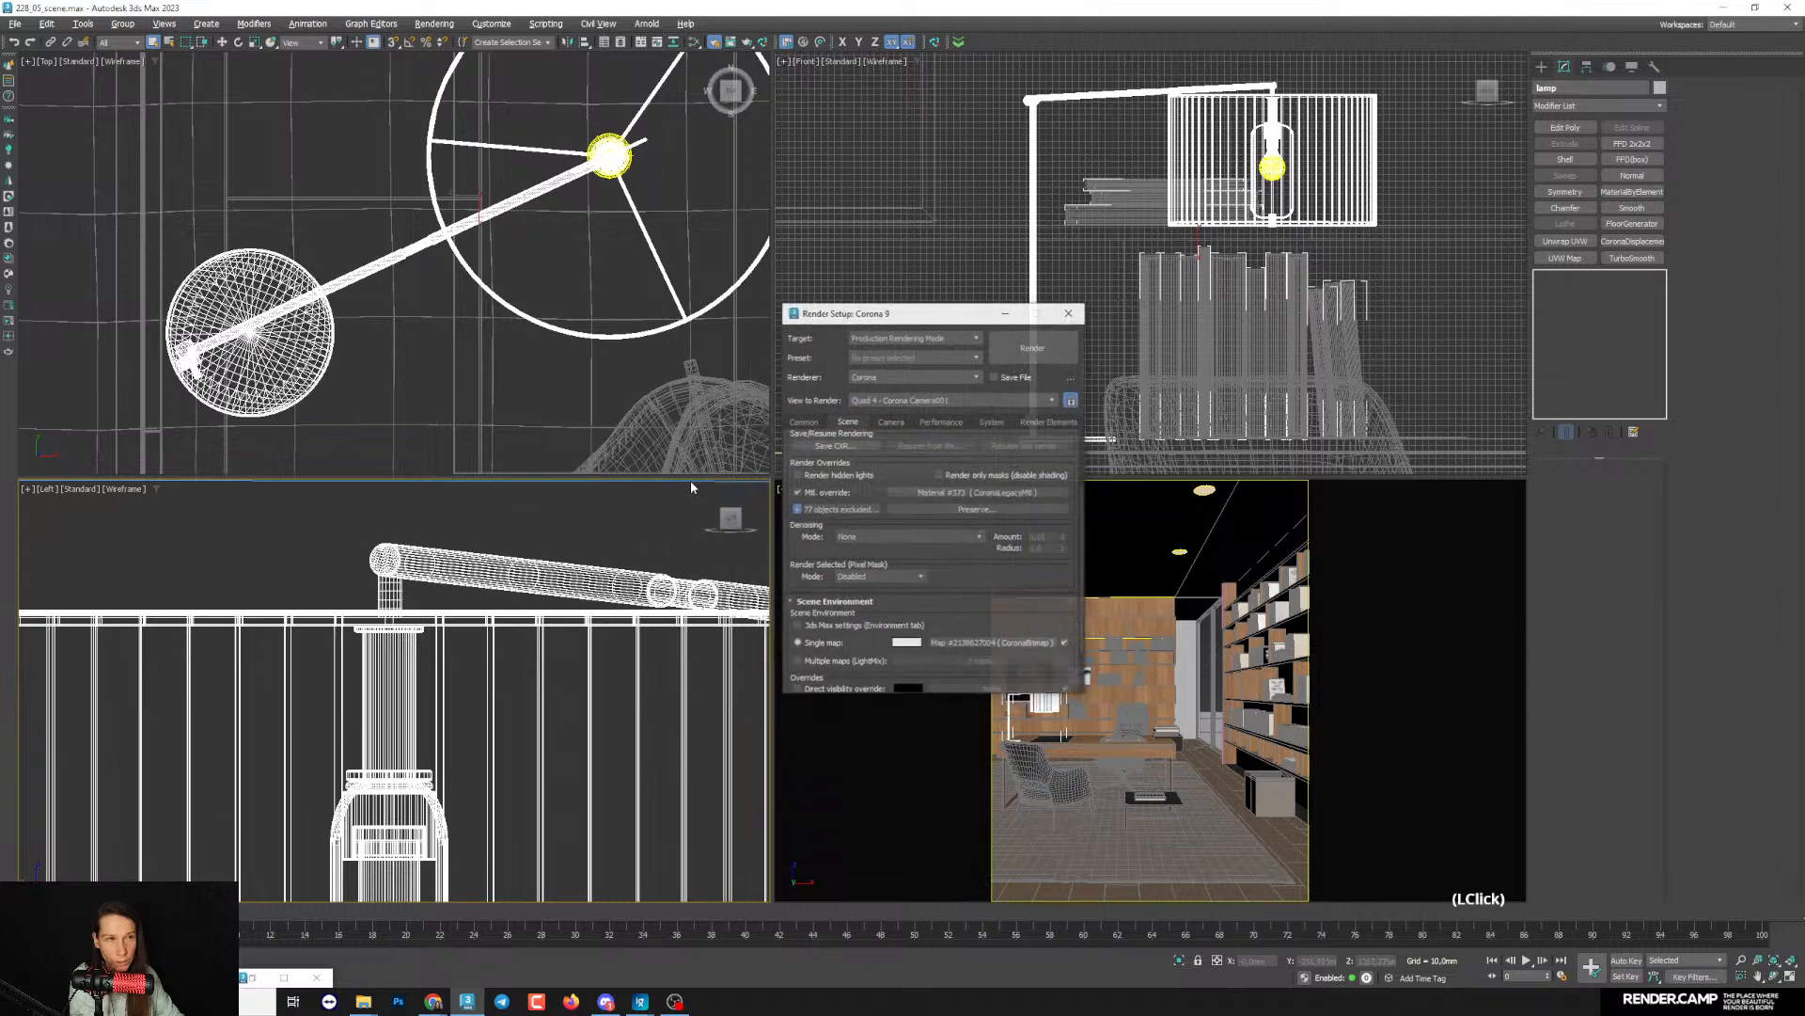
left_click(817, 494)
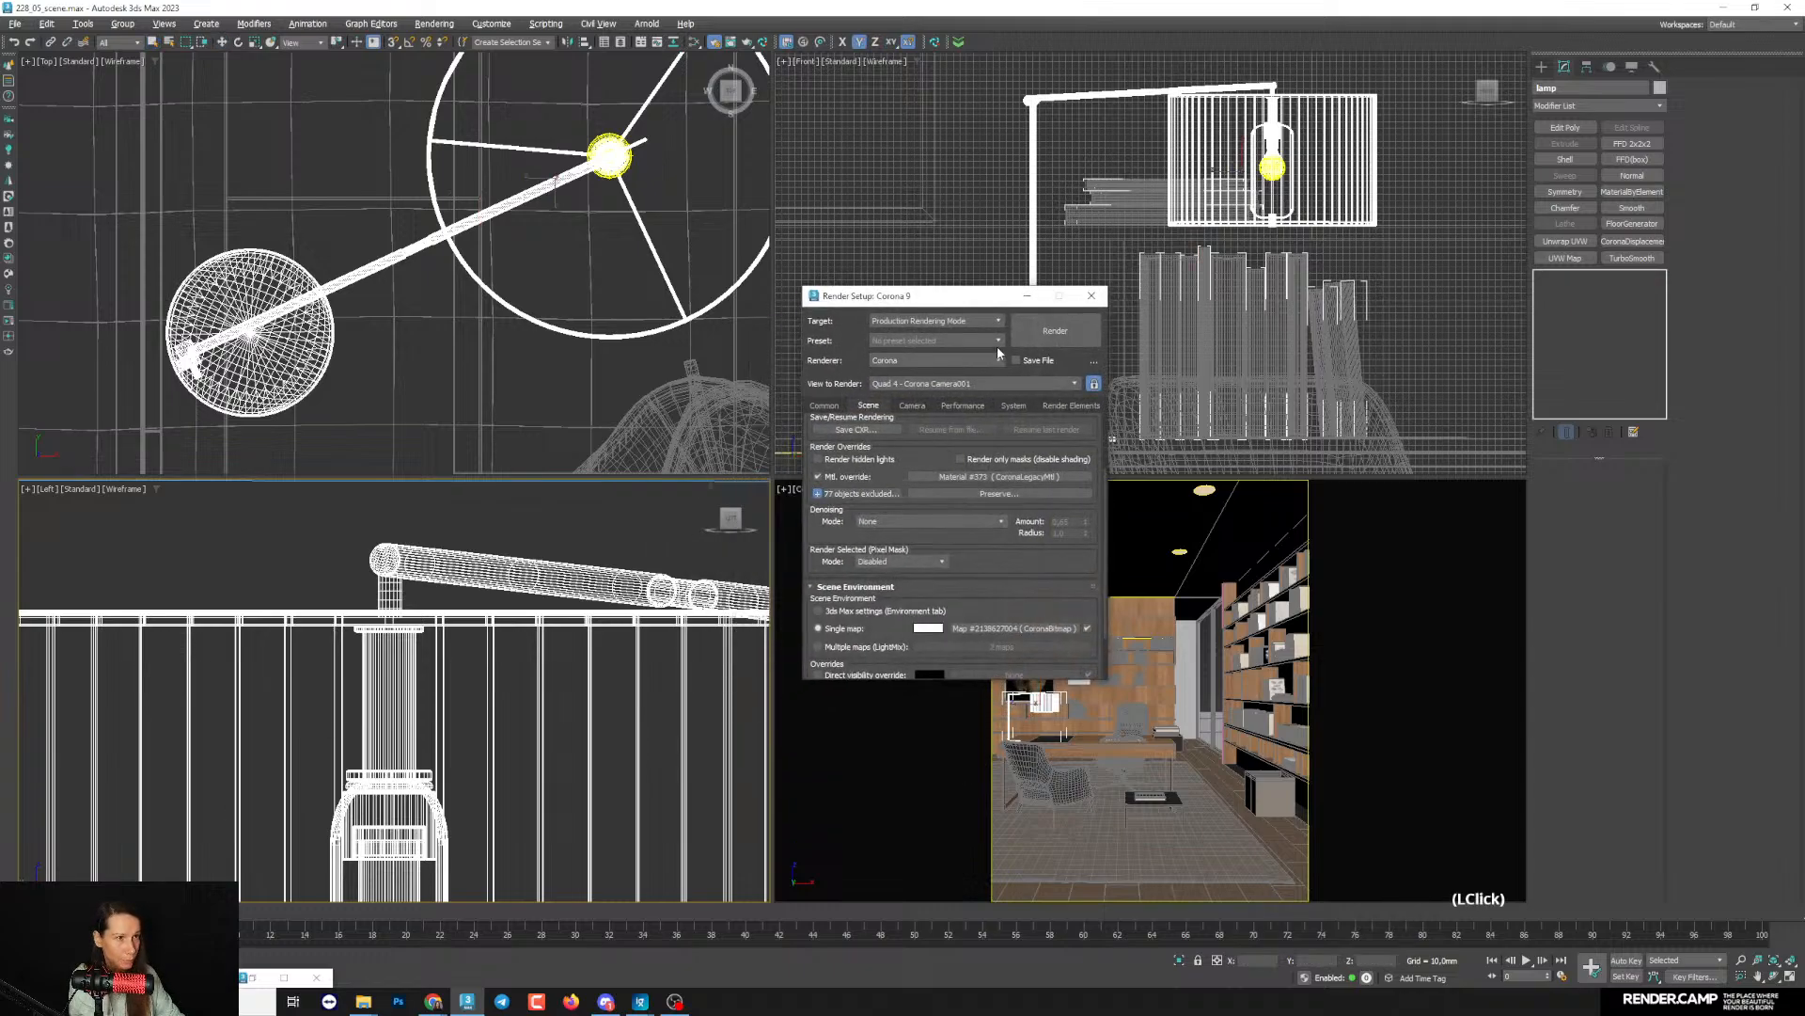
left_click(820, 498)
left_click(1027, 296)
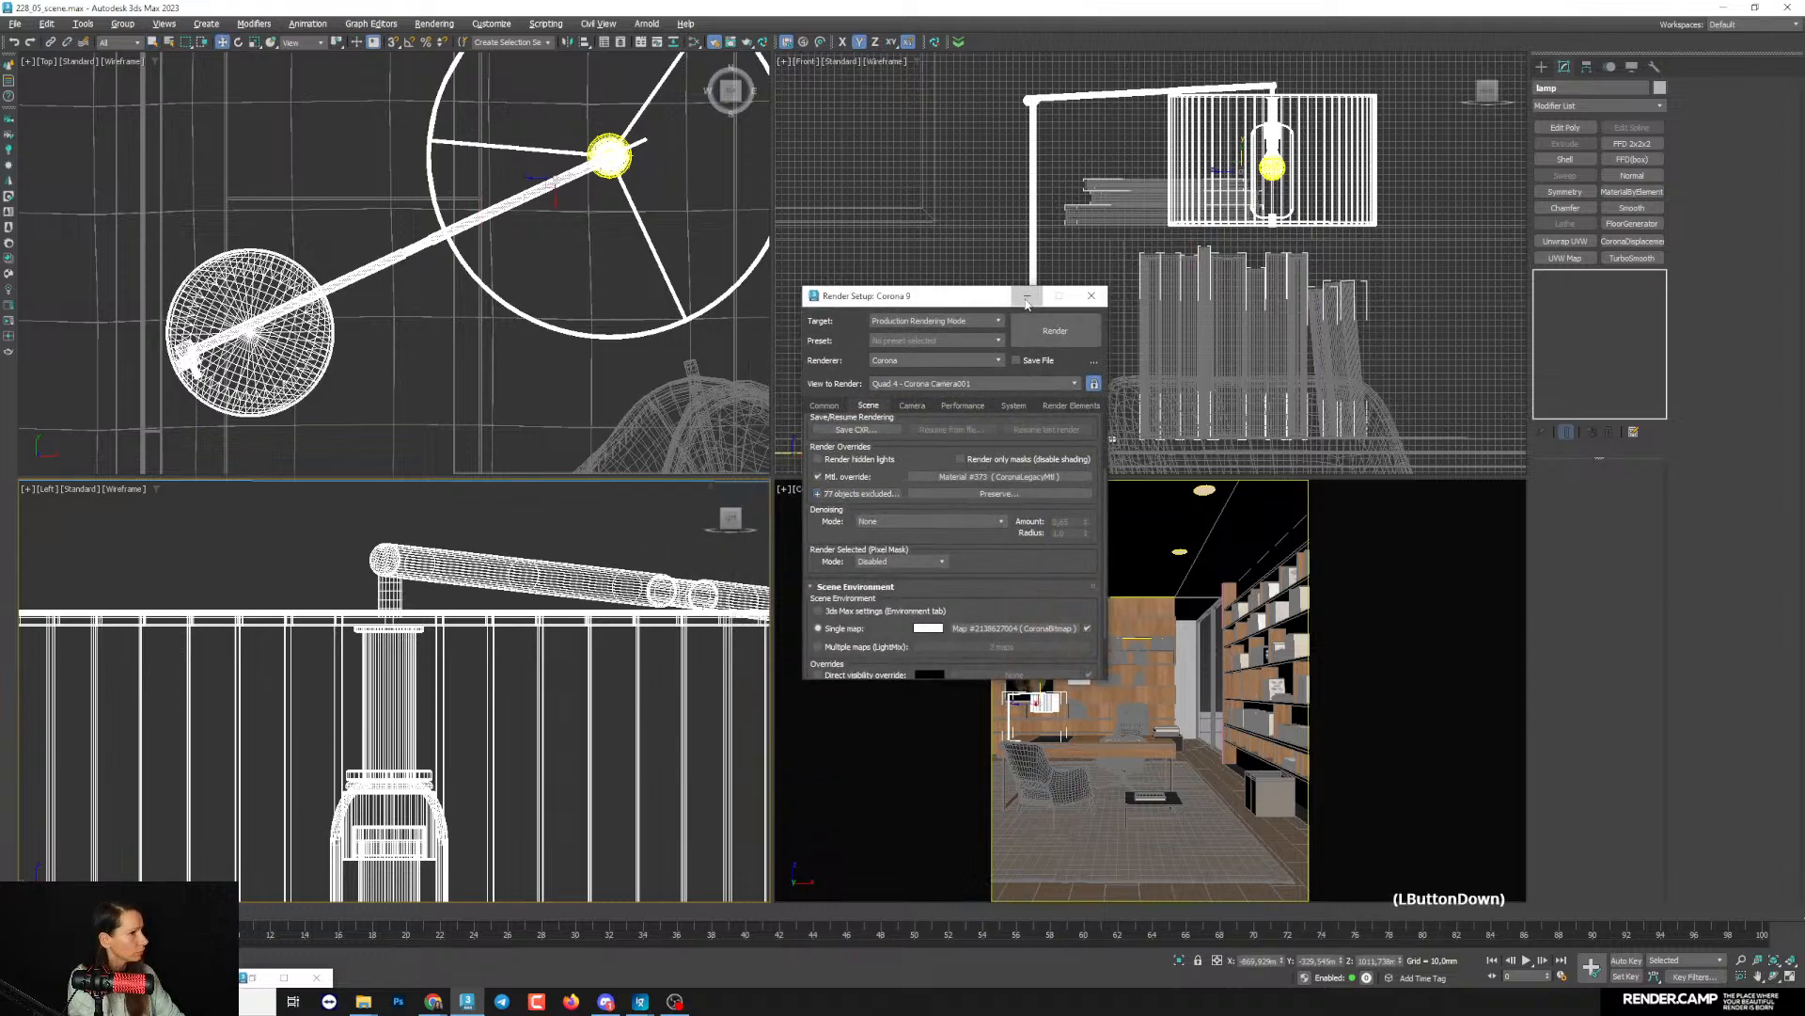
- Bring back the Corona render window with the camera view active and place the material editor beside it
right_click(904, 833)
right_click(903, 832)
left_click(731, 42)
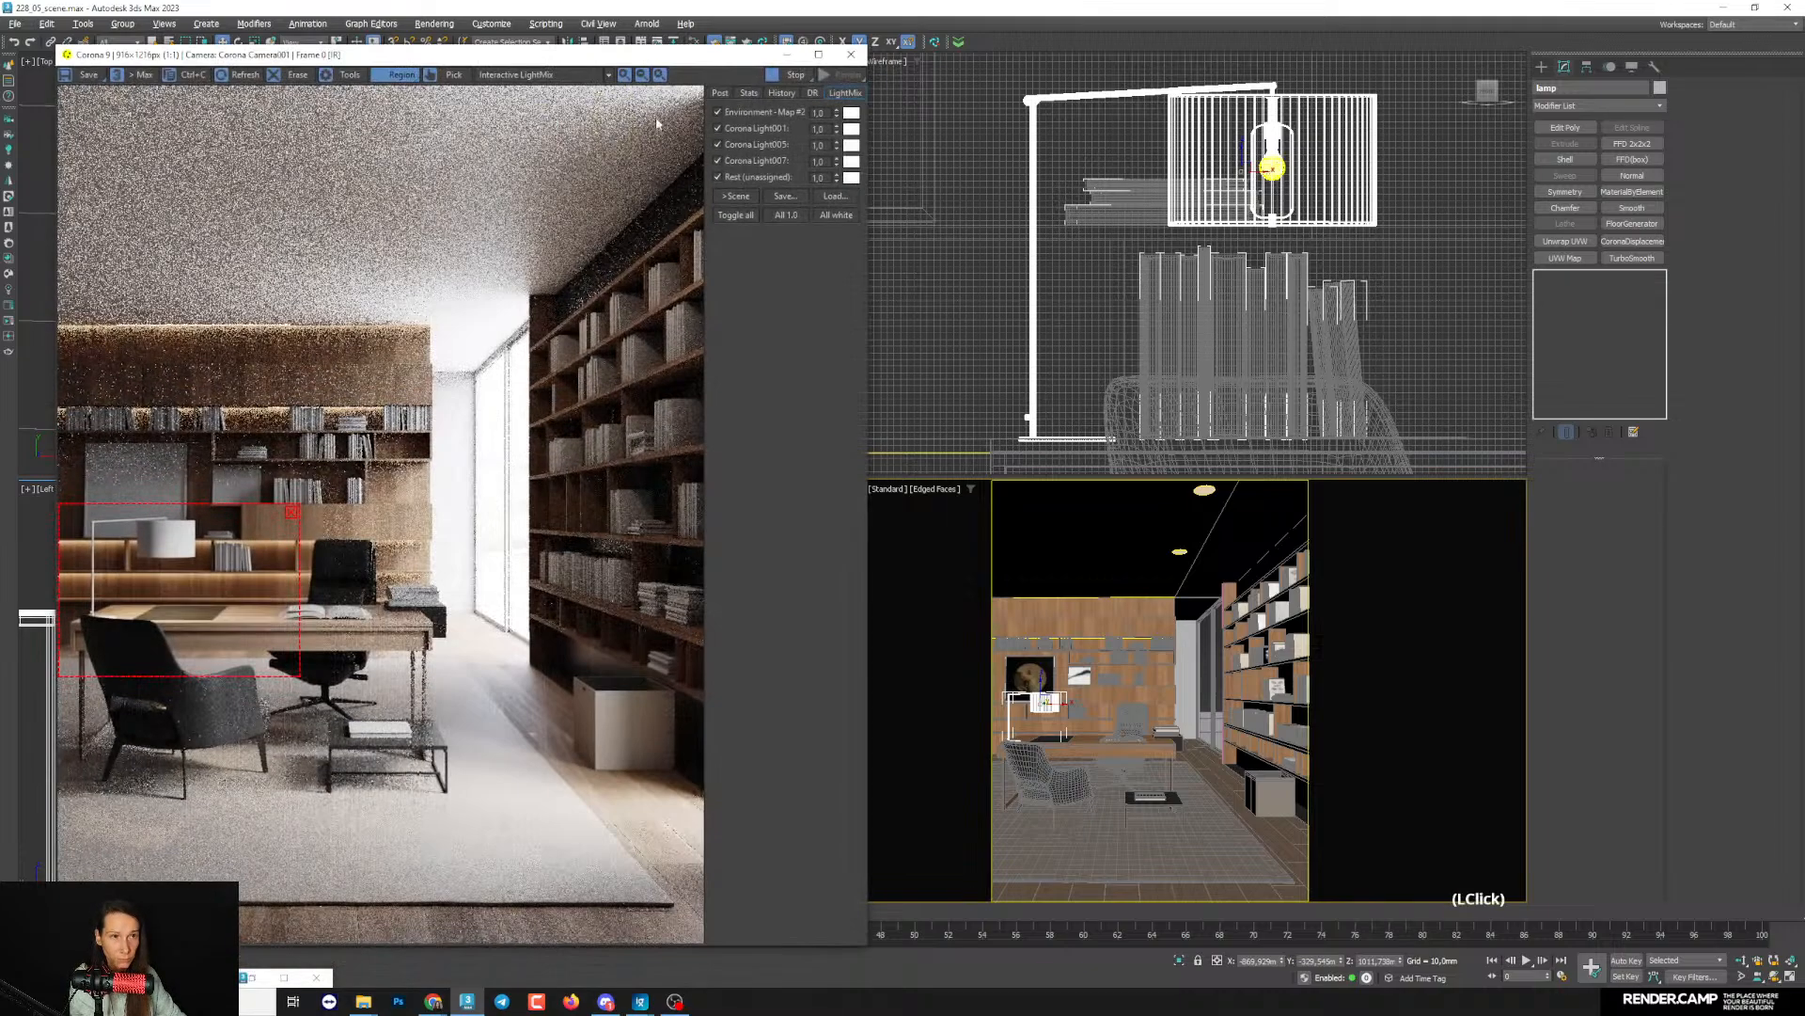
left_click(817, 47)
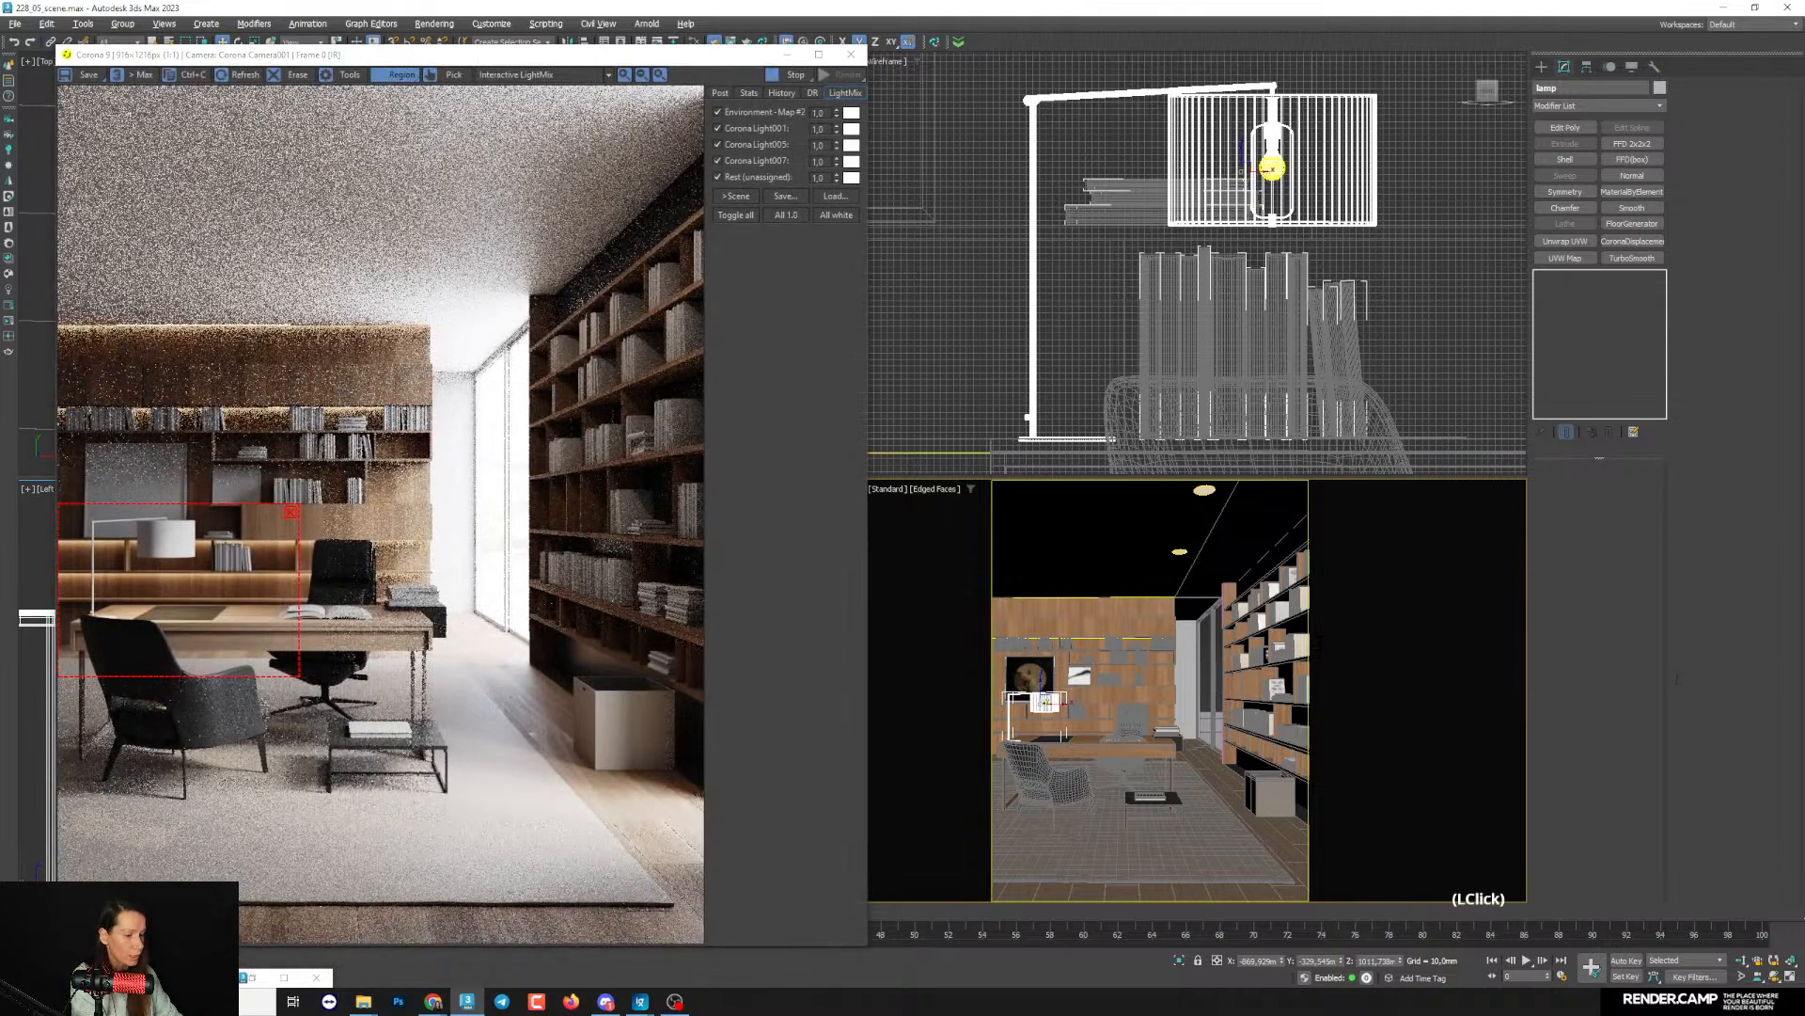
key("m")
left_click_drag(1128, 90, 1028, 142)
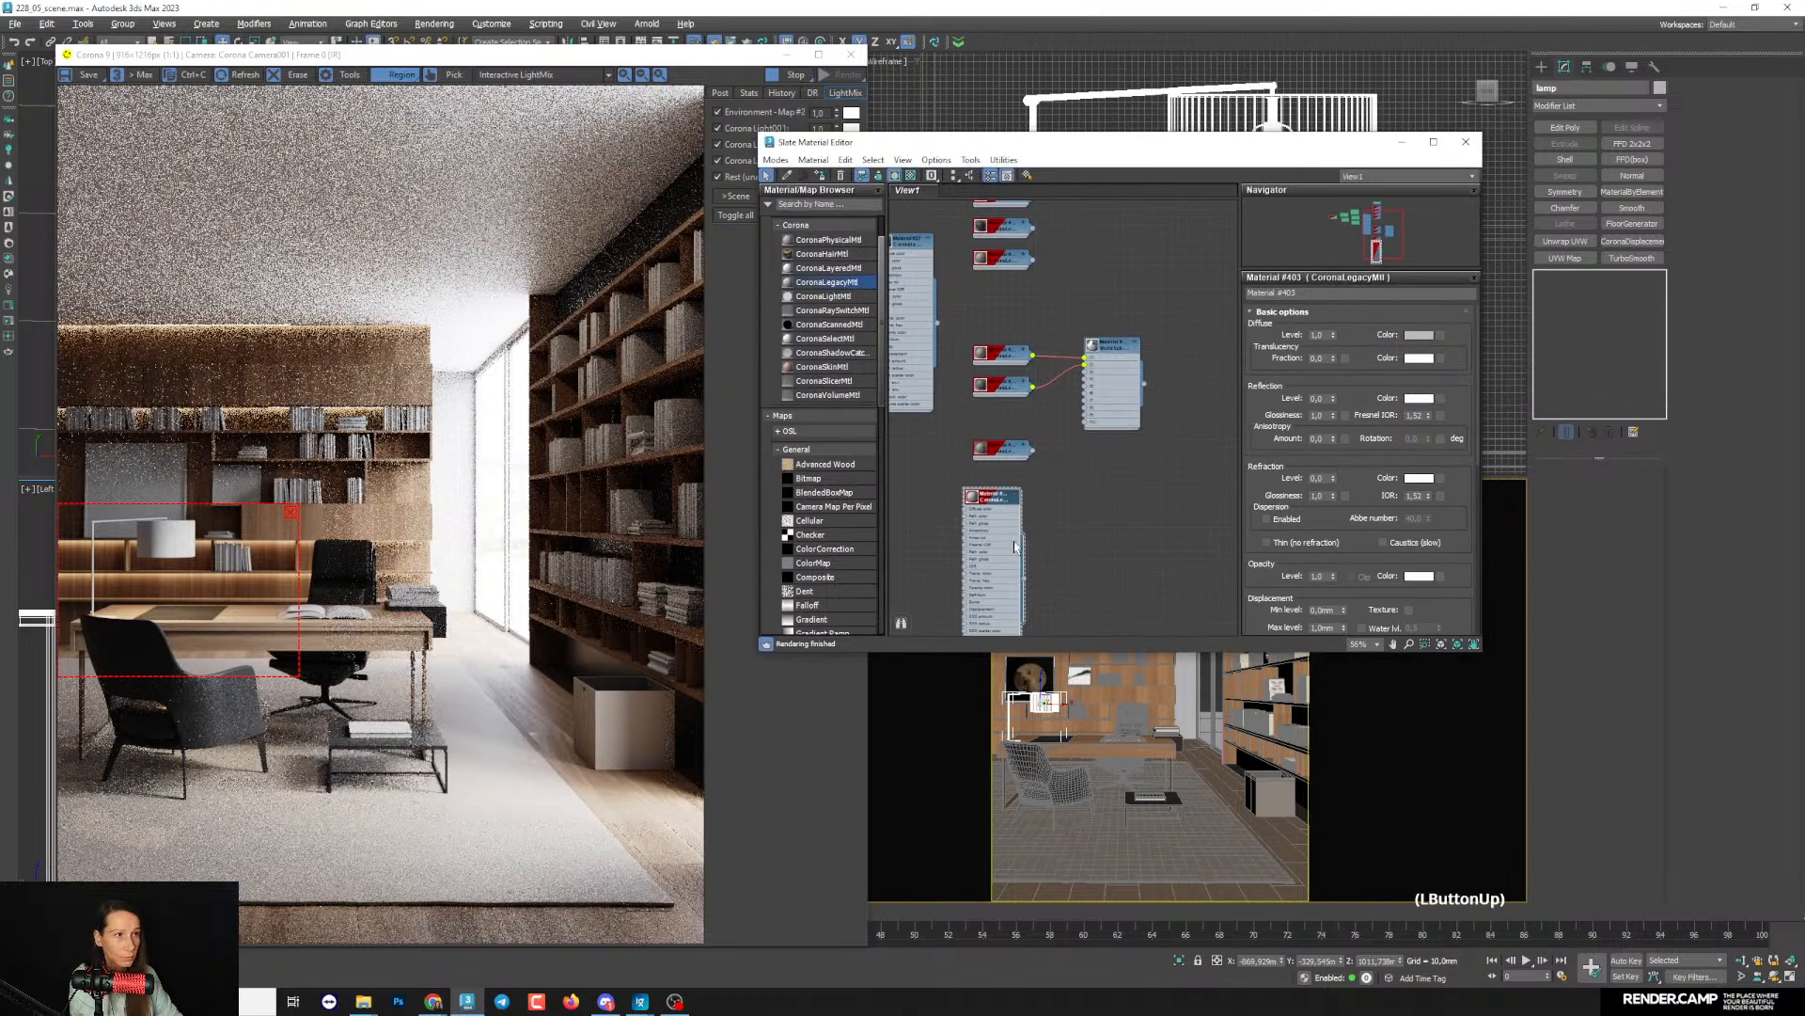
- Give the new lamp material a black diffuse colour, reflection level 1.0 and reflection glossiness 0.9
scroll(1036, 406, "up", 2)
left_click_drag(1037, 406, 1048, 406)
left_click(1419, 335)
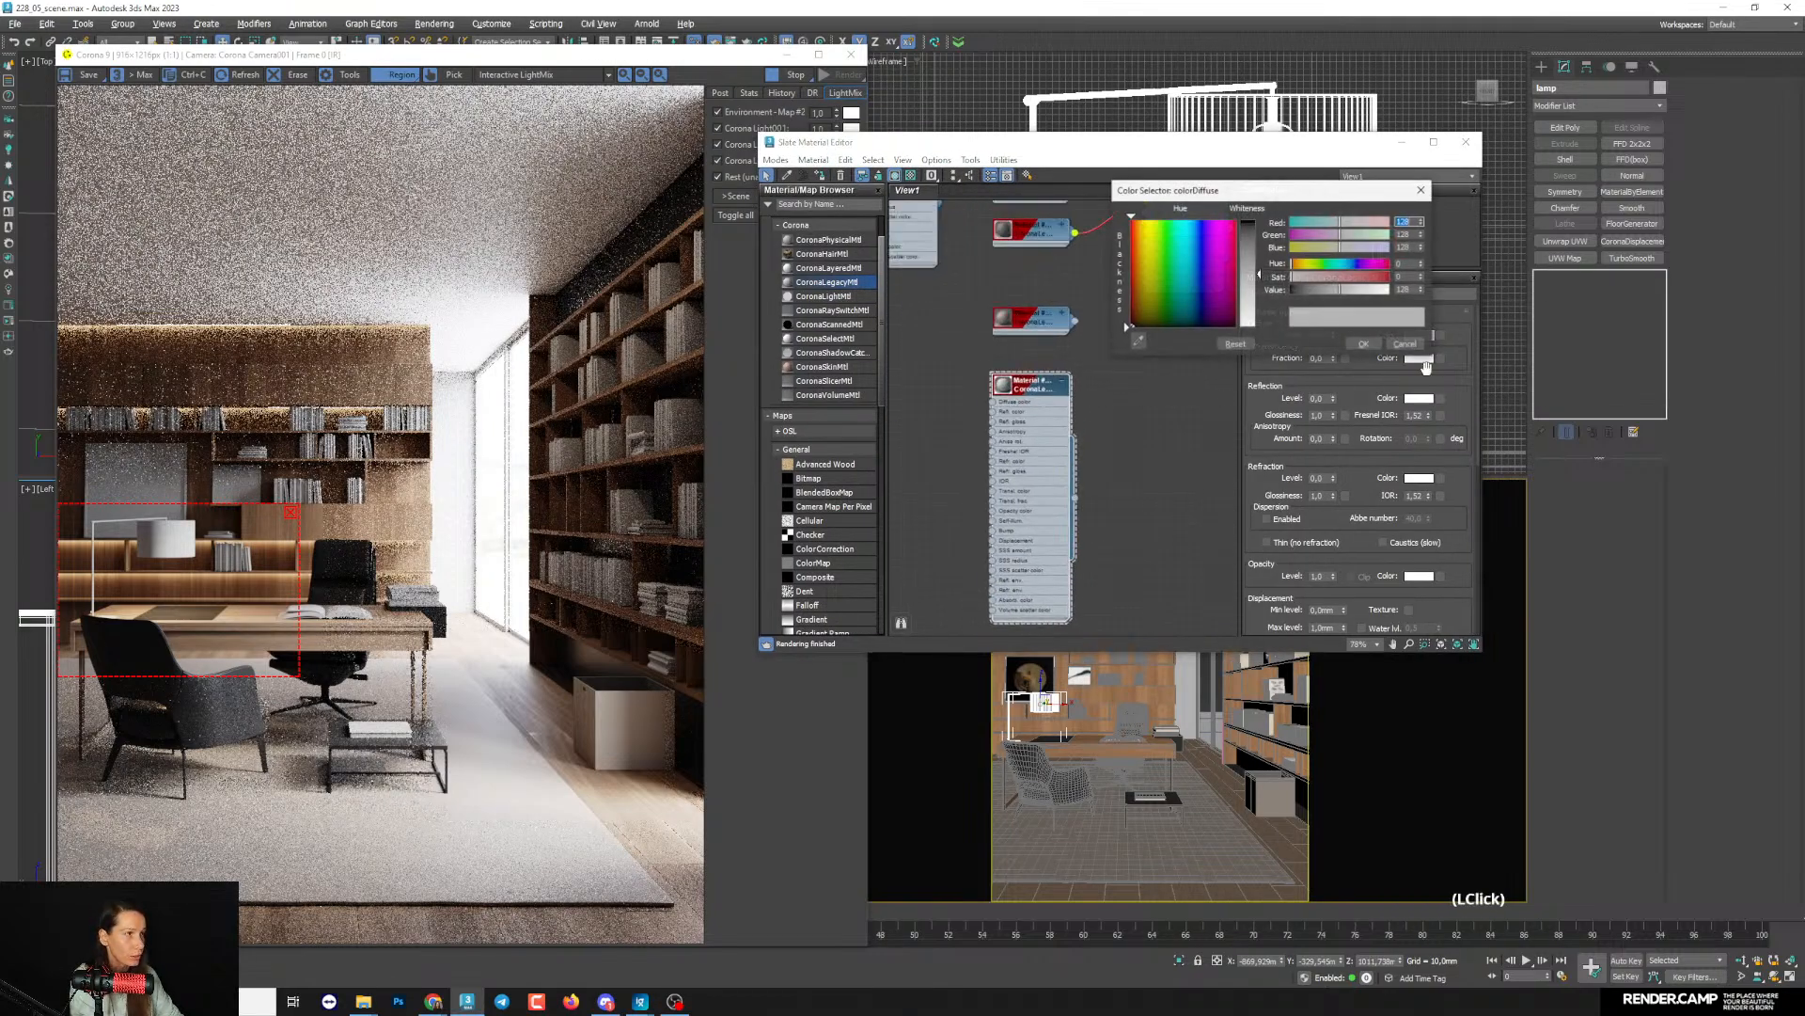
left_click_drag(1316, 292, 1280, 327)
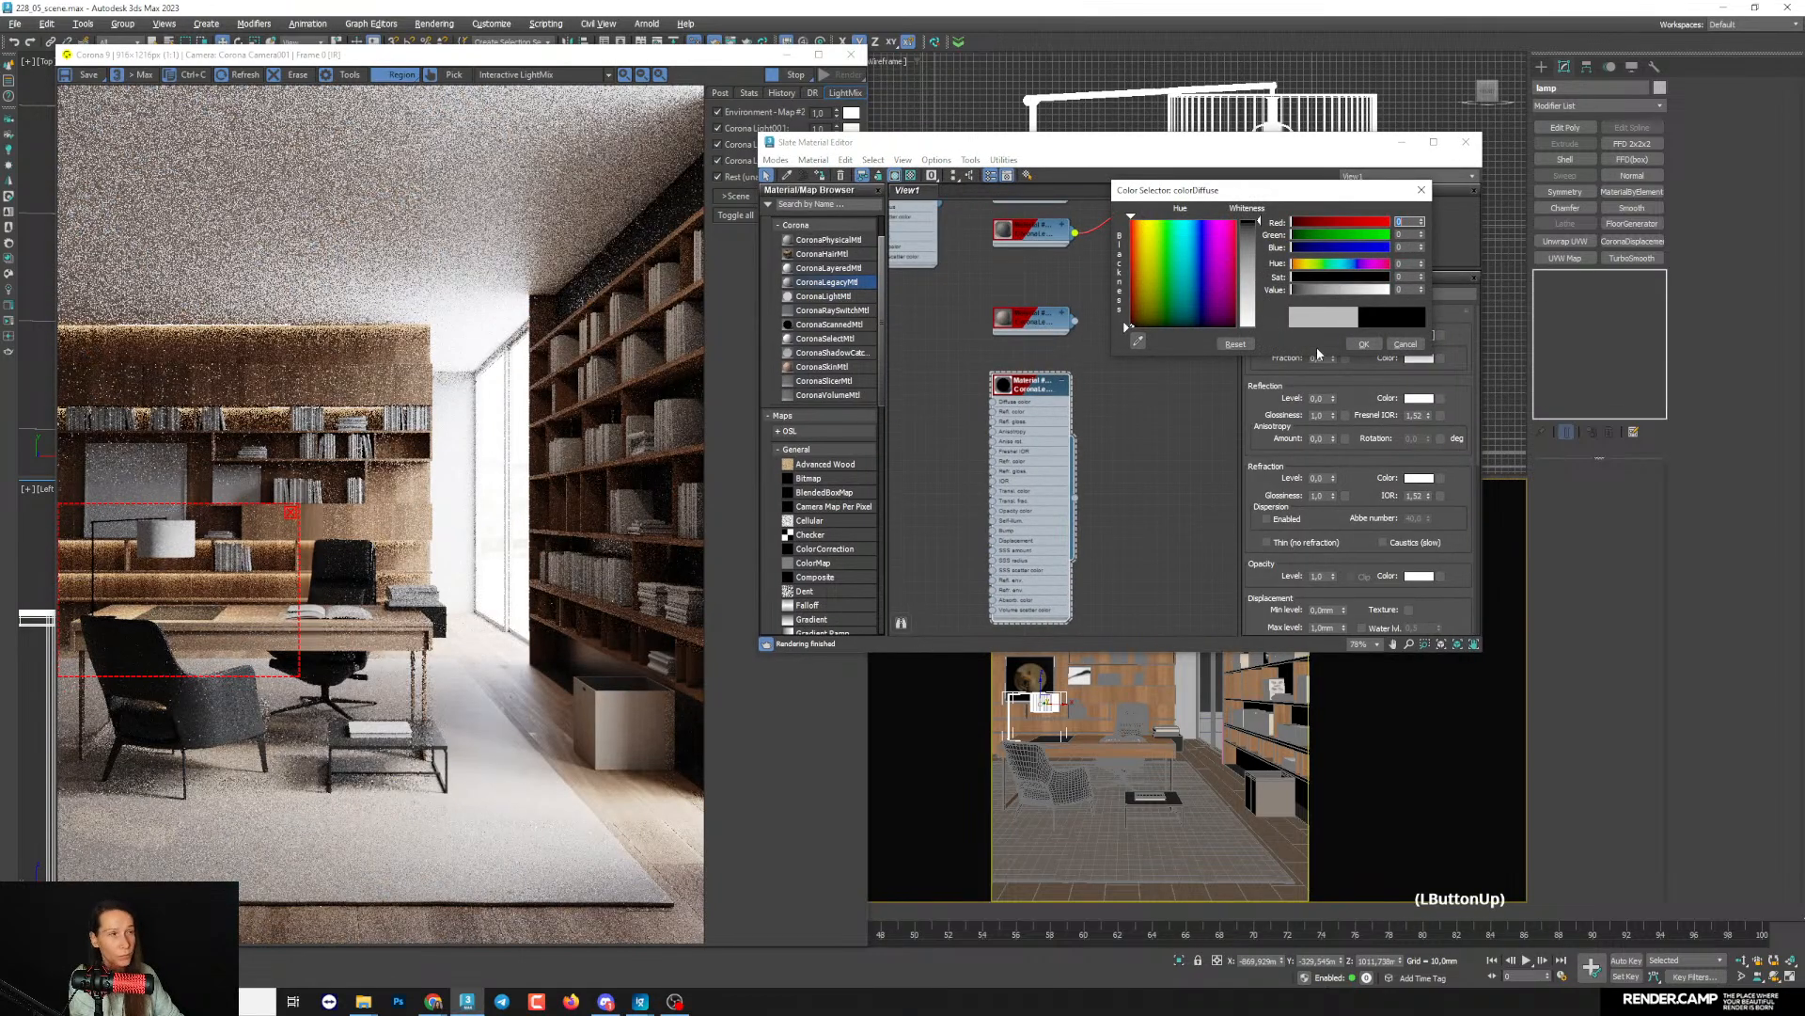
left_click(1354, 344)
left_click_drag(1332, 399, 1335, 174)
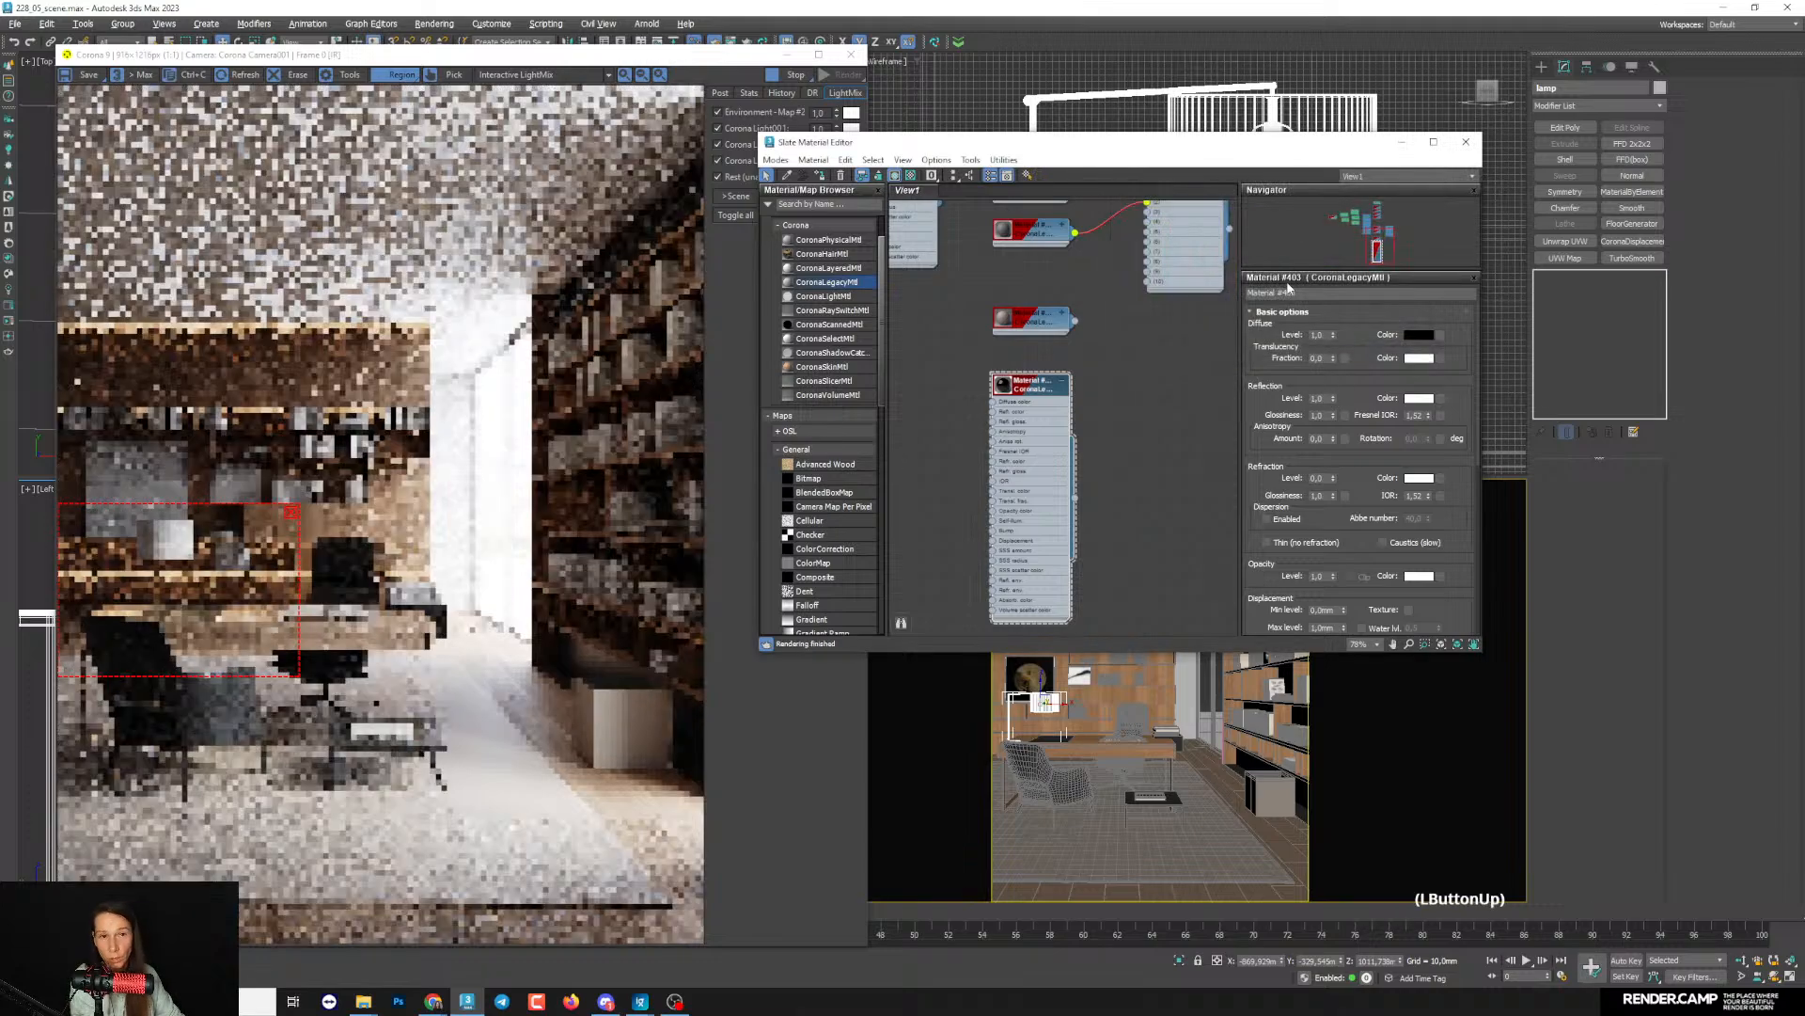
left_click(1332, 420)
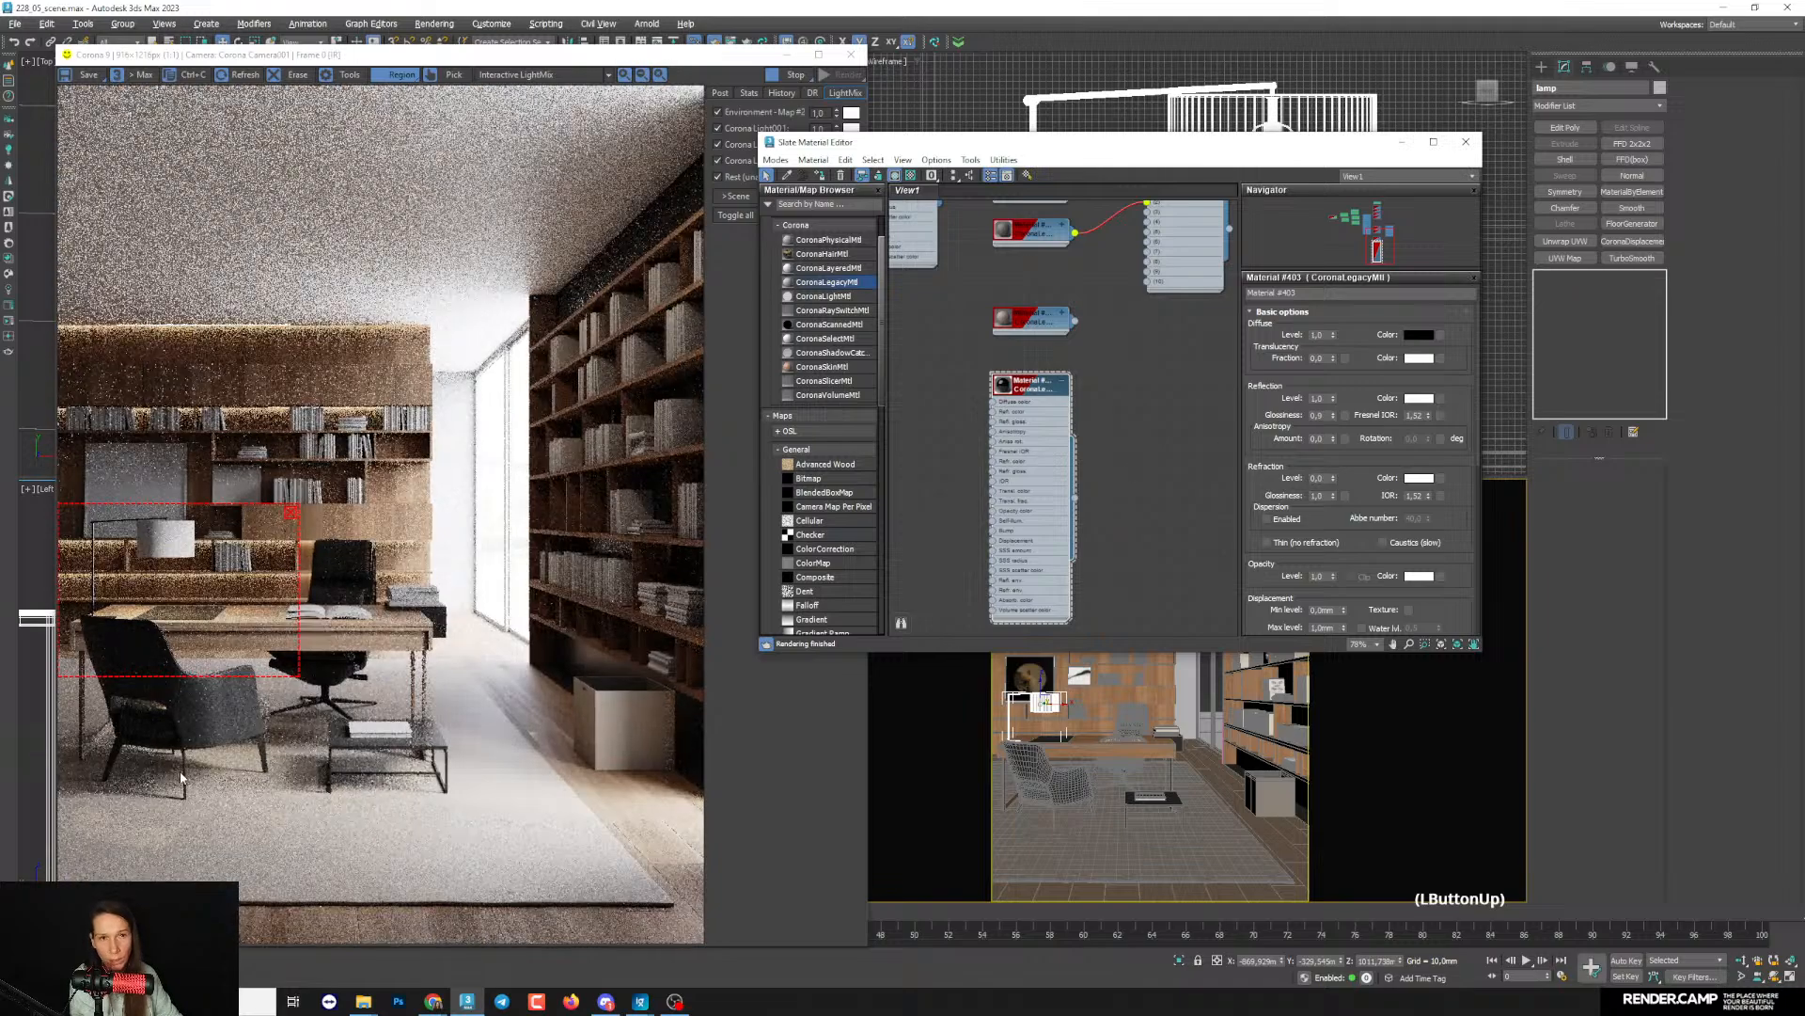
- Reposition the render region over the lamp and narrow it to the lamp and part of the desk
left_click(175, 631)
left_click_drag(176, 631, 201, 628)
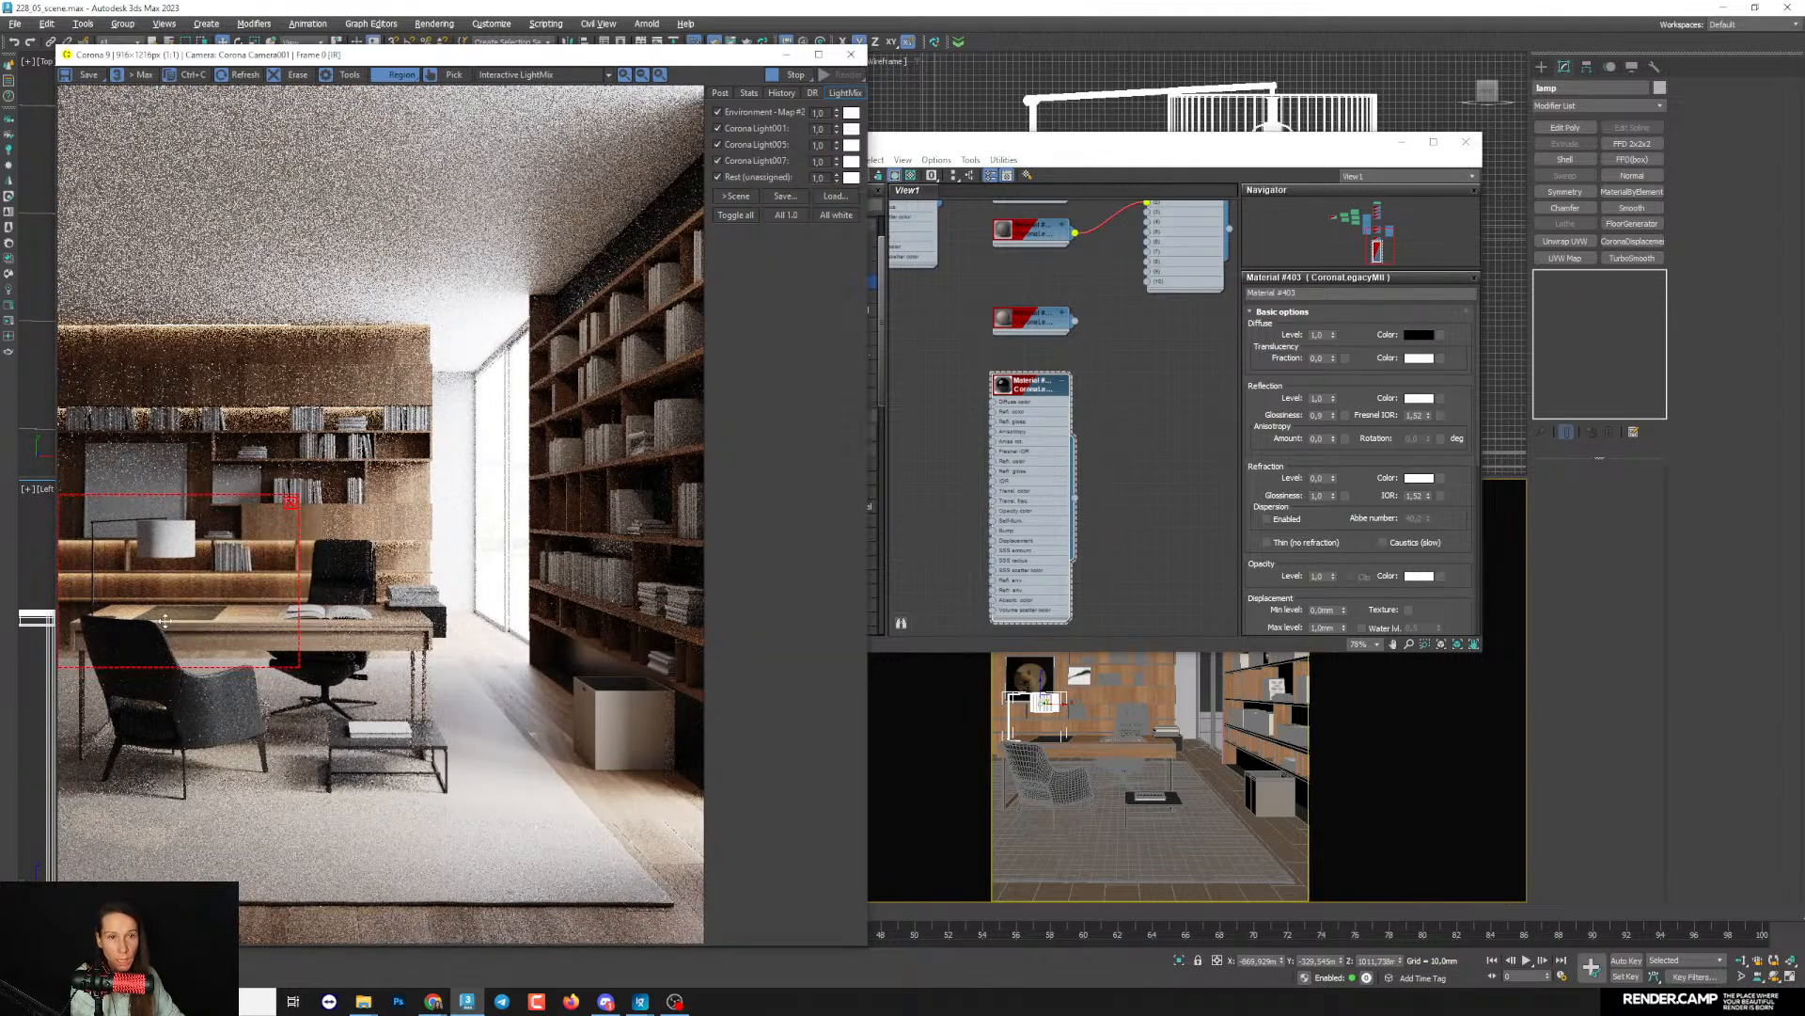
left_click_drag(164, 621, 166, 618)
left_click_drag(296, 664, 237, 660)
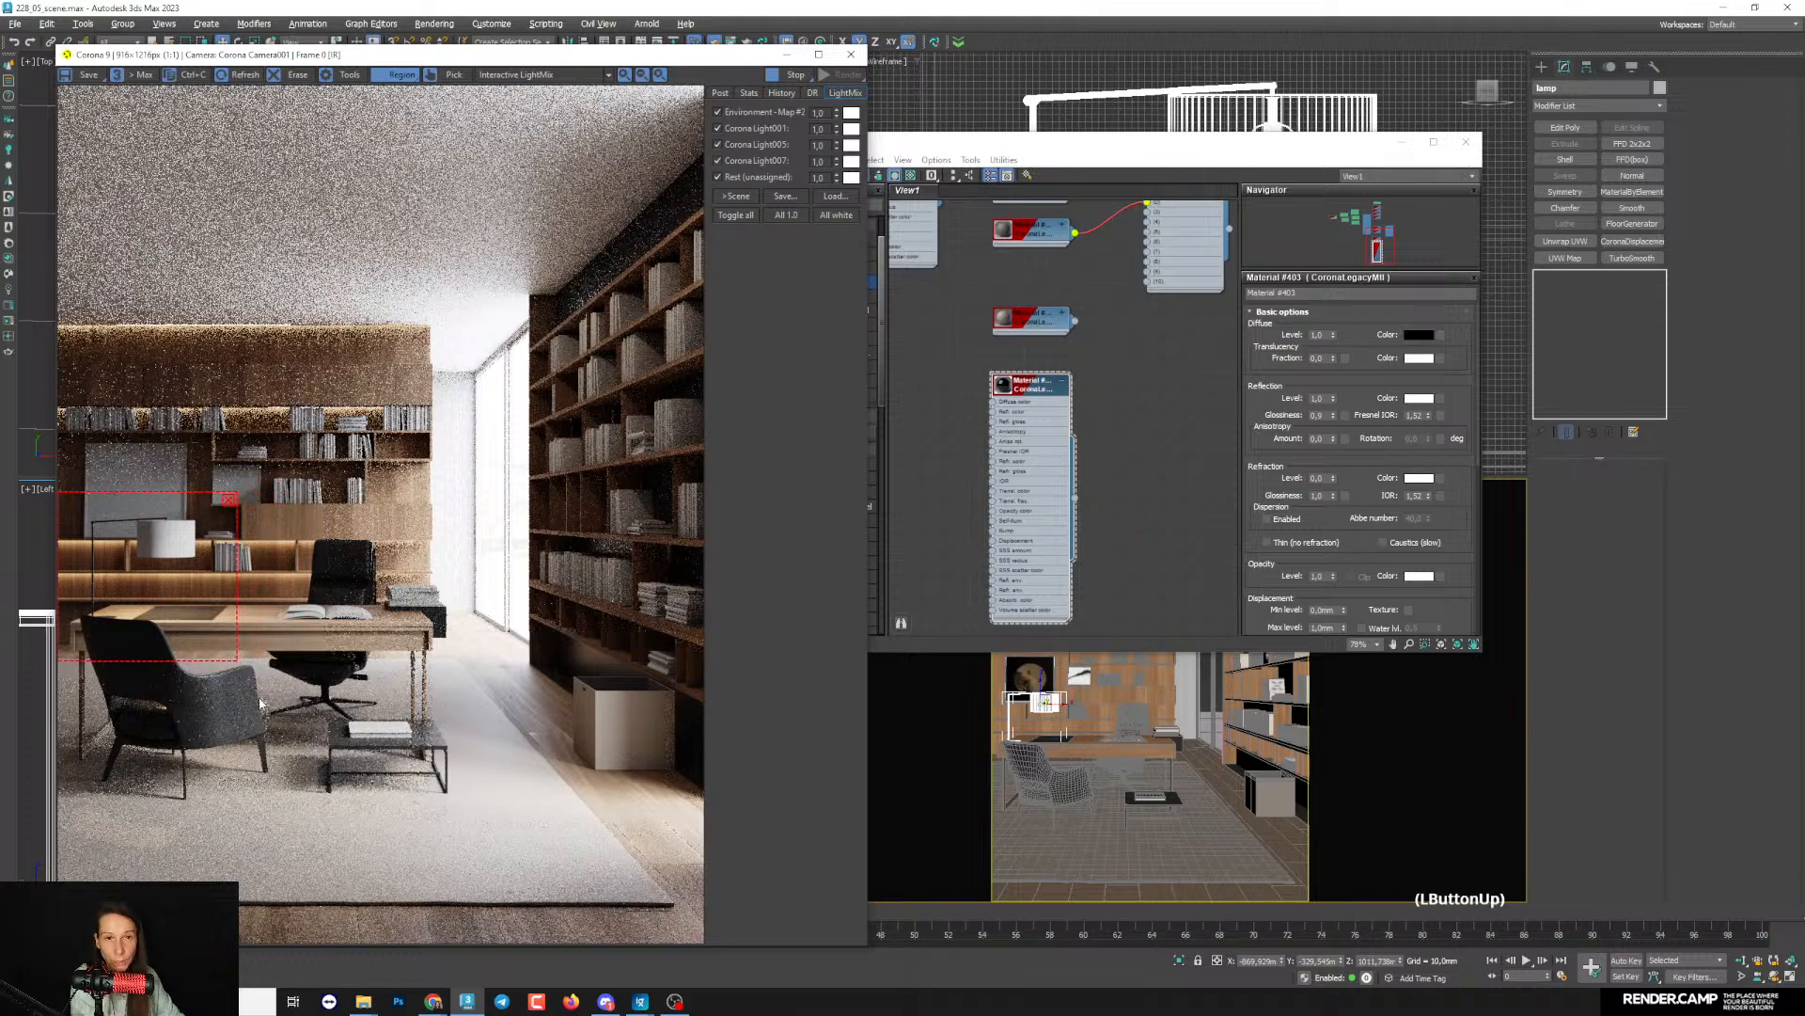
- Tint the lamp material's reflection colour pale yellow by shifting its hue and raising its saturation
left_click(1420, 399)
left_click_drag(1229, 223, 1124, 254)
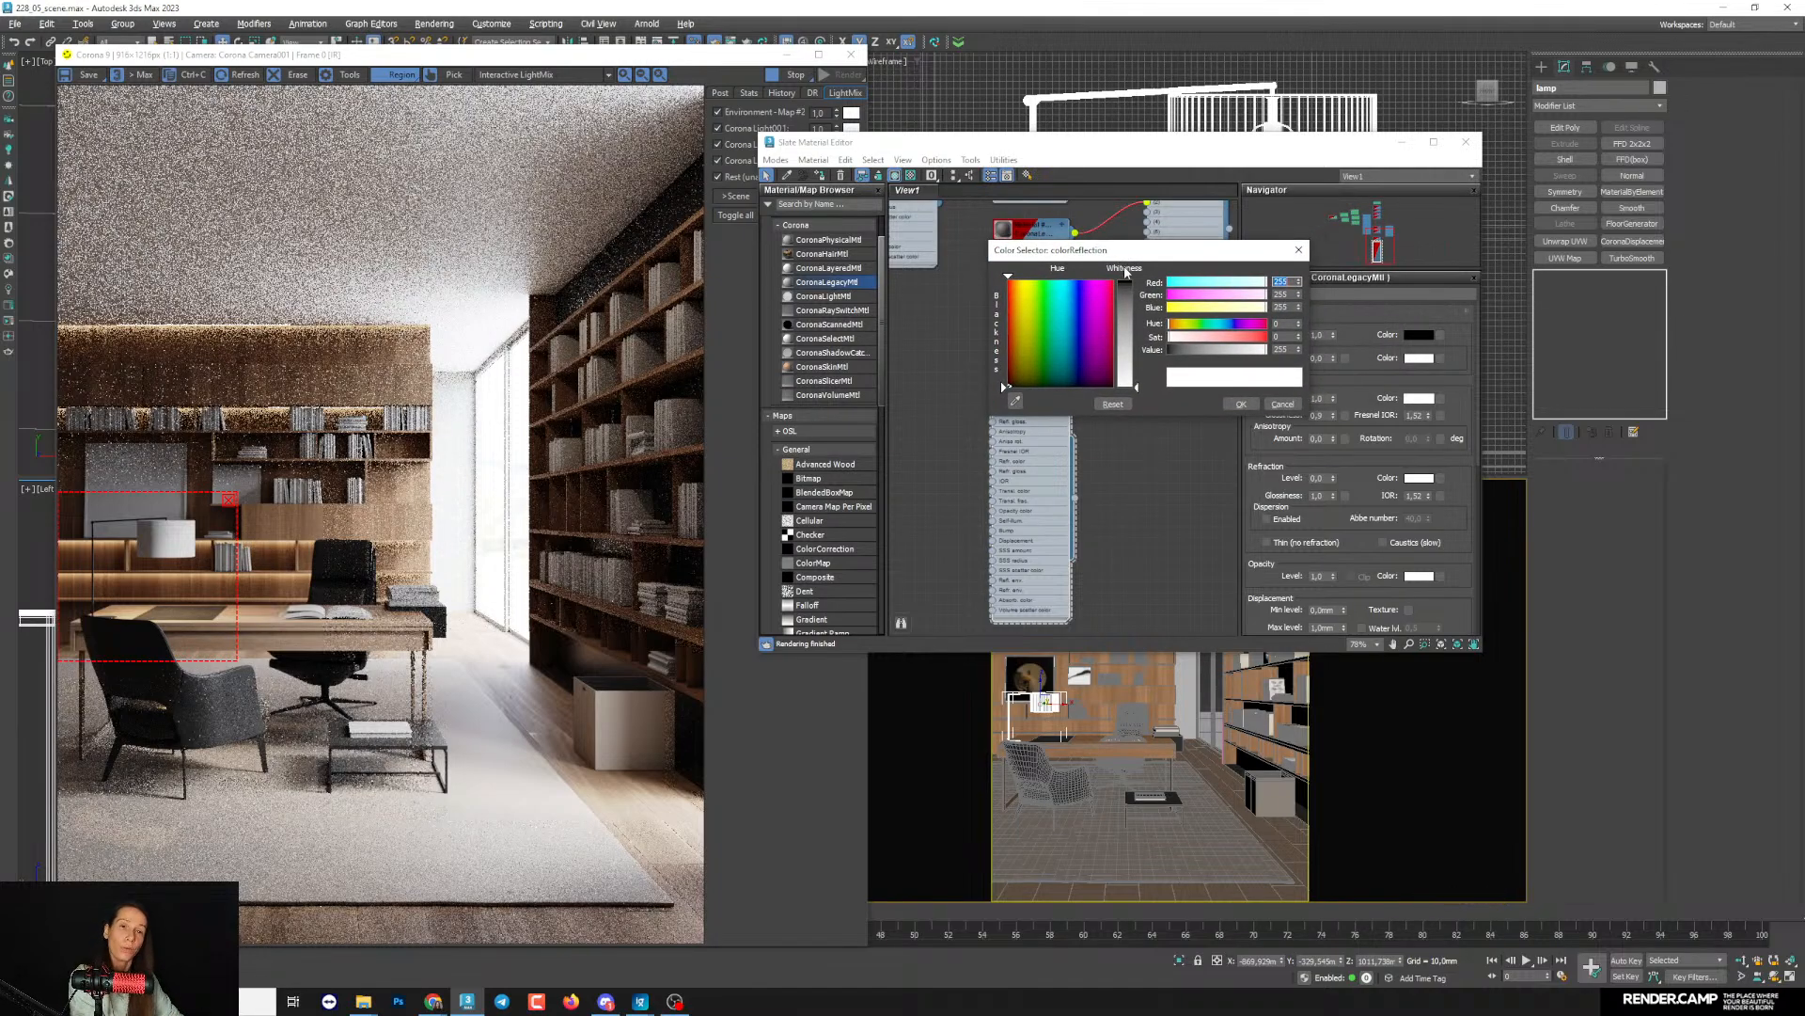
left_click_drag(1127, 269, 1092, 278)
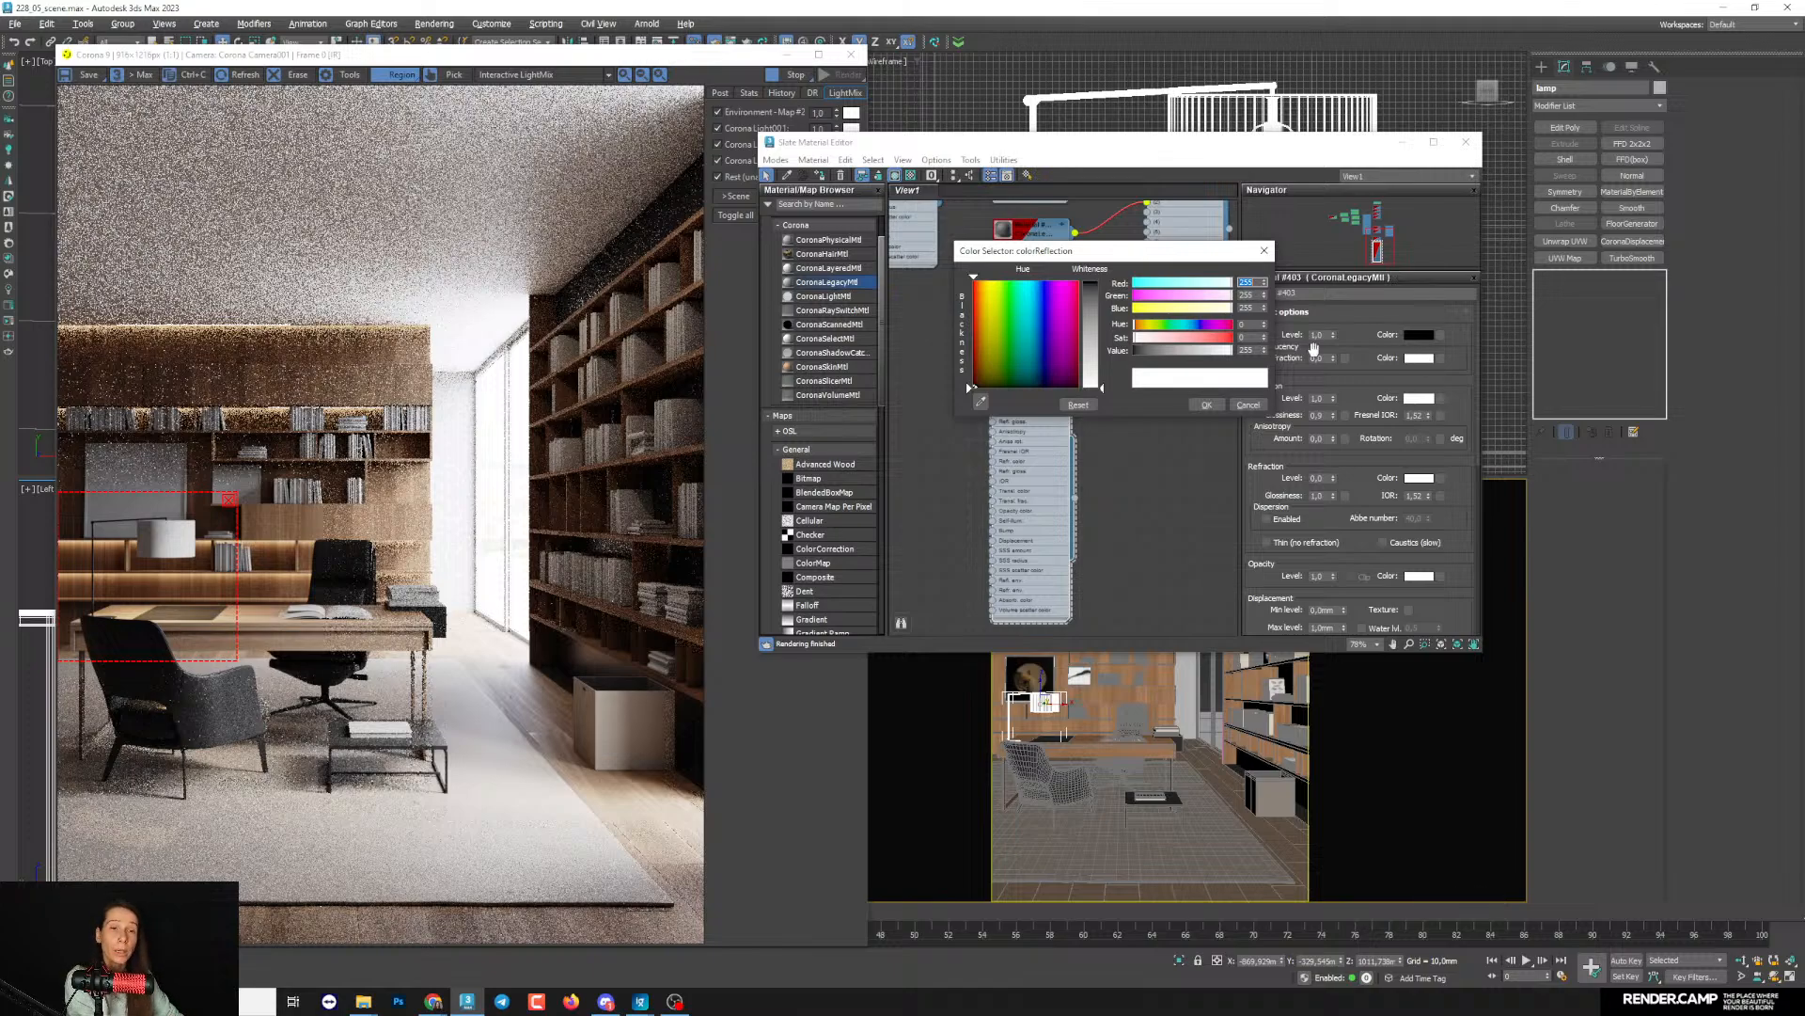
left_click_drag(1067, 259, 1028, 392)
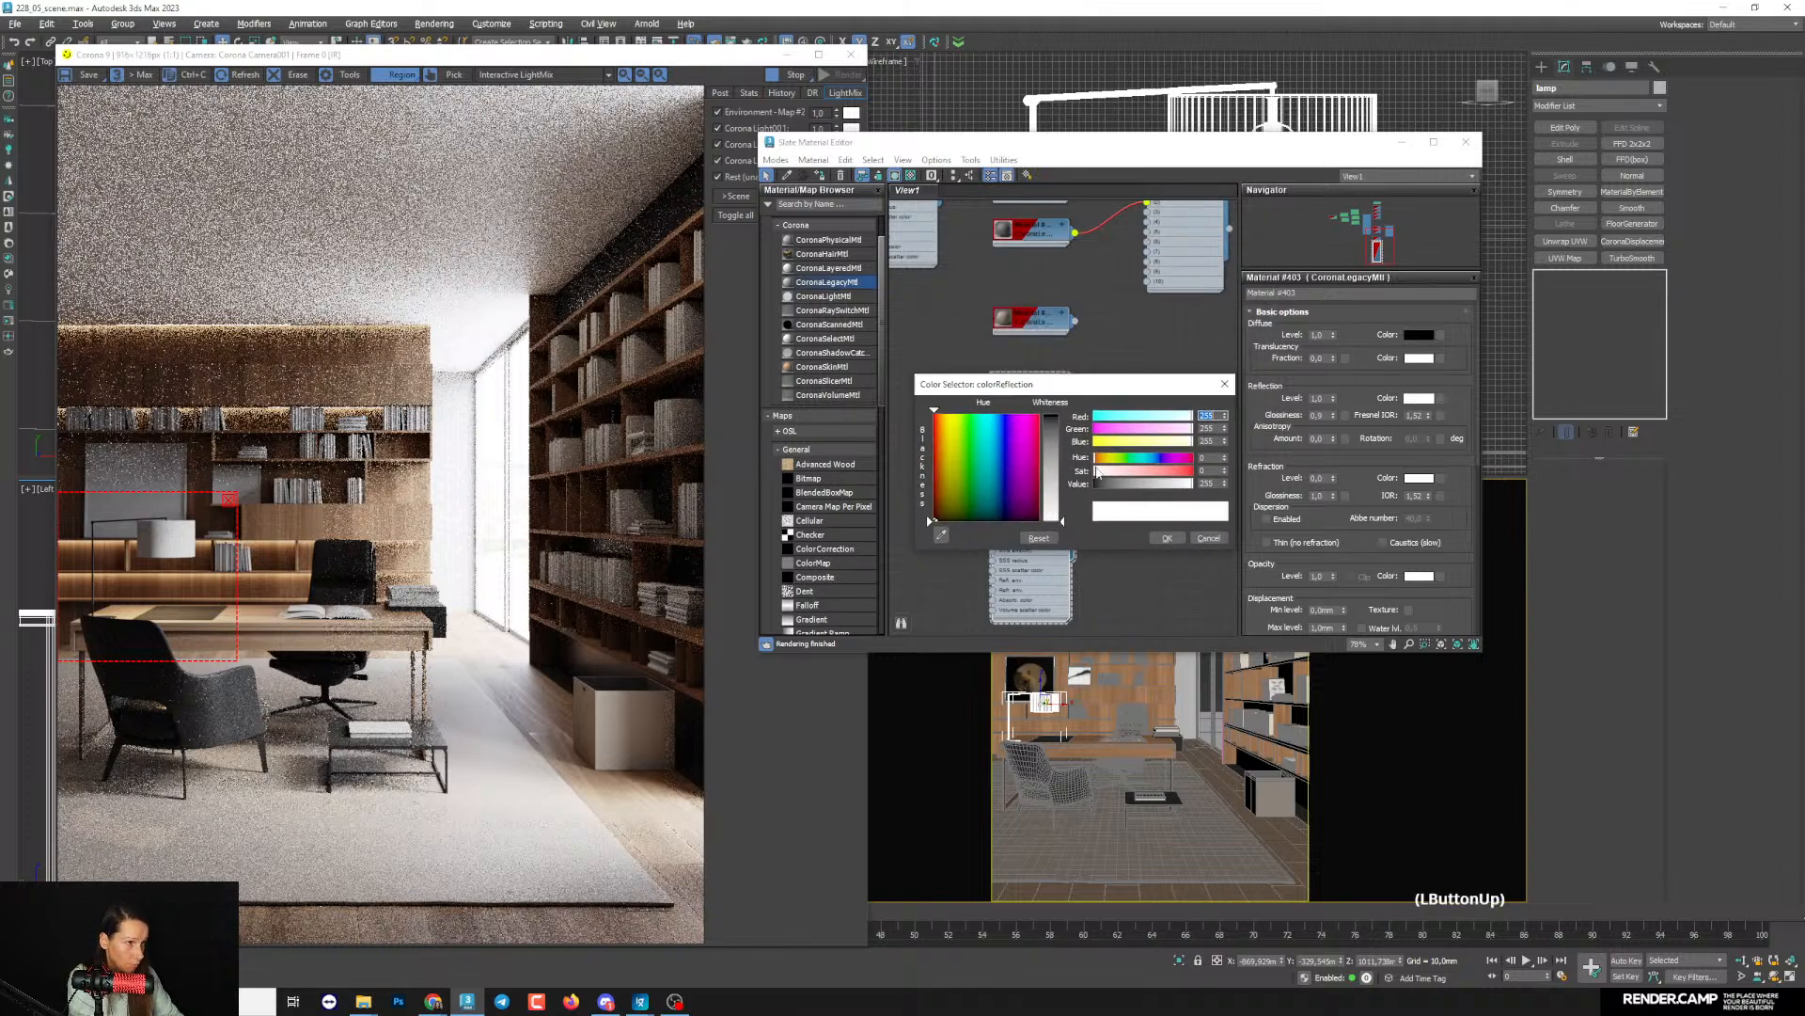
left_click(1106, 458)
left_click_drag(1108, 470, 1146, 475)
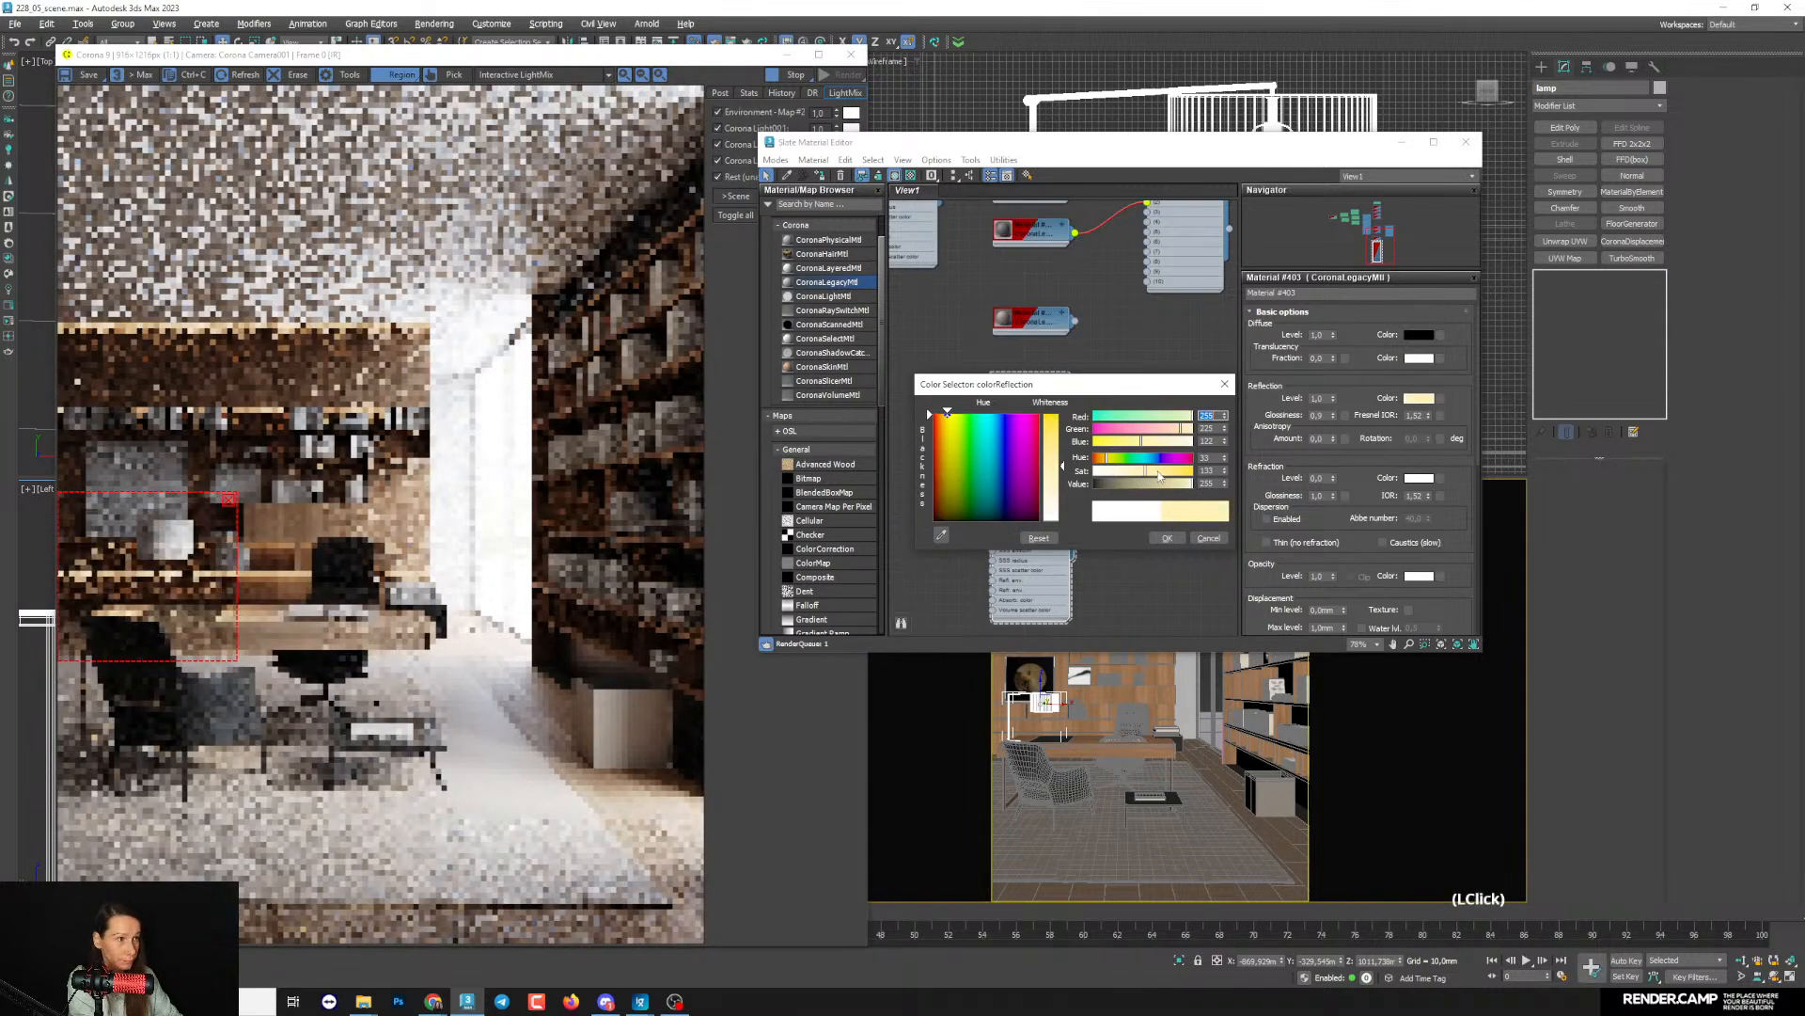
left_click(1167, 538)
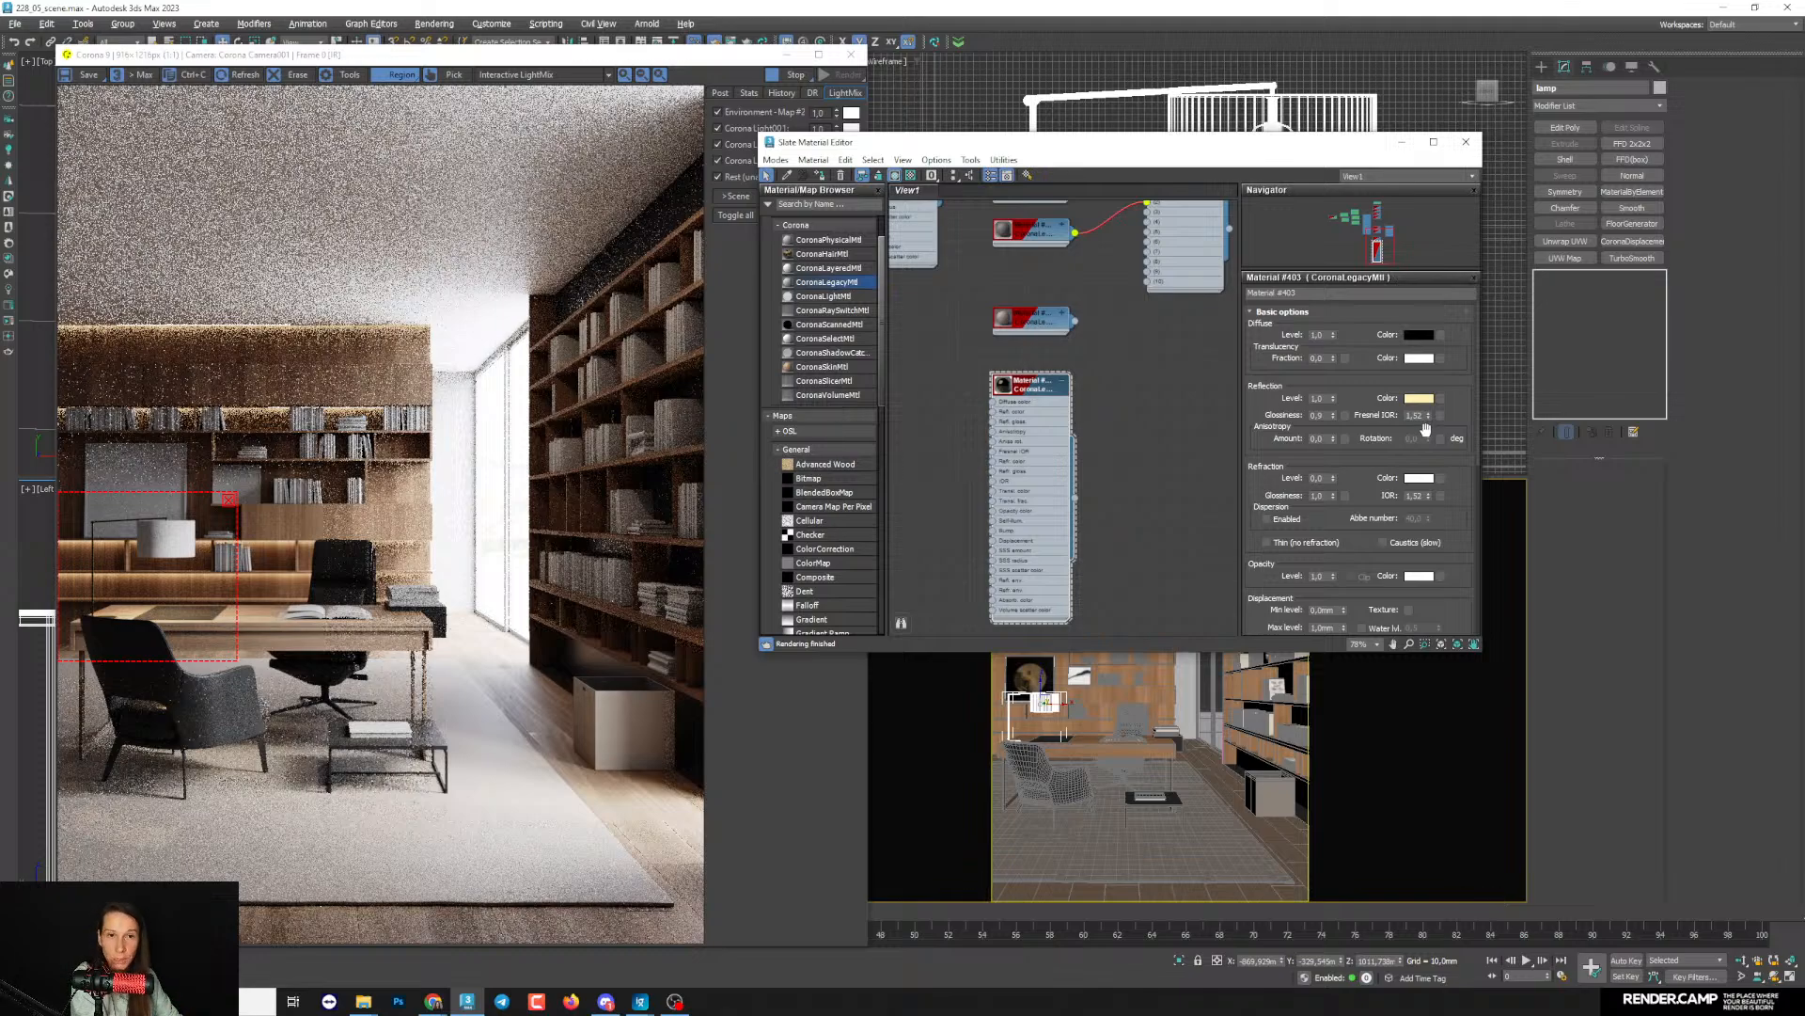
- Set the lamp material's Fresnel IOR to 4
double_click(1418, 415)
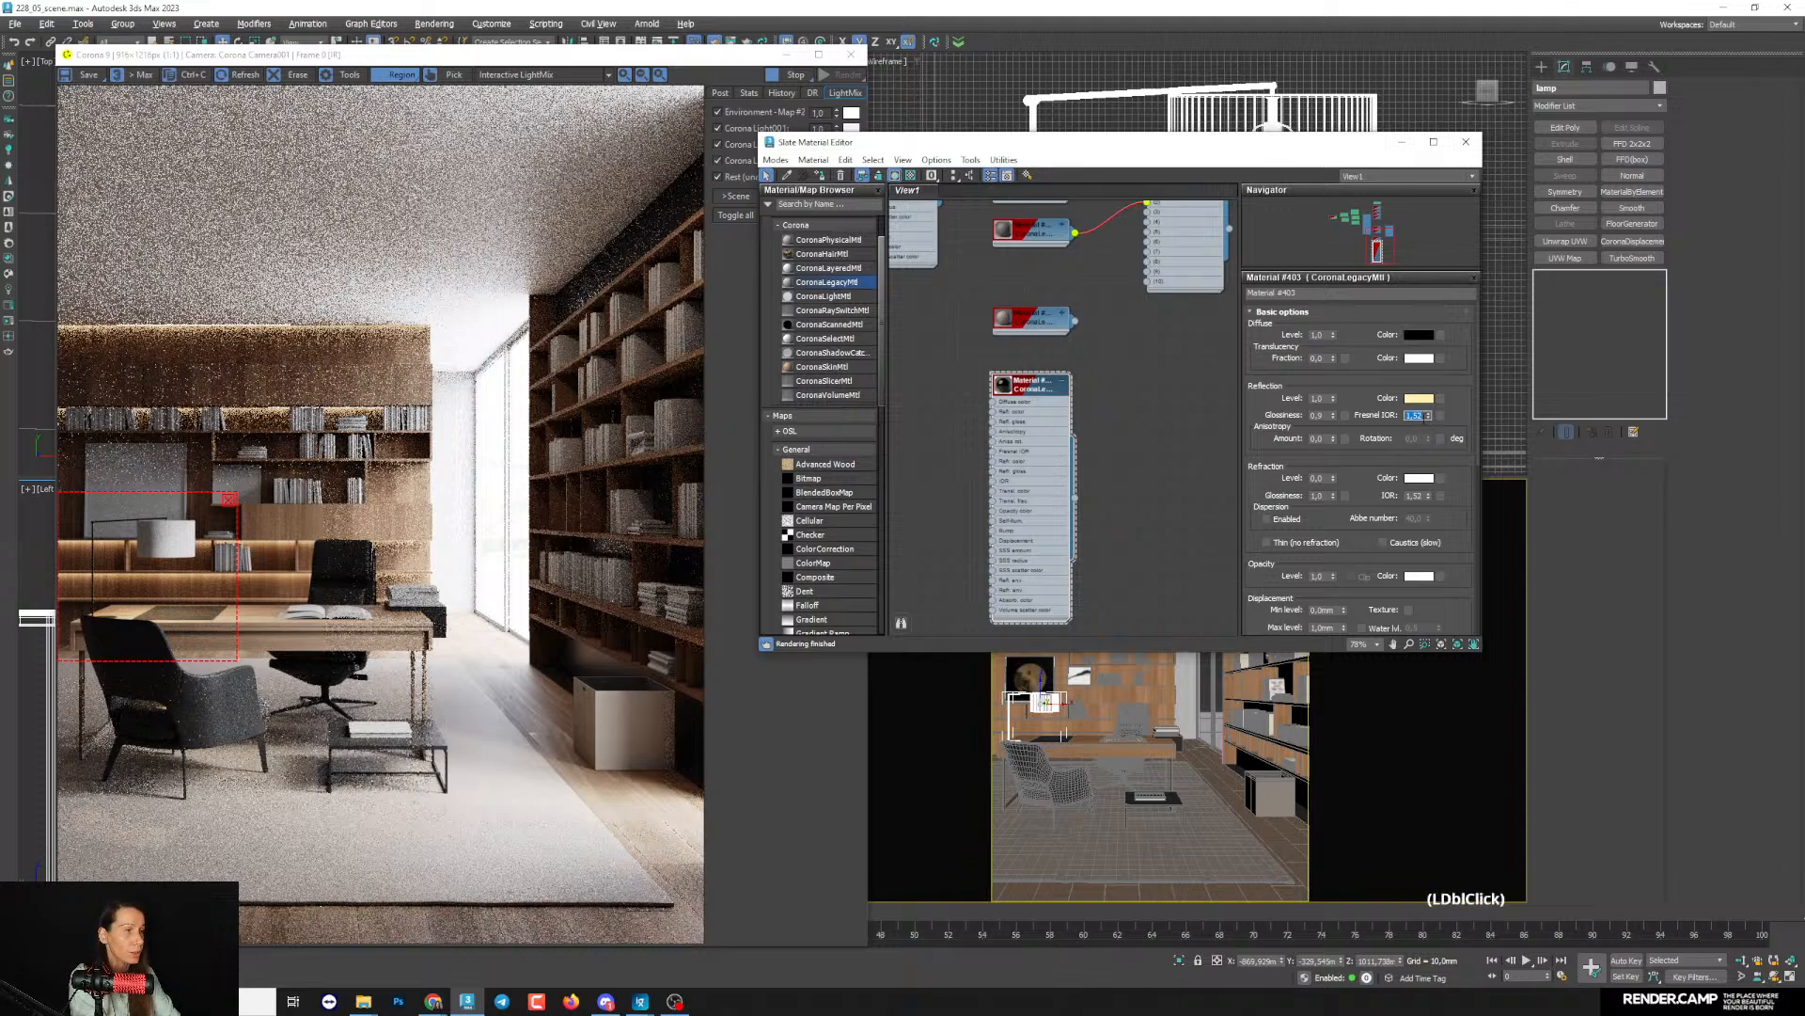
type("4")
key("Return")
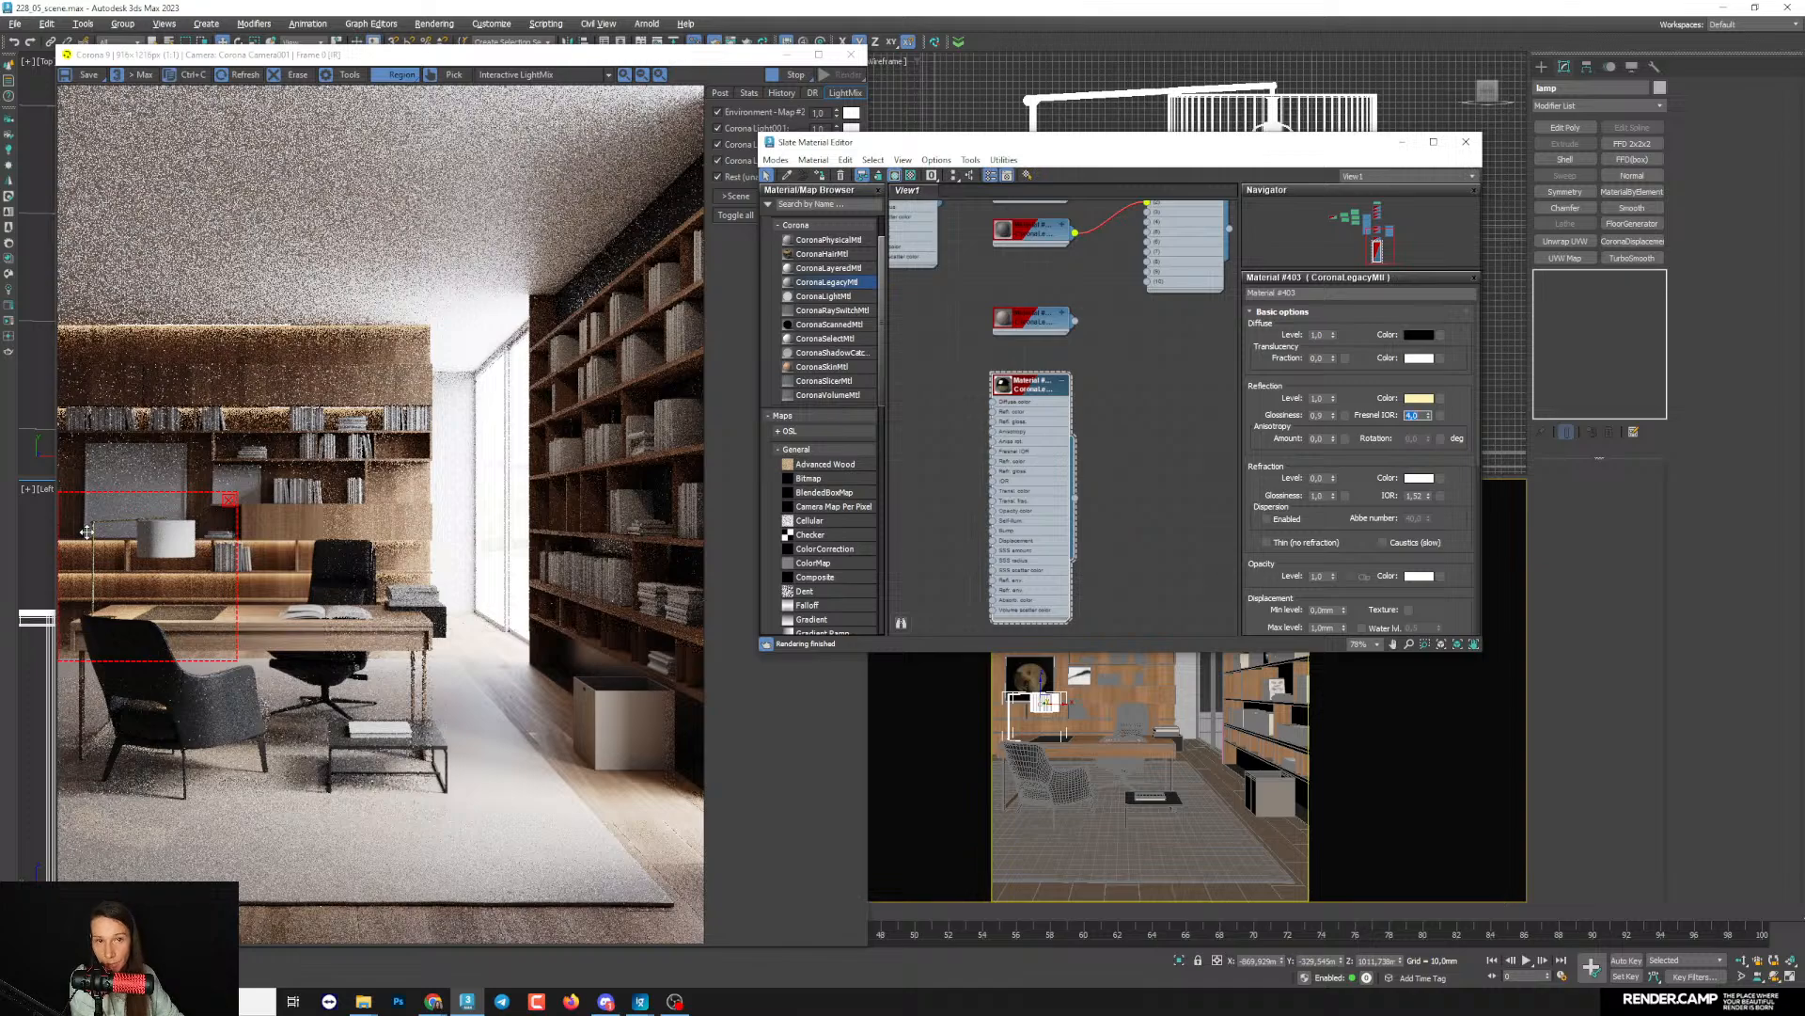
- Zoom the camera view in on the lamp to check its metal in the render region, and reopen the material editor
left_click(1403, 142)
scroll(1005, 675, "up", 6)
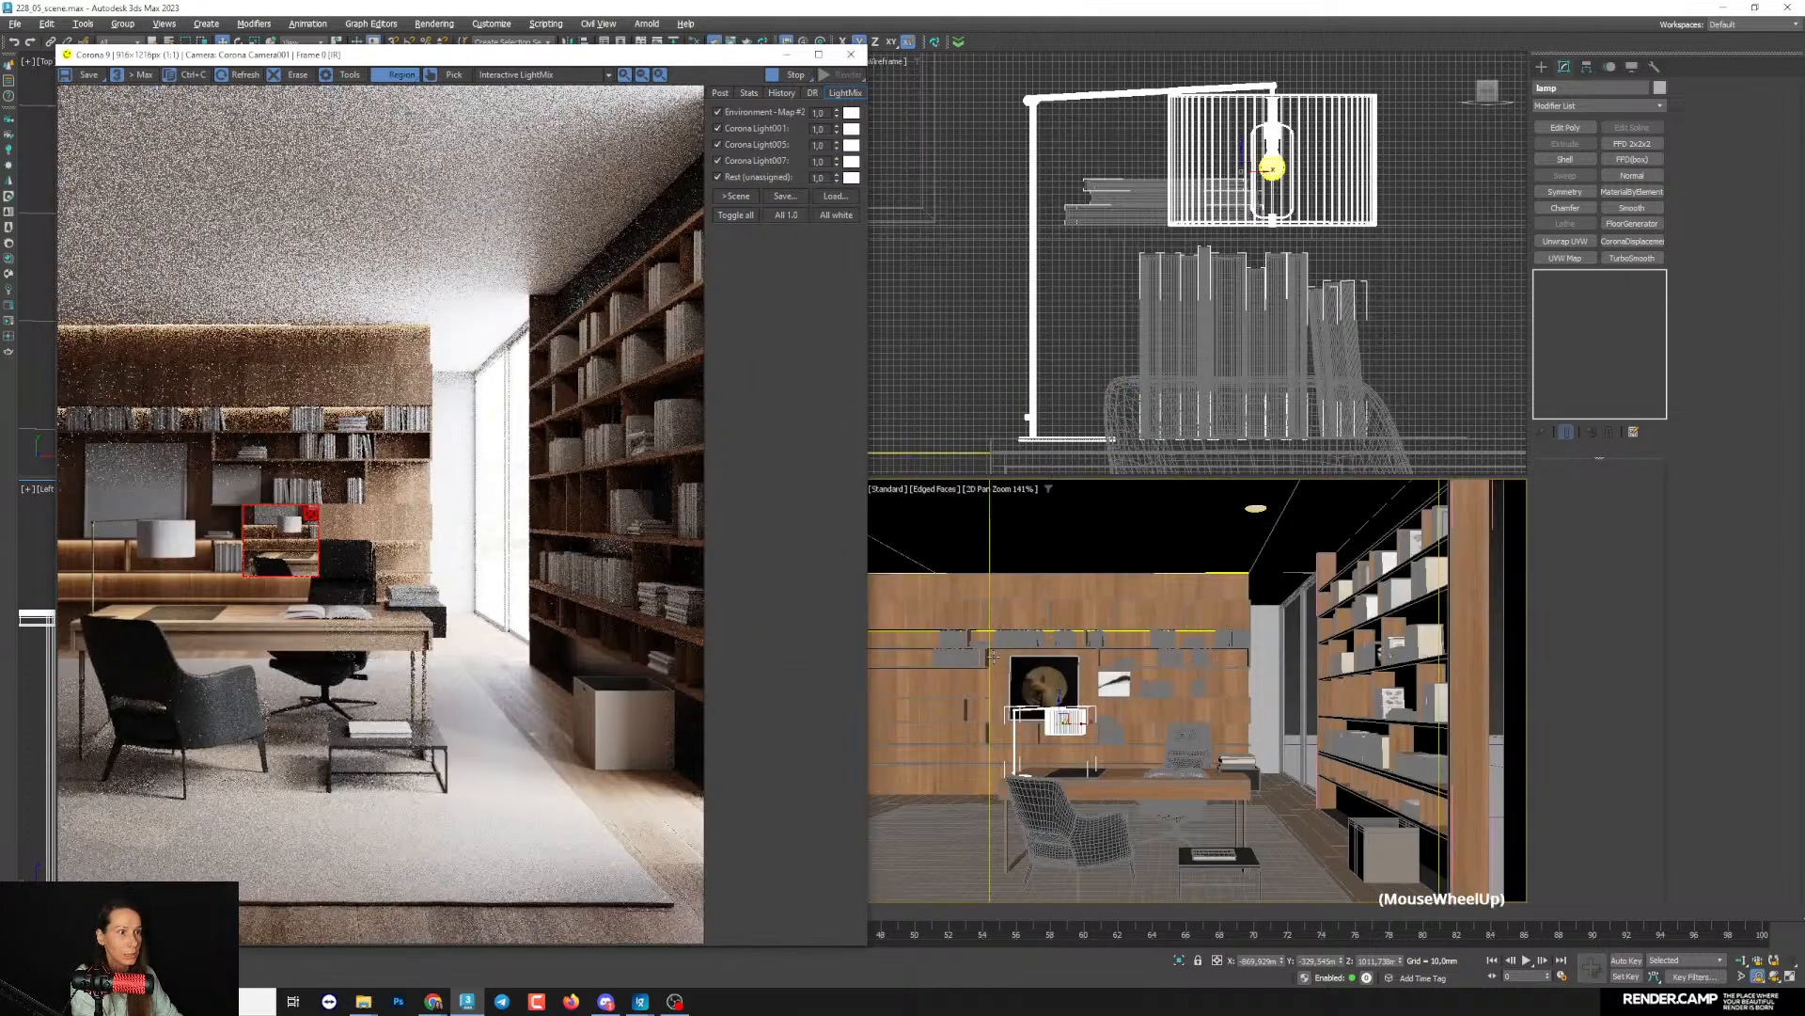
middle_click_drag(1080, 818, 1064, 675)
scroll(1063, 675, "up", 2)
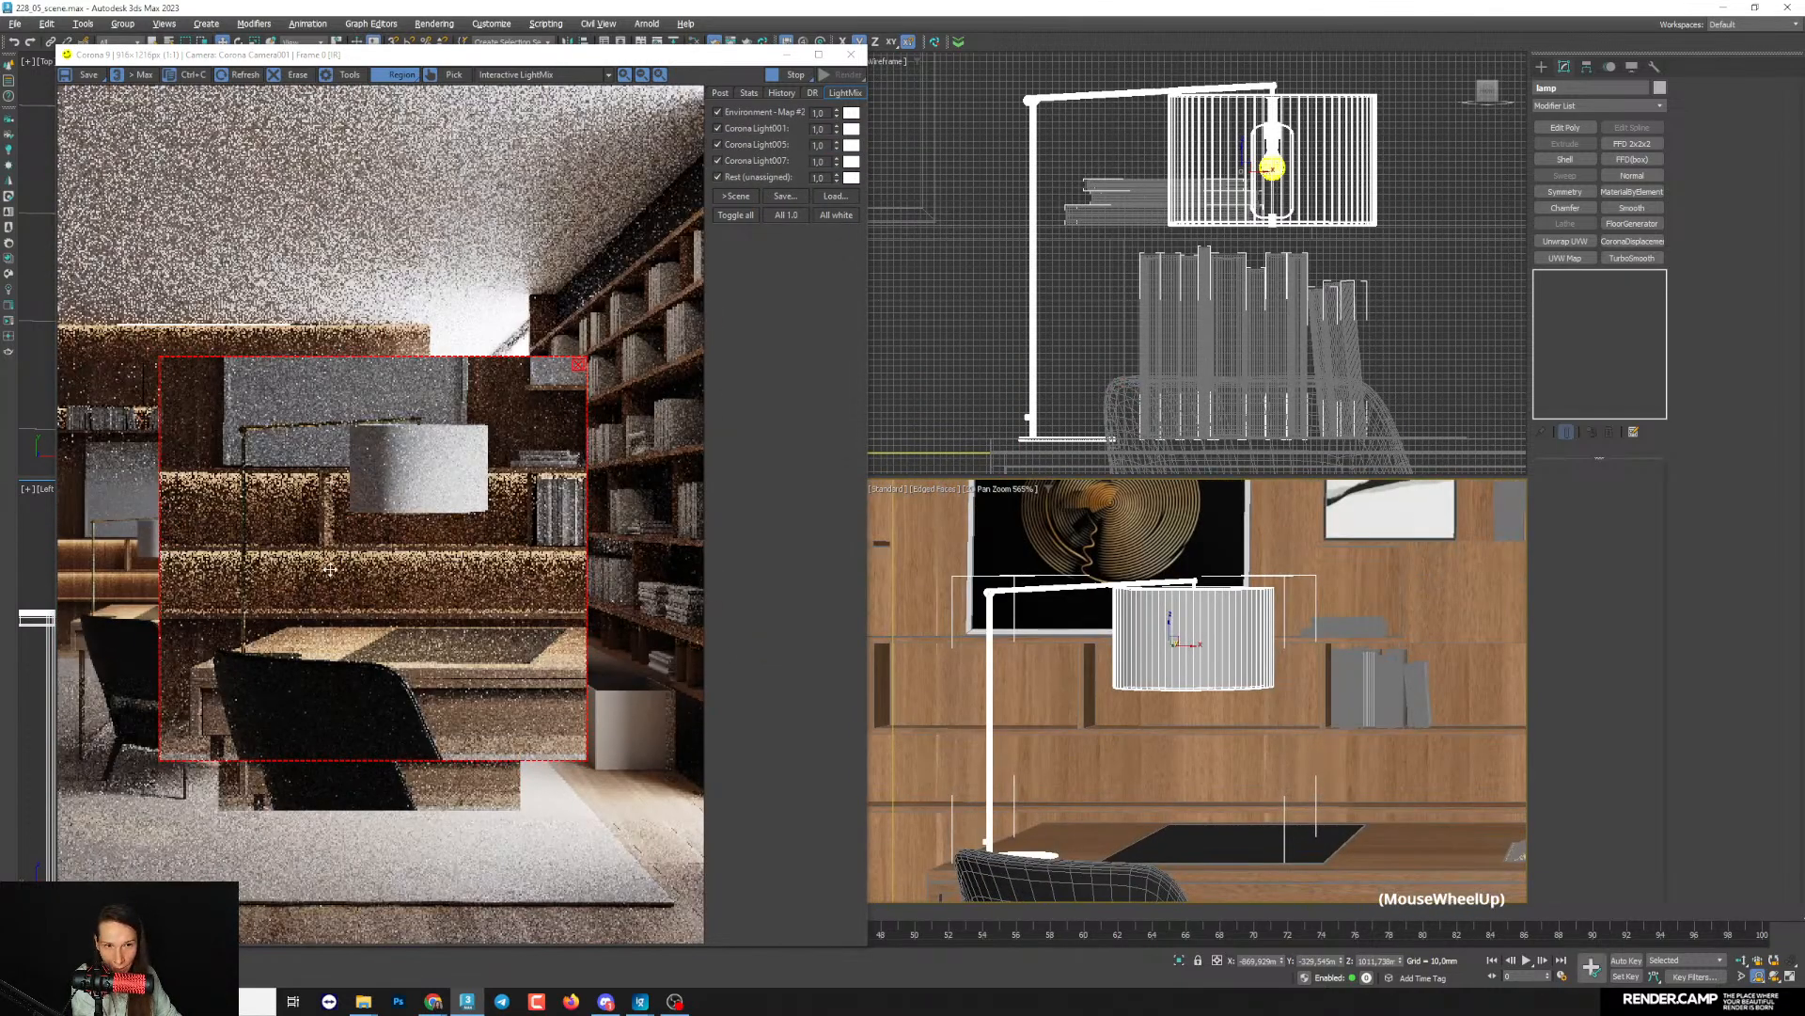
left_click(1688, 630)
key("m")
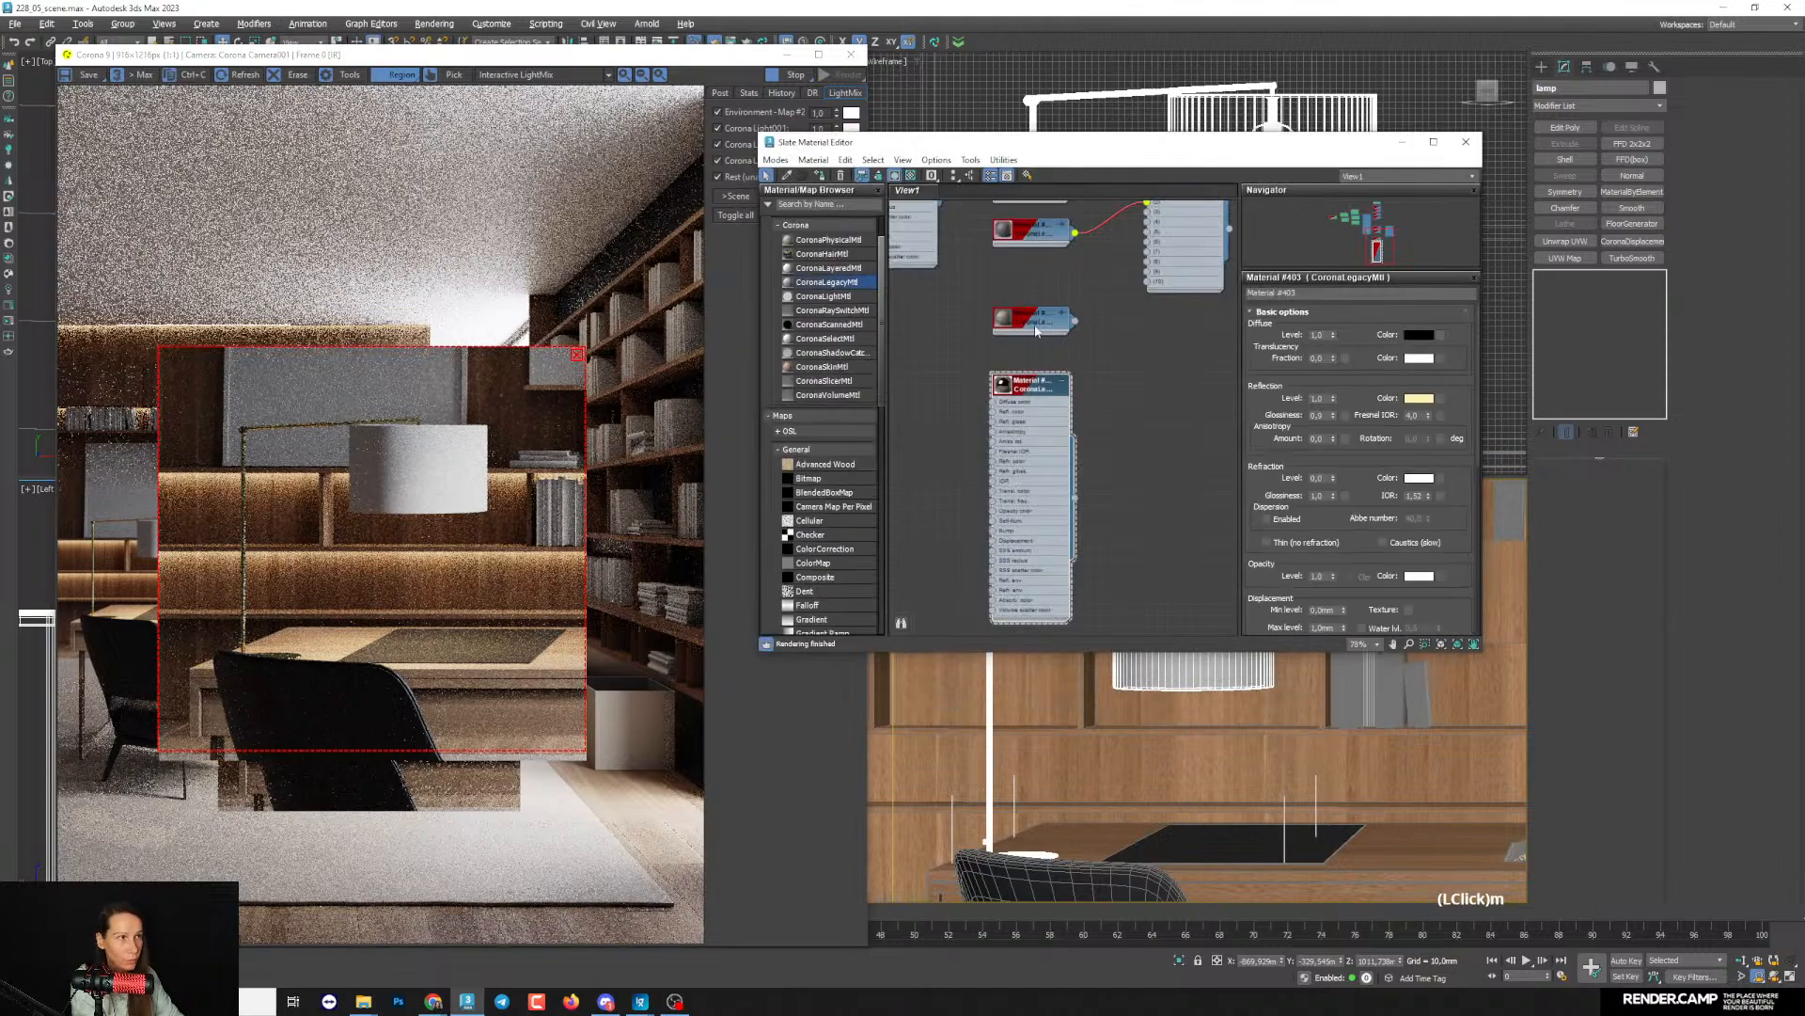
- Warm the lamp metal's reflection colour to a peach tone with hue 23, saturation 102 and value 221
left_click(1424, 400)
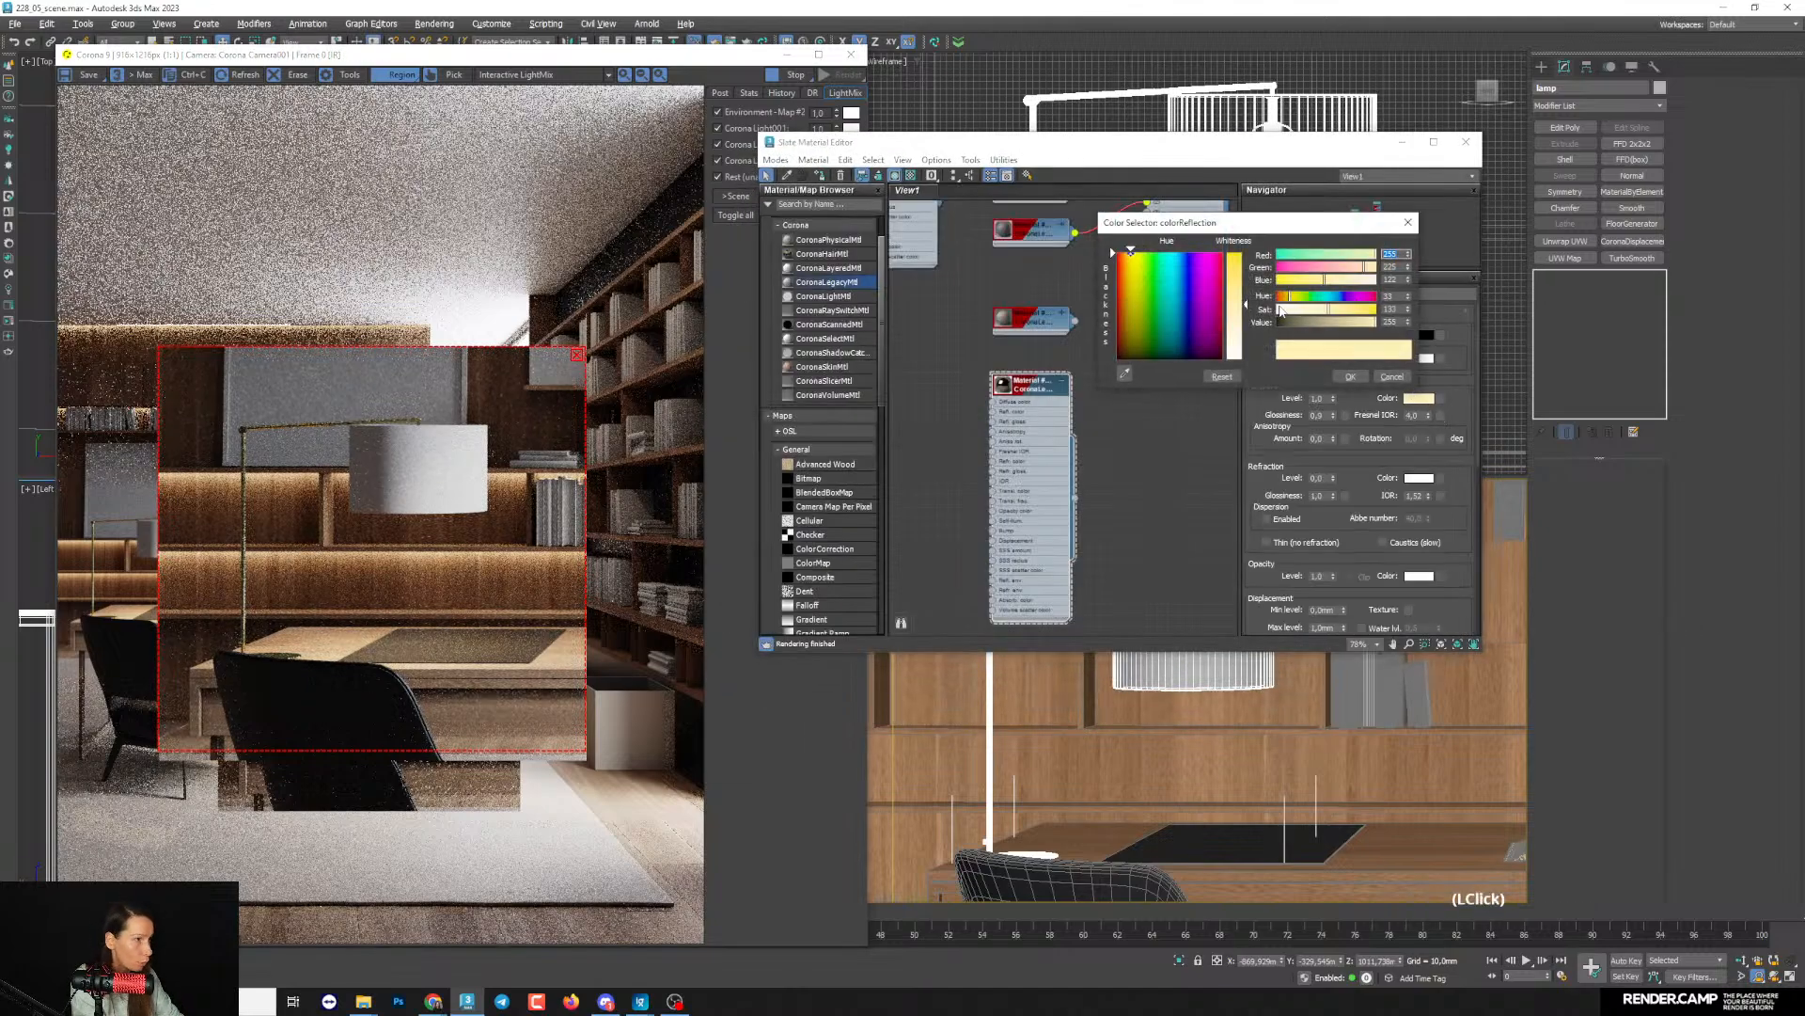
left_click(1285, 297)
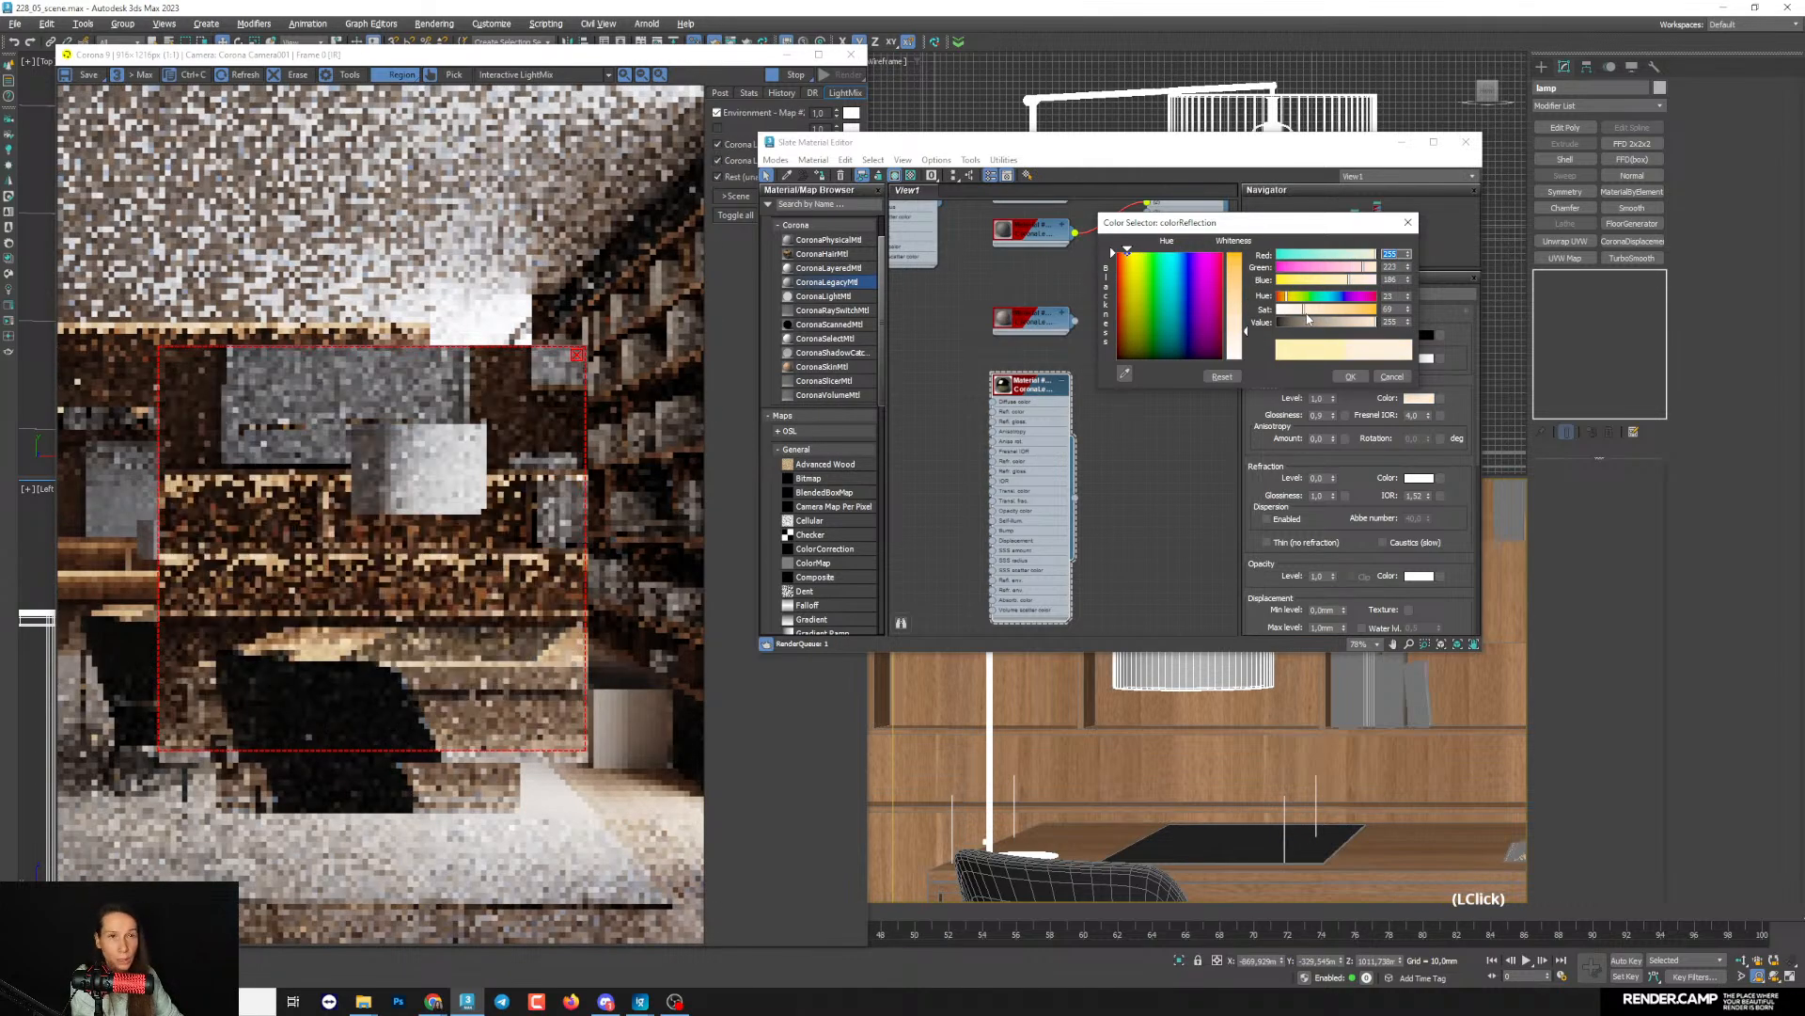
left_click(1312, 317)
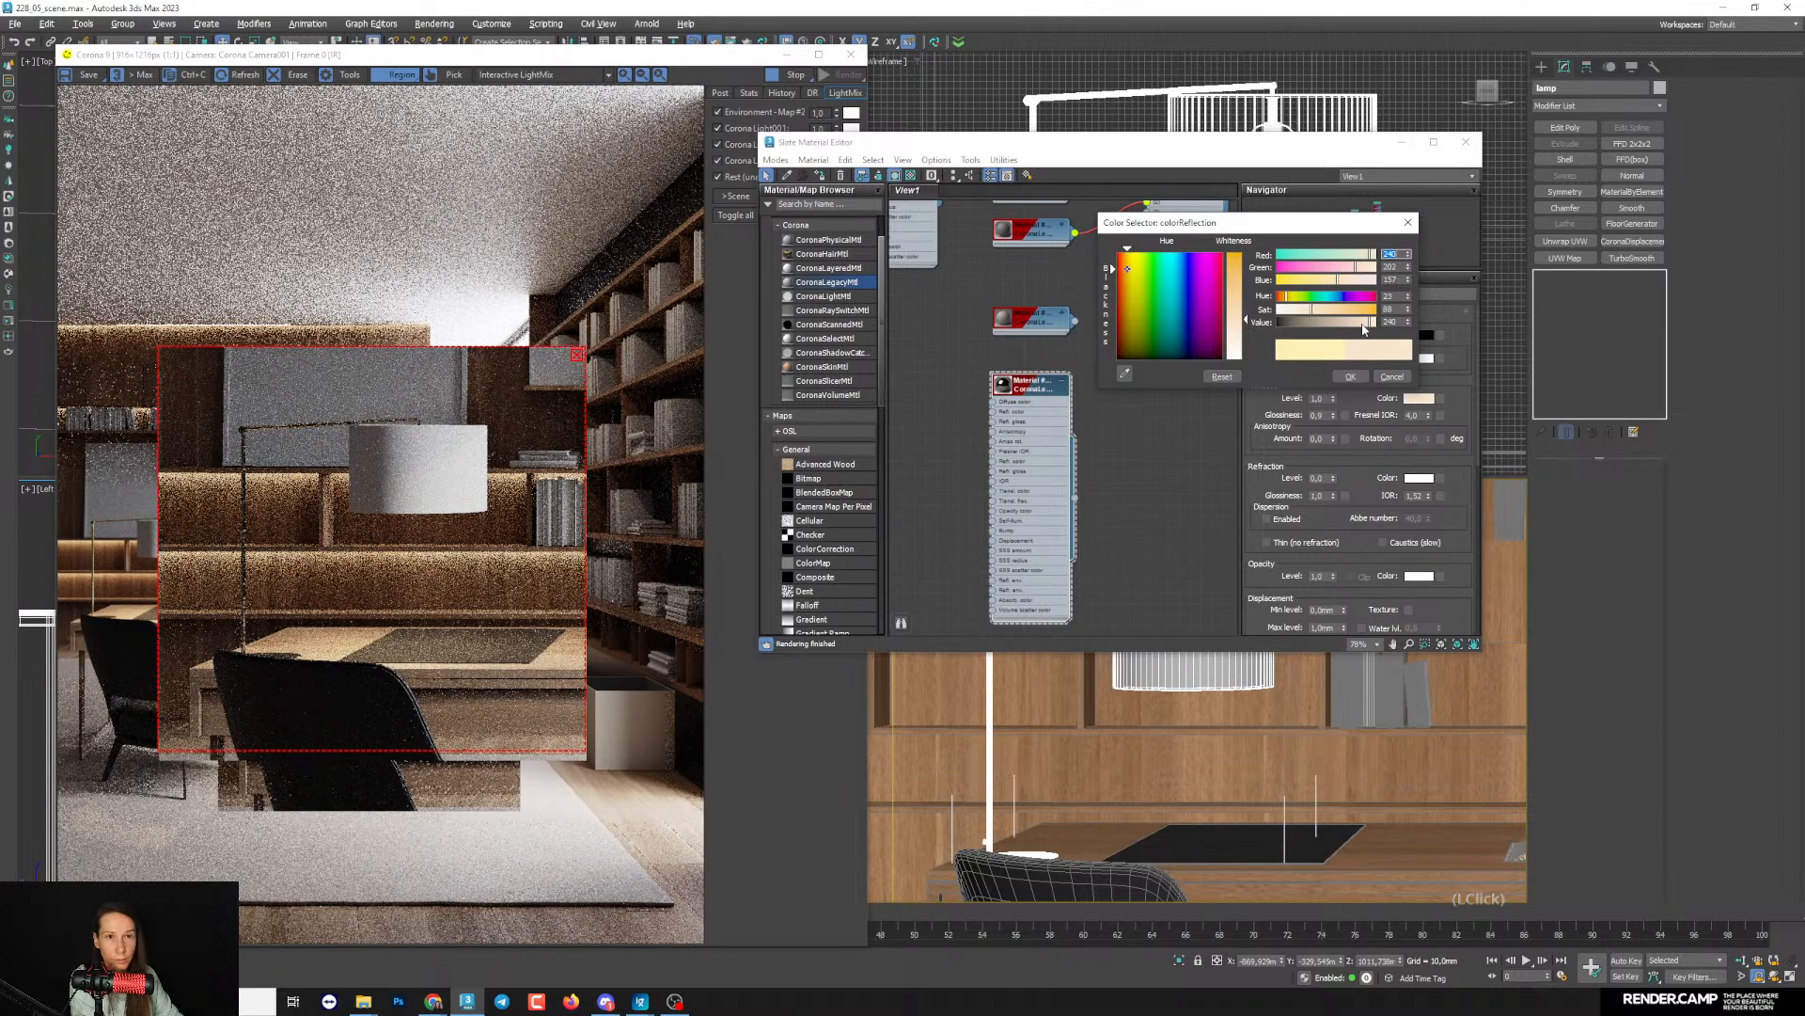
left_click_drag(1371, 327, 1364, 329)
scroll(256, 443, "up", 2)
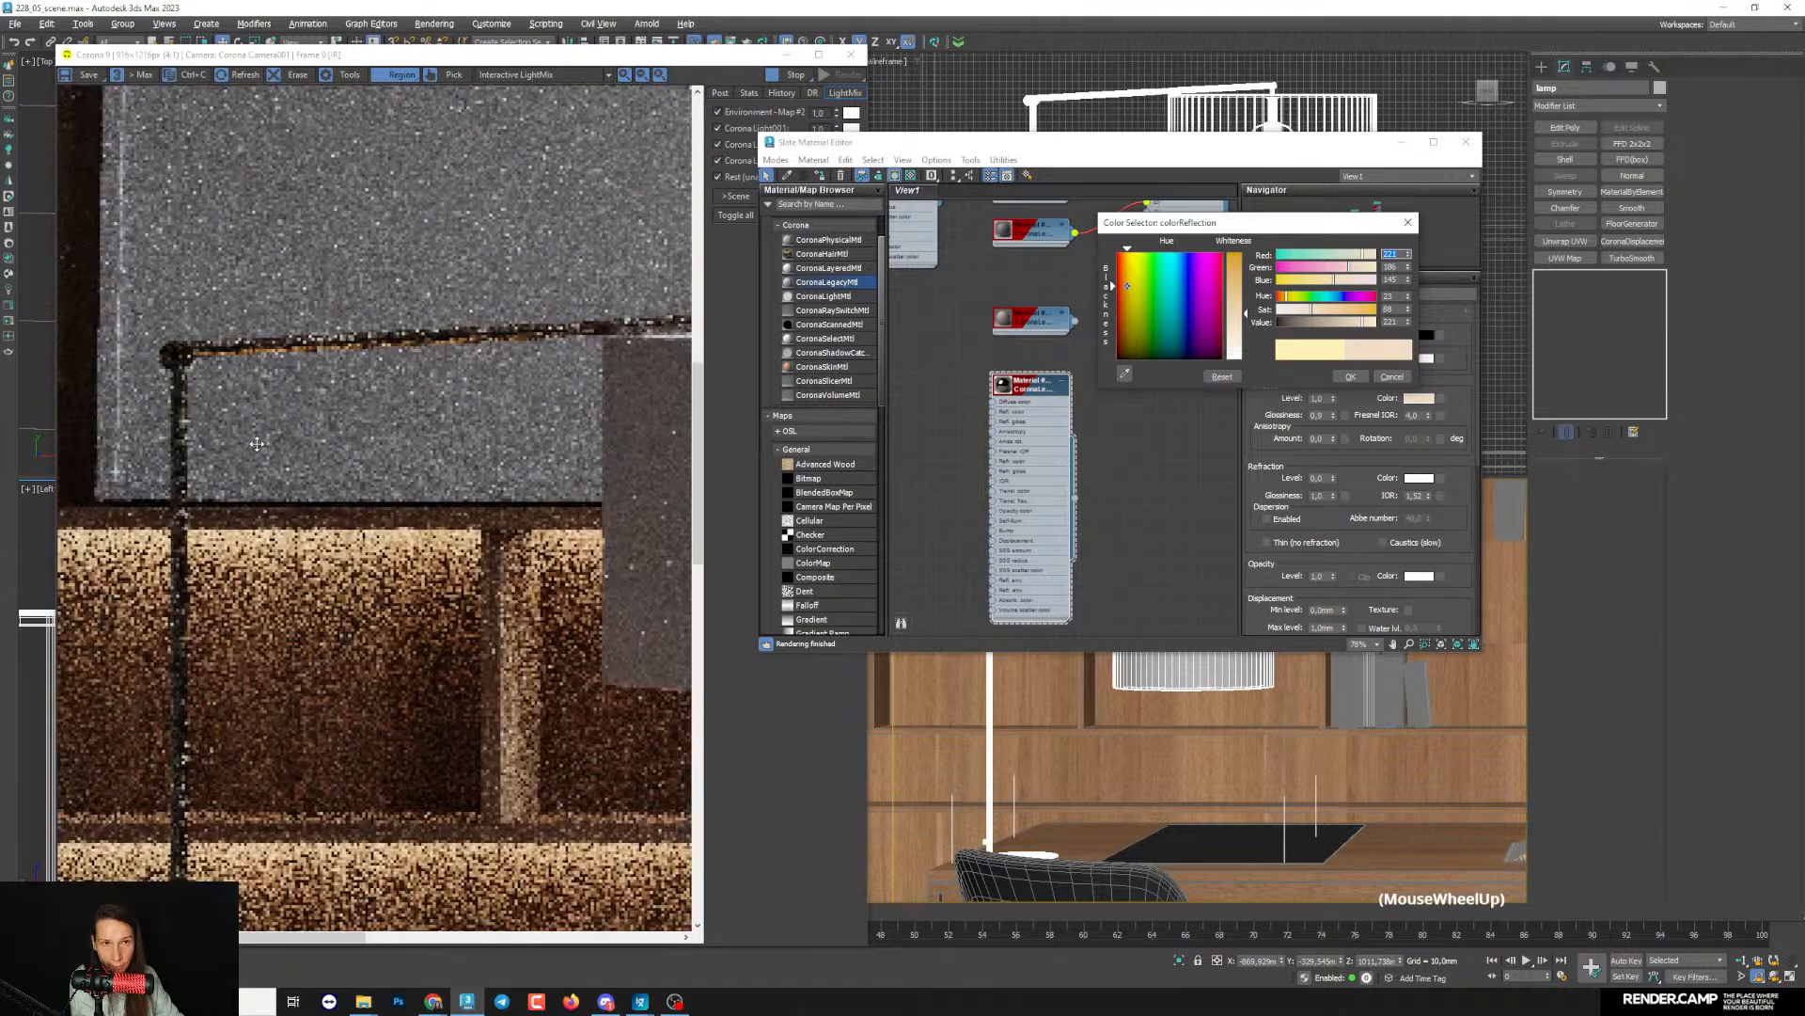
scroll(257, 443, "down", 1)
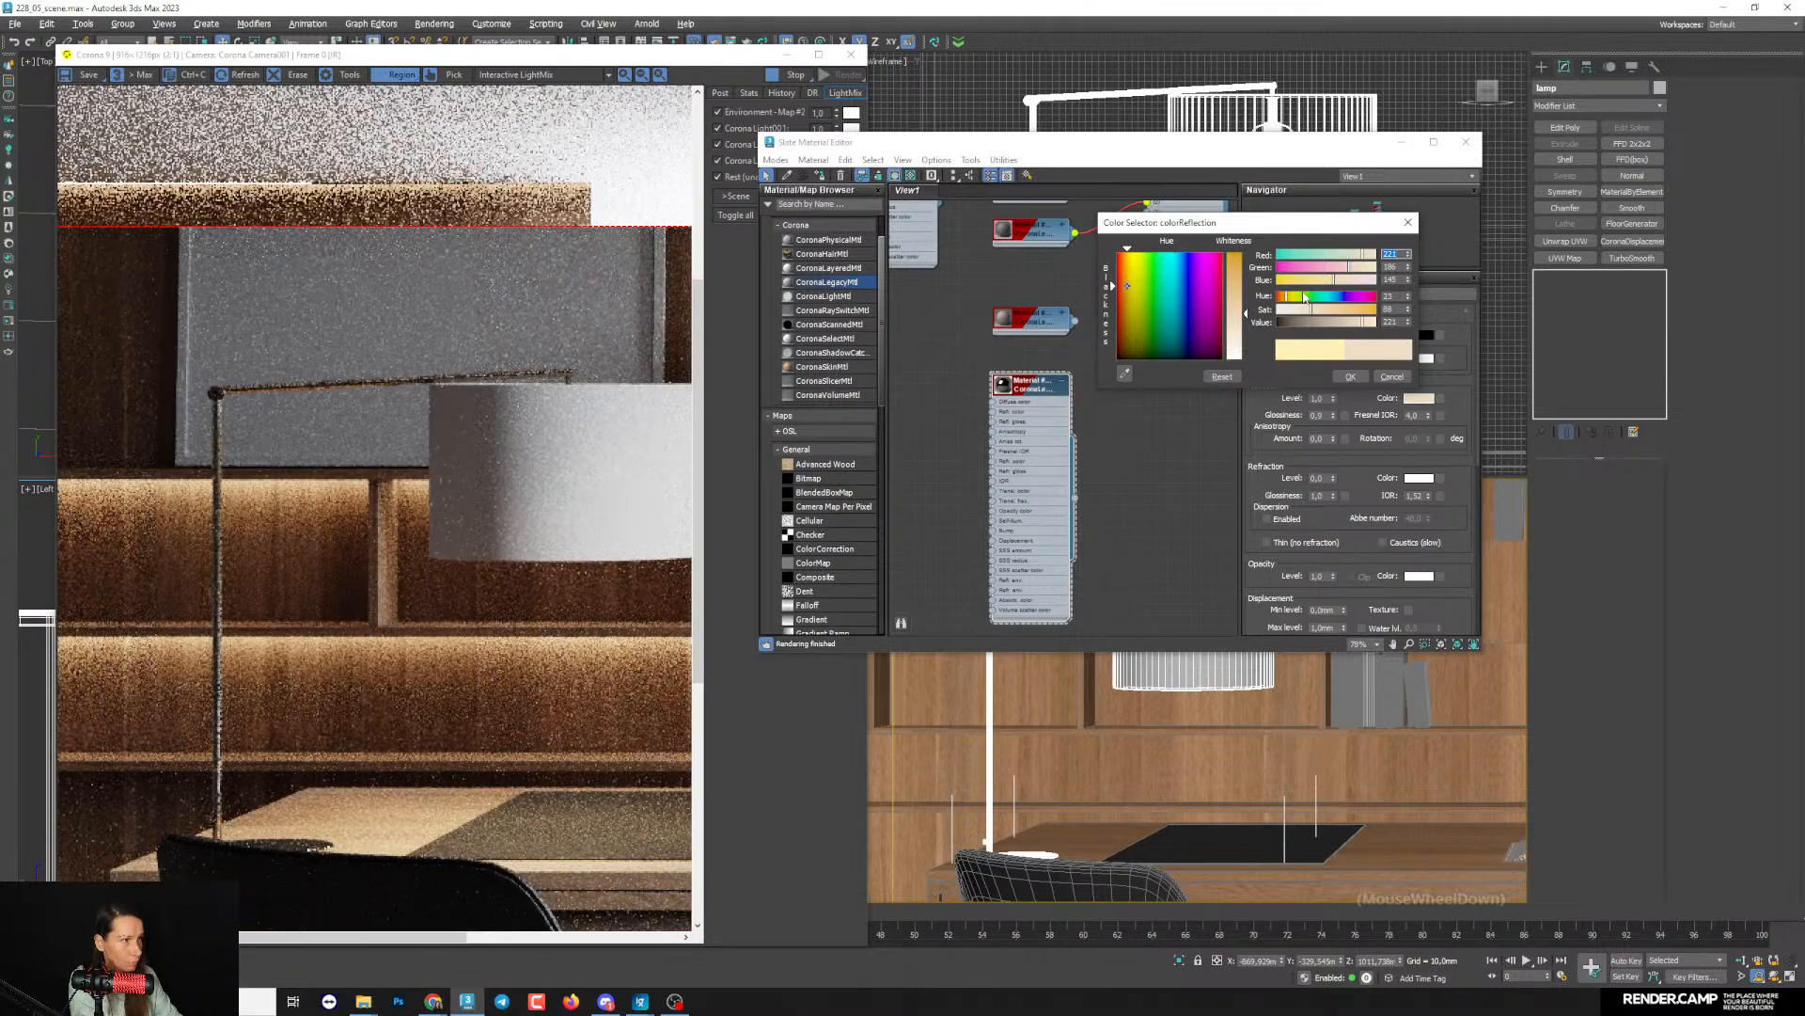
left_click_drag(1313, 311, 1318, 311)
scroll(238, 416, "up", 1)
scroll(238, 416, "down", 1)
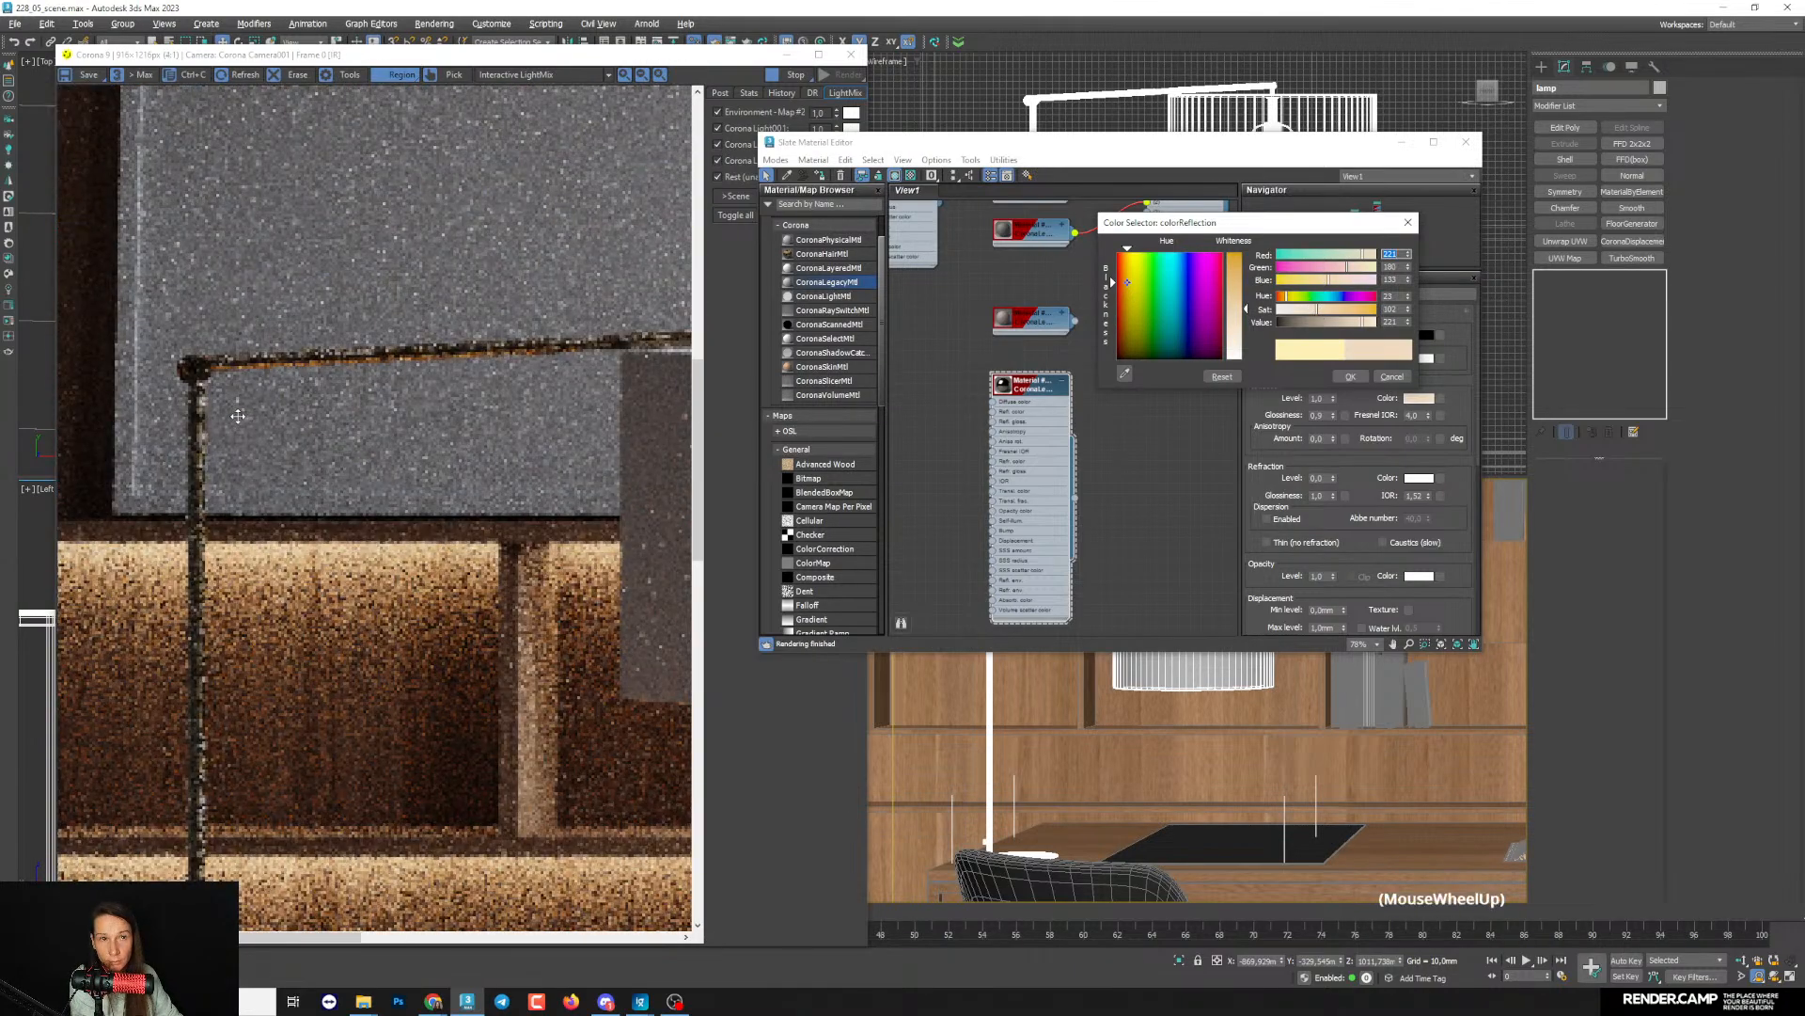
left_click(1349, 377)
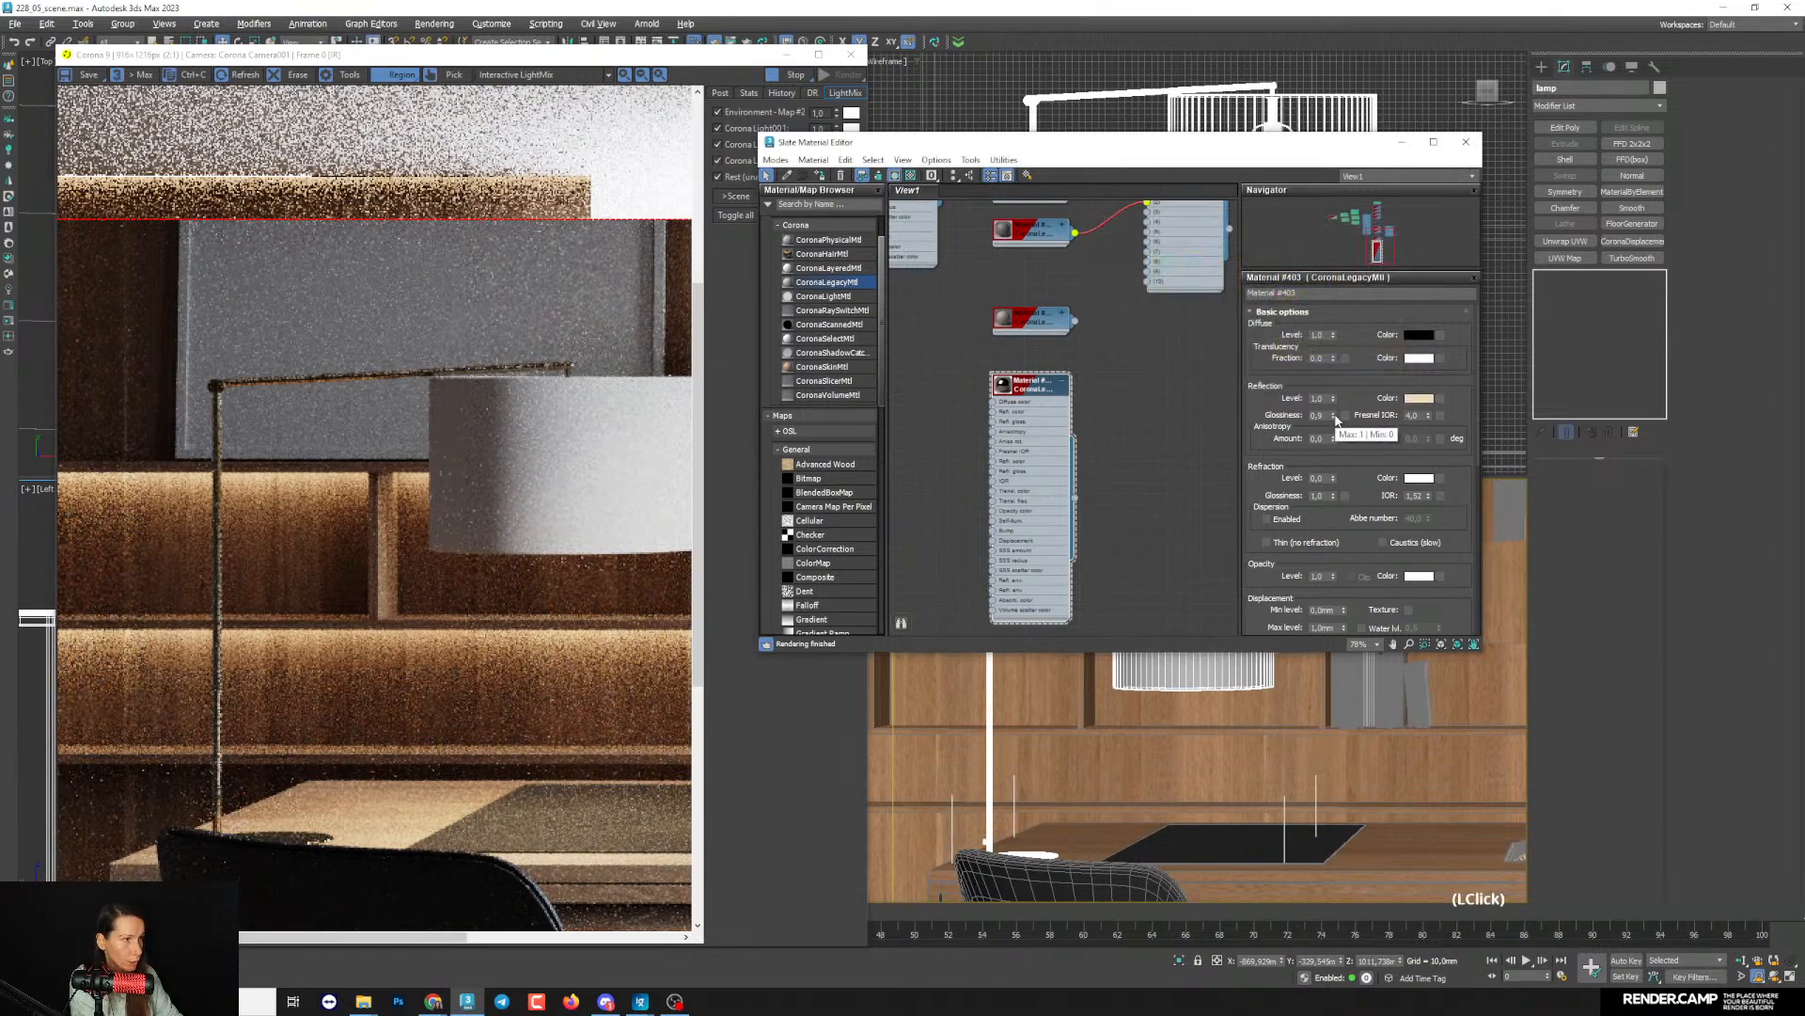
- Set the lamp metal's reflection glossiness to 0.74 and darken its reflection colour to a value of about 148
left_click_drag(1333, 416, 1333, 419)
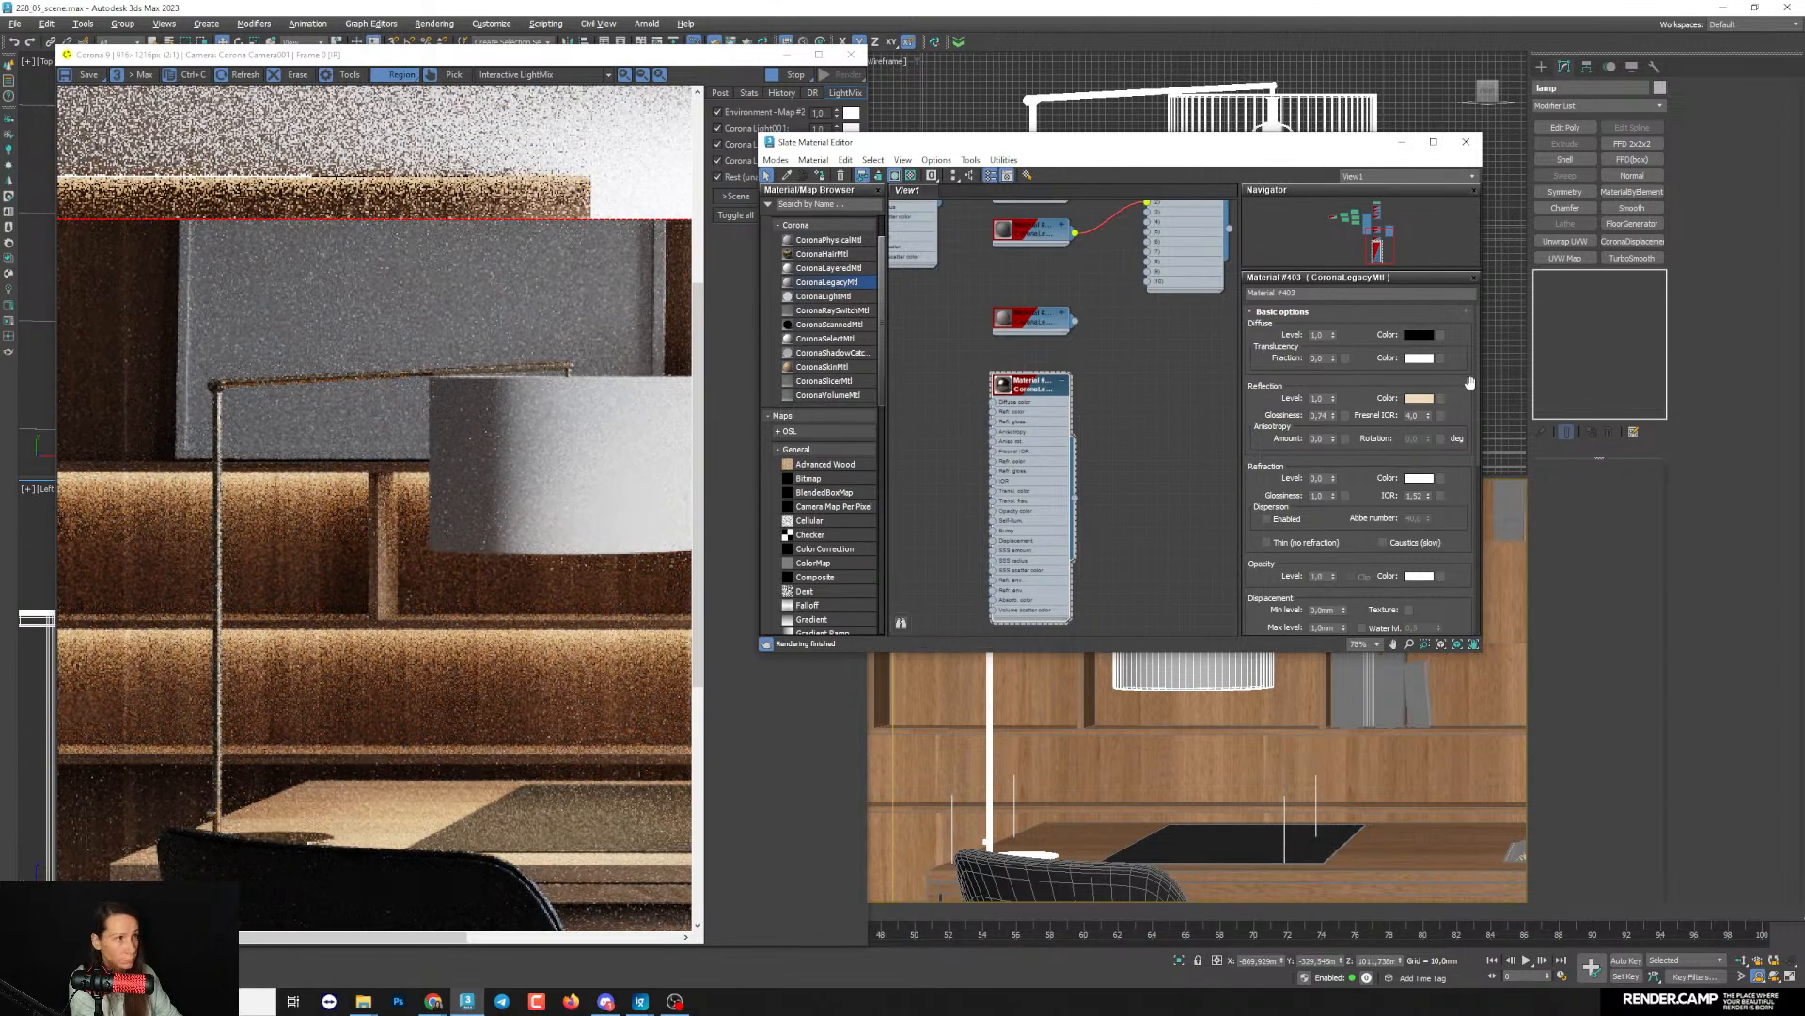
left_click(1419, 398)
left_click(1161, 297)
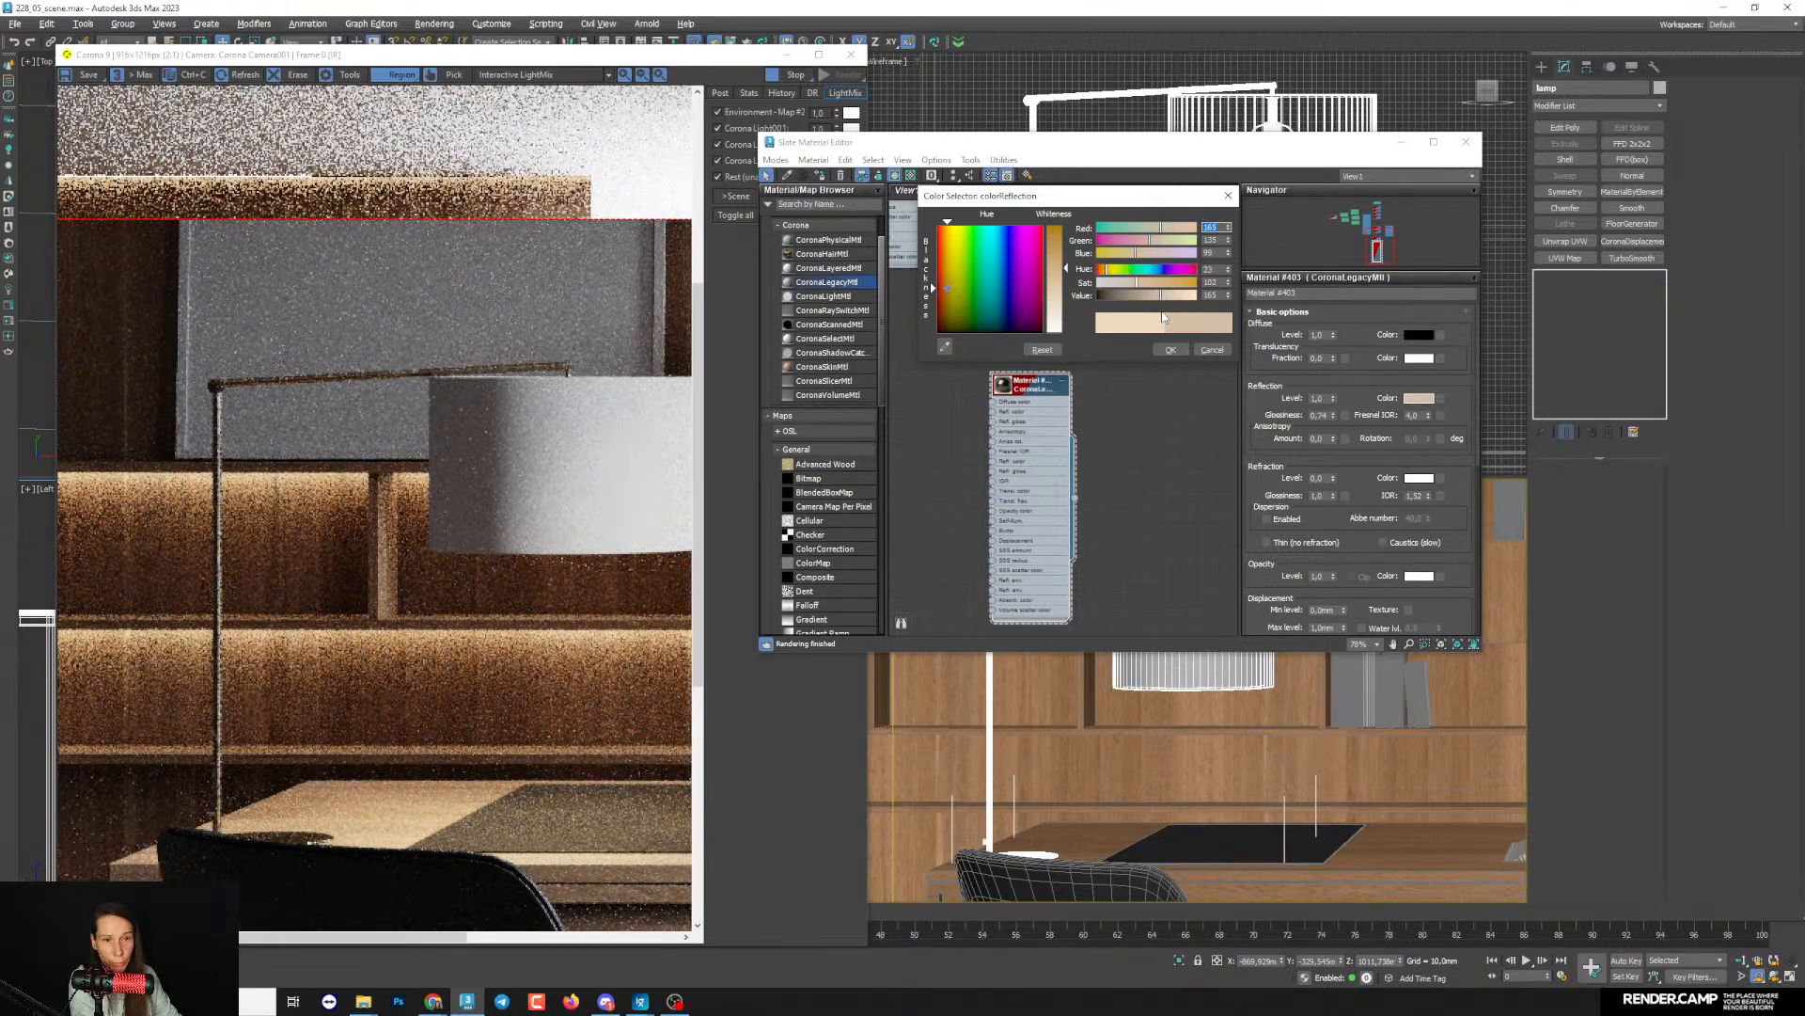
left_click_drag(1157, 300, 1154, 297)
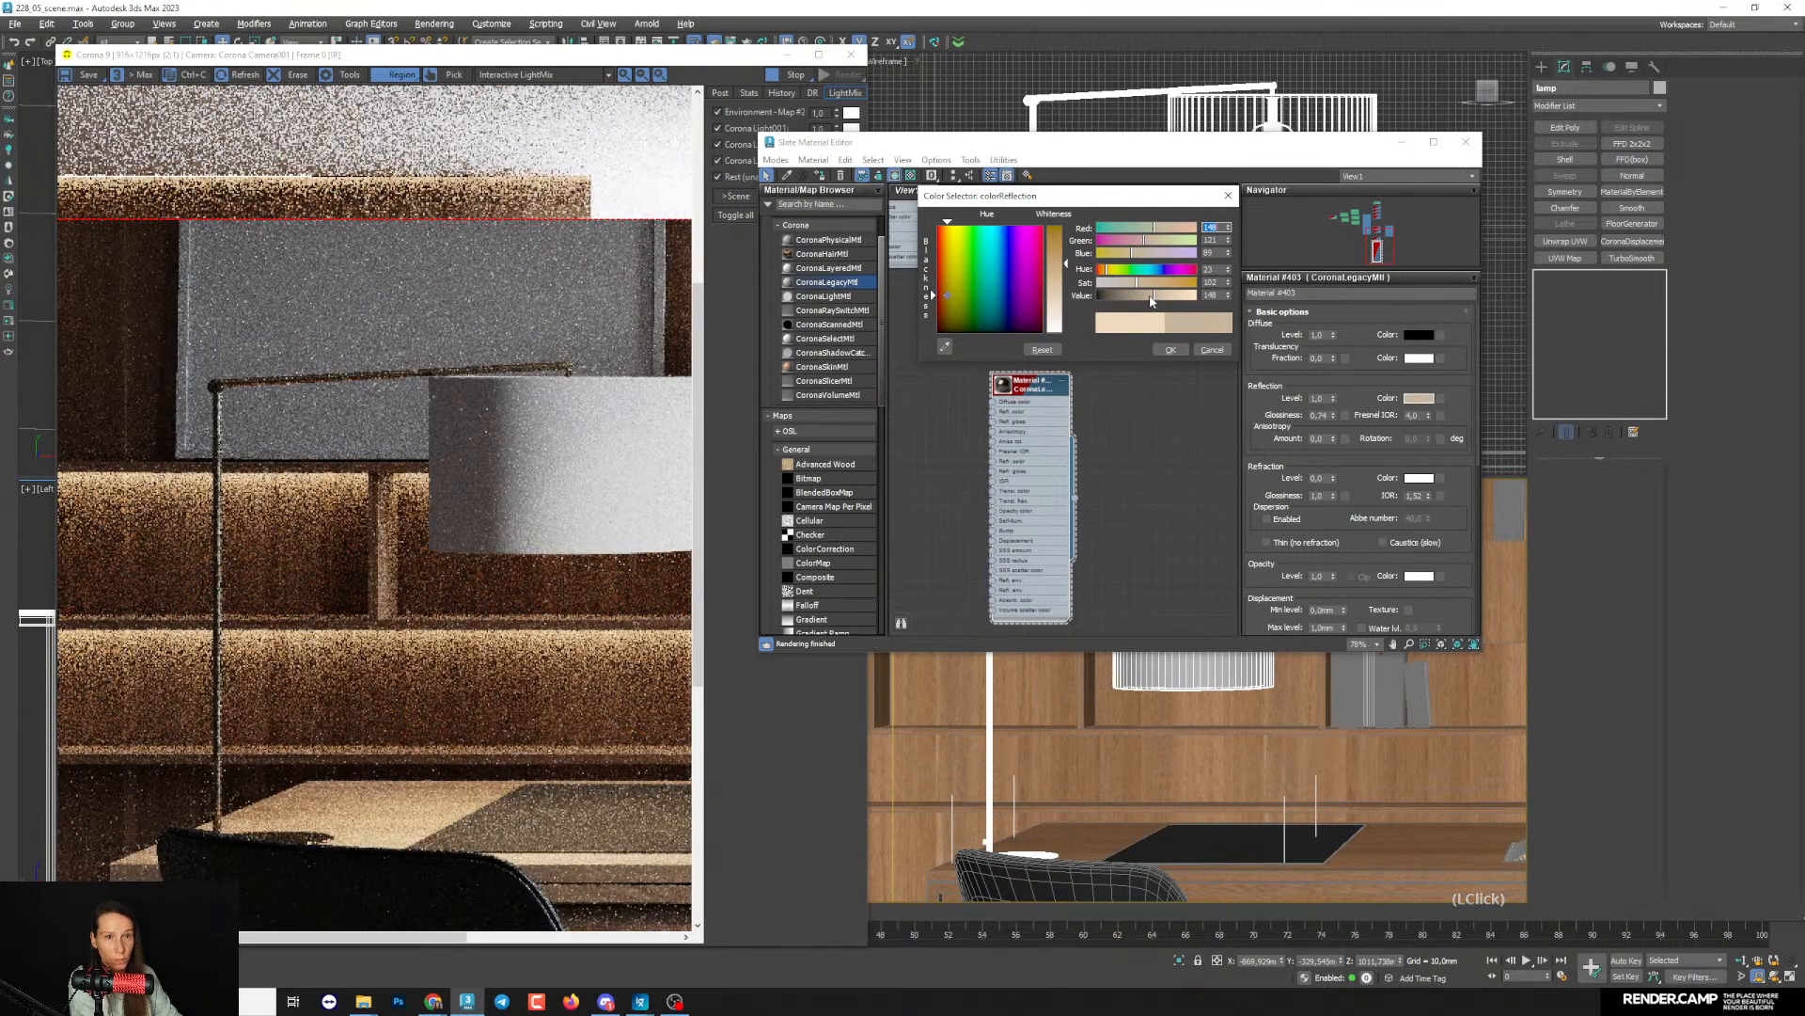
scroll(335, 622, "down", 1)
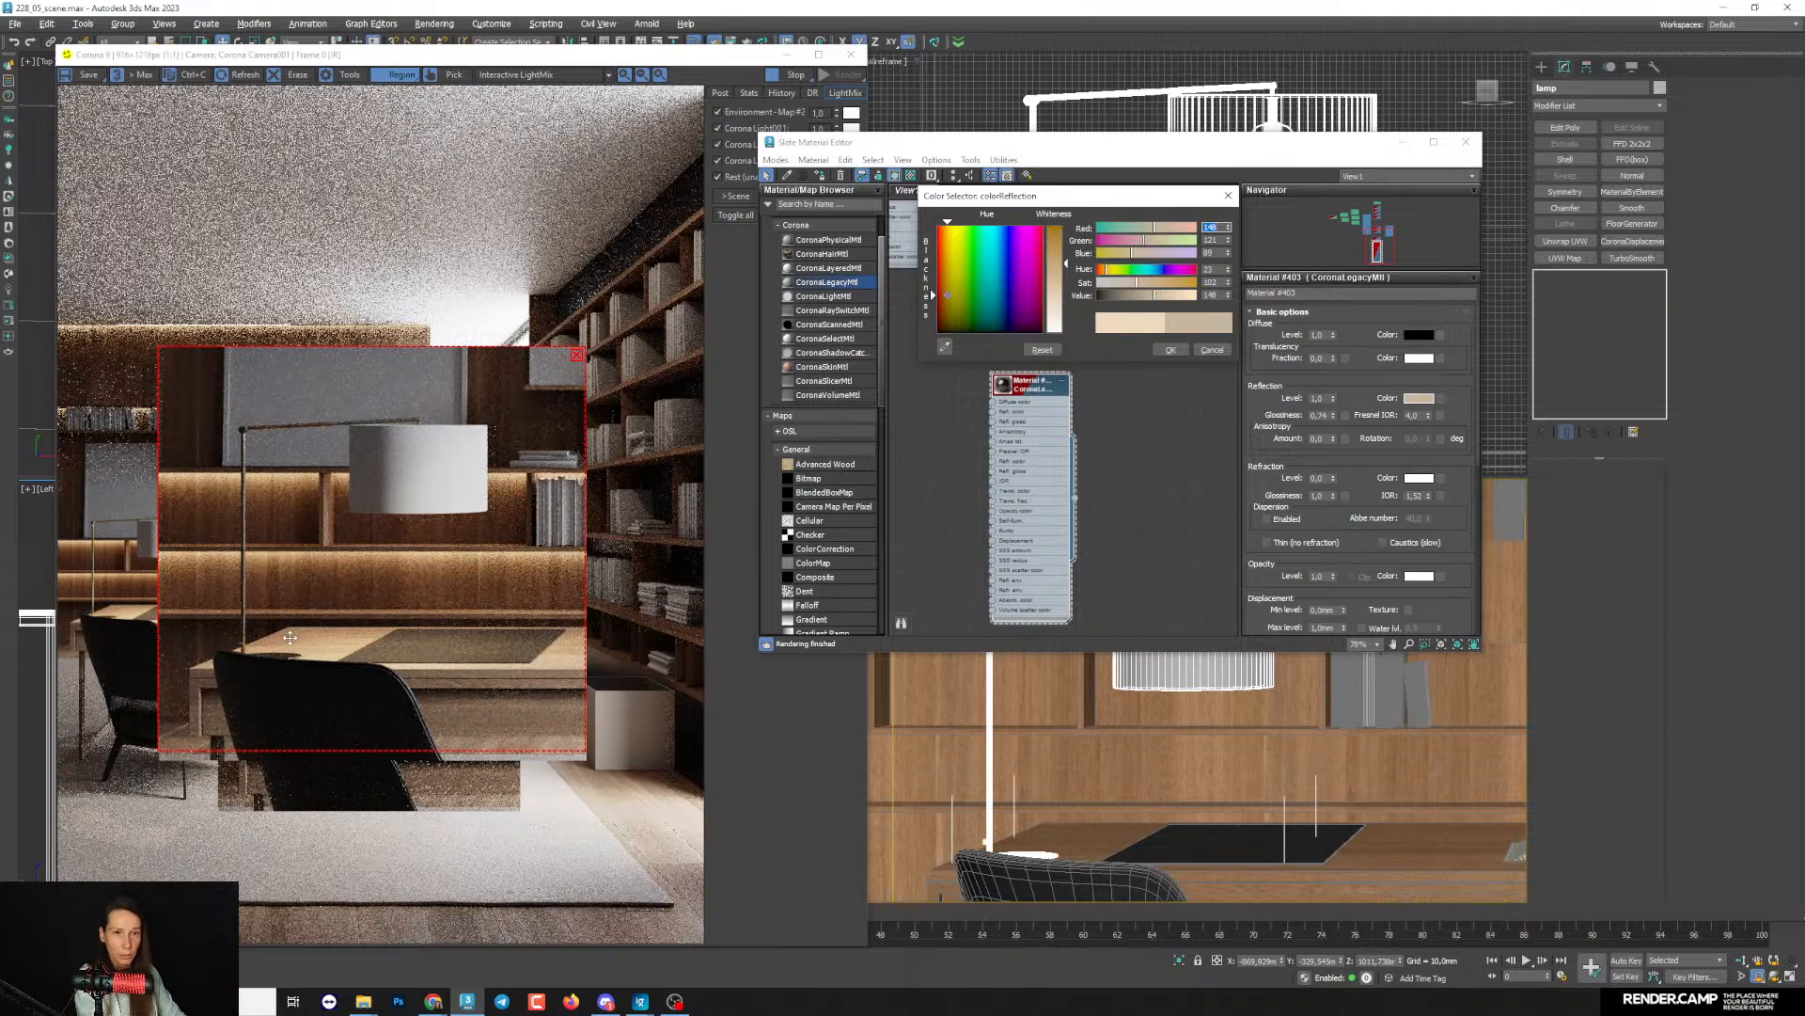
left_click(1170, 350)
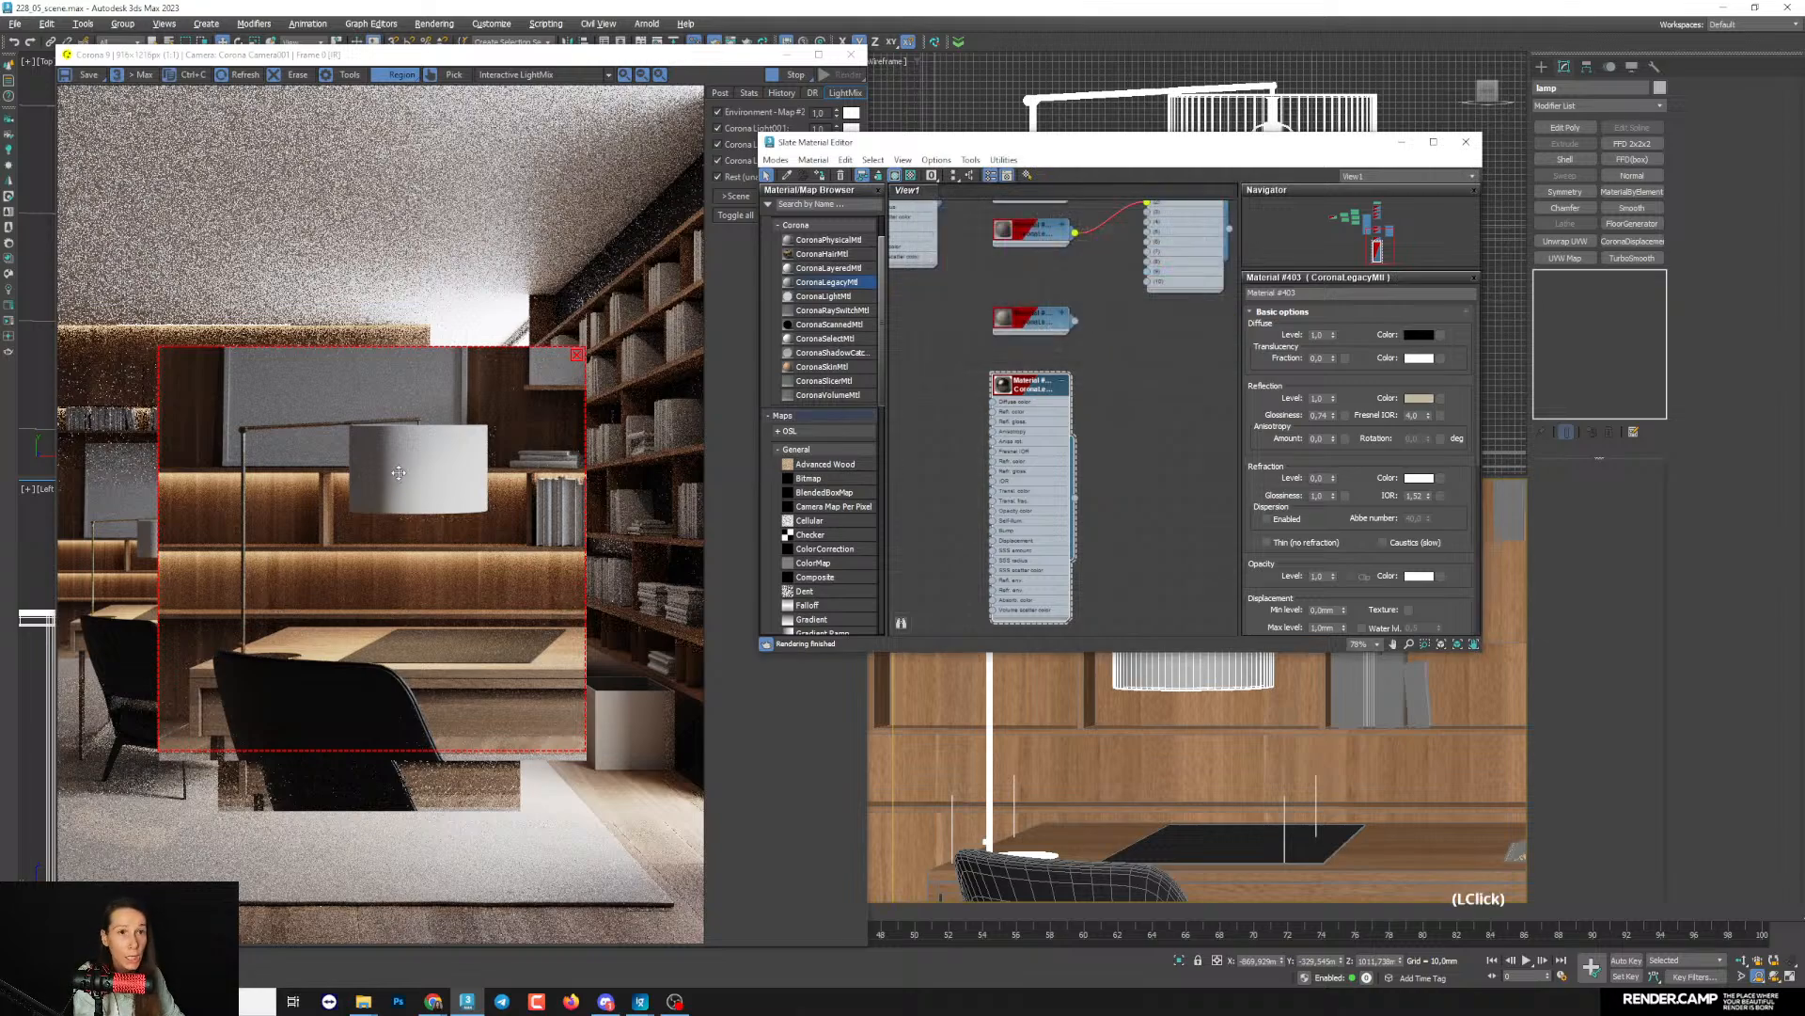
- Add a Multi/Sub-Object material to the node view below the lamp metal material
left_click_drag(991, 138, 954, 73)
middle_click_drag(1064, 406, 1037, 371)
scroll(1078, 298, "down", 3)
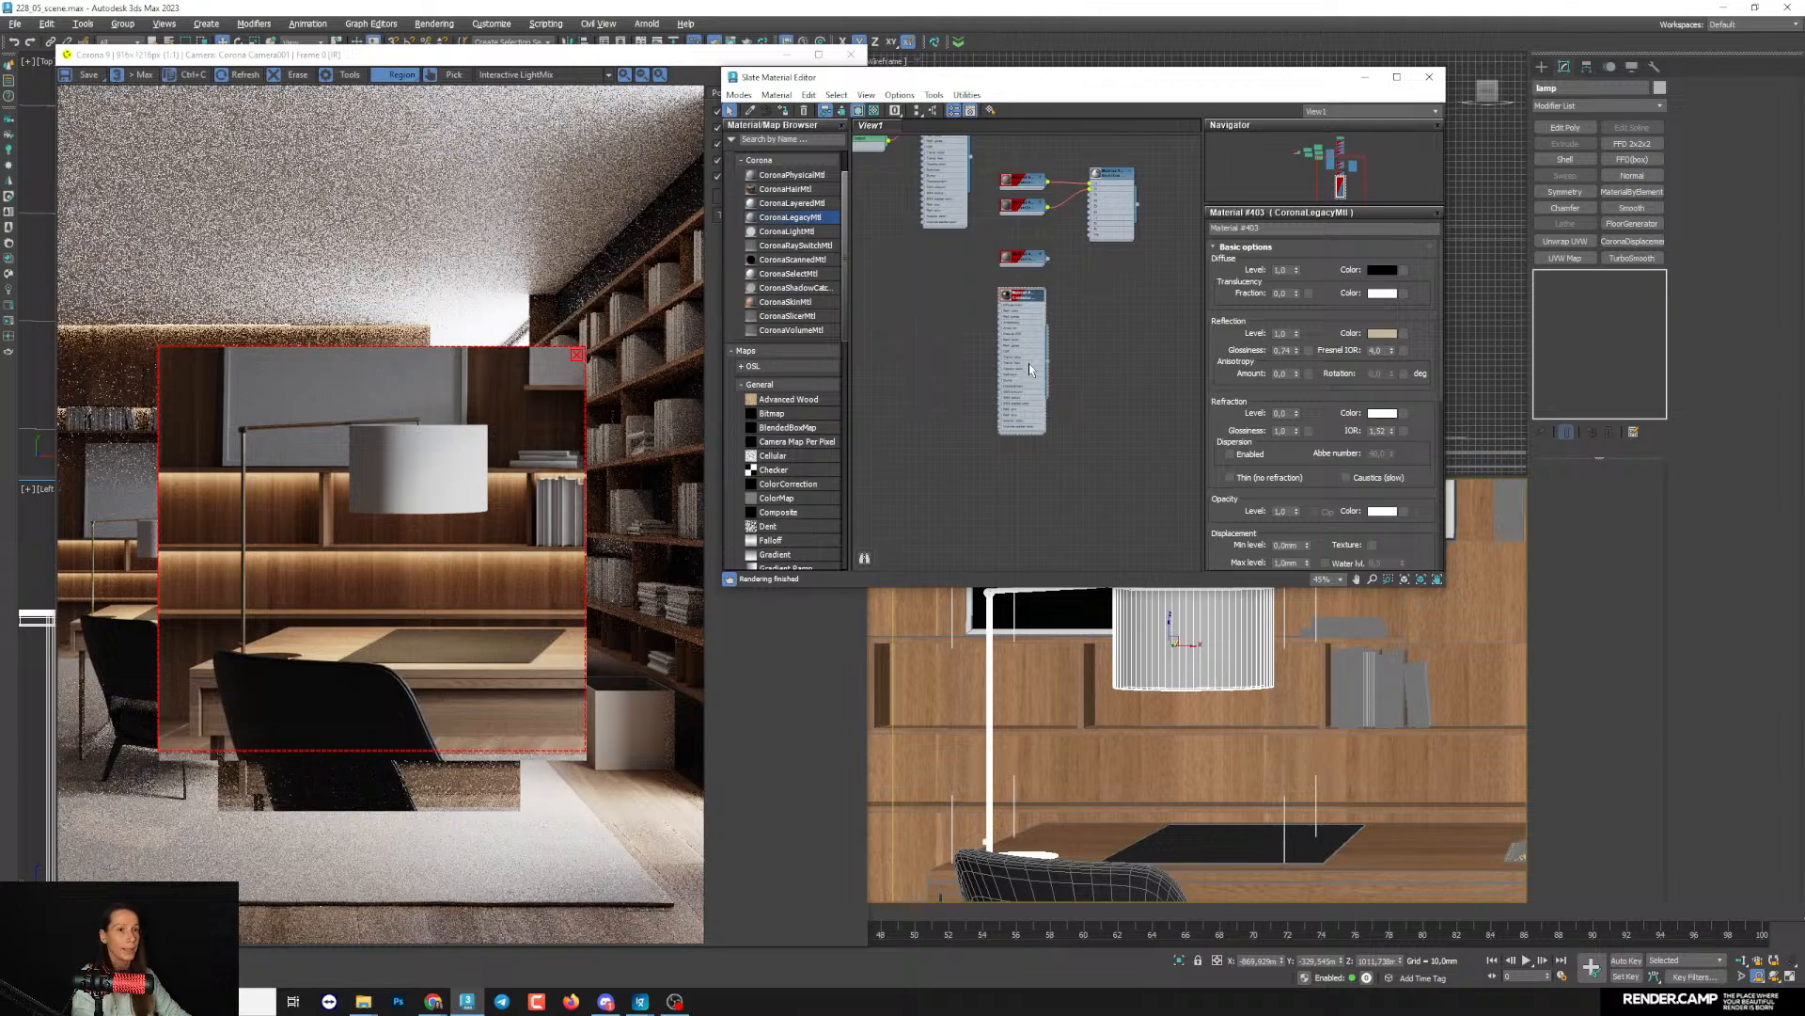
mouse_move(1035, 430)
middle_mouse_down()
mouse_move(1035, 364)
mouse_move(1032, 403)
middle_mouse_up()
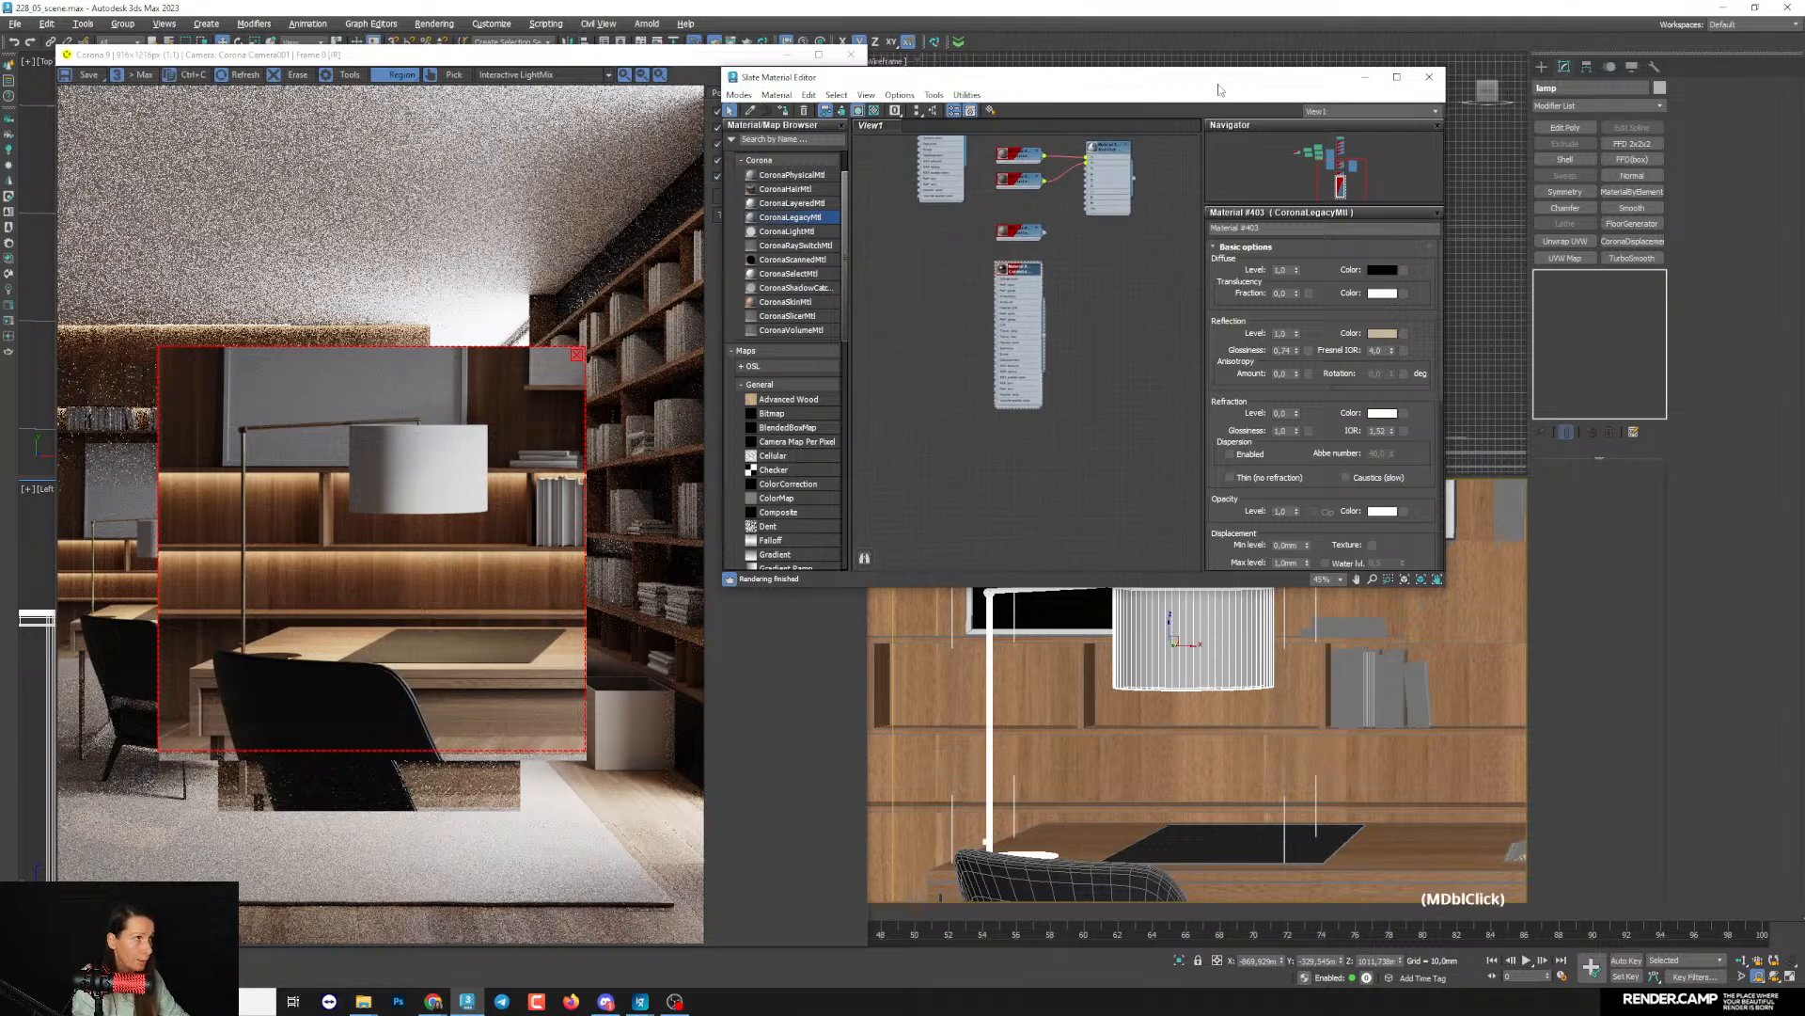
scroll(821, 284, "up", 2)
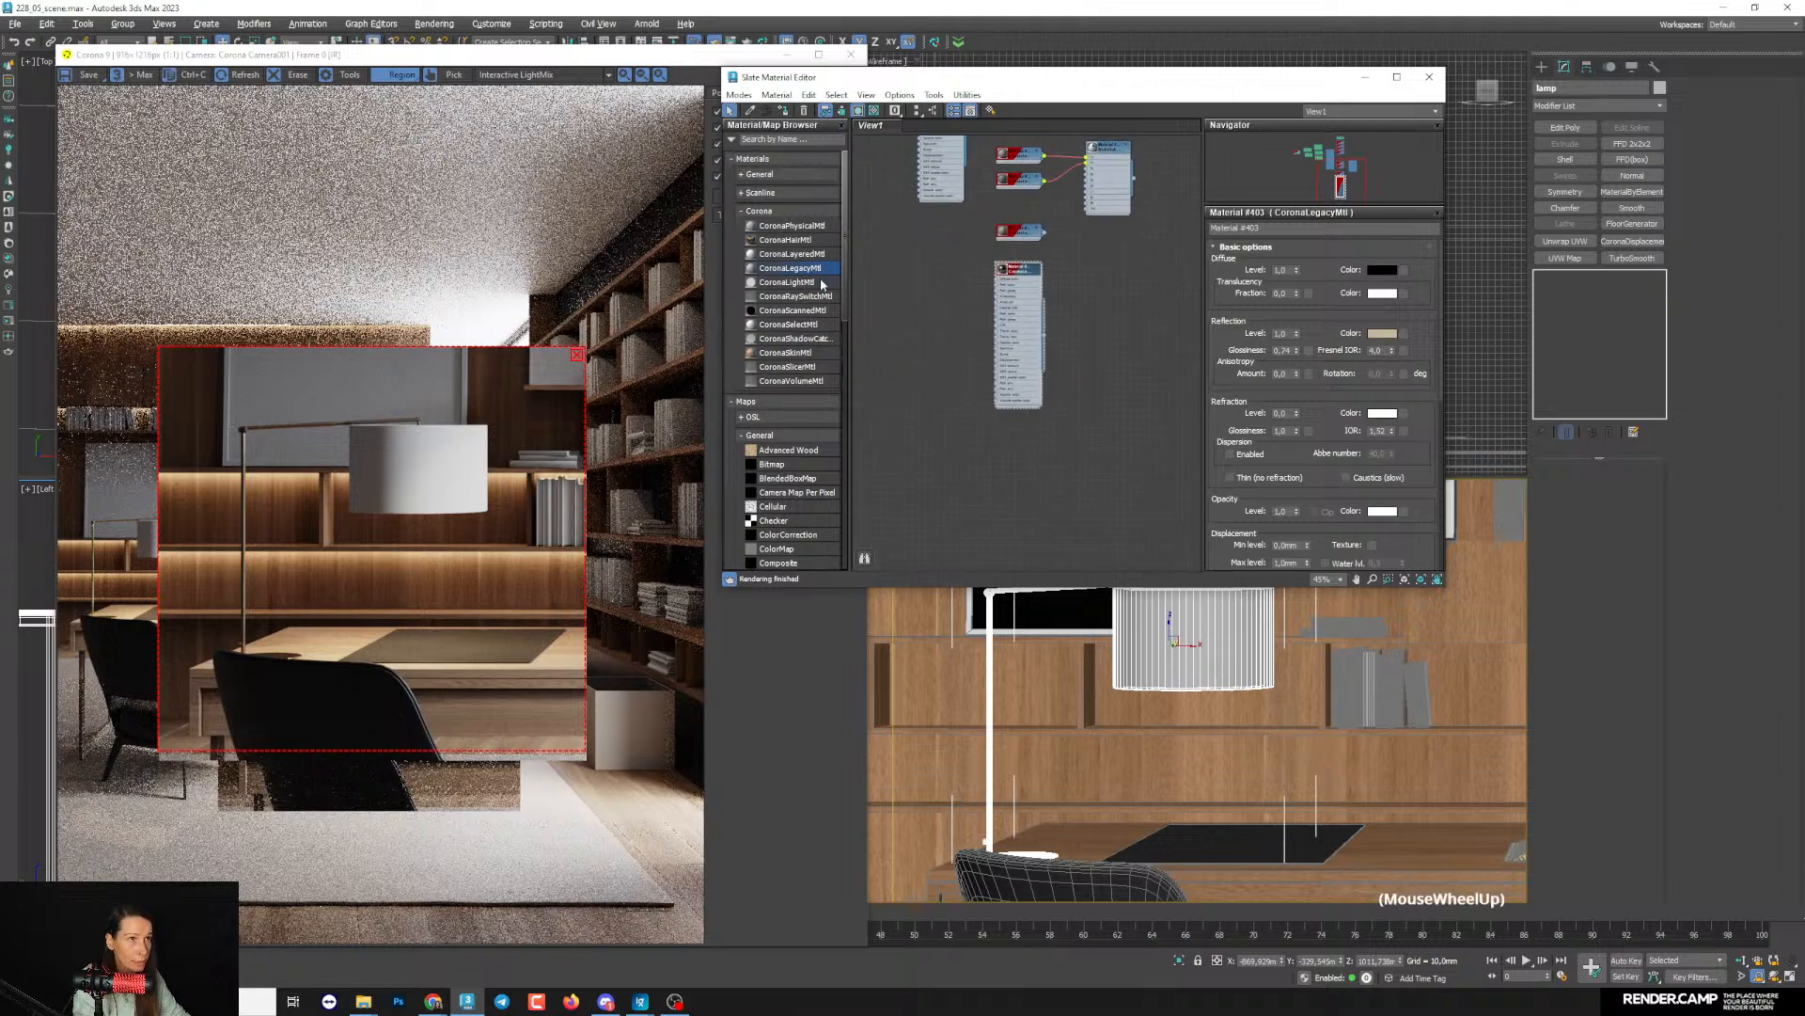
left_click(780, 174)
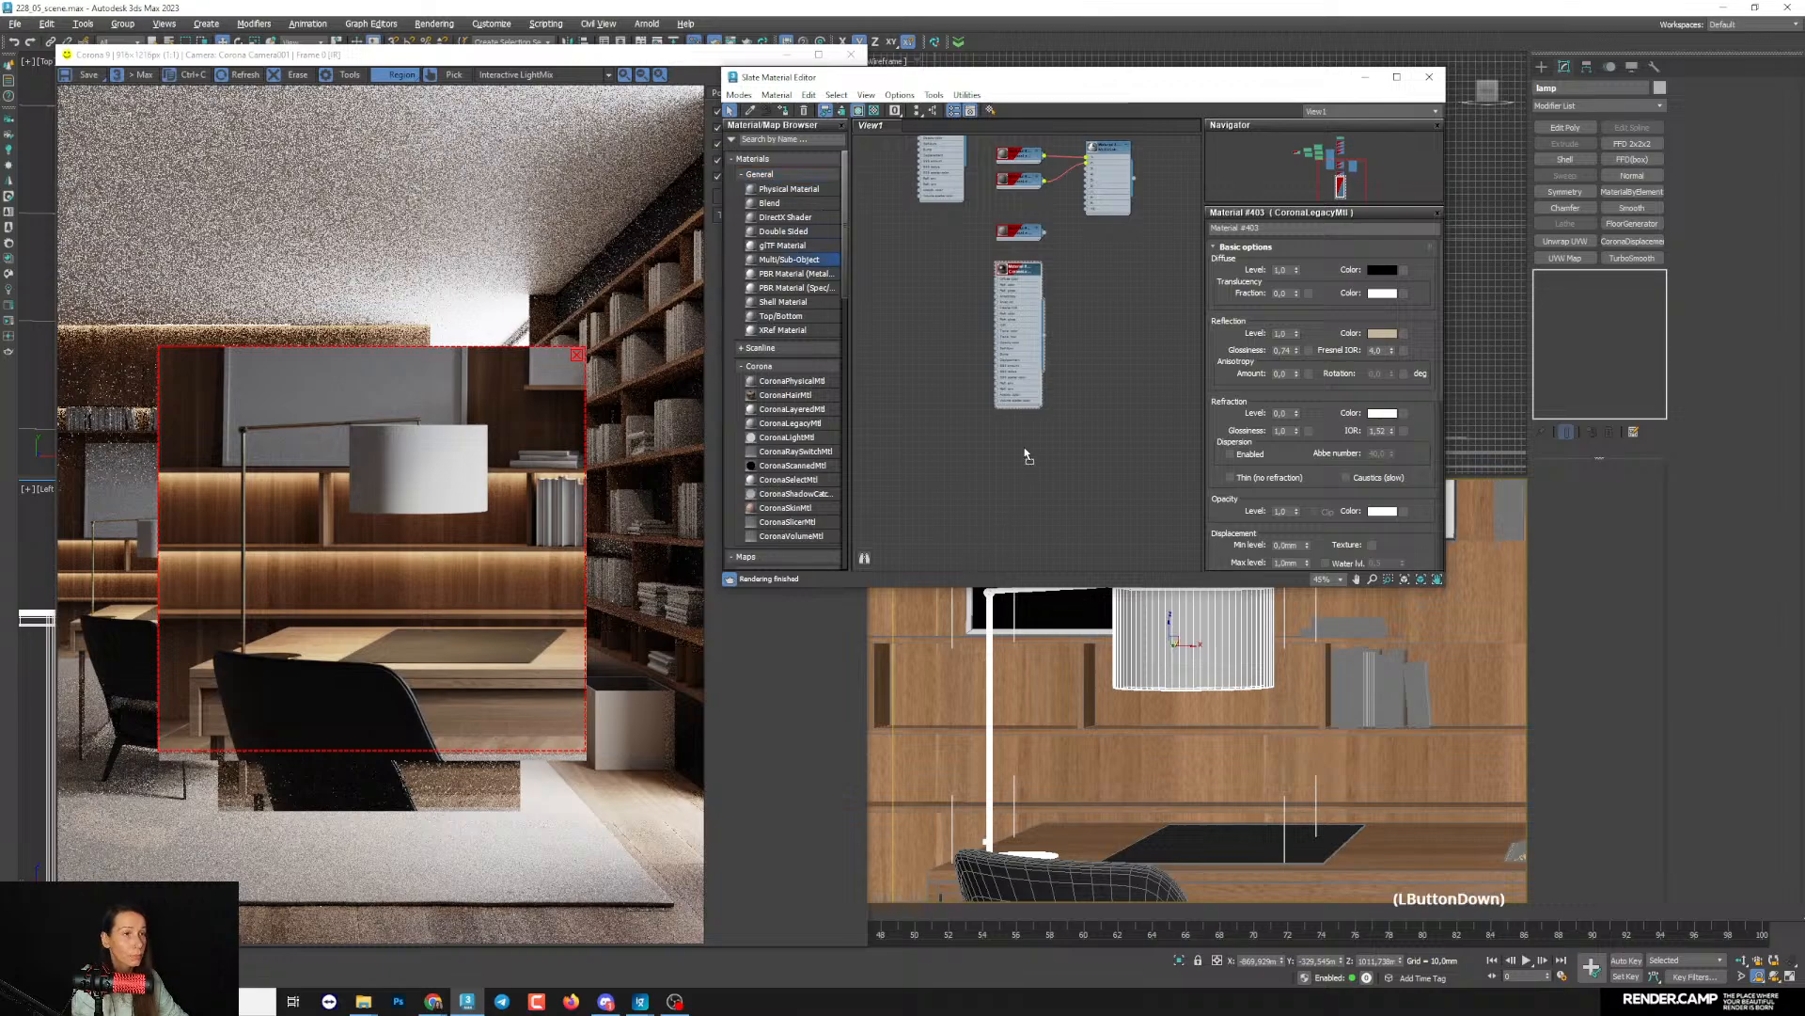
left_click_drag(1027, 456, 1008, 449)
middle_click_drag(1008, 449, 1024, 449)
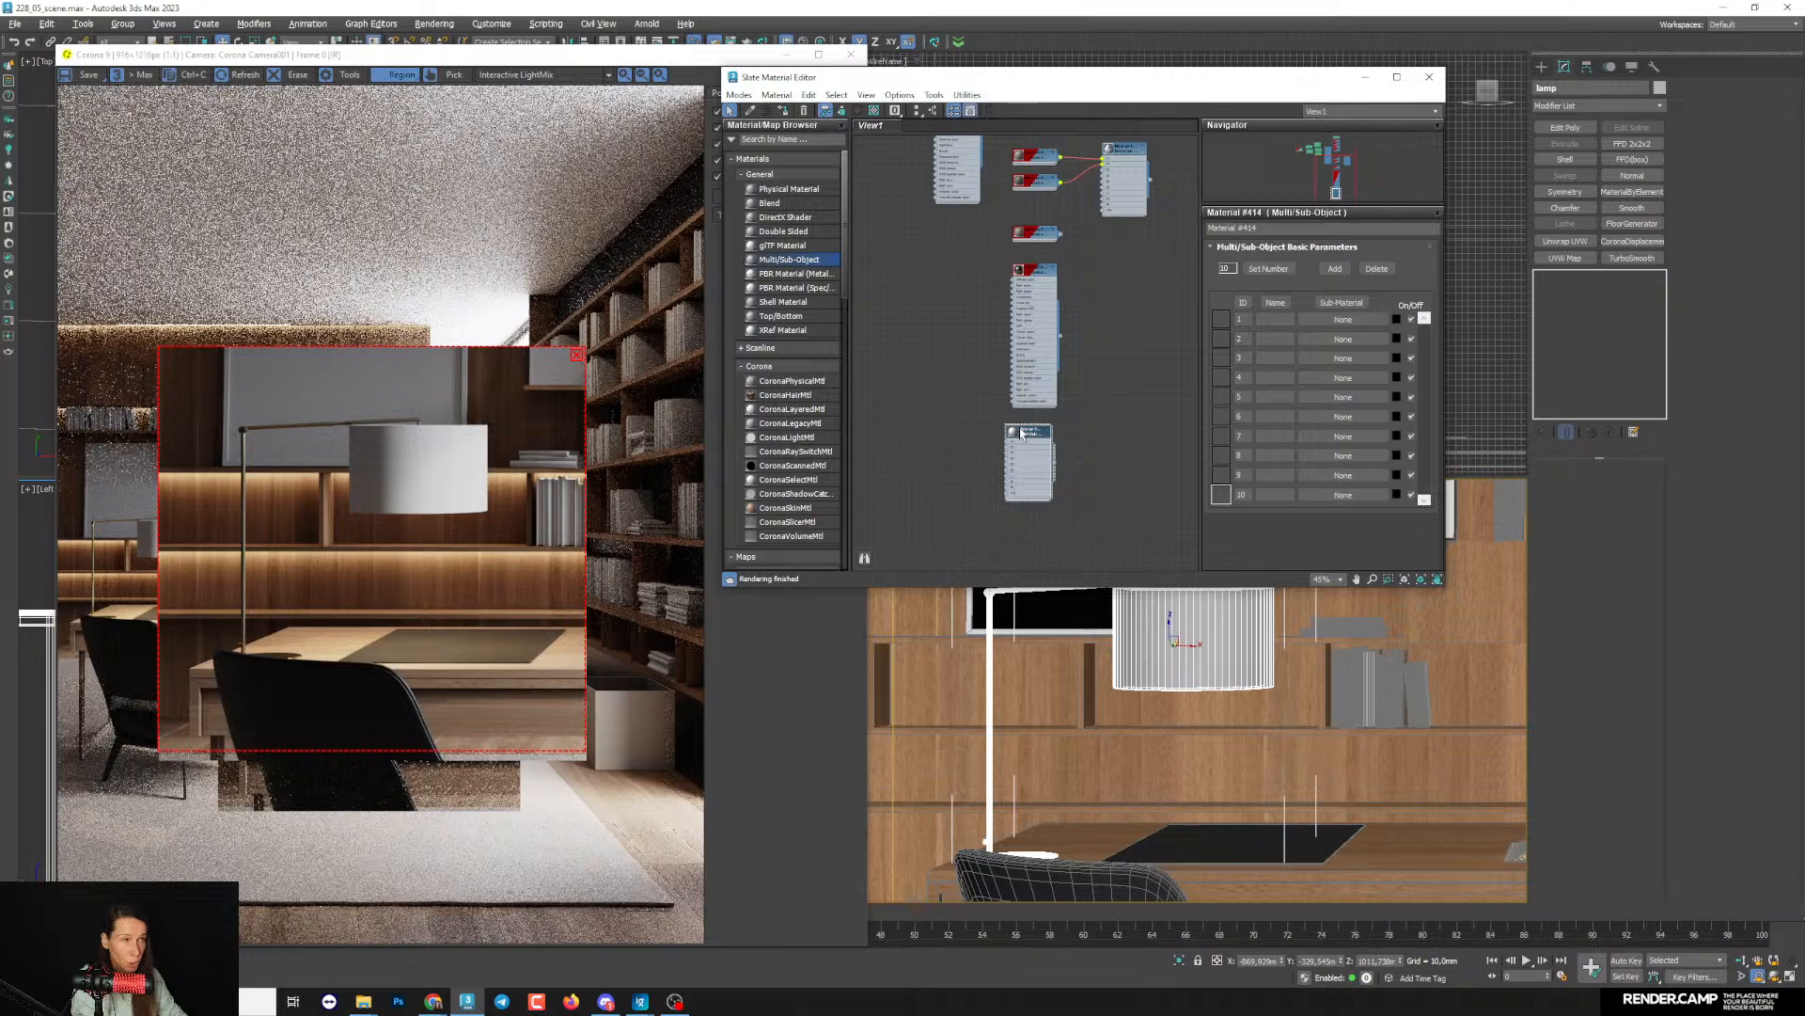
scroll(1031, 294, "down", 6)
middle_click_drag(1036, 272, 1035, 306)
scroll(1033, 292, "up", 4)
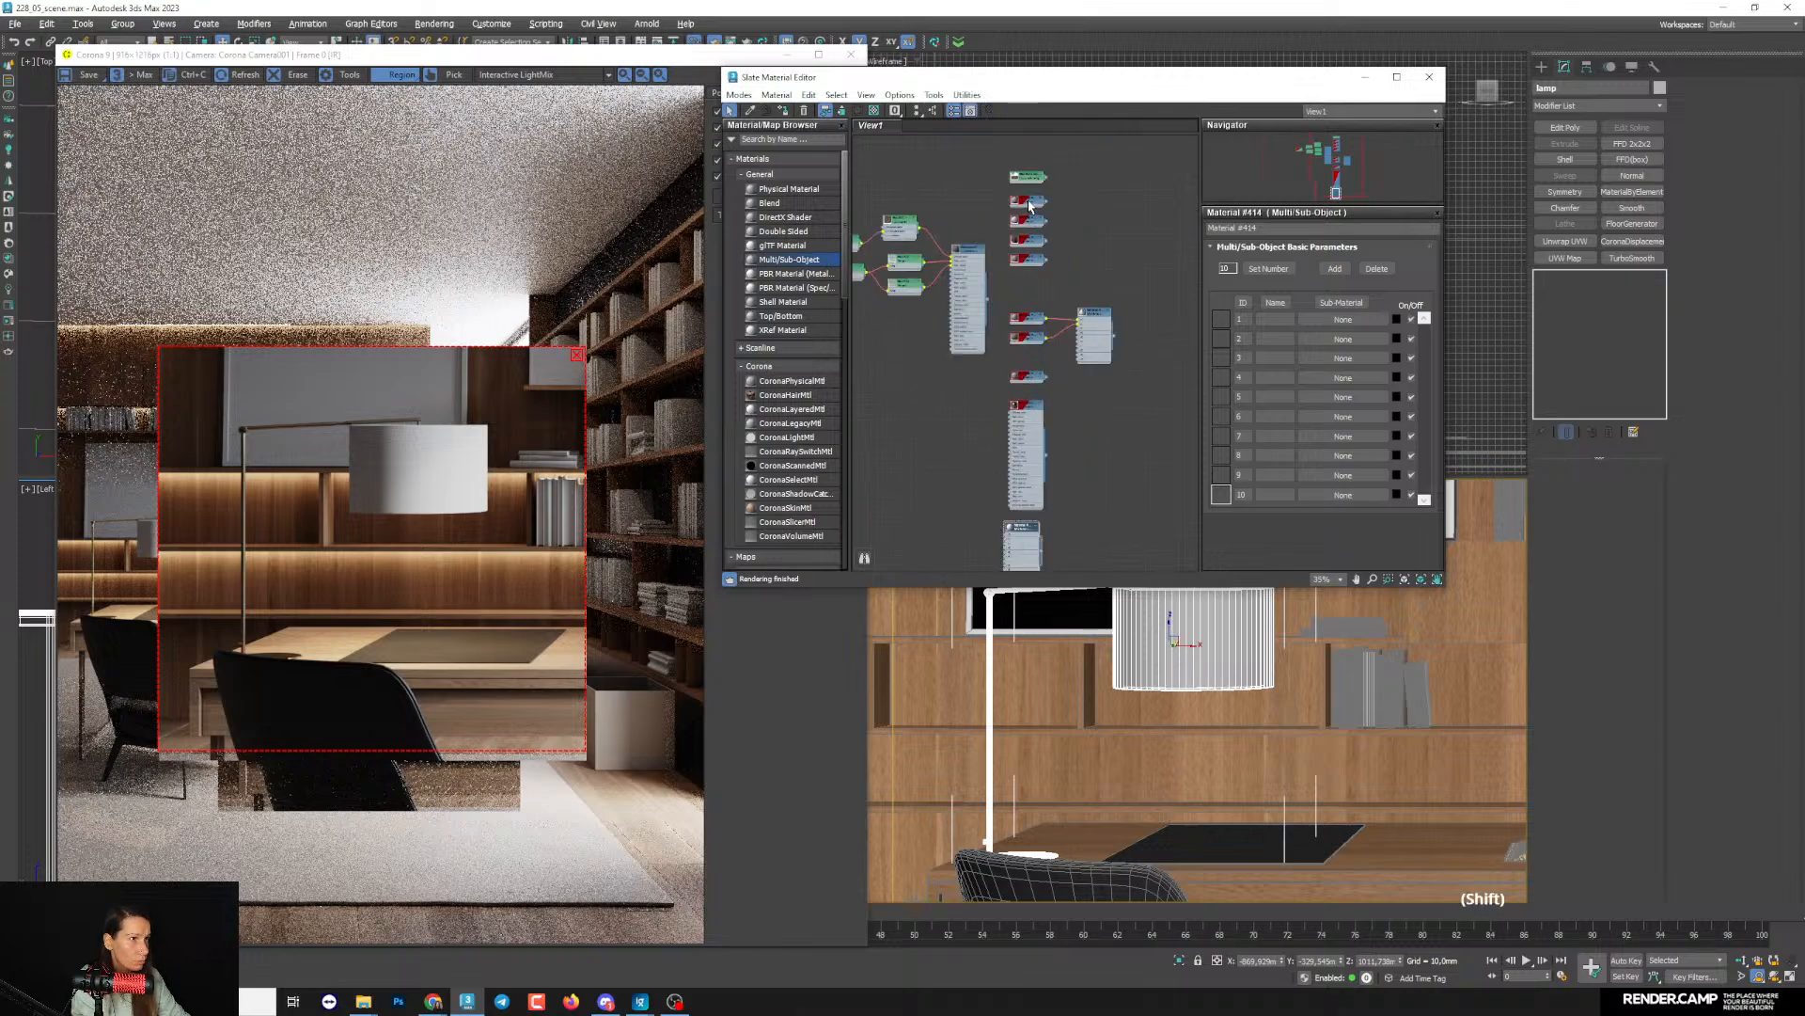
left_click_drag(1028, 204, 970, 492, "shift")
middle_click_drag(984, 443, 990, 381)
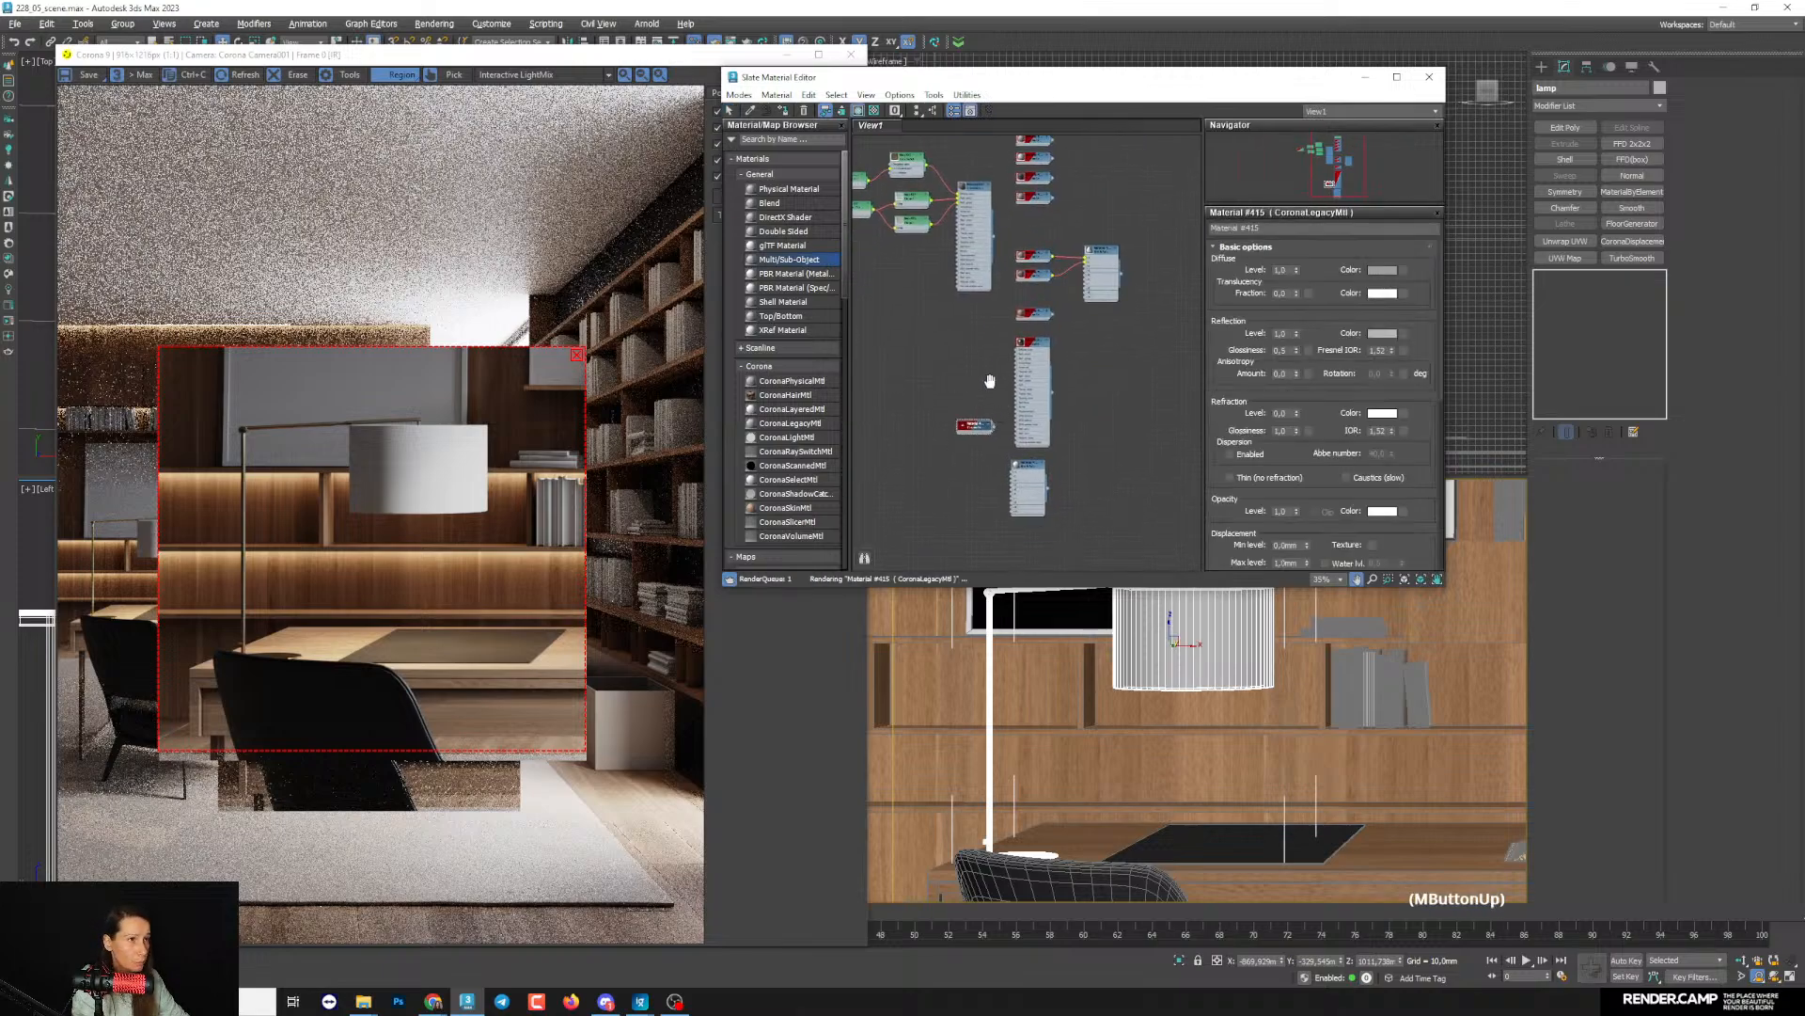
scroll(995, 395, "up", 5)
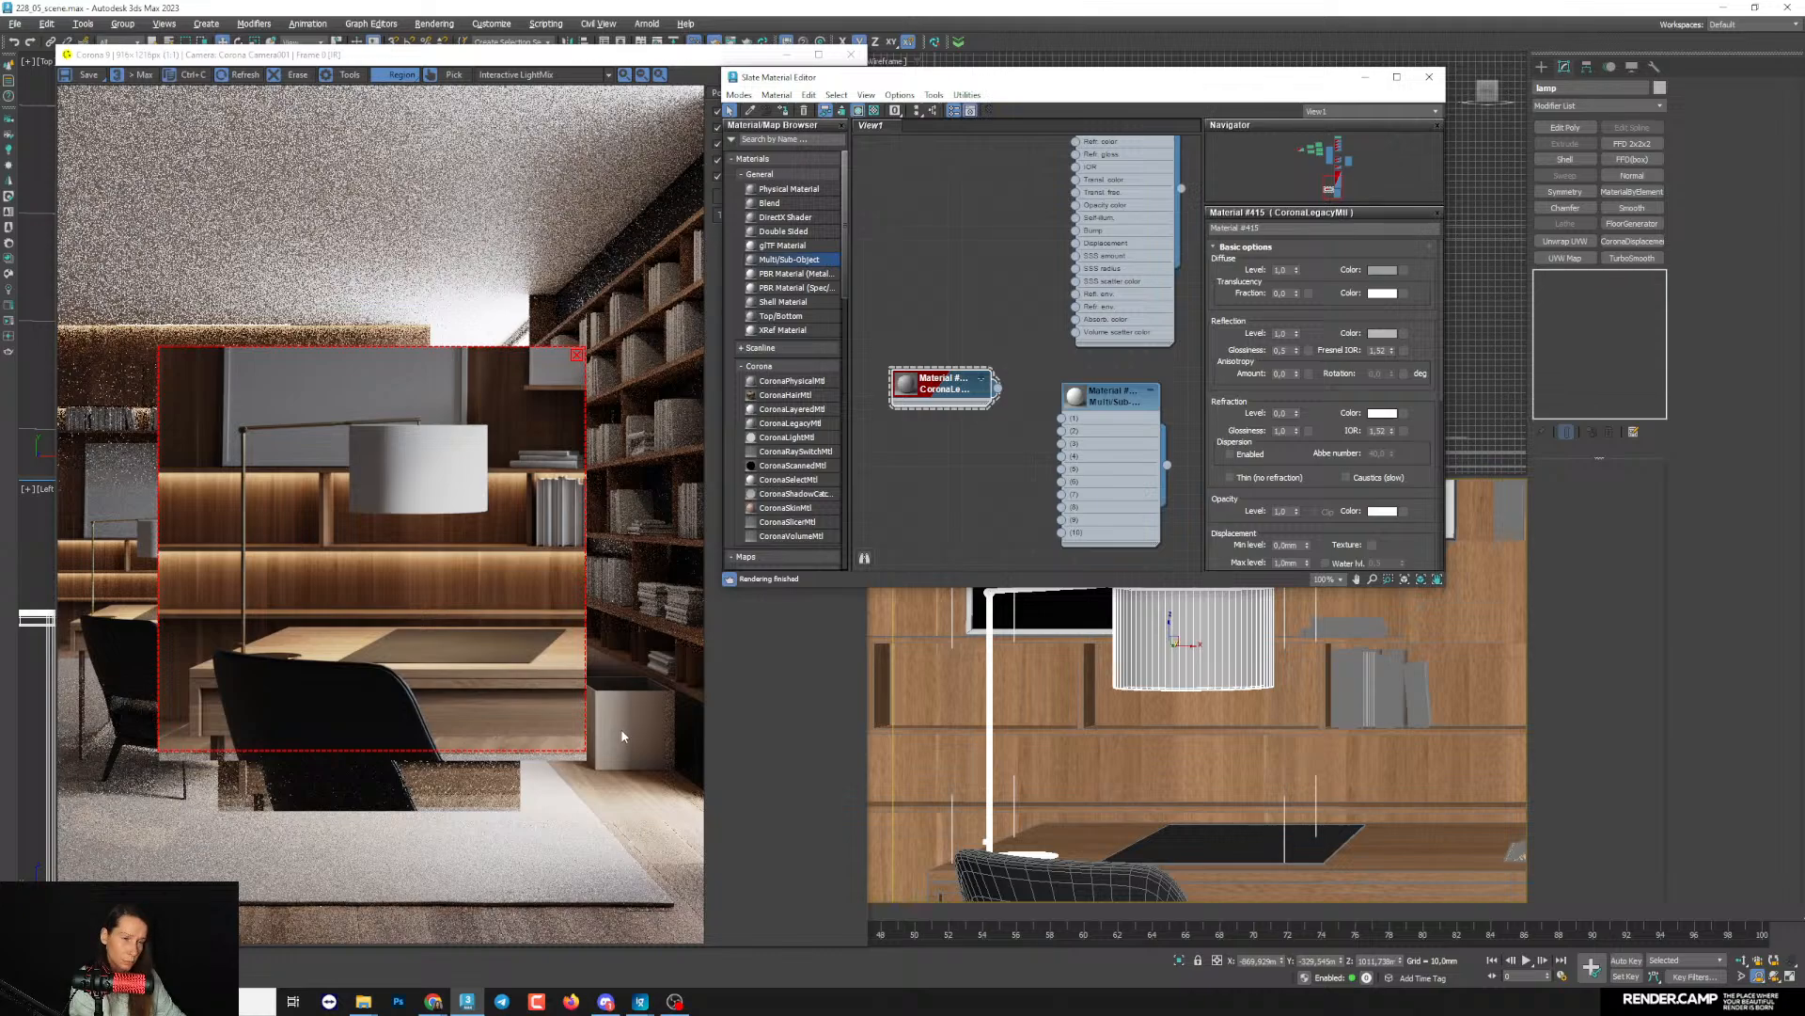
left_click_drag(942, 395, 928, 399)
key("Delete")
- Duplicate the existing beige-grey Corona Legacy material and place the copy beside the Multi/Sub-Object node
scroll(1106, 184, "down", 4)
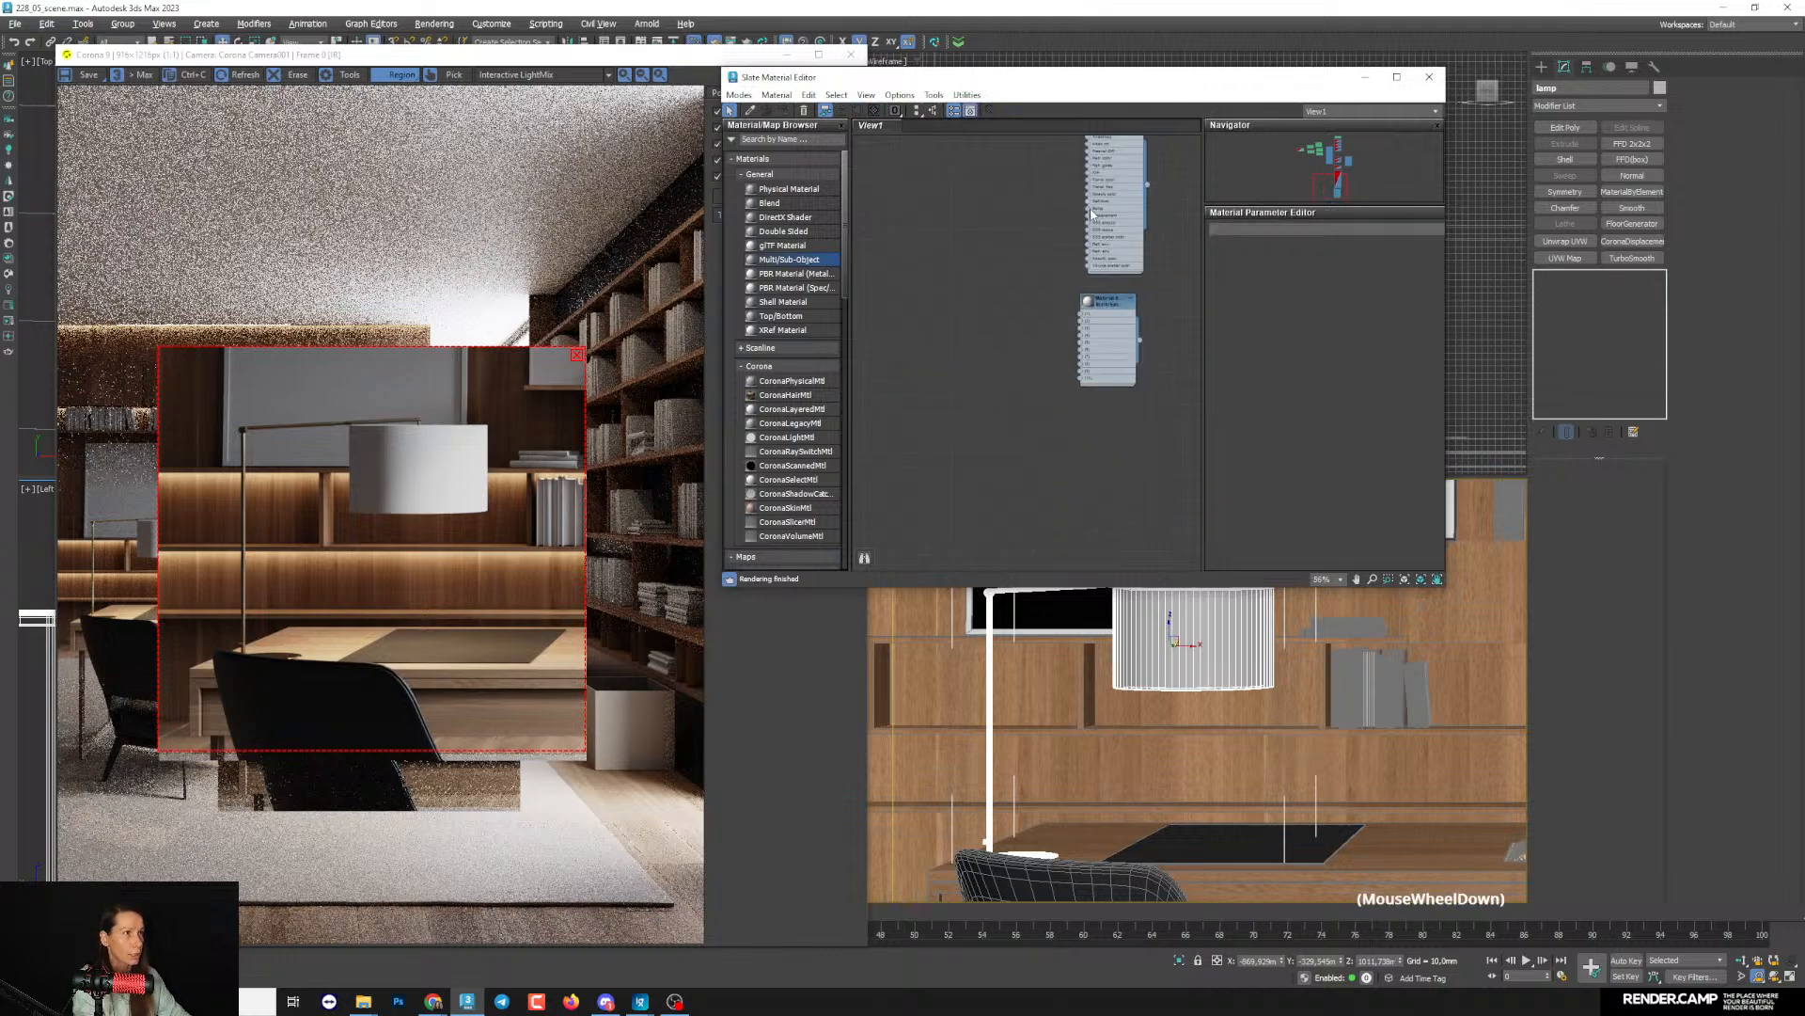
middle_click_drag(1129, 179, 1034, 470)
scroll(1000, 371, "up", 3)
middle_click_drag(1000, 371, 1049, 243)
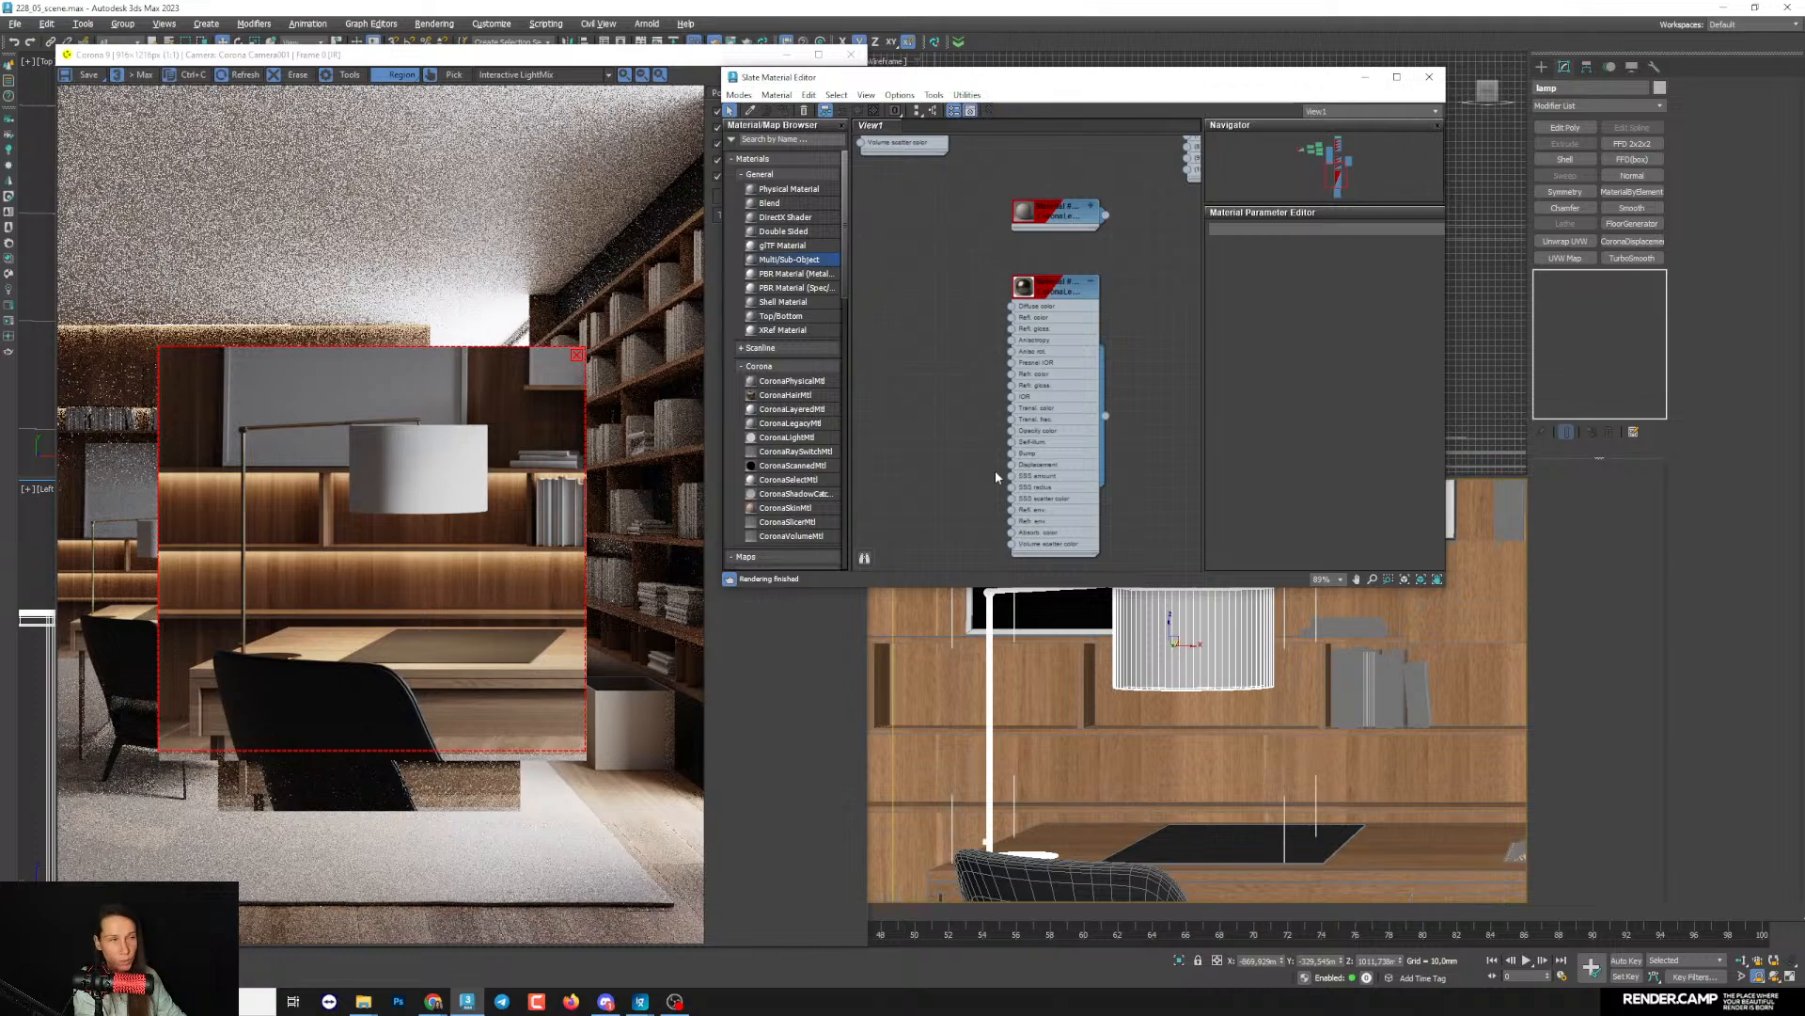
scroll(997, 477, "down", 5)
left_click_drag(1059, 252, 956, 461, "shift")
scroll(1031, 476, "up", 2)
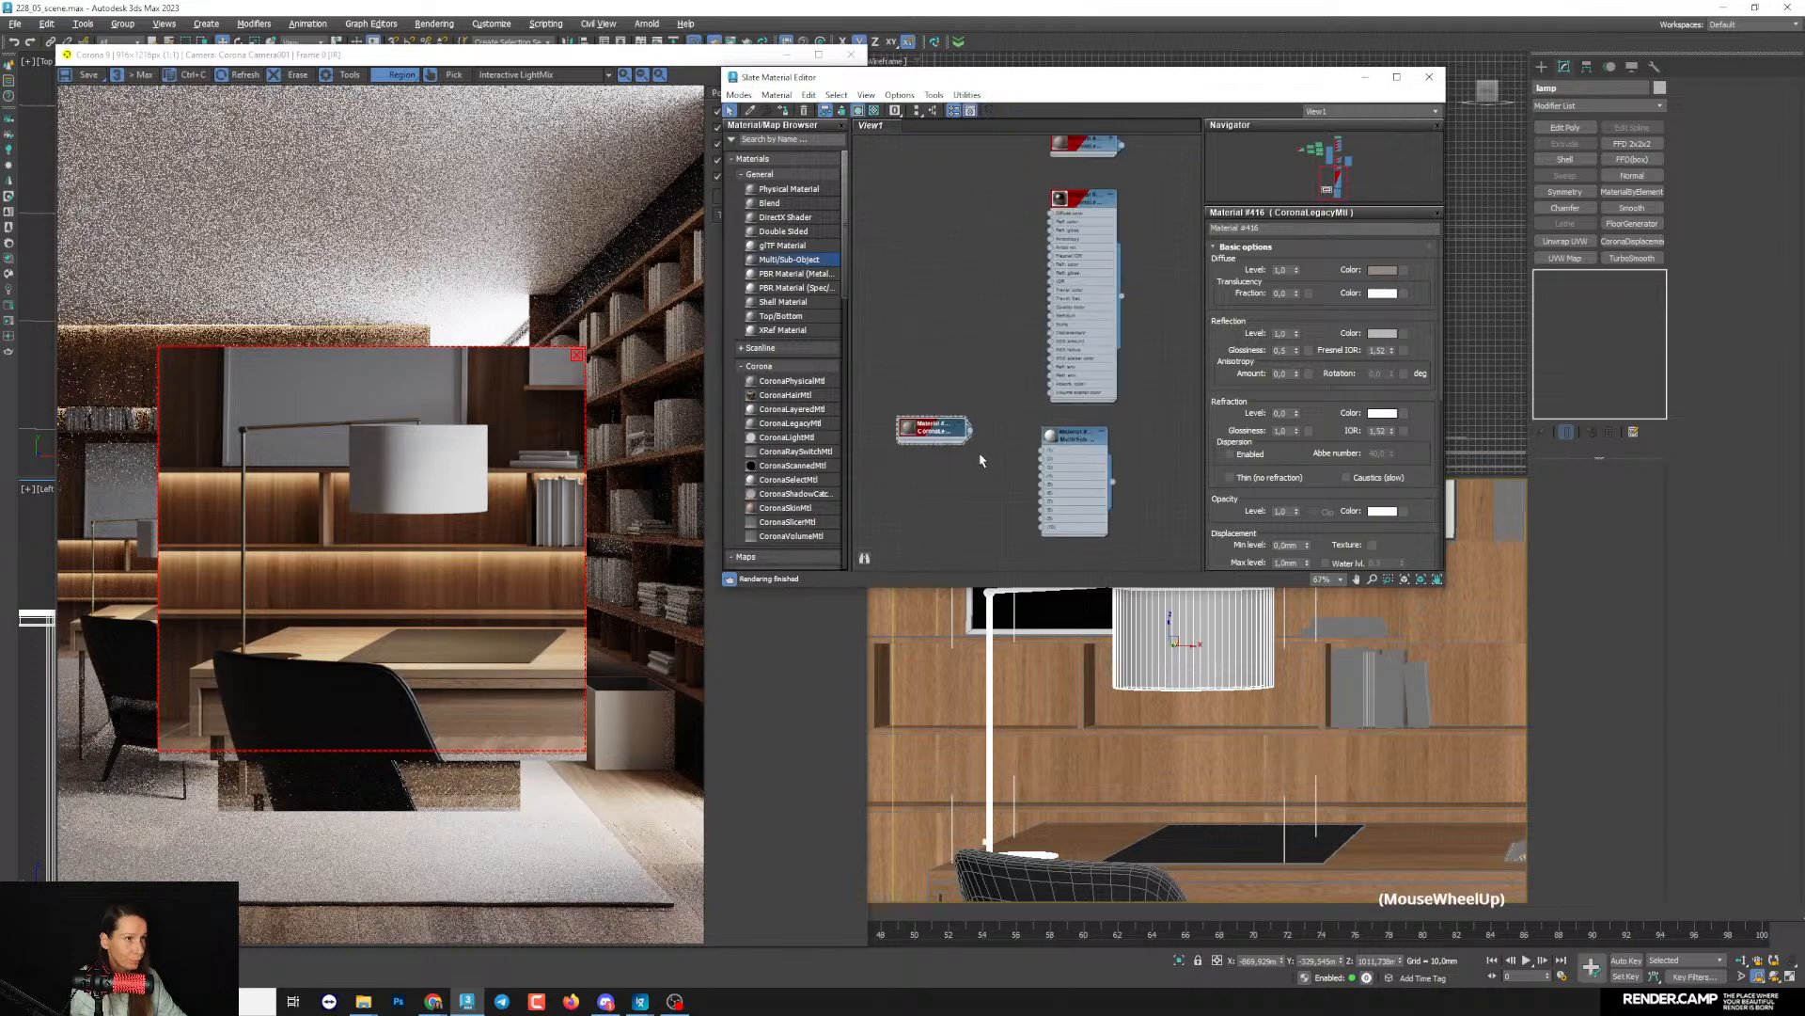
- Connect the copied Corona Legacy material to slots 1 and 2 of the Multi/Sub-Object material
left_click_drag(956, 432, 1050, 458)
scroll(992, 461, "up", 1)
left_click(1023, 467)
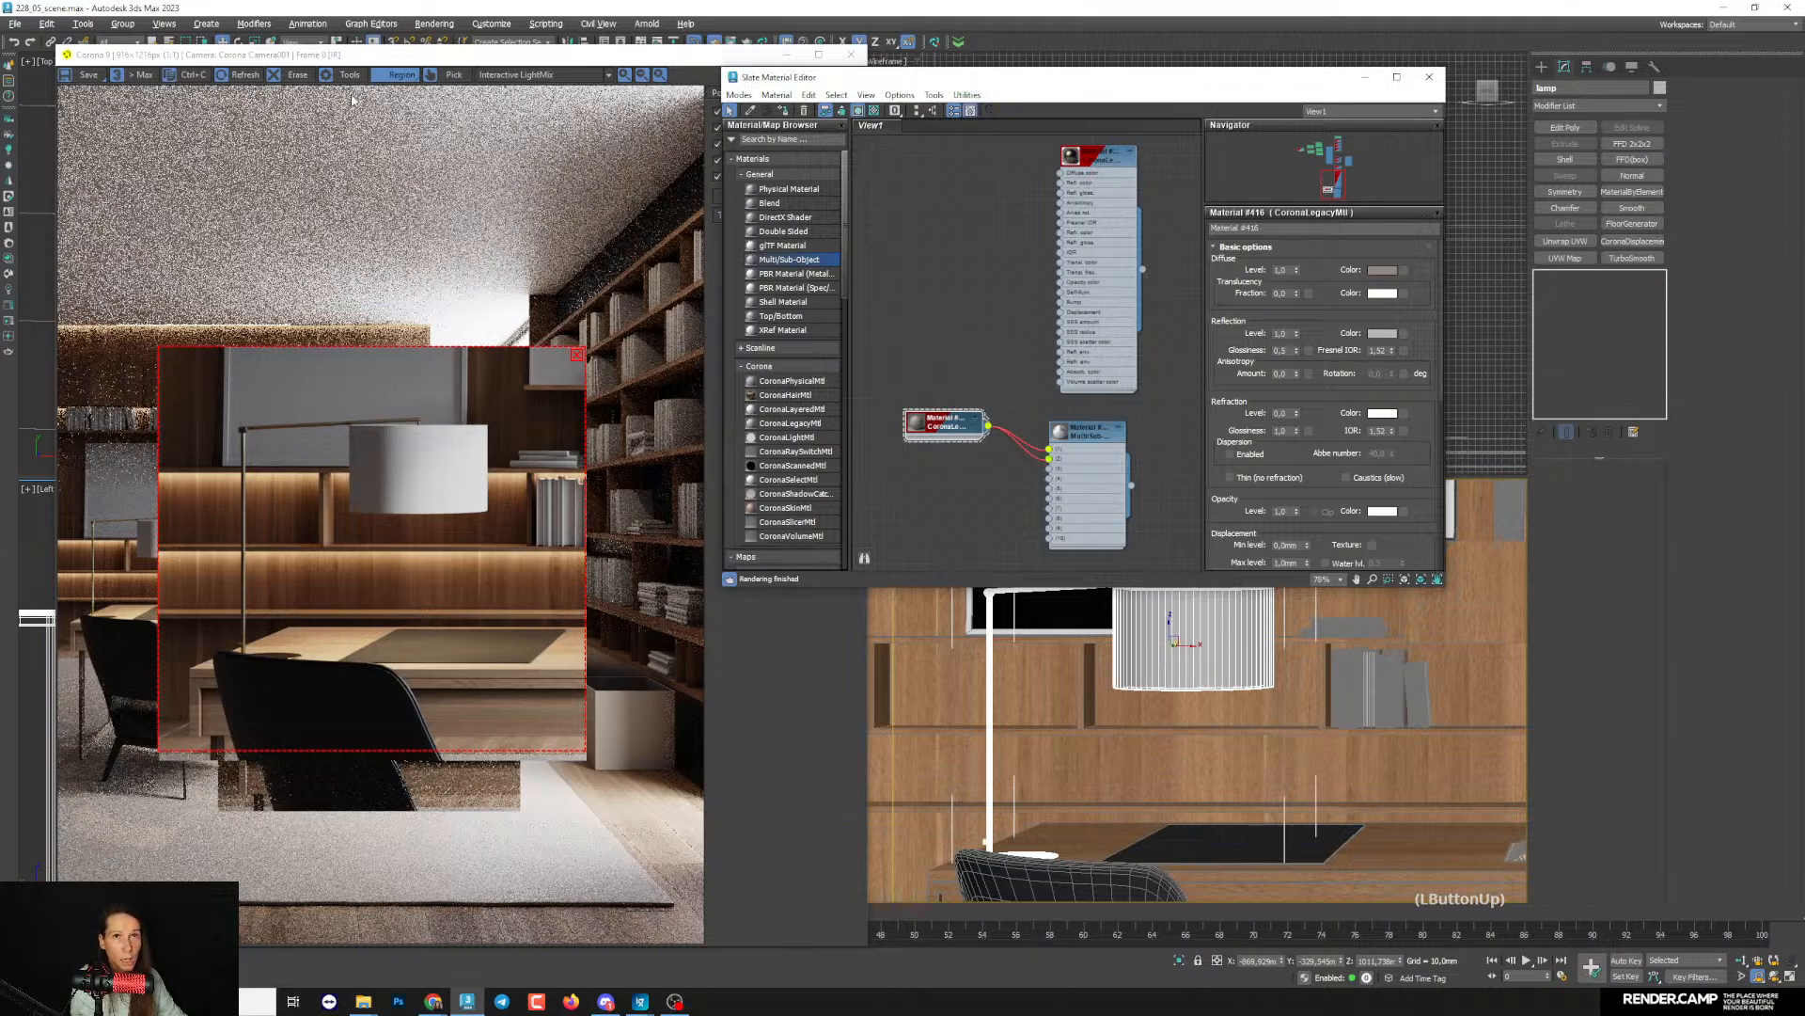
- Open the lamp group and assign the Multi/Sub-Object material to the lampshade picked in the render
left_click(122, 26)
left_click(132, 82)
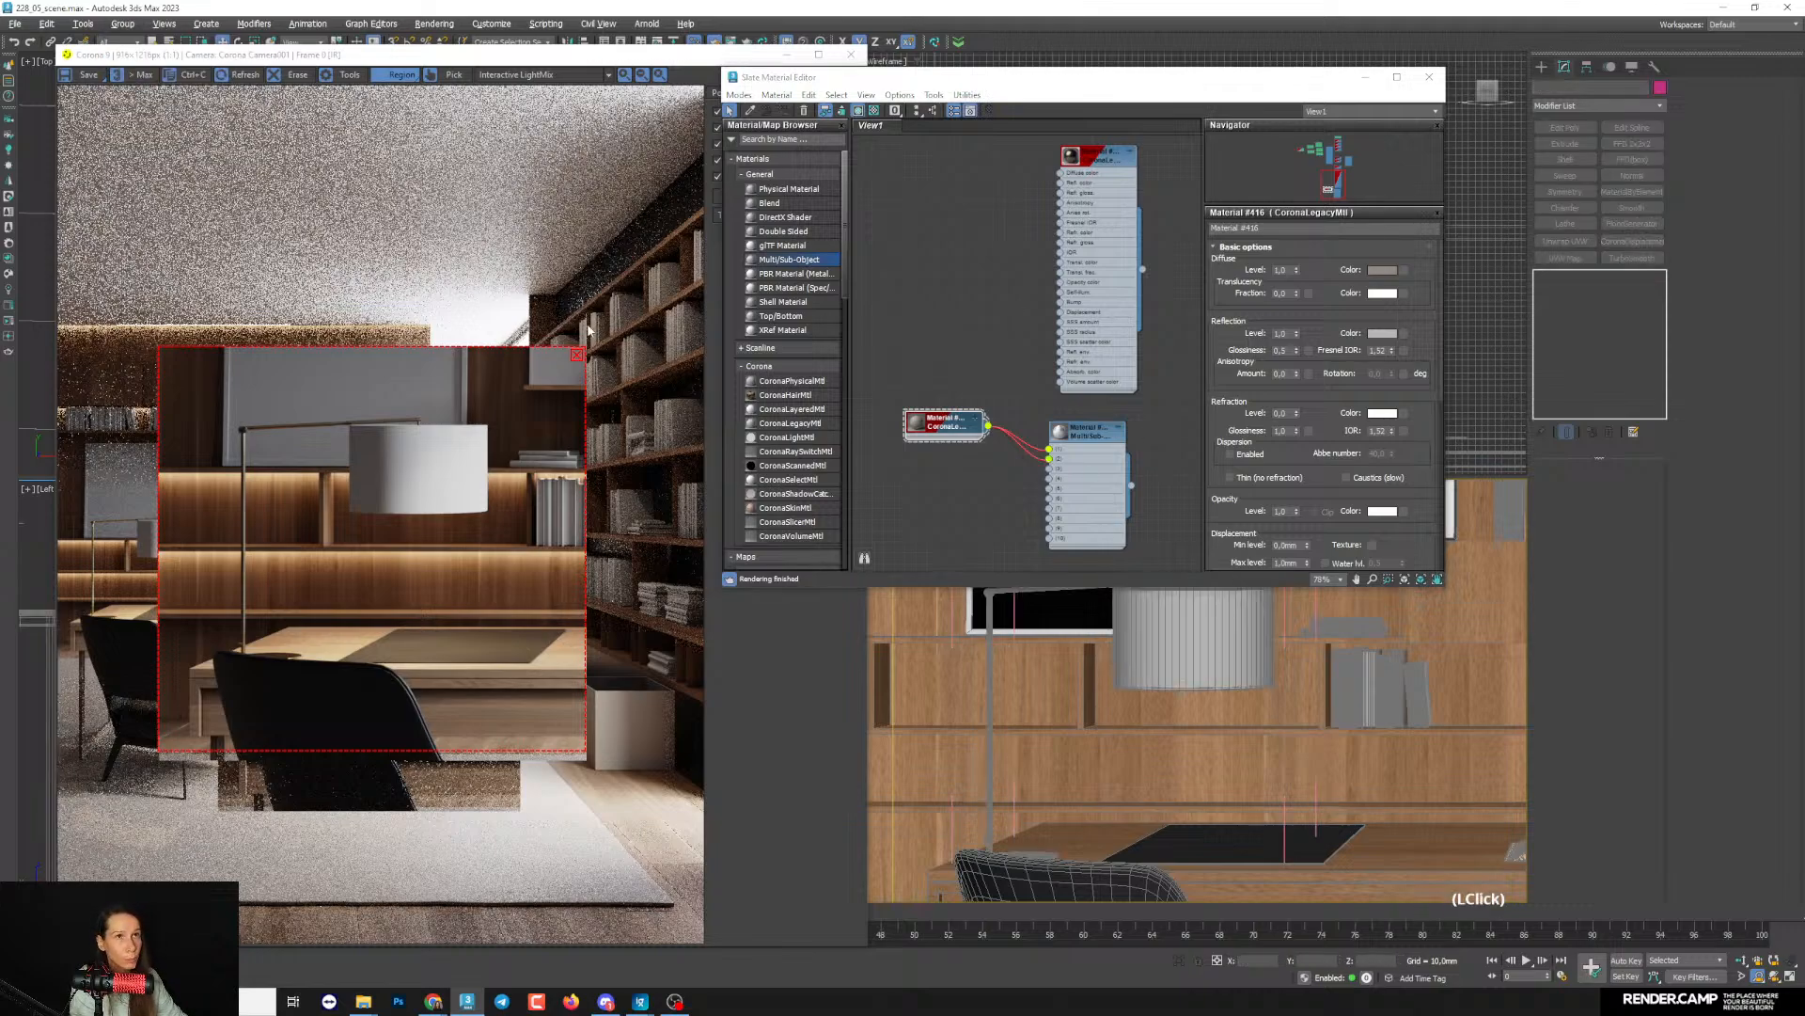
left_click(455, 75)
left_click(419, 460)
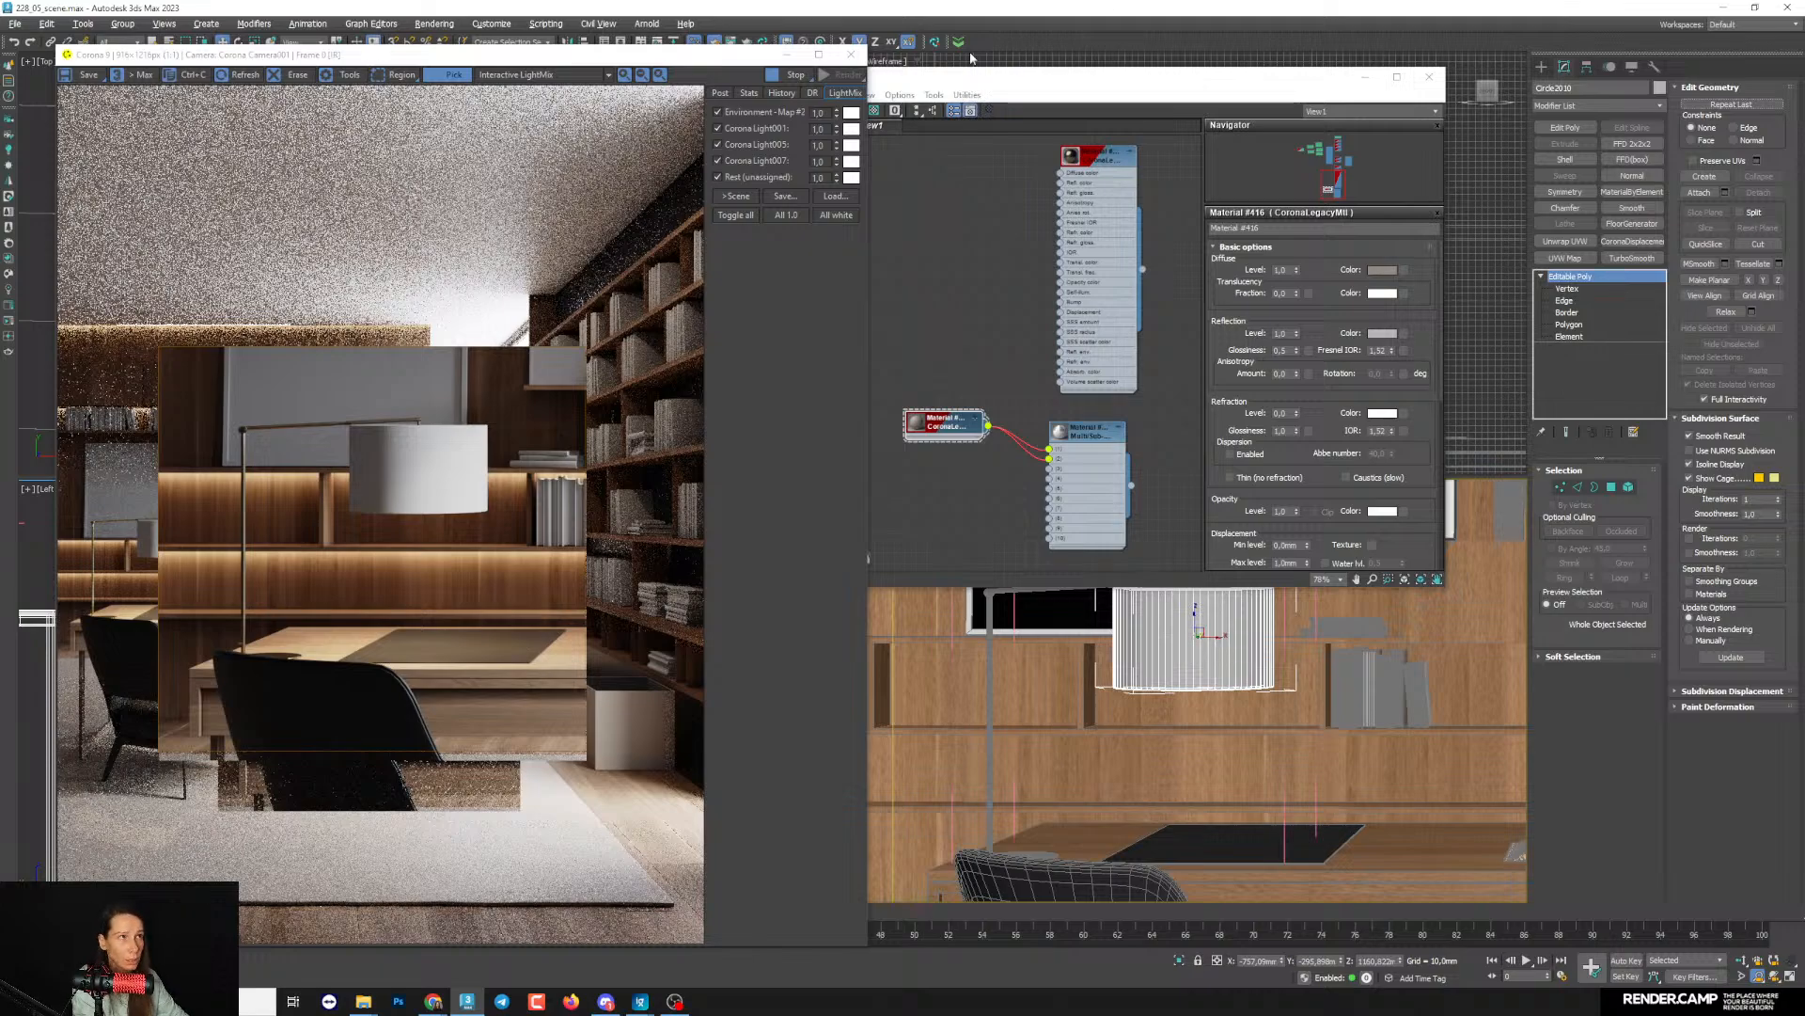
left_click_drag(988, 80, 981, 61)
double_click(1074, 412)
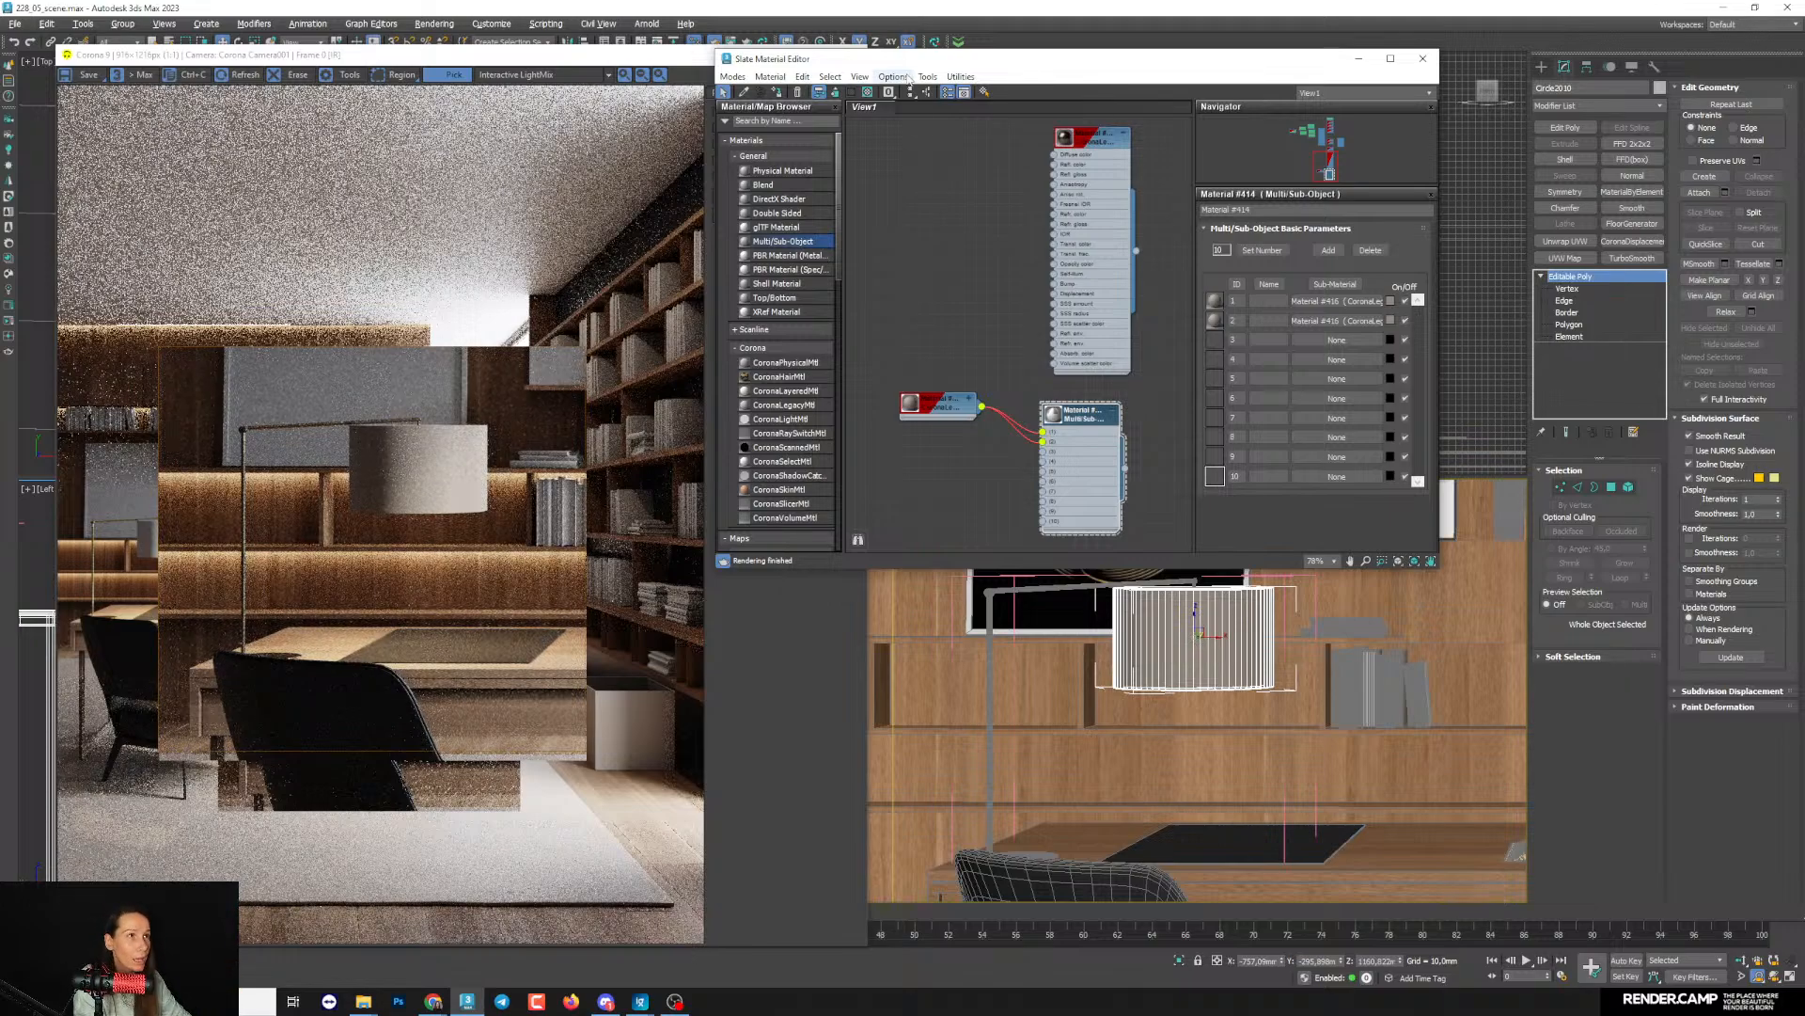
left_click_drag(910, 60, 945, 58)
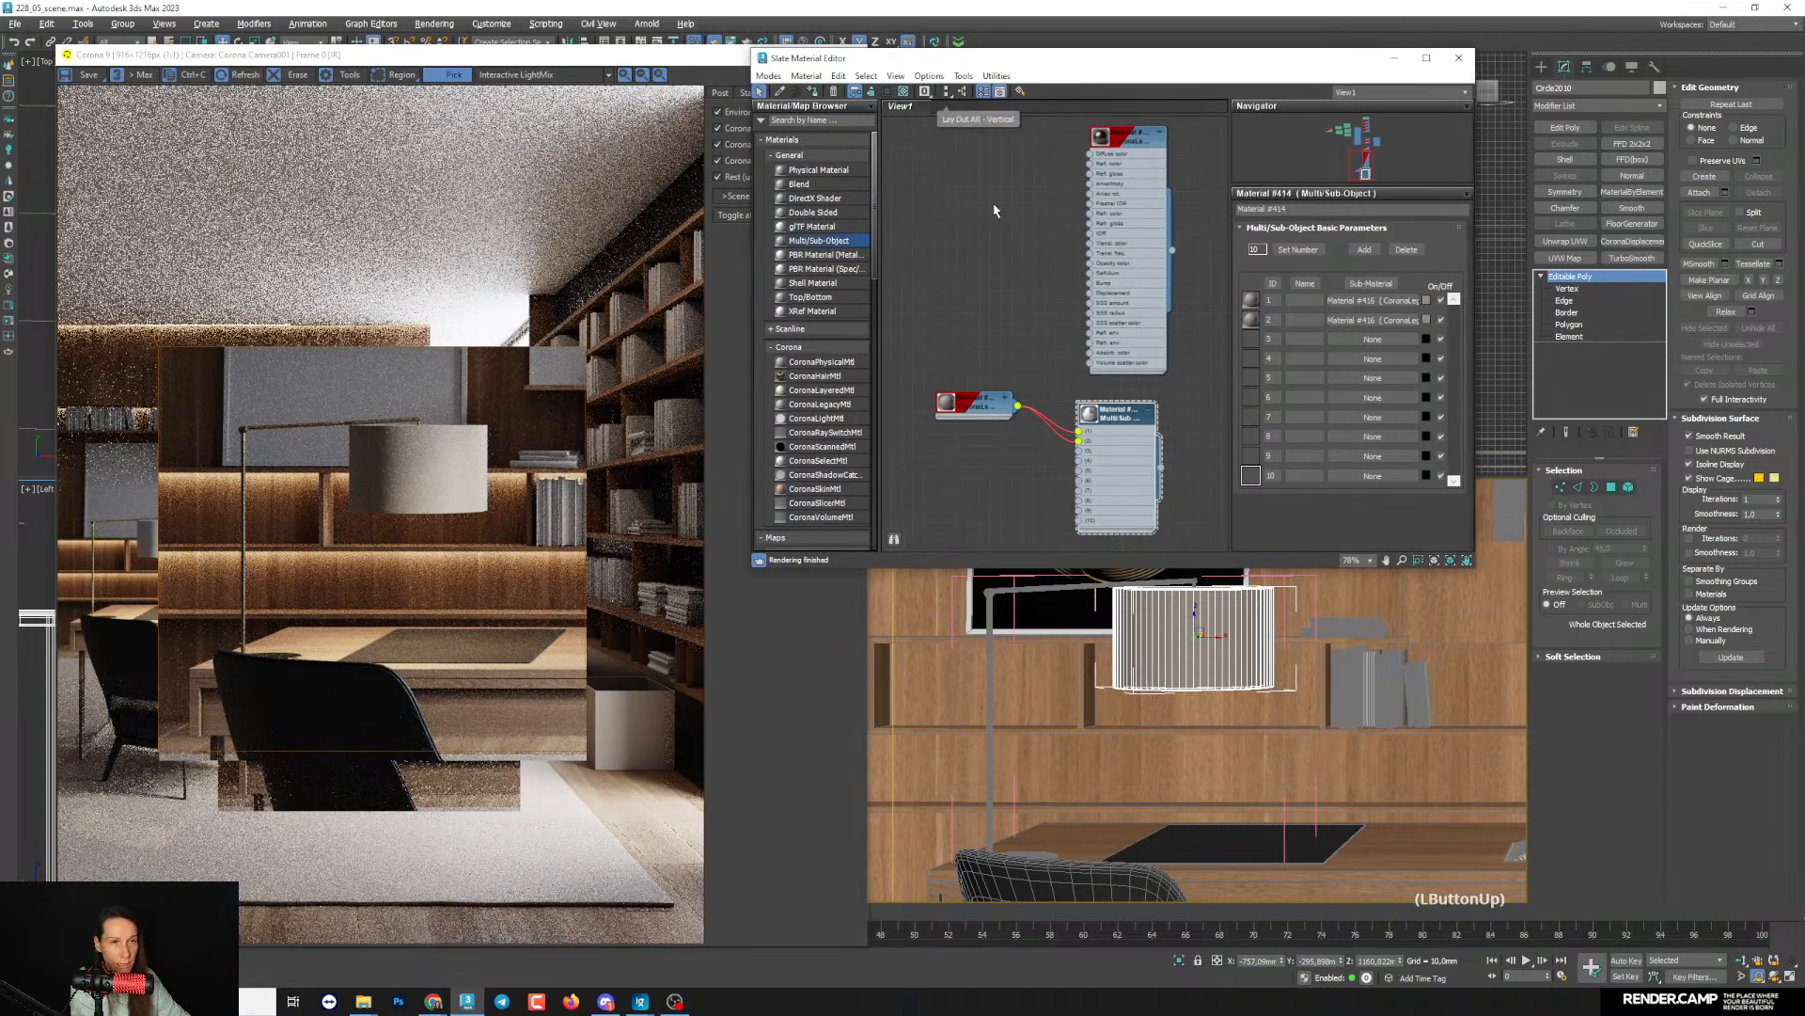
middle_click_drag(1123, 512, 1110, 483)
mouse_move(982, 386)
left_mouse_down()
mouse_move(979, 462)
mouse_move(962, 449)
mouse_move(998, 404)
mouse_move(1065, 404)
left_mouse_up()
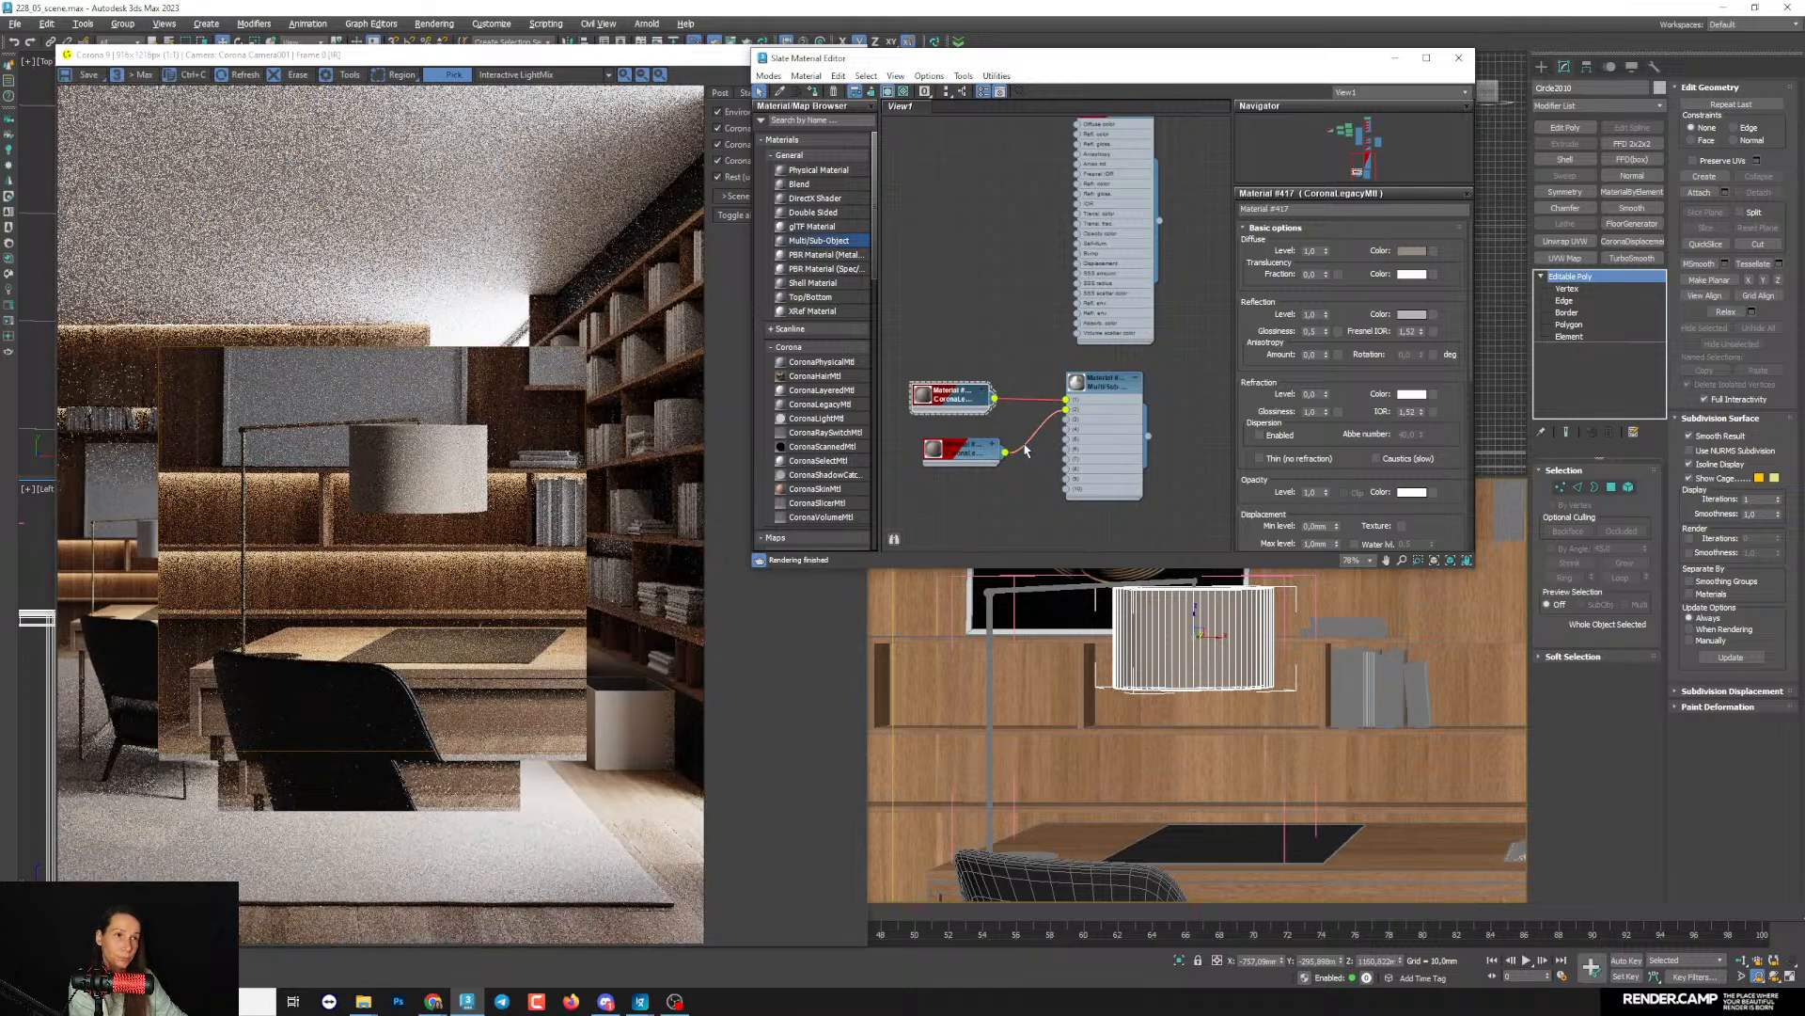
left_click(982, 405)
key("Delete")
left_click(992, 454)
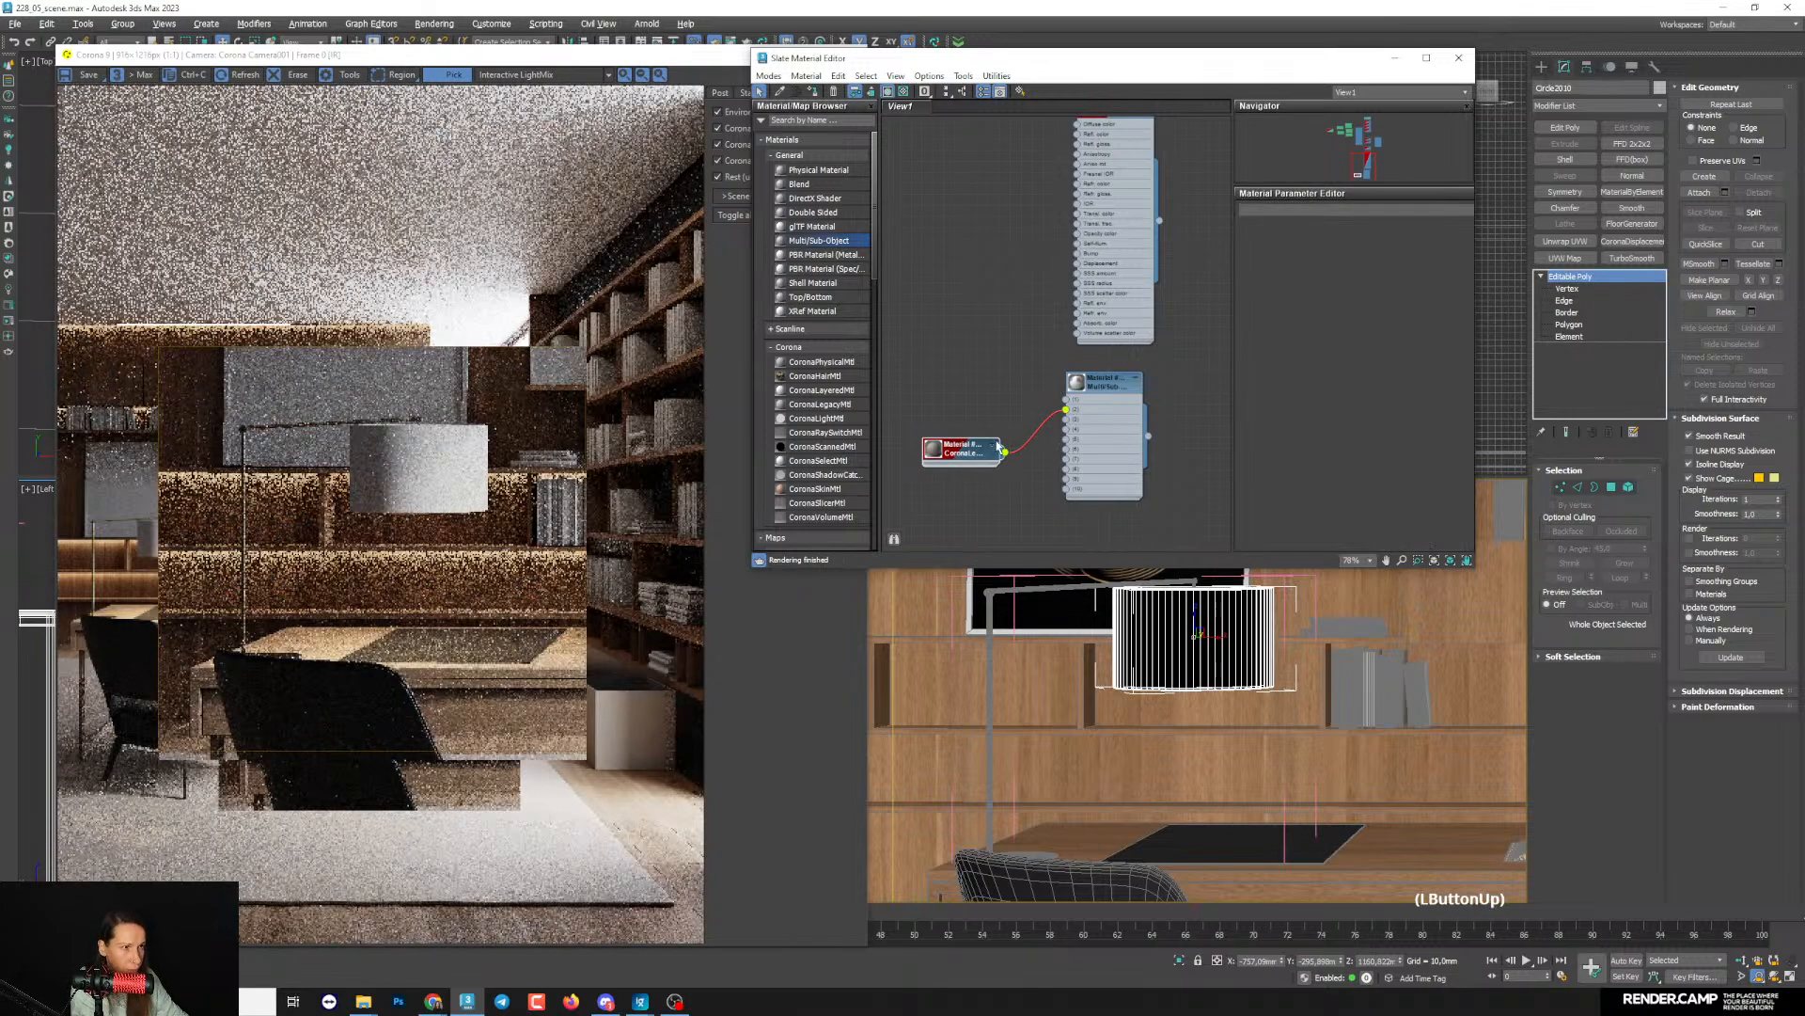
mouse_move(991, 449)
left_mouse_down()
mouse_move(985, 434)
mouse_move(1066, 409)
left_mouse_up()
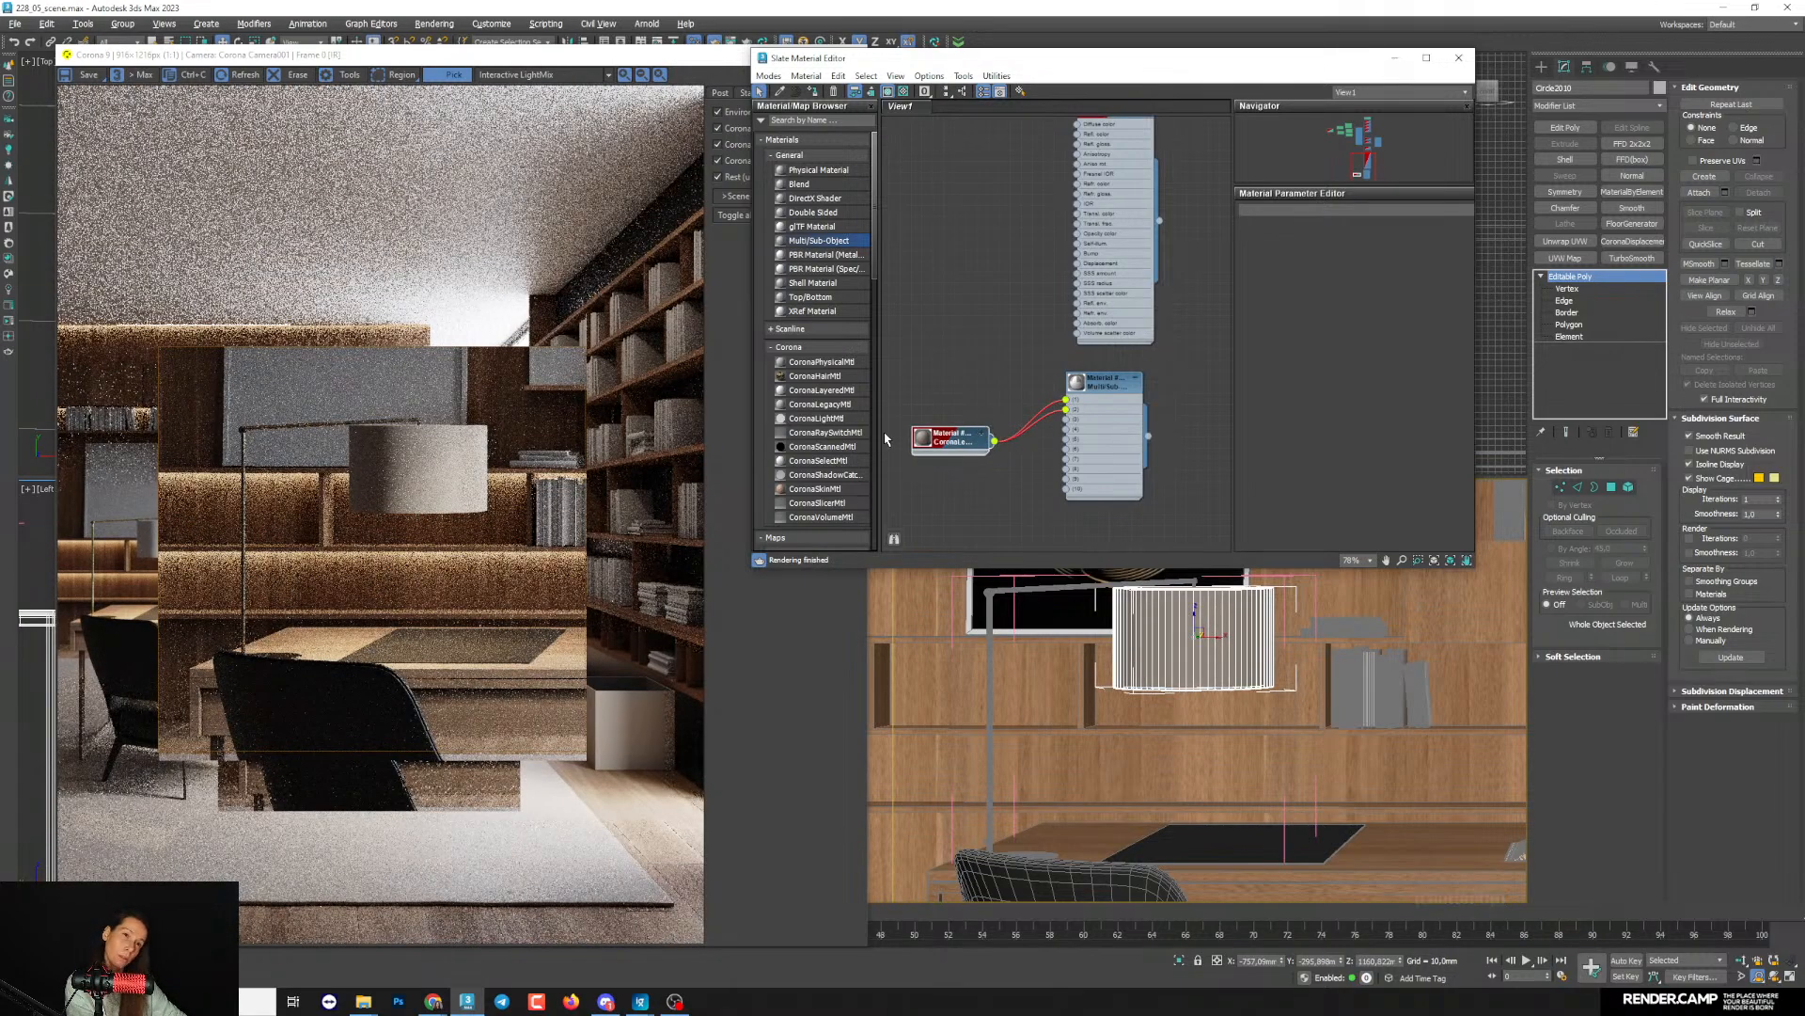
- Raise the translucency fraction of the lampshade's Corona Legacy sub-material to 0.83
scroll(364, 453, "down", 1)
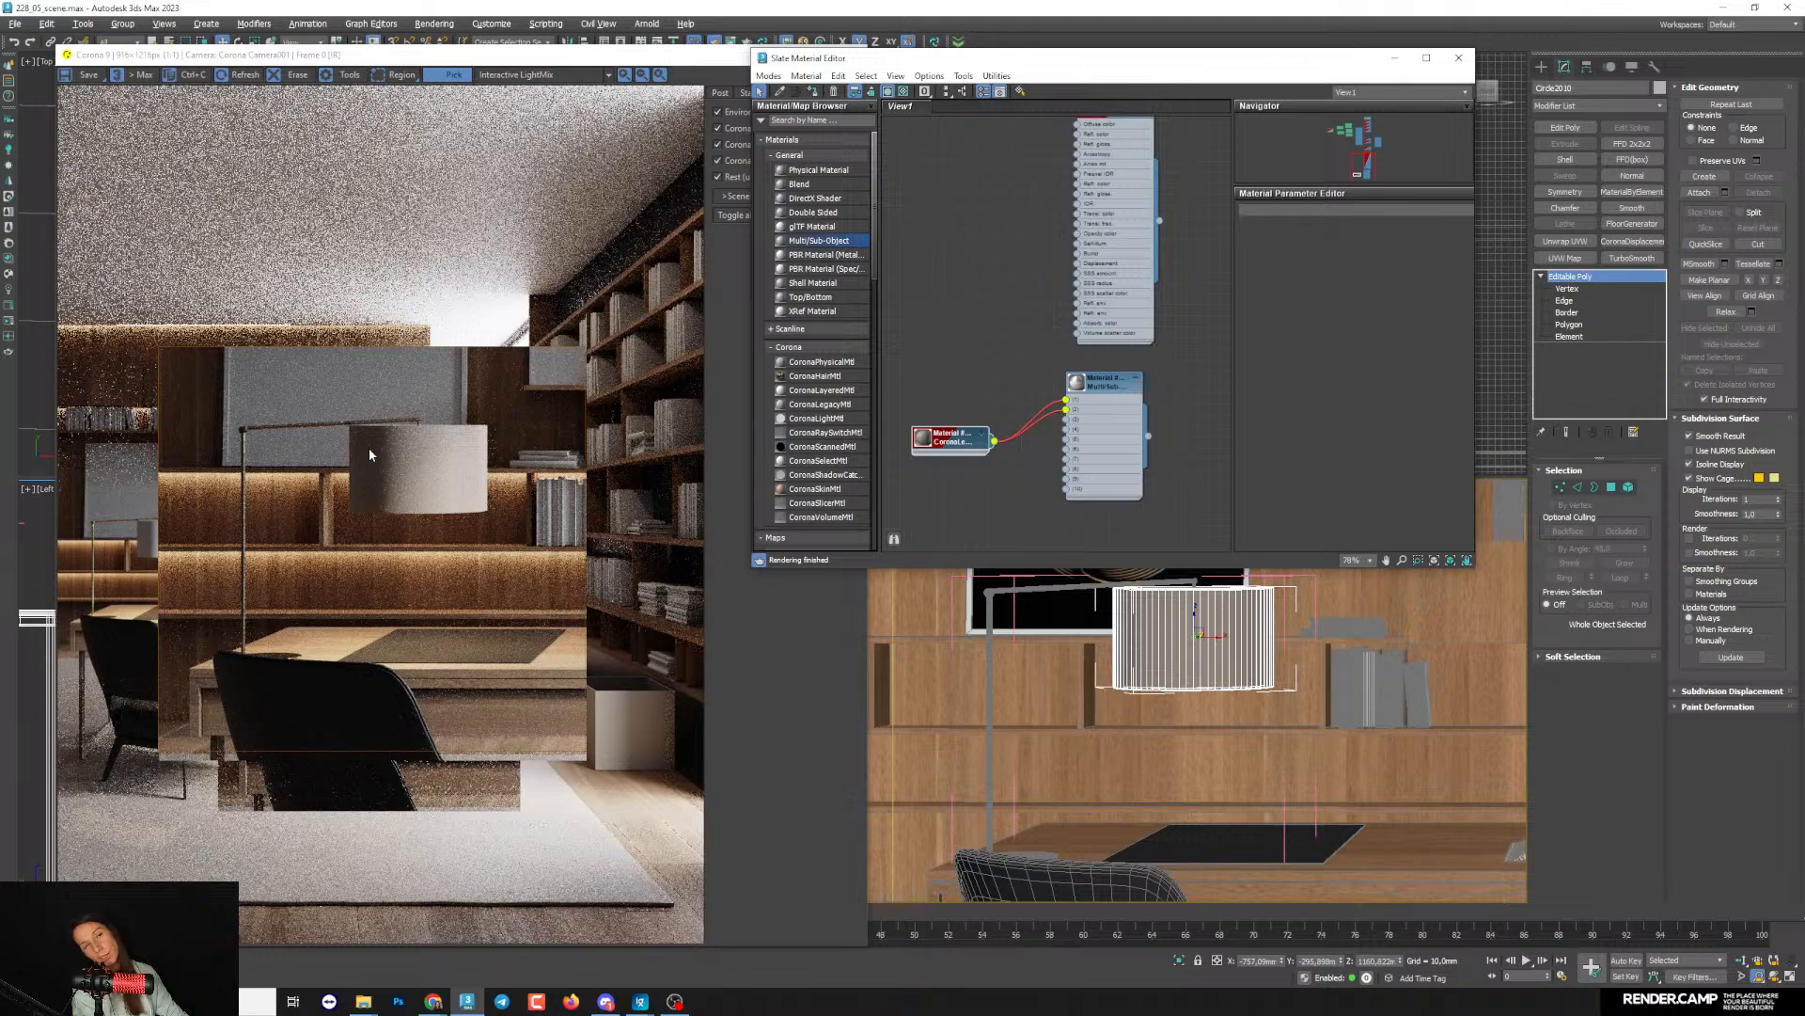
middle_click_drag(1314, 457, 1345, 440)
left_click_drag(977, 425, 997, 372)
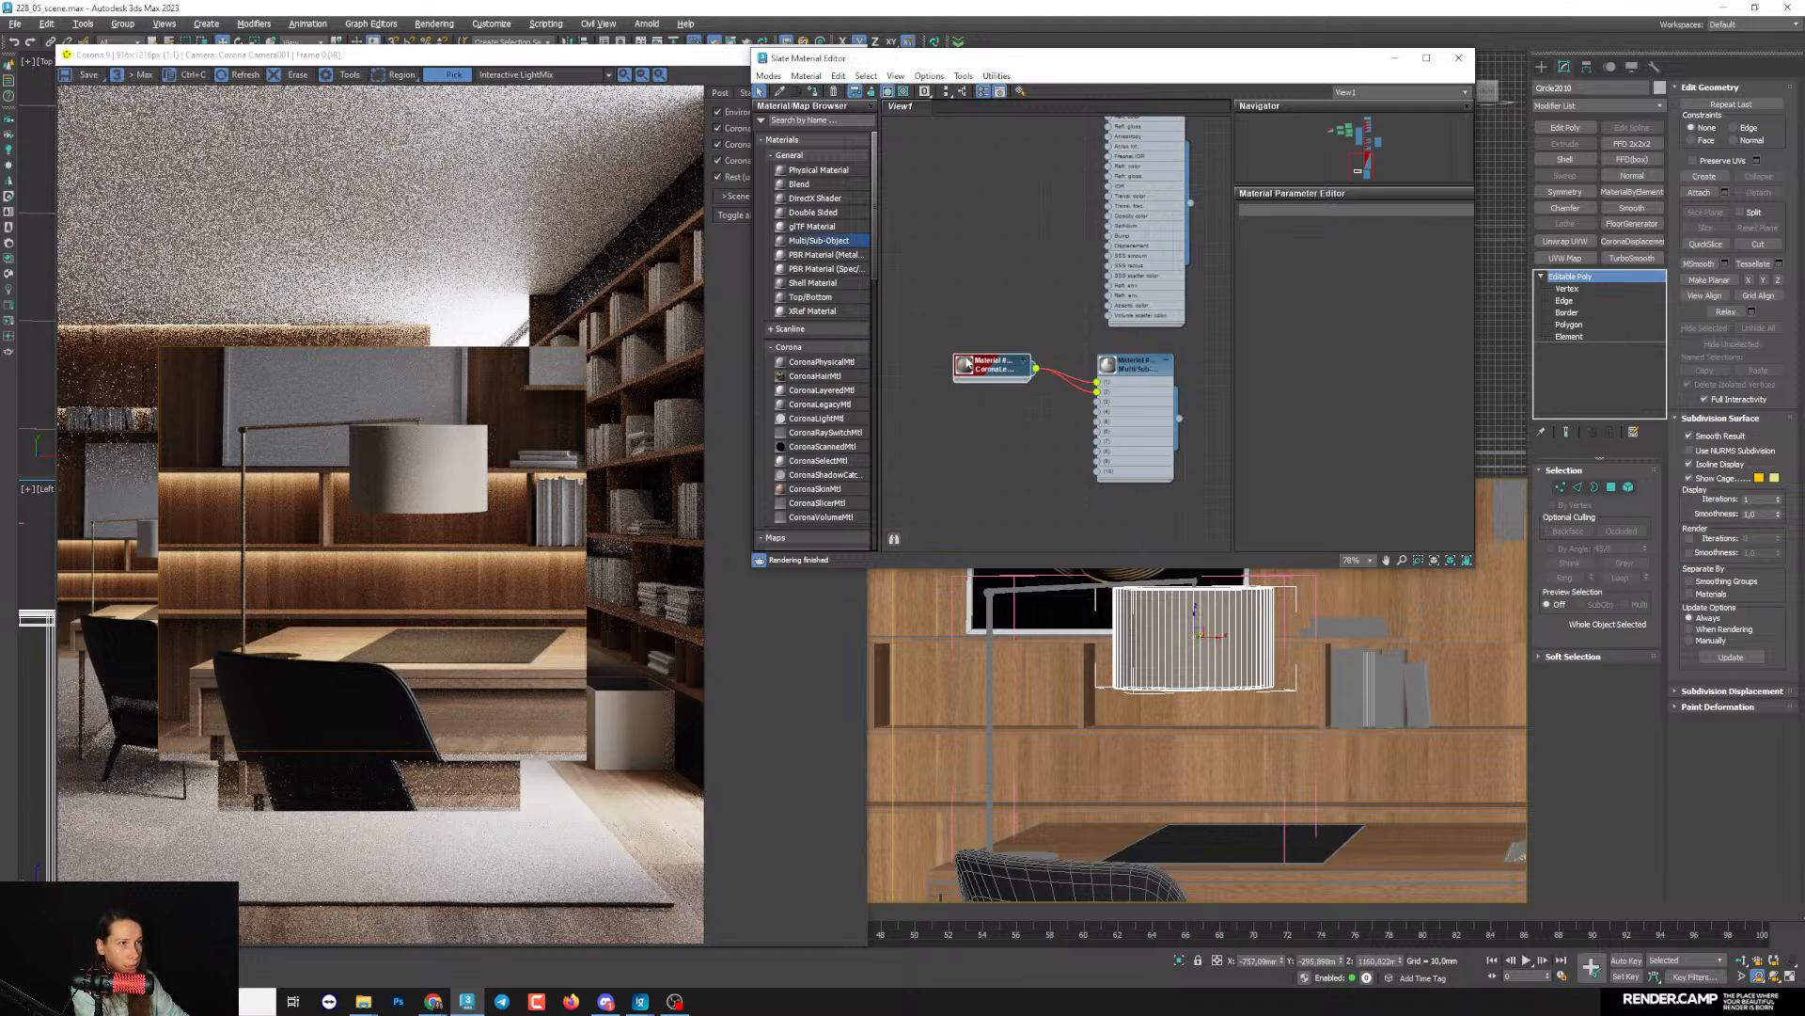
double_click(966, 363)
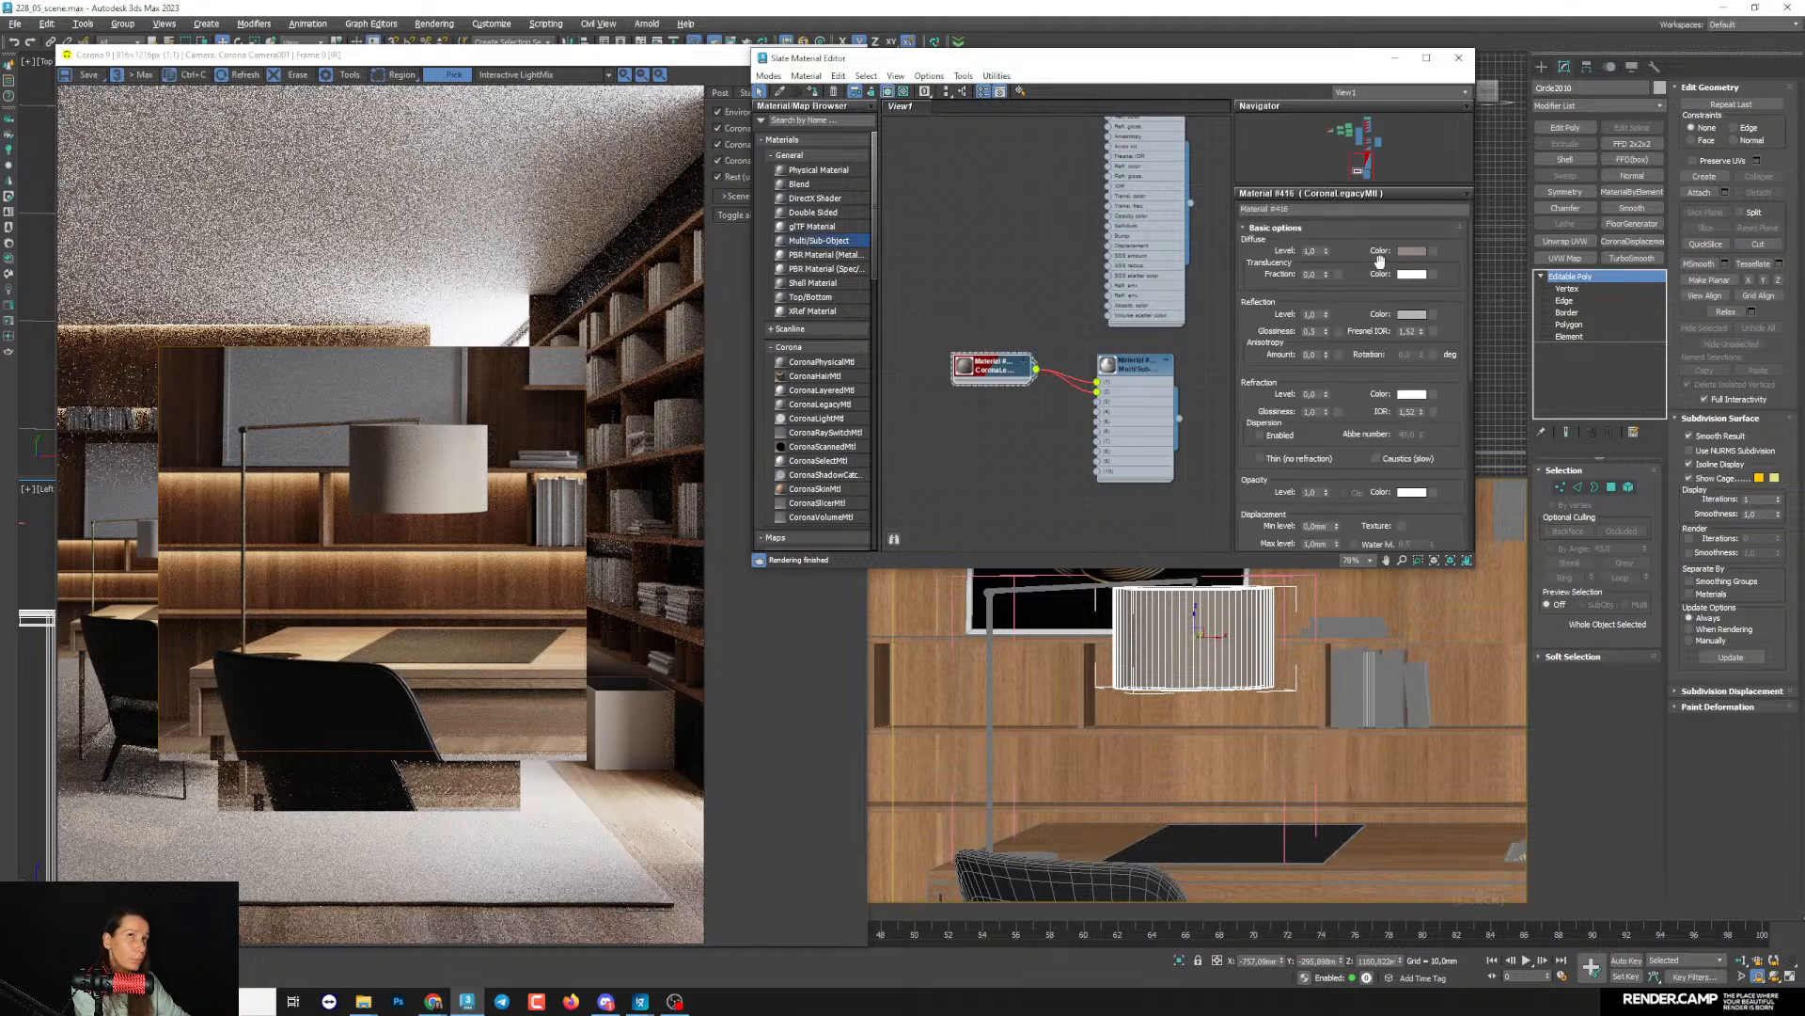
left_click_drag(1327, 274, 1327, 236)
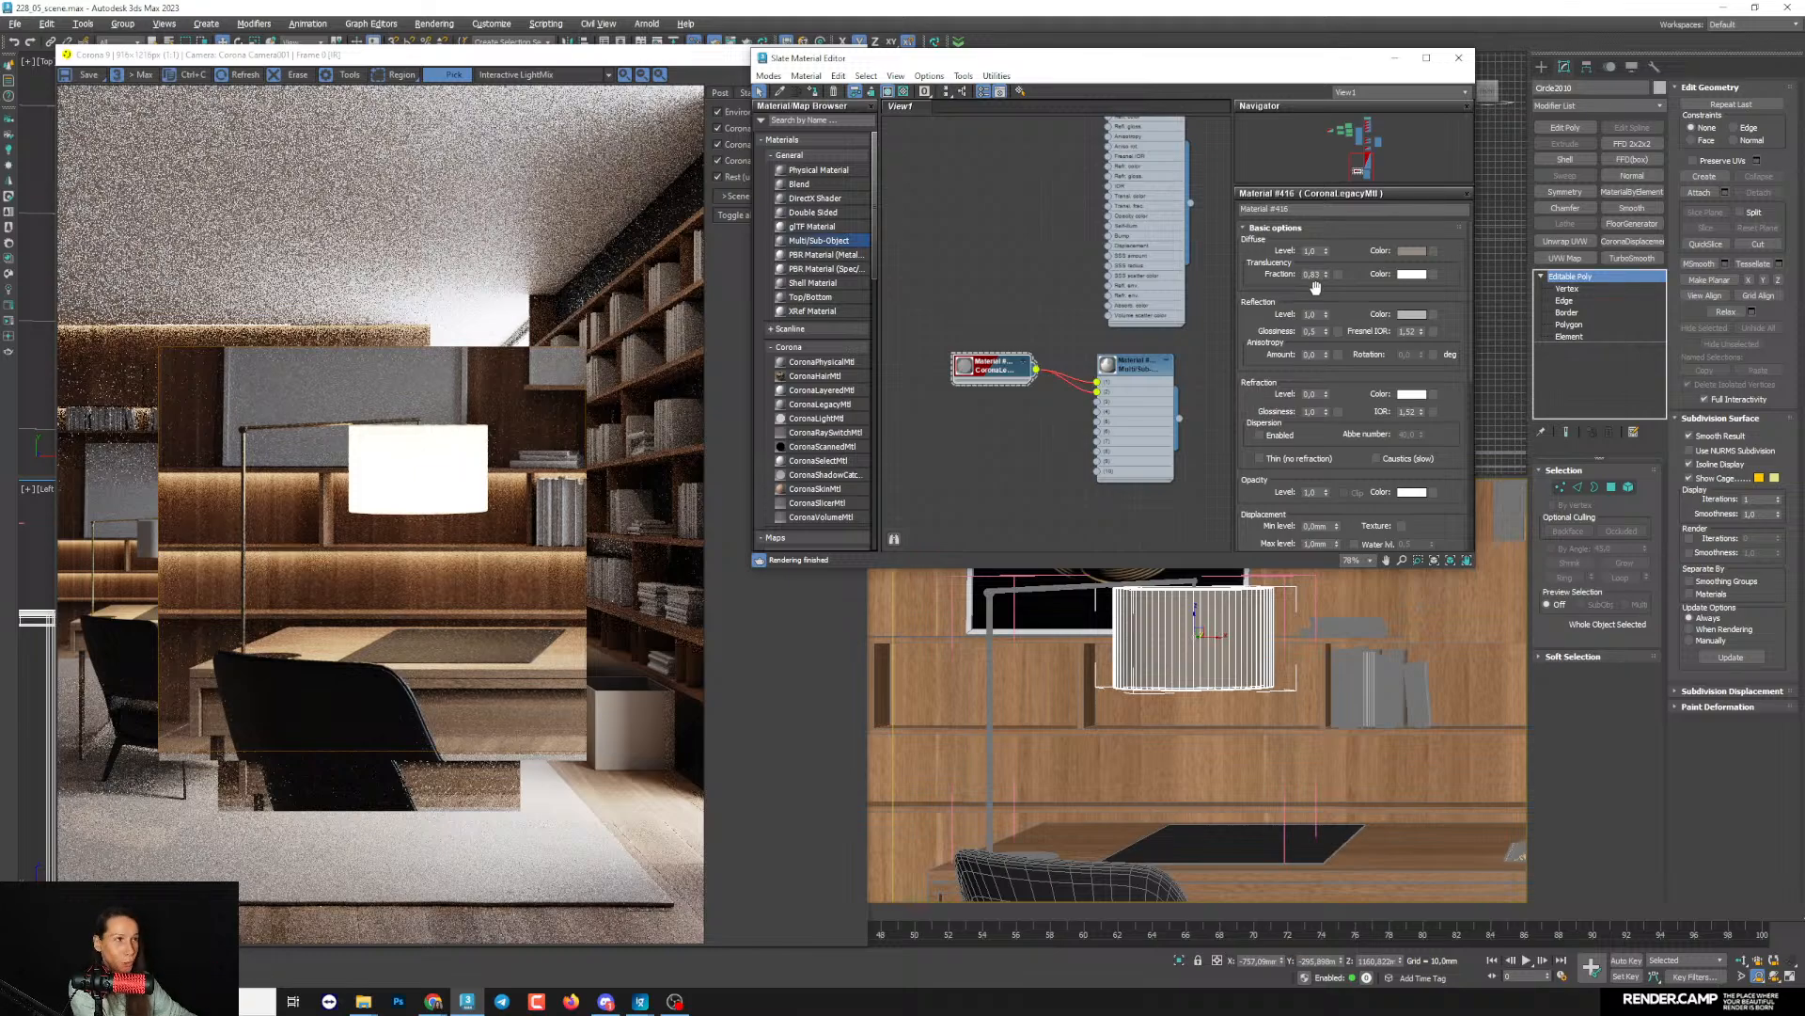
- Fine-tune the translucency fraction of the lampshade's Corona Legacy material
left_click_drag(1327, 274, 1326, 282)
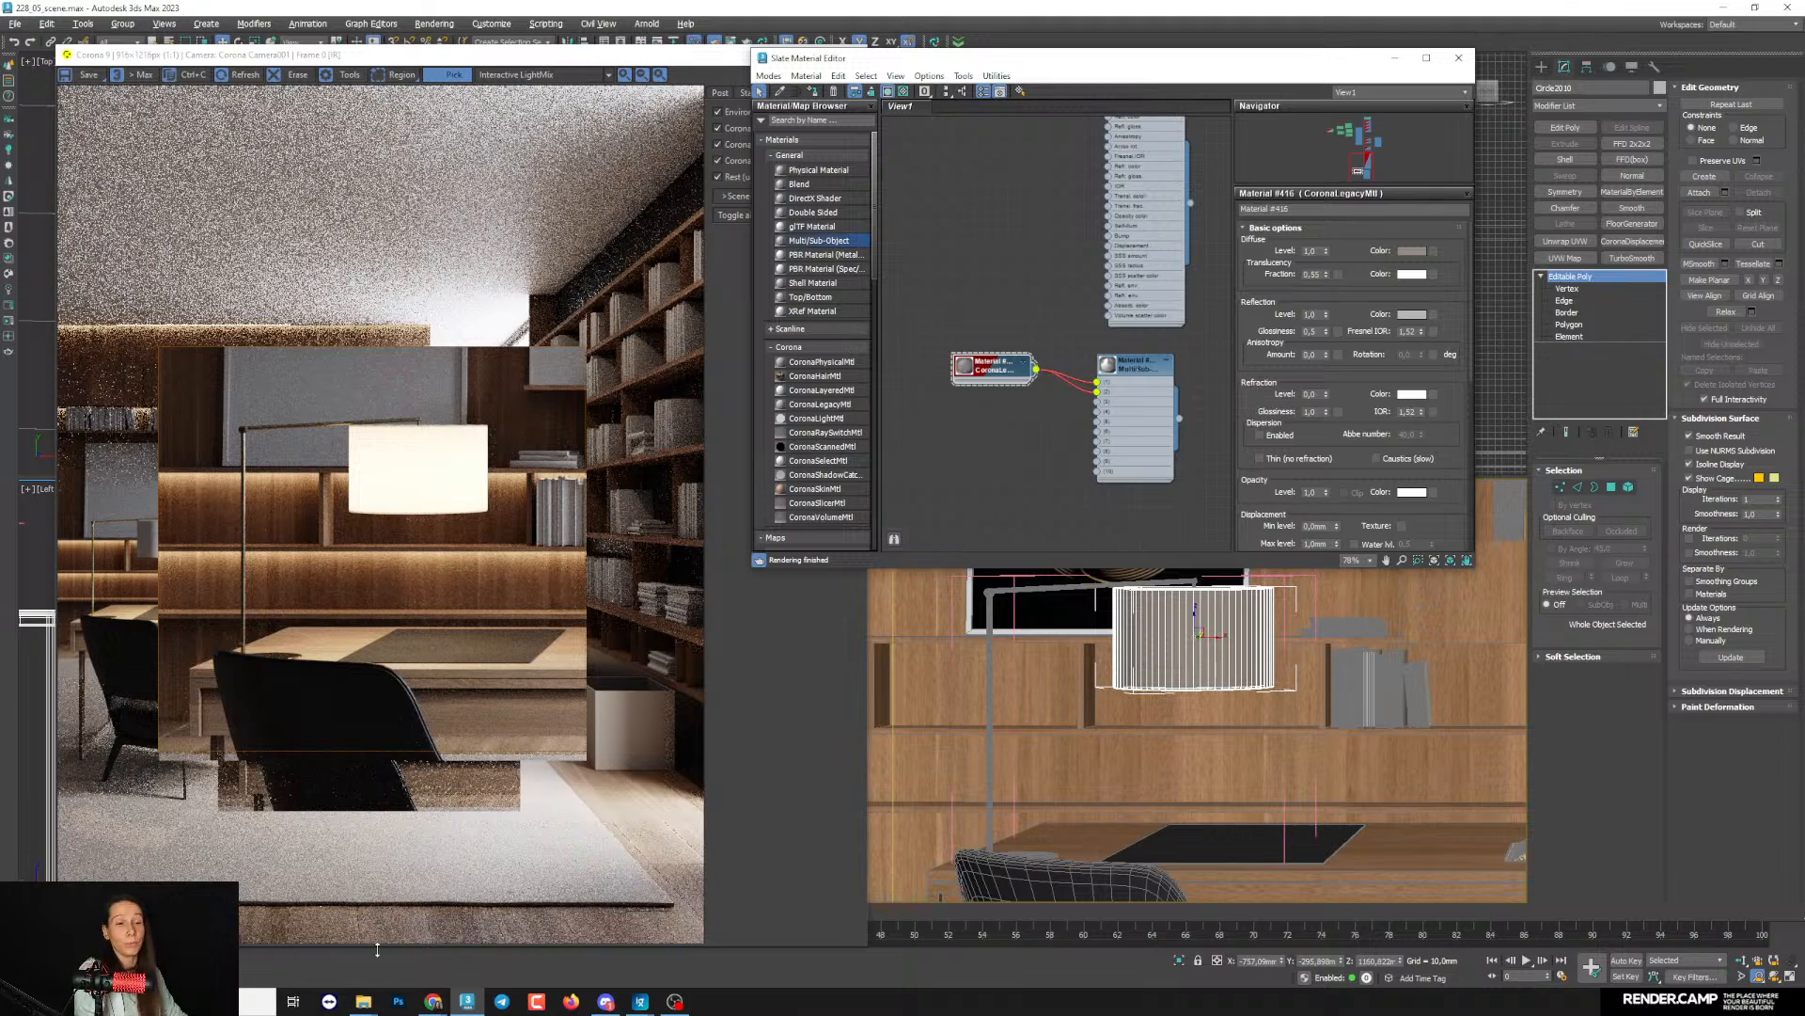
- Switch to File Explorer and open the Storage\Textures.com\_Textures\_Fabric folder on drive D
mouse_move(363, 1001)
left_click(442, 936)
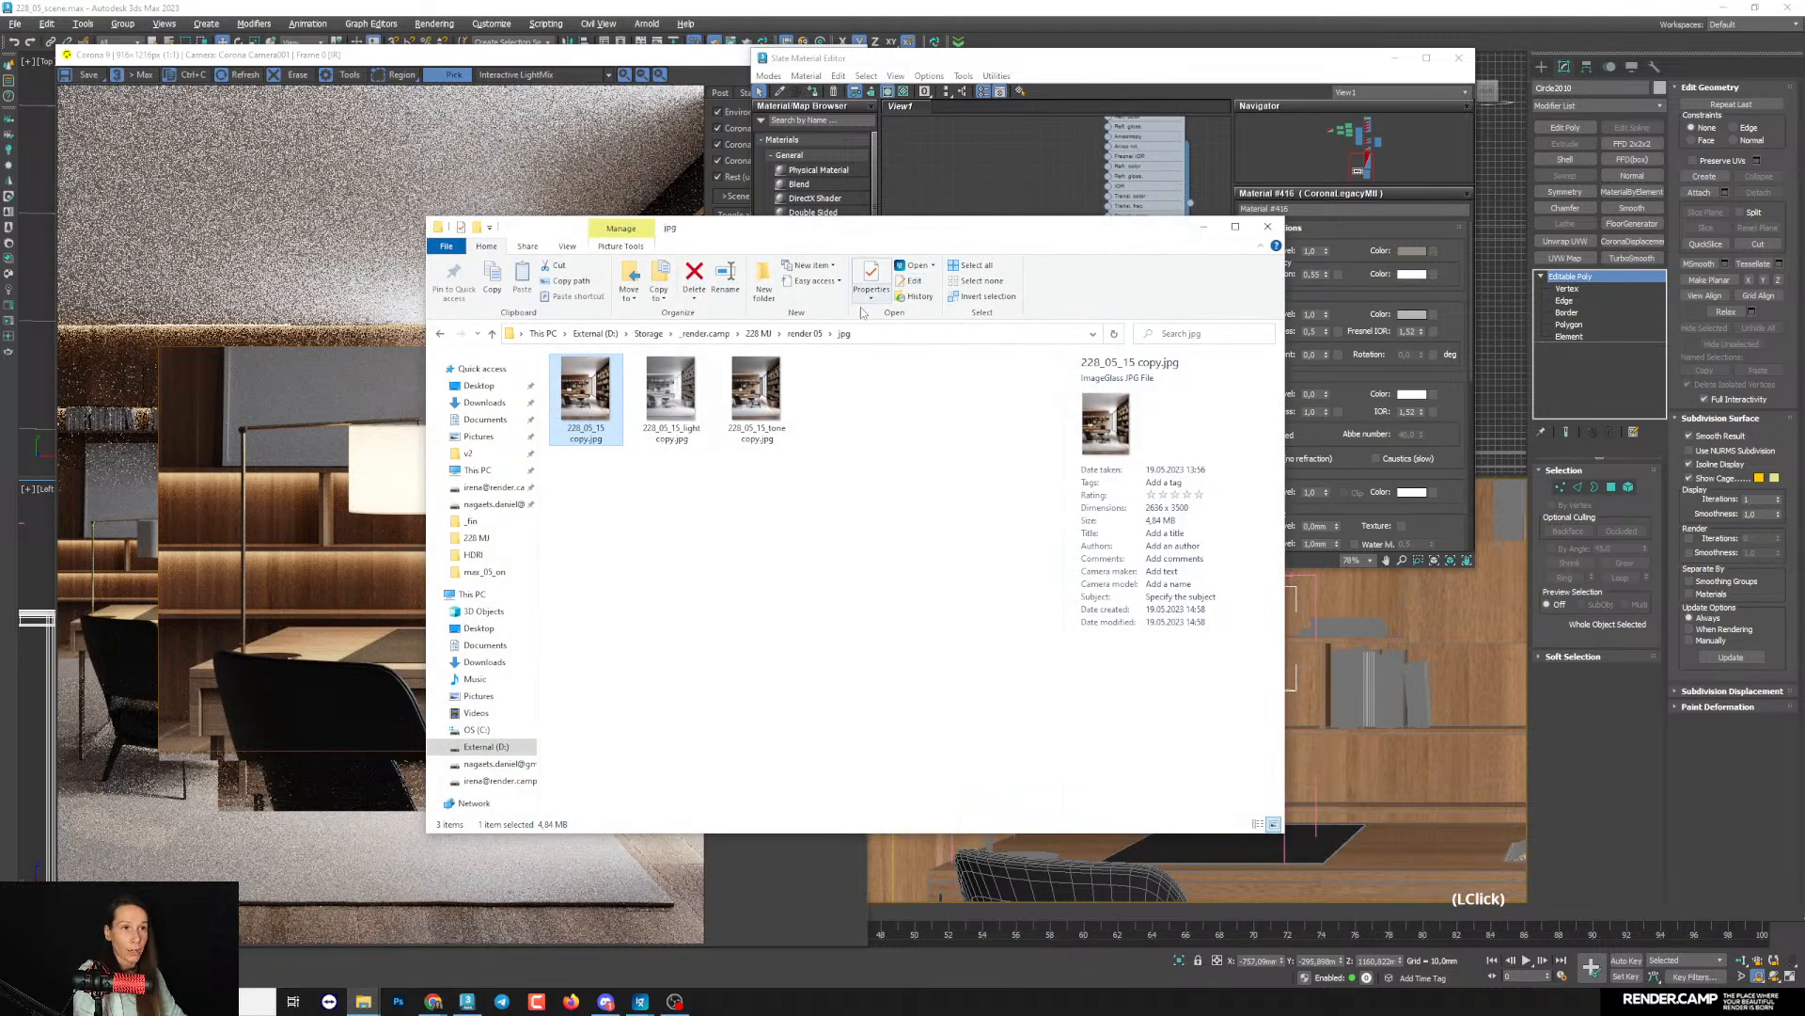
left_click(496, 746)
left_click_drag(799, 233, 860, 207)
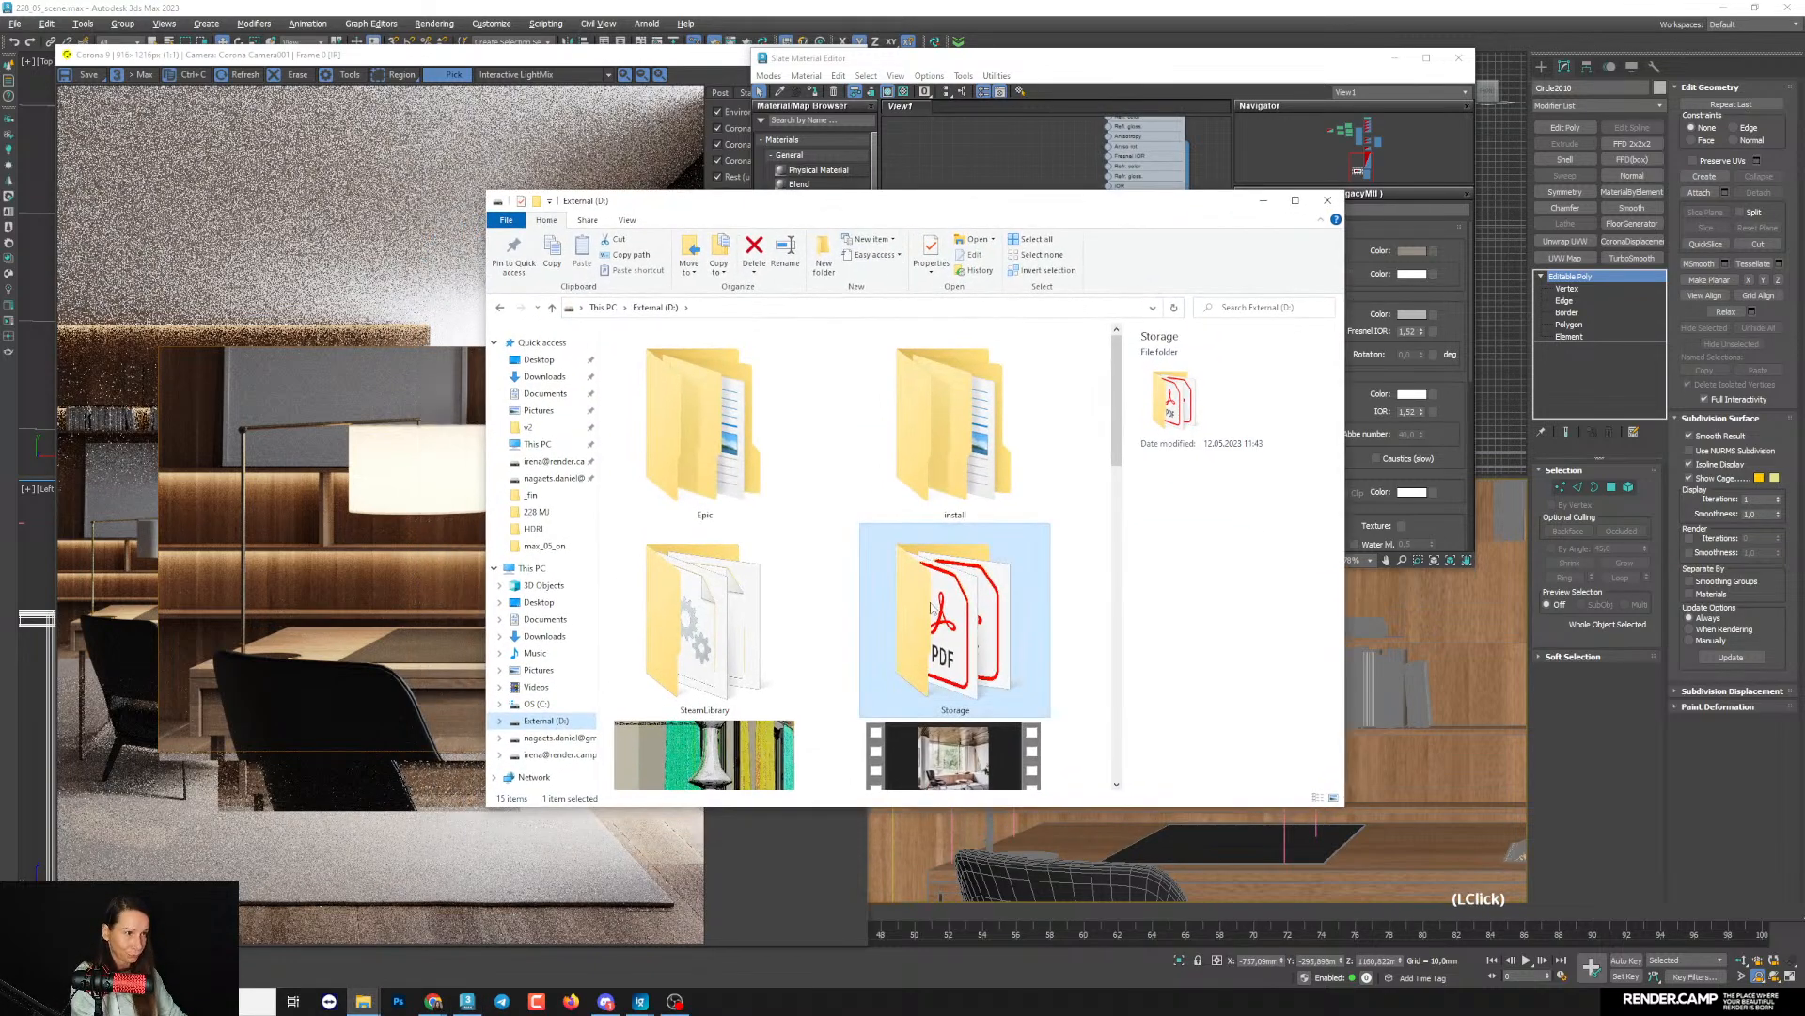
double_click(931, 606)
left_click(661, 636)
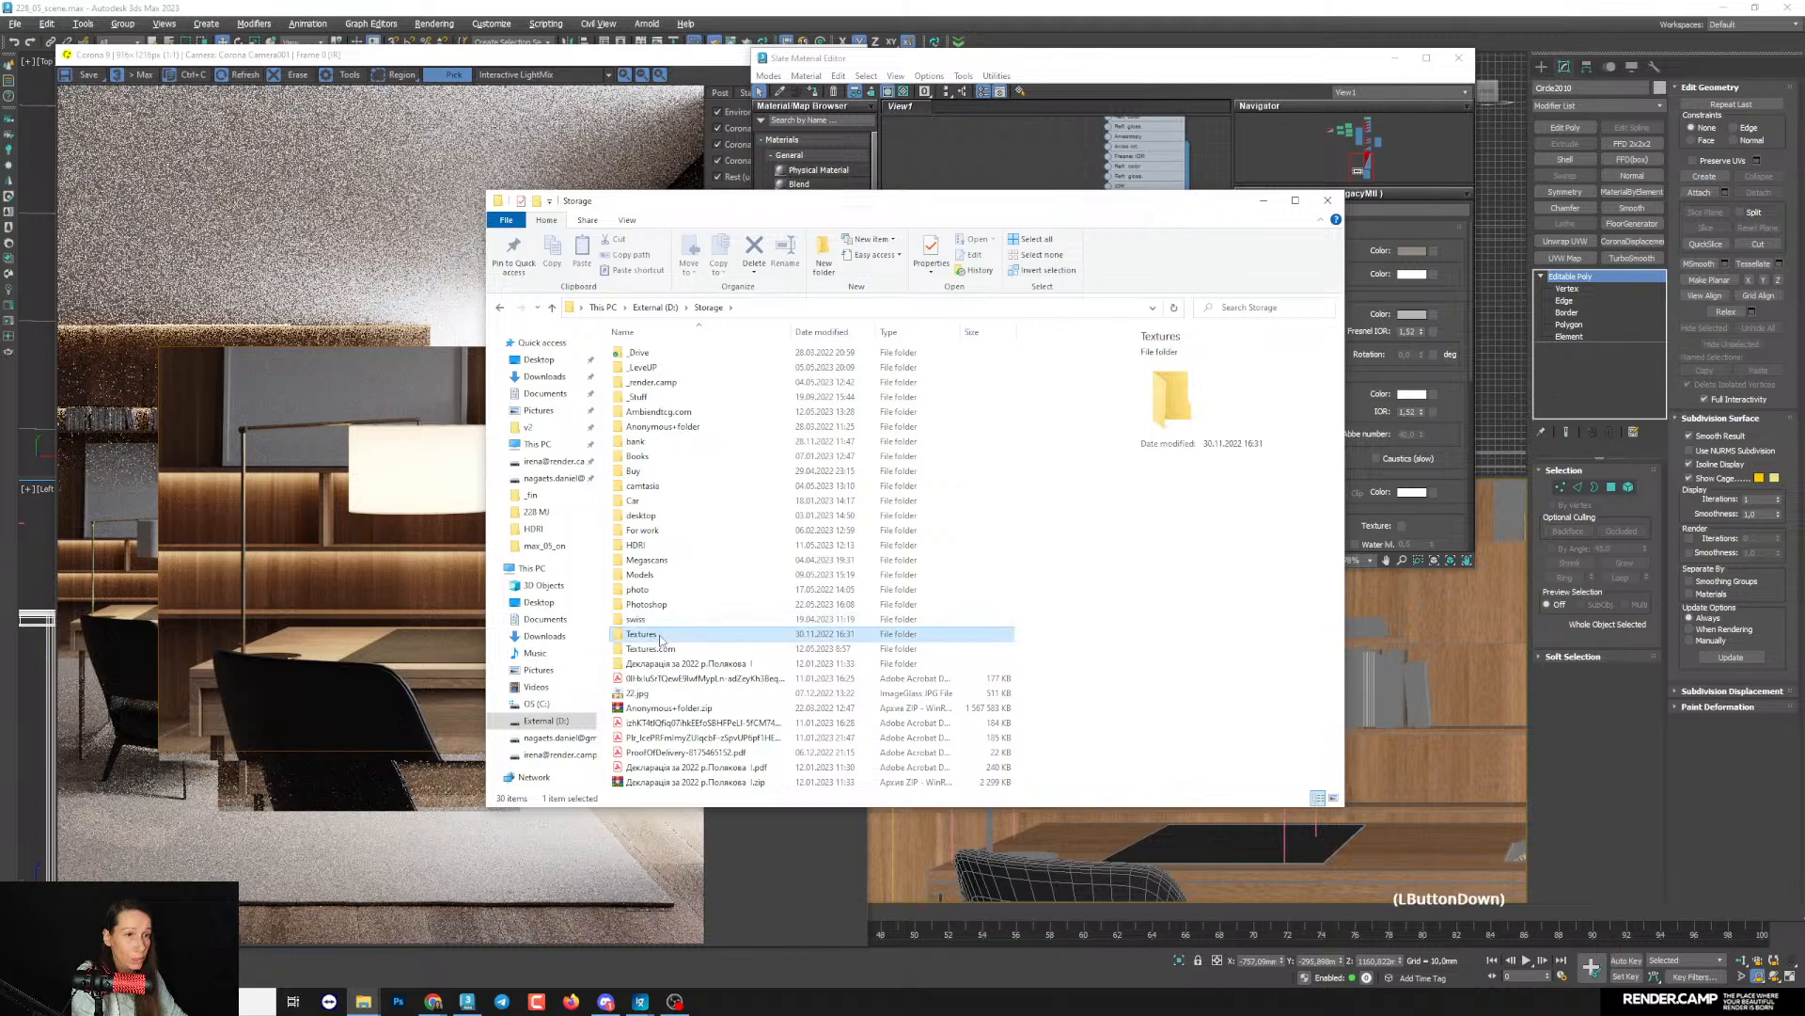
double_click(660, 635)
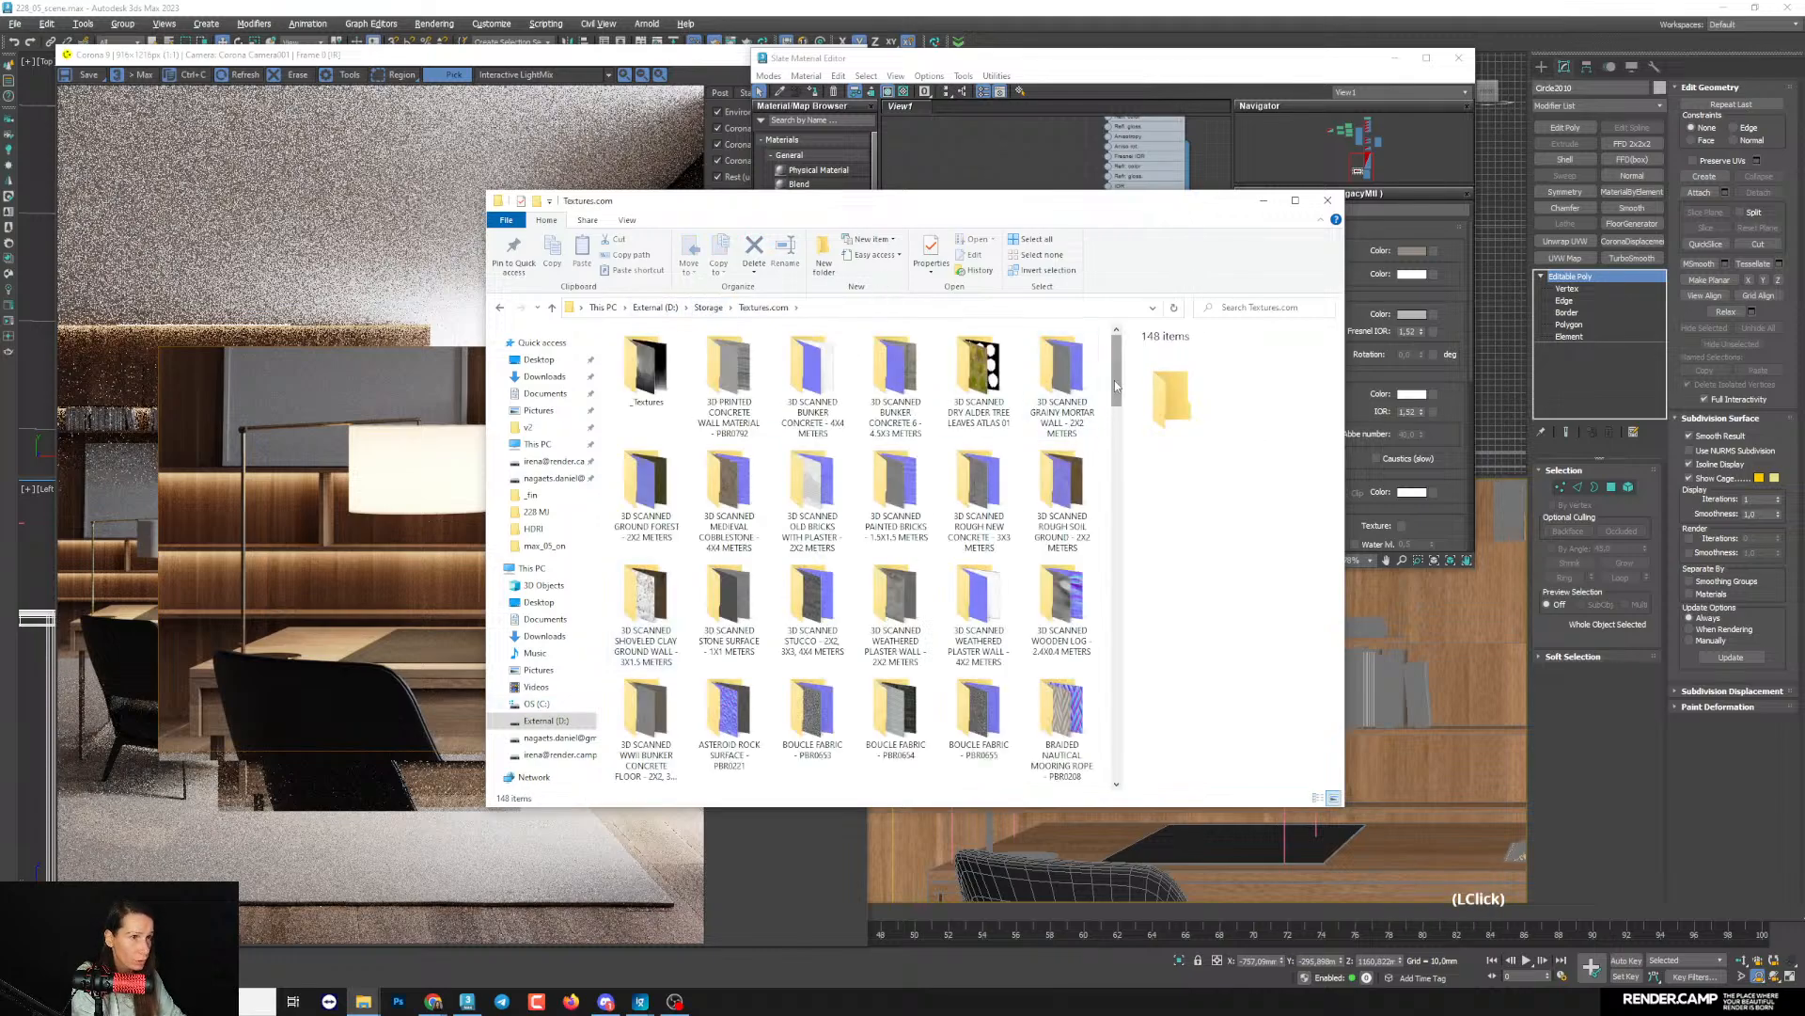
left_click(649, 368)
double_click(648, 368)
double_click(673, 367)
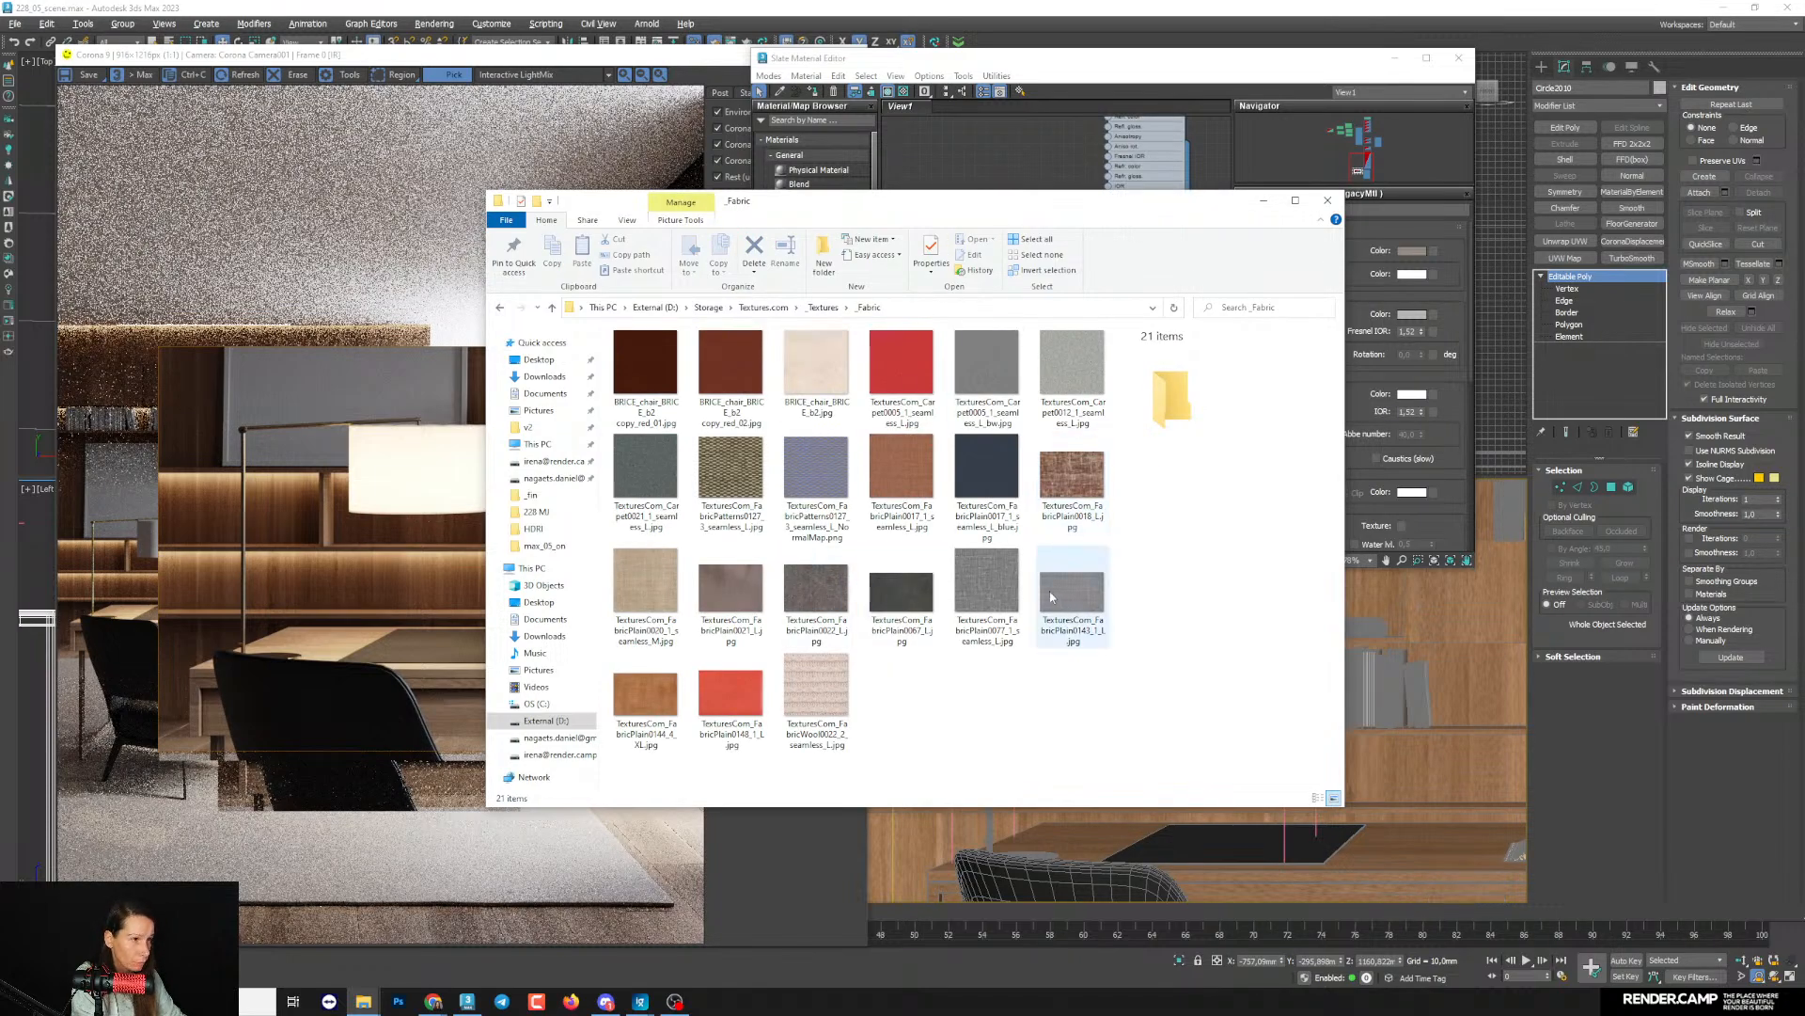
- Preview the grey Carpet0005 texture and compare the FabricPlain0077 and FabricPlain0020 weaves in the image viewer
double_click(985, 355)
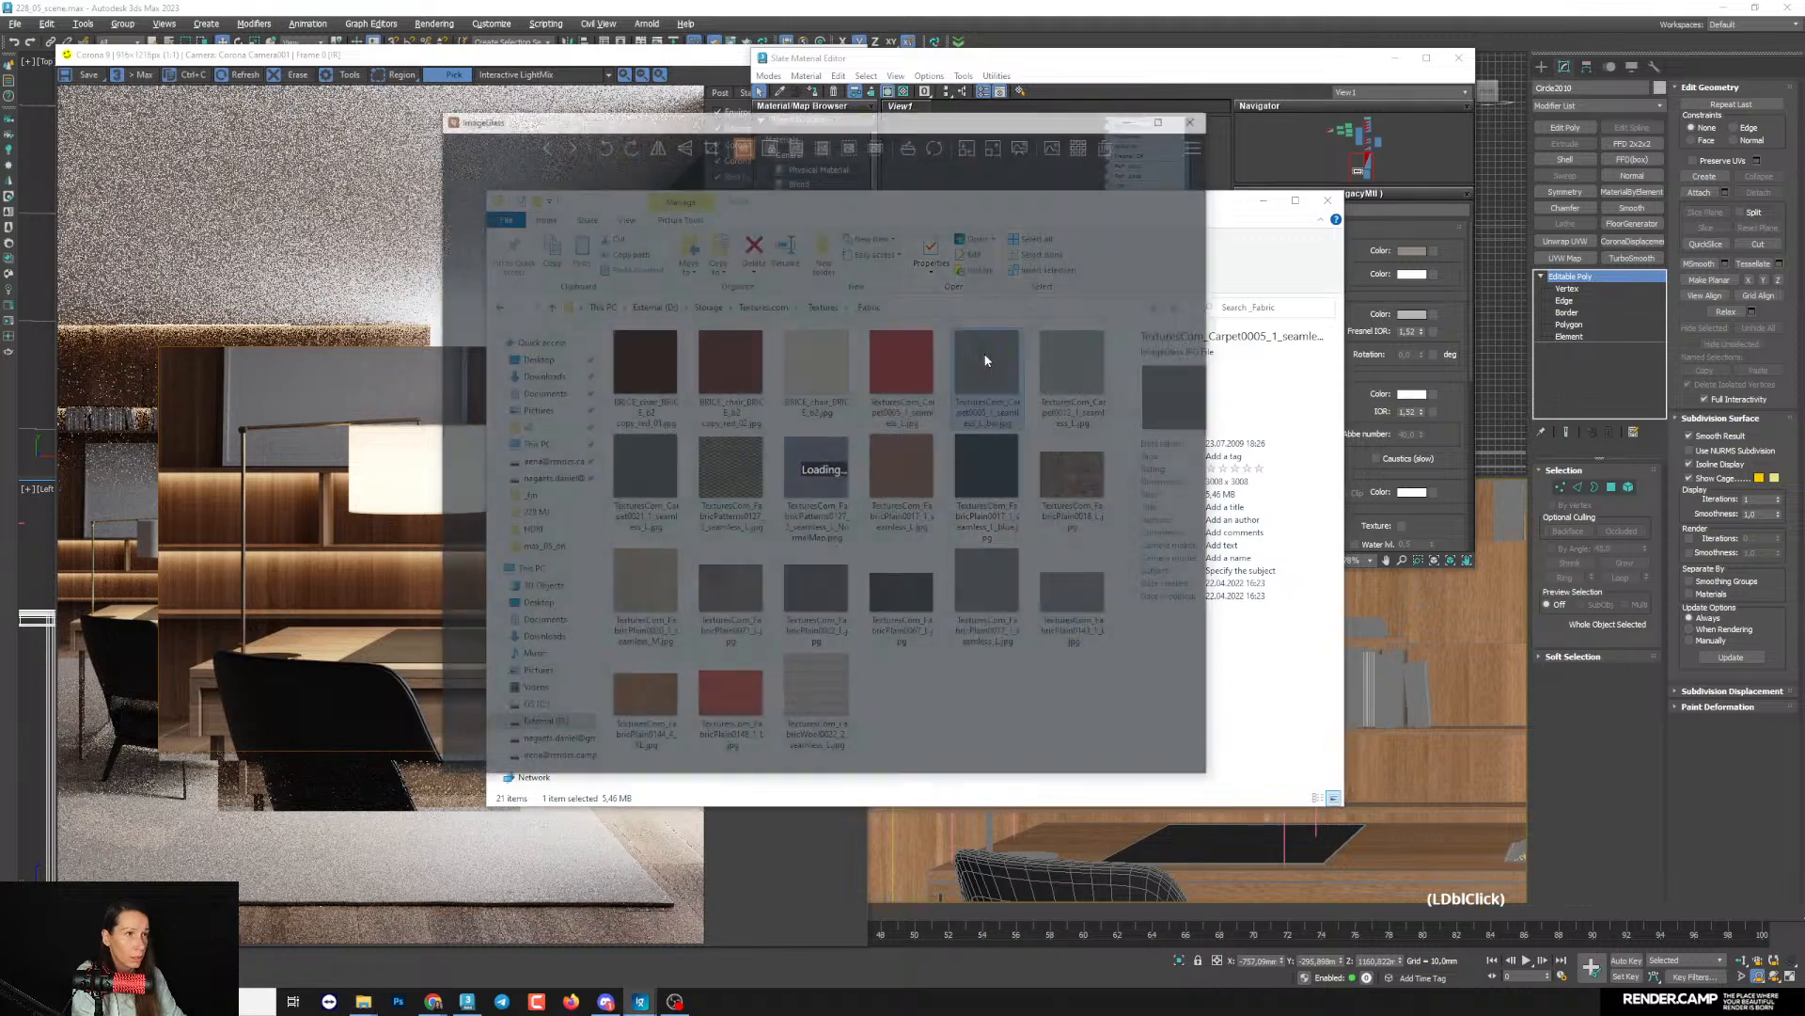
left_click(1196, 118)
left_click(986, 588)
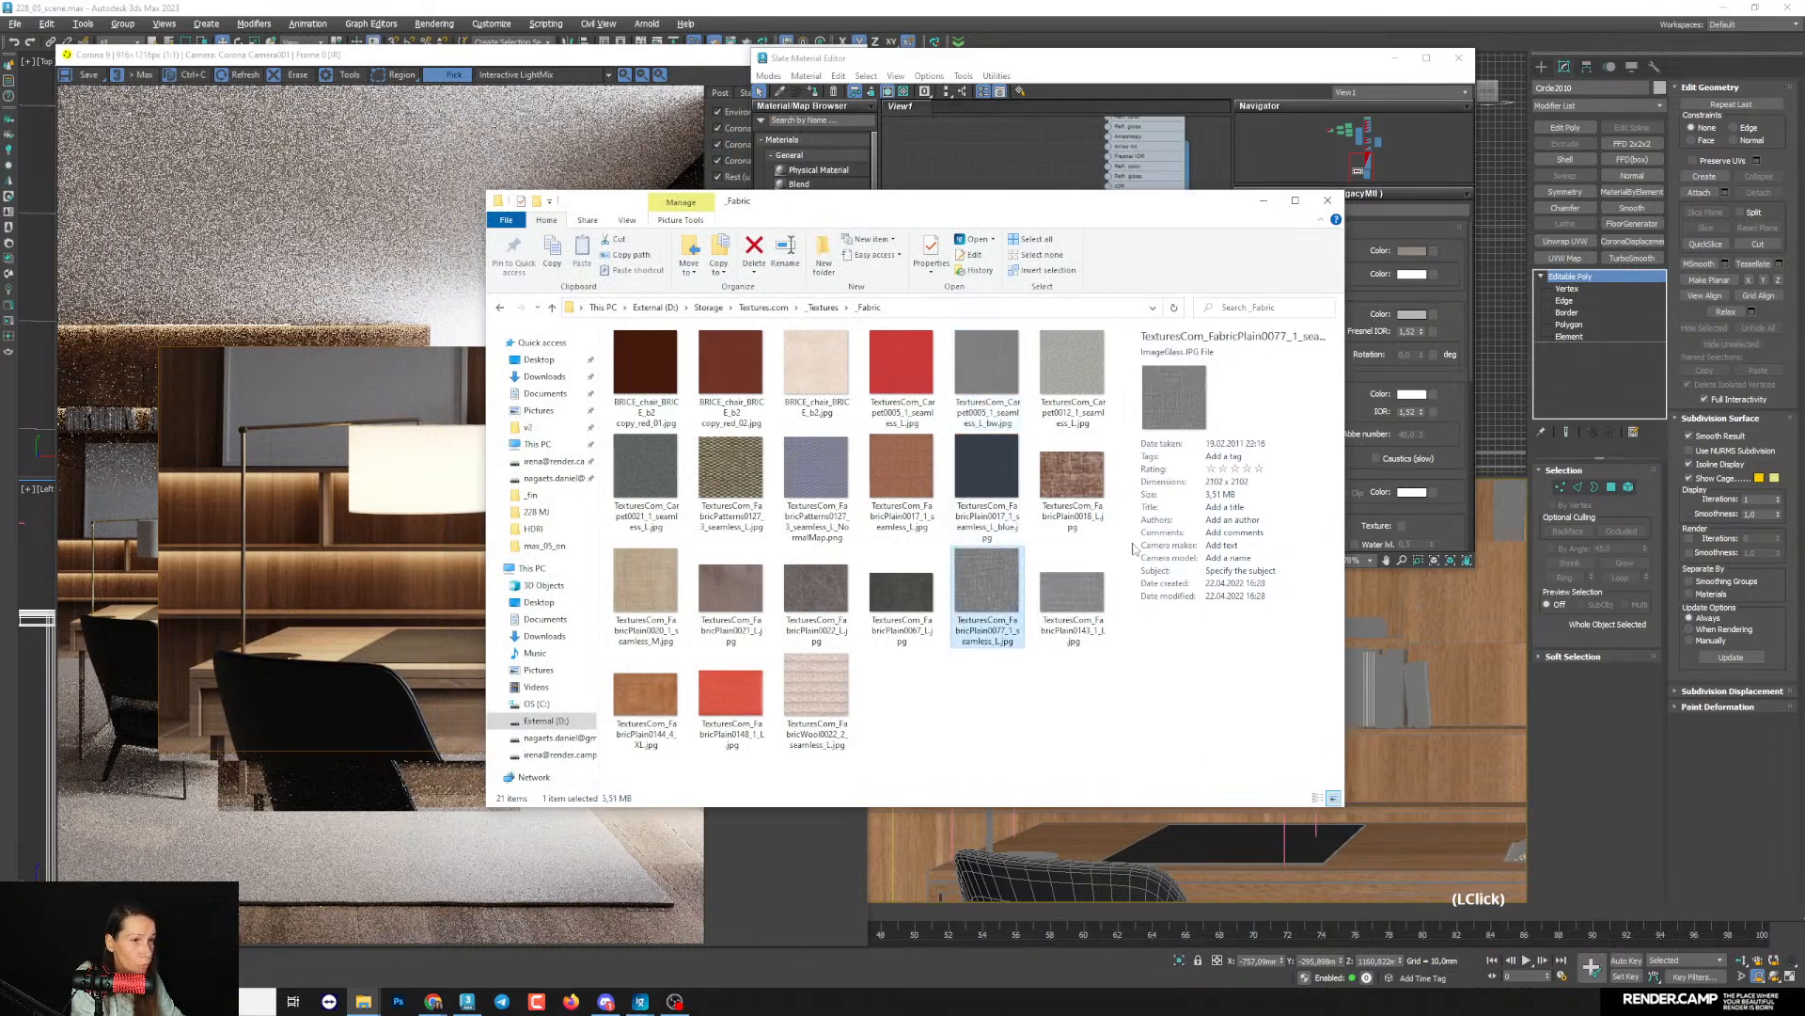
double_click(1005, 579)
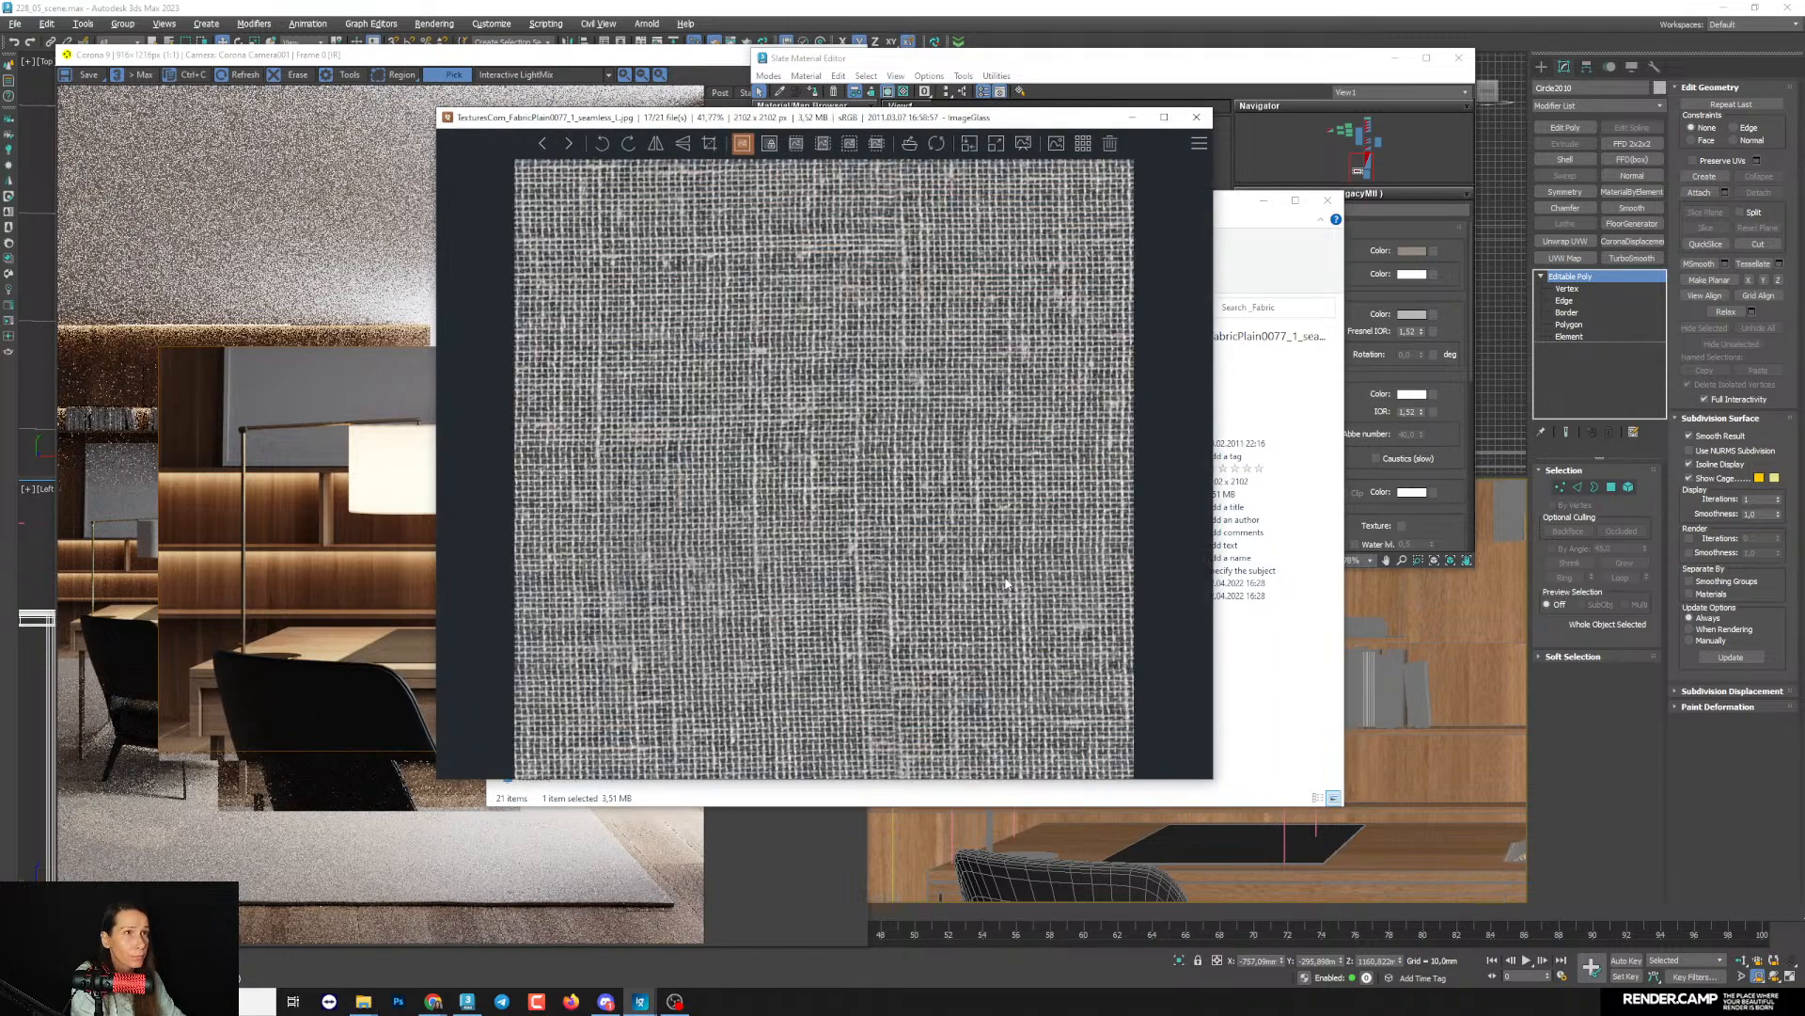
left_click_drag(1046, 120, 1423, 161)
left_click(652, 573)
double_click(652, 574)
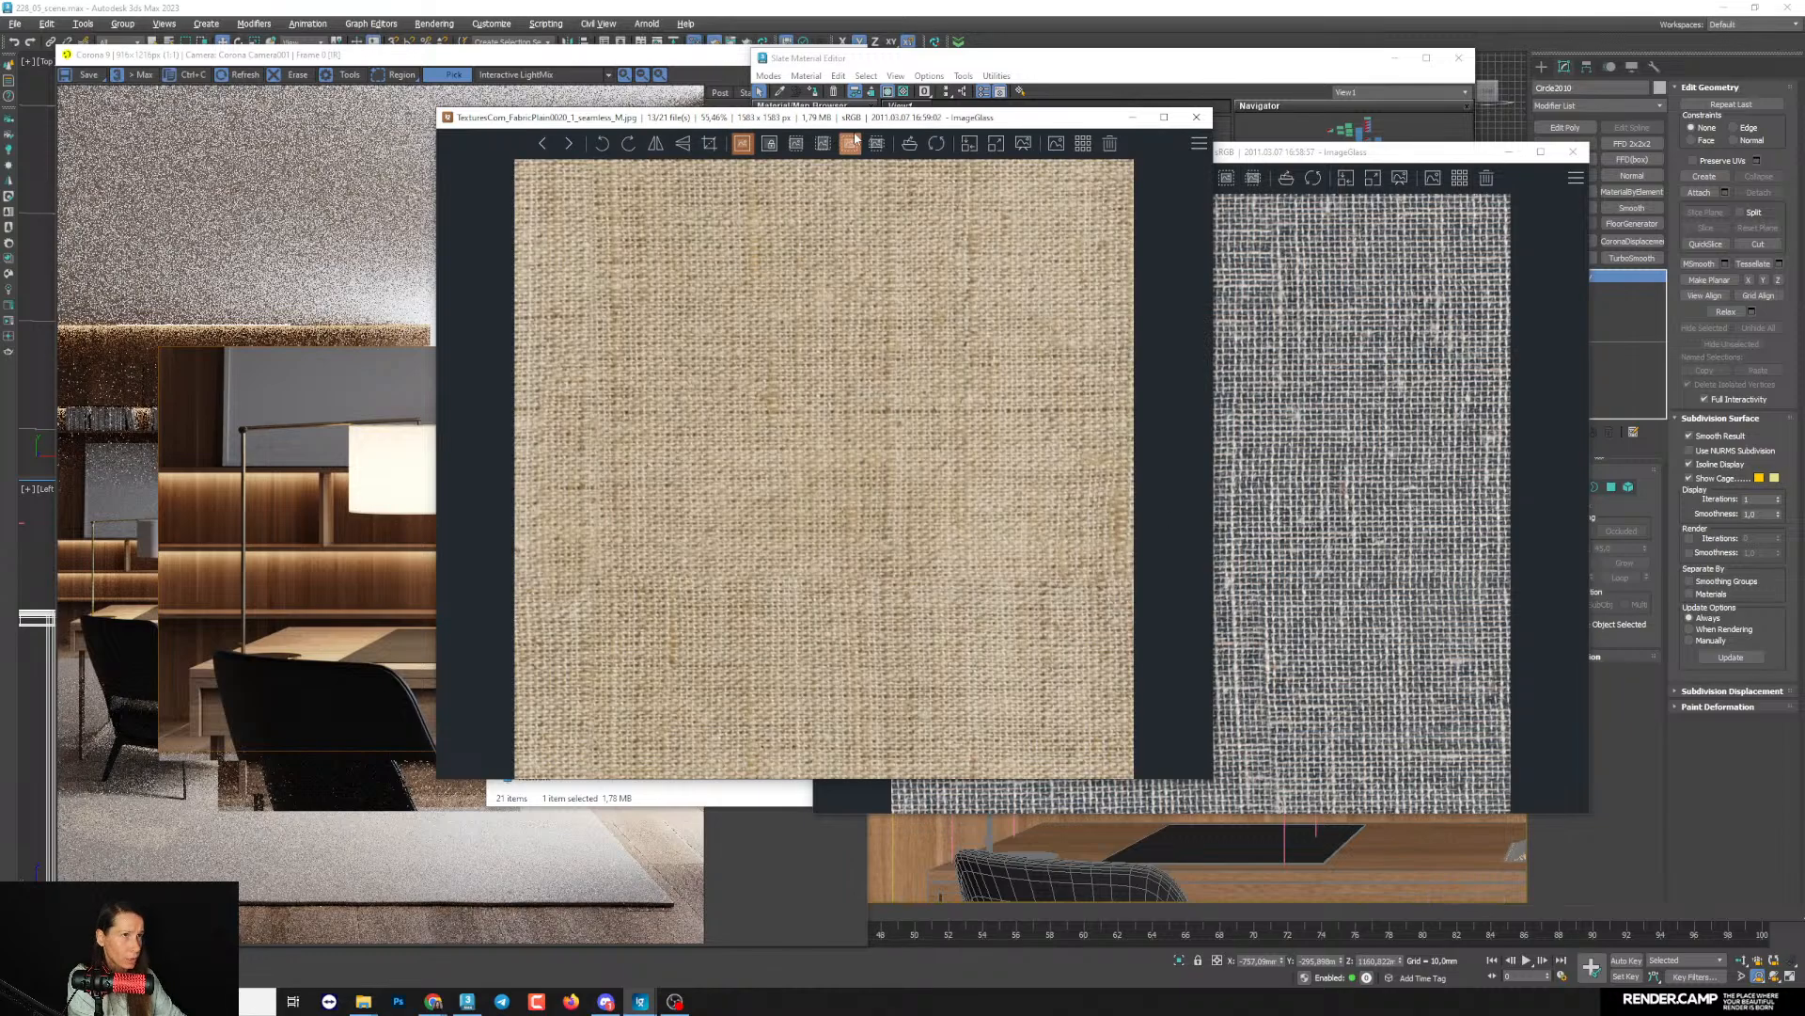
left_click_drag(856, 136, 650, 156)
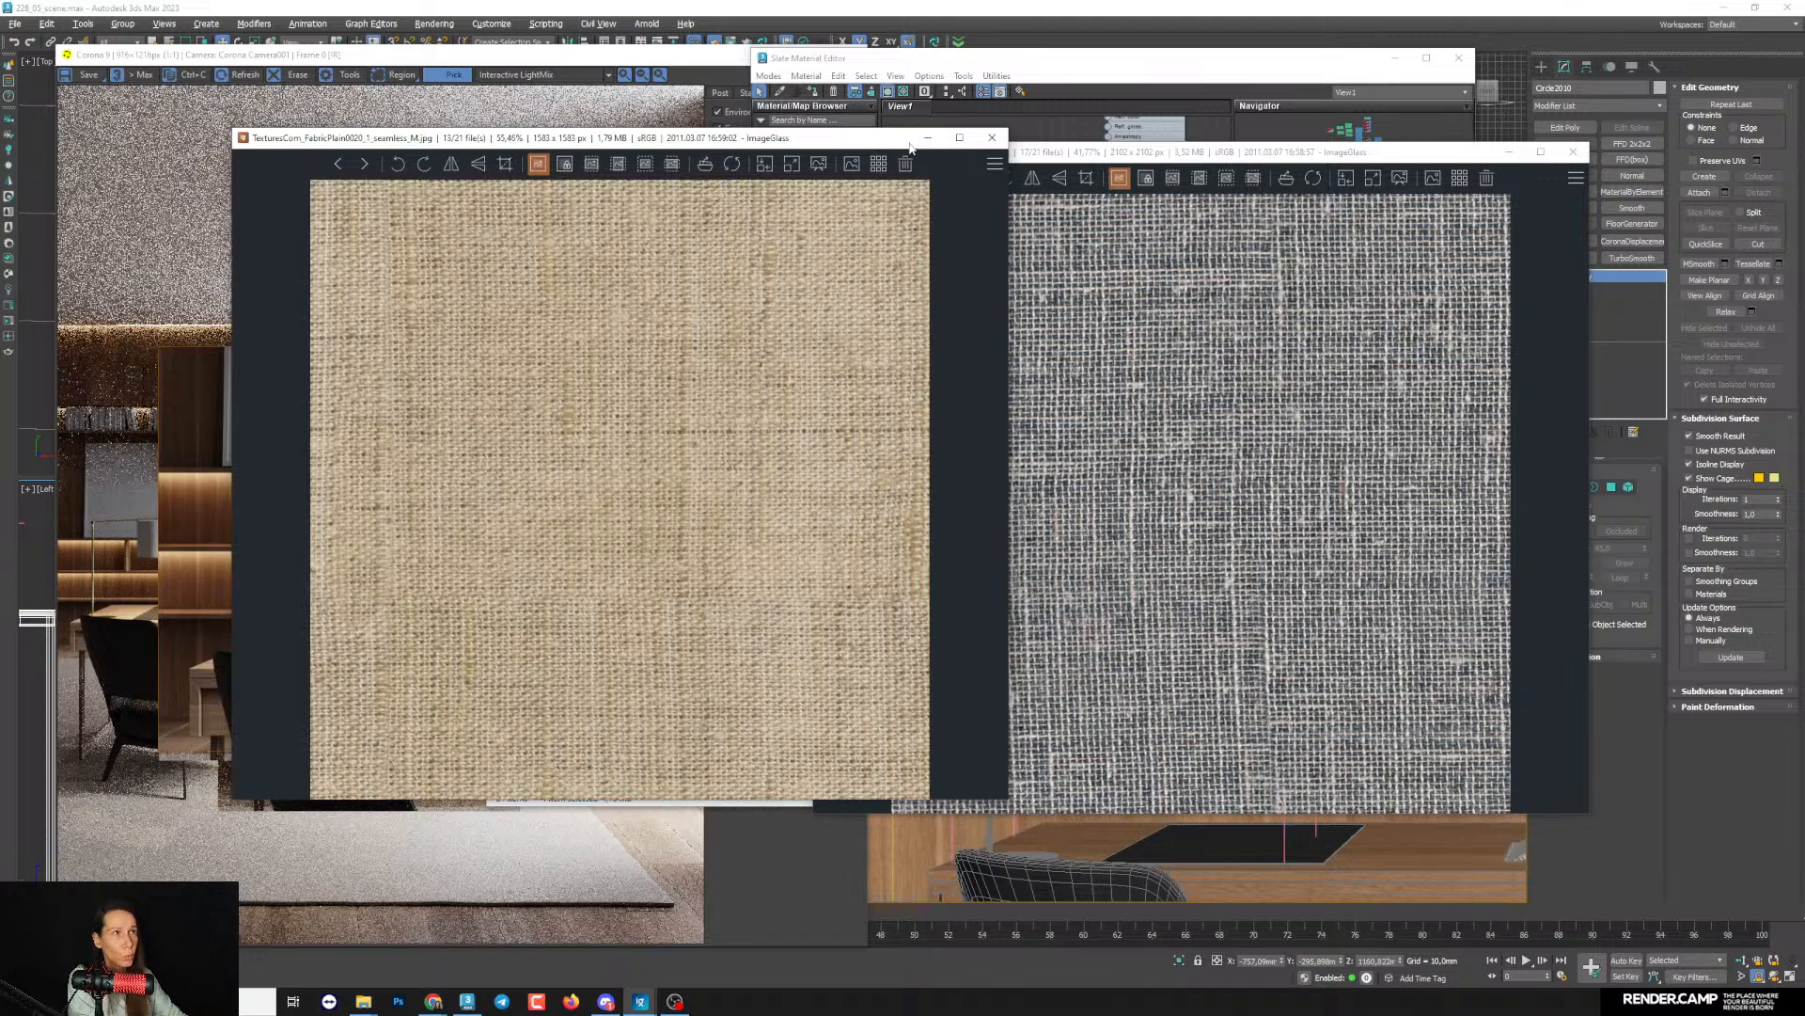
left_click(992, 138)
left_click_drag(1051, 164, 538, 219)
left_click(1207, 224)
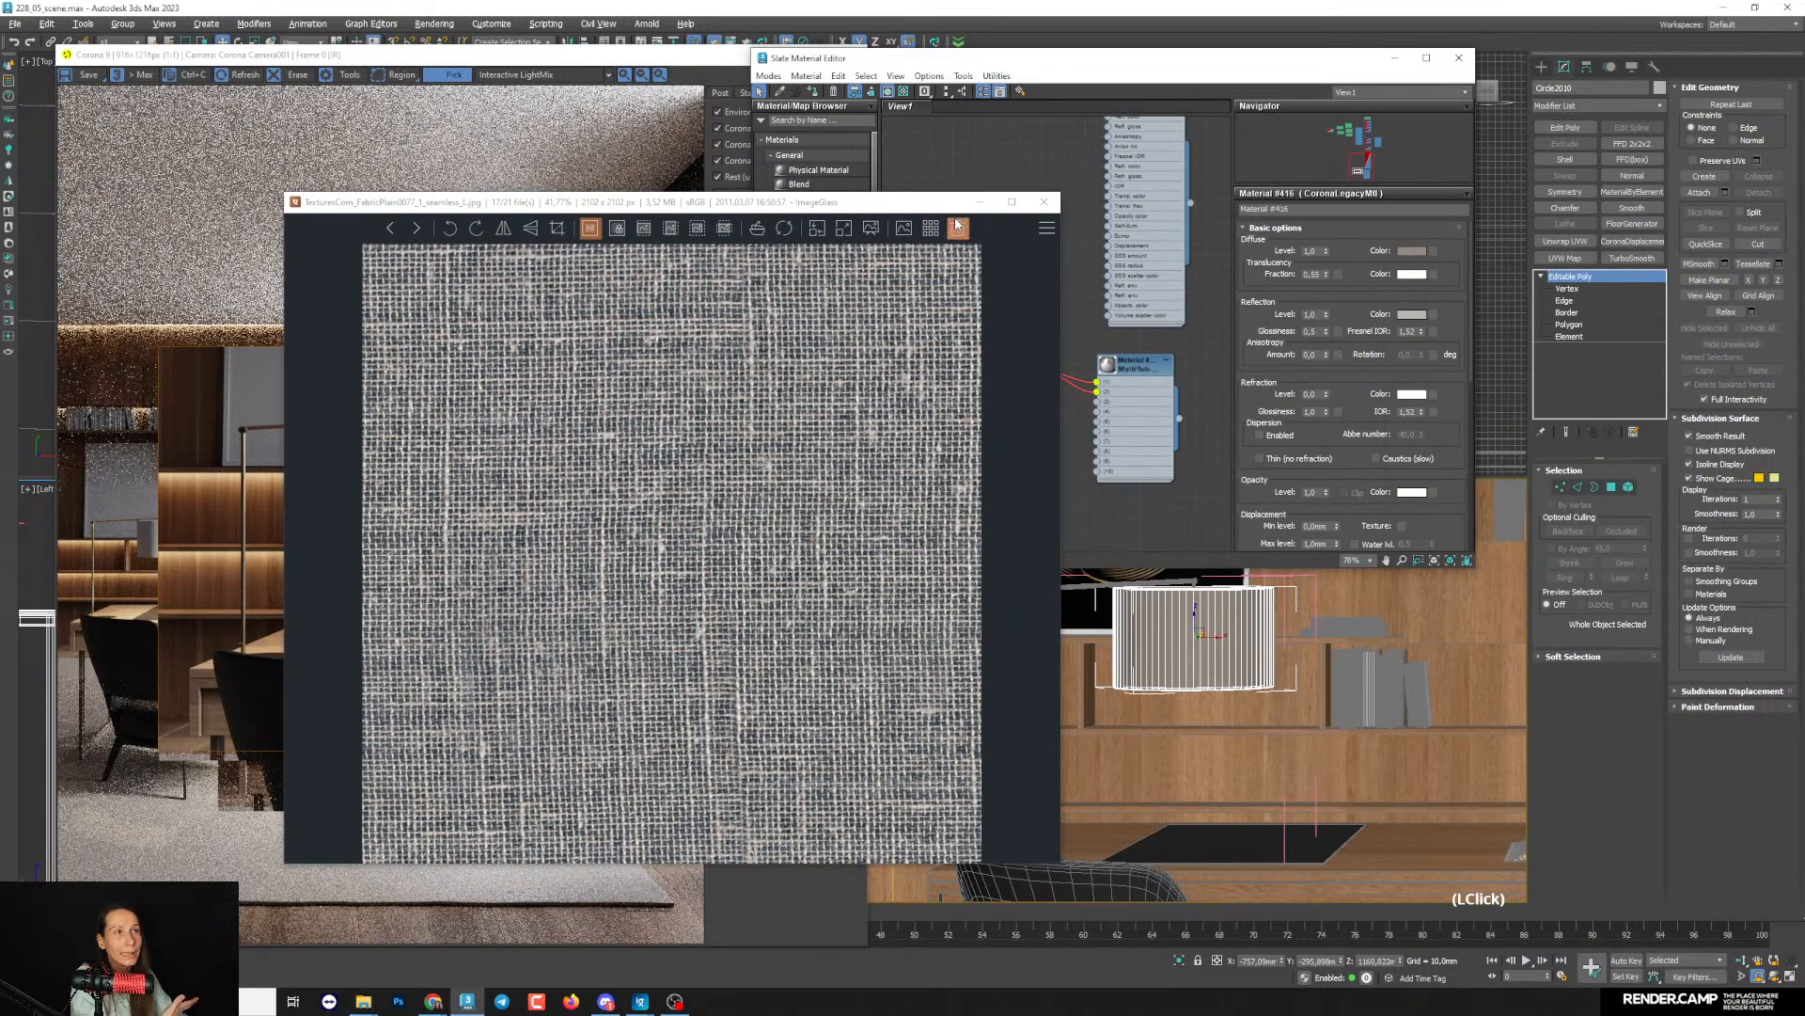
left_click(978, 206)
left_click(979, 203)
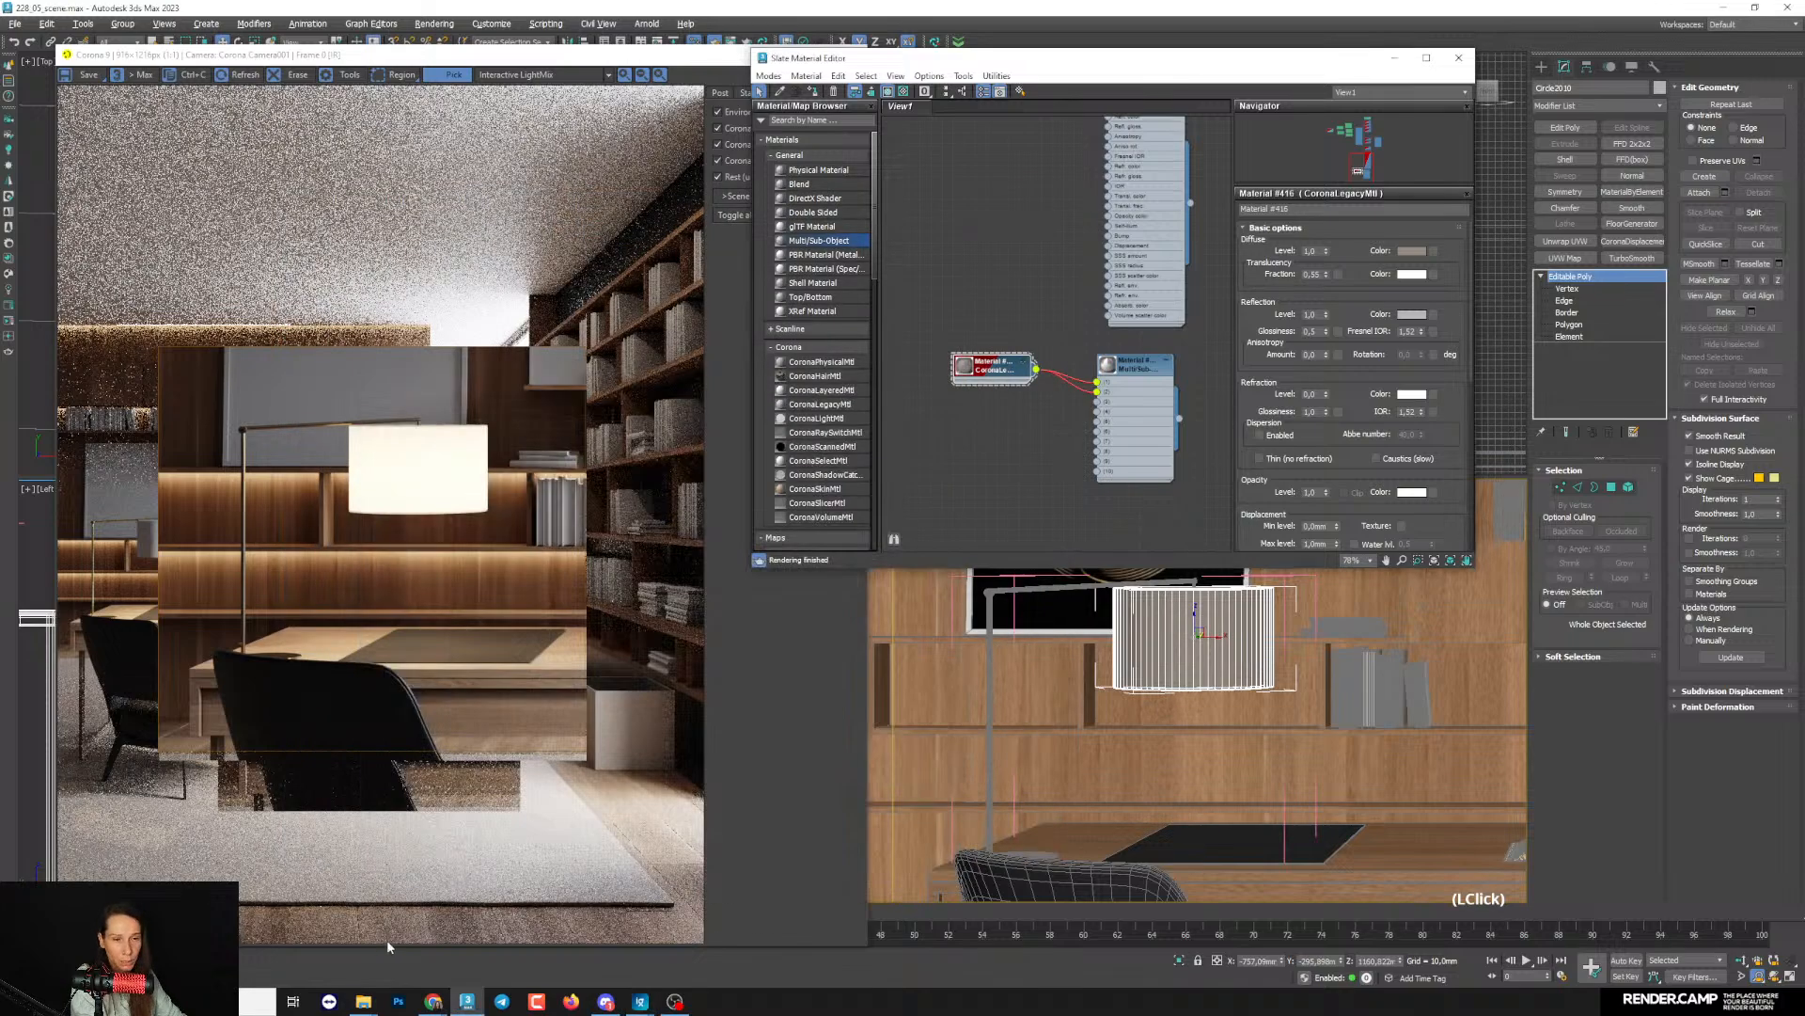
- Bring the TexturesCom_FabricPlain0077_1_seamless_L.jpg texture from the _Fabric folder into the Slate Material Editor as a bitmap node
mouse_move(363, 1000)
left_click(296, 941)
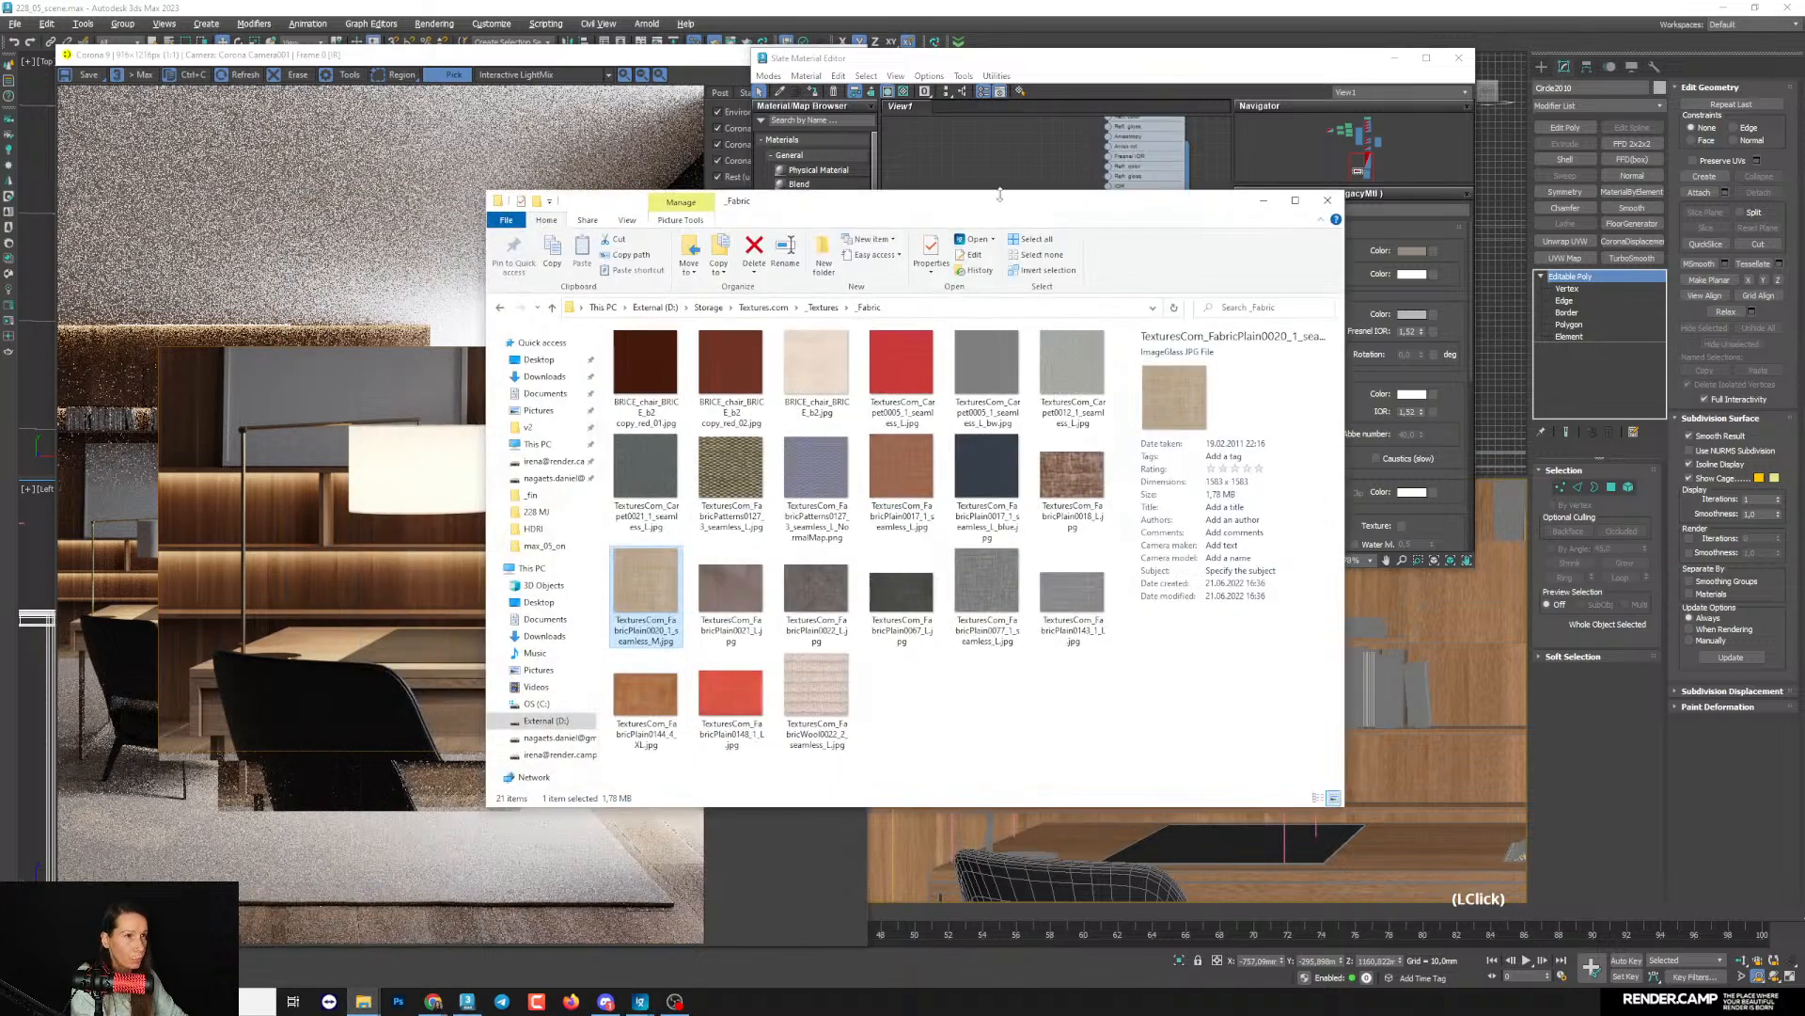
left_click_drag(999, 195, 594, 303)
left_click_drag(573, 705, 970, 451)
left_click(995, 450)
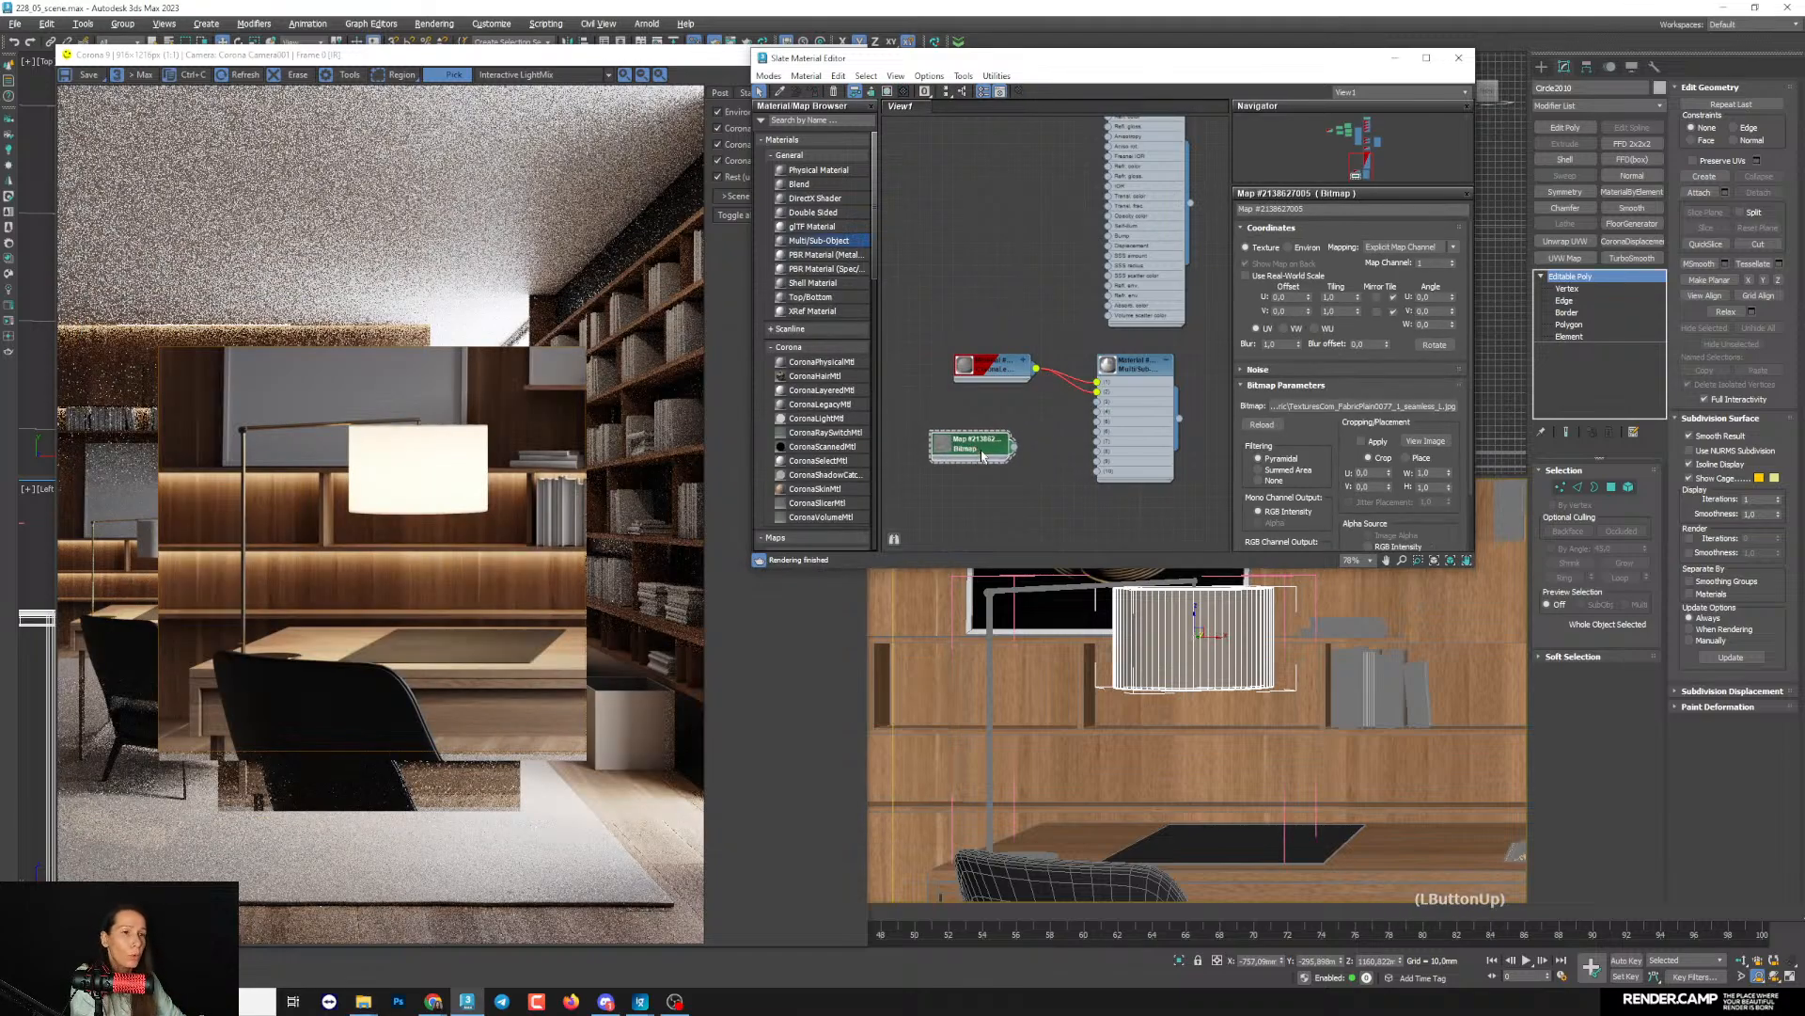
- Position the fabric bitmap node beside the lampshade's Corona Legacy material and enlarge its preview
middle_click_drag(1017, 444, 1038, 451)
left_click_drag(1016, 460, 950, 443)
middle_click_drag(979, 432, 1136, 436)
scroll(1133, 437, "up", 2)
double_click(1029, 437)
left_click_drag(1027, 437, 989, 367)
scroll(1018, 370, "down", 1)
scroll(1004, 360, "up", 1)
middle_click_drag(1040, 380, 1013, 271)
scroll(1051, 369, "down", 1)
- Connect the fabric bitmap to the translucency fraction input of the lampshade's Corona Legacy material
double_click(1034, 241)
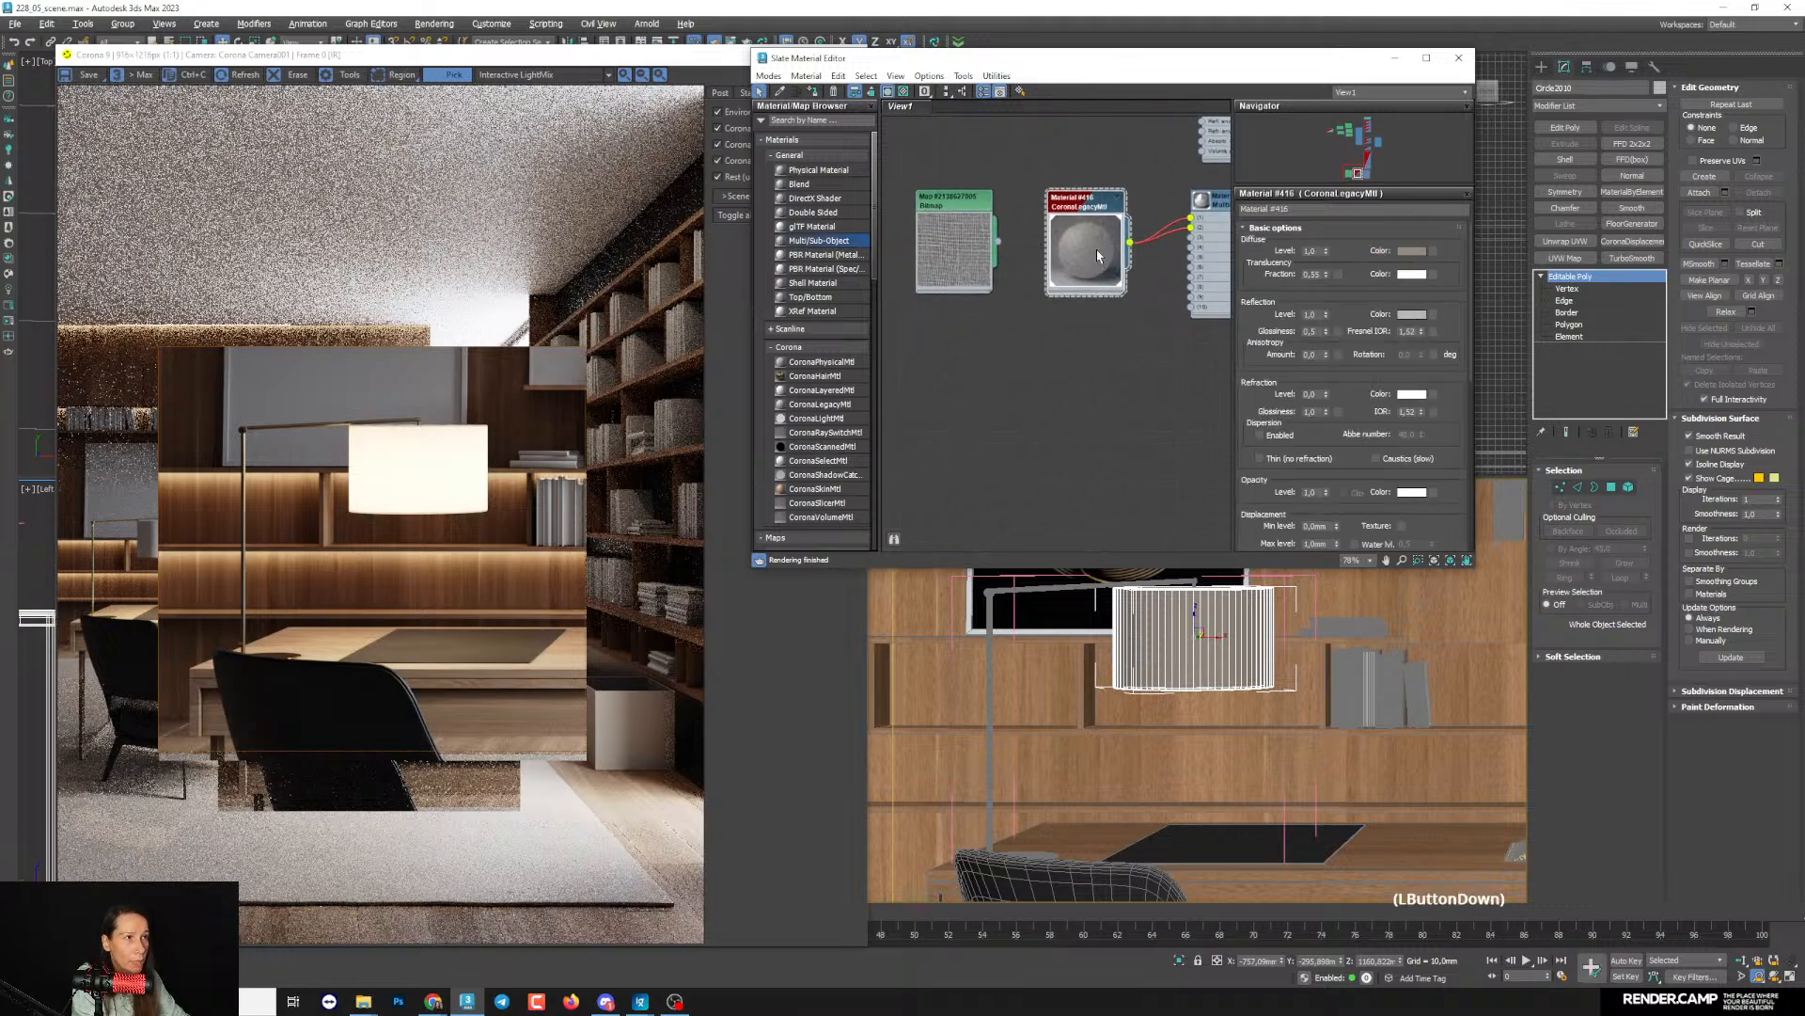
left_click_drag(997, 241, 1048, 396)
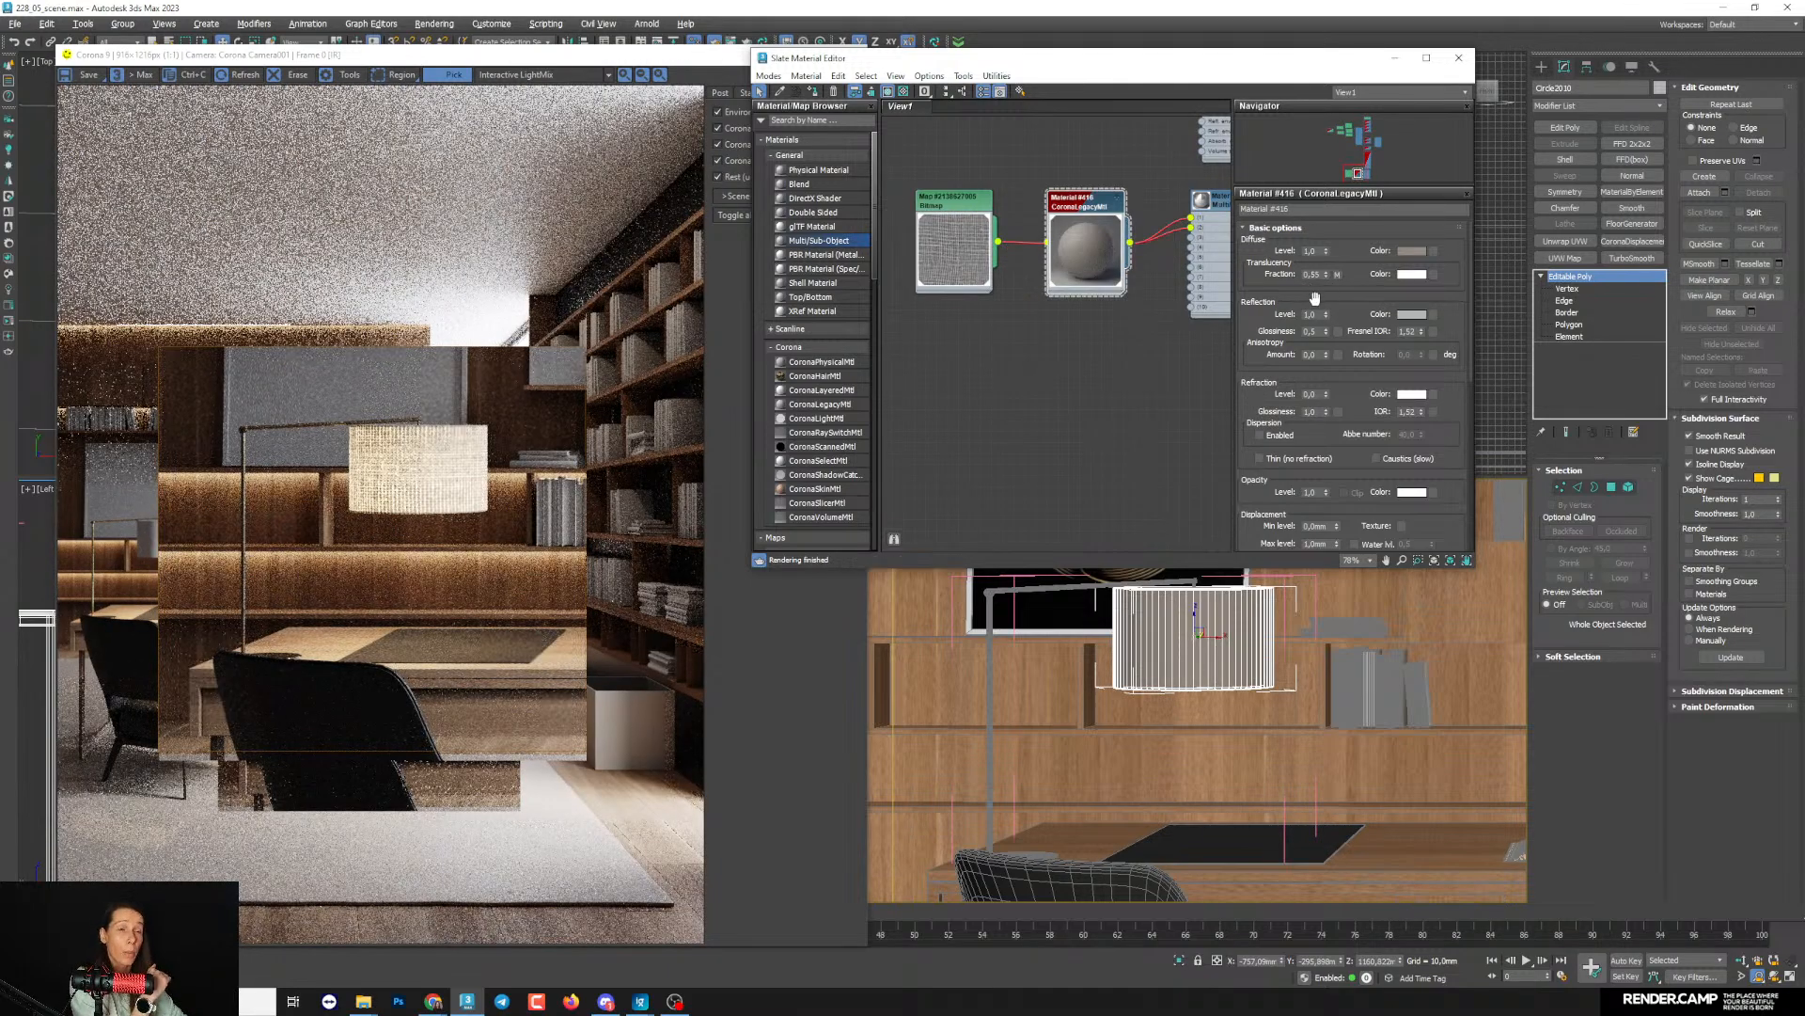
scroll(411, 479, "up", 2)
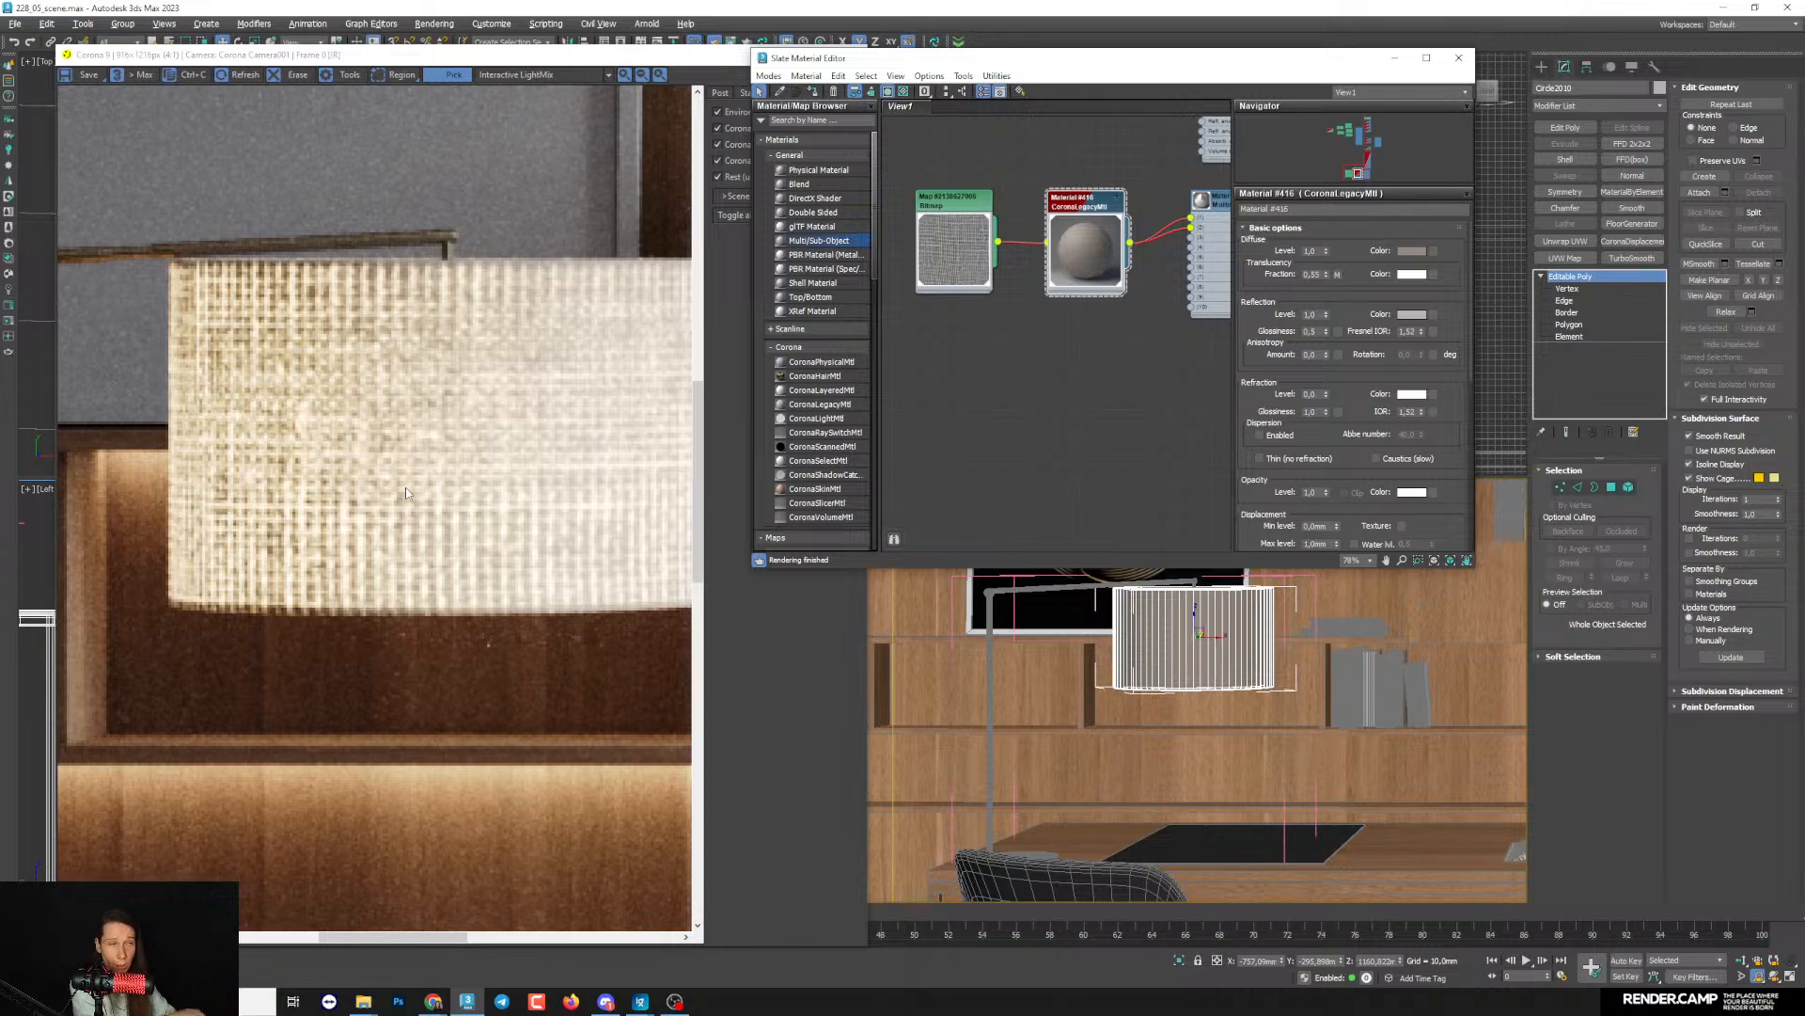
- Enable the colour map in the fabric bitmap's output settings and add a Bezier point near the middle of the curve
double_click(923, 234)
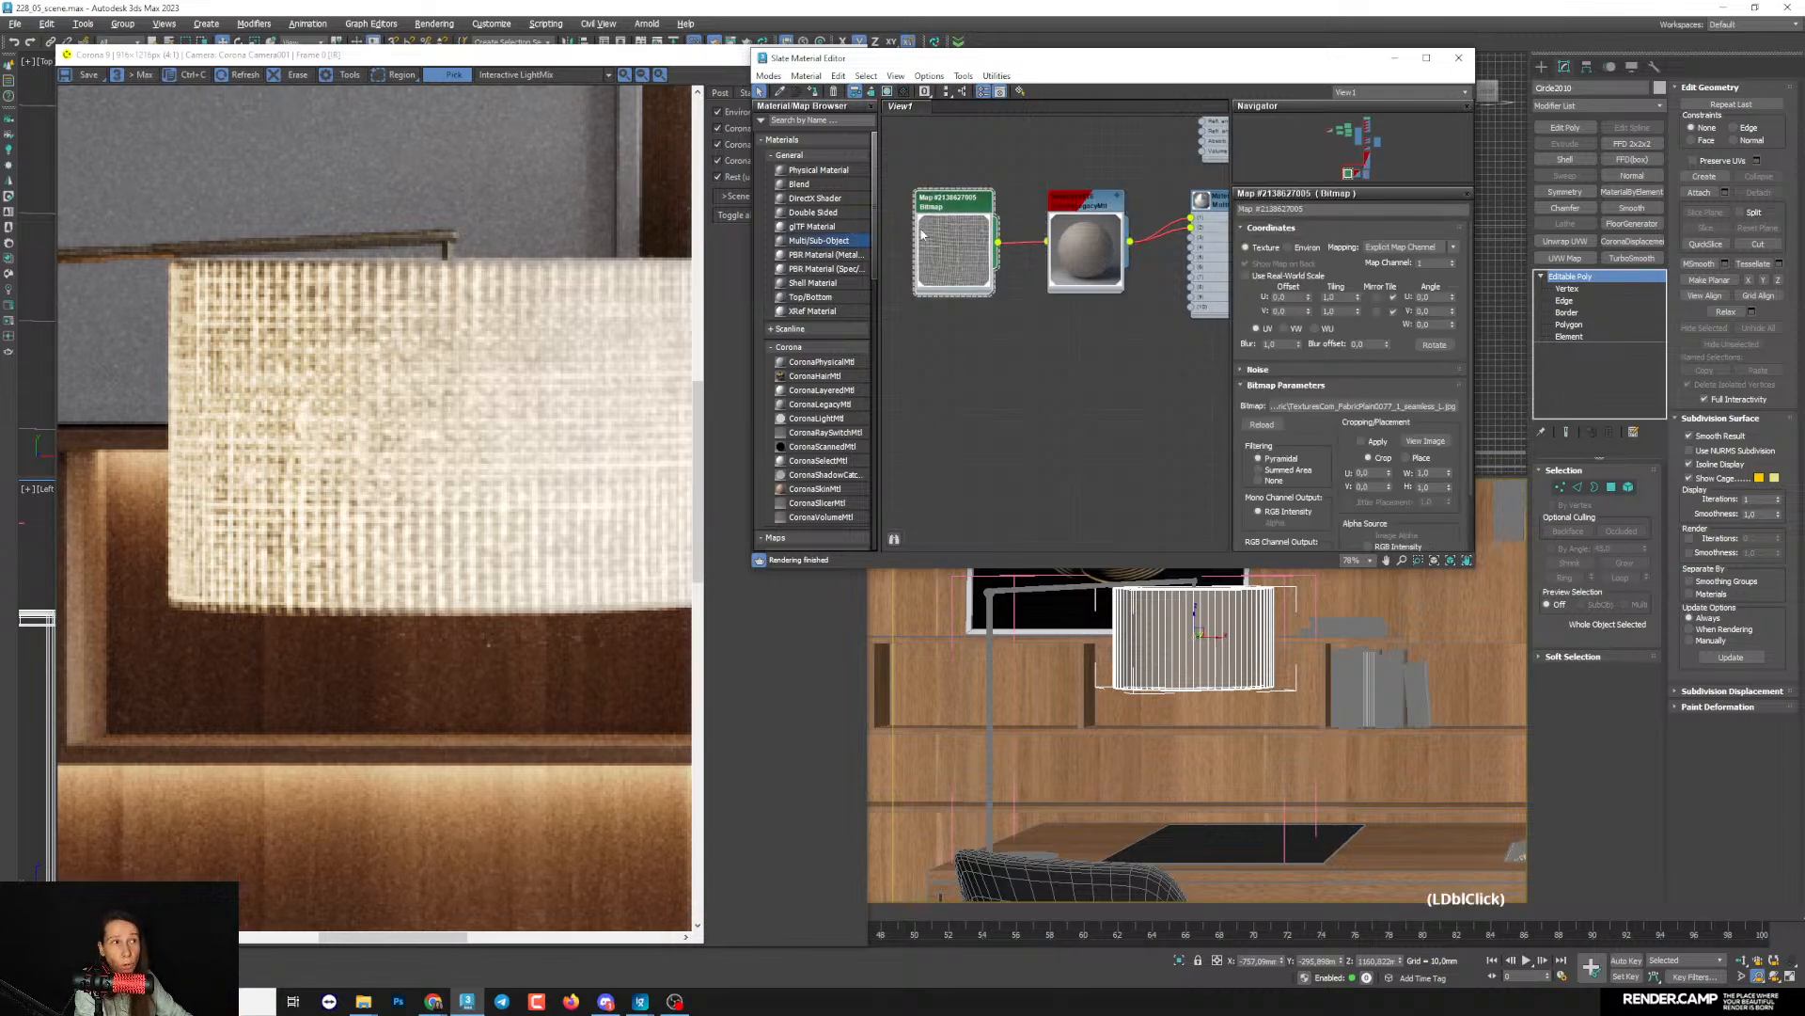
left_click_drag(1336, 463, 1339, 190)
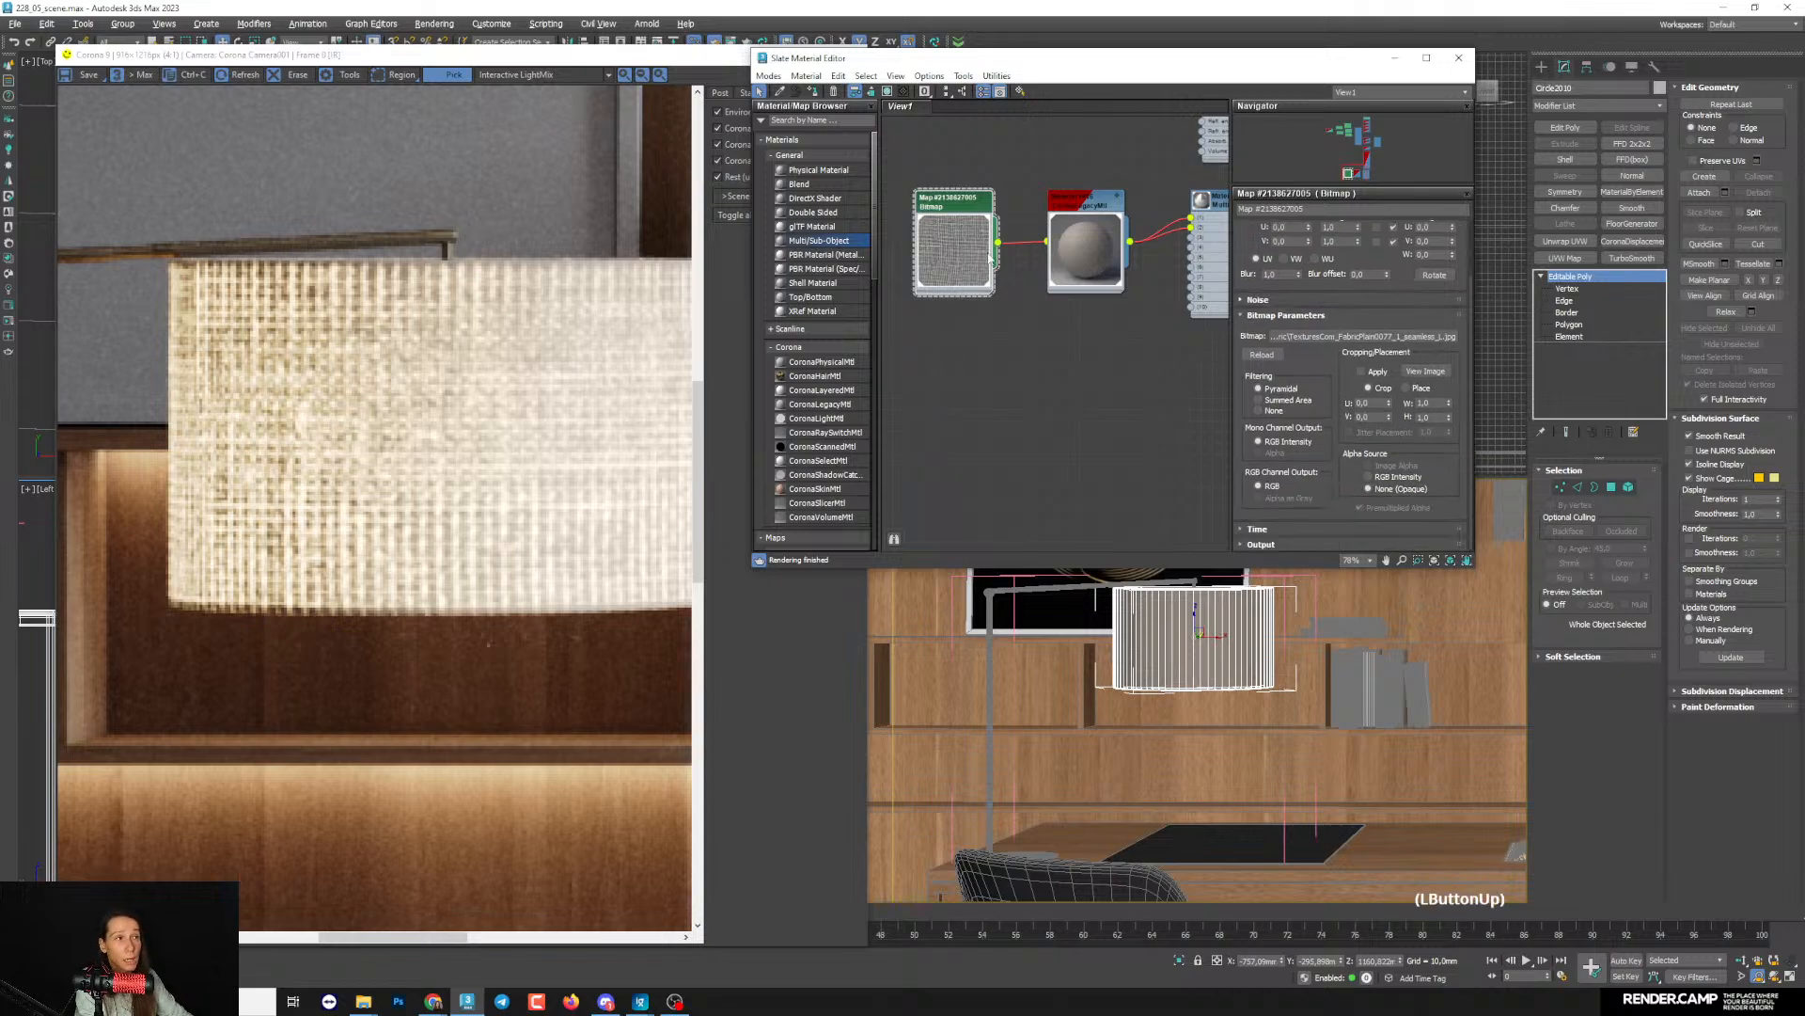
left_click(1260, 543)
left_click(1290, 297)
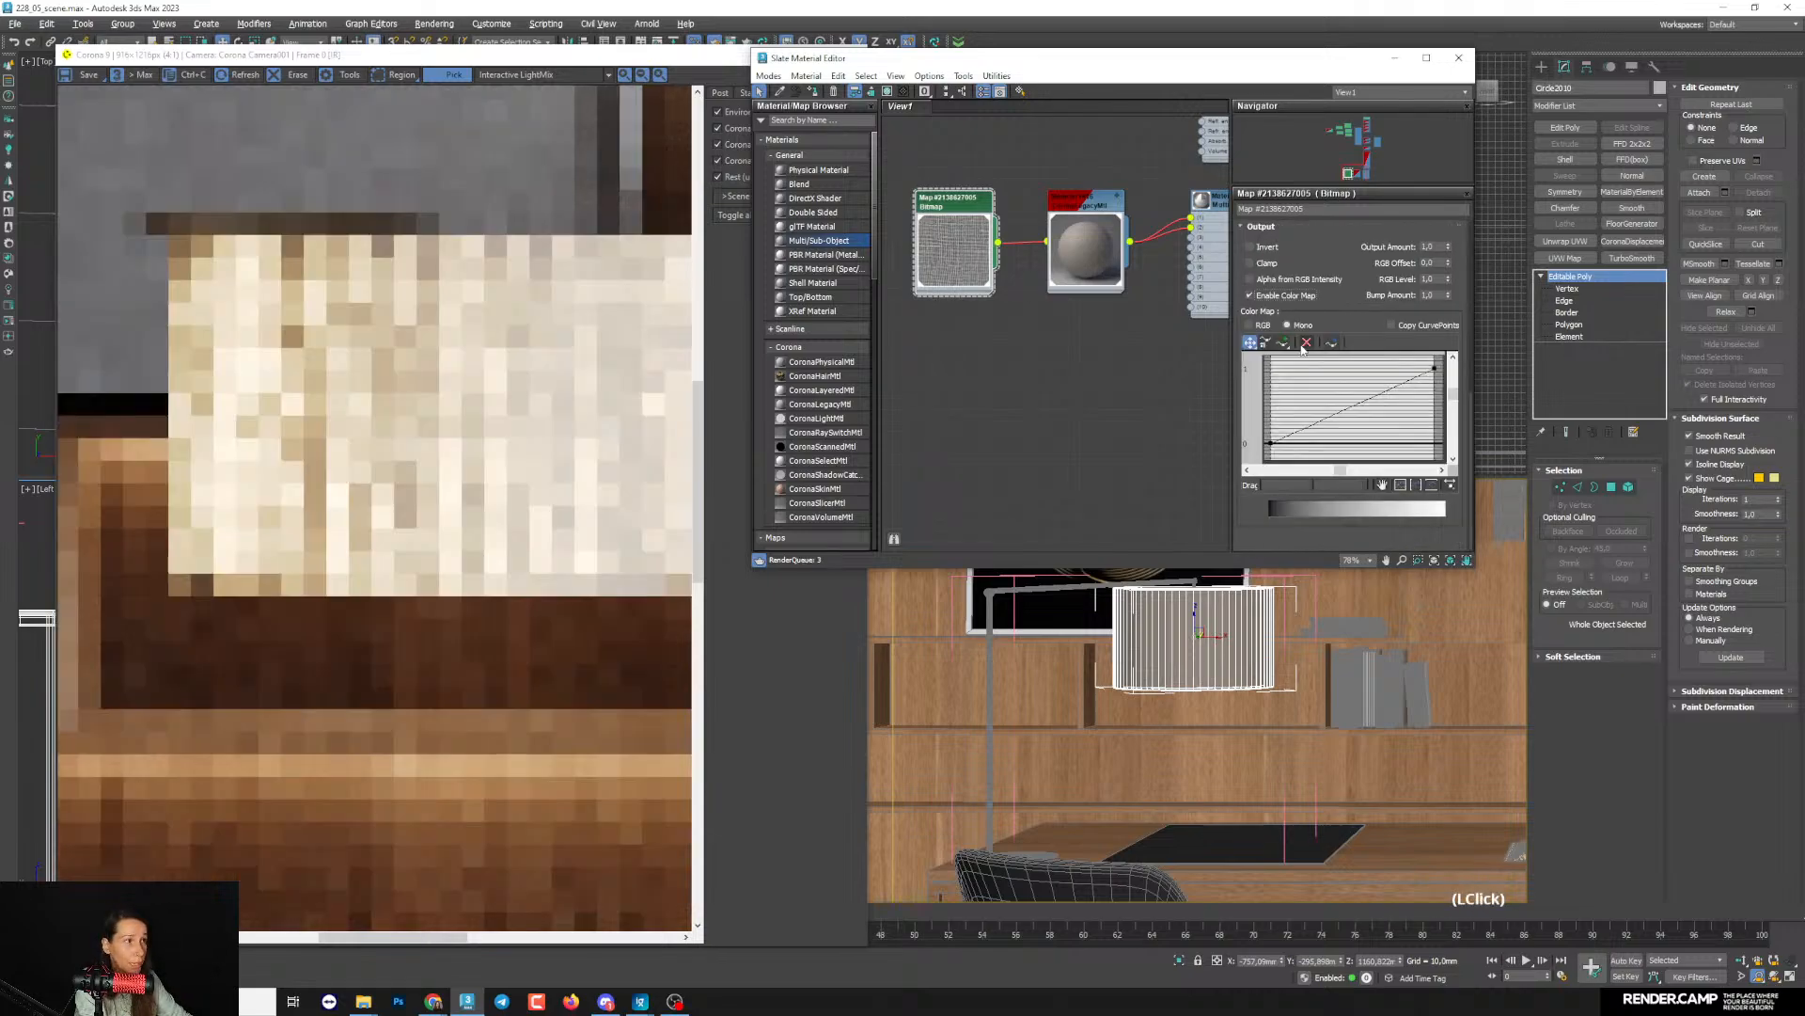
right_click(1349, 410)
left_click(1400, 434)
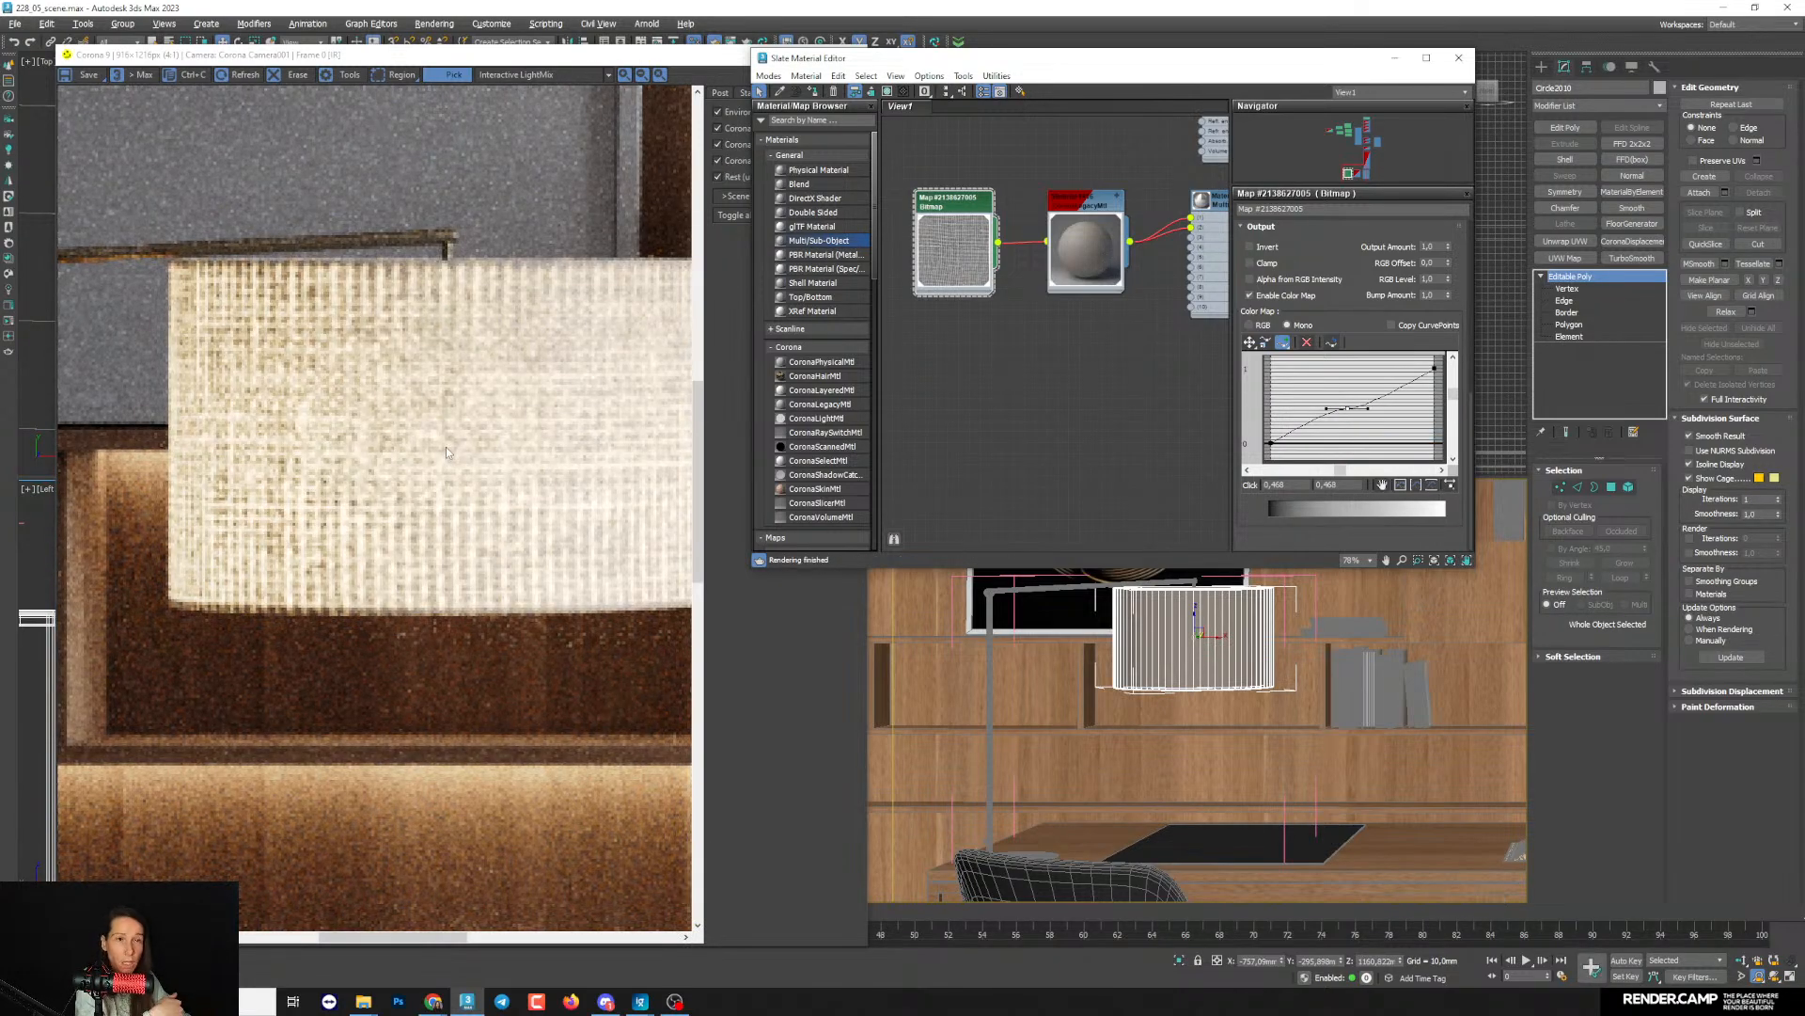
- Reshape the bitmap's colour curve with the Bezier point and its handles, placing the point at about 0.35, 0.62 to brighten the weave
left_click(1250, 342)
left_click_drag(1365, 409, 1351, 388)
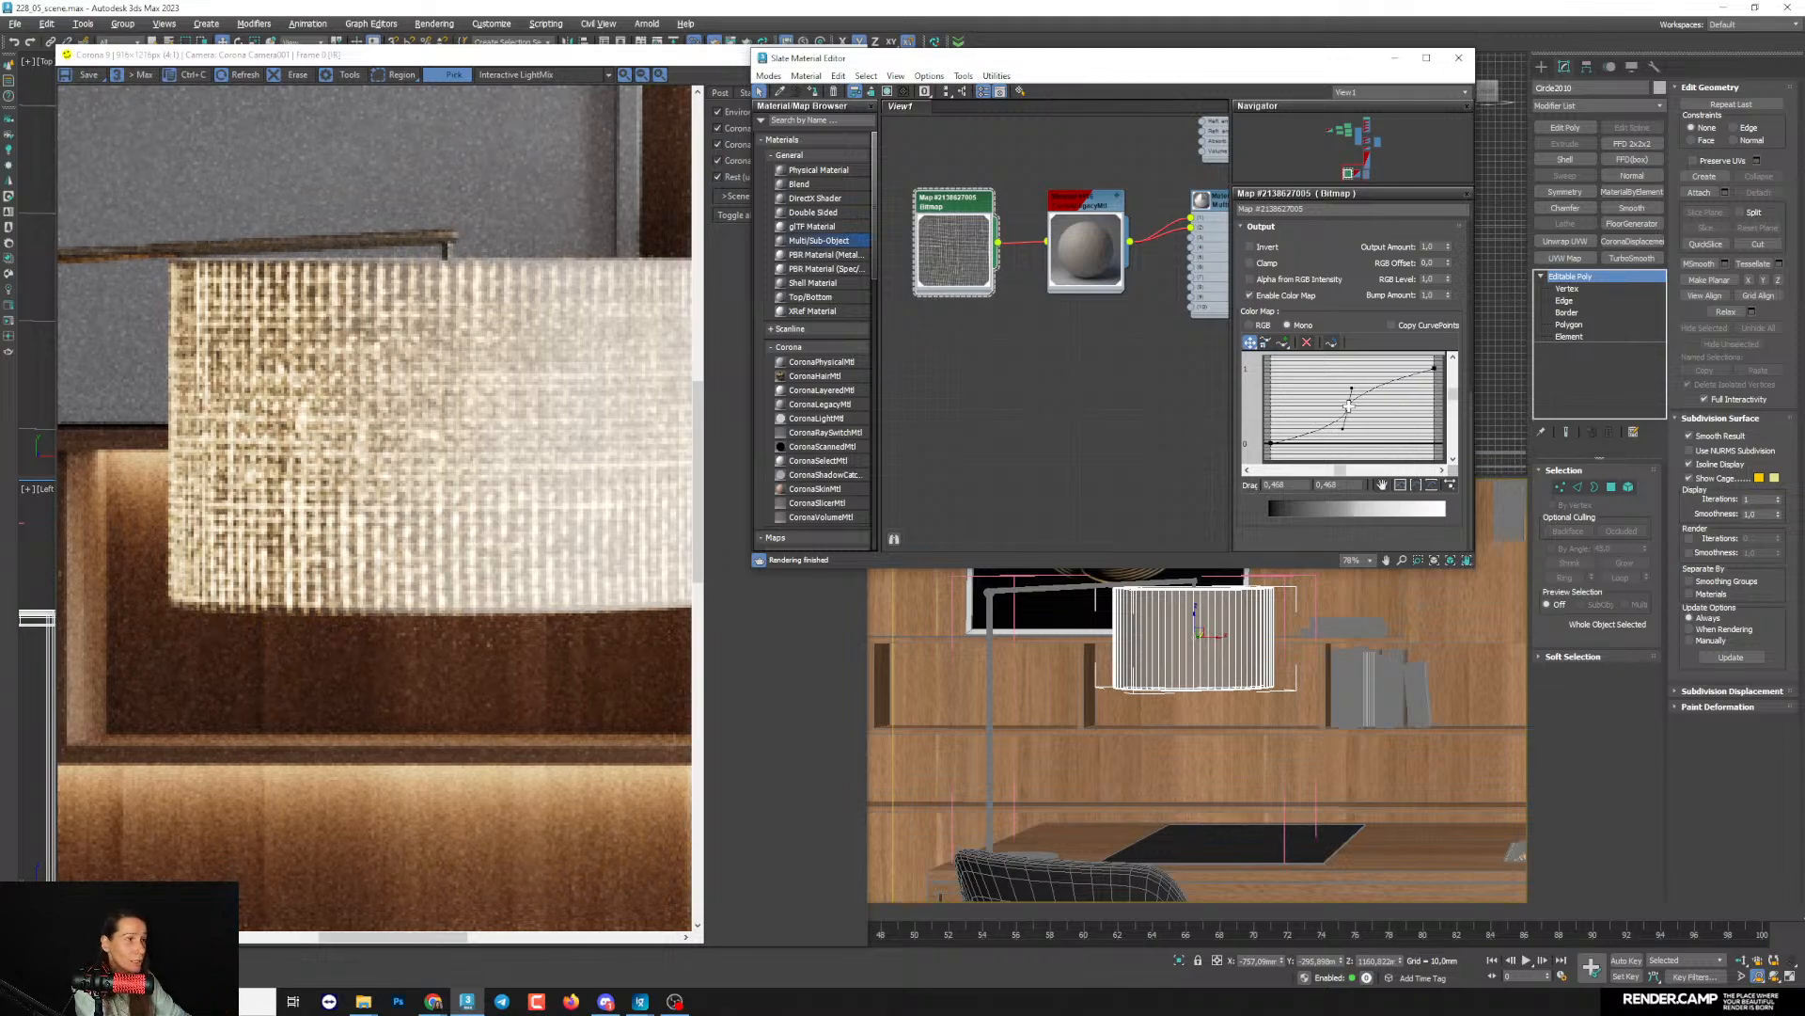
left_click_drag(1349, 407, 1305, 431)
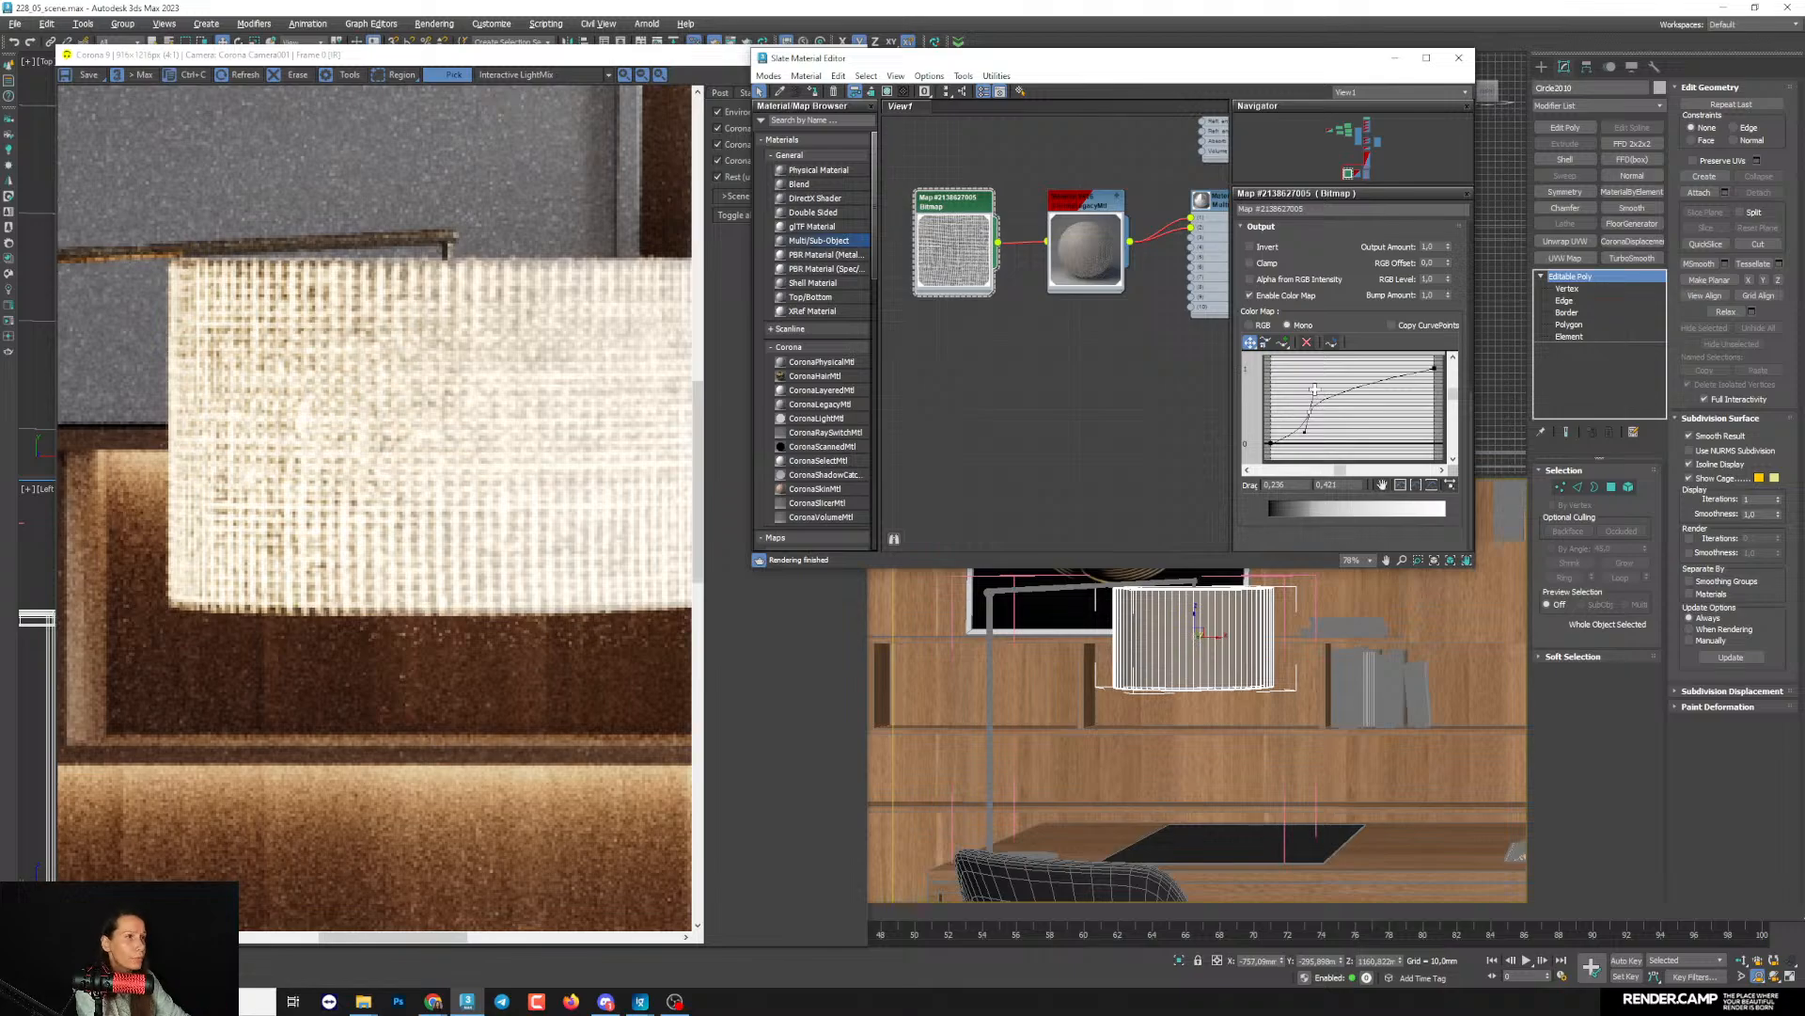
left_click_drag(1313, 389, 1320, 391)
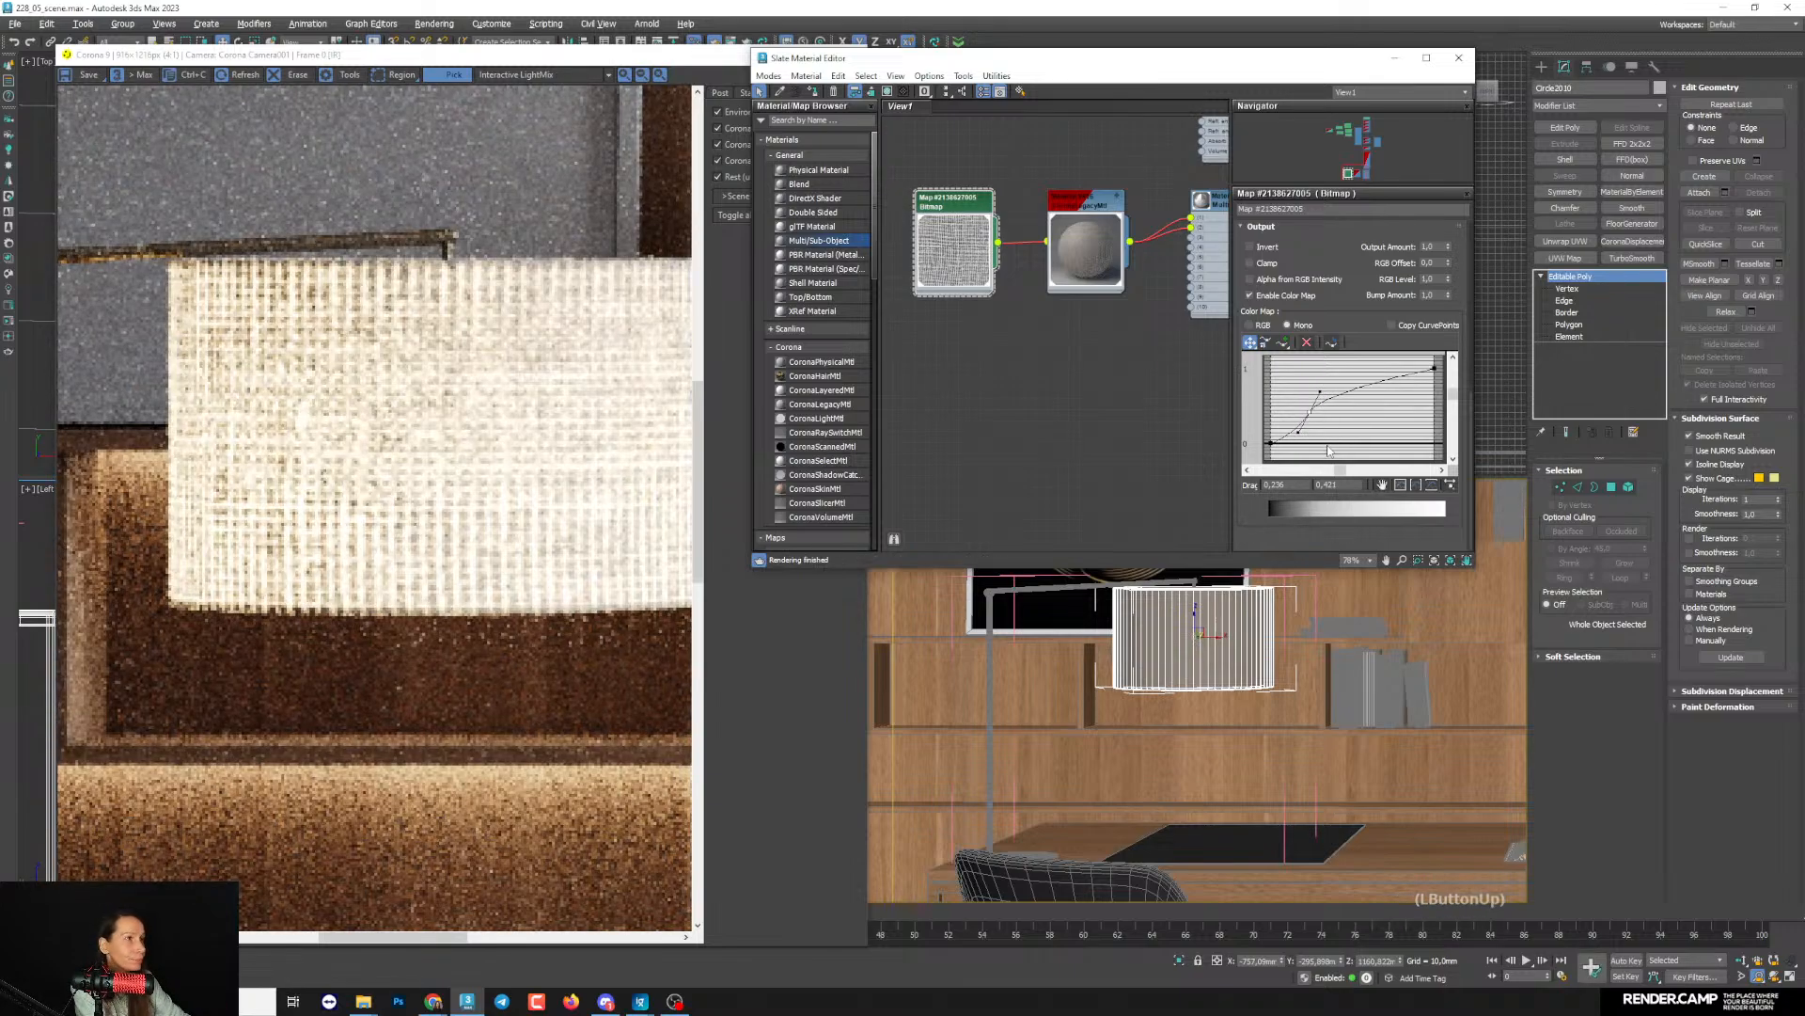
left_click_drag(1320, 391, 1369, 415)
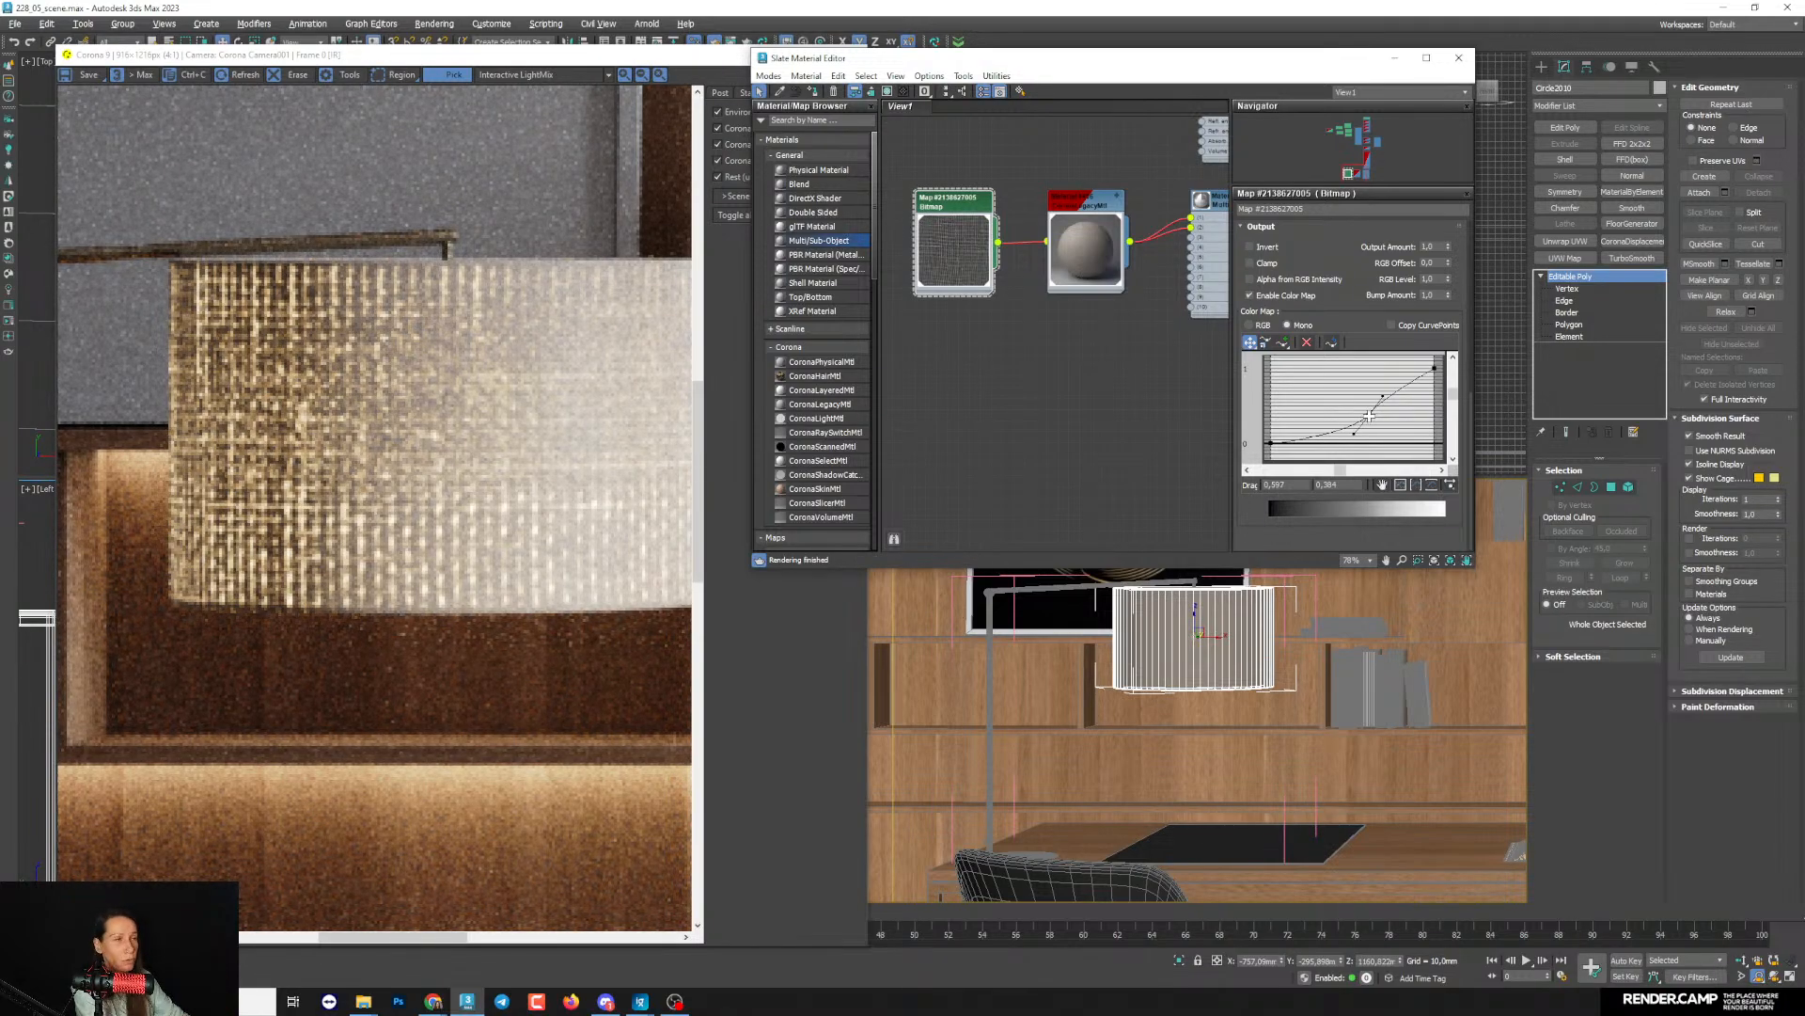
left_click_drag(1370, 417, 1305, 414)
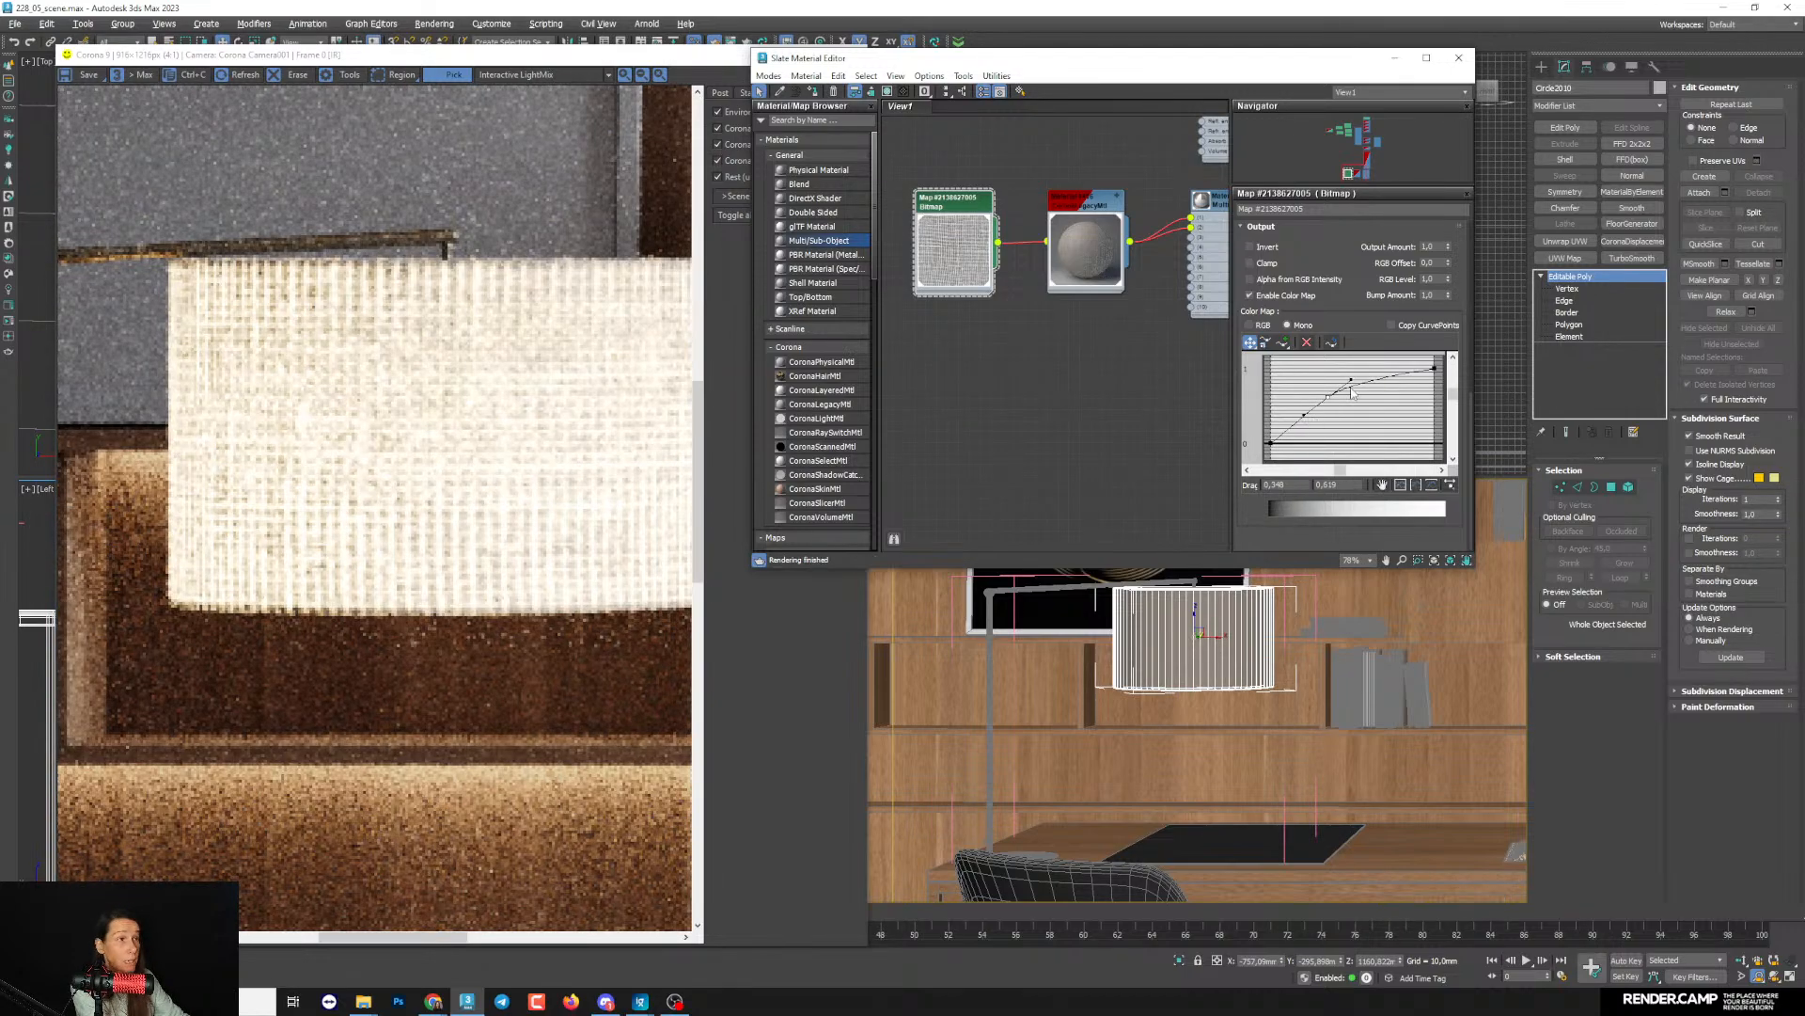
scroll(508, 481, "down", 1)
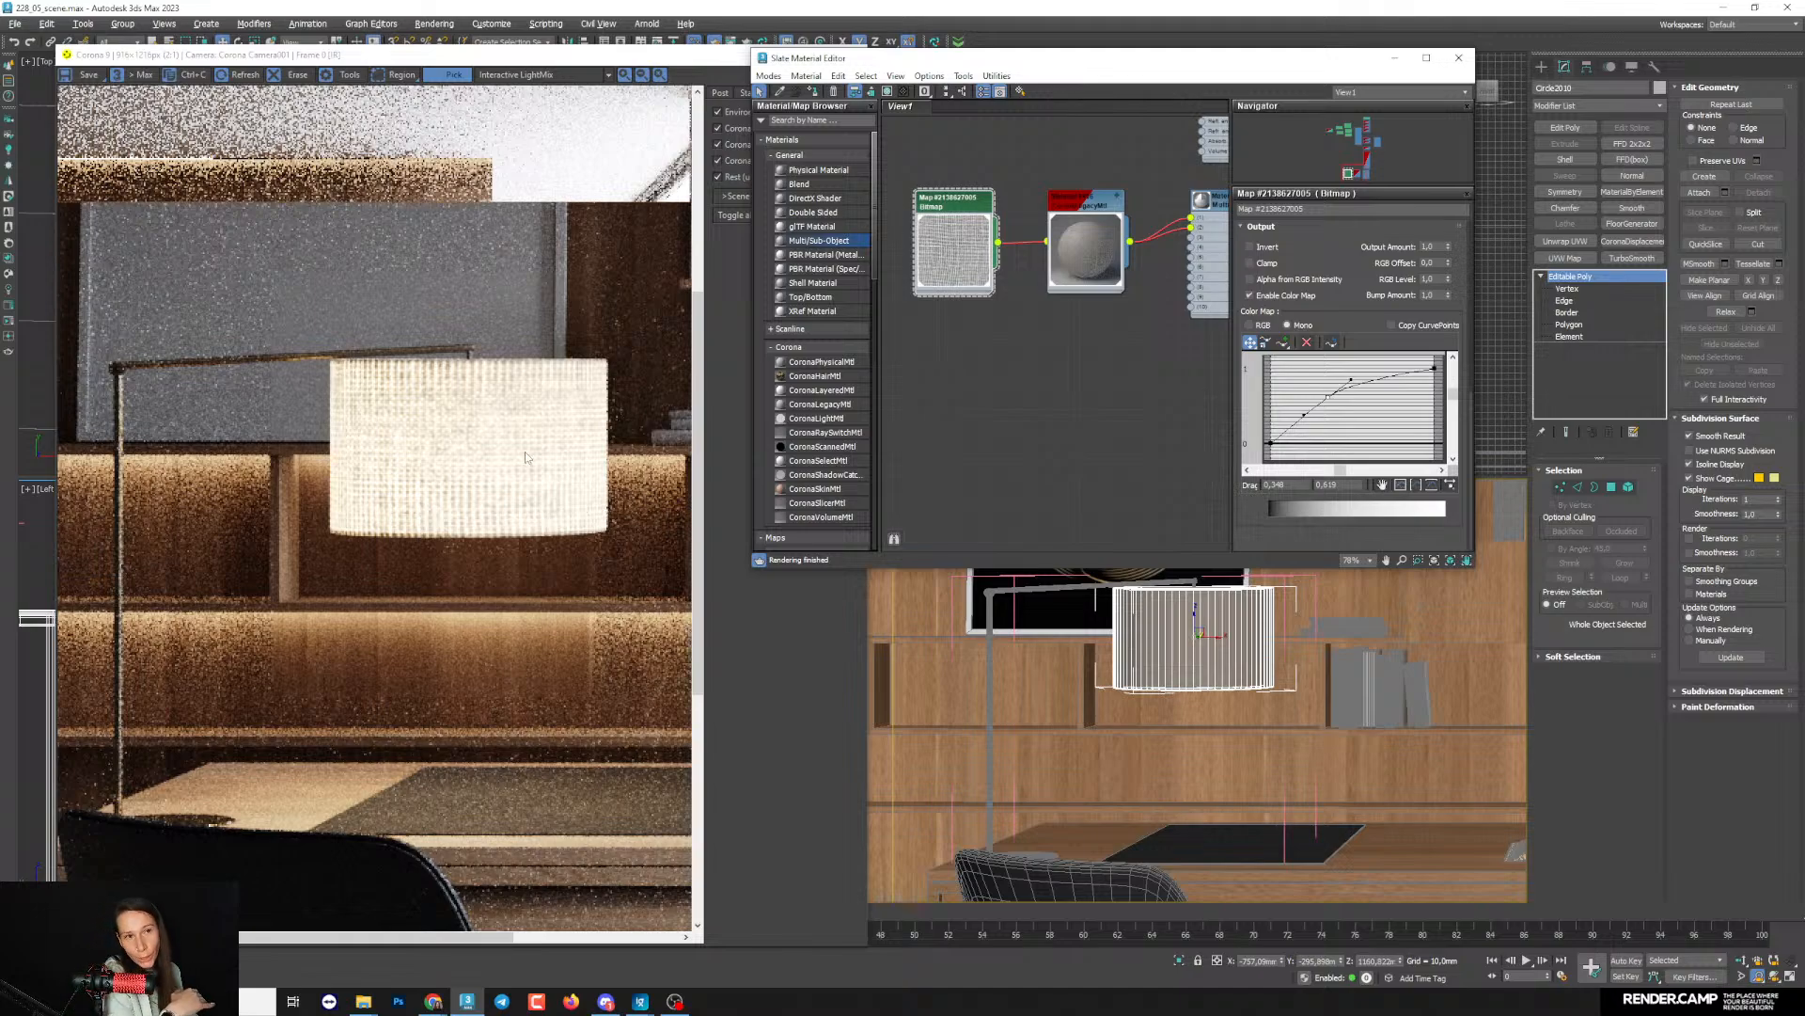
- Set the fabric bitmap's U and V tiling to 3 and check the finer weave on the rendered lampshade
middle_click_drag(1013, 340, 1016, 356)
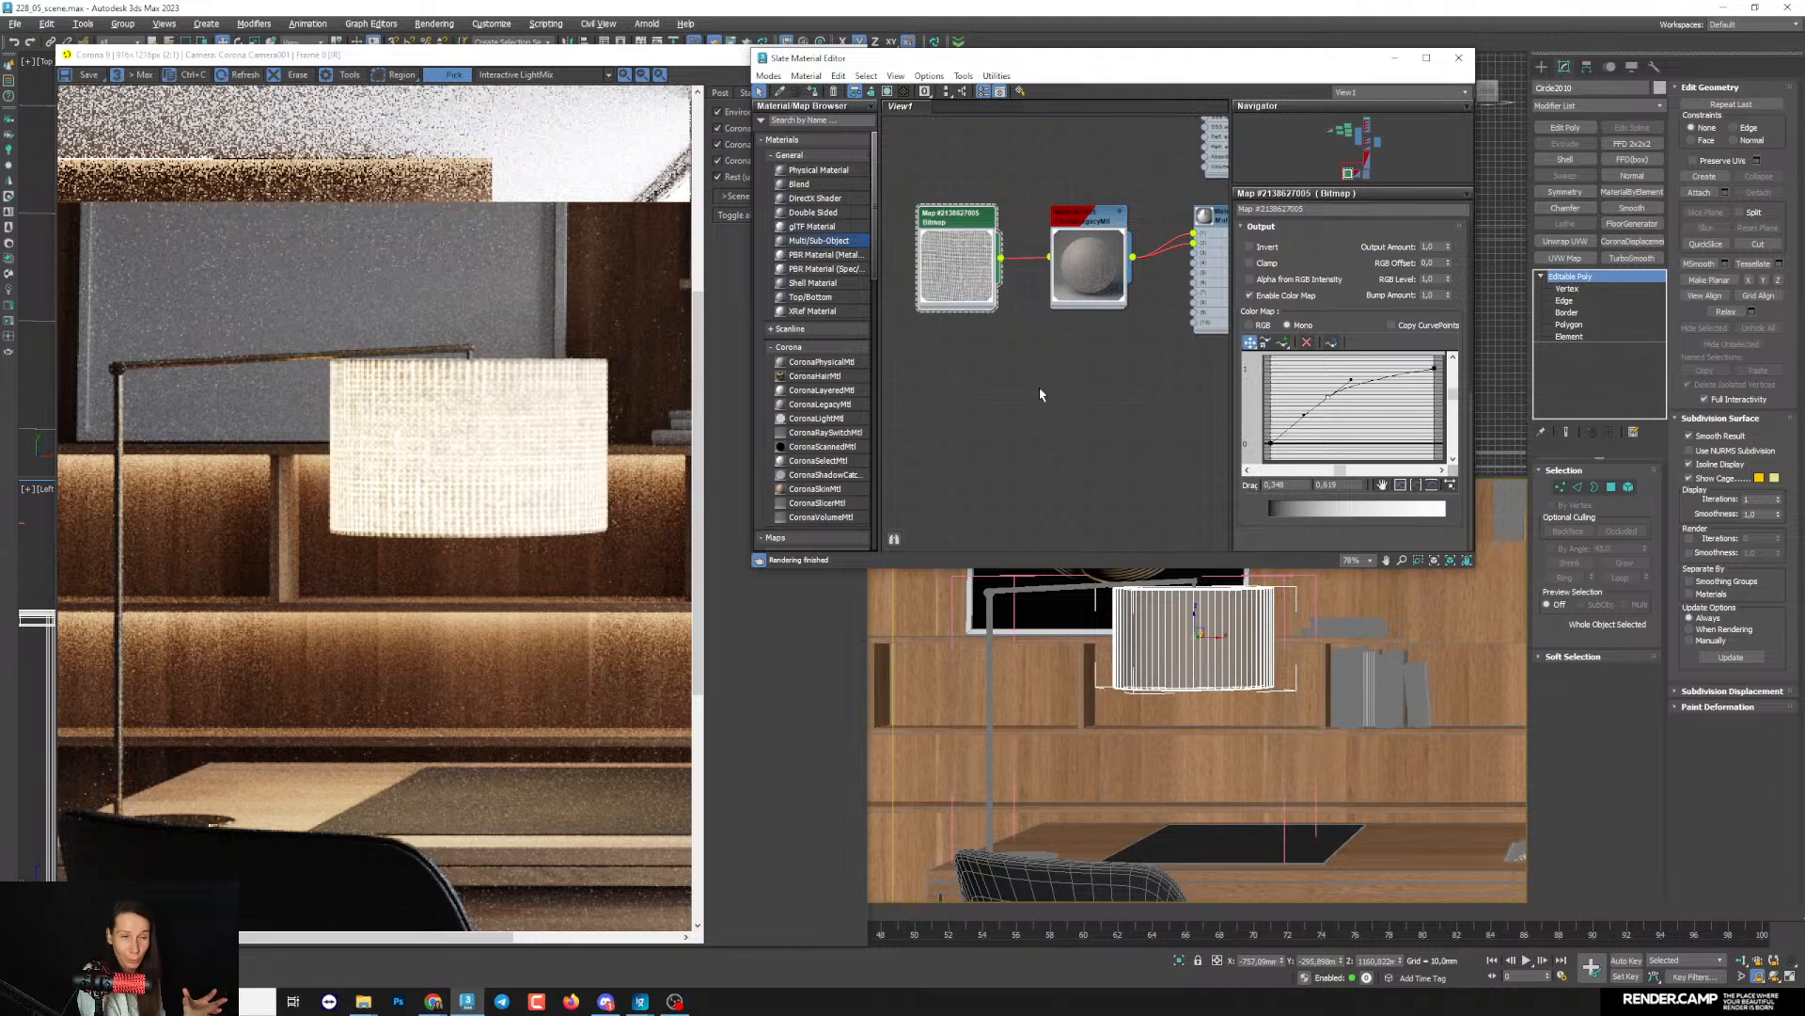
middle_click_drag(1014, 209, 1021, 232)
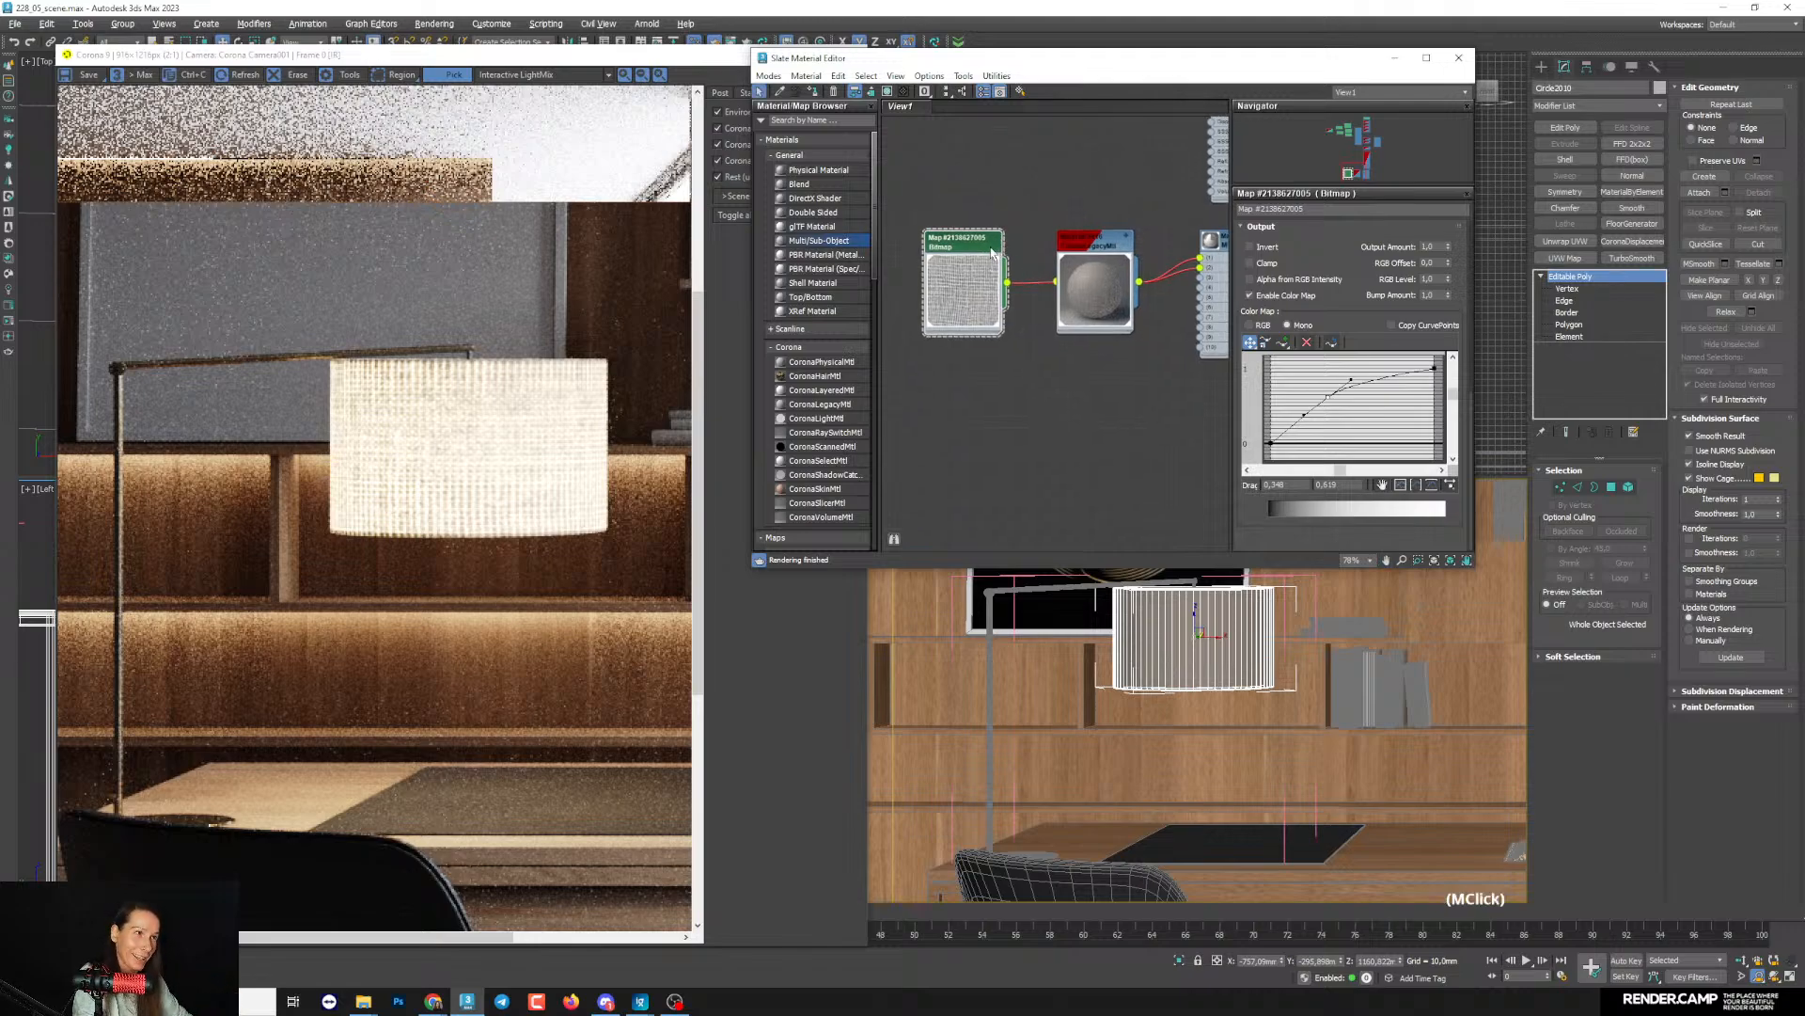
scroll(1021, 232, "up", 1)
left_click_drag(1320, 252, 1163, 281)
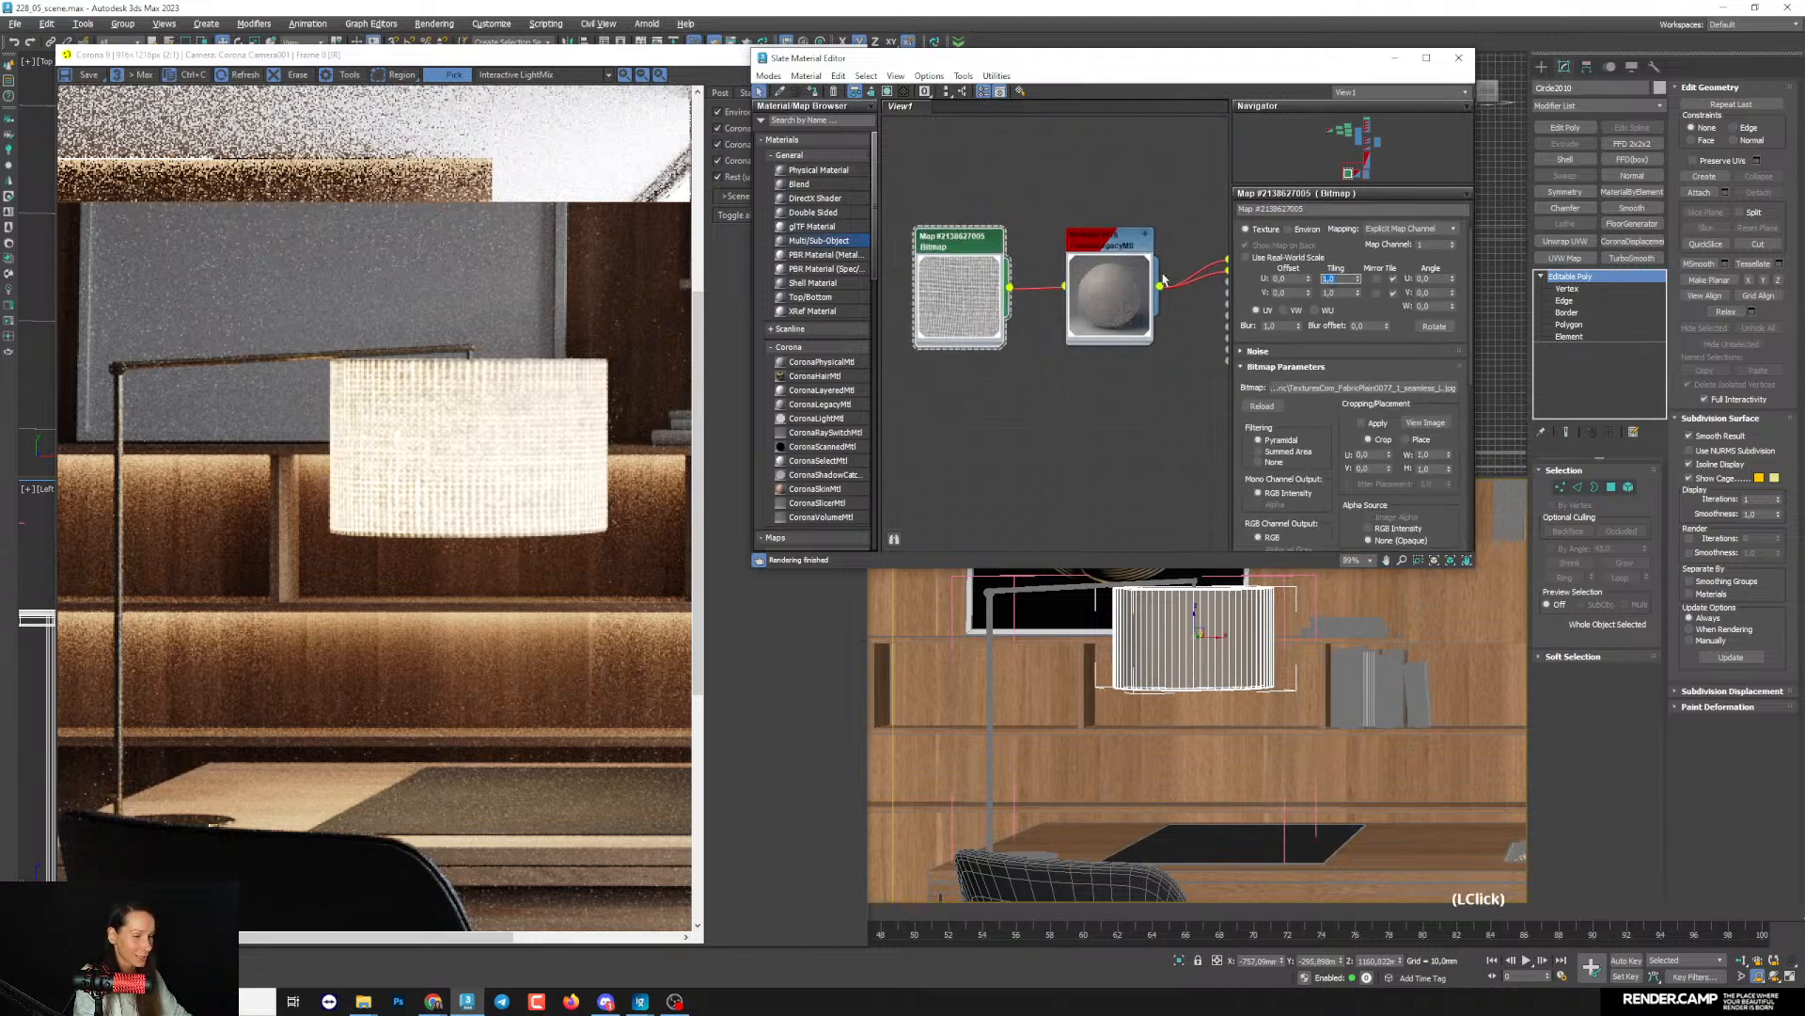
type("3")
key("Return")
key("Tab")
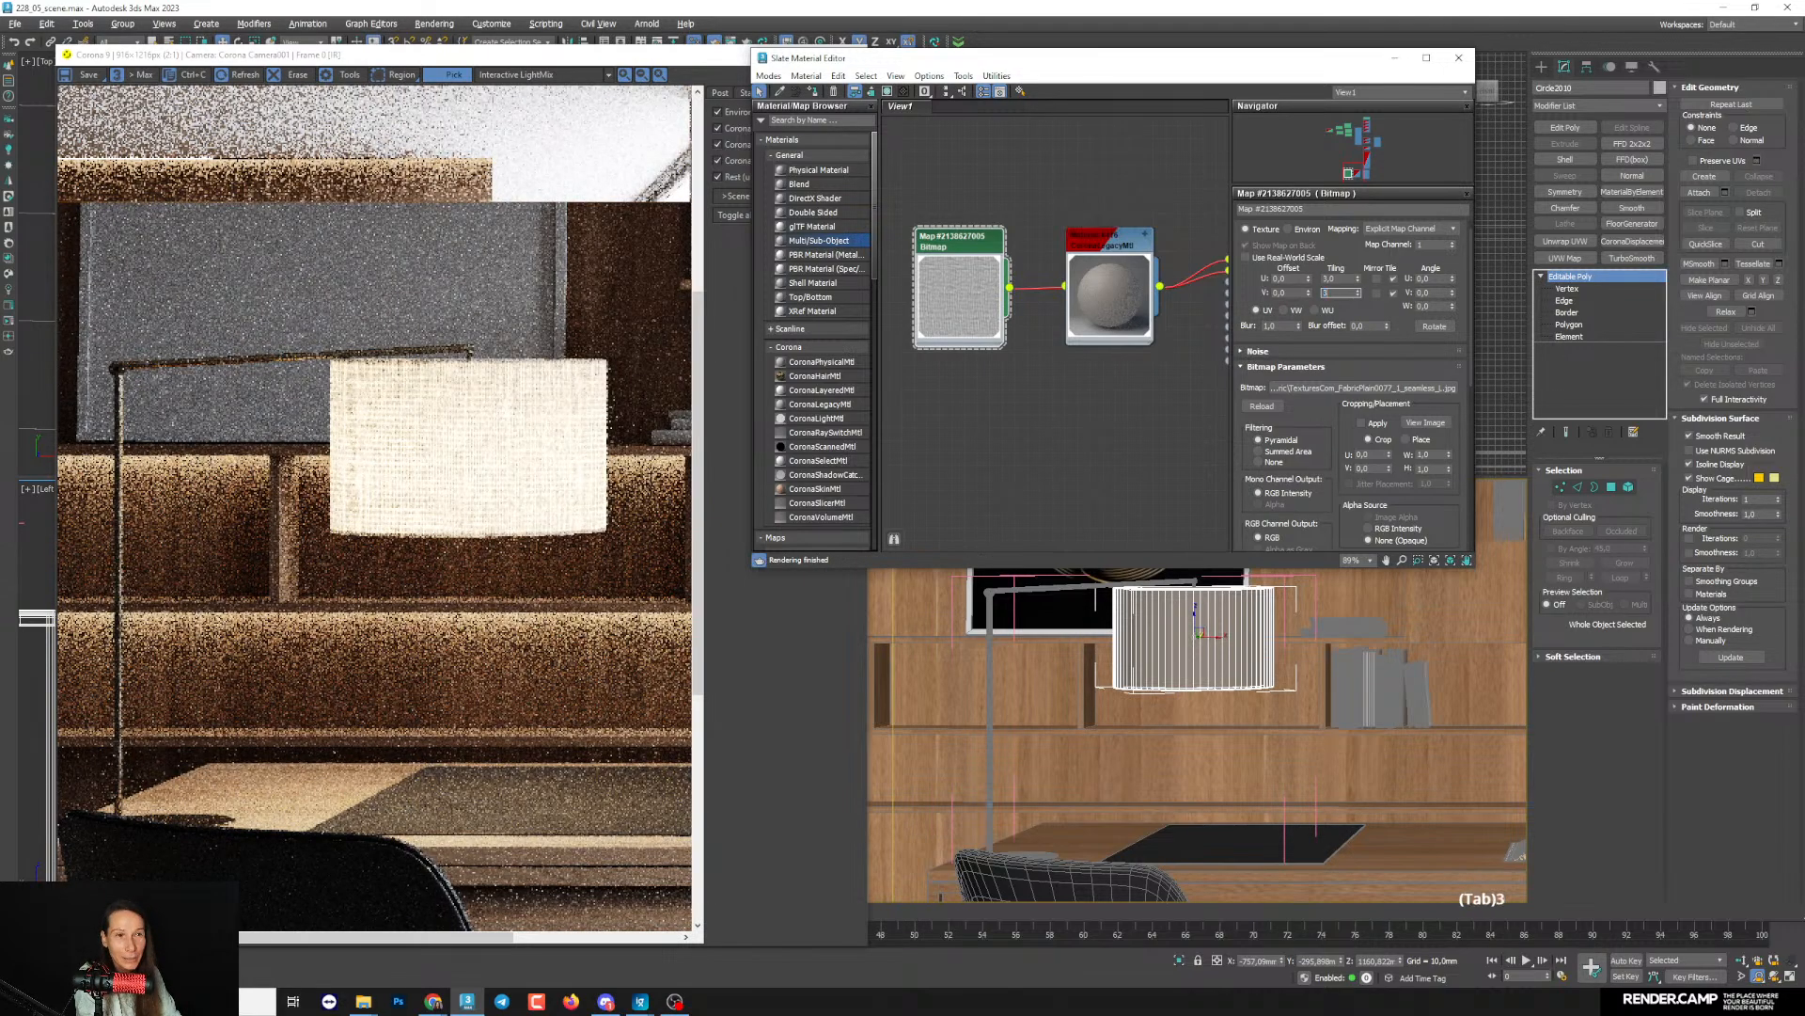
type("3")
key("Return")
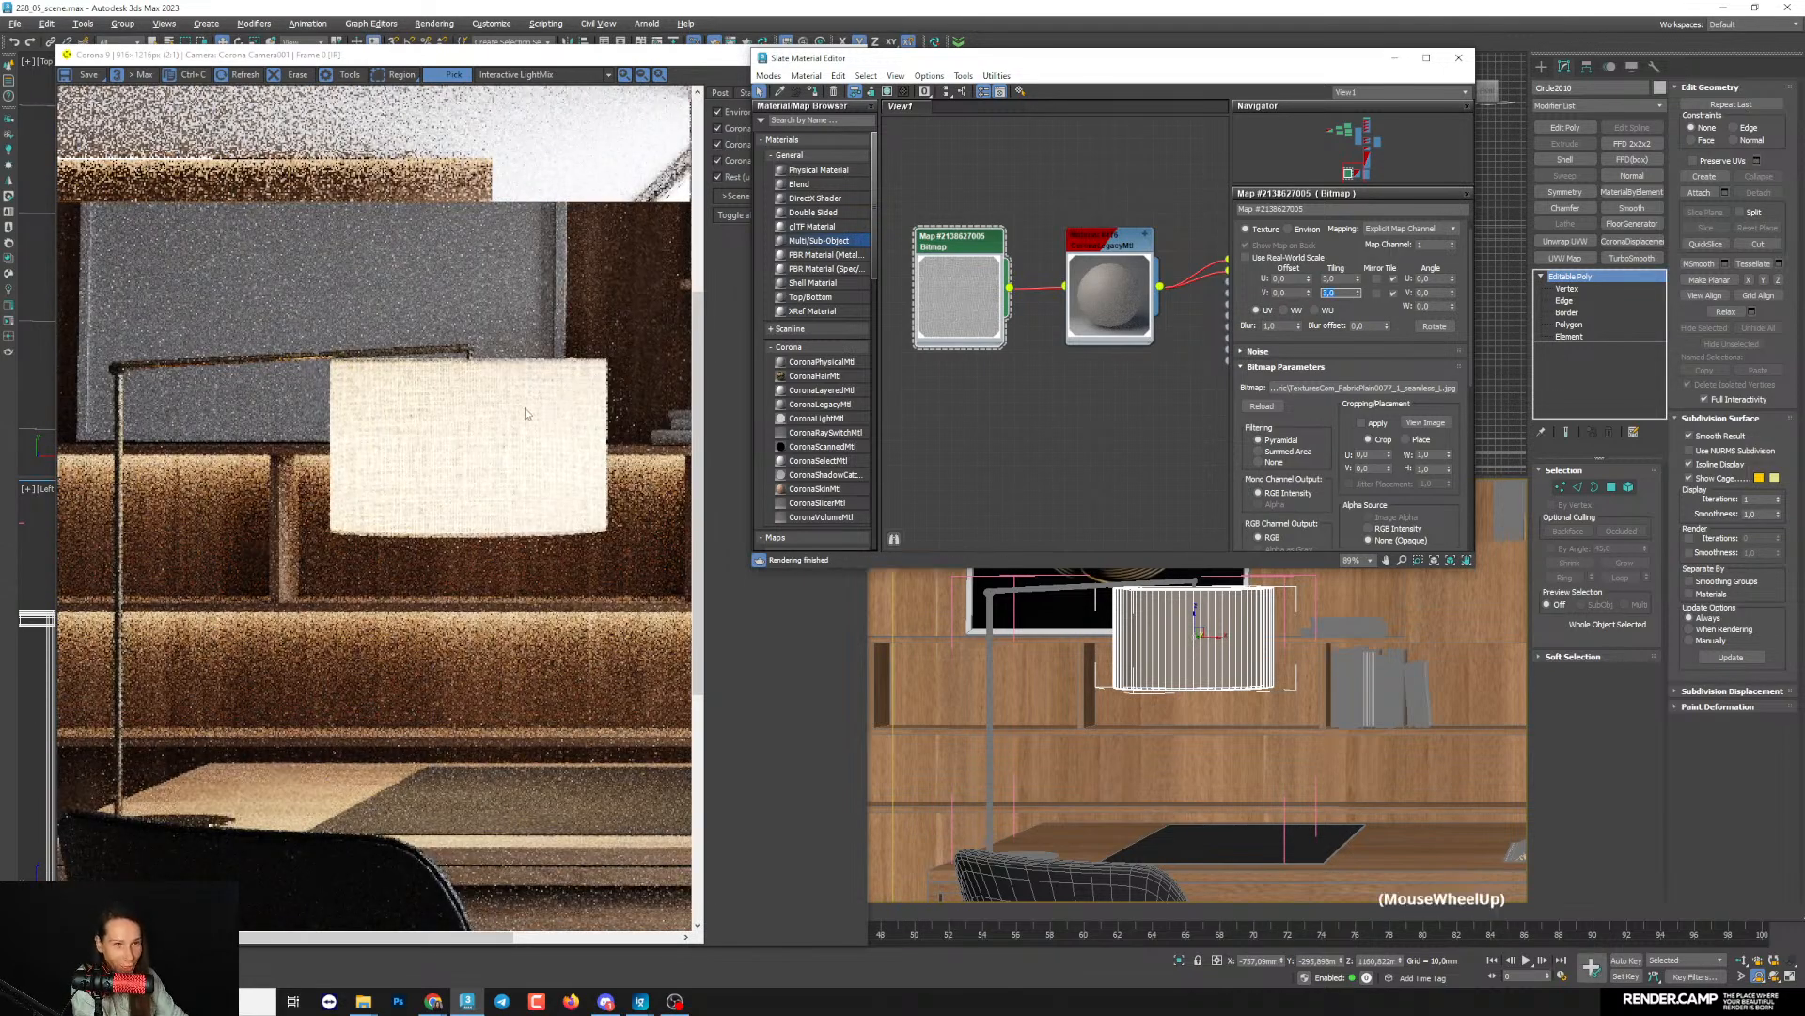
scroll(524, 413, "up", 1)
scroll(529, 423, "down", 1)
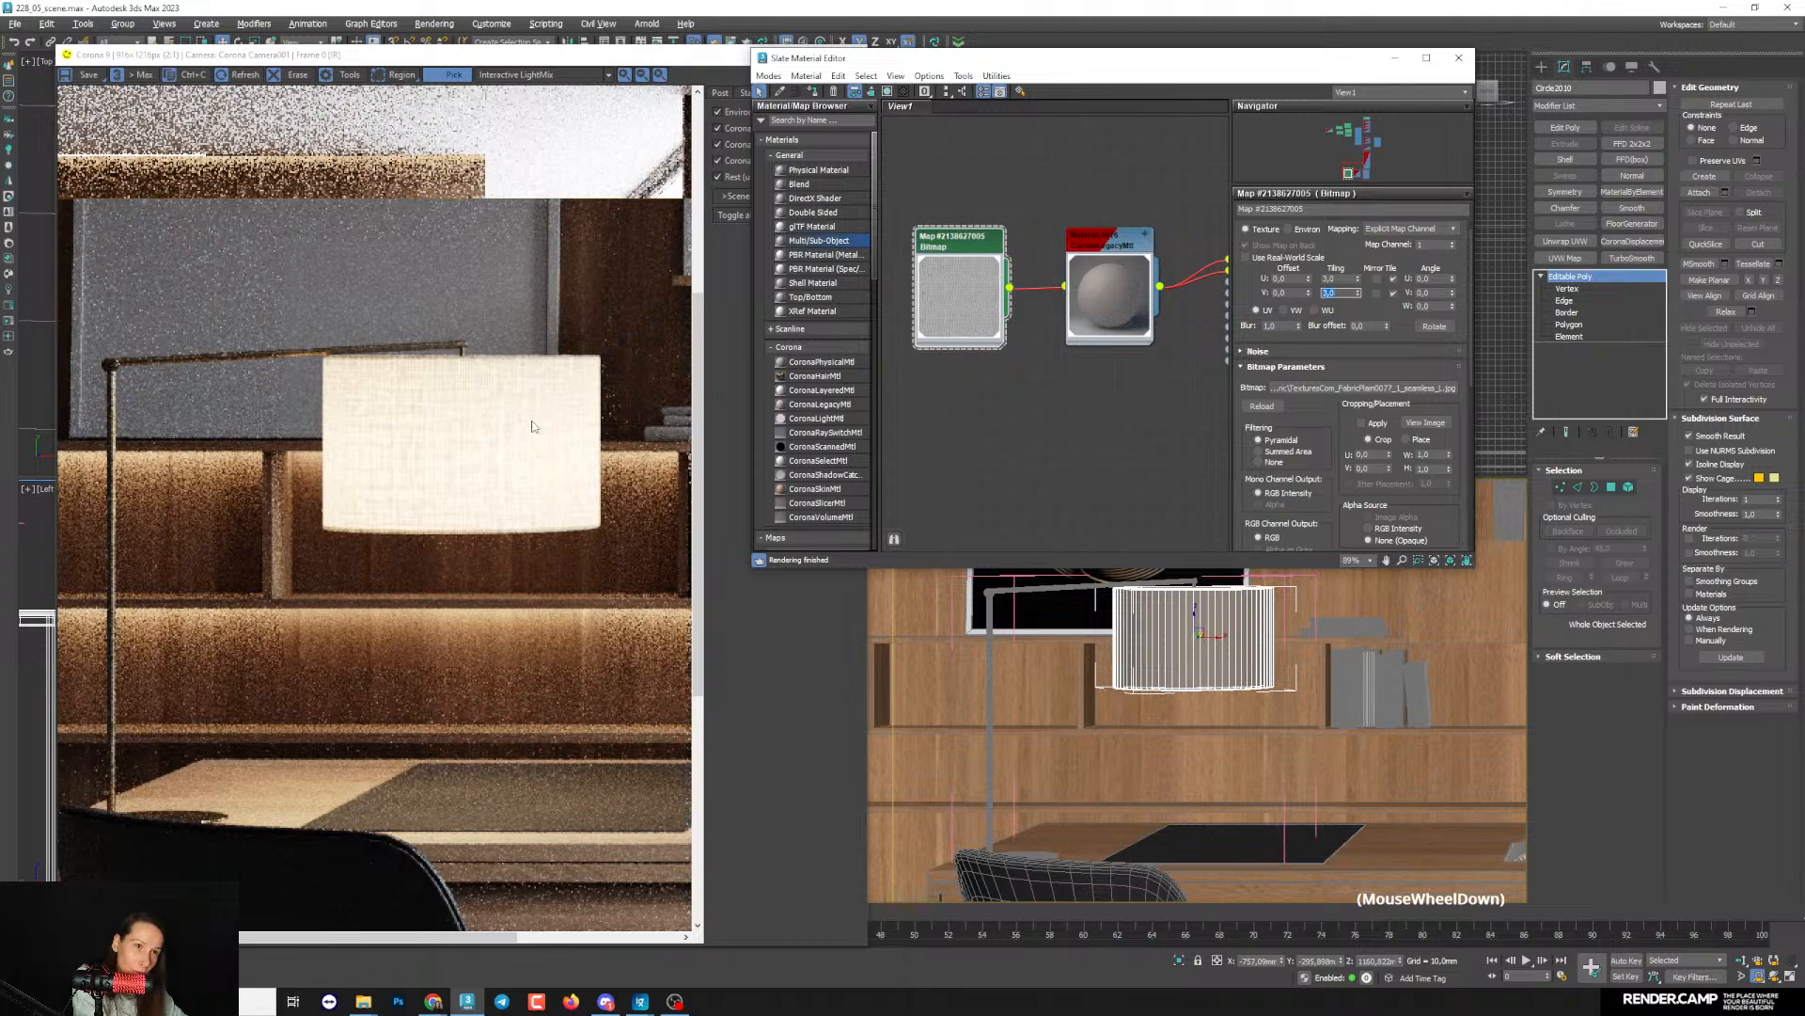
scroll(533, 436, "up", 1)
scroll(534, 435, "down", 1)
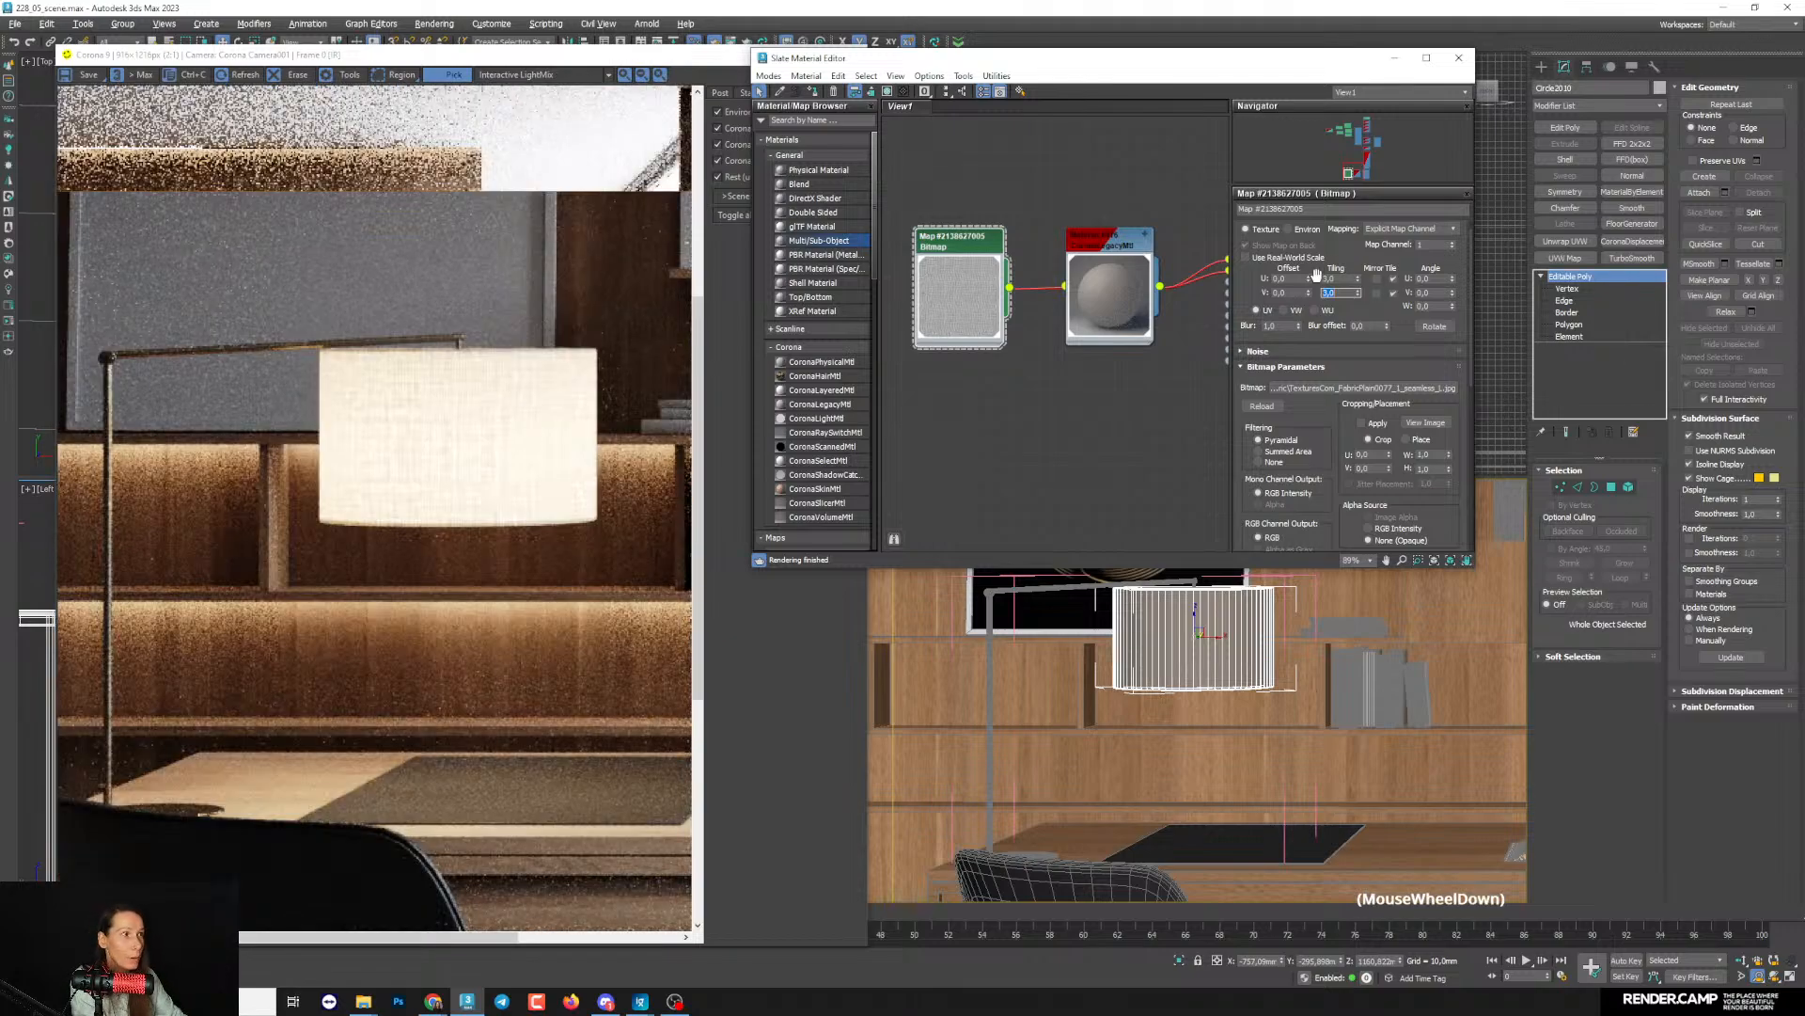
- Set the fabric bitmap's V tiling to 2, view the bitmap image and check the weave on the rendered lampshade
type("2")
key("Return")
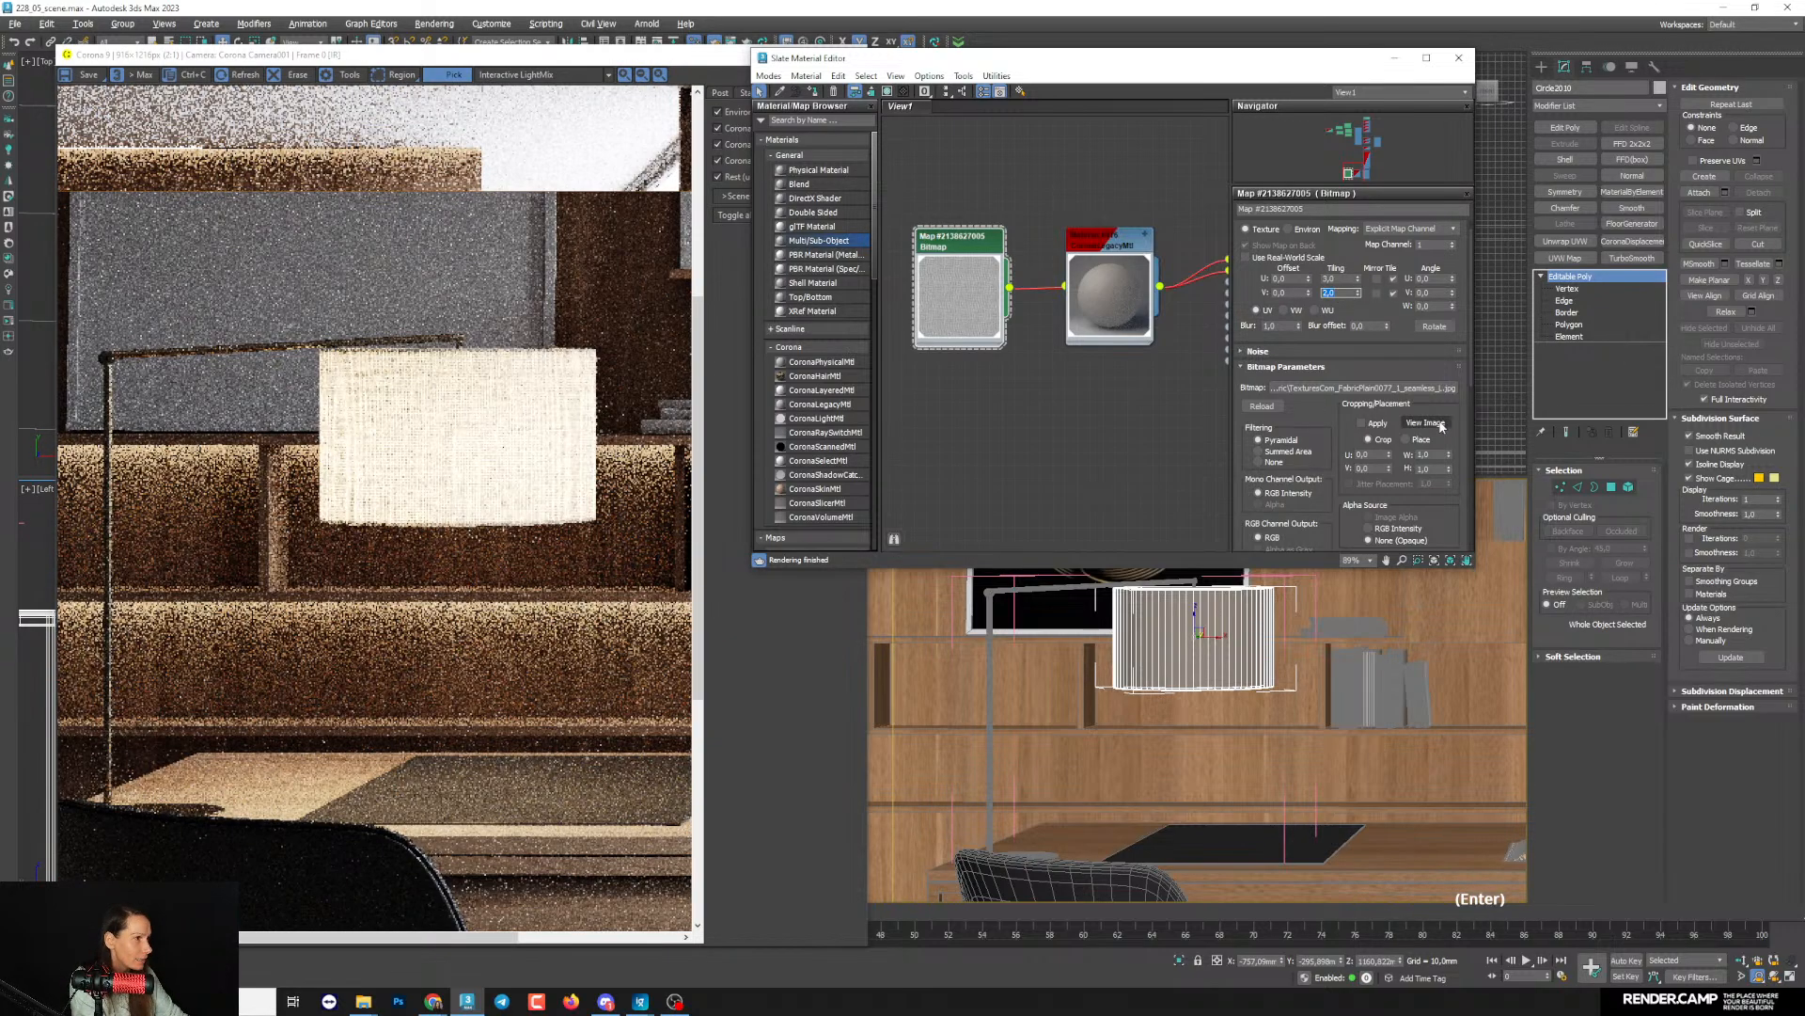
left_click(1425, 423)
left_click(924, 142)
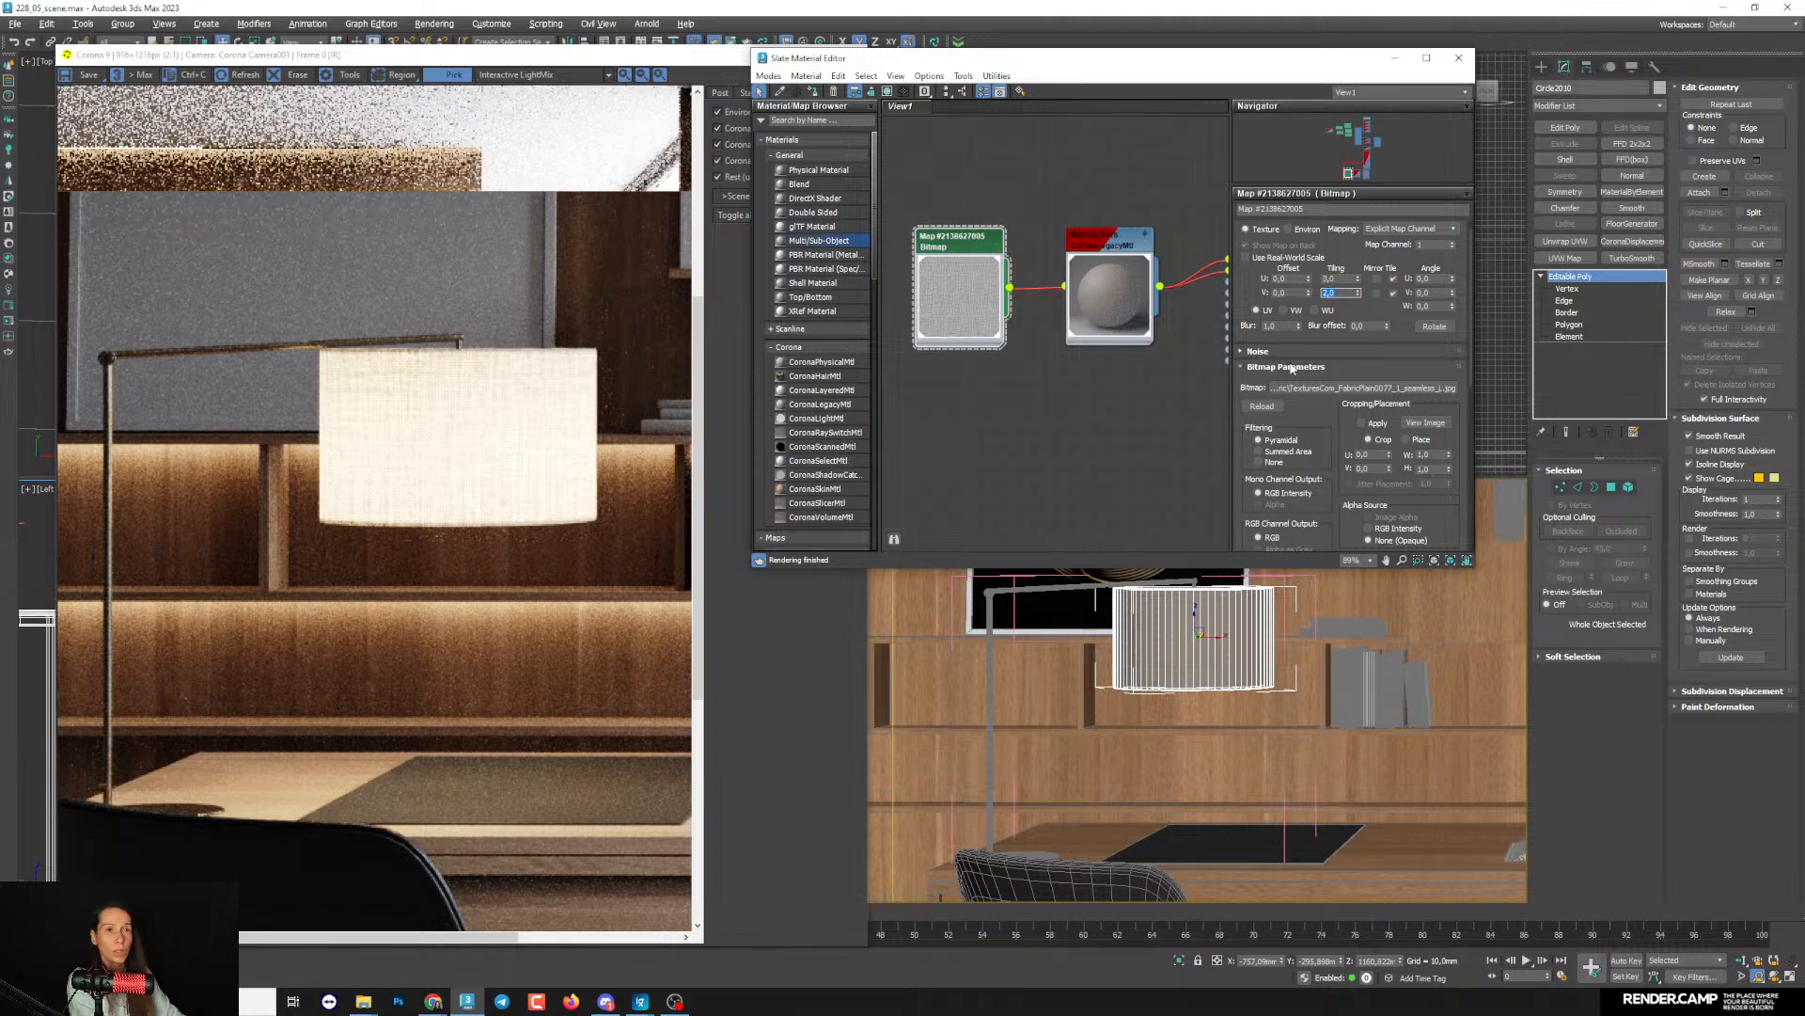
scroll(615, 435, "up", 1)
scroll(611, 435, "down", 1)
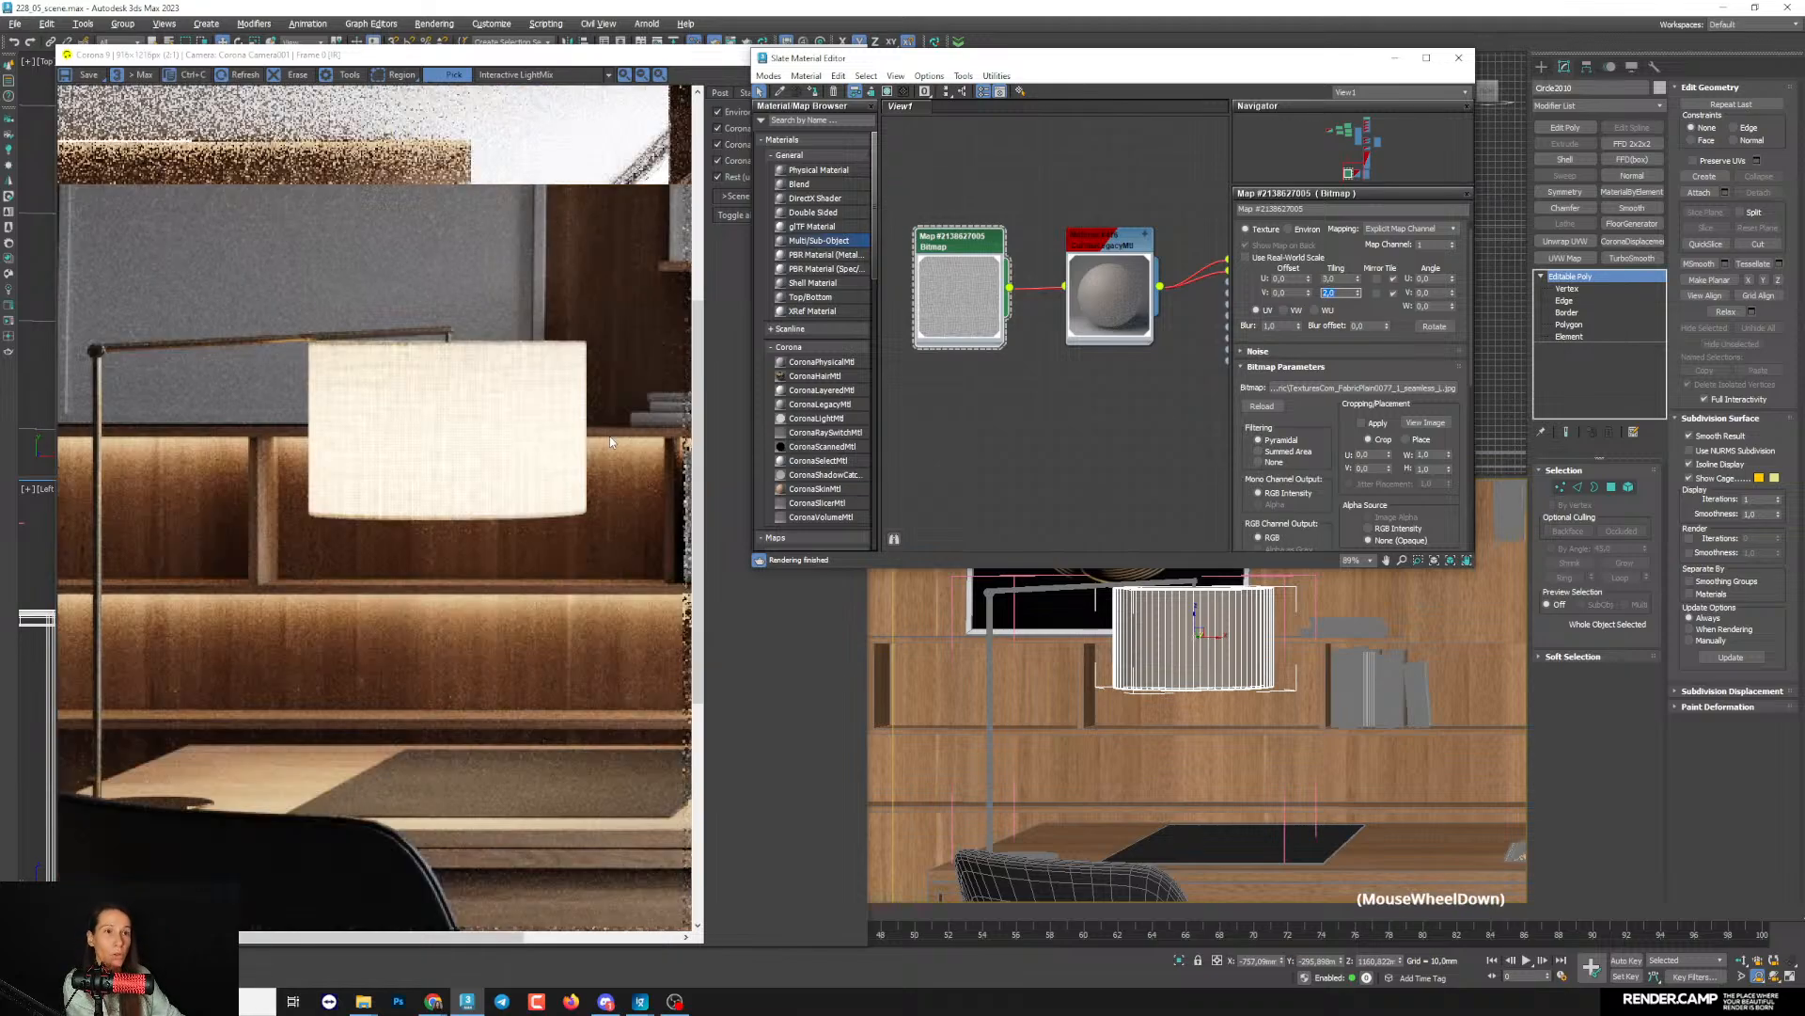
scroll(469, 395, "up", 1)
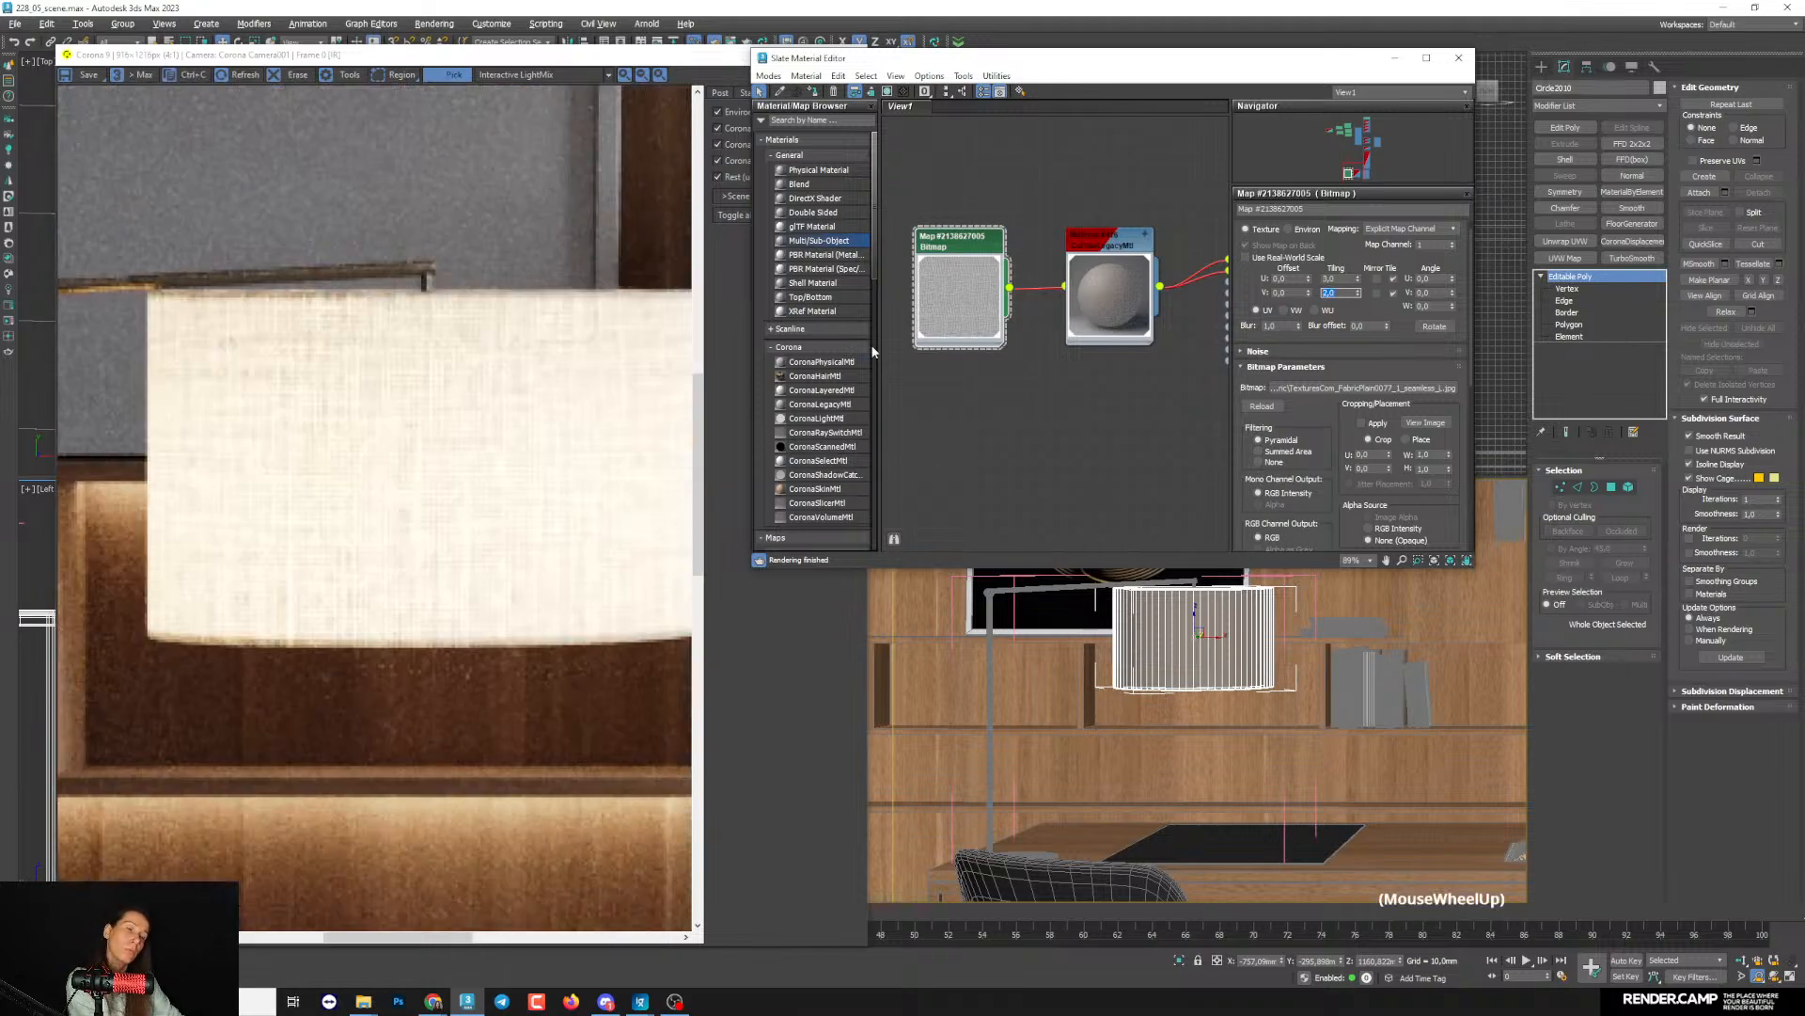
- Set the fabric bitmap's U tiling to 4 and V tiling to 3, checking the weave on the rendered lampshade
double_click(1330, 278)
type("4")
key("Return")
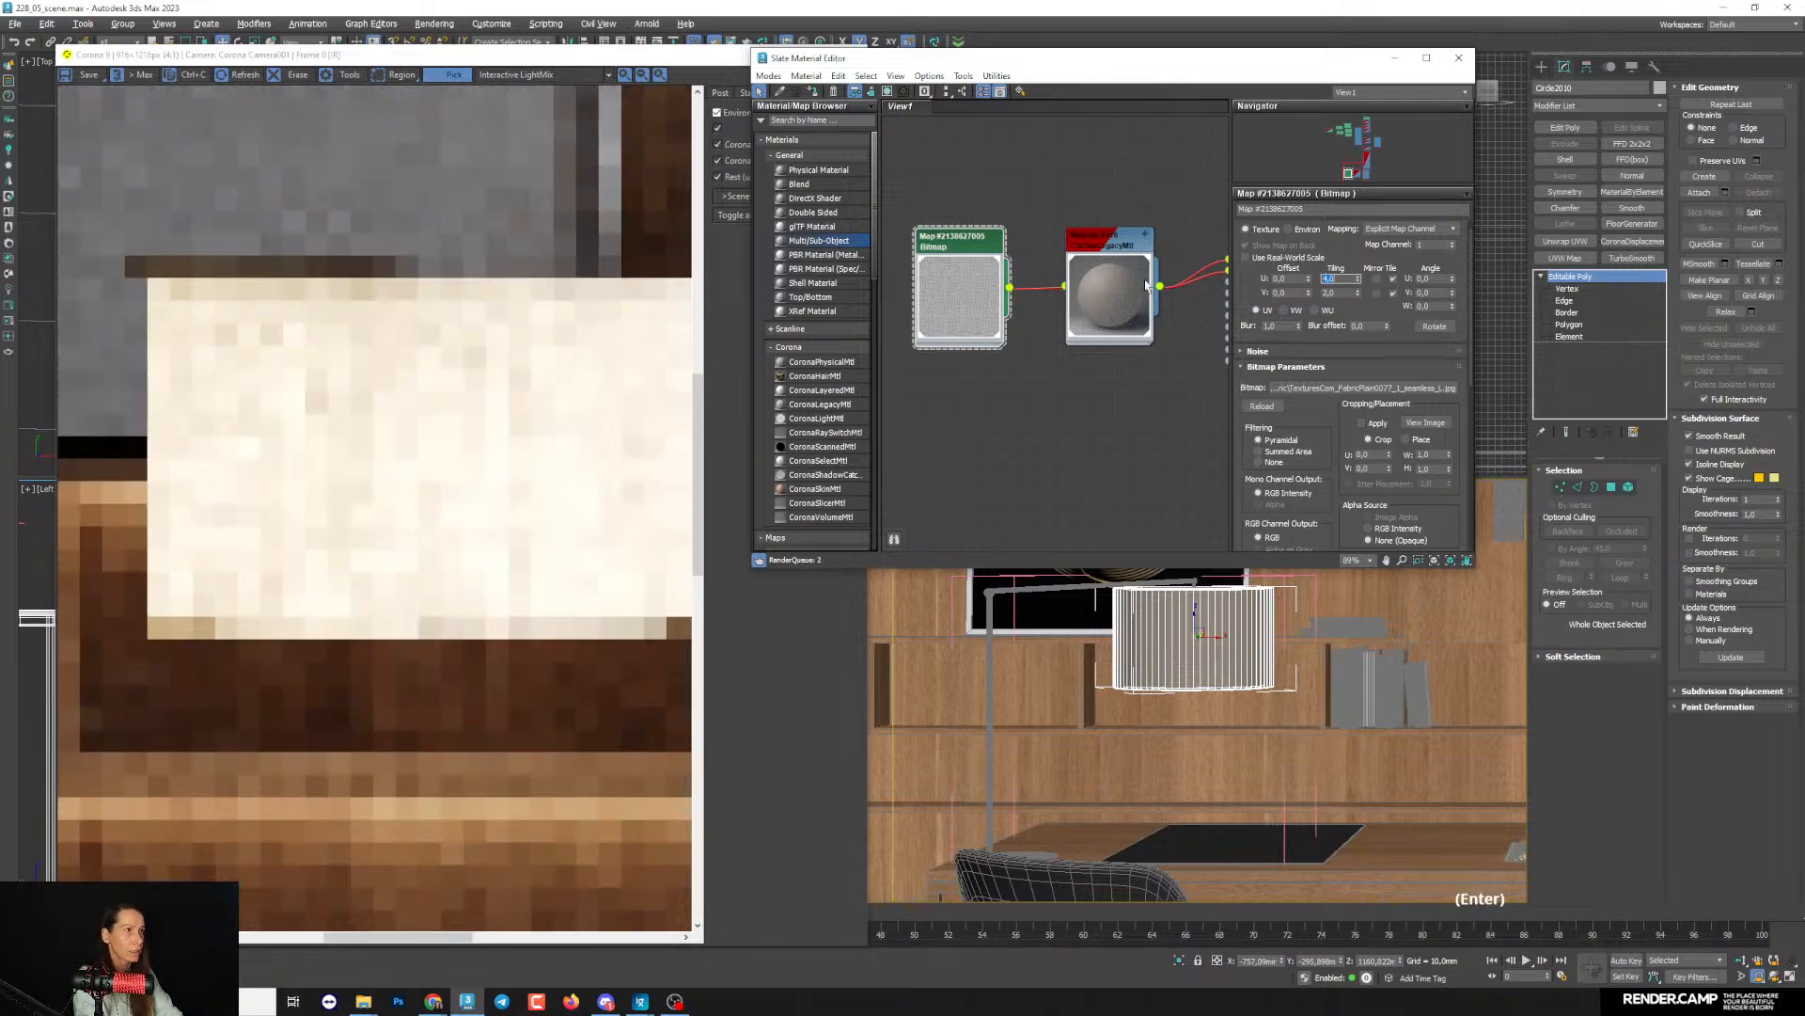
key("Tab")
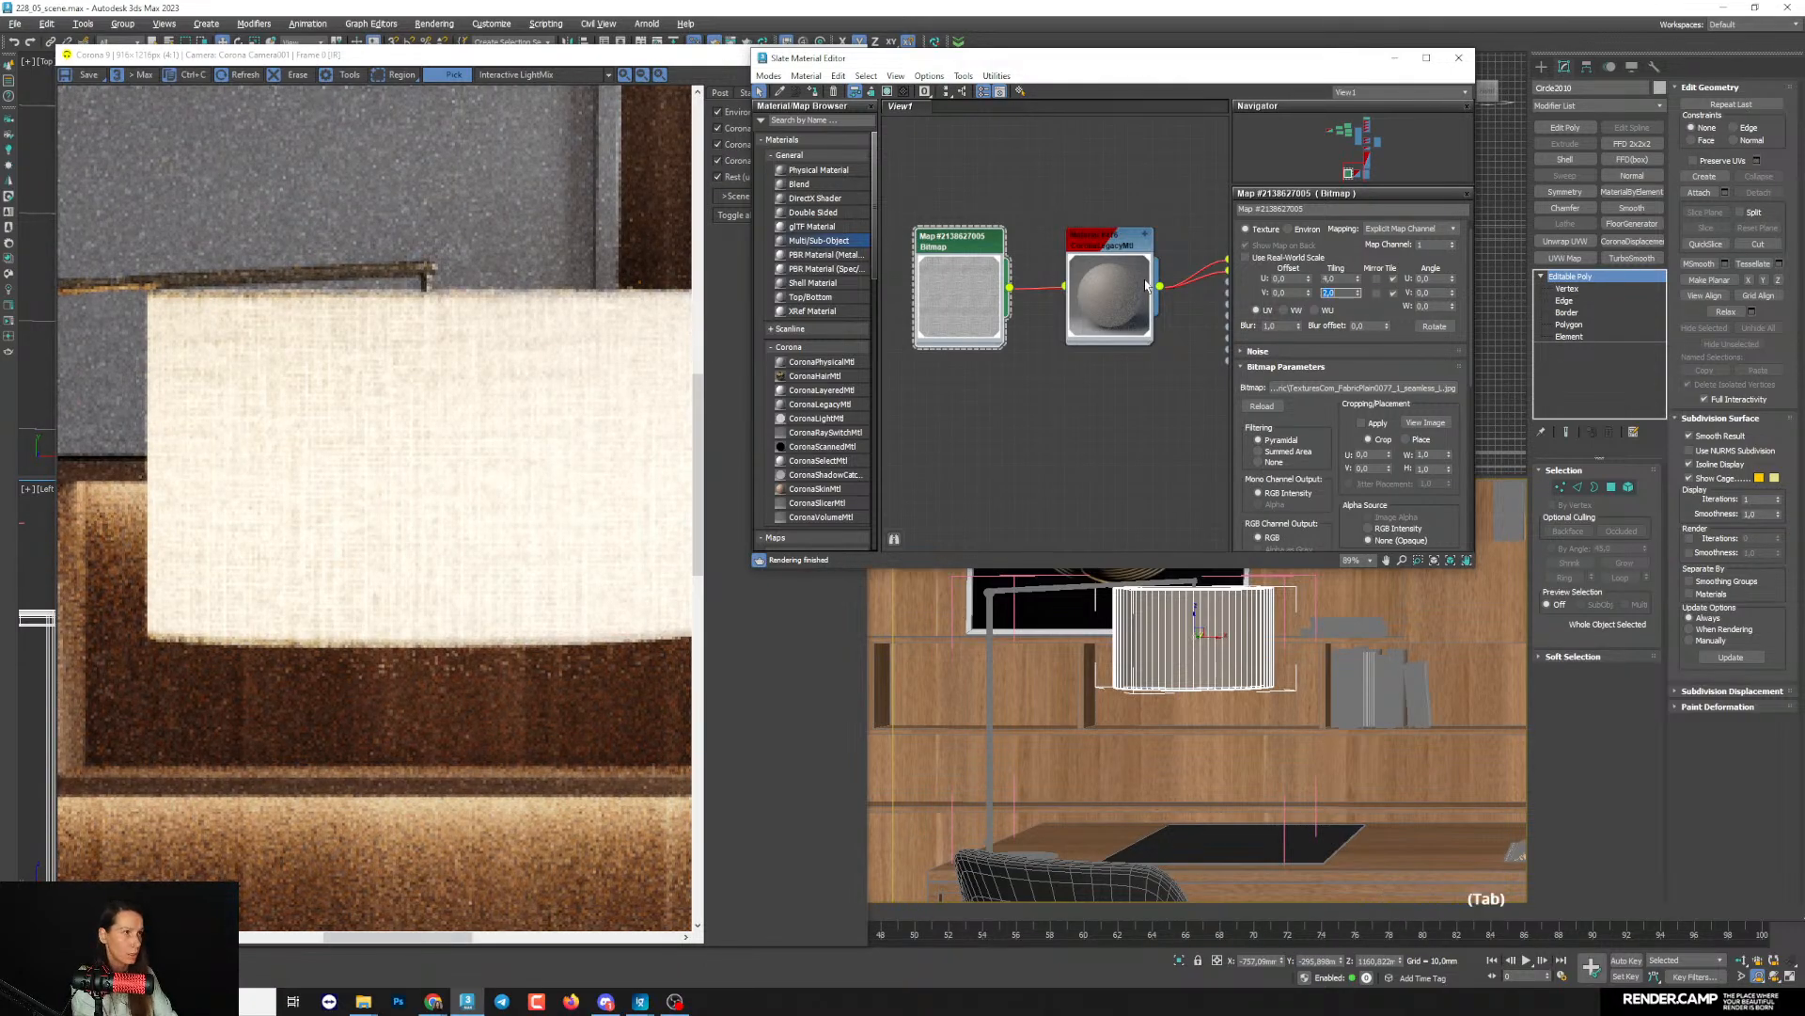
type("3")
key("Return")
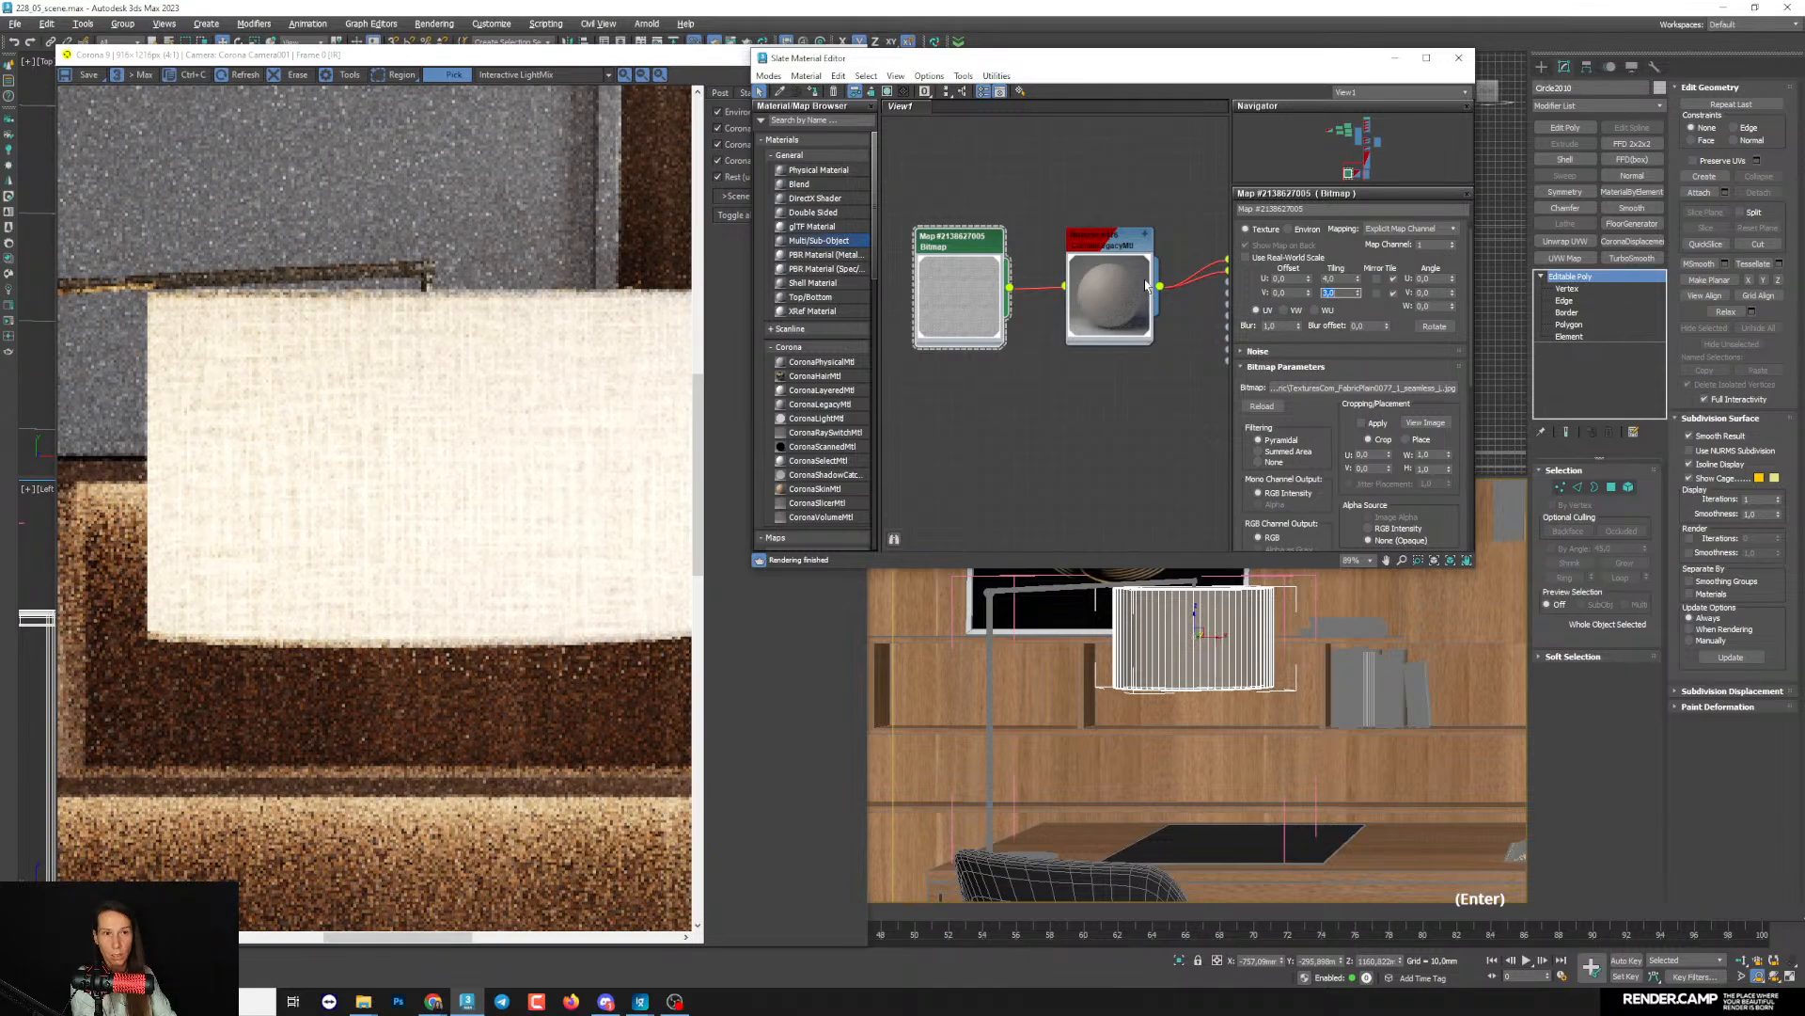
scroll(405, 465, "down", 1)
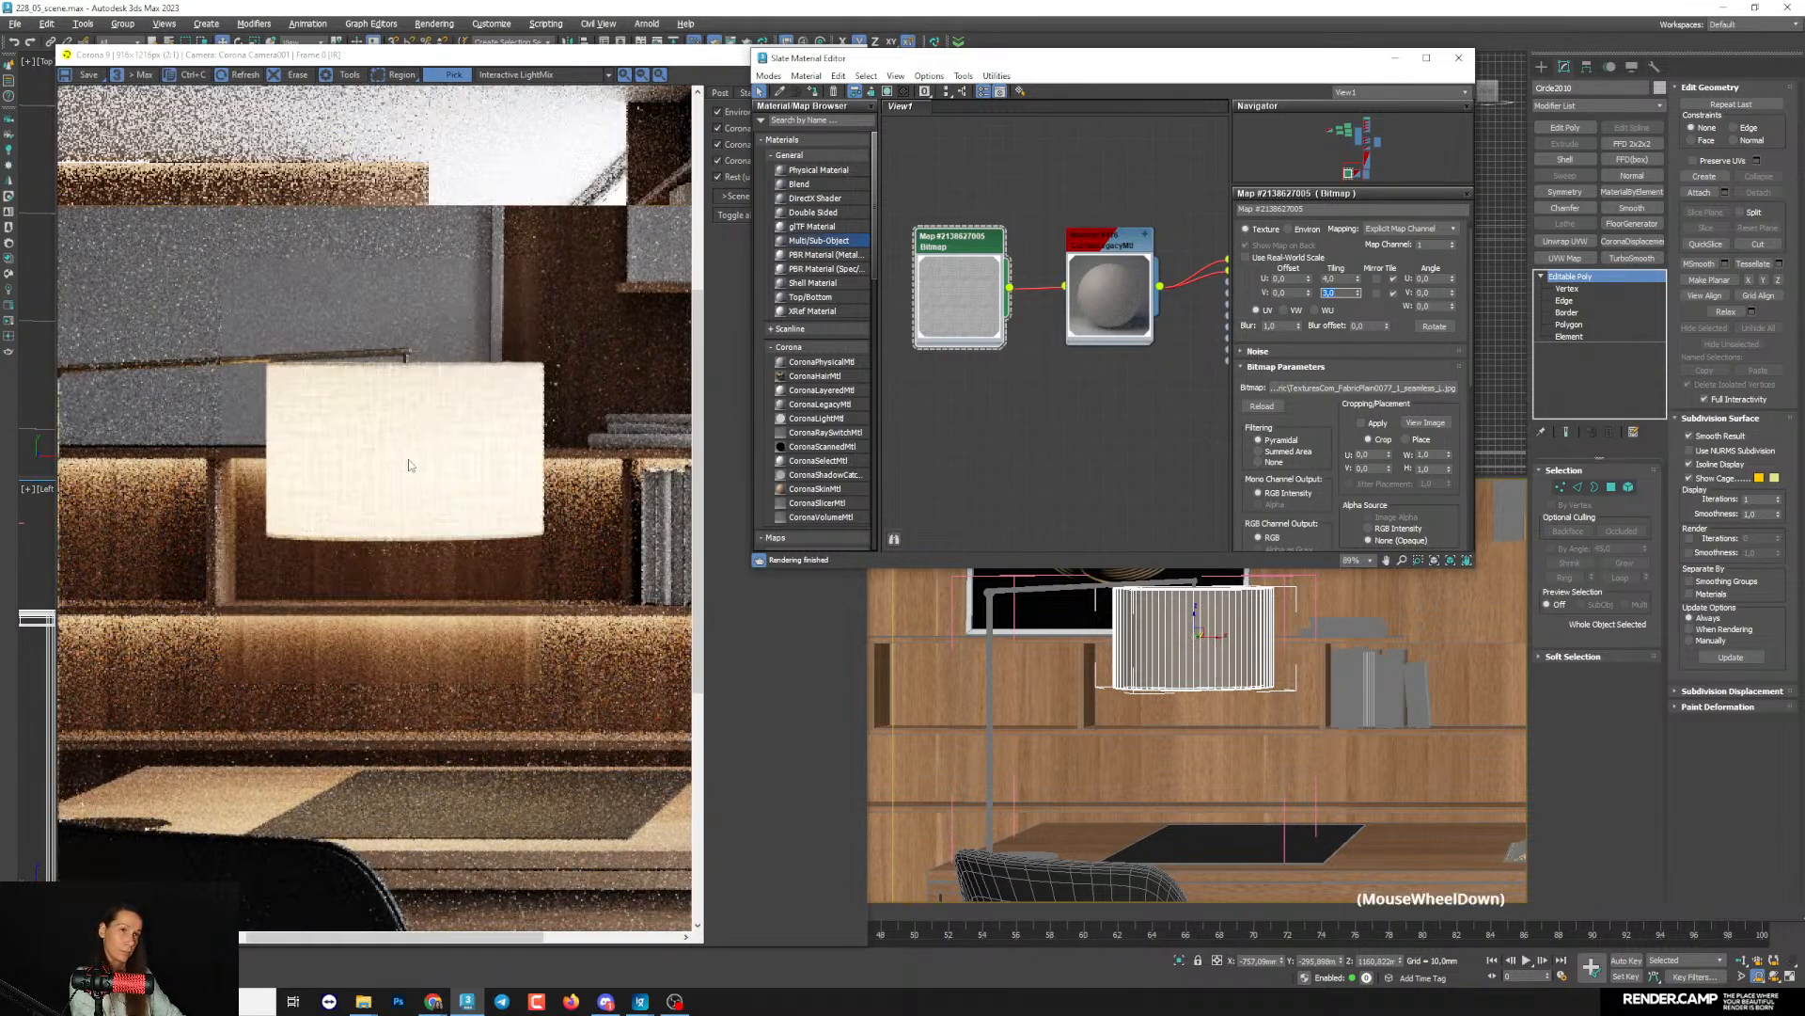
scroll(423, 469, "down", 1)
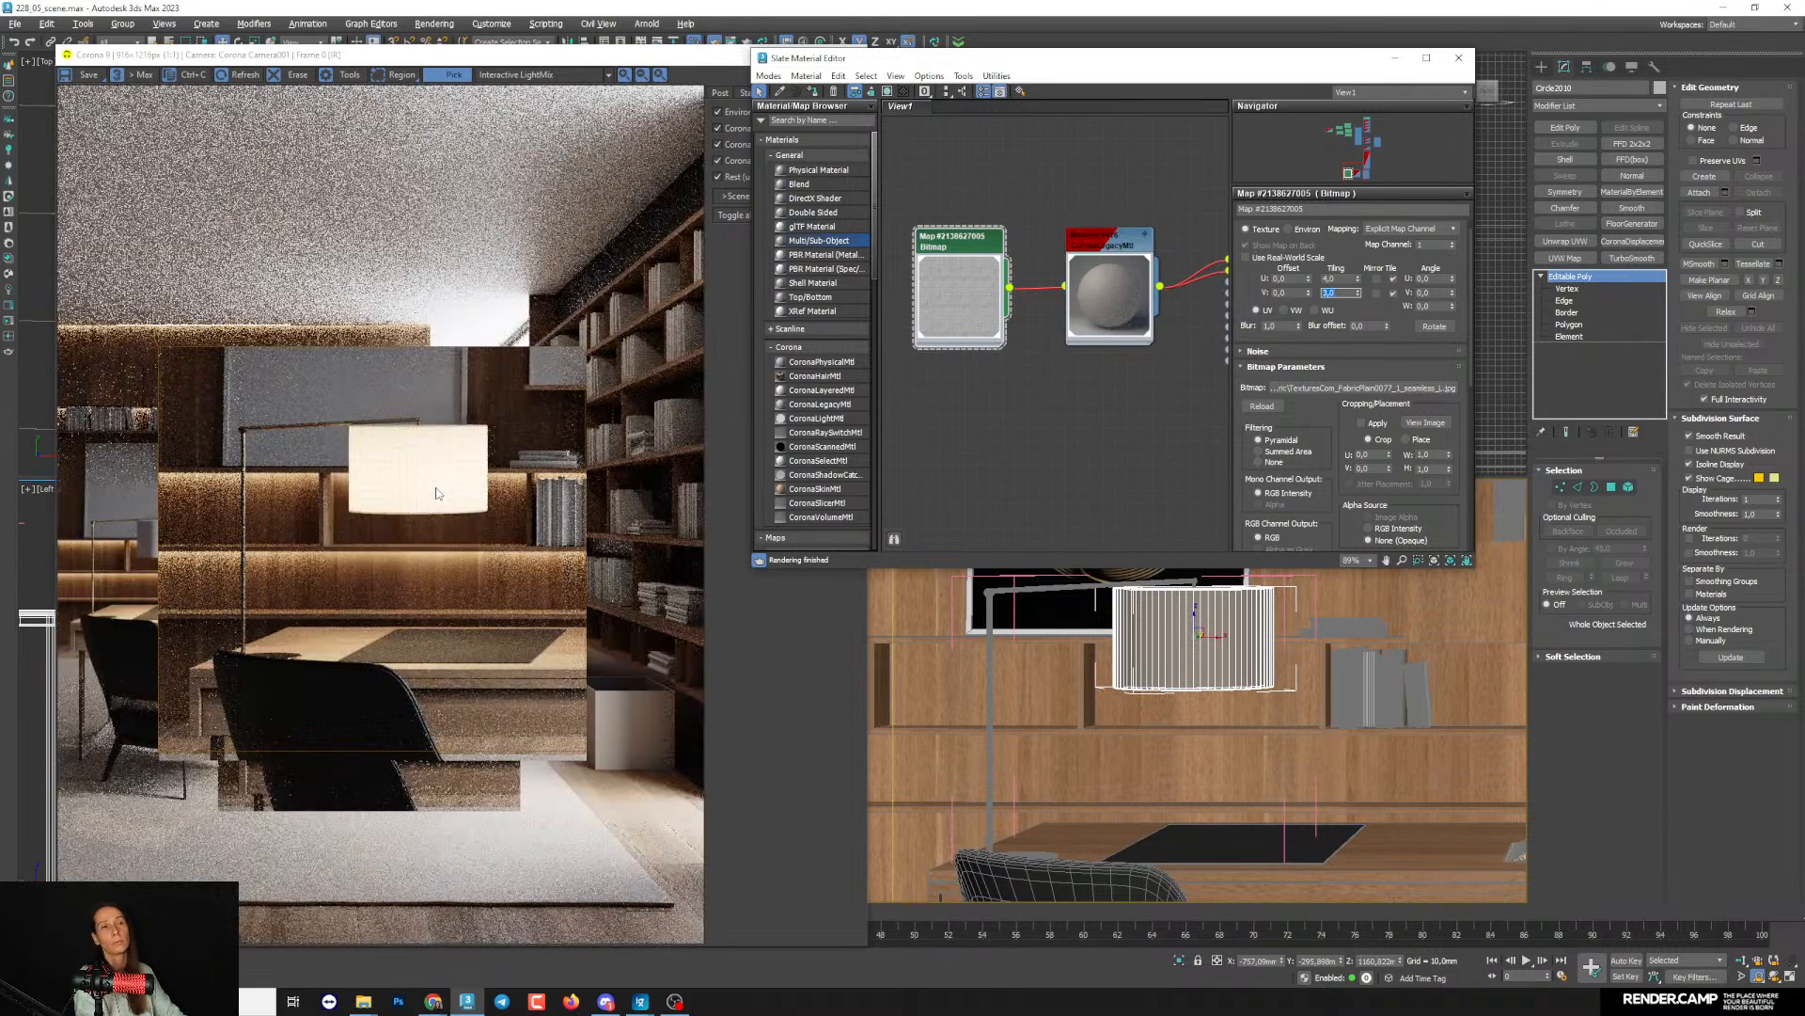
- Steepen the fabric bitmap's colour curve with its Bezier handle and shift the middle point slightly towards the dark end
scroll(1041, 273, "up", 1)
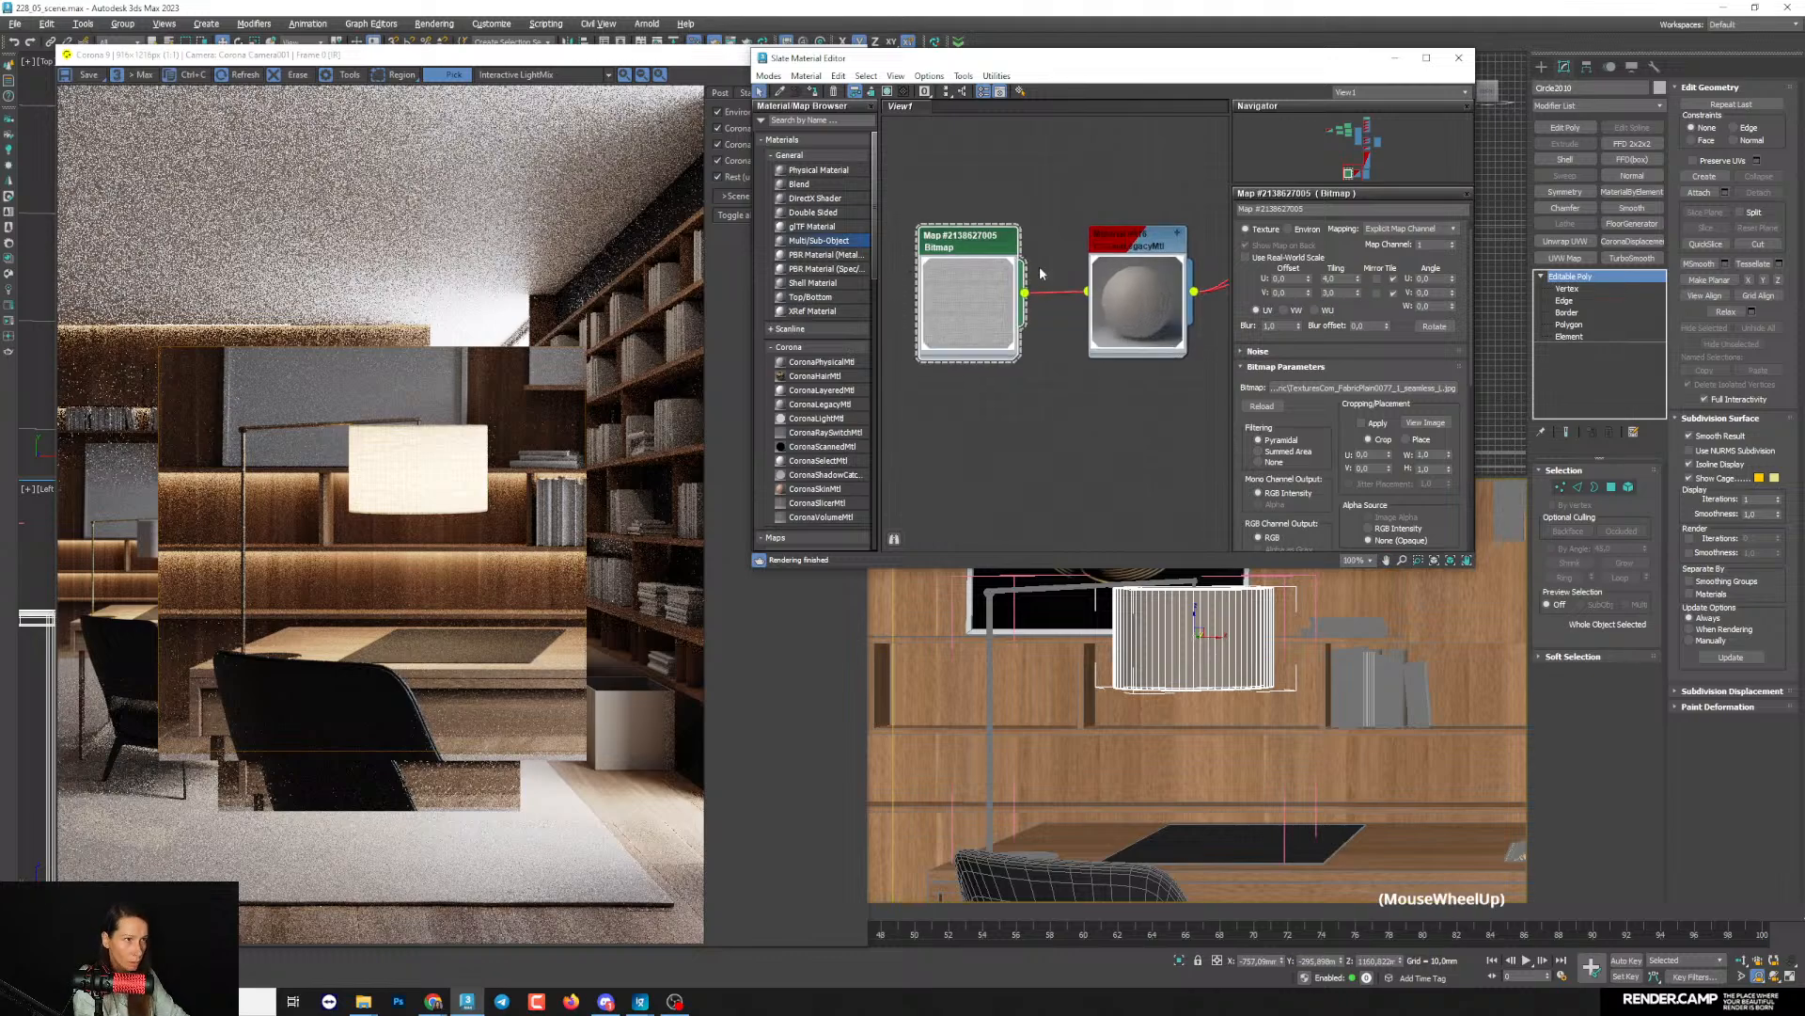
left_click_drag(1329, 444, 1287, 232)
left_click_drag(1345, 448, 1340, 363)
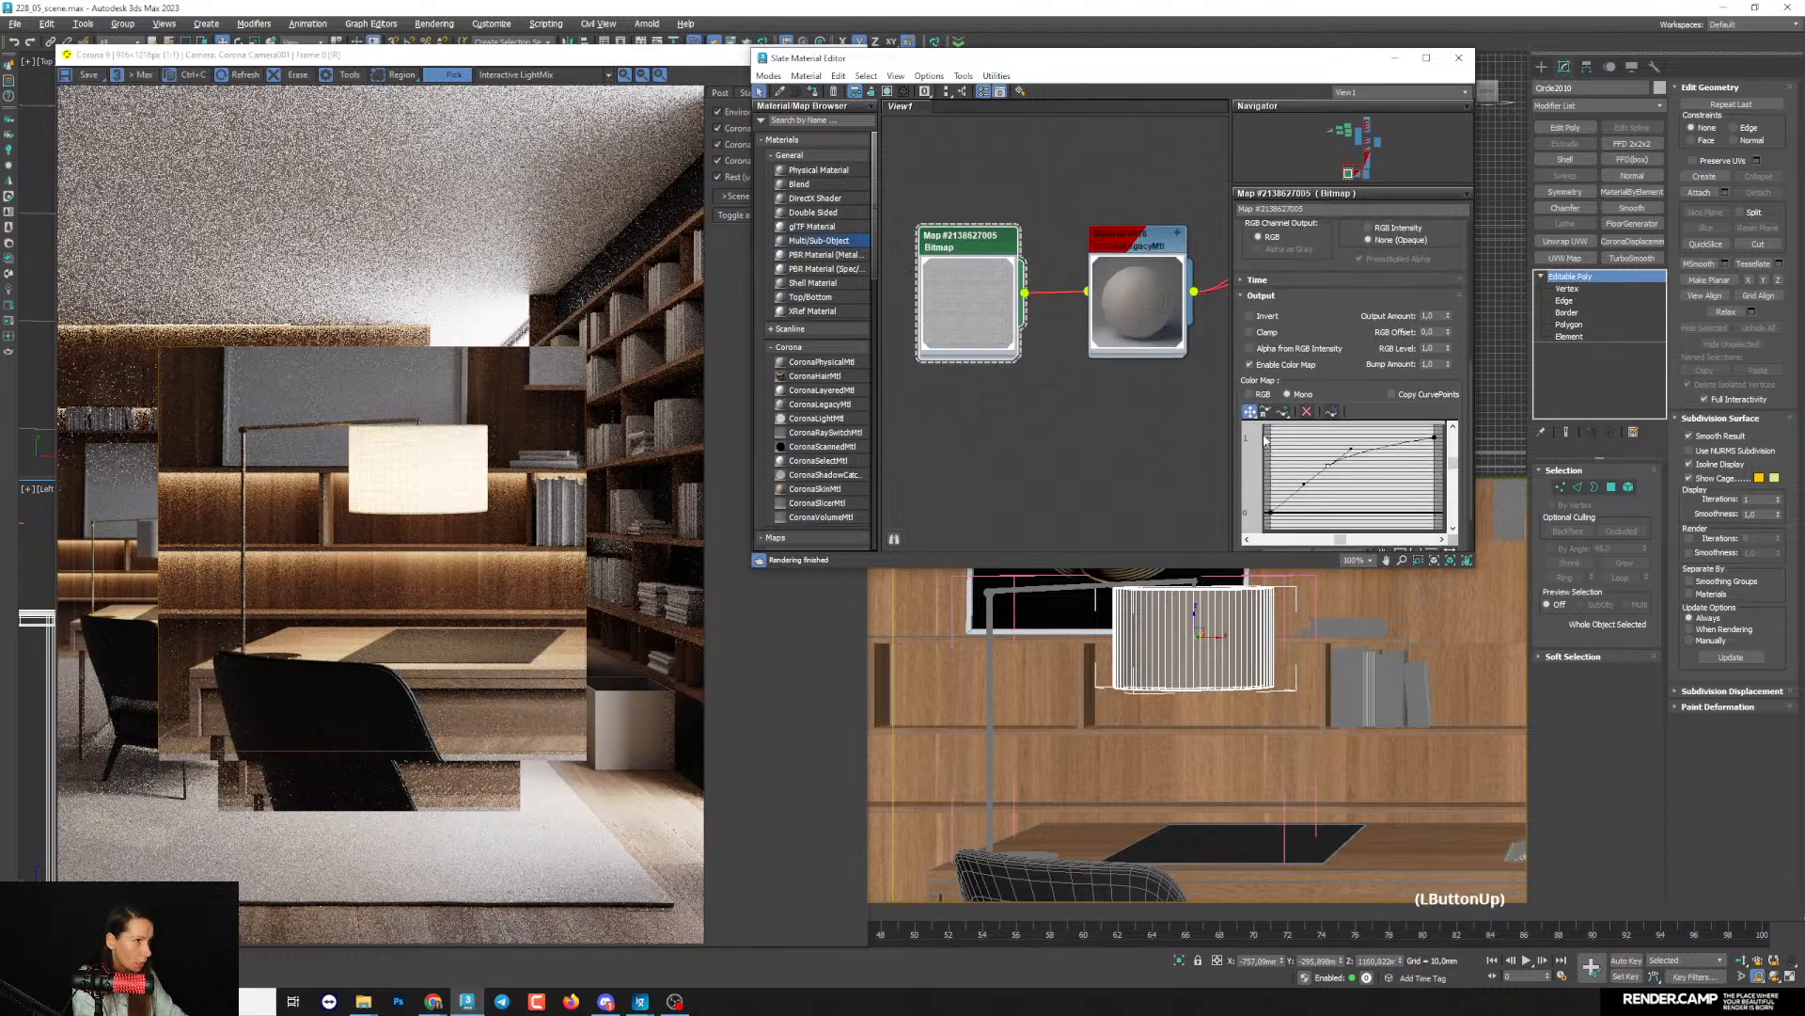
left_click_drag(1304, 483, 1314, 491)
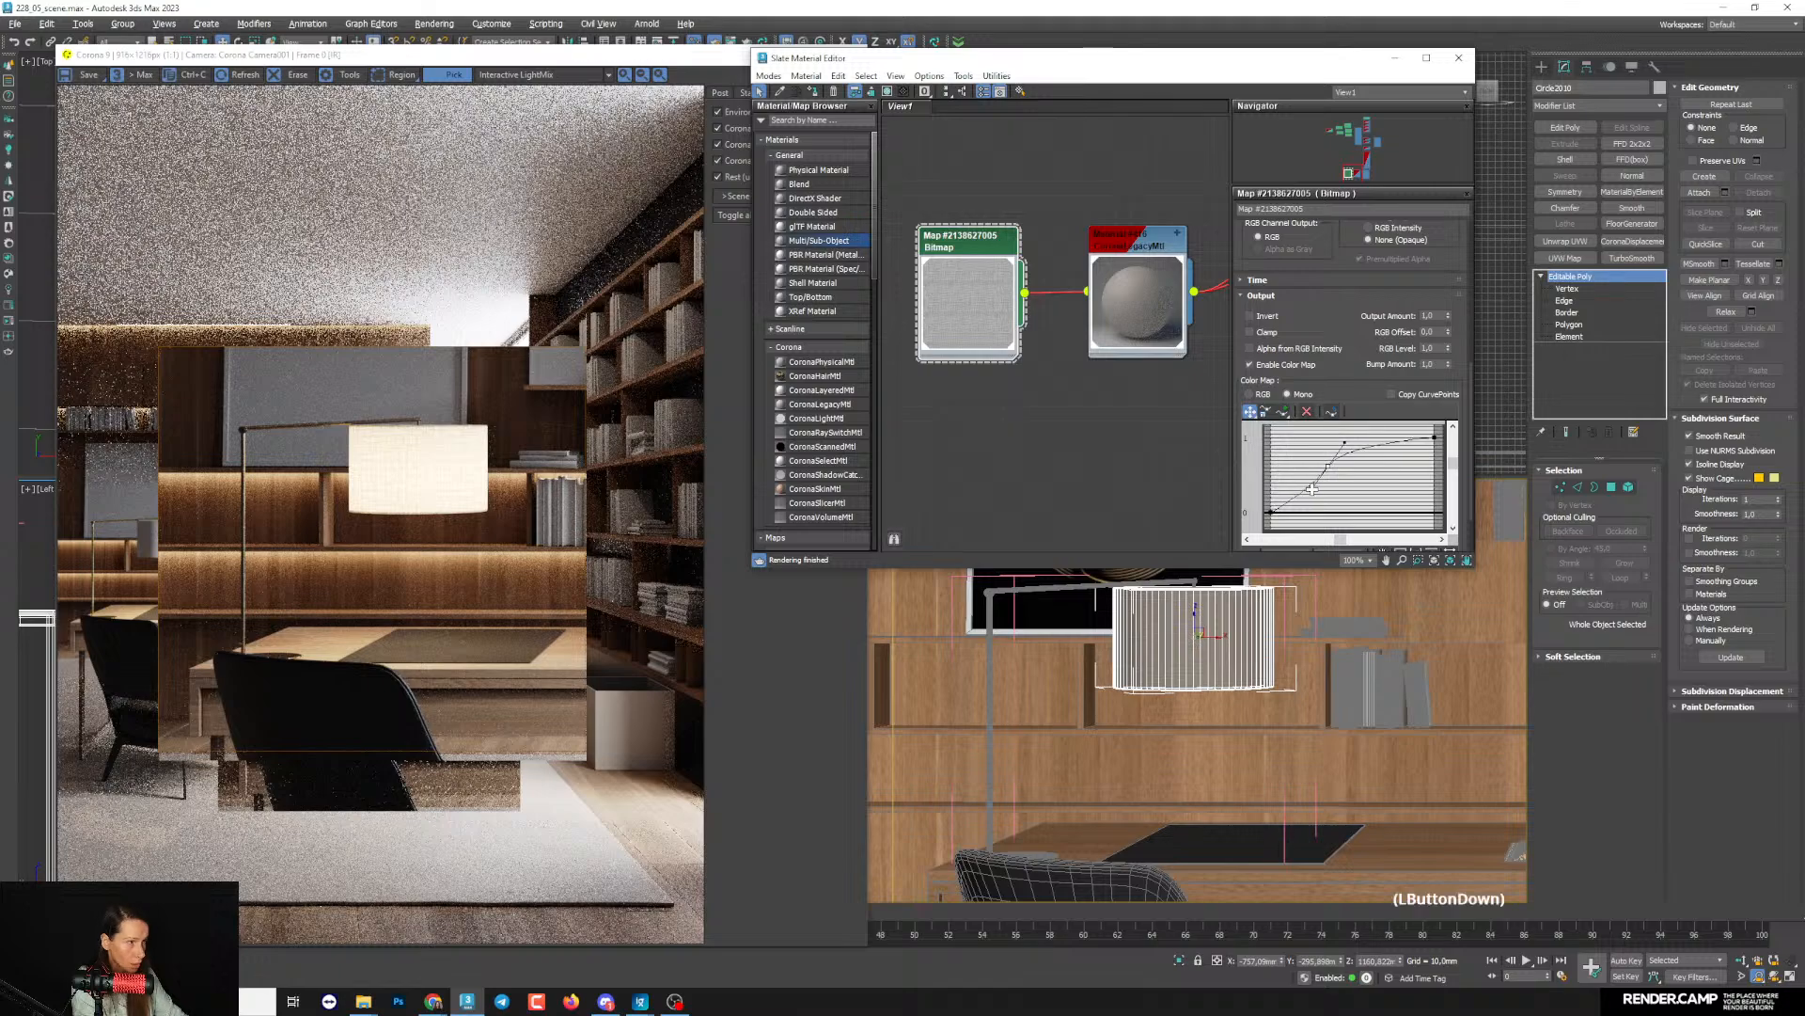
scroll(435, 475, "up", 1)
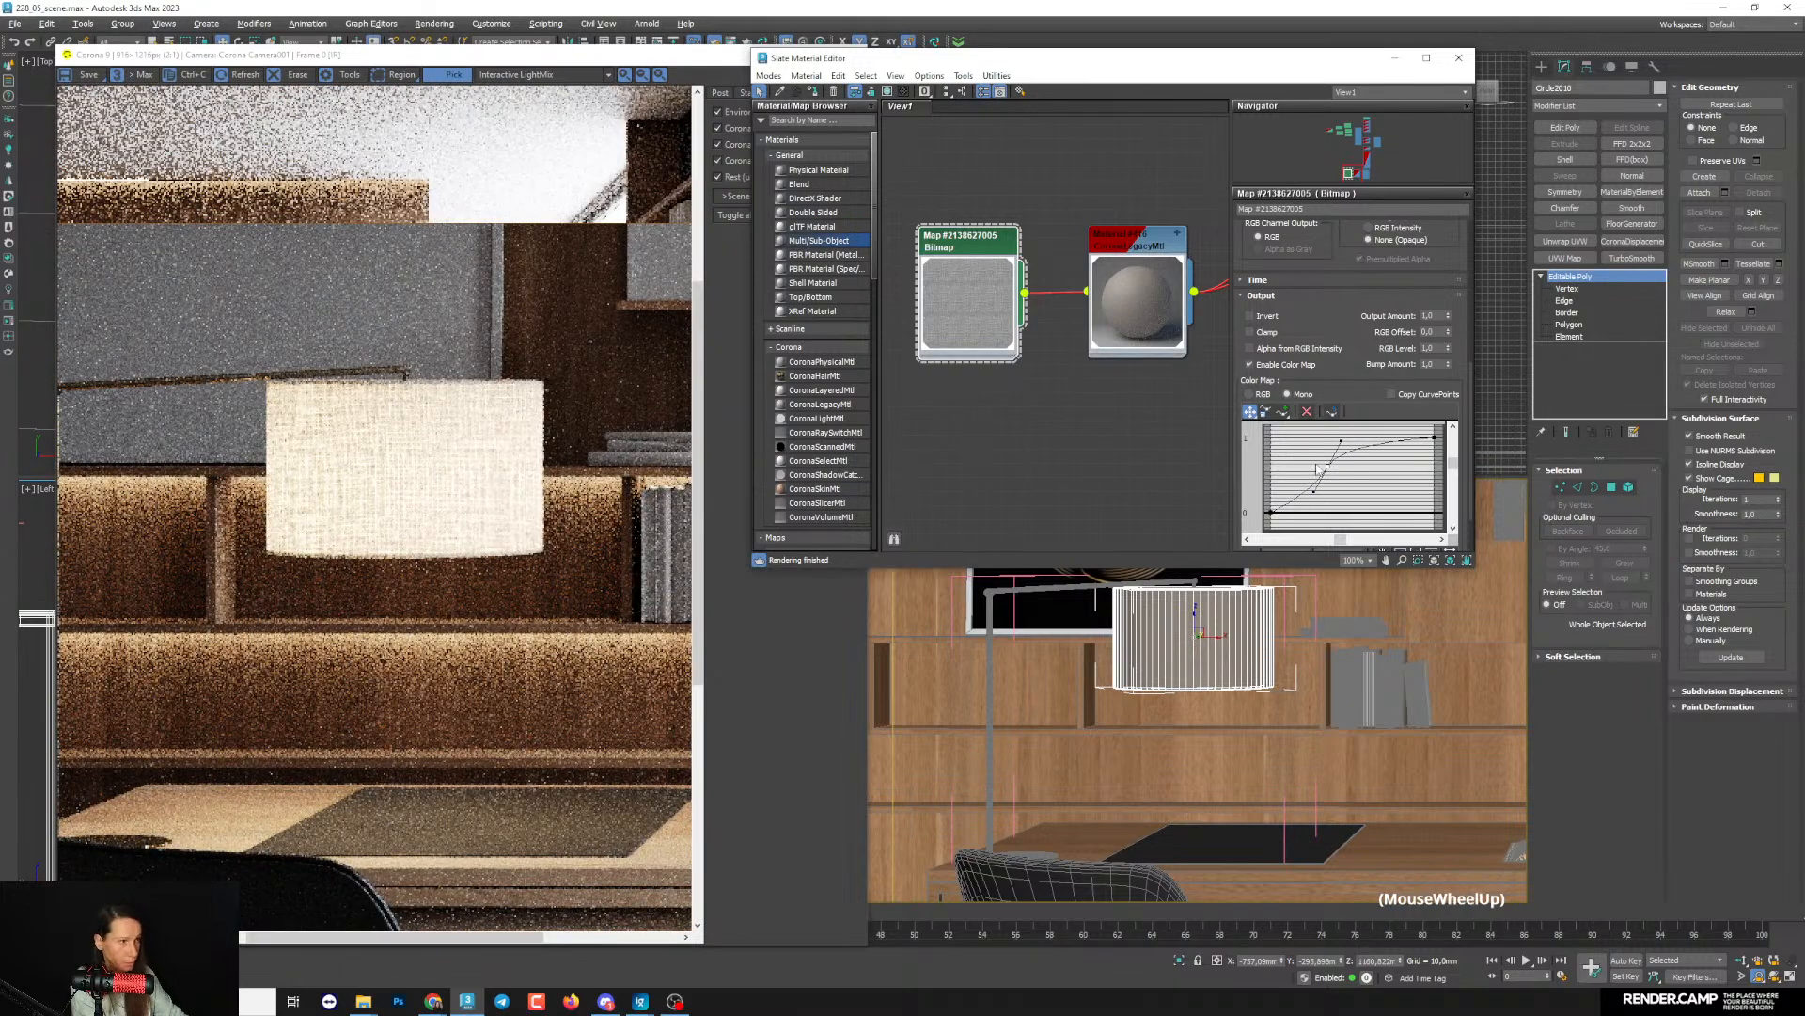
left_click_drag(1328, 466, 1310, 465)
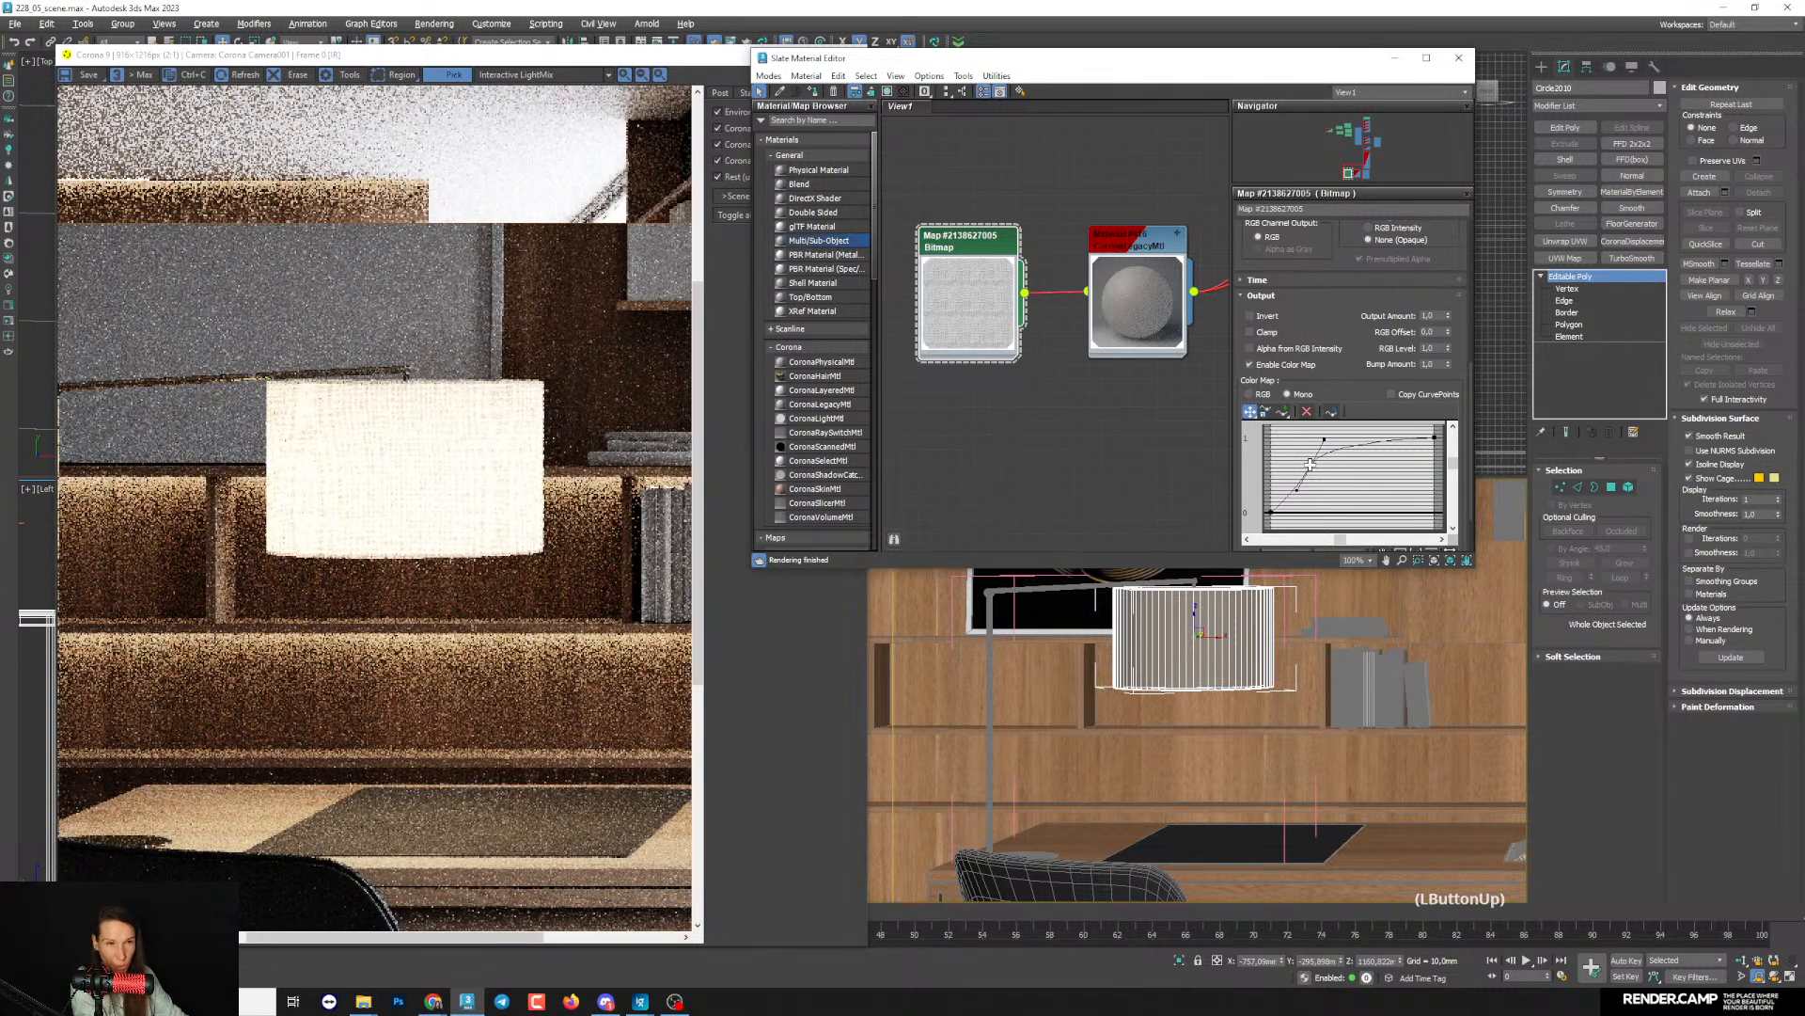
left_click_drag(1309, 465, 1314, 467)
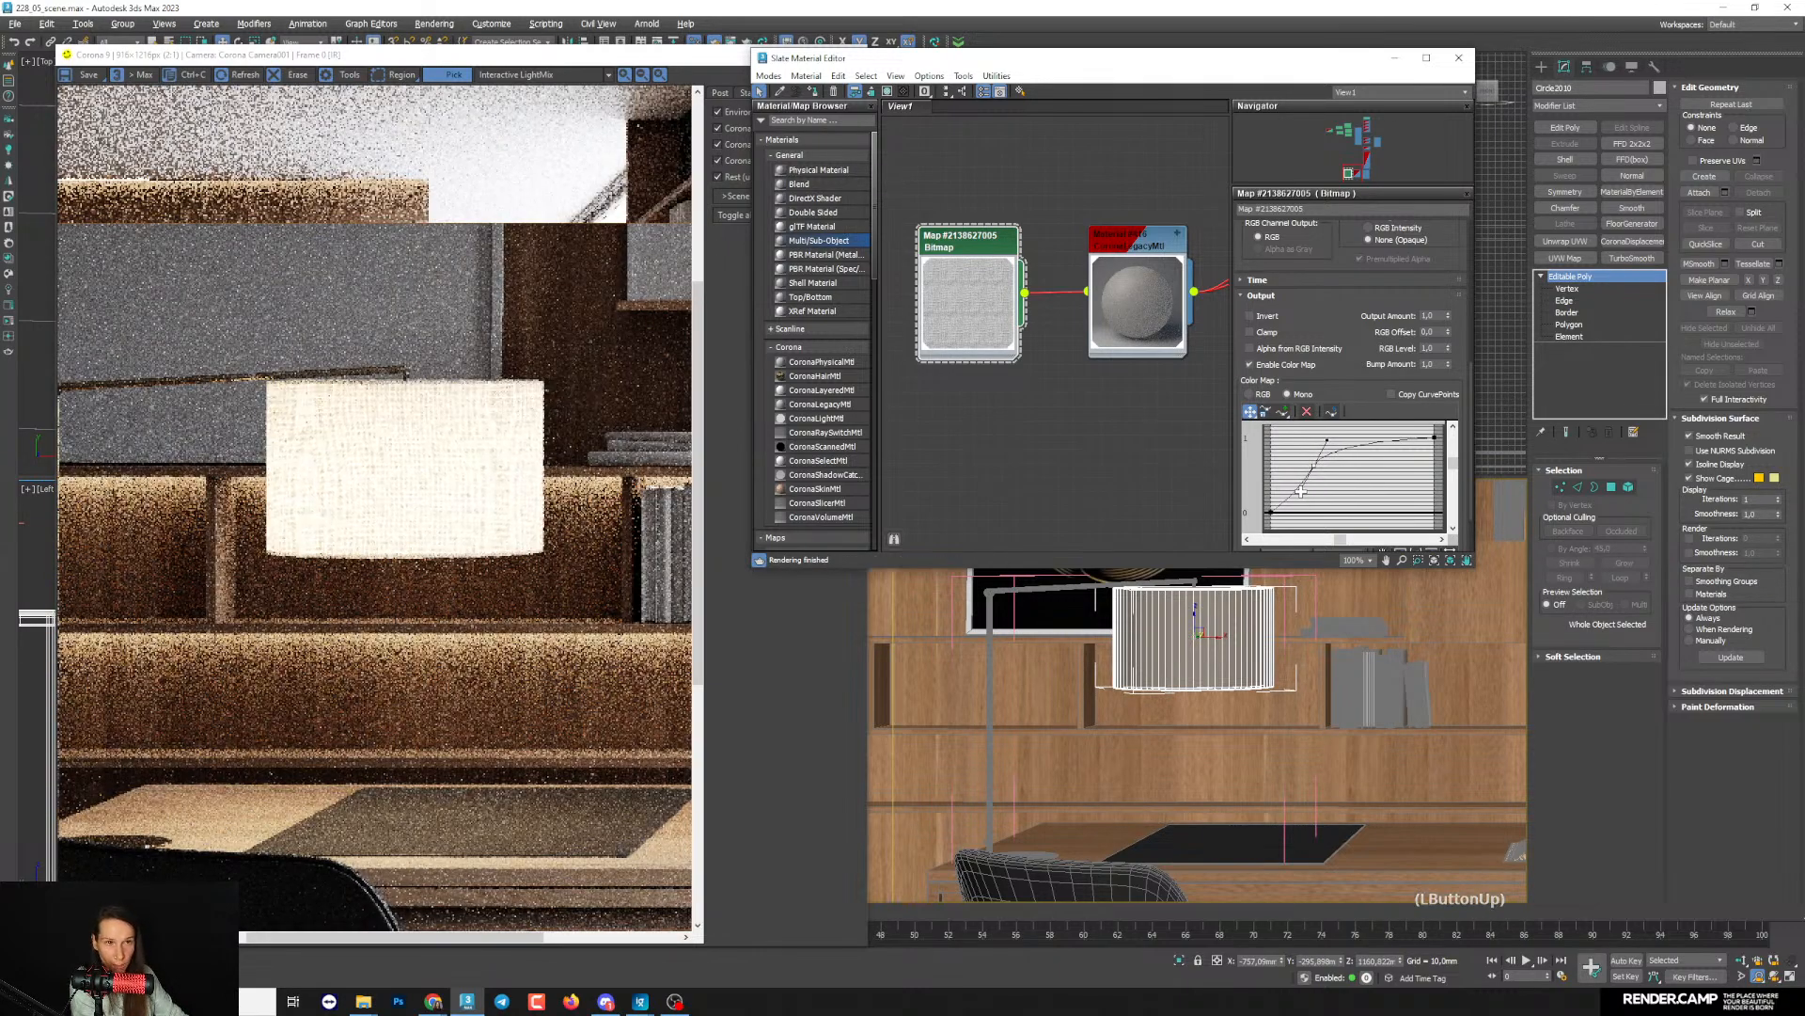
scroll(467, 436, "up", 3)
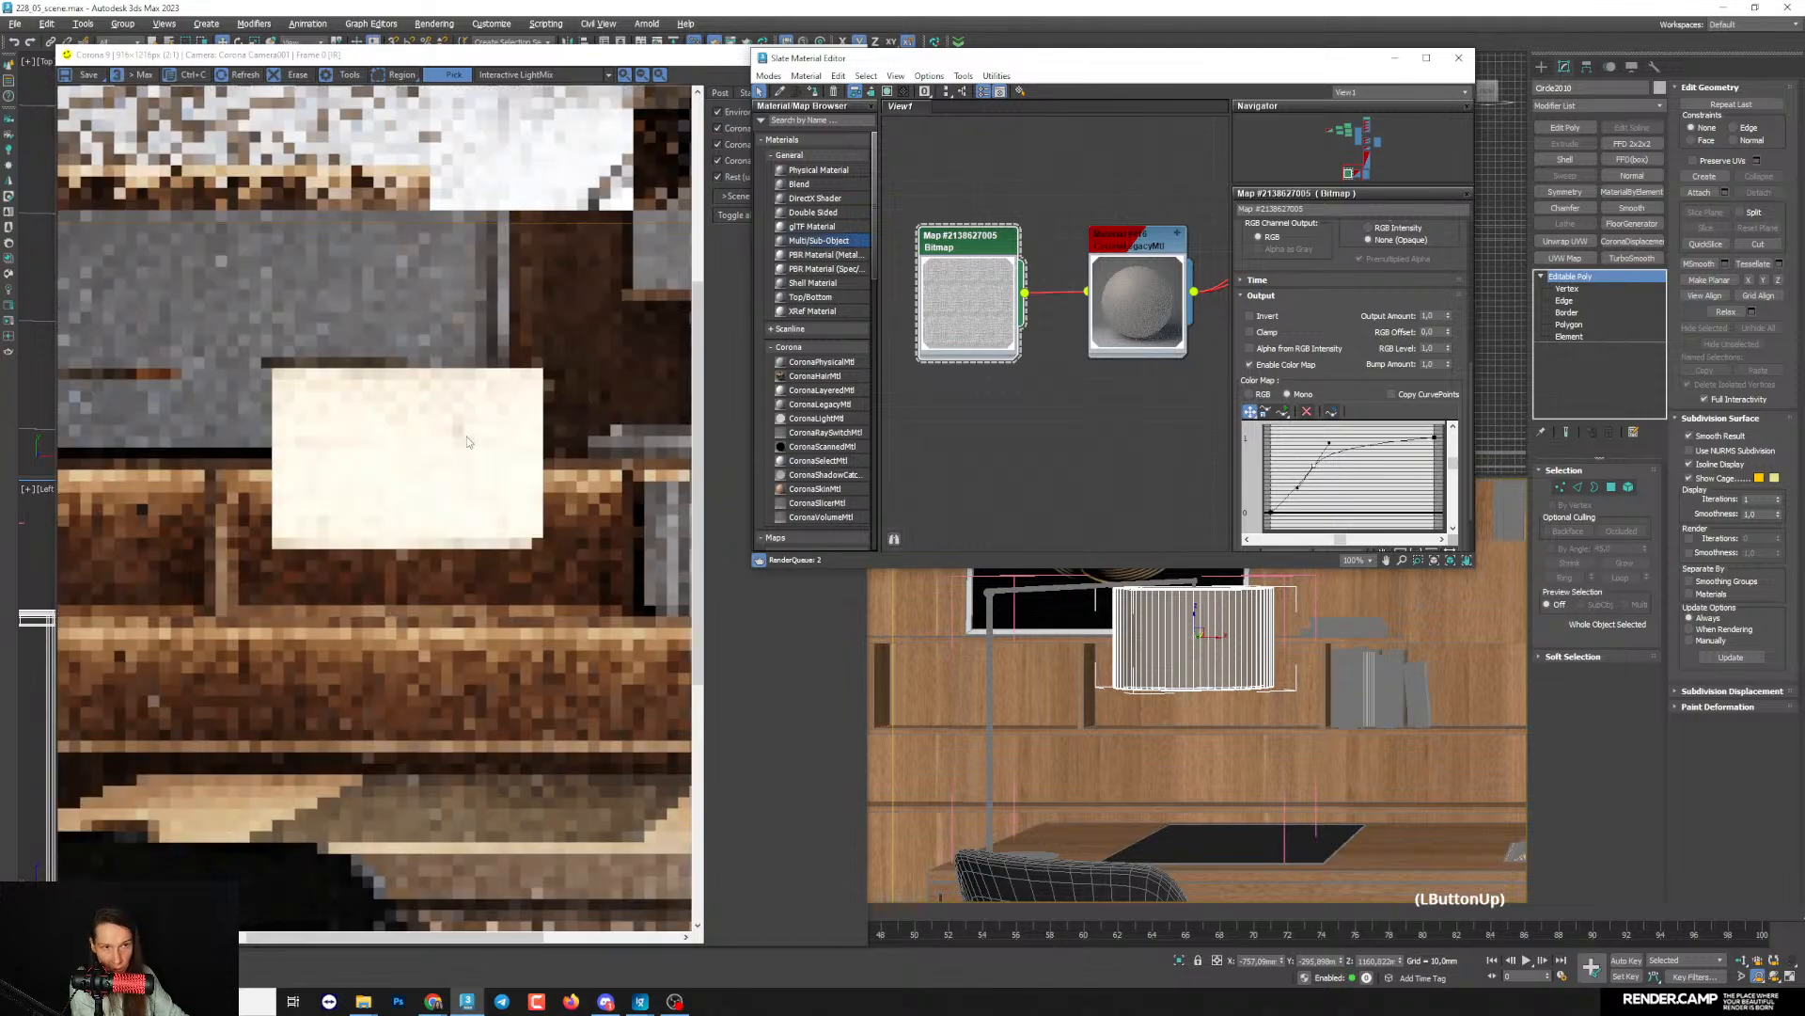
scroll(446, 439, "down", 3)
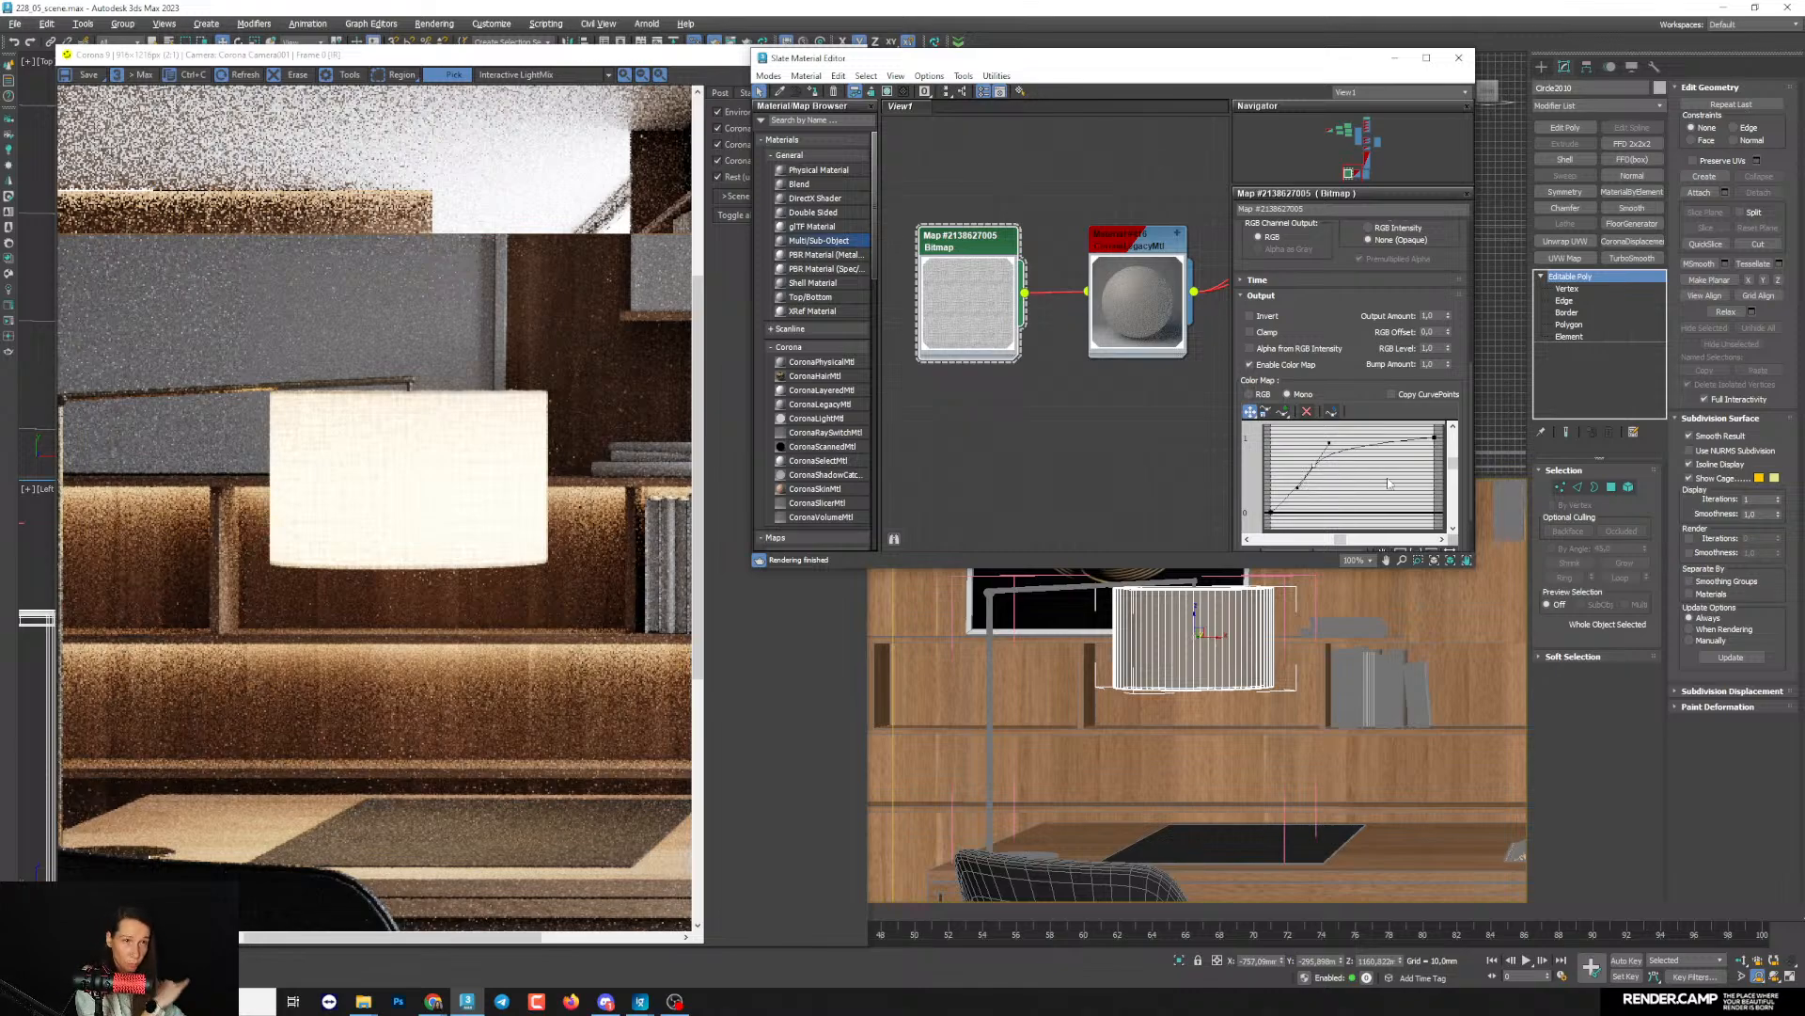
- Set the translucency fraction map amount to 50 in the lampshade's Corona Legacy material
middle_click_drag(1120, 276, 1120, 284)
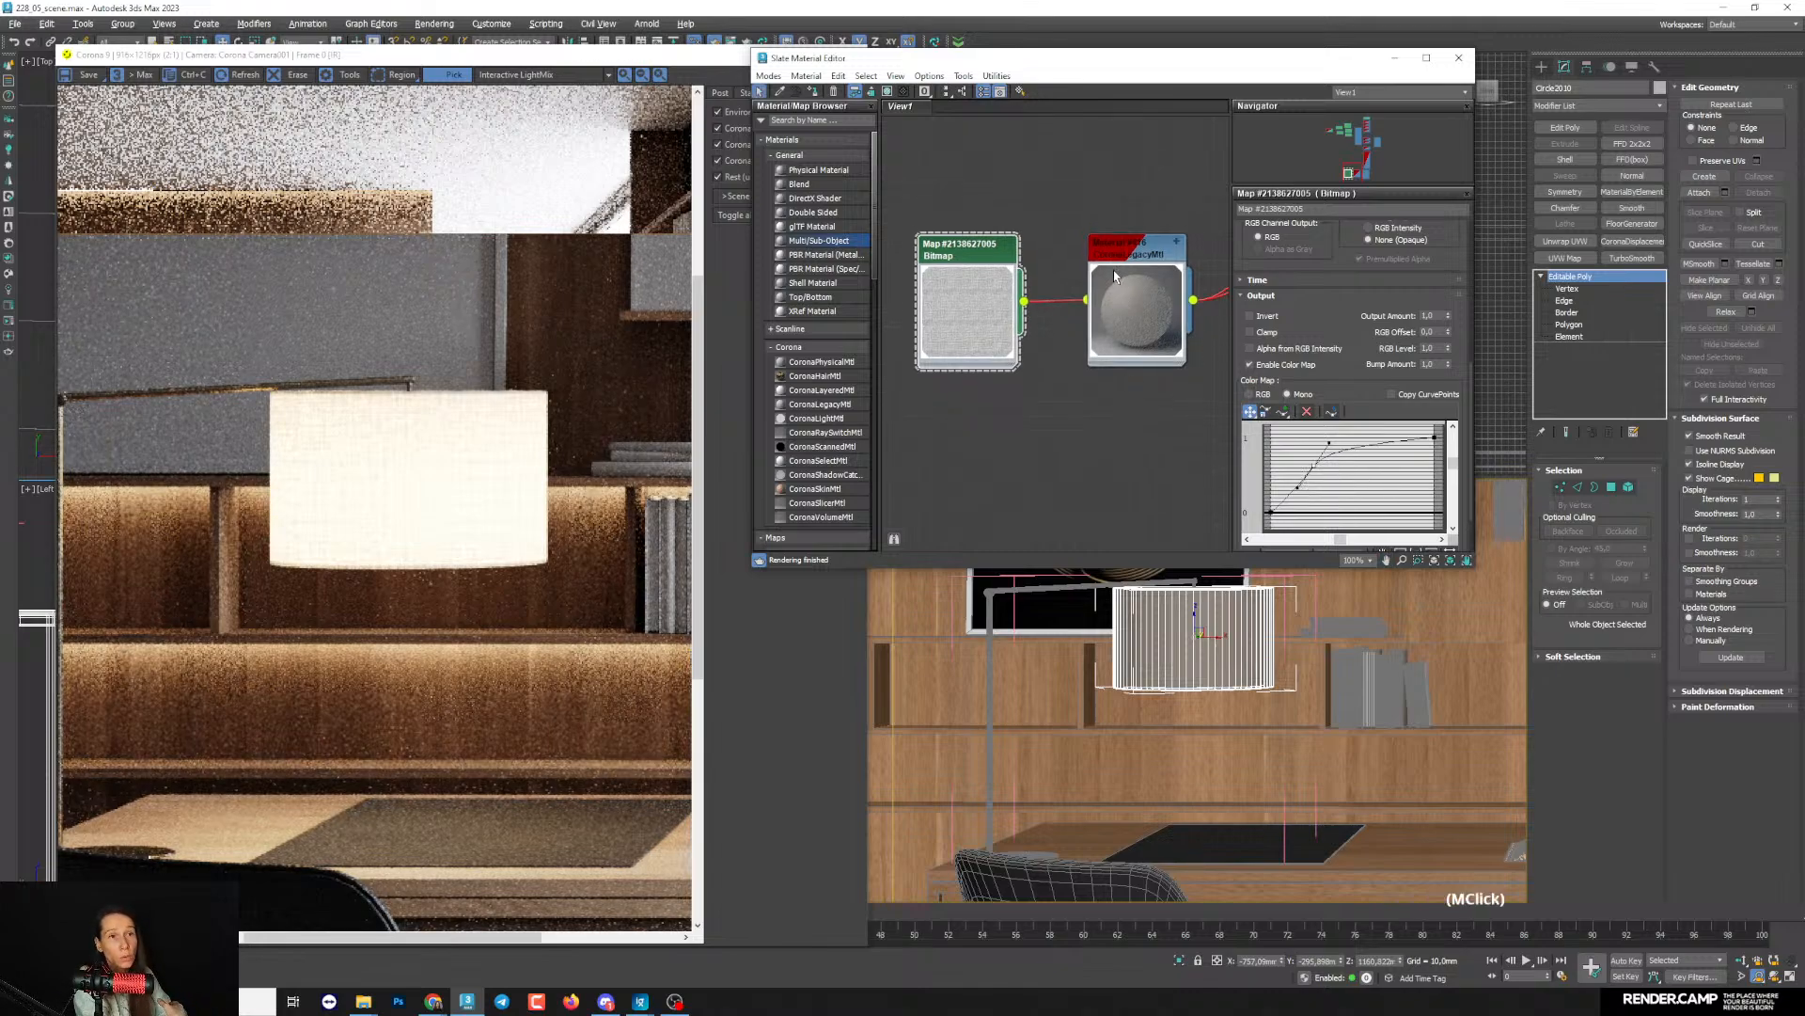
double_click(1142, 252)
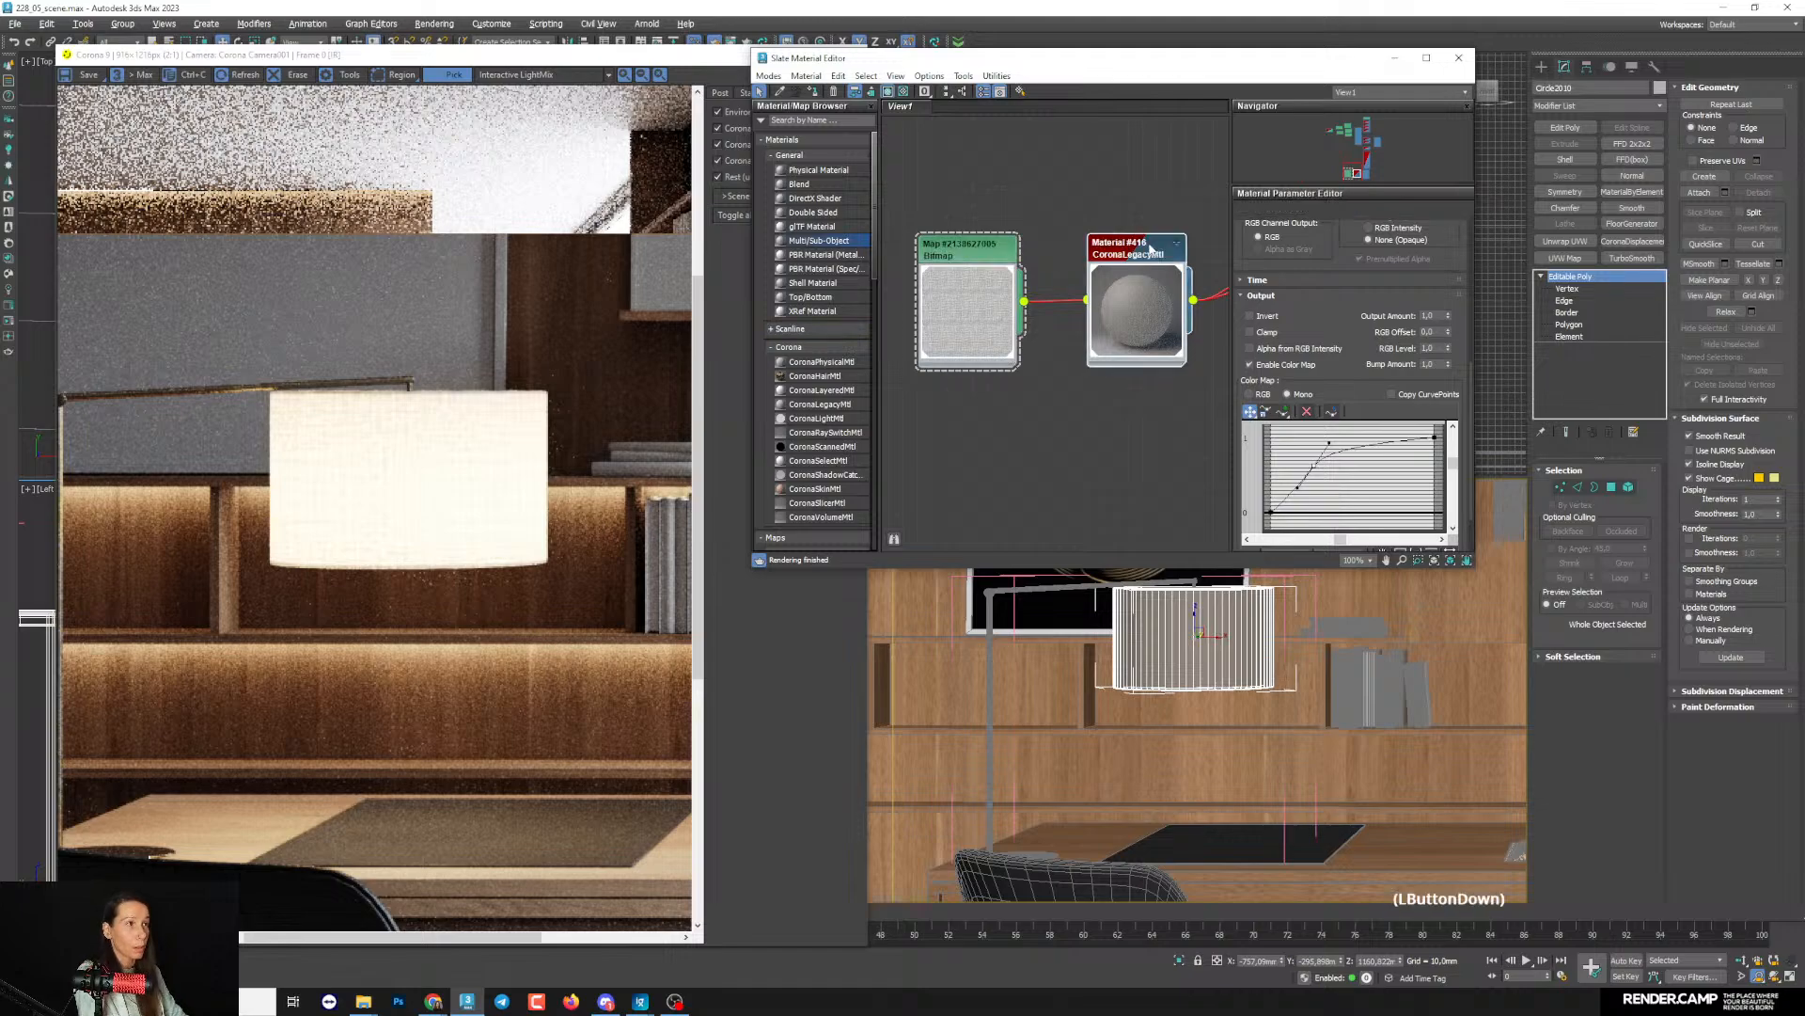
left_click_drag(1373, 448, 1359, 193)
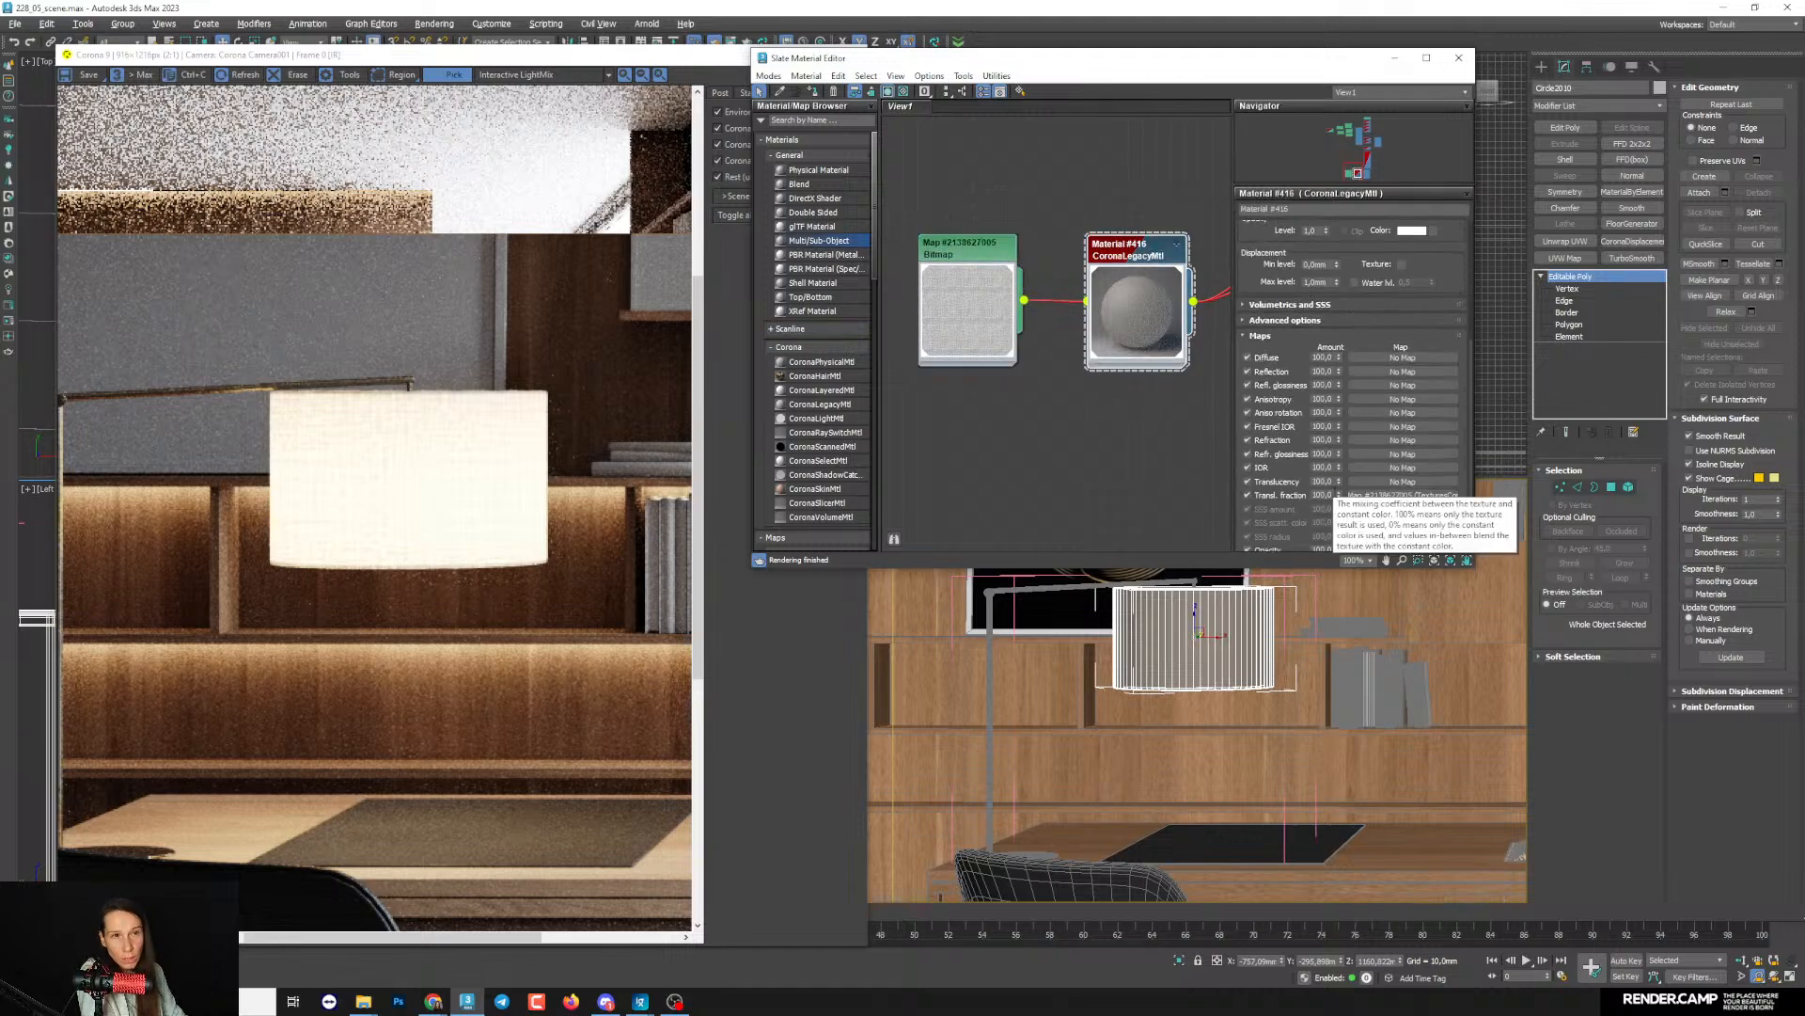
left_click(1324, 495)
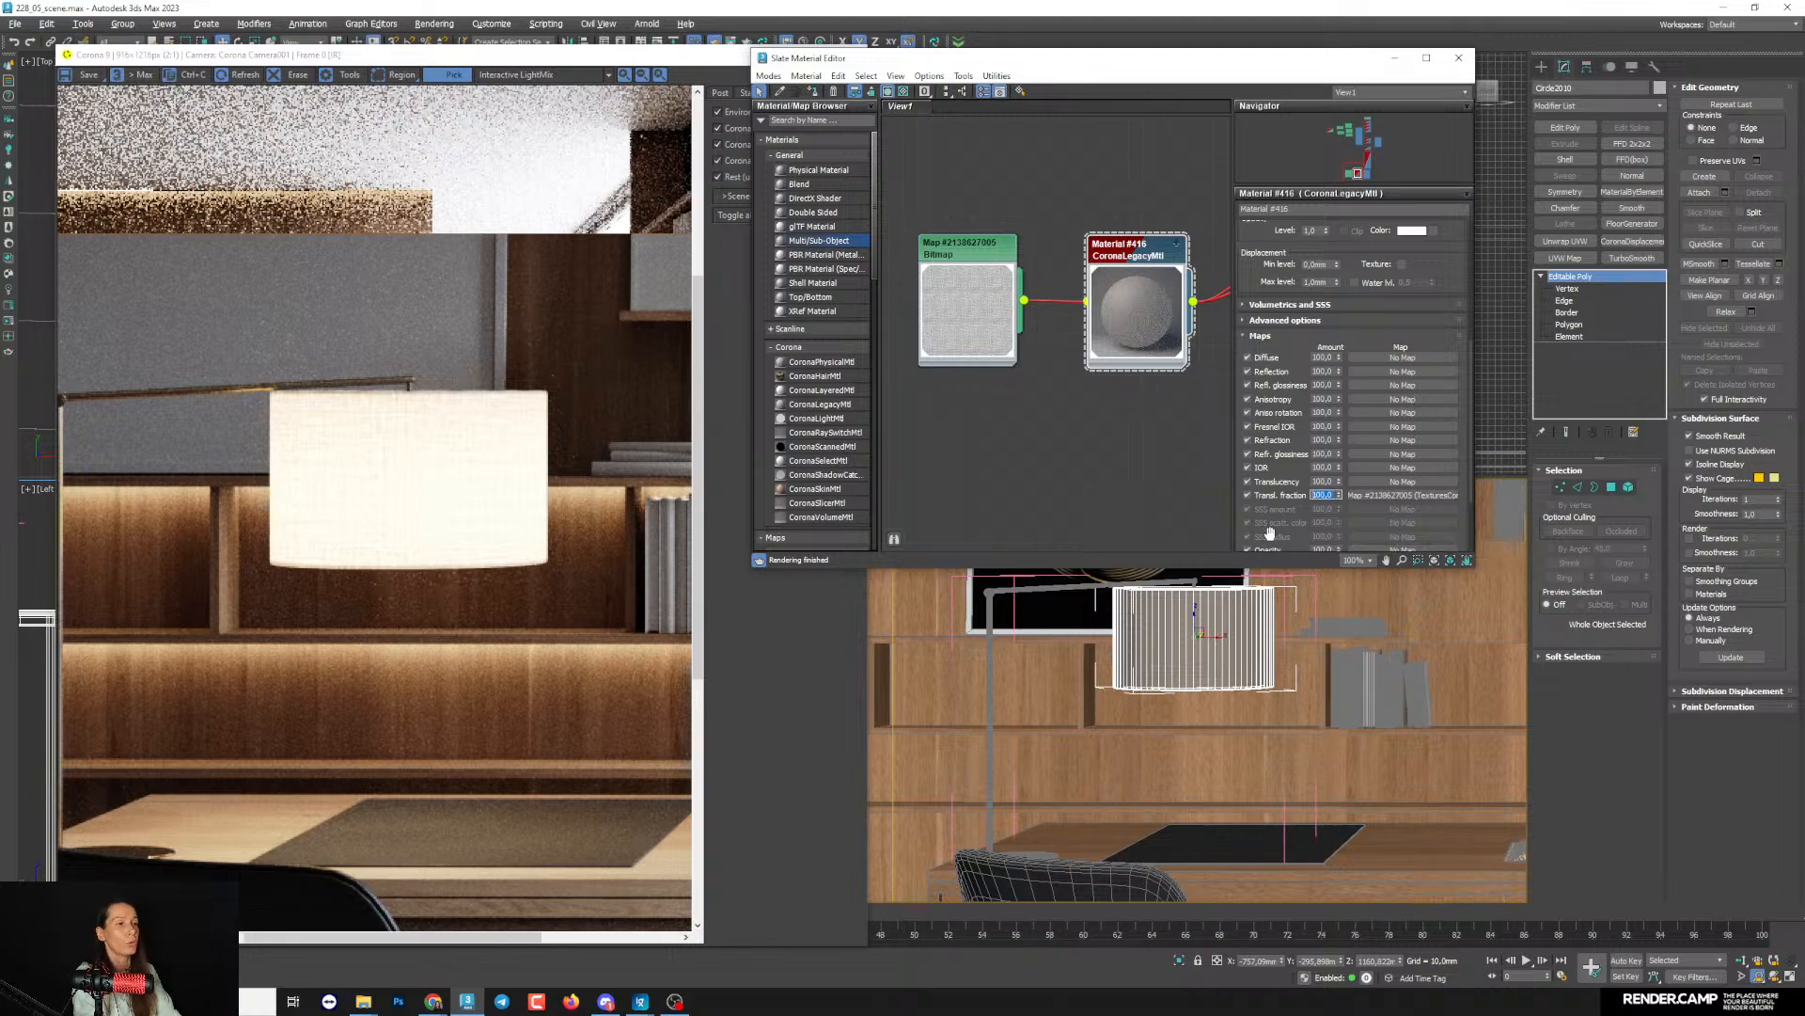
type("50")
key("Return")
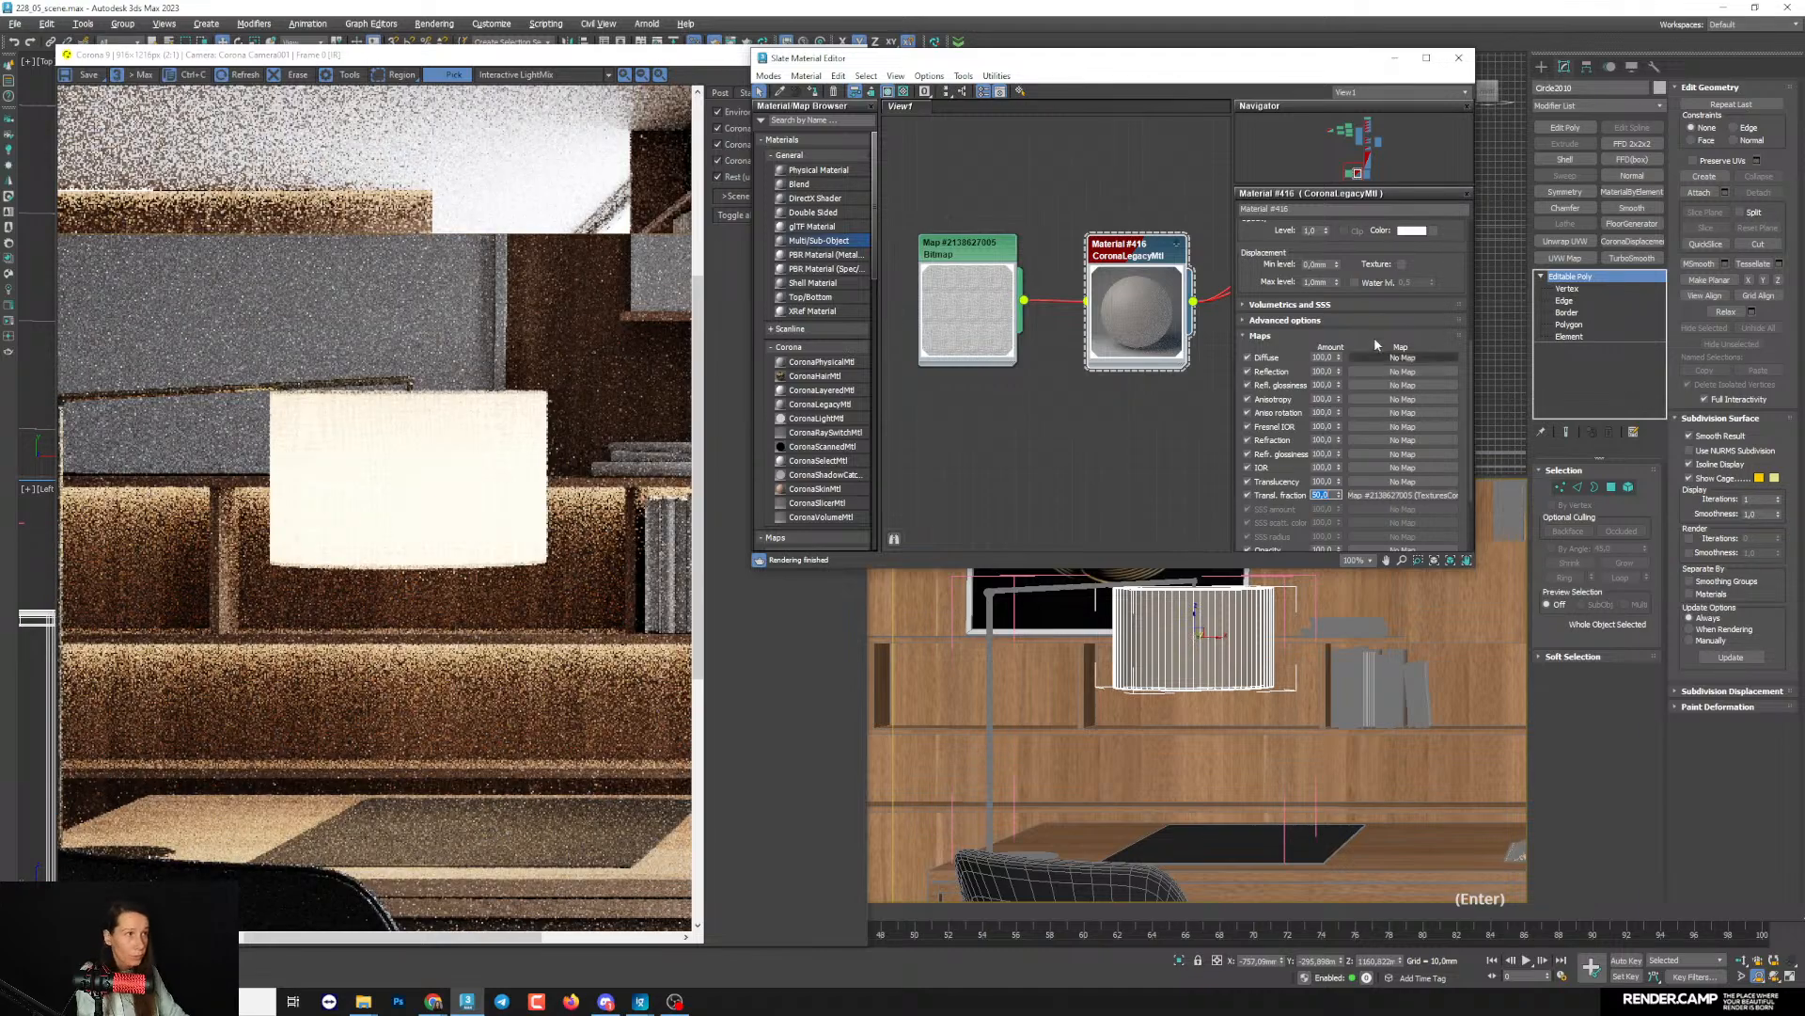
- Try a translucency fraction of 0 on the lampshade material, raise it again and compare the shade in the render
left_click_drag(1374, 336, 1362, 443)
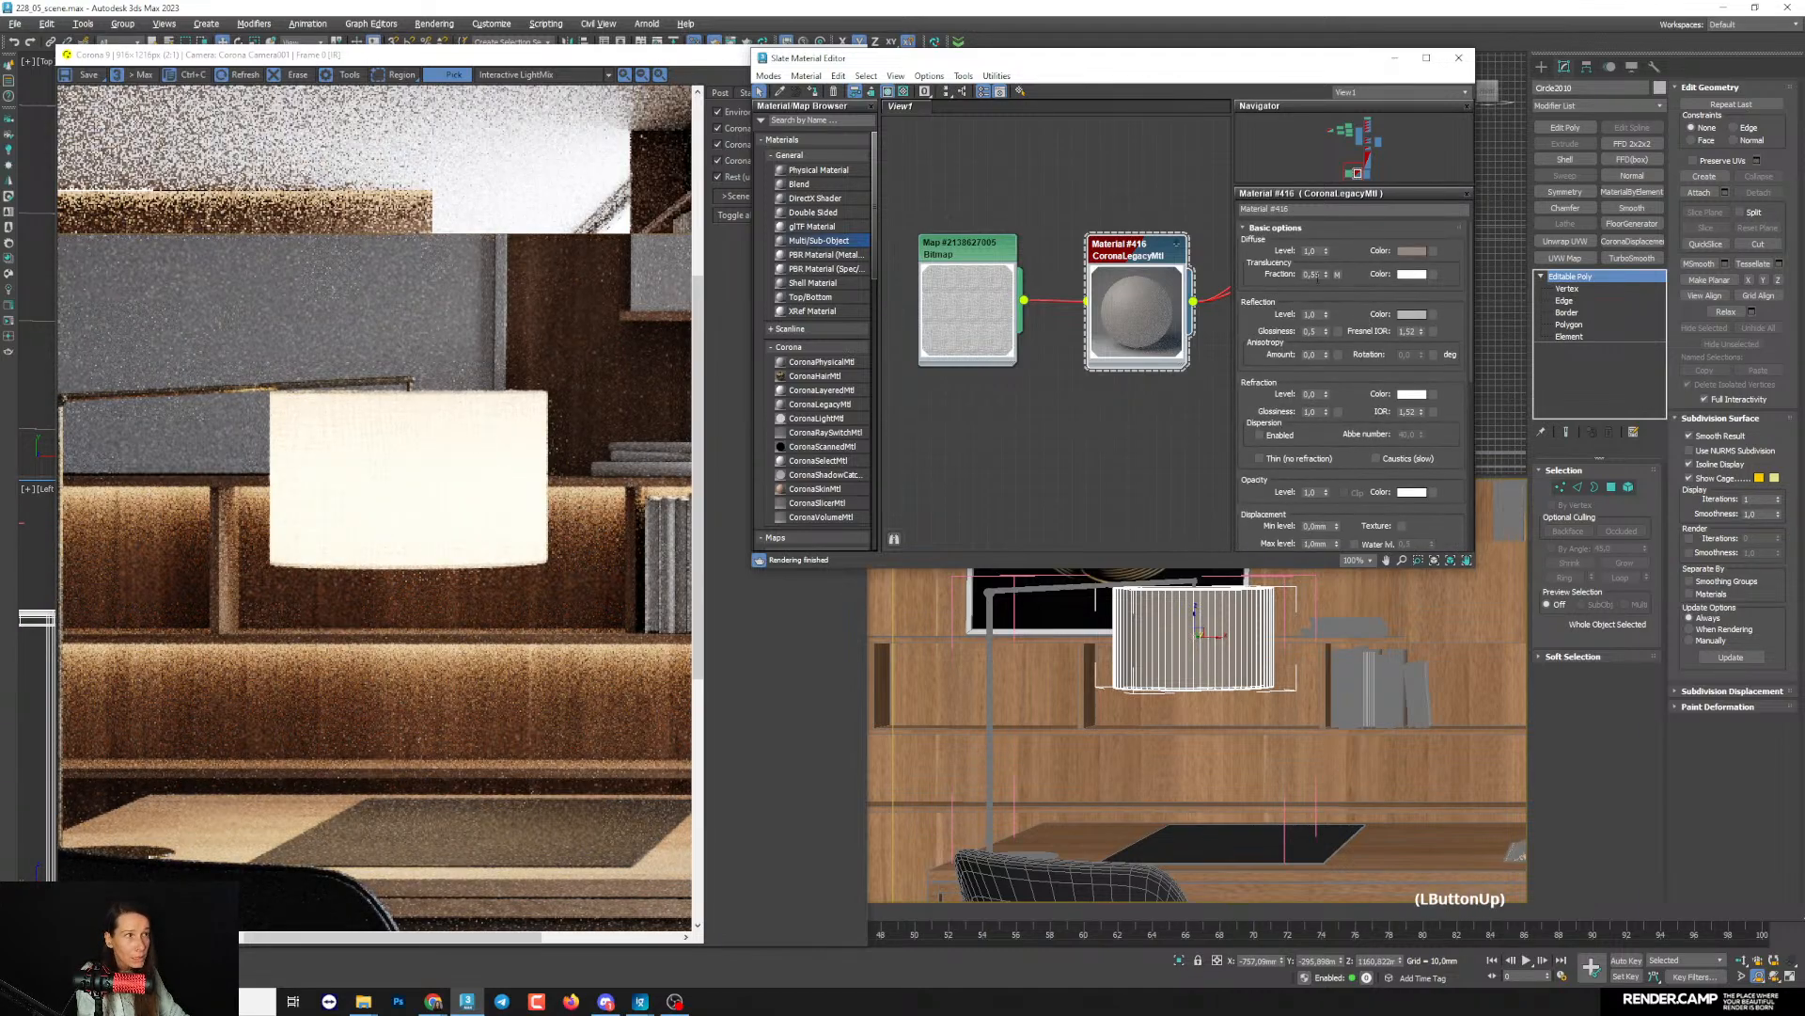
type("0")
key("Return")
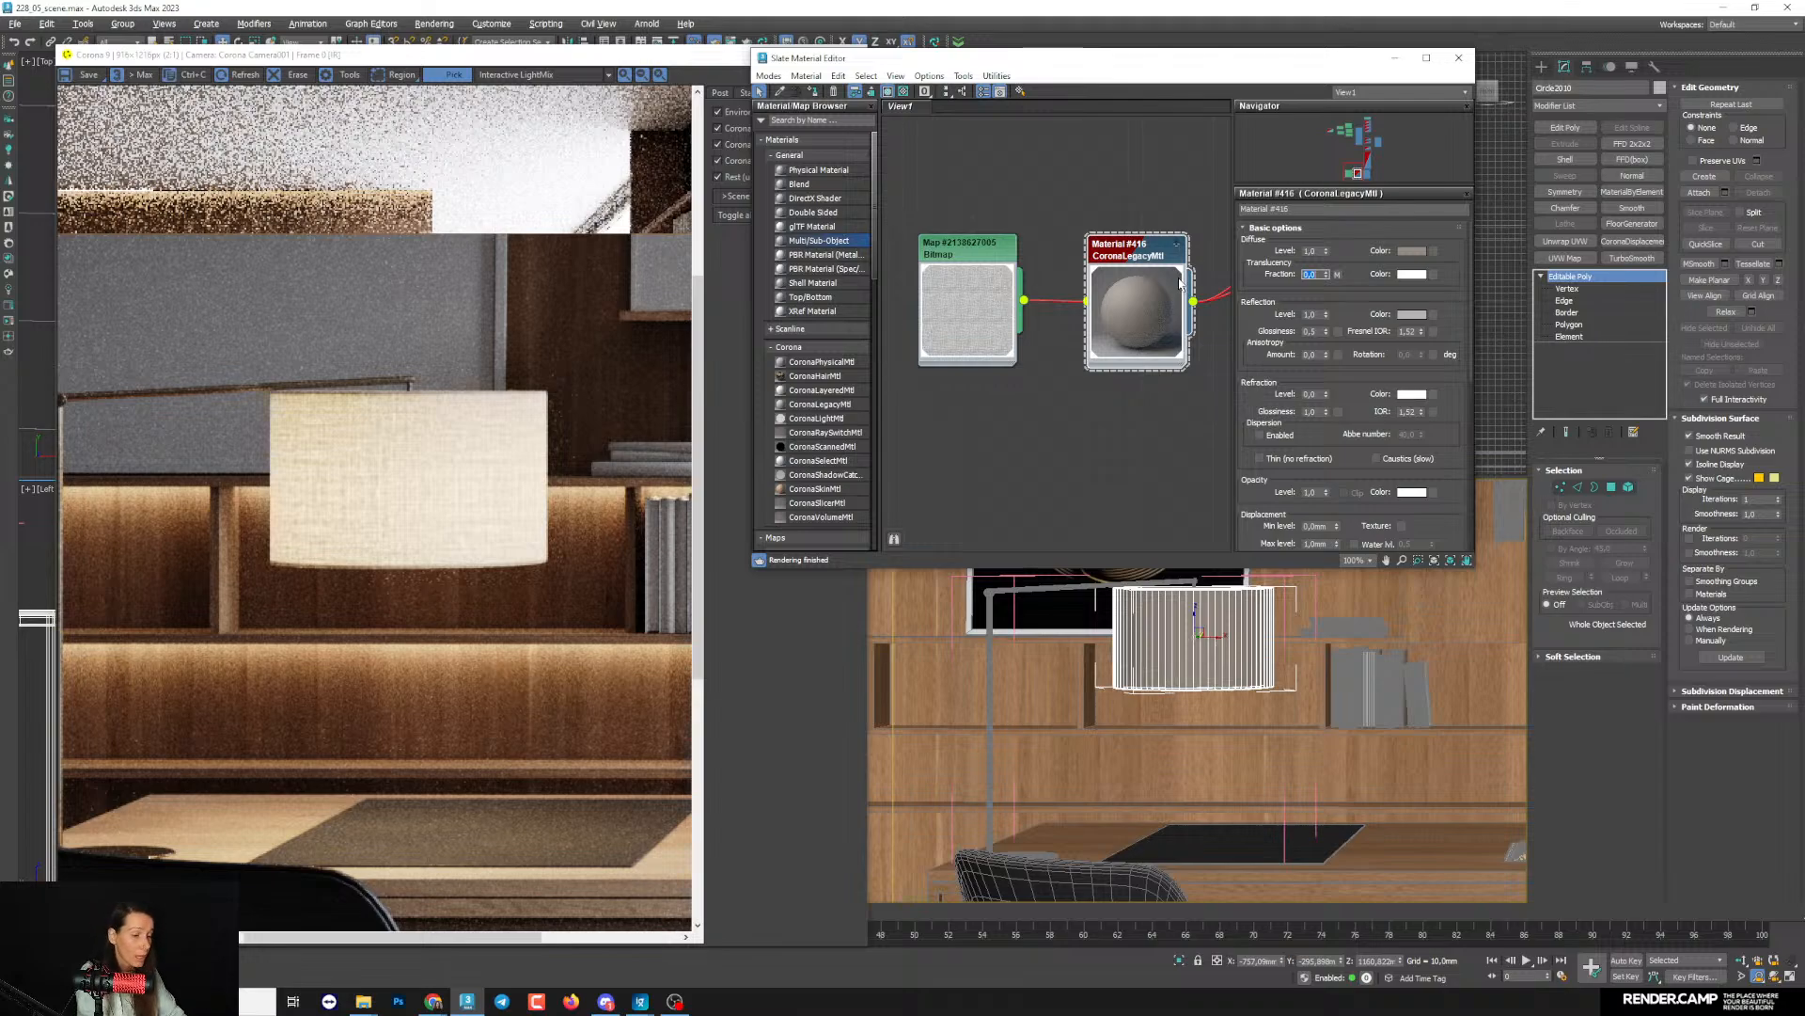
key("BackSpace")
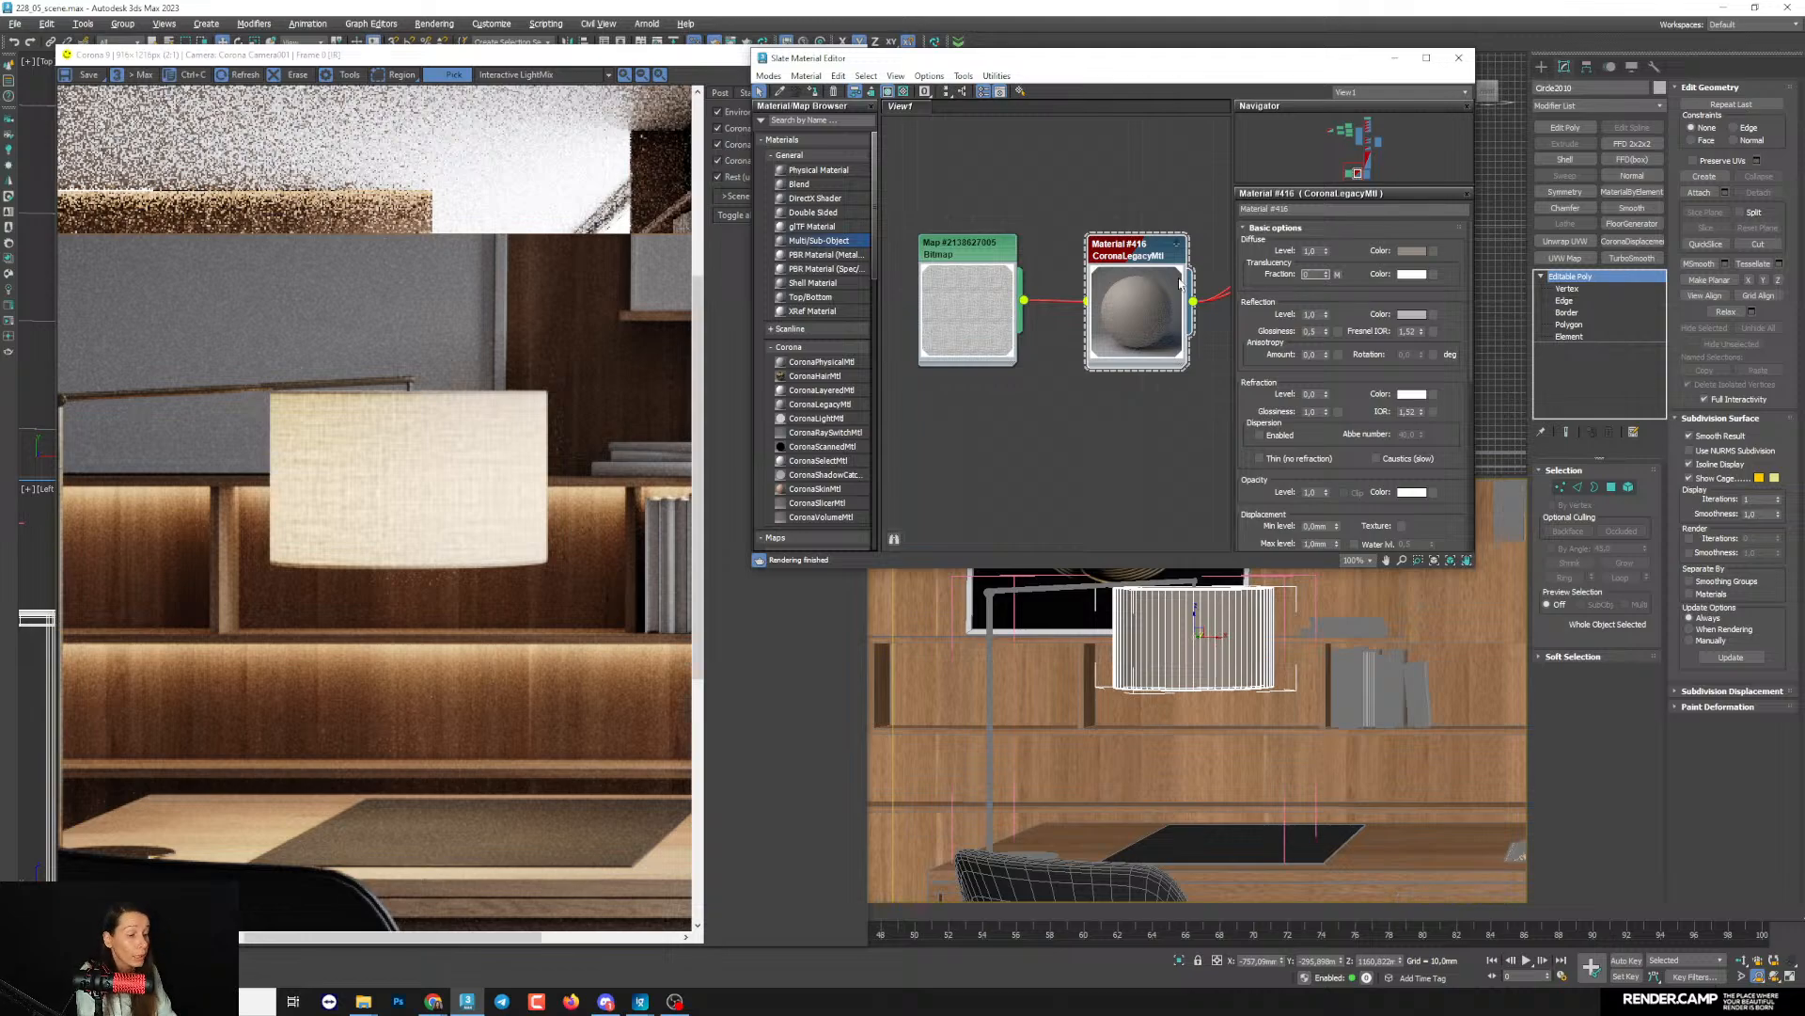
key("BackSpace")
key("m")
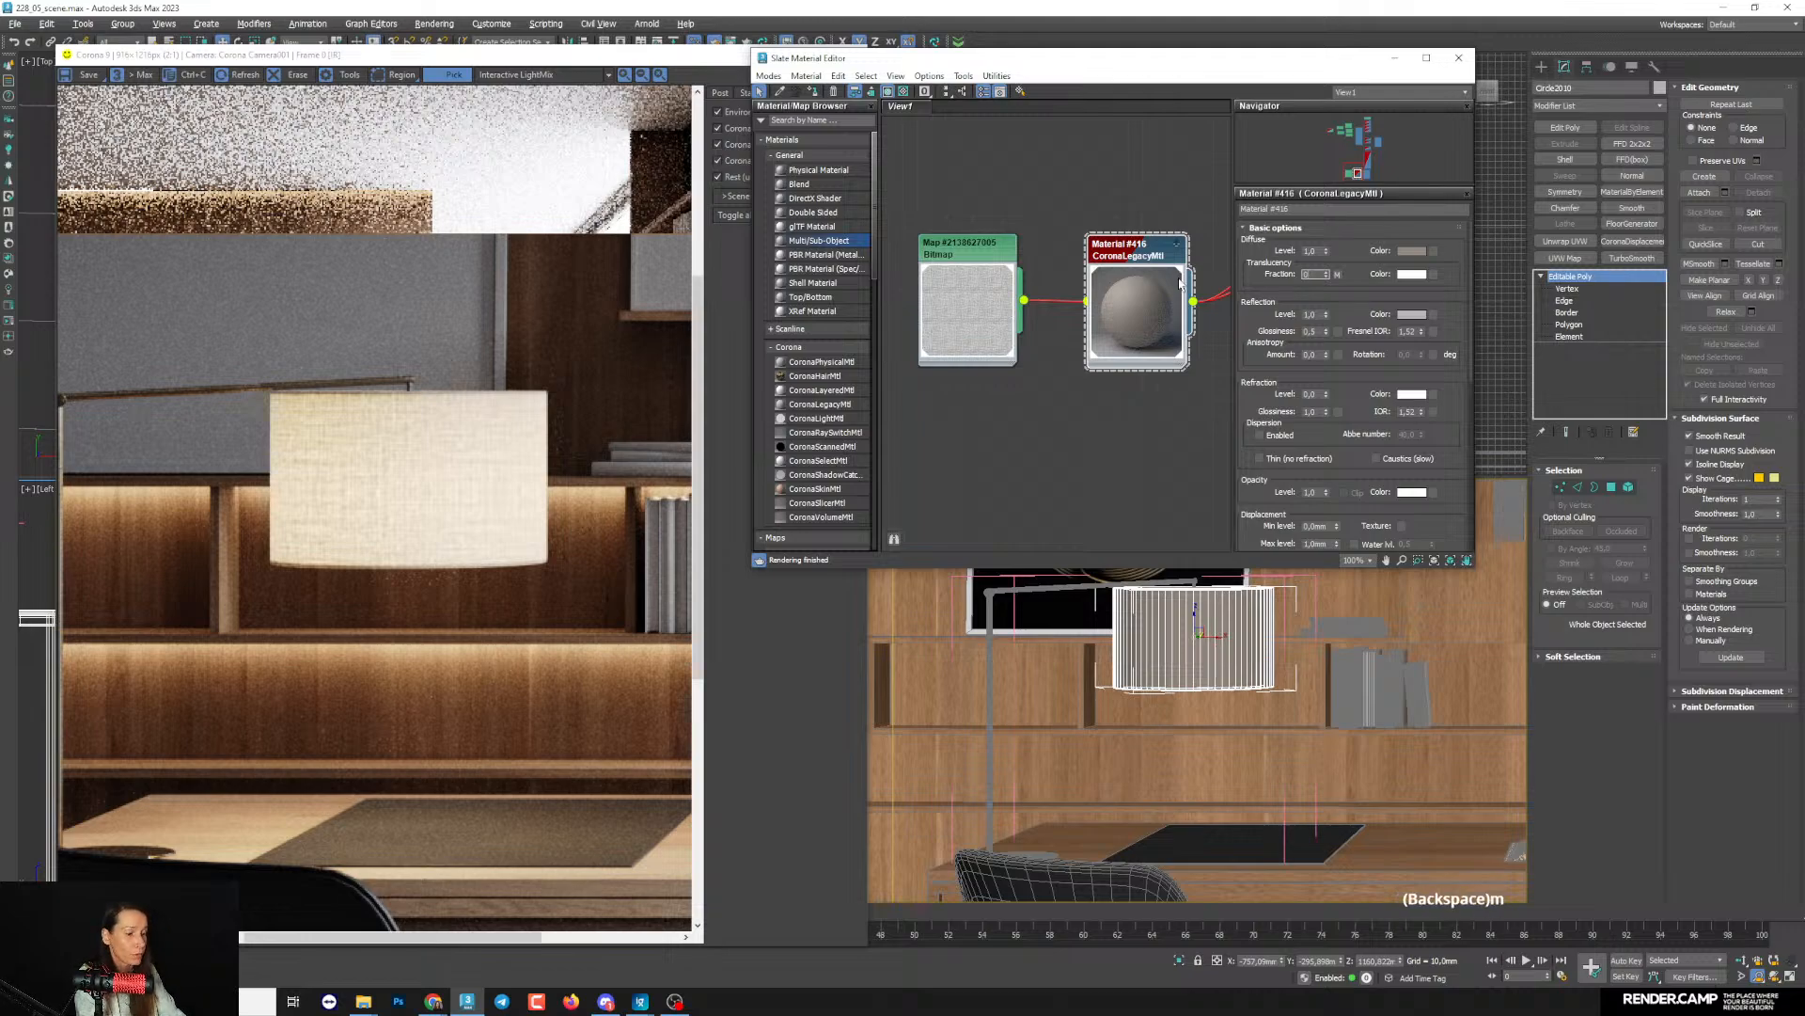
scroll(395, 479, "up", 4)
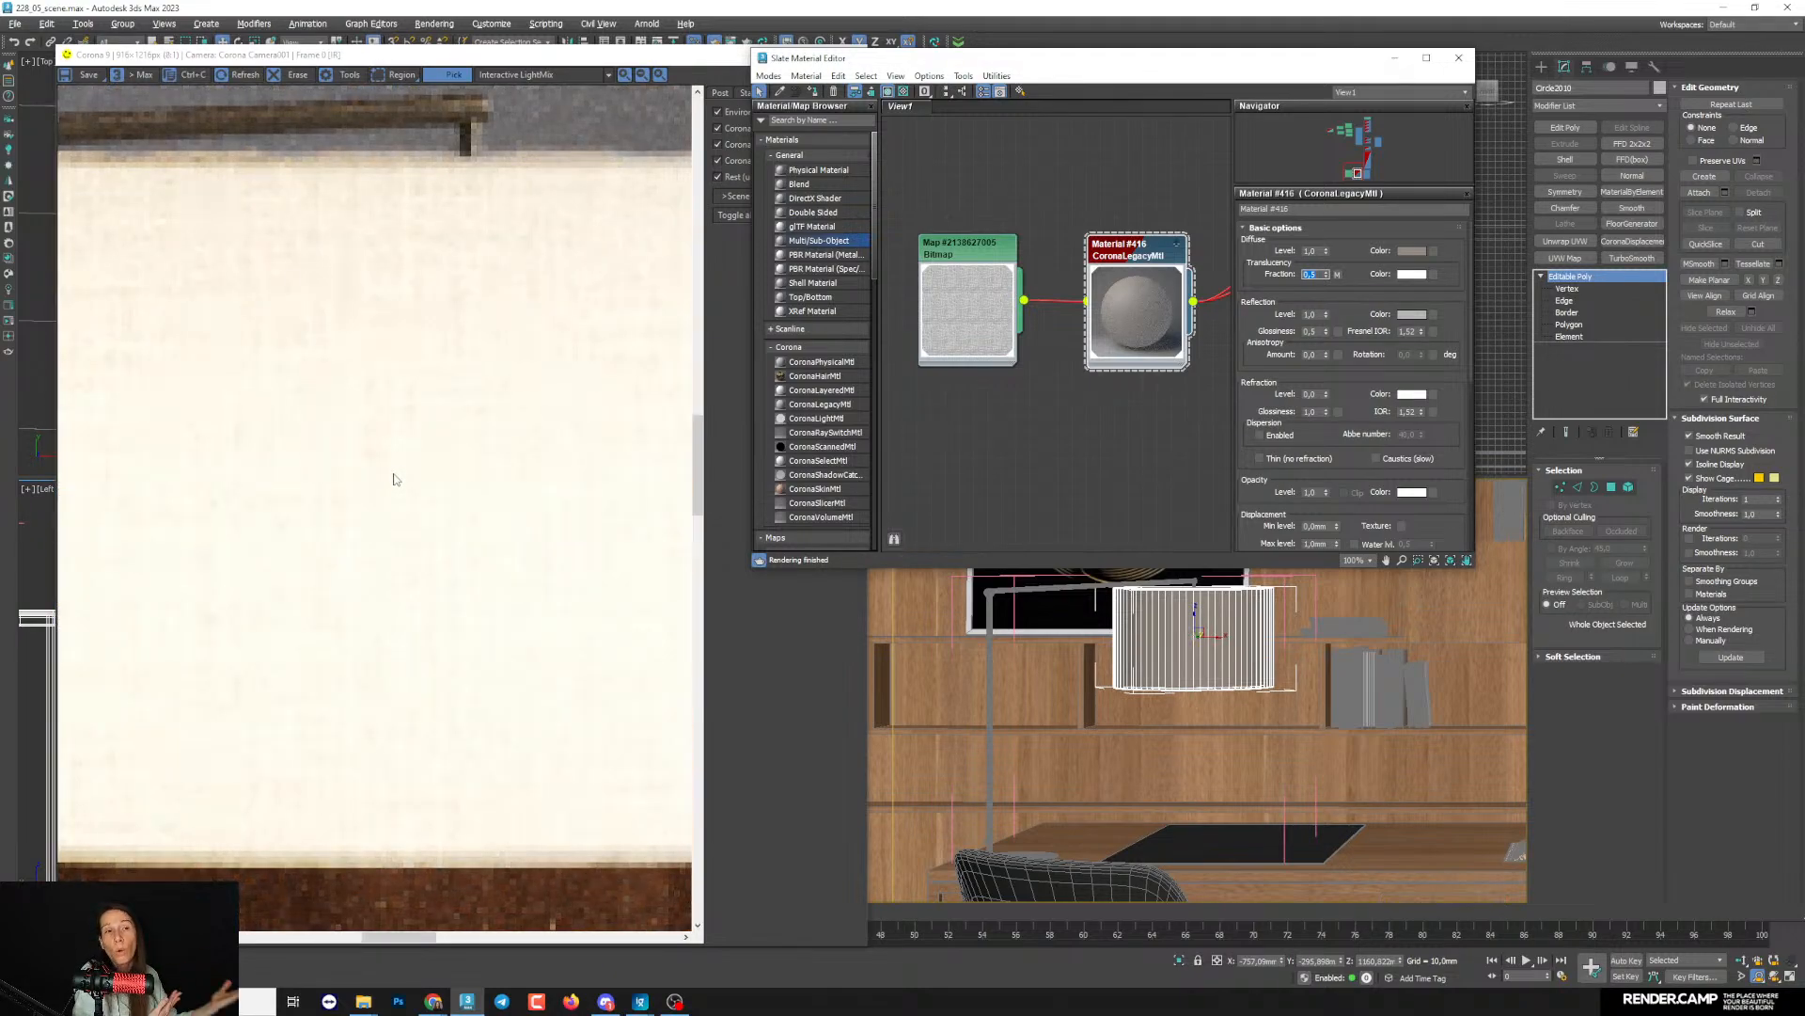
scroll(395, 479, "down", 3)
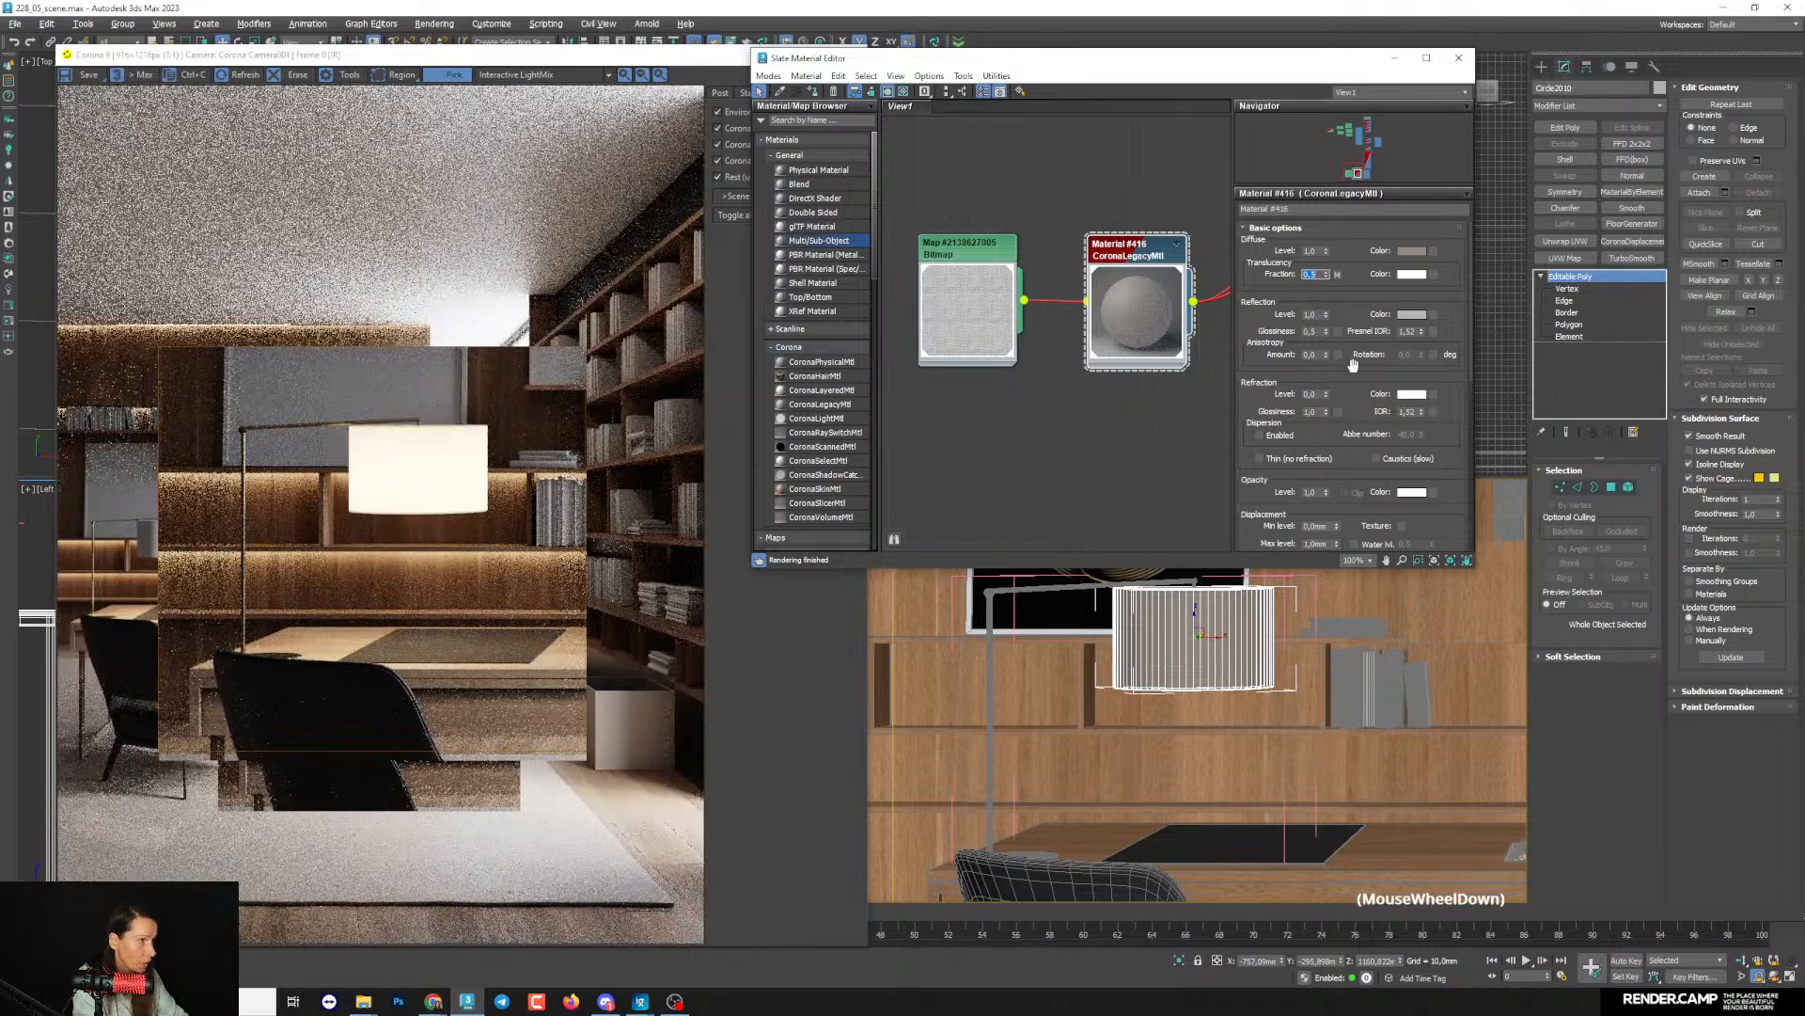
- Set the lampshade material's translucency fraction map amount back to 100 and inspect the shade in the render
left_click_drag(1386, 440, 1336, 94)
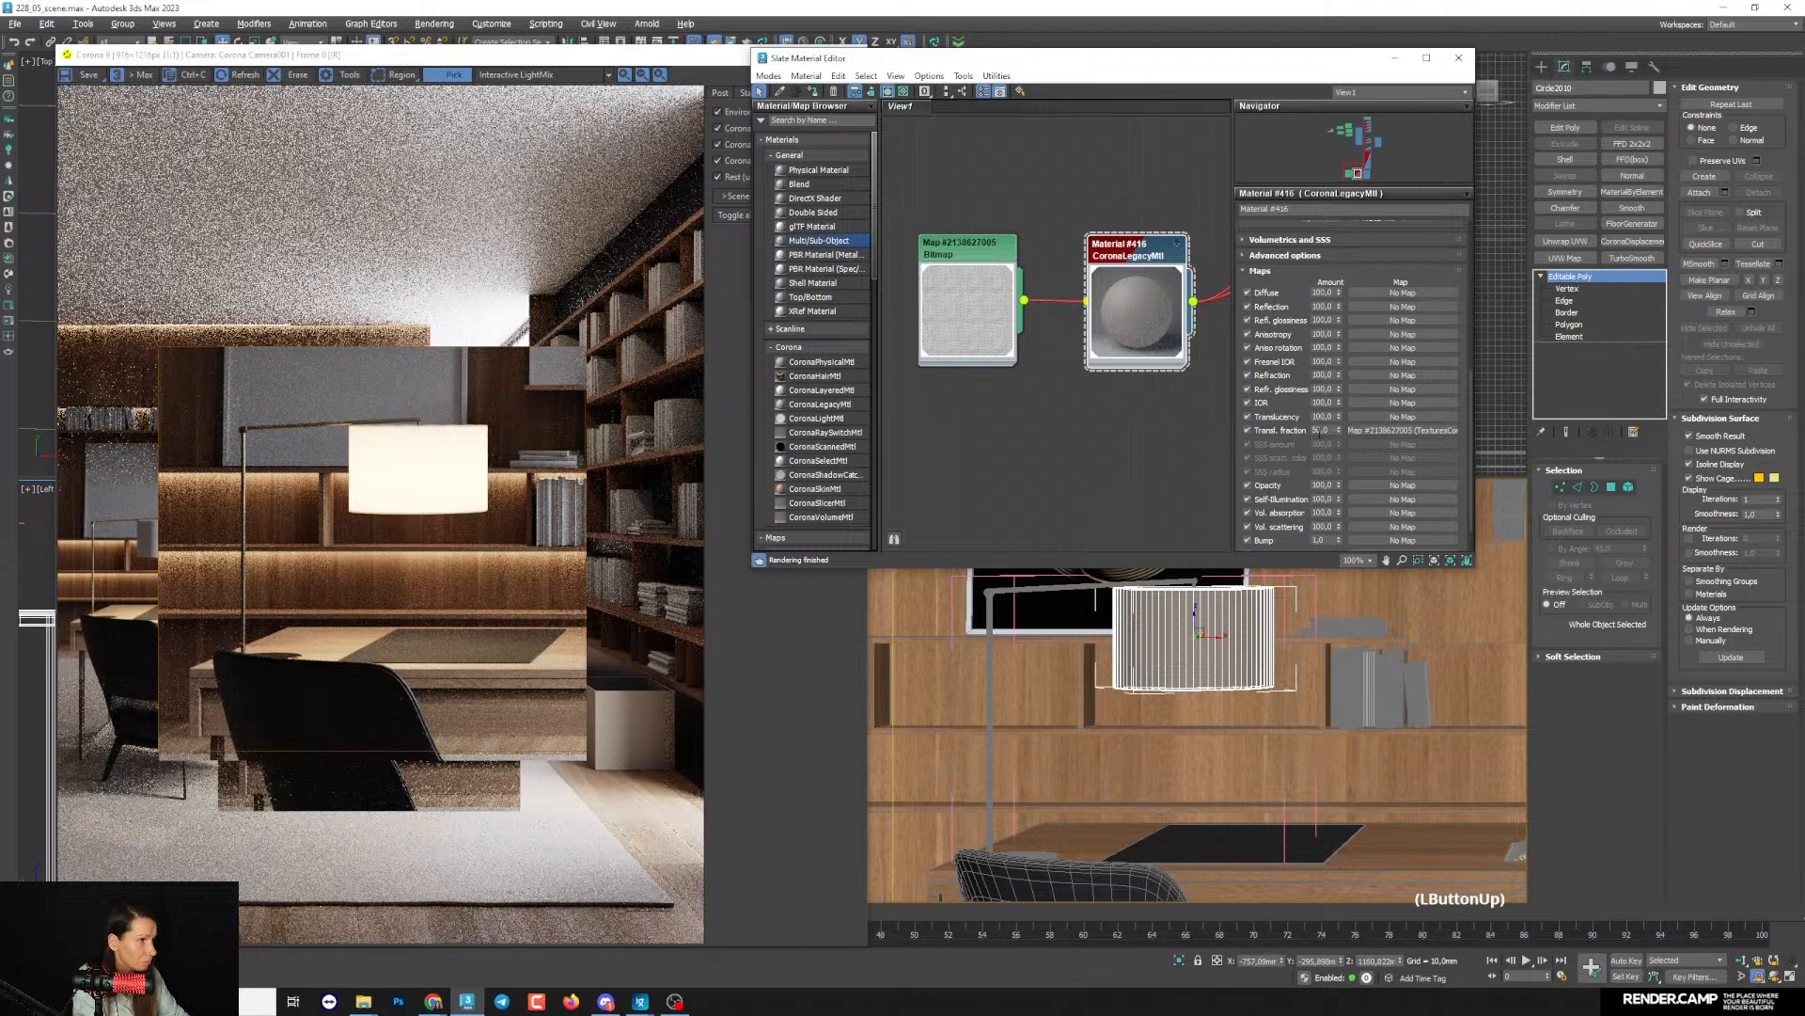
type("100")
key("Return")
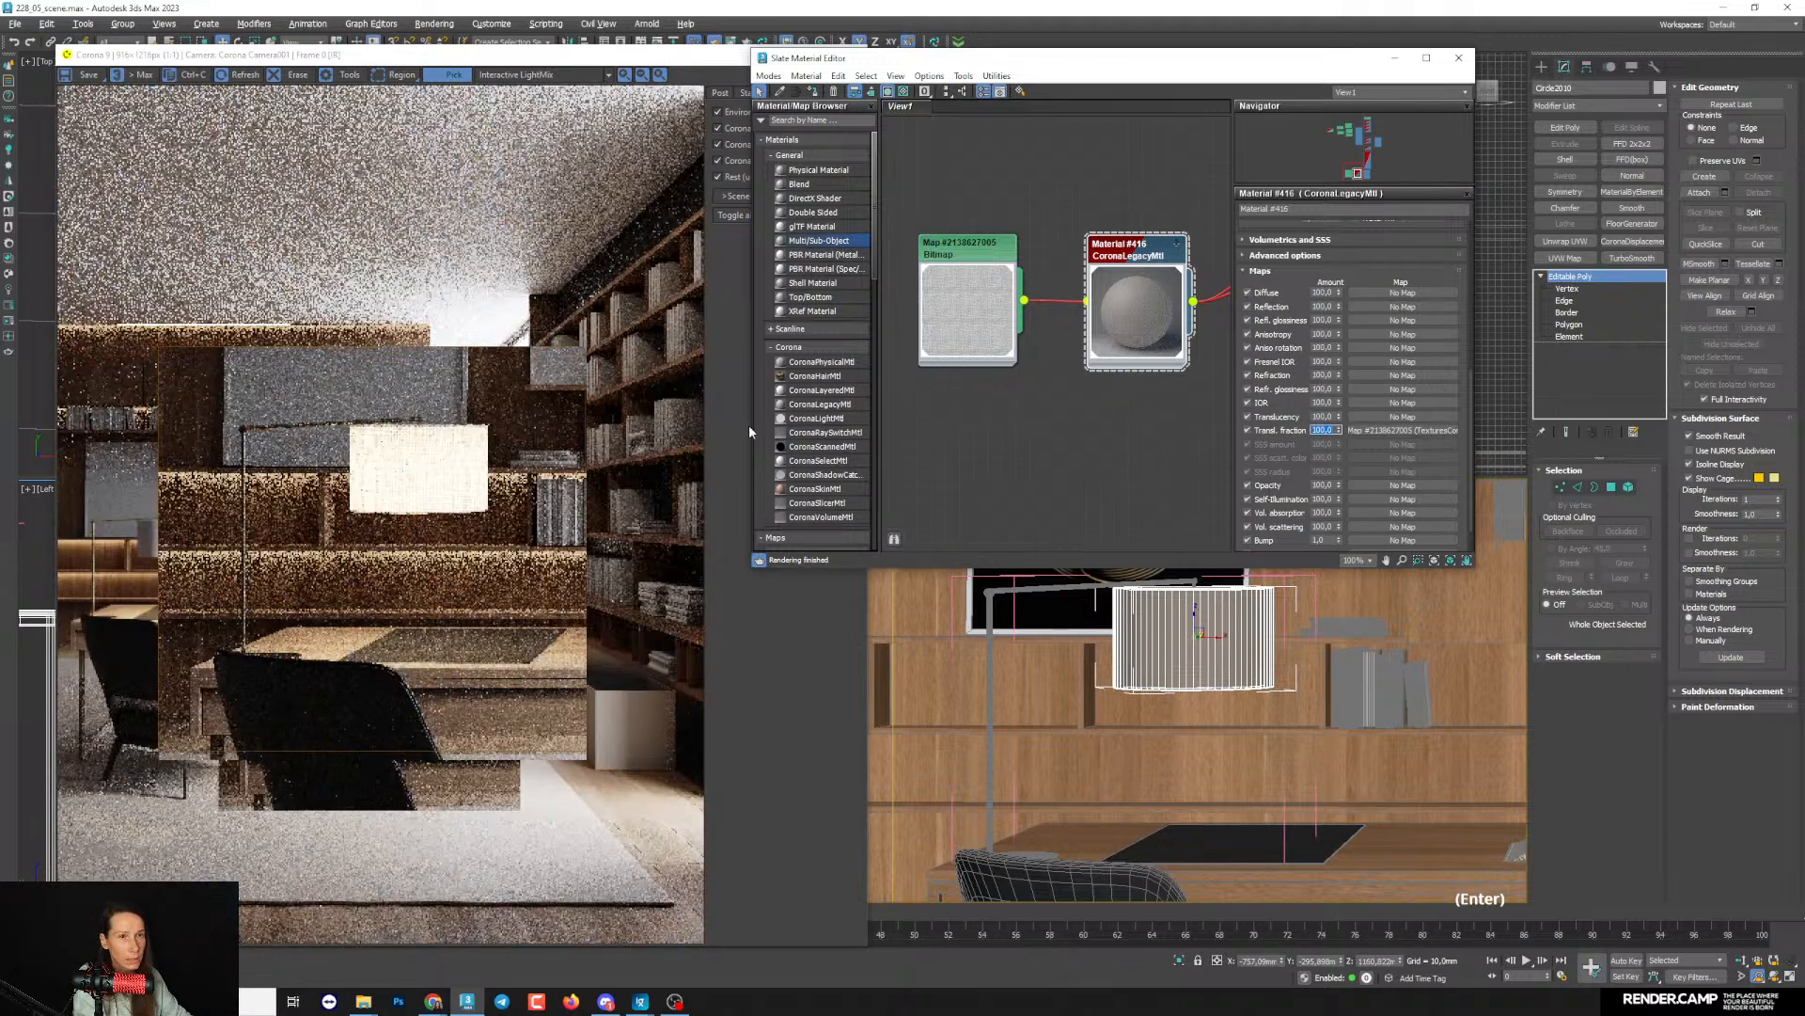
scroll(404, 483, "up", 2)
scroll(412, 481, "down", 1)
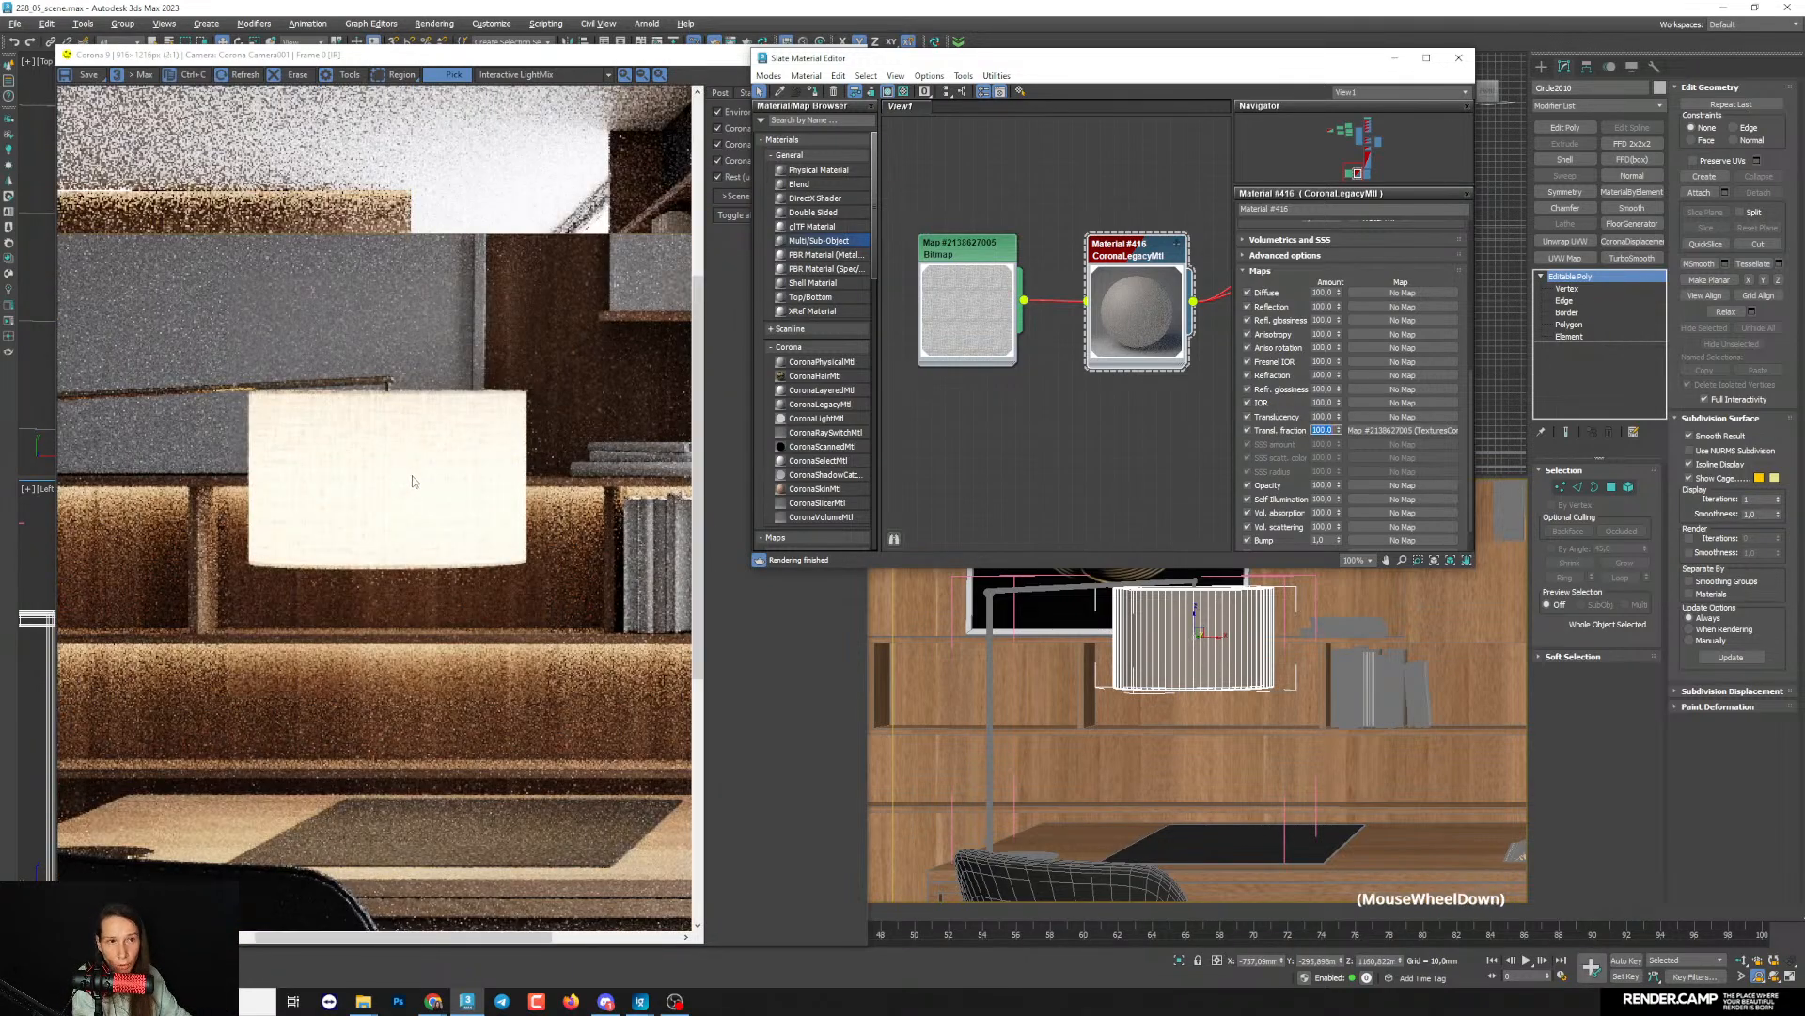
scroll(412, 482, "down", 1)
scroll(374, 496, "up", 1)
- Set the lampshade material's translucency fraction map amount to 90 and check the lamp within the whole render
type("90")
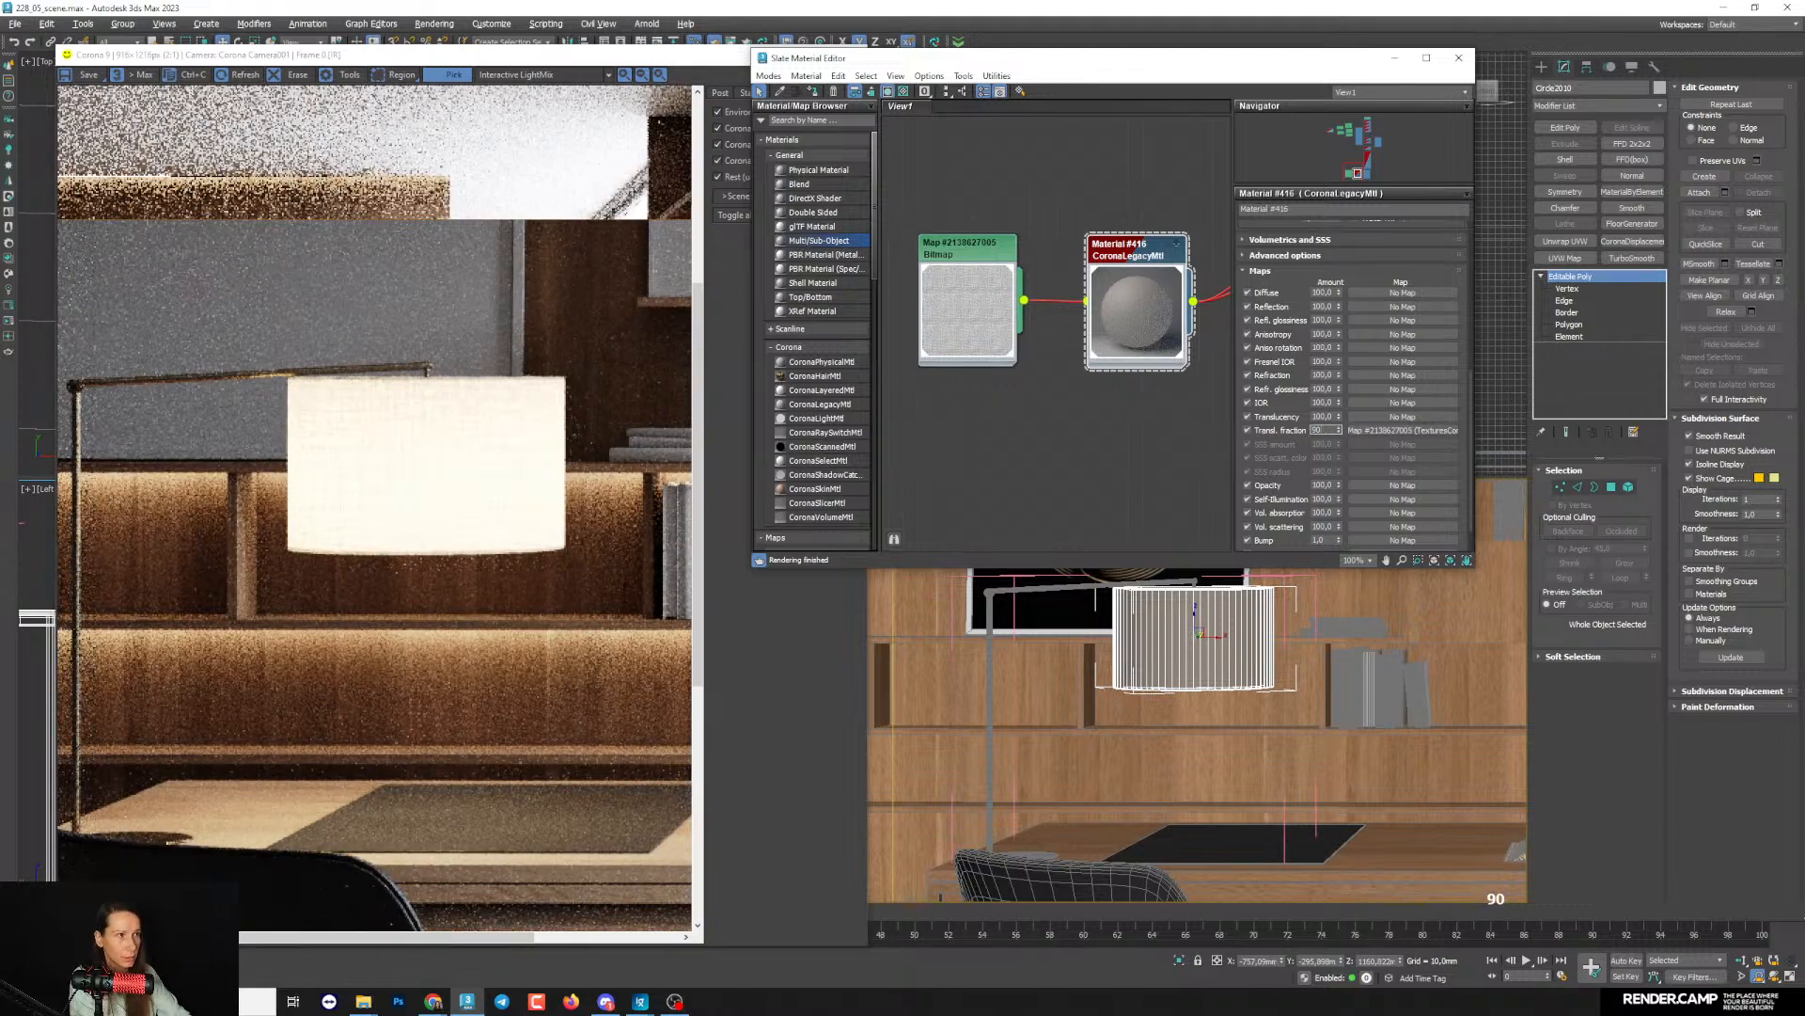
key("Return")
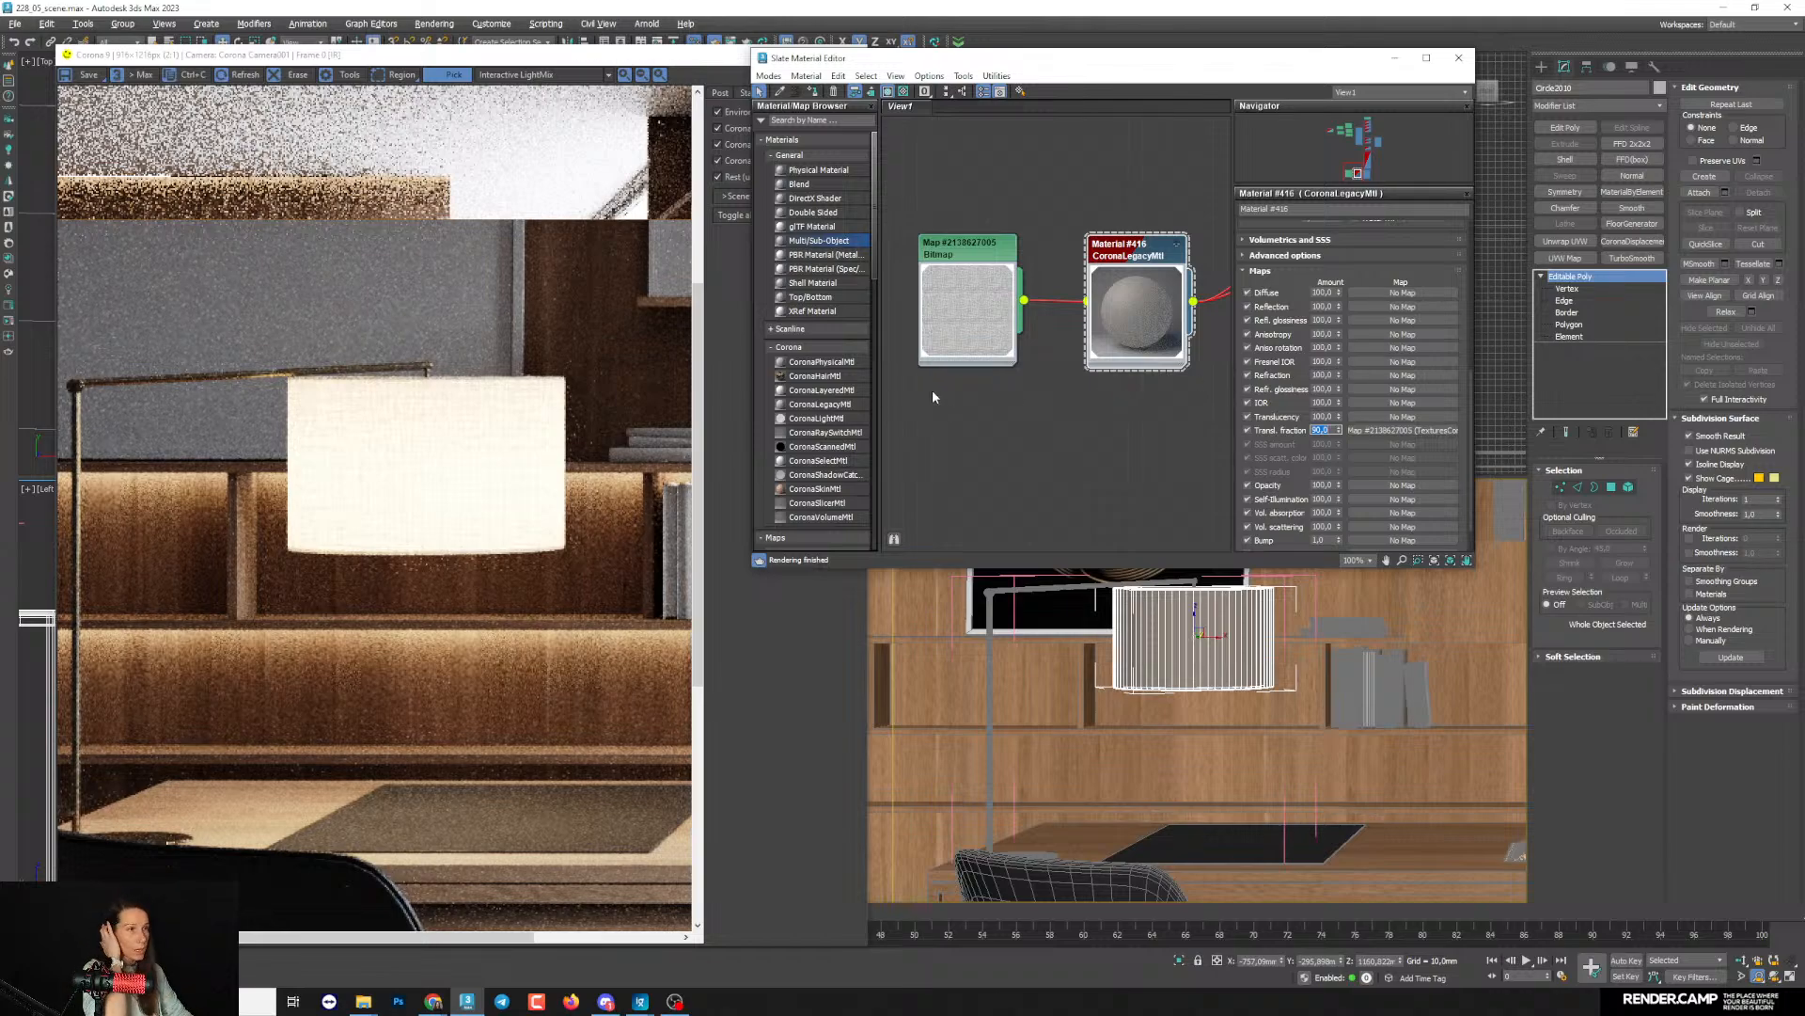
scroll(941, 672, "down", 3)
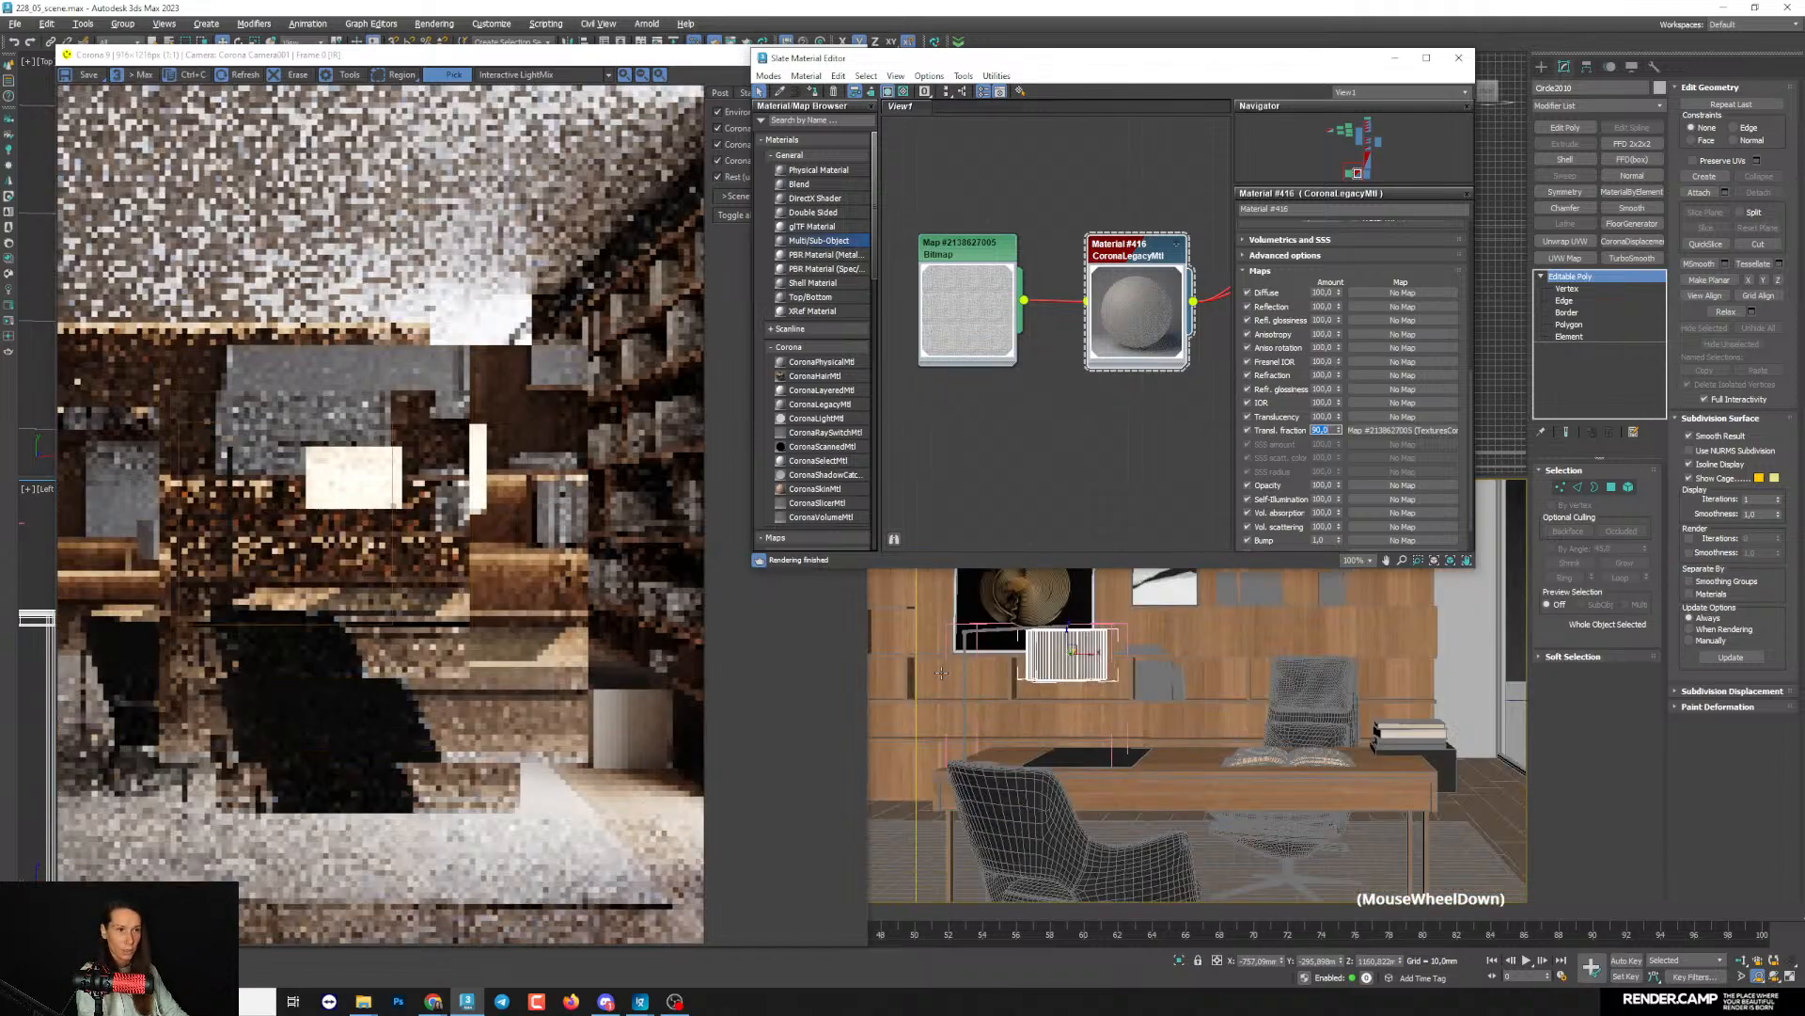
scroll(1082, 451, "up", 3)
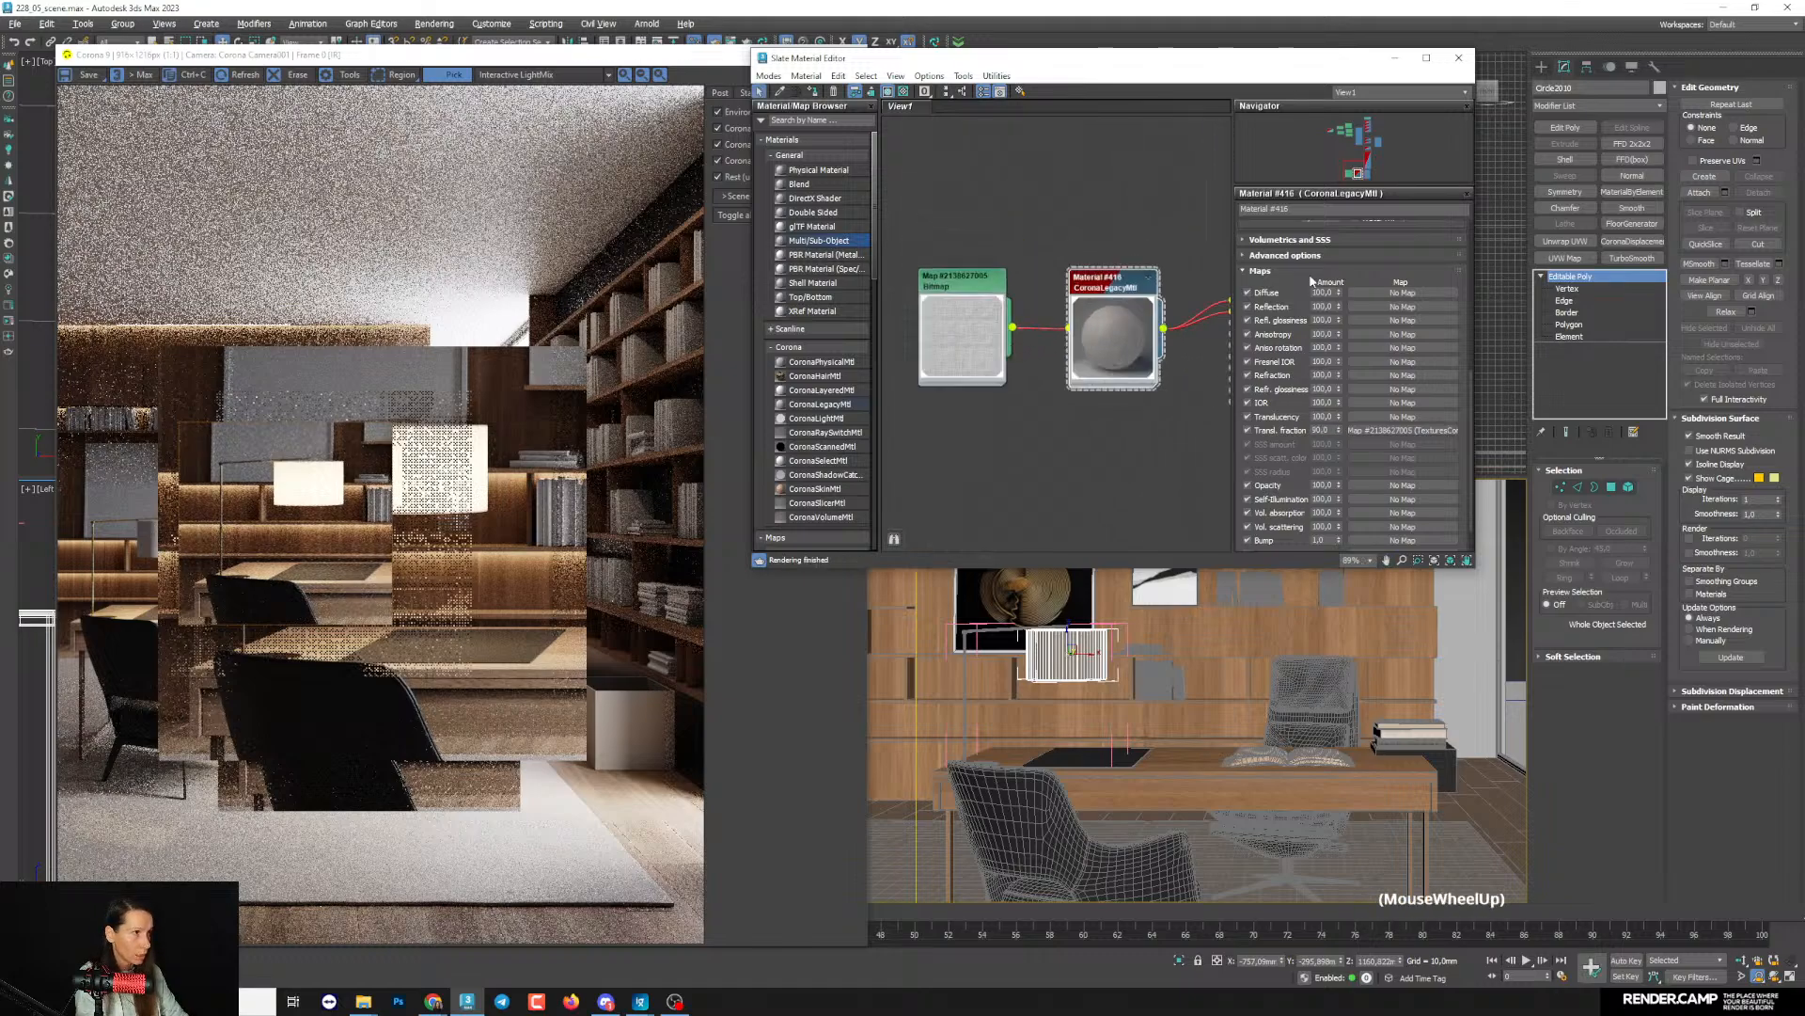
- Brighten the lampshade material's diffuse colour slightly by raising its value, check the shade in the render and accept the colour
left_click_drag(1311, 281, 1309, 564)
middle_click_drag(1045, 347, 1075, 399)
left_click(1410, 252)
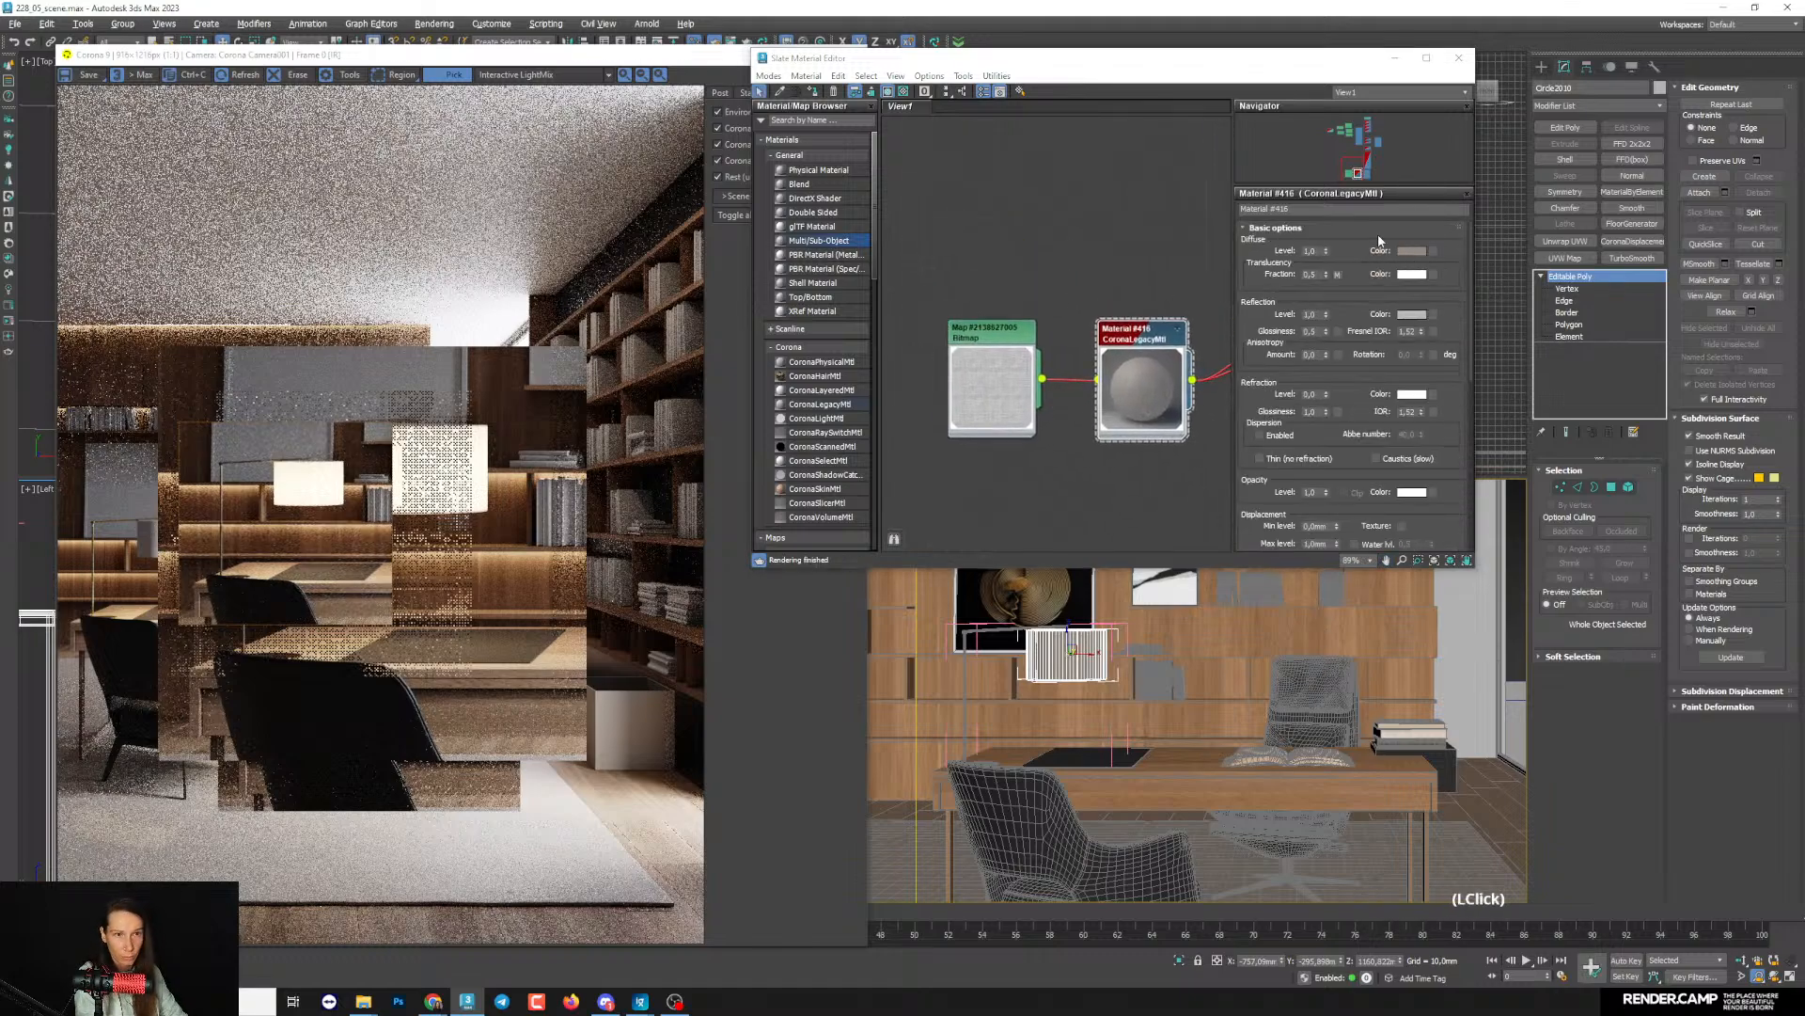
left_click(1241, 134)
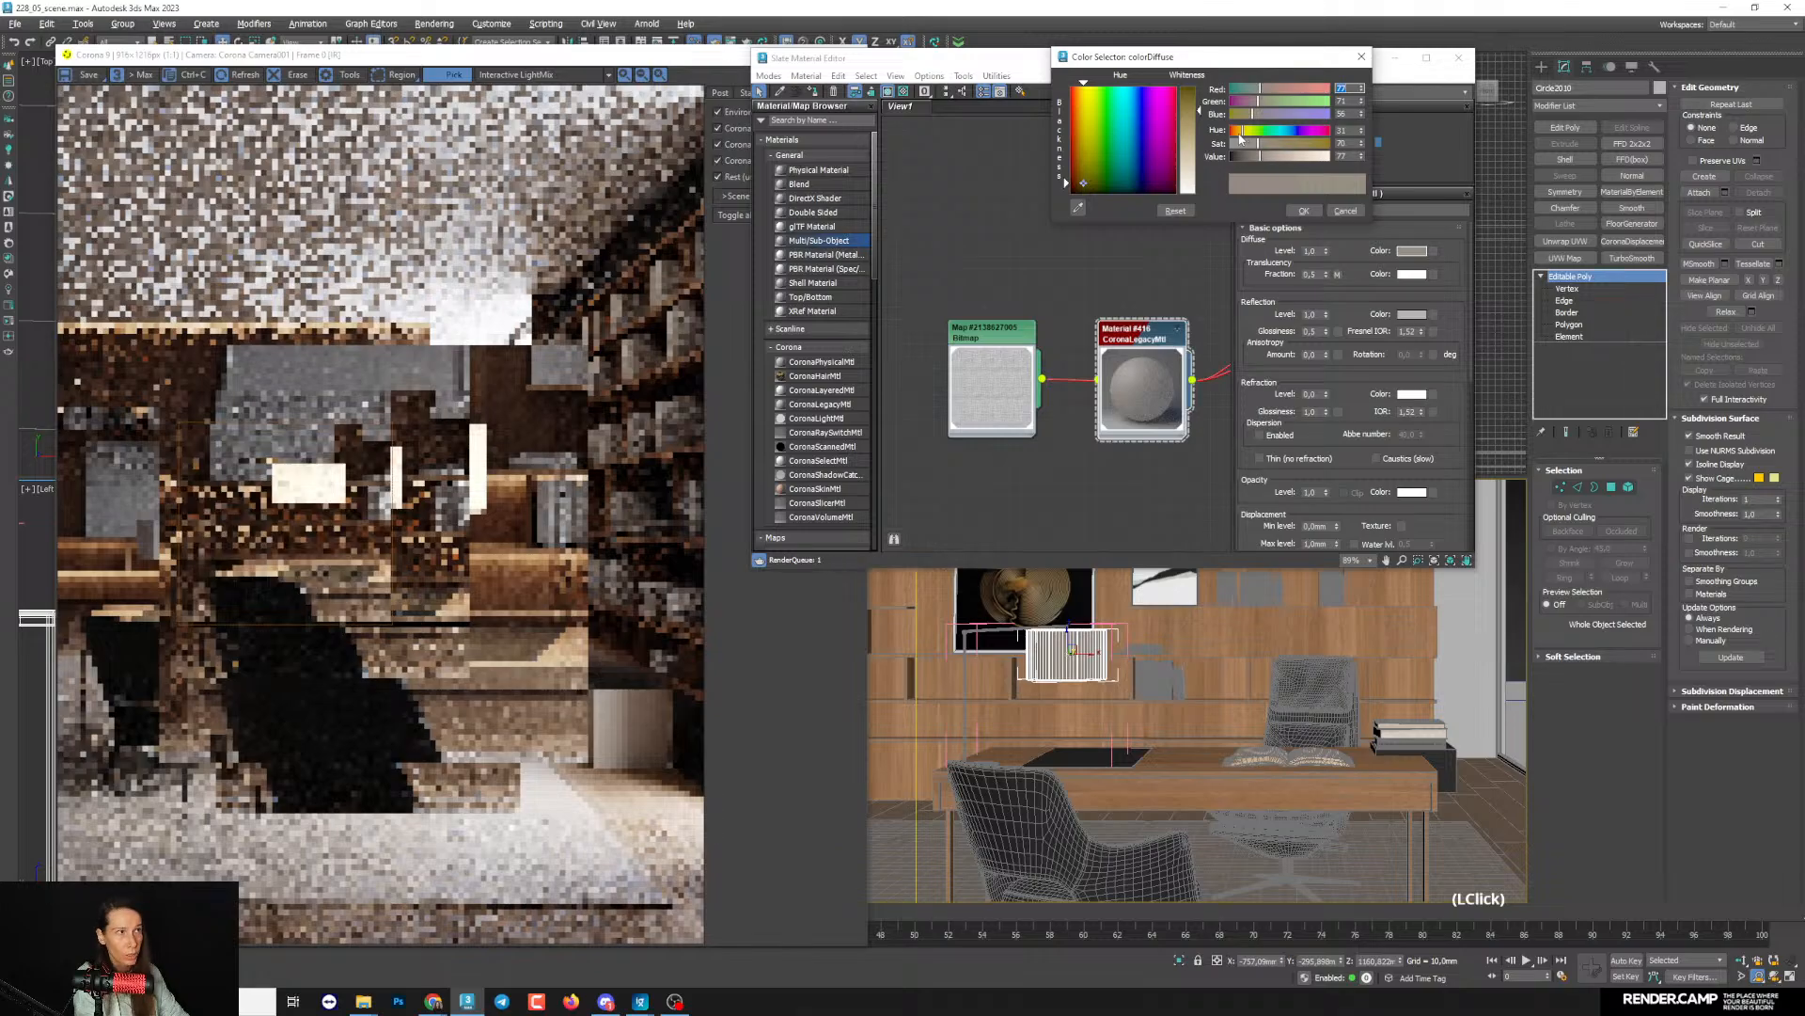
left_click(1267, 156)
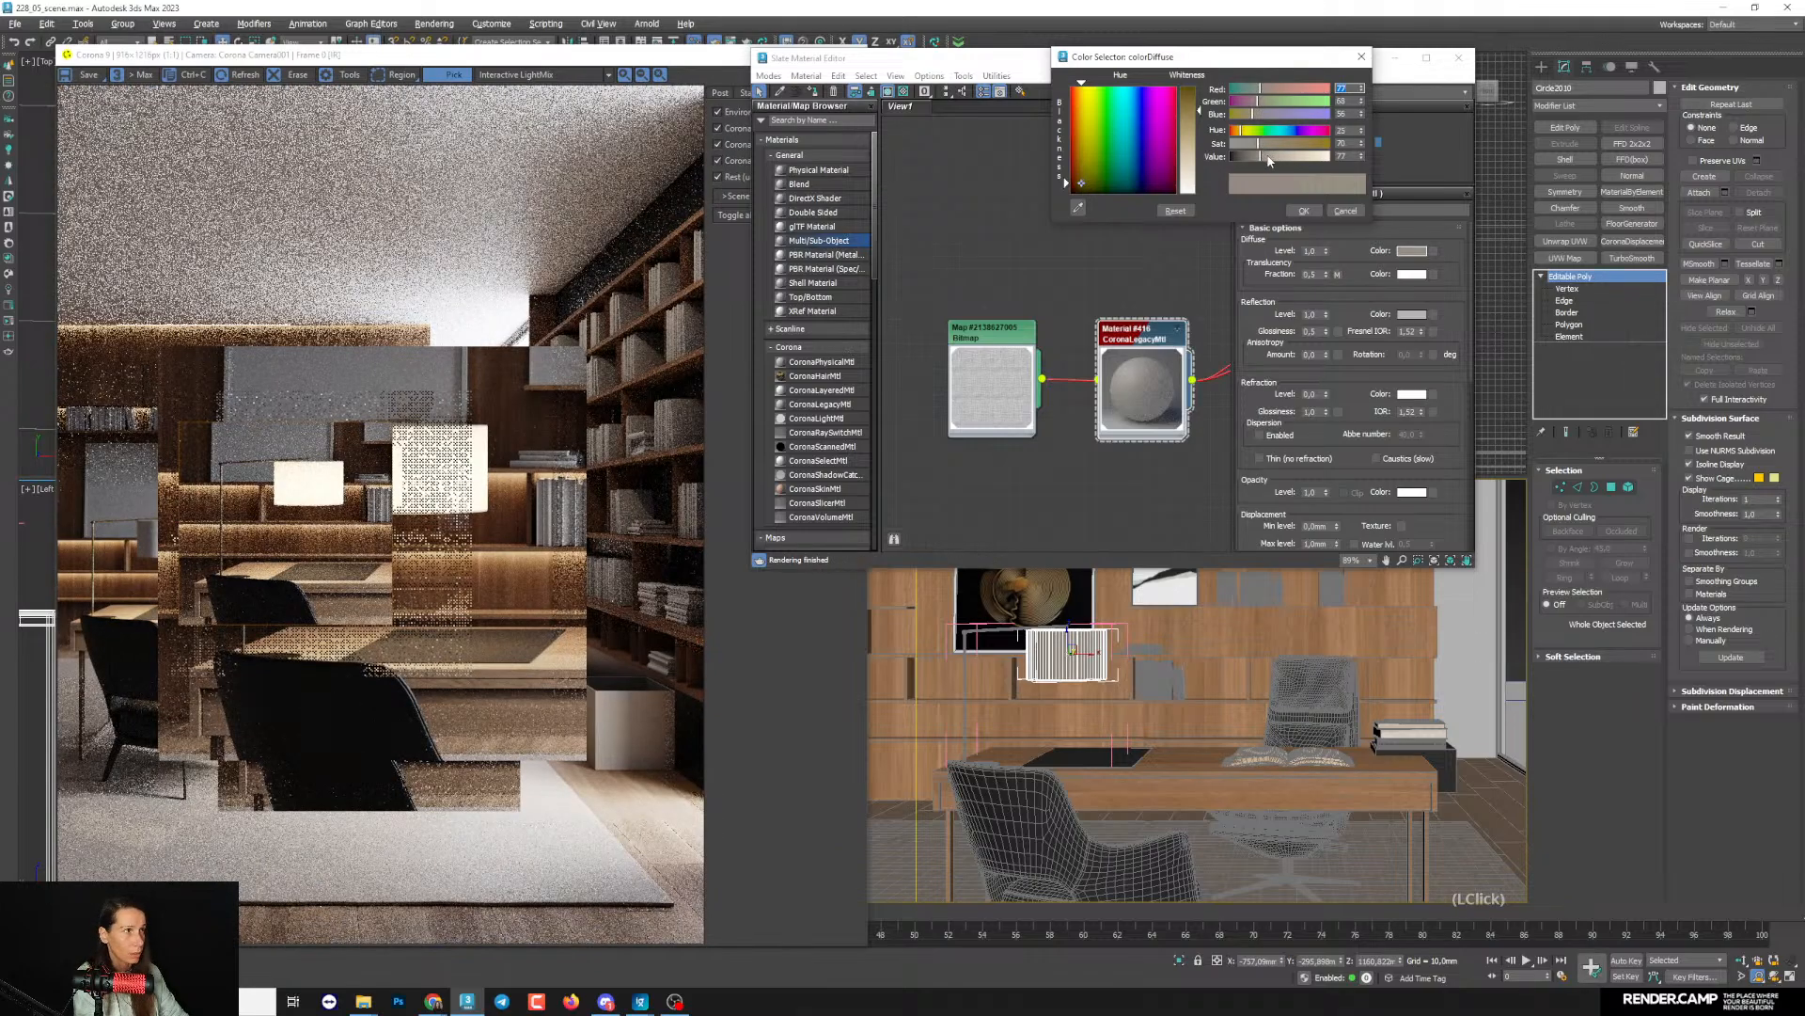
scroll(310, 499, "up", 2)
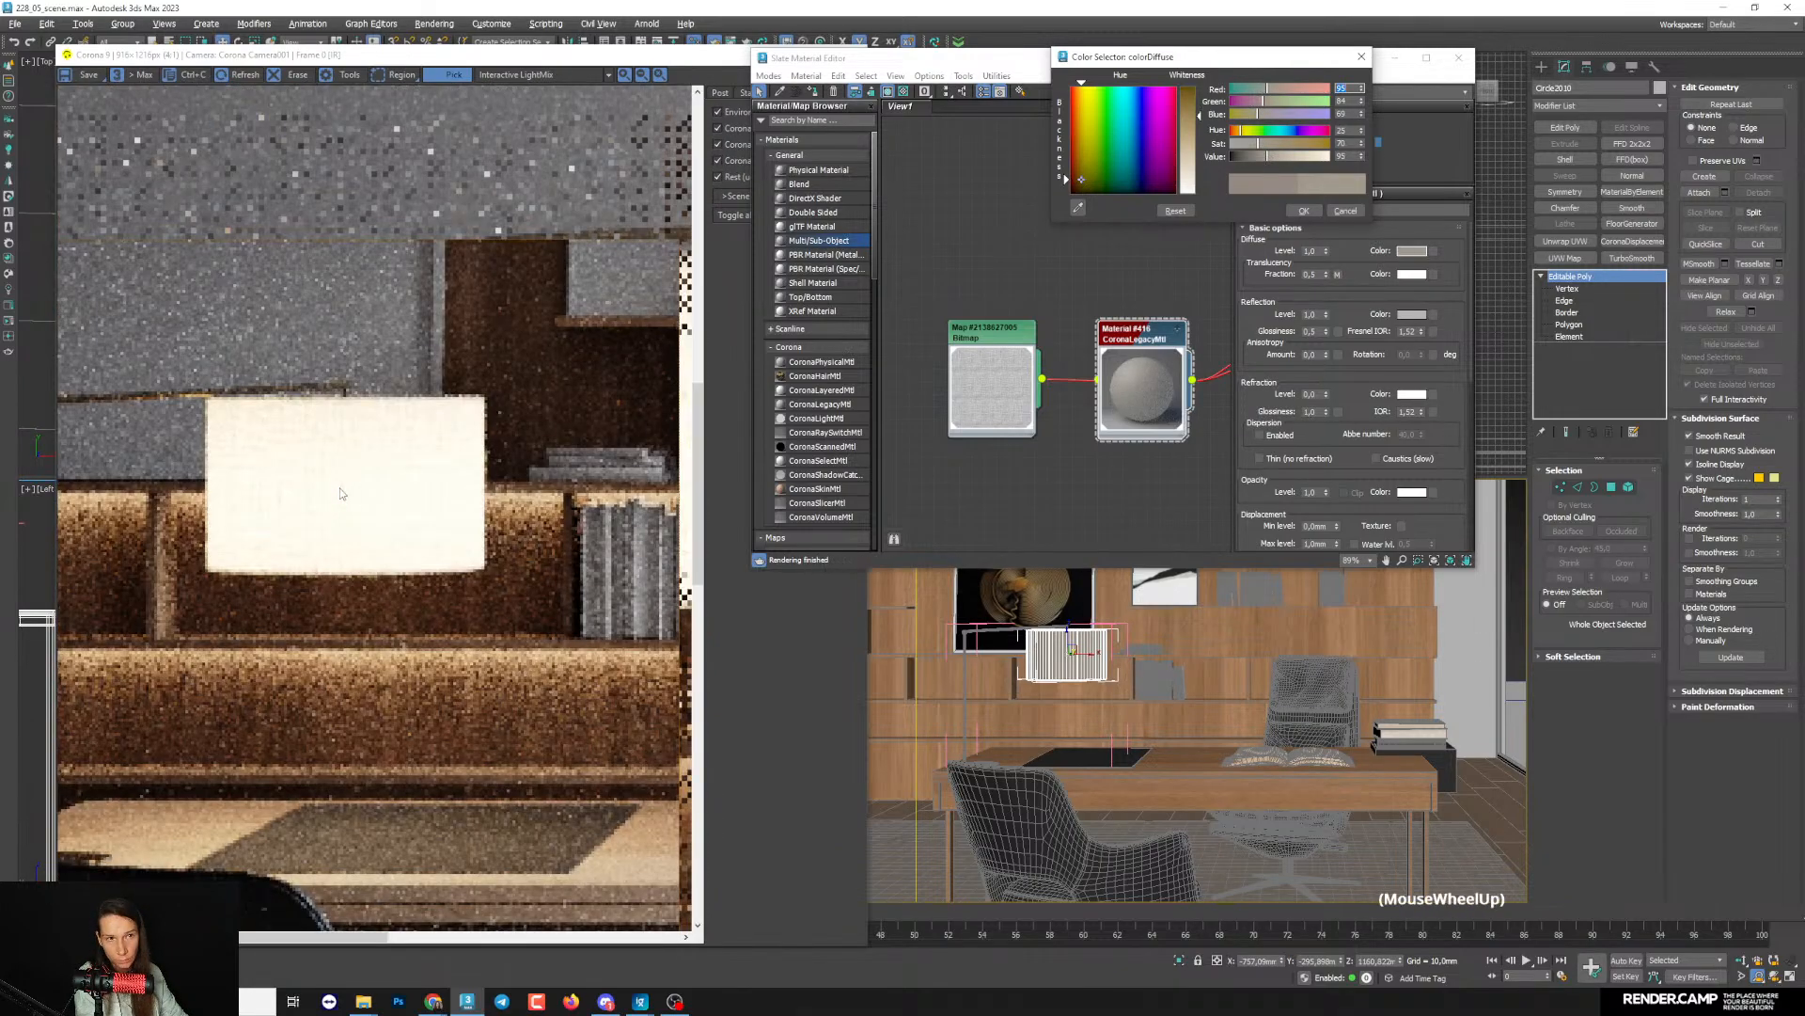
scroll(376, 506, "down", 2)
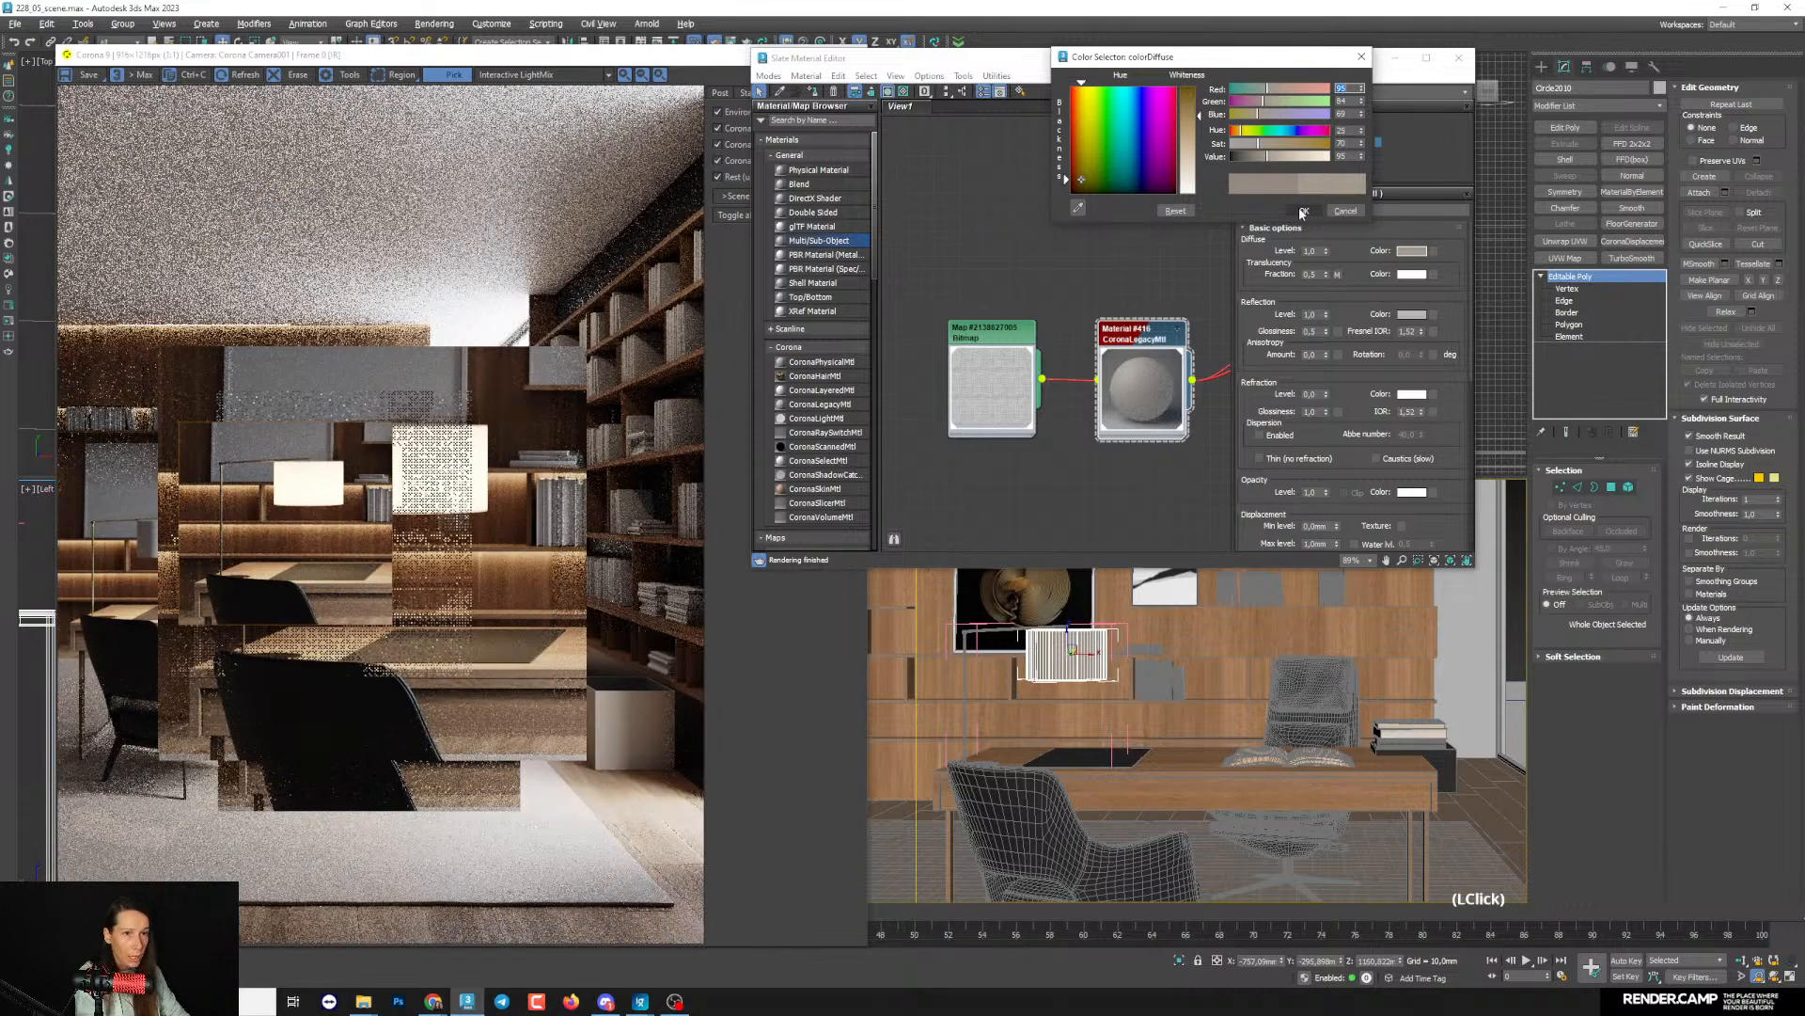
left_click(1304, 210)
middle_click(1103, 346)
scroll(1063, 328, "down", 3)
middle_click_drag(1103, 368, 1010, 339)
scroll(1011, 338, "up", 2)
left_click(1058, 327)
left_click_drag(1058, 326, 1059, 283)
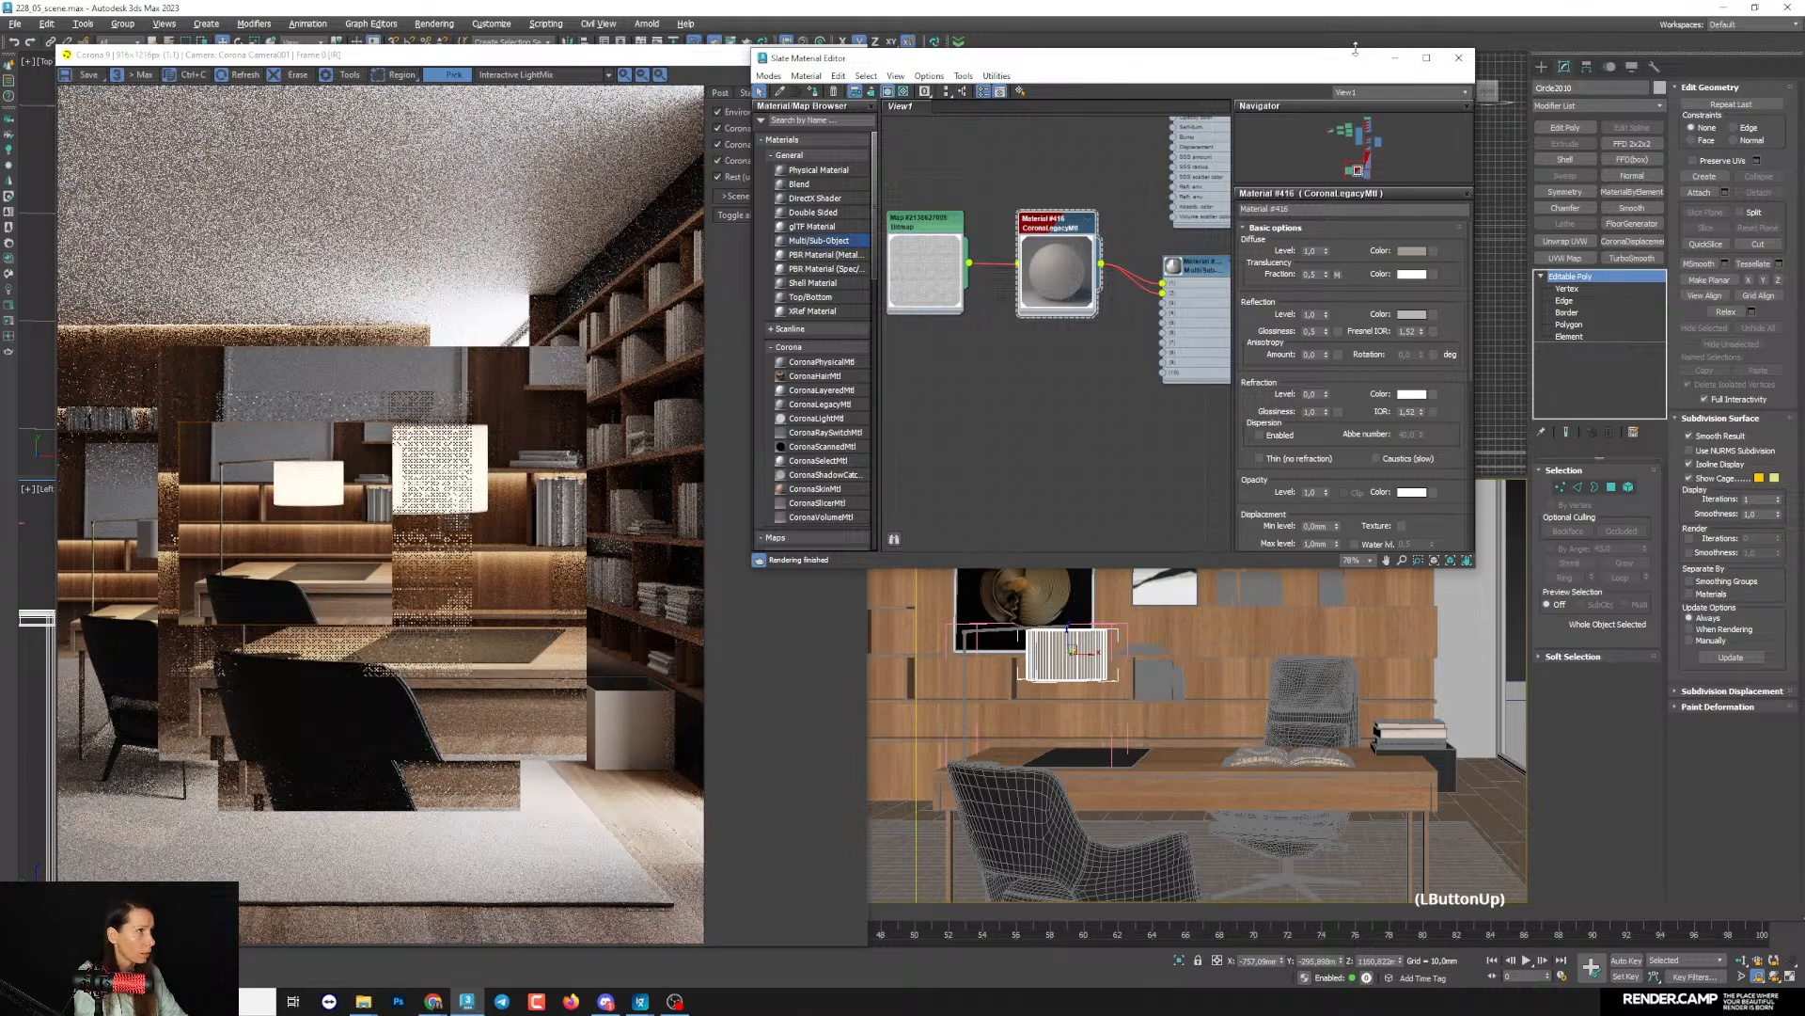
- Inspect the lampshade's elements in the Editable Poly and select its polygons with material ID 2 to identify the parts they cover
left_click(1394, 58)
scroll(1082, 685, "down", 5)
scroll(1101, 682, "up", 8)
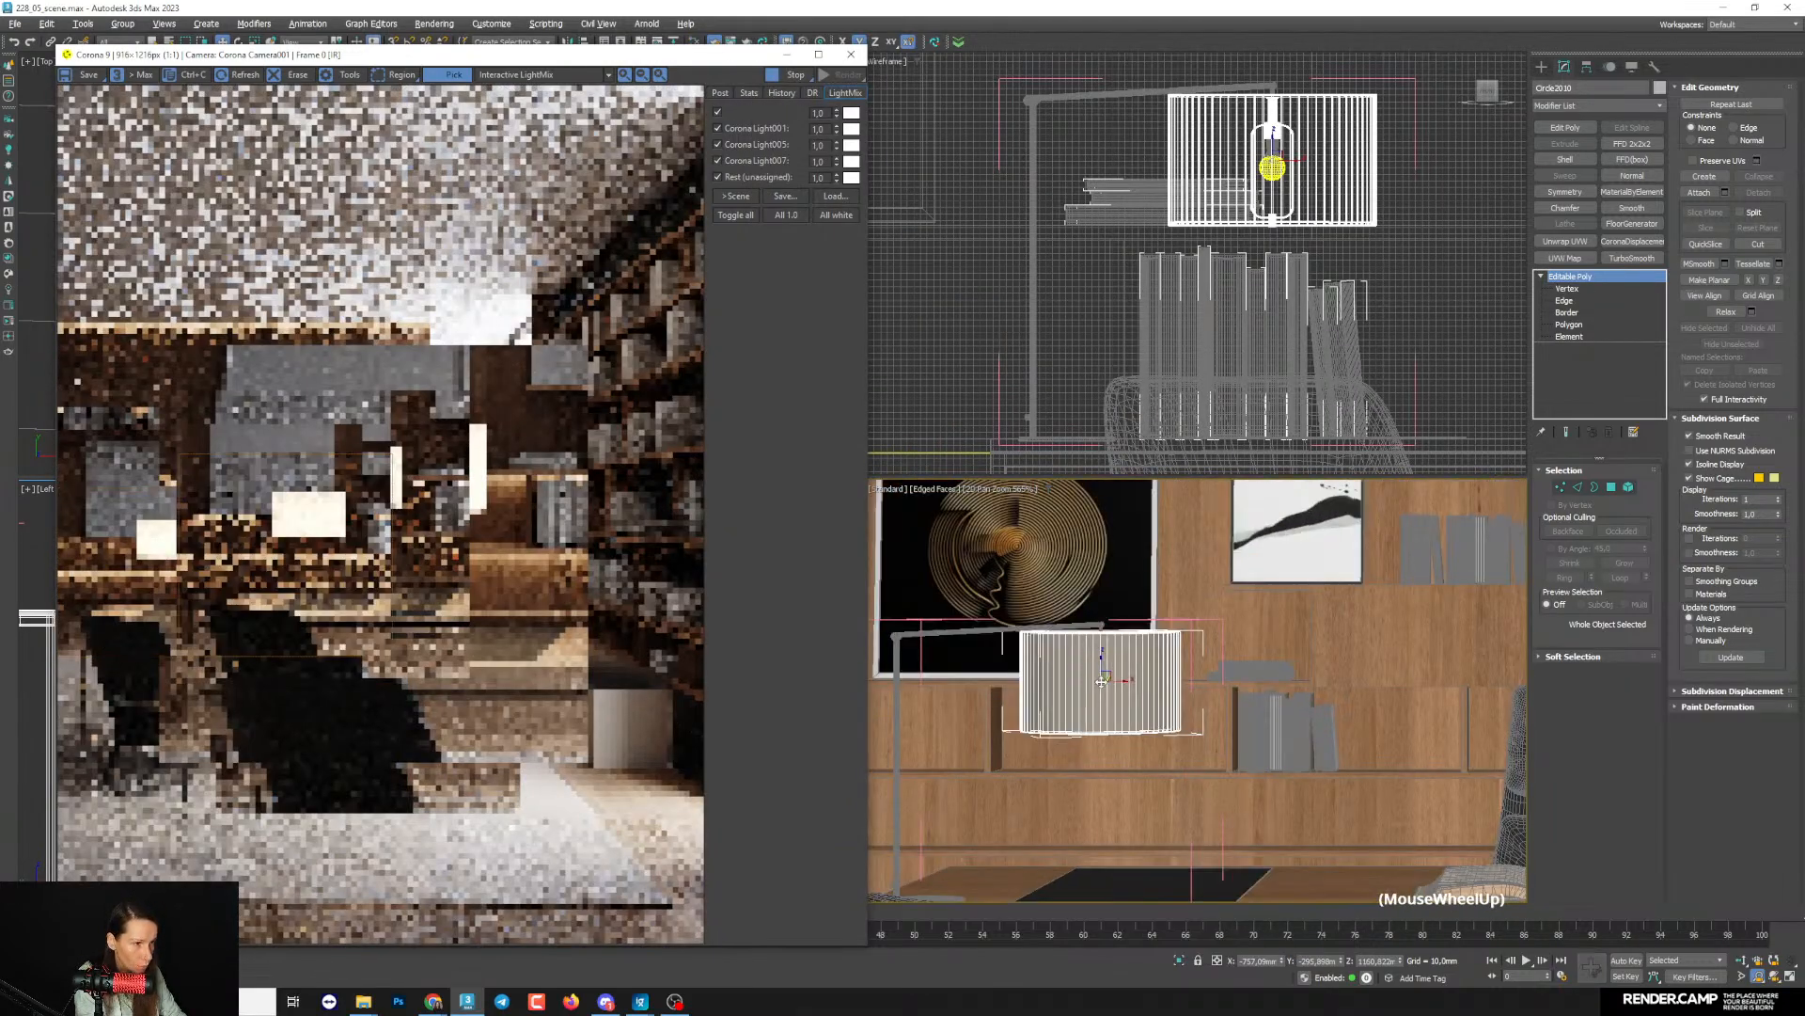
scroll(1101, 682, "up", 4)
left_click(1567, 337)
left_click(1119, 729)
scroll(1090, 766, "up", 2)
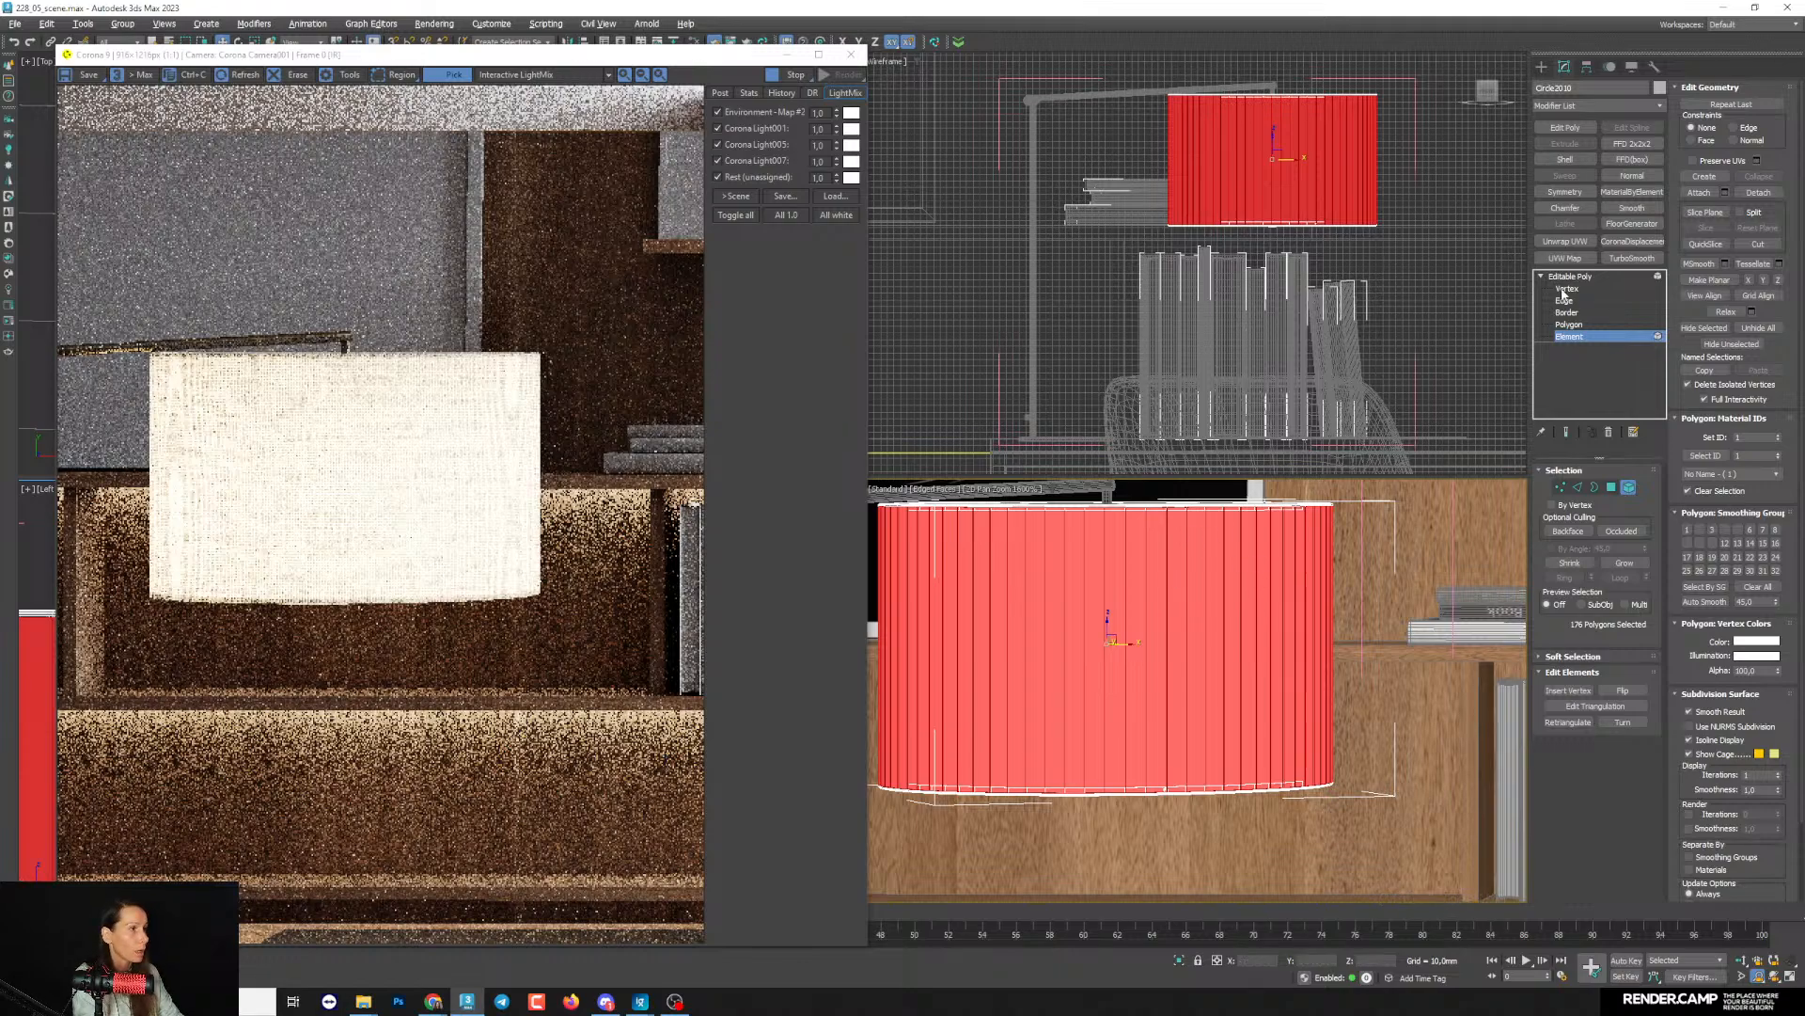
left_click(1170, 505)
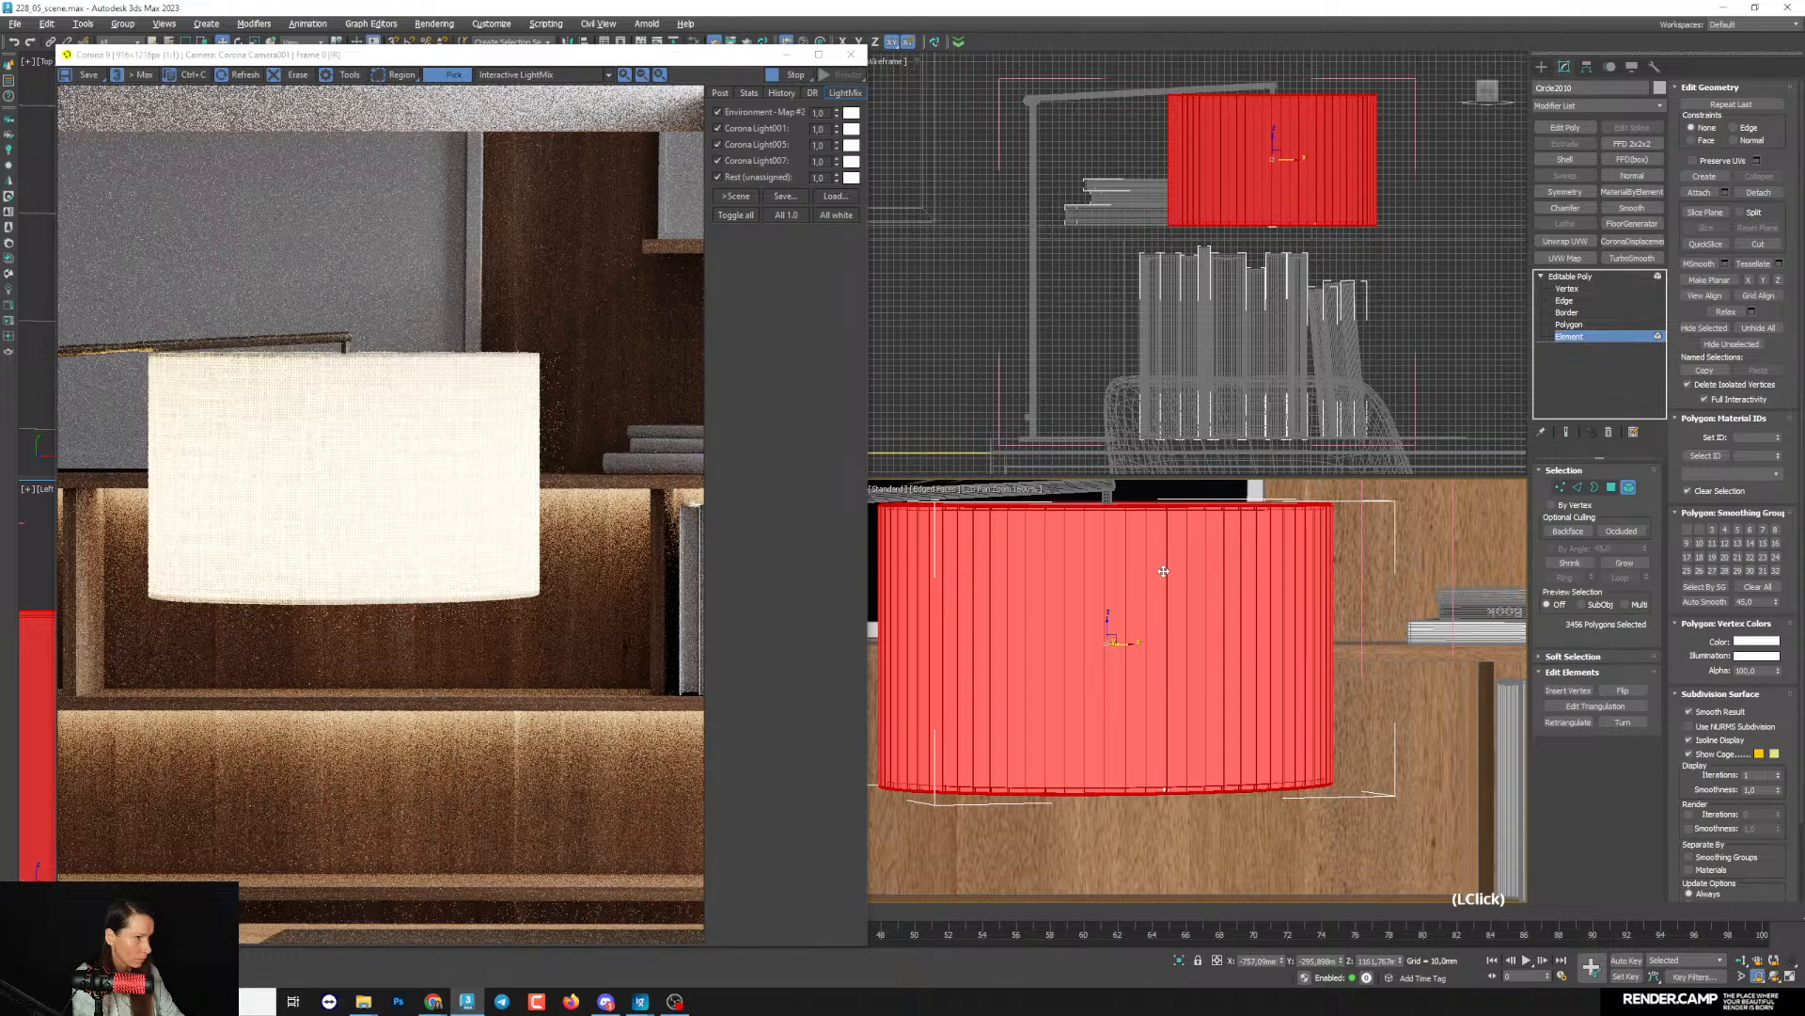
left_click(1717, 496)
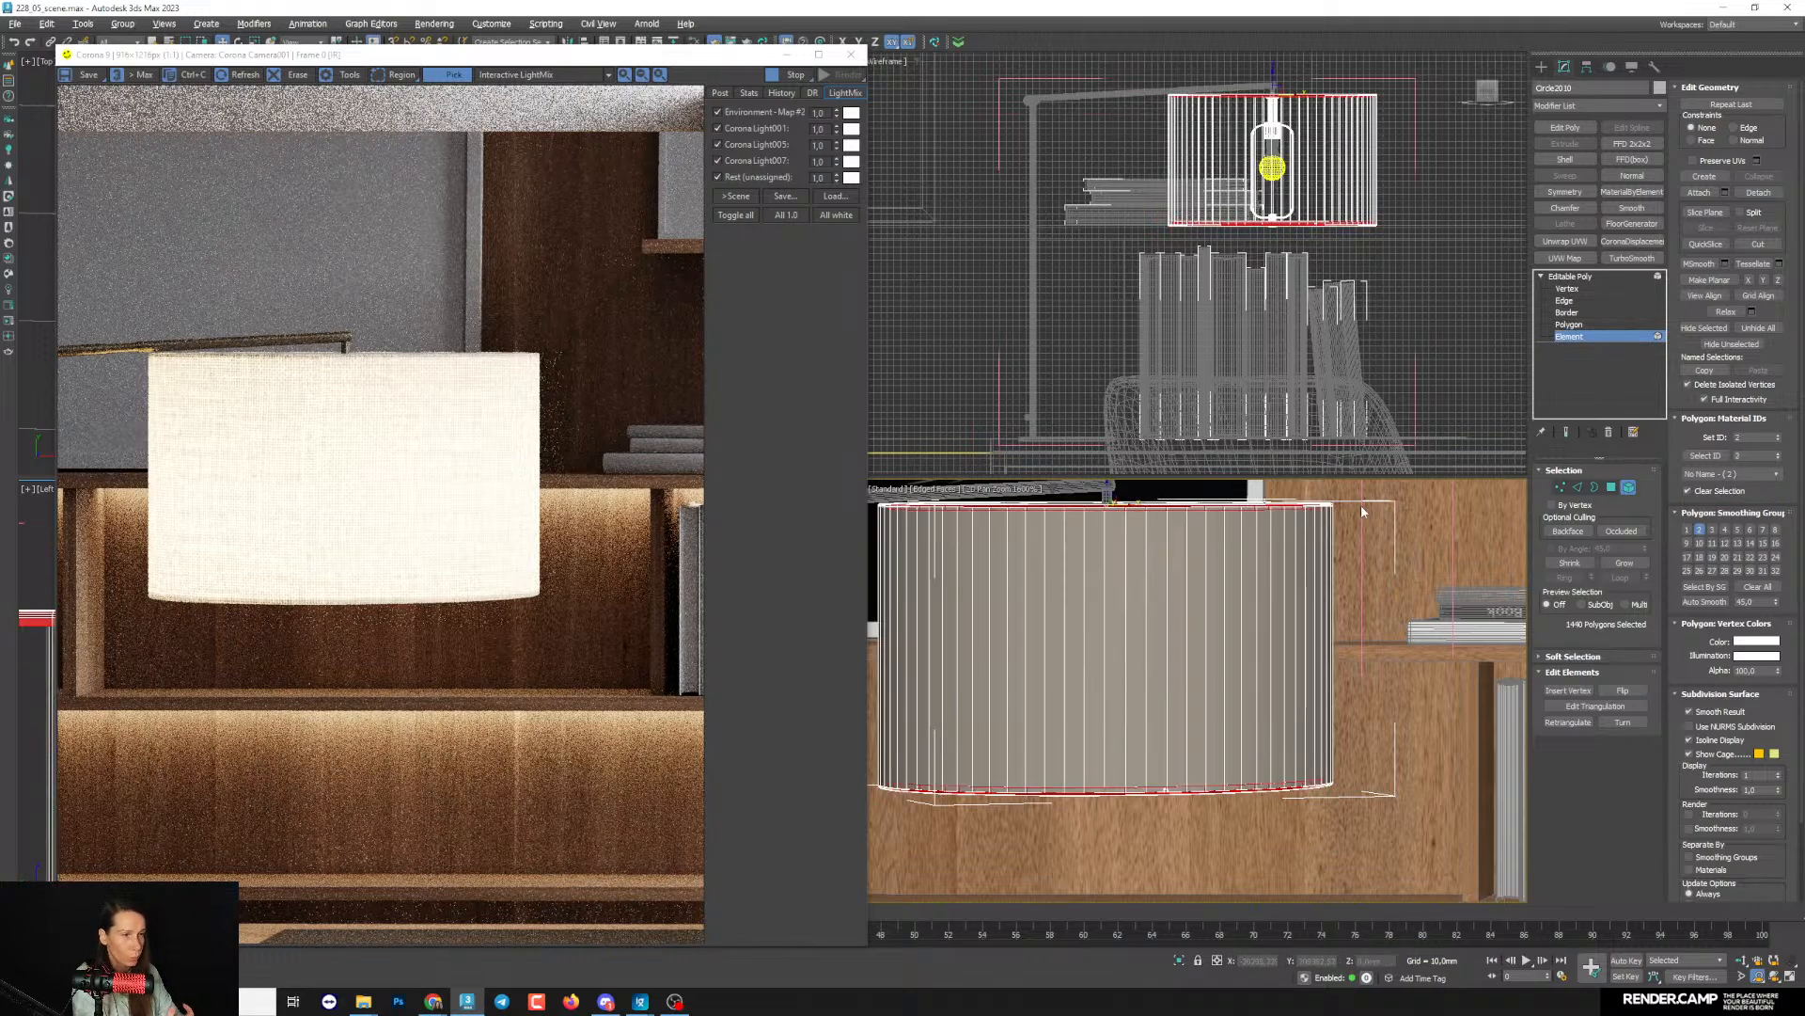
left_click(1586, 279)
- Duplicate the lampshade's Corona Legacy material without the bitmap connection and wire the copy into slot 2 of the Multi/Sub-Object material
key("m")
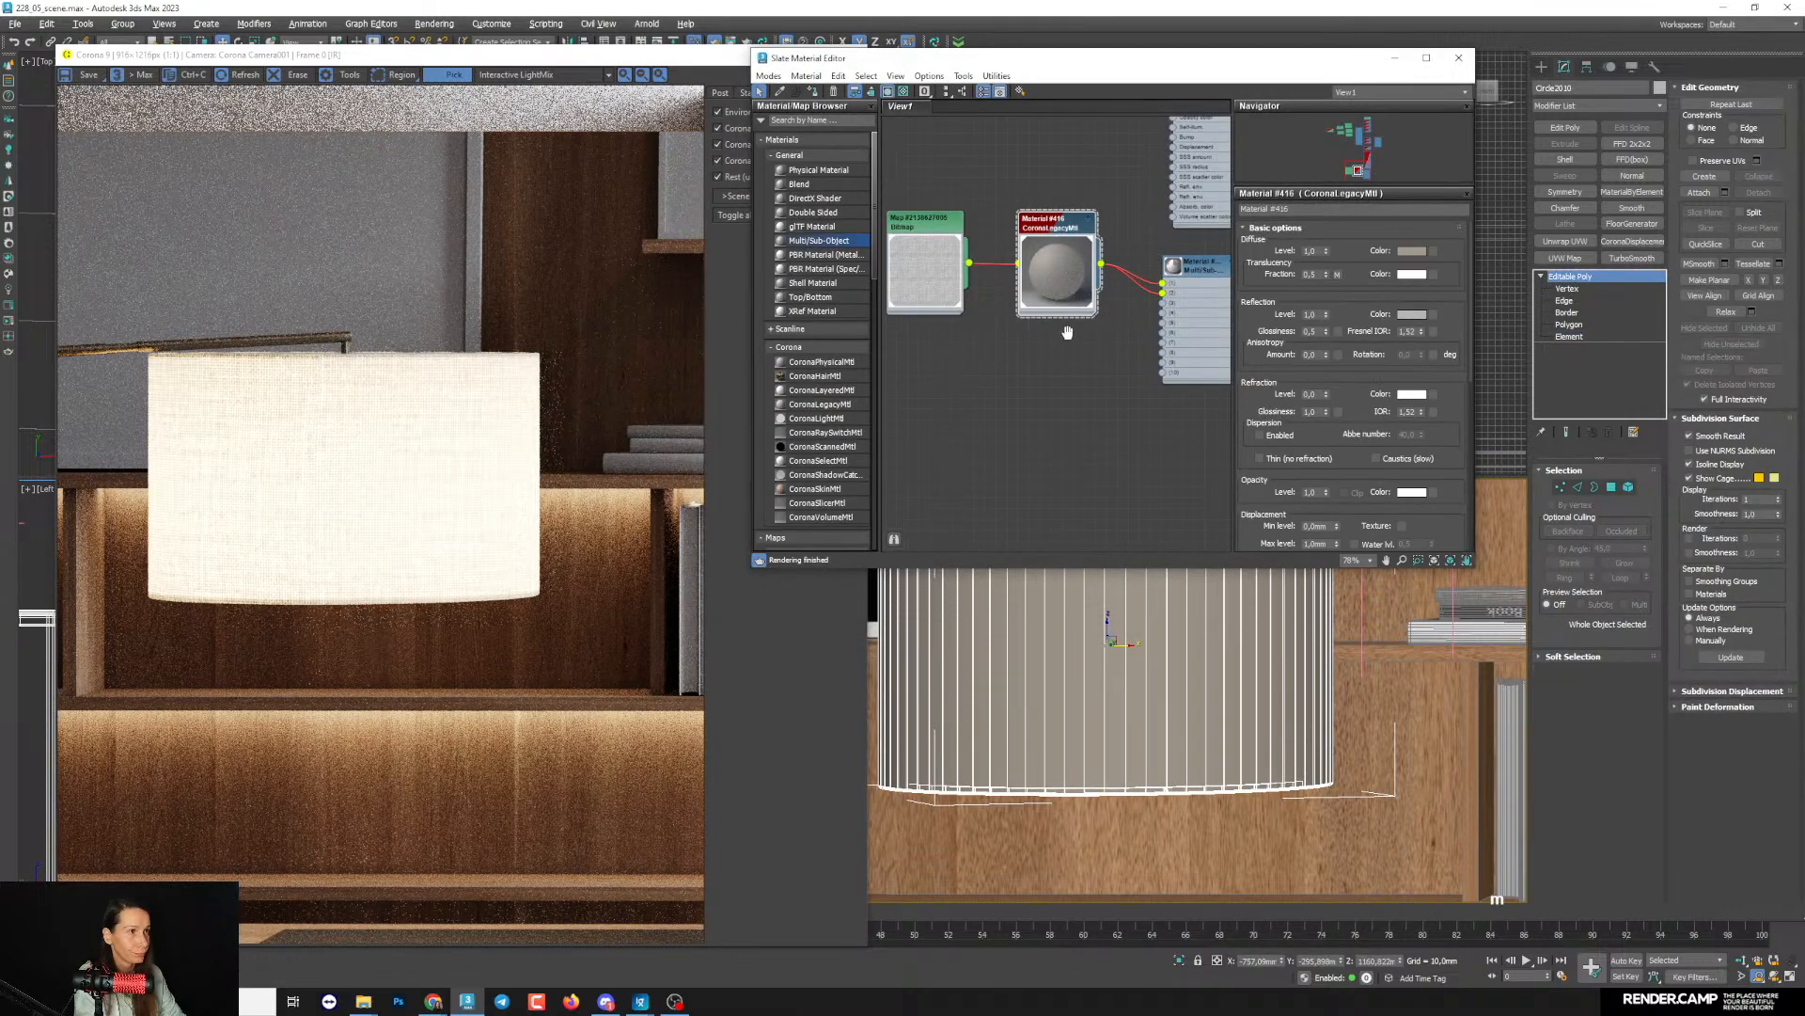
middle_click_drag(1055, 306, 1073, 380)
scroll(1073, 380, "up", 1)
mouse_move(1073, 315)
left_mouse_down("shift")
mouse_move(1074, 411)
mouse_move(985, 363)
mouse_move(1012, 405)
left_mouse_up("shift")
scroll(1017, 423, "up", 1, "shift")
key("Delete")
middle_click_drag(1088, 414, 1053, 440)
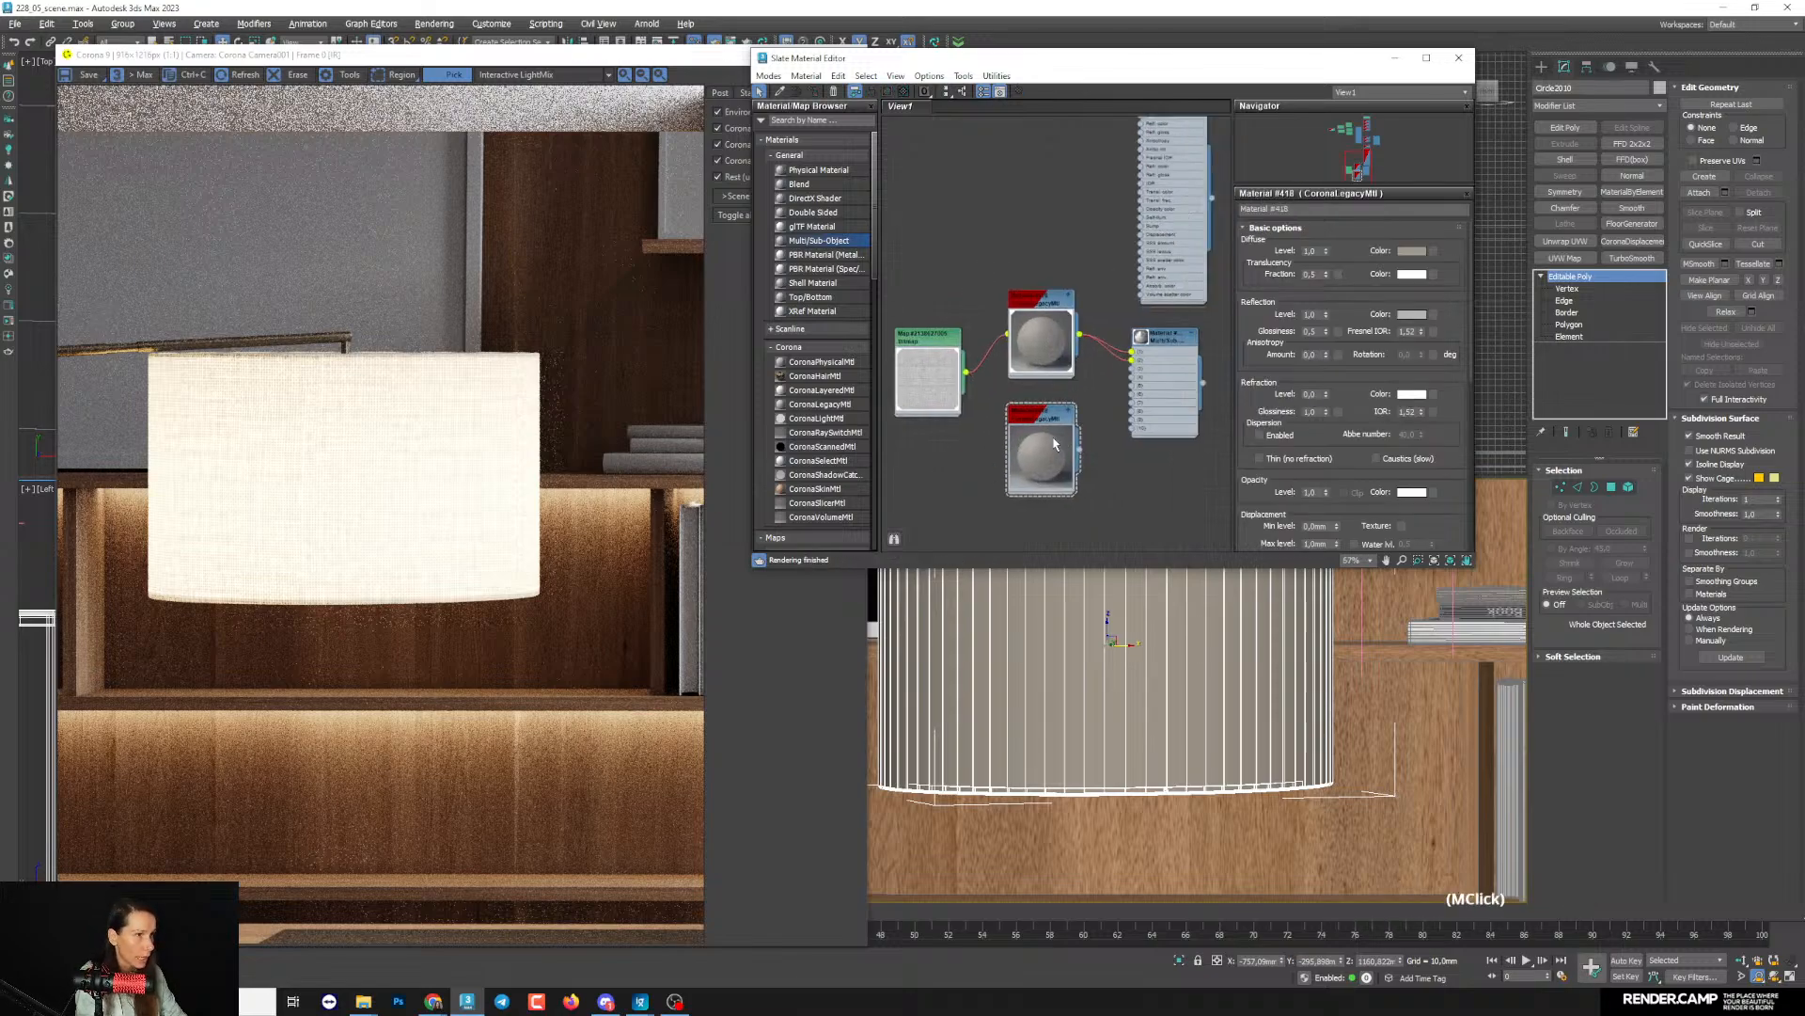
left_click_drag(1046, 451, 1133, 436)
scroll(1047, 376, "up", 2)
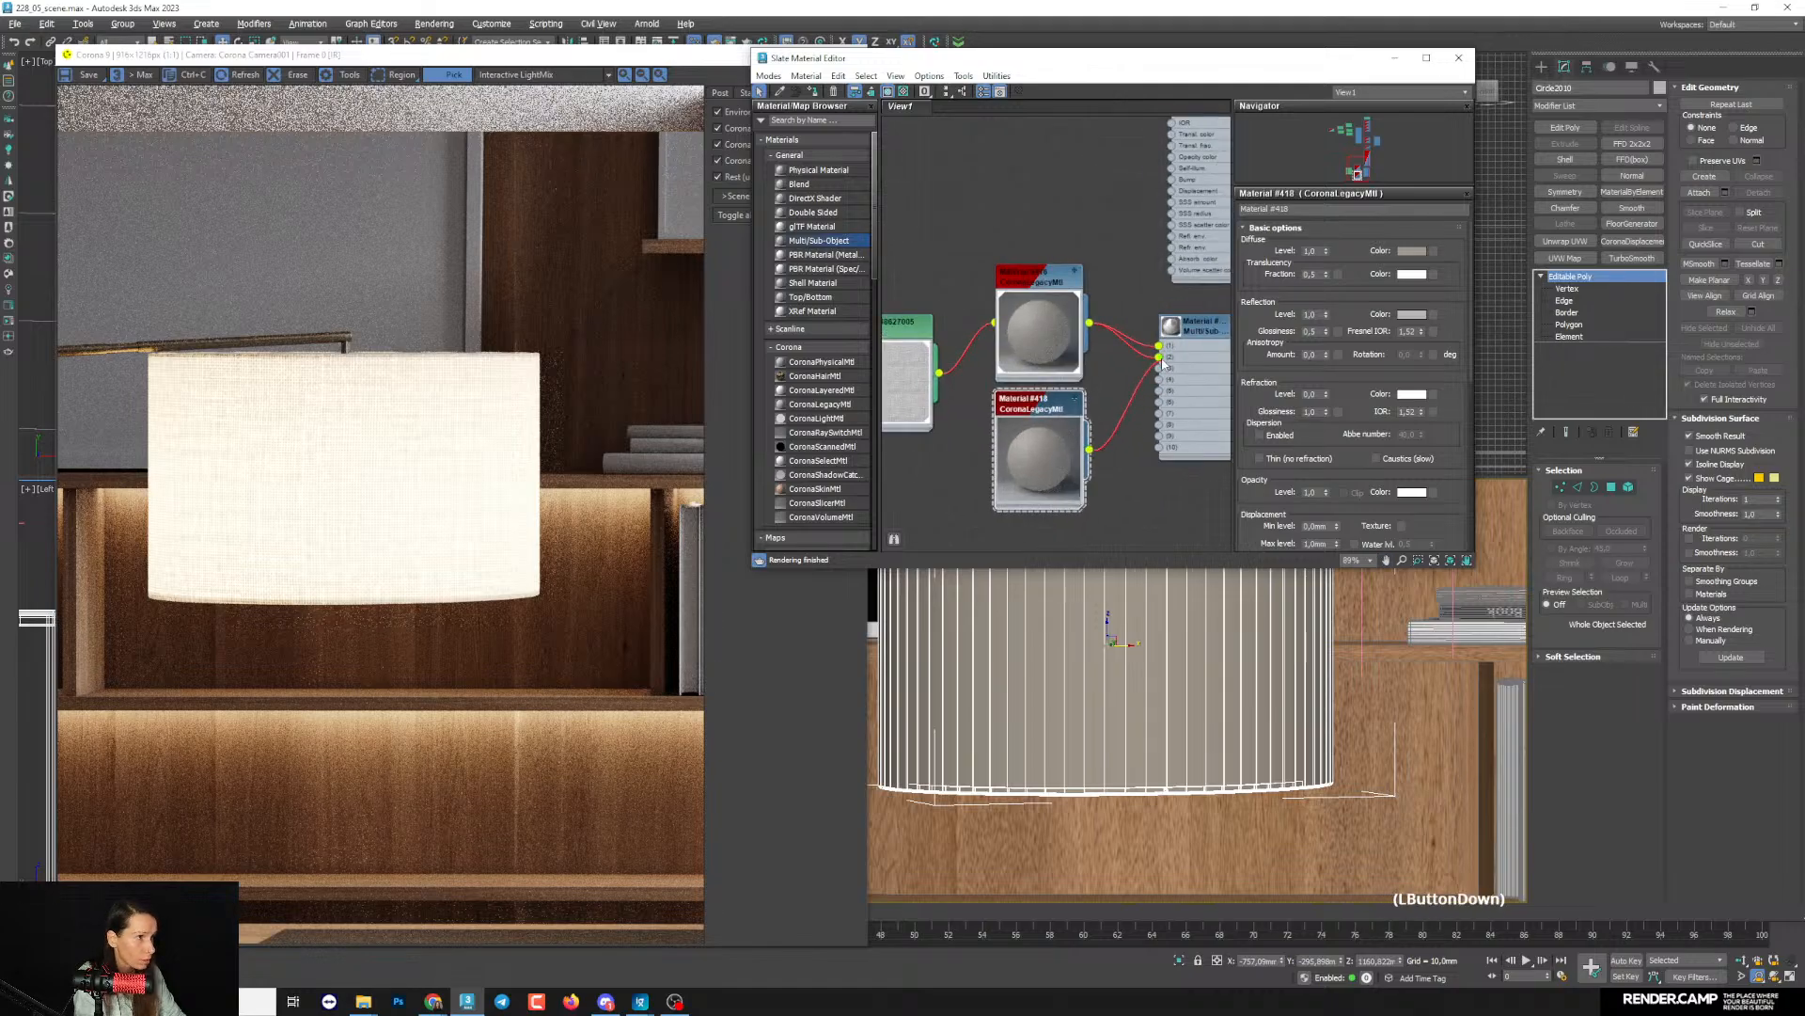
left_click_drag(1163, 365, 1159, 357)
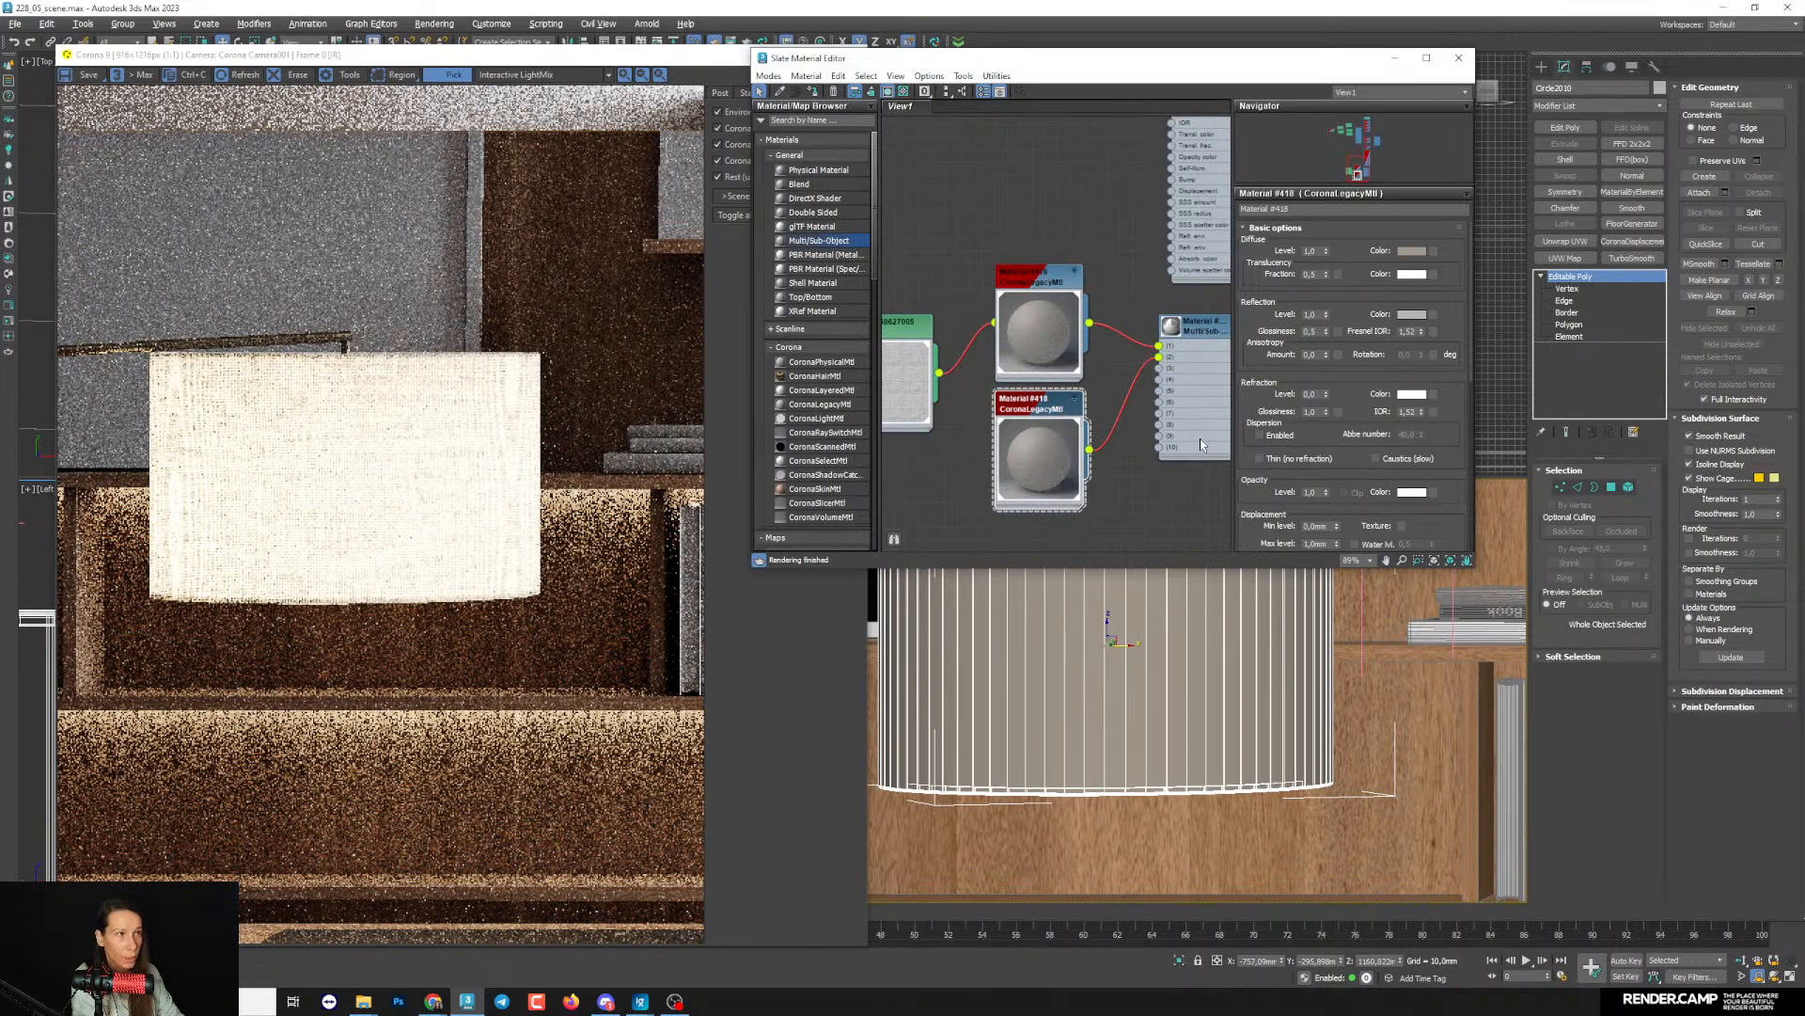
- Set the copied material's translucency fraction to 0 and inspect the lampshade's edges in the render
left_click(1310, 273)
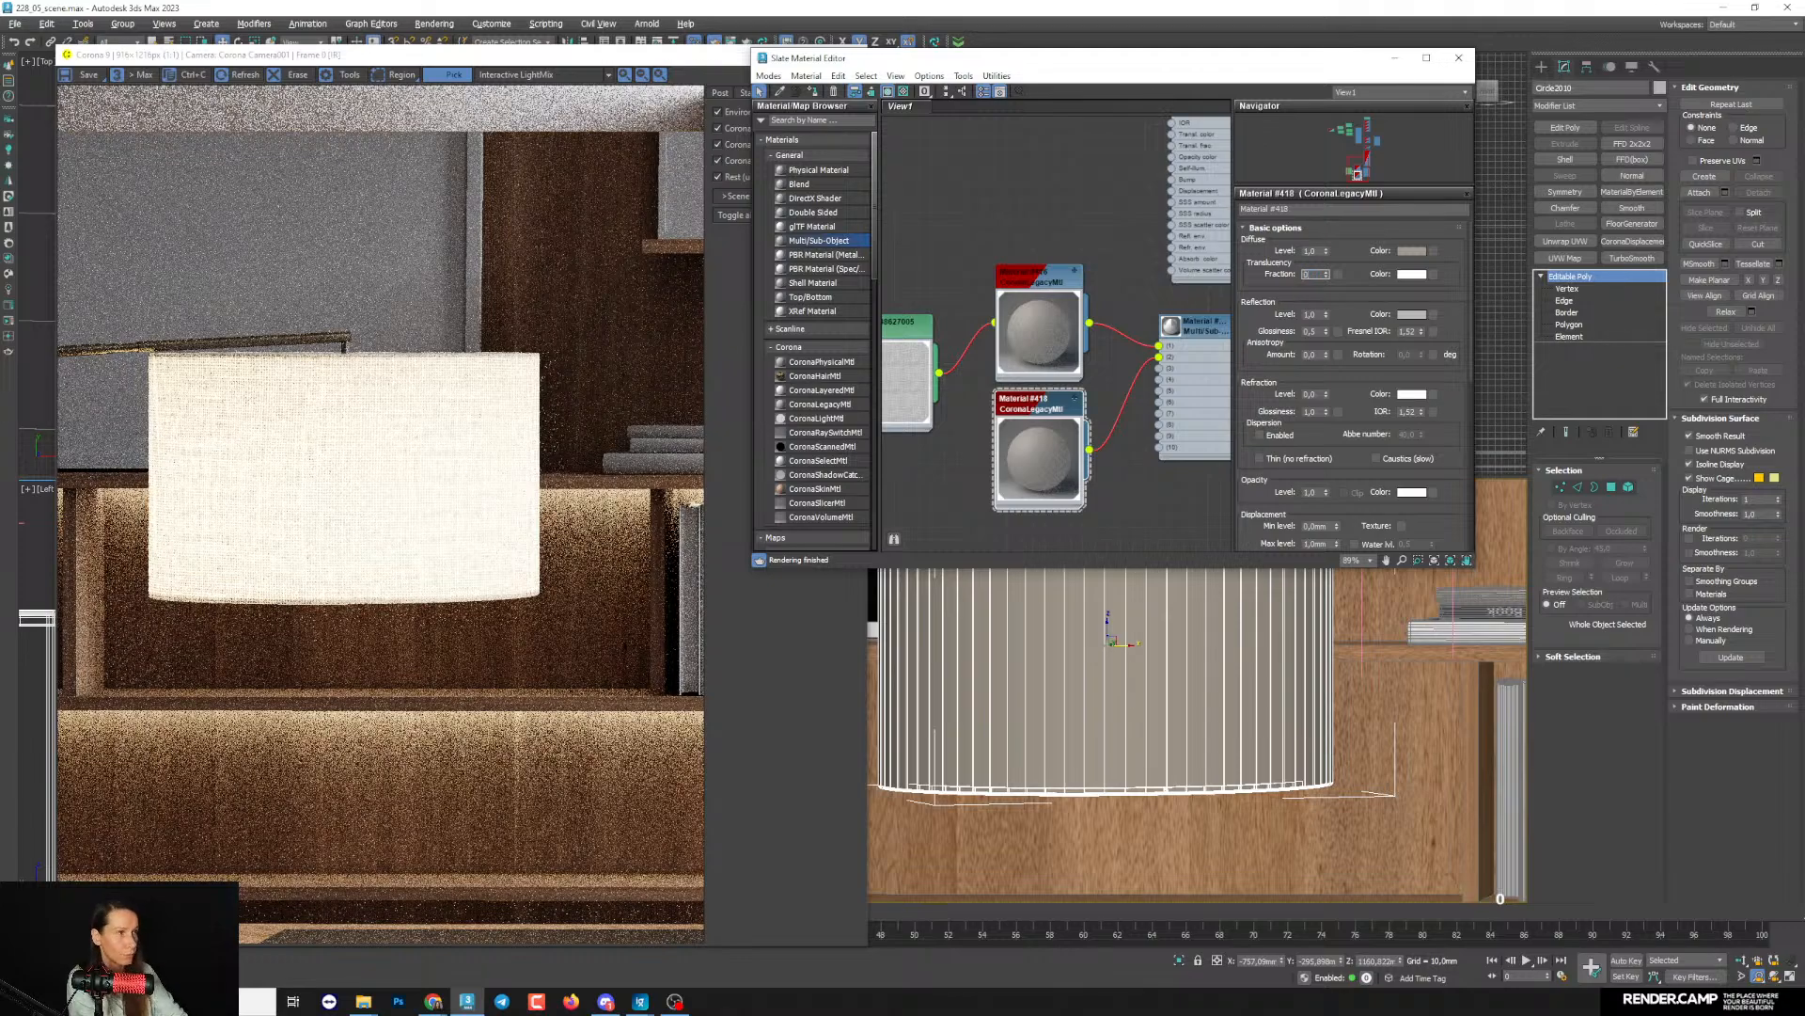
scroll(387, 357, "up", 1)
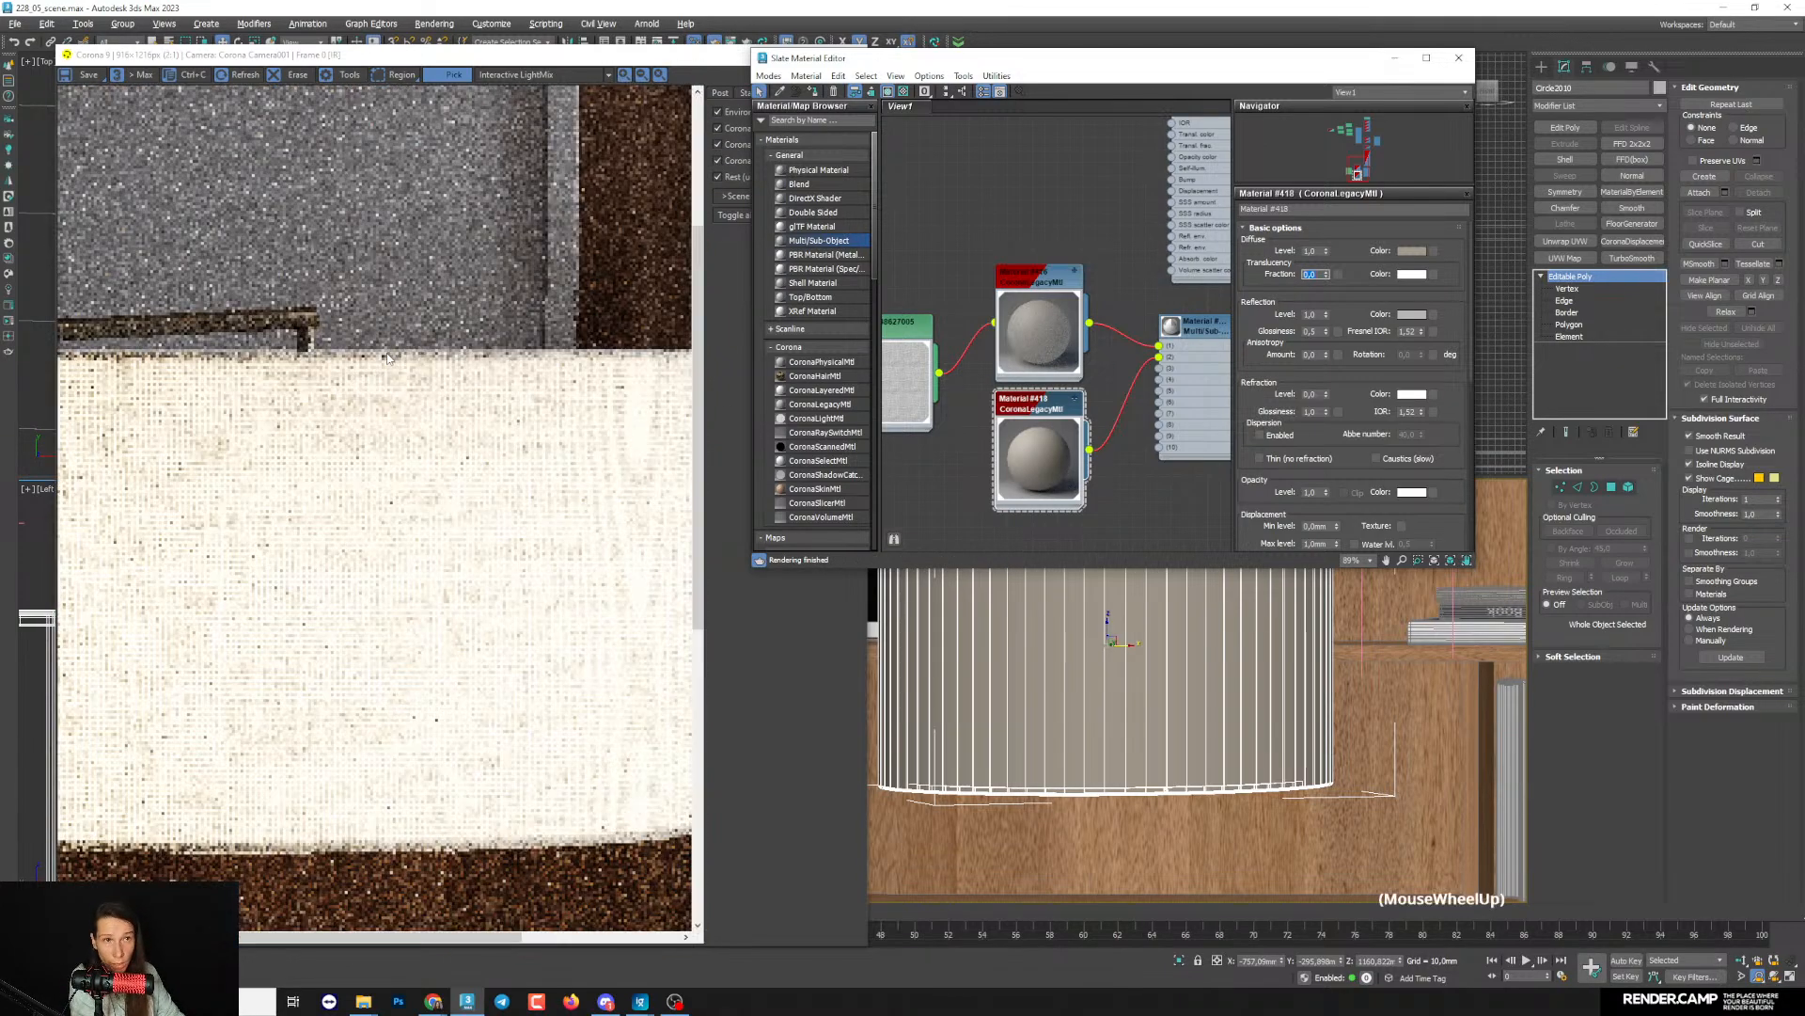
scroll(387, 357, "down", 3)
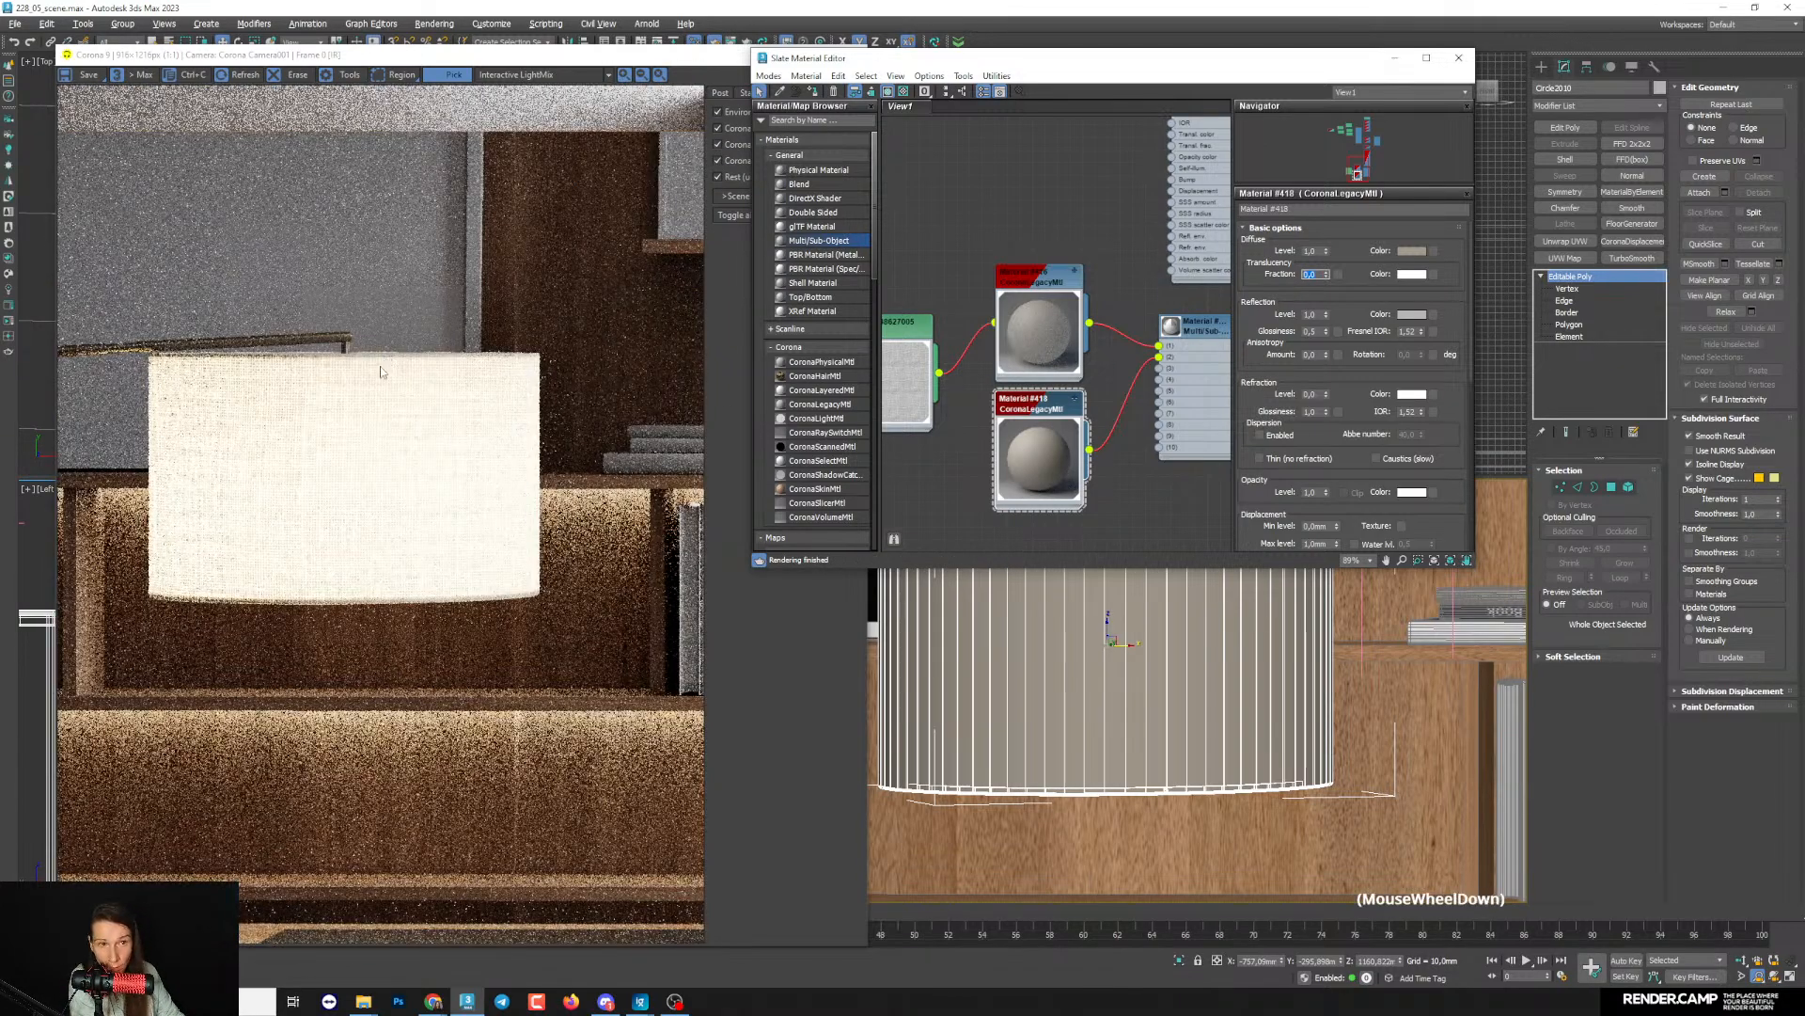
- Restore the full camera view and limit the interactive render to a region over the carpet in the lower part of the room
left_click(1395, 59)
key("grave")
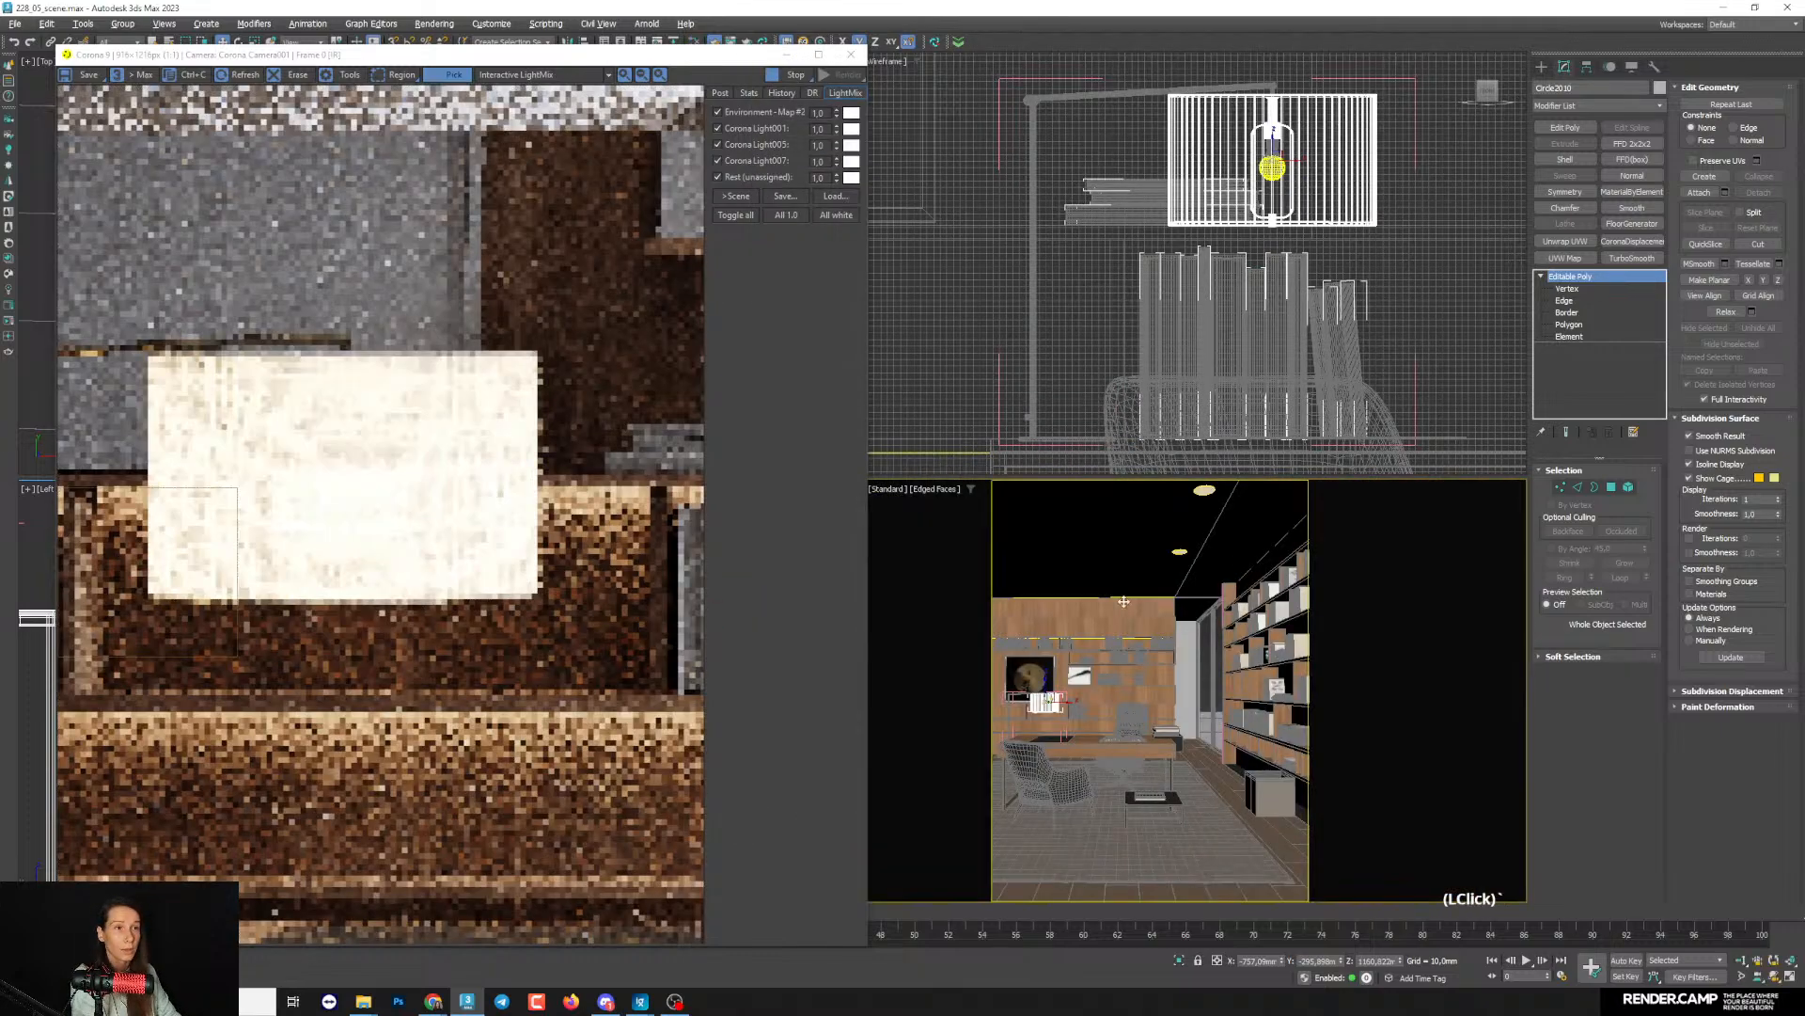
scroll(262, 603, "down", 1)
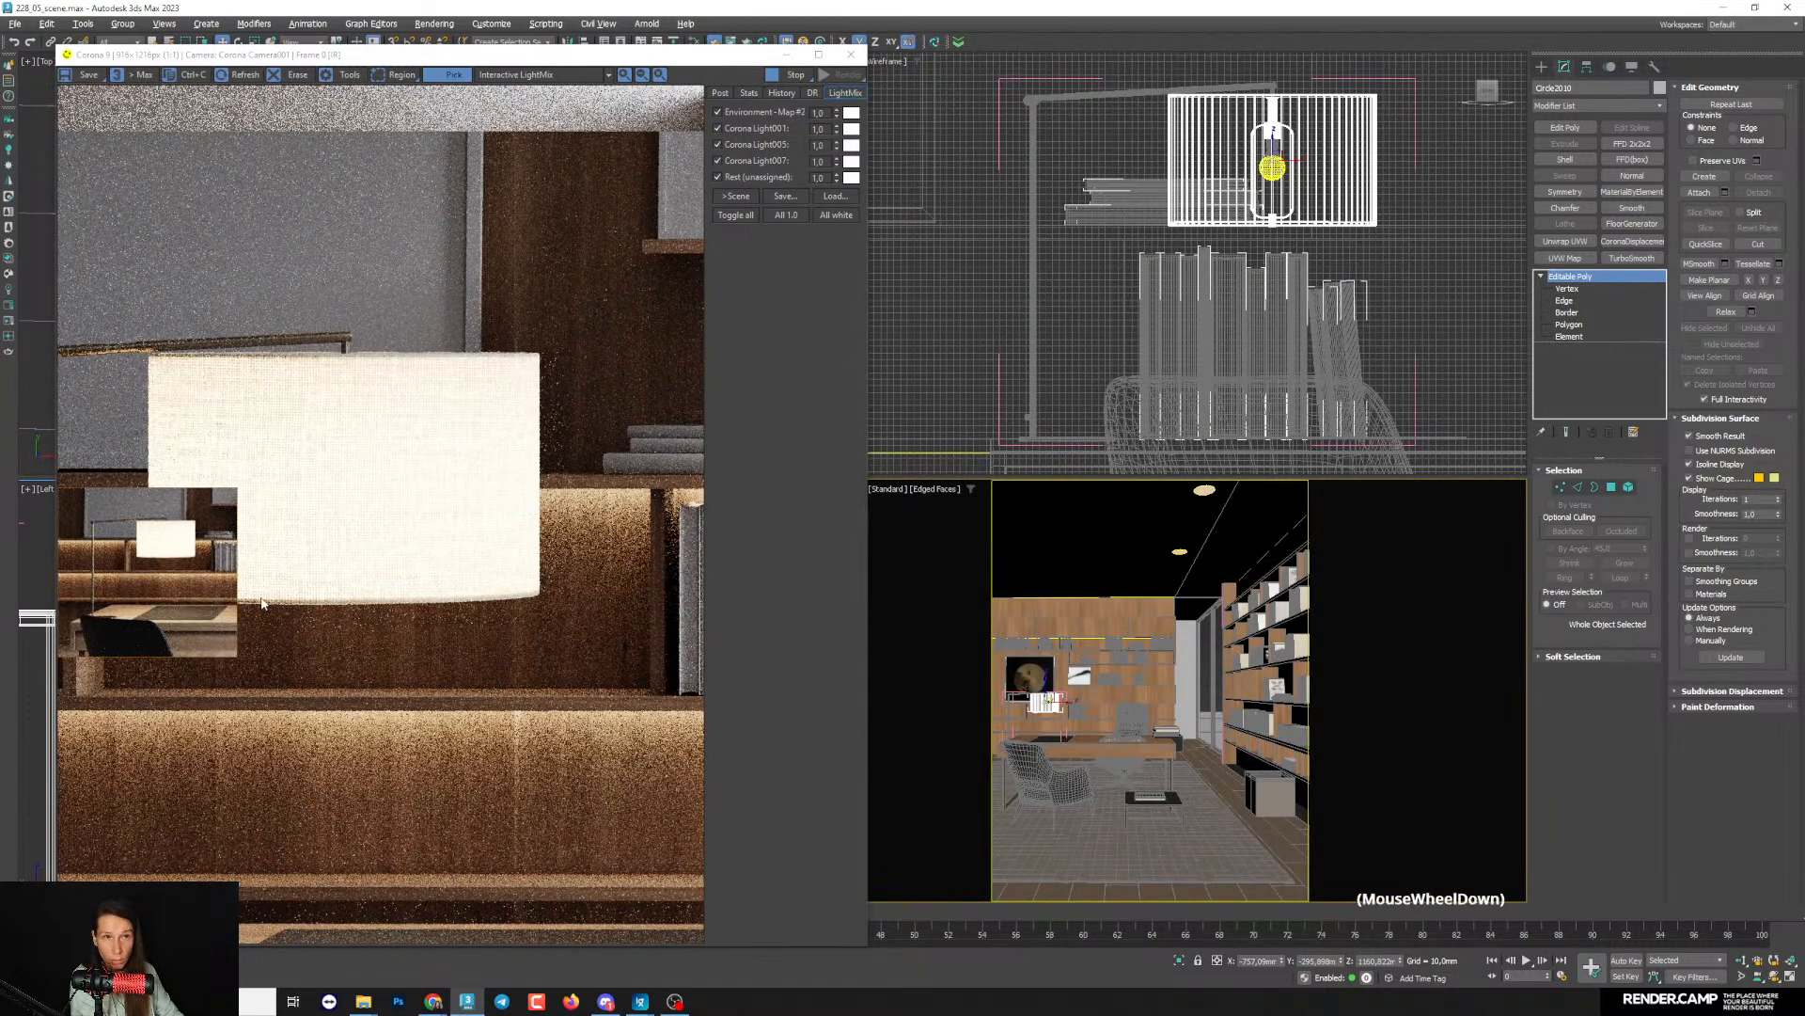
left_click(398, 75)
left_click(231, 496)
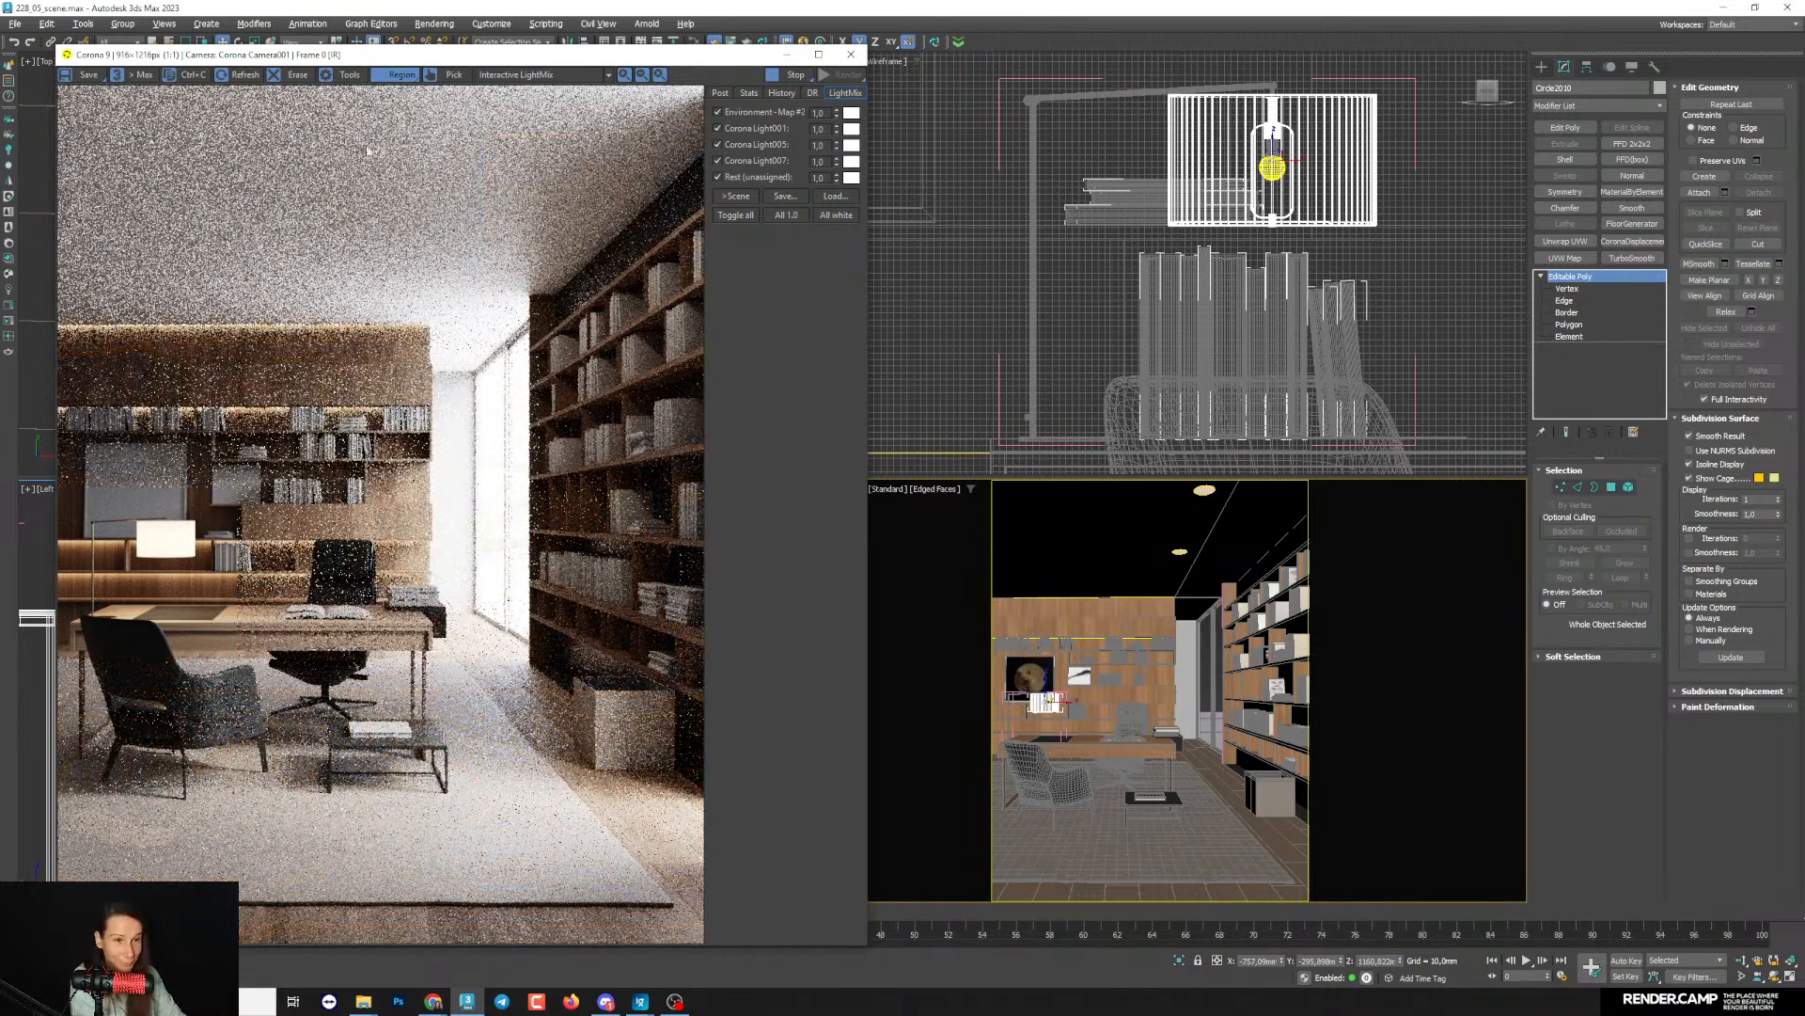
mouse_move(678, 905)
left_mouse_down()
mouse_move(122, 705)
mouse_move(57, 640)
mouse_move(56, 612)
left_mouse_up()
left_click_drag(678, 904, 686, 922)
left_click_drag(353, 58, 411, 57)
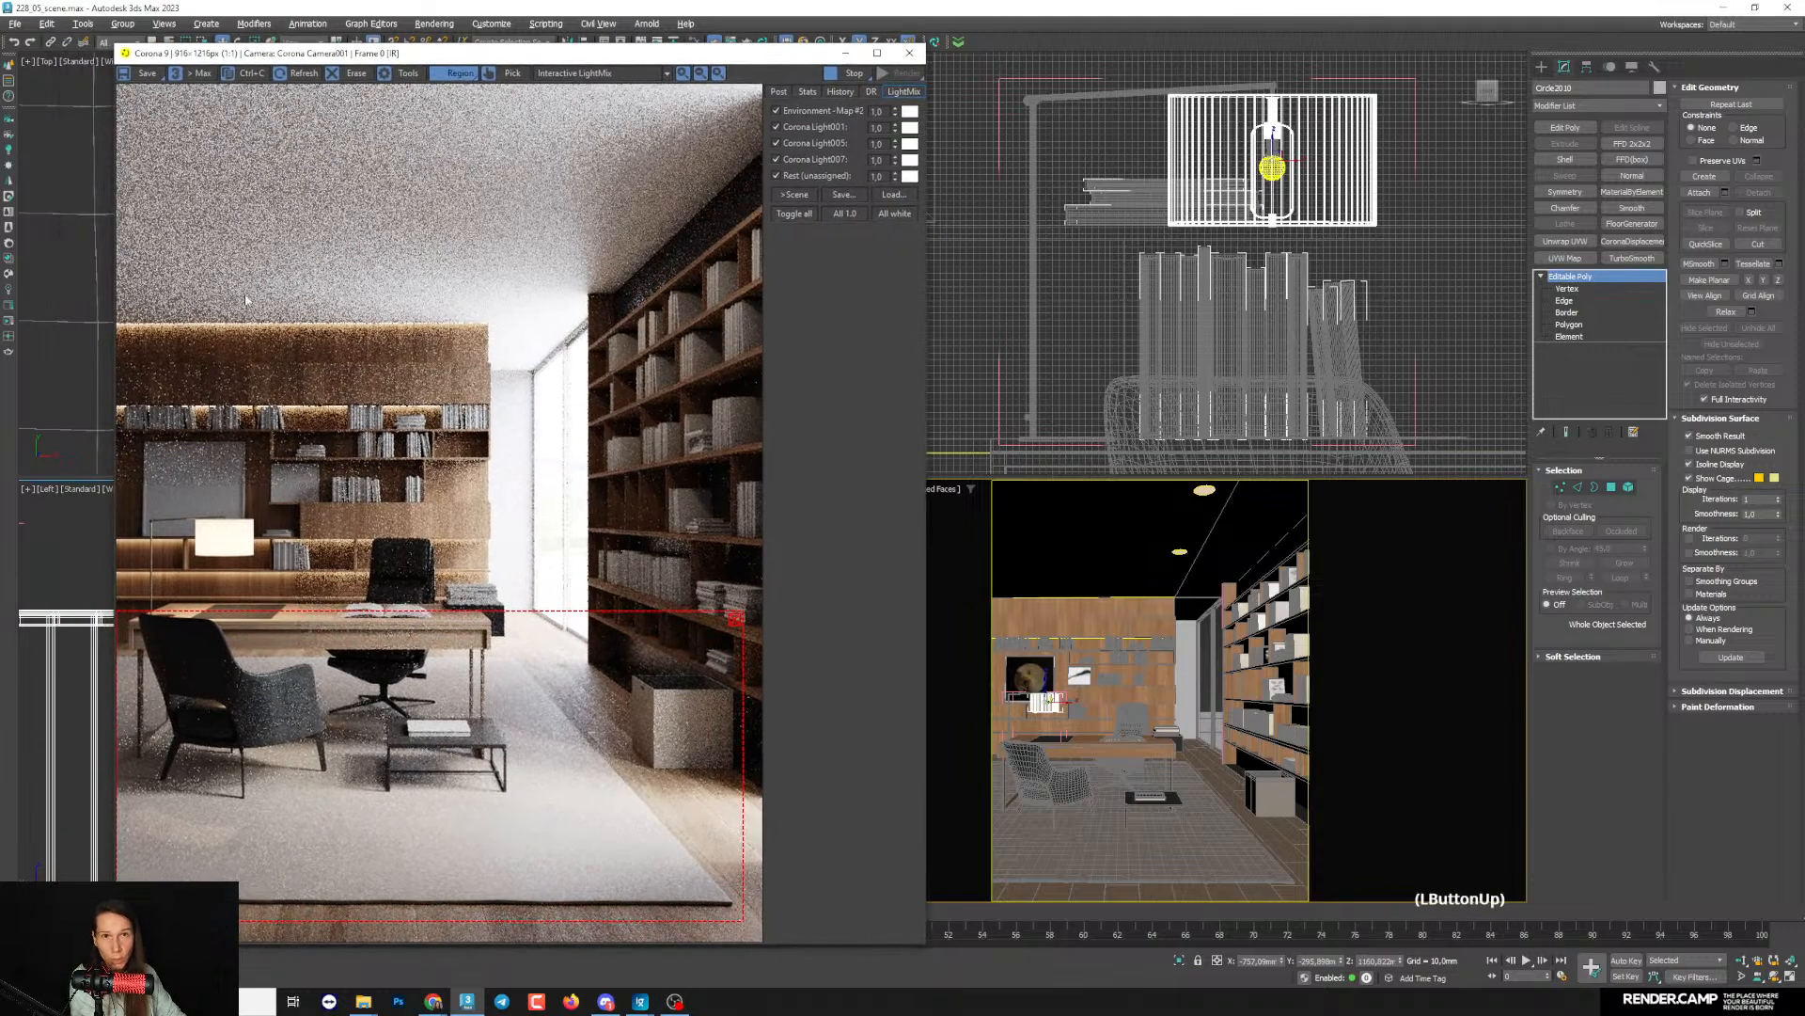
- Open the Corona Material Library and show its Carpets category
left_click(7, 248)
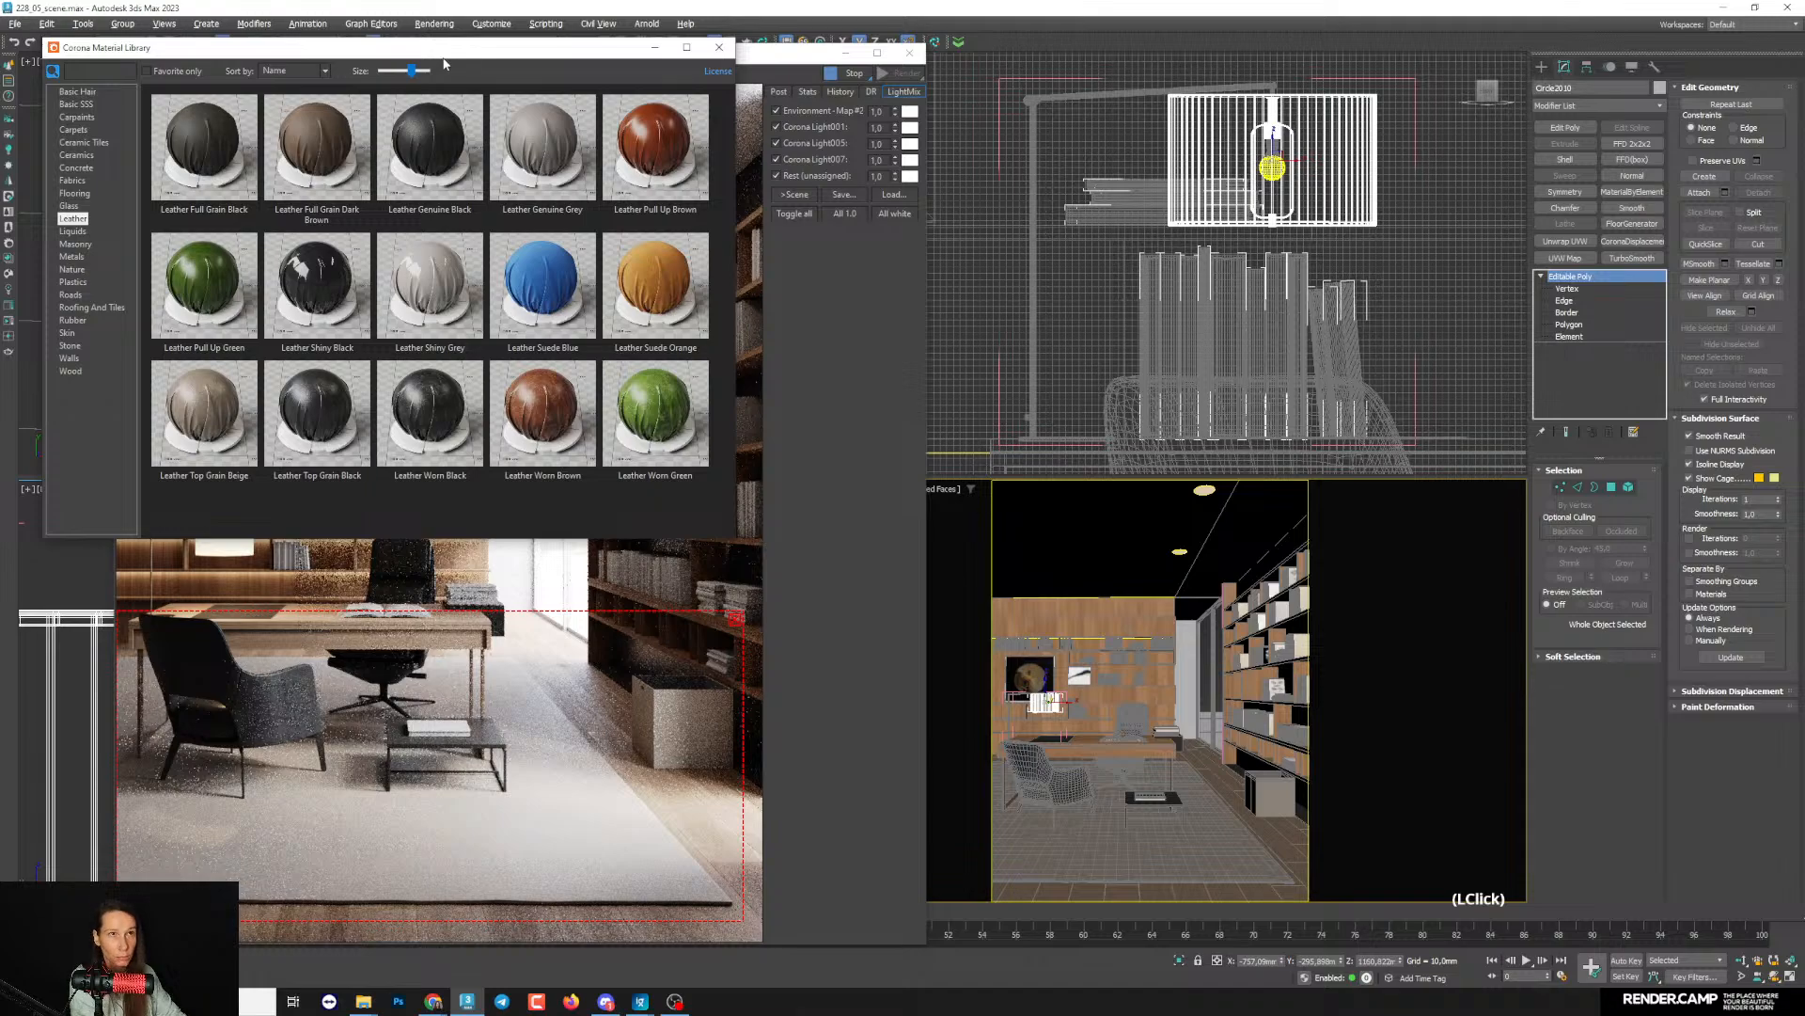
left_click_drag(376, 58, 603, 117)
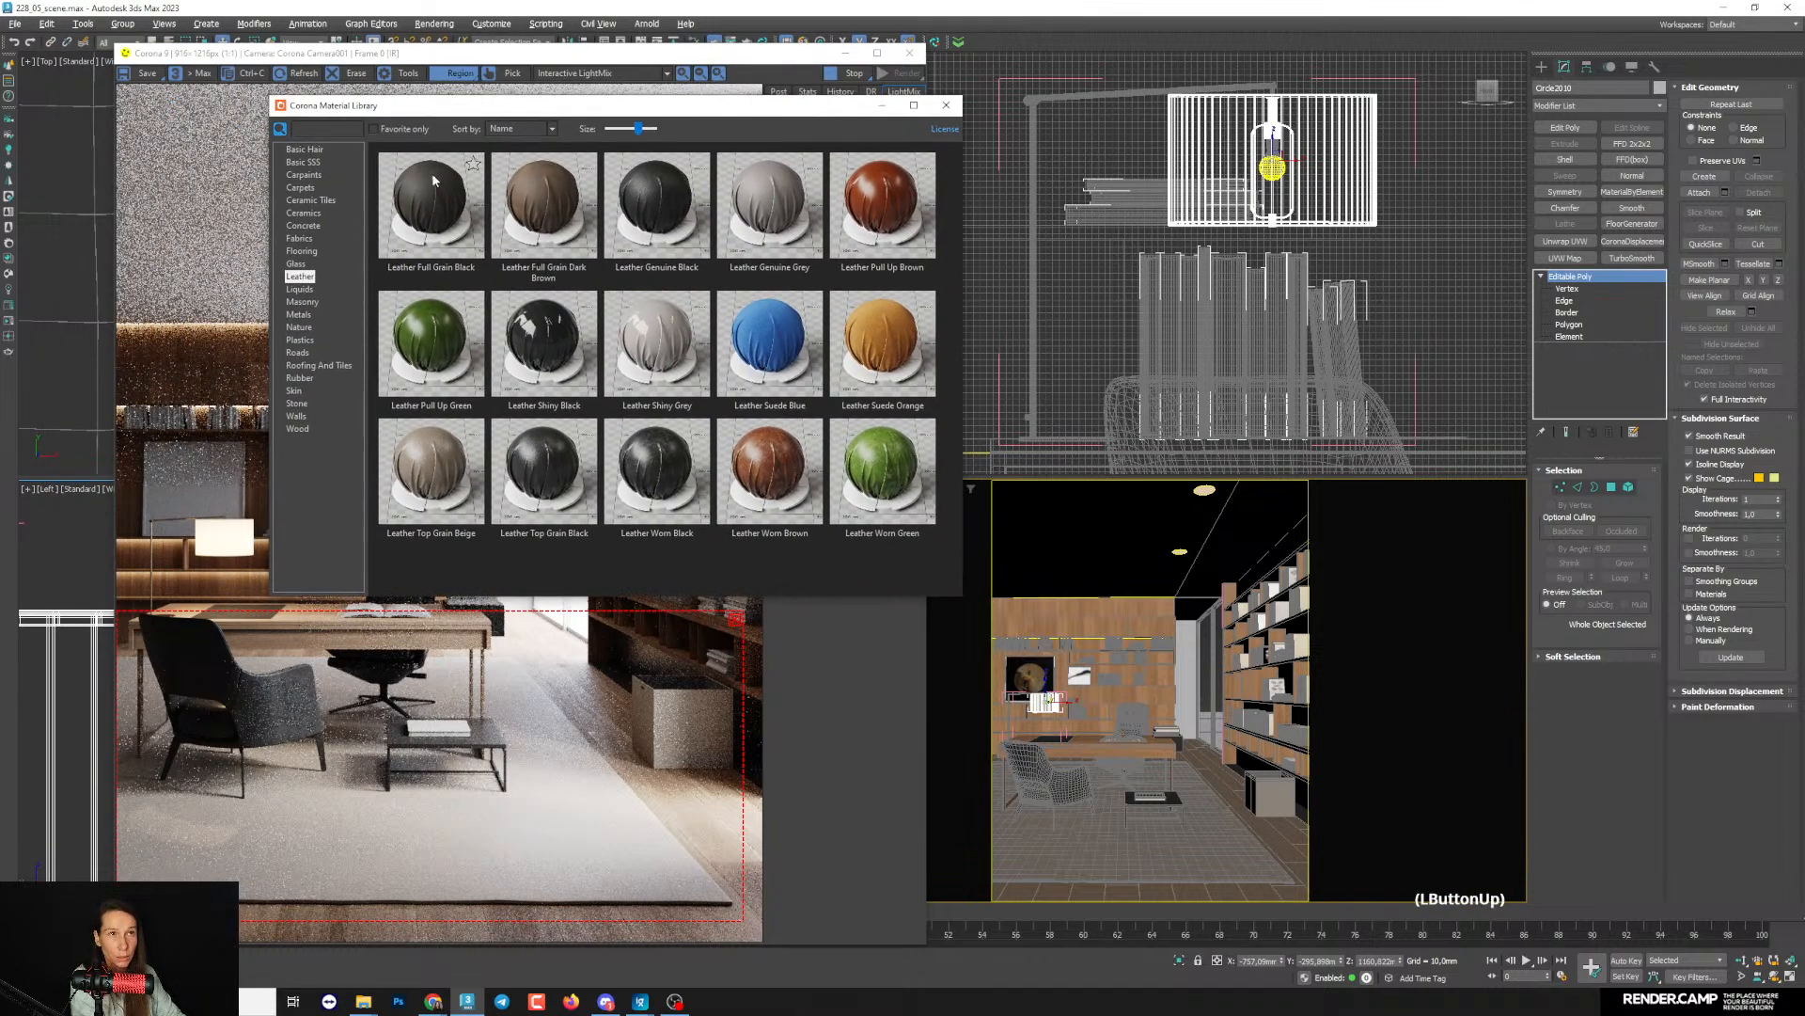
left_click_drag(432, 106, 627, 83)
left_click(598, 404)
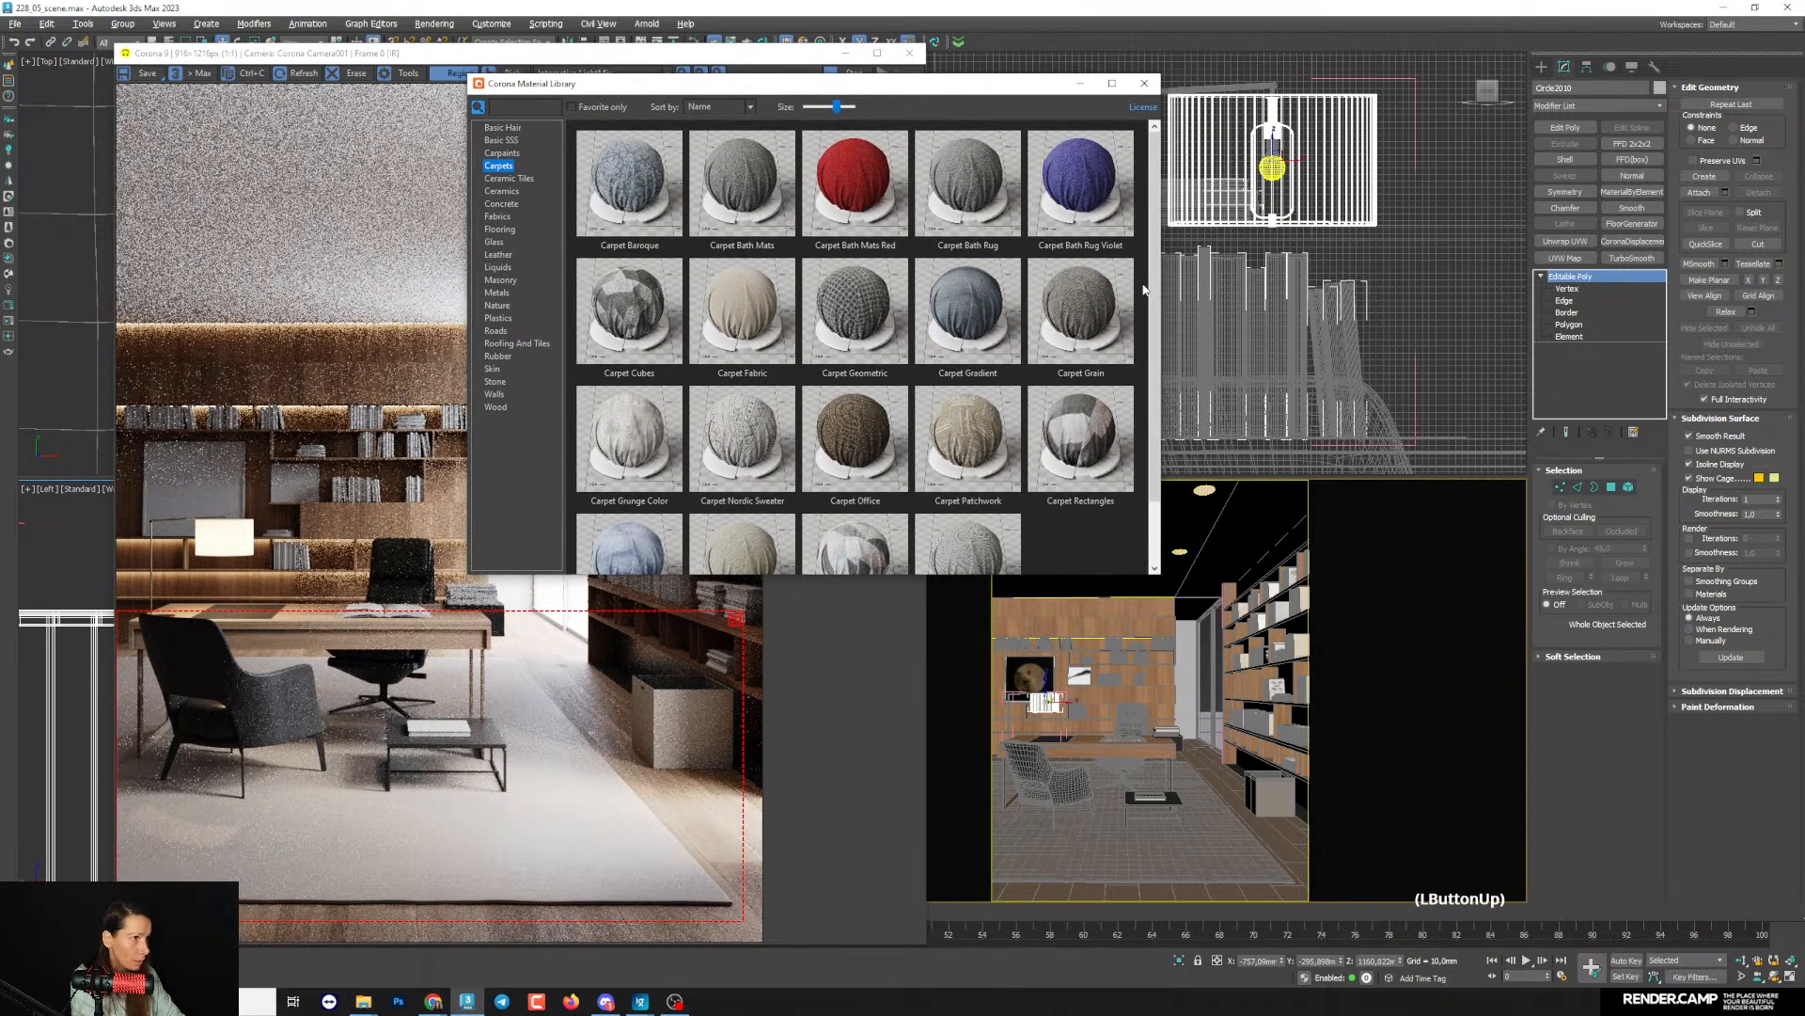
- Examine enlarged previews of the Carpet Grain, Carpet Bath Mats, Carpet Bath Rug and Carpet Tiles materials
double_click(1092, 315)
left_click_drag(1228, 245, 858, 213)
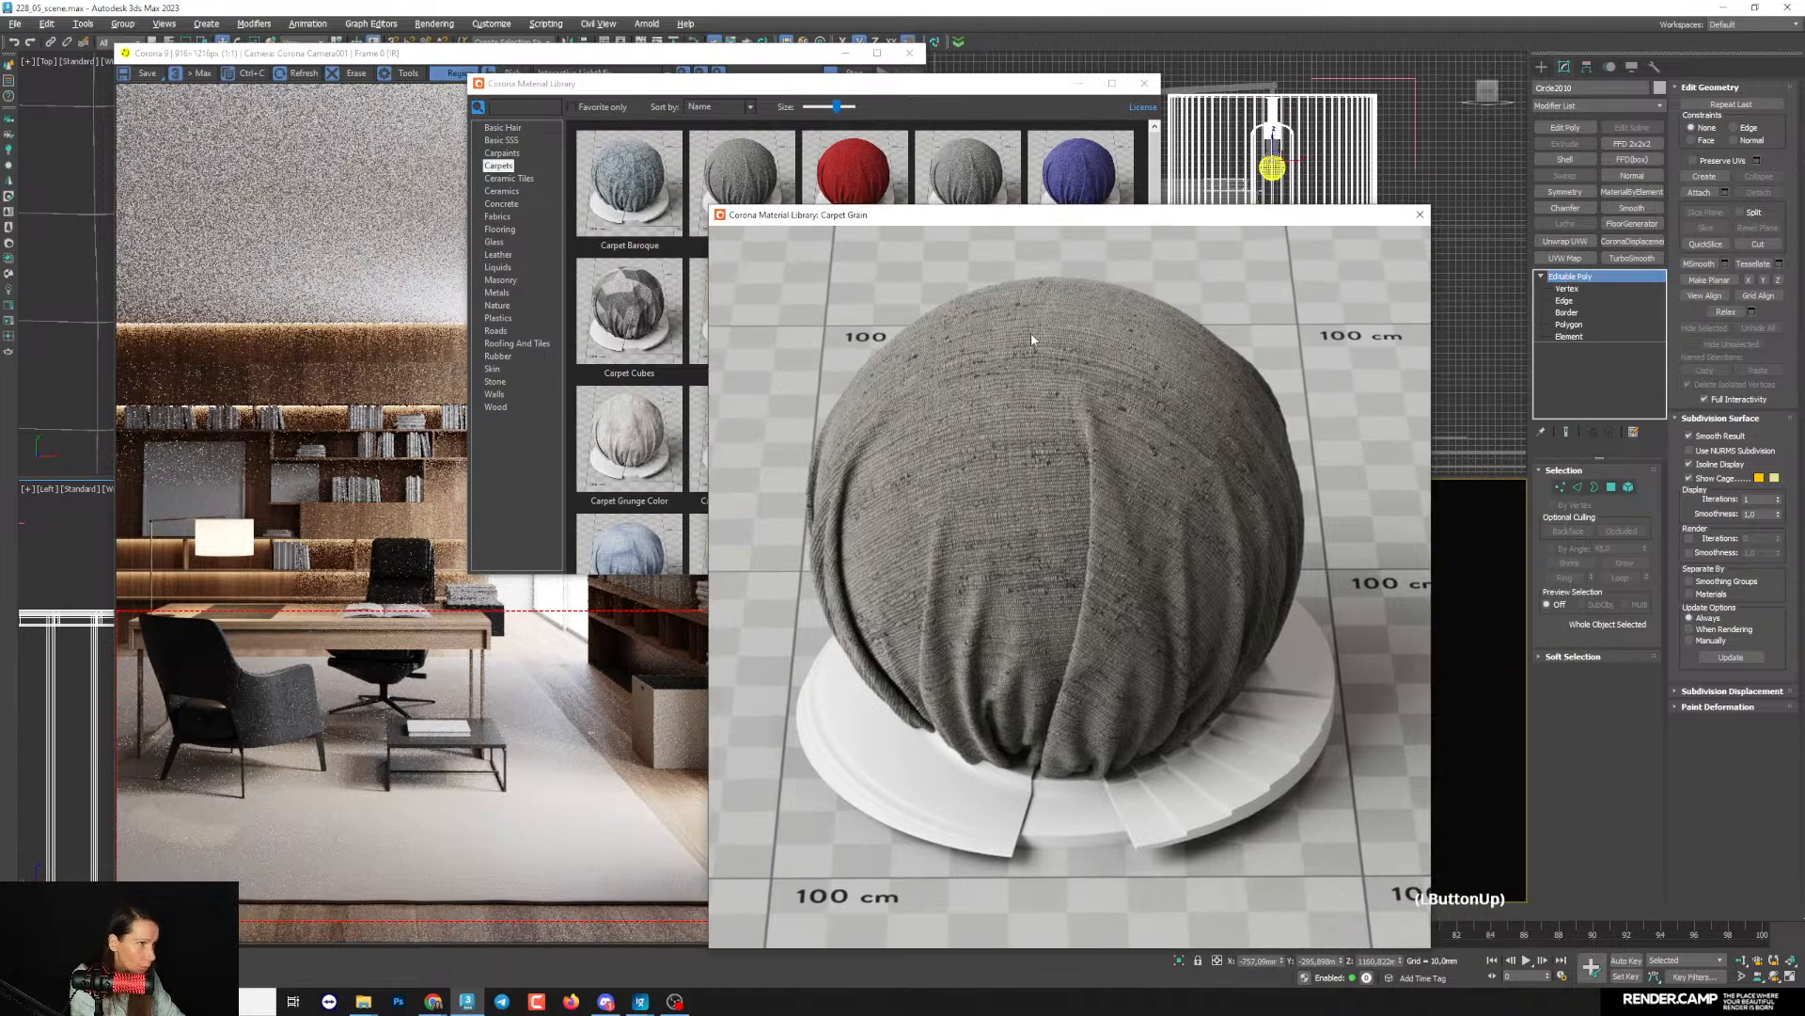
left_click(1419, 218)
double_click(741, 181)
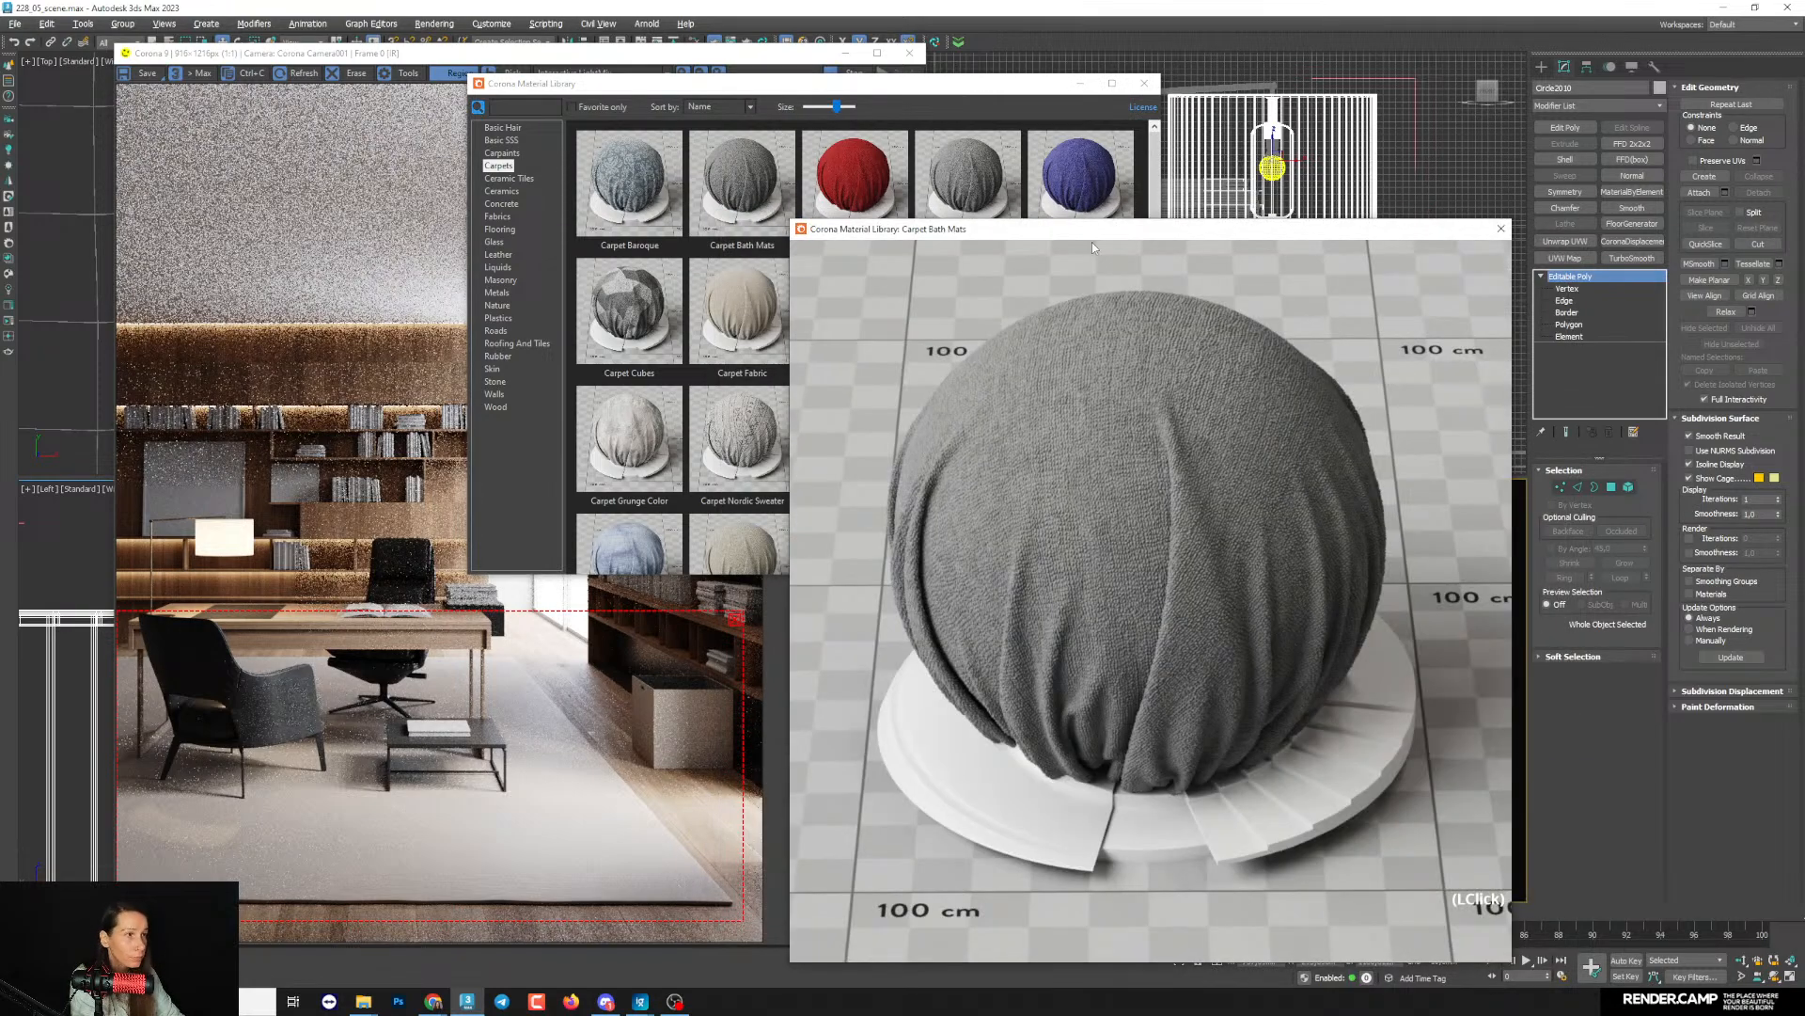
left_click(1501, 229)
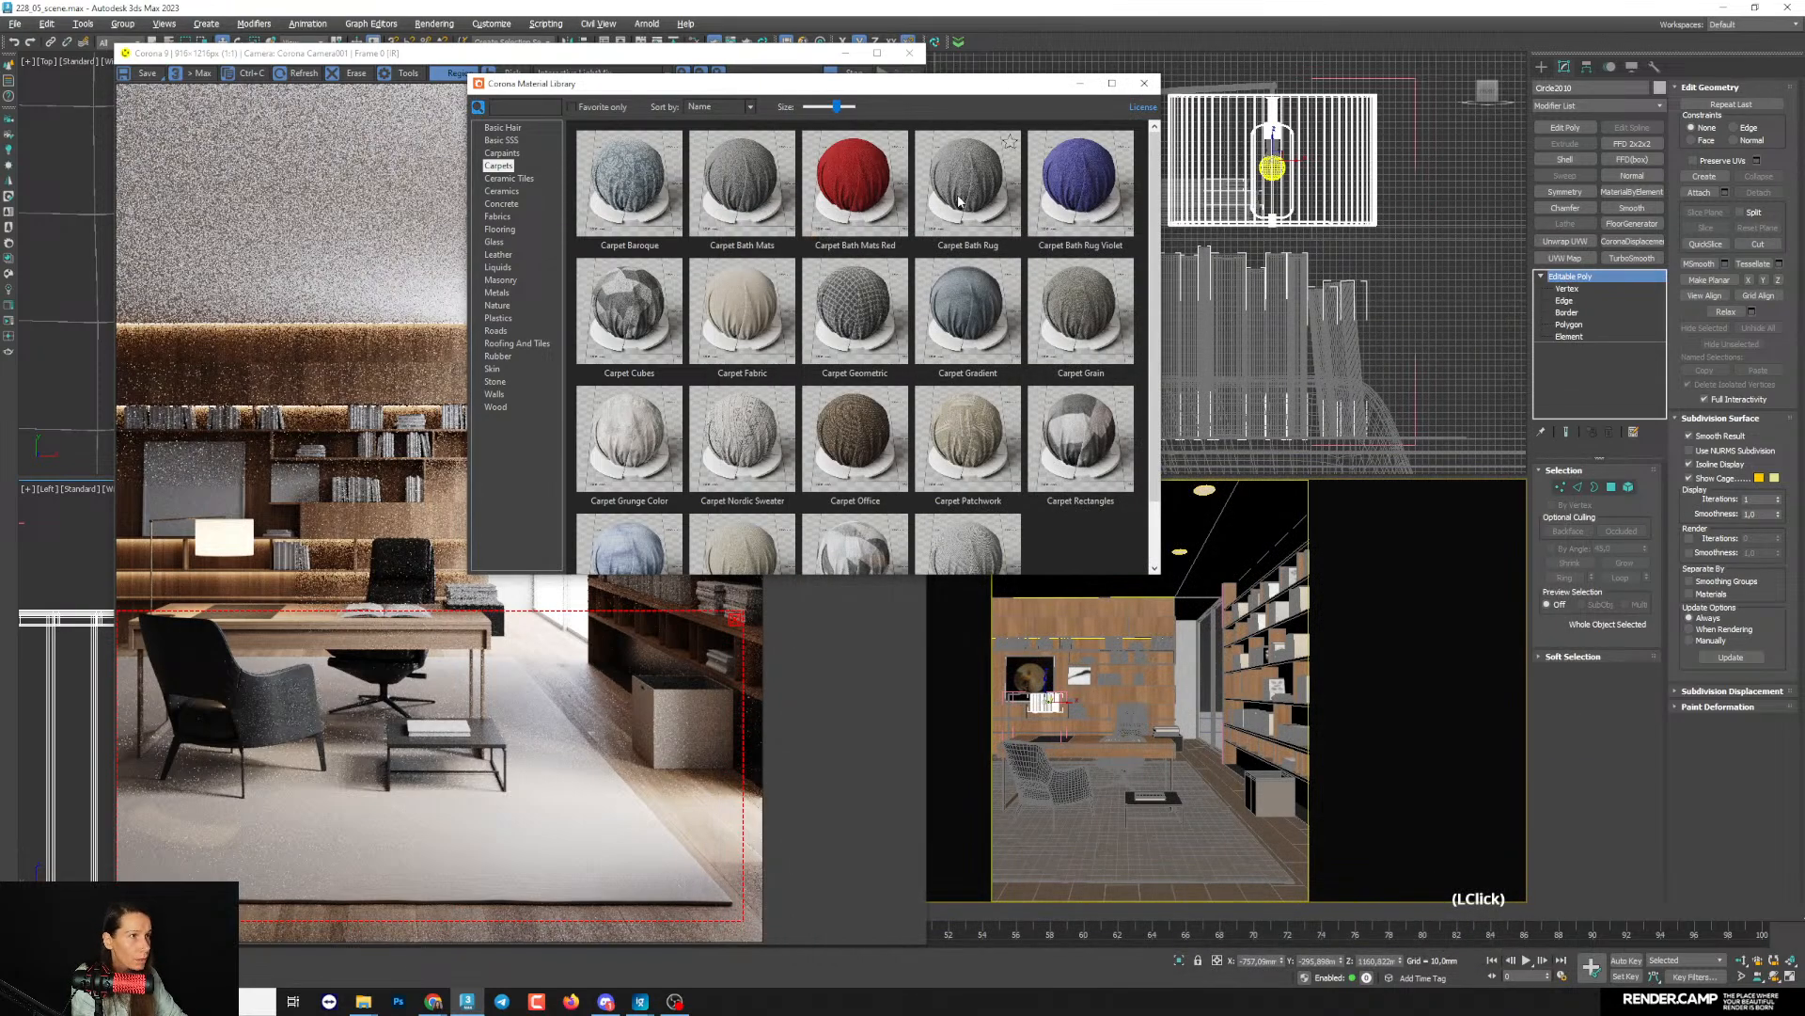
double_click(973, 202)
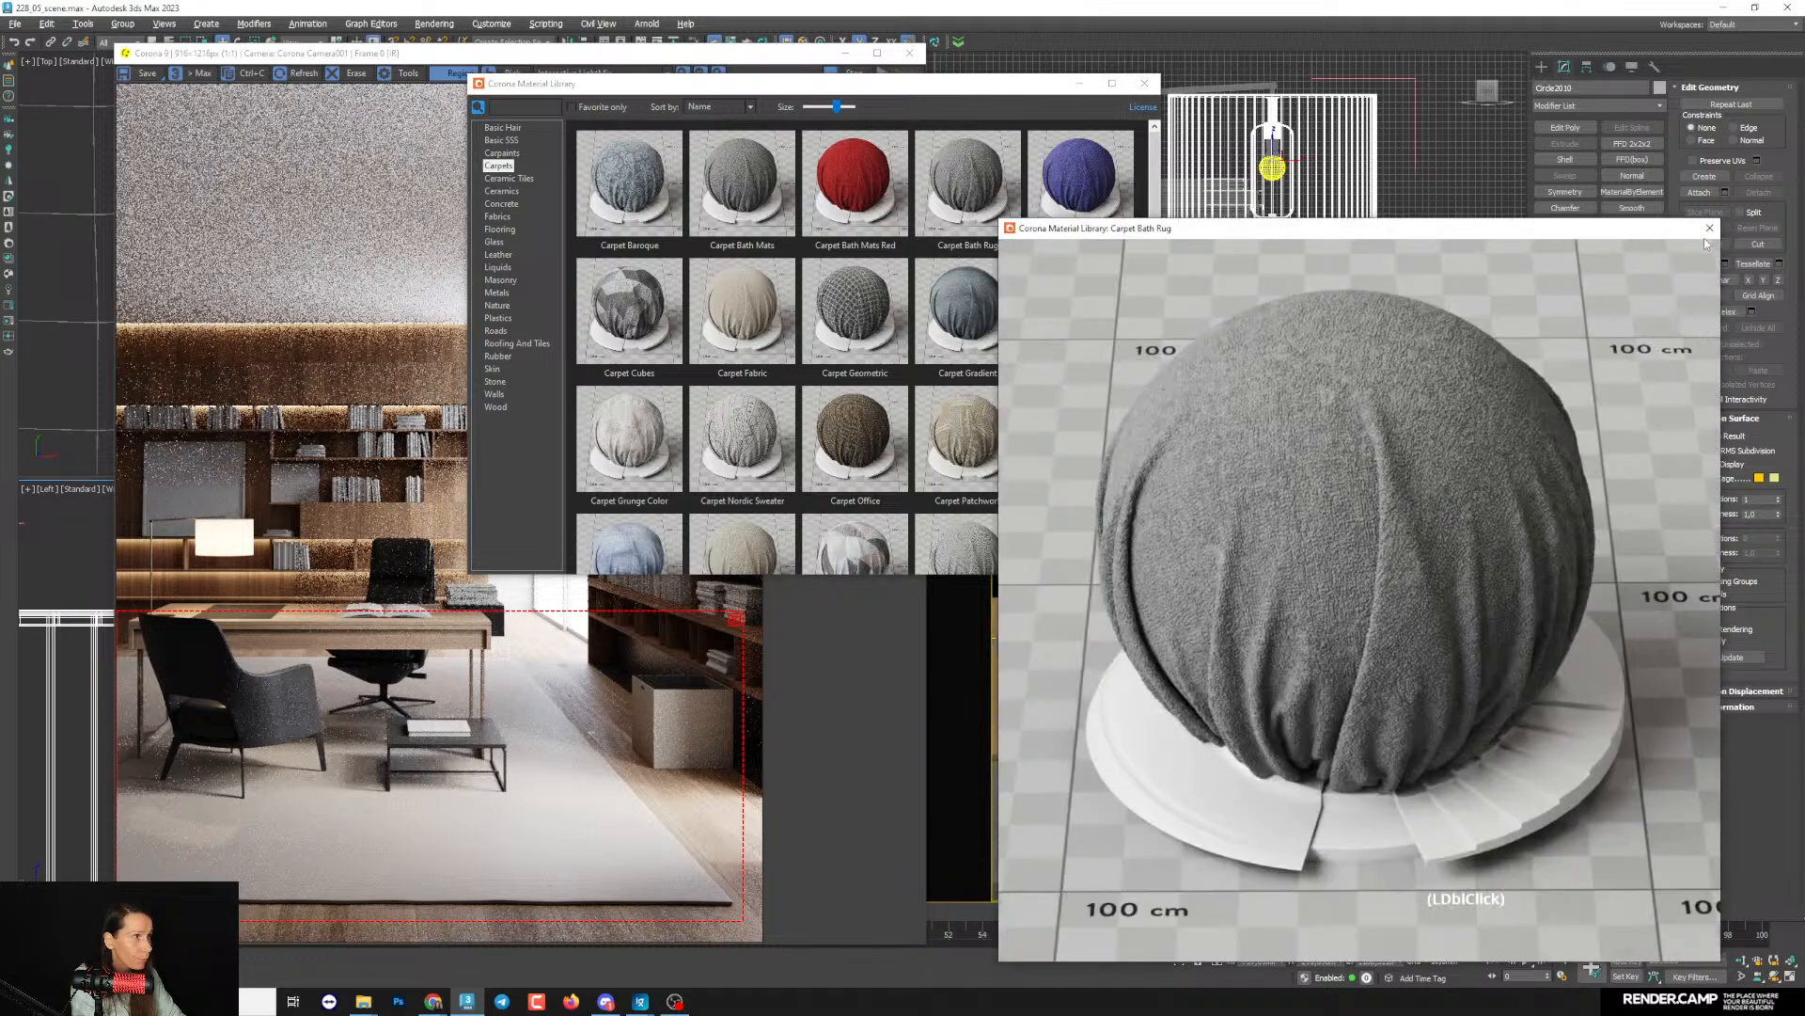
left_click(1713, 227)
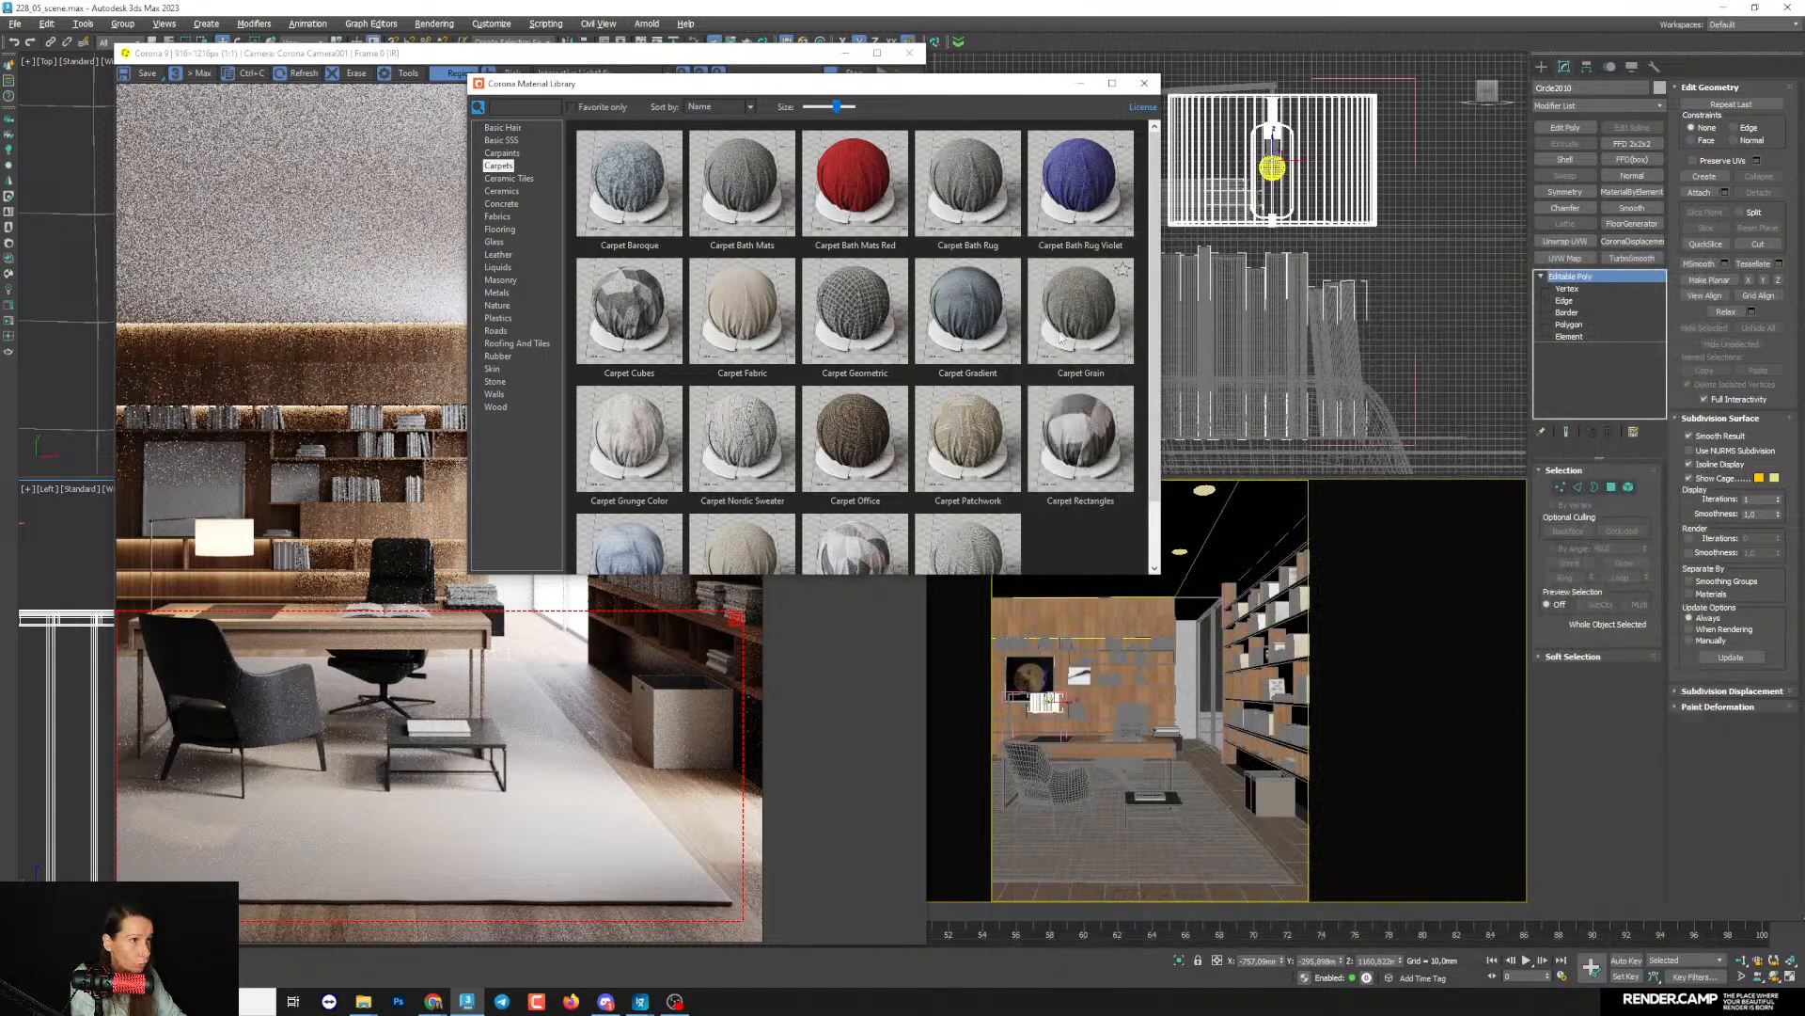
scroll(940, 503, "down", 1)
double_click(852, 532)
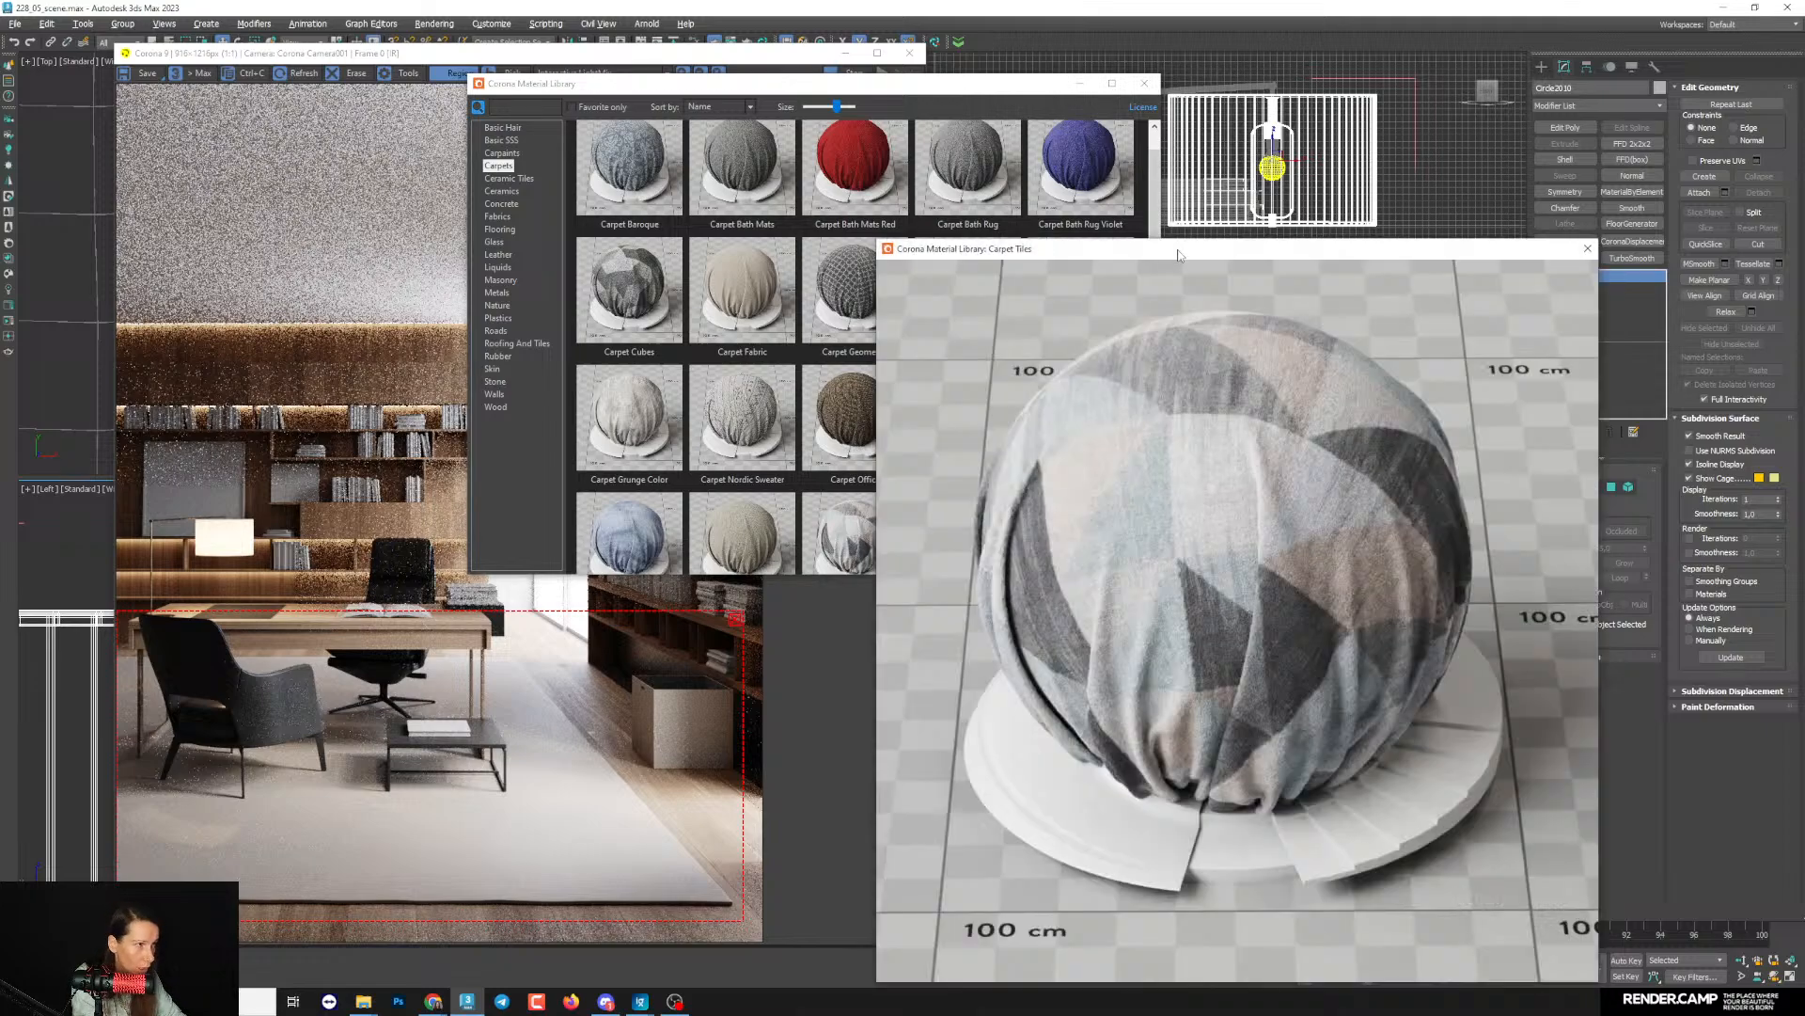
left_click_drag(1178, 254, 1138, 167)
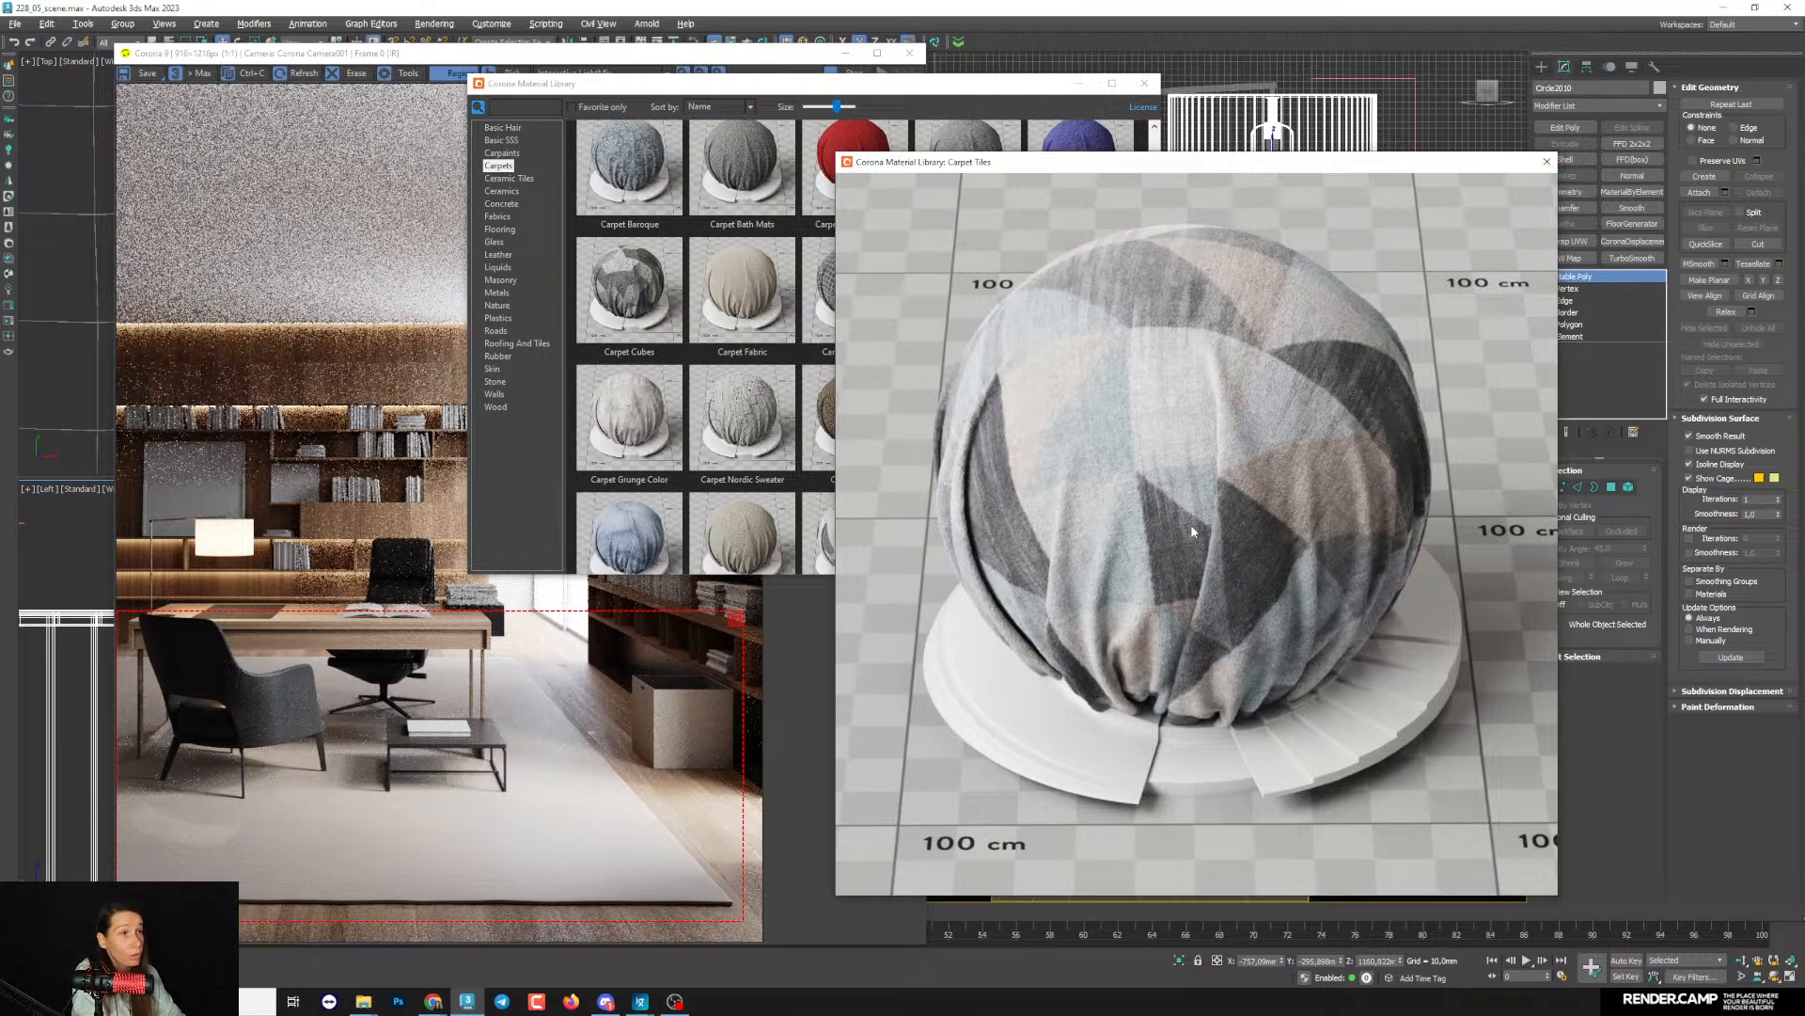
left_click(1547, 162)
- Add the Carpet Tiles material from the library to the Slate Material Editor and arrange its node below the lampshade materials
left_click_drag(992, 92, 555, 129)
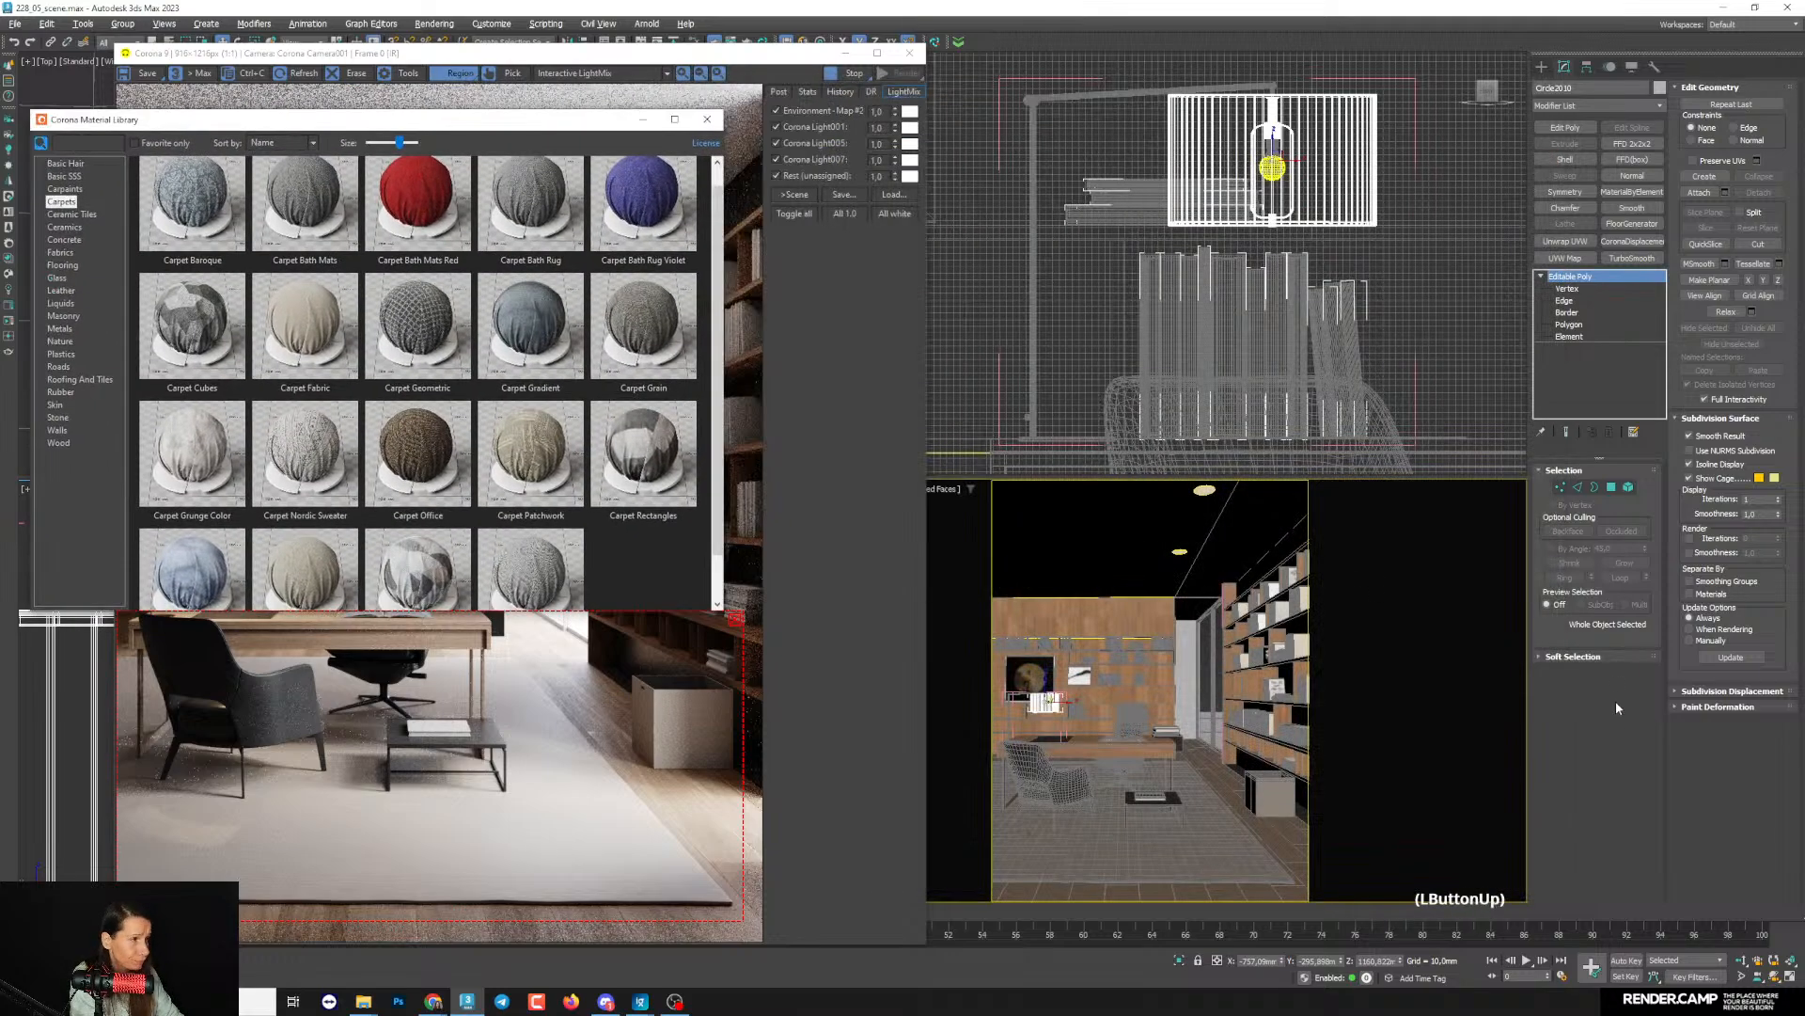
key("m")
left_click(1051, 449)
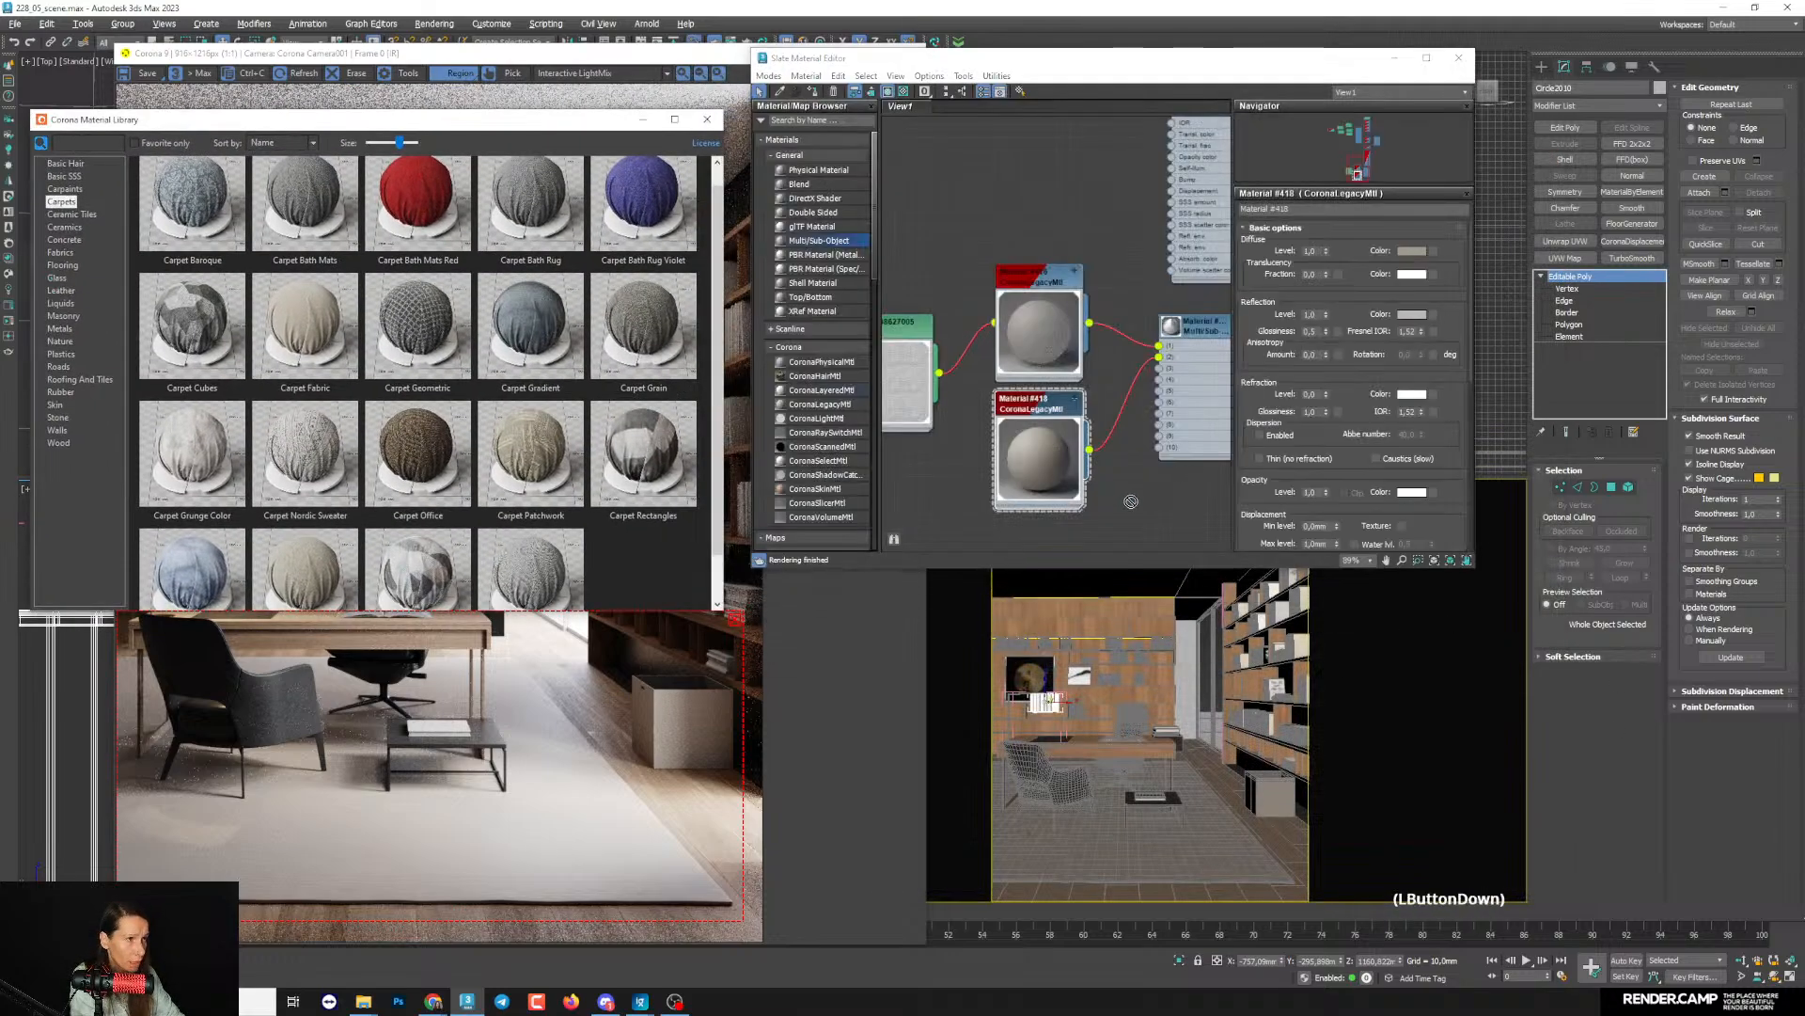
left_click_drag(1132, 502, 1128, 520)
scroll(1081, 490, "down", 4)
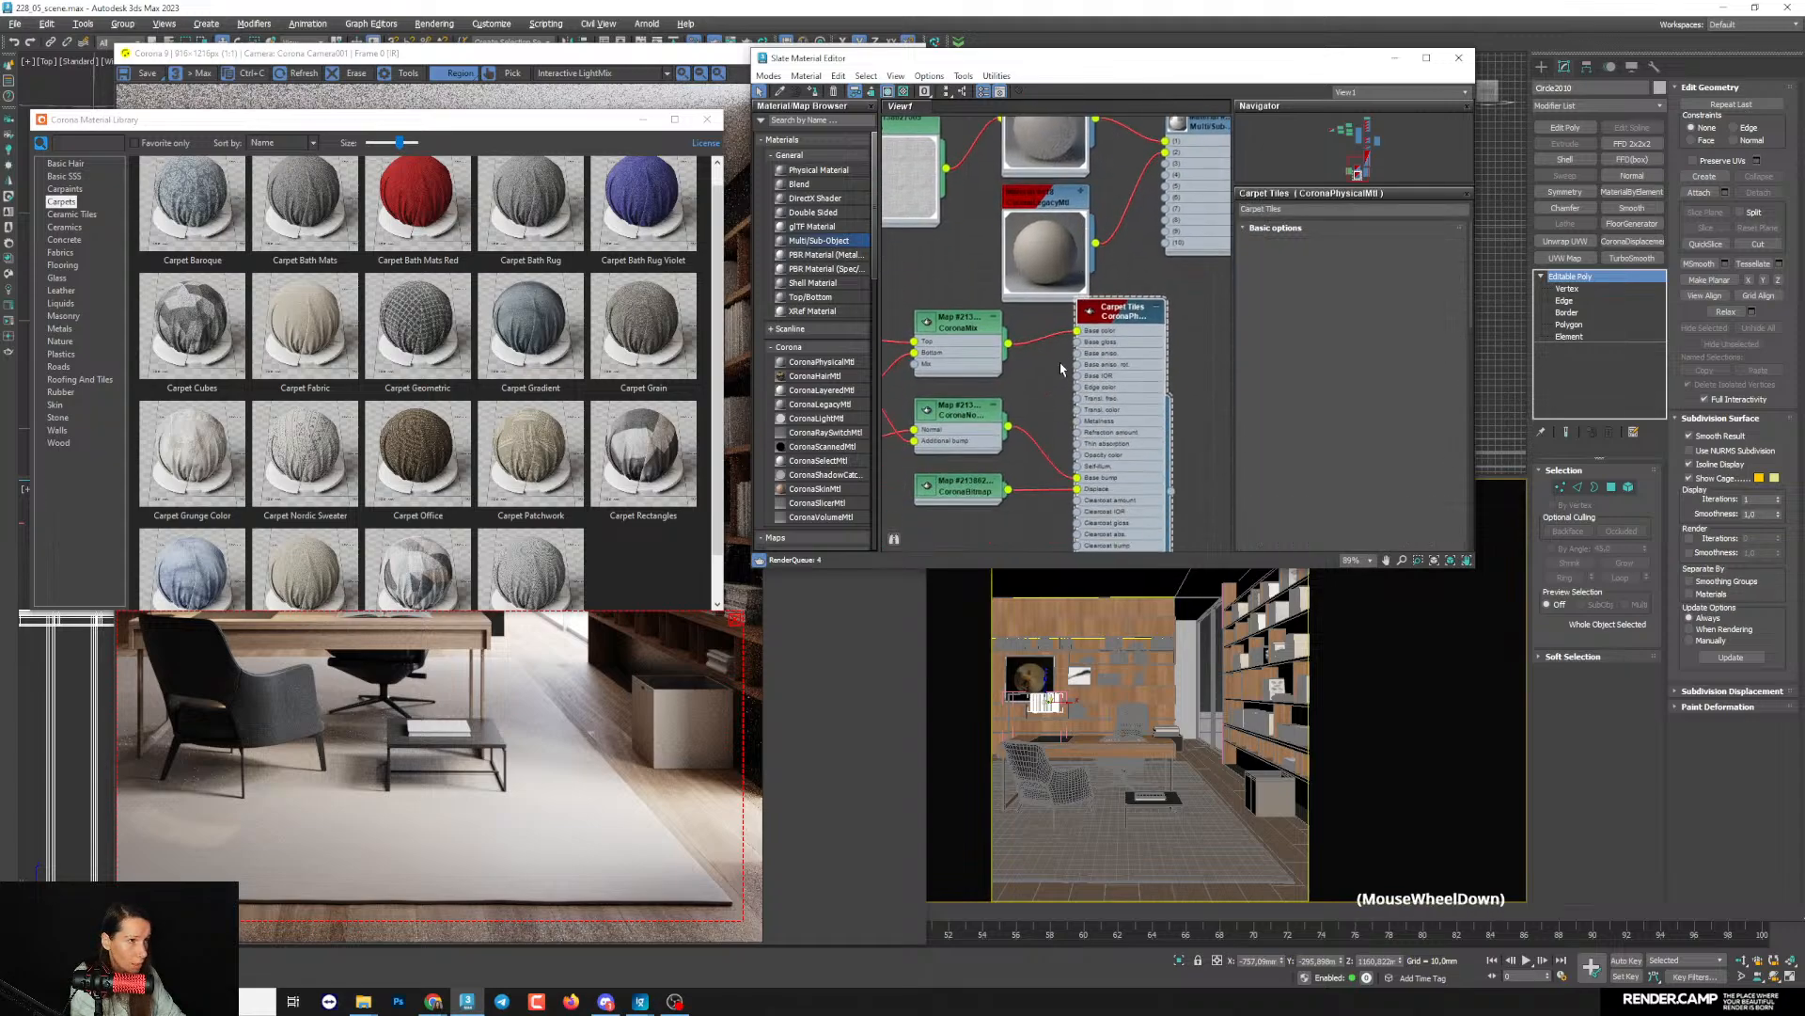
middle_click_drag(1093, 302, 1069, 320)
scroll(1091, 377, "up", 2)
left_click(1166, 320)
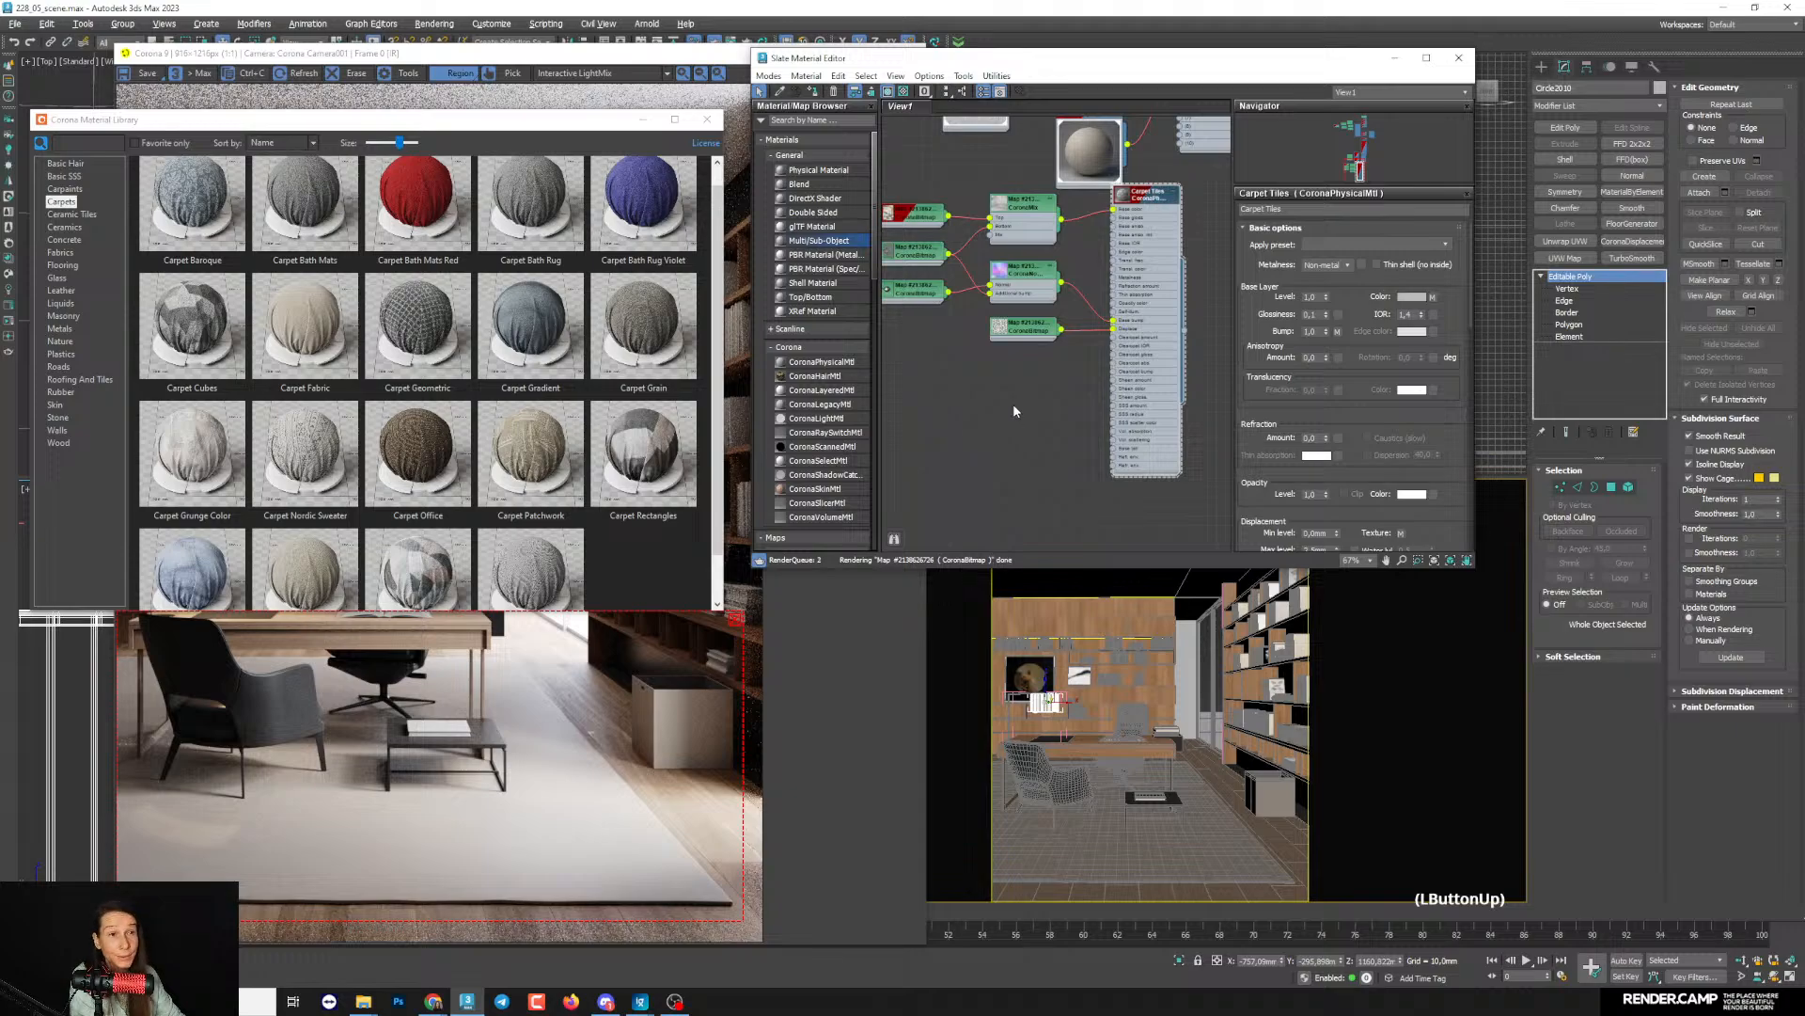
- Expand and enlarge the preview of the Carpet Tiles displacement bitmap node and place it beneath the material's other maps
double_click(999, 331)
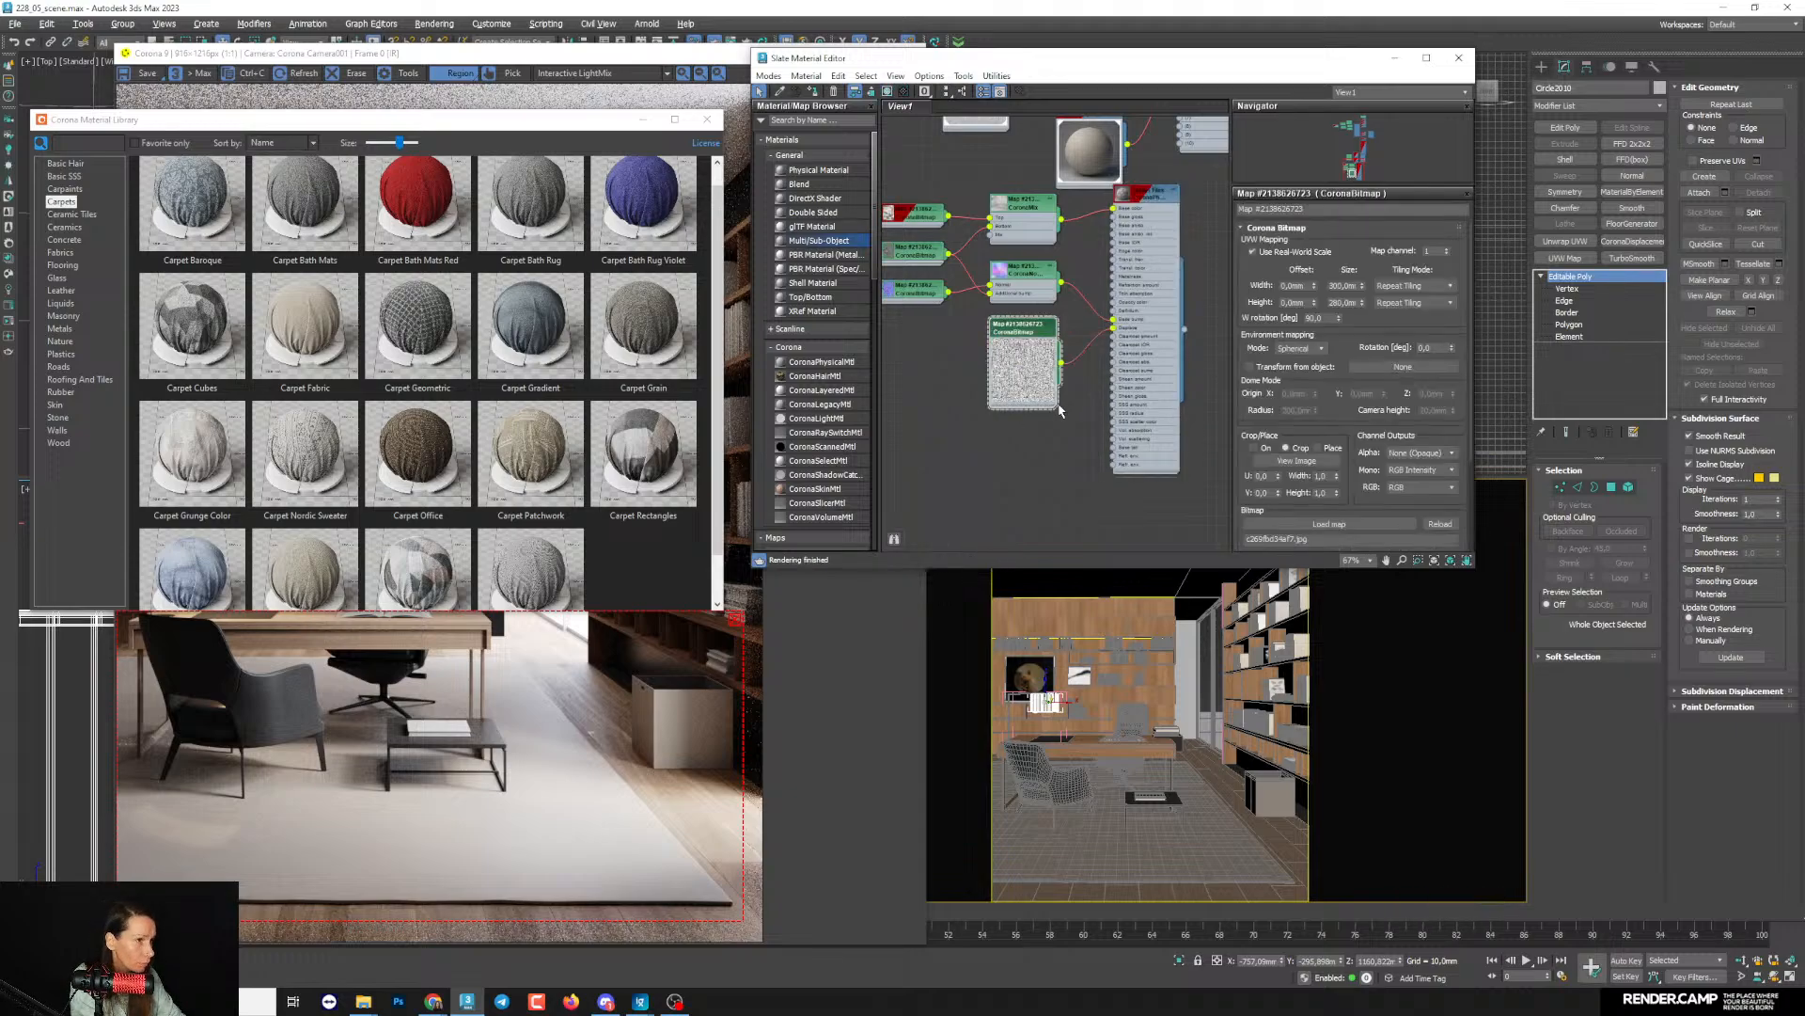
scroll(1060, 410, "up", 5)
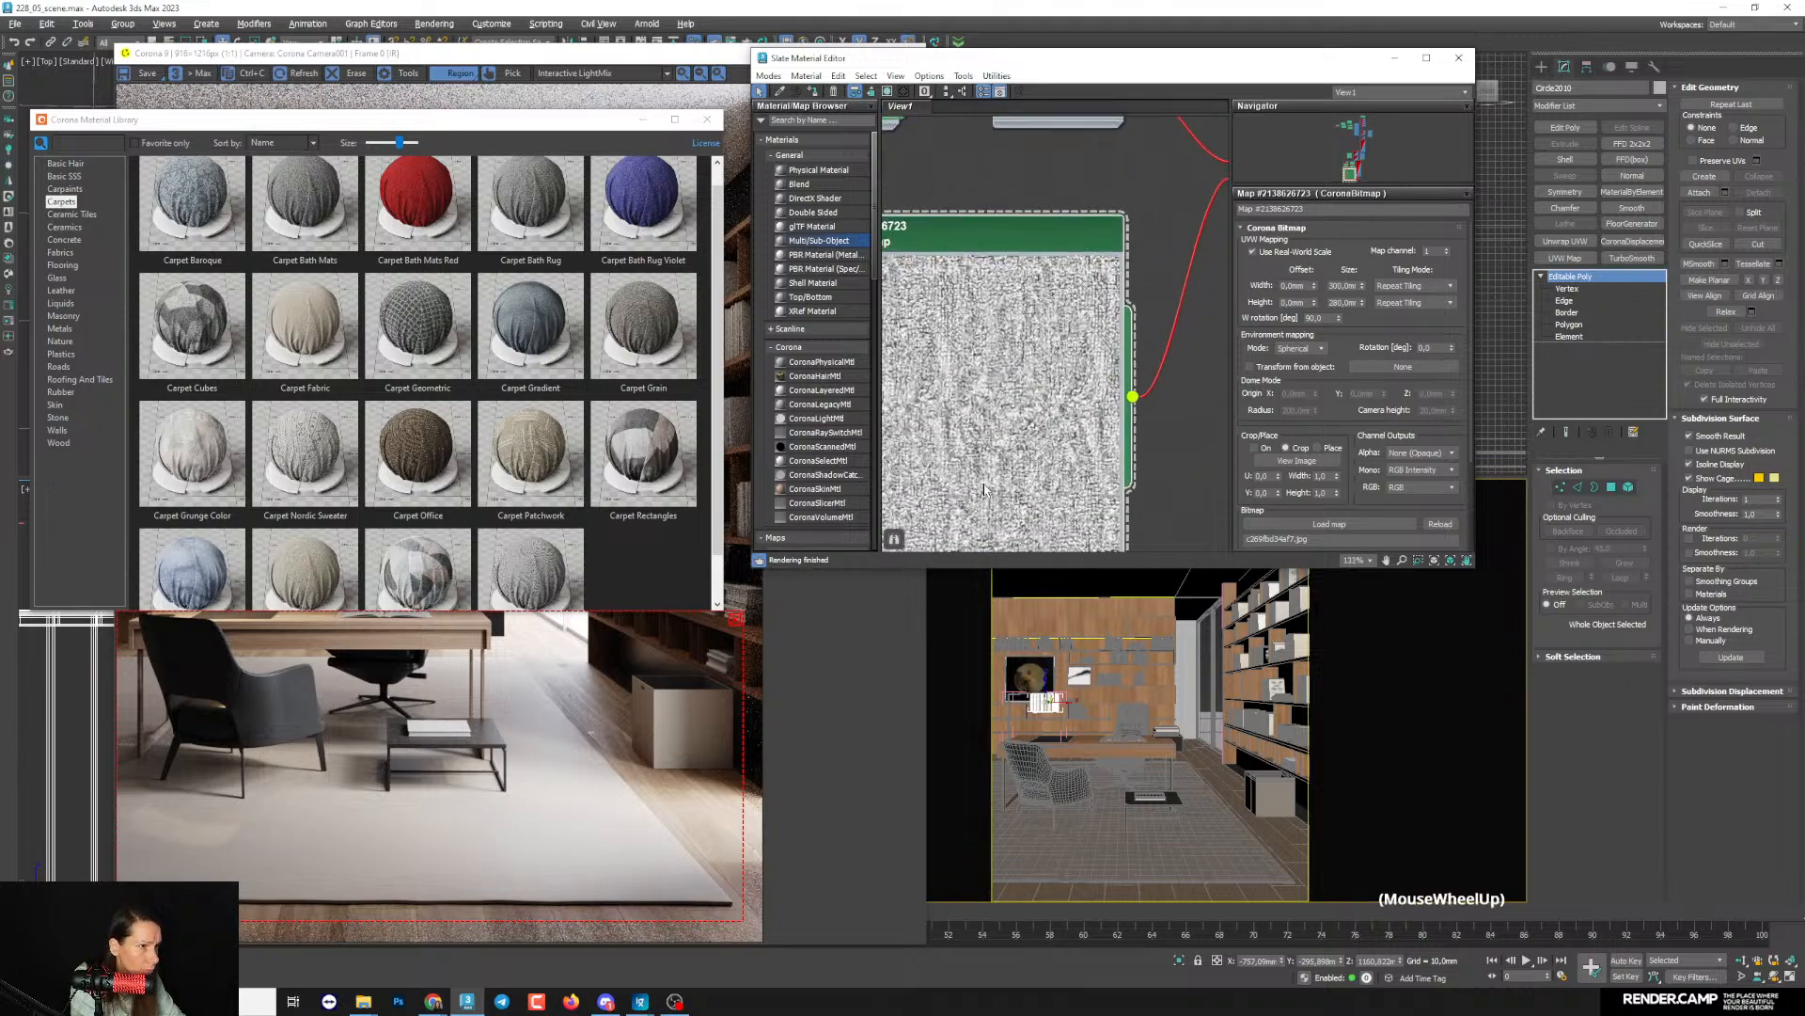
scroll(1167, 478, "down", 4)
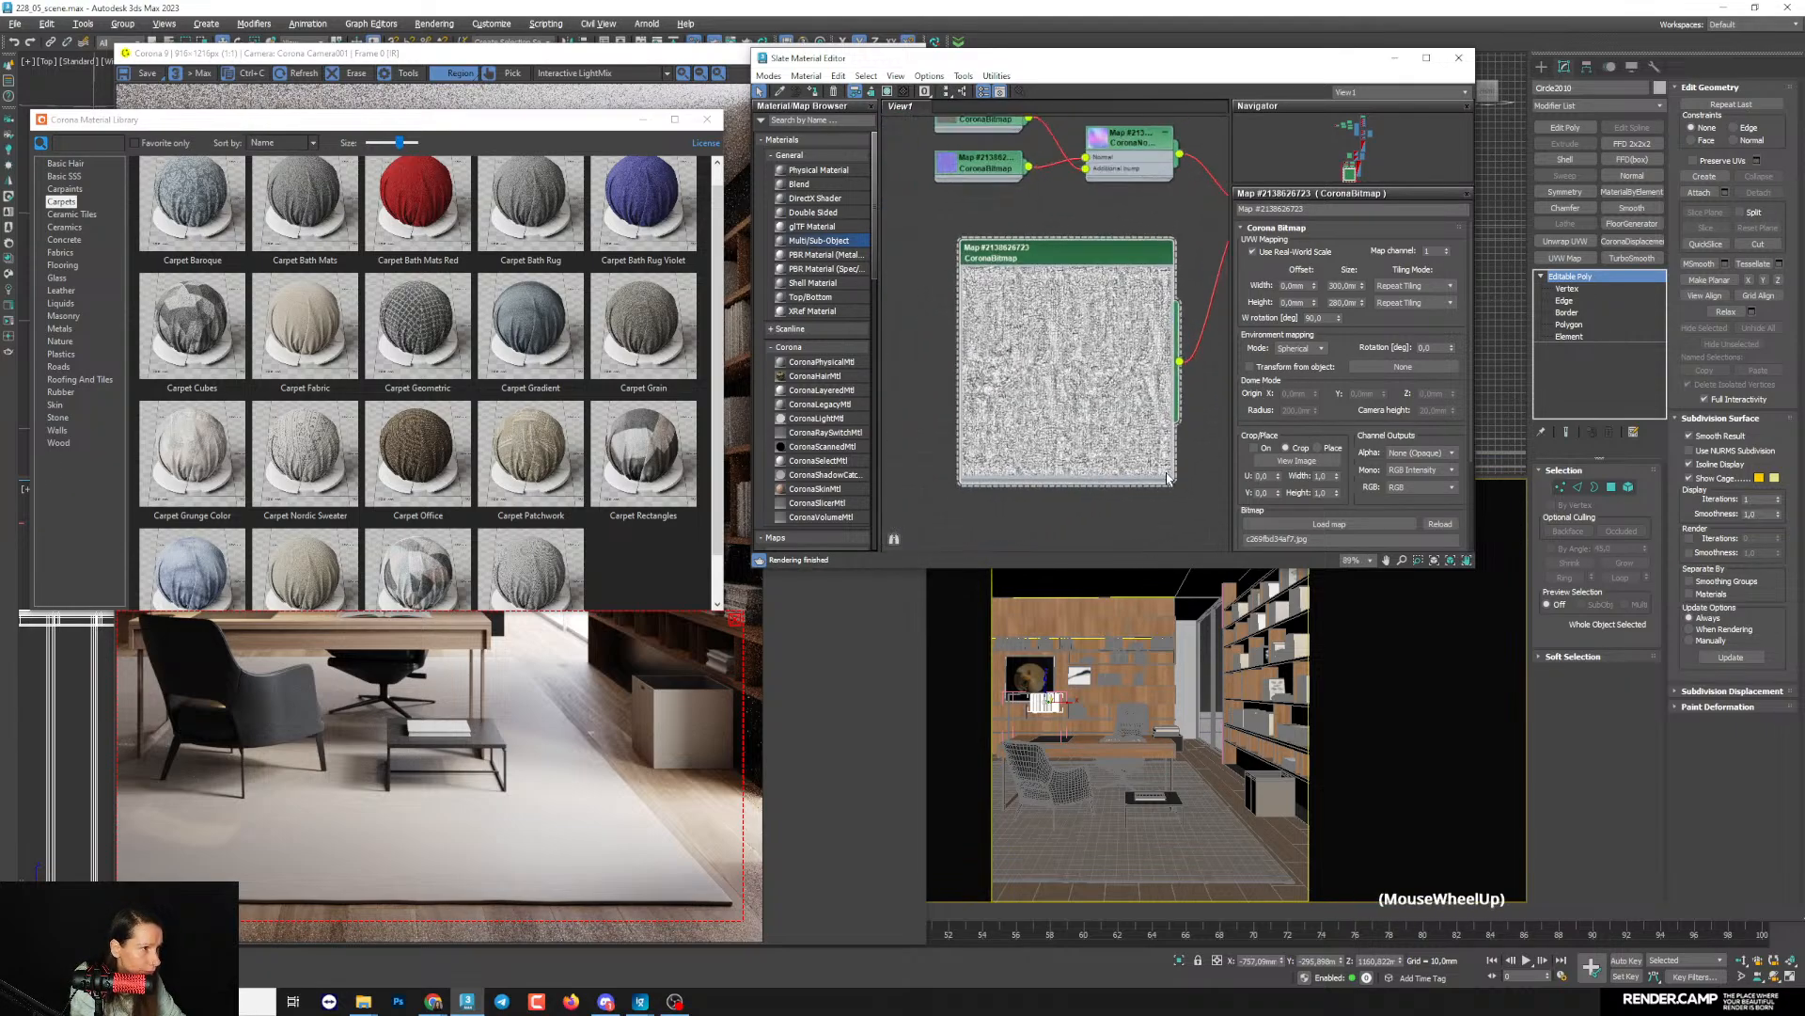
left_click_drag(1171, 481, 1233, 543)
middle_click_drag(1161, 482, 1069, 538)
scroll(1039, 424, "down", 4)
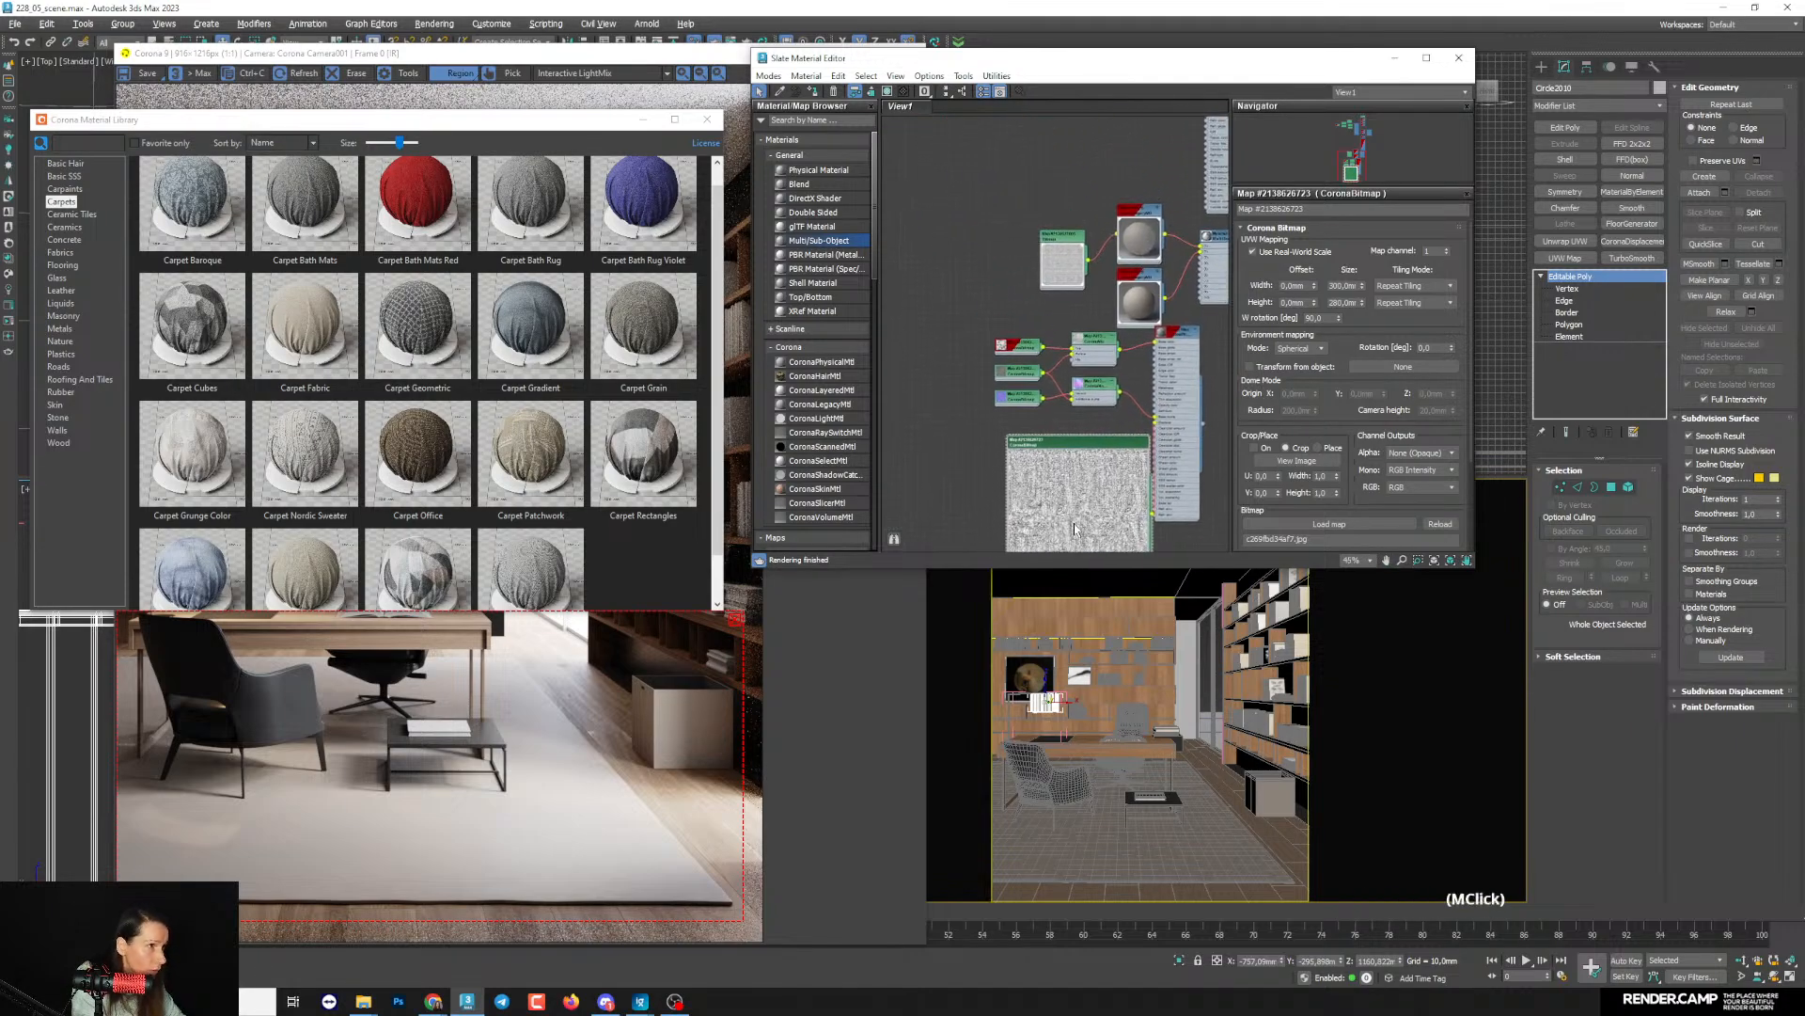
left_click_drag(1078, 516, 1066, 512)
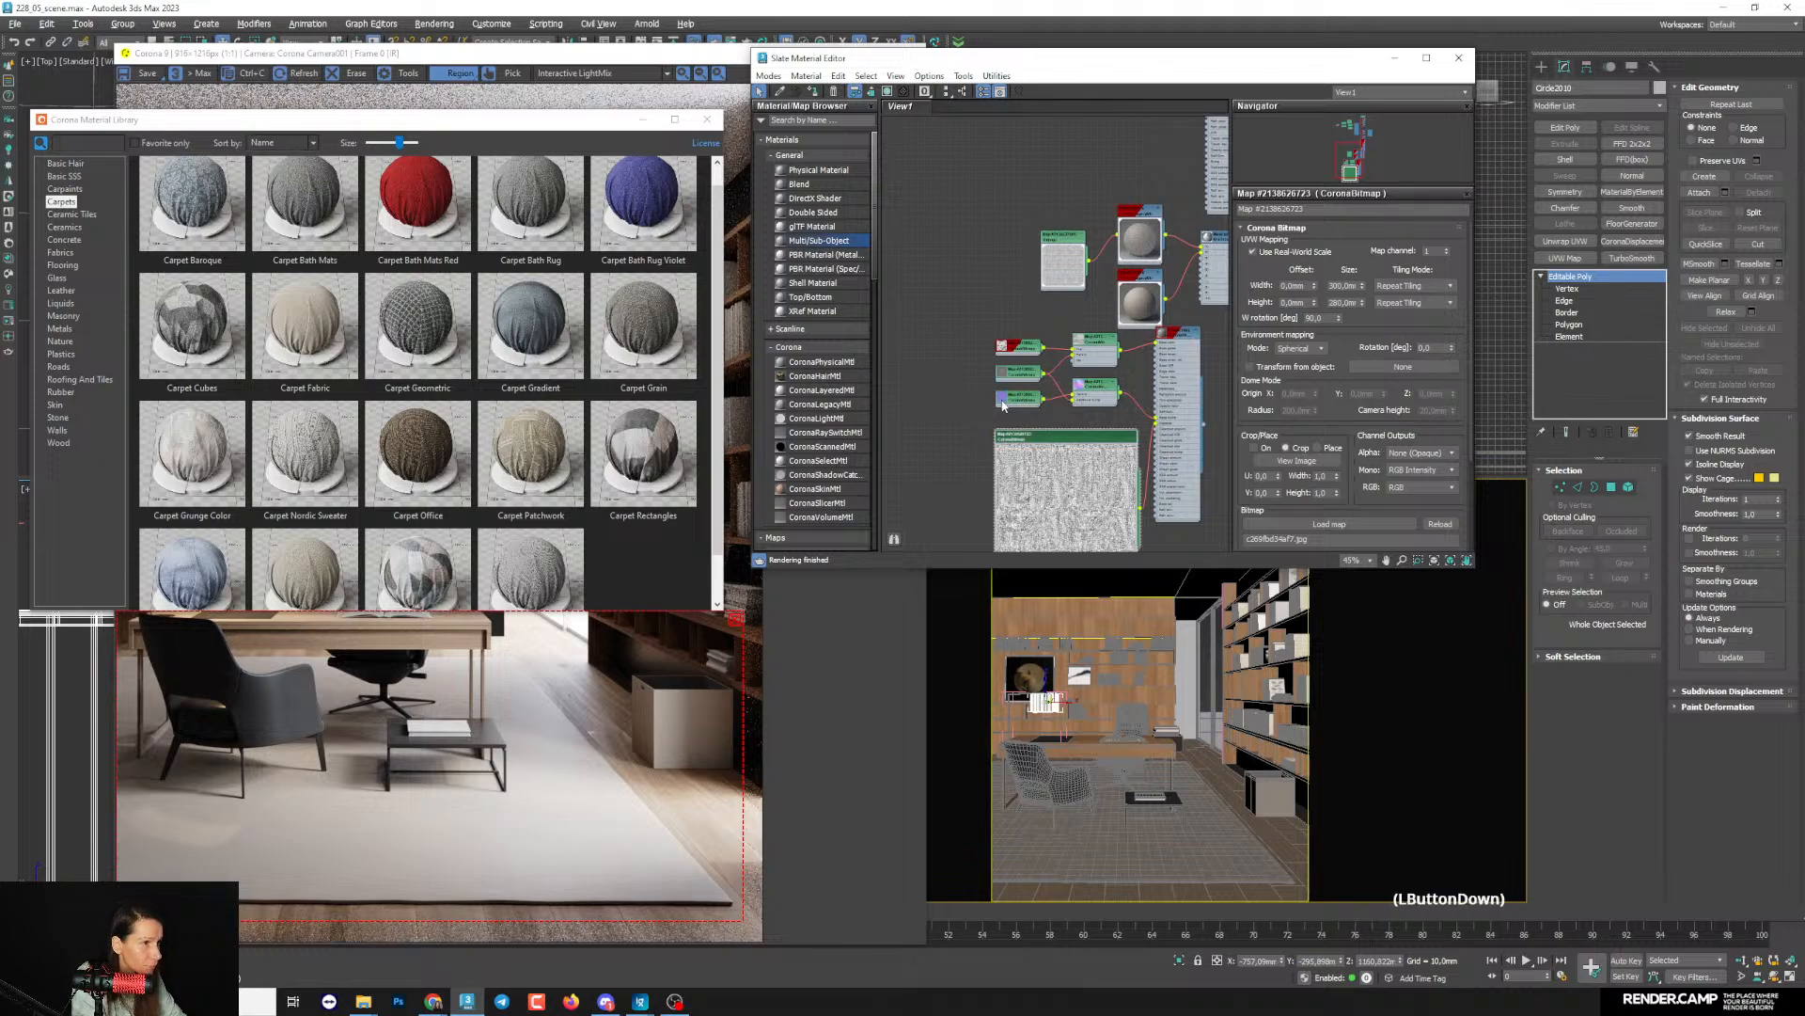
- Examine enlarged library previews of the Carpet Tiles, Carpet Nordic Sweater and Carpet Fabric materials
double_click(451, 556)
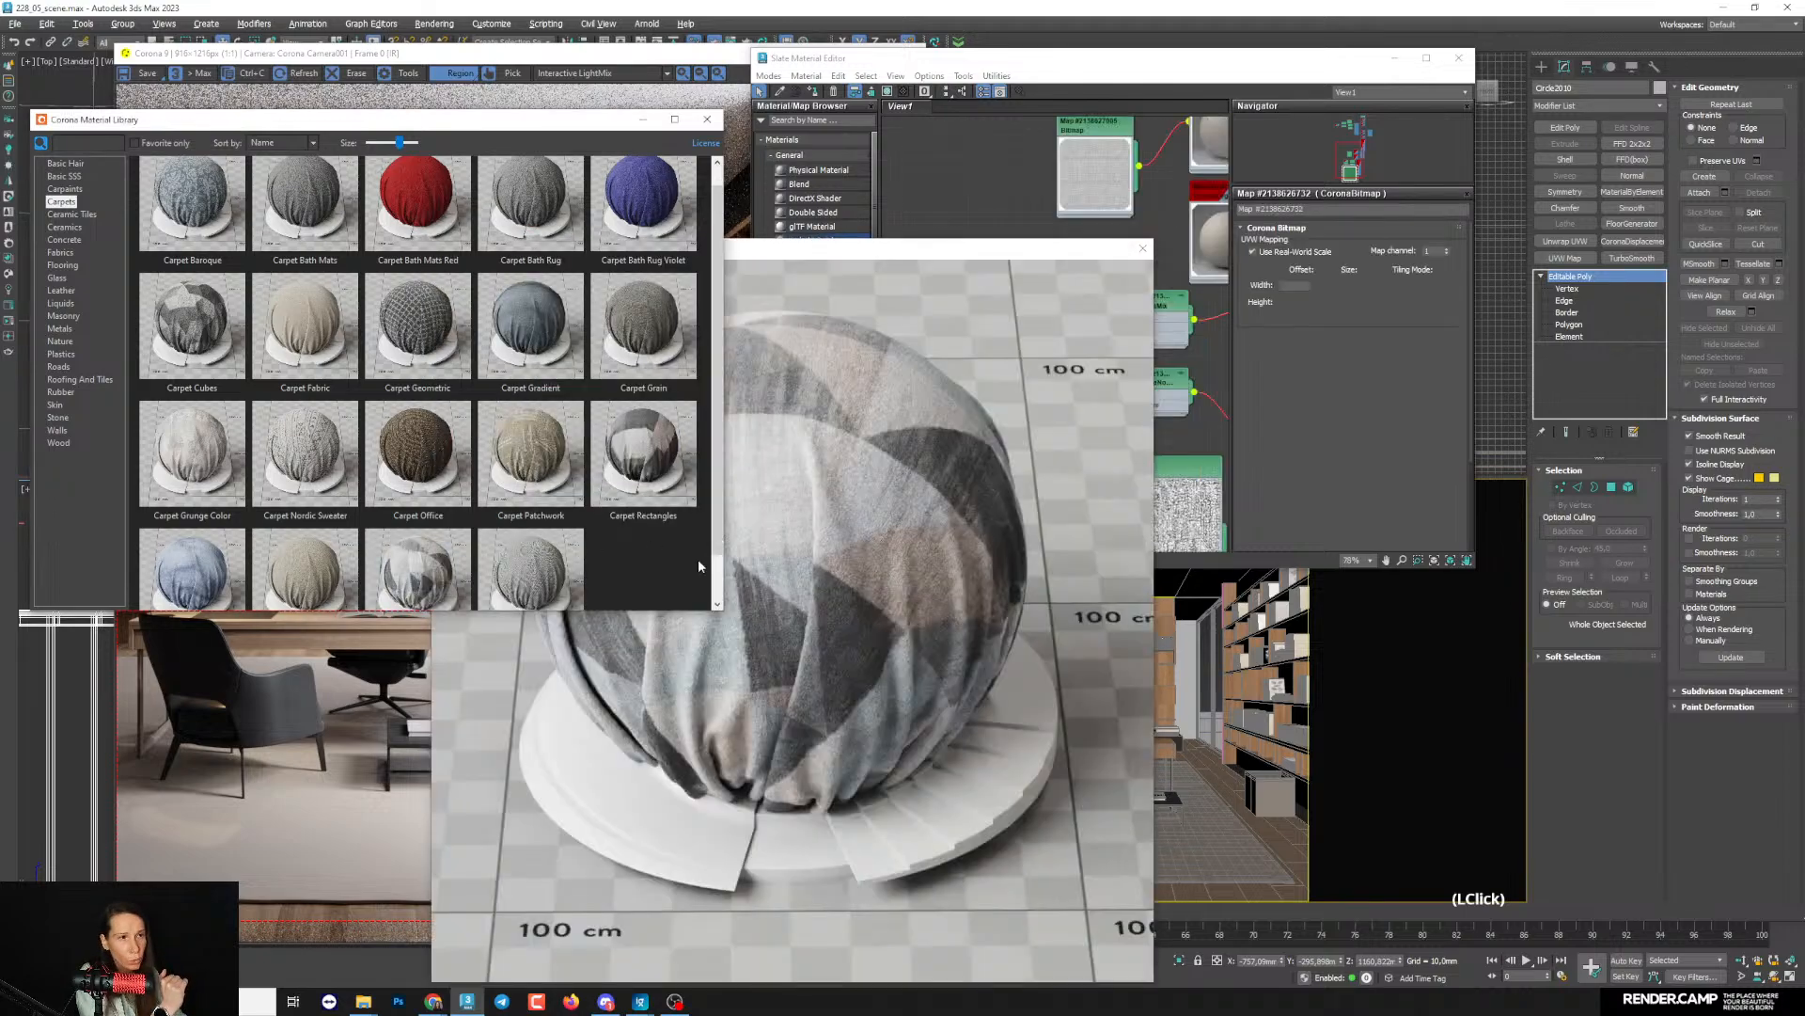
left_click(1141, 250)
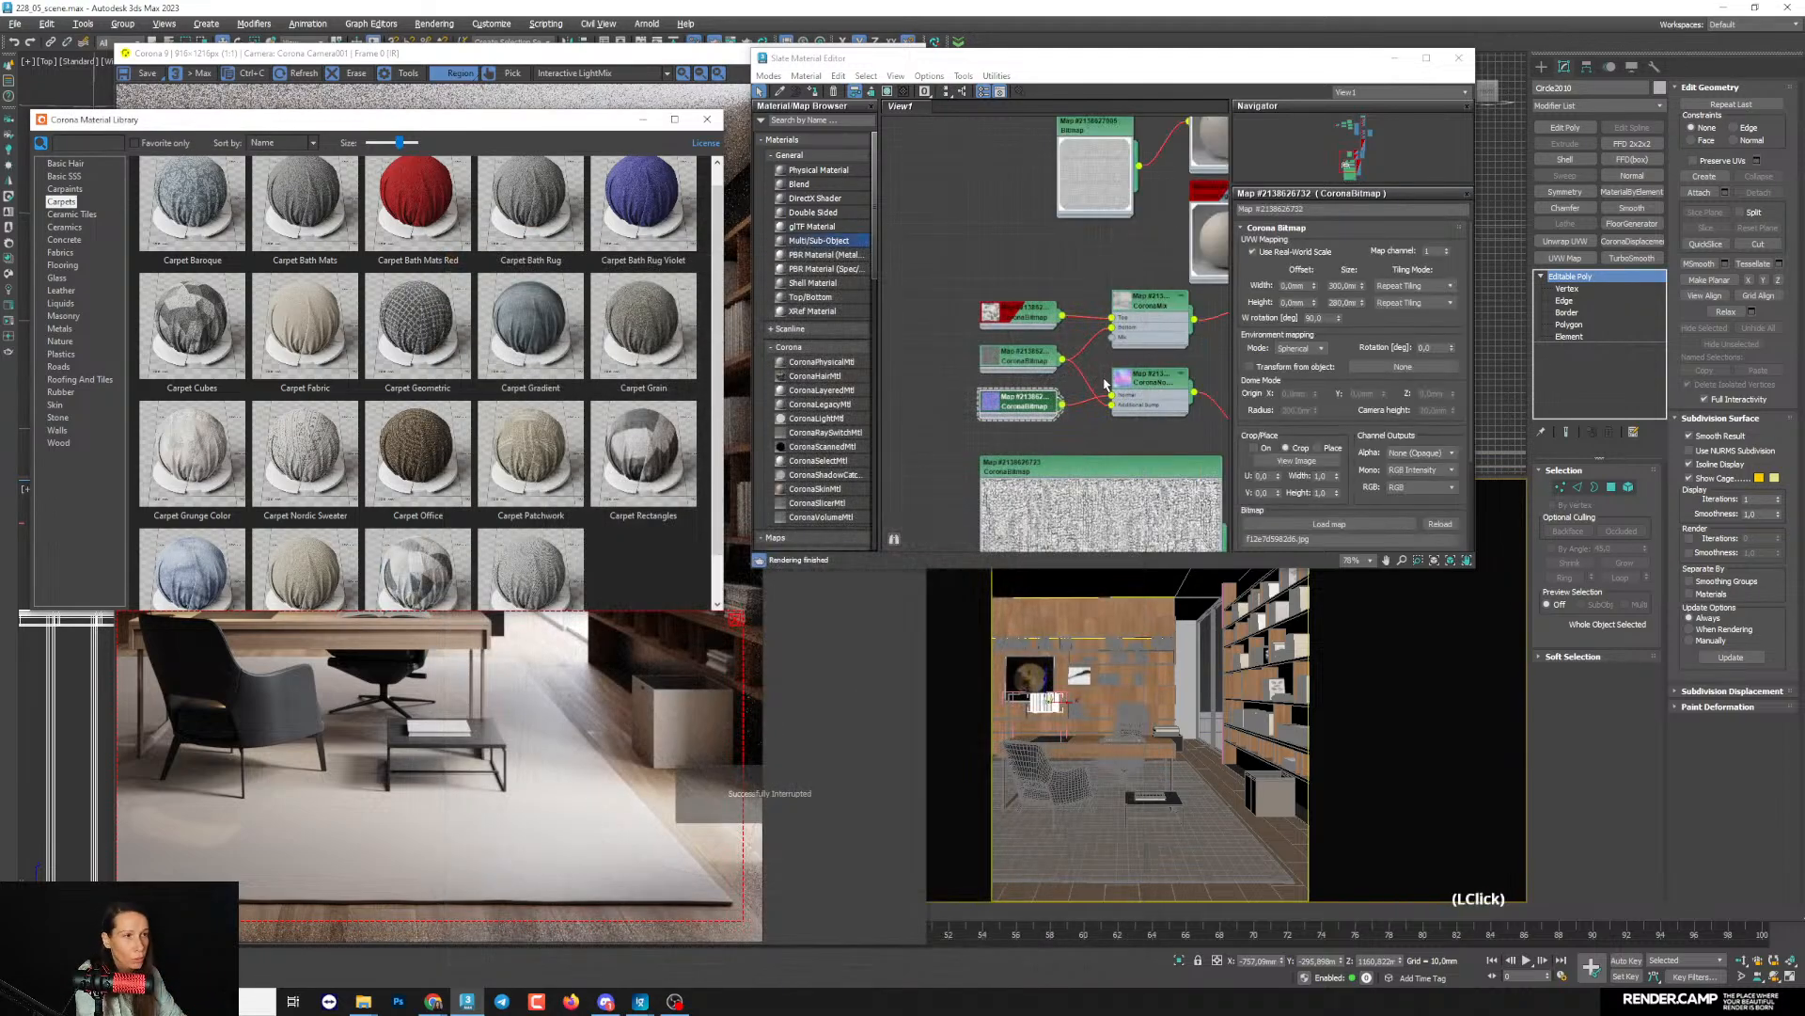
scroll(1166, 451, "down", 3)
middle_click_drag(1201, 548, 1148, 498)
left_click_drag(1113, 478, 1053, 410)
double_click(304, 453)
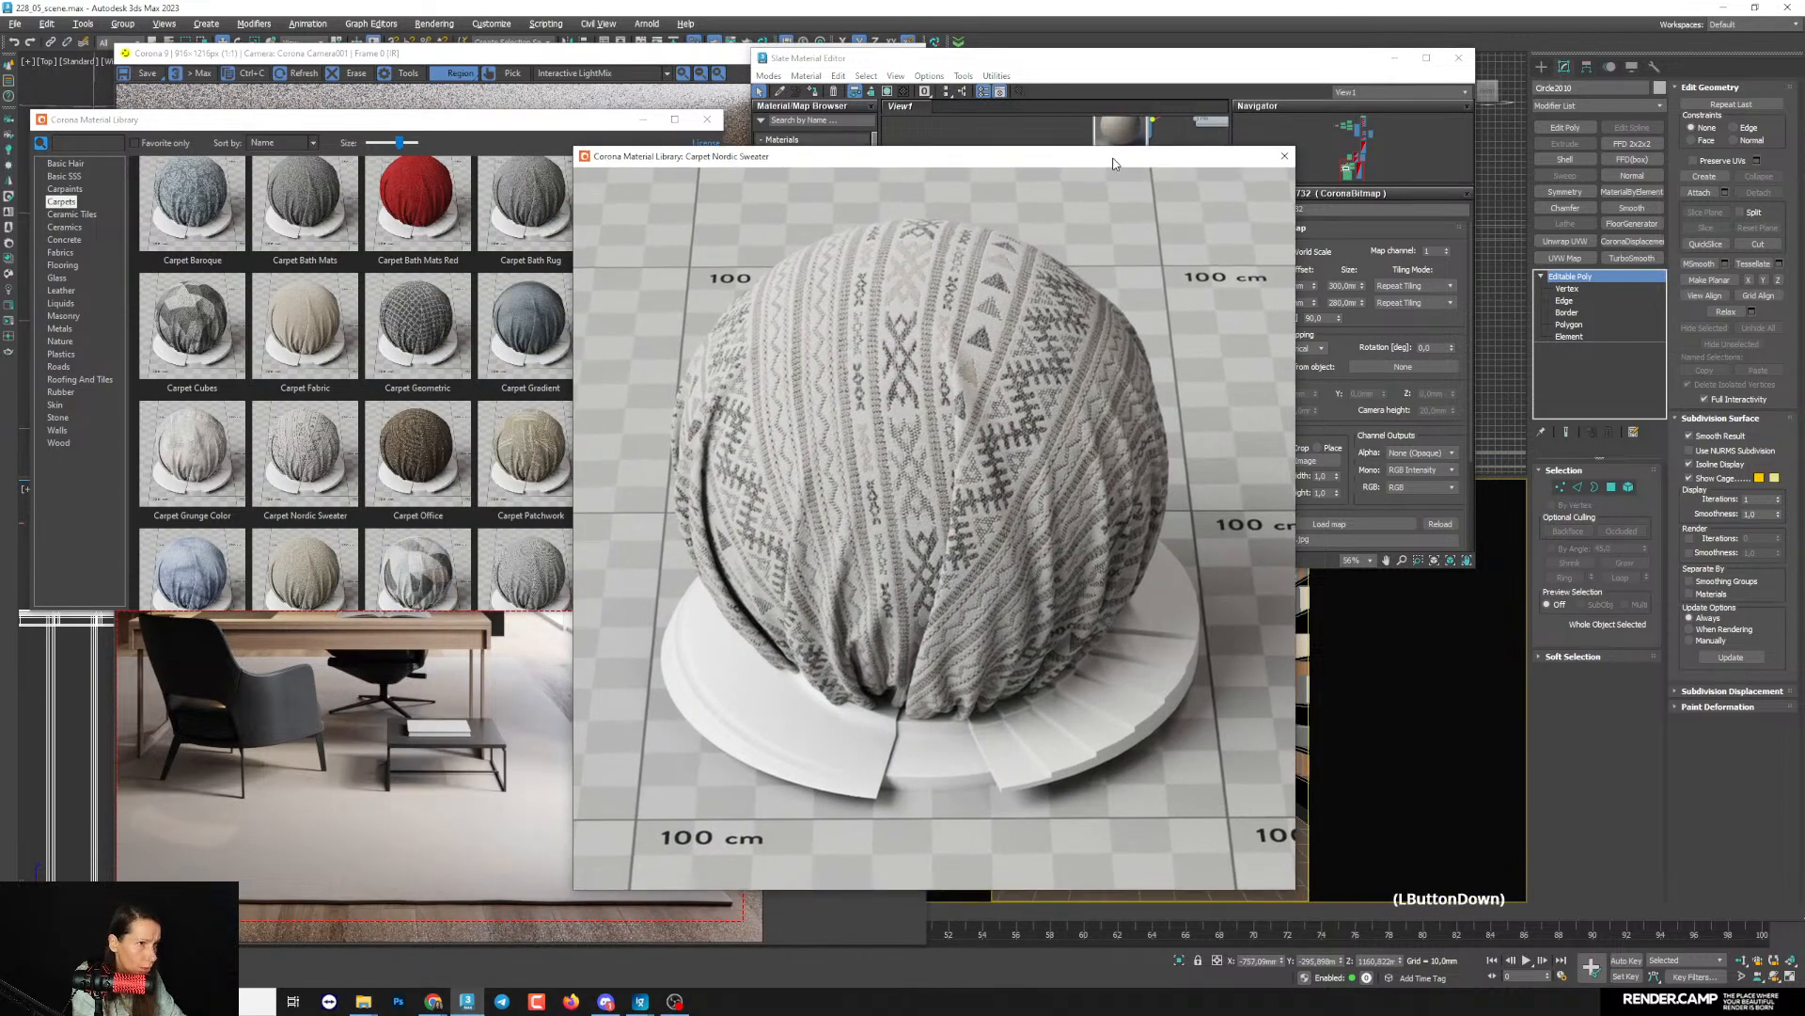
left_click(1284, 156)
scroll(417, 490, "down", 2)
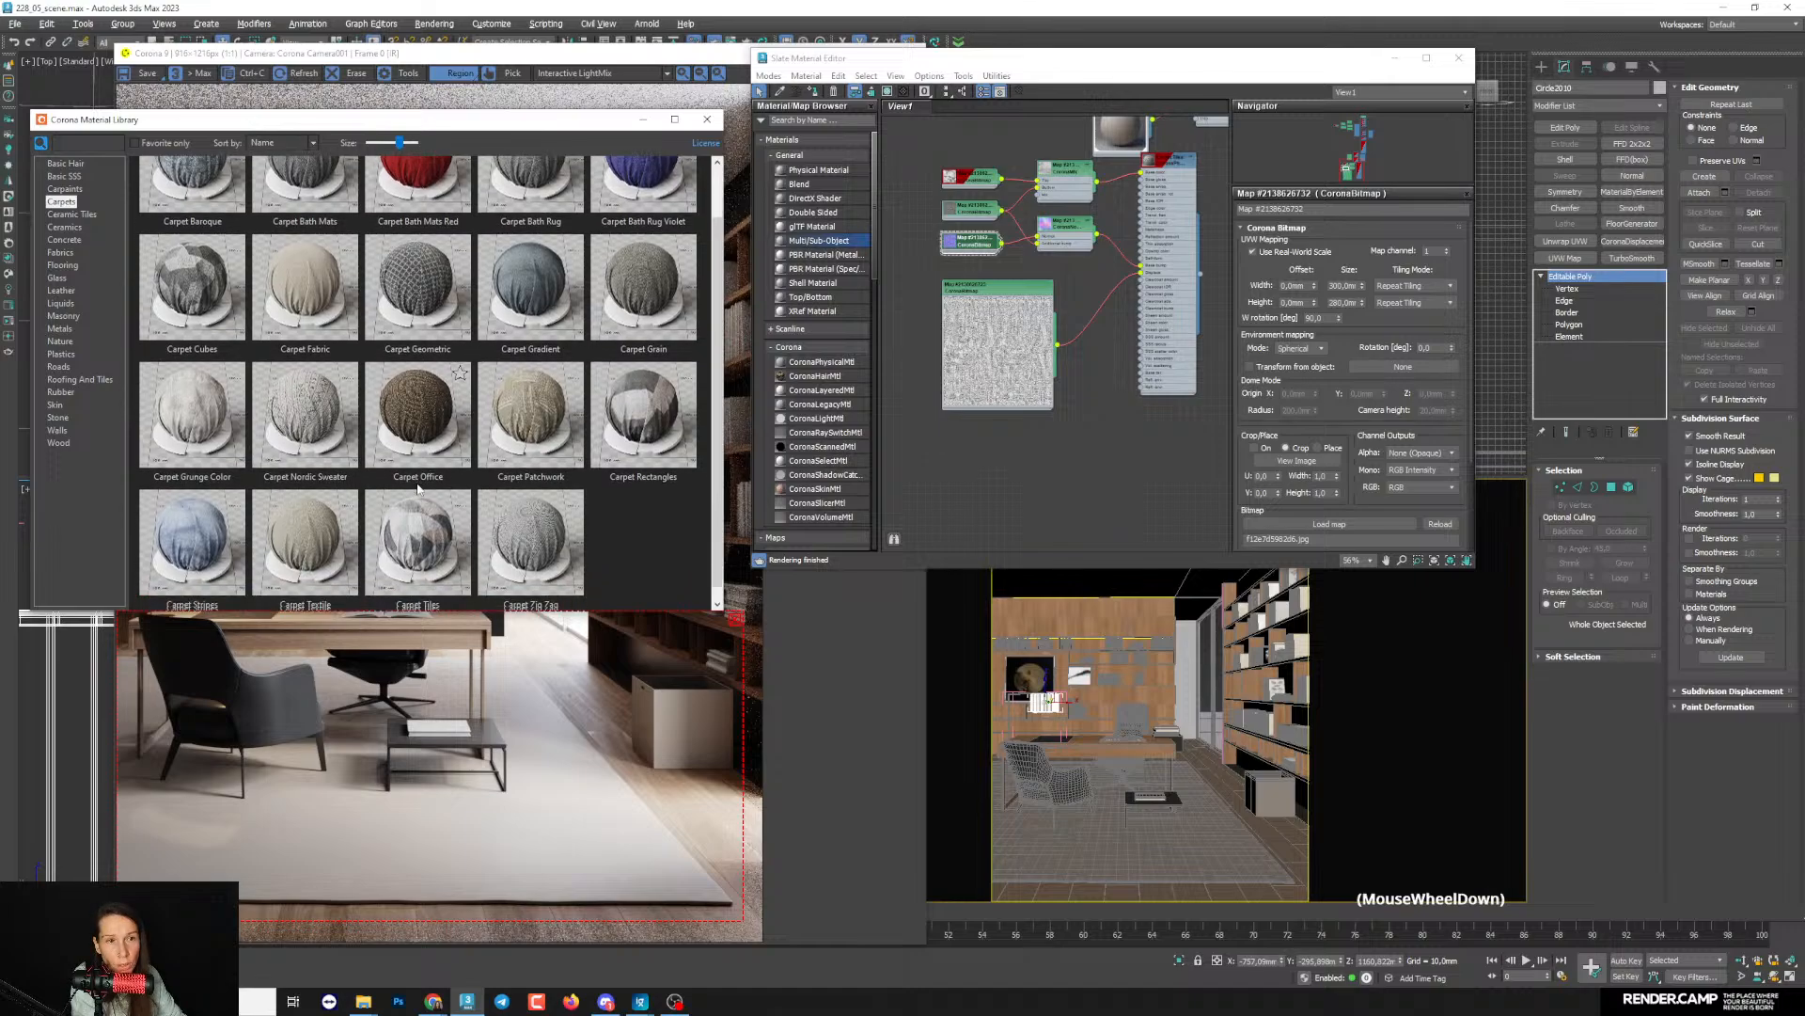
left_click(328, 272)
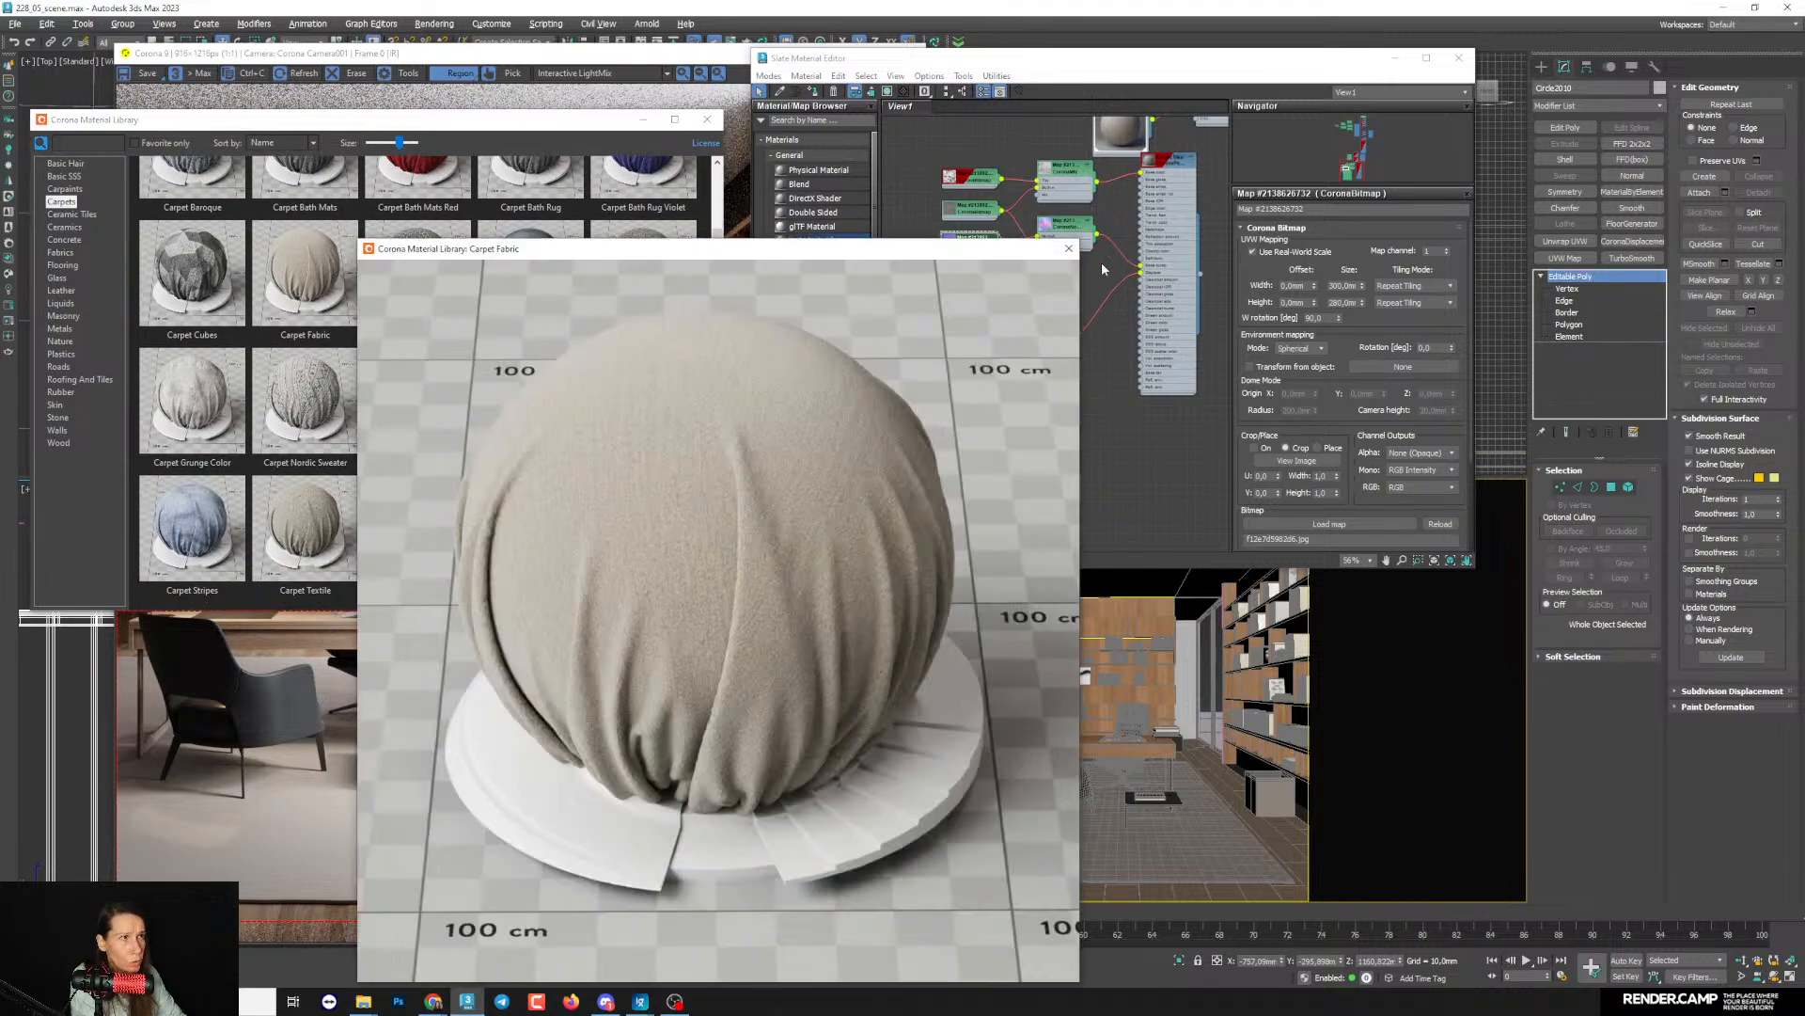
left_click(1068, 248)
- Add the Carpet Fabric material from the library to the Slate Material Editor and position its node tree beneath Carpet Tiles
left_click_drag(1059, 502, 1053, 504)
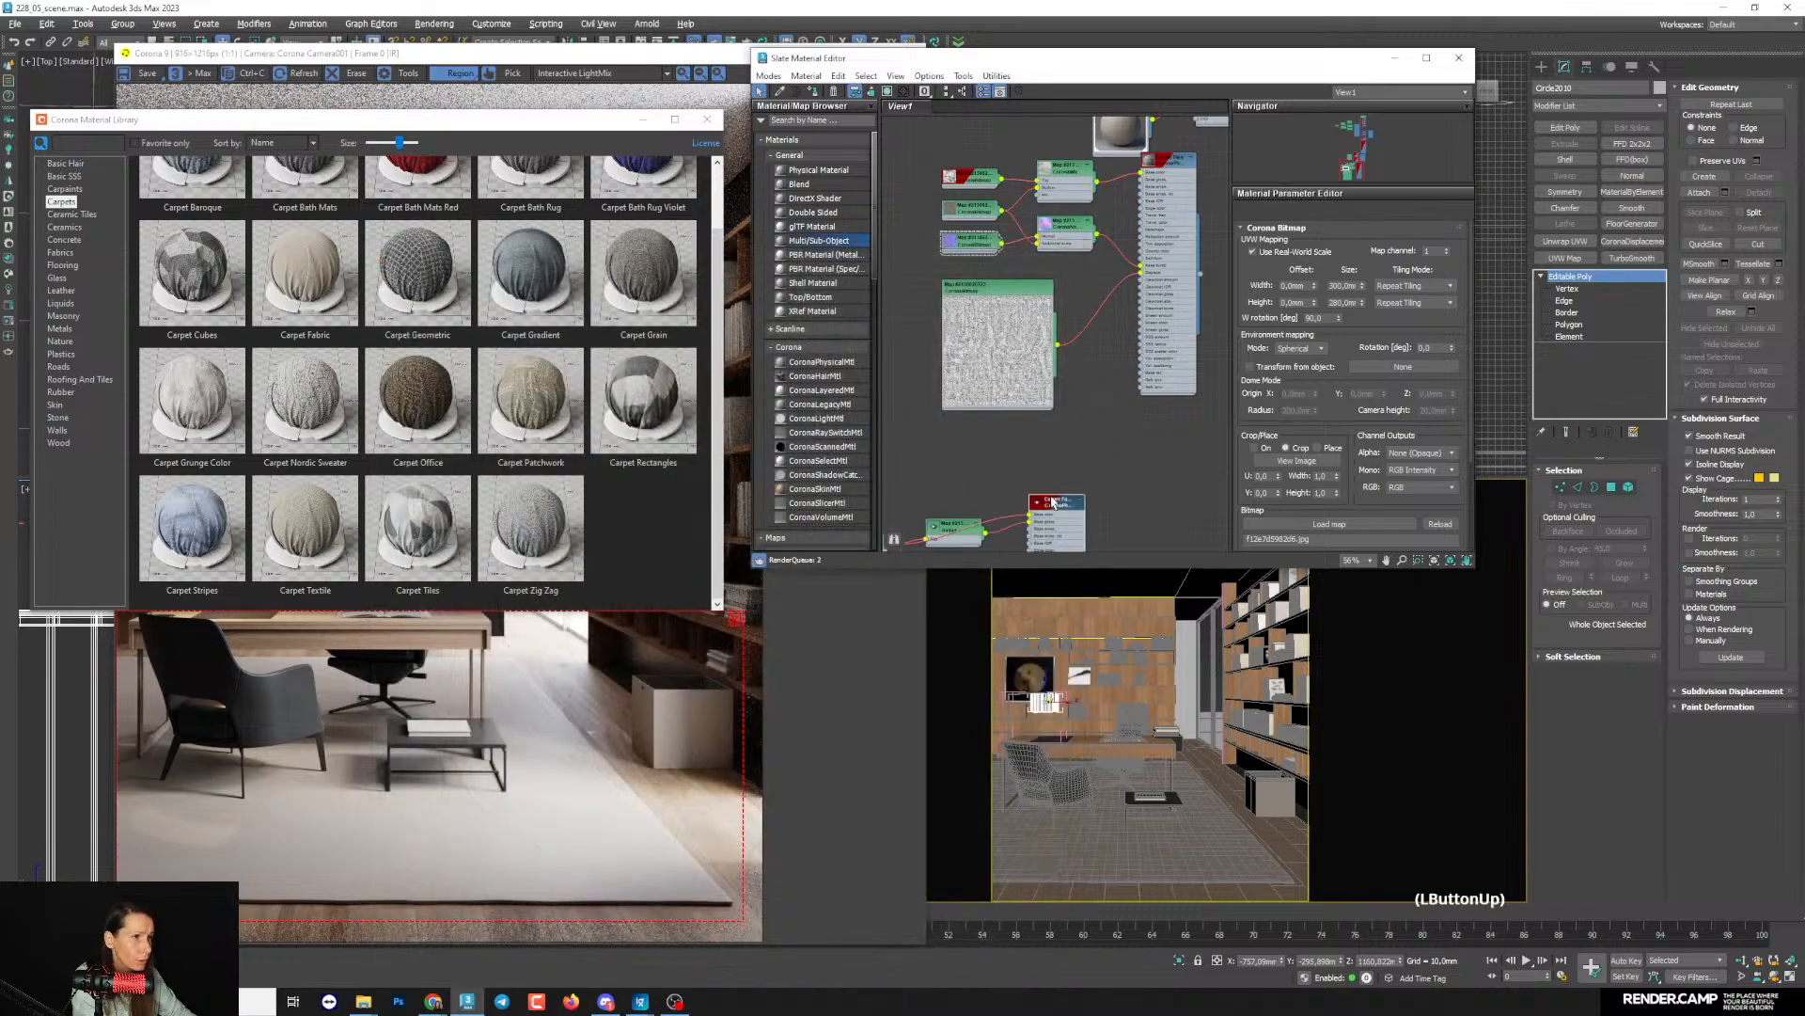
scroll(1108, 405, "down", 5)
middle_click_drag(1110, 425, 1061, 451)
scroll(1059, 451, "up", 5)
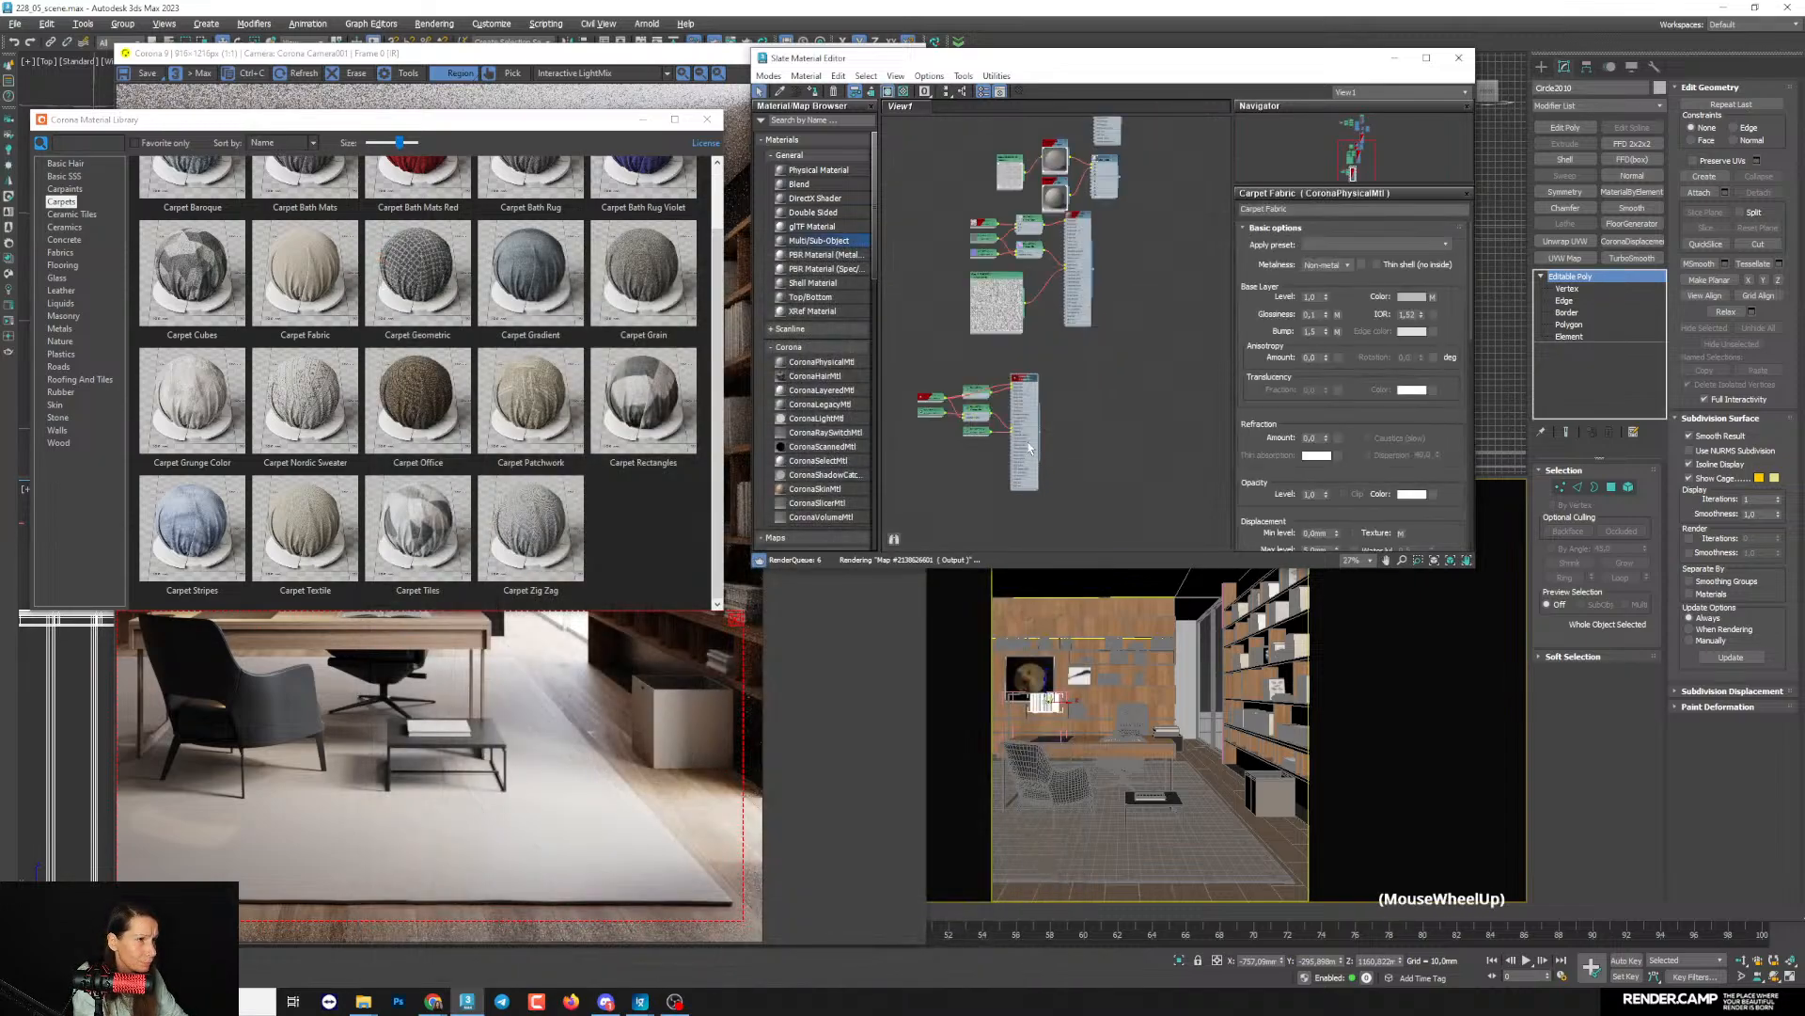
left_click(1015, 356)
left_click(1100, 351)
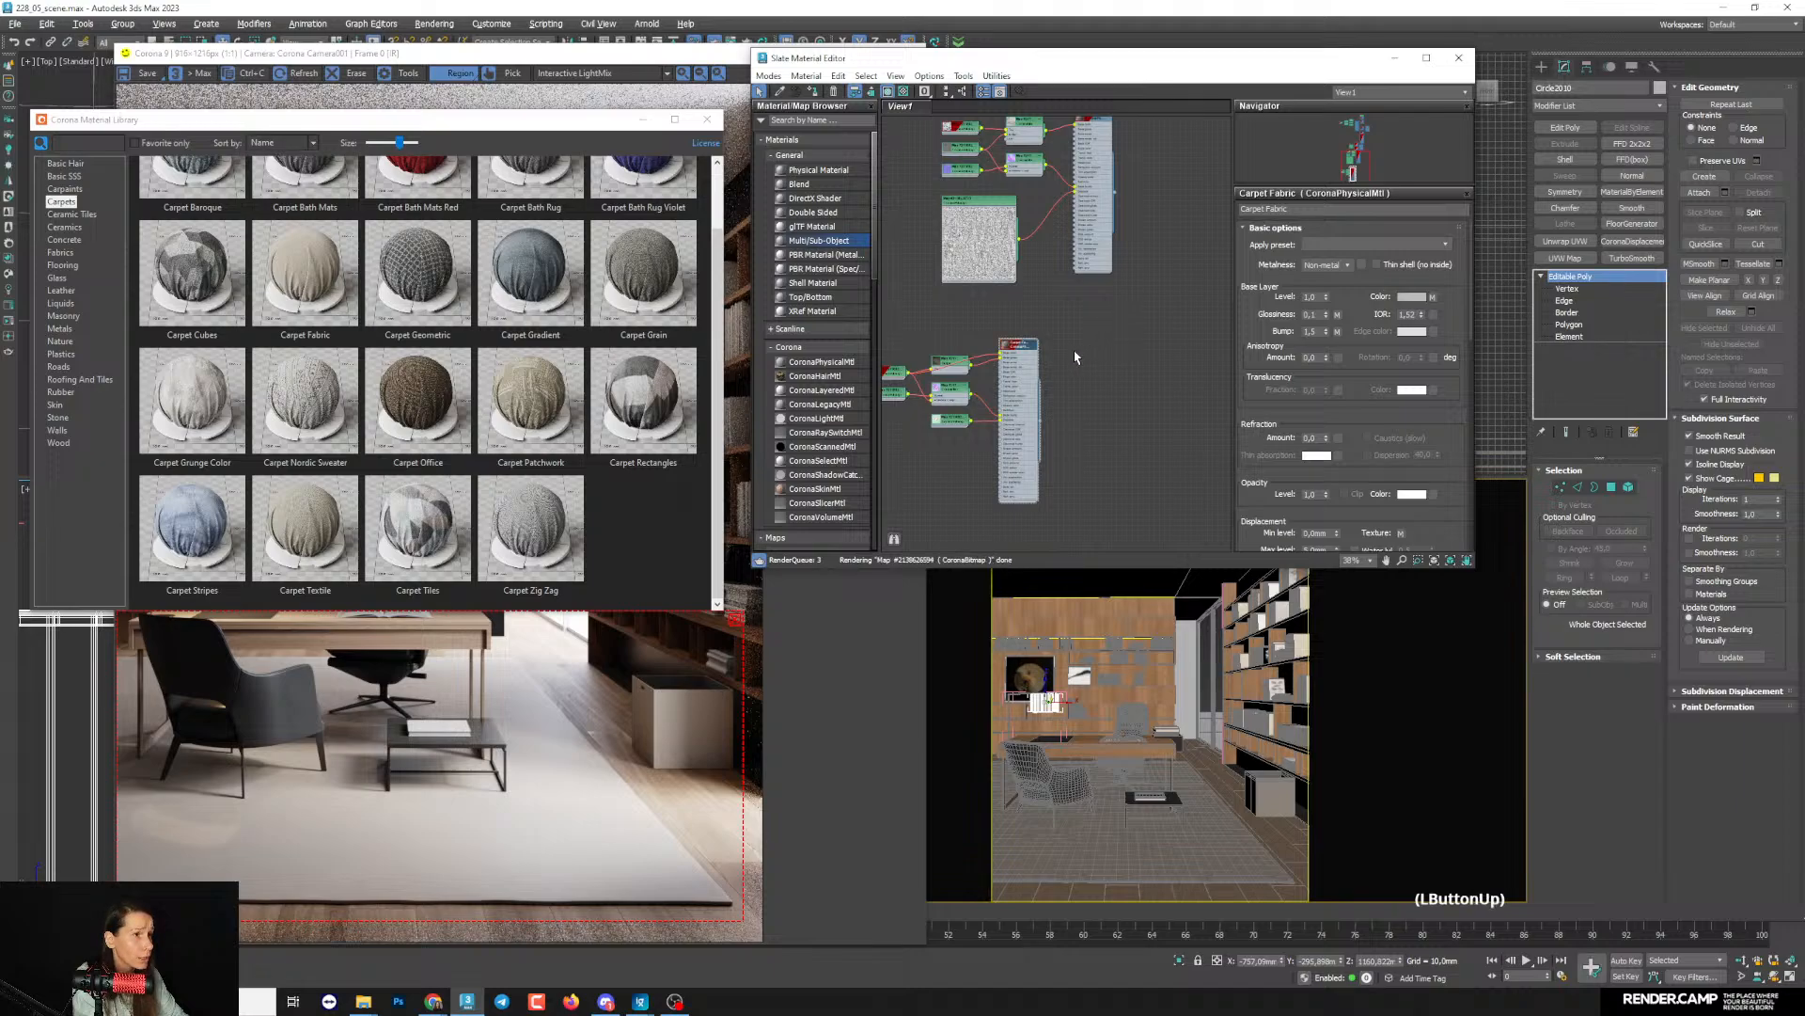
left_click(1076, 349)
left_click_drag(1018, 348, 1107, 344)
- Expand the preview of the Carpet Fabric displacement bitmap, enlarge its node and place it below the normal map nodes
scroll(996, 365, "up", 5)
double_click(966, 380)
scroll(1030, 404, "down", 2)
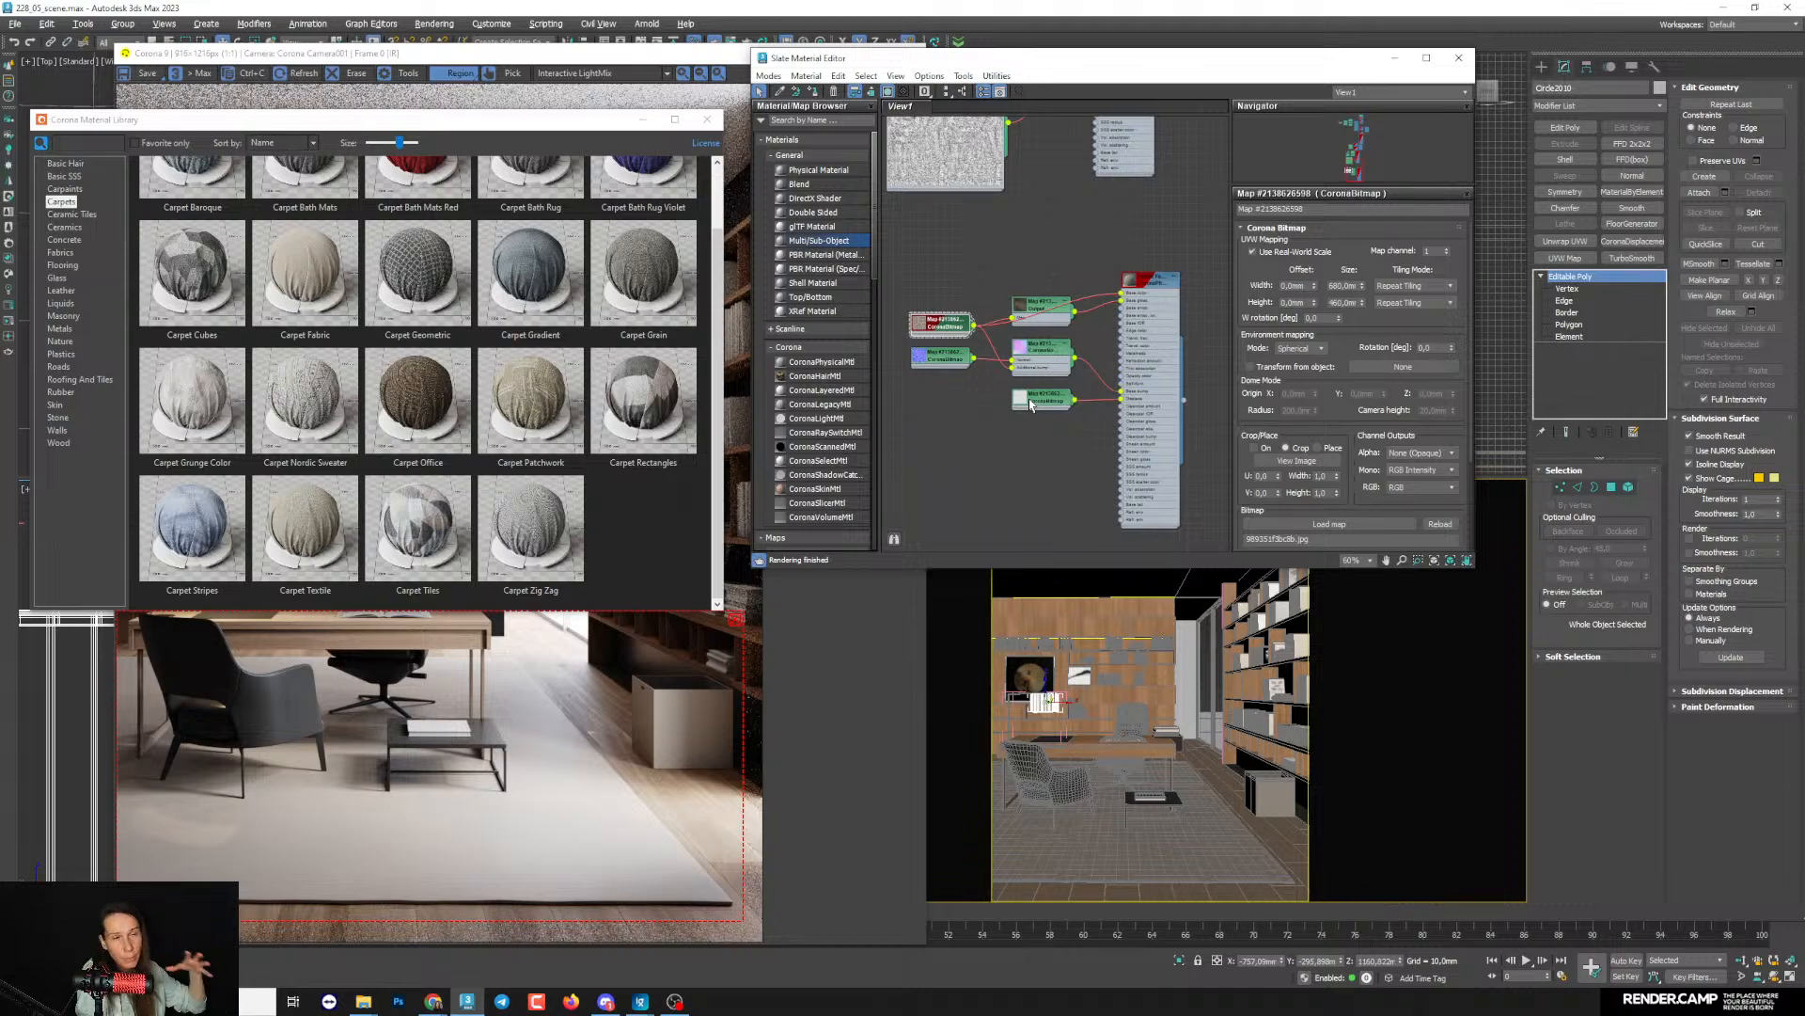
double_click(1020, 402)
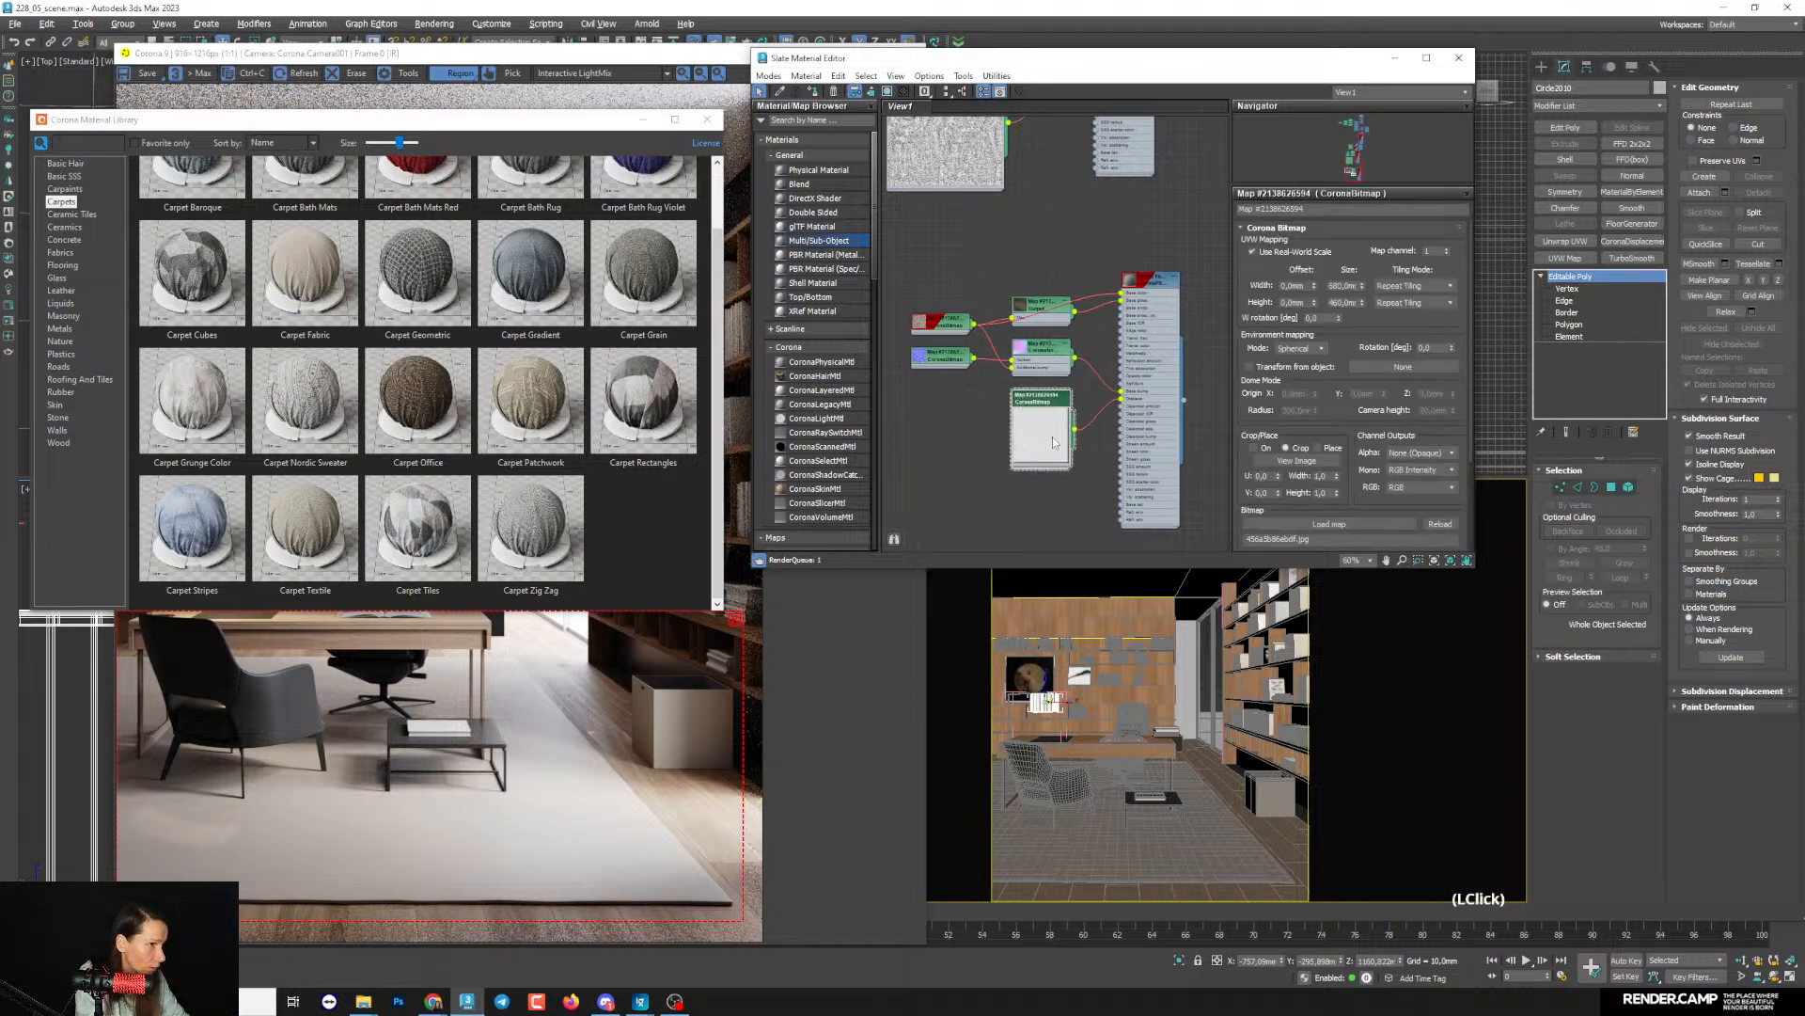
scroll(1042, 470, "up", 2)
left_click(1084, 490)
left_click_drag(1084, 490, 1007, 487)
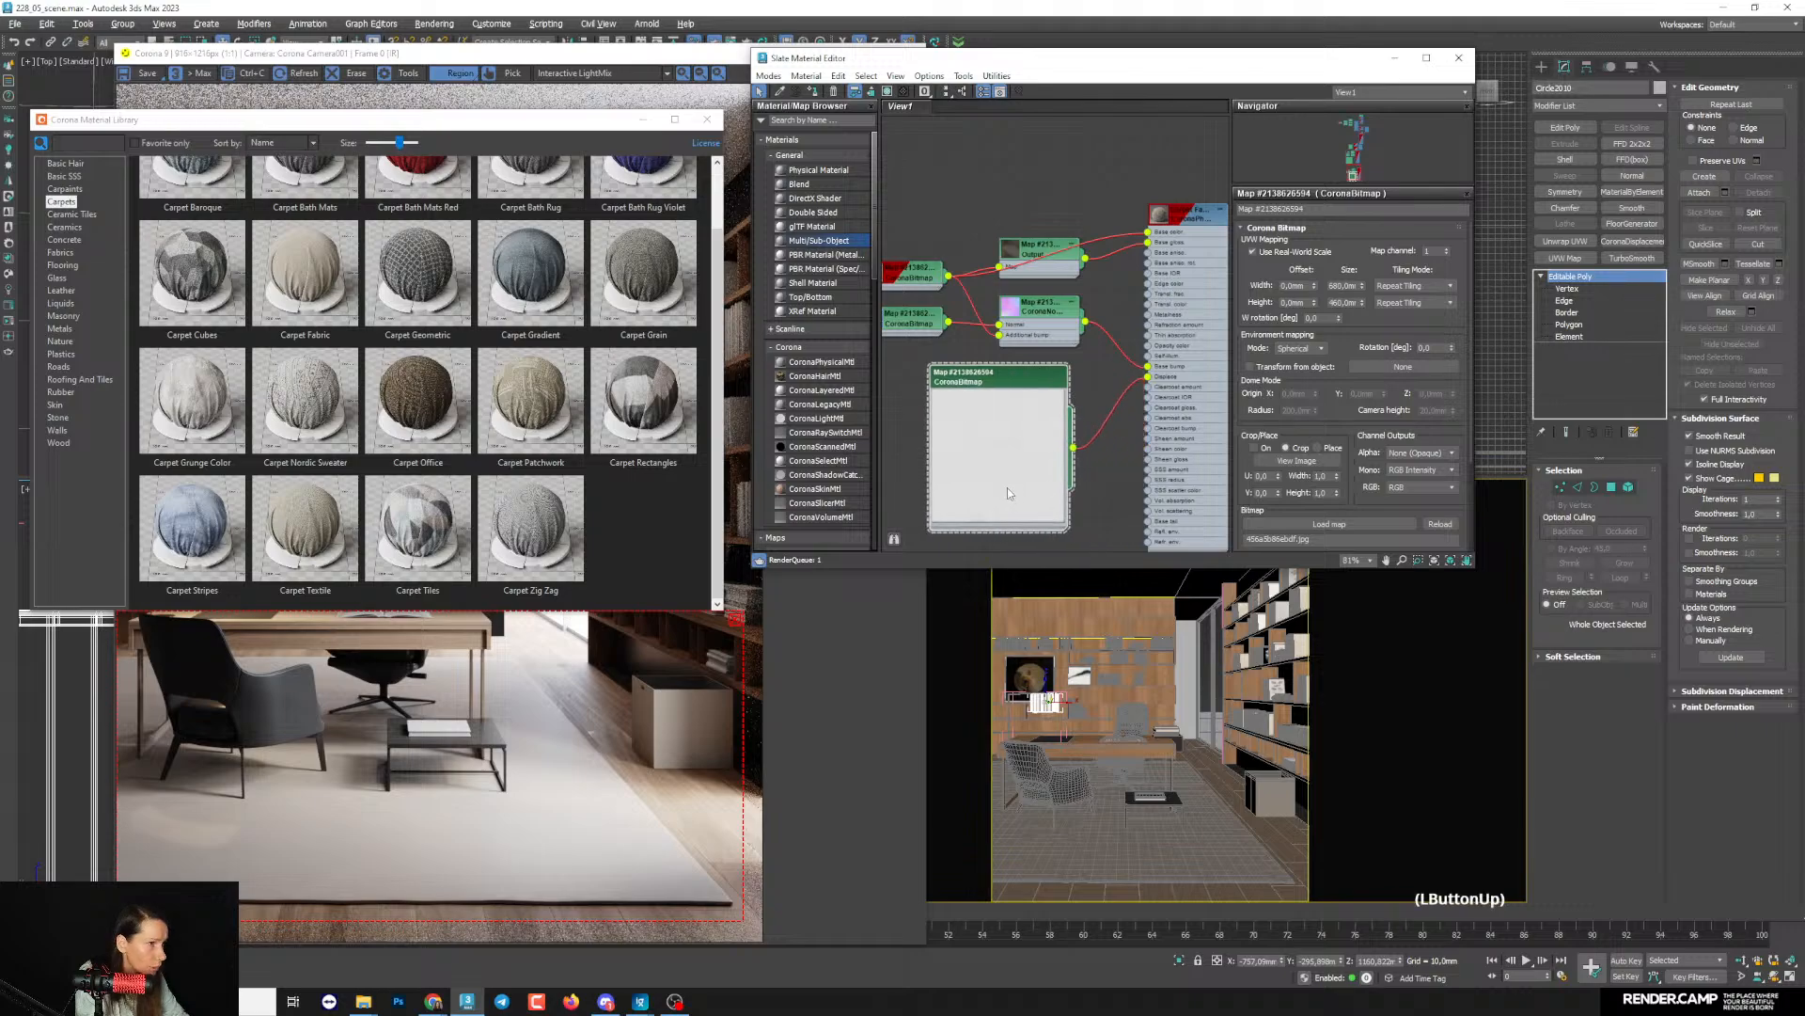
scroll(1005, 489, "up", 5)
scroll(994, 479, "down", 4)
middle_click_drag(992, 486, 1020, 399)
middle_click_drag(1107, 460, 1155, 480)
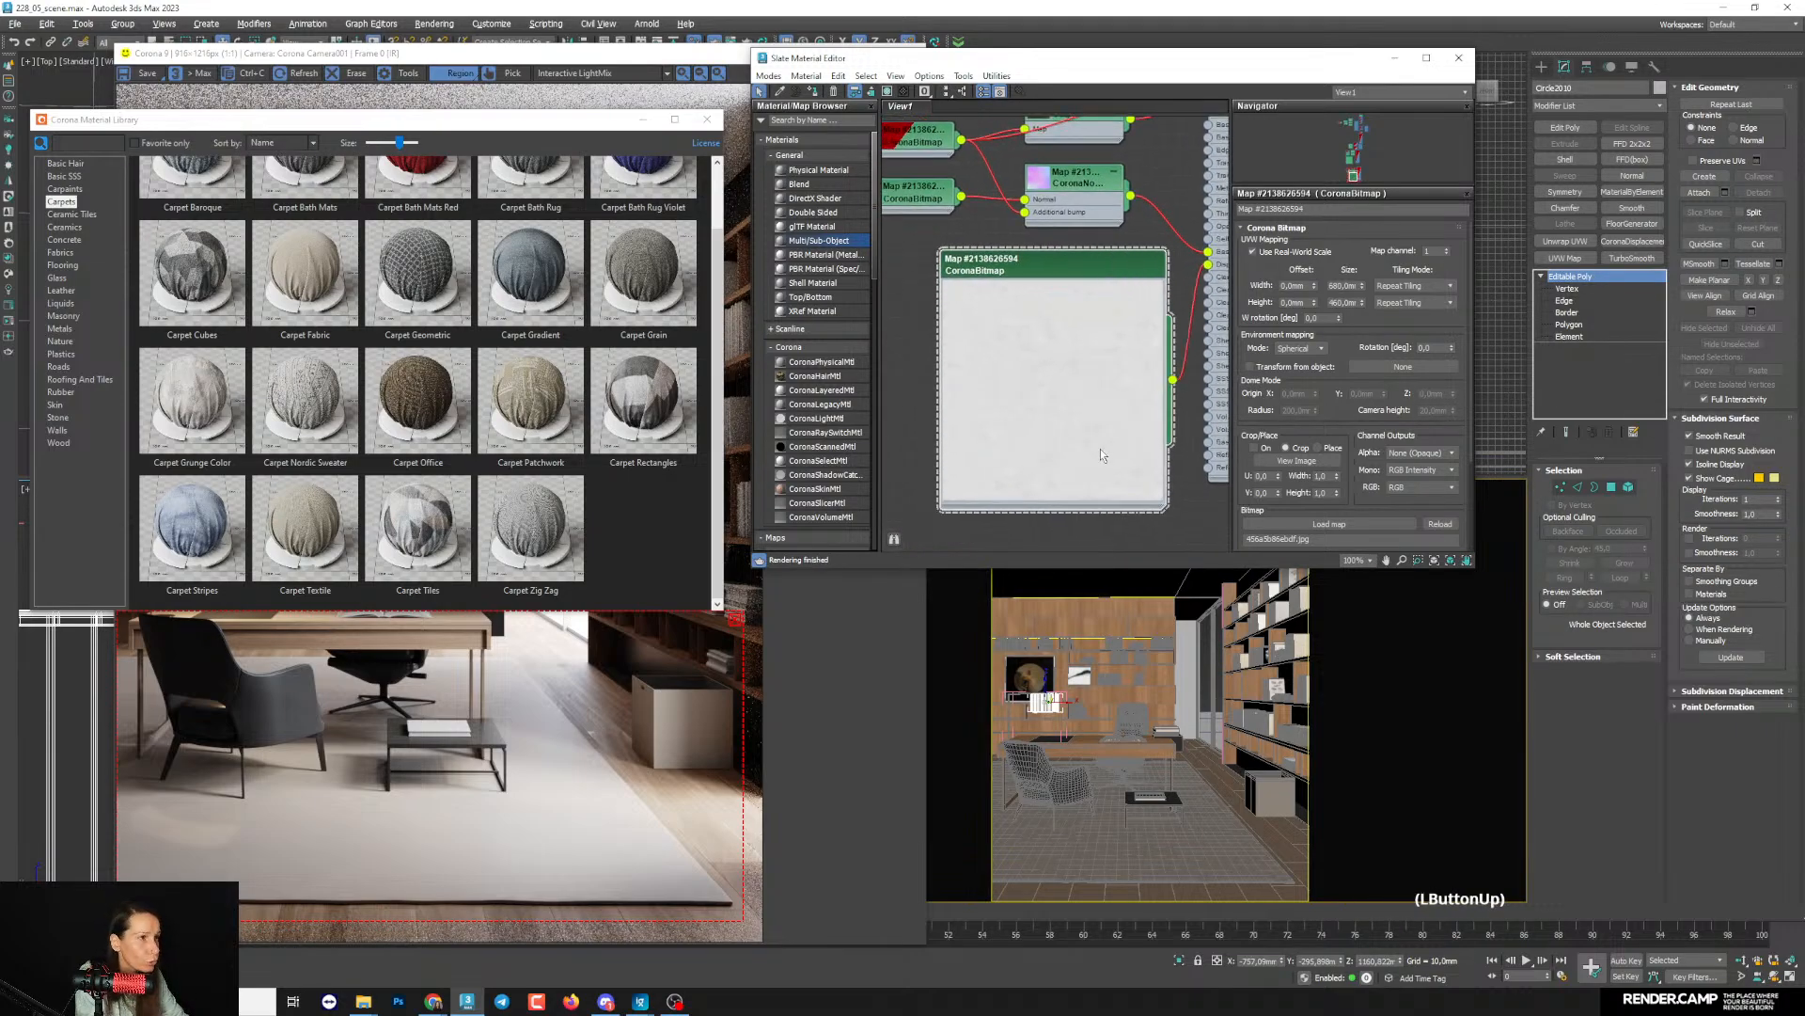
- Expand the preview of the Carpet Fabric normal bitmap and move its node clear of the displacement map
scroll(1061, 414, "down", 2)
scroll(997, 357, "up", 1)
left_click(990, 357)
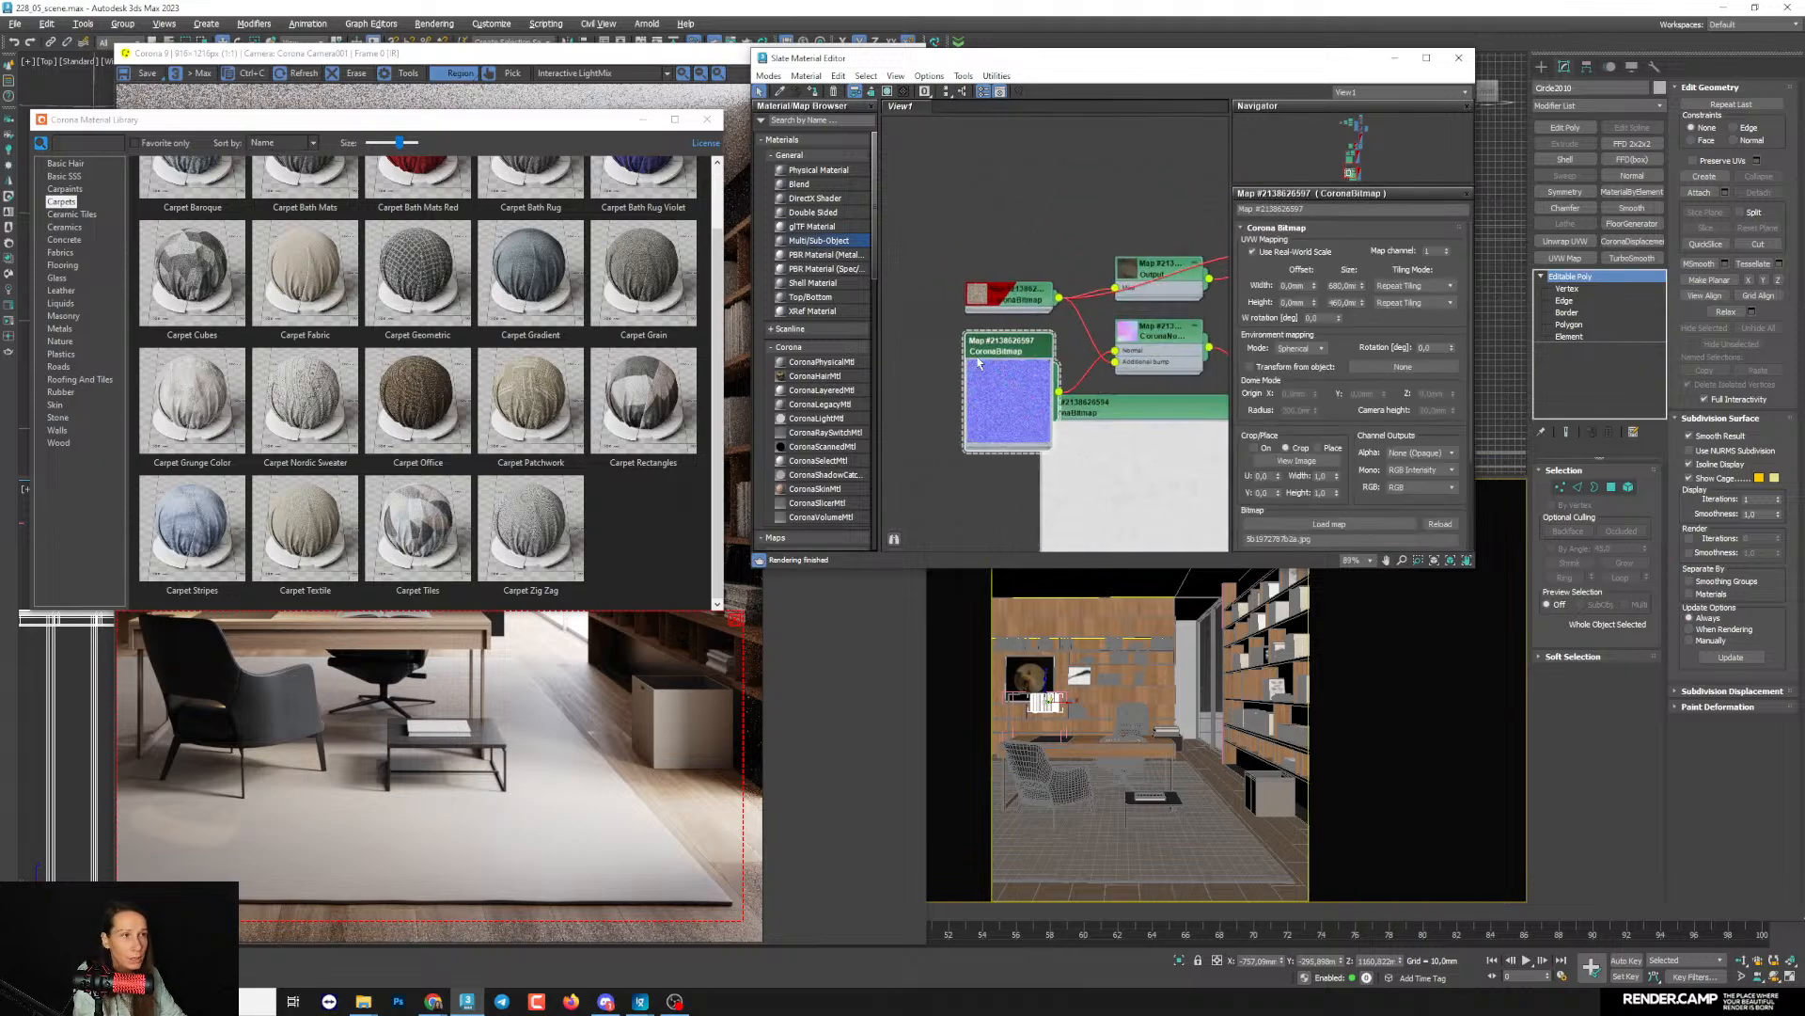
middle_click_drag(977, 362, 997, 375)
left_click_drag(1050, 436, 986, 435)
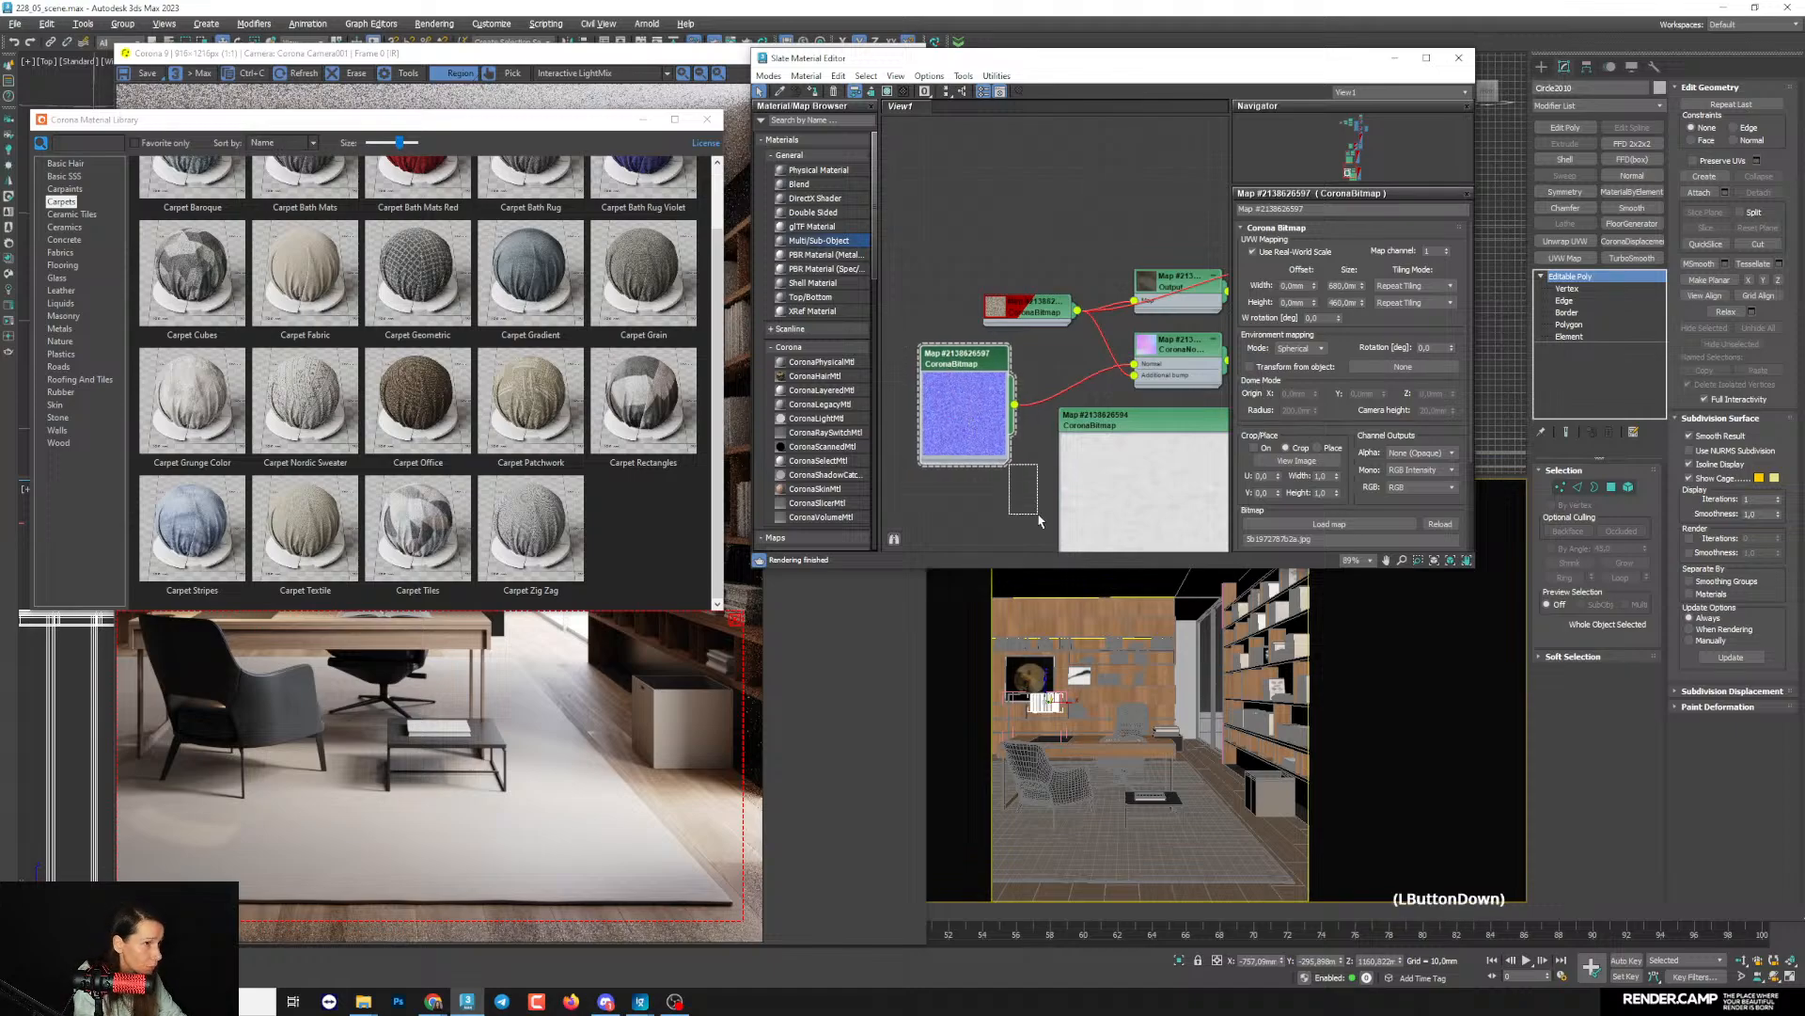
- Select the rug in the camera viewport and assign the Carpet Tiles material to it
scroll(1069, 380, "down", 4)
scroll(1069, 381, "up", 2)
scroll(1069, 381, "up", 1)
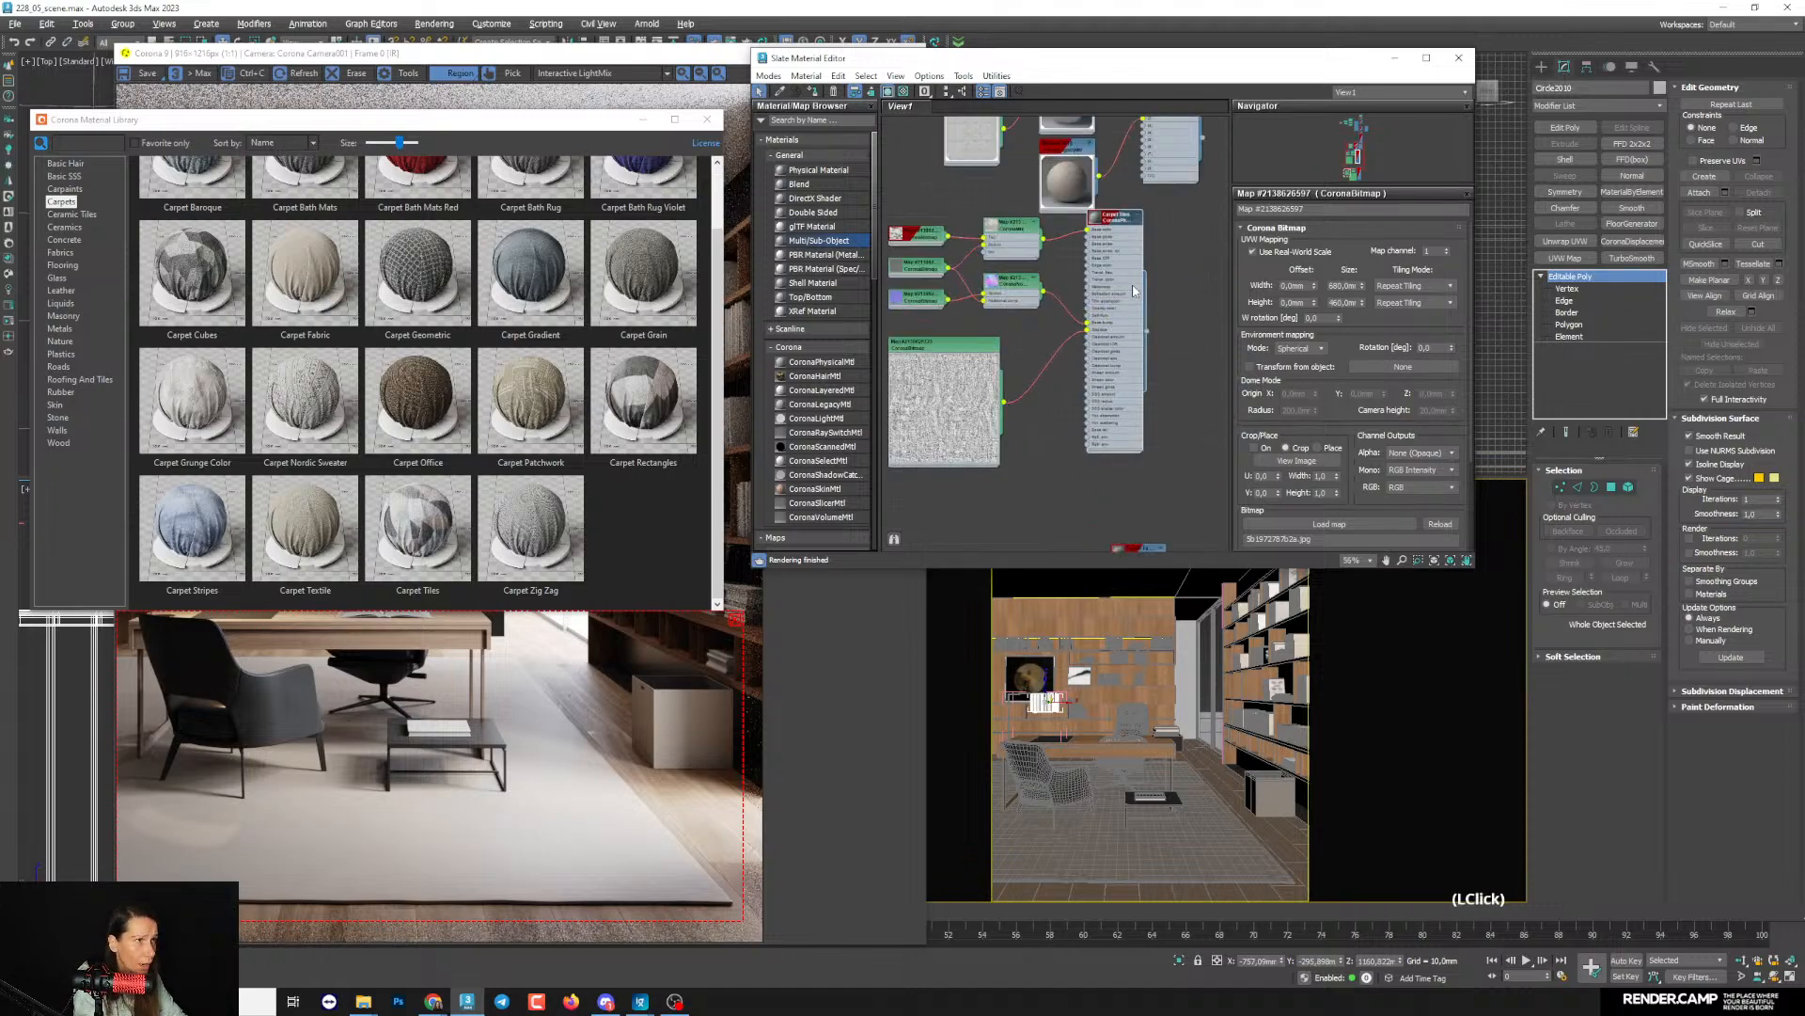
middle_click_drag(1111, 309, 1098, 242)
left_click_drag(1098, 254, 1018, 324)
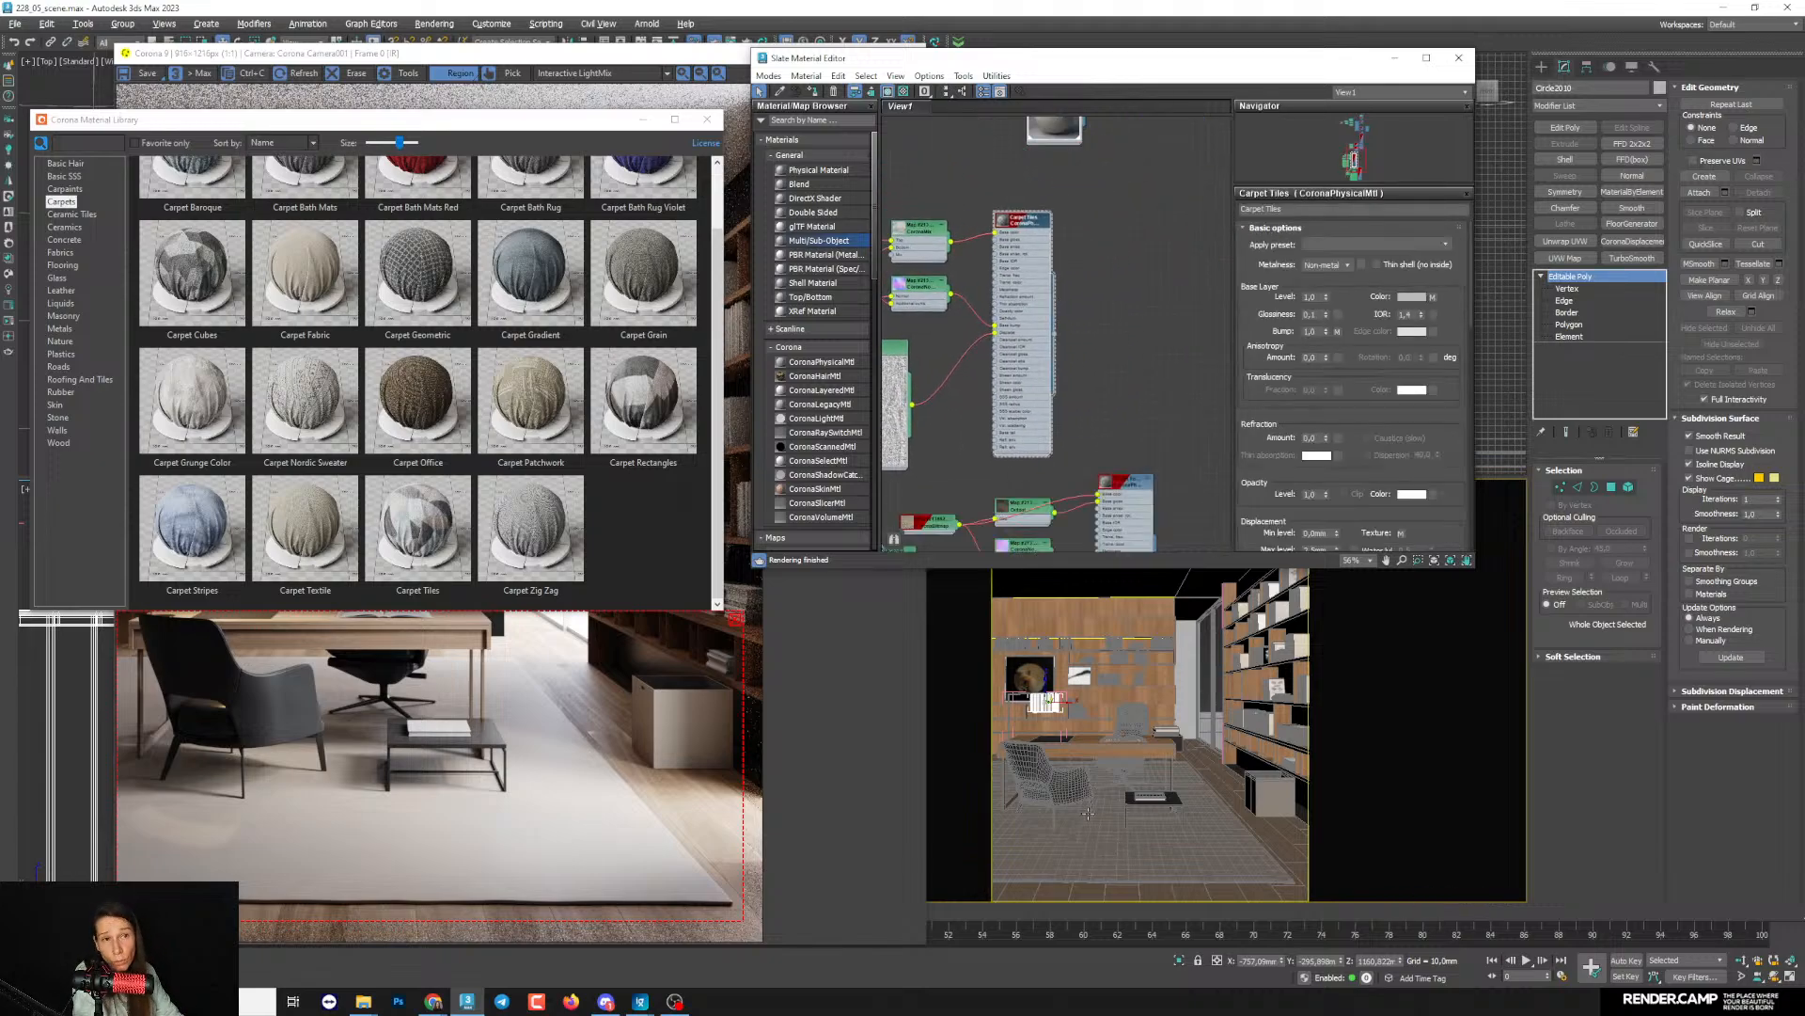
middle_click_drag(958, 443, 963, 212)
left_click(1124, 851)
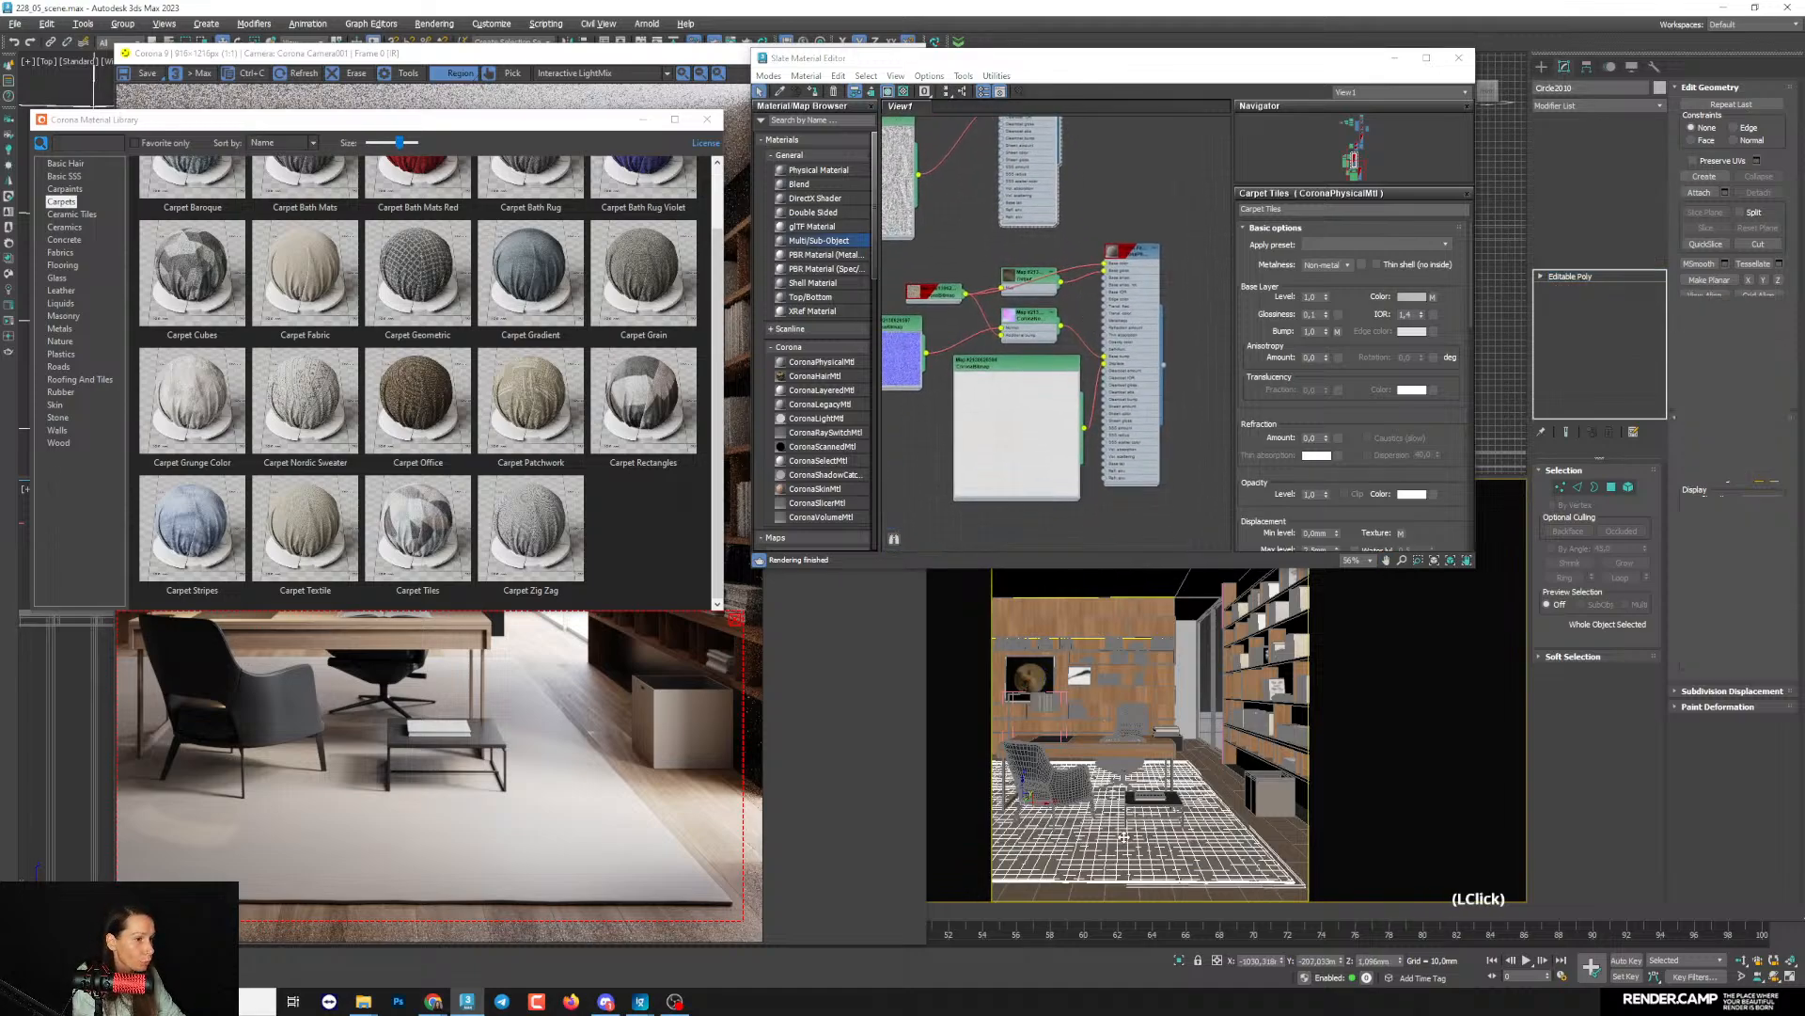
scroll(1051, 290, "down", 4)
middle_click_drag(1050, 282, 1119, 408)
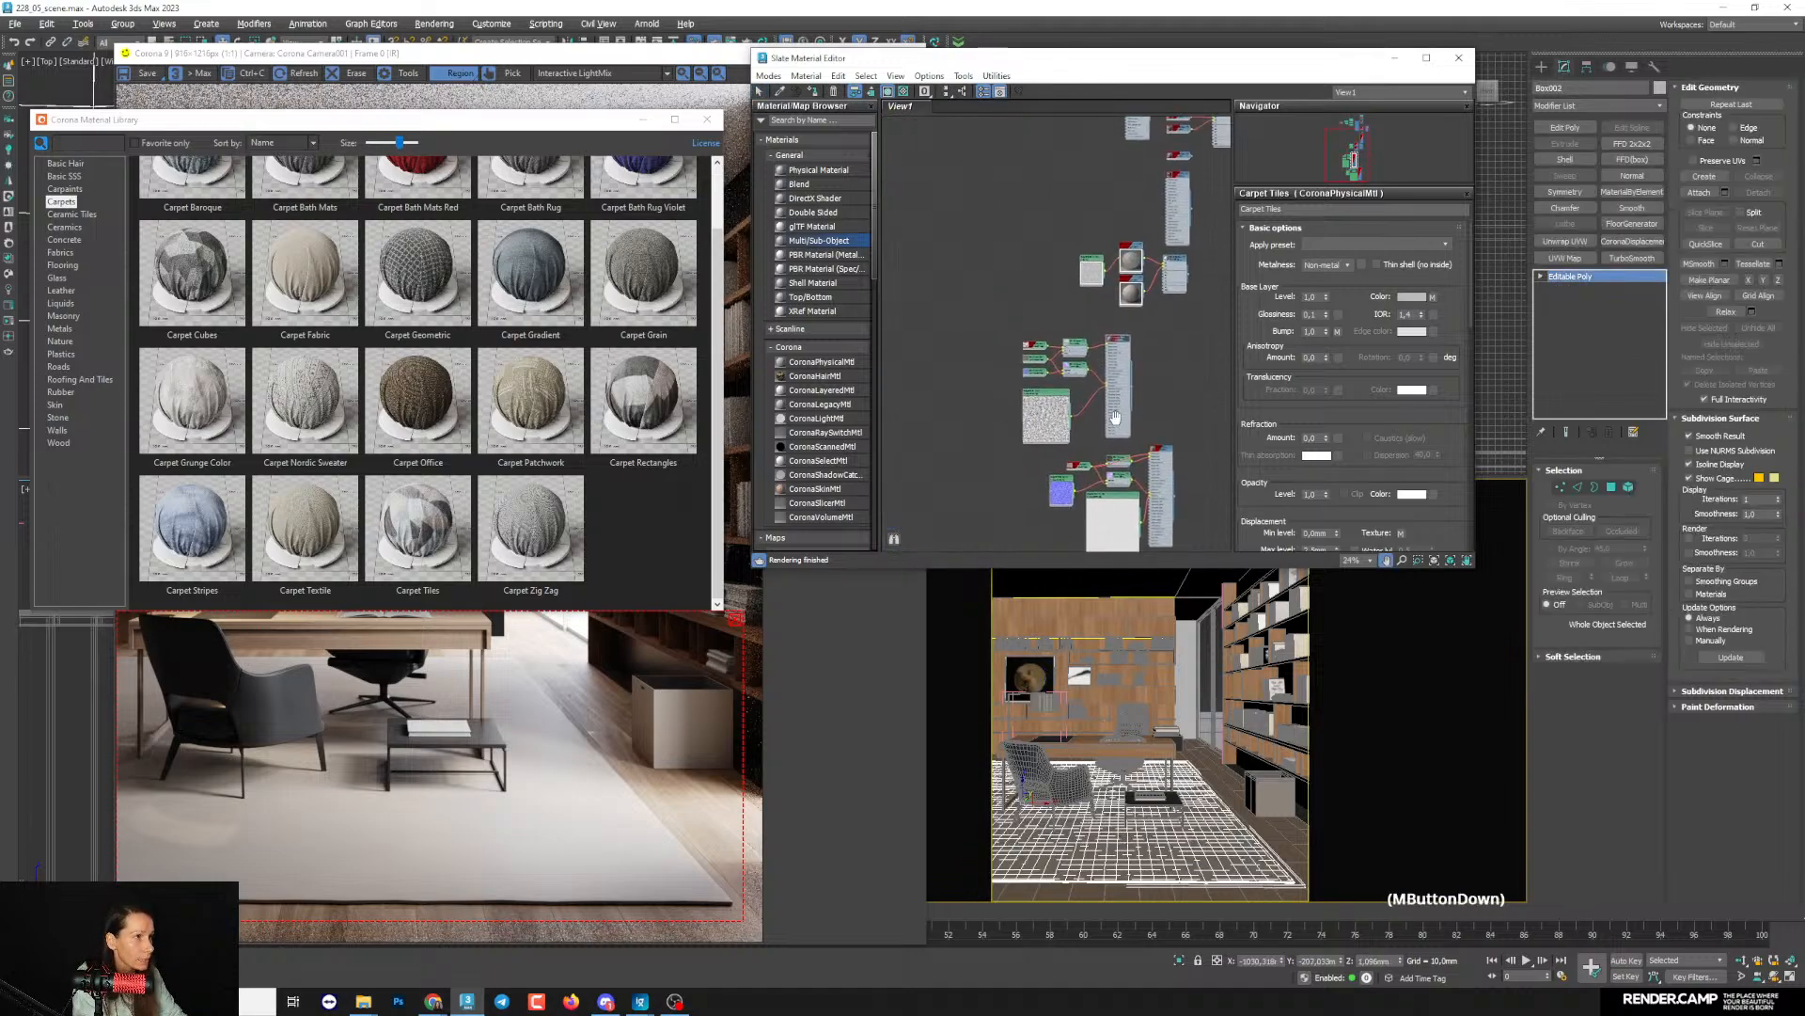
scroll(1120, 379, "up", 4)
double_click(1120, 380)
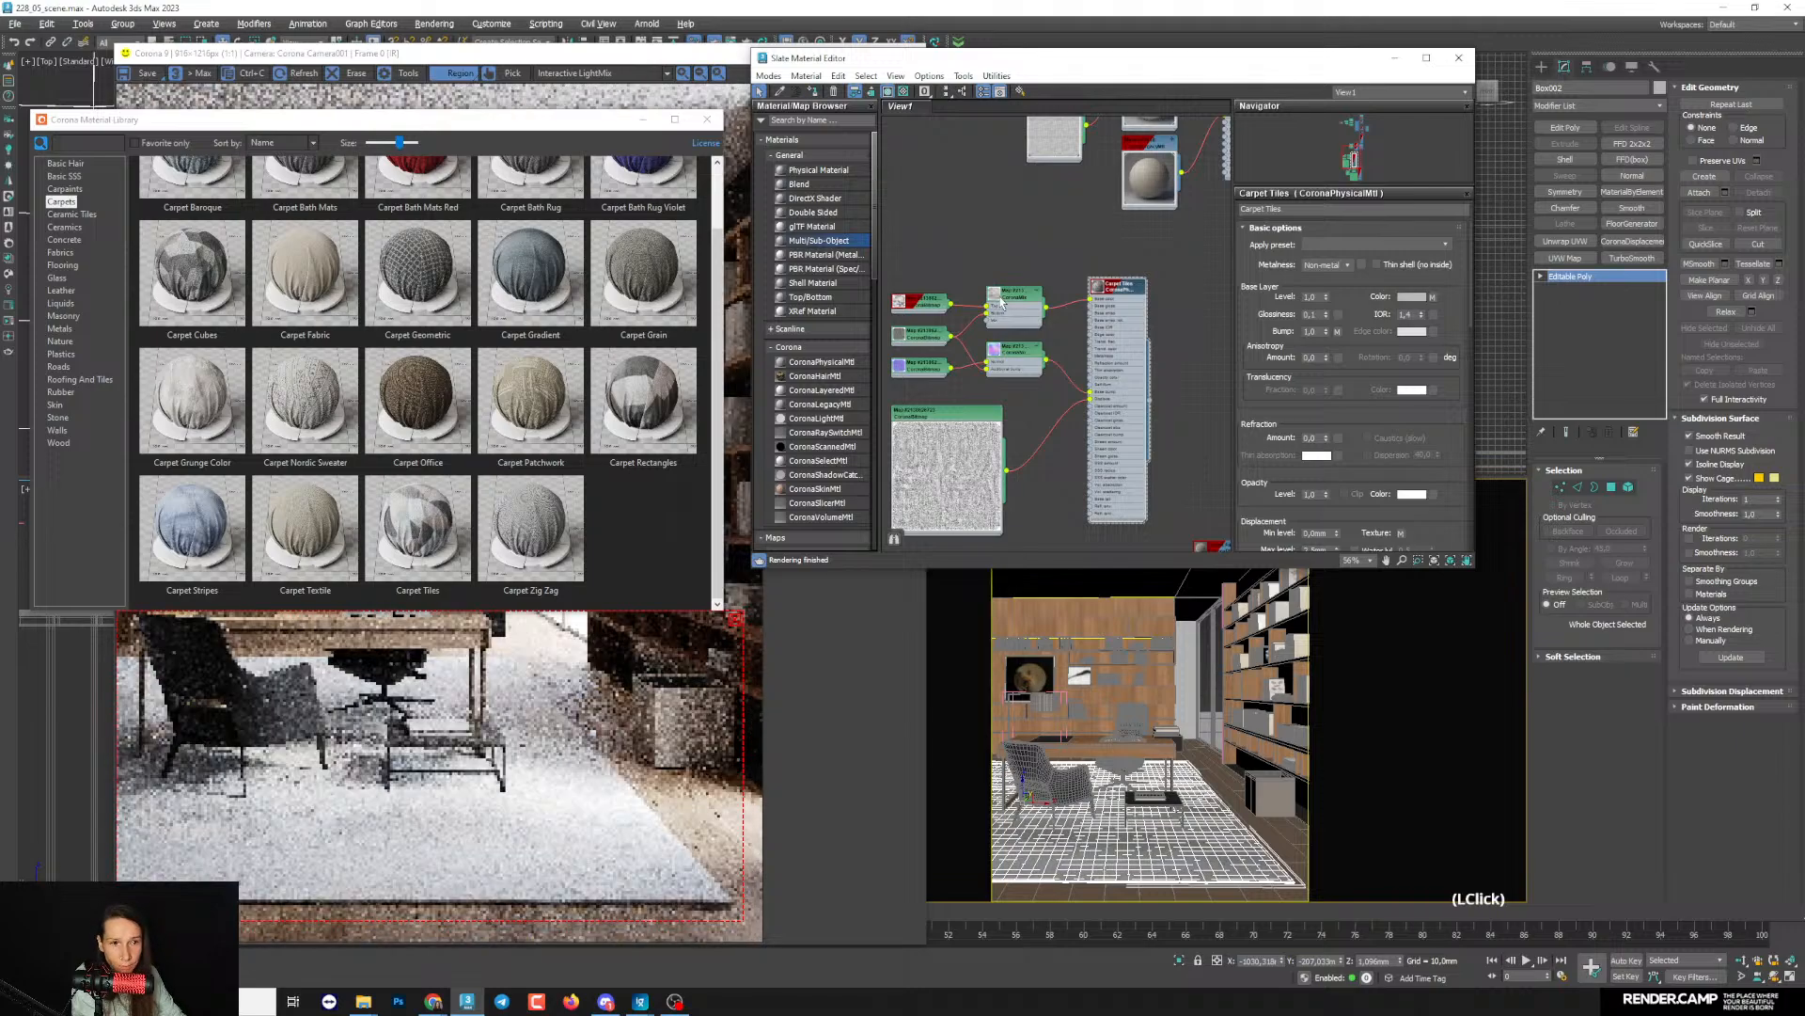
- Switch shaded viewport display of the Carpet Tiles top colour bitmap off and on again
scroll(944, 318, "up", 1)
middle_click_drag(944, 318, 949, 327)
right_click(971, 292)
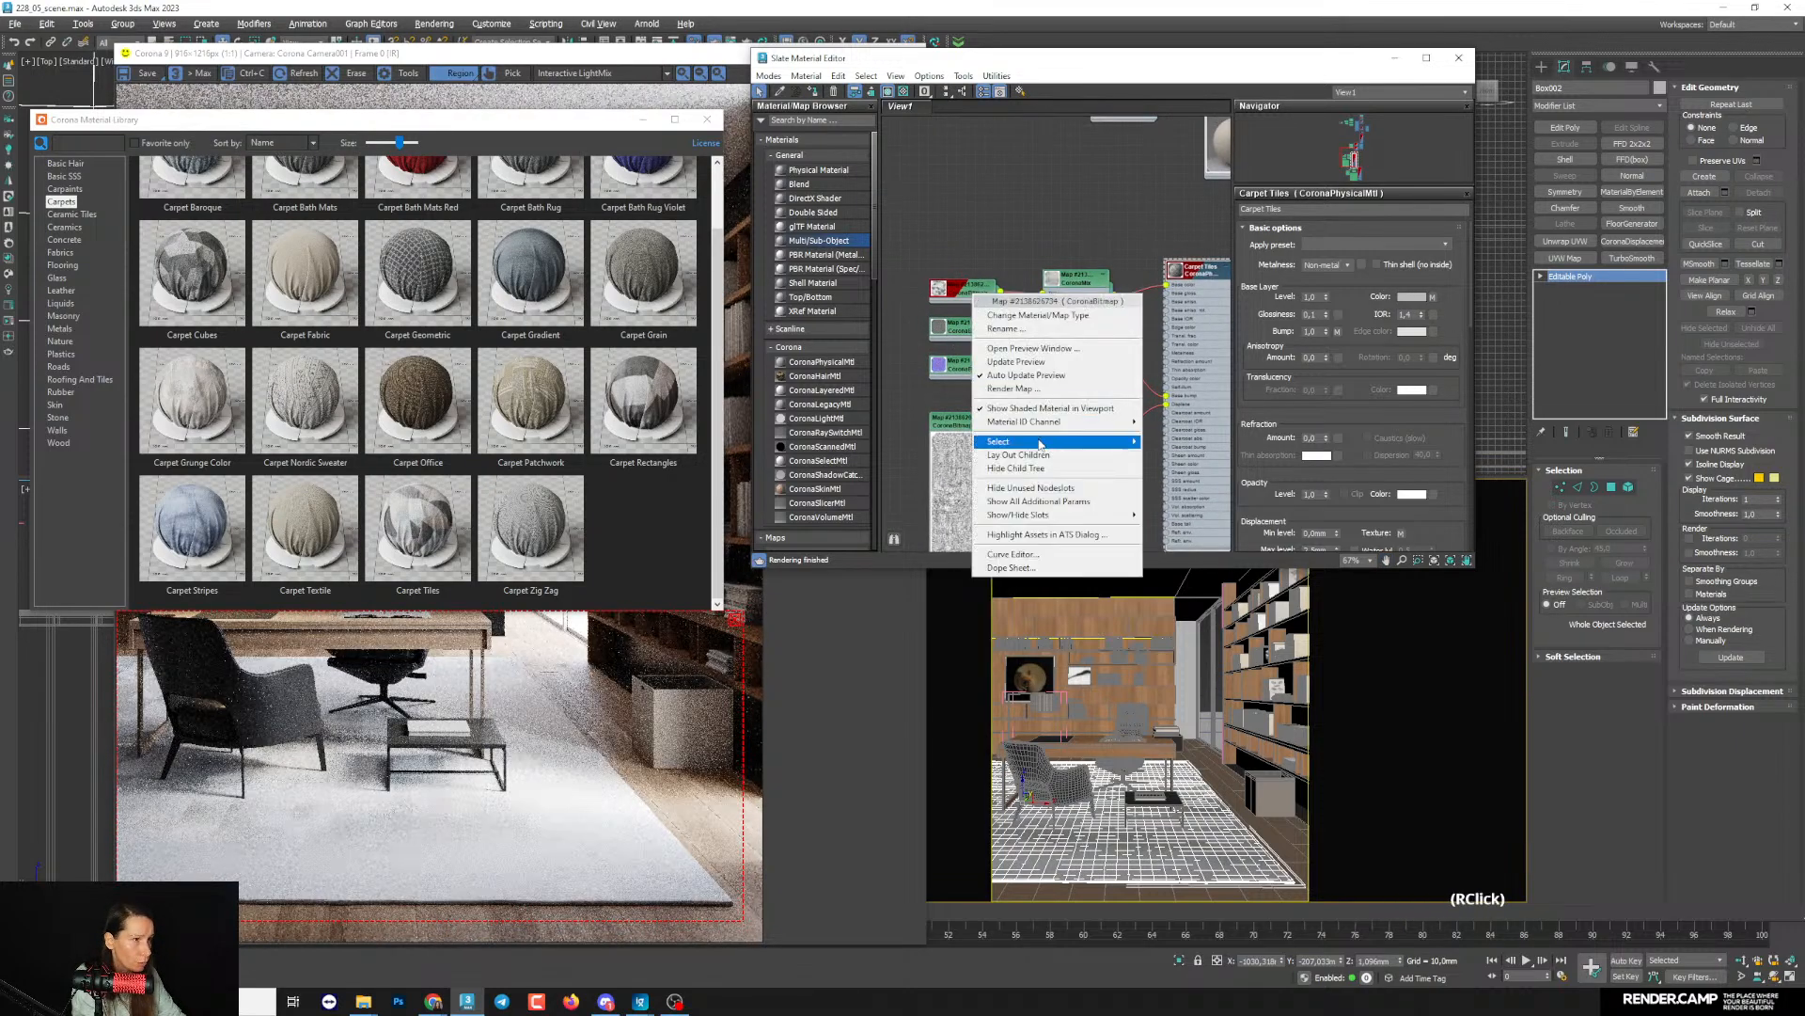
left_click(1038, 409)
left_click(1007, 264)
scroll(971, 288, "up", 4)
left_click(960, 284)
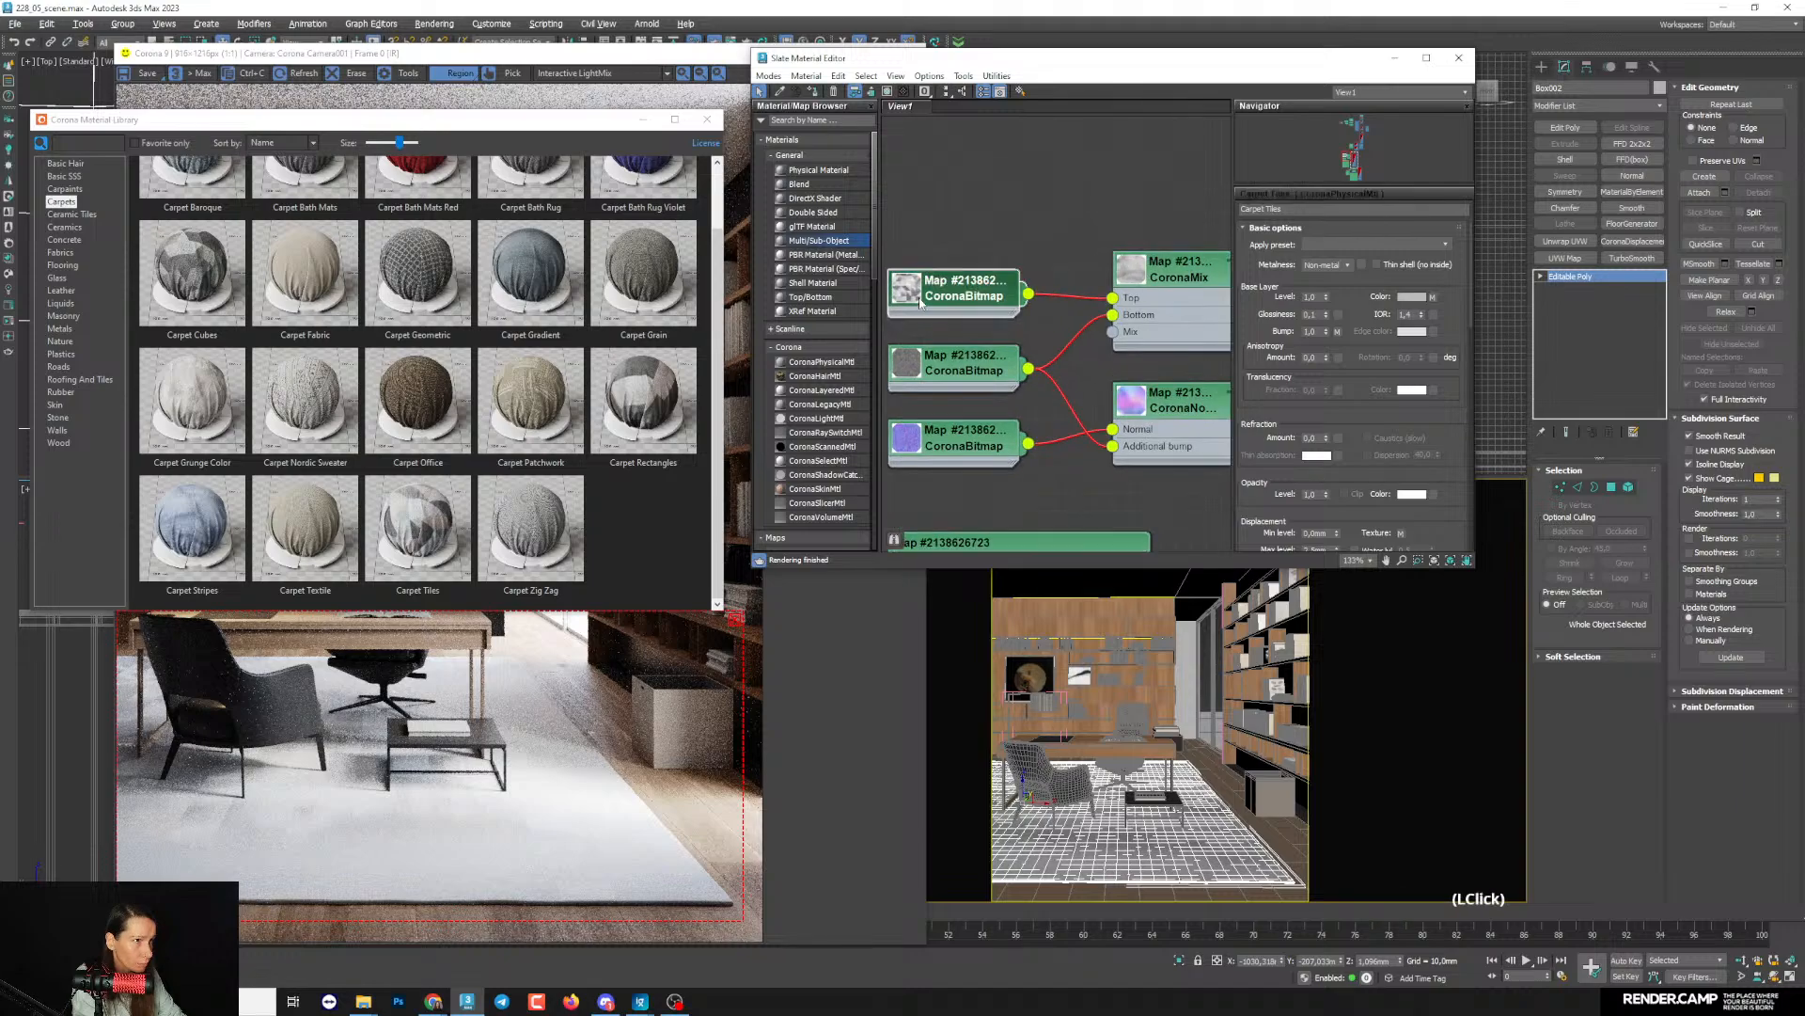
right_click(922, 302)
left_click(1010, 415)
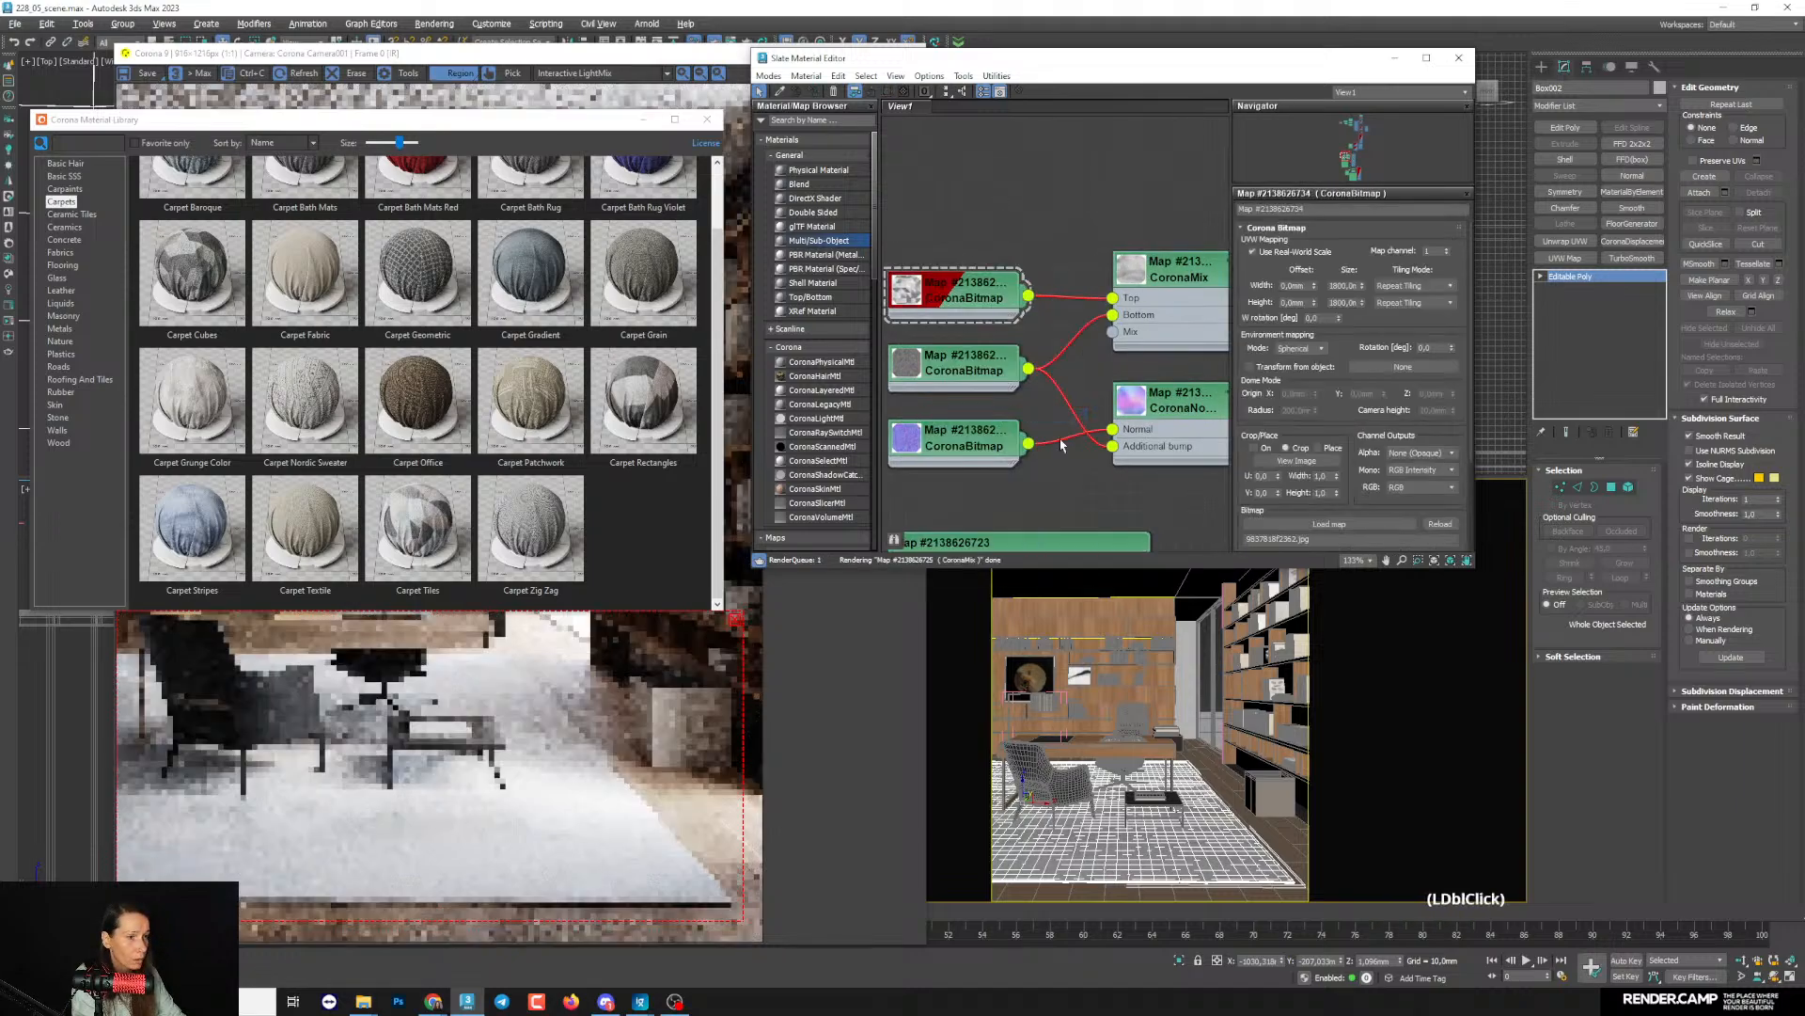
- Add the selected rug to the objects excluded from the material override in Render Setup
left_click(35, 976)
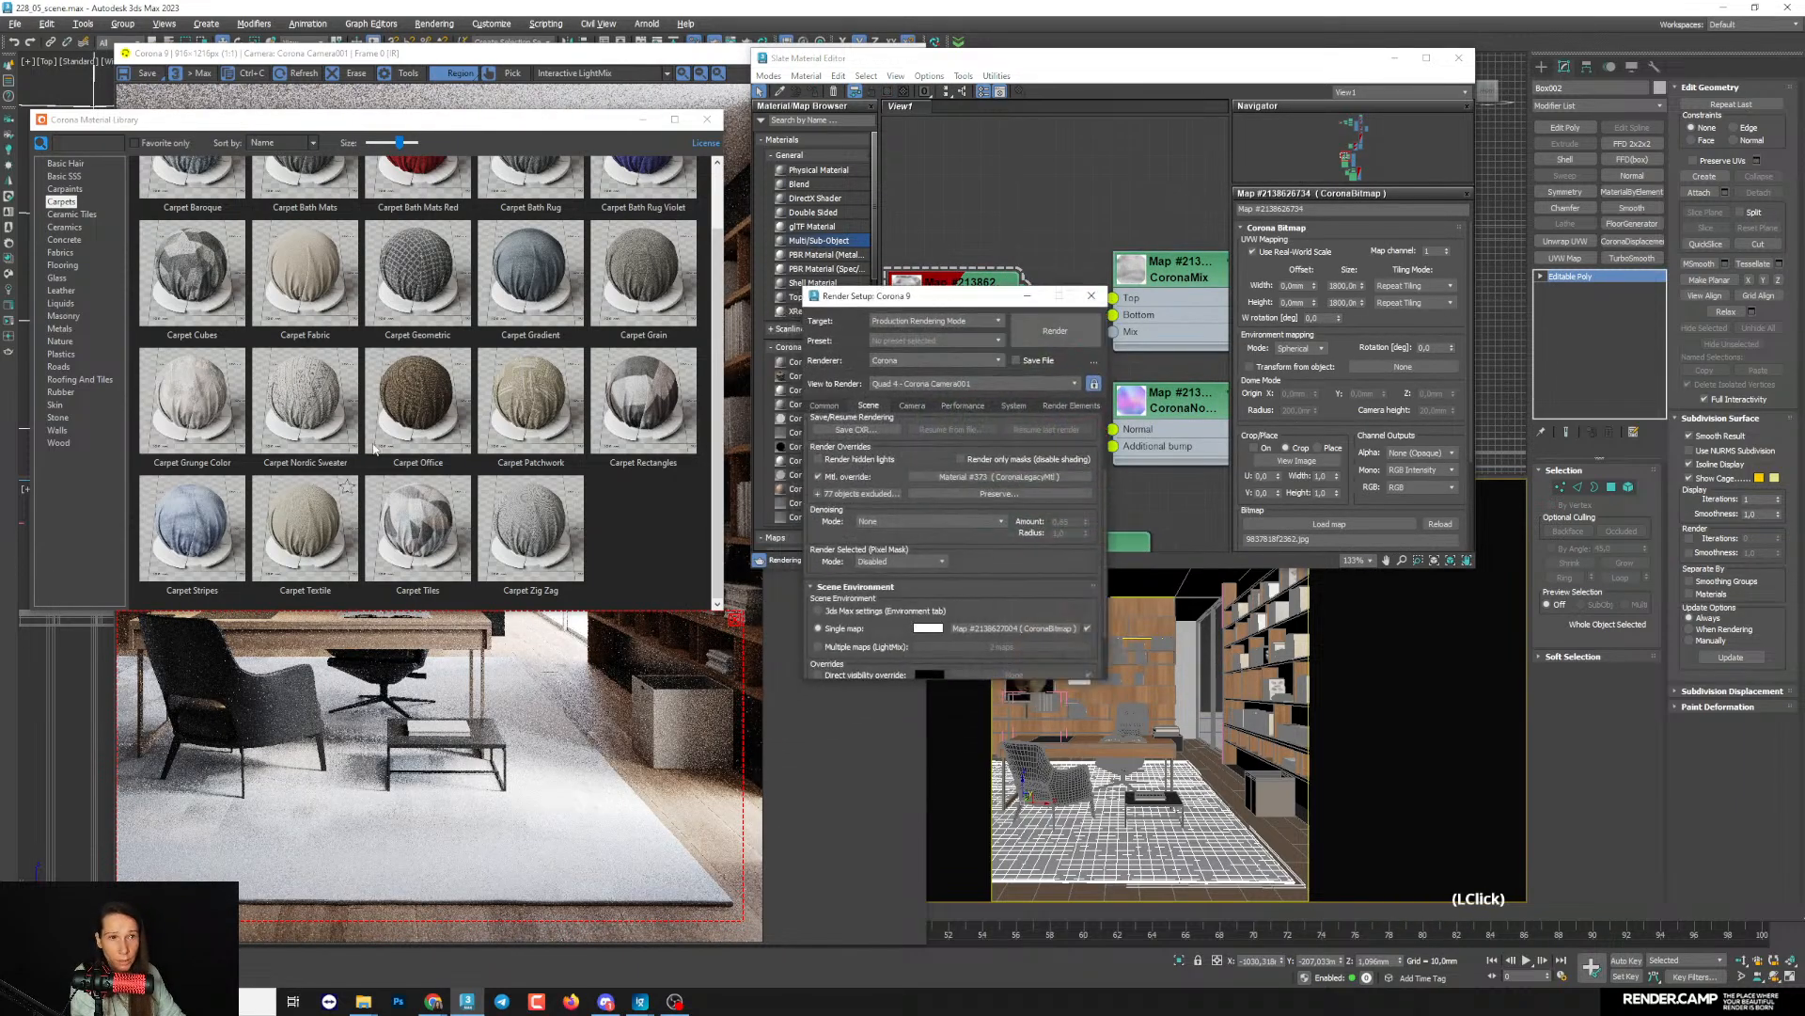
left_click(819, 496)
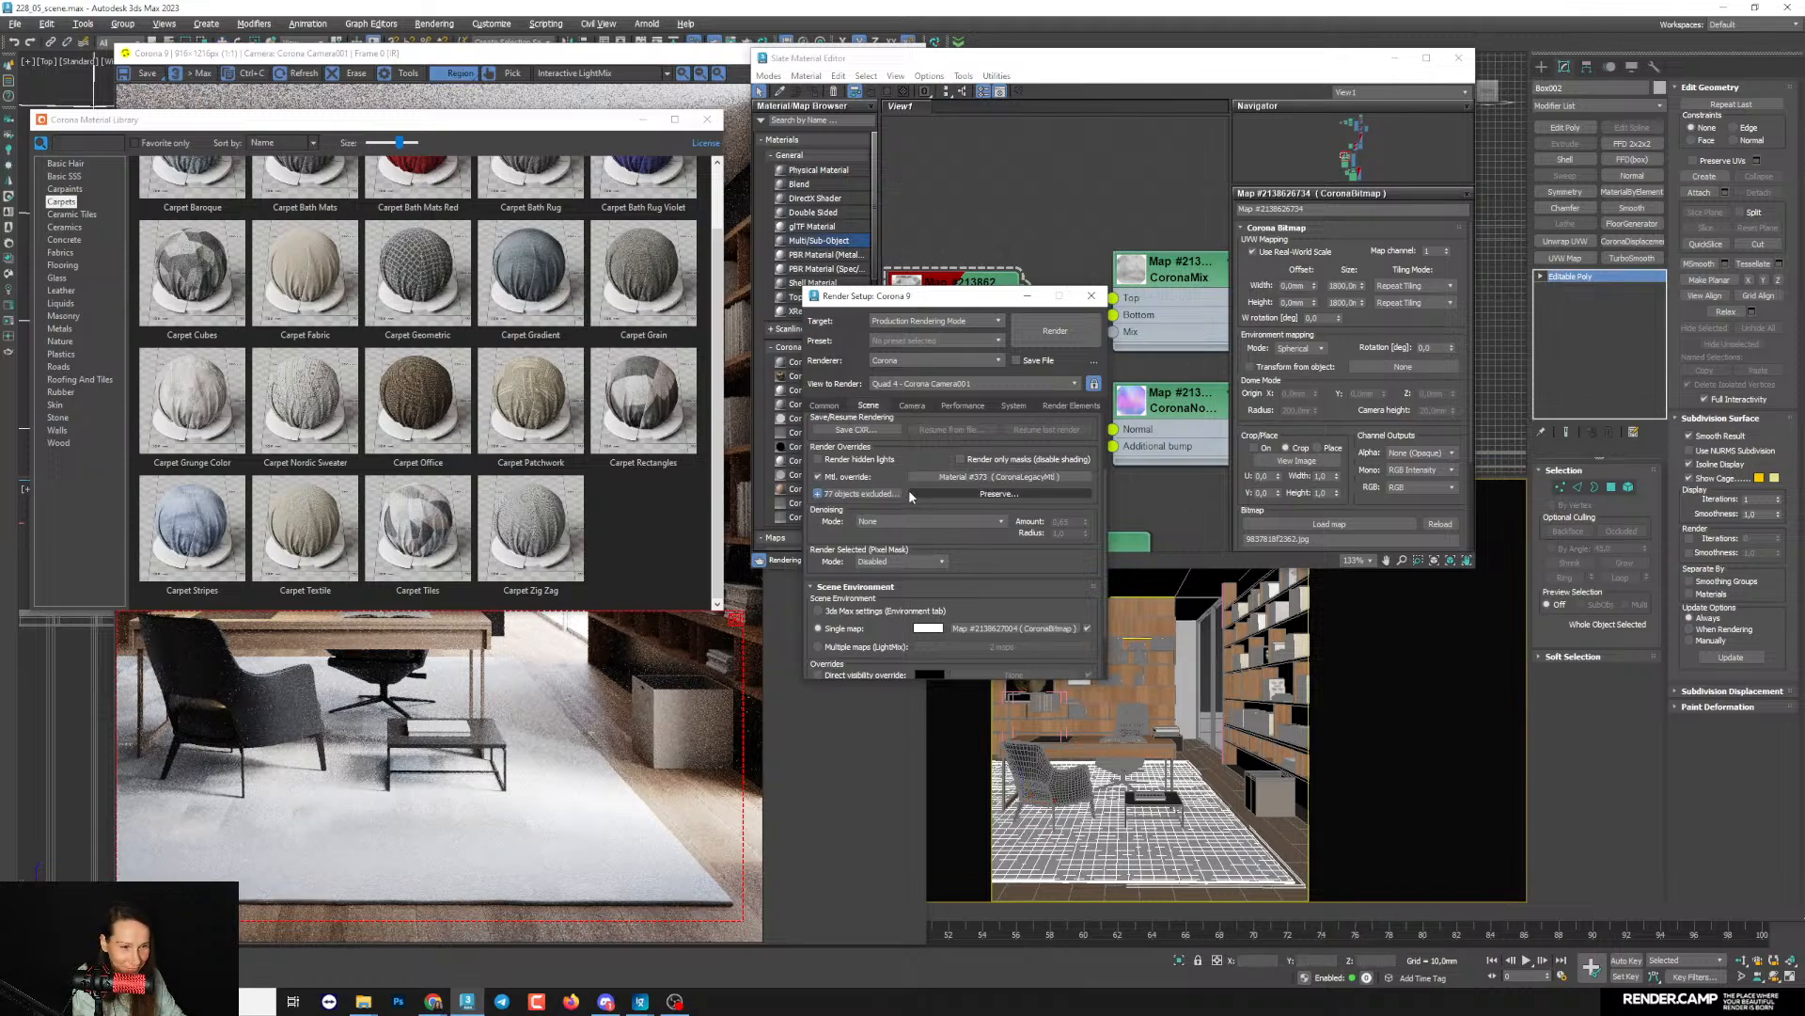
left_click(1091, 295)
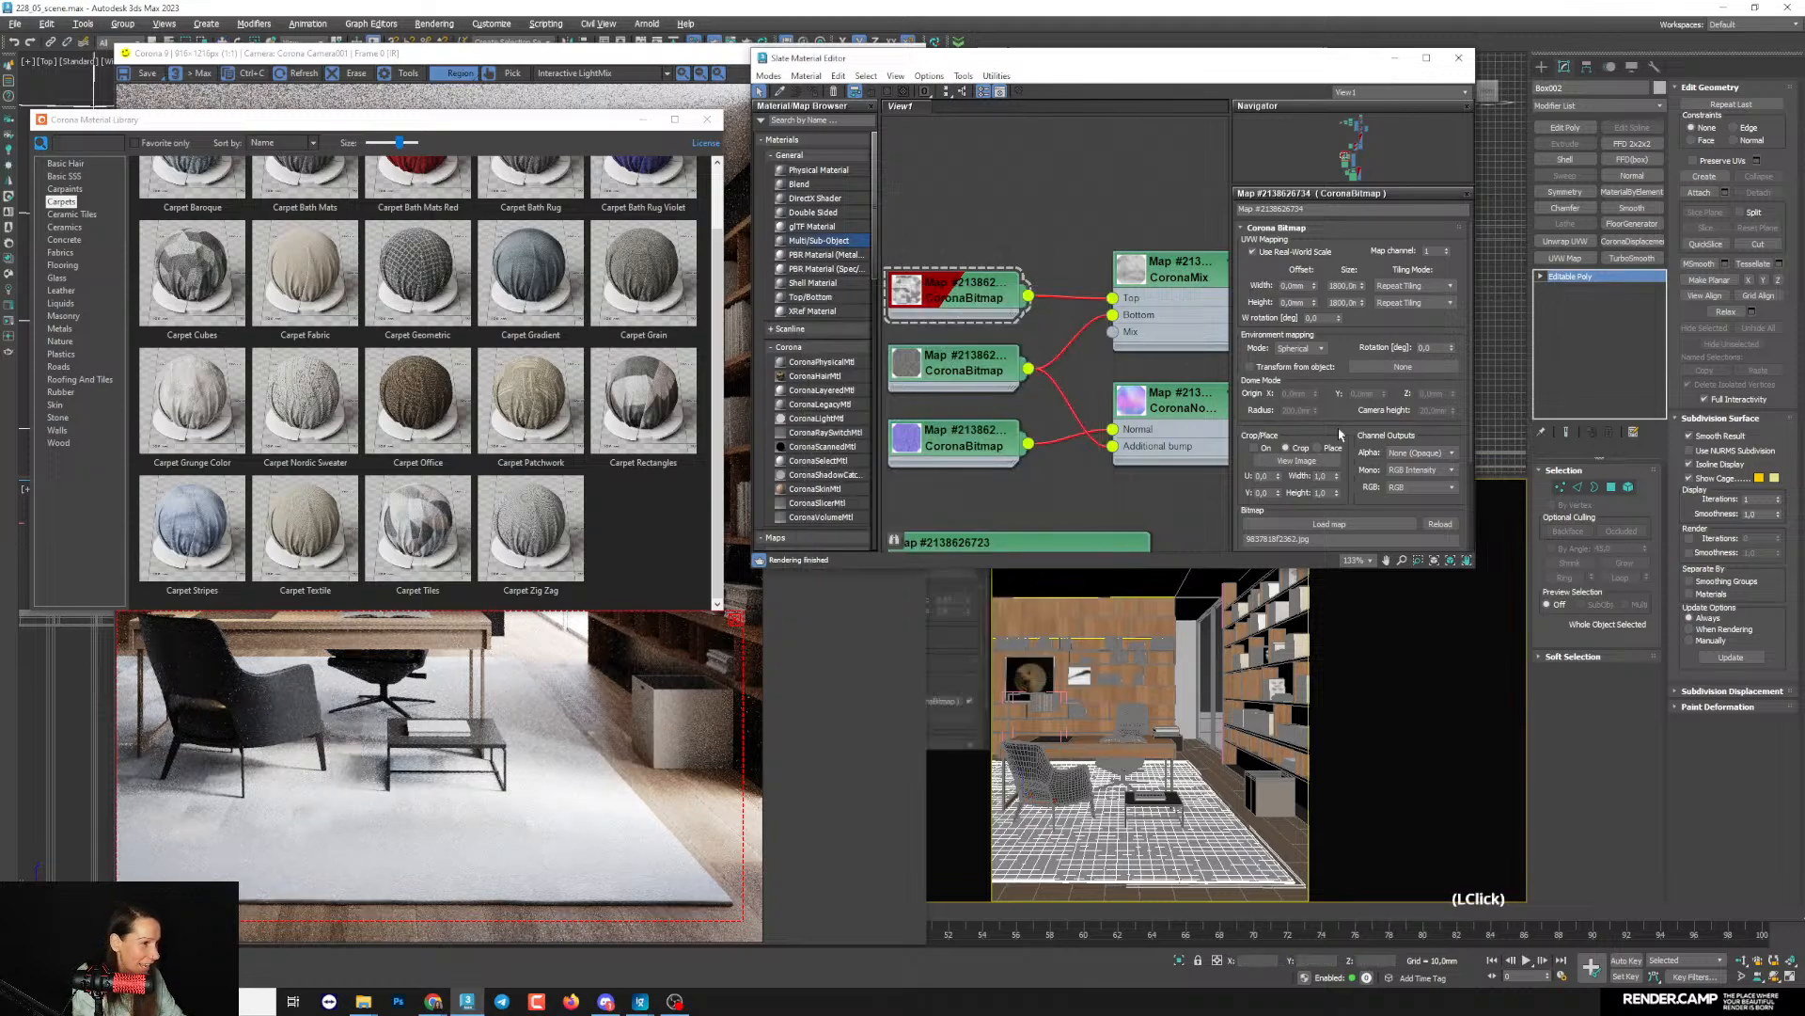
- Apply a UVW Map modifier to the rug and enable Real-World Map Size
left_click(1565, 258)
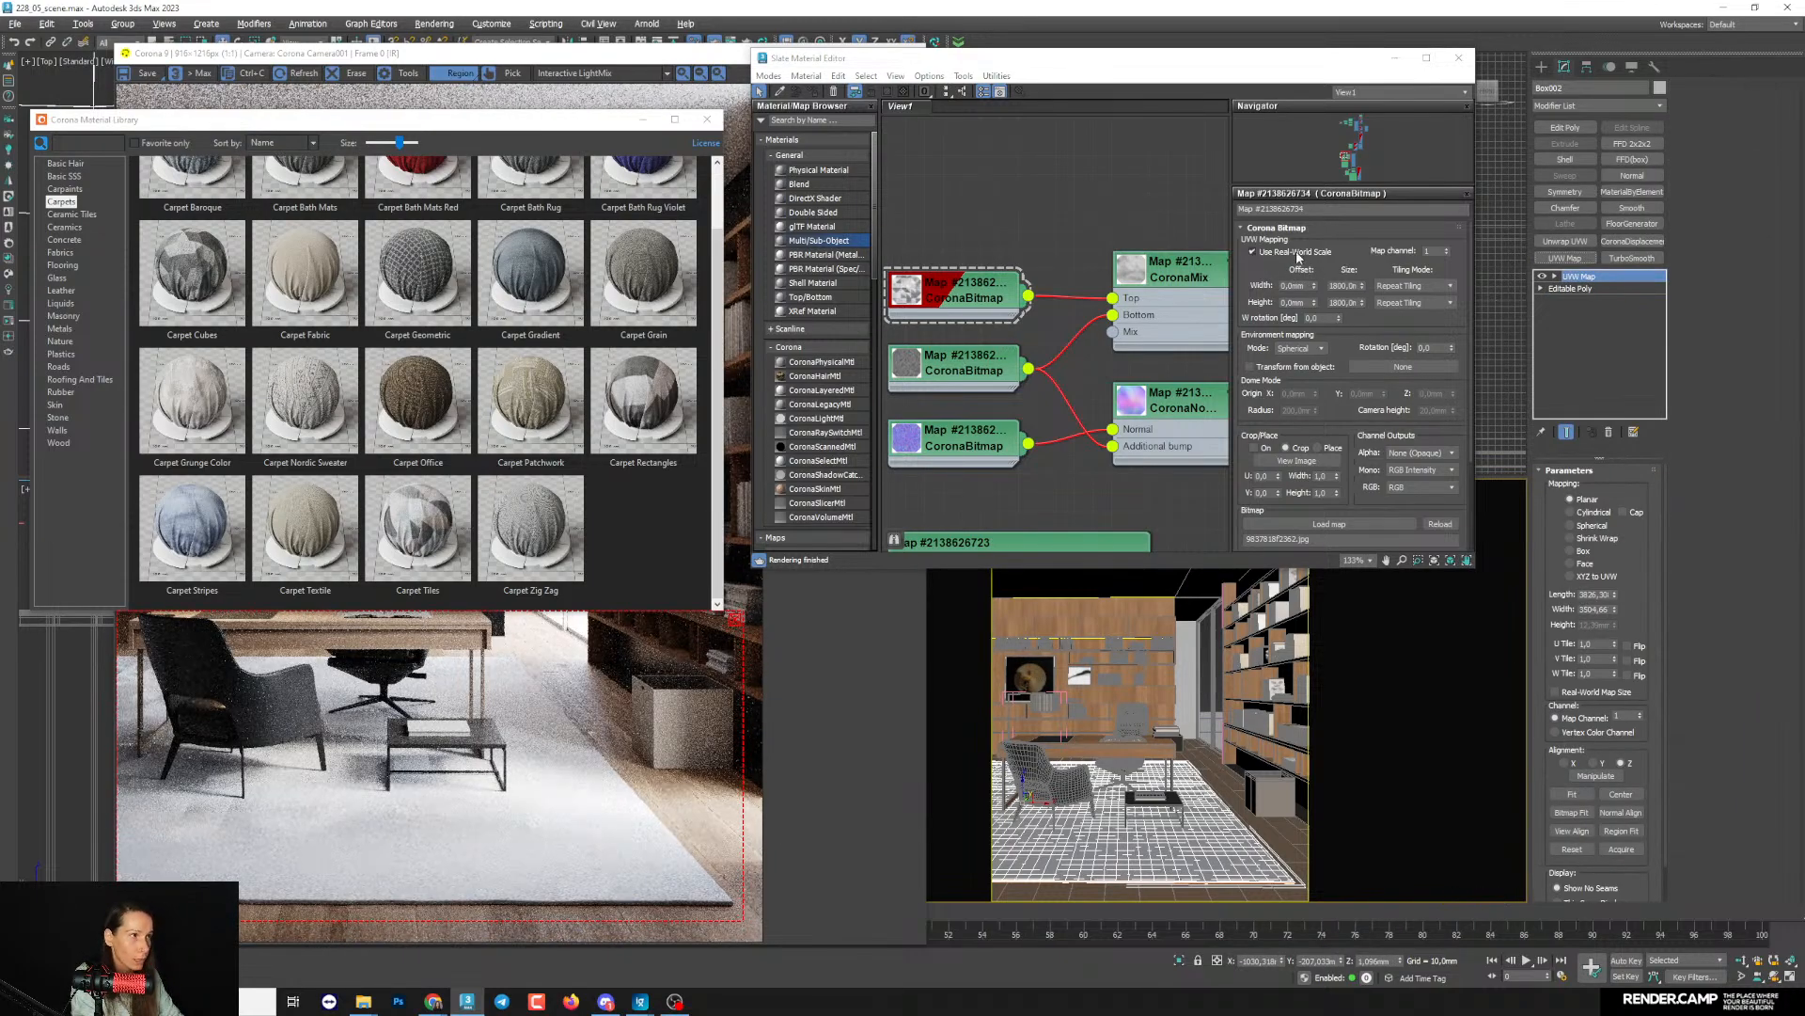
left_click_drag(1642, 618, 1638, 580)
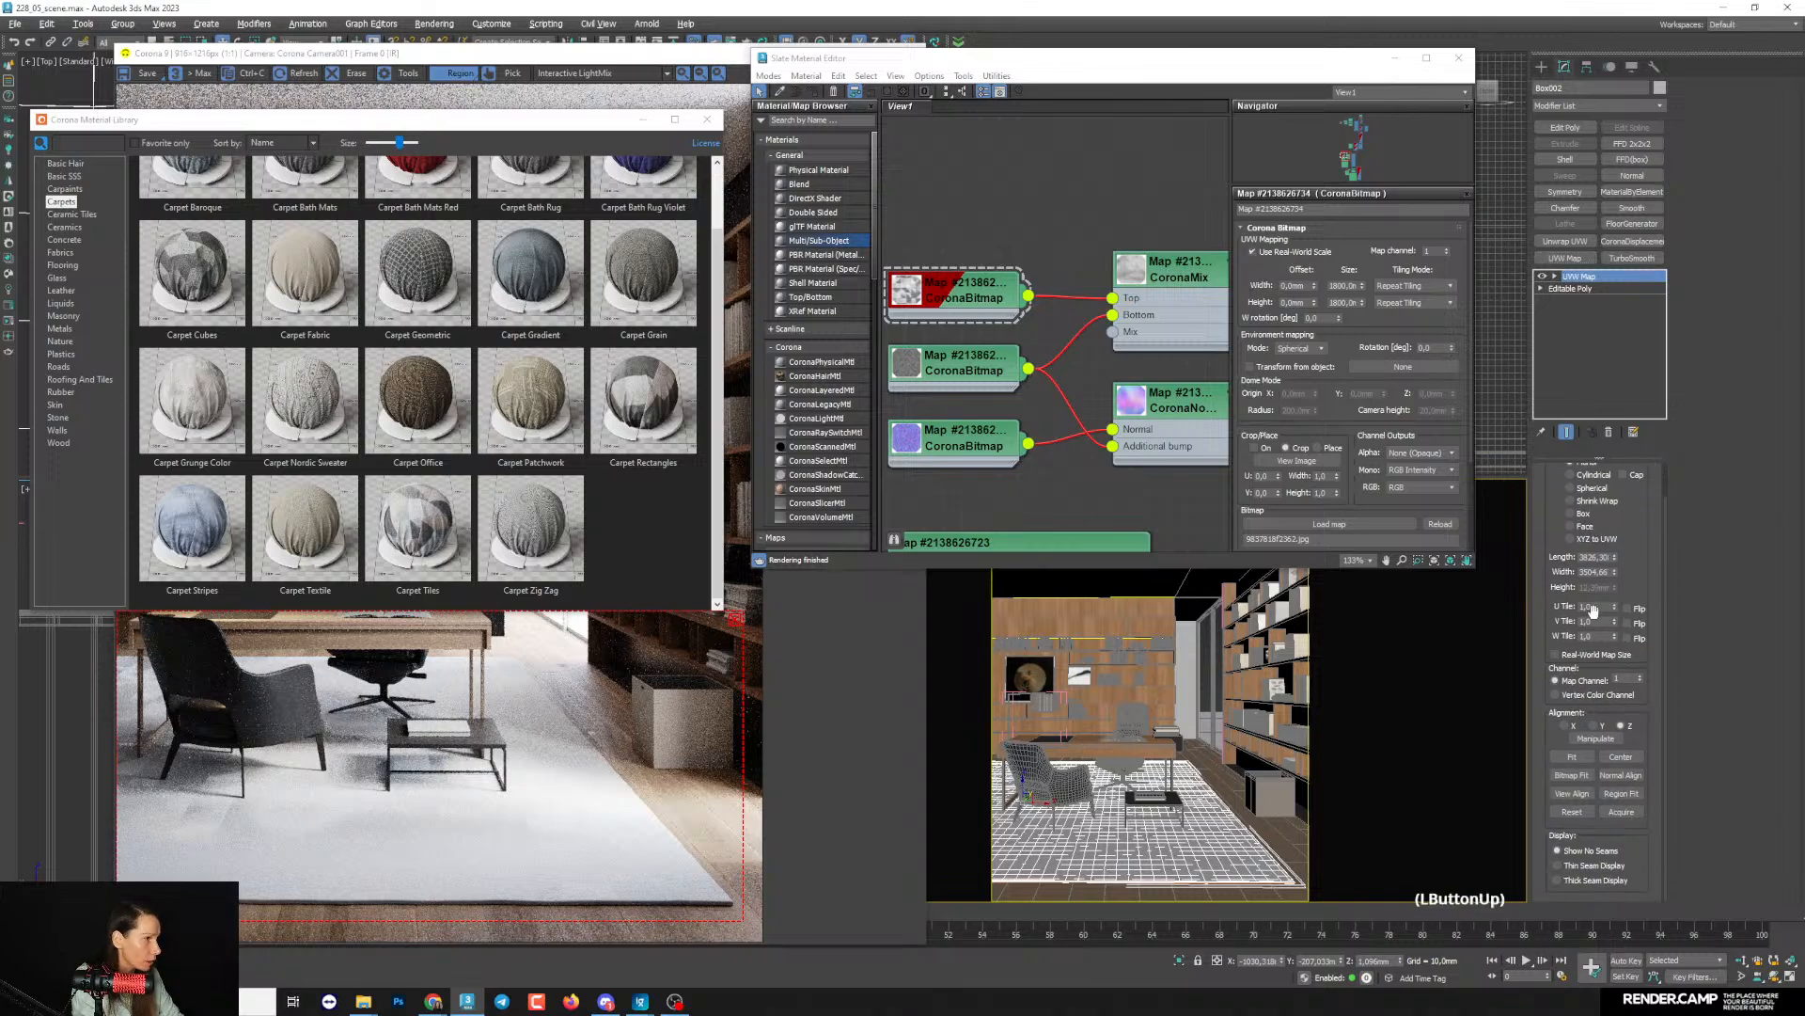
left_click(1590, 654)
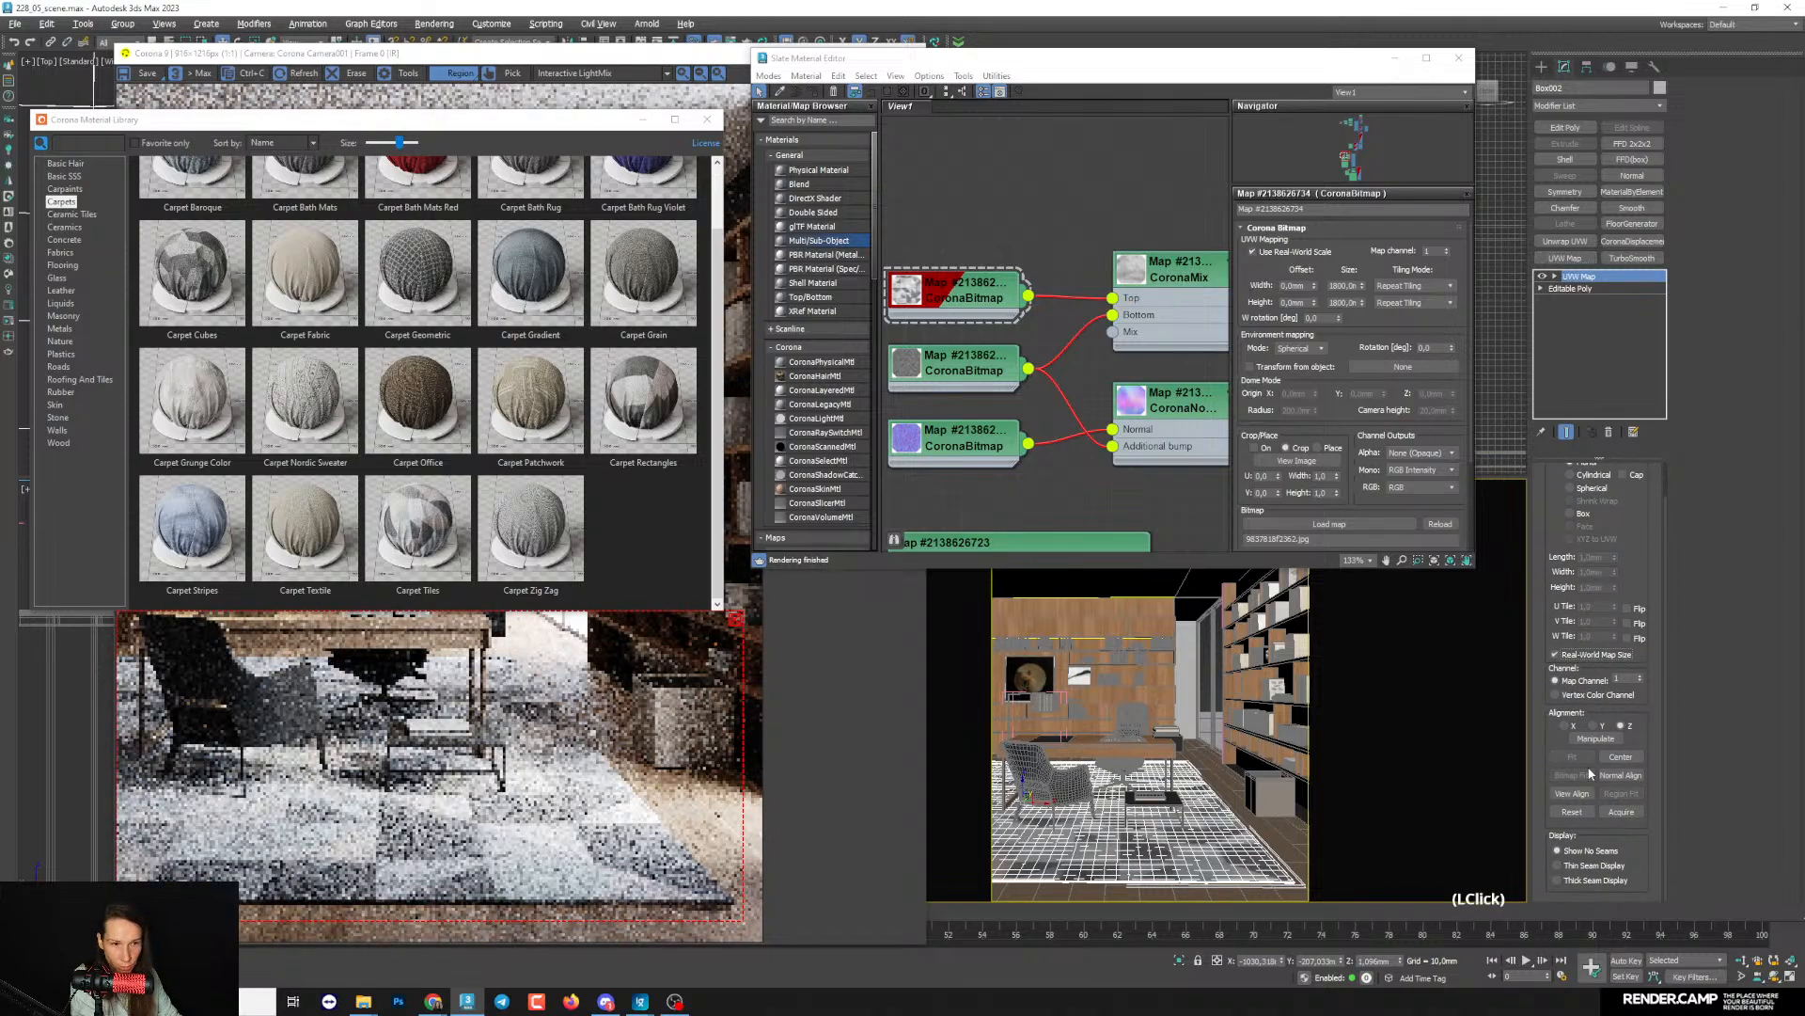
- Disconnect the CoronaMix colour map from the Base color of the Carpet Tiles material
scroll(484, 867, "up", 1)
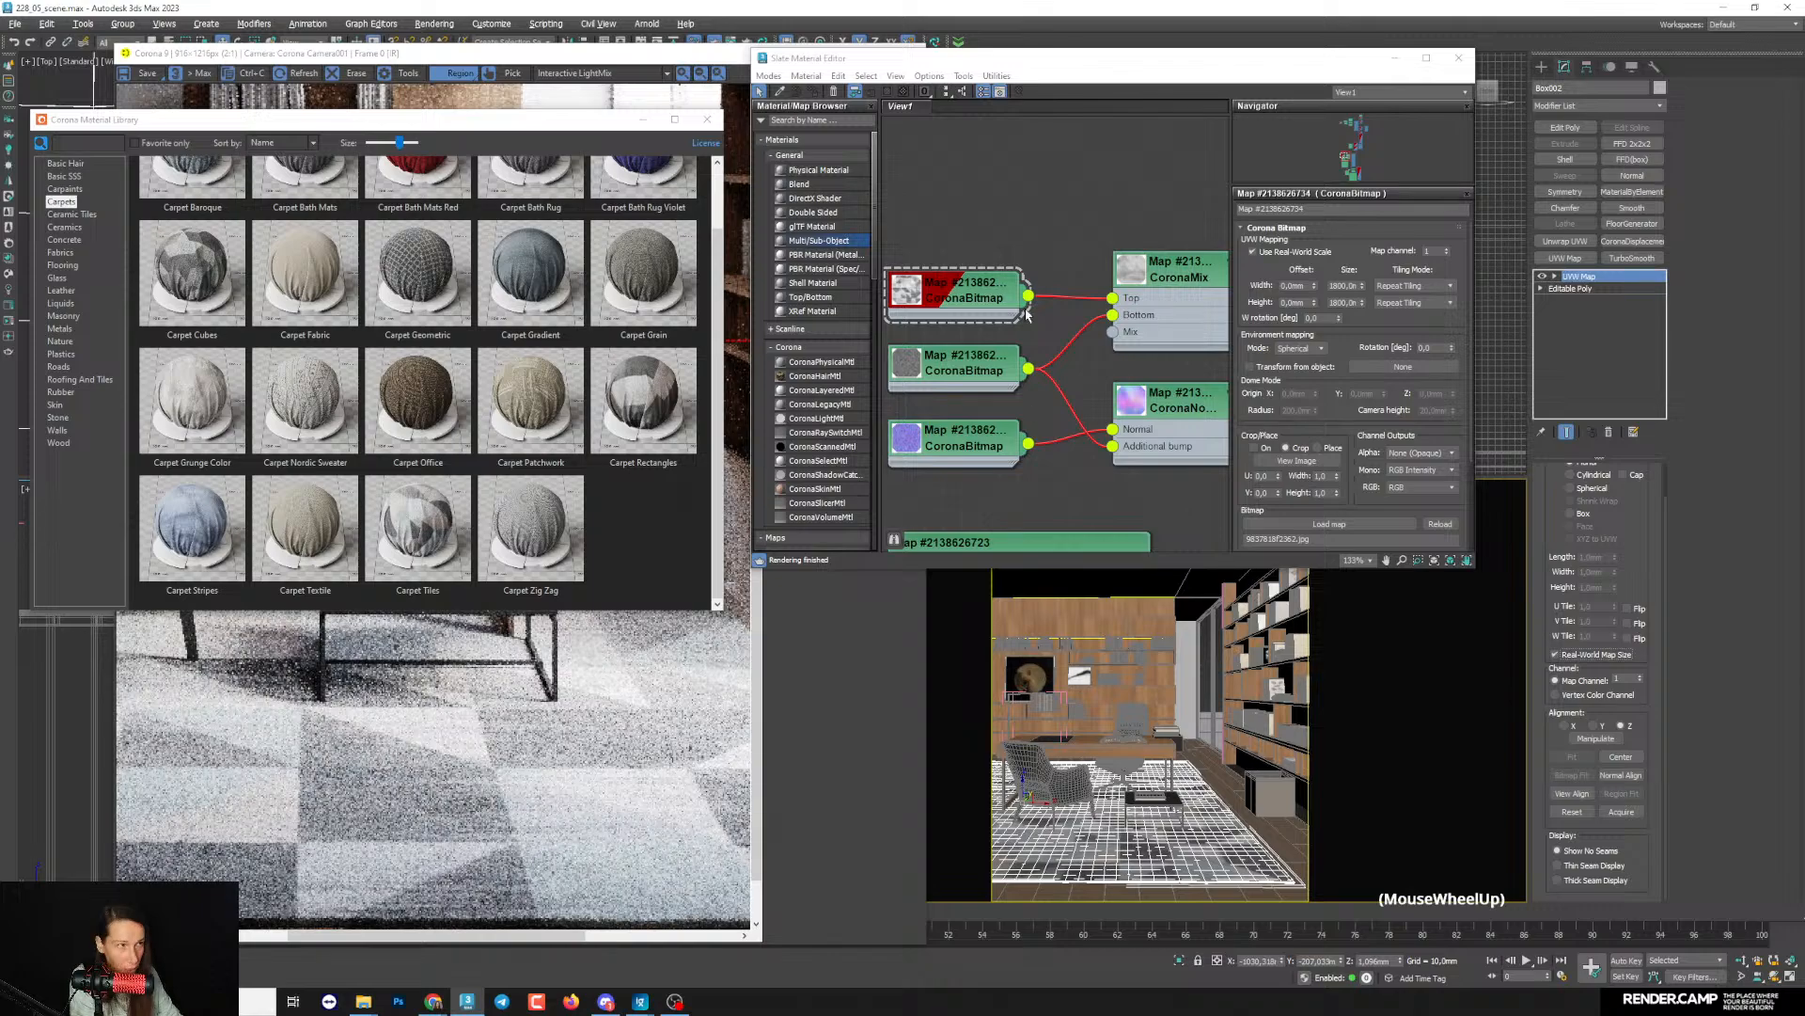
scroll(1027, 314, "down", 3)
left_click_drag(1136, 310, 1115, 254)
key("Delete")
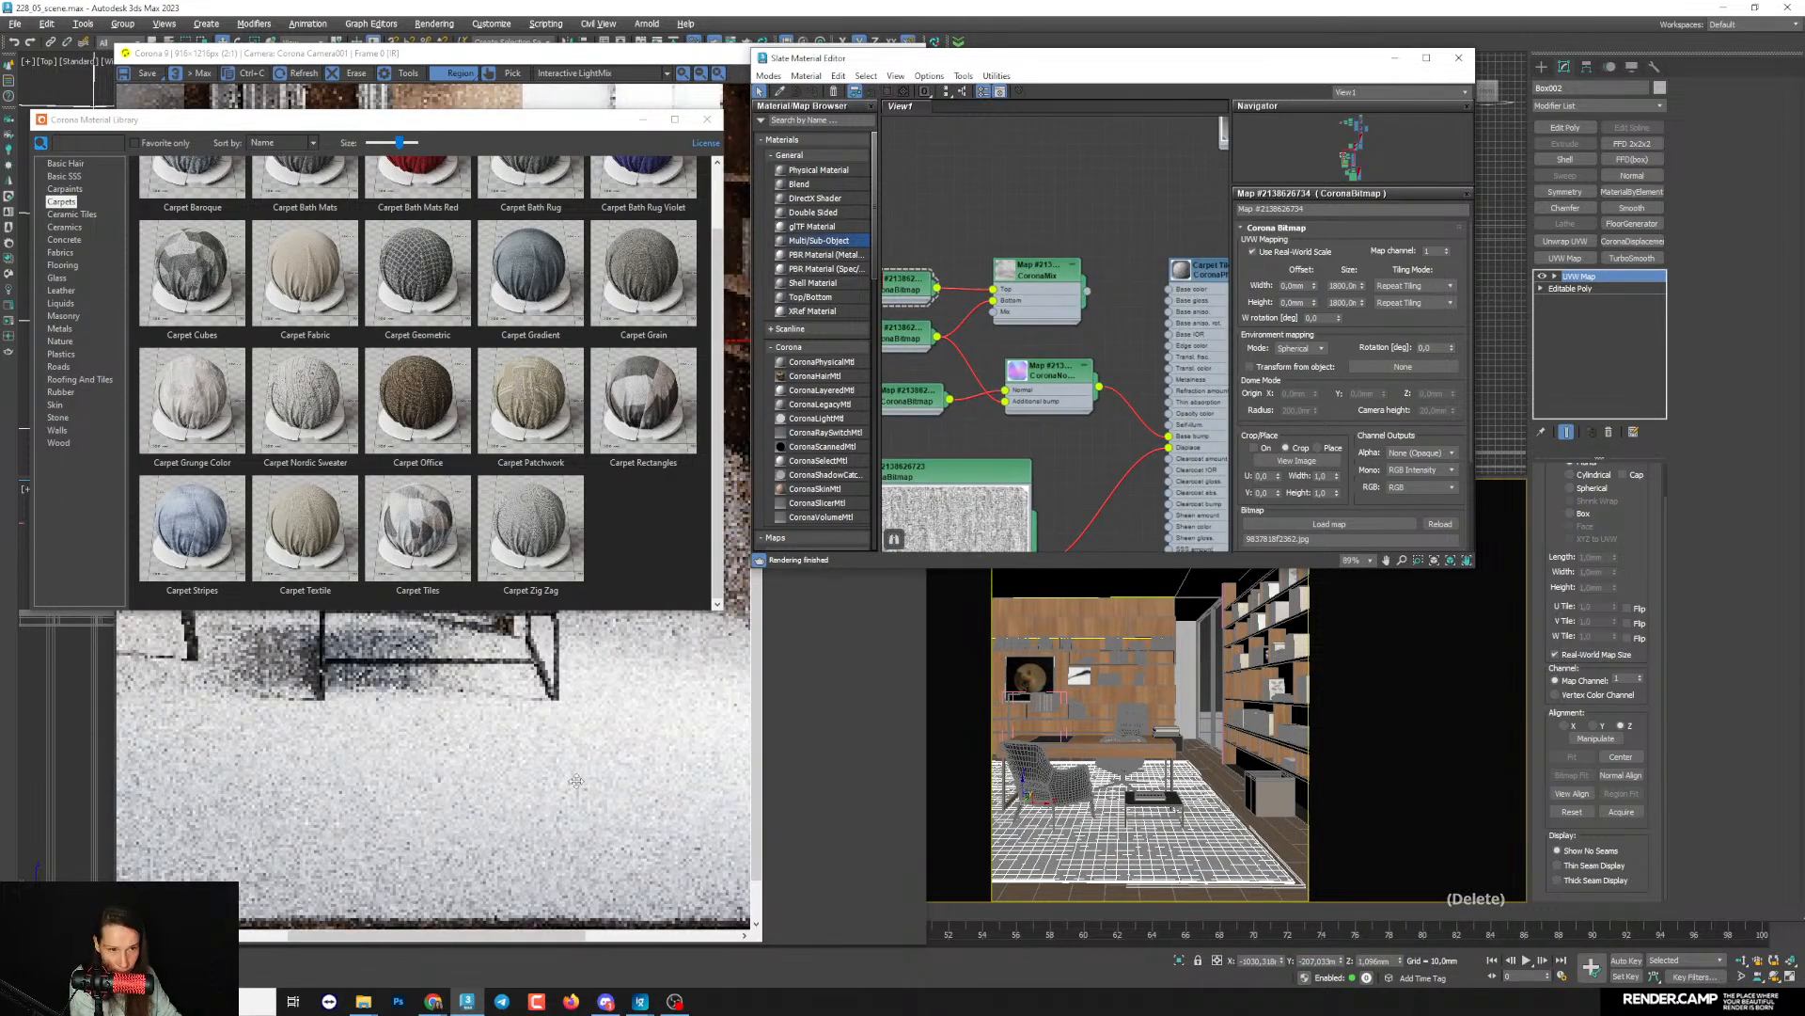
- Close the Corona Material Library that covers the interactive render of the rug
scroll(576, 780, "down", 1)
scroll(1254, 882, "up", 2)
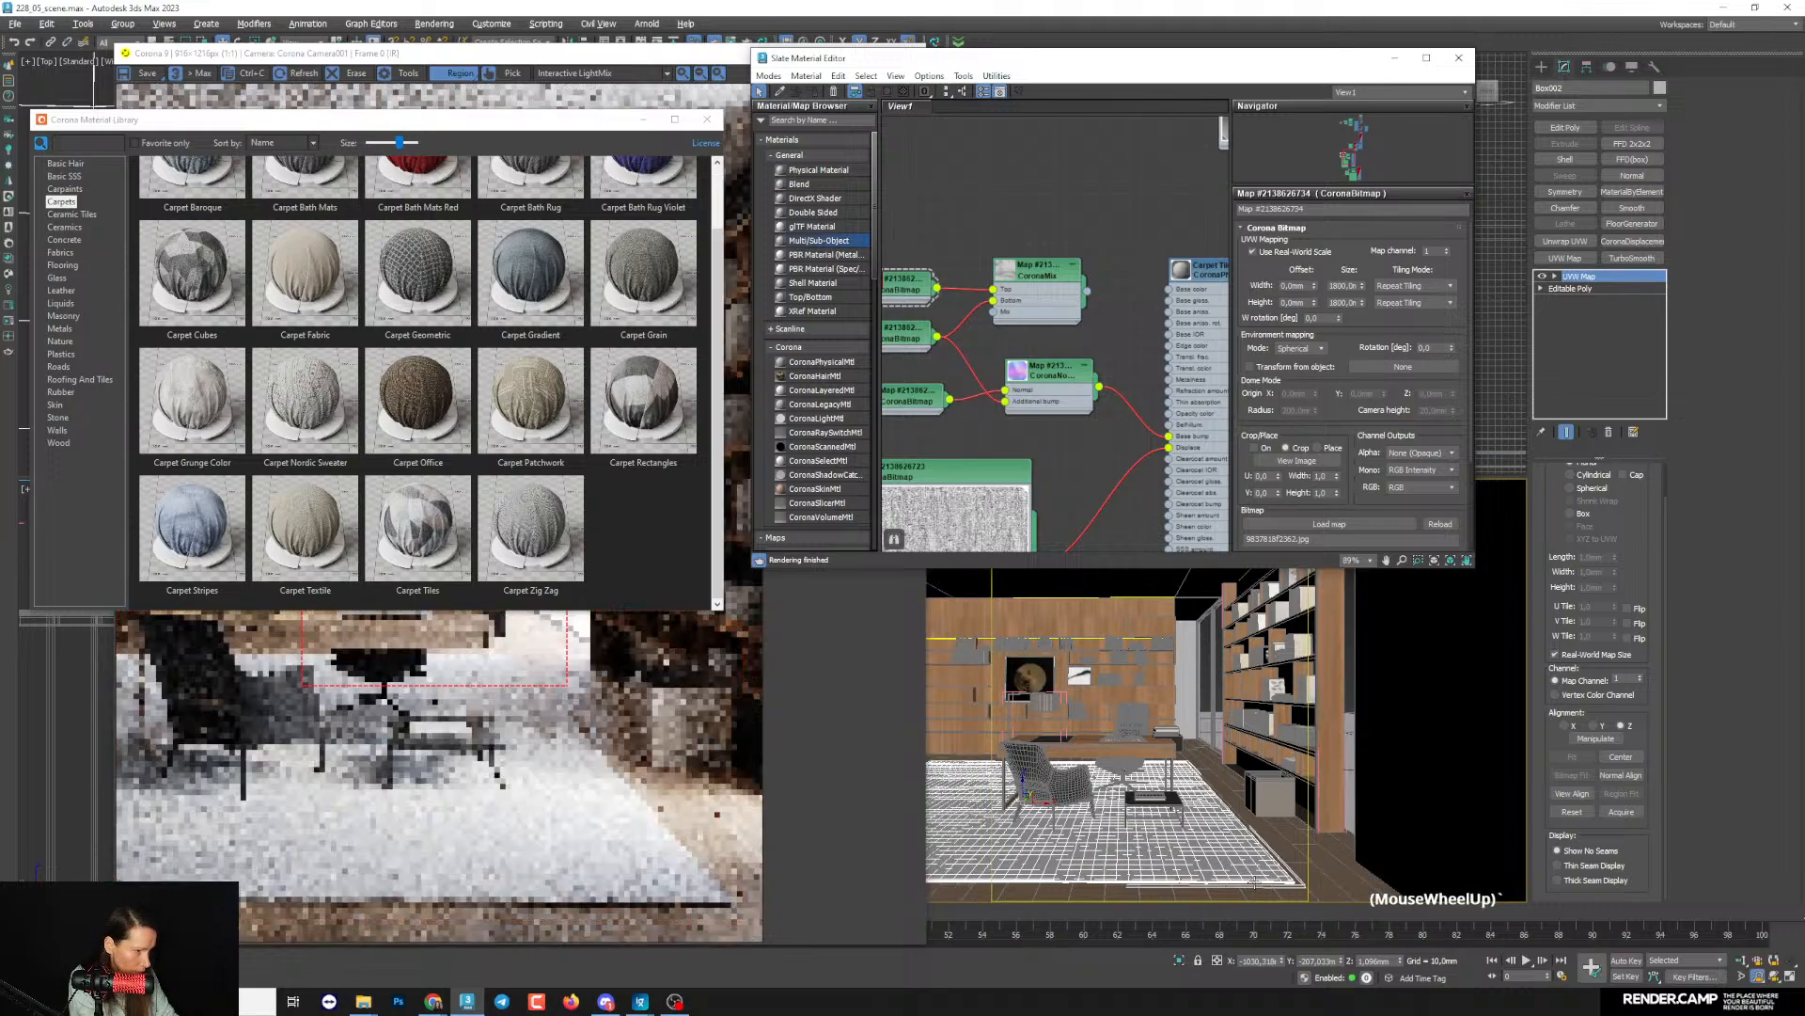
scroll(1253, 882, "up", 3)
middle_click_drag(1263, 882, 1213, 831)
scroll(1260, 852, "up", 1)
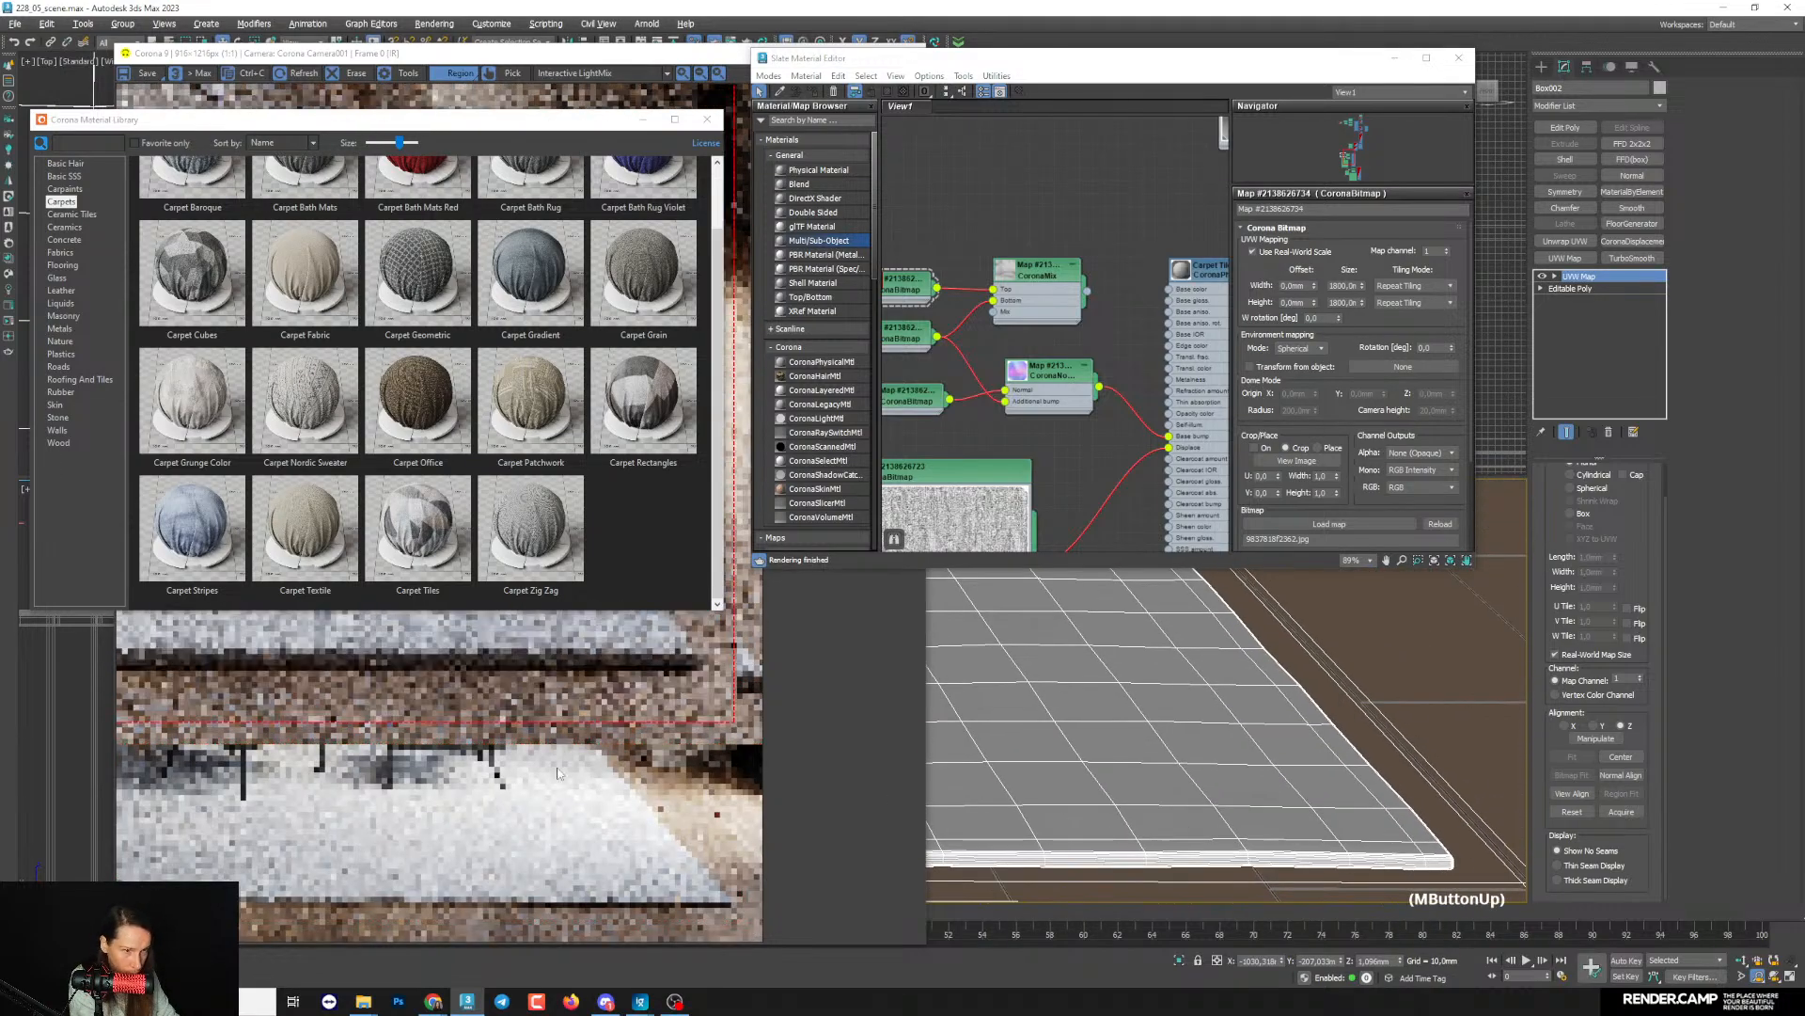
left_click(707, 120)
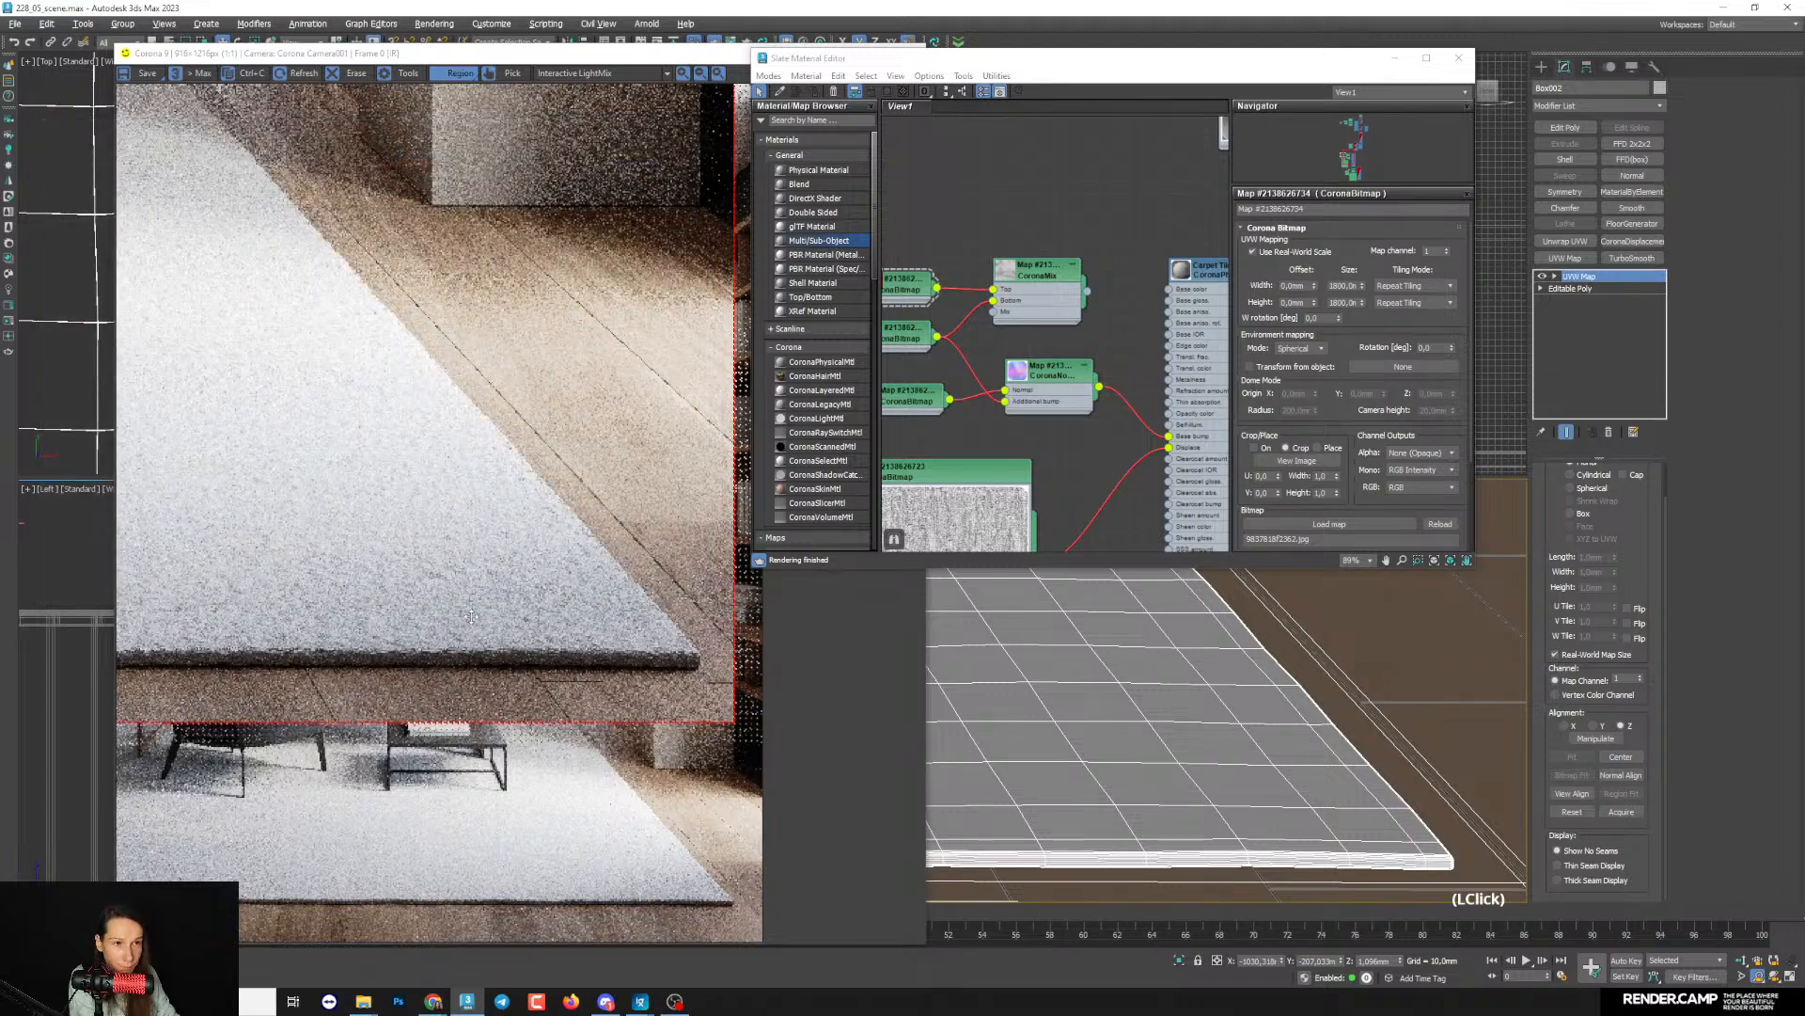
- Examine the rug's displaced pile and front edge in the interactive render, both close up and from farther away
scroll(471, 616, "down", 1)
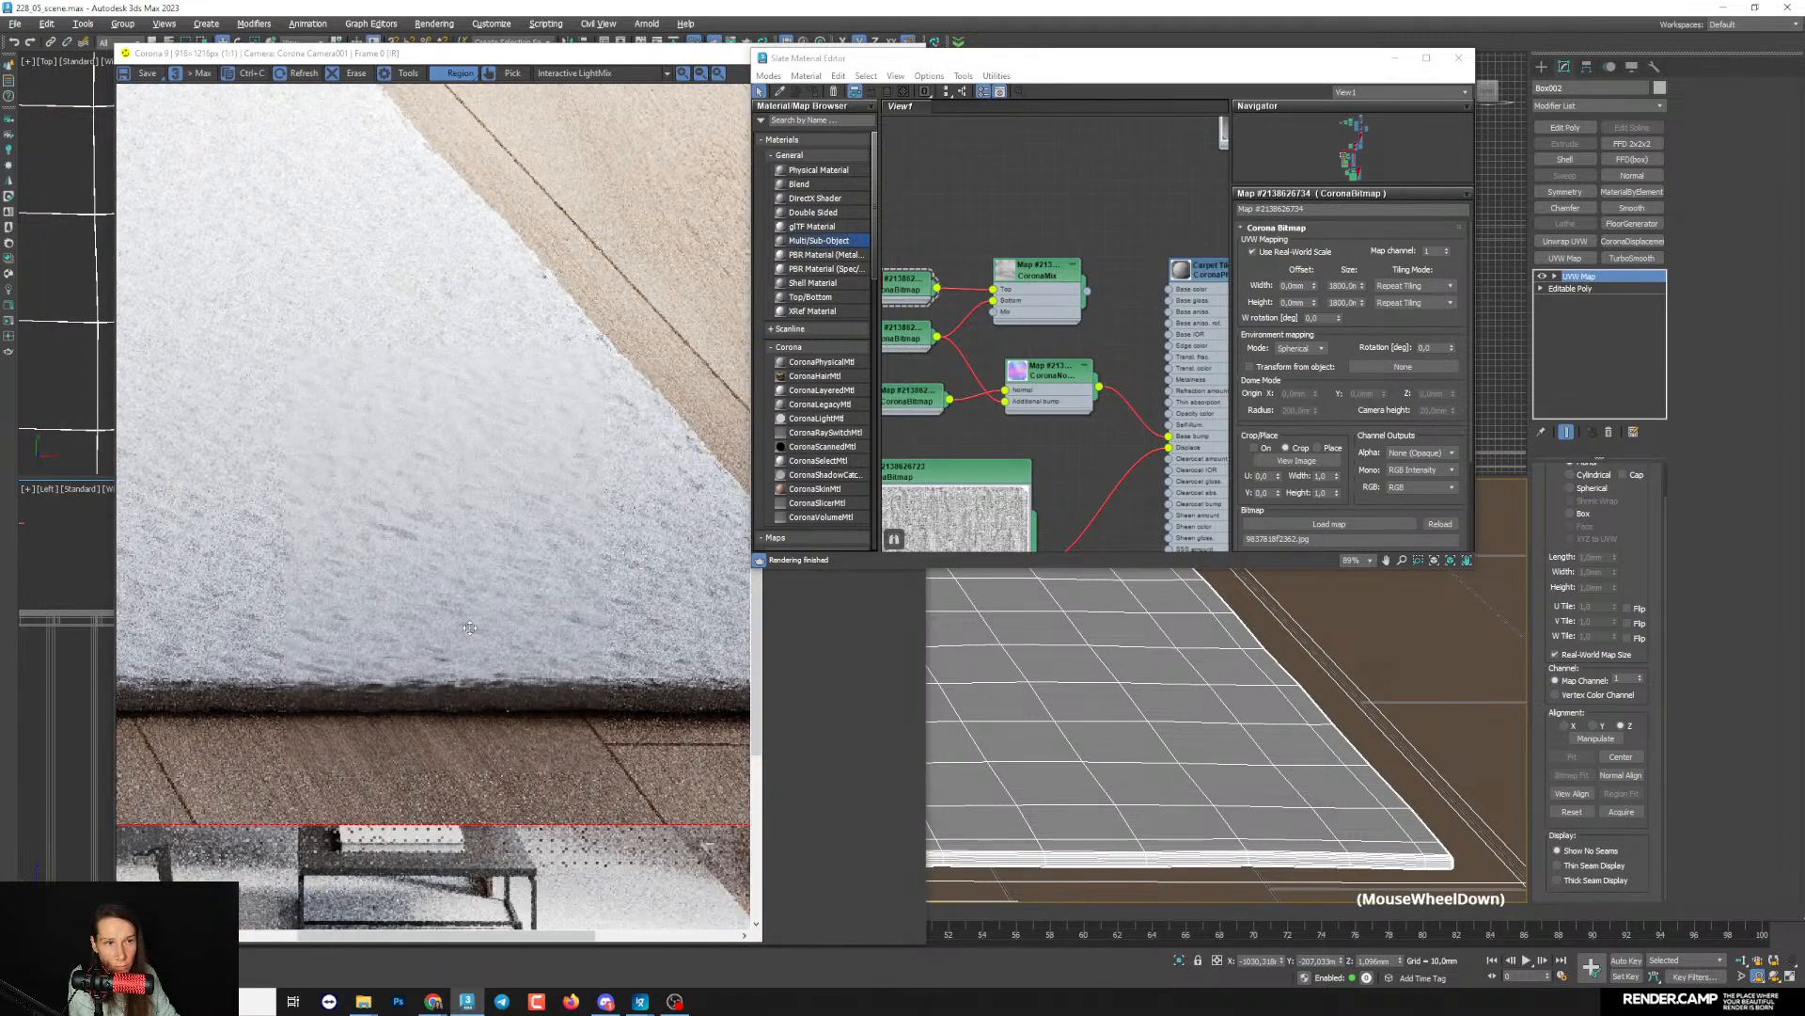
scroll(470, 627, "down", 1)
middle_click_drag(1248, 743, 1400, 741)
scroll(354, 543, "up", 1)
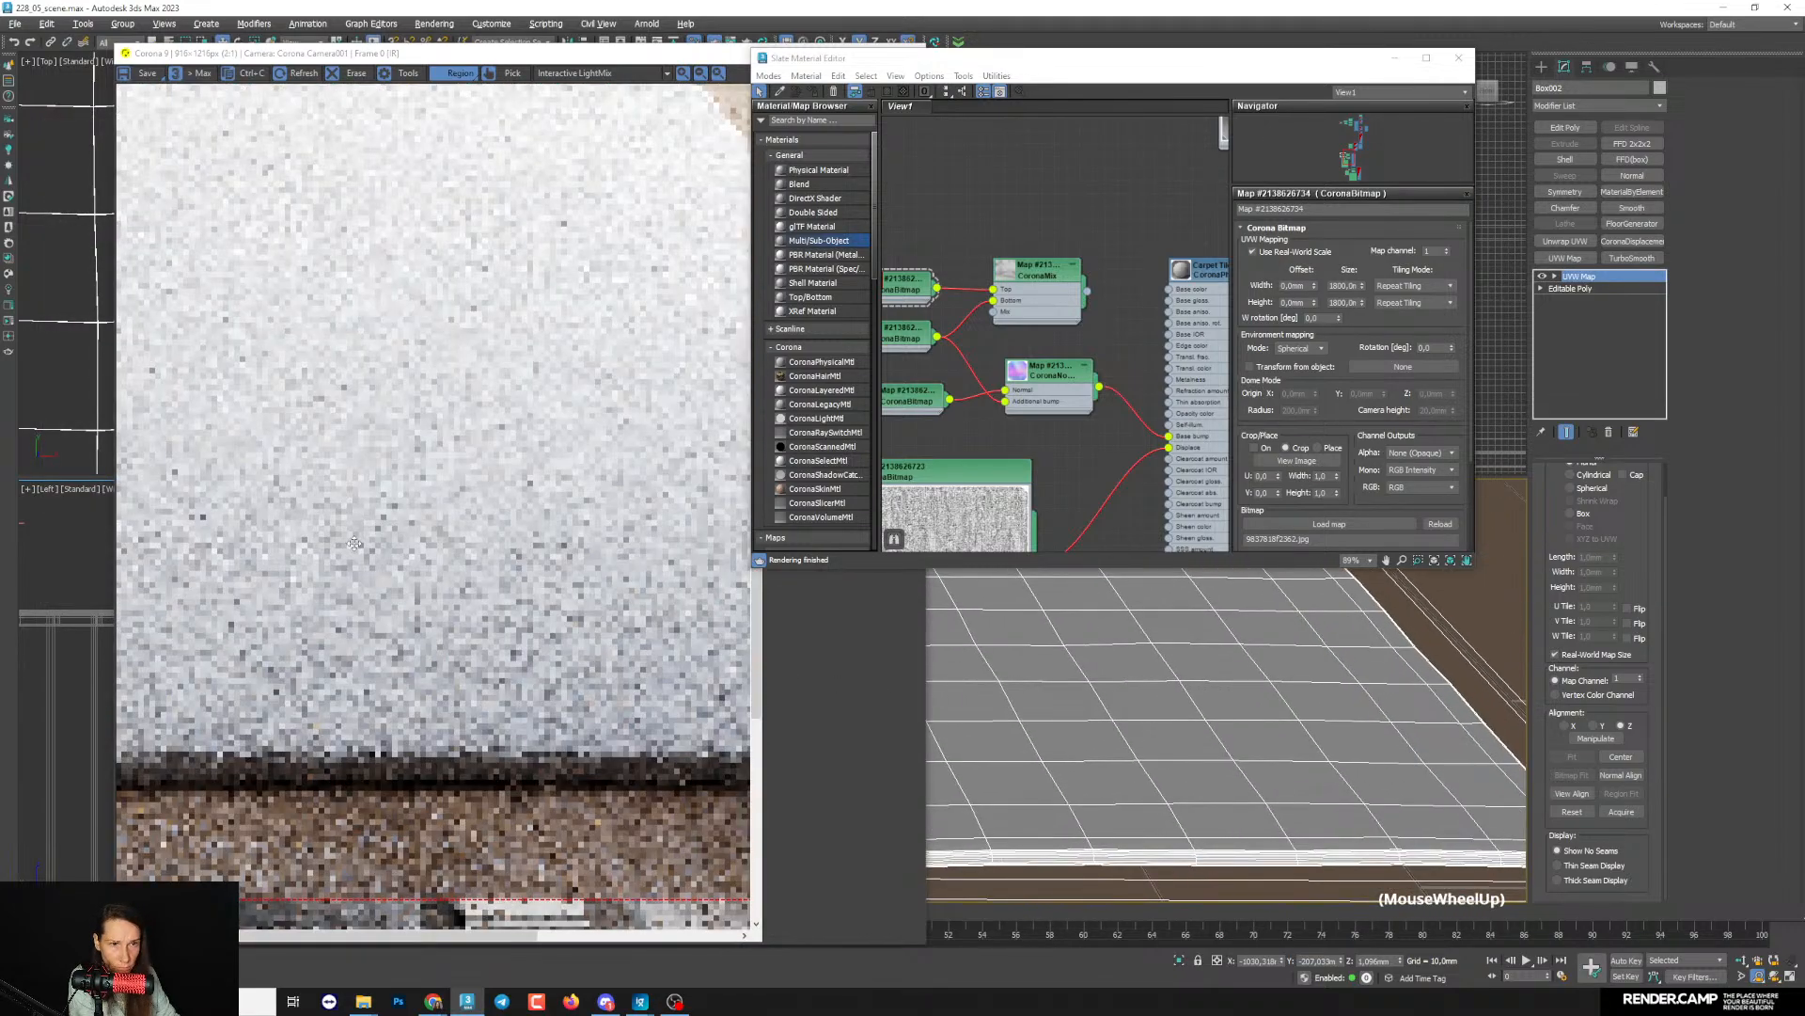
scroll(357, 550, "down", 1)
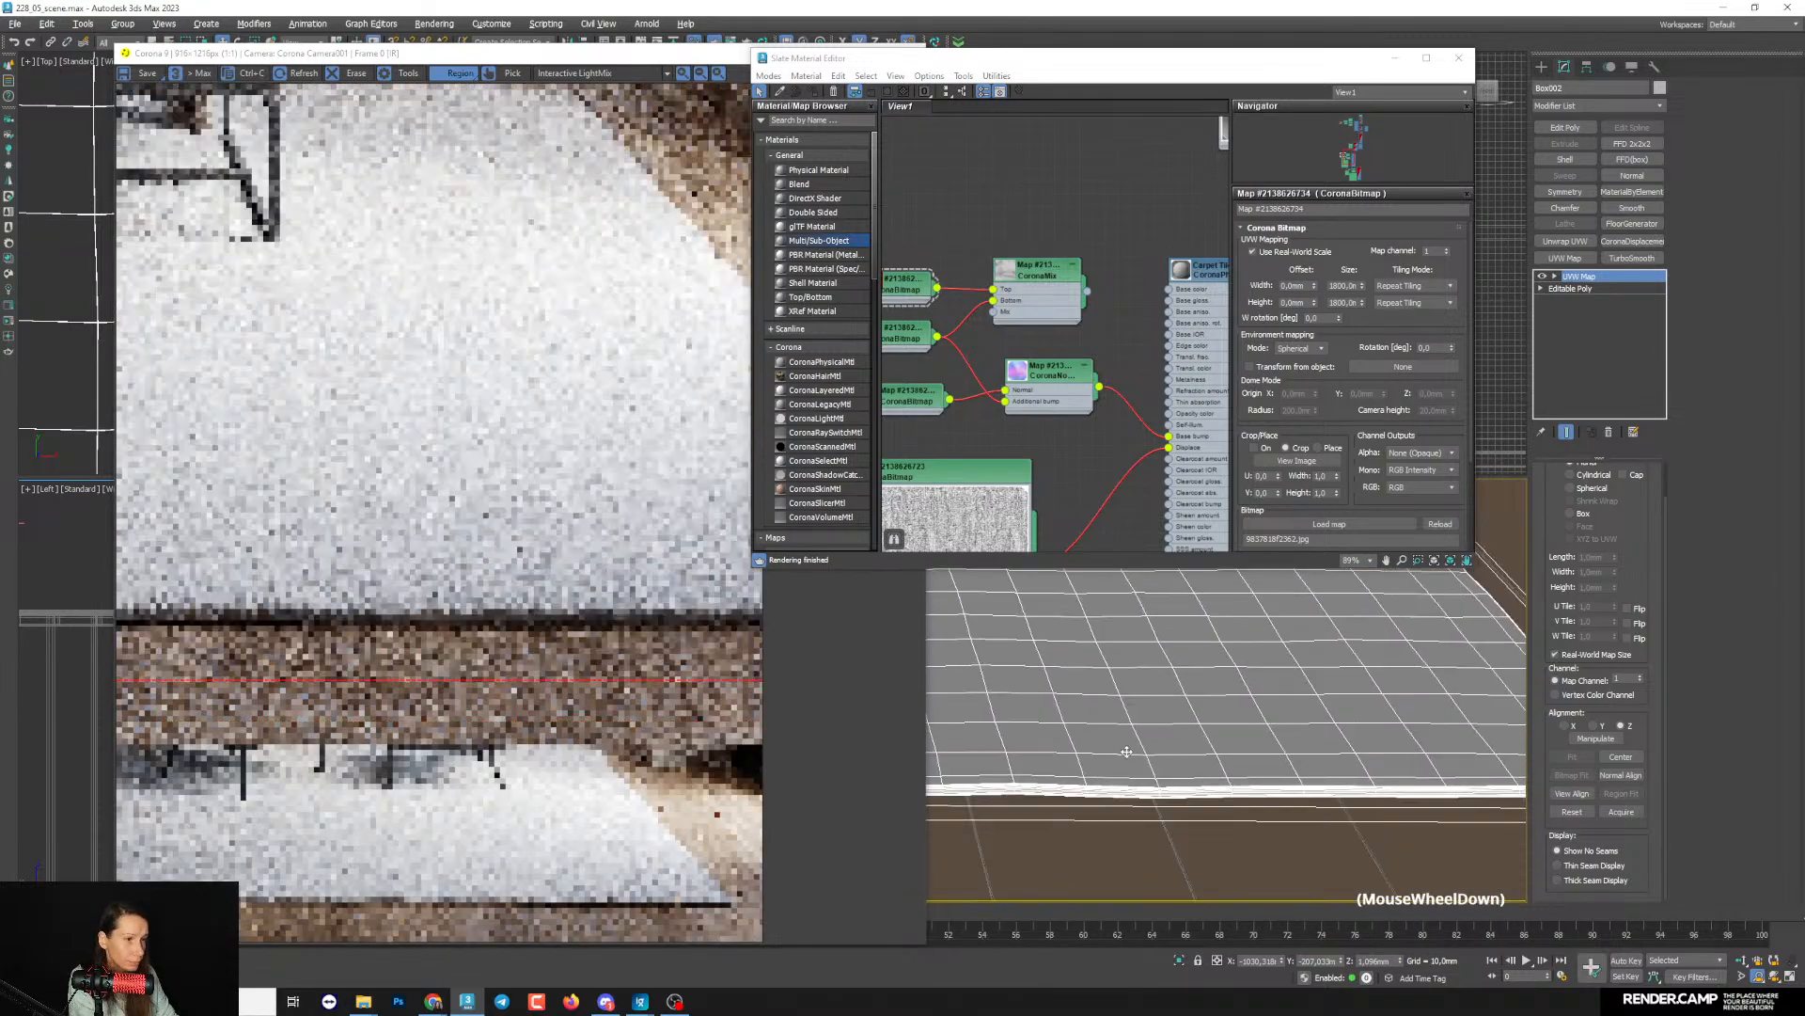
scroll(358, 628, "up", 1)
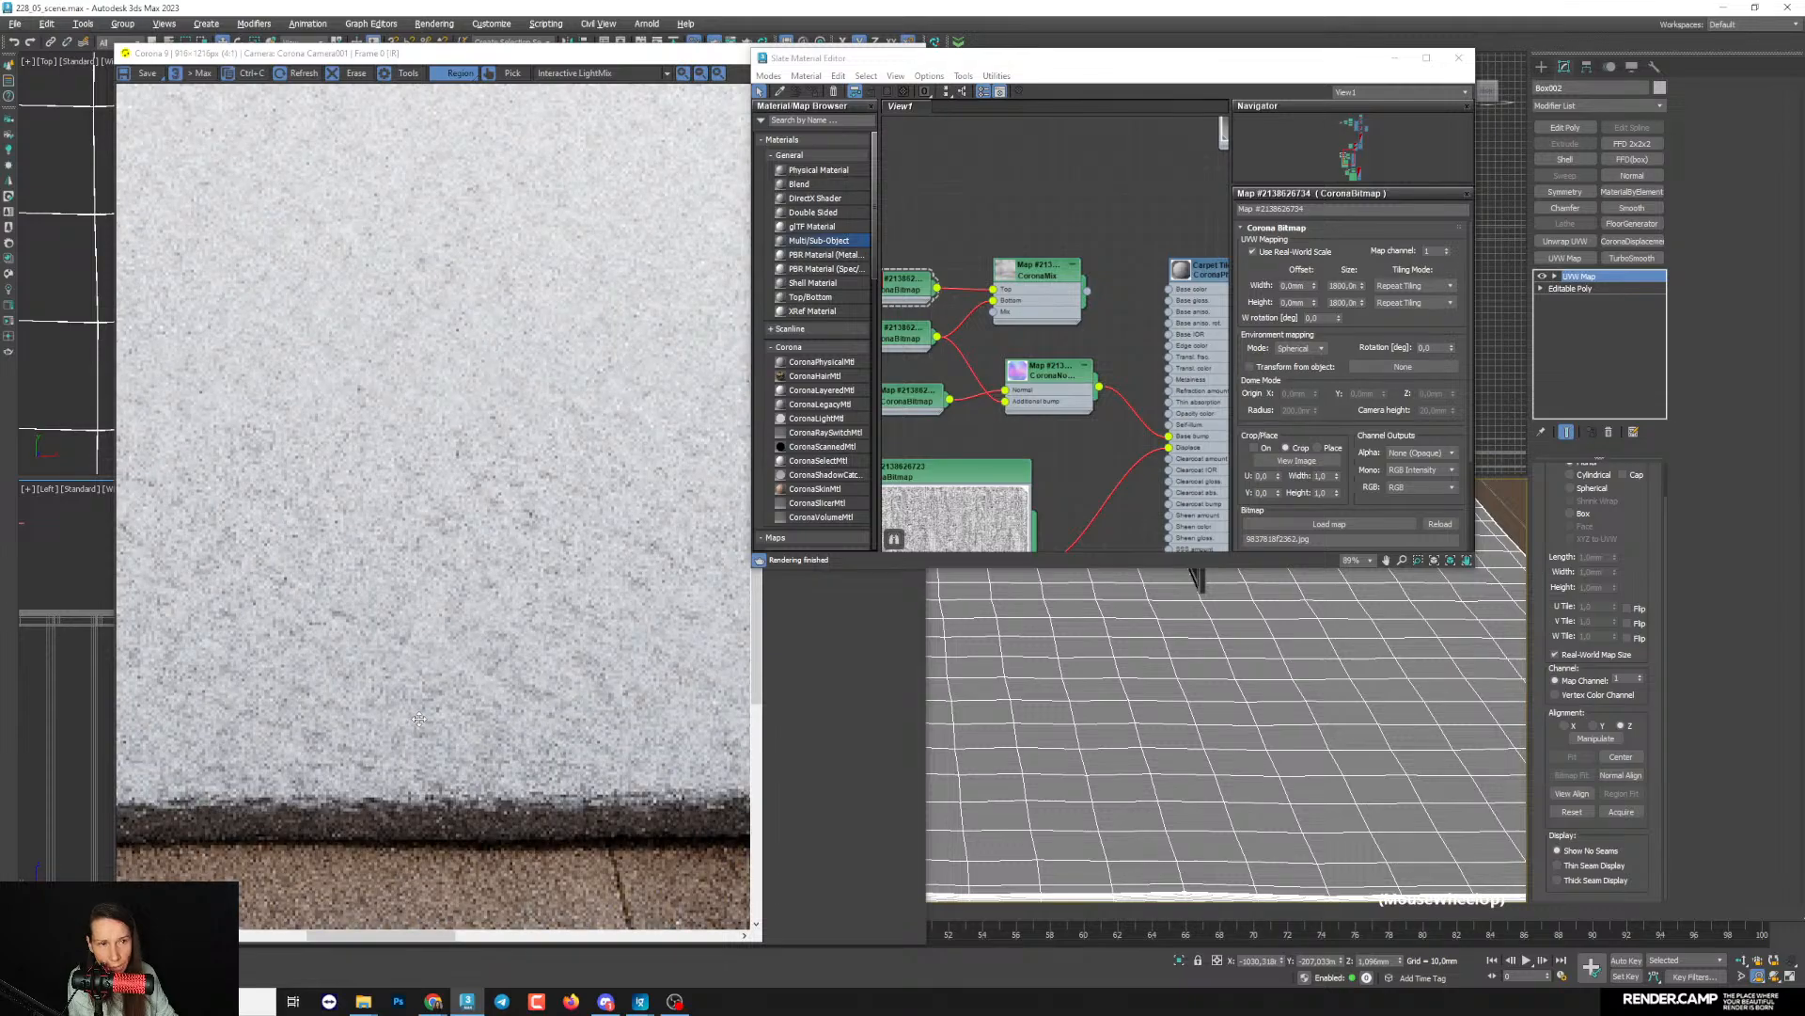
scroll(480, 720, "down", 1)
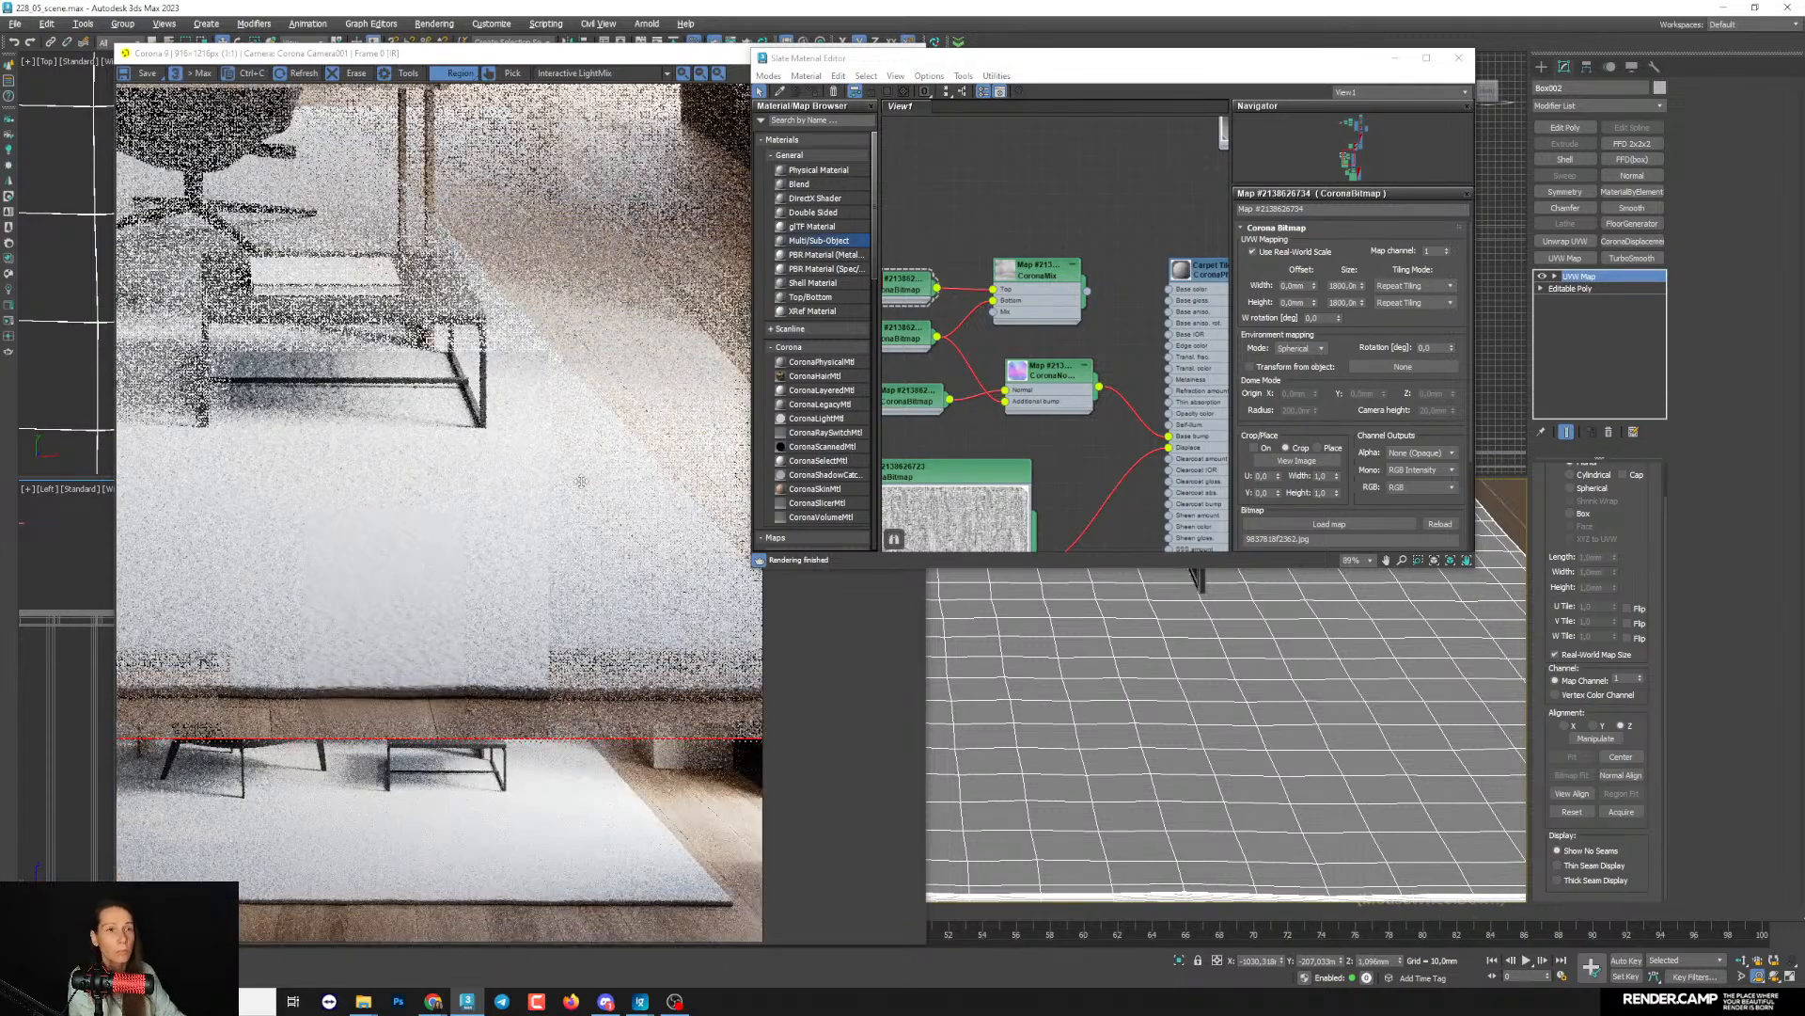
scroll(435, 434, "up", 2)
scroll(472, 375, "down", 2)
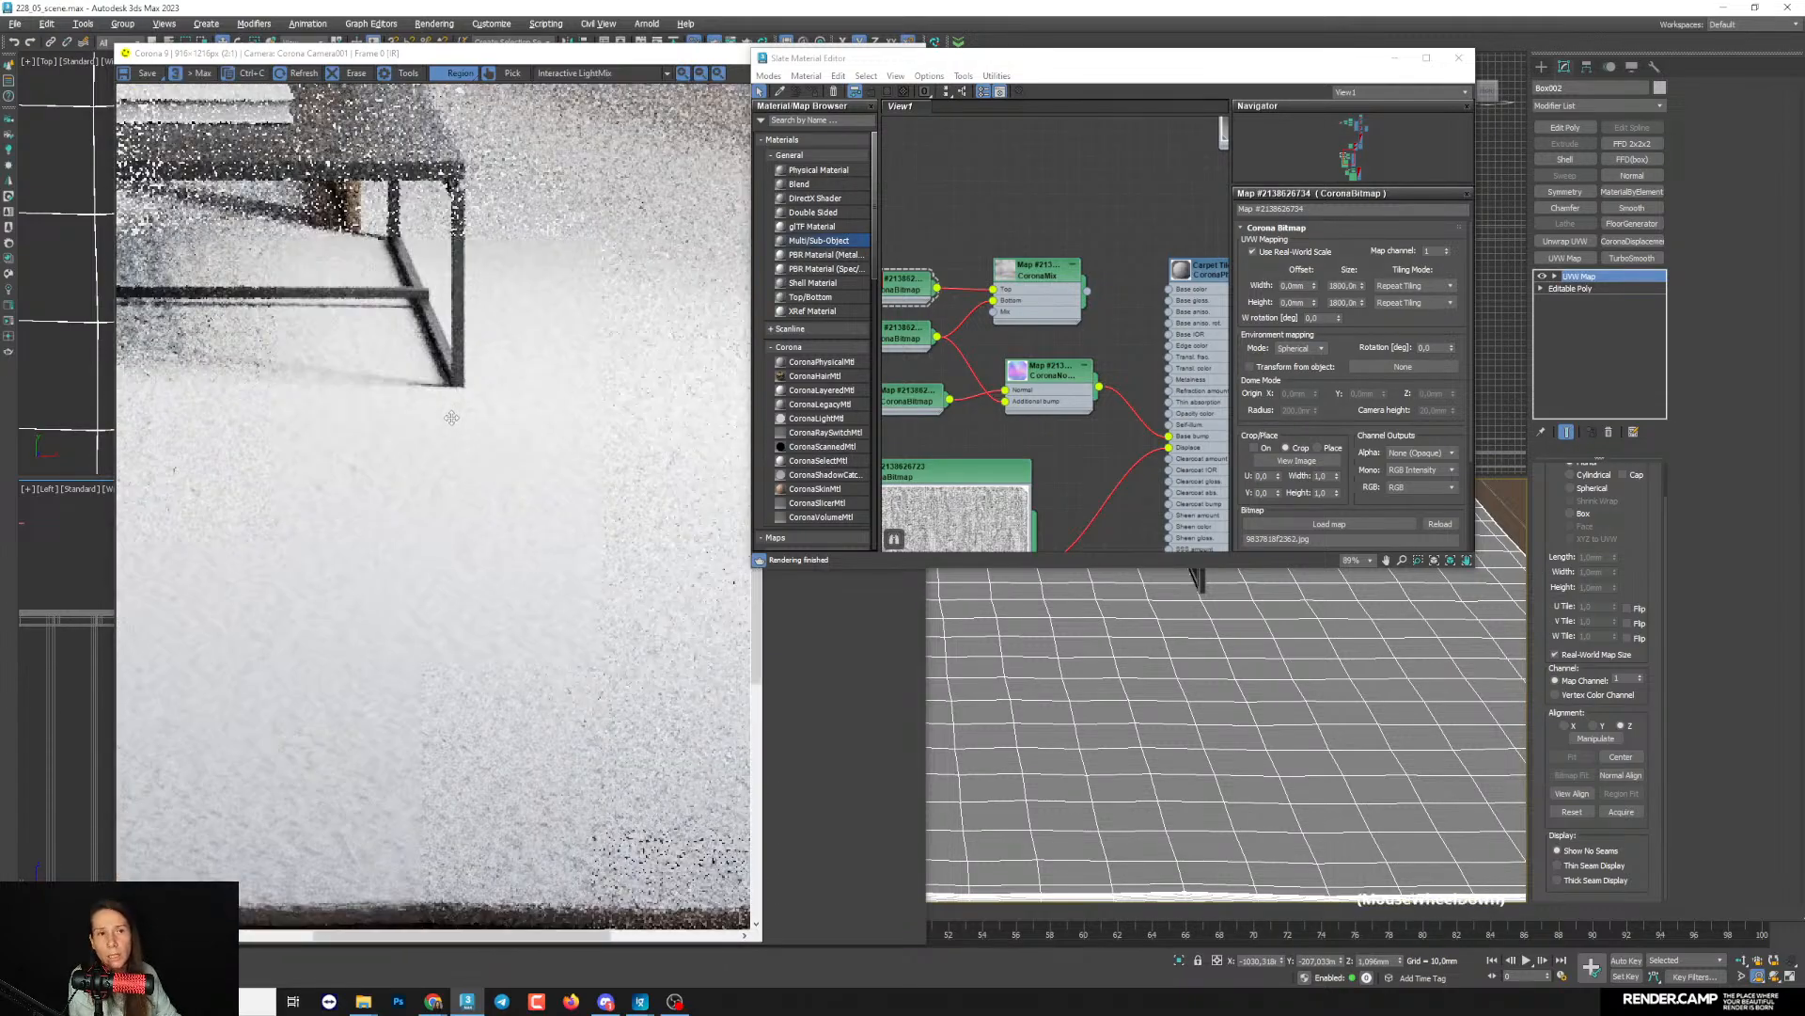
scroll(614, 624, "up", 2)
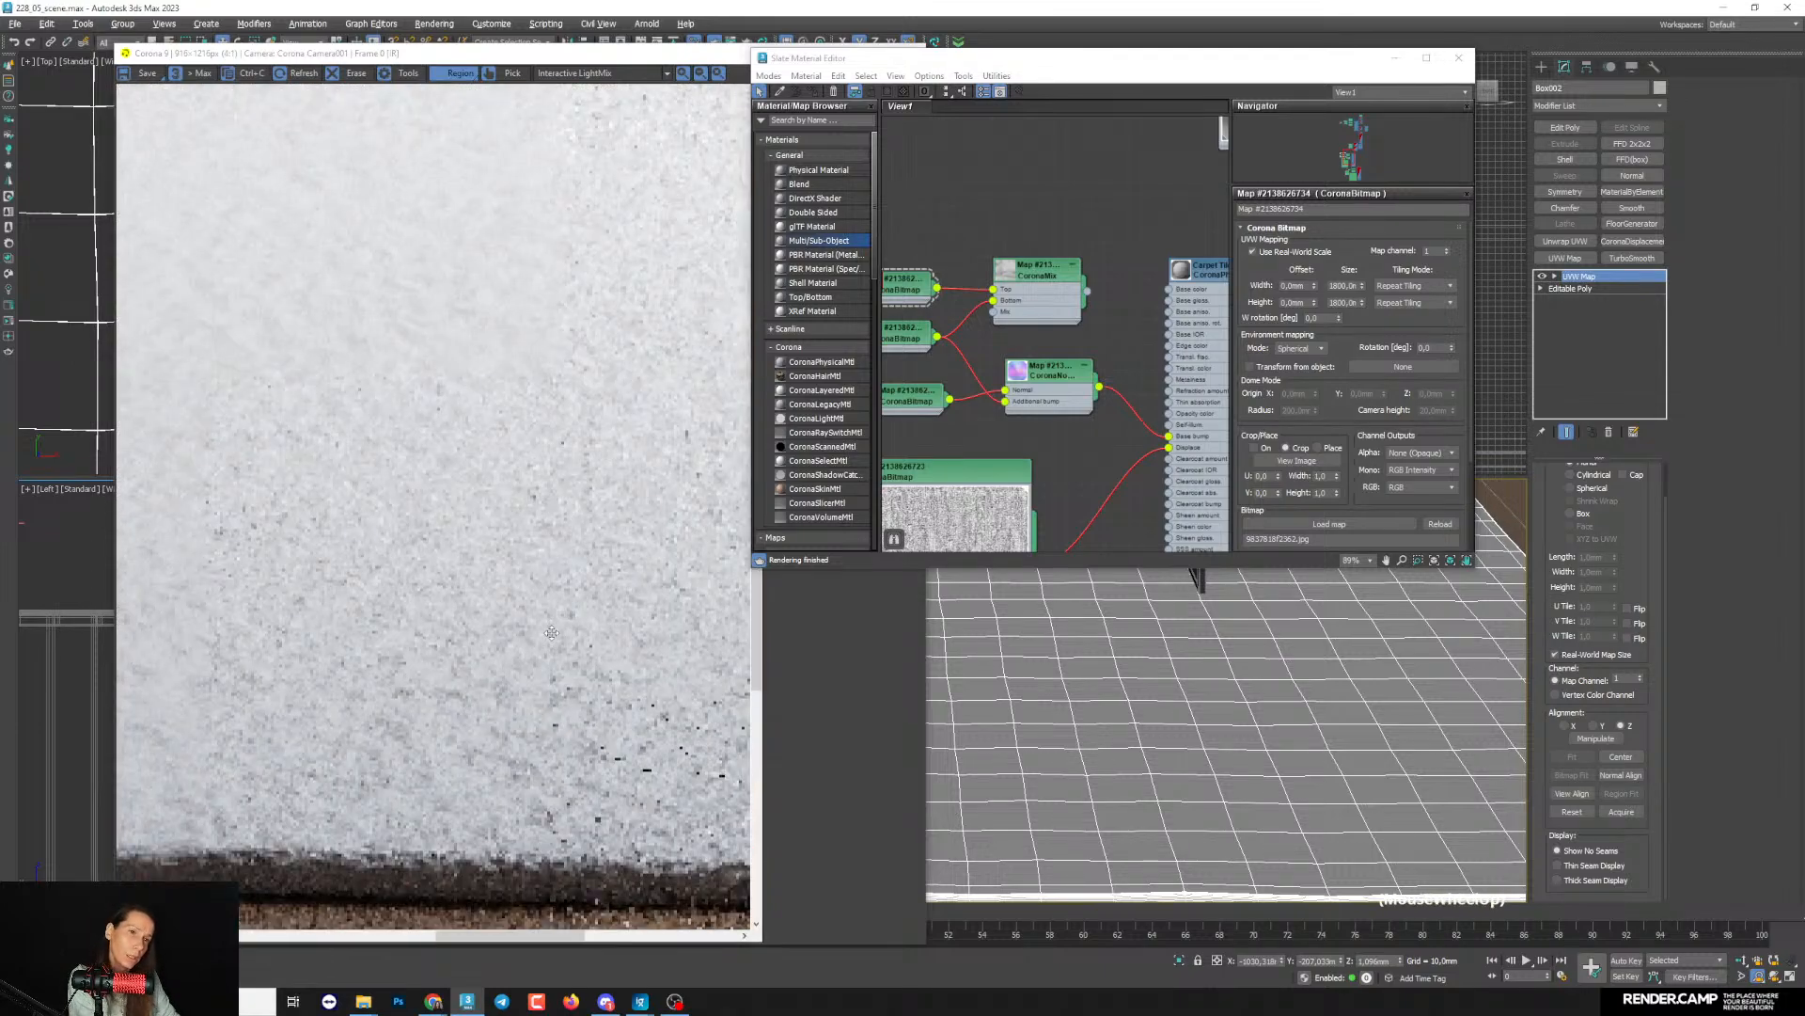
scroll(553, 629, "down", 2)
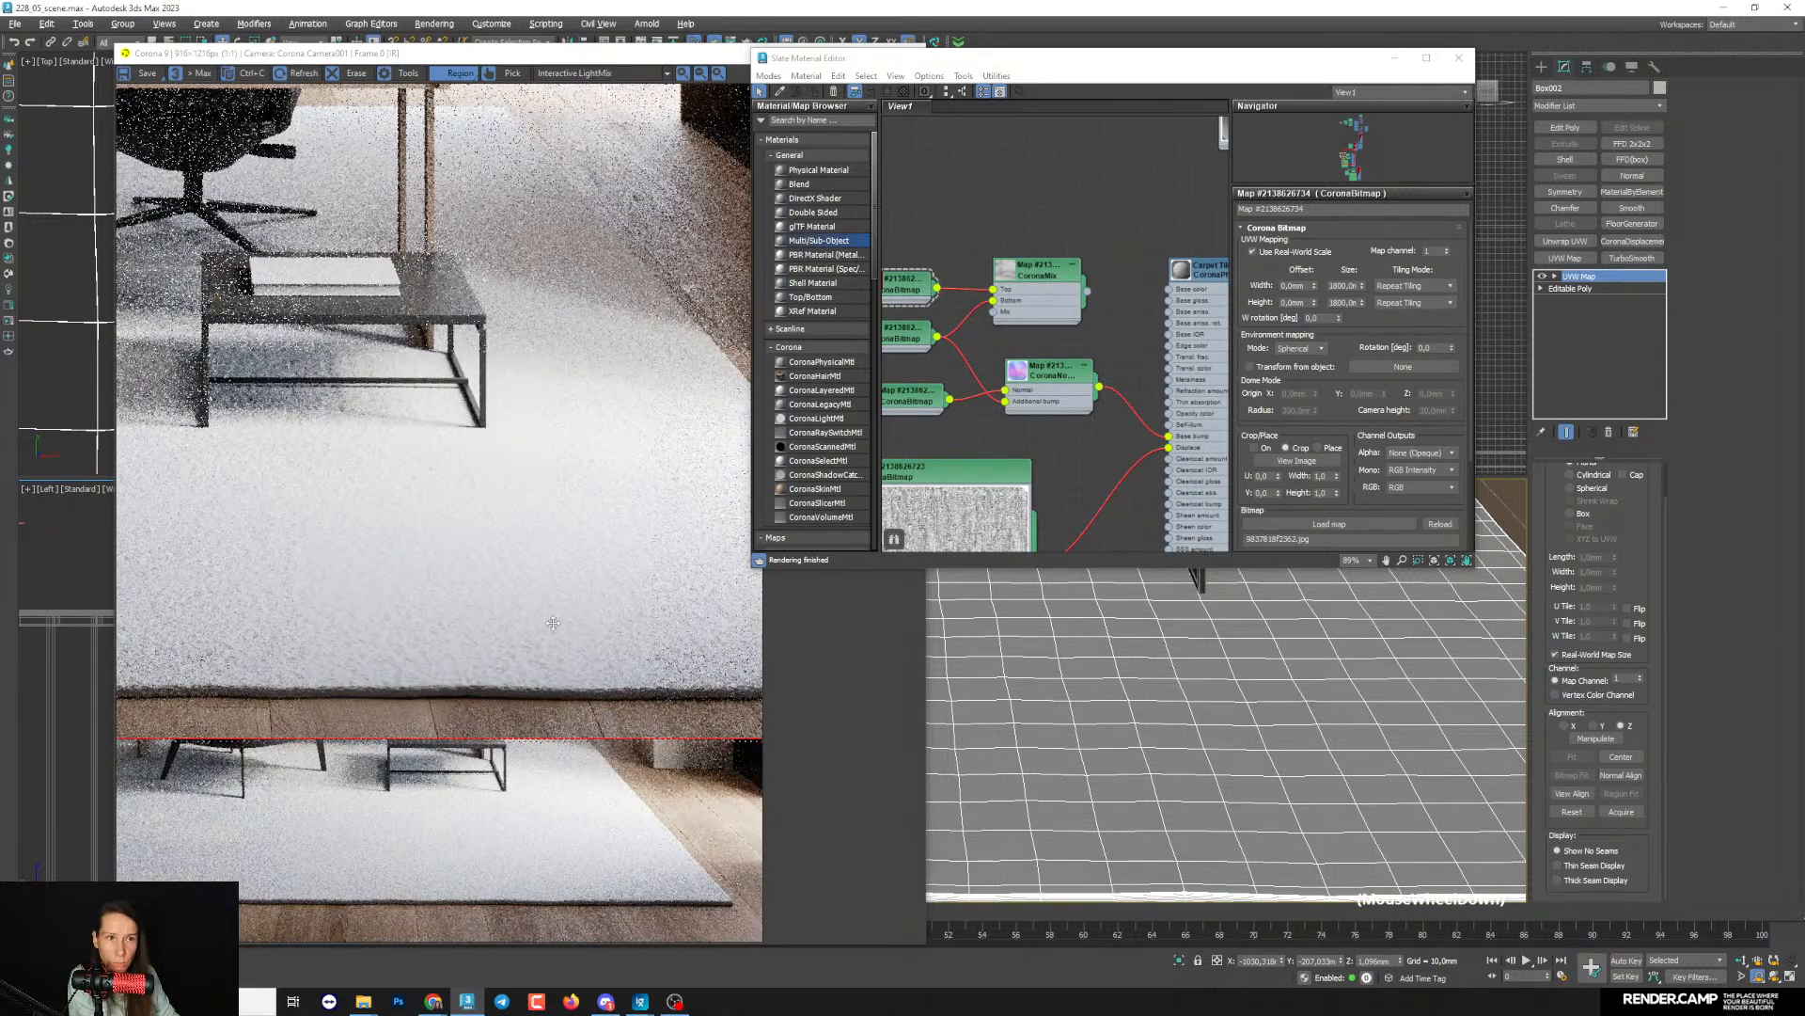
scroll(981, 395, "up", 3)
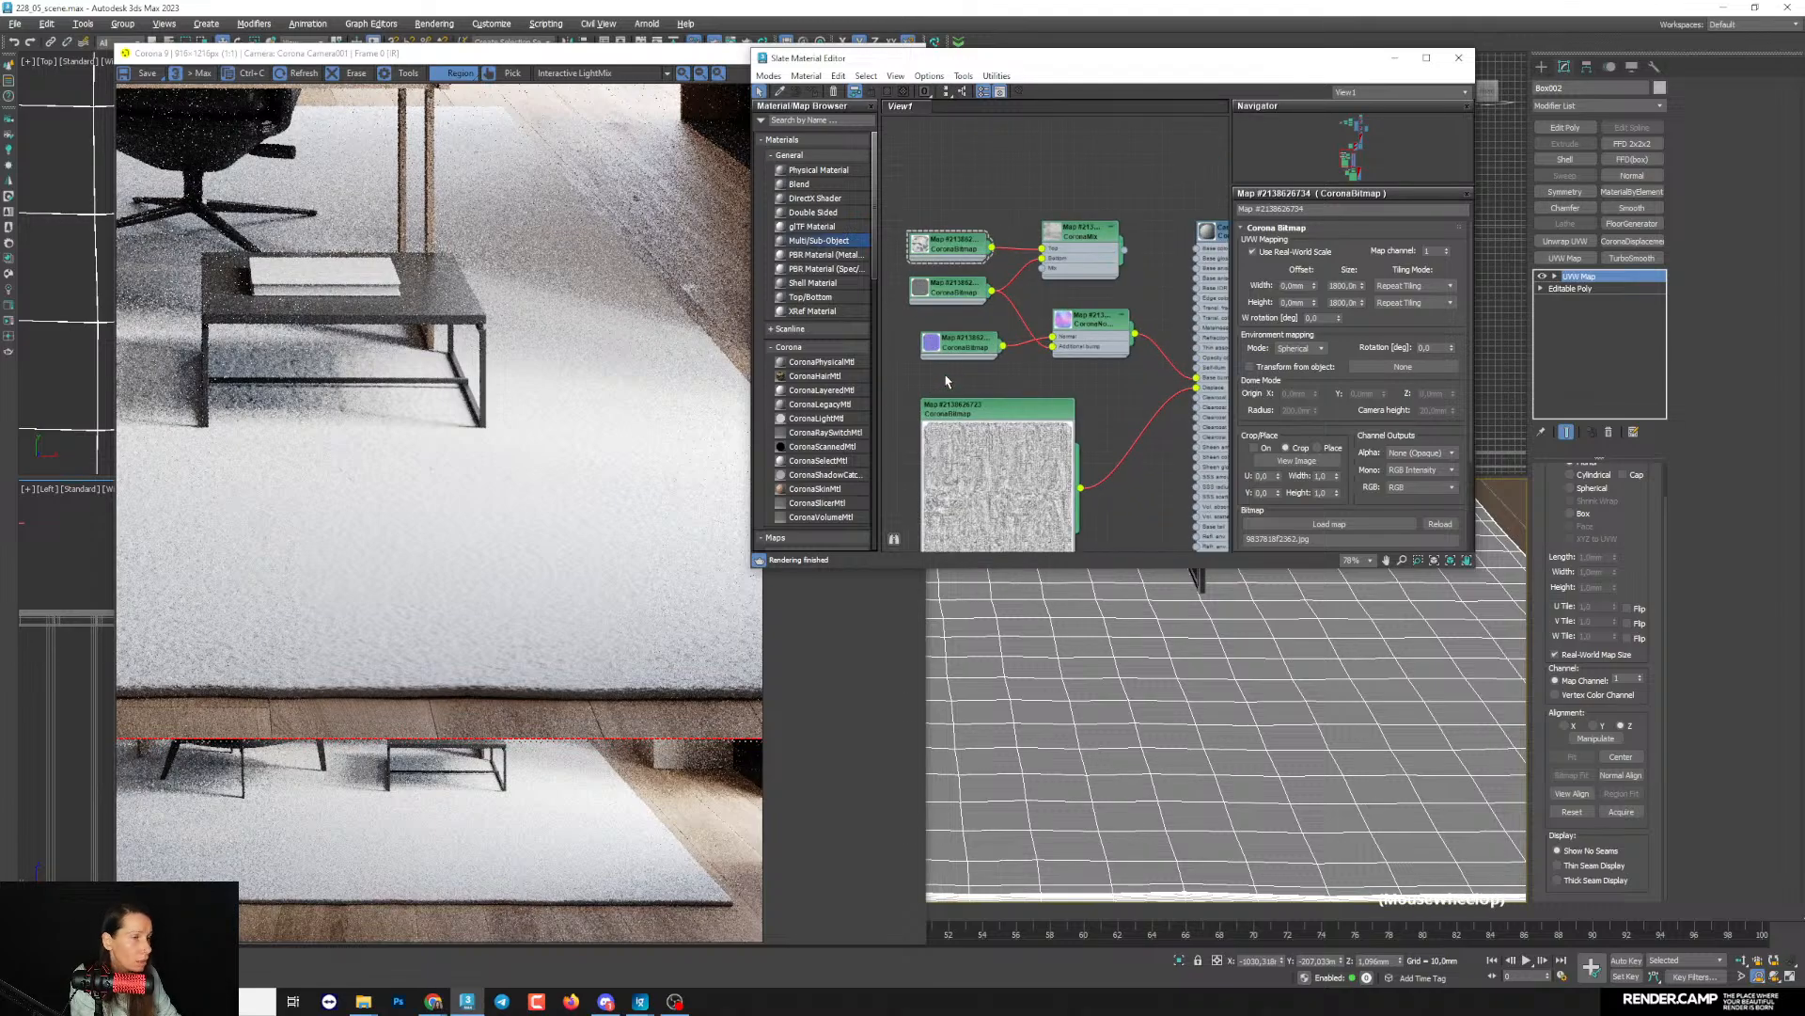
- In the texture 05 folder of the project files, preview palm-beah-rug-grey_1_1800x1800-topaz-enhance copy_2.jpg at full size and close the preview
mouse_move(363, 1000)
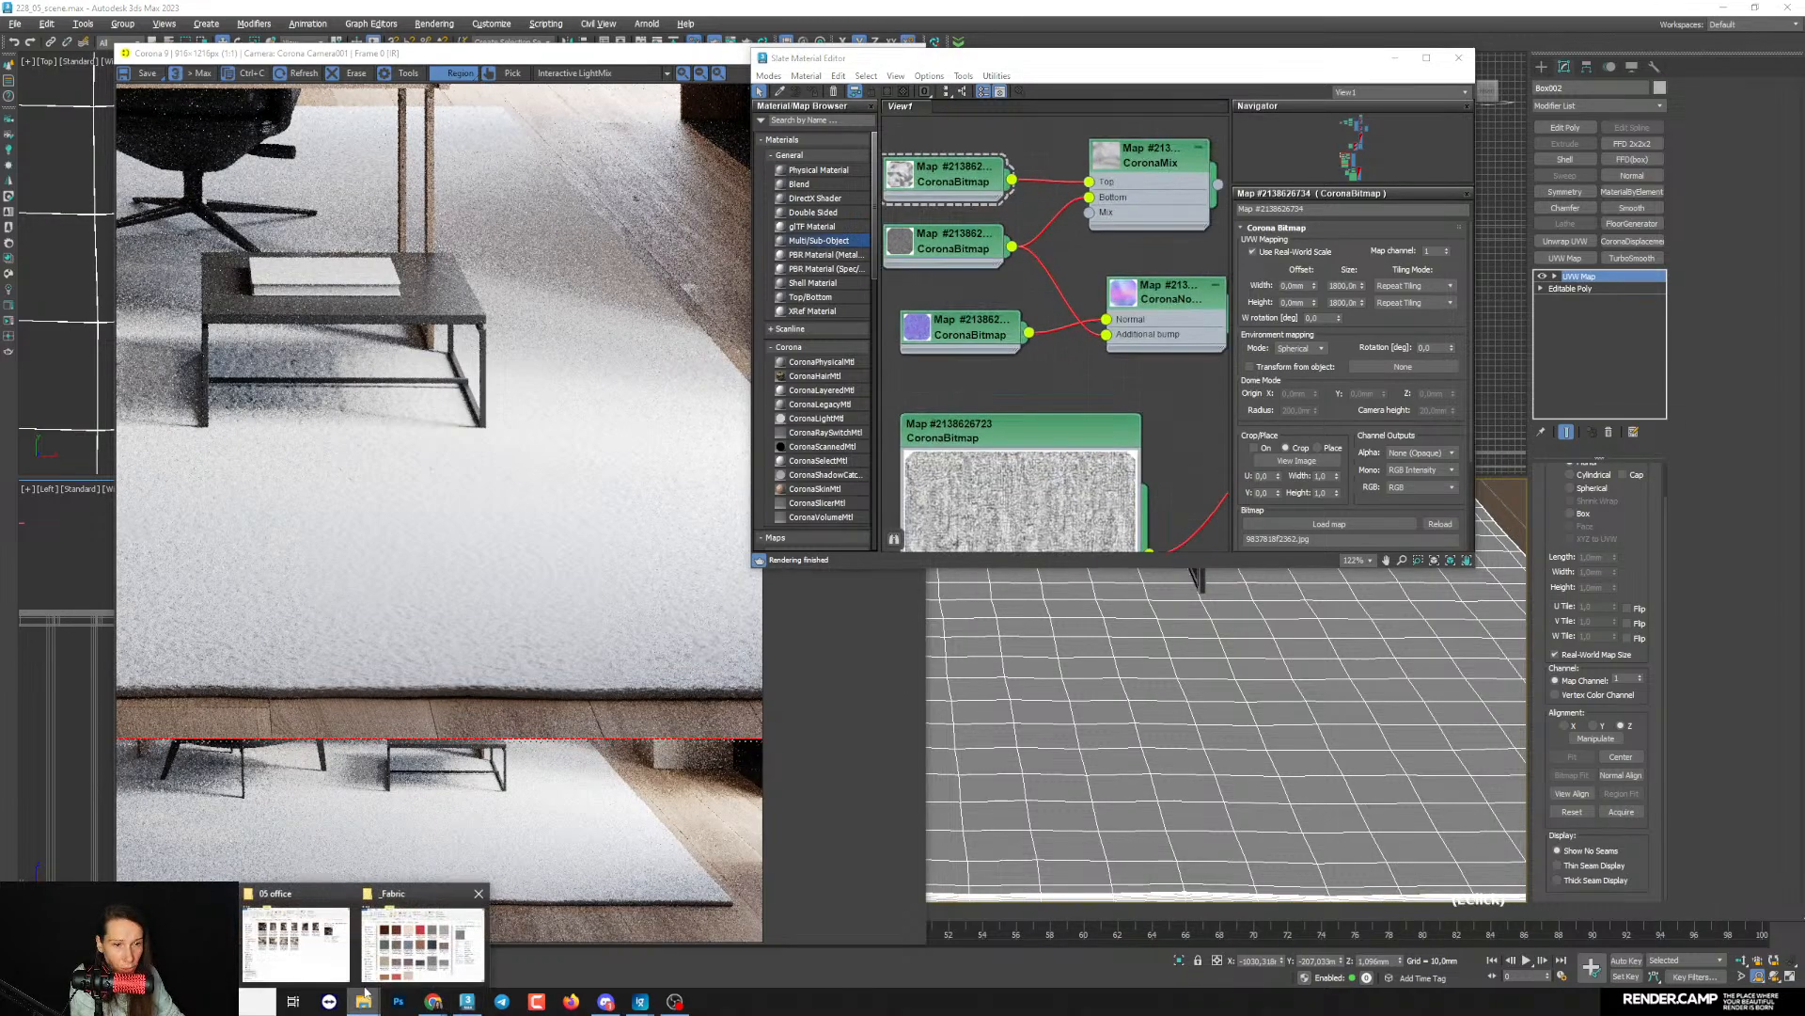
left_click(289, 972)
left_click(508, 259)
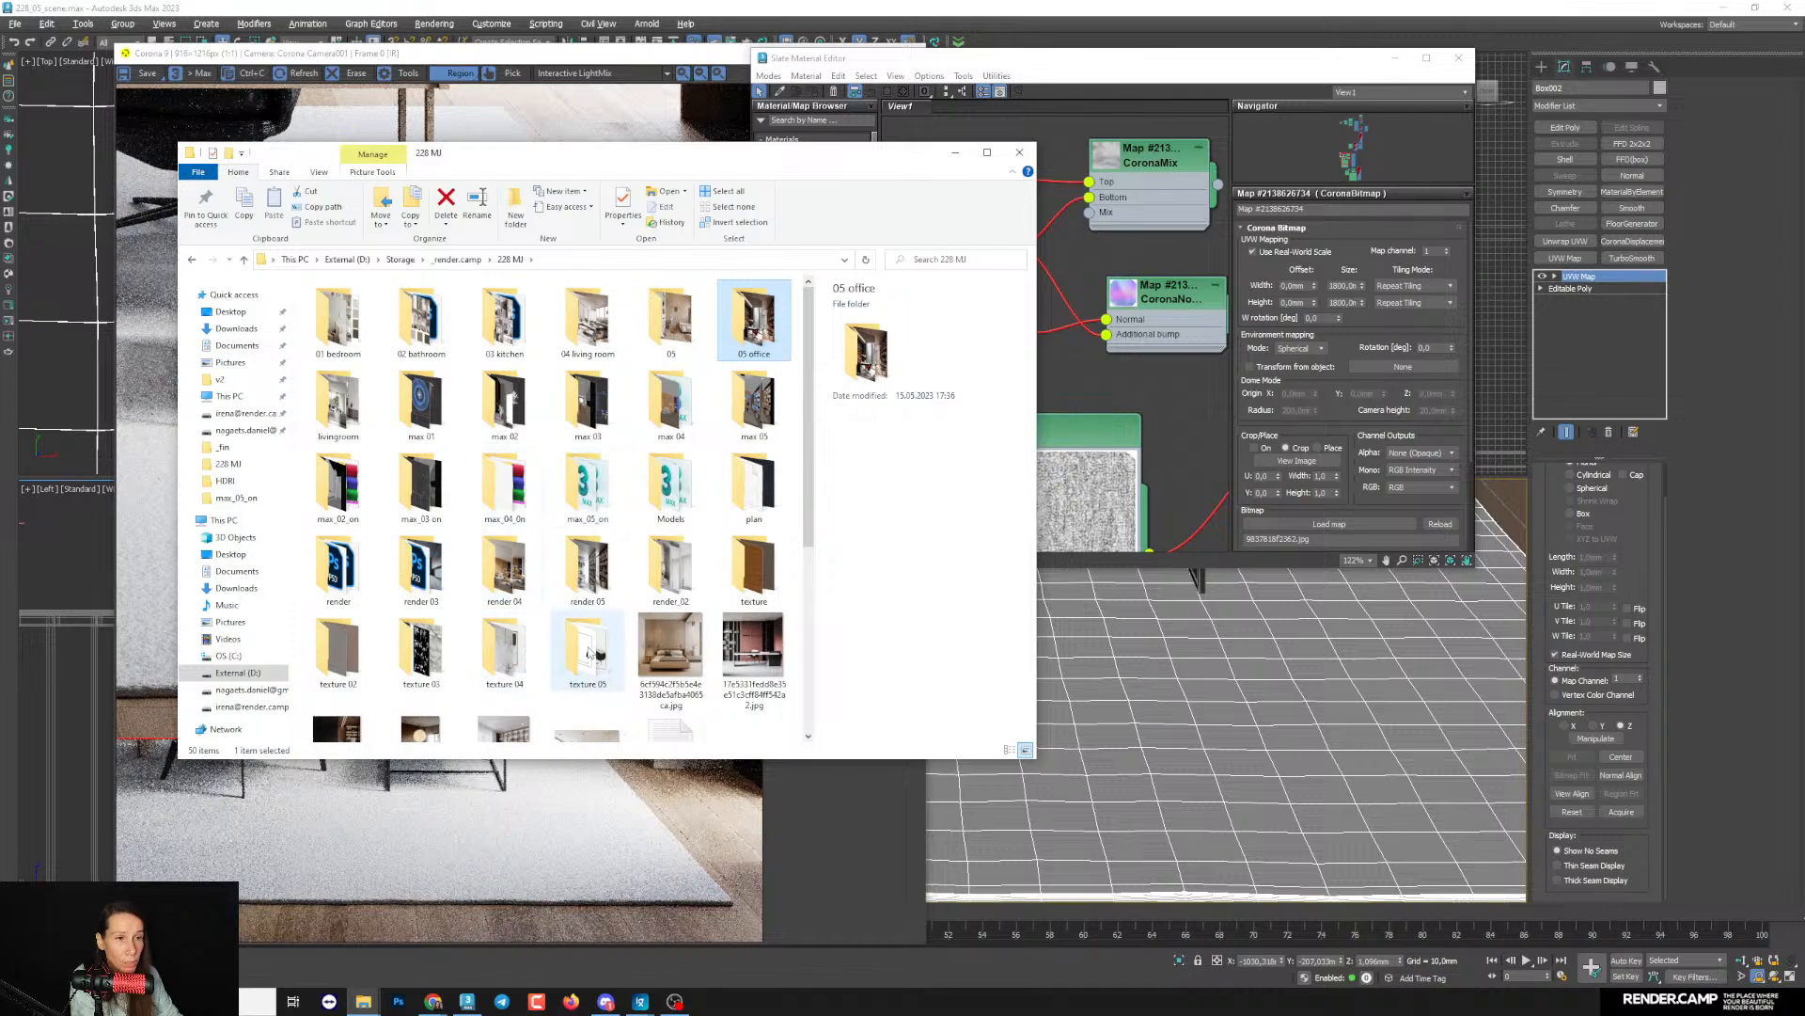
double_click(587, 654)
left_click(433, 451)
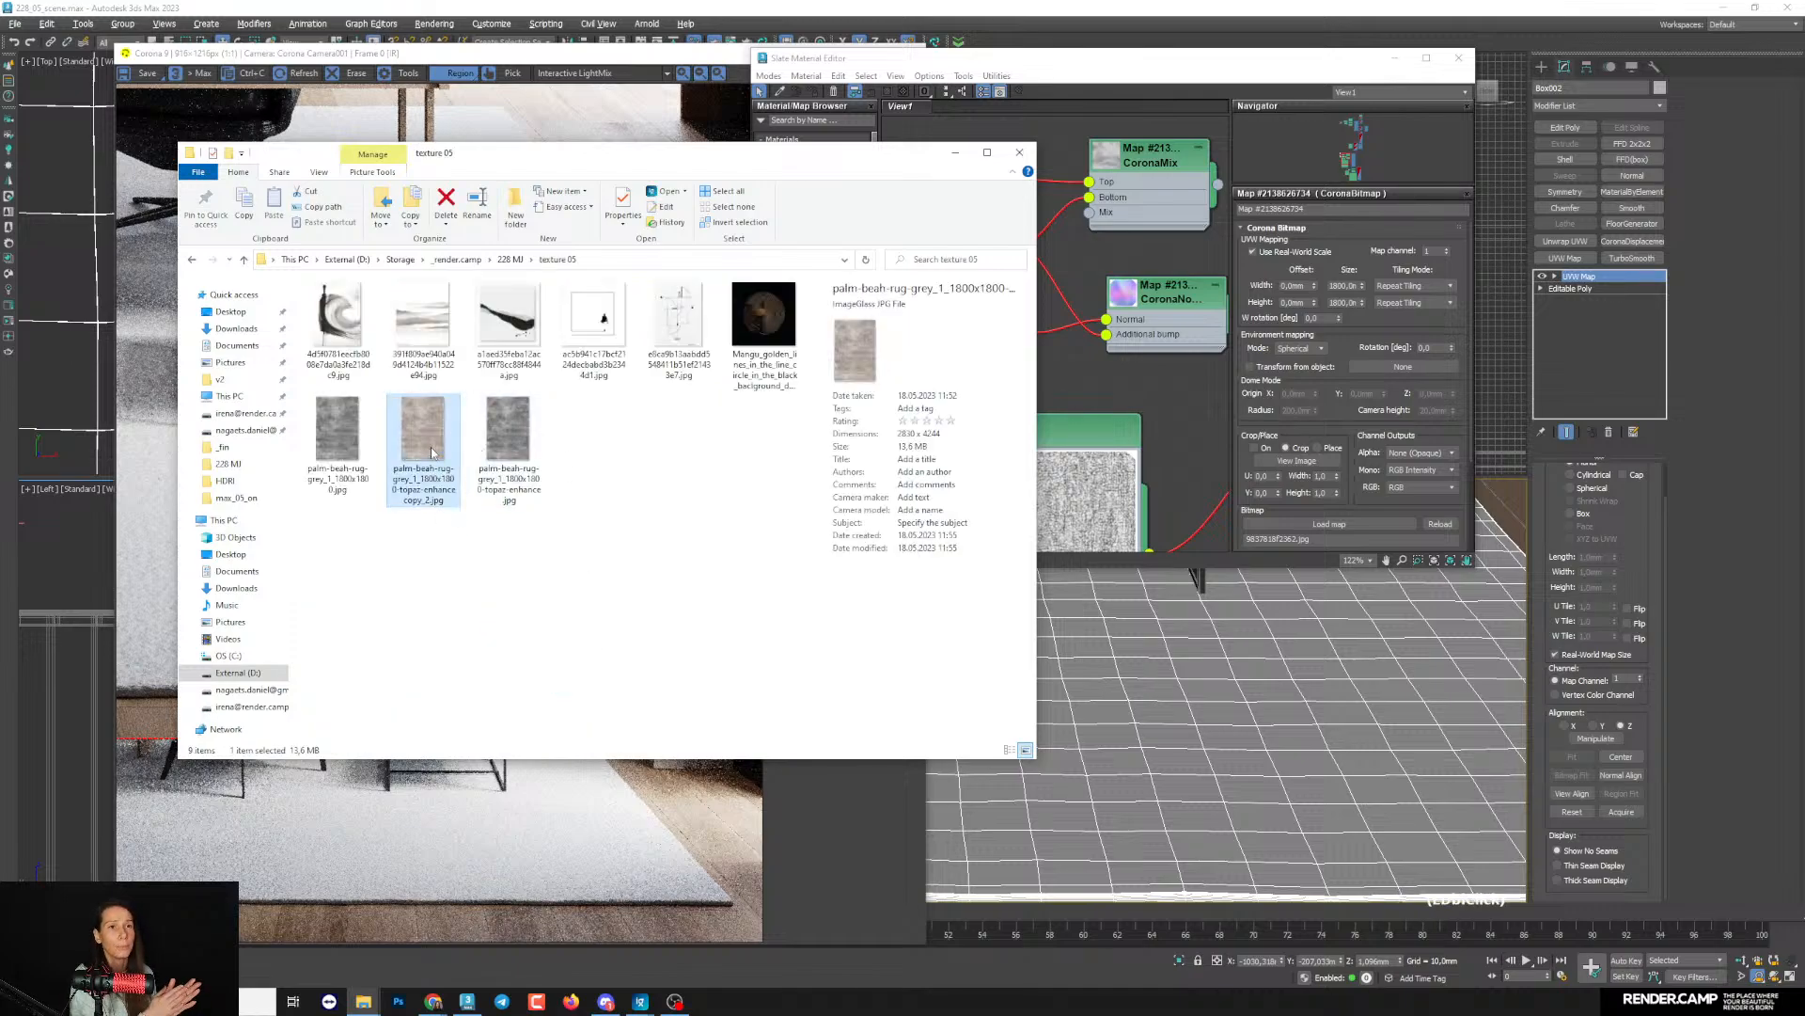
double_click(433, 452)
left_click(1164, 117)
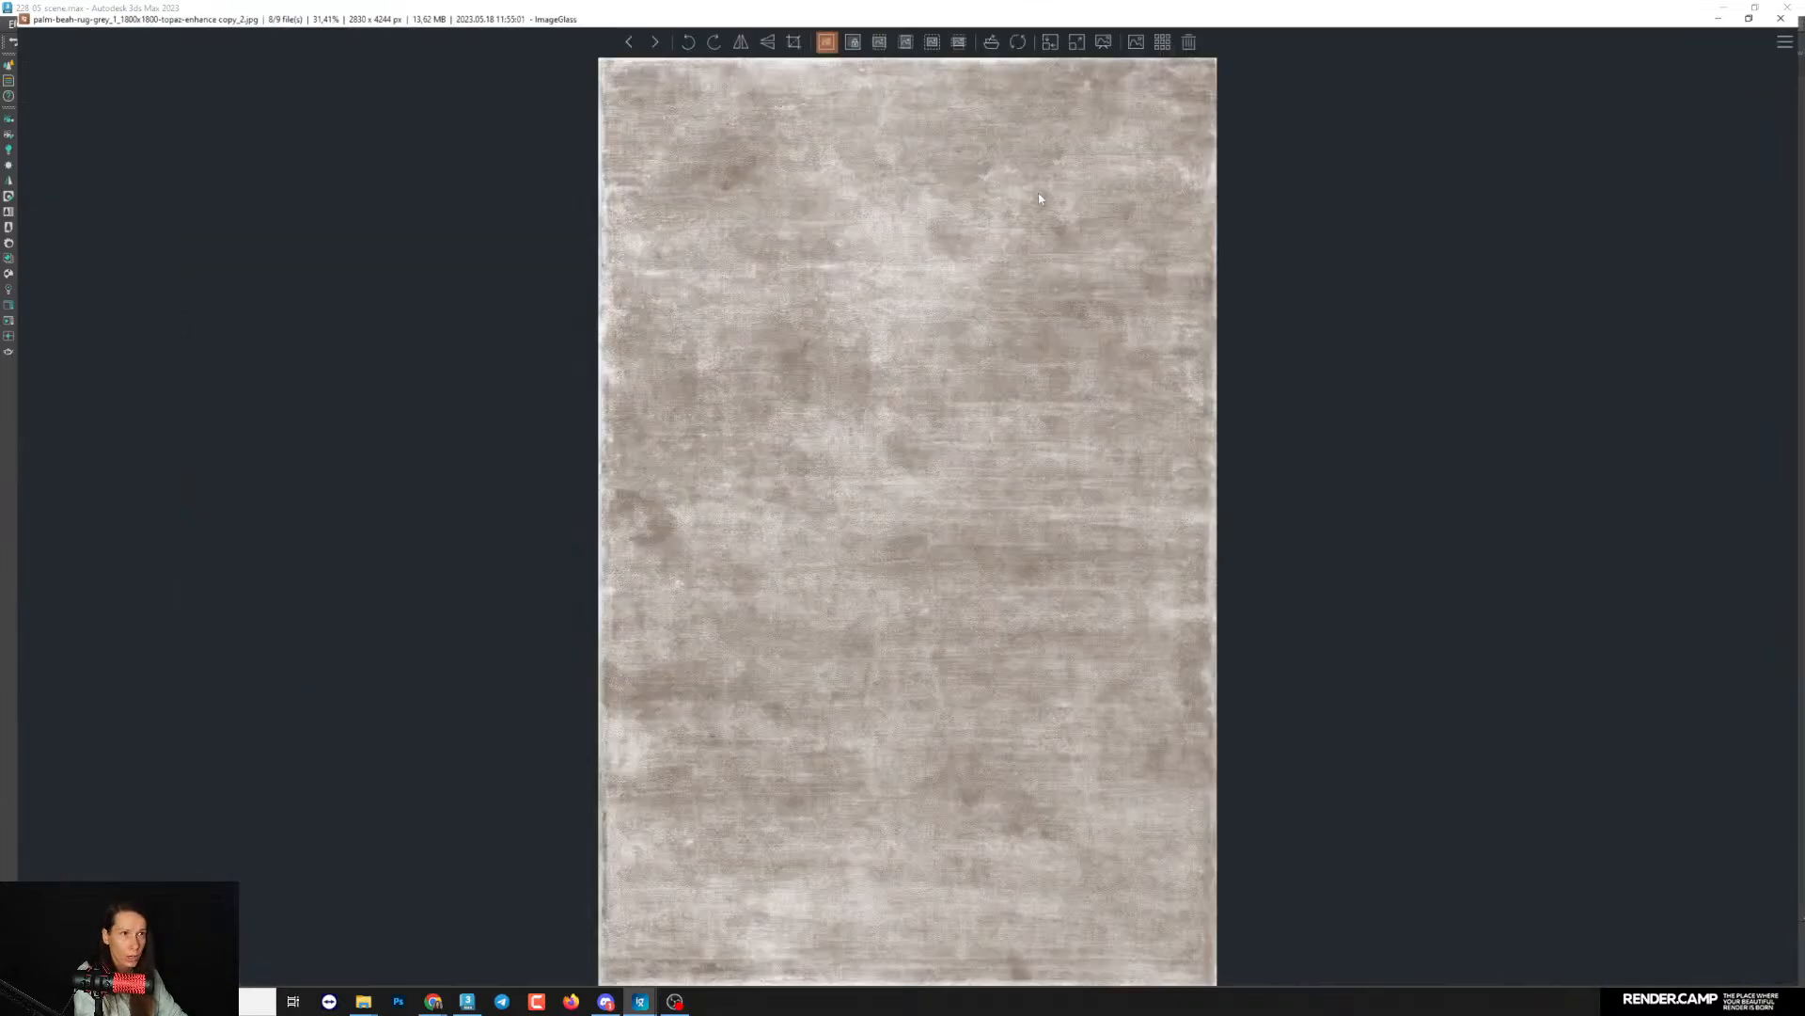
scroll(753, 460, "down", 2)
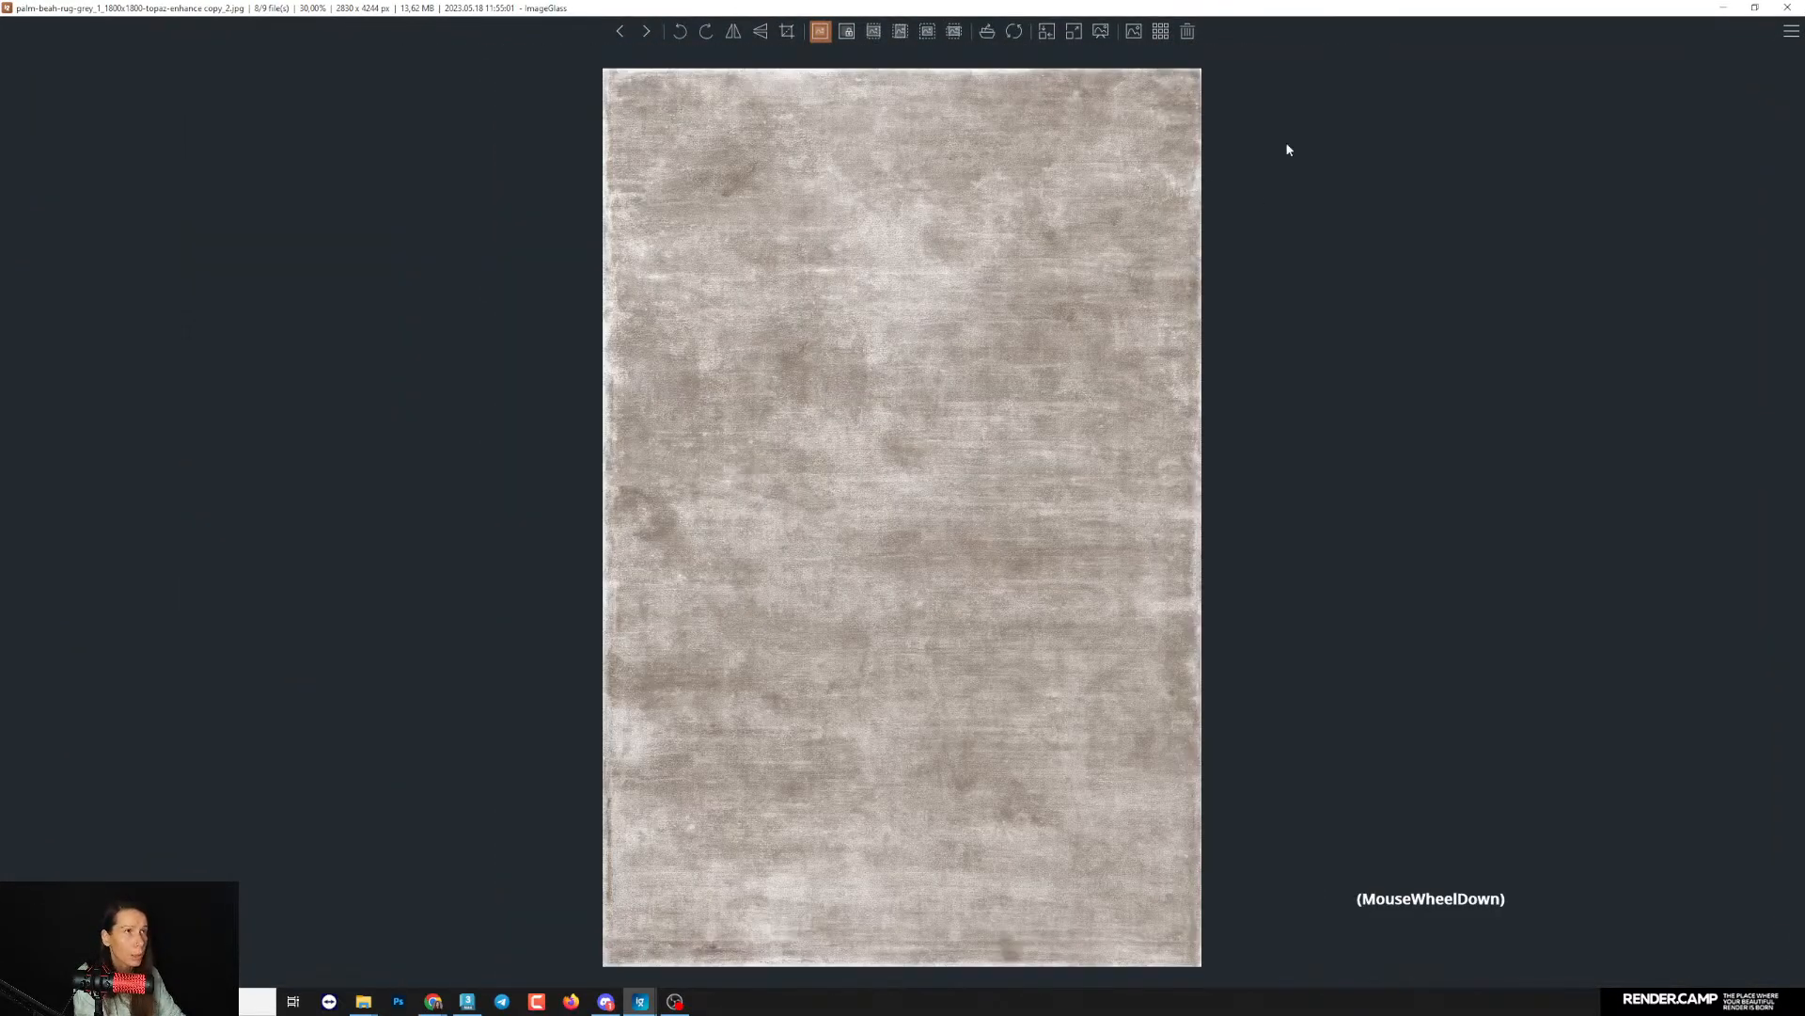
left_click(1787, 7)
- Add palm-beah-rug-grey_1_1800x1800-topaz-enhance copy_2.jpg as a Bitmap node above the CoronaMix node in the material graph
left_click_drag(816, 160, 722, 204)
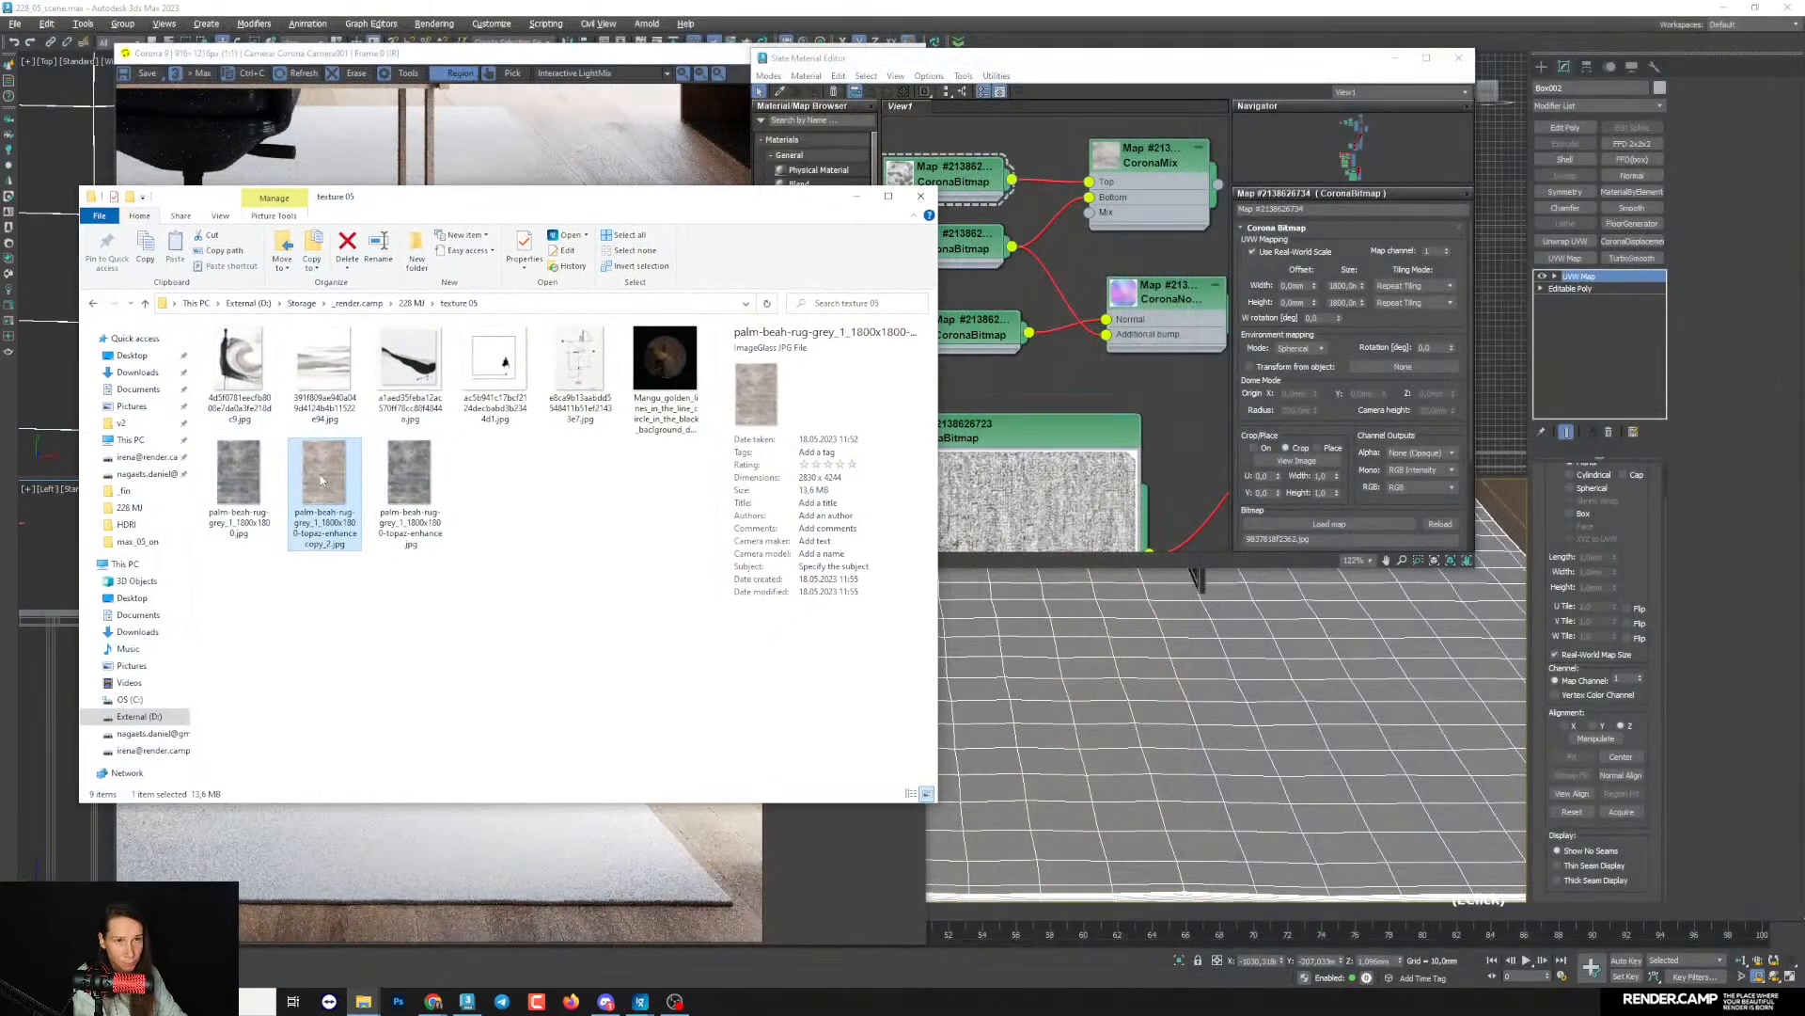
left_click_drag(324, 478, 1037, 377)
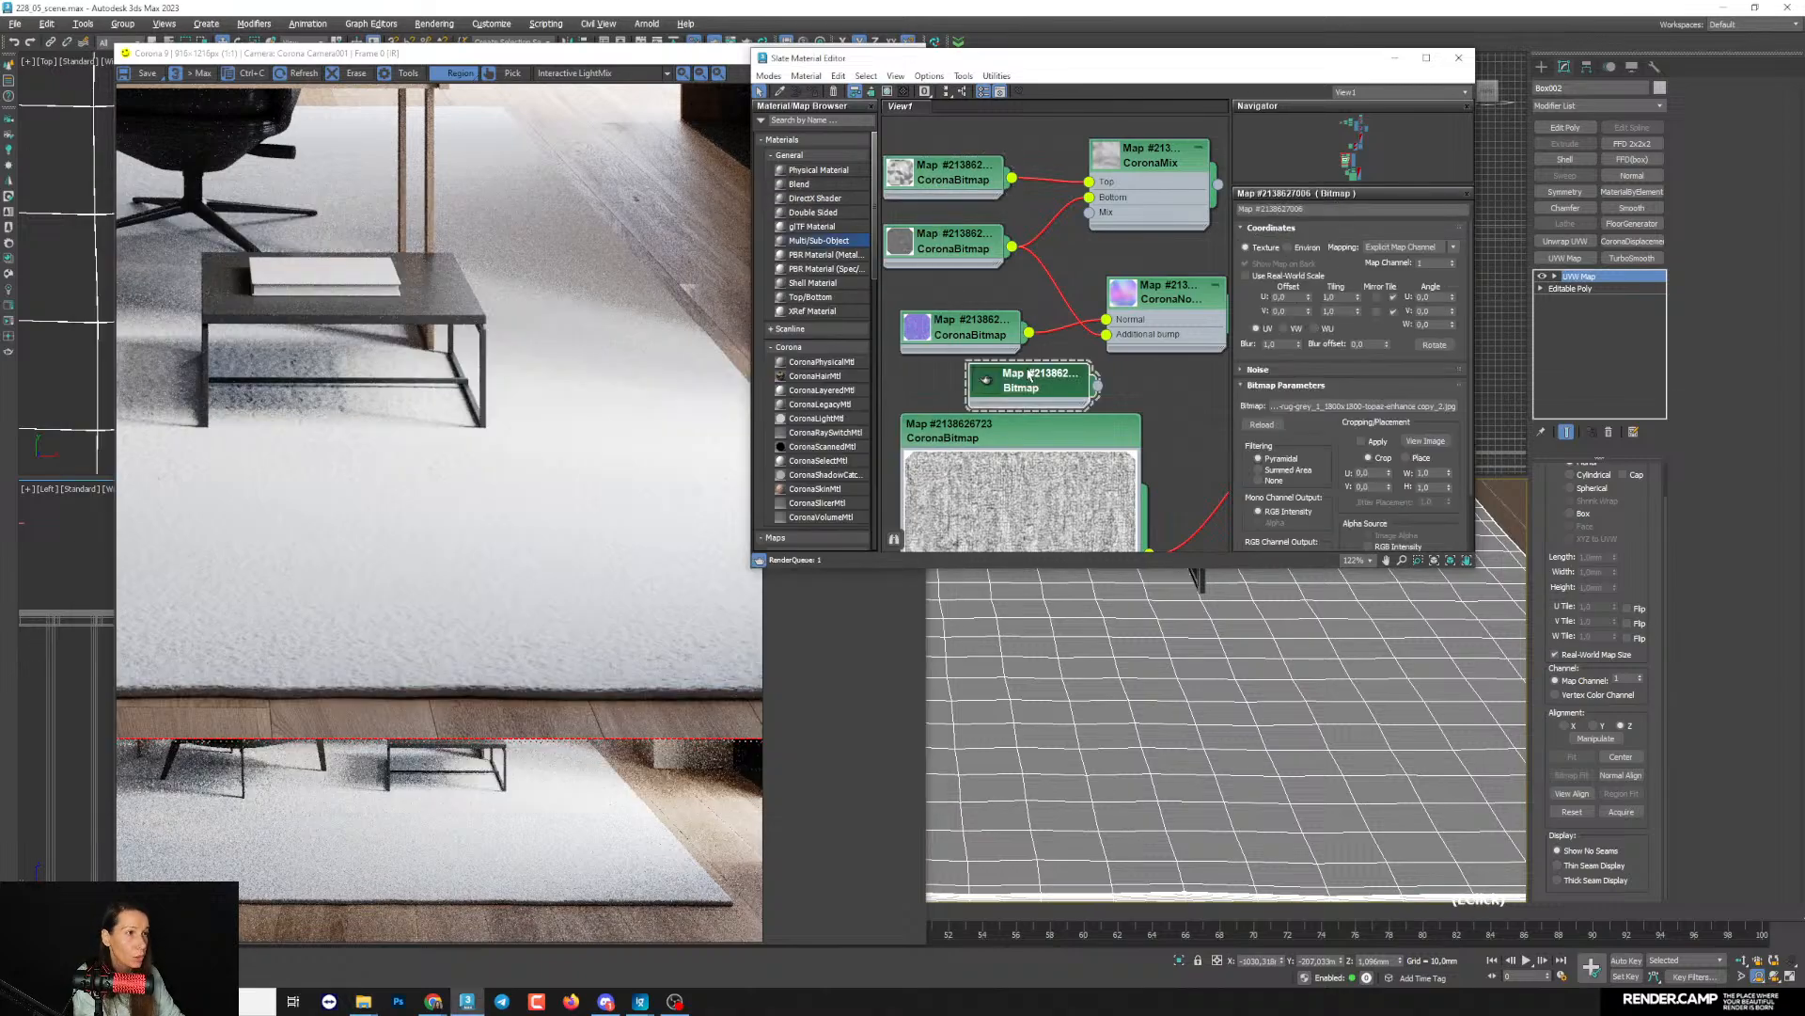
middle_click_drag(1038, 375, 998, 427)
scroll(1018, 422, "down", 3)
left_click_drag(998, 431, 1062, 263)
scroll(1115, 306, "up", 3)
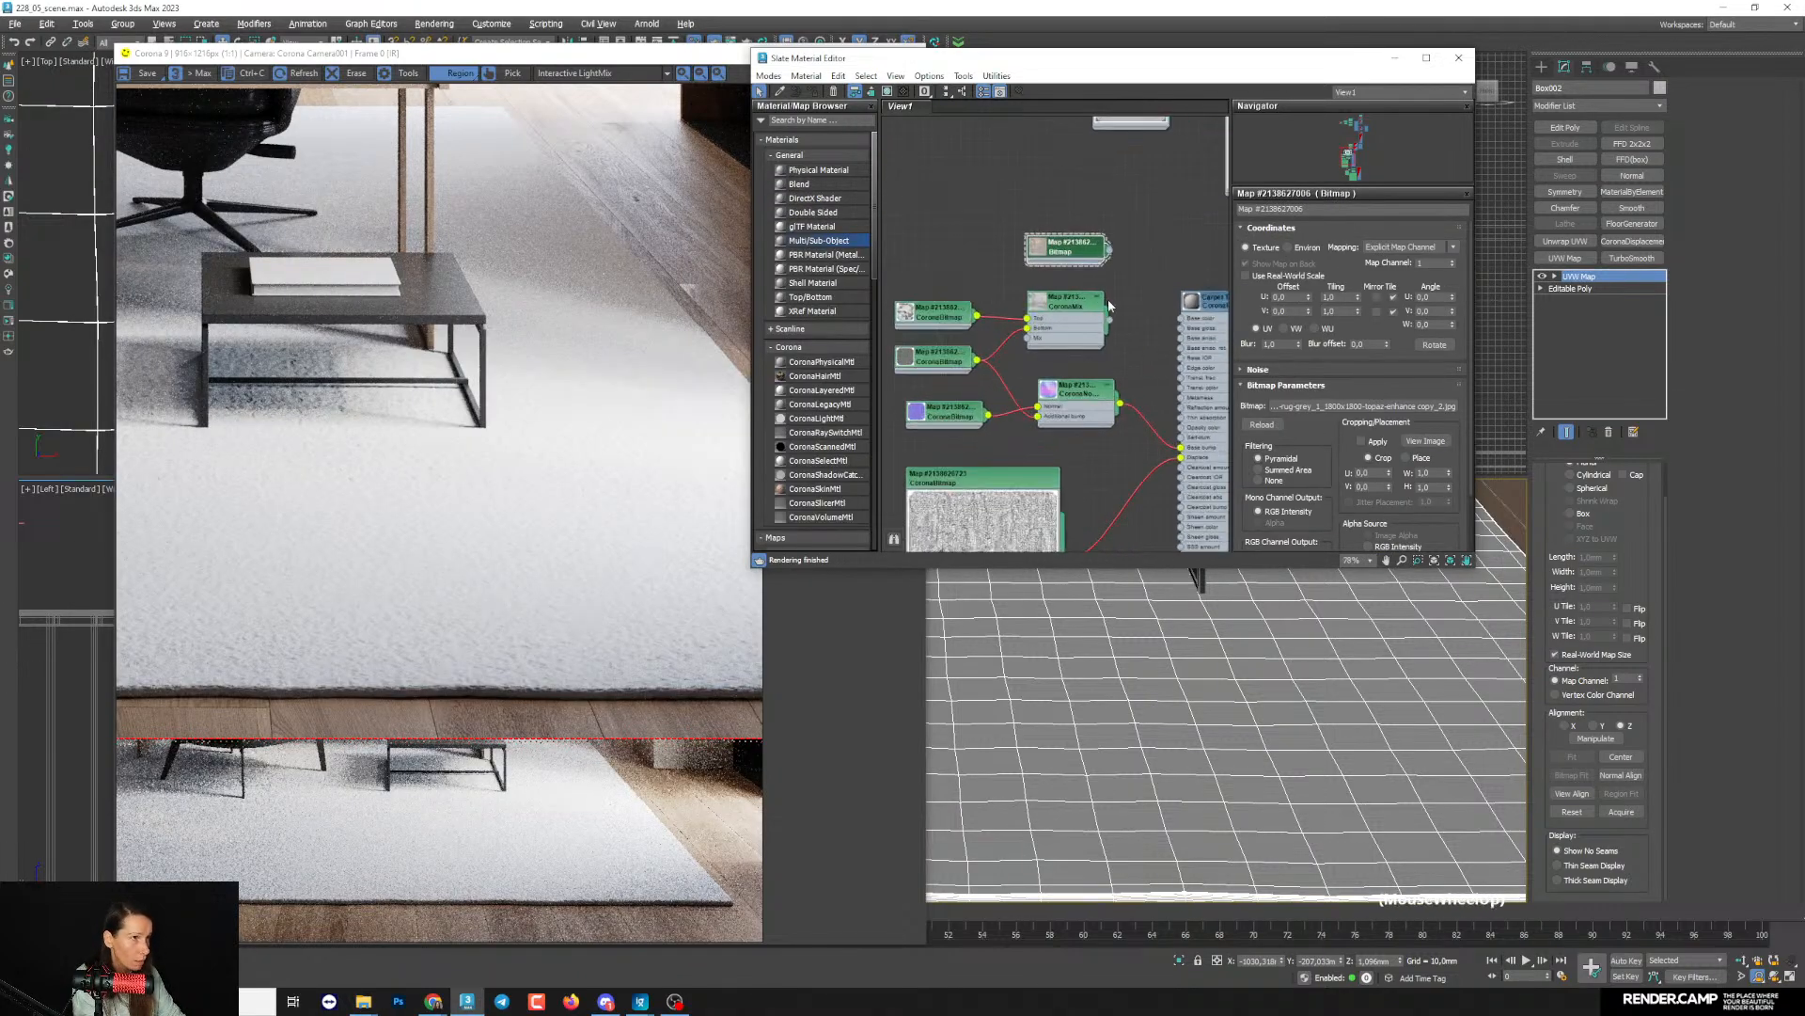
- Connect the rug bitmap to the Base color of the Carpet Tiles material and move the unused CoronaMix node aside
scroll(1116, 307, "down", 1)
middle_click_drag(1115, 306, 1061, 319)
scroll(1024, 355, "down", 1)
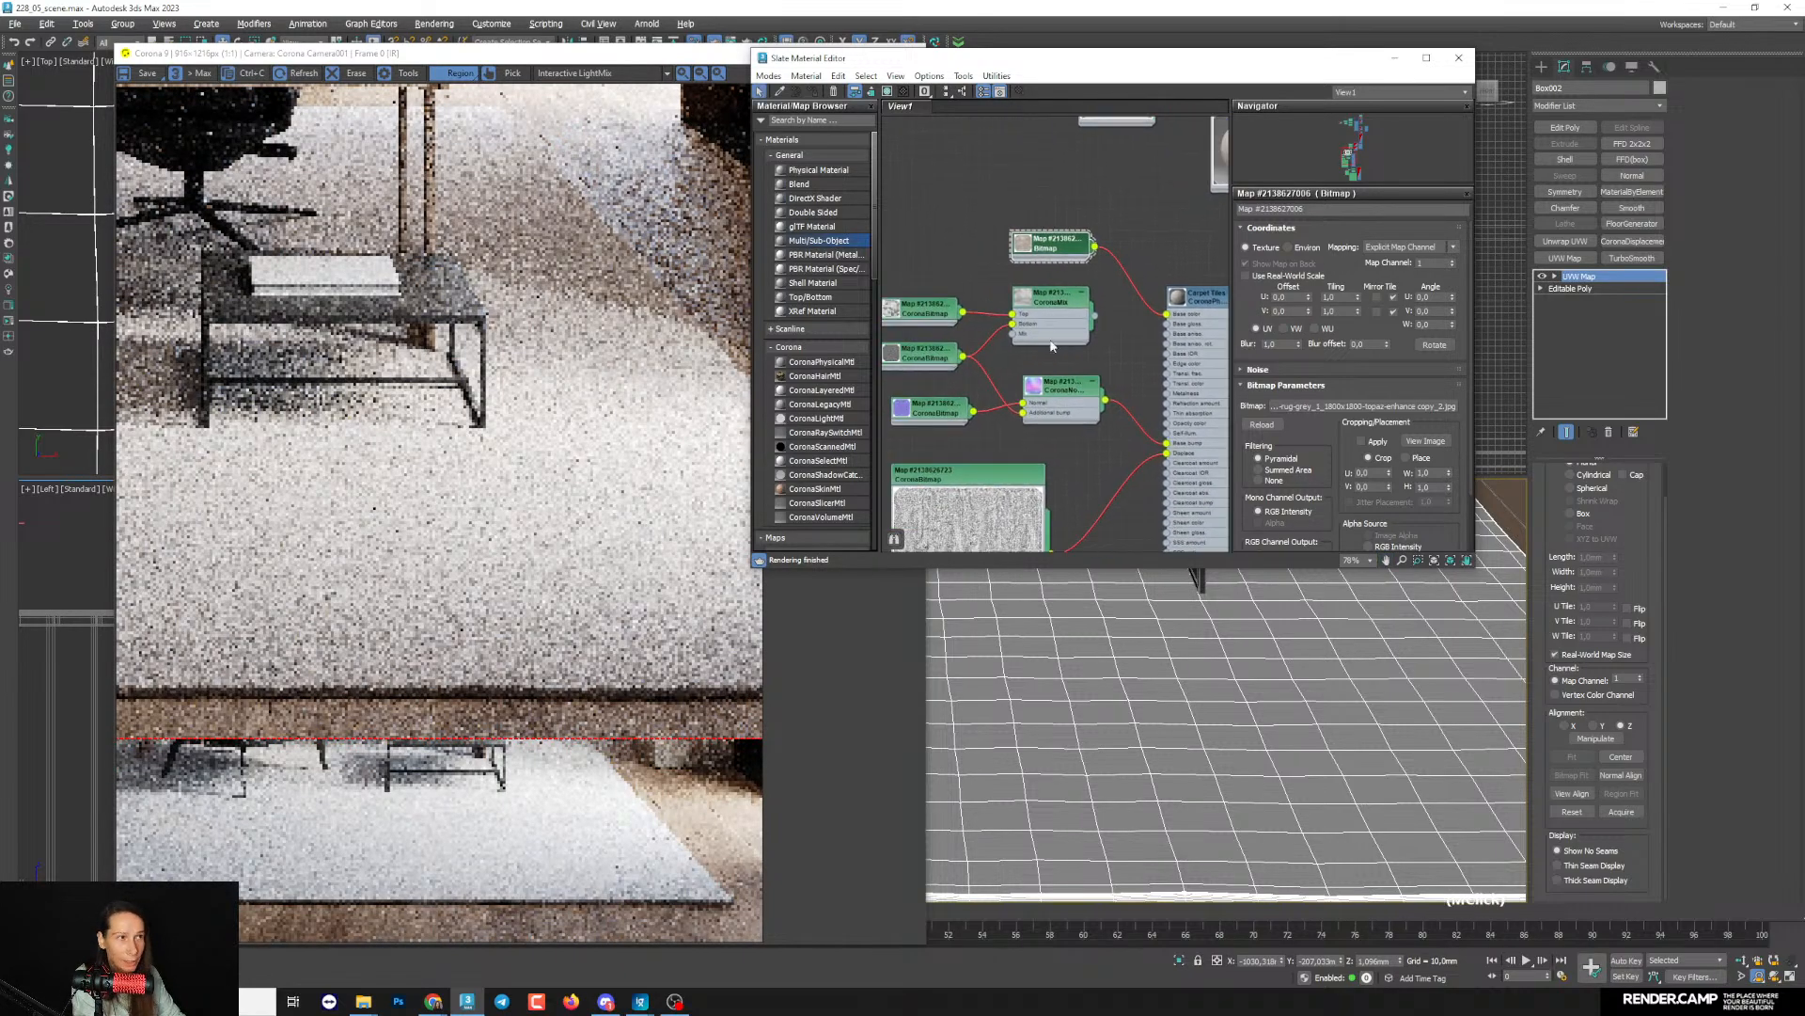
left_click_drag(1061, 319, 927, 317)
- Review the rug bitmap's whole image in its cropping and placement window
double_click(1049, 249)
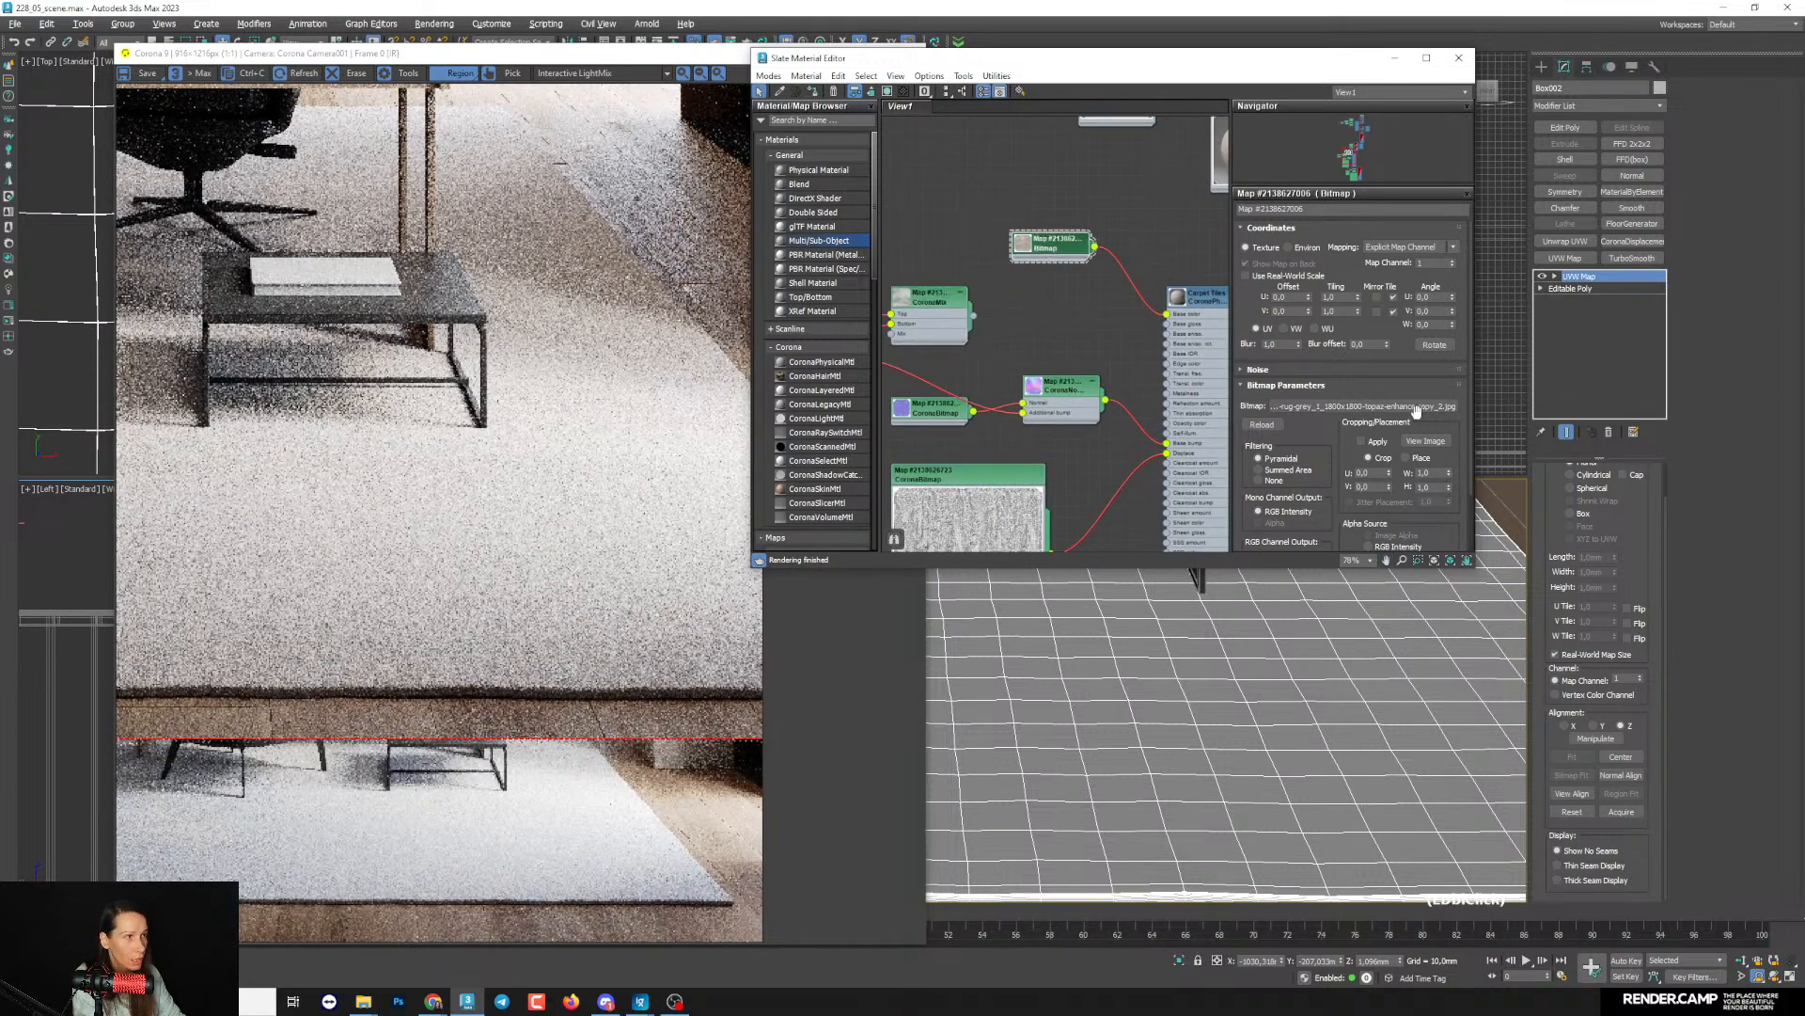
left_click(1414, 444)
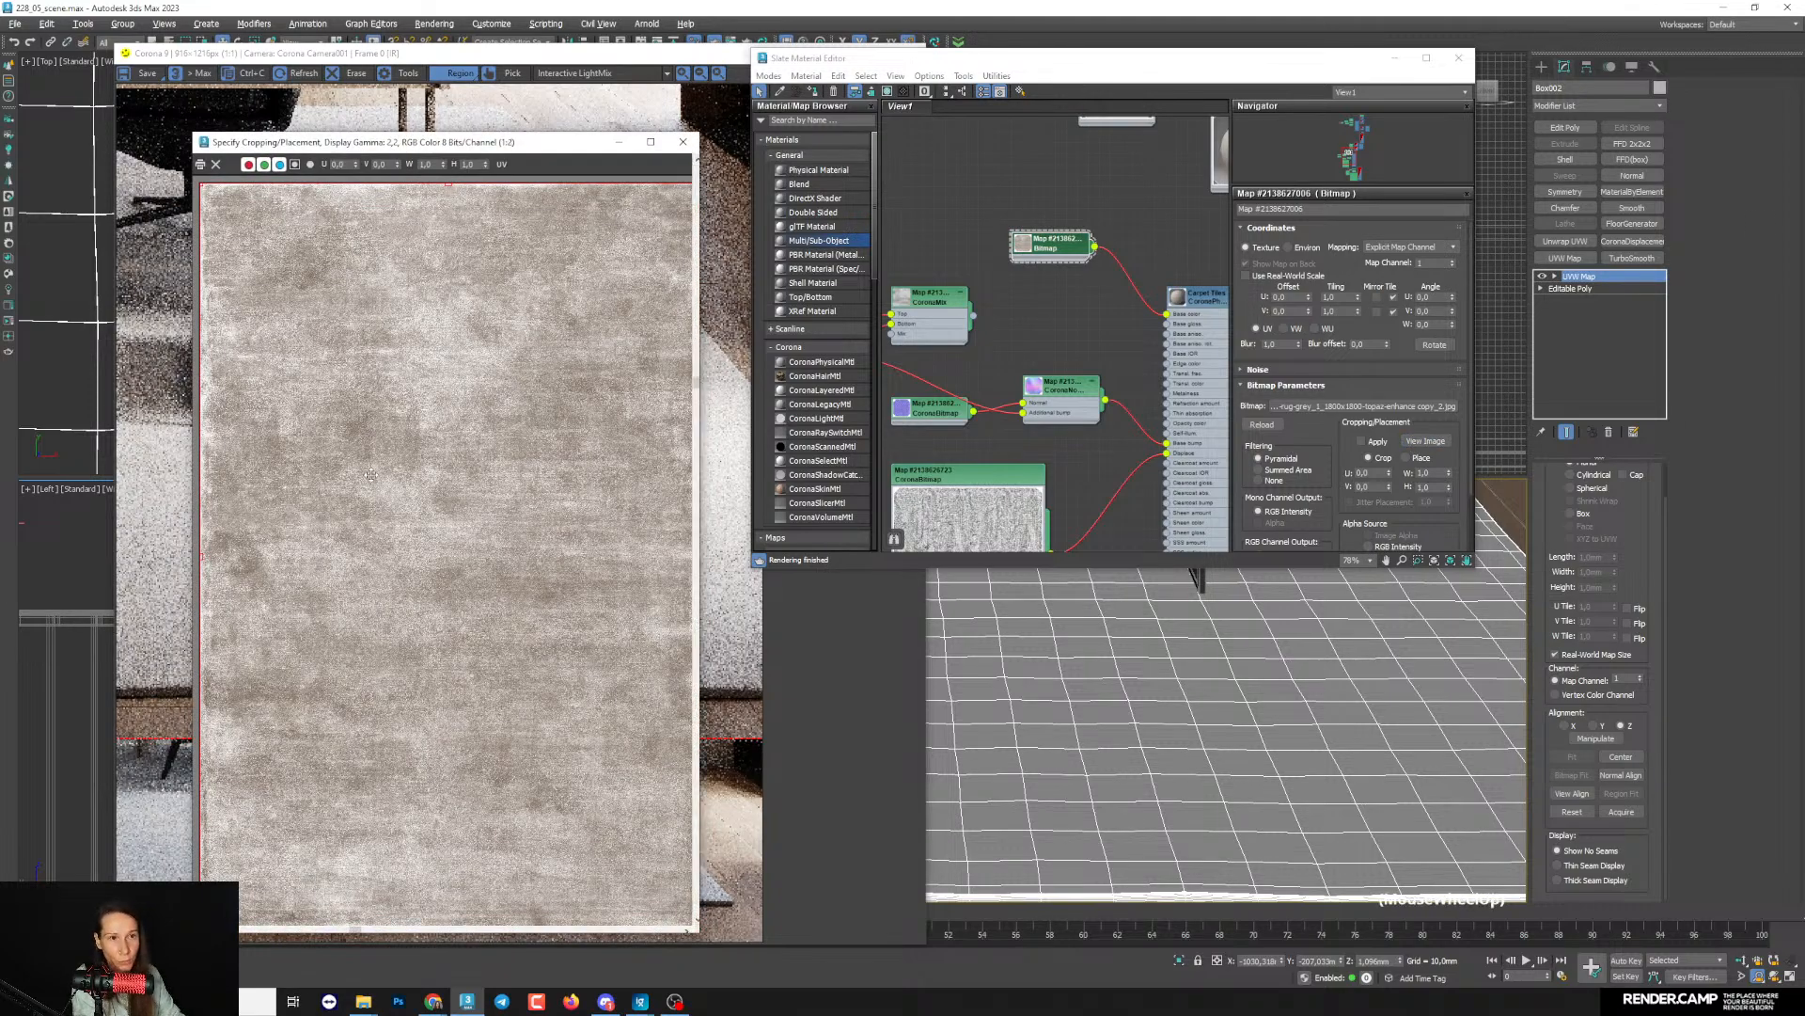
scroll(398, 471, "down", 2)
scroll(397, 470, "down", 2)
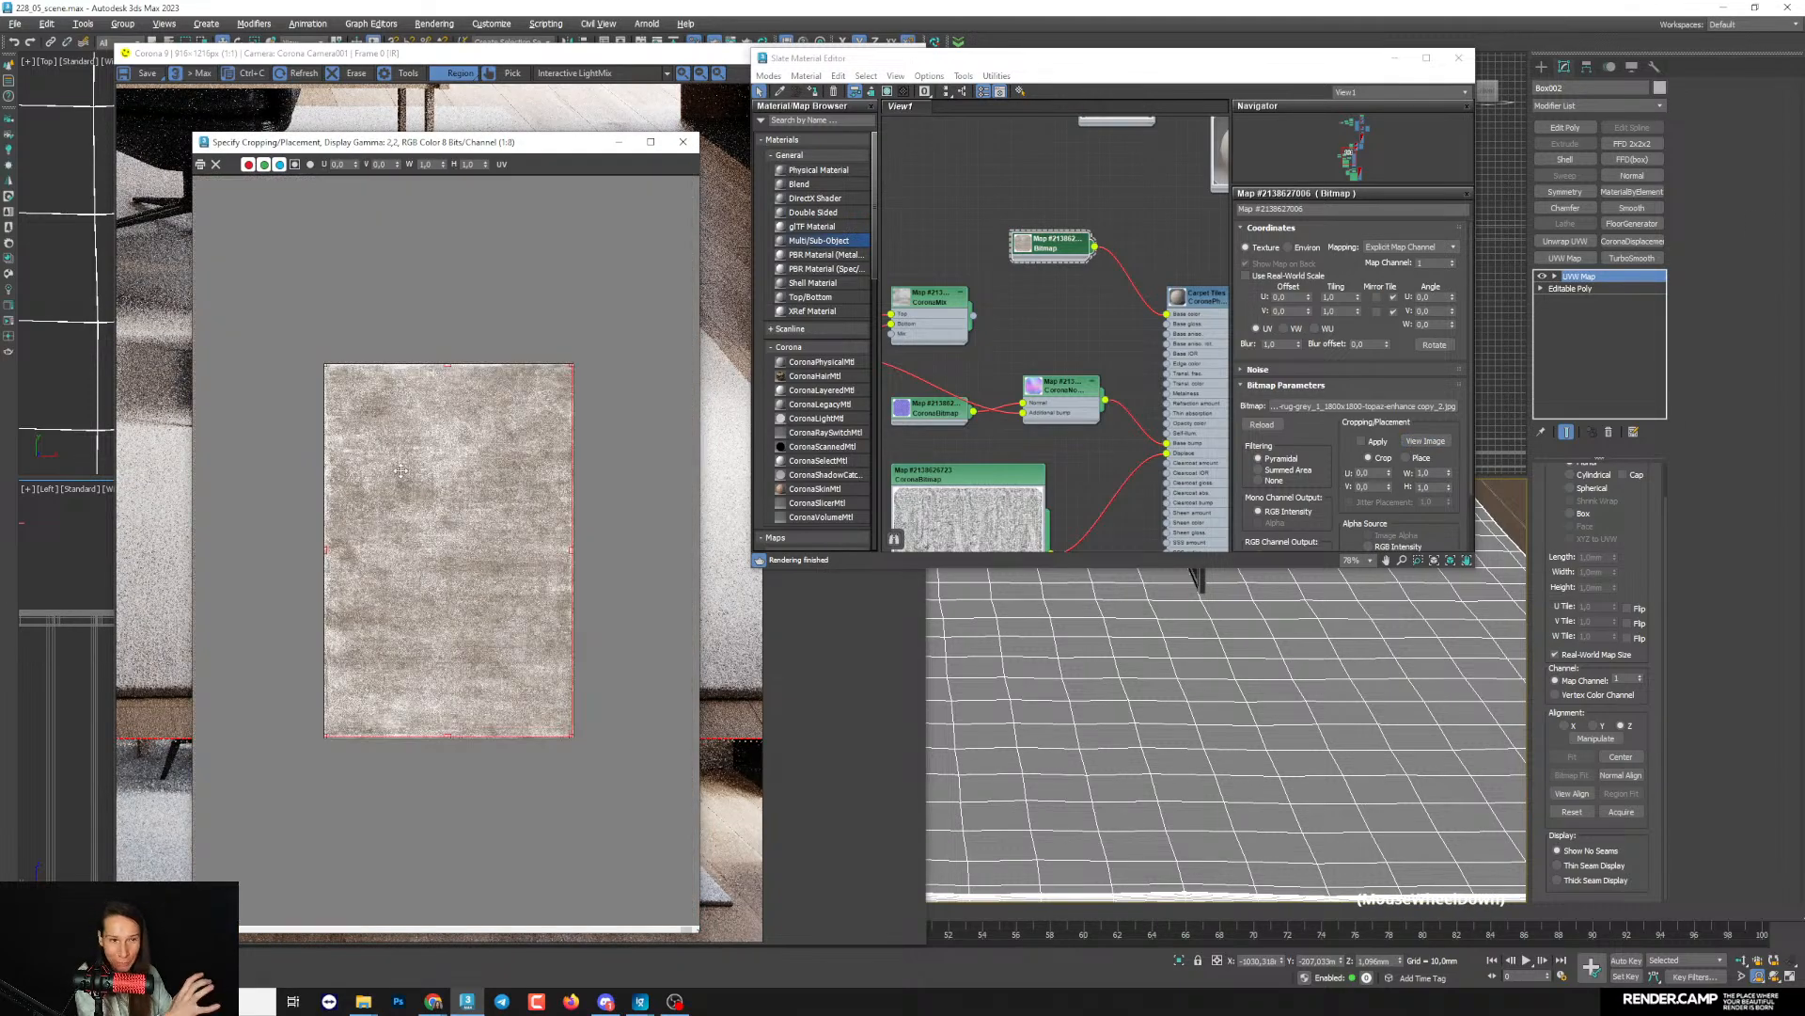
scroll(401, 470, "up", 1)
left_click(689, 149)
- Examine how the new colour texture covers the rug in the interactive render from a wider camera view
mouse_move(1082, 362)
middle_mouse_down()
mouse_move(1100, 362)
mouse_move(1066, 364)
middle_mouse_up()
scroll(1105, 356, "down", 2)
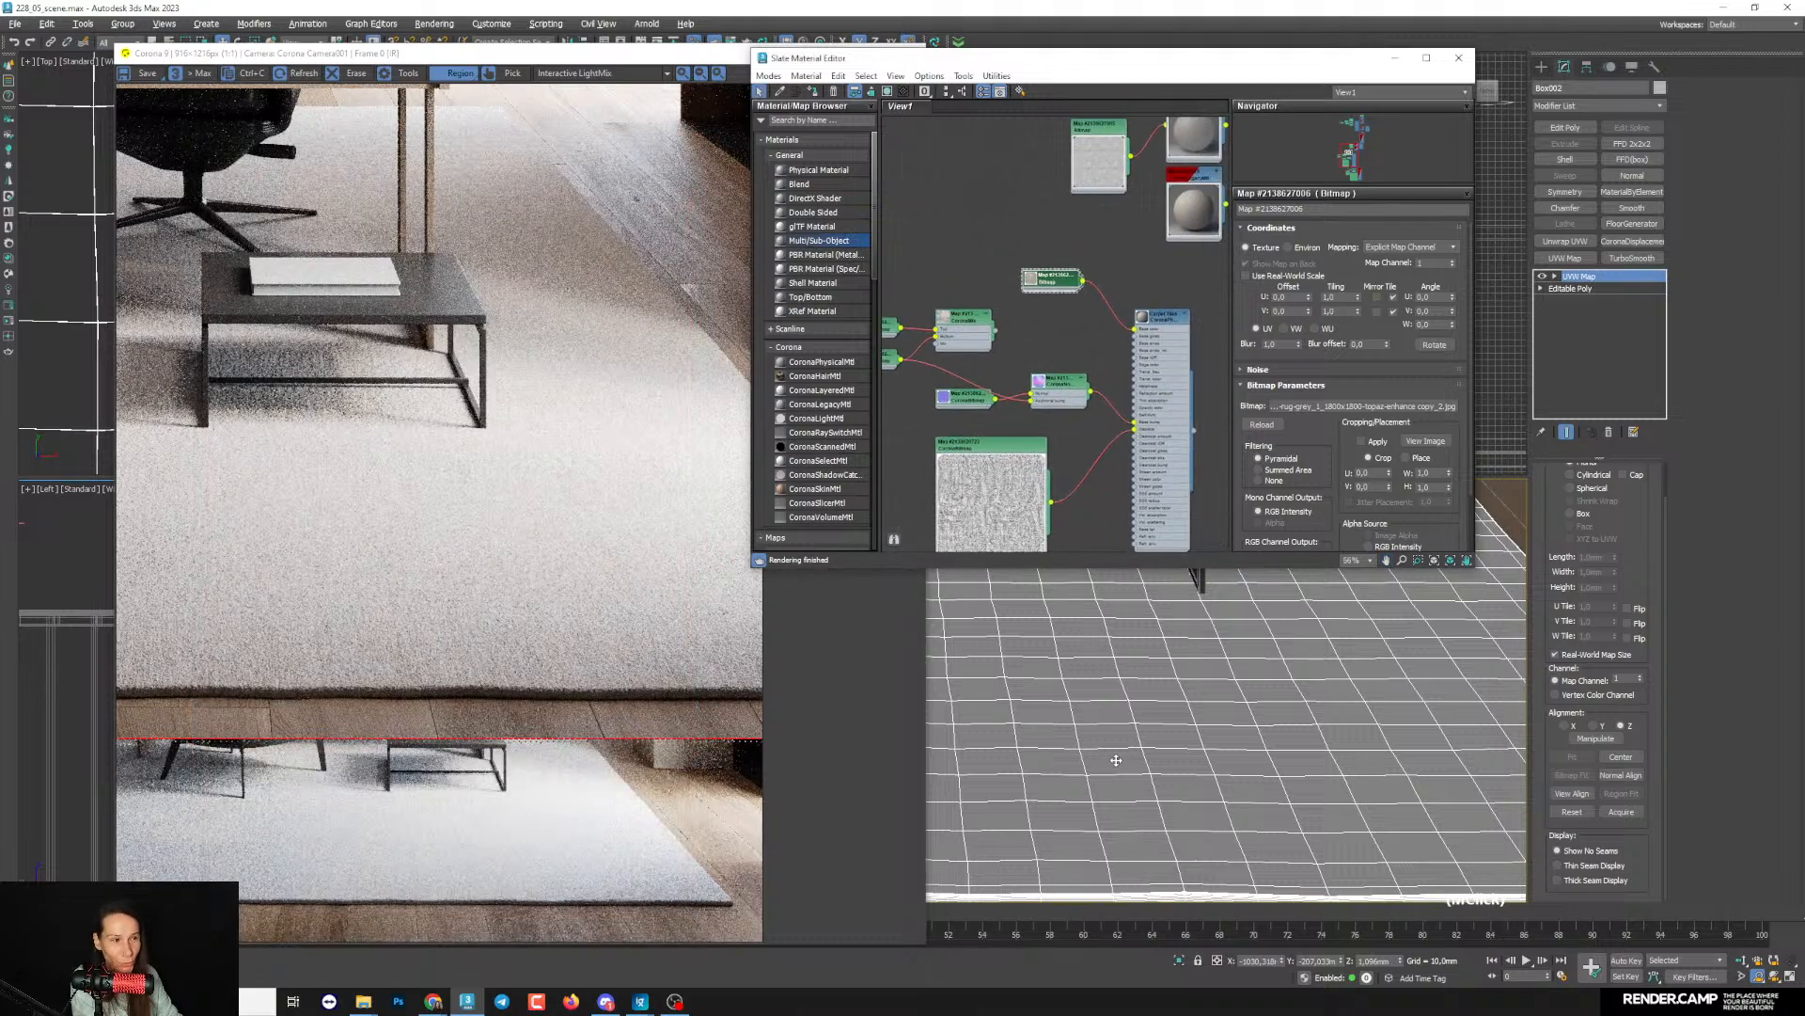
scroll(1116, 760, "down", 2)
scroll(356, 574, "up", 1)
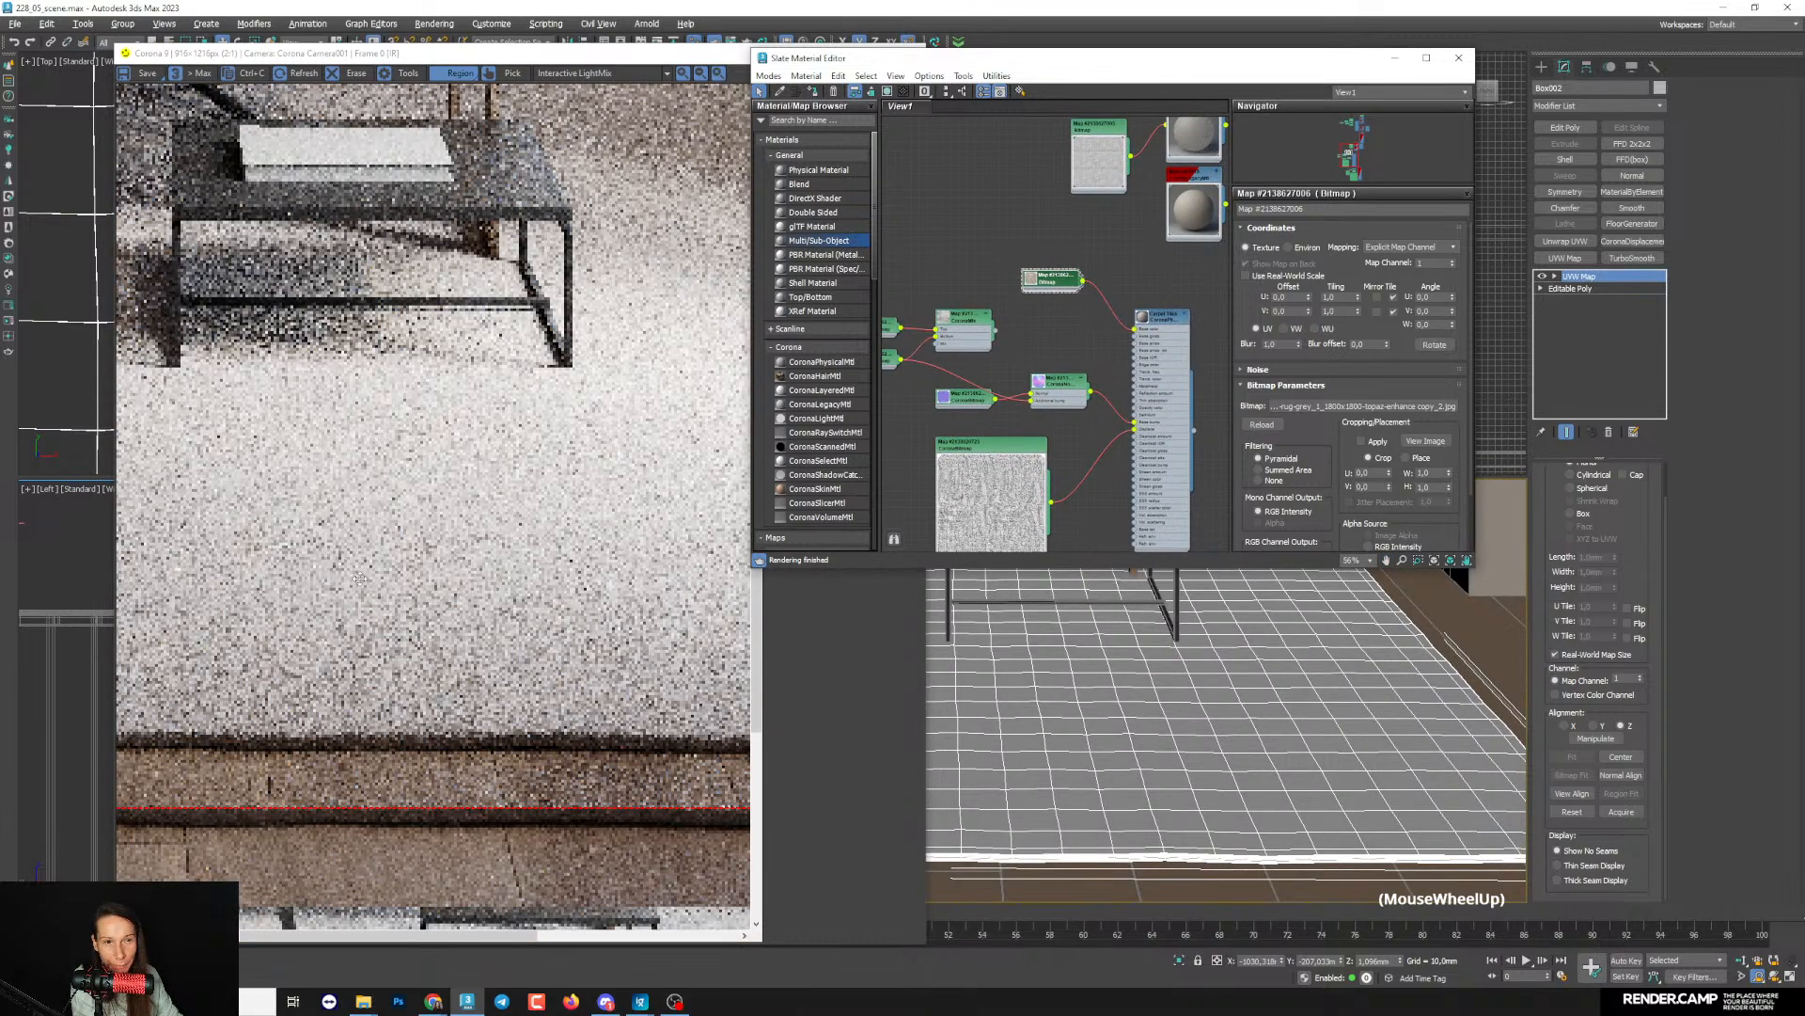
scroll(393, 585, "down", 1)
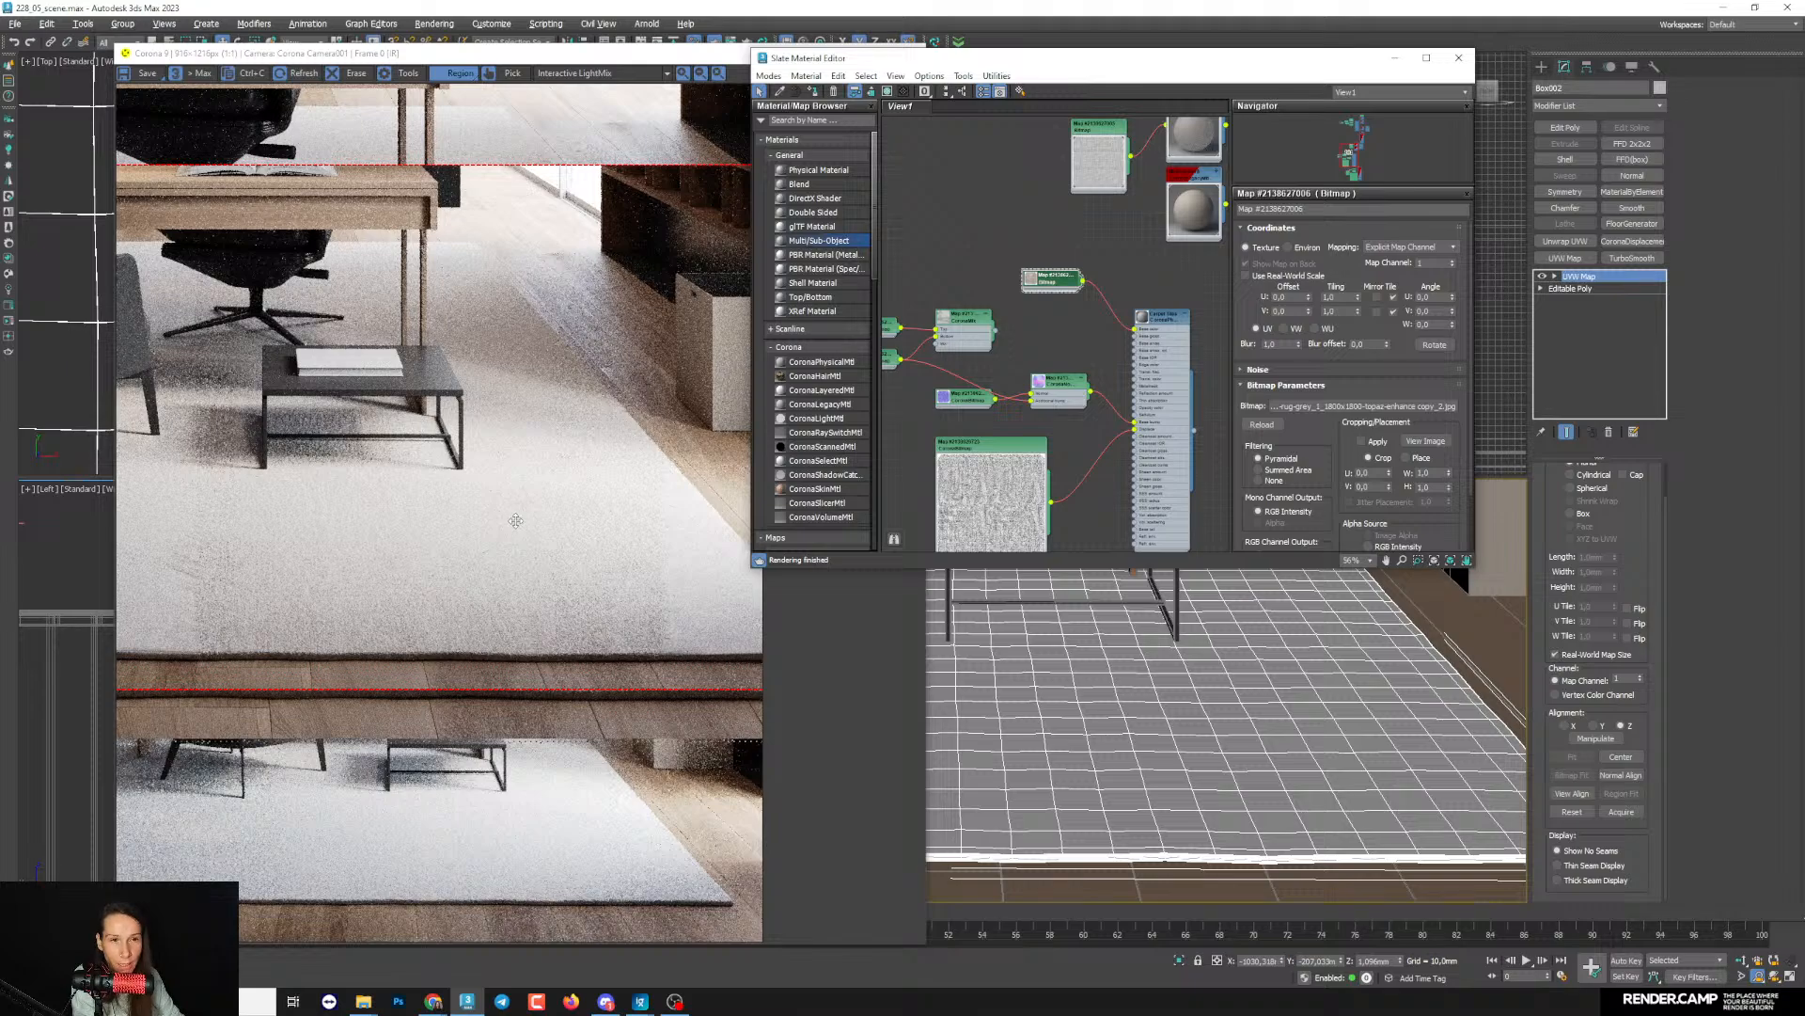
scroll(472, 535, "up", 1)
scroll(428, 538, "down", 1)
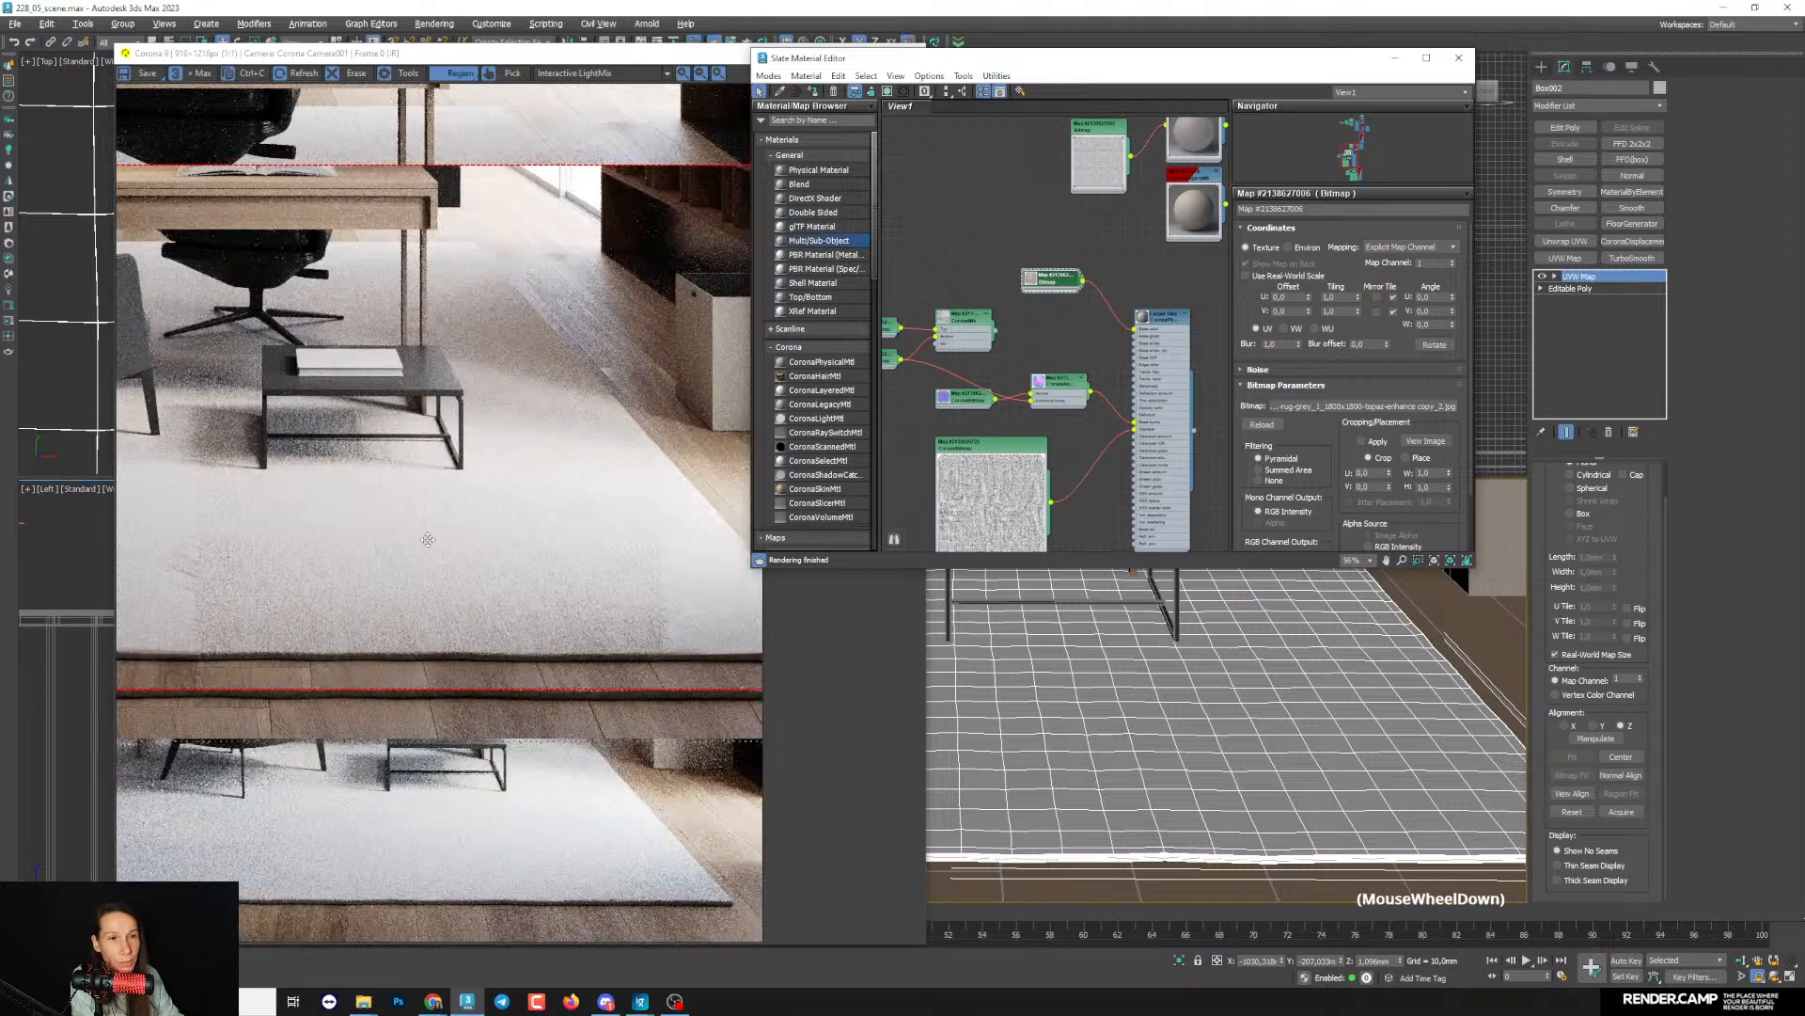
- Show the rug bitmap as shaded material in the viewport and bring the whole front of the rug into view
scroll(1042, 348, "up", 2)
right_click(1042, 348)
left_click(1081, 473)
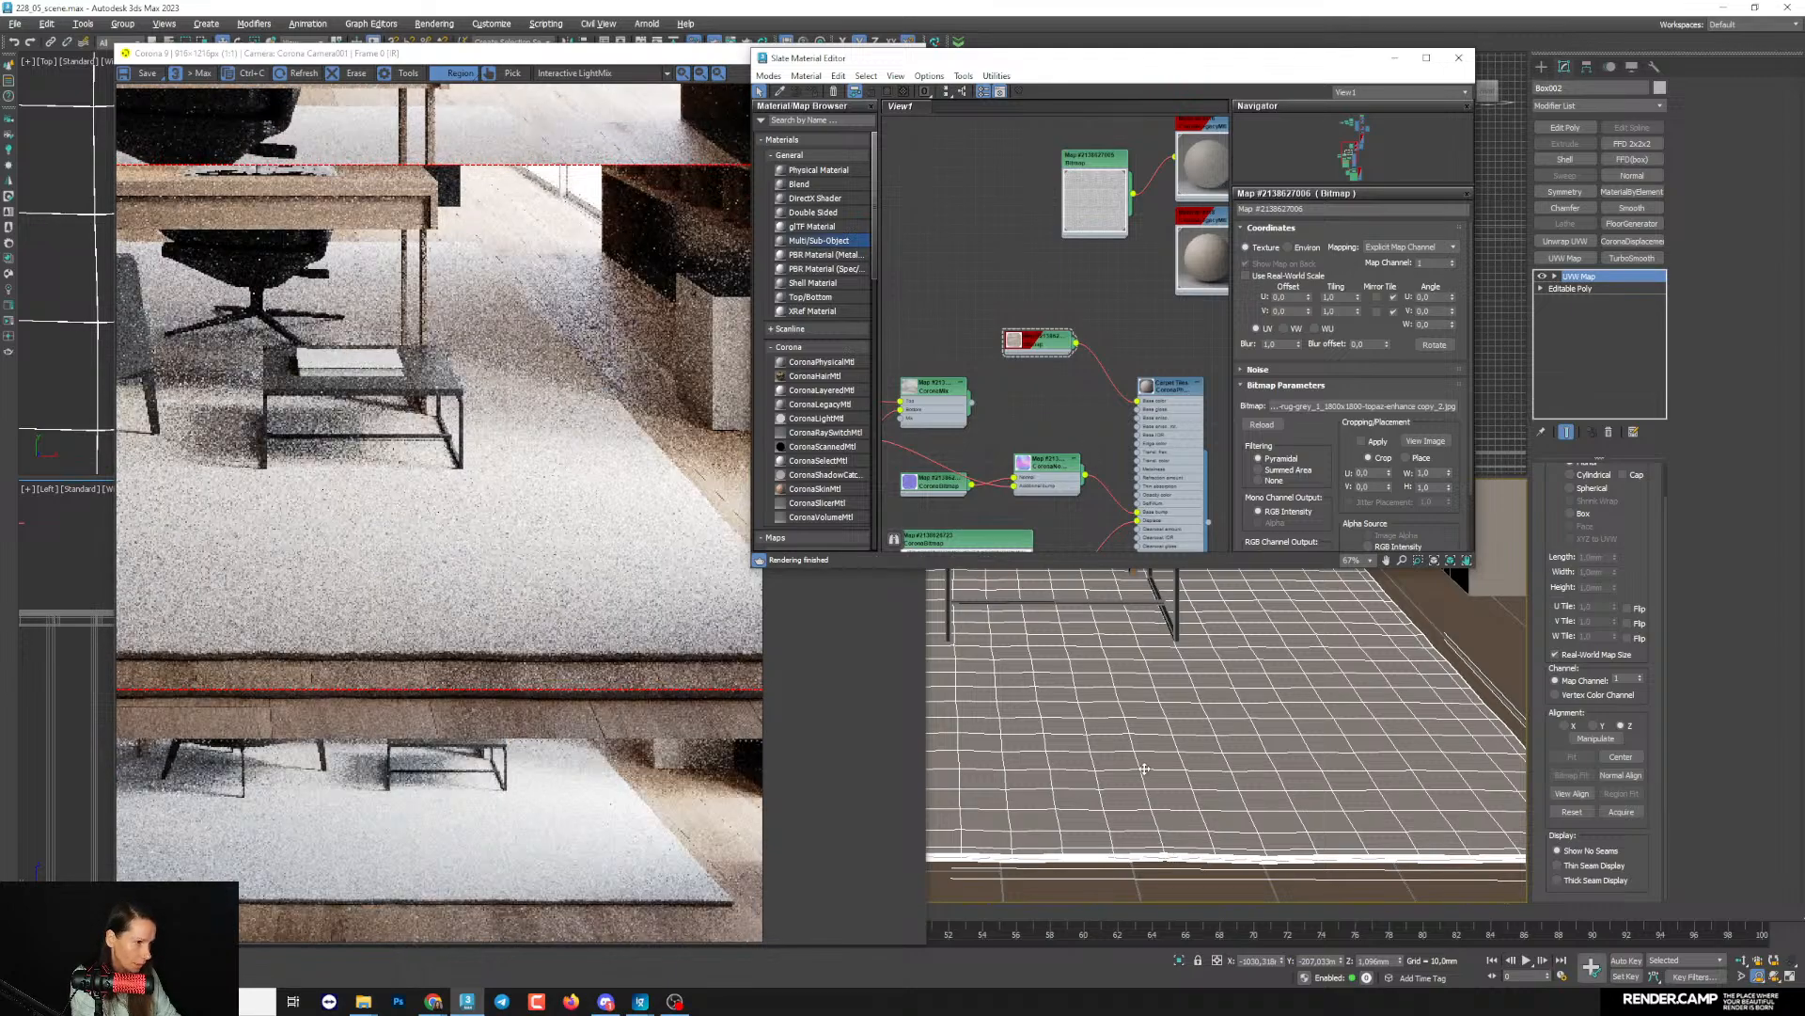
scroll(1173, 851, "down", 3)
mouse_move(1194, 821)
middle_mouse_down()
mouse_move(1249, 799)
mouse_move(1192, 814)
middle_mouse_up()
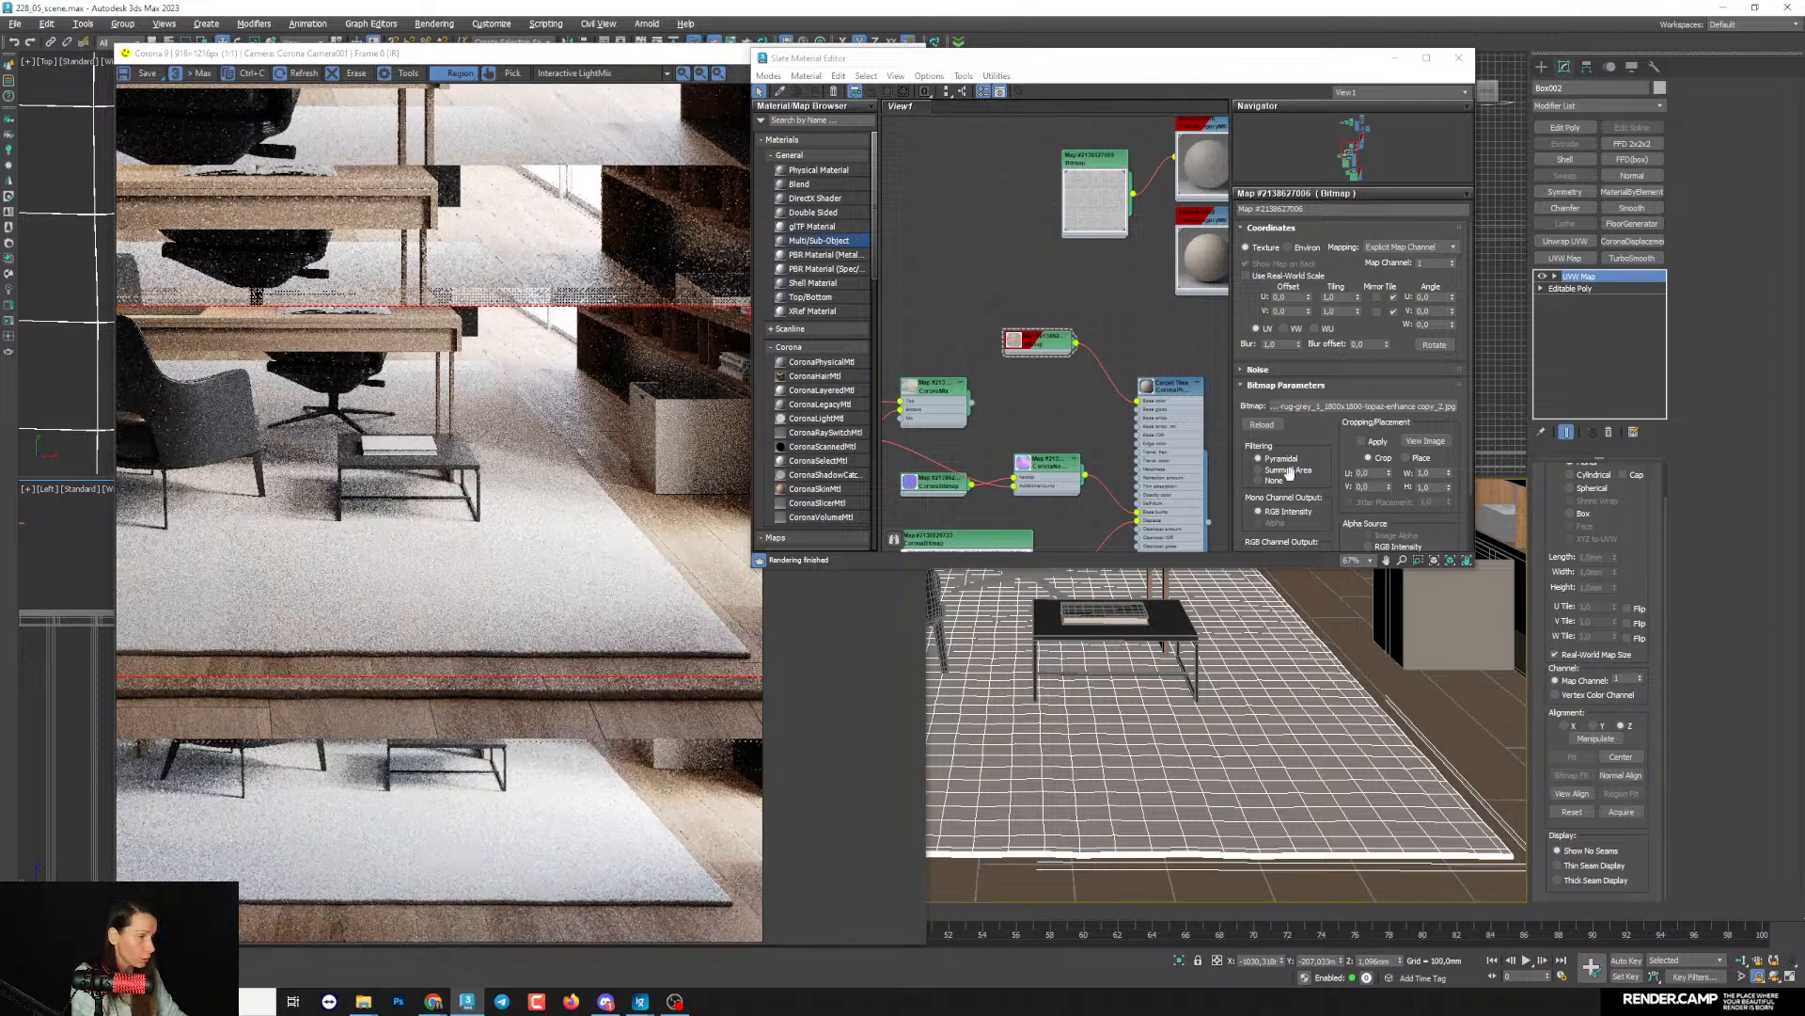
- Set the map channel of the rug colour bitmap to 2
middle_click_drag(1053, 337, 1032, 301)
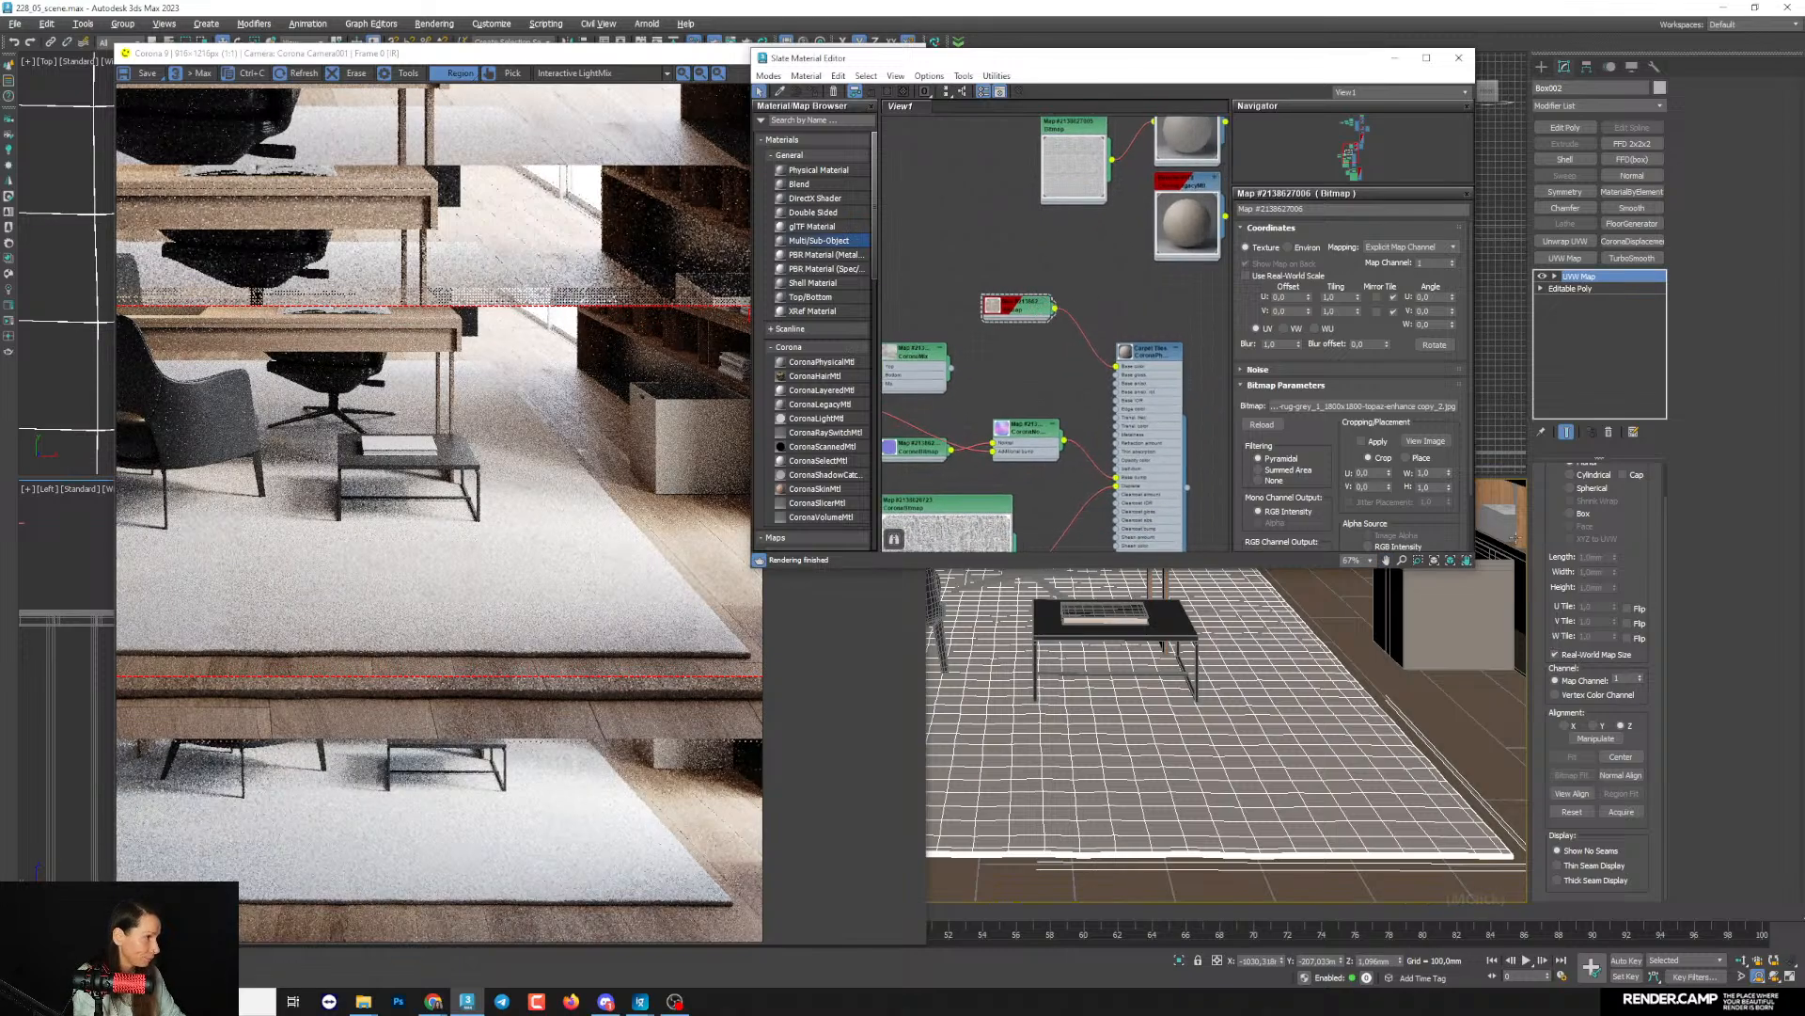
left_click_drag(1652, 732, 1651, 762)
middle_click_drag(1007, 349, 1006, 380)
left_click_drag(1008, 344, 1019, 372)
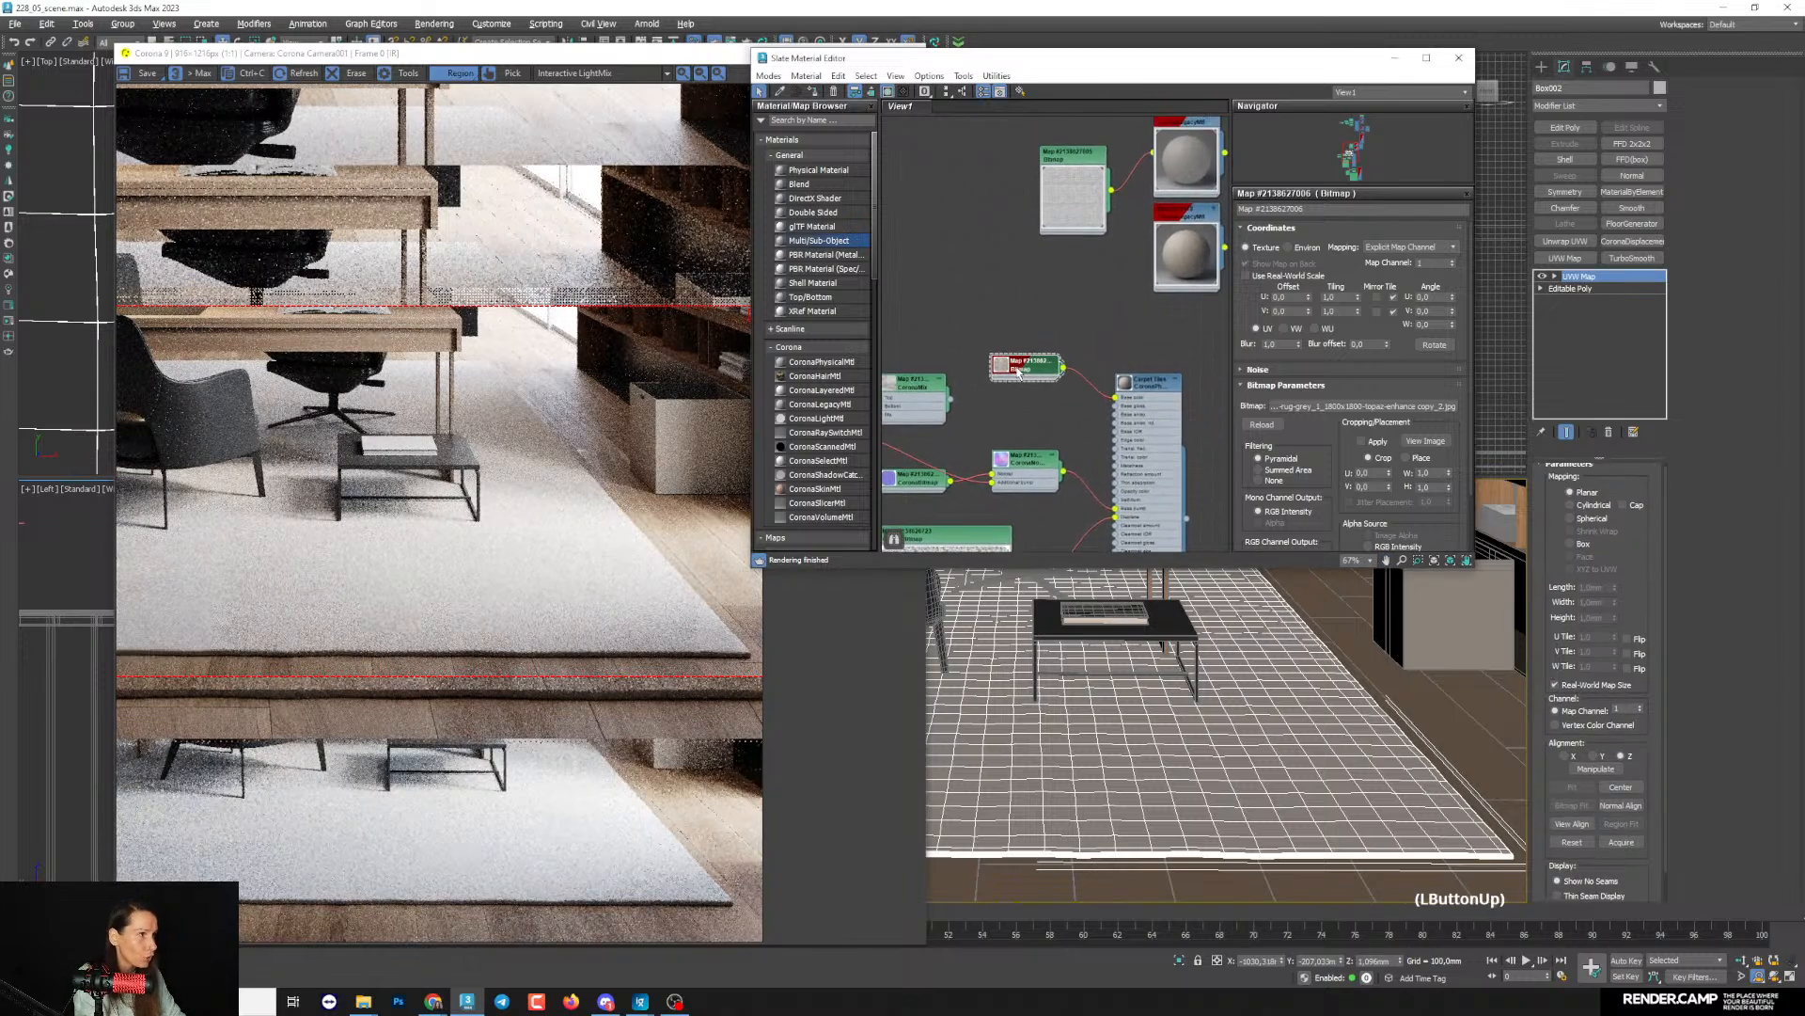
left_click(1452, 259)
- Expand the rug bitmap node's preview and display it as shaded material in the viewport
middle_click_drag(1067, 424, 1073, 424)
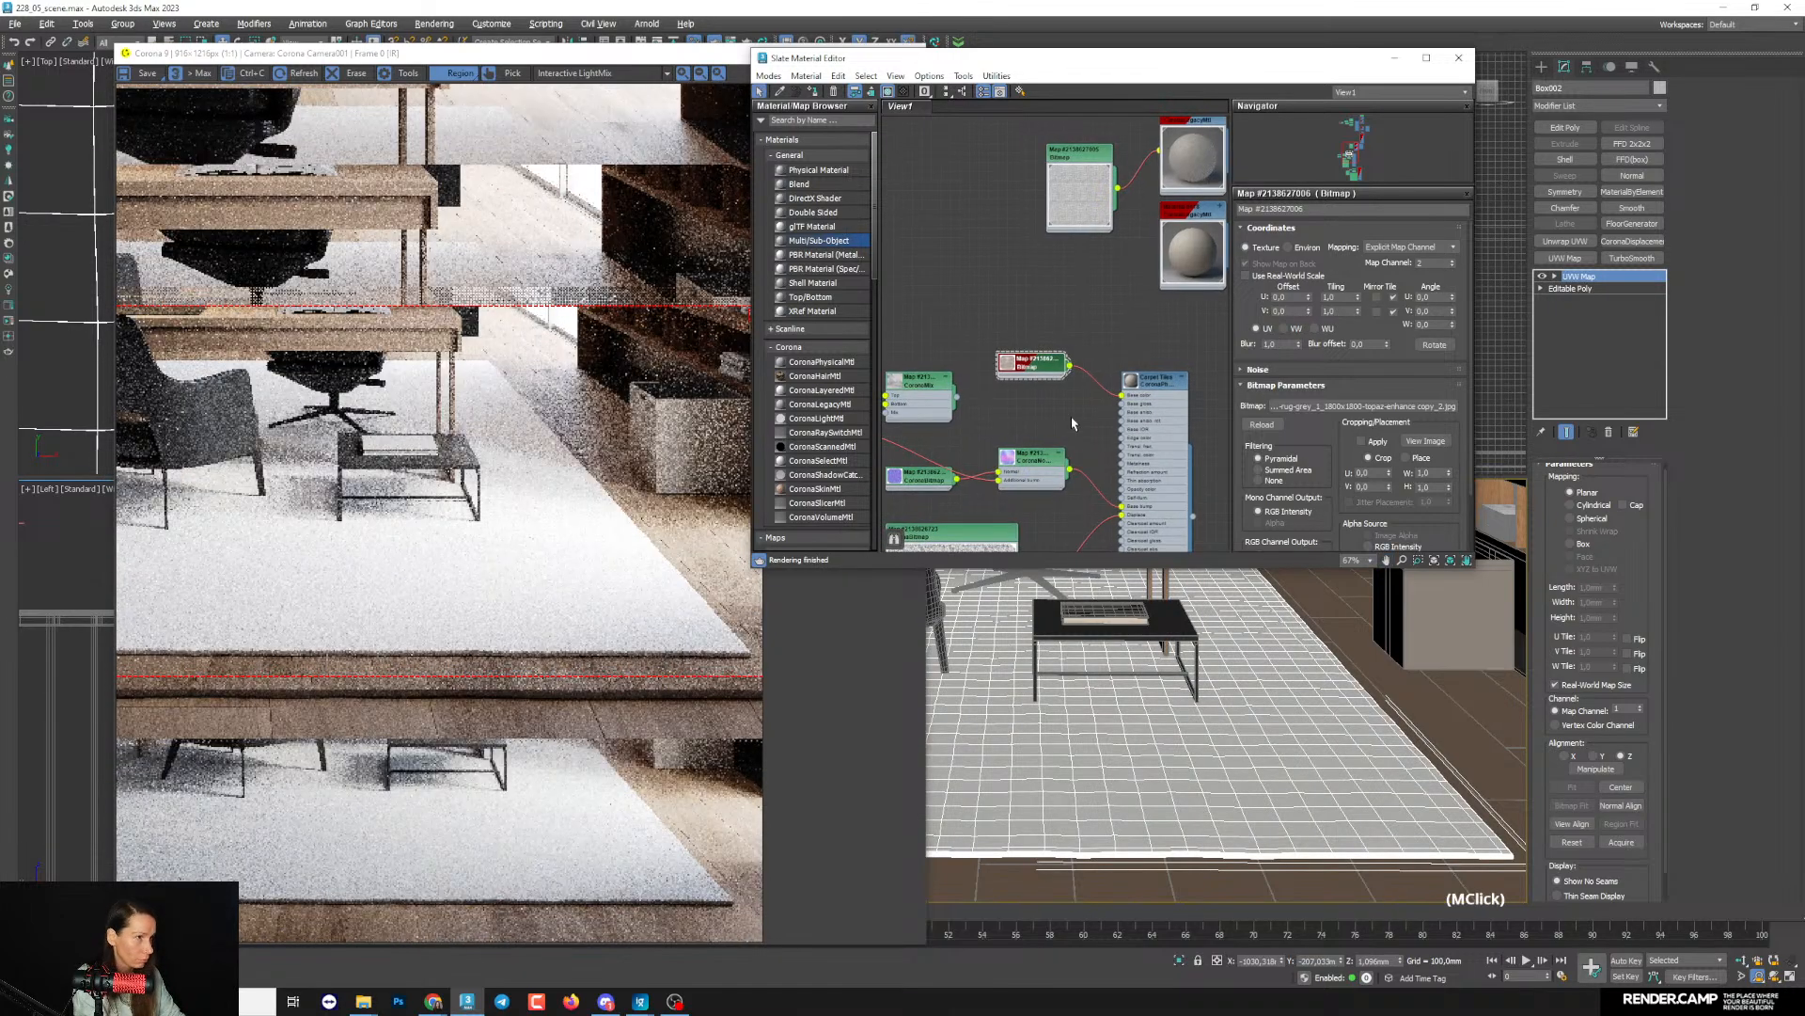
left_click(1015, 366)
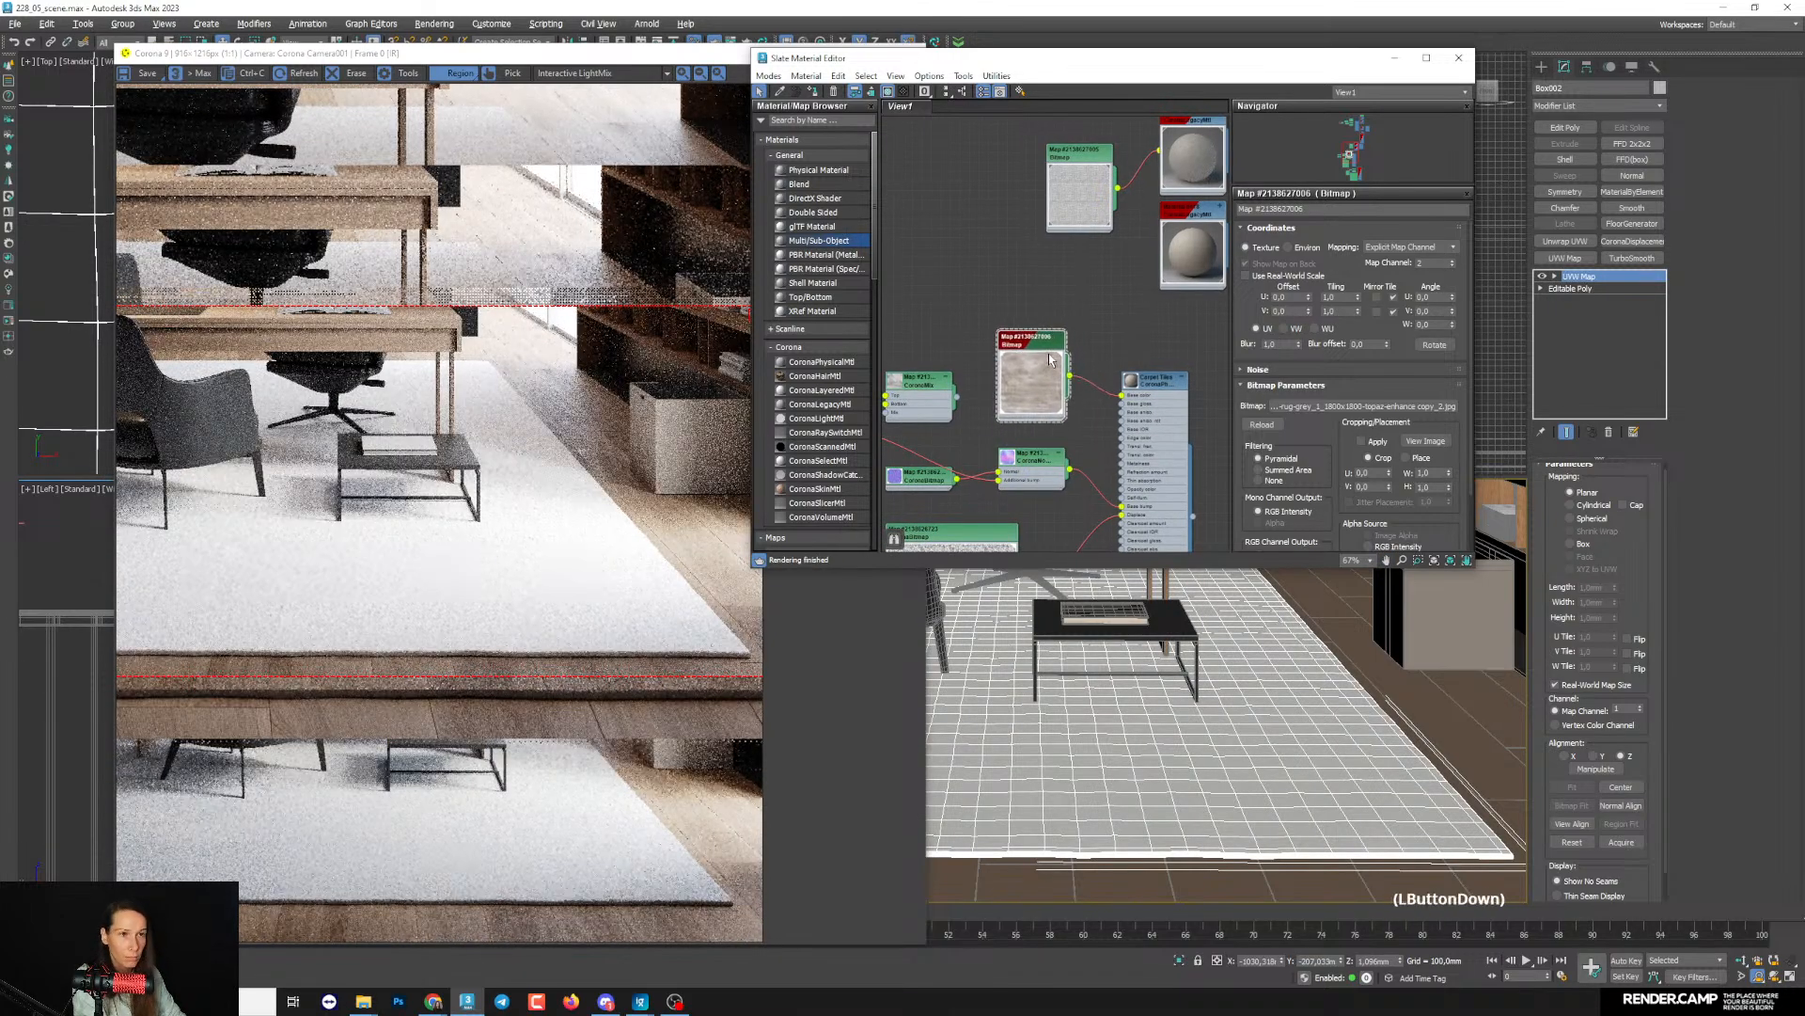
right_click(1046, 382)
left_click(1119, 506)
right_click(1026, 414)
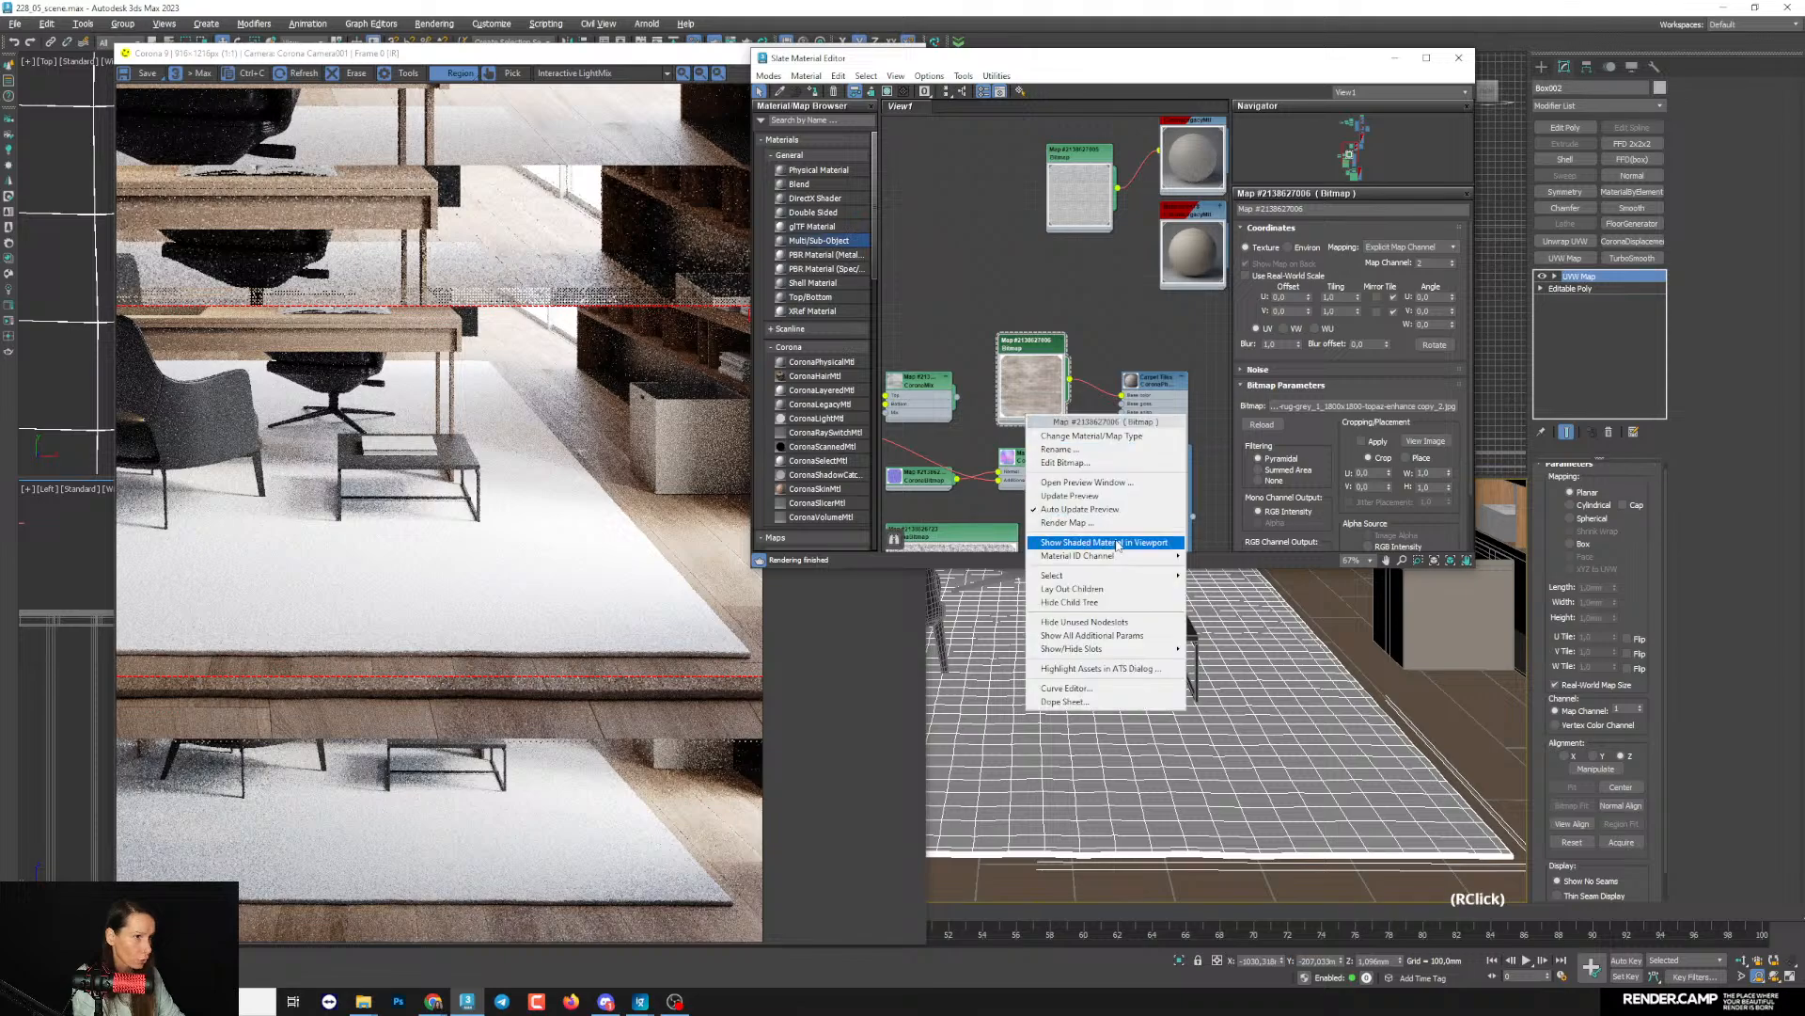
left_click(1105, 542)
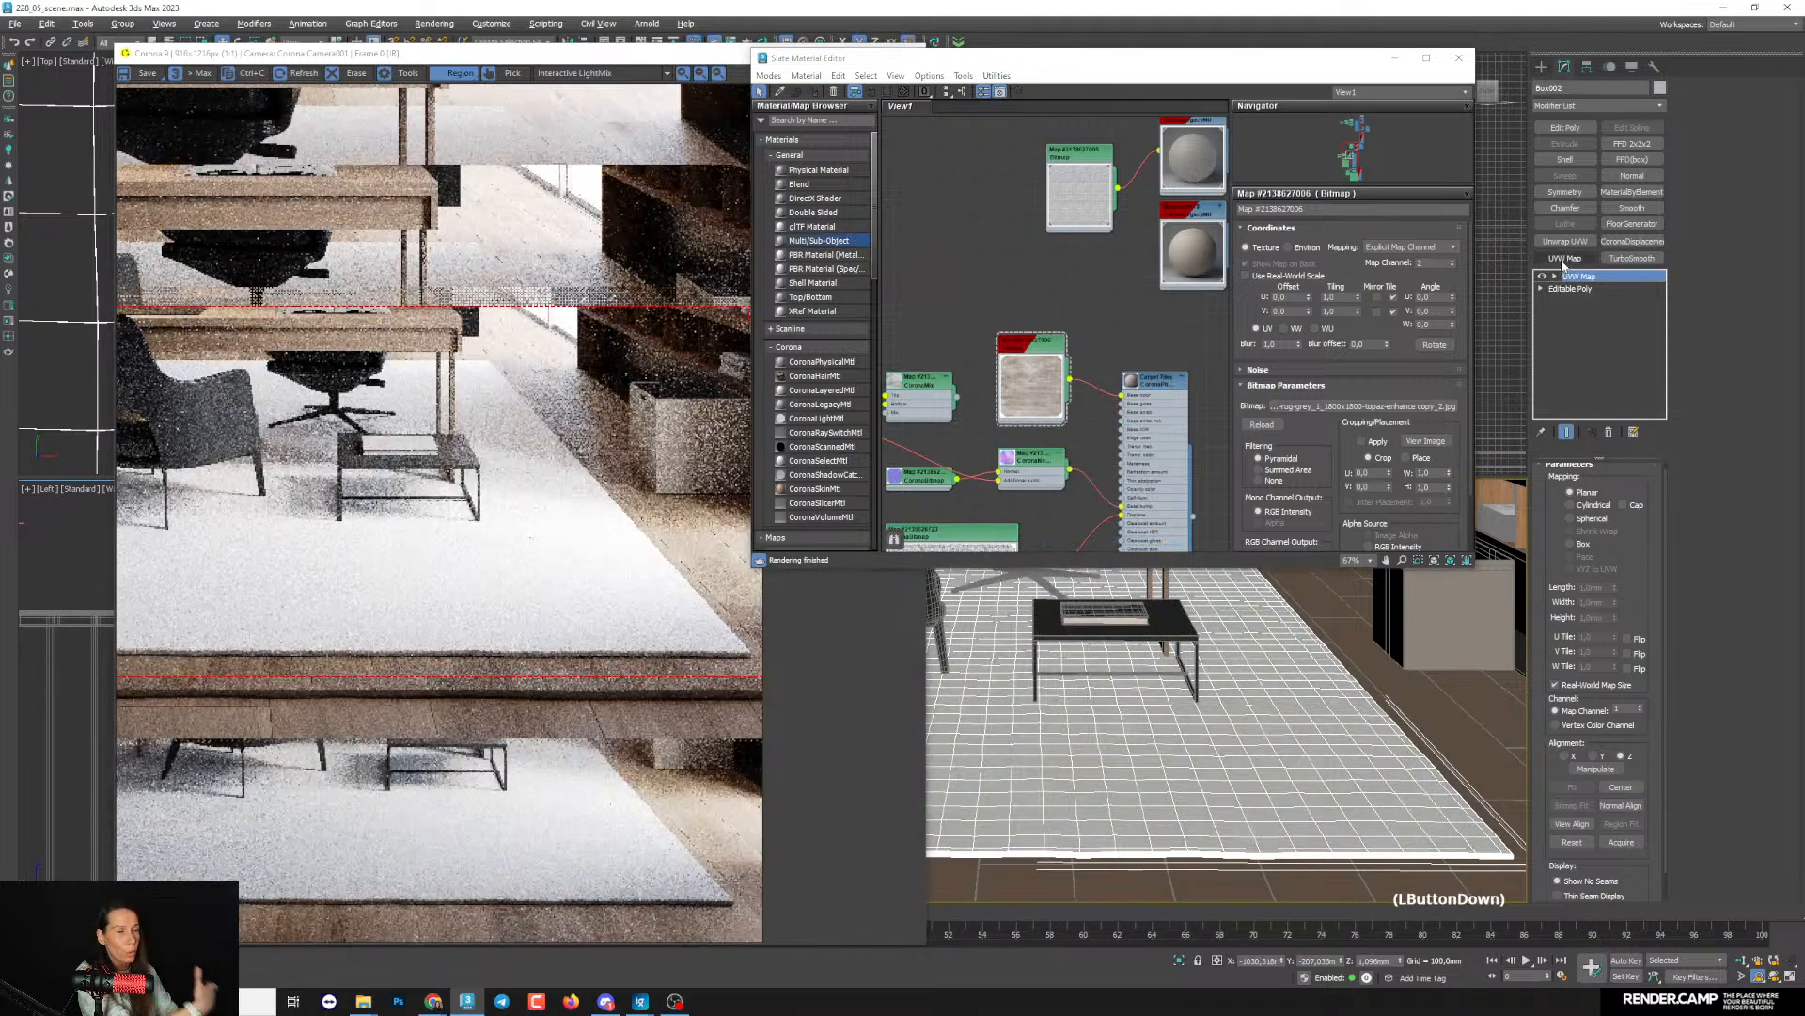
- Add a second UVW Map modifier to the rug and set its map channel to 2
left_click(1564, 258)
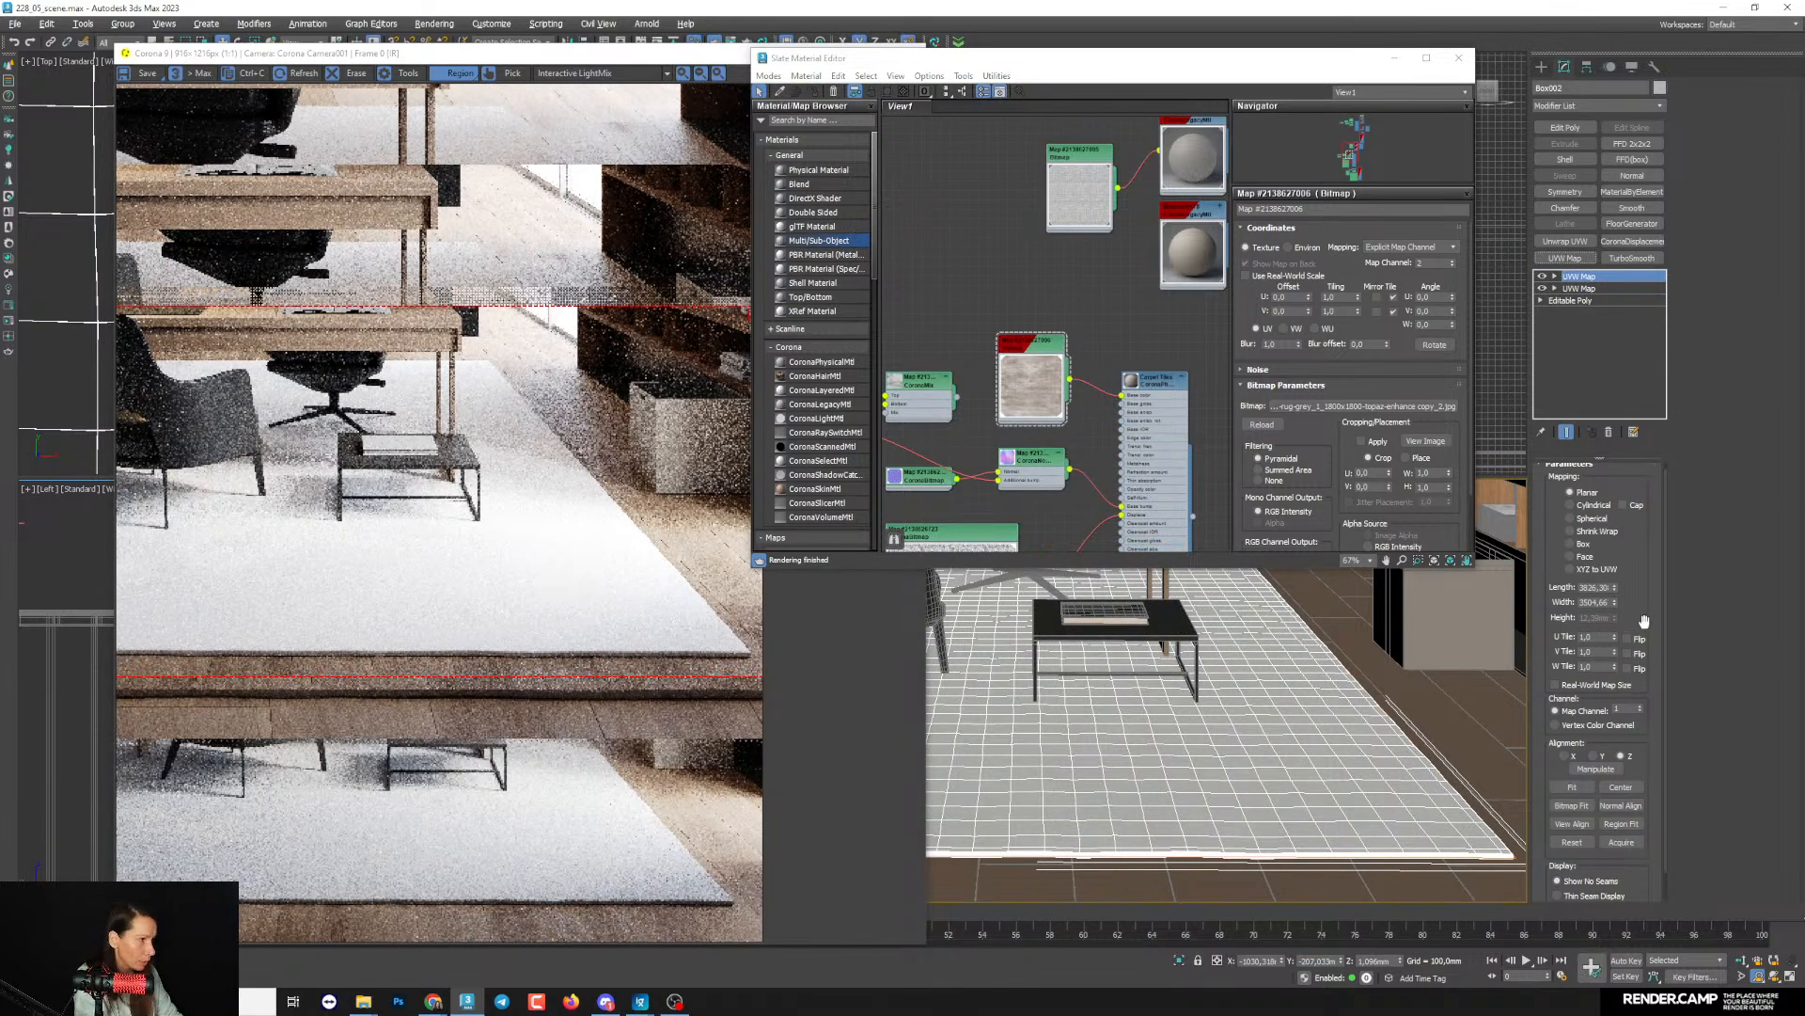
left_click_drag(1628, 603, 1627, 572)
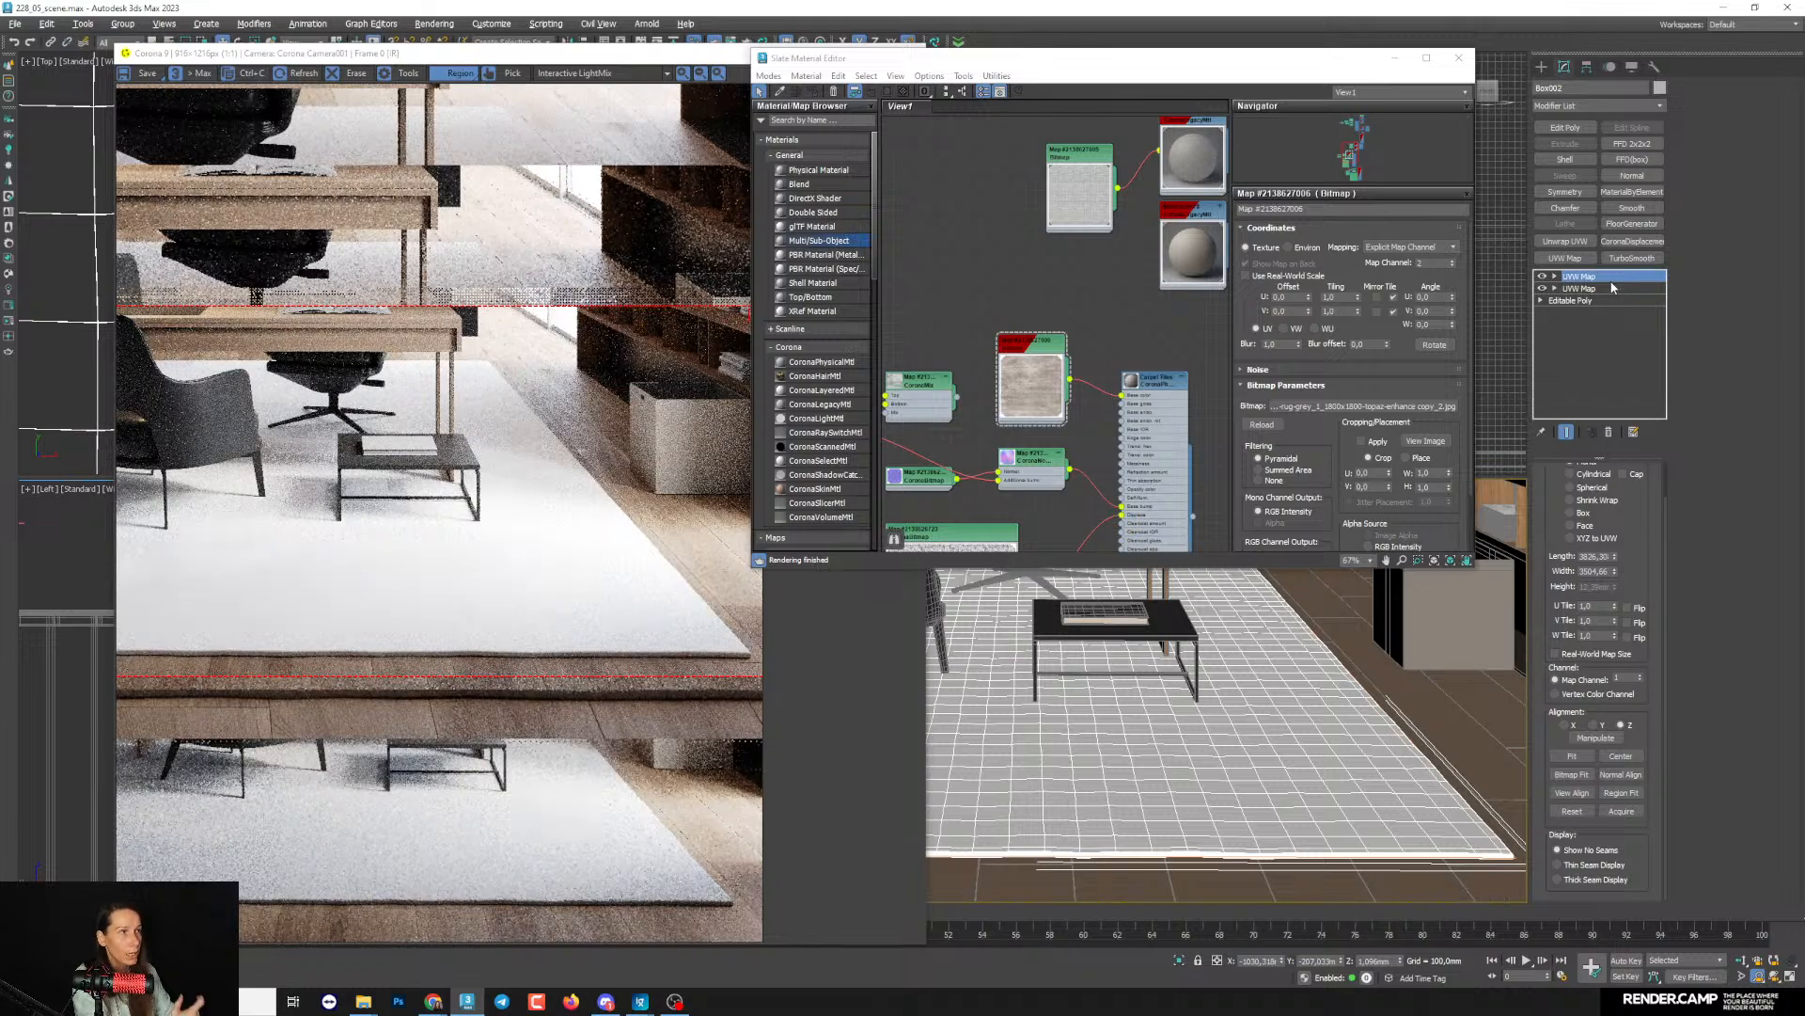
left_click(1641, 676)
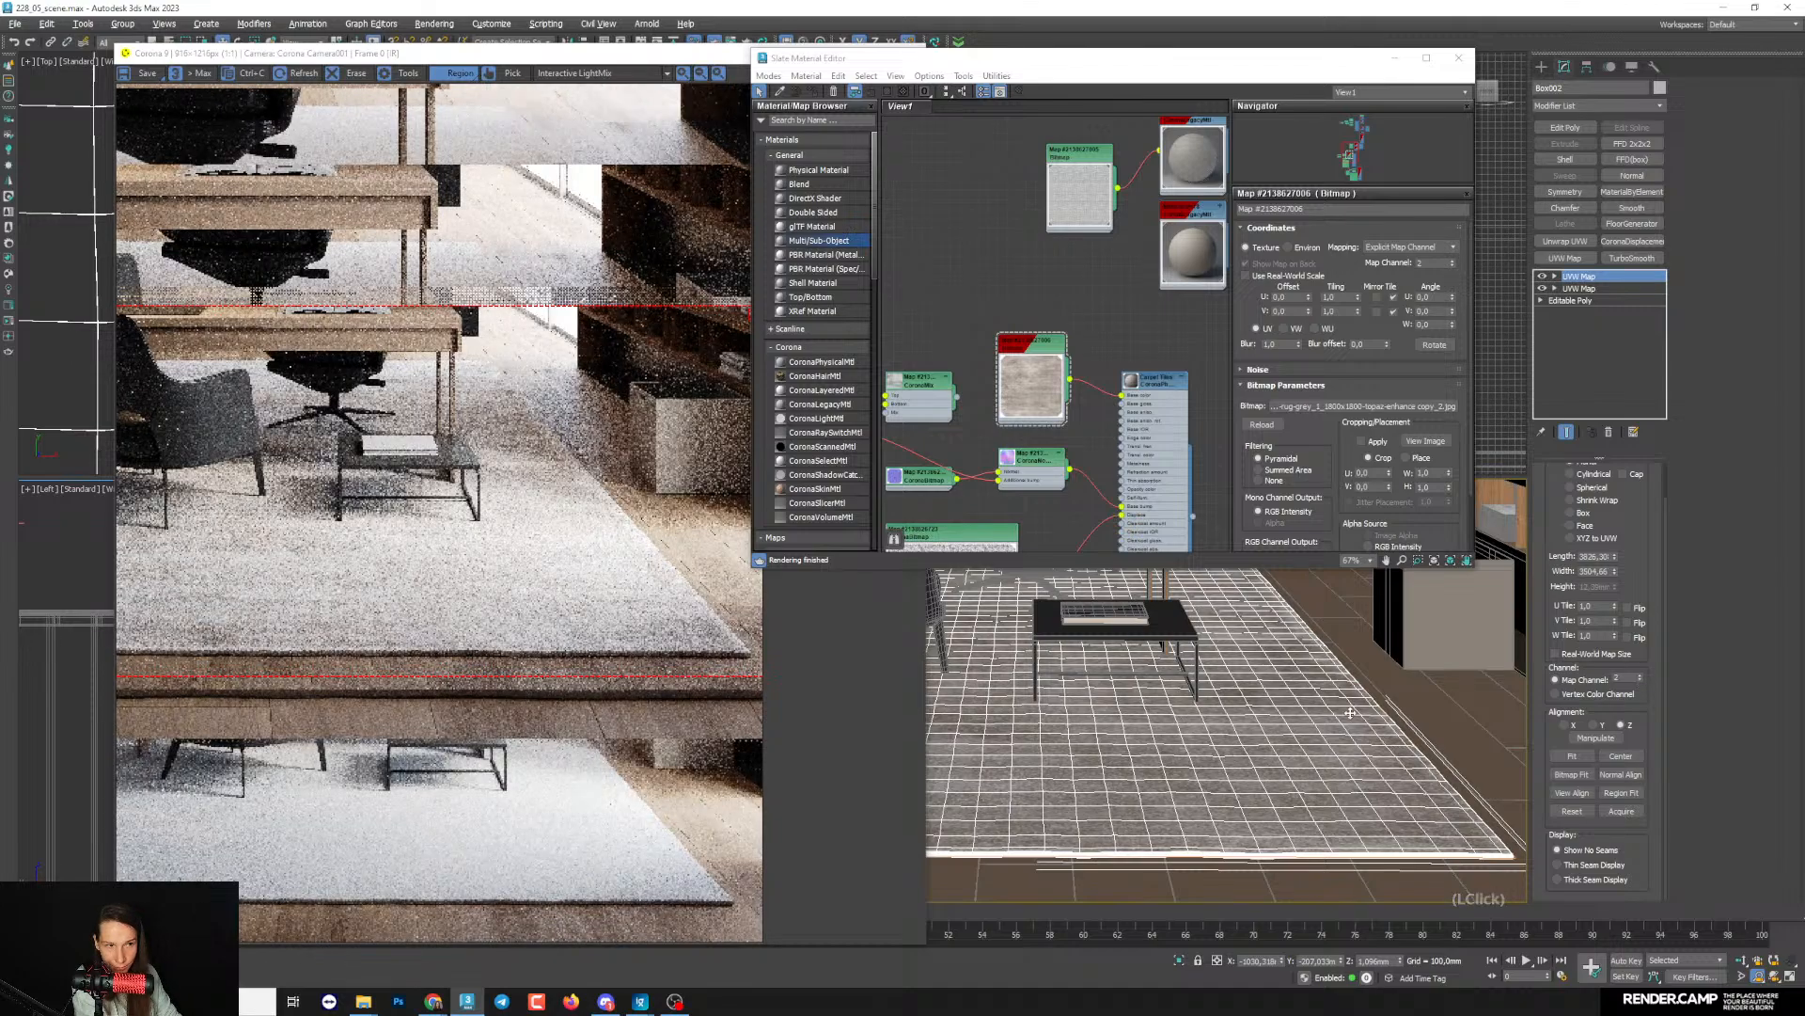
scroll(331, 581, "up", 1)
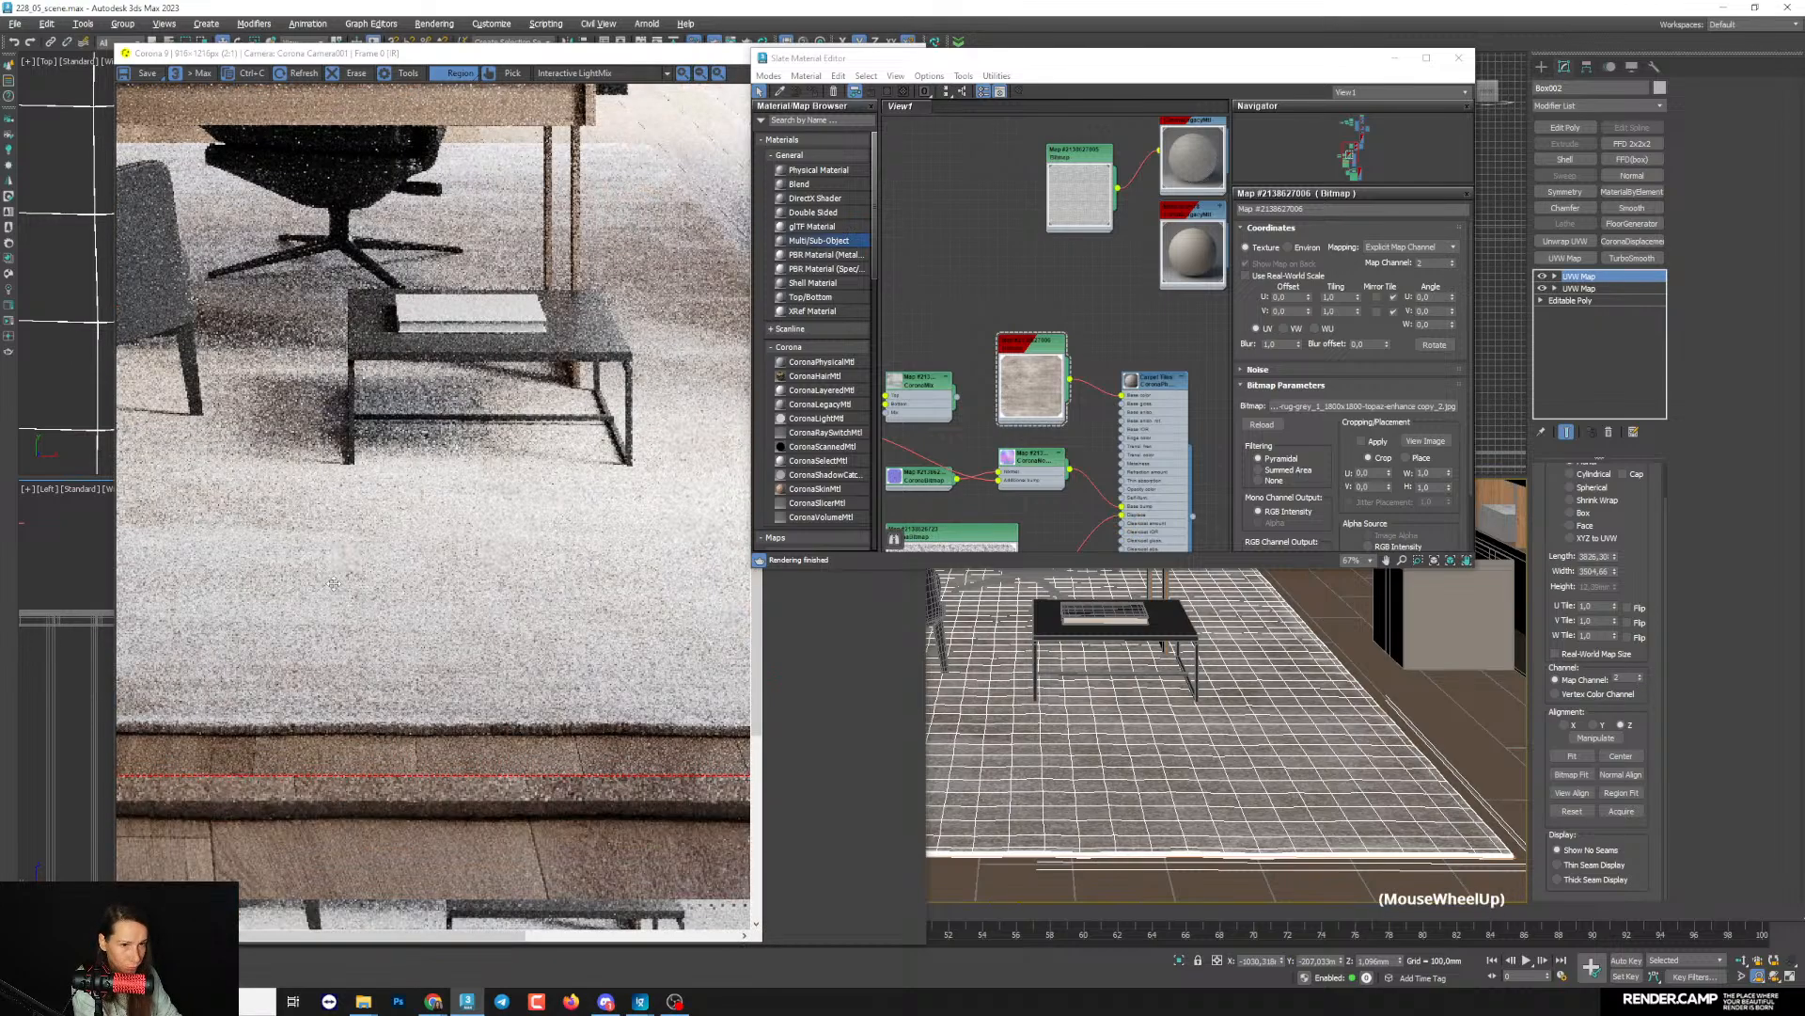
- Switch the rug's new UVW mapping to Box and raise its height to about 2350 mm to fix the edge texture
left_click(1570, 512)
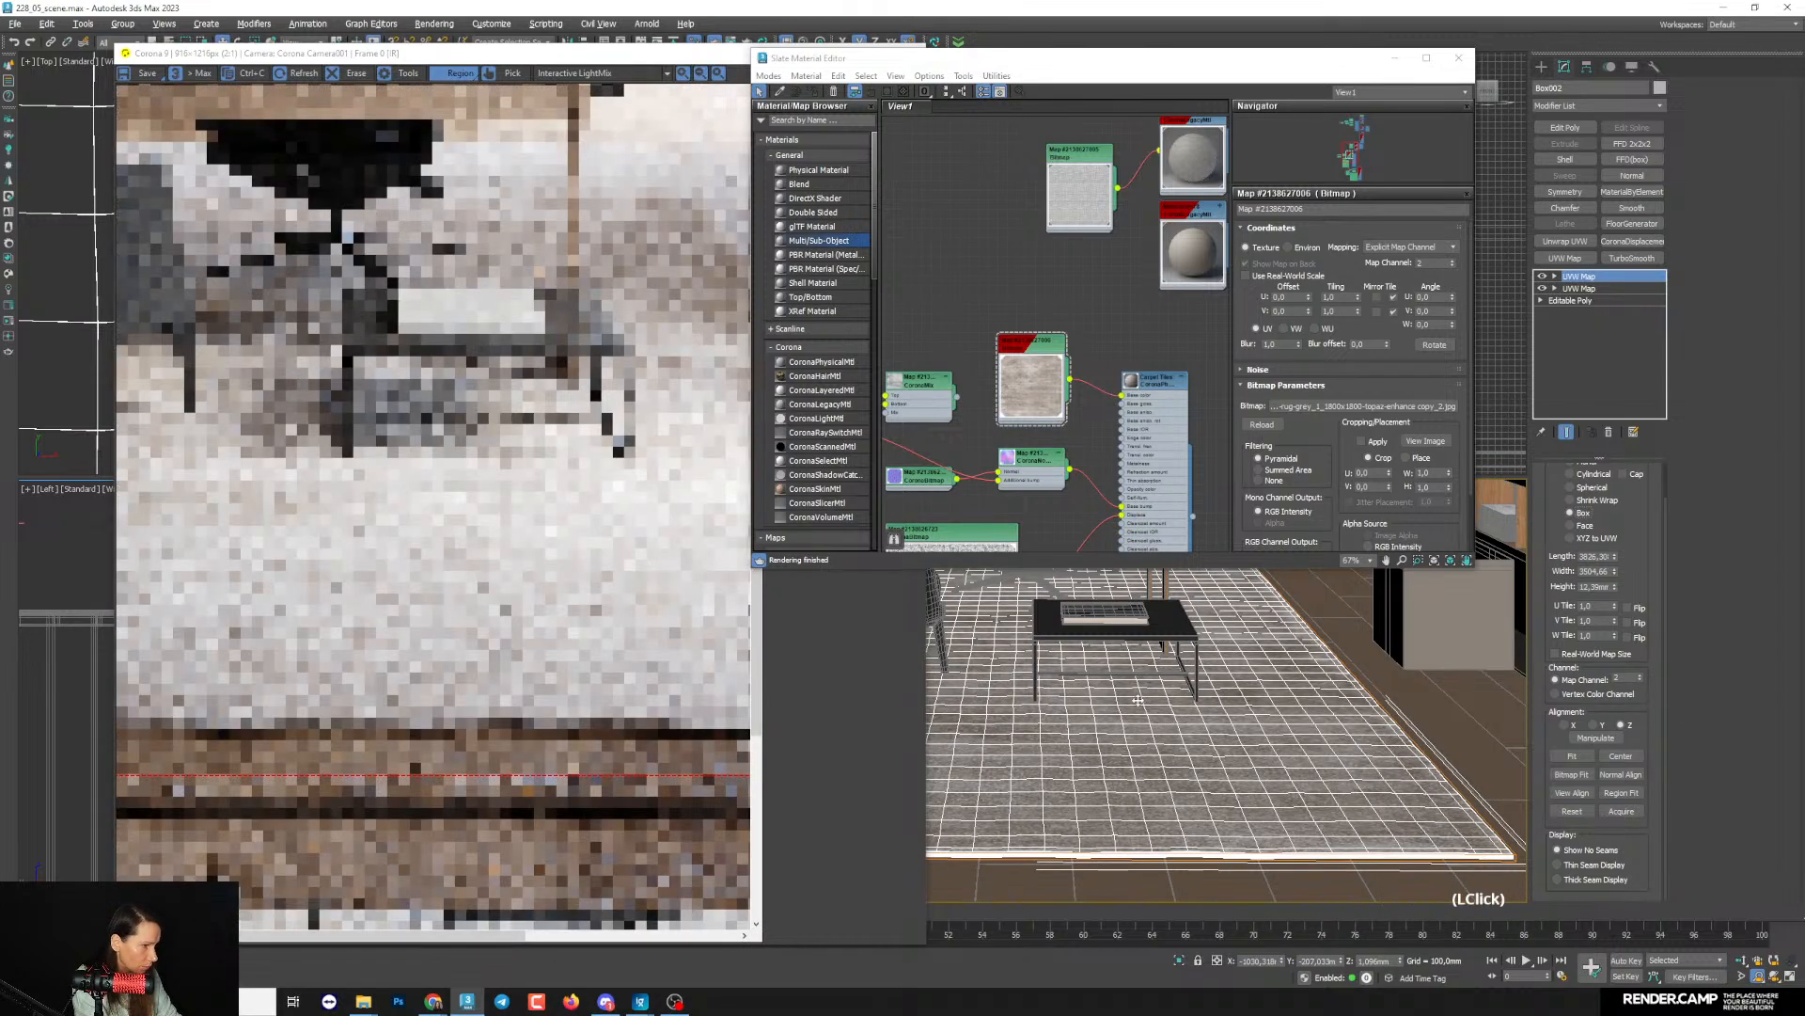
scroll(536, 731, "up", 2)
middle_click_drag(1436, 871, 1347, 836)
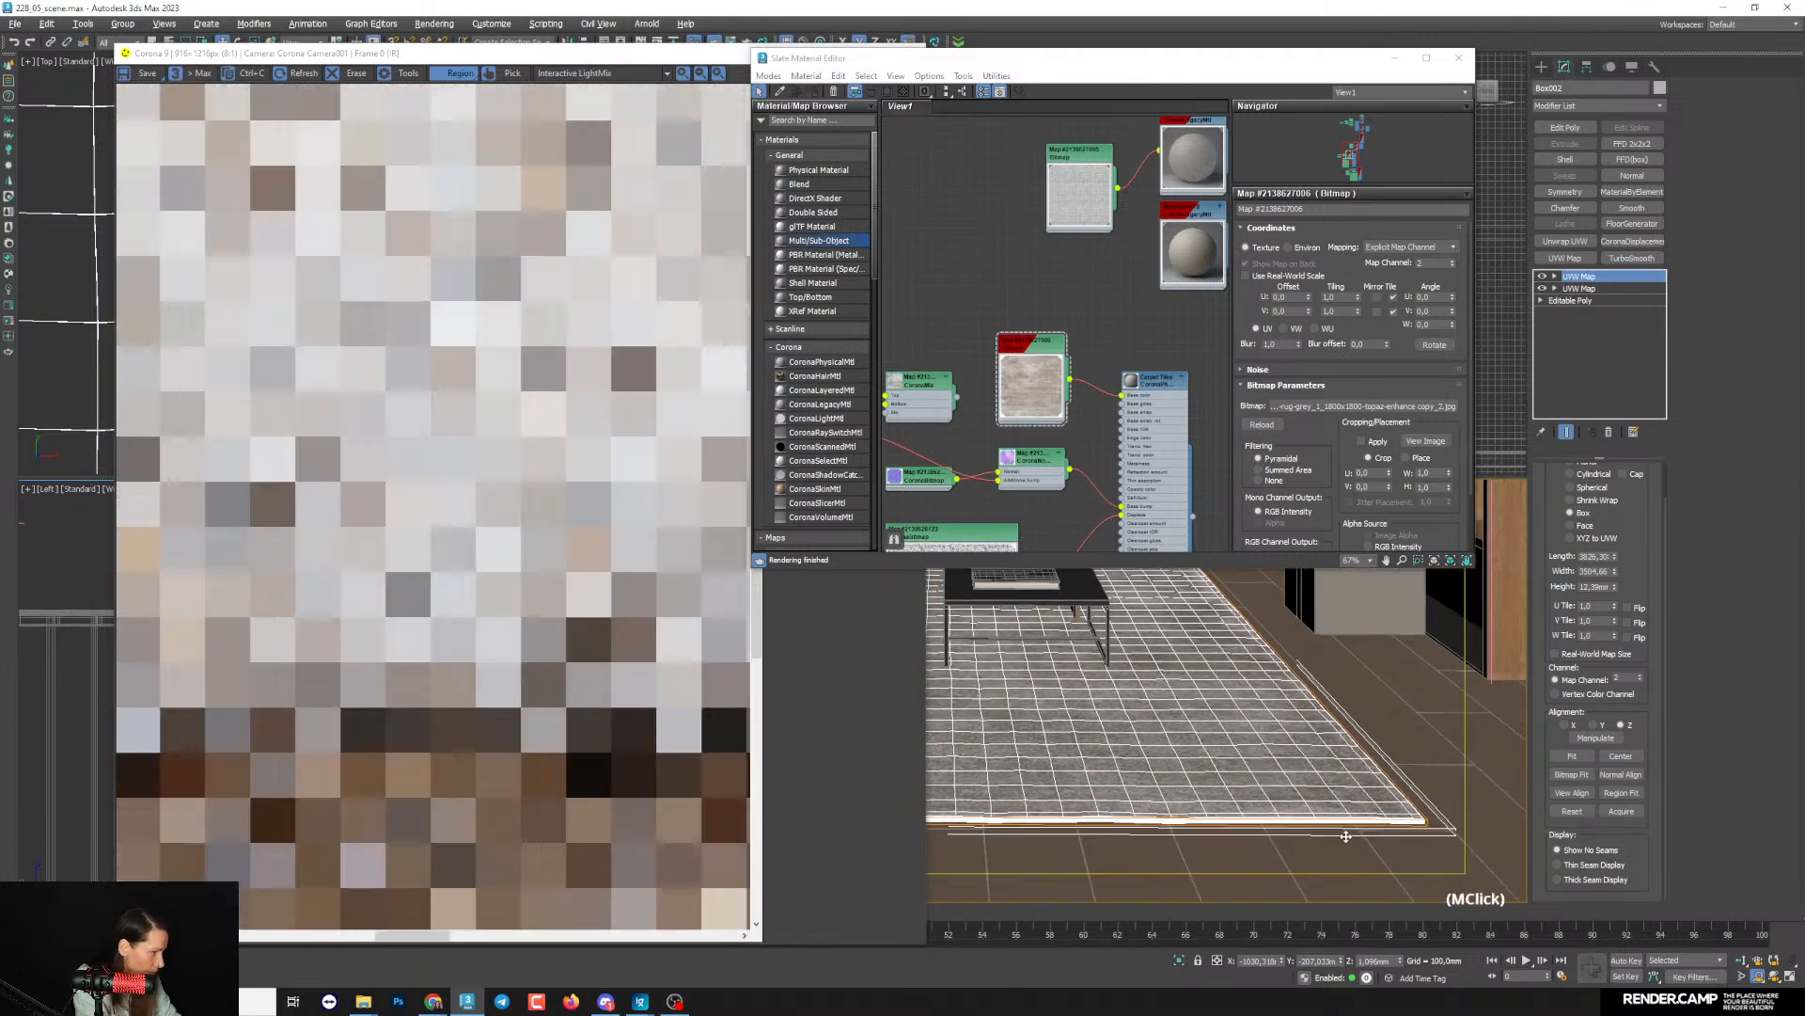
scroll(1171, 784, "up", 5)
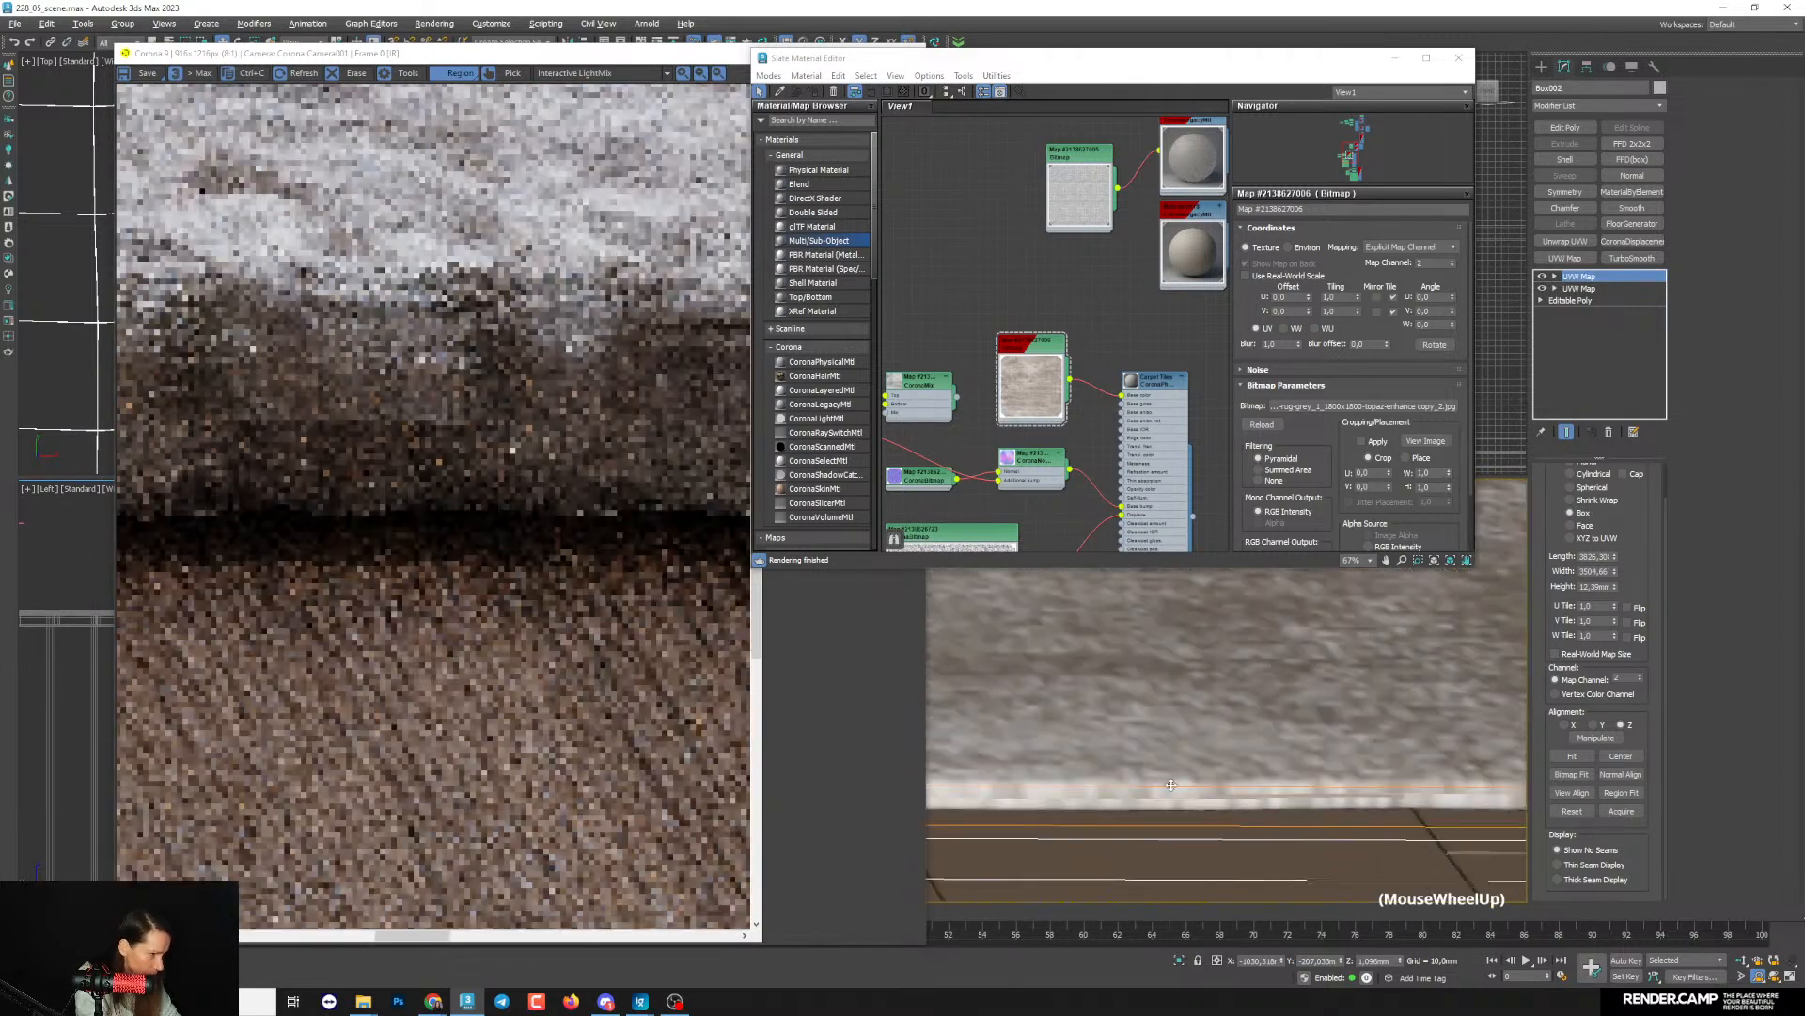
left_click_drag(1614, 587, 1476, 13)
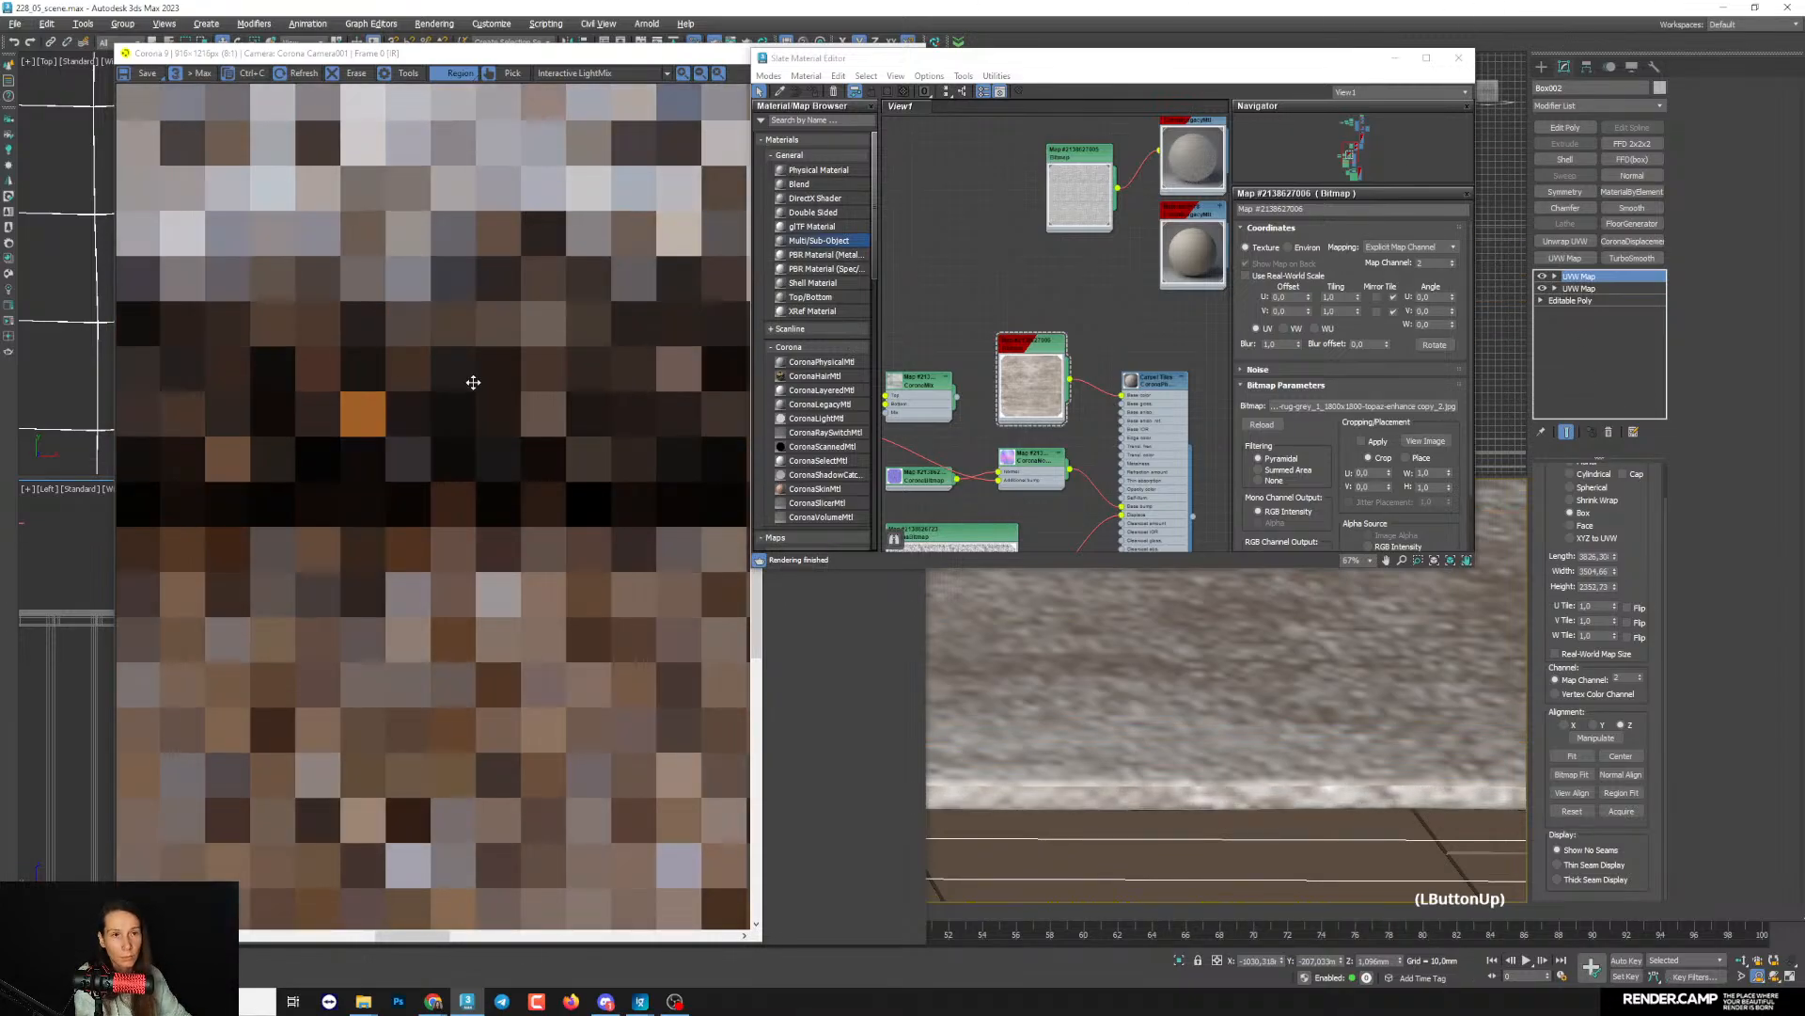
scroll(473, 381, "down", 3)
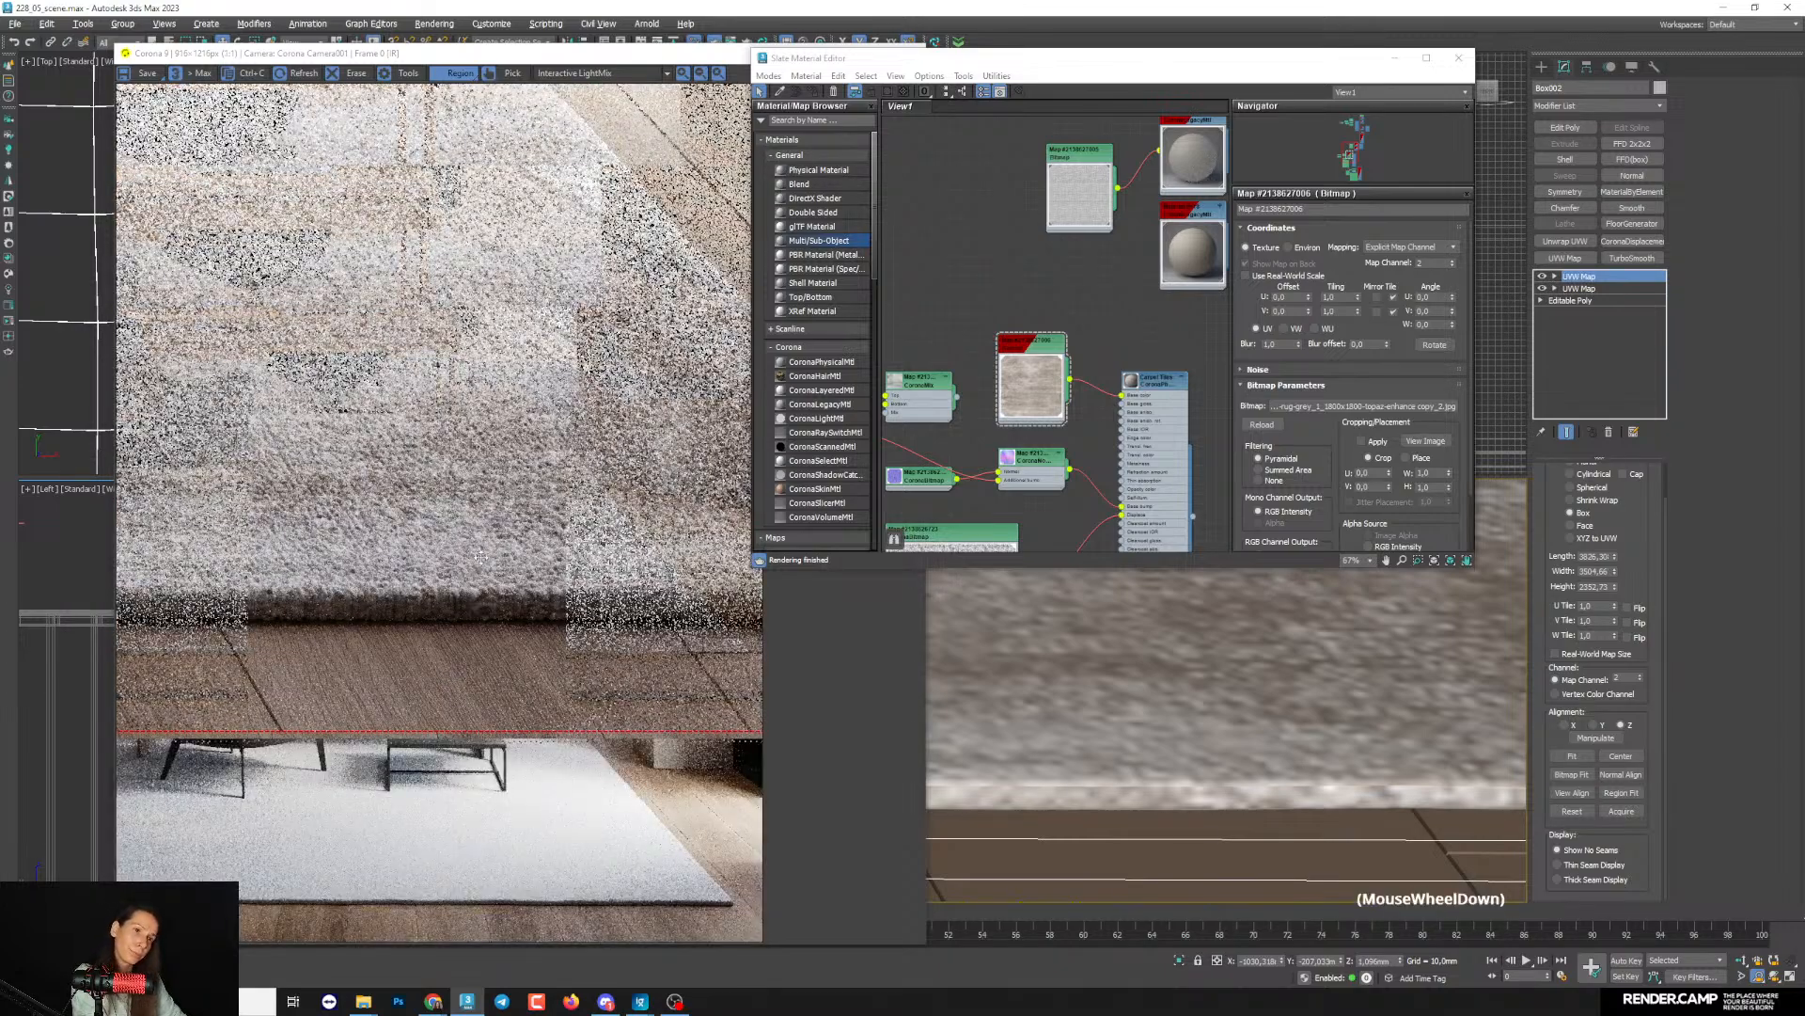
- Minimize the material editor and examine the remapped colour texture across the whole rug in the interactive render
left_click(1395, 59)
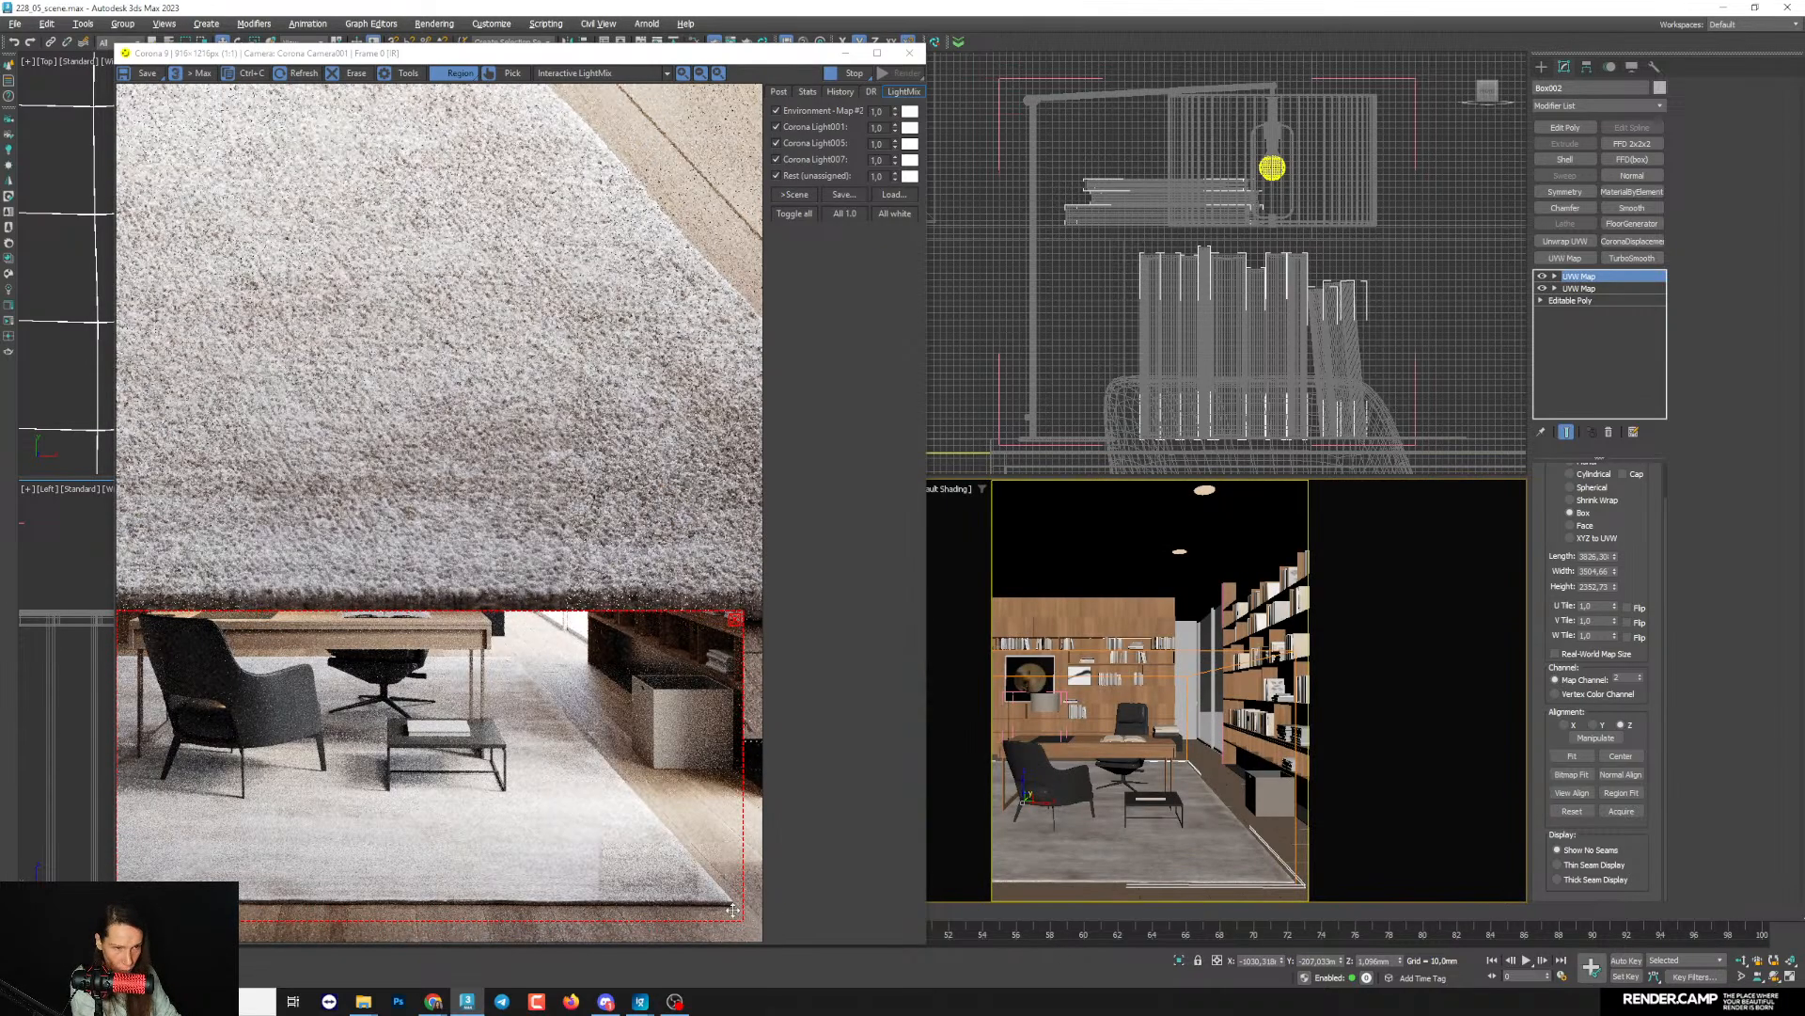
scroll(613, 803, "up", 1)
scroll(611, 809, "down", 1)
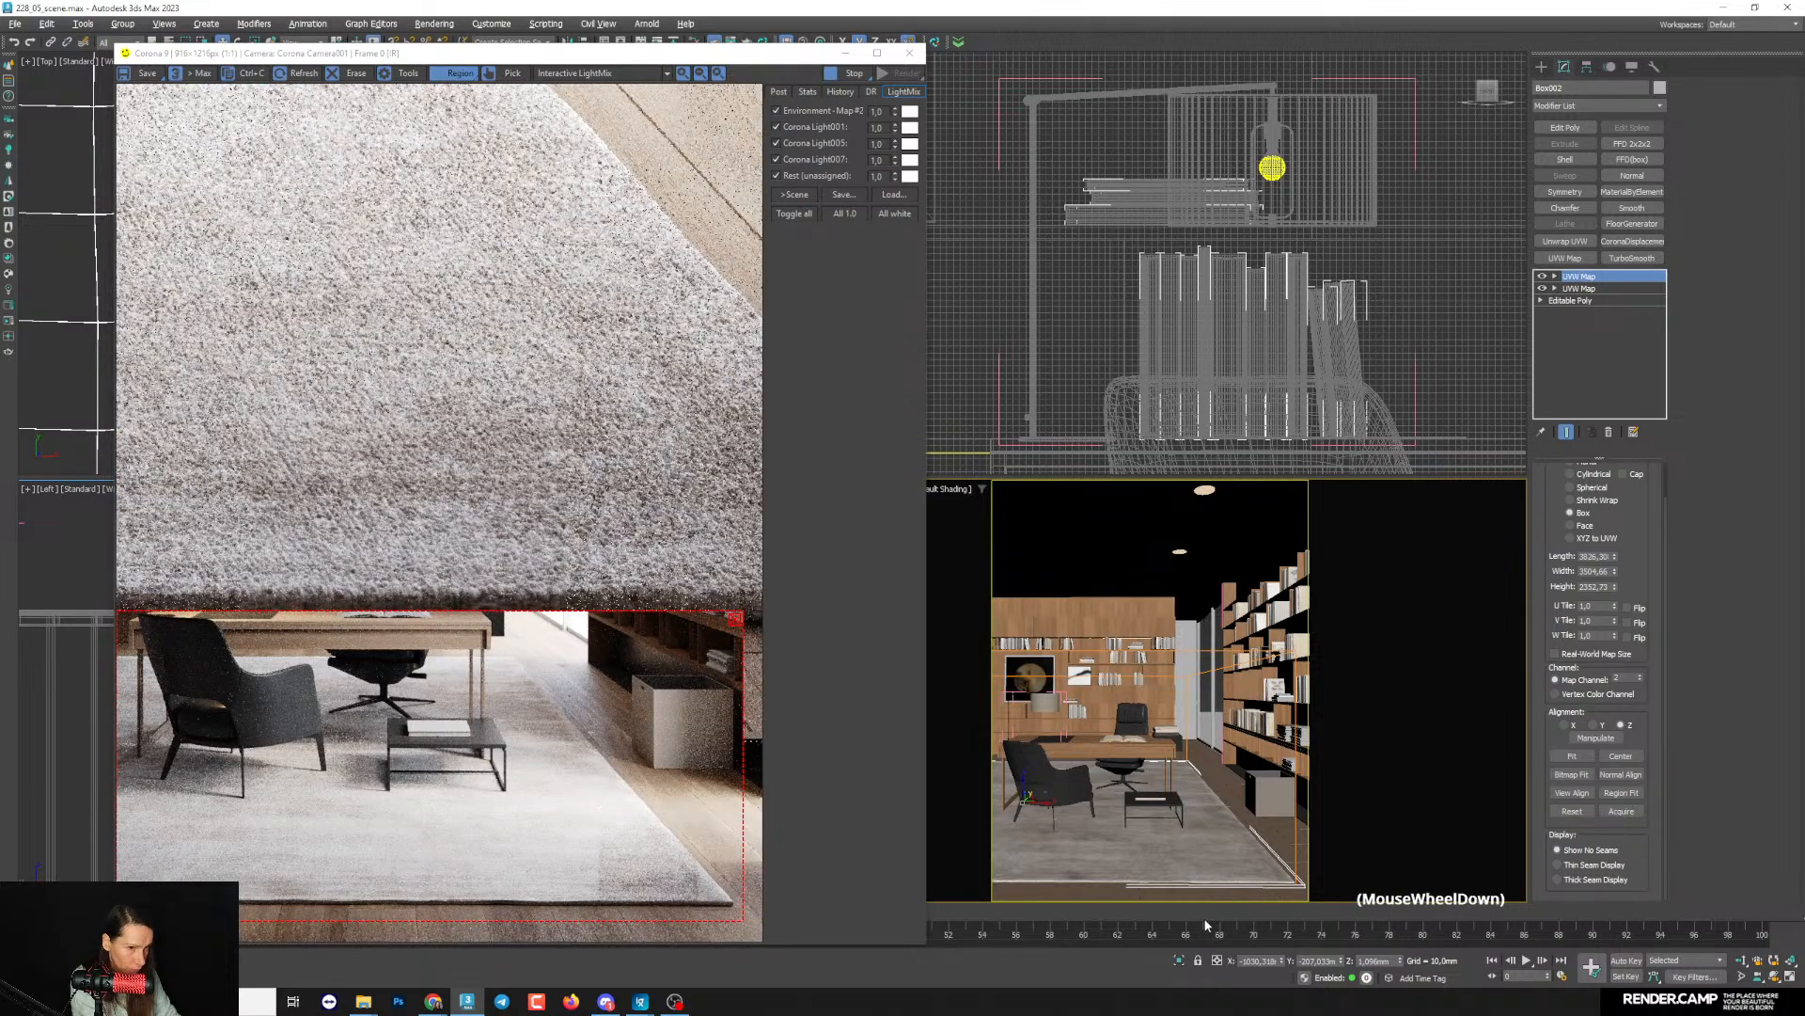
scroll(242, 903, "up", 1)
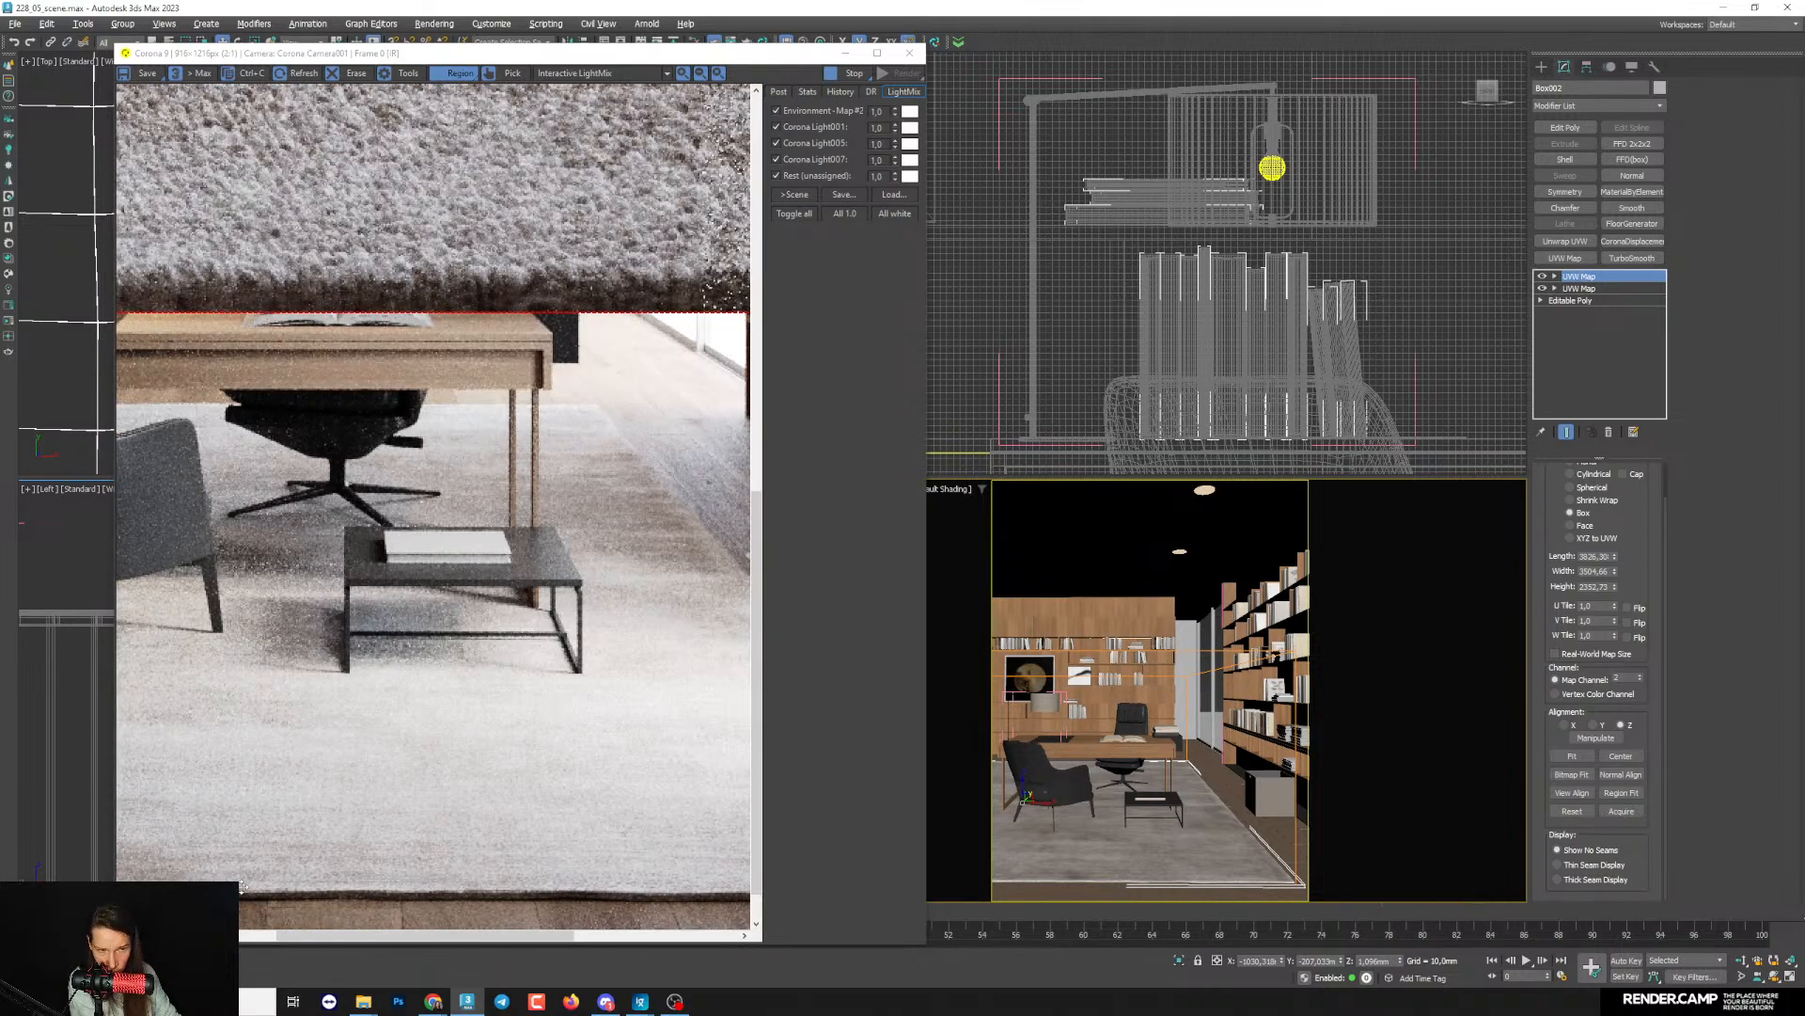
scroll(429, 895, "down", 1)
scroll(722, 906, "up", 1)
scroll(684, 895, "up", 1)
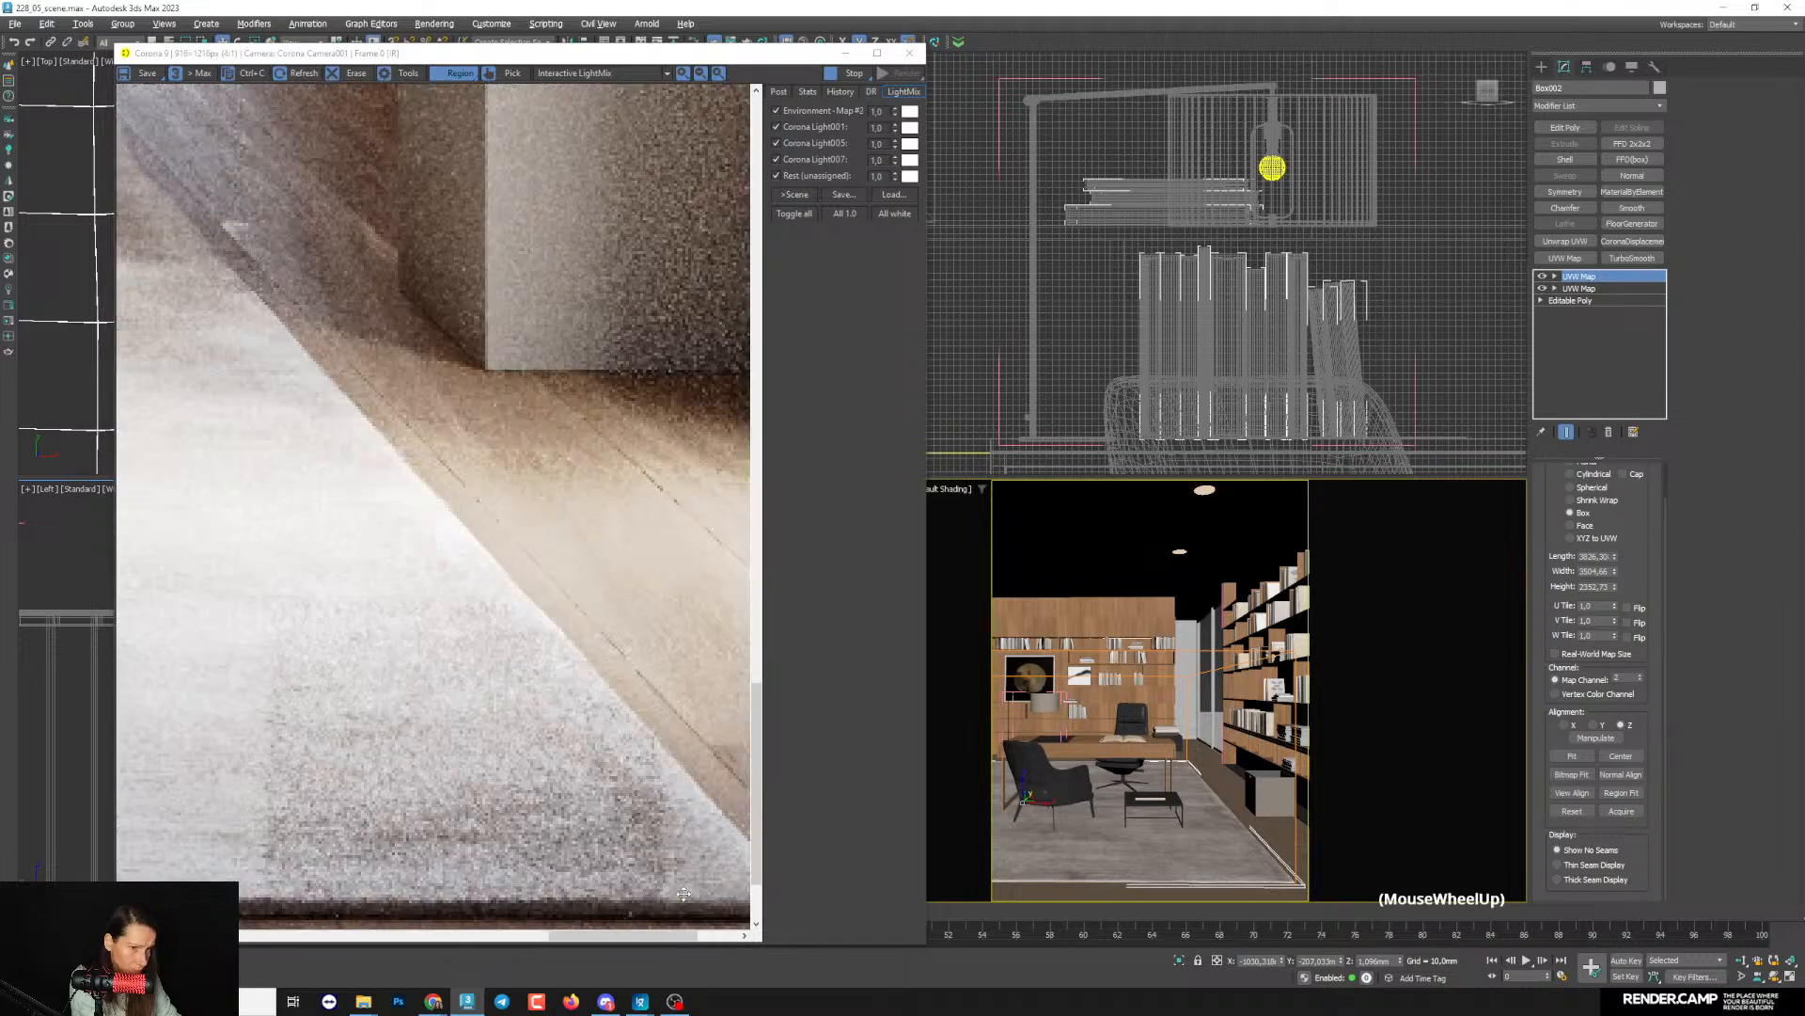
scroll(683, 893, "down", 2)
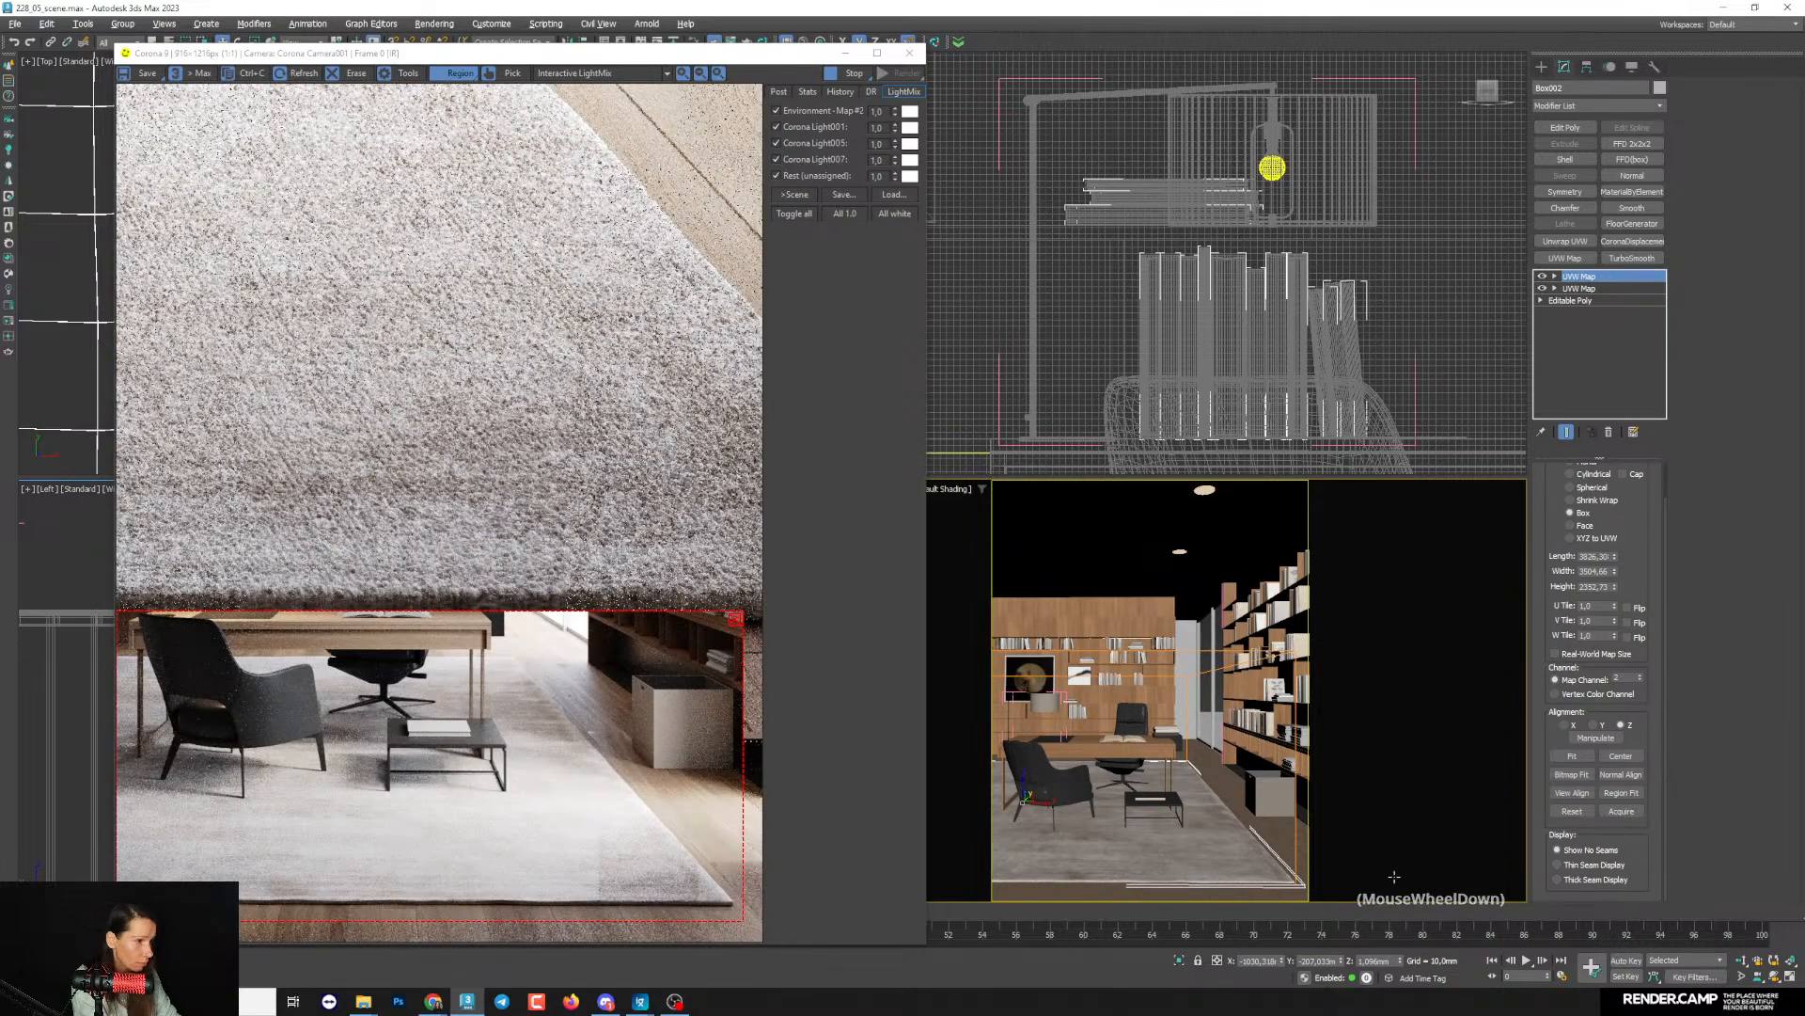
- Examine the rug's front corner in the interactive render, moving progressively closer to its surface and edge
scroll(1223, 881, "up", 4)
middle_click_drag(1223, 881, 1149, 845)
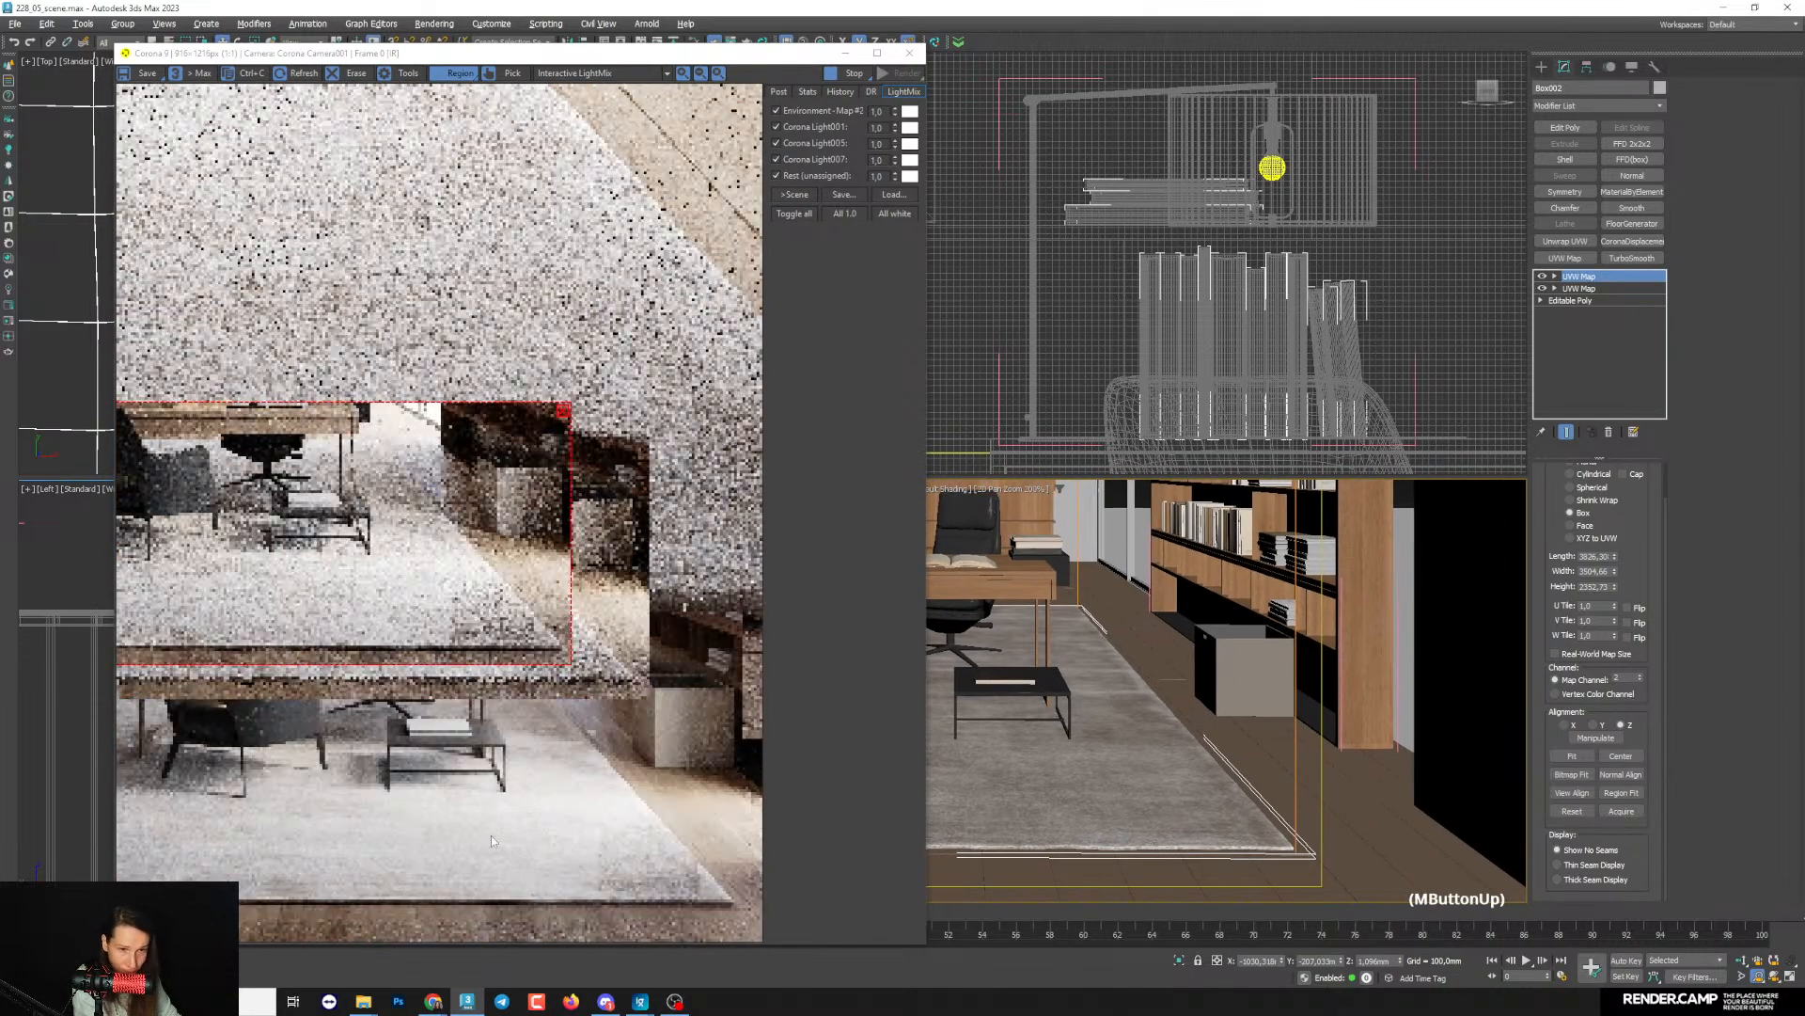
scroll(458, 878, "up", 1)
scroll(504, 884, "up", 1)
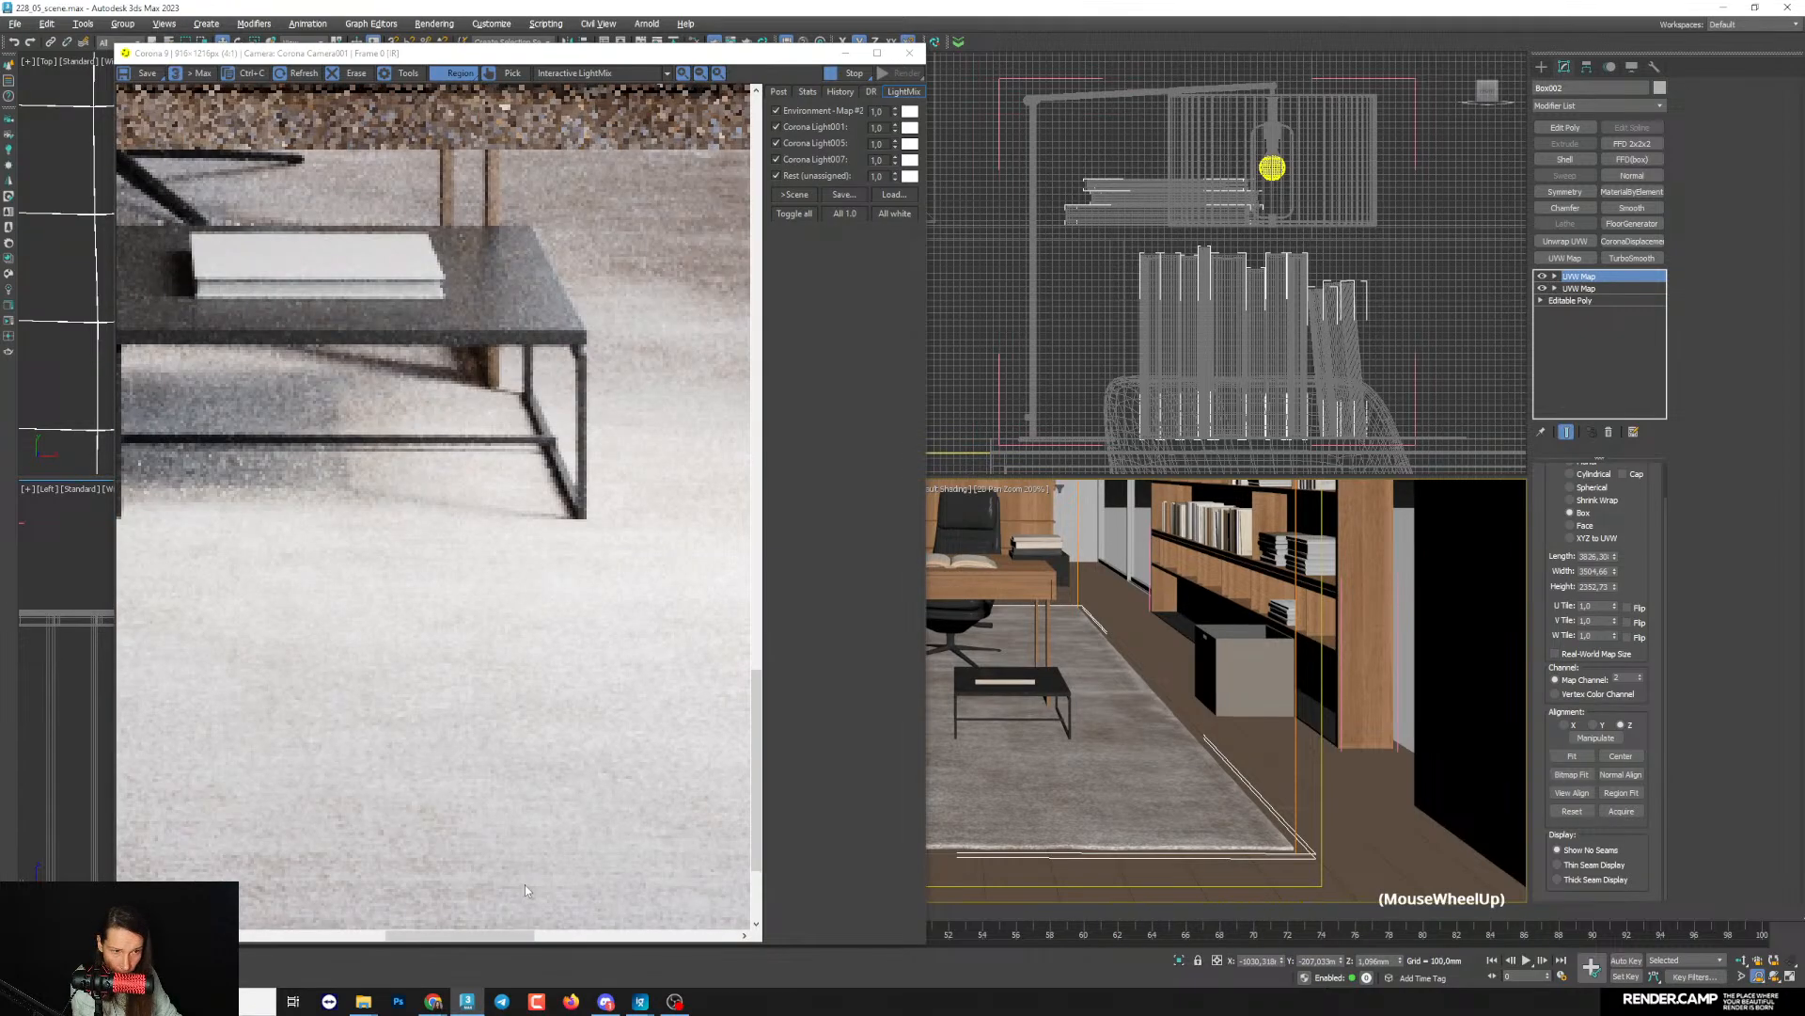
scroll(527, 883, "down", 1)
scroll(1107, 875, "up", 2)
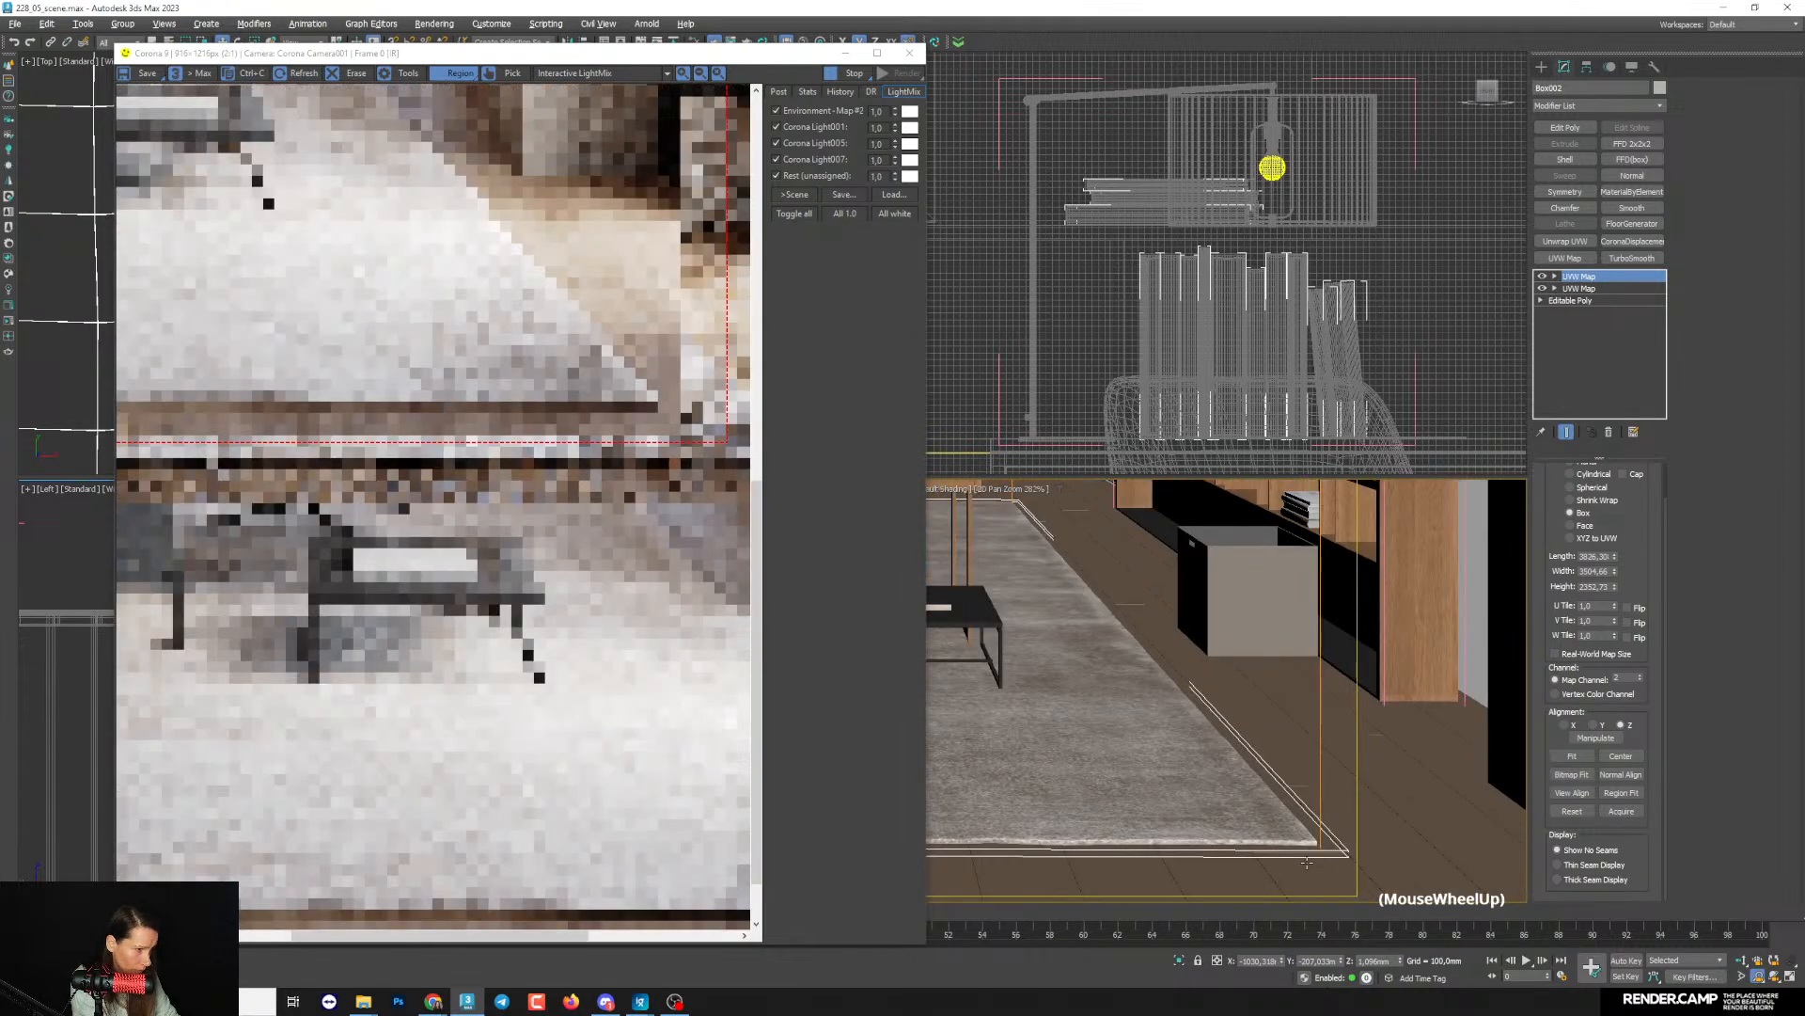
scroll(621, 872, "up", 1)
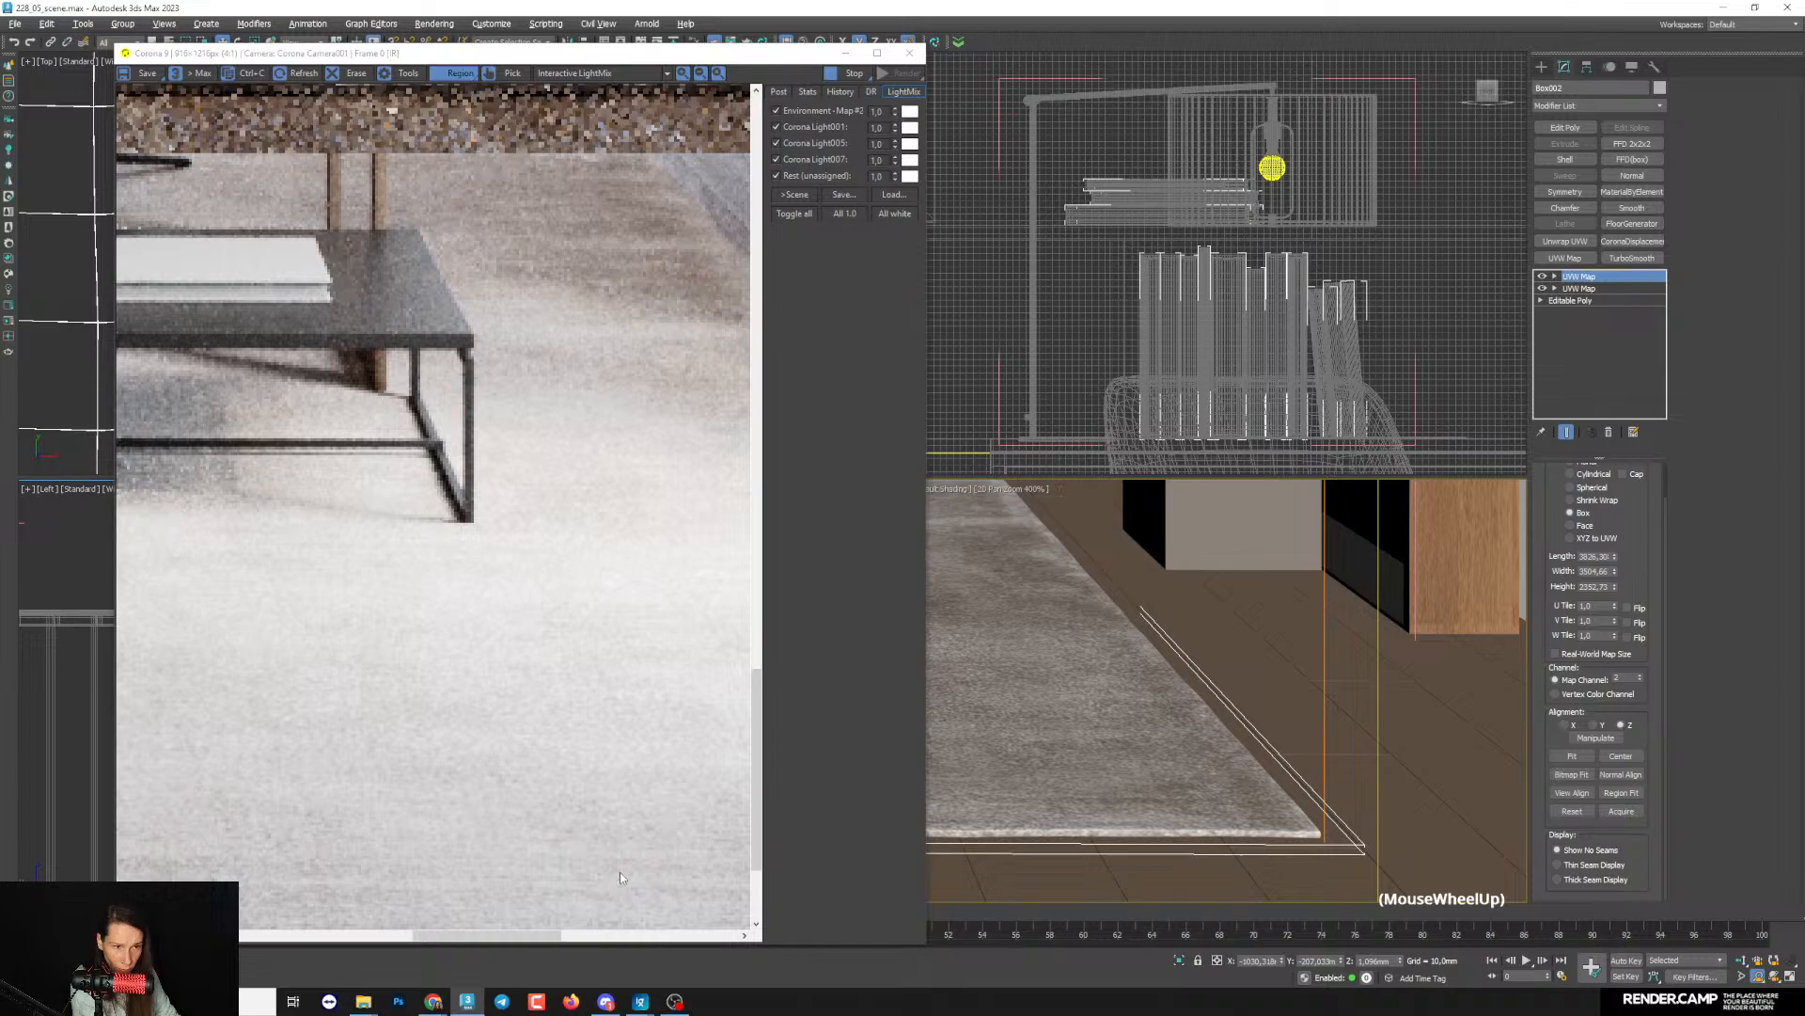
scroll(621, 877, "down", 1)
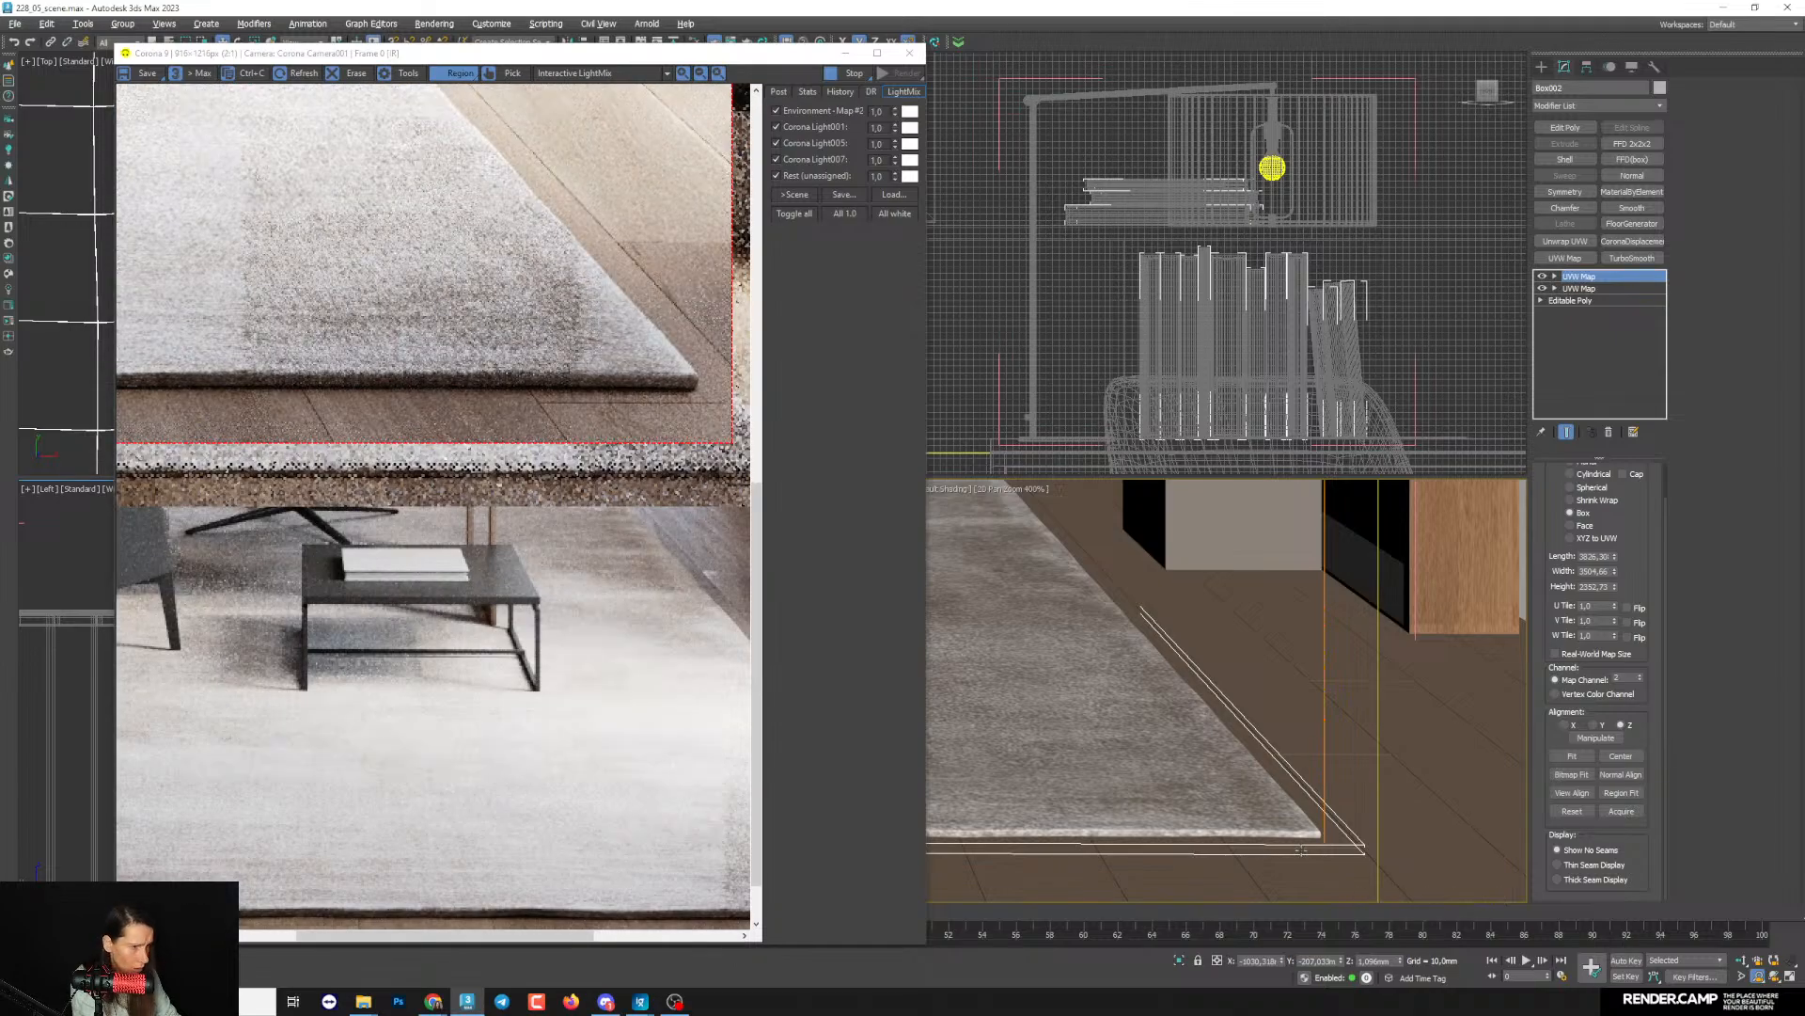
scroll(622, 883, "up", 1)
scroll(626, 880, "down", 1)
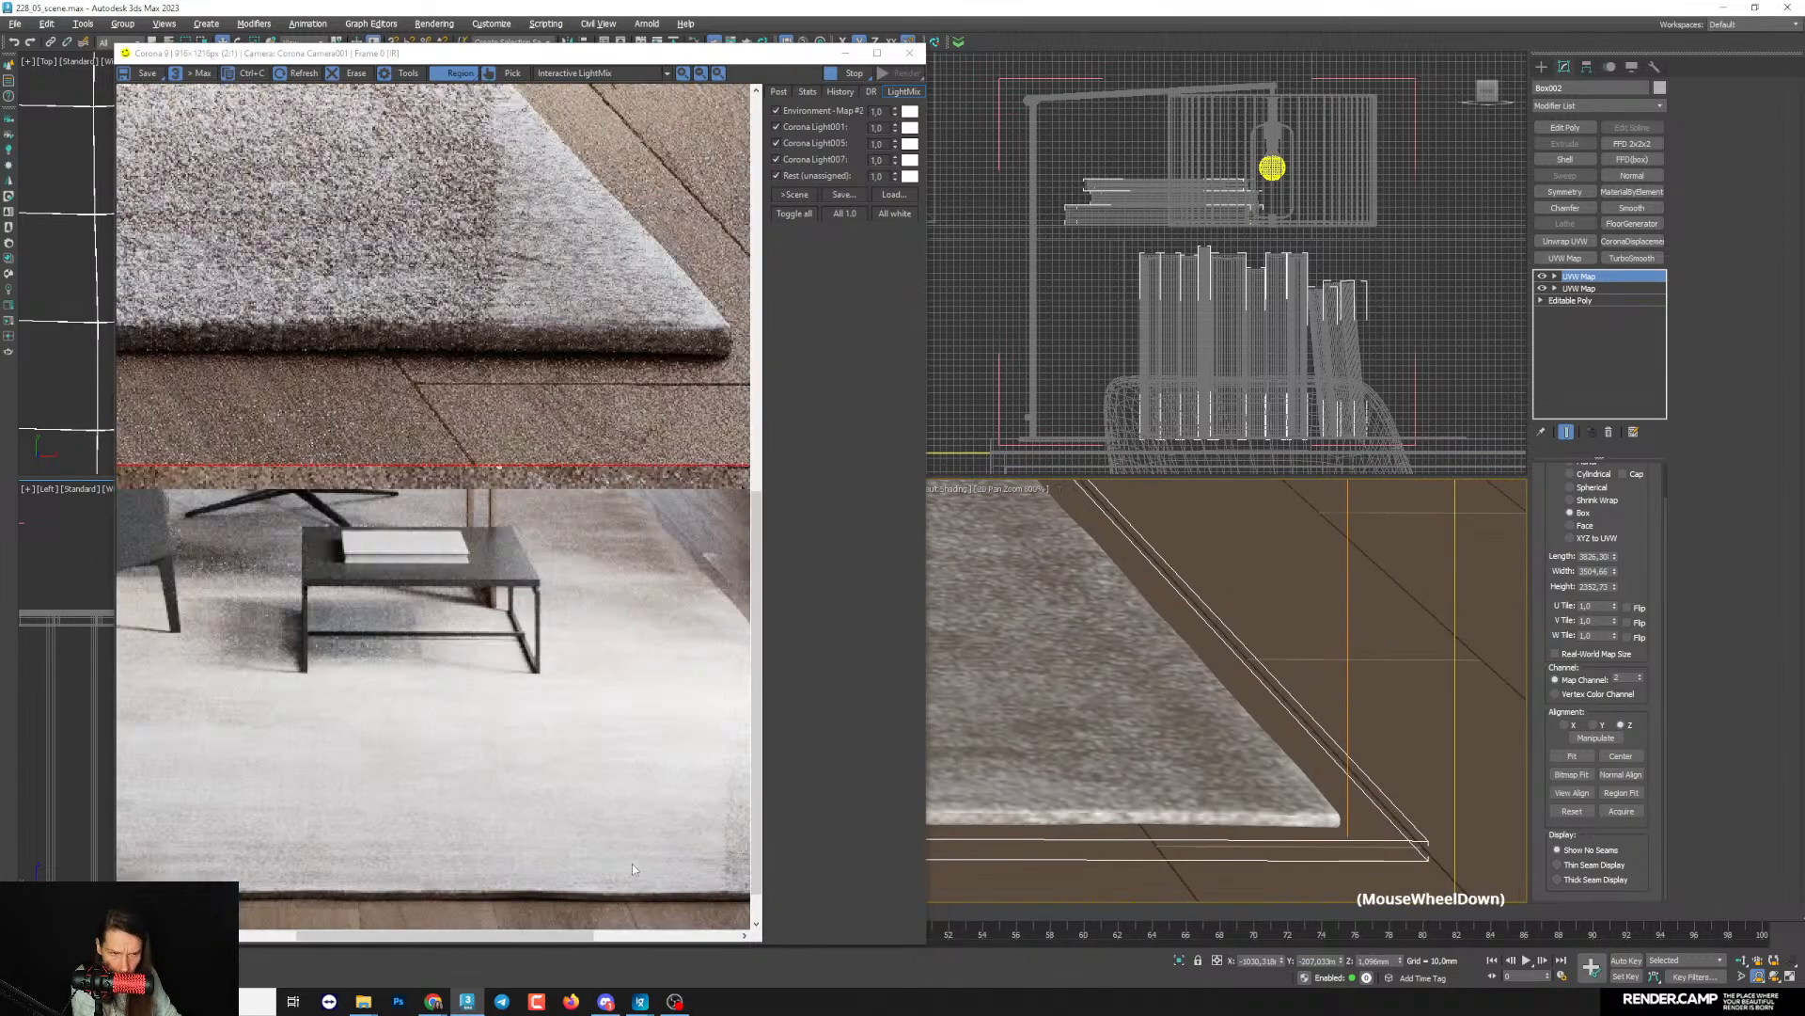
scroll(1234, 844, "up", 1)
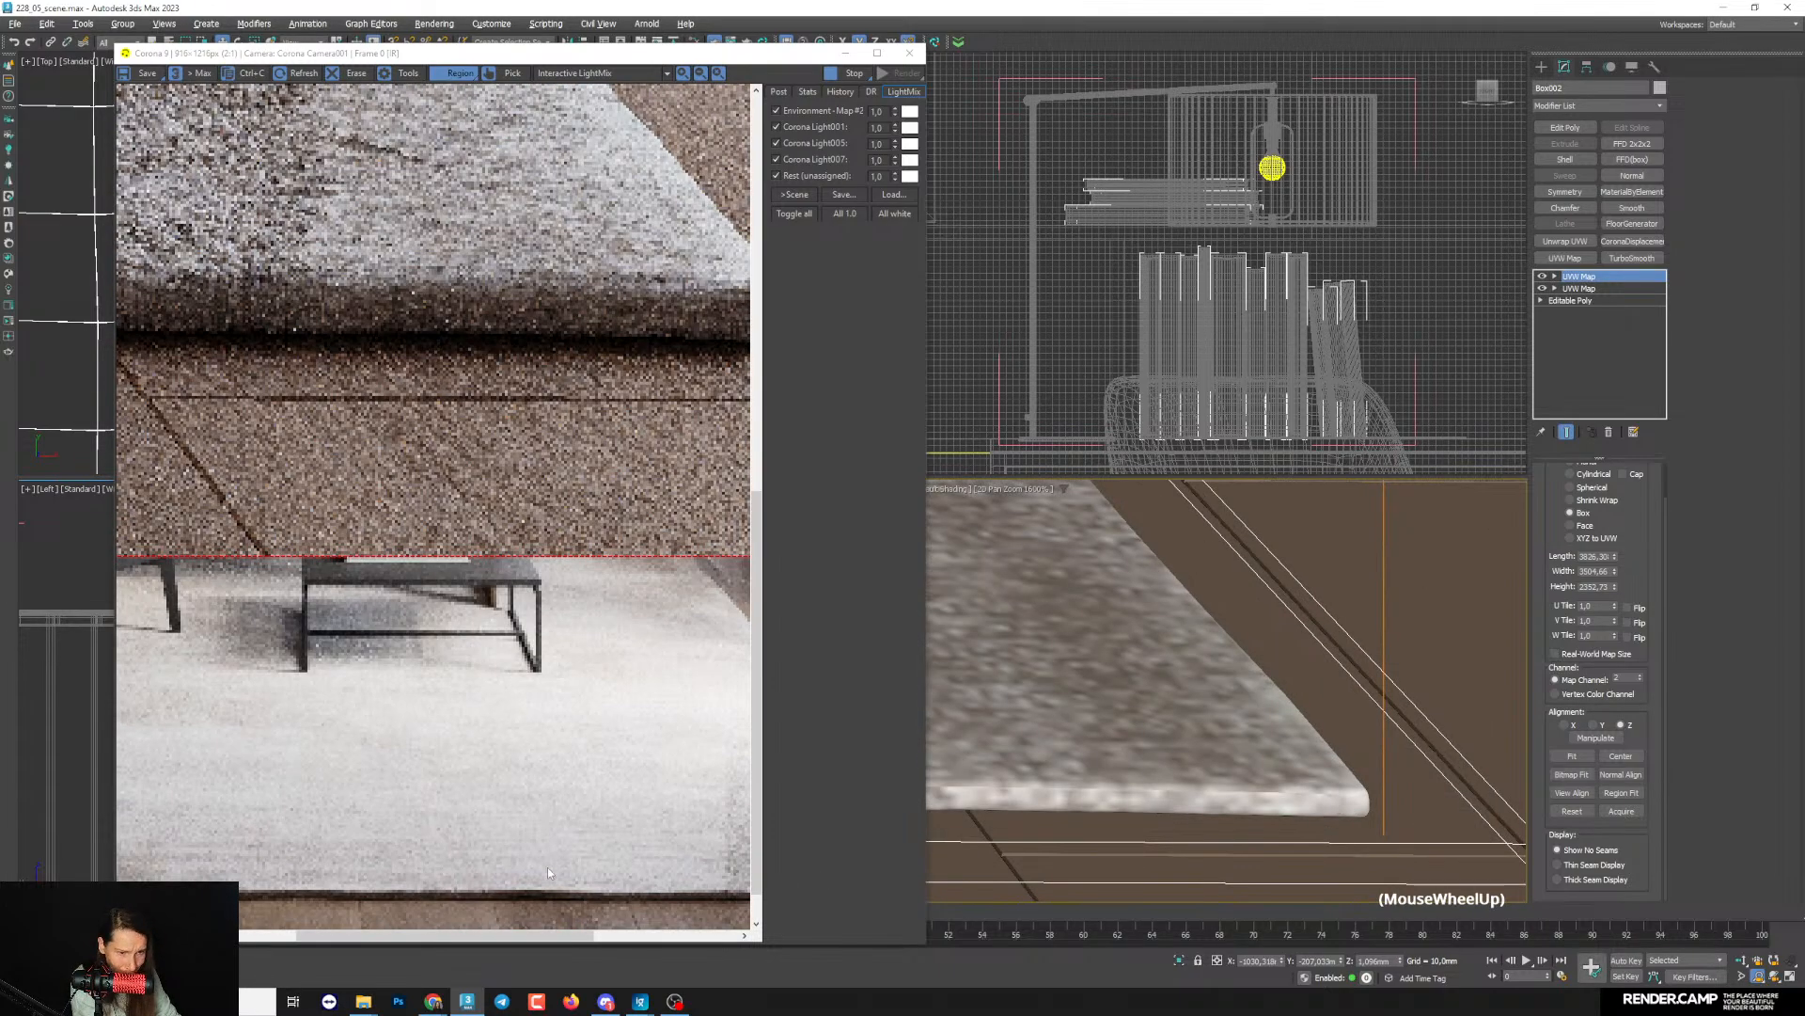
scroll(540, 882, "up", 1)
left_click_drag(480, 943, 673, 939)
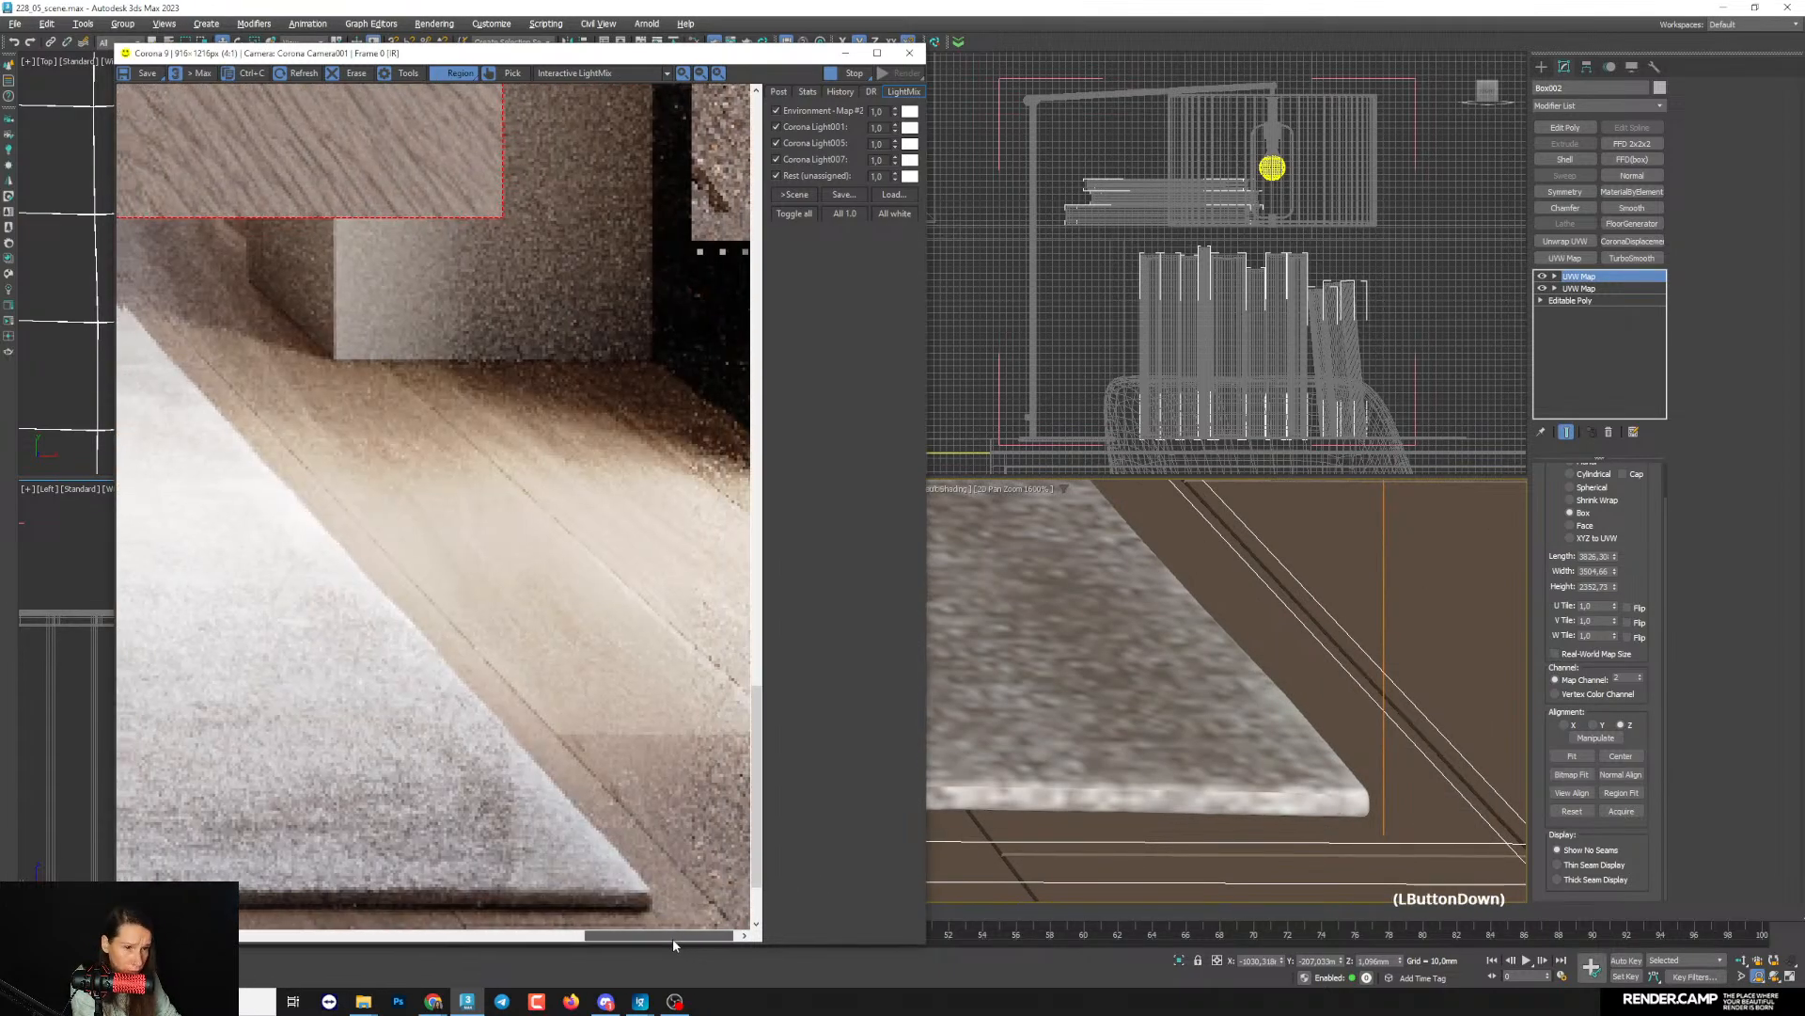
scroll(1267, 792, "up", 1)
scroll(1266, 792, "up", 1)
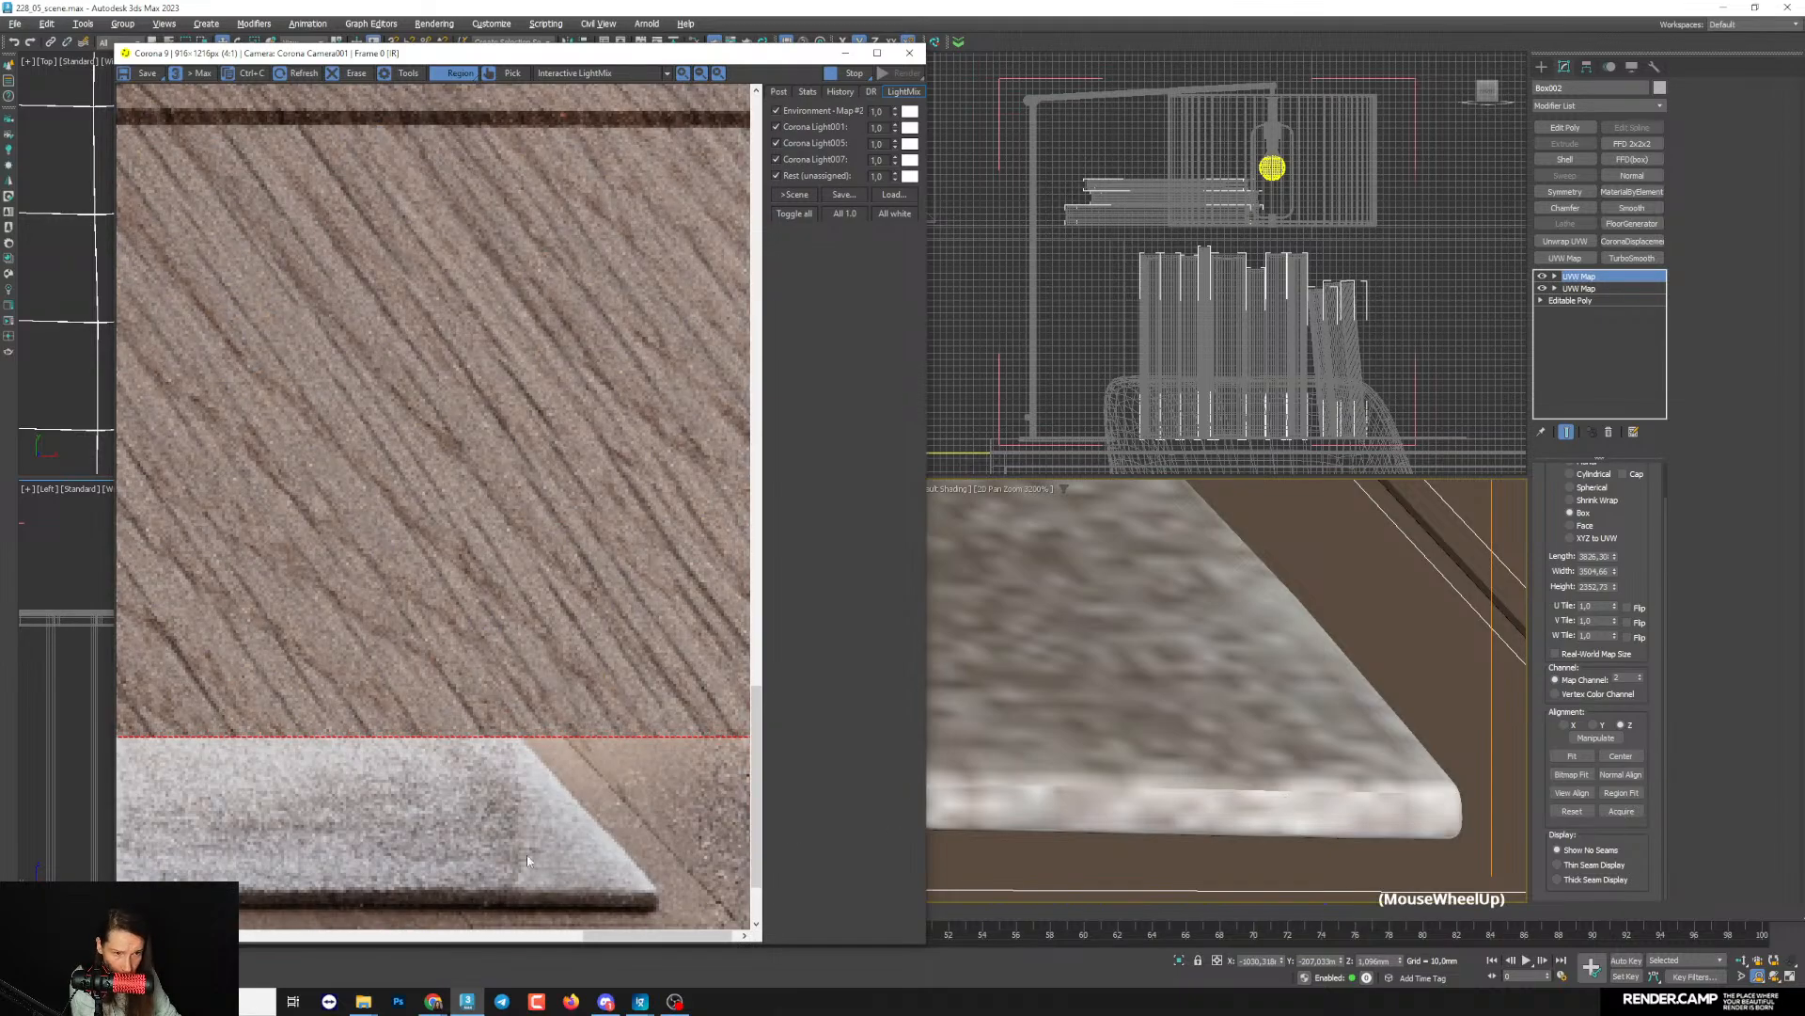
- Compare the pile on the rug's surface with the strip along its outer edge in close-up renders
scroll(486, 465, "down", 1)
scroll(1236, 611, "down", 2)
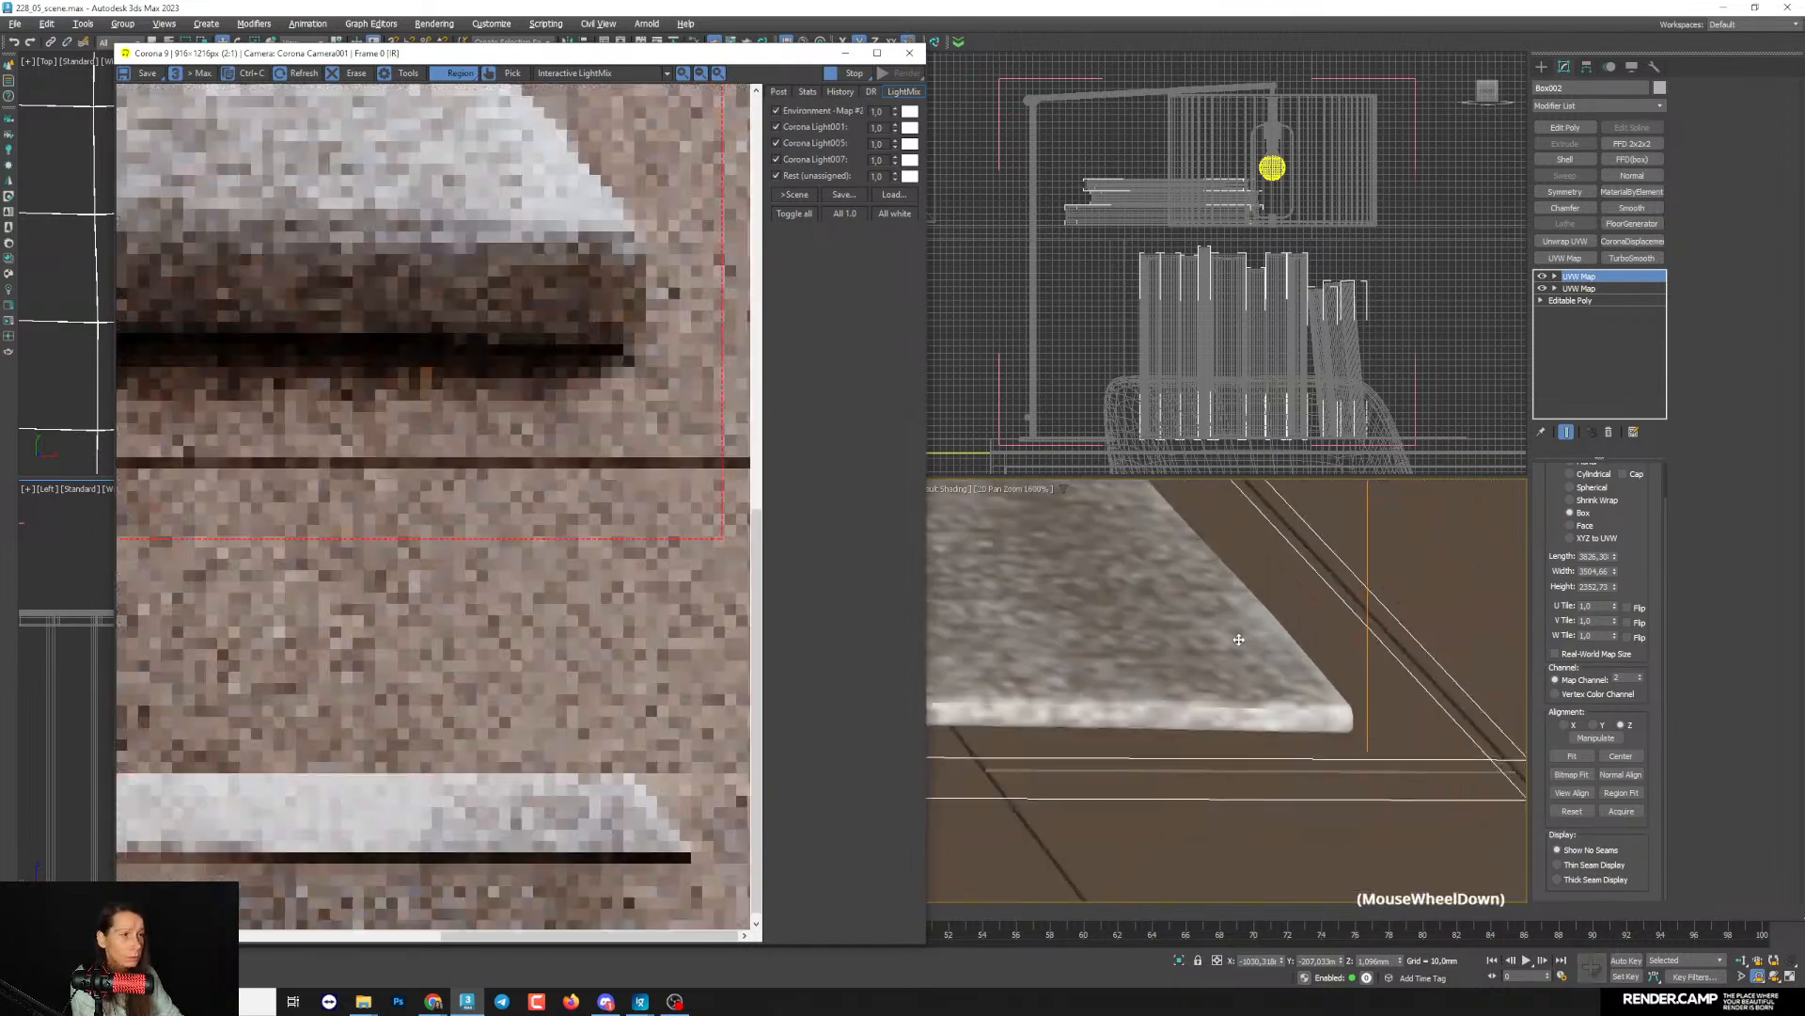
middle_click_drag(1236, 616, 1463, 793)
scroll(470, 301, "up", 1)
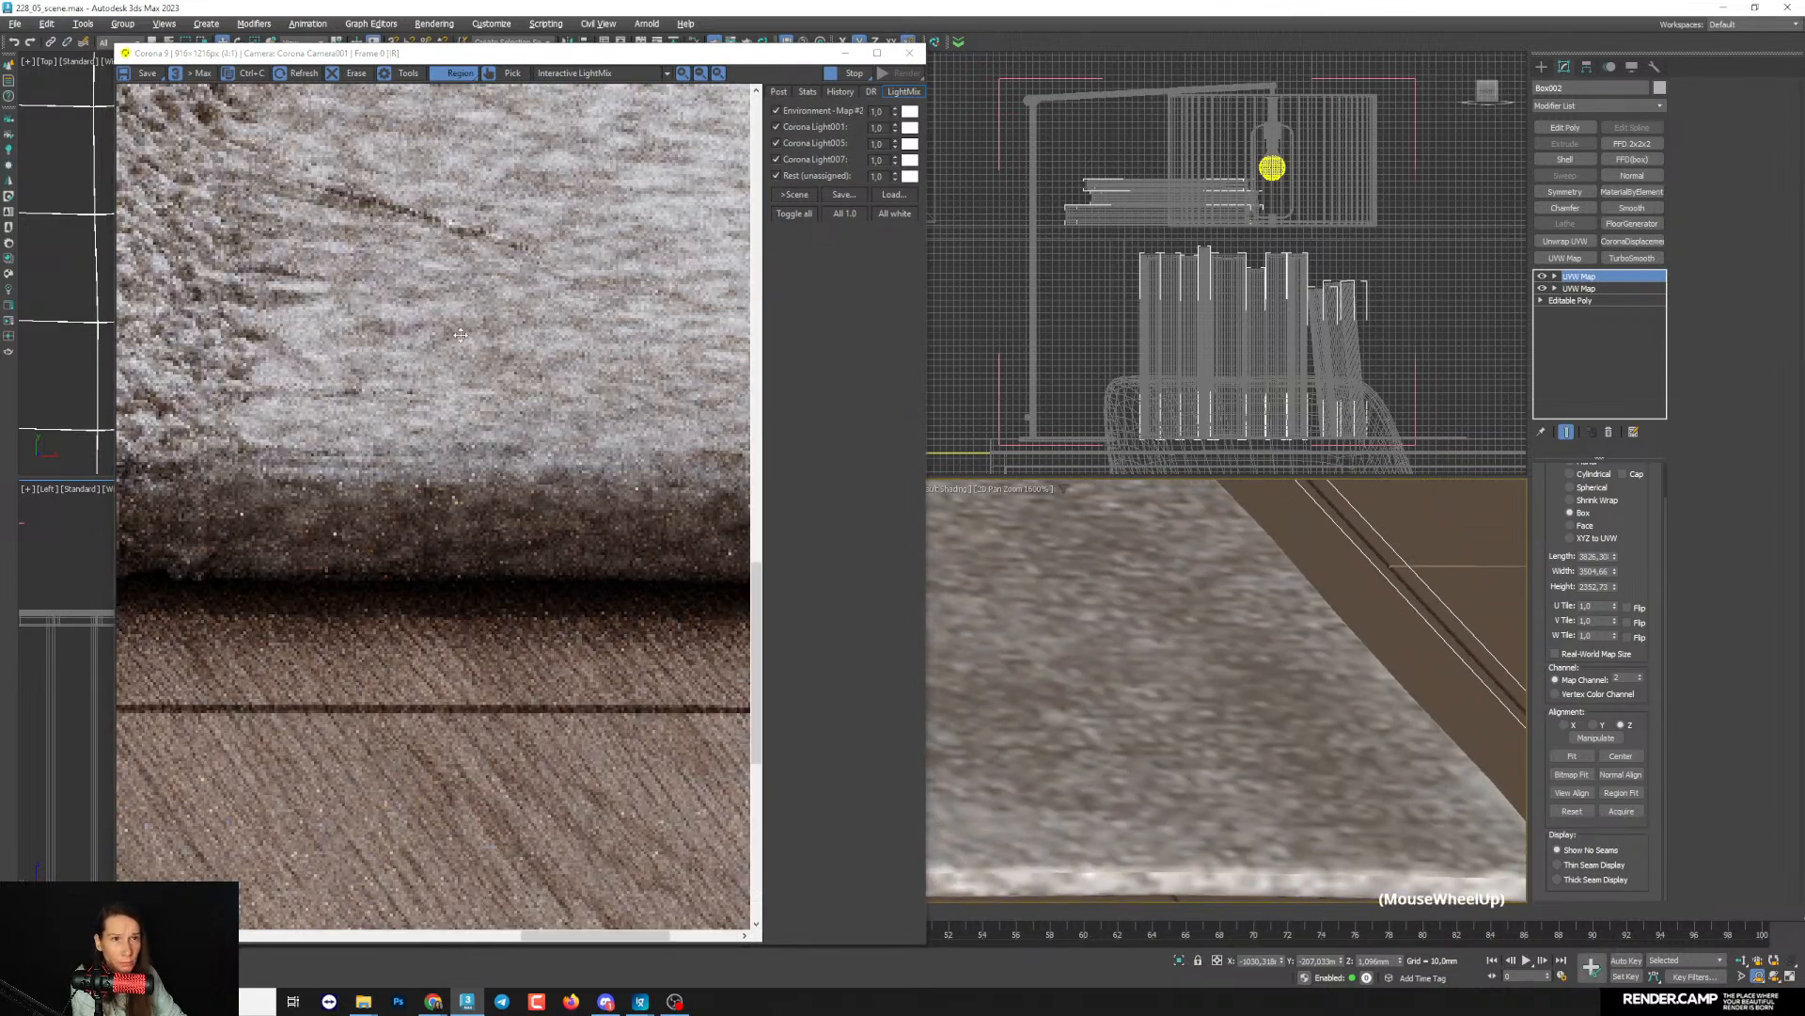
scroll(456, 352, "down", 1)
scroll(250, 343, "up", 2)
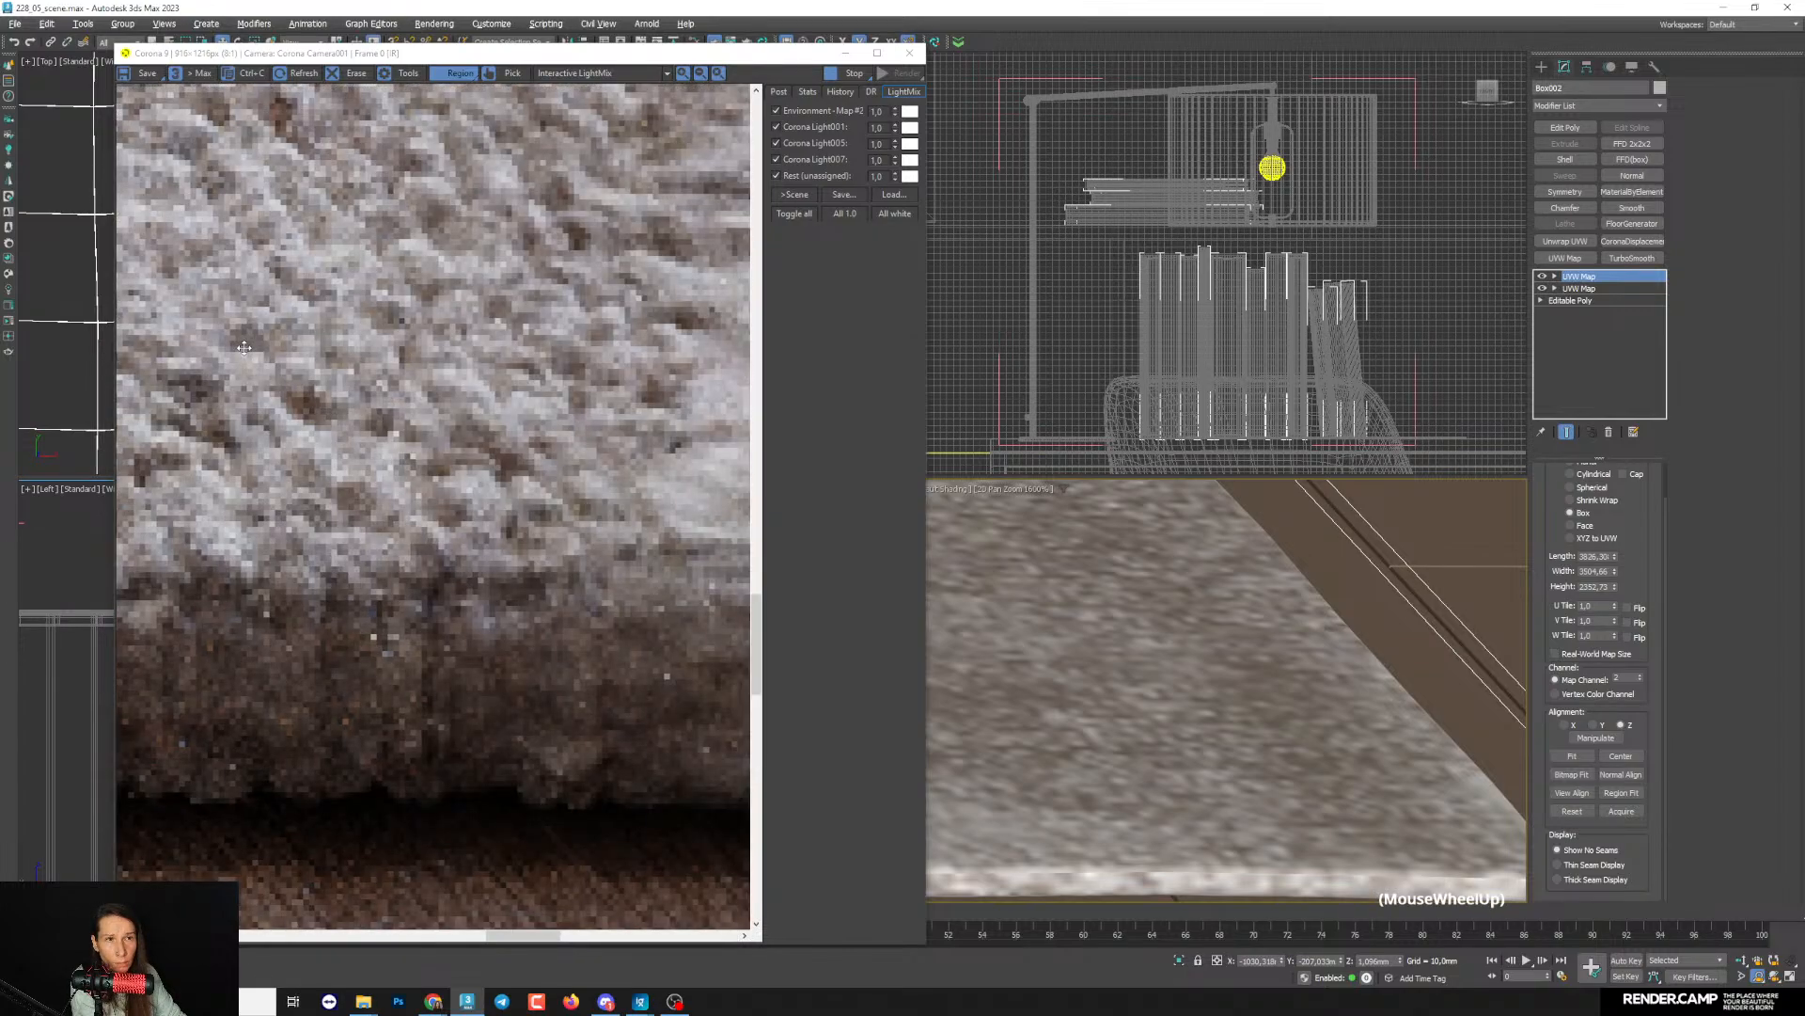
scroll(383, 489, "down", 3)
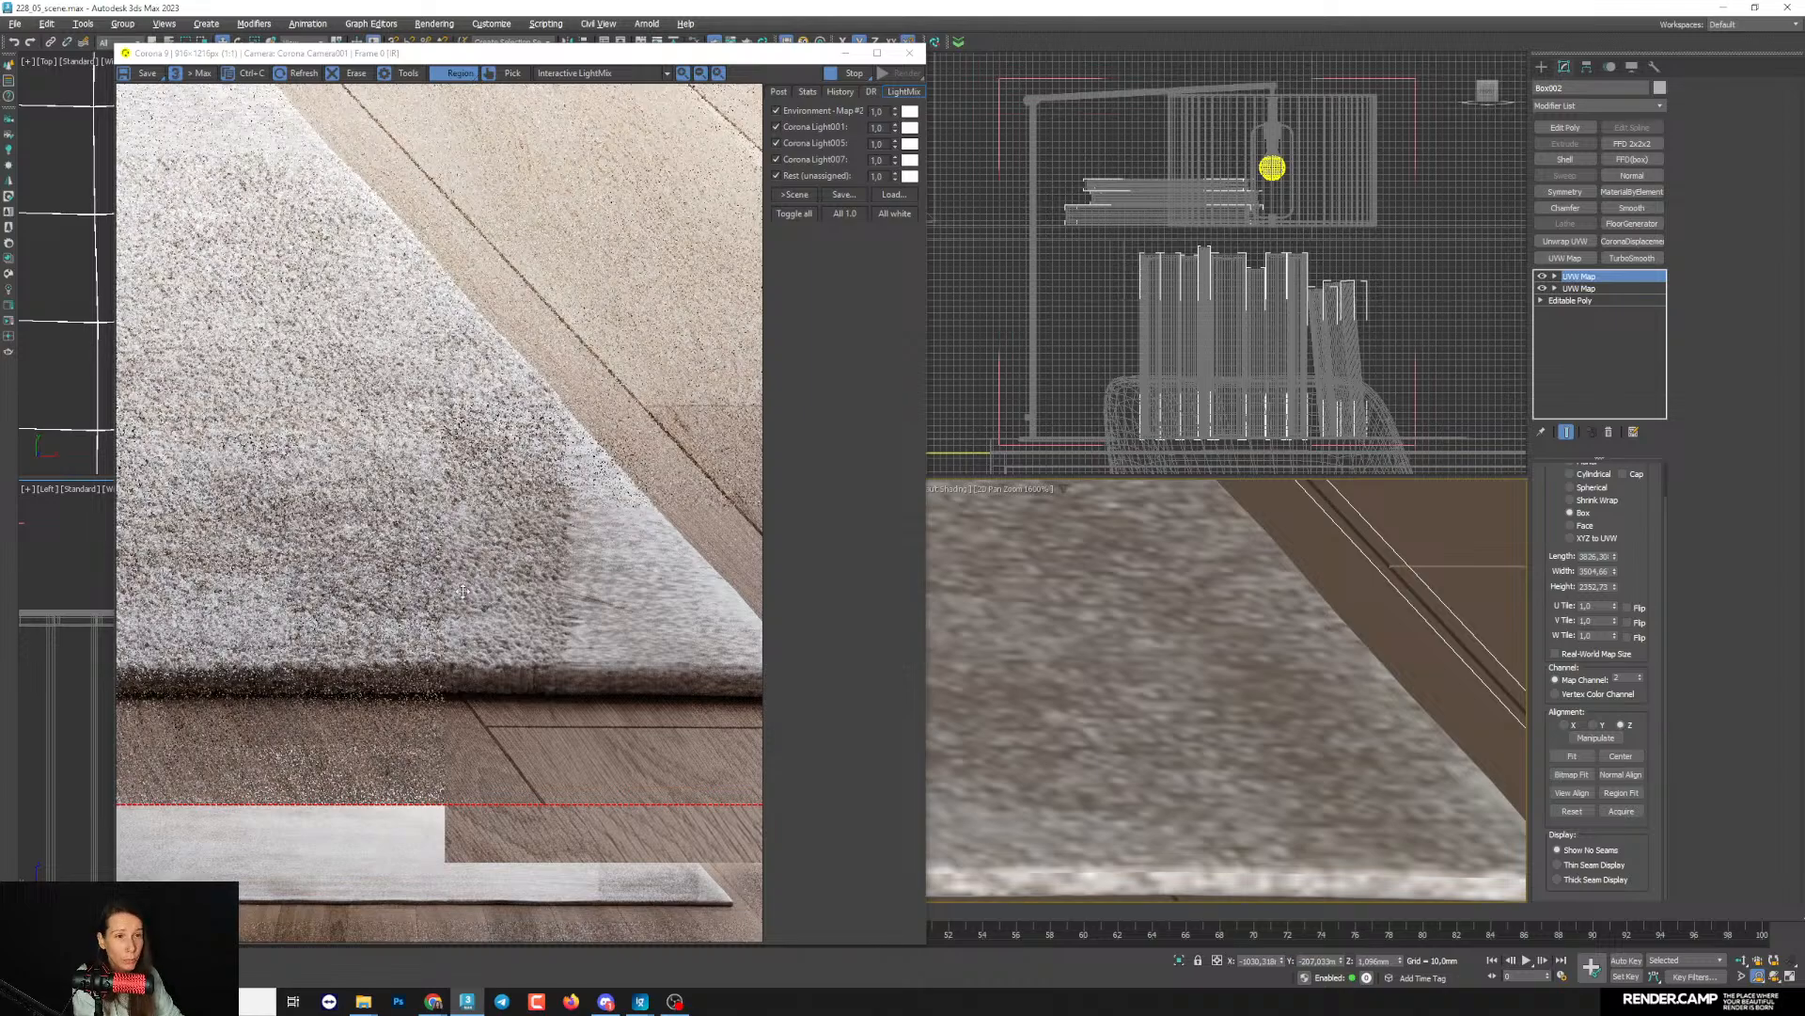
scroll(555, 621, "up", 1)
scroll(600, 634, "down", 1)
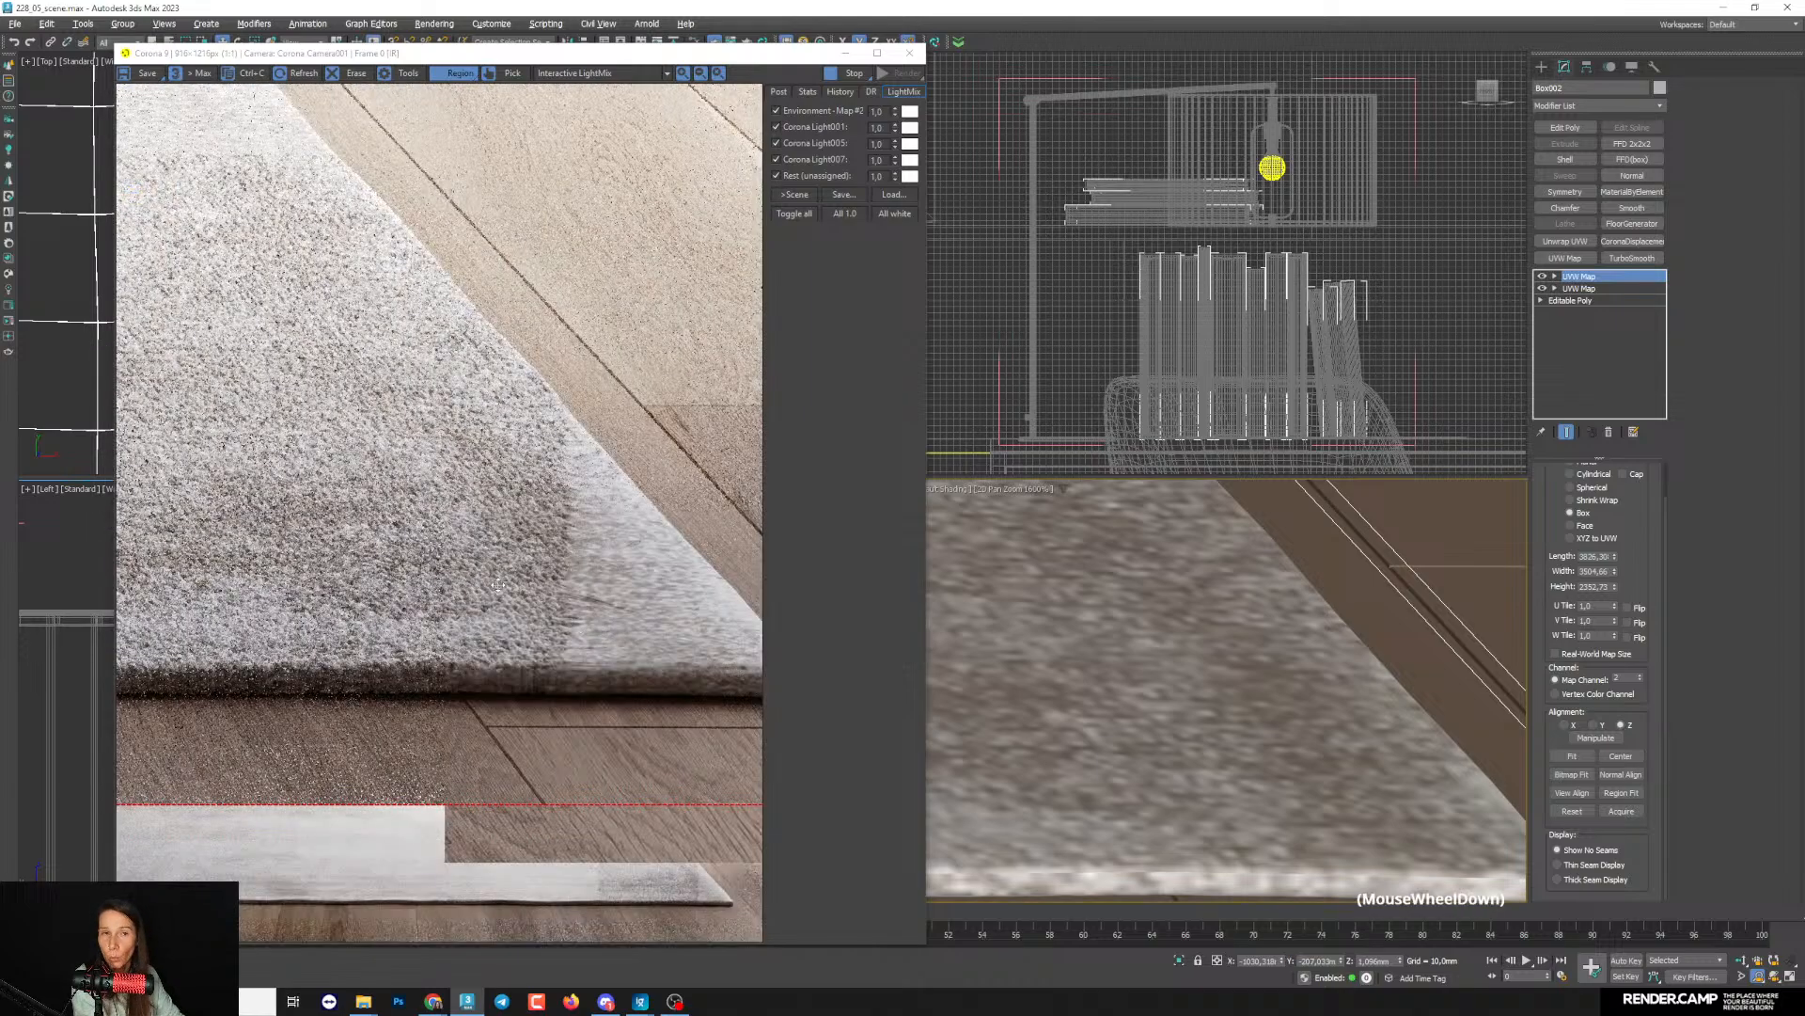
middle_click_drag(1232, 760, 1187, 739)
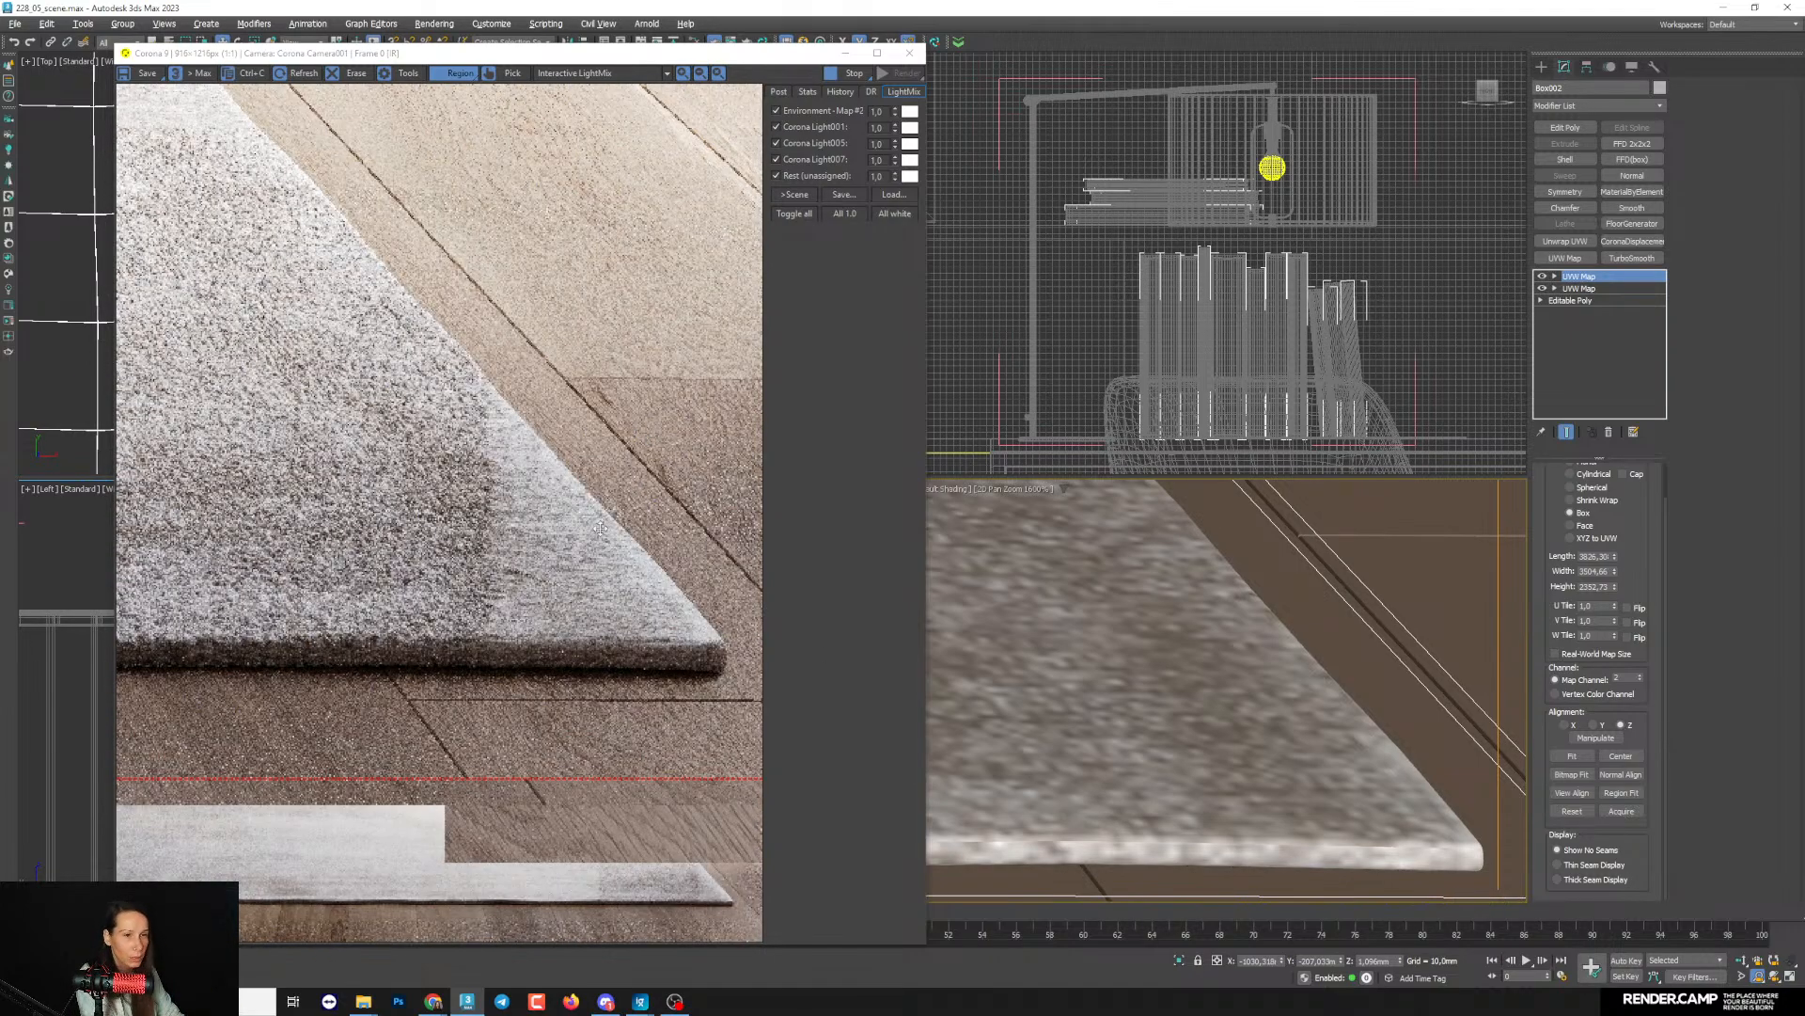
- Stop the interactive render and start a production render of the rug region
left_click(852, 72)
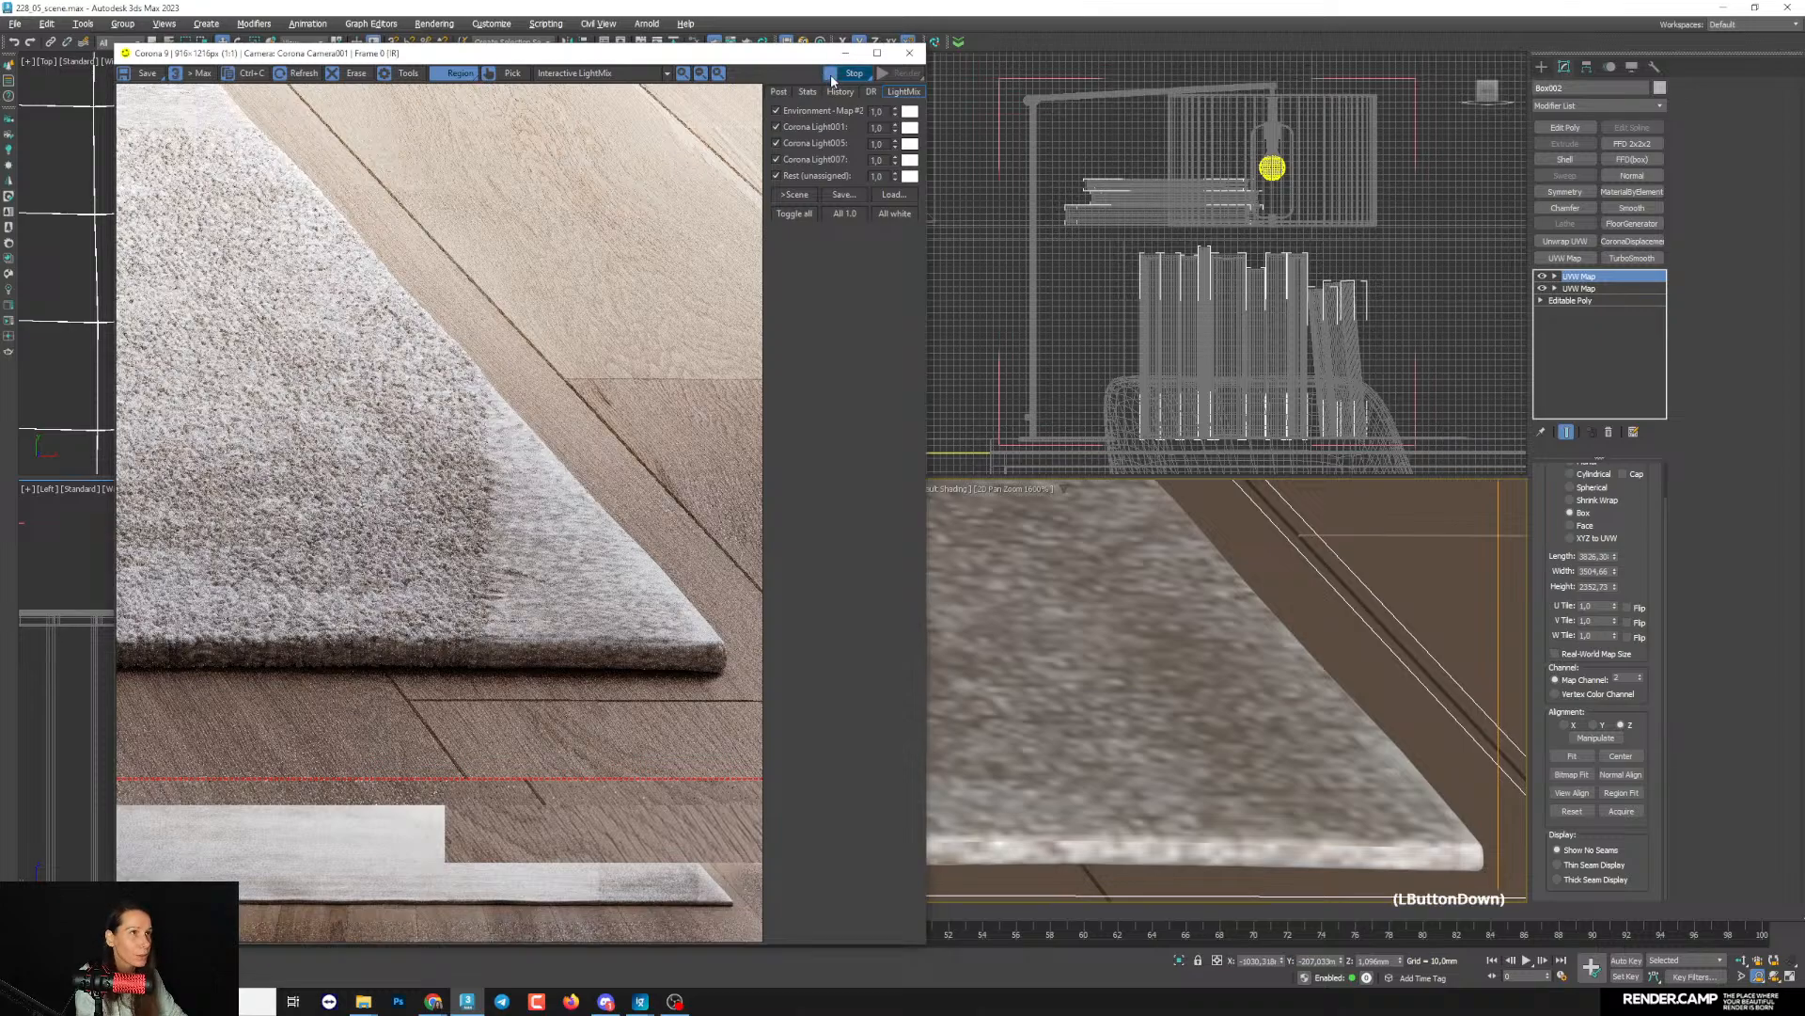
key("shift+q")
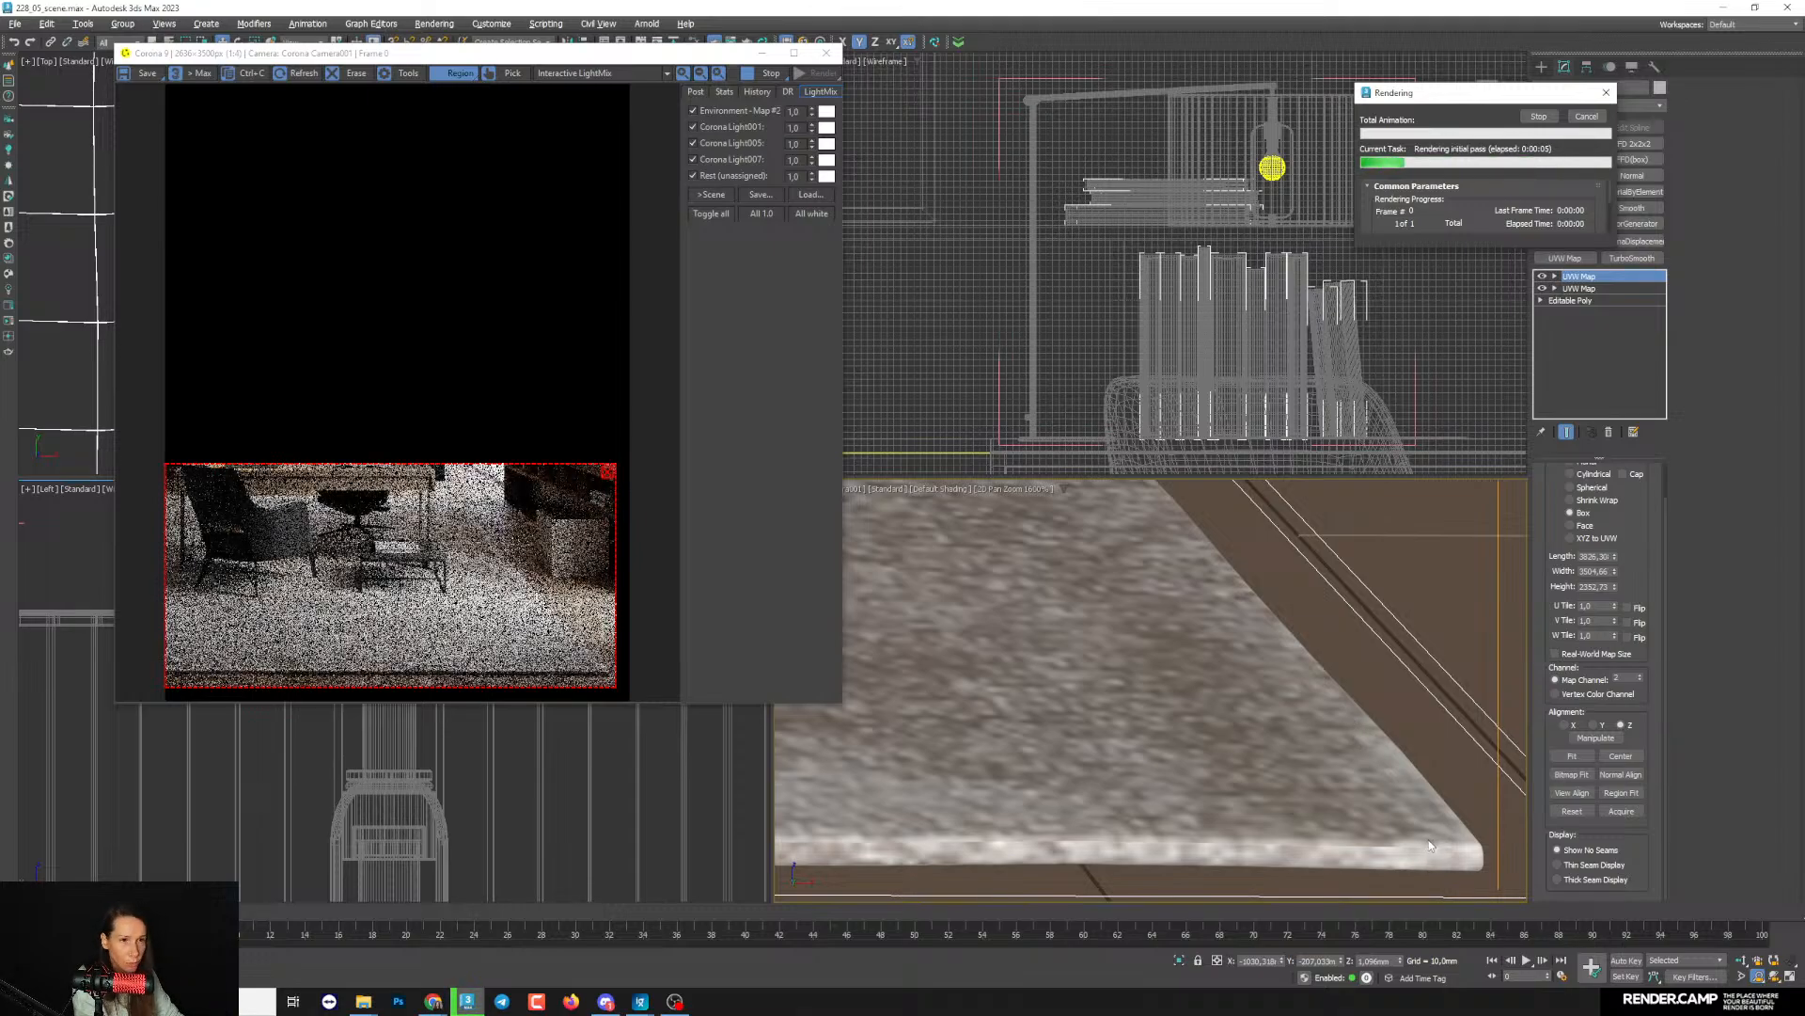
- Enlarge the frame buffer window to show more of the rendering rug region
scroll(1415, 856, "up", 1)
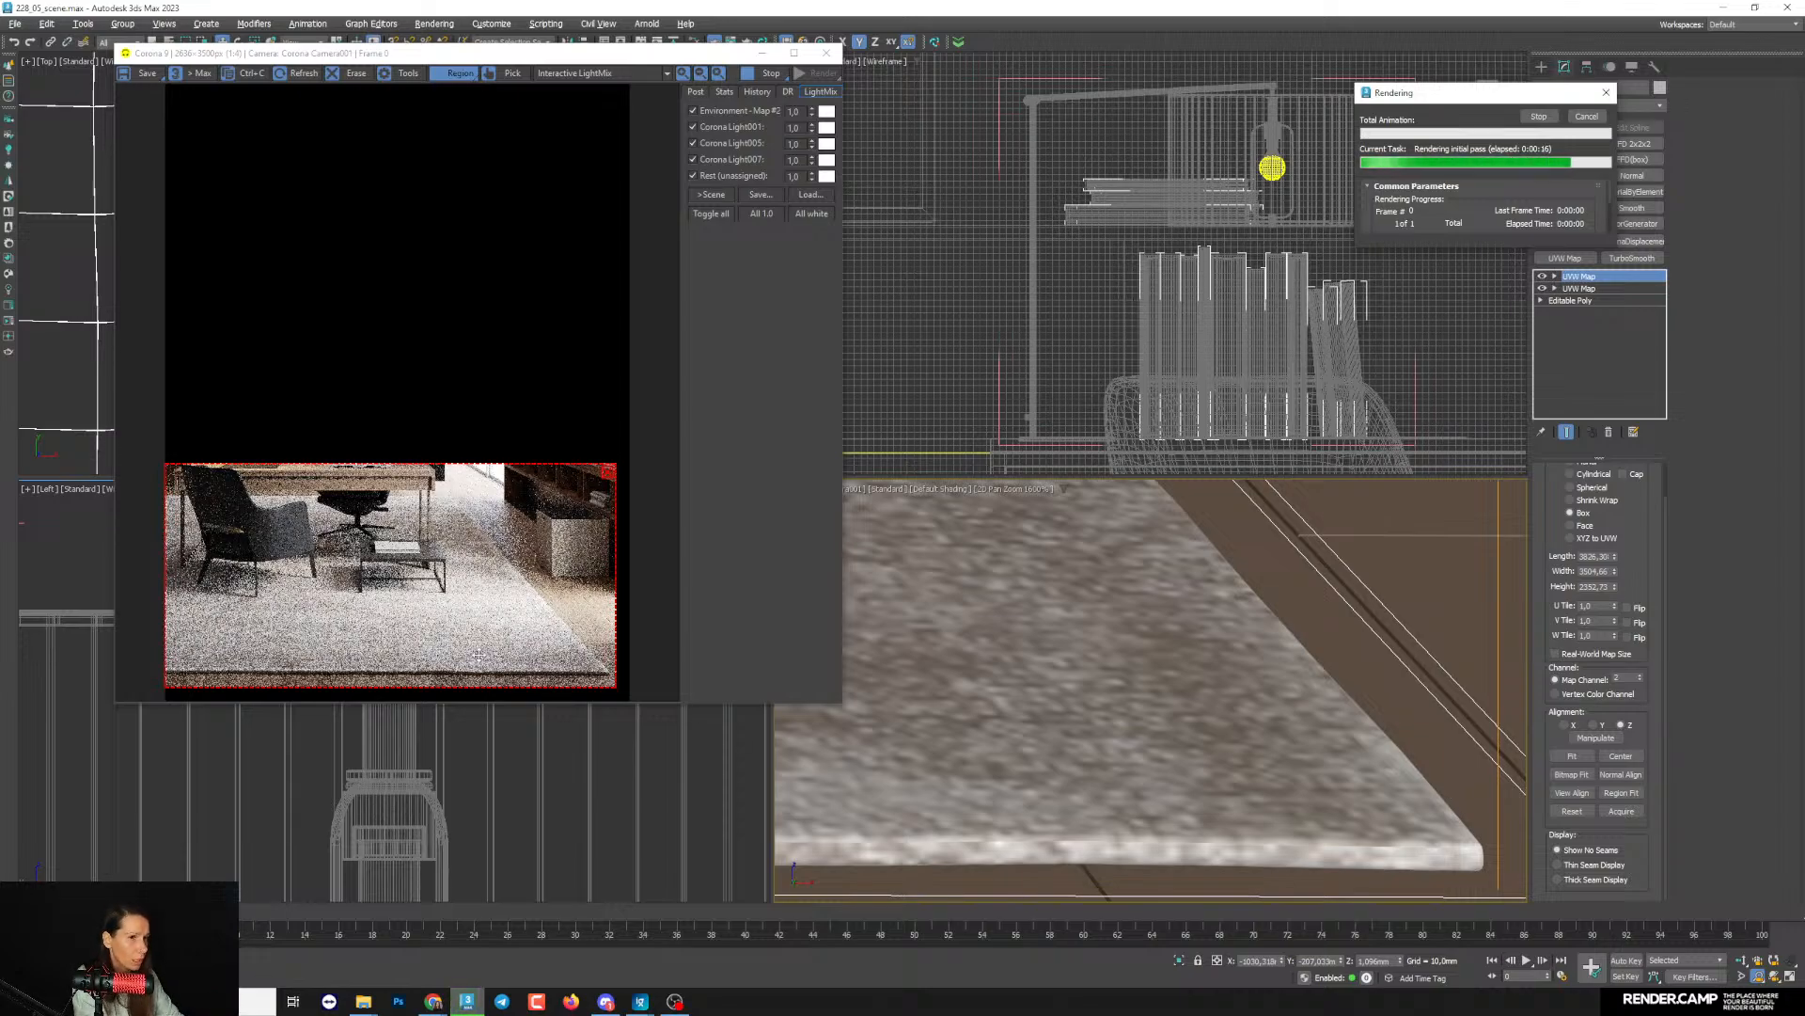
scroll(564, 667, "up", 1)
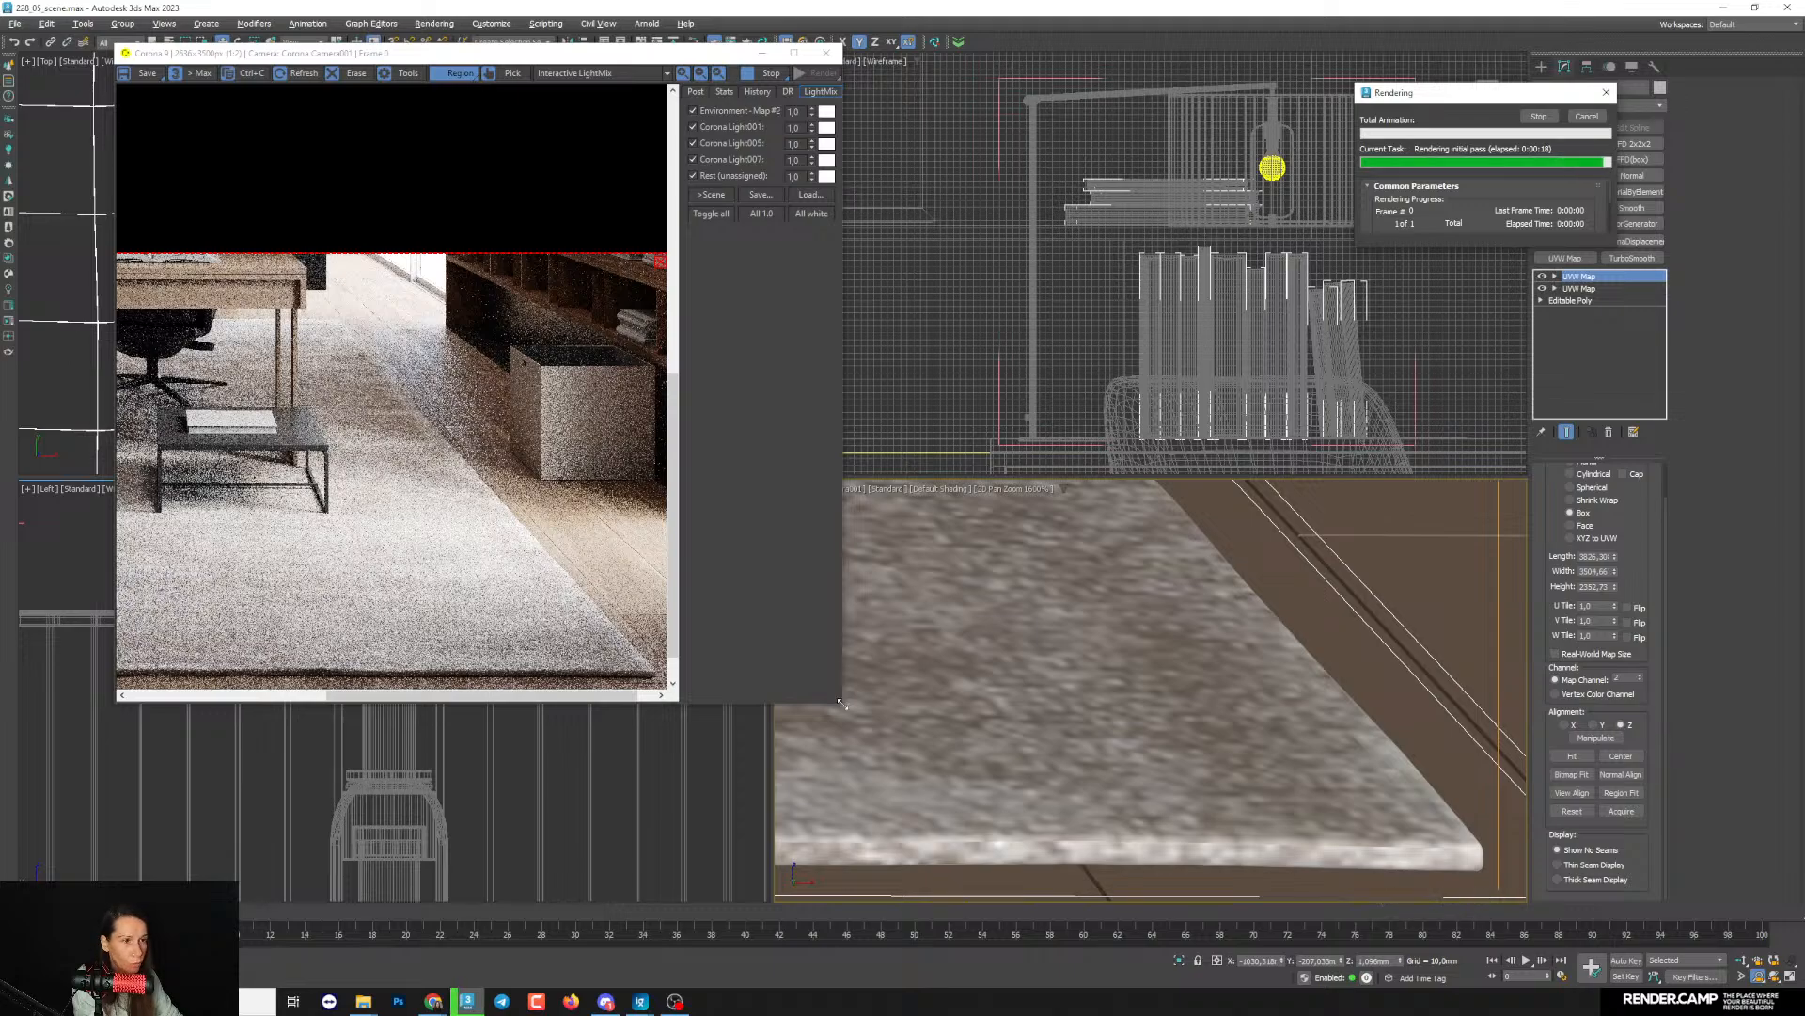
left_click_drag(842, 703, 1060, 901)
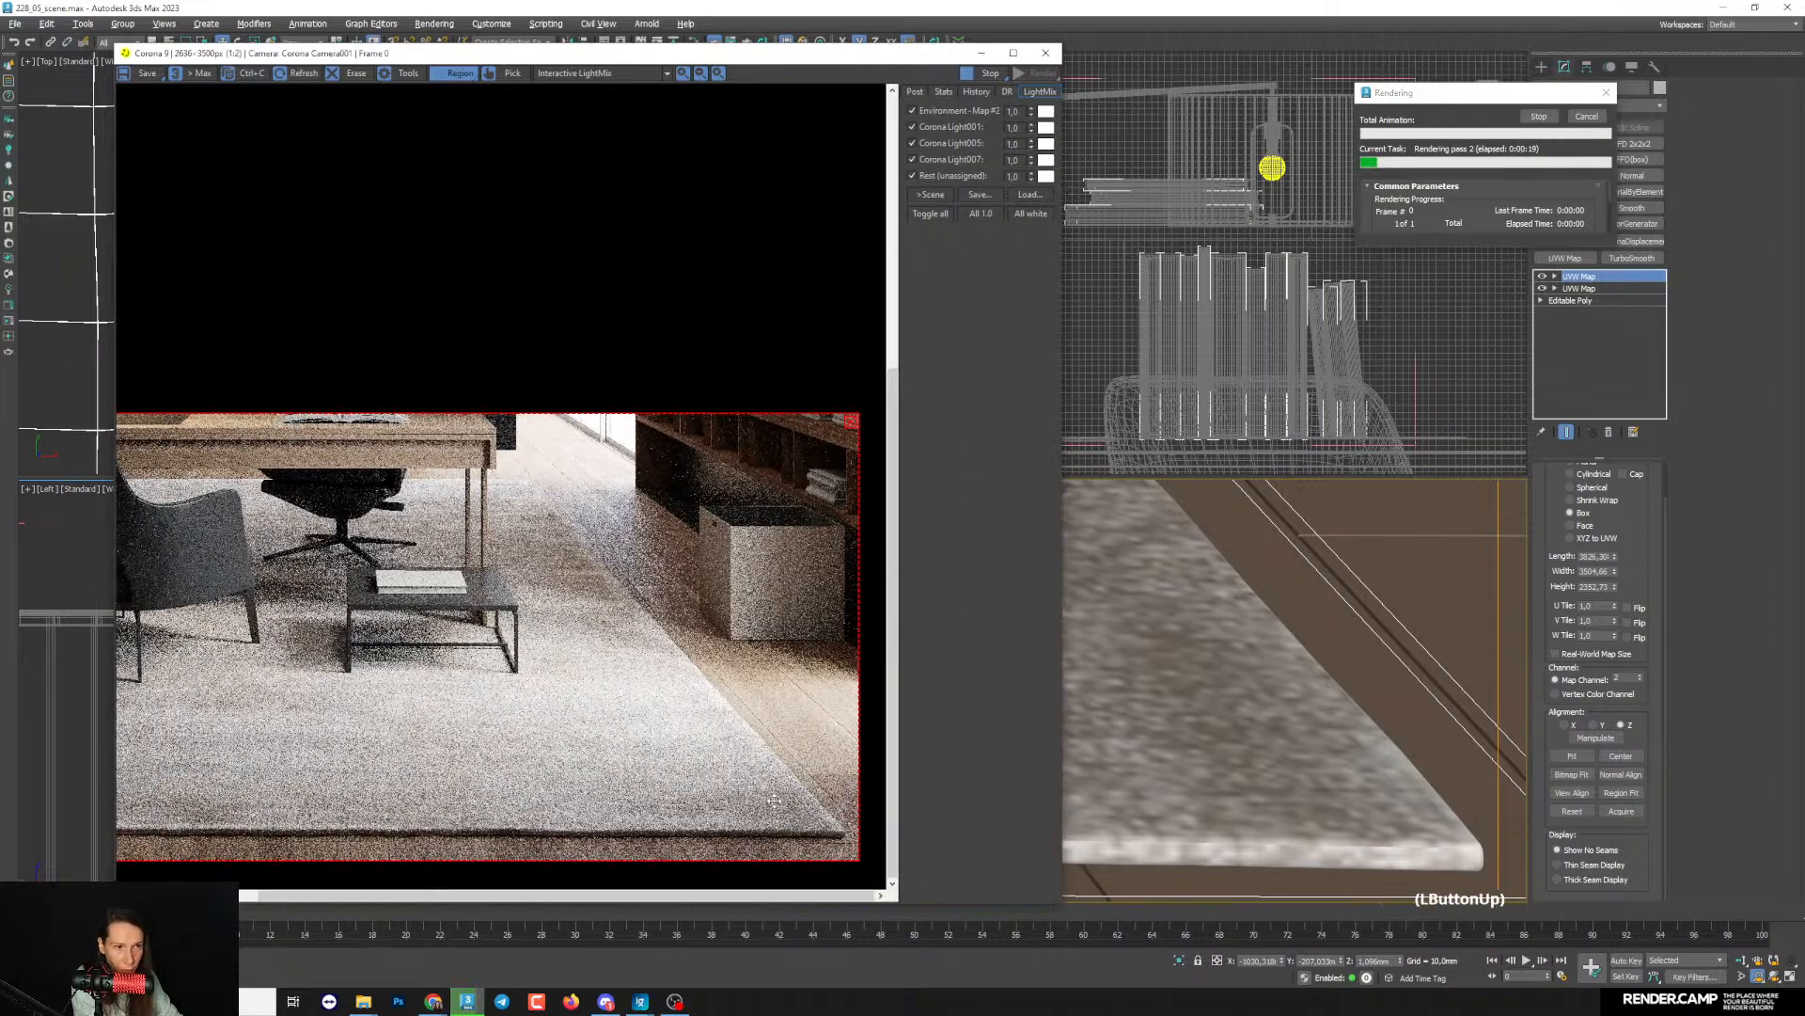
- Examine the pile and colour texture at the rug's front corner in the production render, alternating between close-up and wider views
scroll(850, 847, "up", 2)
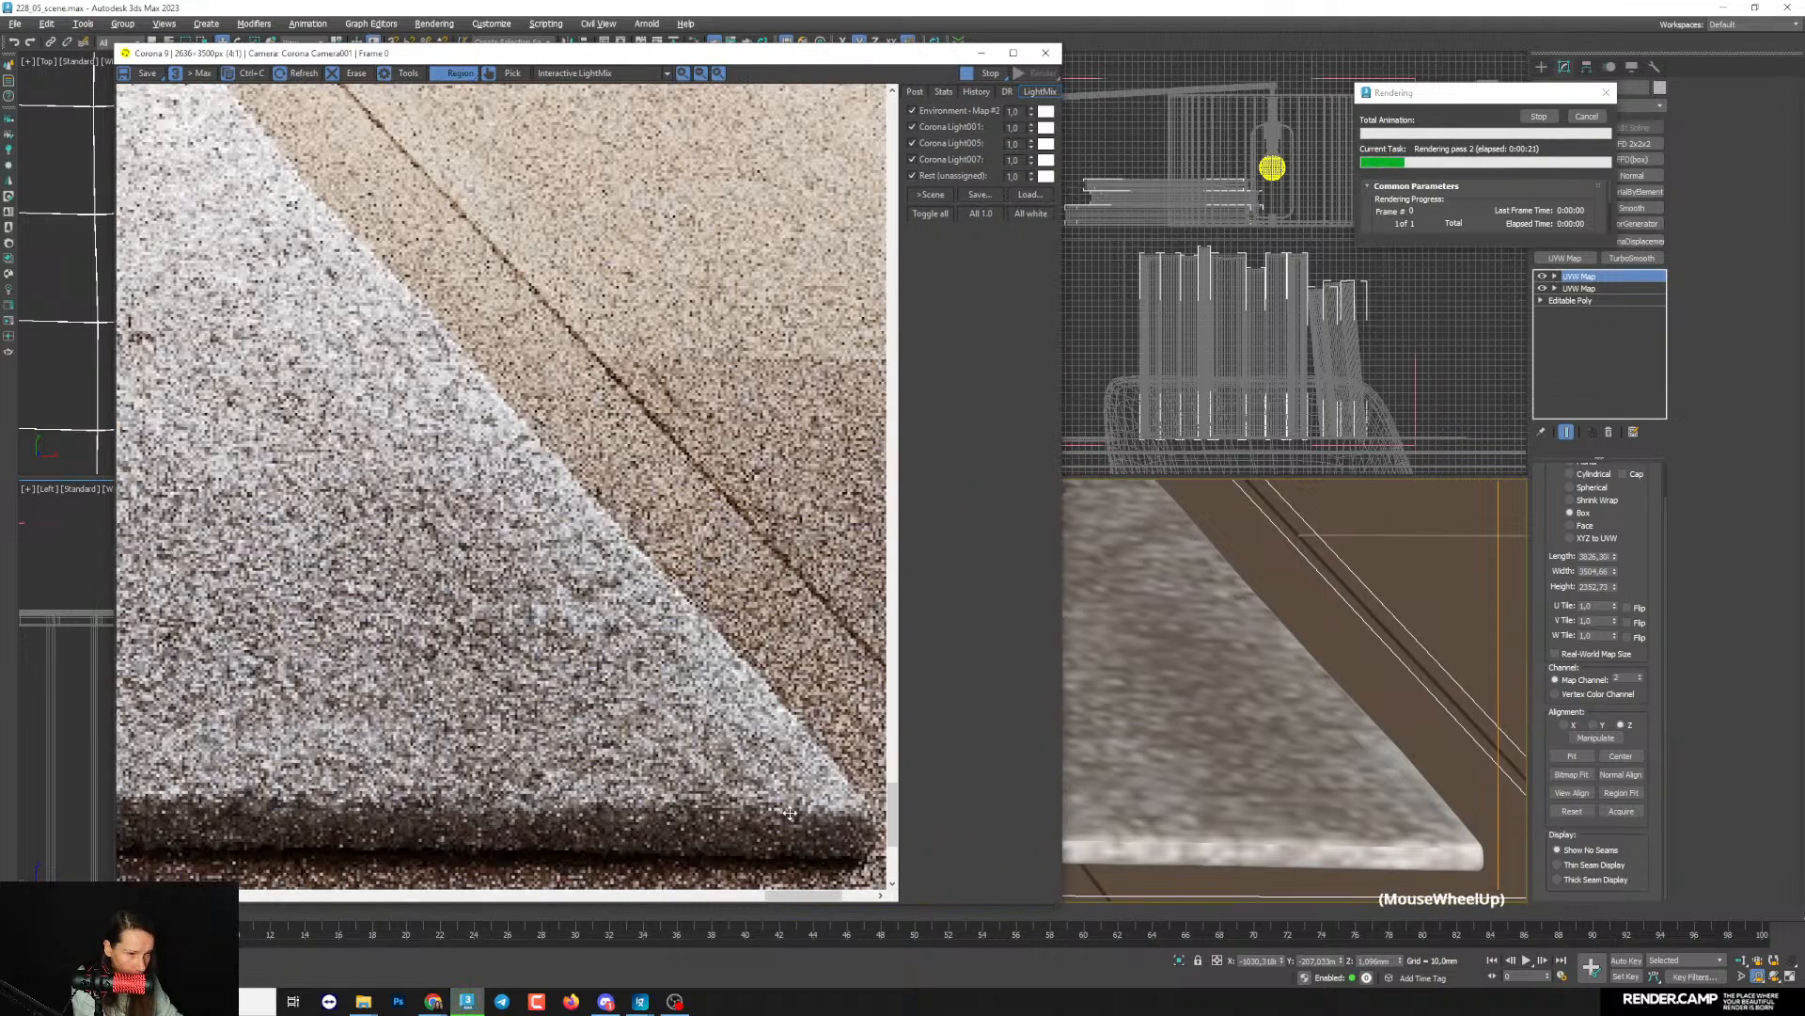
scroll(791, 811, "up", 1)
scroll(743, 798, "down", 1)
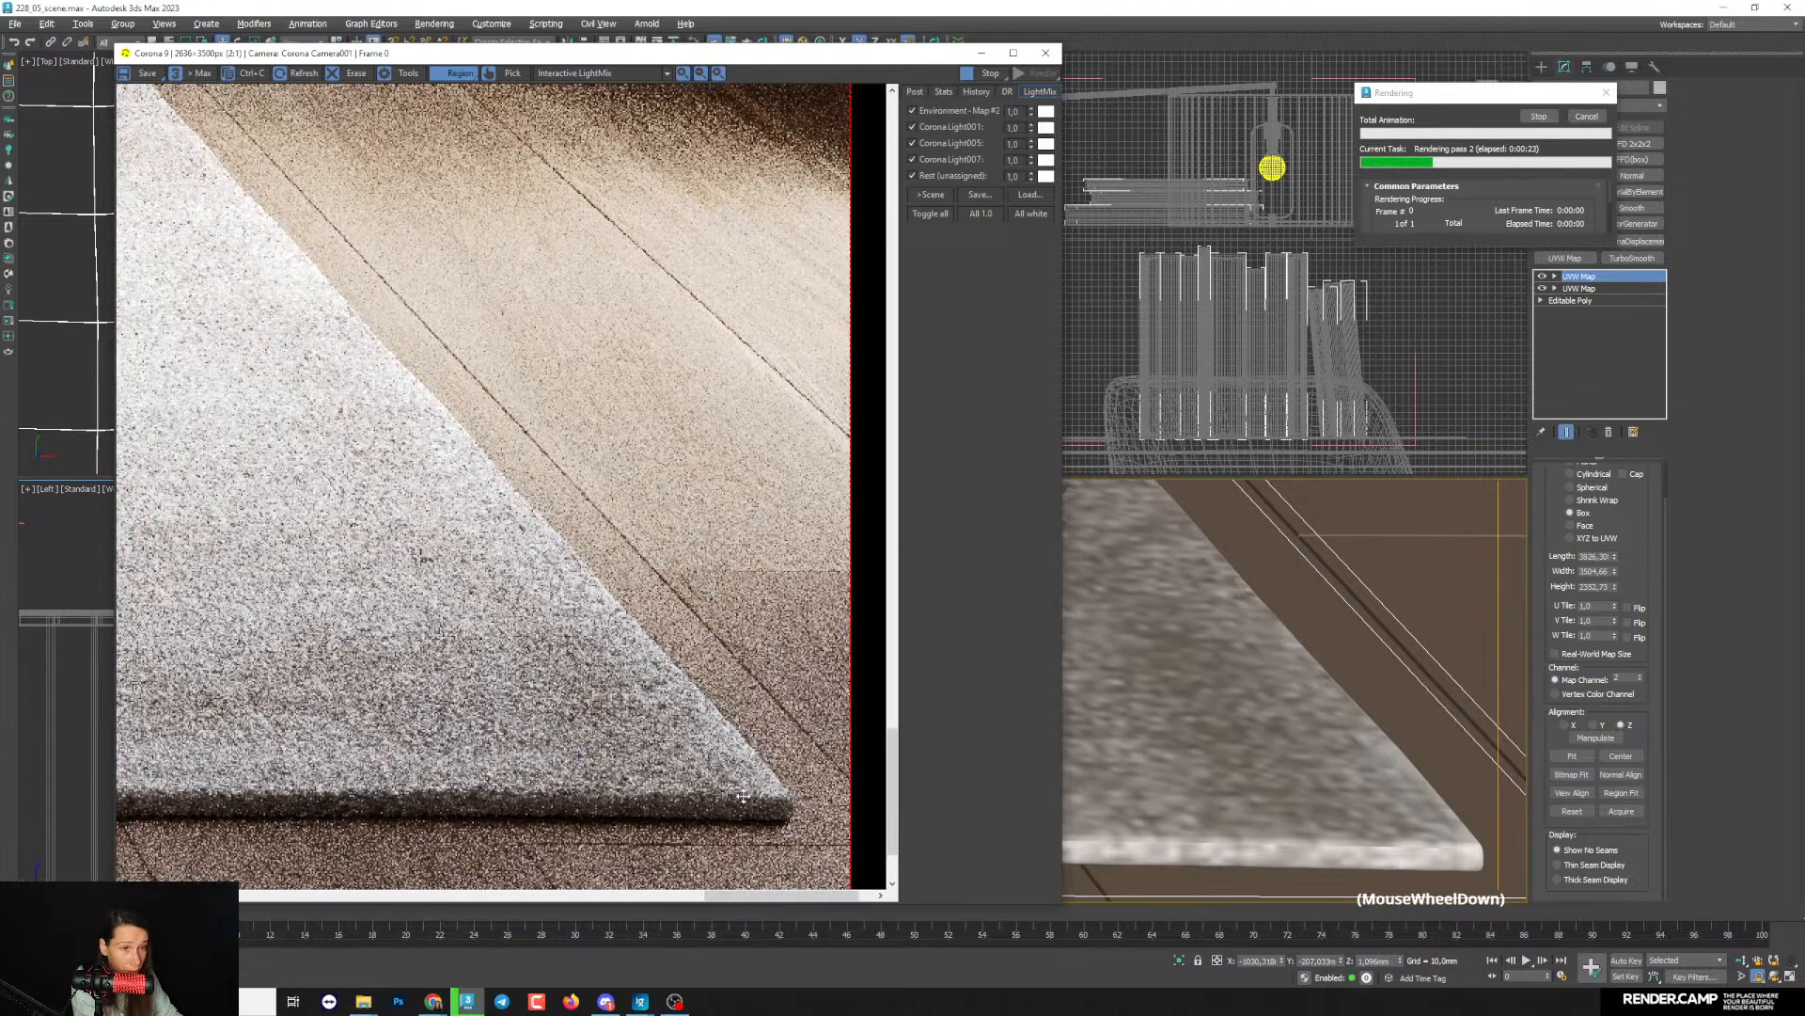
scroll(688, 792, "up", 1)
scroll(592, 748, "up", 1)
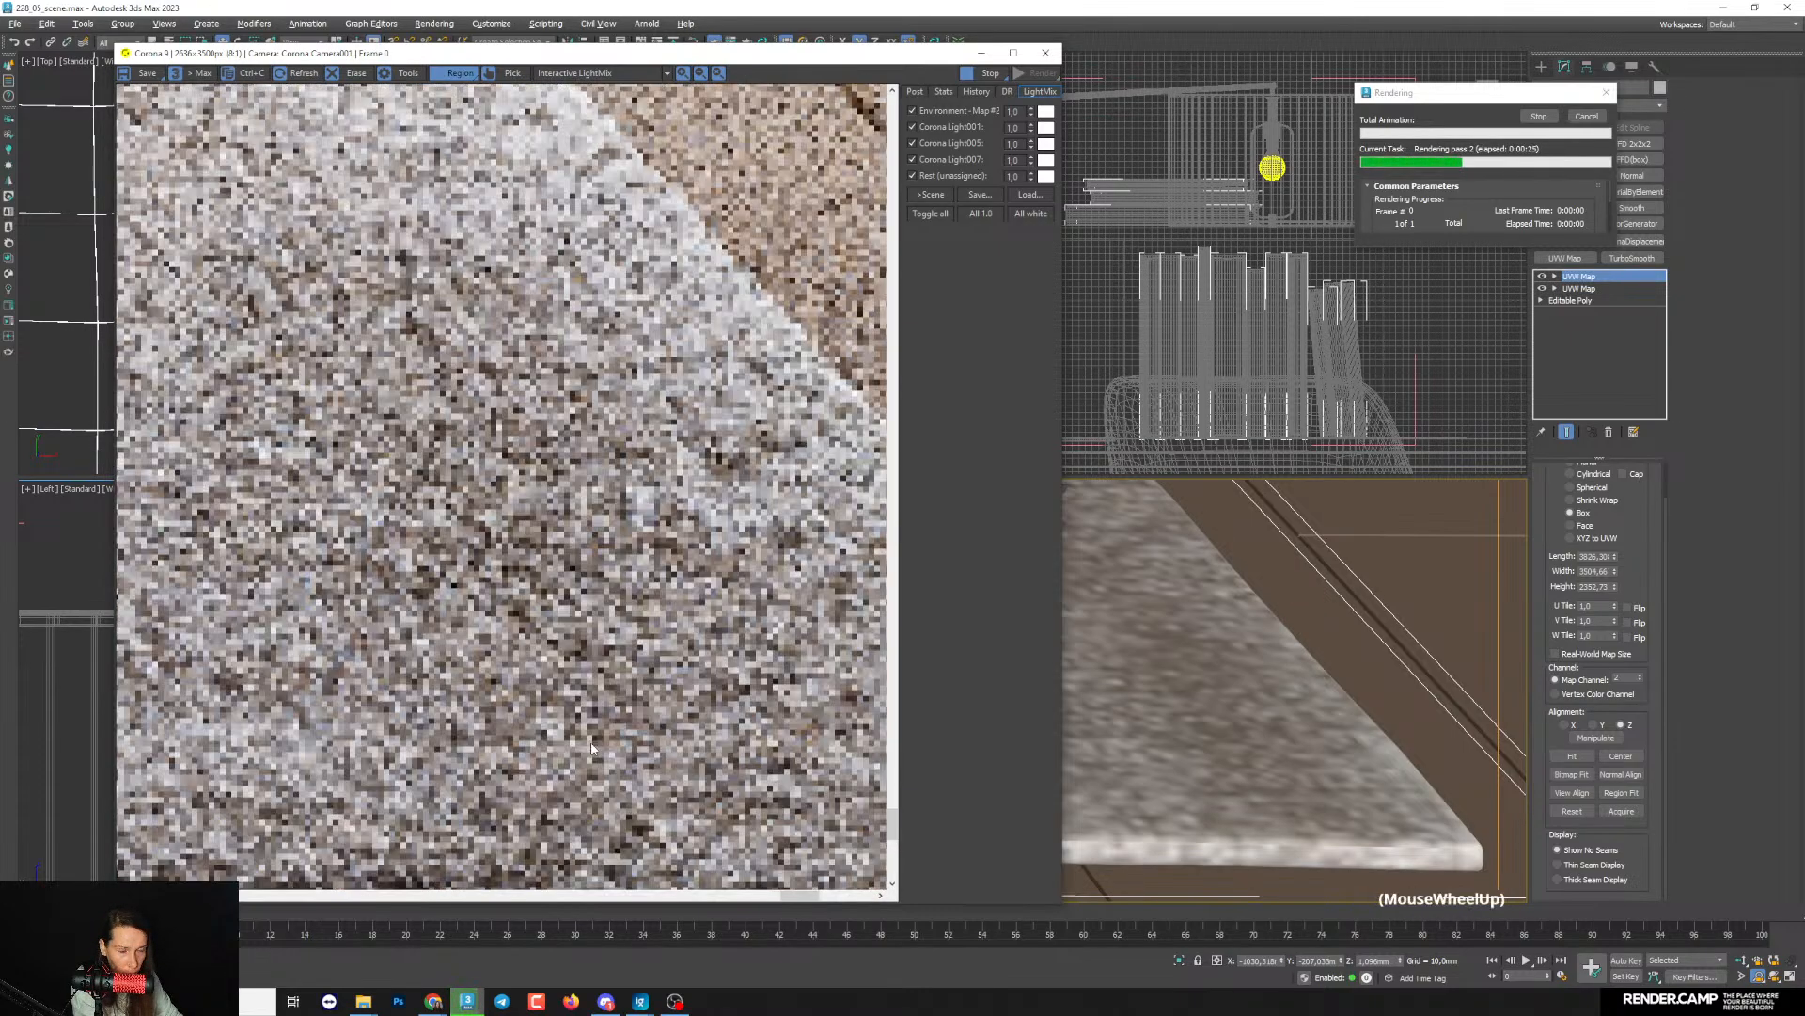
scroll(592, 747, "down", 2)
scroll(593, 743, "down", 1)
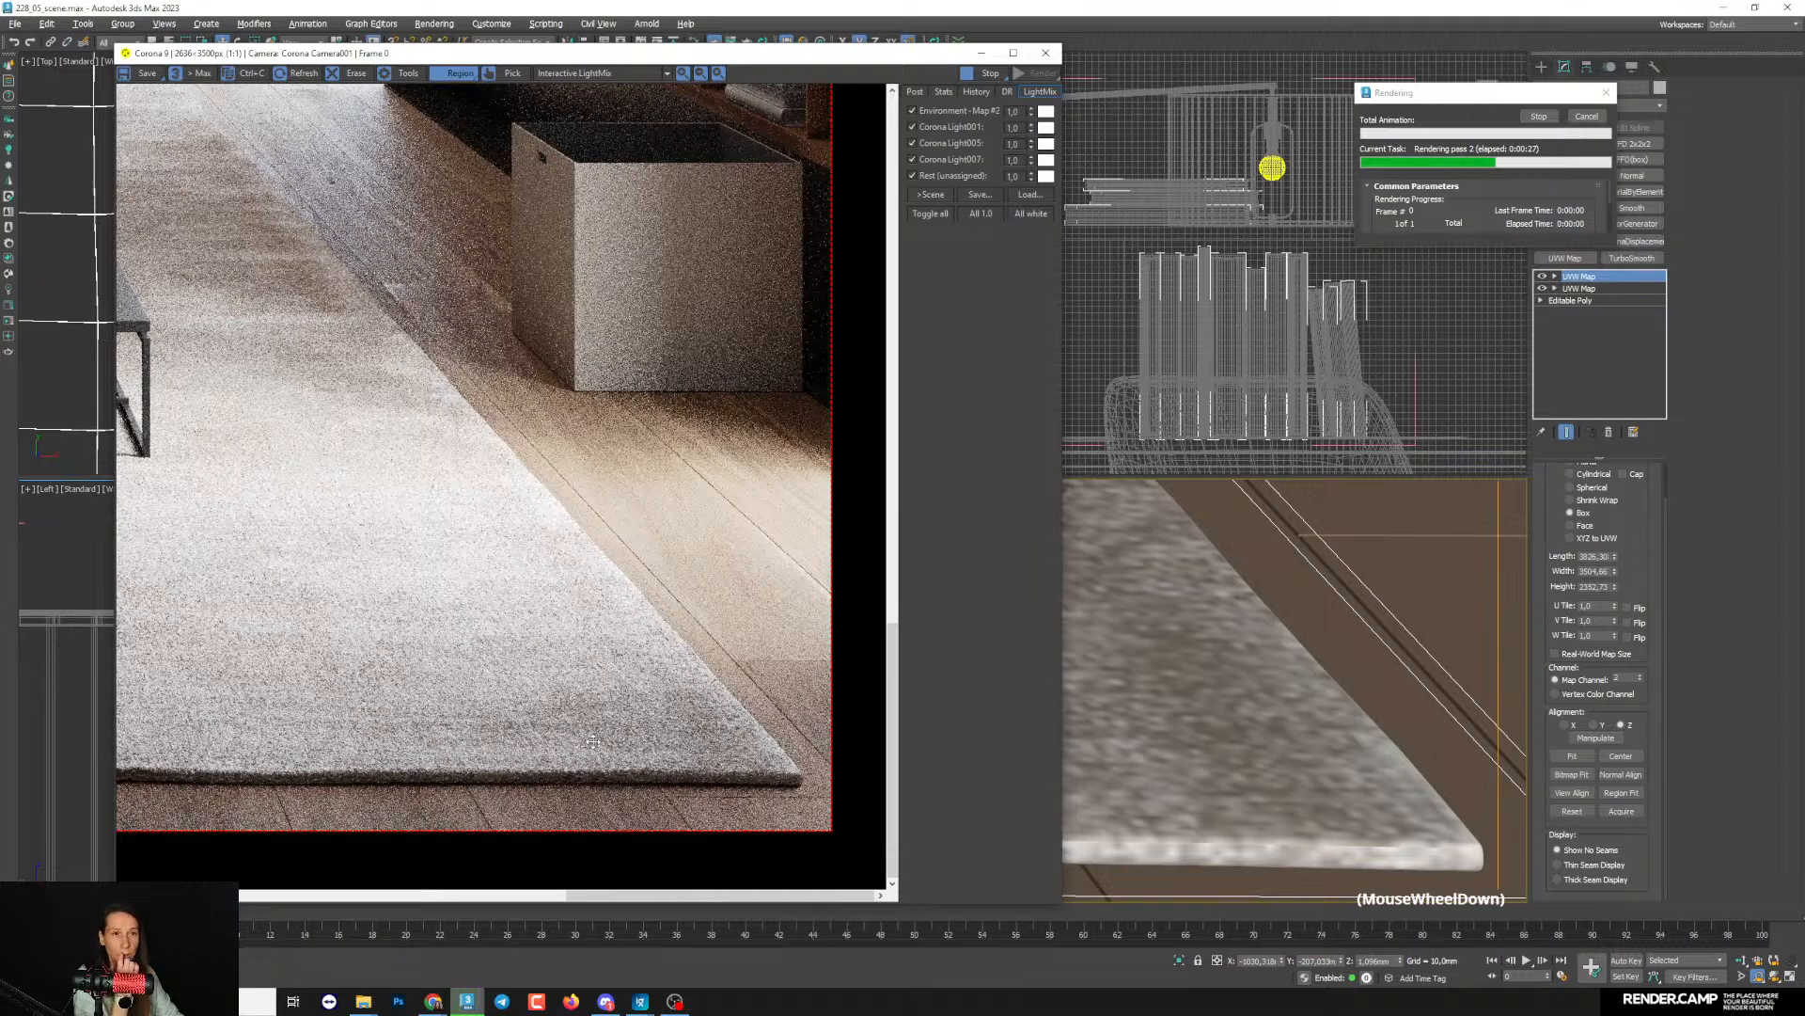
scroll(752, 743, "up", 3)
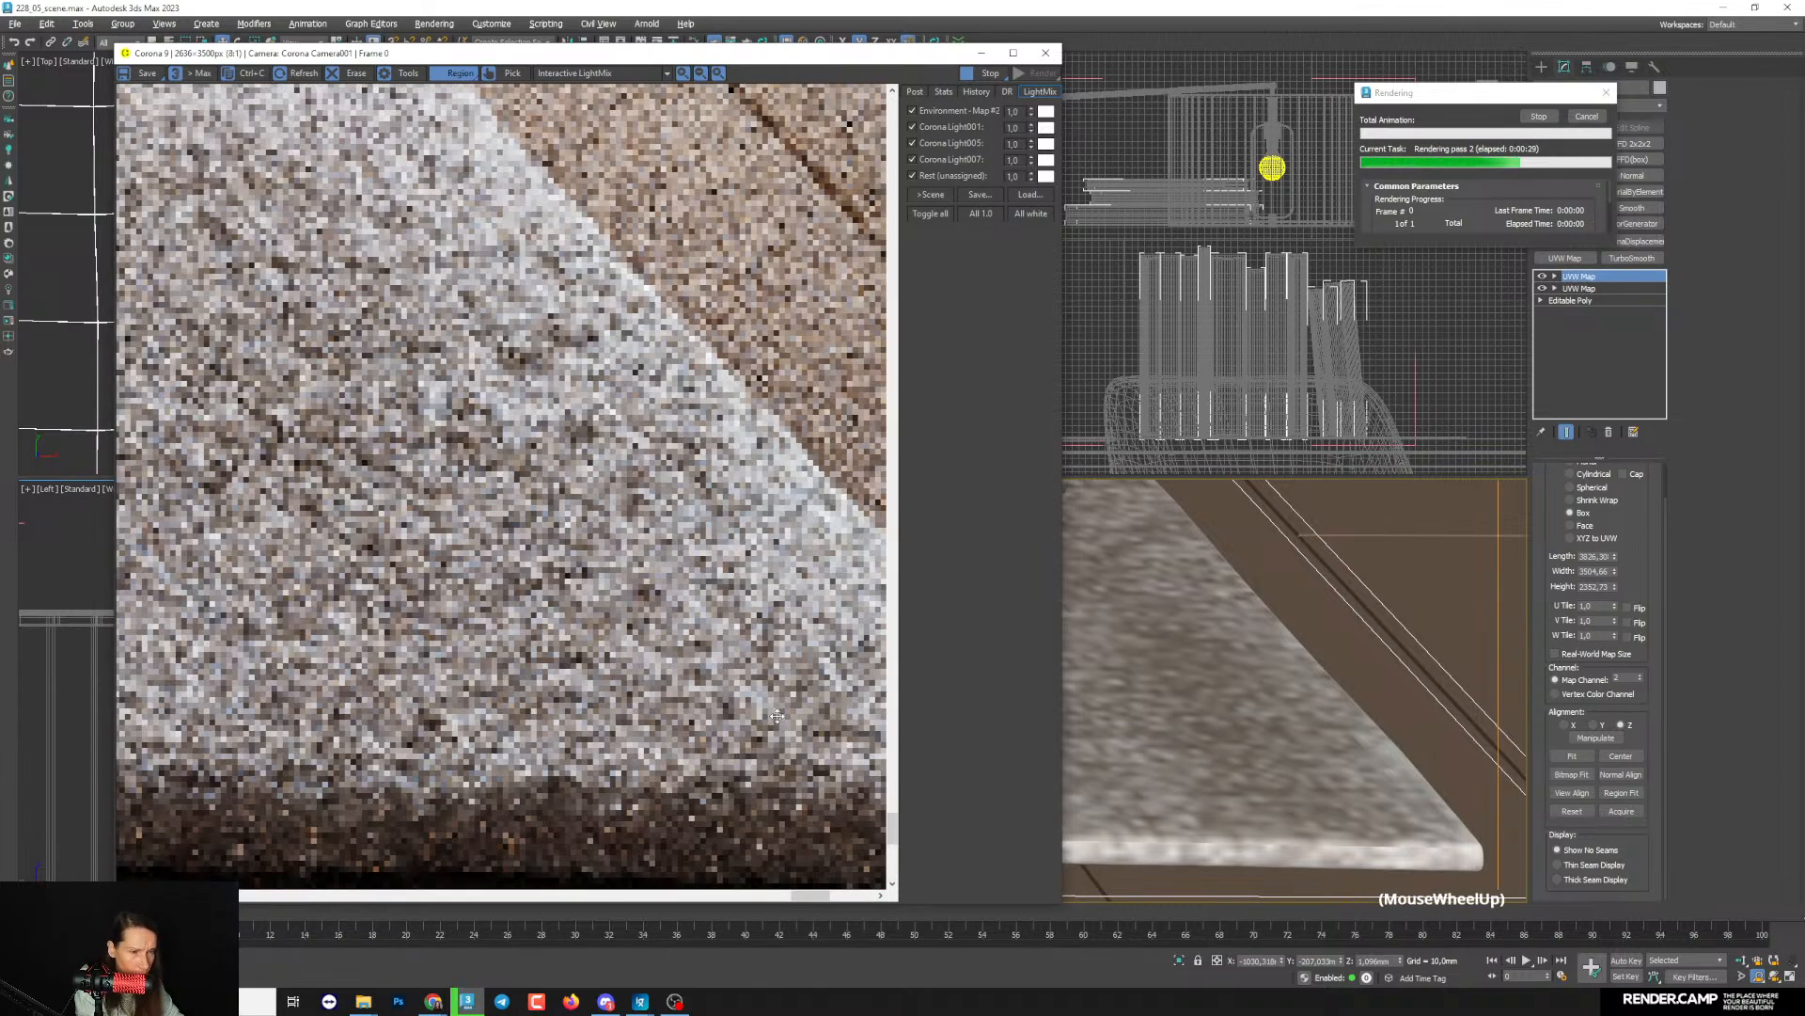
scroll(777, 717, "down", 2)
scroll(777, 717, "down", 1)
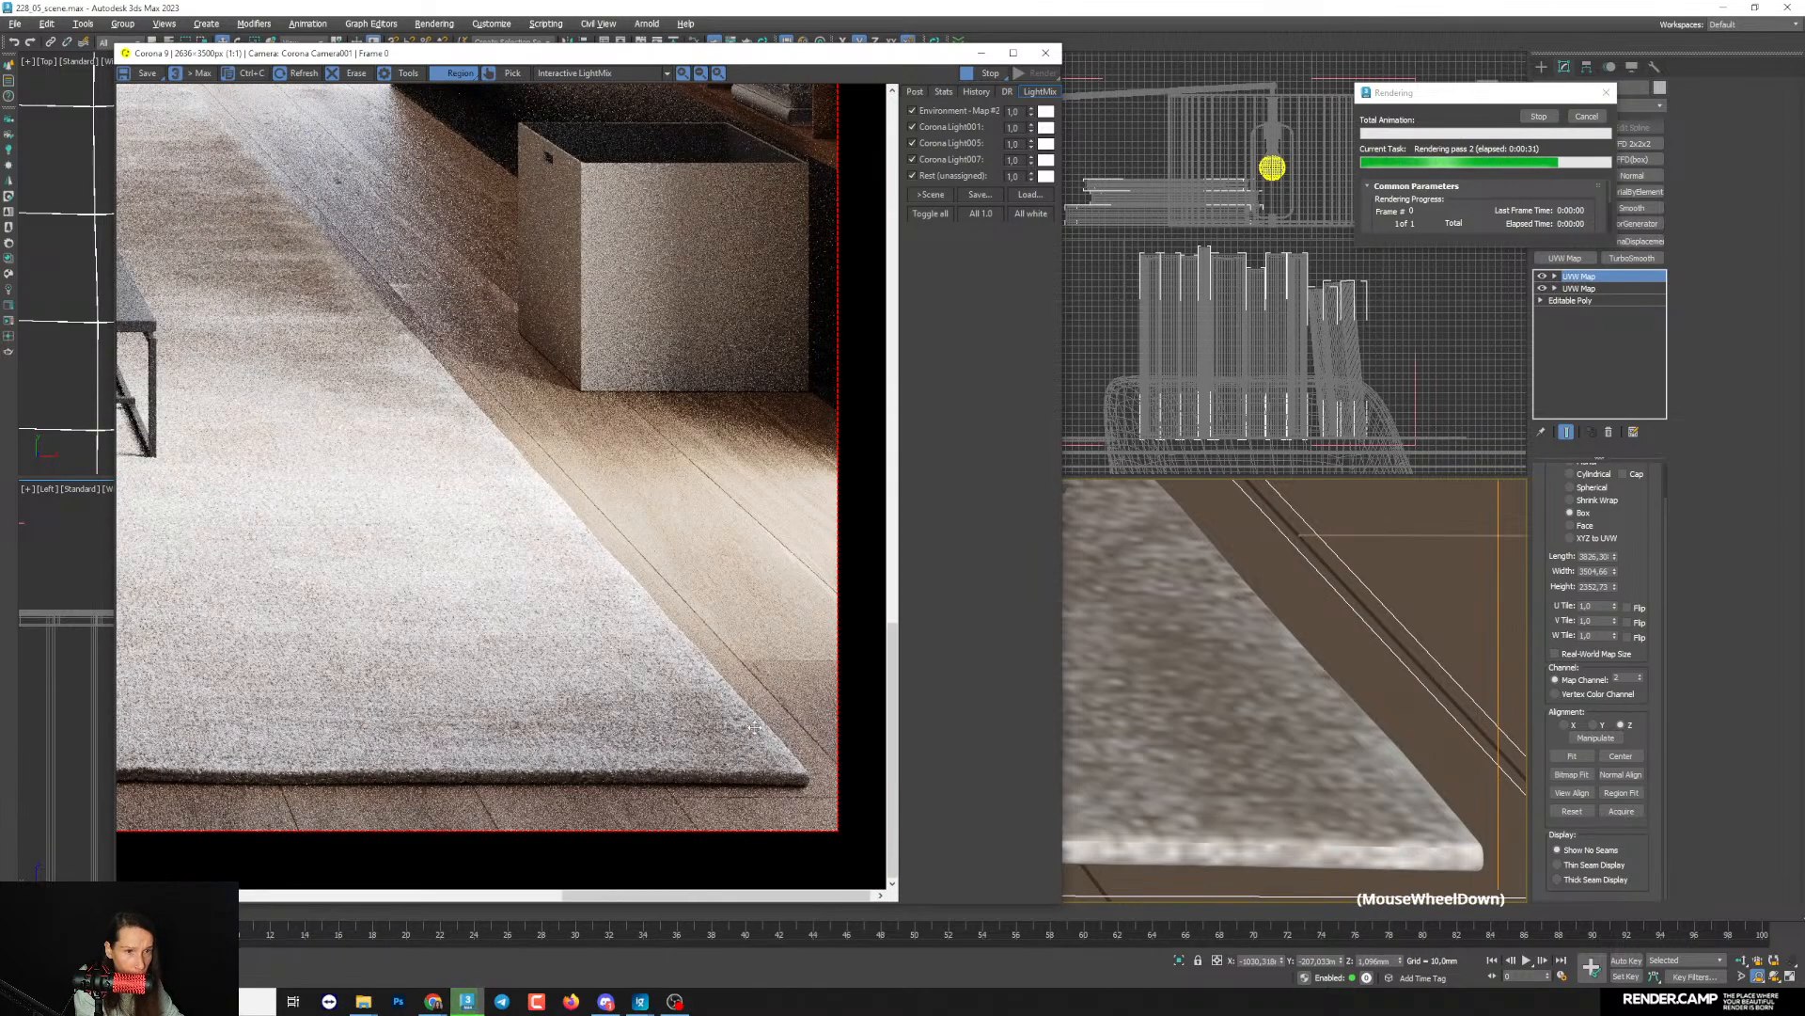
scroll(797, 765, "up", 2)
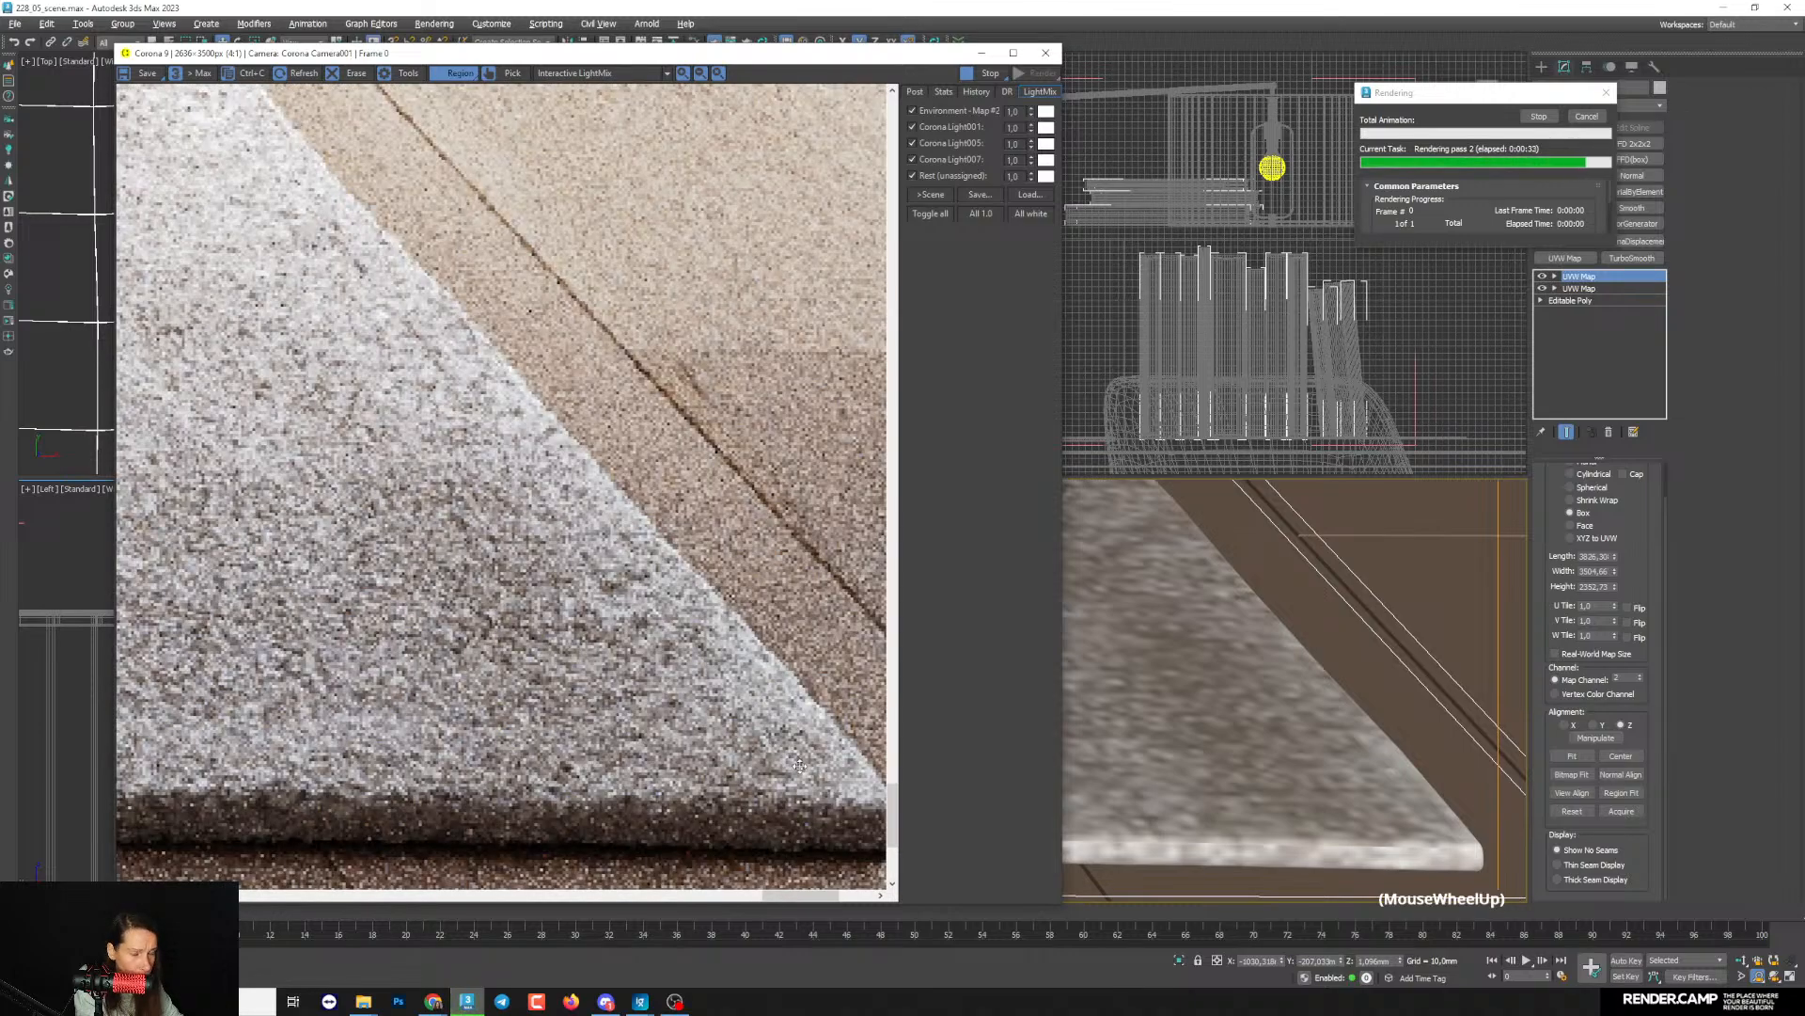
scroll(800, 764, "down", 2)
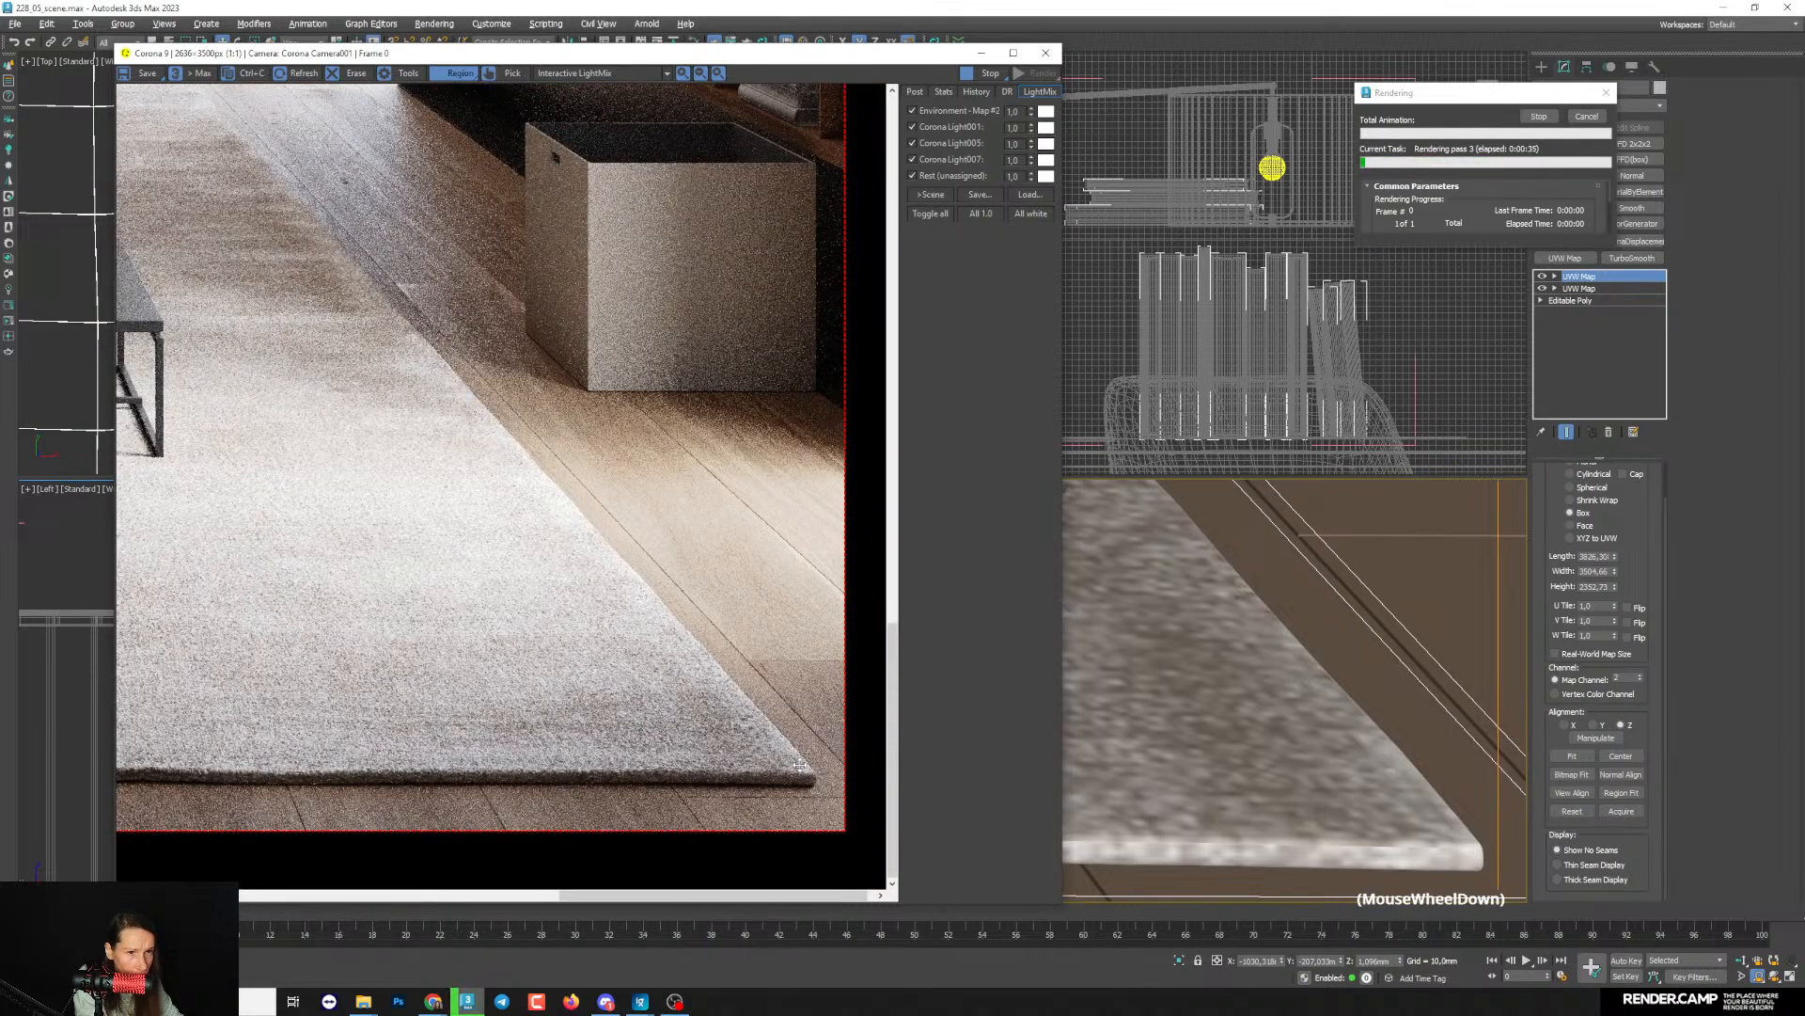
- Inspect the tonal variation along the rug's front edge and the surface just behind it as the render refines
scroll(376, 771, "up", 1)
scroll(304, 785, "down", 1)
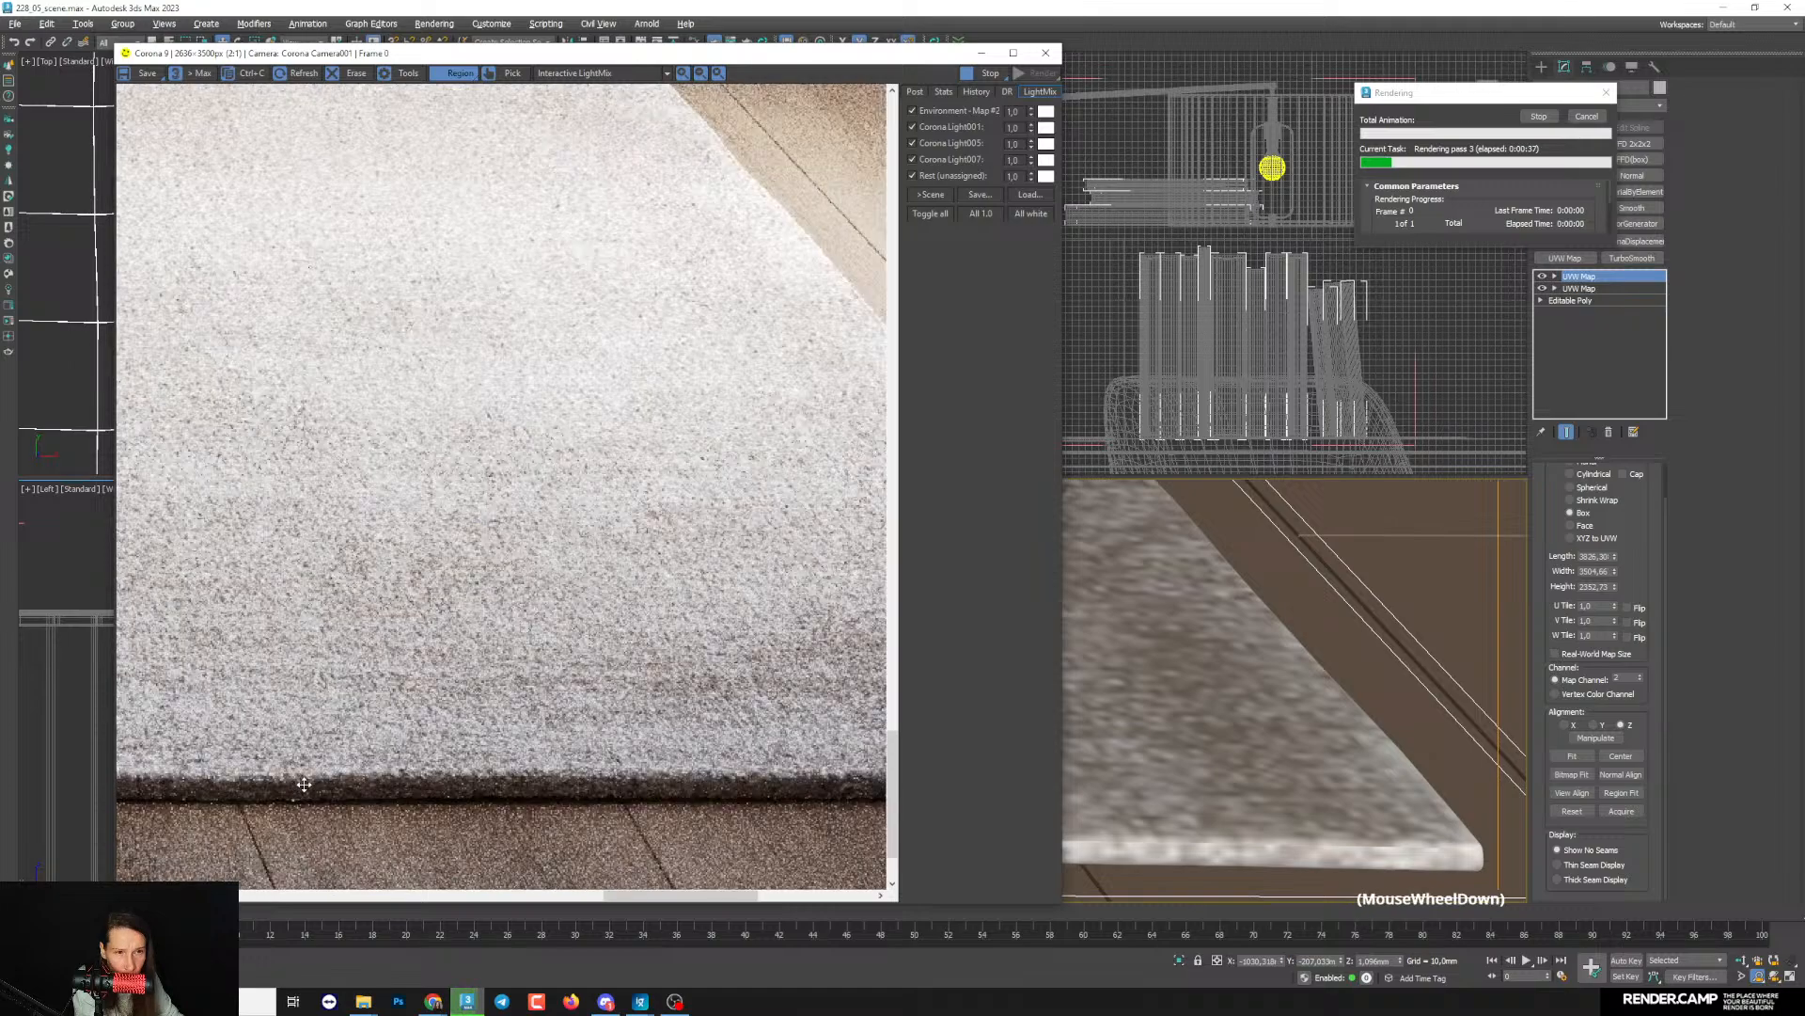
scroll(325, 782, "down", 1)
scroll(334, 743, "up", 2)
scroll(345, 704, "down", 1)
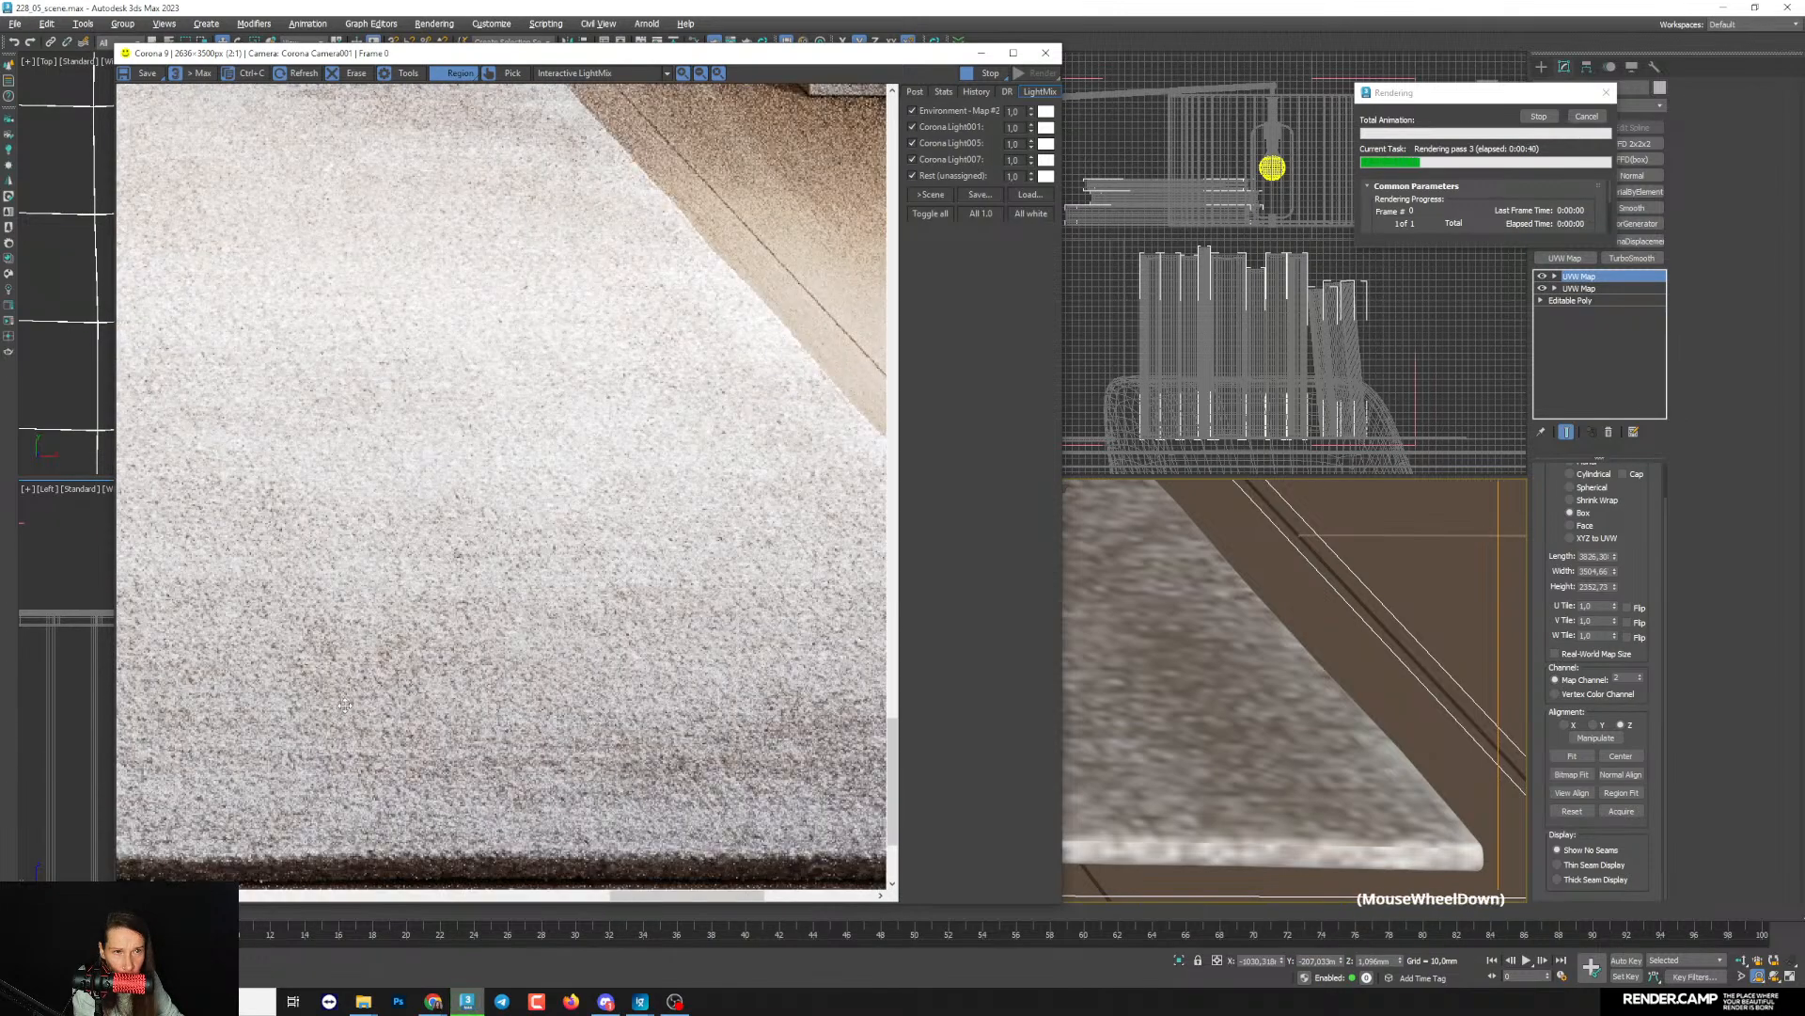
scroll(328, 652, "down", 1)
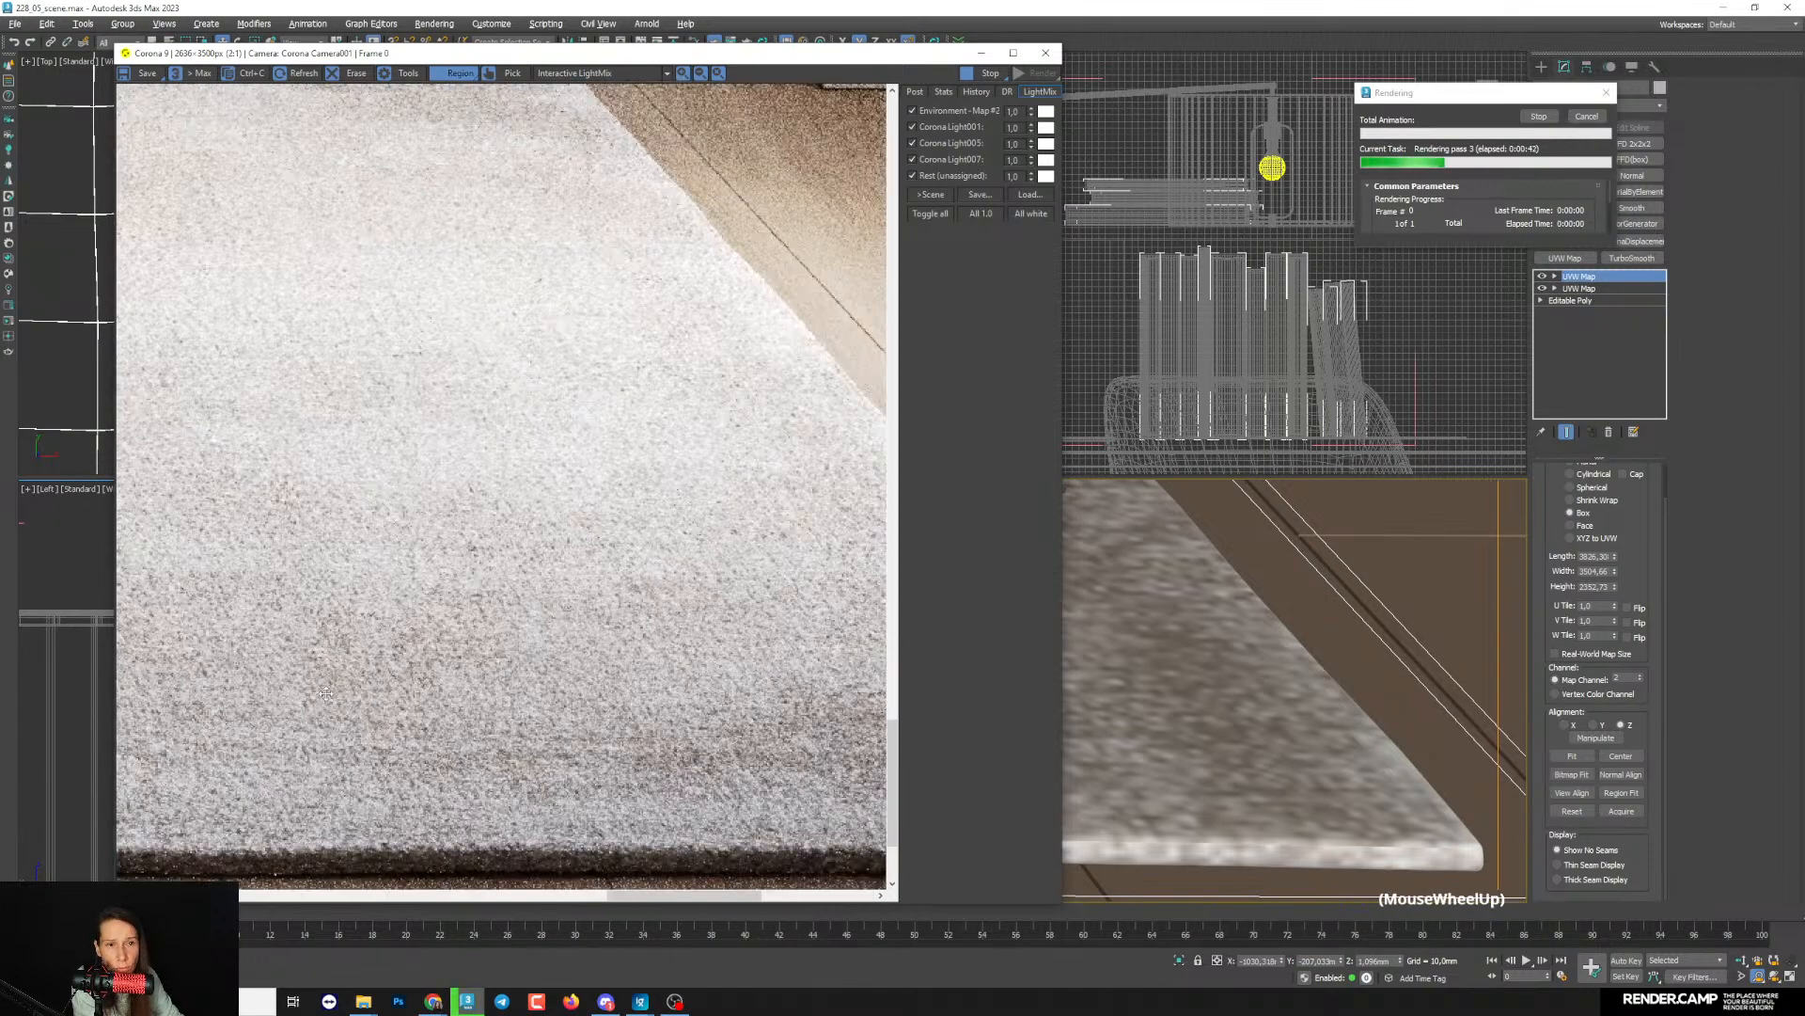
scroll(329, 658, "up", 1)
scroll(325, 693, "down", 1)
scroll(673, 756, "up", 2)
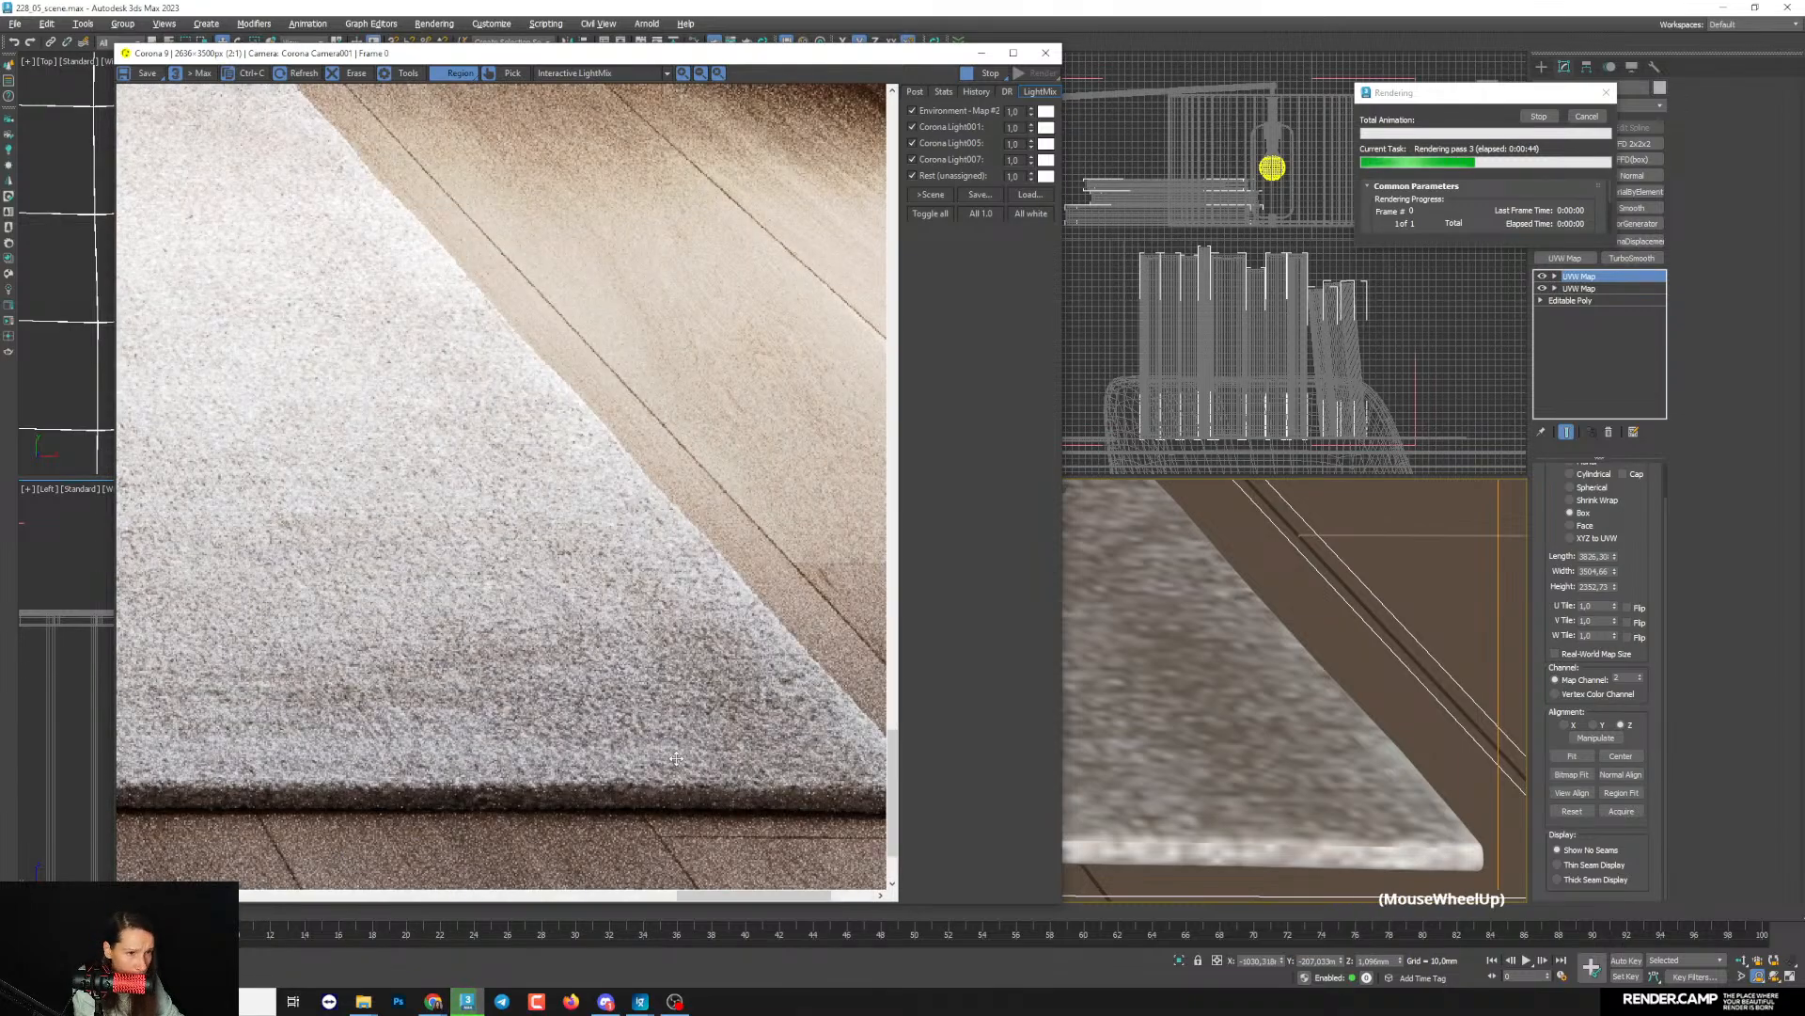
- Compare the whole rug's appearance in the render with a close-up of its front edge near the armchair
scroll(686, 757, "down", 2)
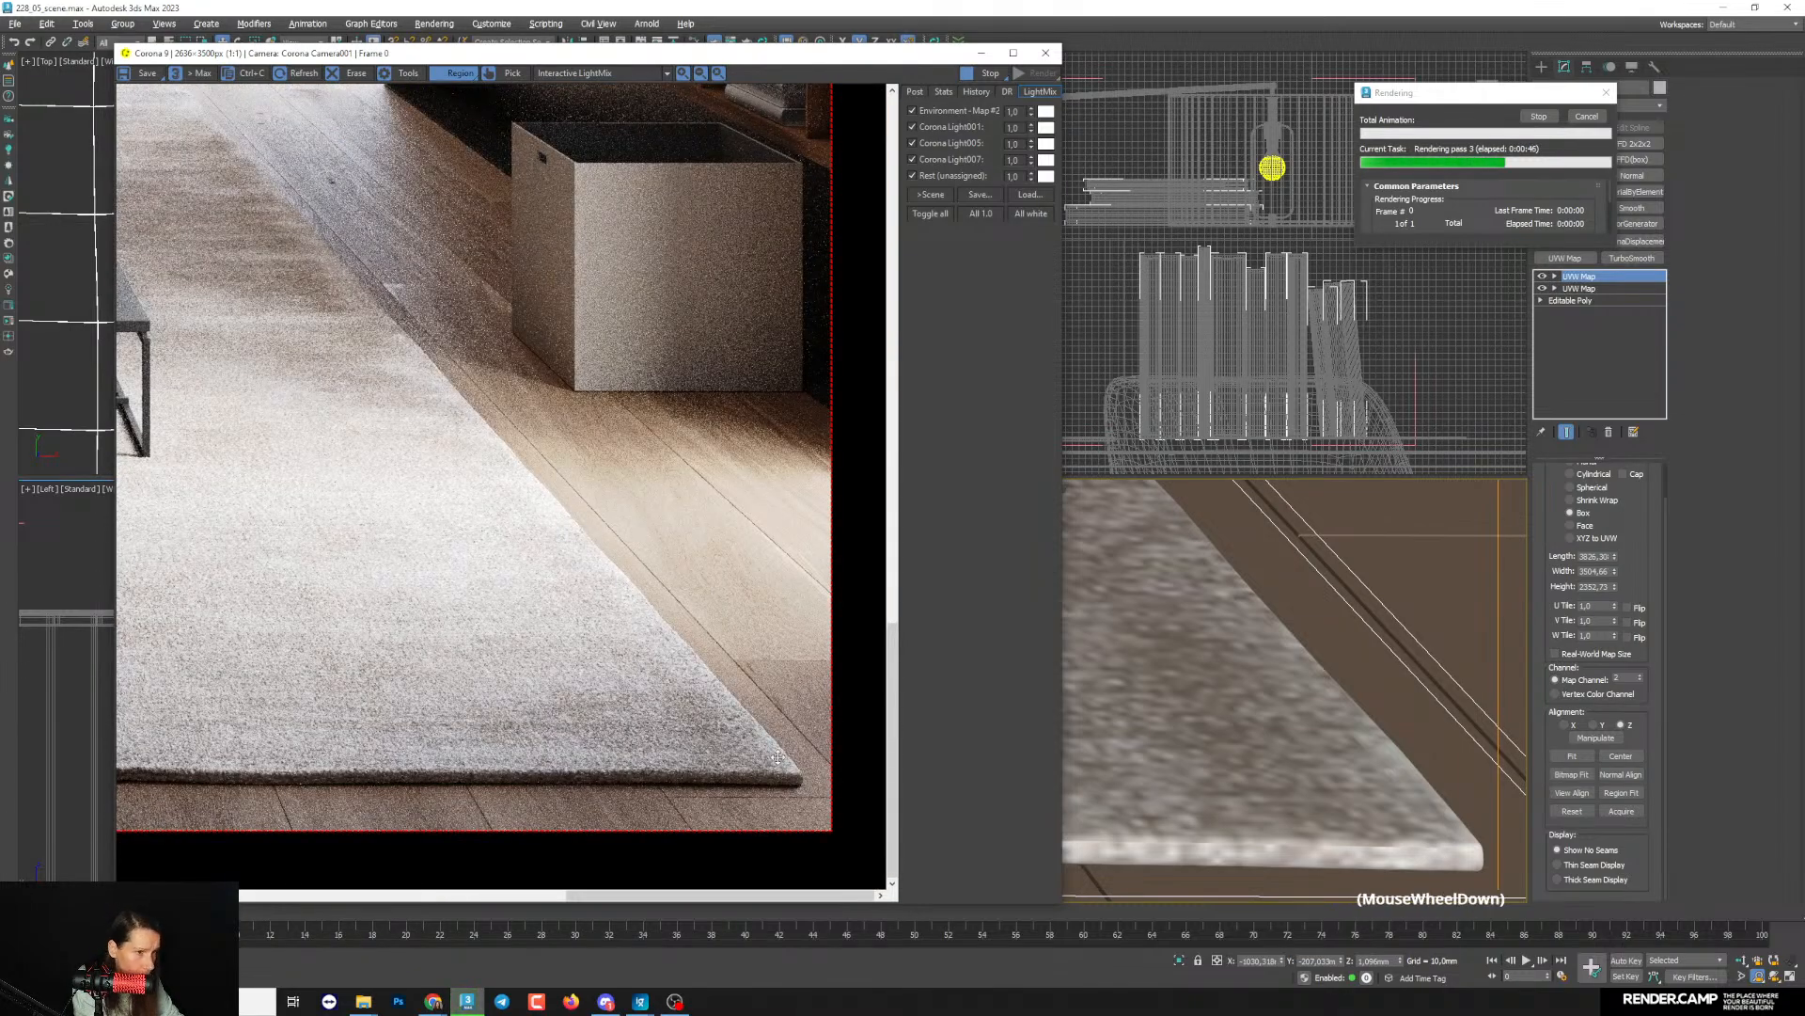
scroll(778, 757, "down", 1)
scroll(188, 831, "up", 1)
scroll(131, 829, "down", 1)
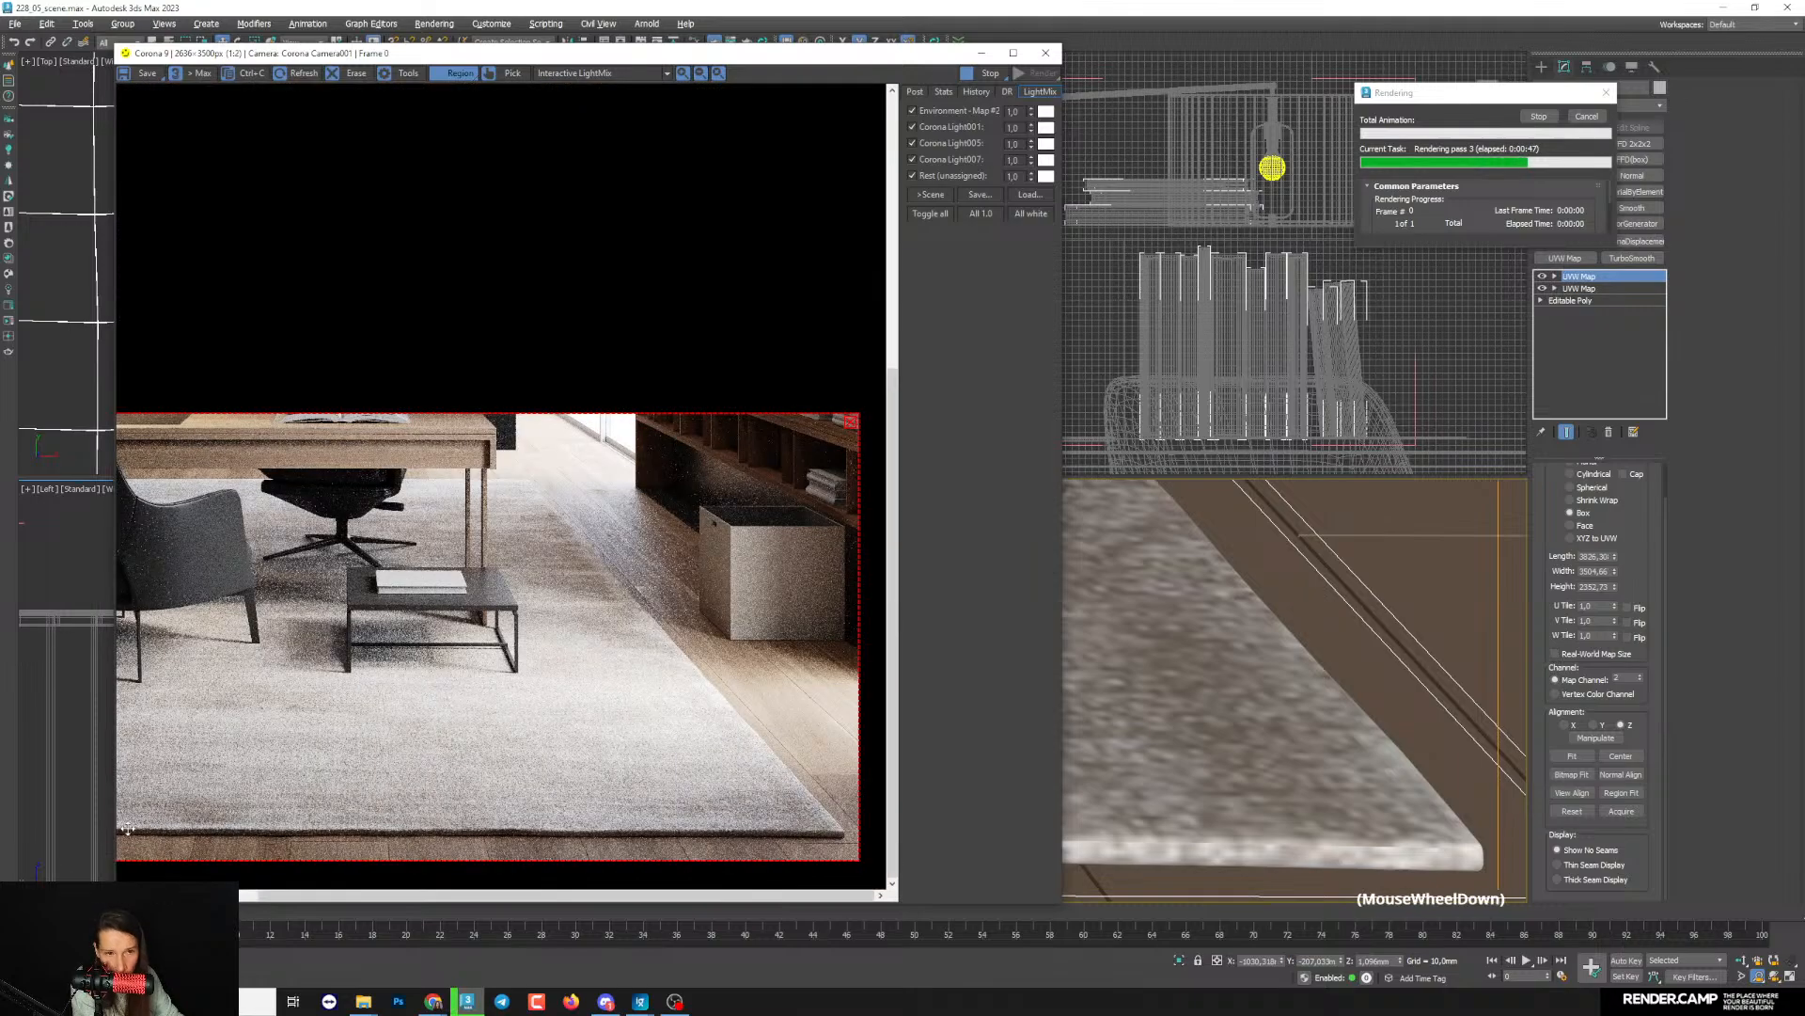
scroll(131, 827, "up", 2)
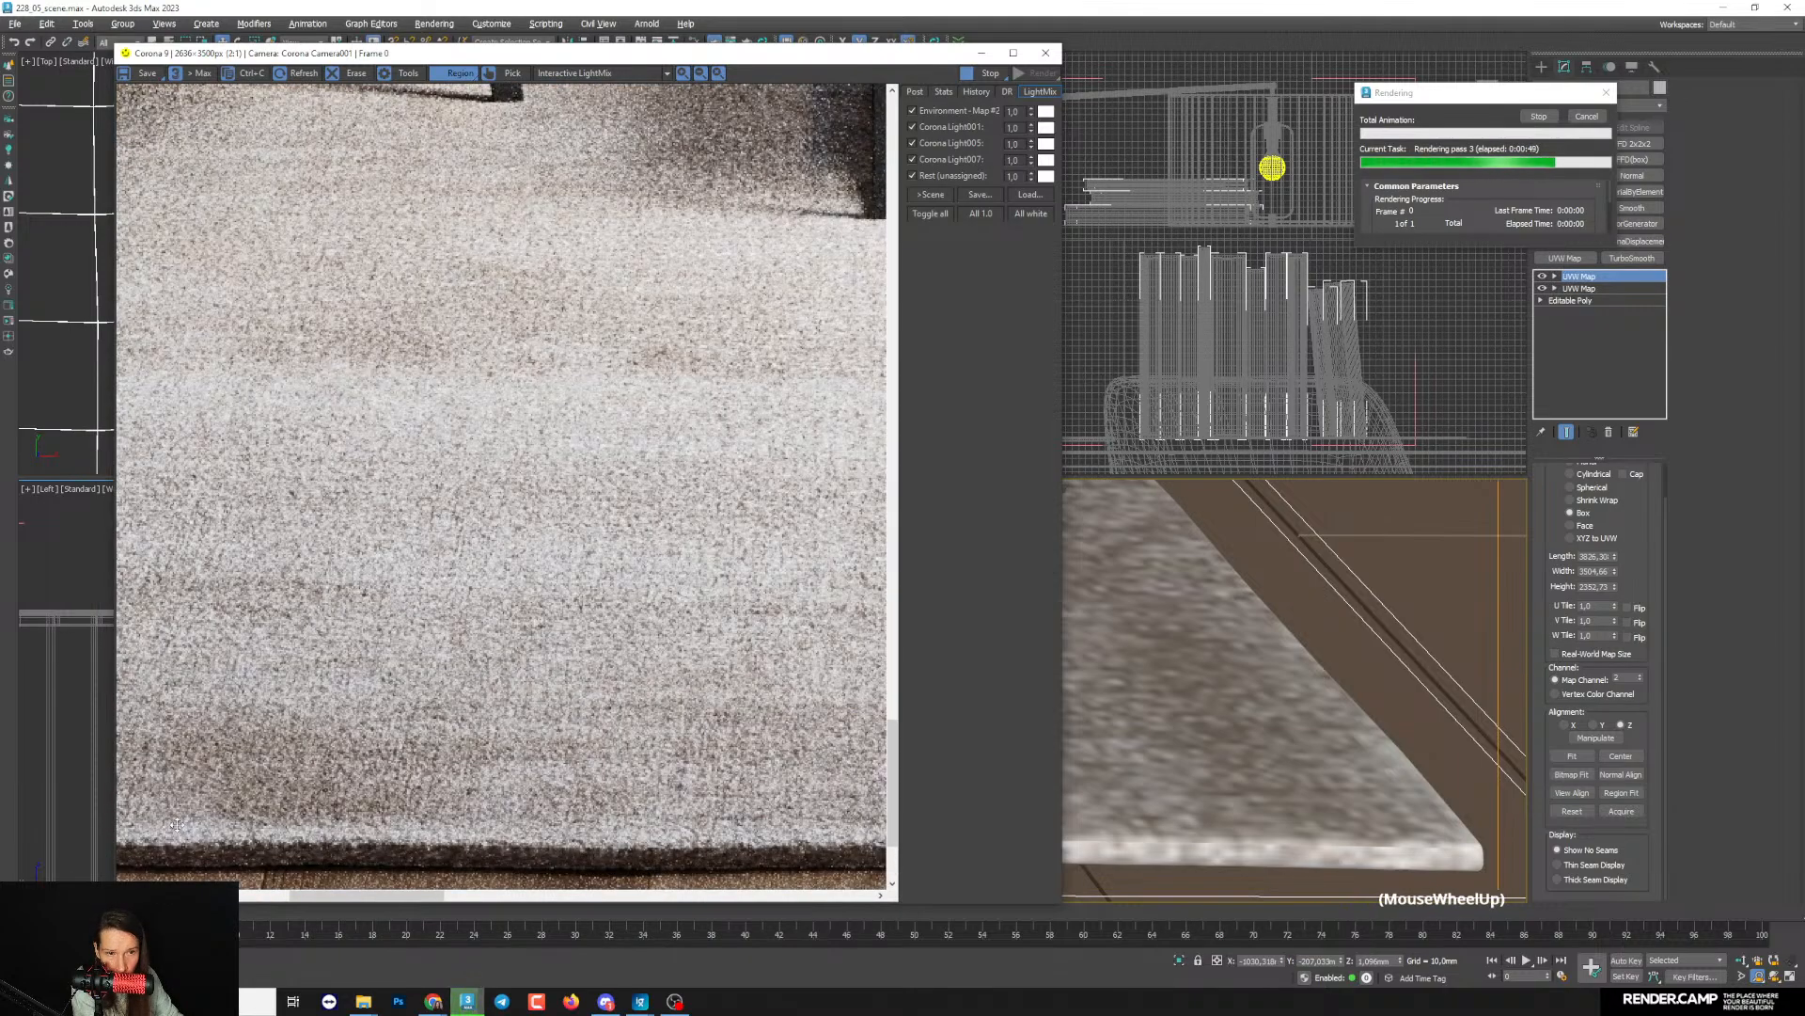
scroll(177, 825, "down", 1)
scroll(178, 823, "down", 1)
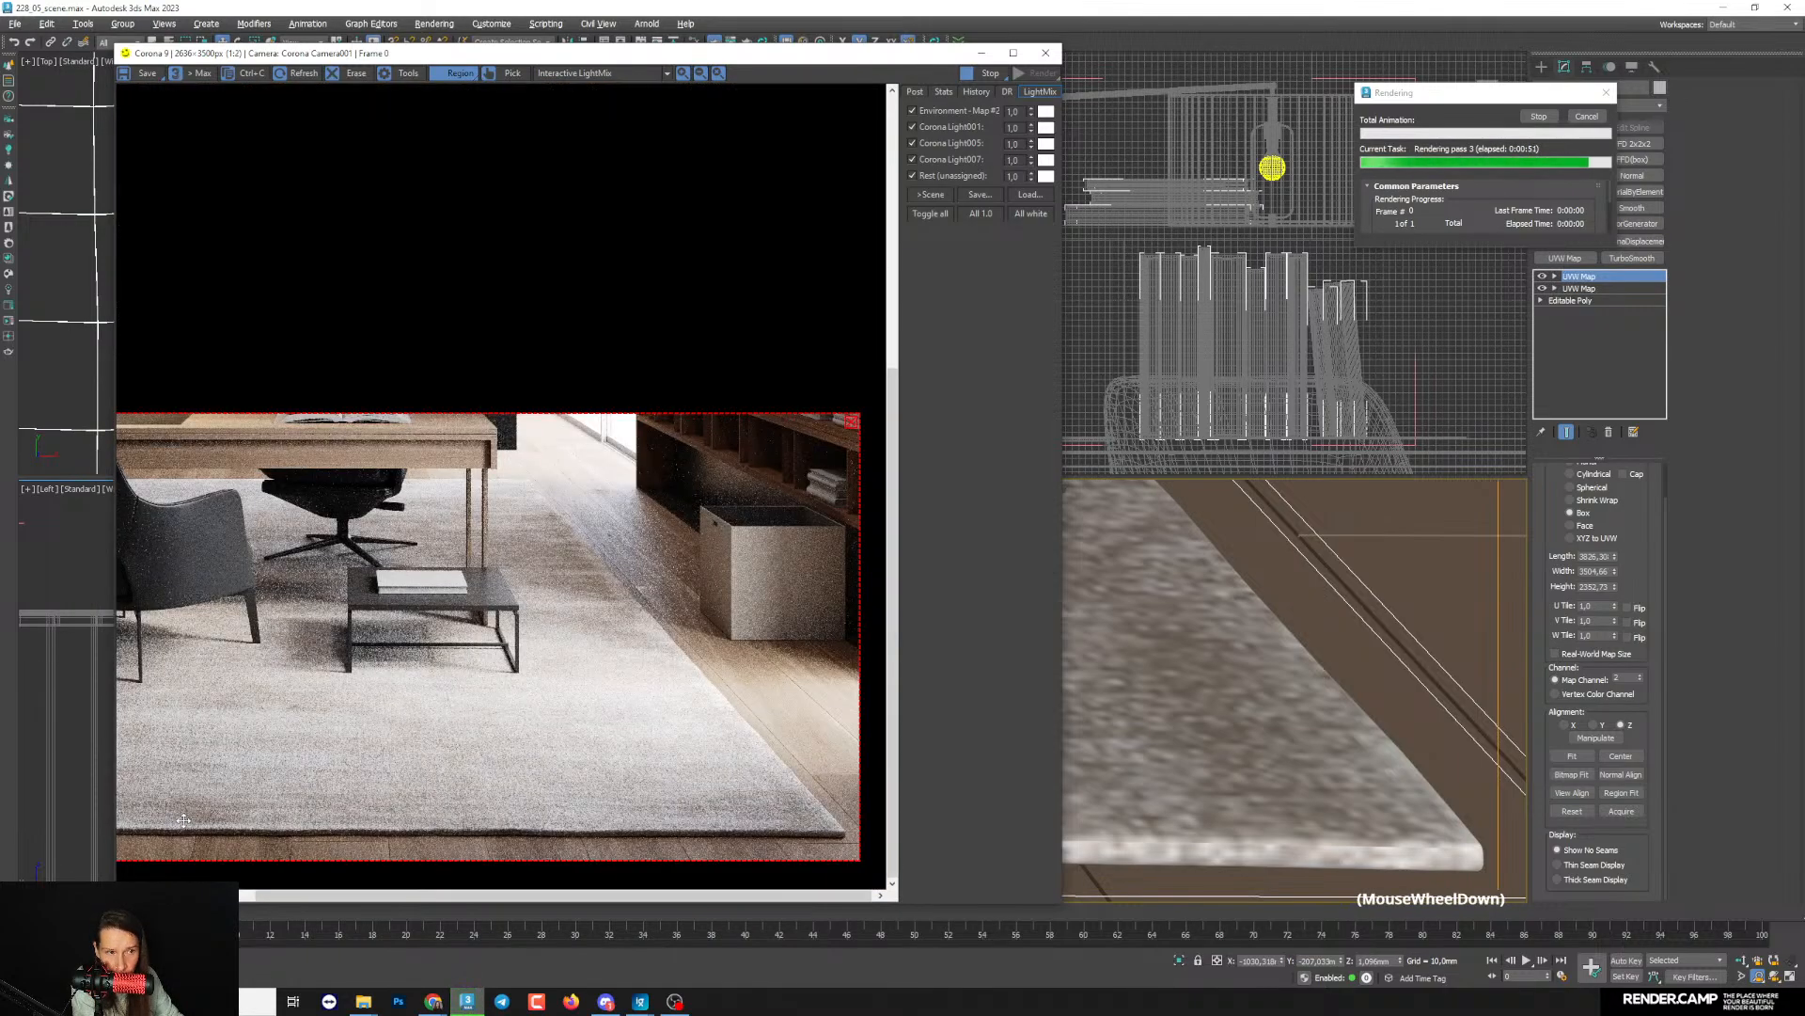
- Stop the production render and clear the render region around the rug
left_click(1539, 116)
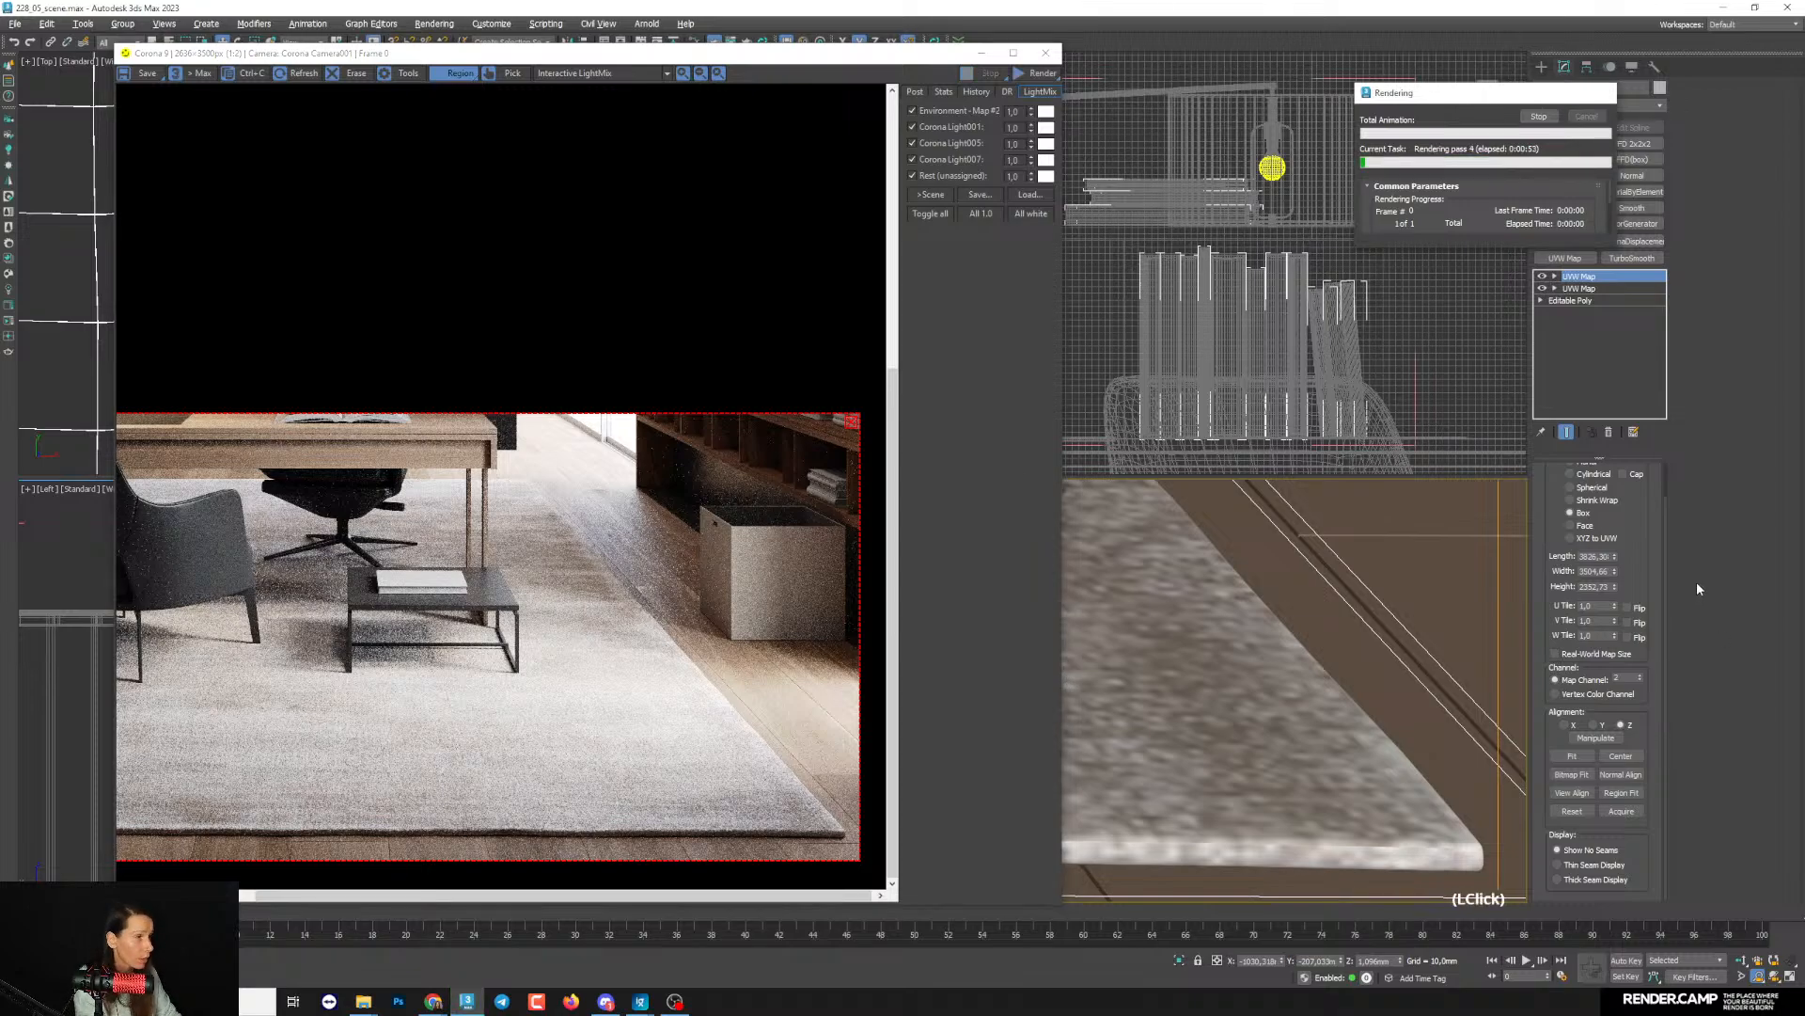
left_click(852, 422)
left_click_drag(1035, 73, 1036, 90)
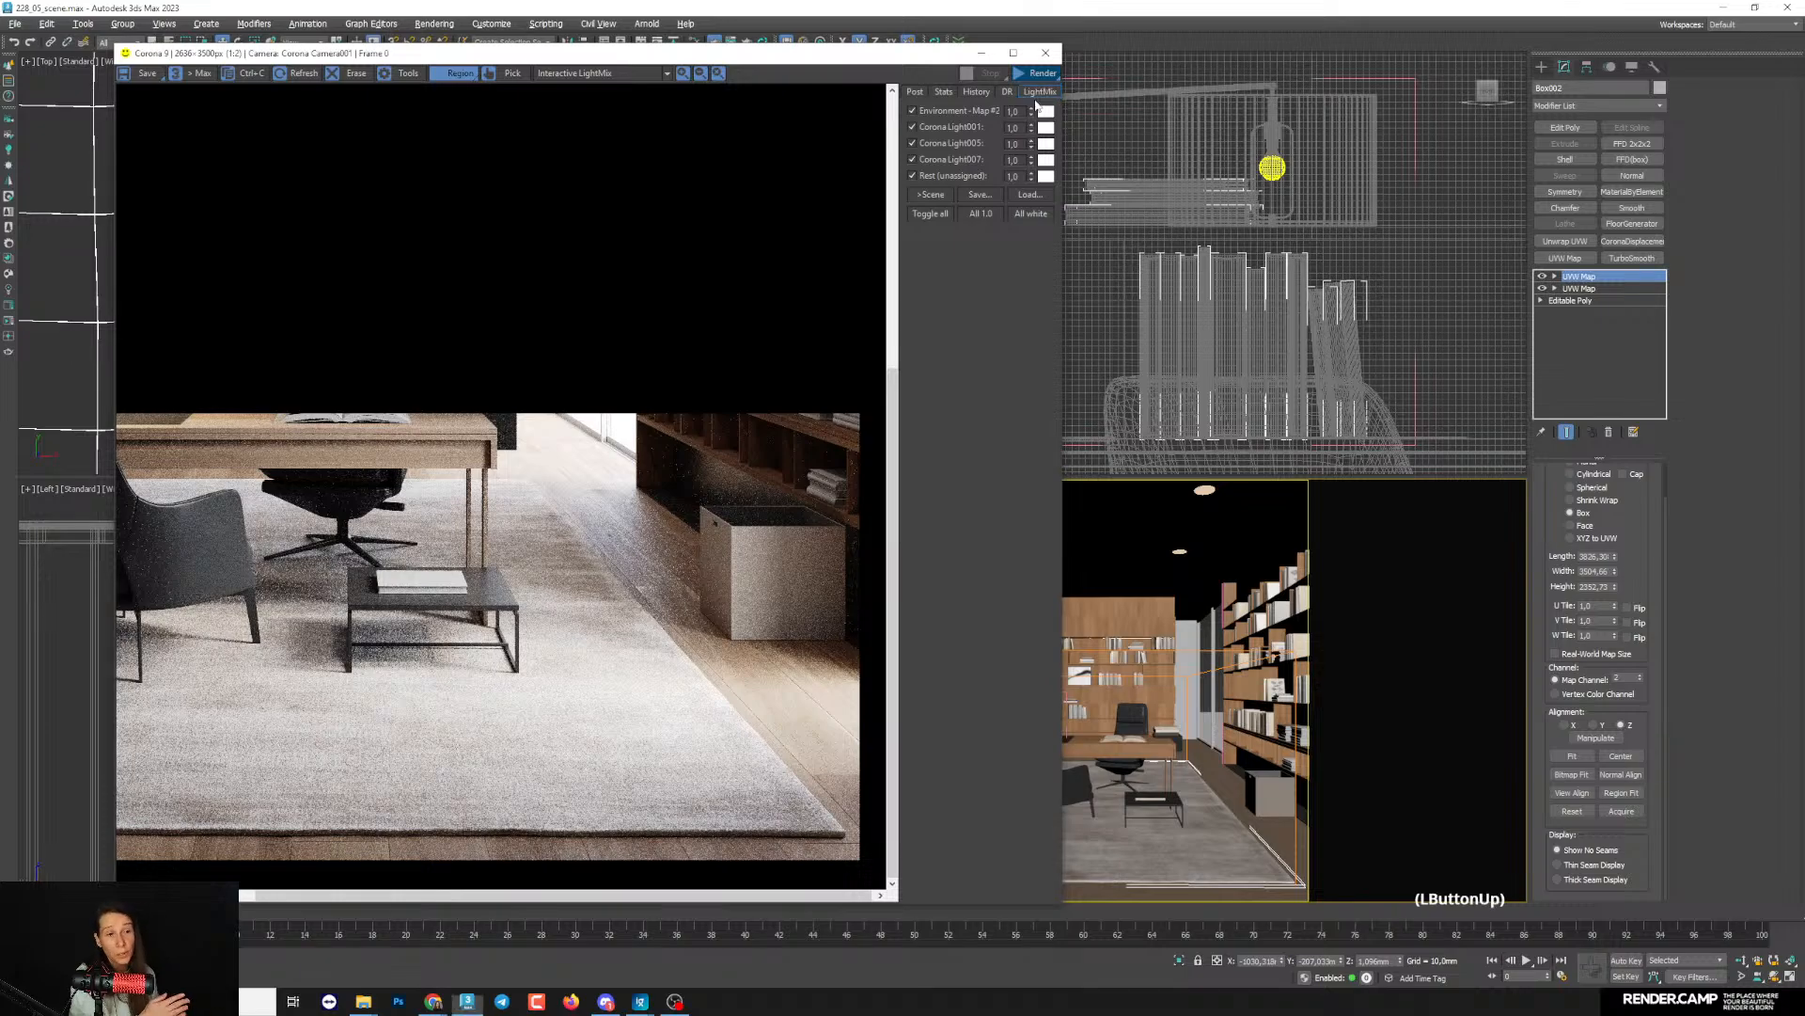
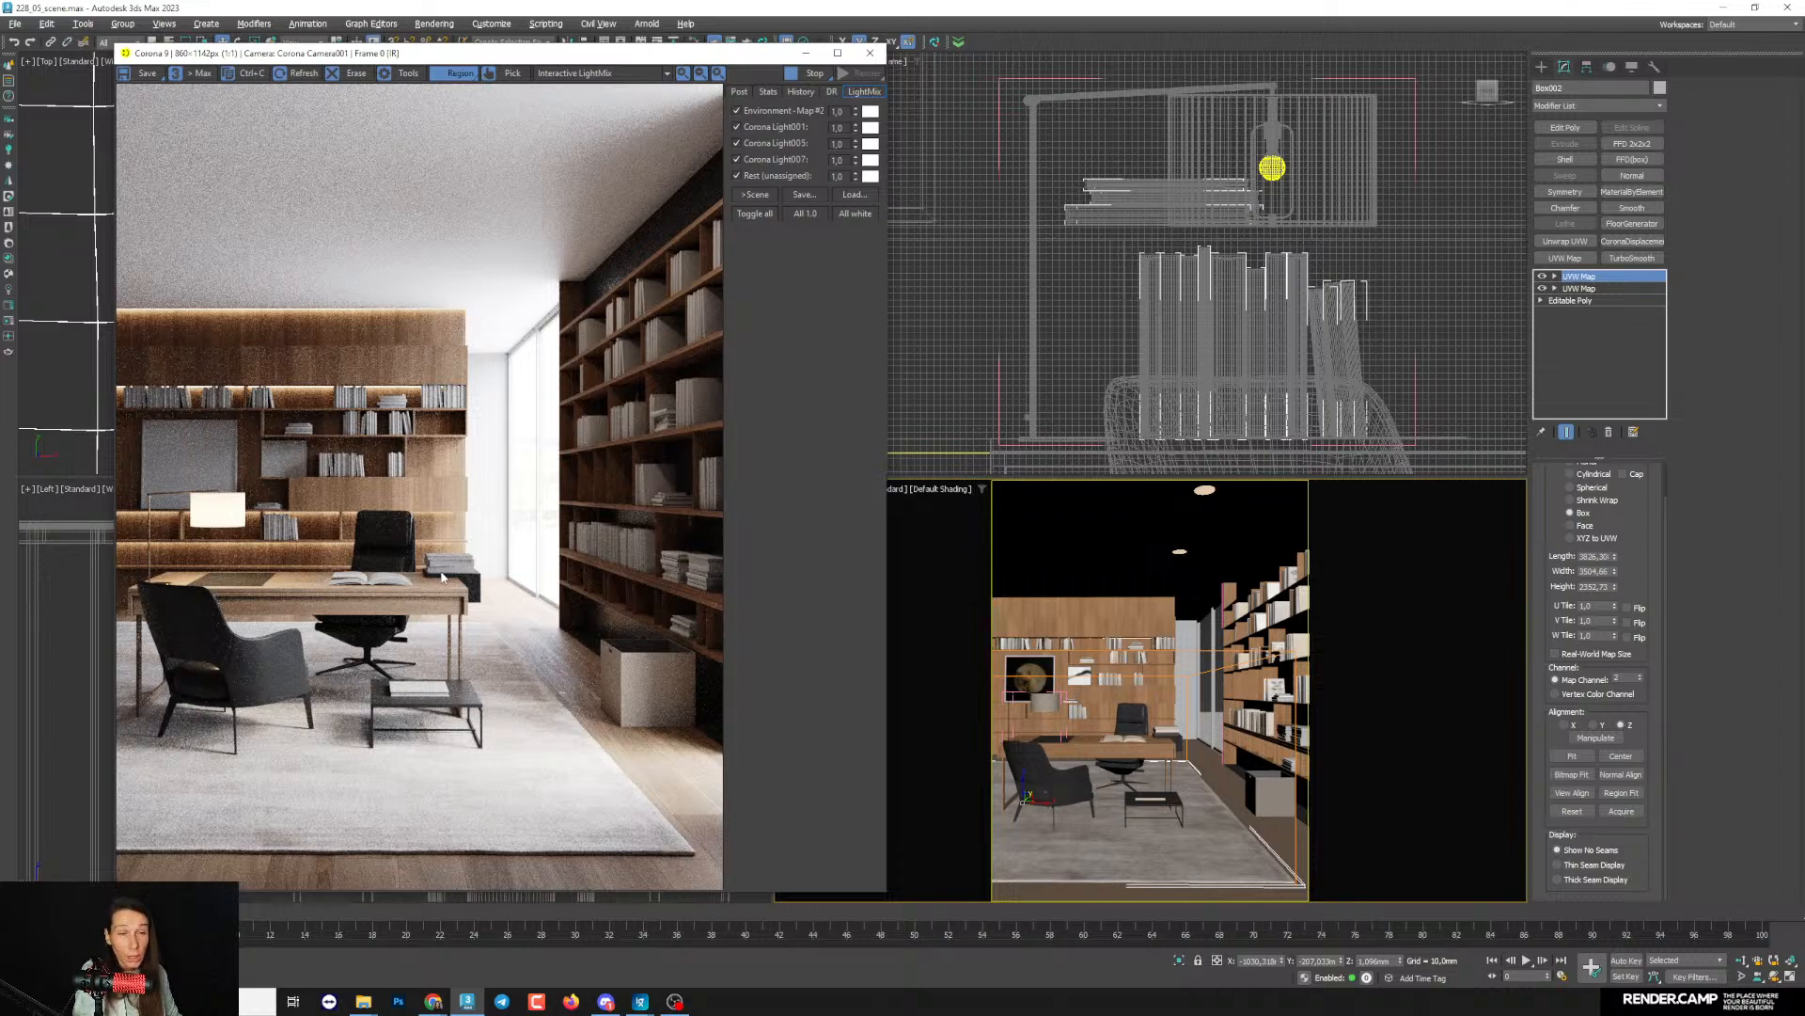
- Open the Slate Material Editor and duplicate one of the dark Corona Legacy material nodes
left_click(1751, 617)
key("m")
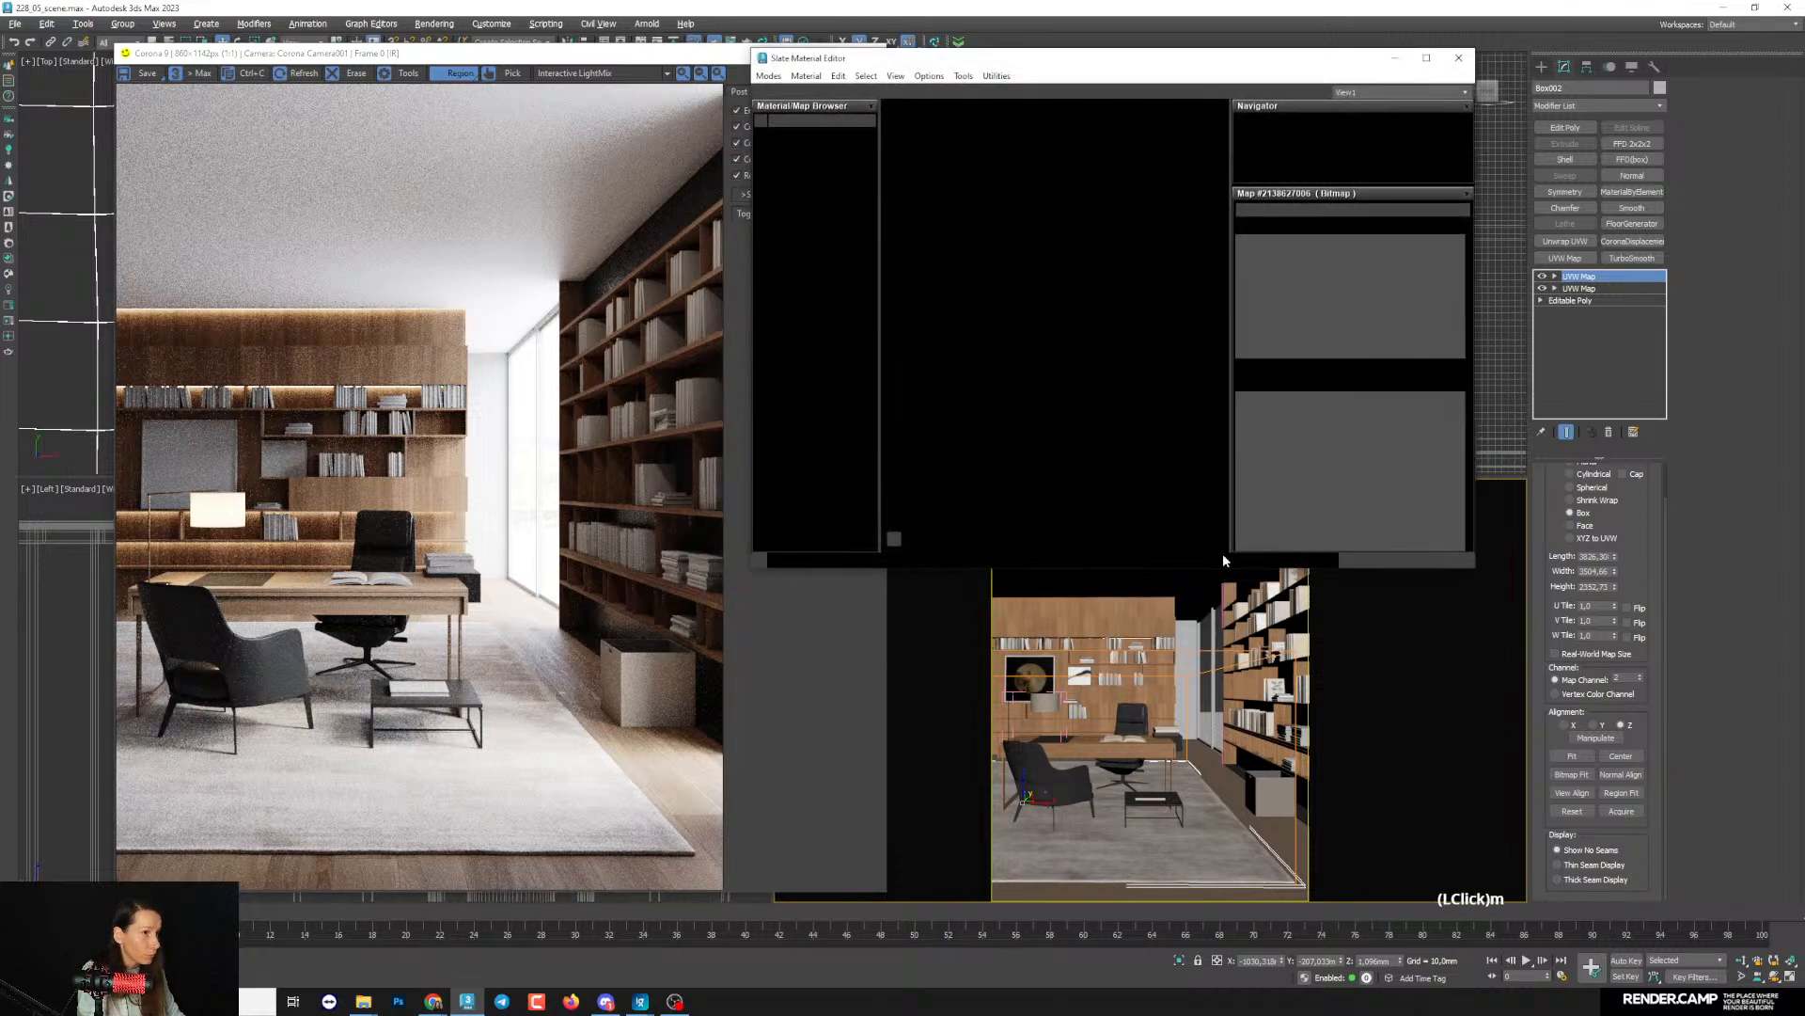
middle_click_drag(1166, 376, 1104, 528)
scroll(1136, 338, "down", 3)
scroll(1092, 390, "down", 5)
scroll(1097, 446, "up", 4)
scroll(1076, 440, "up", 2)
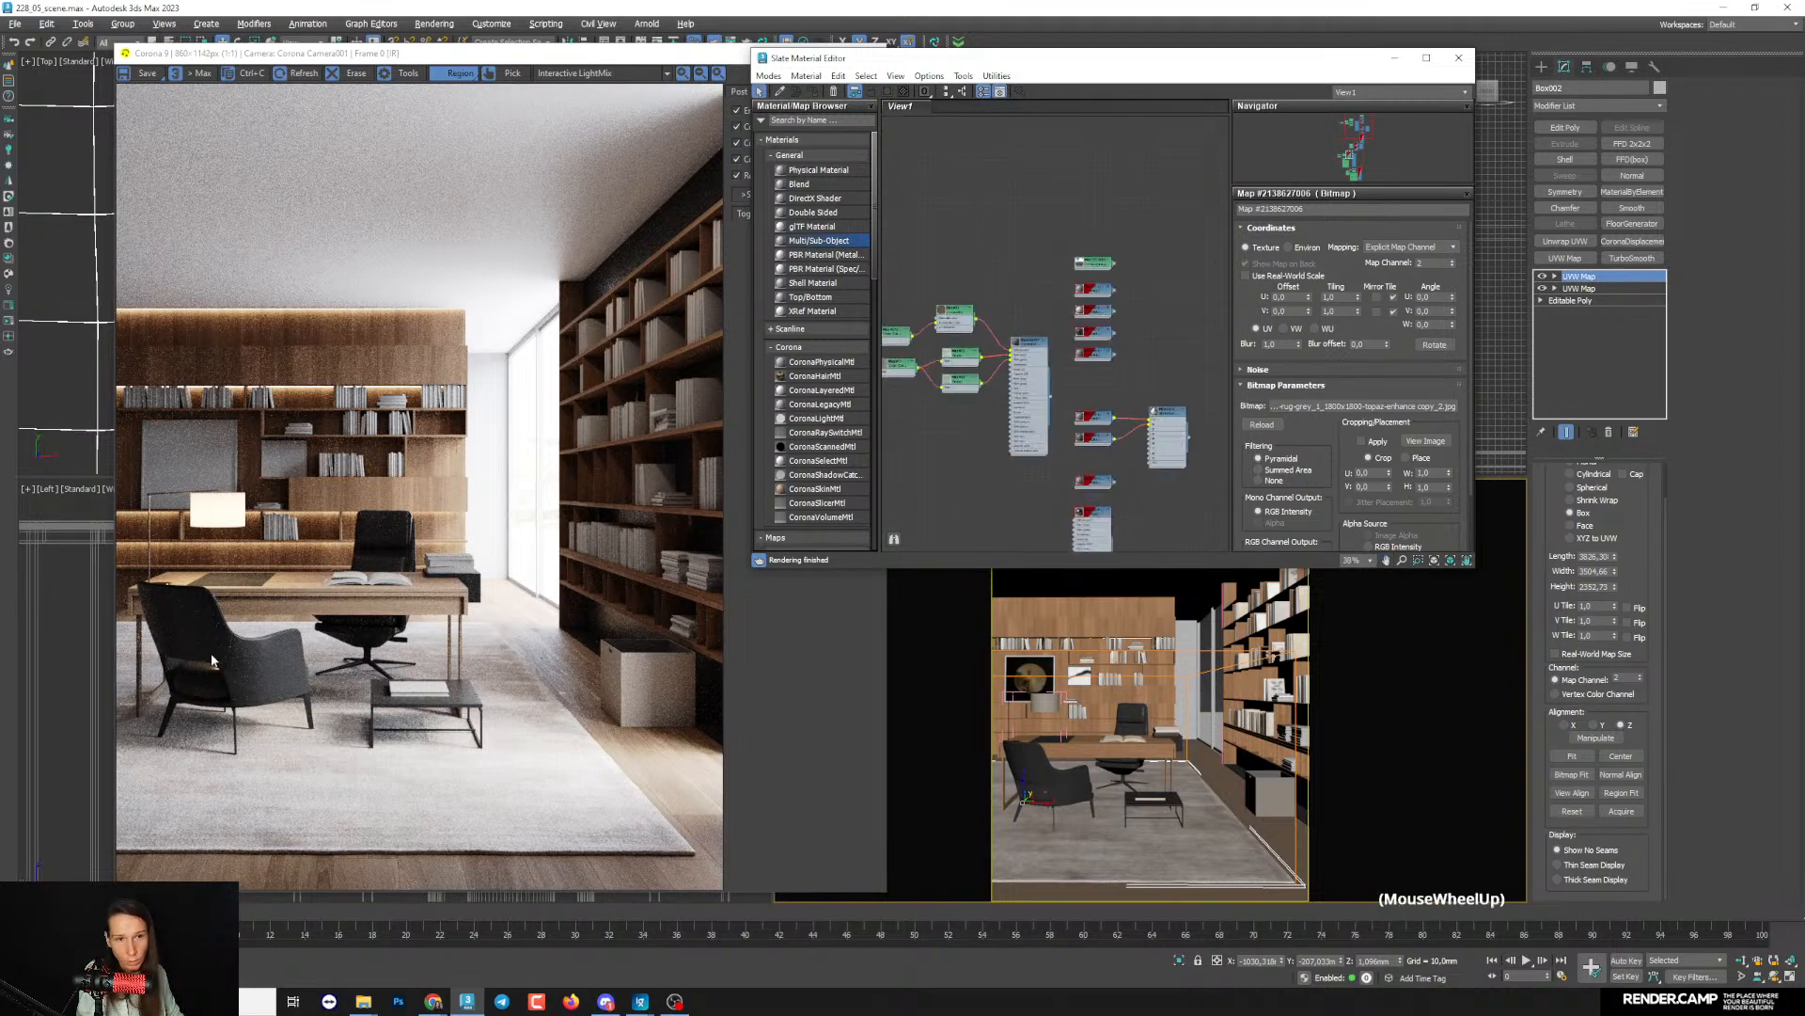
middle_click_drag(1097, 331, 1034, 359)
scroll(1058, 350, "up", 2)
left_click_drag(1037, 361, 1156, 356, "shift")
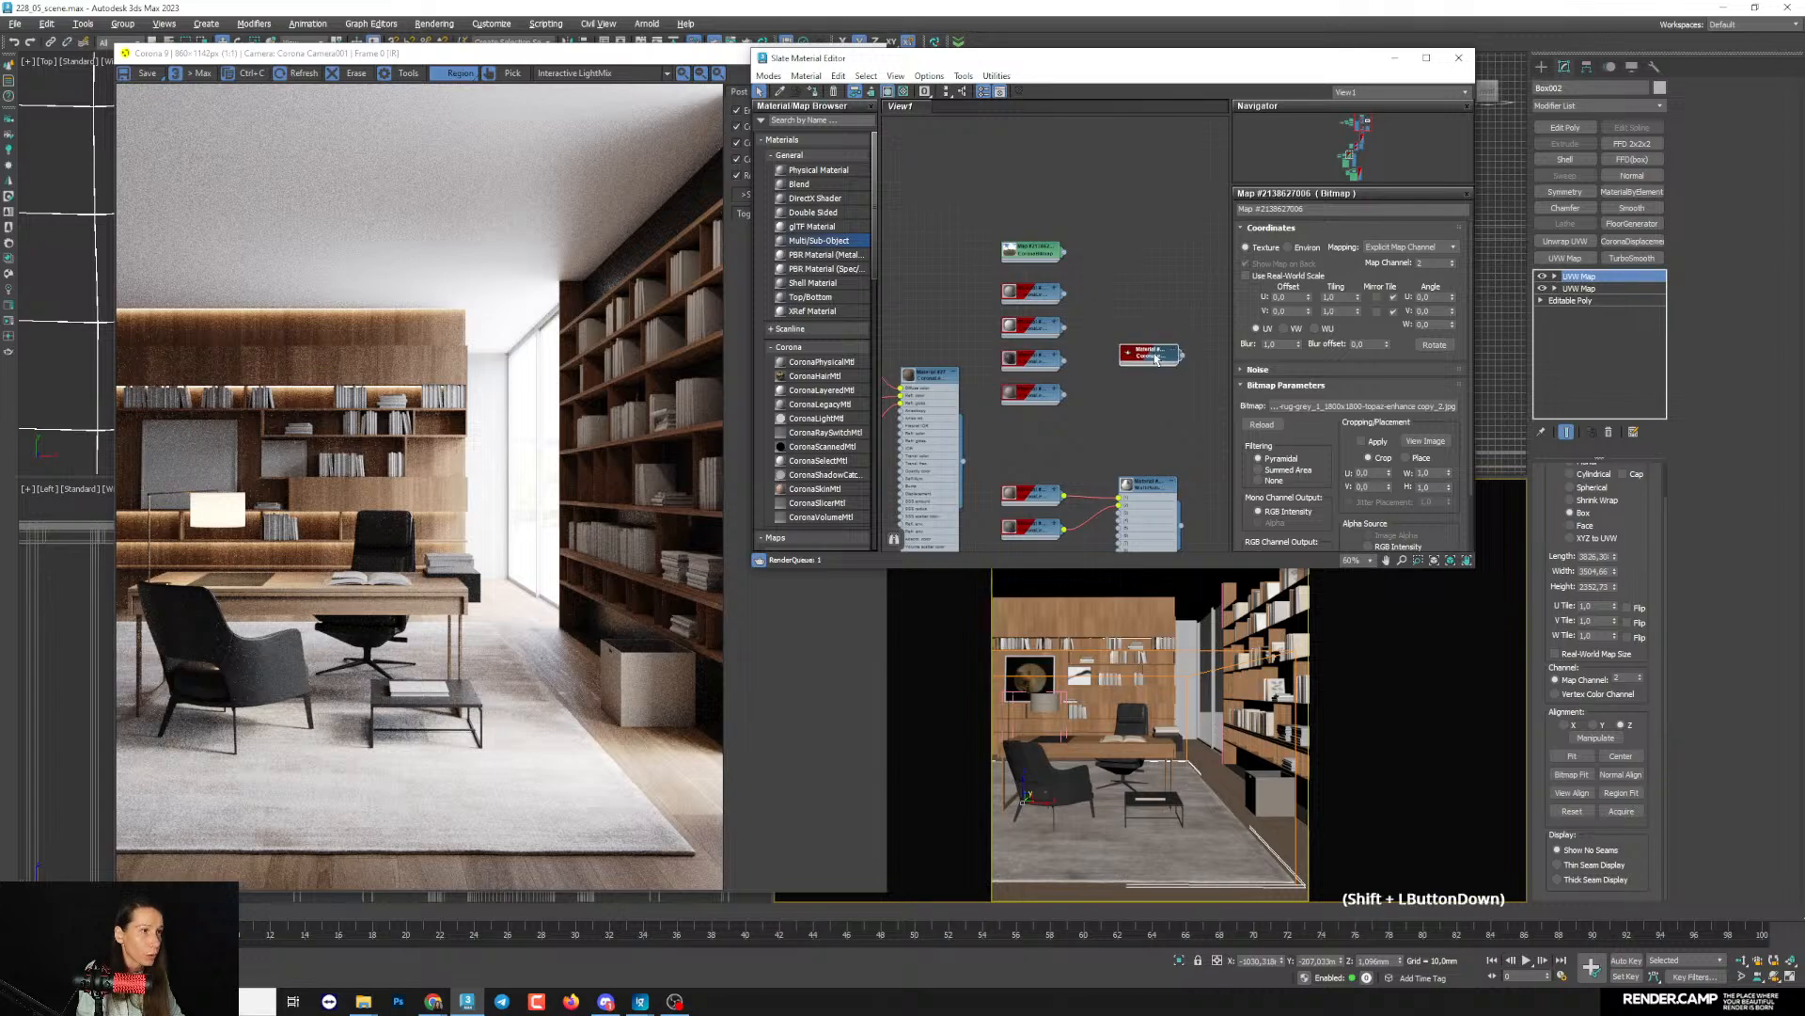
- Move the copied material node into the free space below the colour-correction and output maps
middle_click_drag(1086, 382, 1107, 342)
scroll(1060, 367, "down", 4)
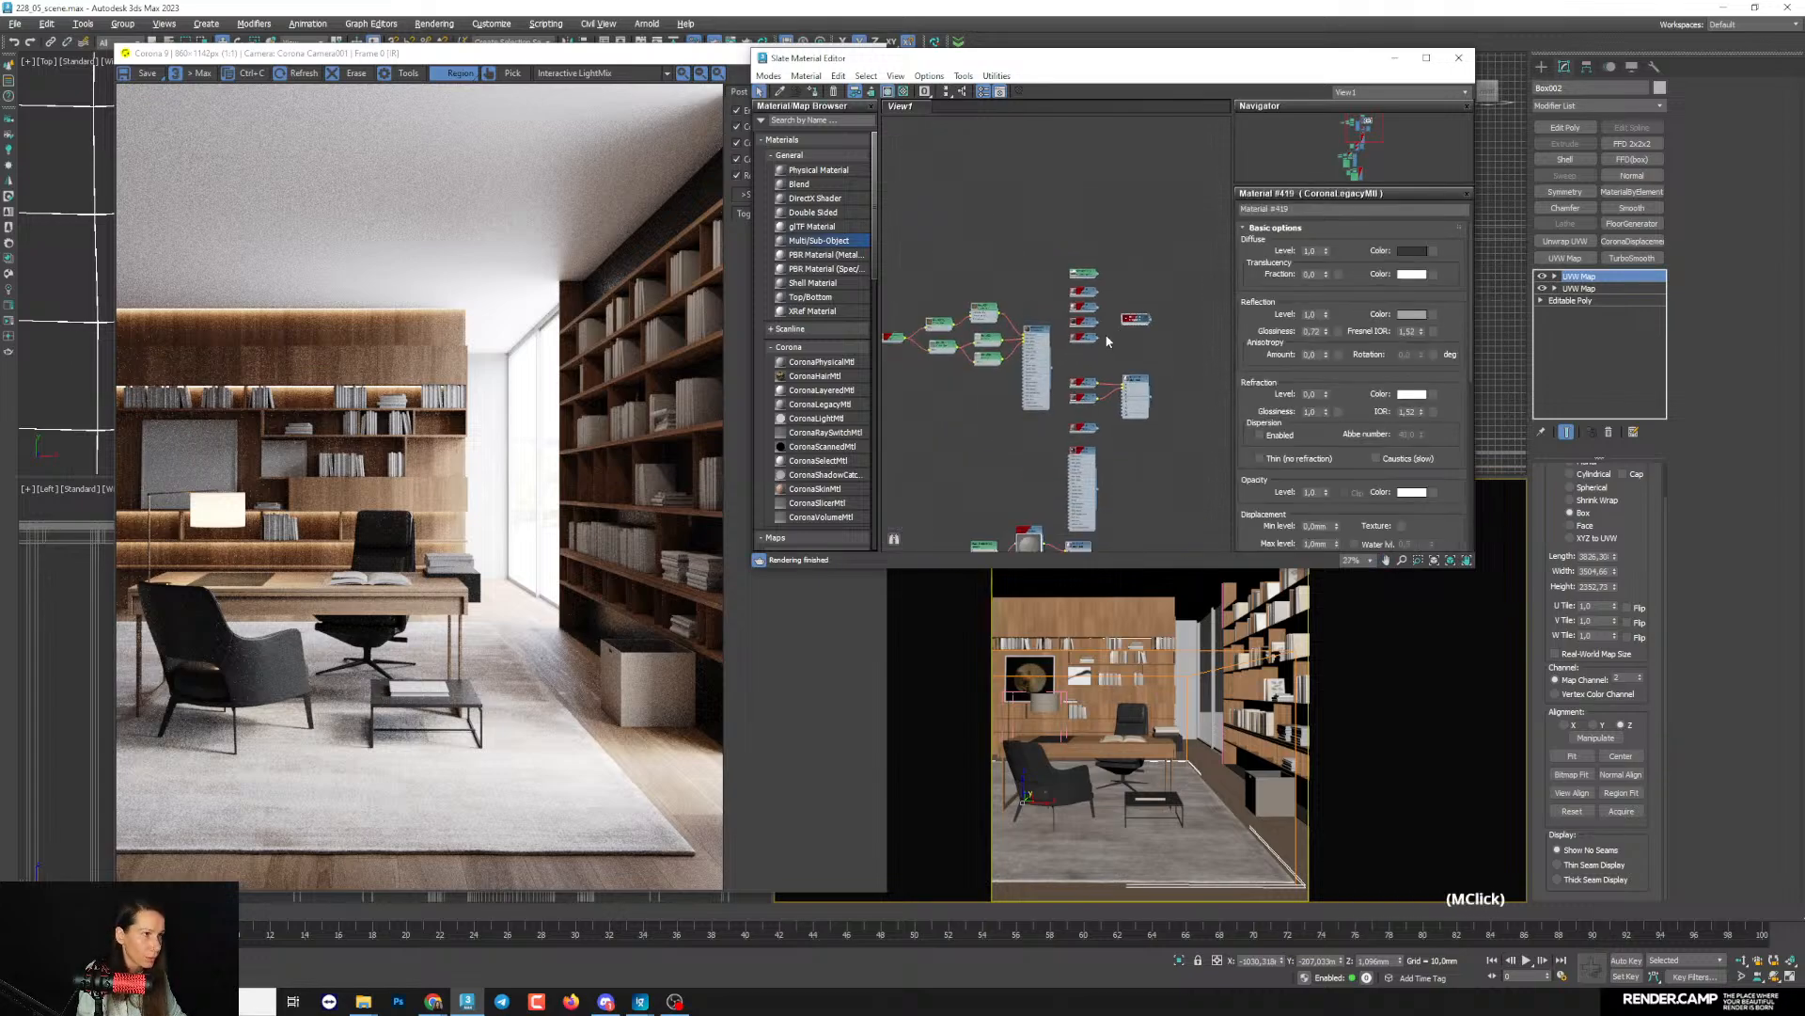
left_click_drag(1135, 319, 983, 410)
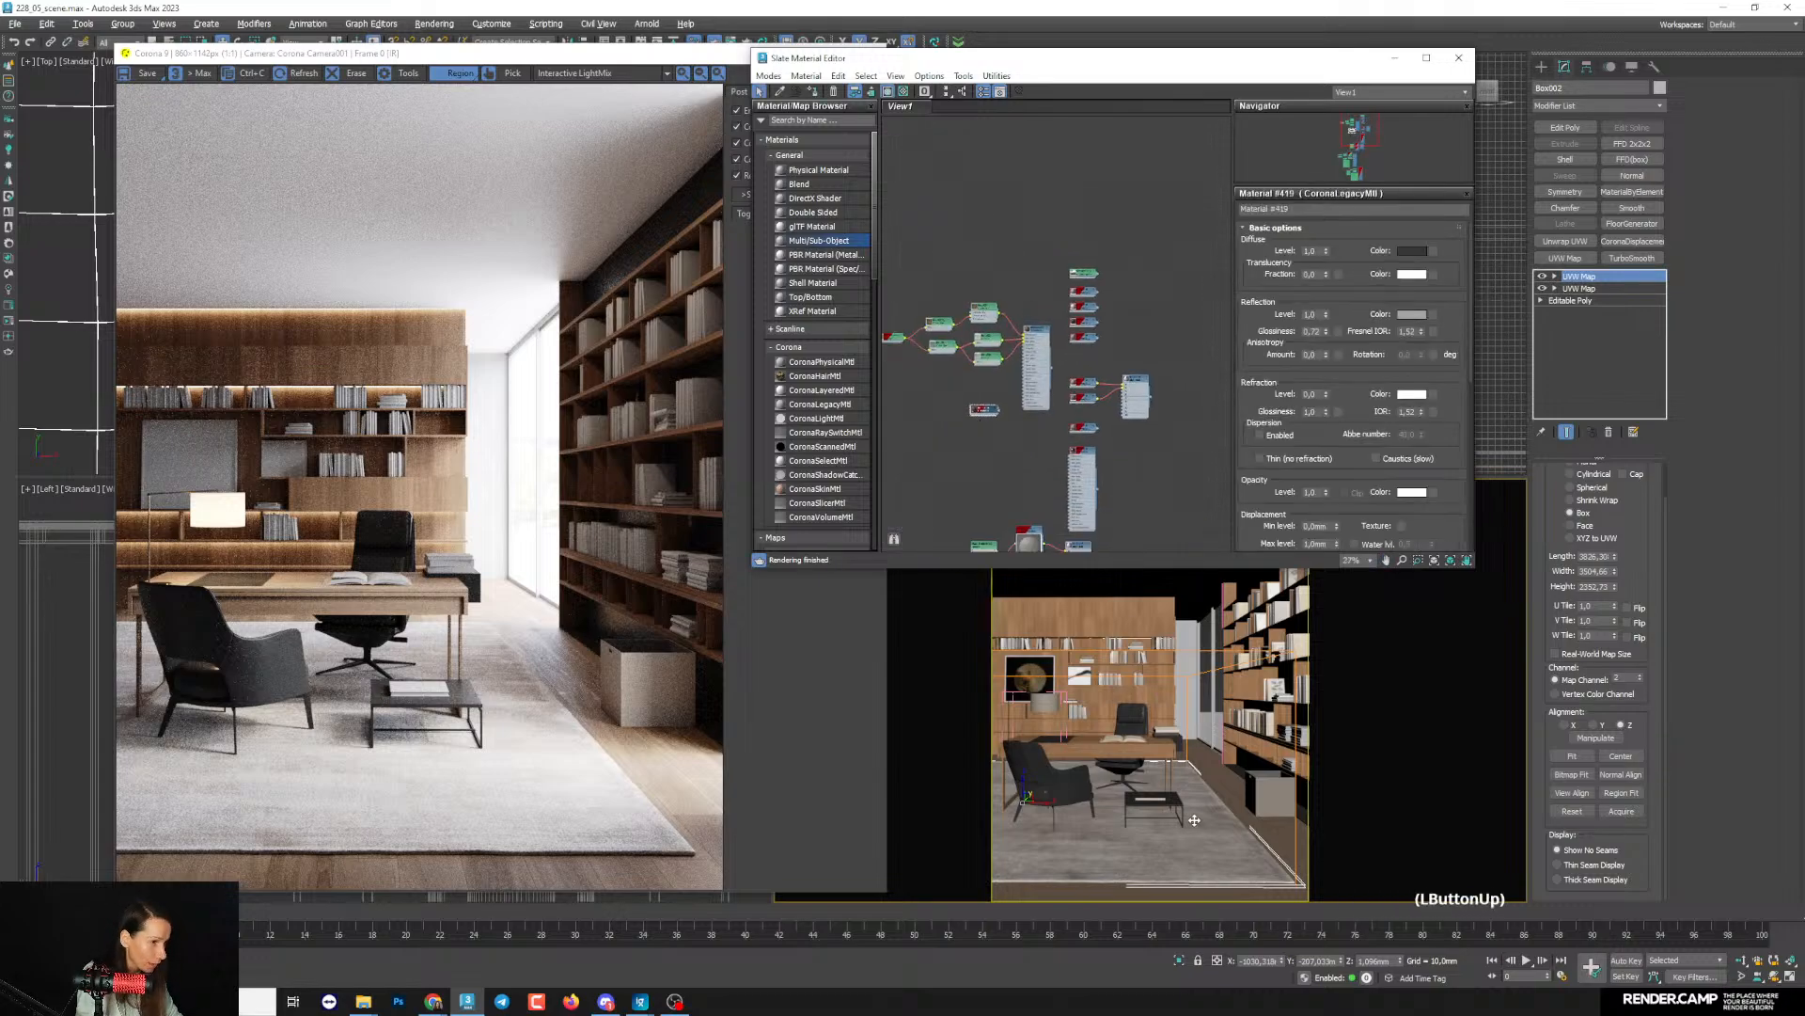
- Select the coffee table and the dark lower part of the bookcase in the camera view and assign the copied material to both
scroll(1194, 820, "up", 8)
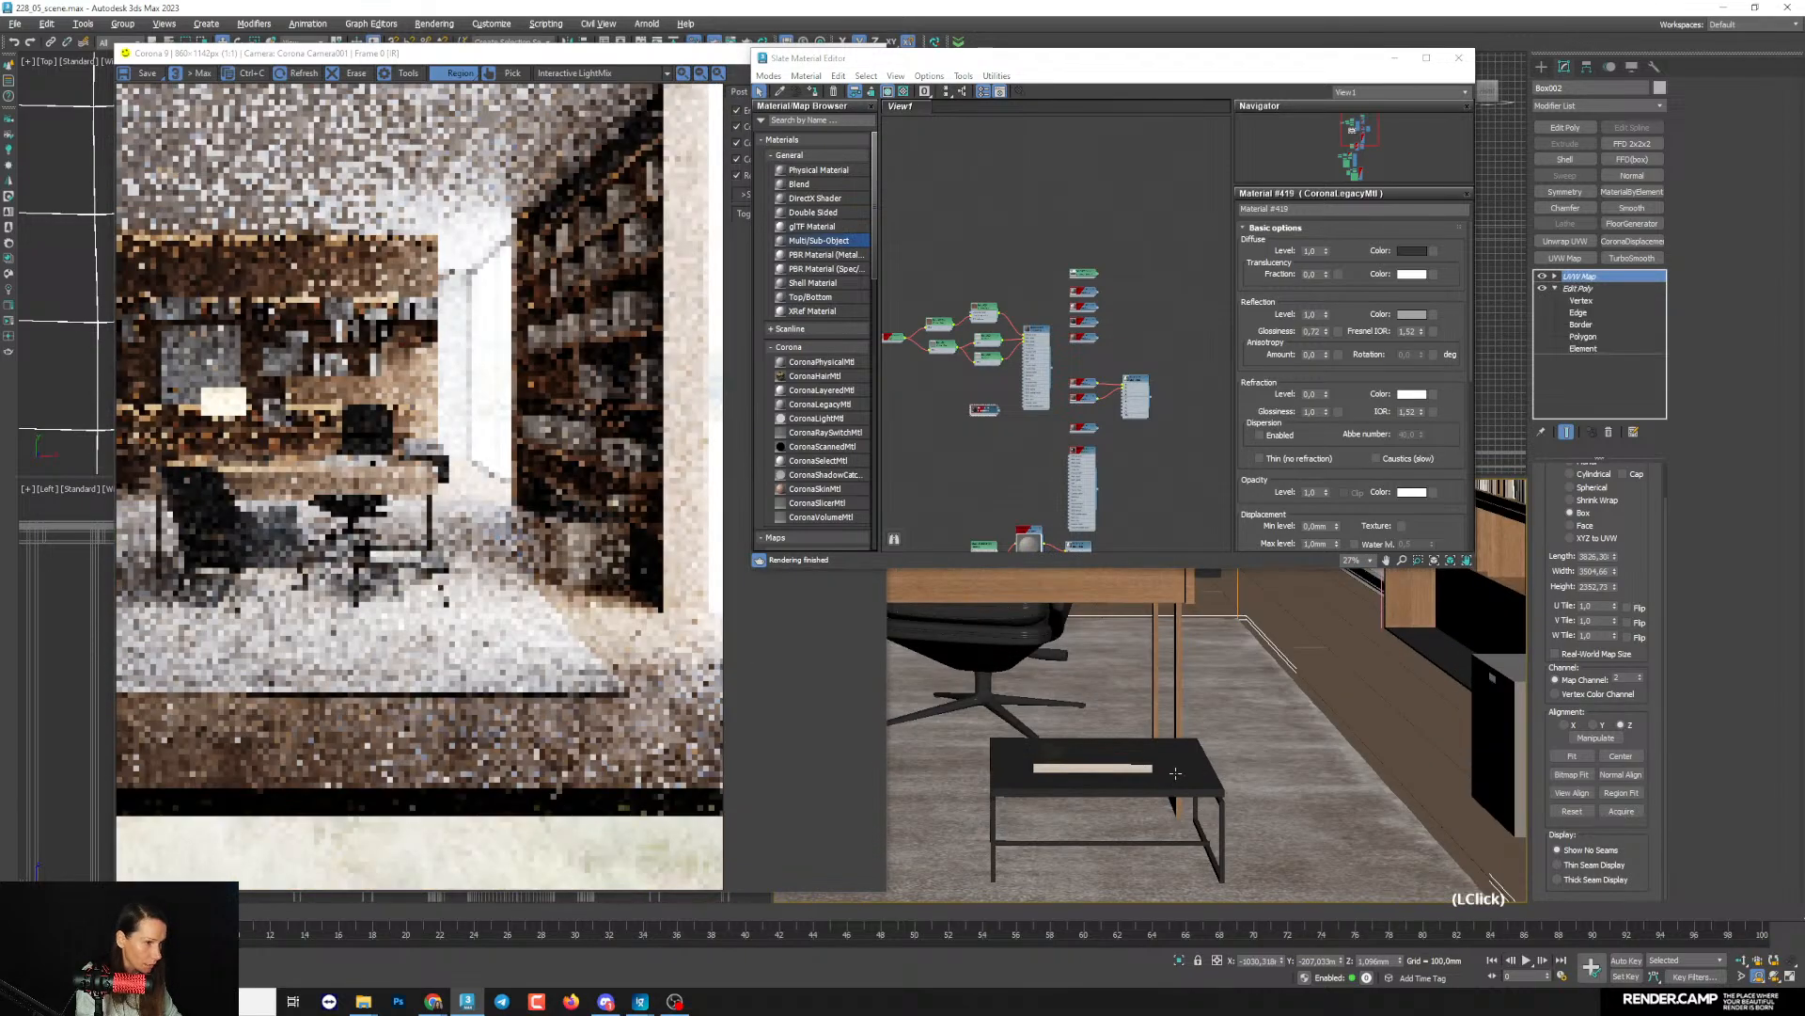
left_click(1176, 773)
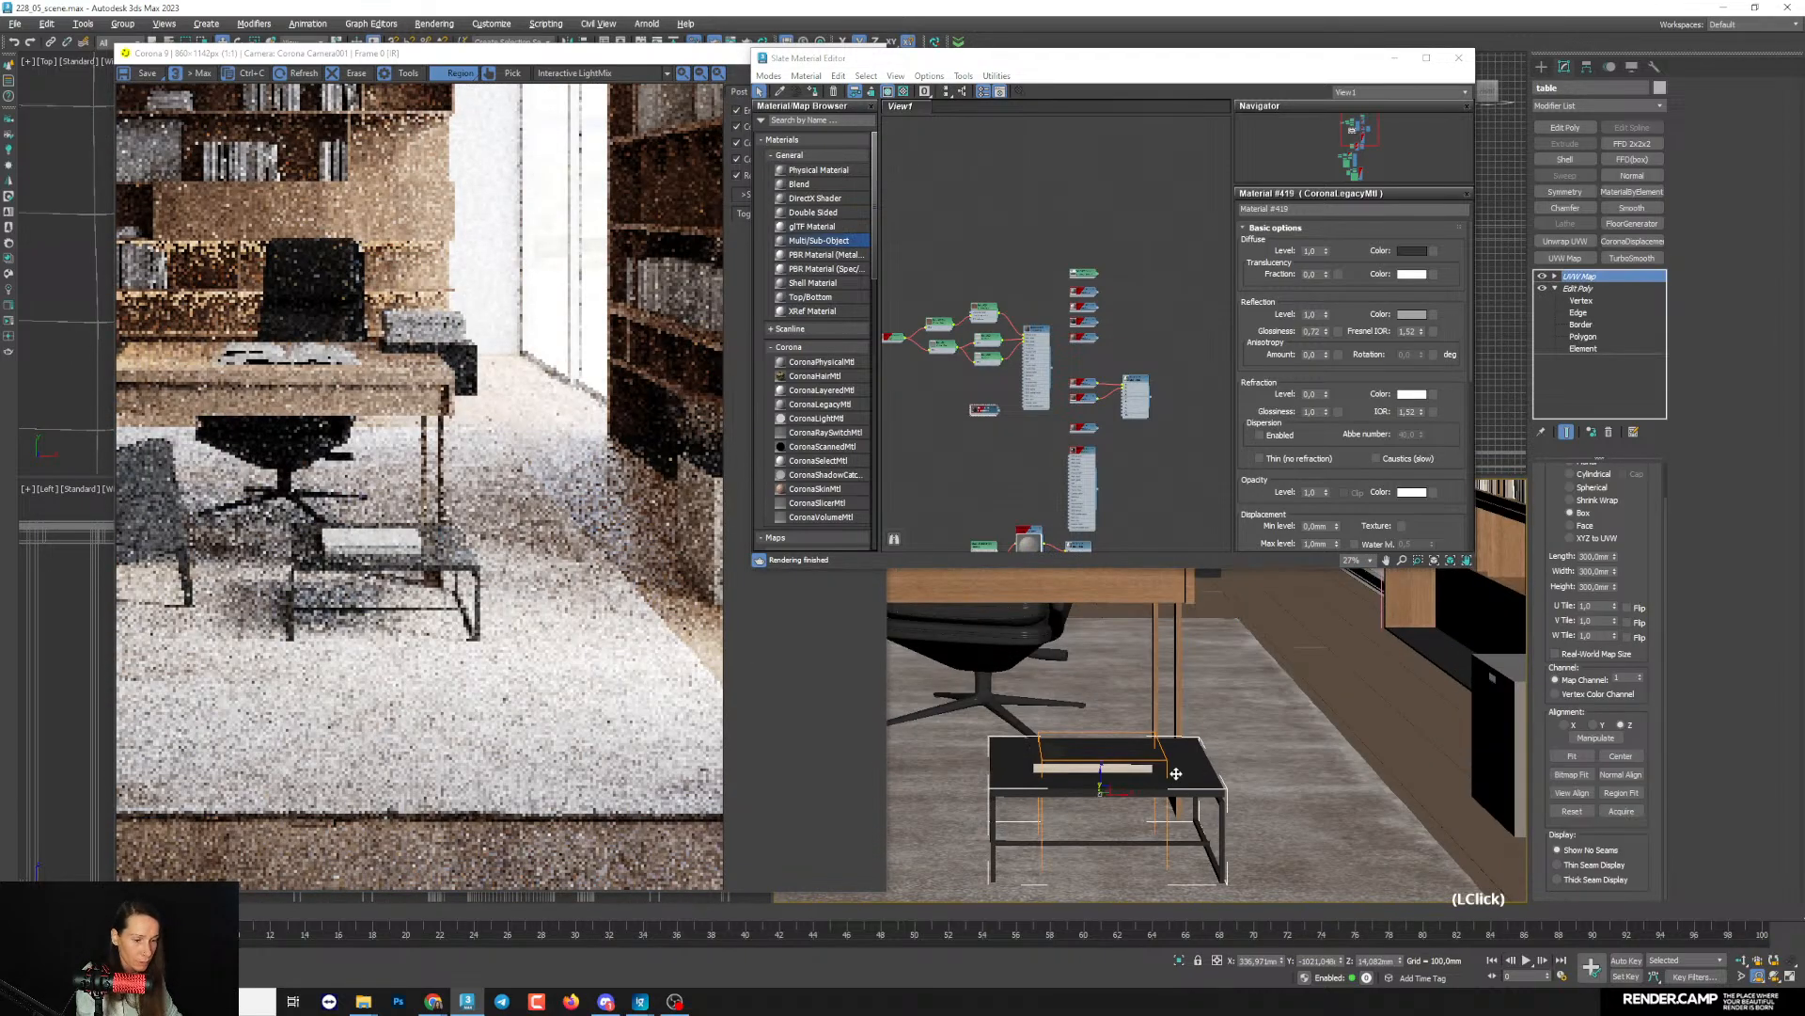
key("F4")
middle_click_drag(1207, 722, 1242, 743)
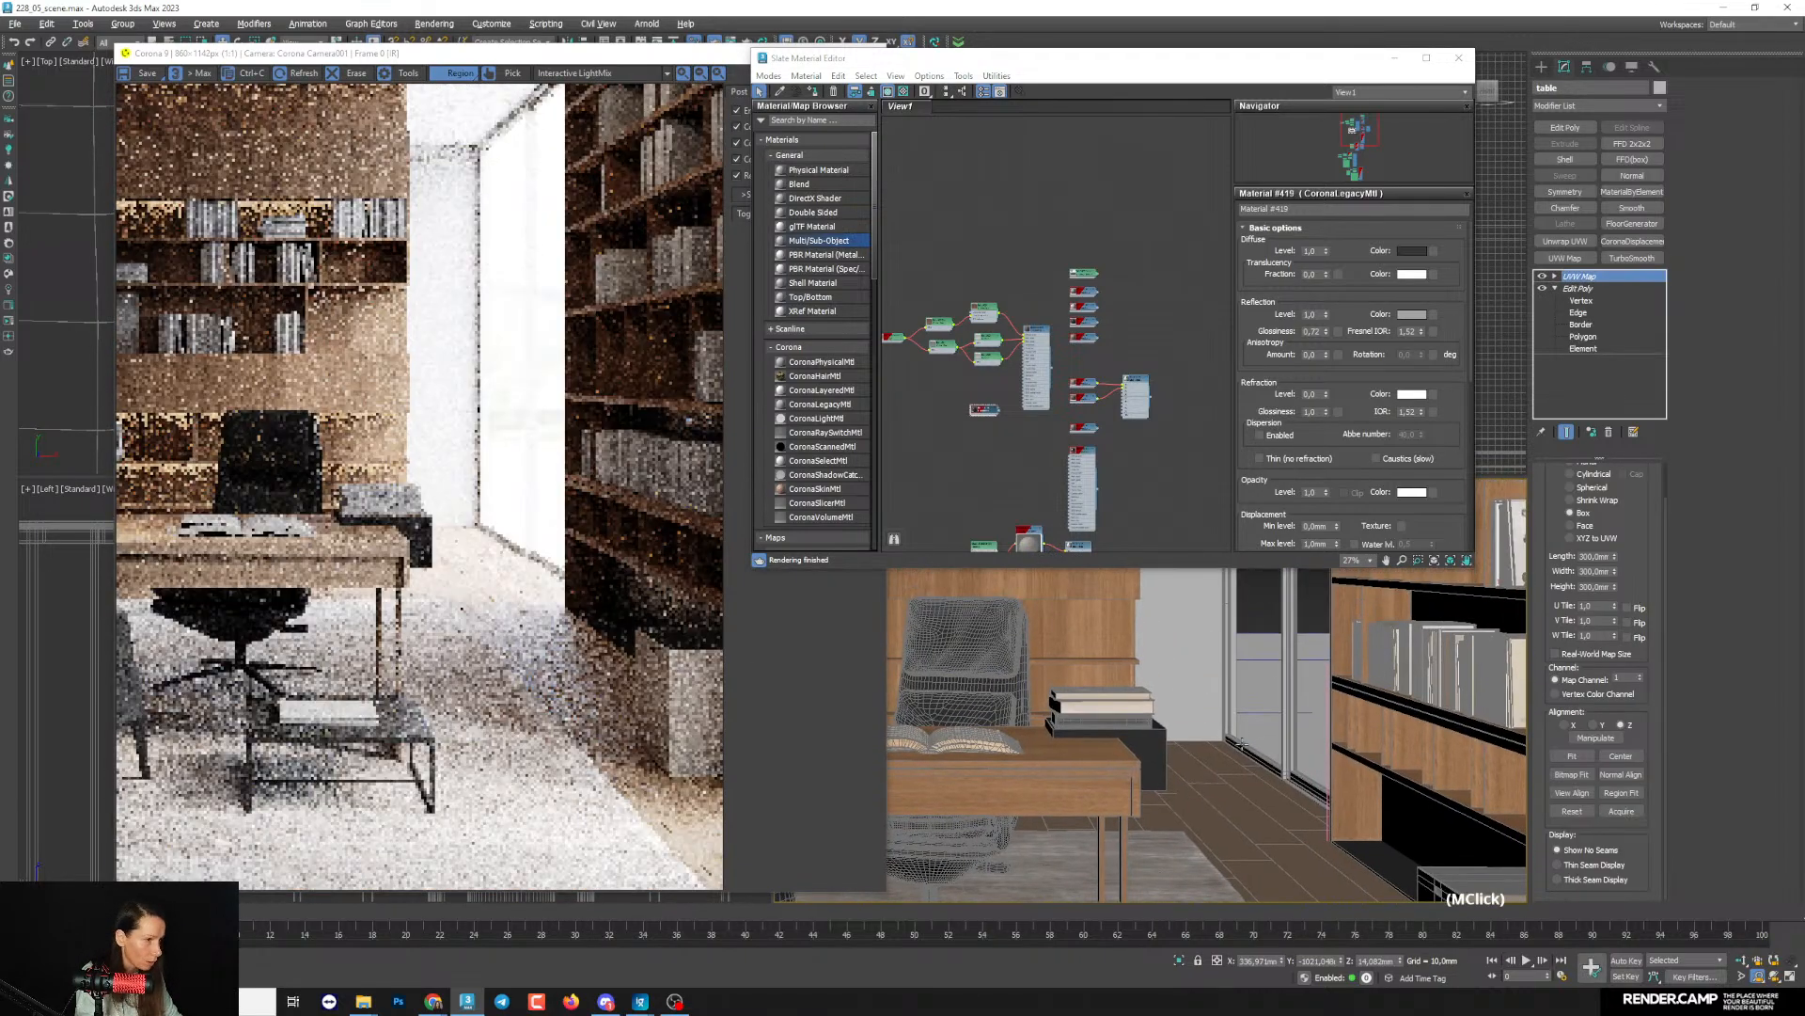
left_click(1387, 856, "ctrl")
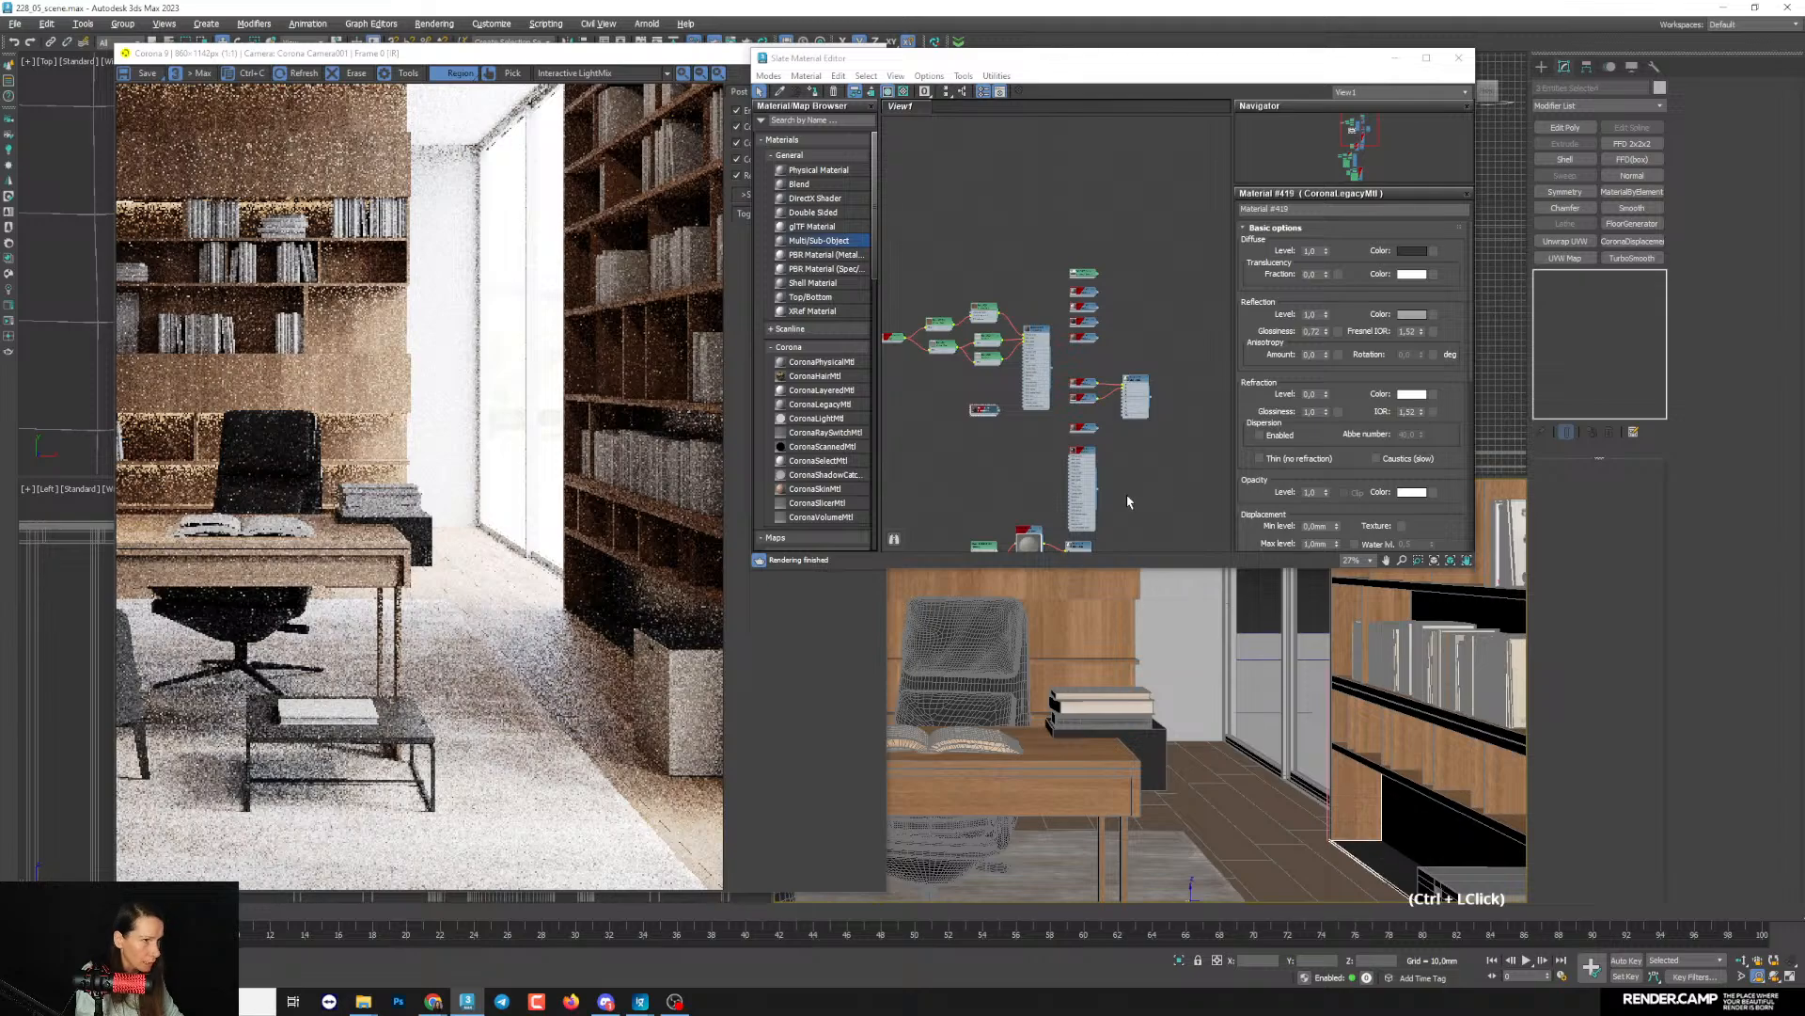
middle_click_drag(1046, 474, 1027, 398)
scroll(1056, 391, "up", 5)
middle_click_drag(931, 335, 1135, 418)
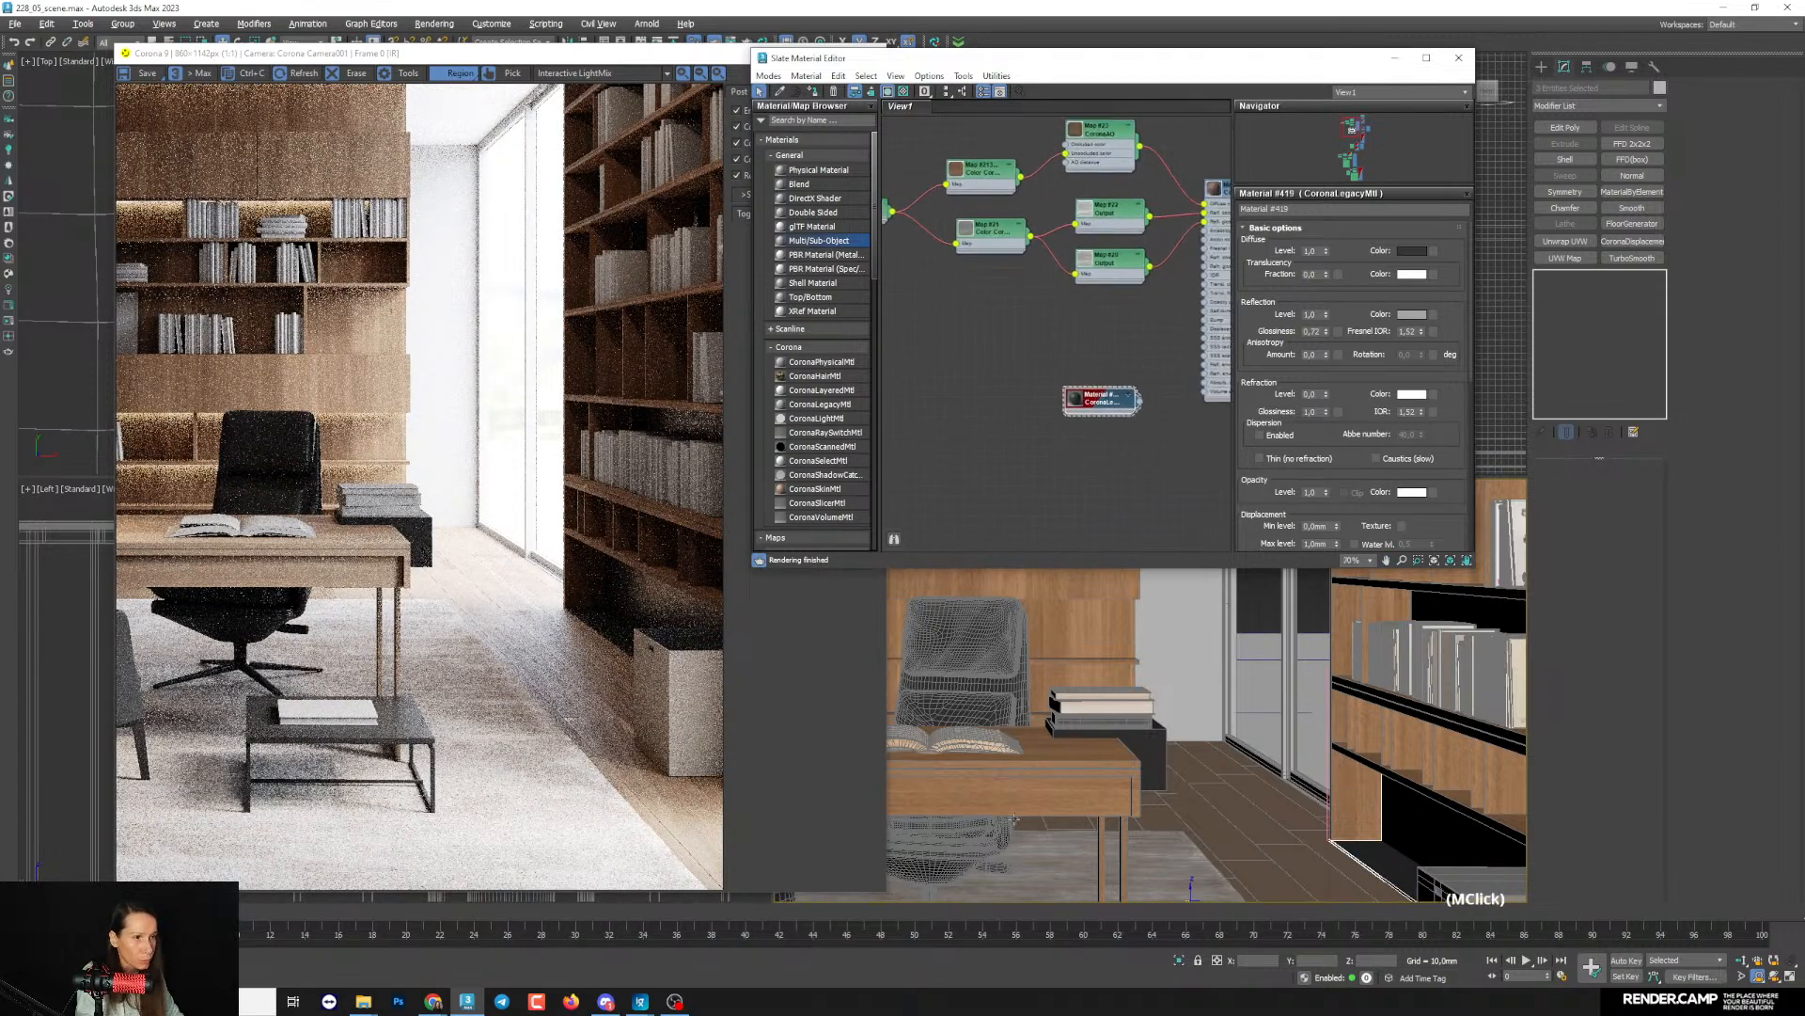
scroll(1110, 393, "up", 2)
left_click(813, 92)
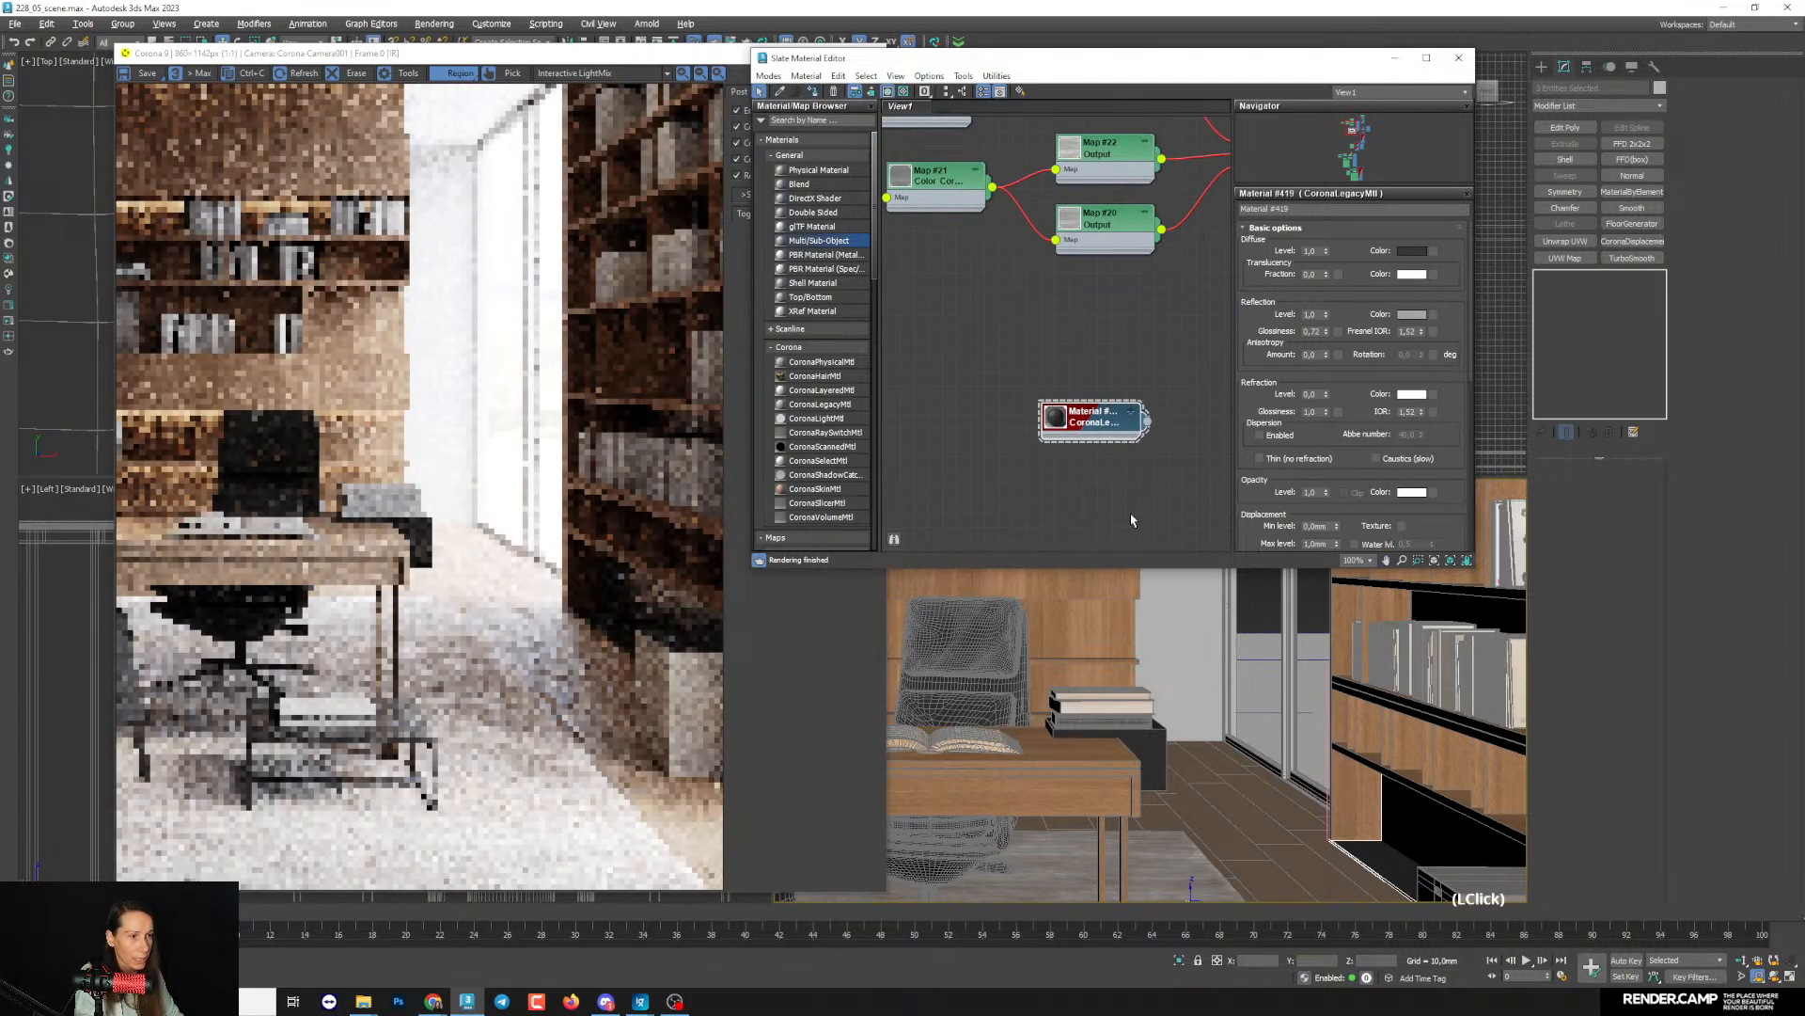
- Select the desk and, at Element level, pick its dark drawer-box element
left_click(1149, 753)
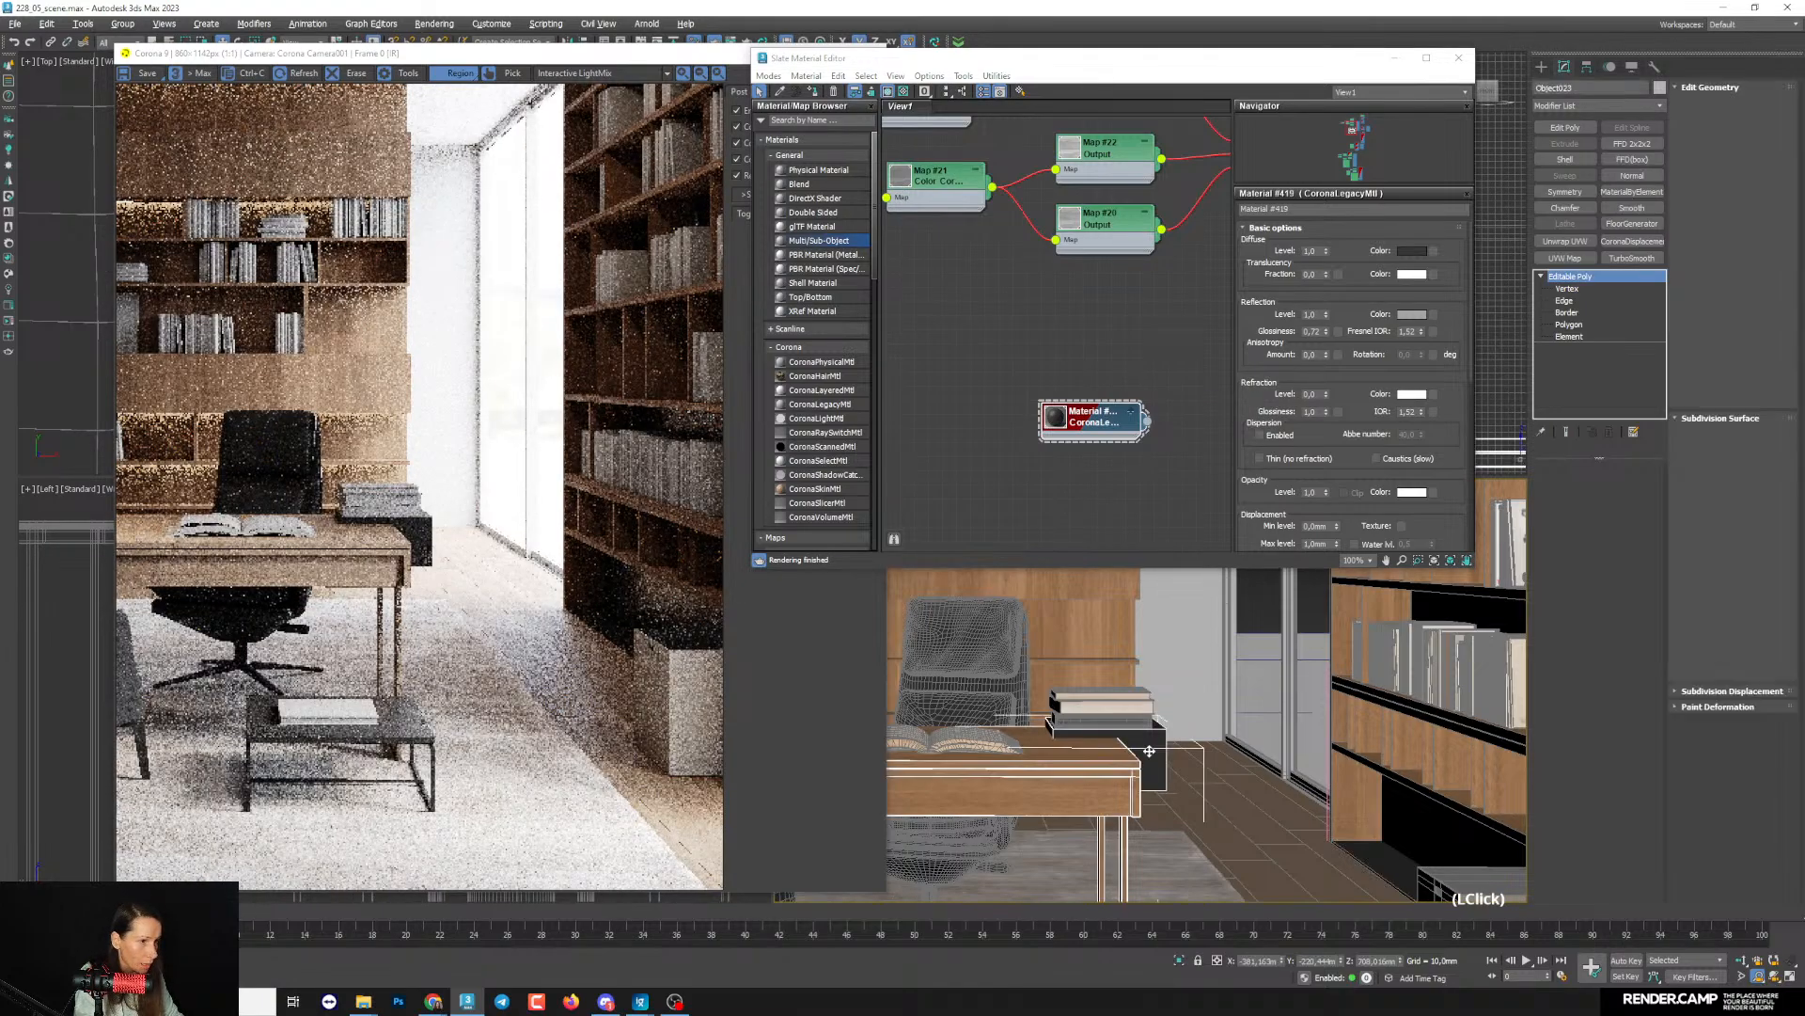
left_click(119, 26)
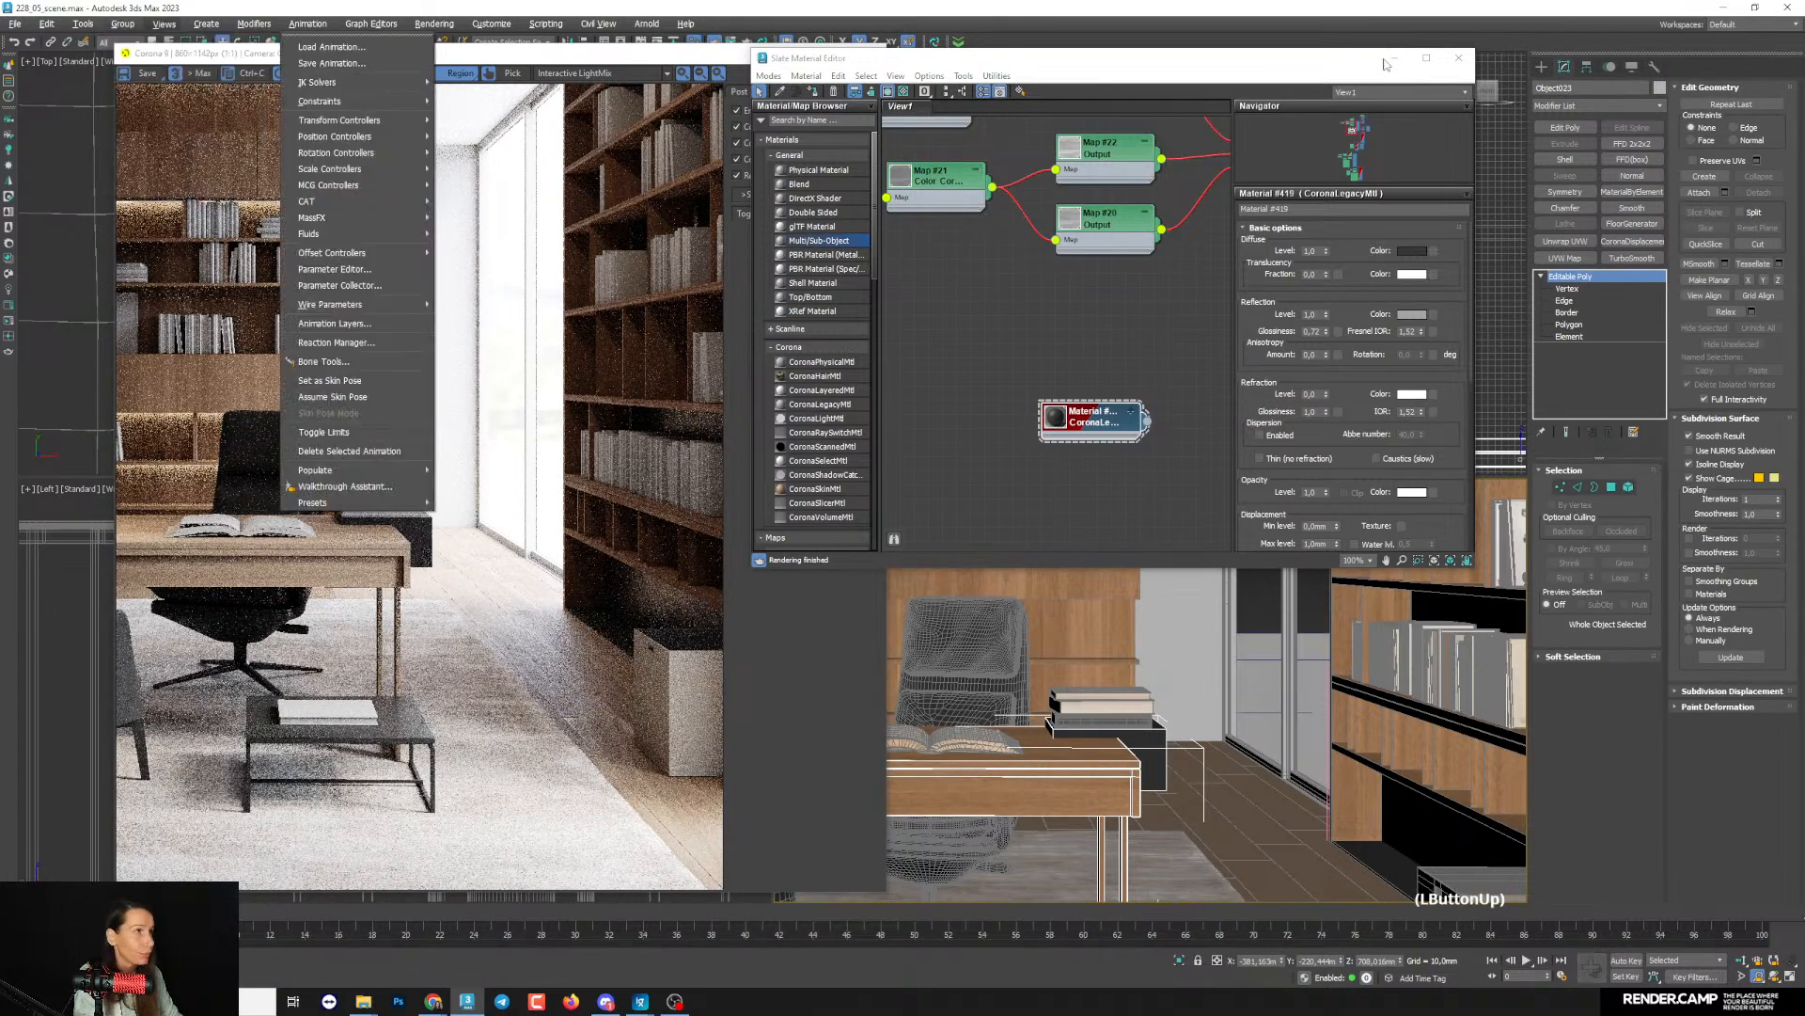
left_click(1576, 340)
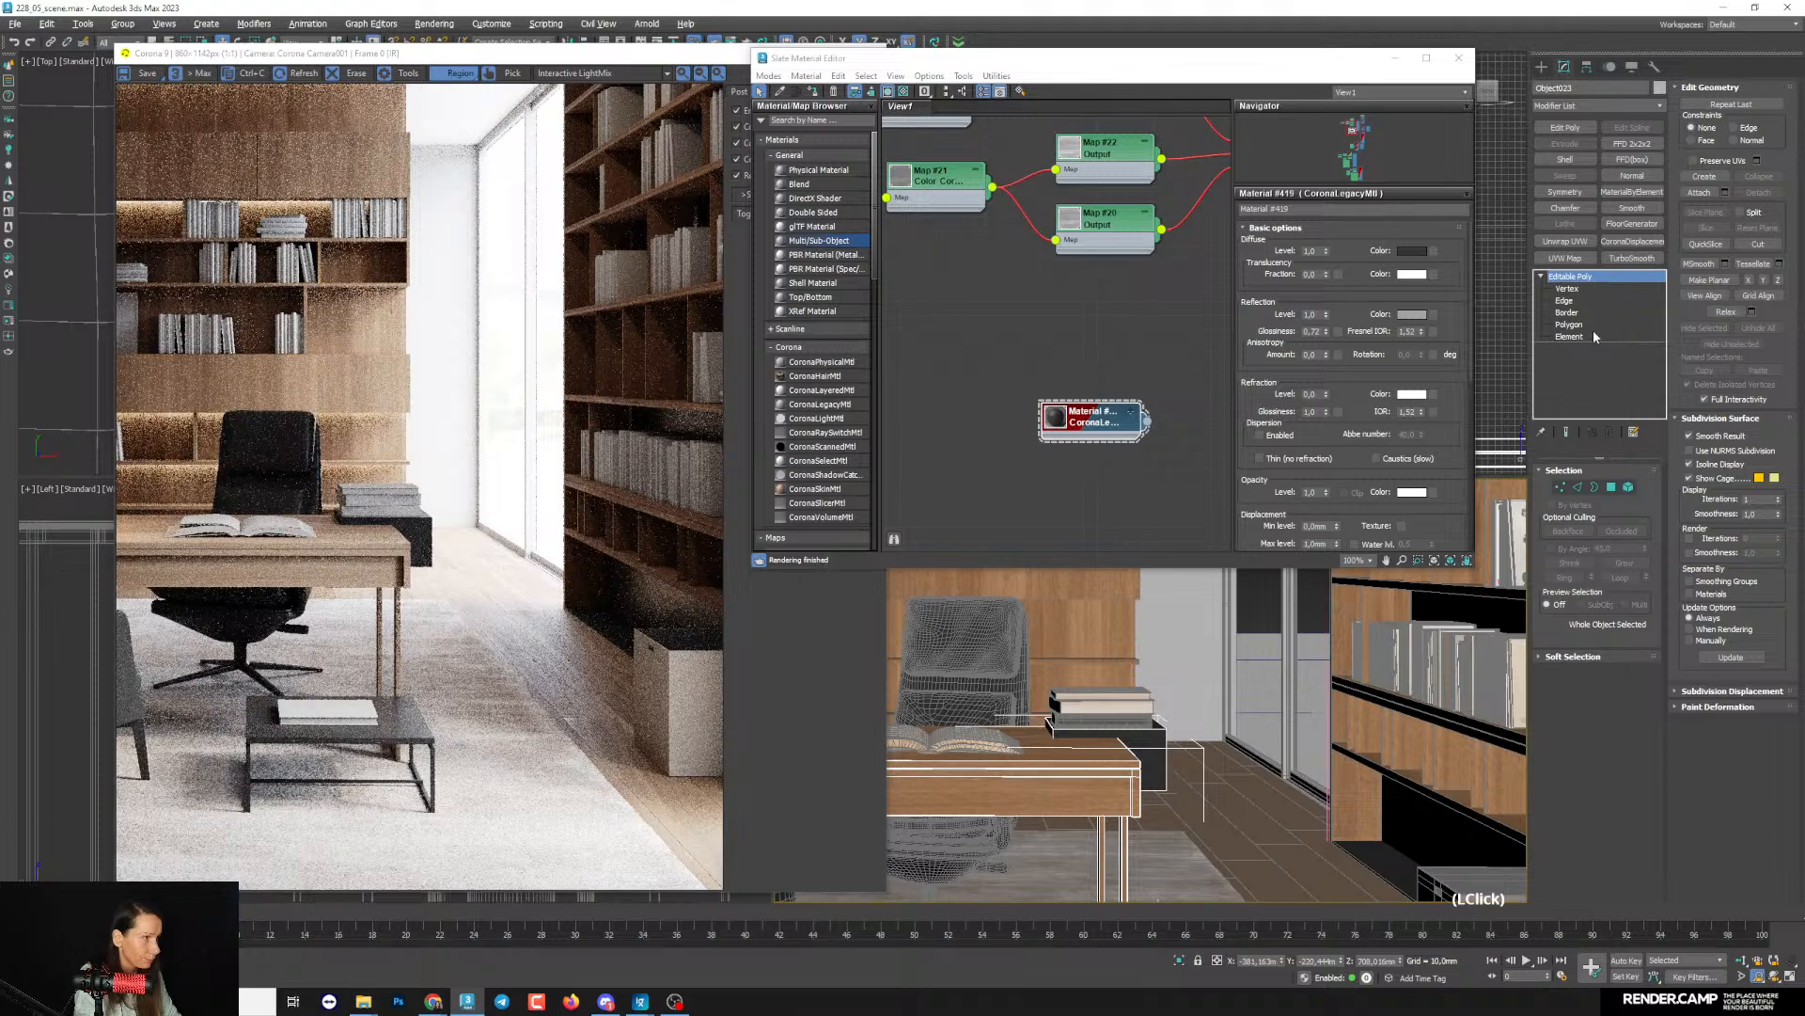
left_click(1593, 336)
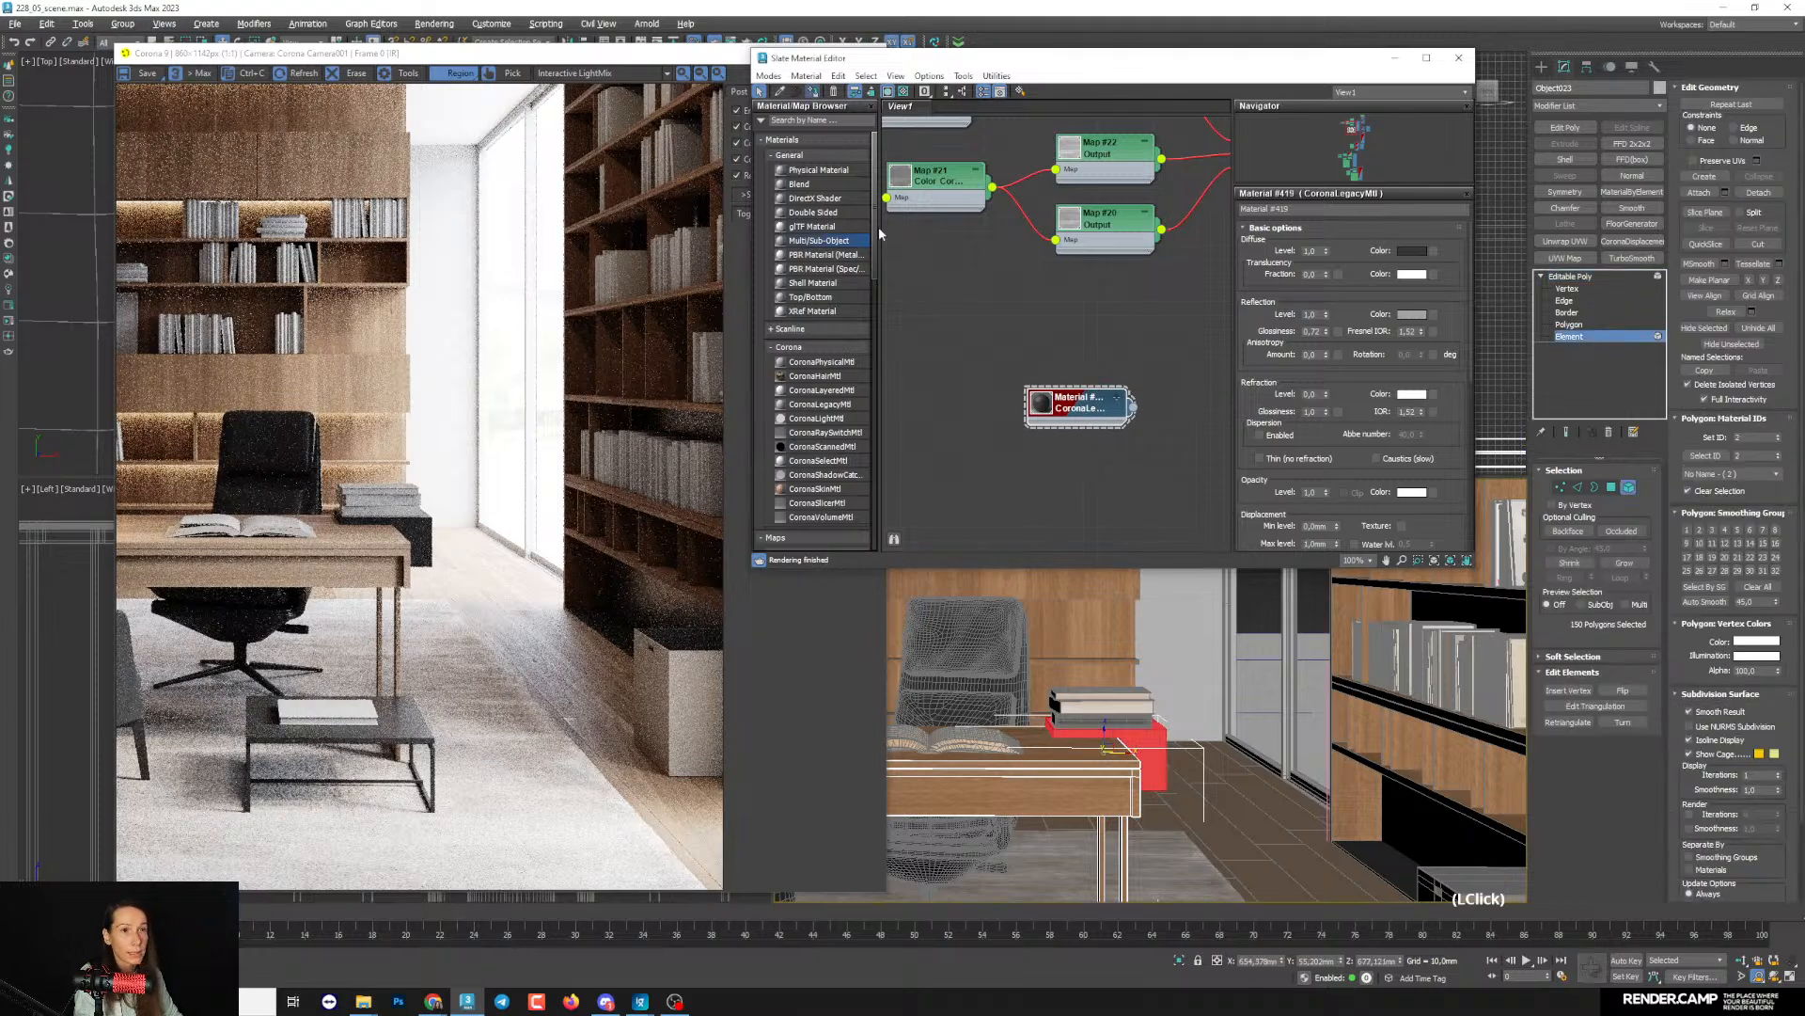
- Enlarge the copied material's preview and brighten its reflection colour to a value of about 160
middle_click_drag(1052, 440, 1052, 350)
scroll(1052, 350, "up", 1)
double_click(1041, 306)
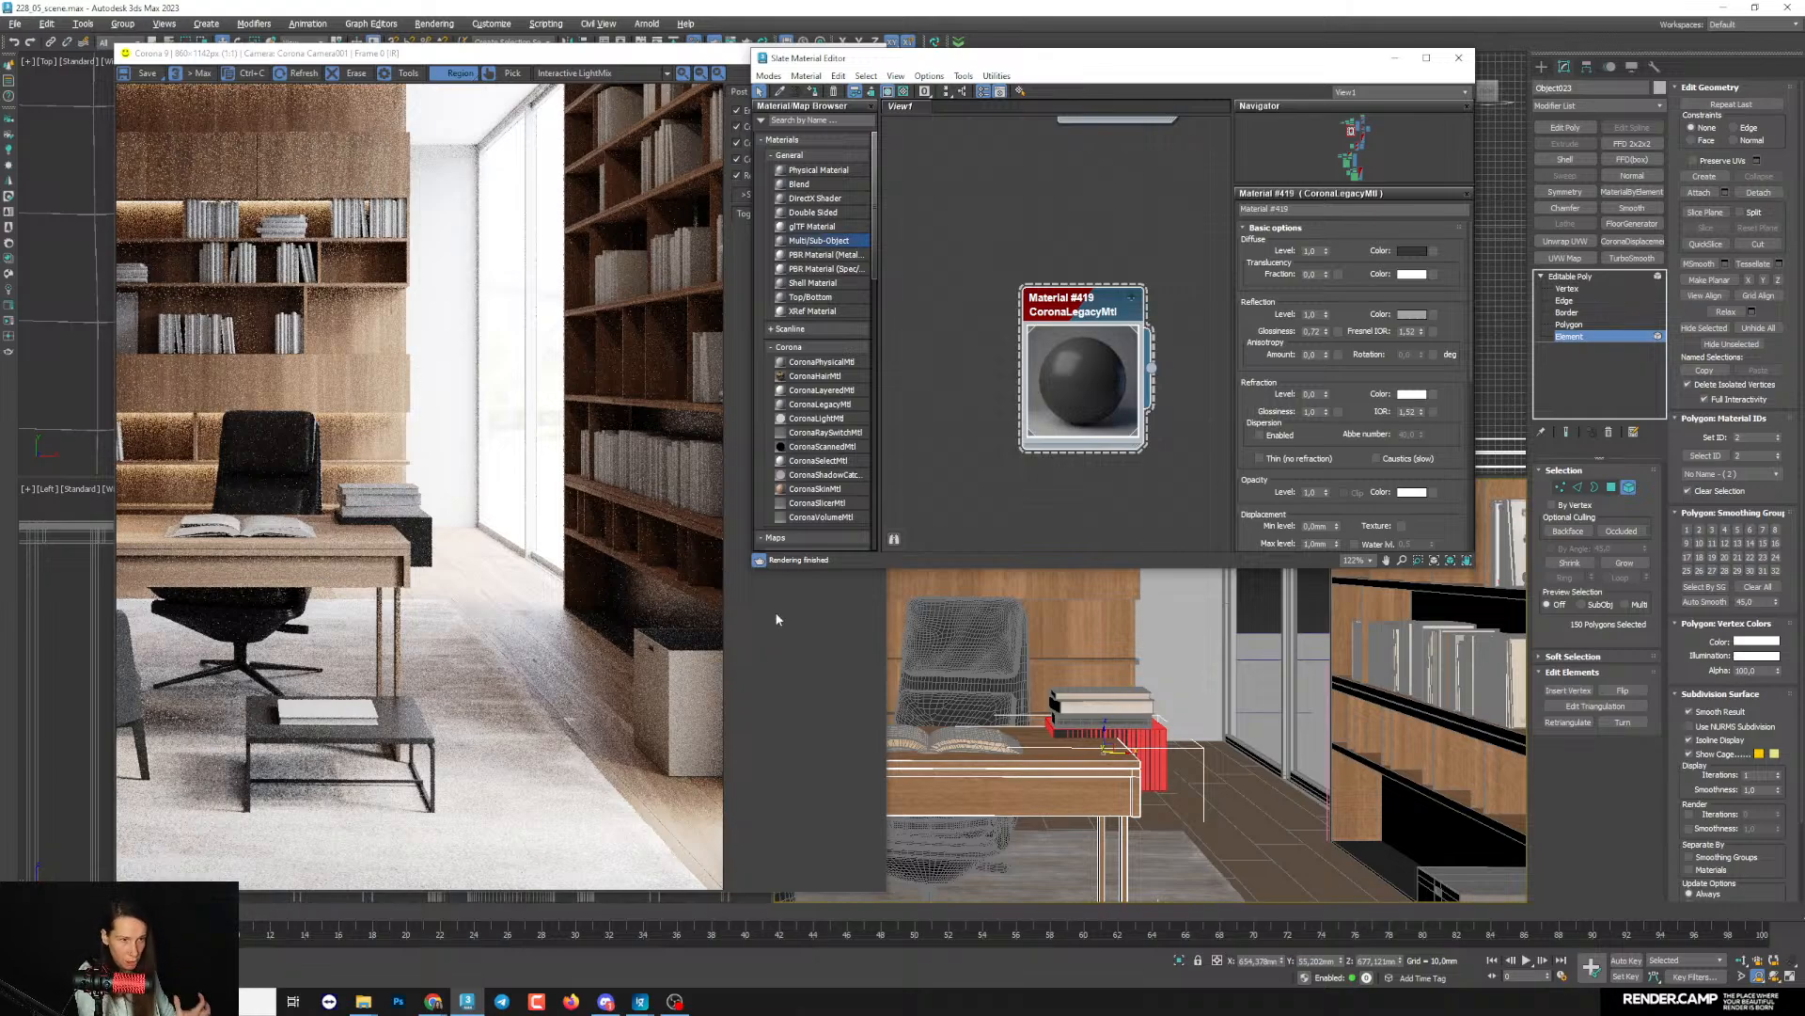
left_click(1412, 315)
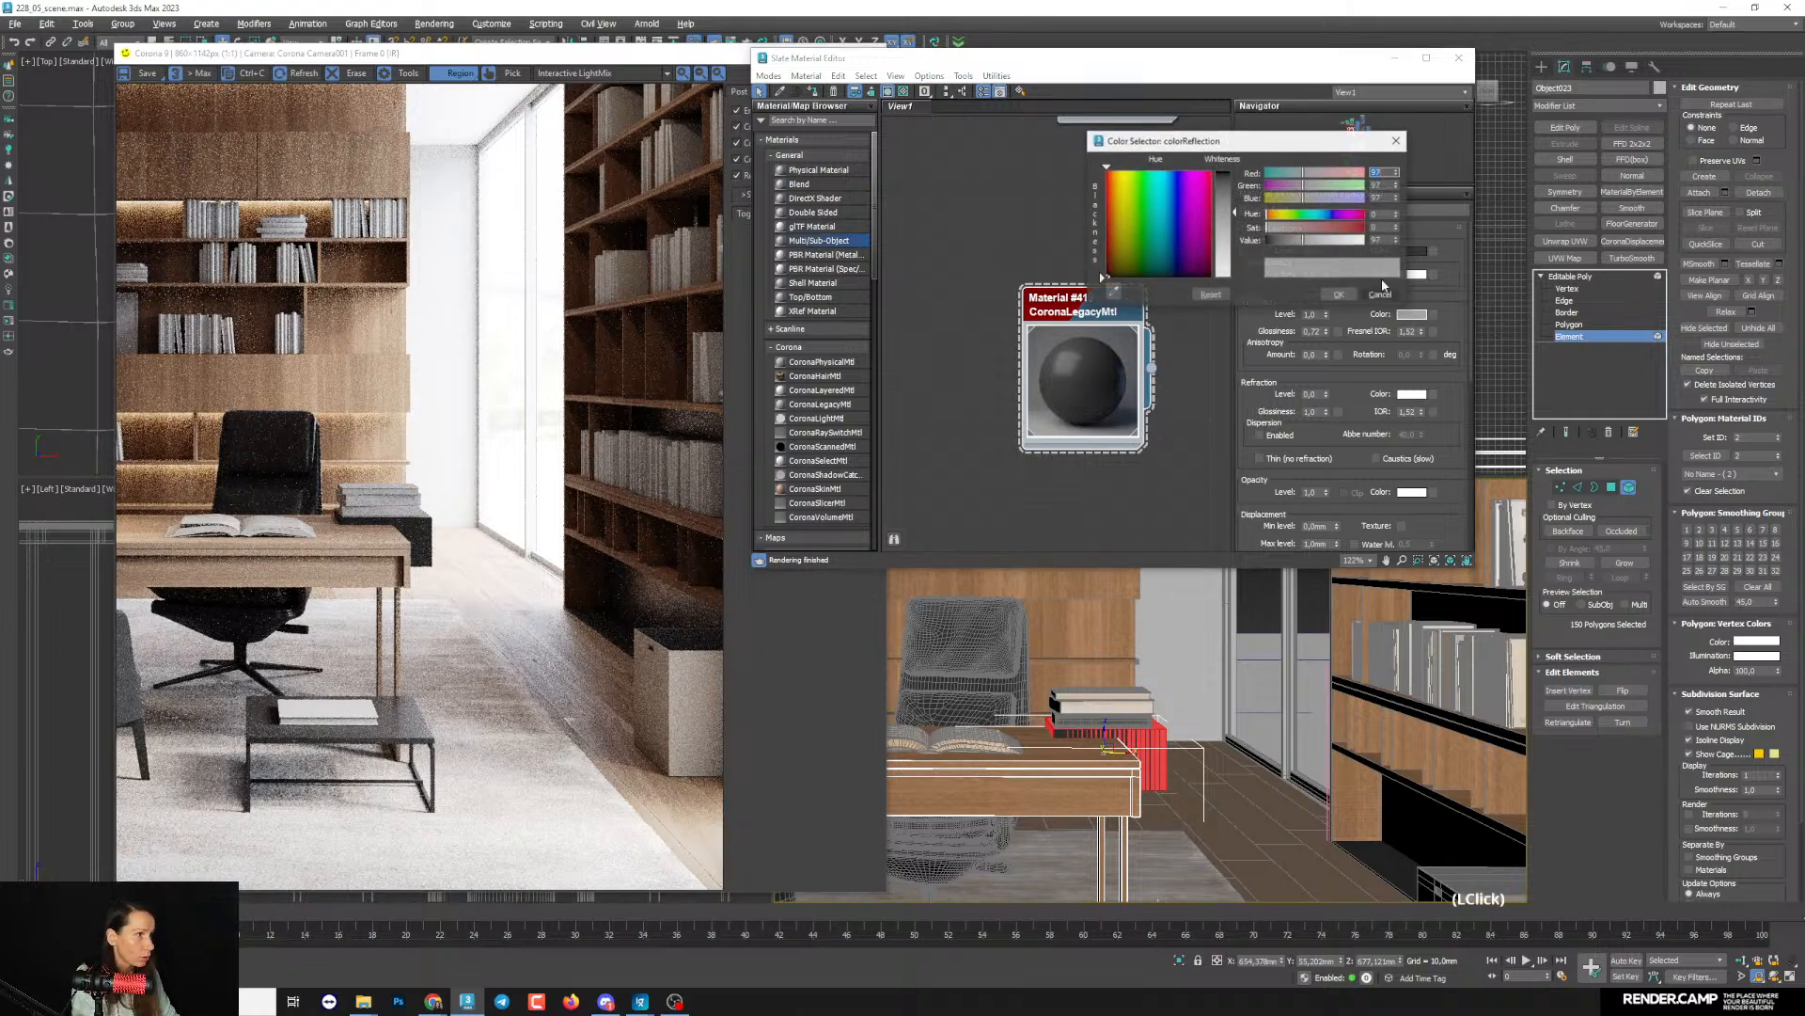
left_click(1331, 241)
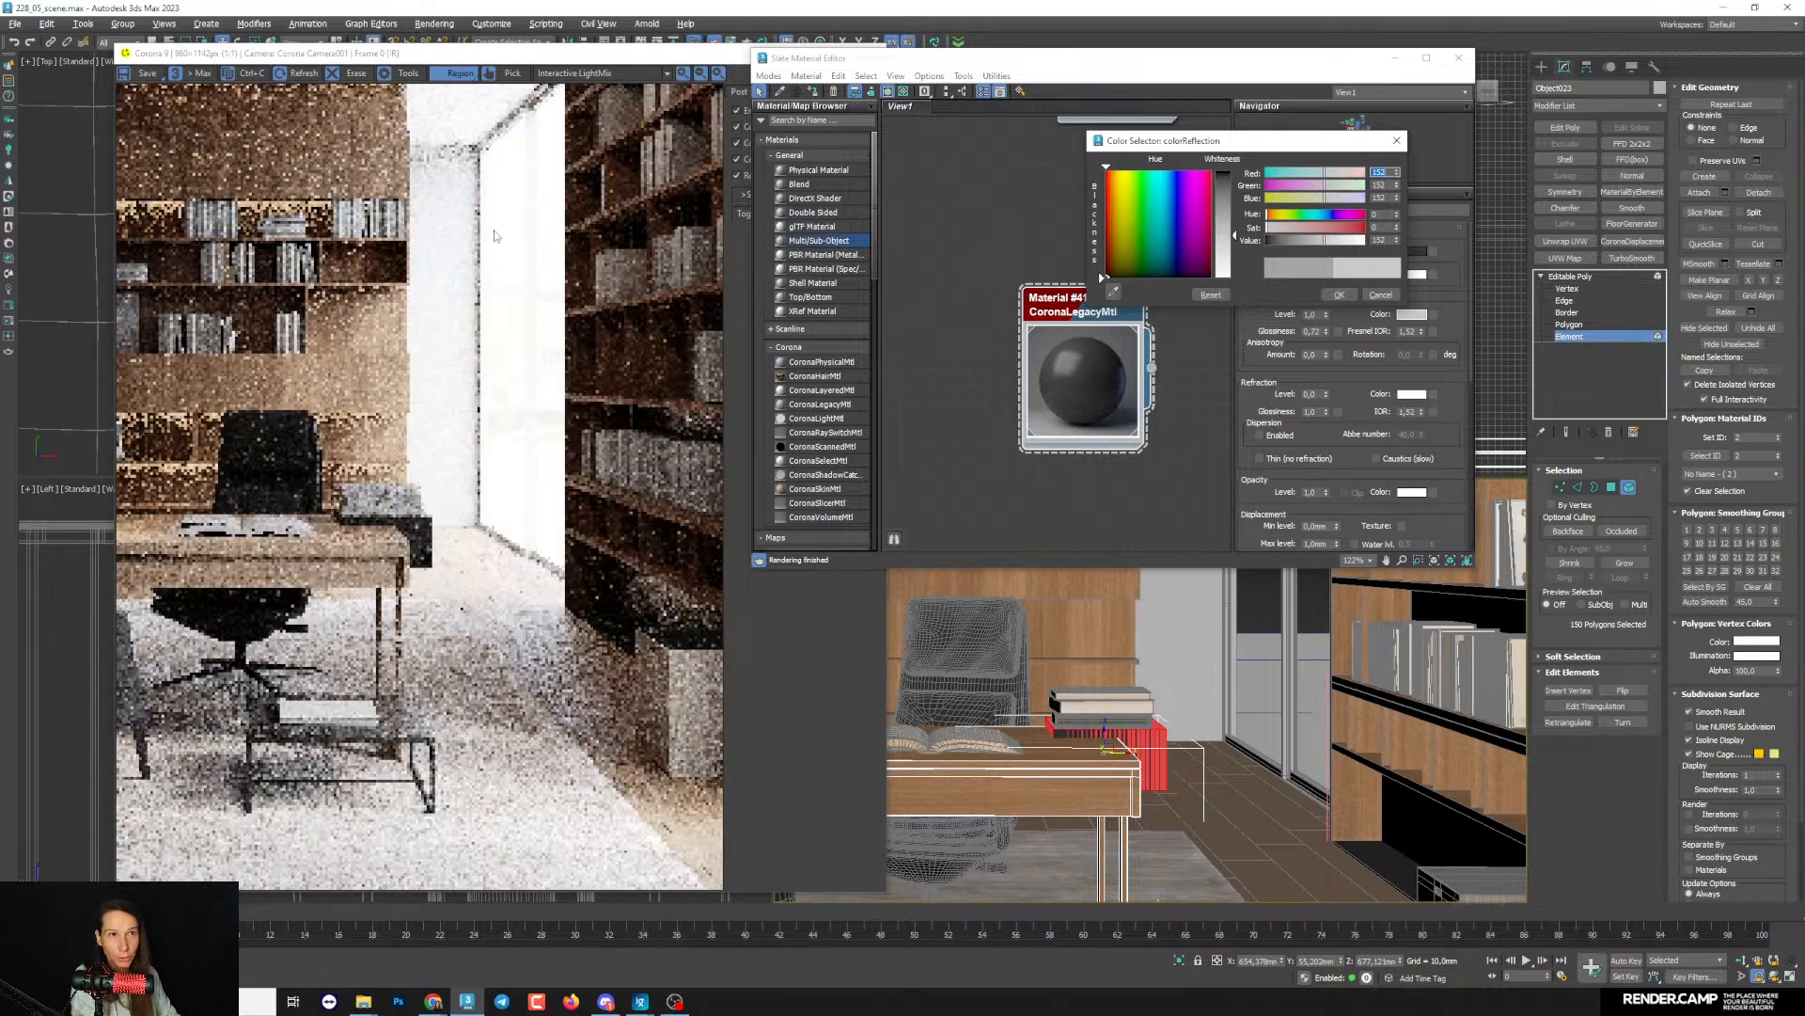
left_click(1332, 242)
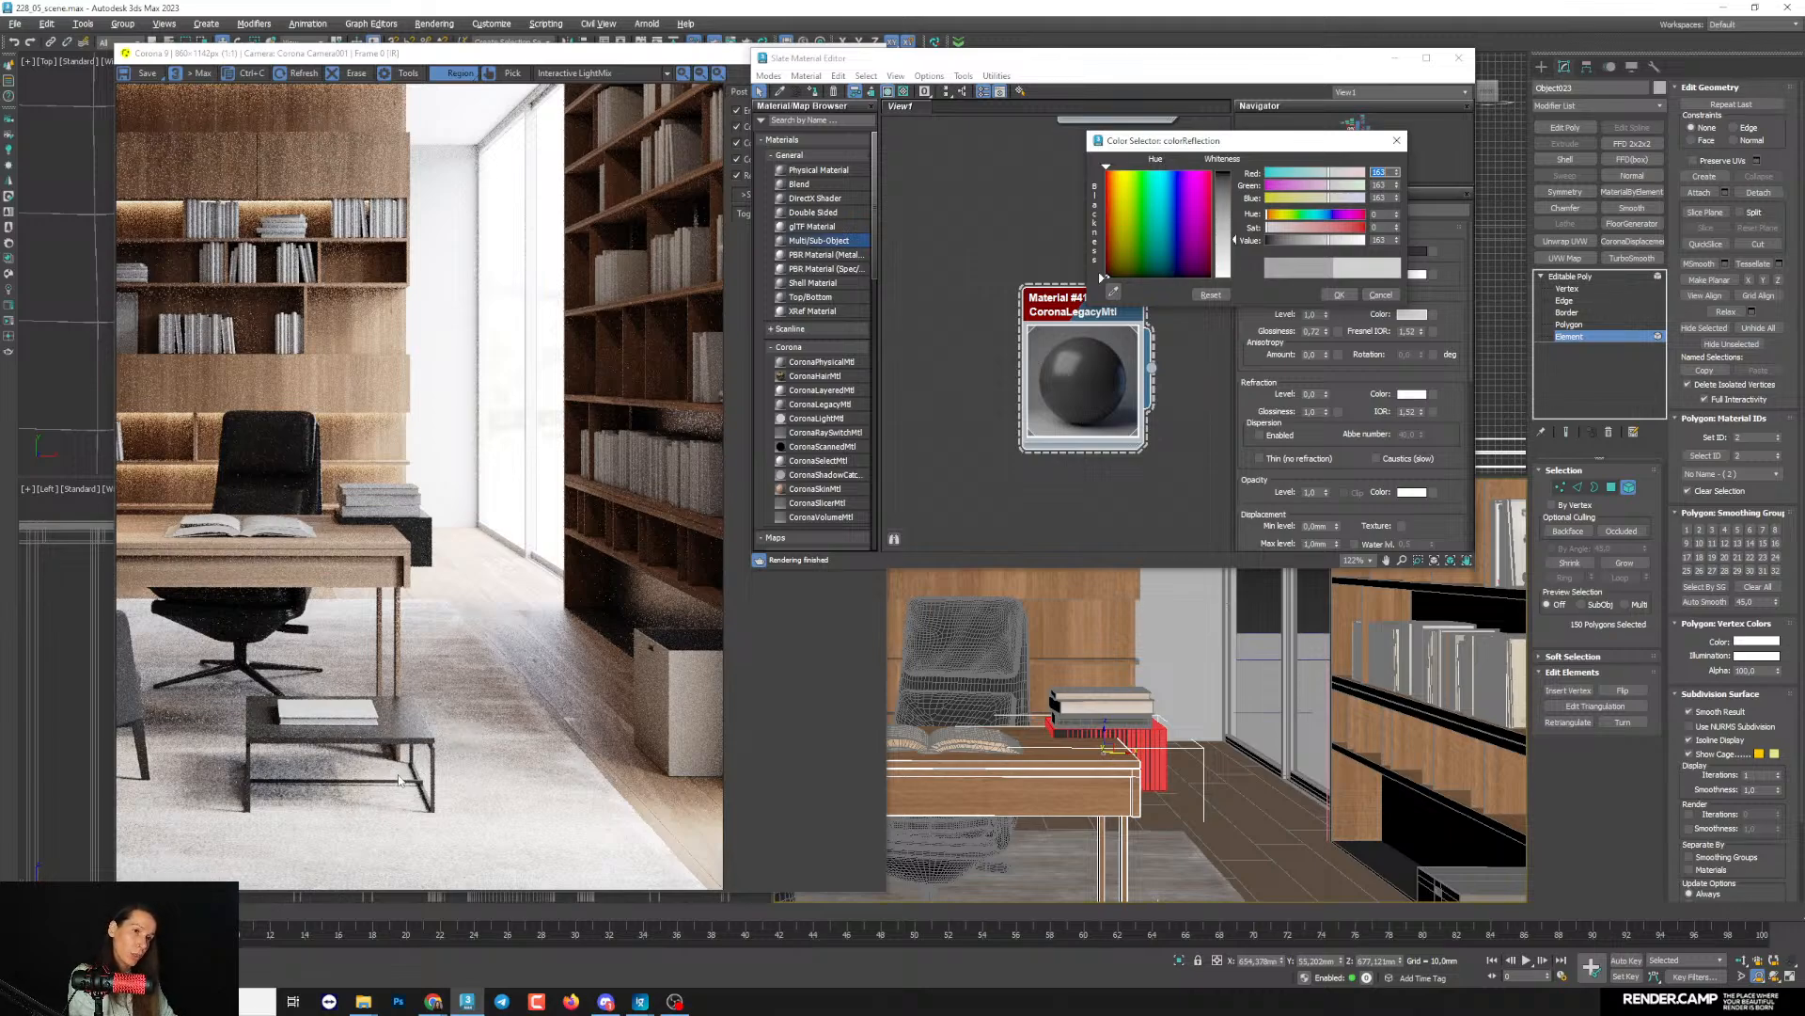
left_click(1337, 295)
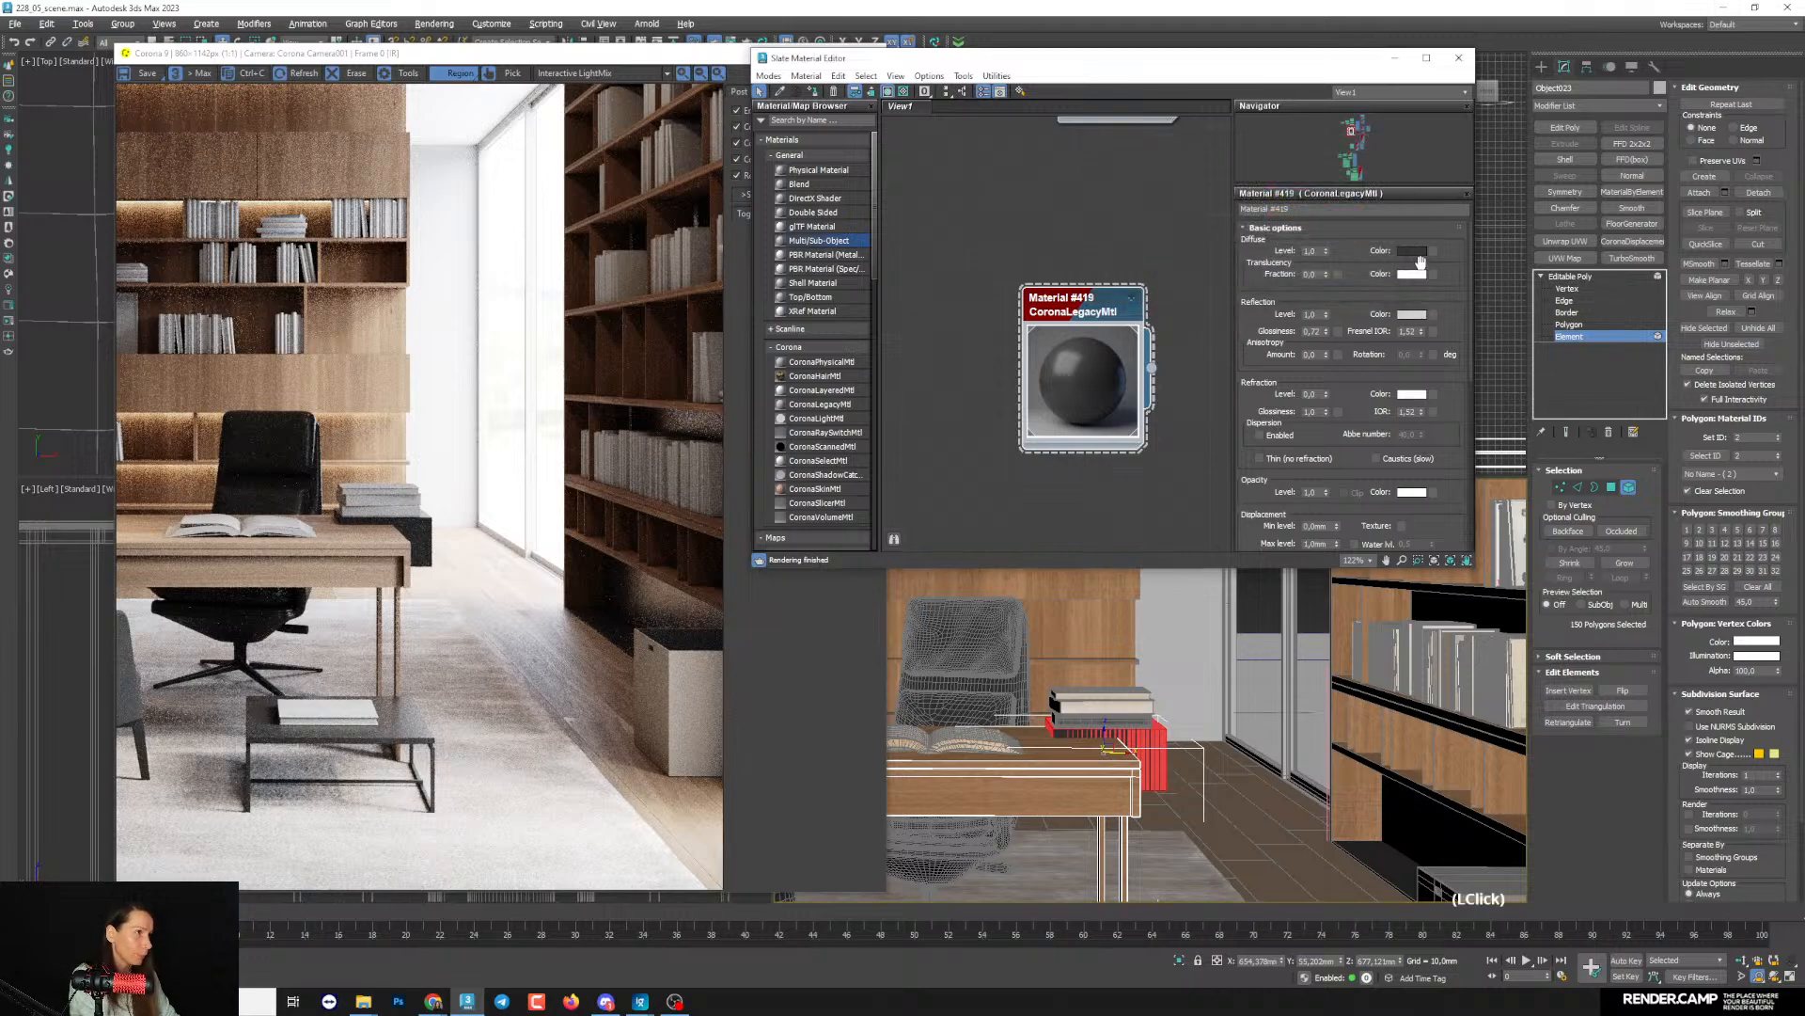
- Darken the copied material's diffuse colour to a value of 5
left_click(1411, 250)
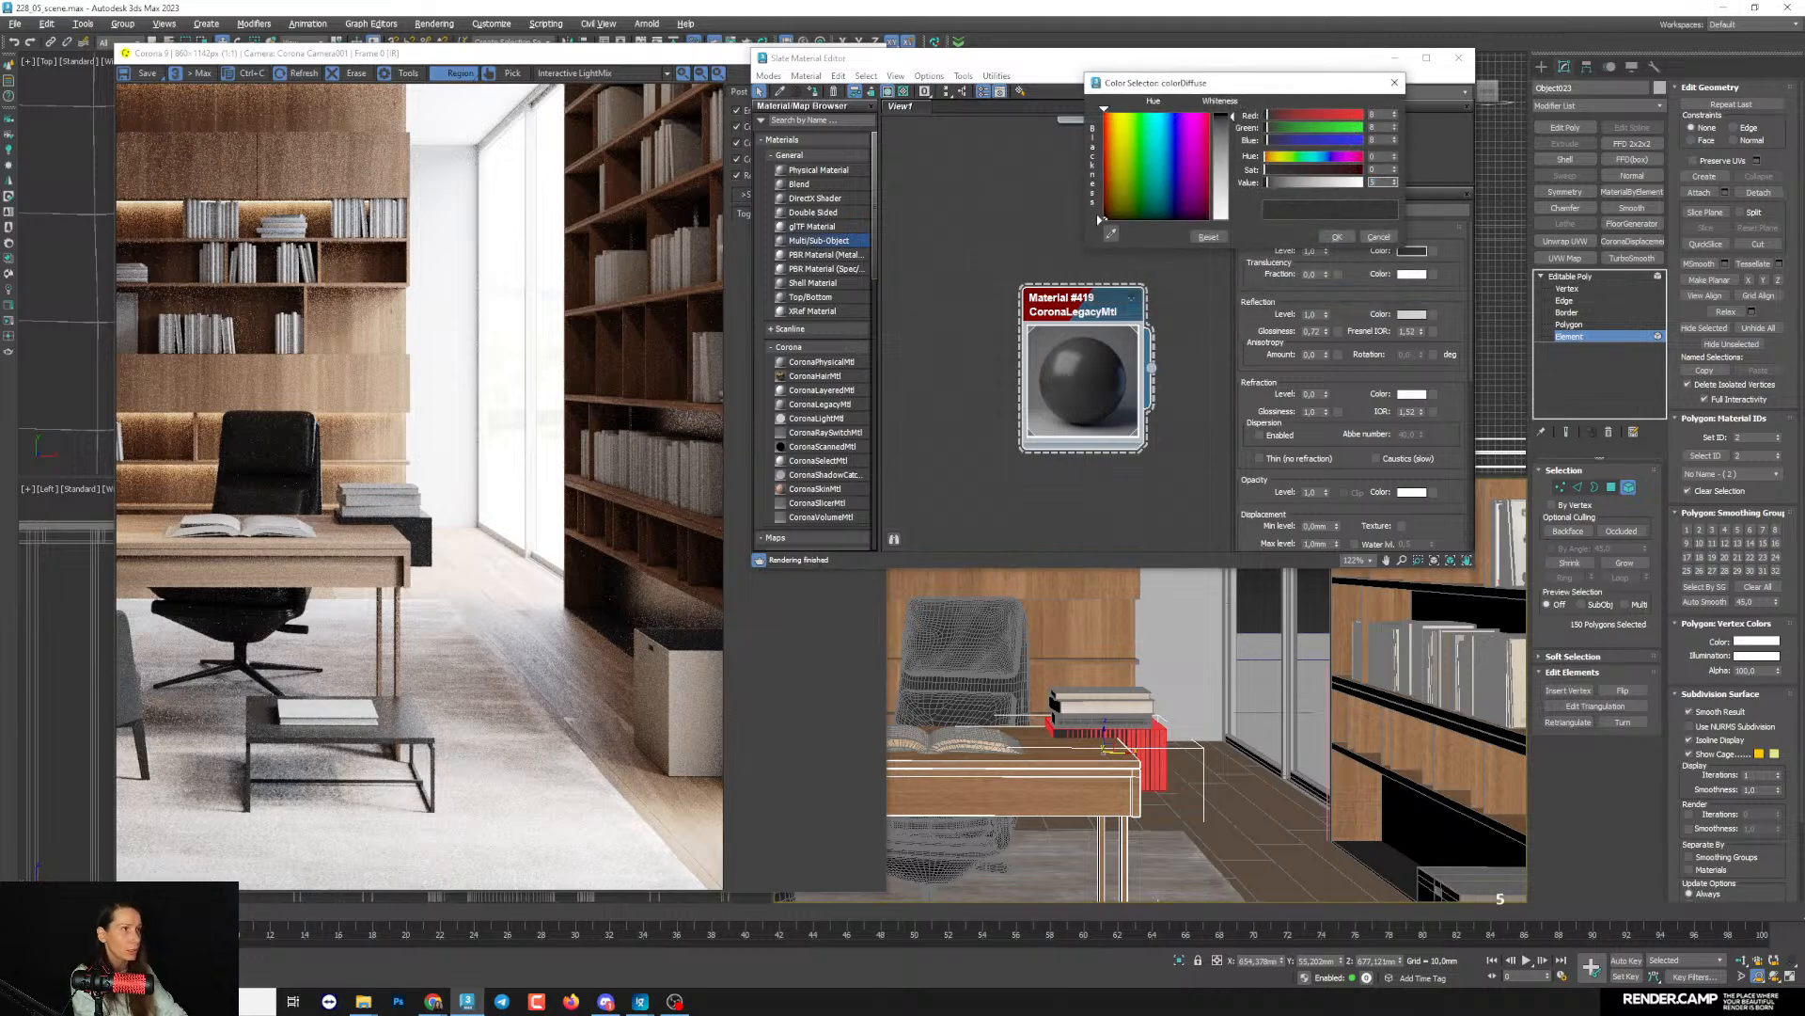
type("5")
key("Return")
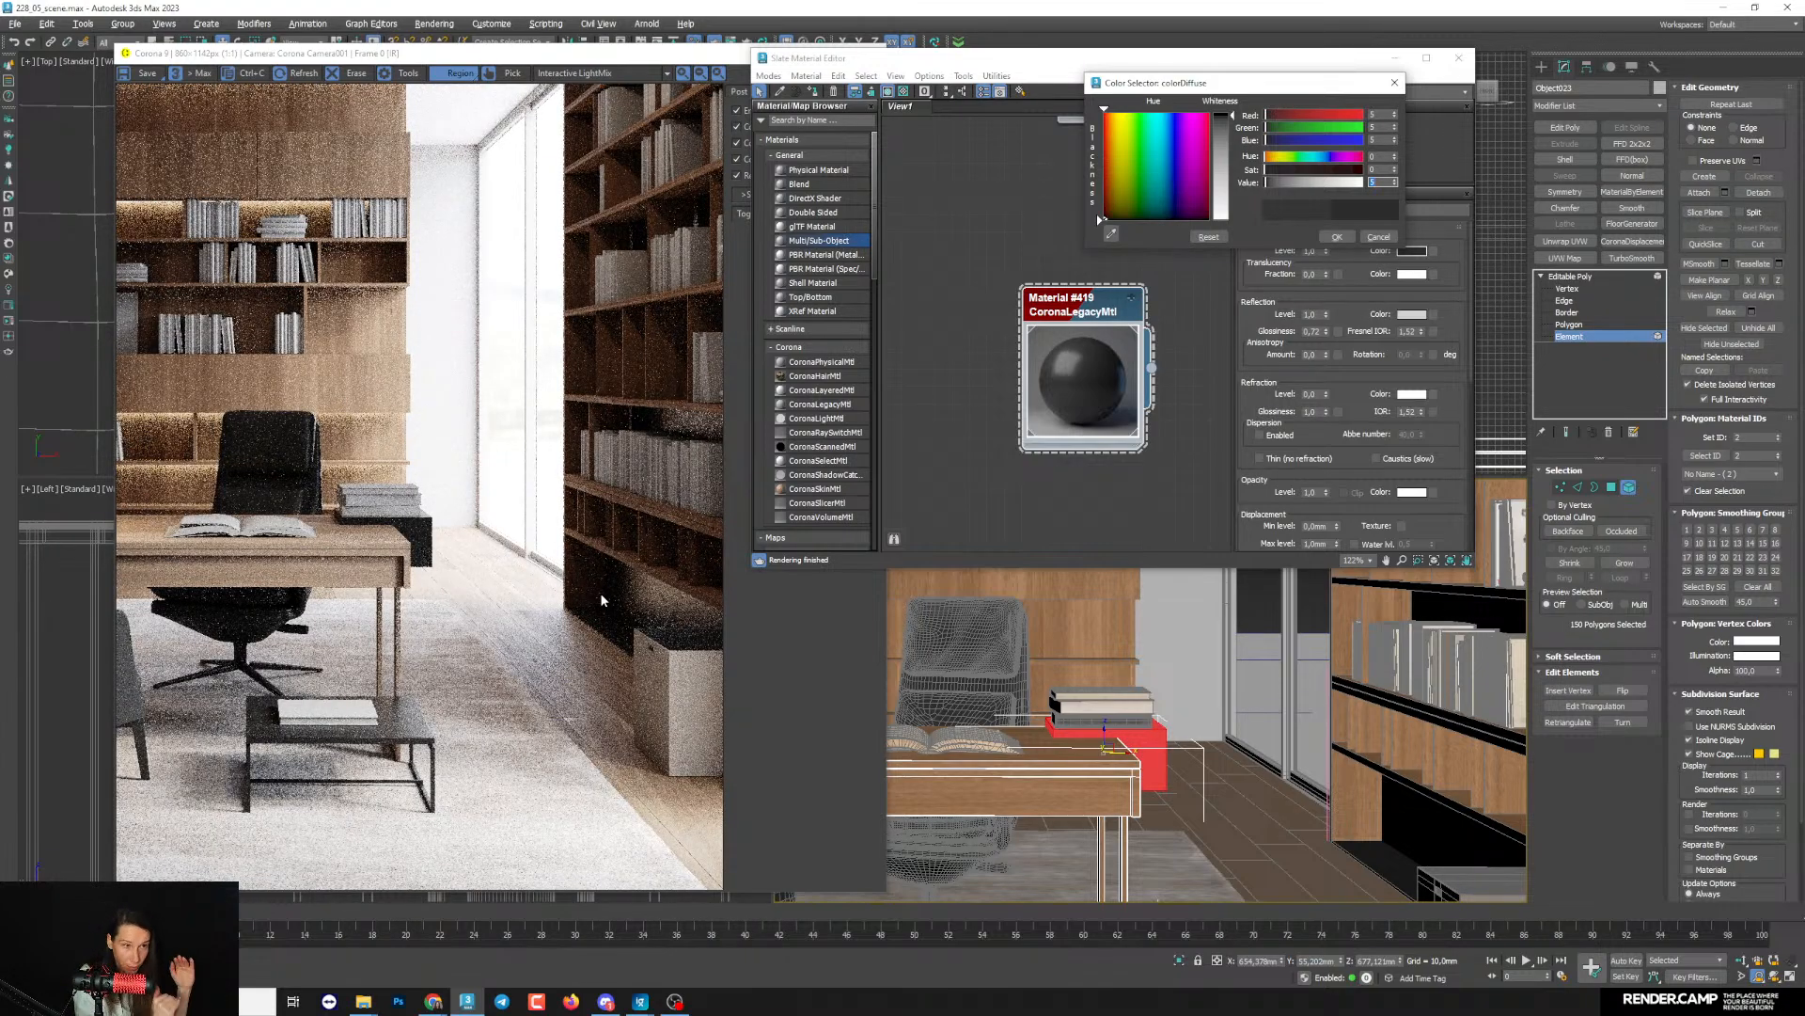
left_click(1335, 236)
- Switch to File Explorer and open the folder D:\Storage\Textures\_dirt
mouse_move(363, 1001)
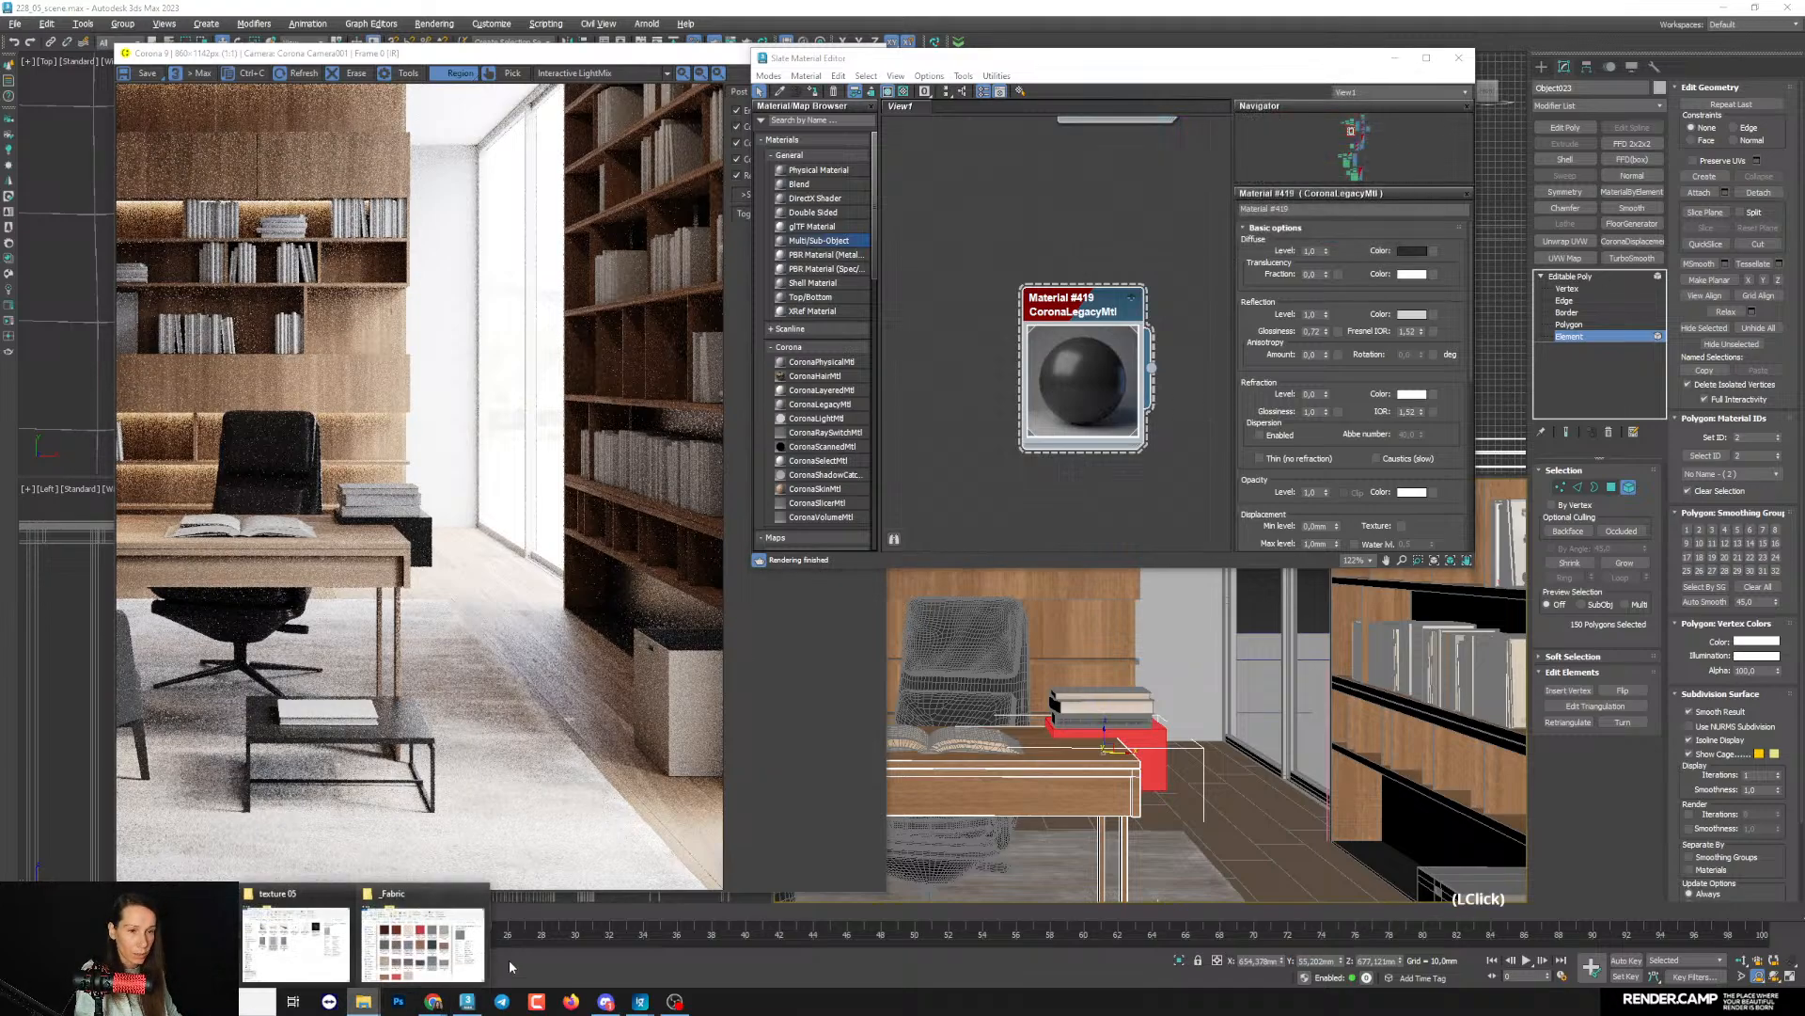
left_click(423, 940)
left_click_drag(690, 311, 1155, 278)
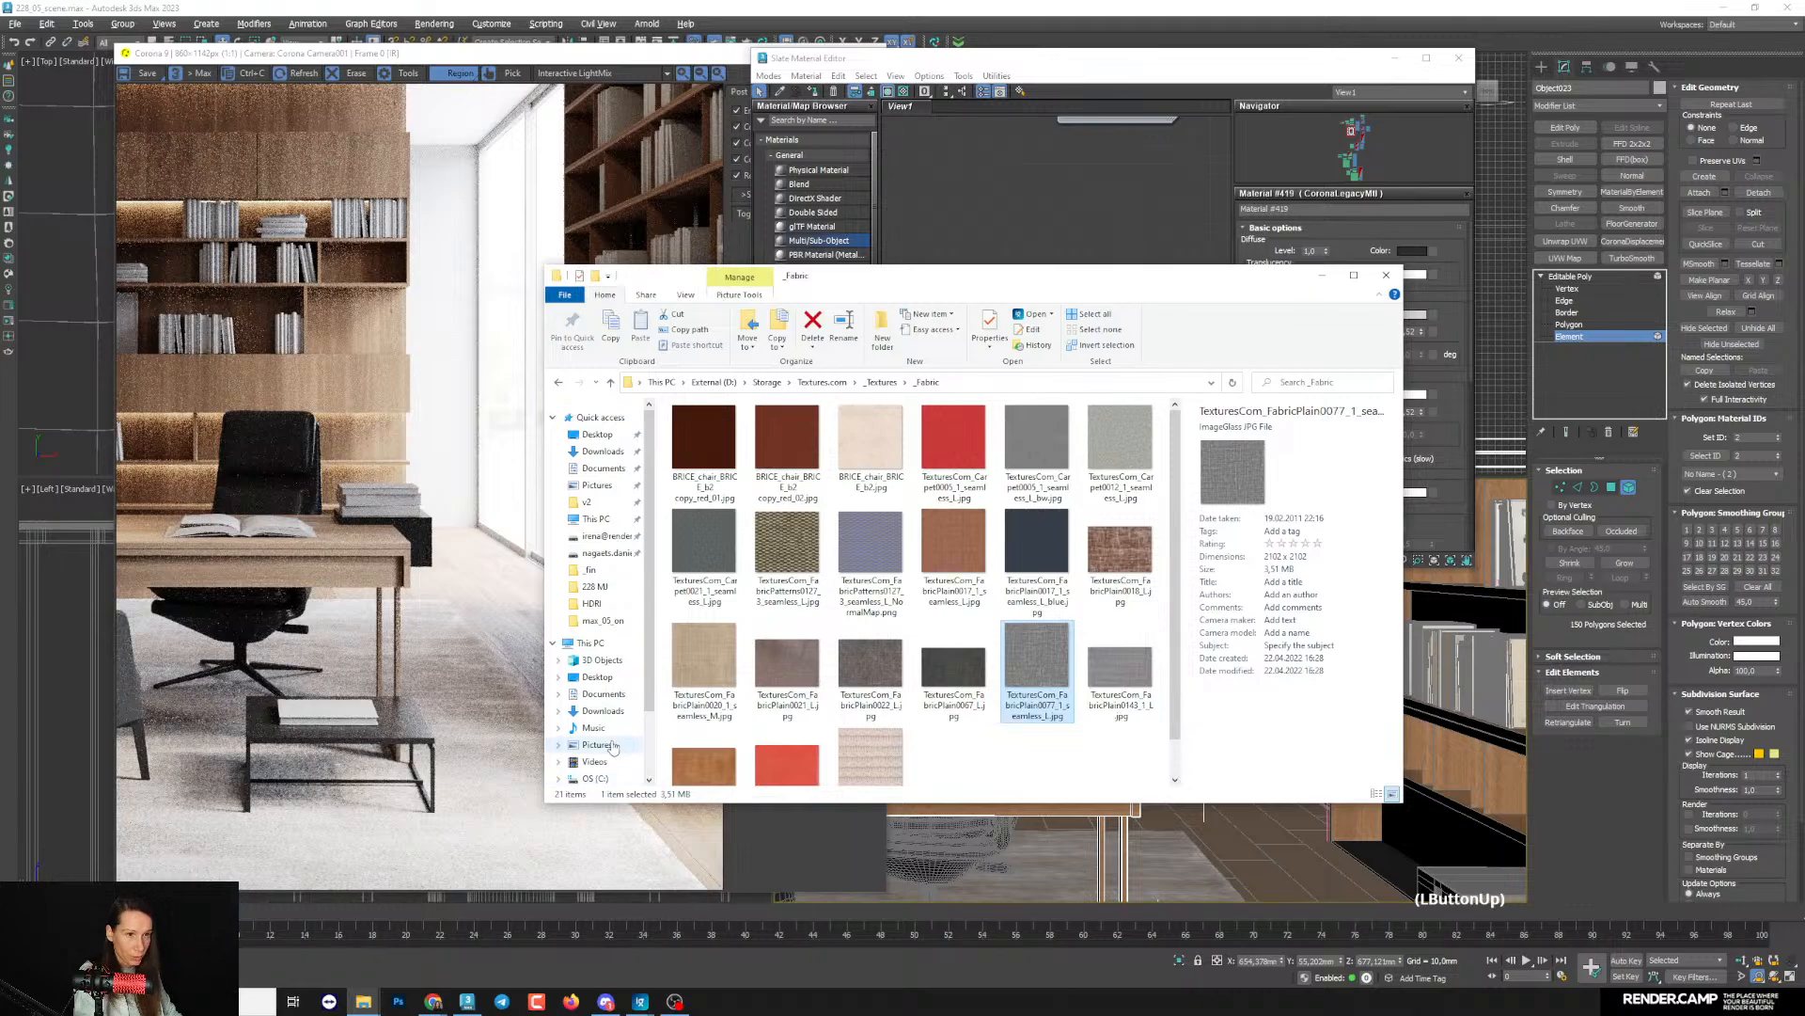
scroll(578, 696, "down", 2)
left_click(577, 699)
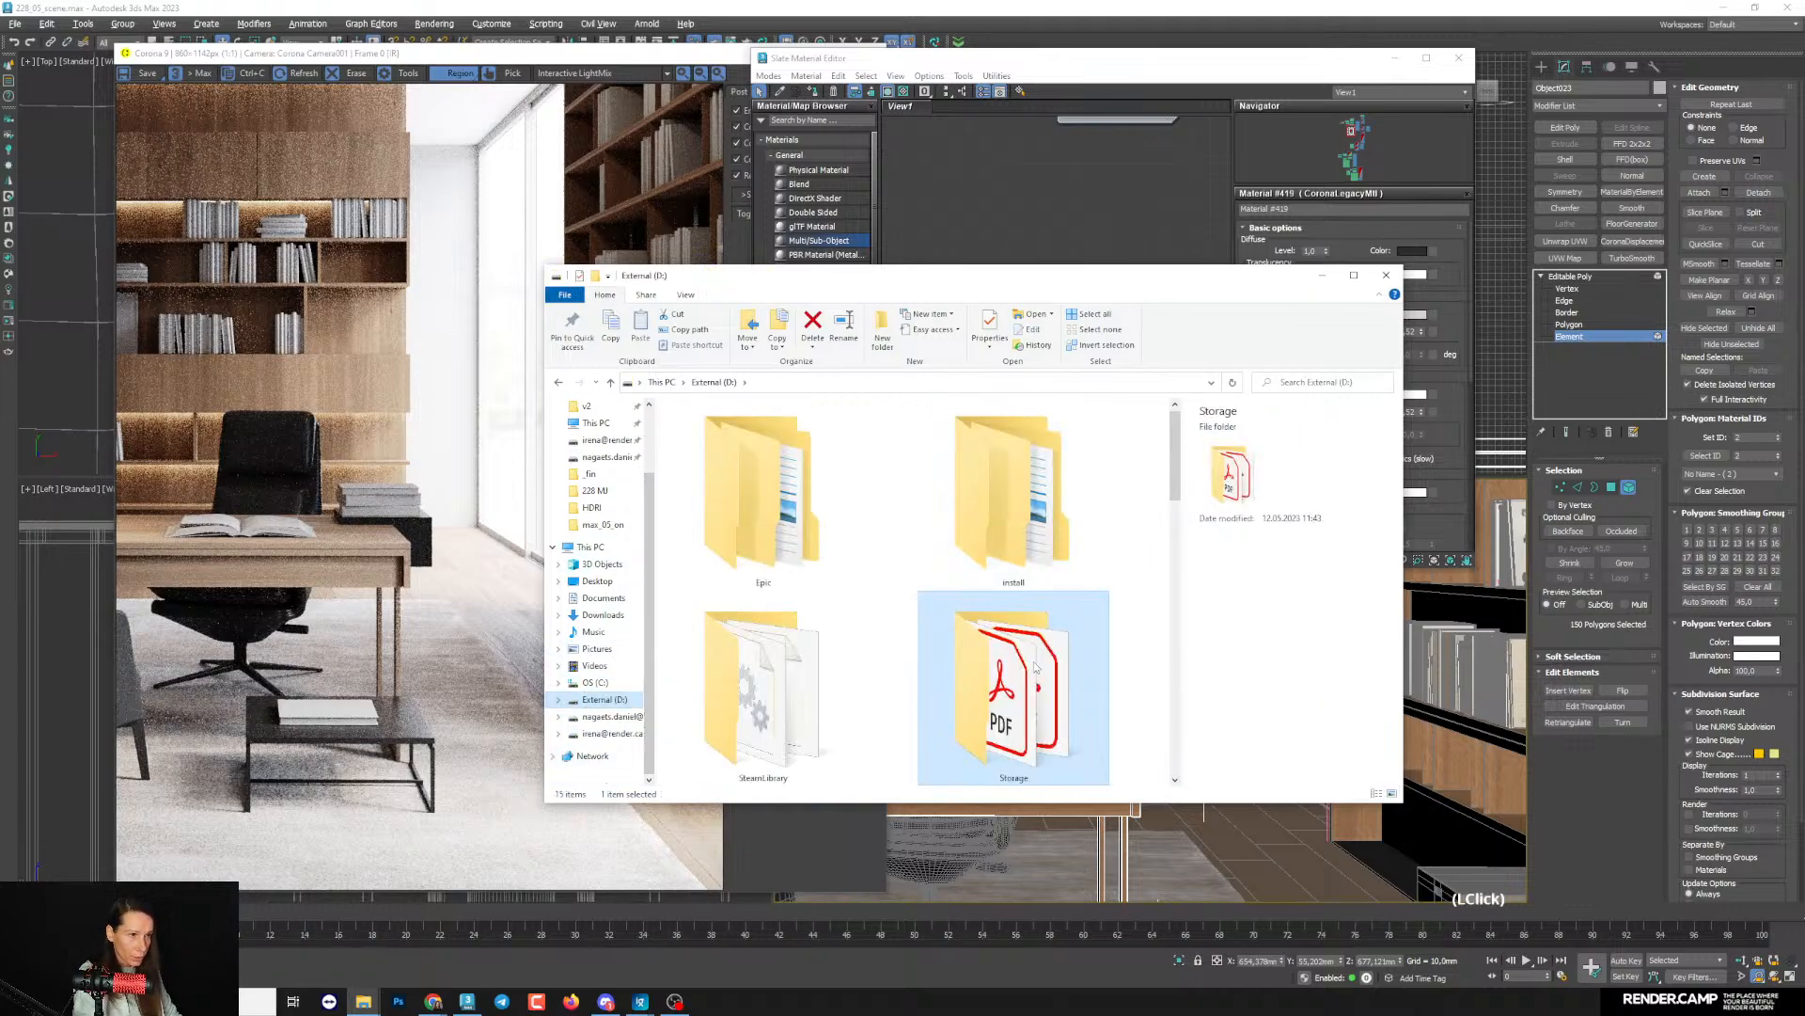
double_click(1014, 691)
double_click(700, 708)
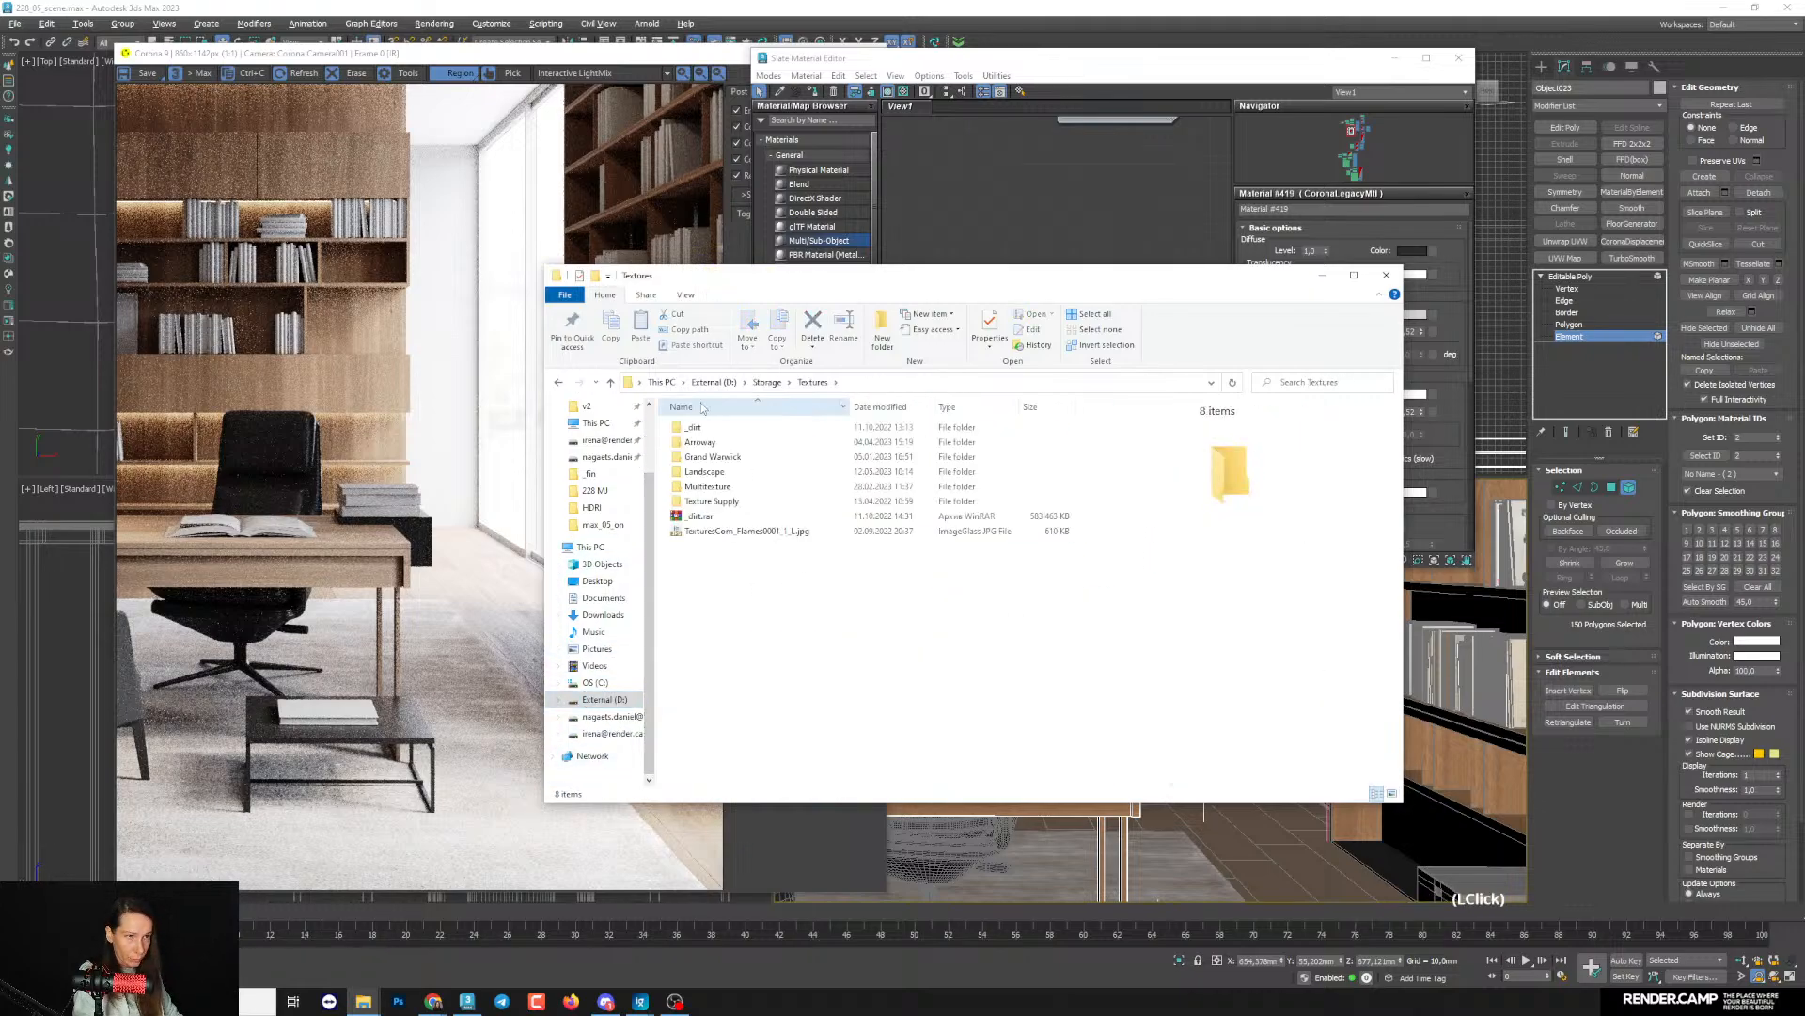
double_click(698, 427)
left_click_drag(979, 269, 981, 191)
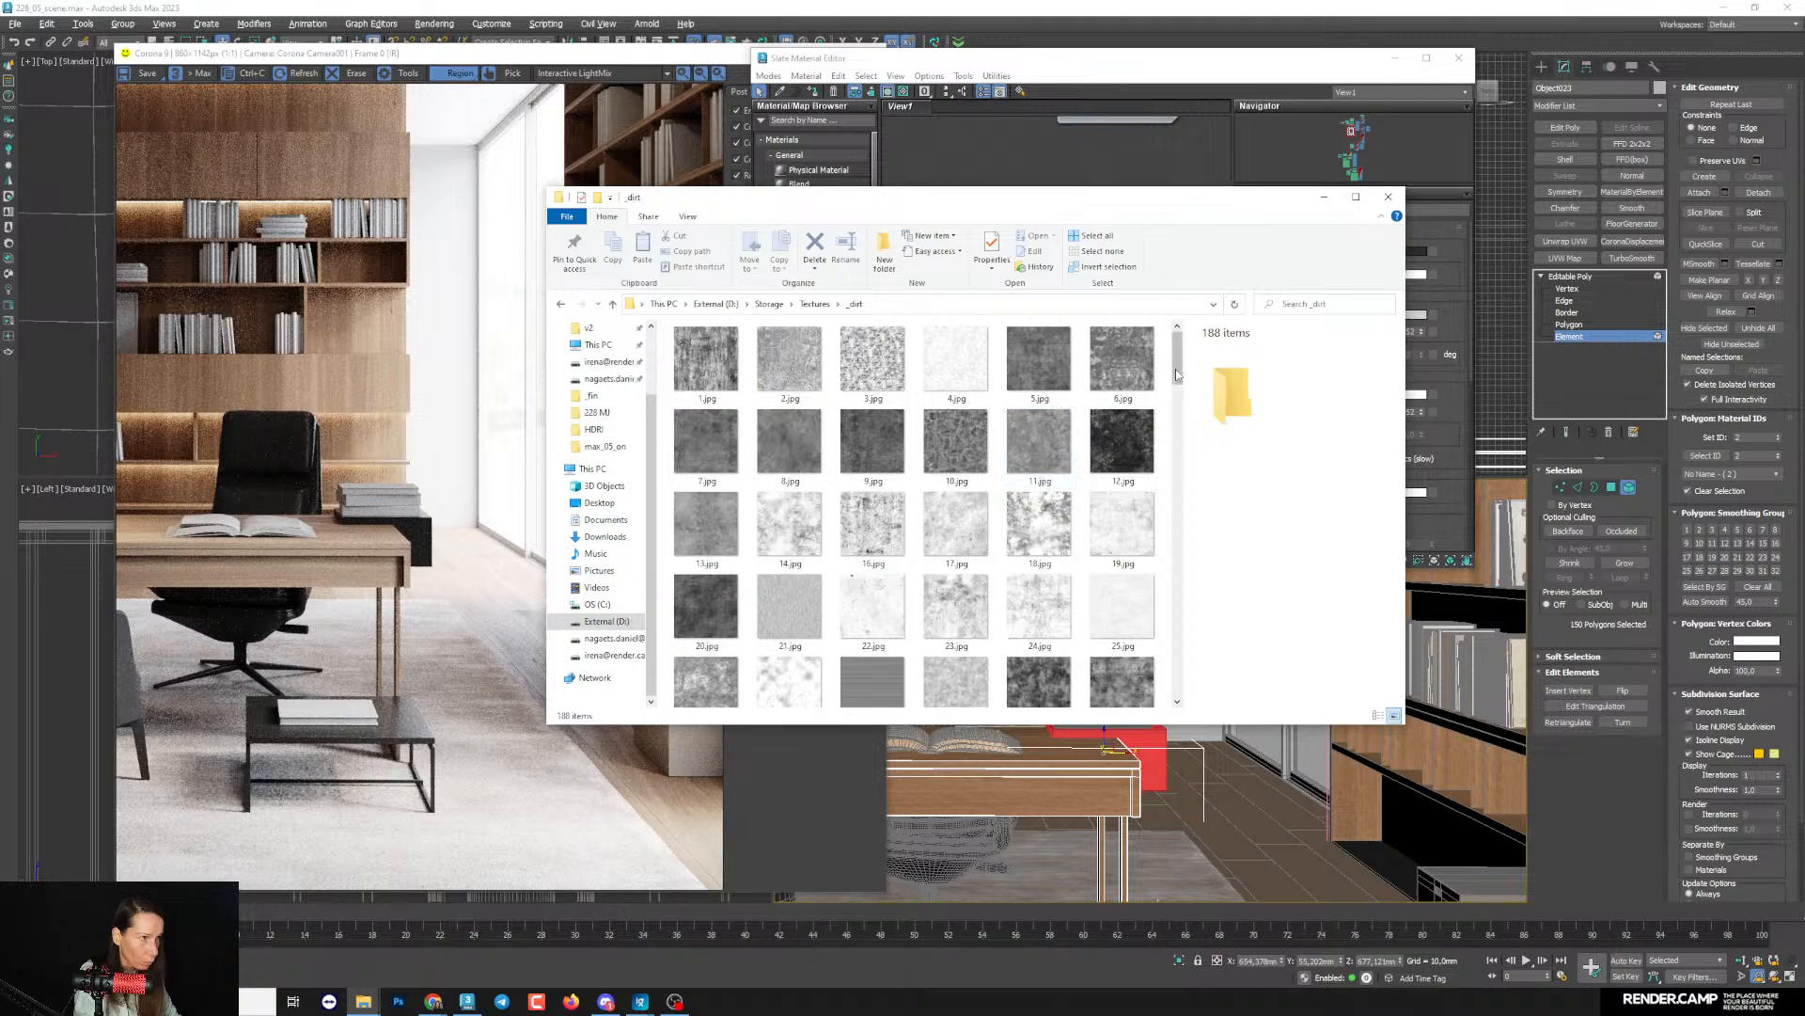
- Examine the dark dirt textures at full size, starting with 20.jpg and continuing from 12.jpg back to 7.jpg
left_click_drag(1177, 372, 1185, 386)
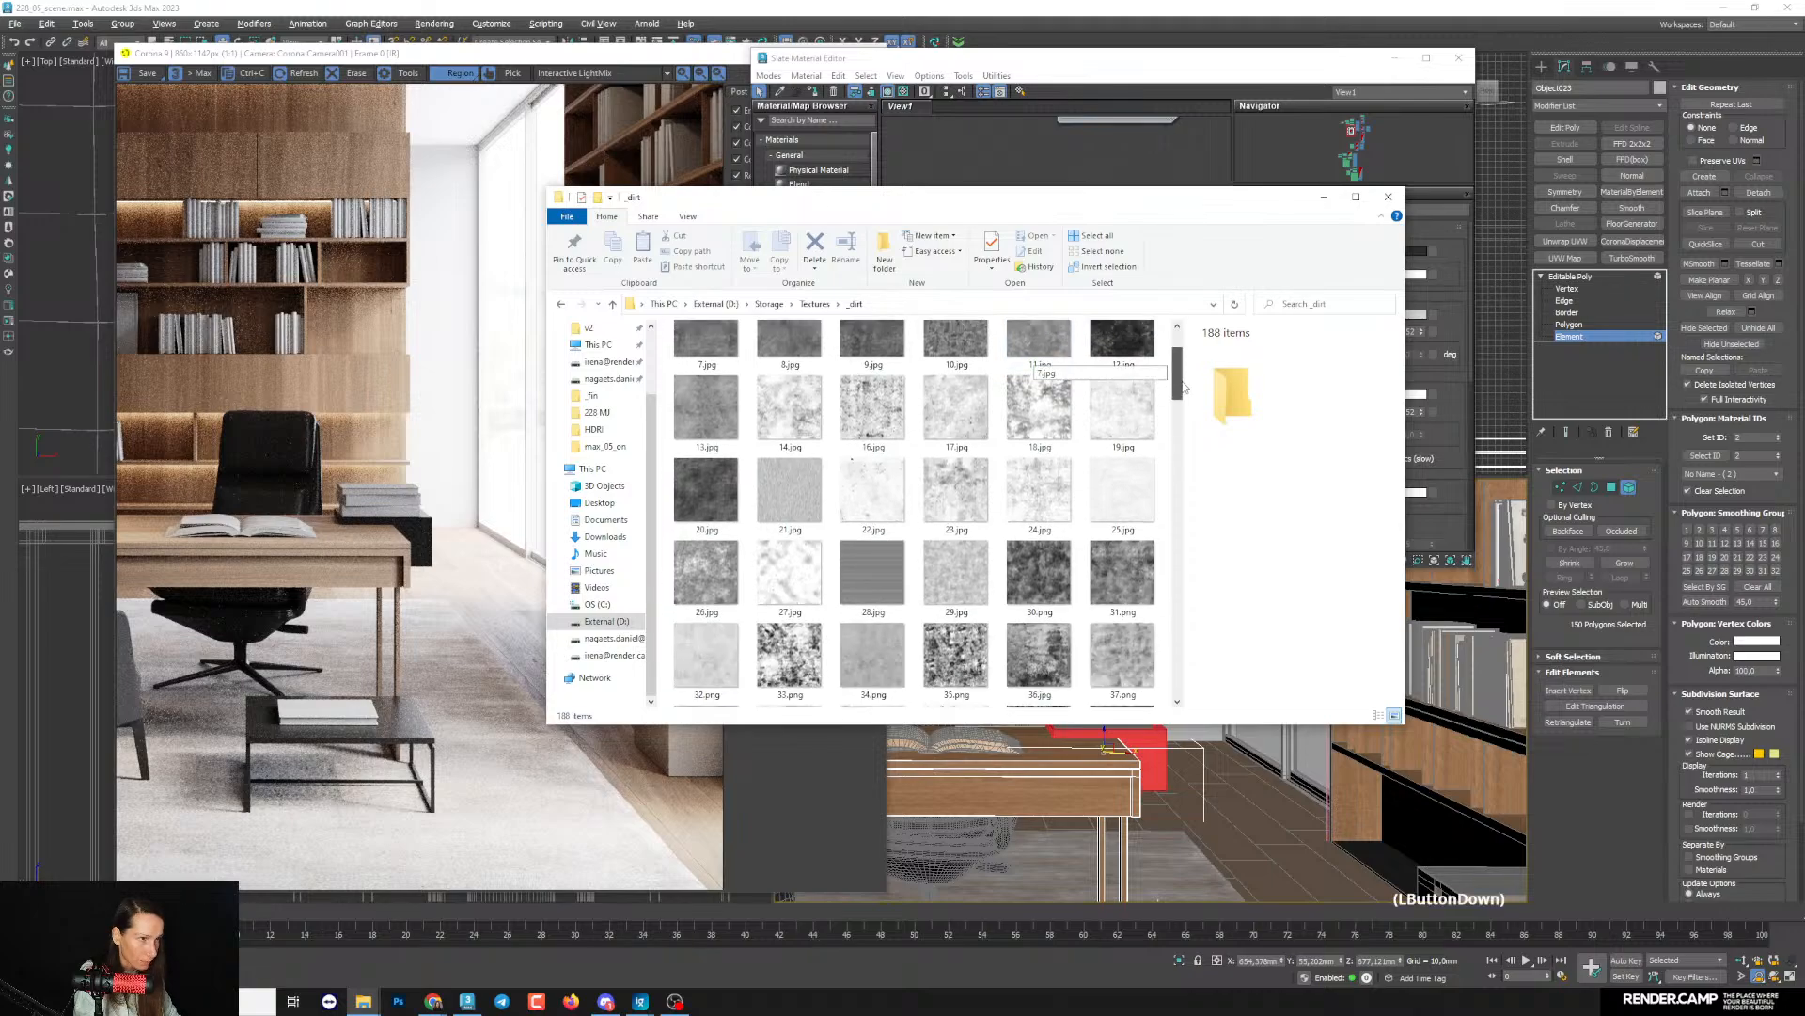
double_click(725, 496)
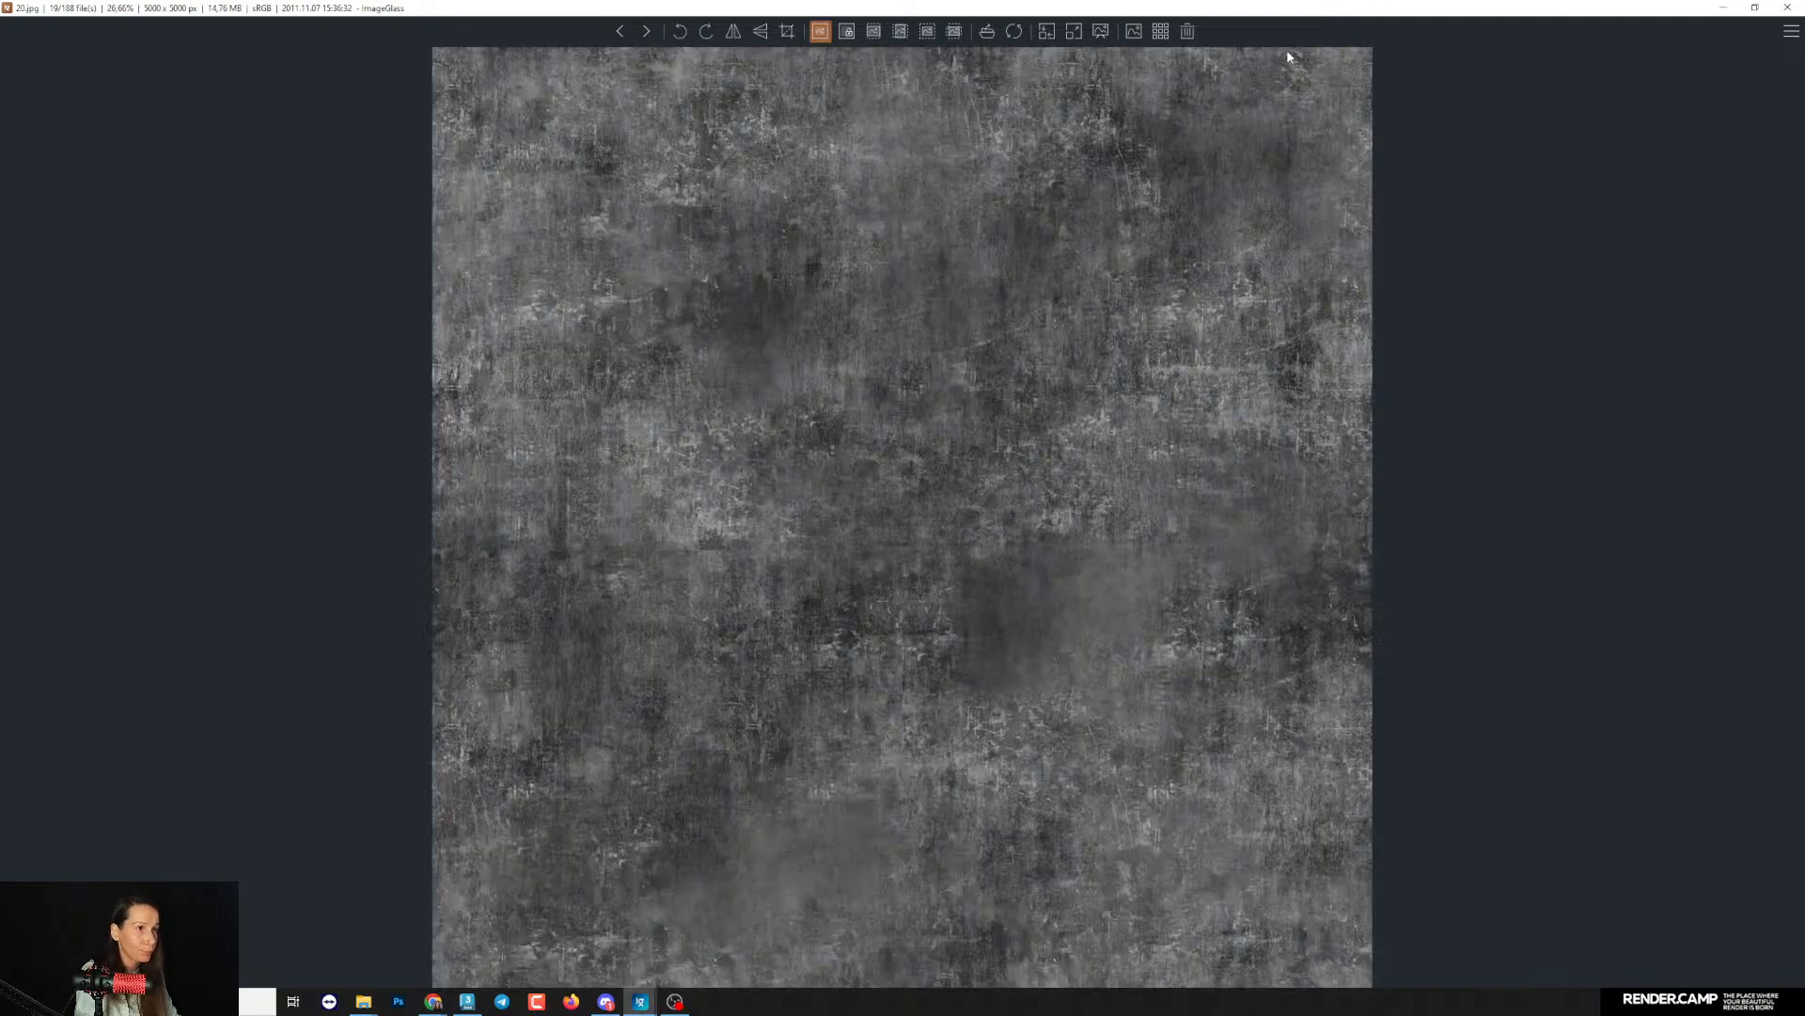
left_click(1740, 7)
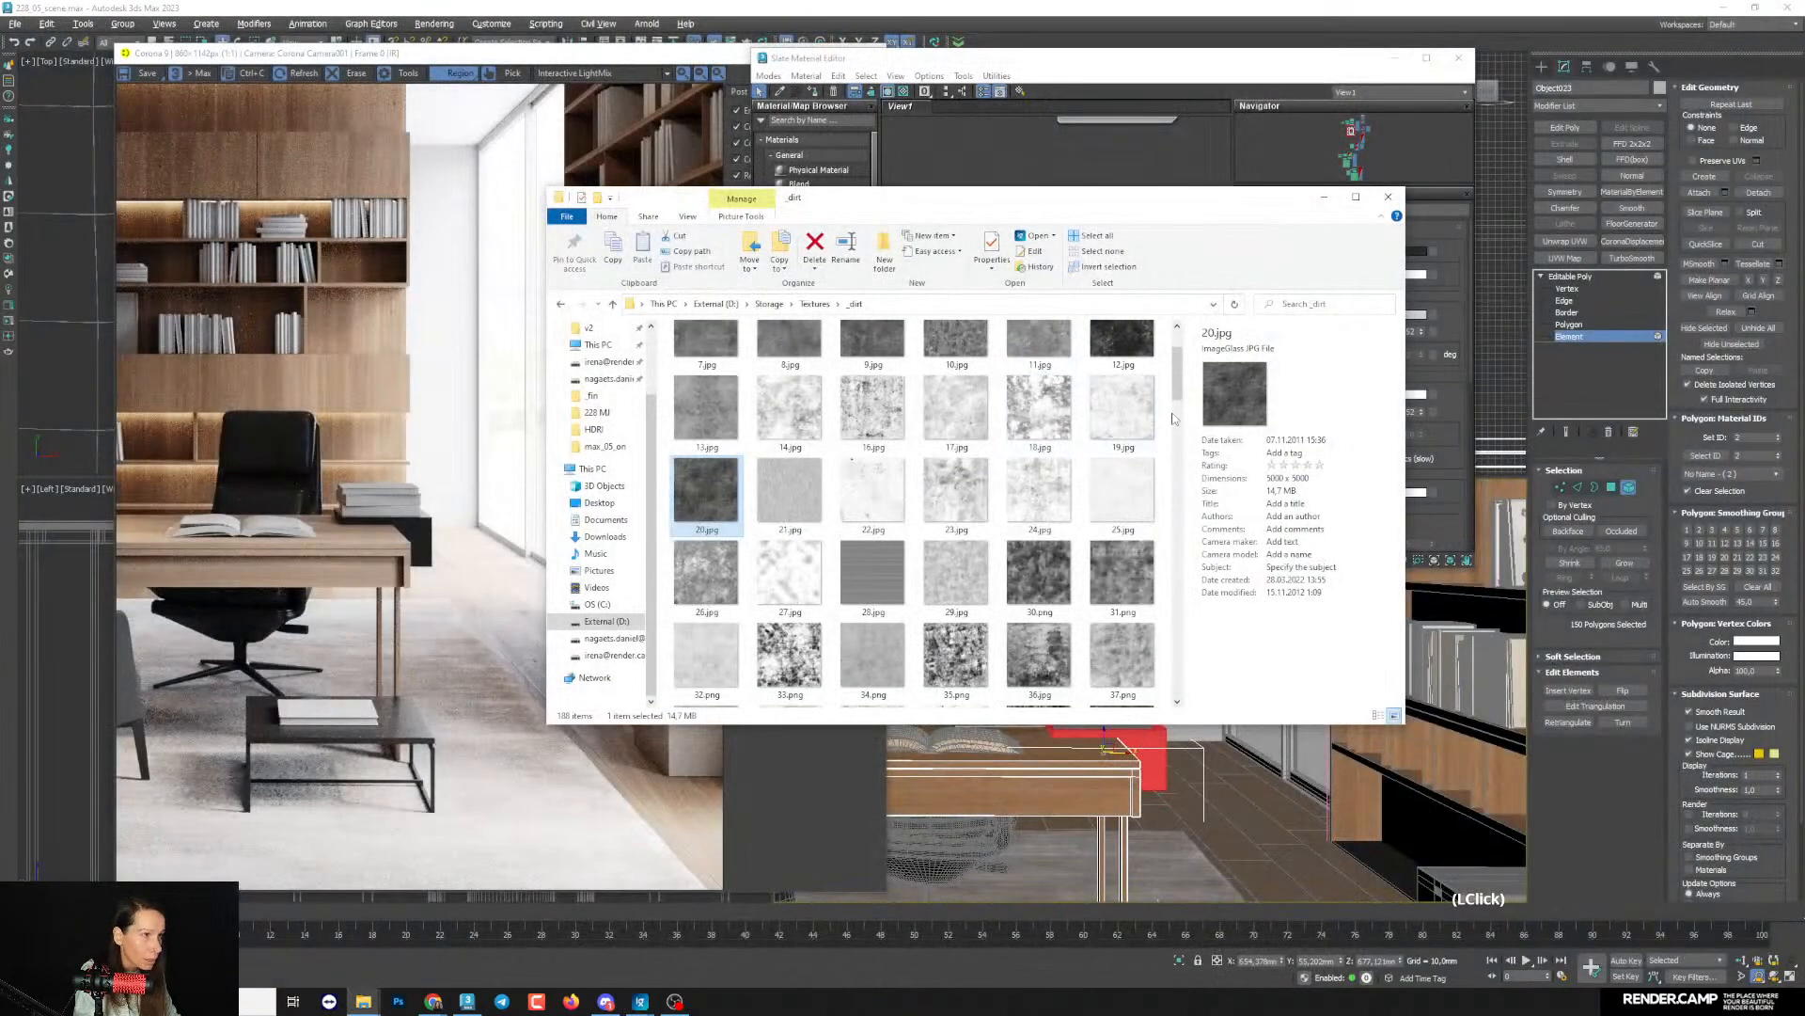
left_click_drag(1179, 382, 1180, 376)
double_click(1132, 438)
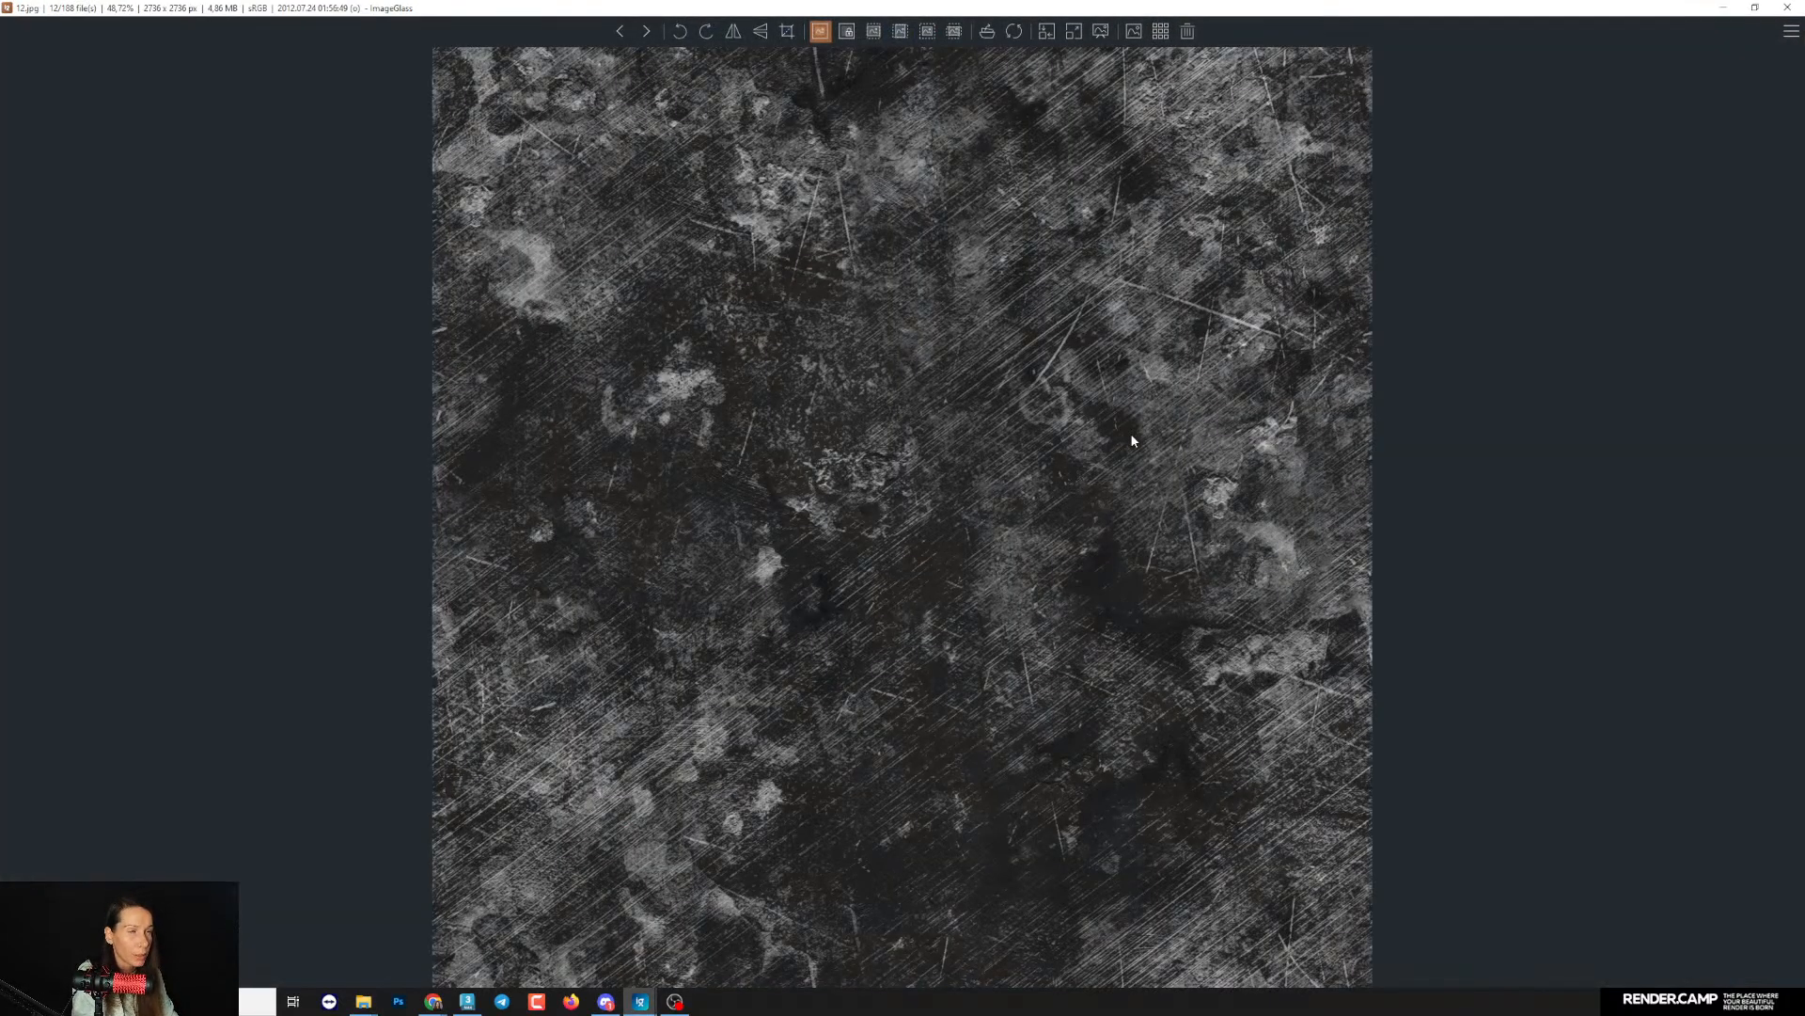
key("Left")
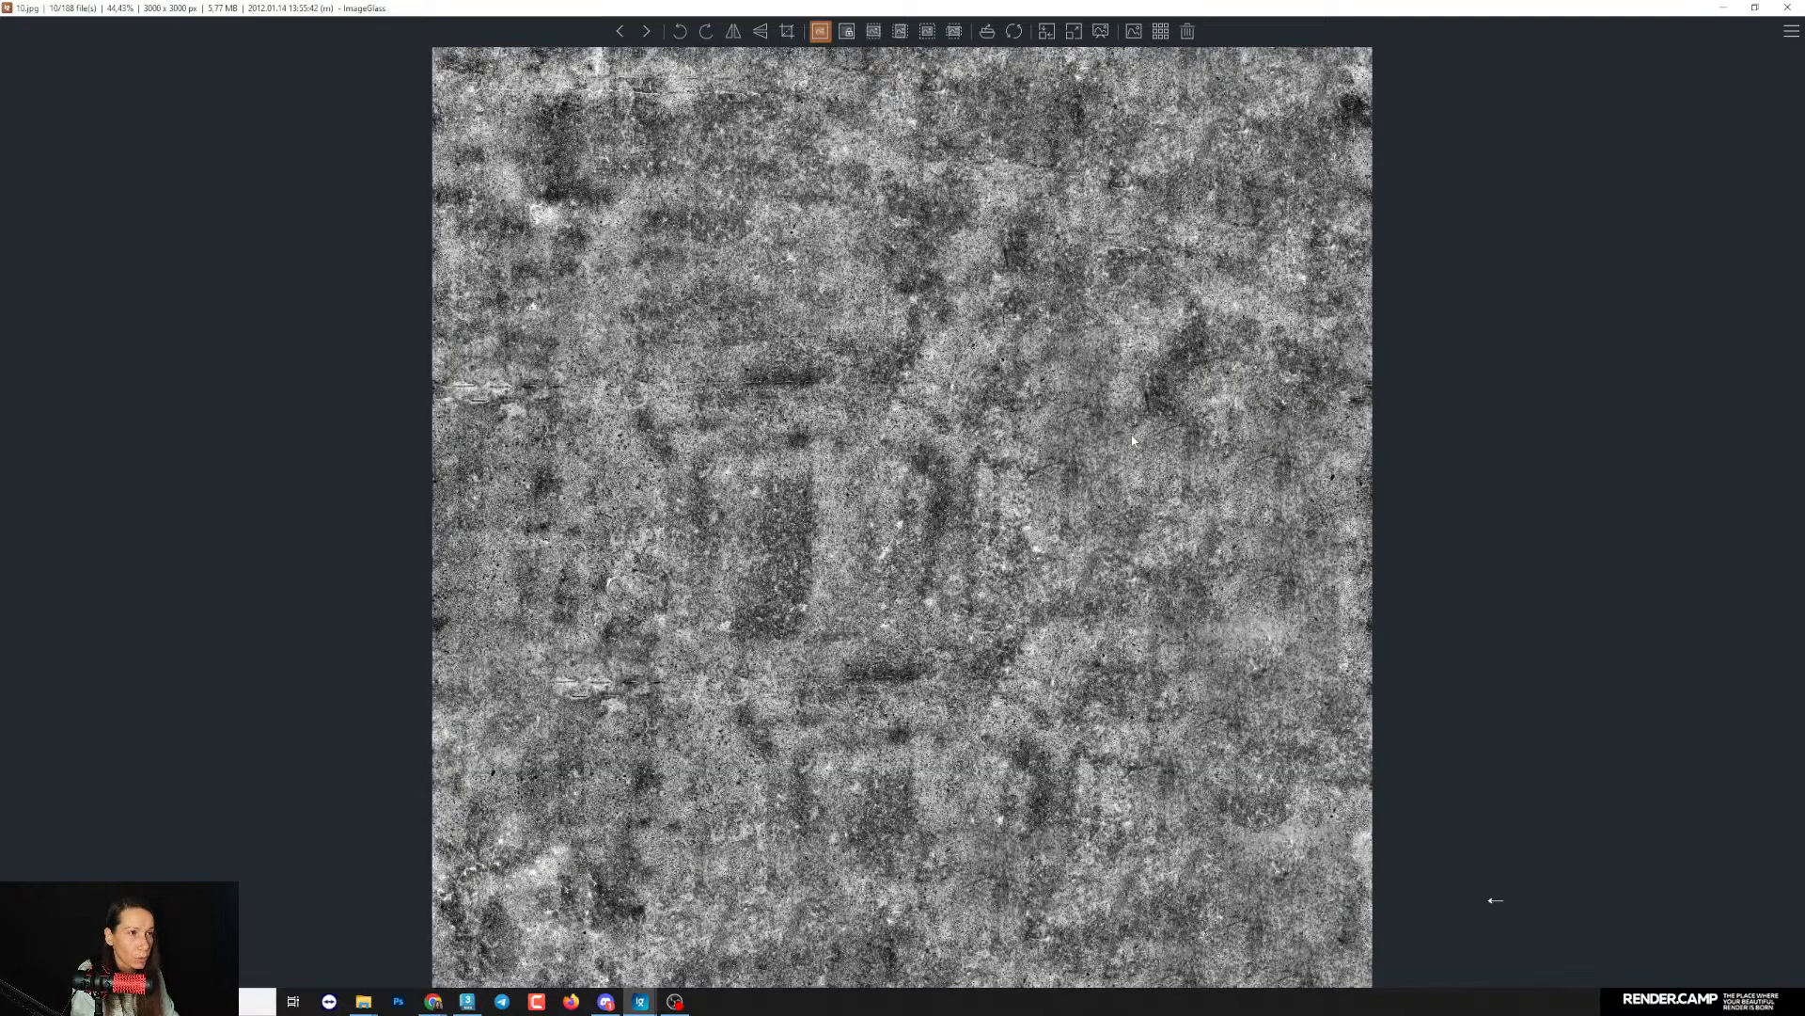
key("Left")
key("Left")
key("Left")
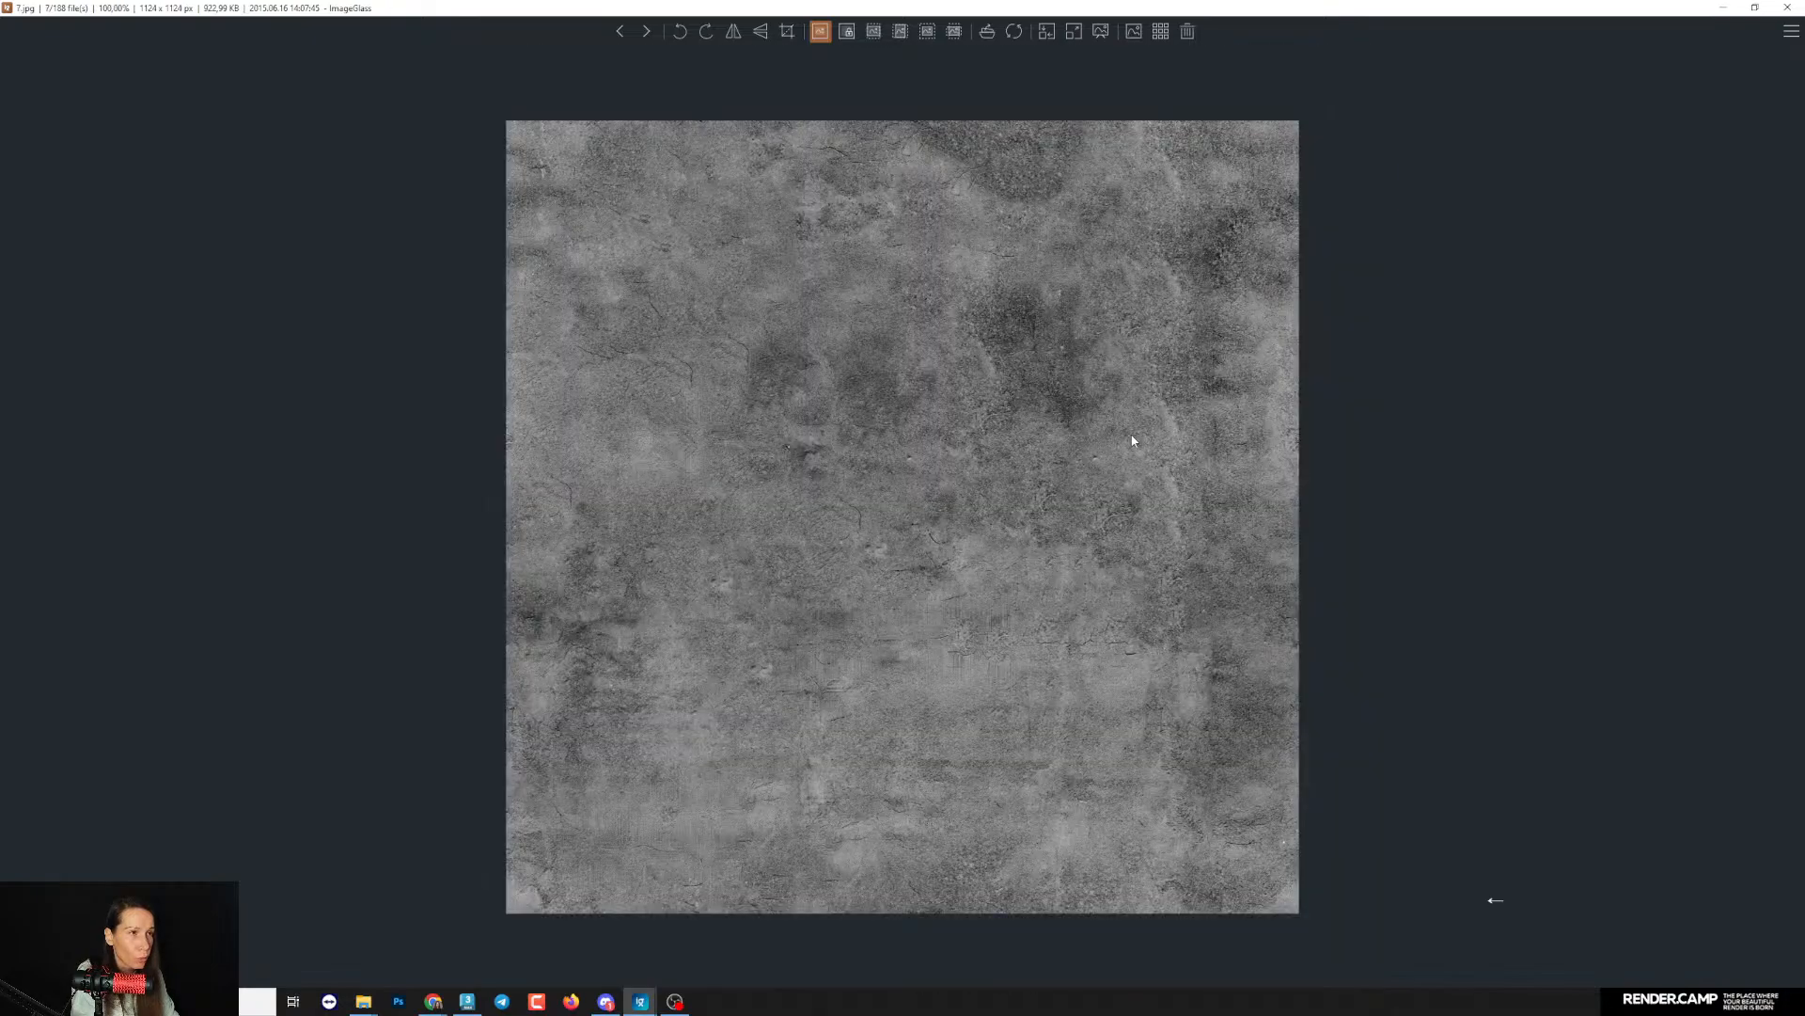
- Choose the scratched dirt texture 8.jpg and add it to the material editor as a bitmap node beside the dark material
key("Right")
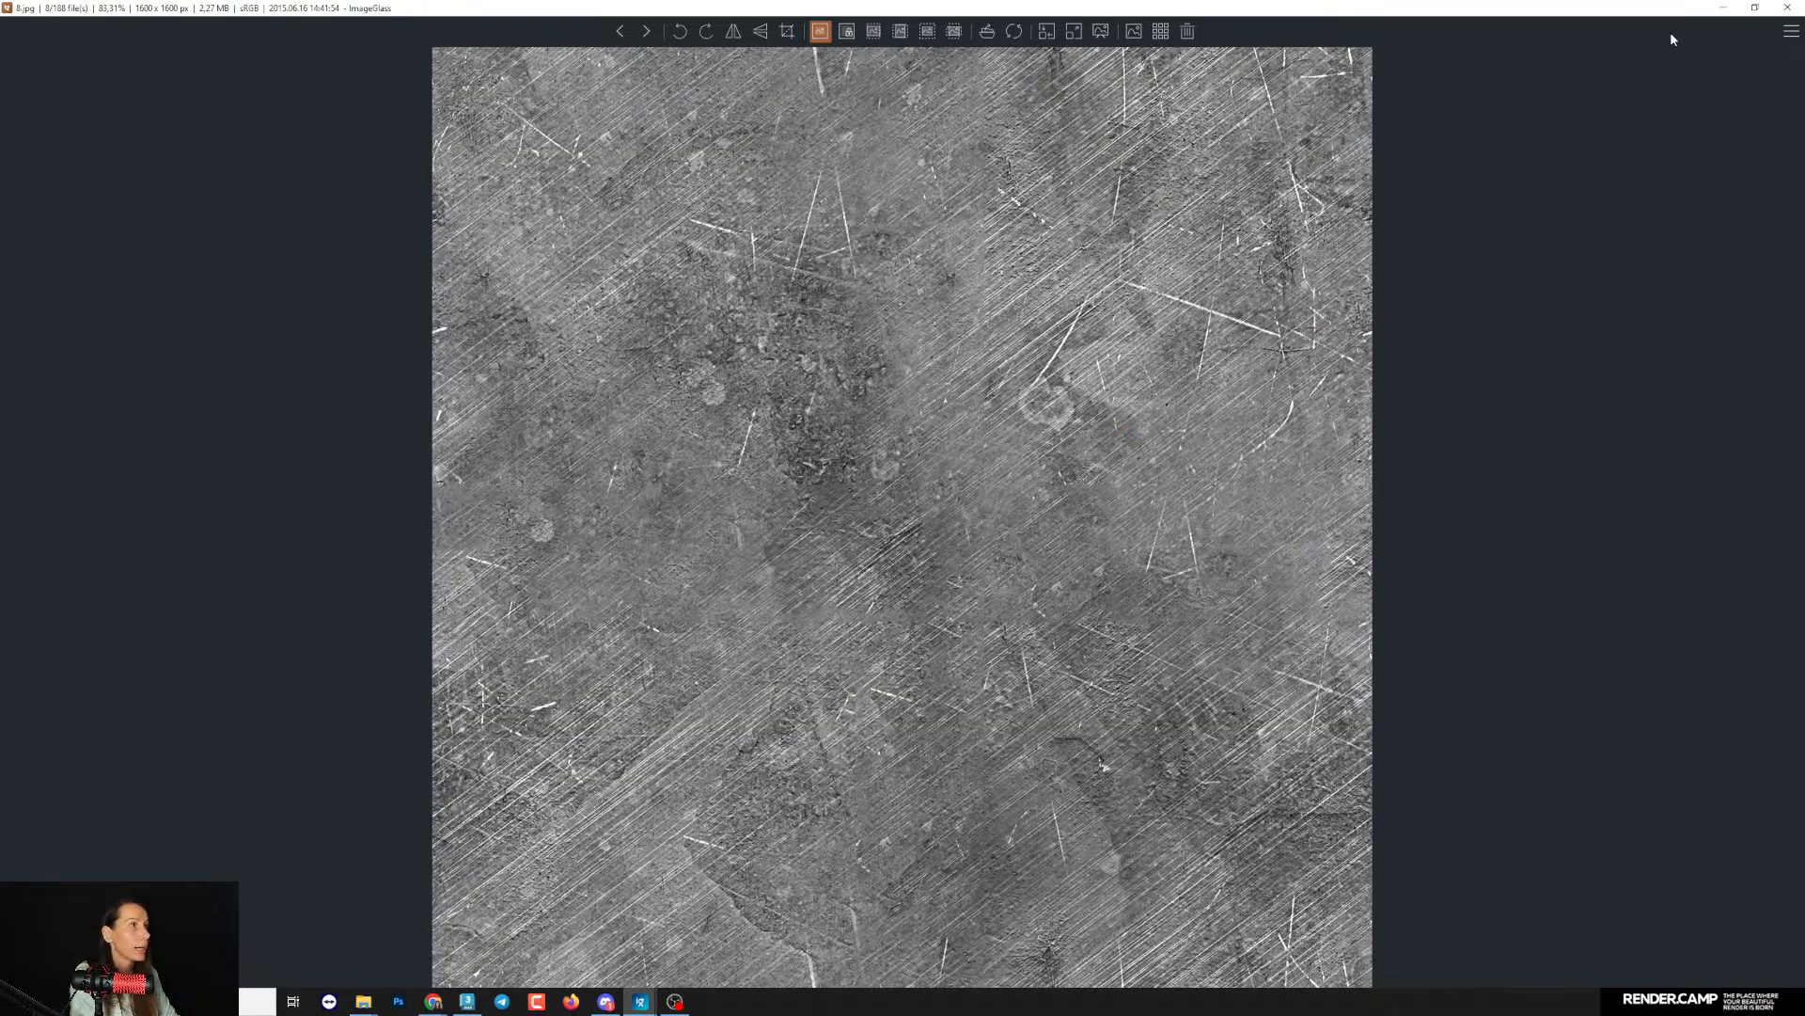
left_click(1789, 8)
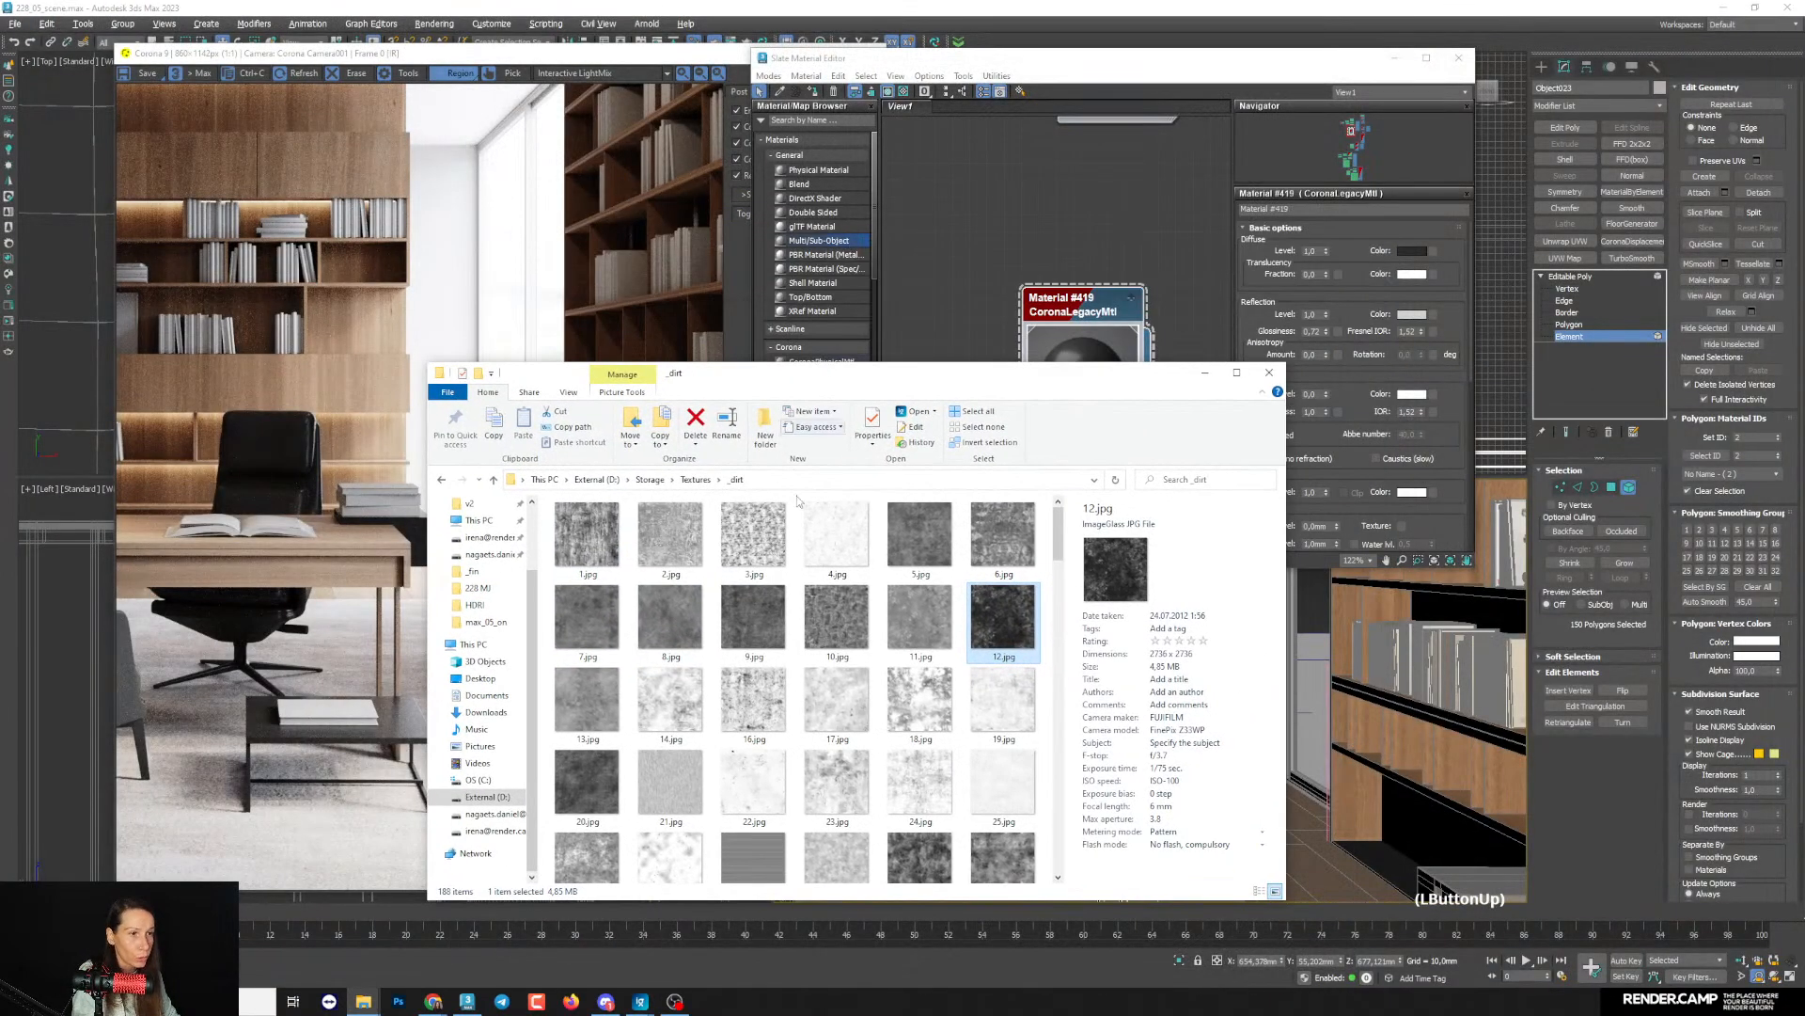
left_click_drag(699, 578, 959, 339)
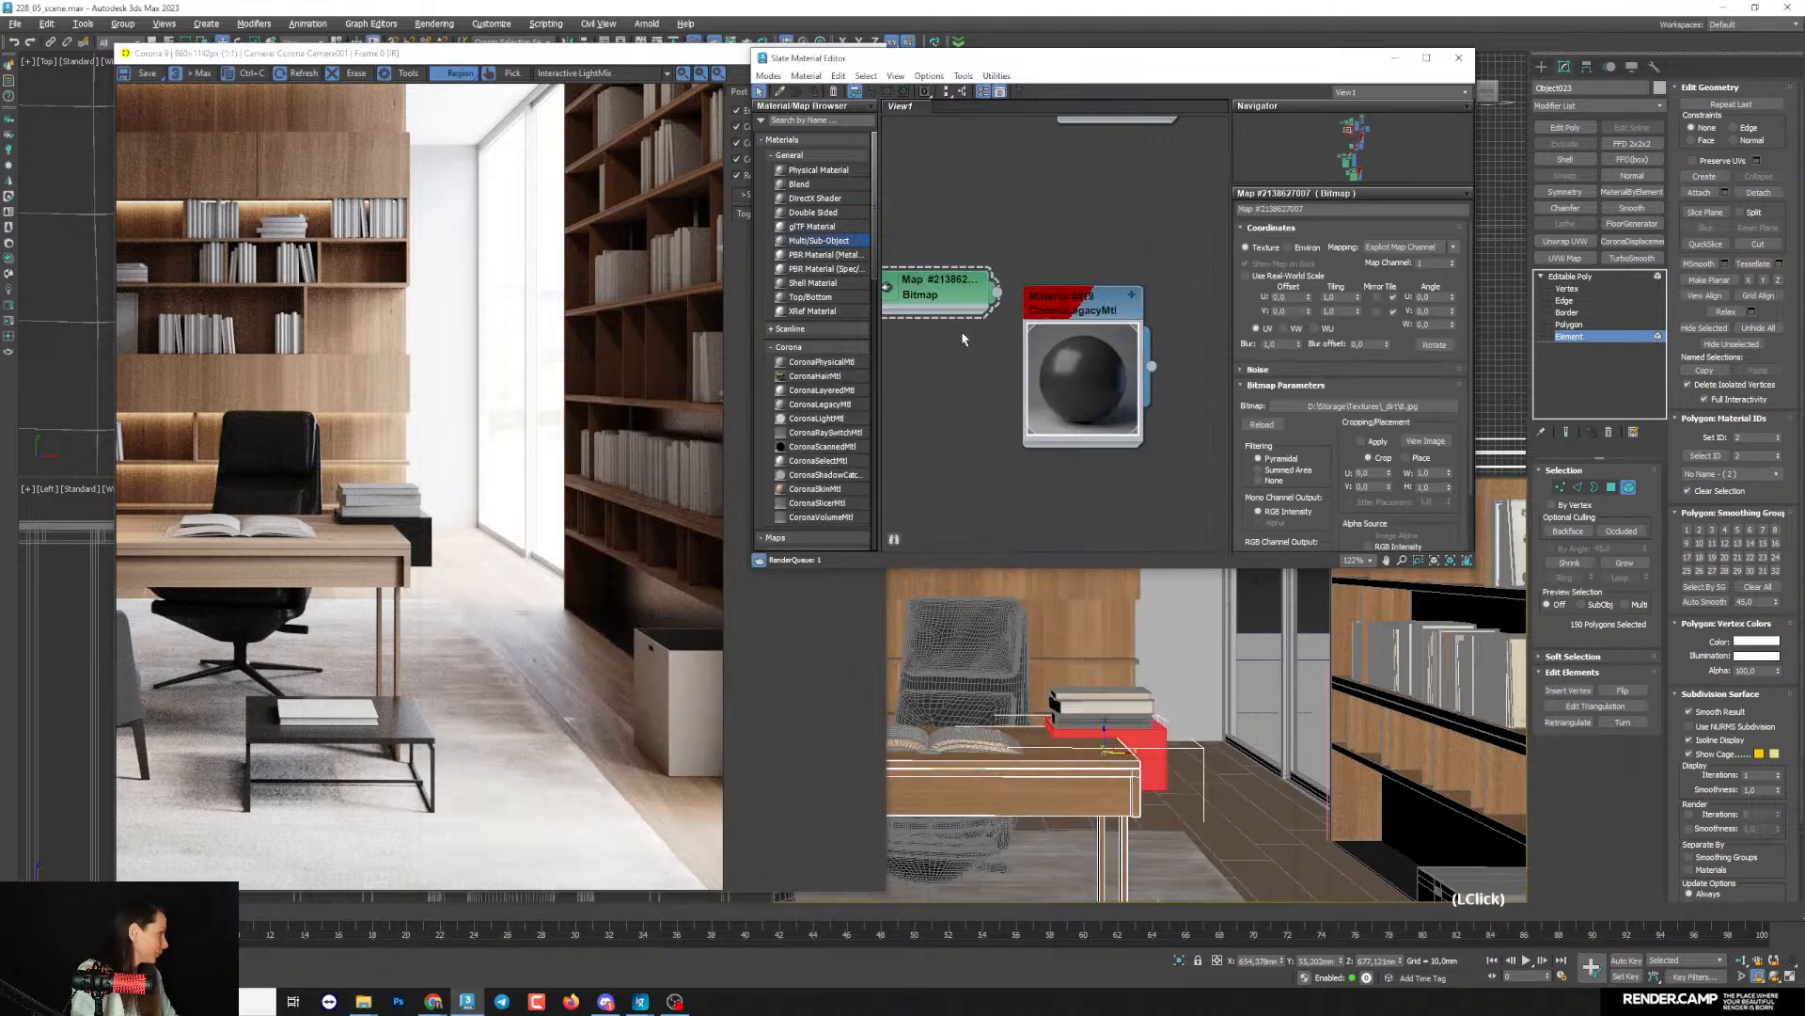
- Connect the 8.jpg dirt bitmap to the dark Corona material and show the shaded material in the viewport
scroll(959, 285, "down", 2)
middle_click_drag(946, 371, 946, 268)
scroll(947, 268, "up", 1)
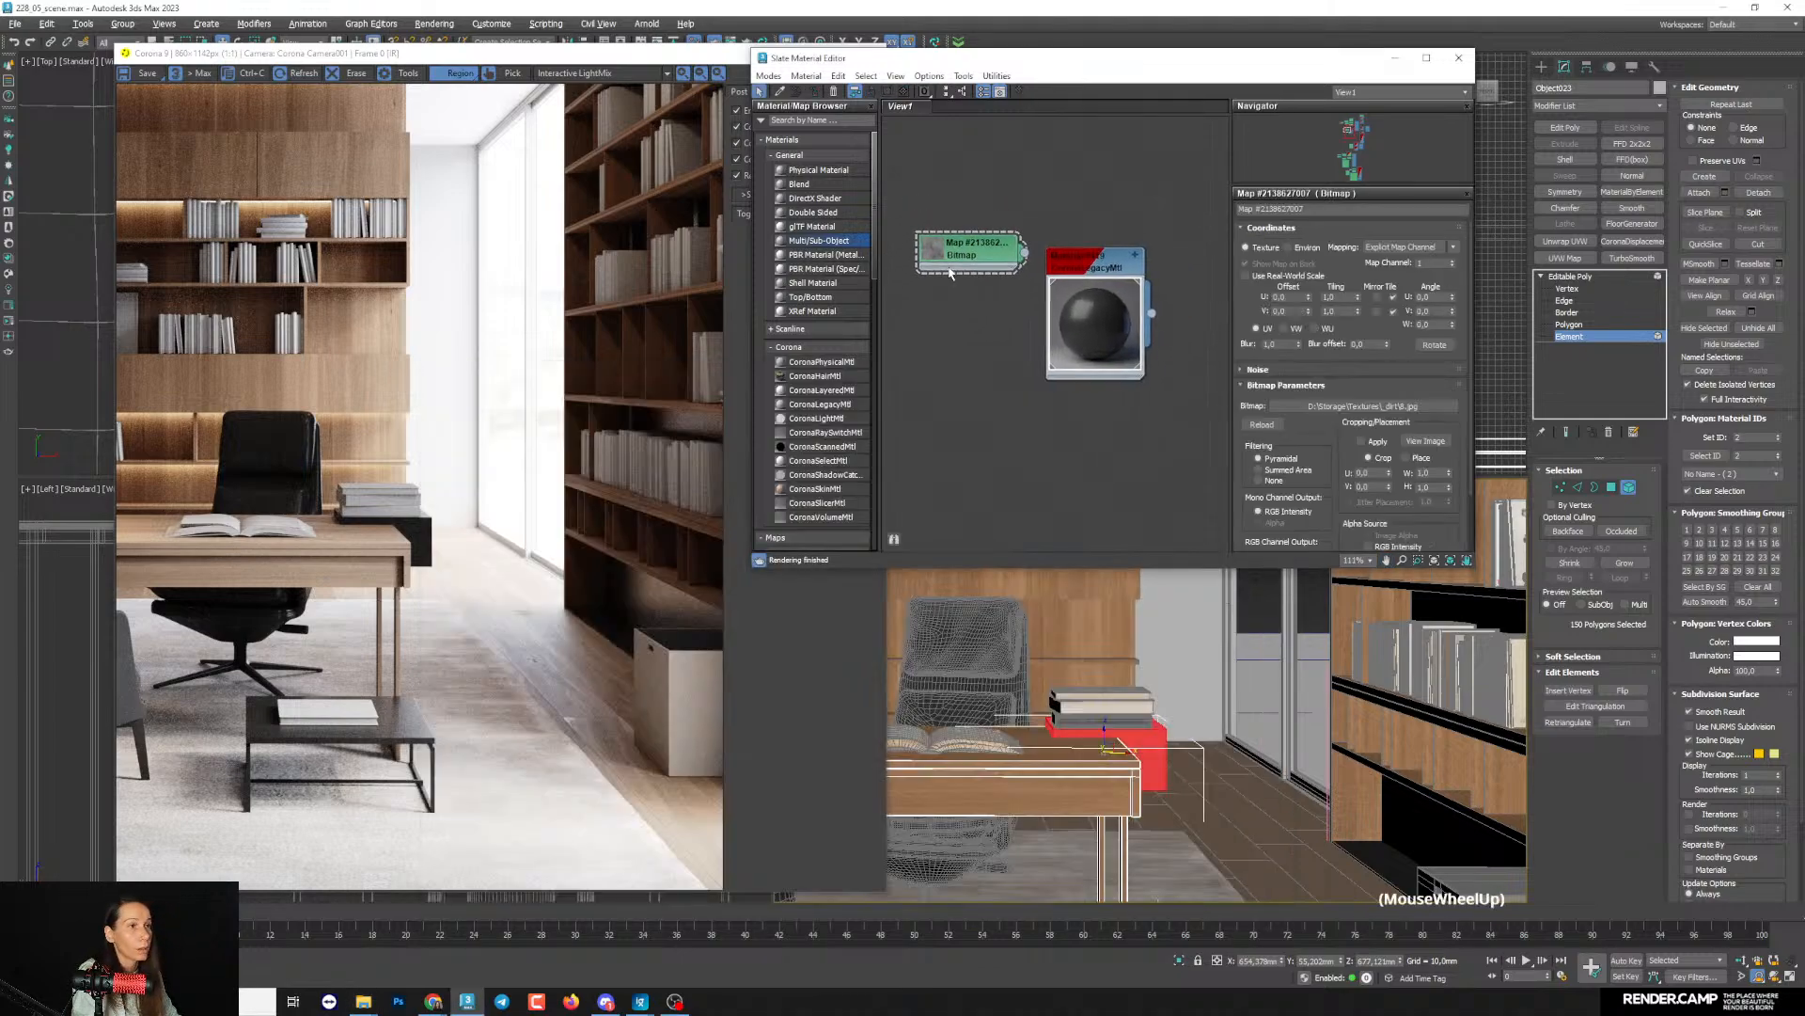
left_click_drag(1019, 268, 1072, 414)
scroll(997, 395, "up", 1)
middle_click_drag(940, 403, 988, 350)
right_click(987, 350)
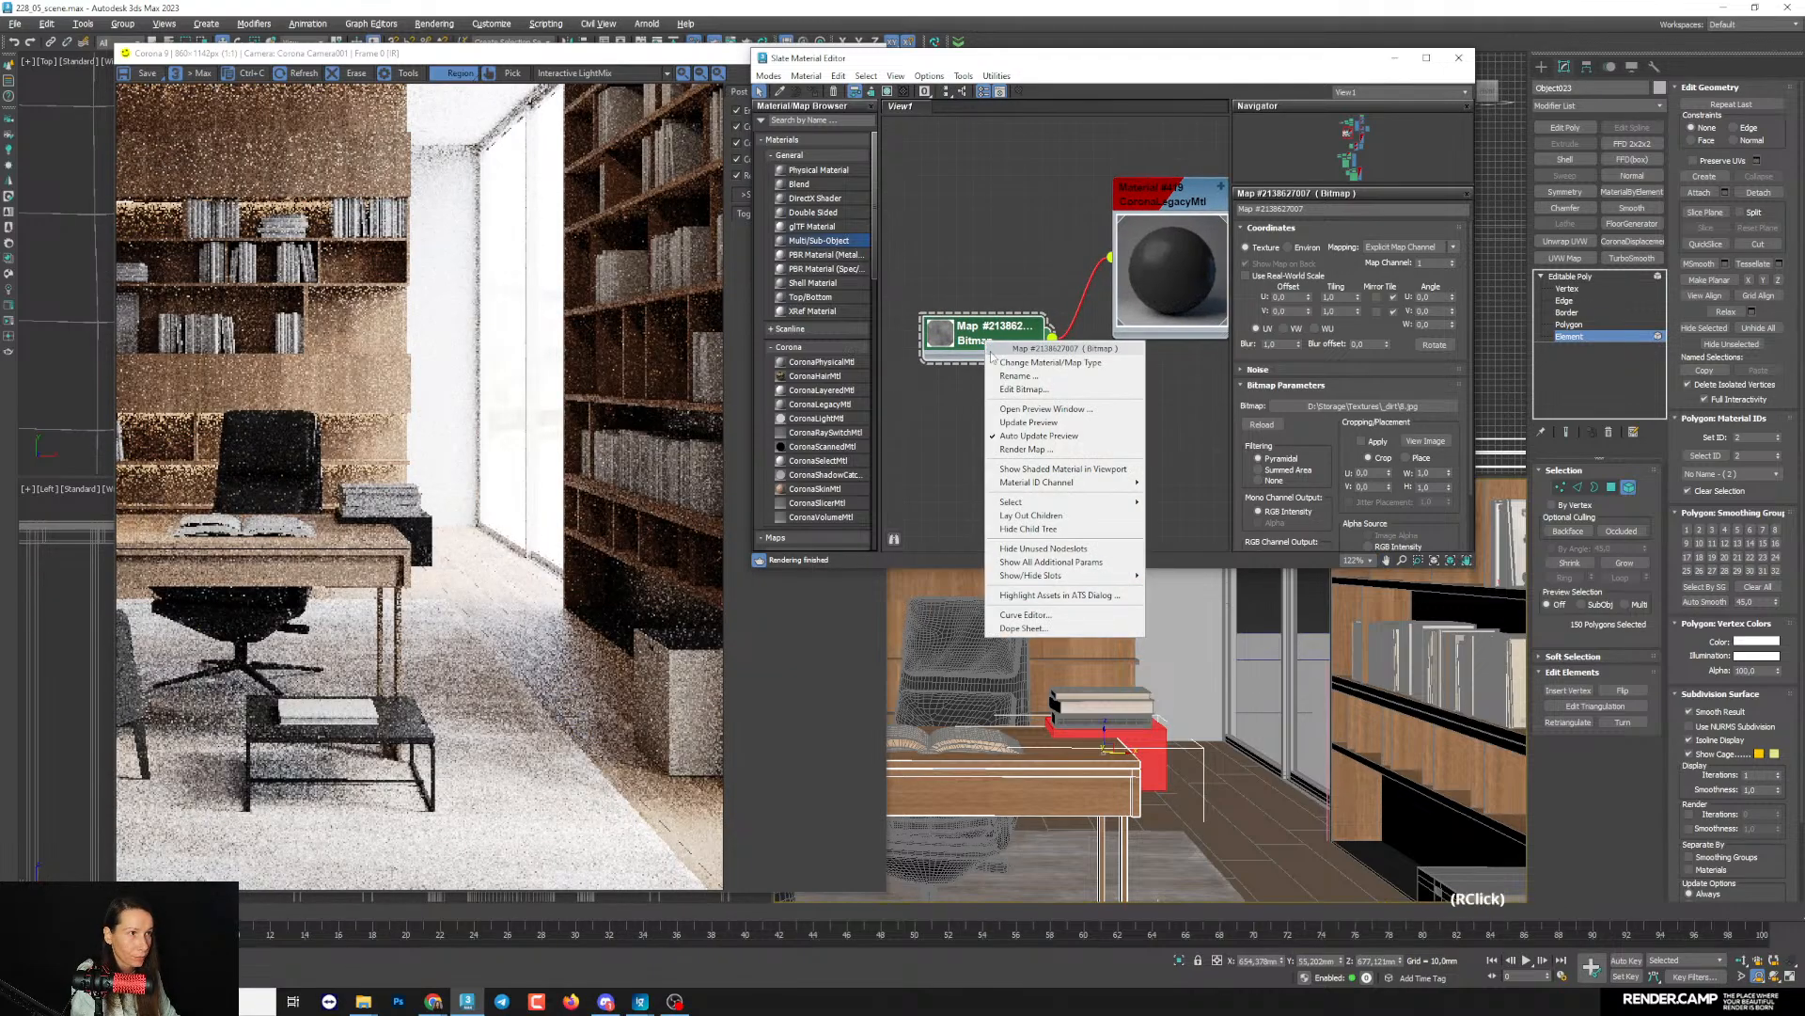
left_click(1035, 469)
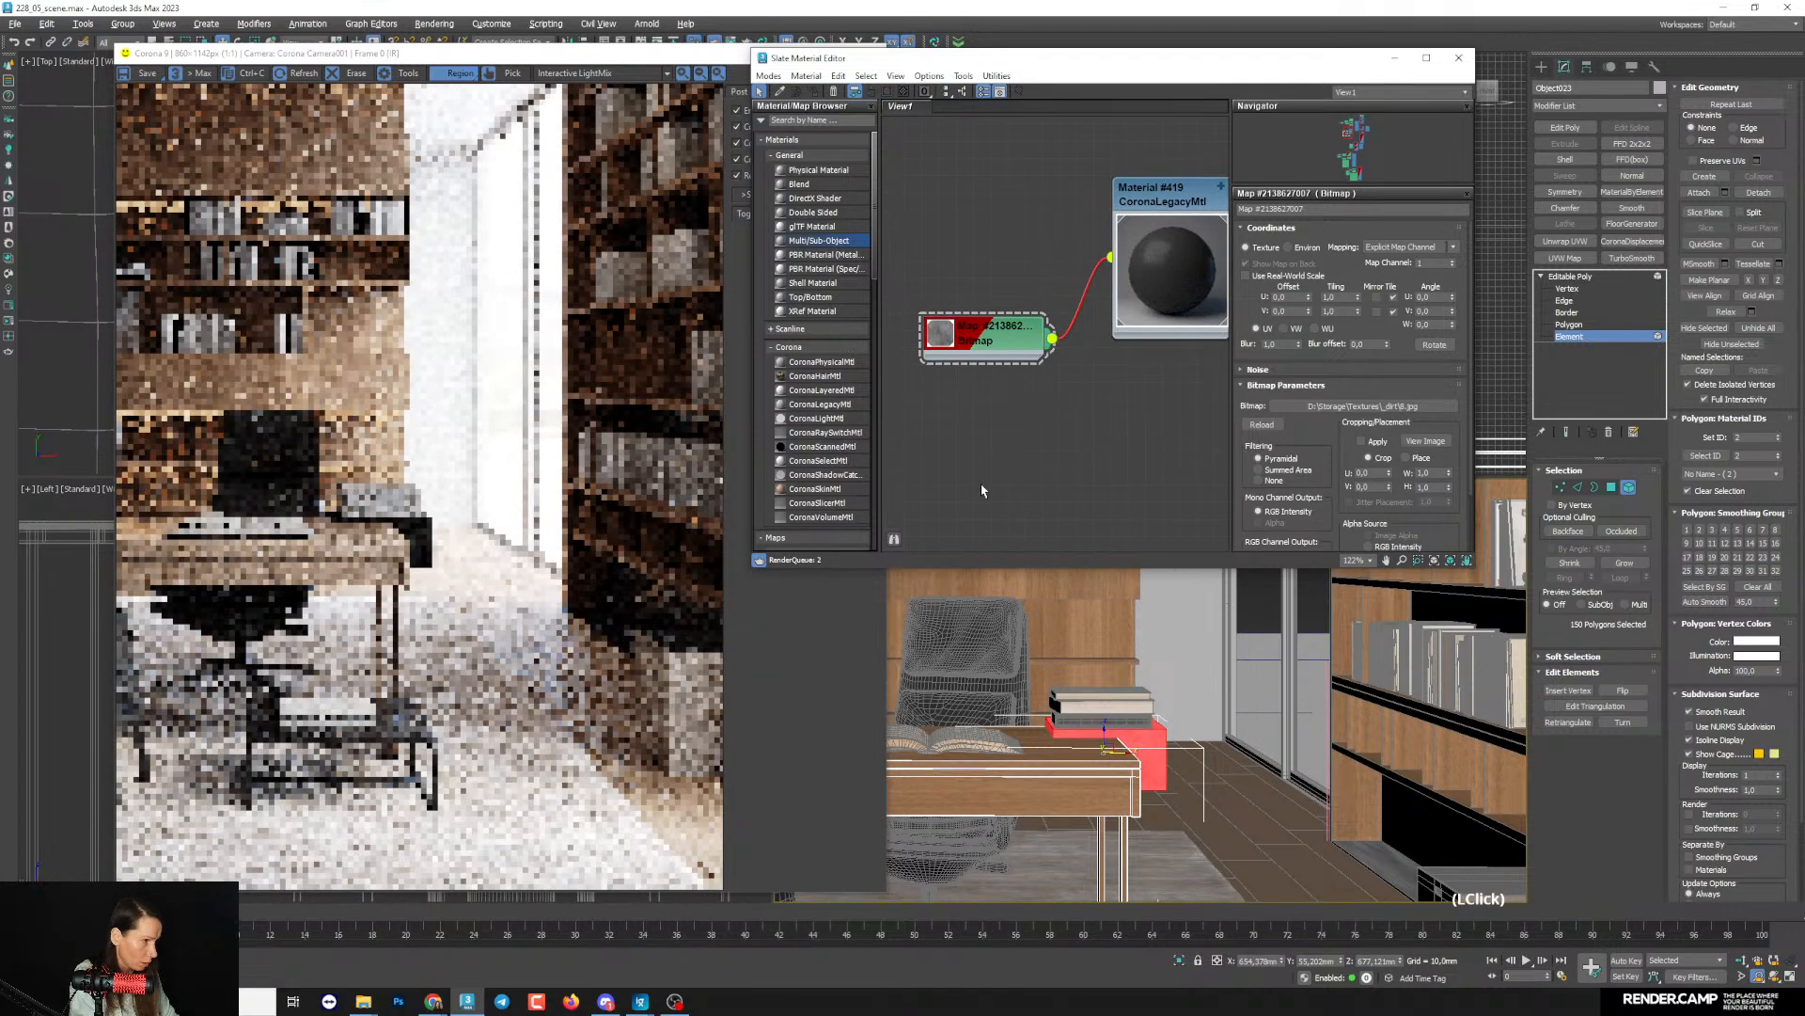
- Minimise the material editor and render window, and turn off the red shading of selected faces in the camera view
left_click(1394, 57)
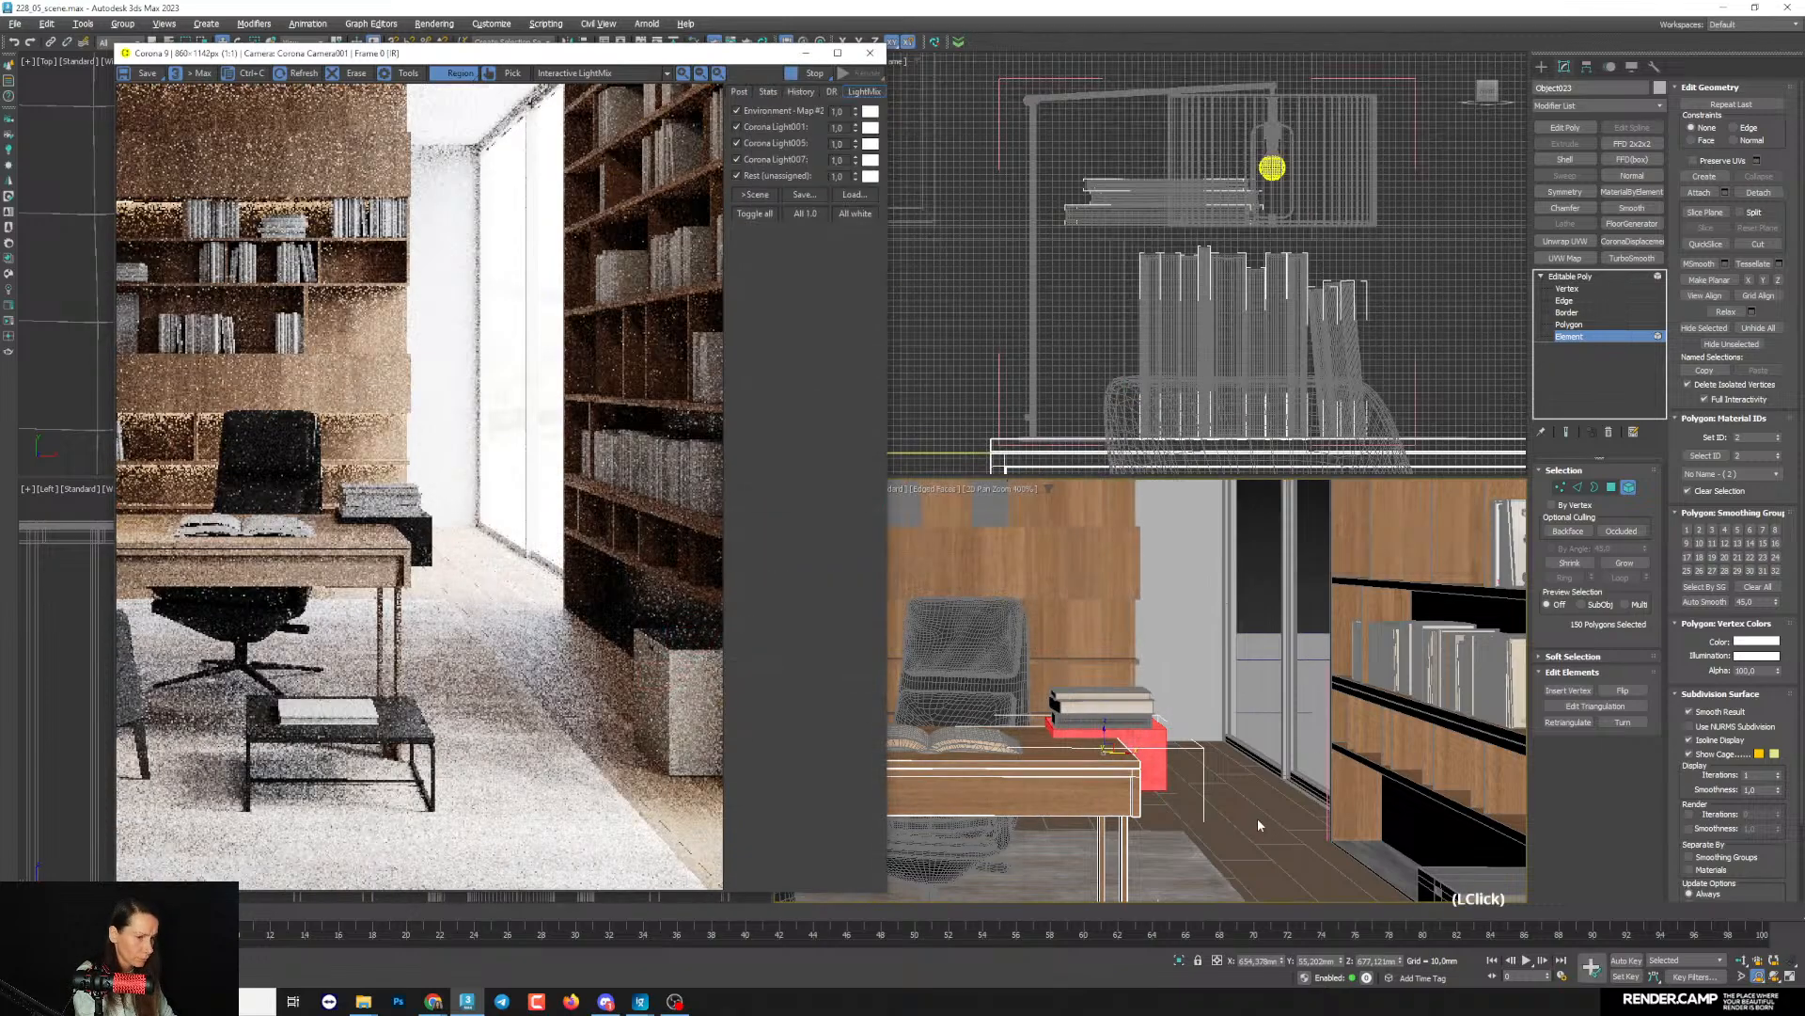
key("F4")
key("F3")
key("F3")
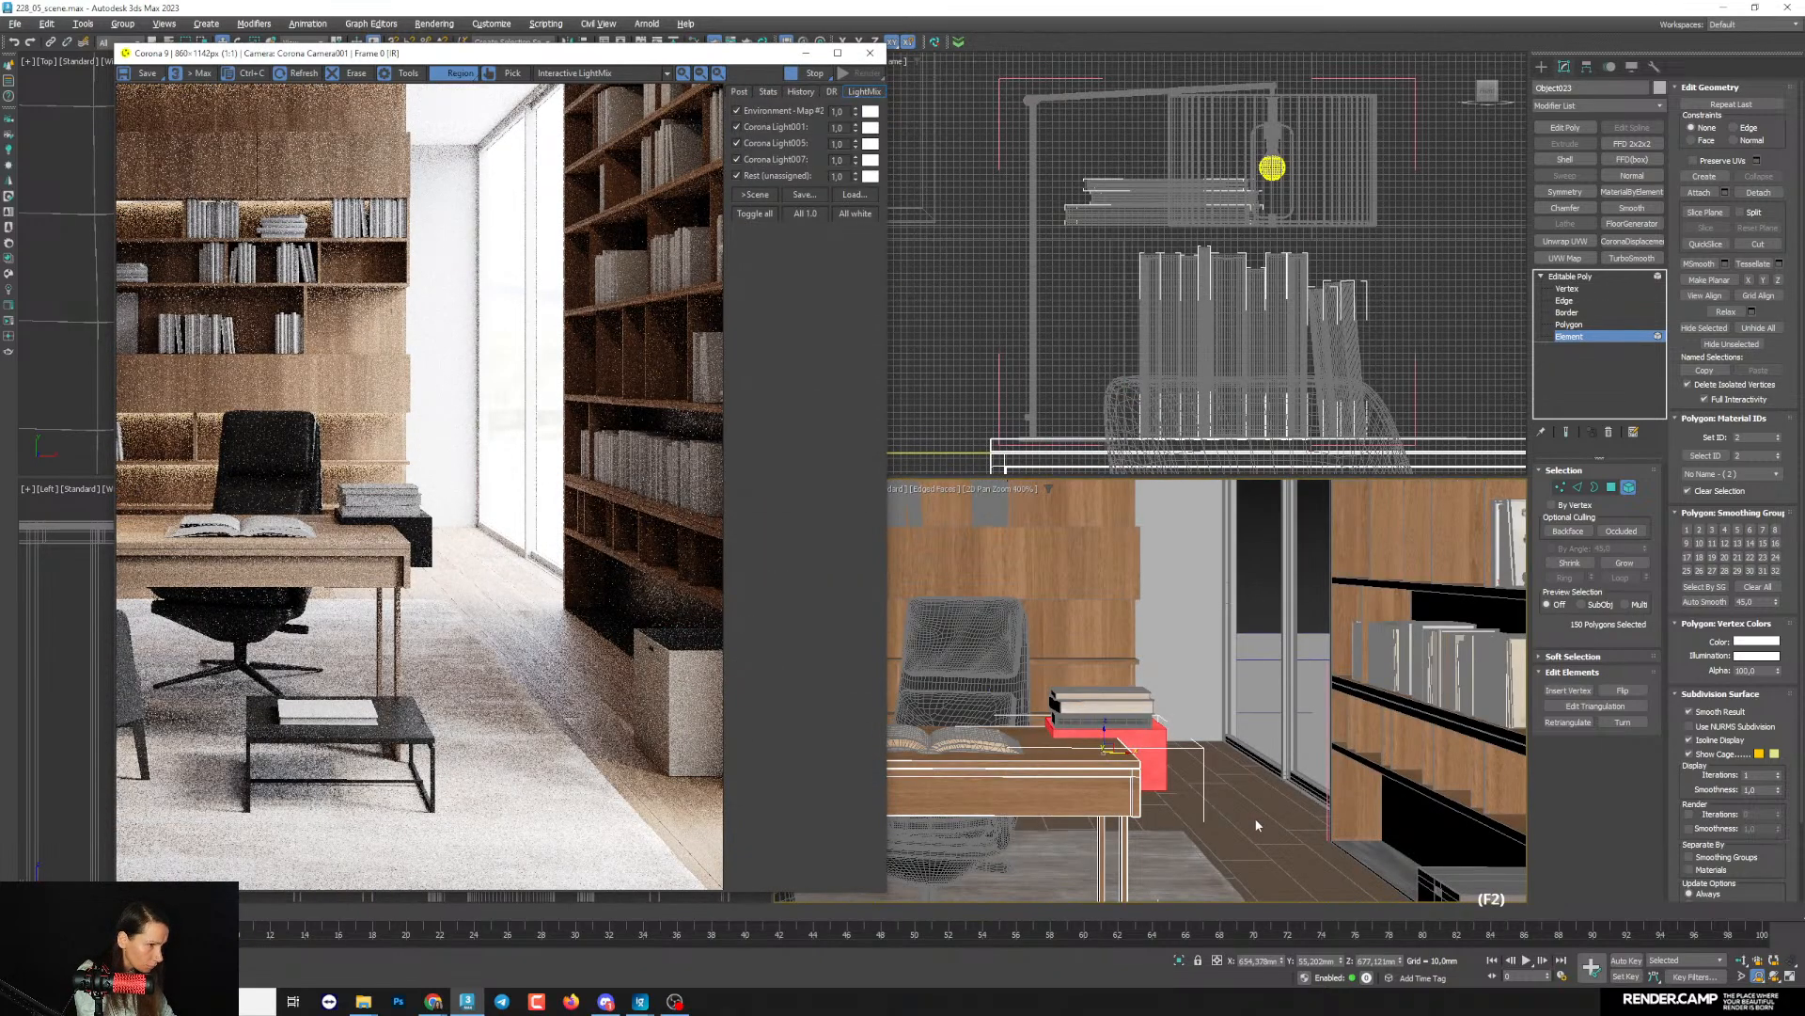
key("F2")
scroll(1410, 861, "up", 10)
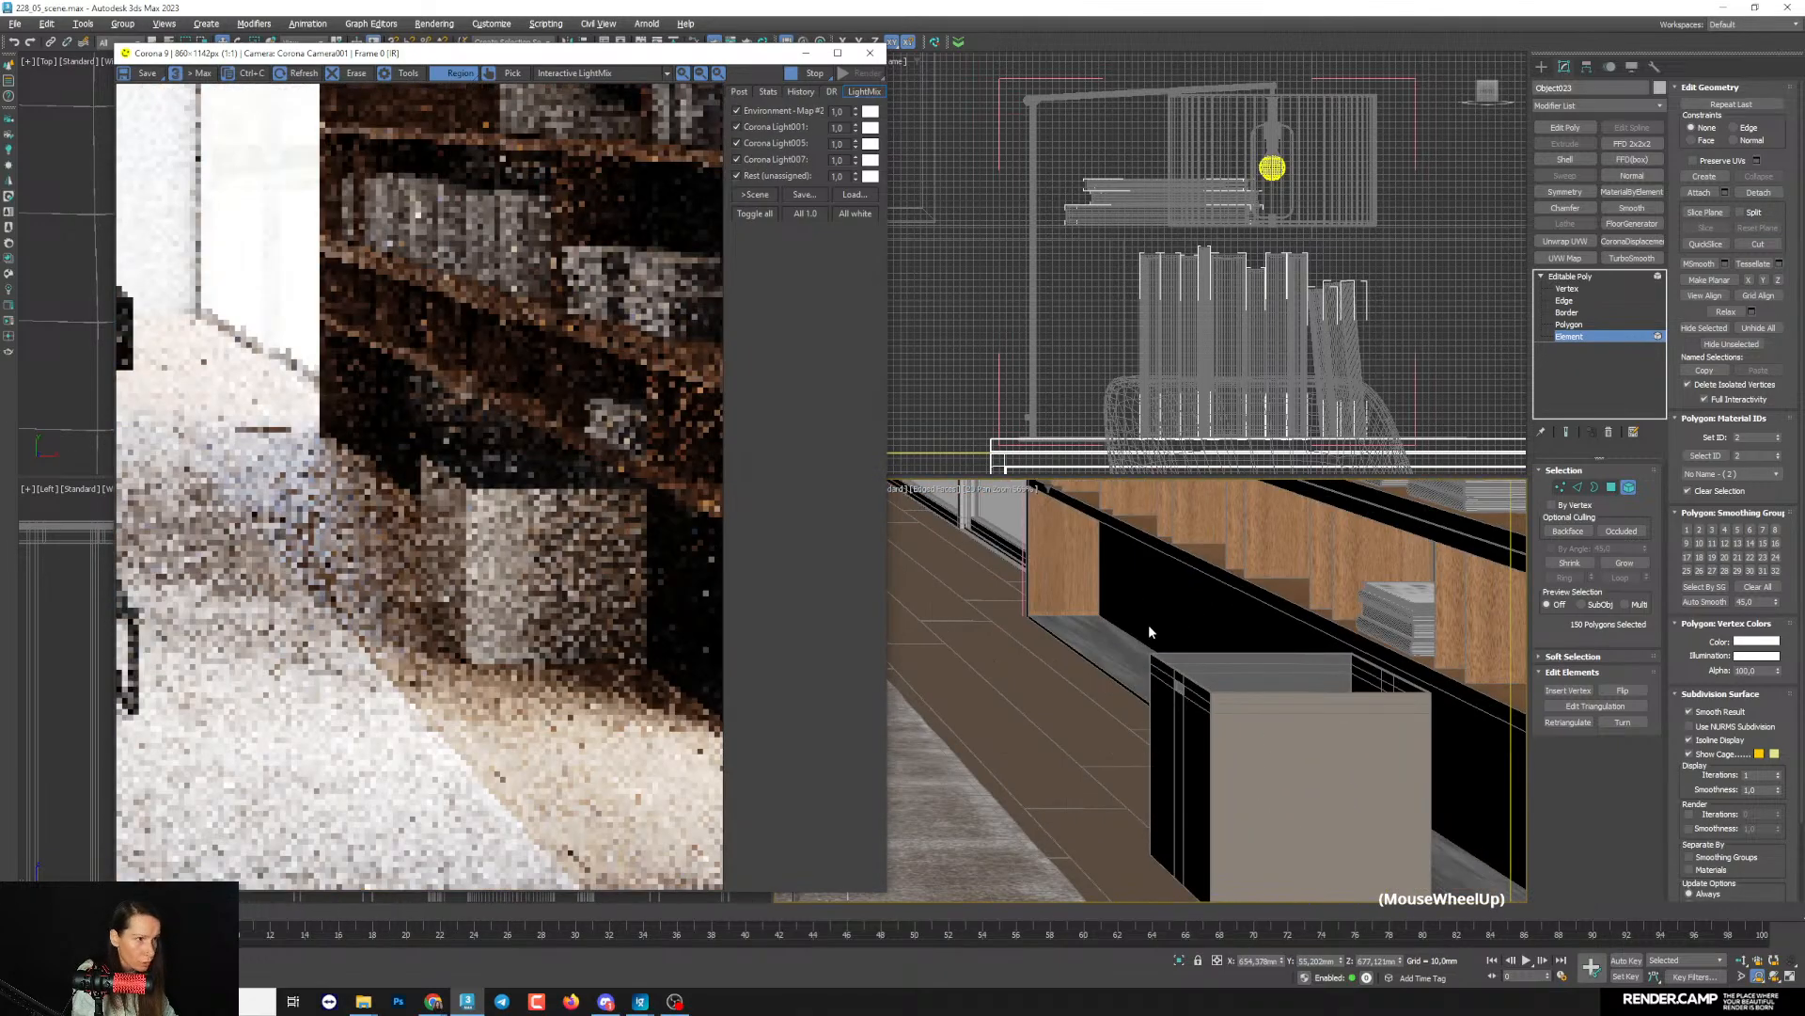
left_click(805, 53)
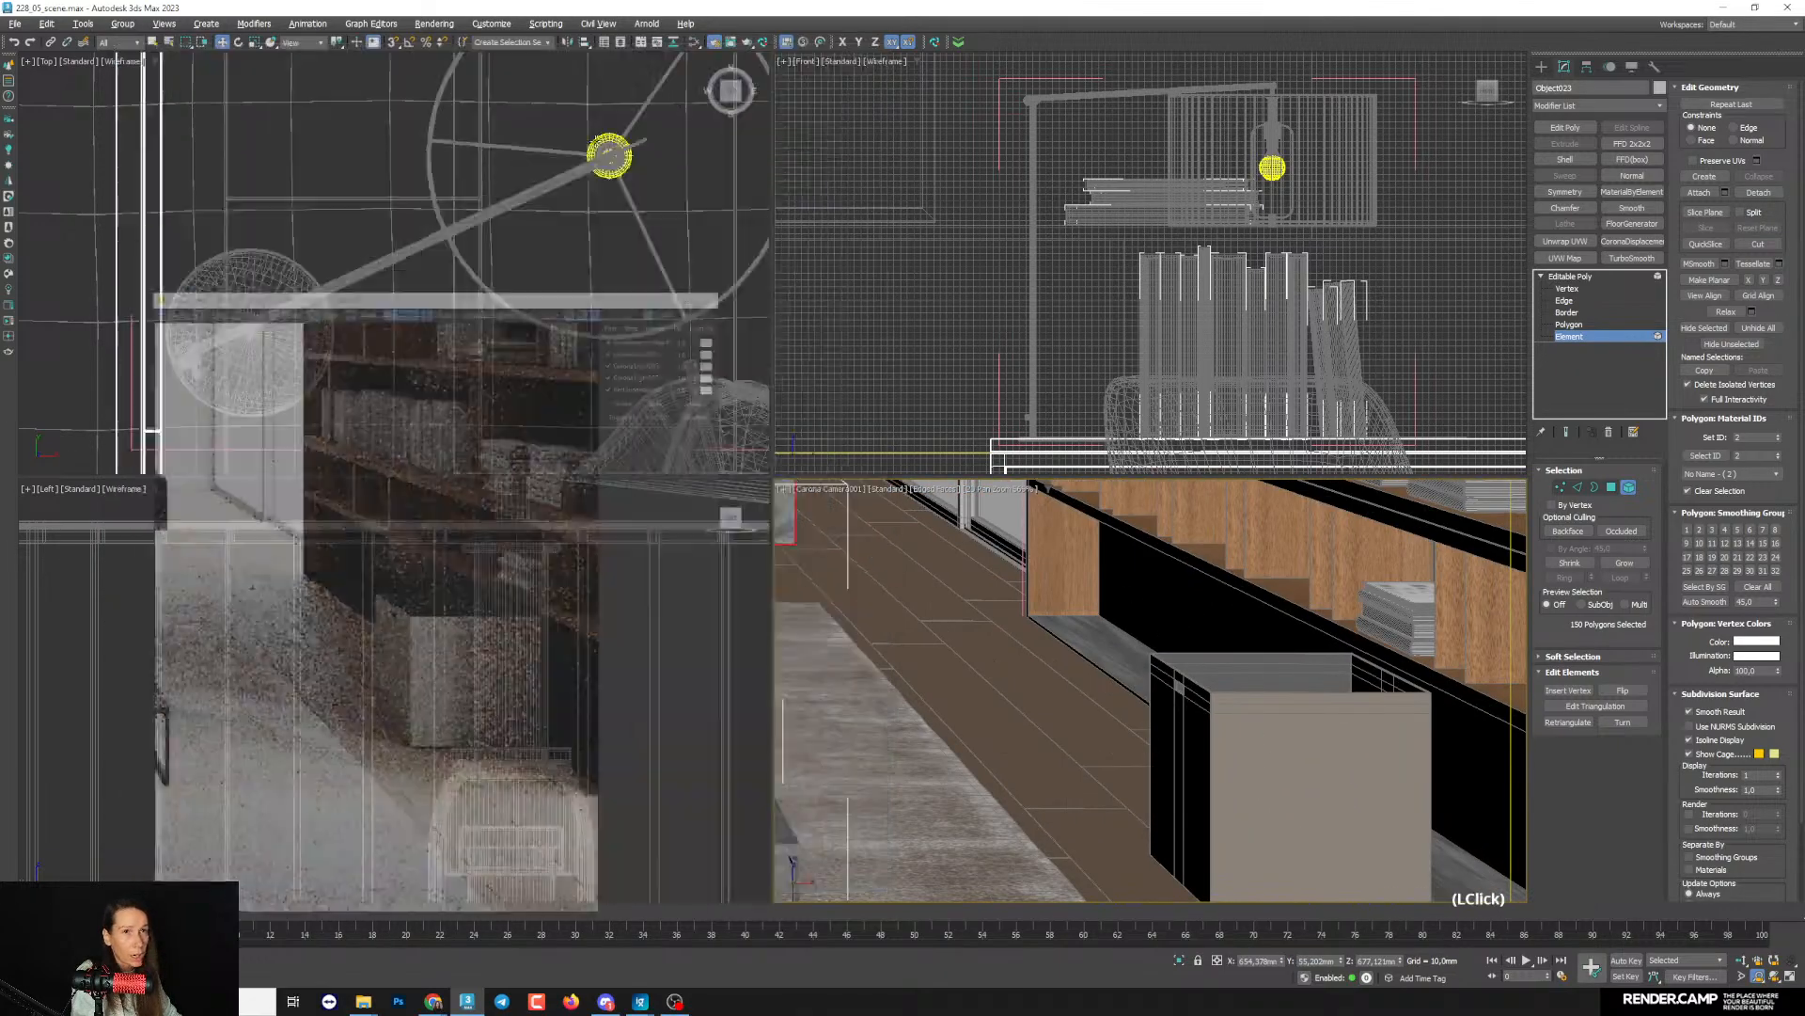
left_click(882, 488)
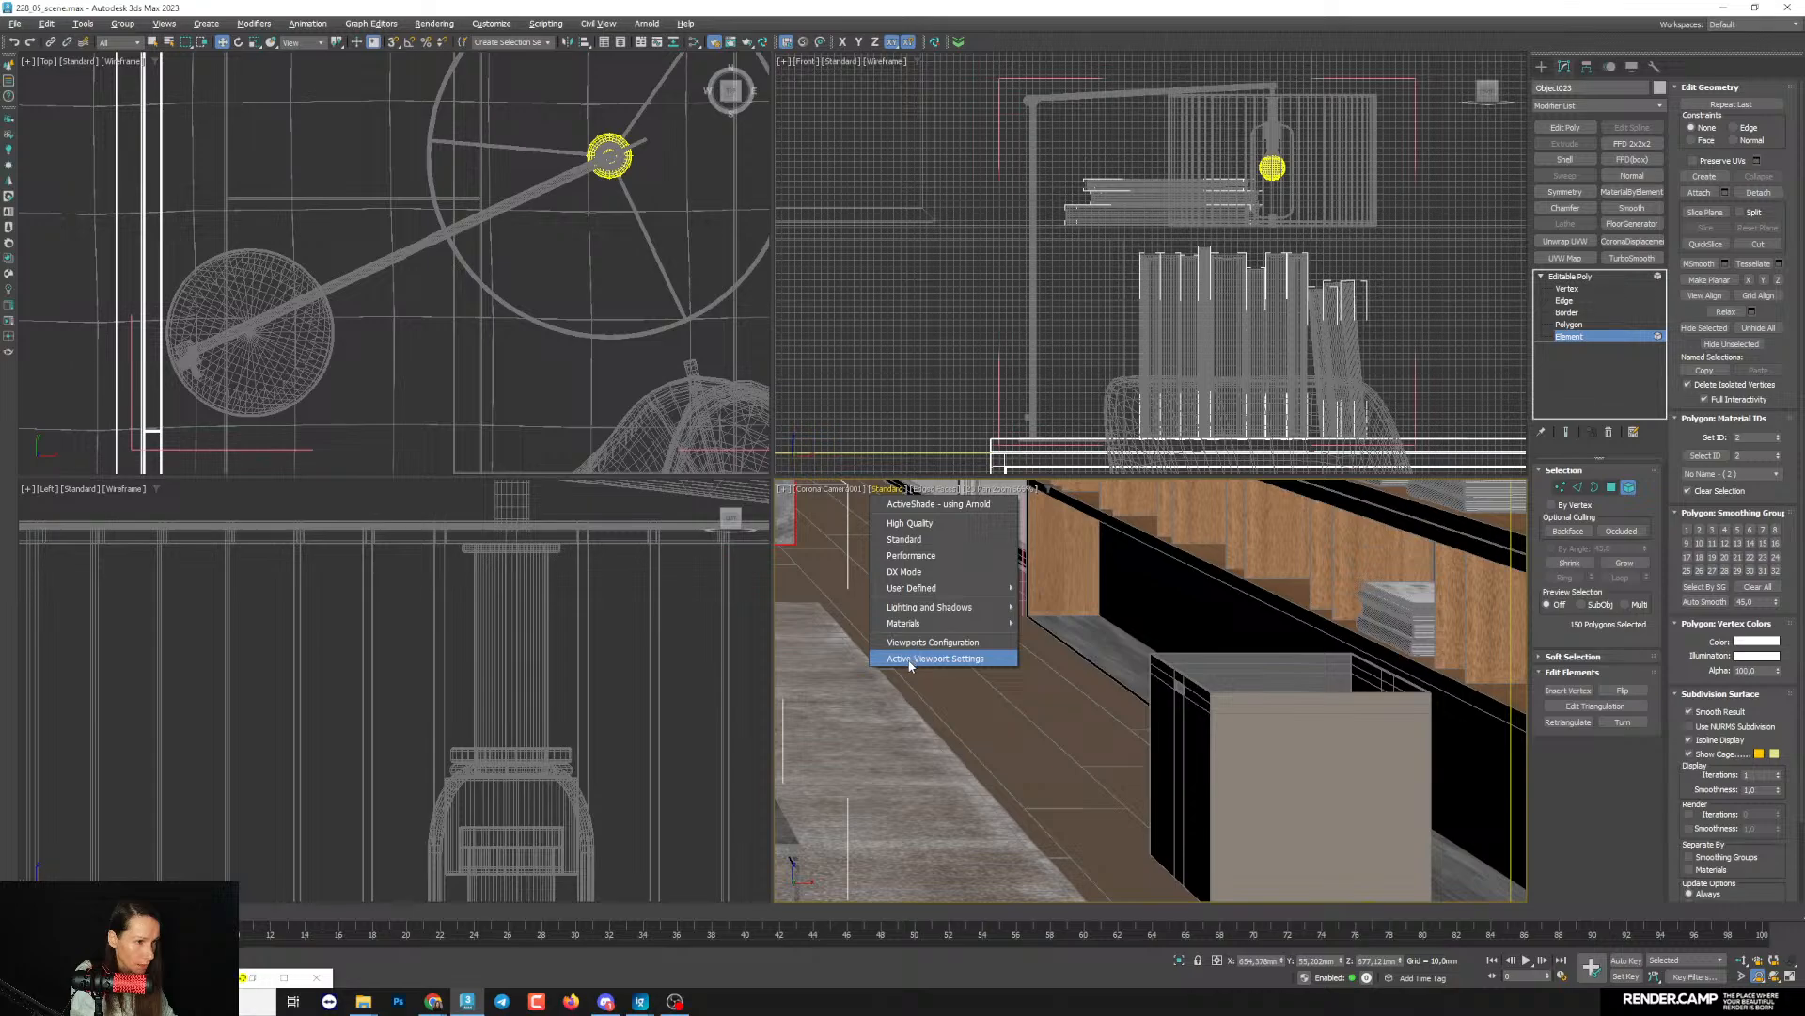
left_click(914, 655)
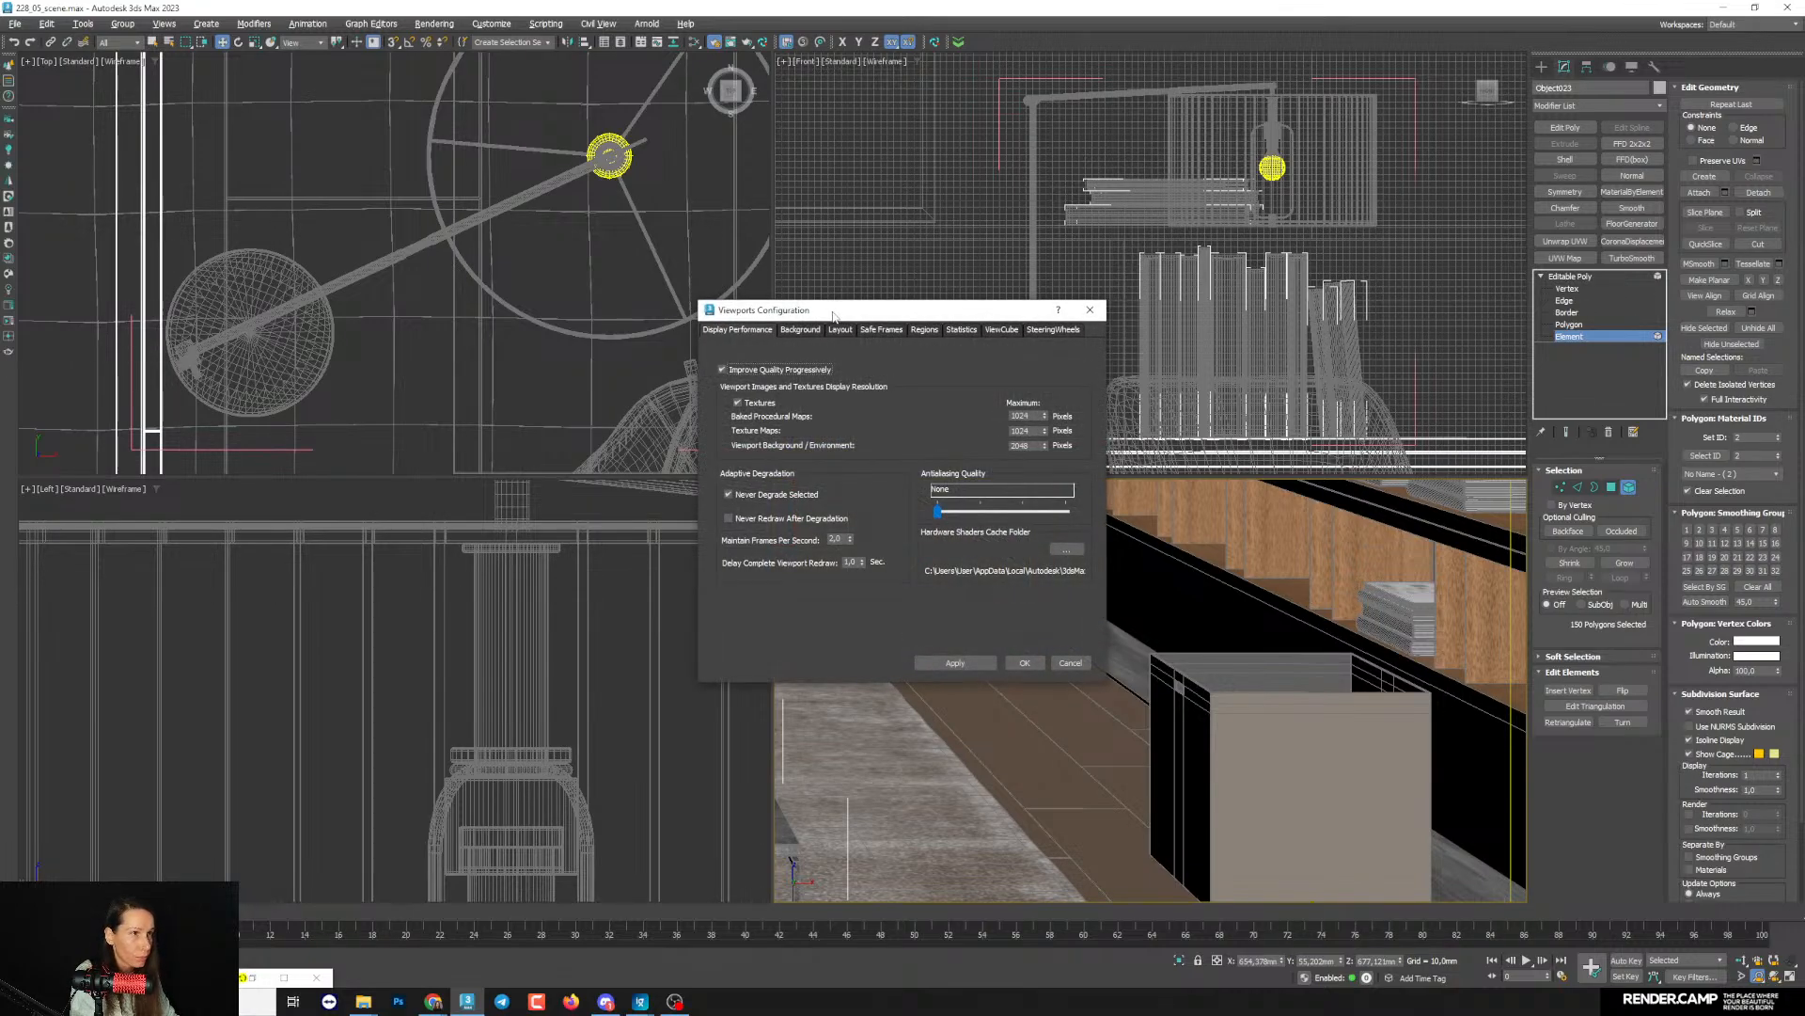
left_click(1090, 310)
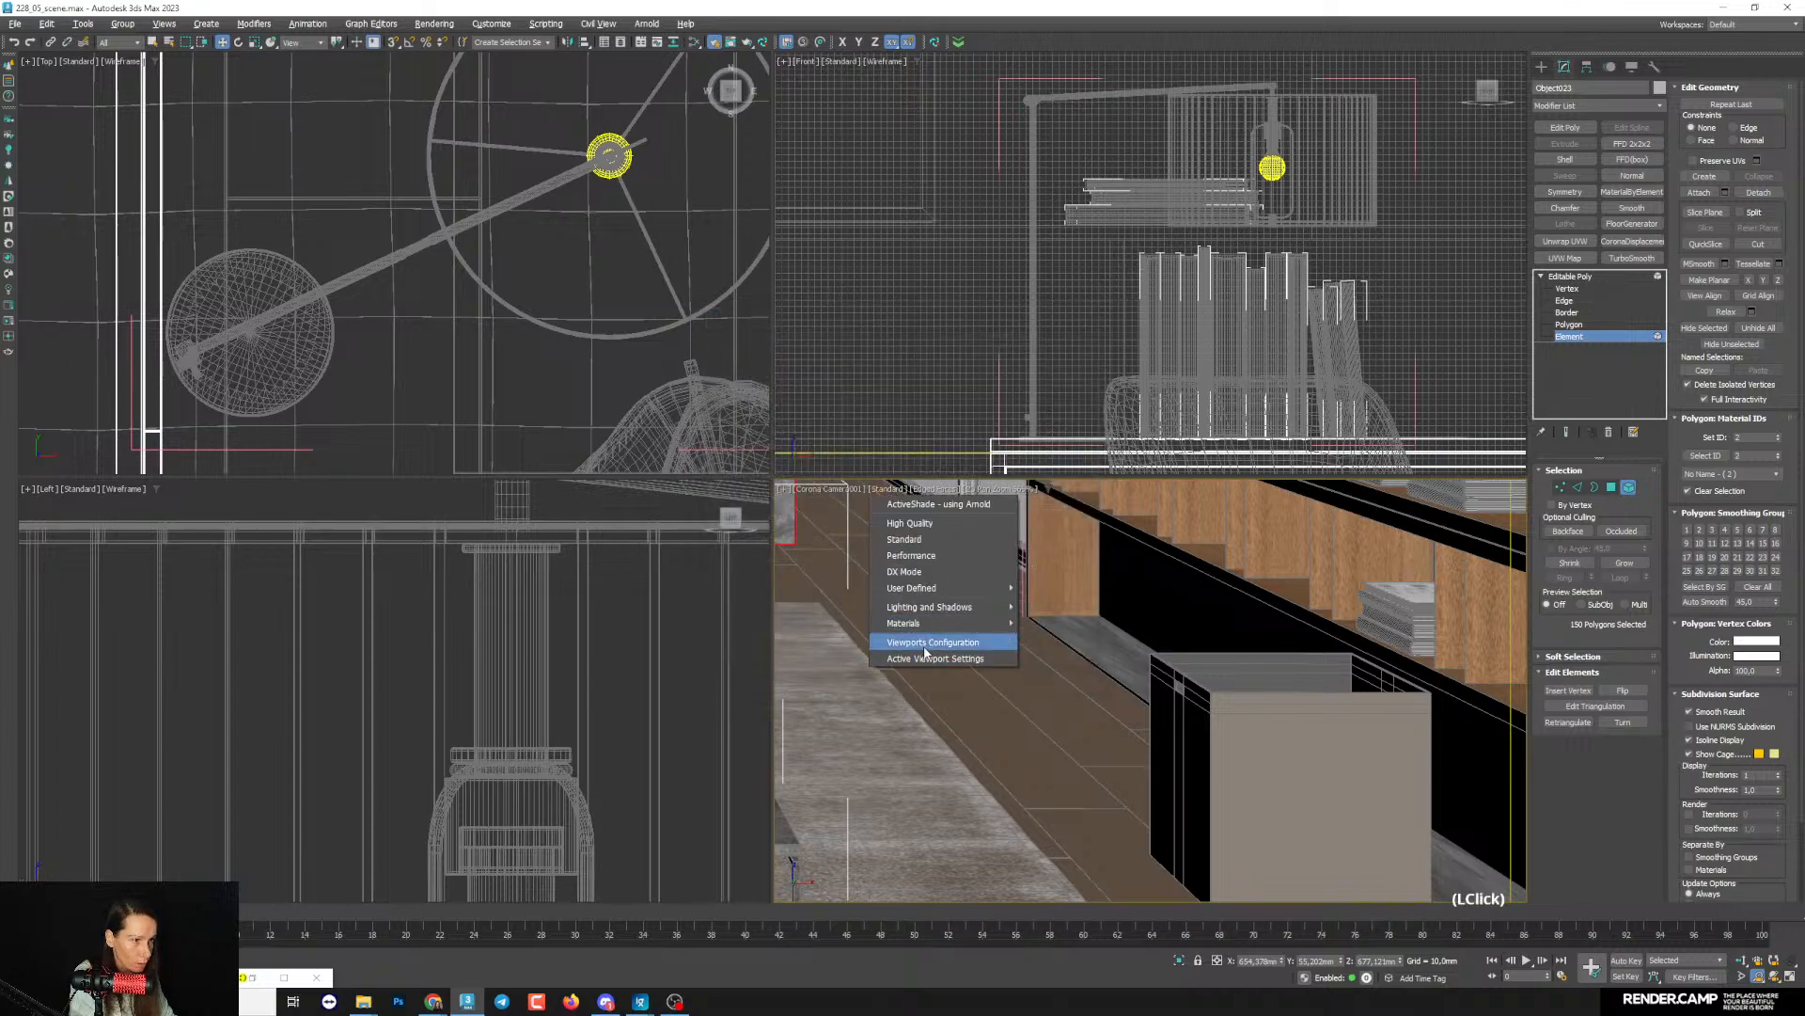
- Set the camera viewport's default lighting to 2 Default Lights in the active viewport settings
left_click(914, 649)
left_click_drag(966, 224, 876, 219)
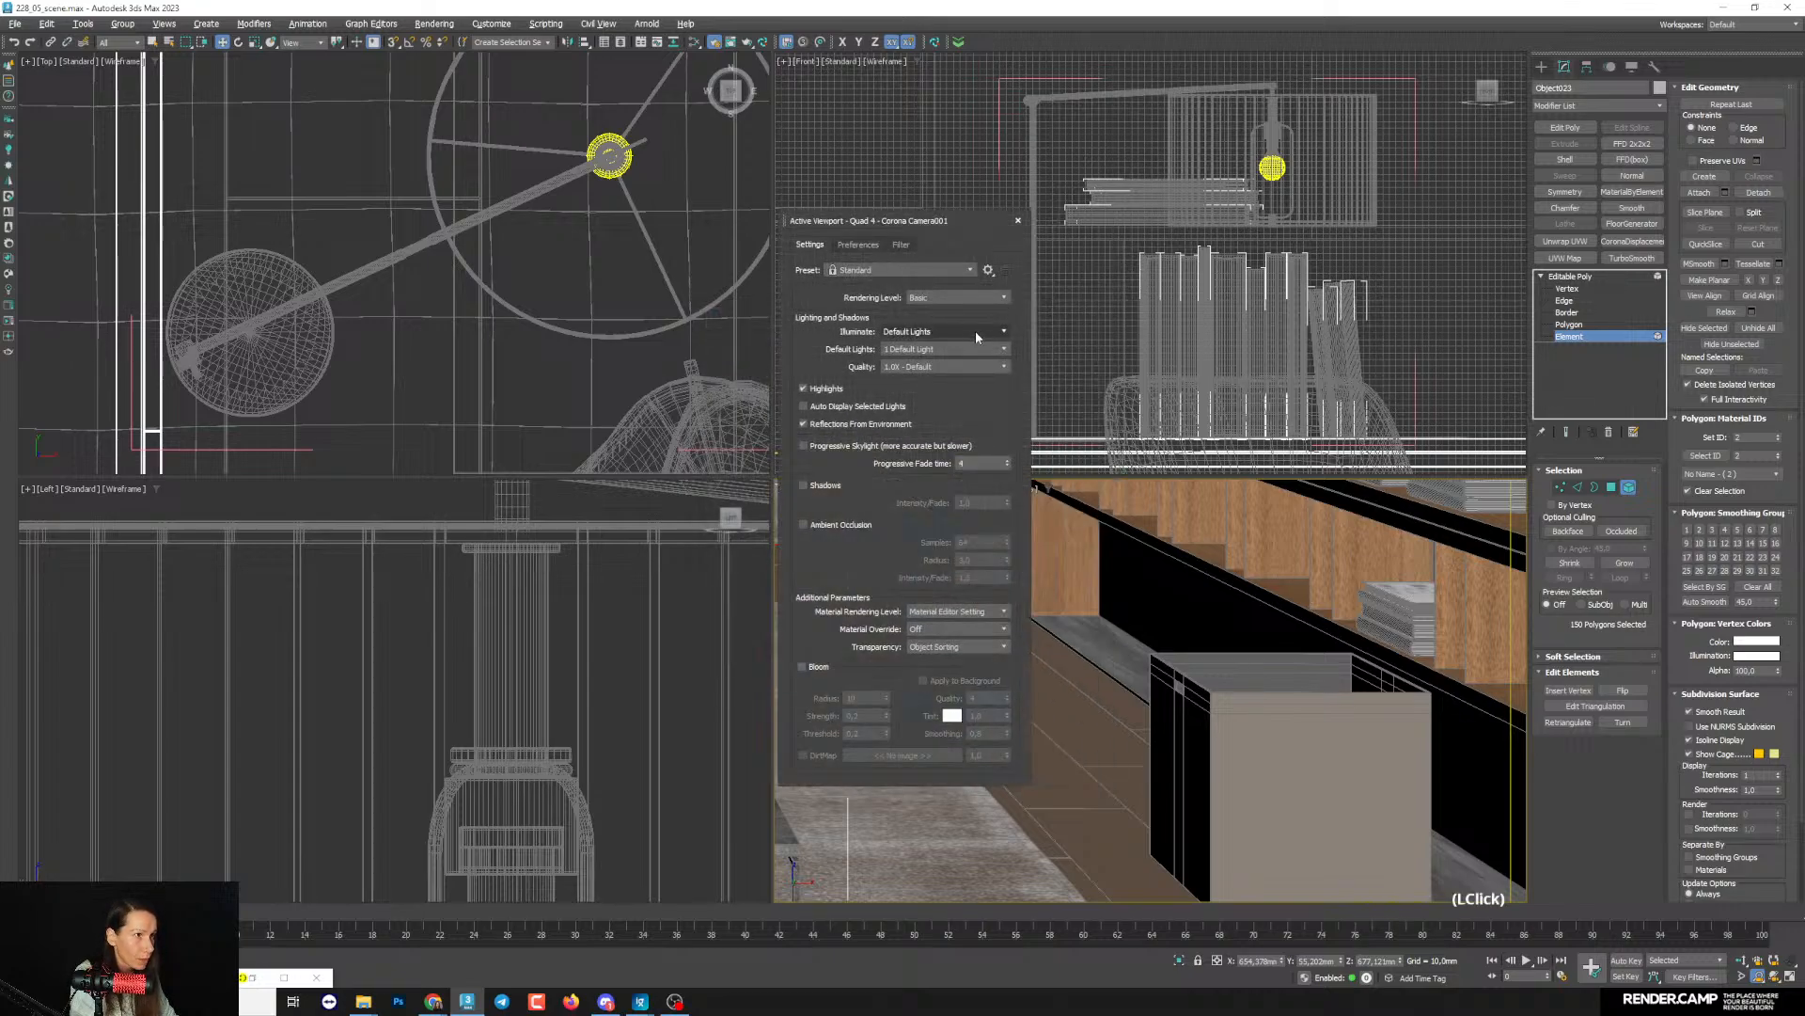
left_click(934, 347)
left_click(941, 384)
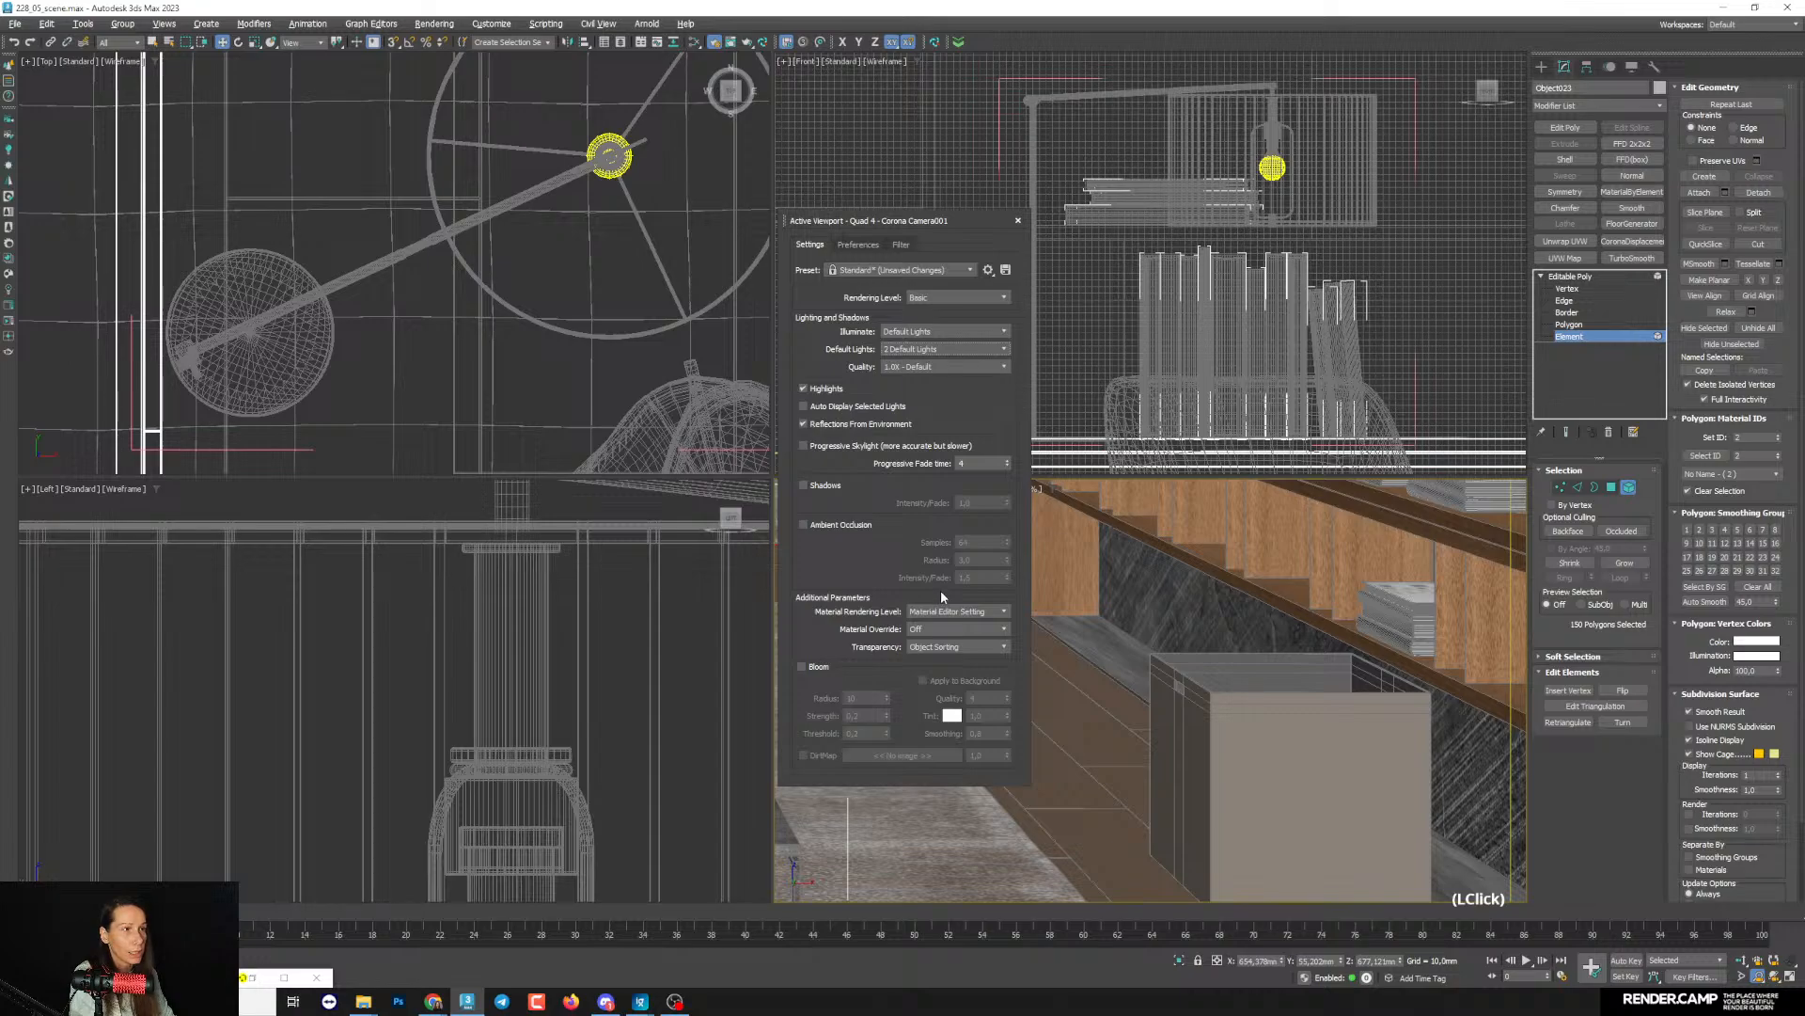
left_click(1017, 220)
- Collapse the bookcase base's bottom panel to an editable poly and add a Box UVW Map with a length of about 1175 mm
left_click(1570, 276)
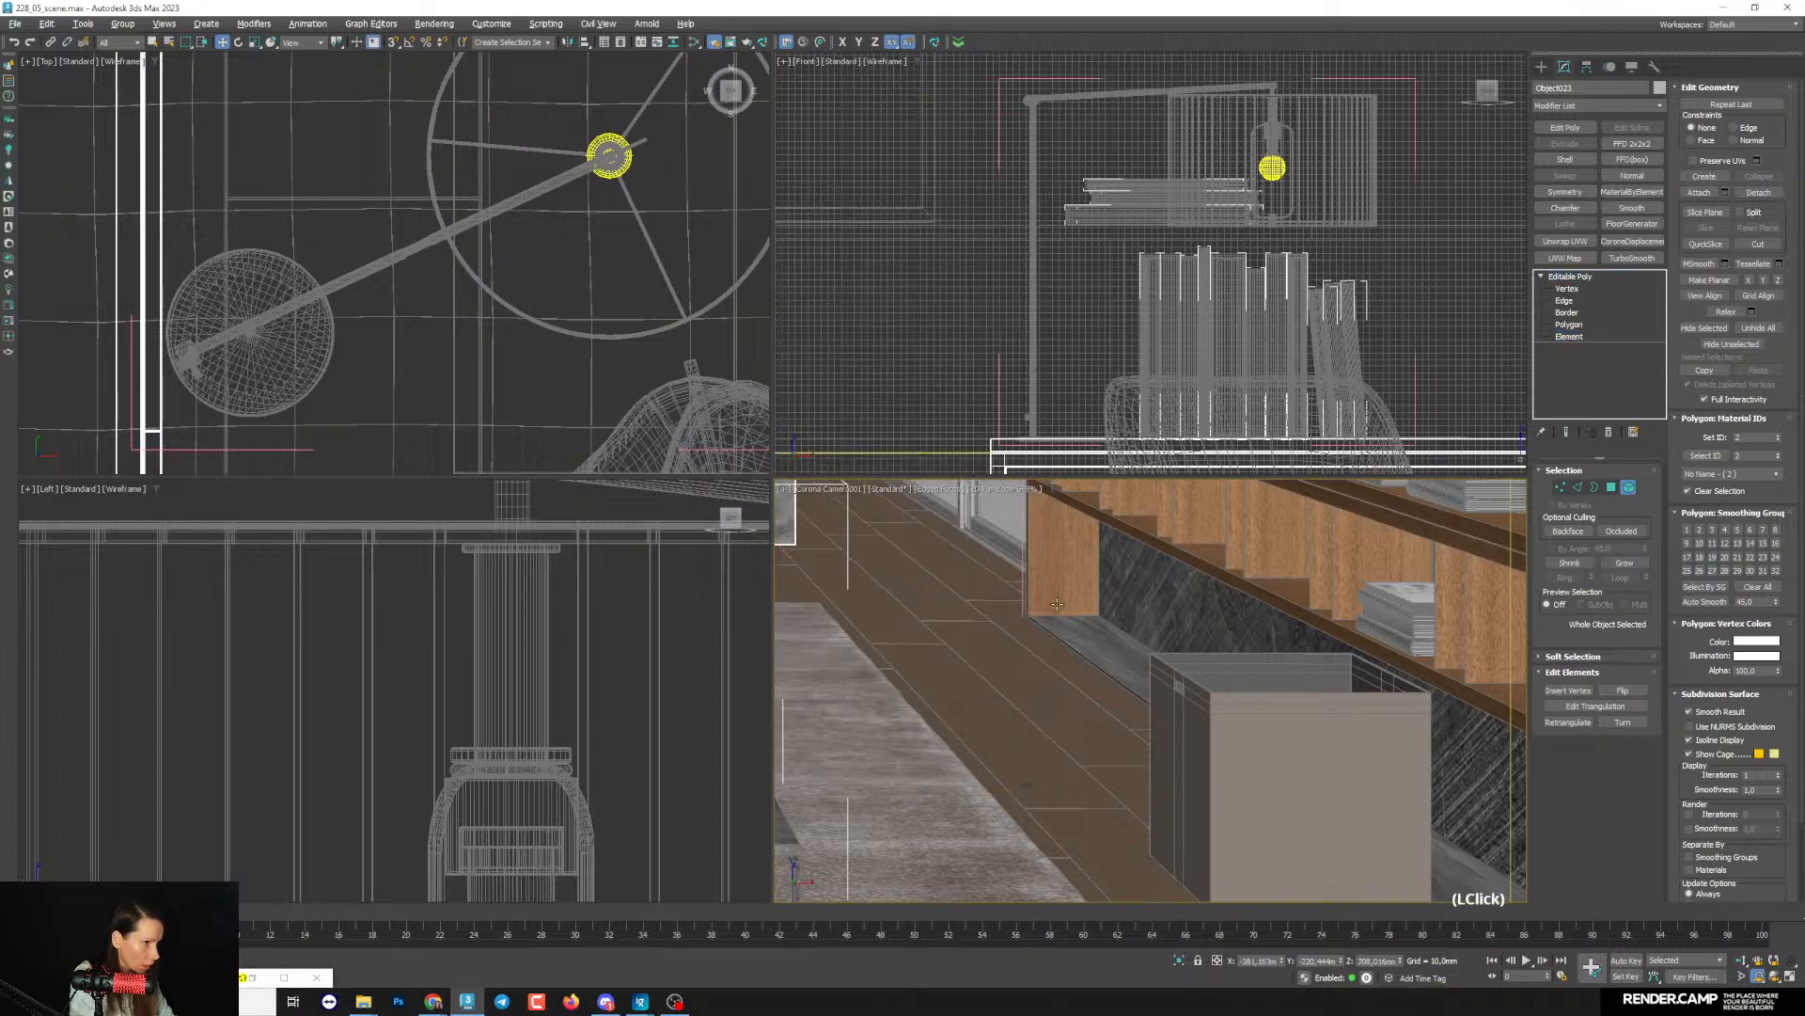
left_click(1088, 629)
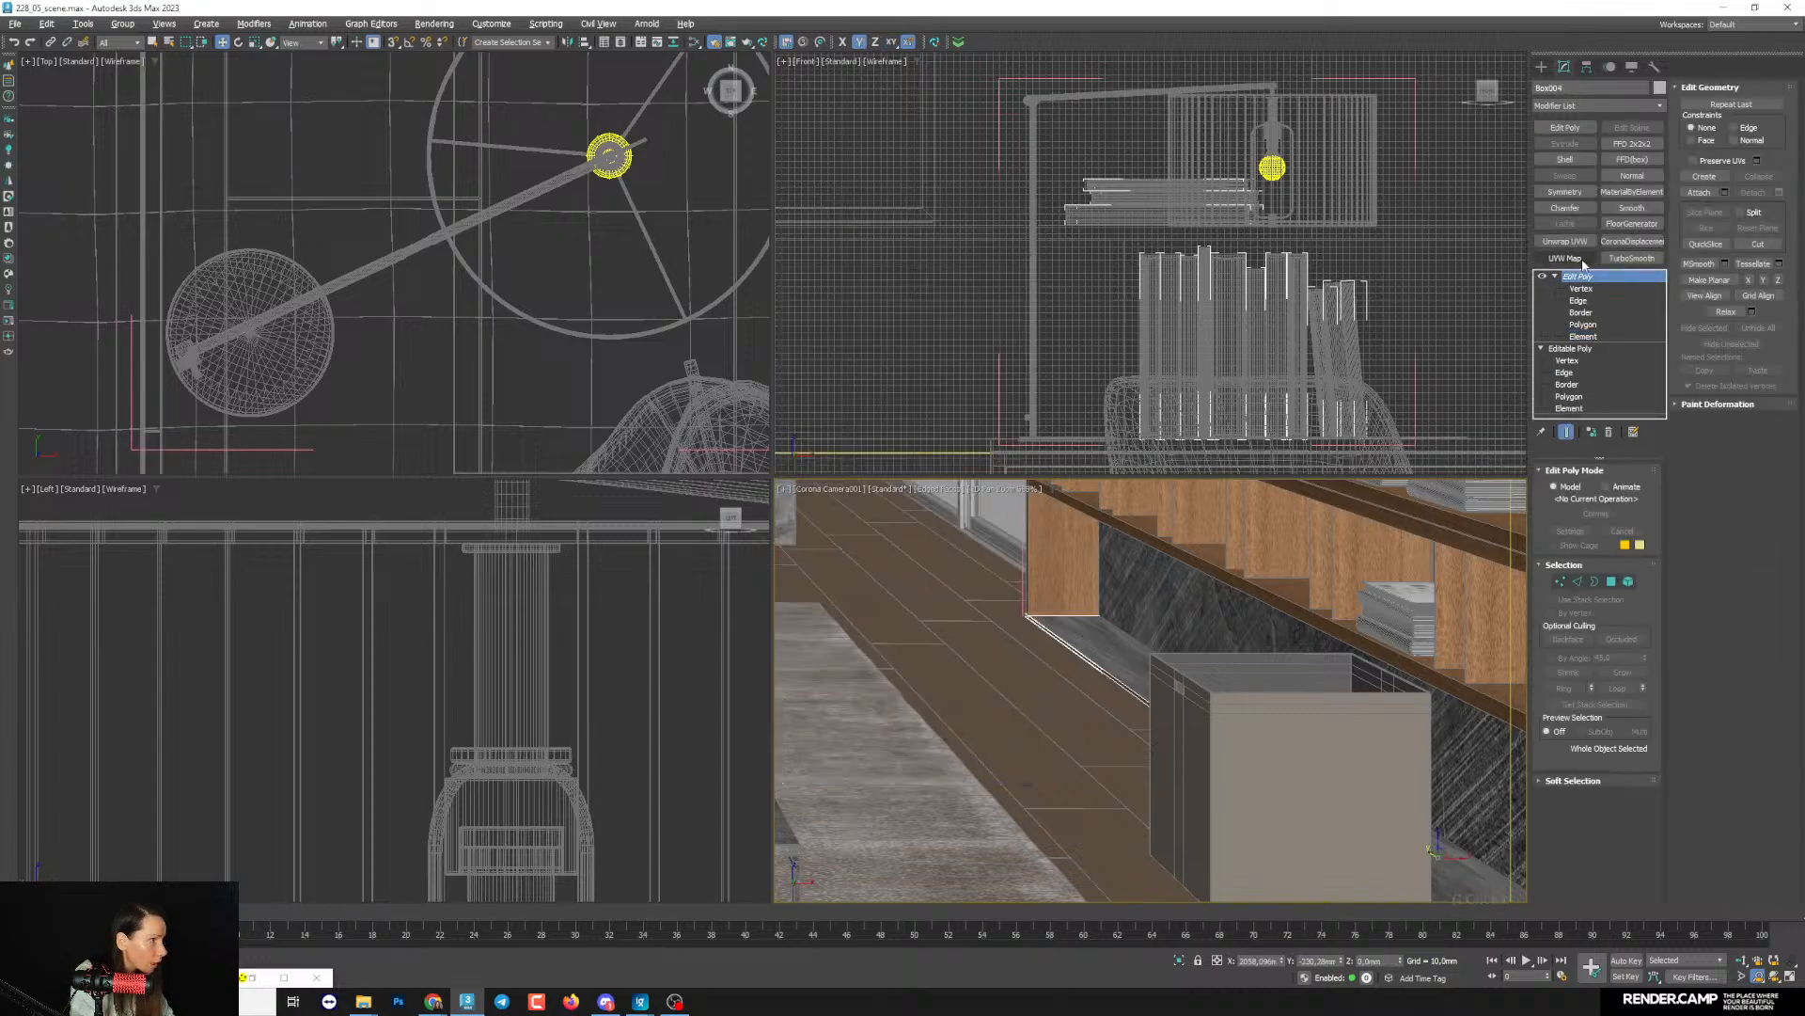
key("slash")
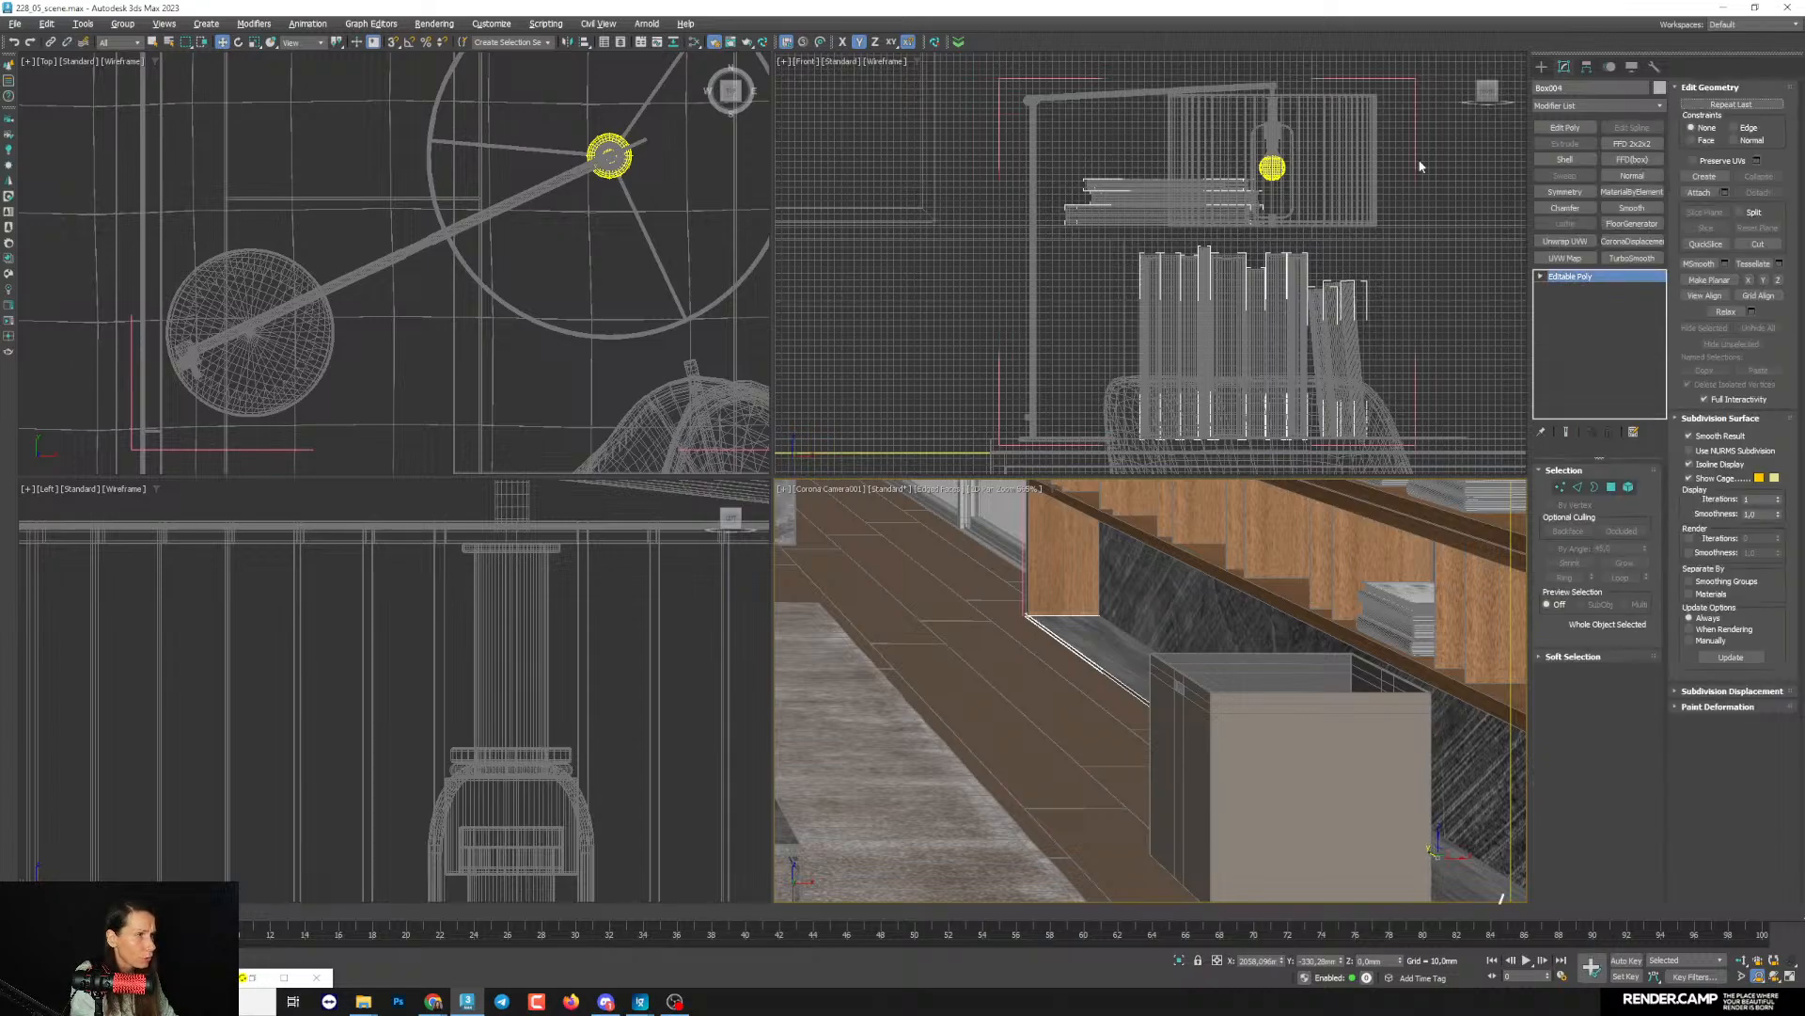
left_click(1565, 257)
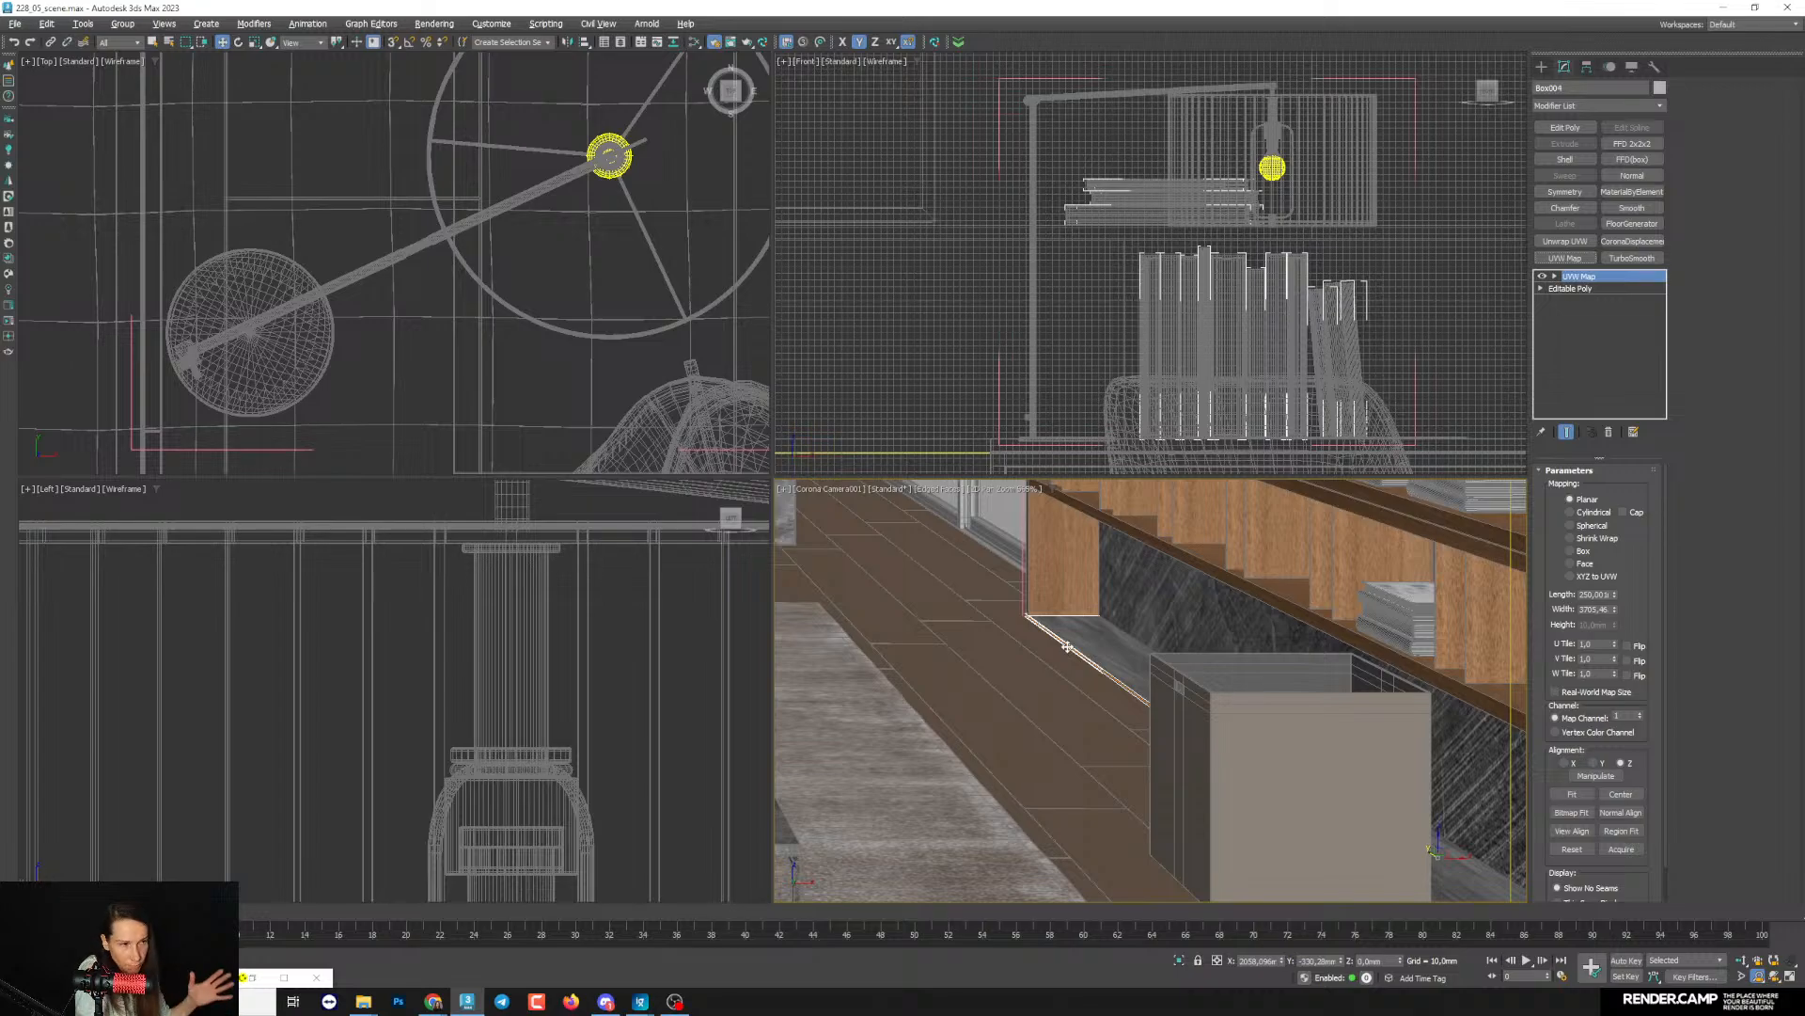
left_click(1585, 551)
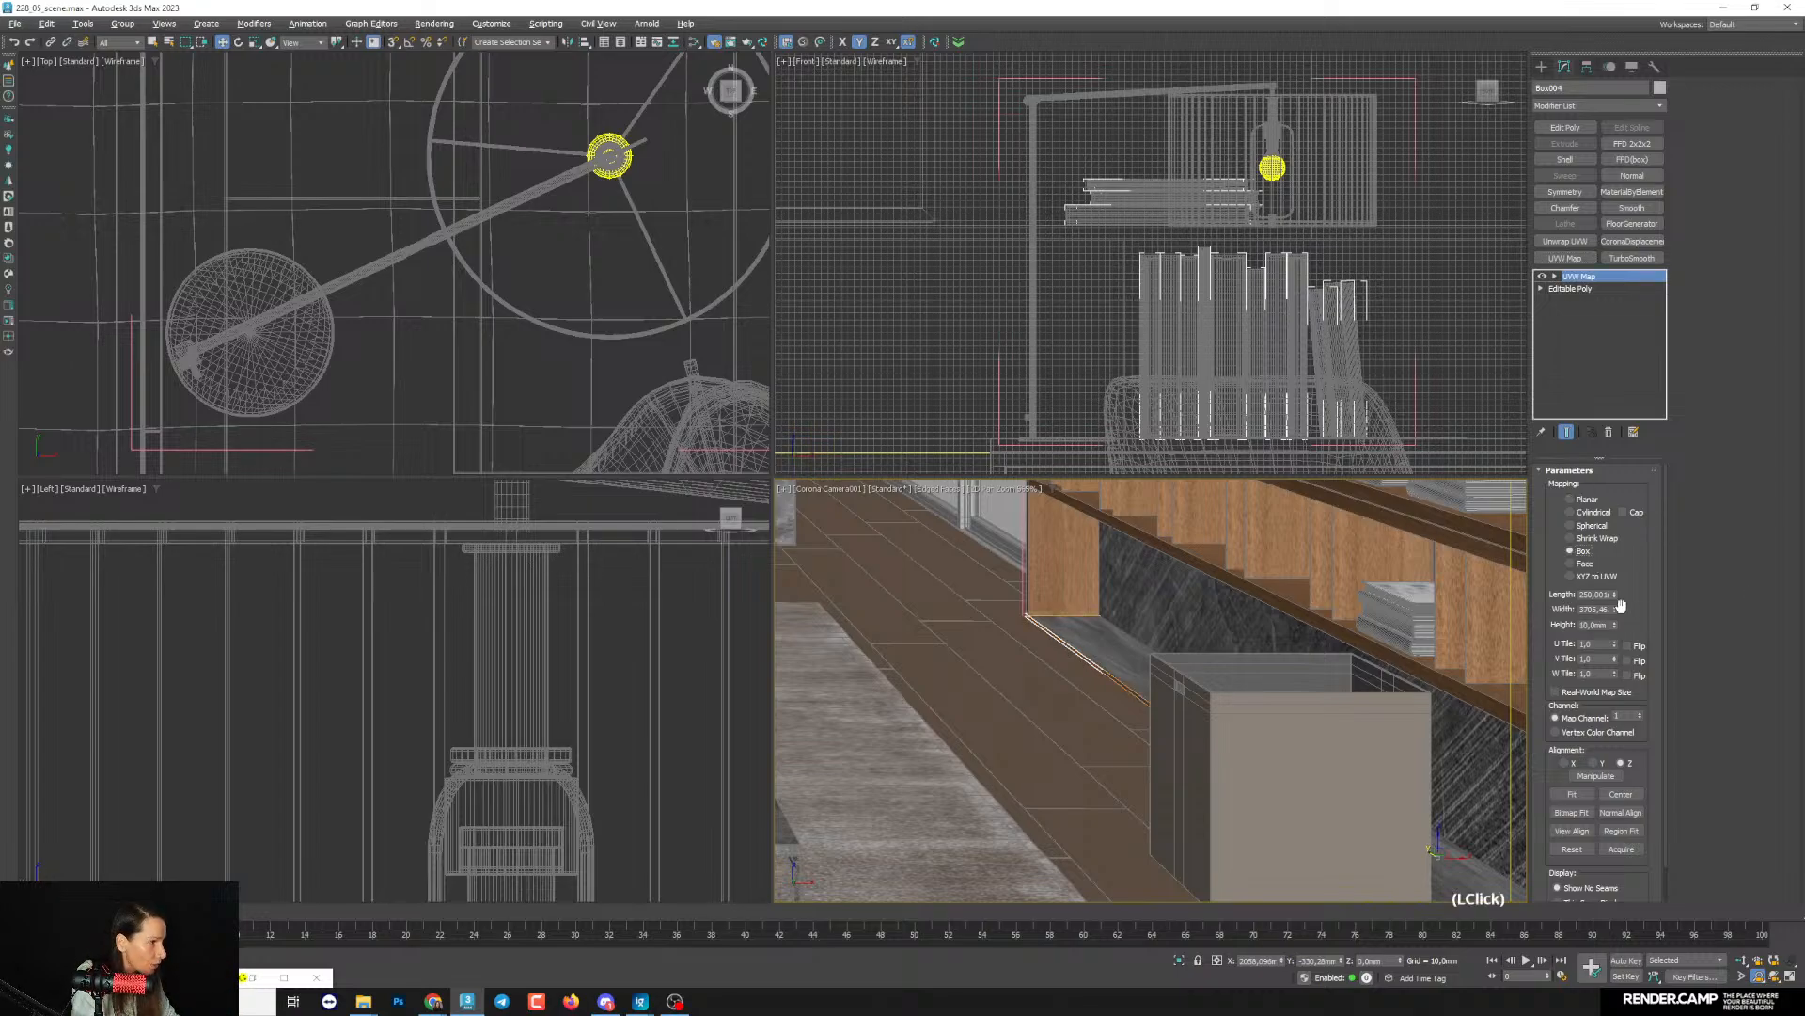
left_click_drag(1615, 609, 1639, 517)
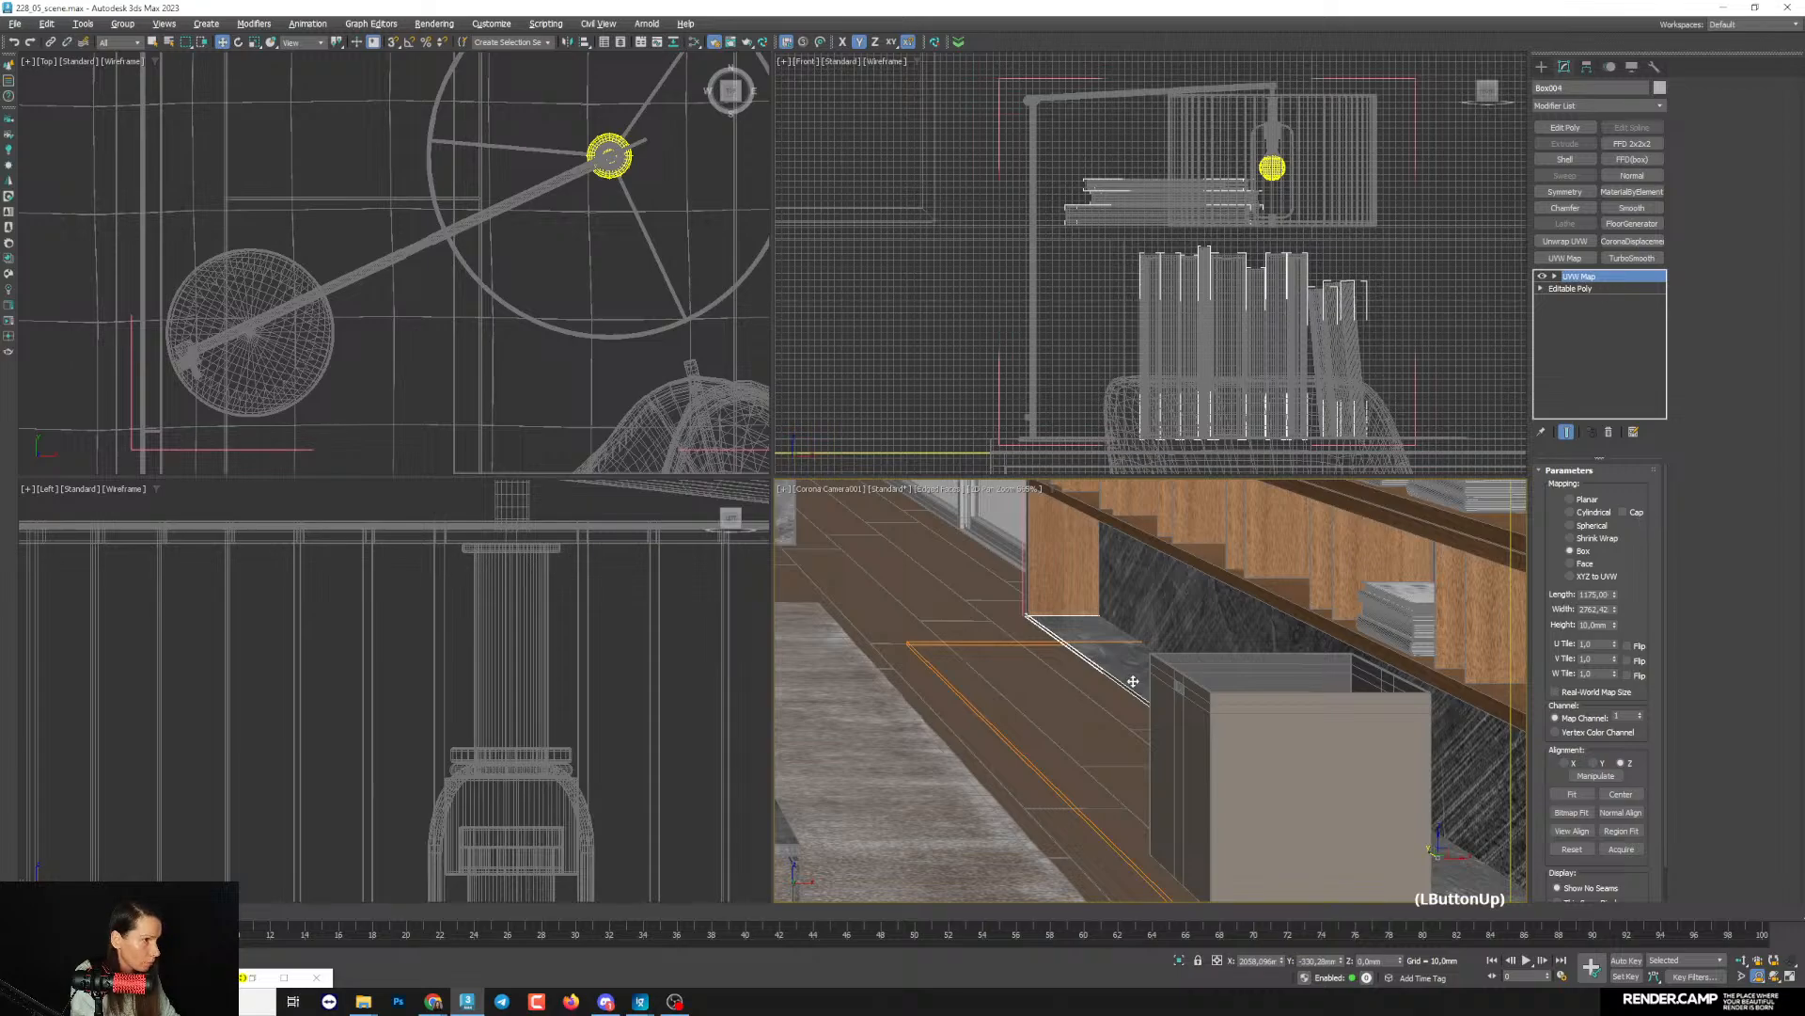
- Select the dark back panel of the bookcase base and examine the texture on it and on the desk box
middle_click_drag(1133, 681, 1201, 688)
middle_click_drag(1427, 623, 1166, 743)
left_click(1104, 799)
scroll(1166, 743, "down", 4)
middle_click_drag(875, 621, 1082, 641)
scroll(1082, 641, "up", 4)
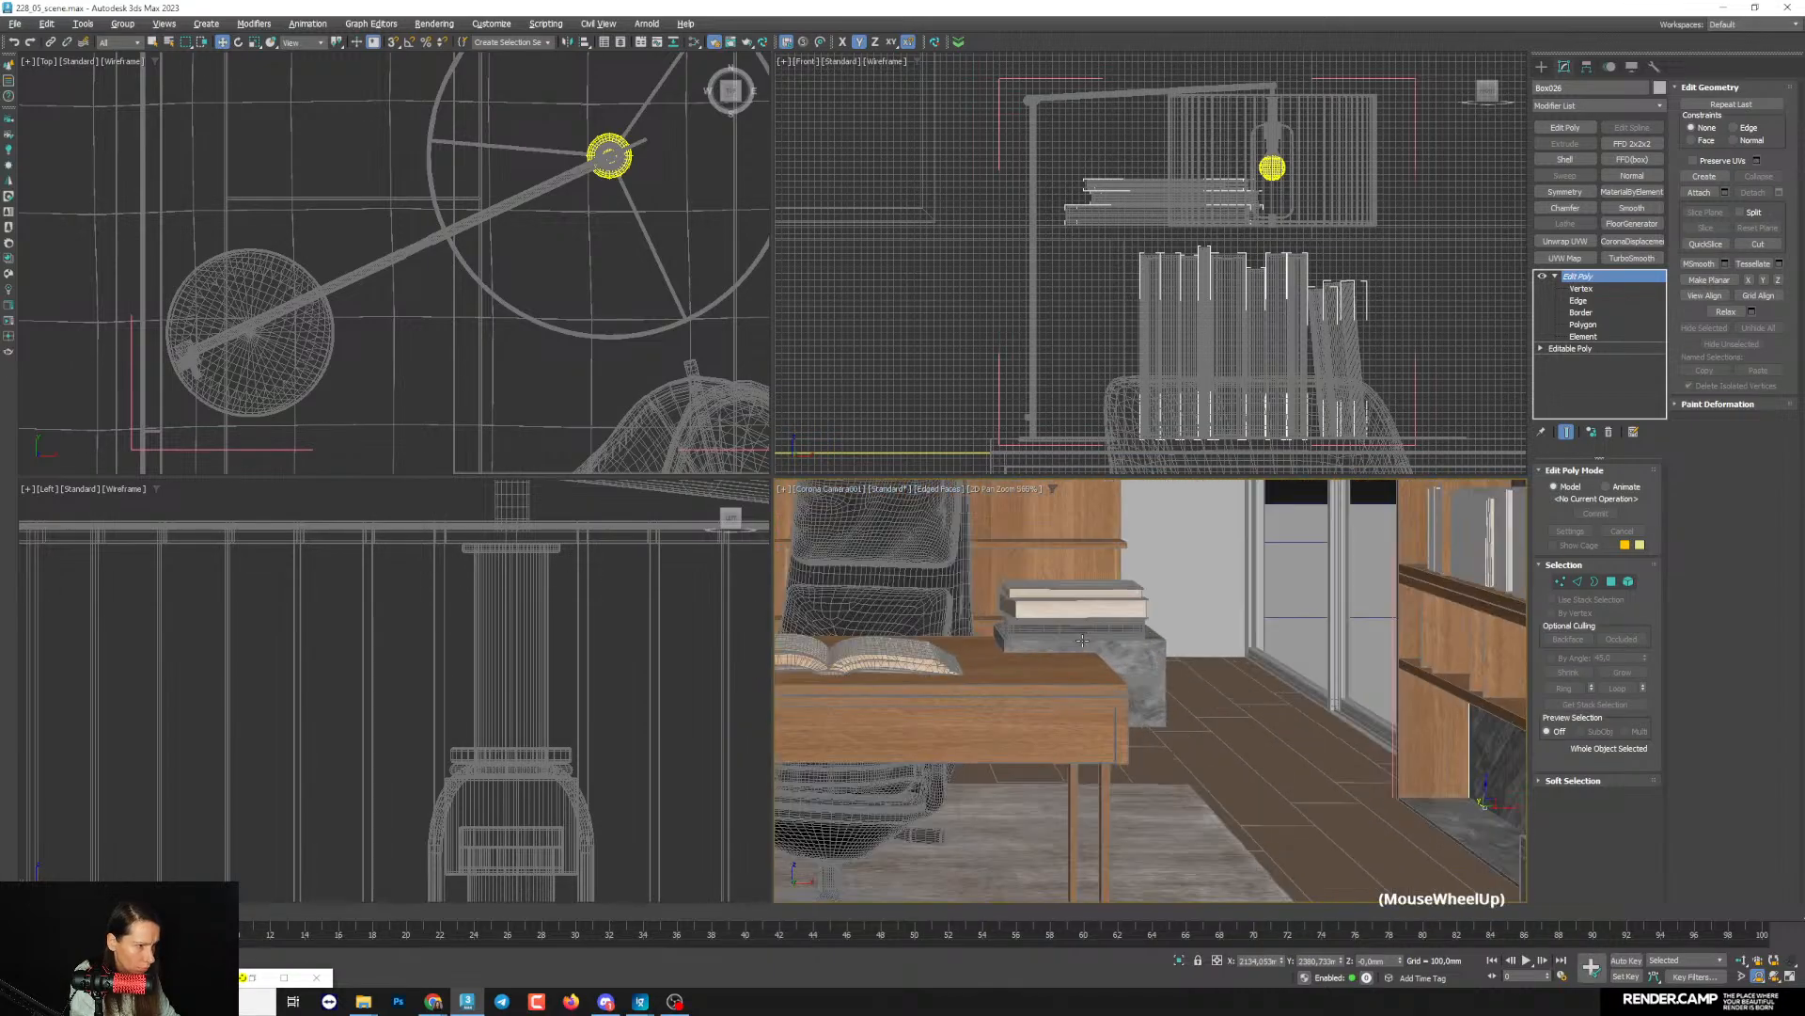
scroll(1083, 641, "up", 2)
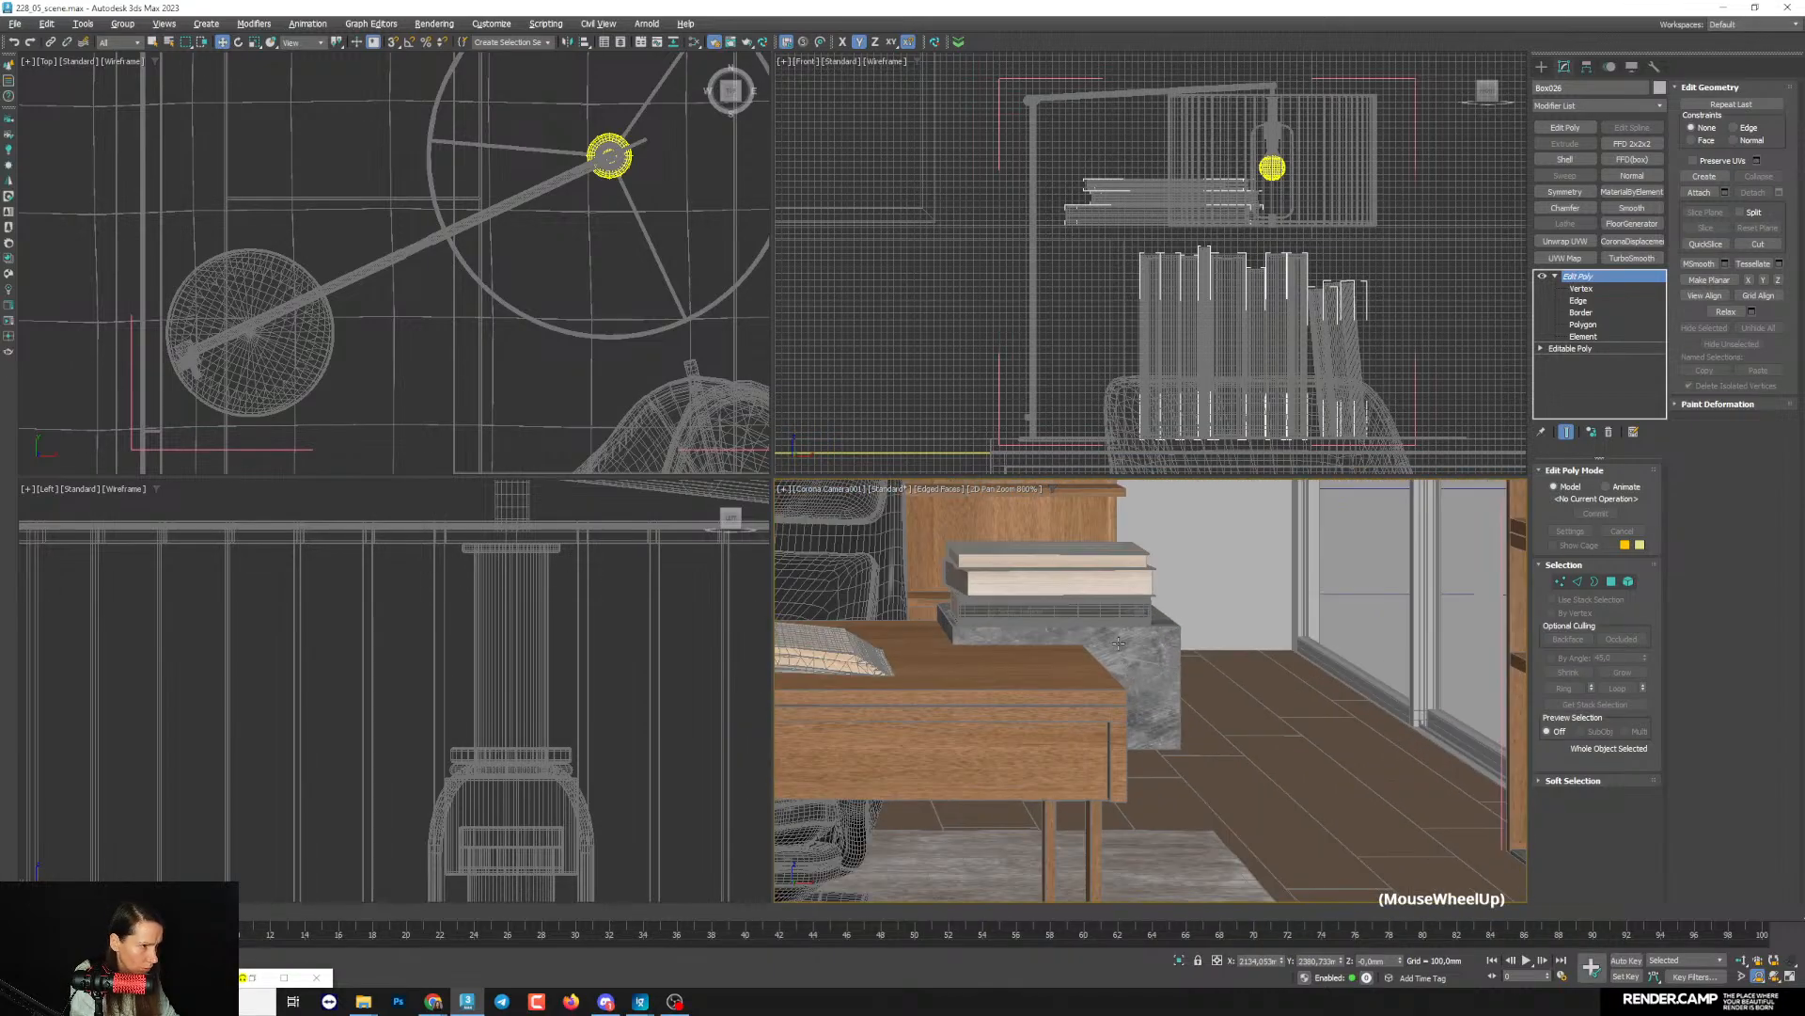
scroll(1118, 643, "down", 2)
middle_click_drag(1107, 798, 1062, 748)
middle_click_drag(1305, 596, 1185, 741)
middle_click_drag(1332, 697, 1261, 705)
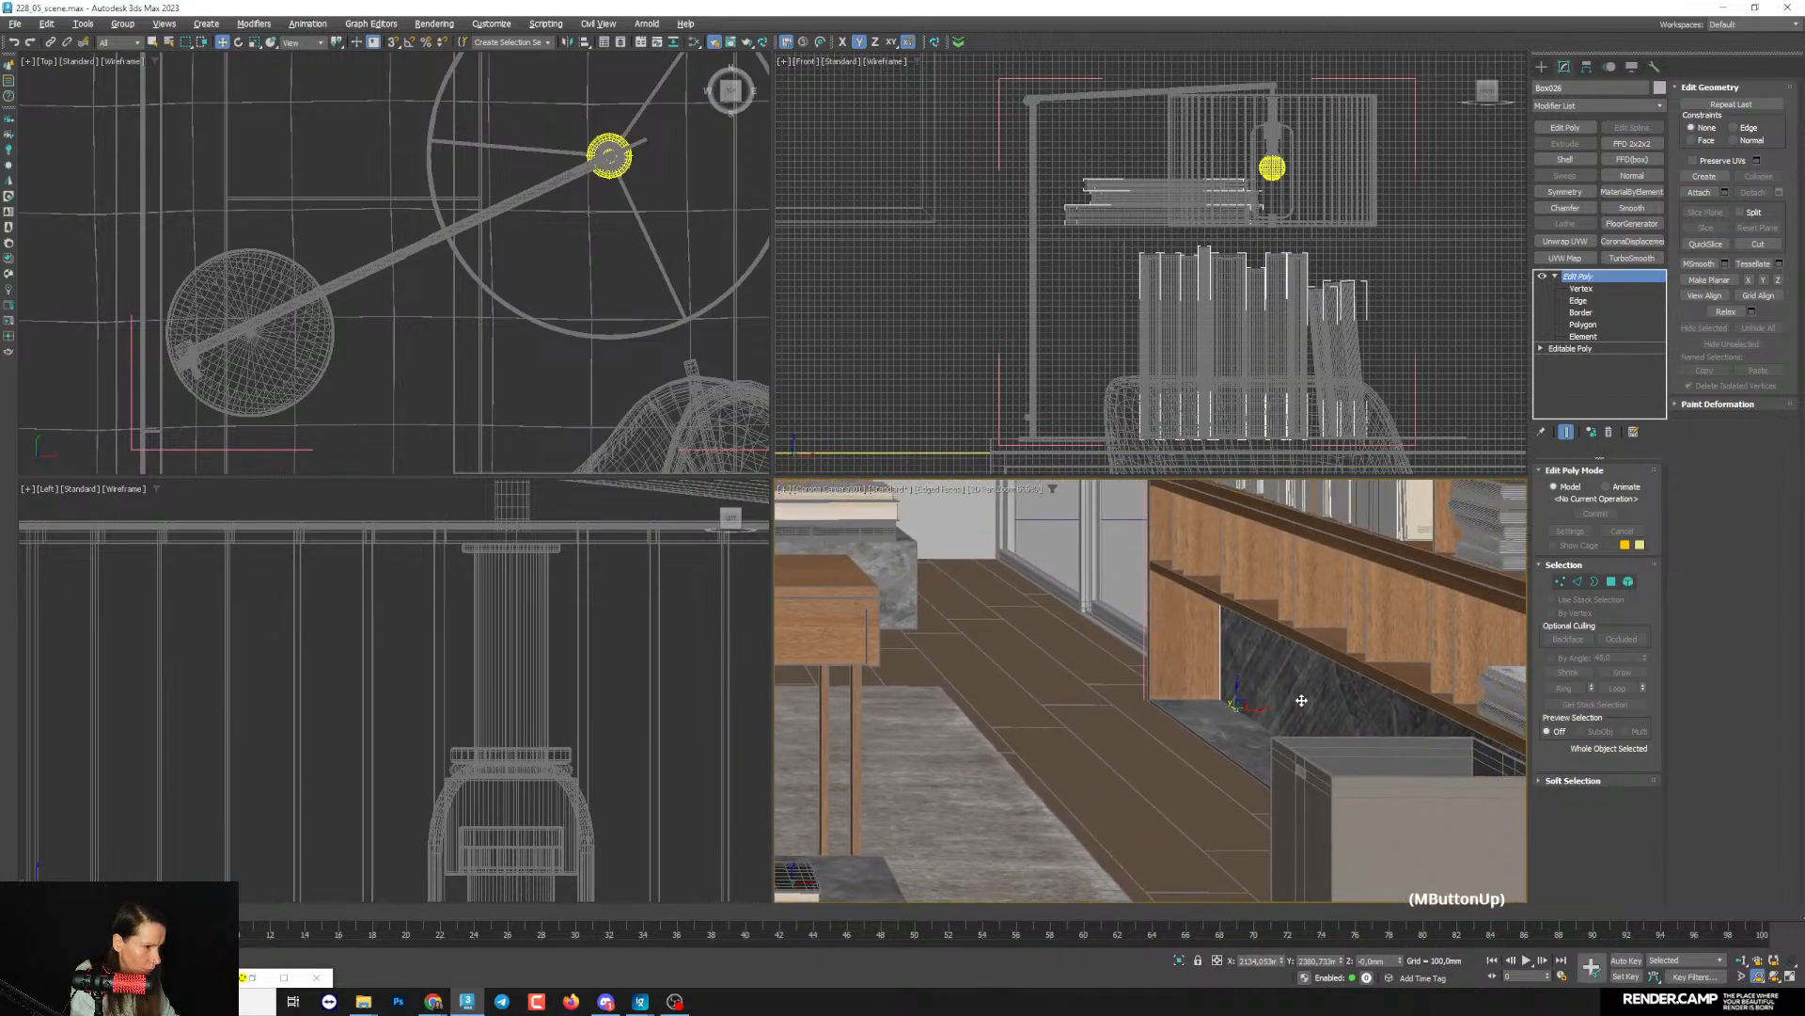
- Remove the Edit Poly modifier from the bookcase's back panel and add a UVW Map directly above its editable poly
left_click(1575, 258)
left_click(1609, 433)
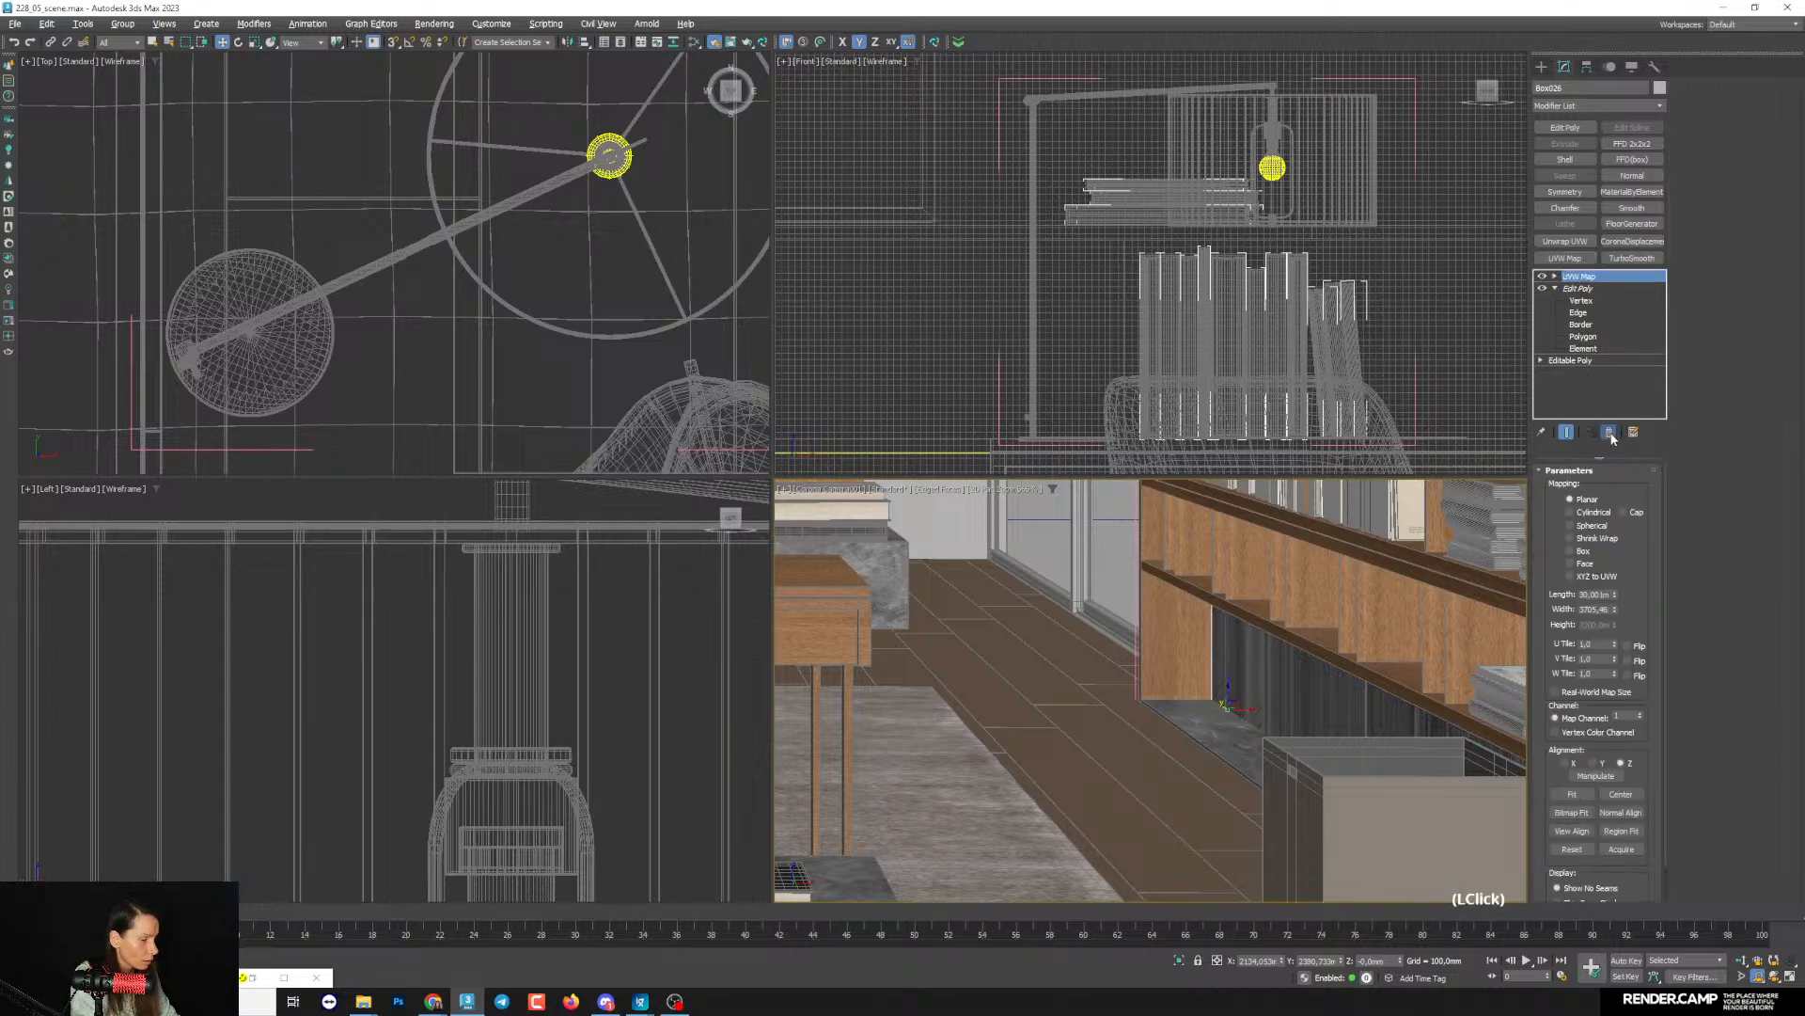
left_click(1609, 432)
left_click(1569, 259)
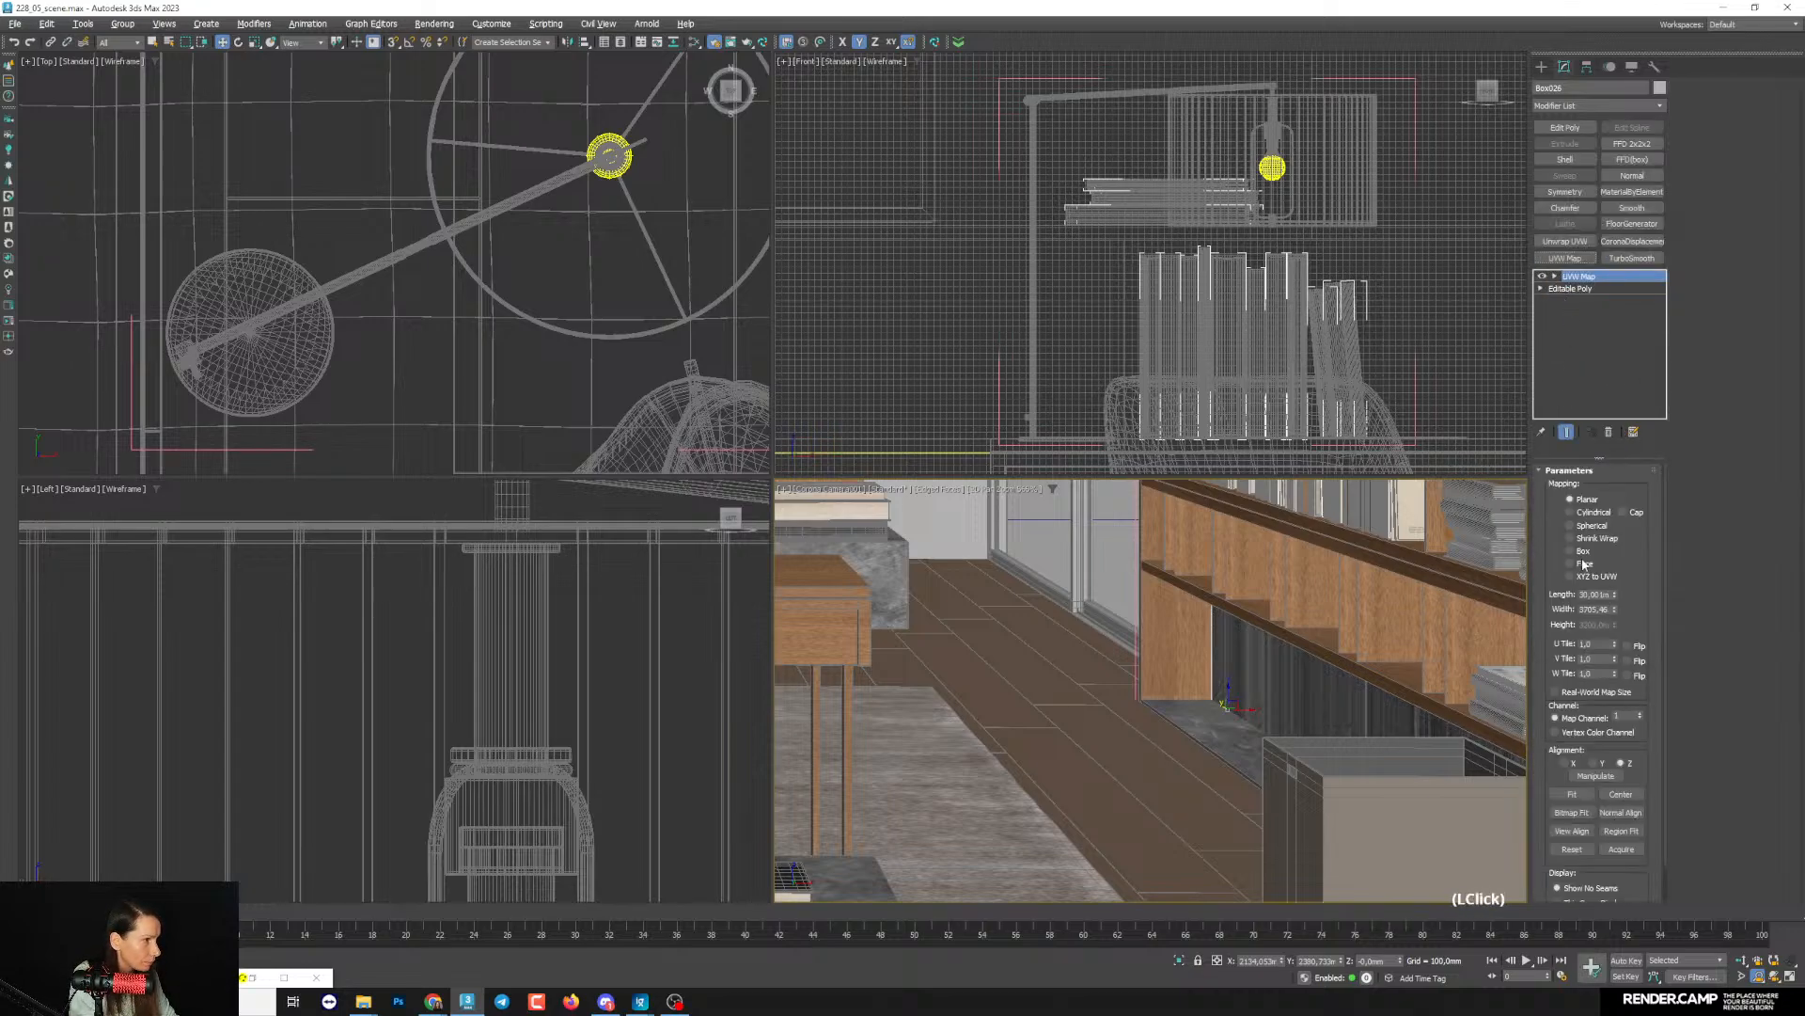
- Replace the back panel's UVW Map with a copy of the bottom panel's Box UVW Map
left_click(1240, 743)
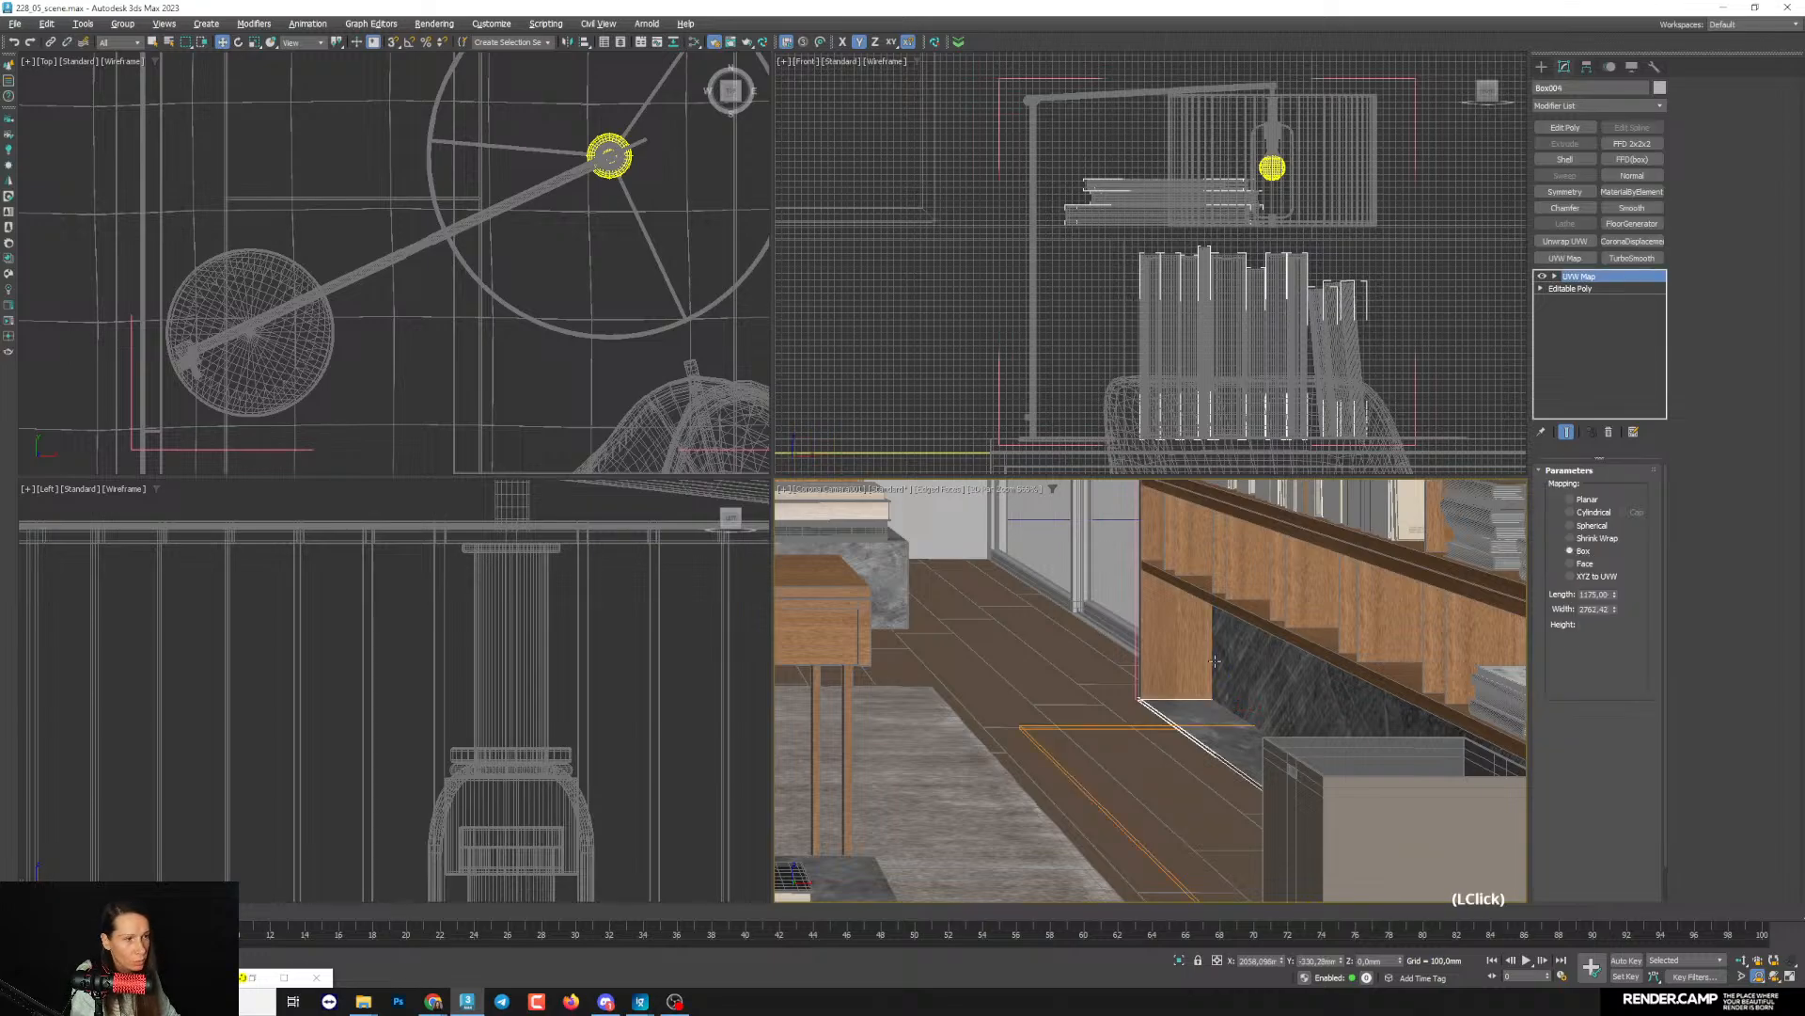
right_click(1581, 277)
left_click(1601, 340)
left_click(1361, 688)
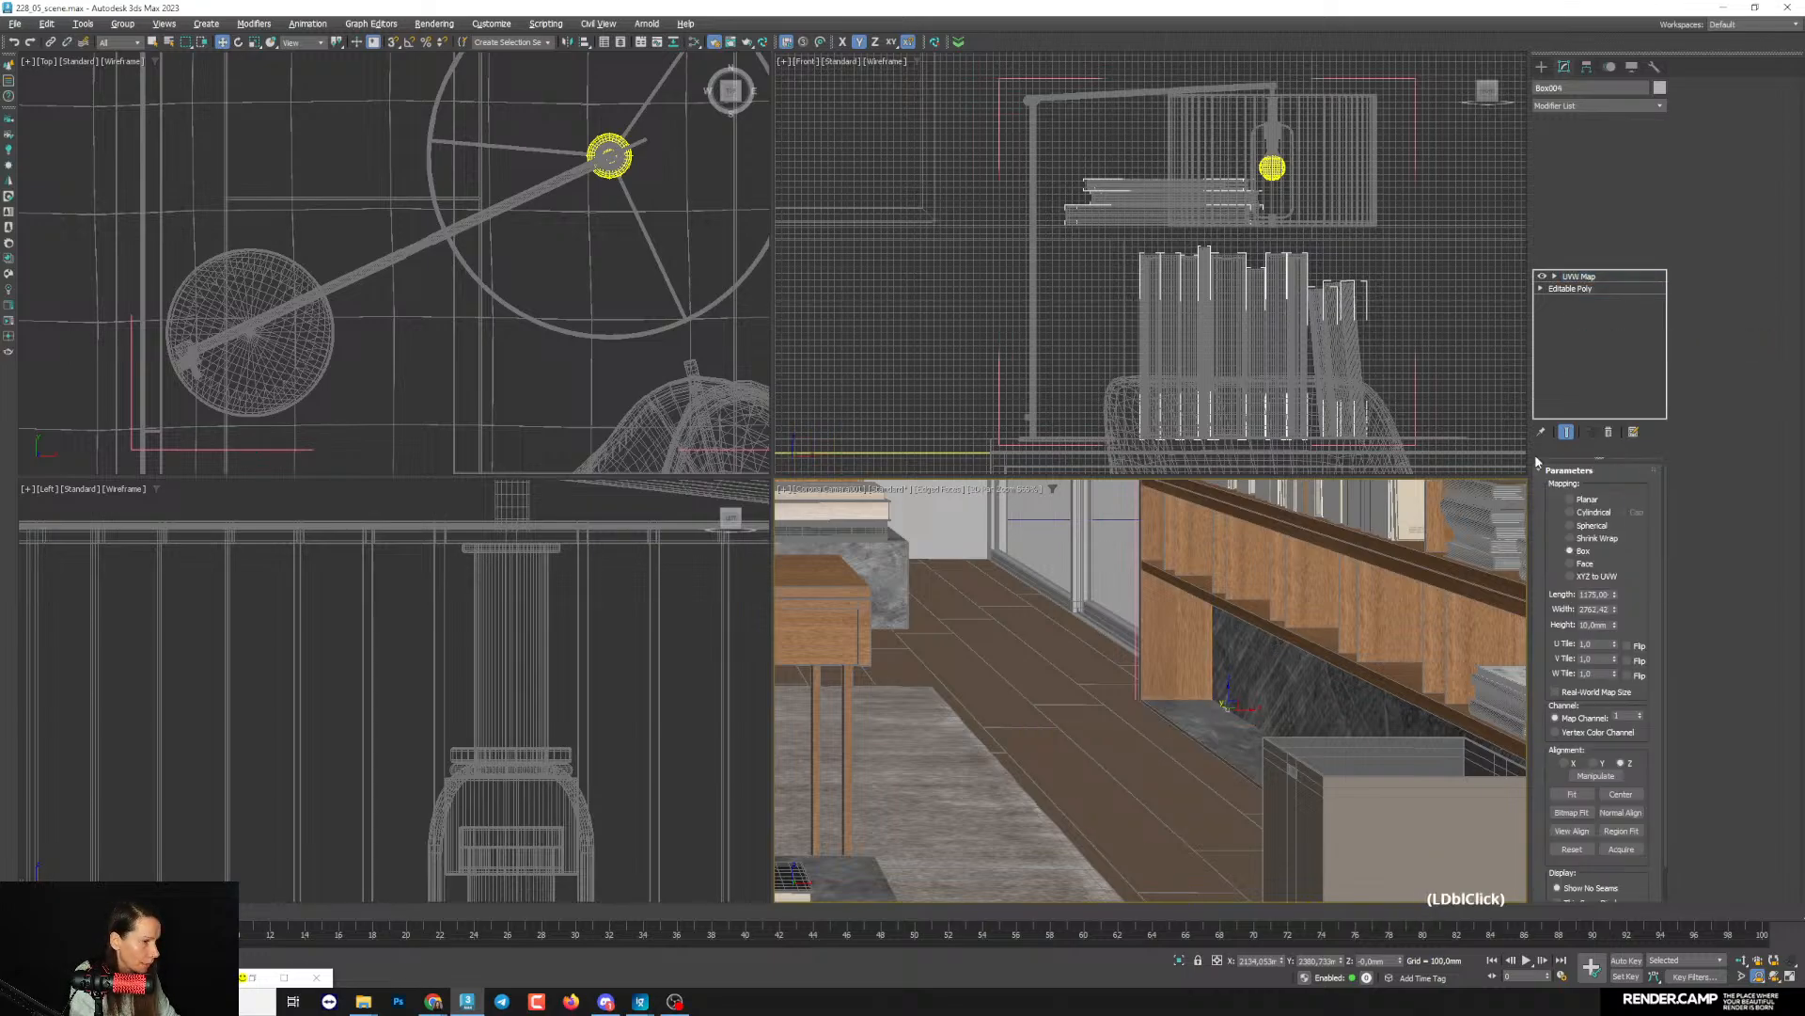
left_click(1609, 433)
right_click(1606, 278)
left_click(1628, 305)
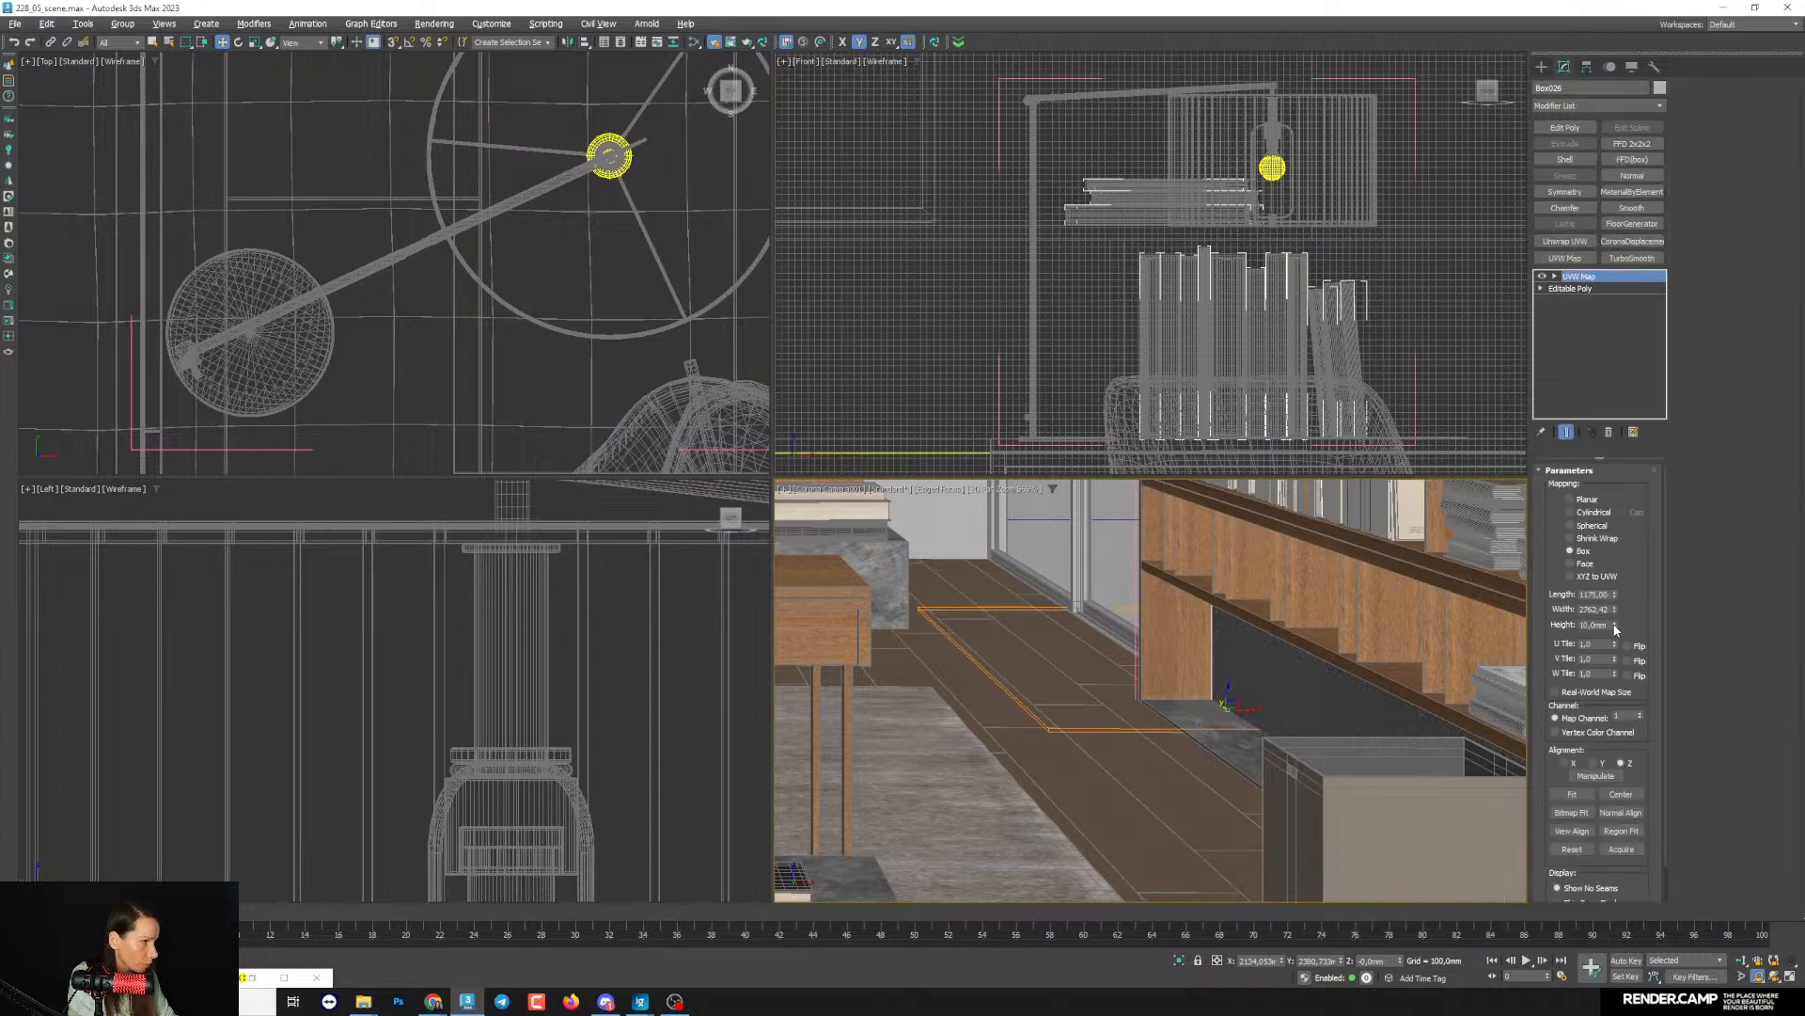
- Set the back panel's UVW Map height to about 1385 mm and its width to about 2514 mm
left_click_drag(1613, 624, 1572, 655)
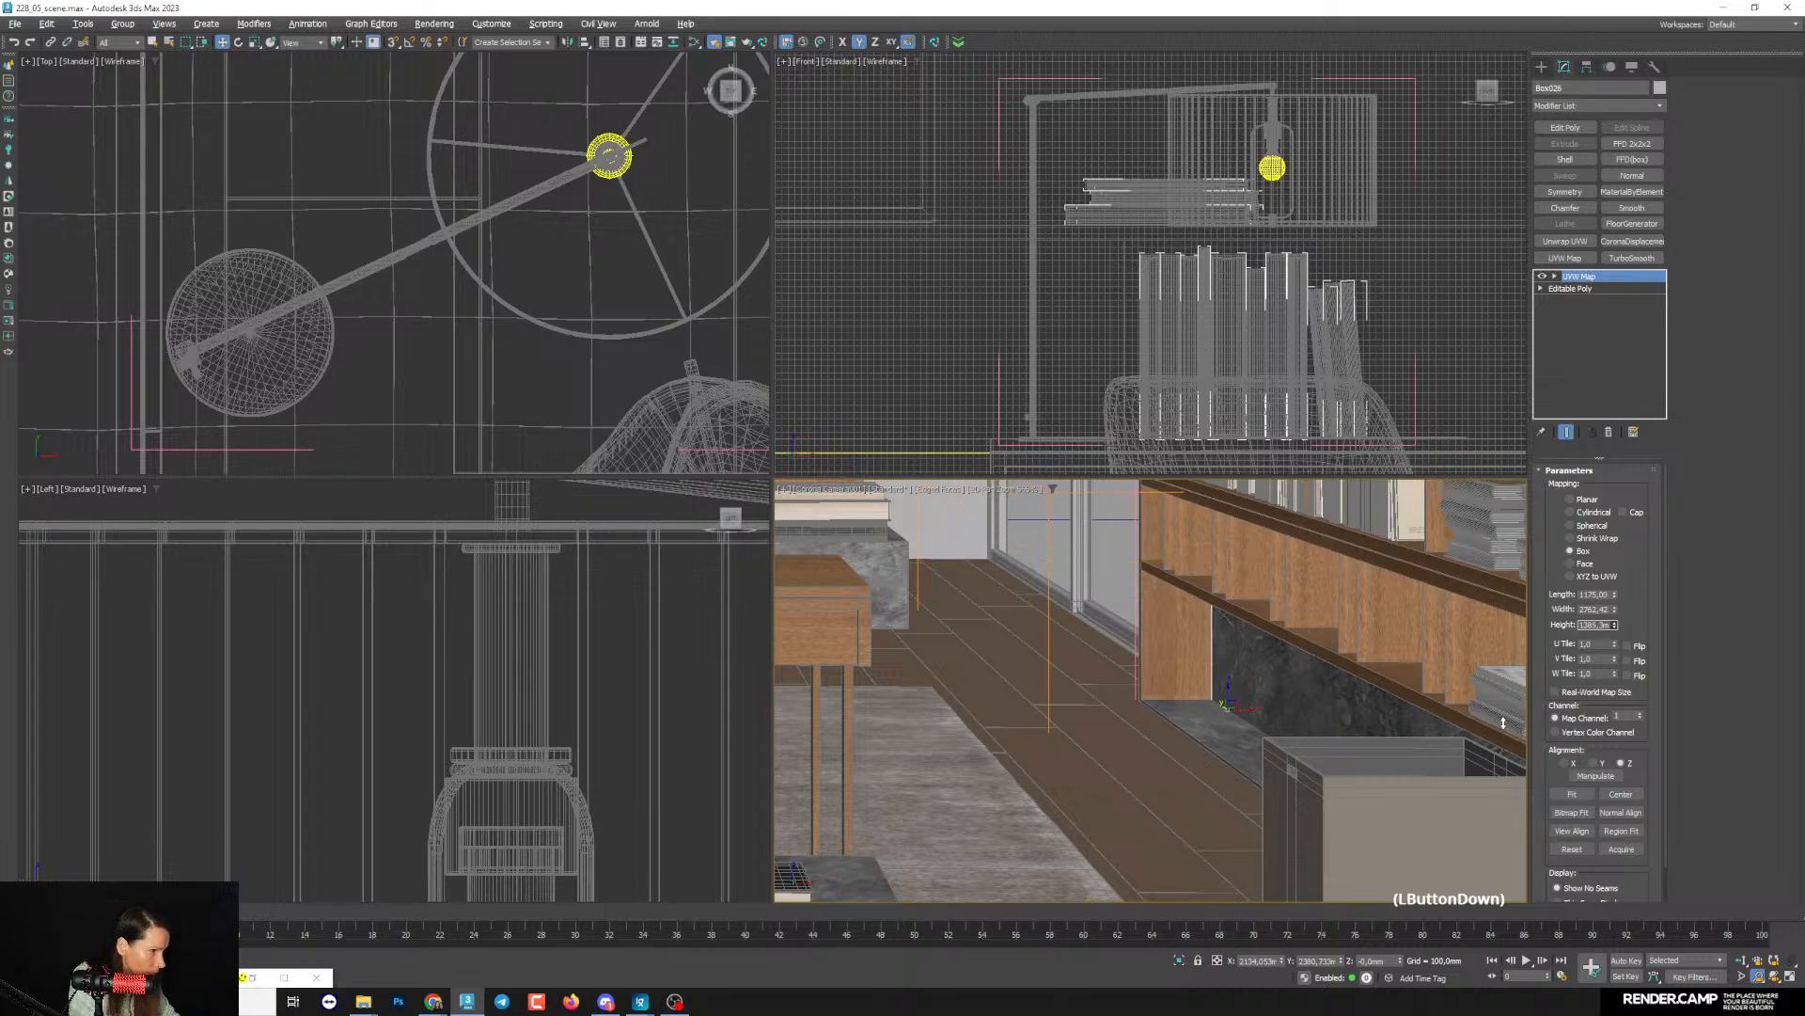
left_click_drag(1504, 722, 1573, 545)
left_click_drag(1615, 611, 1614, 620)
- Examine the dirt texture's scale on the desk box and the coffee table in the camera view
middle_click_drag(1138, 670, 1211, 613)
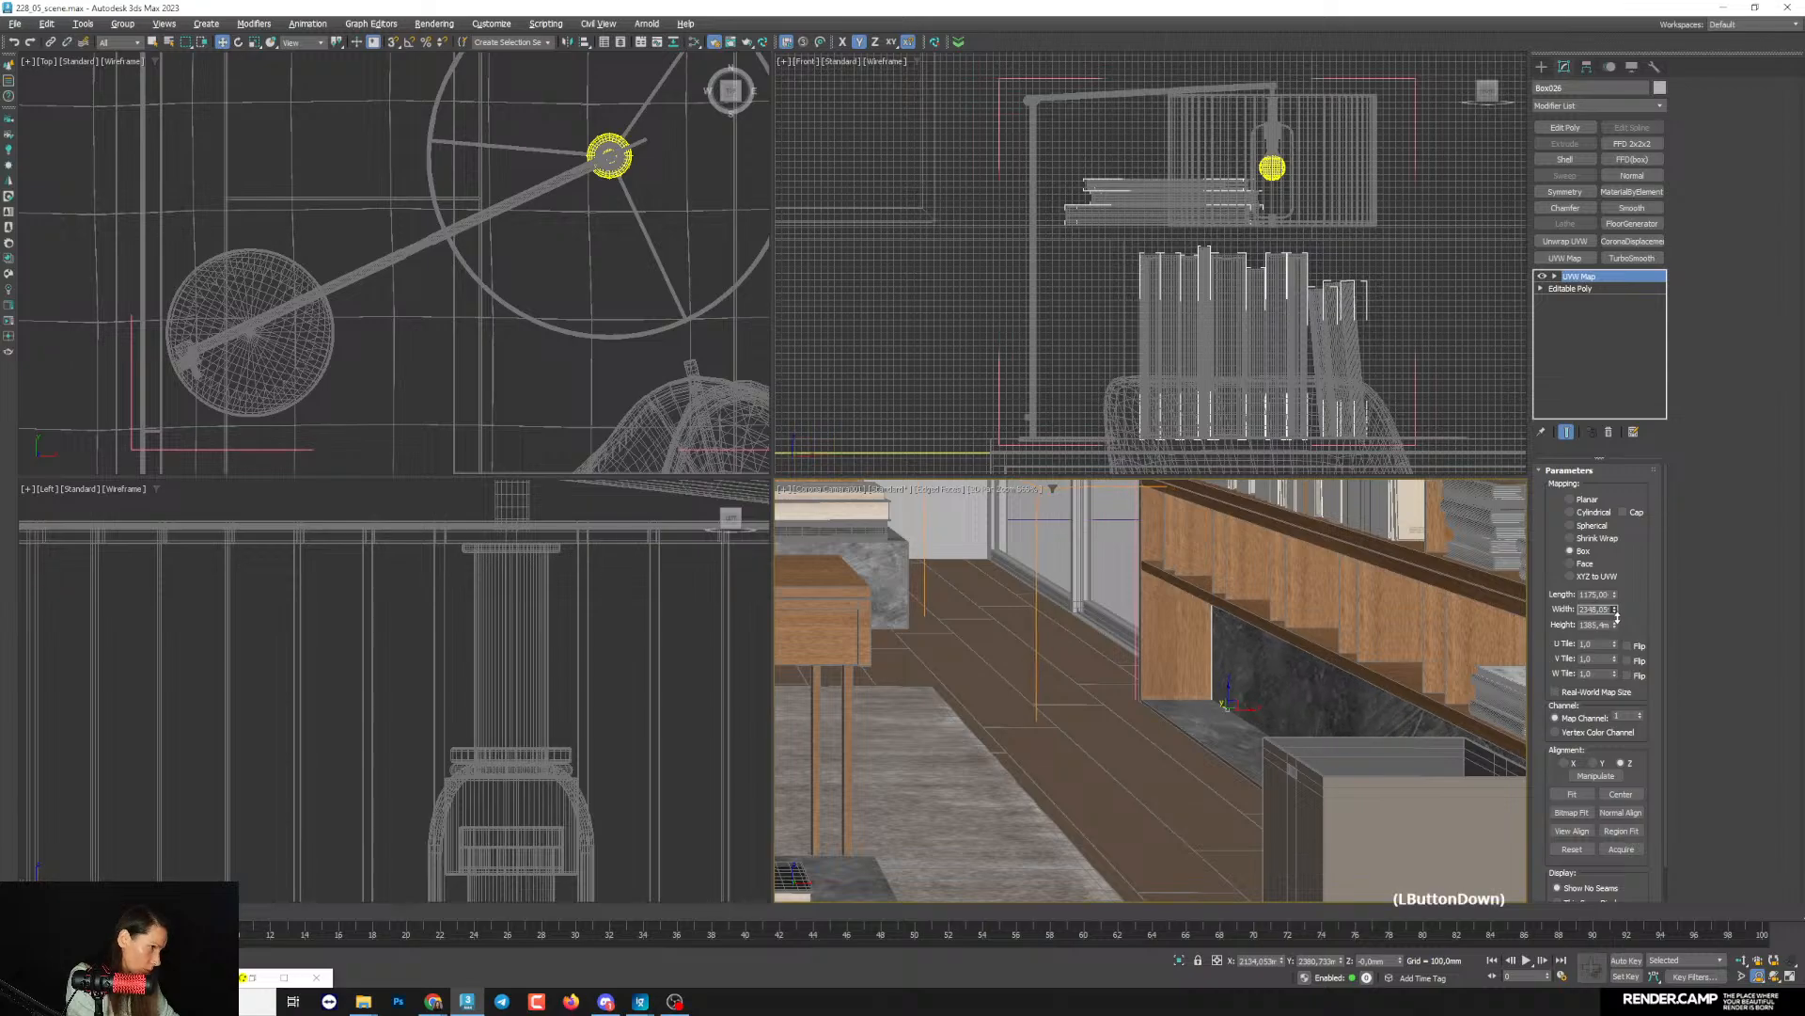
scroll(1129, 583, "down", 5)
scroll(1096, 569, "up", 5)
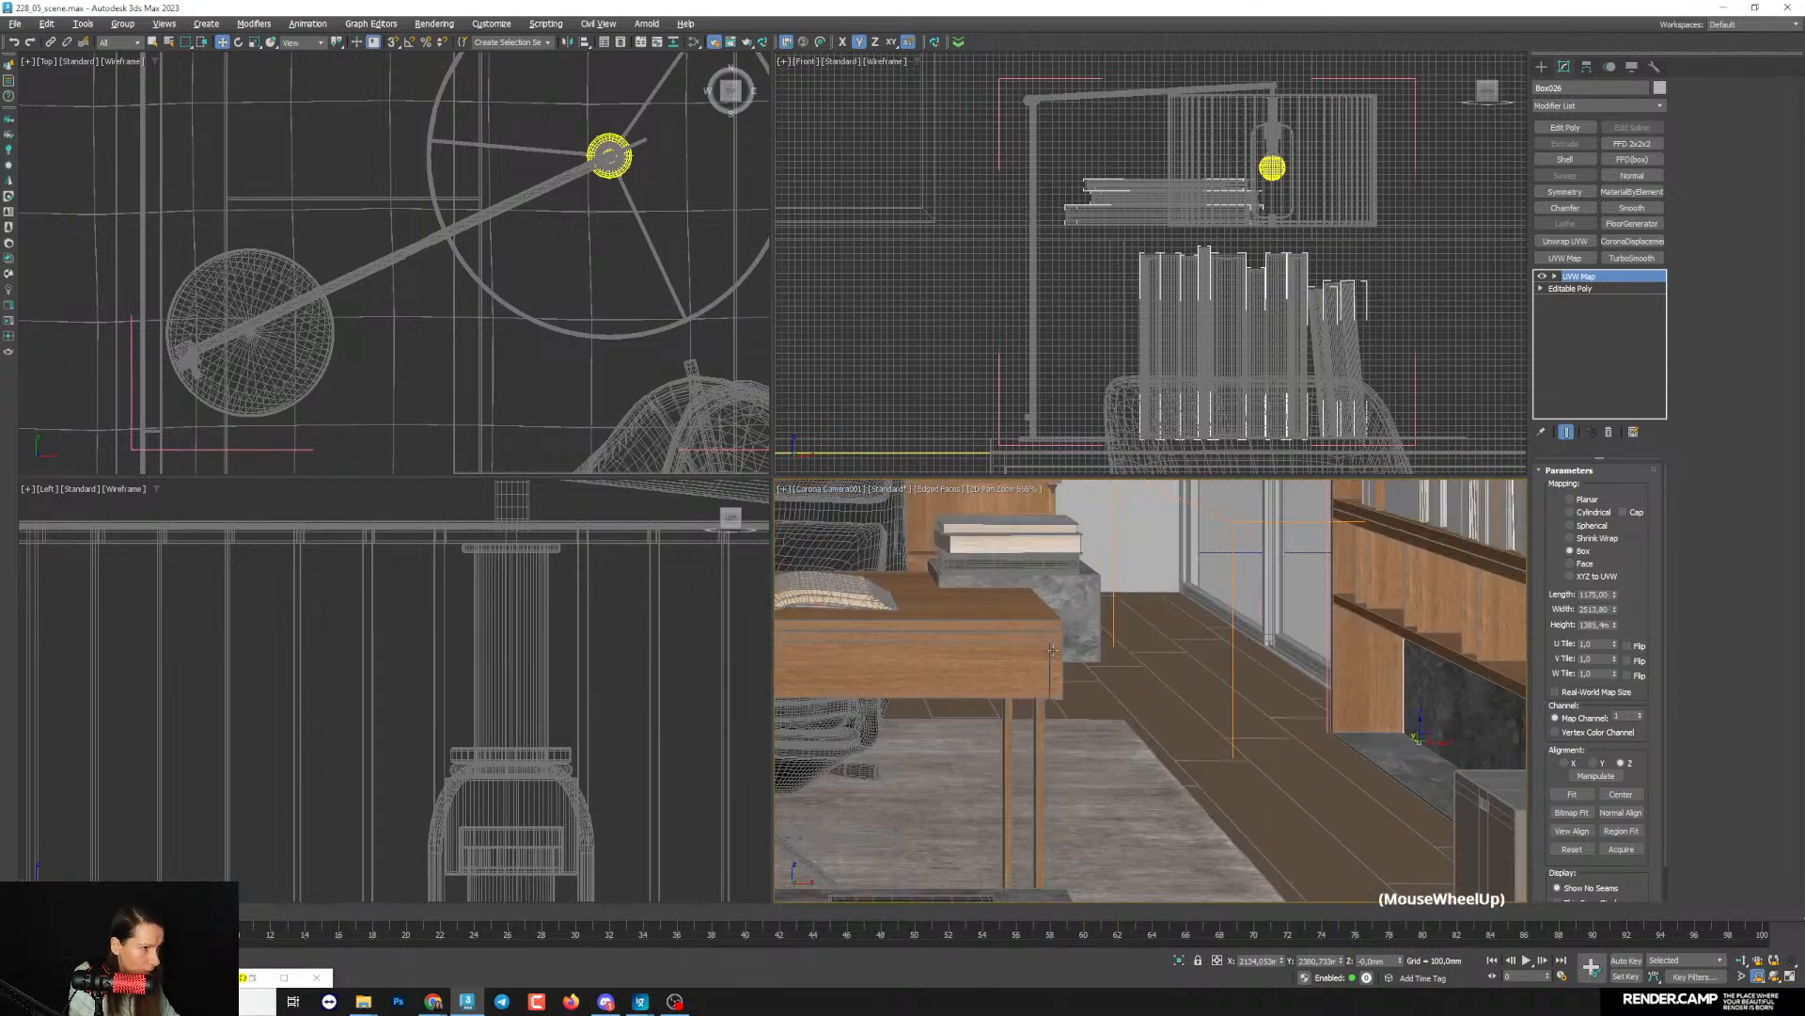
scroll(1056, 590, "up", 10)
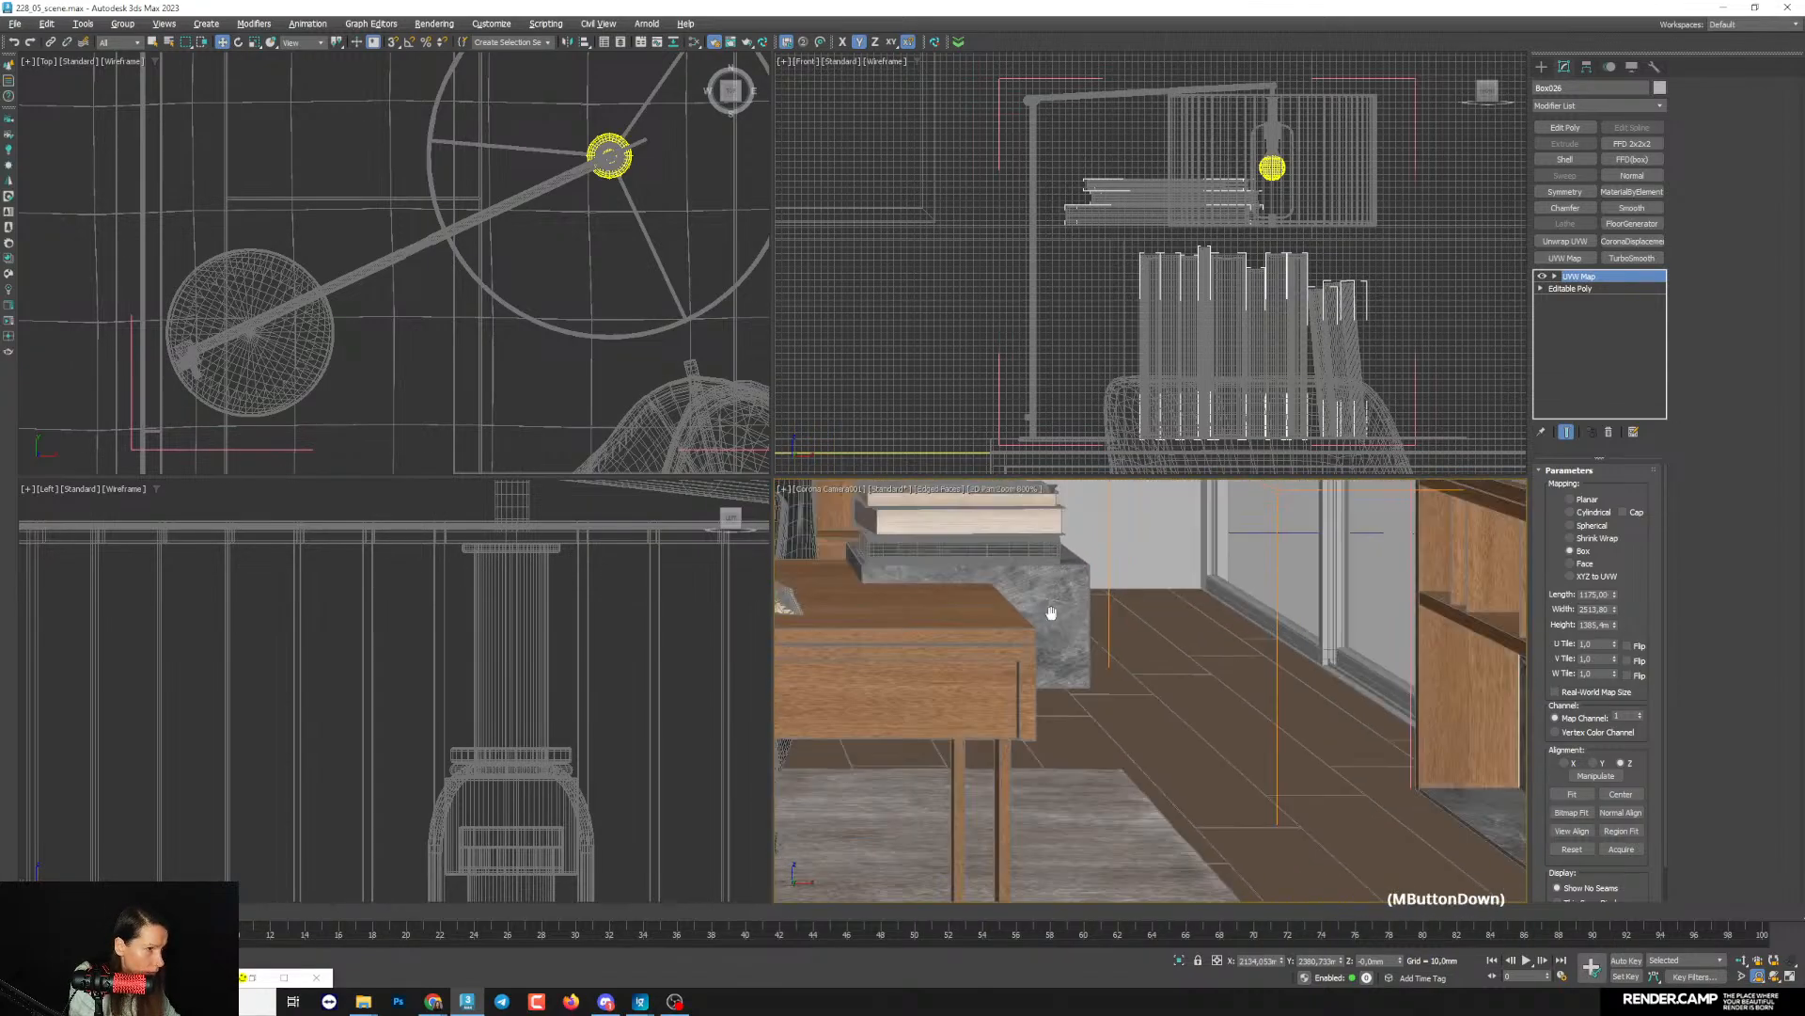
scroll(1073, 827, "down", 1)
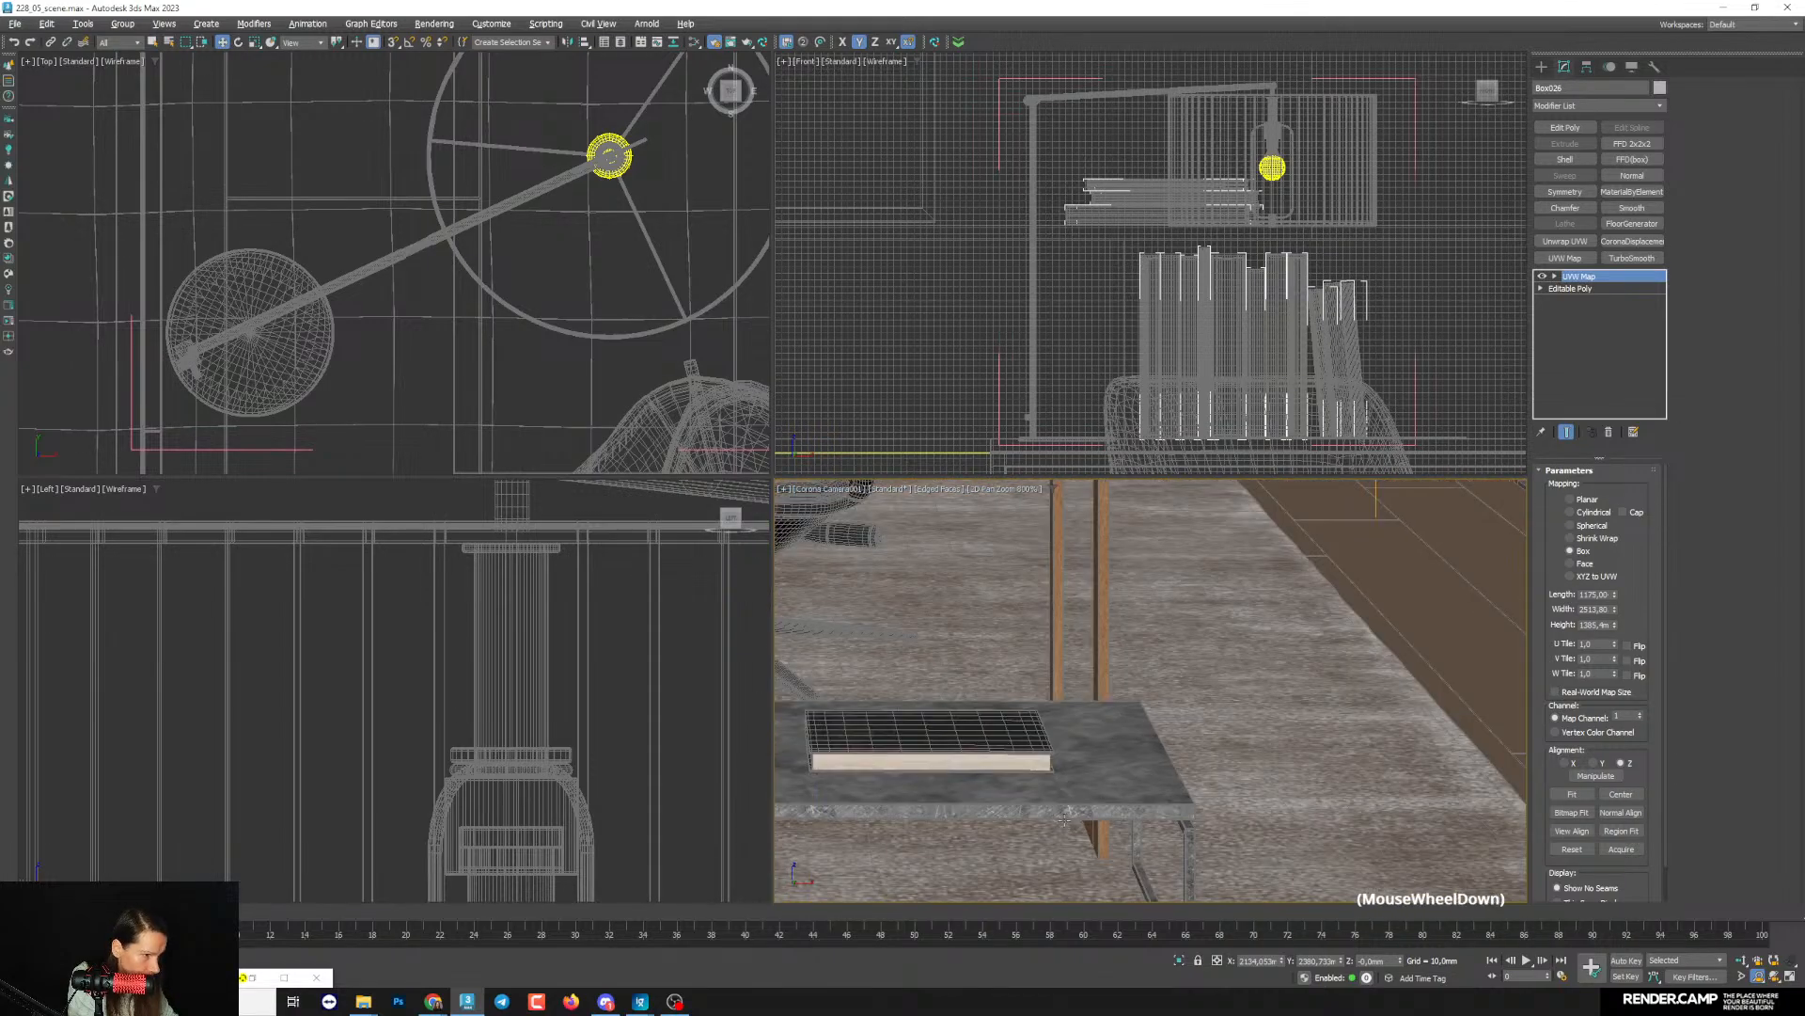
middle_click_drag(1073, 827, 1000, 789)
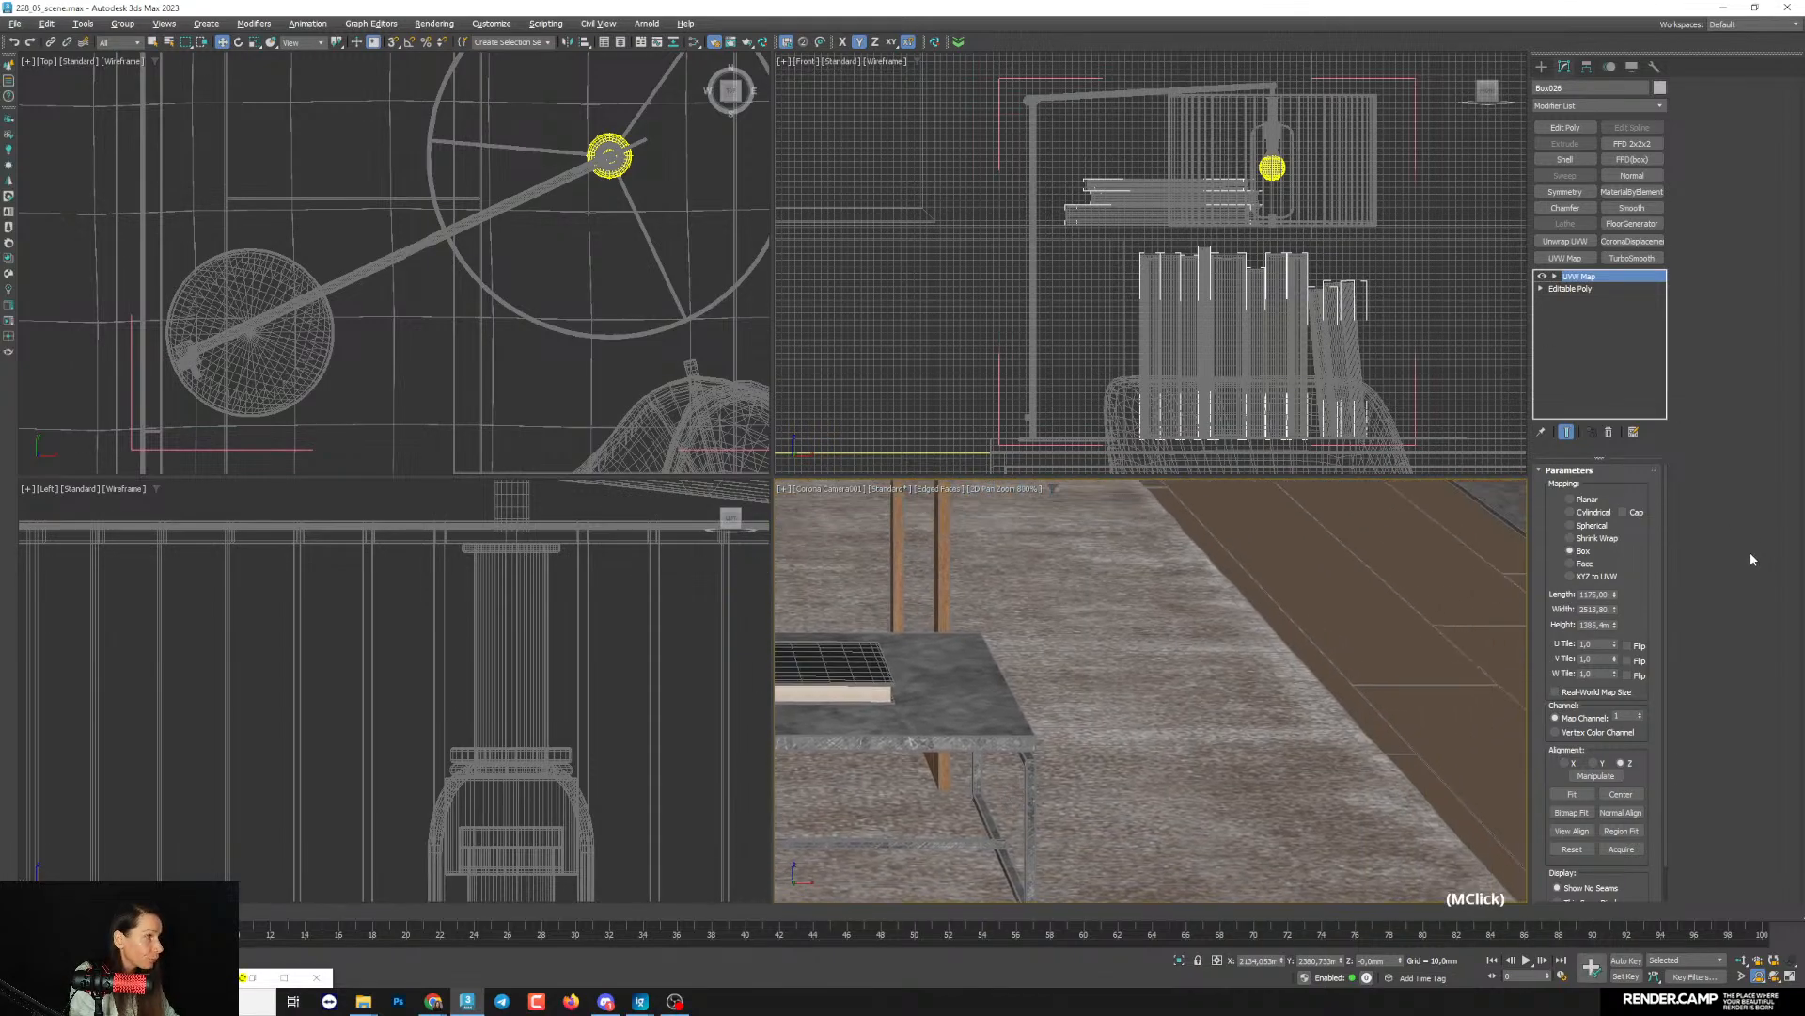
scroll(1153, 832, "down", 6)
- Restore the Corona render window, place the render region over the lower bookcase and examine the dirt texture on its base
left_click(253, 978)
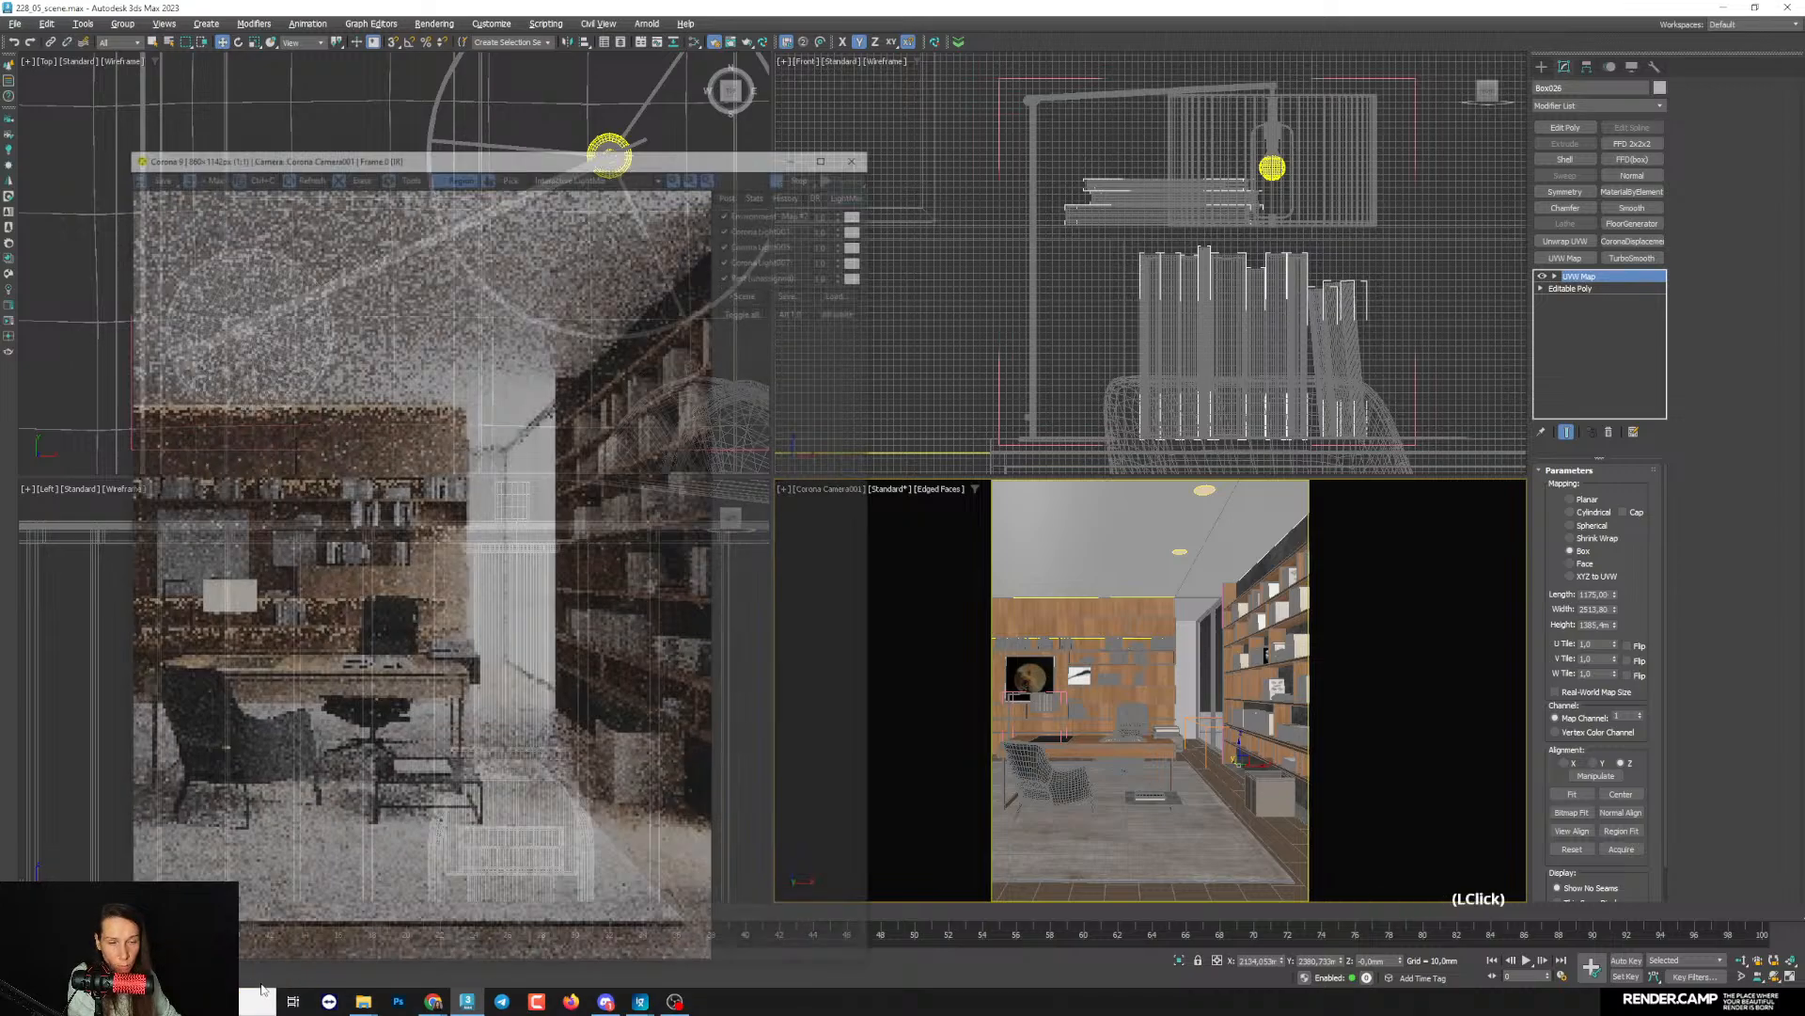
left_click_drag(525, 547, 724, 738)
scroll(637, 667, "up", 2)
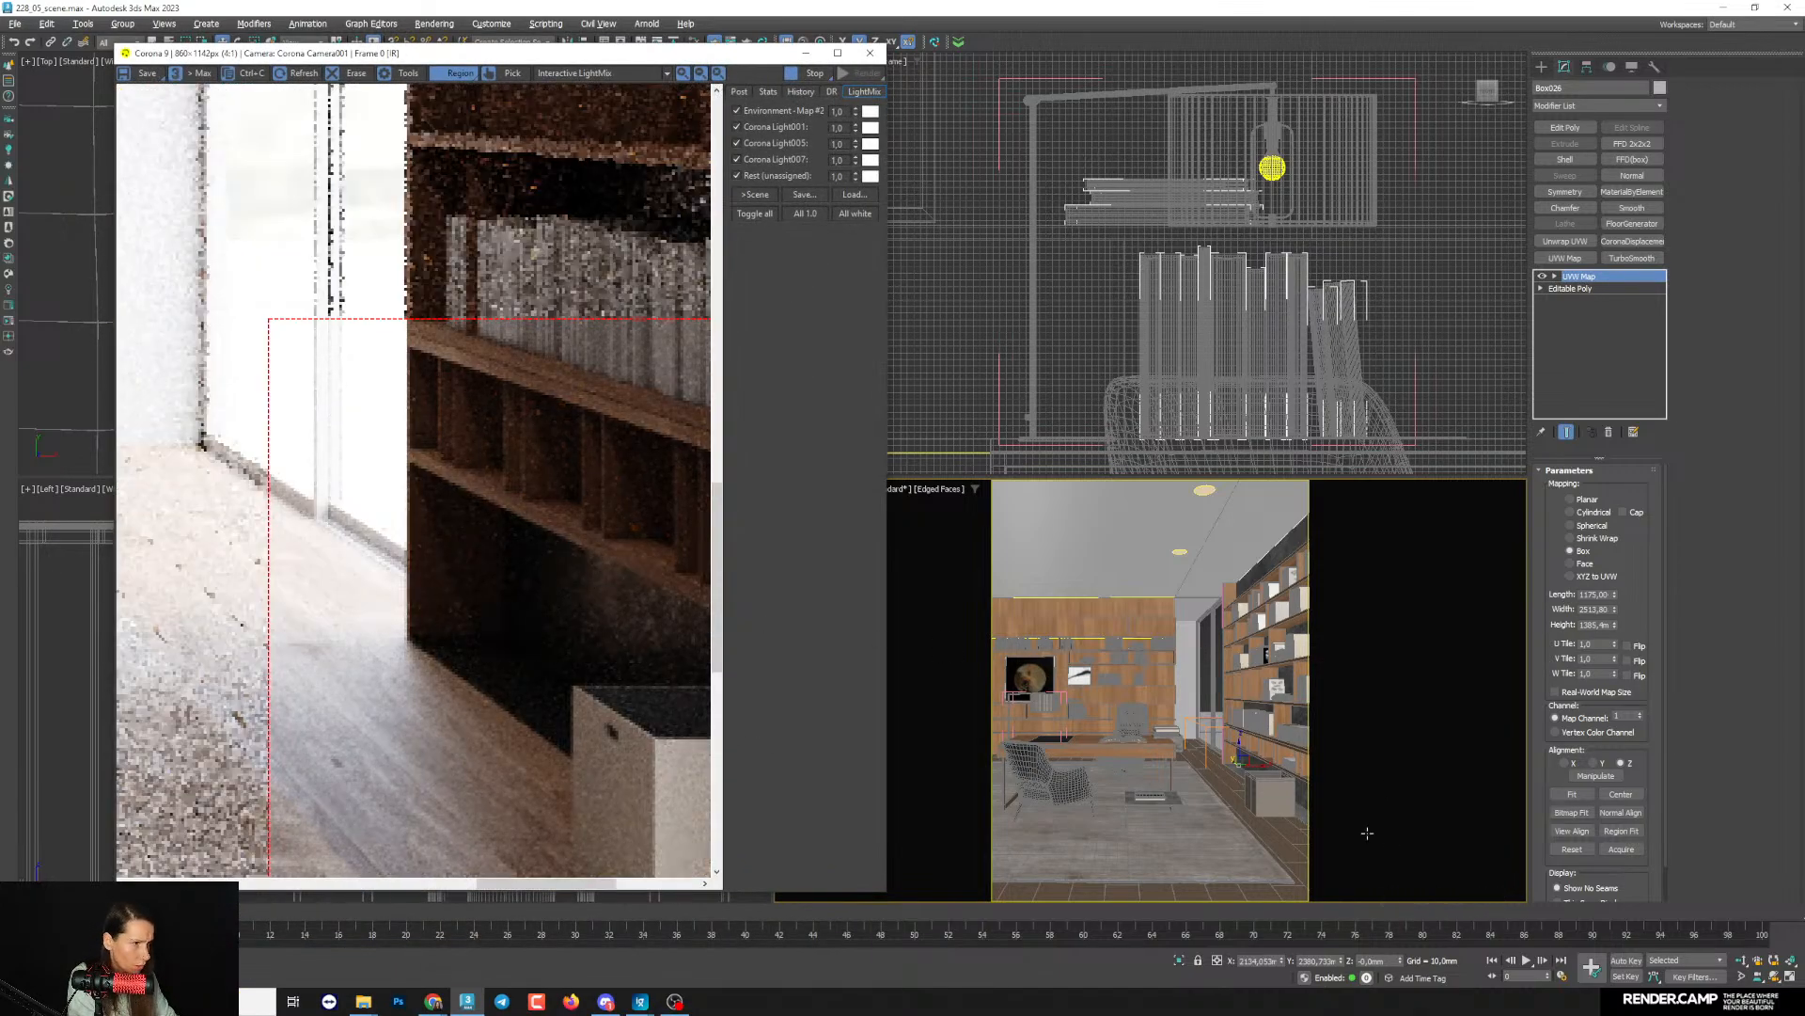
scroll(1241, 758, "up", 4)
scroll(383, 423, "down", 1)
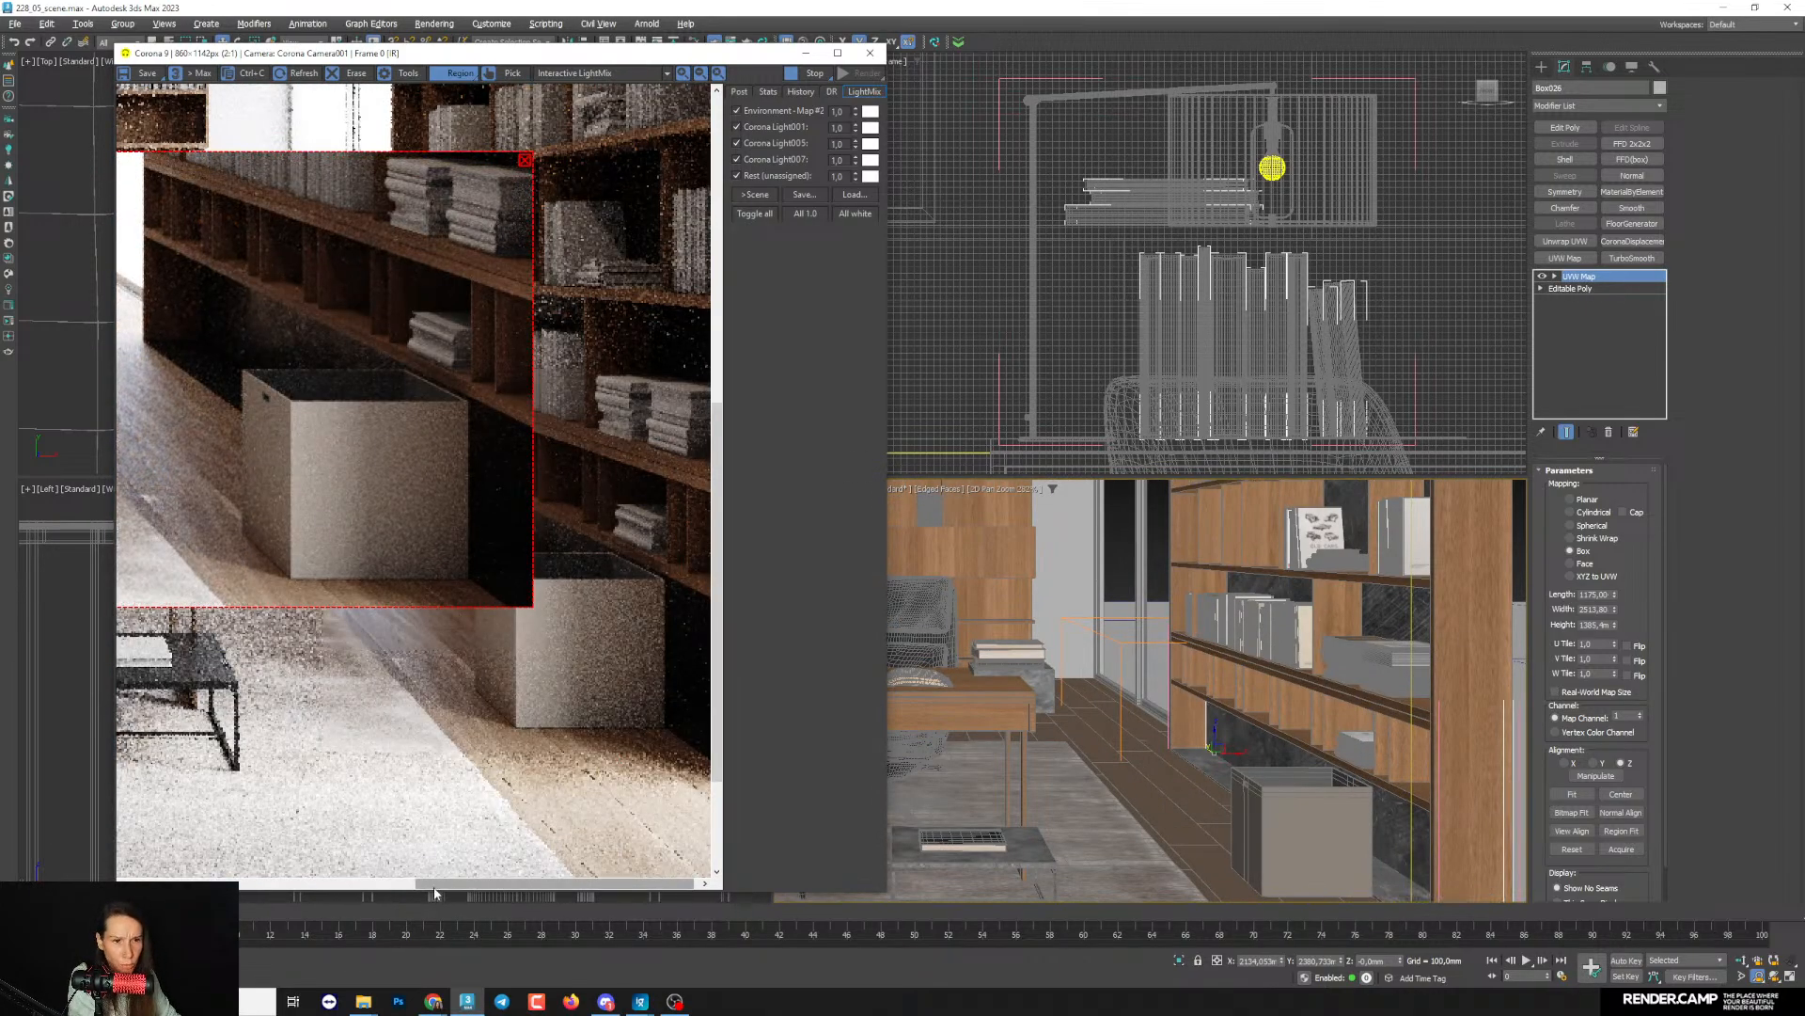
left_click_drag(467, 884, 387, 884)
left_click_drag(713, 409, 714, 376)
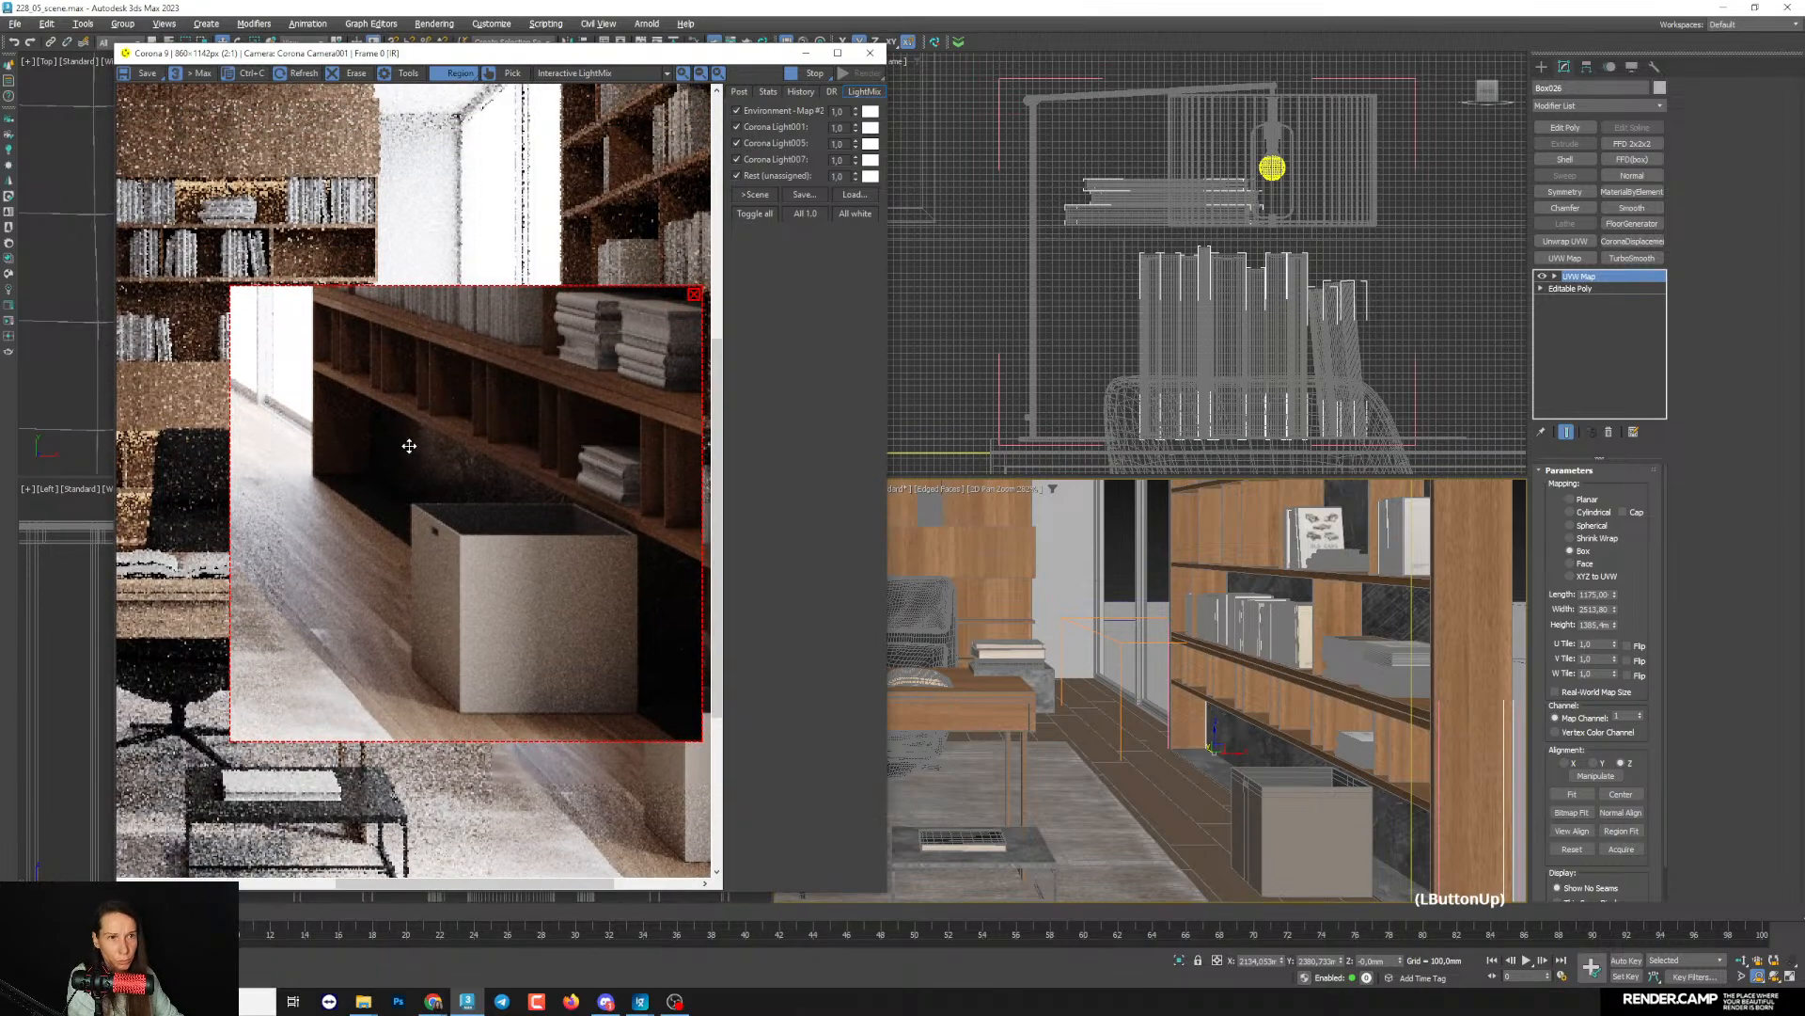
scroll(1225, 779, "up", 4)
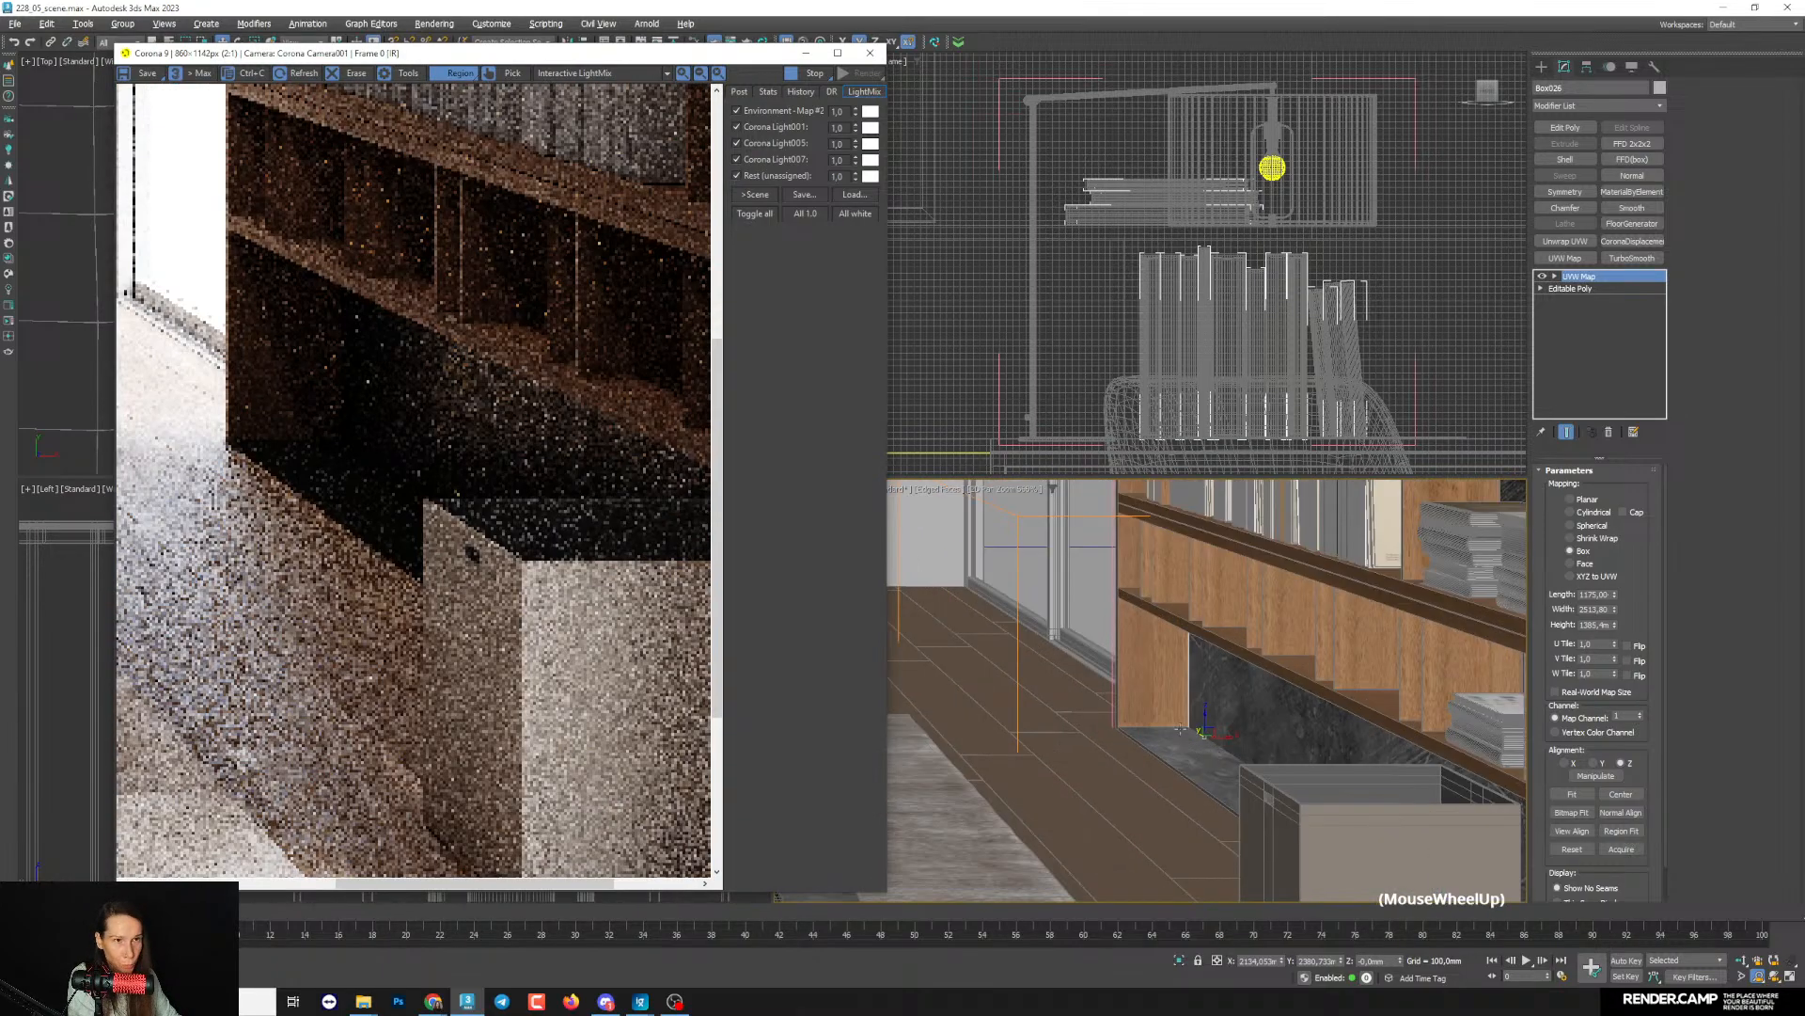
- Open the settings of the dark CoronaLegacyMtl with the dirt bitmap and set its Reflection map amount to 60
left_click(1707, 557)
key("m")
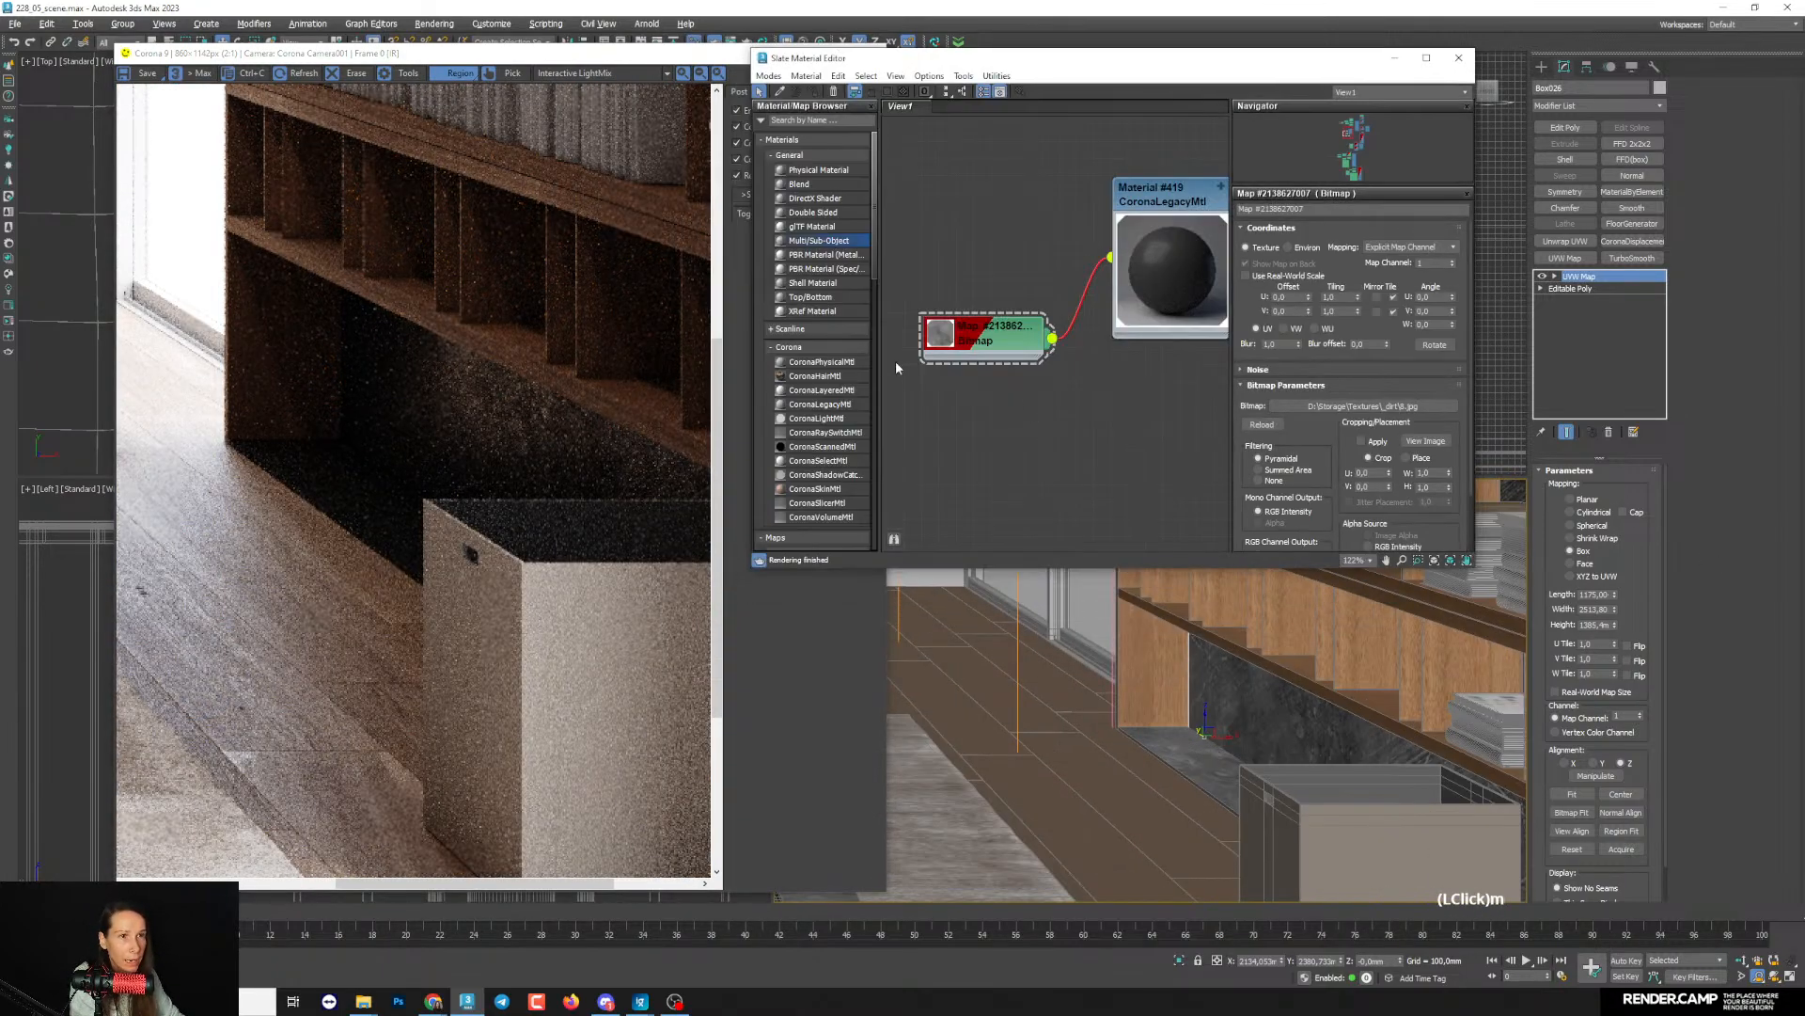
middle_click_drag(985, 376, 997, 500)
left_click_drag(1013, 458, 993, 419)
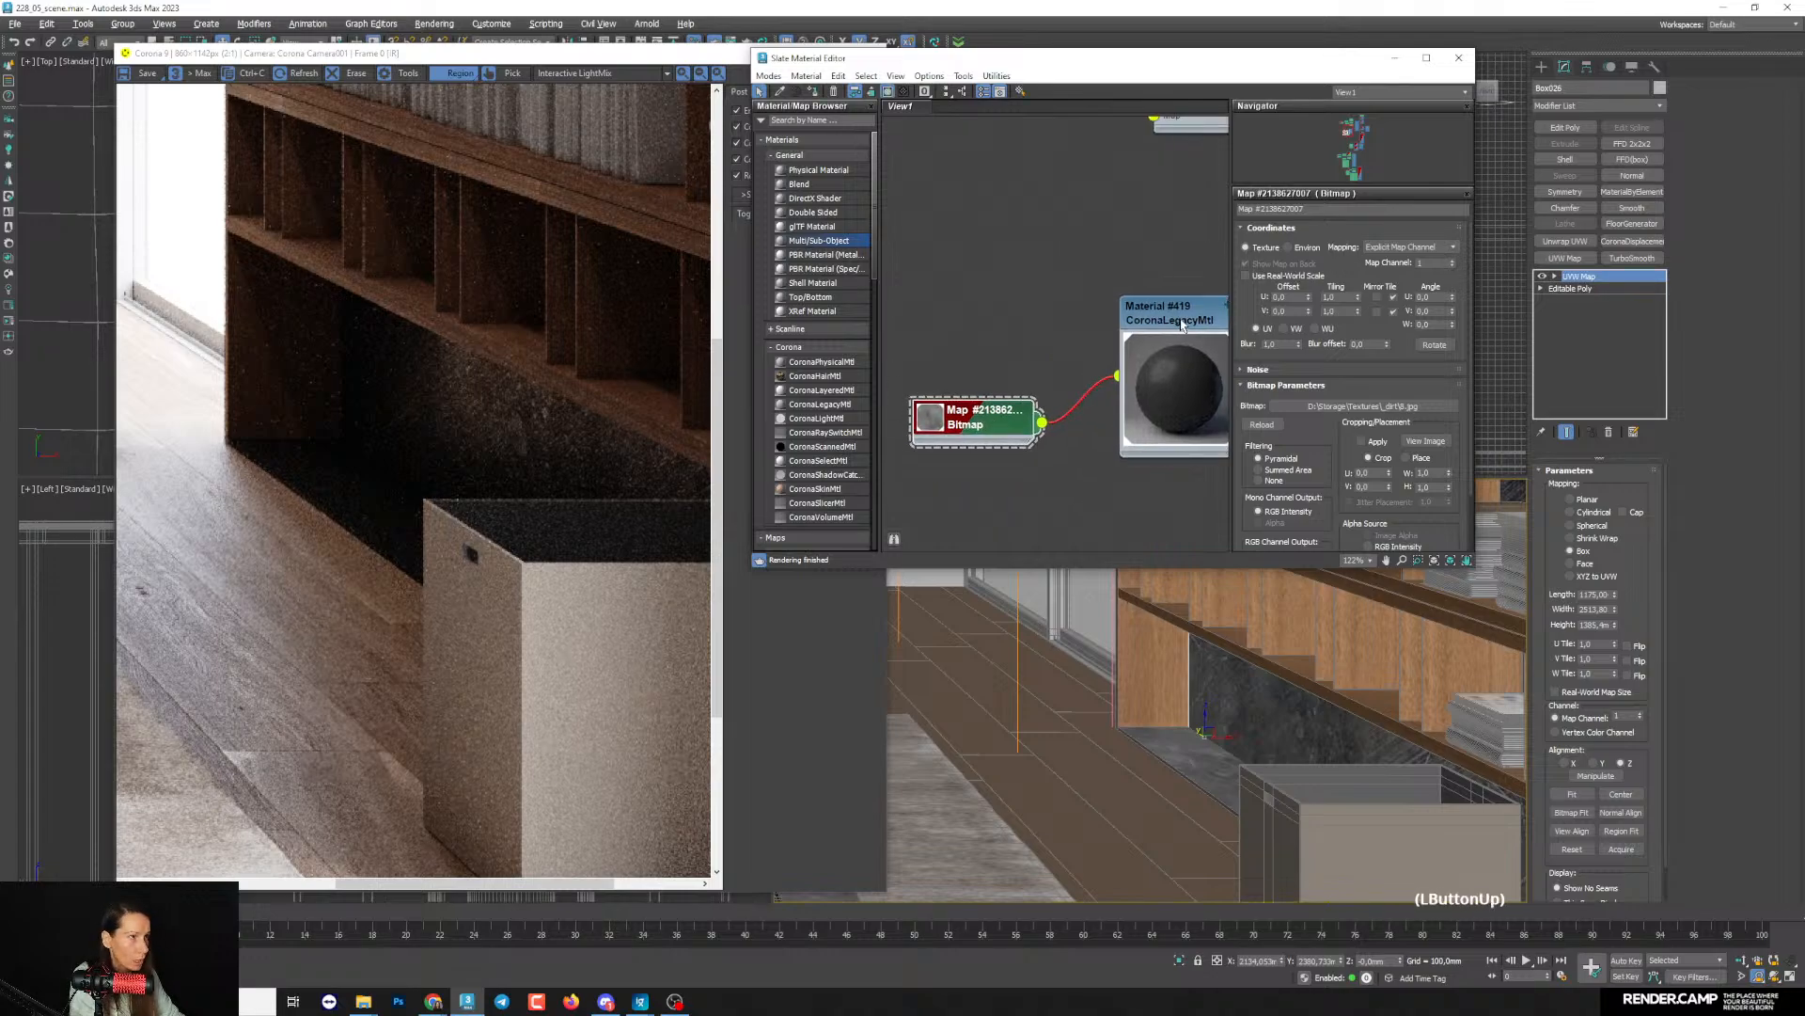
double_click(1181, 321)
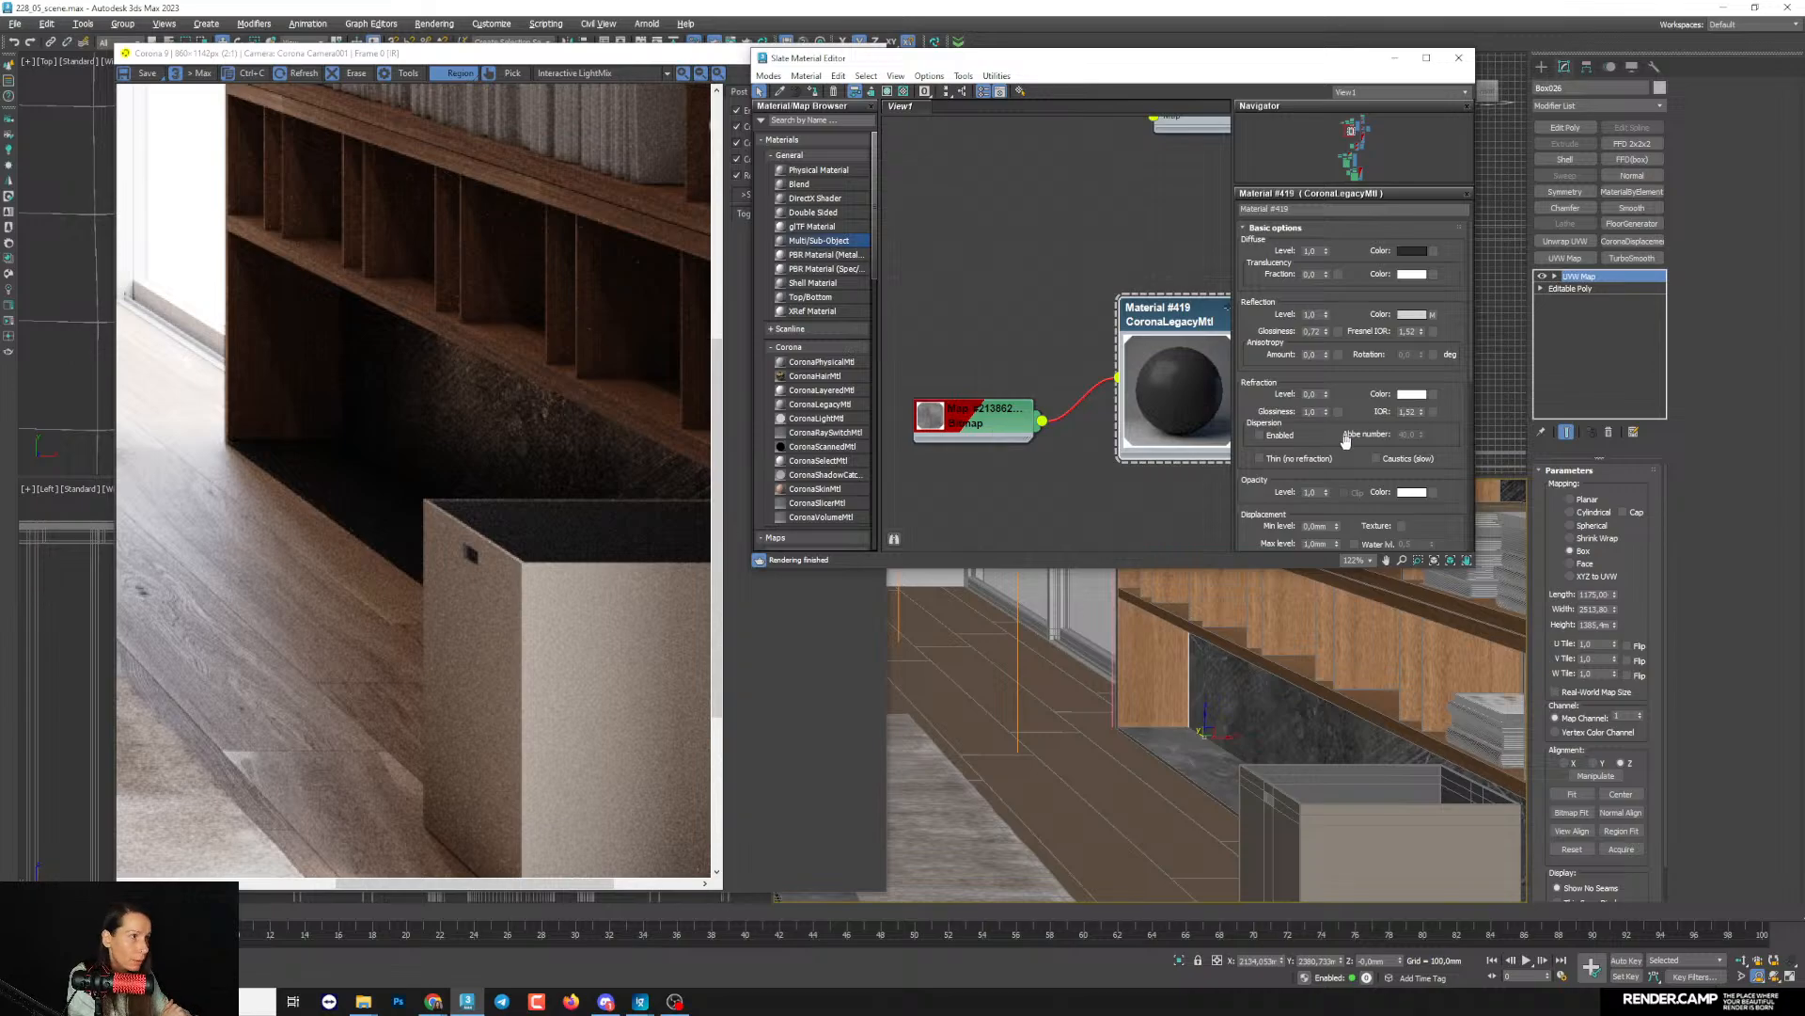
left_click_drag(1345, 440, 1326, 339)
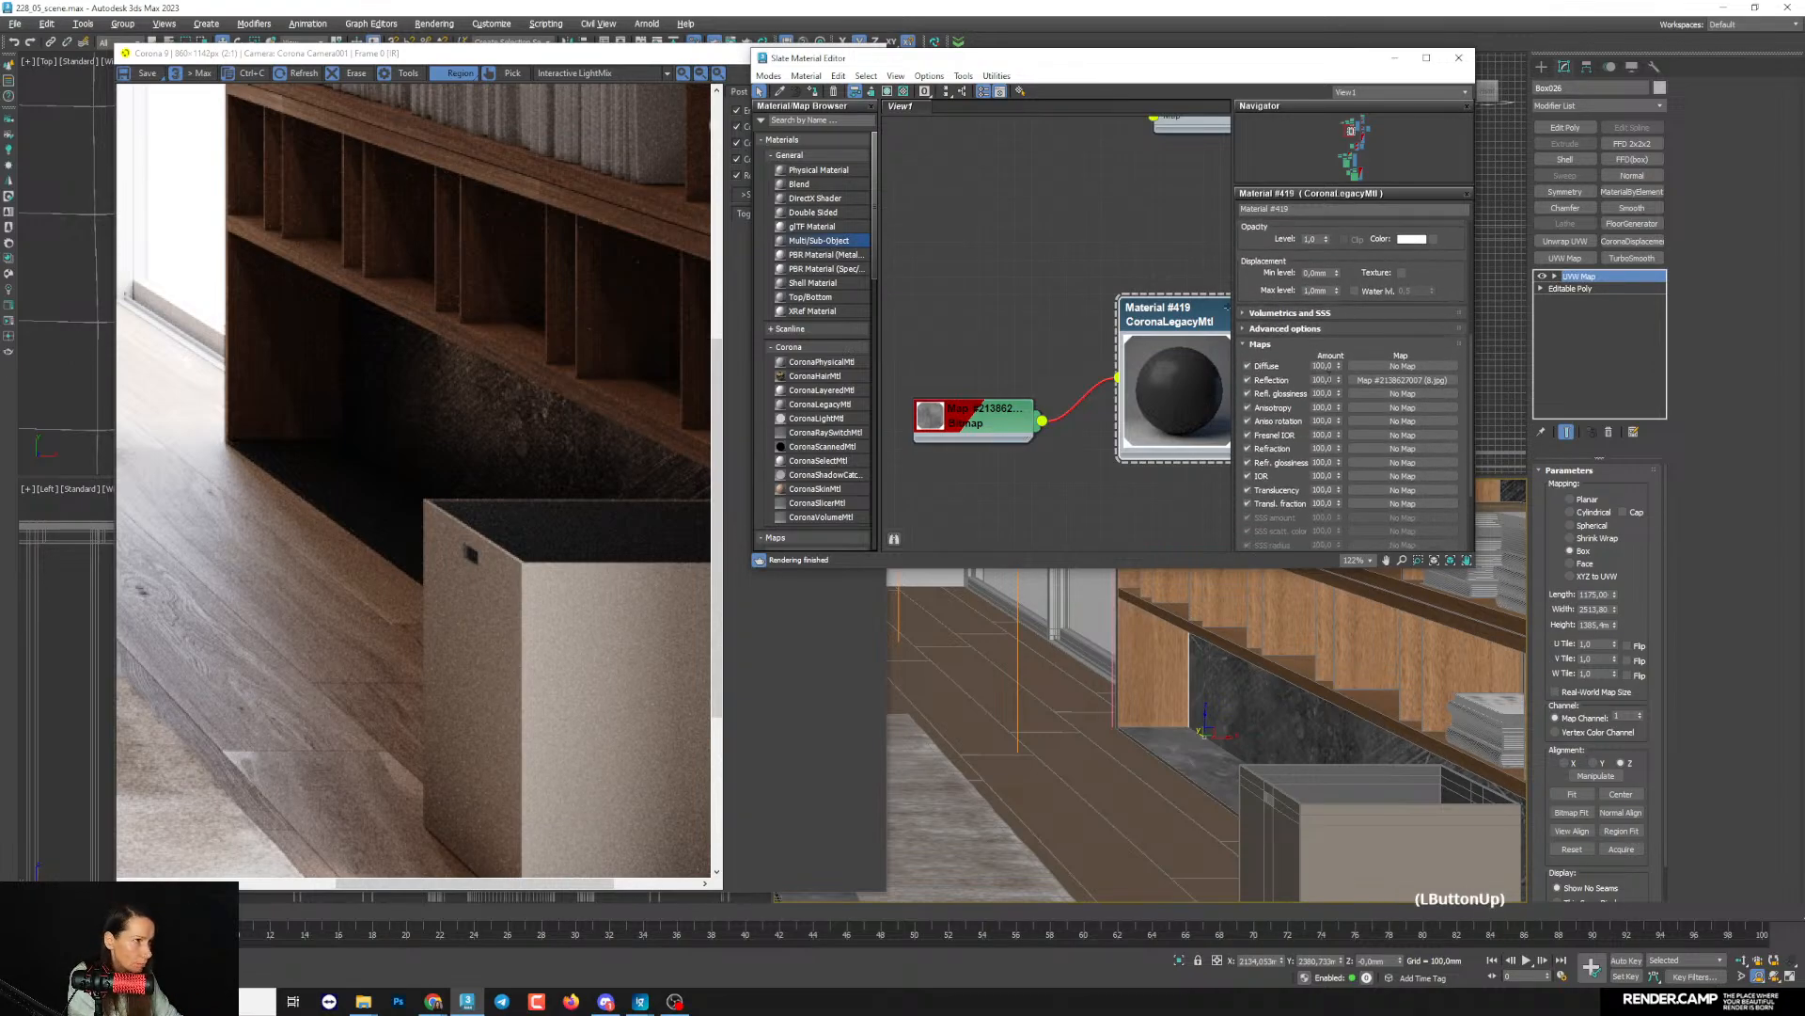
type("60")
key("Return")
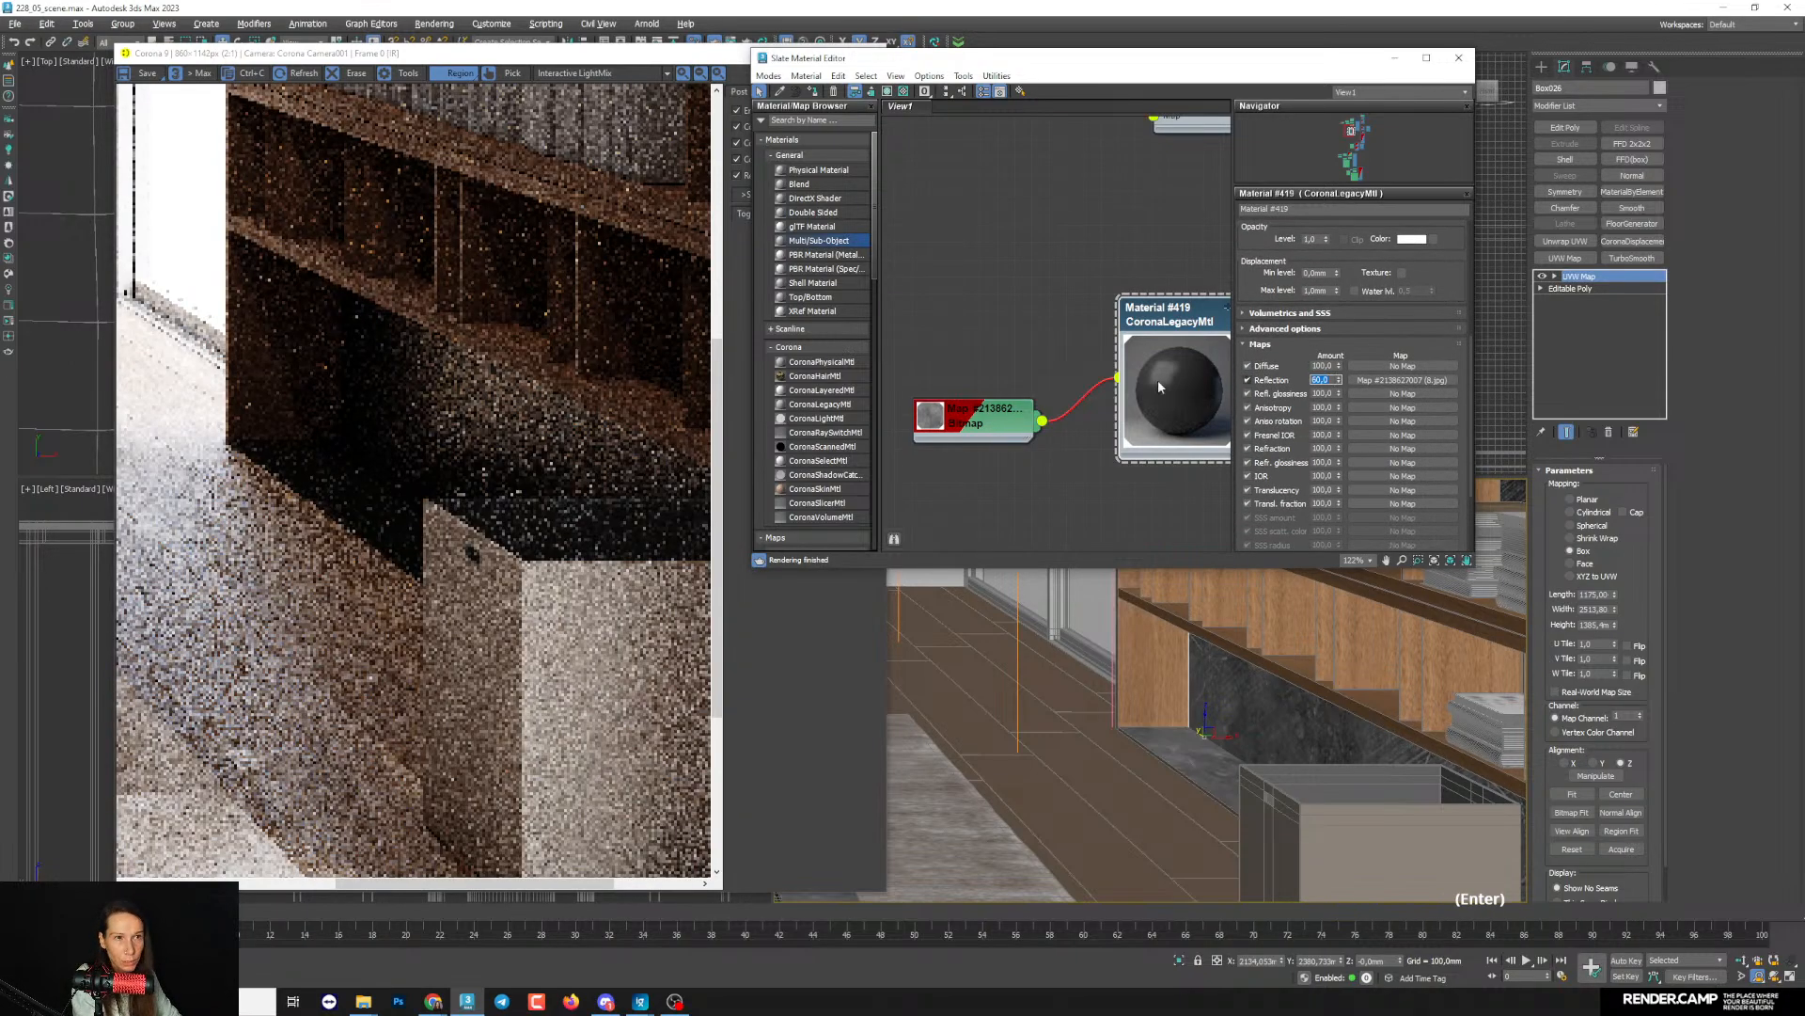
- Try a lower Reflection map amount and compare the texture on the bookcase base in the render
scroll(468, 400, "down", 3)
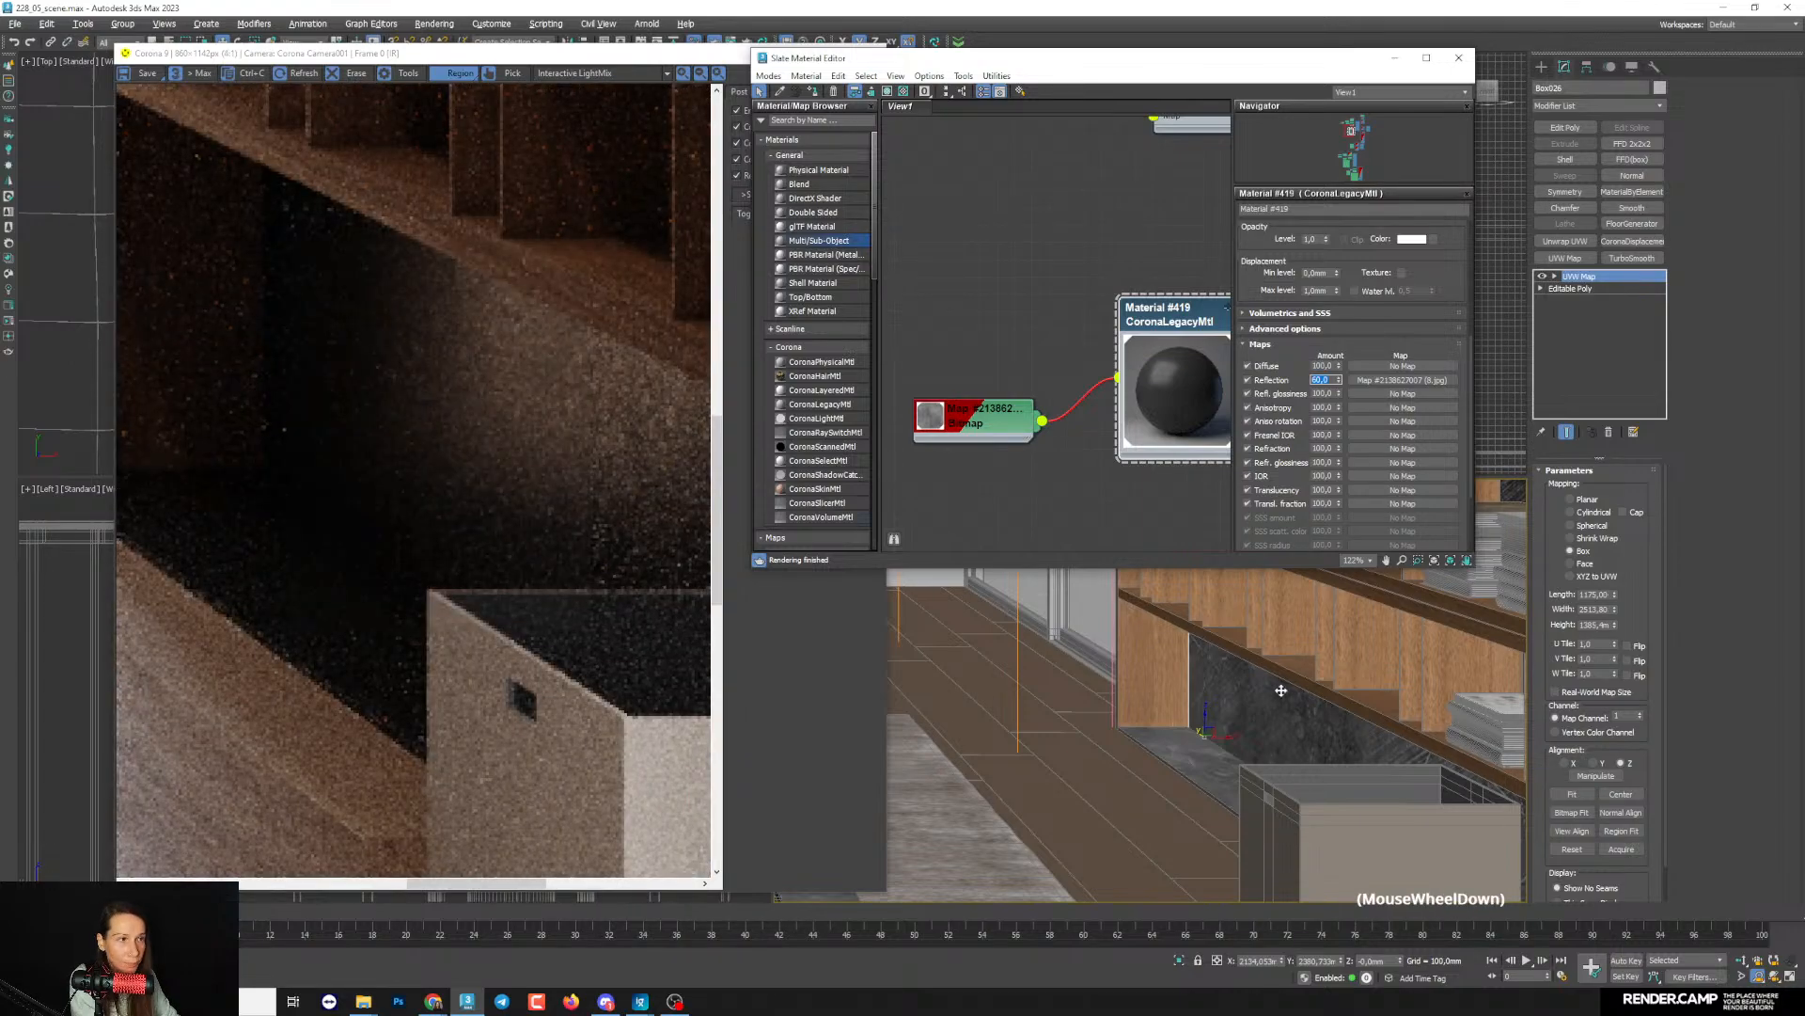
scroll(1281, 690, "down", 3)
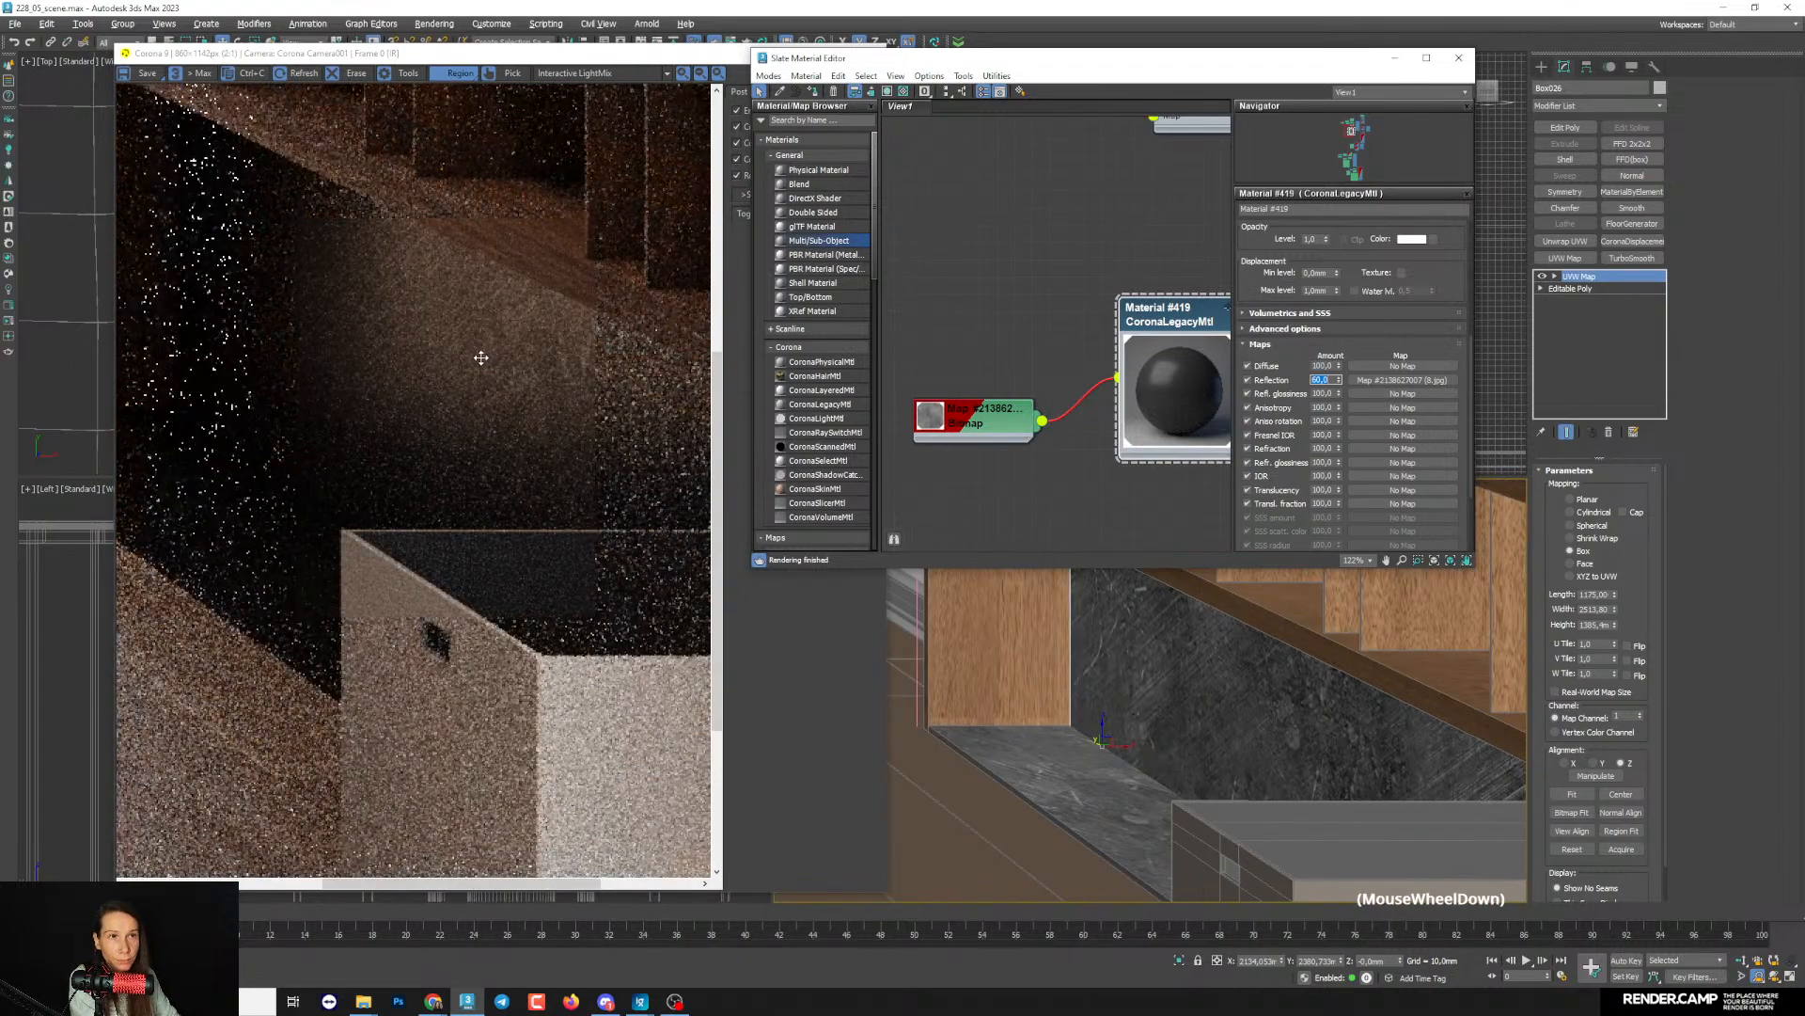
key("Return")
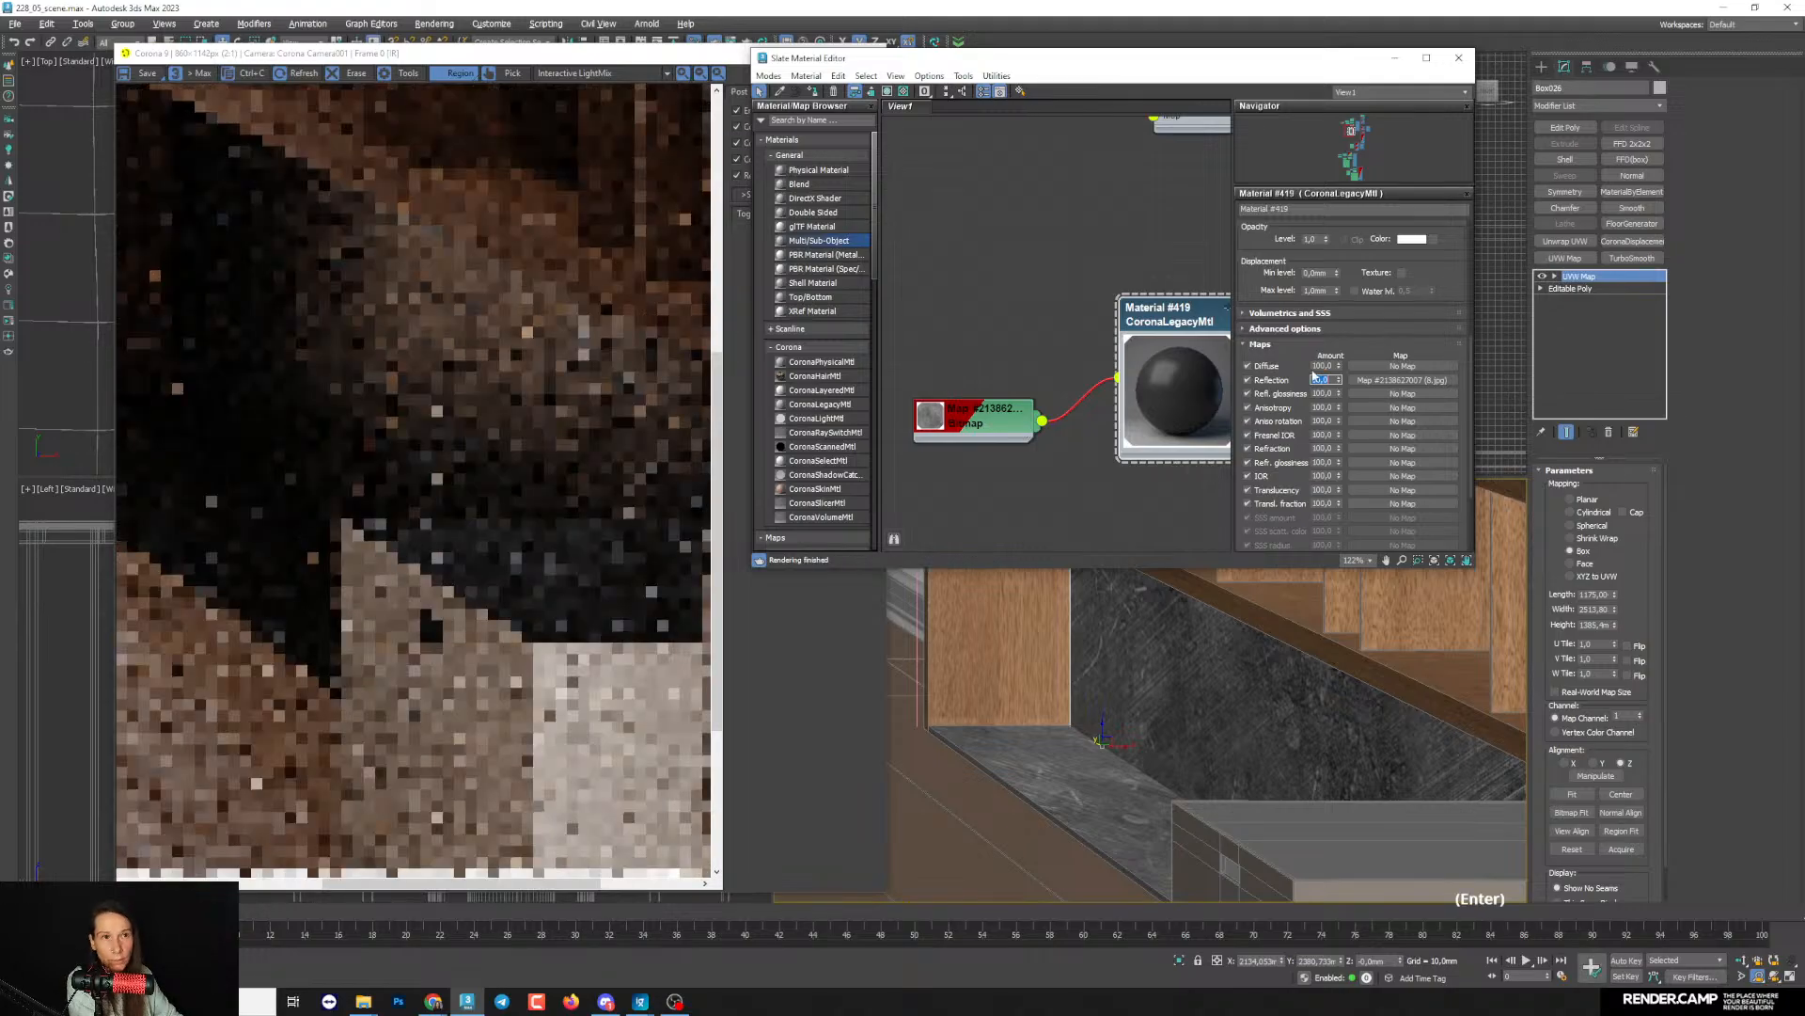
scroll(443, 315, "down", 2)
scroll(444, 315, "down", 1)
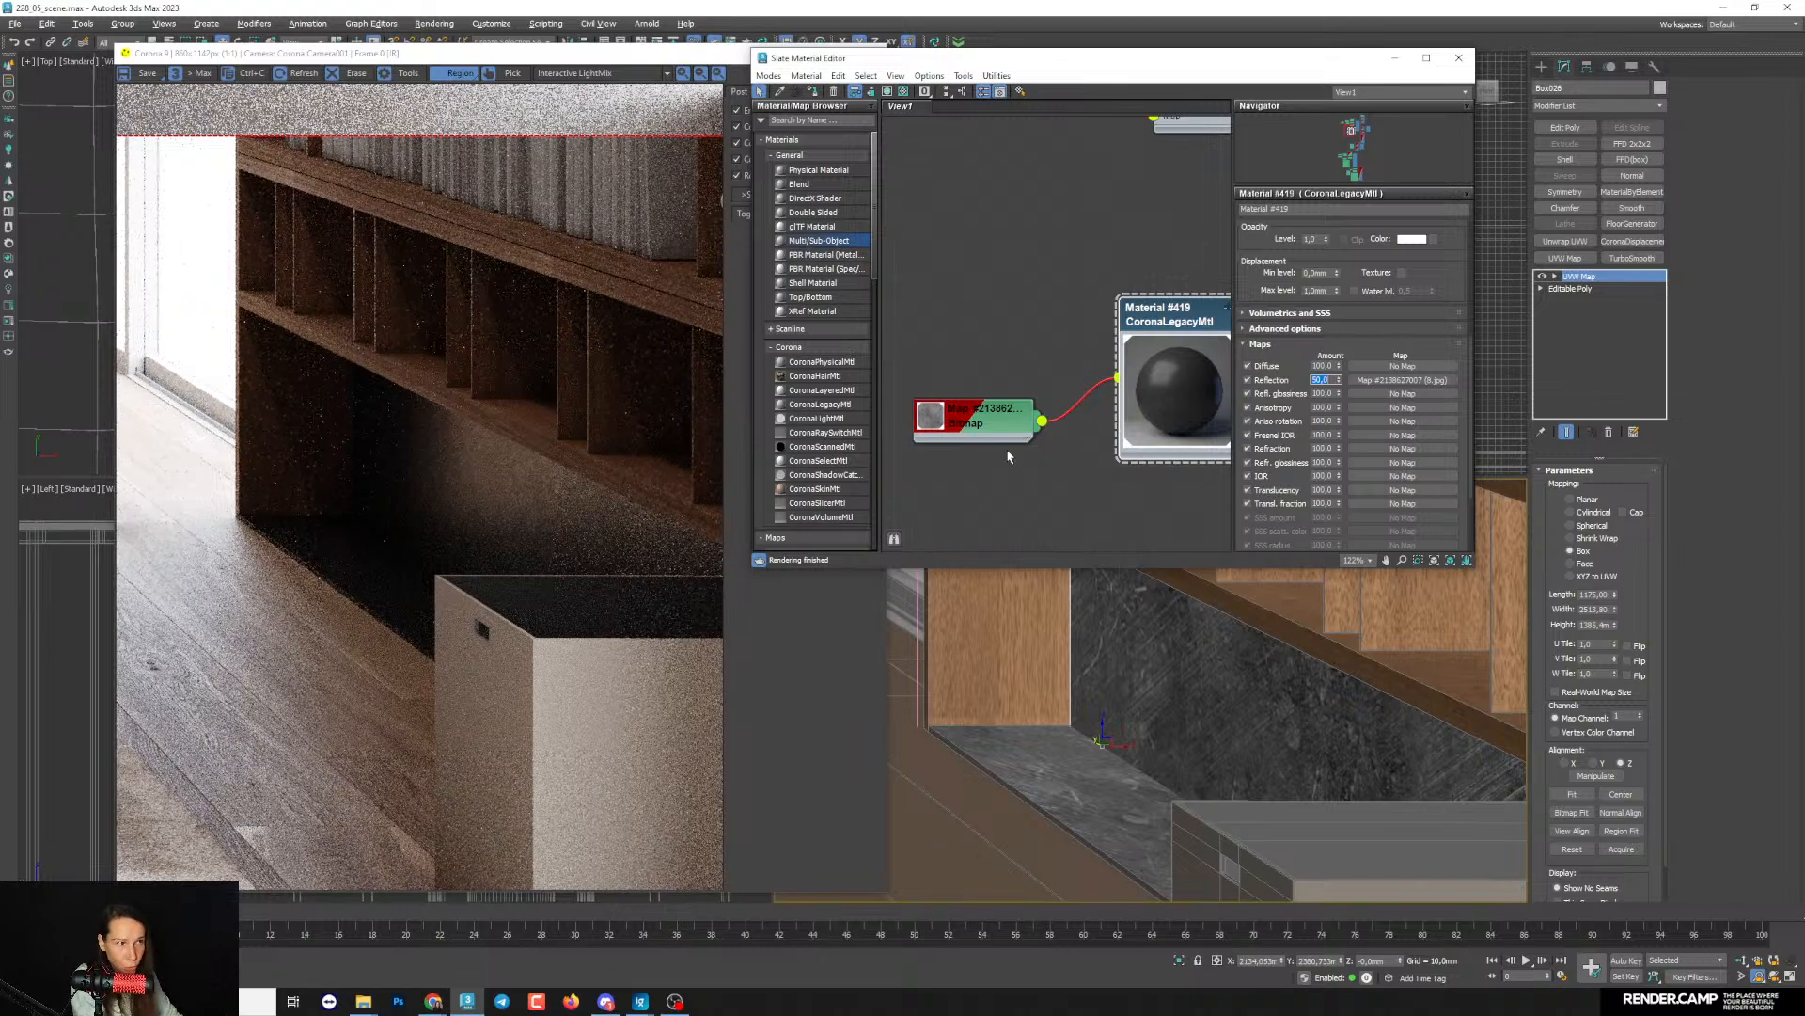
scroll(471, 432, "up", 2)
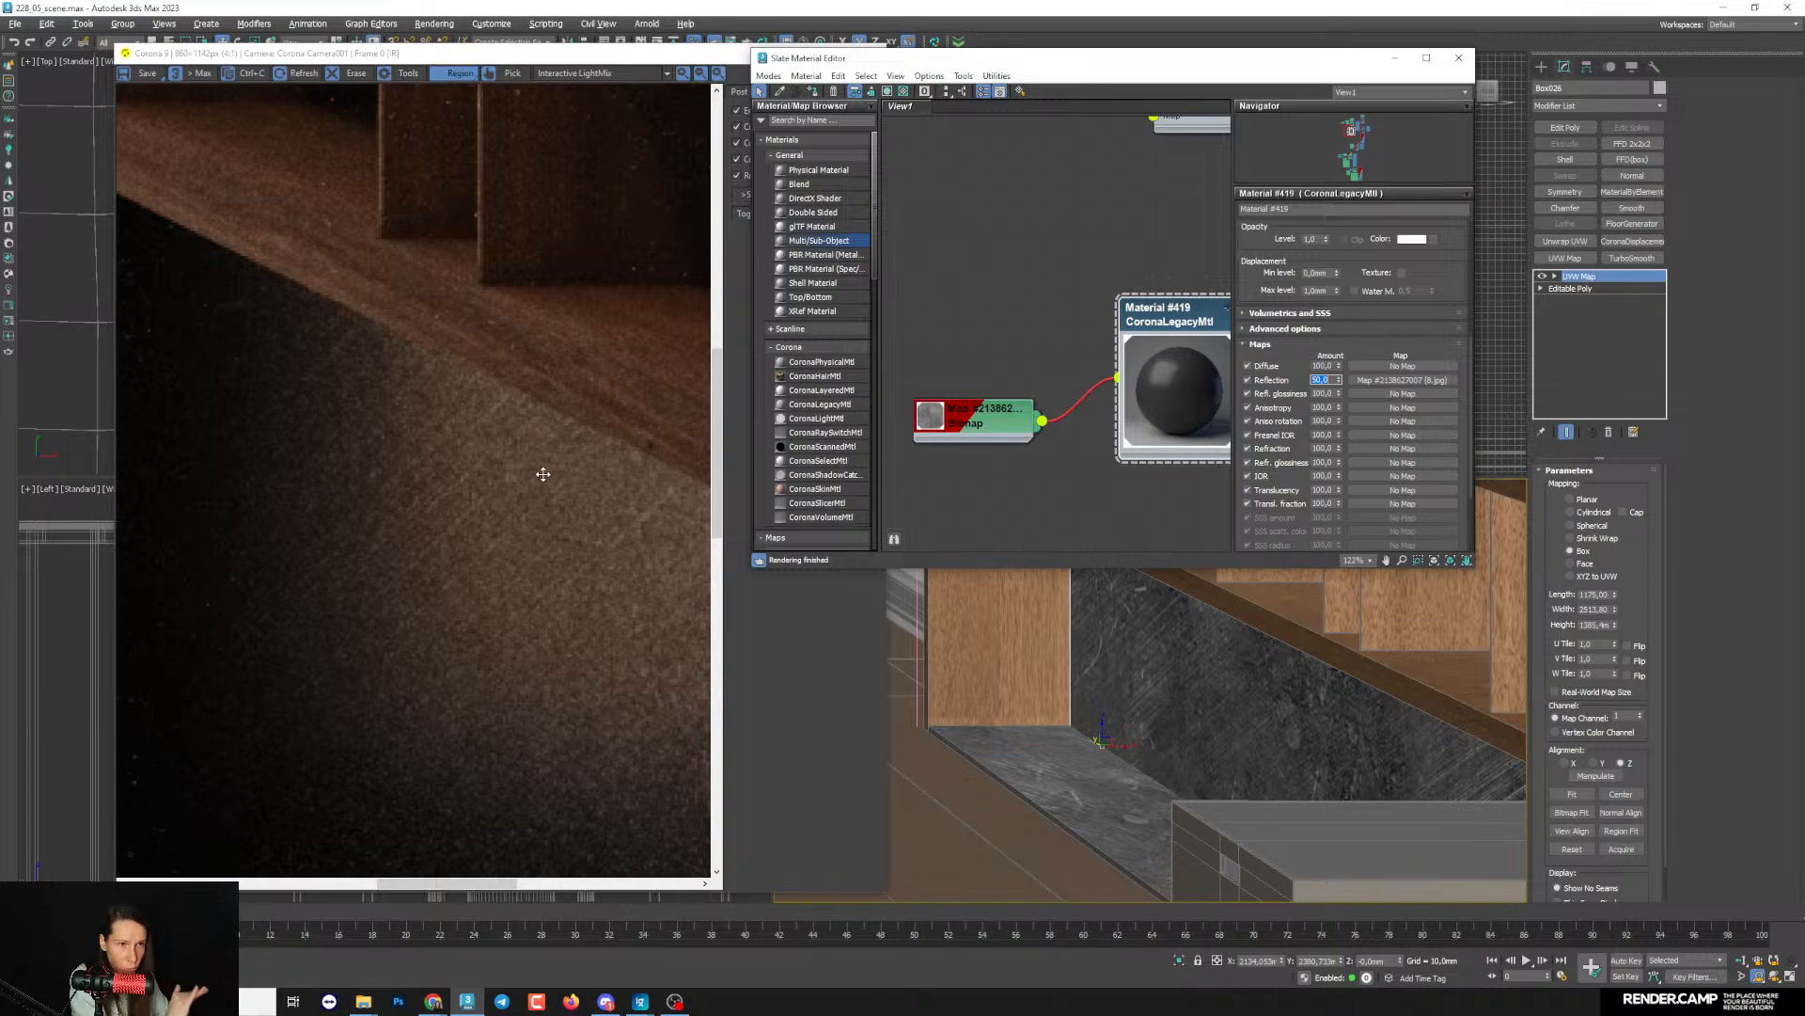
scroll(464, 497, "down", 2)
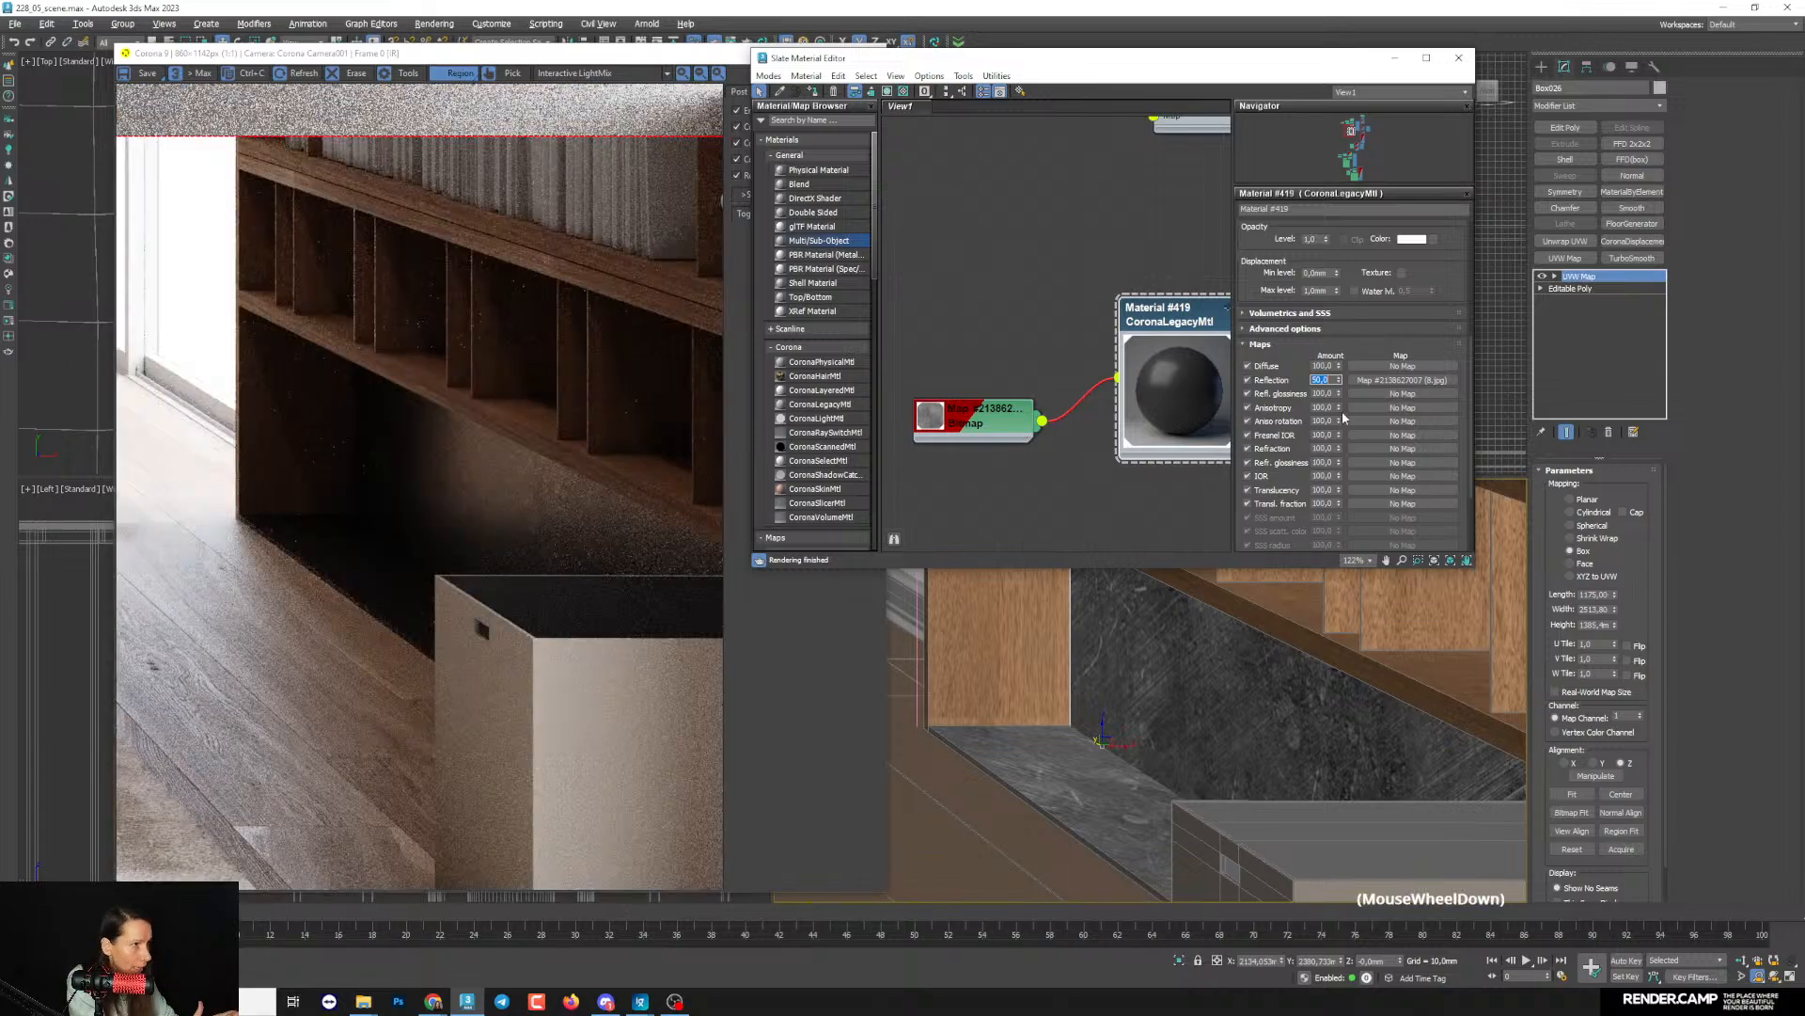
- Try a Reflection map amount of 40 and examine the bookcase base in the render
type("0")
key("Return")
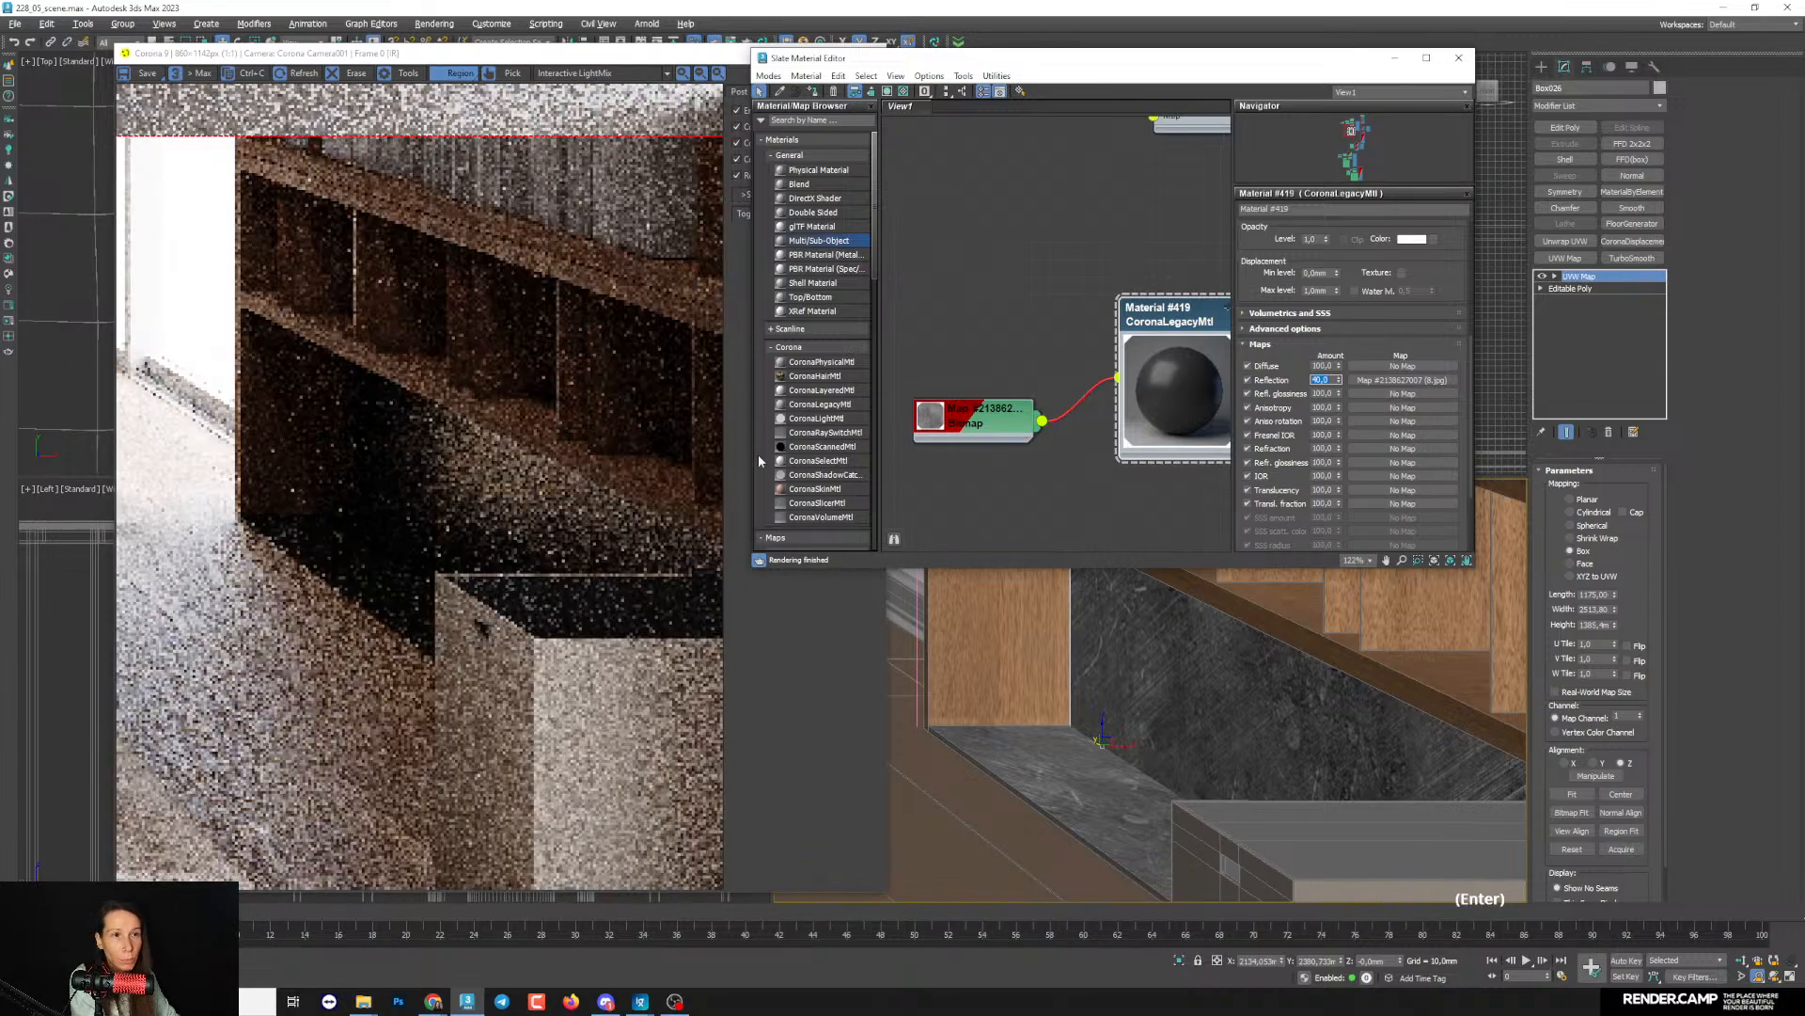
scroll(457, 460, "up", 2)
scroll(457, 460, "down", 1)
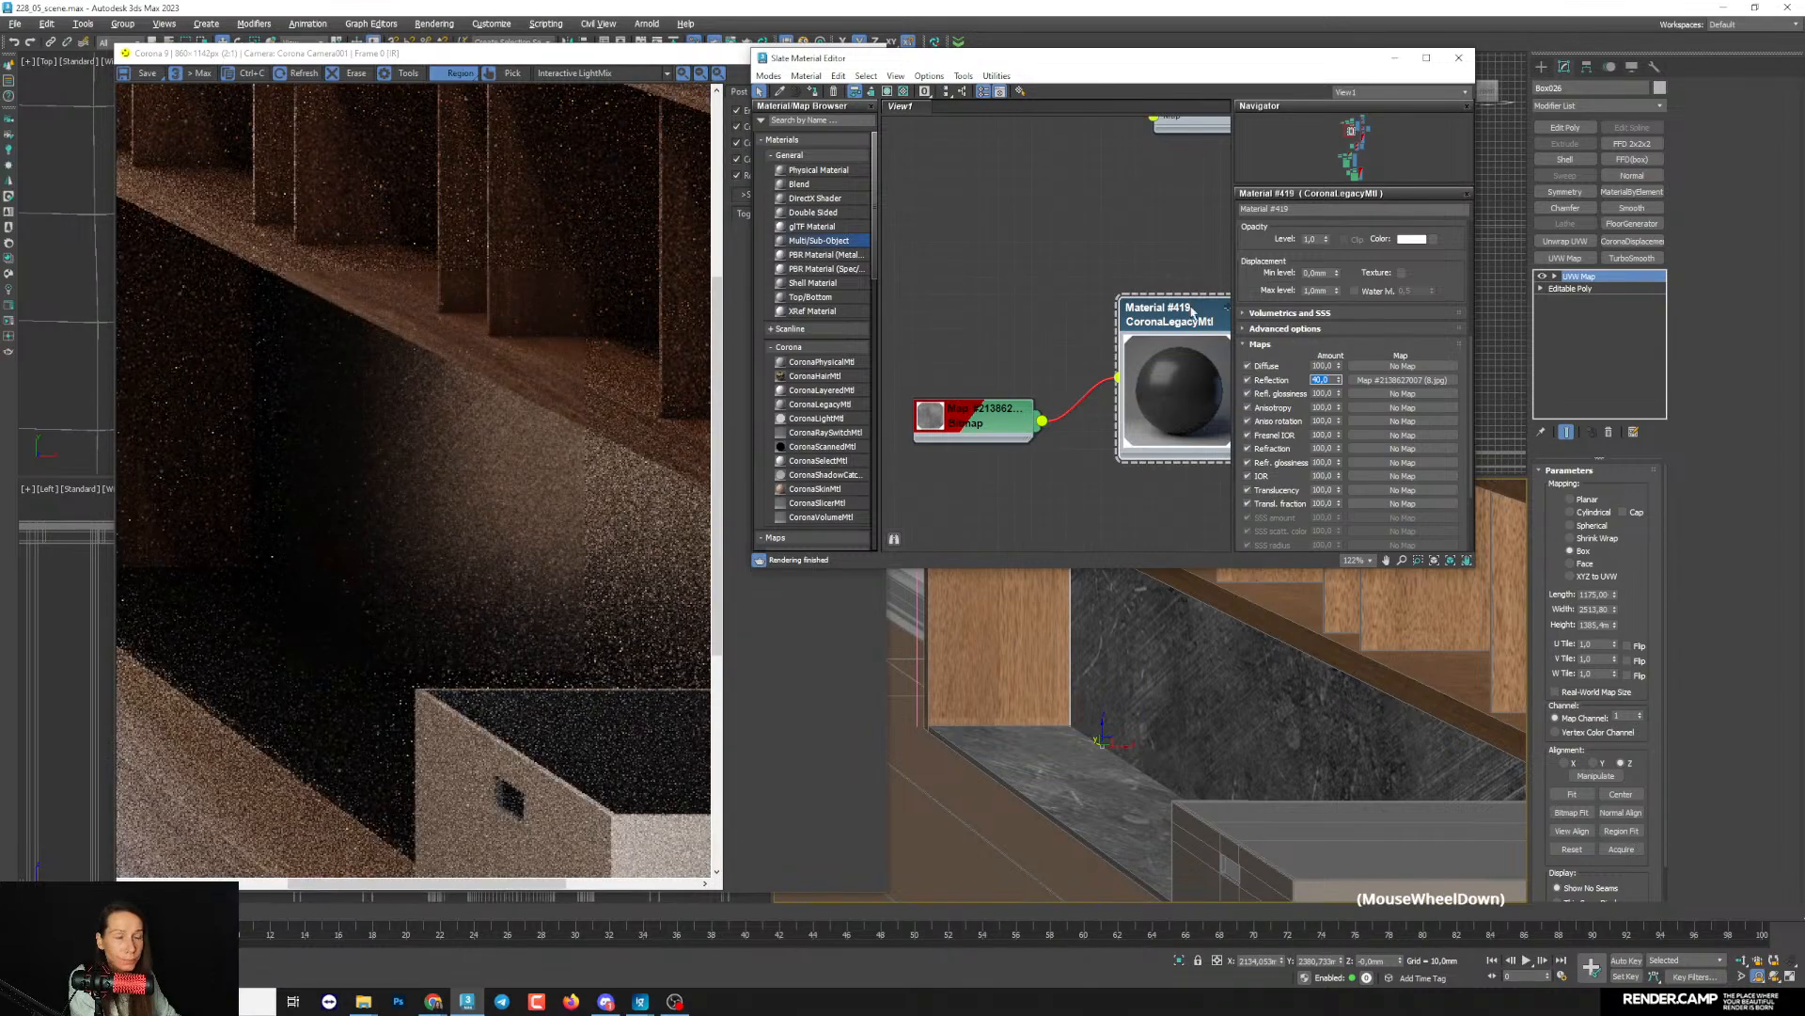
scroll(1265, 291, "down", 1)
- Raise the dark material's Fresnel IOR to about 2.57, checking the reflections on the bookcase base in the render
middle_click_drag(1194, 308, 1191, 299)
left_click_drag(1247, 267, 1242, 471)
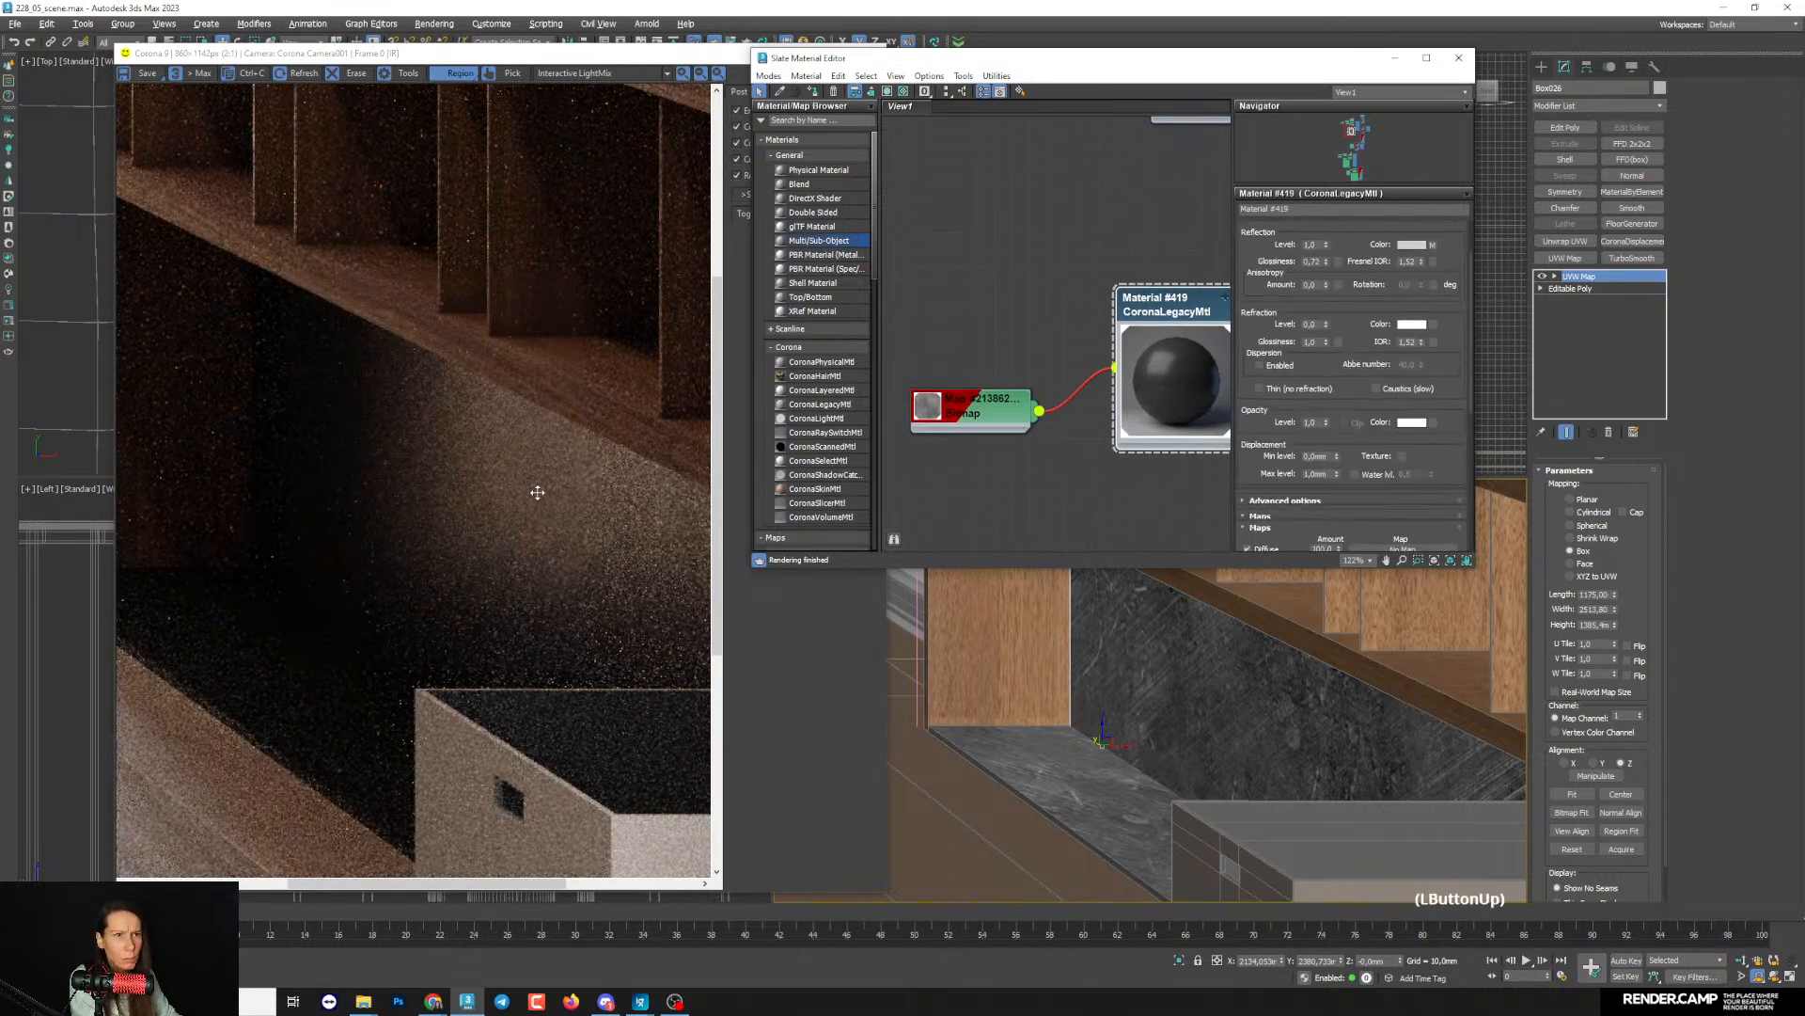
left_click_drag(1346, 318, 1344, 468)
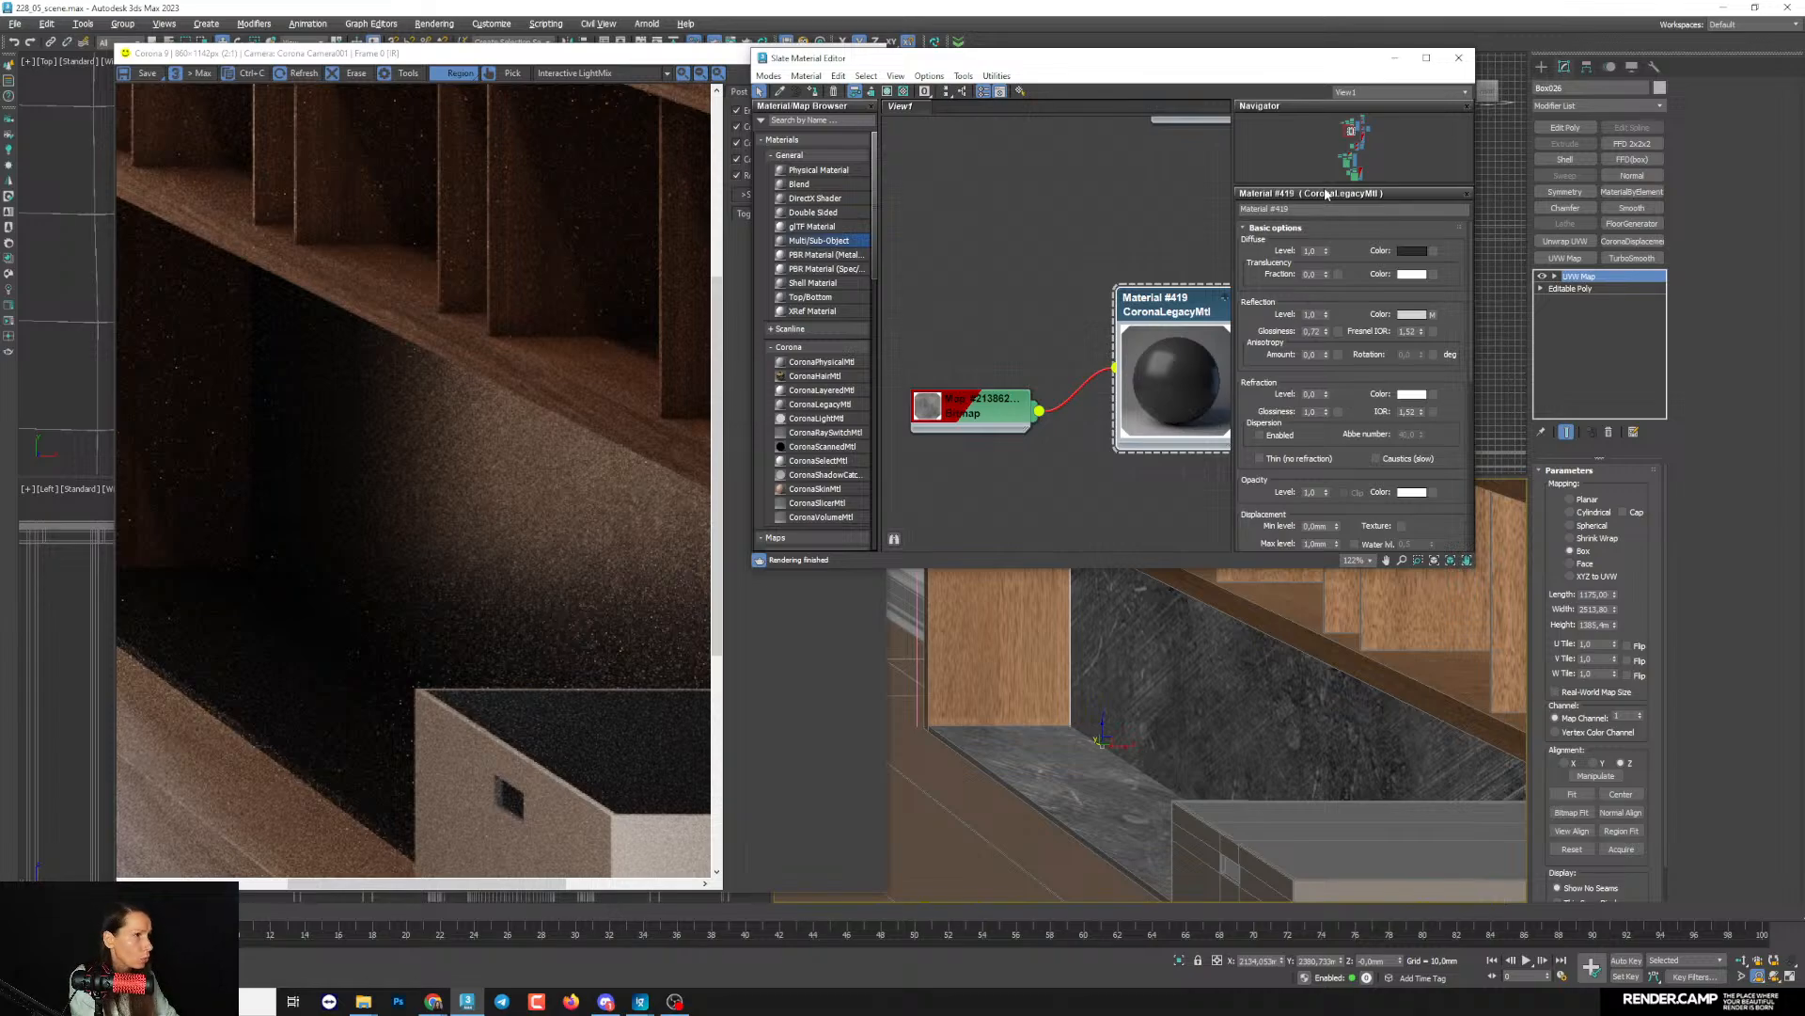
left_click_drag(1422, 331, 1424, 252)
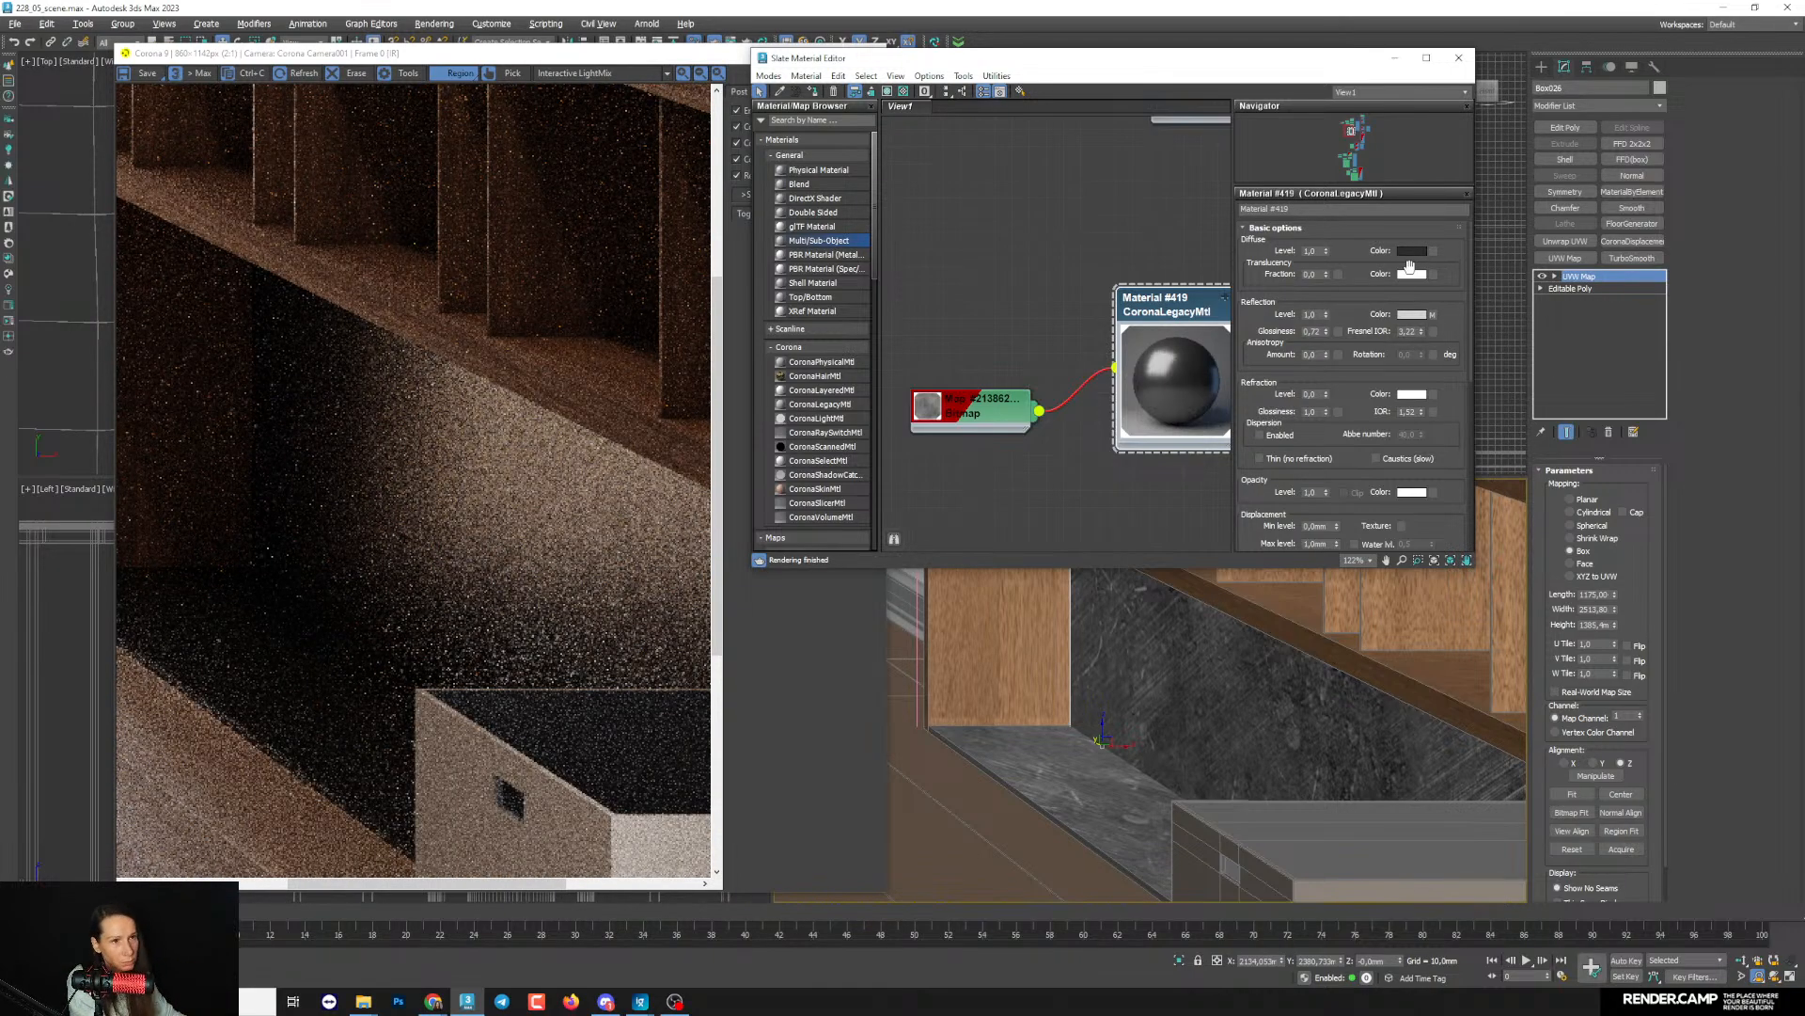
scroll(442, 494, "up", 1)
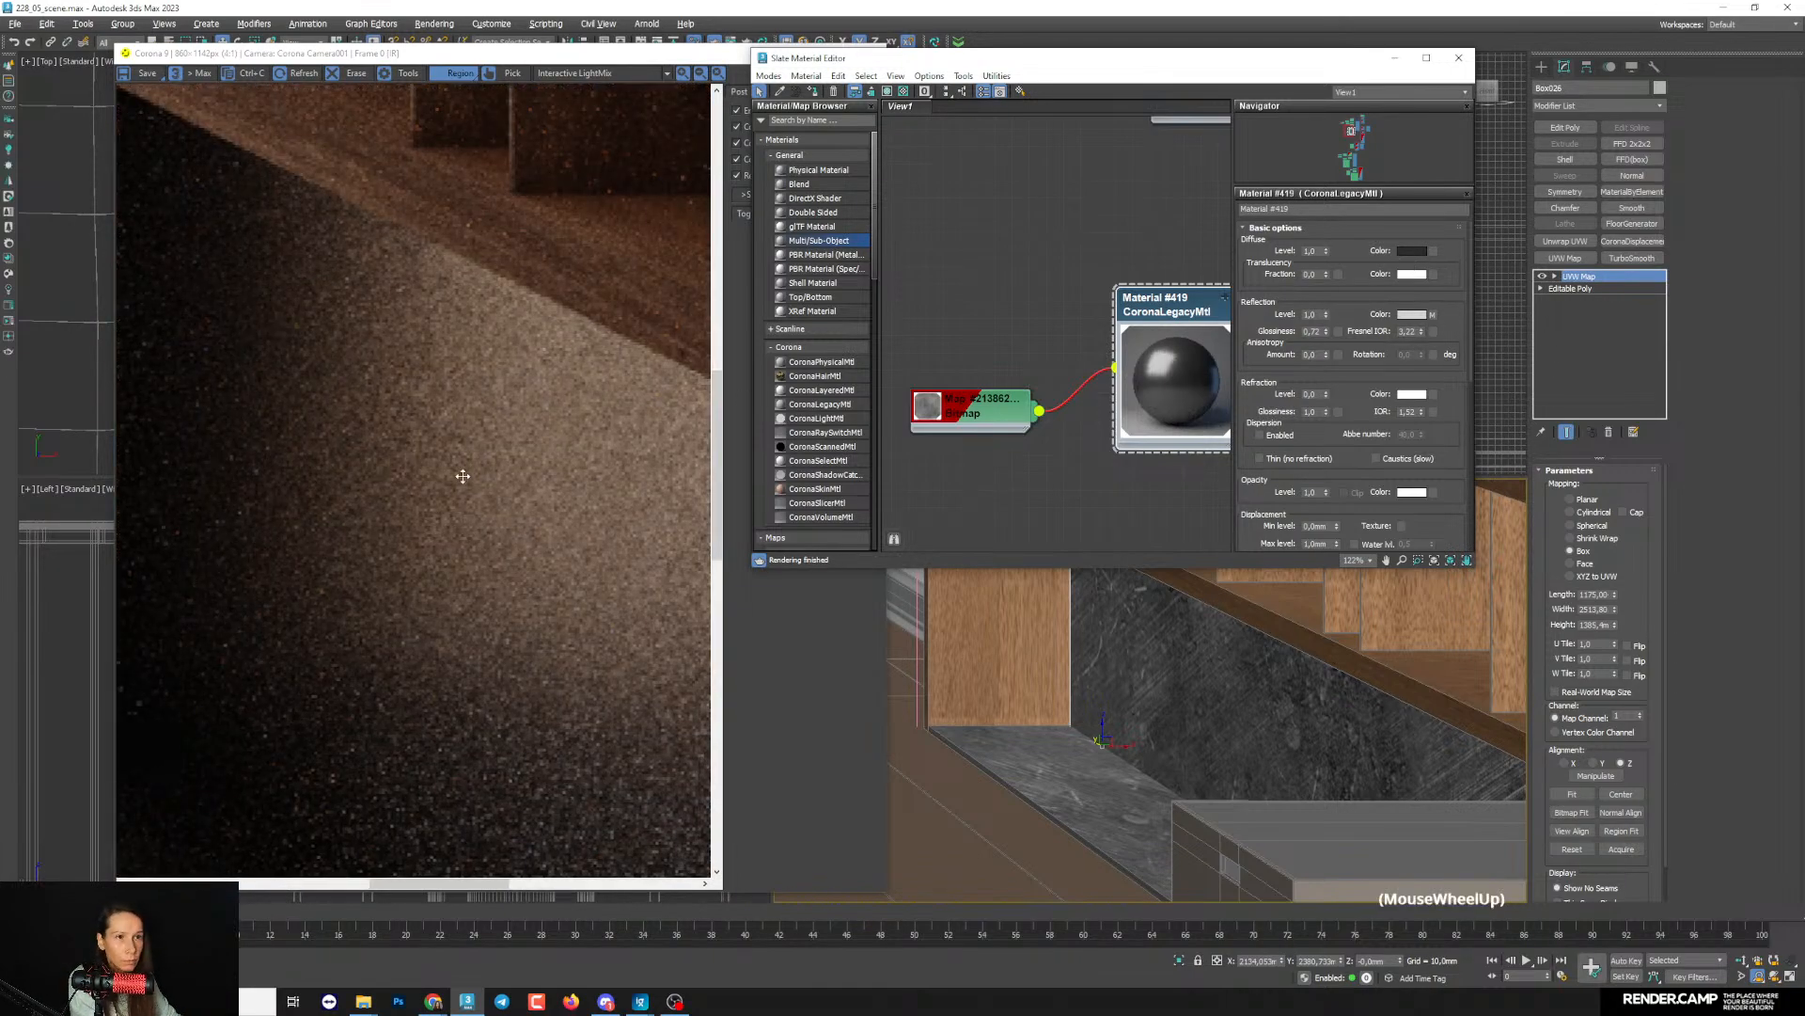
scroll(463, 476, "down", 1)
left_click_drag(1424, 323, 1427, 350)
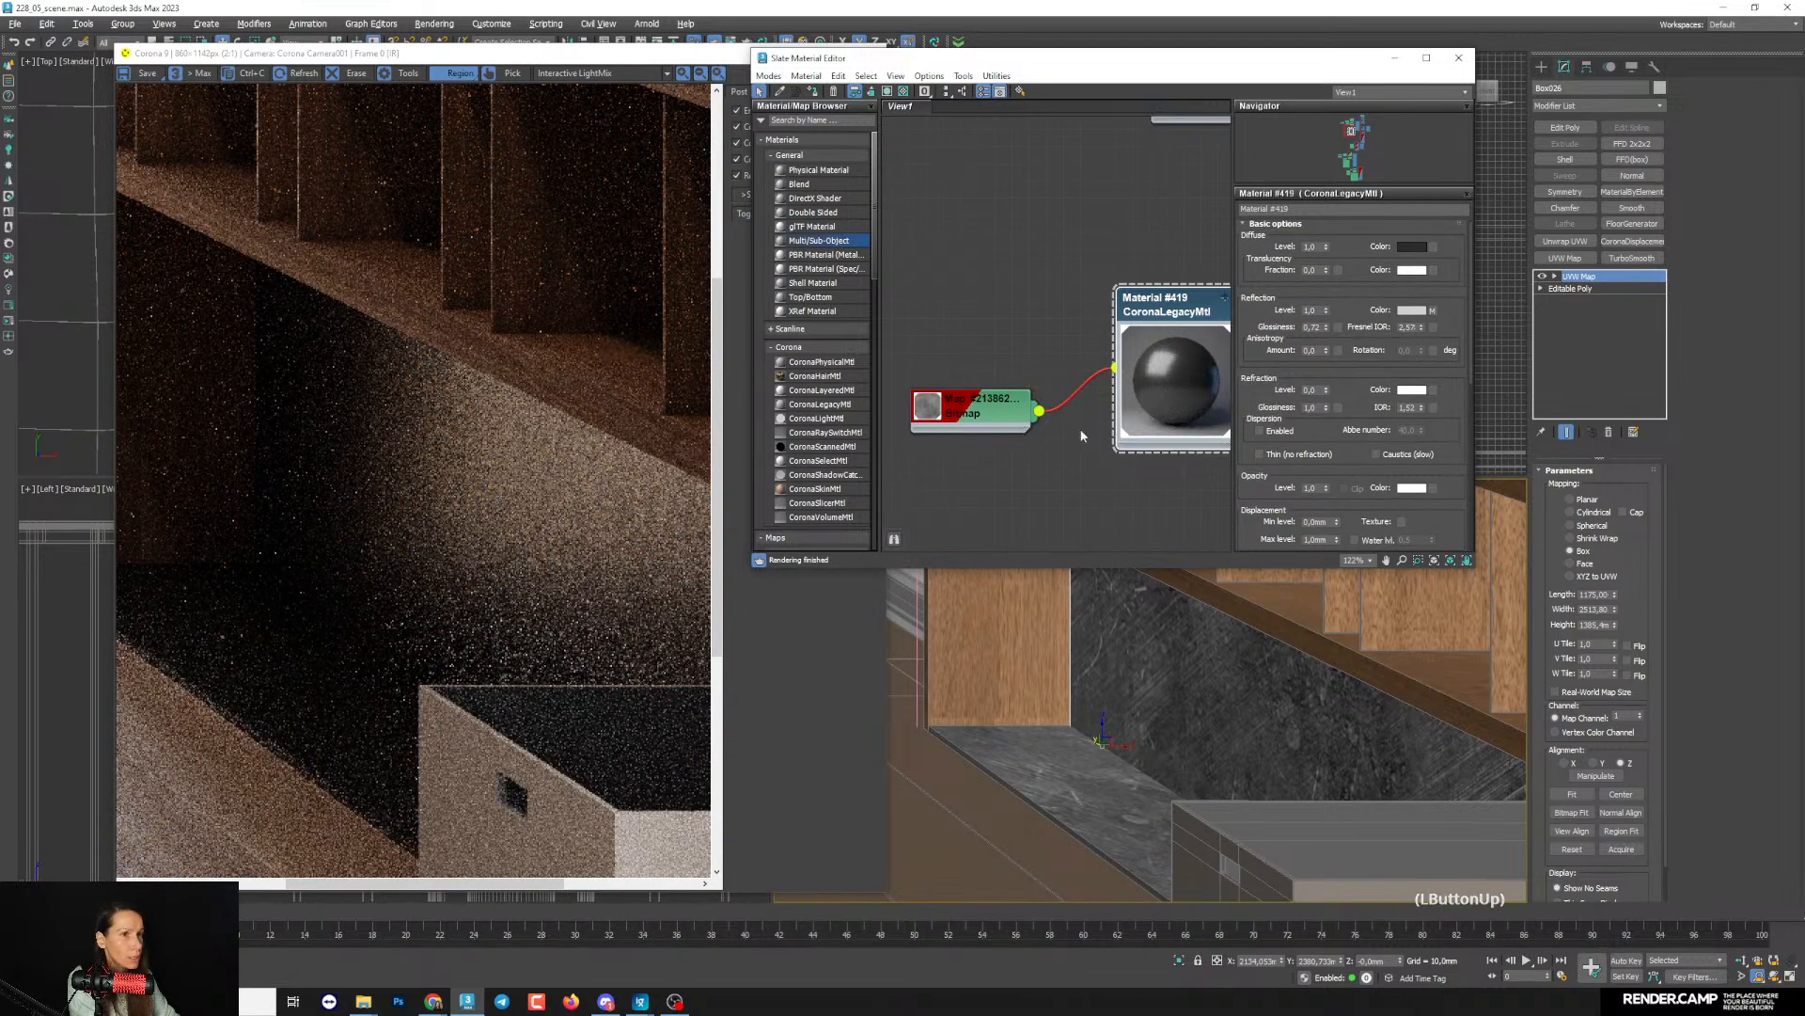
- Lighten the dark material's reflection colour to a light grey of about 210 and check it in the render
left_click_drag(968, 415, 949, 396)
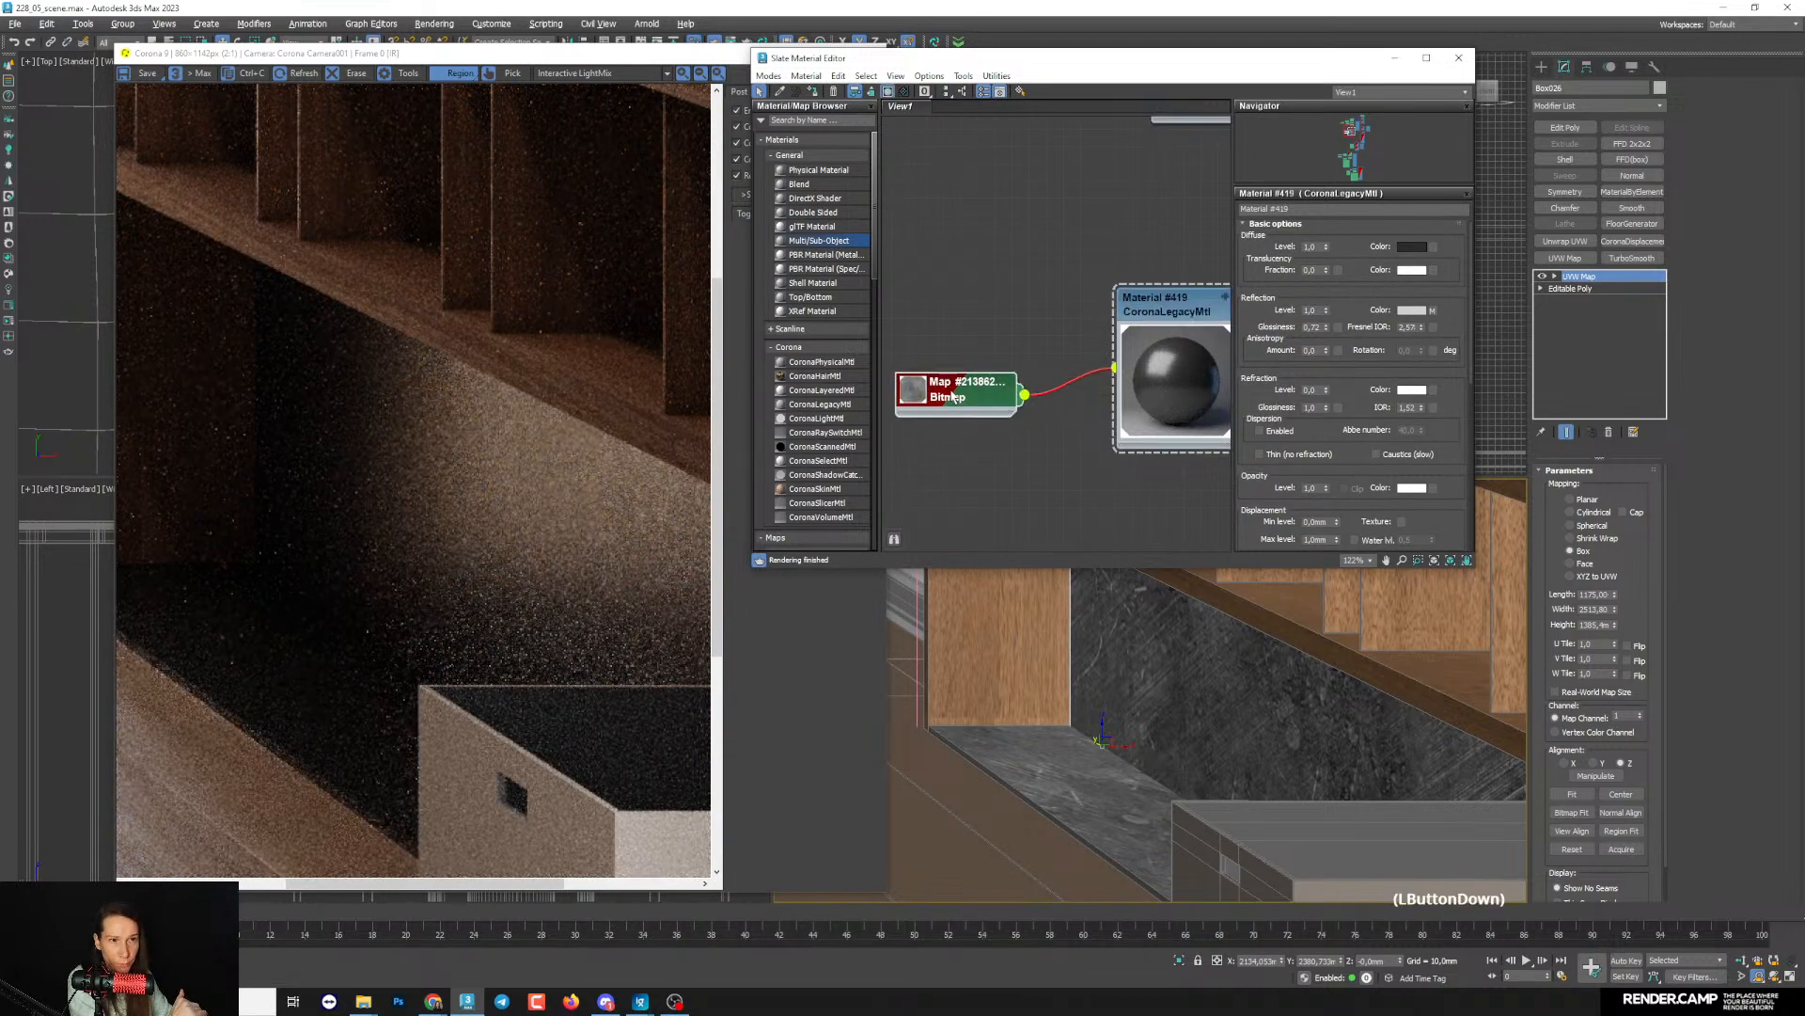
left_click(1412, 310)
left_click_drag(1232, 229, 1232, 252)
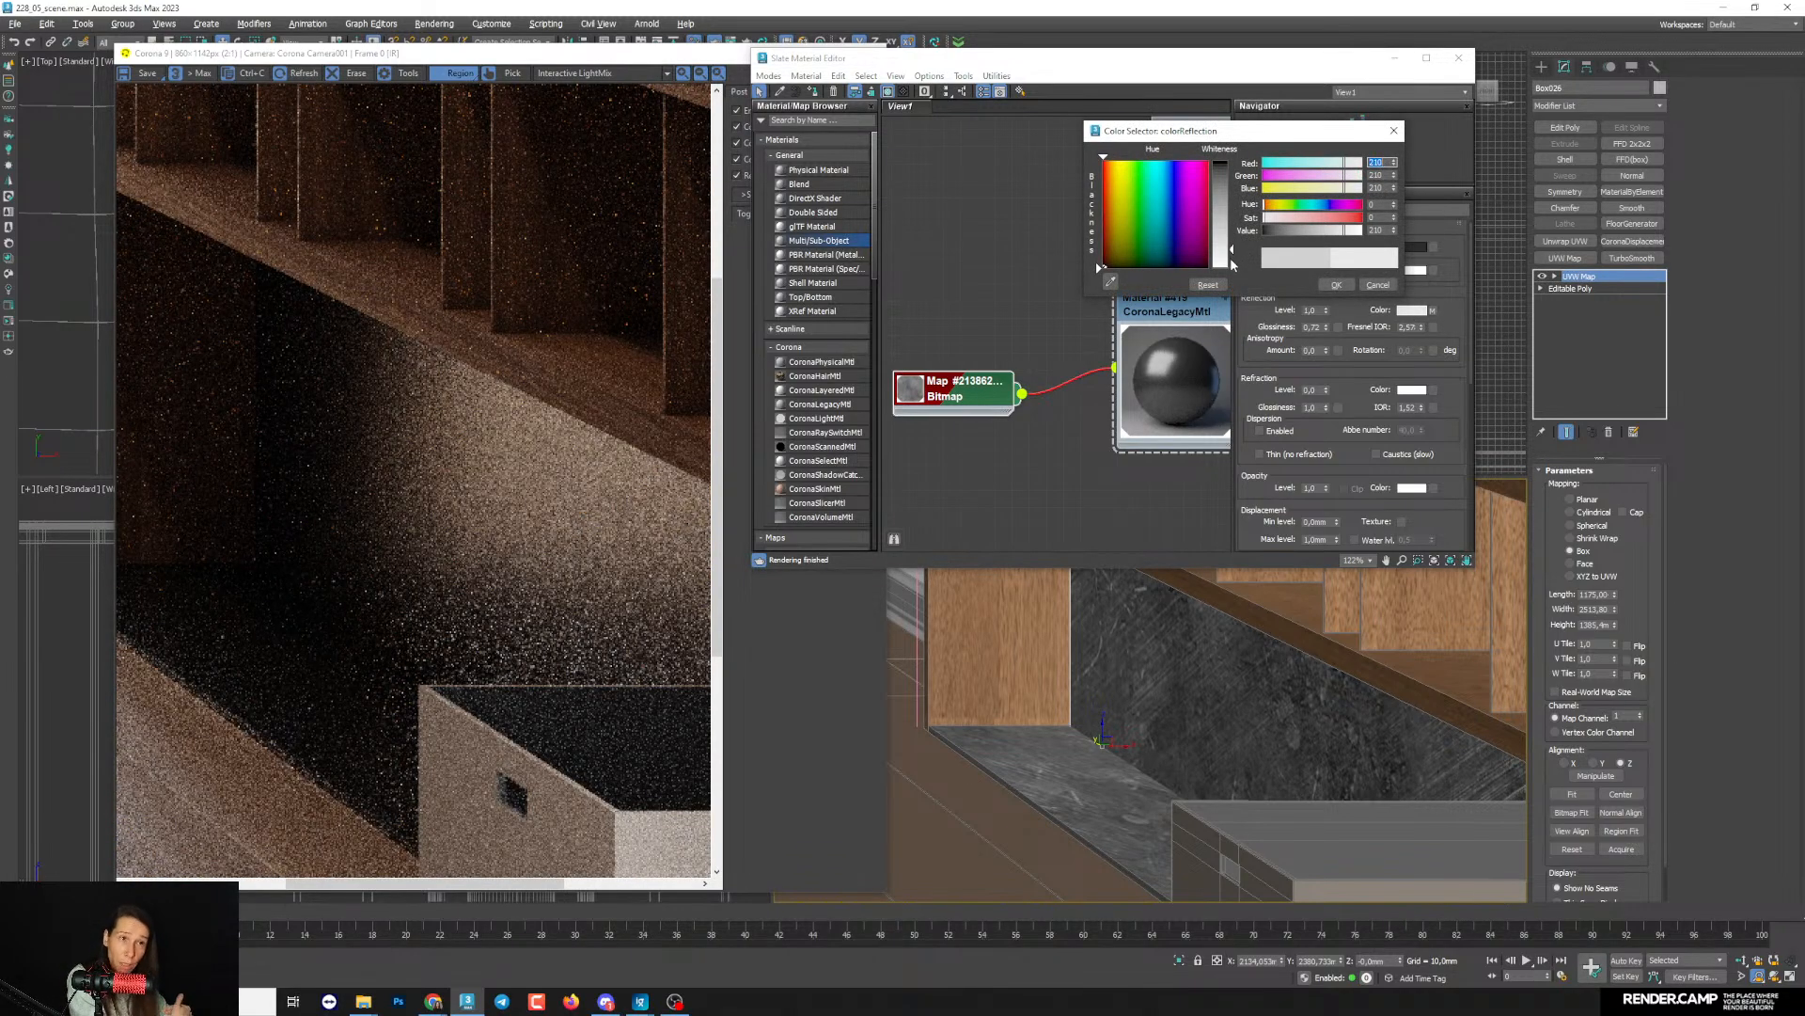
scroll(541, 488, "down", 2)
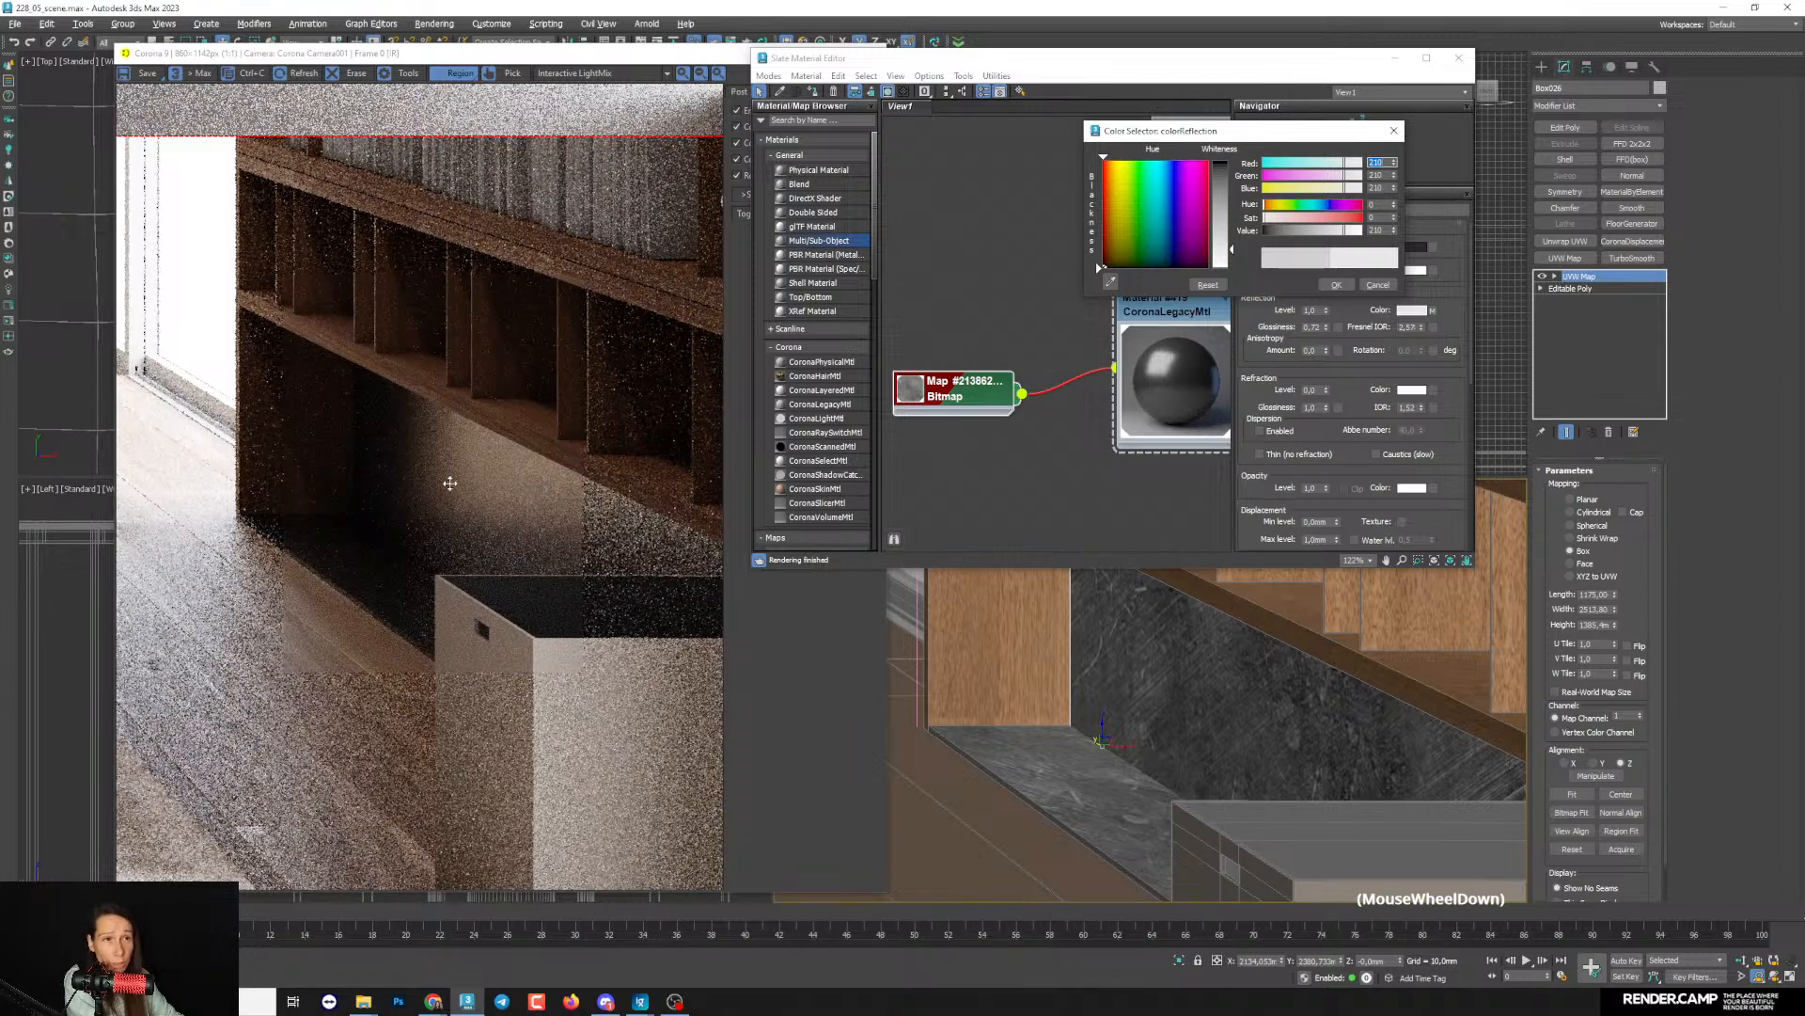
scroll(450, 476, "up", 2)
scroll(511, 436, "down", 2)
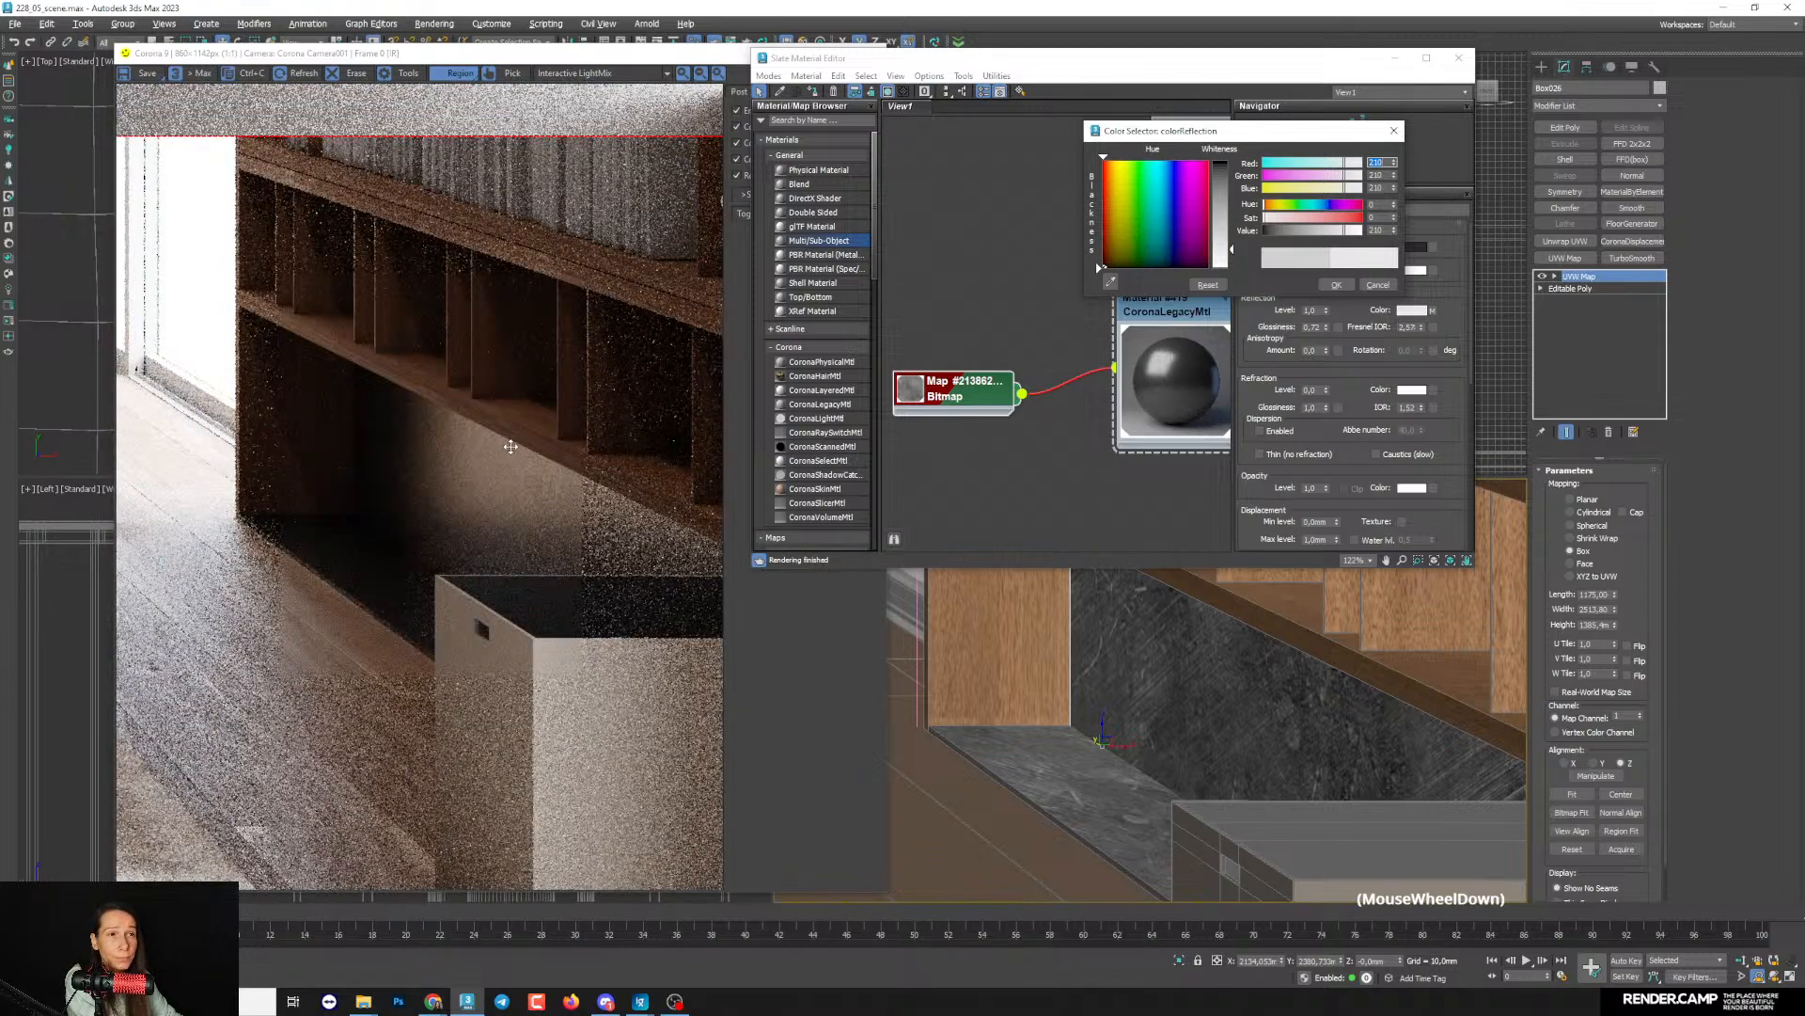
left_click(1336, 284)
- Raise the dark material's reflection glossiness to about 0.84 and examine the highlight on the bookcase's back panel
left_click_drag(1327, 327, 1329, 320)
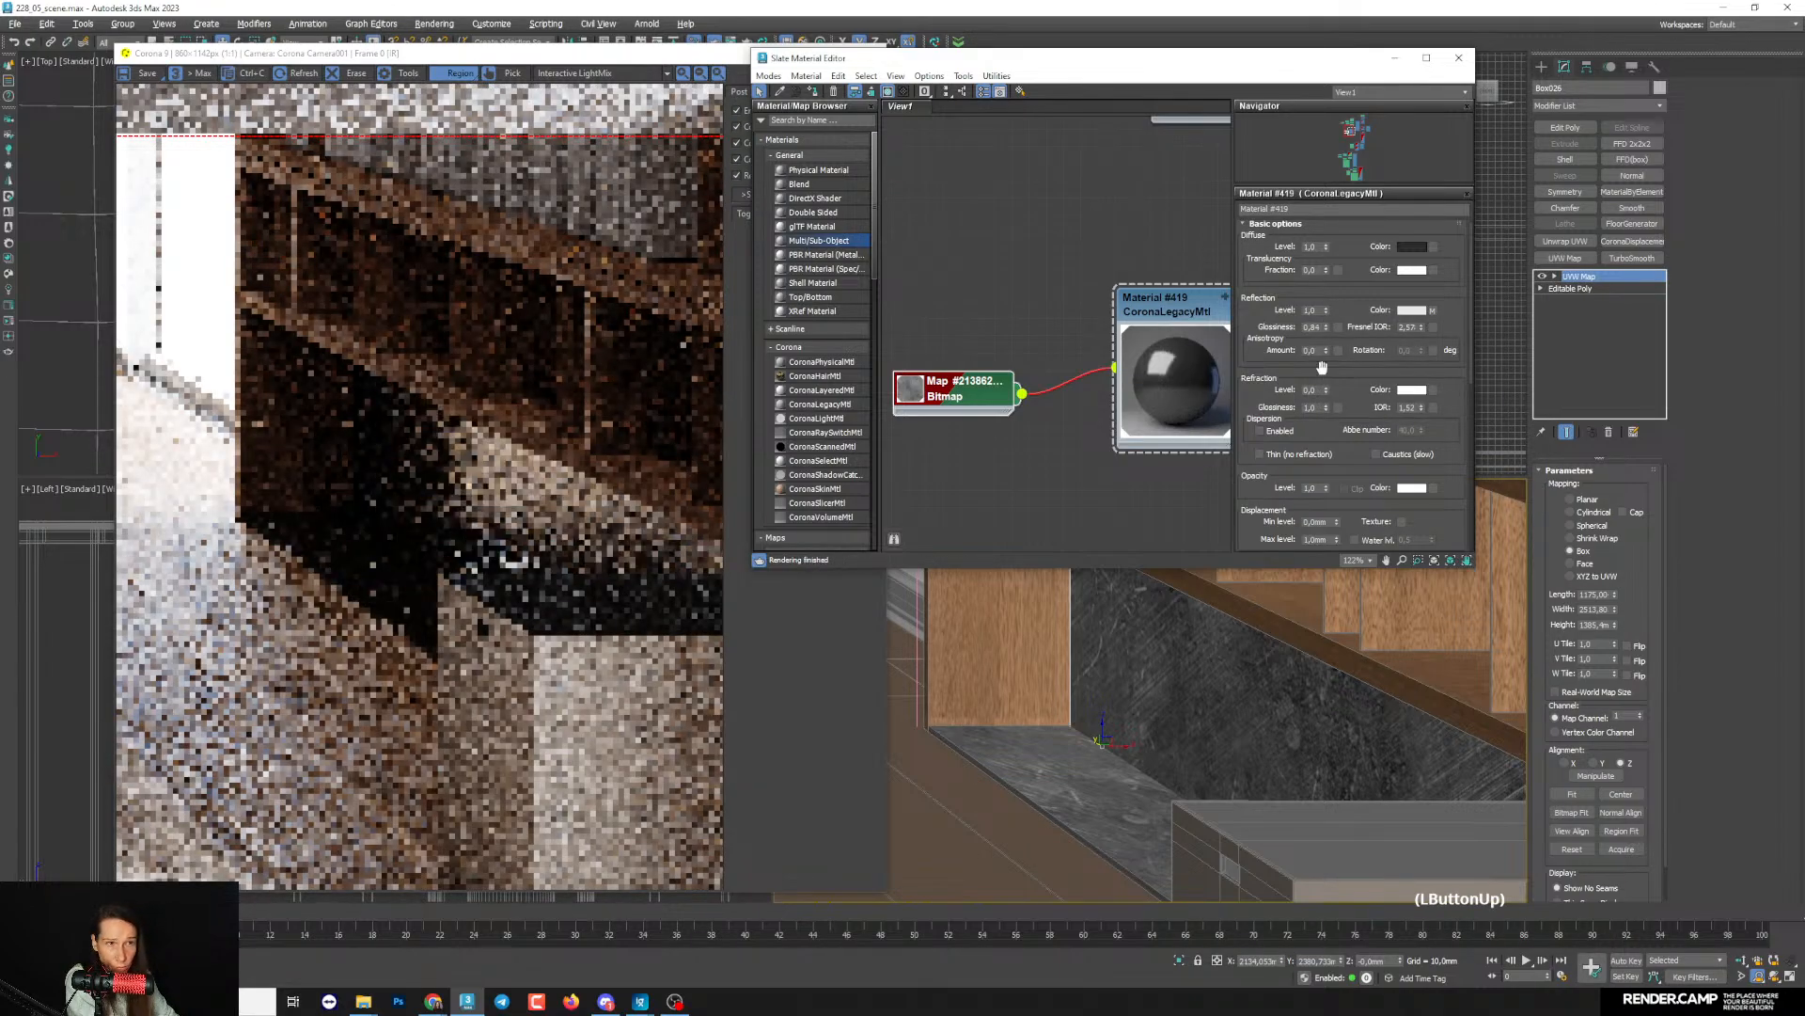
scroll(455, 508, "up", 1)
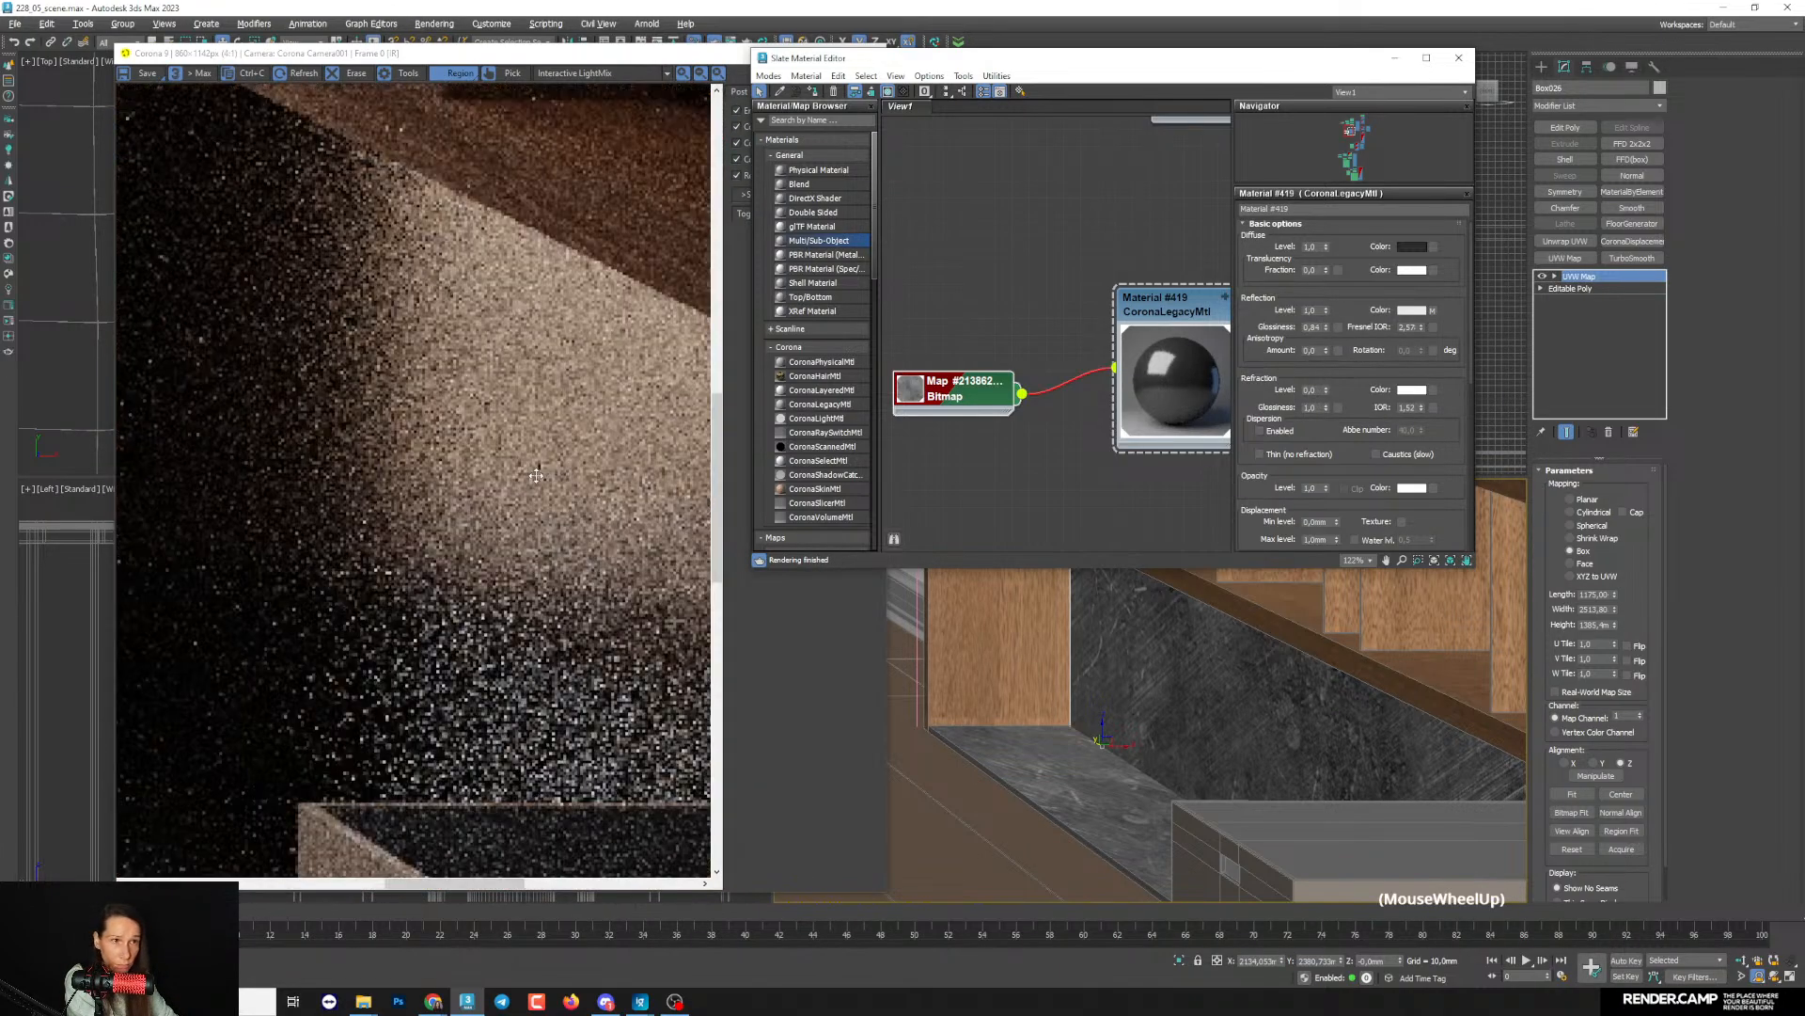
scroll(537, 475, "down", 1)
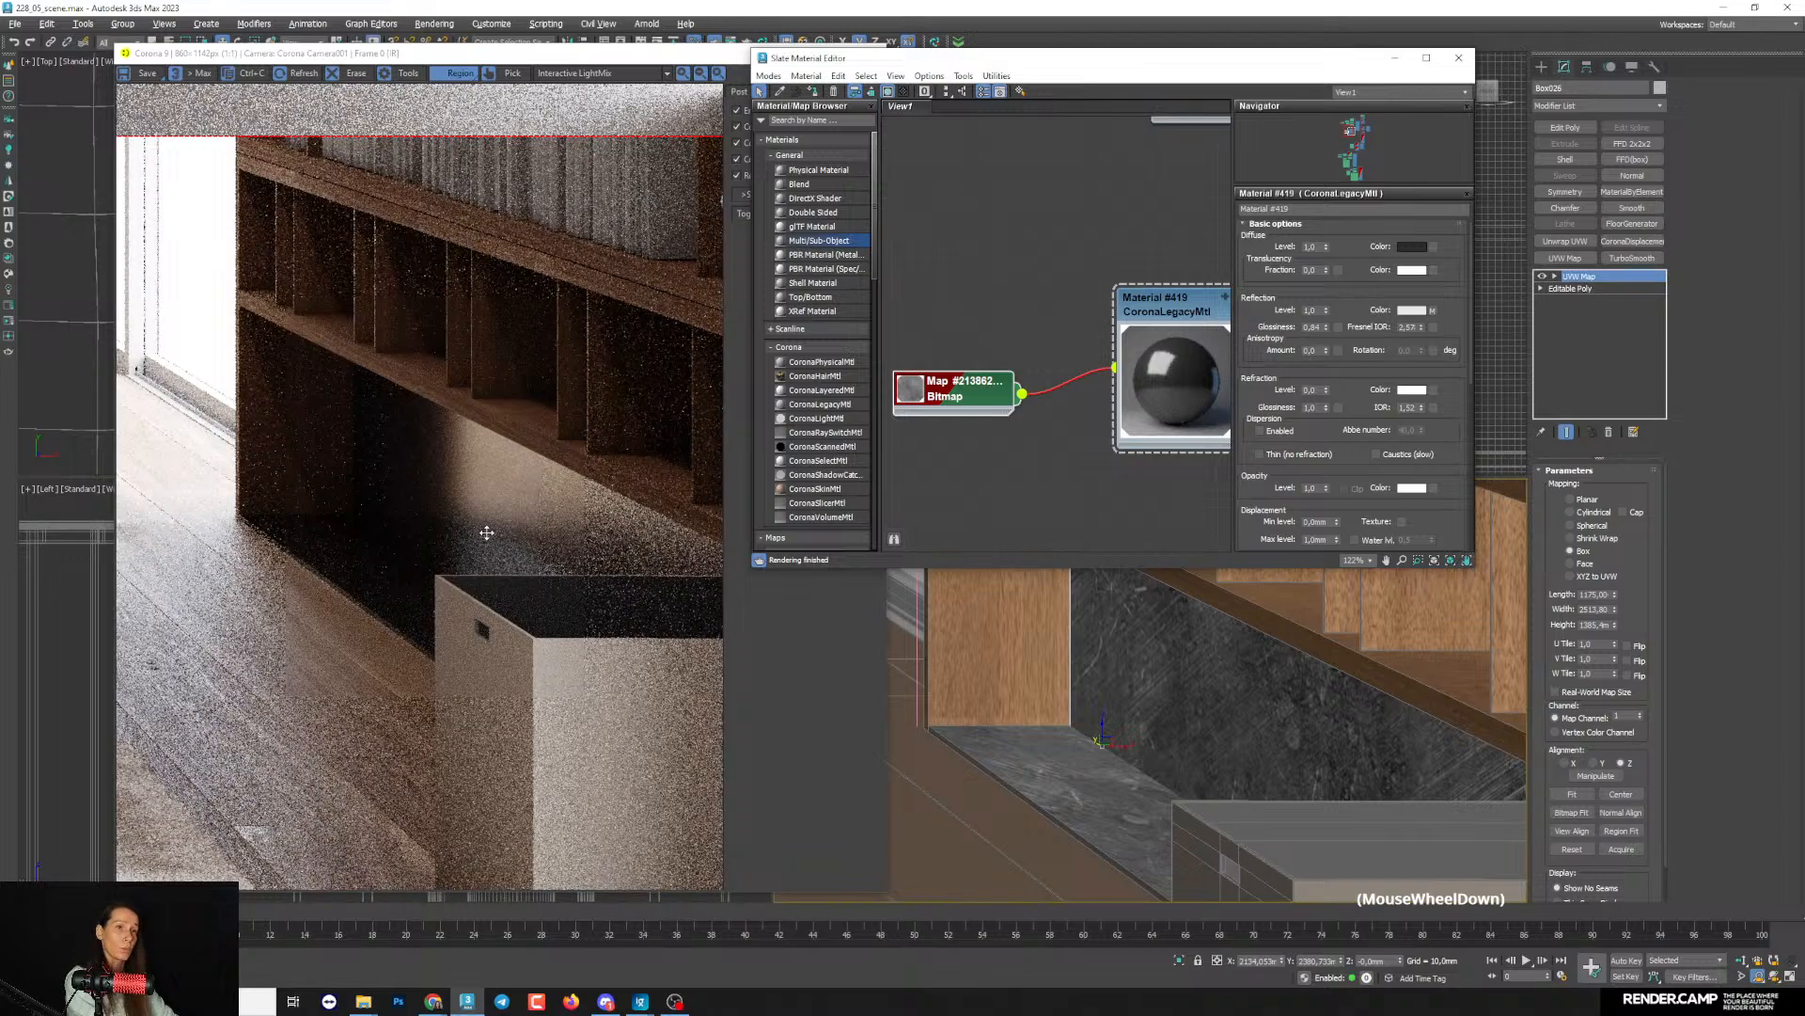
scroll(479, 418, "up", 1)
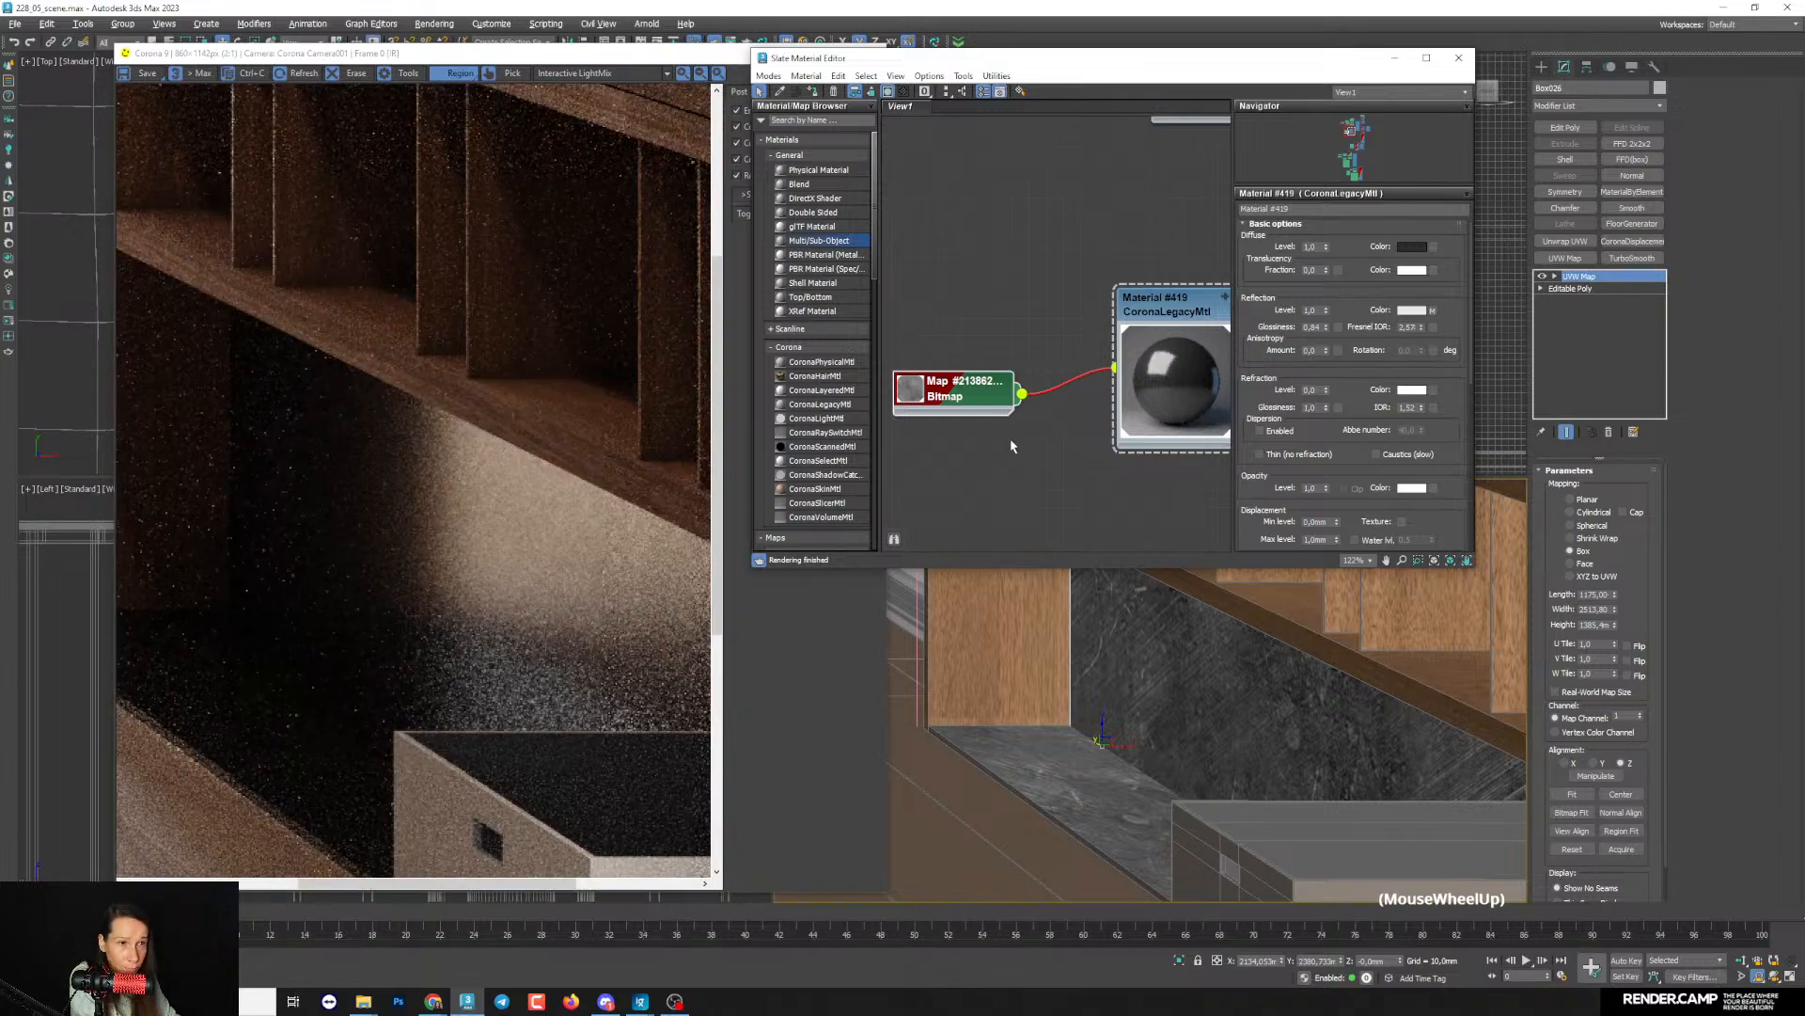
scroll(479, 506, "up", 1)
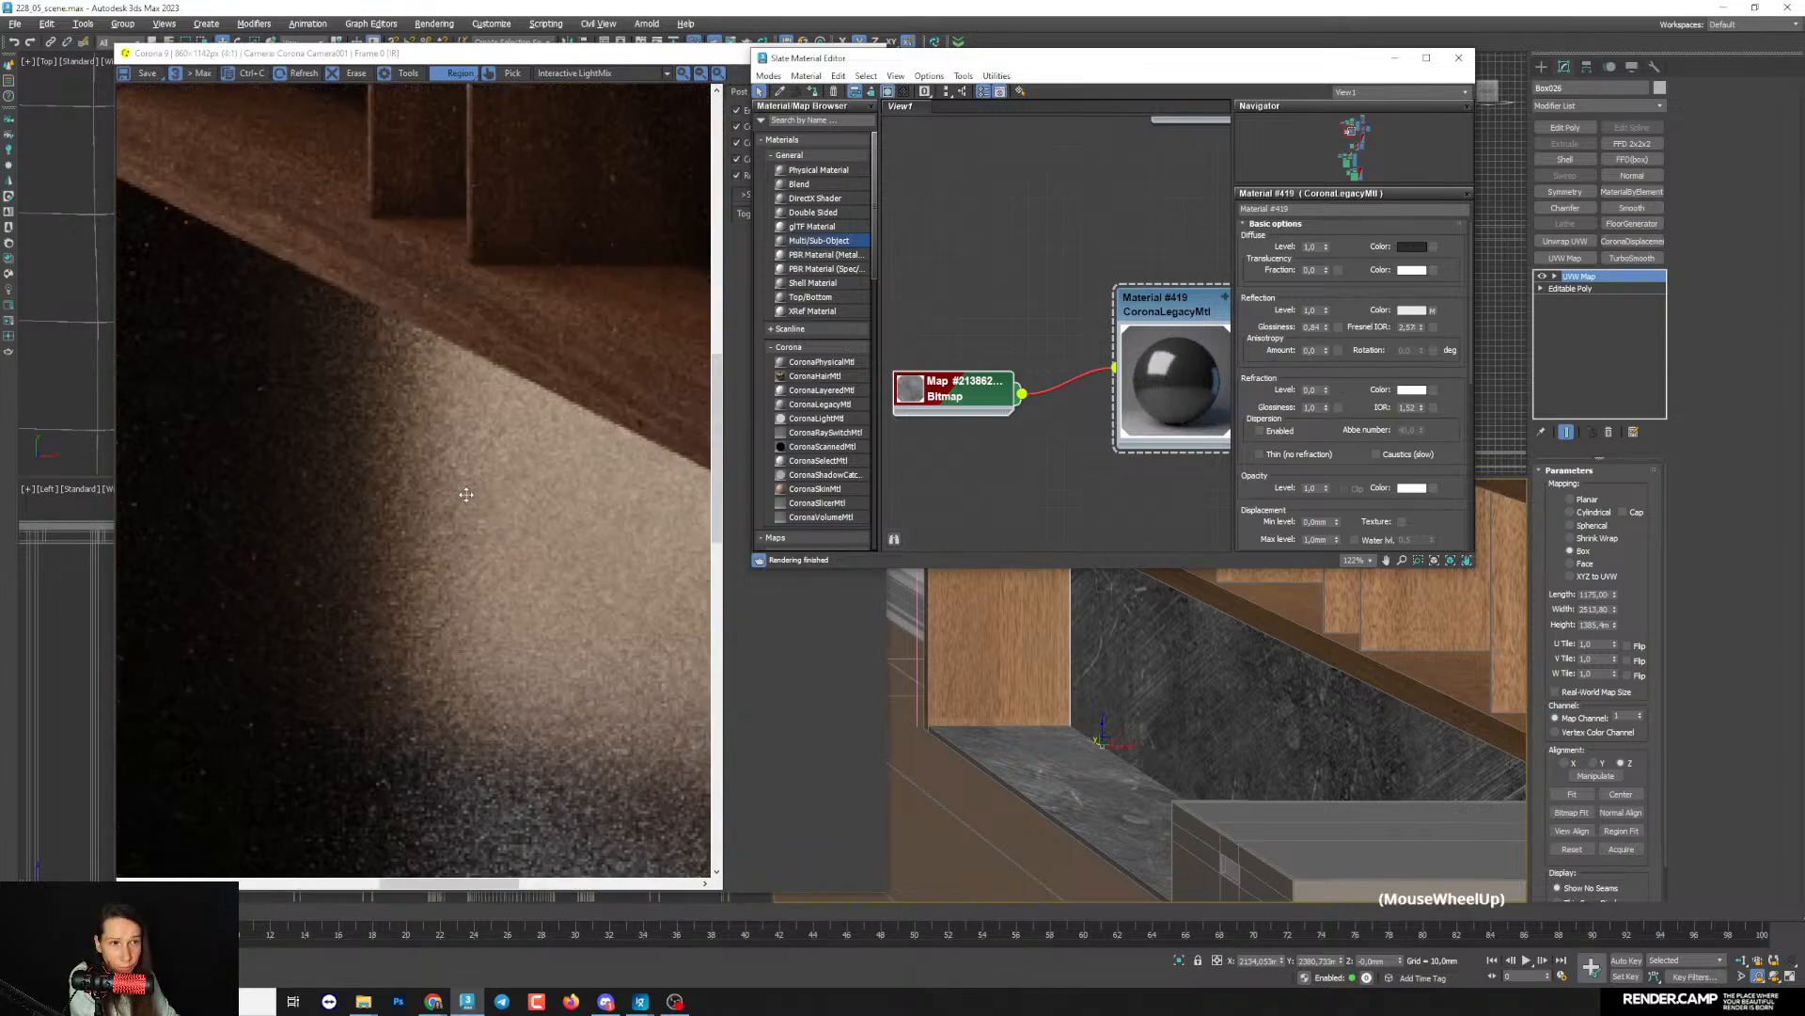
- Set the dark material's Reflection map amount to 45 and examine the dirt texture on the back panel in the render
left_click_drag(1360, 404, 1346, 241)
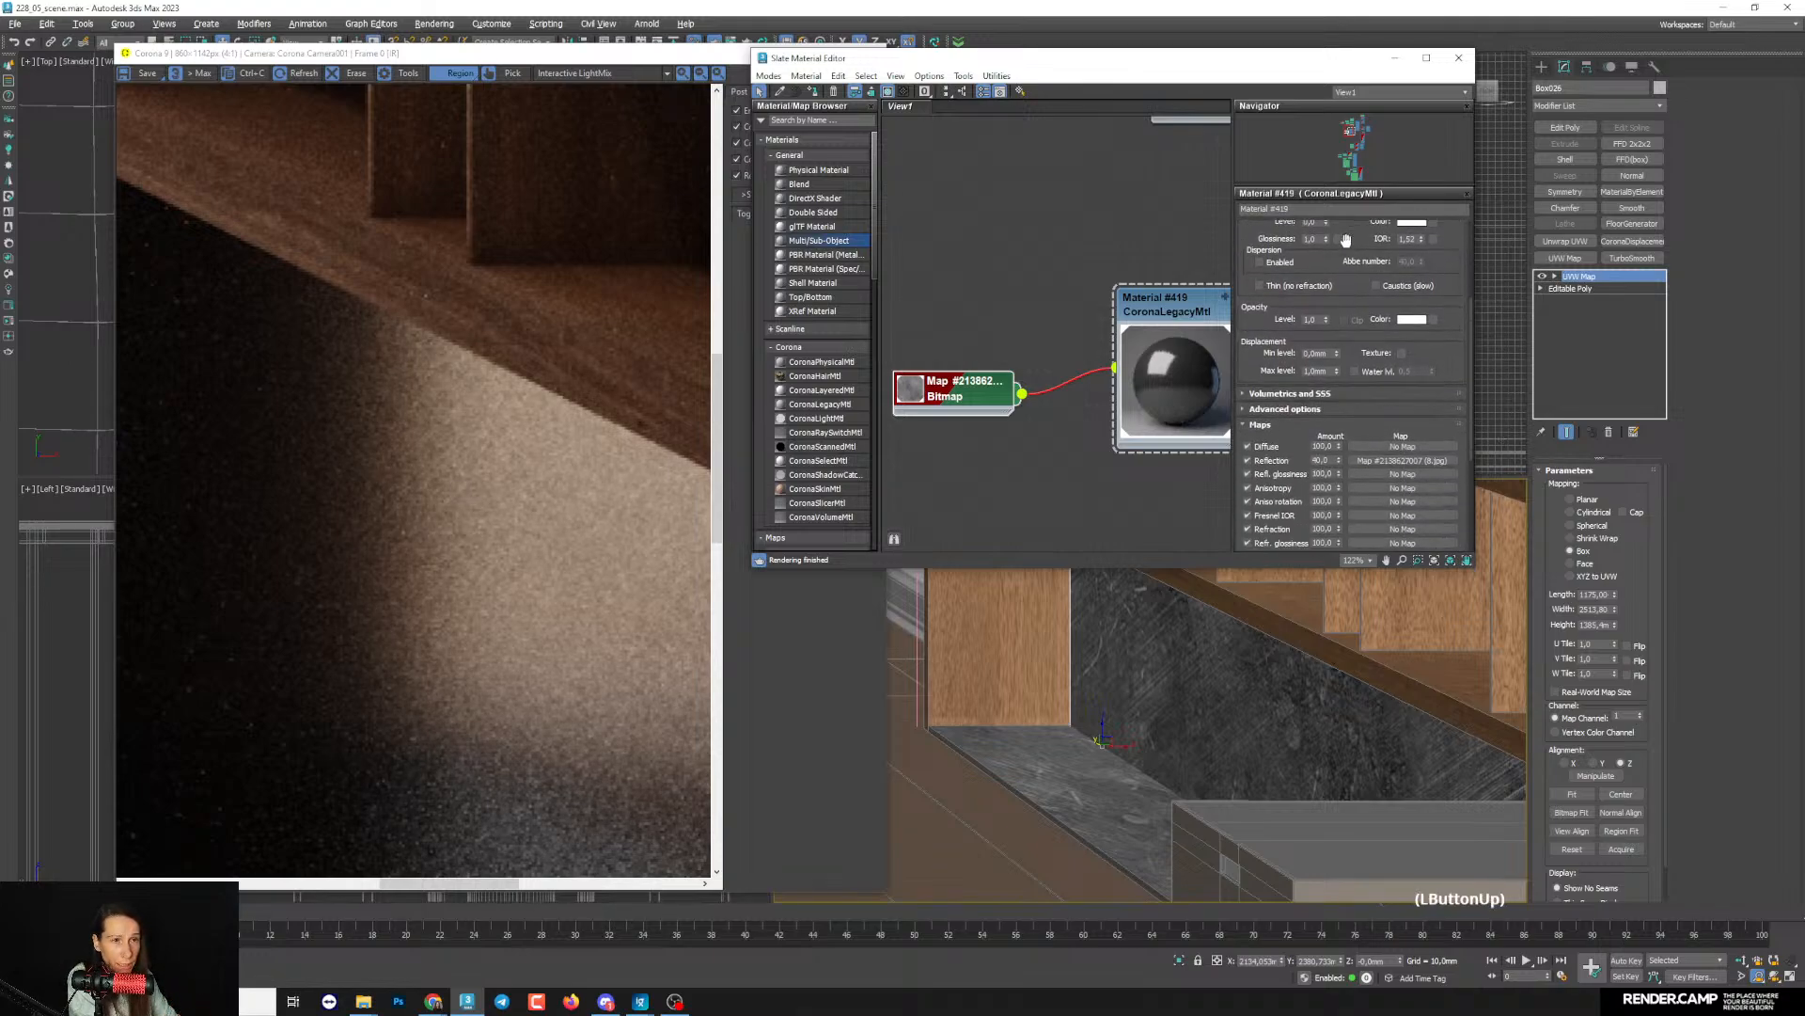
left_click(1321, 460)
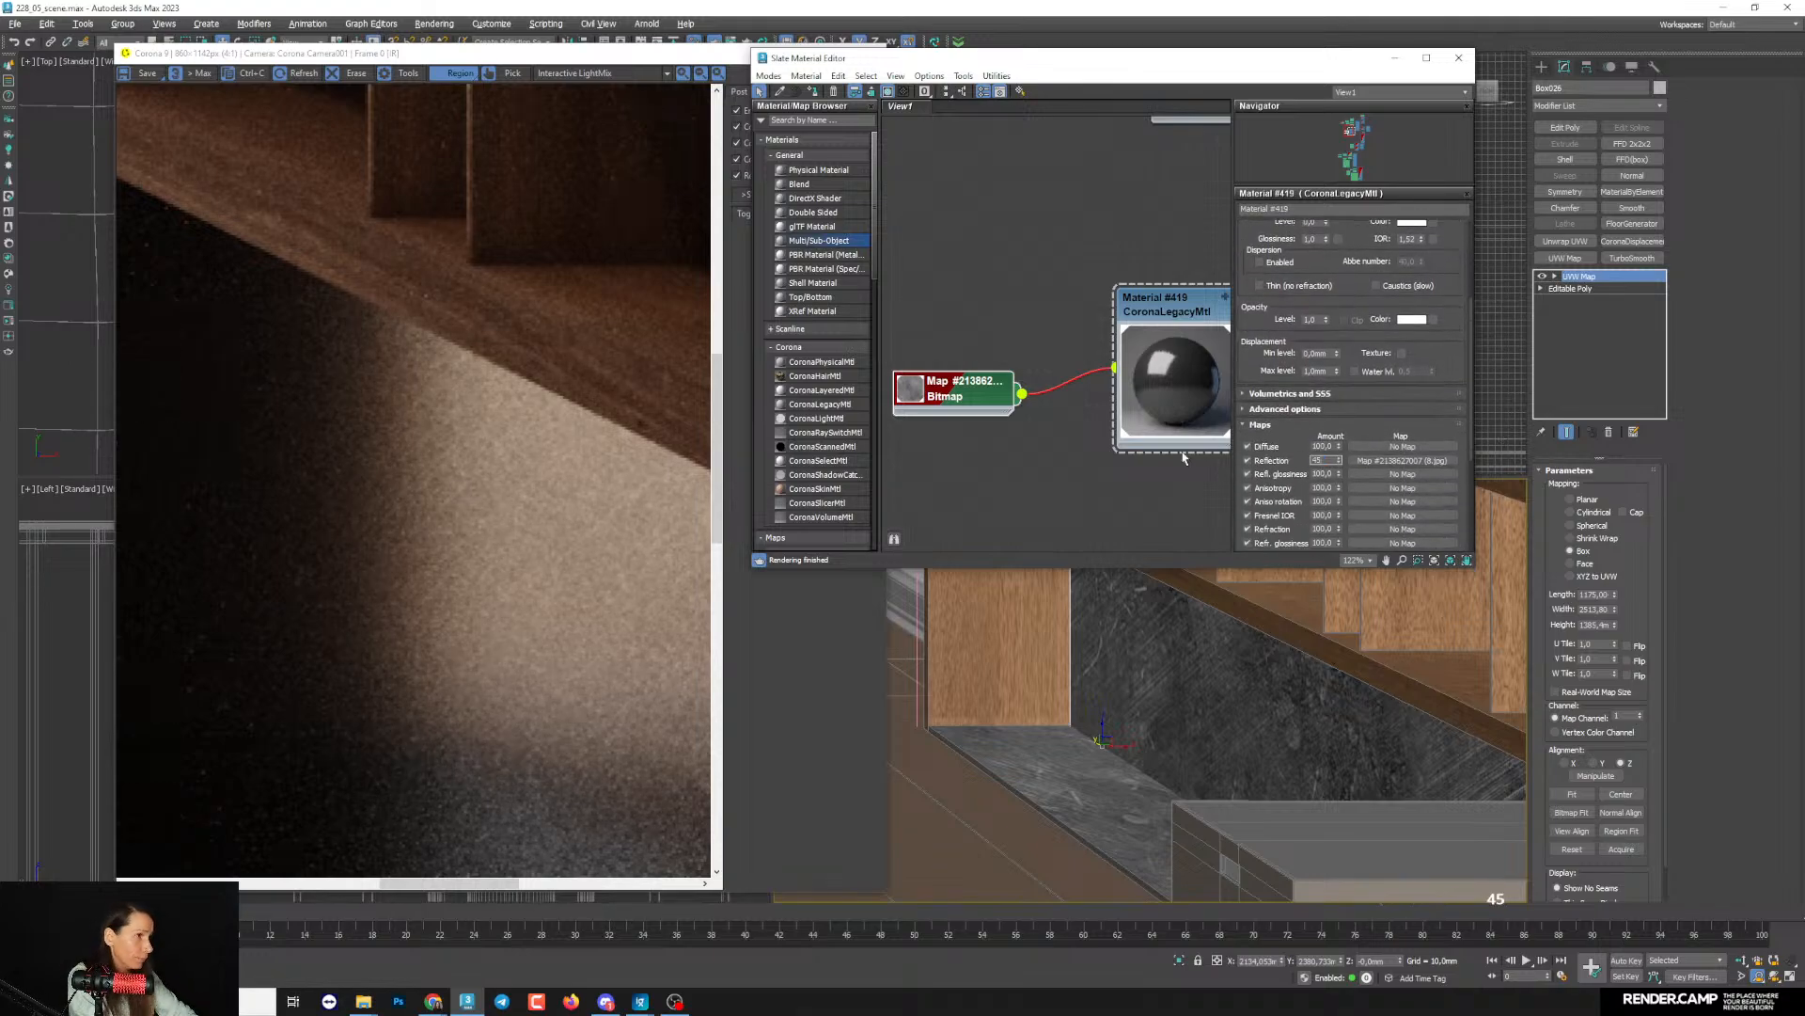
key("Return")
scroll(537, 530, "down", 1)
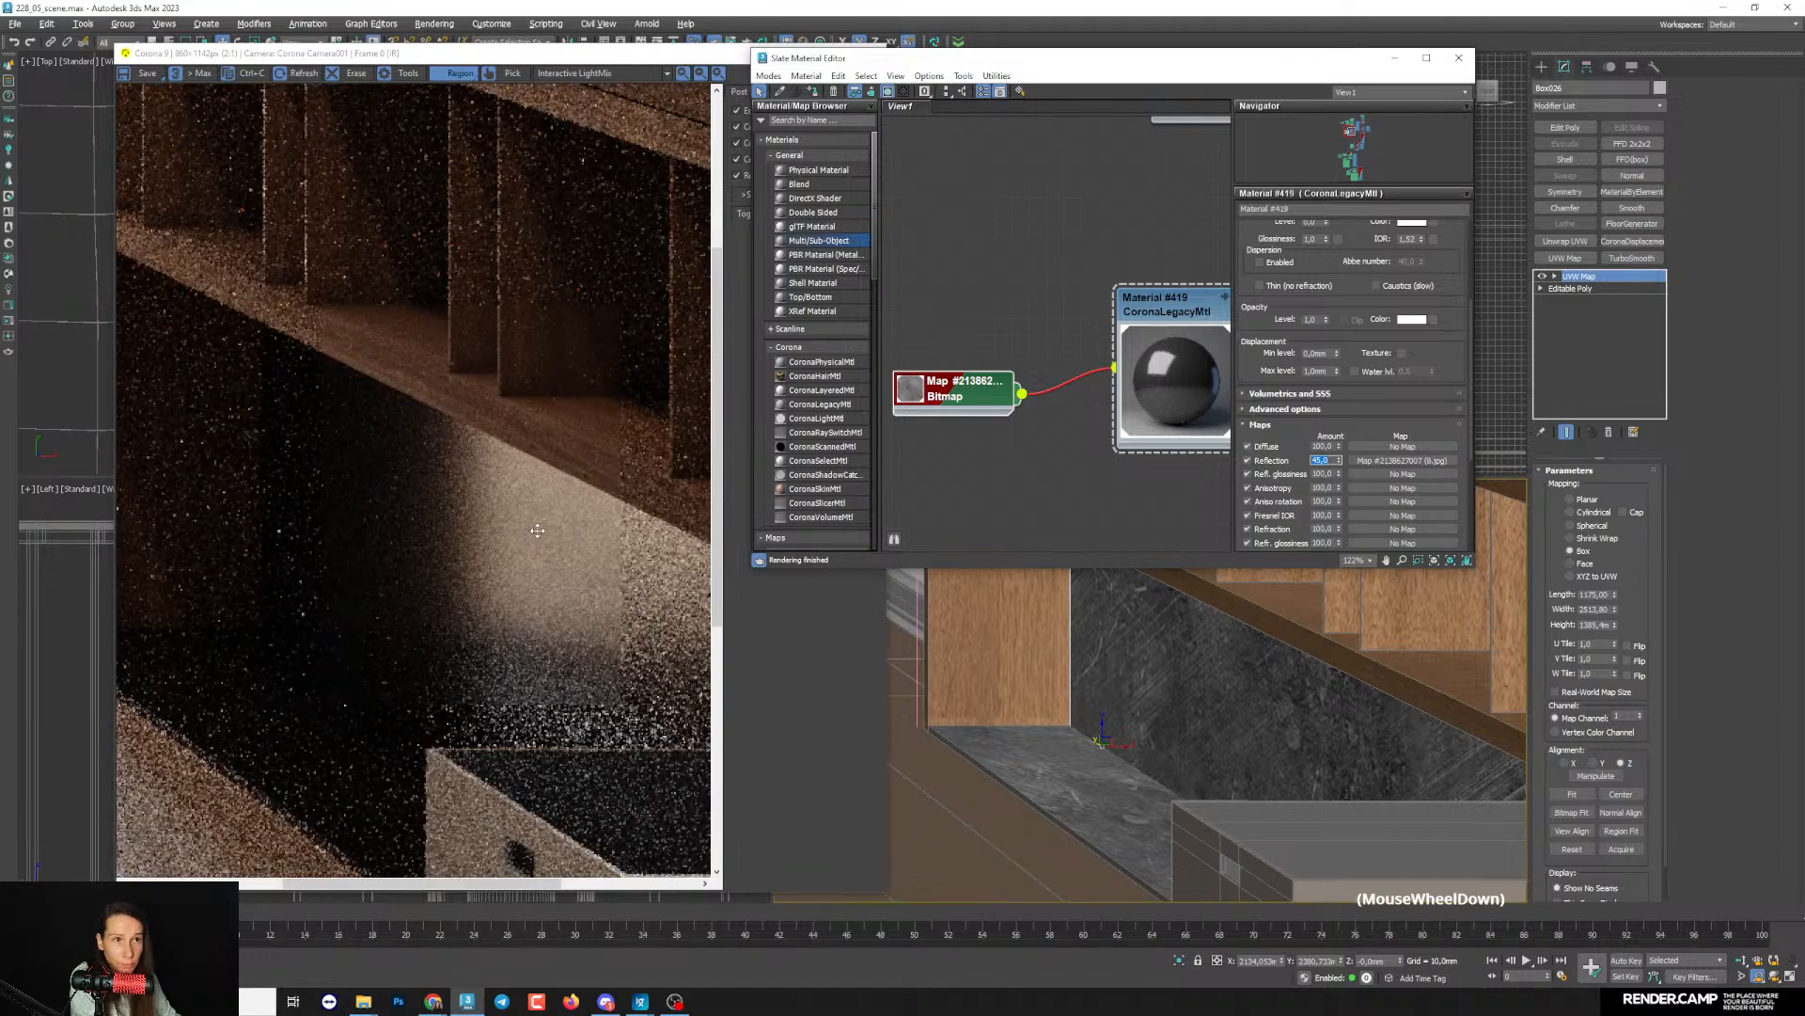
scroll(532, 529, "up", 2)
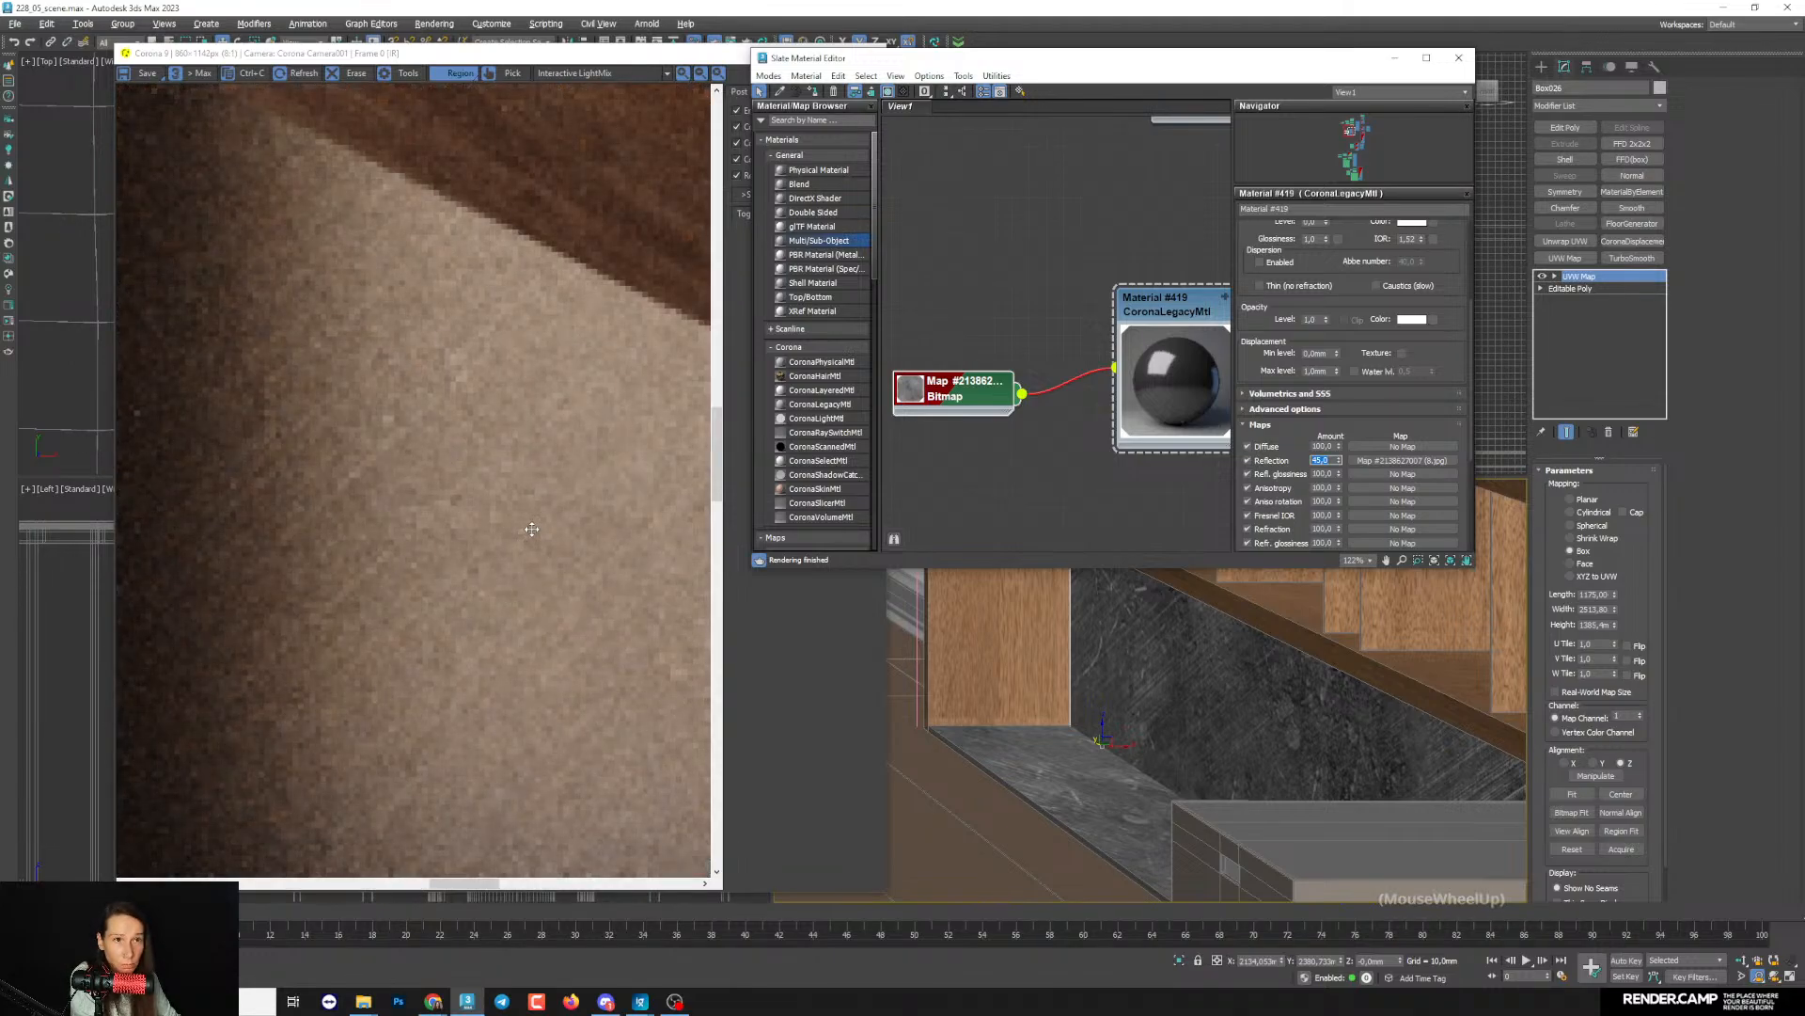
scroll(532, 530, "up", 1)
scroll(531, 528, "down", 2)
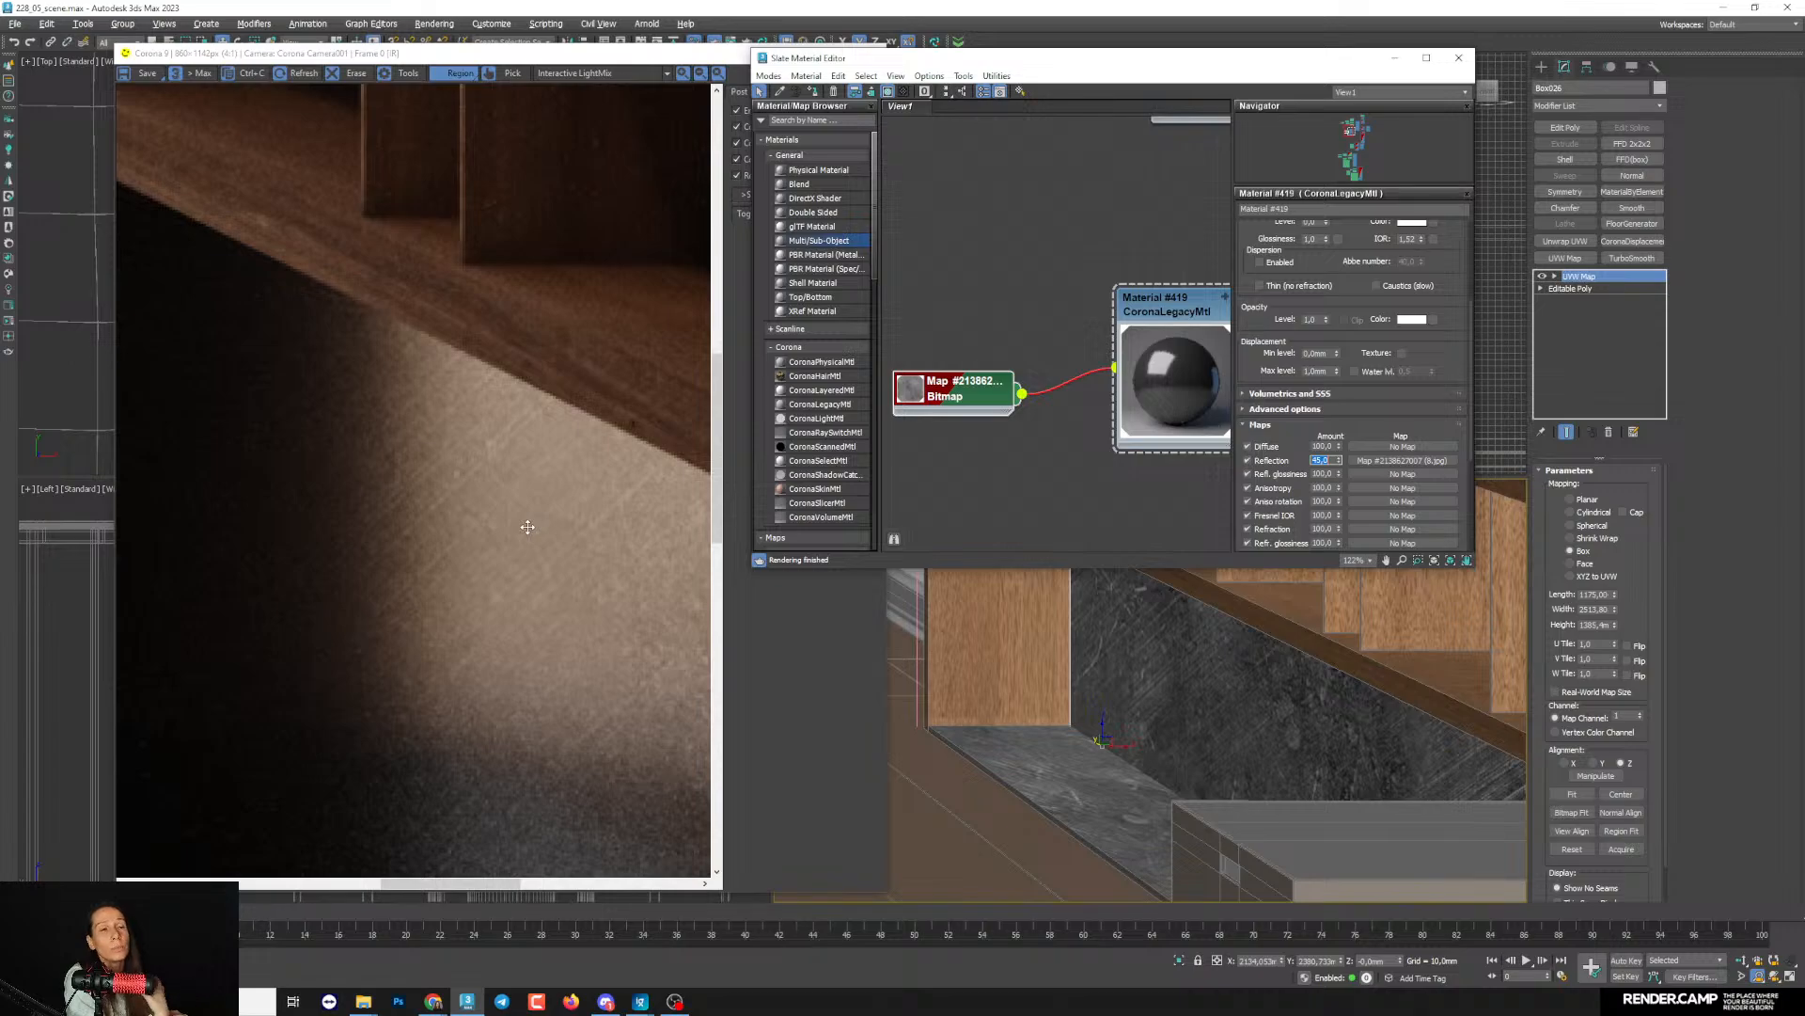
- Close the material editor and return the perspective viewport to the camera view
left_click(1459, 58)
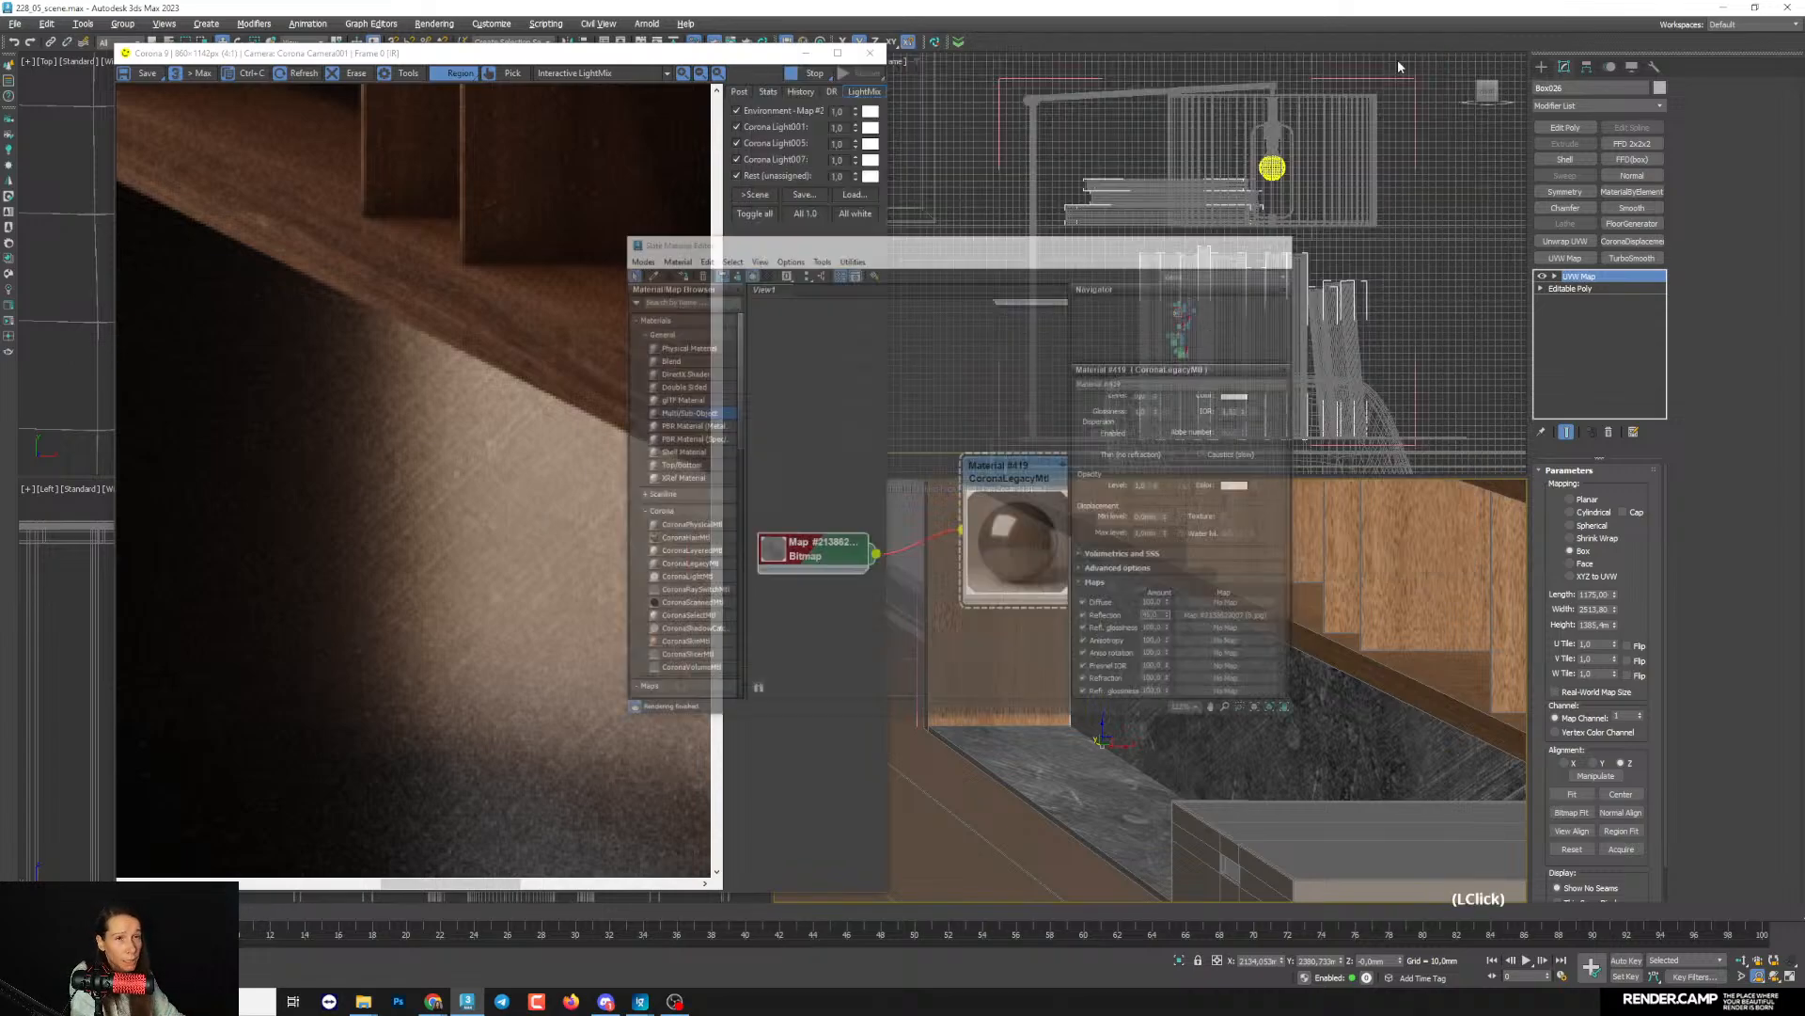
middle_click_drag(1203, 658, 1164, 690)
scroll(1163, 691, "down", 5)
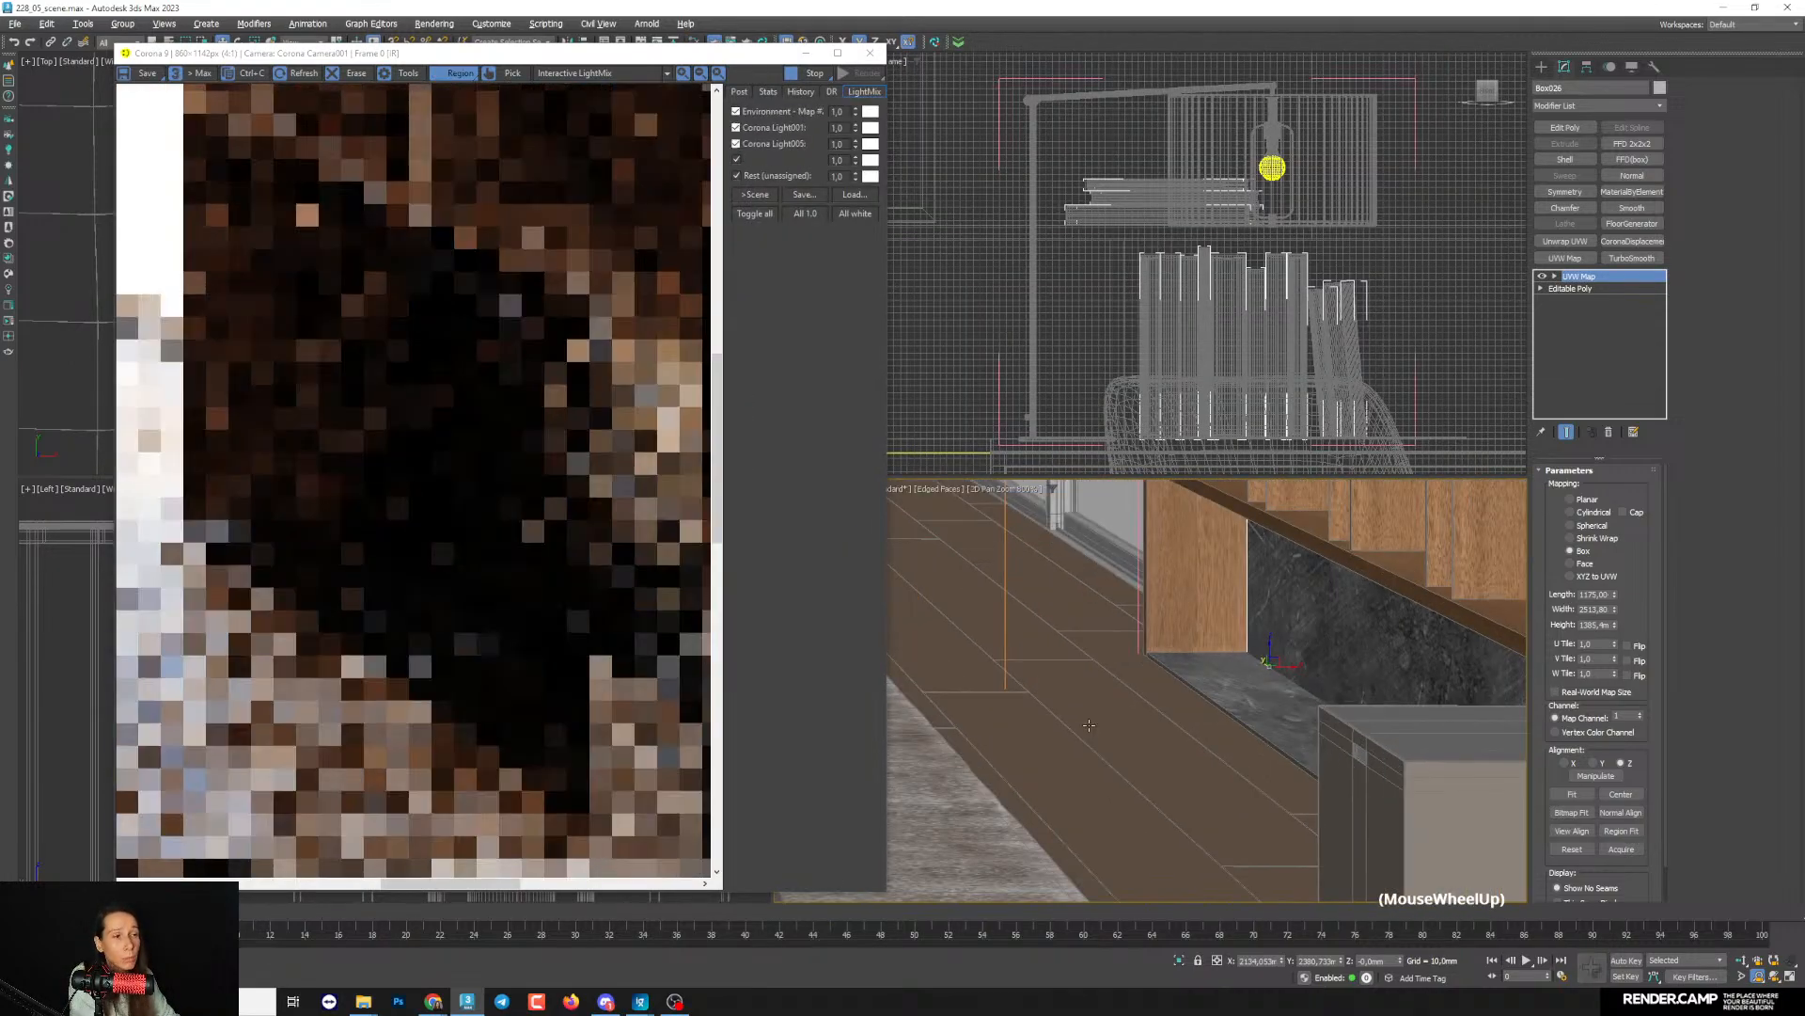
key("c")
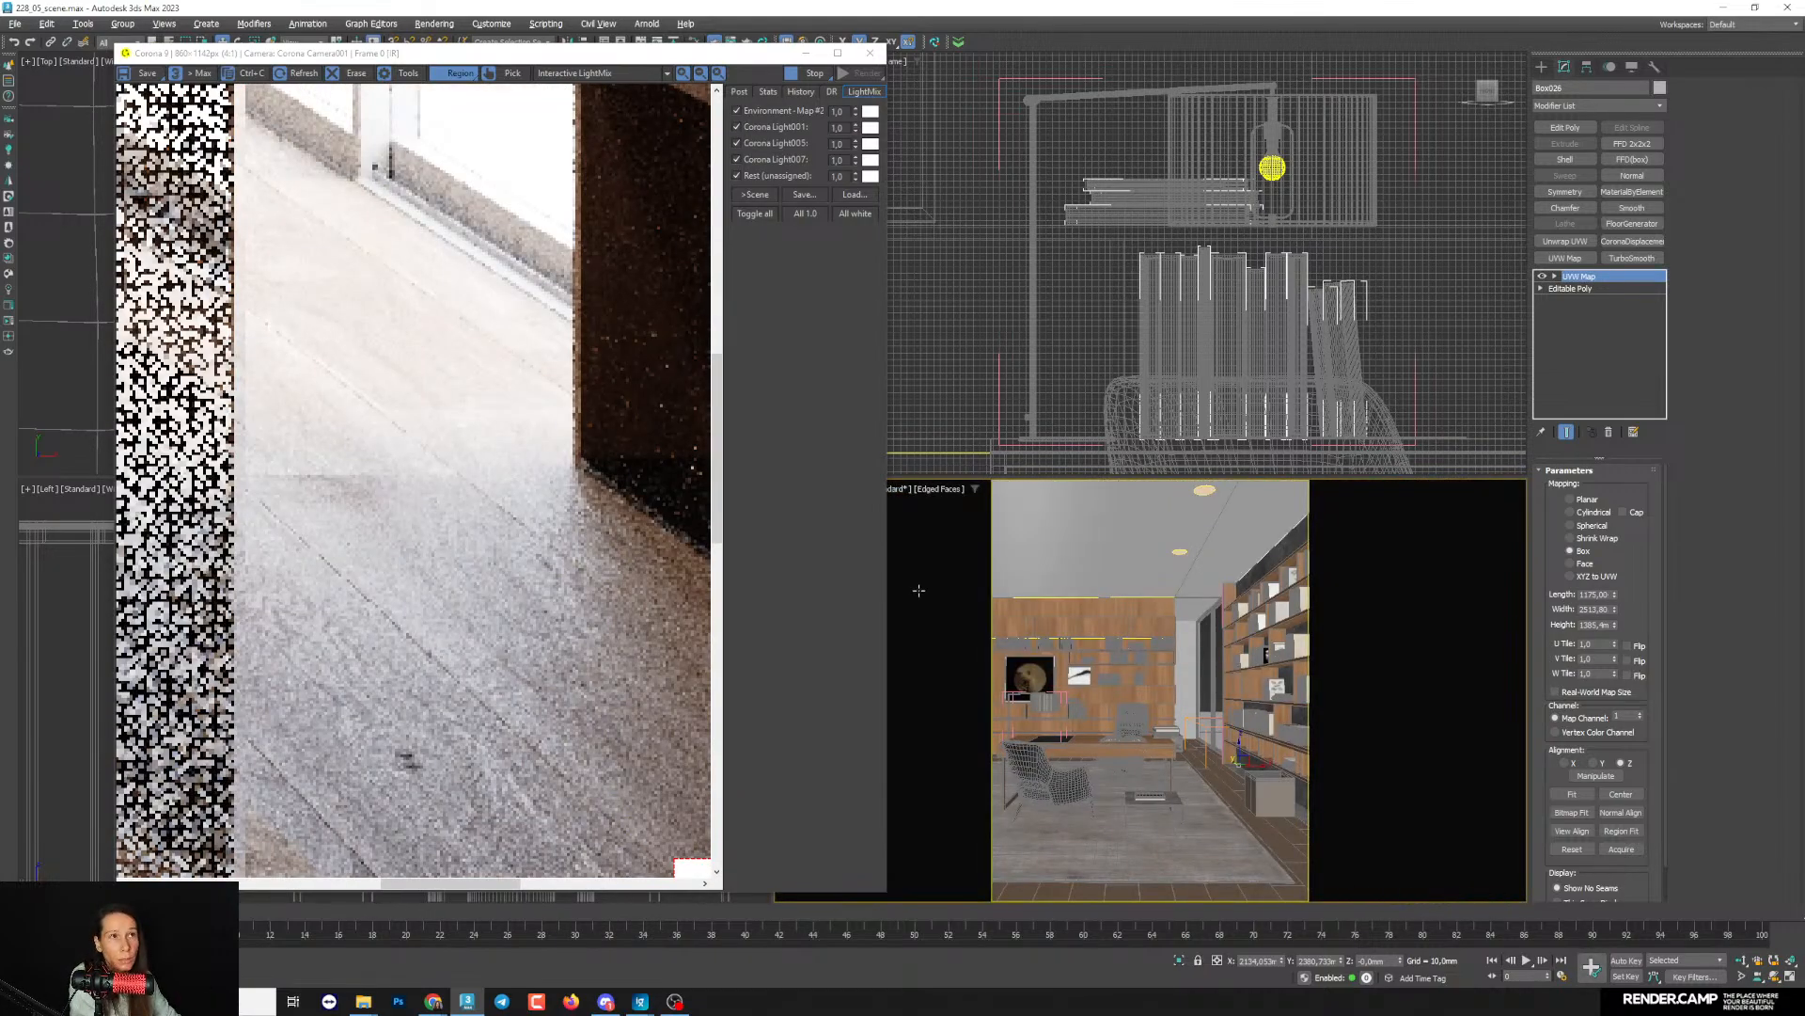
- Examine the dark material in the render on the unit beside the desk and on the coffee table
scroll(488, 444, "down", 3)
left_click(716, 557)
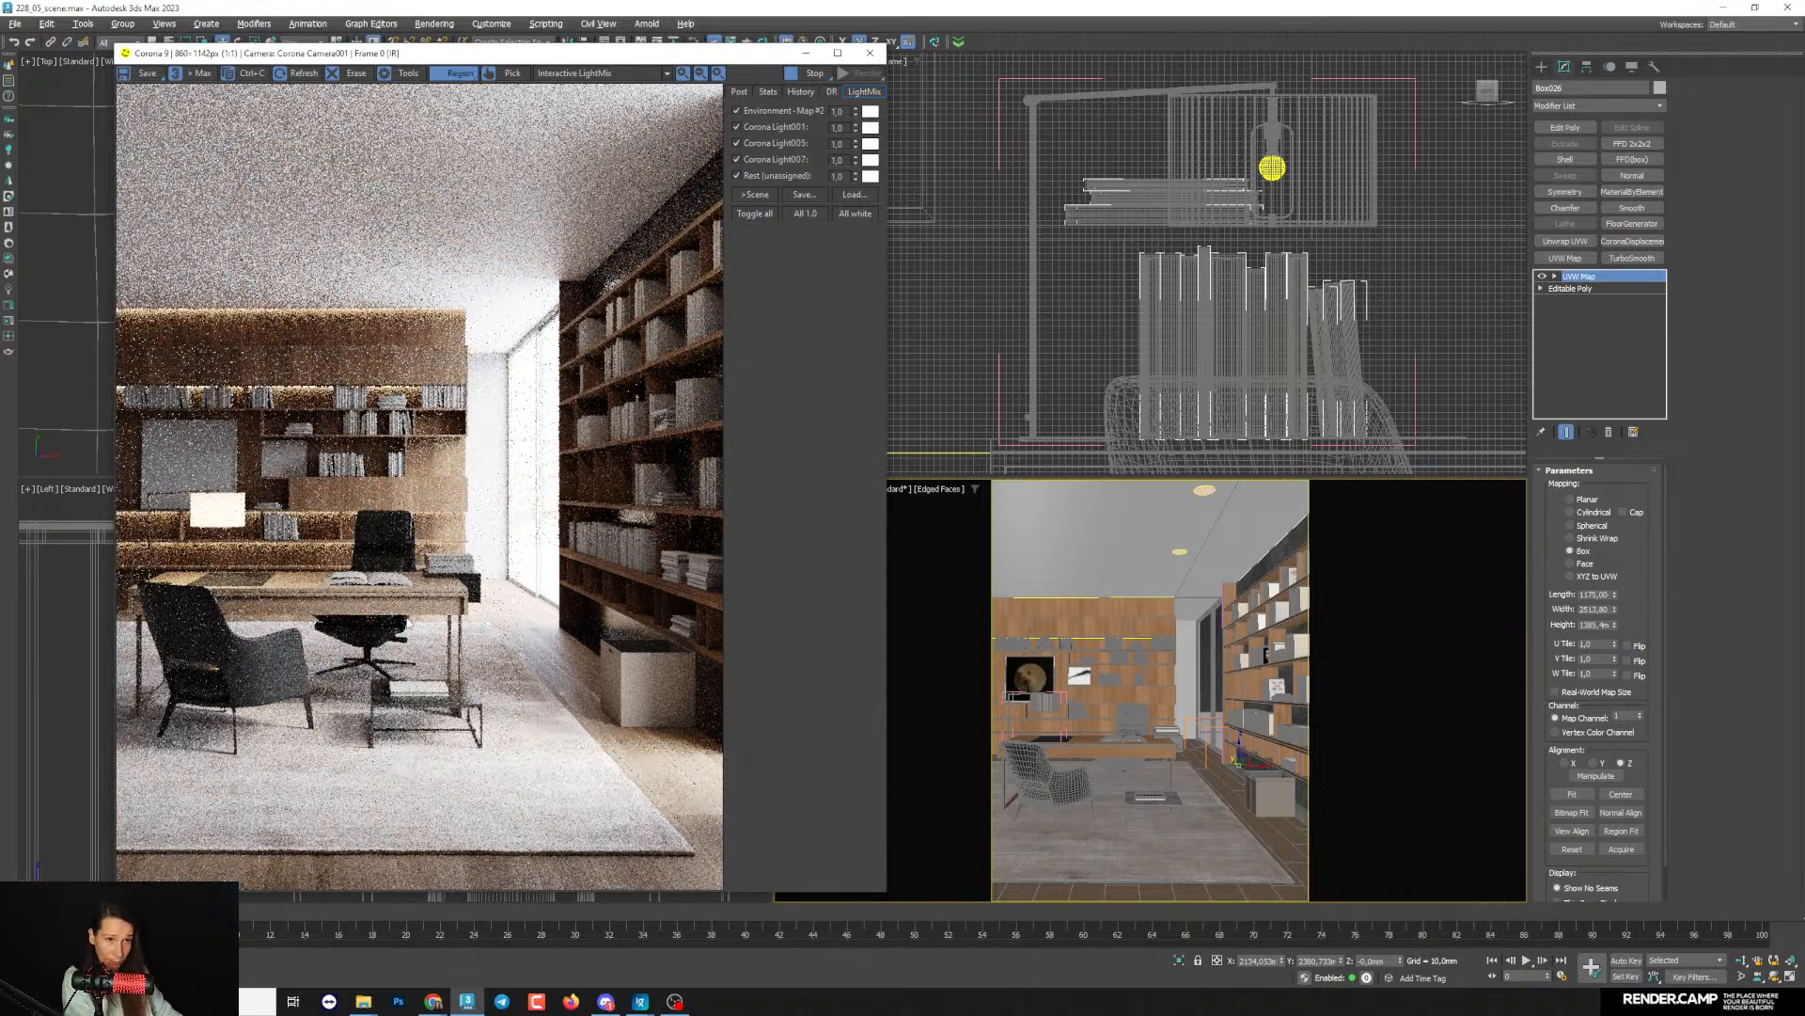
scroll(414, 542, "up", 5)
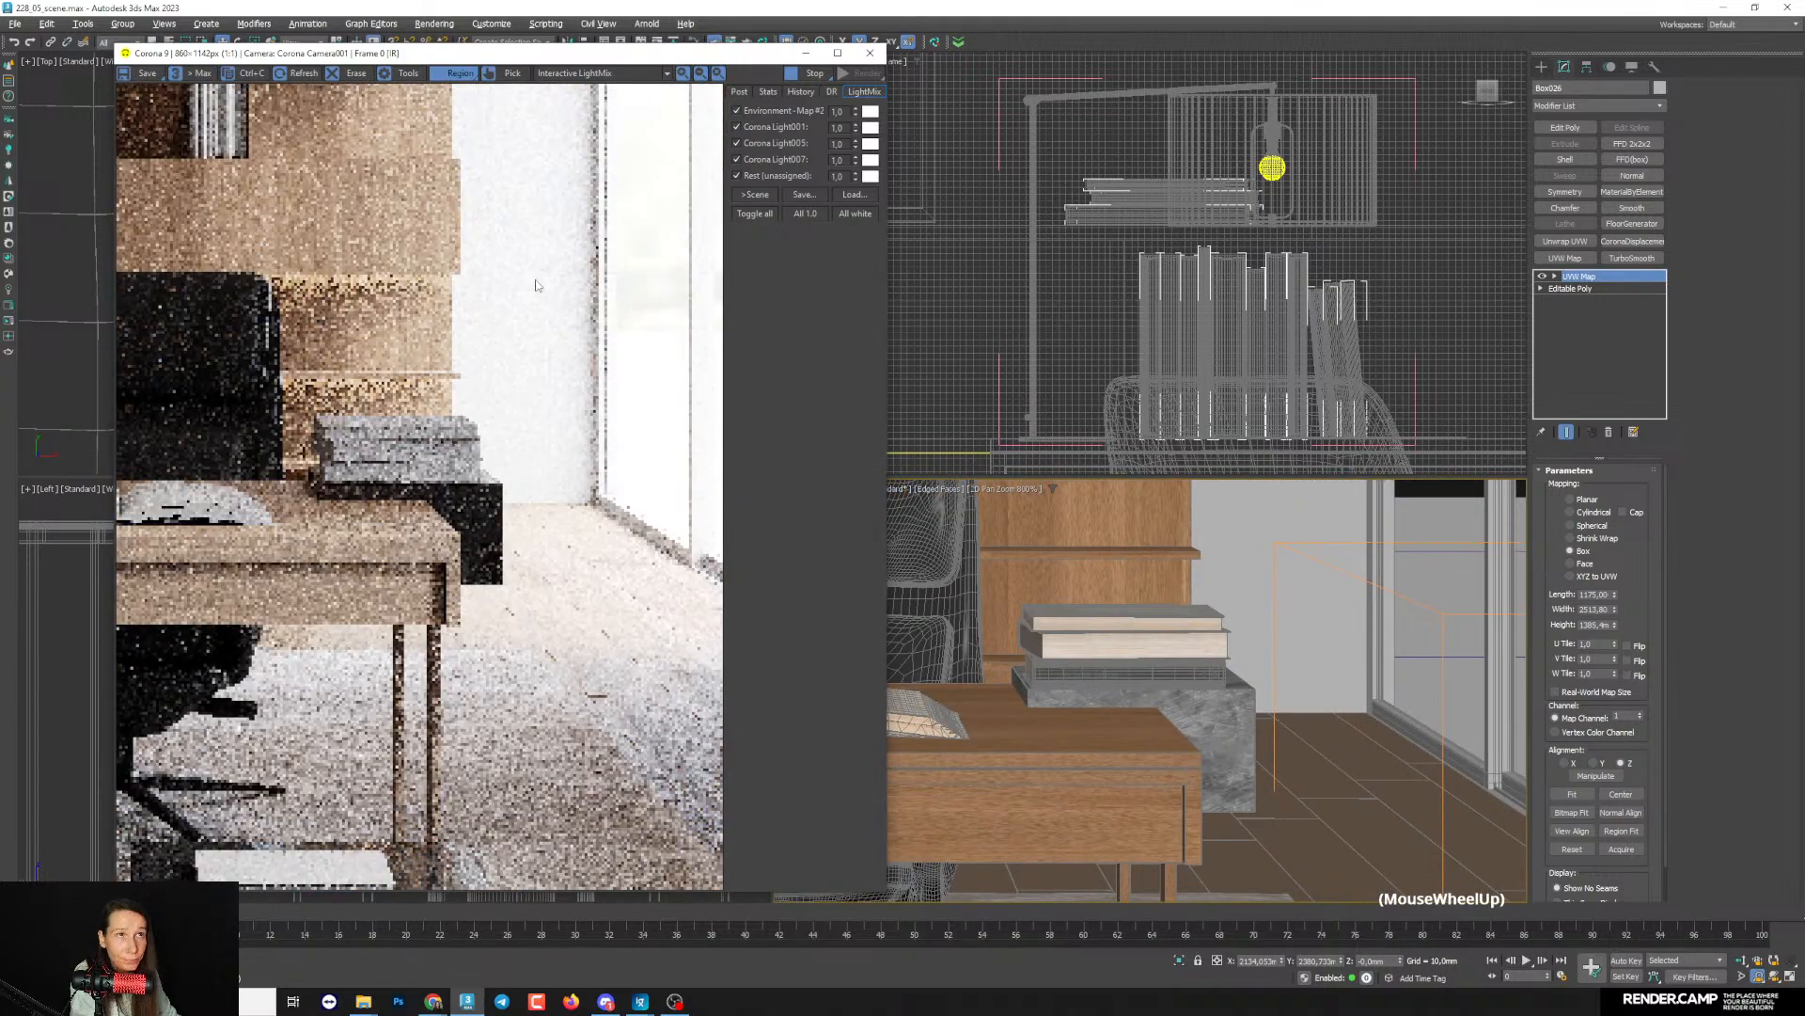
left_click(454, 75)
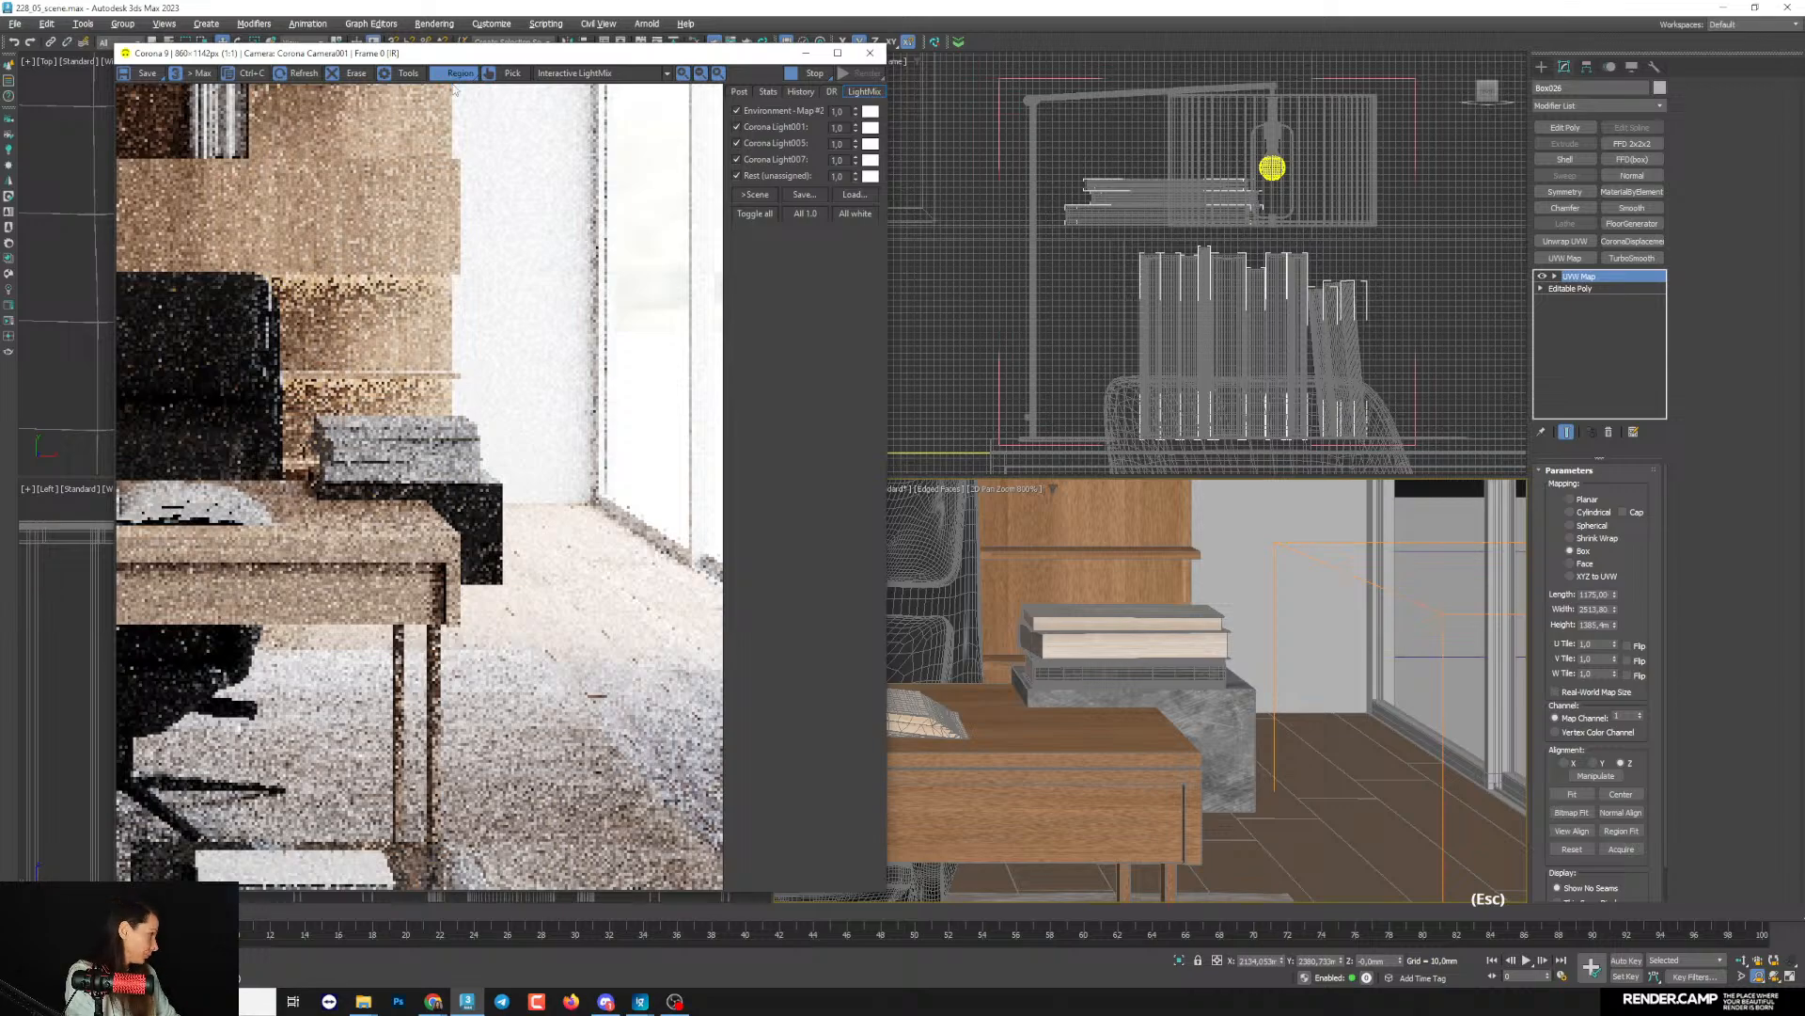
left_click(442, 80)
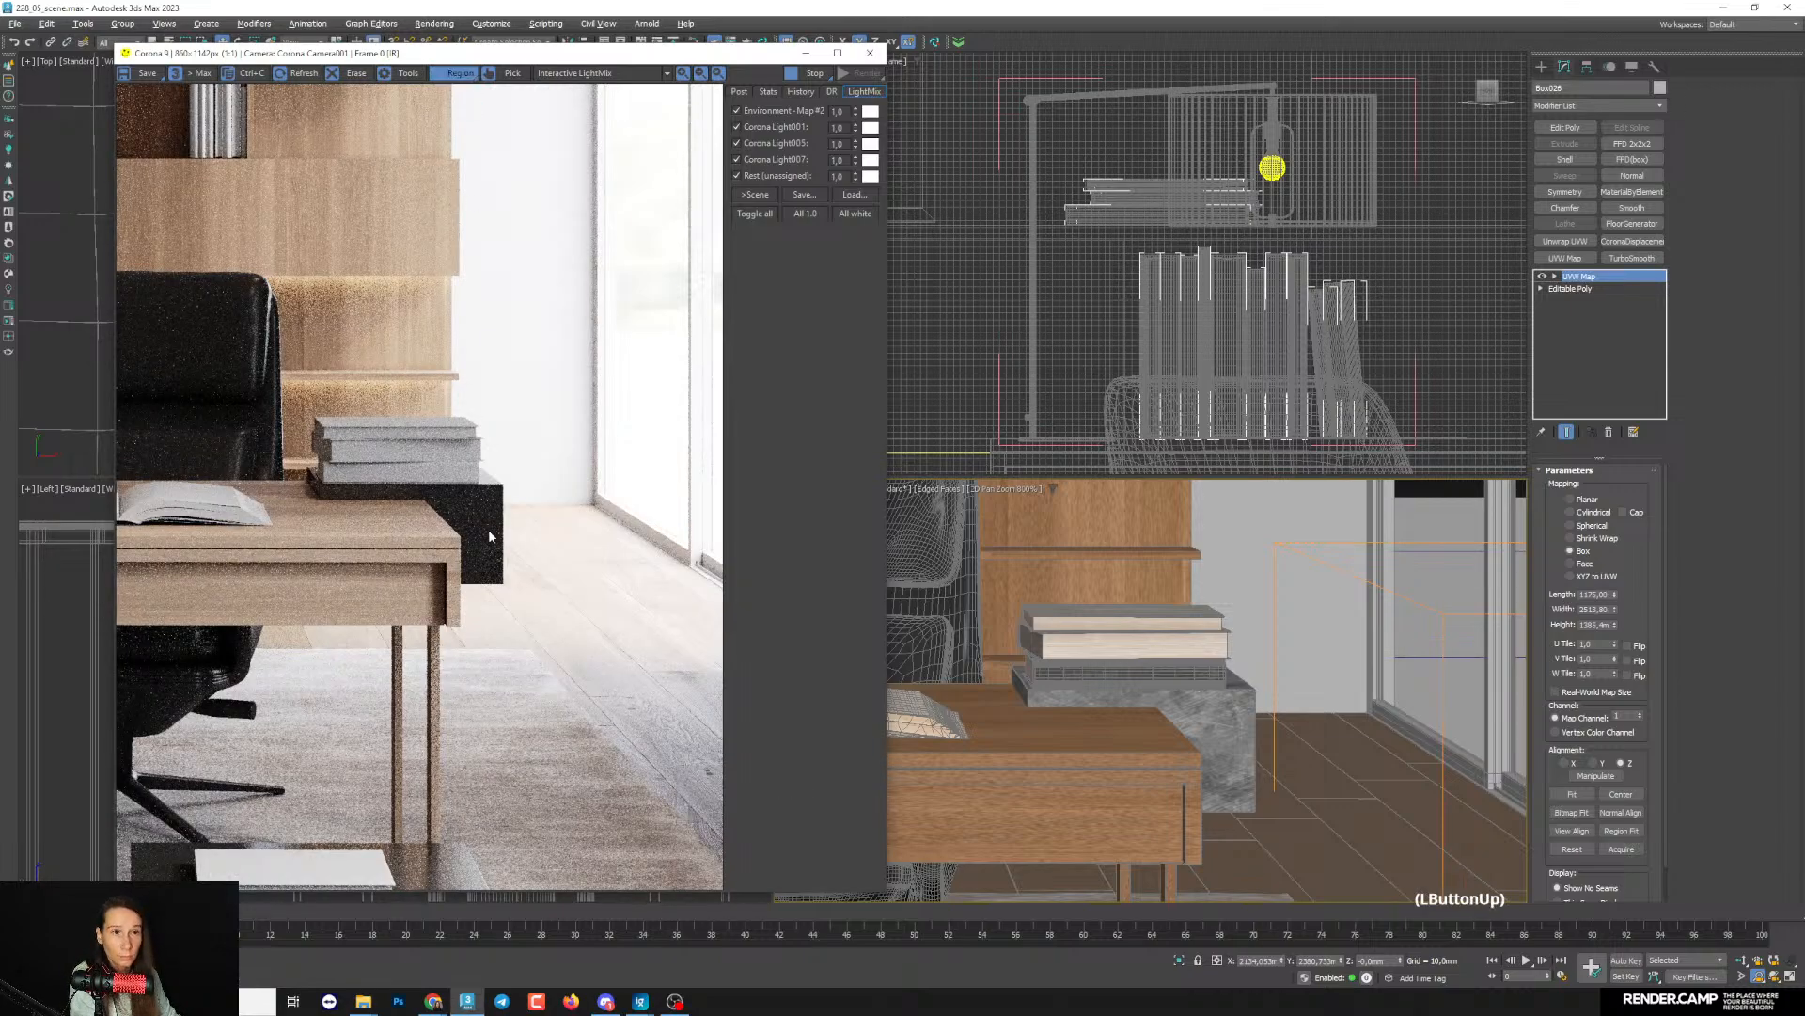
scroll(488, 534, "up", 2)
scroll(481, 523, "down", 1)
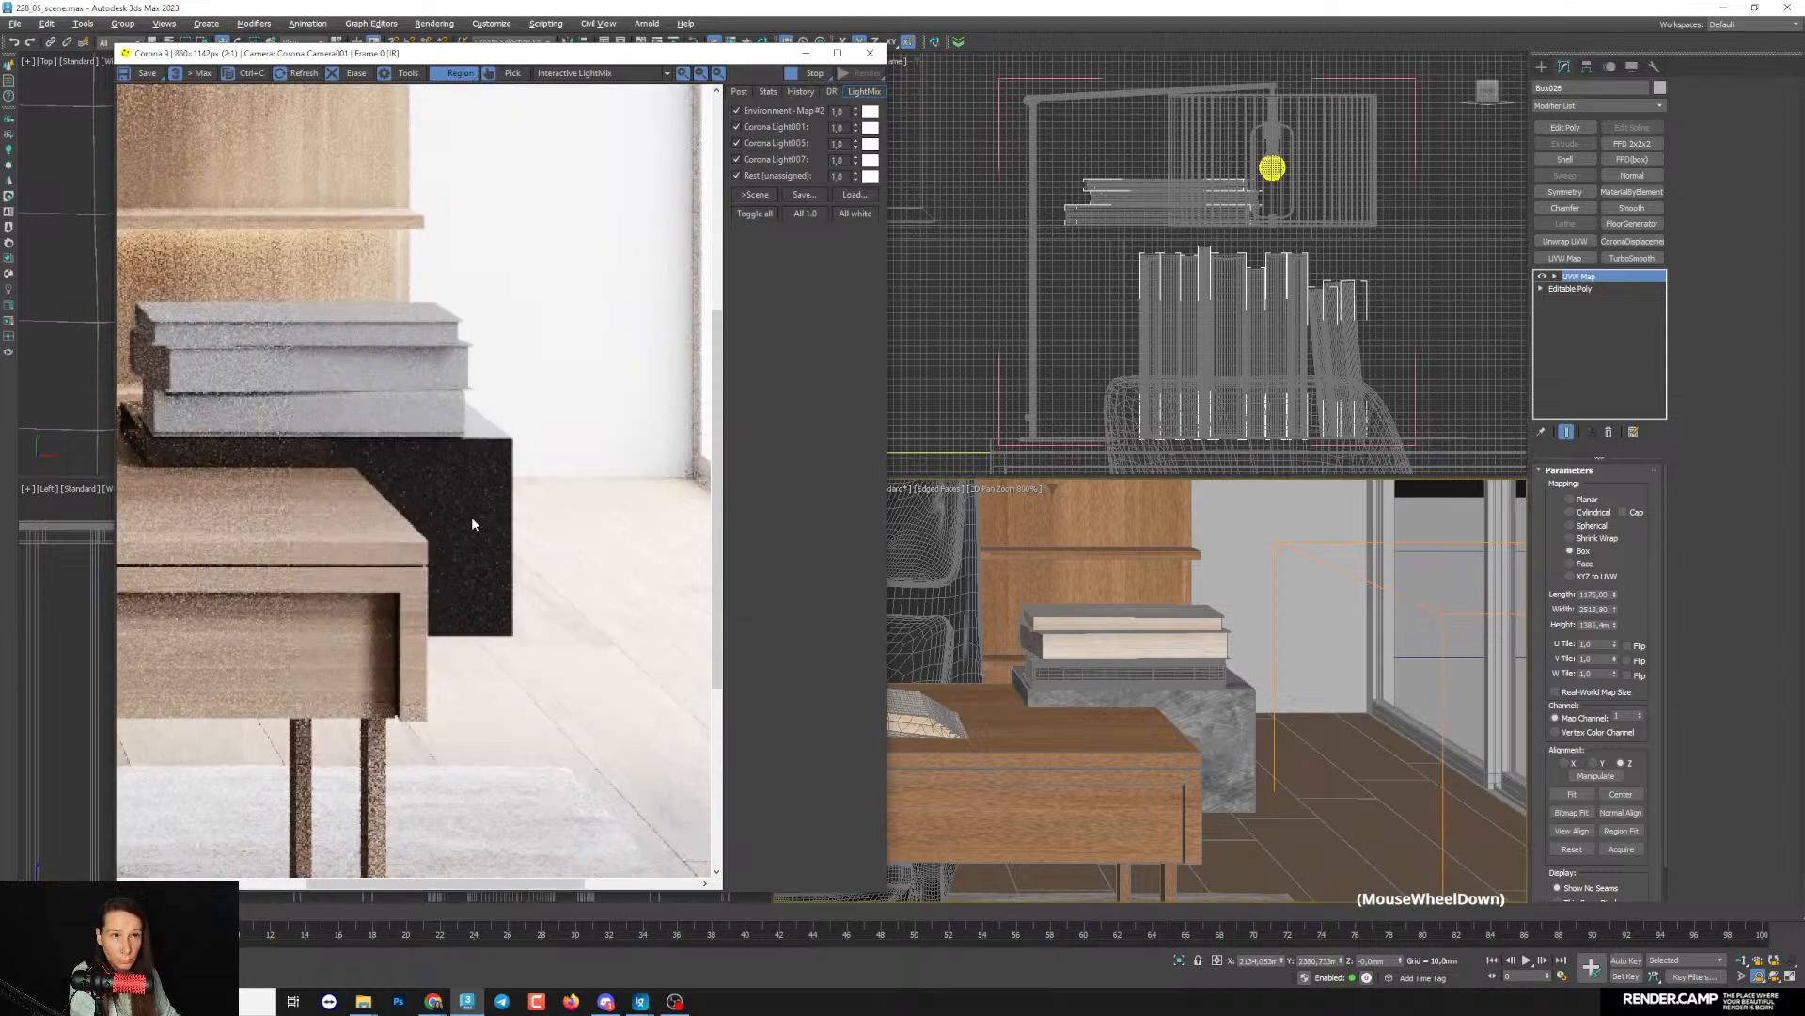
scroll(471, 516, "down", 1)
middle_click_drag(1127, 816, 1130, 564)
middle_click_drag(1128, 696, 1224, 660)
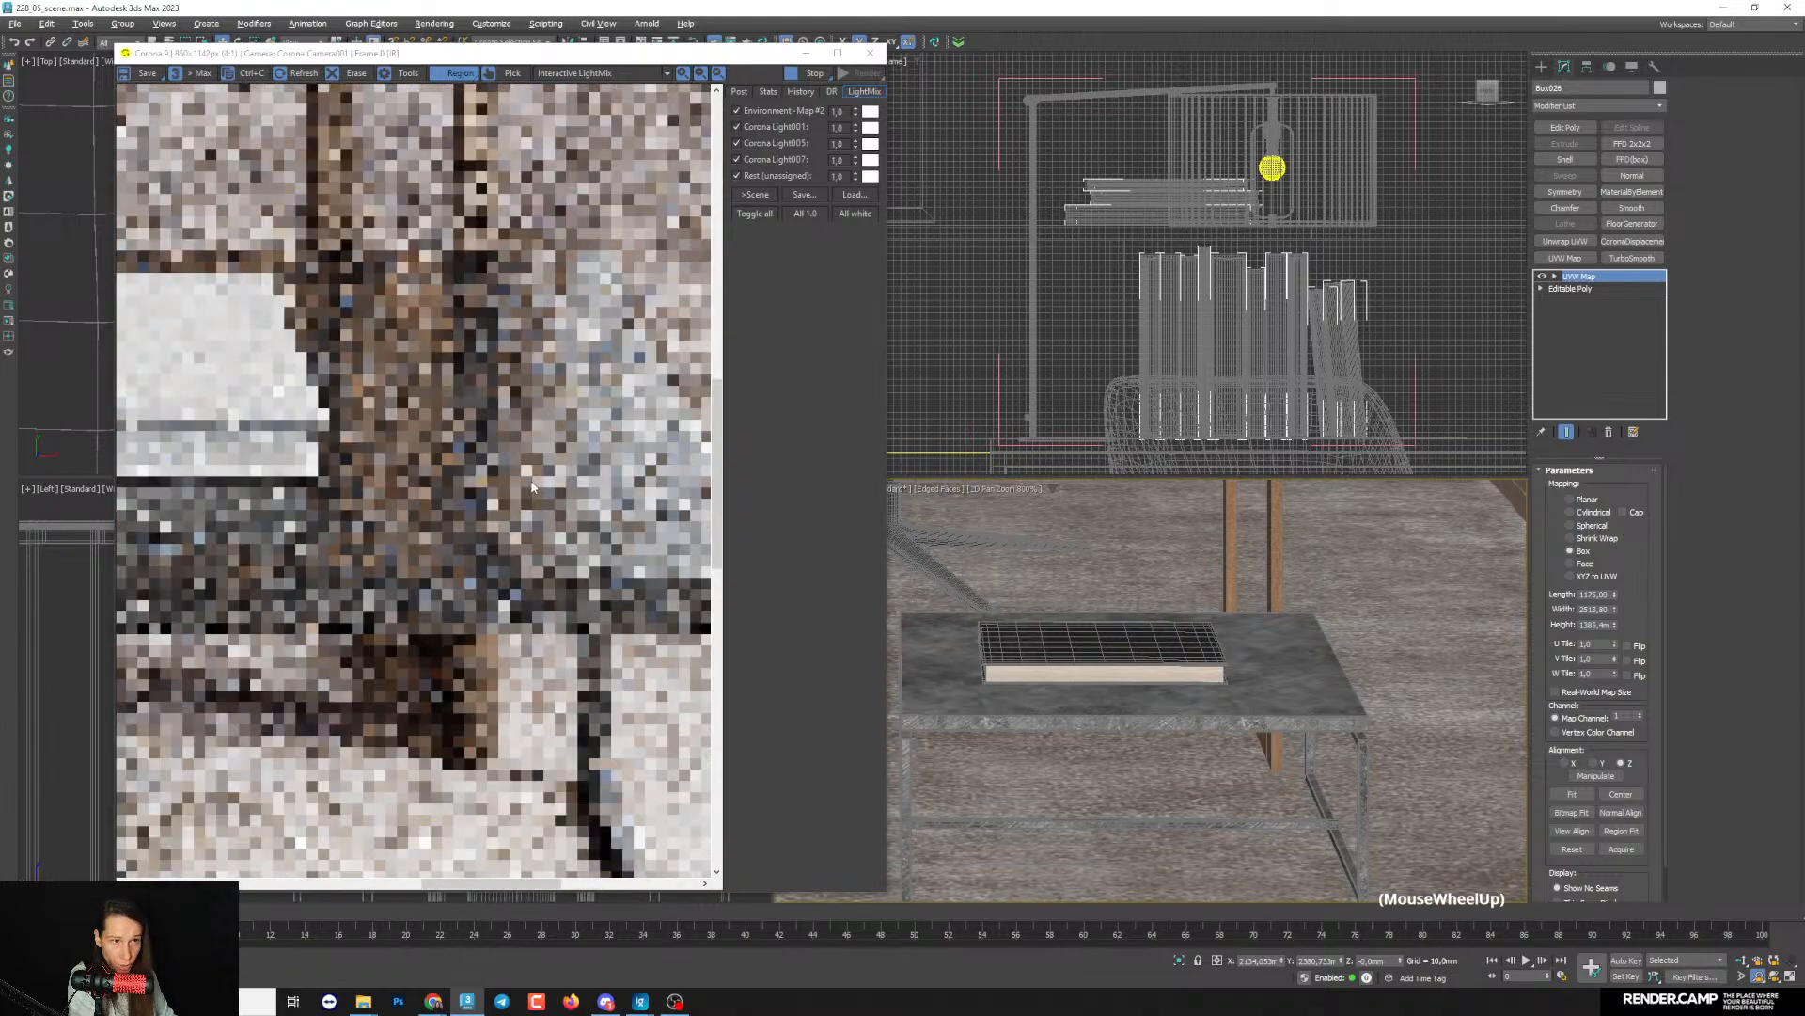
scroll(527, 491, "down", 1)
scroll(525, 495, "down", 1)
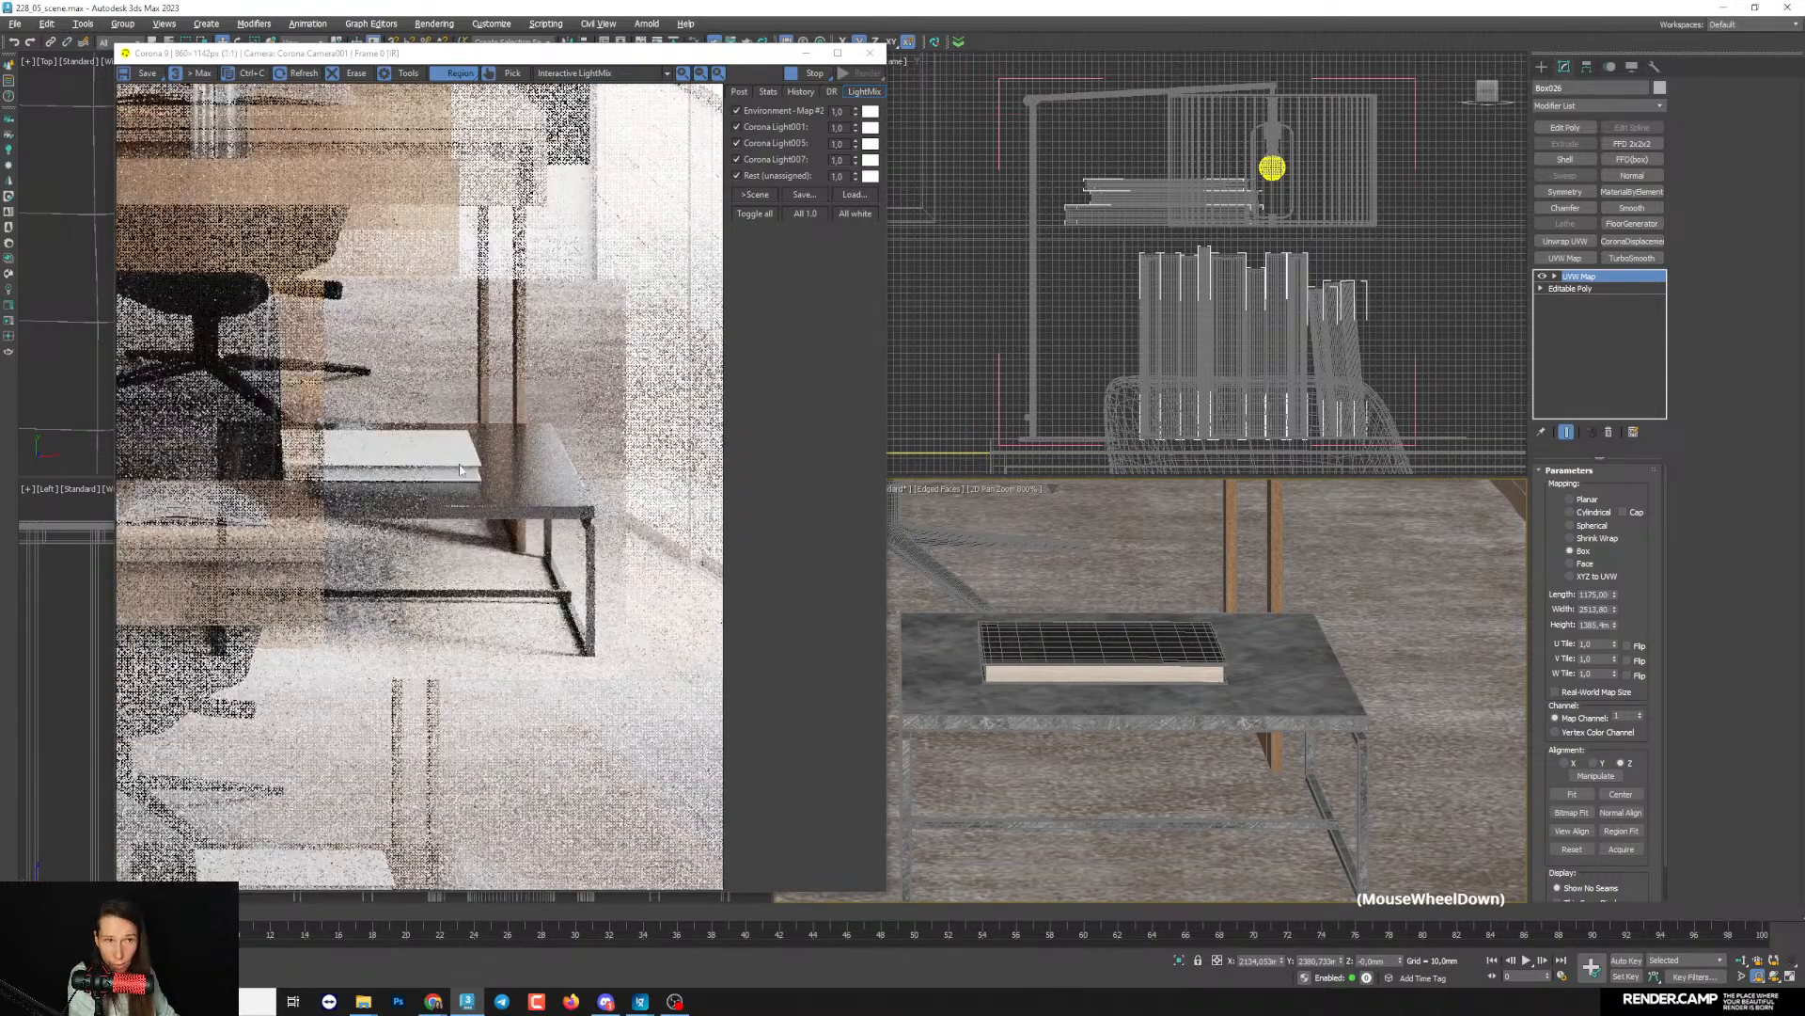
- Duplicate the dark Corona material together with its dirt bitmap and arrange the copy below the original in the material editor
left_click(1118, 396)
key("m")
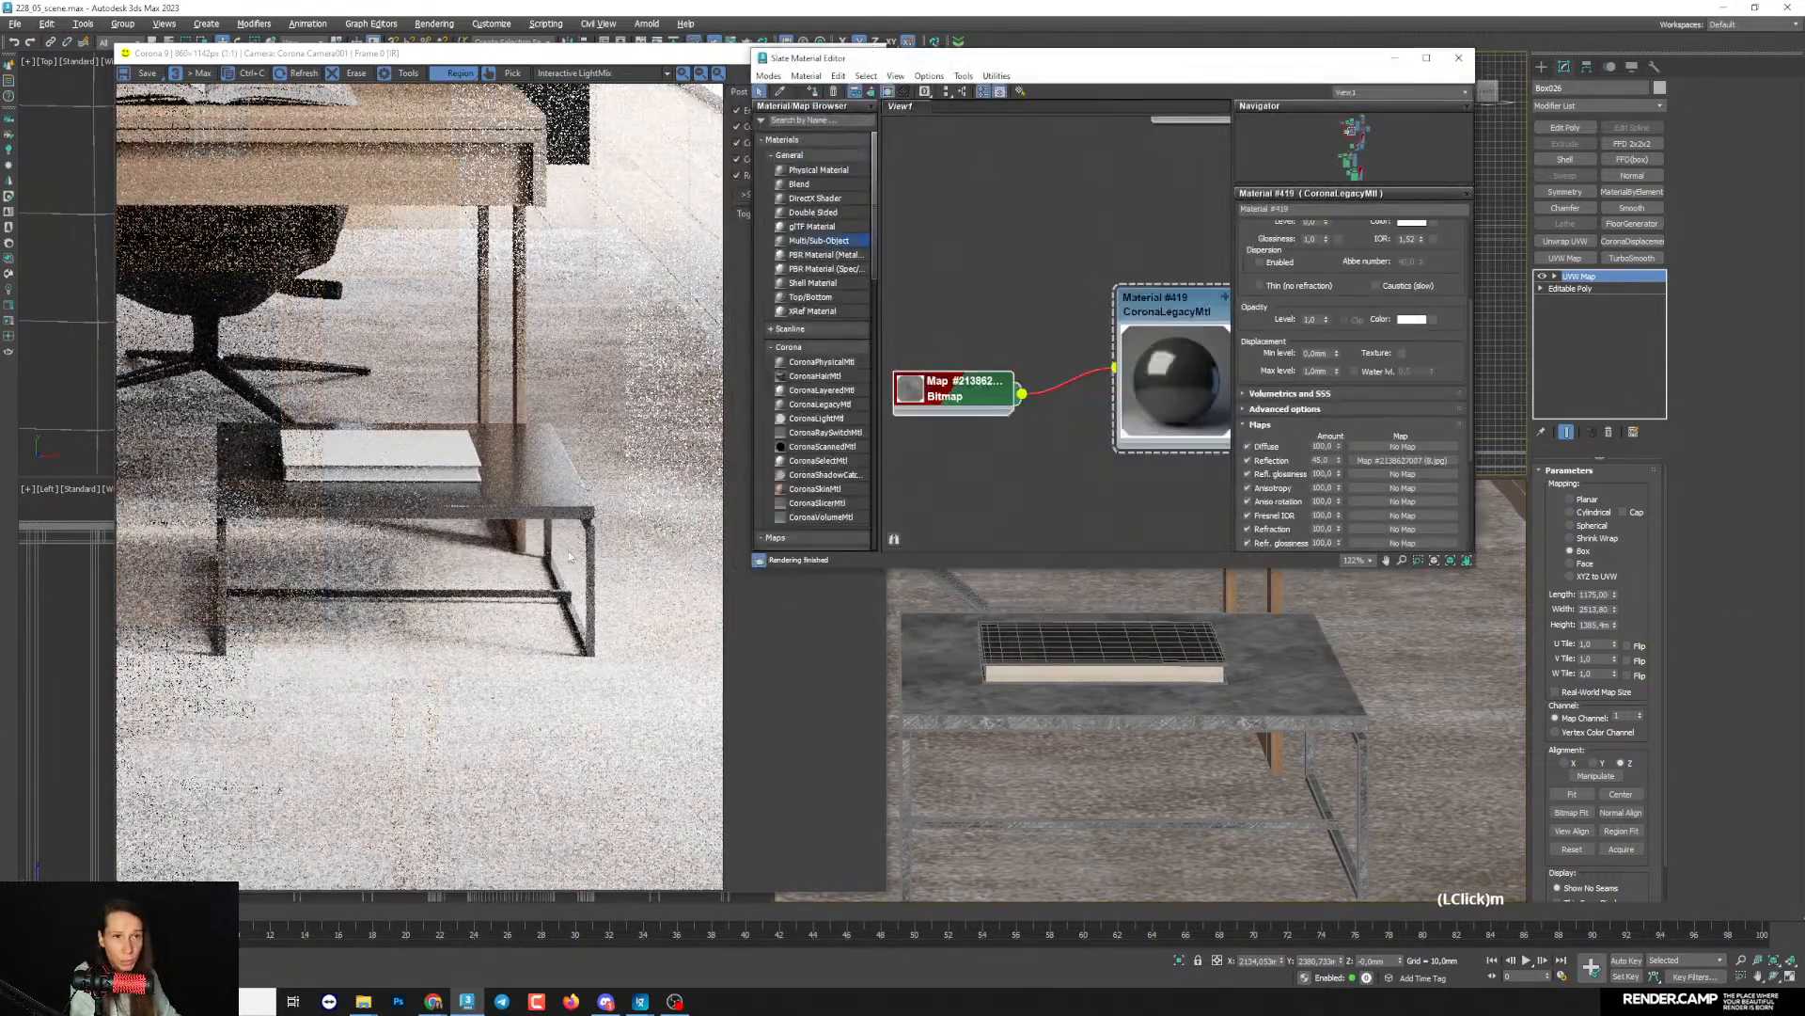
middle_click_drag(1078, 337, 1059, 179)
scroll(1063, 206, "down", 2)
mouse_move(1070, 286)
middle_mouse_down()
mouse_move(1092, 330)
mouse_move(1149, 355)
middle_mouse_up()
left_click_drag(1026, 254, 1185, 367)
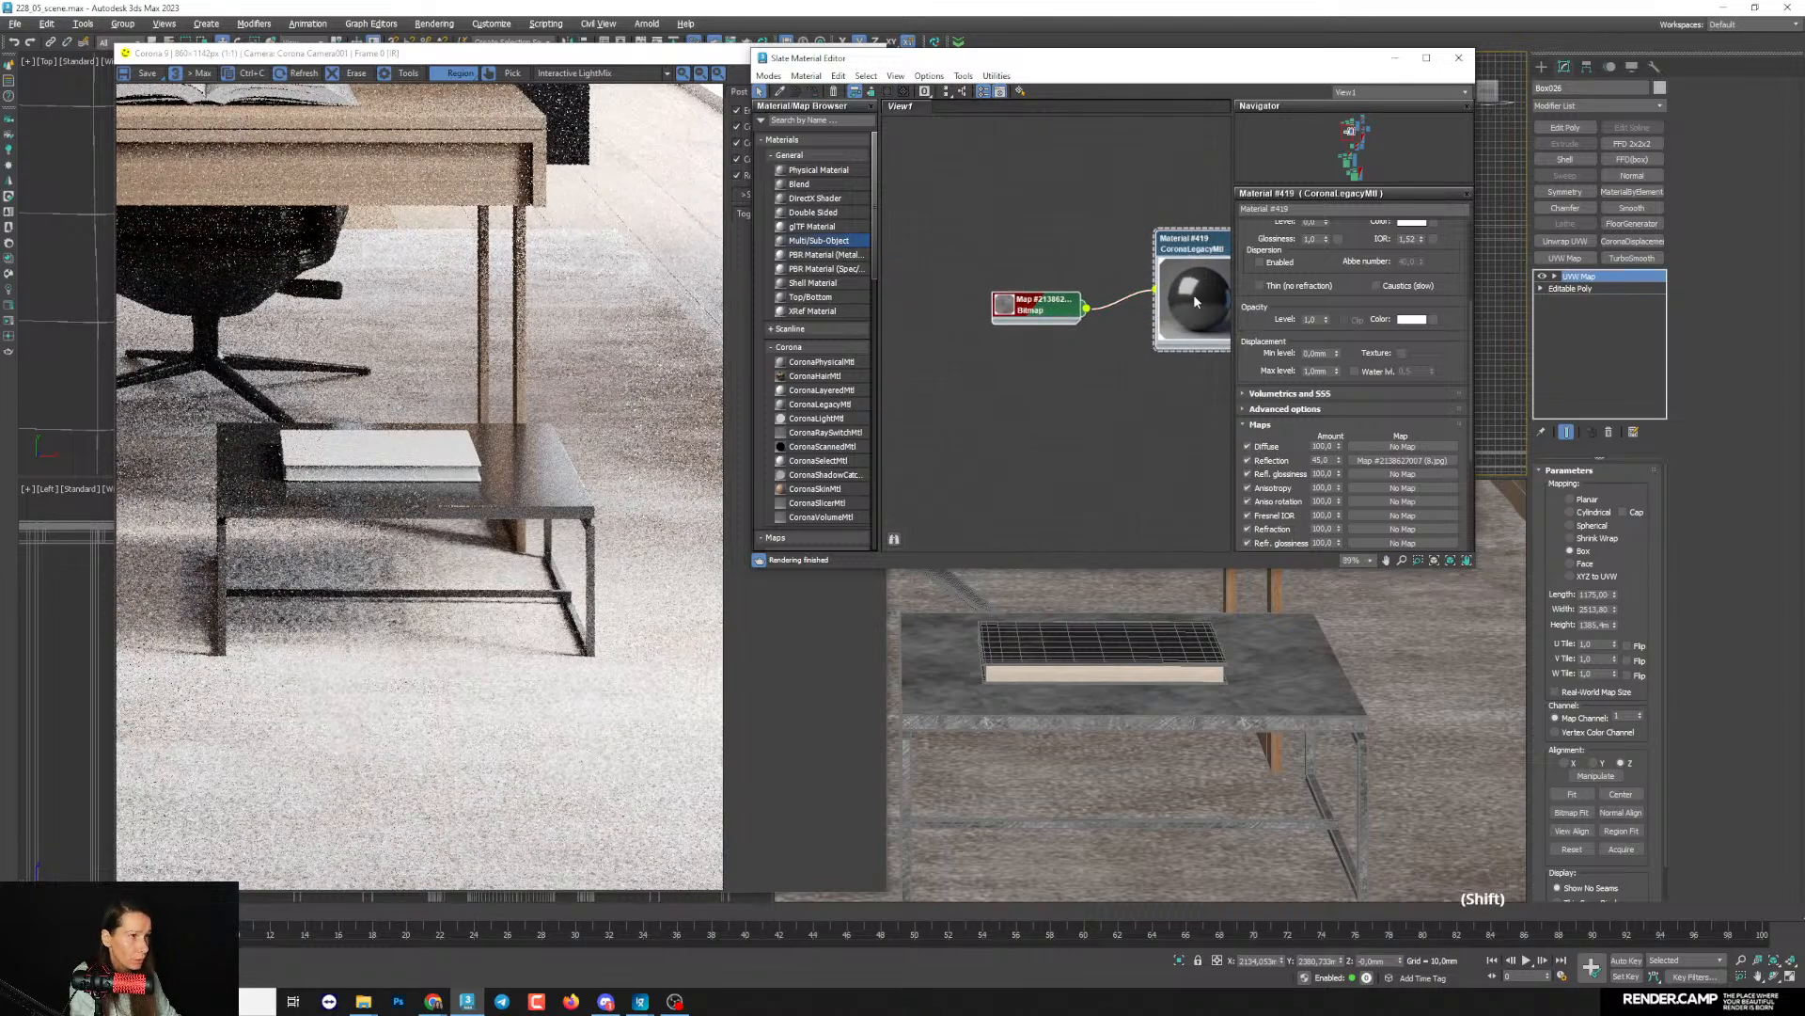
left_click_drag(1200, 294, 1187, 458, "shift")
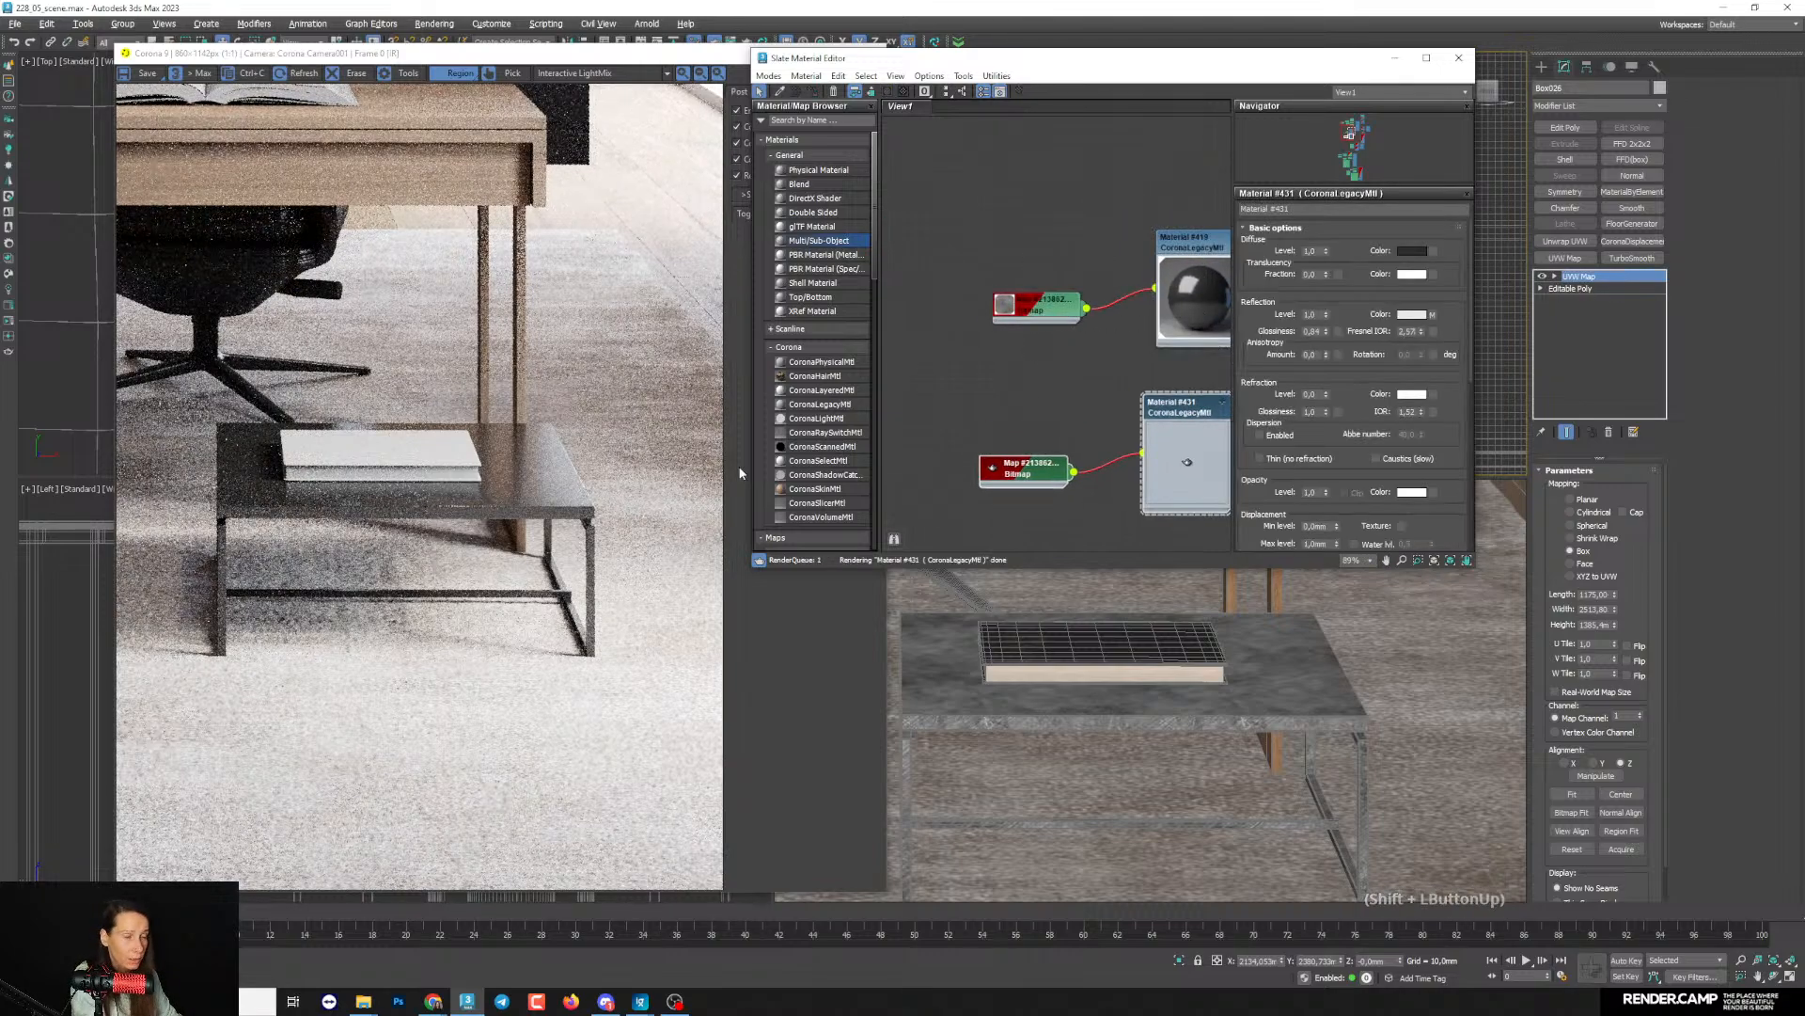
middle_click_drag(1059, 453, 978, 450)
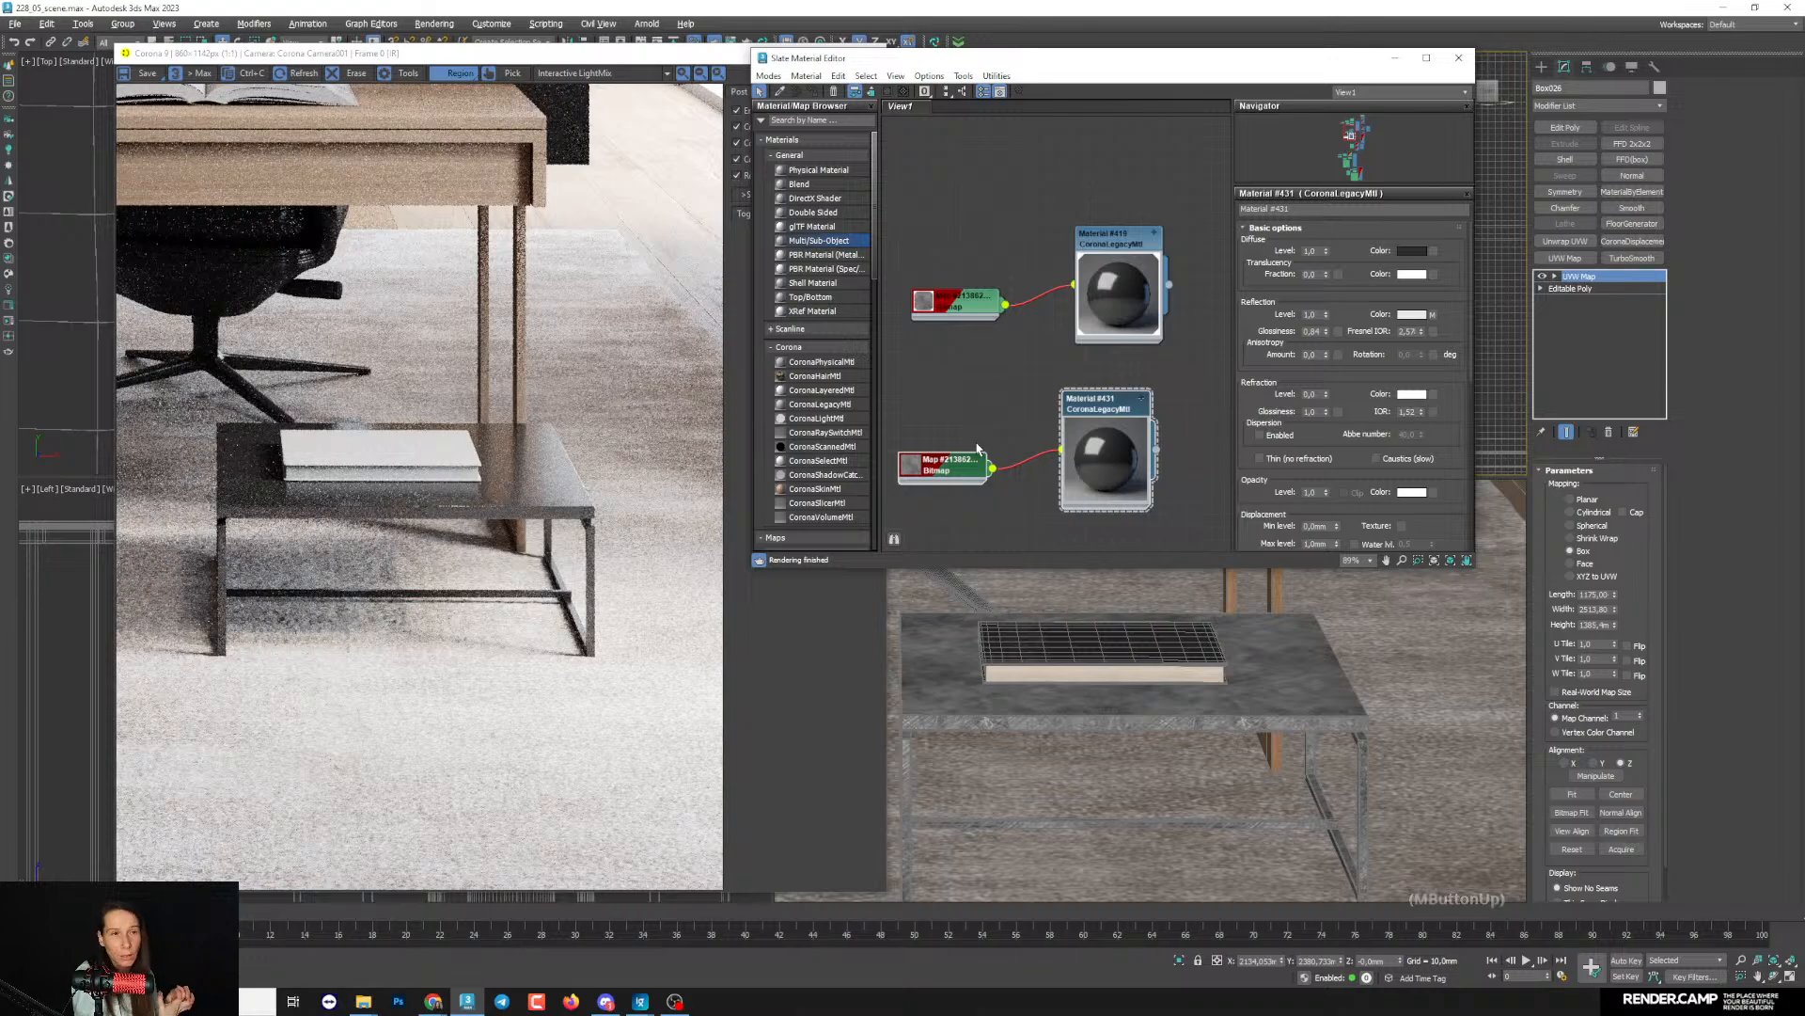
- Assign the duplicated dark material to the coffee table
left_click(1302, 663)
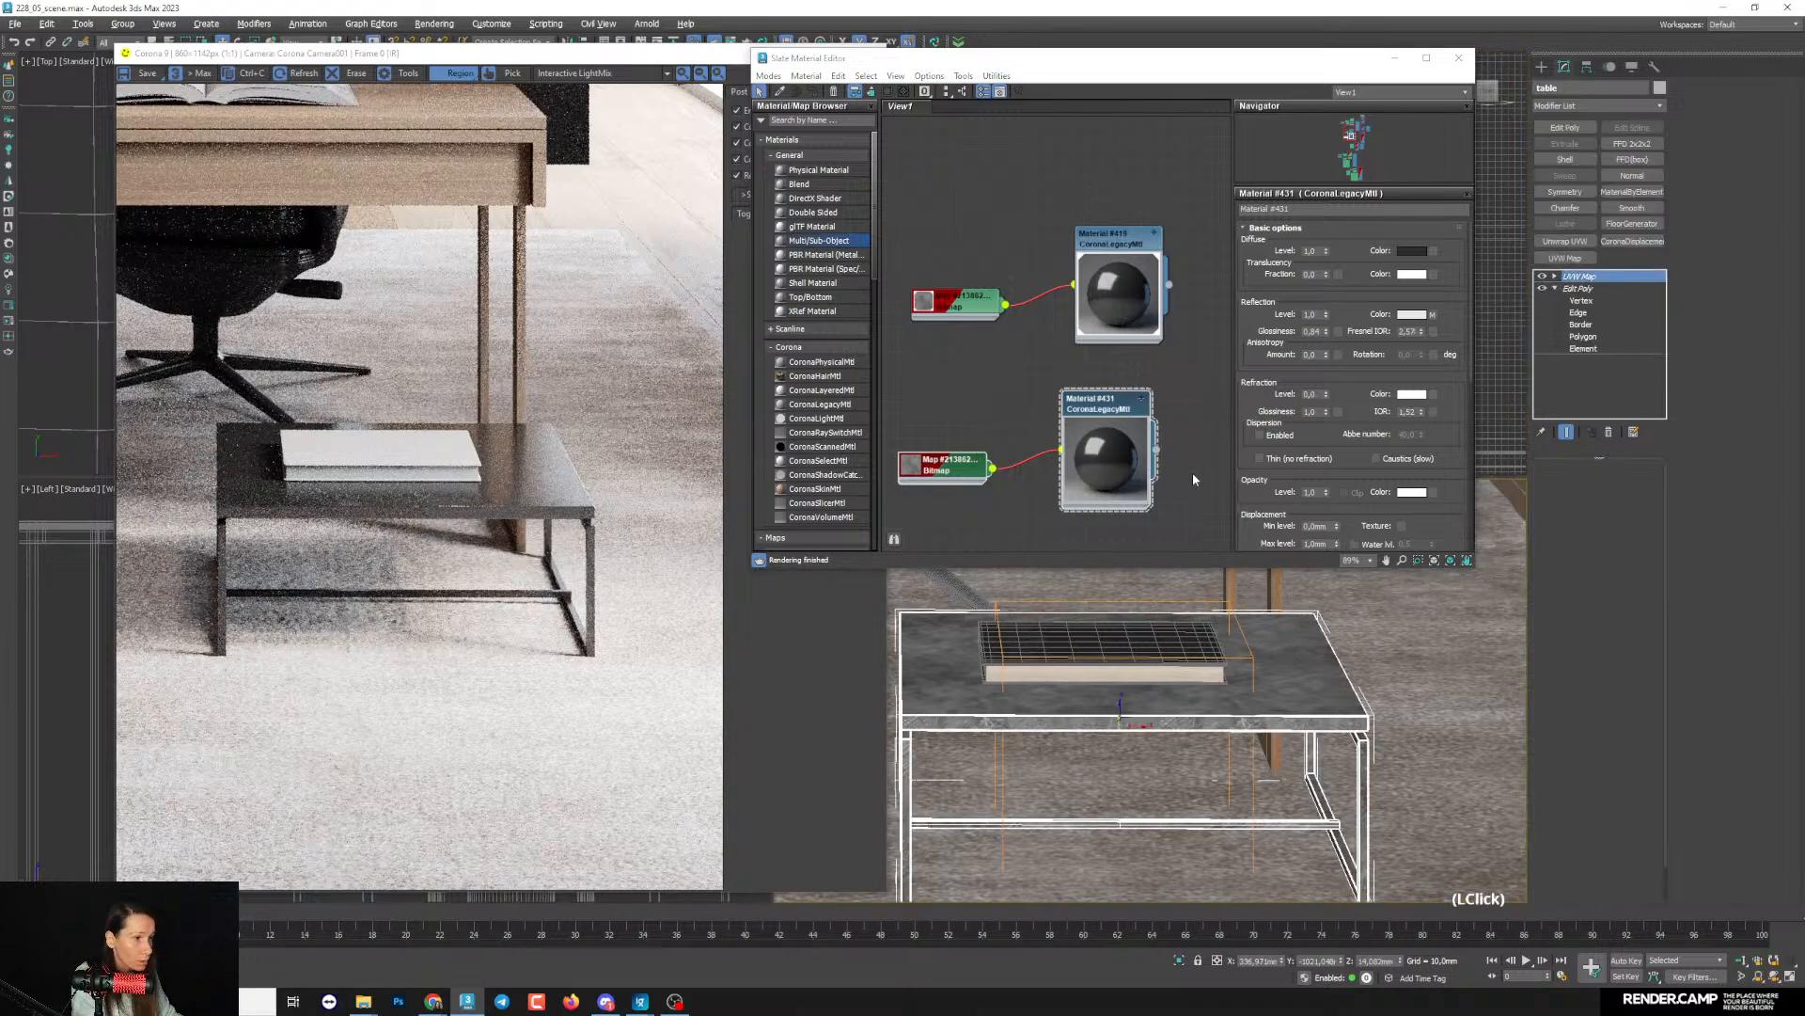
middle_click_drag(1108, 457, 1107, 461)
left_click_drag(1106, 455, 1121, 455)
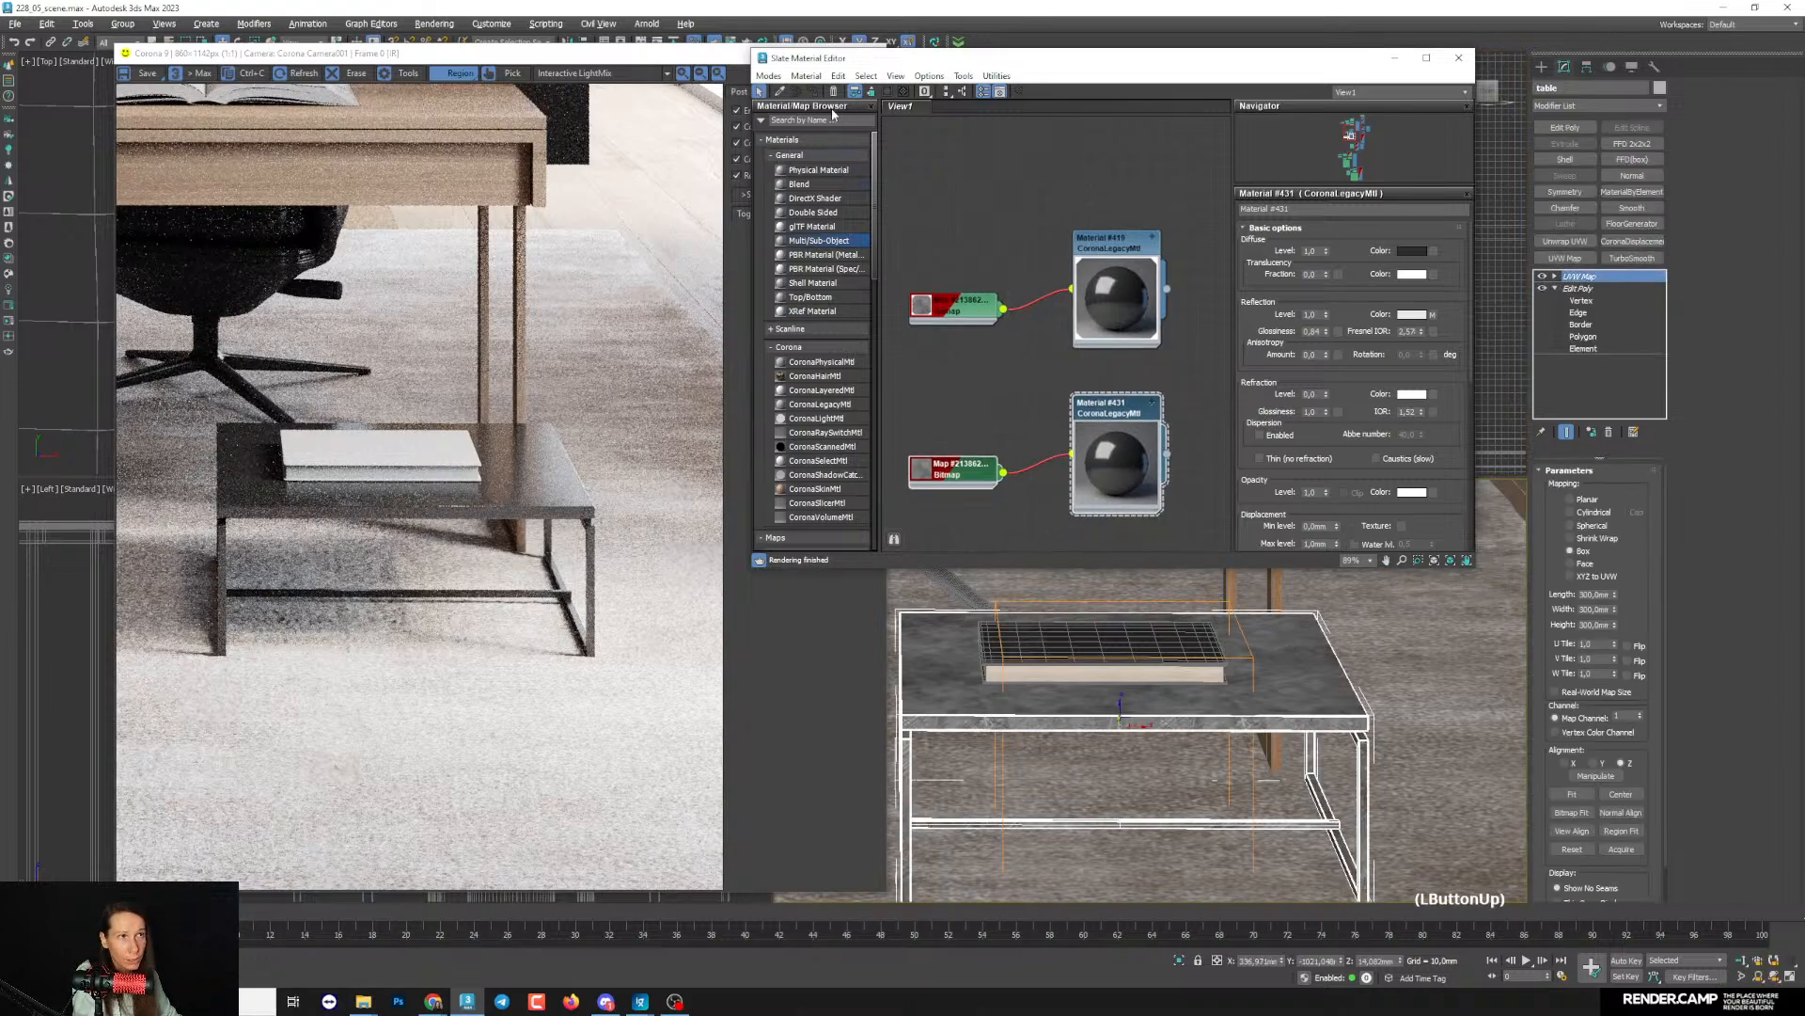
left_click(1031, 391)
left_click(1110, 449)
left_click(814, 92)
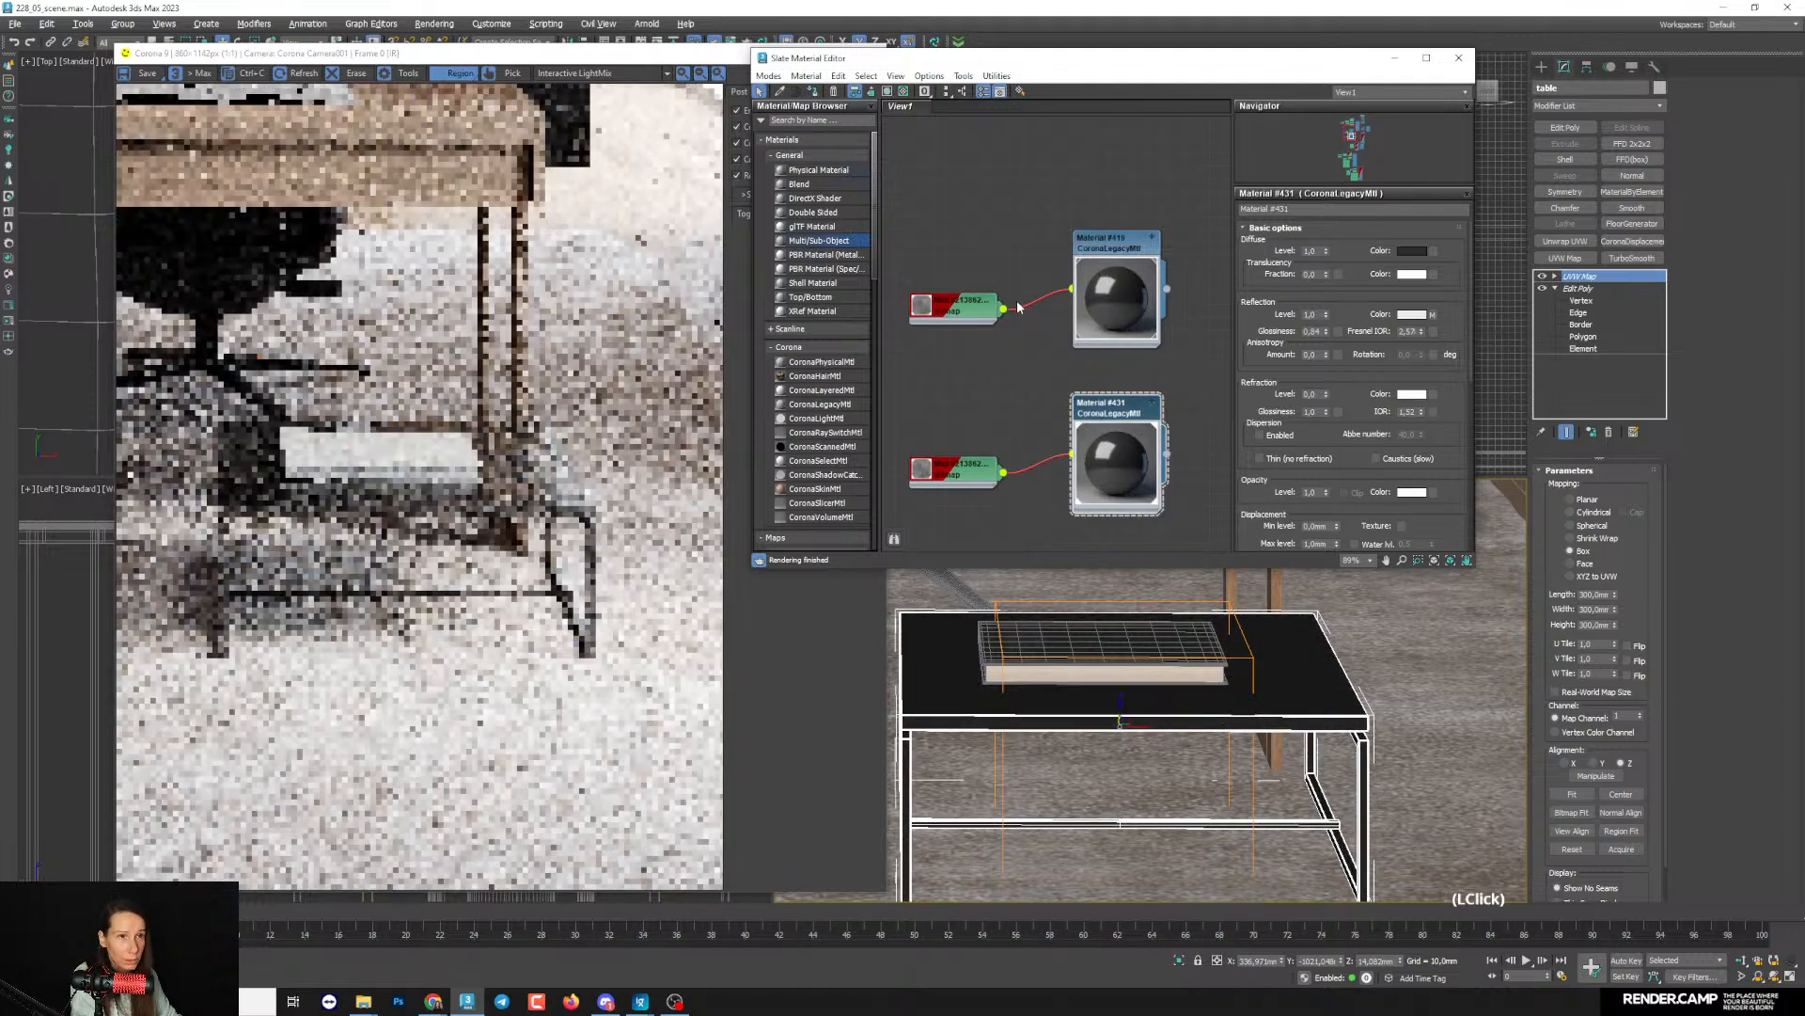
- Darken the coffee table material's reflection colour to a dark grey of about 42 and check the tabletop in the render
middle_click_drag(1032, 340, 1042, 348)
left_click(1411, 315)
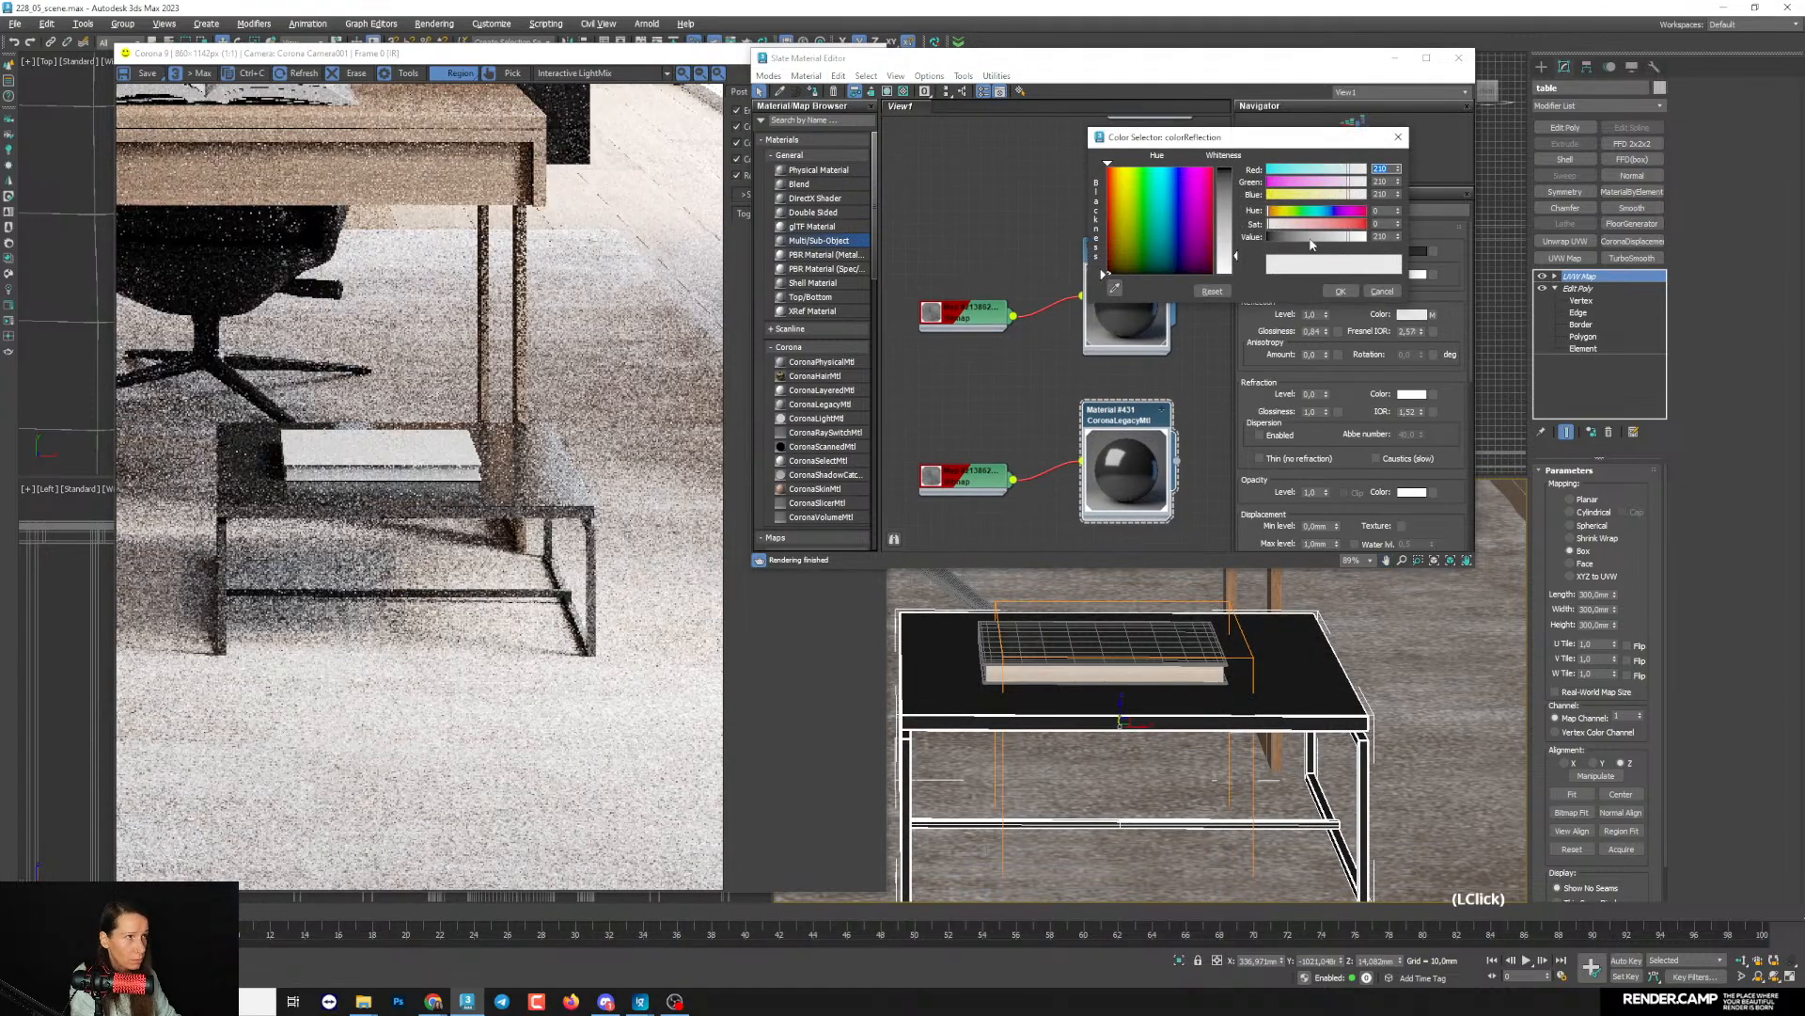
left_click(1314, 238)
left_click_drag(1314, 238, 1305, 238)
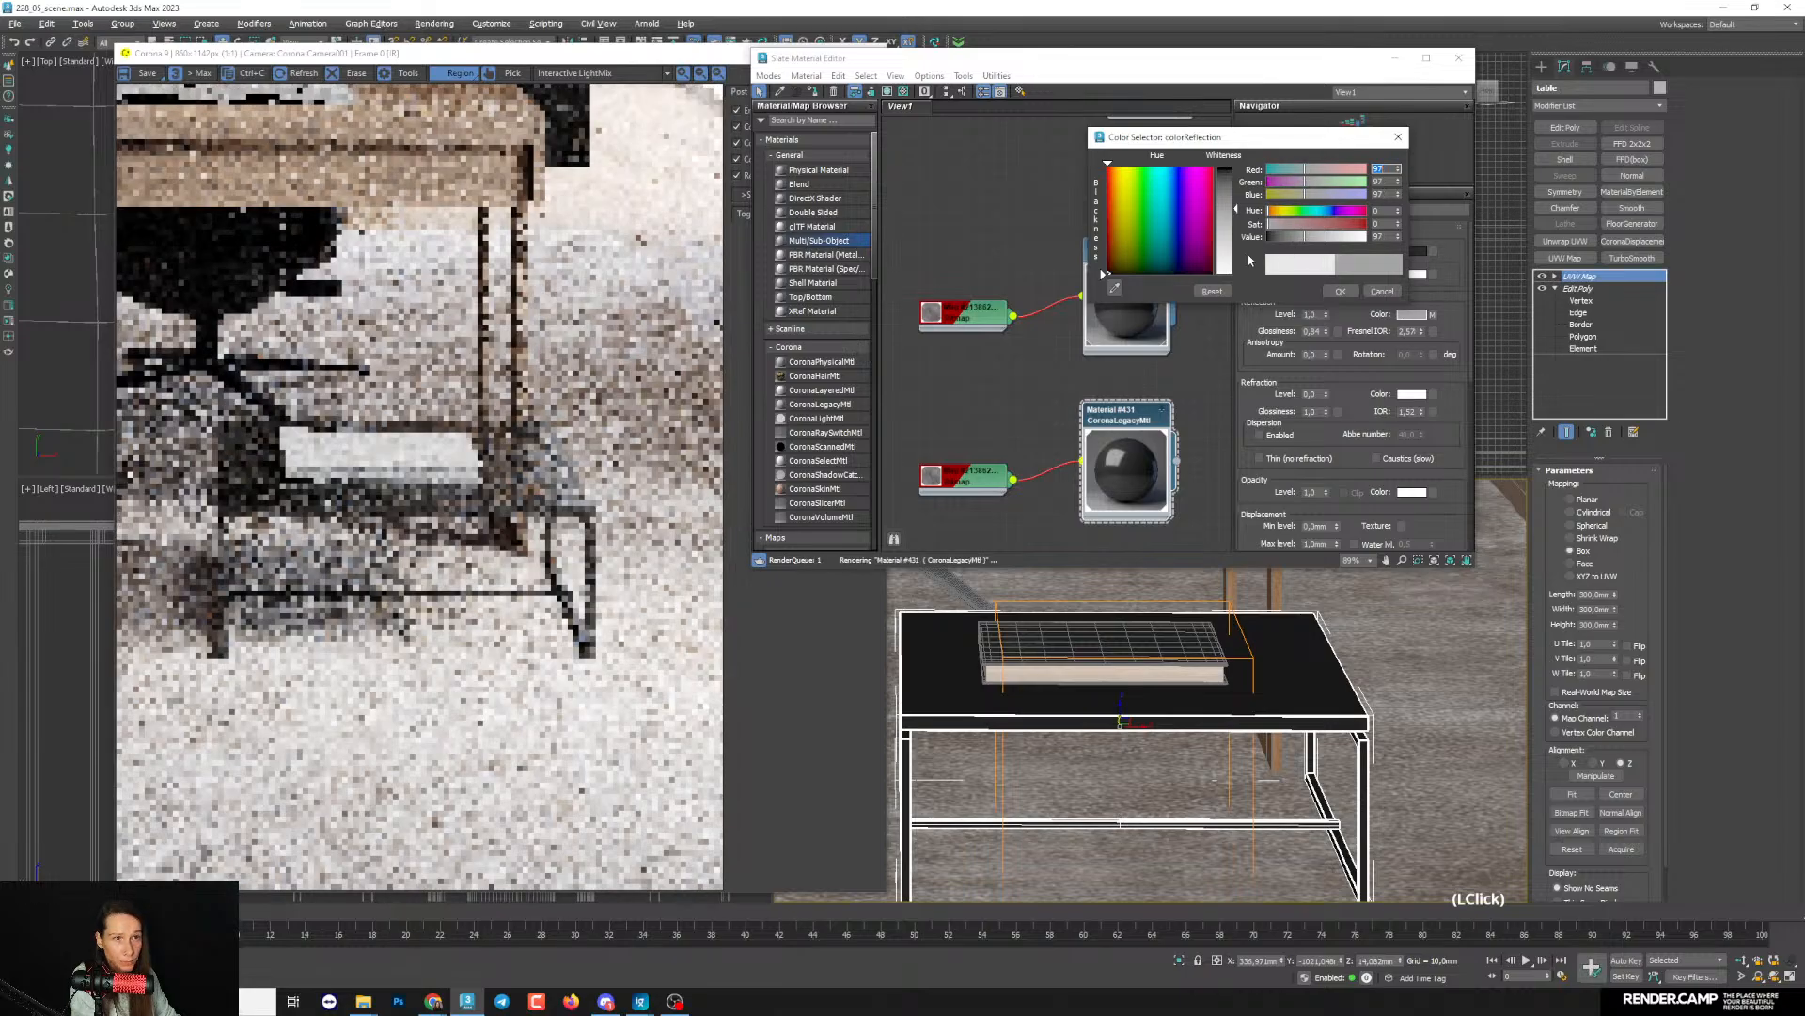
scroll(475, 502, "up", 2)
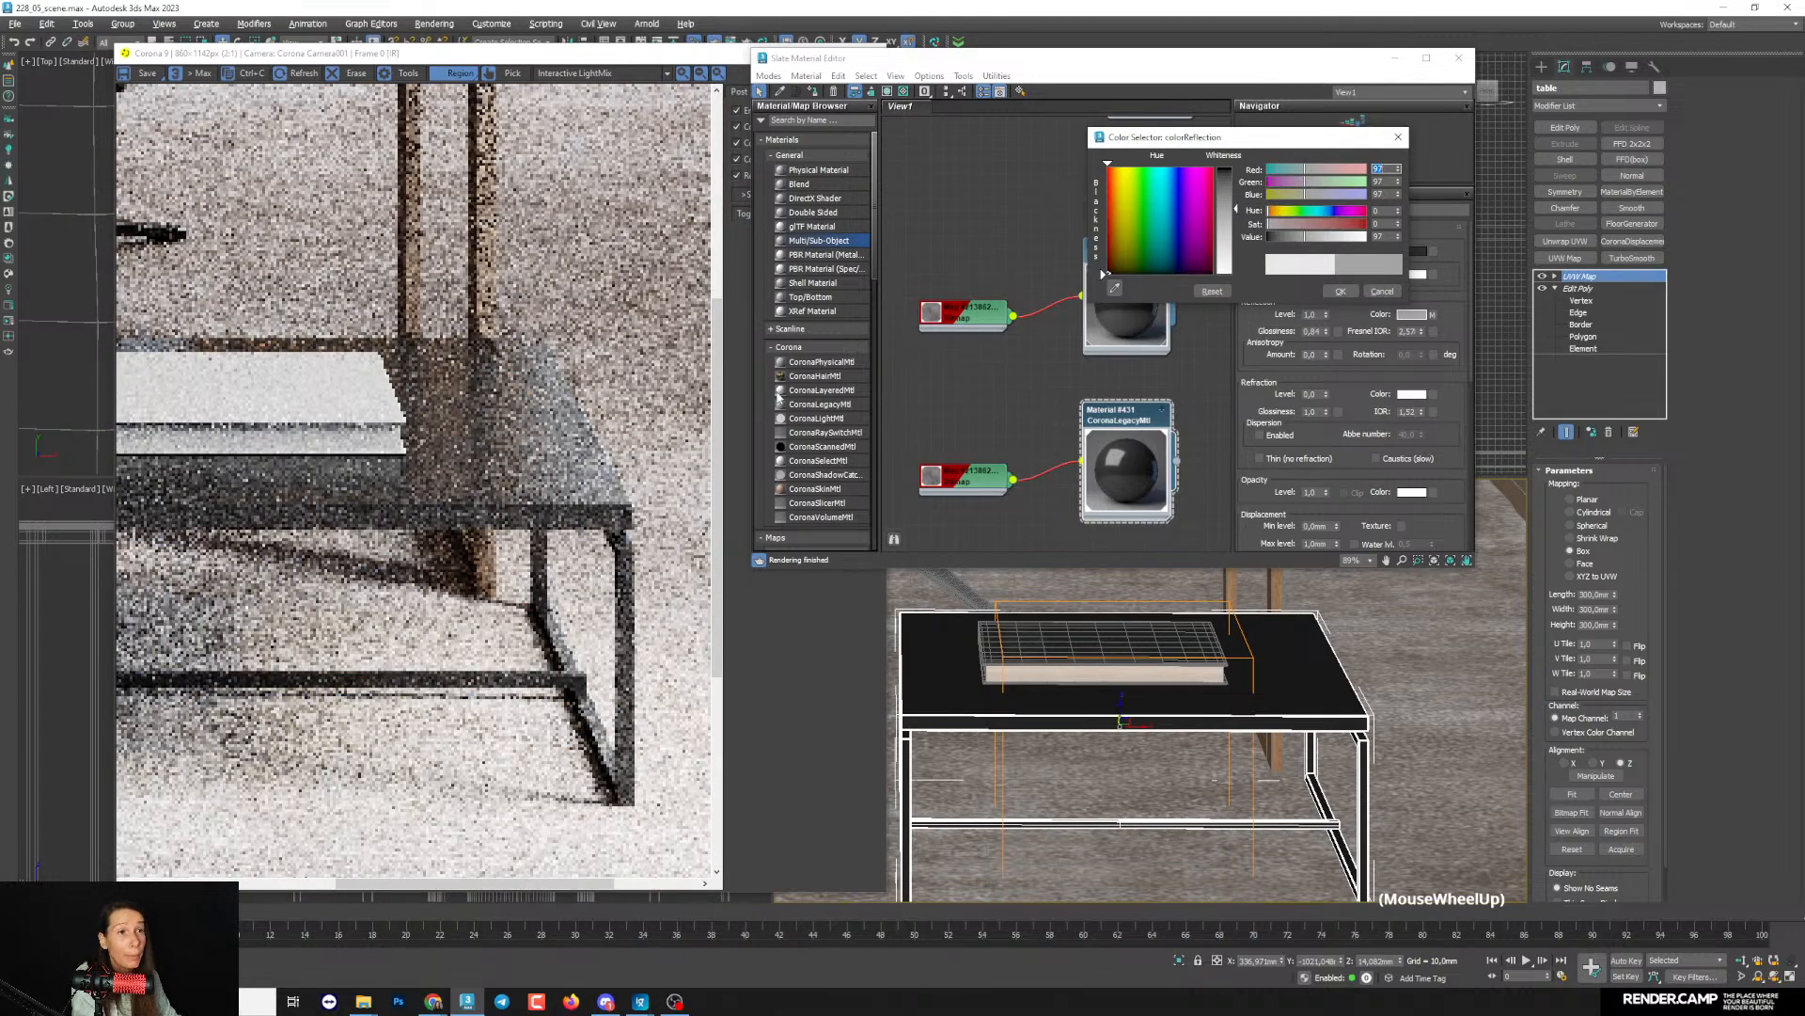
left_click_drag(1288, 234, 1282, 236)
scroll(512, 468, "up", 2)
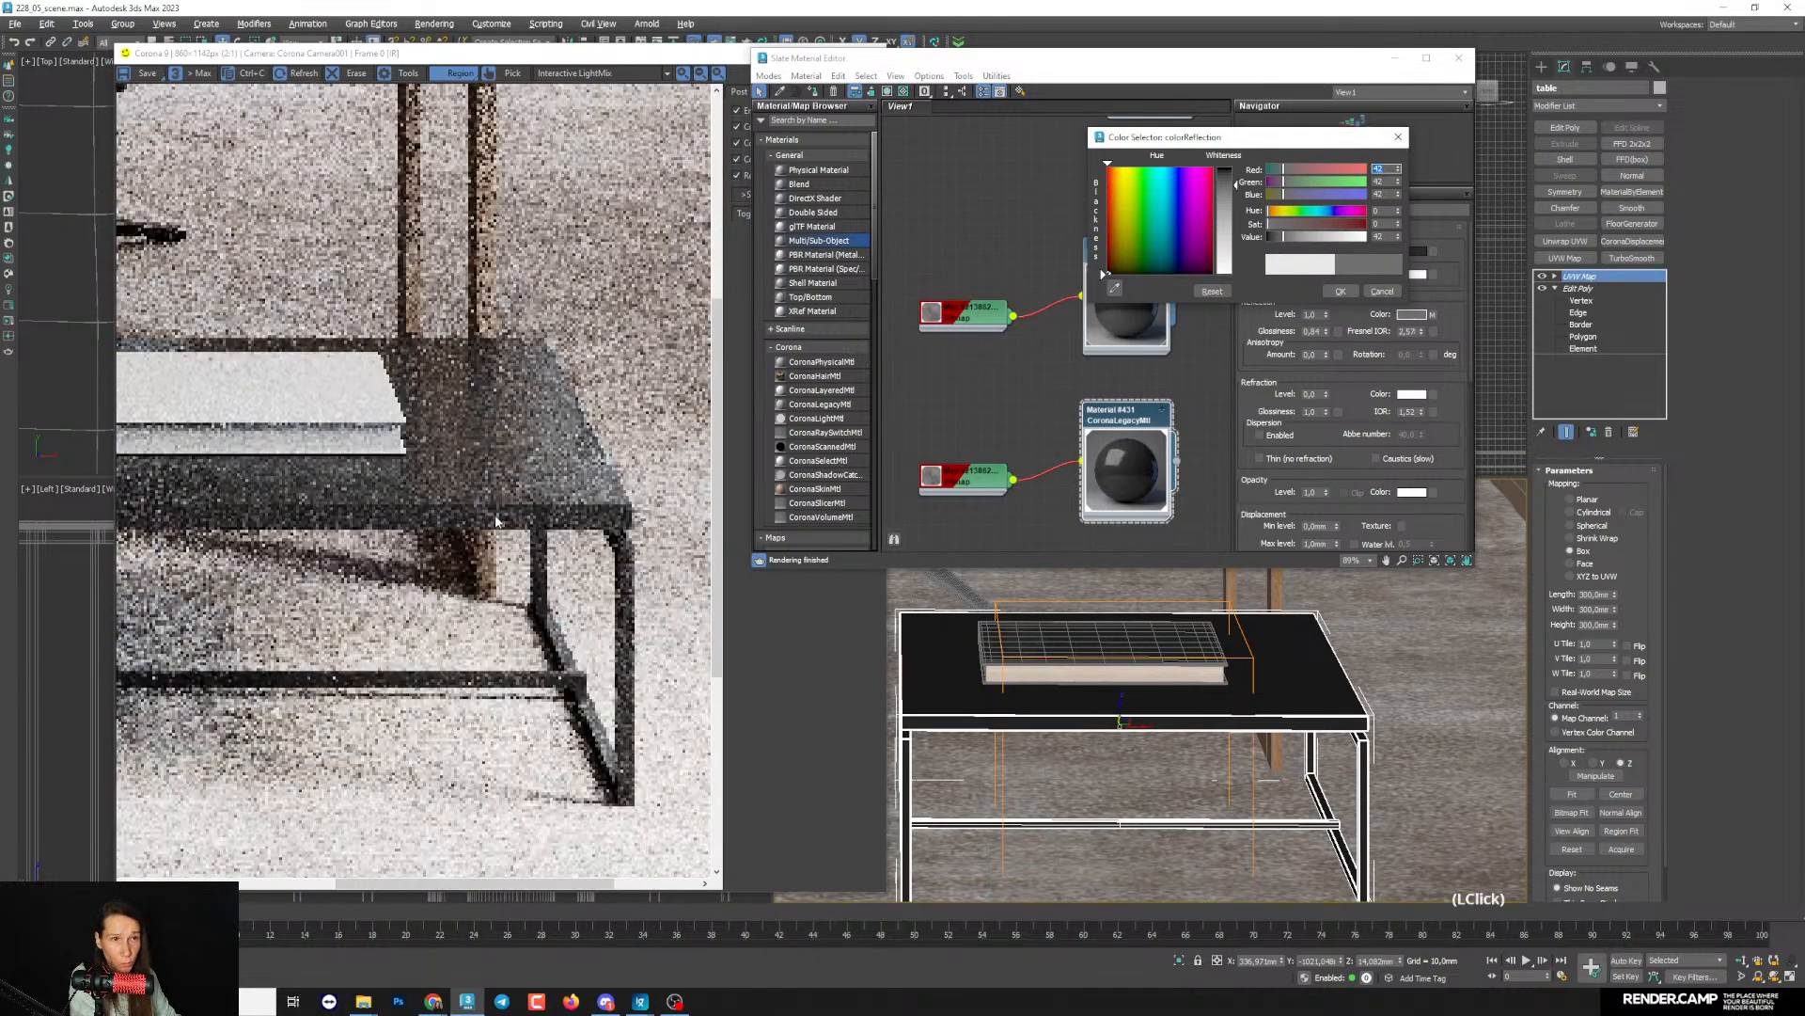
scroll(514, 470, "down", 3)
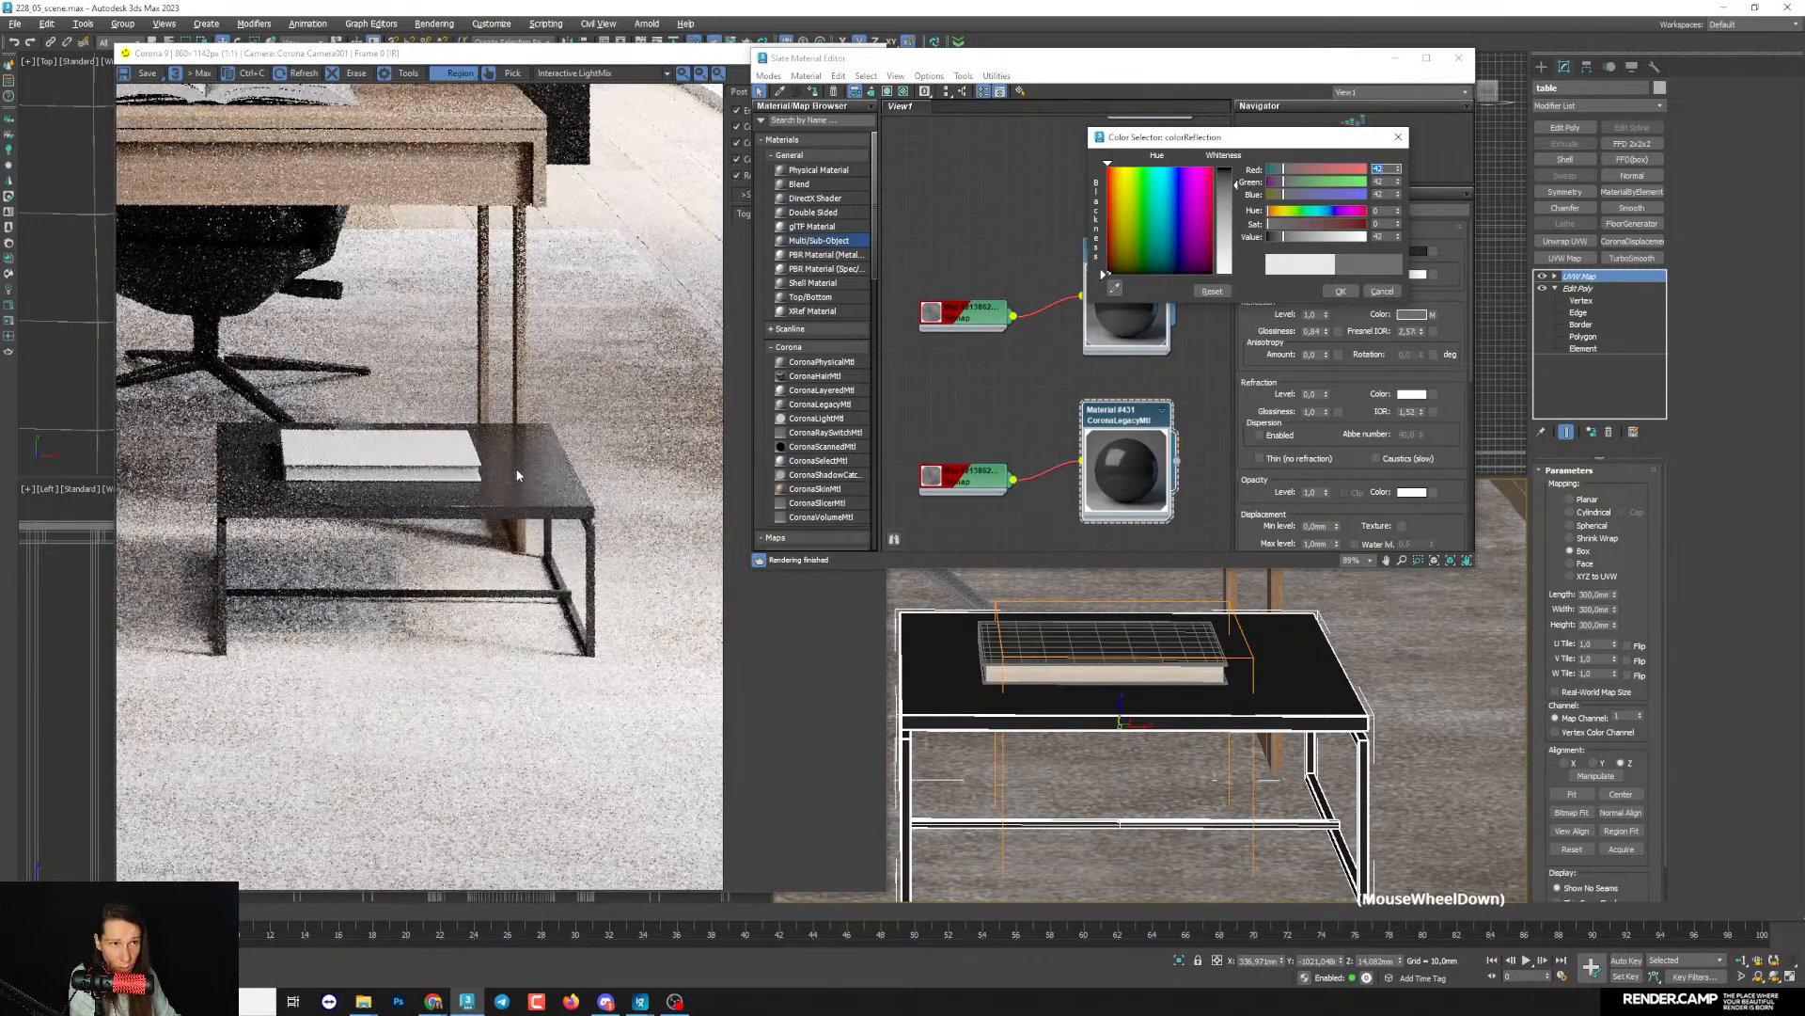
left_click(1340, 292)
- Lower the coffee table material's reflection glossiness to 0.75 and inspect the tabletop's highlight in the render
left_click_drag(1327, 332, 1255, 353)
scroll(533, 468, "up", 2)
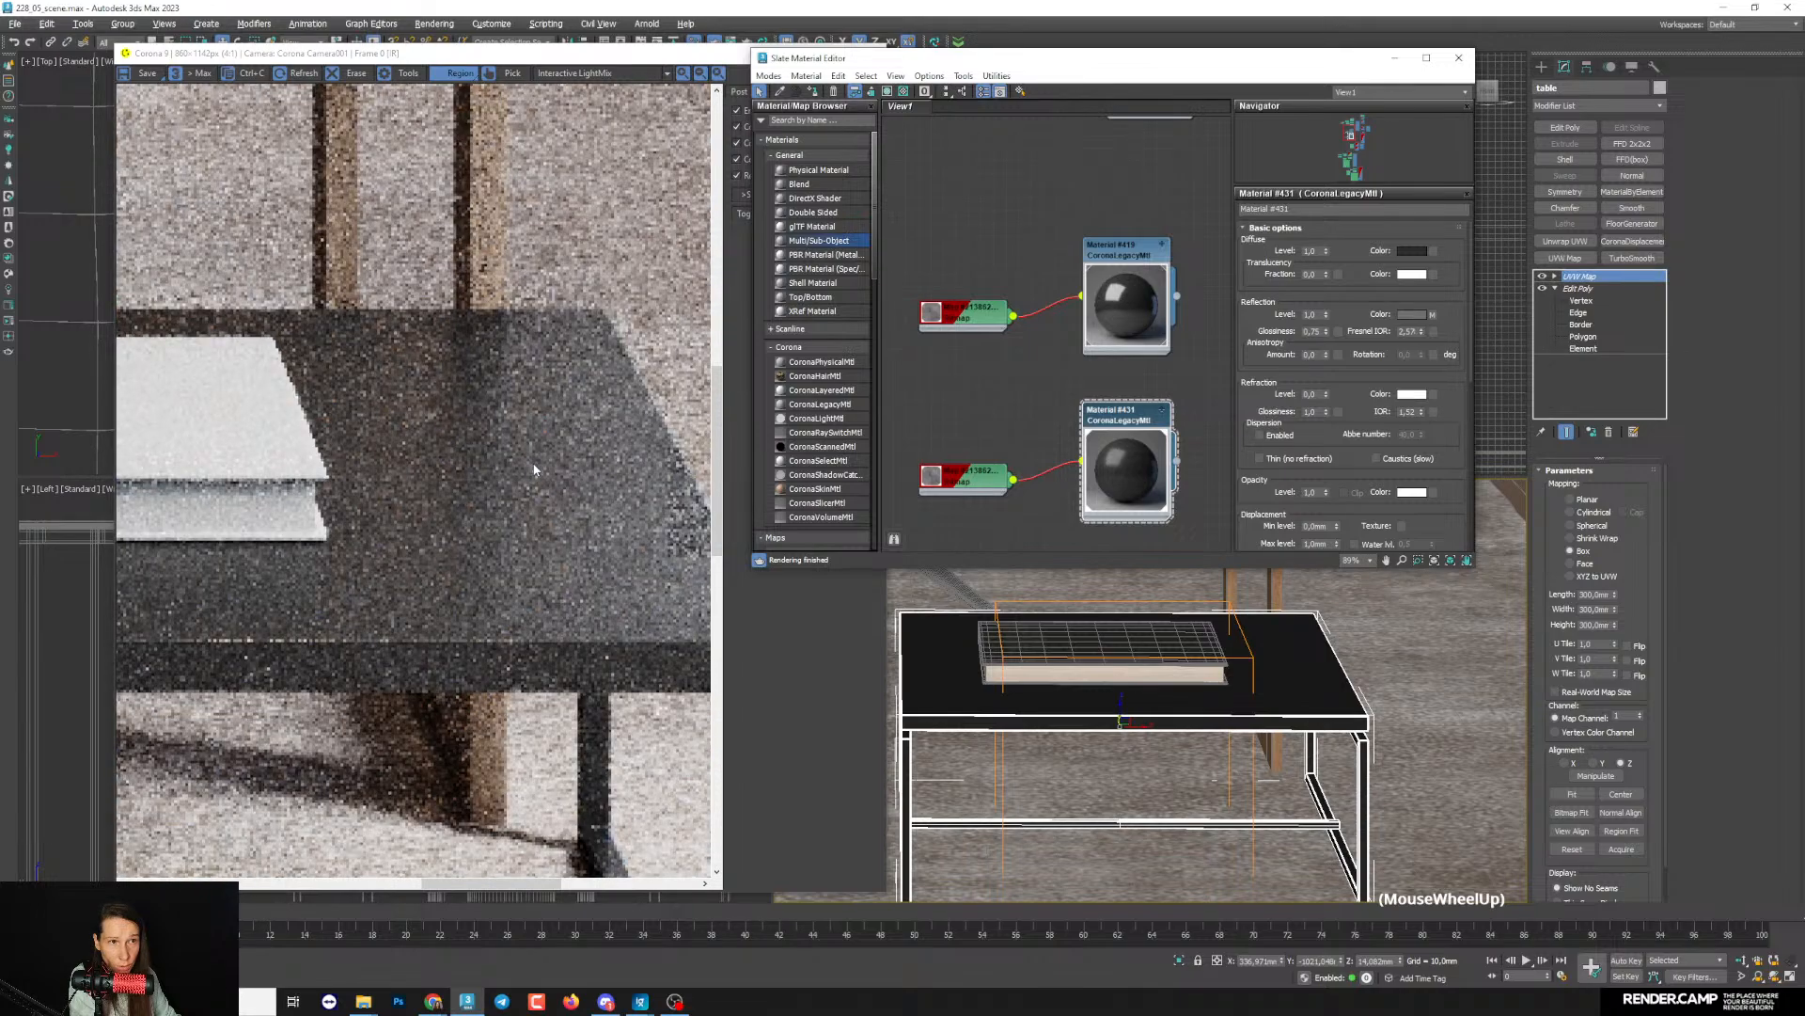
scroll(534, 469, "down", 1)
scroll(534, 469, "down", 1)
middle_click_drag(1041, 515, 1037, 475)
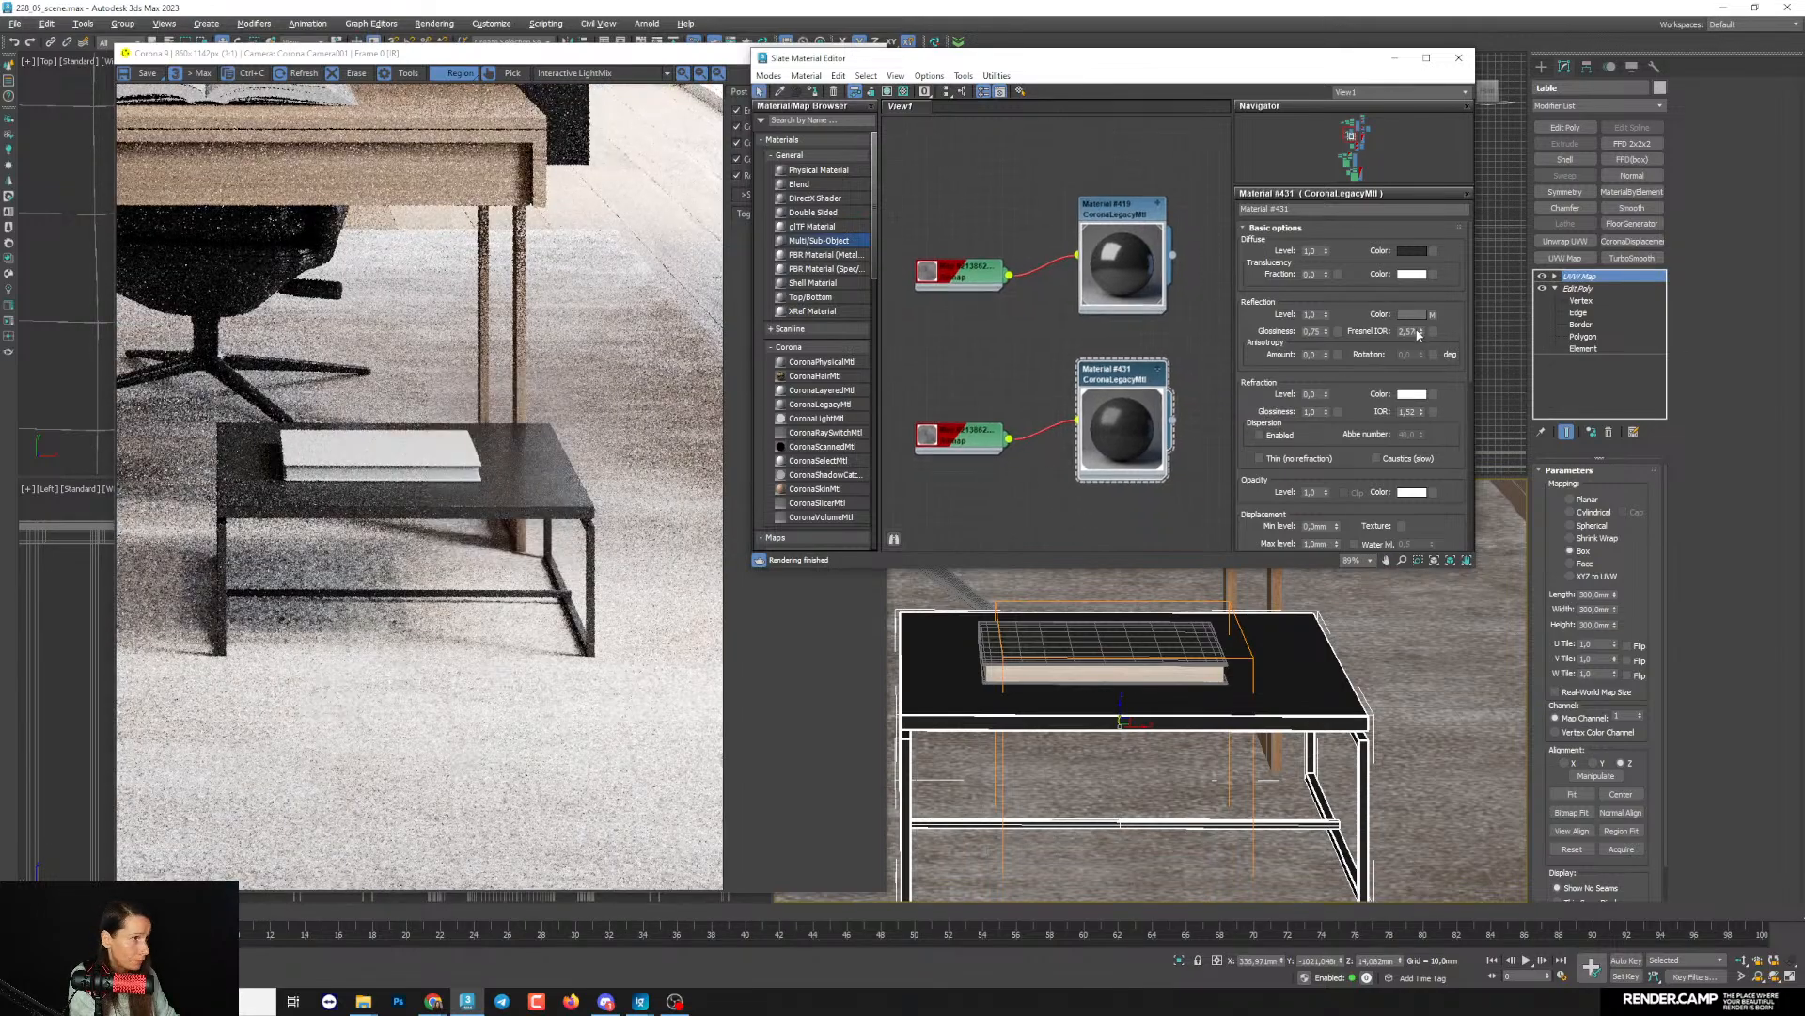
- Set the coffee table material's Fresnel IOR to about 2.2 and examine the tabletop up close and in the full camera view
left_click_drag(1418, 333, 1424, 332)
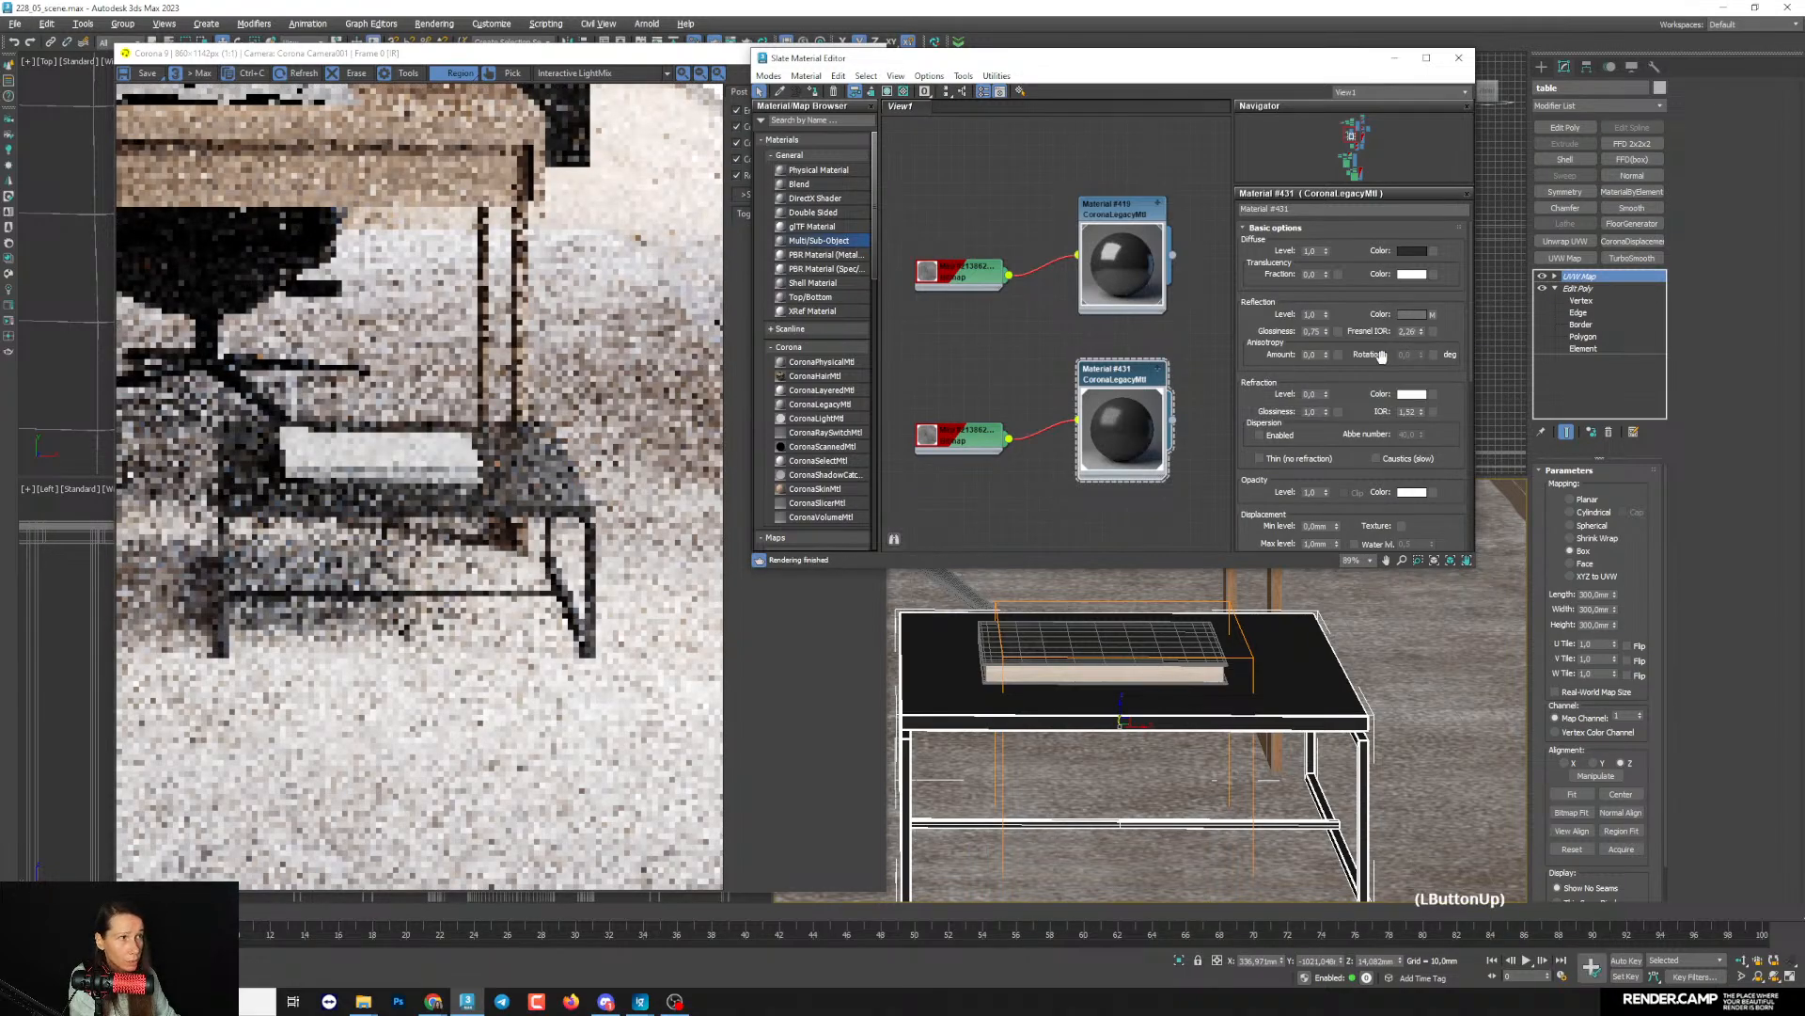
scroll(414, 513, "up", 1)
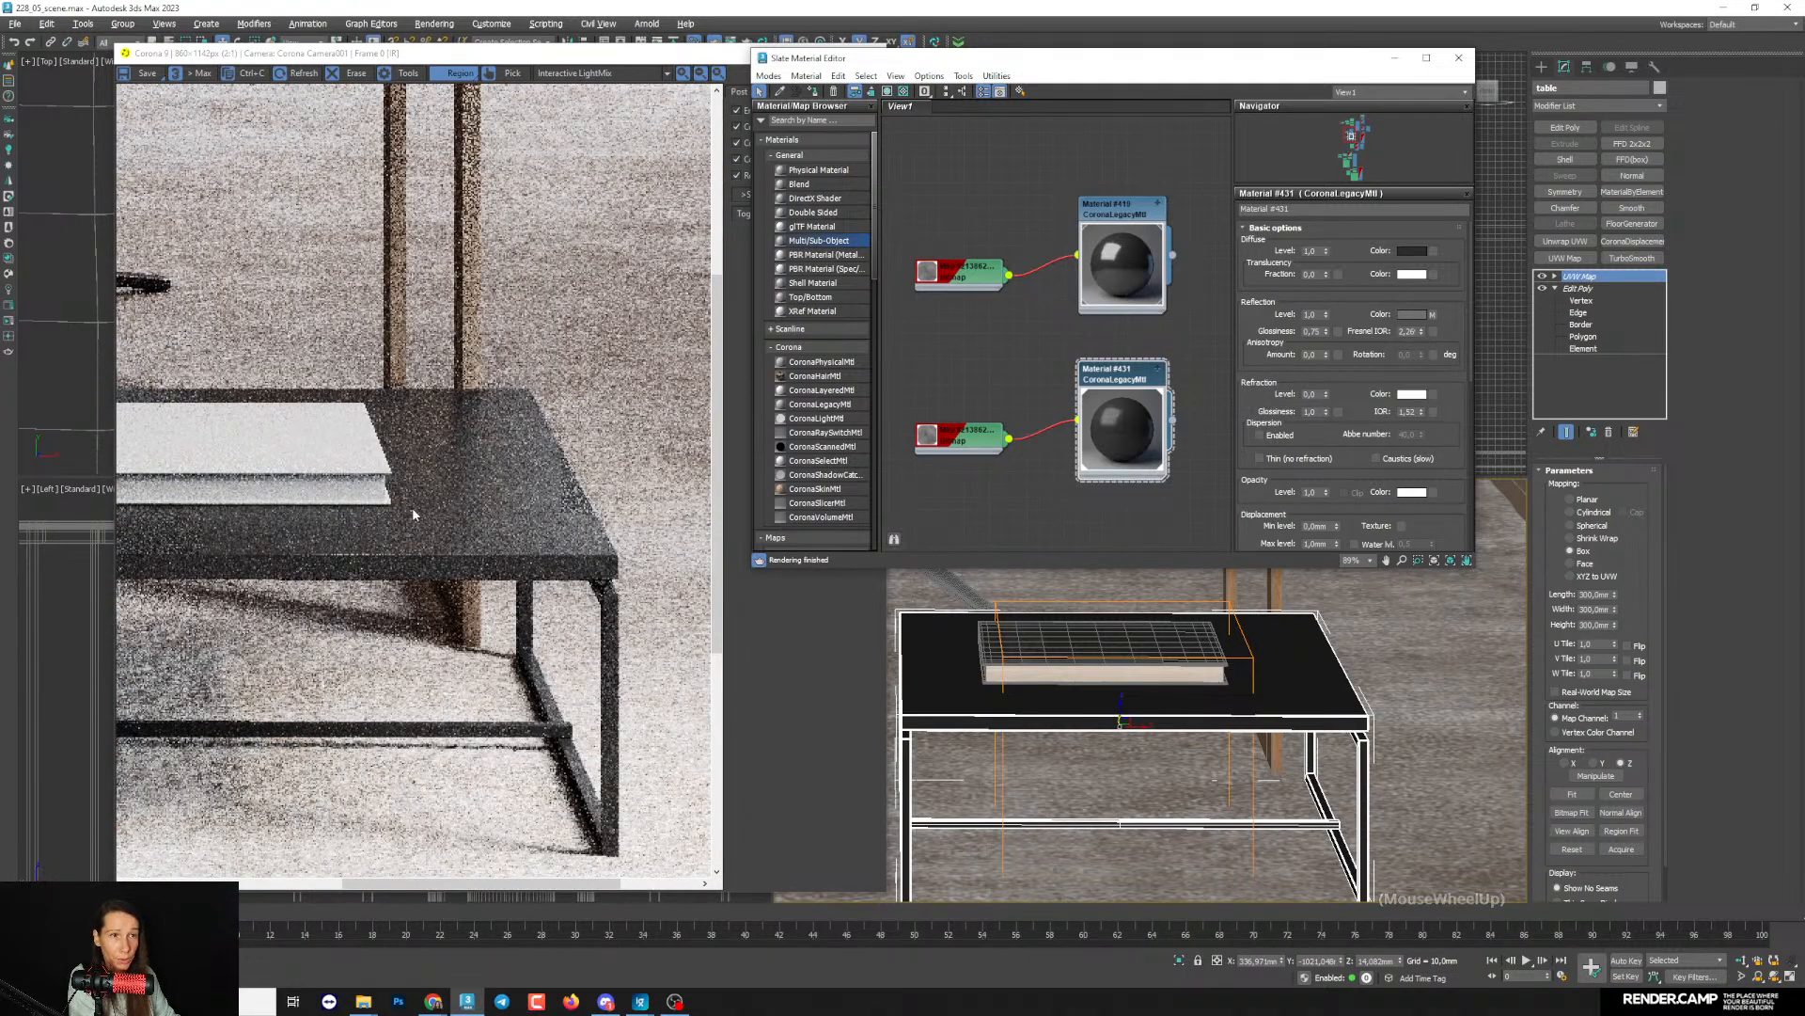
scroll(417, 508, "down", 1)
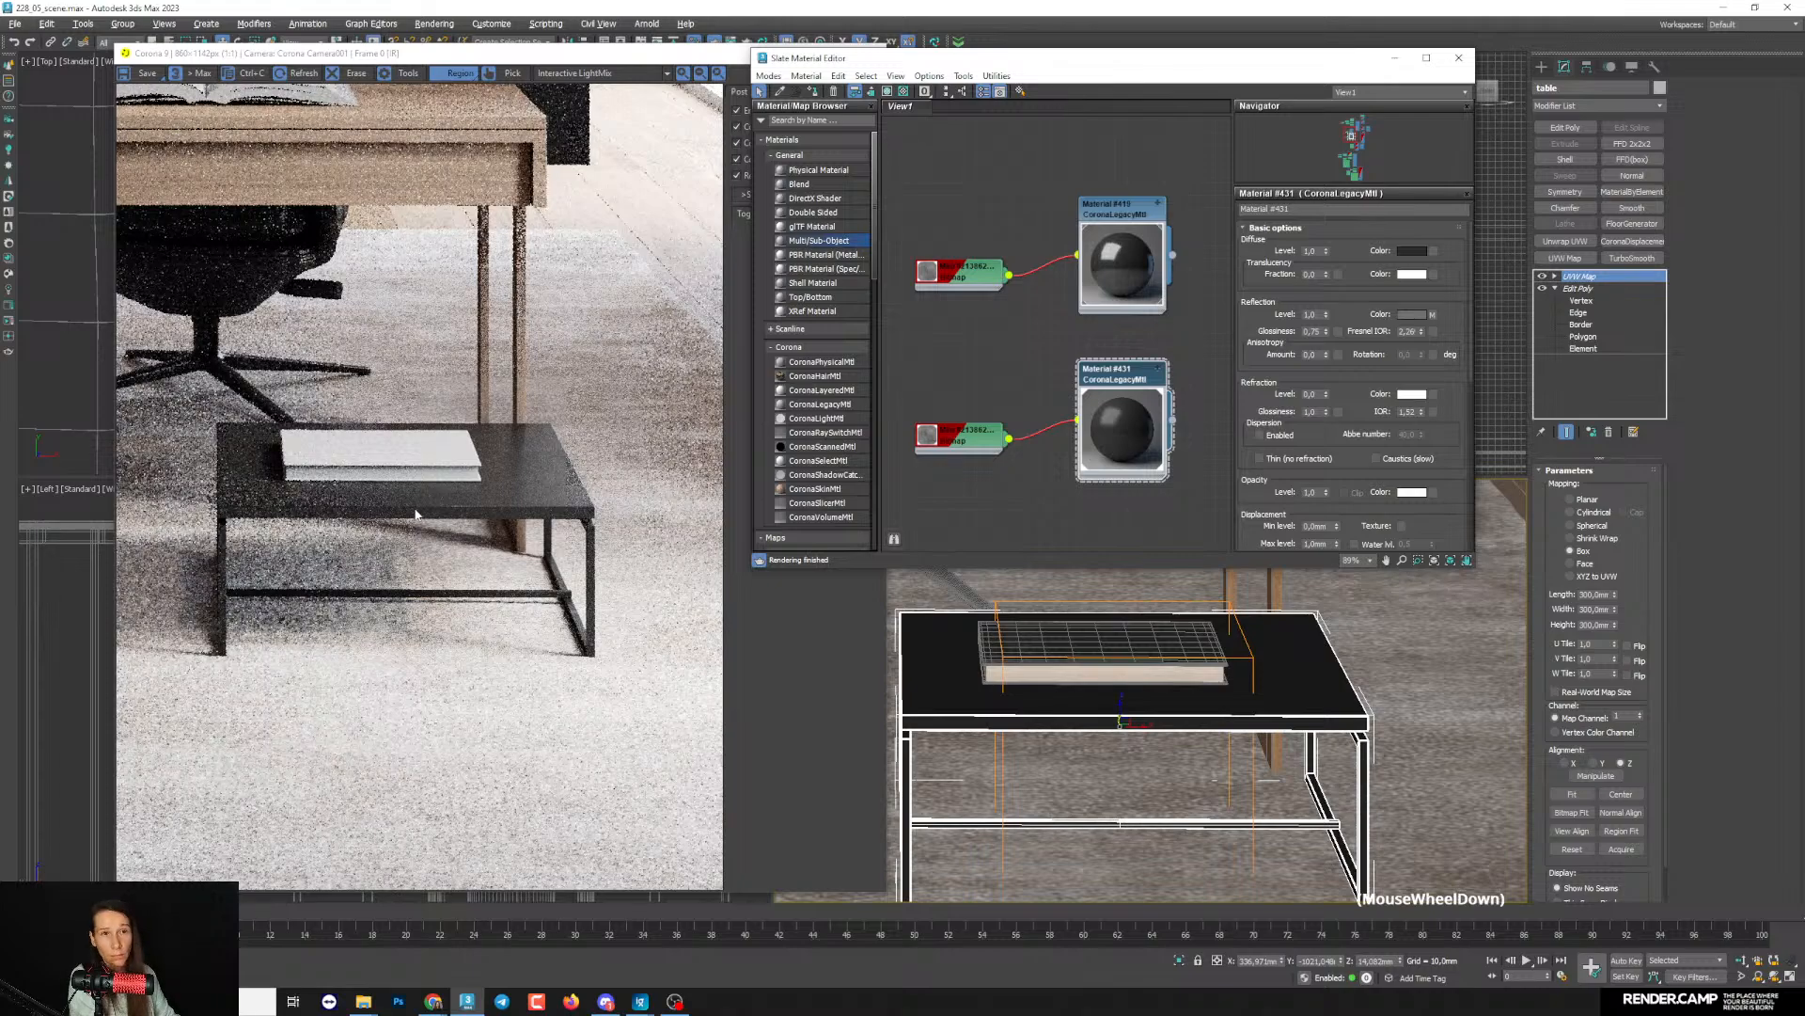
scroll(417, 514, "up", 3)
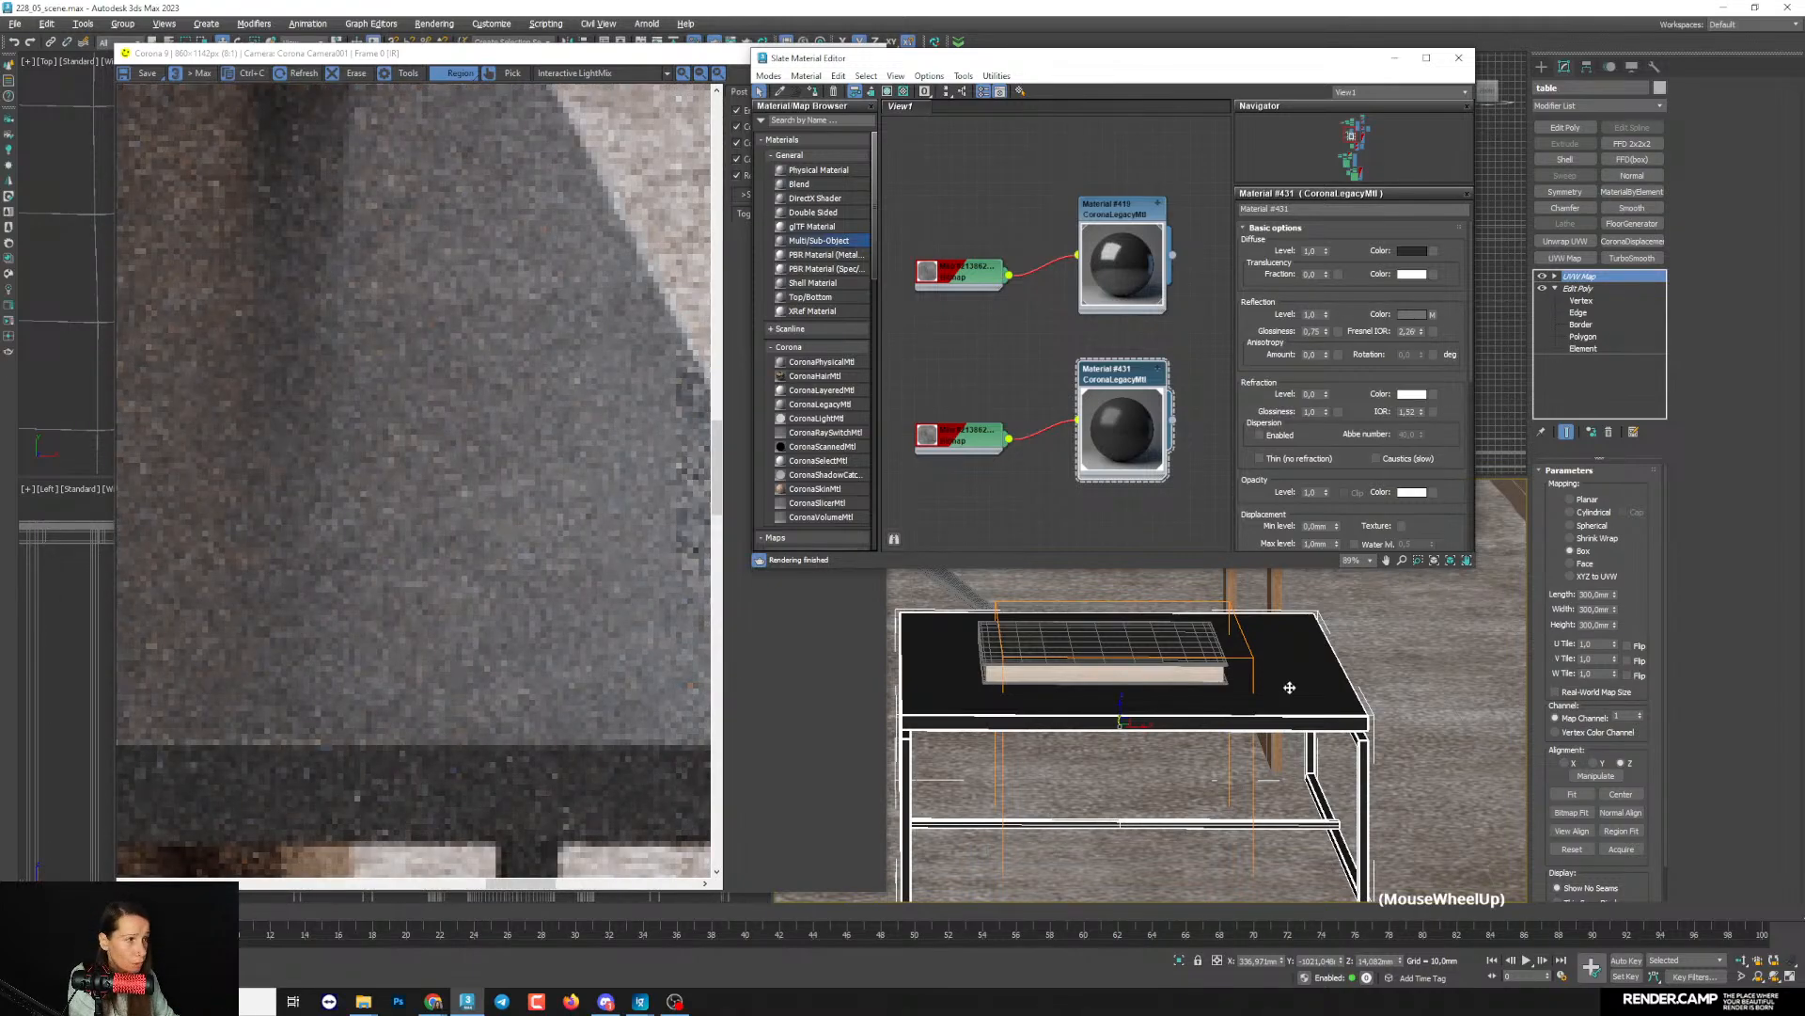
scroll(1289, 688, "up", 3)
scroll(483, 476, "down", 2)
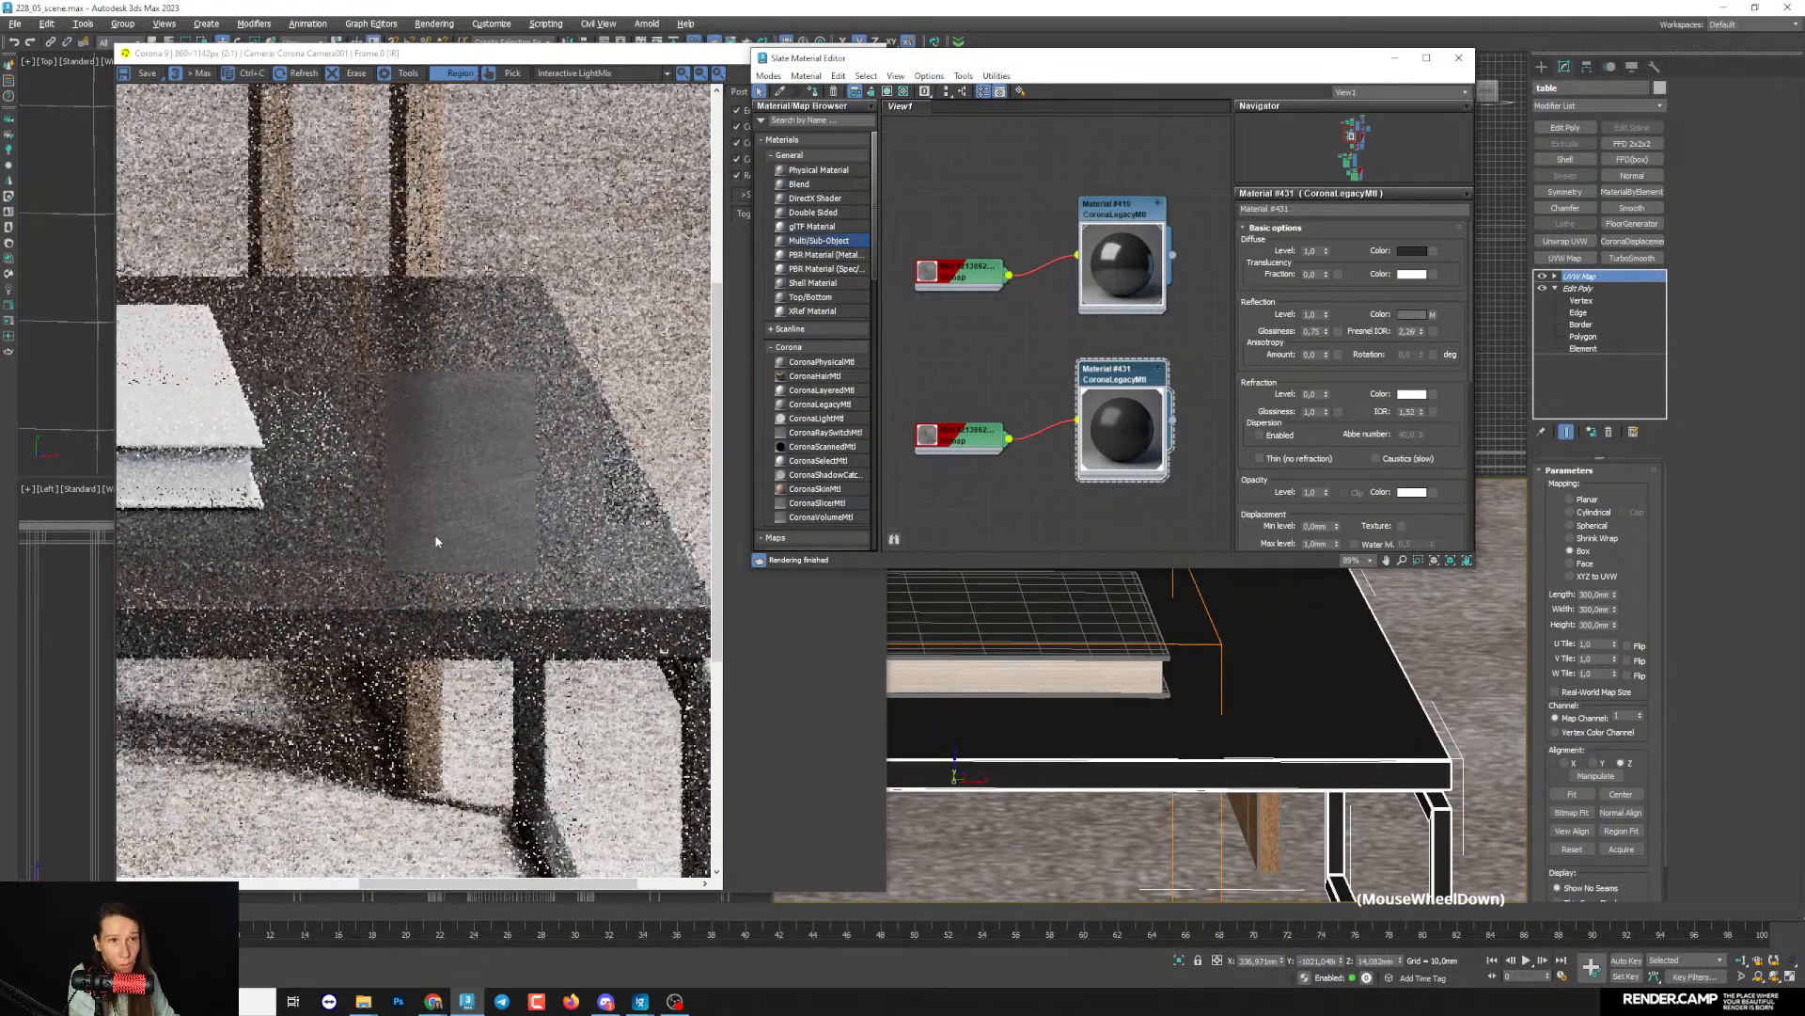
scroll(459, 458, "up", 1)
scroll(460, 457, "down", 2)
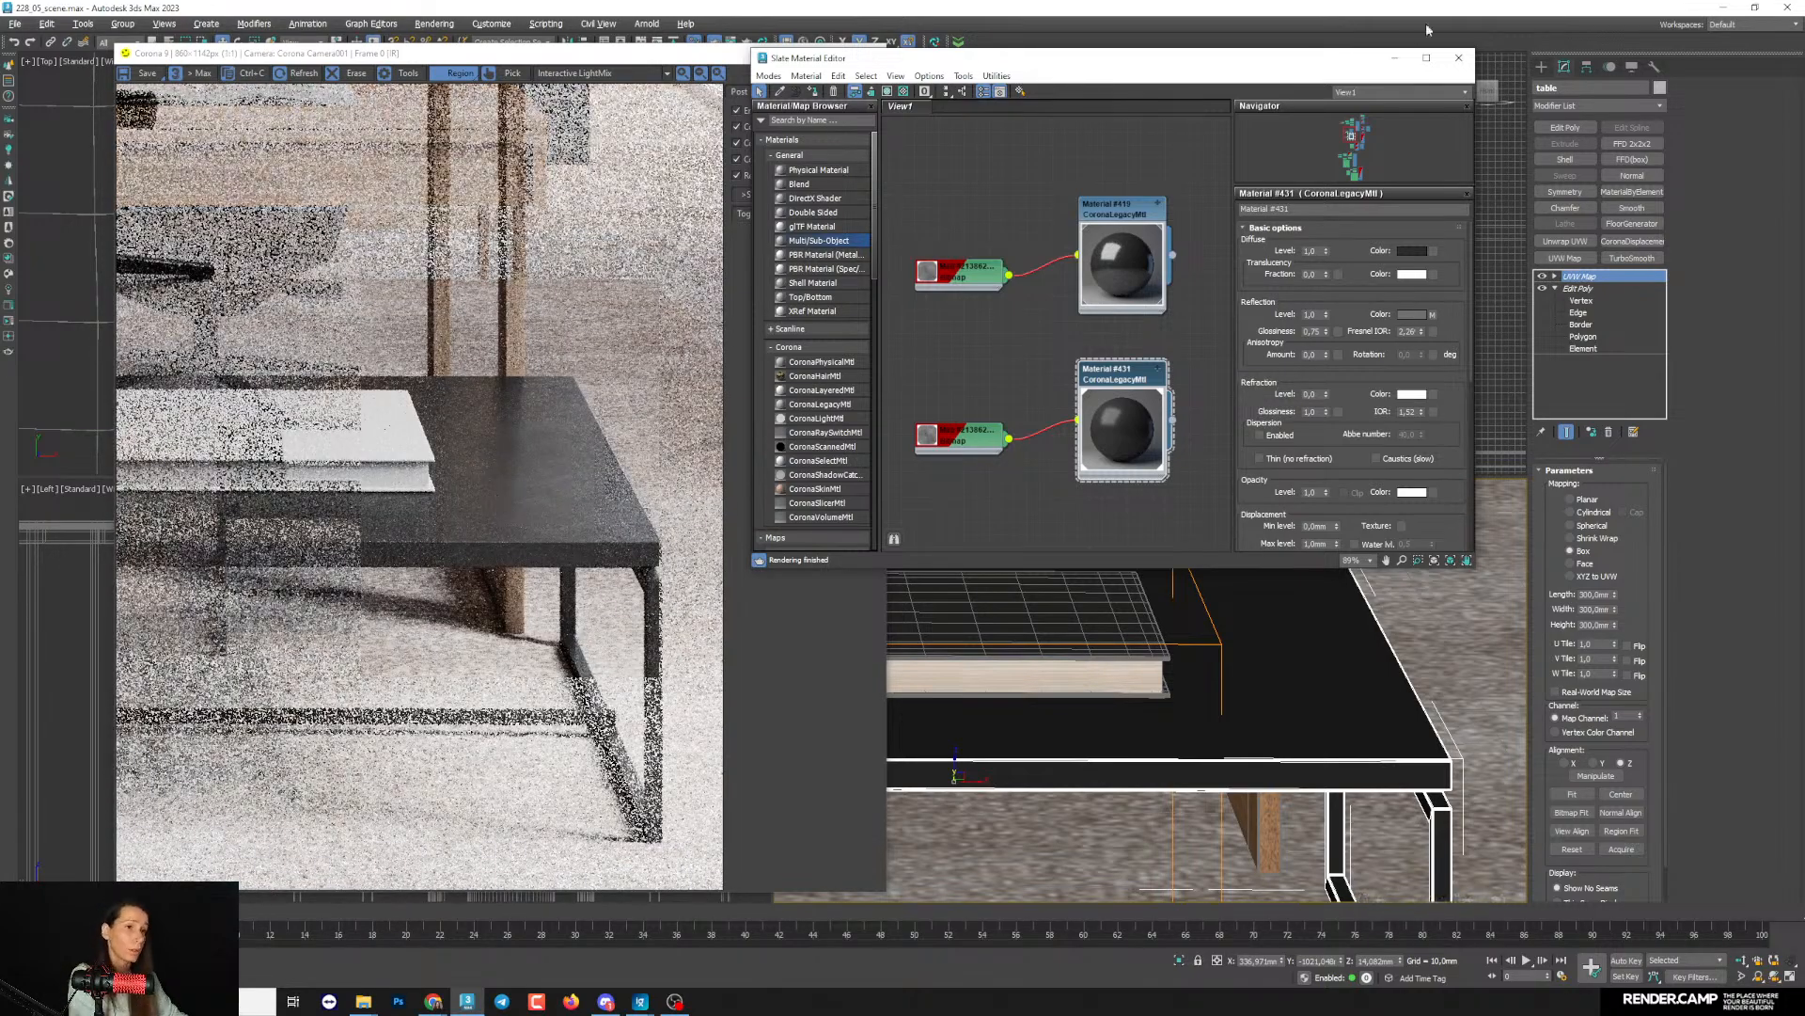
left_click(1395, 59)
key("grave")
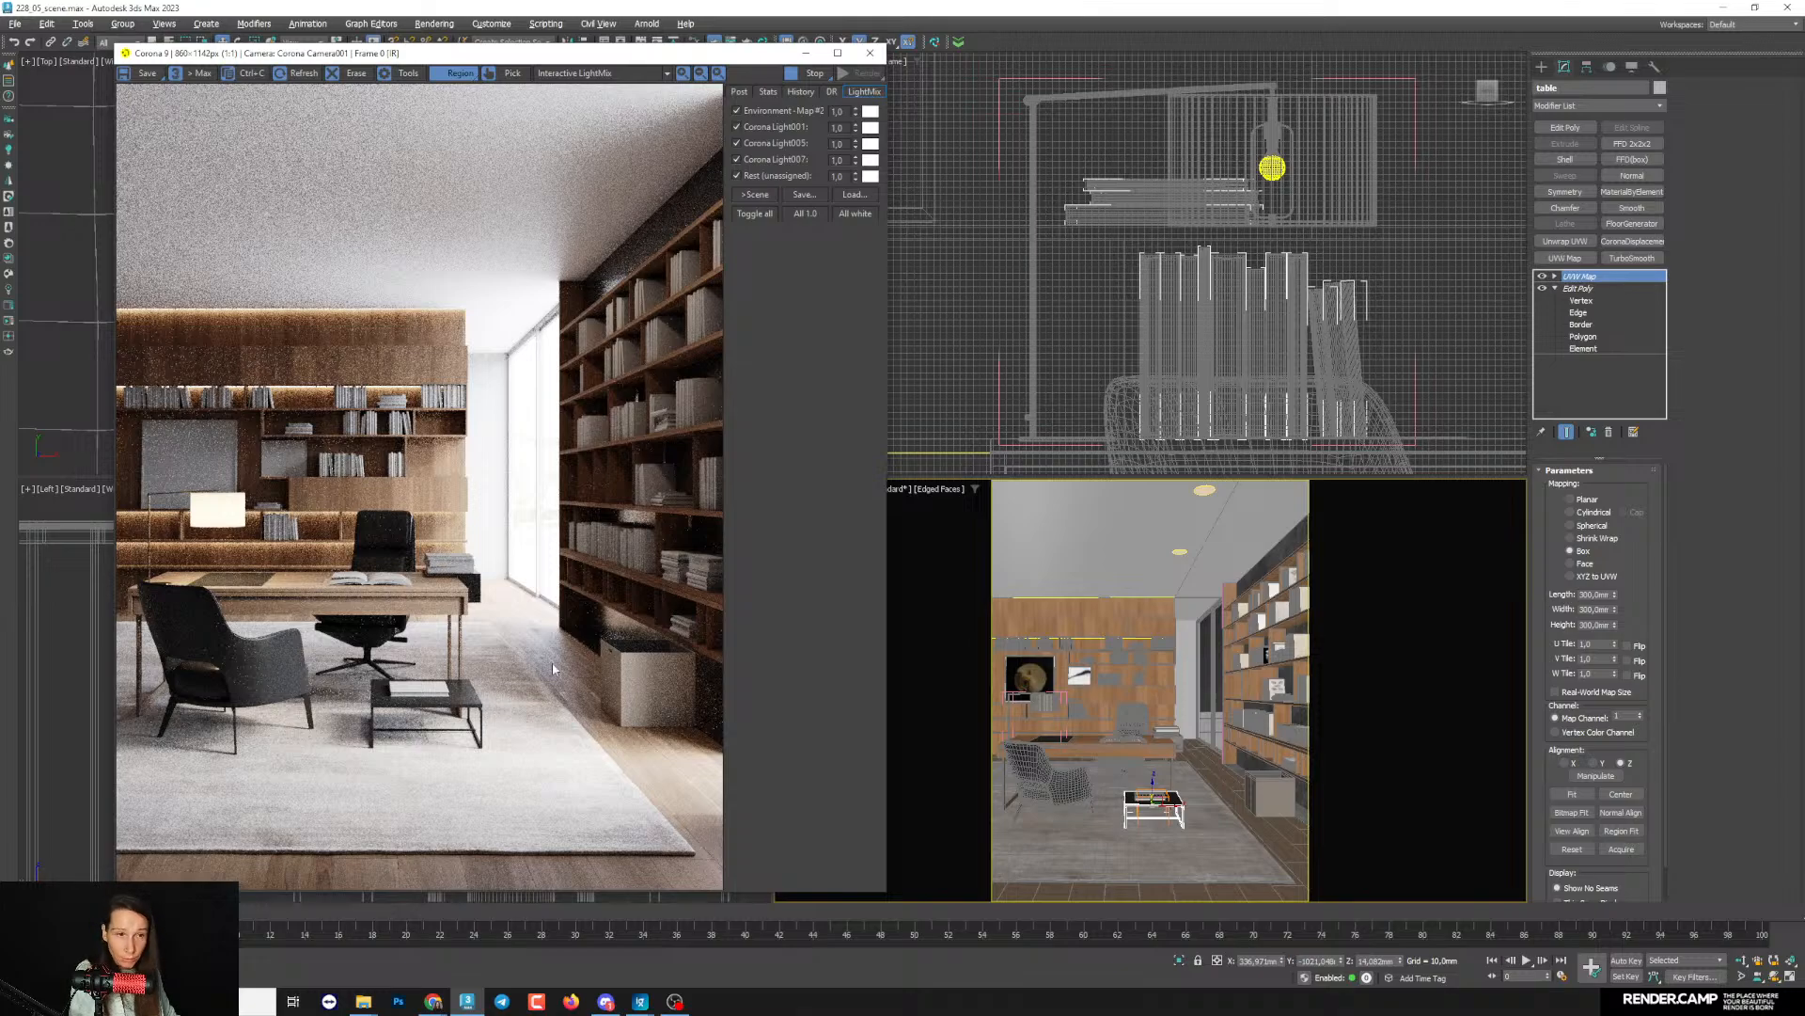
- Duplicate the coffee table material with its bitmap and arrange the new copy beneath it in the material editor
key("m")
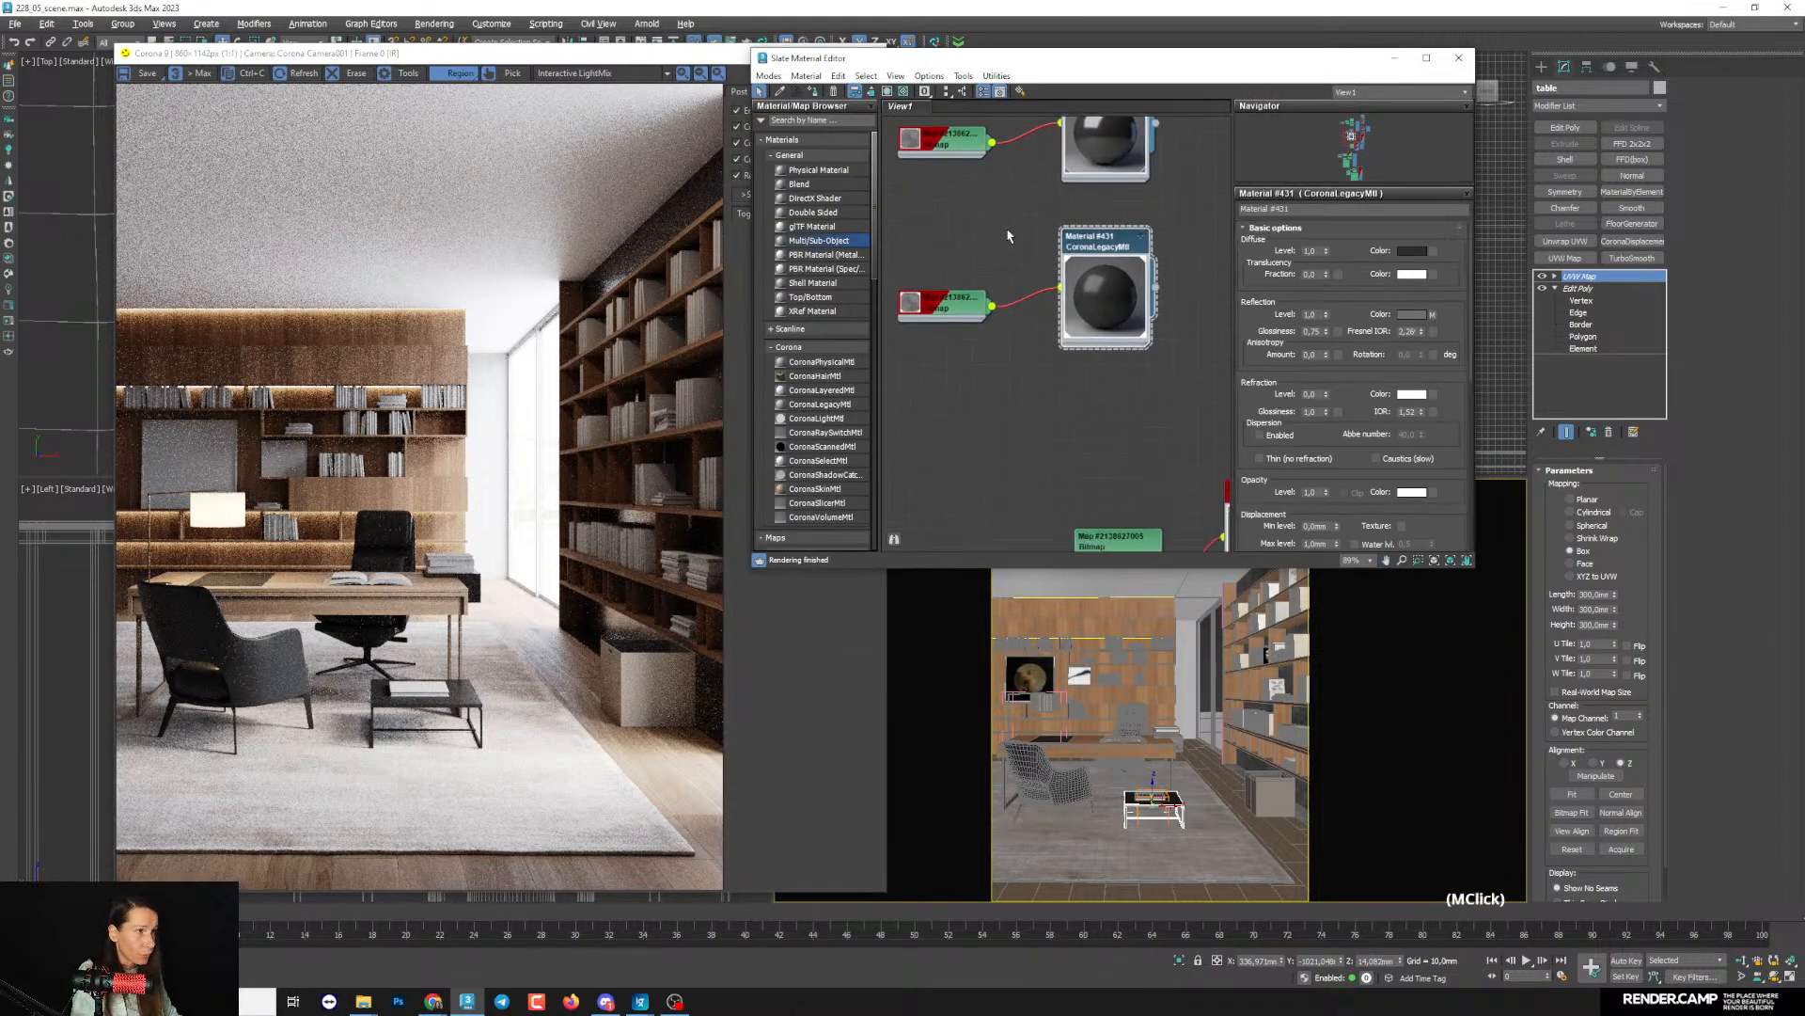
middle_click_drag(989, 324, 1004, 335)
left_click_drag(969, 284, 1120, 352)
left_click_drag(1093, 283, 1095, 368, "shift")
scroll(1010, 361, "up", 3)
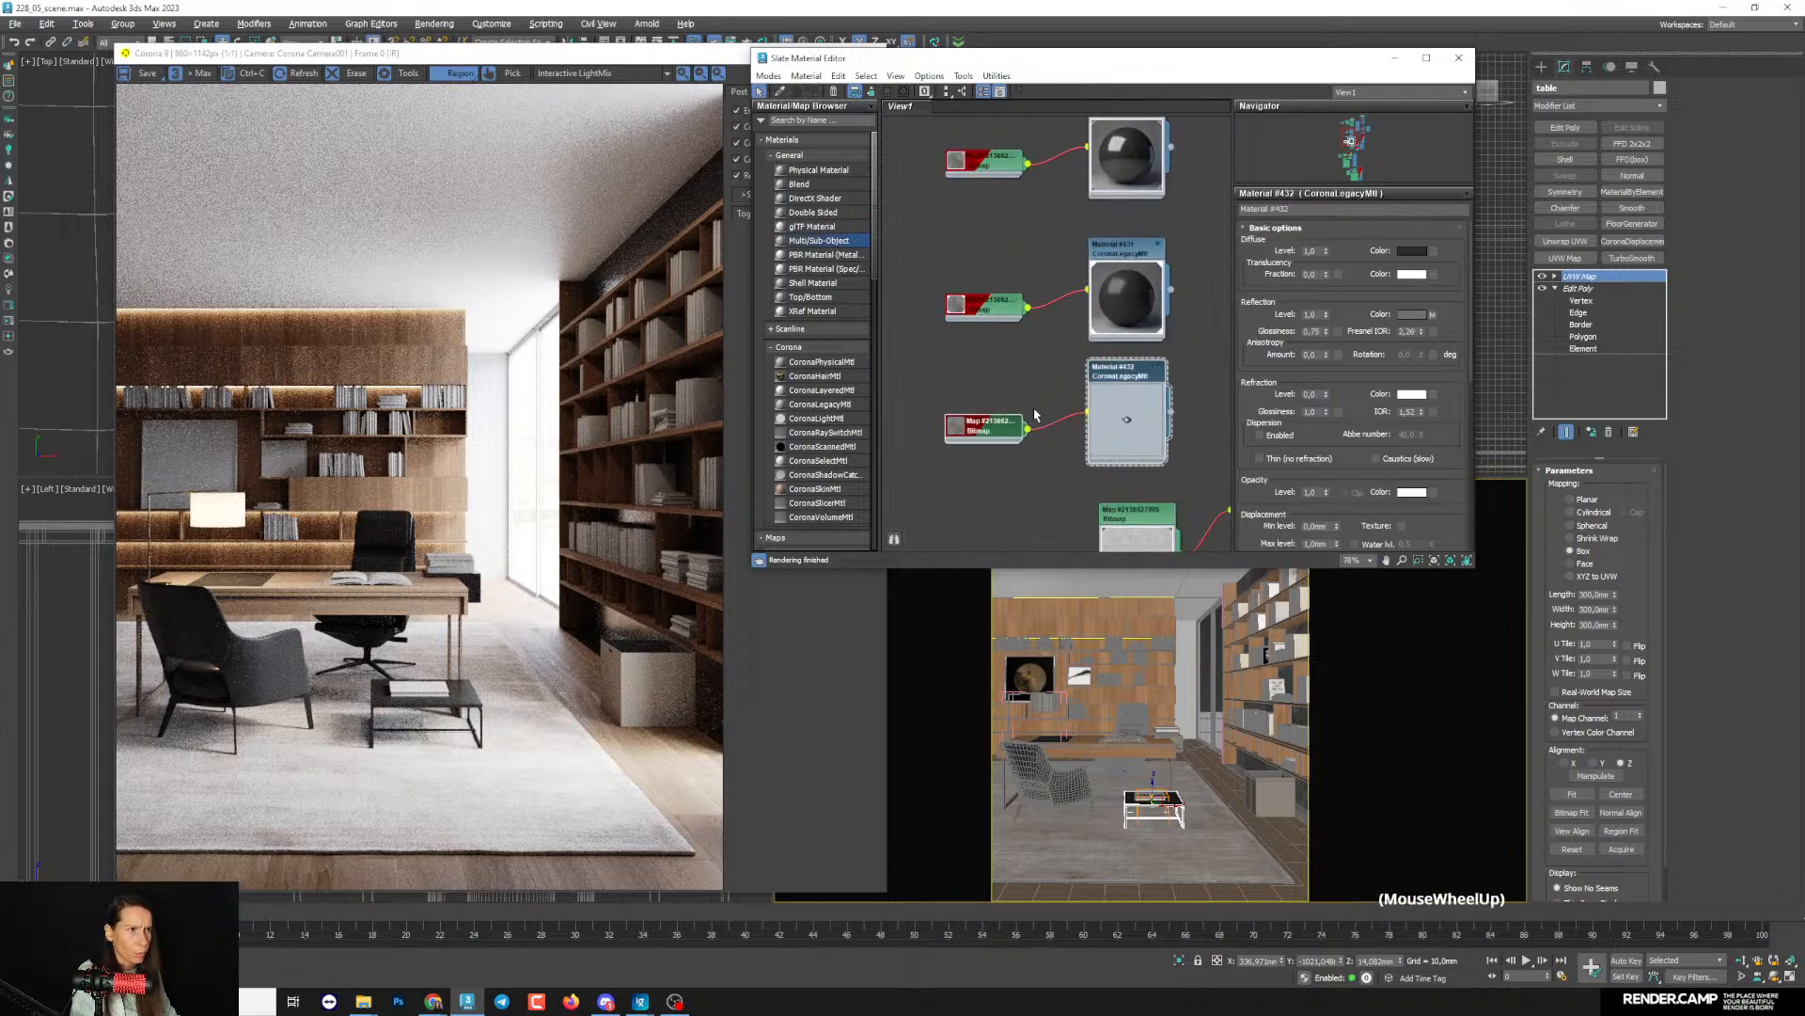
left_click(938, 421)
left_click(1024, 482)
left_click_drag(1079, 364, 1102, 375)
left_click(1004, 433)
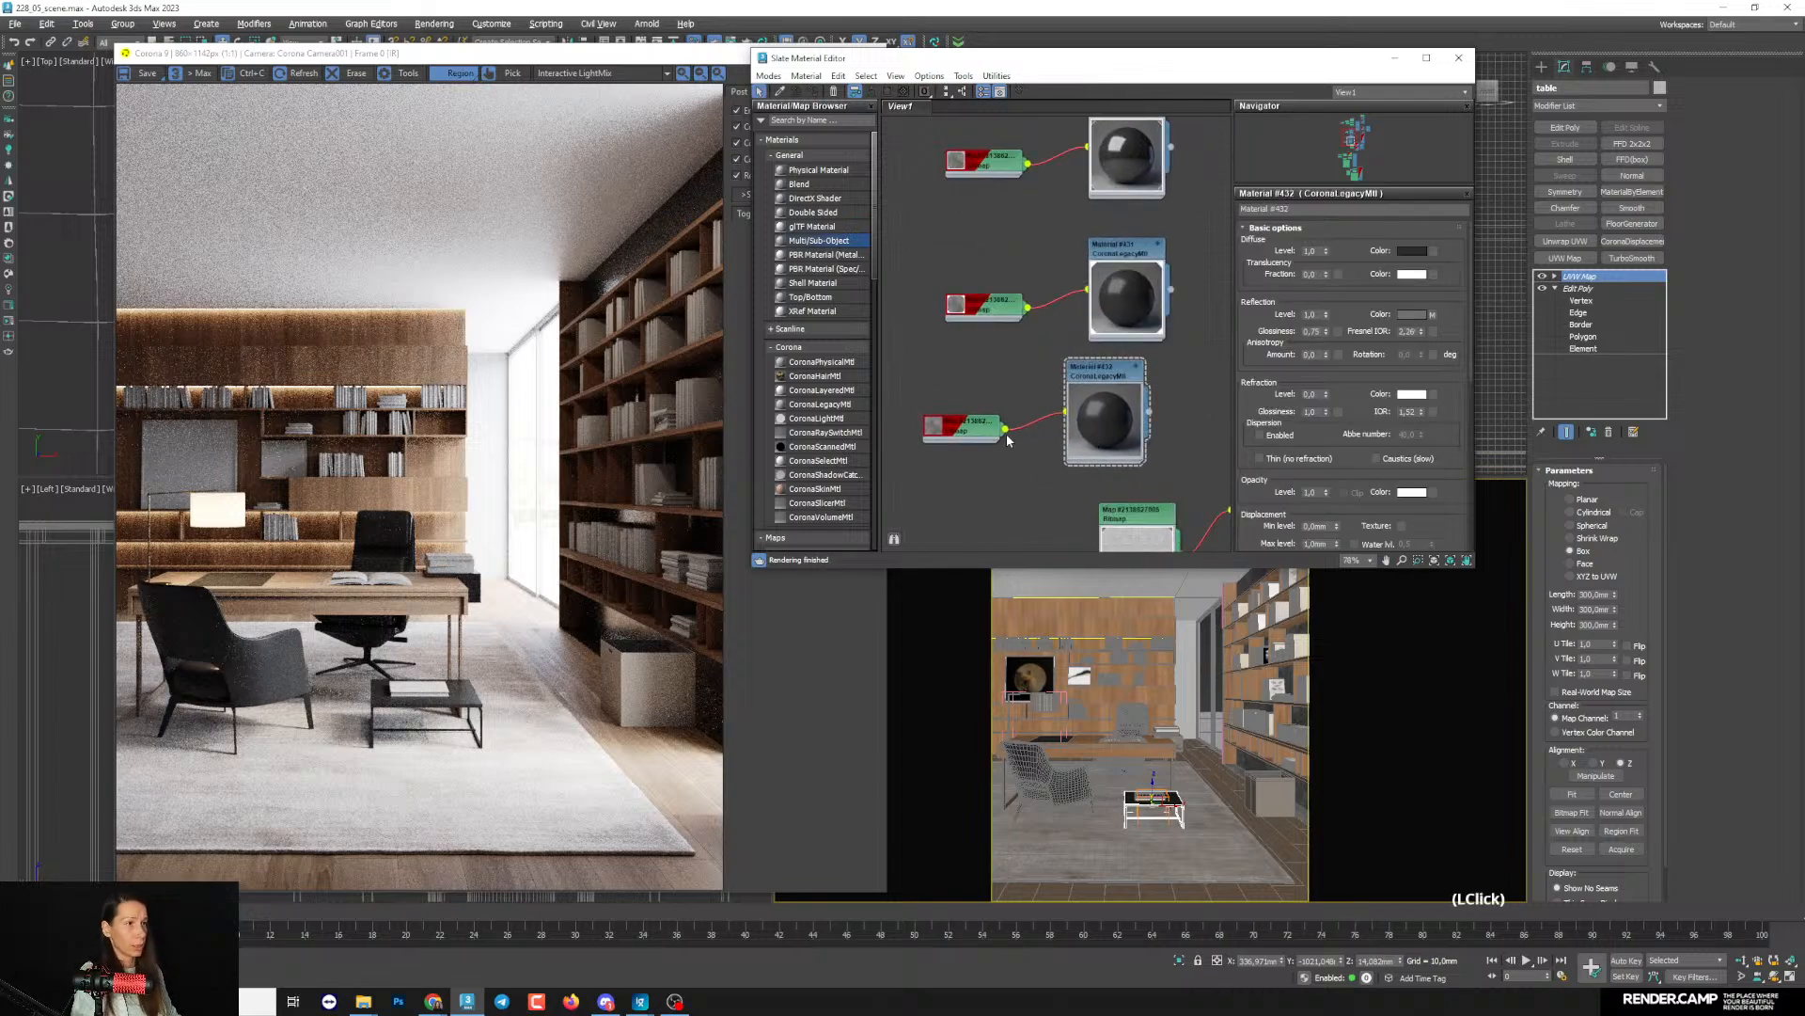
left_click_drag(983, 433, 960, 433)
- Assign the newest copy of the dark material to the window frames
double_click(1204, 623)
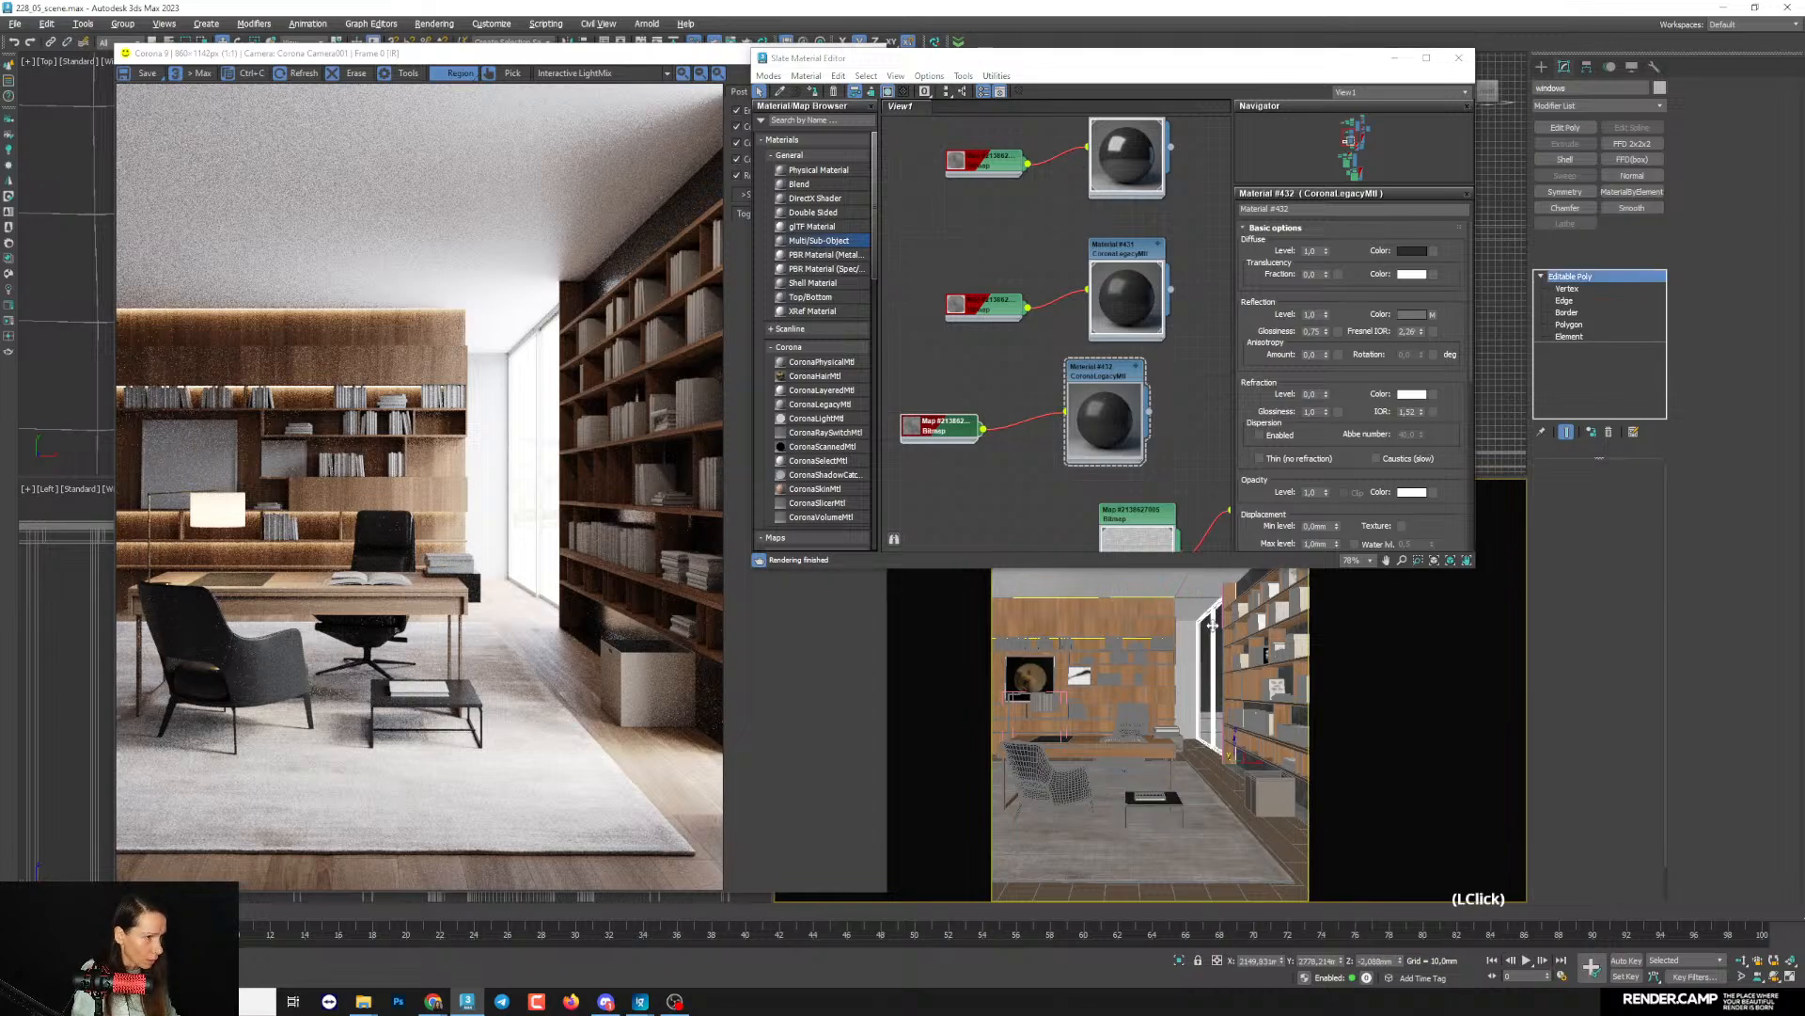
scroll(1027, 415, "up", 3)
left_click(813, 92)
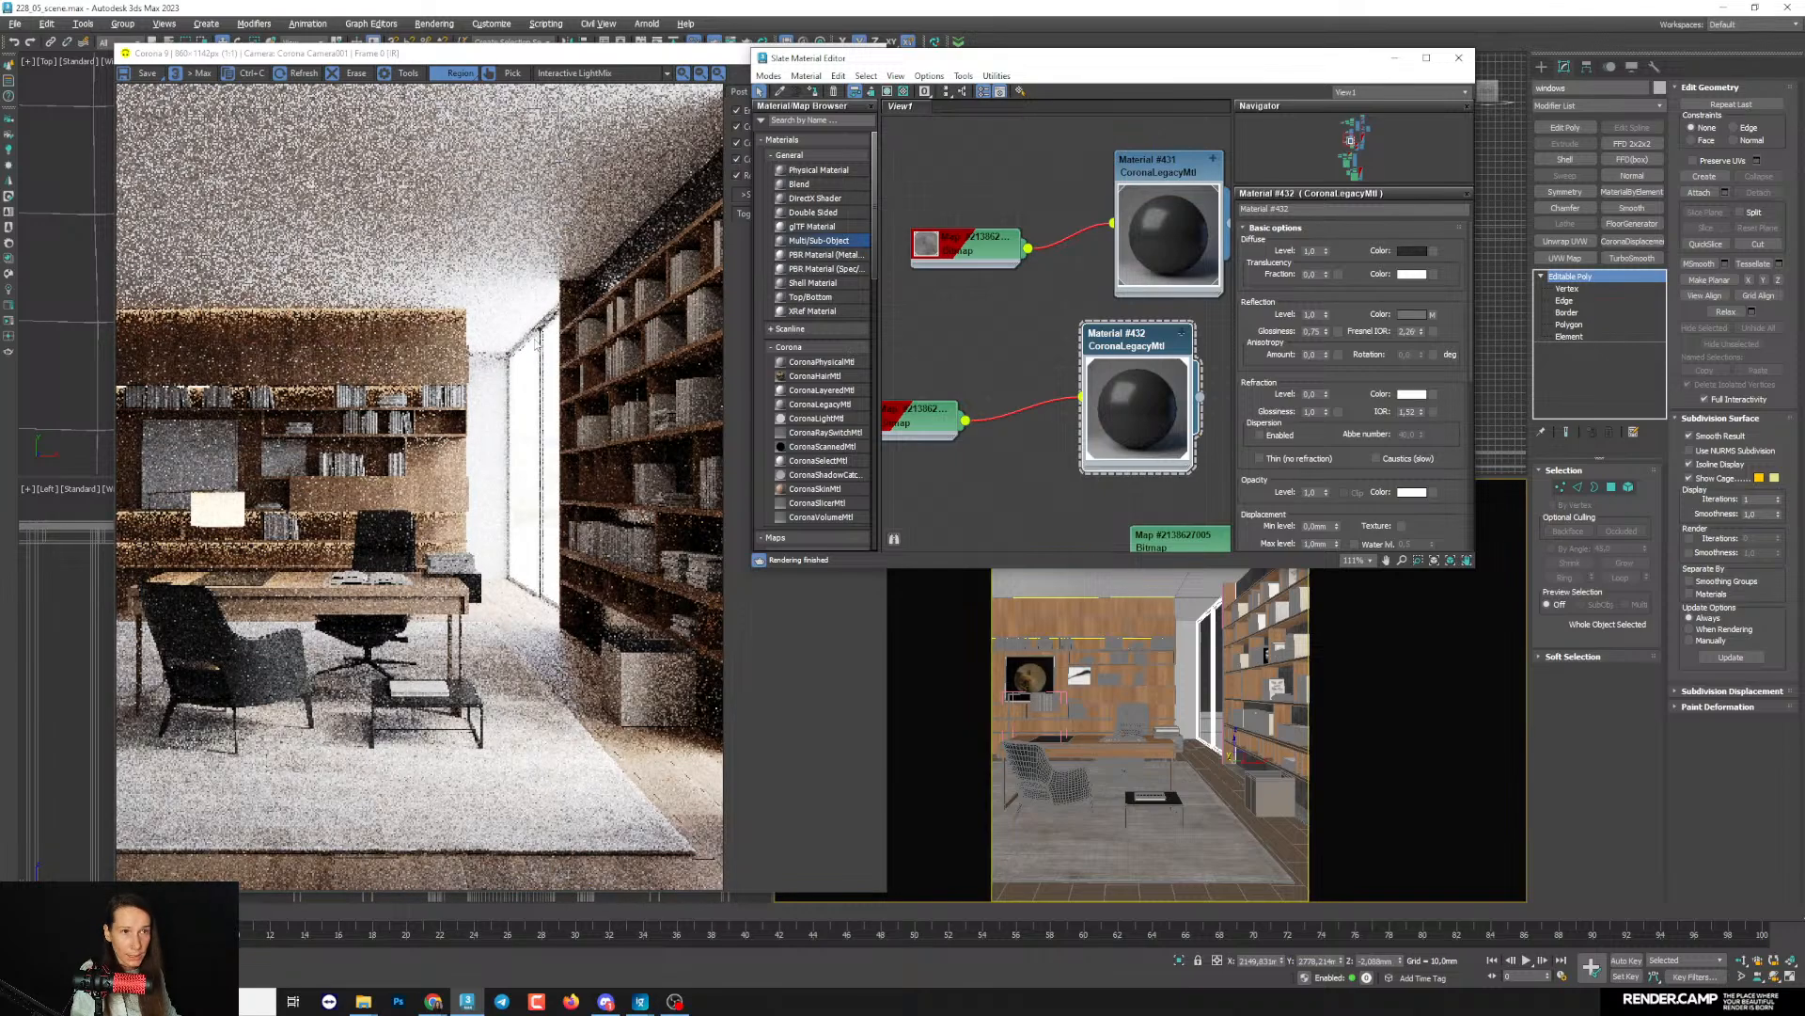
- Limit the interactive render to a region around the windows and toggle the material override in the render settings
left_click_drag(471, 282, 595, 656)
key("F10")
left_click(818, 476)
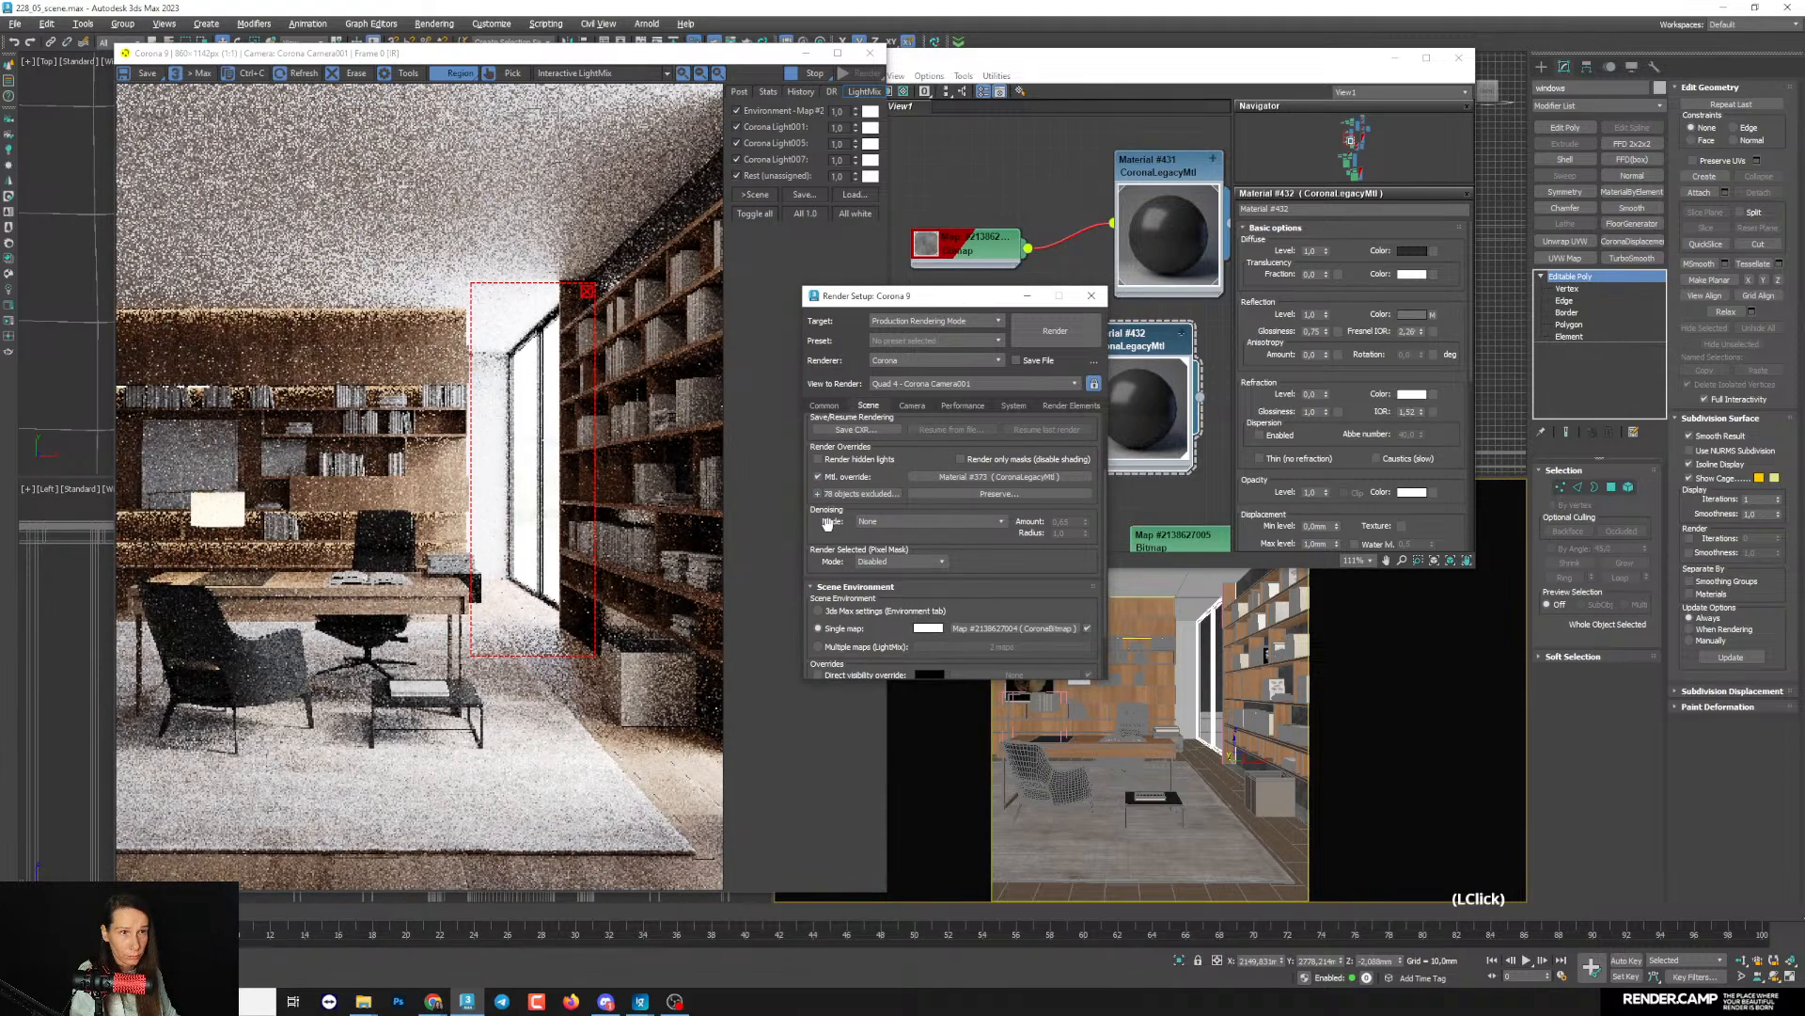
left_click(1027, 296)
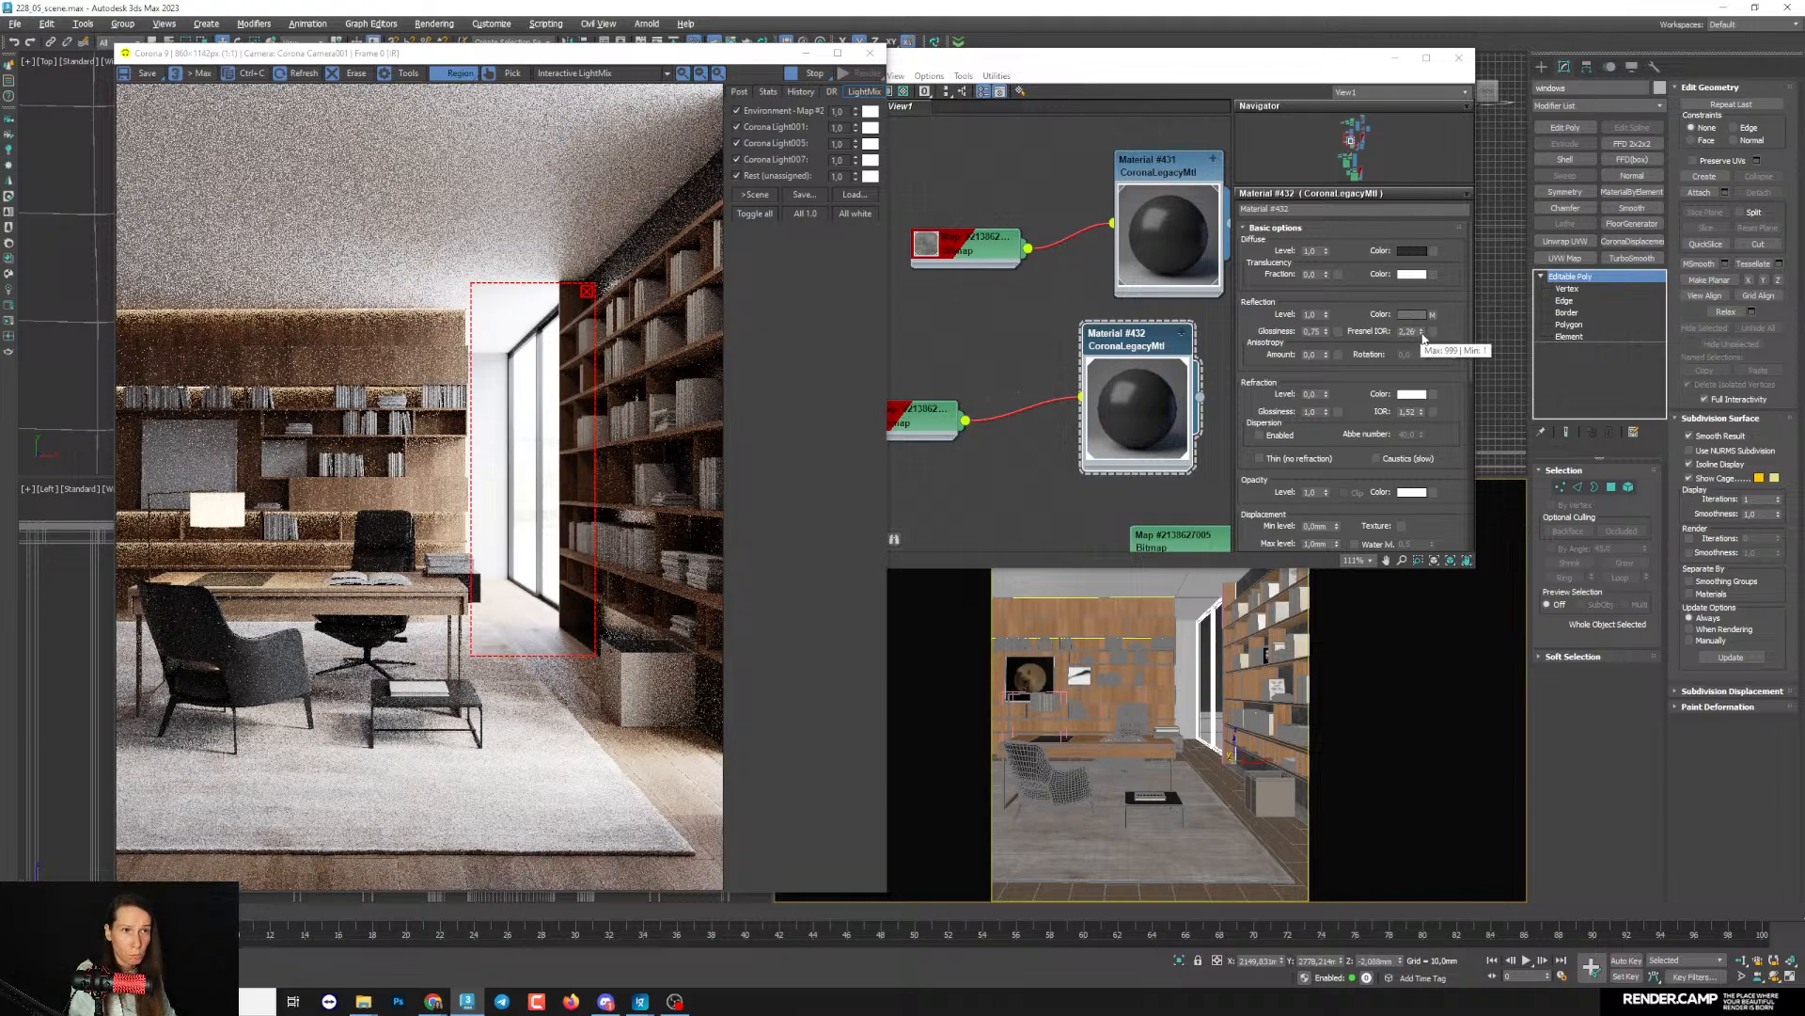
- Set the window frame material's Fresnel IOR to 2.11 and check the frames inside the render region
left_click_drag(1422, 336, 1421, 348)
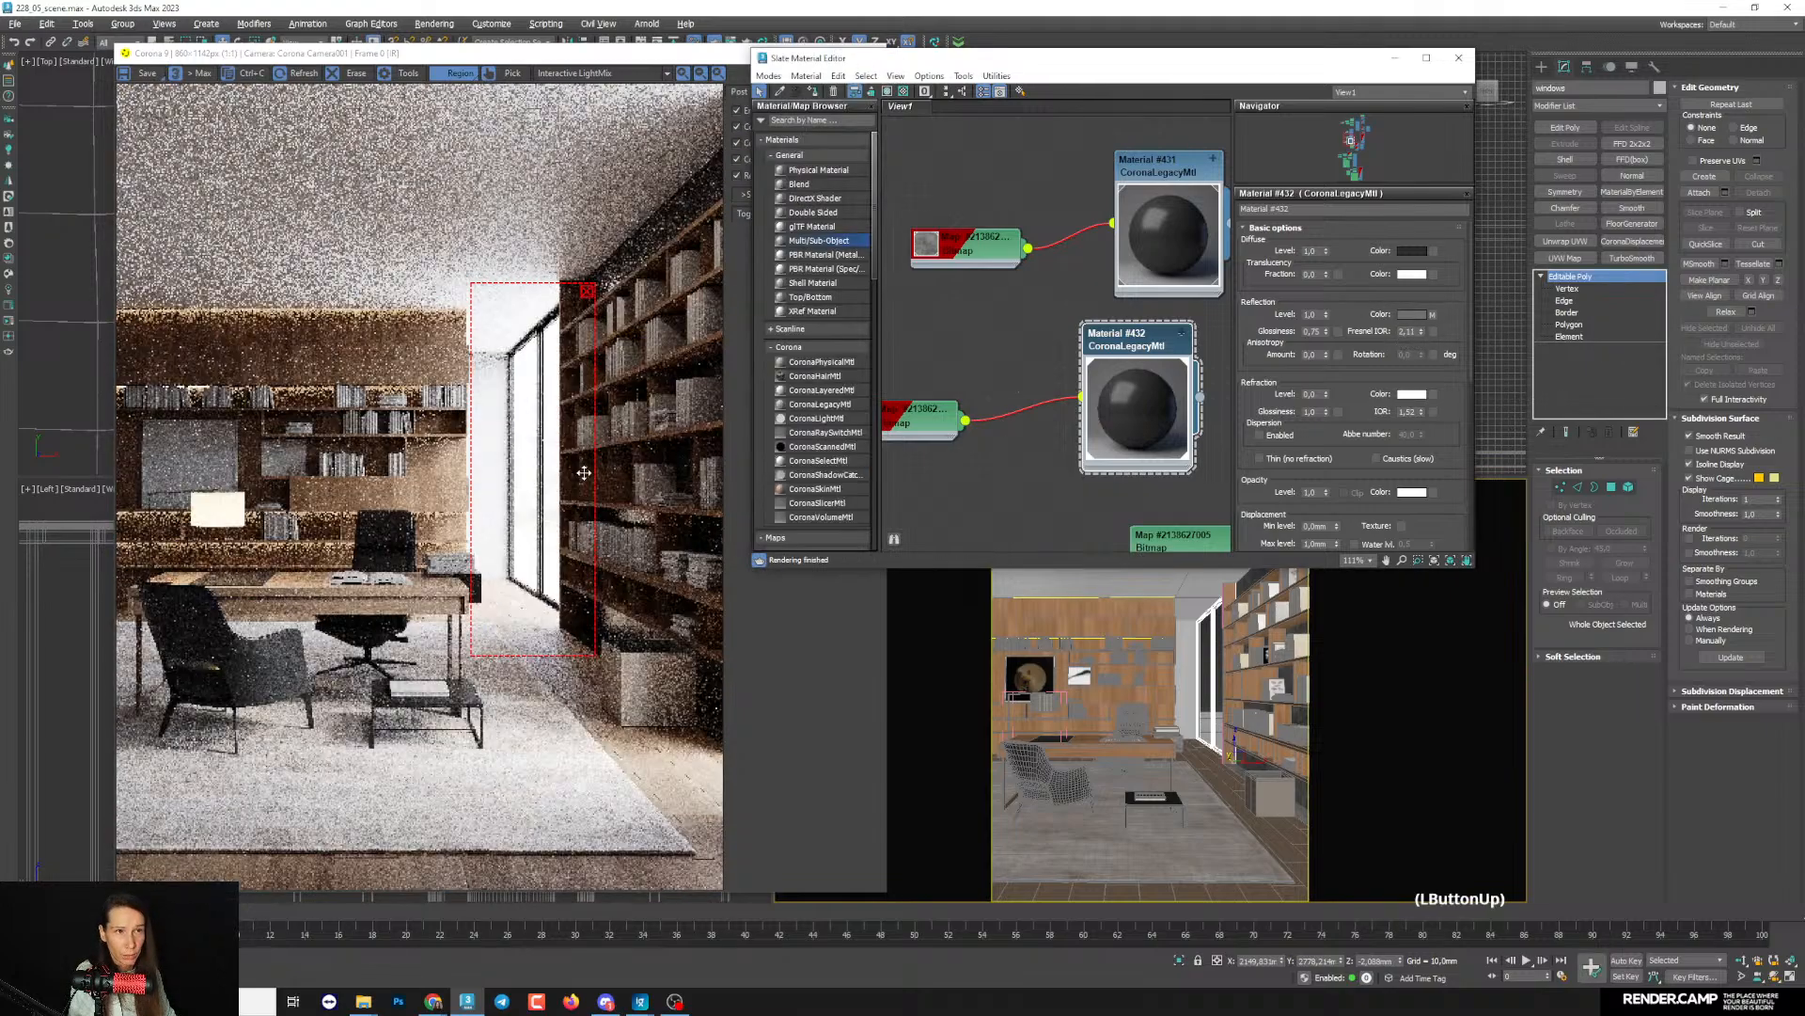
scroll(563, 452, "up", 1)
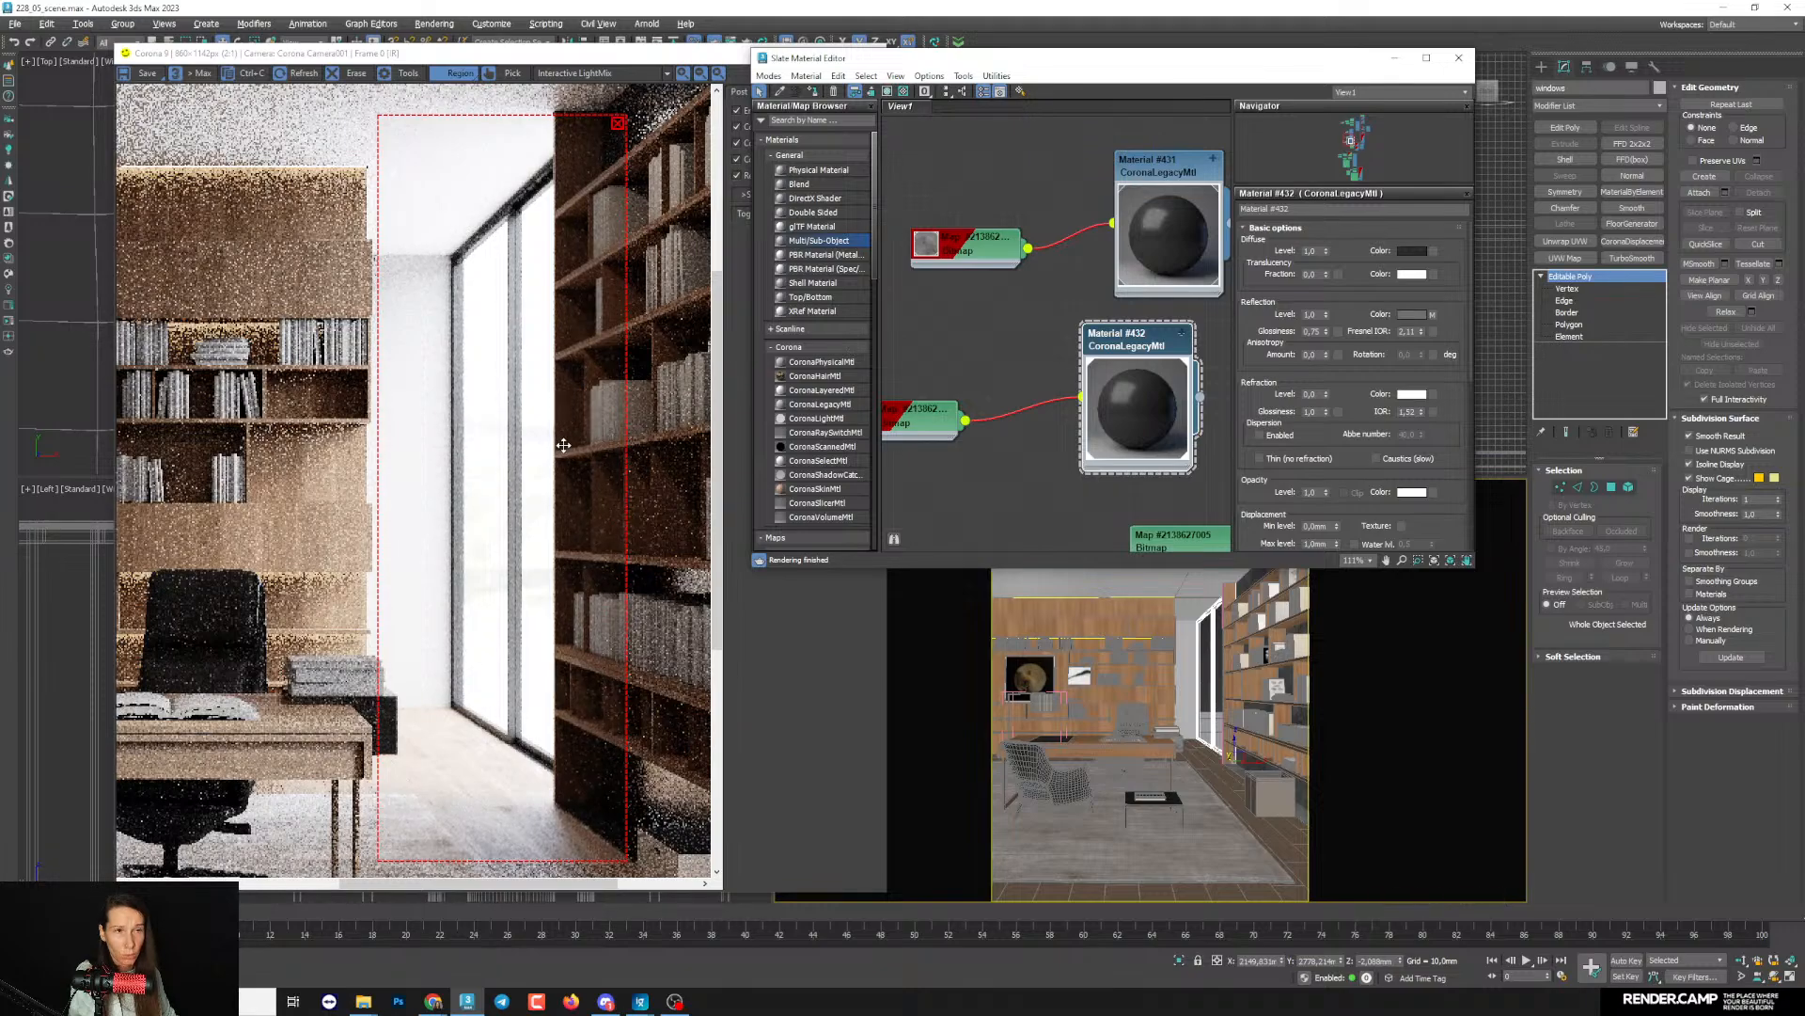
scroll(536, 442, "up", 1)
scroll(536, 440, "down", 2)
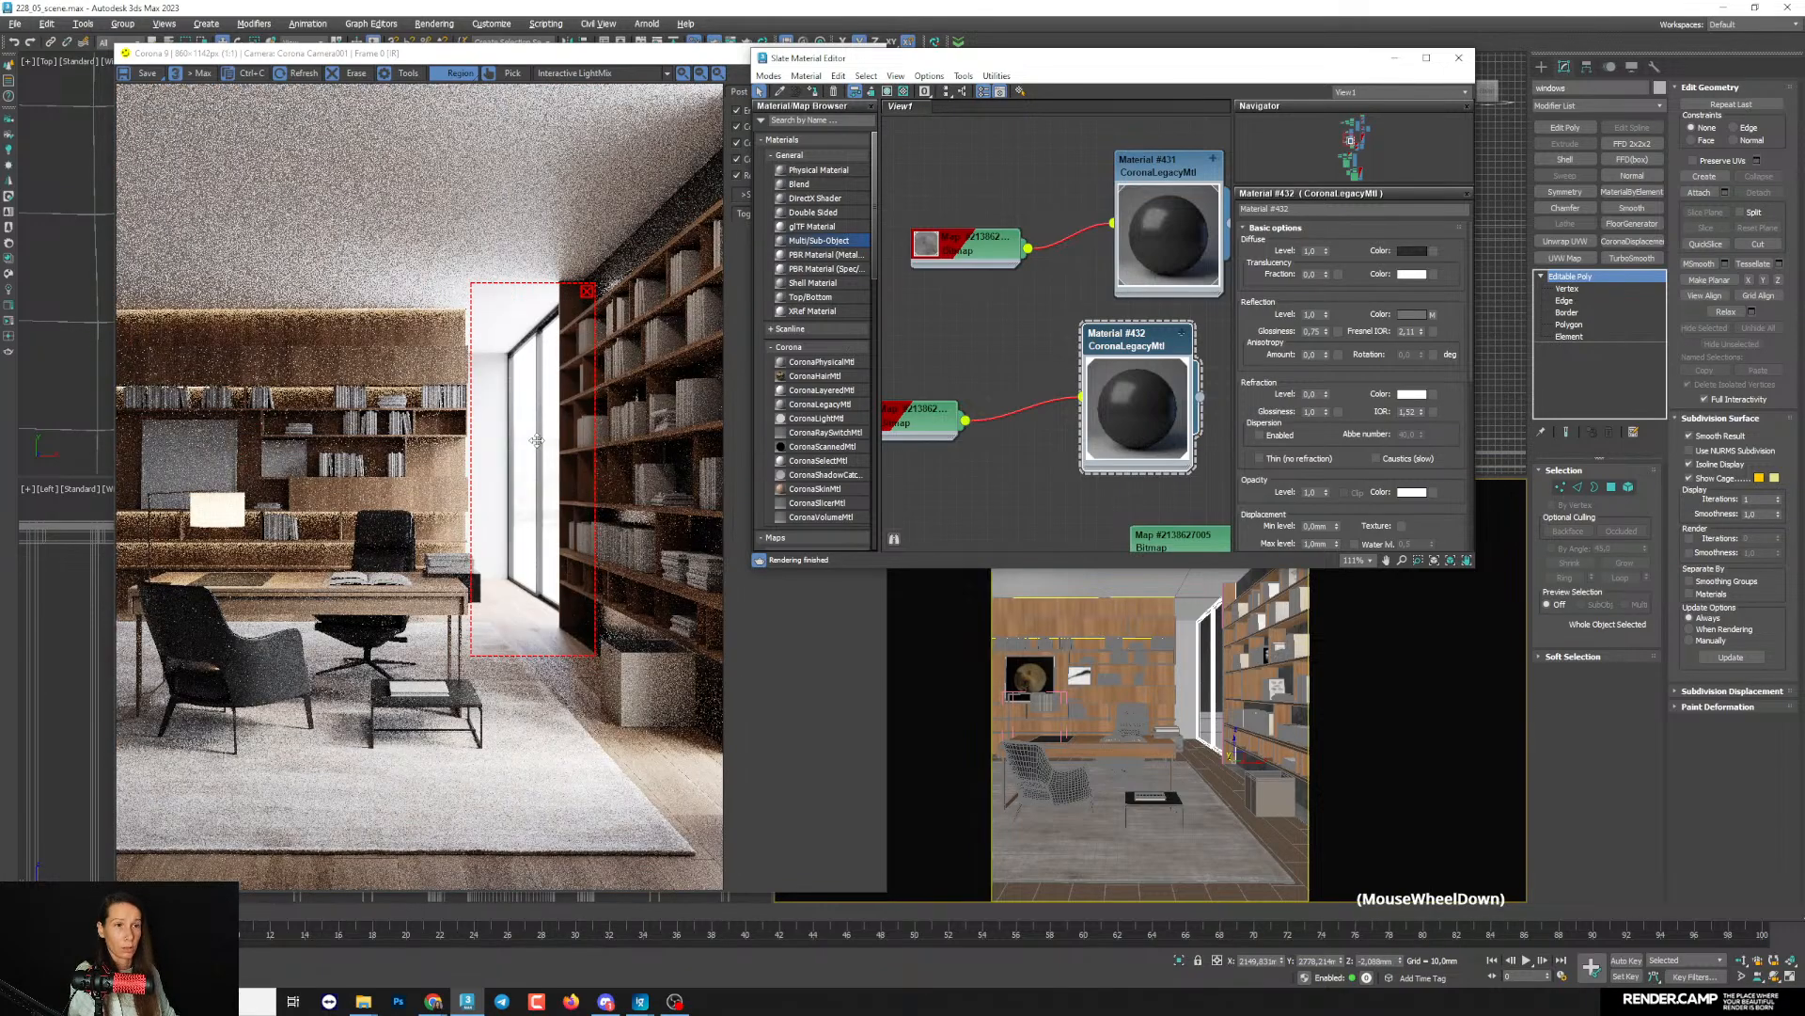
left_click_drag(536, 440, 488, 567)
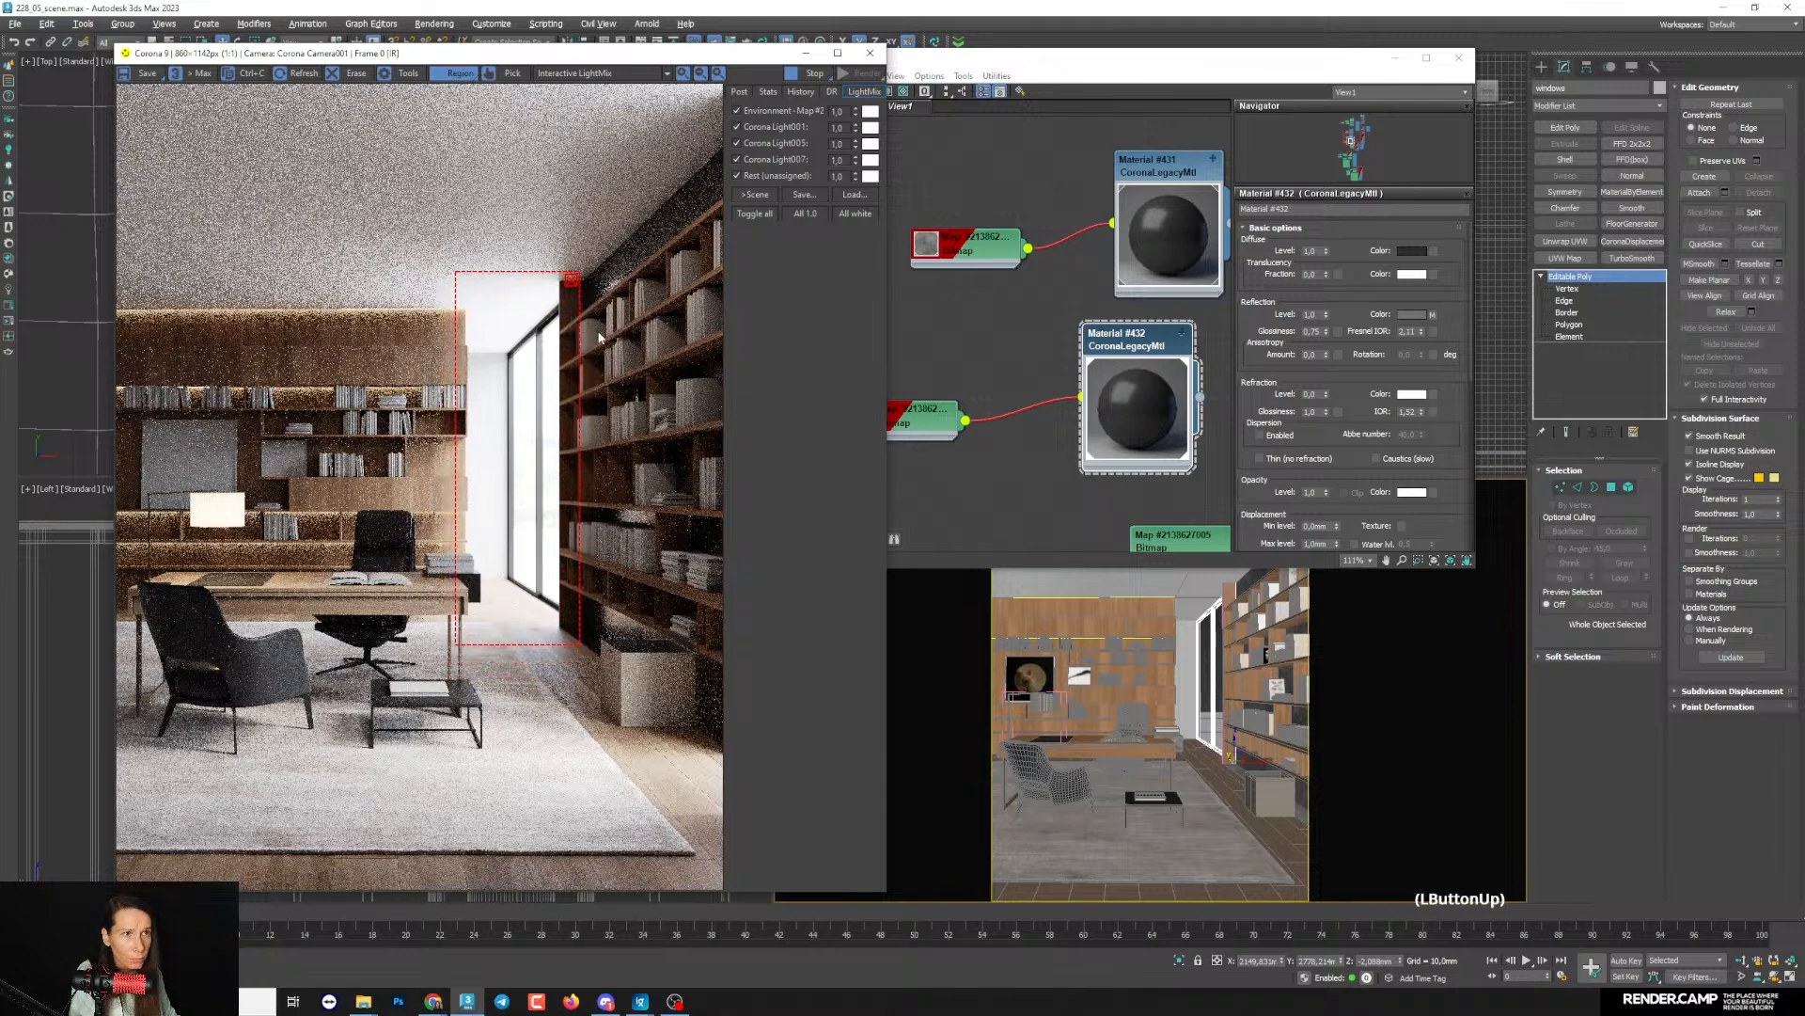
- Frame the camera view on the window's upper corner and examine the frame material up close in the render
left_click(1396, 59)
scroll(408, 392, "up", 6)
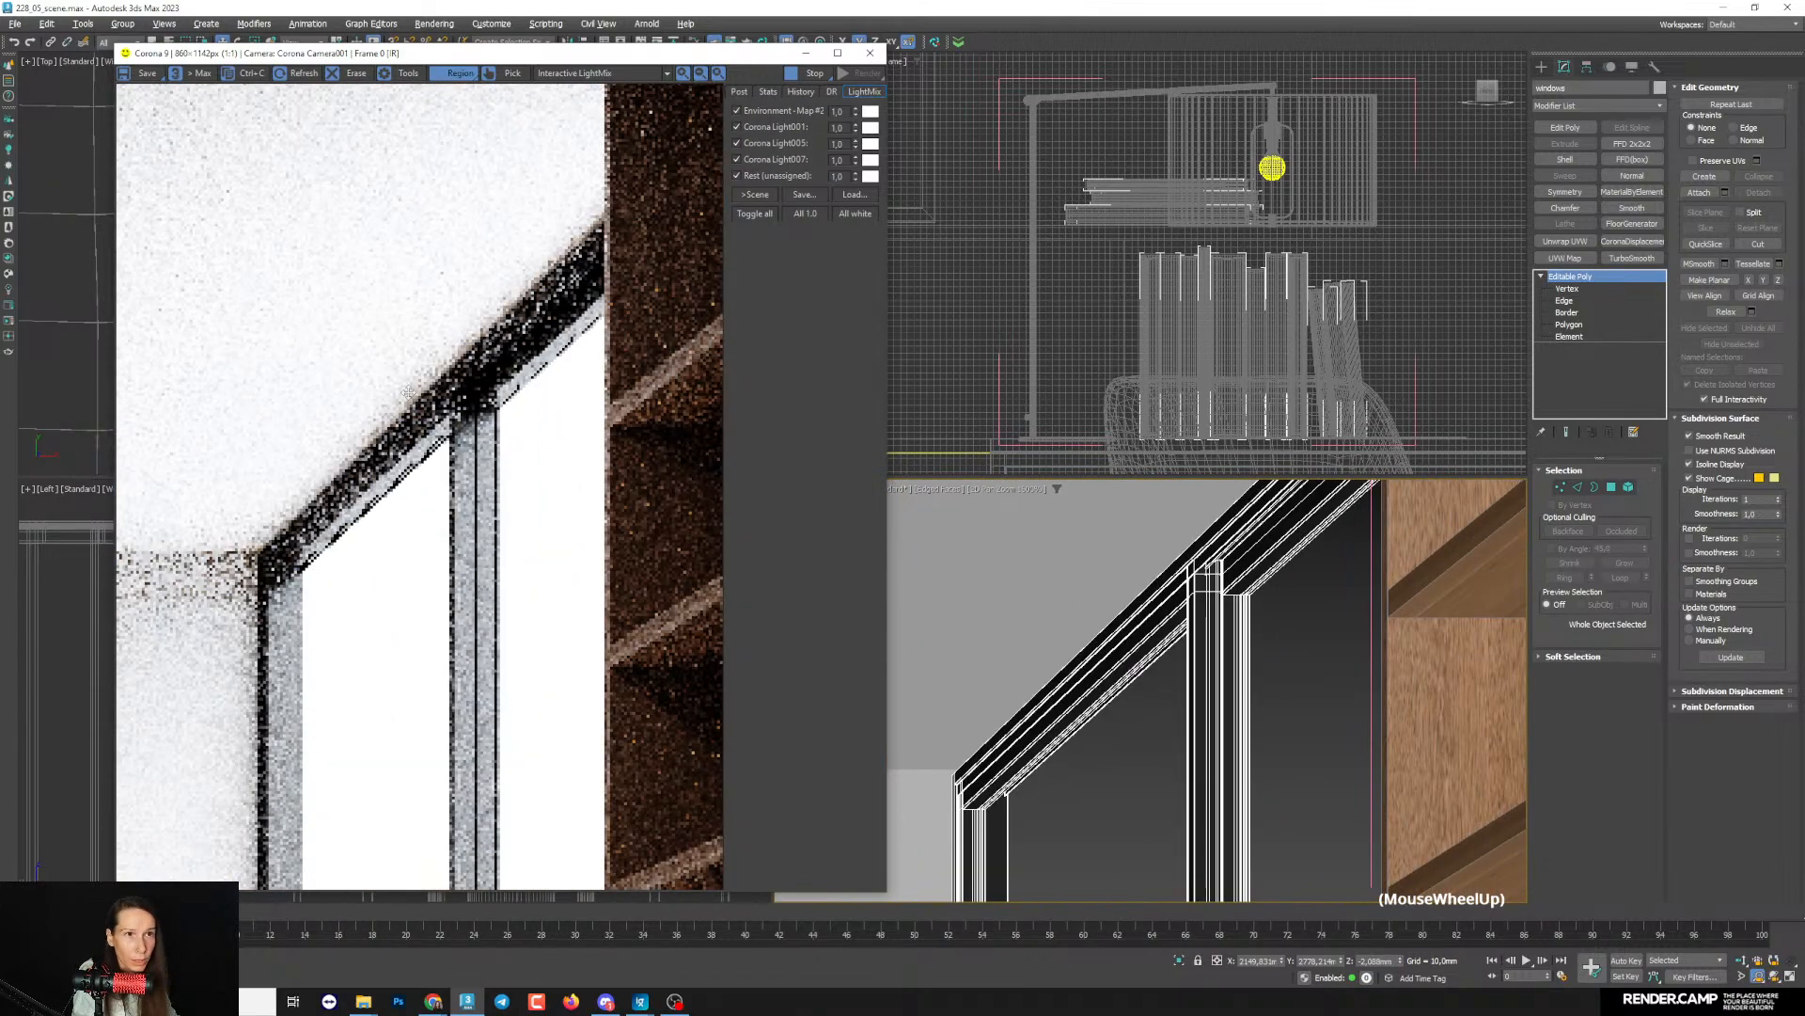
scroll(408, 392, "up", 4)
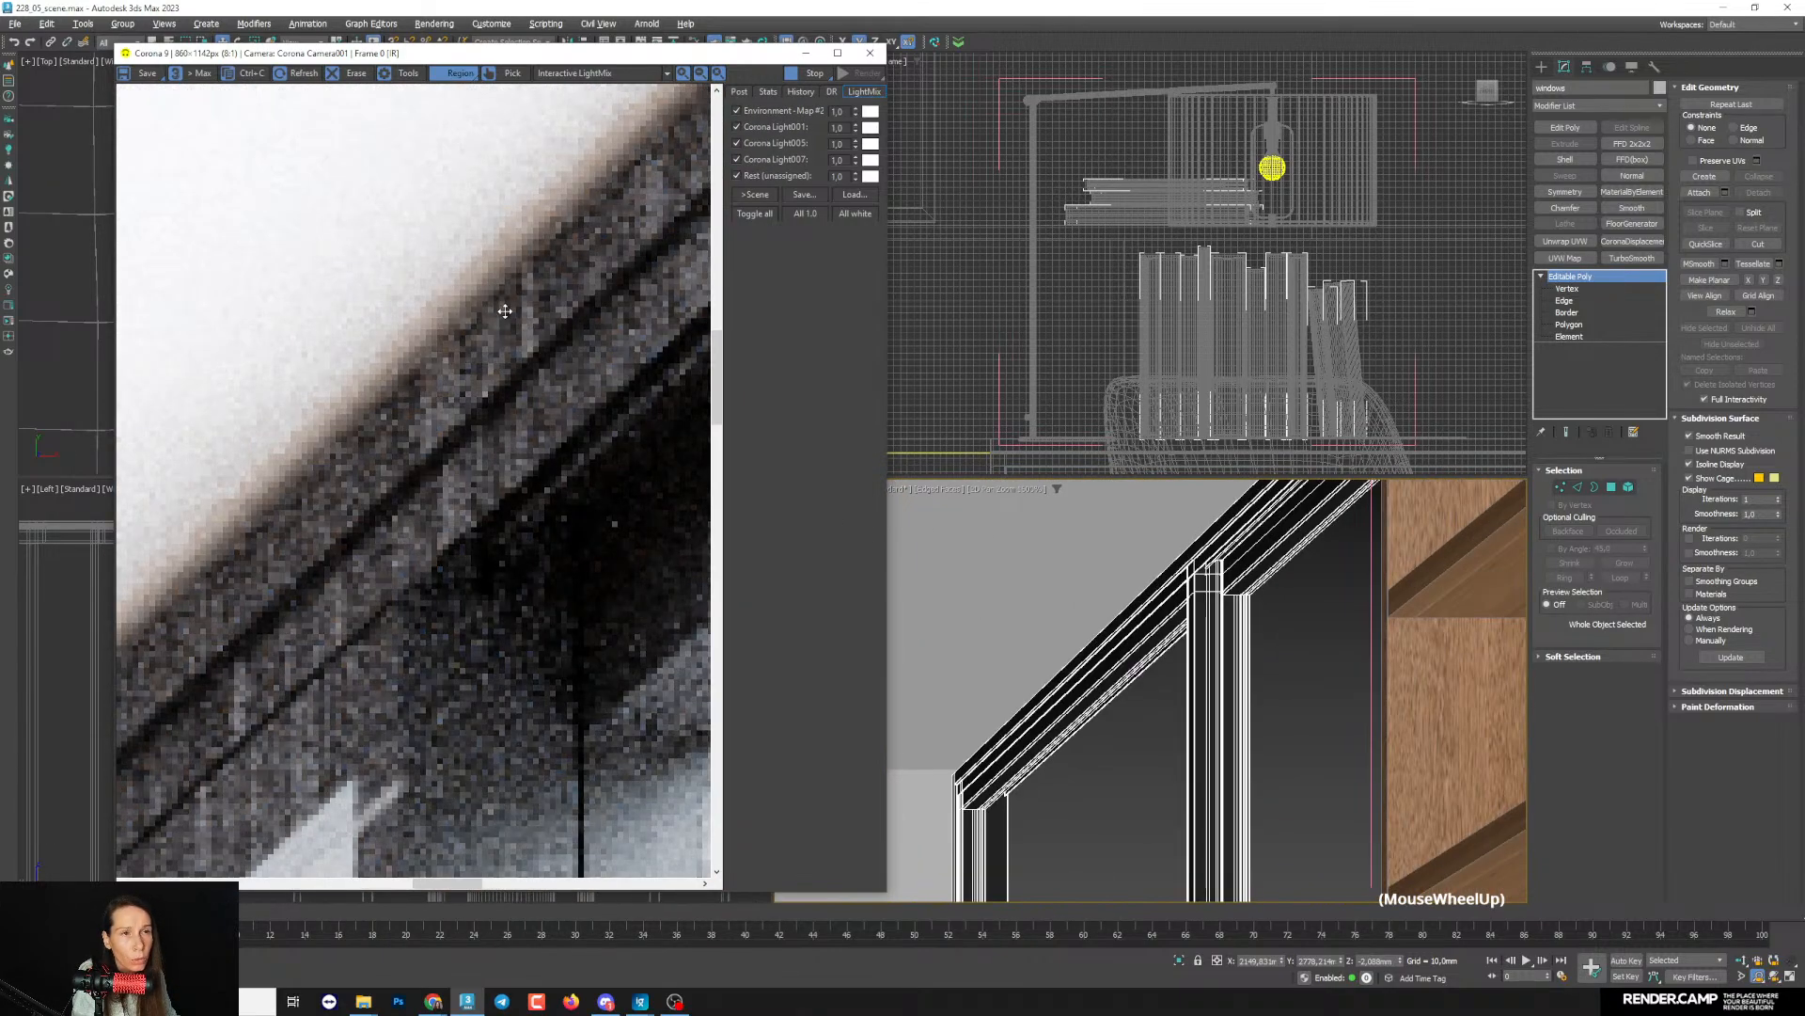
scroll(505, 311, "down", 3)
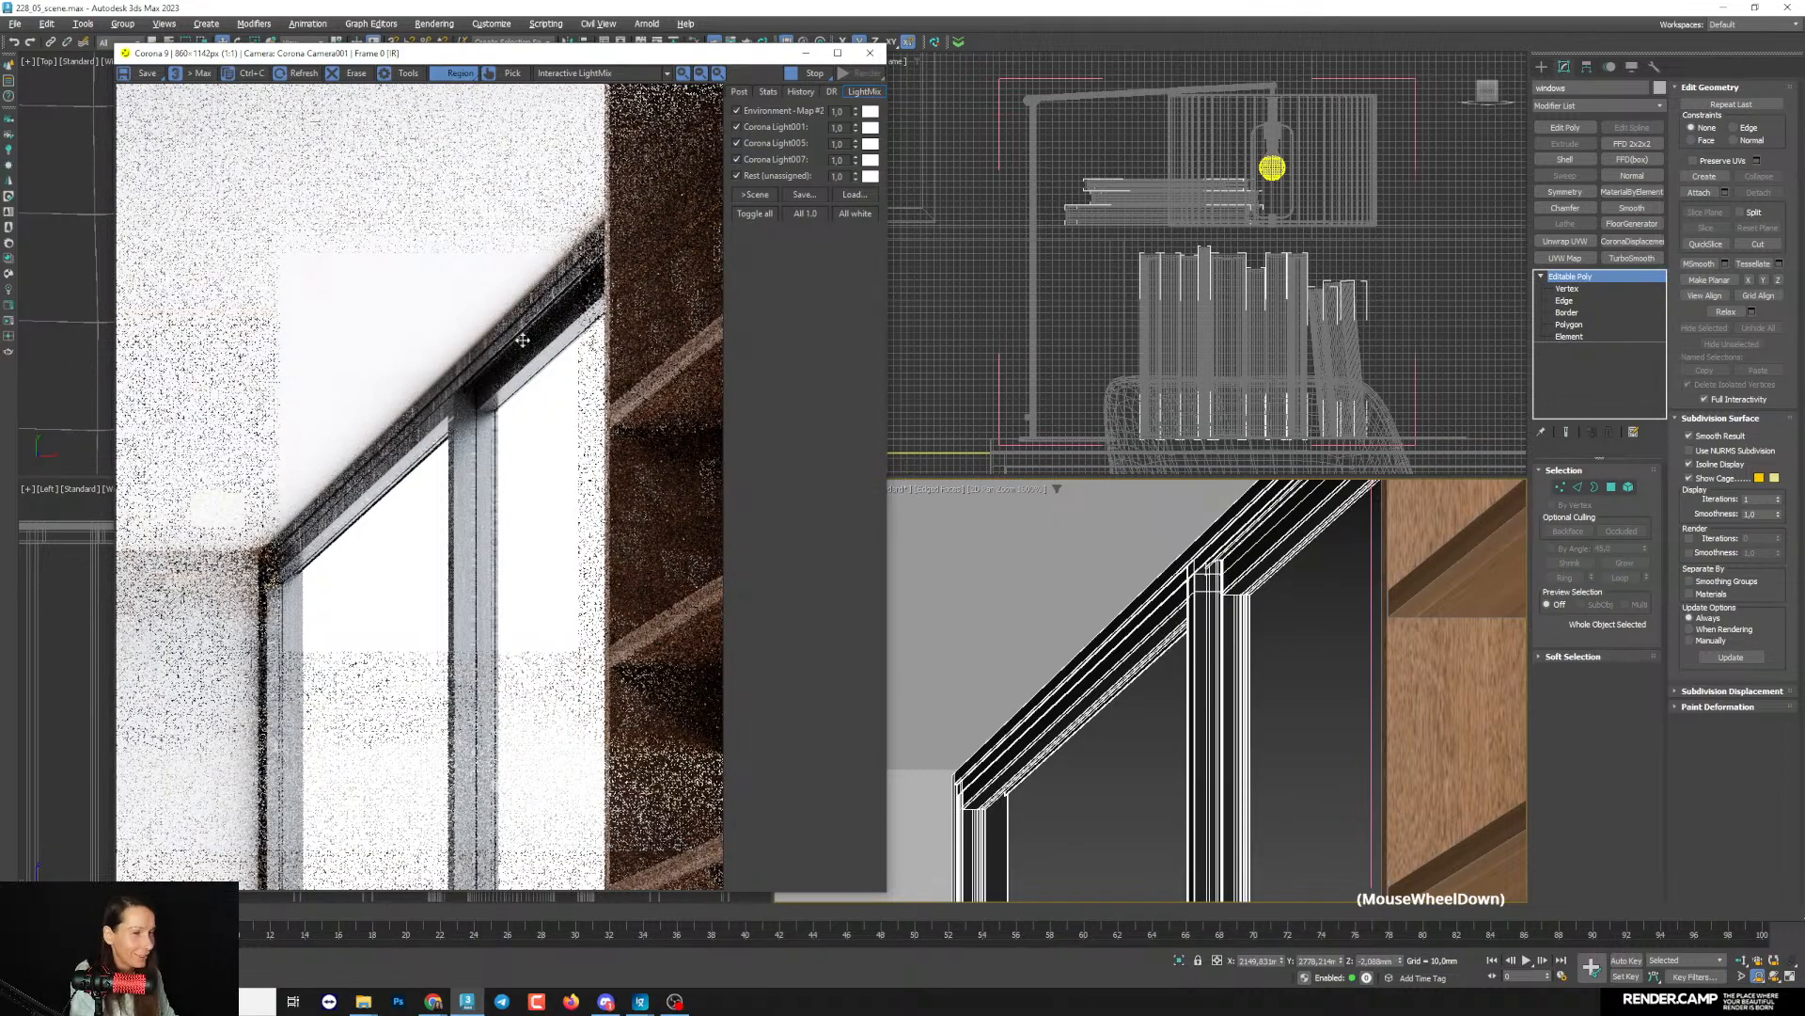
- Disconnect the dirt bitmap from the window frame material's reflection color and check the plain frame up close in the render
left_click(474, 447)
key("m")
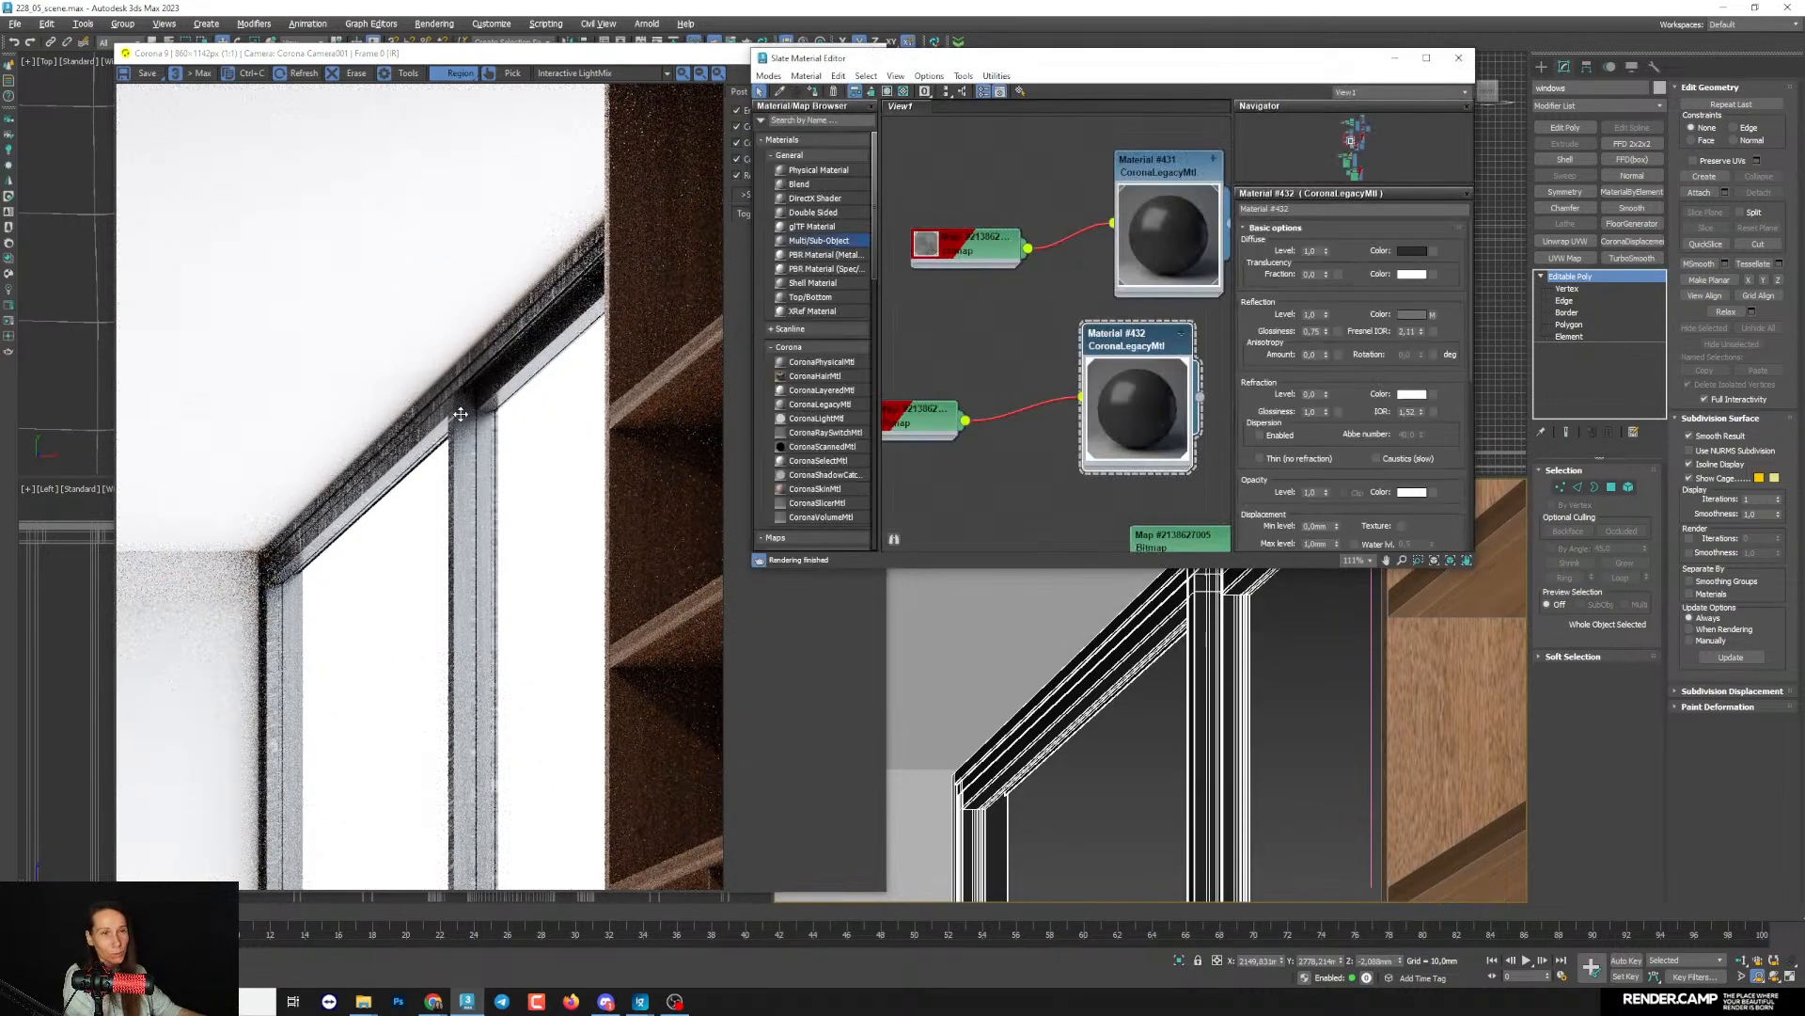
middle_click_drag(997, 436, 1126, 441)
left_click_drag(1050, 436, 902, 420)
scroll(974, 435, "up", 1)
middle_click(971, 437)
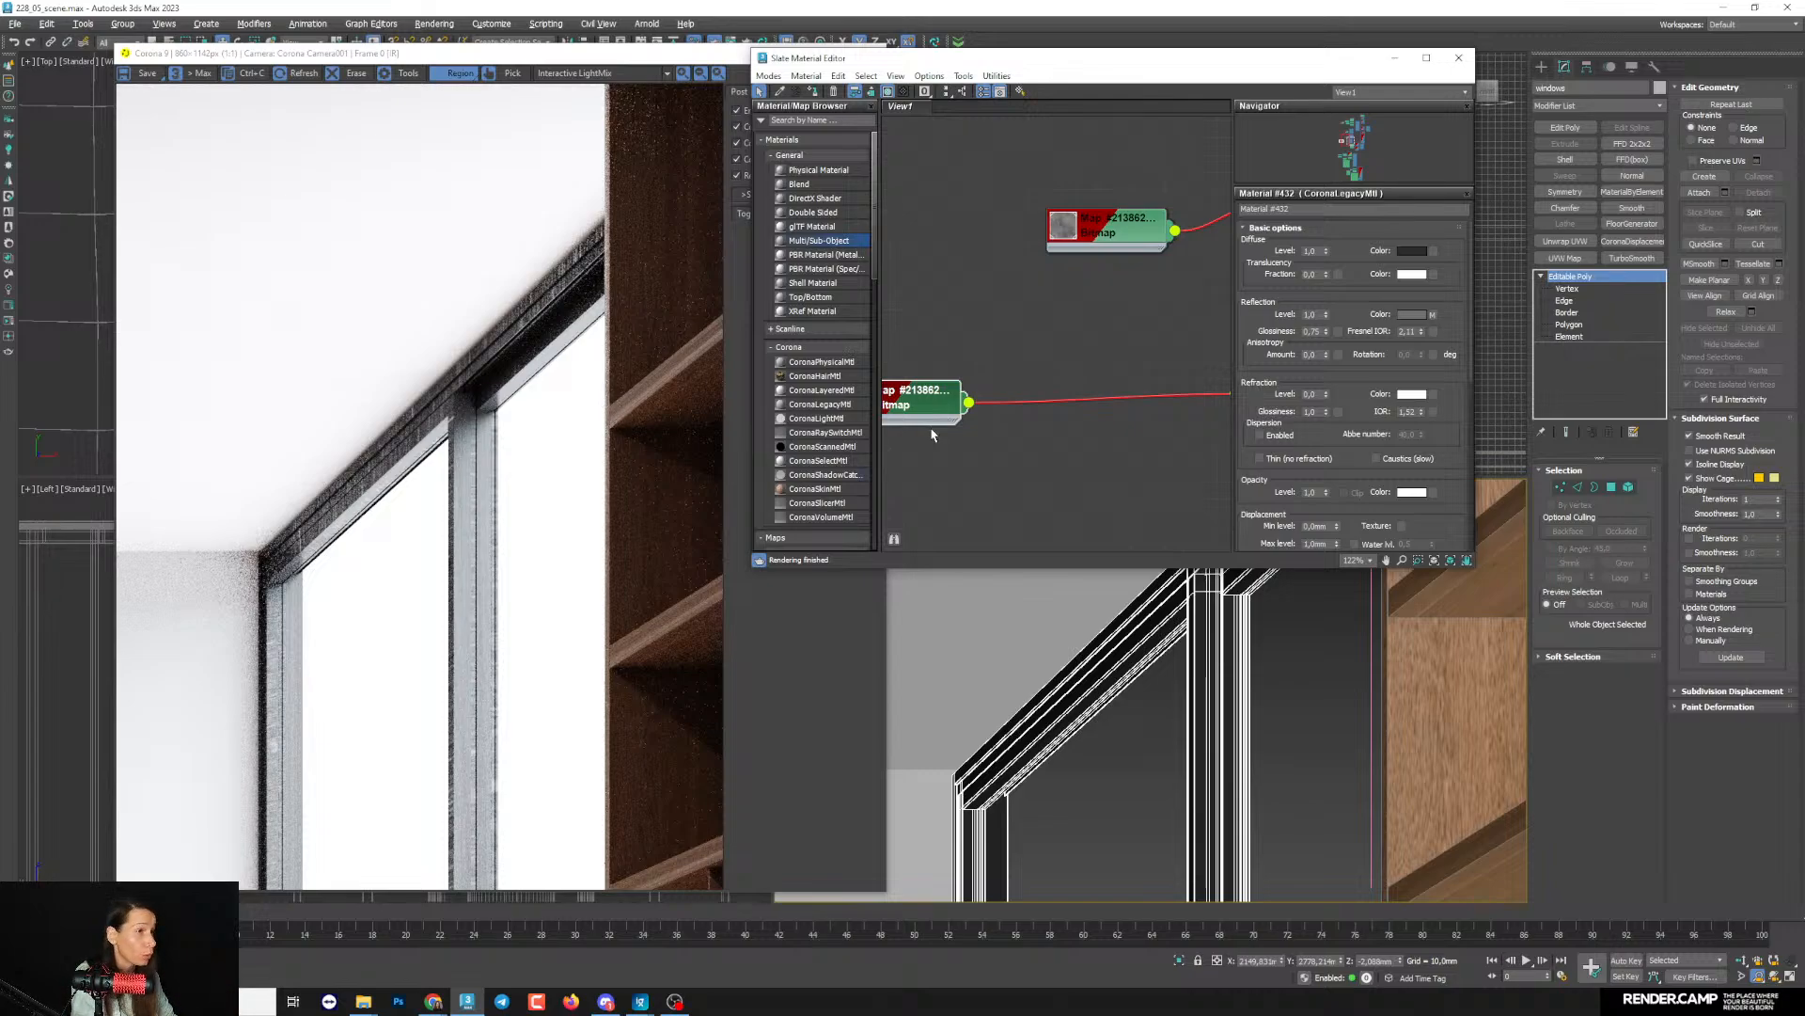
left_click_drag(933, 419, 969, 435)
middle_click_drag(971, 435, 962, 419)
scroll(1065, 436, "down", 2)
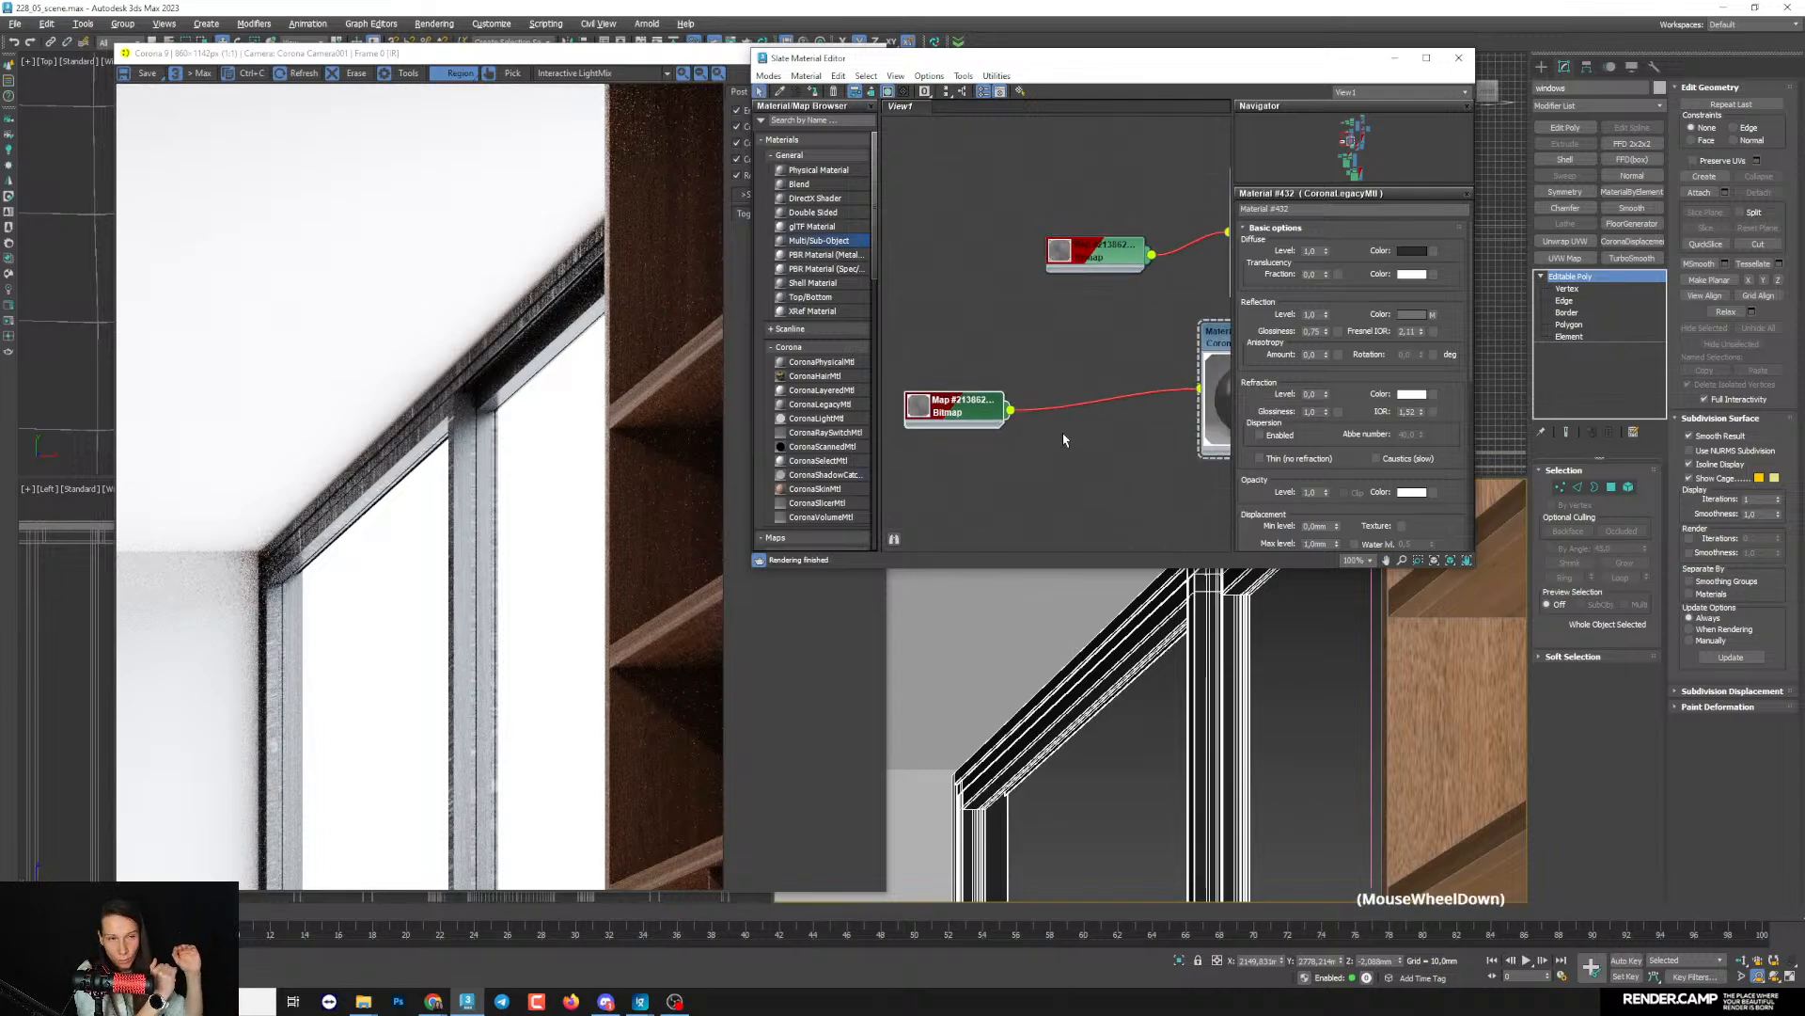
left_click(1104, 381)
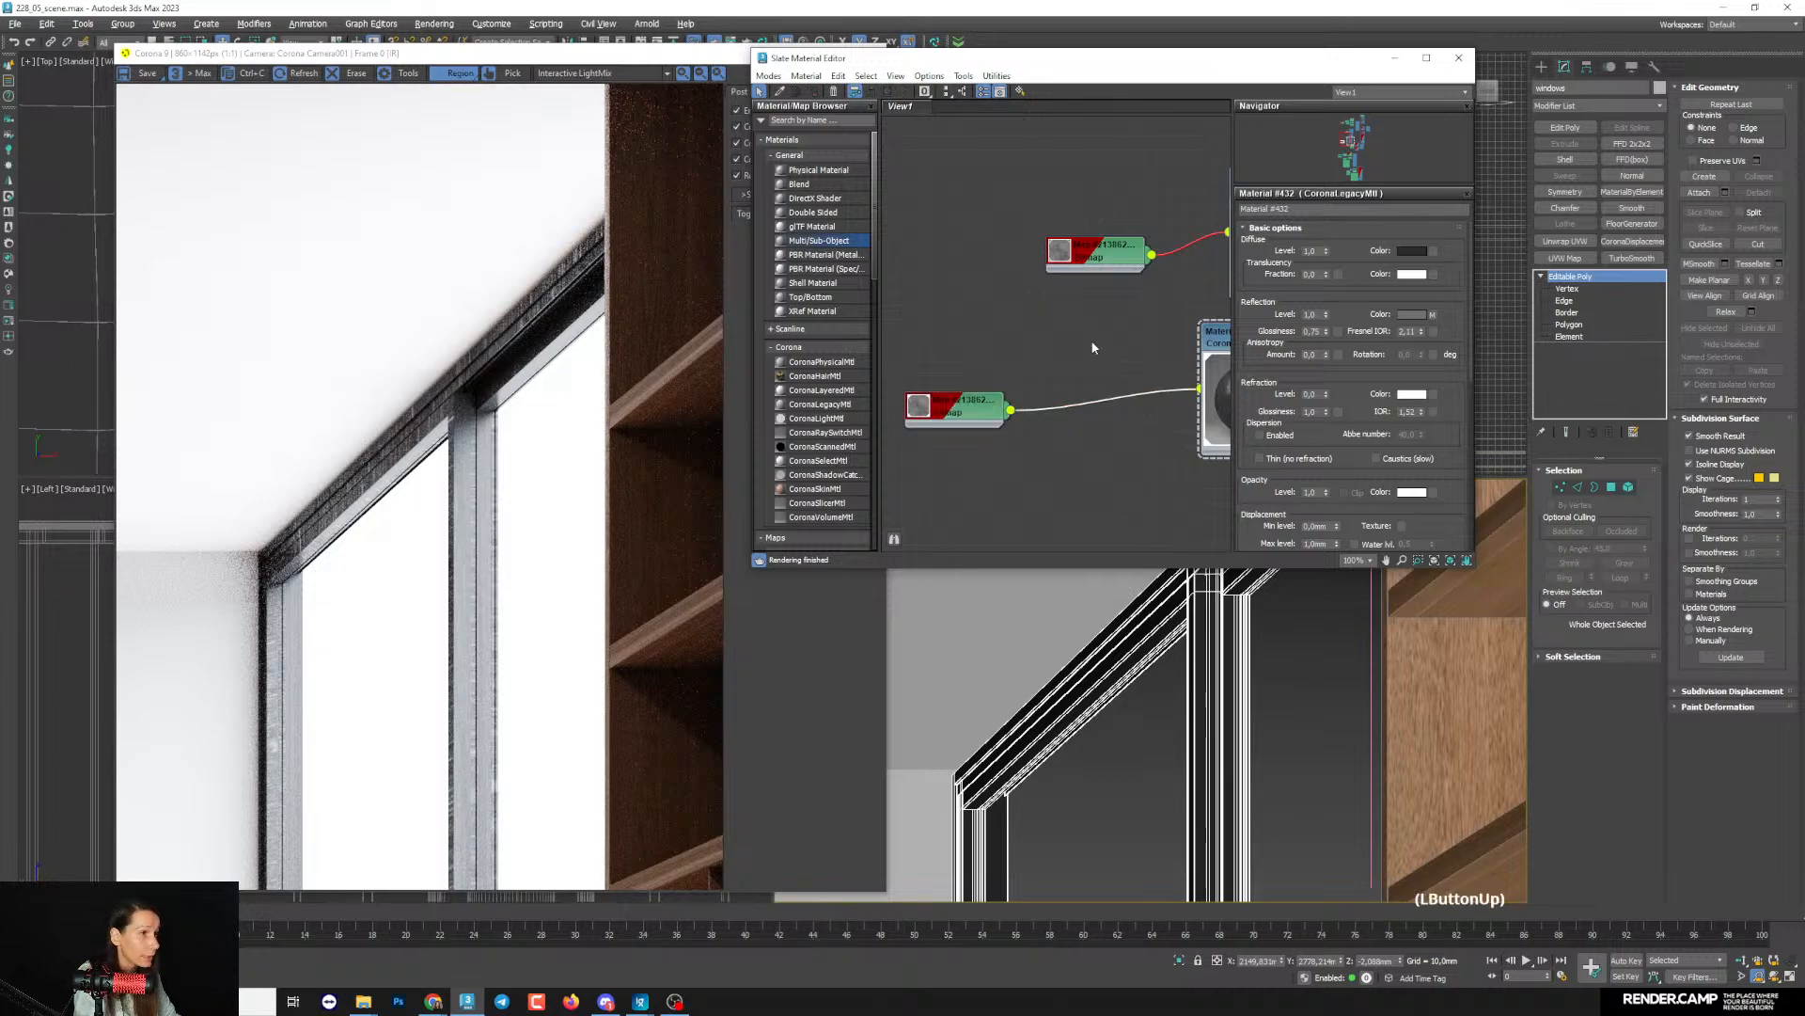
key("Delete")
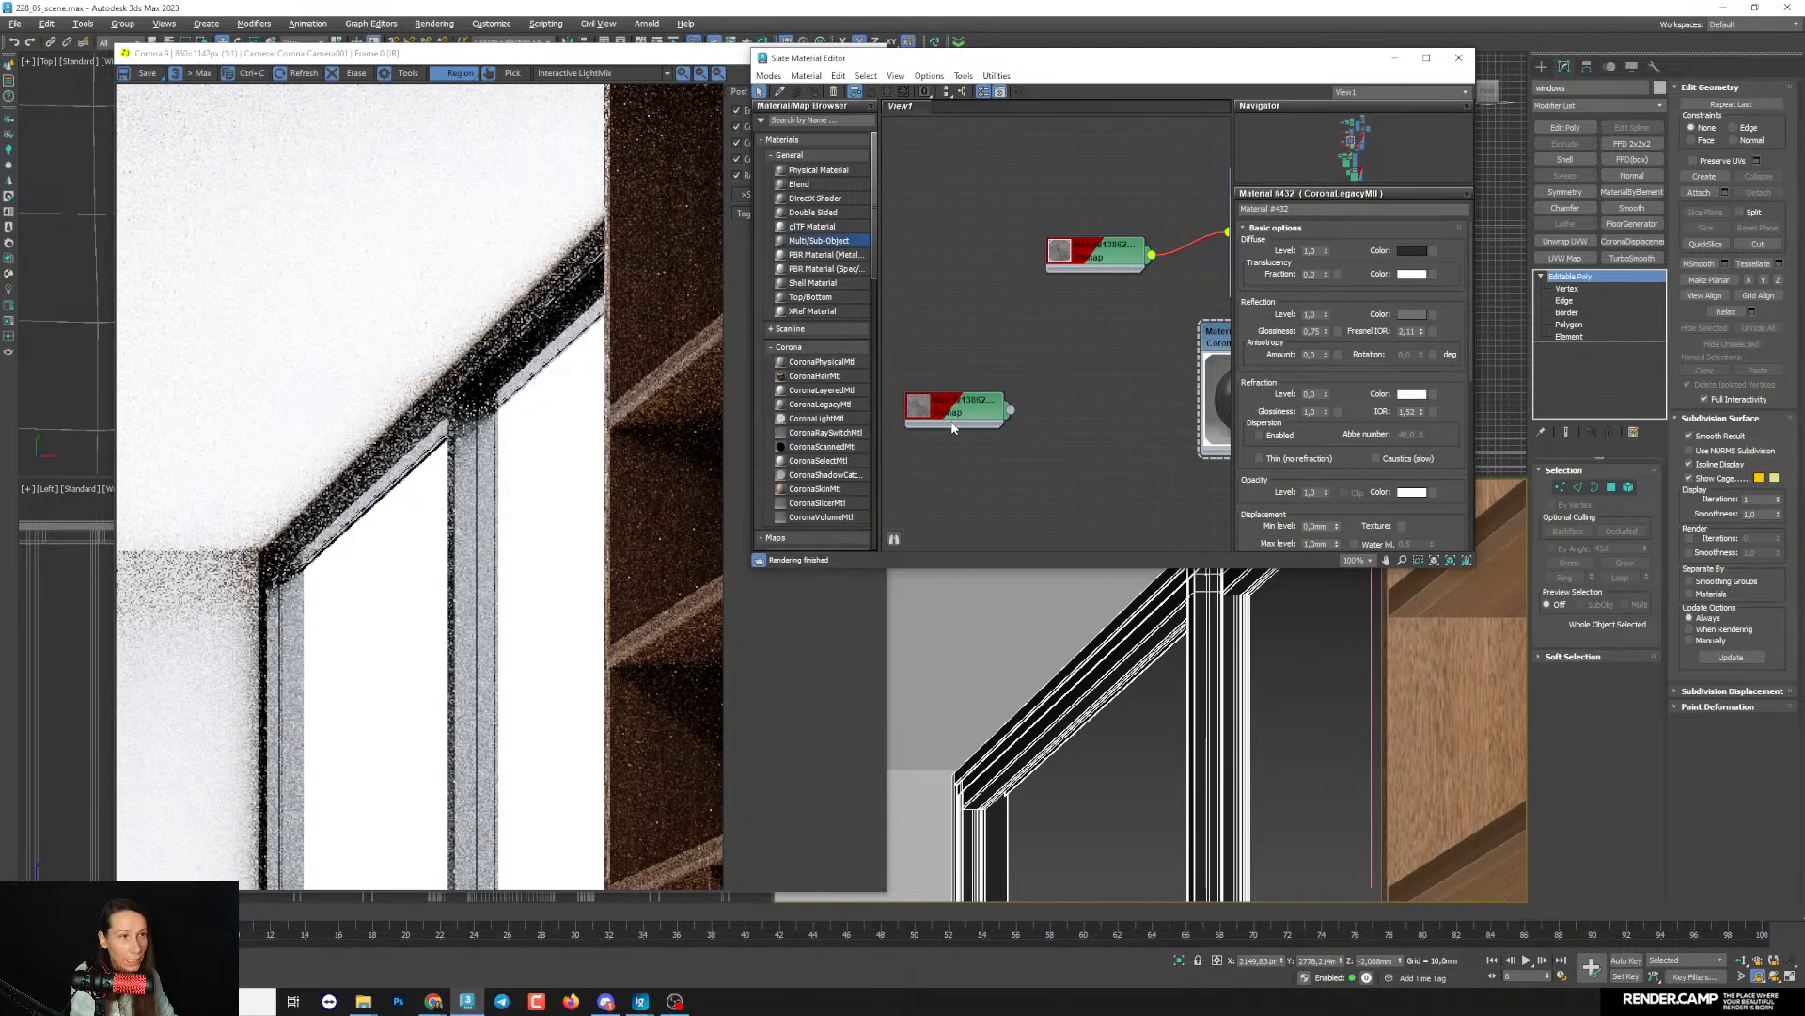
left_click_drag(955, 418, 981, 420)
scroll(431, 448, "up", 1)
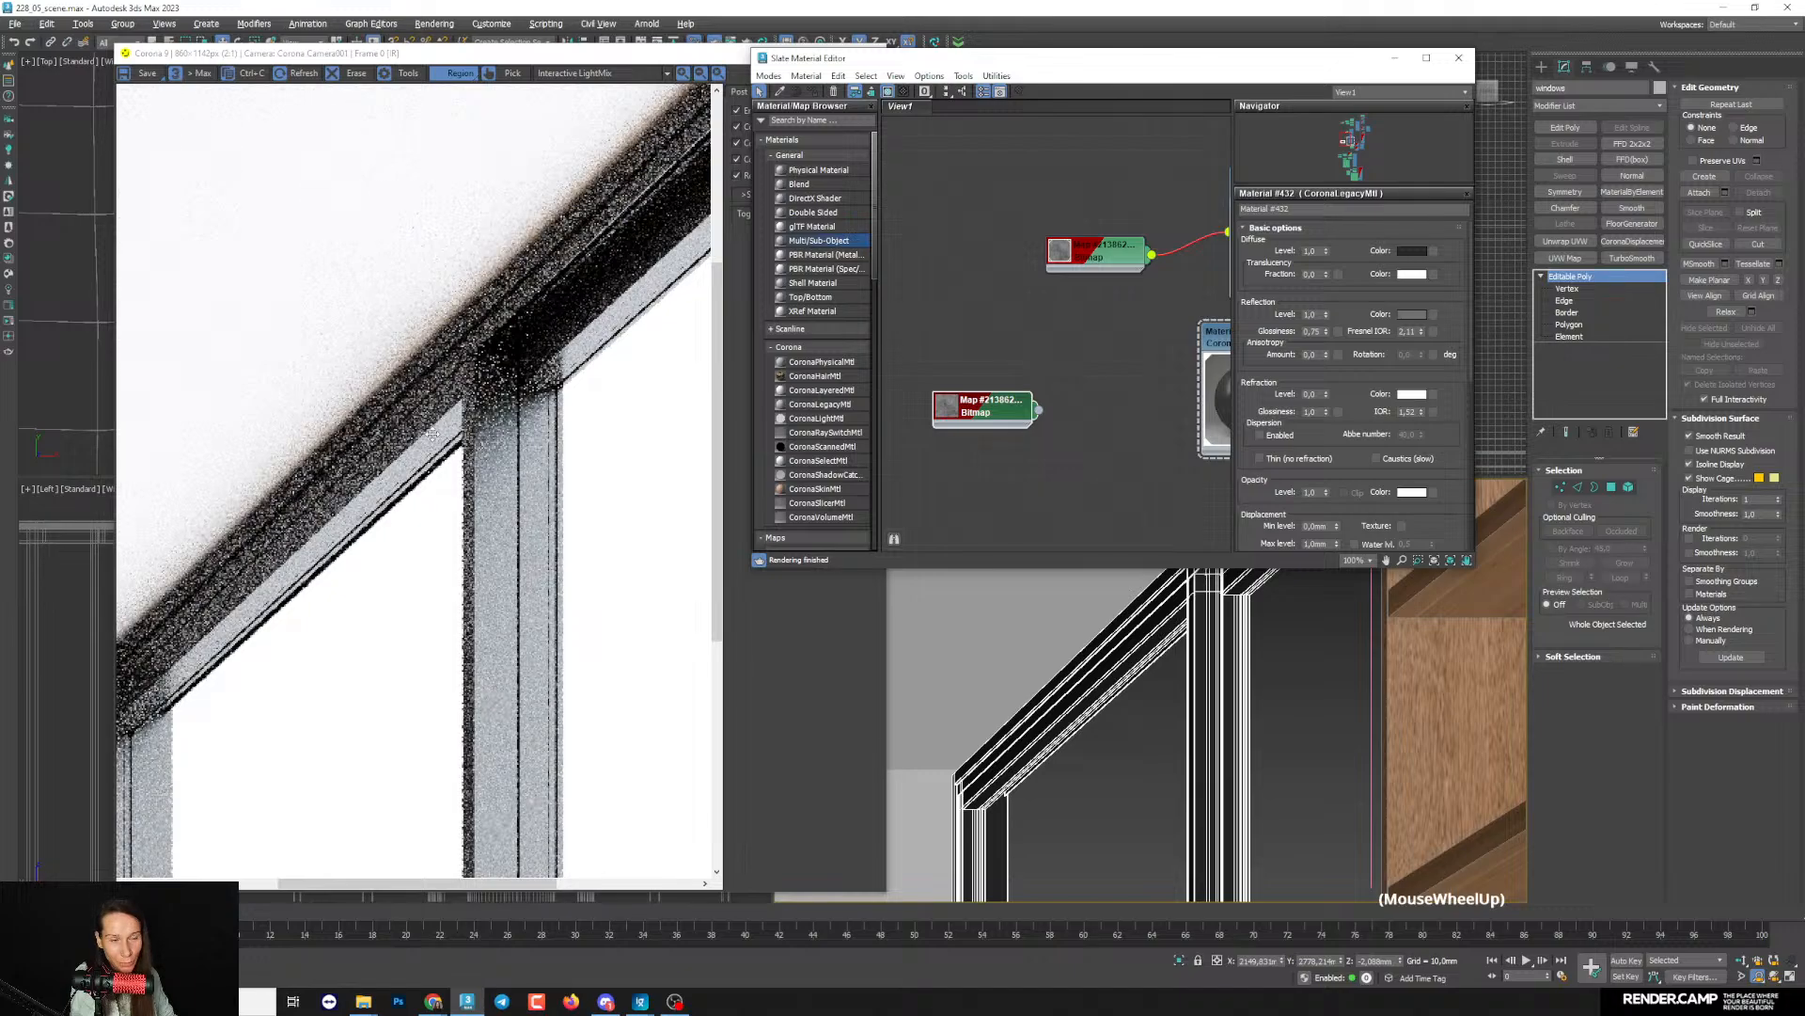
scroll(426, 447, "down", 1)
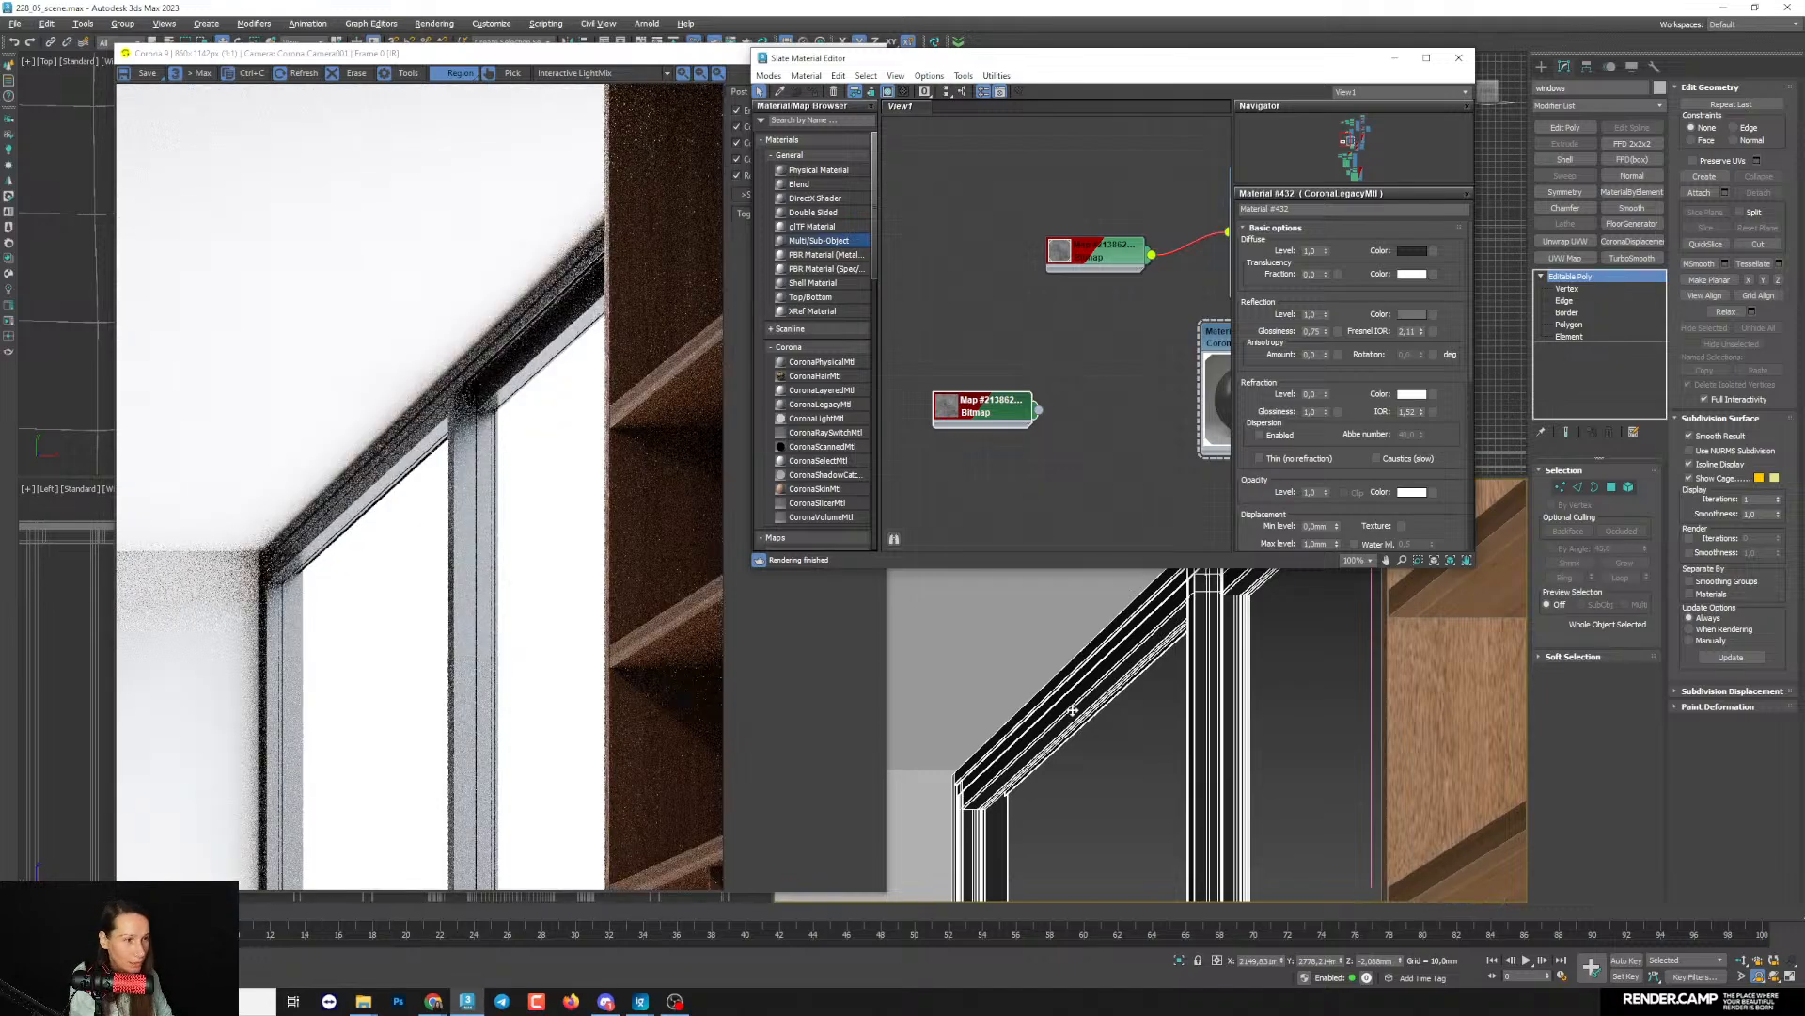
- Reframe the camera view on the tall window and bookcase and clear the render region
middle_click_drag(989, 820, 1213, 545)
scroll(1138, 724, "down", 3)
scroll(1138, 724, "down", 1)
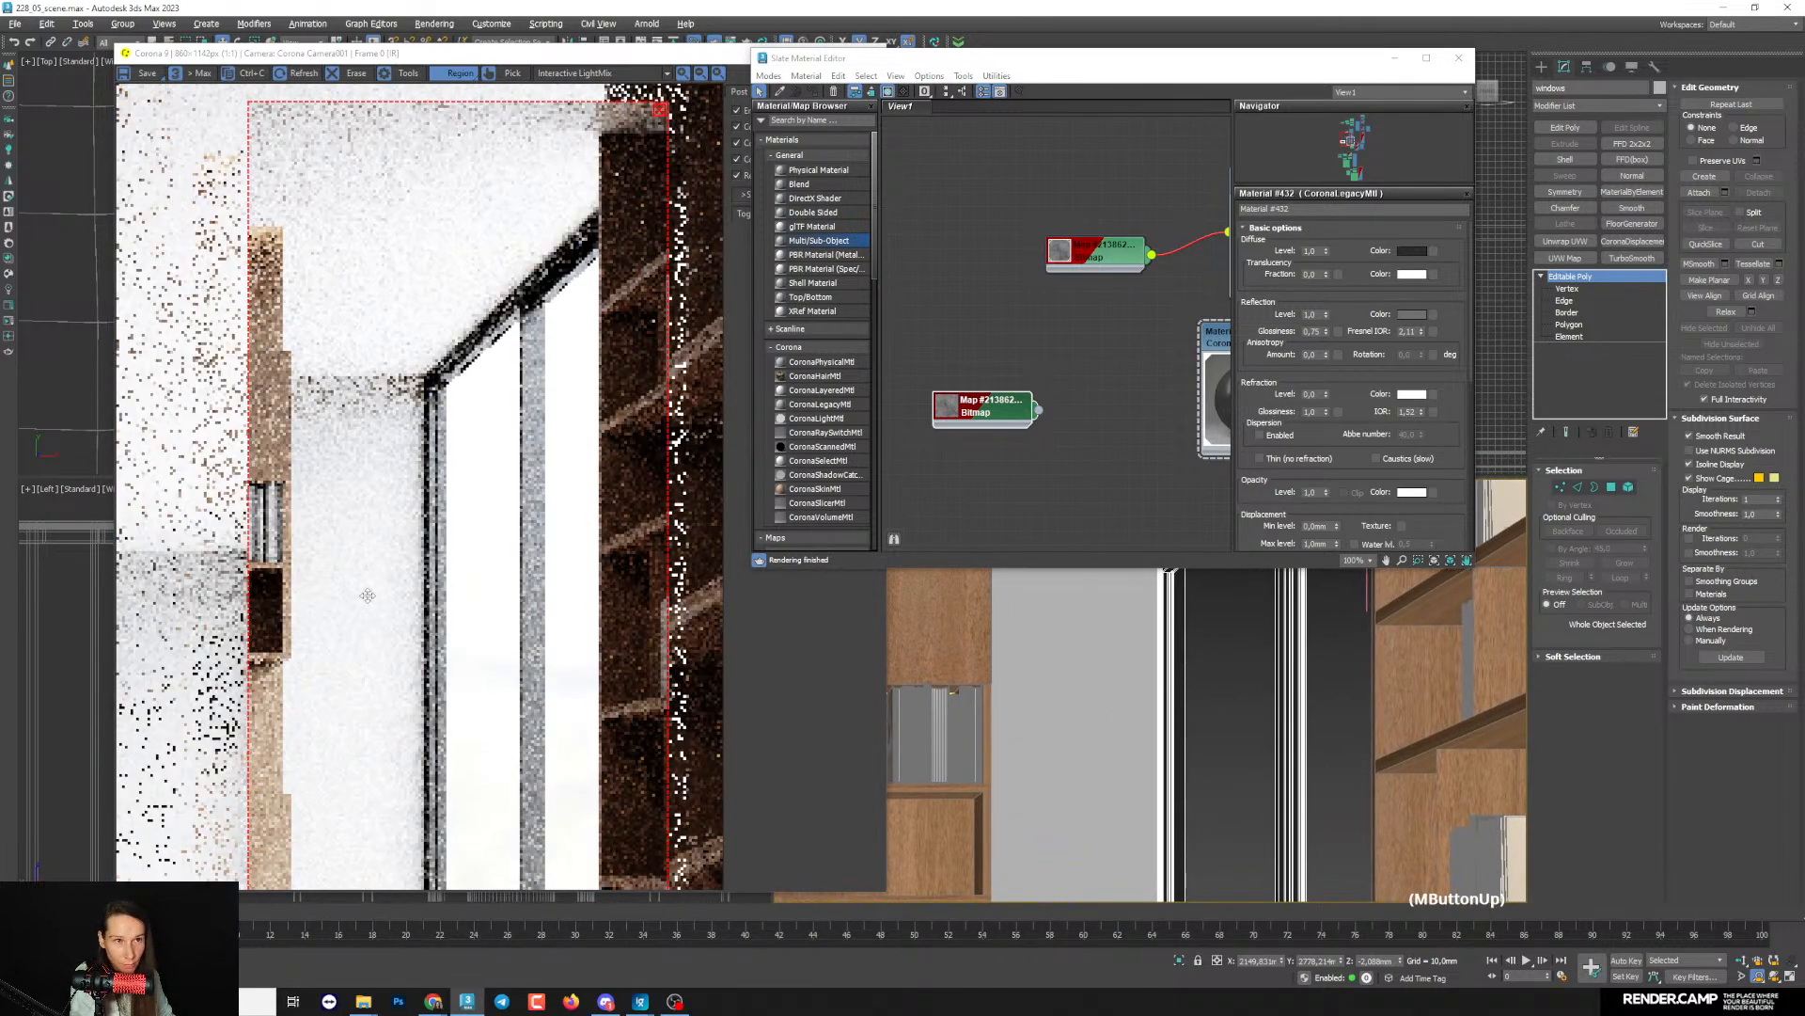
left_click_drag(432, 569, 415, 490)
middle_click_drag(1119, 748, 1128, 617)
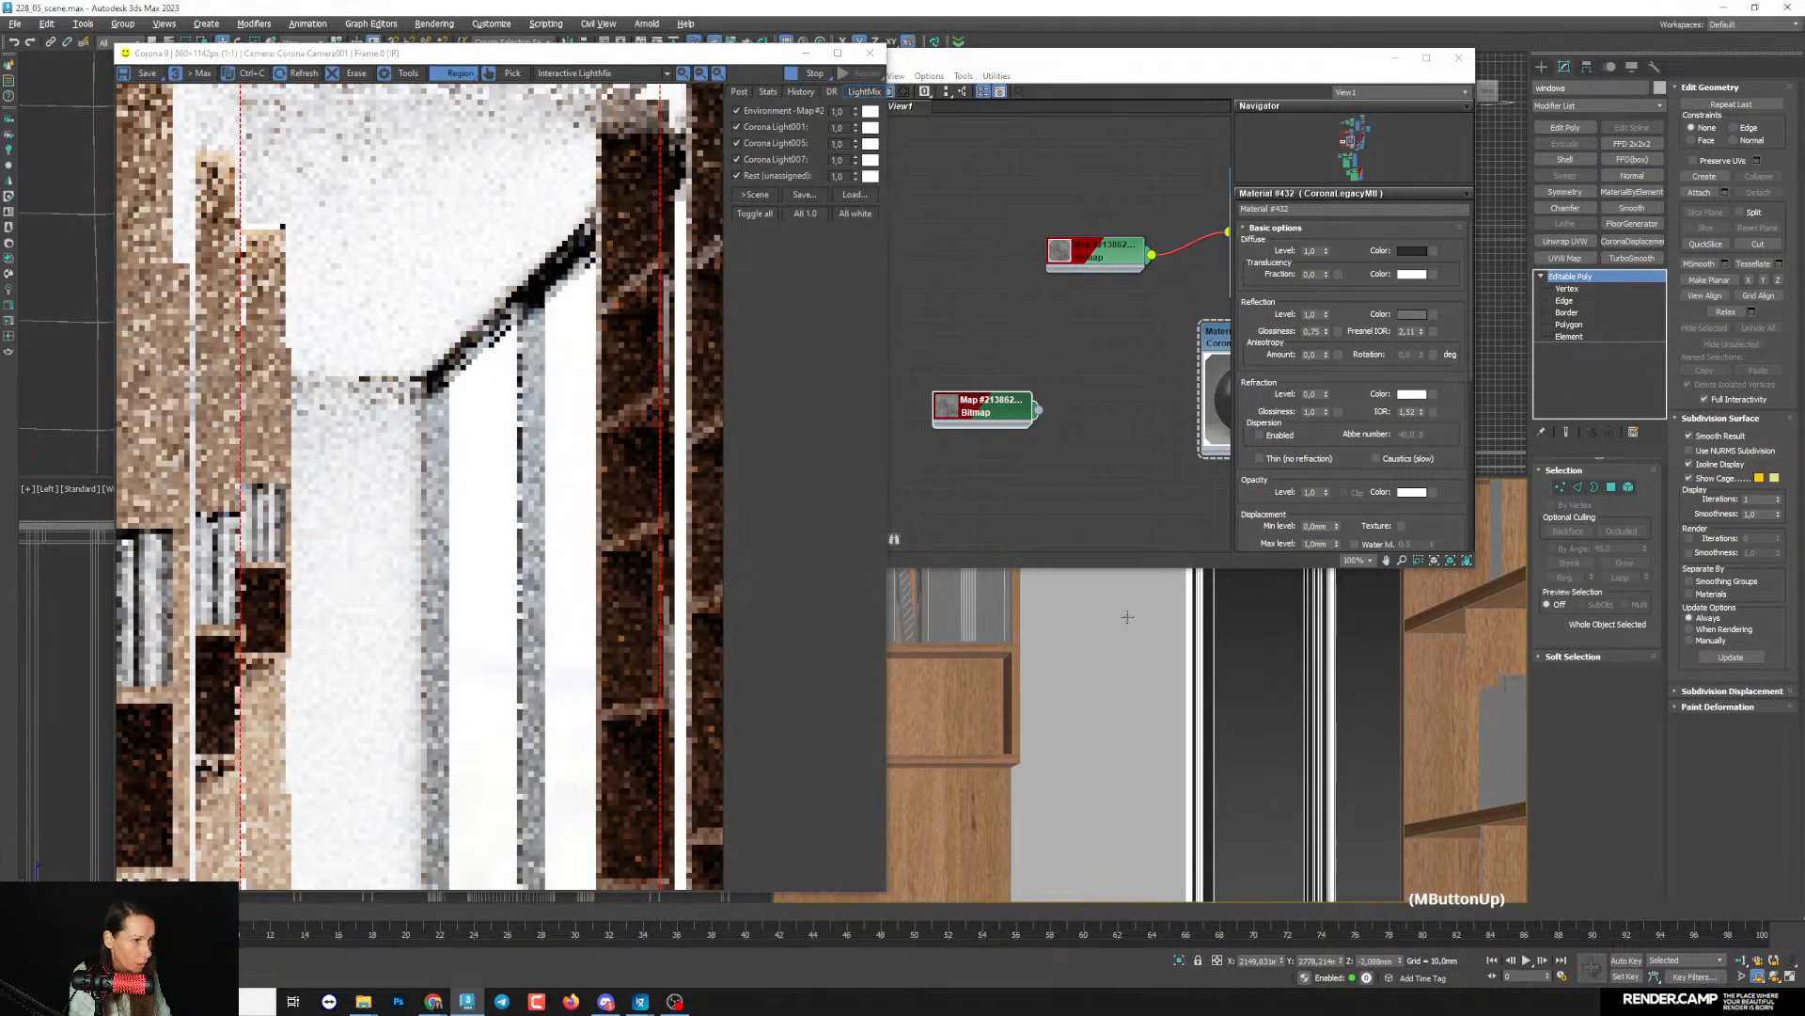
scroll(1108, 689, "down", 3)
middle_click_drag(1104, 720, 1101, 681)
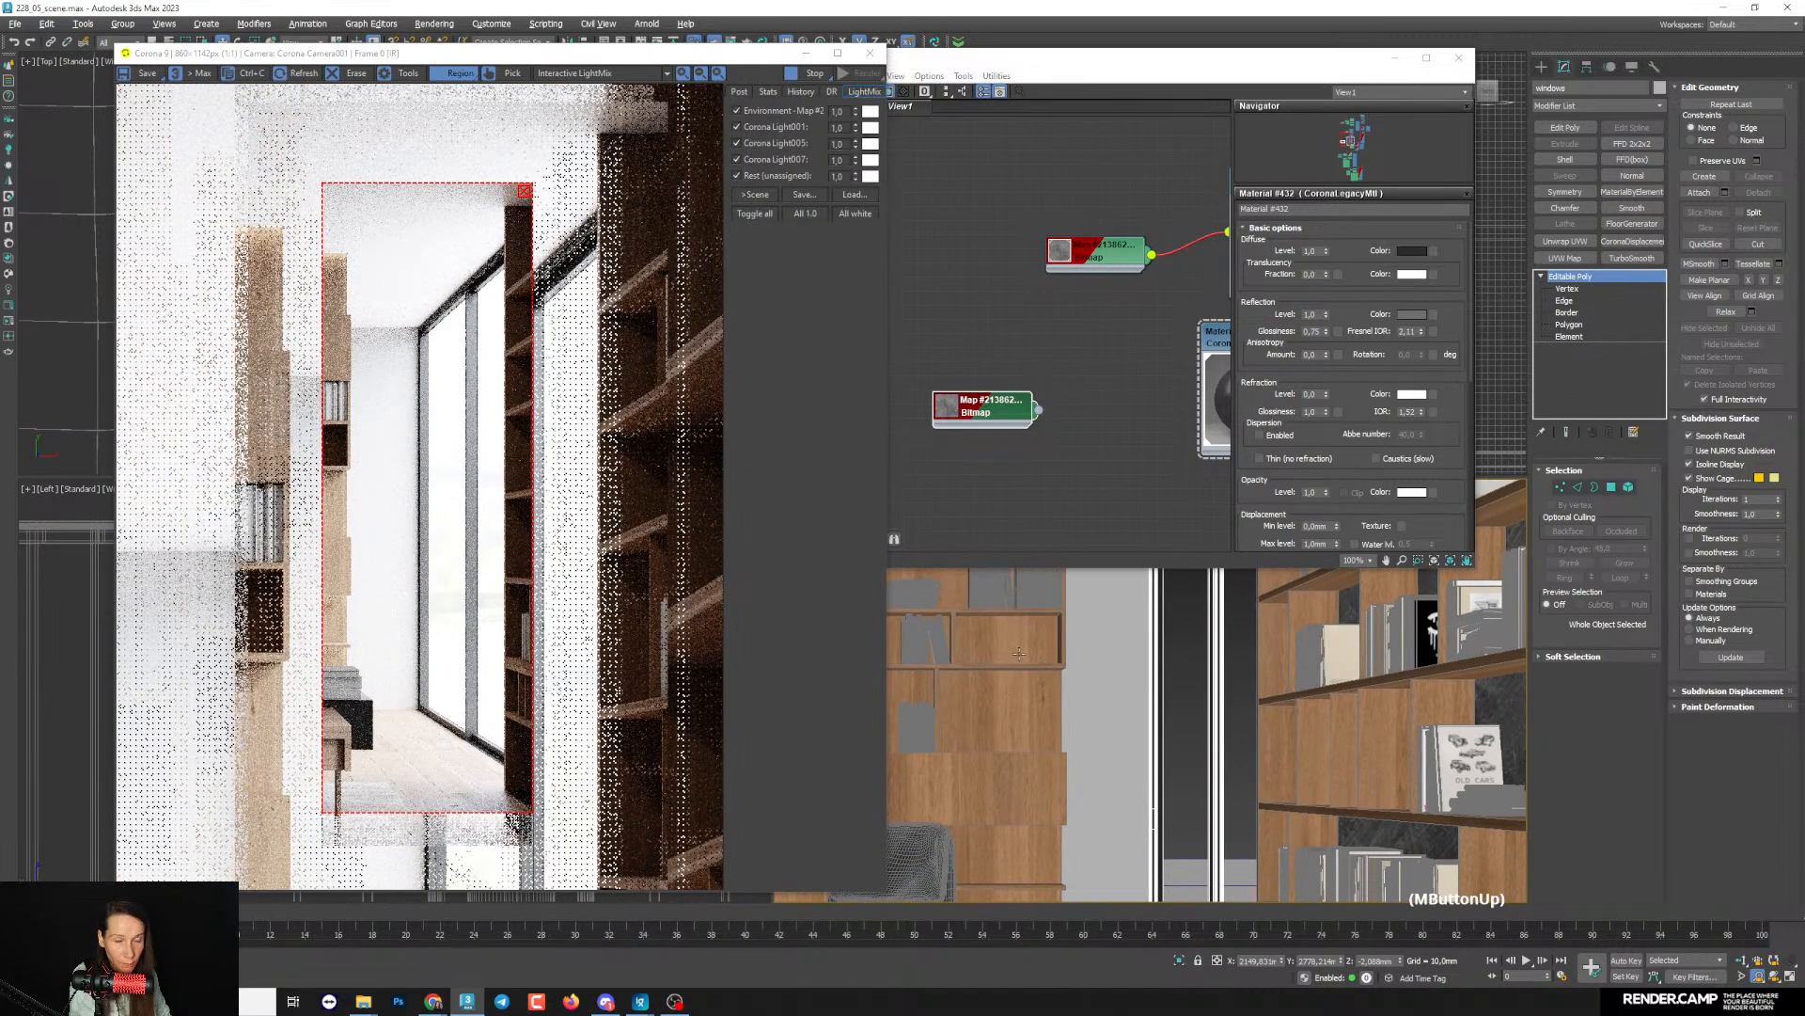
left_click(524, 191)
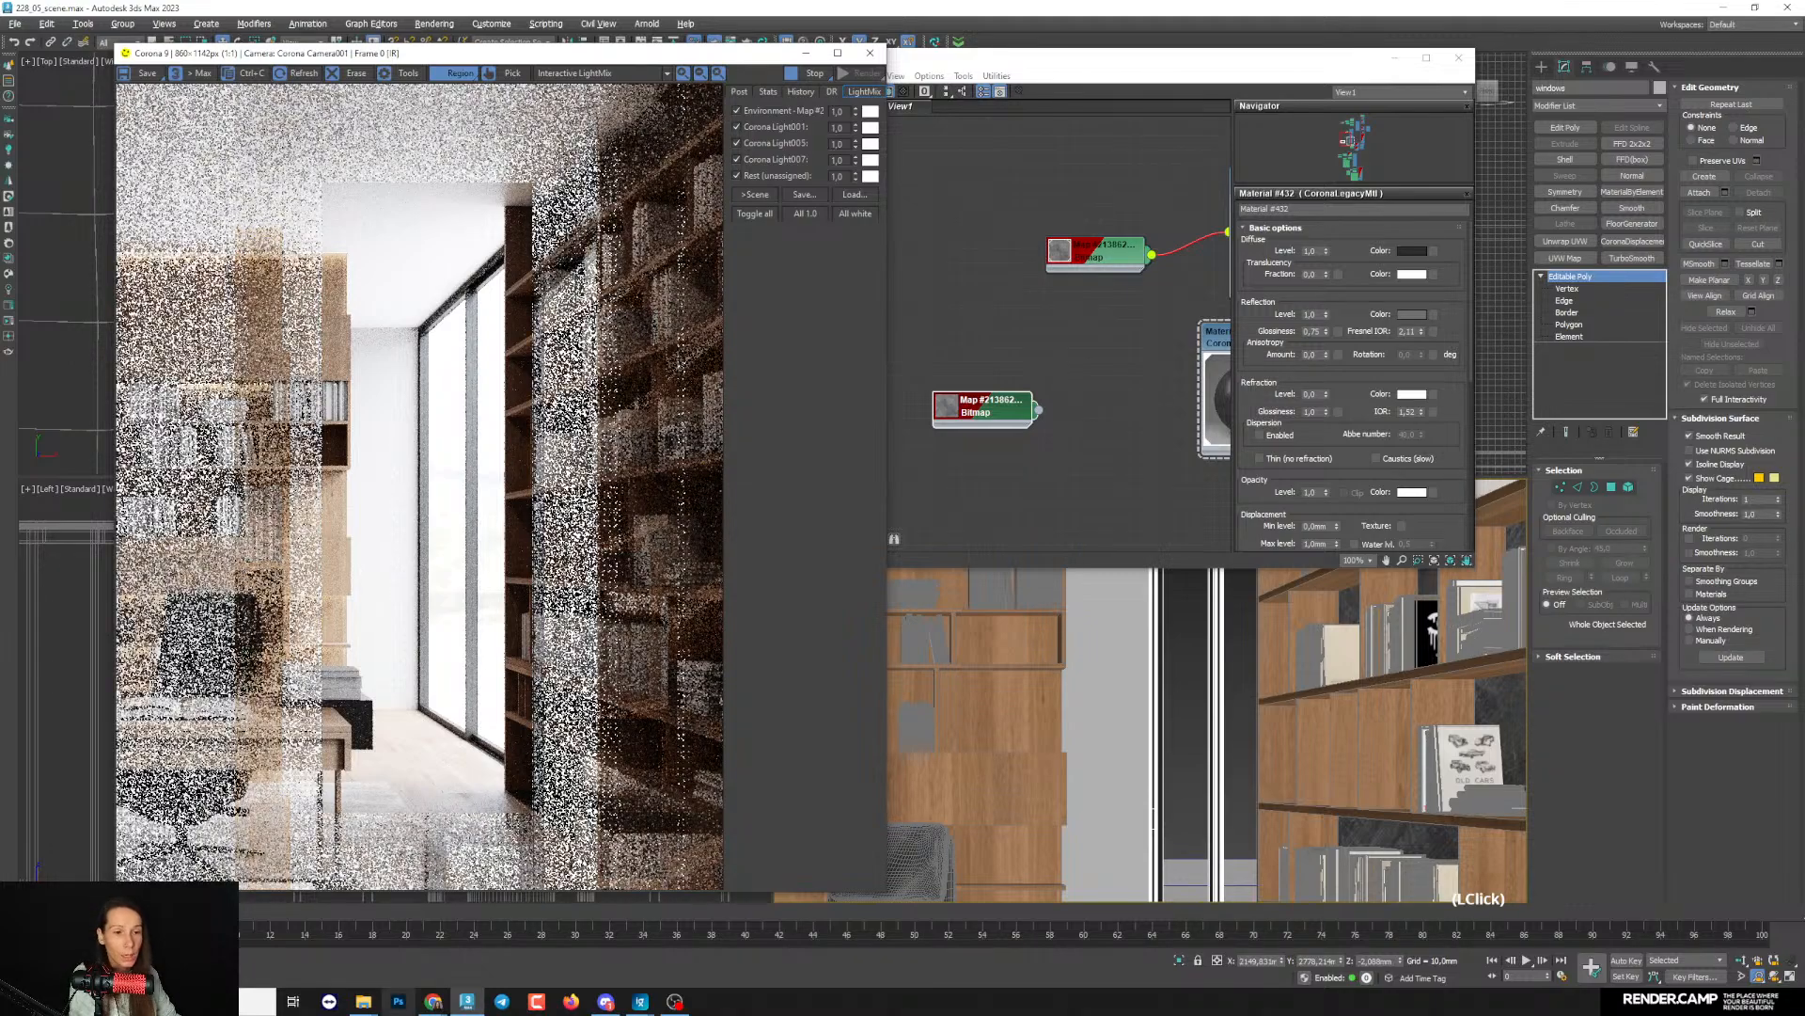
- Switch to File Explorer and browse the Textures.com folder inside Storage on drive D
mouse_move(380, 1006)
left_click(433, 931)
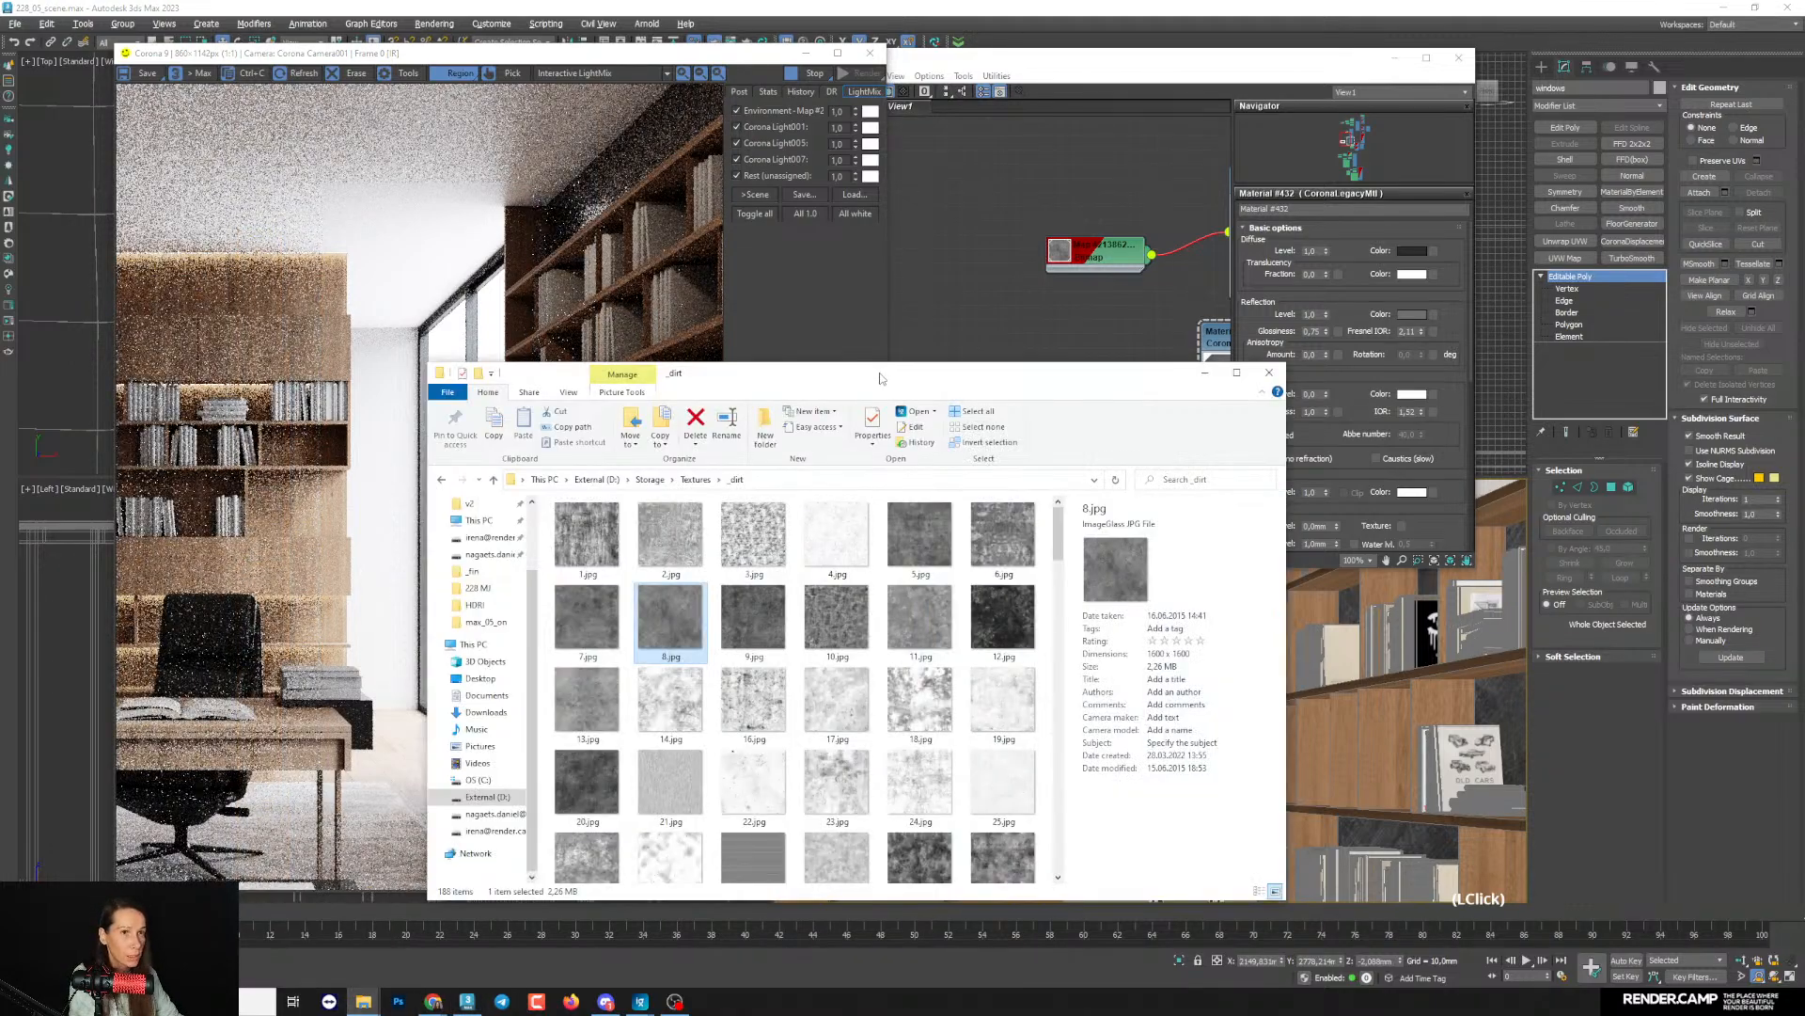
left_click_drag(880, 378, 1167, 115)
left_click(773, 533)
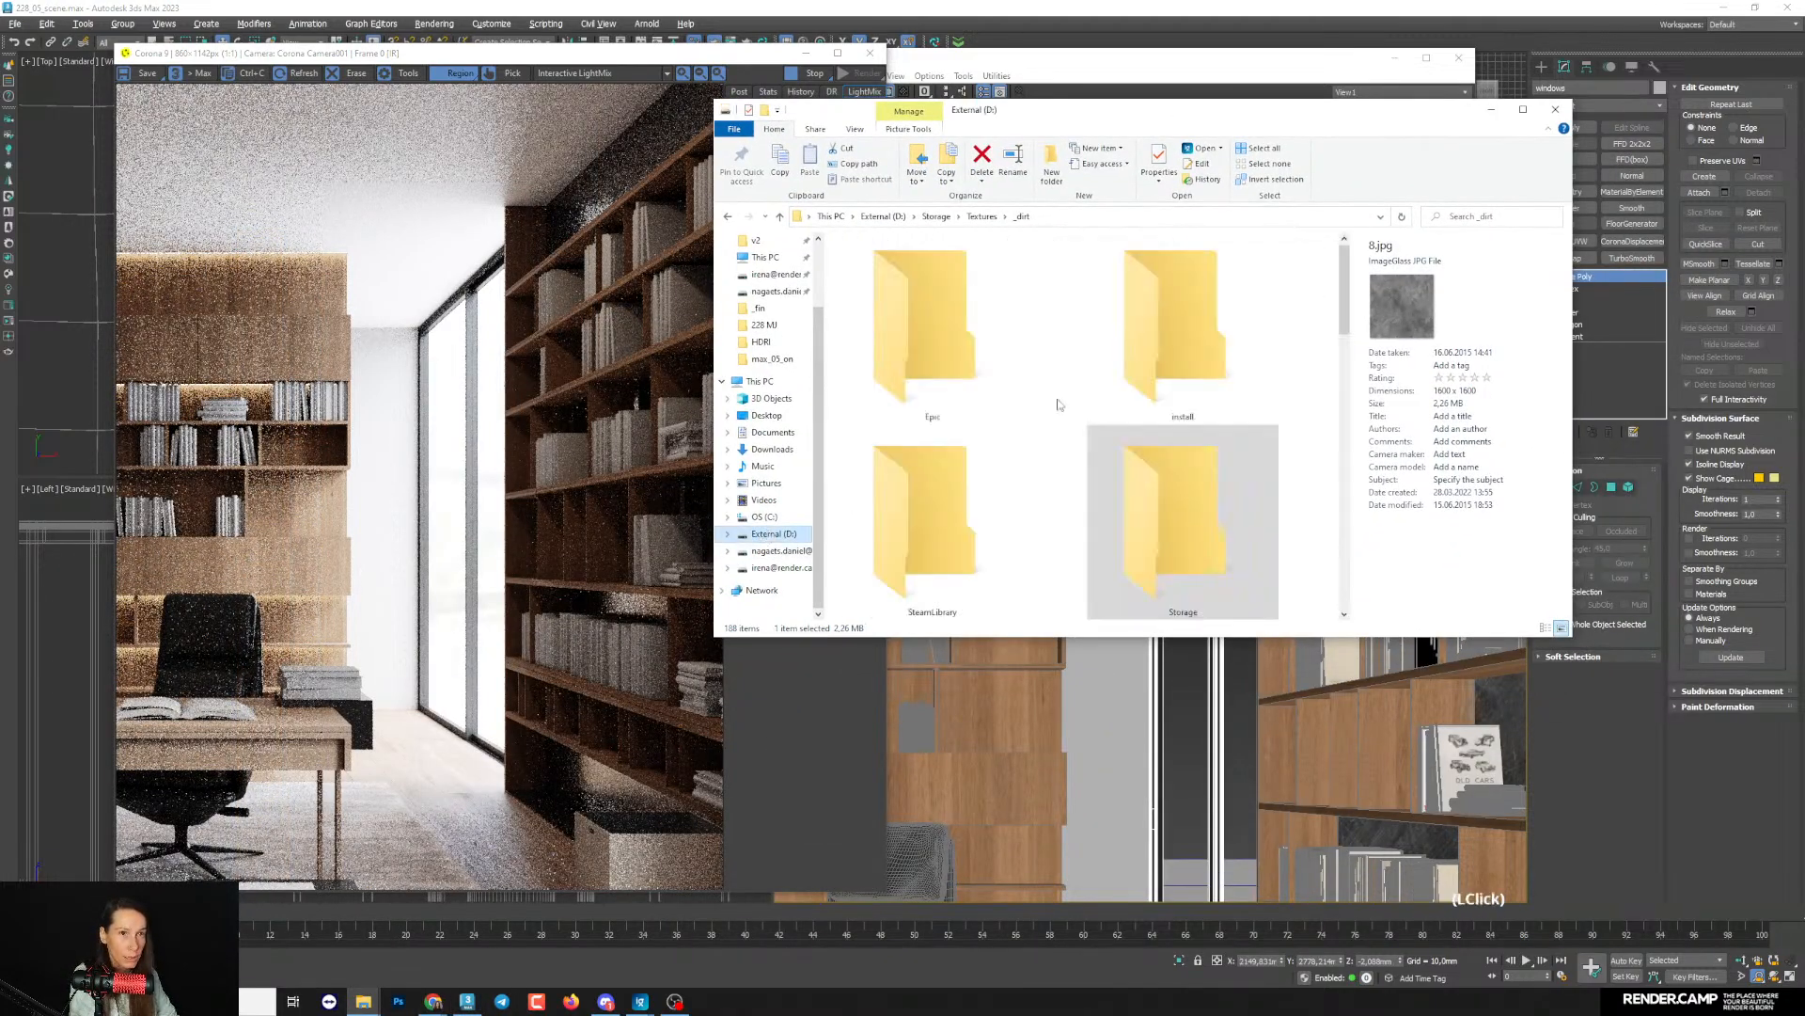
double_click(1180, 533)
double_click(876, 559)
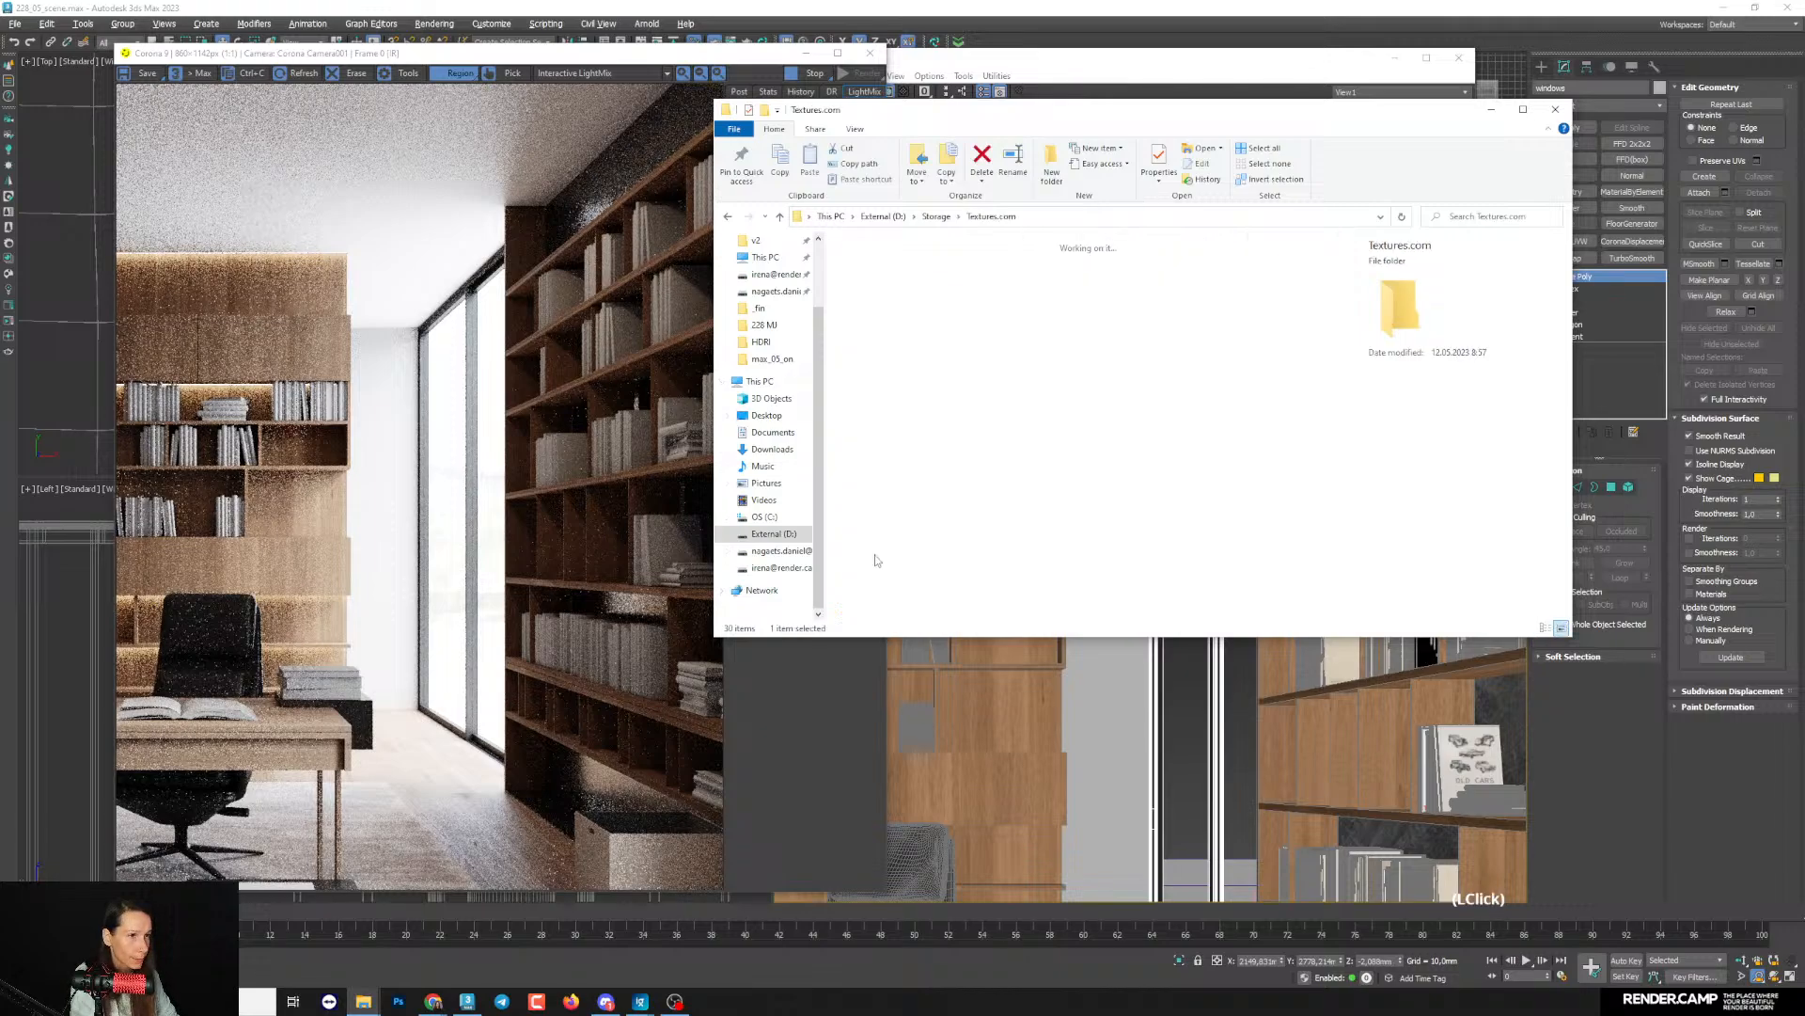
left_click_drag(1346, 289, 1333, 481)
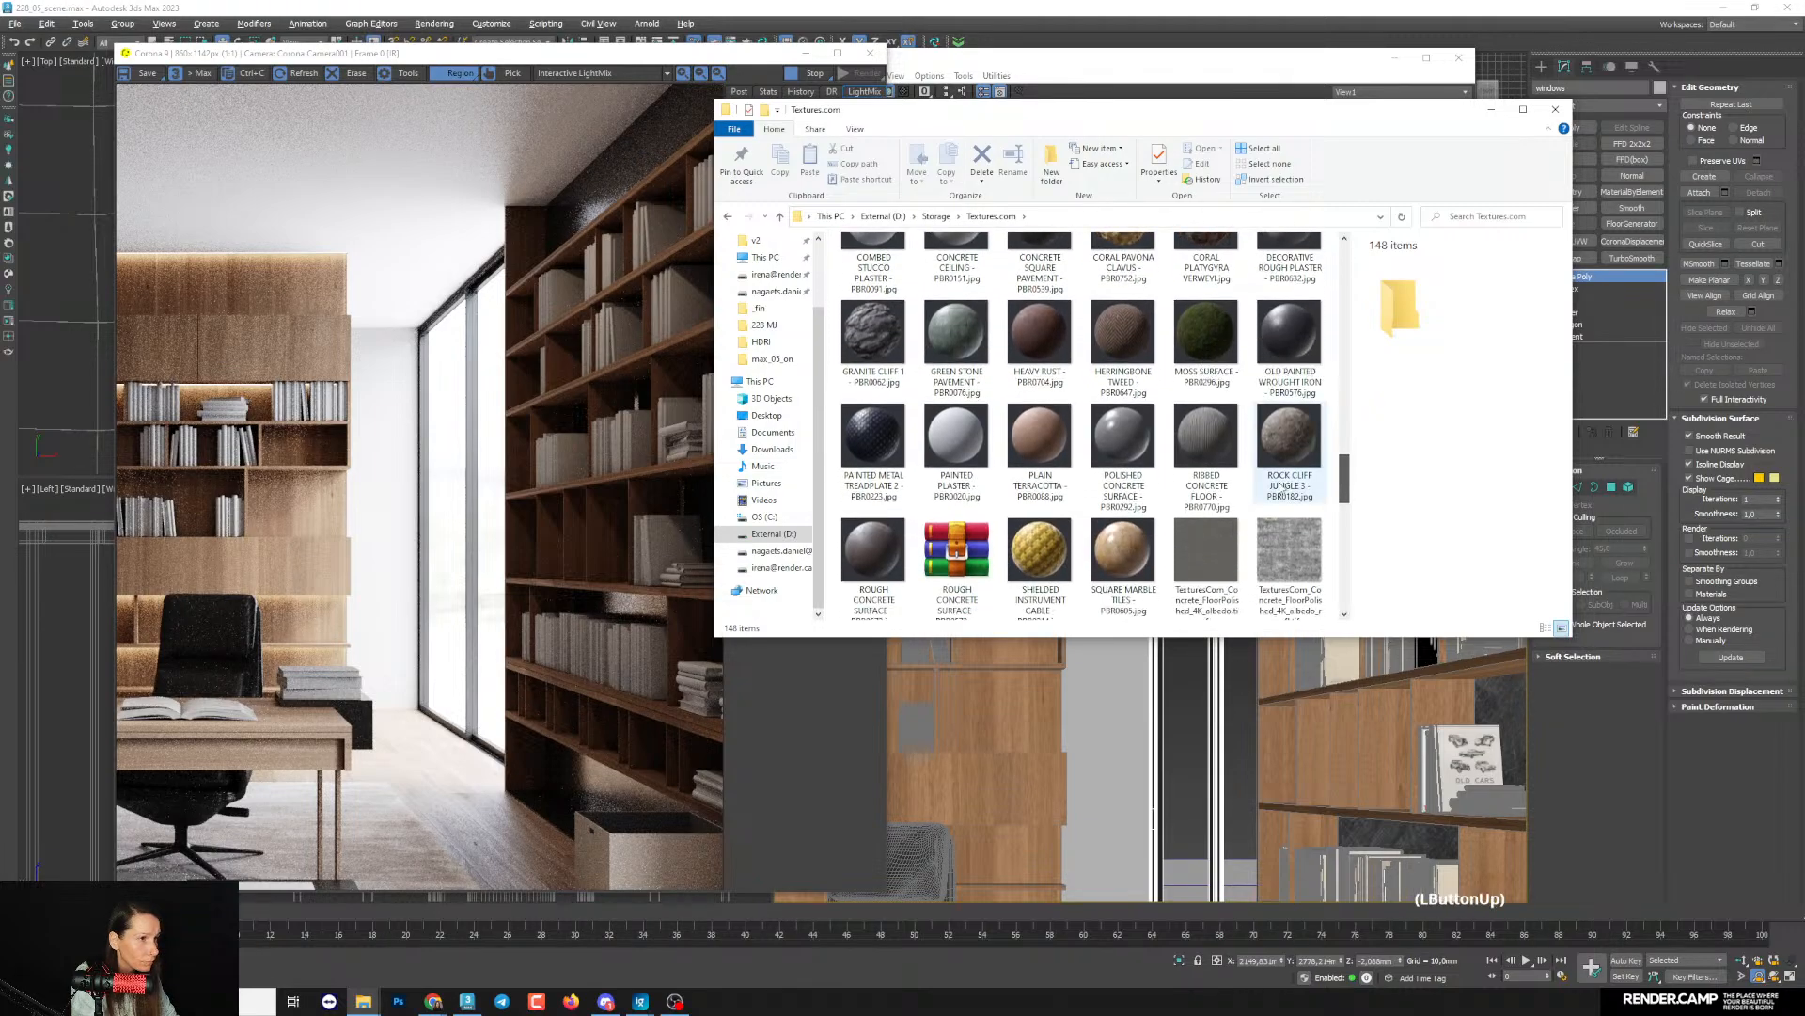
- Preview the Plain Terracotta and Rough Concrete Surface sample images at full size, closing each one
left_click(1040, 438)
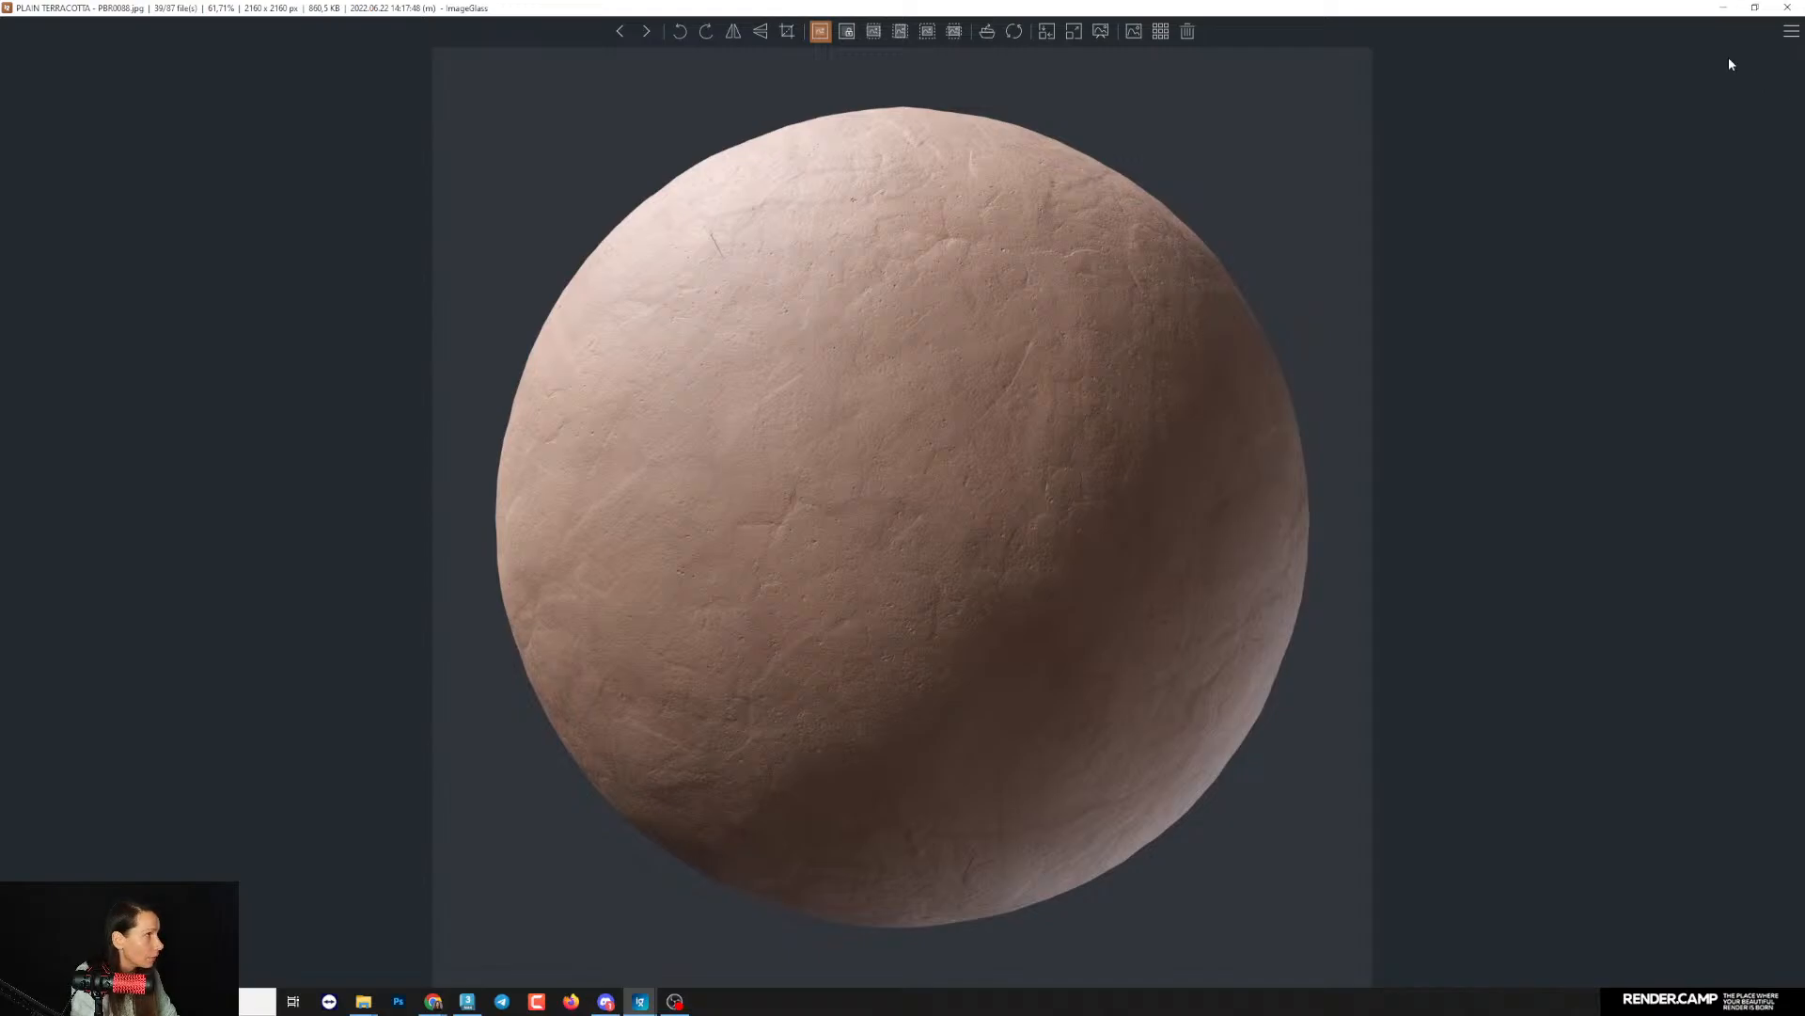
left_click(1787, 8)
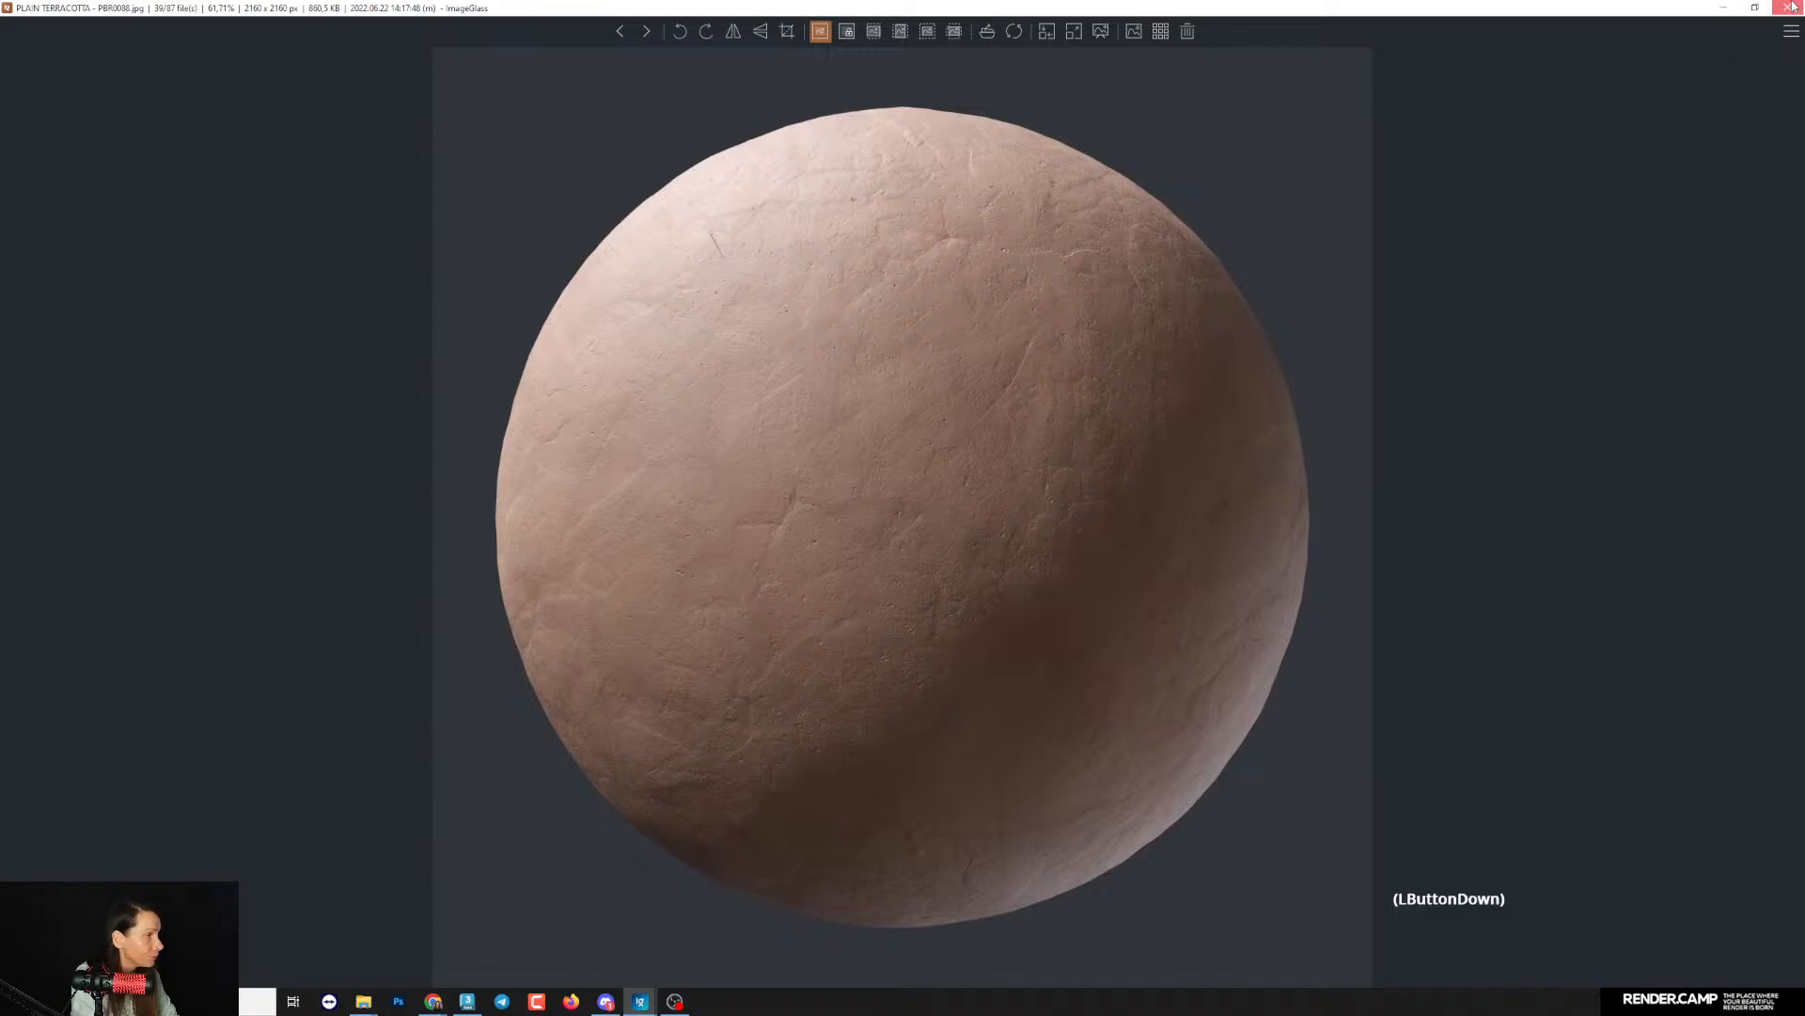
left_click(870, 548)
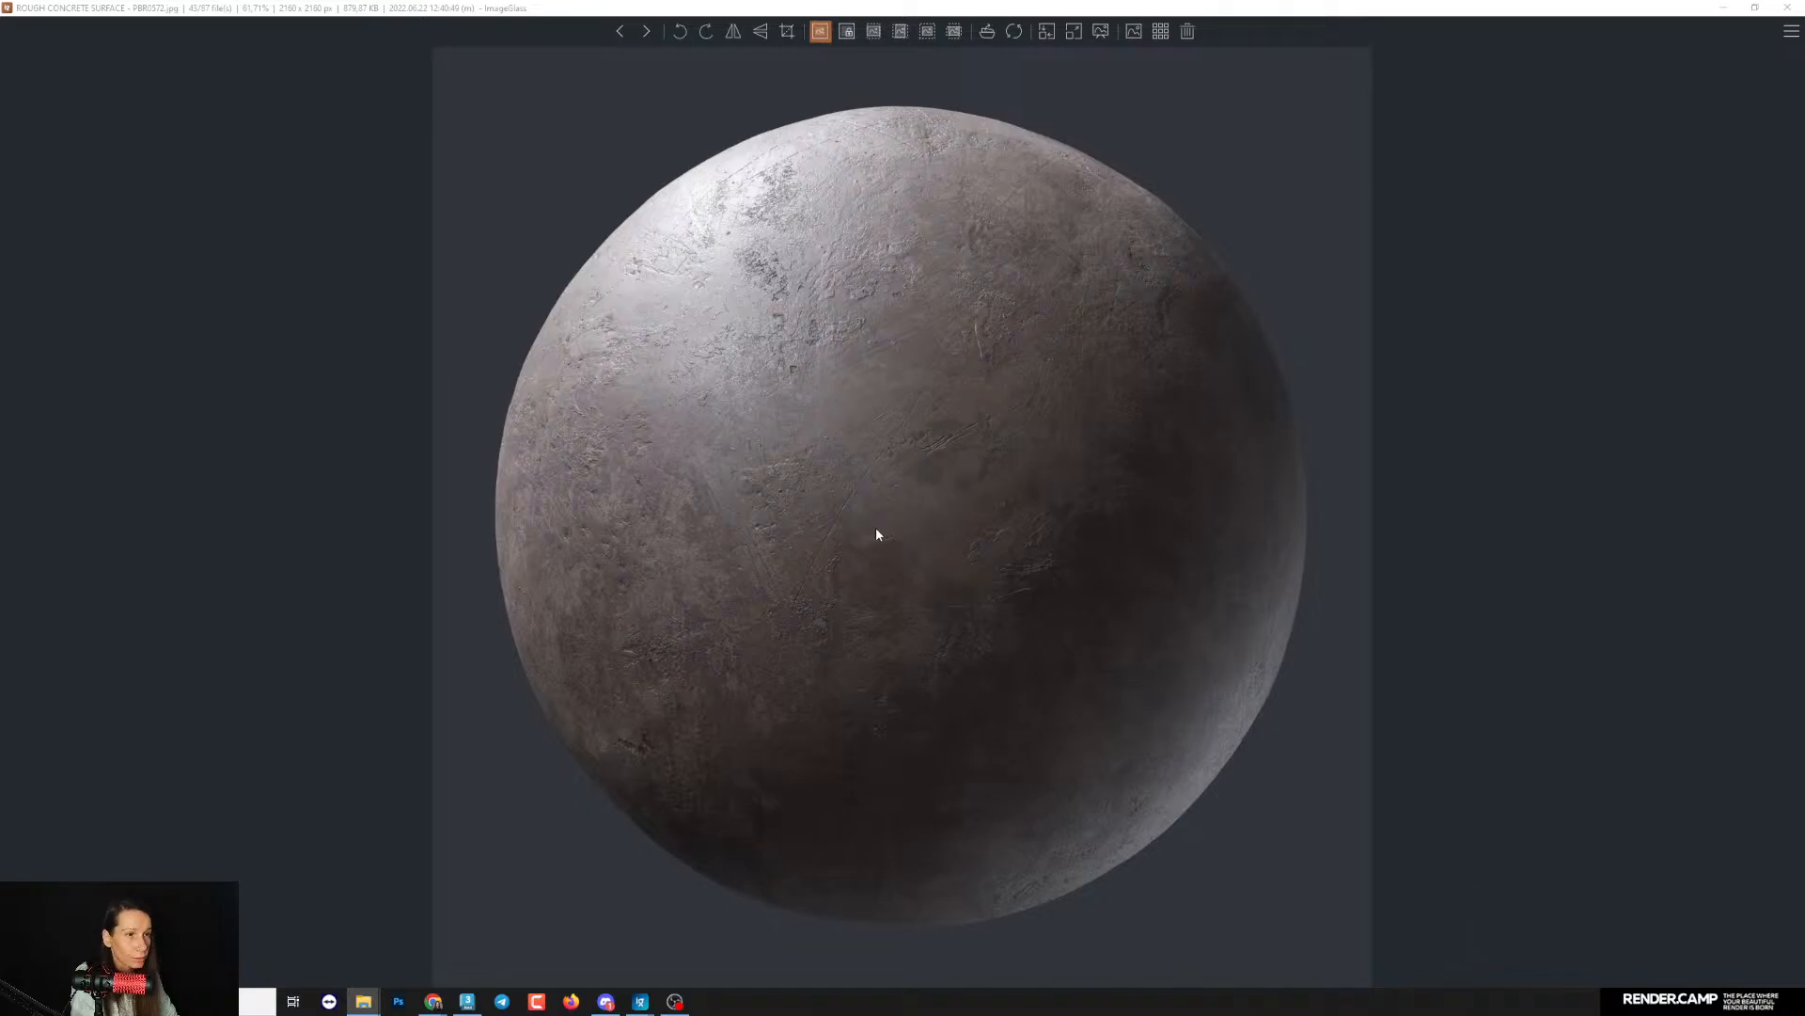
left_click(1787, 8)
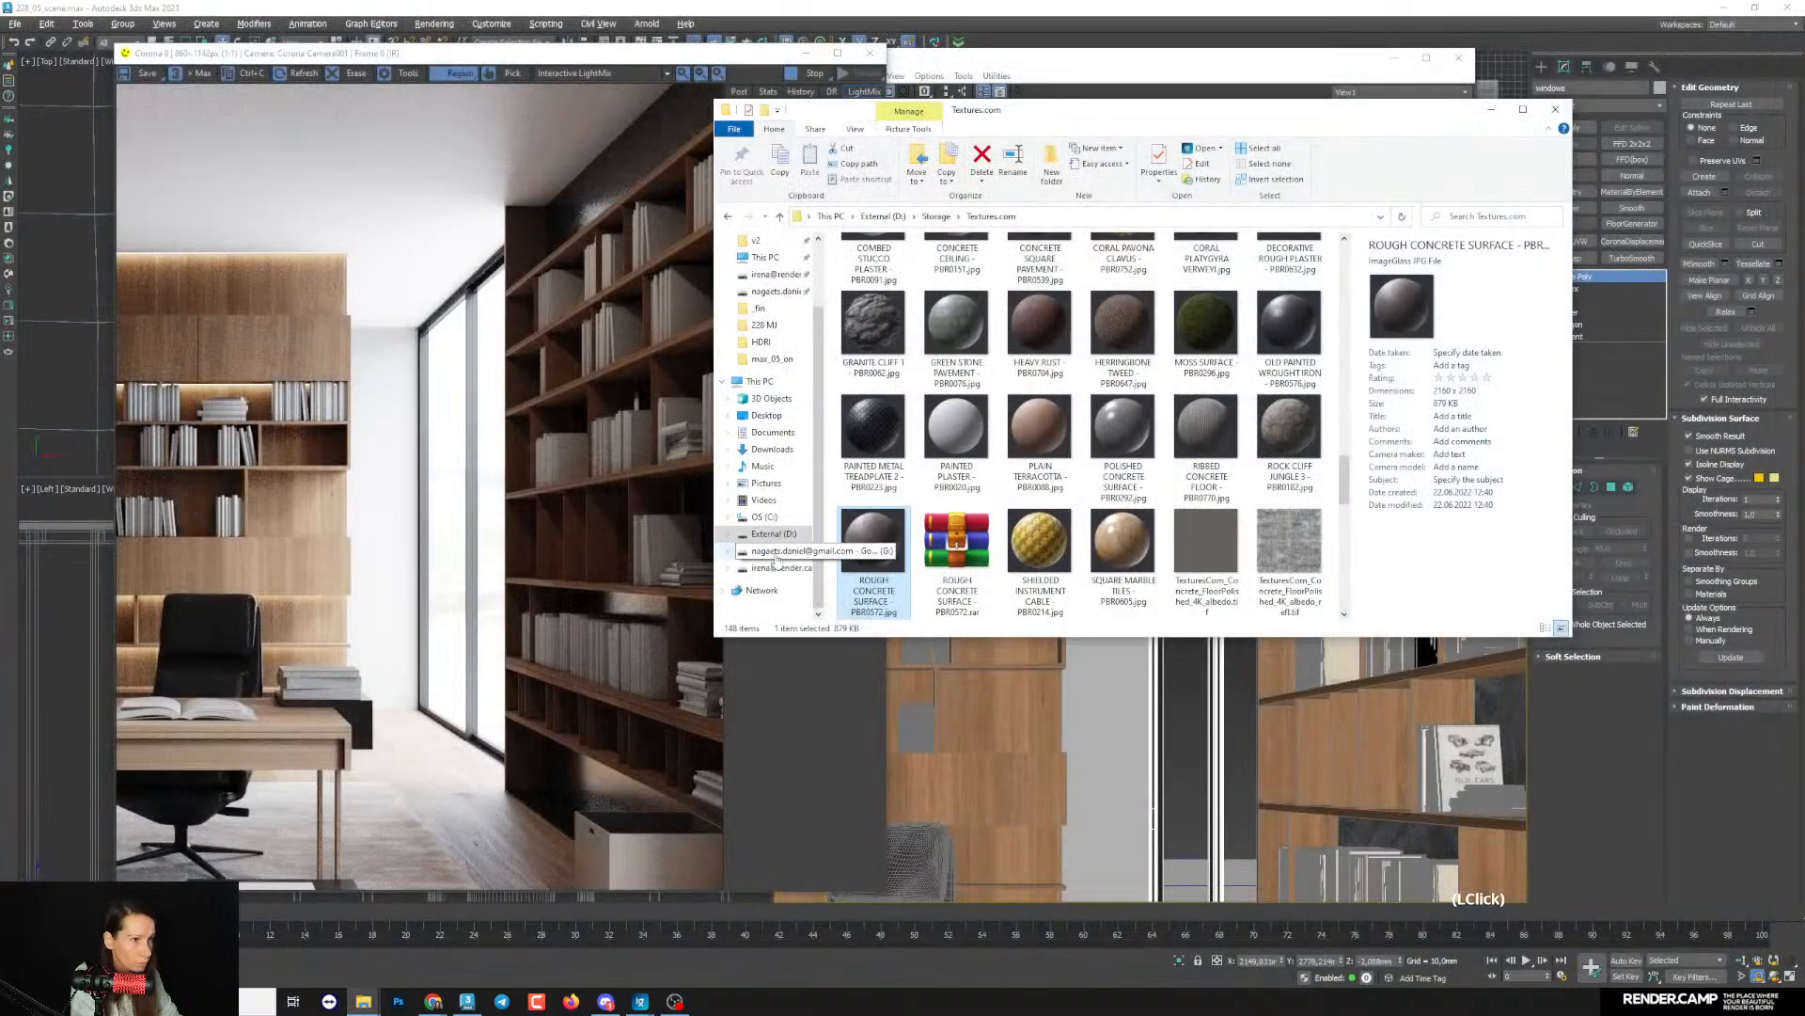
- Search the Textures.com folder for "ROUGH CONCRETE SURFACE PBR0572" and open the matching texture folder
right_click(873, 547)
left_click(594, 948)
key("ctrl+c")
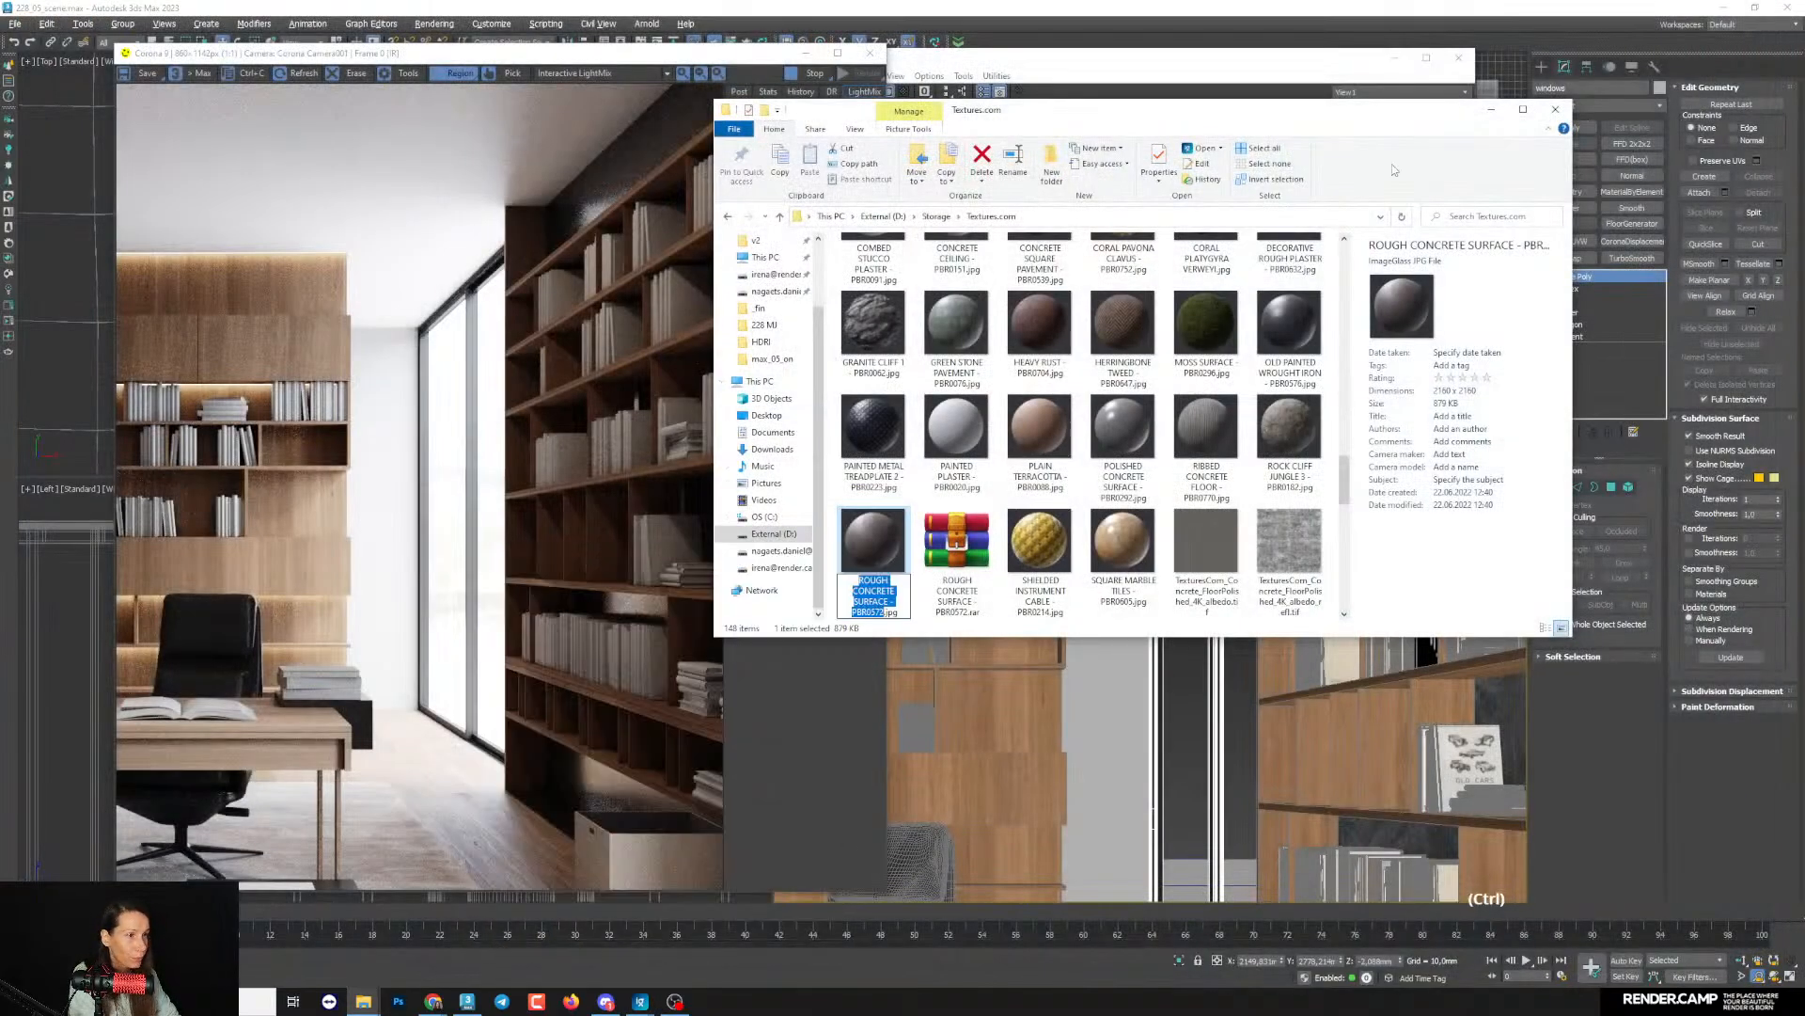
left_click(1479, 219)
key("ctrl+v")
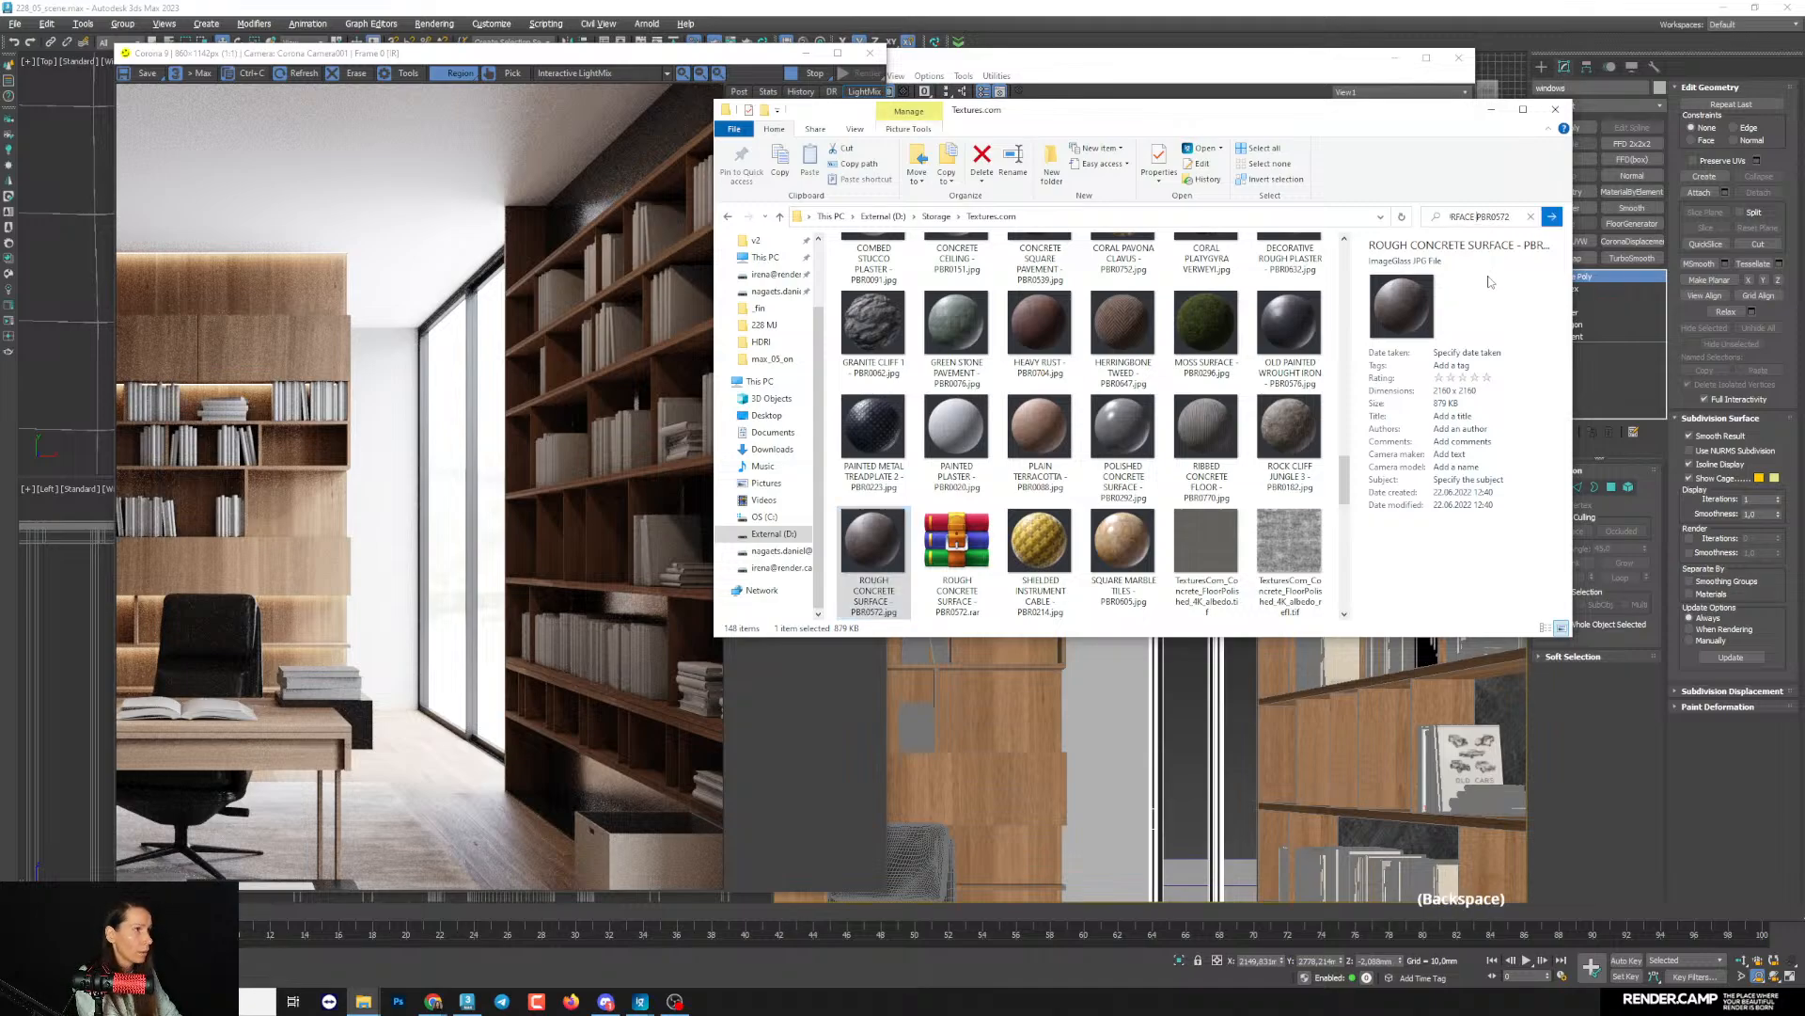
double_click(964, 249)
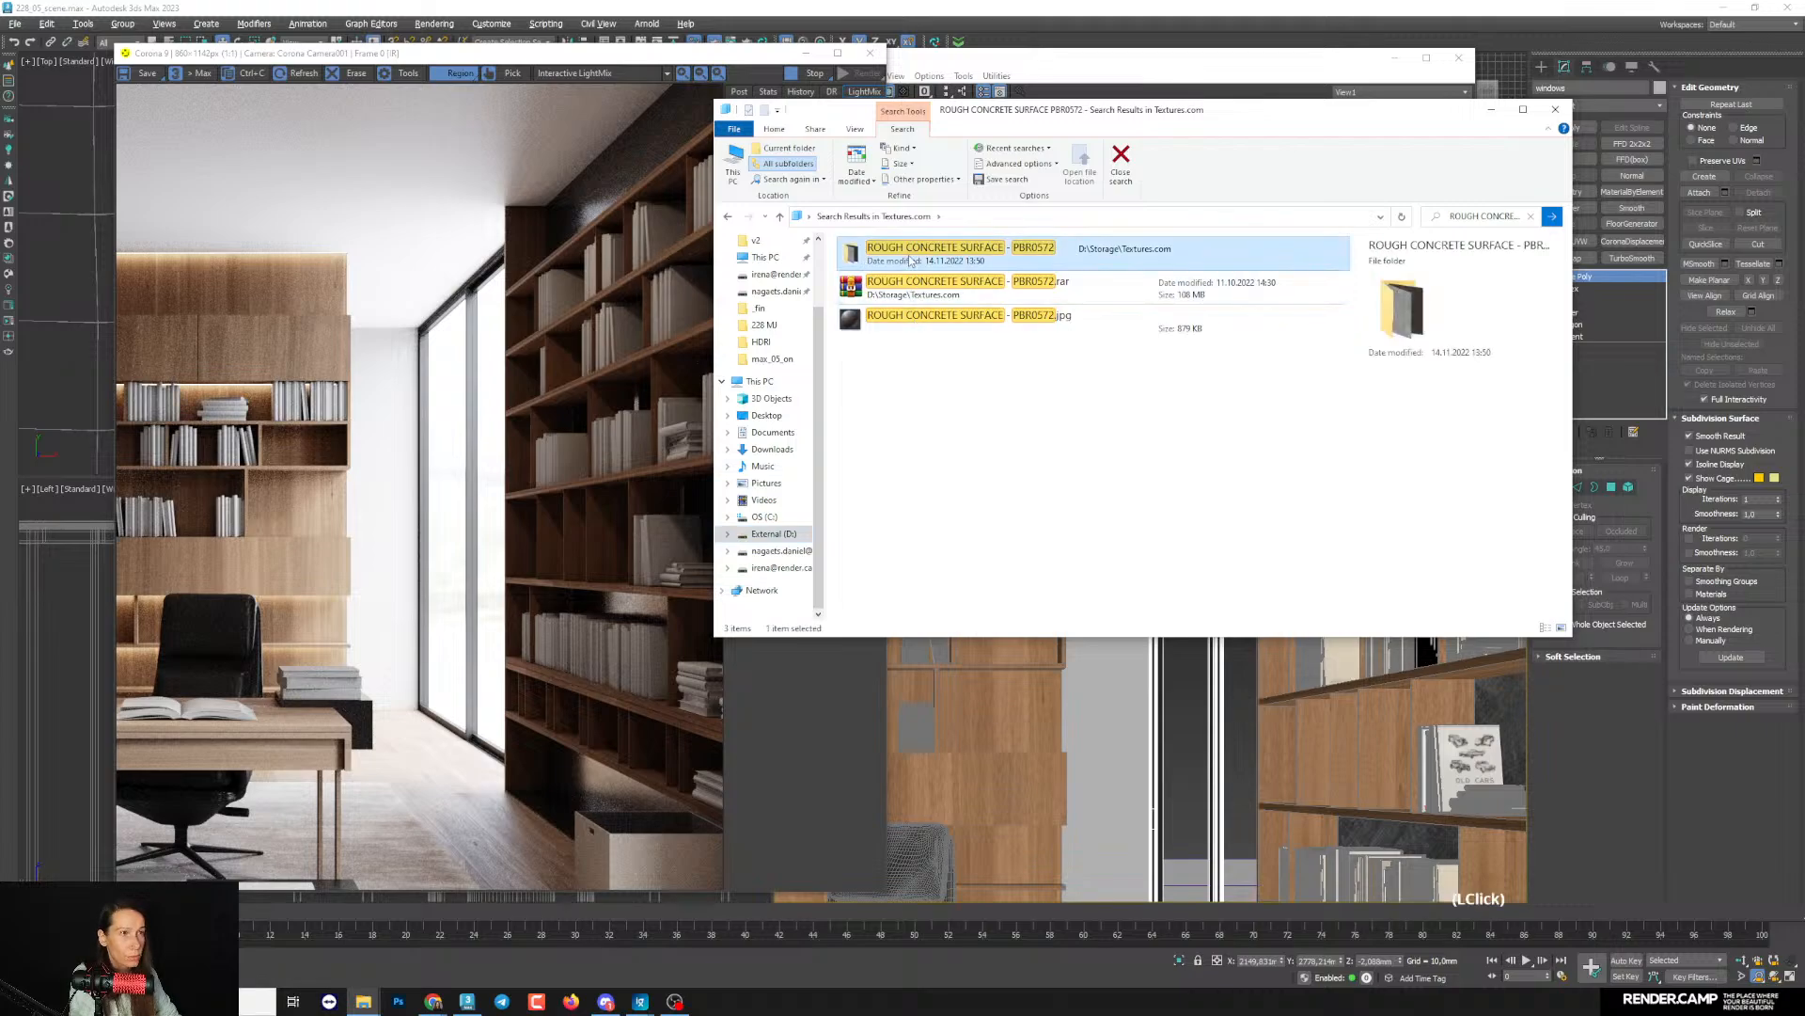
- Add the Concrete_Rough 4K albedo, normal and roughness images to the material editor as bitmap maps
left_click_drag(962, 113, 832, 461)
left_click(767, 606)
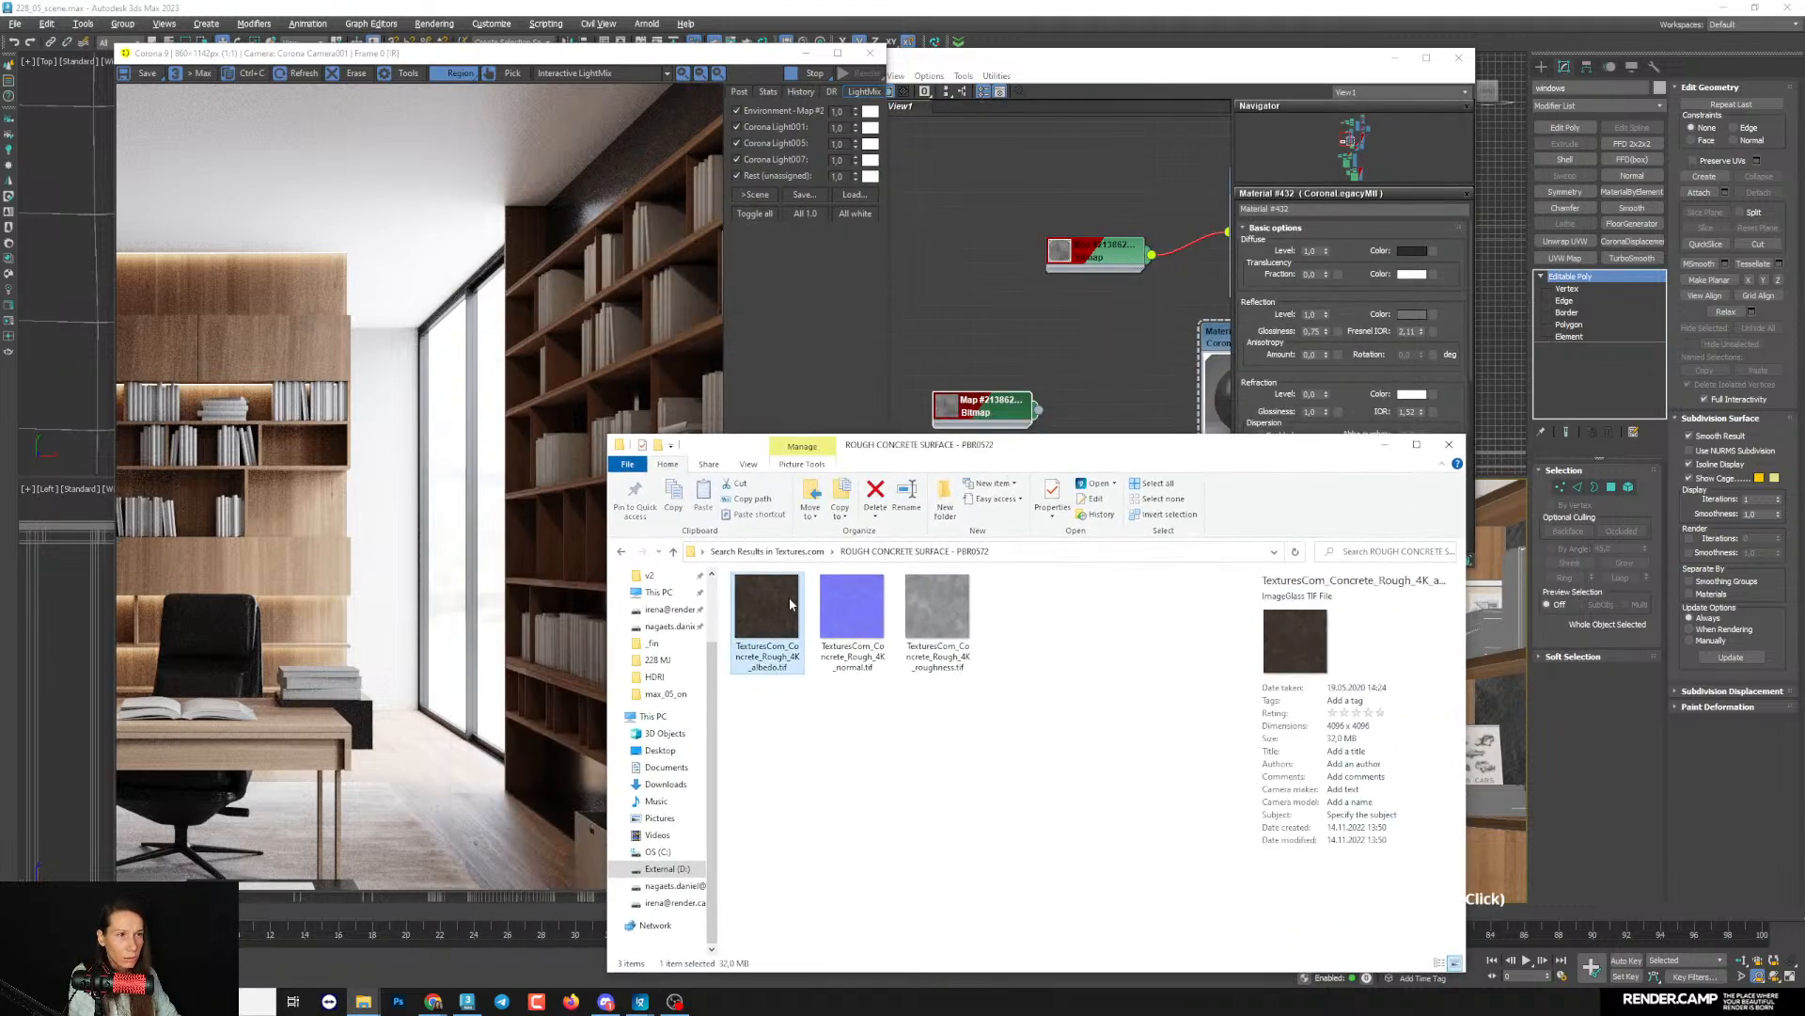
left_click_drag(1024, 685, 919, 334)
left_click(897, 706)
left_click(757, 633)
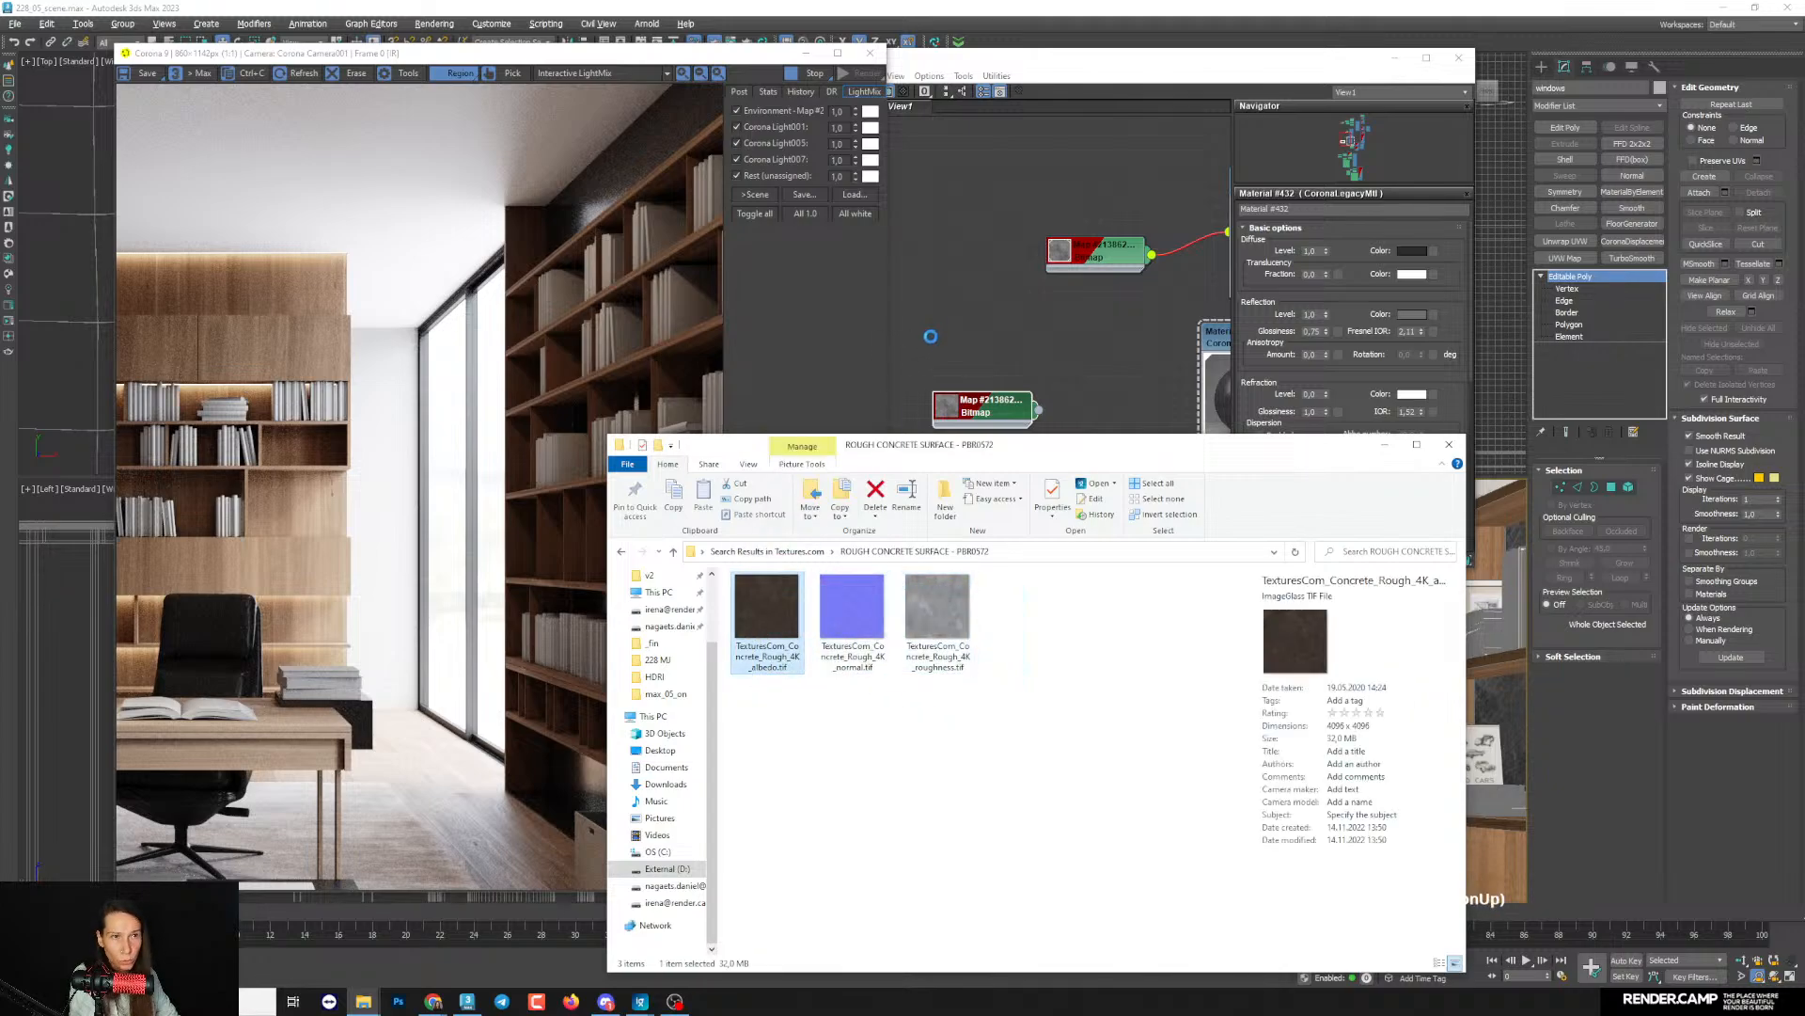
left_click_drag(852, 611, 1045, 367)
left_click_drag(938, 611, 1069, 444)
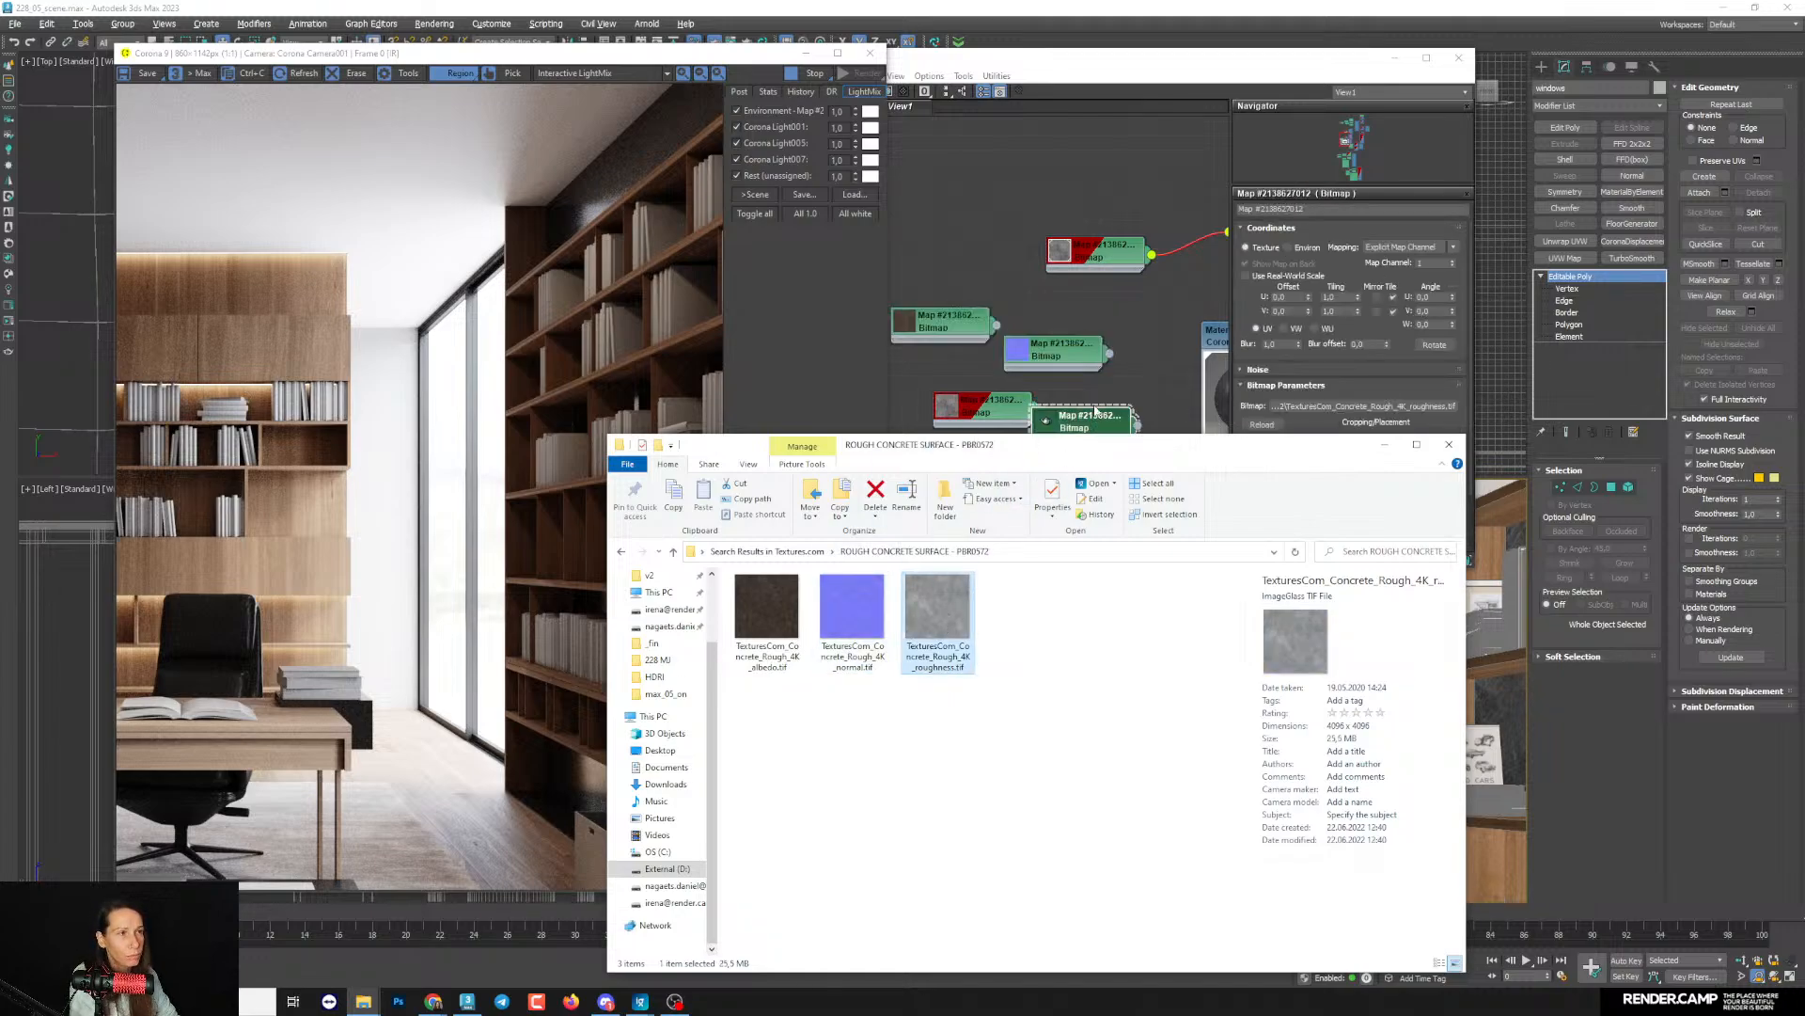
- Delete the disconnected dirt bitmap beside the window frame material in the material editor
left_click(1102, 388)
middle_click_drag(1068, 437, 1139, 378)
left_click_drag(1139, 378, 1053, 448)
mouse_move(1099, 387)
middle_mouse_down()
mouse_move(961, 383)
mouse_move(1104, 381)
mouse_move(1097, 407)
middle_mouse_up()
scroll(961, 383, "down", 2)
left_click(1050, 316)
key("Delete")
- Stack the albedo, normal and roughness bitmaps in a column next to the window frame material
scroll(1097, 407, "down", 2)
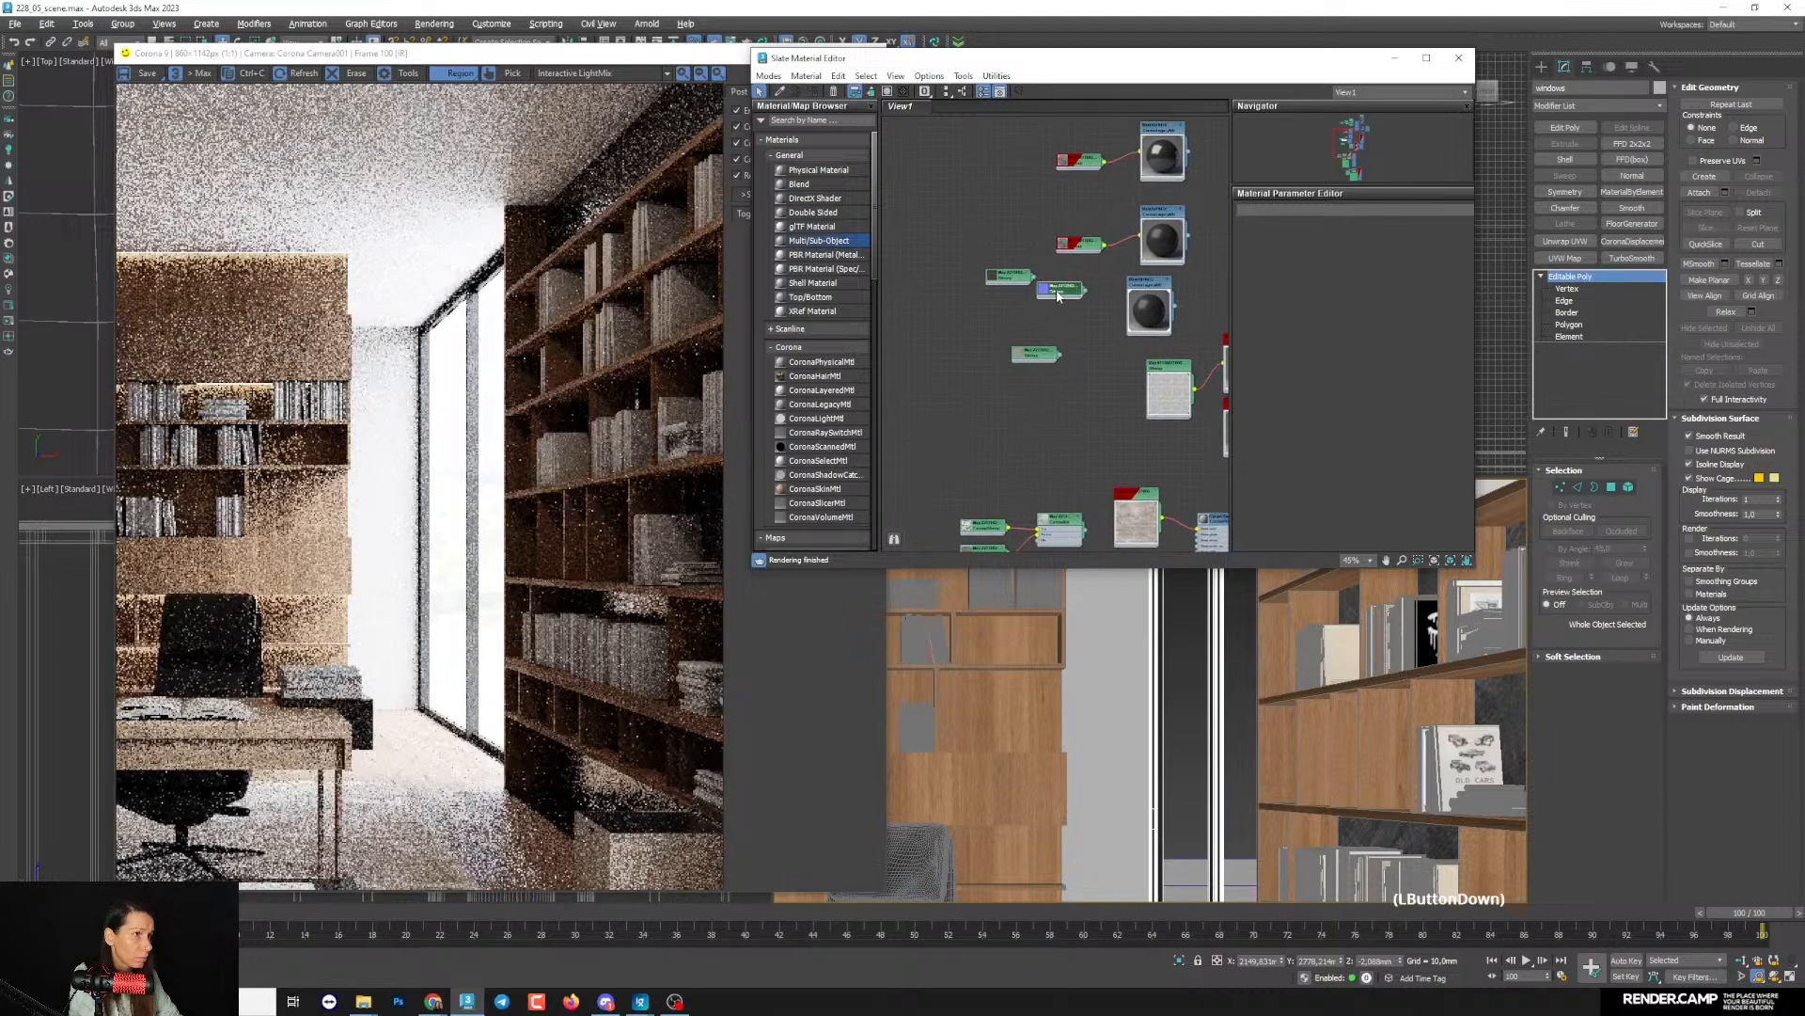
left_click(1031, 329)
left_click_drag(1005, 277, 1035, 313)
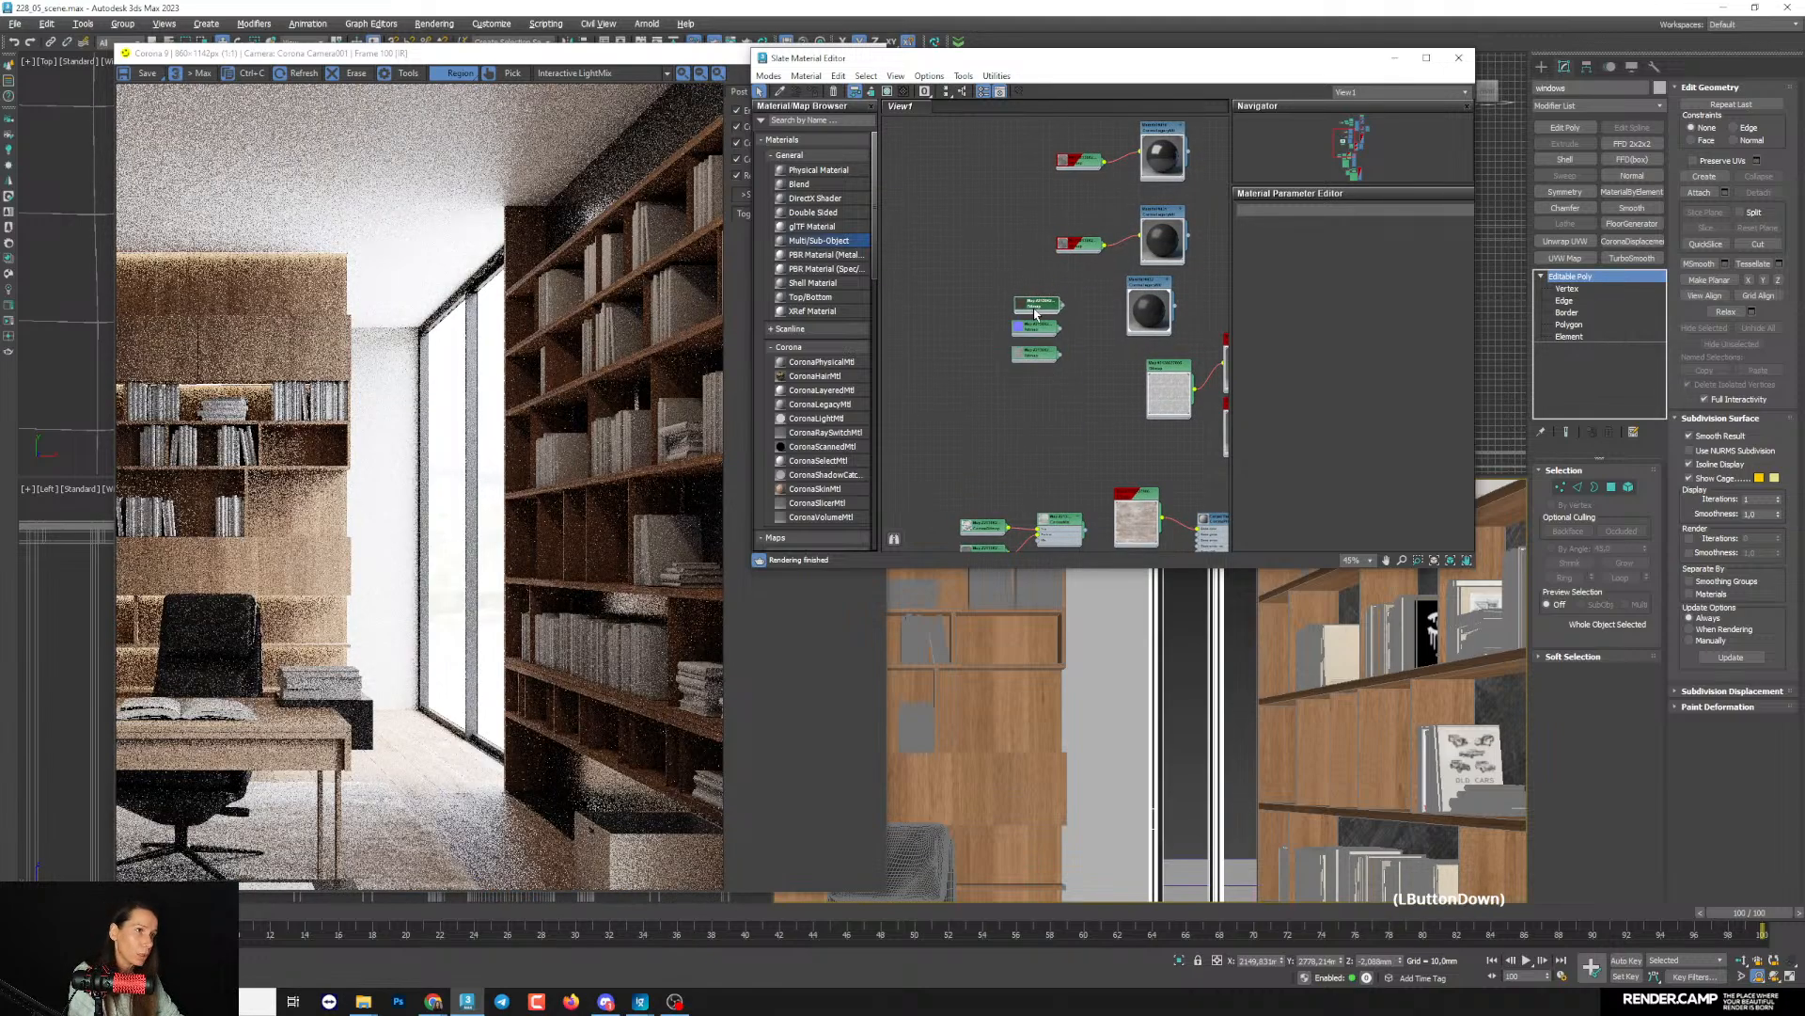
scroll(1051, 399, "down", 3)
scroll(1027, 401, "up", 3)
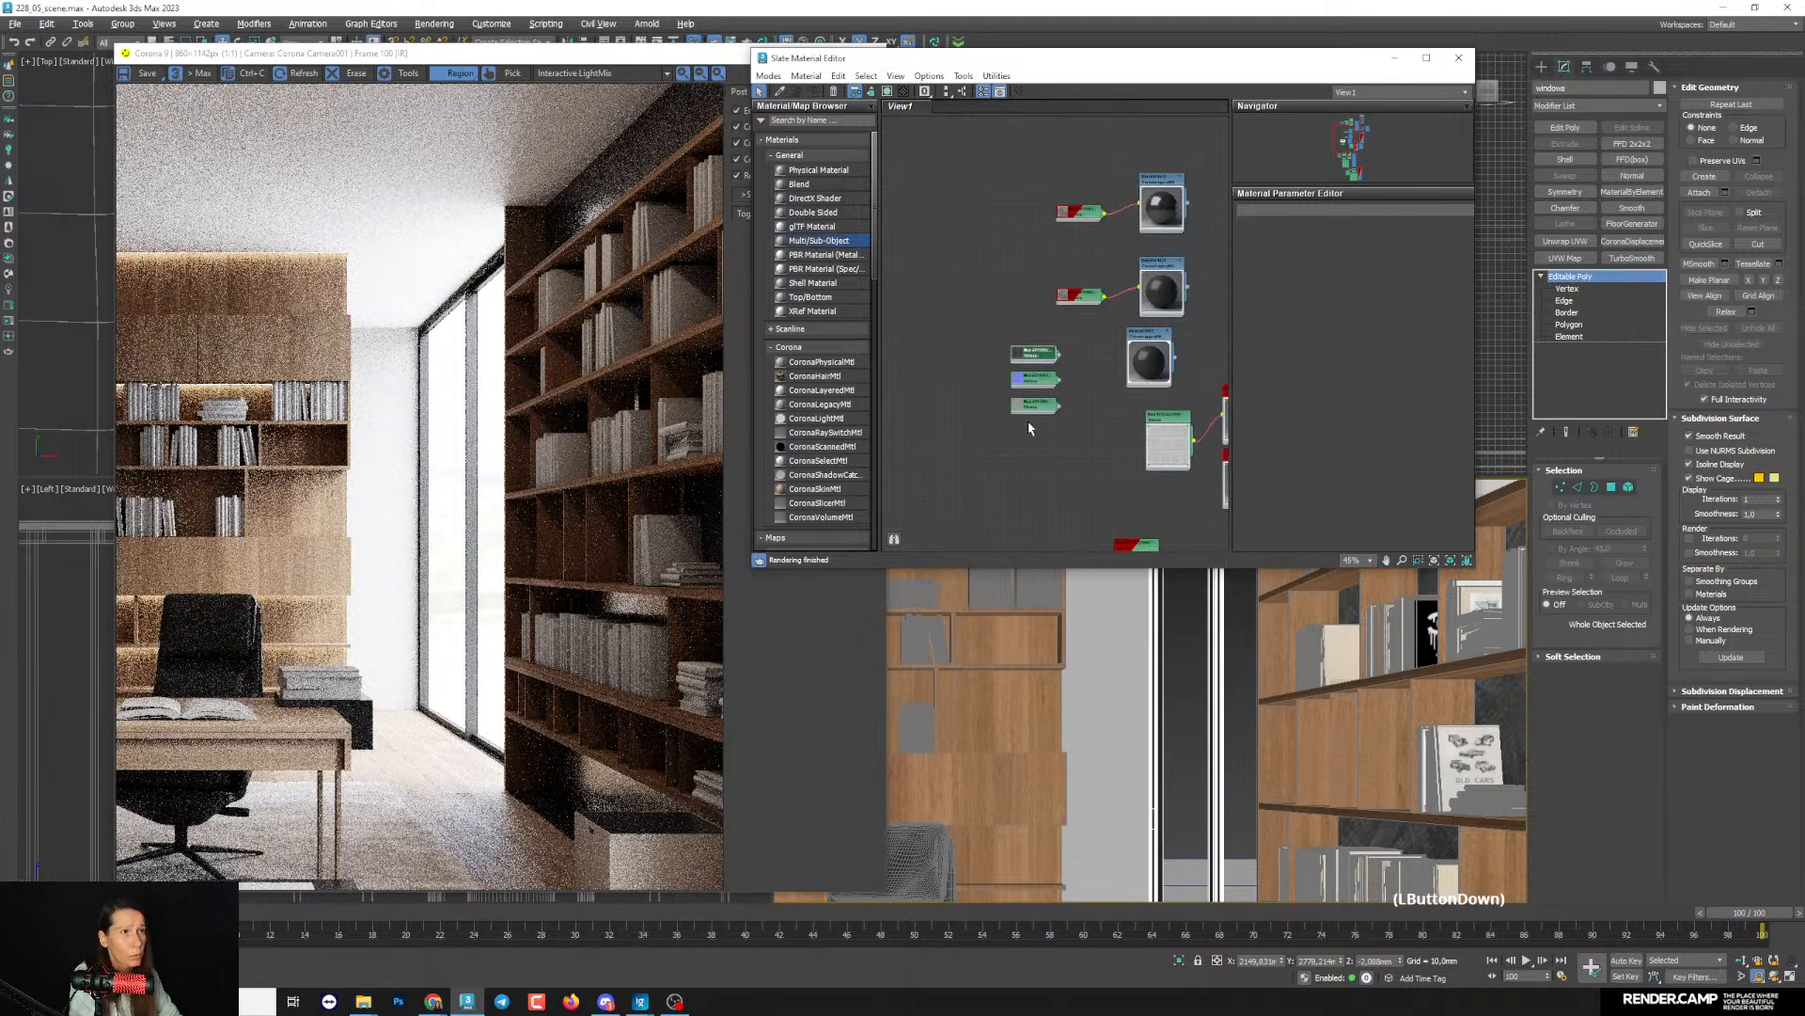
- Move the three concrete bitmaps into free space and copy a plain CoronaLegacyMtl material beside them
left_click_drag(1027, 423, 1001, 343)
middle_click_drag(1033, 391, 1068, 405)
left_click_drag(1070, 412, 919, 430)
scroll(940, 522, "down", 3)
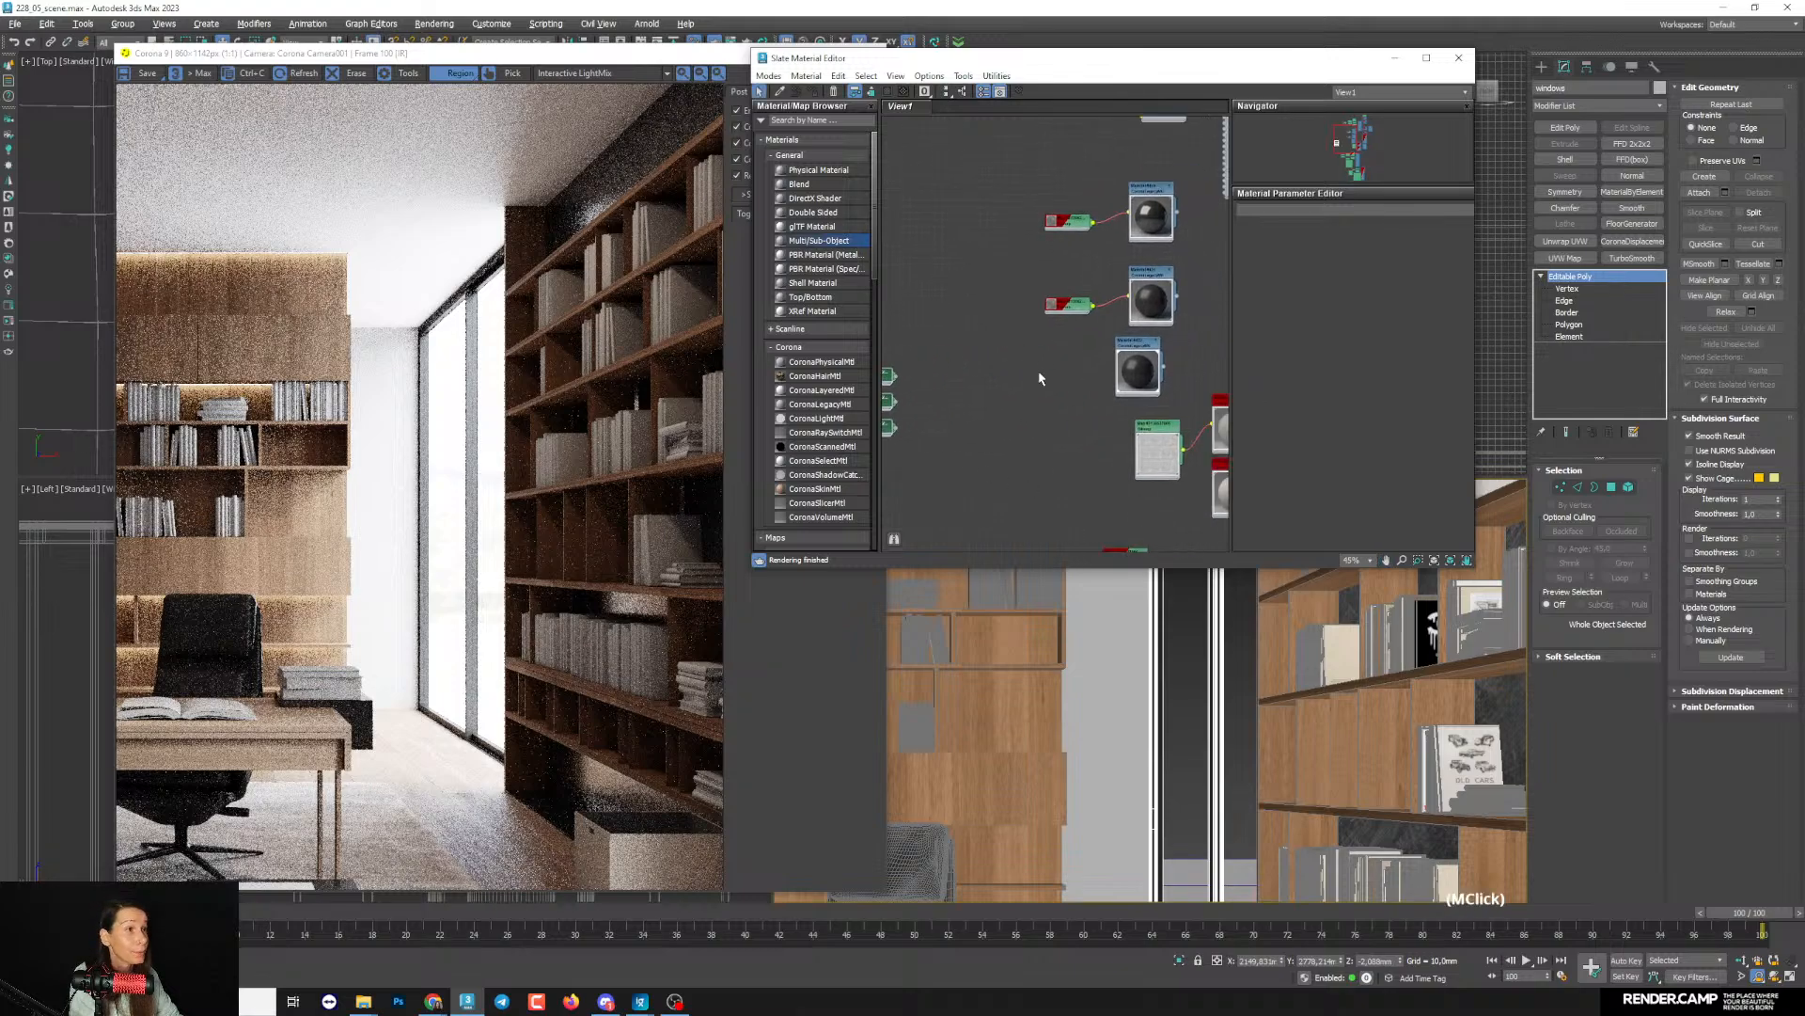
middle_click_drag(1128, 387, 1137, 378)
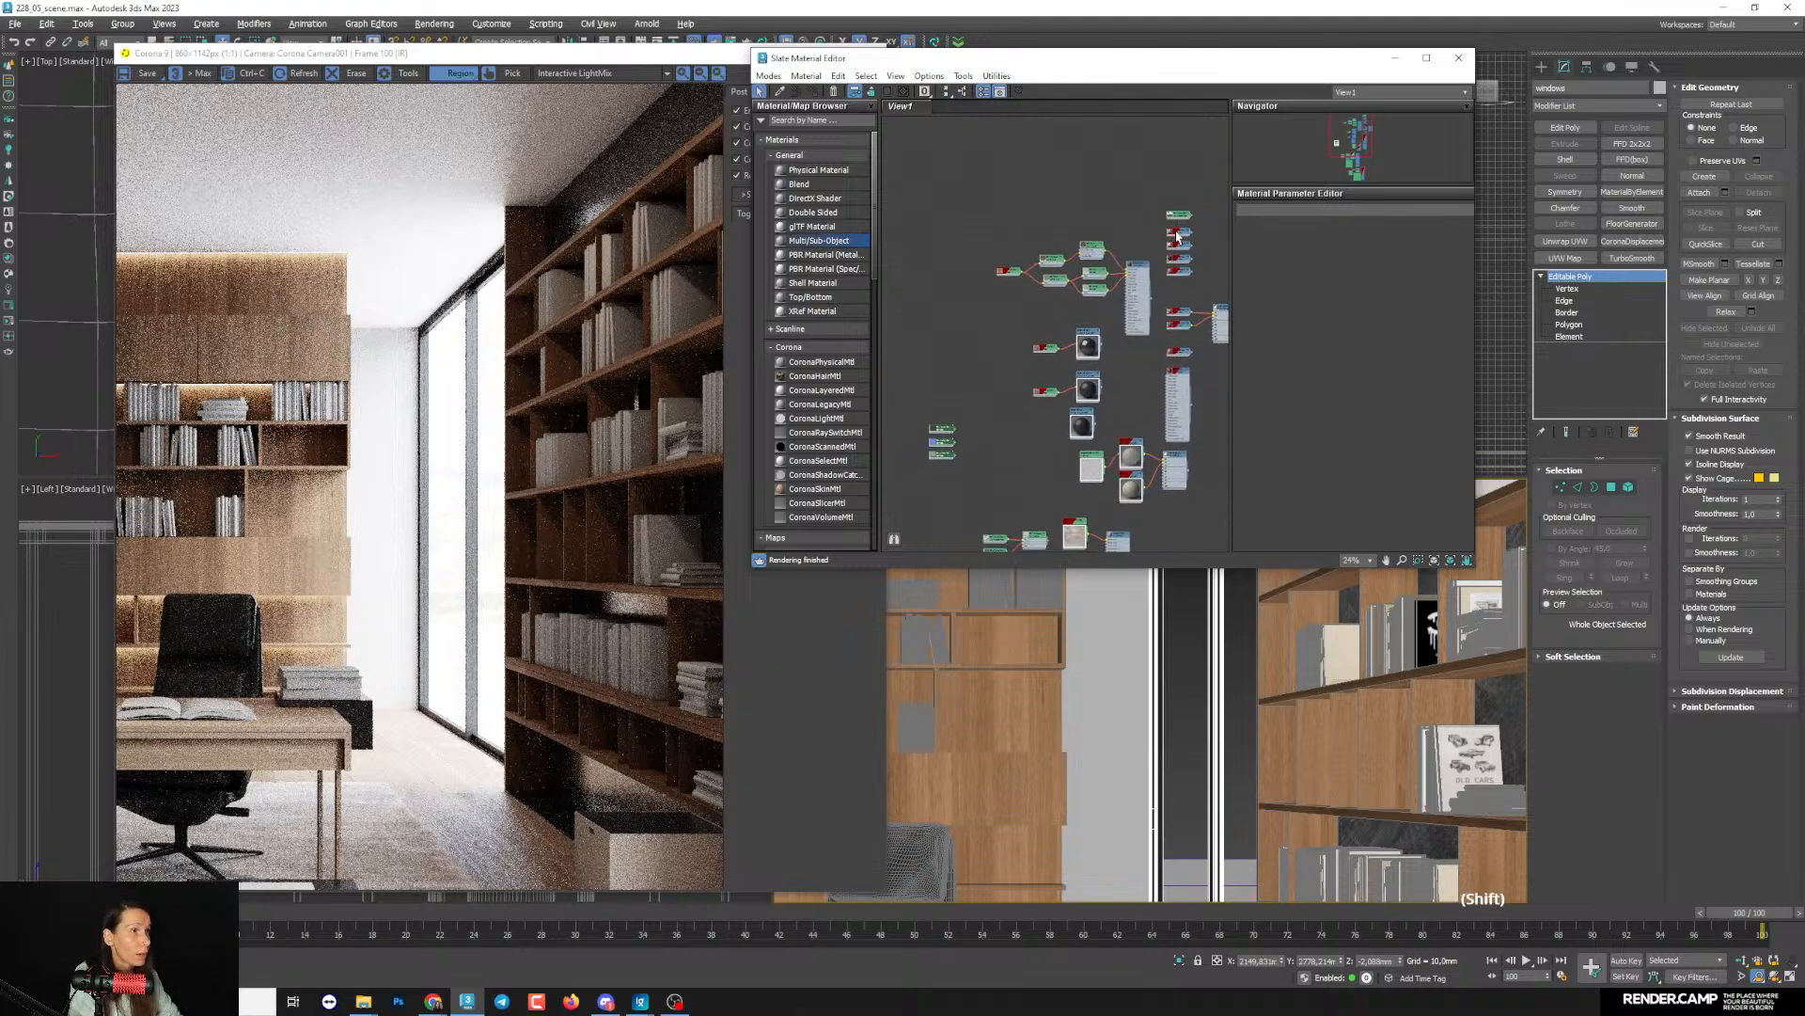
left_click_drag(1177, 237, 985, 447, "shift")
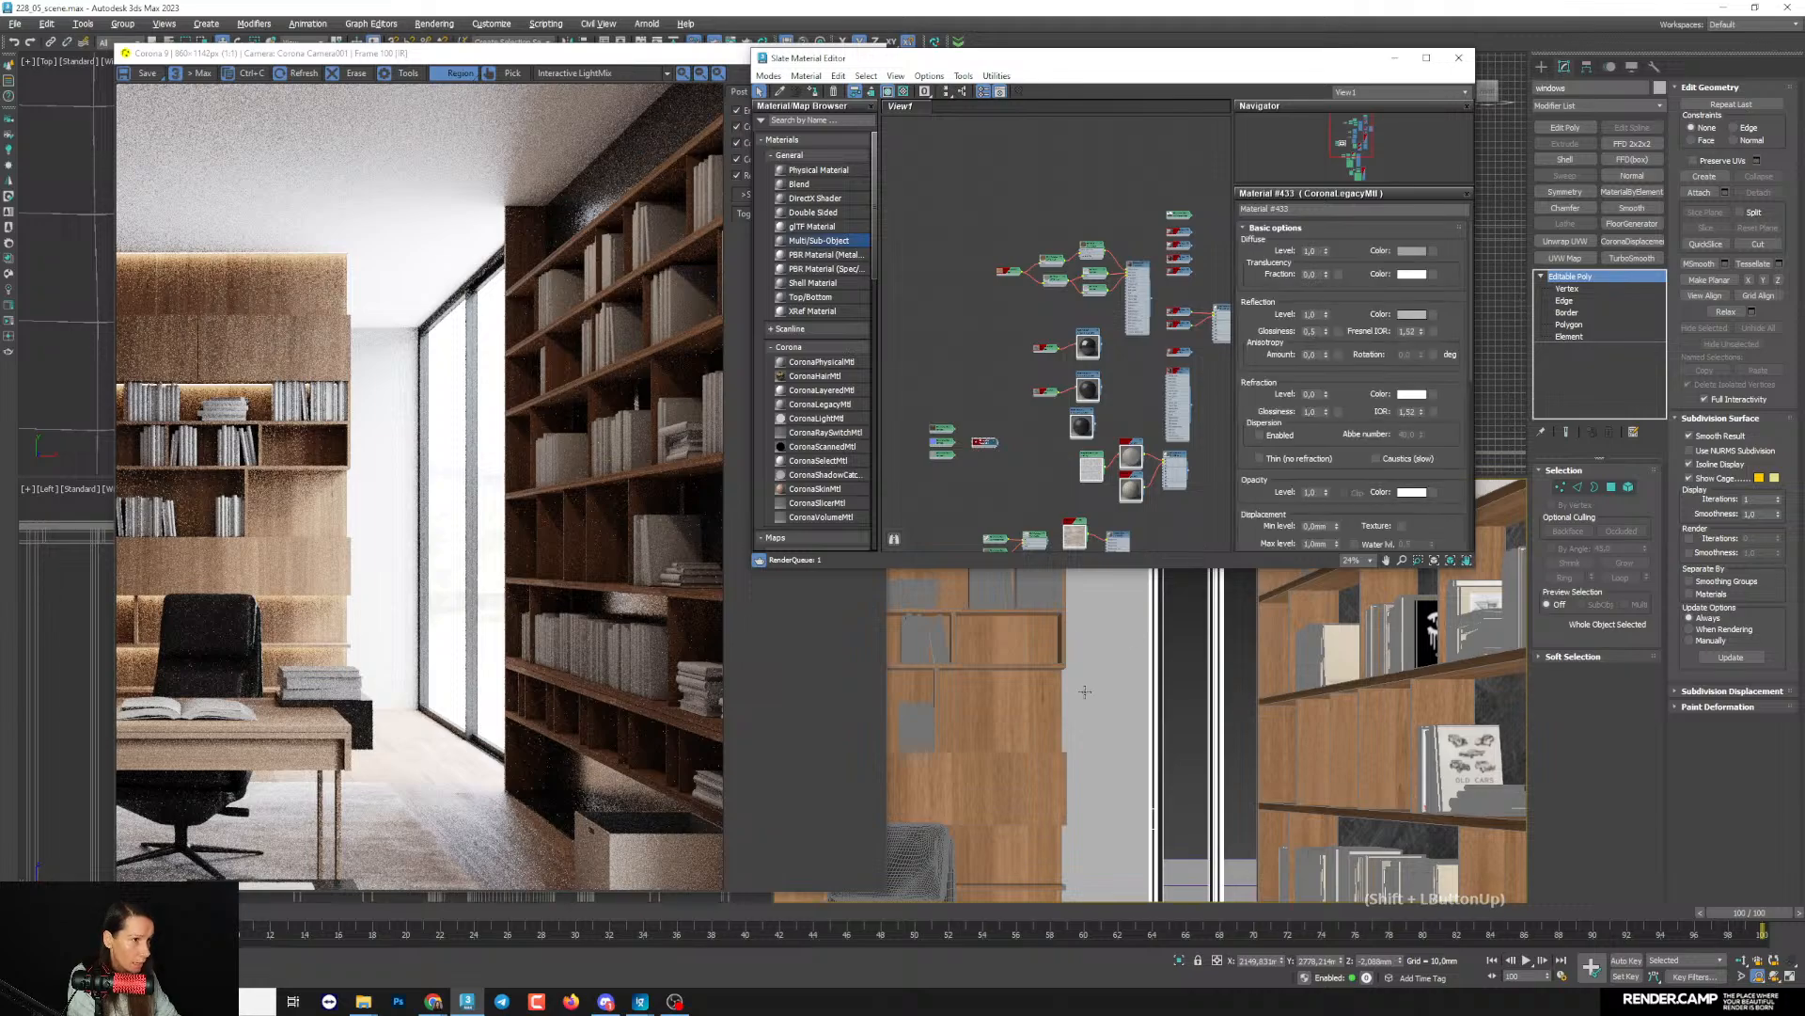
- Select the wall section between the wood wall shelving and the window, and assign the copied CoronaLegacyMtl to it
left_click(1105, 647)
middle_click_drag(944, 490, 963, 443)
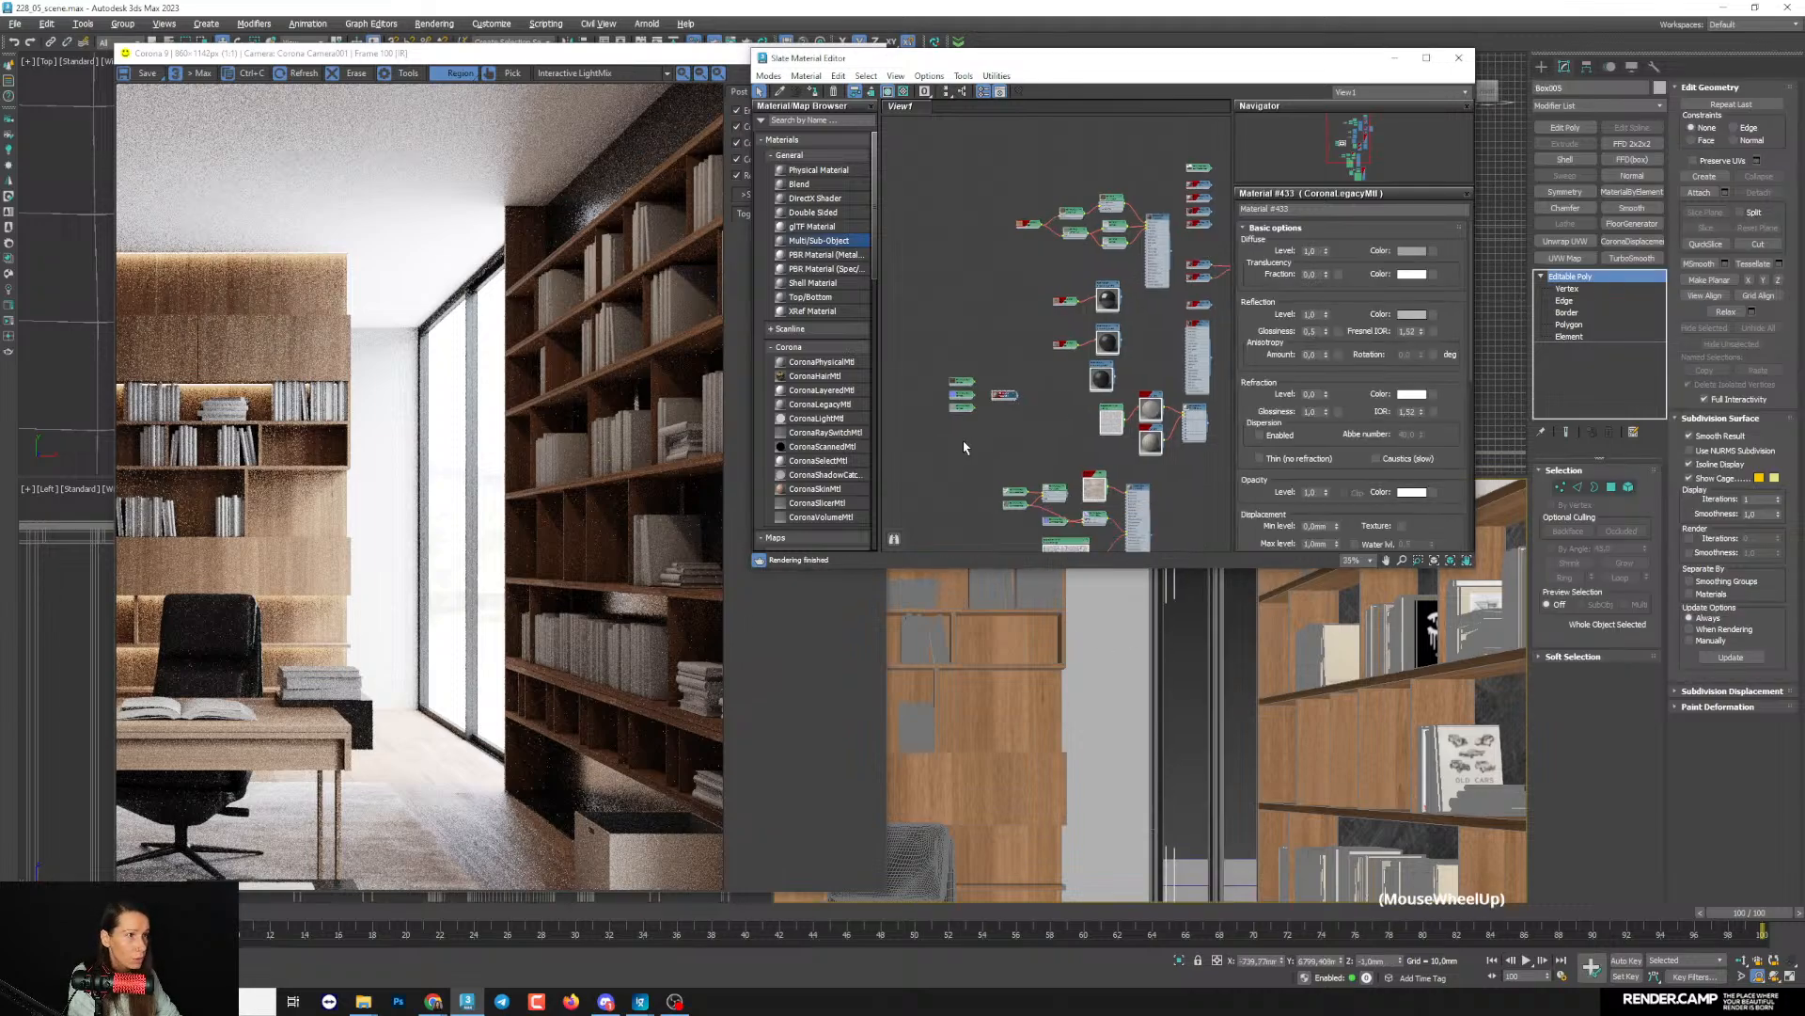
scroll(974, 419, "up", 6)
middle_click_drag(1052, 379, 1078, 376)
double_click(1091, 337)
left_click(813, 92)
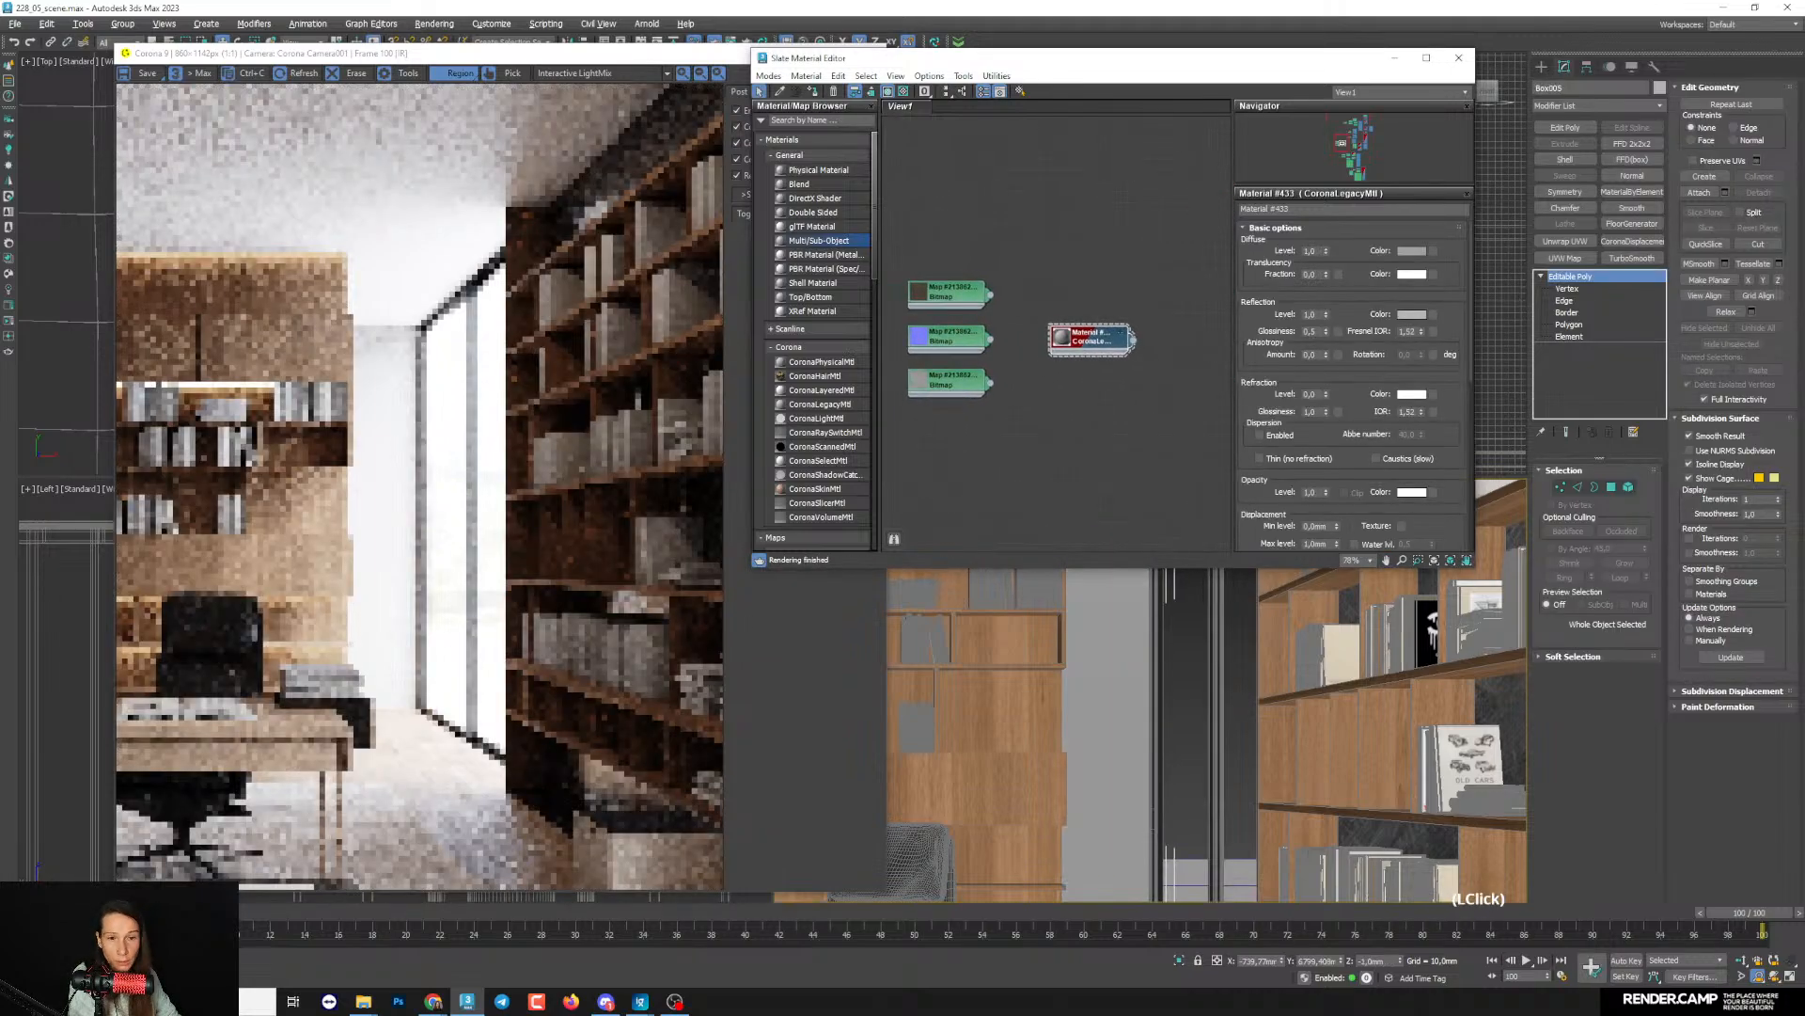
- Add the selected wall to the objects excluded from the Corona material override in Render Setup
key("F10")
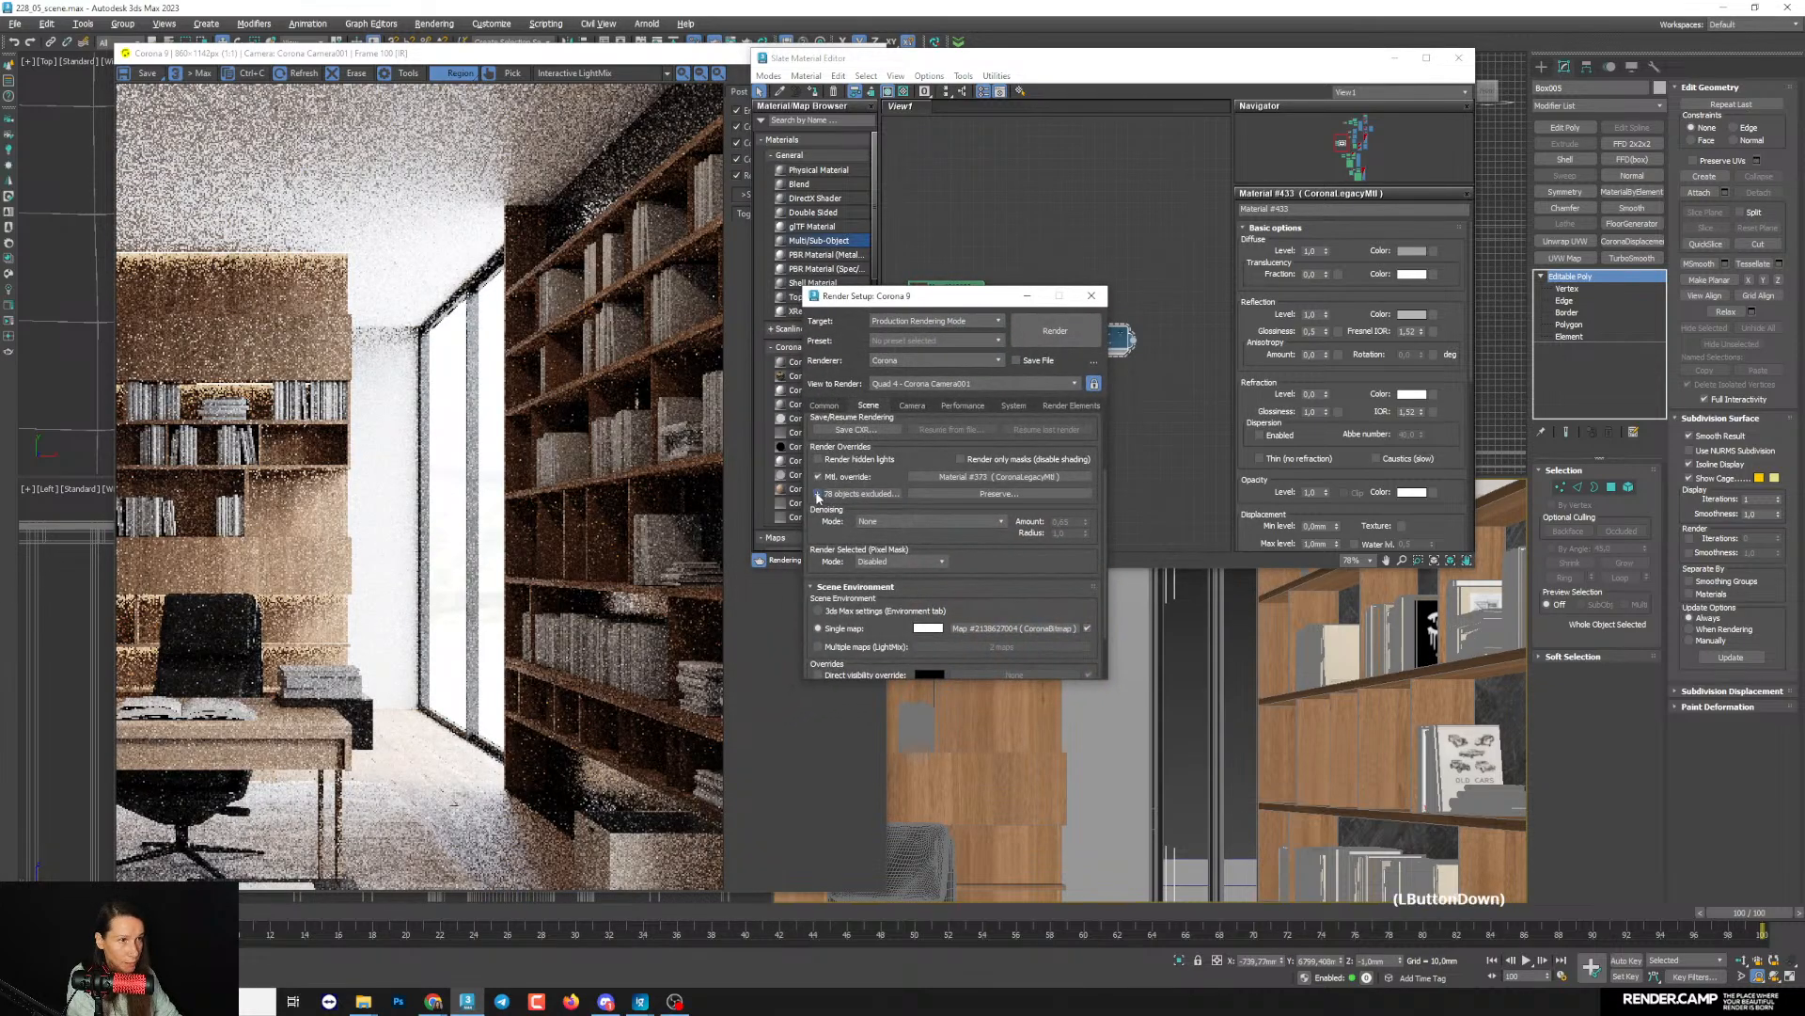
left_click(817, 493)
left_click(1015, 298)
- Connect the concrete albedo bitmap to the wall material's diffuse color and space the three bitmaps further apart
middle_click_drag(1027, 320, 1051, 290)
scroll(1050, 290, "up", 1)
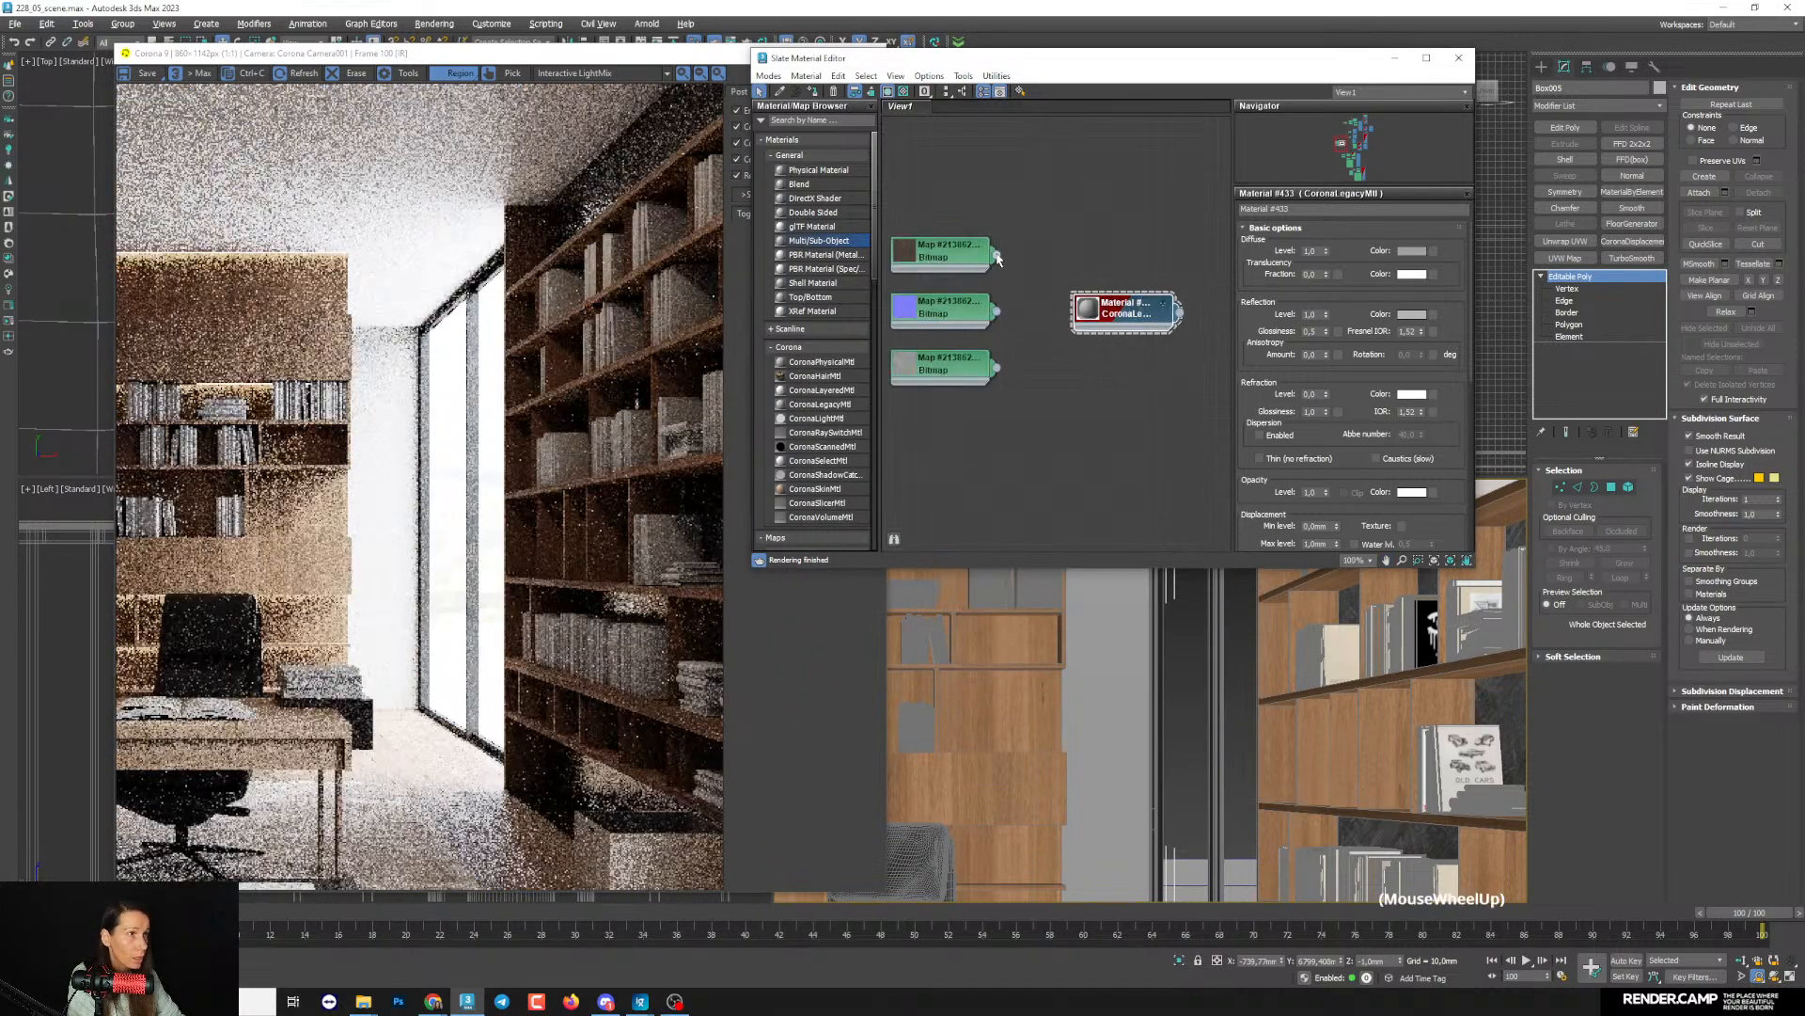
mouse_move(1112, 324)
left_mouse_down()
mouse_move(1068, 325)
mouse_move(1083, 335)
left_mouse_up()
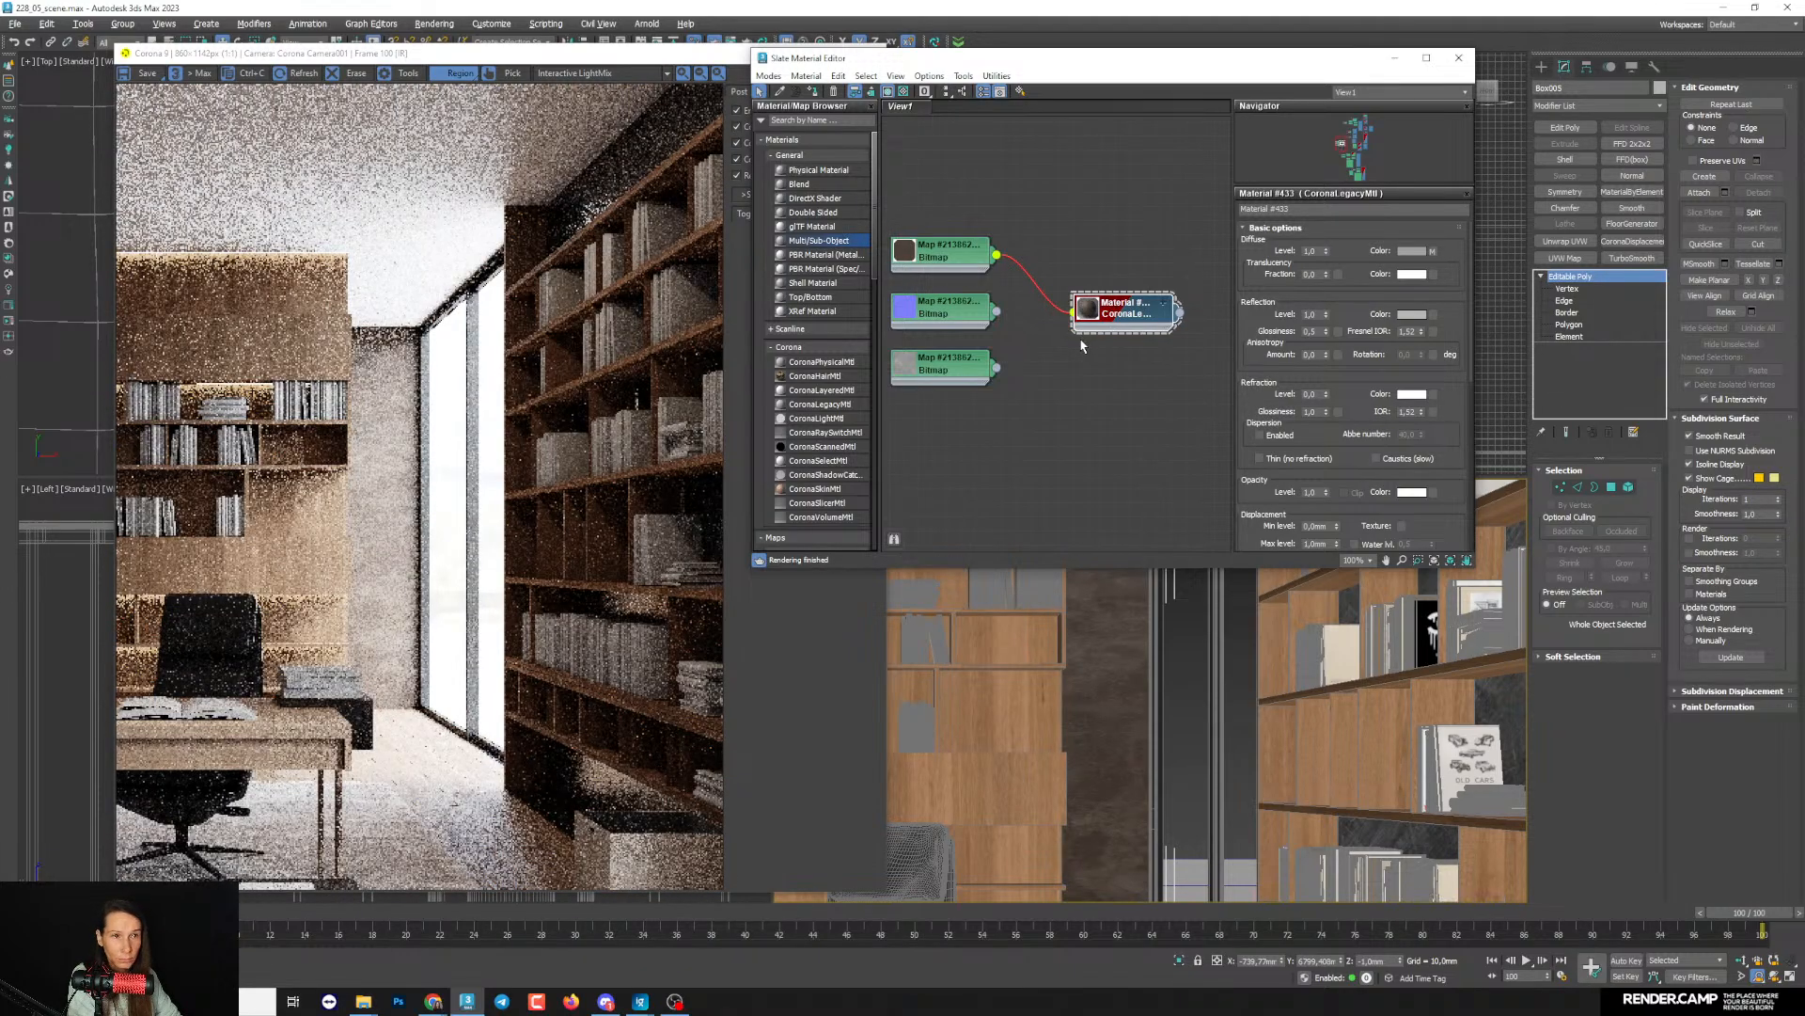
middle_click_drag(955, 384, 981, 354)
left_click_drag(980, 342, 983, 412)
left_click_drag(987, 286, 993, 344)
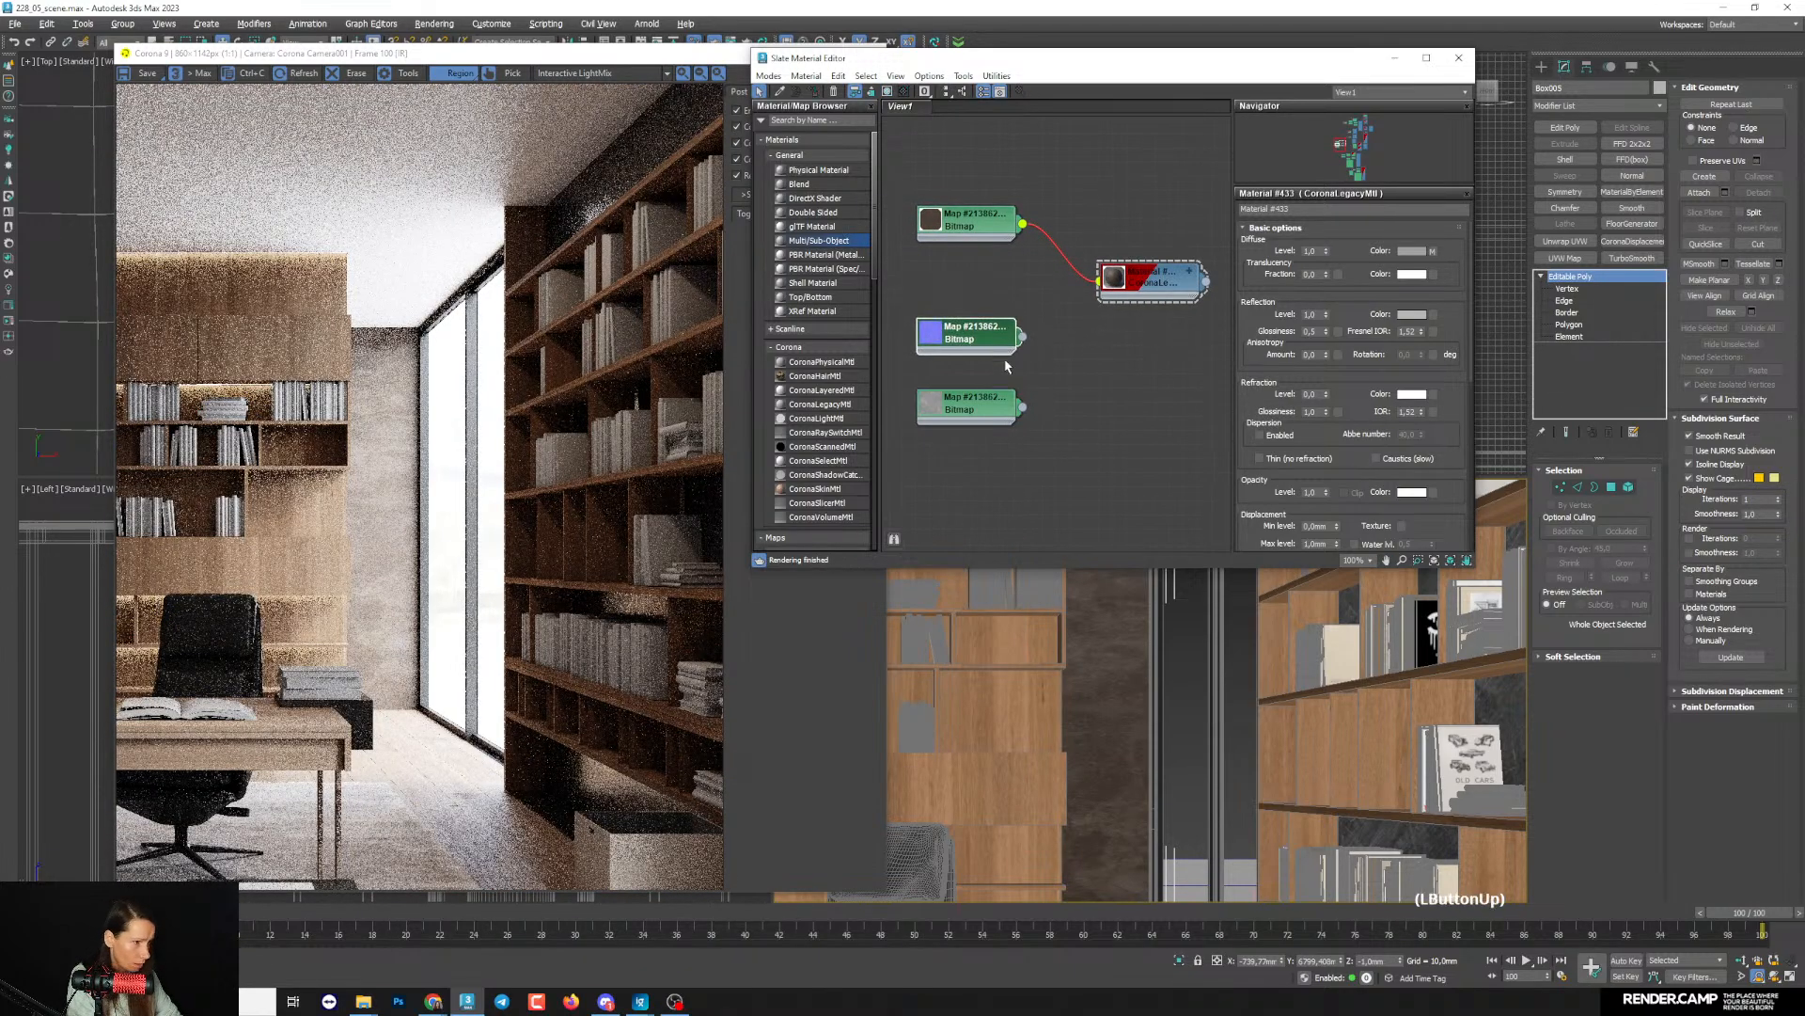
- Add a UVW Map modifier with Box mapping to the wall, about 3800 mm wide and 3650 mm high
left_click_drag(1146, 63, 588, 125)
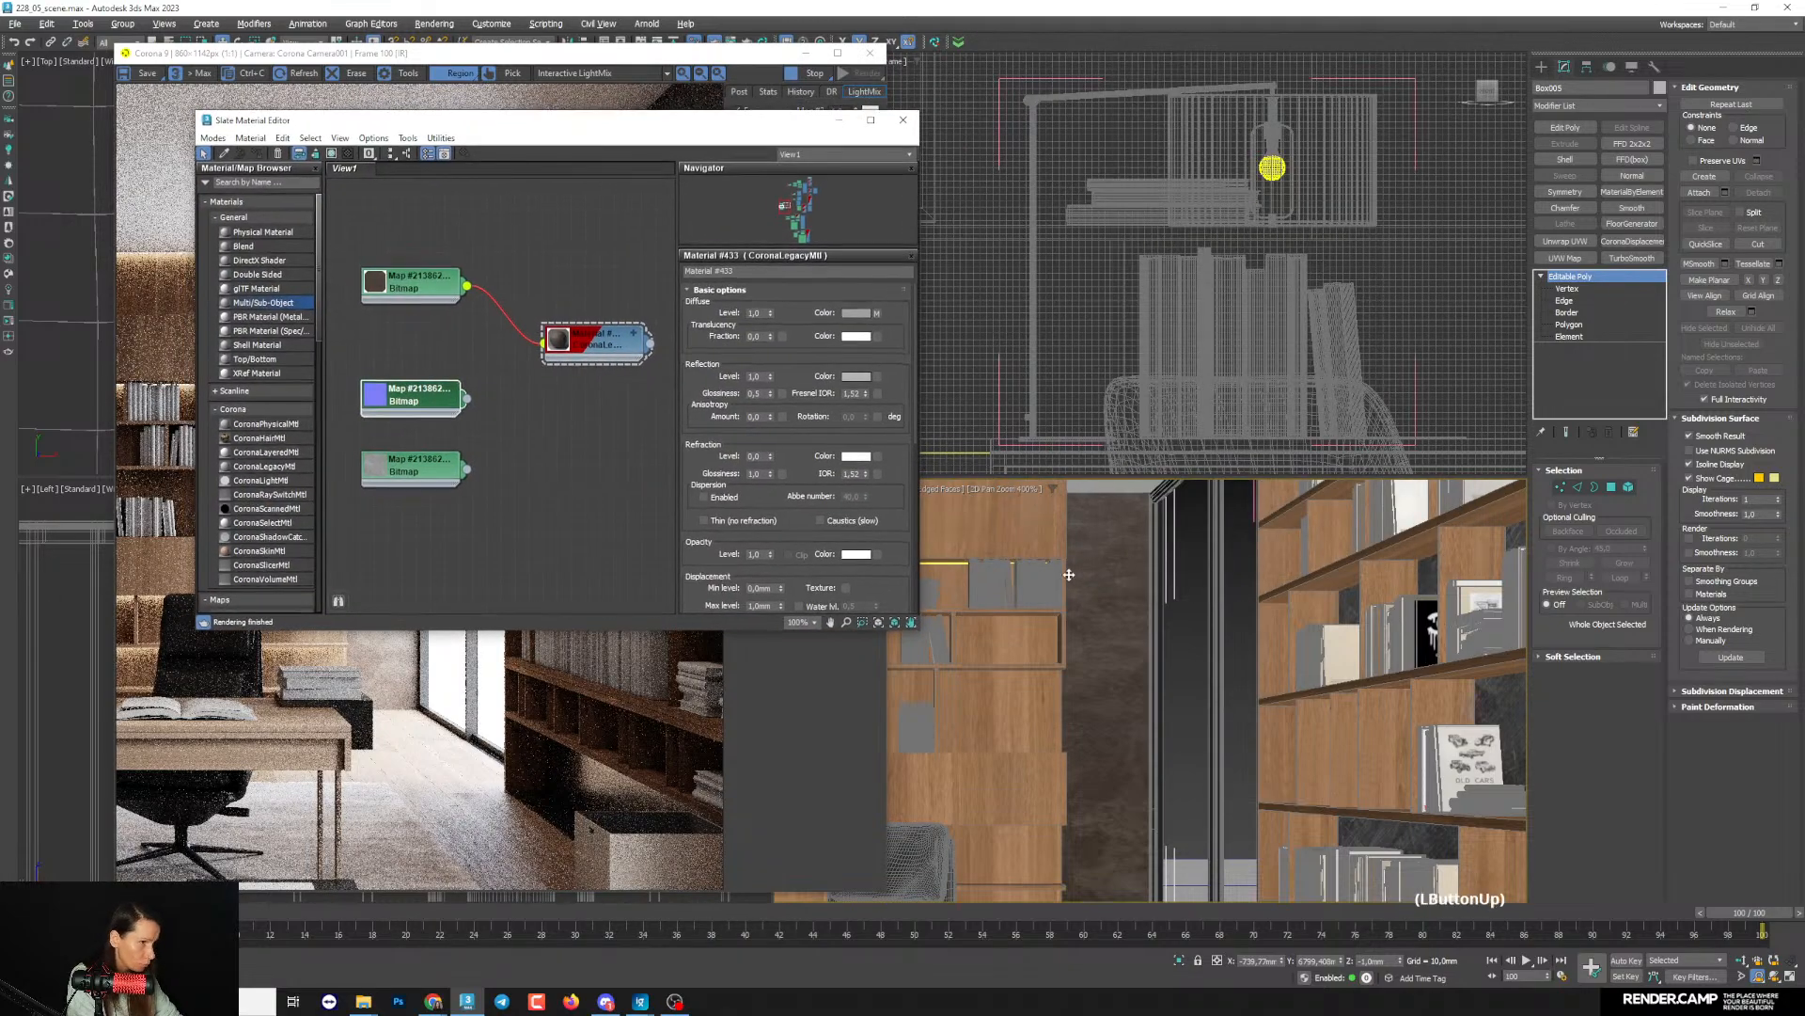
left_click(826, 100)
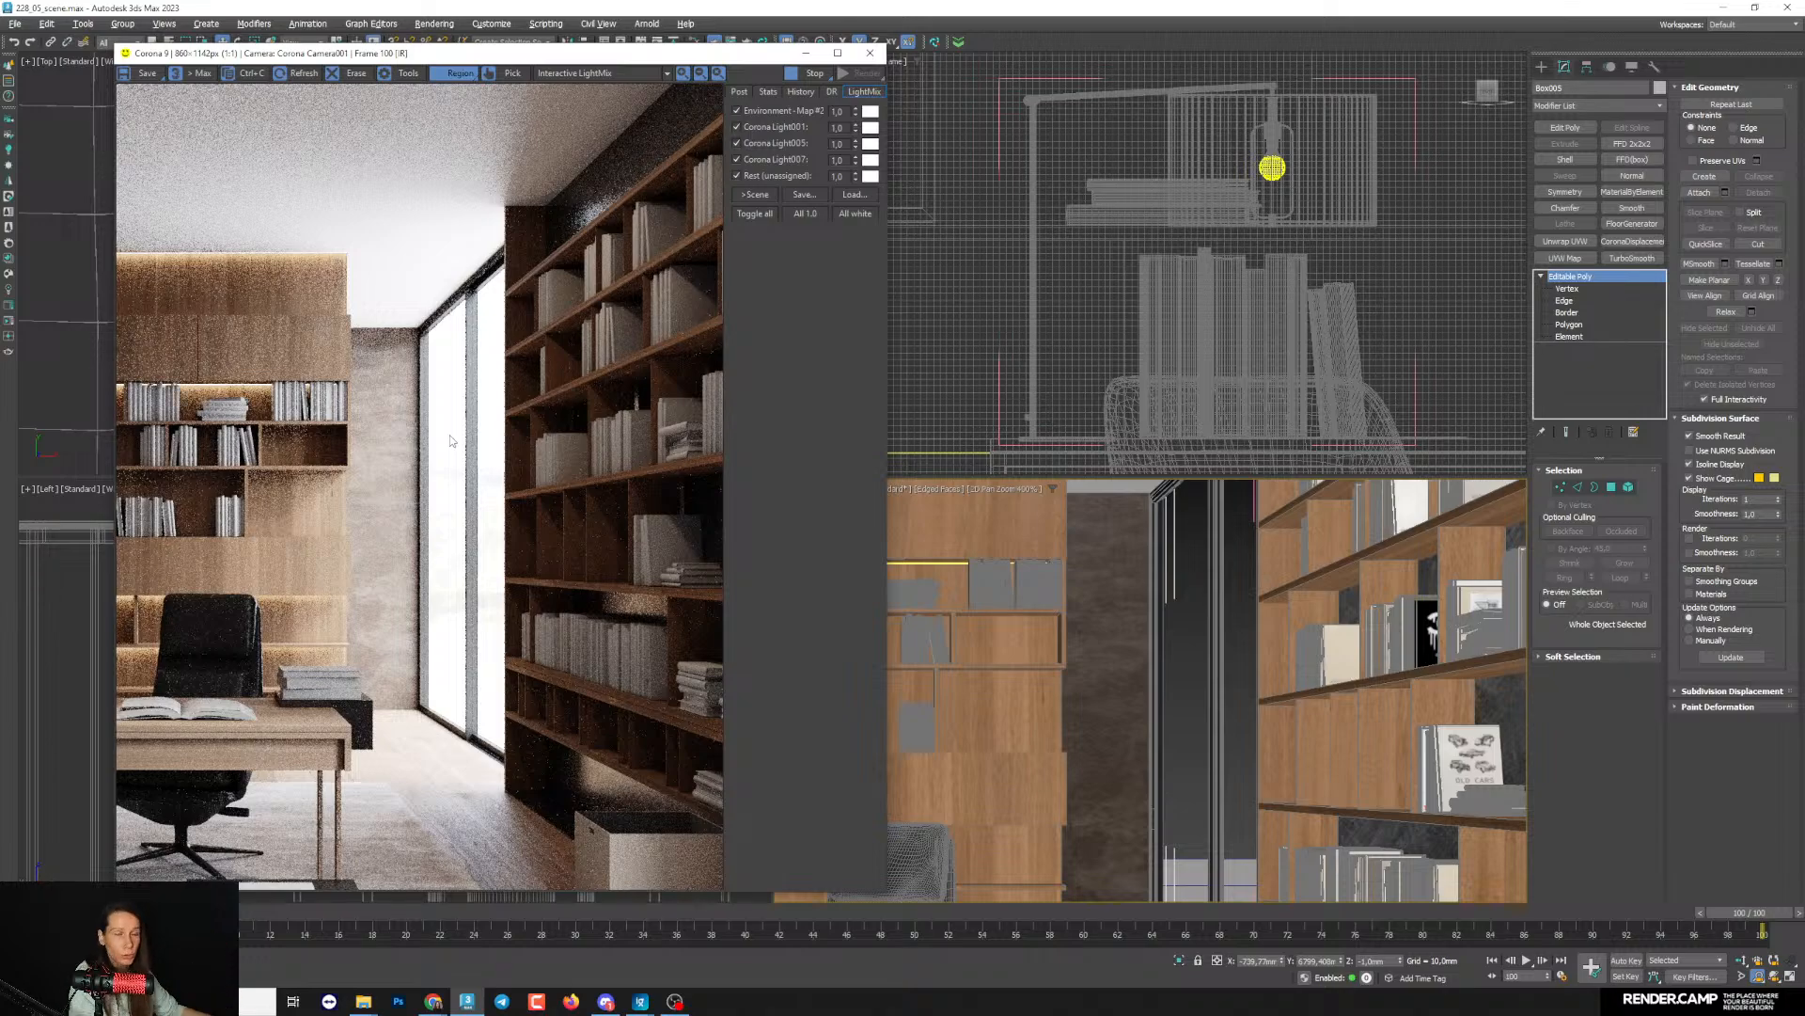
left_click(1565, 258)
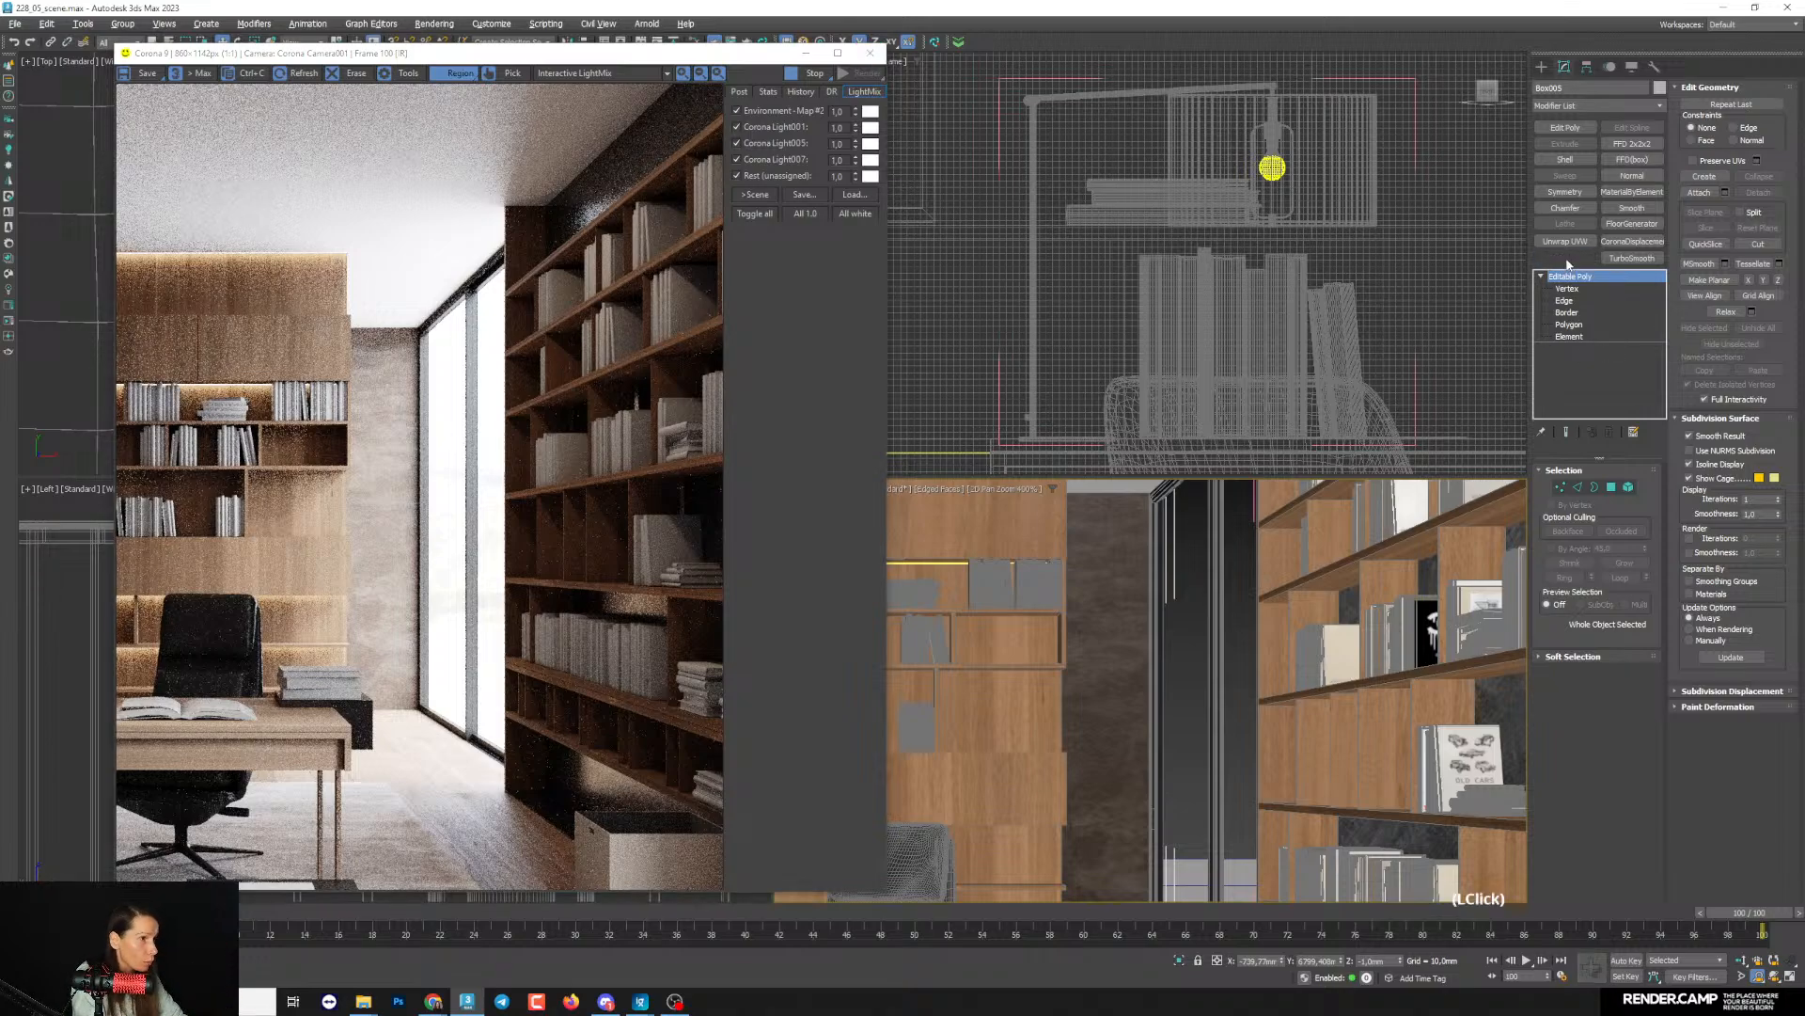
left_click(1582, 550)
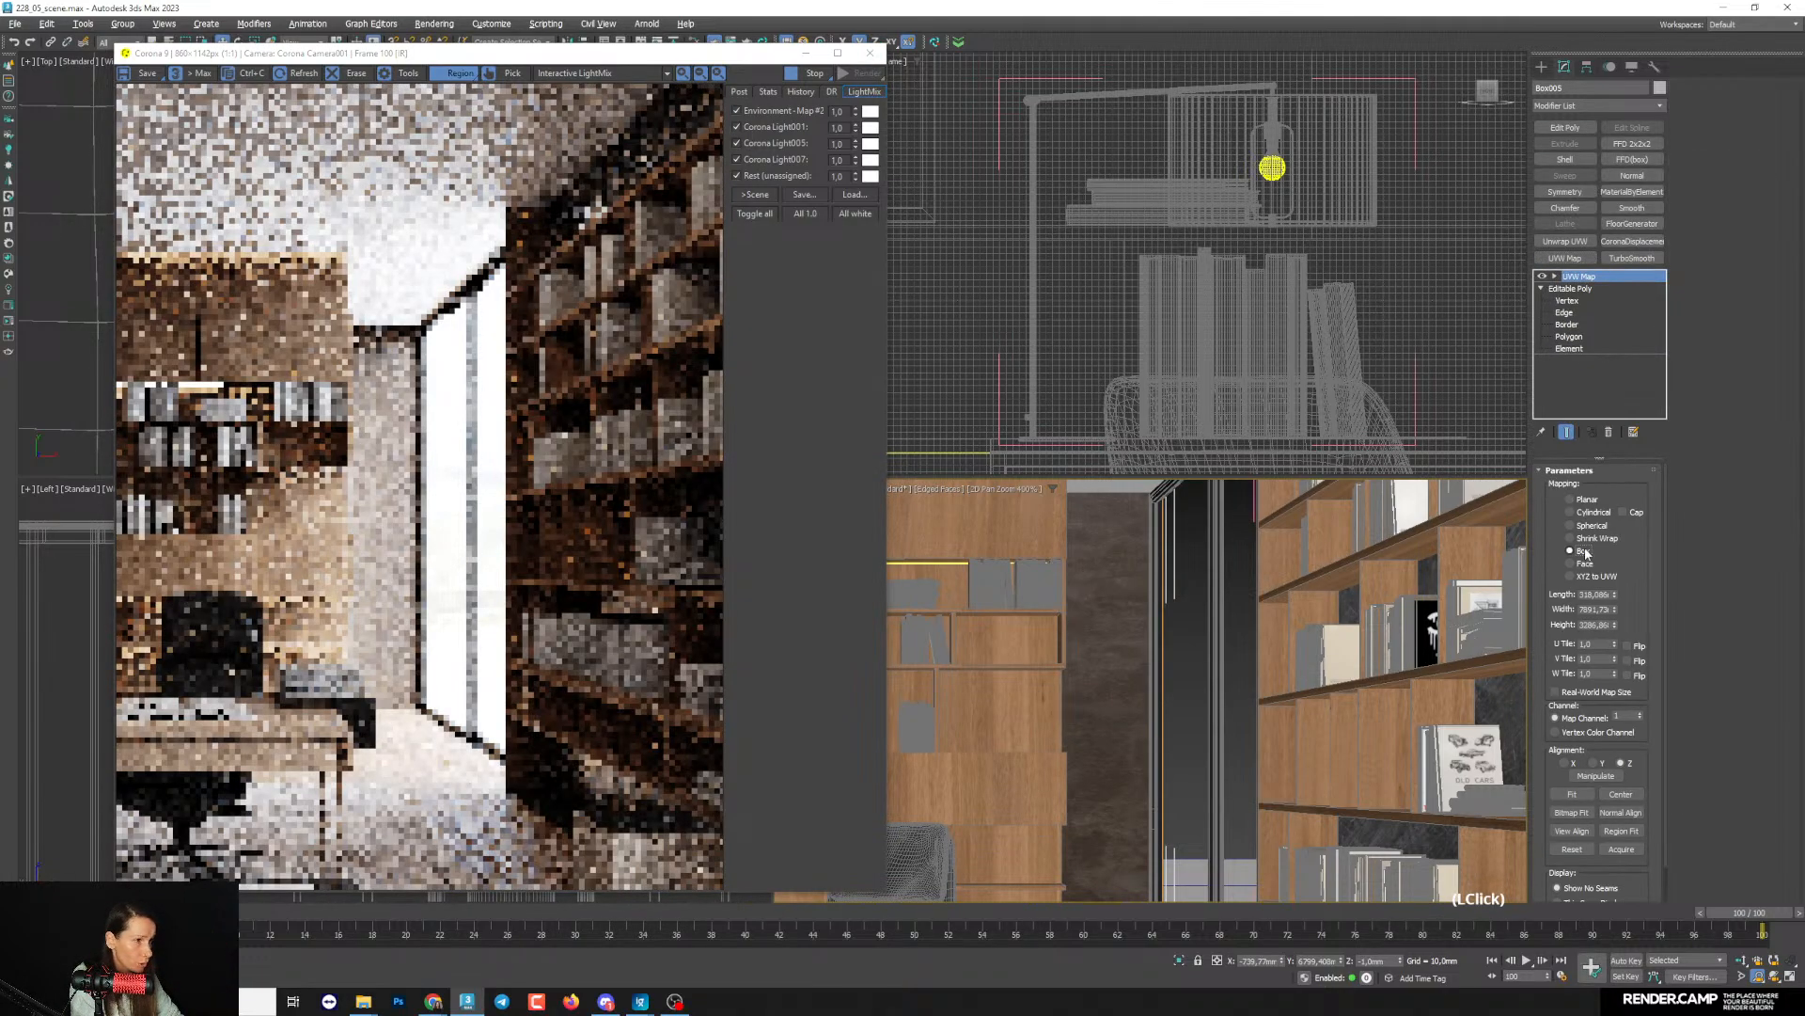
mouse_move(1614, 609)
left_mouse_down()
mouse_move(1618, 649)
mouse_move(1593, 583)
left_mouse_up()
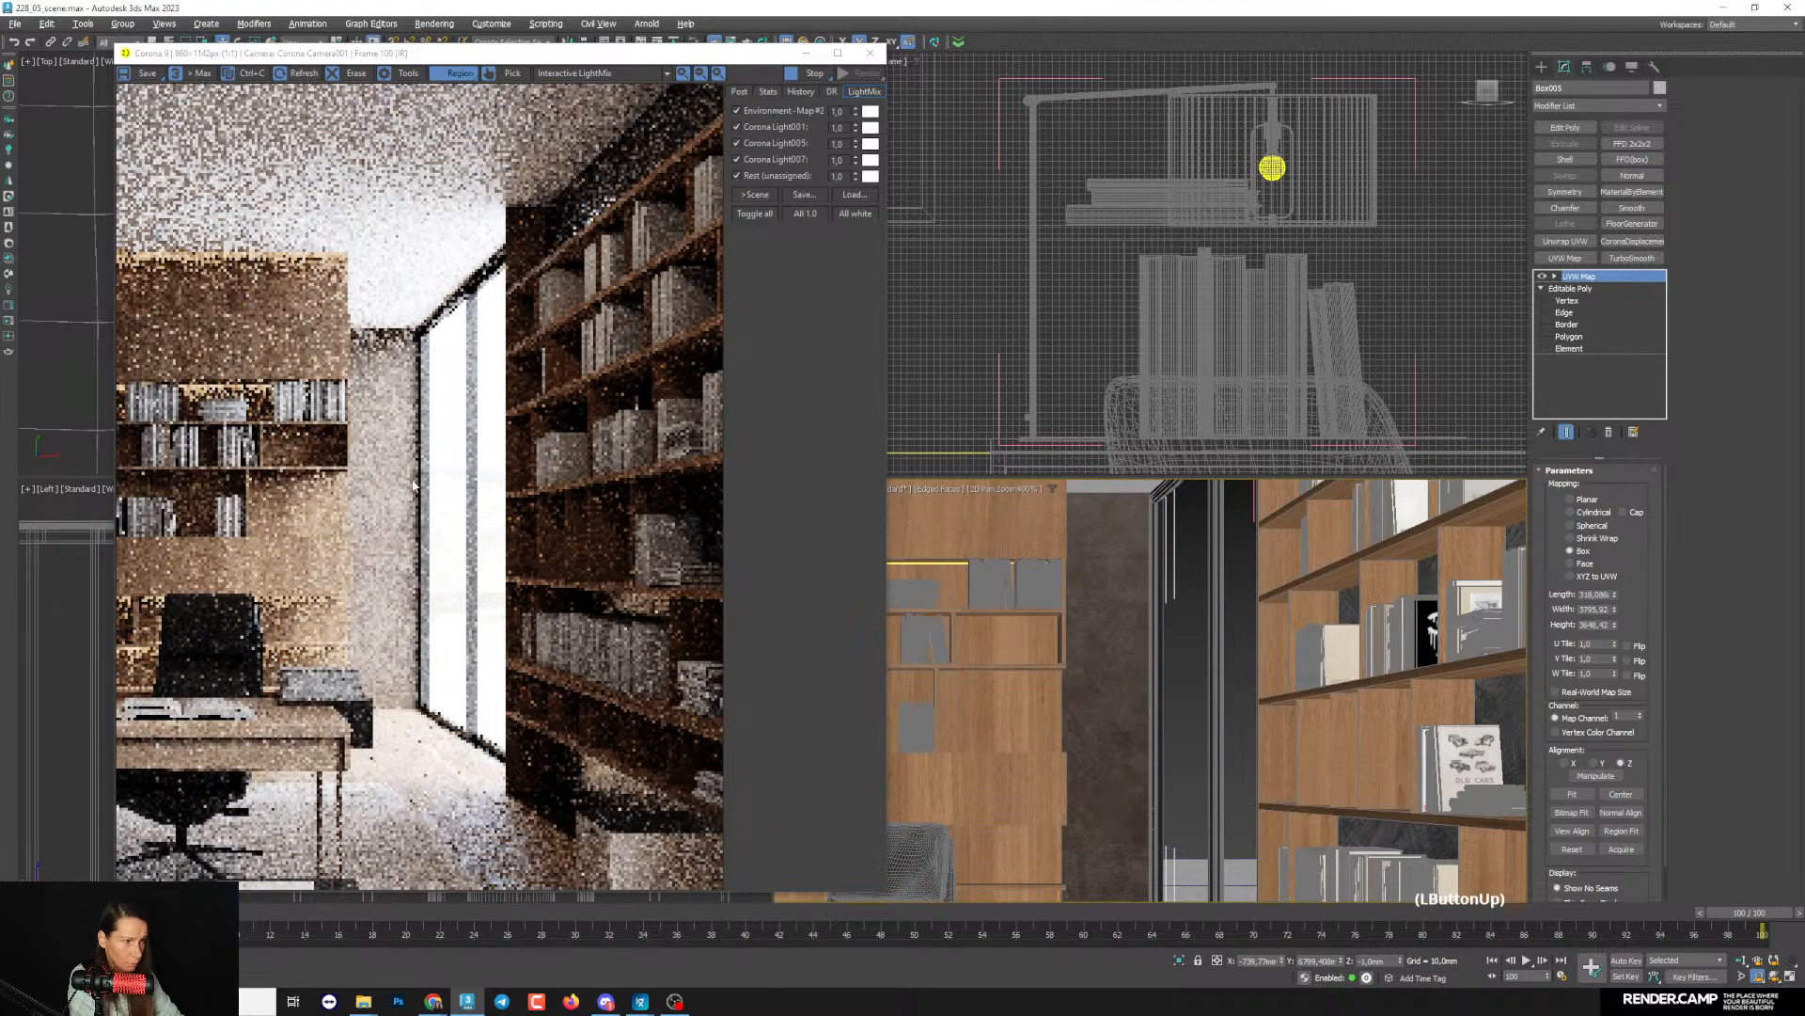
- Restrict the interactive render to a region around the concrete wall and inspect its texture scale up close
left_click_drag(297, 269, 440, 722)
scroll(368, 583, "up", 1)
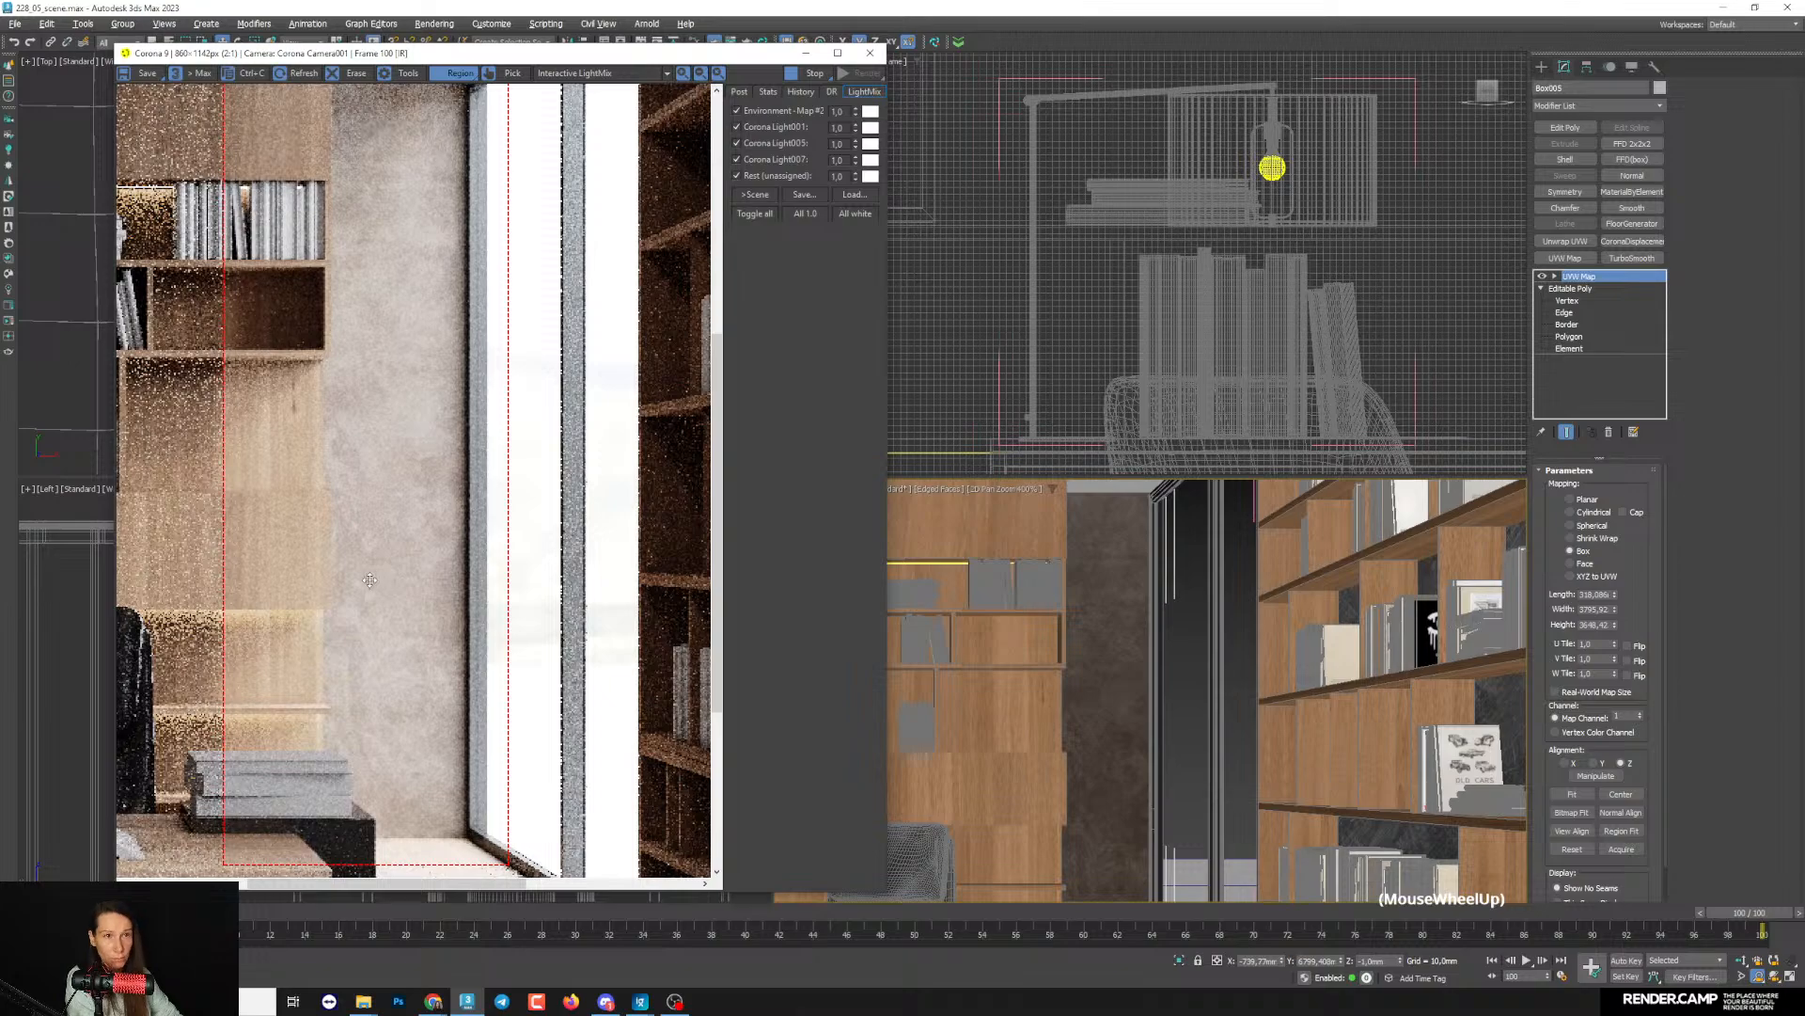
scroll(441, 699, "down", 1)
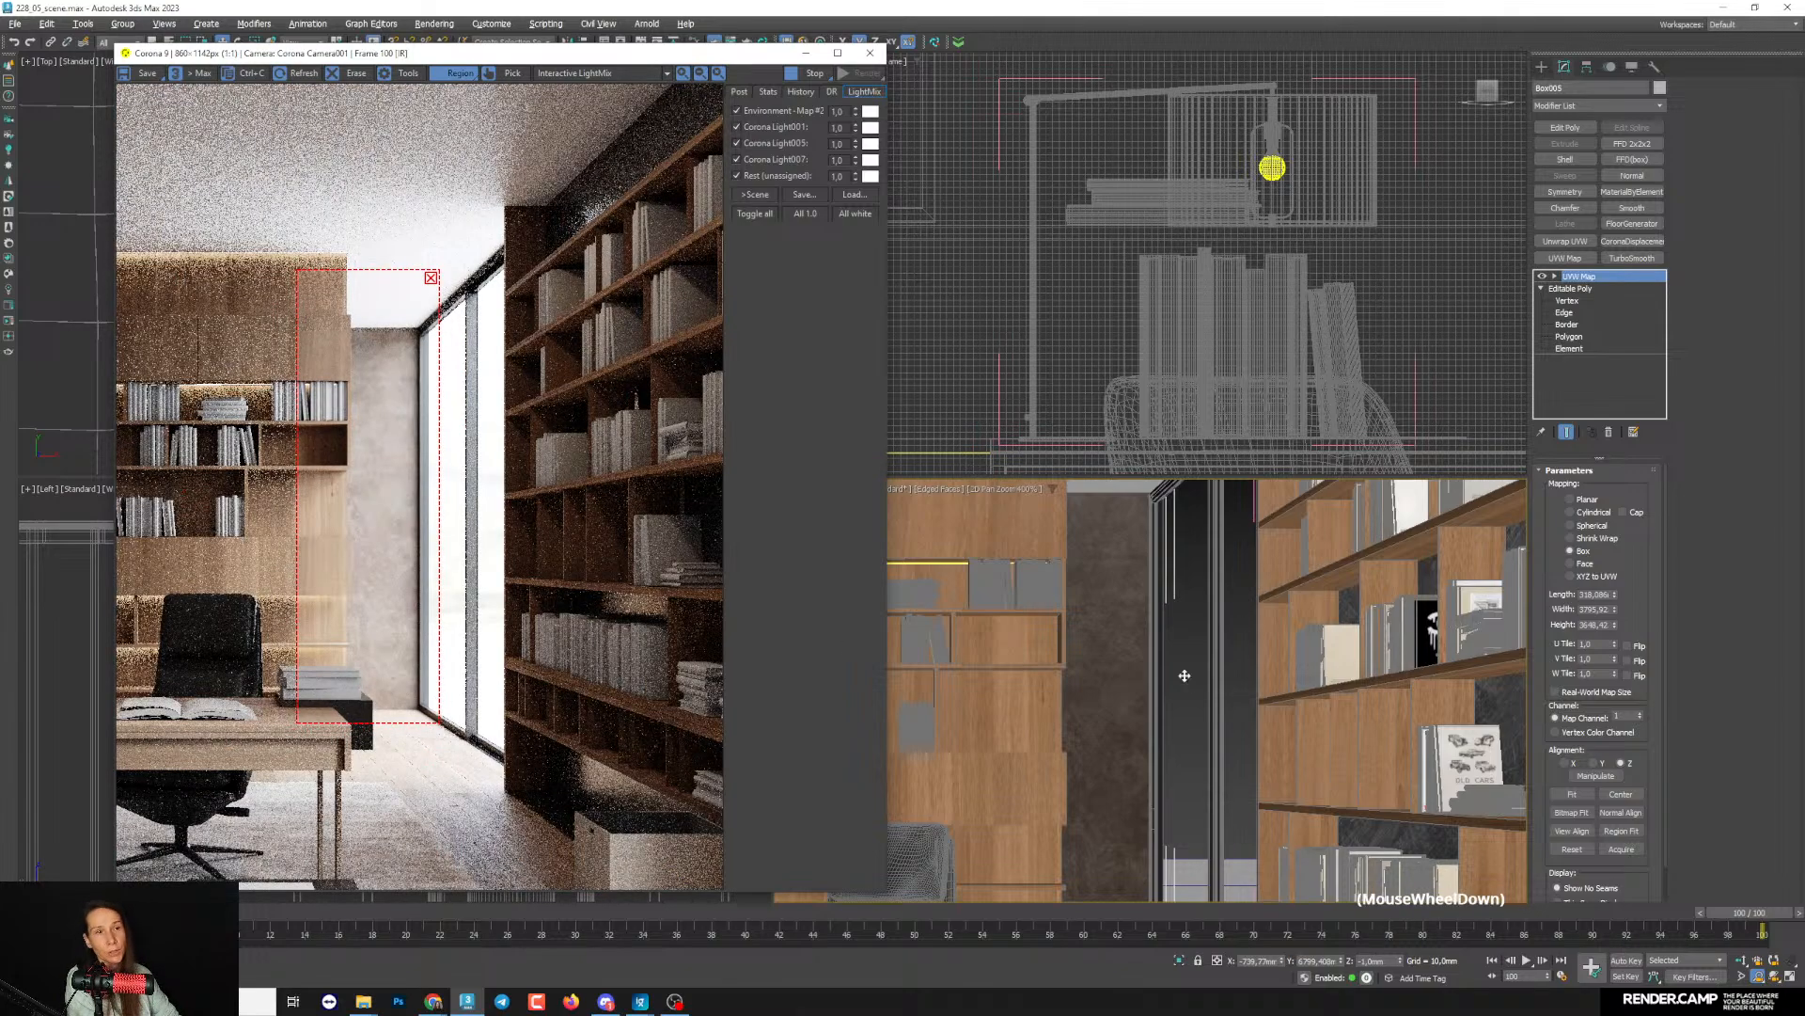
- Reopen the material editor and insert a Color Correction map between the albedo bitmap and the wall material
left_click(694, 41)
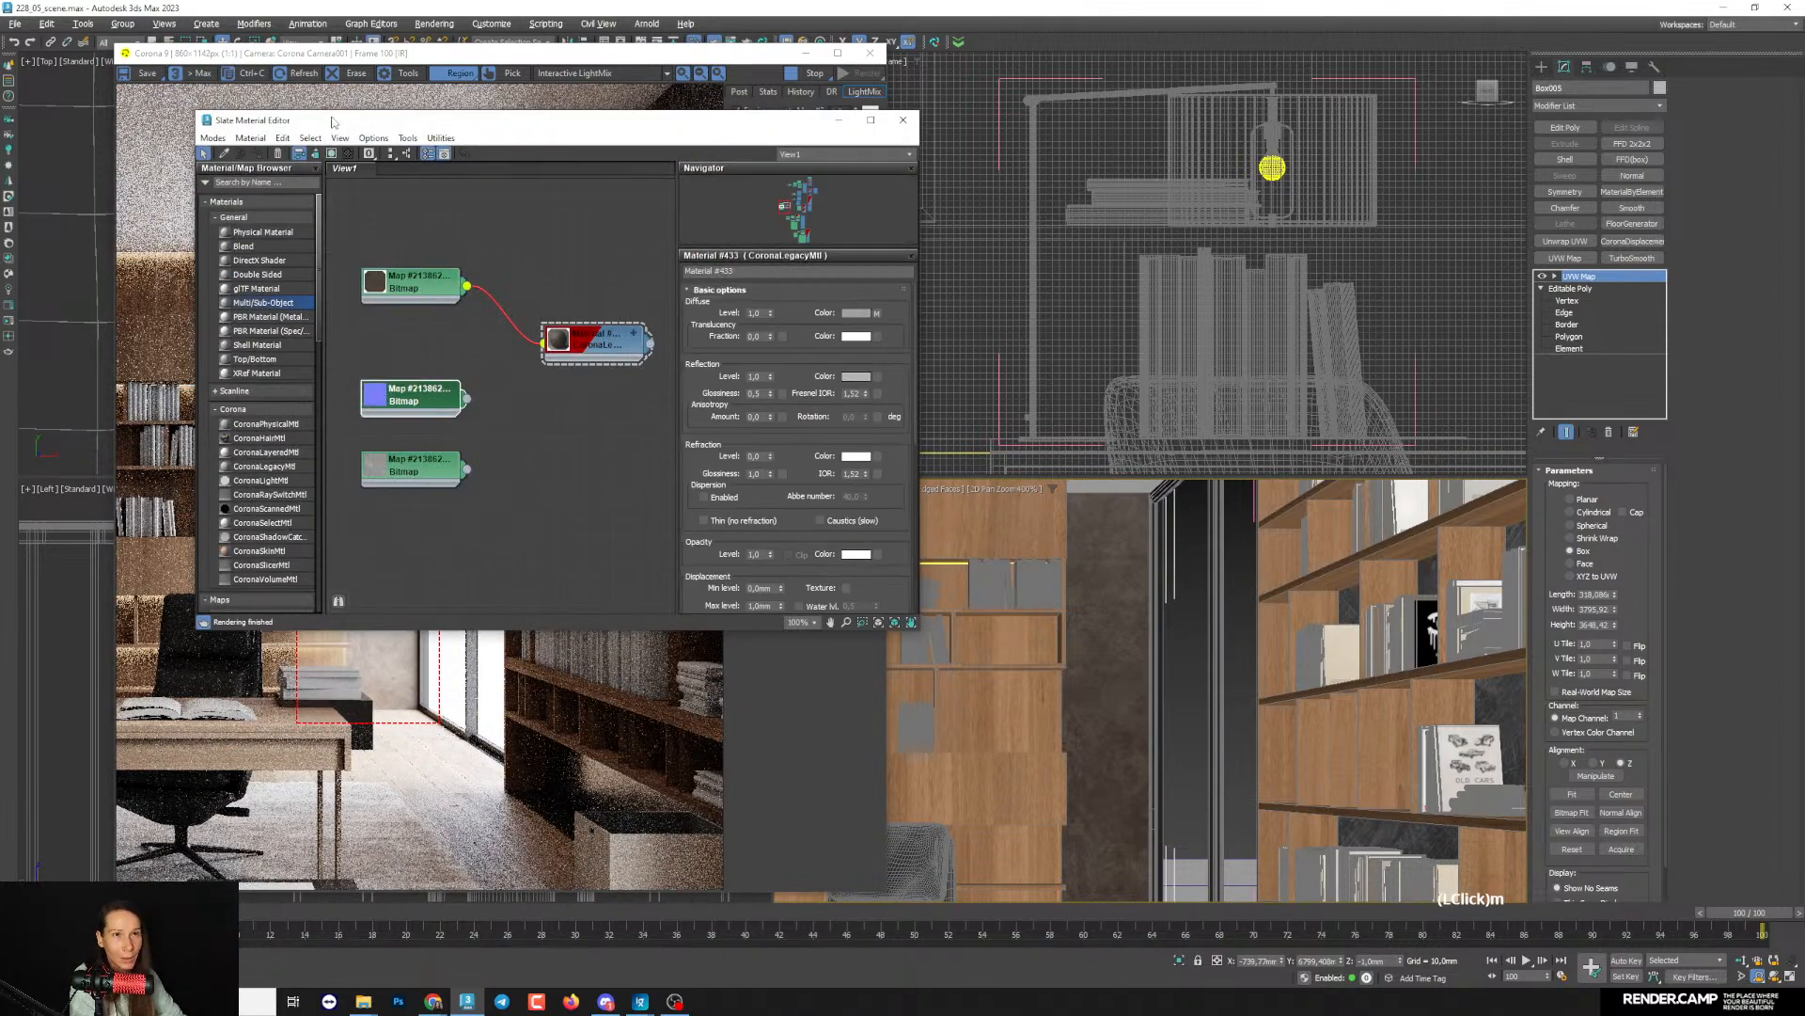
left_click_drag(330, 116, 809, 139)
middle_click_drag(947, 434, 1044, 517)
left_click_drag(976, 390, 905, 391)
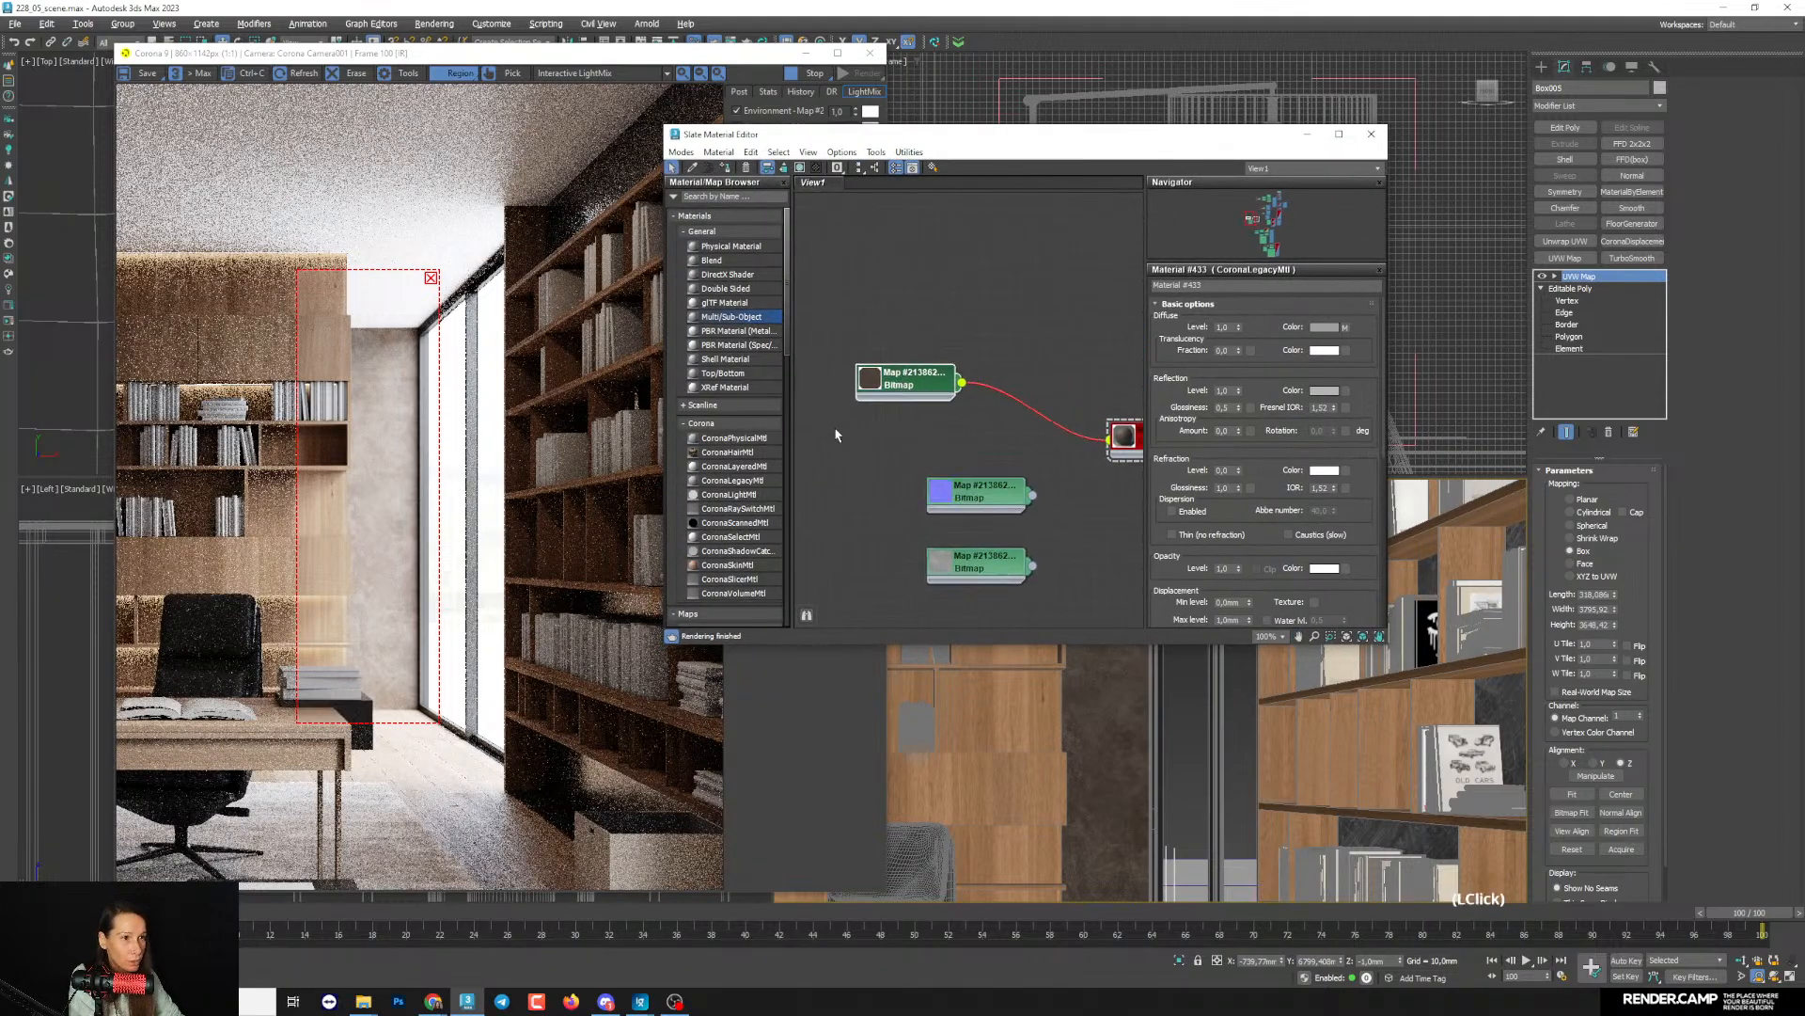
scroll(748, 475, "down", 3)
scroll(749, 480, "down", 3)
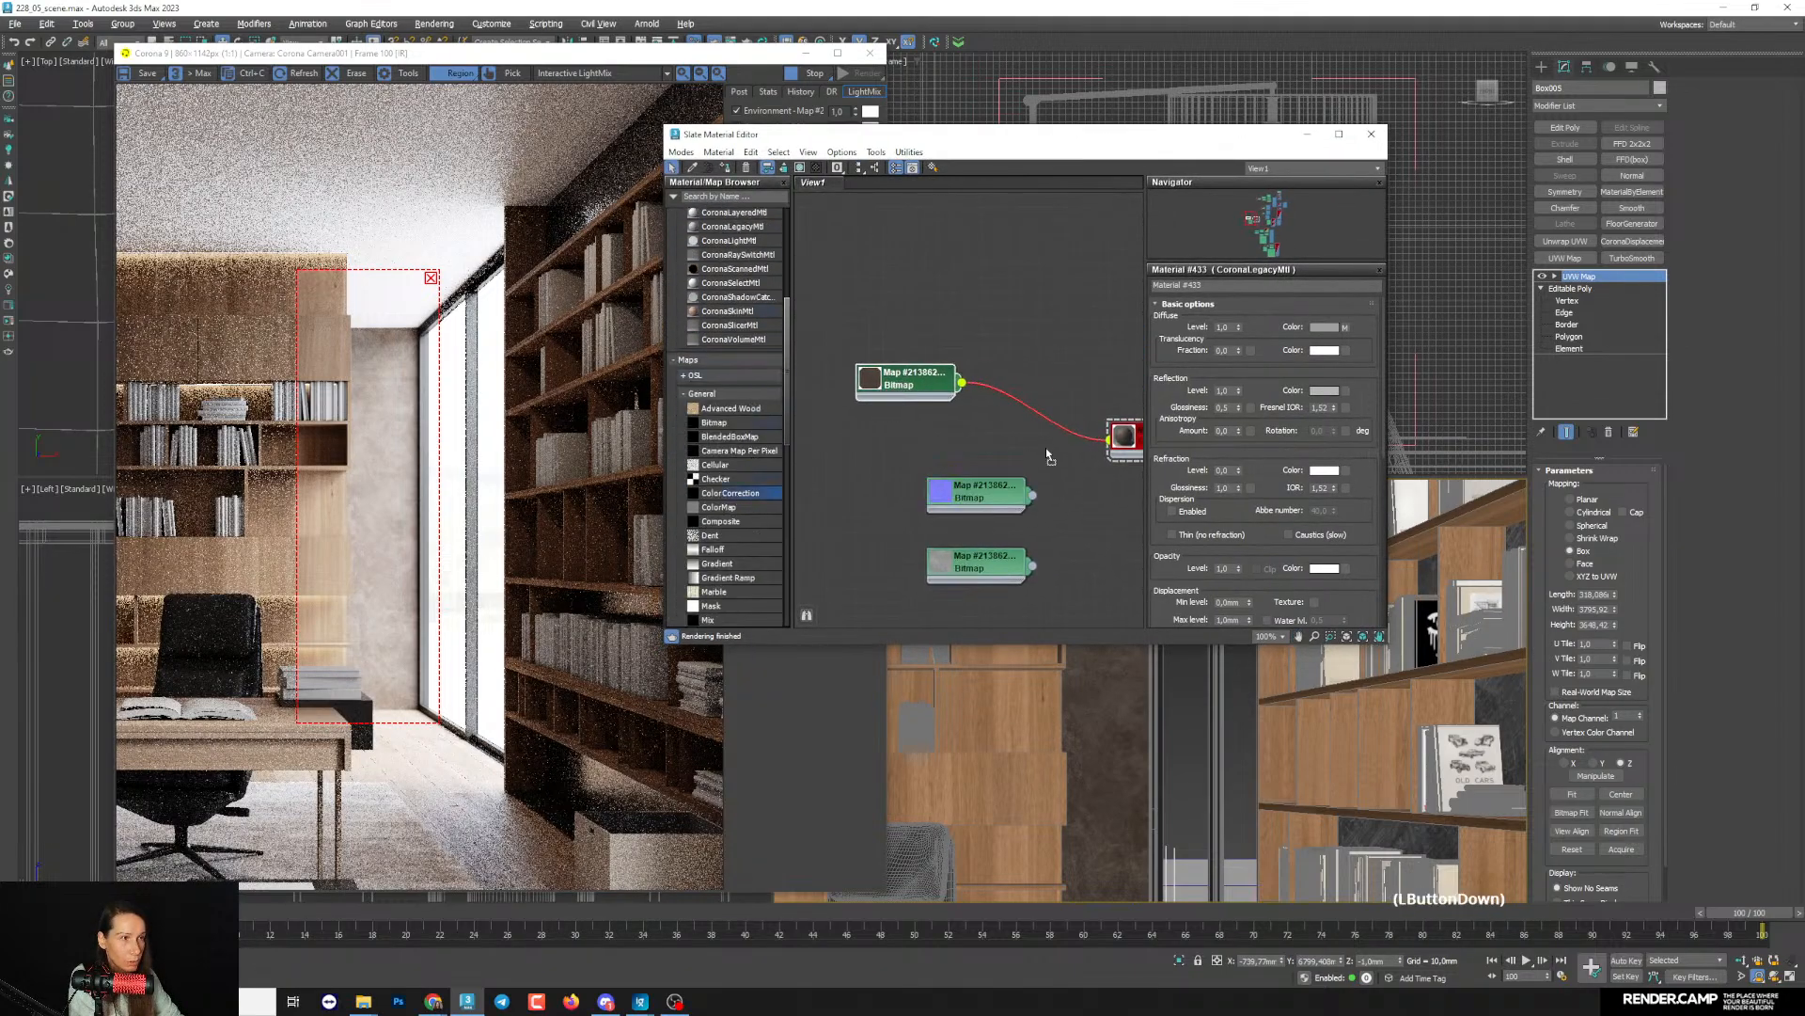
left_click_drag(1017, 395, 1018, 396)
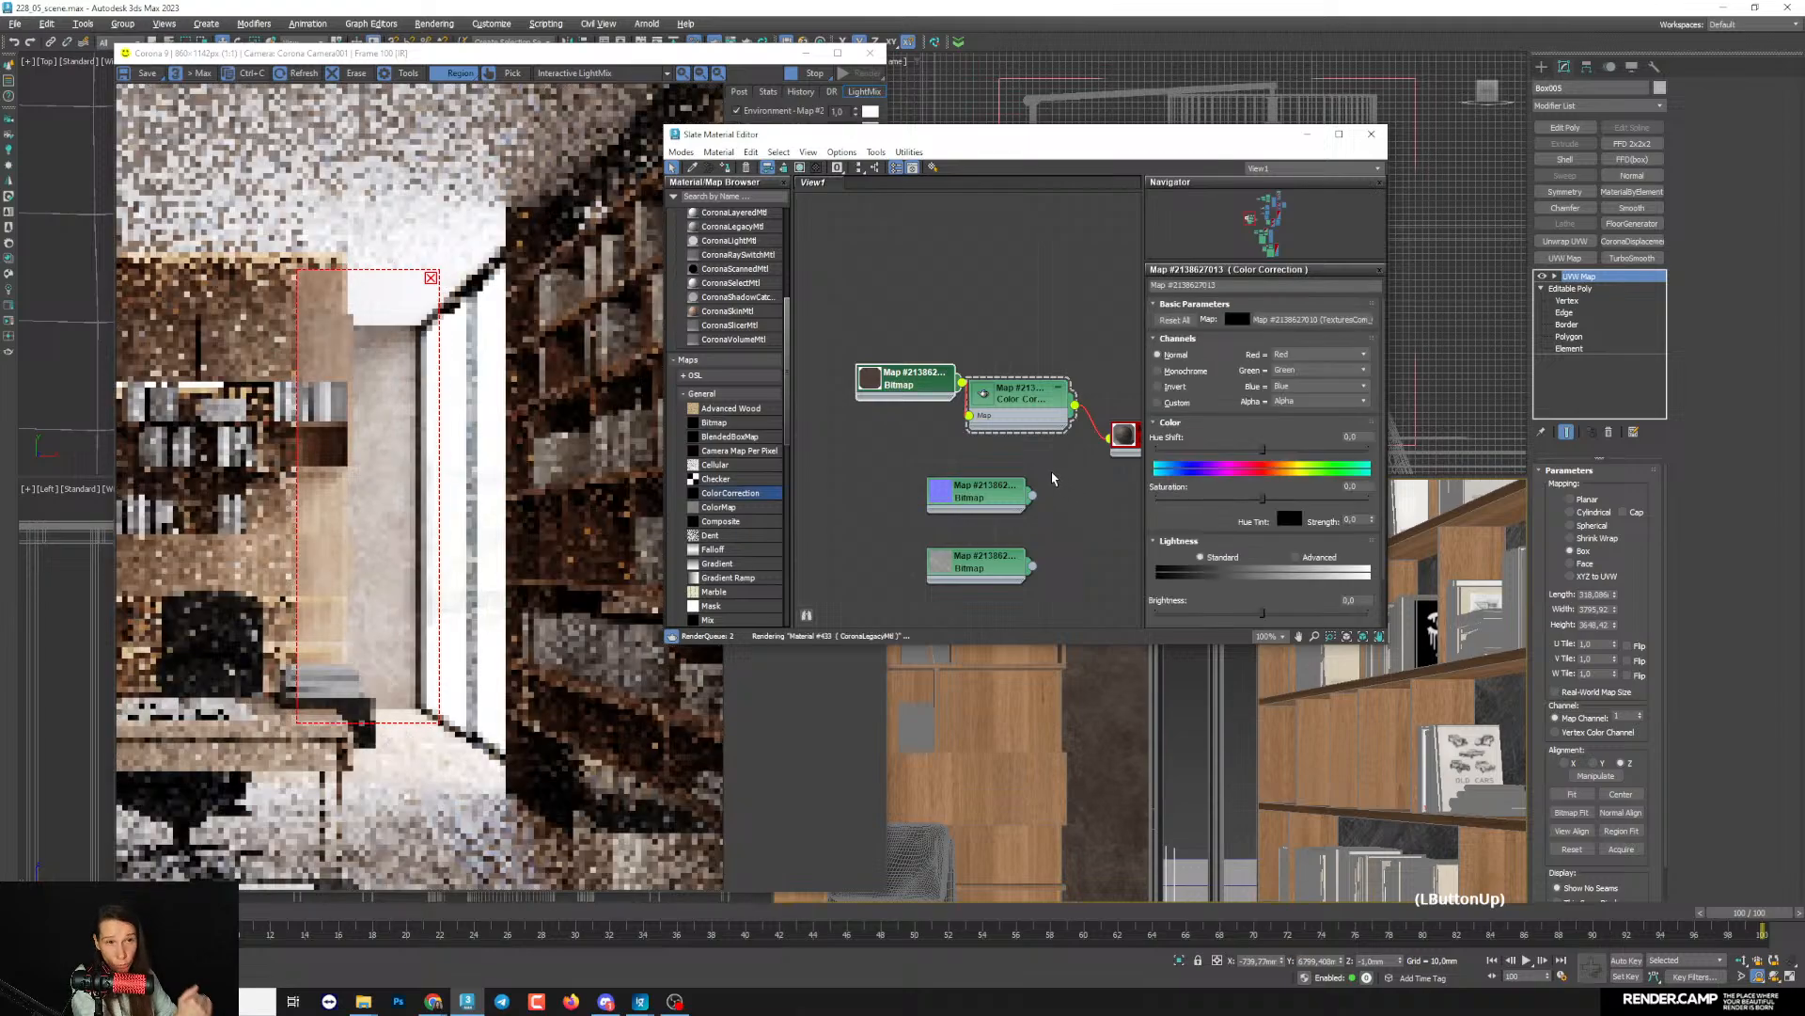
left_click_drag(936, 400, 907, 400)
left_click(1059, 434)
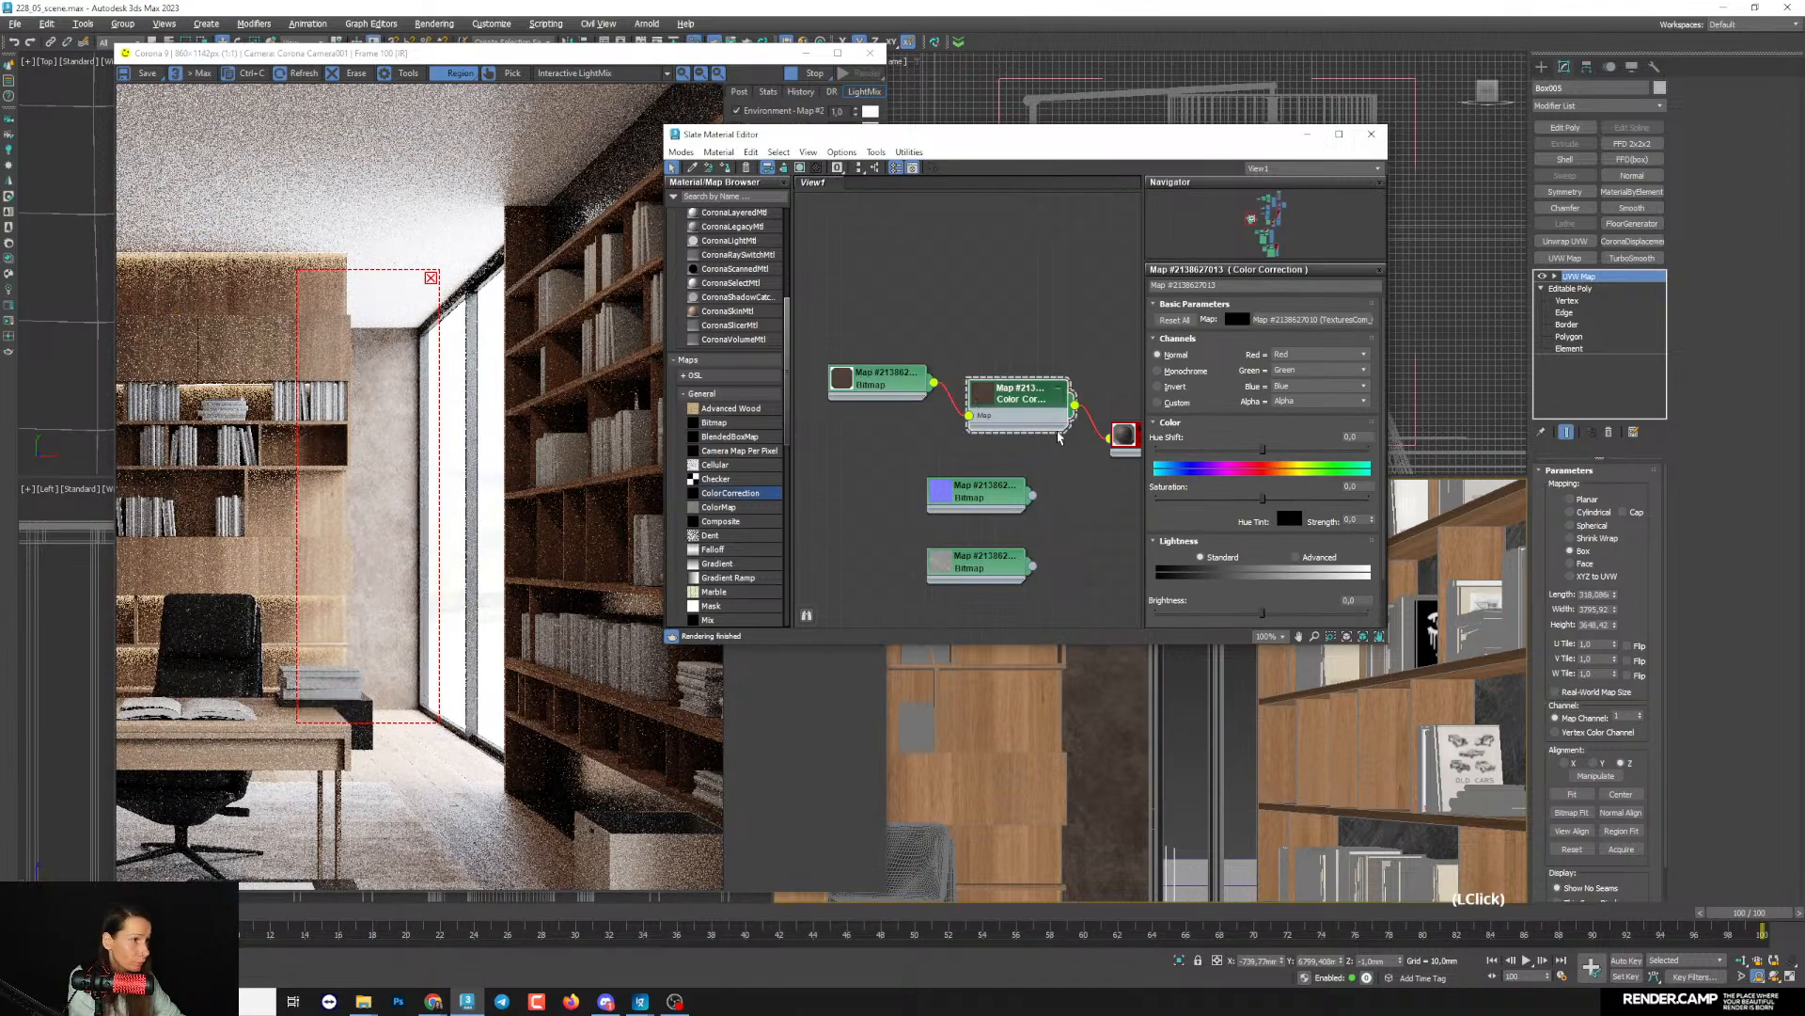
- Set the Color Correction saturation to -100 and check the grey concrete wall in the render
left_click_drag(1255, 498, 944, 585)
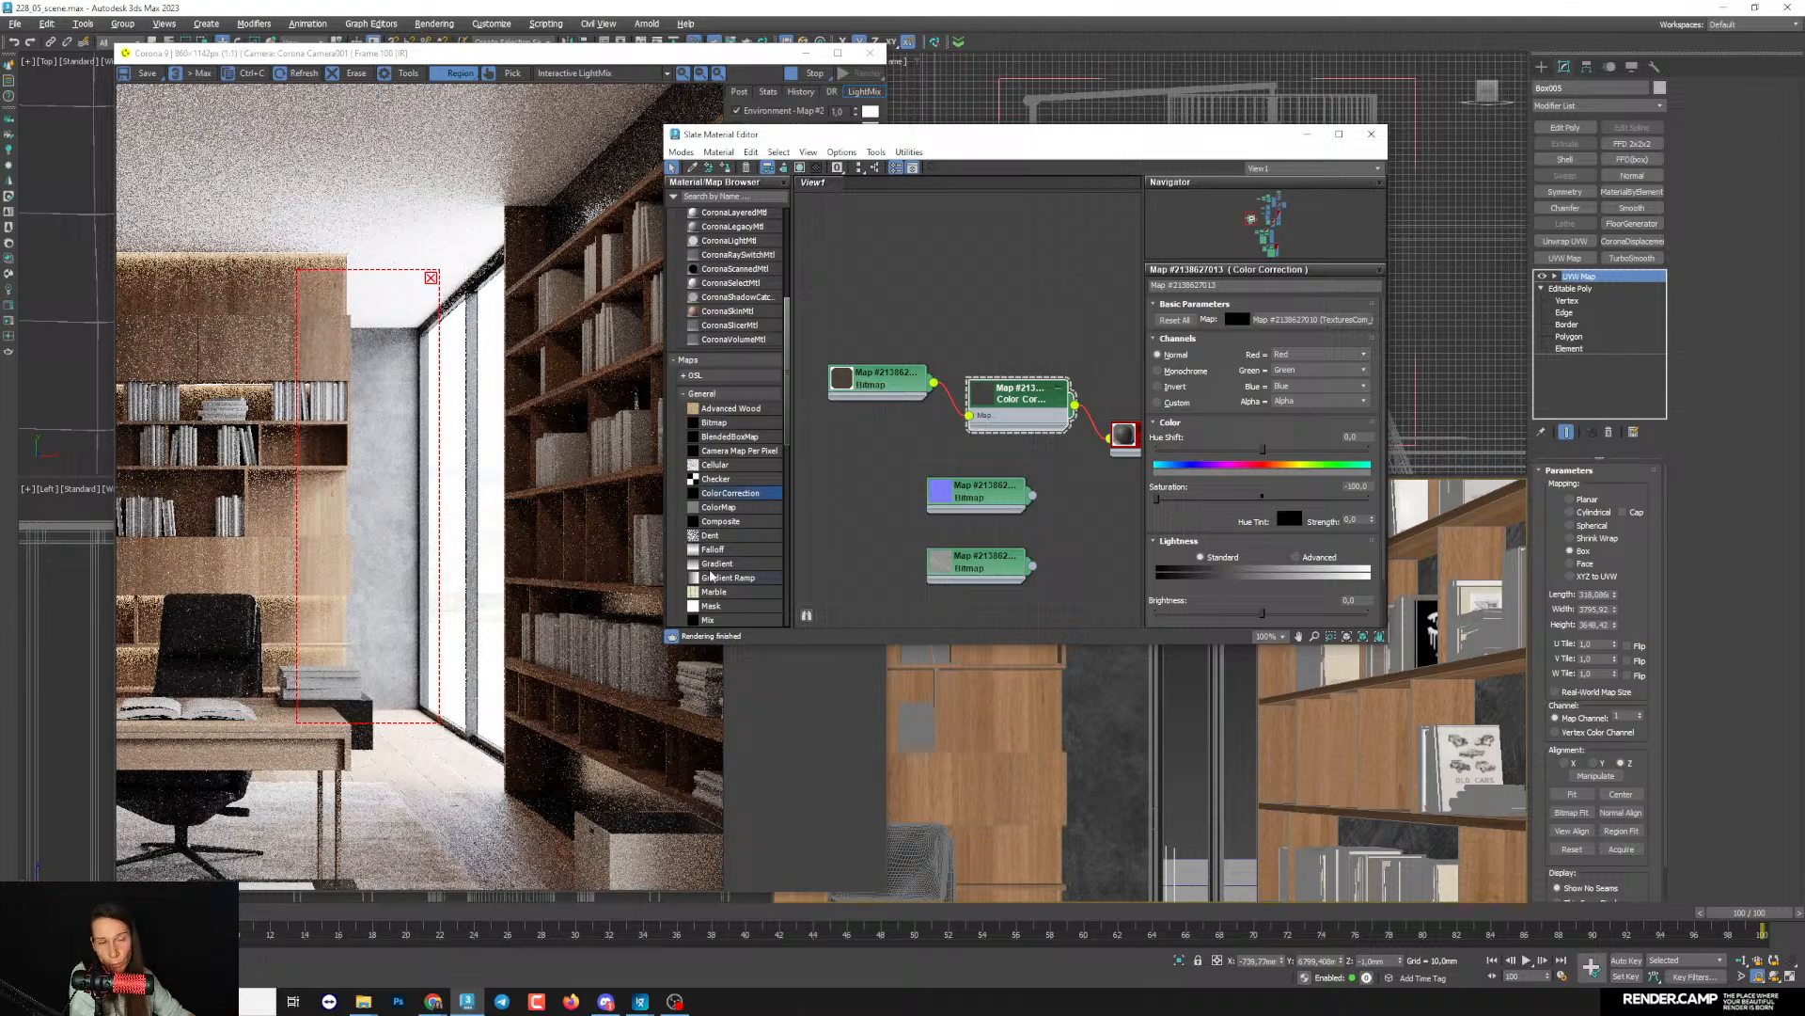
left_click_drag(1007, 155, 1128, 149)
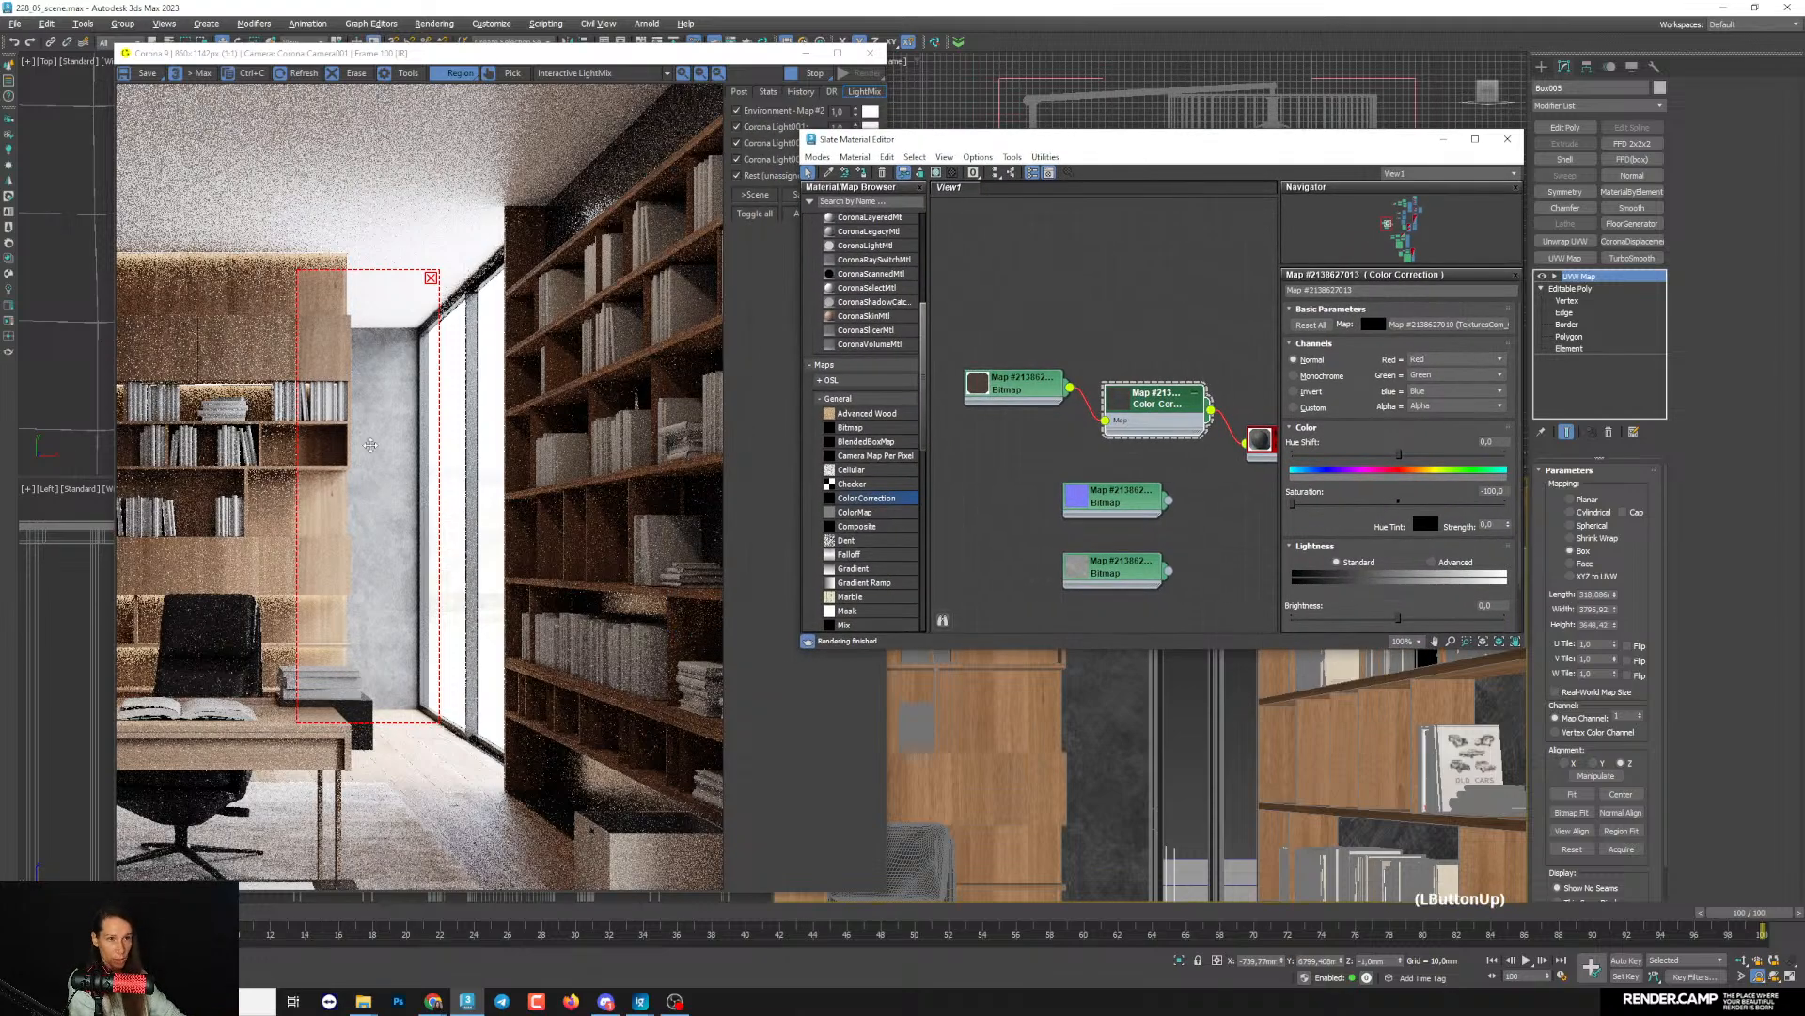
scroll(387, 468, "down", 1)
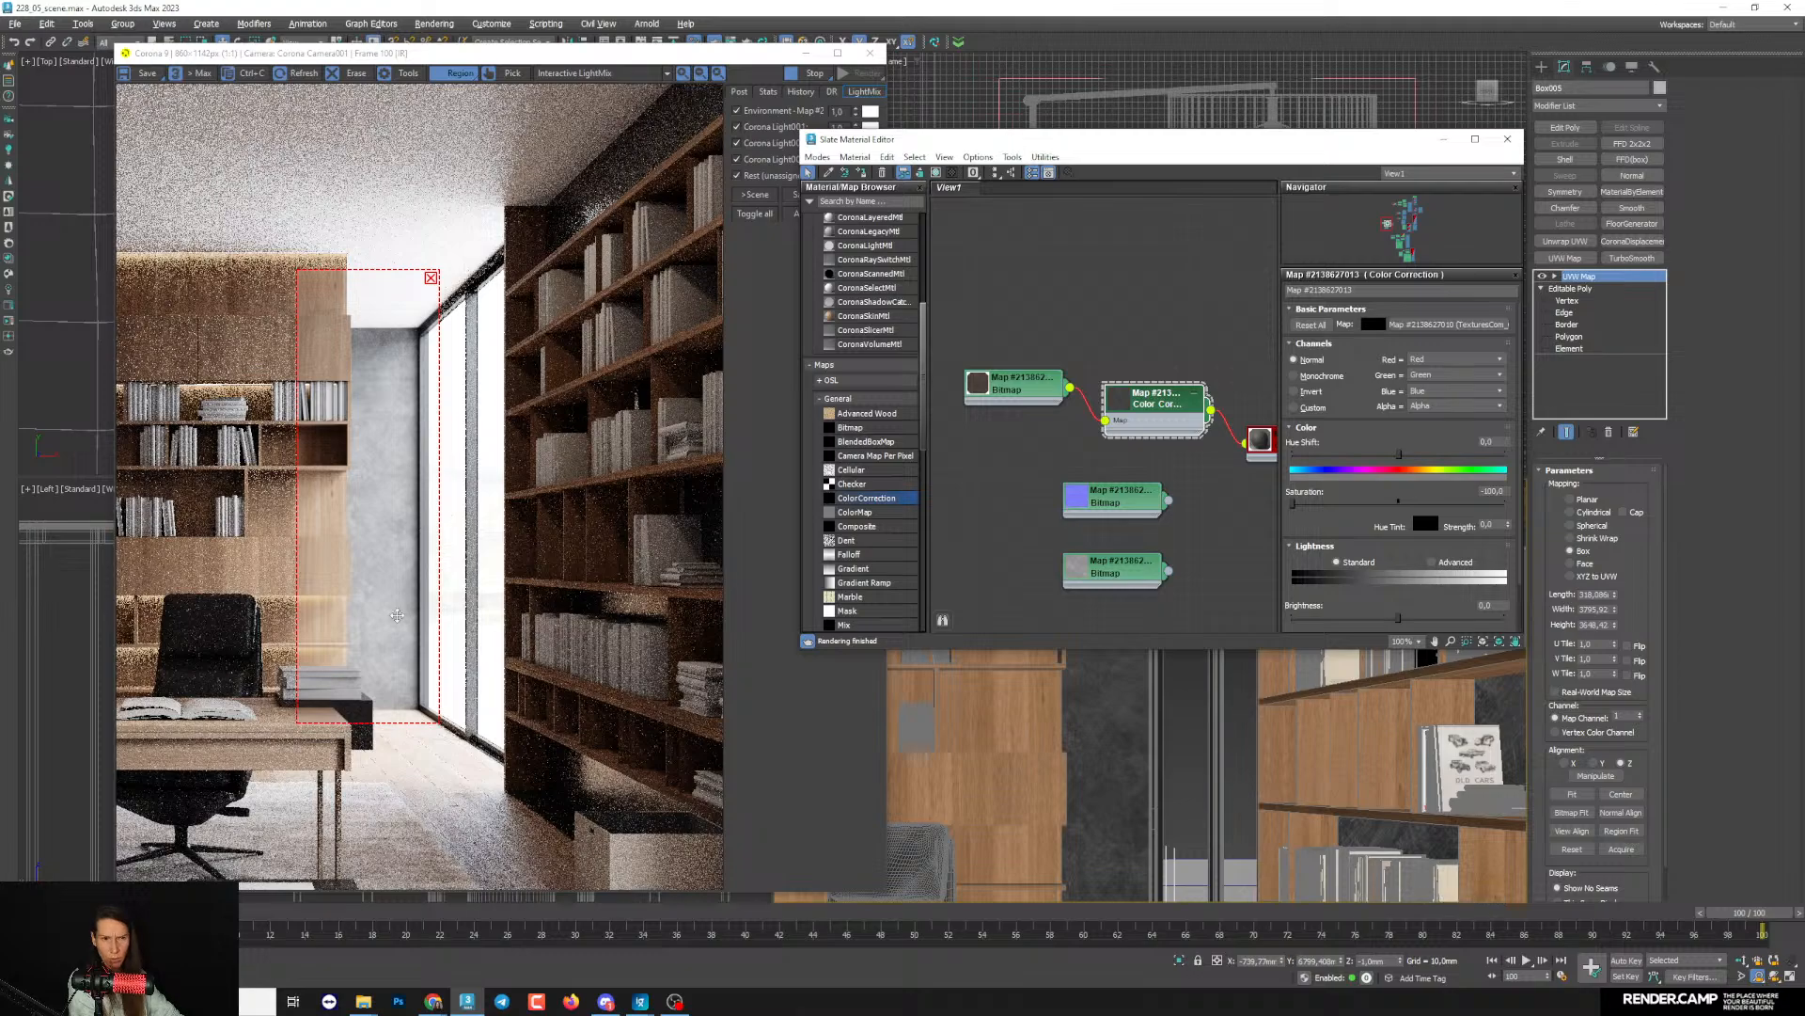
- Enlarge the render region to include the whole window, part of the wood shelving and the desk
left_click_drag(438, 720, 530, 771)
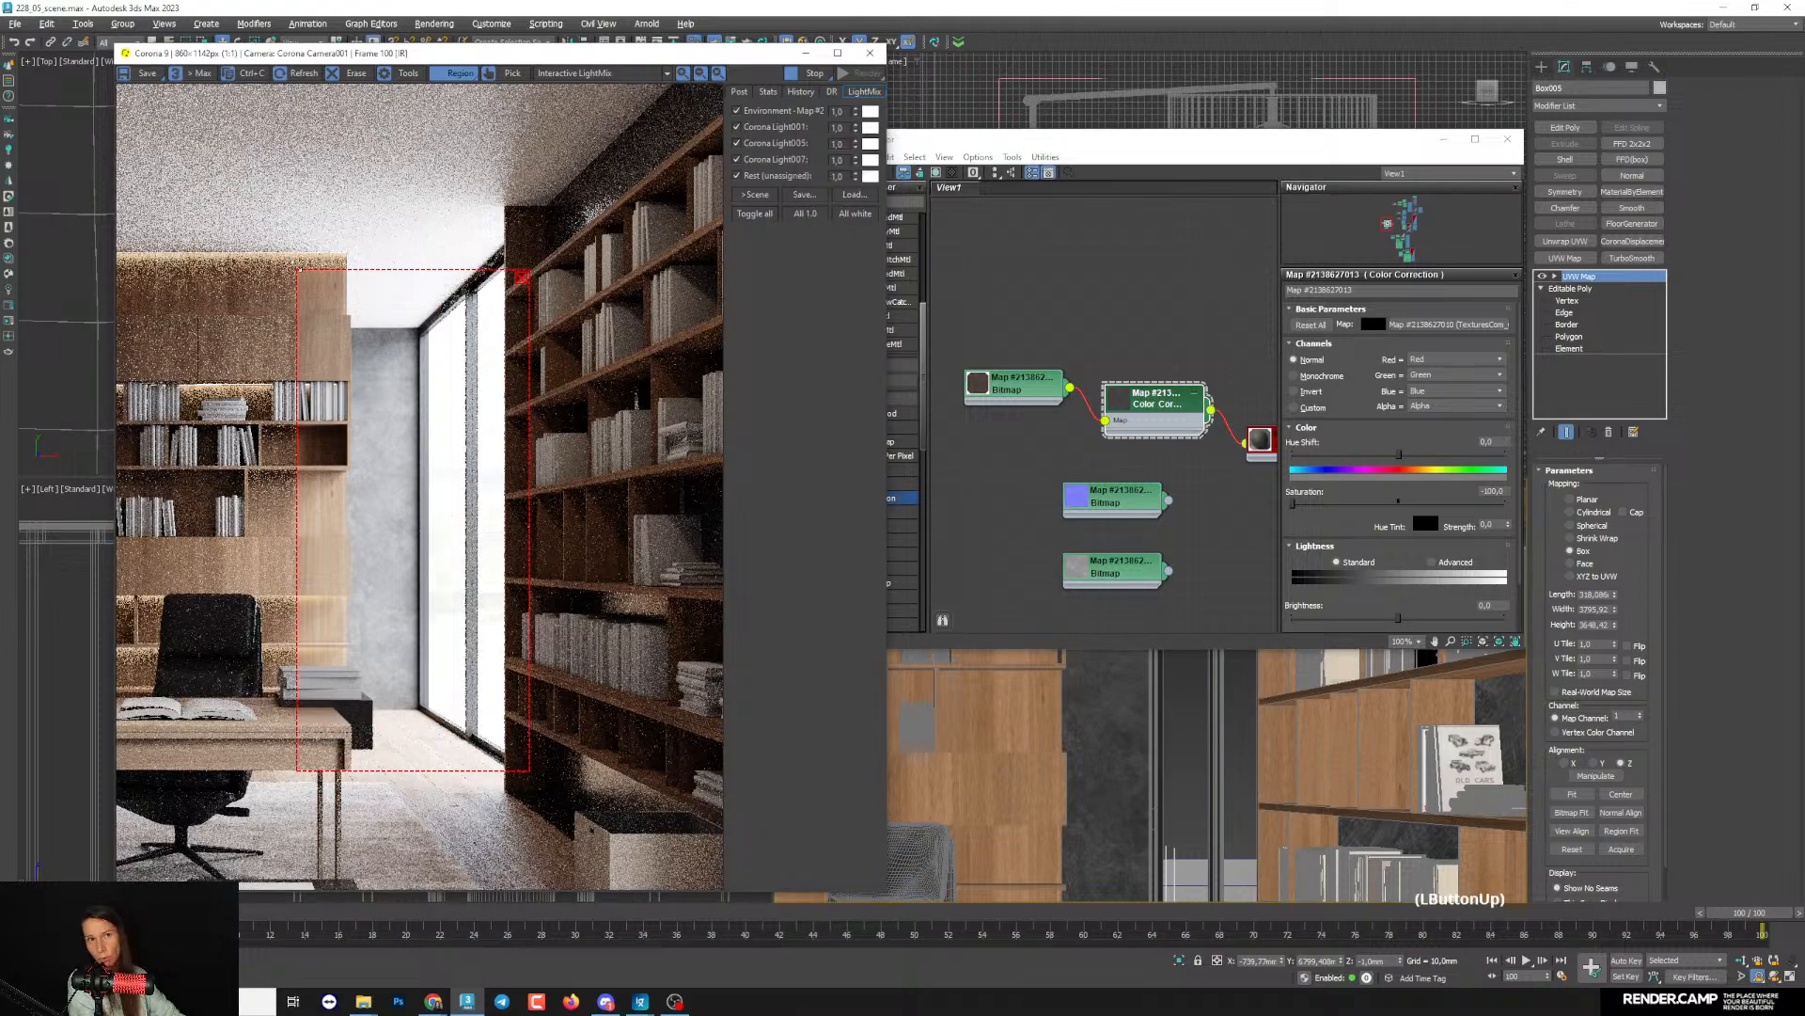
left_click_drag(298, 270, 213, 259)
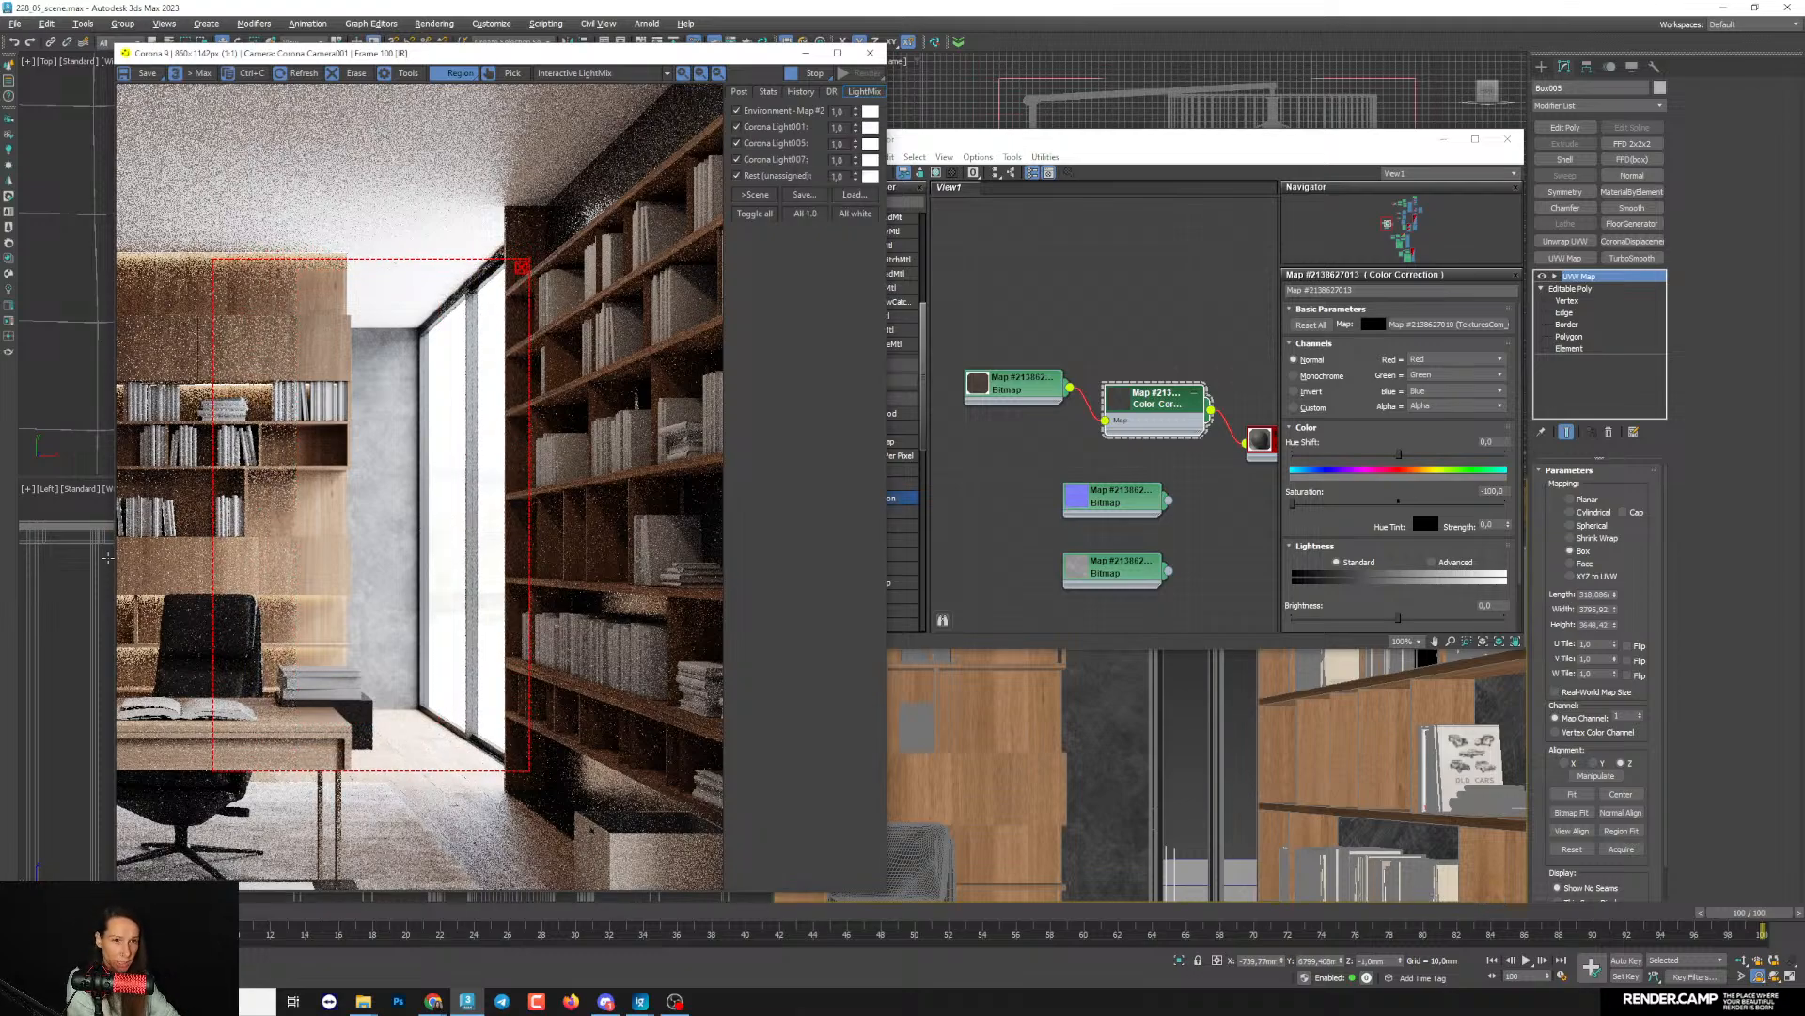
left_click_drag(433, 764, 479, 787)
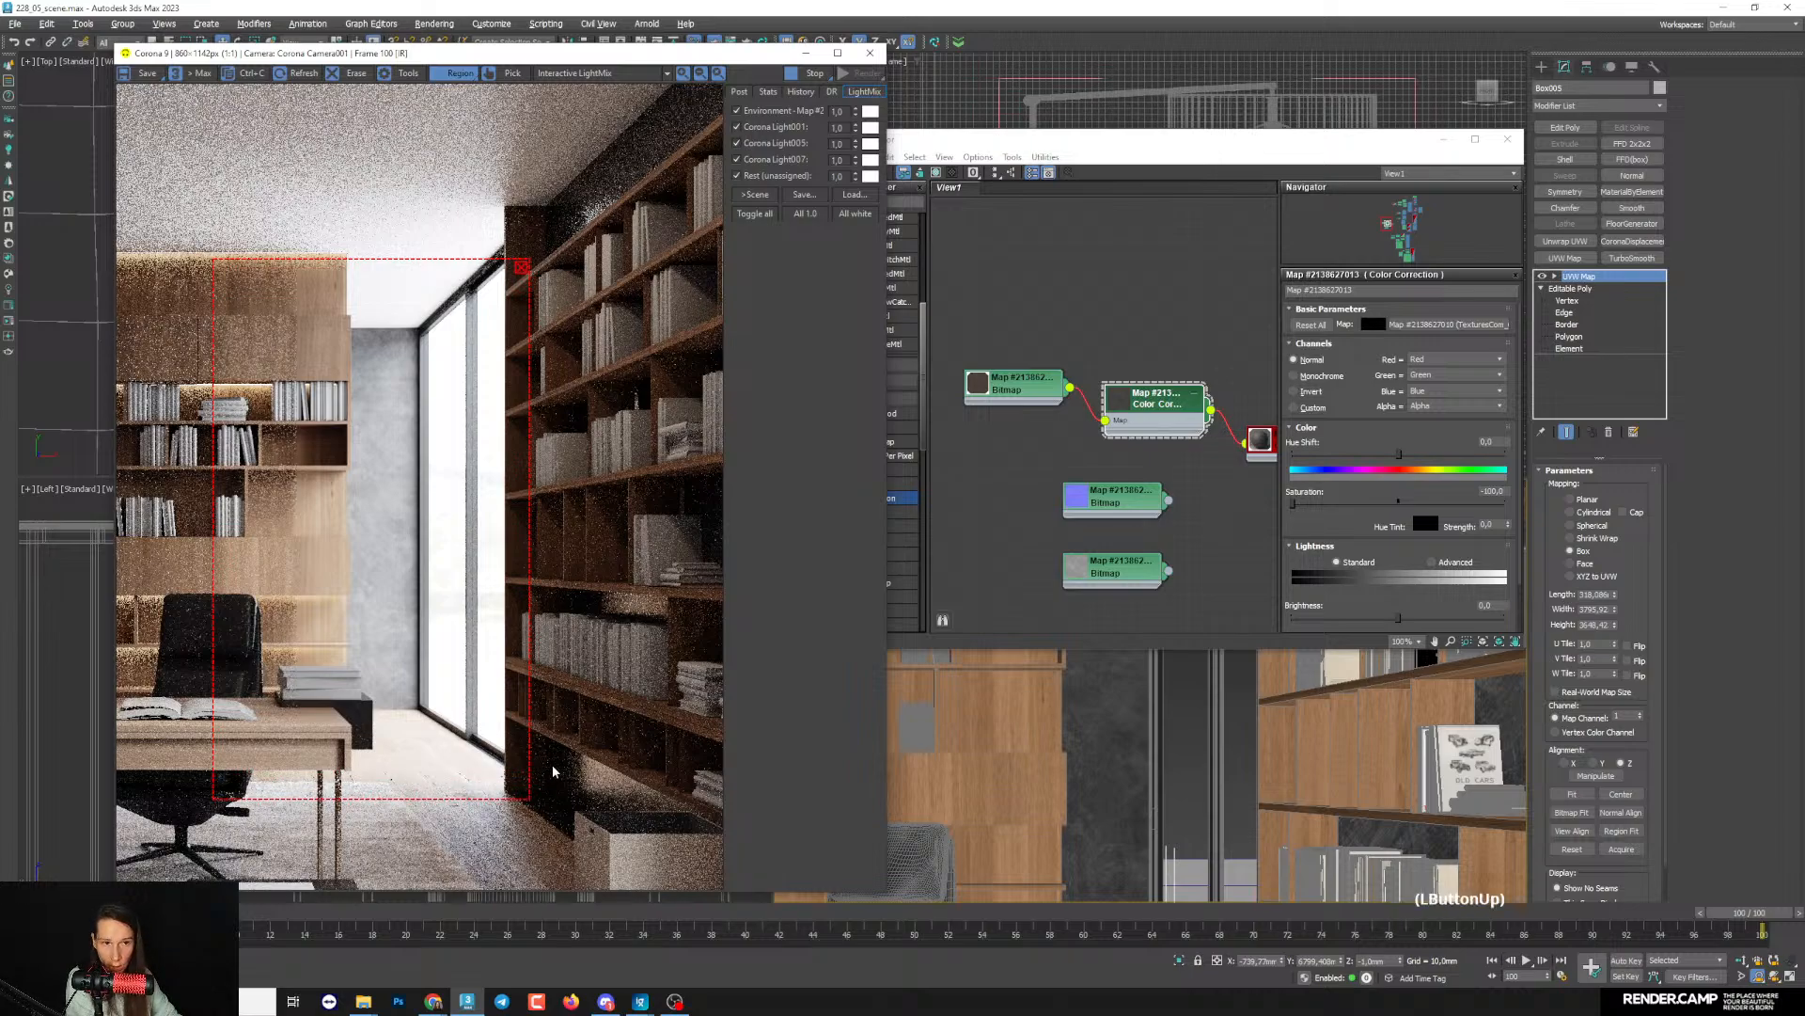
- Create a CoronaNormal map from the concrete normal bitmap, connected to its Normal input
middle_click_drag(1146, 522, 1051, 456)
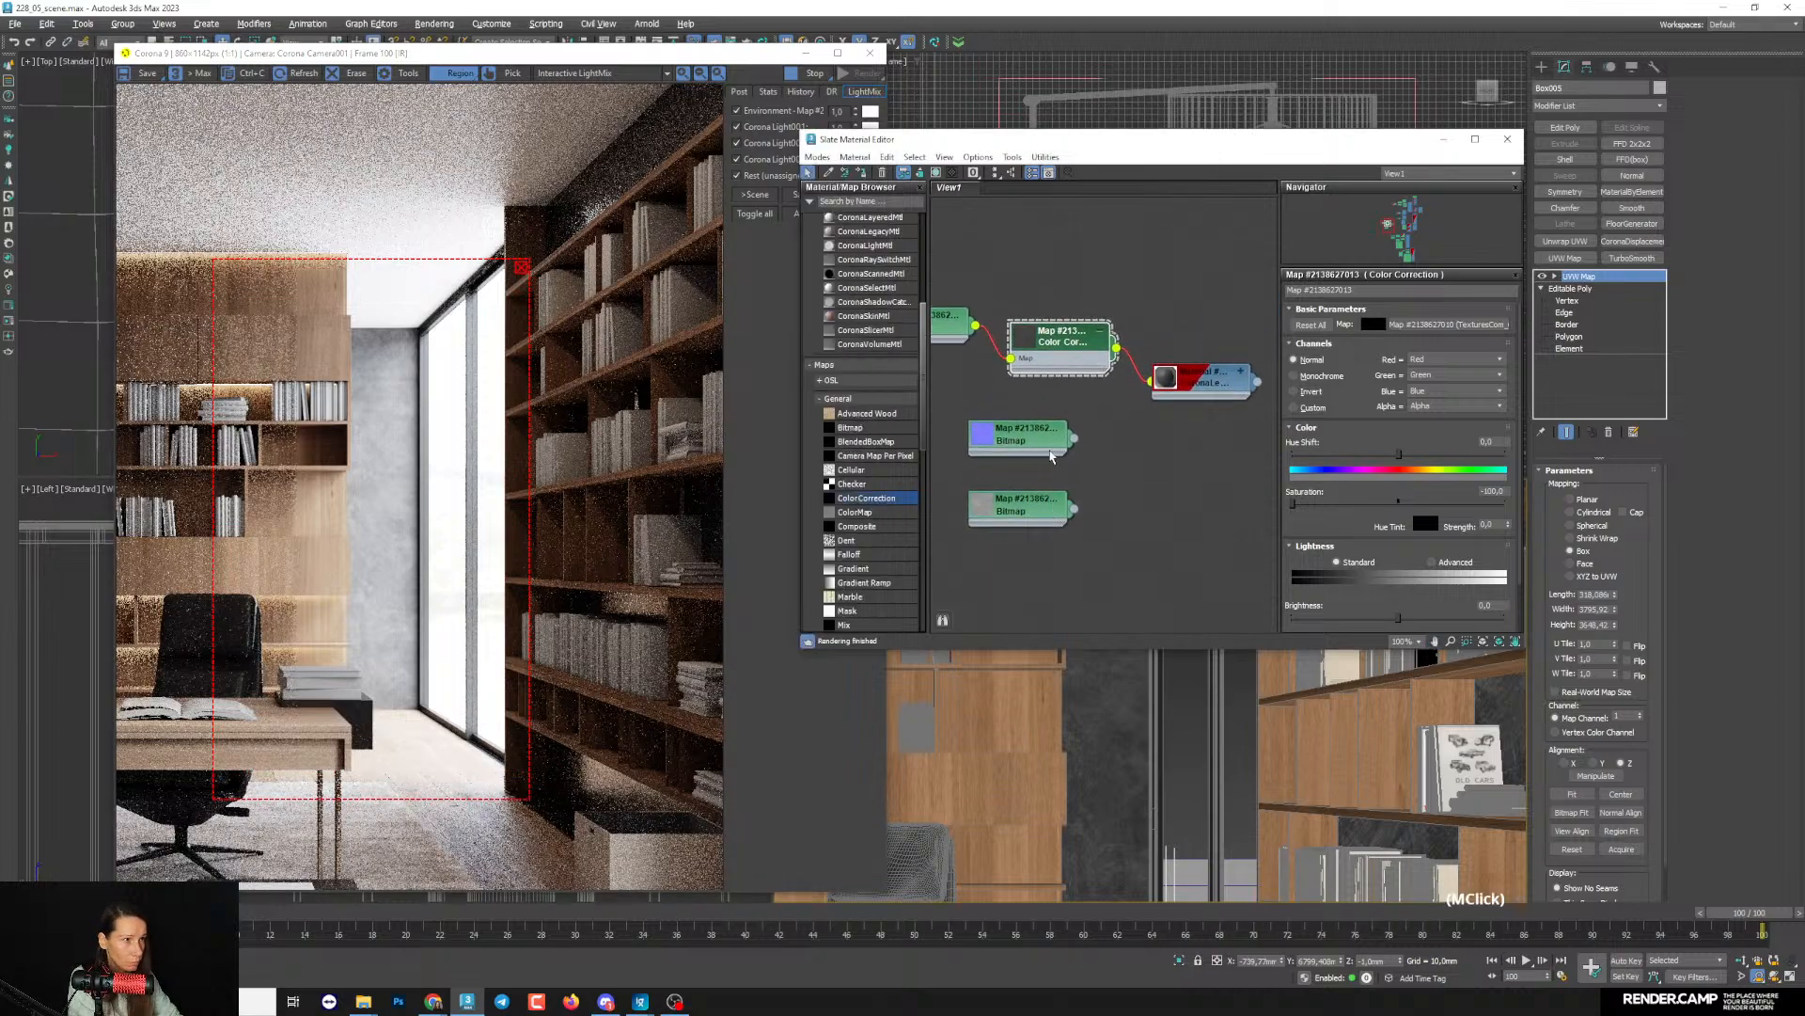
left_click(1097, 444)
left_click_drag(1124, 448, 1139, 446)
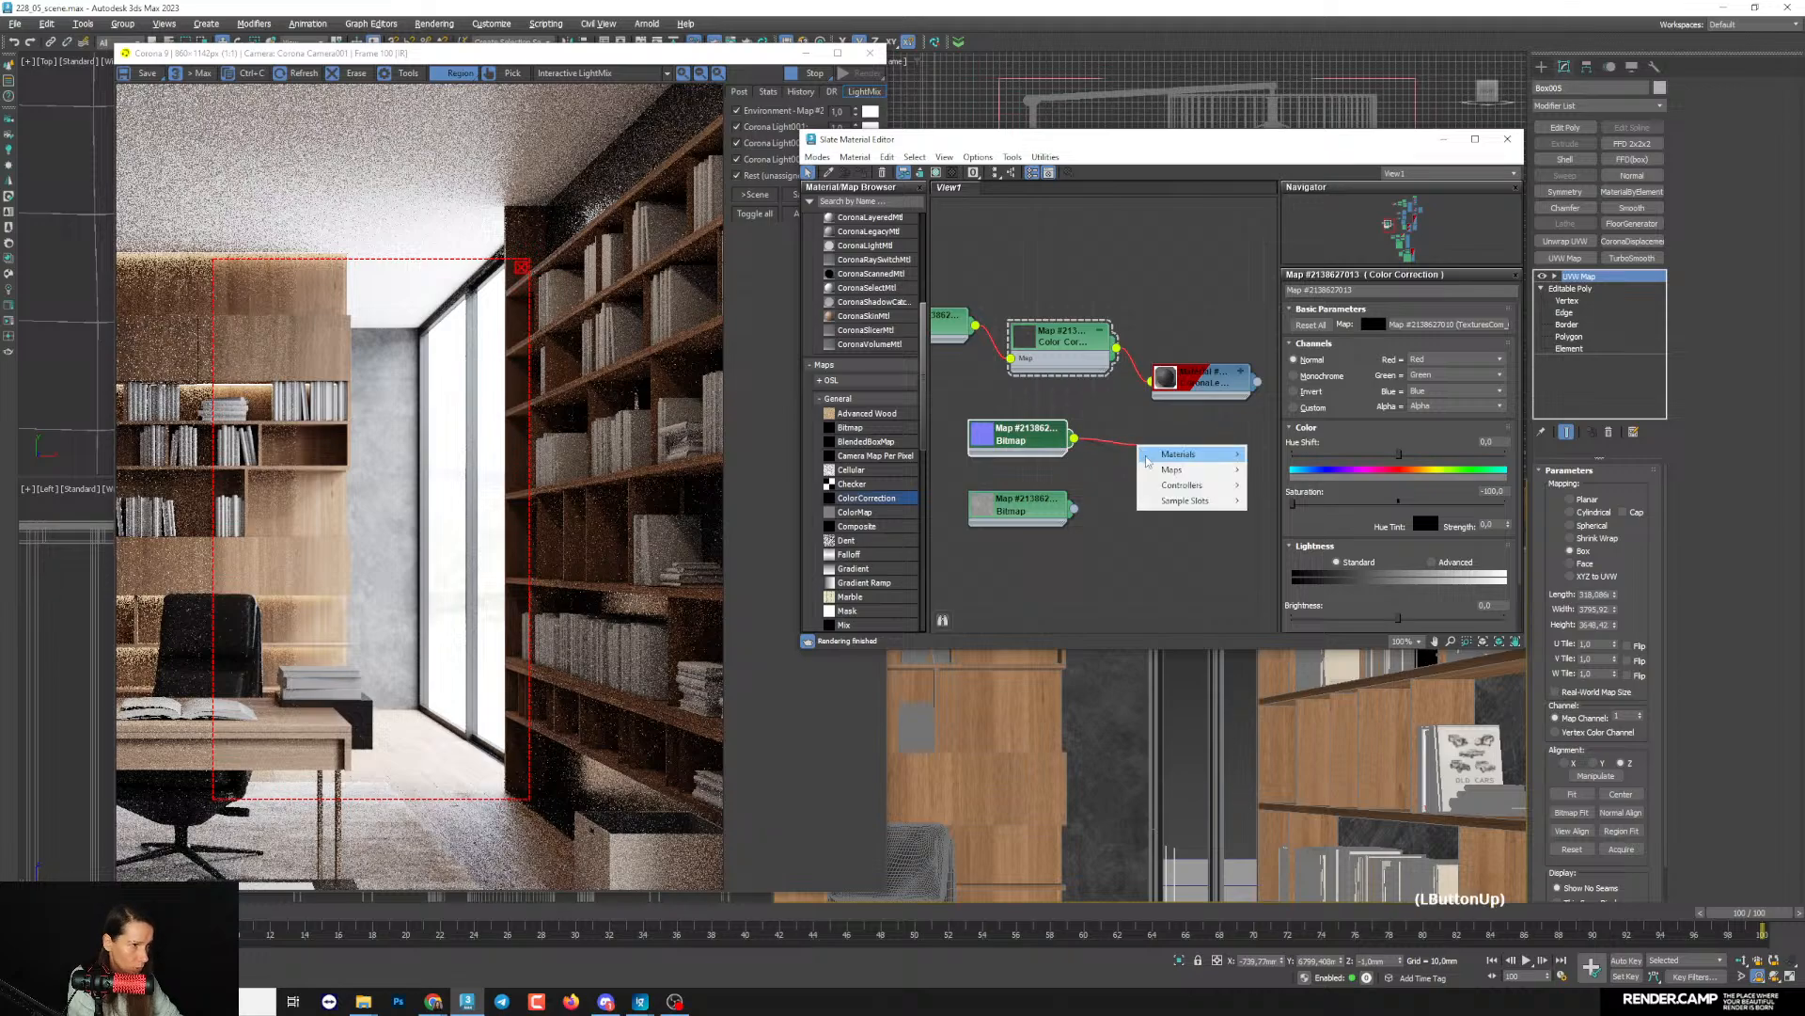
mouse_move(1218, 477)
mouse_move(1340, 517)
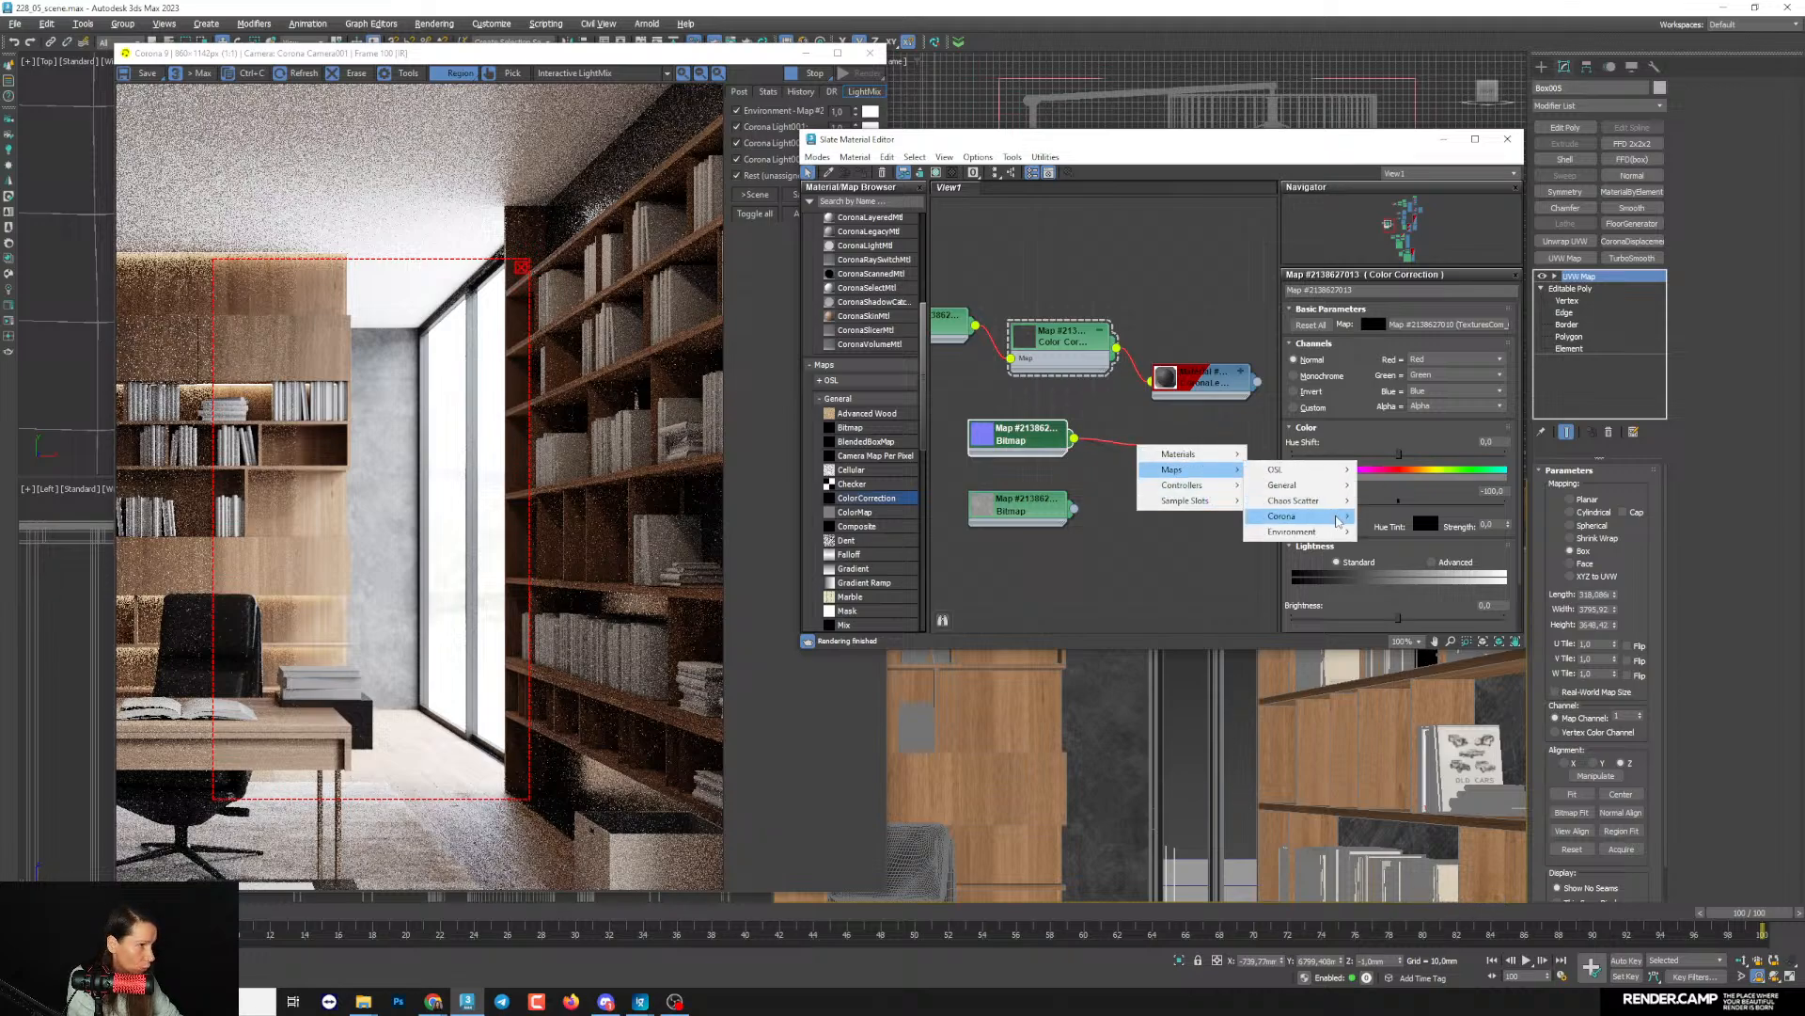
left_click(1411, 674)
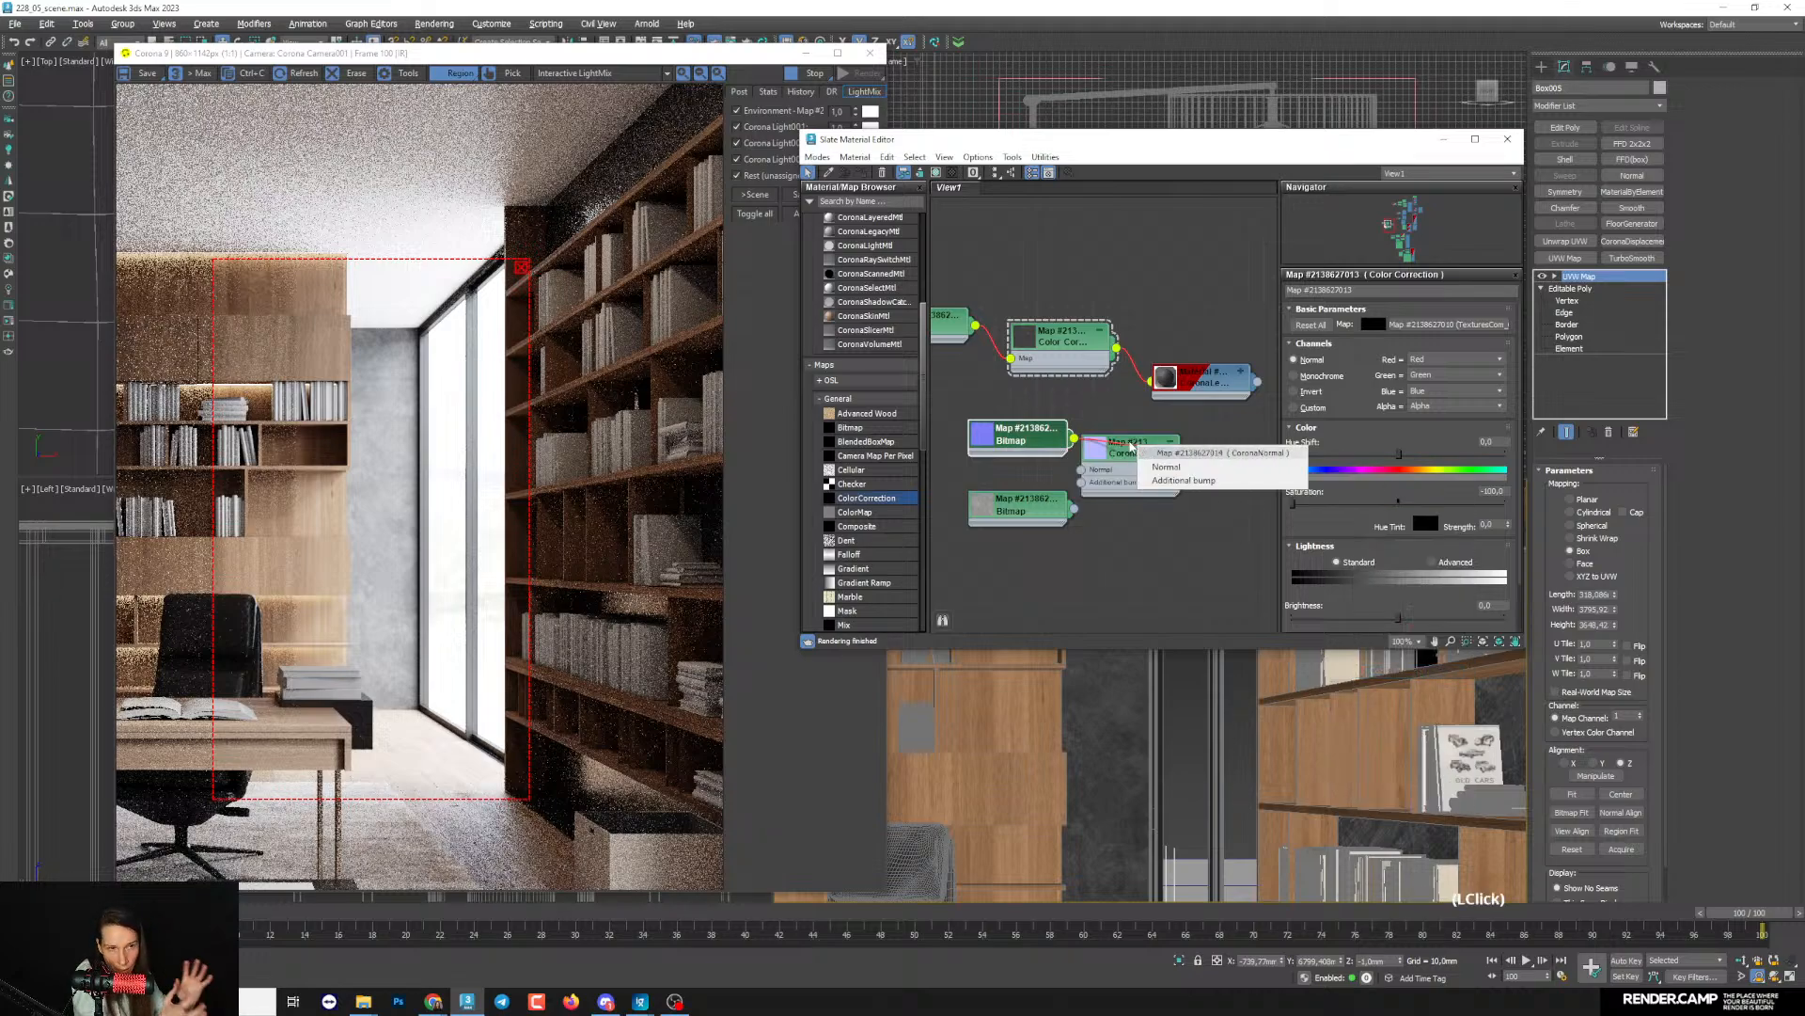
left_click(1164, 468)
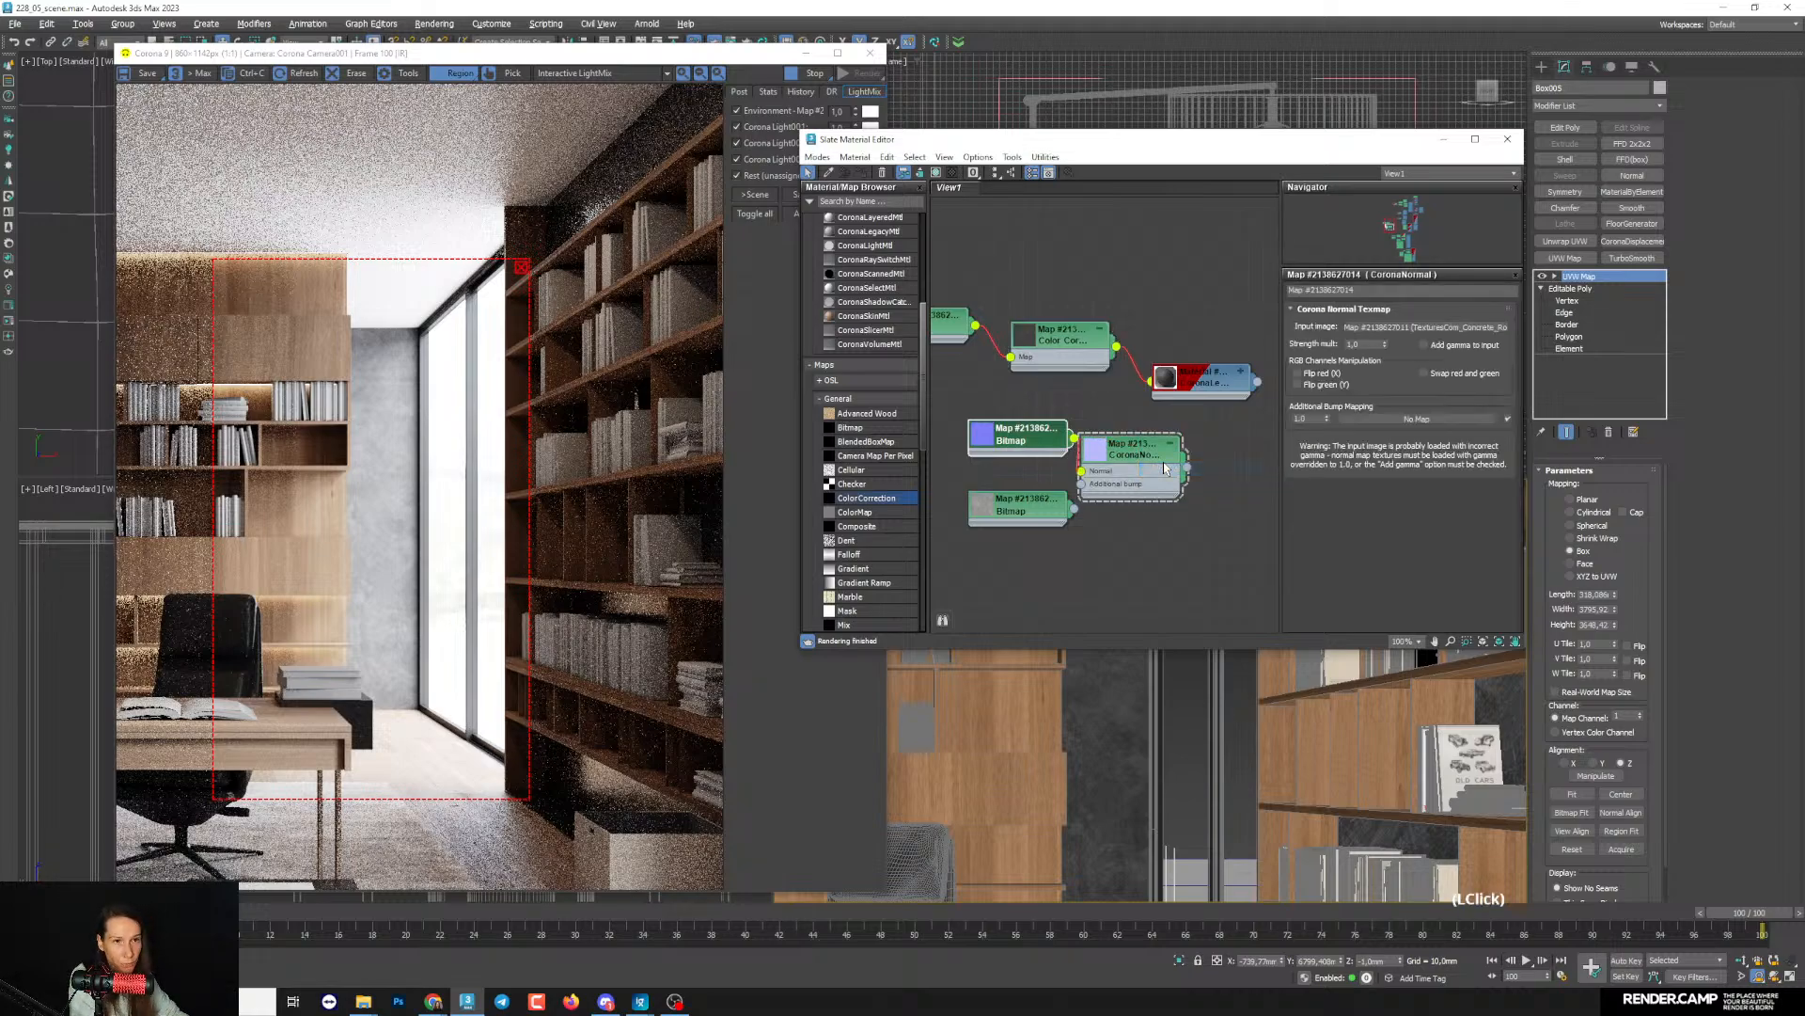
- Rearrange the nodes, moving the roughness bitmap lower and separating the normal bitmap from the CoronaNormal map
middle_click_drag(1138, 486, 1171, 516)
left_click_drag(1052, 551, 1081, 636)
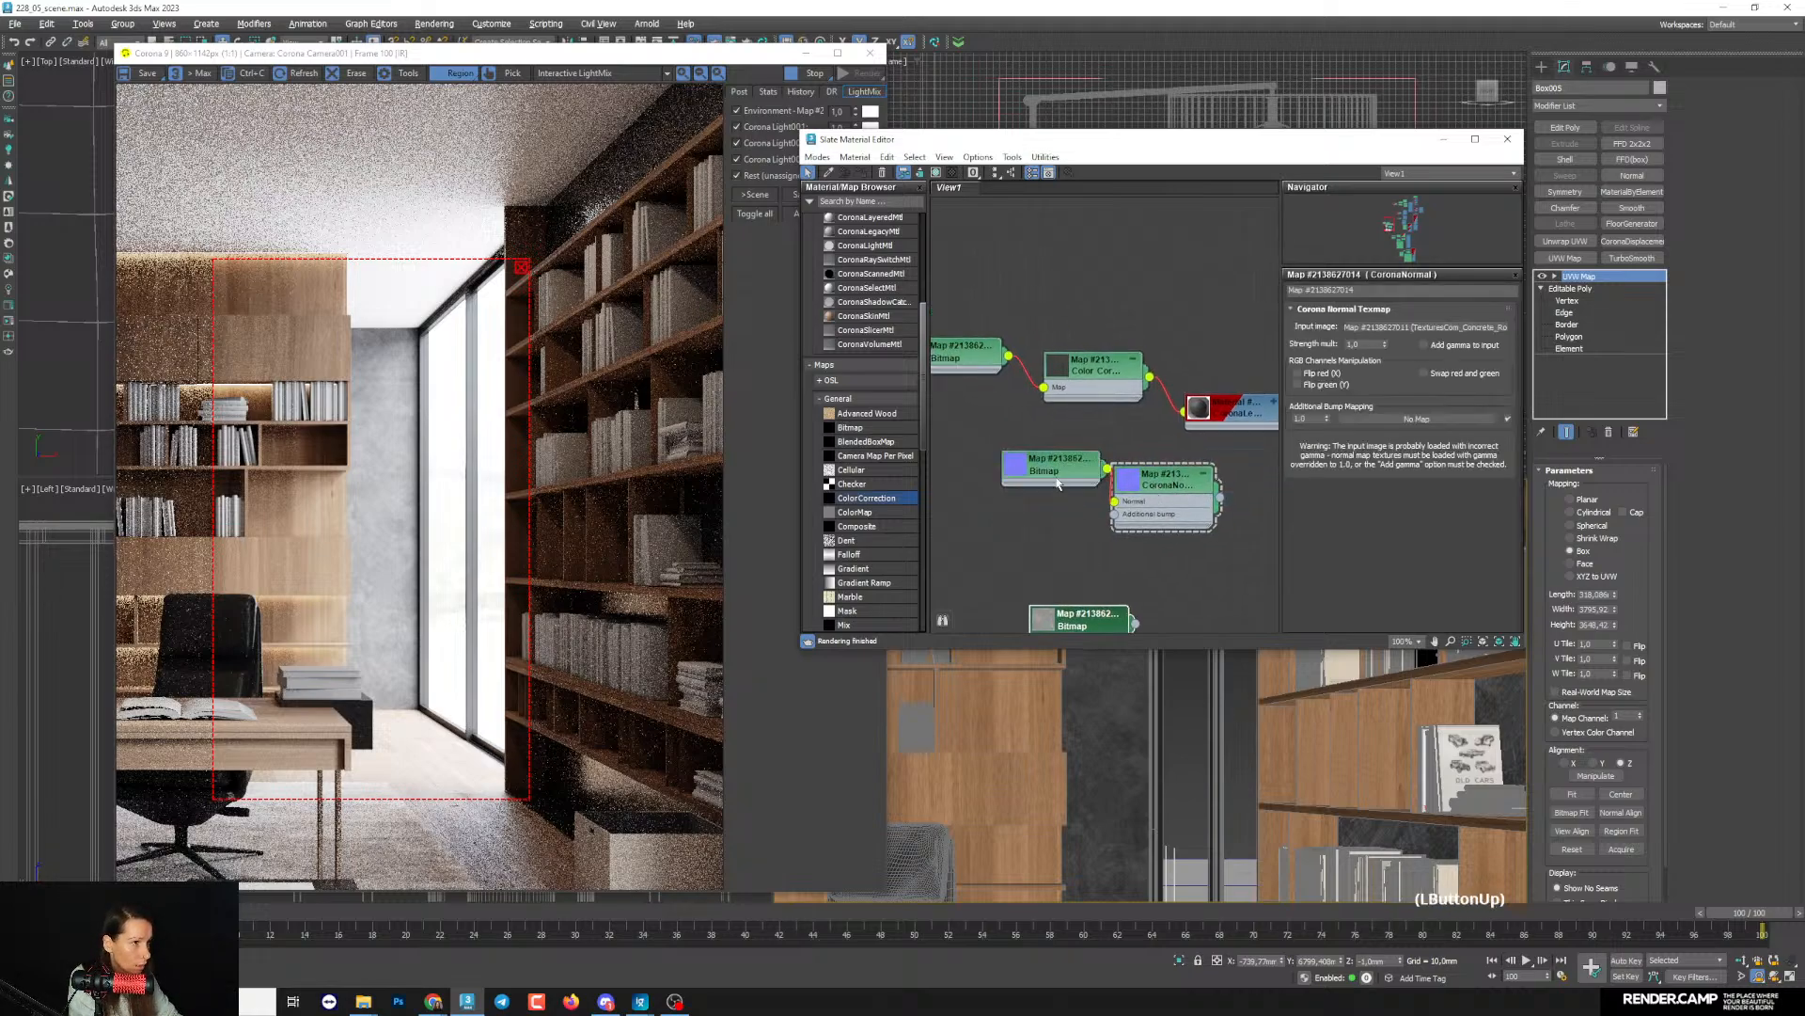
left_click_drag(1056, 480, 1000, 509)
left_click(1154, 528)
left_click_drag(1155, 528, 1098, 513)
- Connect the CoronaNormal map to the wall material's bump, dismiss the Corona warning and enable Add gamma to input
middle_click_drag(1118, 533, 1068, 400)
left_click_drag(1074, 376, 1097, 483)
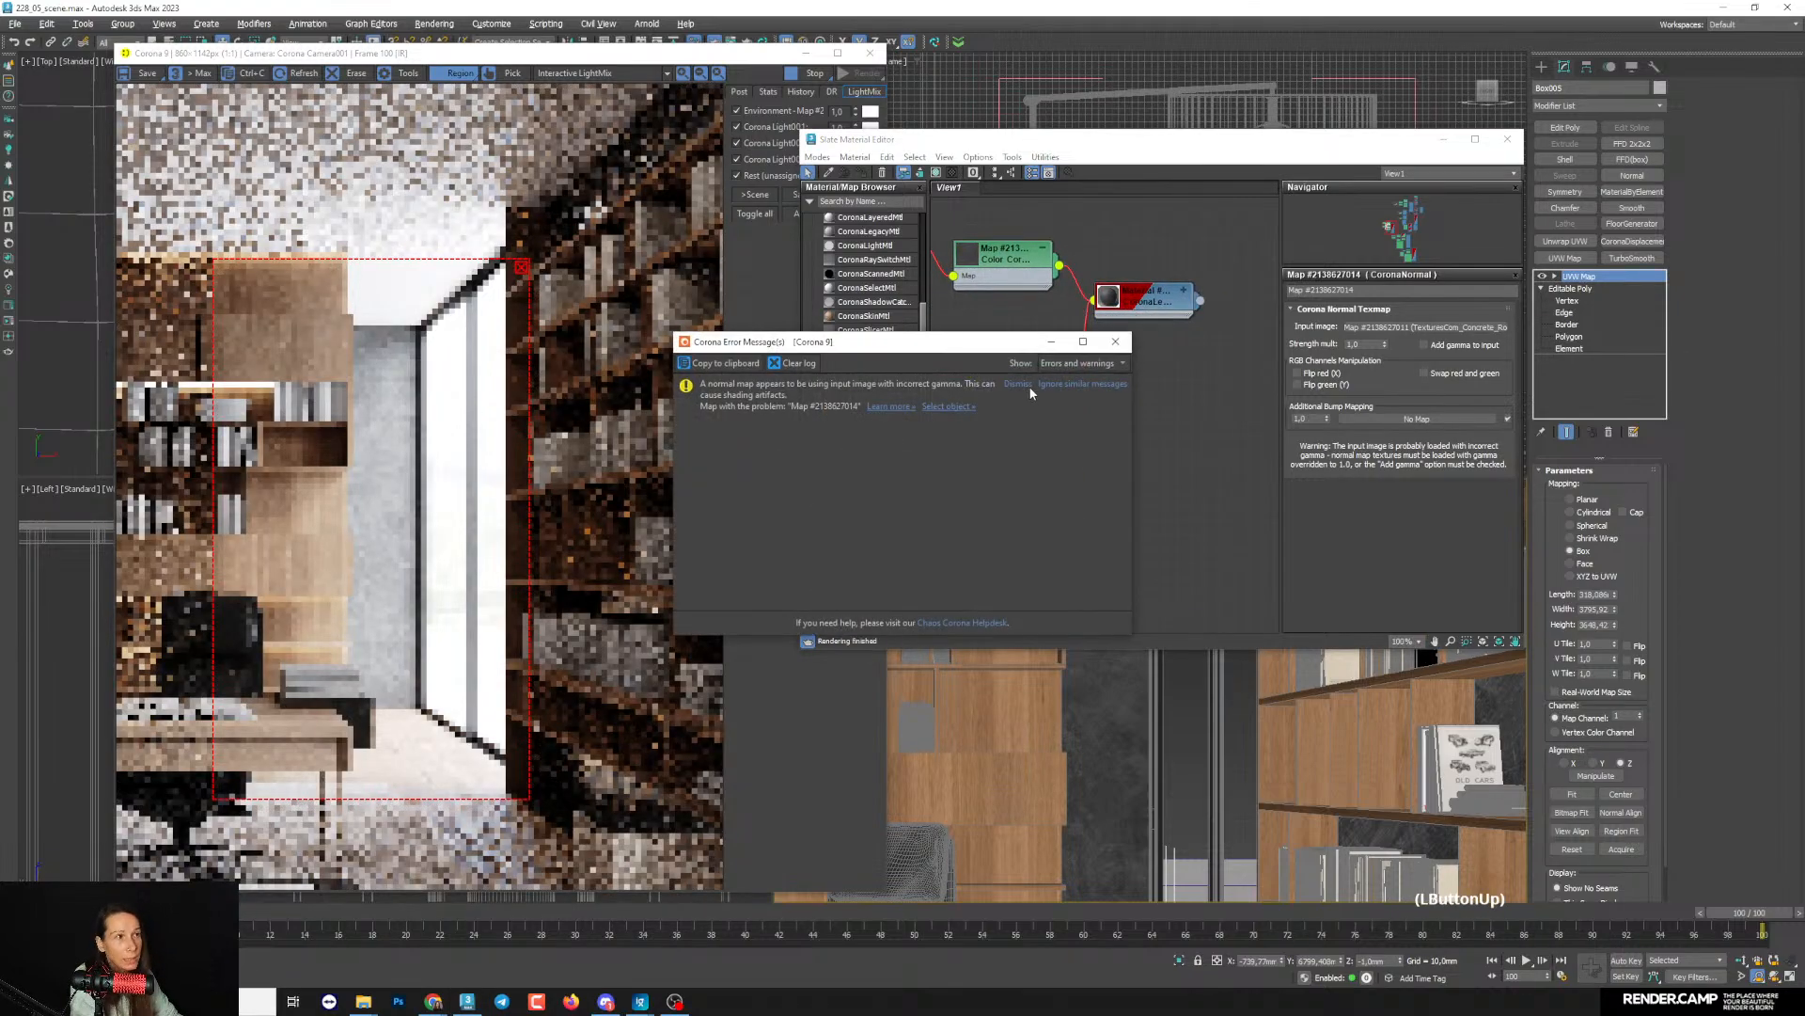
left_click(1096, 359)
middle_click_drag(1141, 354, 1197, 413)
middle_click_drag(1166, 479, 1215, 469)
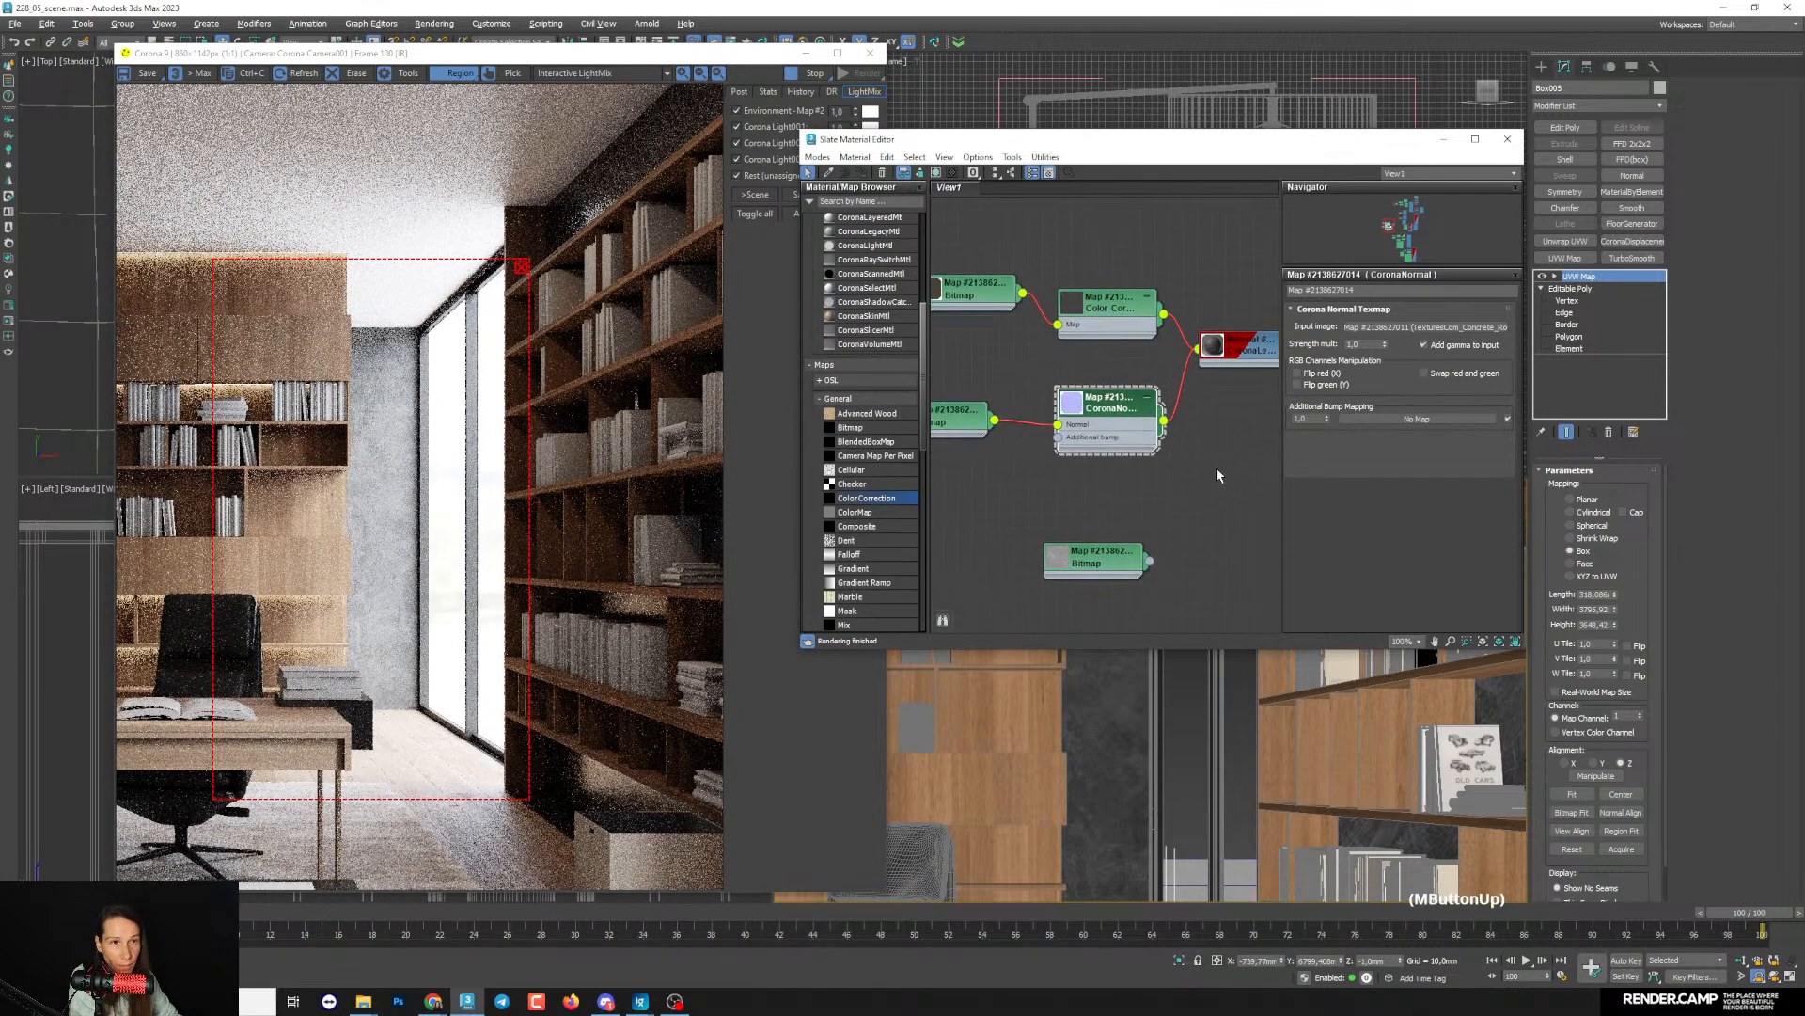
- Move the material editor out of the way and frame the concrete wall beside the window closely in the interactive render
left_click(1110, 428)
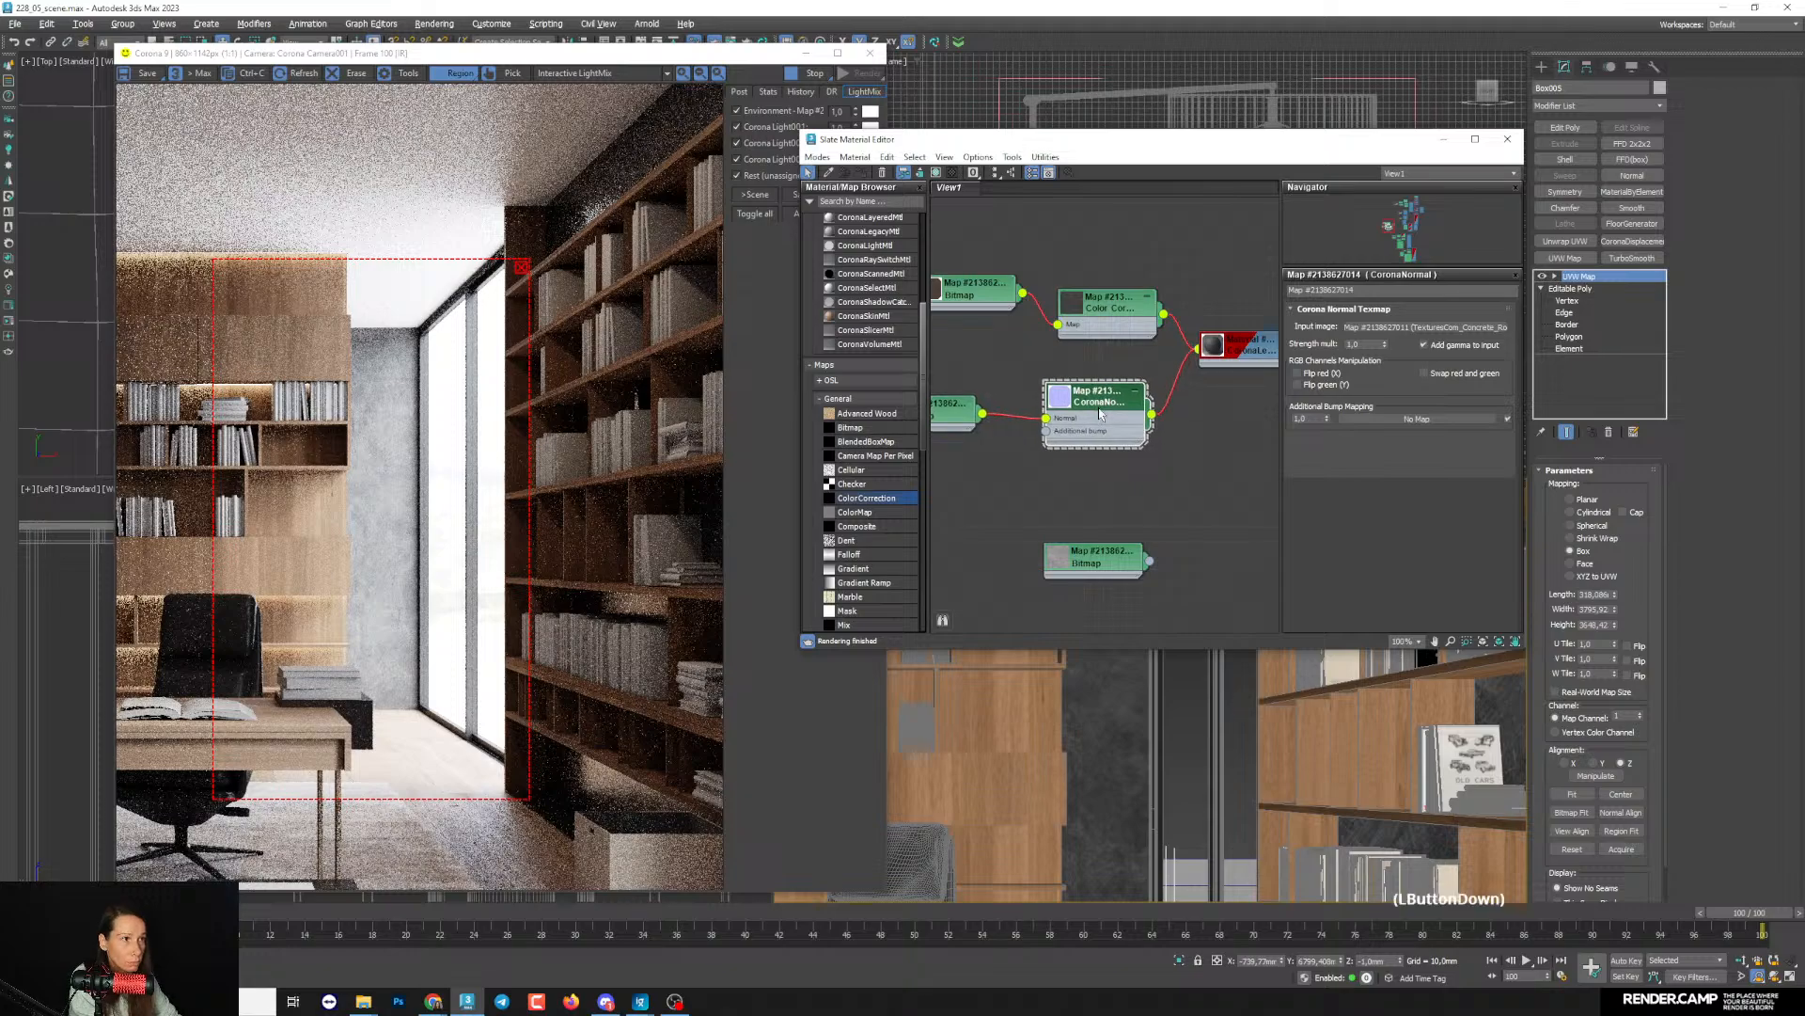
scroll(395, 621, "up", 3)
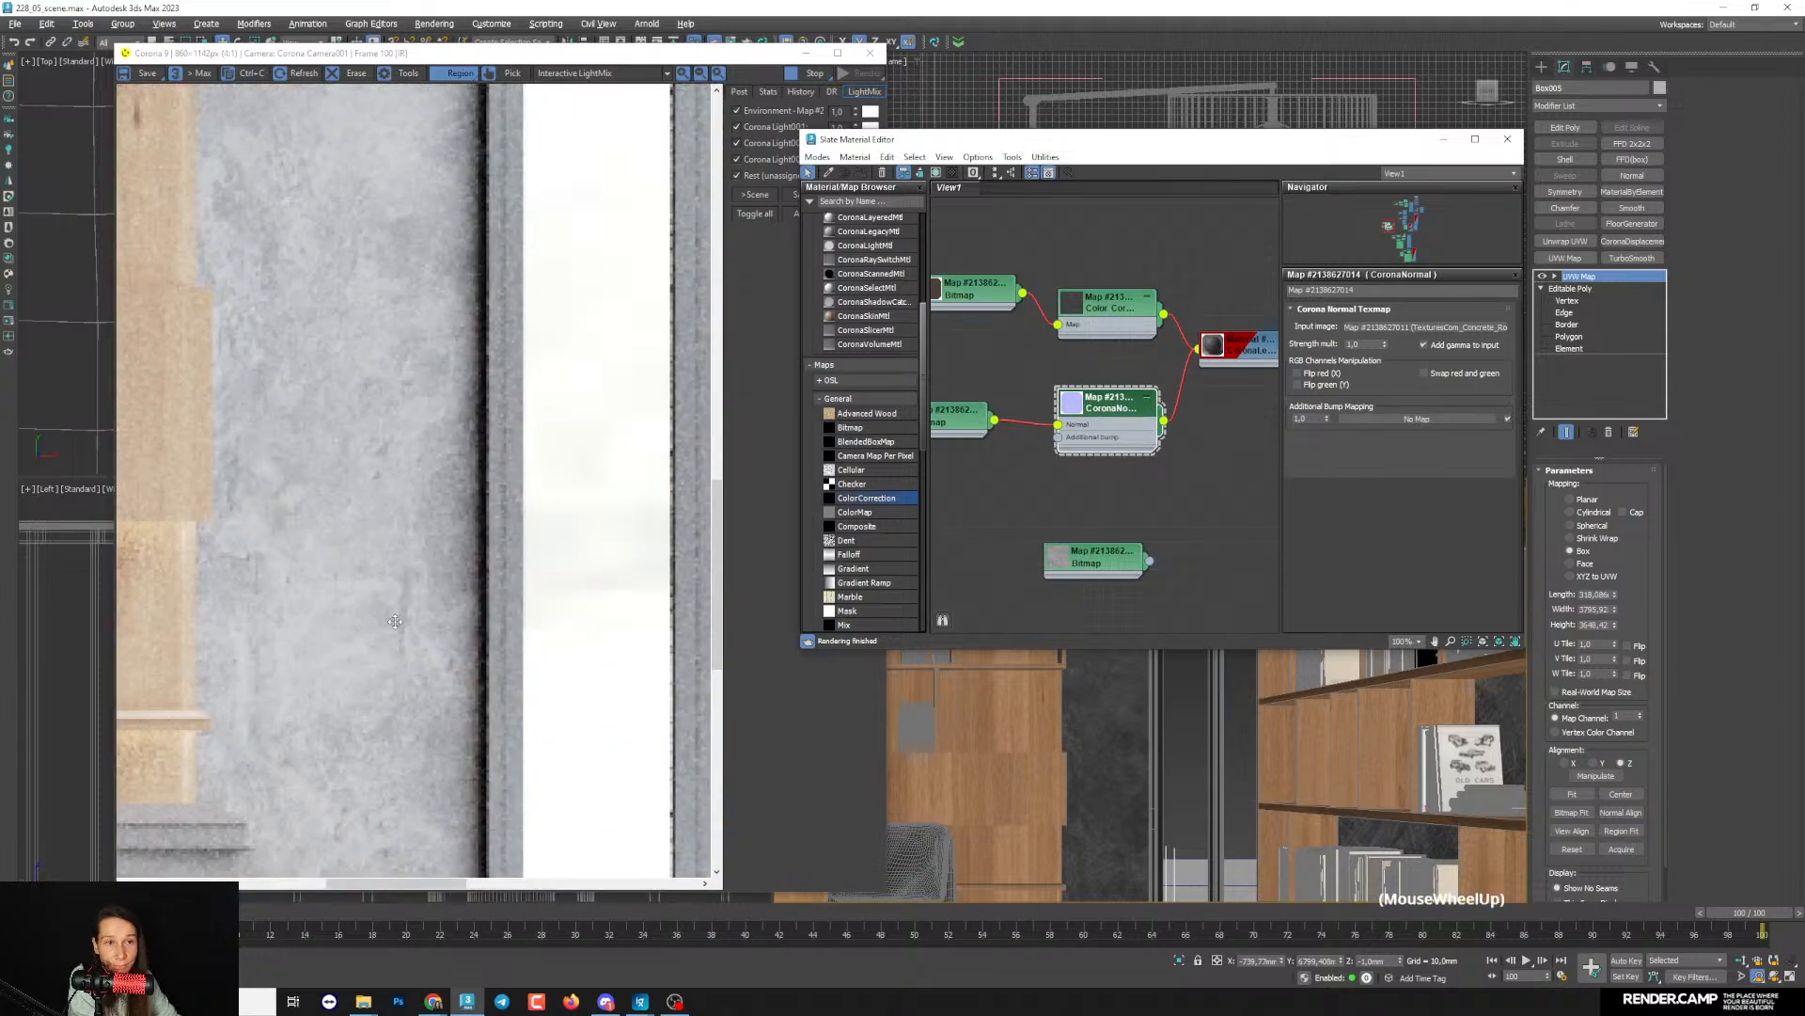
left_click(1435, 142)
scroll(1195, 714, "up", 3)
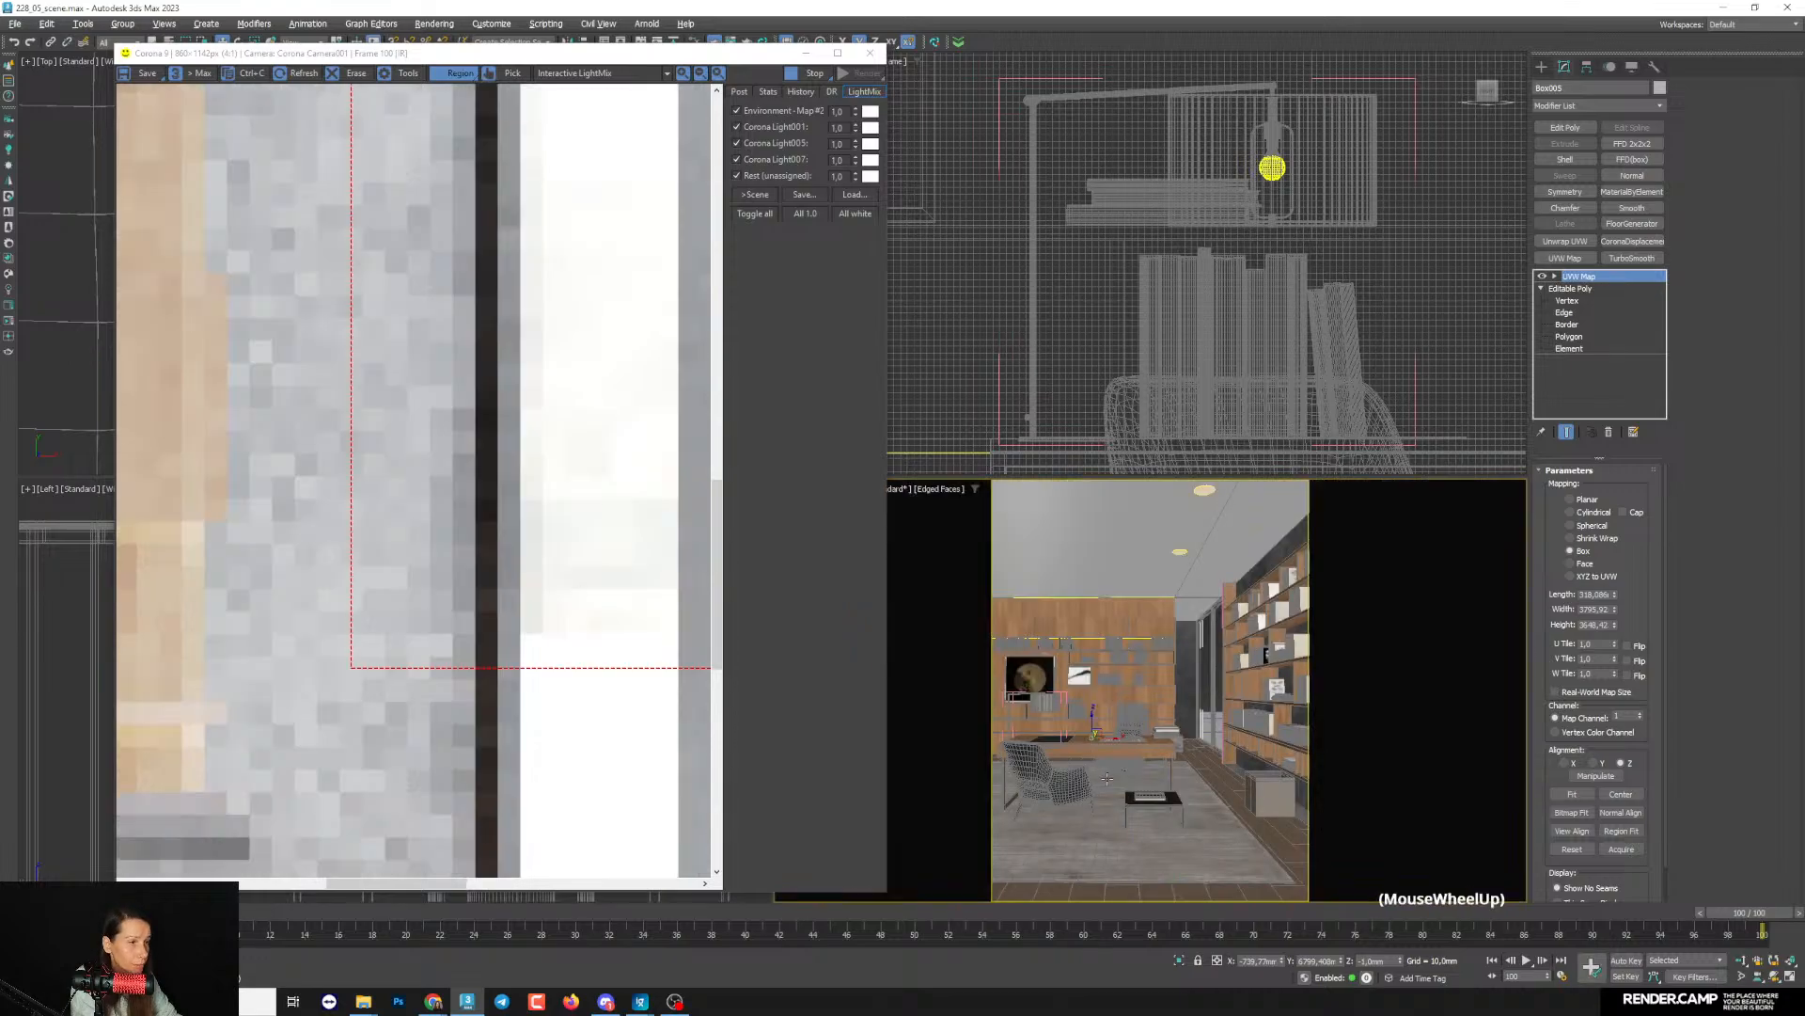
right_click(1187, 731)
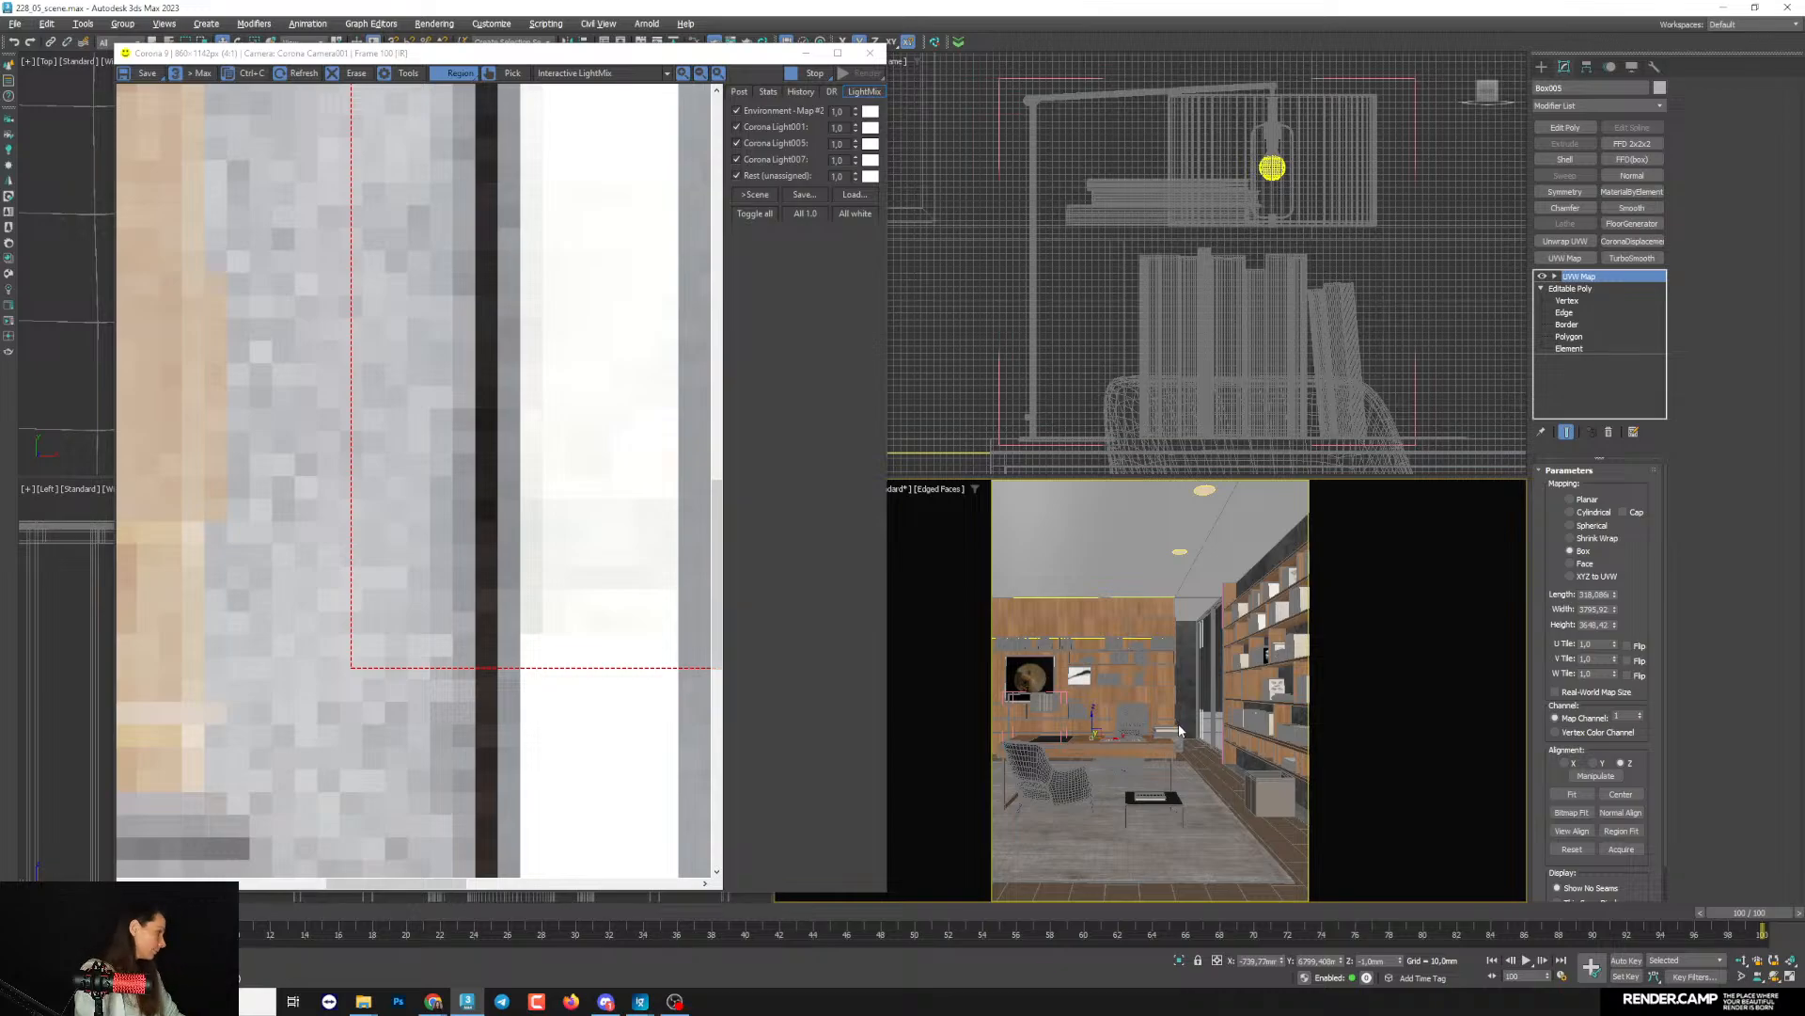
scroll(1192, 698, "up", 2)
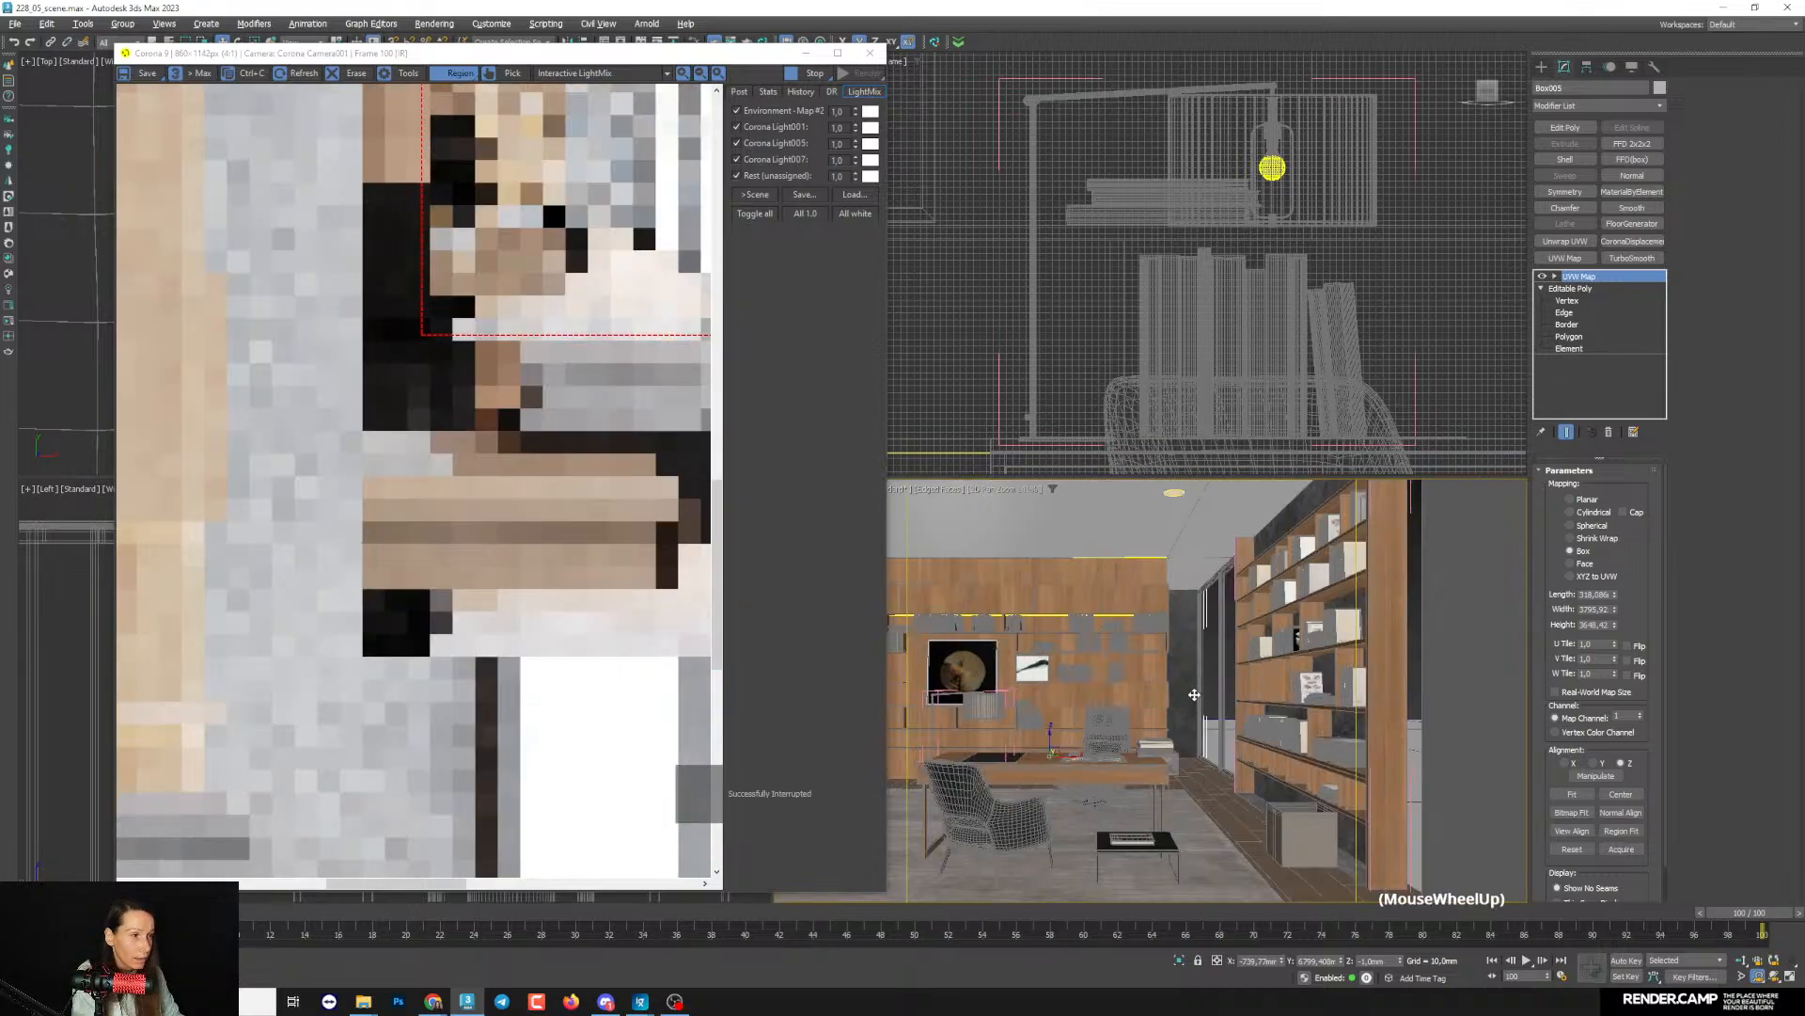
scroll(1194, 694, "up", 4)
scroll(1141, 633, "up", 2)
middle_click_drag(1140, 633, 1199, 723)
scroll(444, 445, "down", 2)
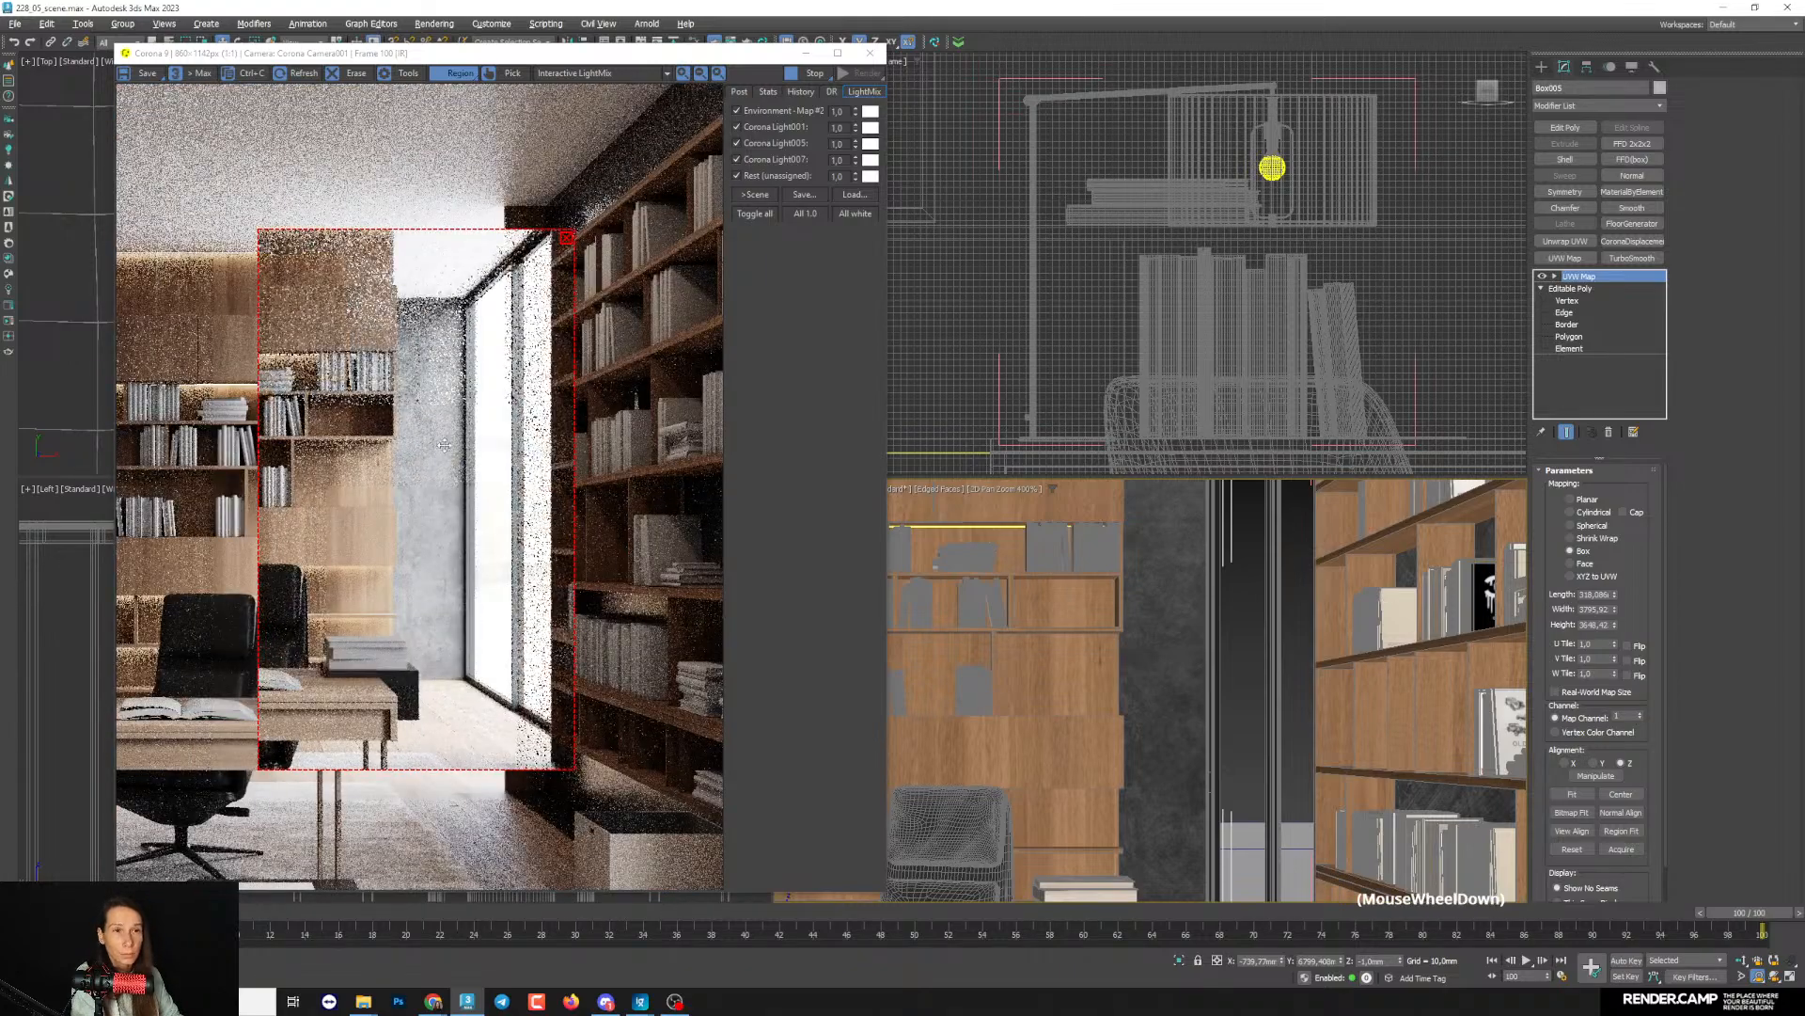
- Examine the normal map's relief on the concrete wall up close, from its middle up to the bookshelf level
scroll(444, 445, "up", 2)
scroll(1144, 733, "up", 1)
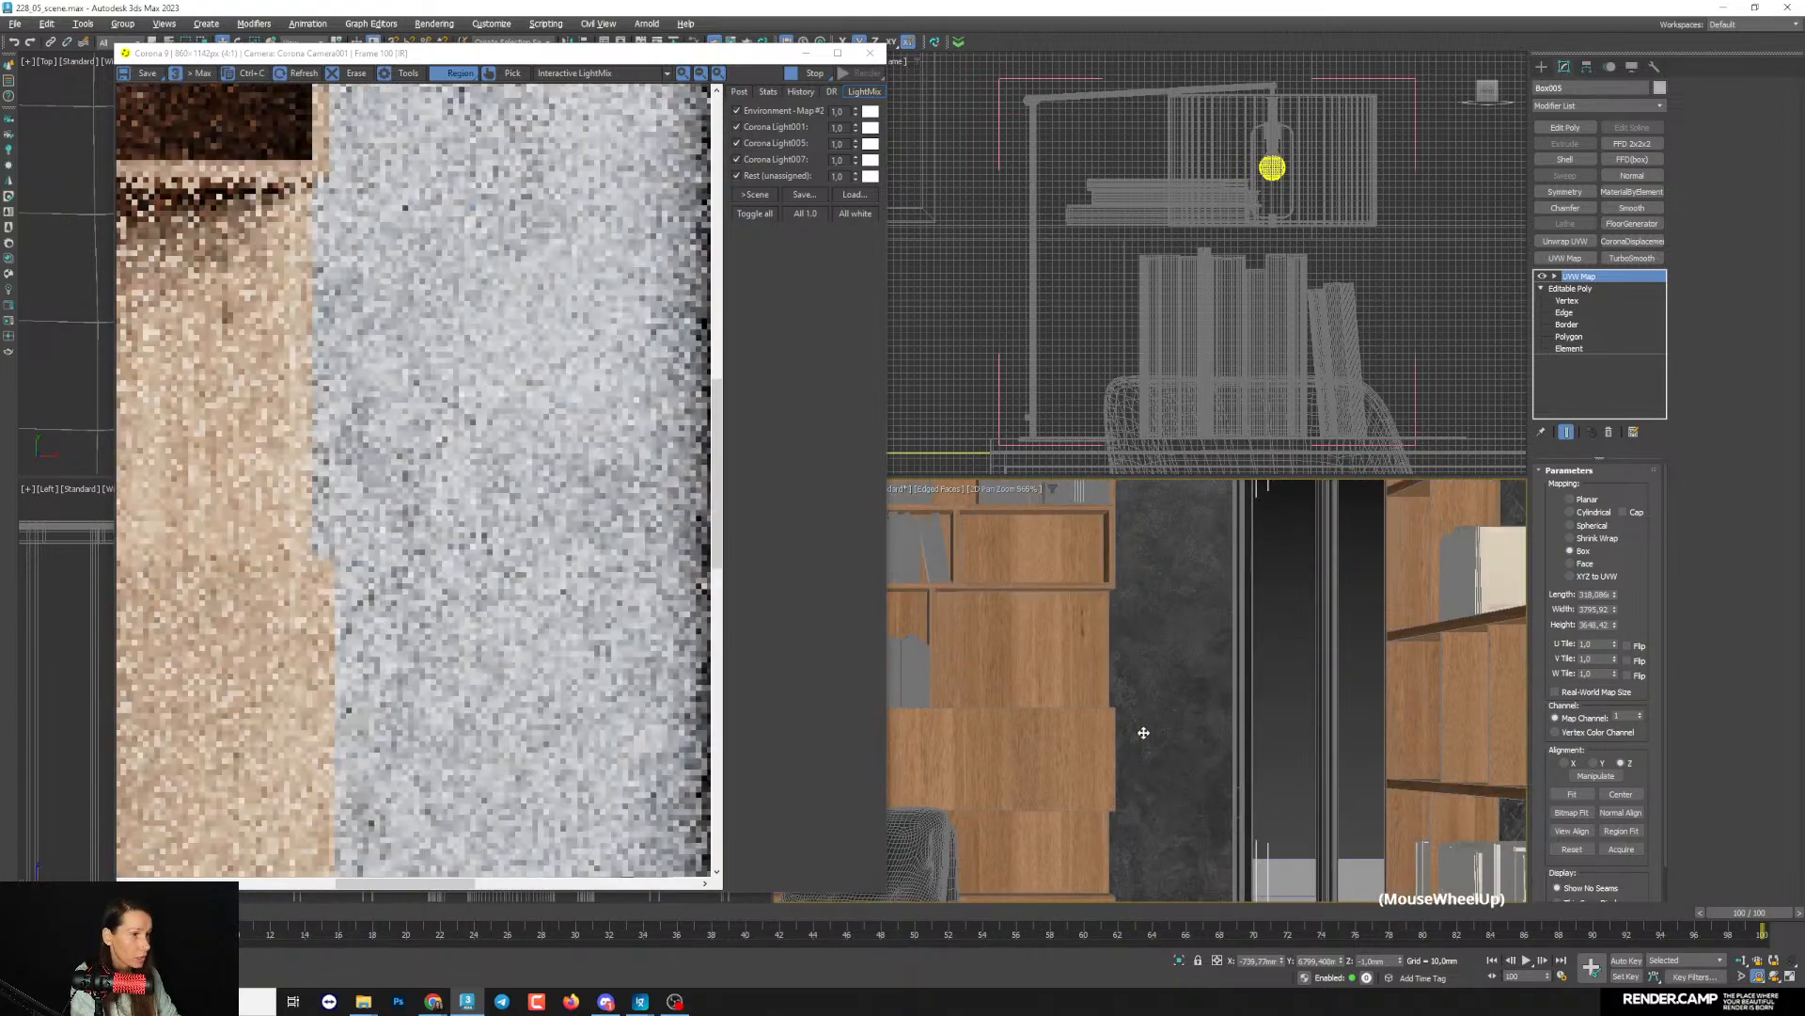
scroll(523, 518, "down", 1)
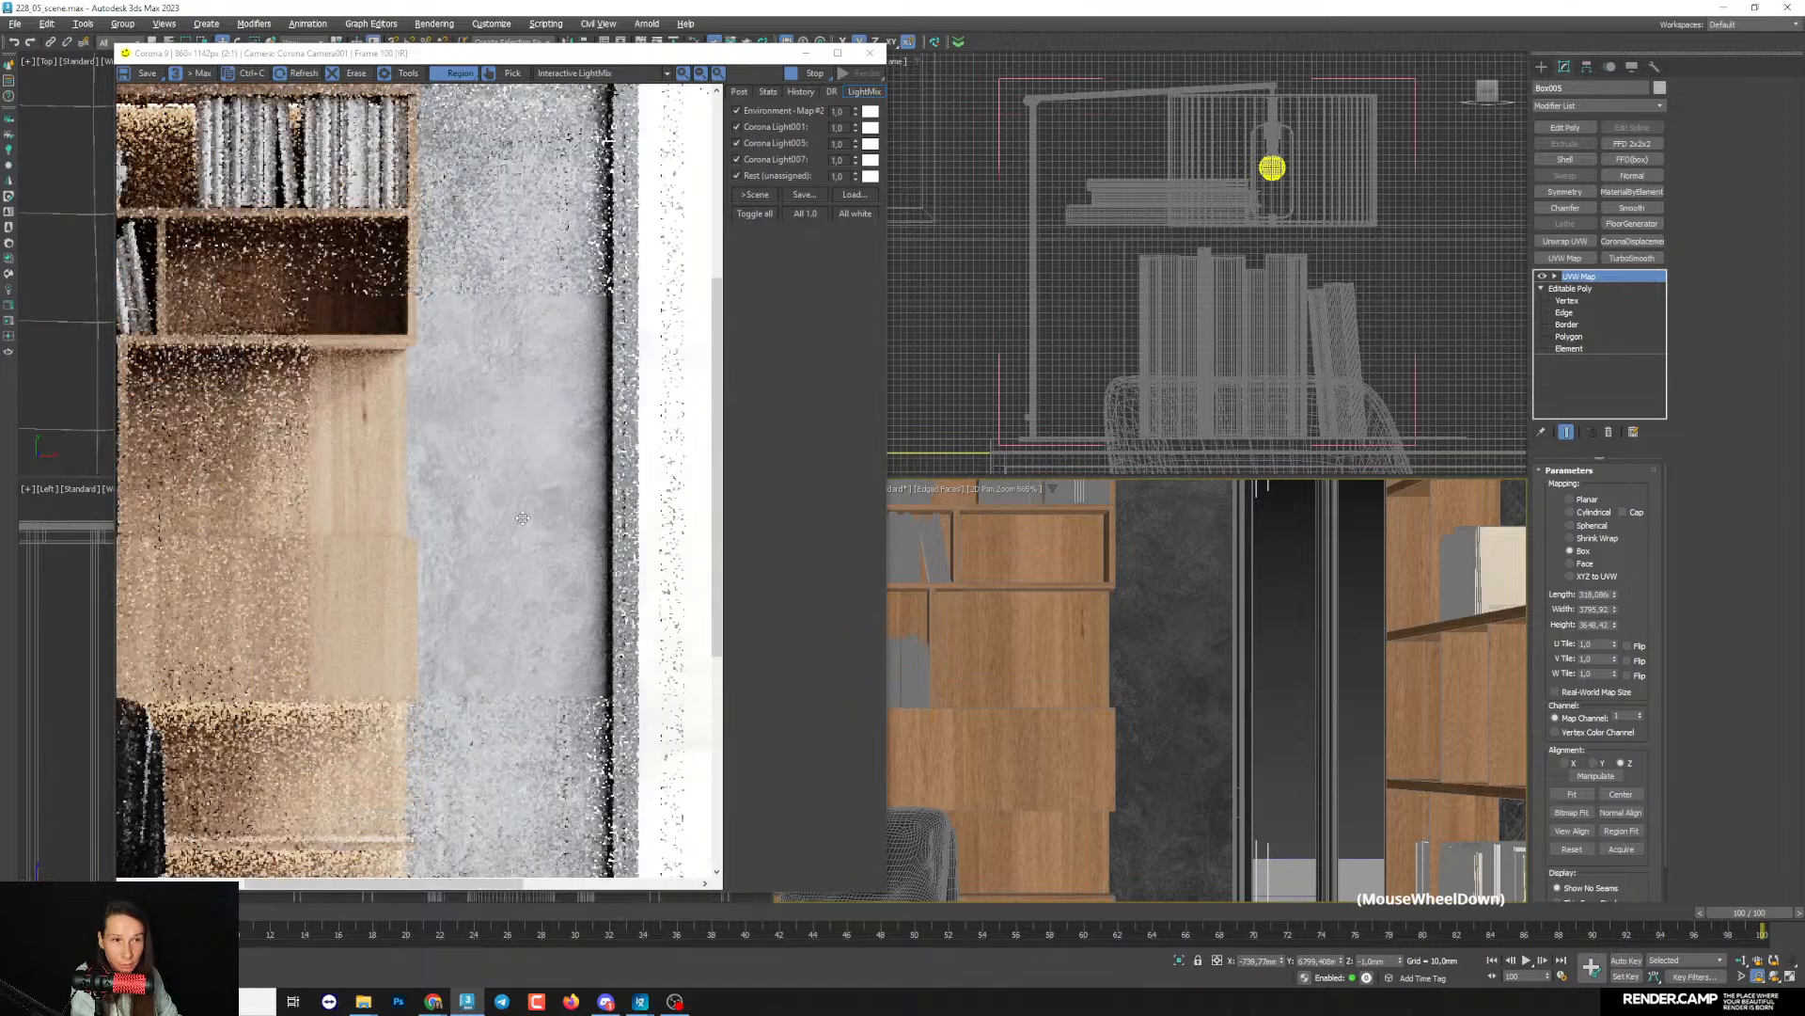
scroll(568, 817, "up", 1)
scroll(566, 827, "down", 1)
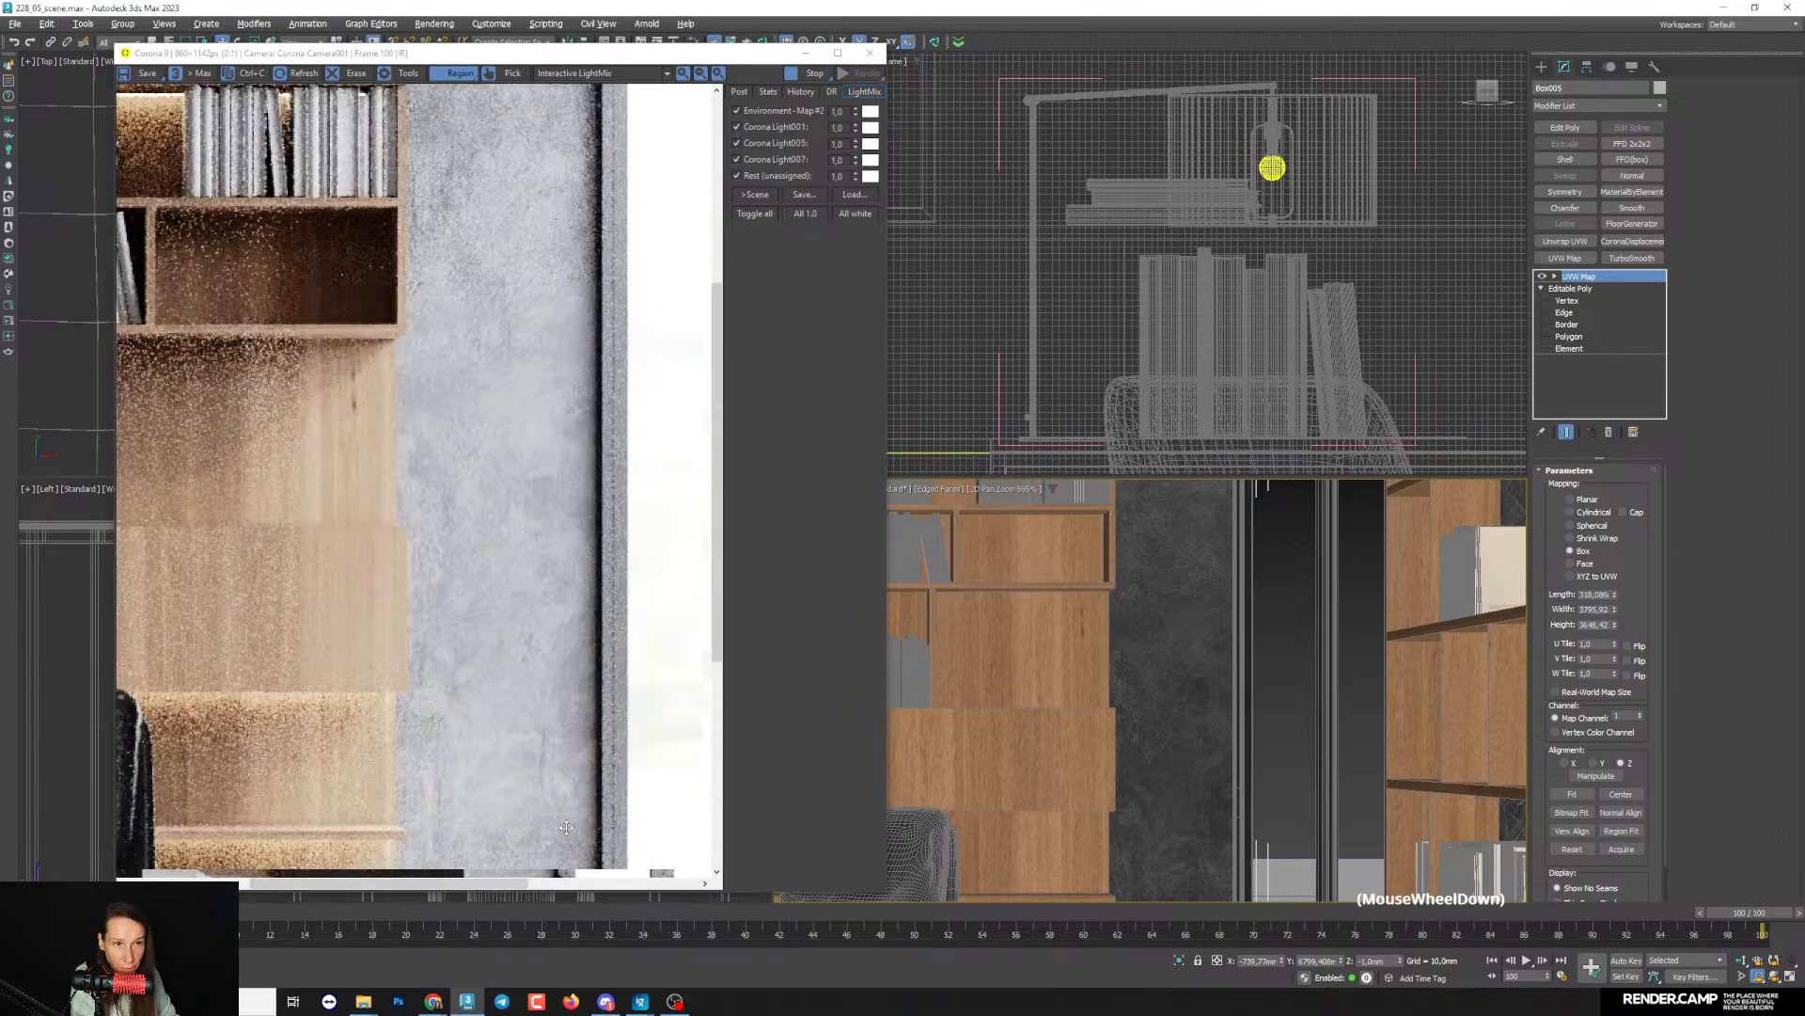
scroll(439, 794, "up", 2)
scroll(439, 795, "down", 2)
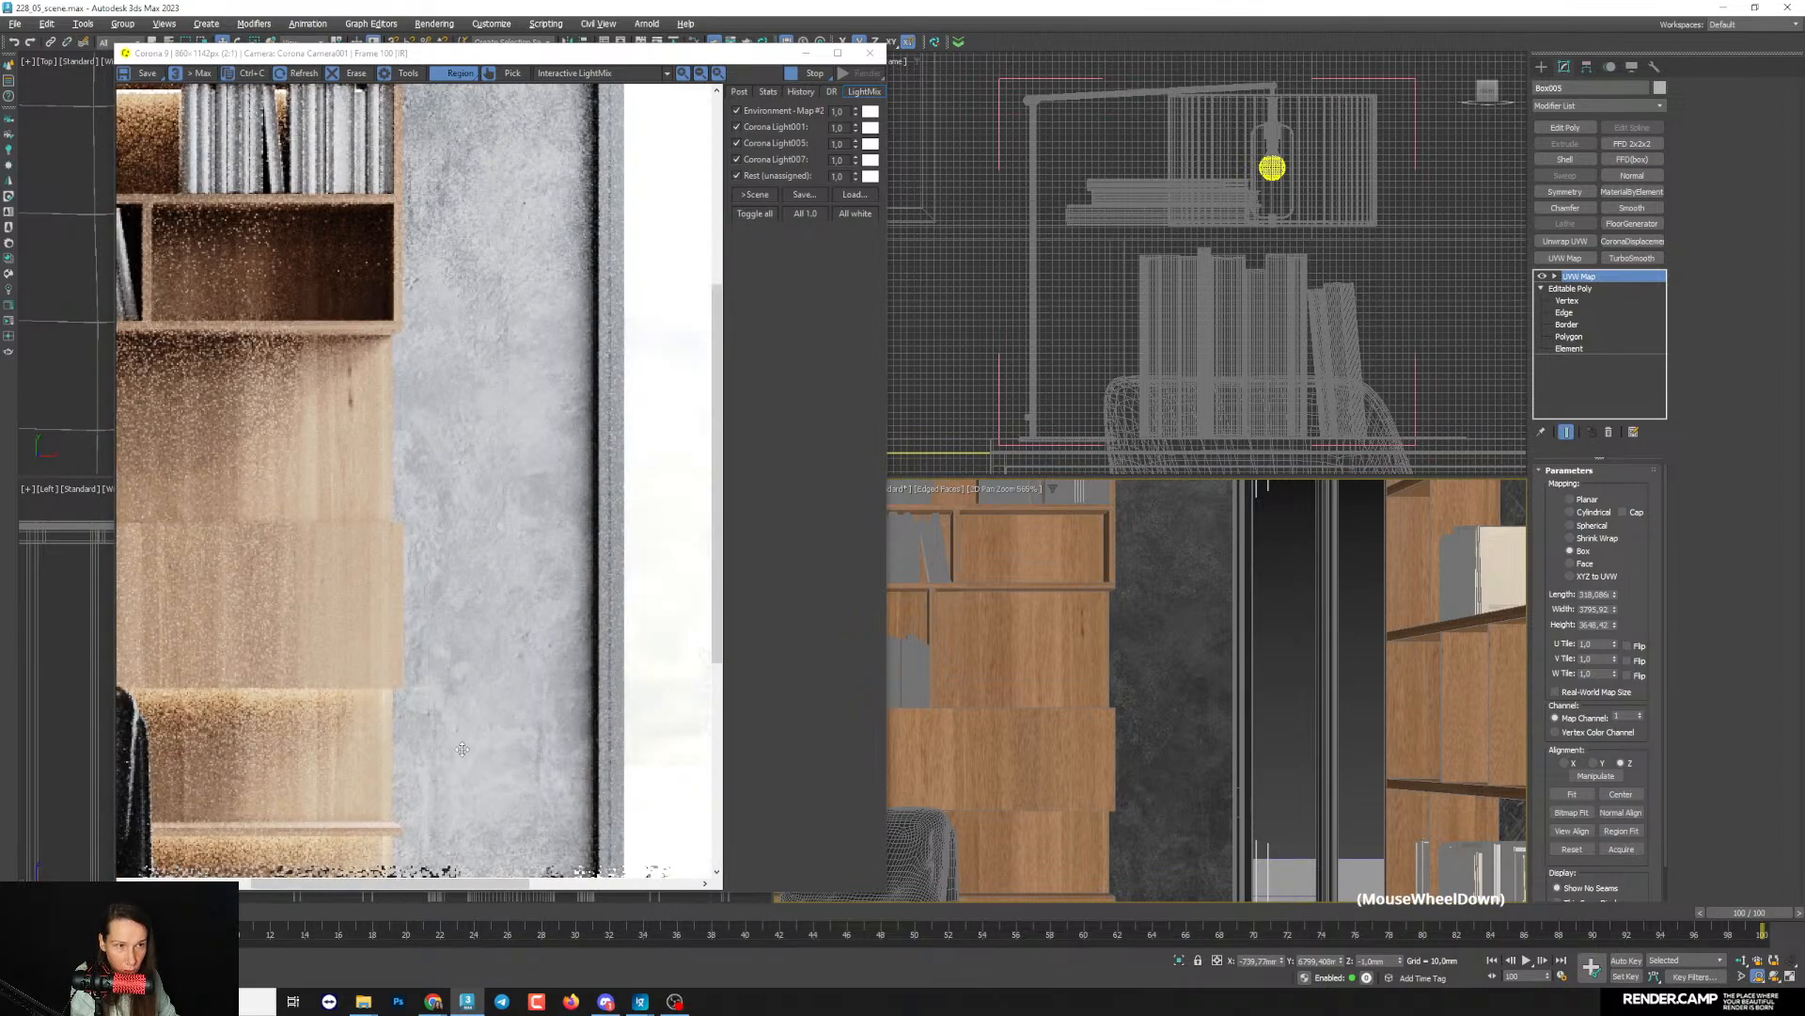
scroll(491, 219, "up", 1)
scroll(485, 264, "down", 1)
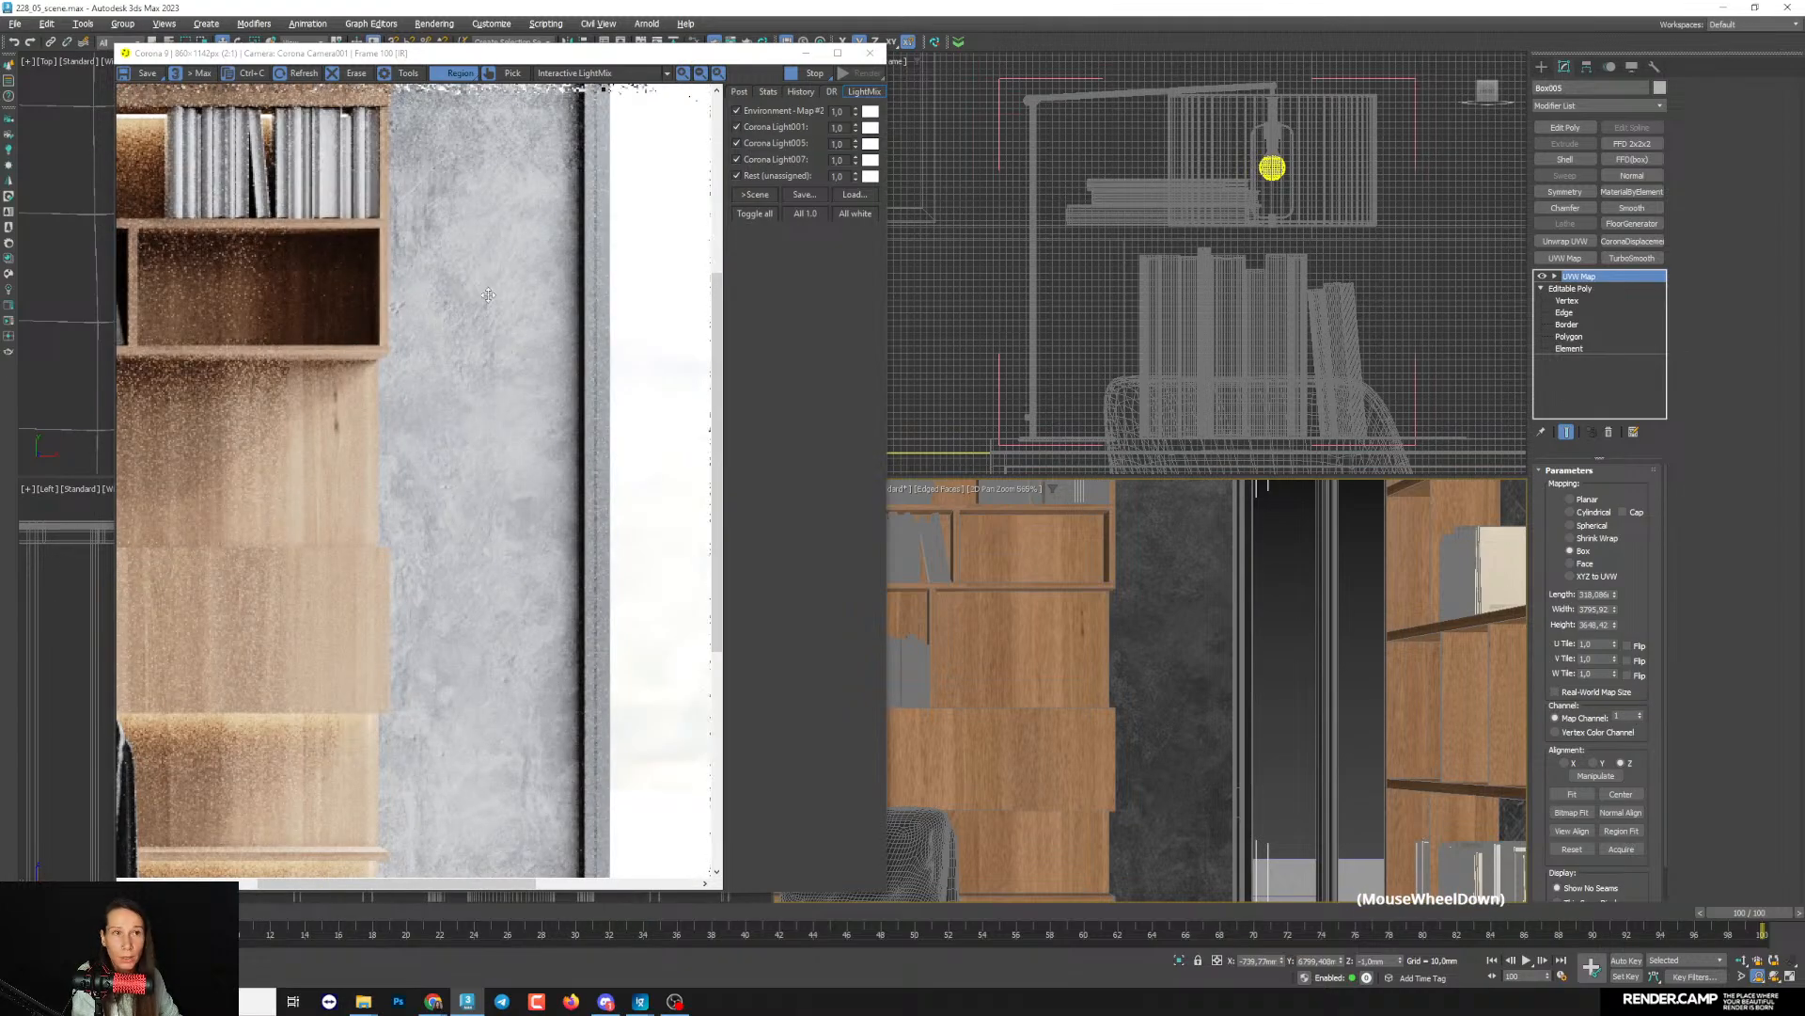
middle_click_drag(1215, 674, 1222, 795)
scroll(499, 438, "up", 1)
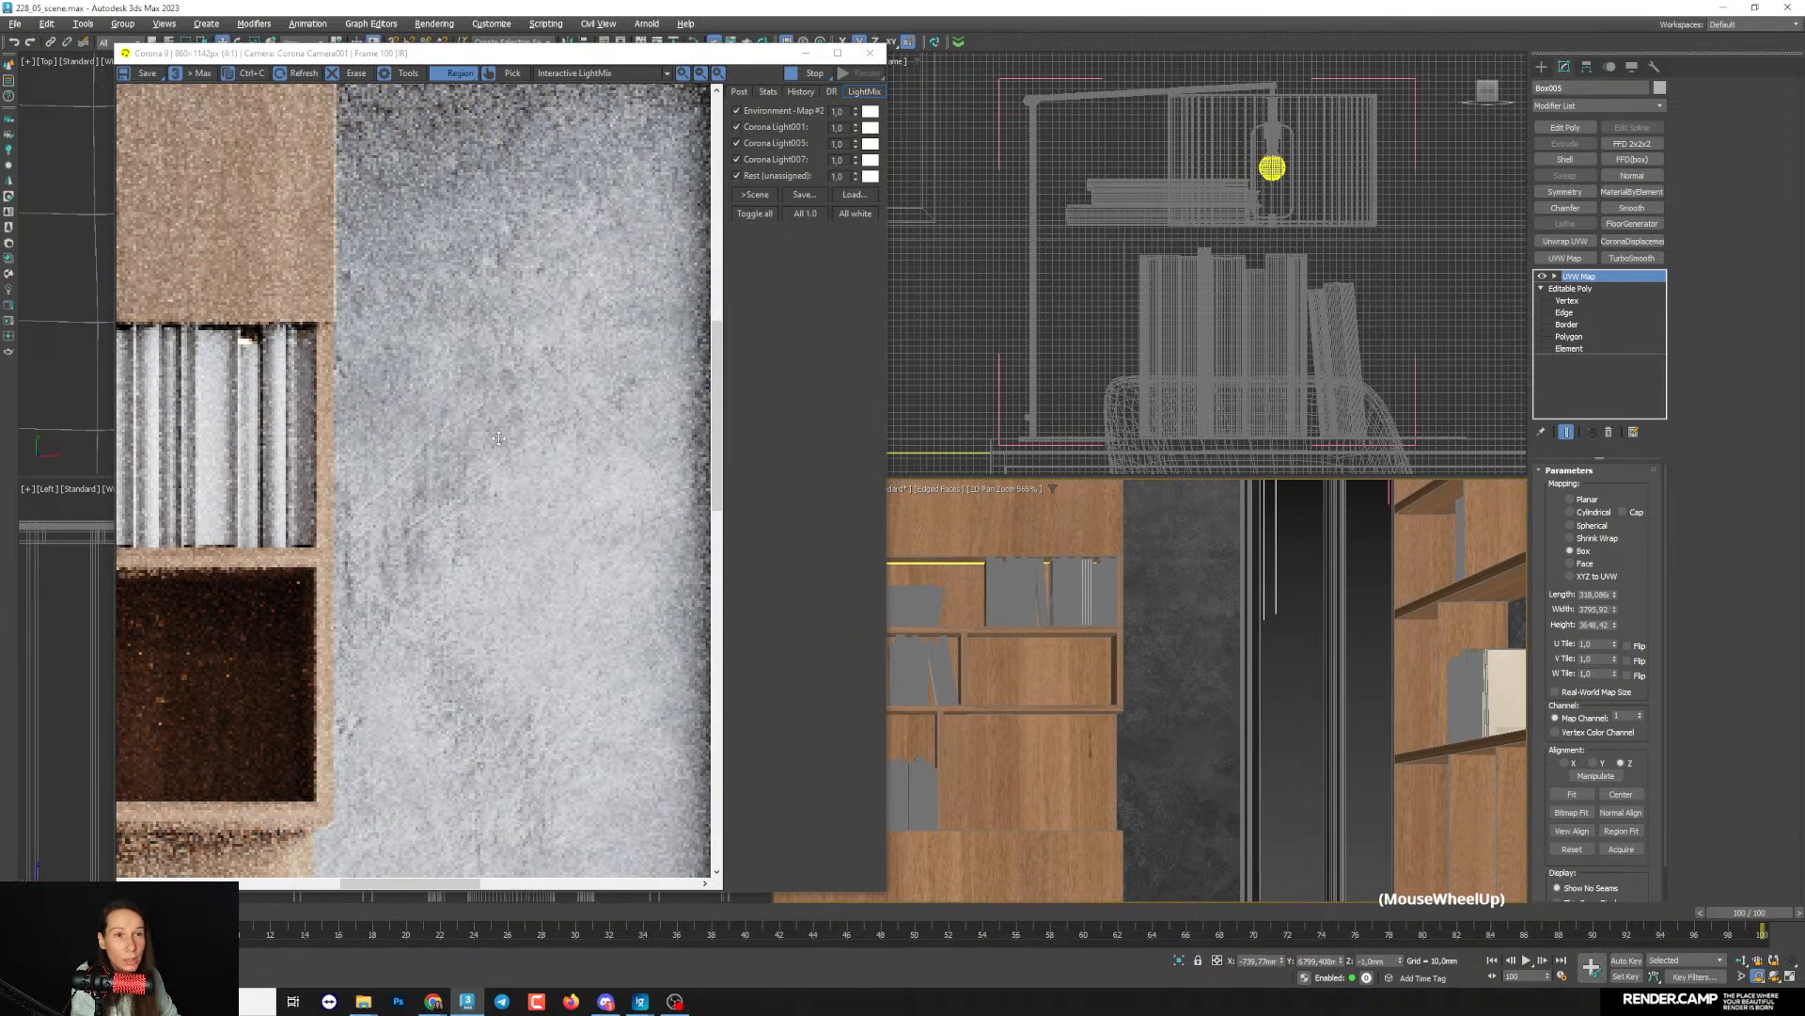
- Set the CoronaNormal map's strength multiplier to 0.7 and inspect the concrete relief down to the floor
key("m")
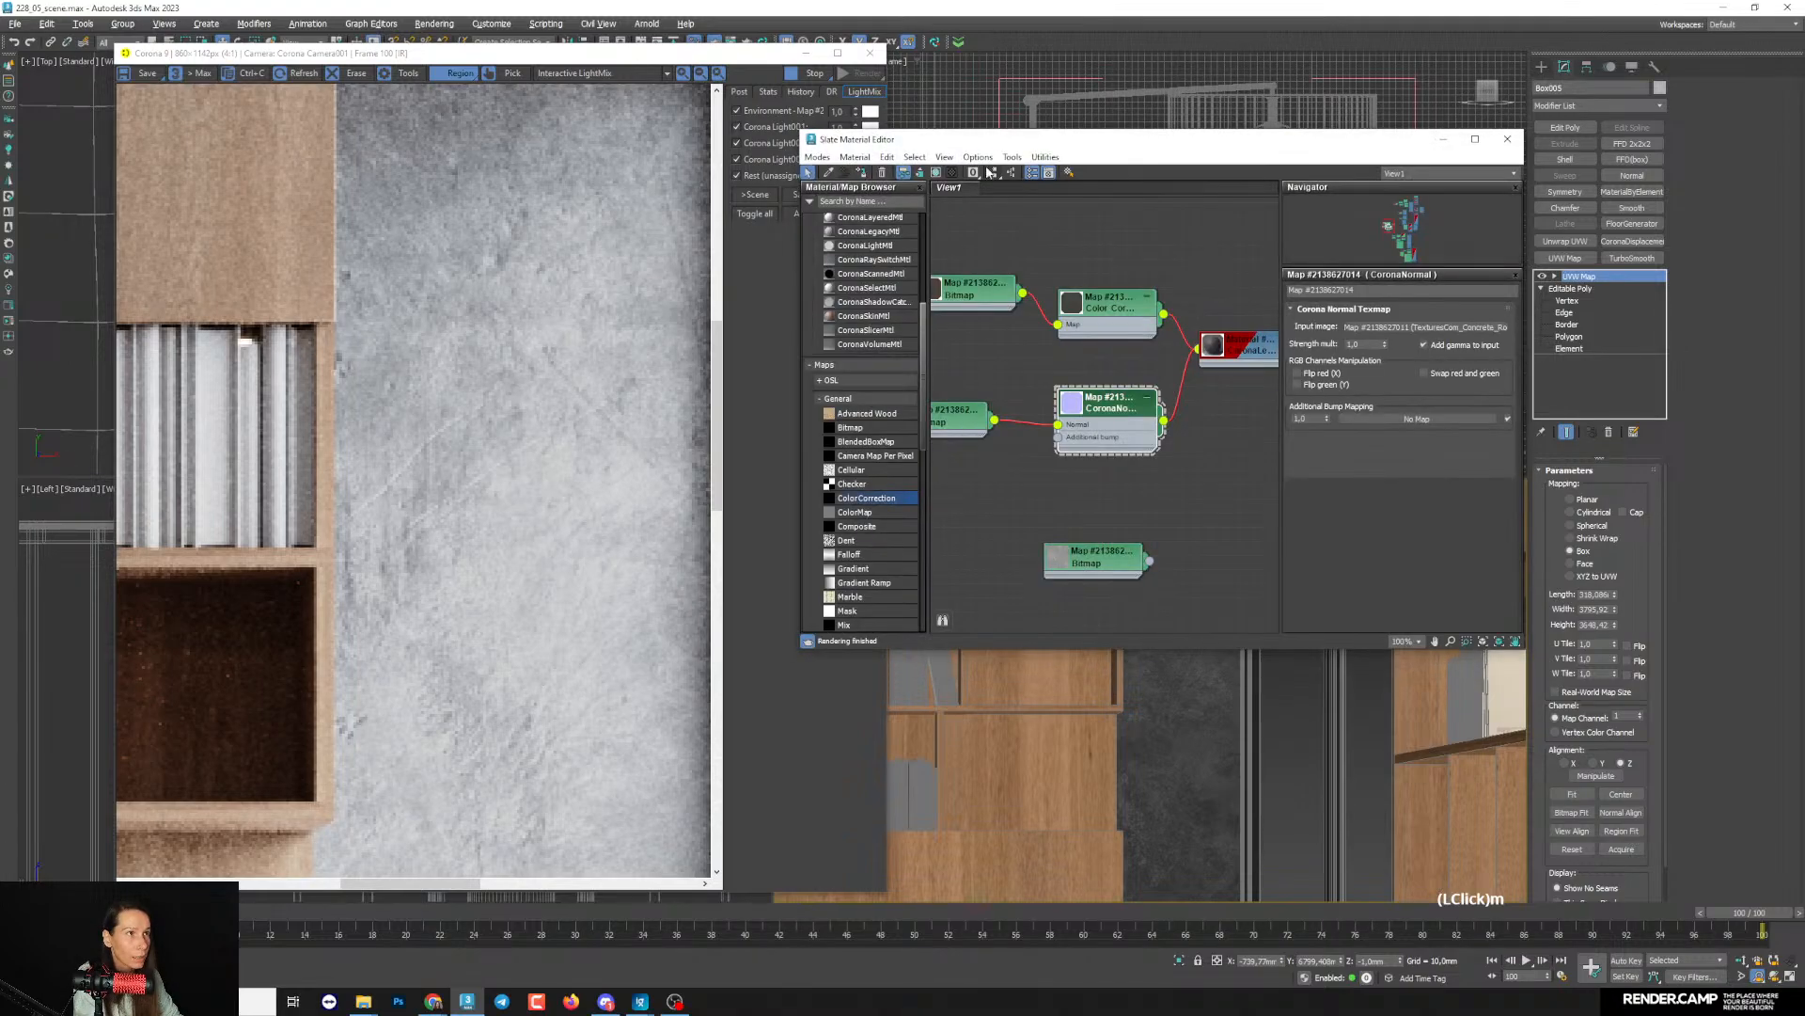
left_click_drag(952, 142, 1037, 134)
middle_click_drag(1162, 375, 1160, 370)
left_click(1186, 394)
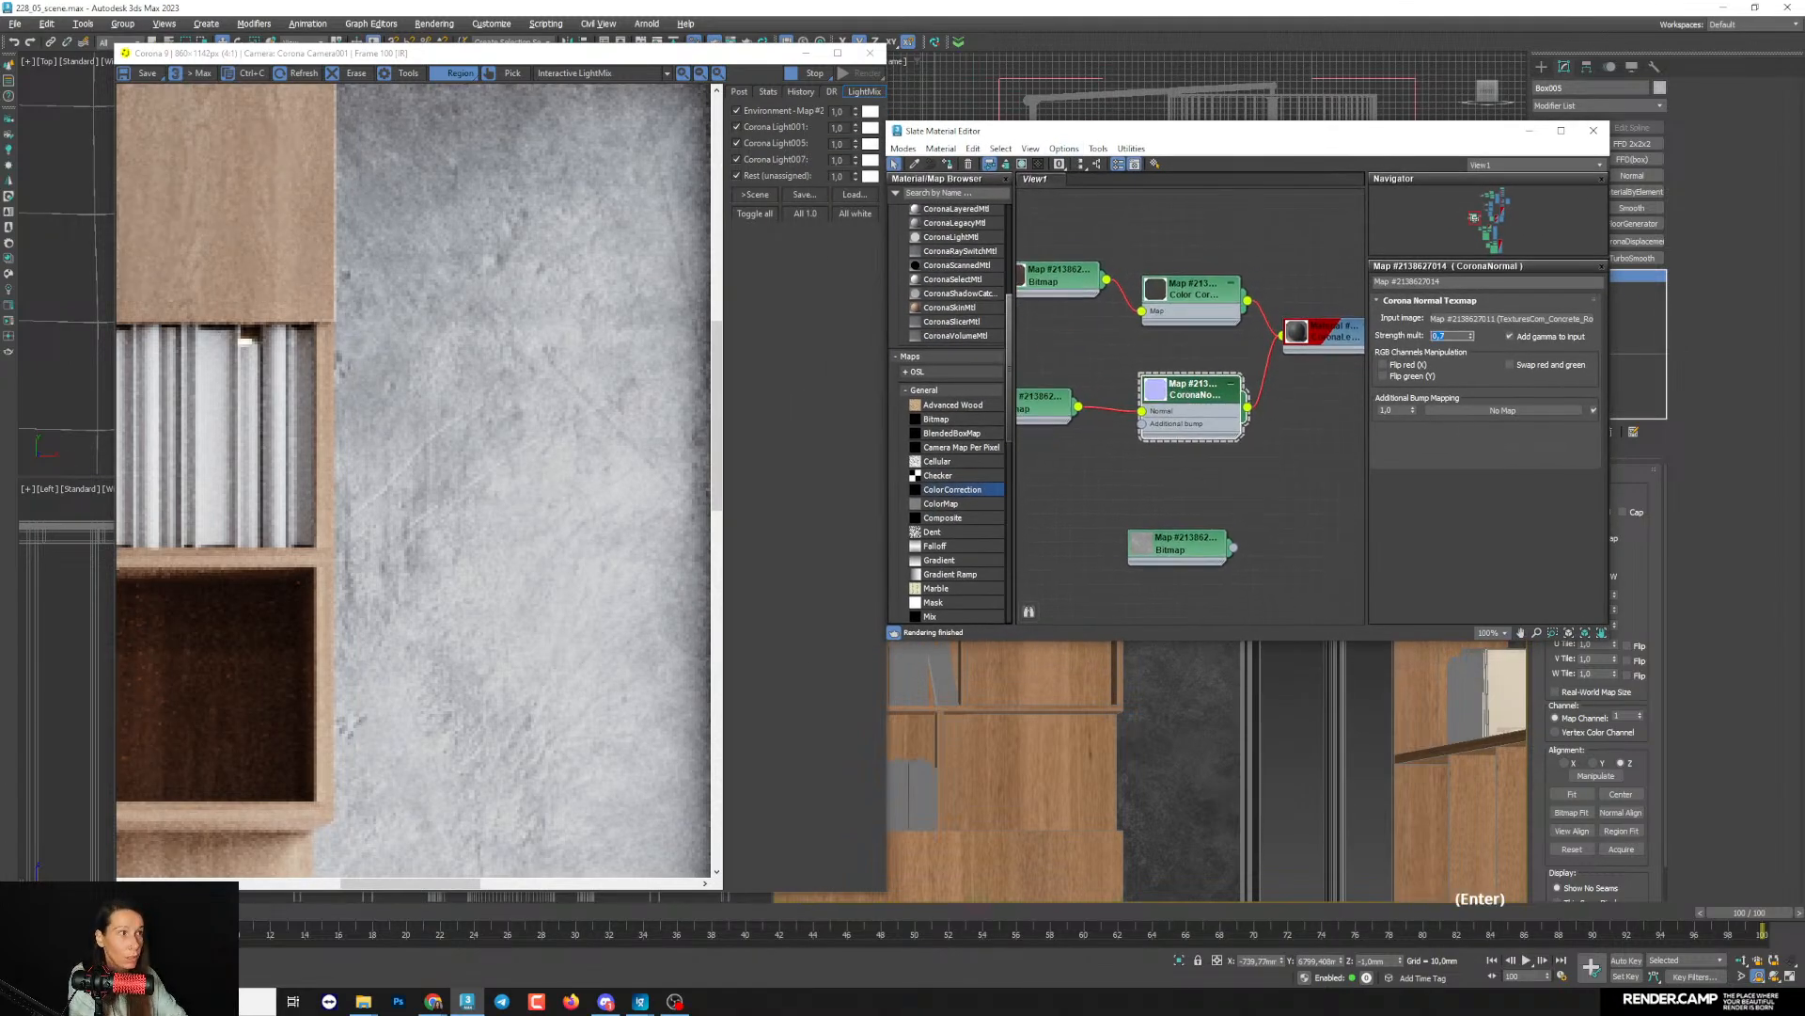
scroll(658, 740, "down", 1)
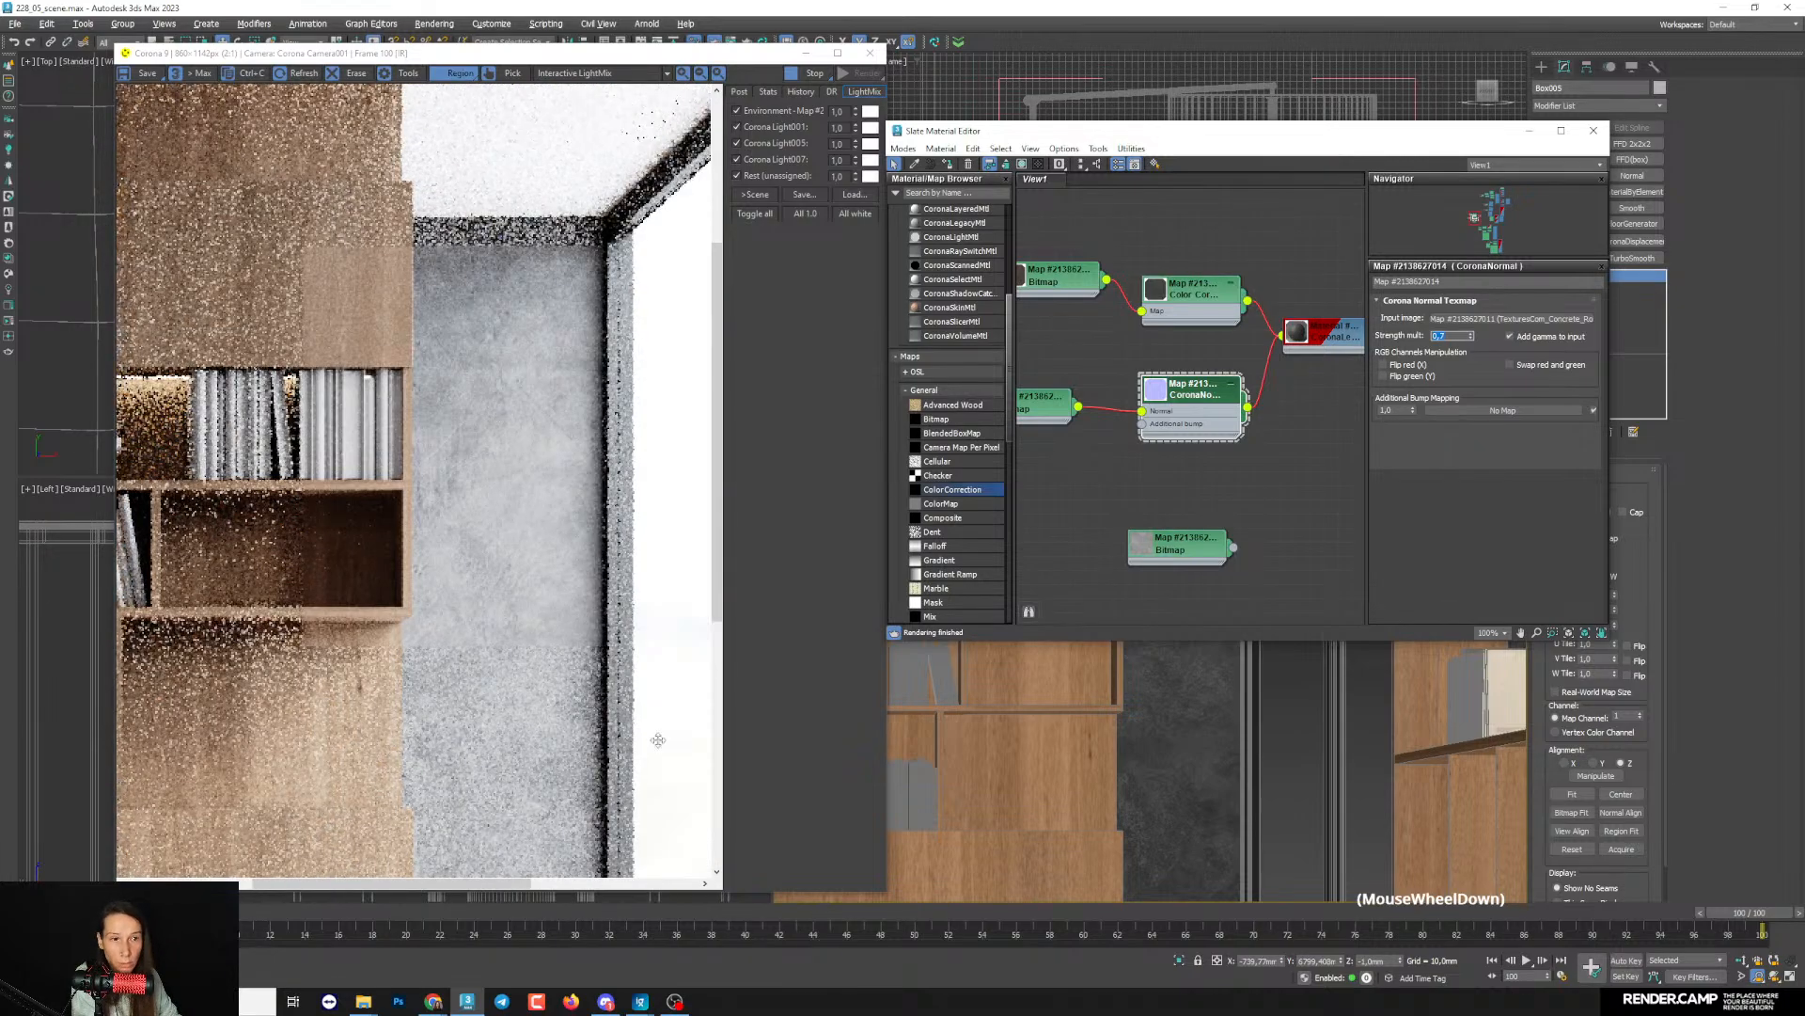
middle_click_drag(1305, 832, 1207, 778)
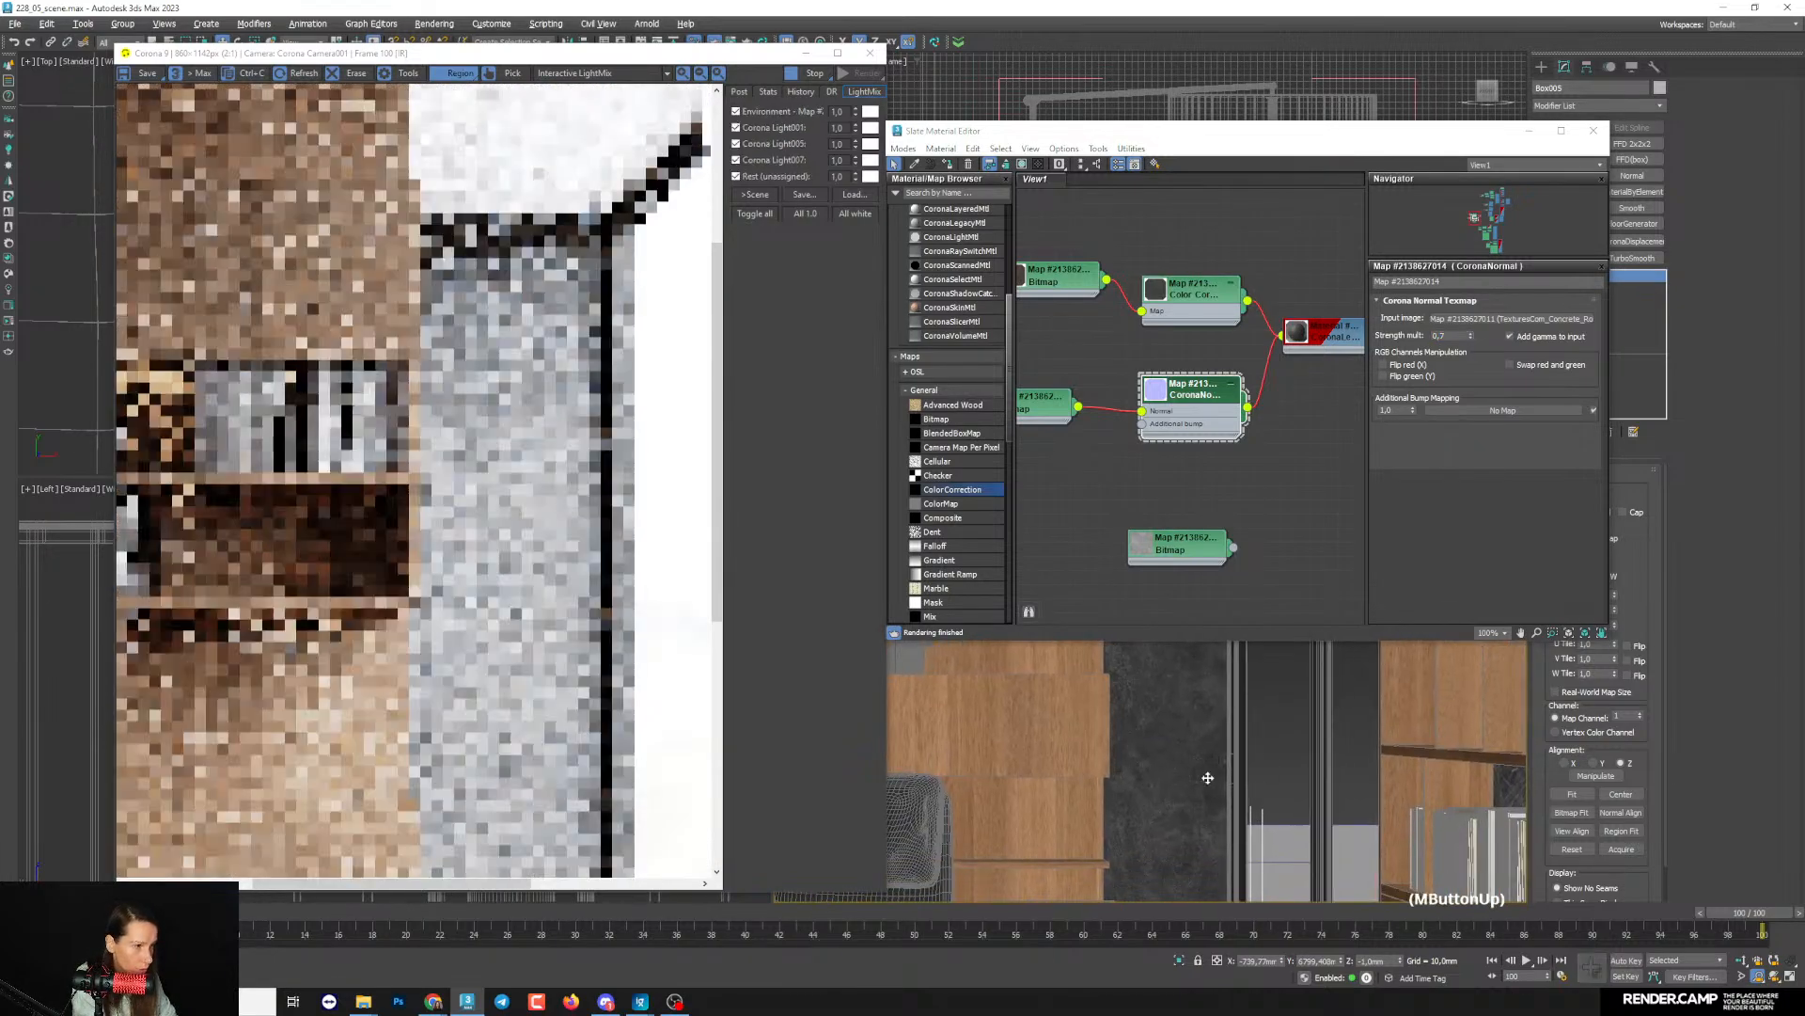
scroll(466, 671, "down", 1)
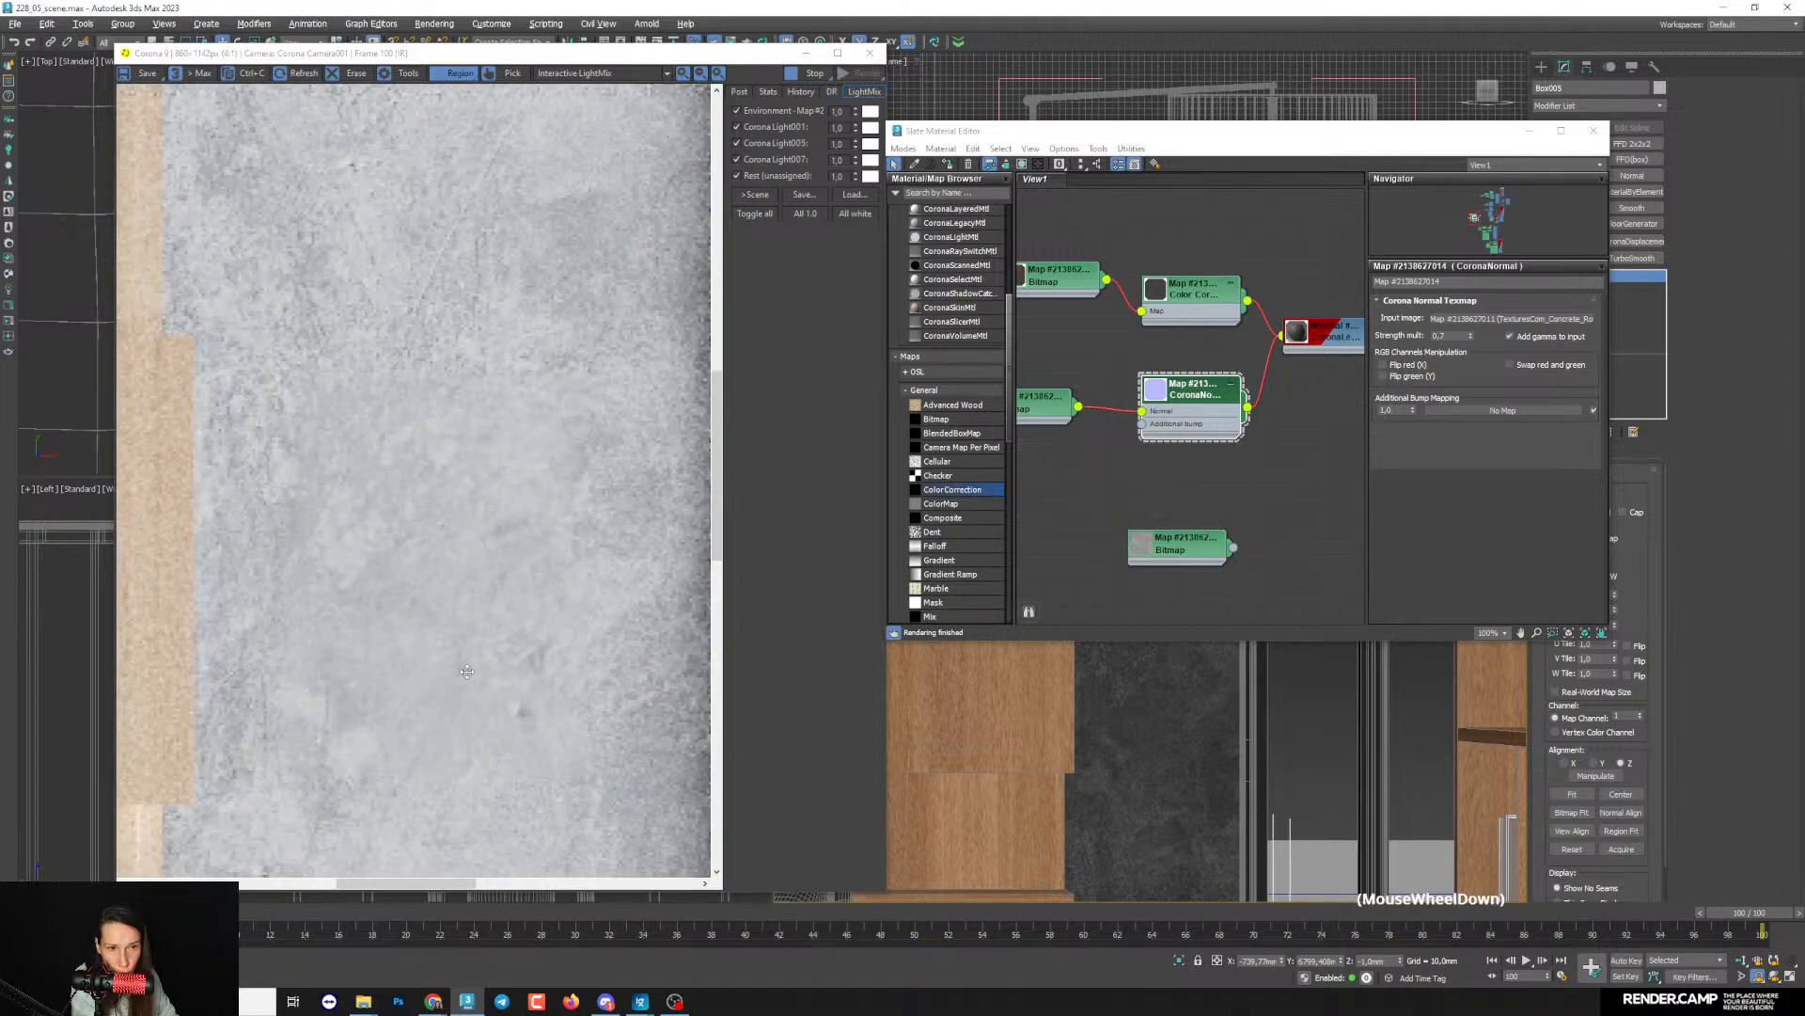
scroll(467, 672, "down", 1)
middle_click_drag(1161, 842, 1205, 637)
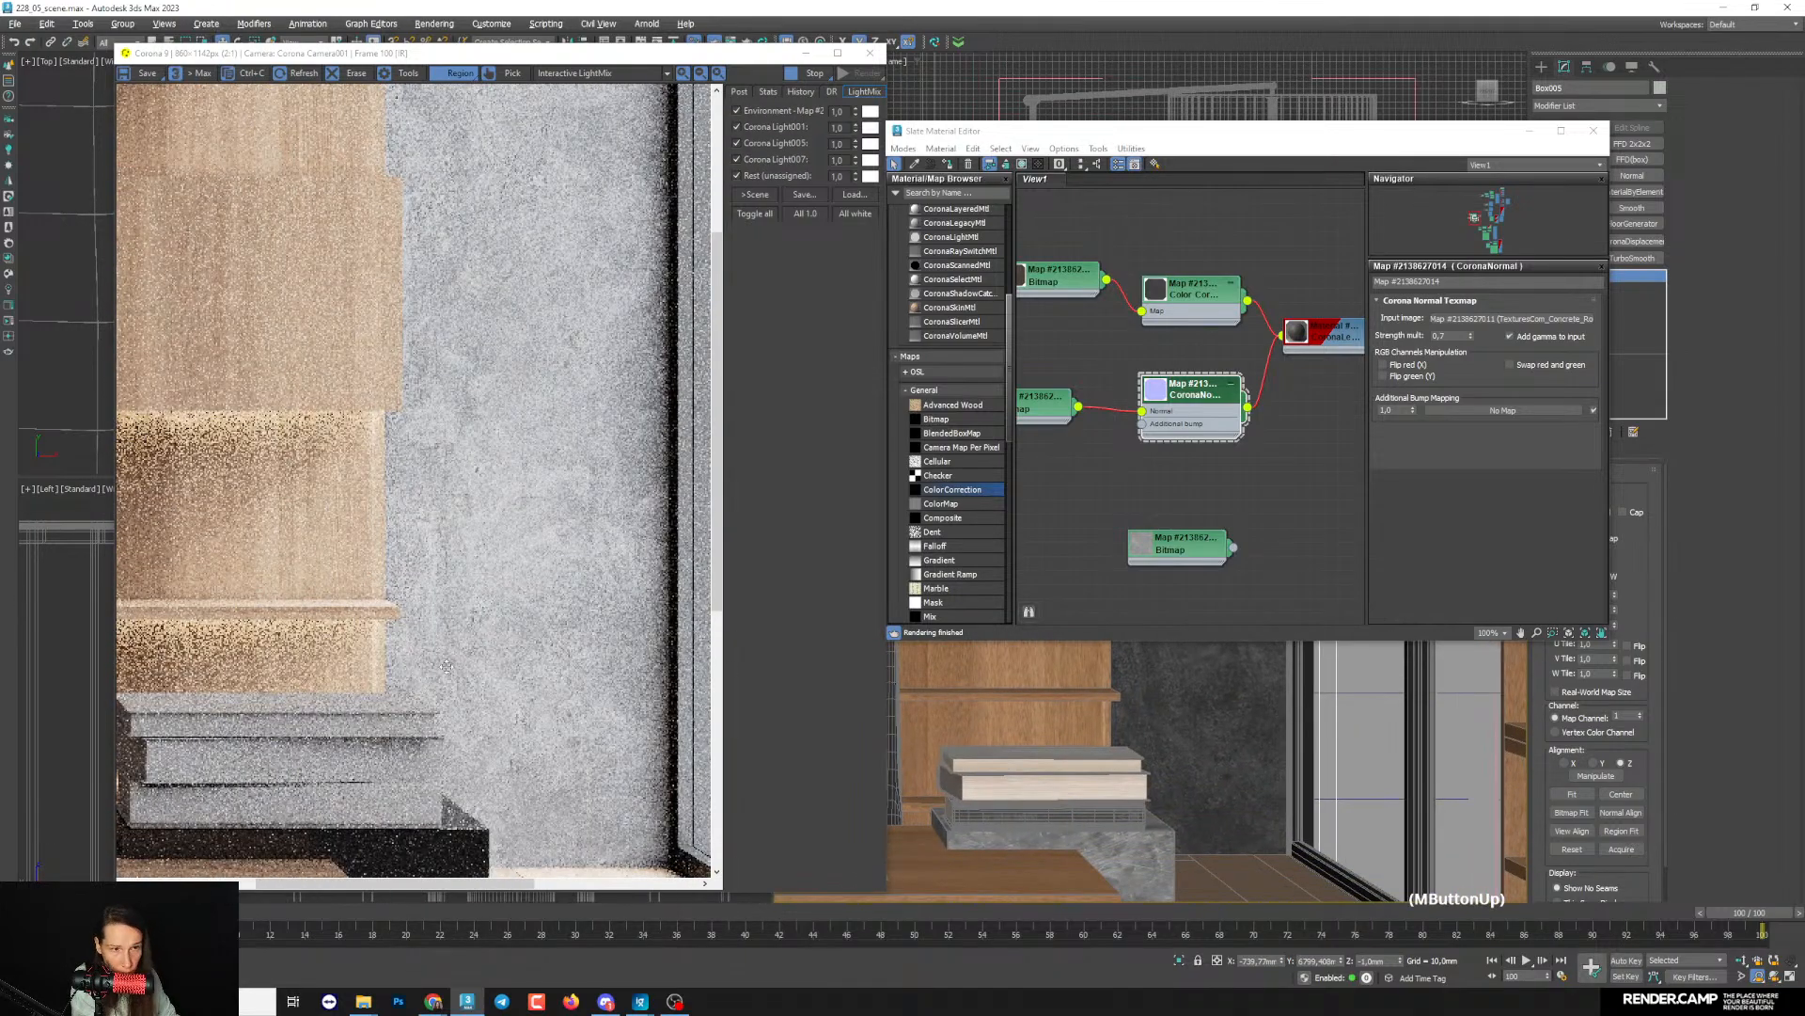
scroll(446, 666, "down", 1)
scroll(461, 623, "down", 1)
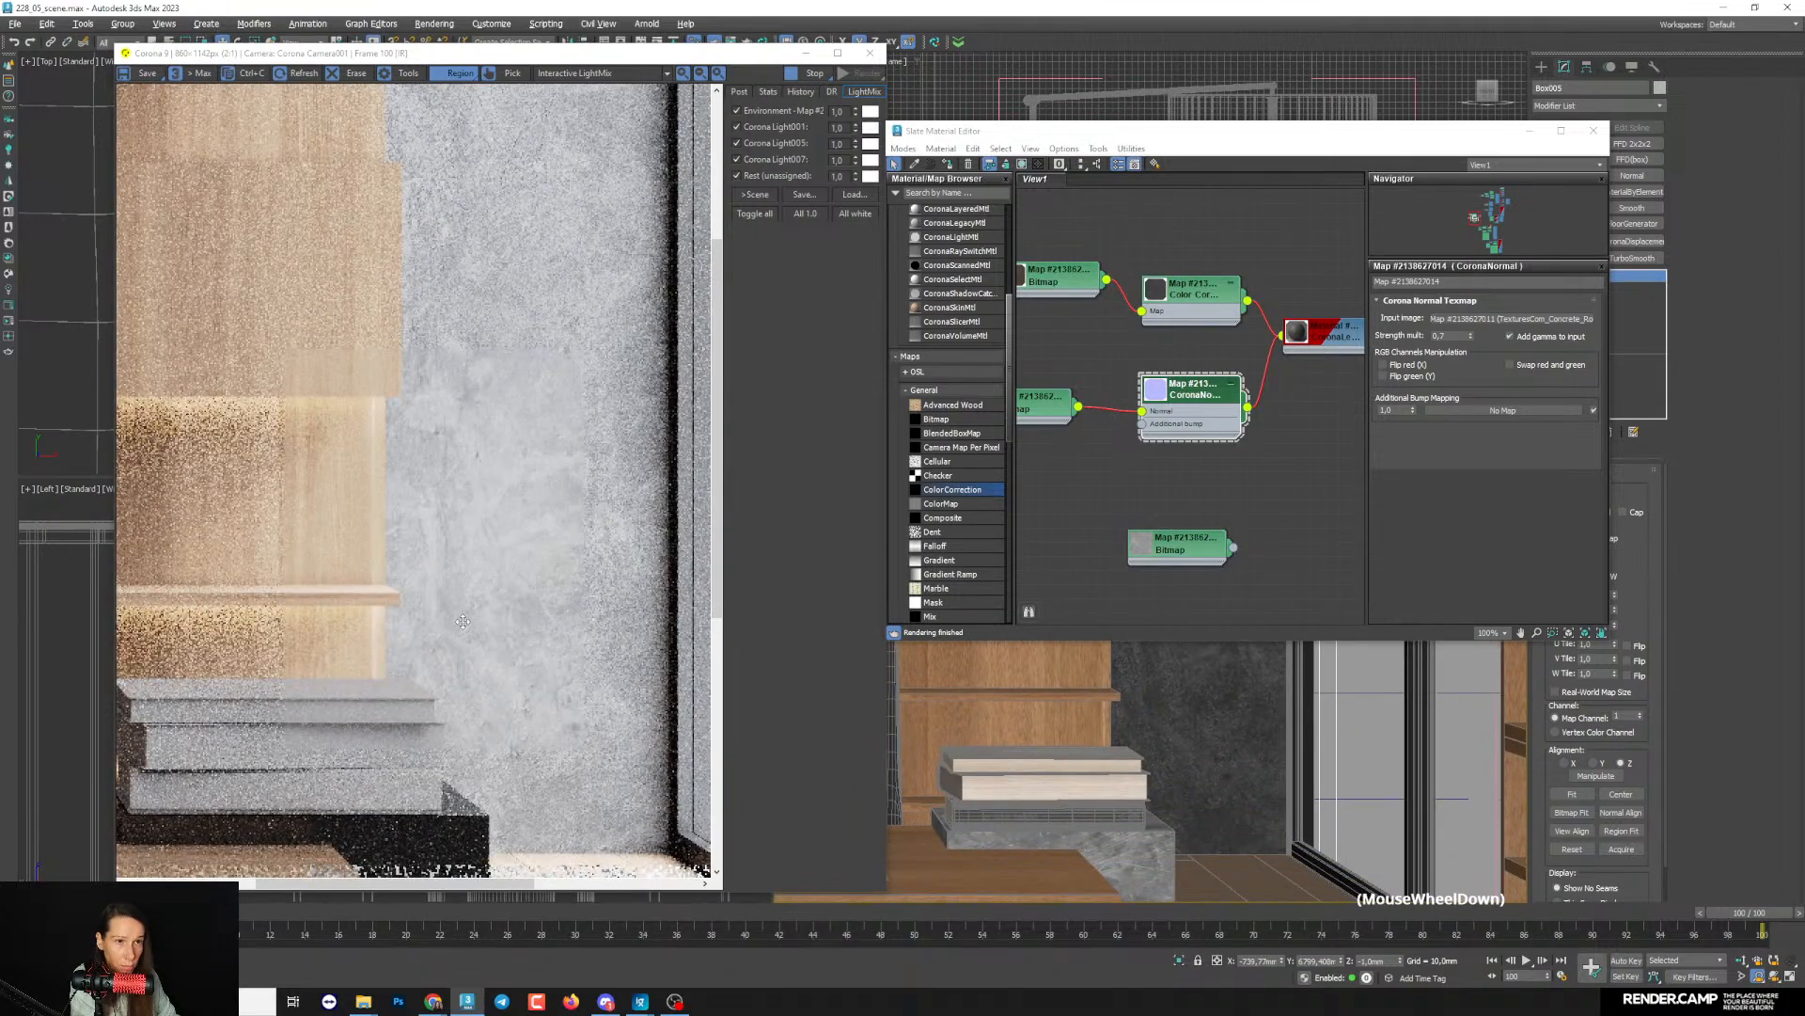
- Try a CoronaNormal strength multiplier of 0.6 and check the concrete wall in the render
double_click(1451, 336)
type("6")
key("Return")
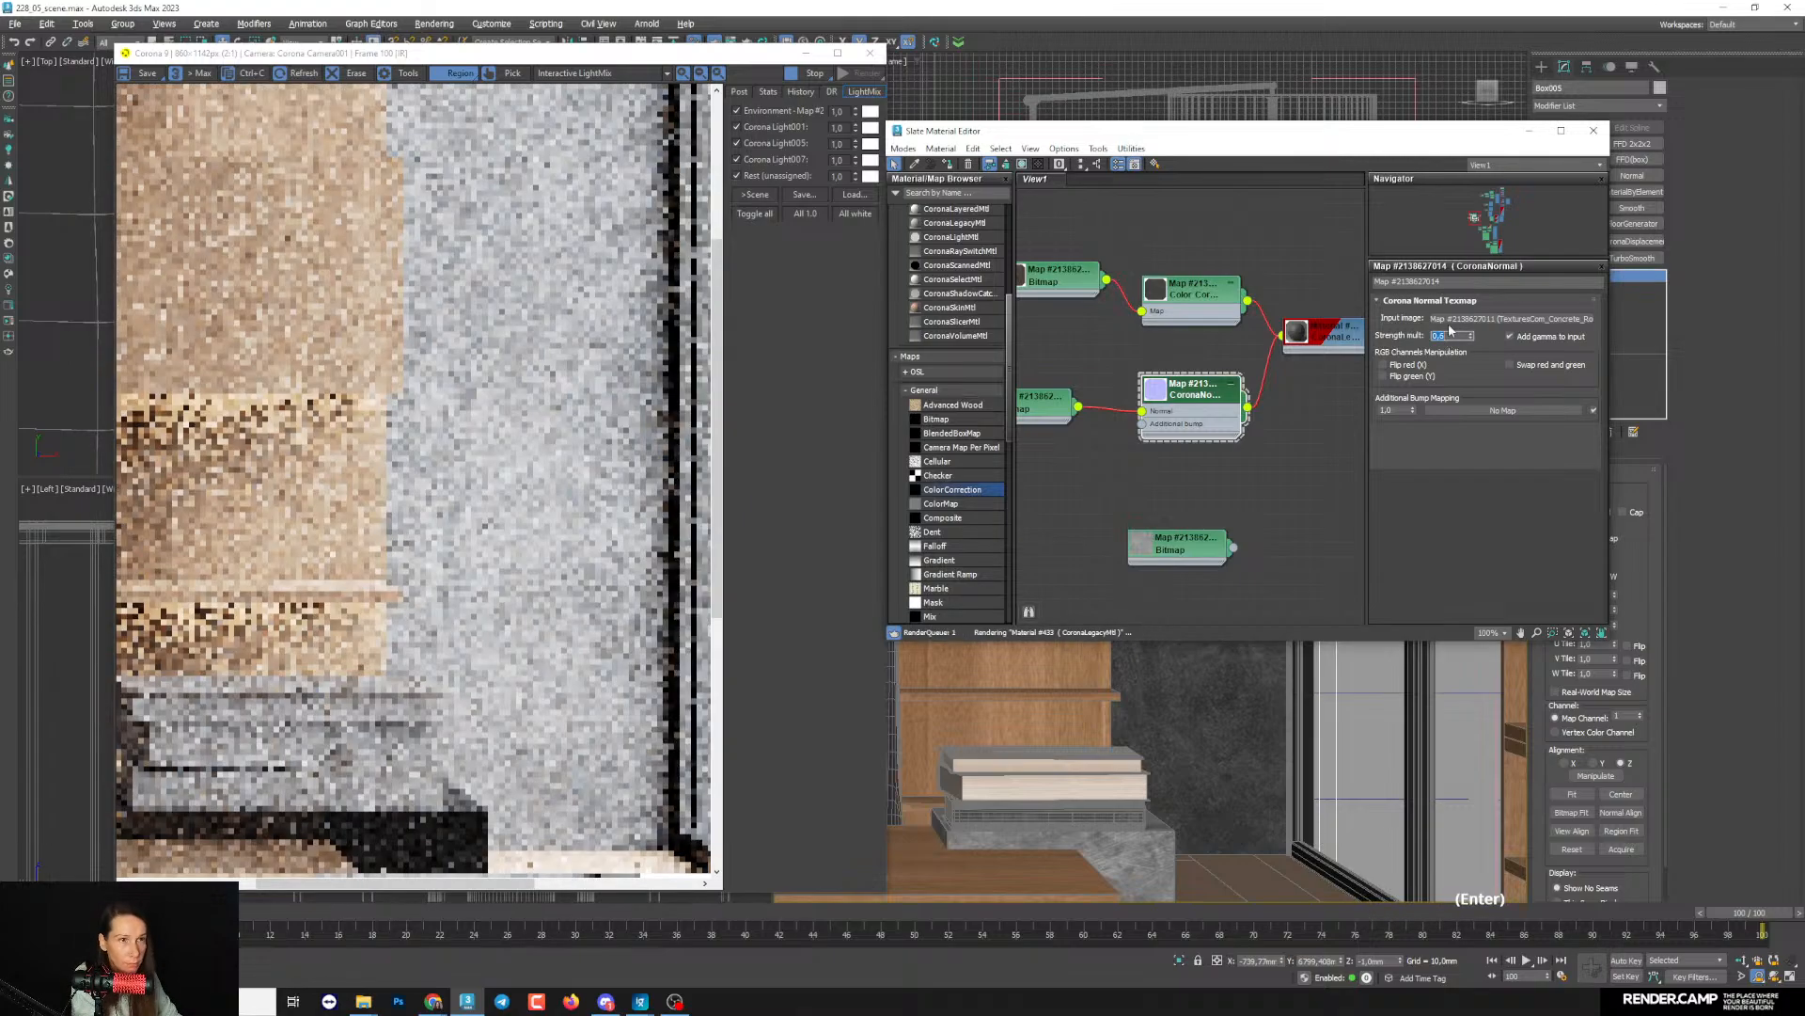
scroll(457, 472, "down", 1)
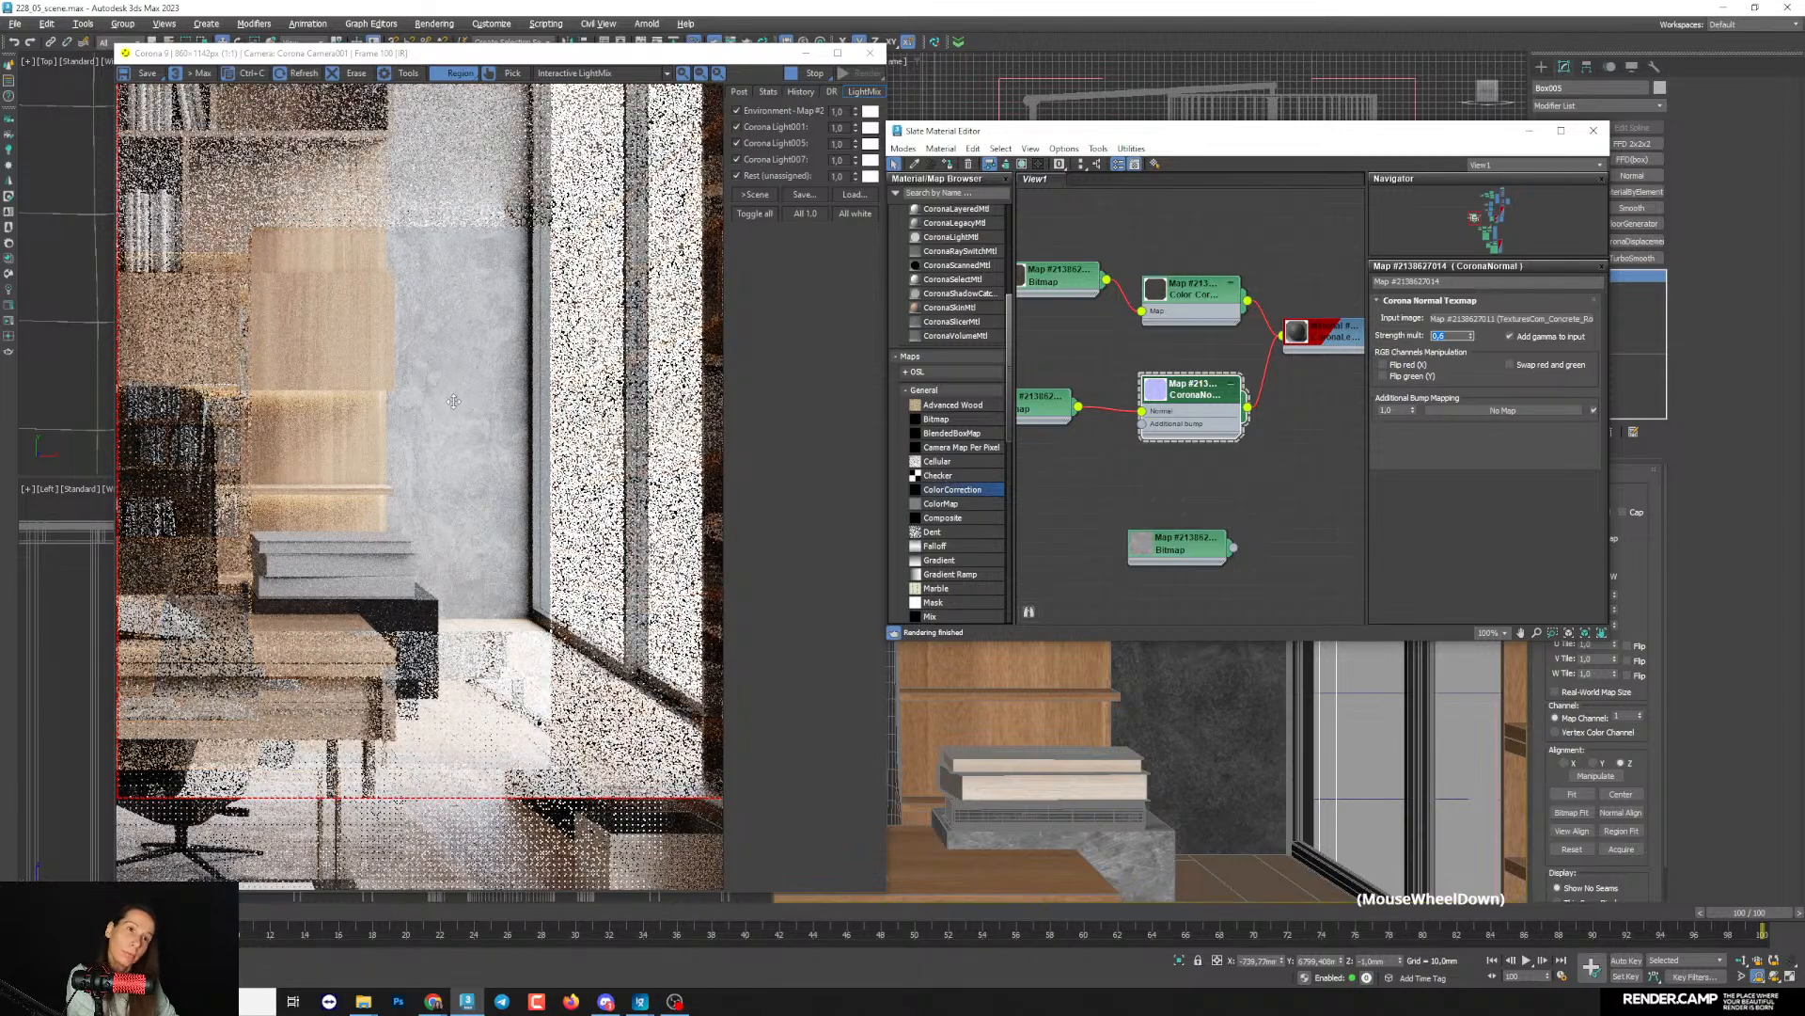
scroll(518, 486, "up", 1)
- Set the CoronaNormal map's strength multiplier to 0.65 and inspect the wall's relief up to the window frame
left_click(1445, 356)
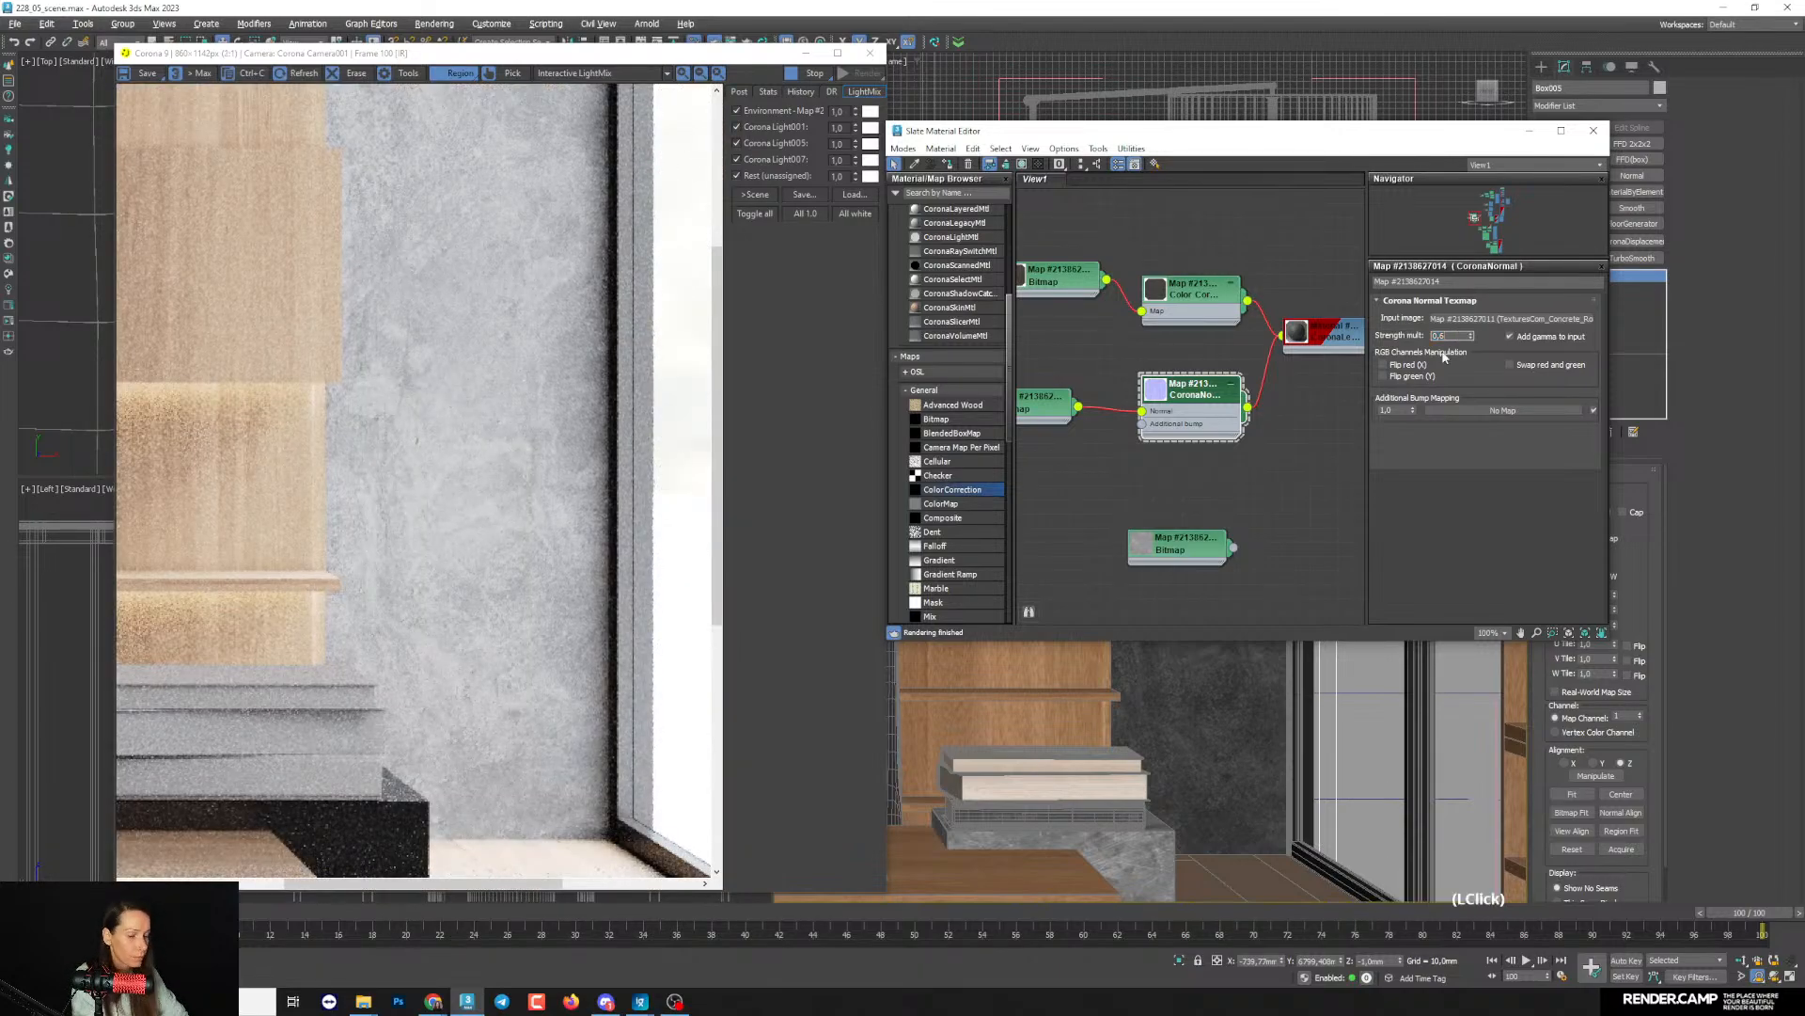
scroll(406, 378, "up", 1)
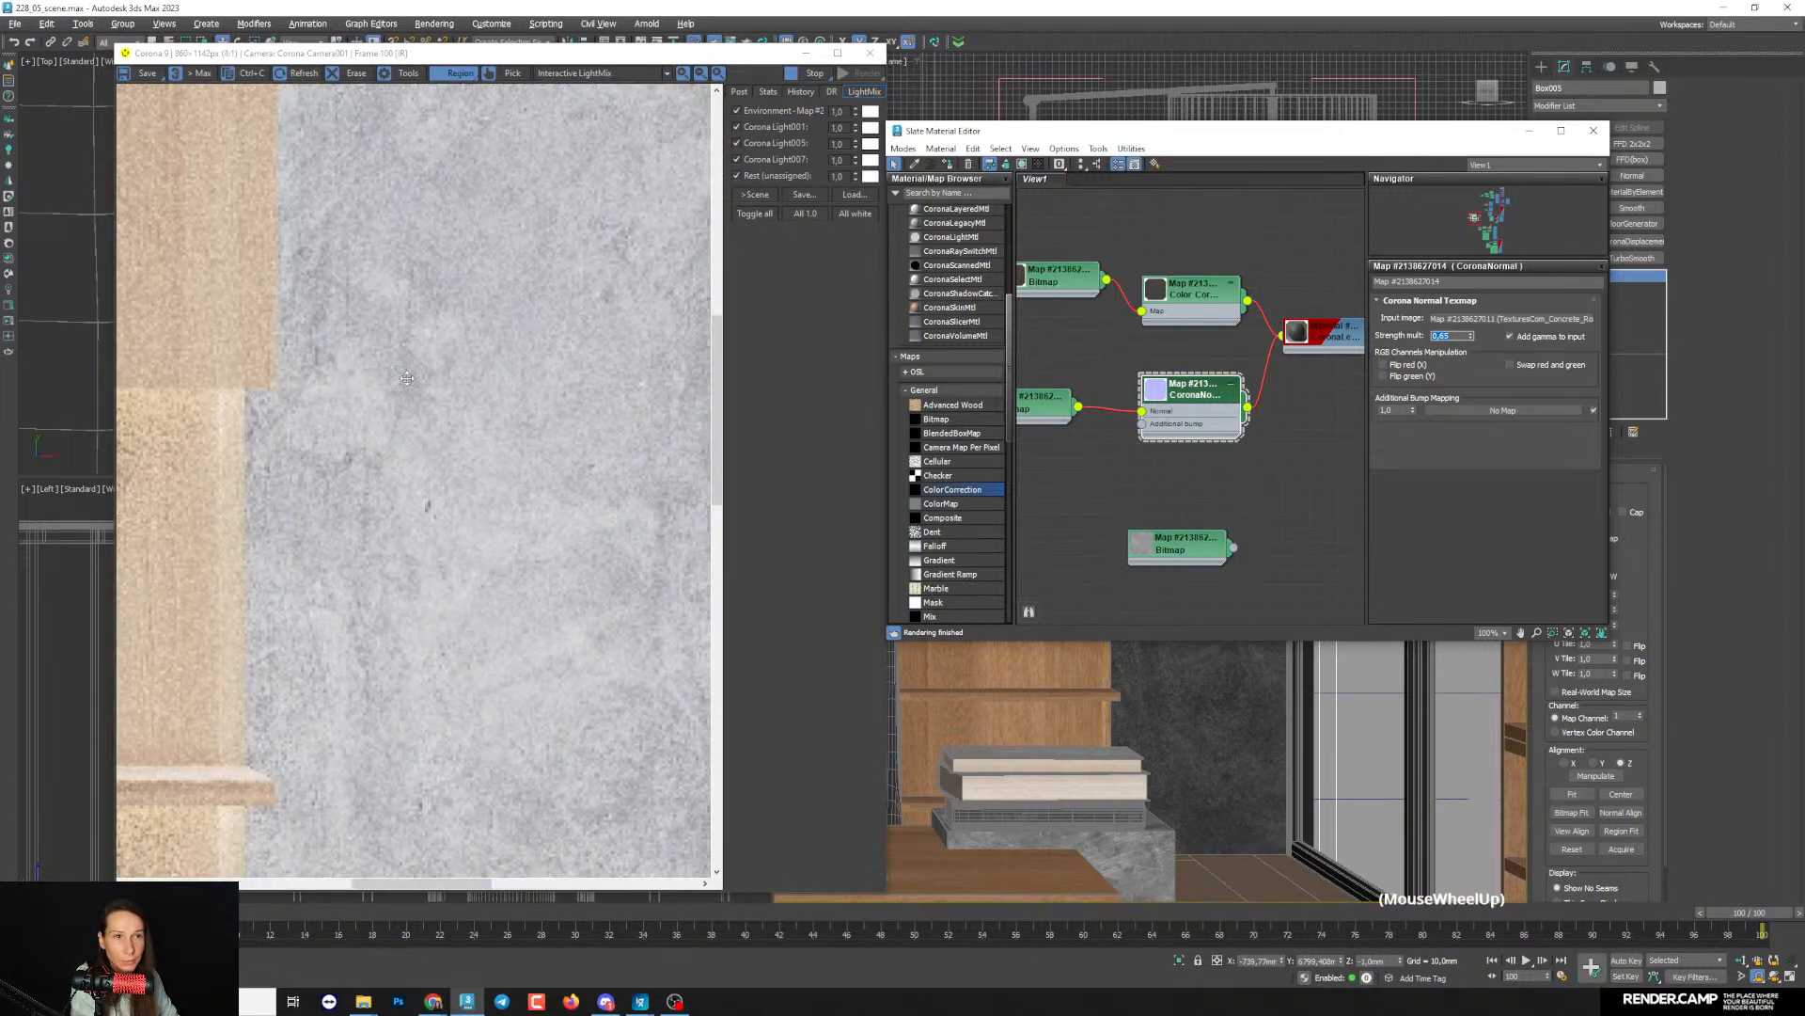
scroll(409, 374, "down", 1)
scroll(598, 299, "up", 1)
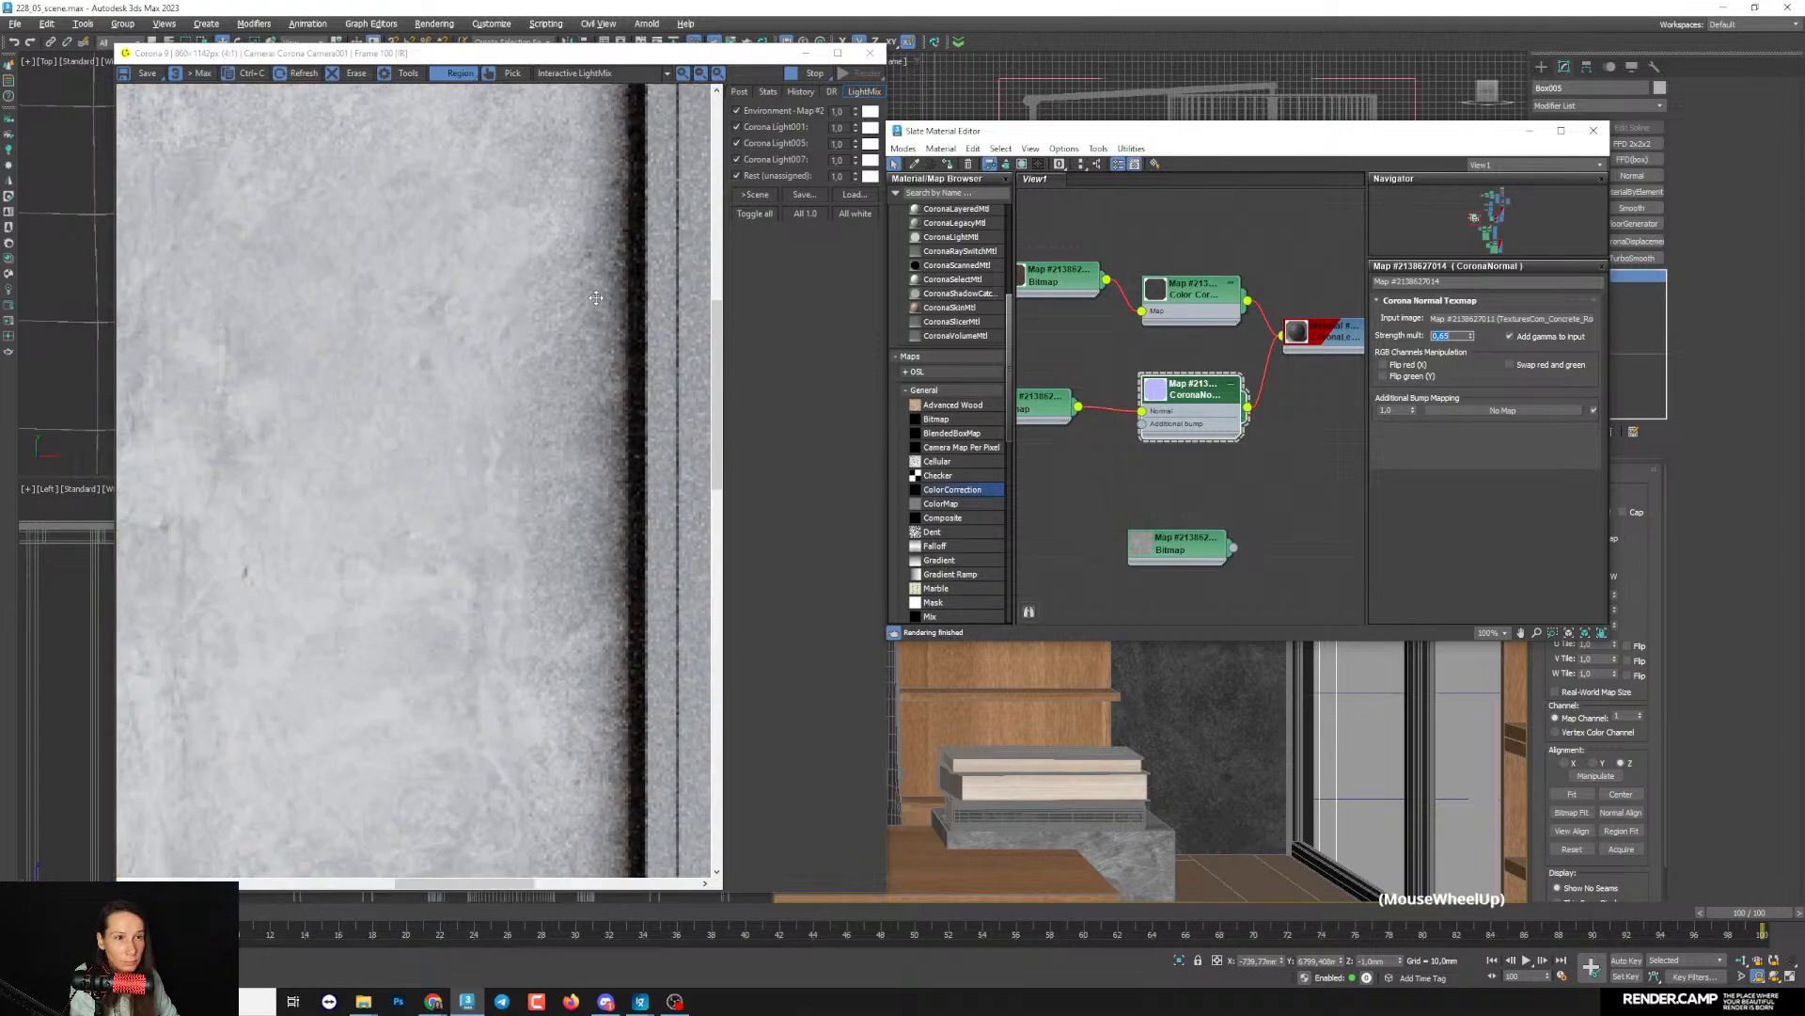
scroll(600, 304, "down", 2)
- Put the material editor away, return the viewport to the full camera view and start adjusting the render region
left_click(1530, 131)
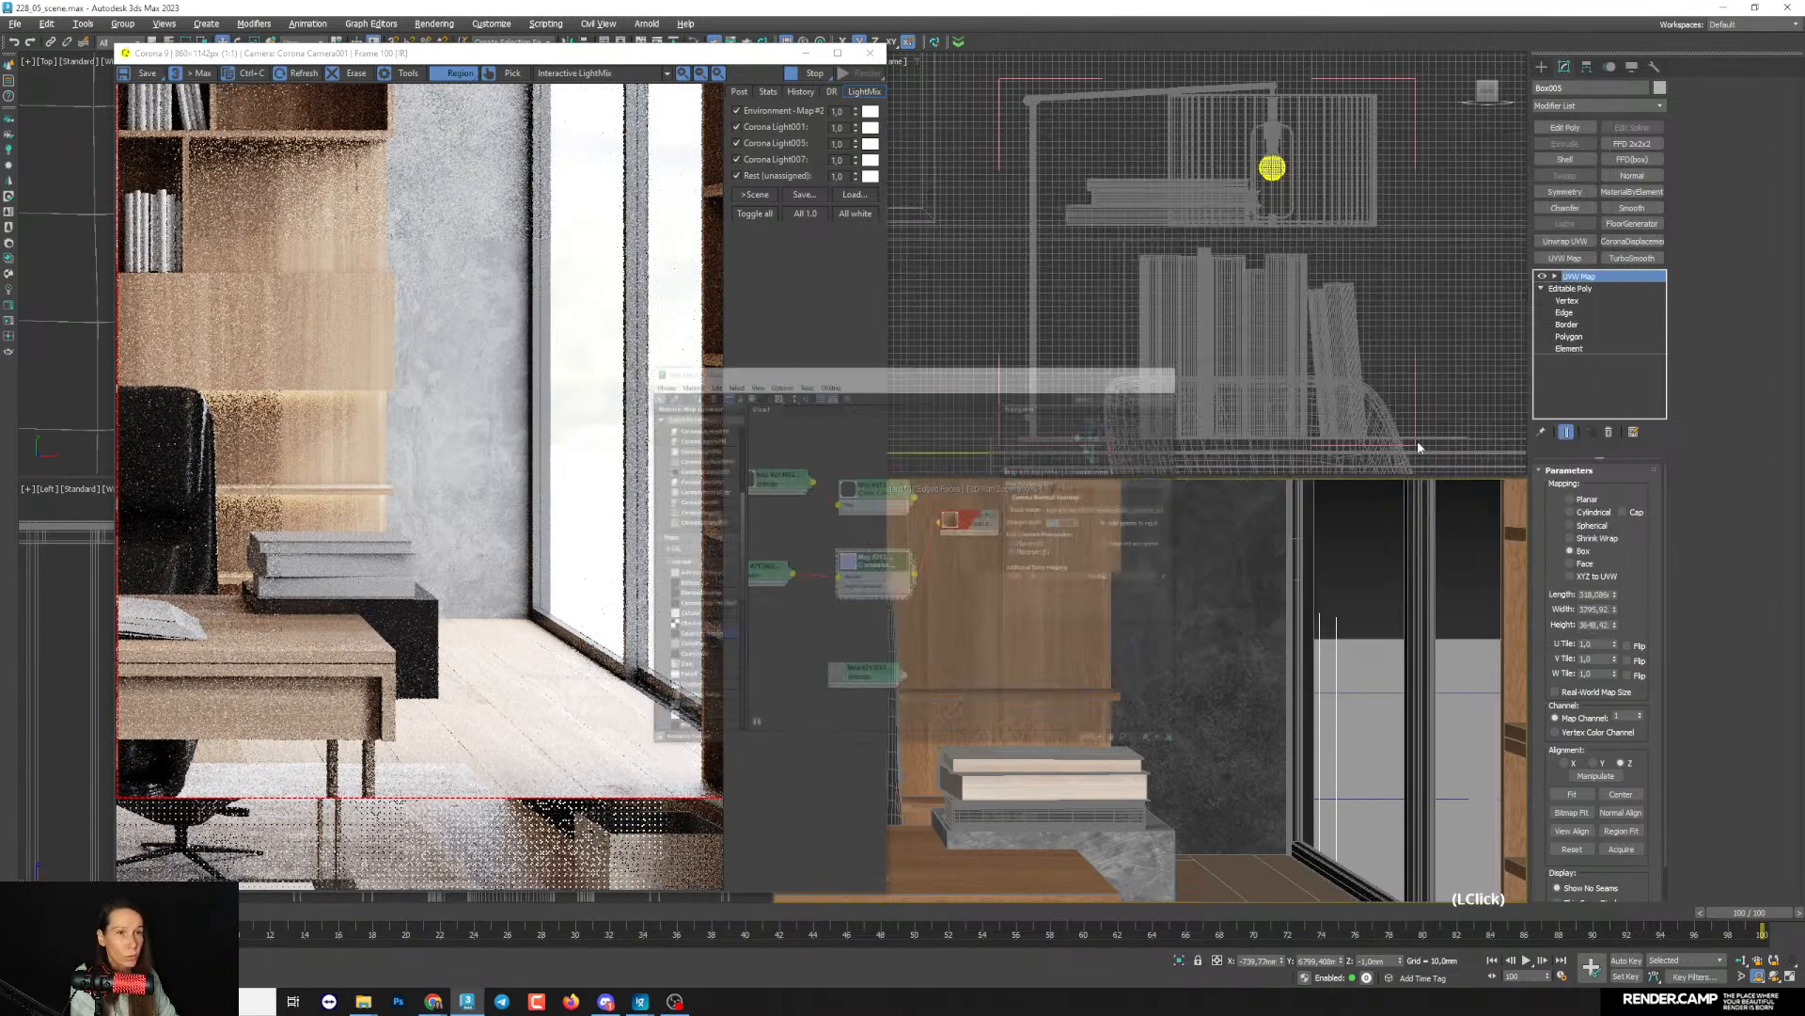
key("c")
left_click(568, 320)
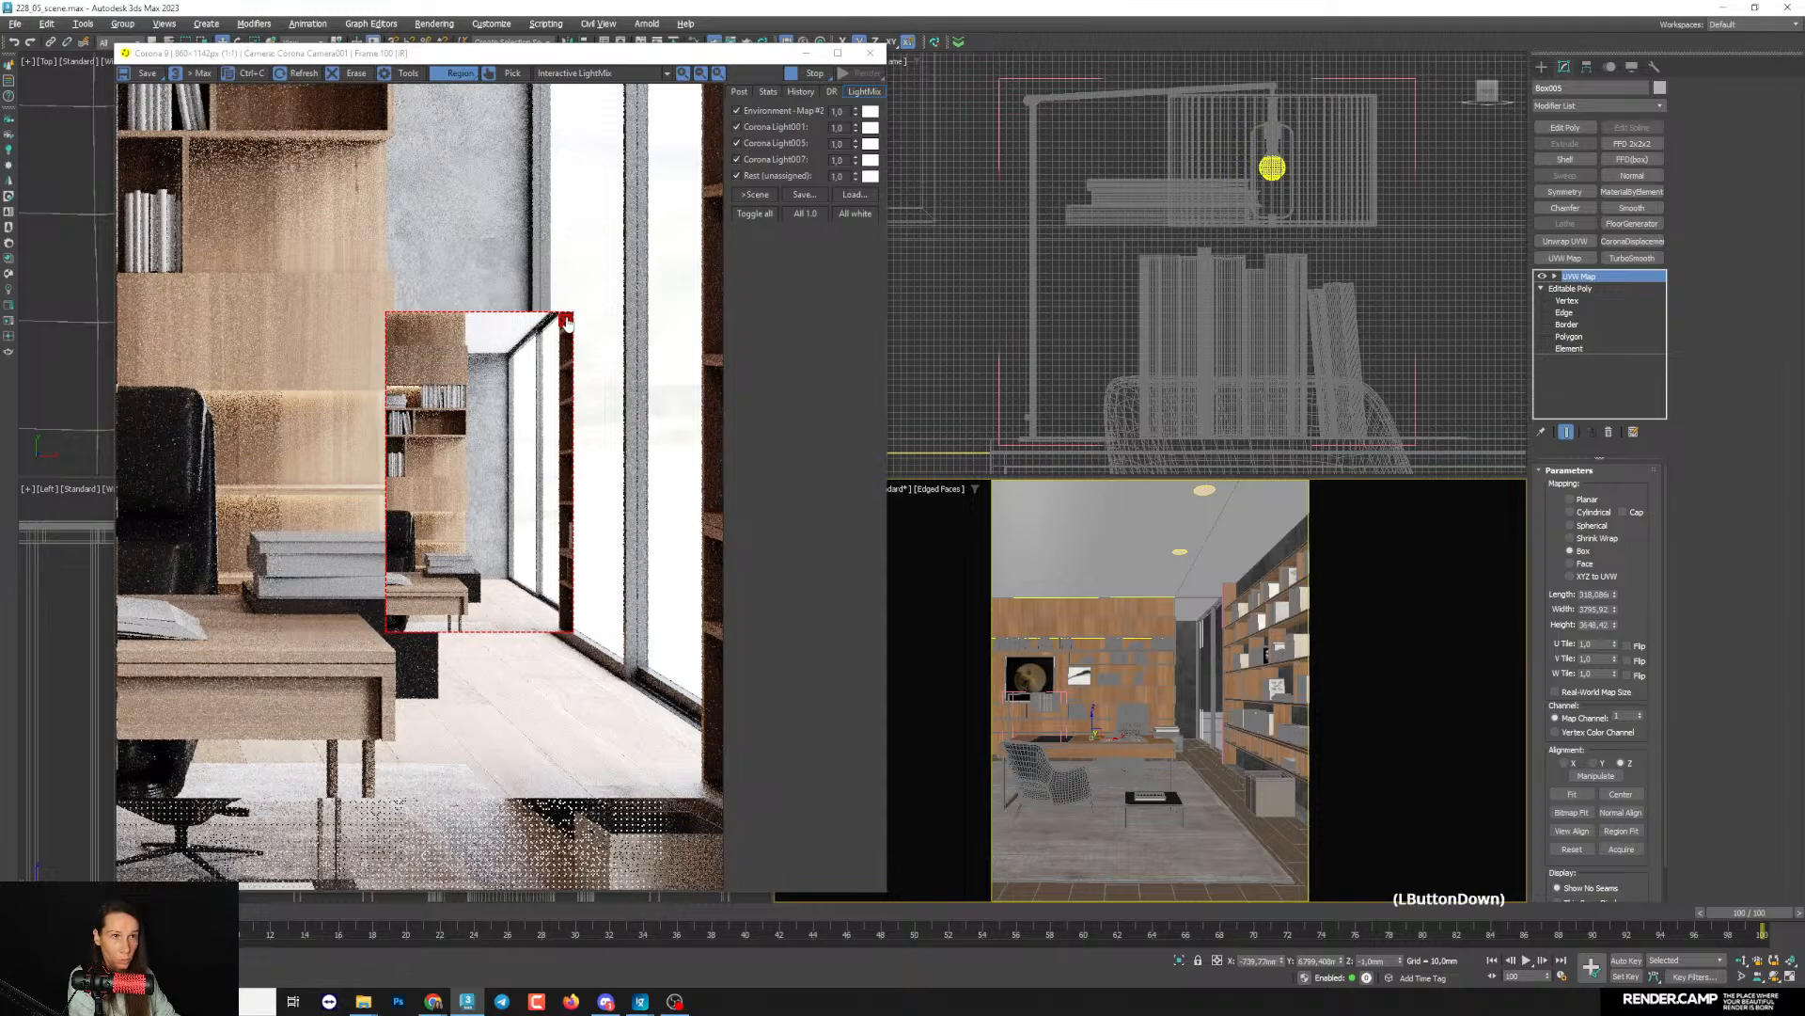
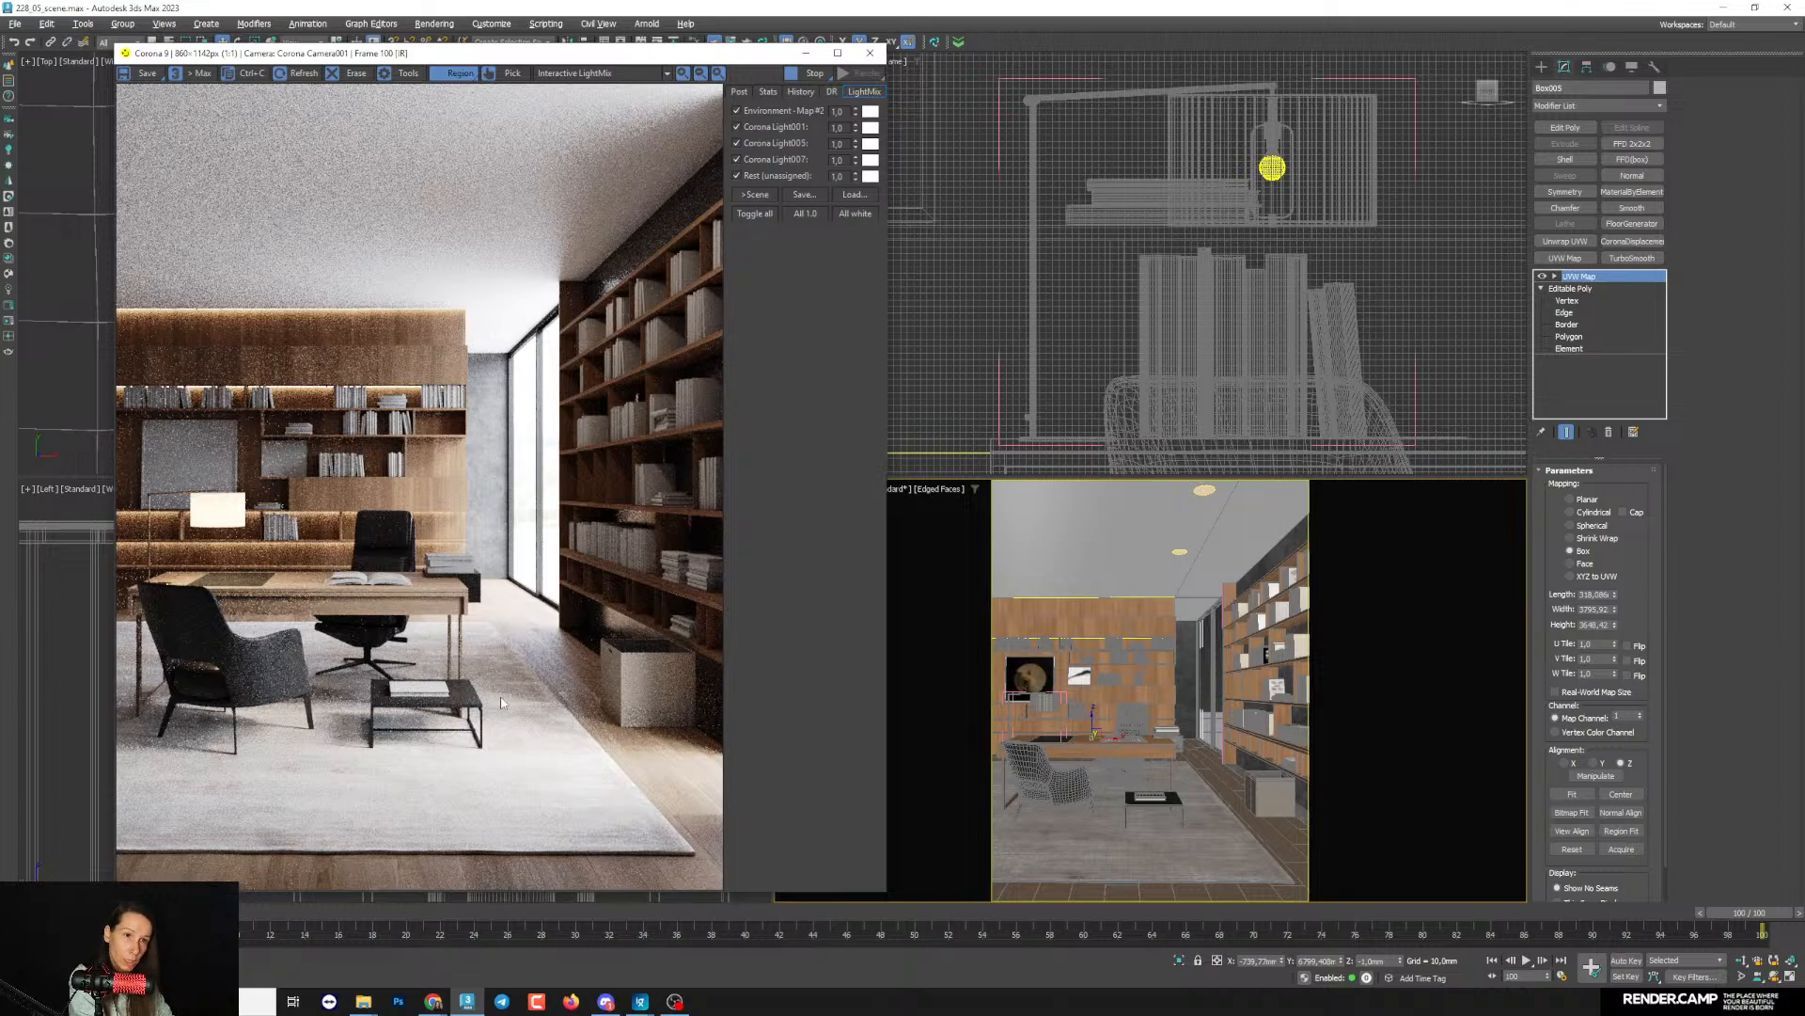
- Open the material editor and look over the node graph around the concrete material
left_click(1477, 723)
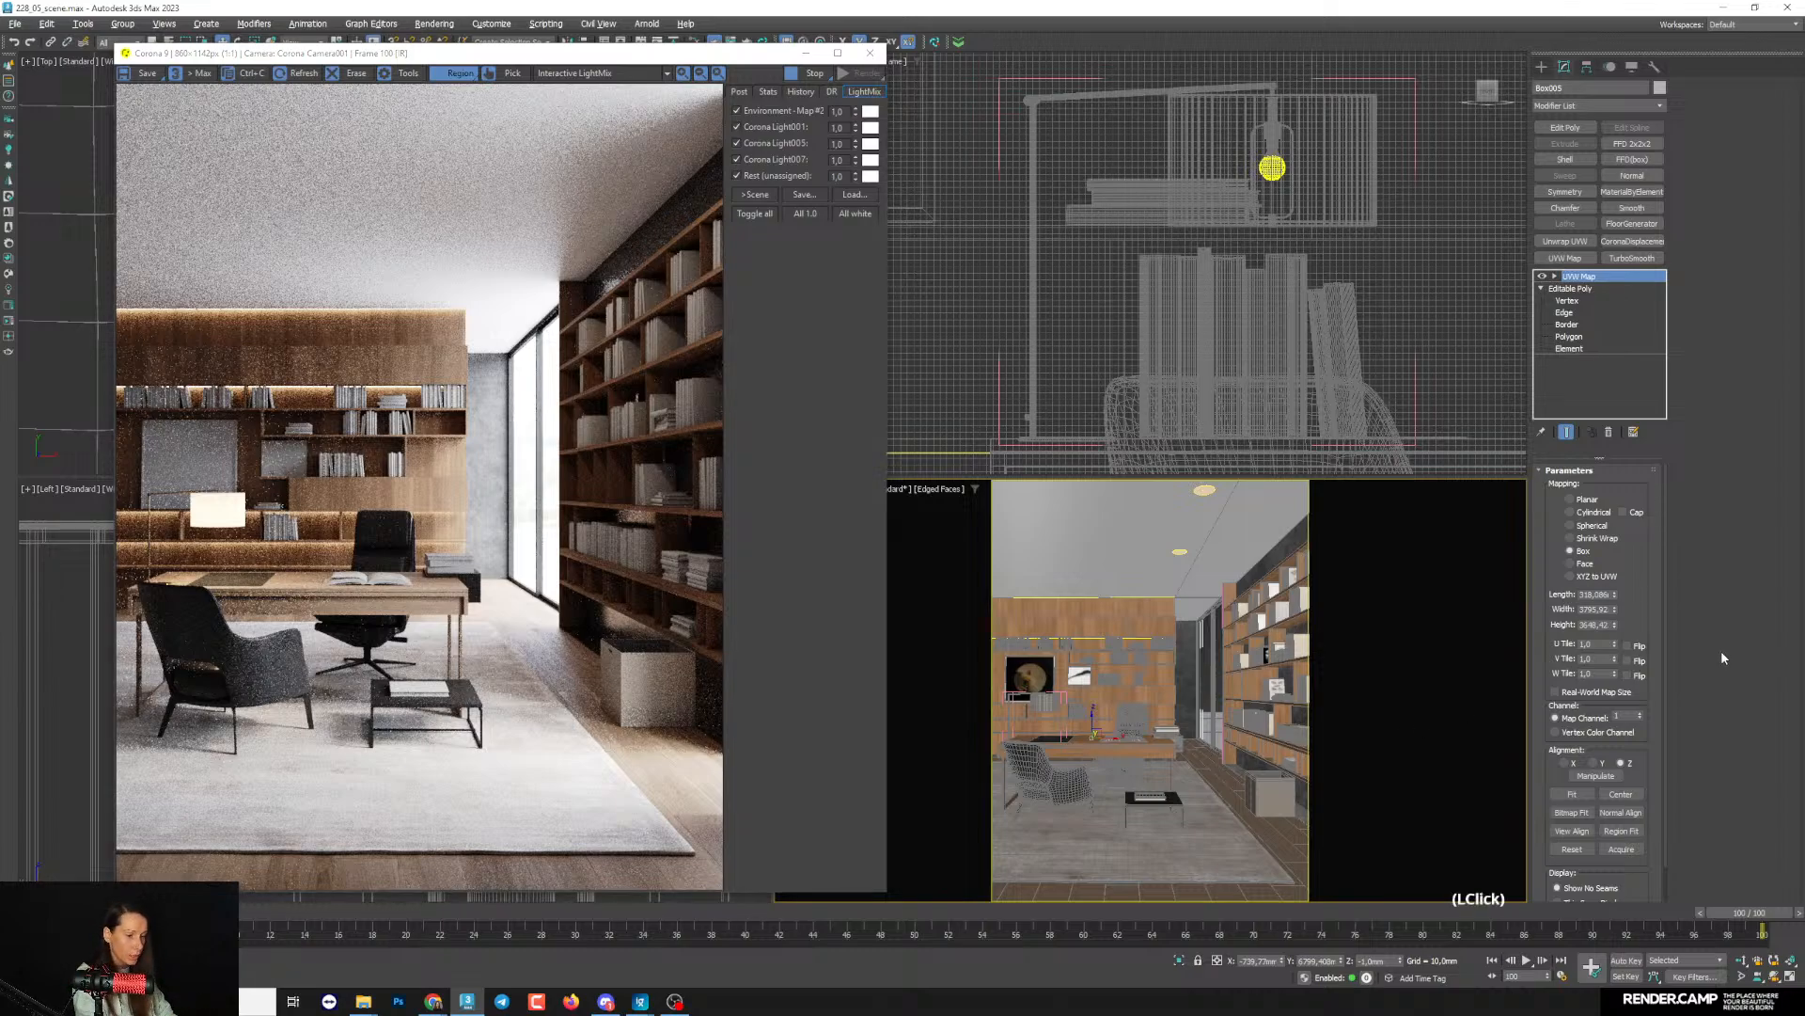
key("m")
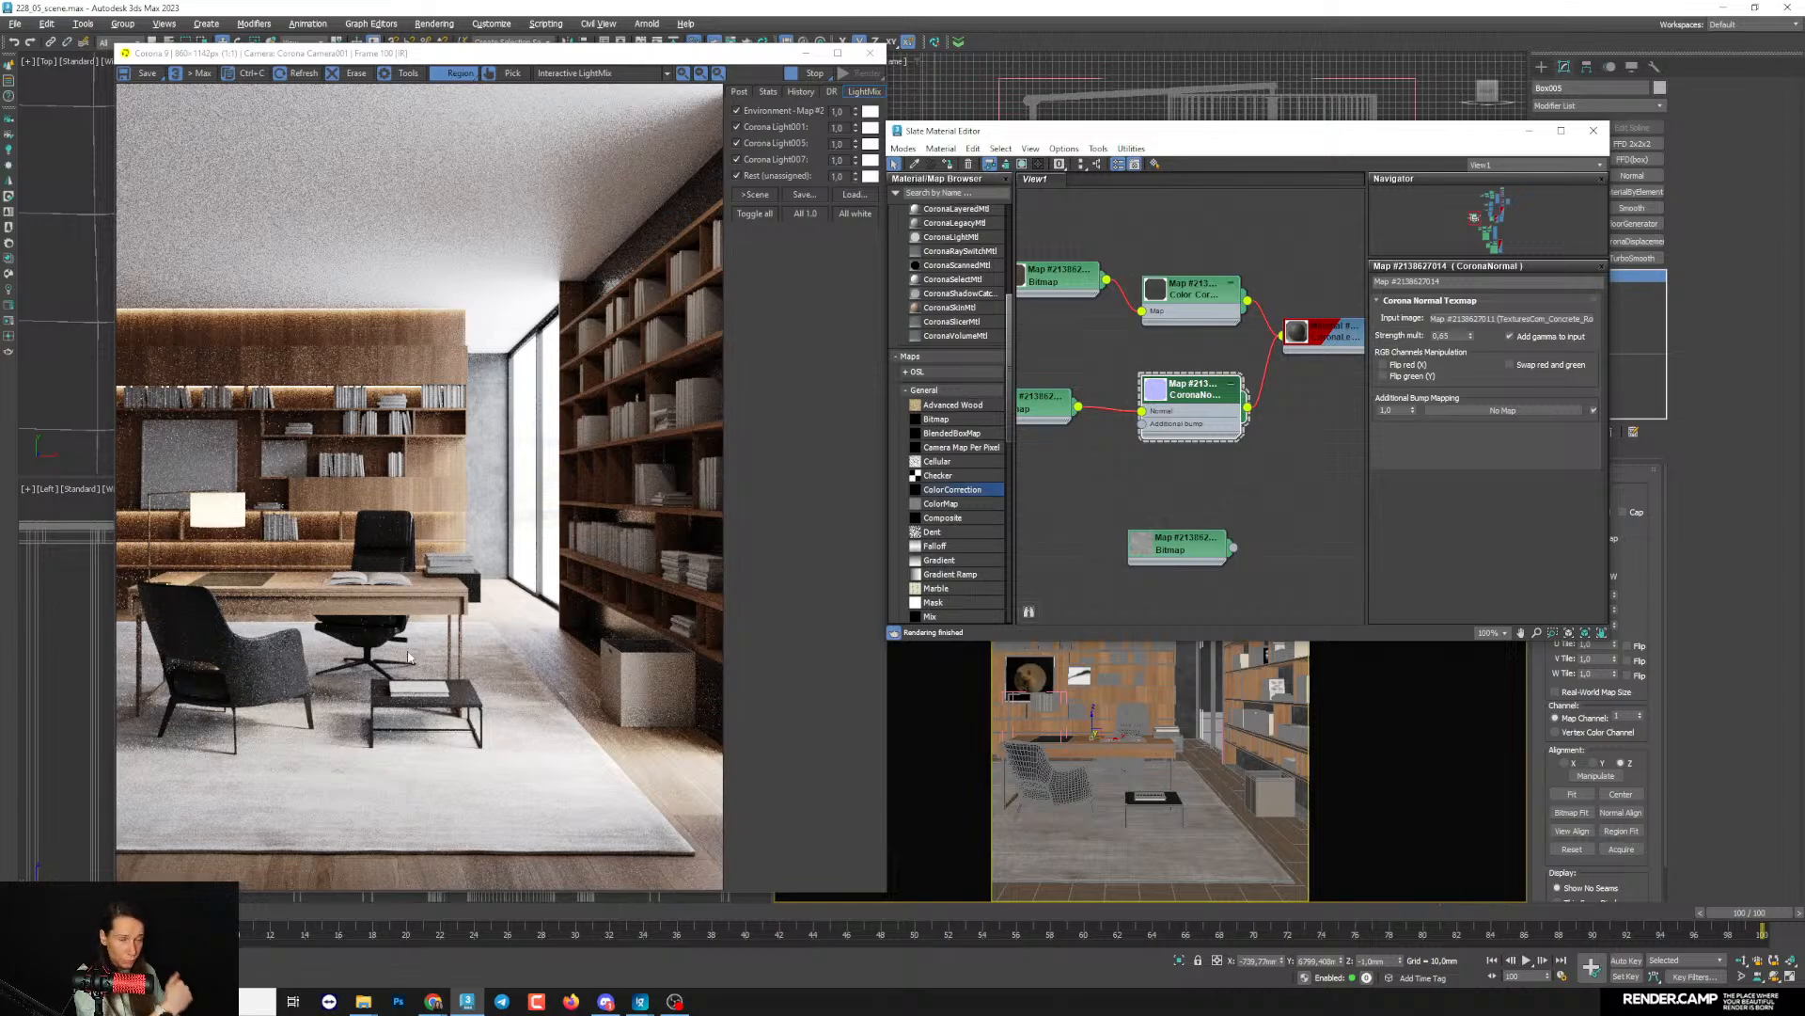
middle_click_drag(1325, 429, 1313, 419)
scroll(1230, 521, "down", 2)
middle_click_drag(1229, 522, 1204, 425)
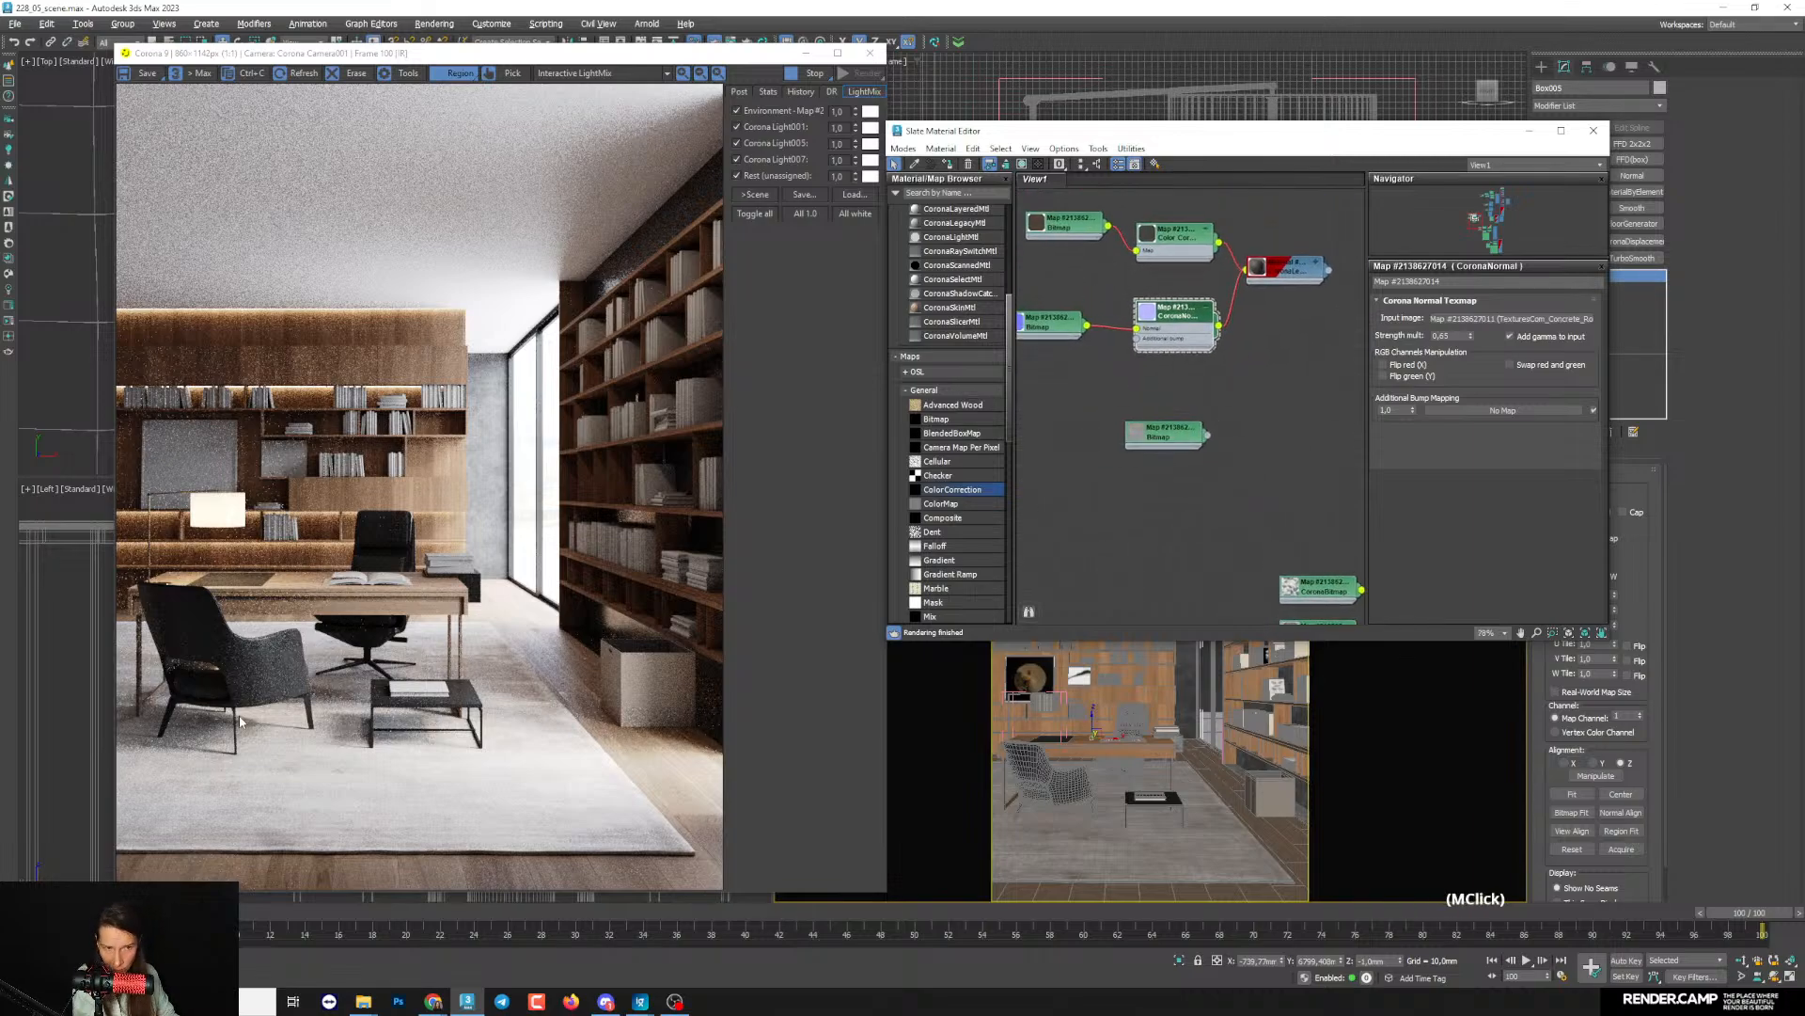
scroll(241, 722, "up", 2)
scroll(286, 672, "down", 2)
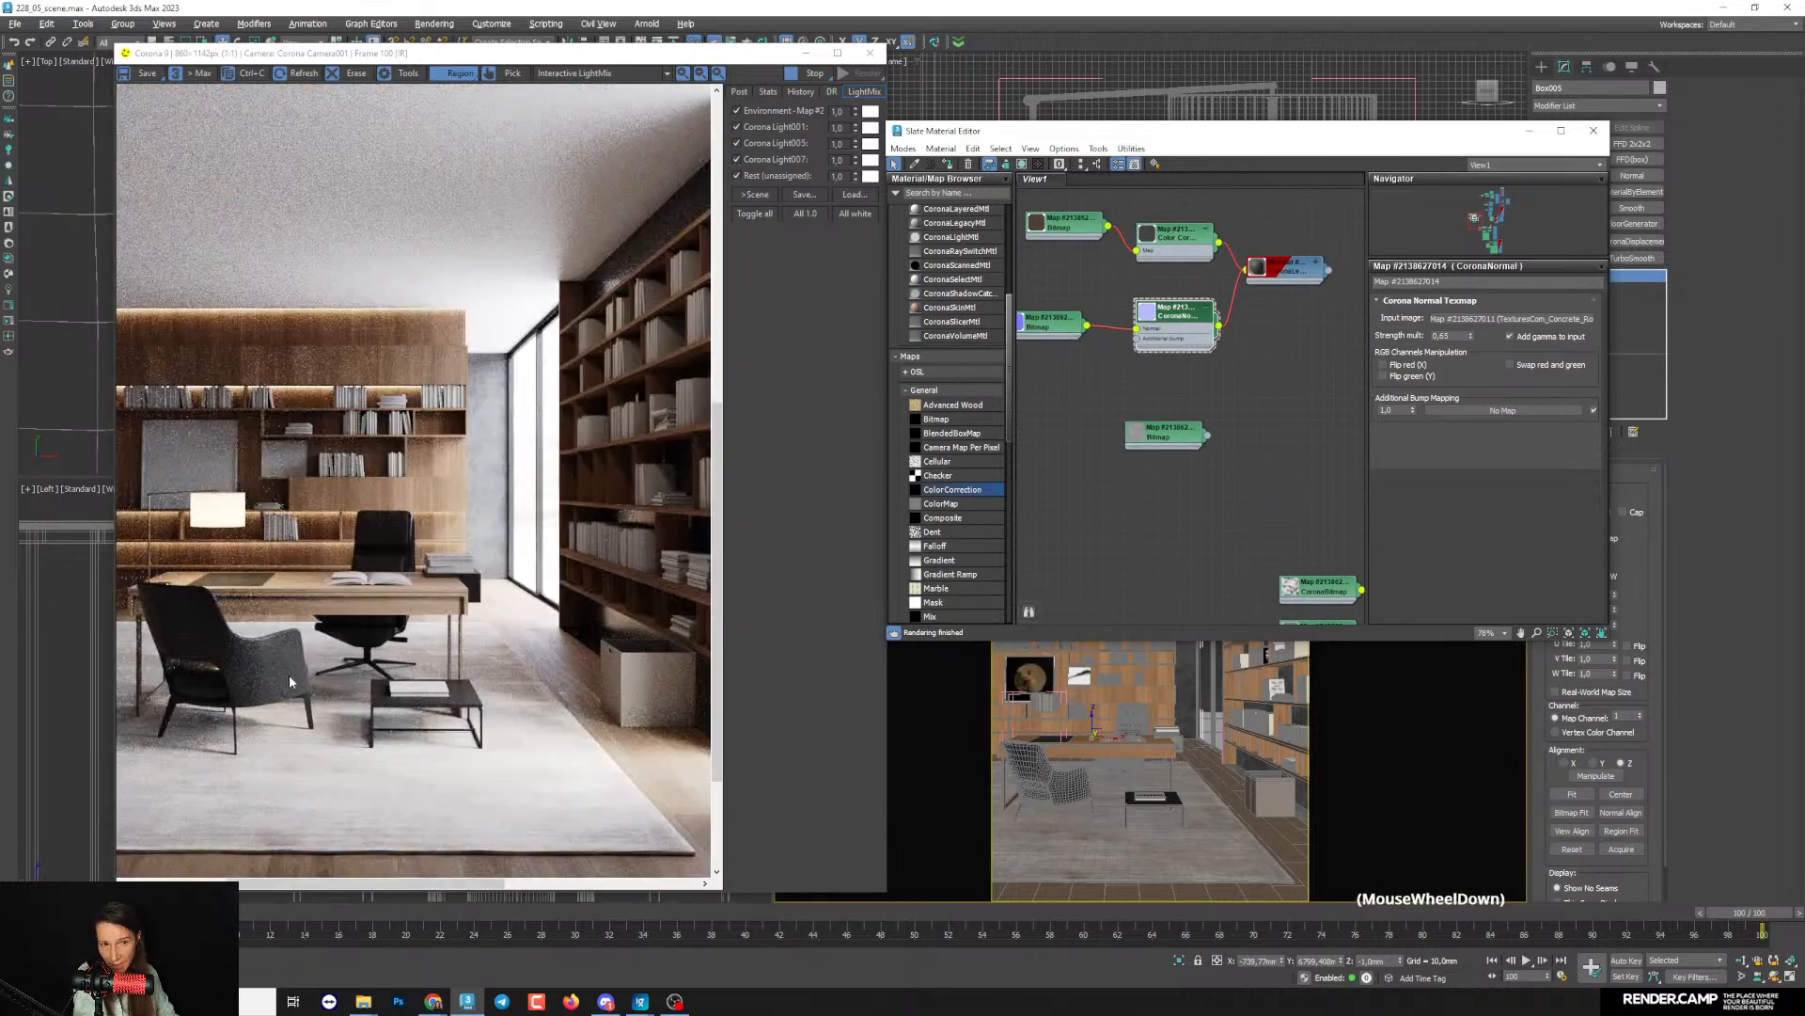
scroll(1143, 465, "down", 2)
middle_click_drag(1143, 464, 1175, 569)
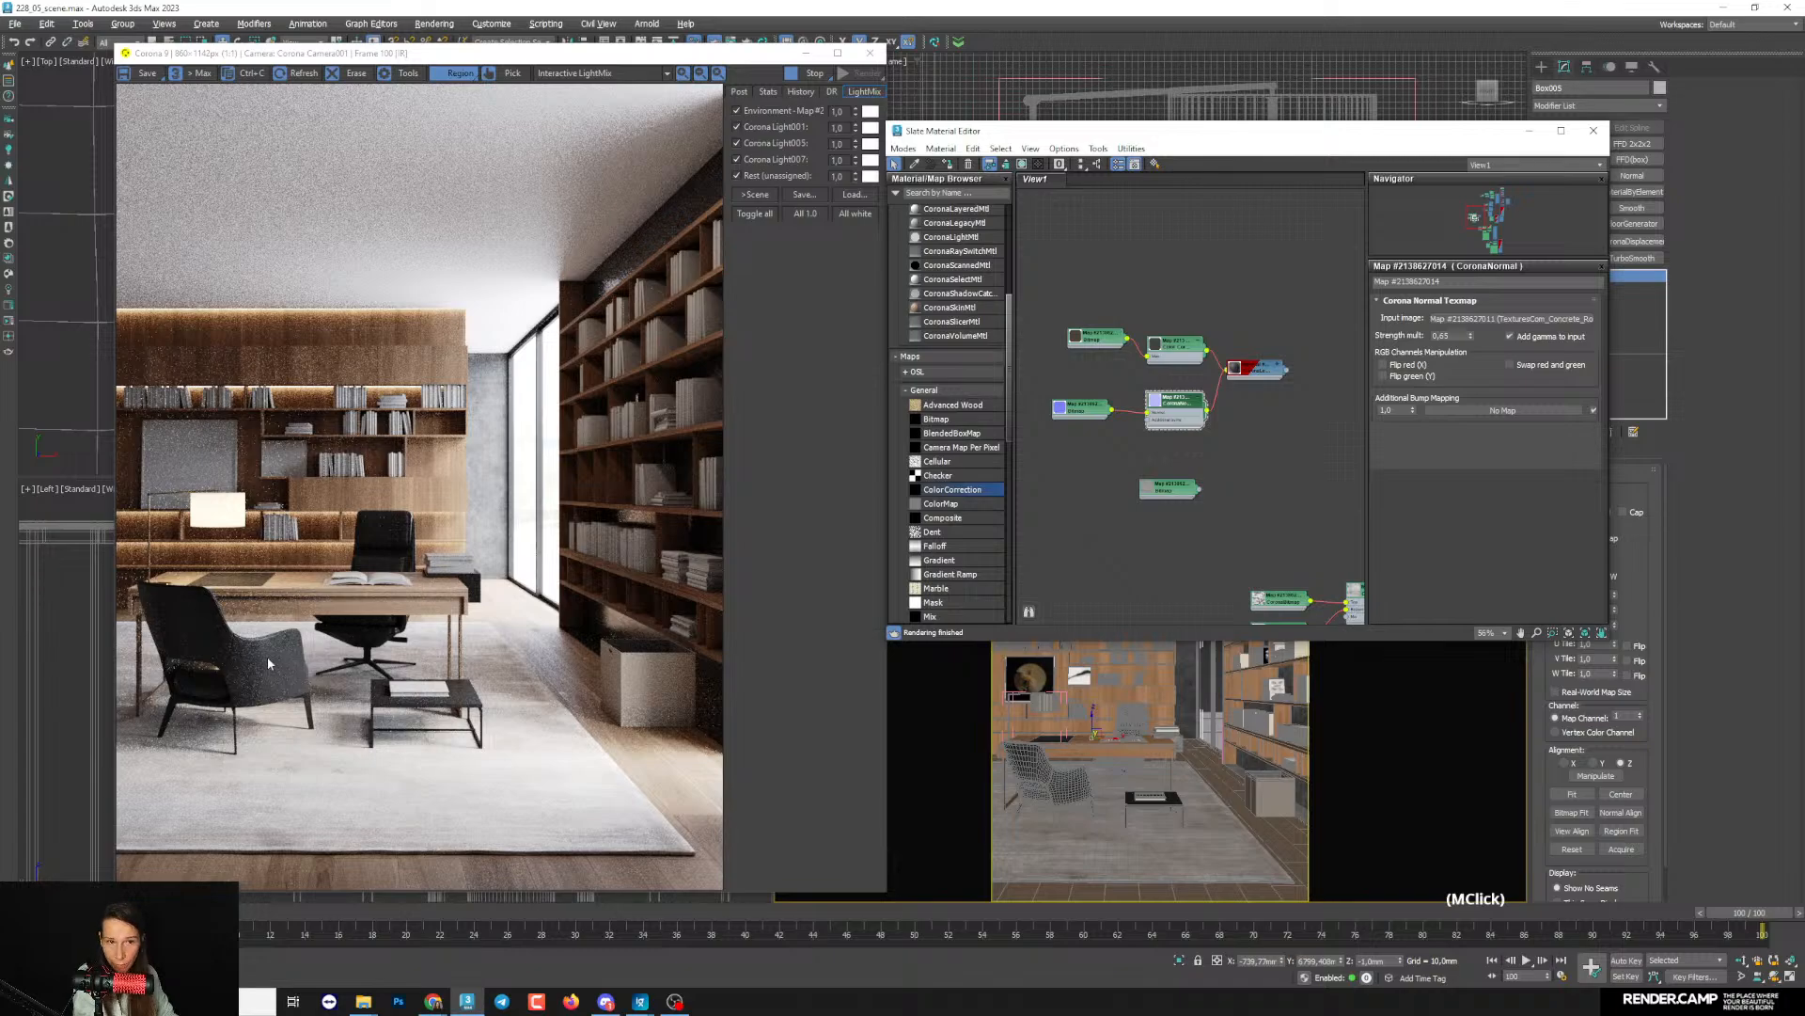
- Put the material editor away, open the Gatsby armchair group and select its upholstered seating object
left_click(1065, 795)
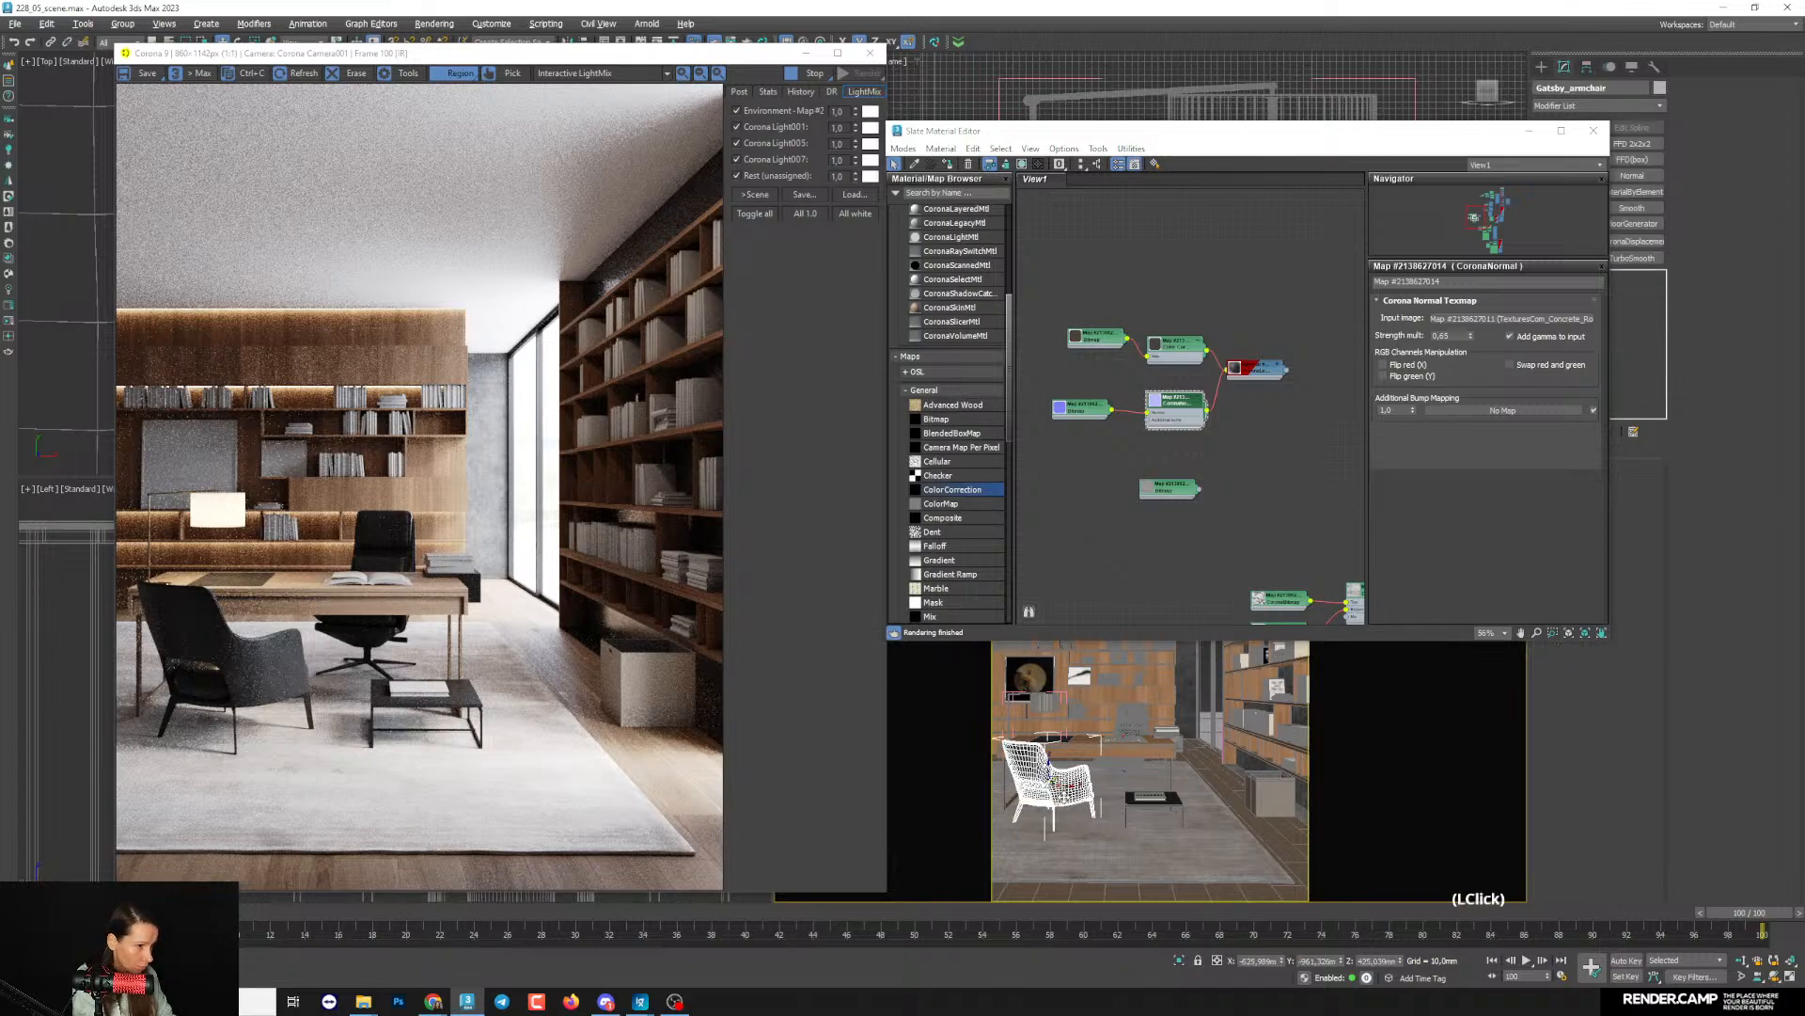
left_click(1529, 130)
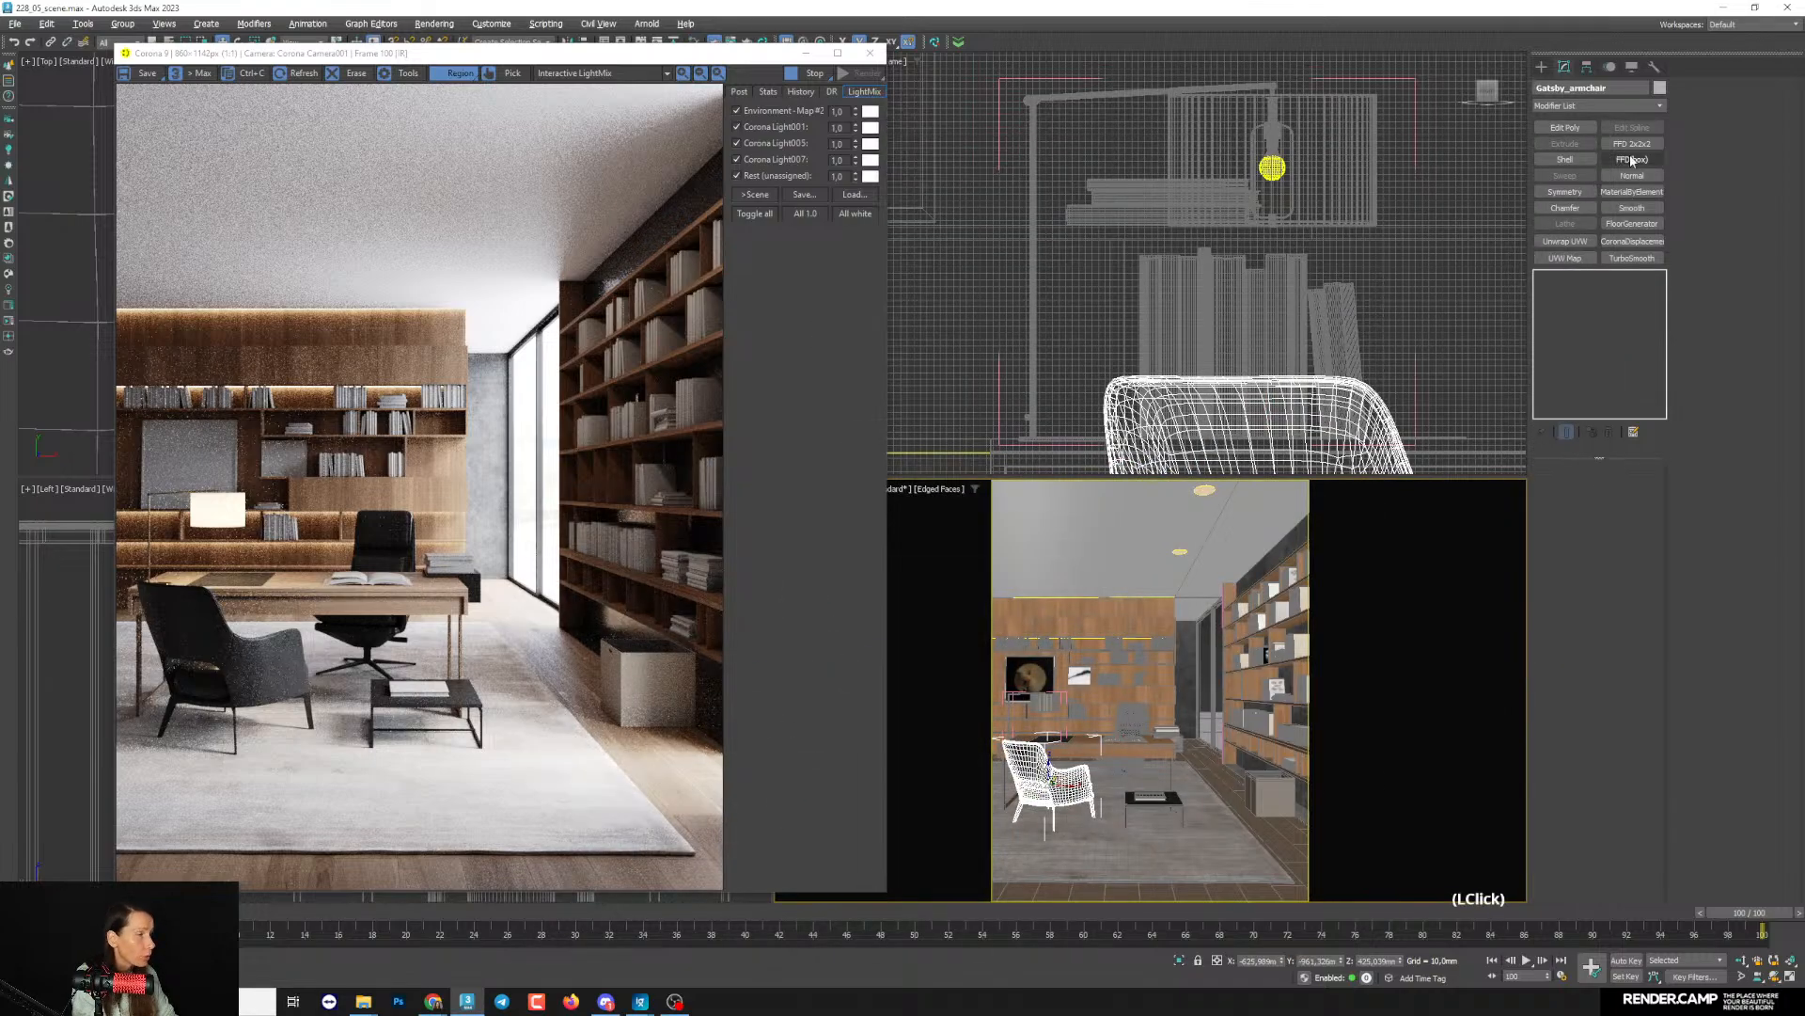
left_click(124, 25)
left_click(139, 82)
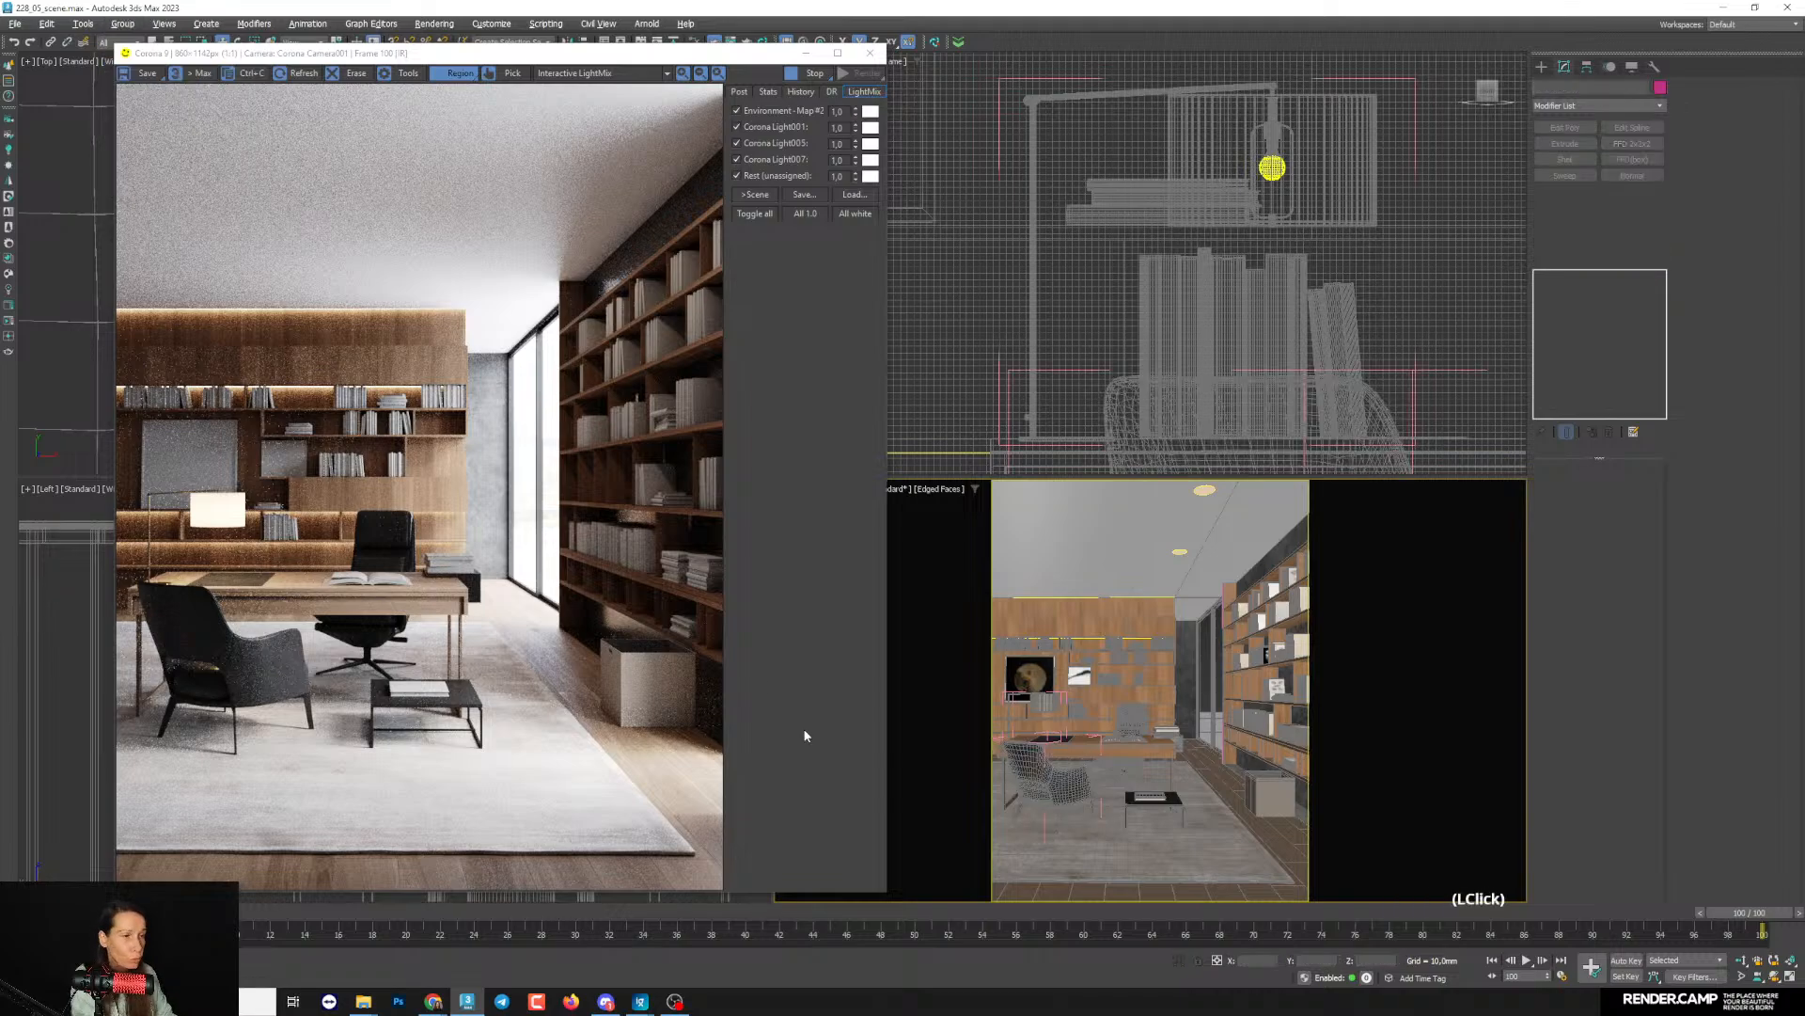
left_click(1075, 788)
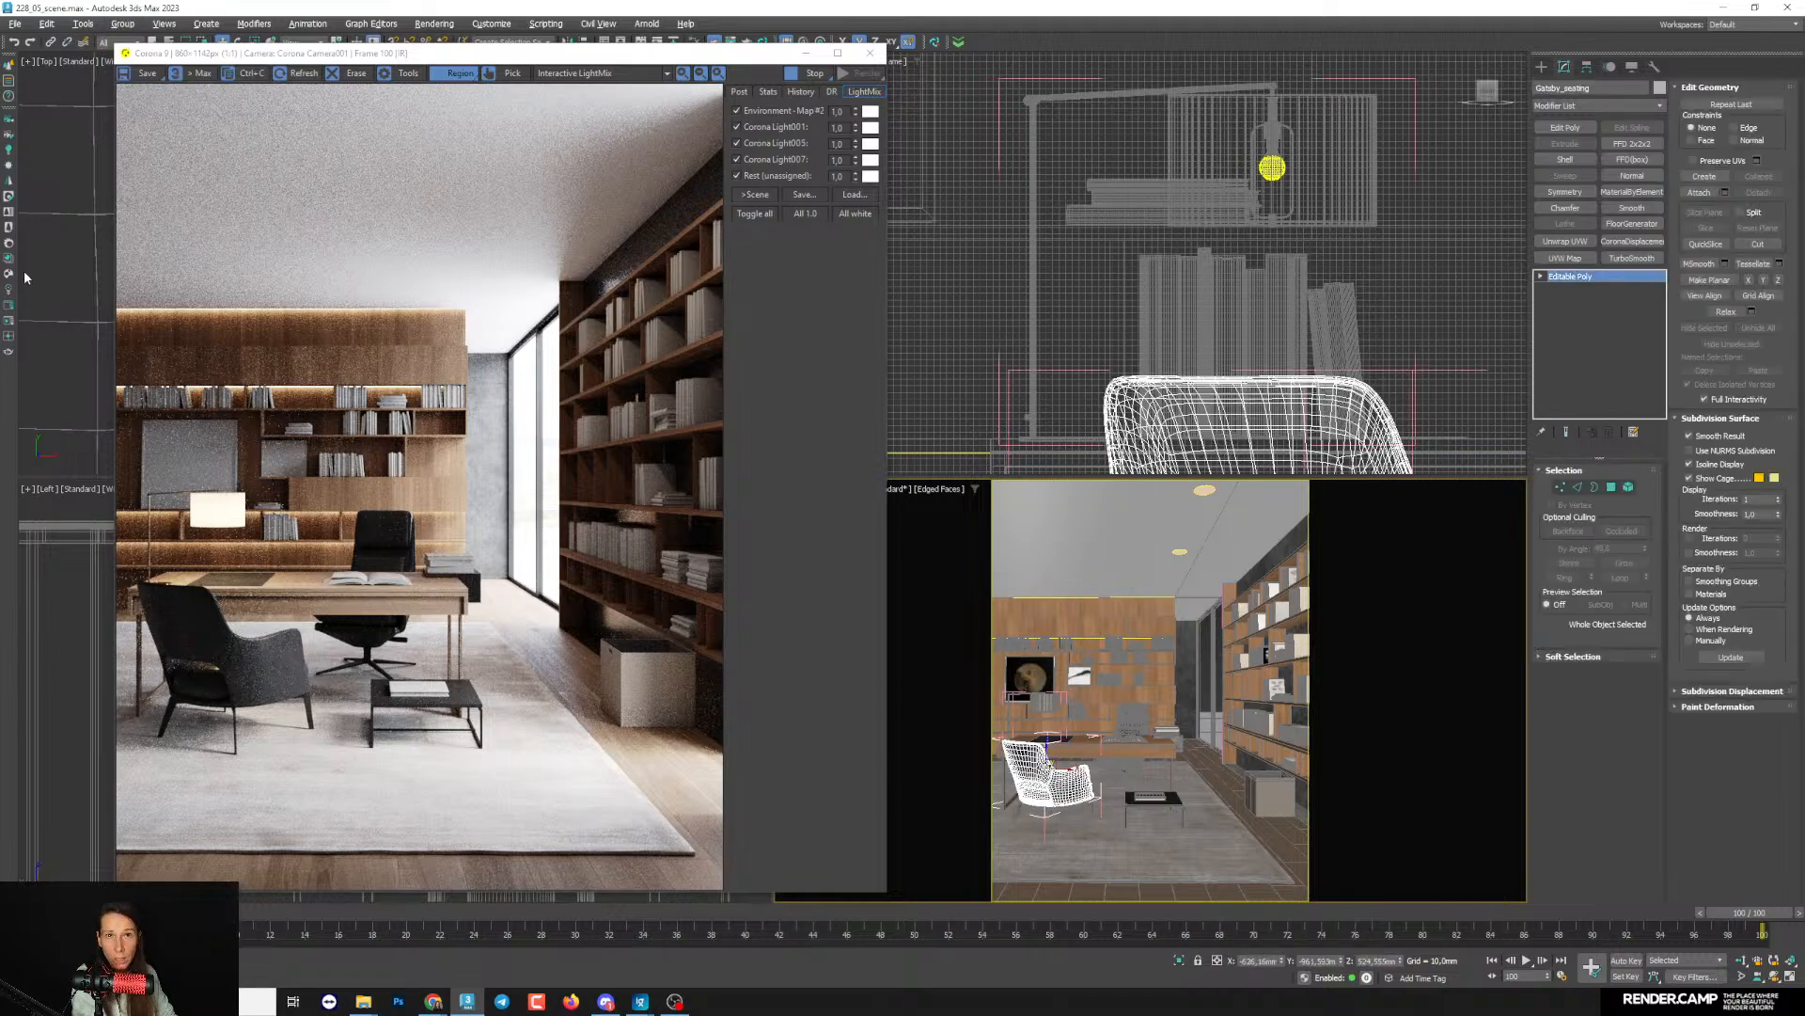
- Open the Corona Material Library and show its Leather category
left_click(10, 228)
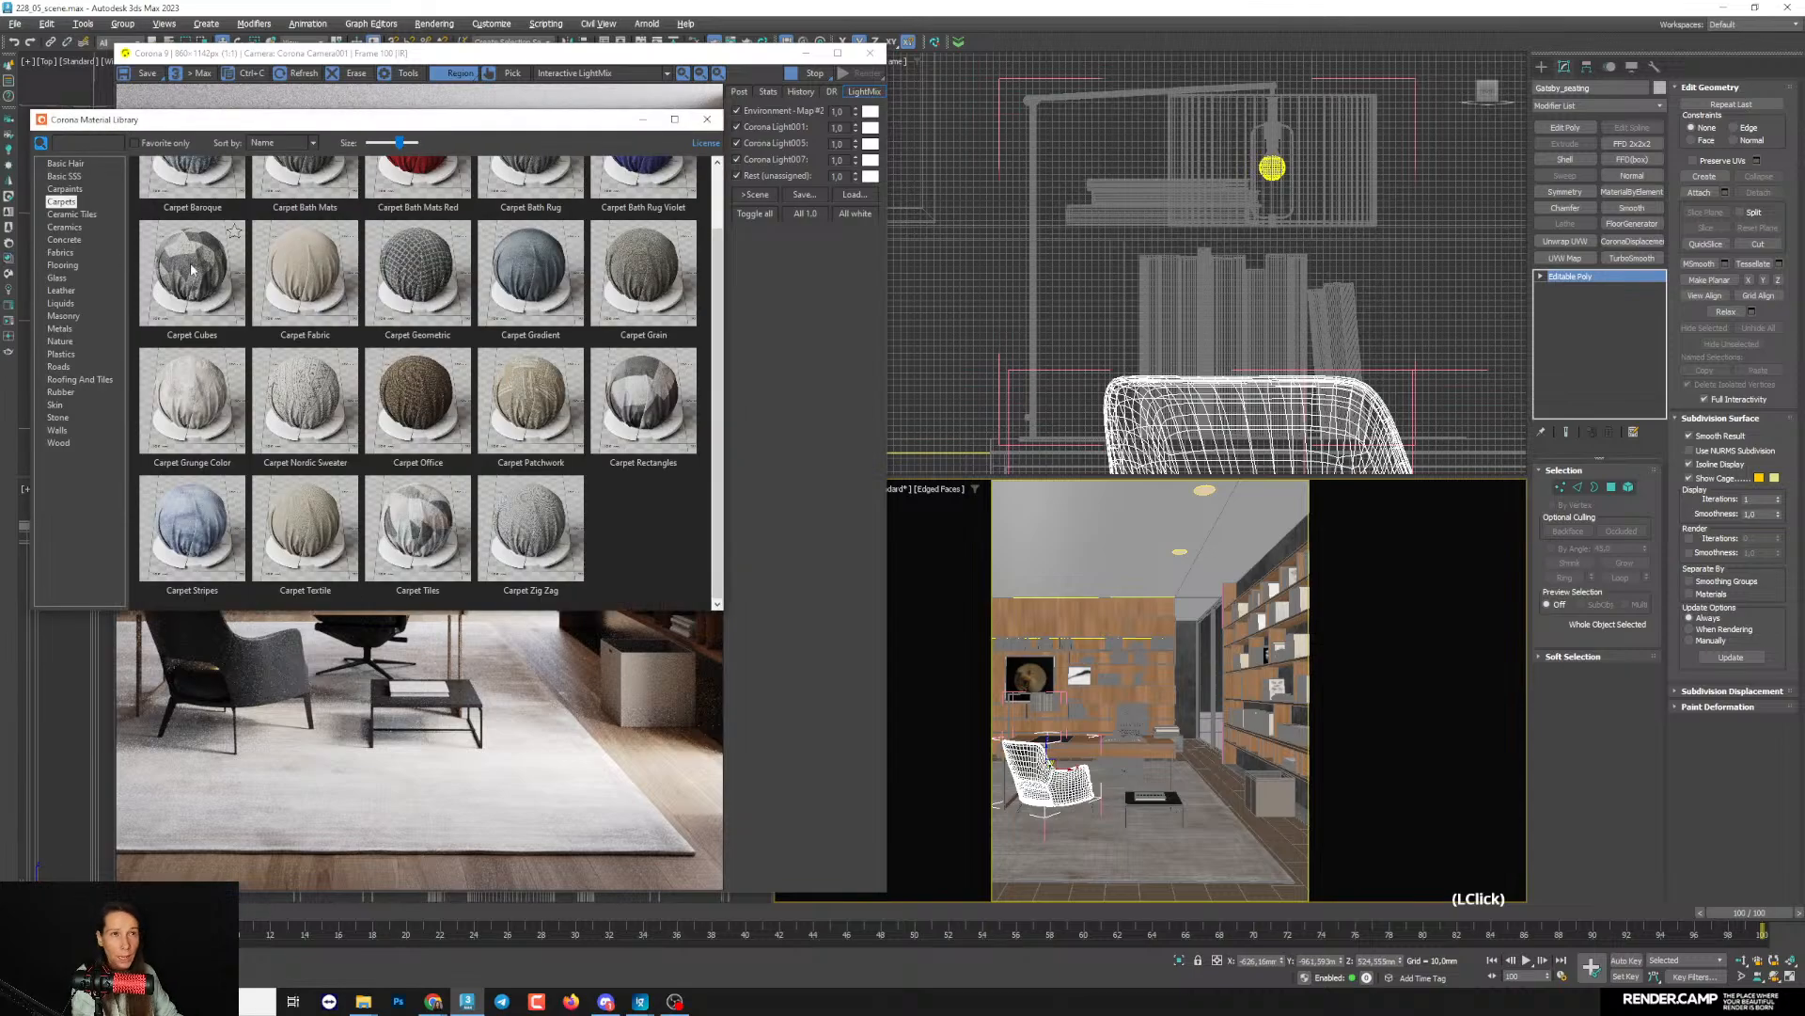
left_click_drag(375, 127, 454, 137)
left_click(140, 302)
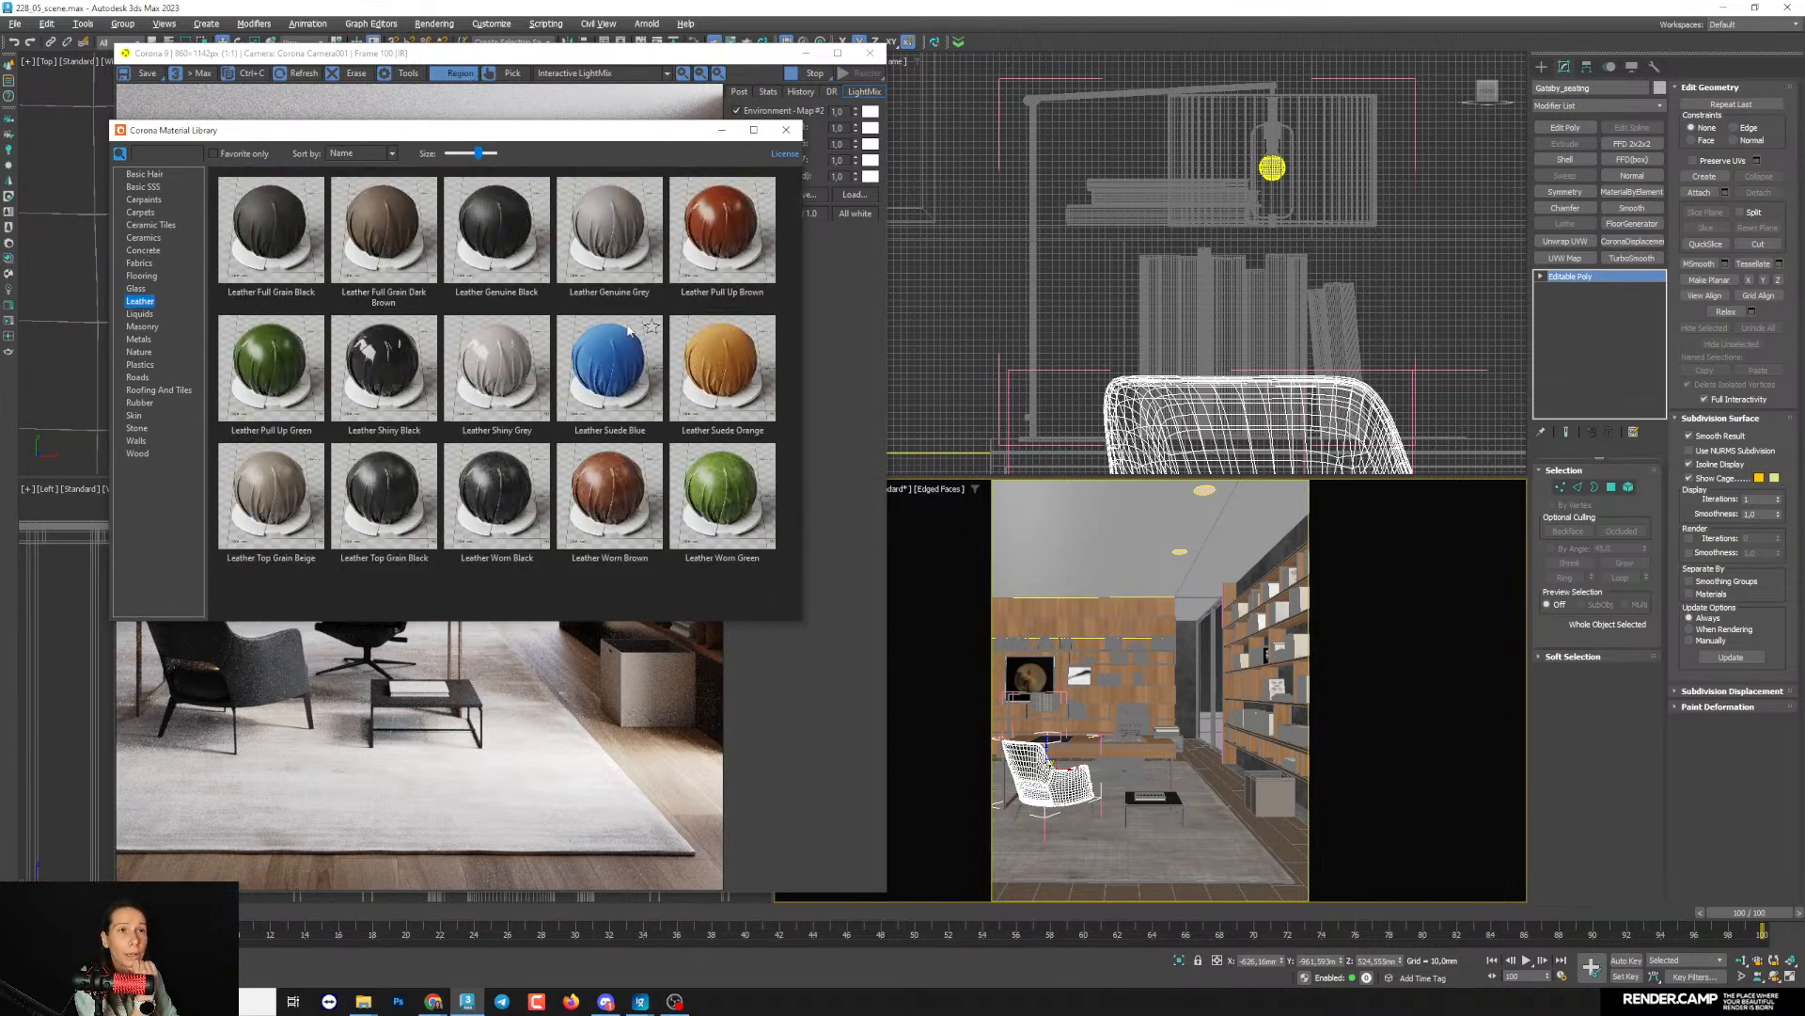
- Preview the Leather Full Grain Black and Leather Genuine Black library materials at large size
left_click(257, 226)
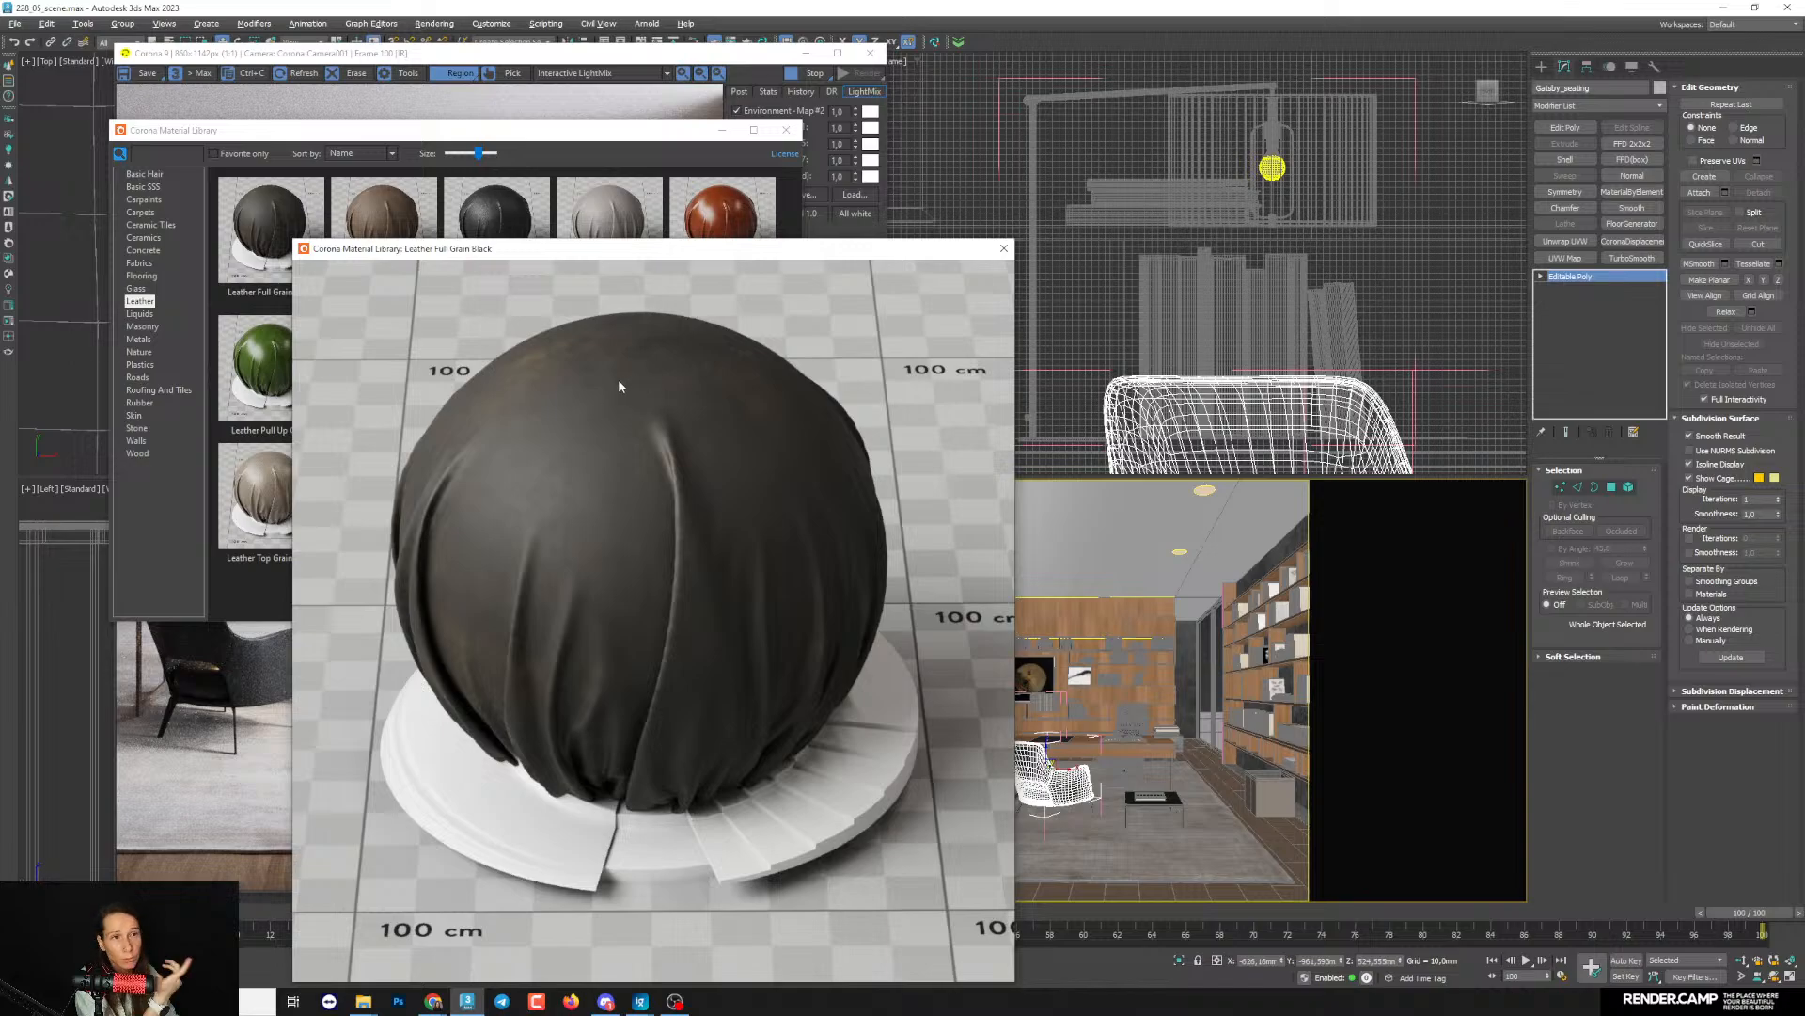
left_click(1002, 249)
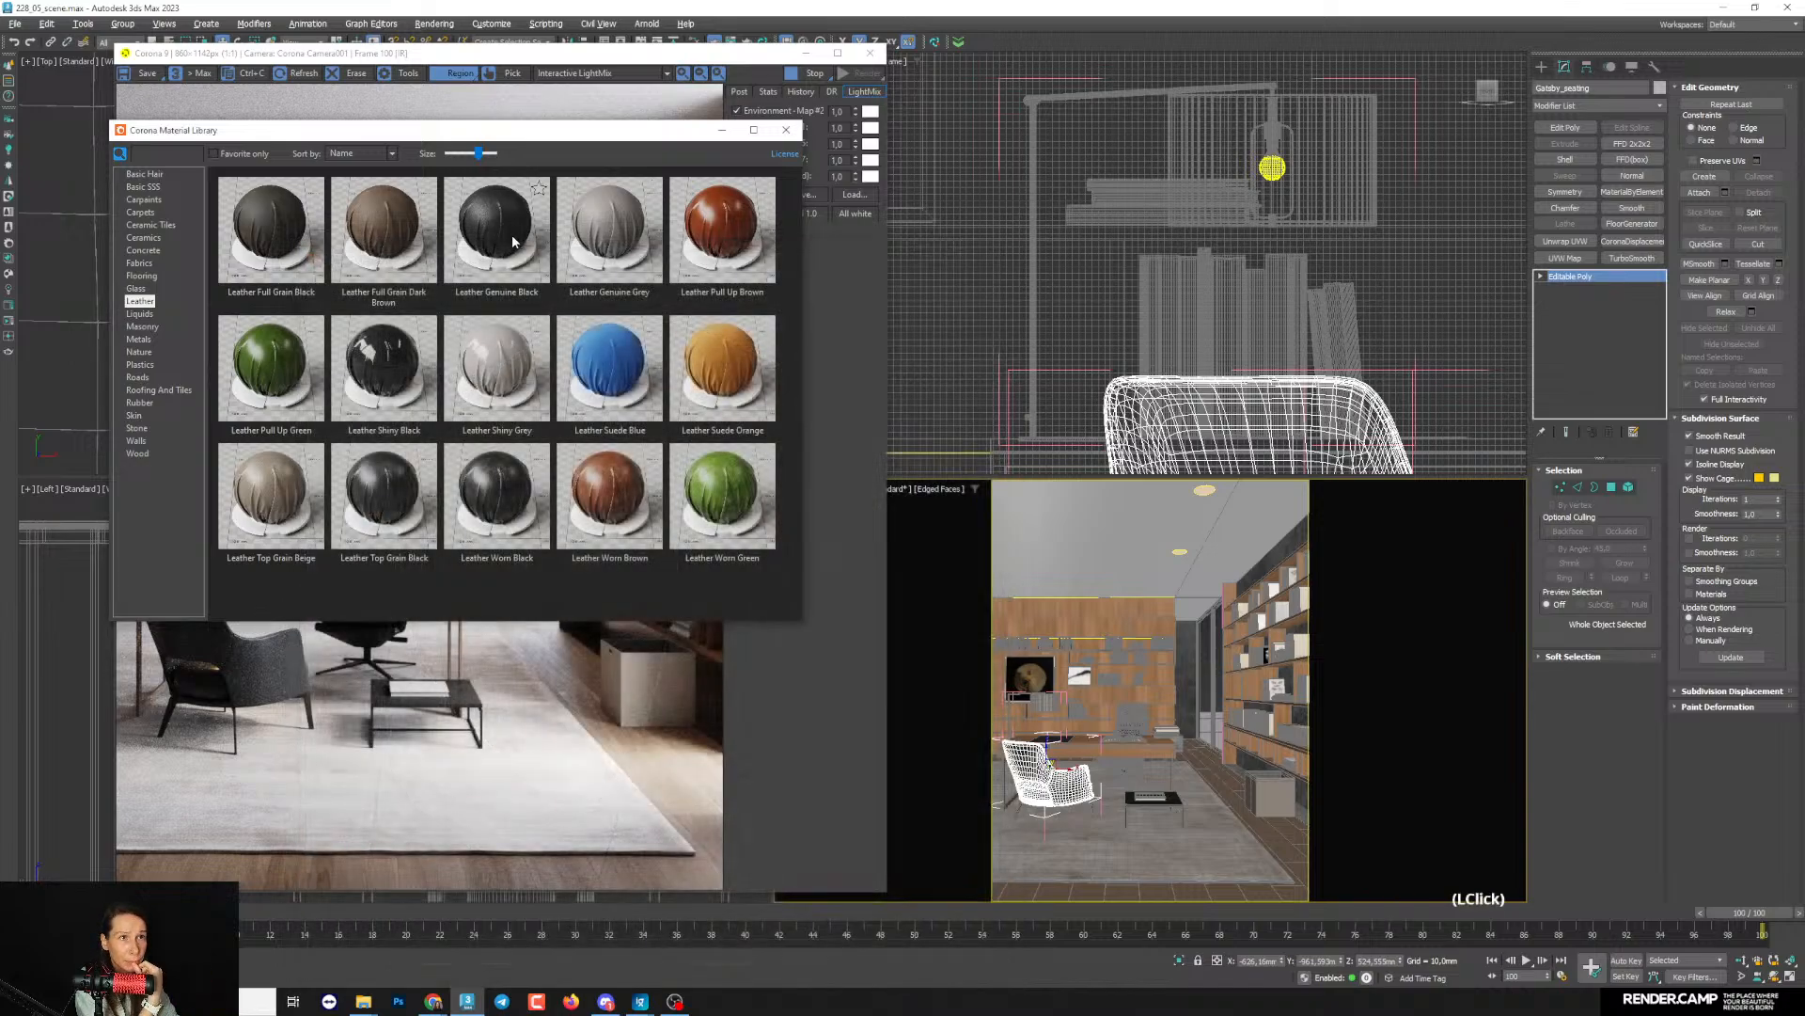
double_click(514, 241)
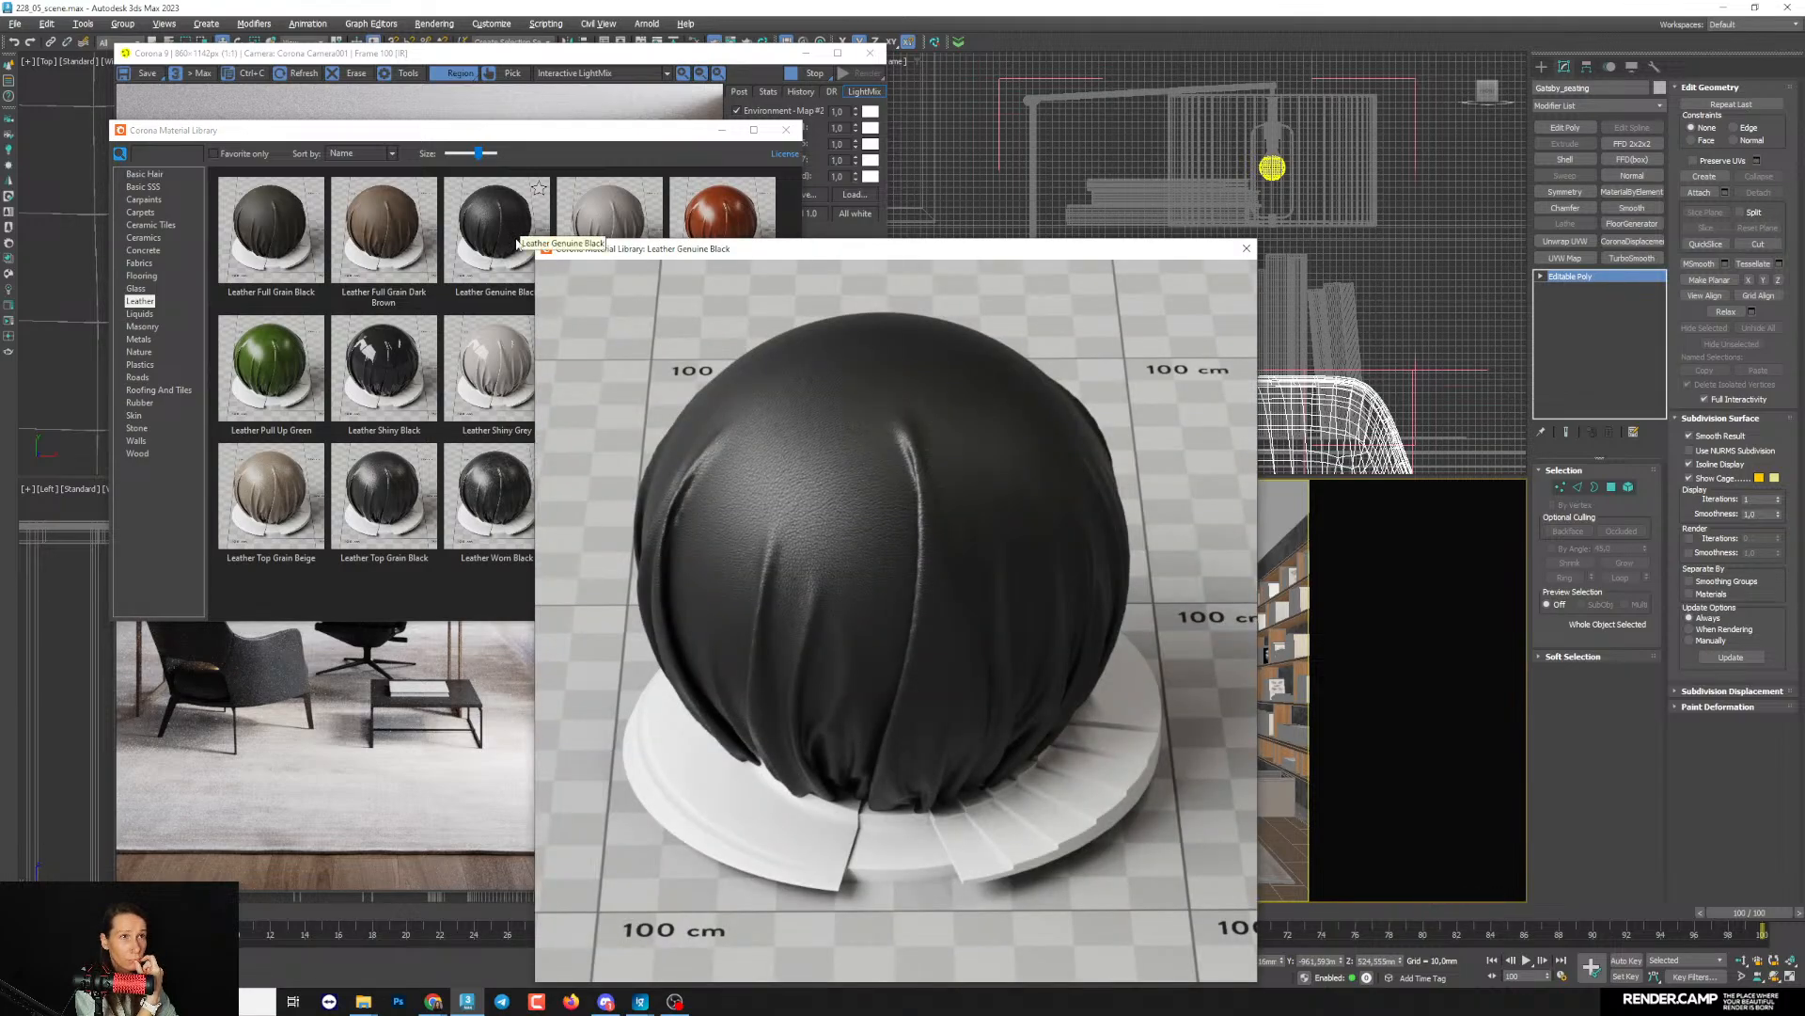
left_click_drag(711, 249, 723, 242)
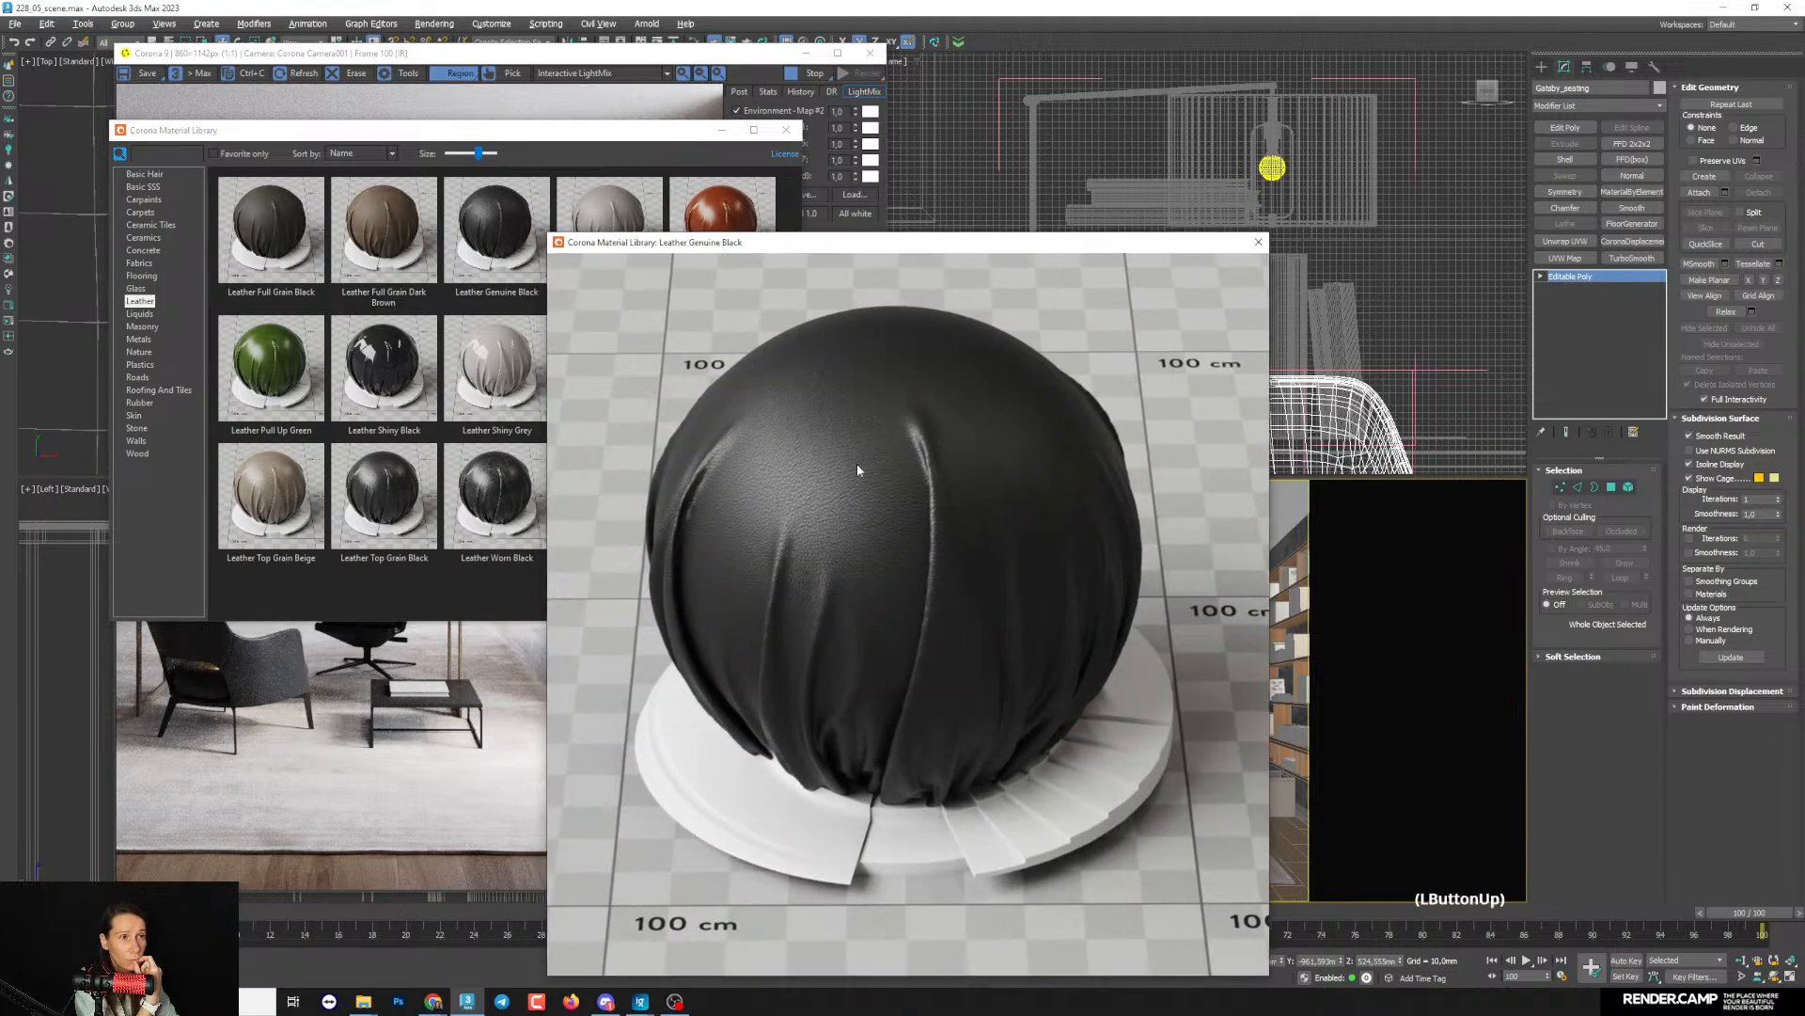
left_click(1259, 243)
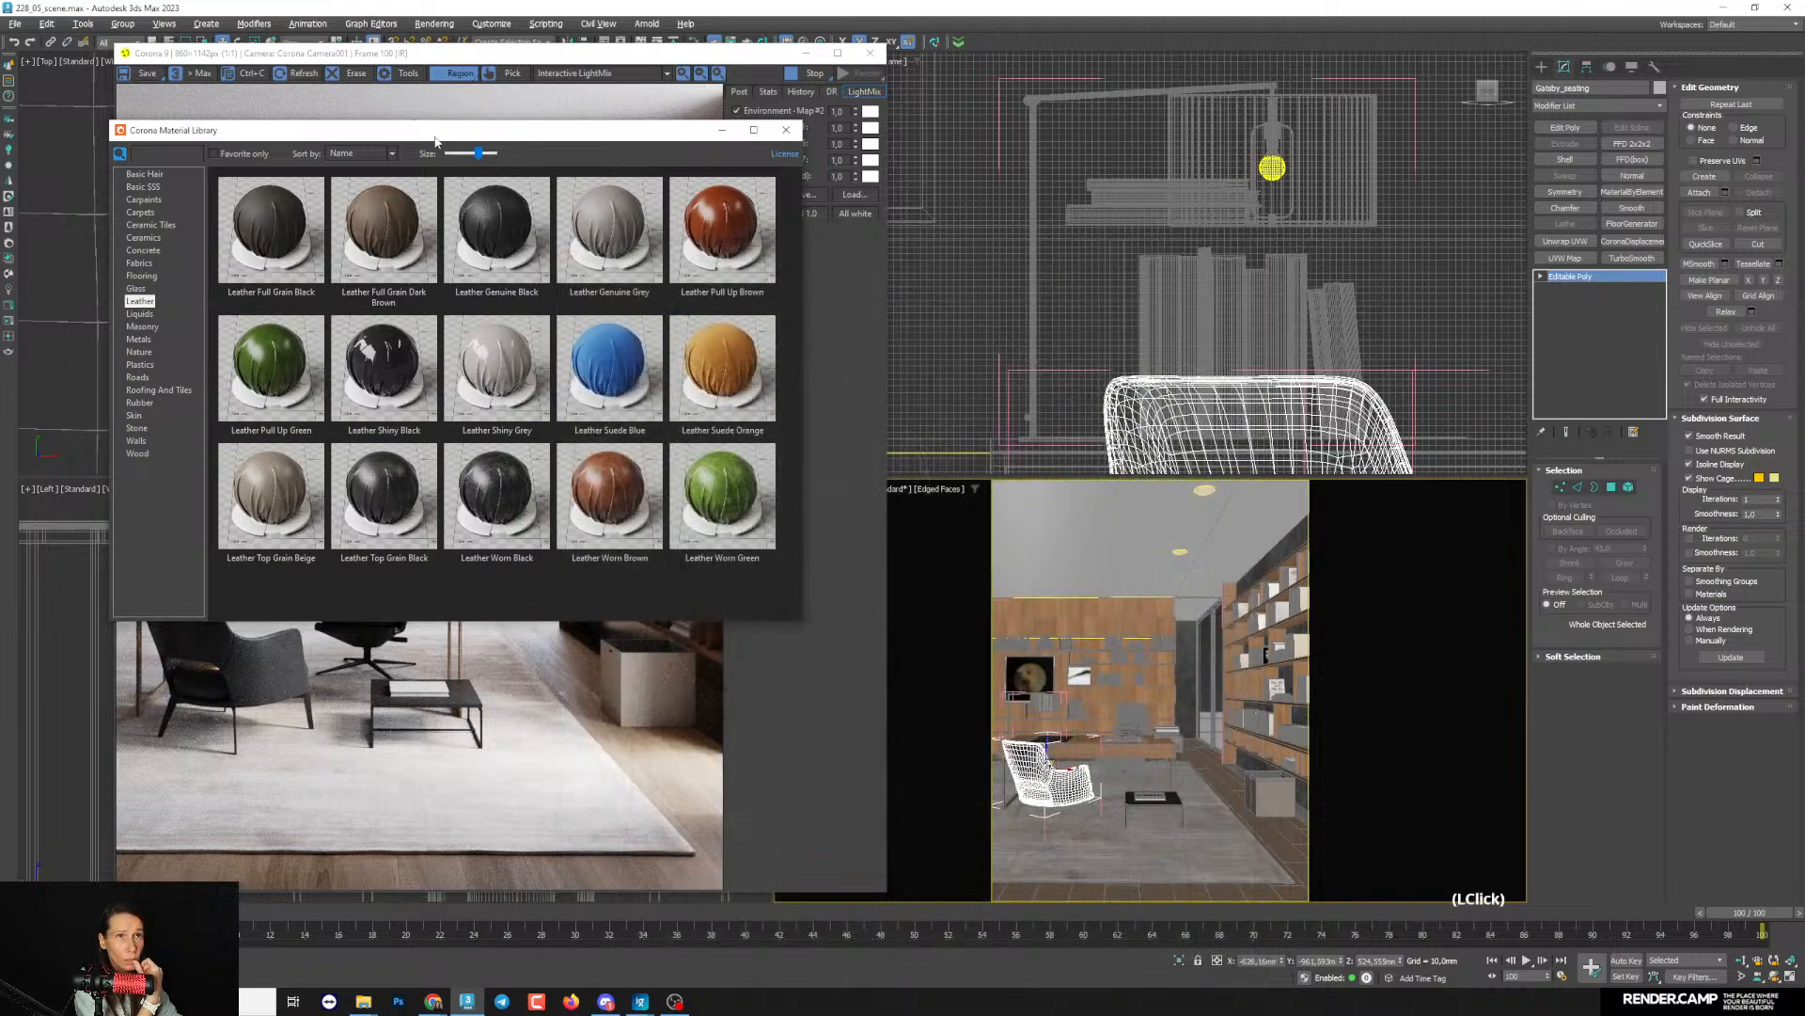
- Add the Leather Genuine Black library material to the material editor's node view, below the concrete nodes
left_click(1606, 774)
key("m")
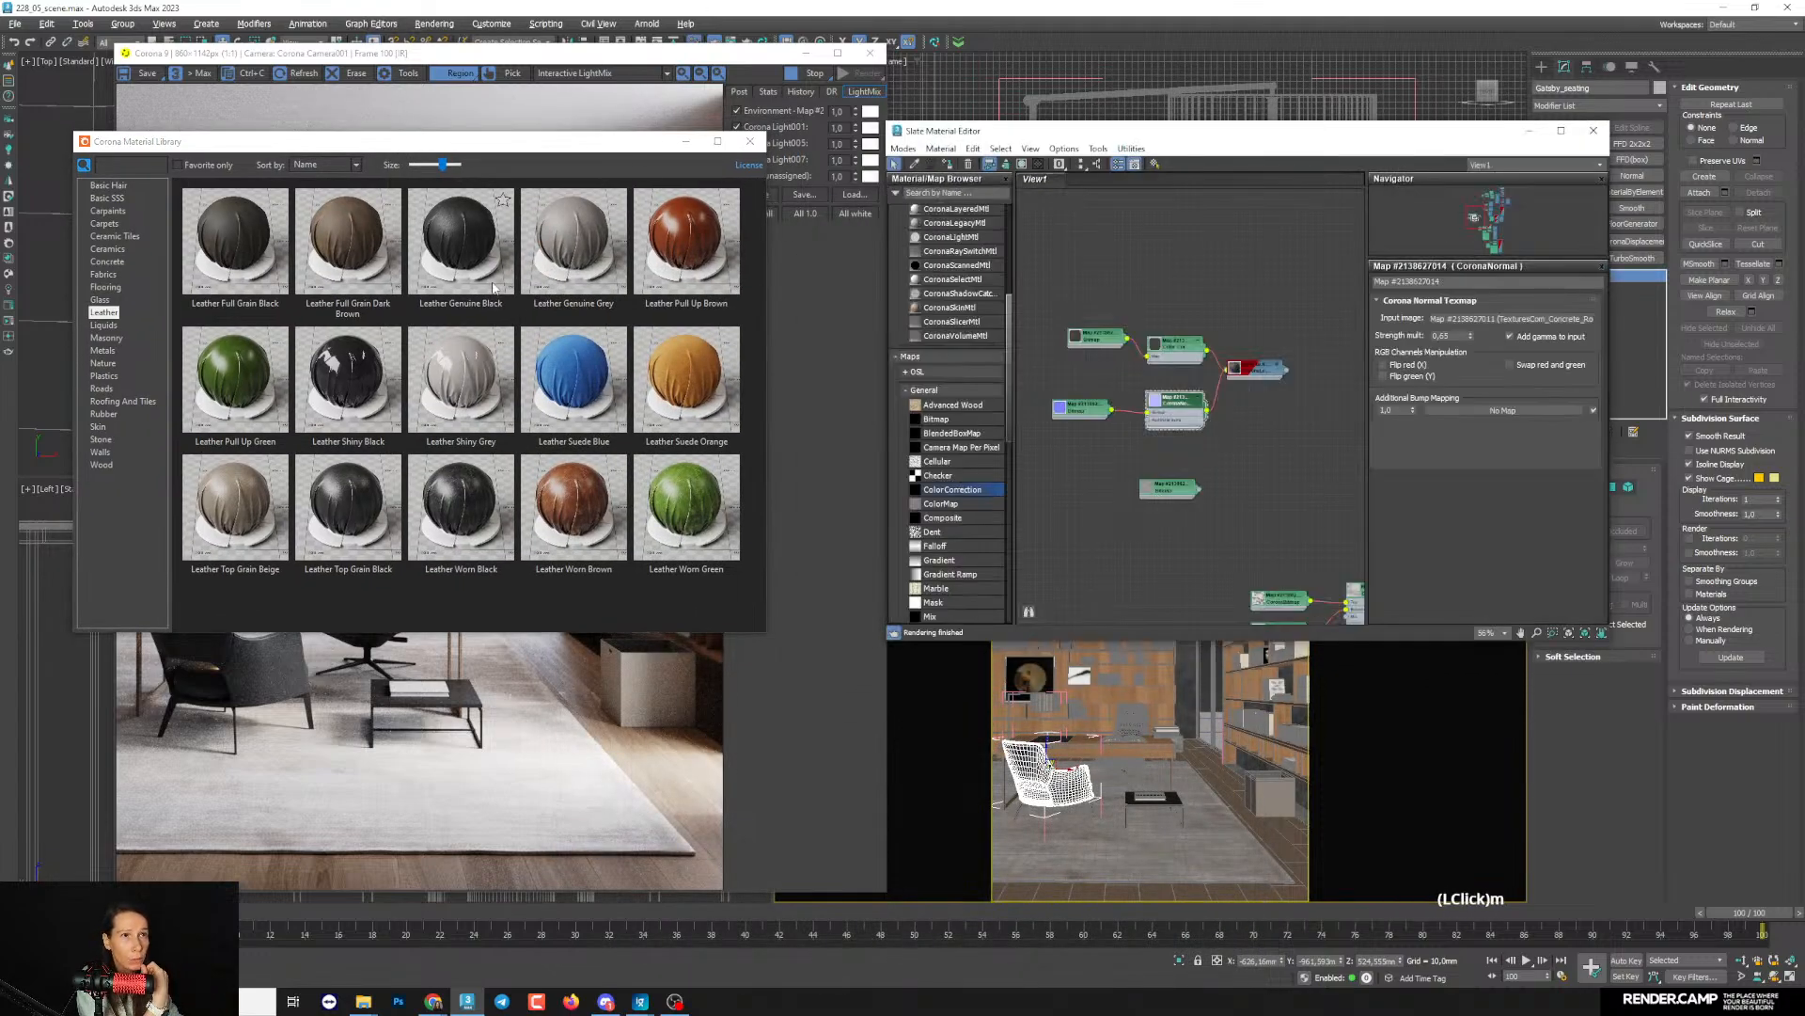
left_click_drag(464, 241, 1093, 522)
double_click(1092, 525)
middle_click_drag(1146, 513, 1227, 419)
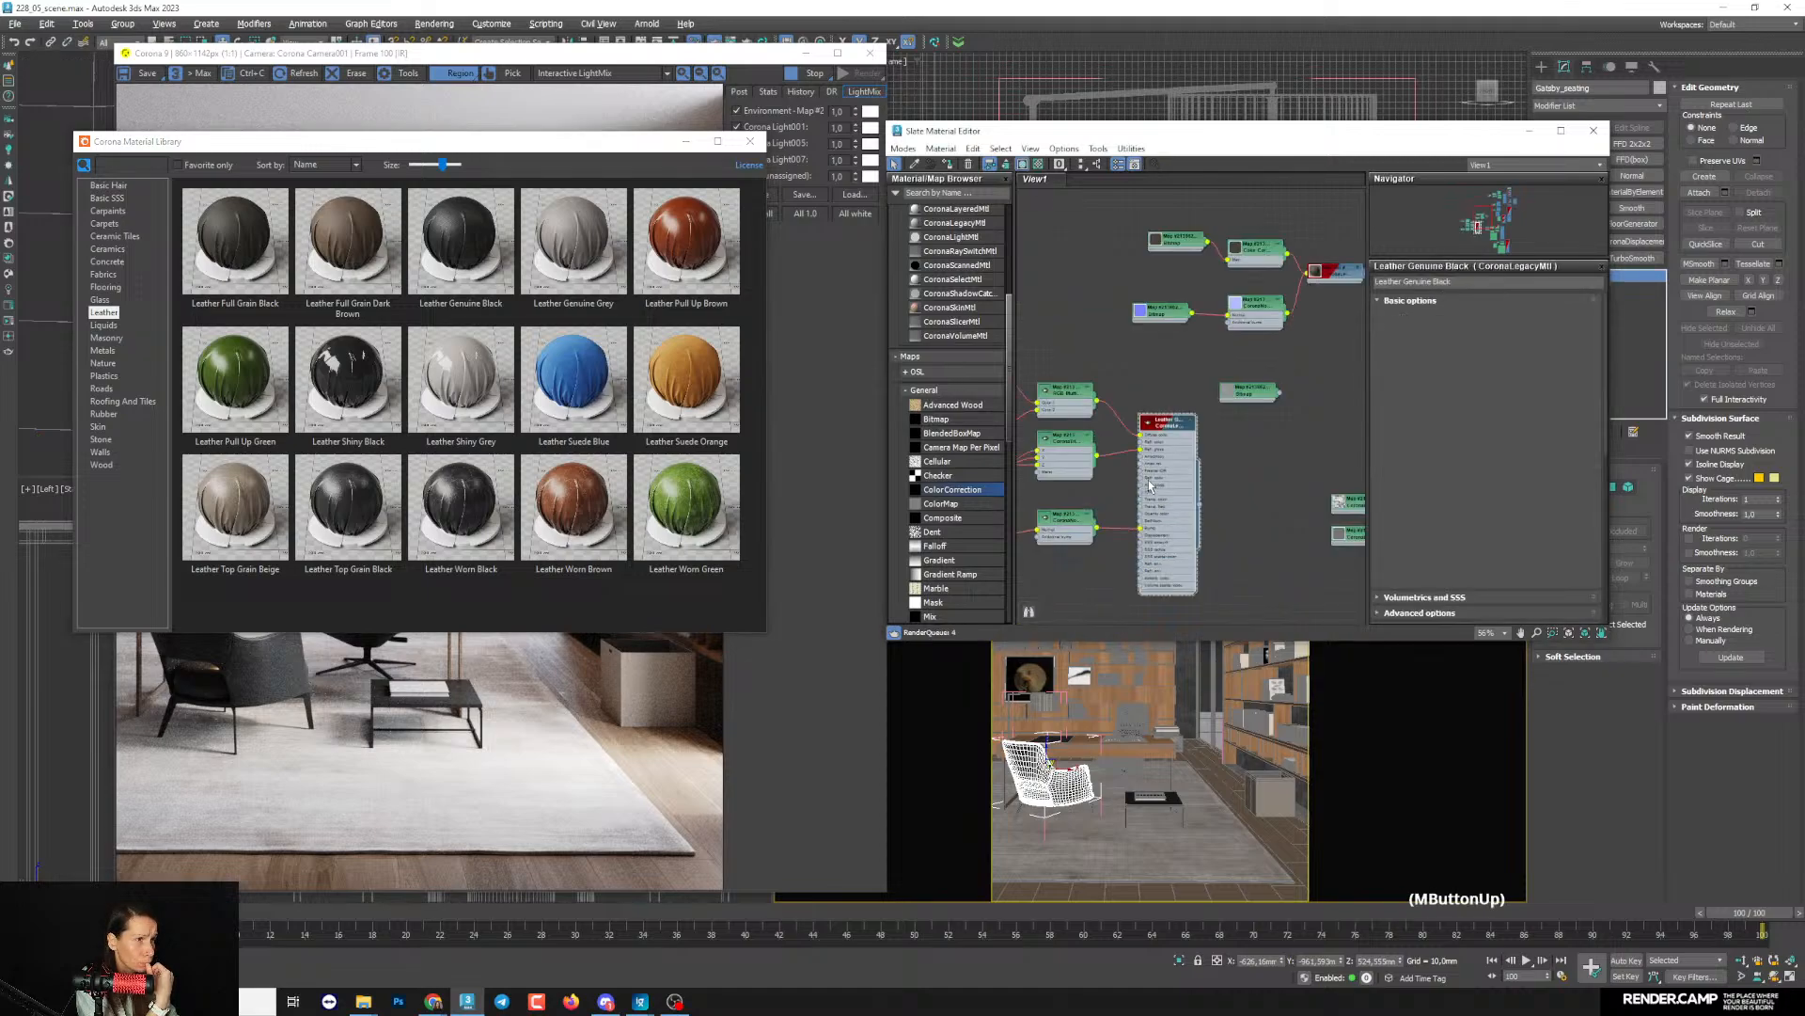
- Examine the leather material's diffuse bitmap and color nodes with an enlarged color preview, and space these nodes further apart
middle_click_drag(1152, 470, 1260, 417)
scroll(1260, 417, "up", 2)
left_click(1257, 417)
middle_click_drag(1115, 363, 1079, 374)
scroll(1187, 343, "down", 3)
double_click(1076, 307)
left_click_drag(1127, 325, 1117, 296)
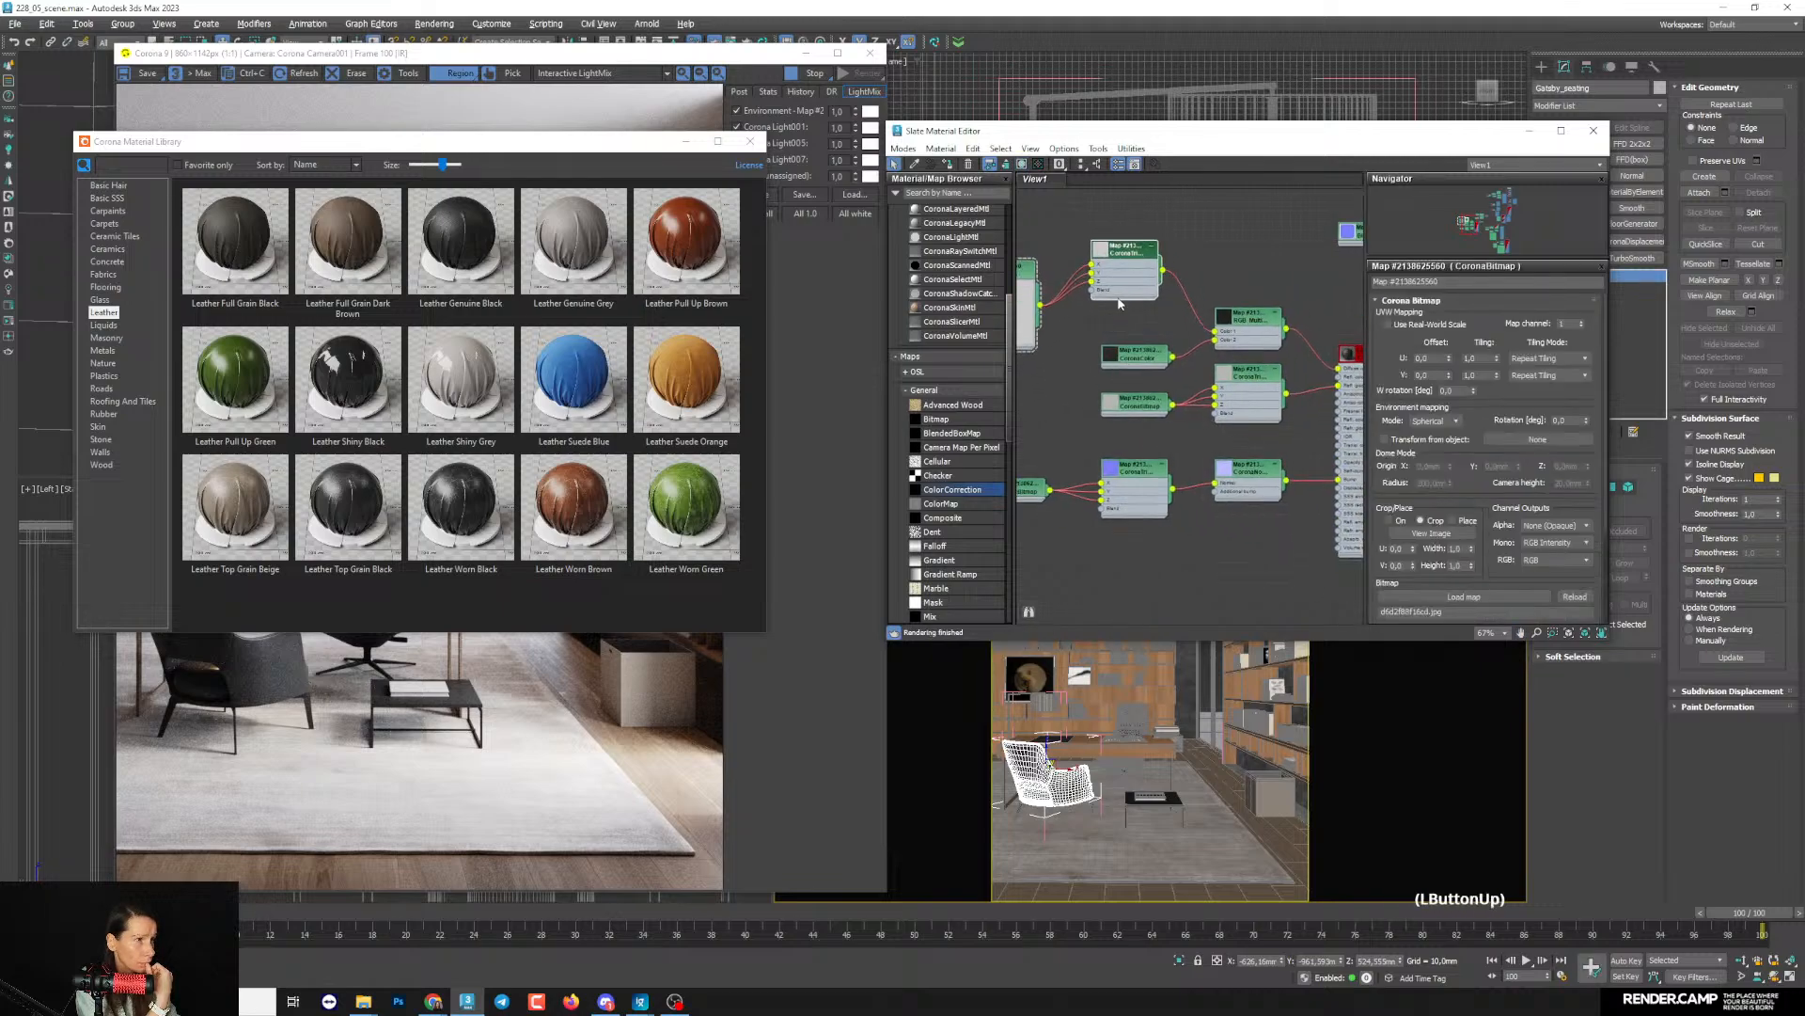
double_click(1114, 358)
left_click(1116, 363)
double_click(1116, 361)
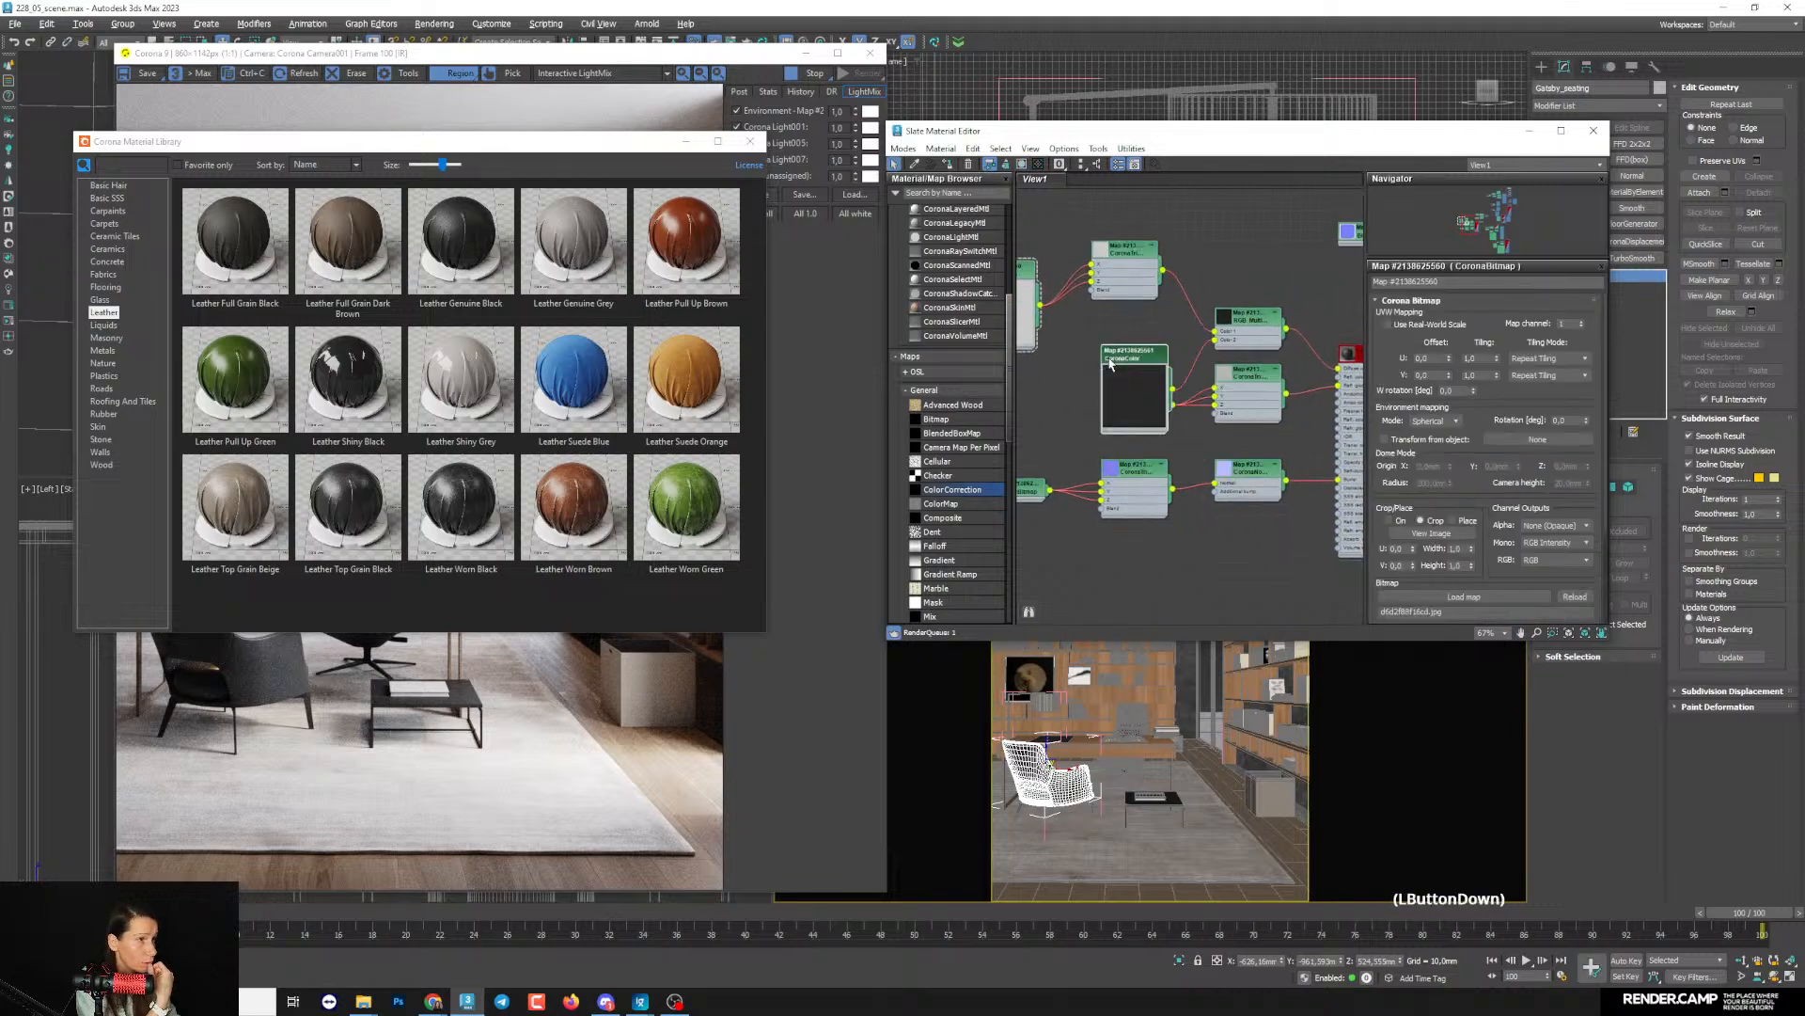
left_click_drag(1117, 360, 1099, 314)
left_click_drag(1130, 278, 1119, 207)
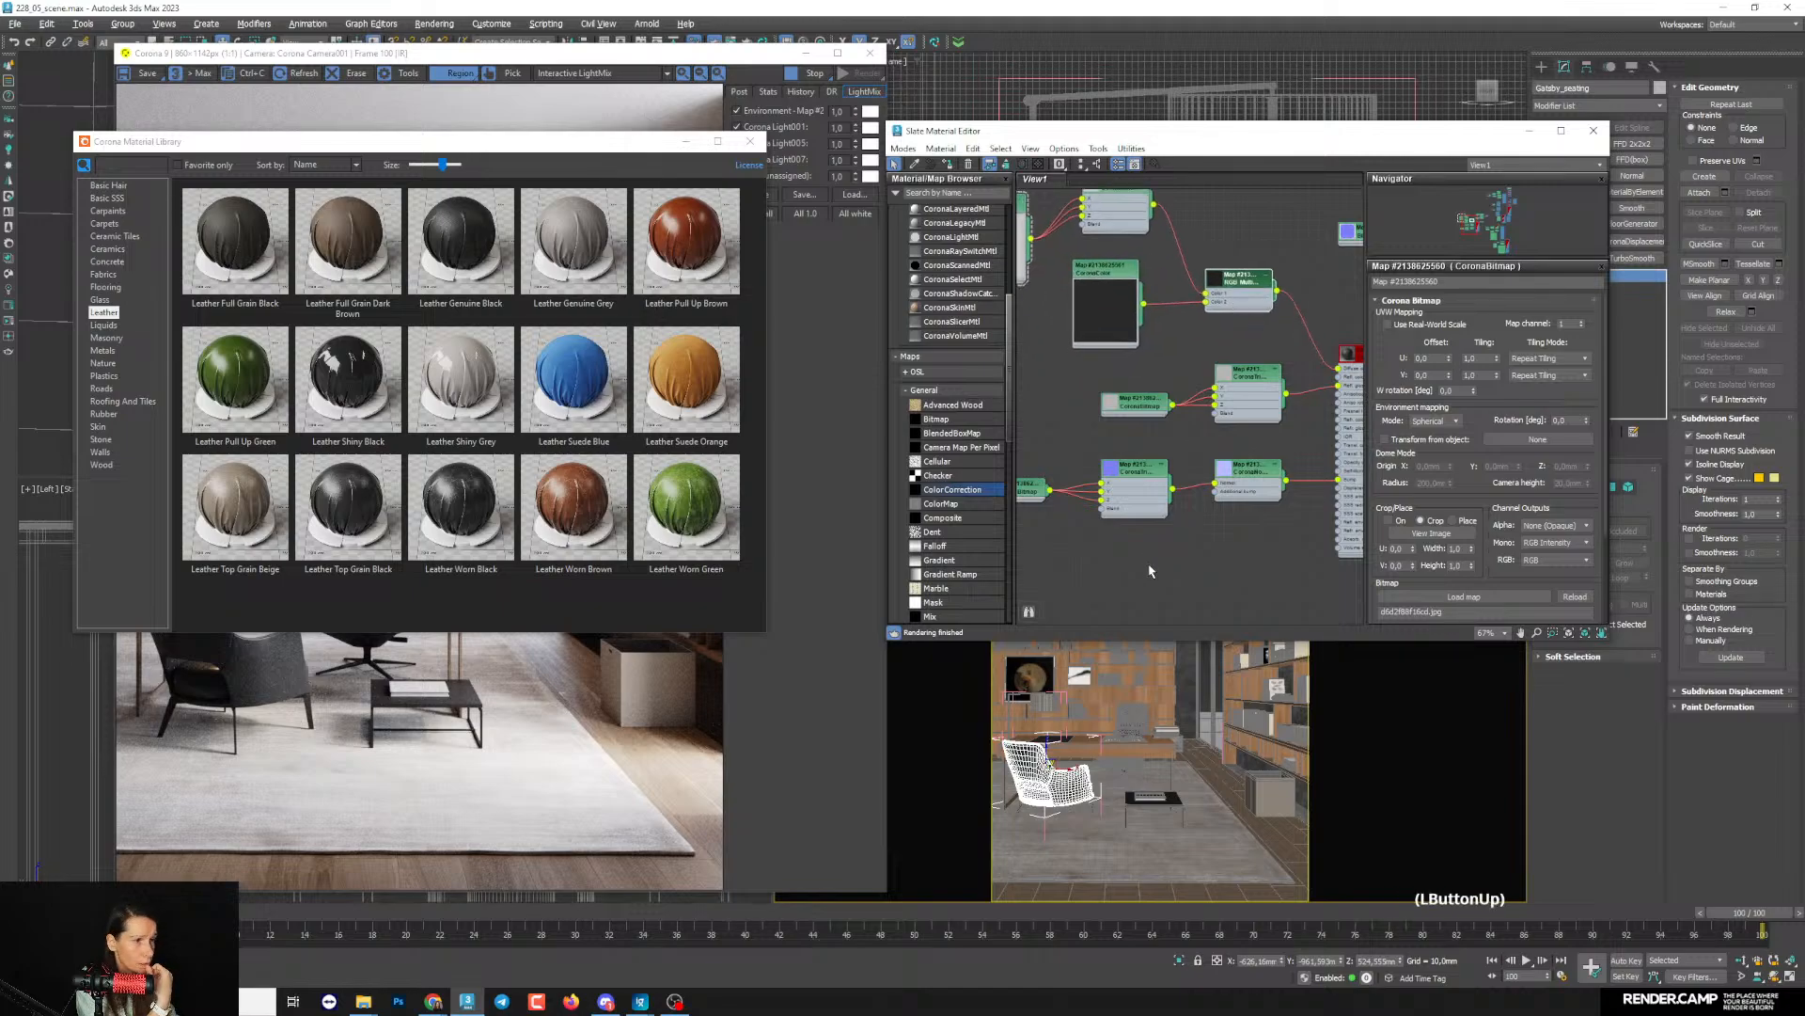
- Assign Leather Genuine Black to the armchair's seating, then close the material library and put the material editor away
middle_click_drag(1222, 423, 1141, 398)
left_click(1293, 328)
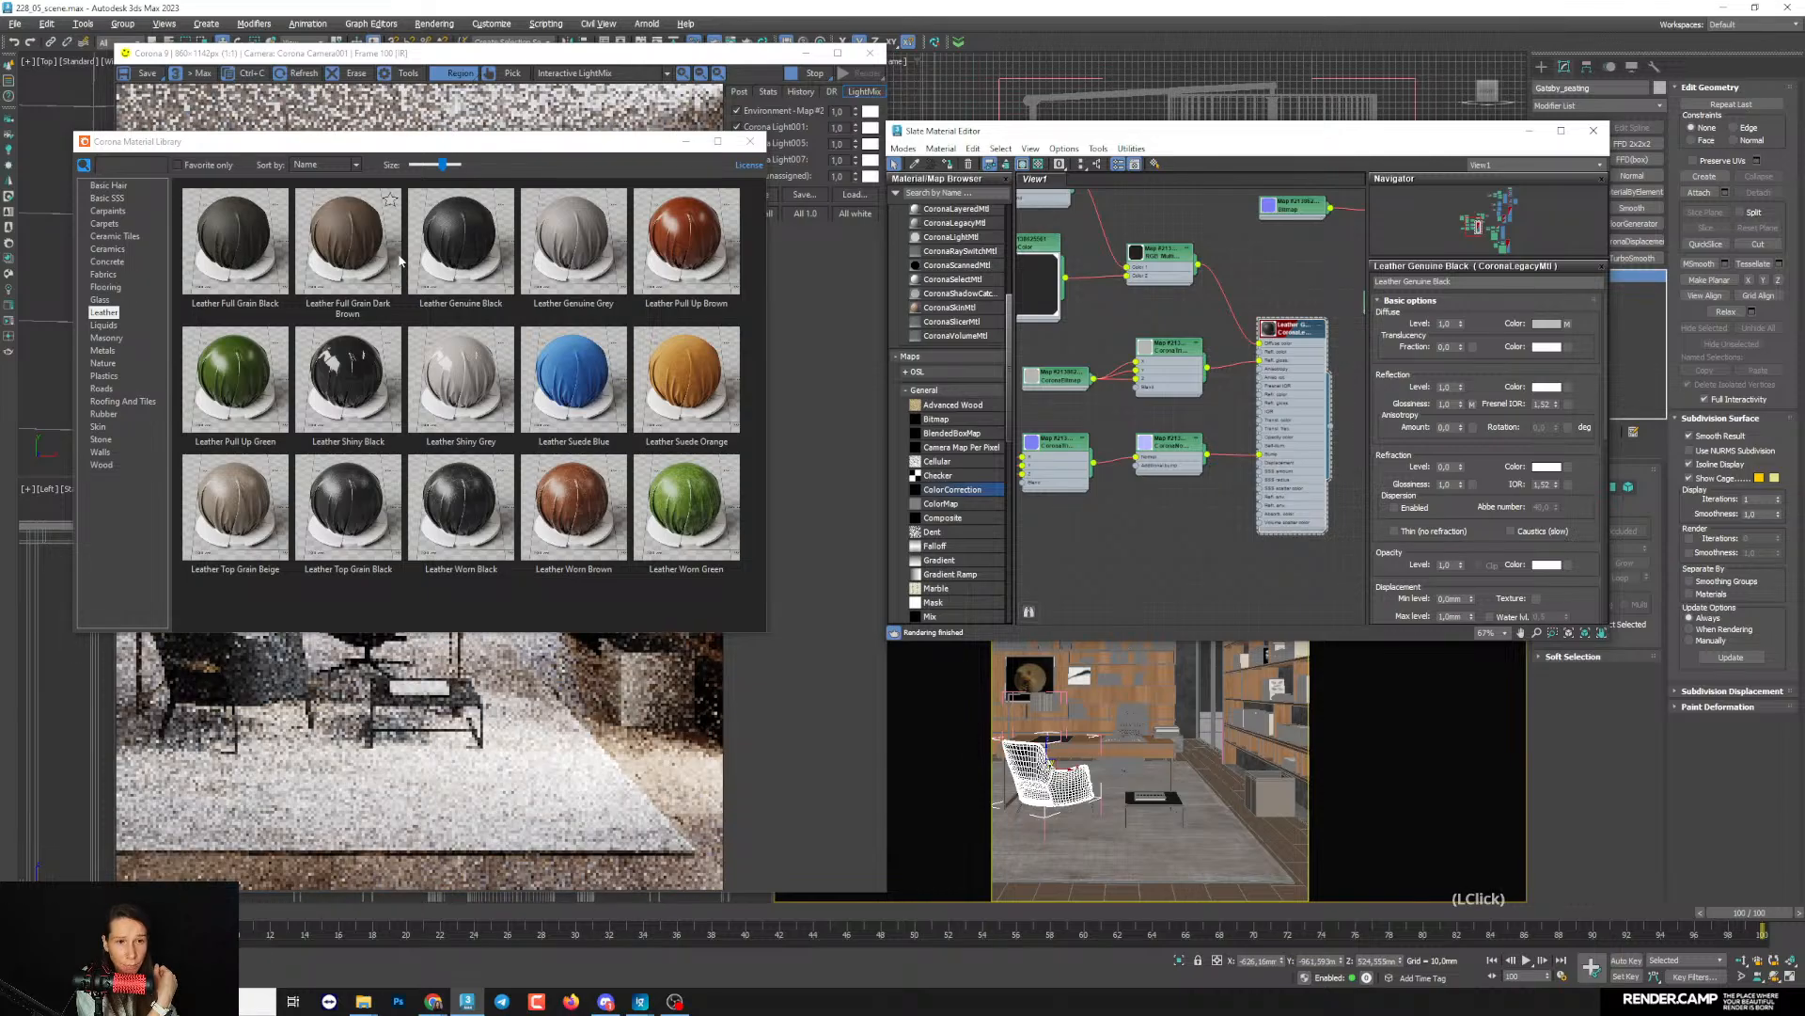
left_click(750, 143)
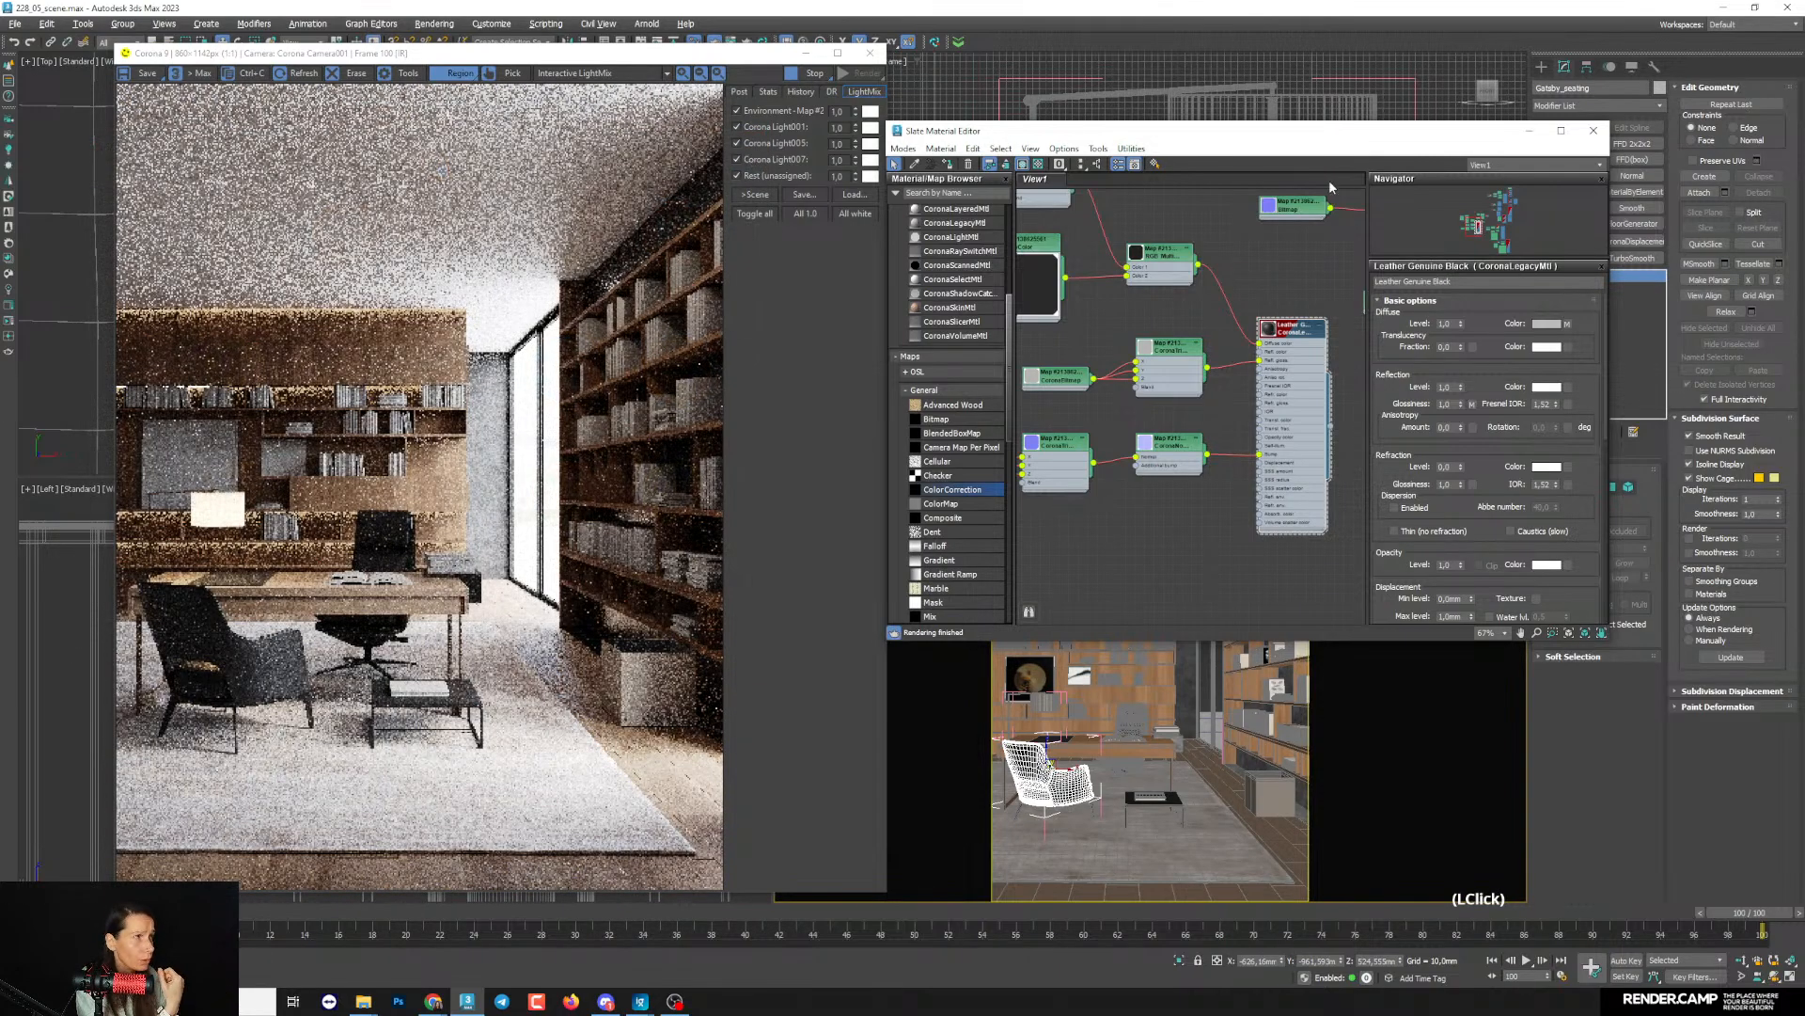
left_click(1528, 132)
- Frame the armchair up close and inspect the leather's grain on its backrest and armrest in the interactive render
scroll(1128, 771, "up", 6)
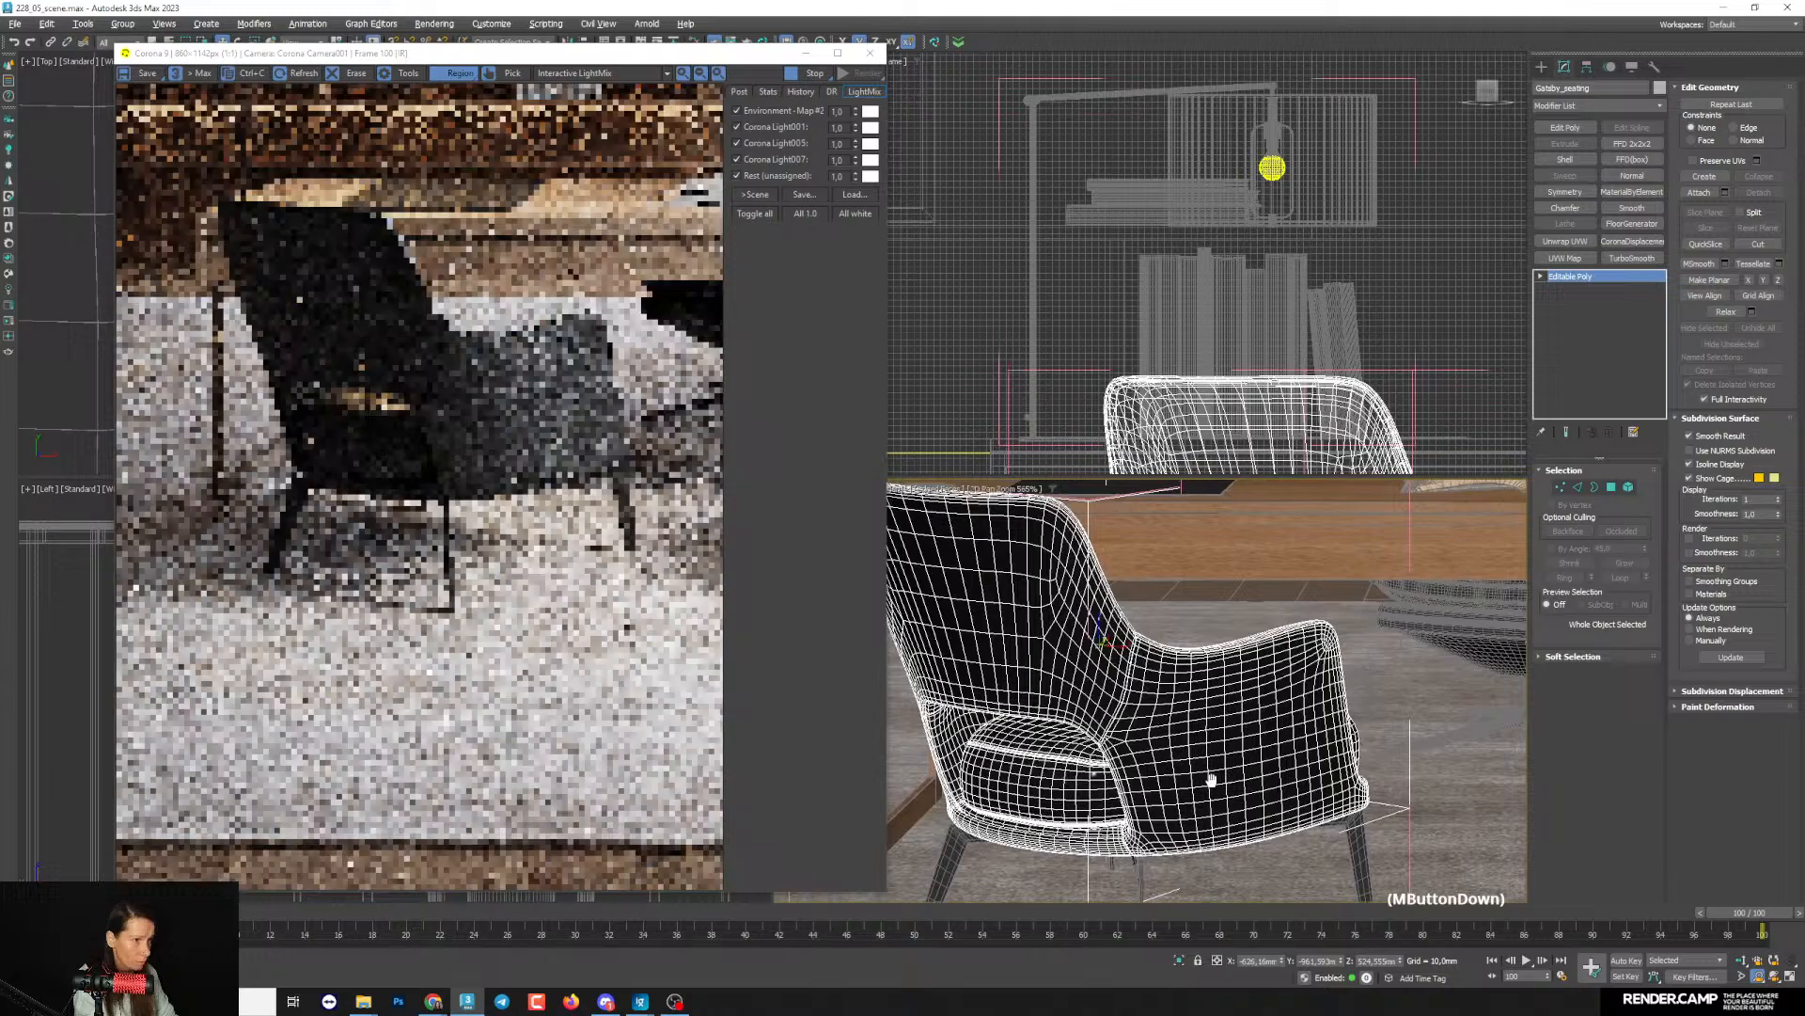
middle_click_drag(1211, 779, 1269, 781)
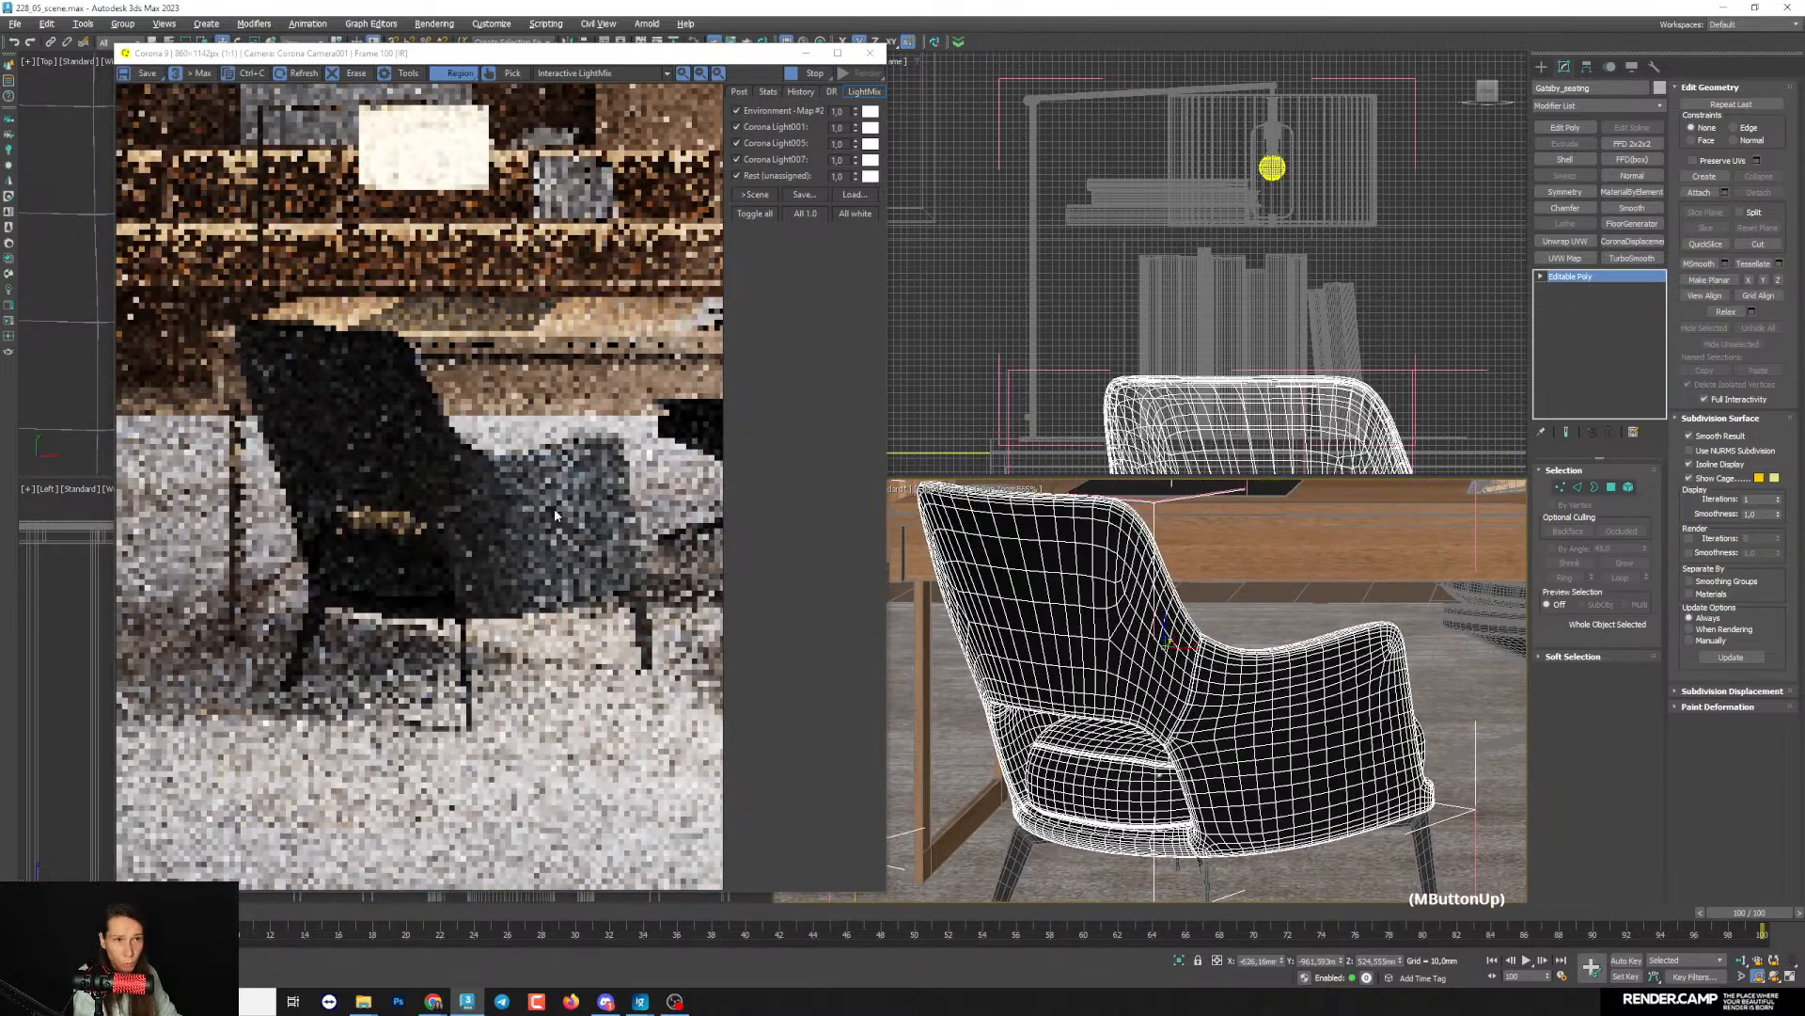
scroll(620, 512, "up", 1)
scroll(619, 518, "up", 2)
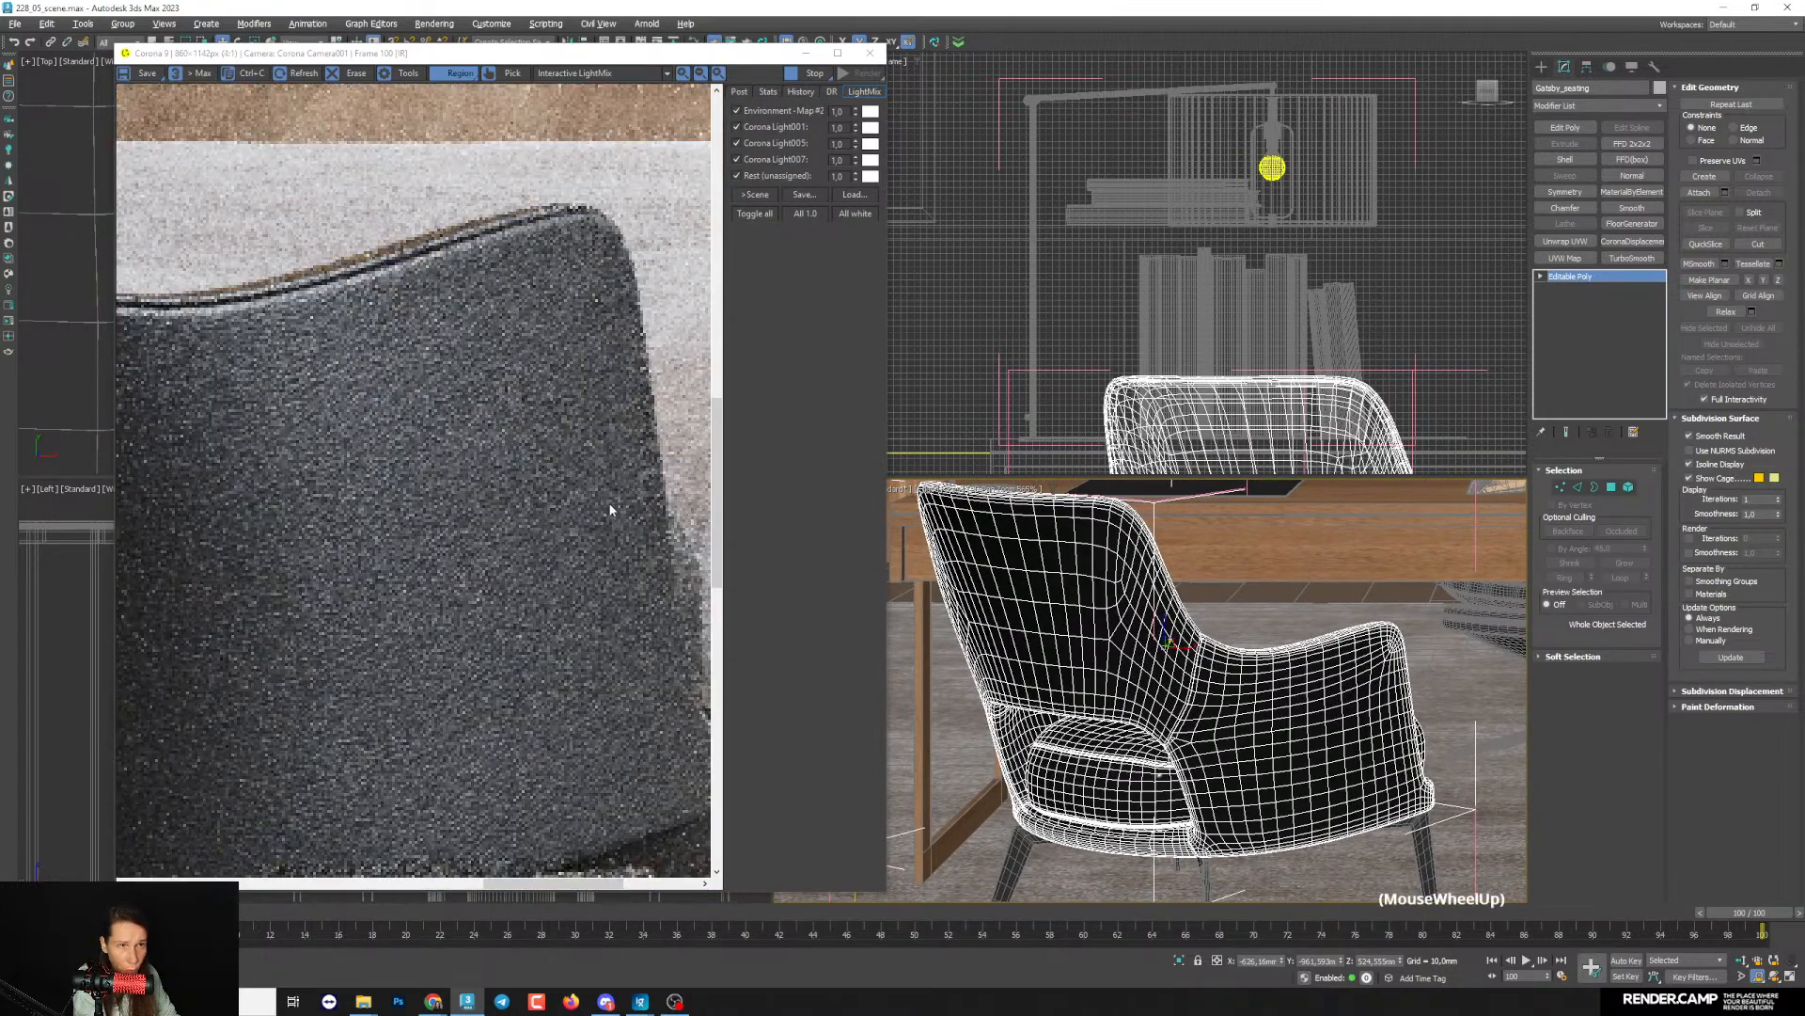
scroll(415, 382, "down", 3)
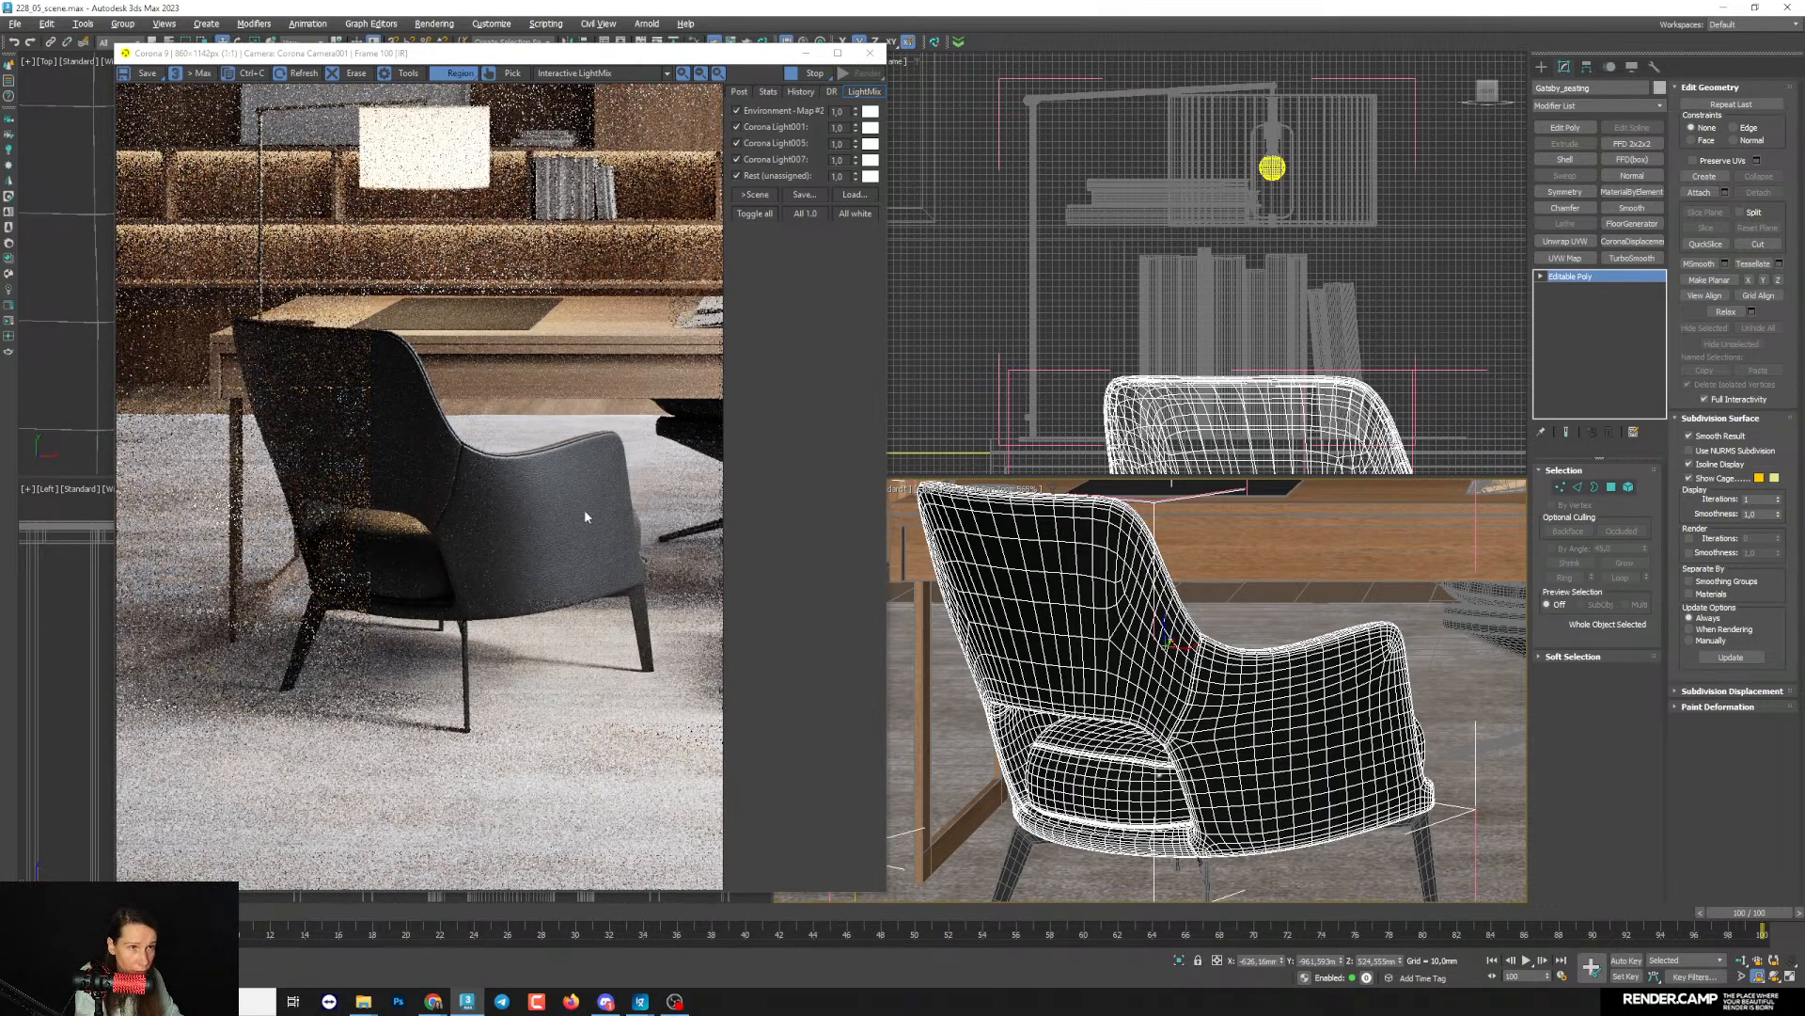
scroll(583, 509, "up", 2)
scroll(584, 509, "down", 1)
scroll(587, 505, "down", 1)
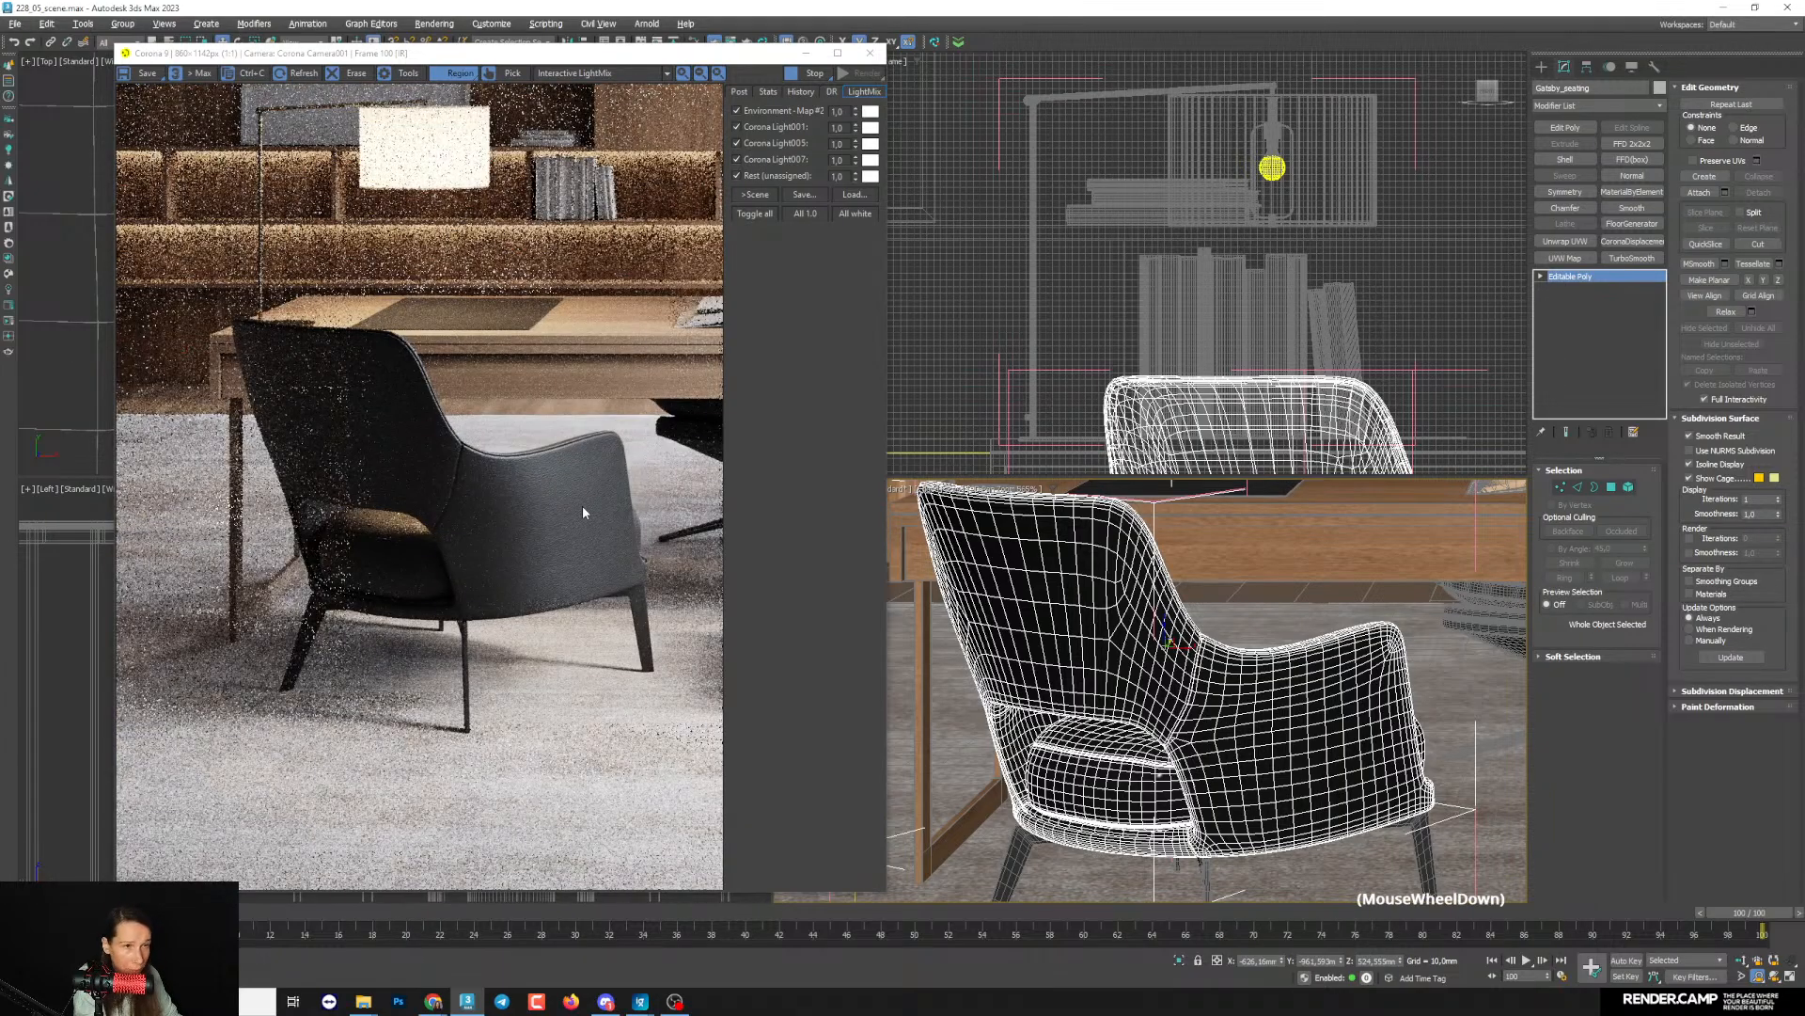
scroll(600, 483, "up", 1)
scroll(1398, 677, "up", 2)
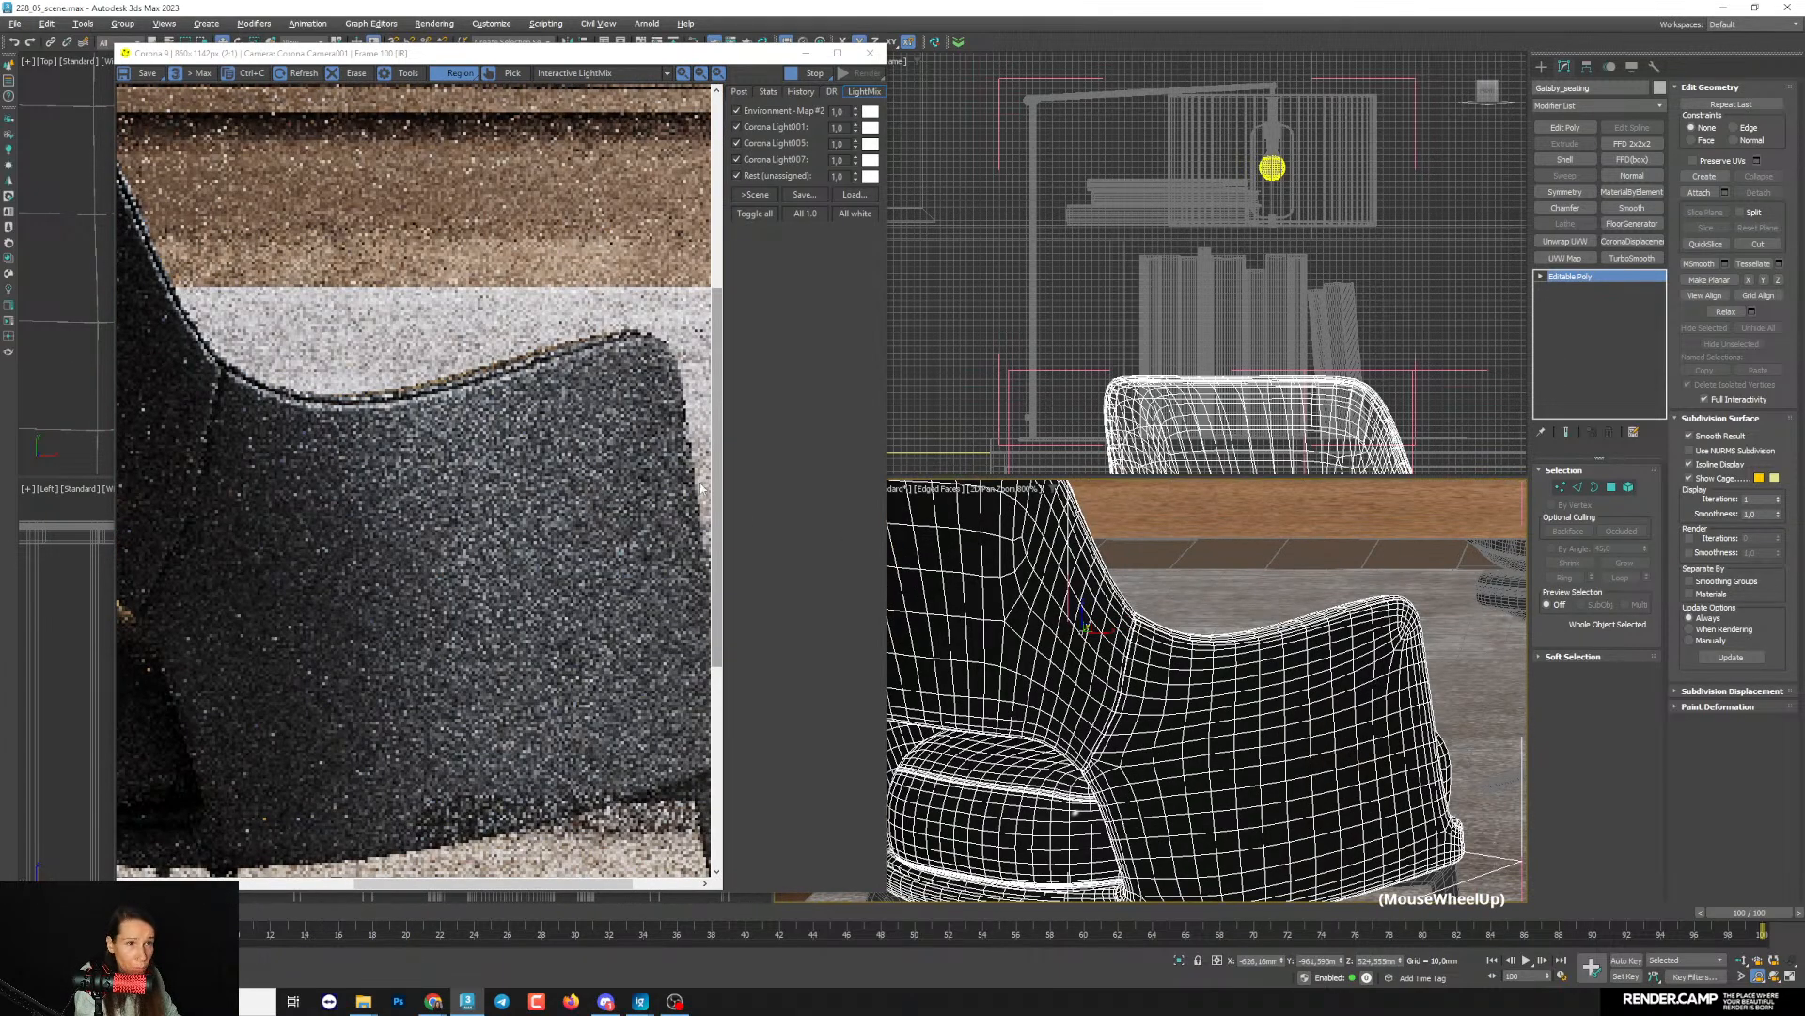
scroll(562, 428, "up", 1)
scroll(562, 428, "down", 1)
scroll(566, 488, "down", 1)
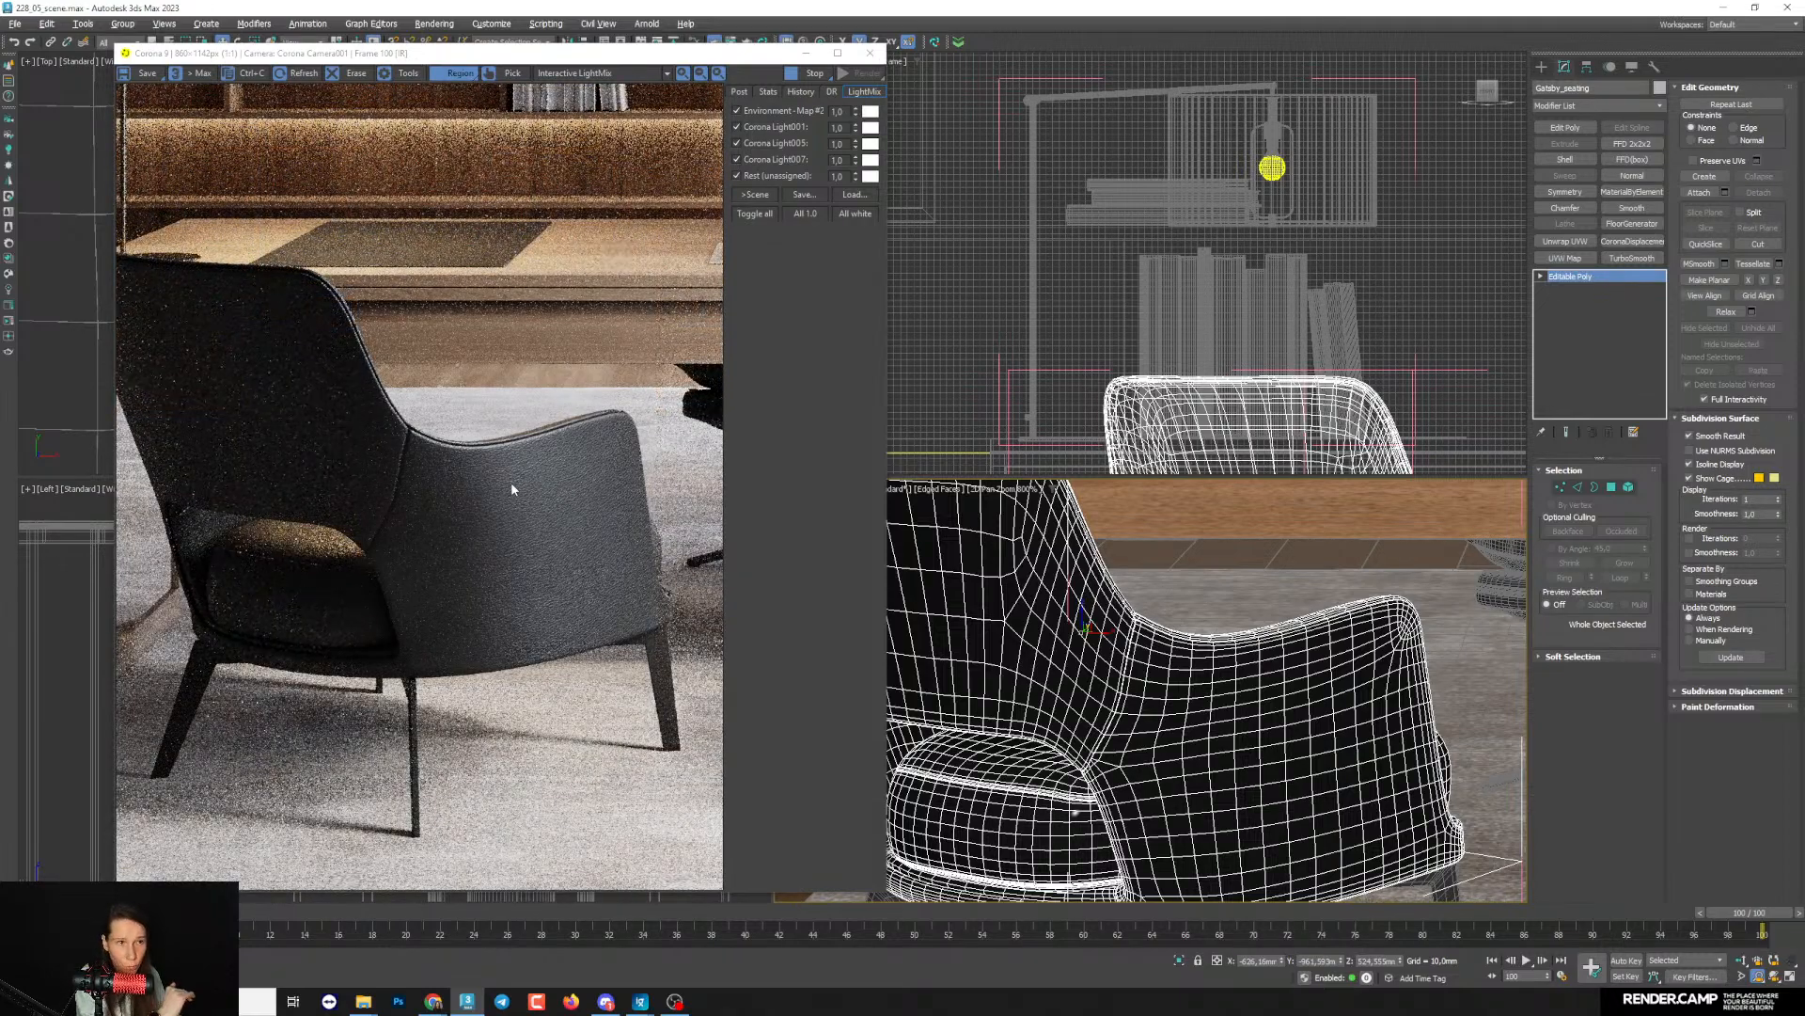
- Change the strength multiplier of the leather material's CoronaNormal map and check the armrest's grain in the render
key("m")
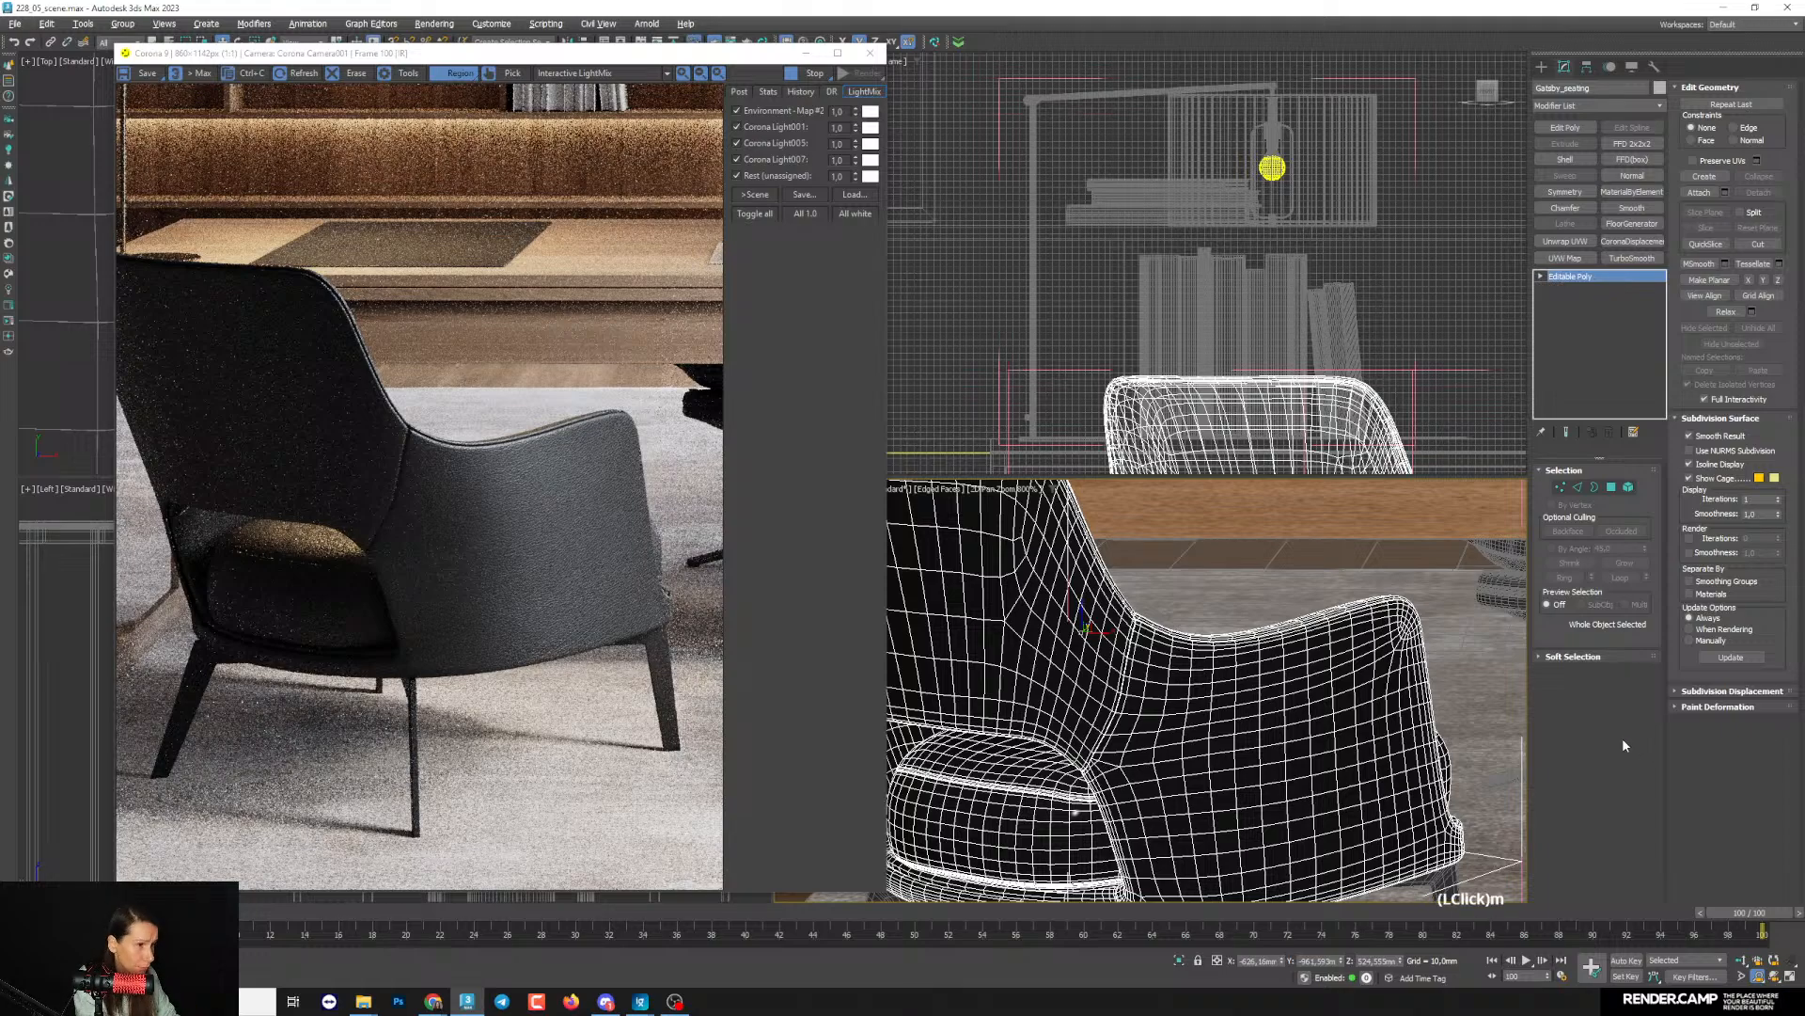
scroll(1133, 367, "up", 2)
scroll(1134, 366, "up", 2)
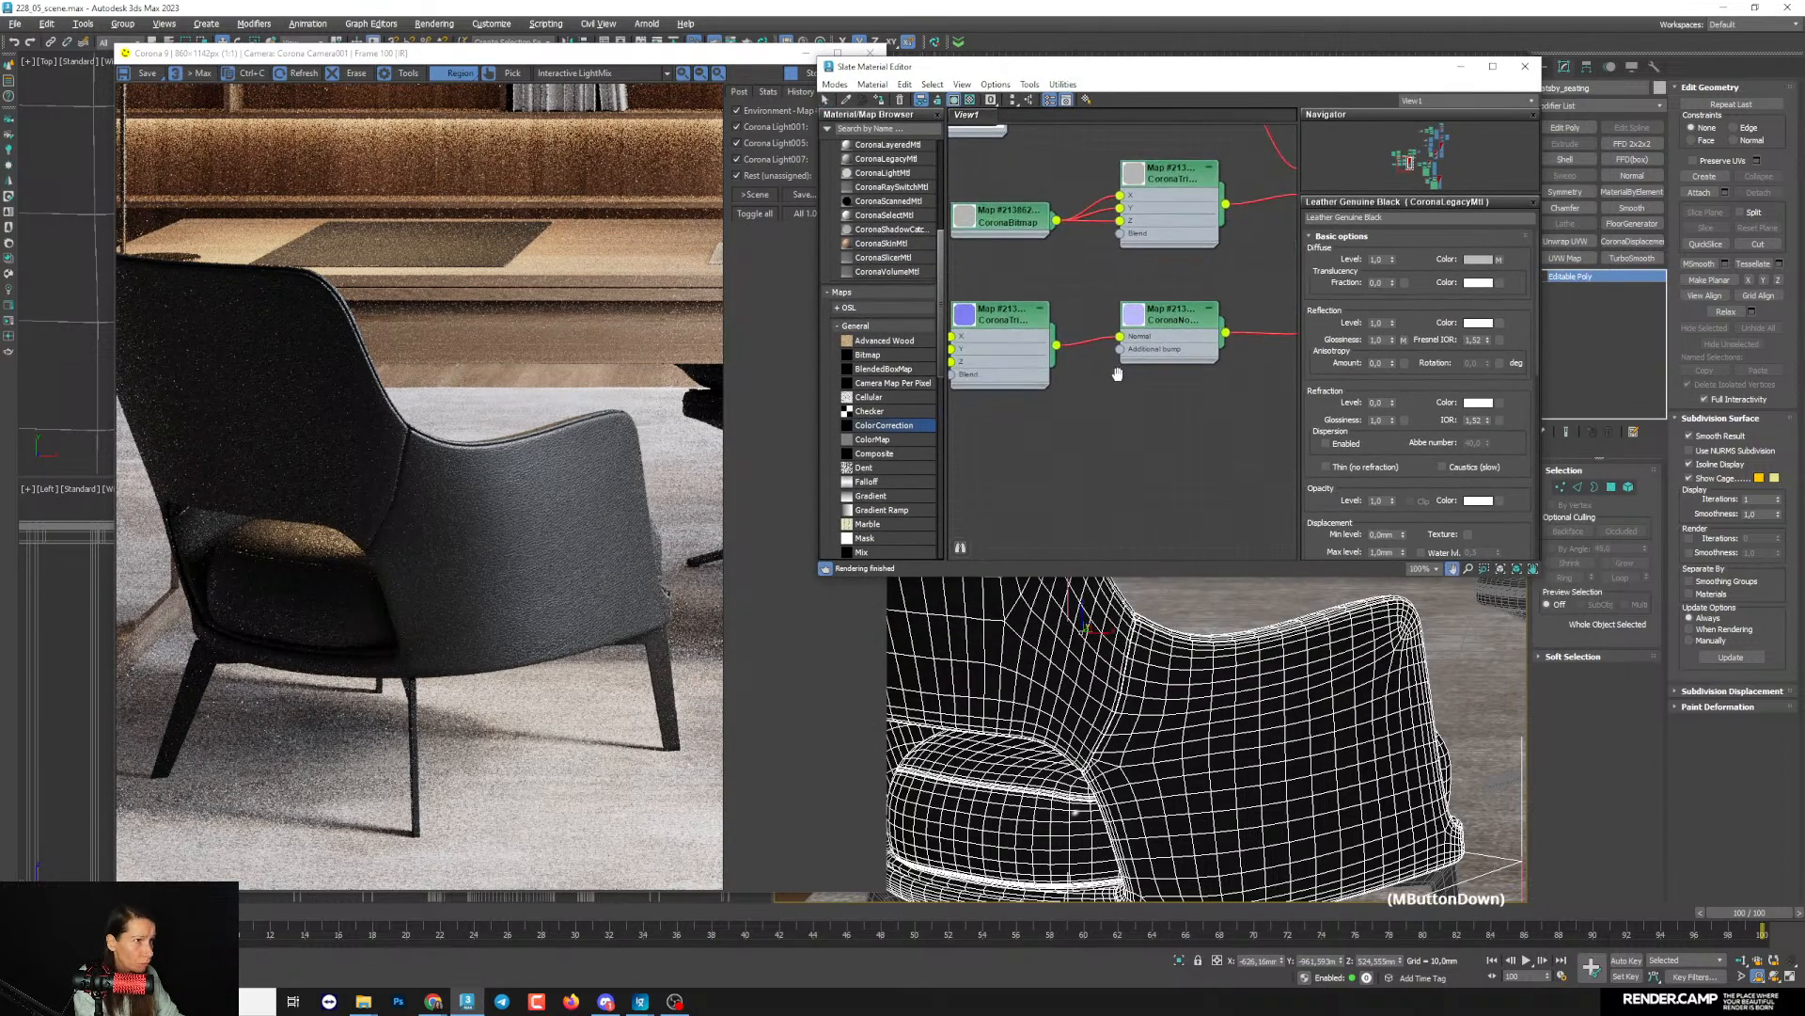
double_click(1191, 336)
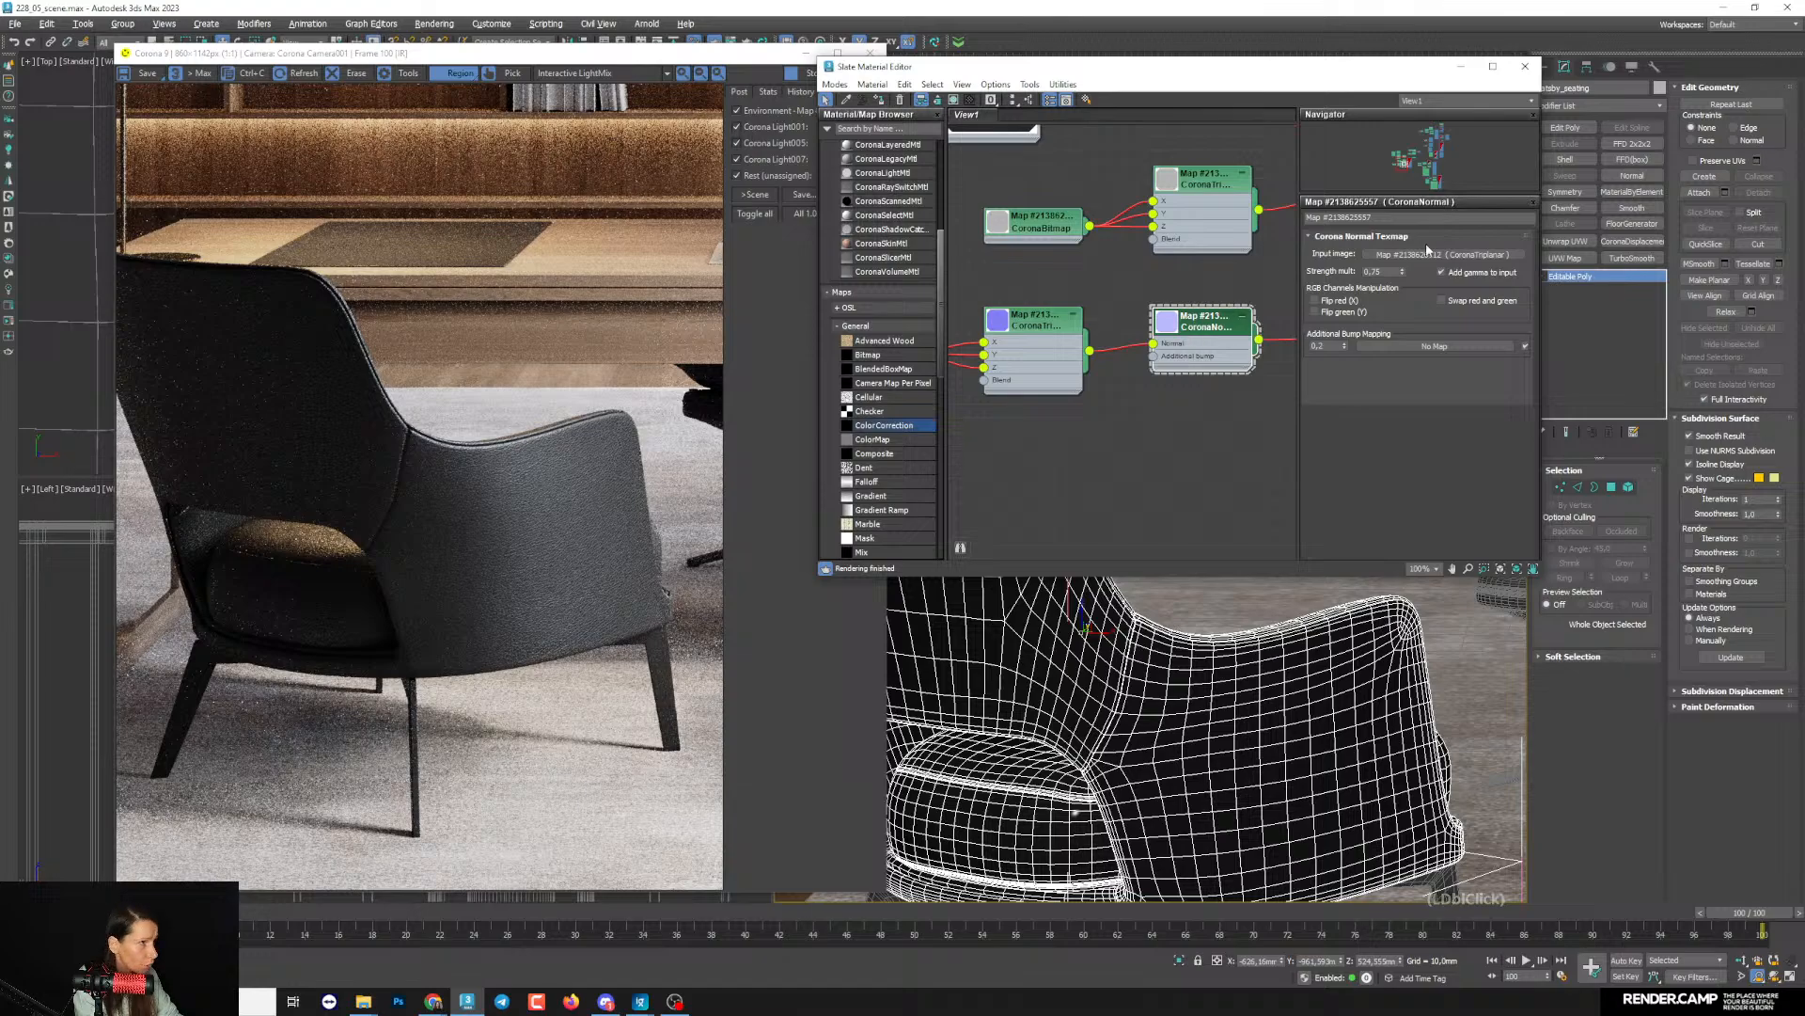
left_click(1378, 271)
key("Return")
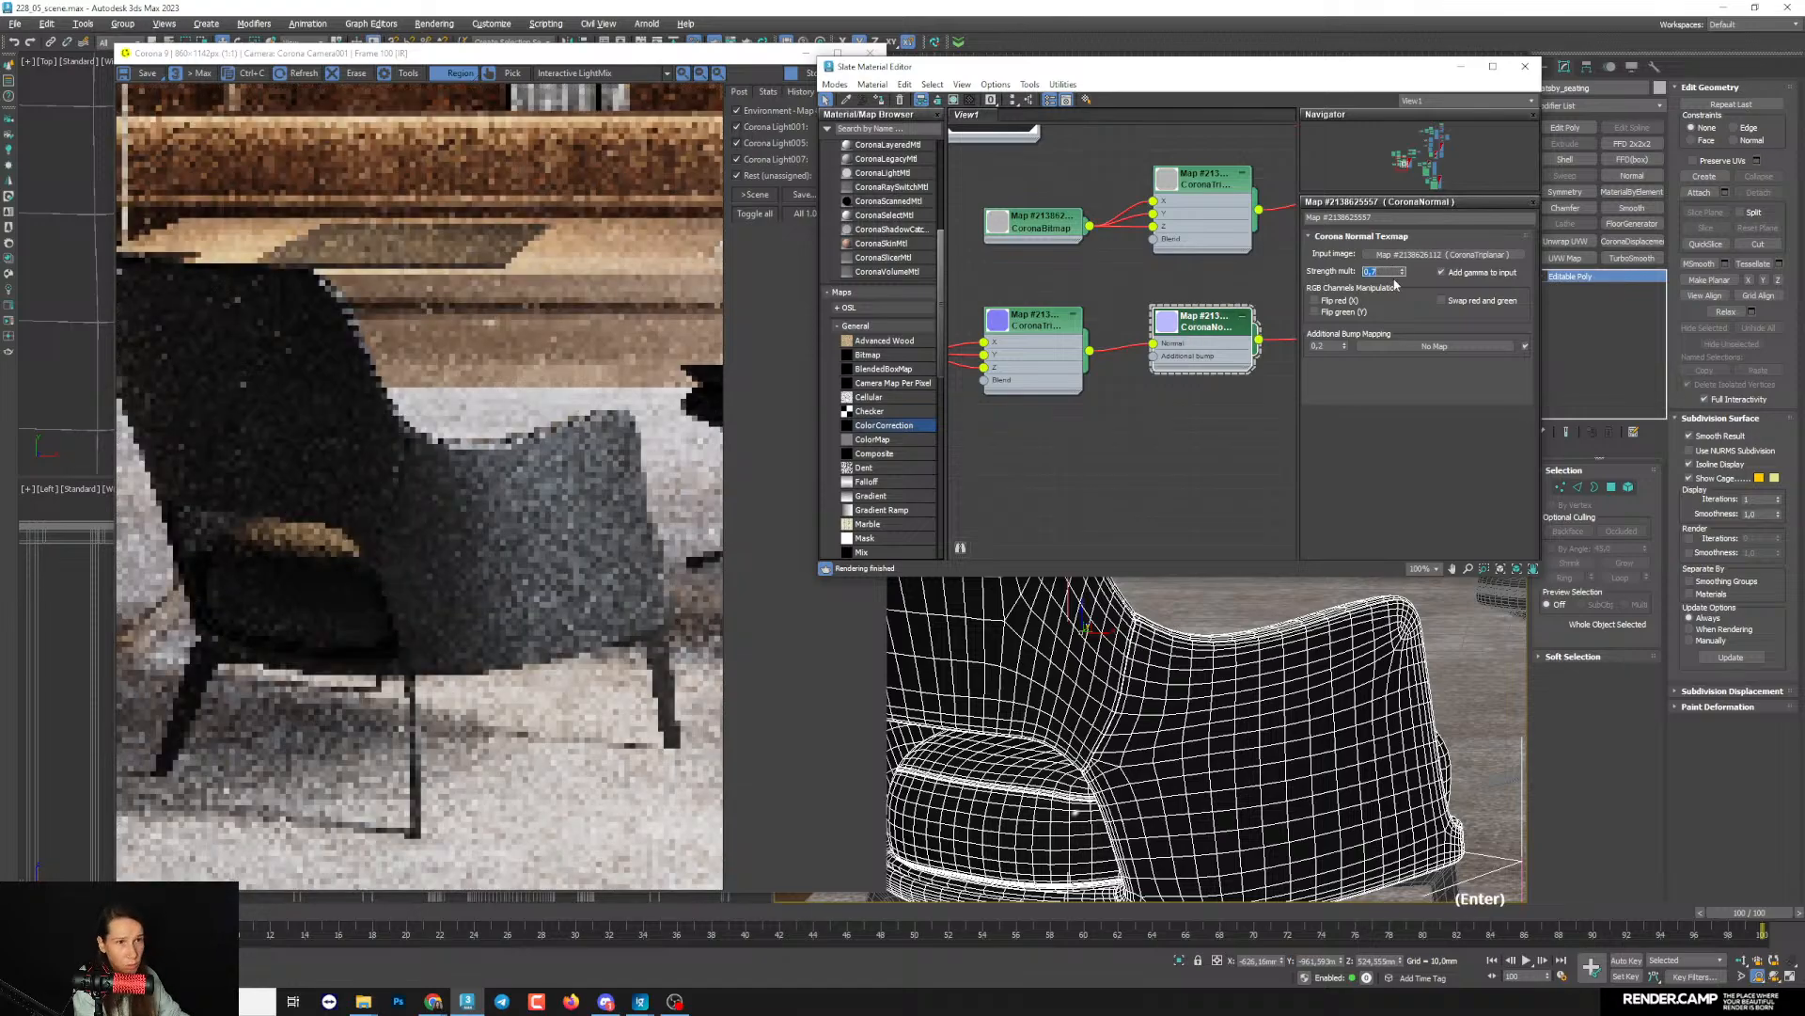
scroll(578, 442, "down", 4)
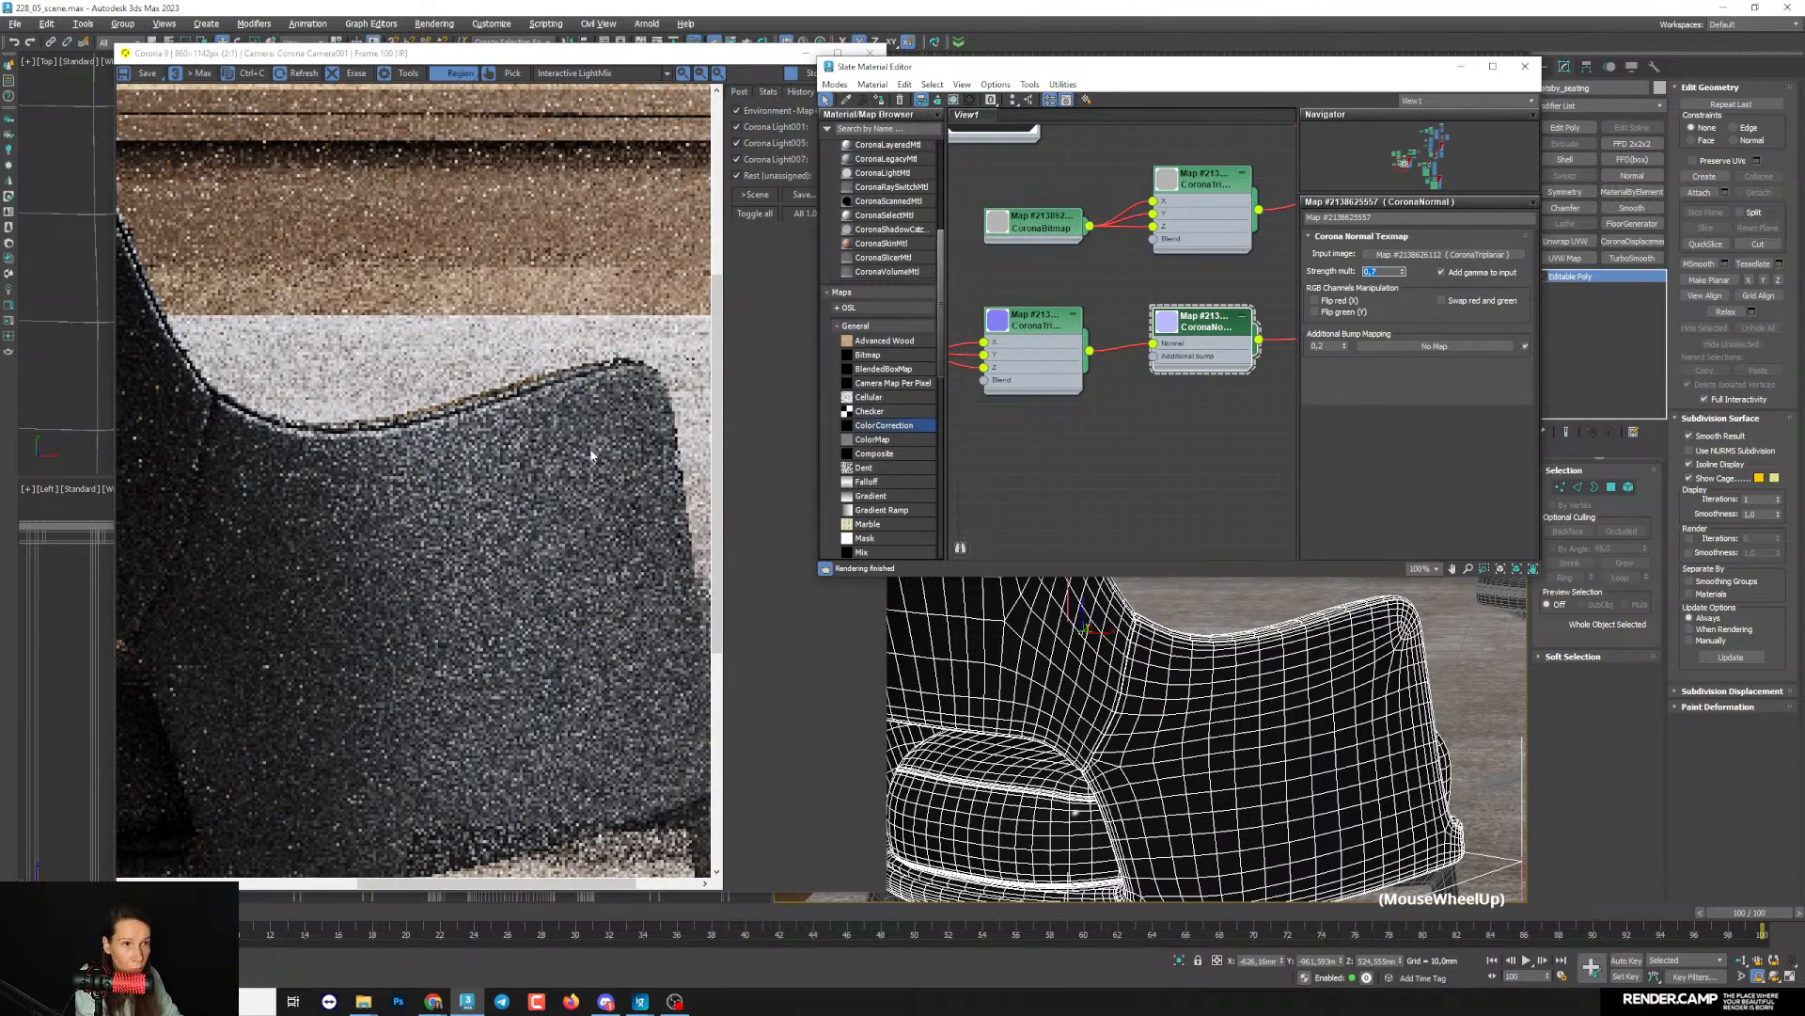
- Compare the armchair's leather in the render with the reference image of the interior
scroll(585, 449, "down", 2)
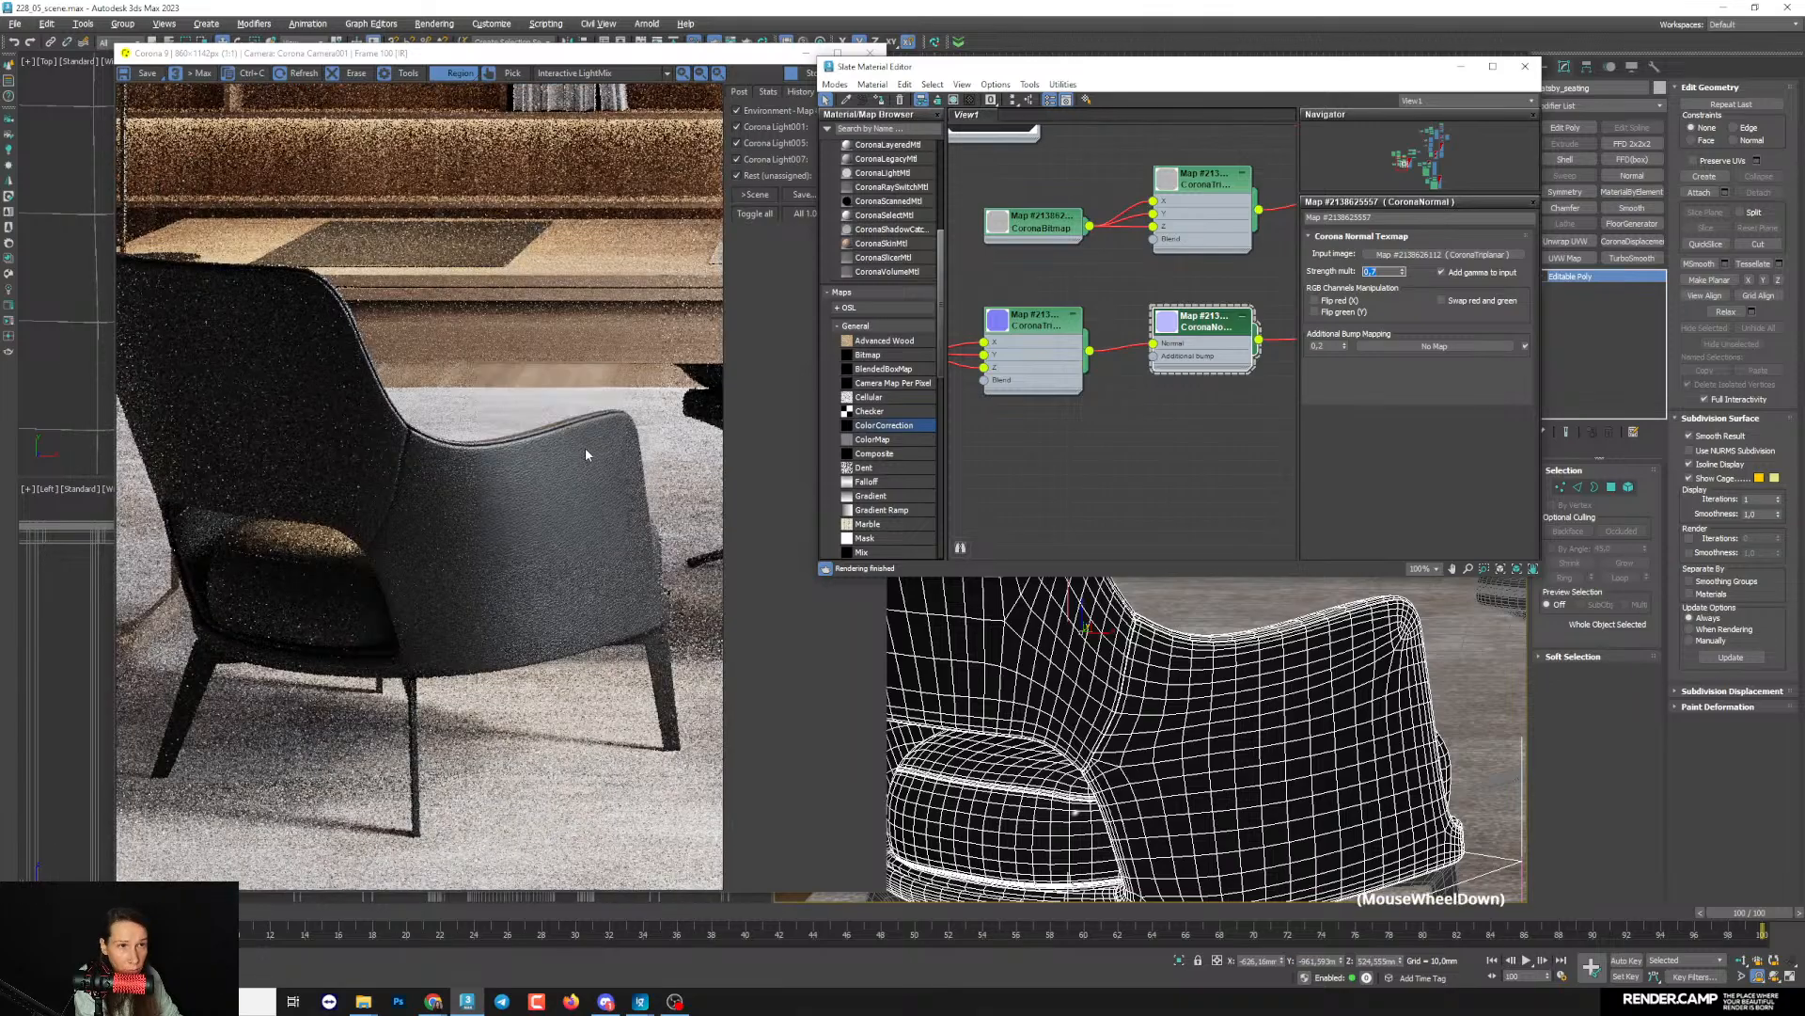
scroll(1243, 774, "down", 2)
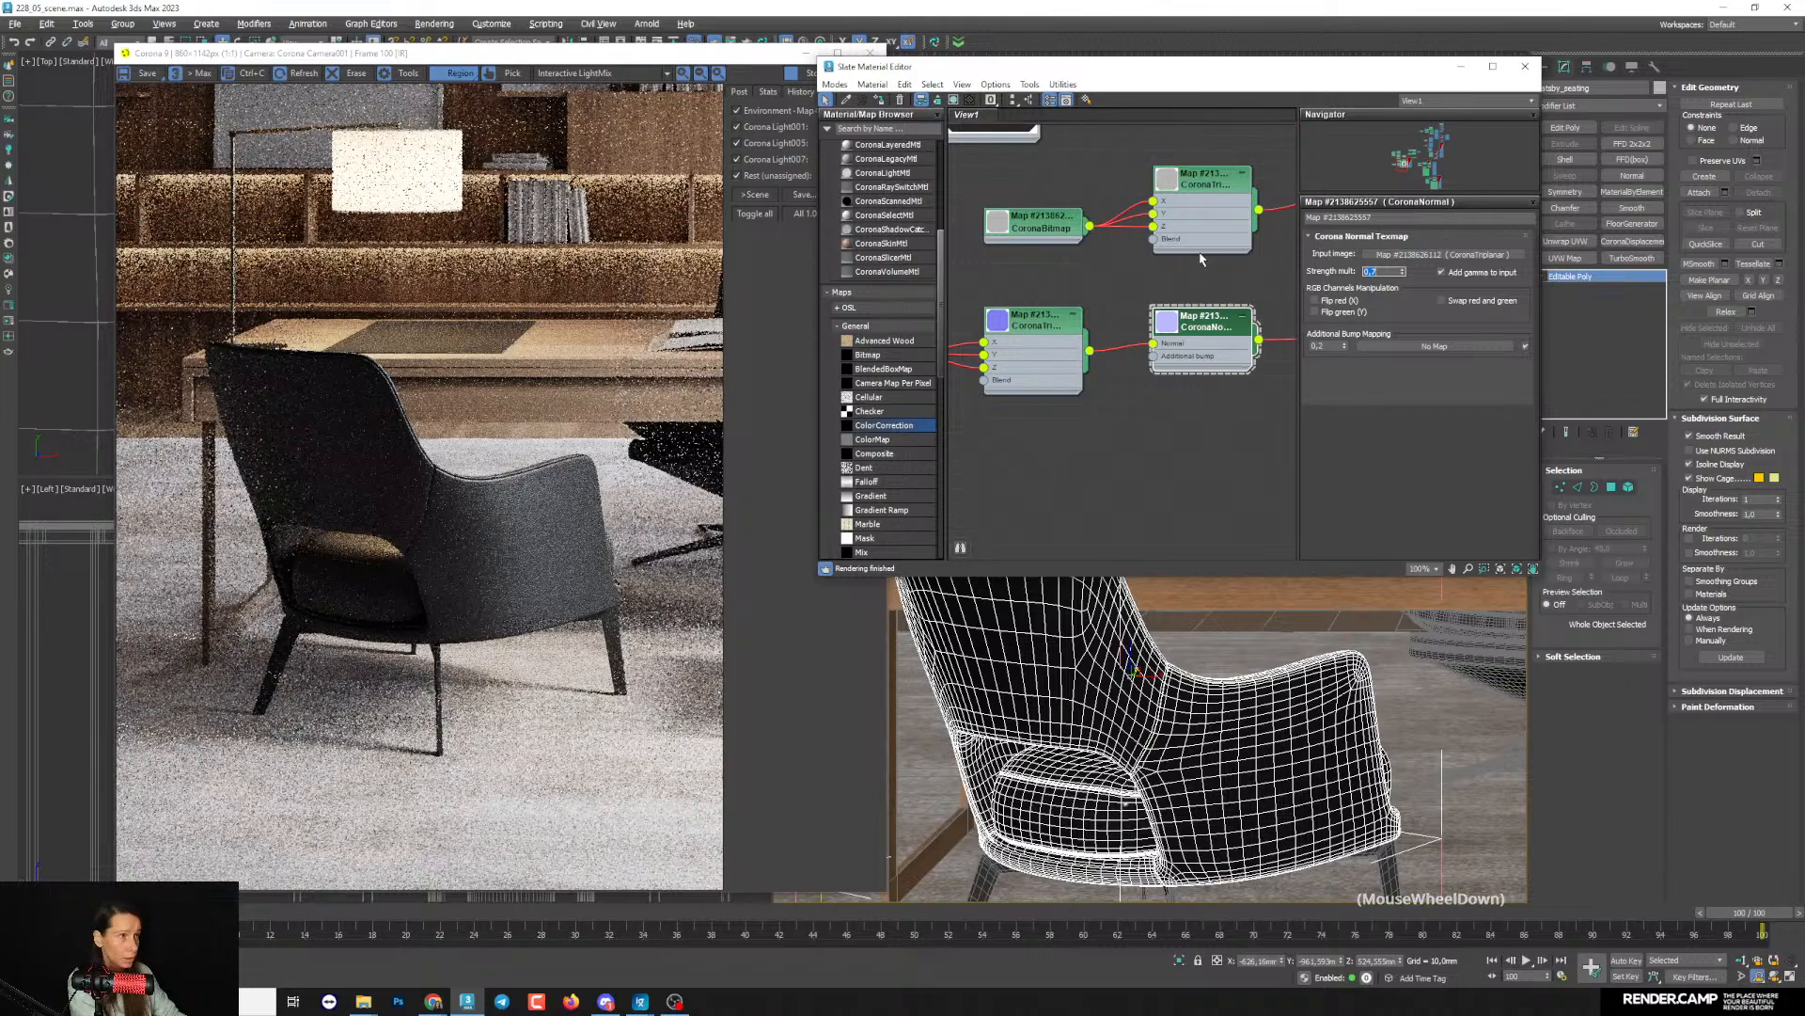
scroll(1053, 345, "down", 2)
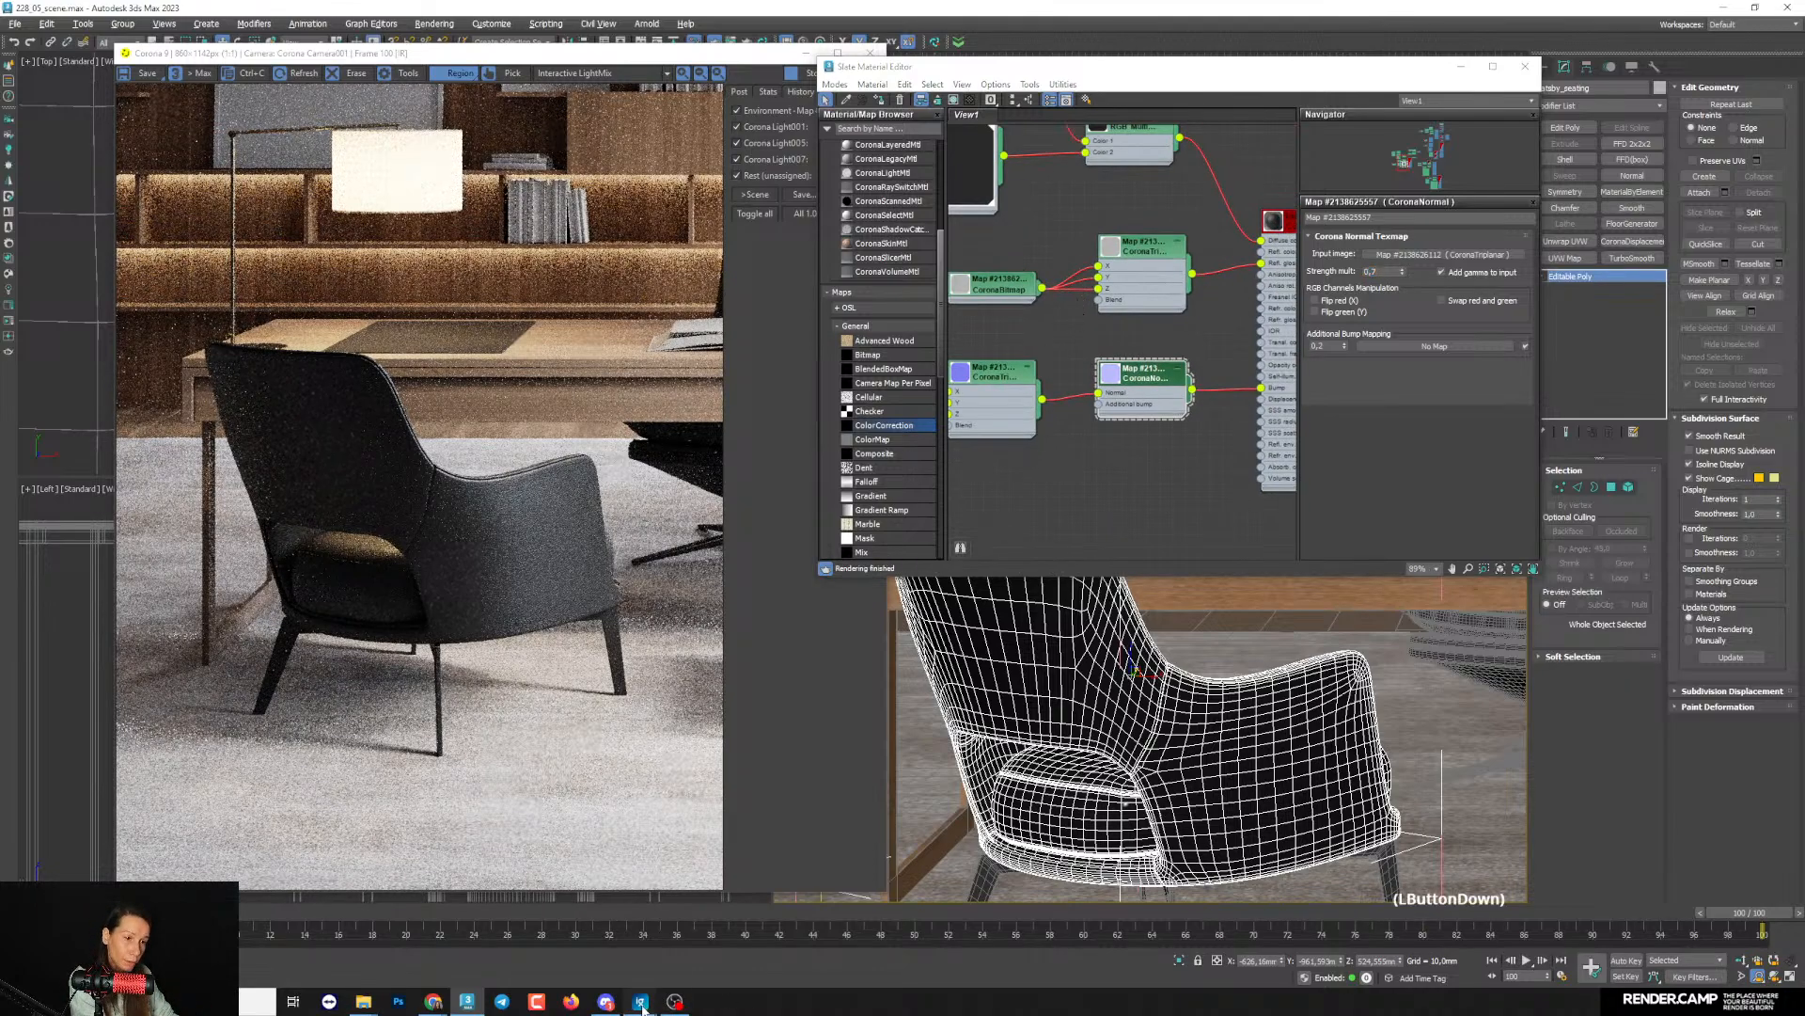
mouse_move(641, 1001)
left_click(462, 960)
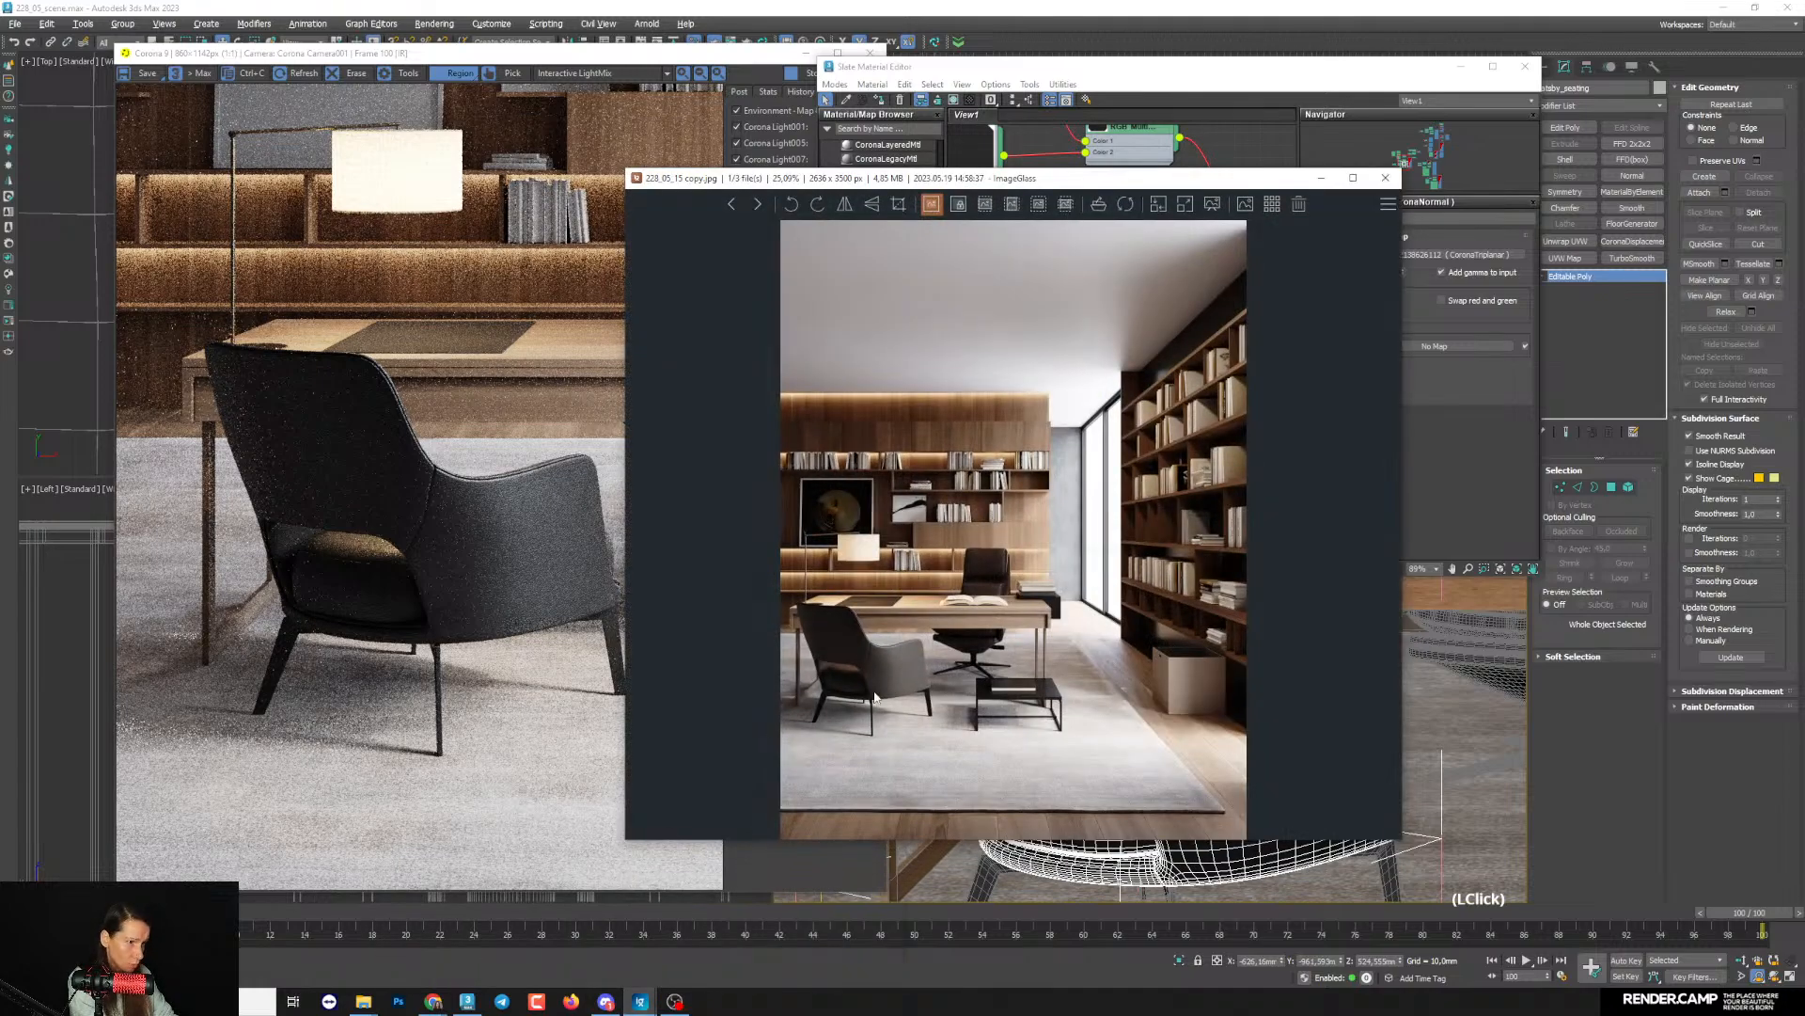
left_click(1319, 179)
- Give the leather material's CoronaColor map a warm dark brown solid color with a value of 11
middle_click_drag(1285, 310, 1101, 380)
scroll(1222, 383, "down", 2)
scroll(1192, 399, "up", 2)
left_click_drag(1136, 338, 1147, 316)
middle_click_drag(1077, 369, 1107, 360)
double_click(1020, 307)
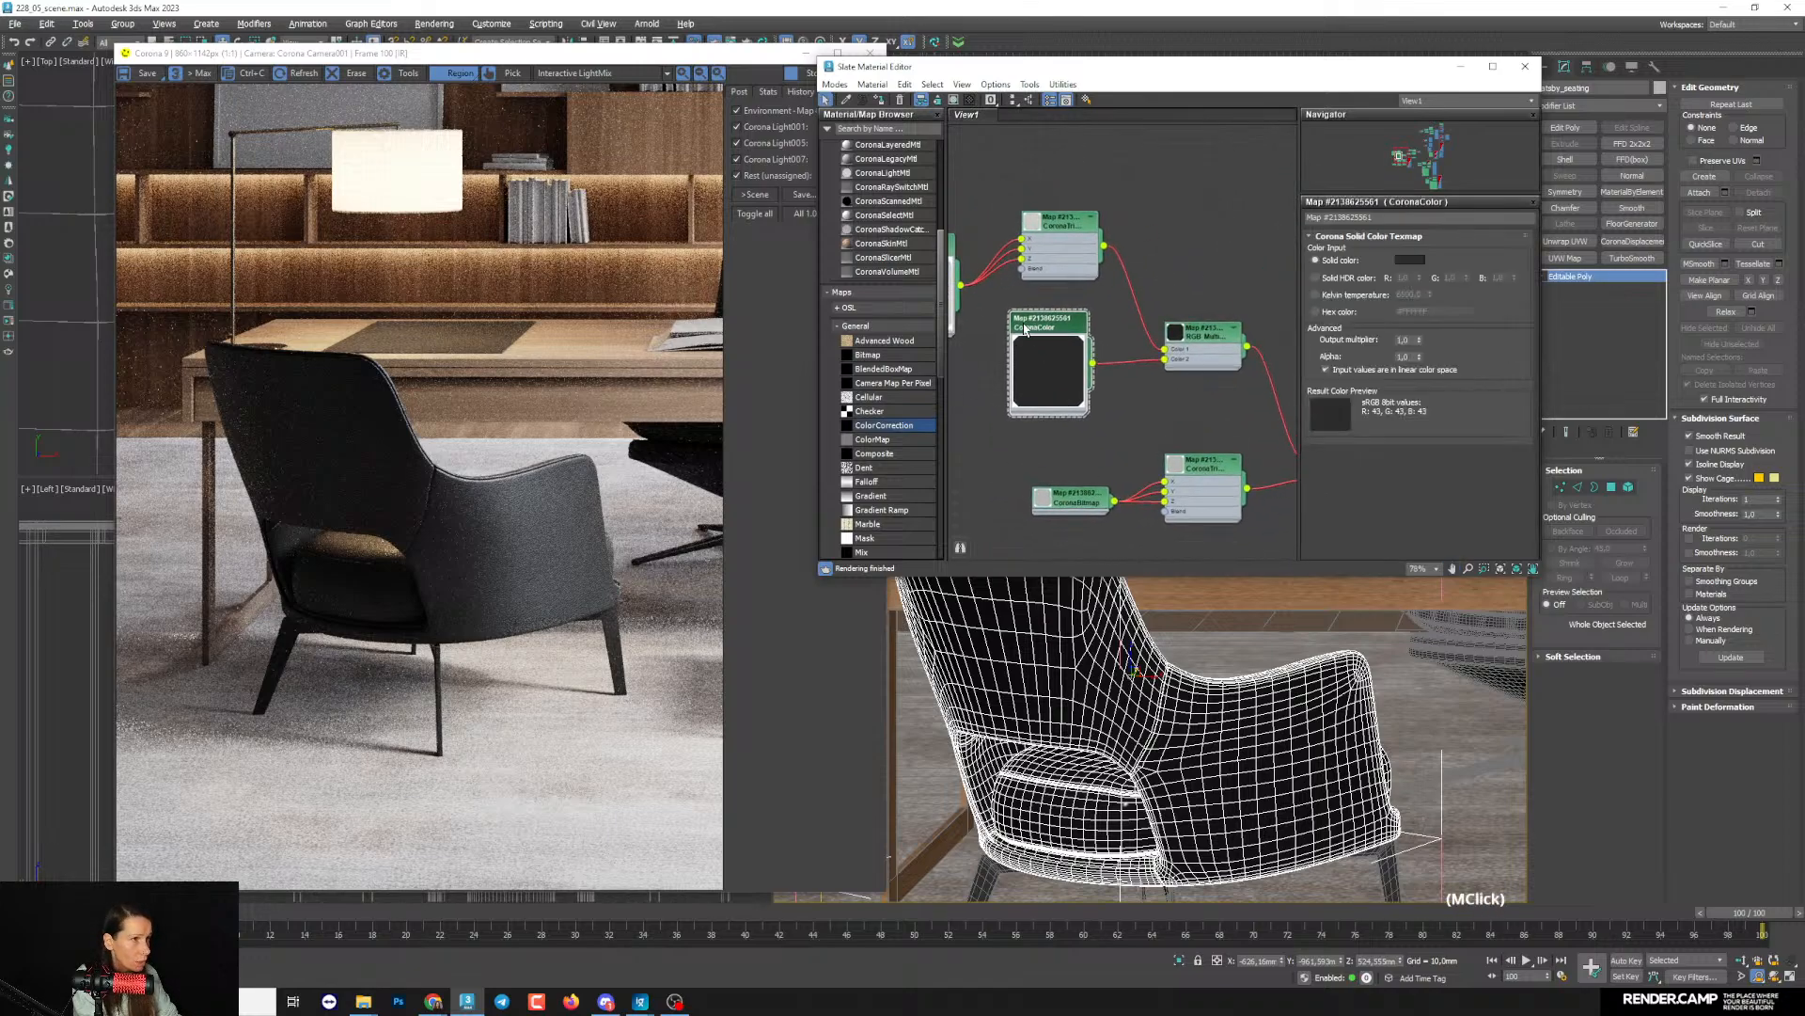
left_click(1406, 261)
left_click_drag(1245, 82, 1190, 90)
left_click(1225, 170)
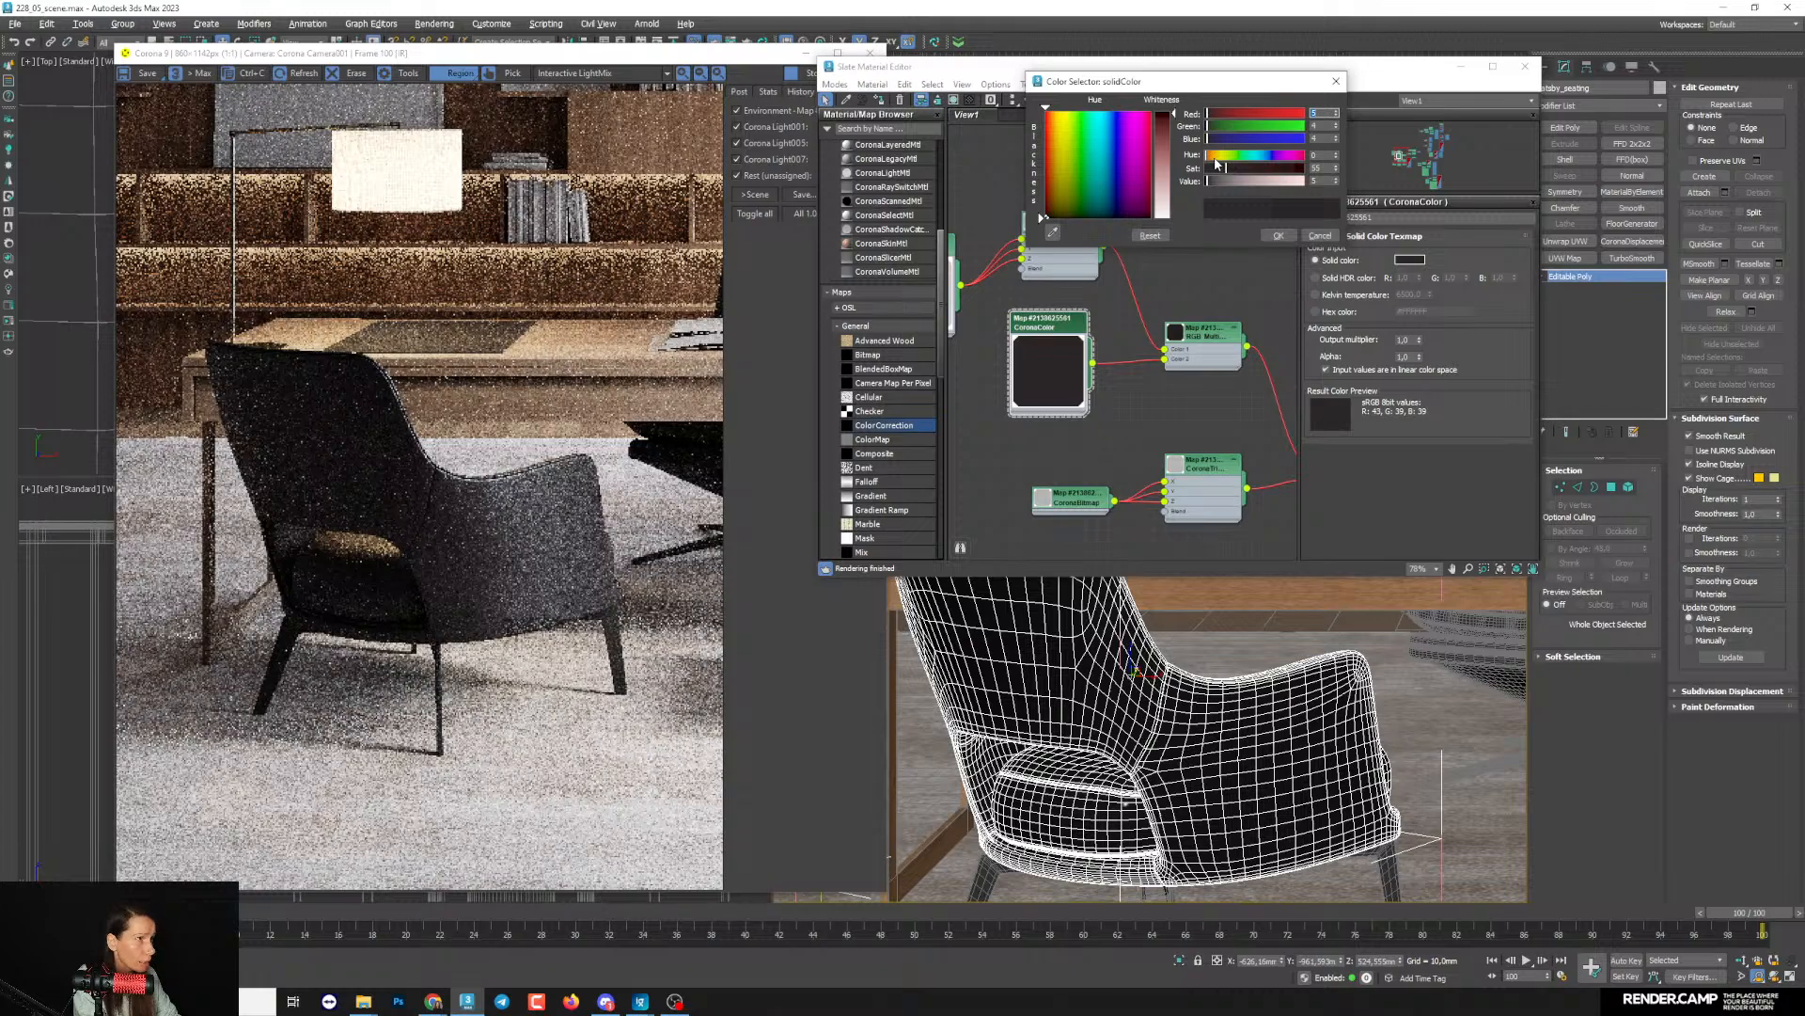
left_click(1216, 158)
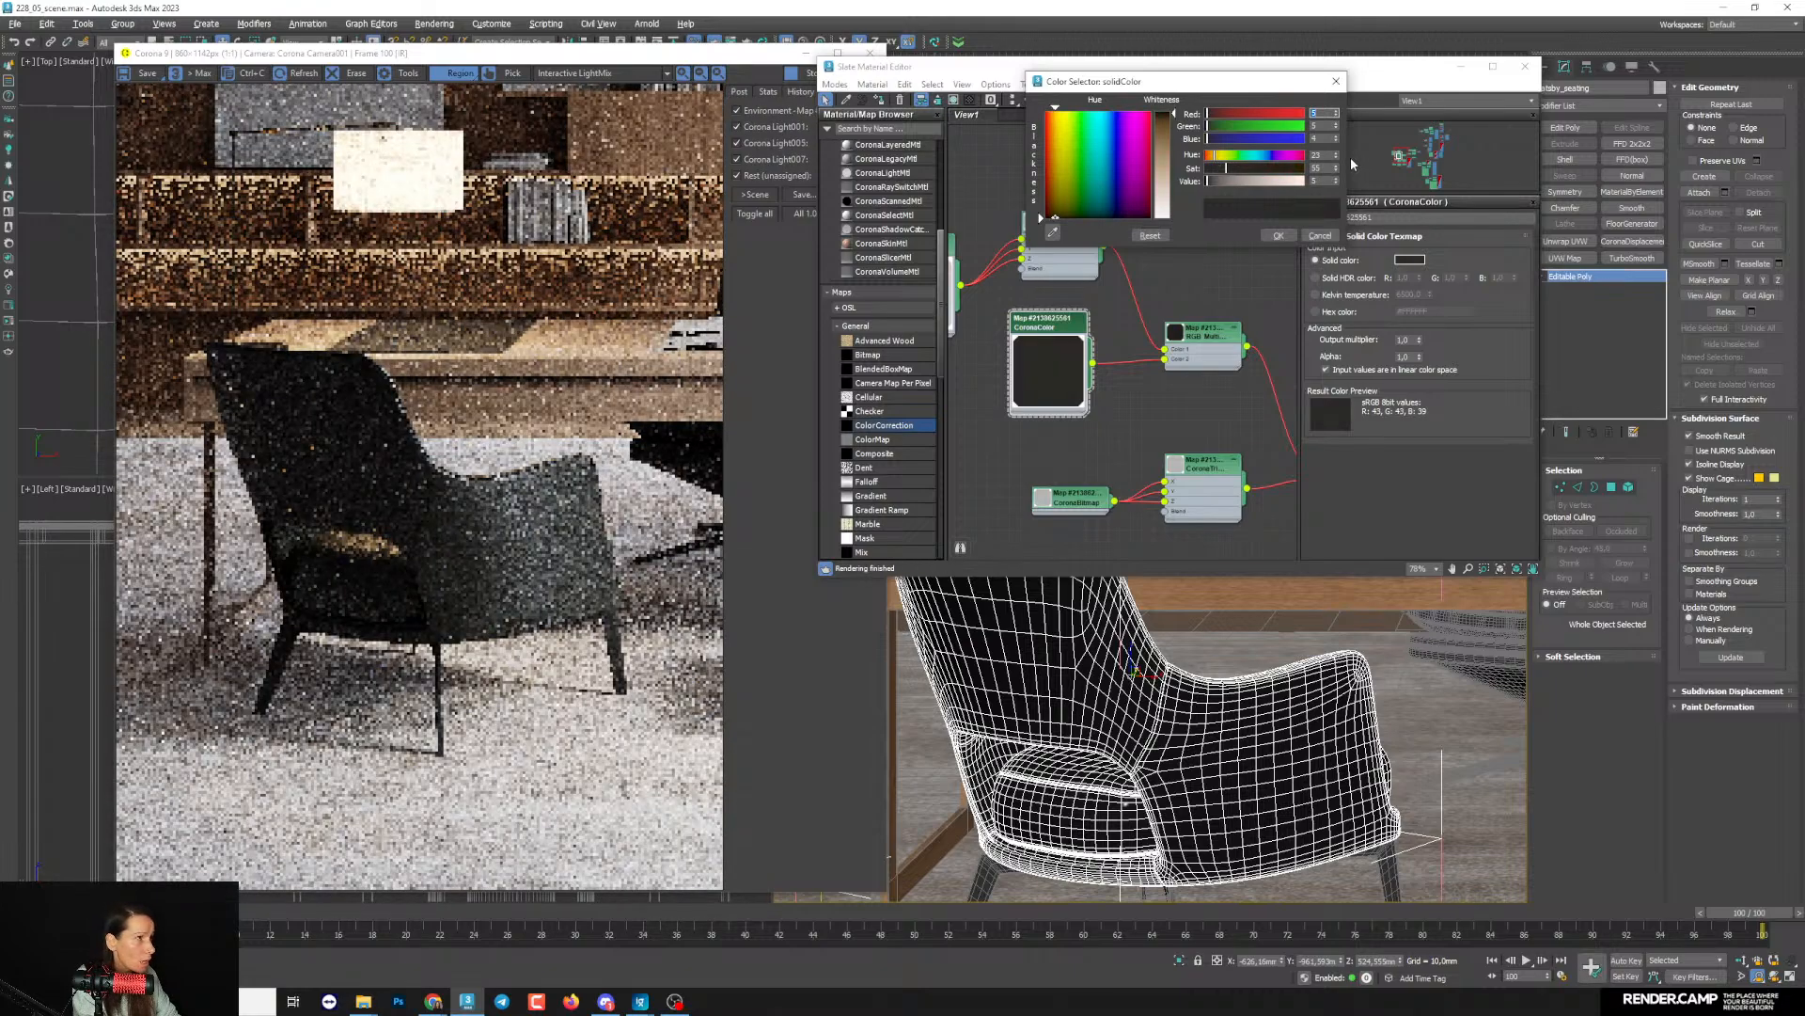
left_click(1240, 168)
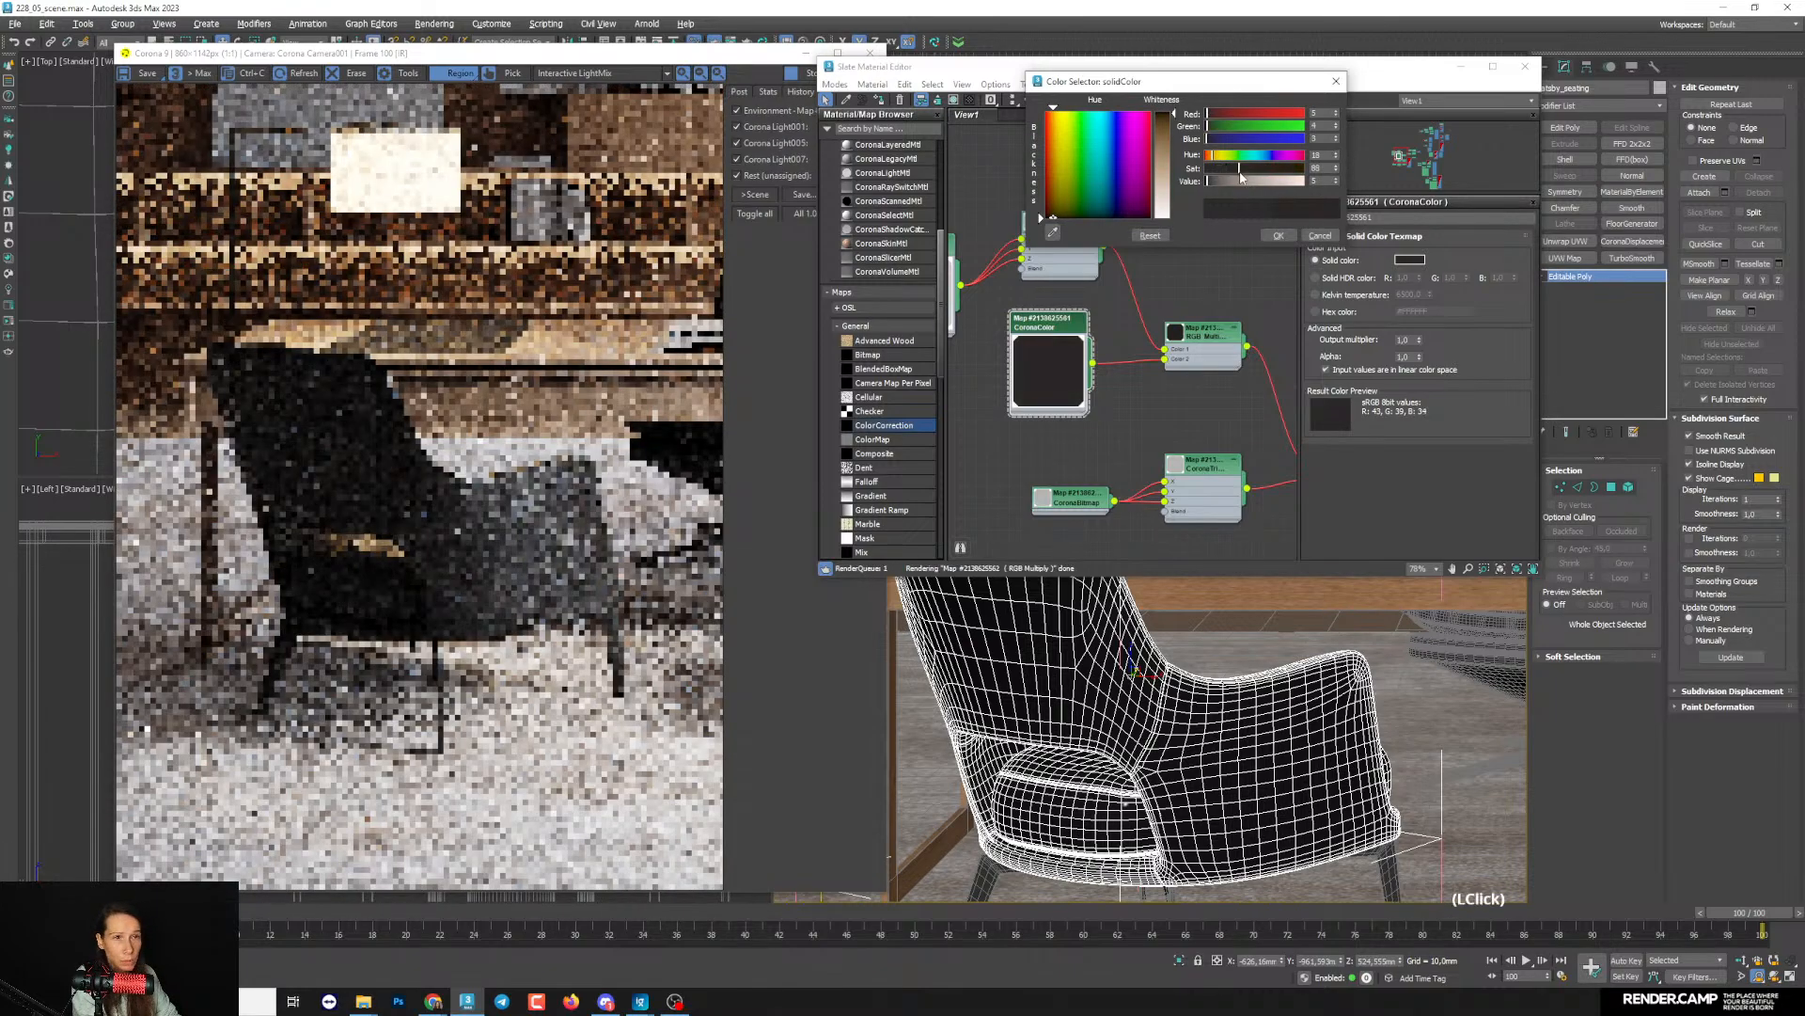
left_click(1208, 183)
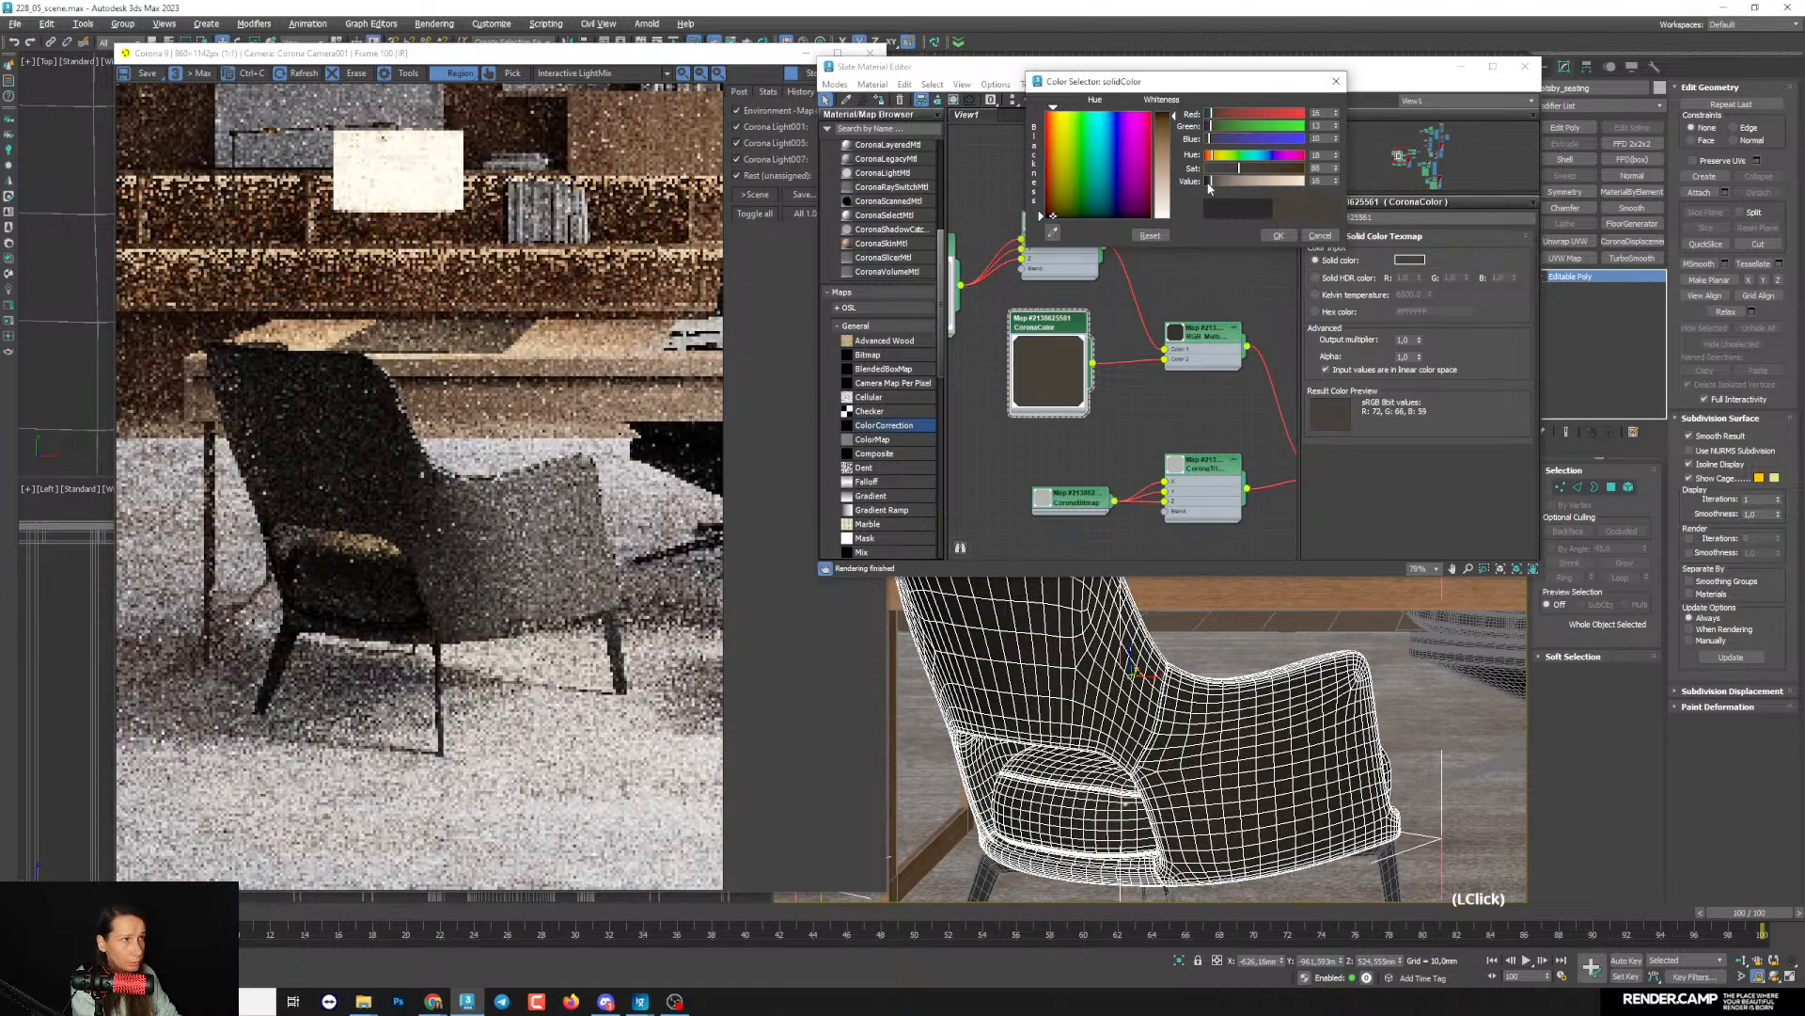
left_click(1210, 181)
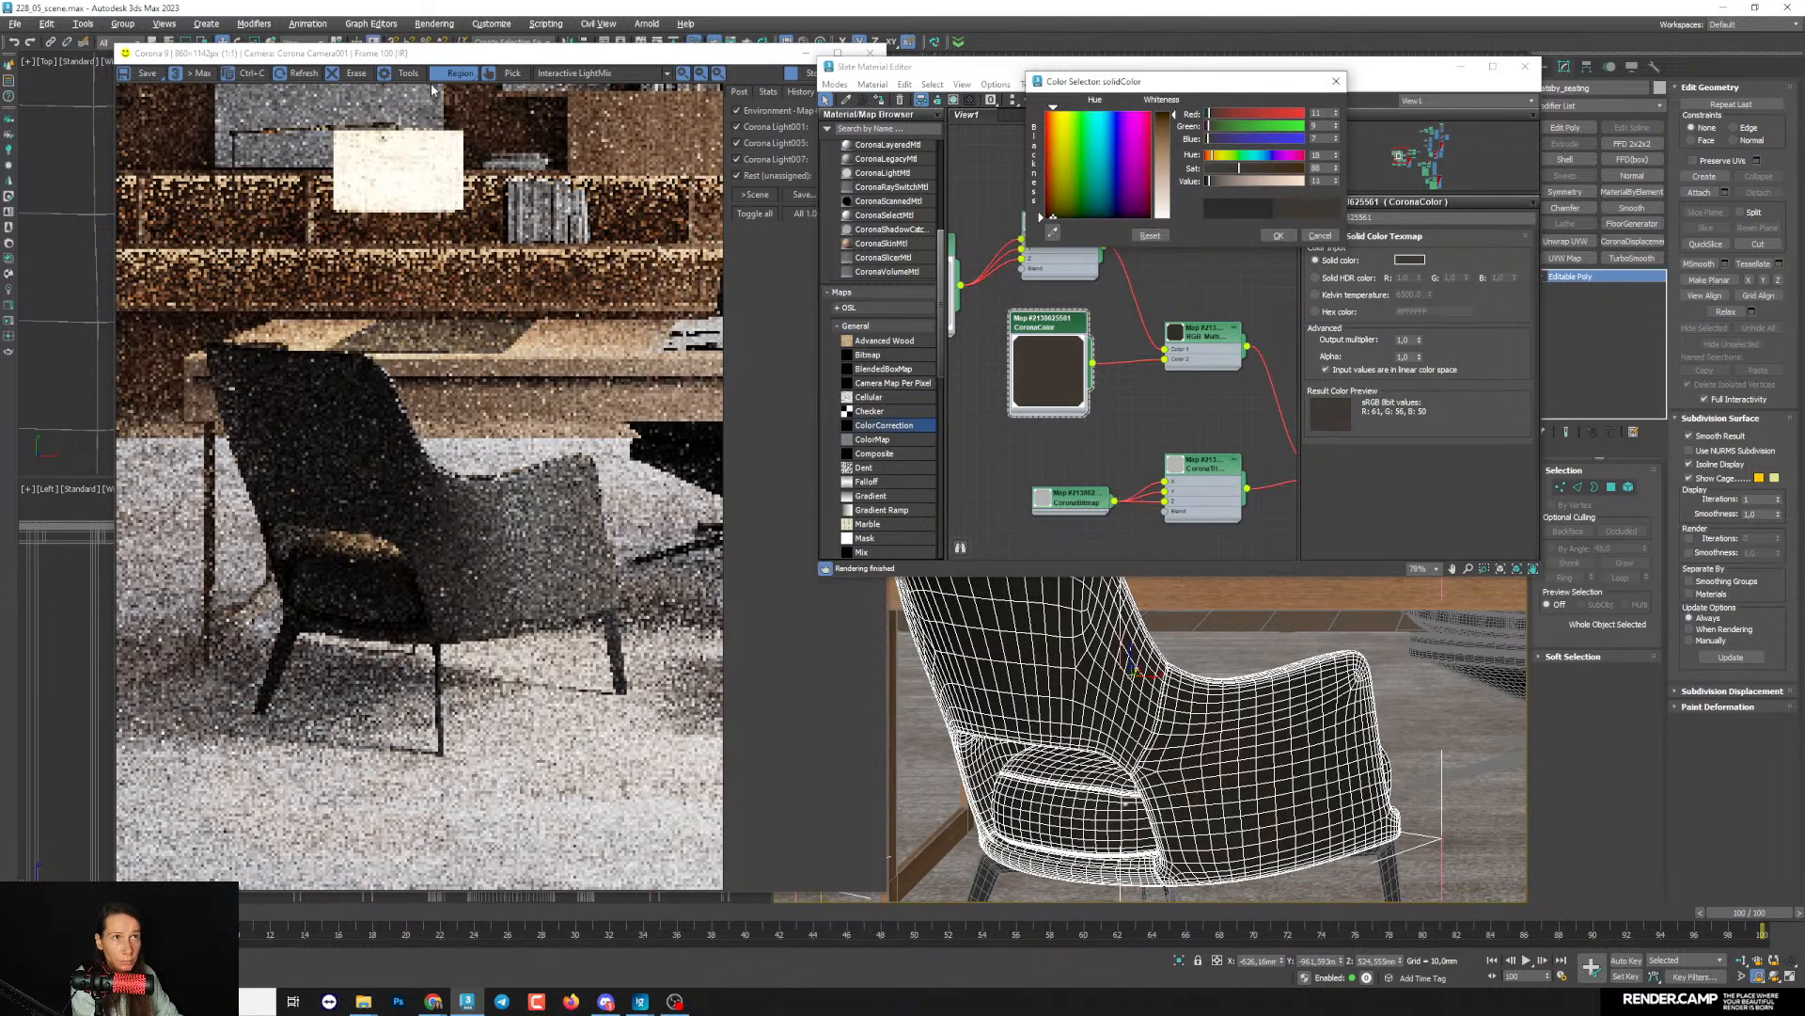
- Limit the interactive render to a region around the armchair and compare its leather with the reference image
left_click(432, 90)
left_click_drag(179, 315, 632, 653)
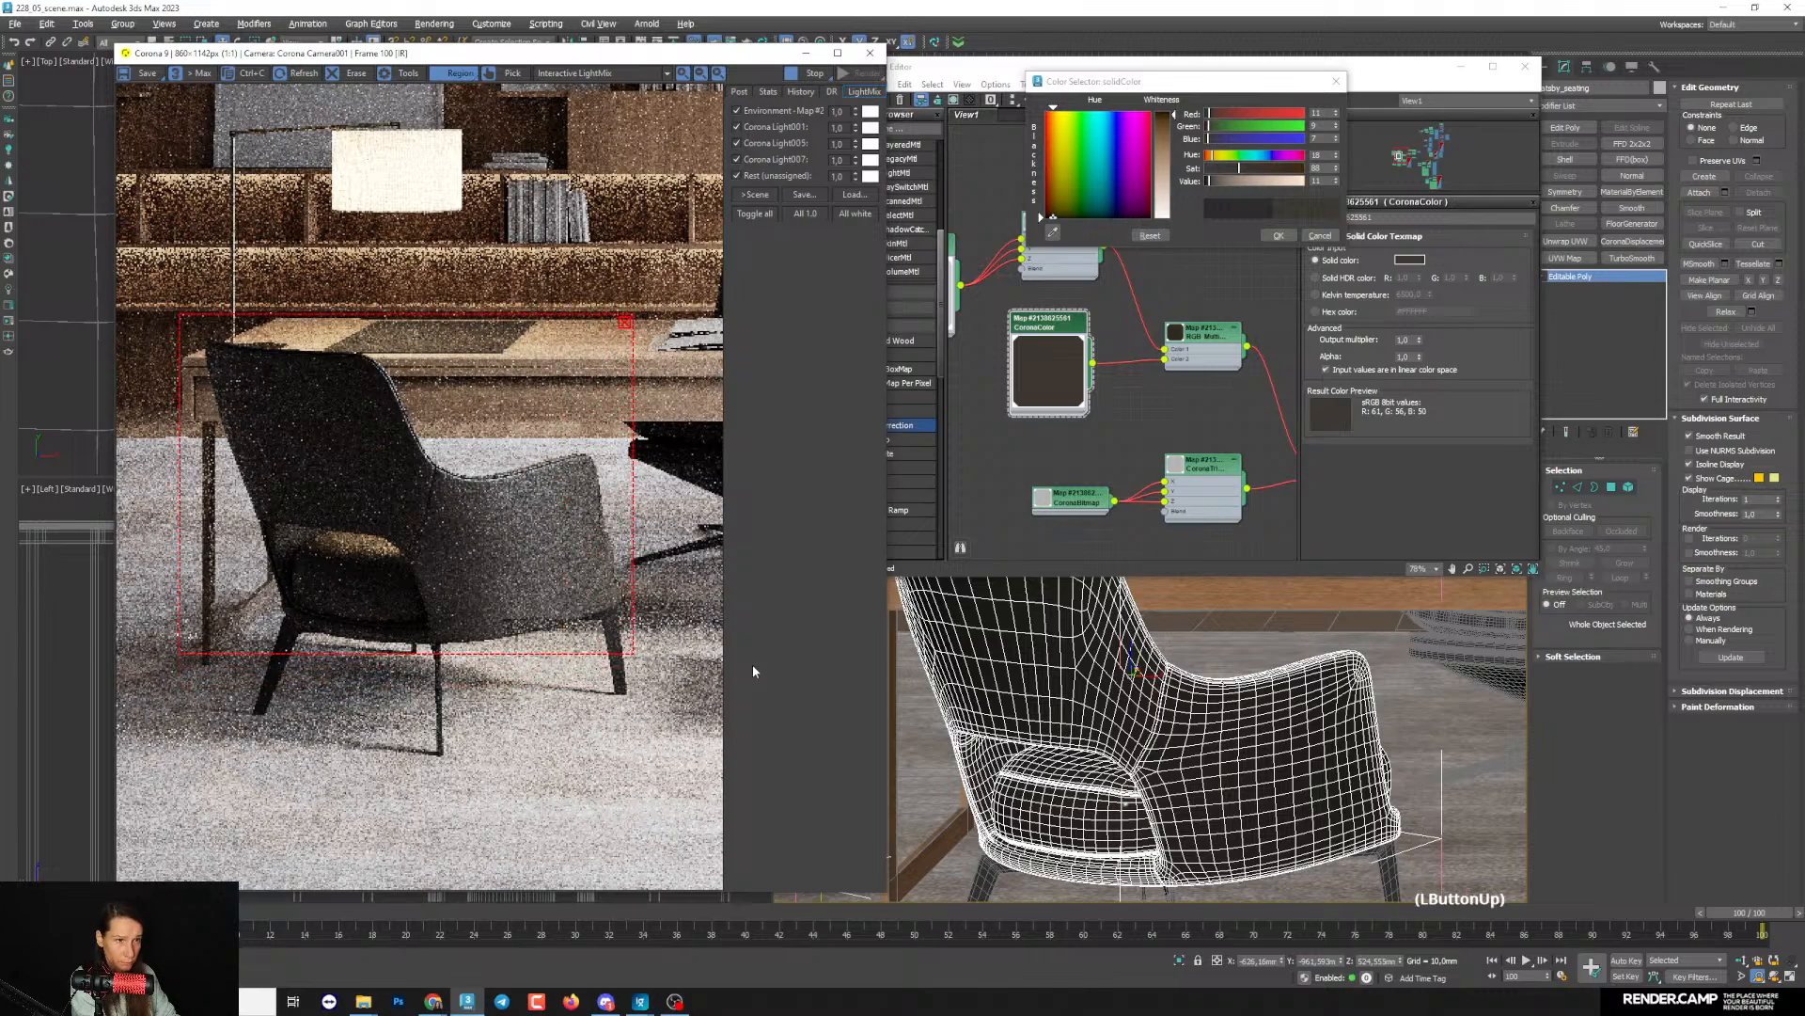
left_click(641, 1001)
left_click(532, 944)
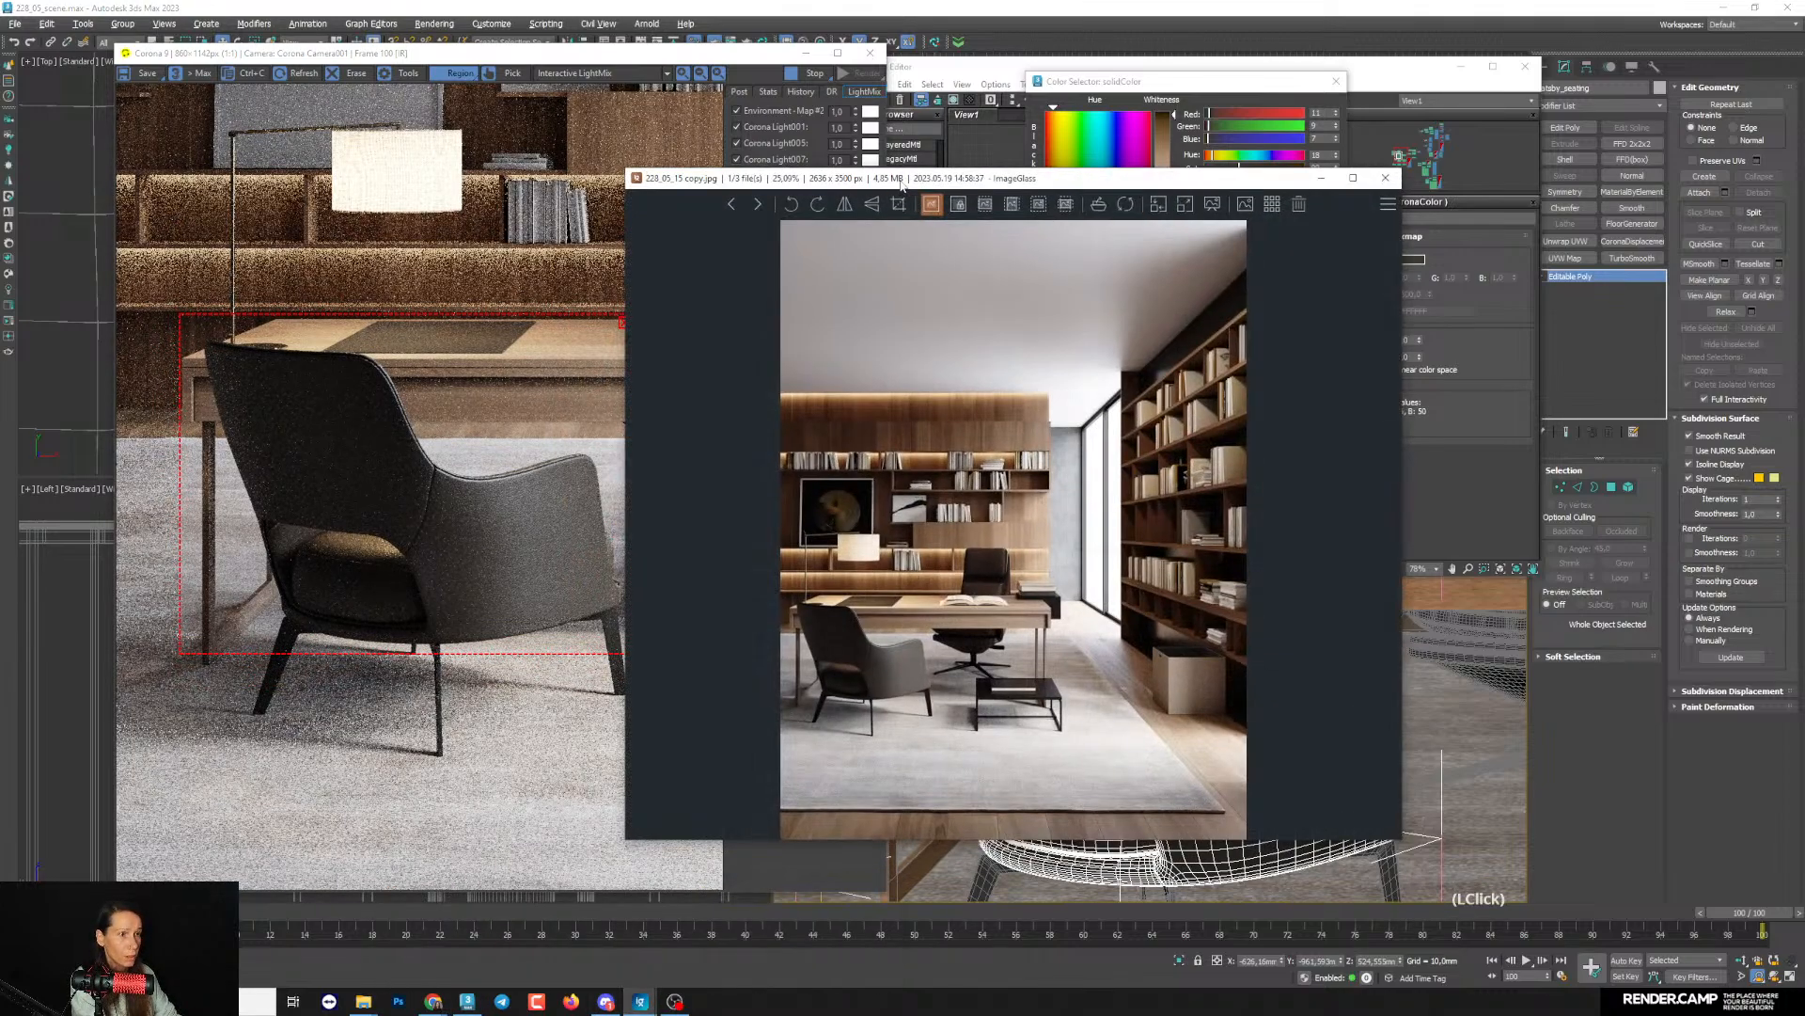
left_click_drag(900, 180, 893, 171)
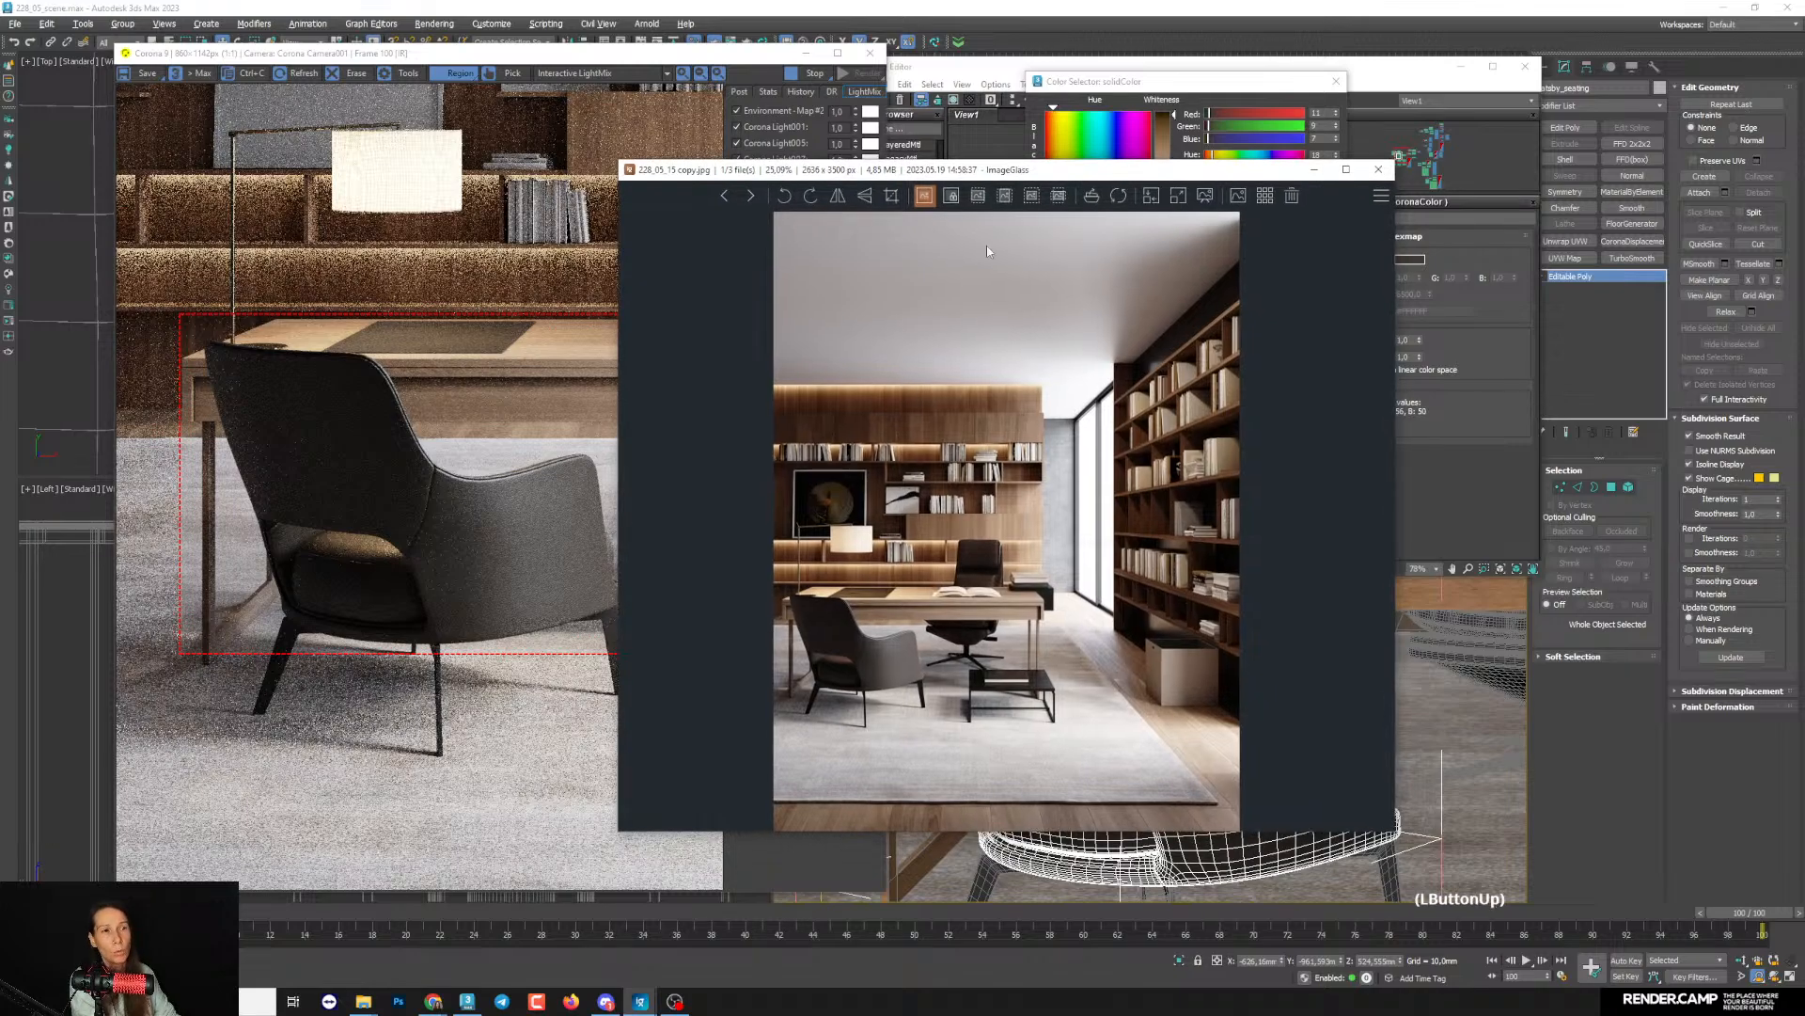
left_click(1230, 56)
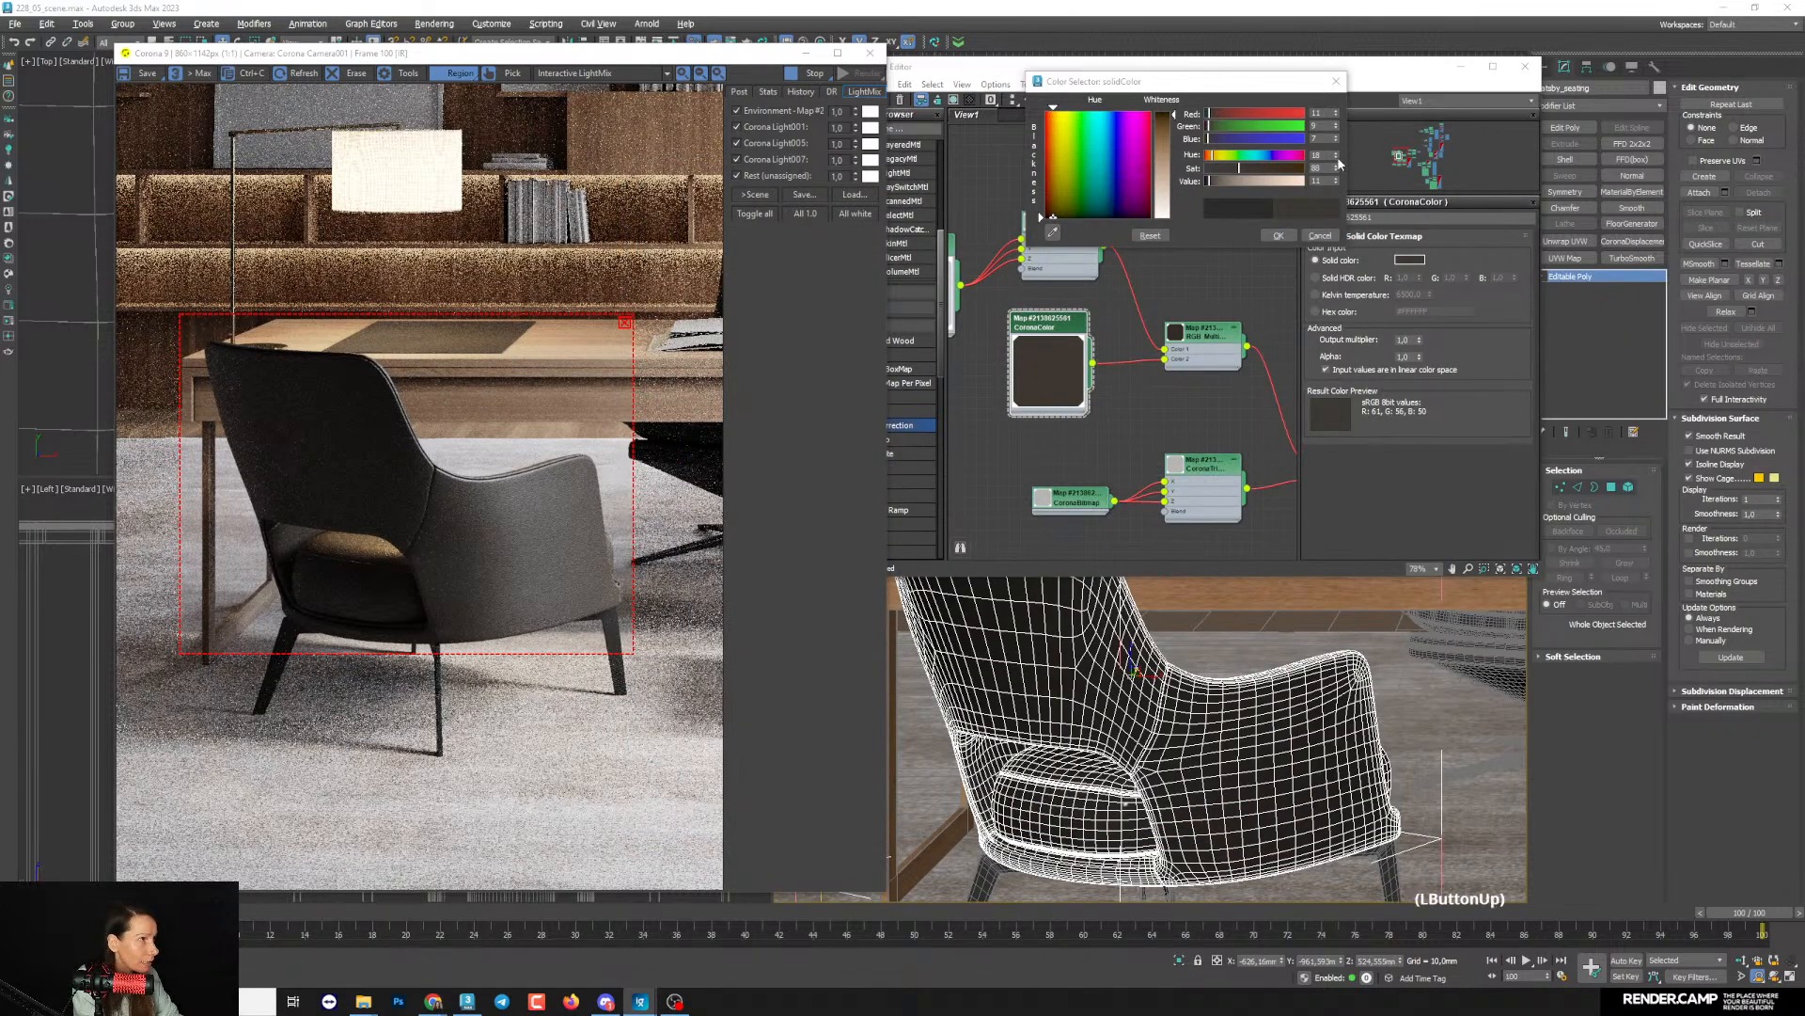
- Set the leather color's saturation to 102 and its value to 12, trying slight hue shifts
left_click(1177, 266)
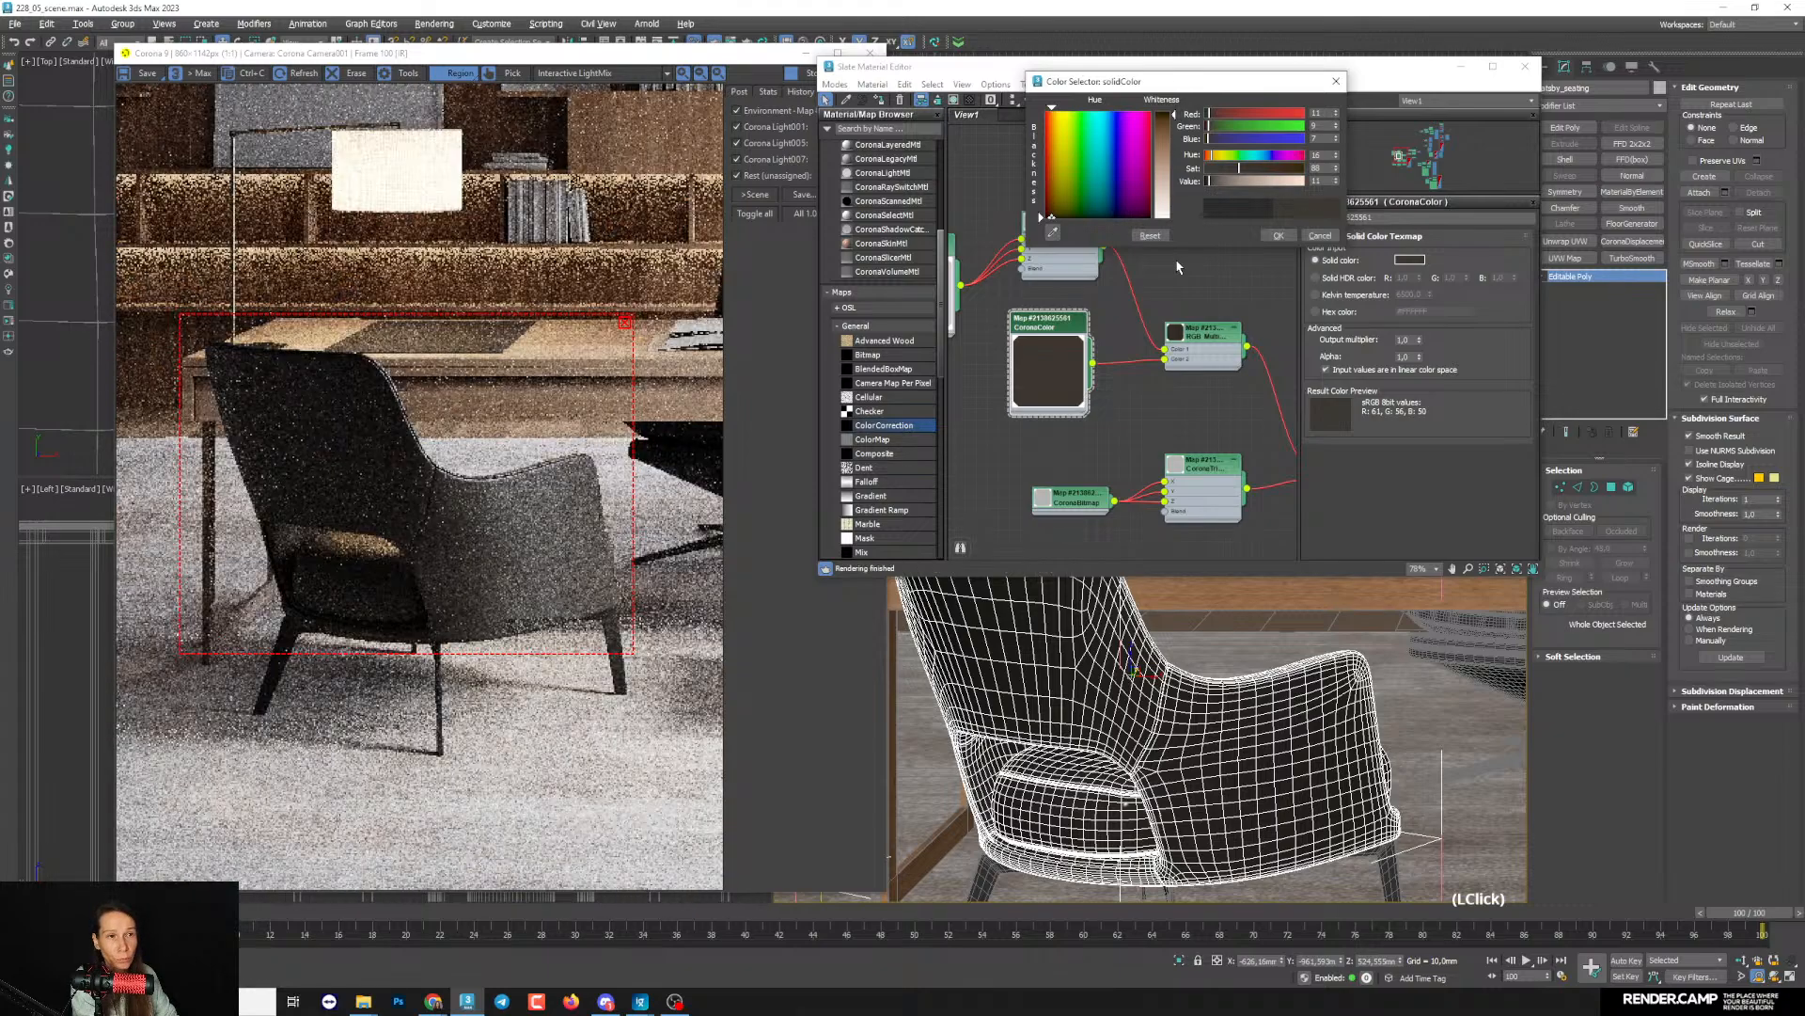
left_click(1245, 169)
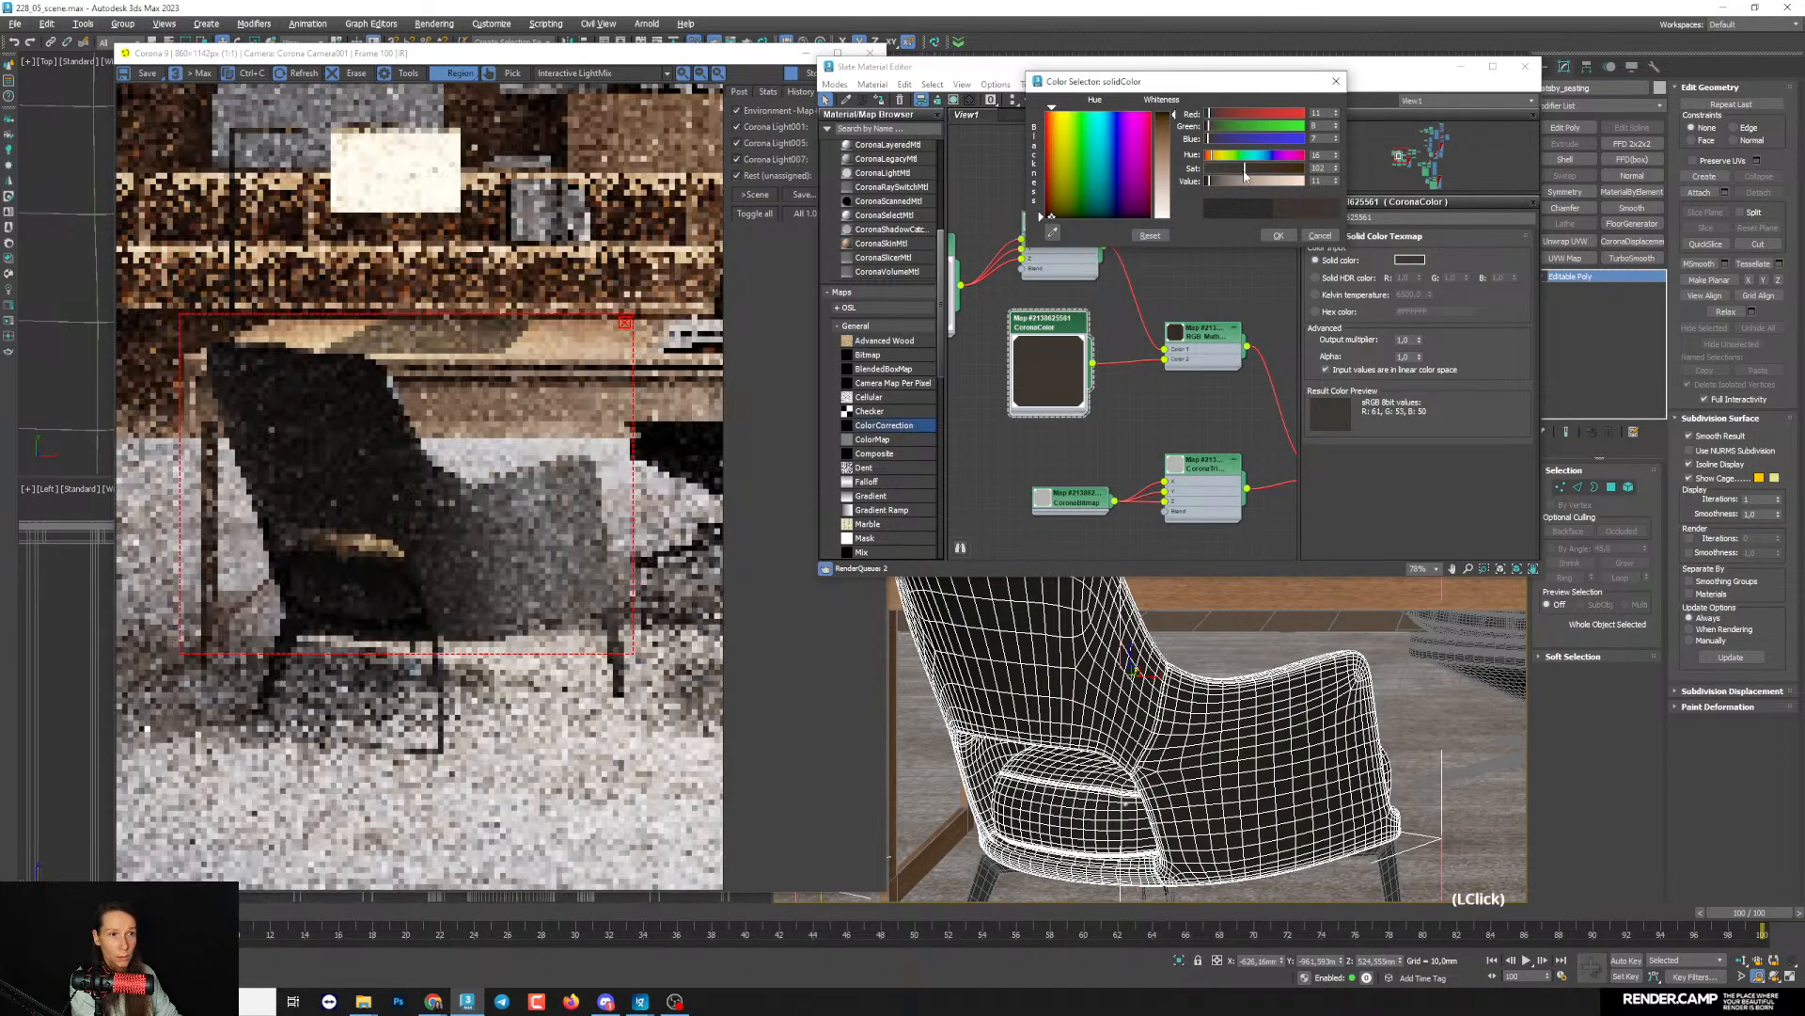
left_click(1336, 153)
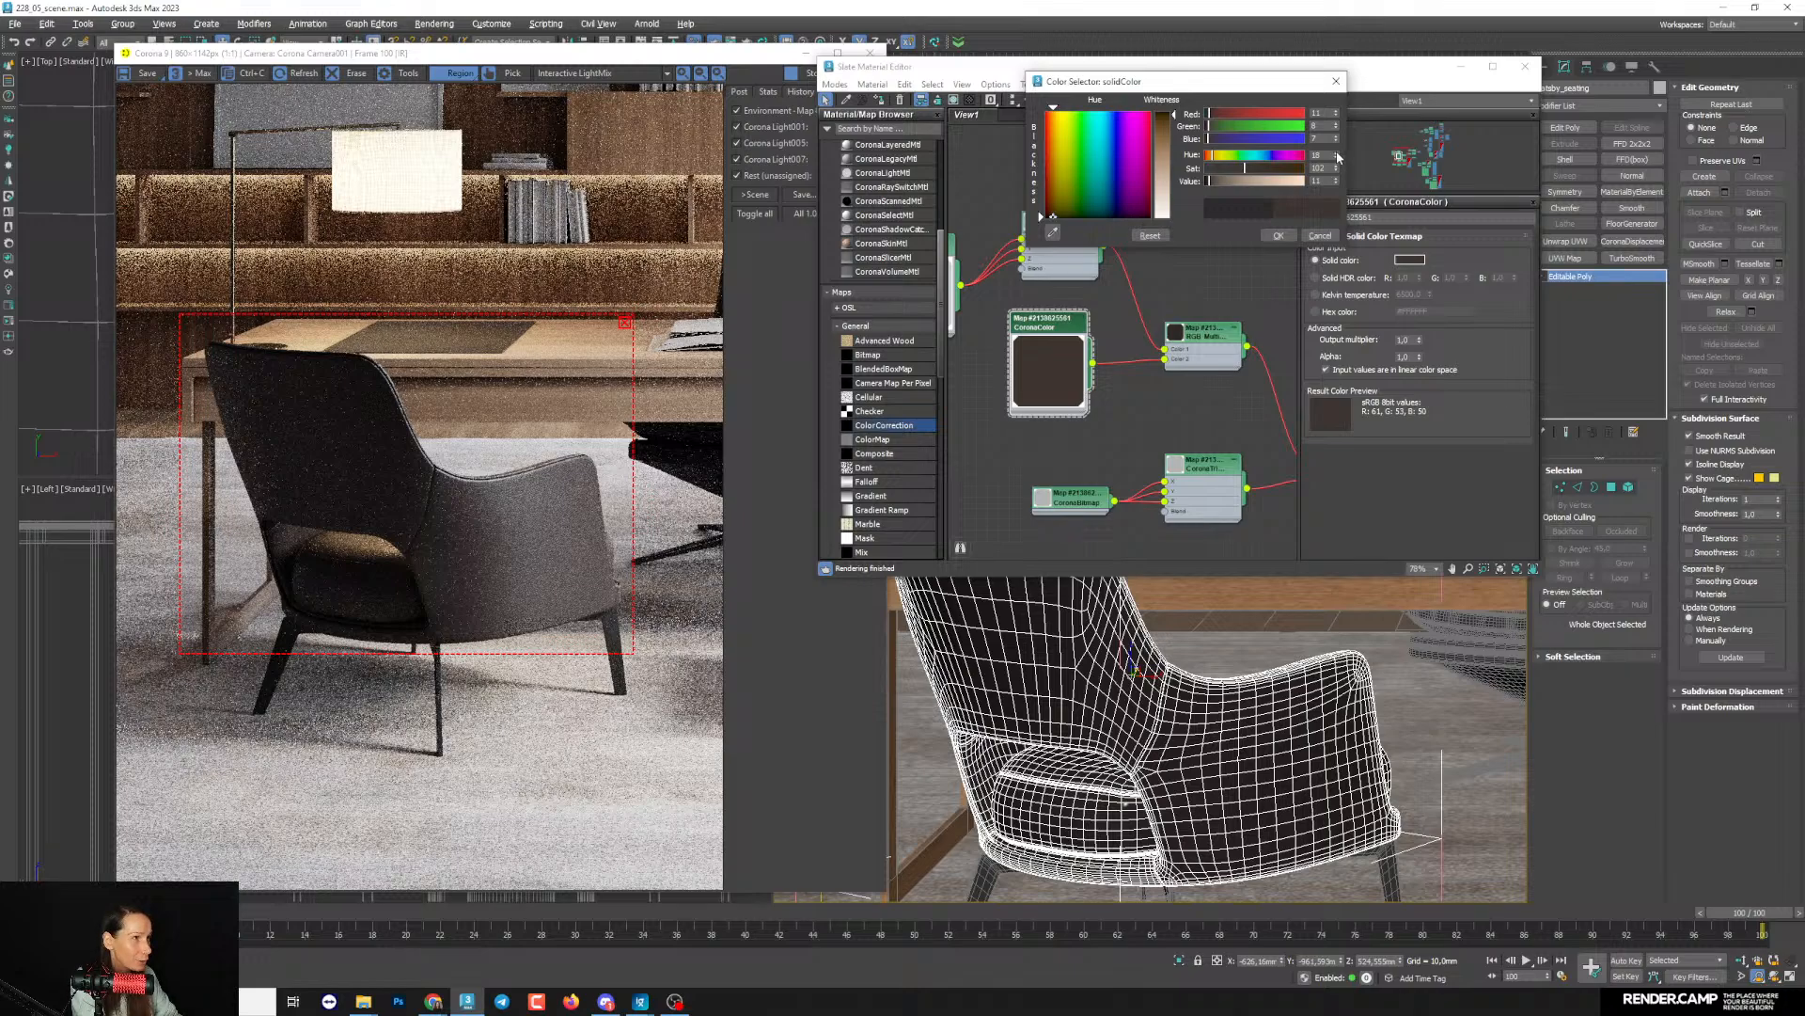
left_click(1337, 155)
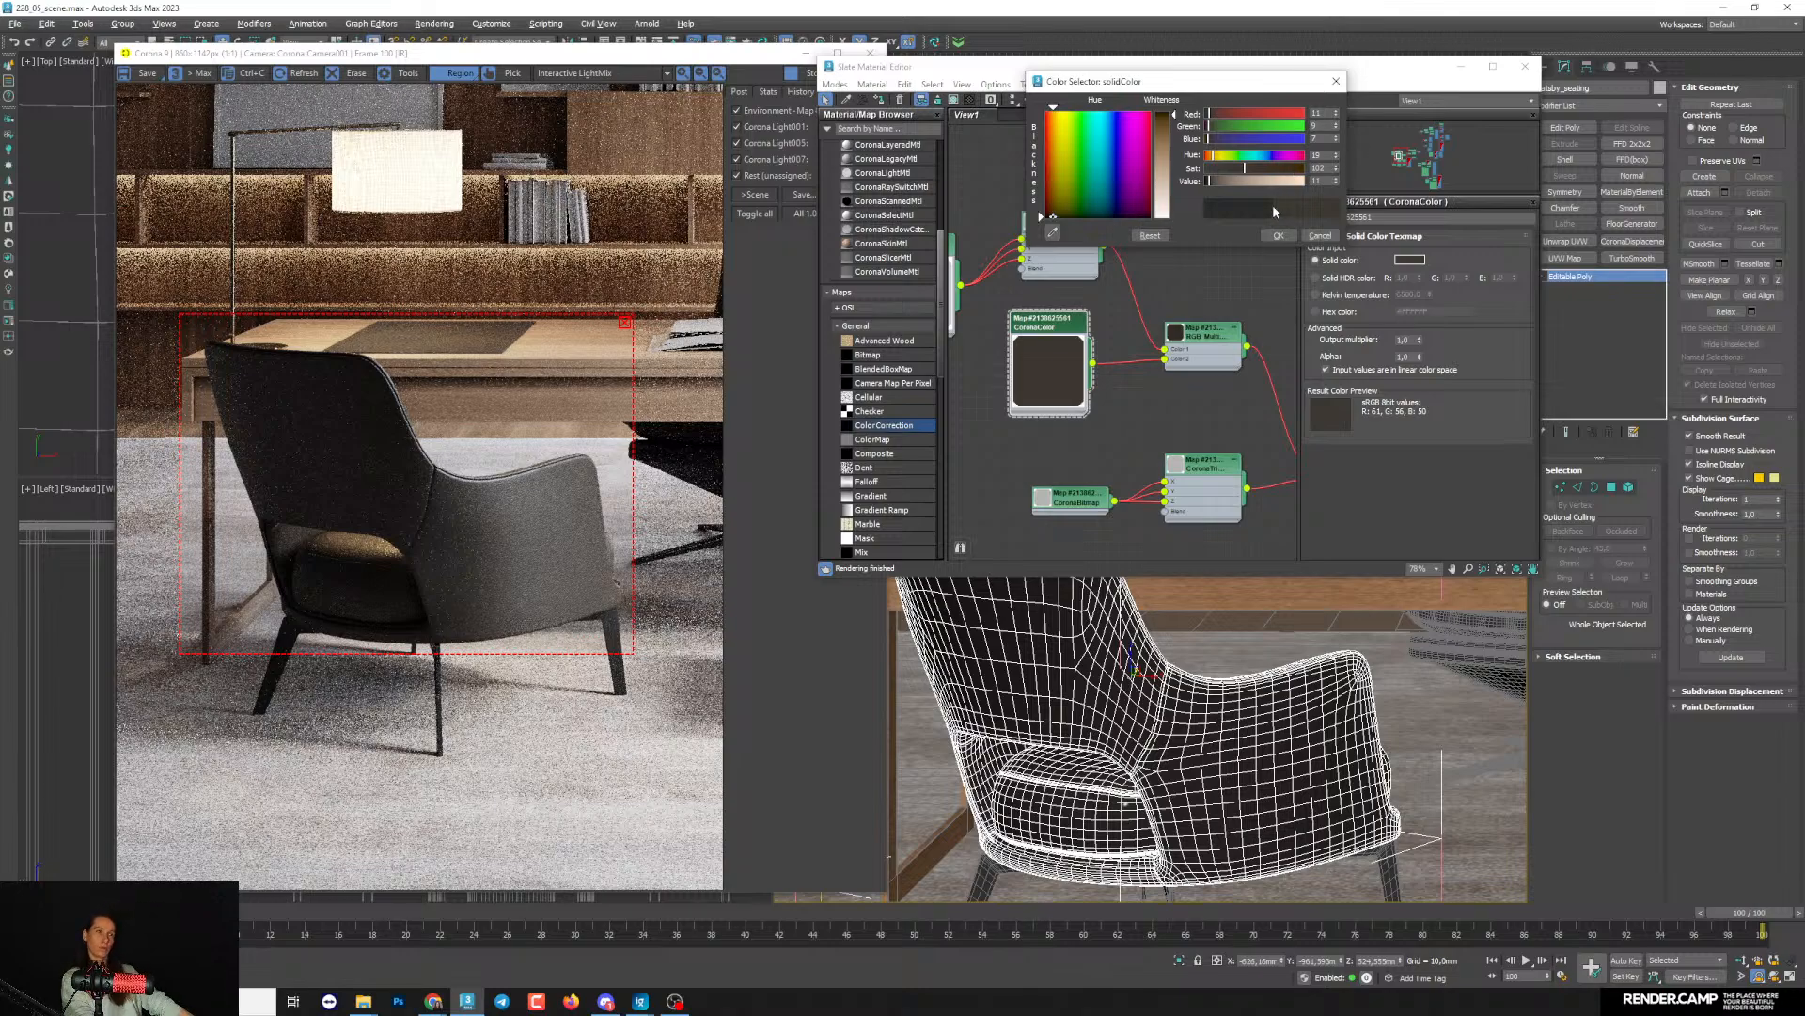
left_click(1336, 178)
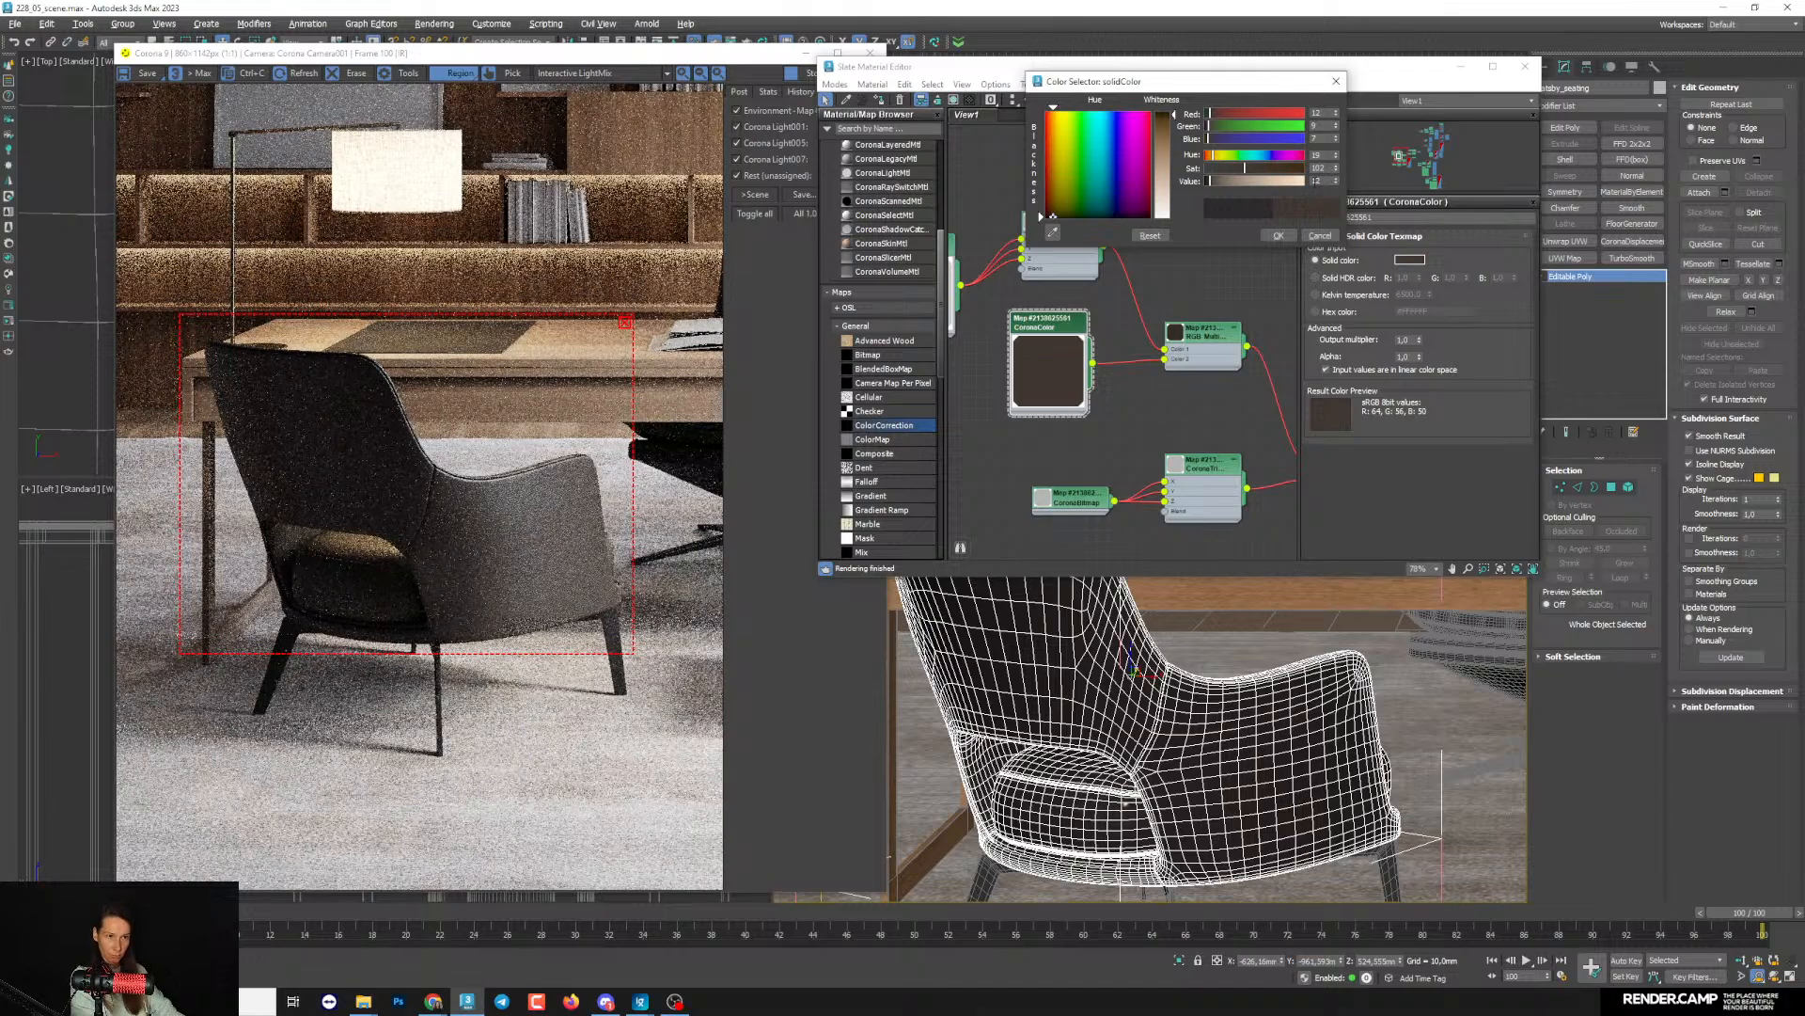
- Lower the leather color's saturation to 91, fine-tune its hue to 18, and check the armrest in the render
left_click_drag(1242, 173, 1240, 171)
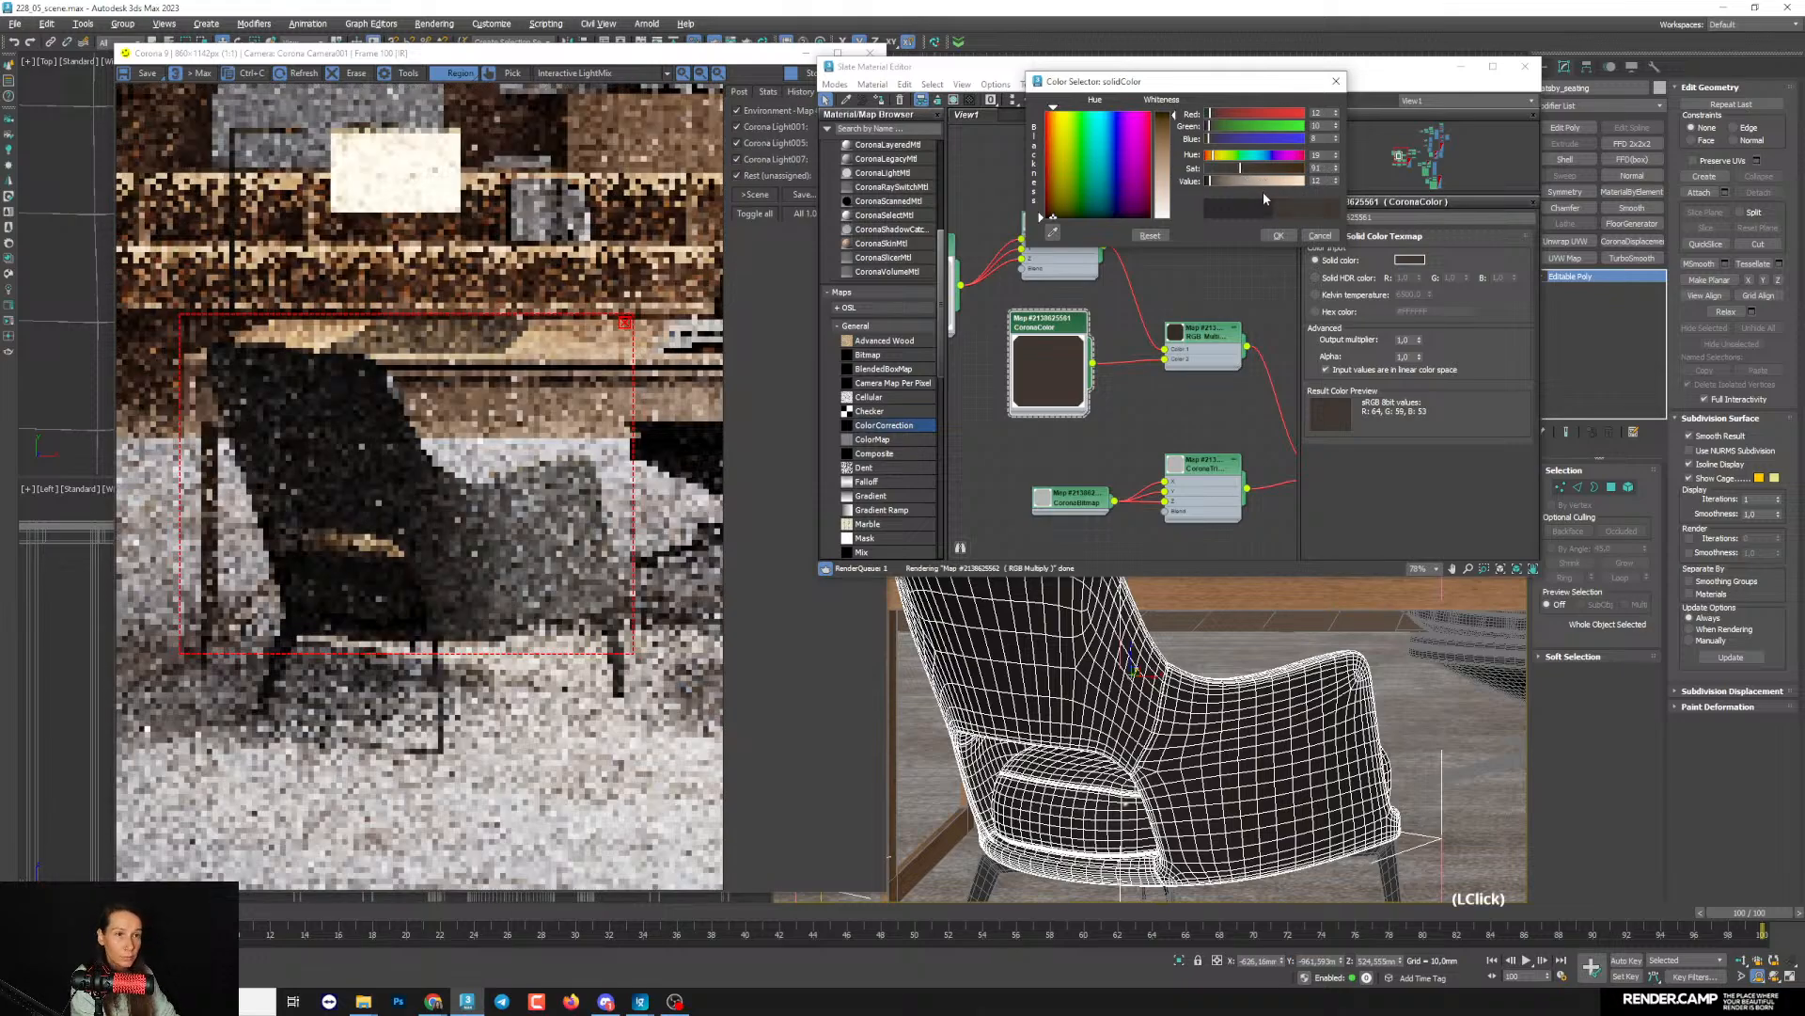
left_click(1336, 157)
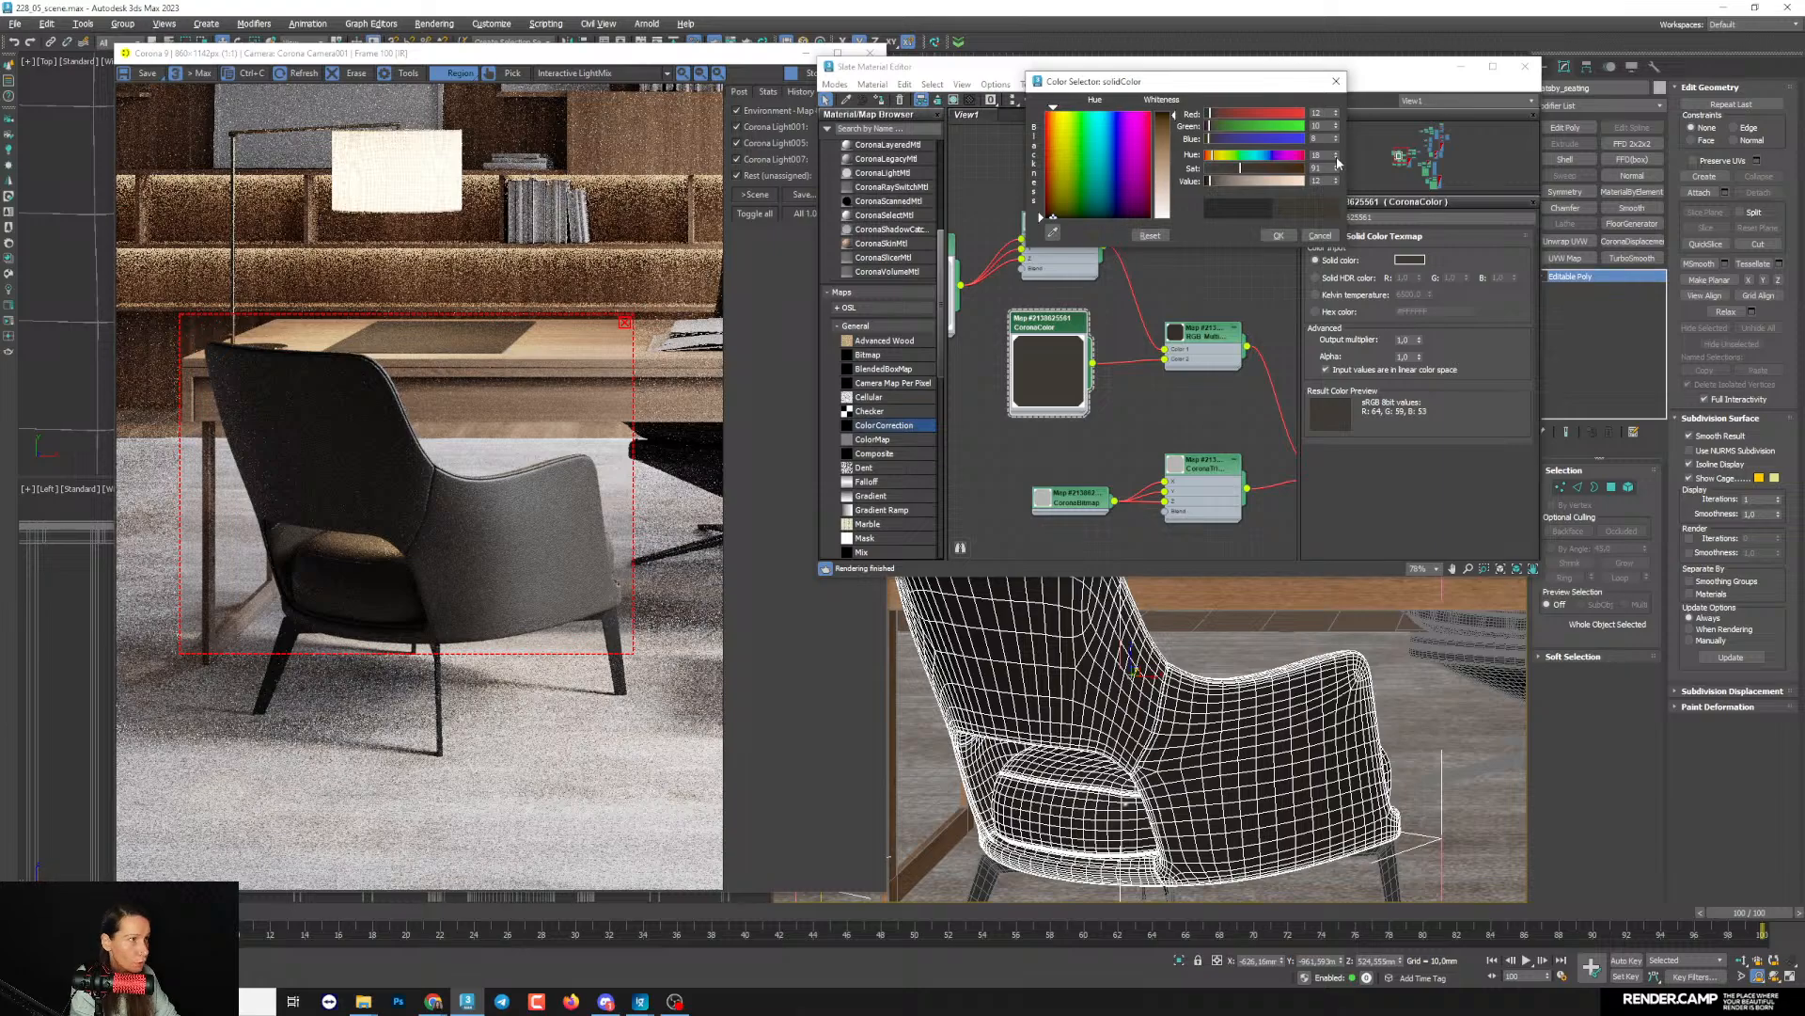
left_click(1337, 158)
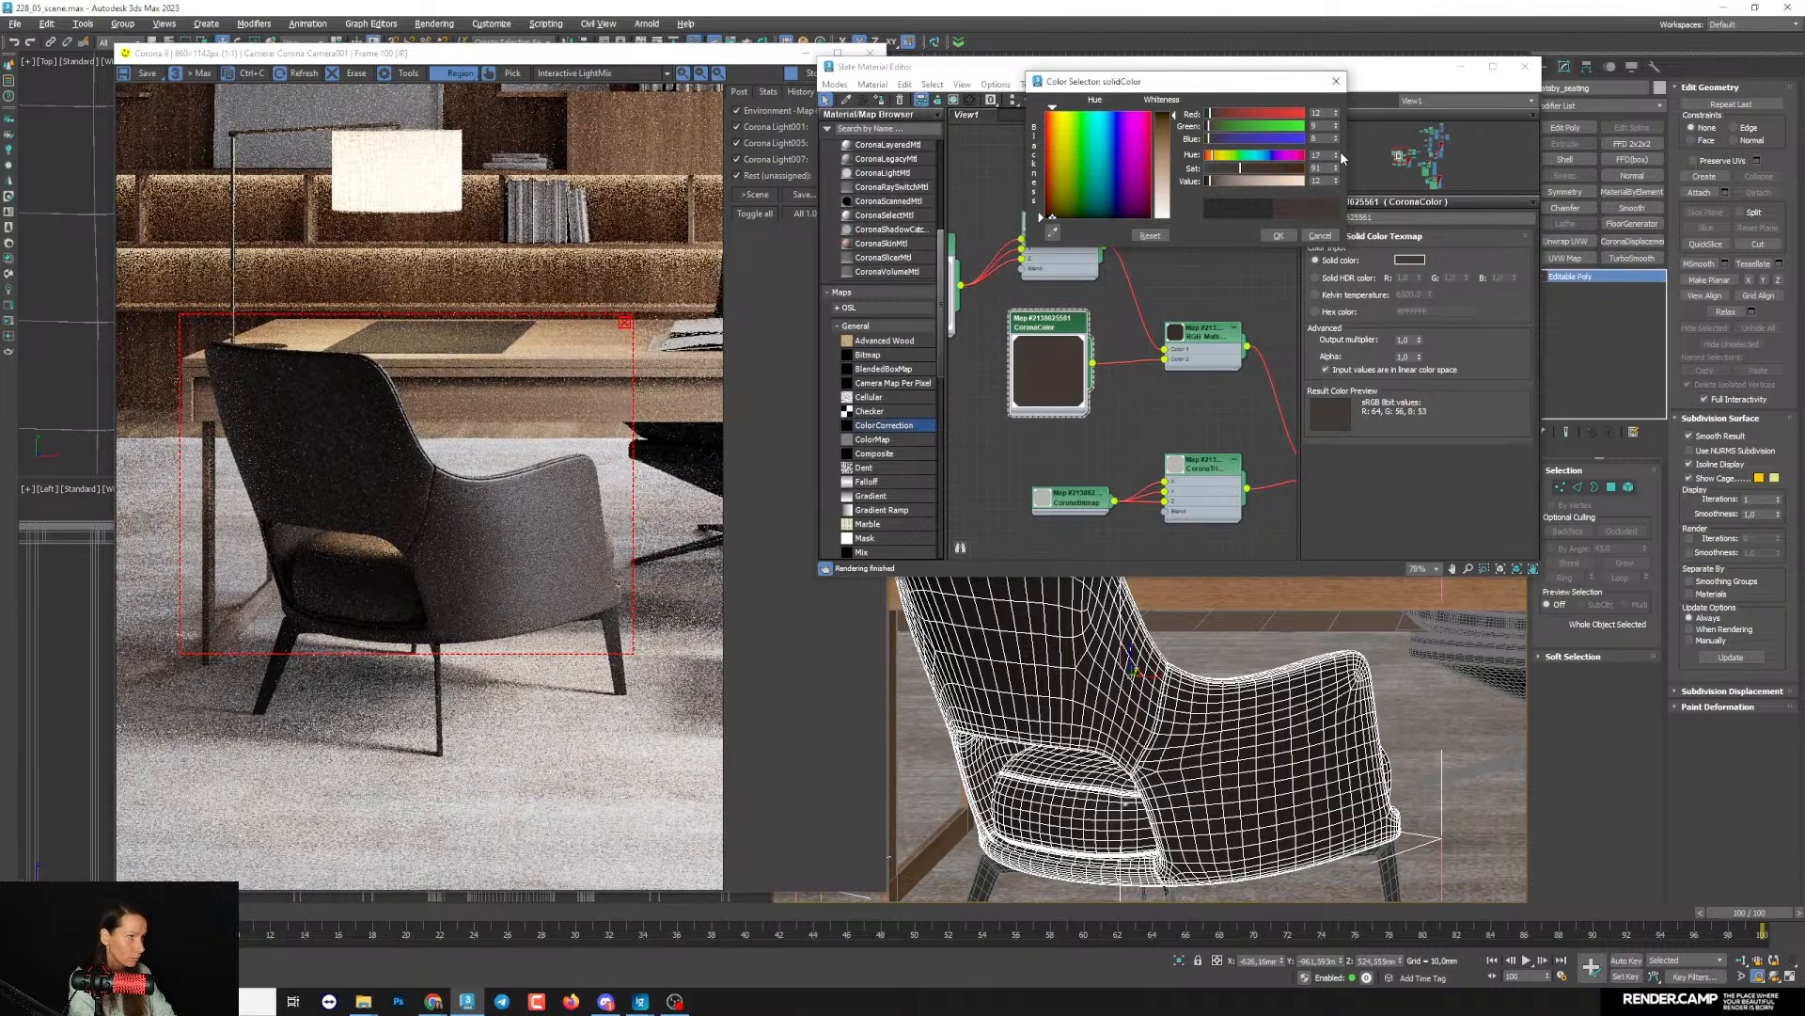
left_click(1336, 152)
scroll(527, 579, "up", 2)
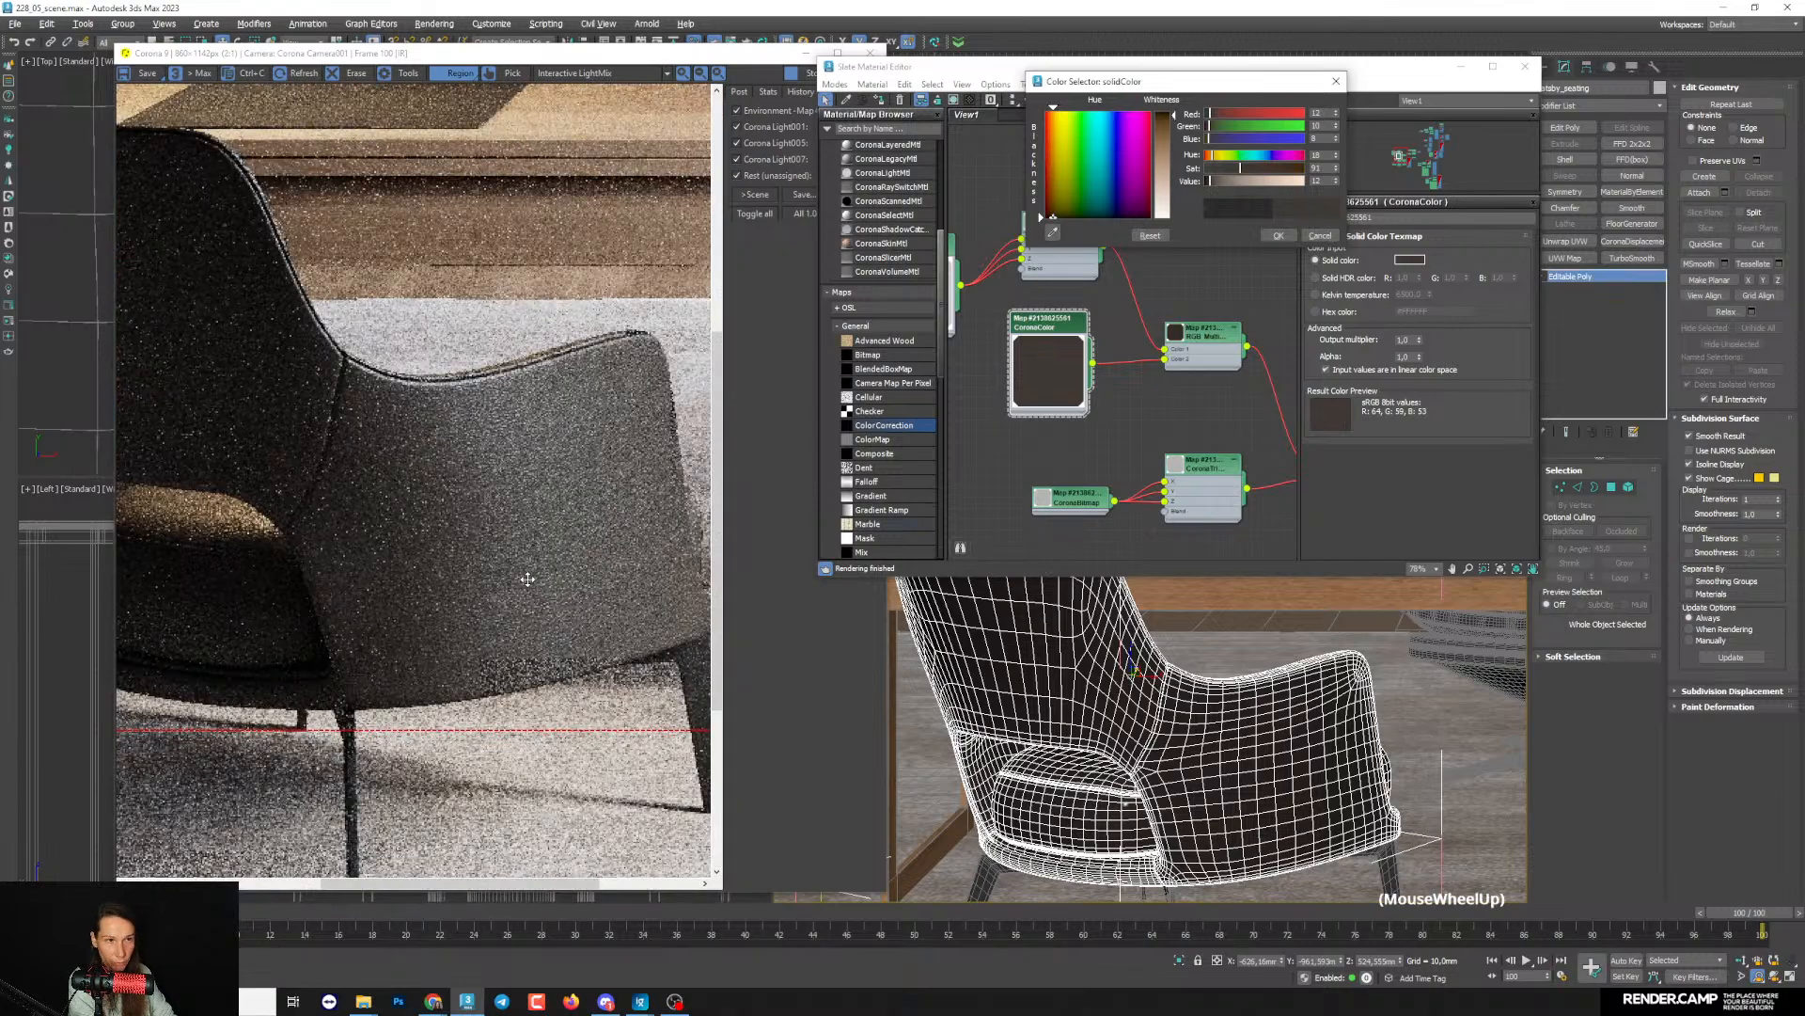
scroll(528, 579, "down", 1)
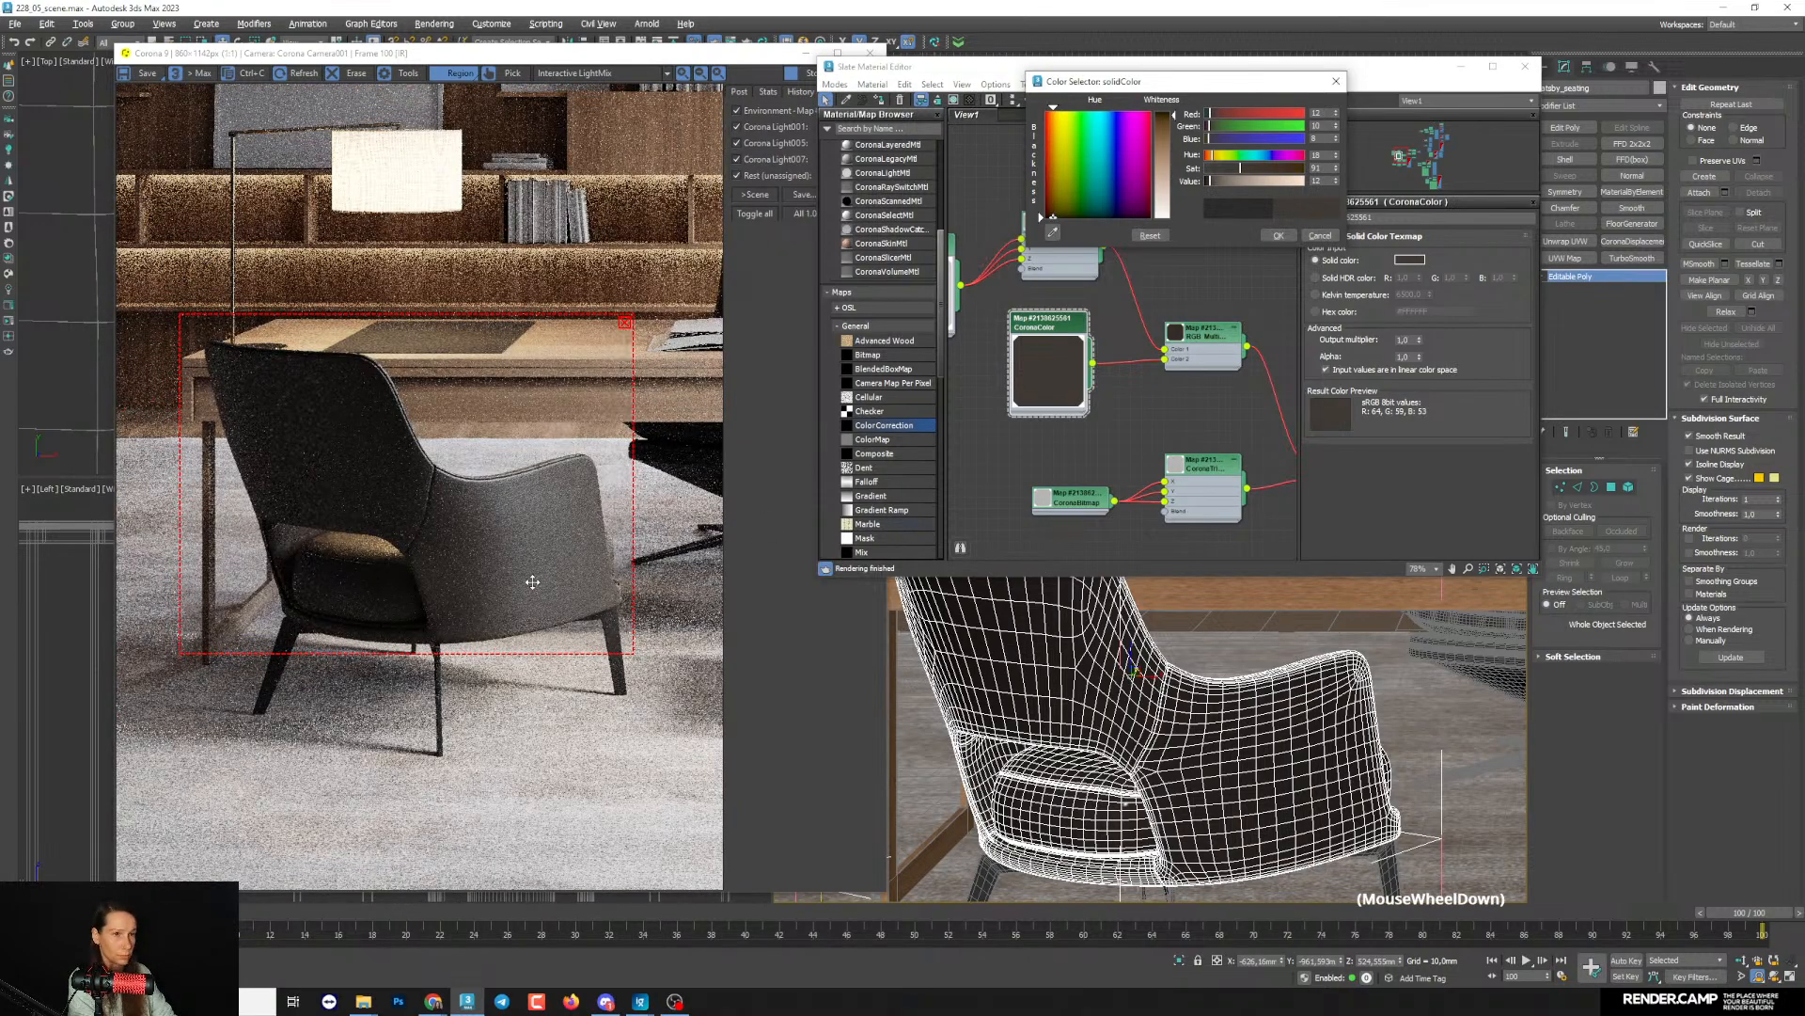
- Slightly enlarge the render region, set the leather color's saturation to 93, and accept the color after checking the armrest
left_click_drag(634, 657, 636, 664)
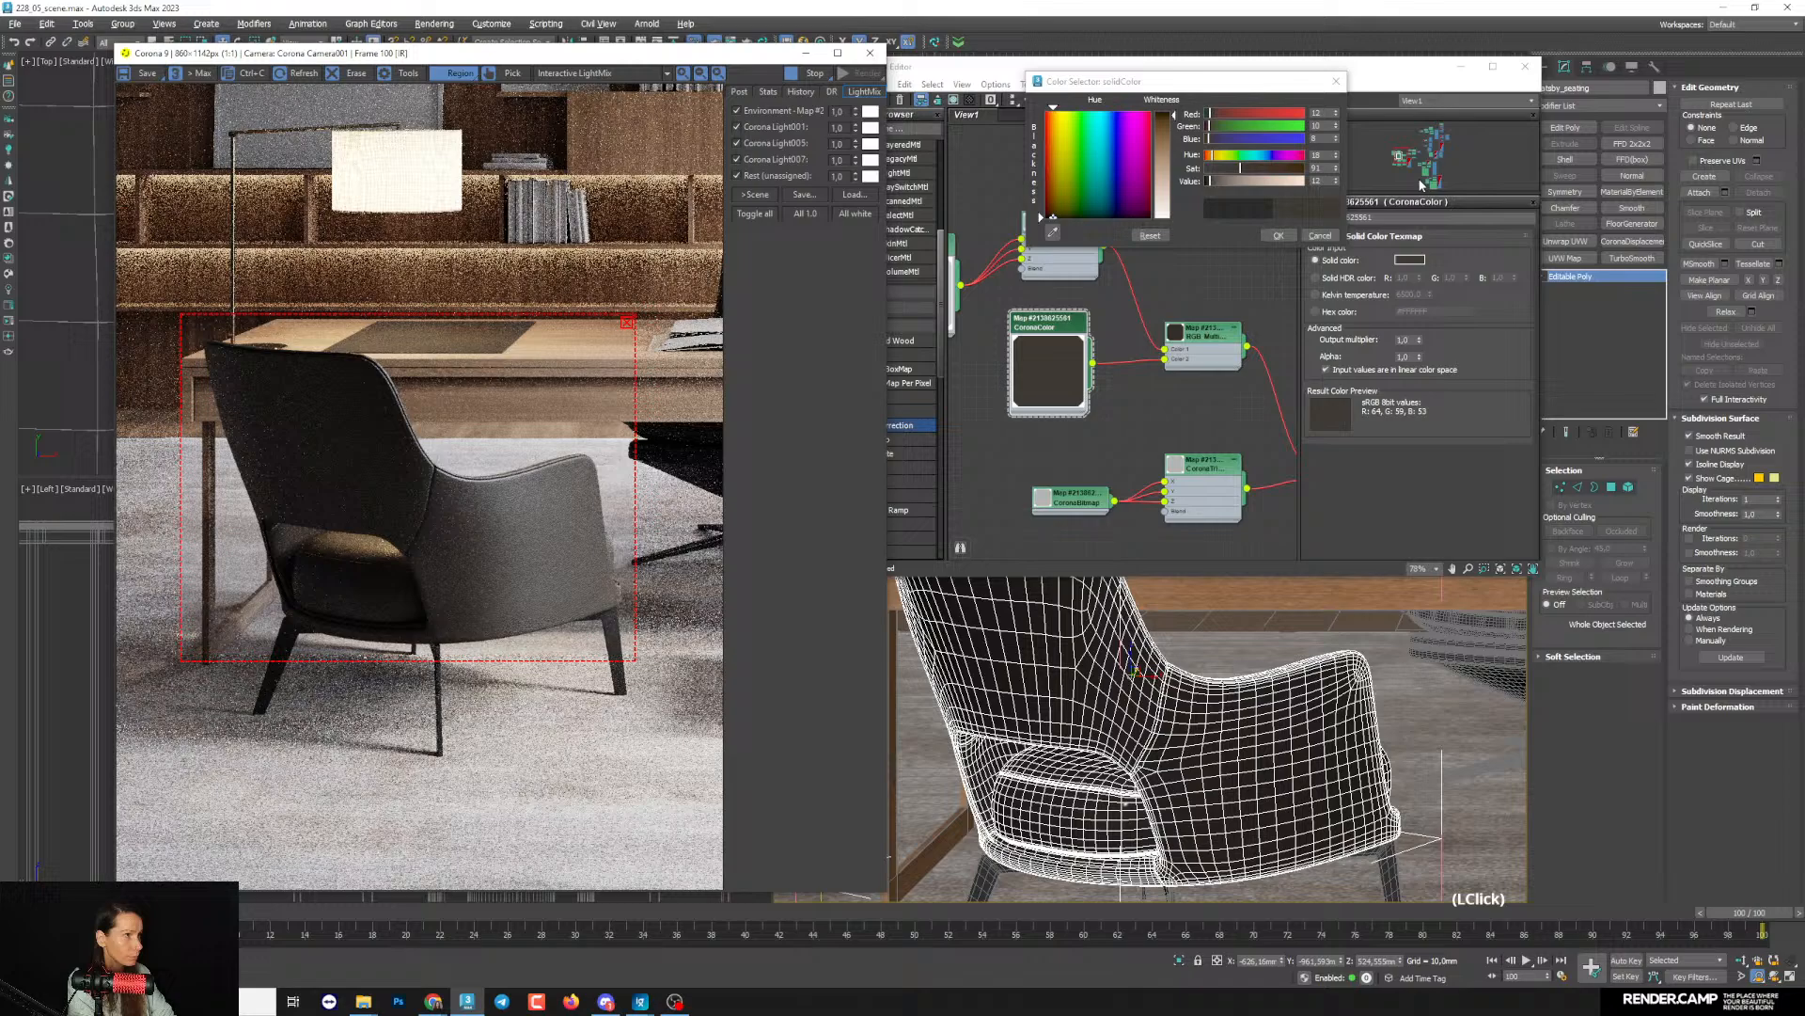
double_click(1337, 165)
left_click(1337, 164)
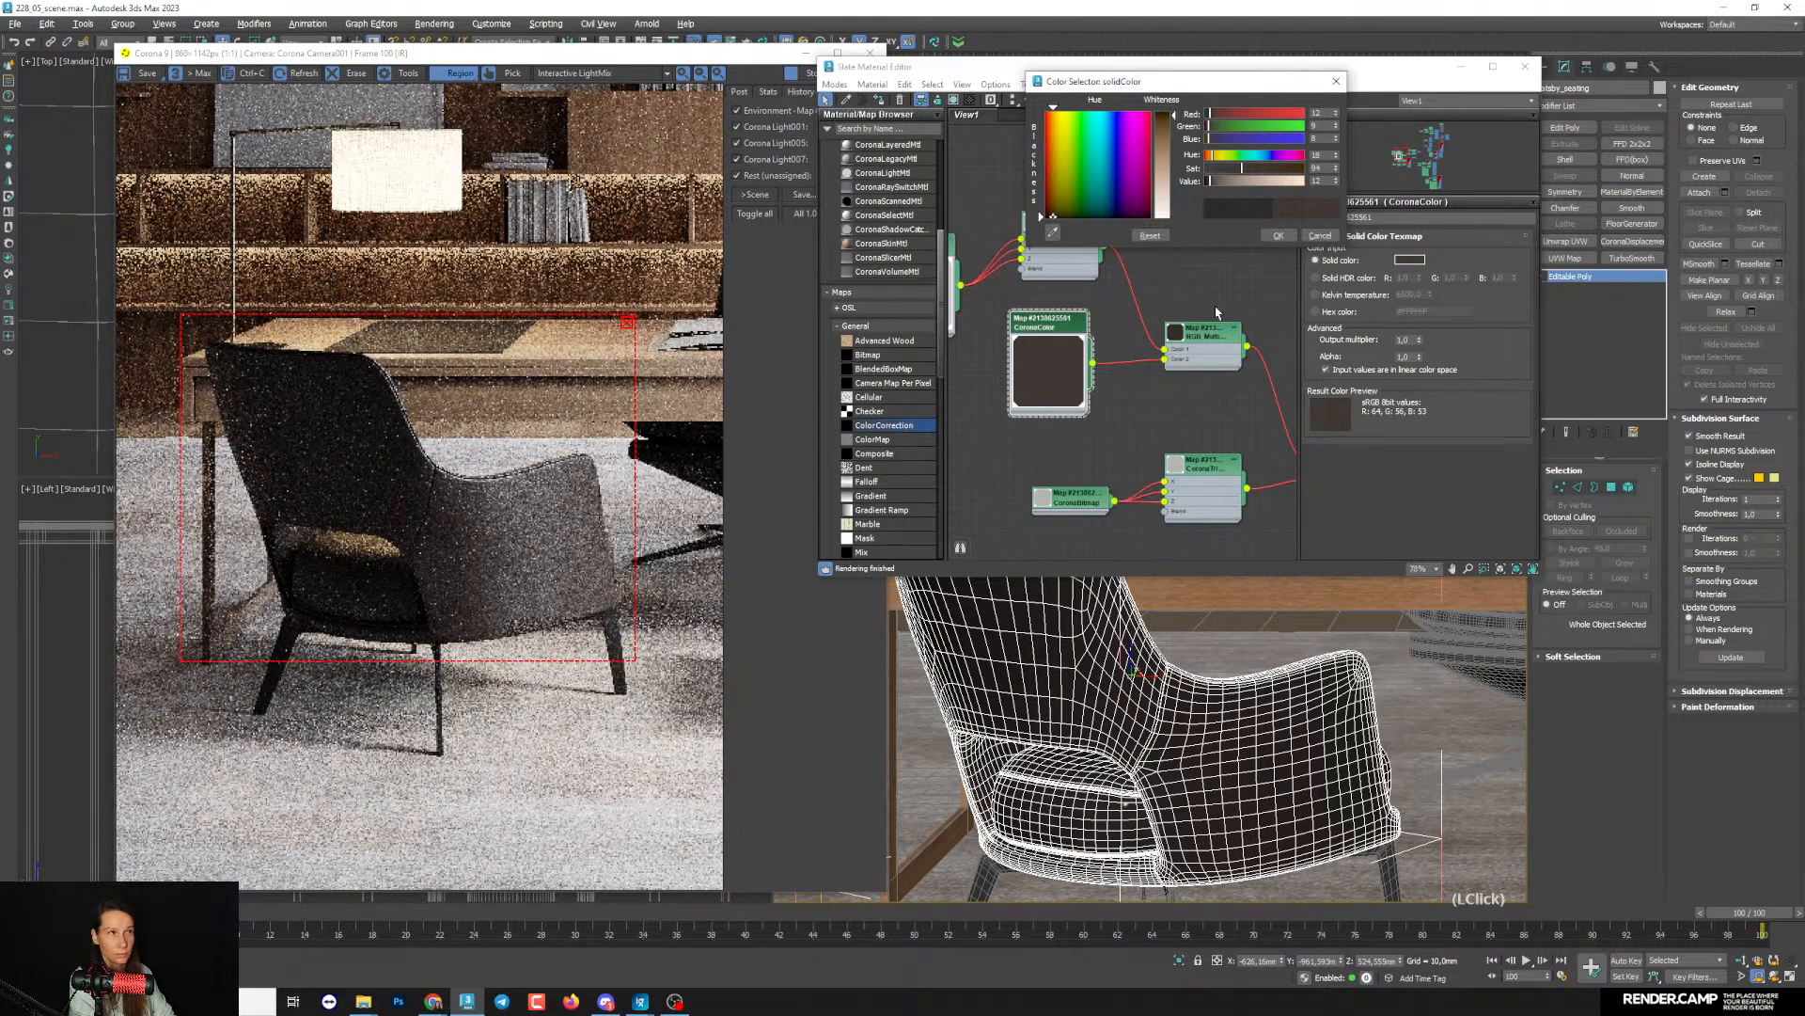
left_click(1337, 170)
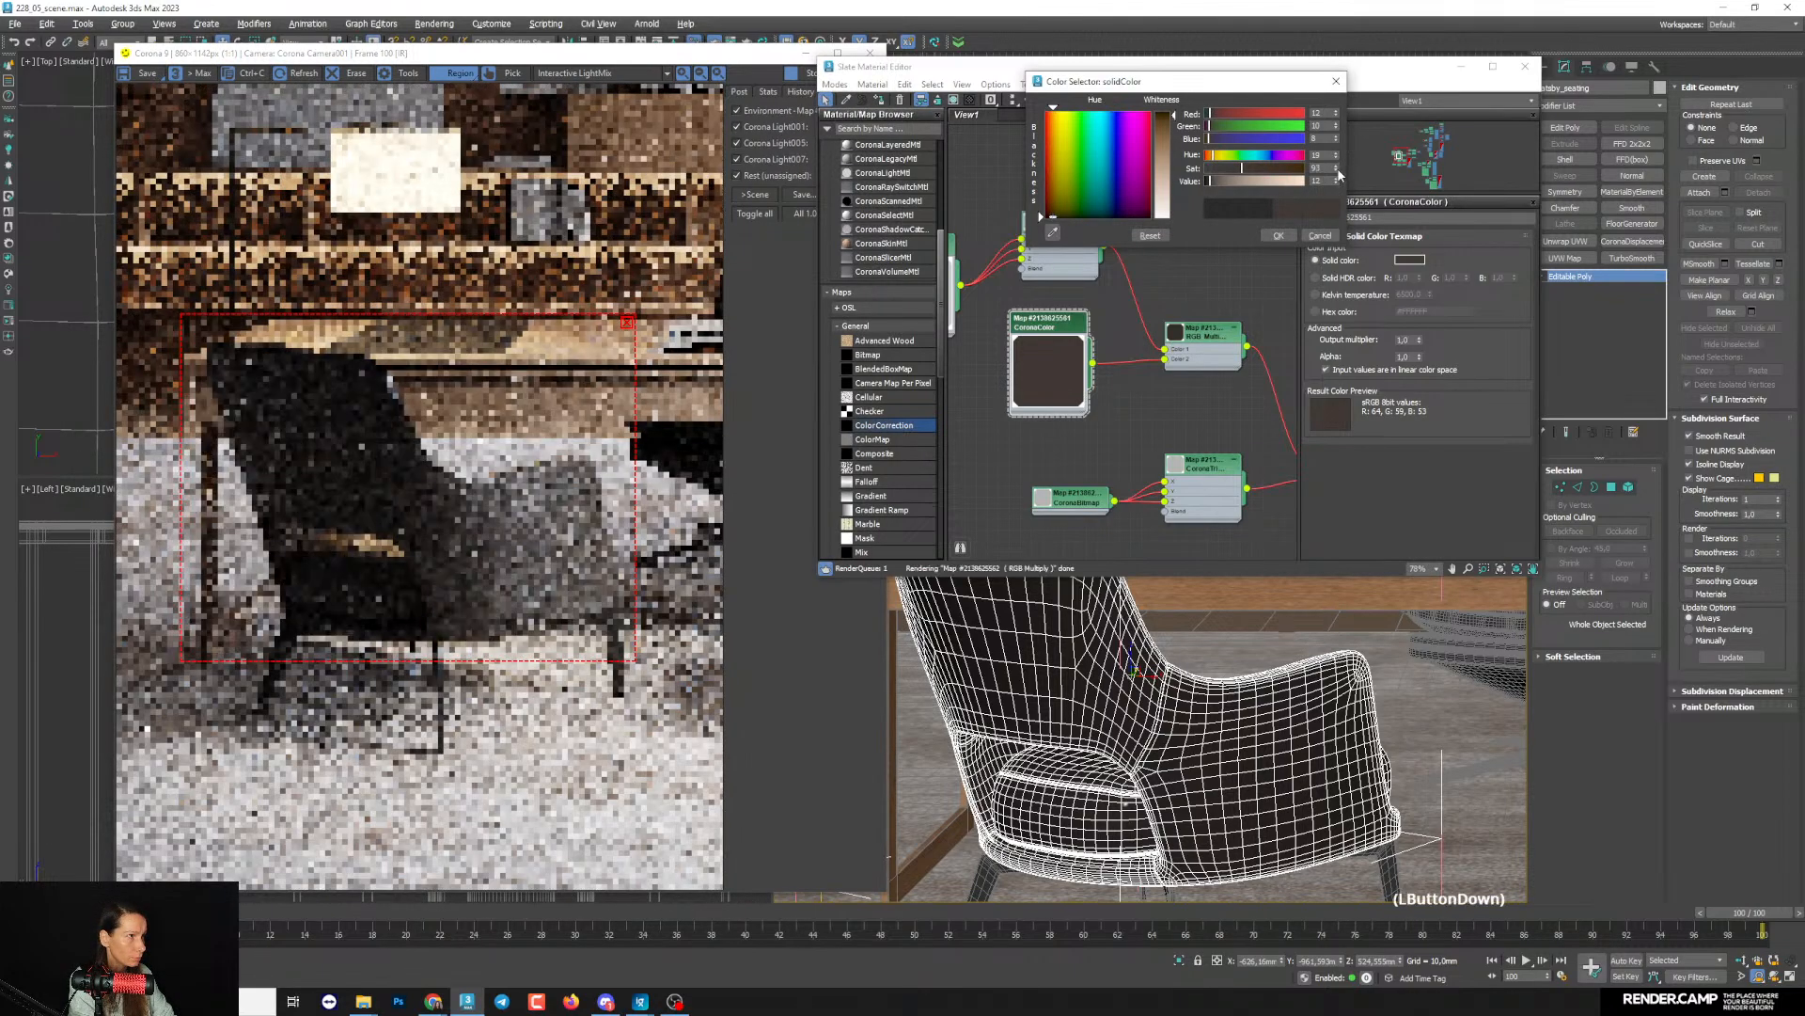
scroll(578, 551, "up", 3)
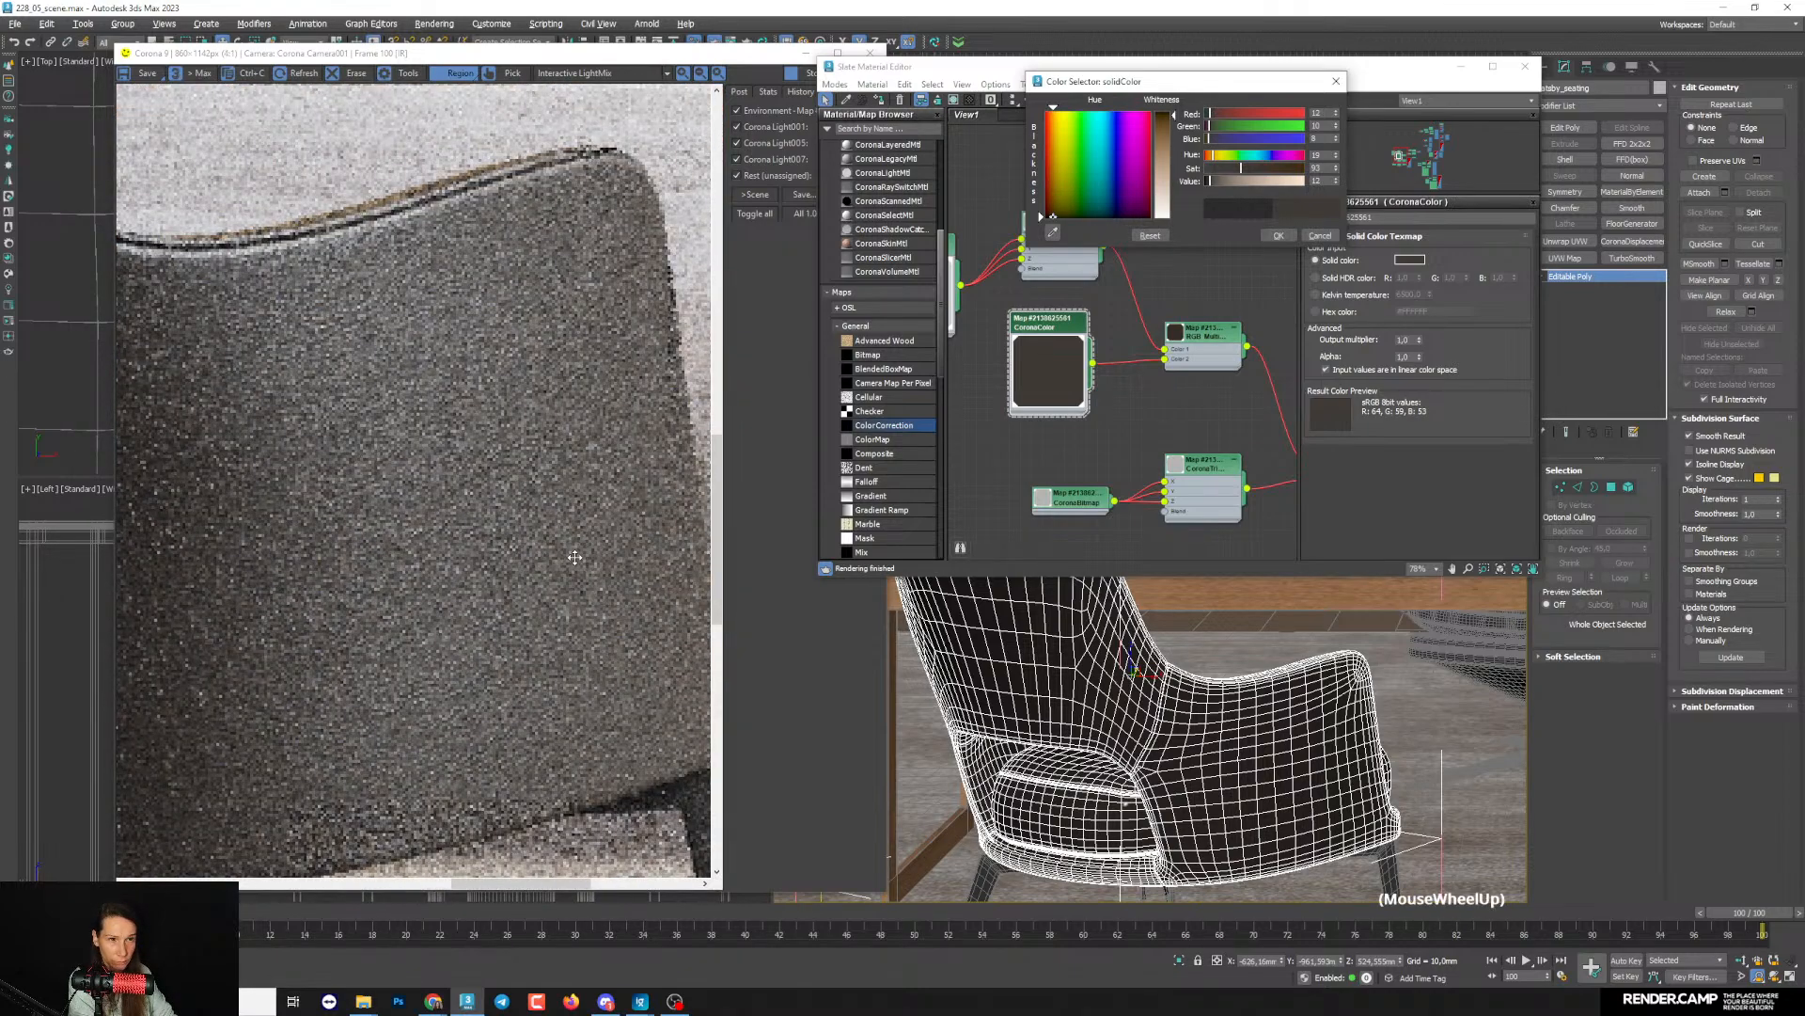
scroll(578, 550, "down", 3)
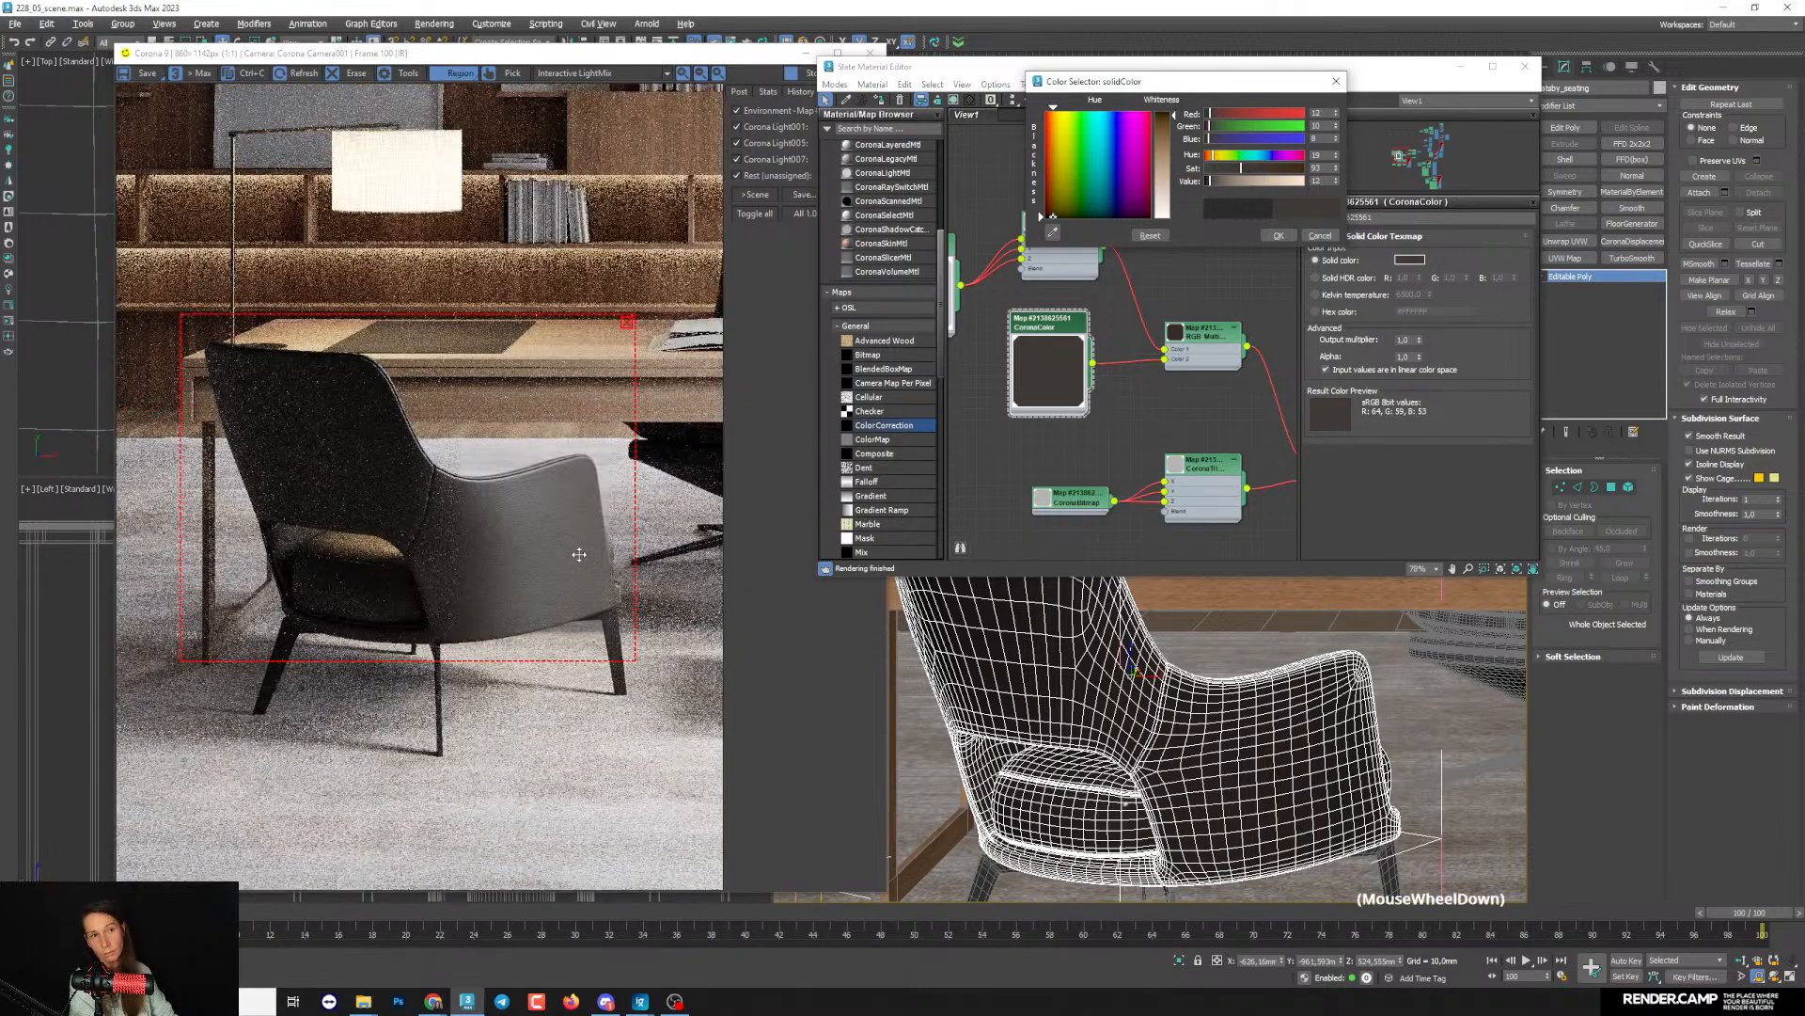
scroll(546, 583, "up", 1)
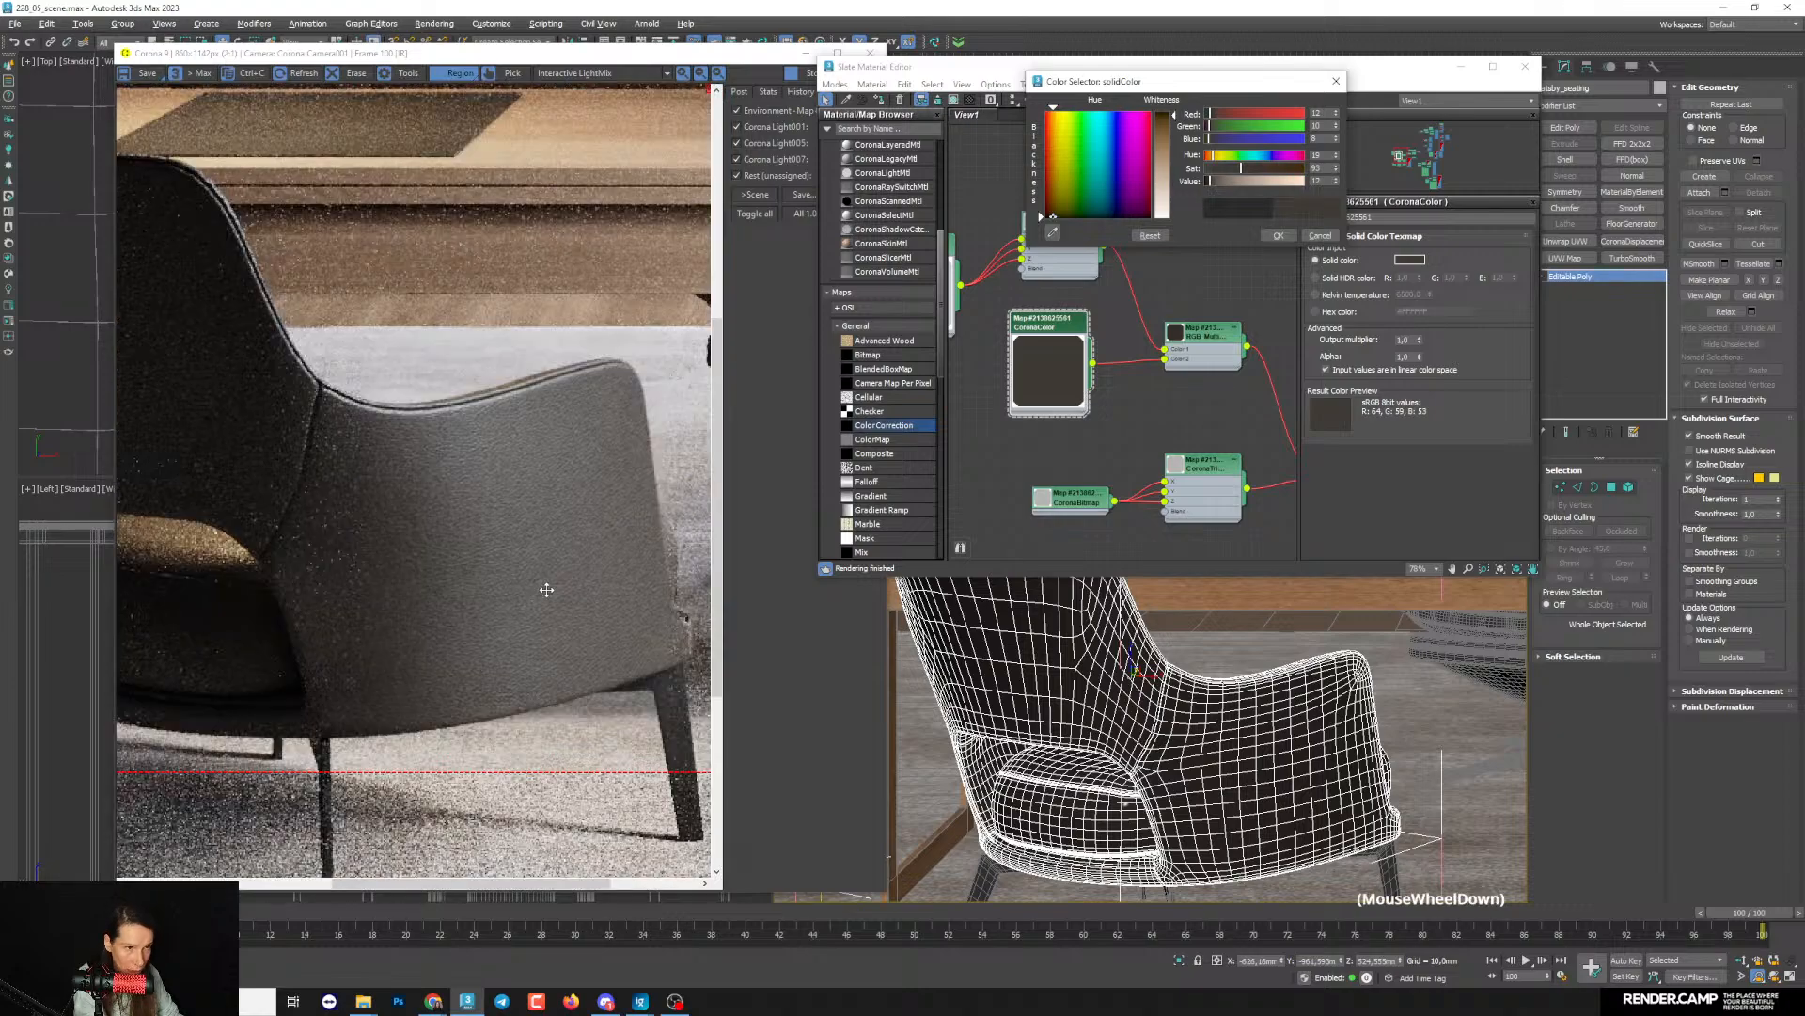
left_click(1279, 236)
- Open the Leather Genuine Black material's parameters and inspect the armrest's grain and reflections in the render
scroll(378, 550, "down", 1)
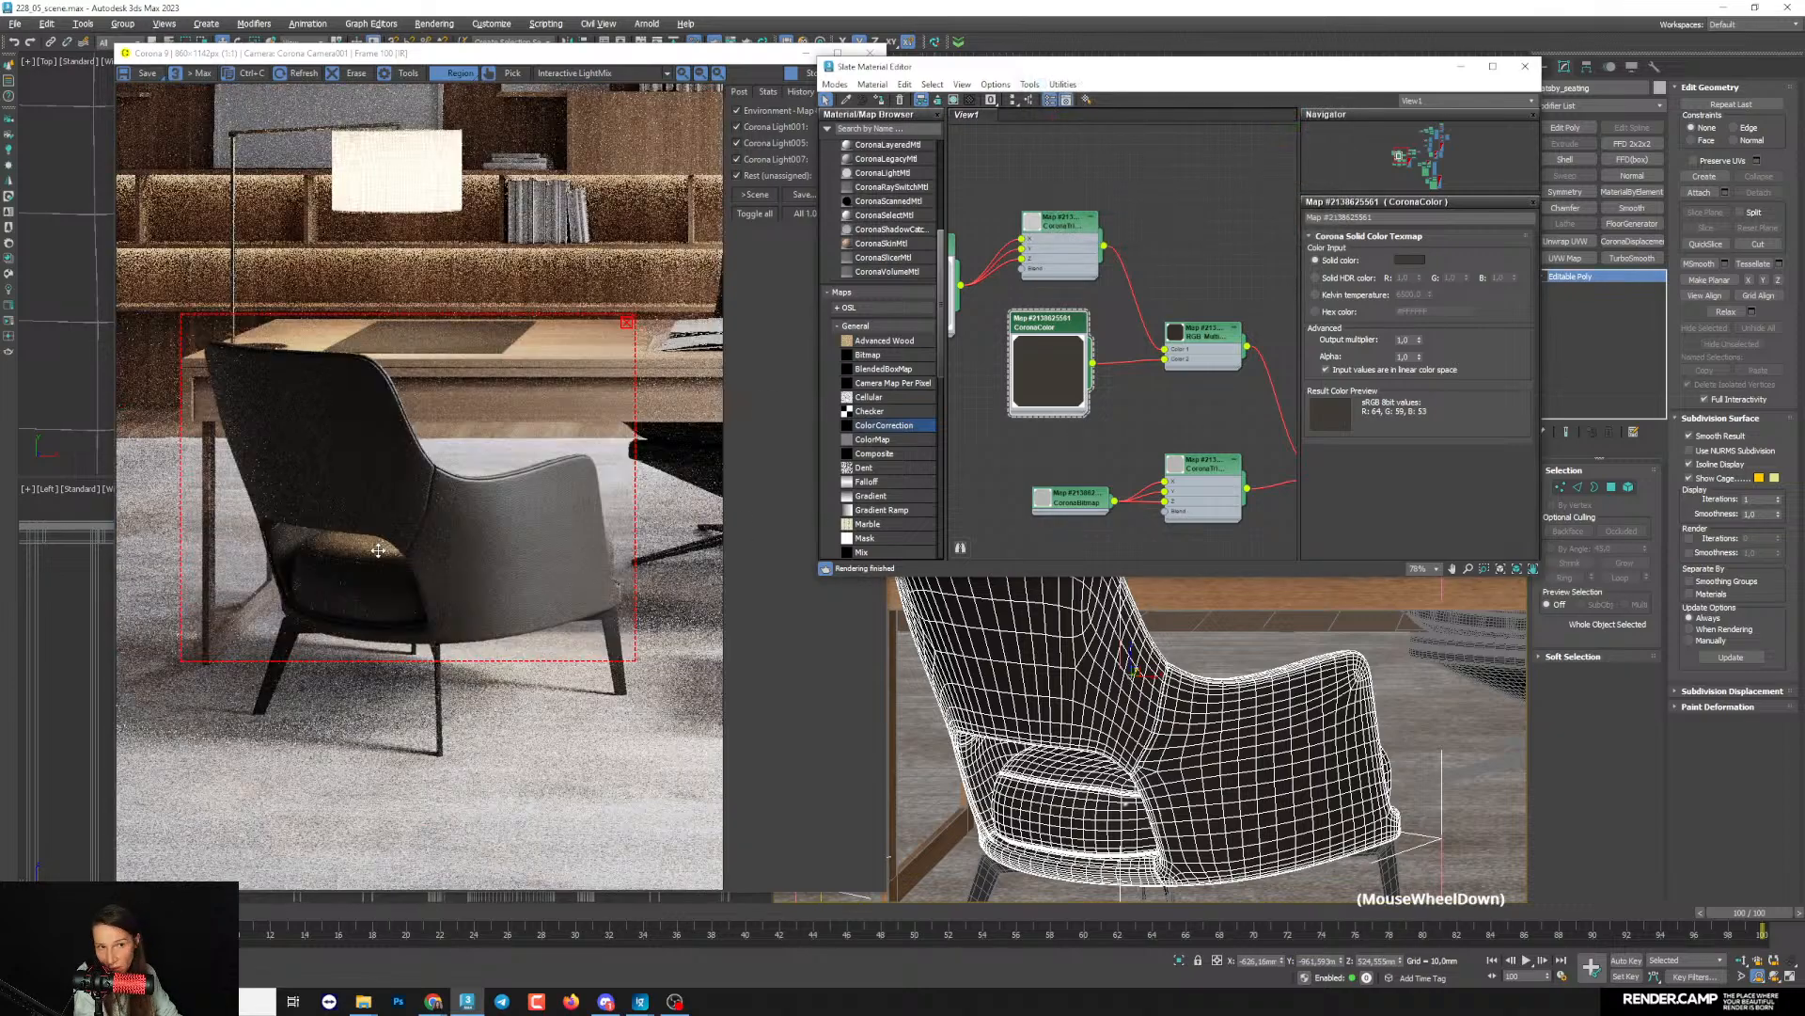
scroll(1171, 348, "down", 3)
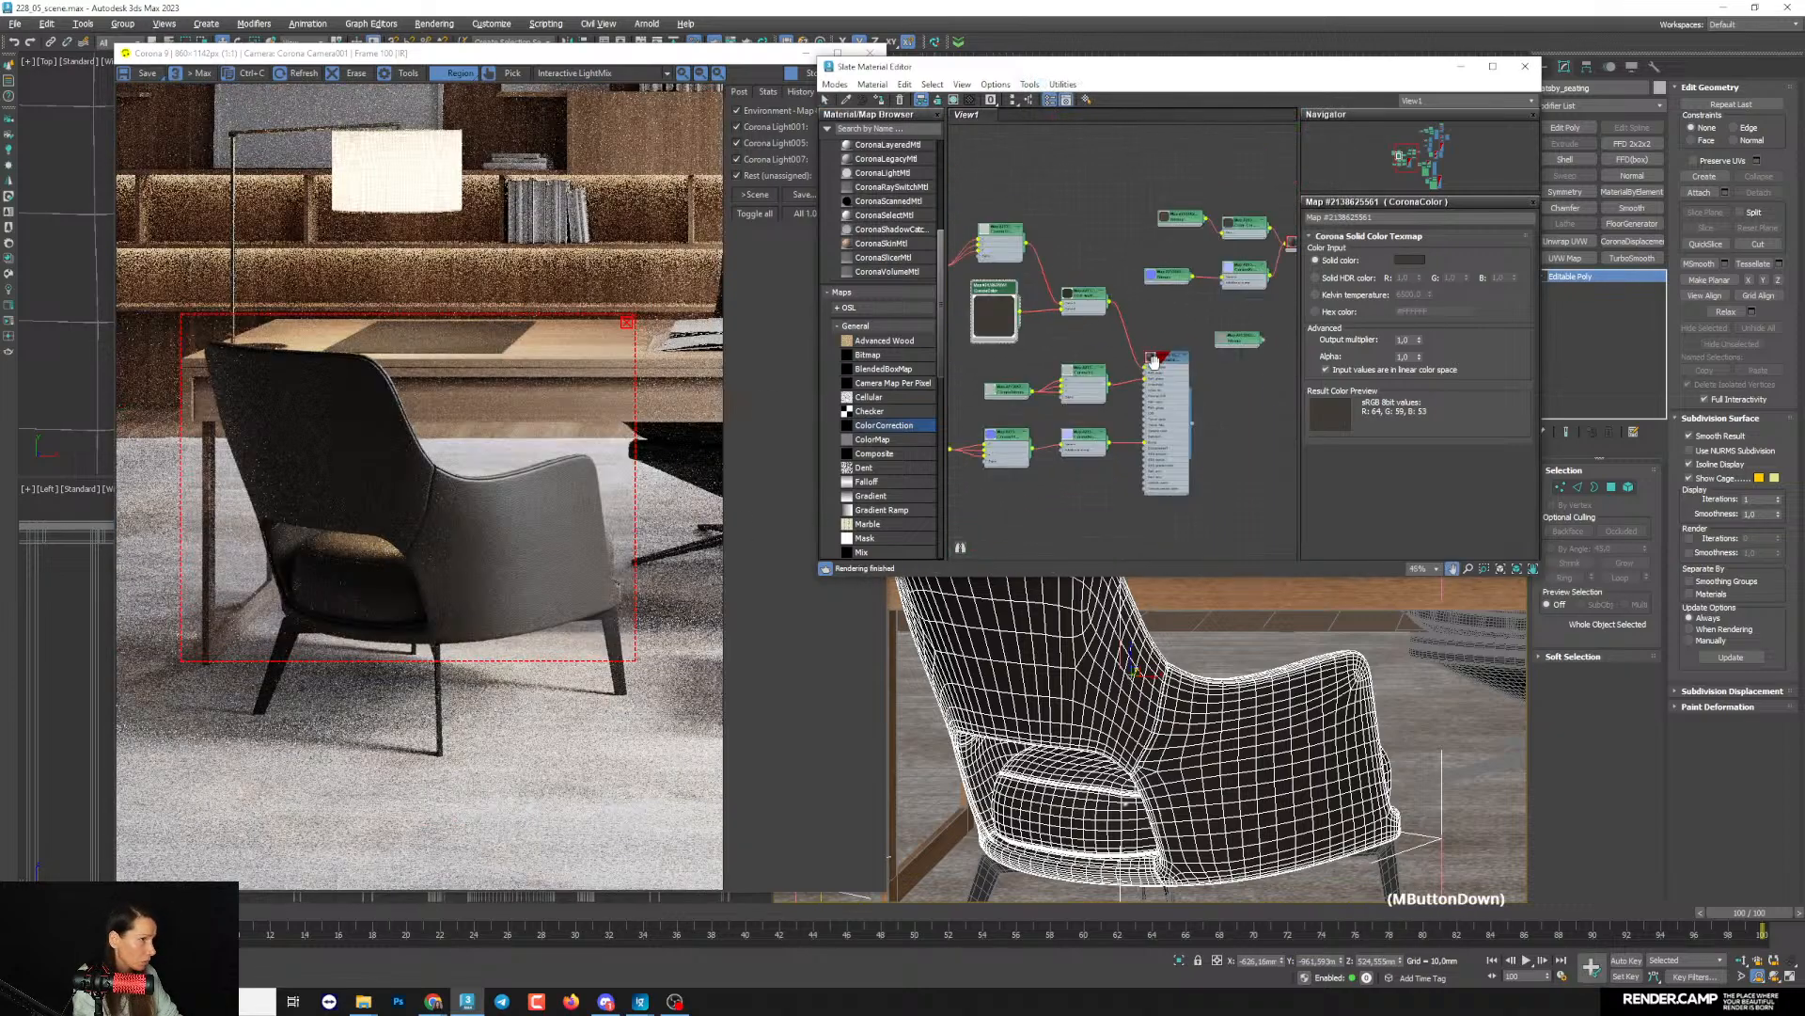
double_click(1171, 347)
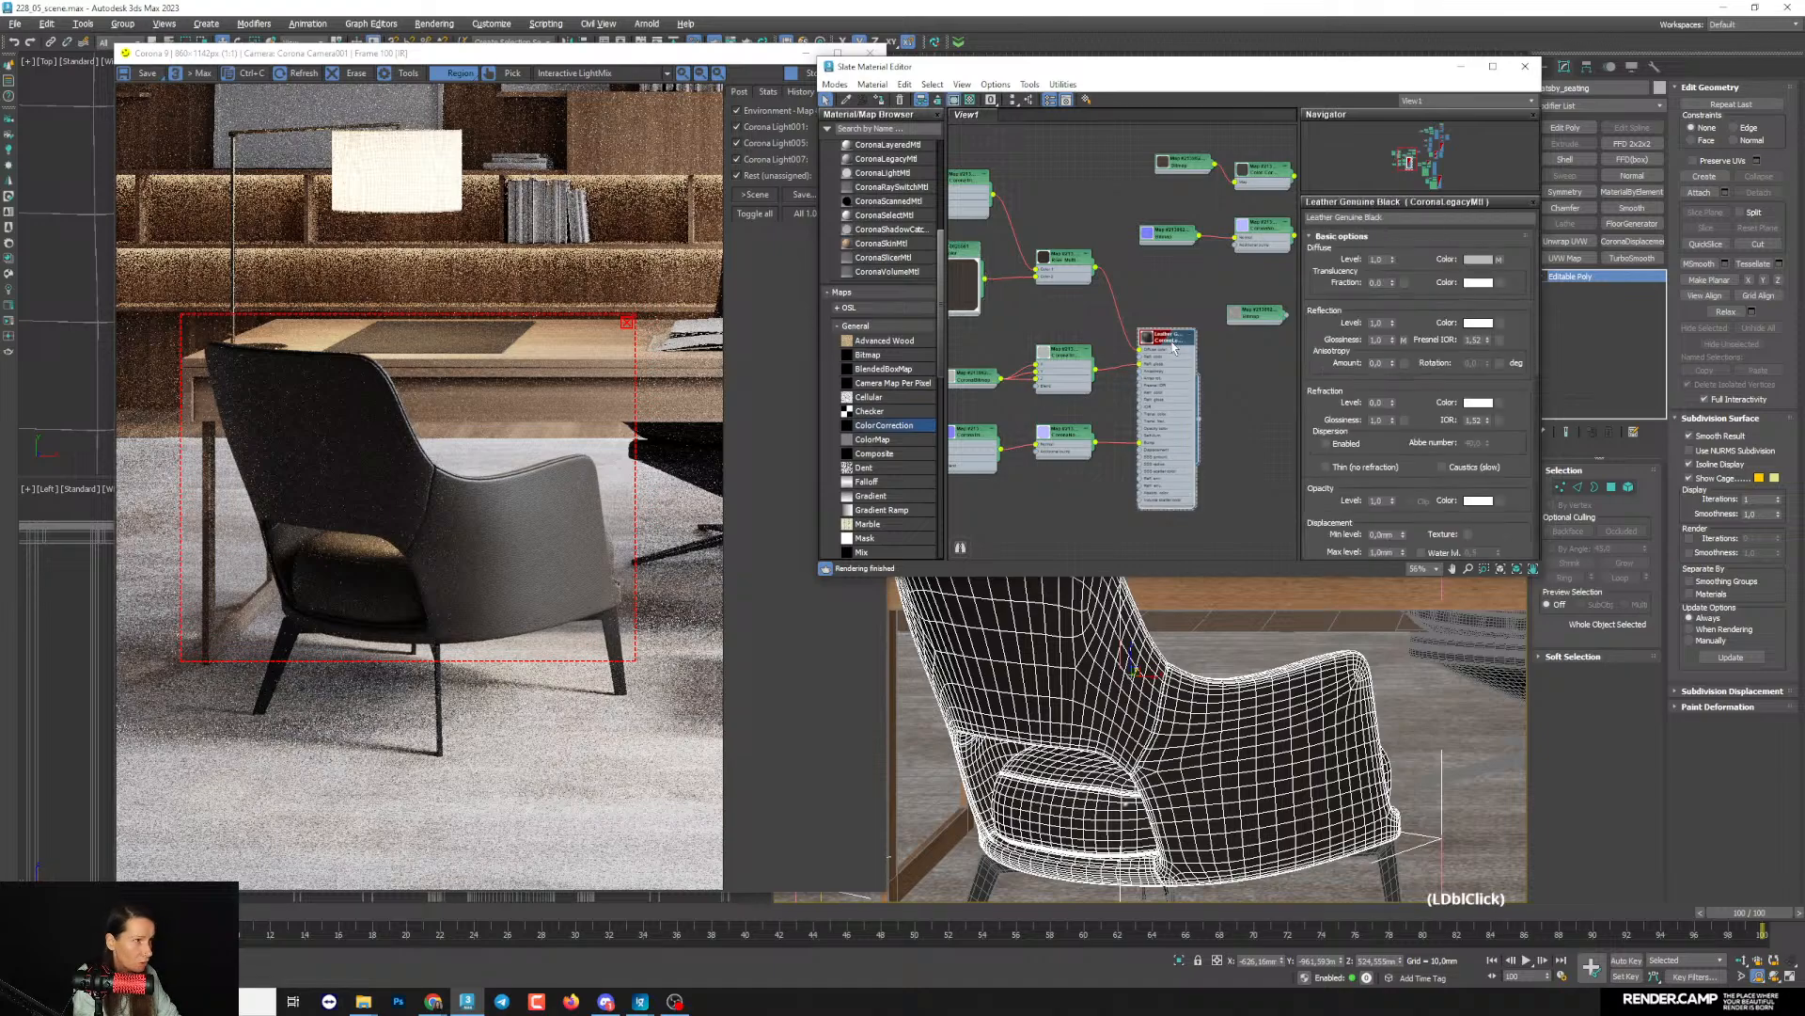
scroll(550, 536, "up", 2)
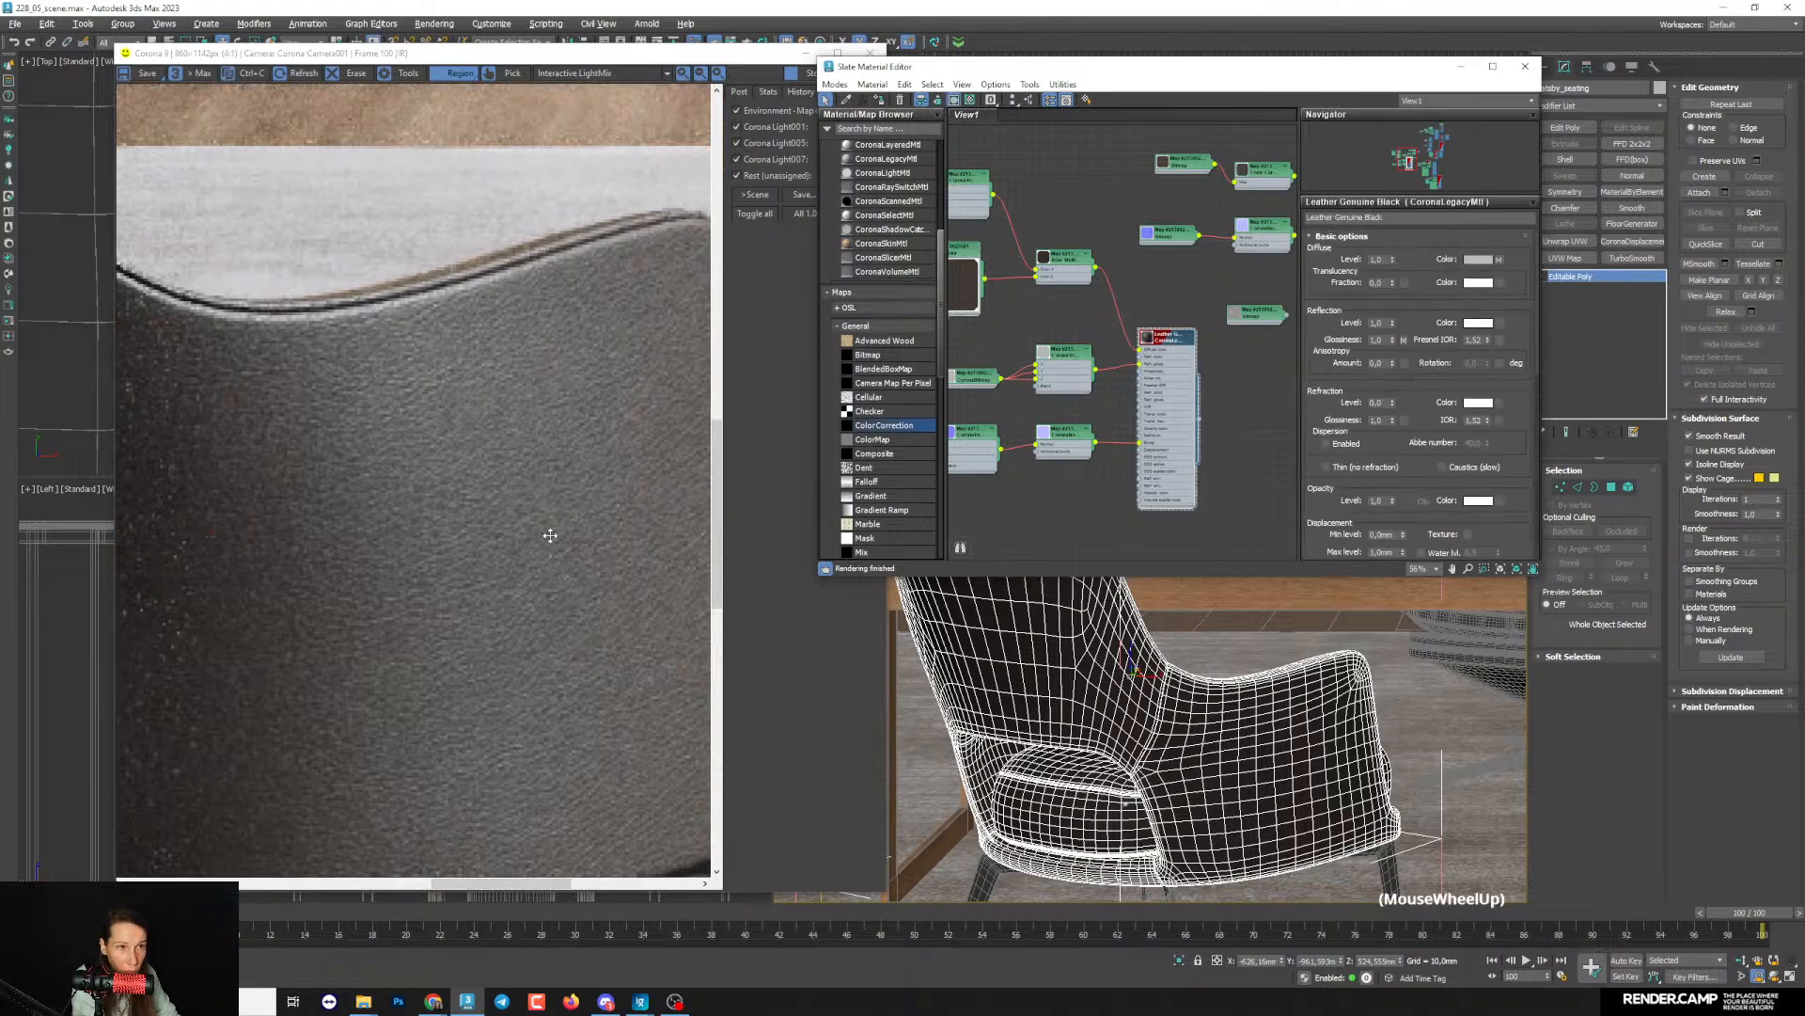
scroll(550, 536, "down", 2)
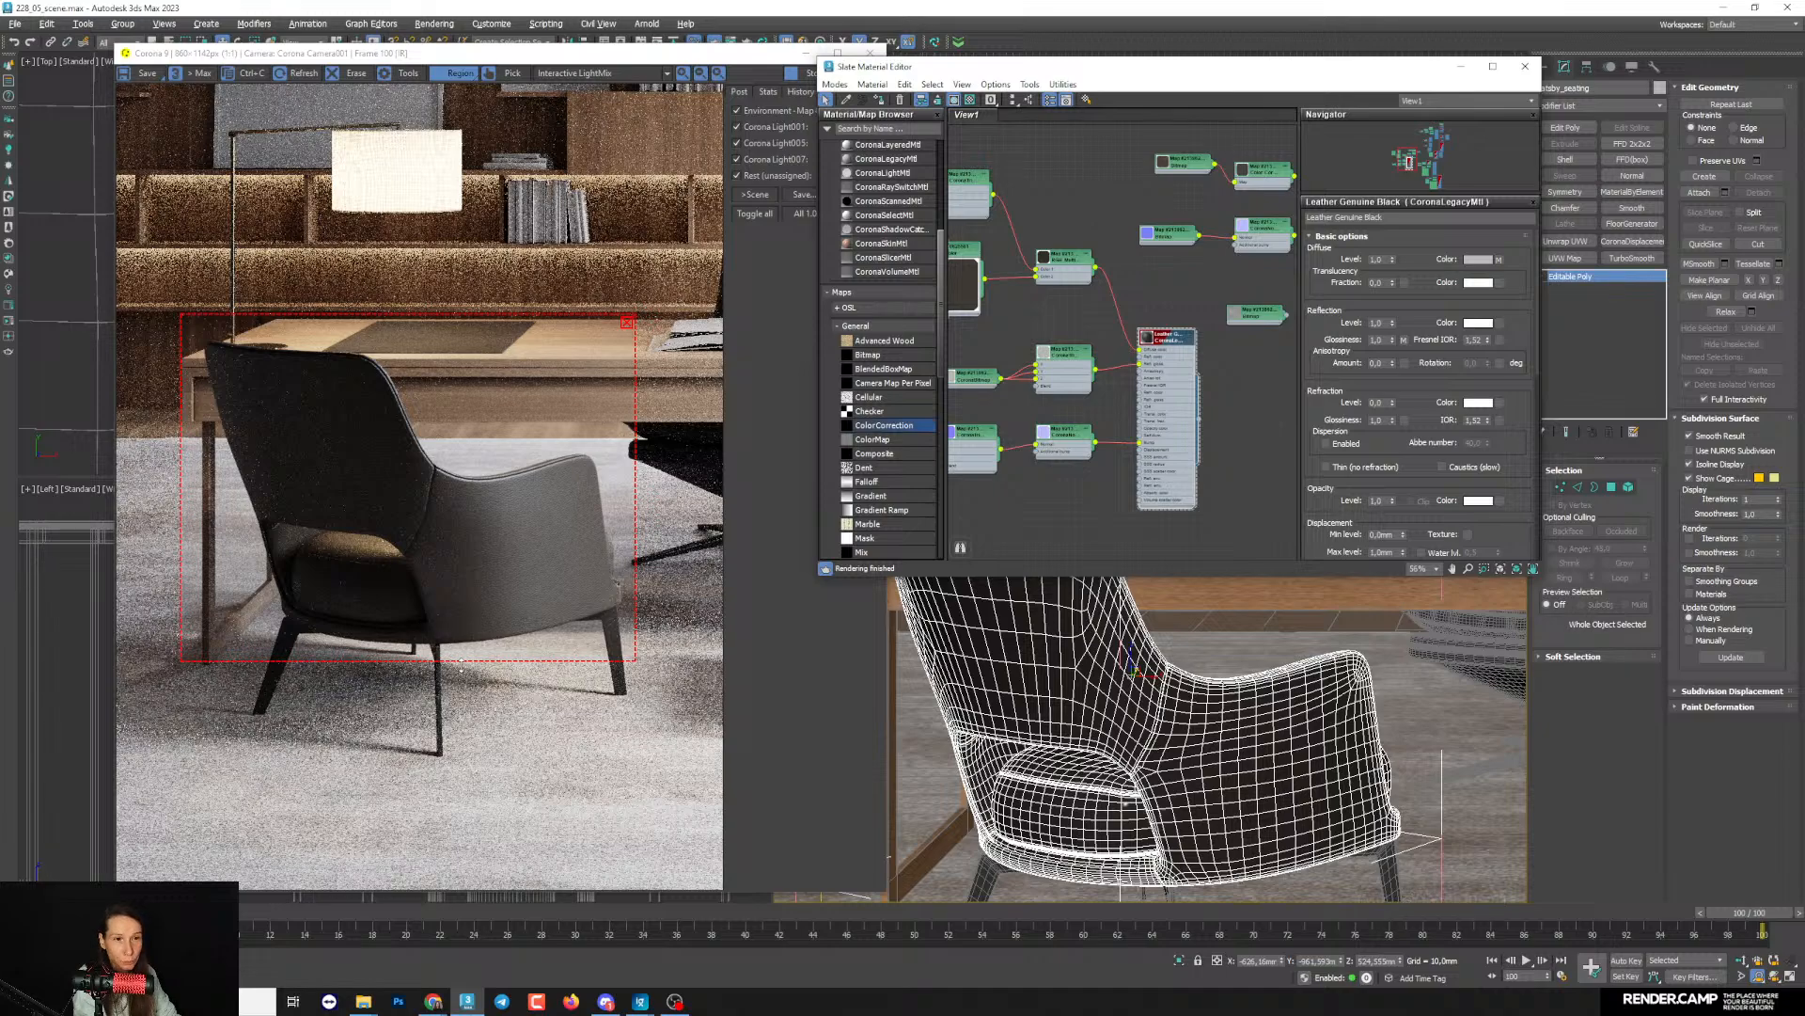
- Frame the desk chair in the camera view and move the render region over it
left_click(466, 664)
scroll(1260, 715, "down", 3)
middle_click_drag(1261, 714, 1083, 791)
left_click_drag(129, 750, 341, 602)
left_click_drag(584, 641, 595, 707)
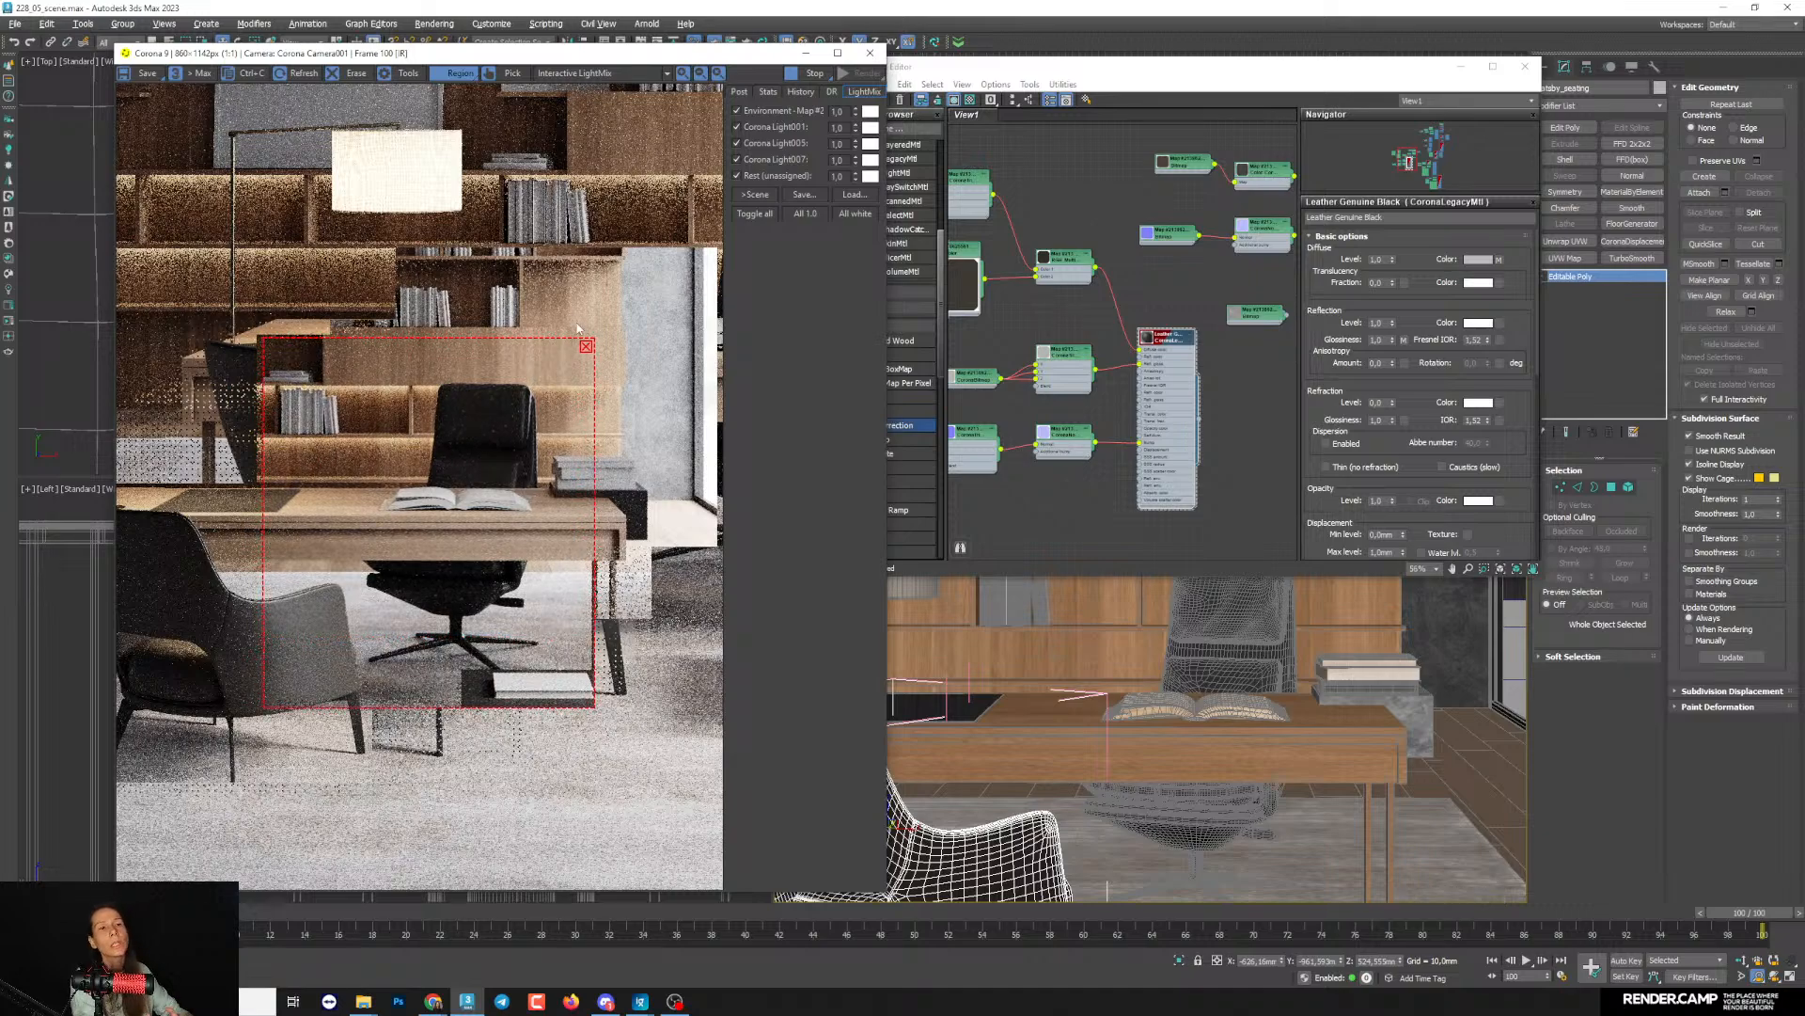
middle_click_drag(1117, 451, 1127, 399)
scroll(1117, 349, "down", 2)
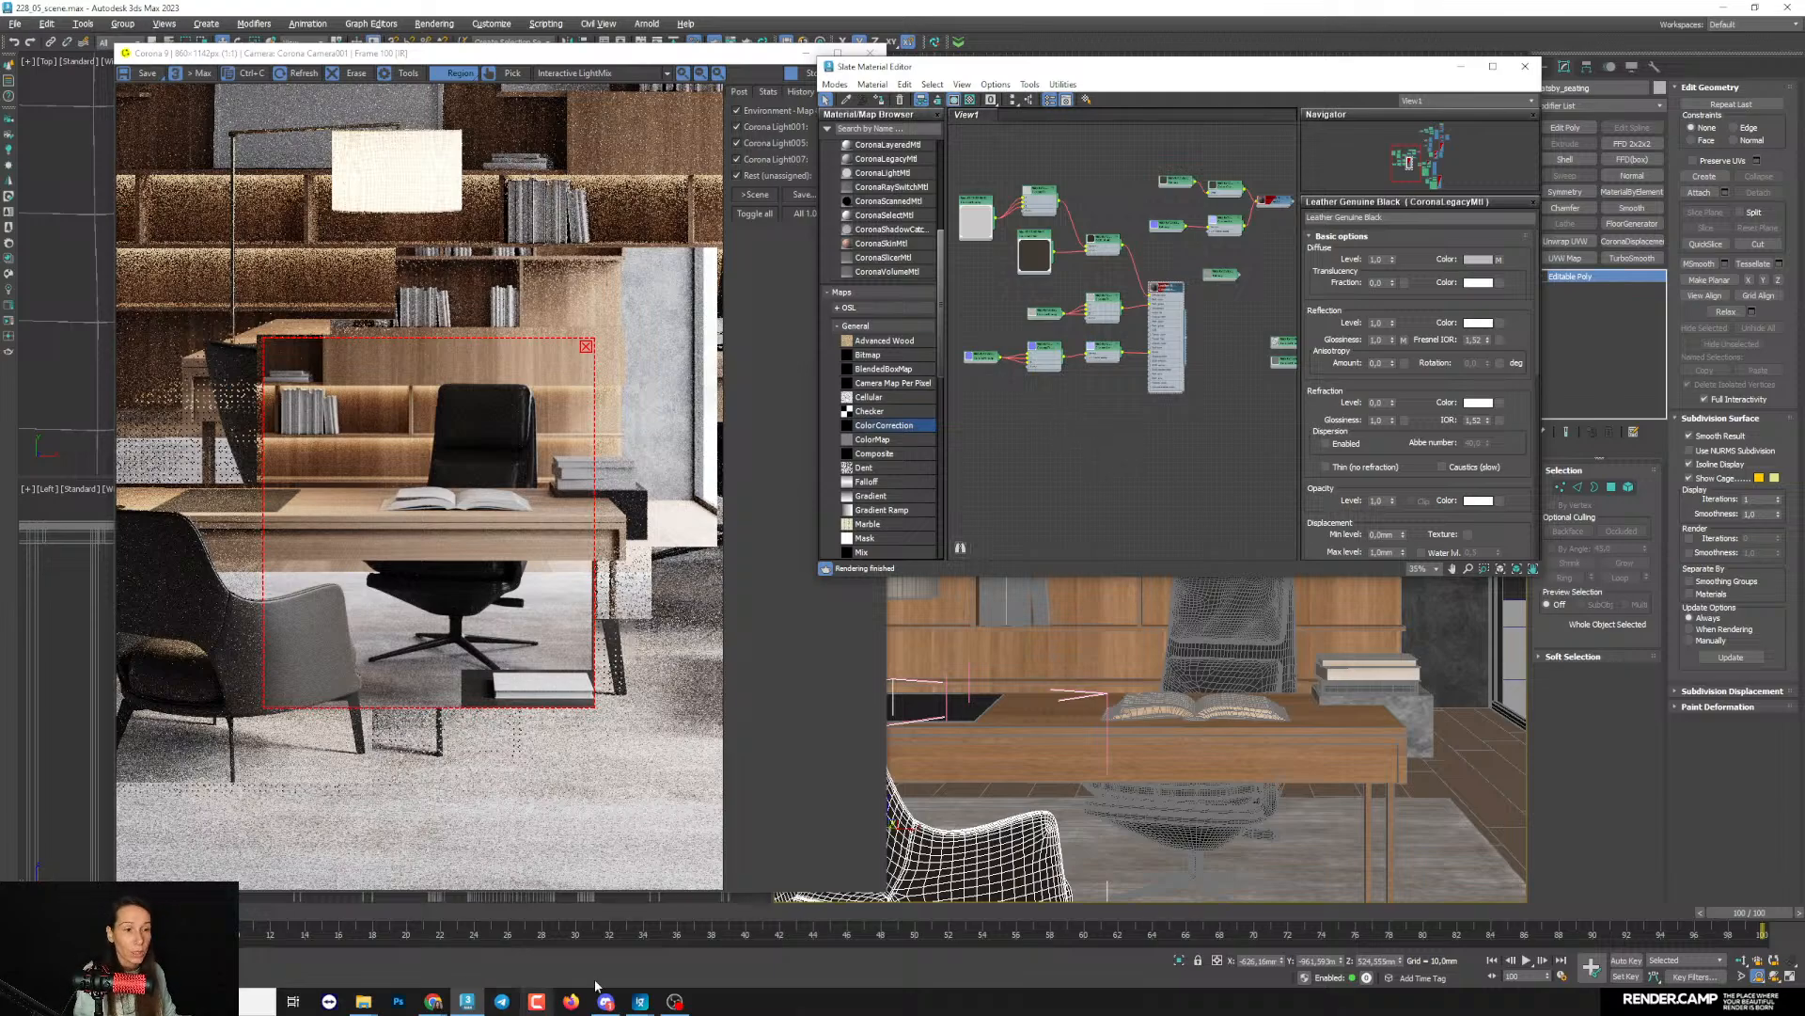
- Preview the Leather Shiny Black material in the Corona Material Library's Leather category
left_click(16, 268)
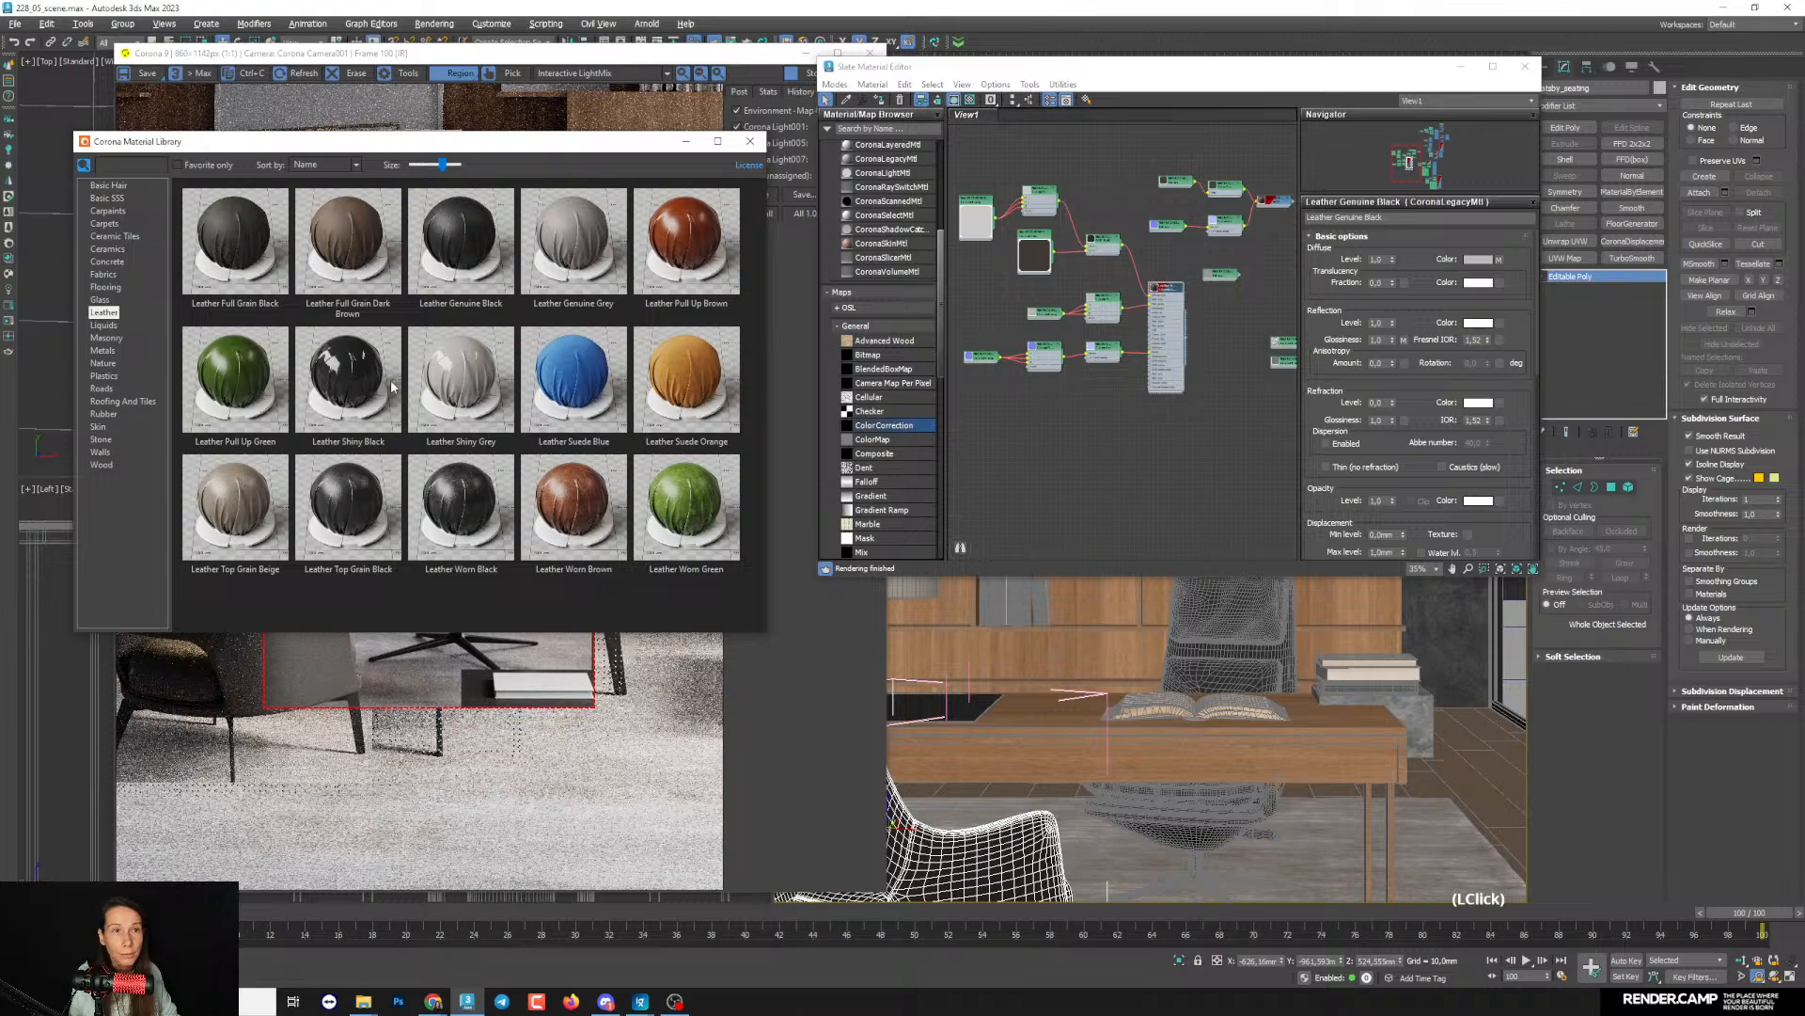
double_click(369, 414)
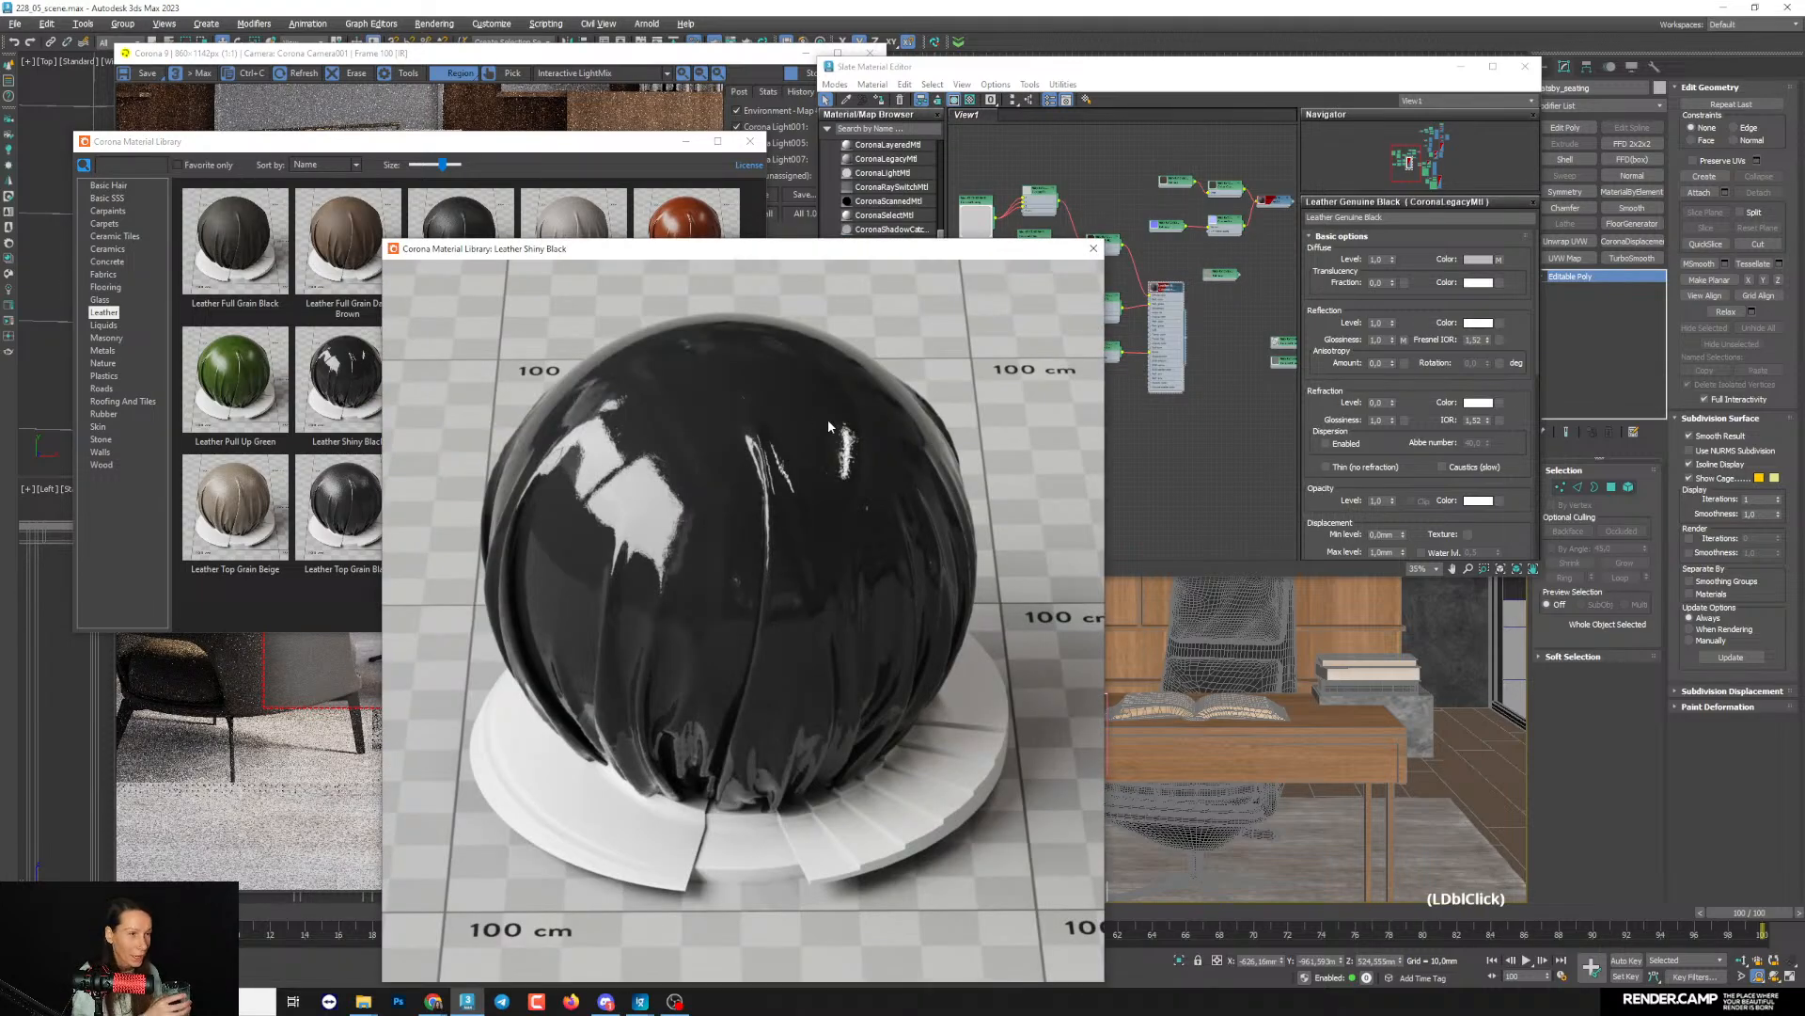
left_click(1092, 248)
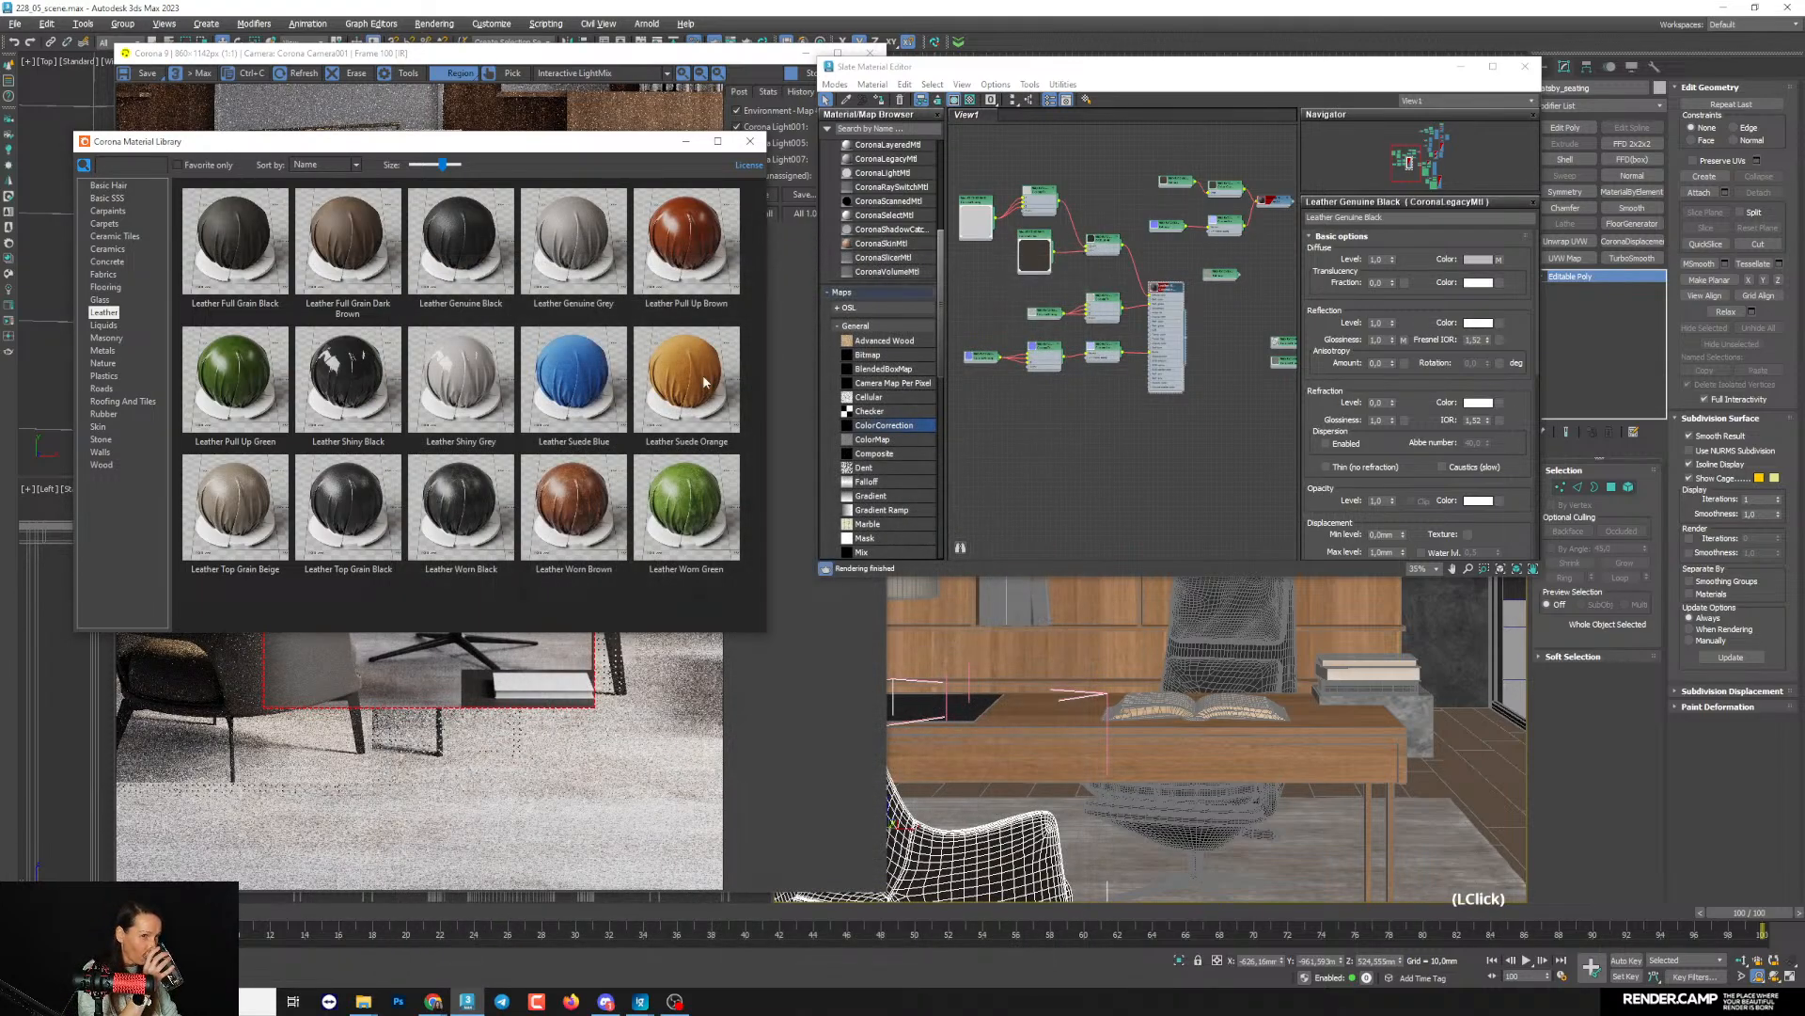
- Preview the Leather Top Grain Beige library material and add it to the node view below Leather Genuine Black
left_click(249, 498)
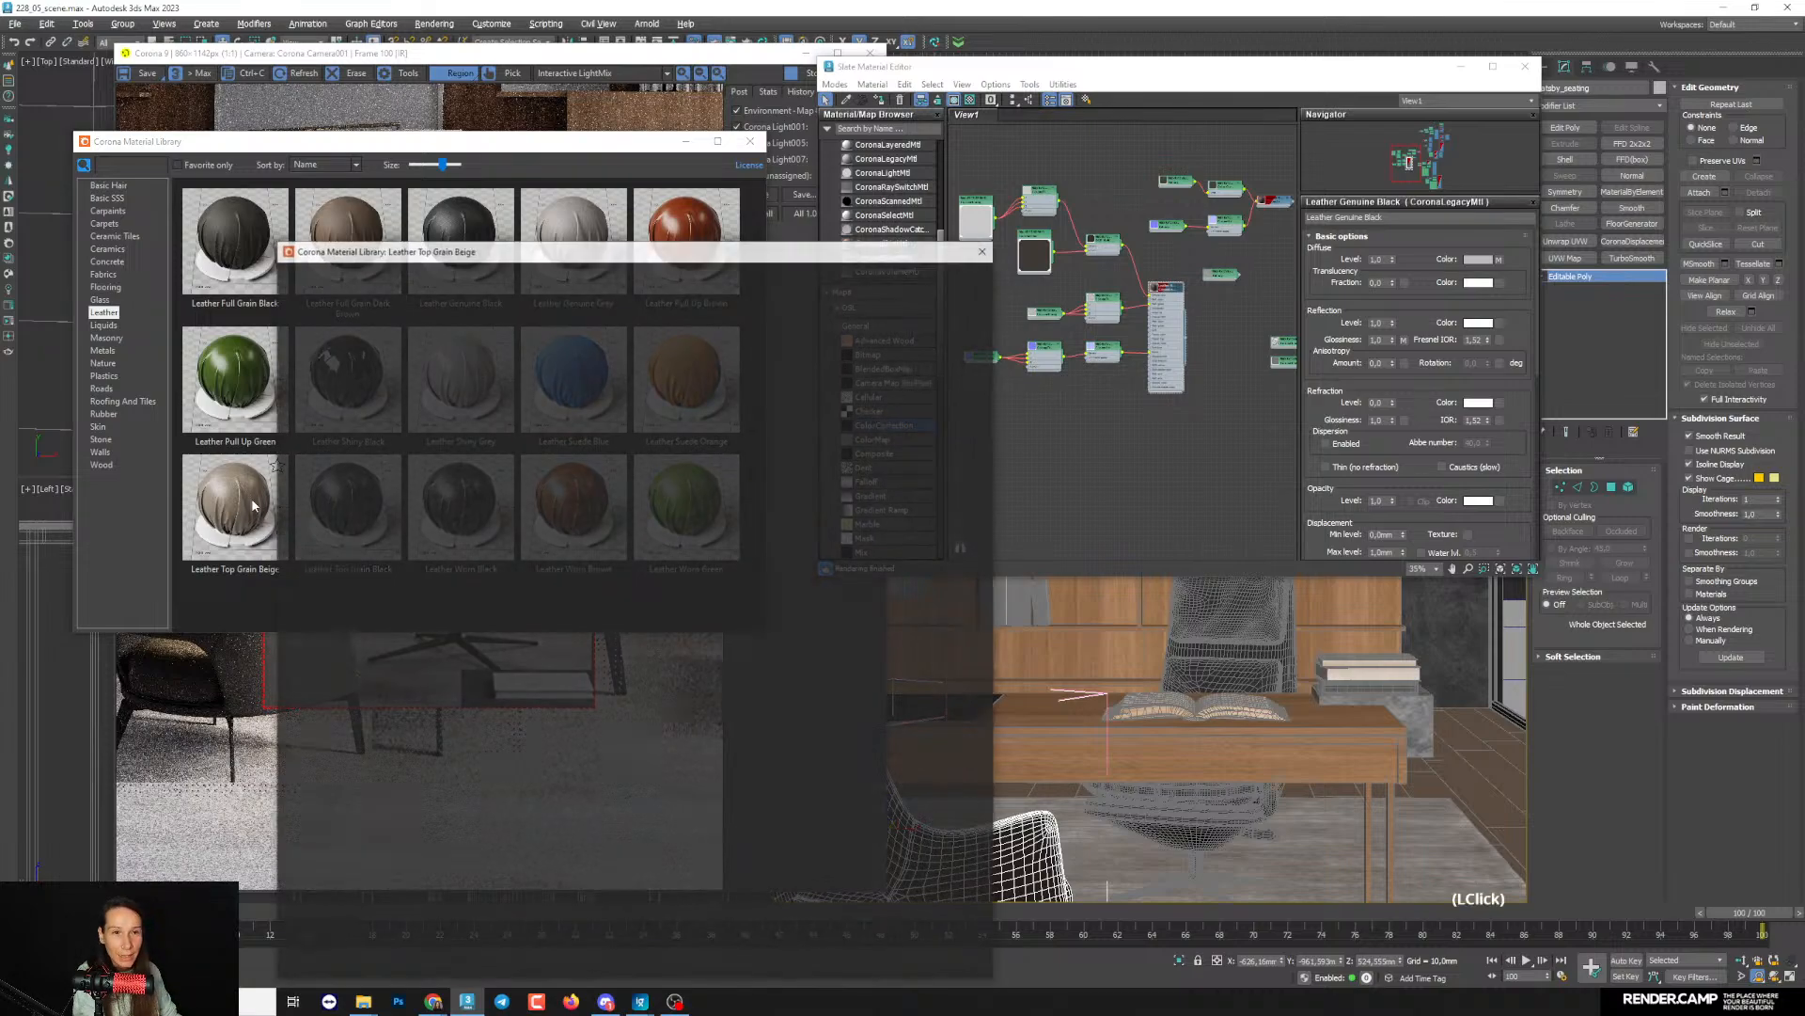
left_click_drag(571, 249, 973, 233)
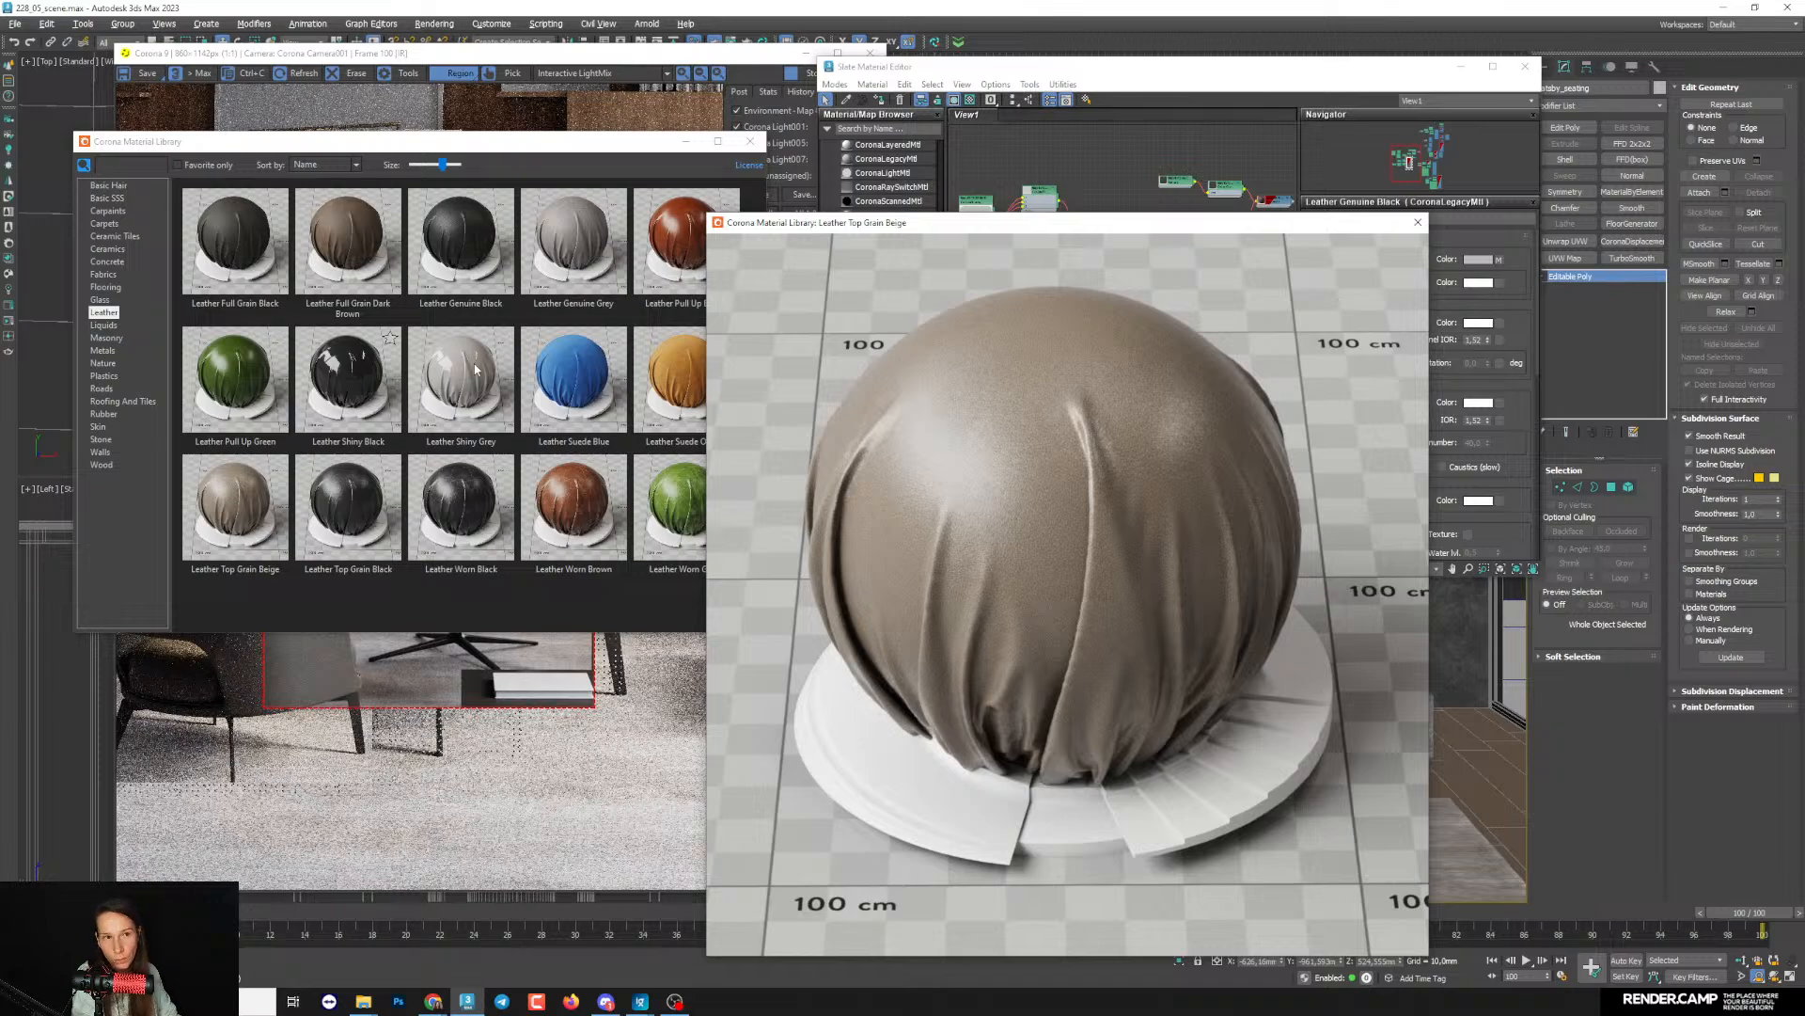
left_click(1061, 435)
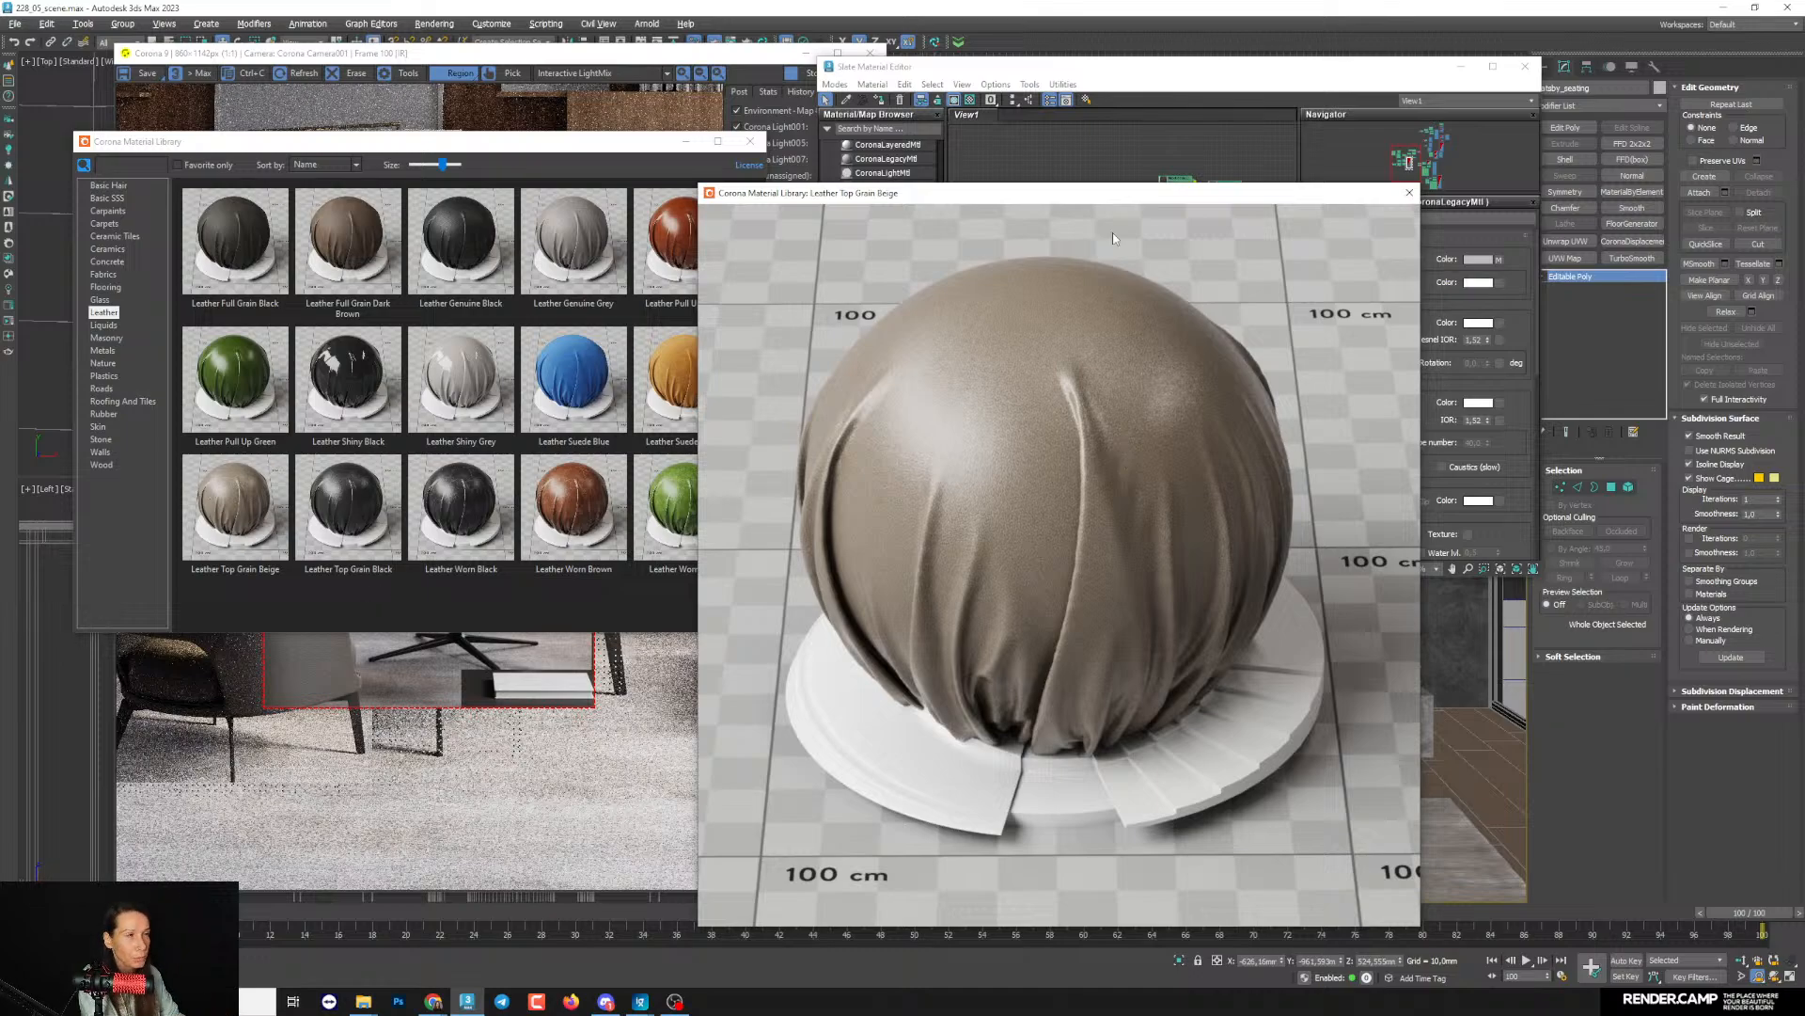
left_click(1408, 193)
left_click(1231, 513)
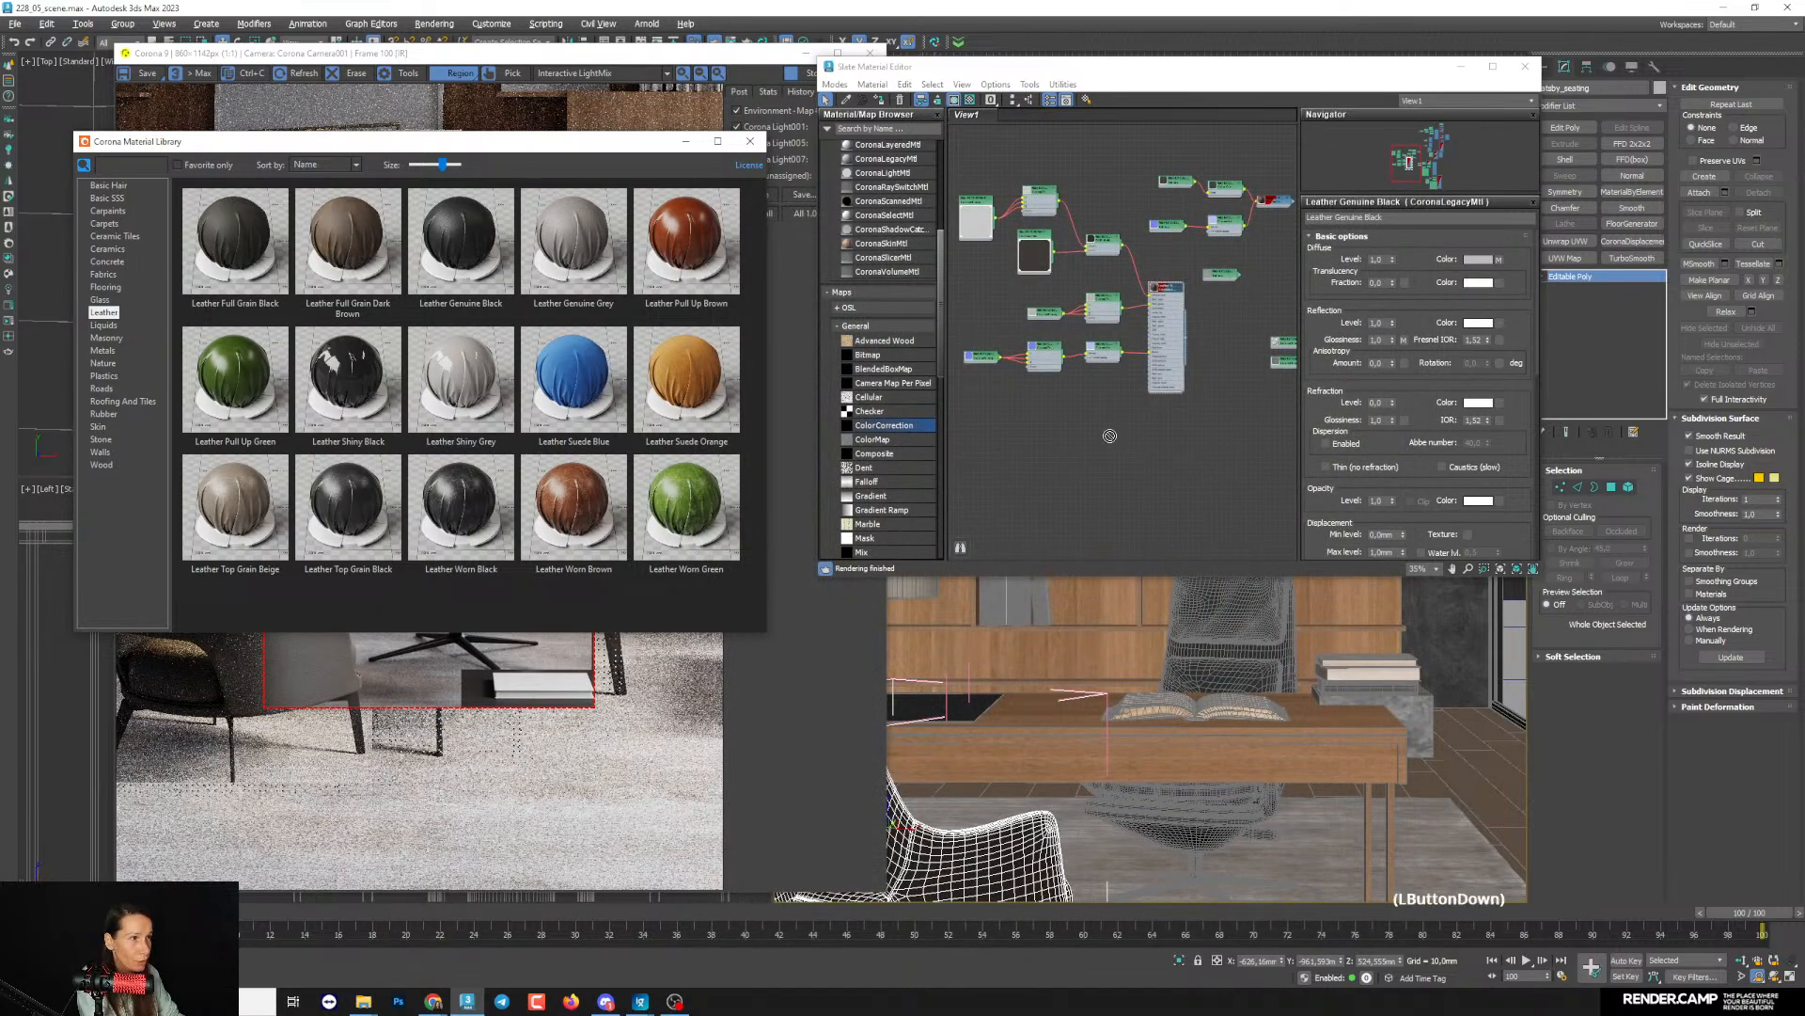
scroll(1204, 513, "down", 5)
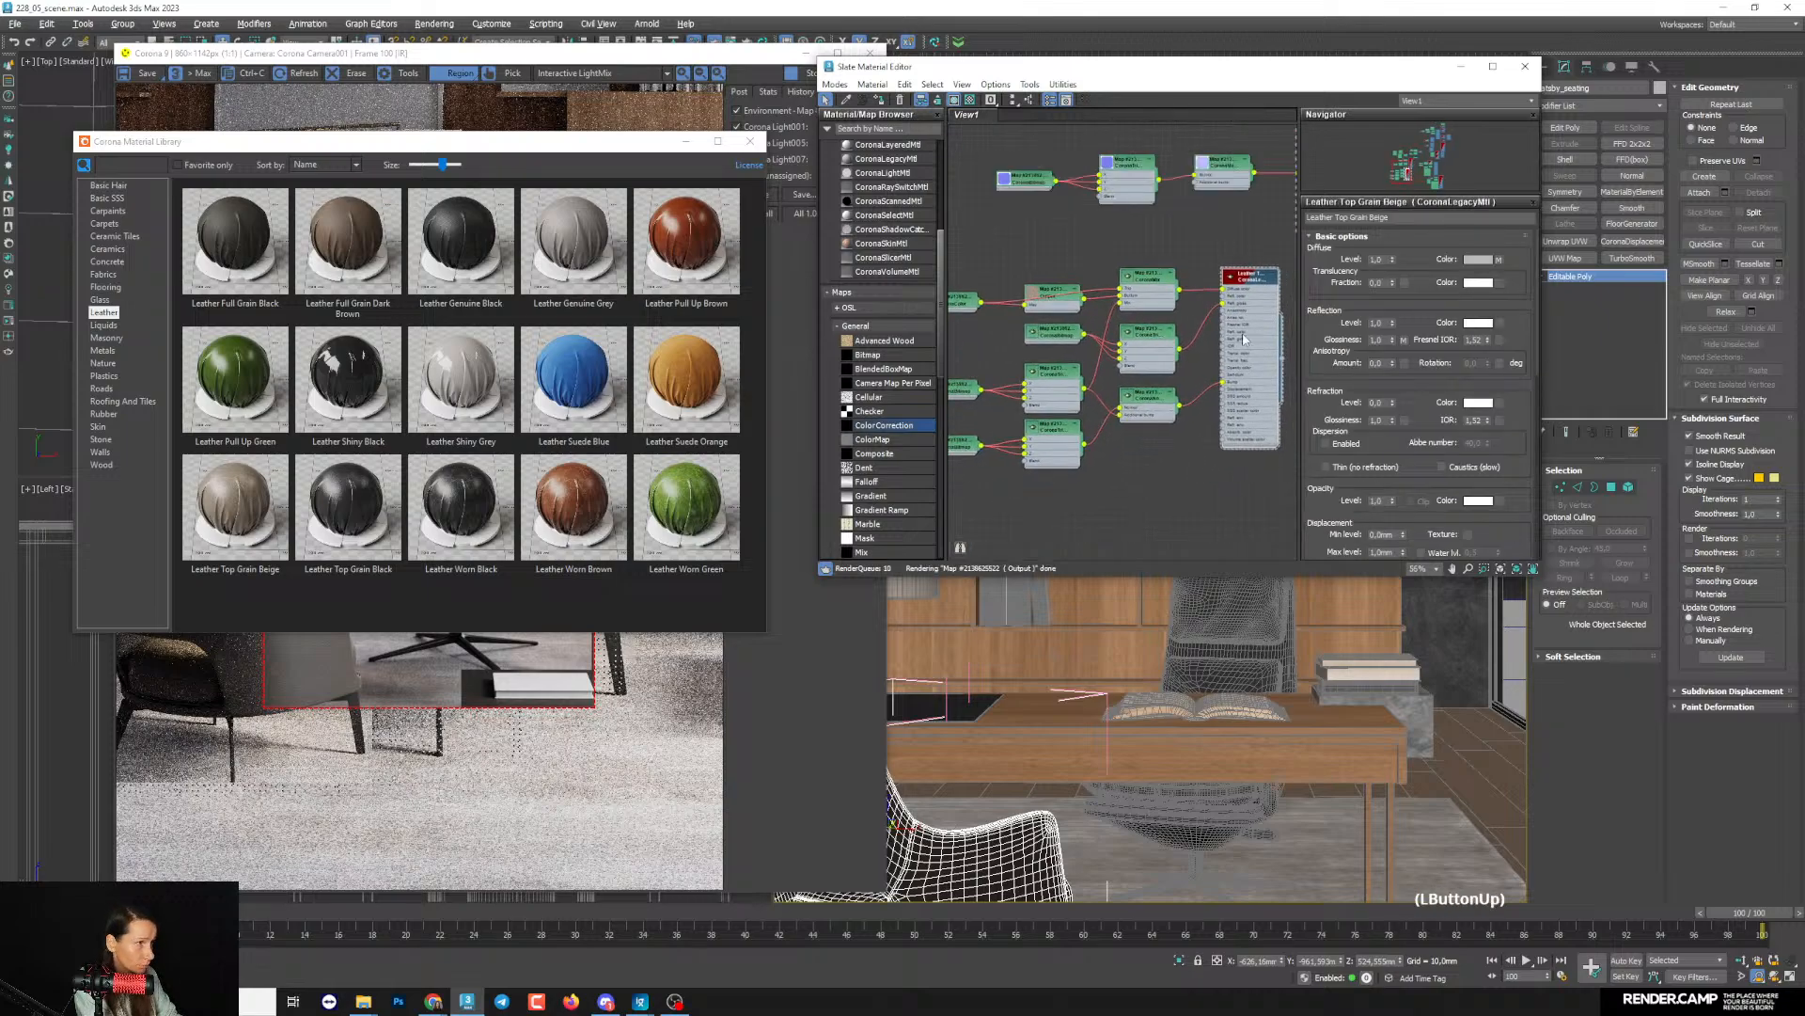
- Open the desk chair's group so its individual parts can be selected
left_click(1199, 640)
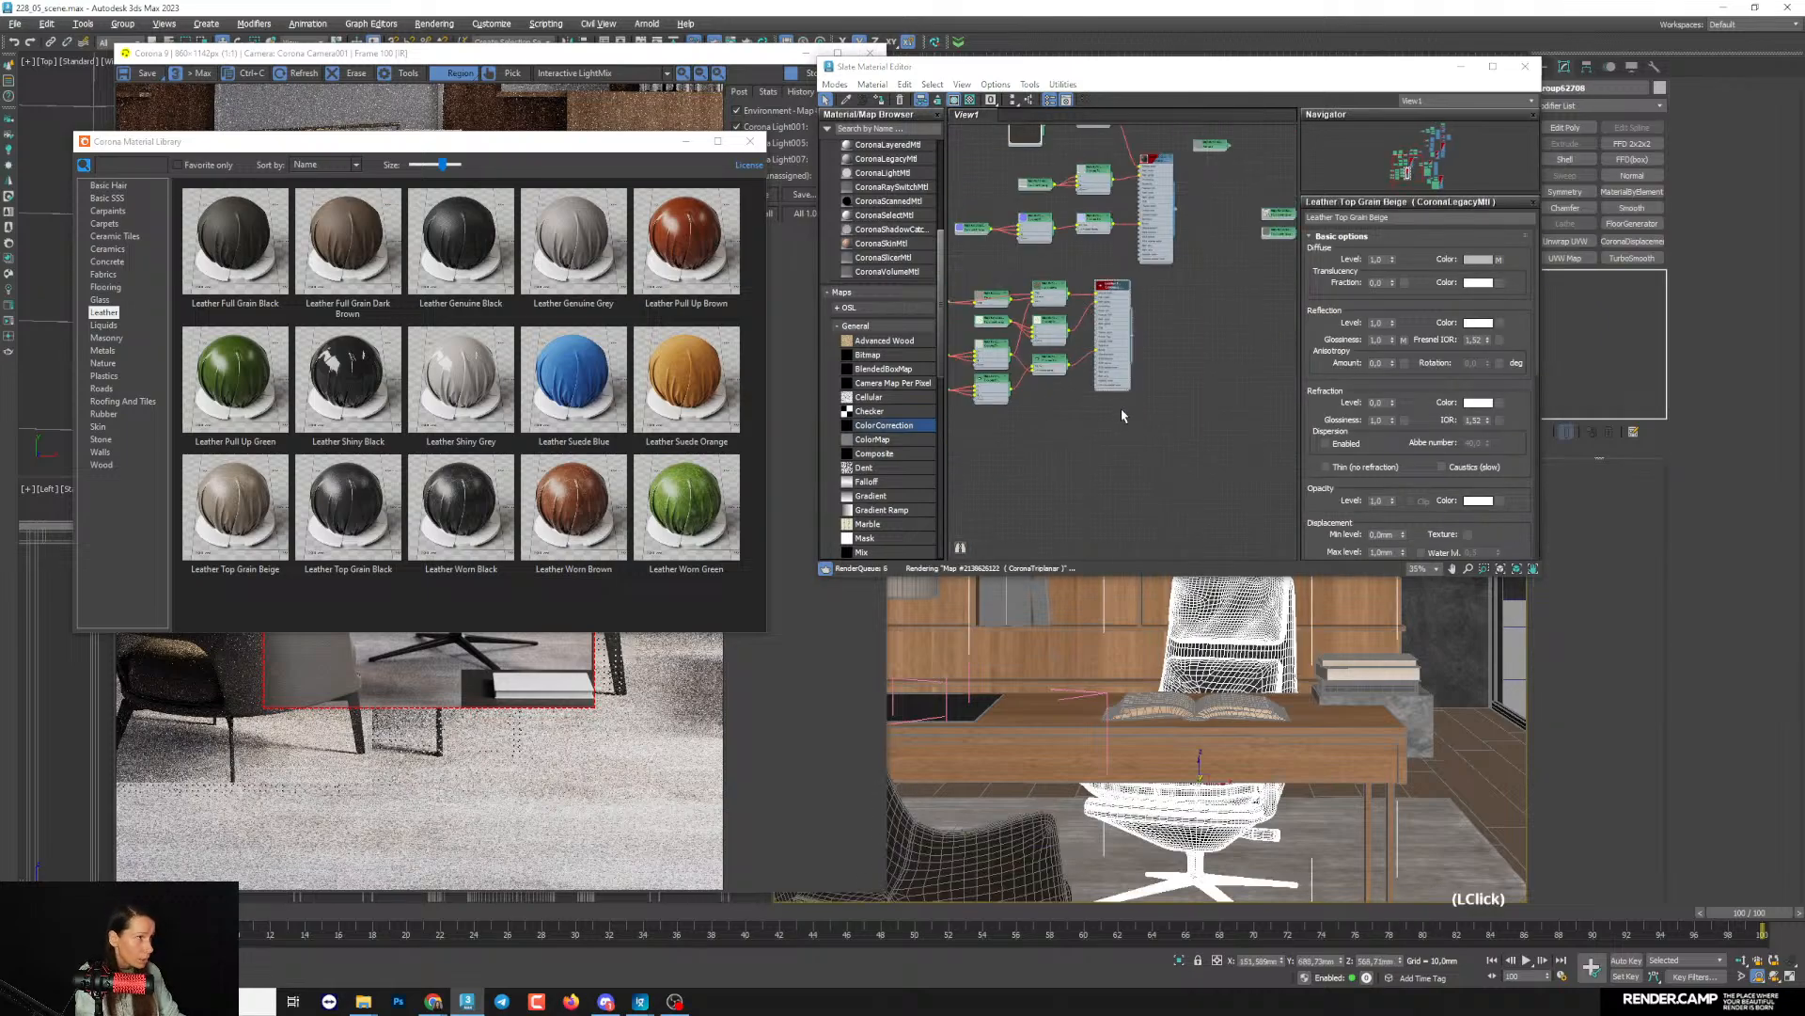
left_click(123, 24)
left_click(143, 81)
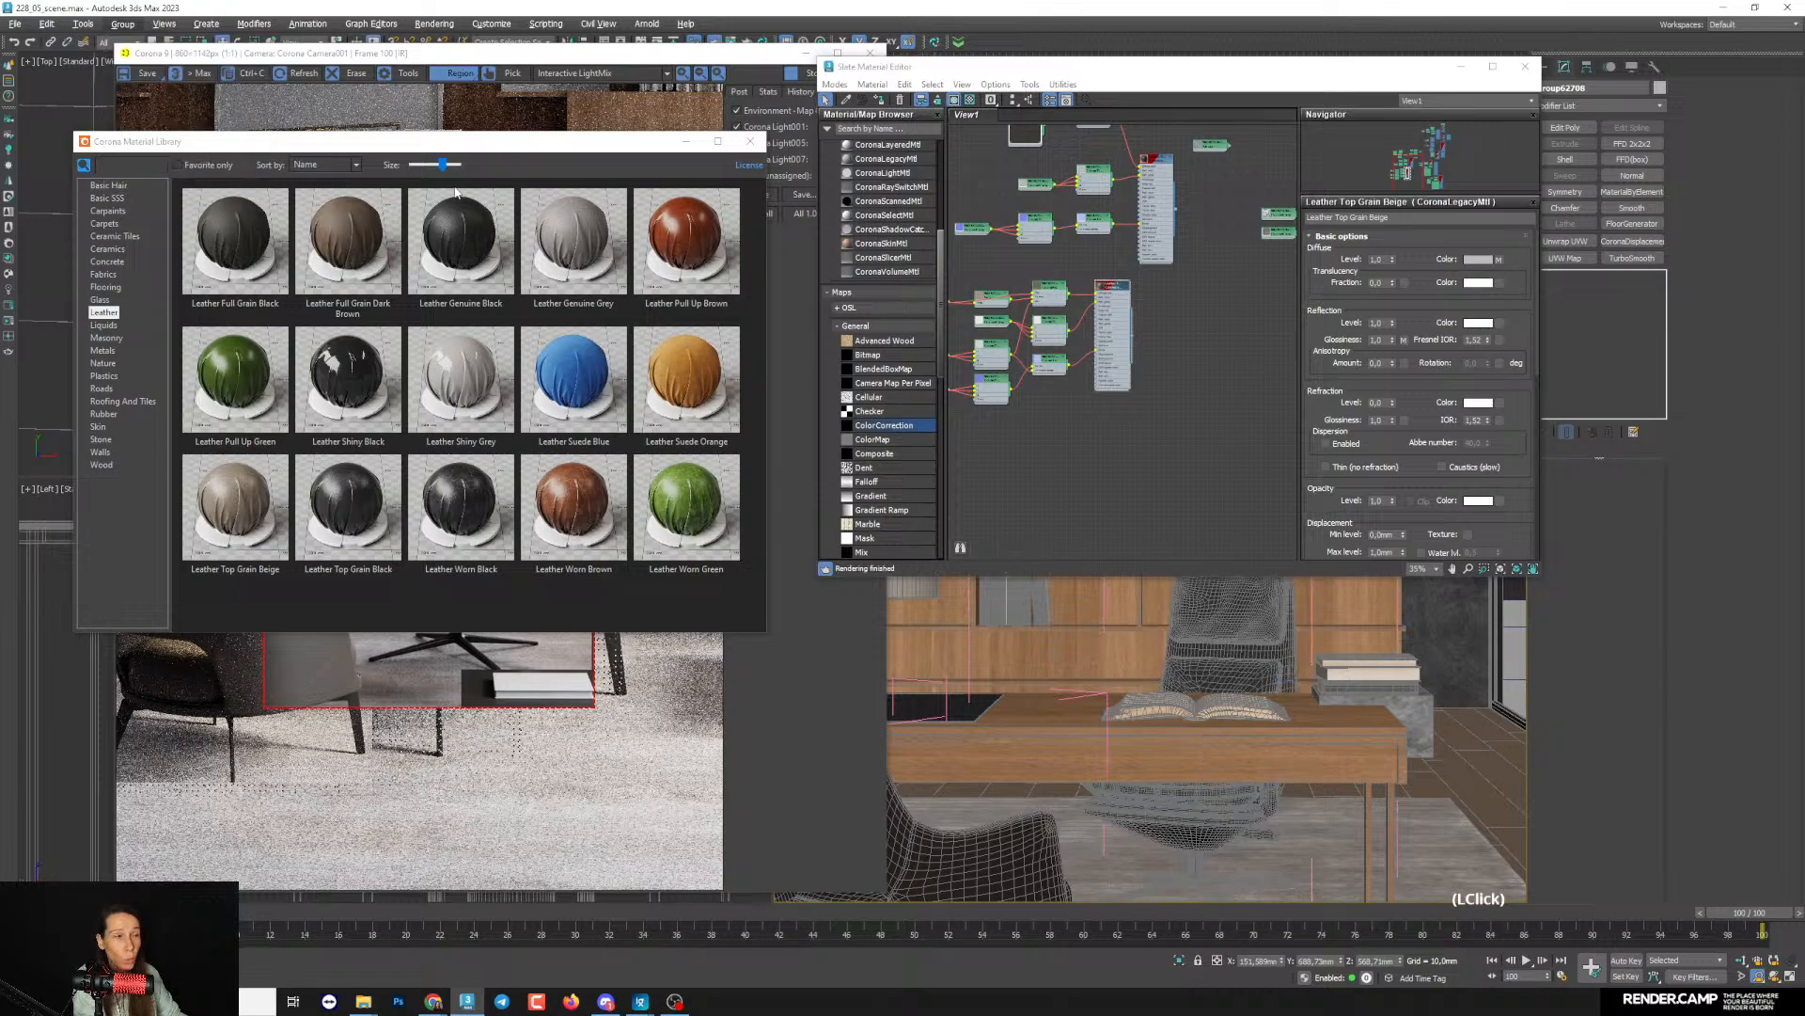
- Select the desk chair's upholstered backrest and seat parts, leaving out the lower shell and base
left_click(1197, 701)
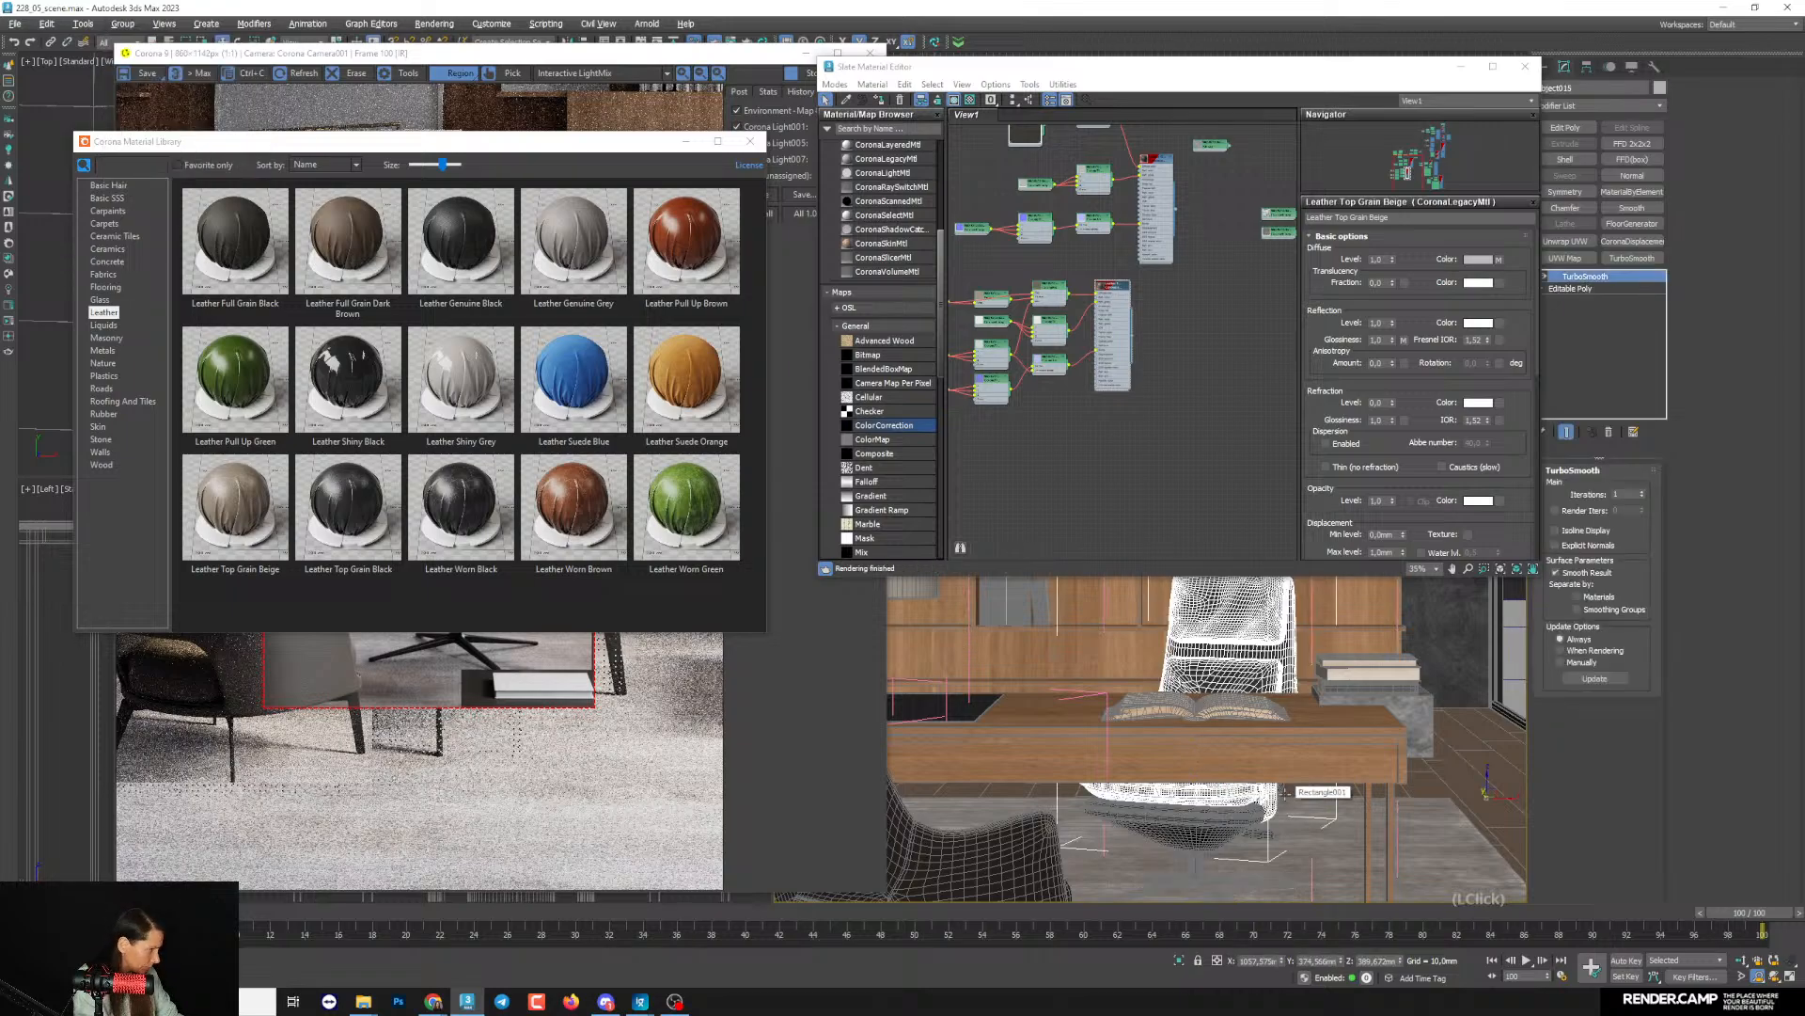
left_click(1226, 814, "ctrl")
key("ctrl+z")
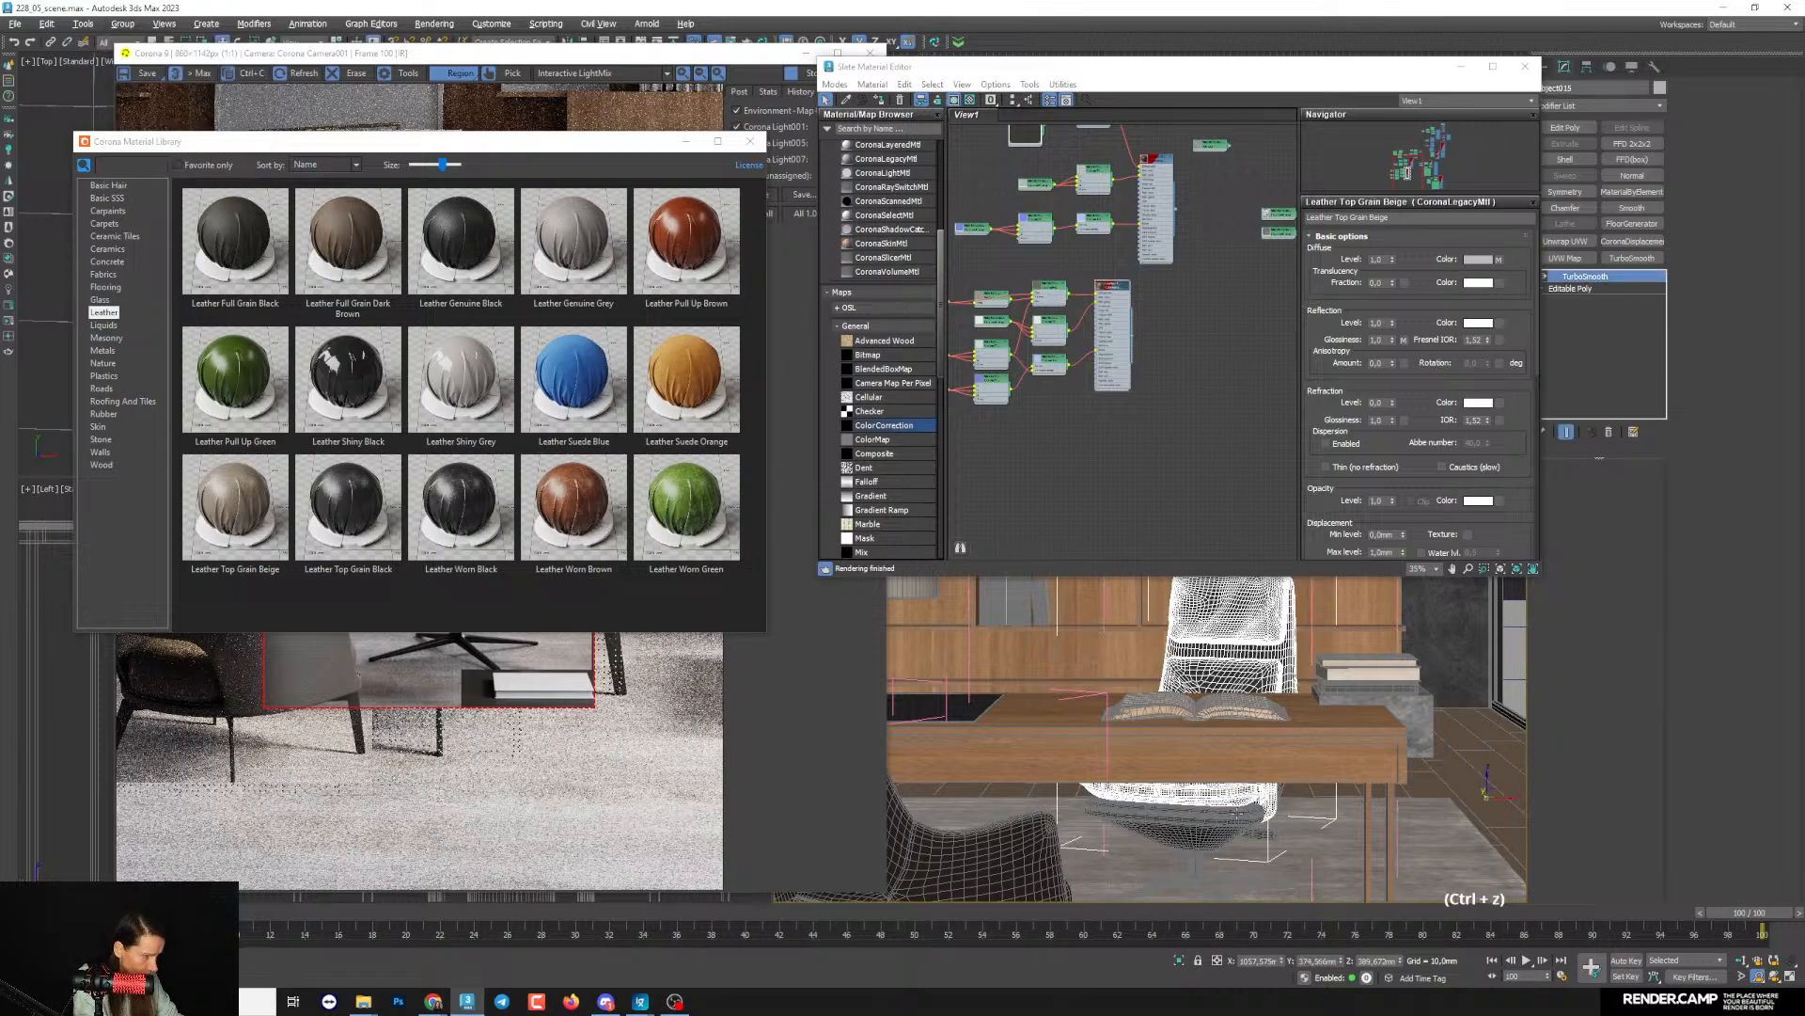
left_click(1236, 815, "ctrl")
key("ctrl+z")
key("c")
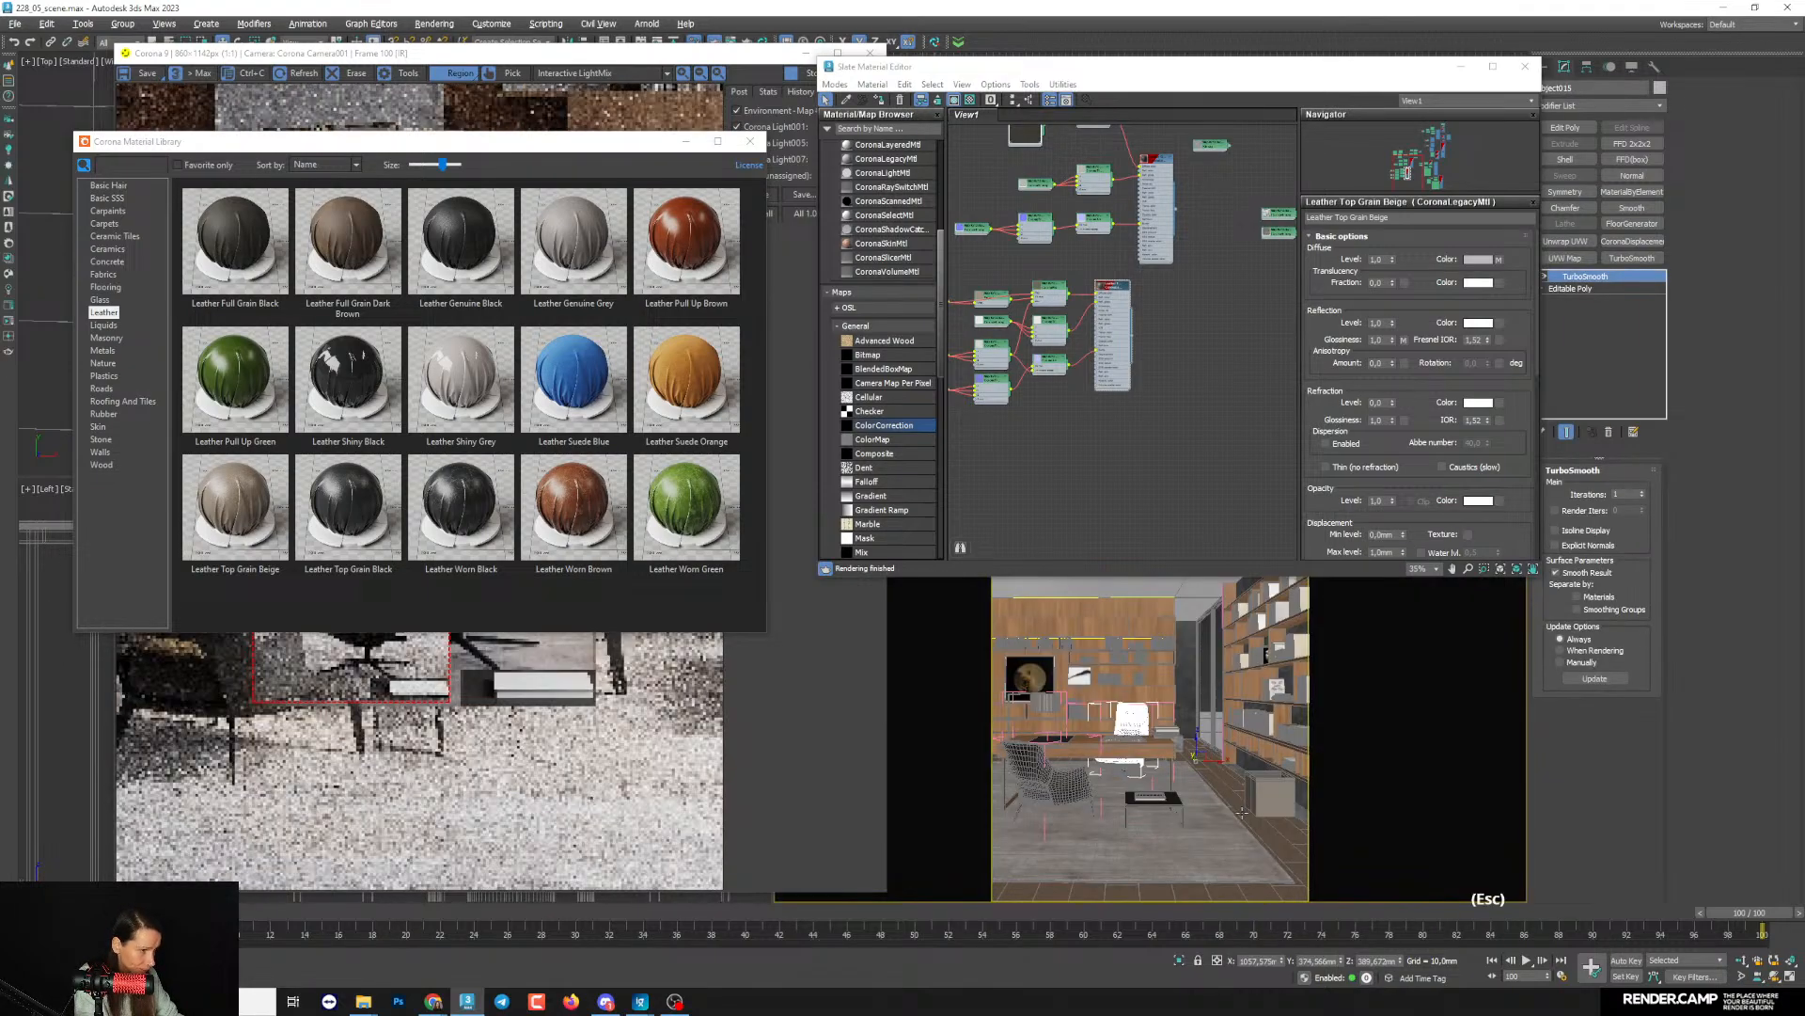
scroll(1134, 769, "up", 3)
scroll(1189, 793, "up", 5)
scroll(1189, 792, "down", 1)
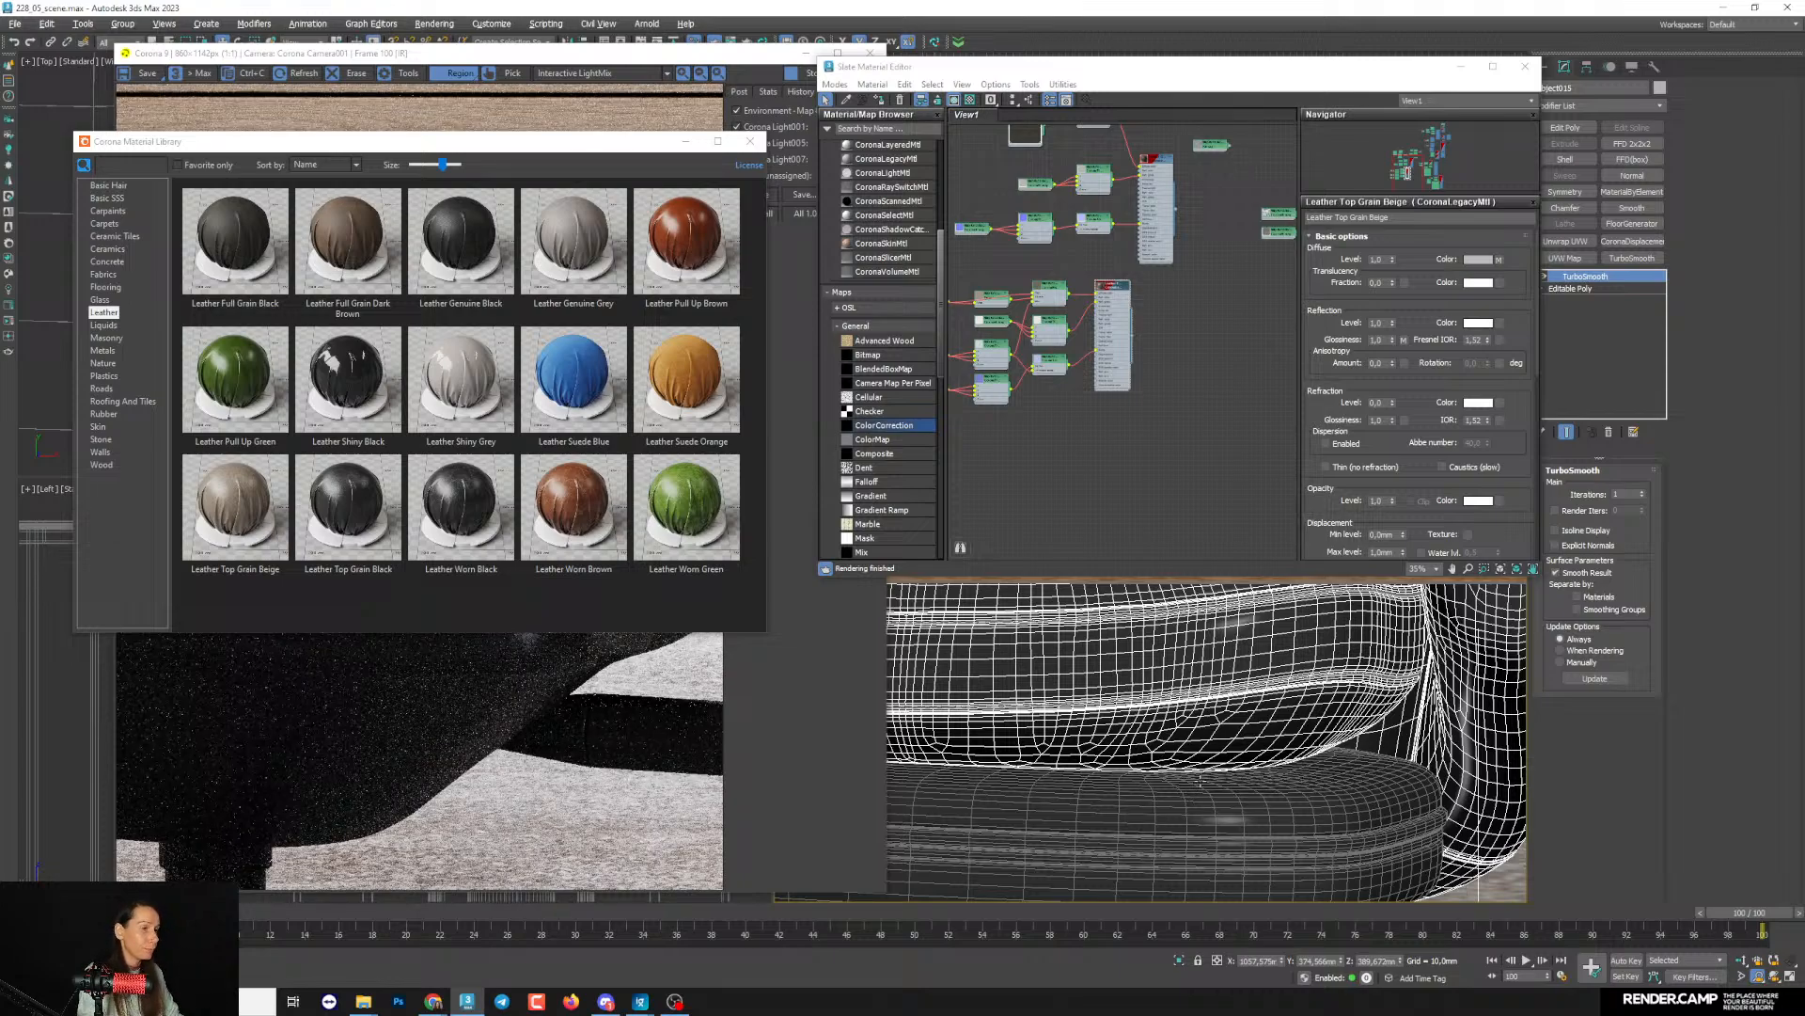
scroll(1199, 779, "down", 5)
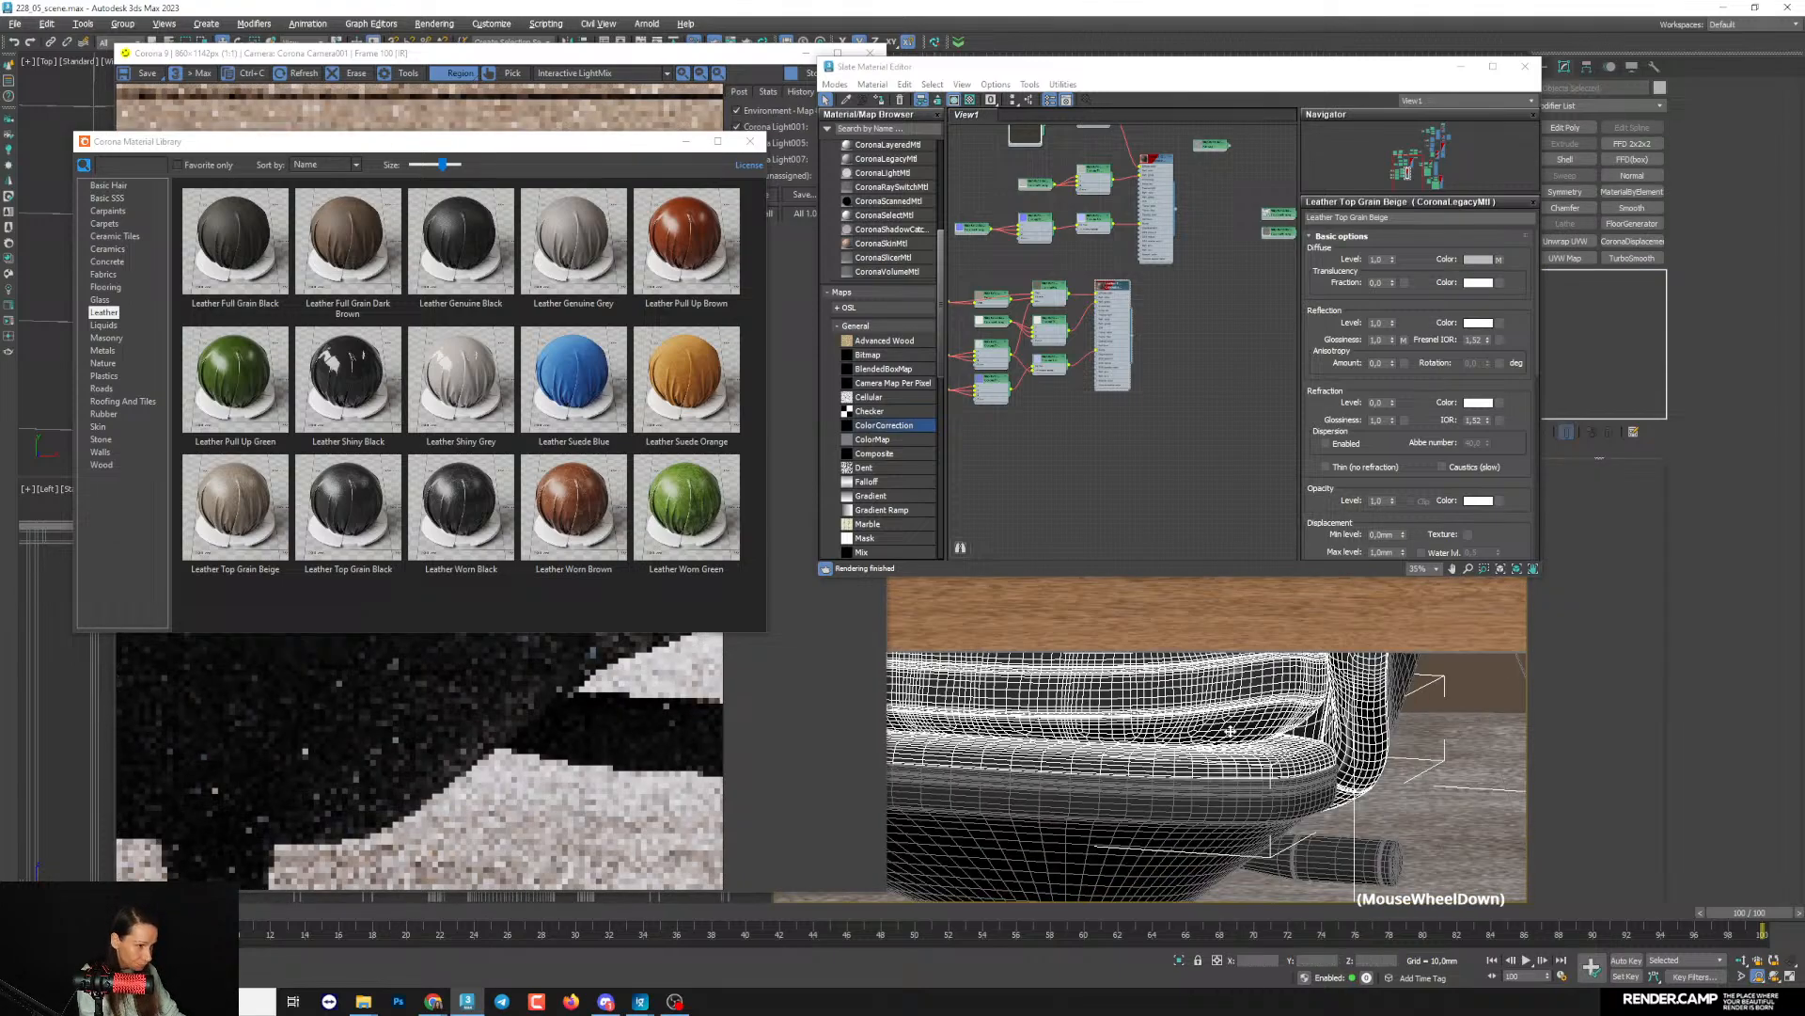
scroll(1199, 778, "down", 4)
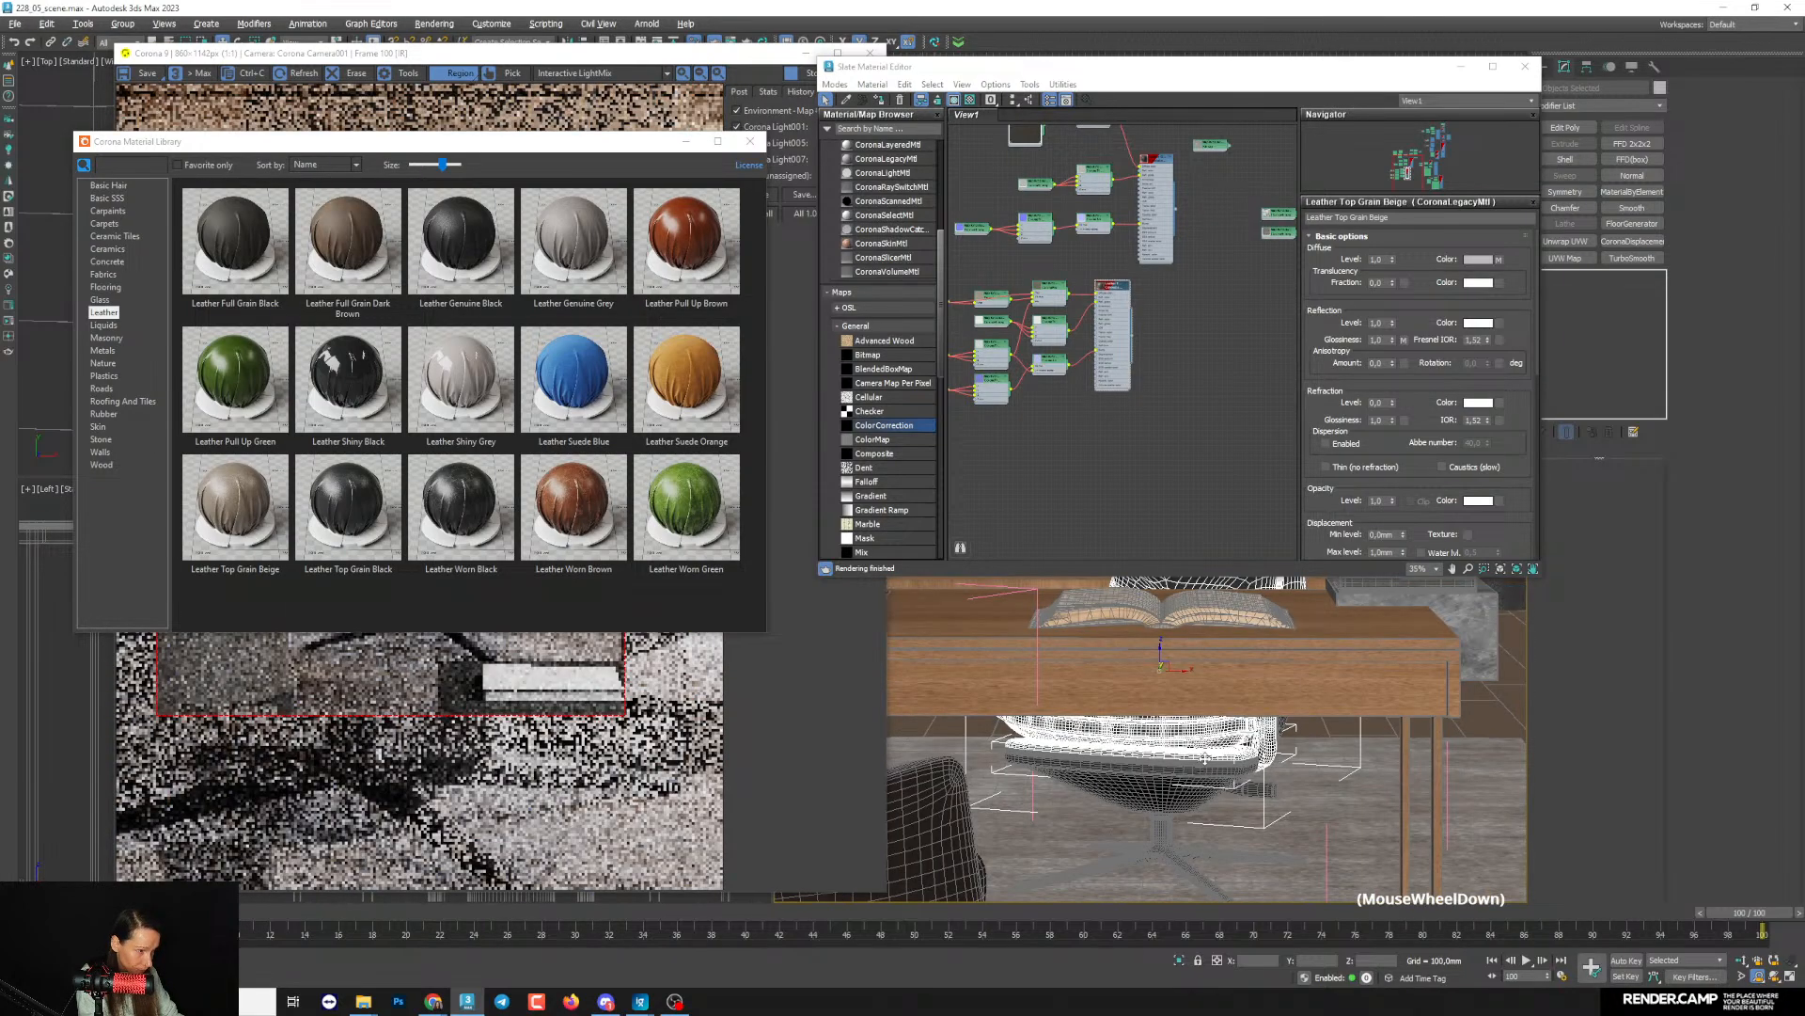
middle_click_drag(1186, 701, 1190, 727)
scroll(1189, 727, "down", 5)
scroll(1142, 301, "up", 5)
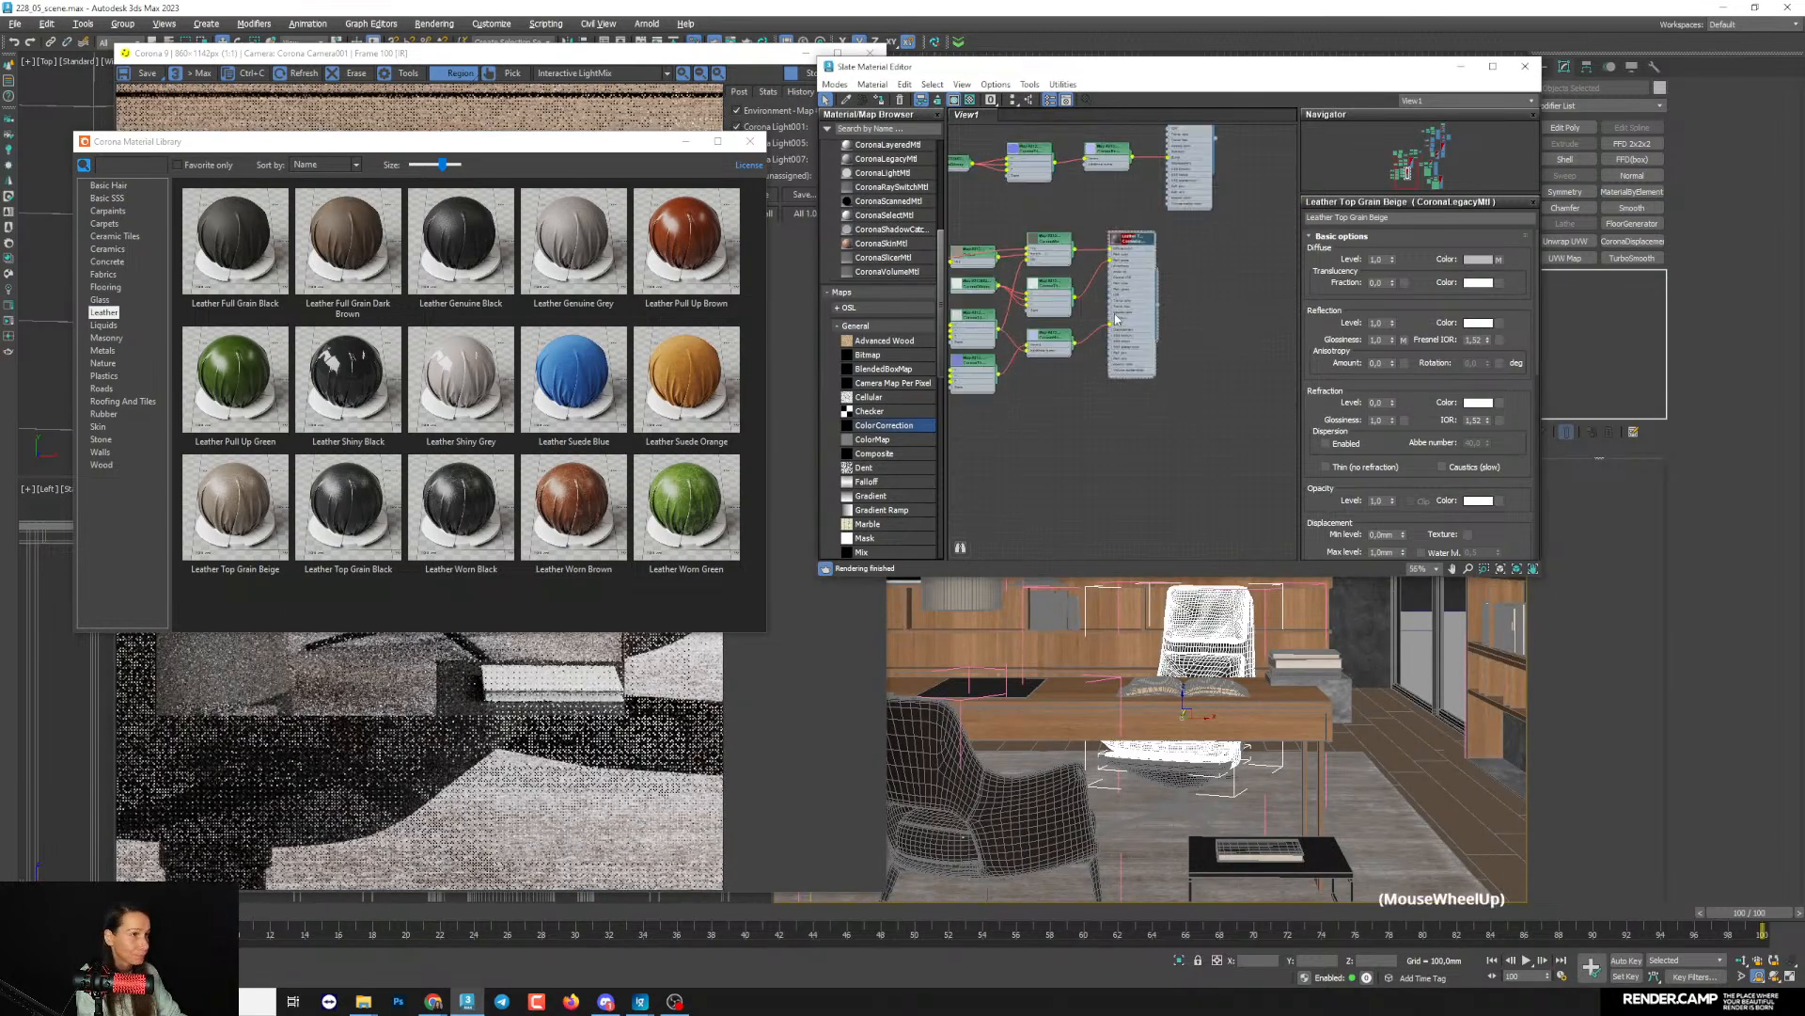
- Assign the Leather Top Grain Beige material to the selected chair upholstery and close the material library
middle_click_drag(1147, 311, 1206, 350)
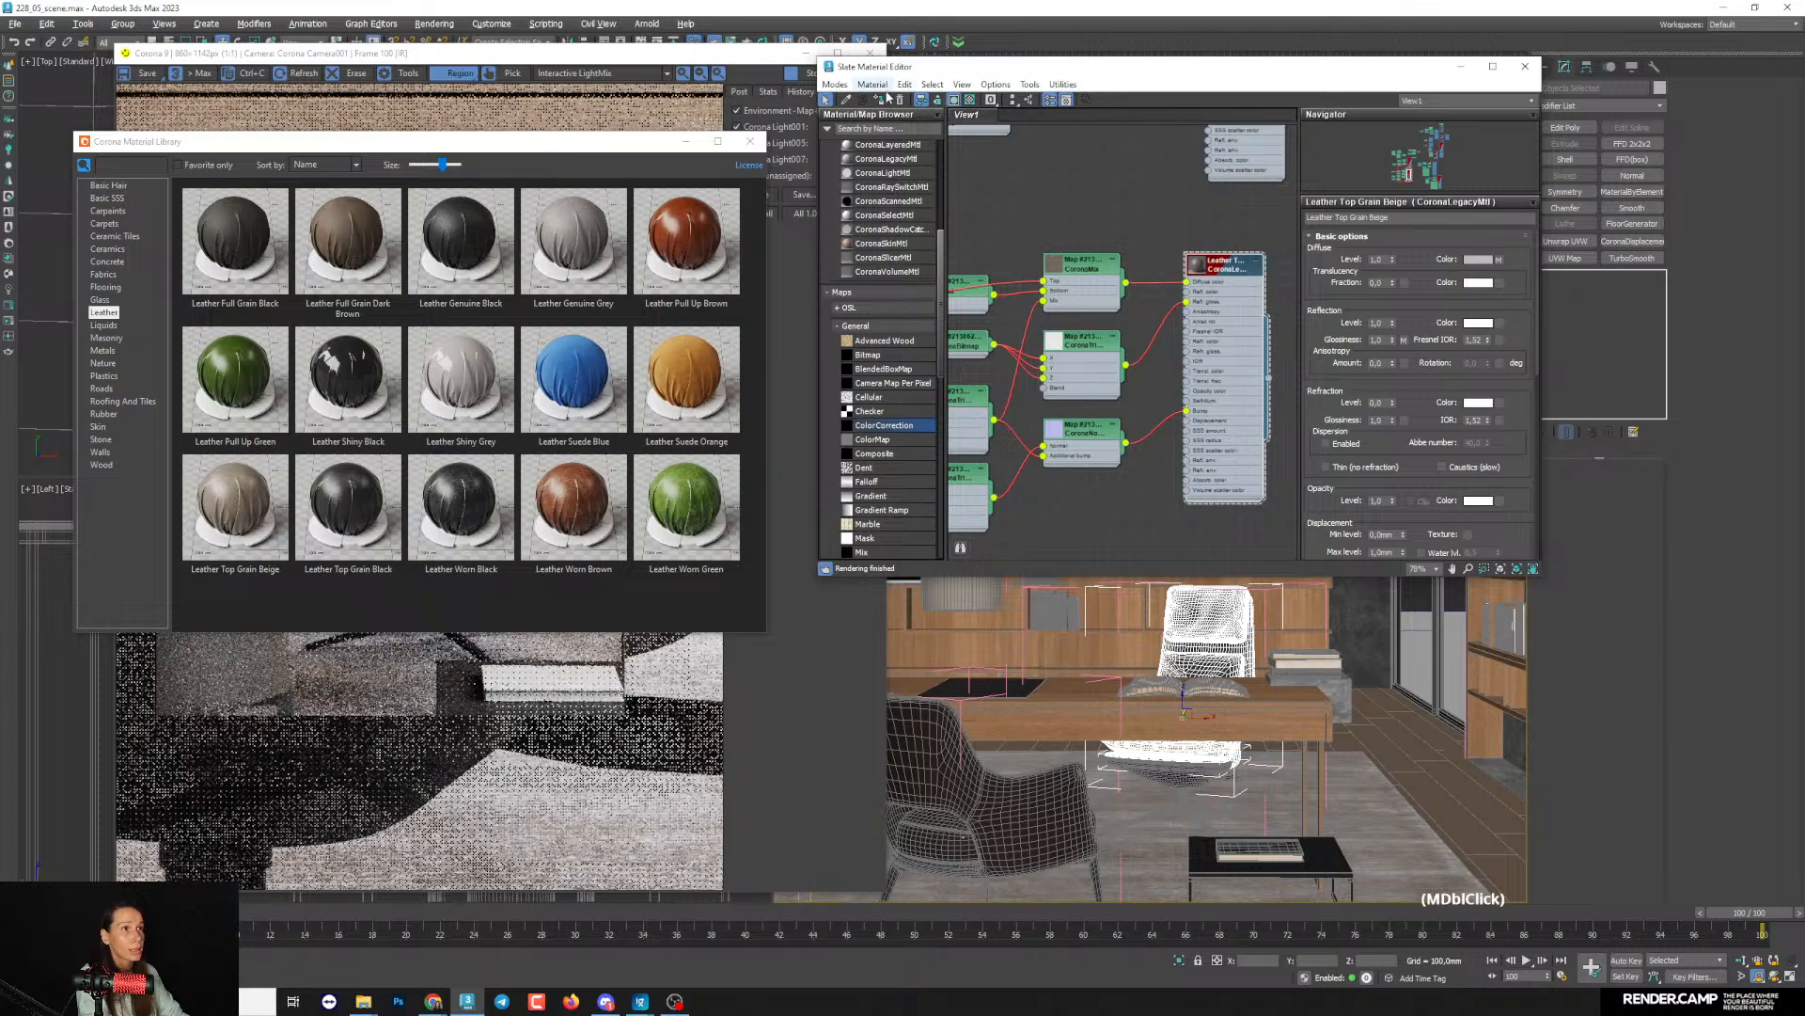
left_click(889, 123)
scroll(1075, 256, "down", 3)
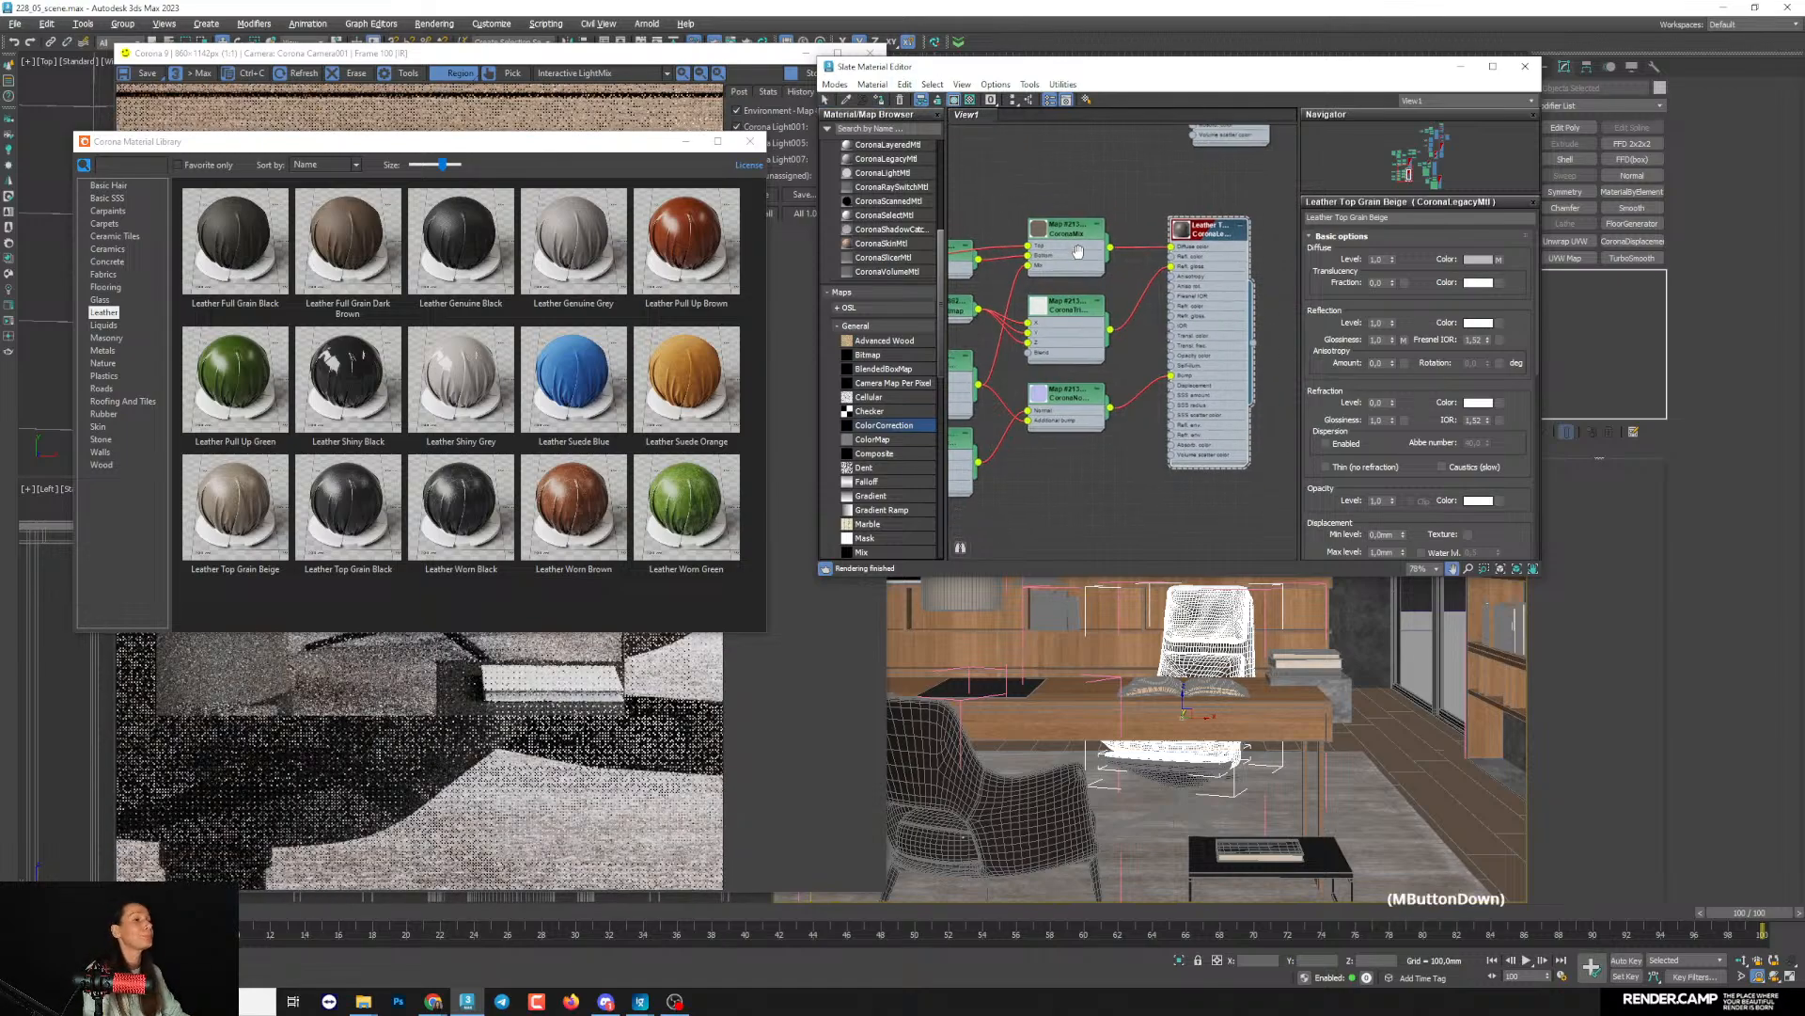
middle_click_drag(1064, 265, 1091, 256)
left_click(752, 141)
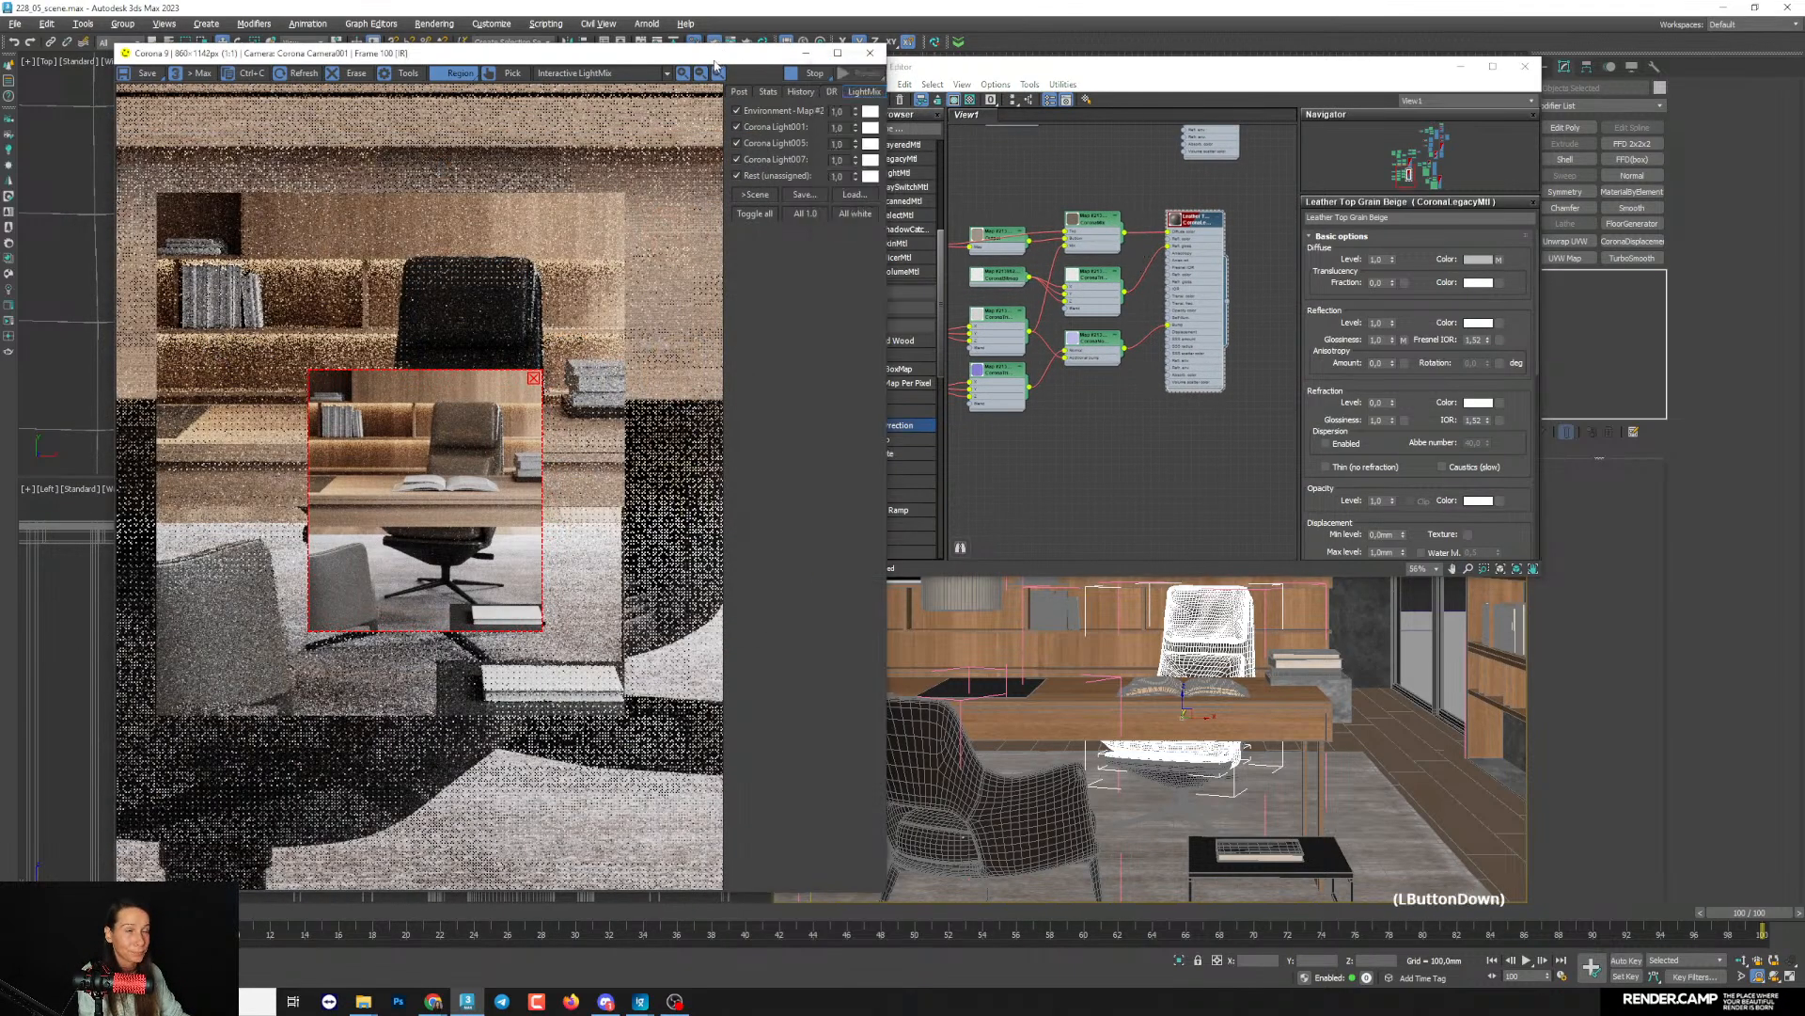
- Reposition the render window, dismiss the render setup, and examine the desk chair's leather up close in the render
left_click_drag(649, 53, 624, 39)
left_click(83, 974)
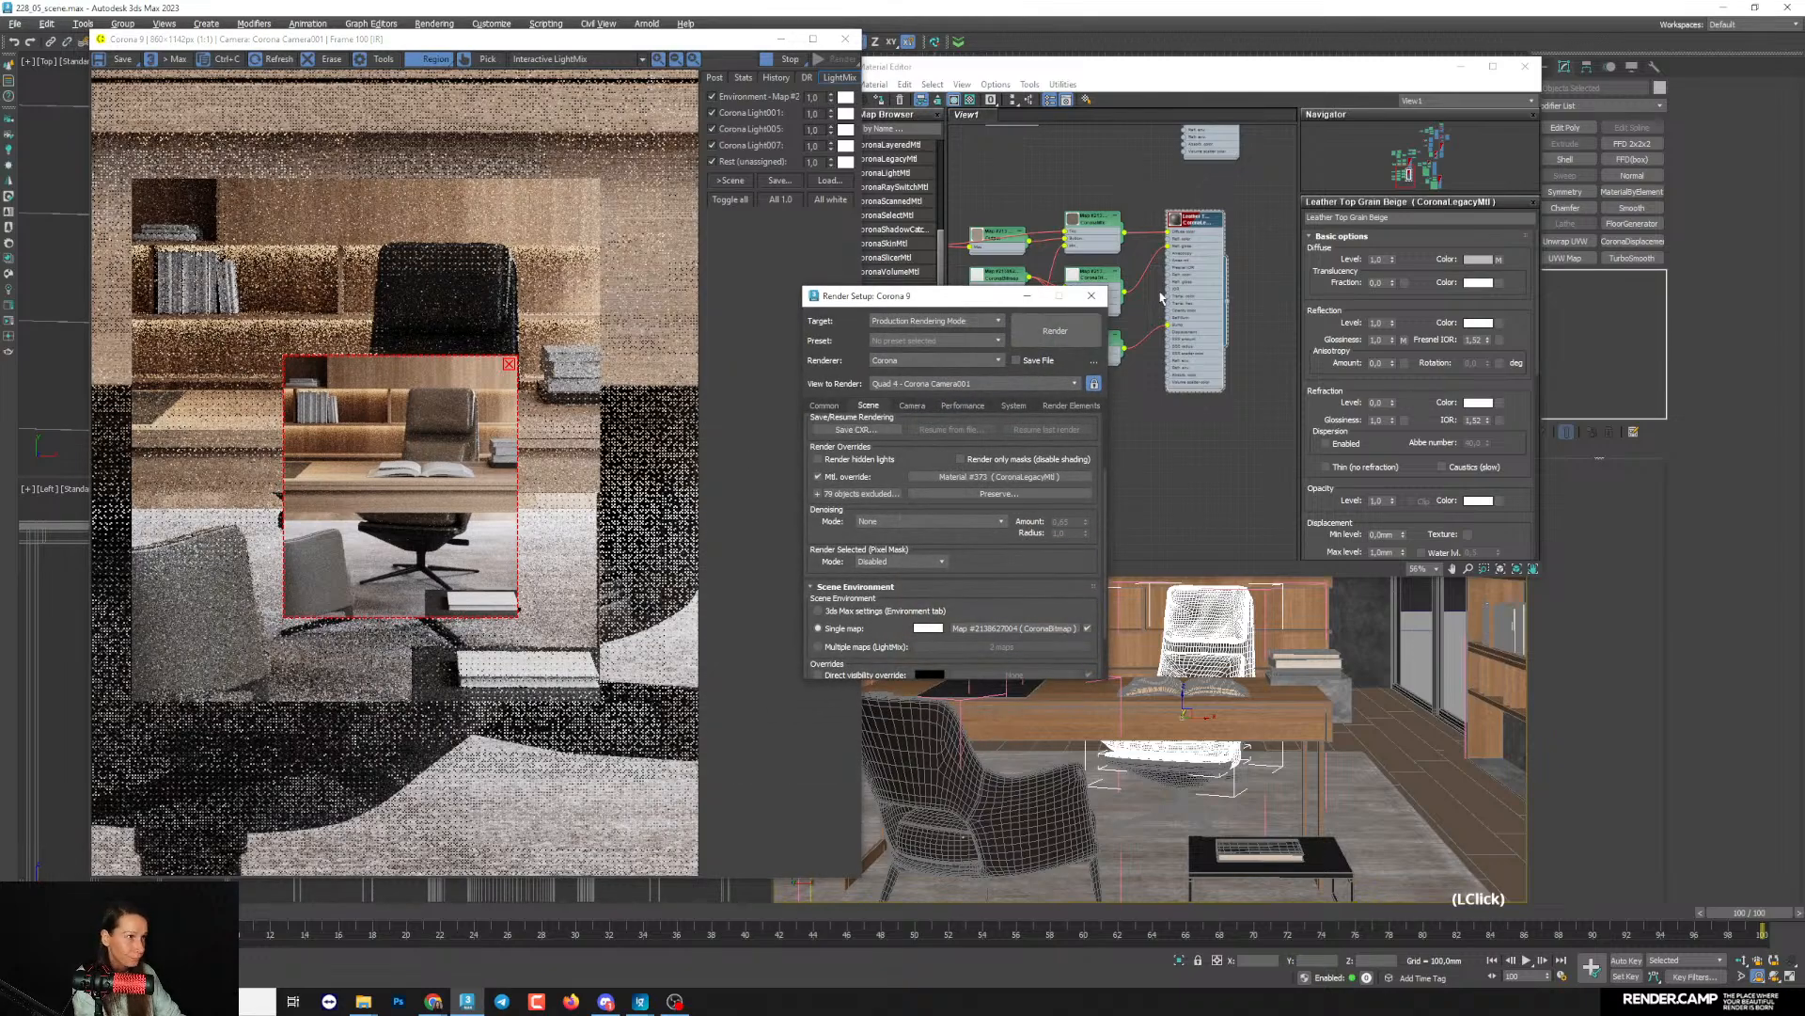
left_click(1028, 297)
scroll(464, 426, "up", 1)
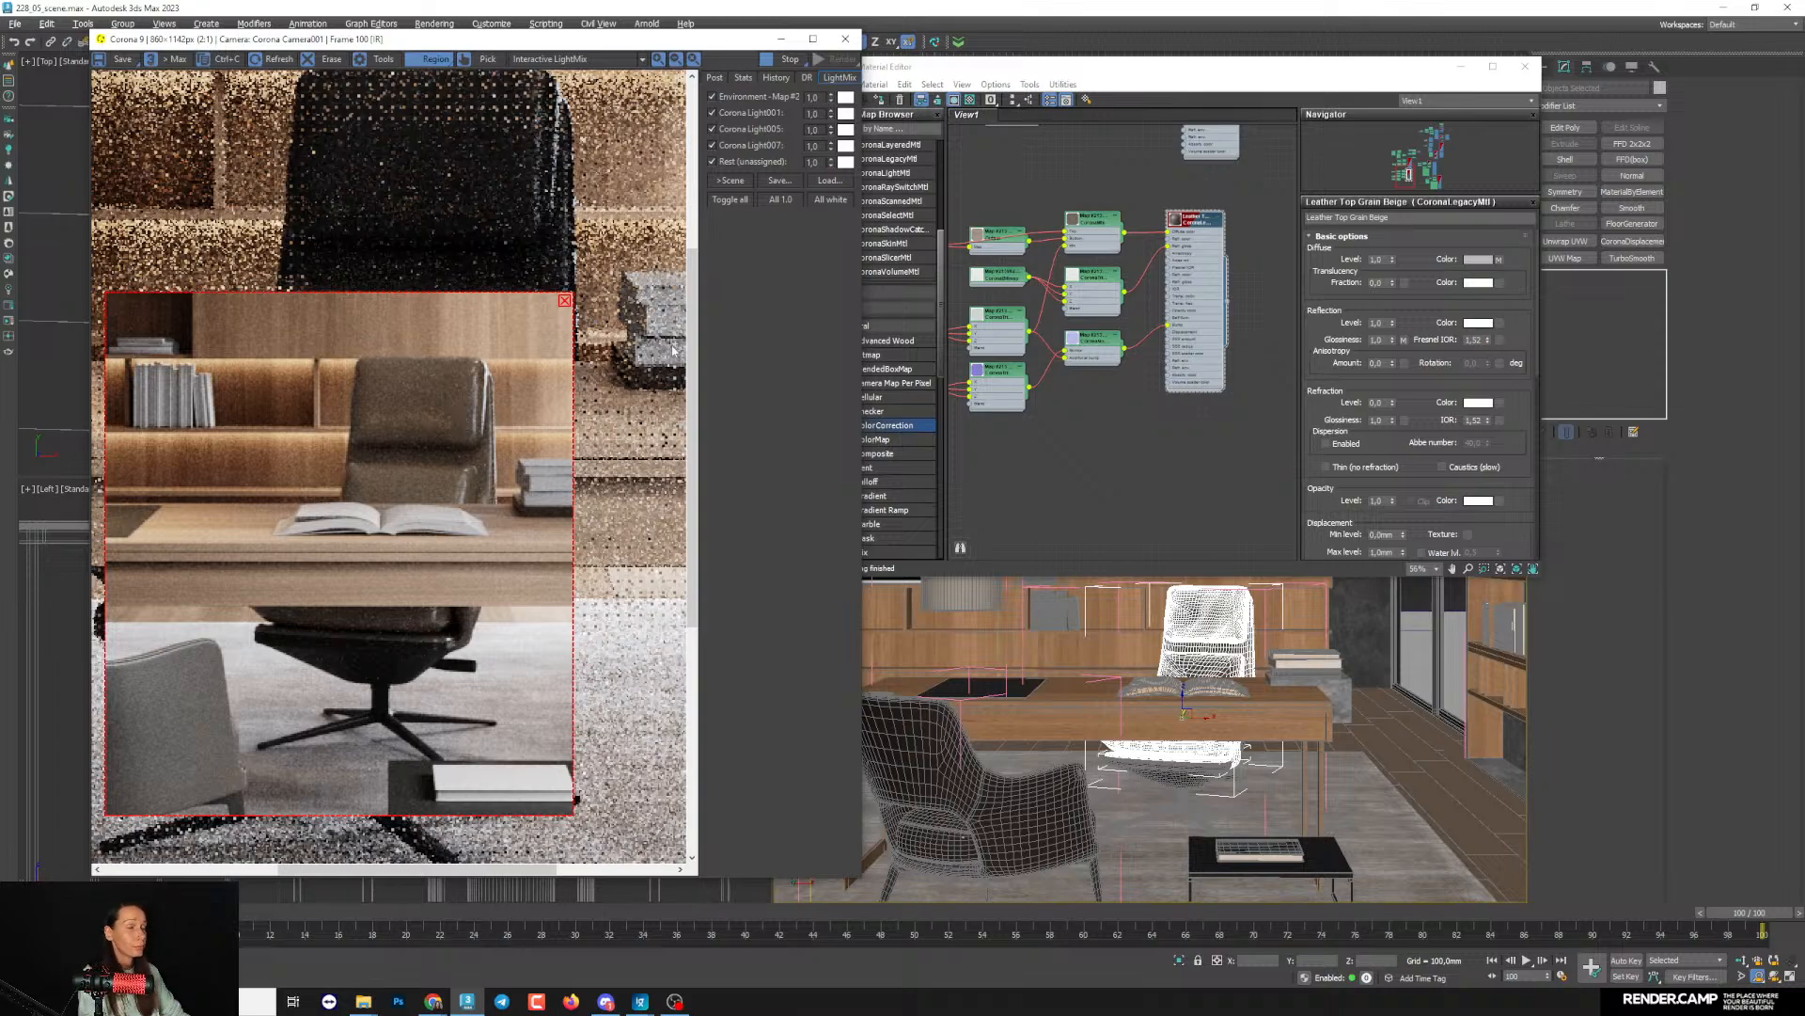
- Insert a Color Correction map between the leather's CoronaMix and diffuse color, and space out the neighbouring nodes
middle_click_drag(1157, 326, 1172, 322)
scroll(1171, 293, "up", 2)
middle_click_drag(1144, 241, 1204, 329)
left_click_drag(1172, 301, 1105, 269)
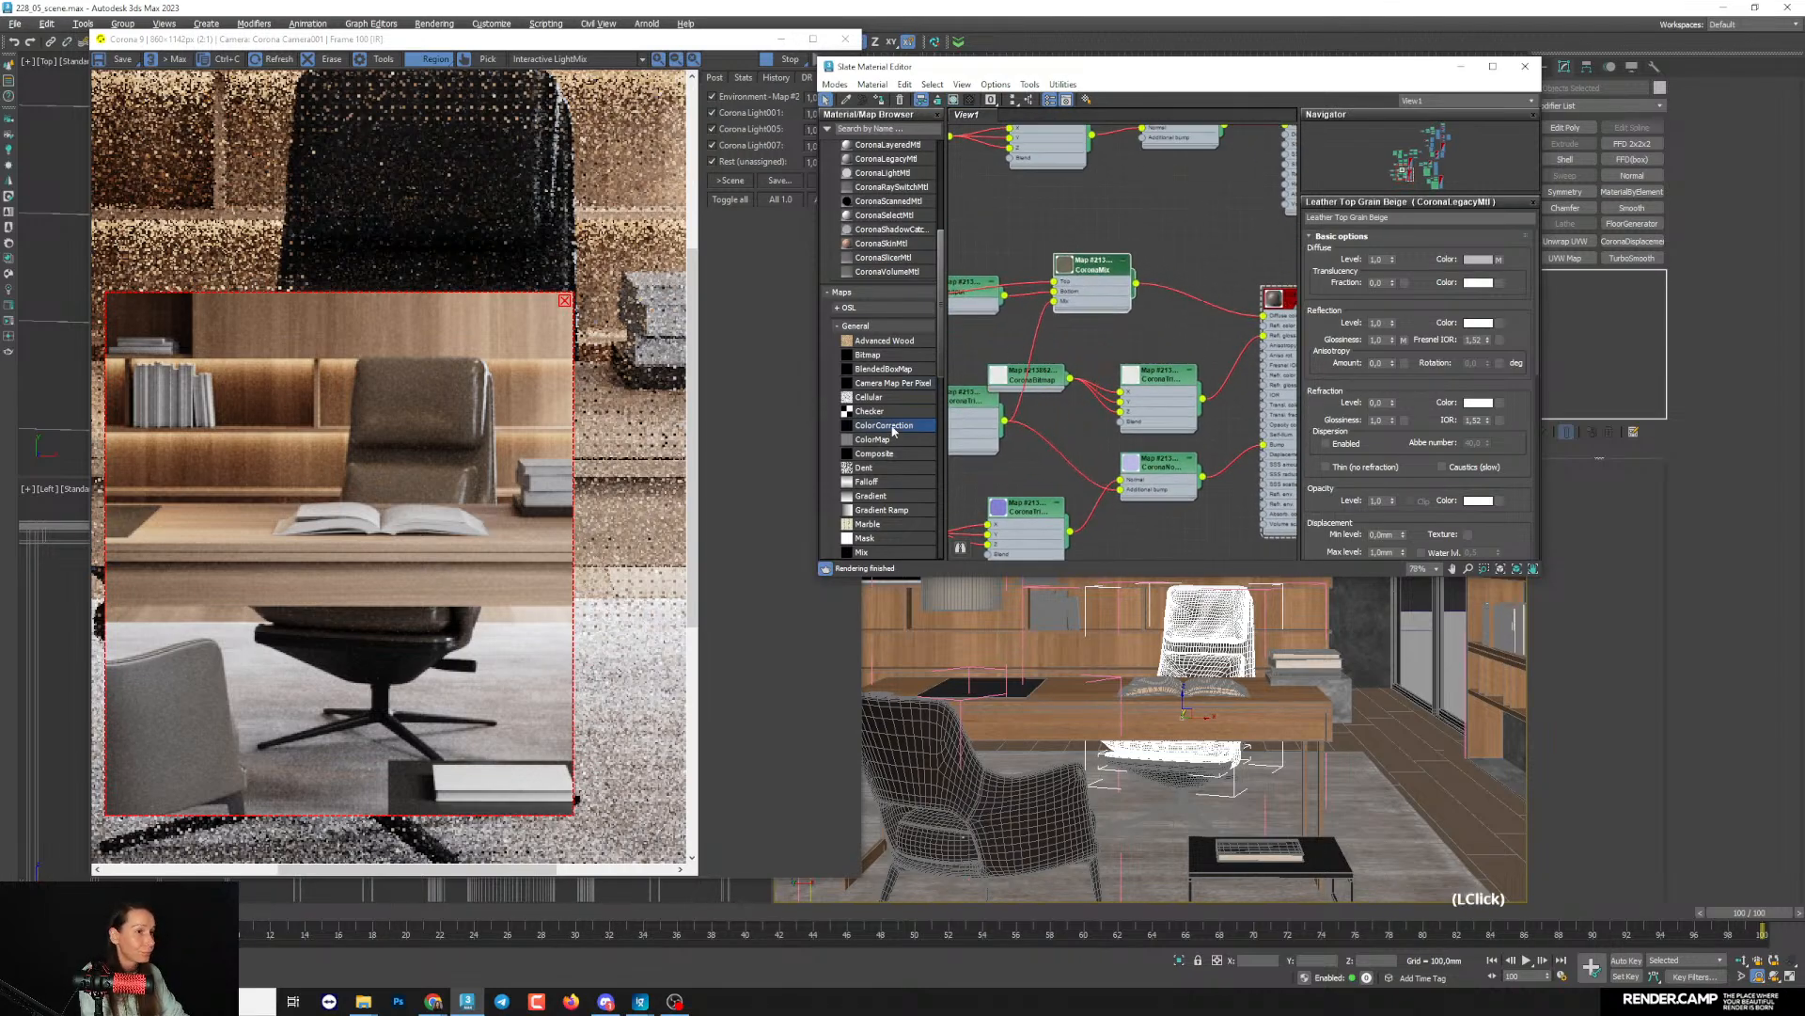
left_click_drag(894, 429, 1087, 269)
left_click_drag(1192, 299, 1148, 276)
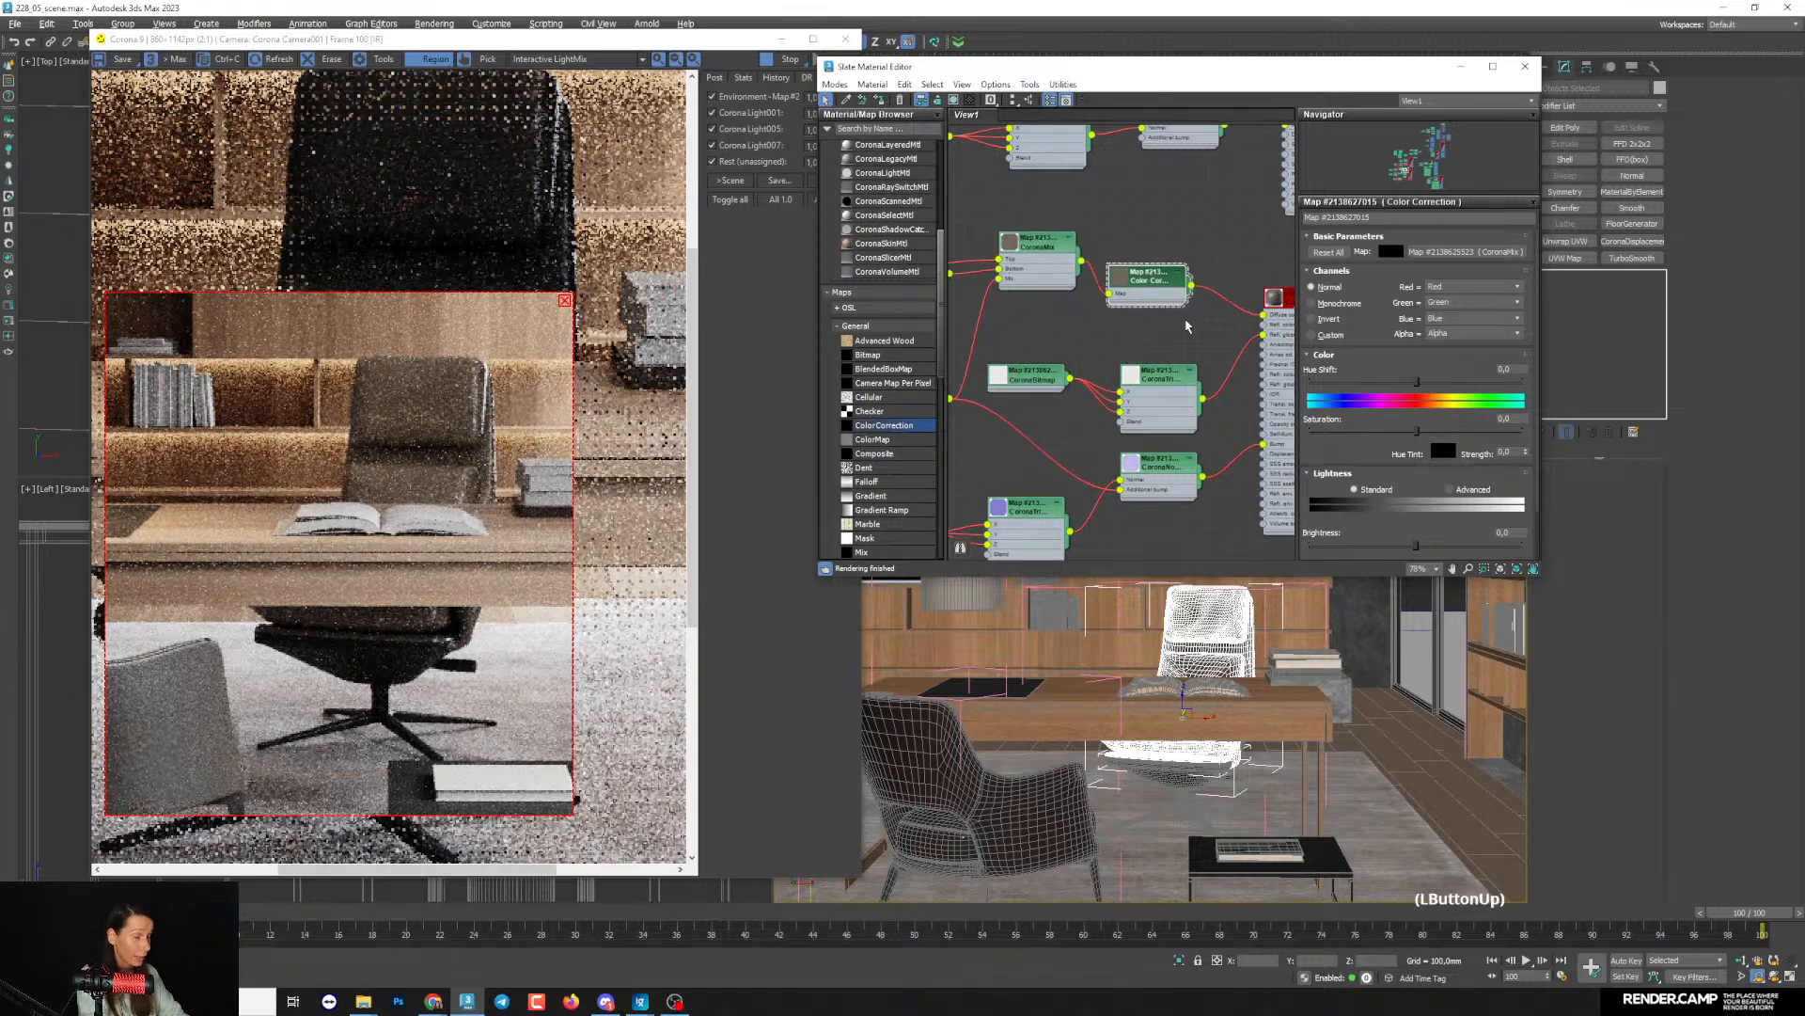
middle_click_drag(1119, 254, 1124, 290)
left_click_drag(1046, 284, 1046, 306)
left_click_drag(1144, 317, 1154, 307)
left_click_drag(1026, 324, 1040, 344)
- Switch the Color Correction's lightness to Advanced and set its RGB gamma to 0.73
left_click(1155, 317)
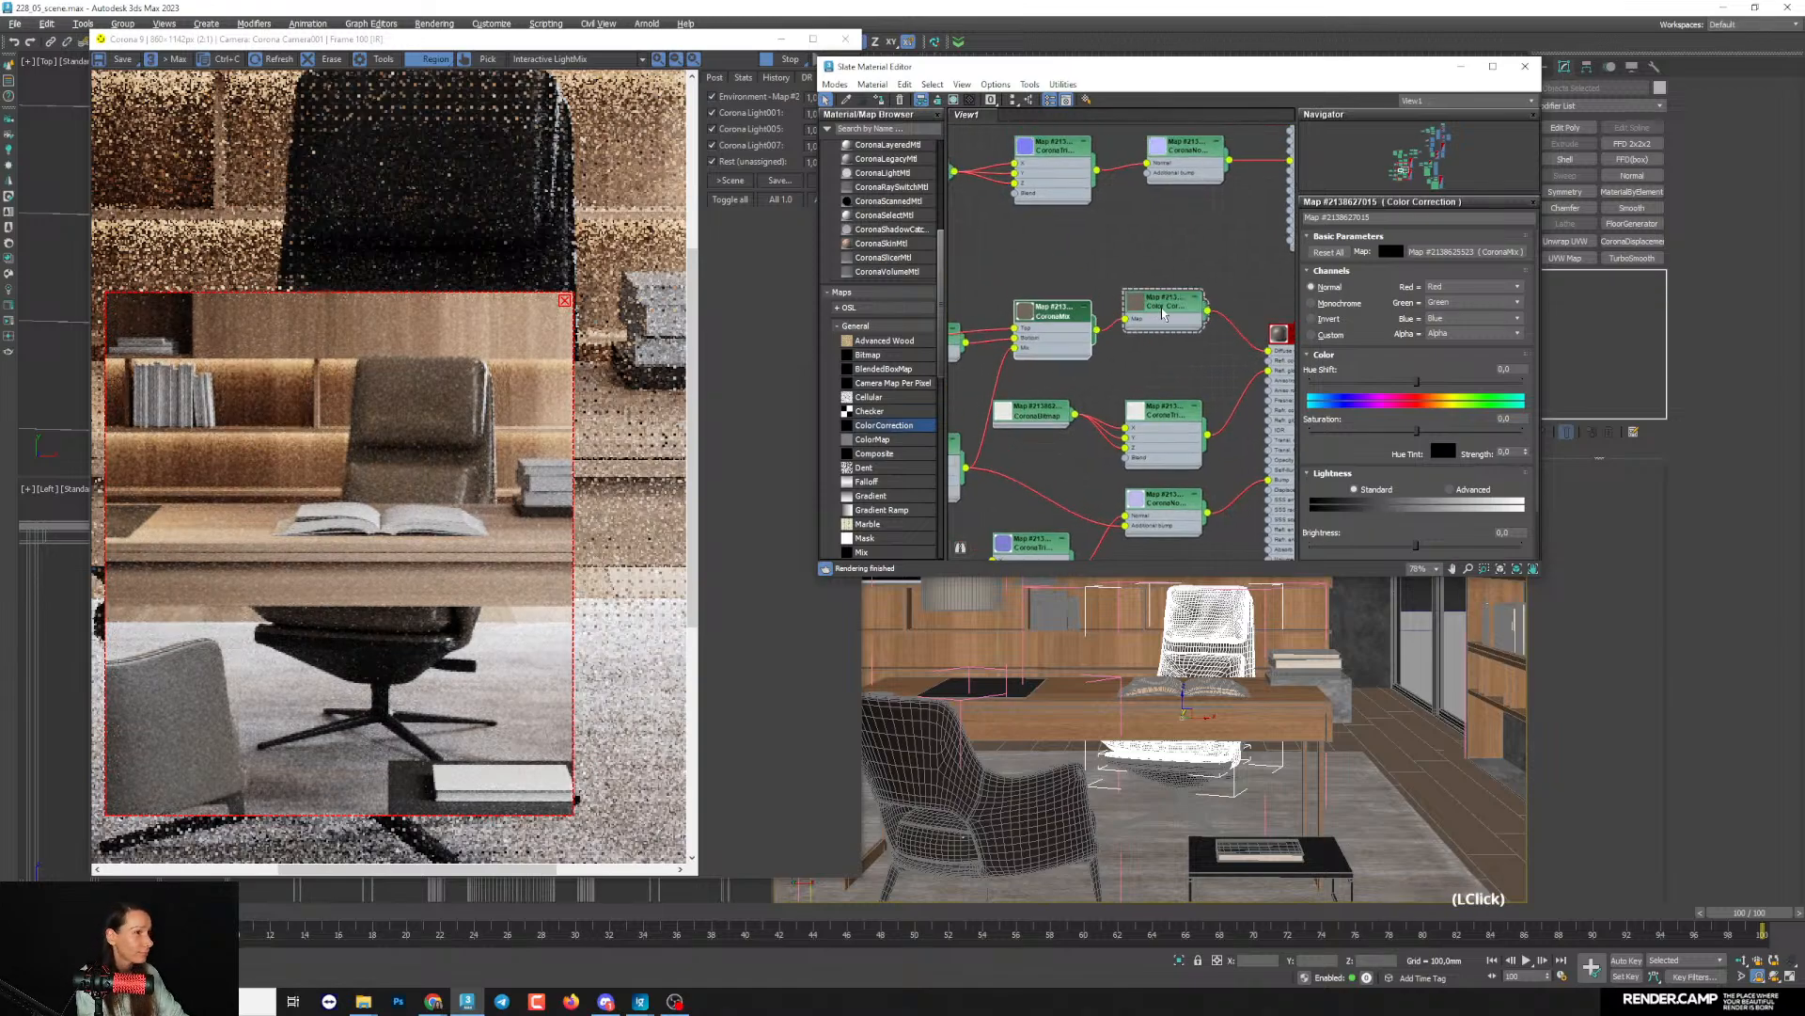
left_click(1457, 490)
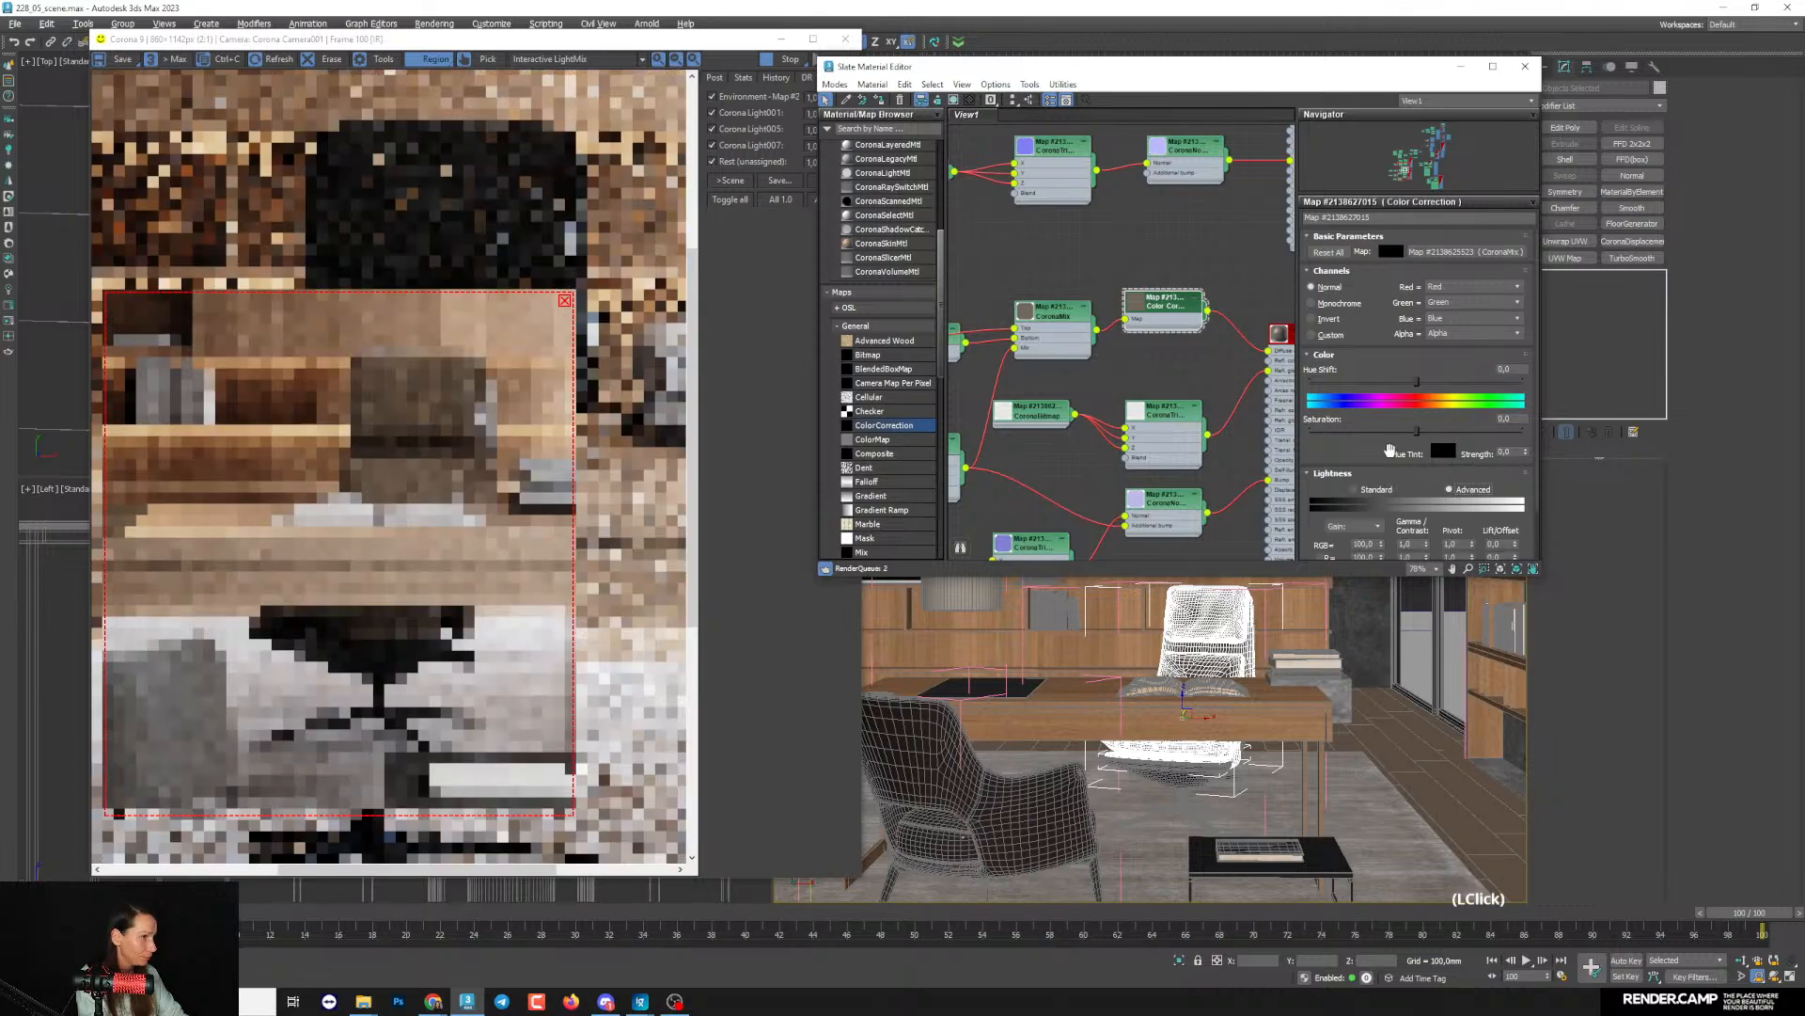
scroll(1420, 442, "down", 2)
left_click_drag(1430, 488, 1428, 505)
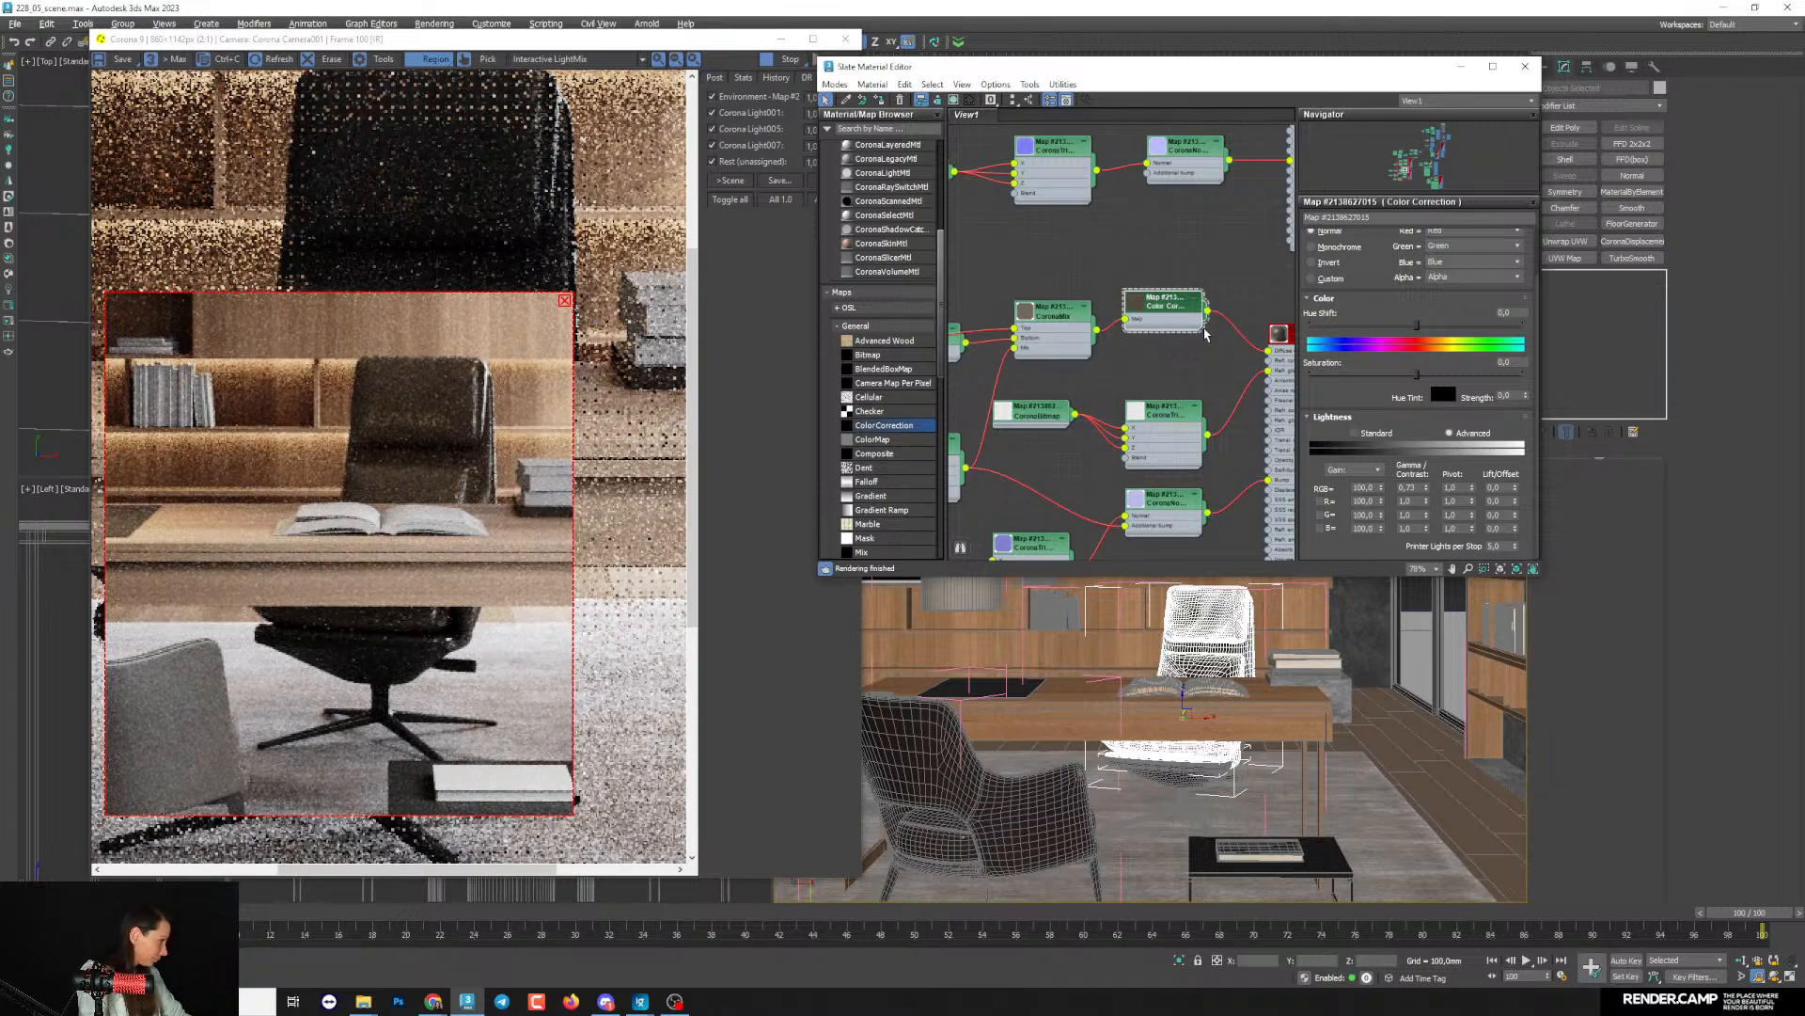
- Set the Leather Top Grain Beige material's reflection glossiness to 0.77
middle_click_drag(1221, 365, 1114, 298)
double_click(1195, 264)
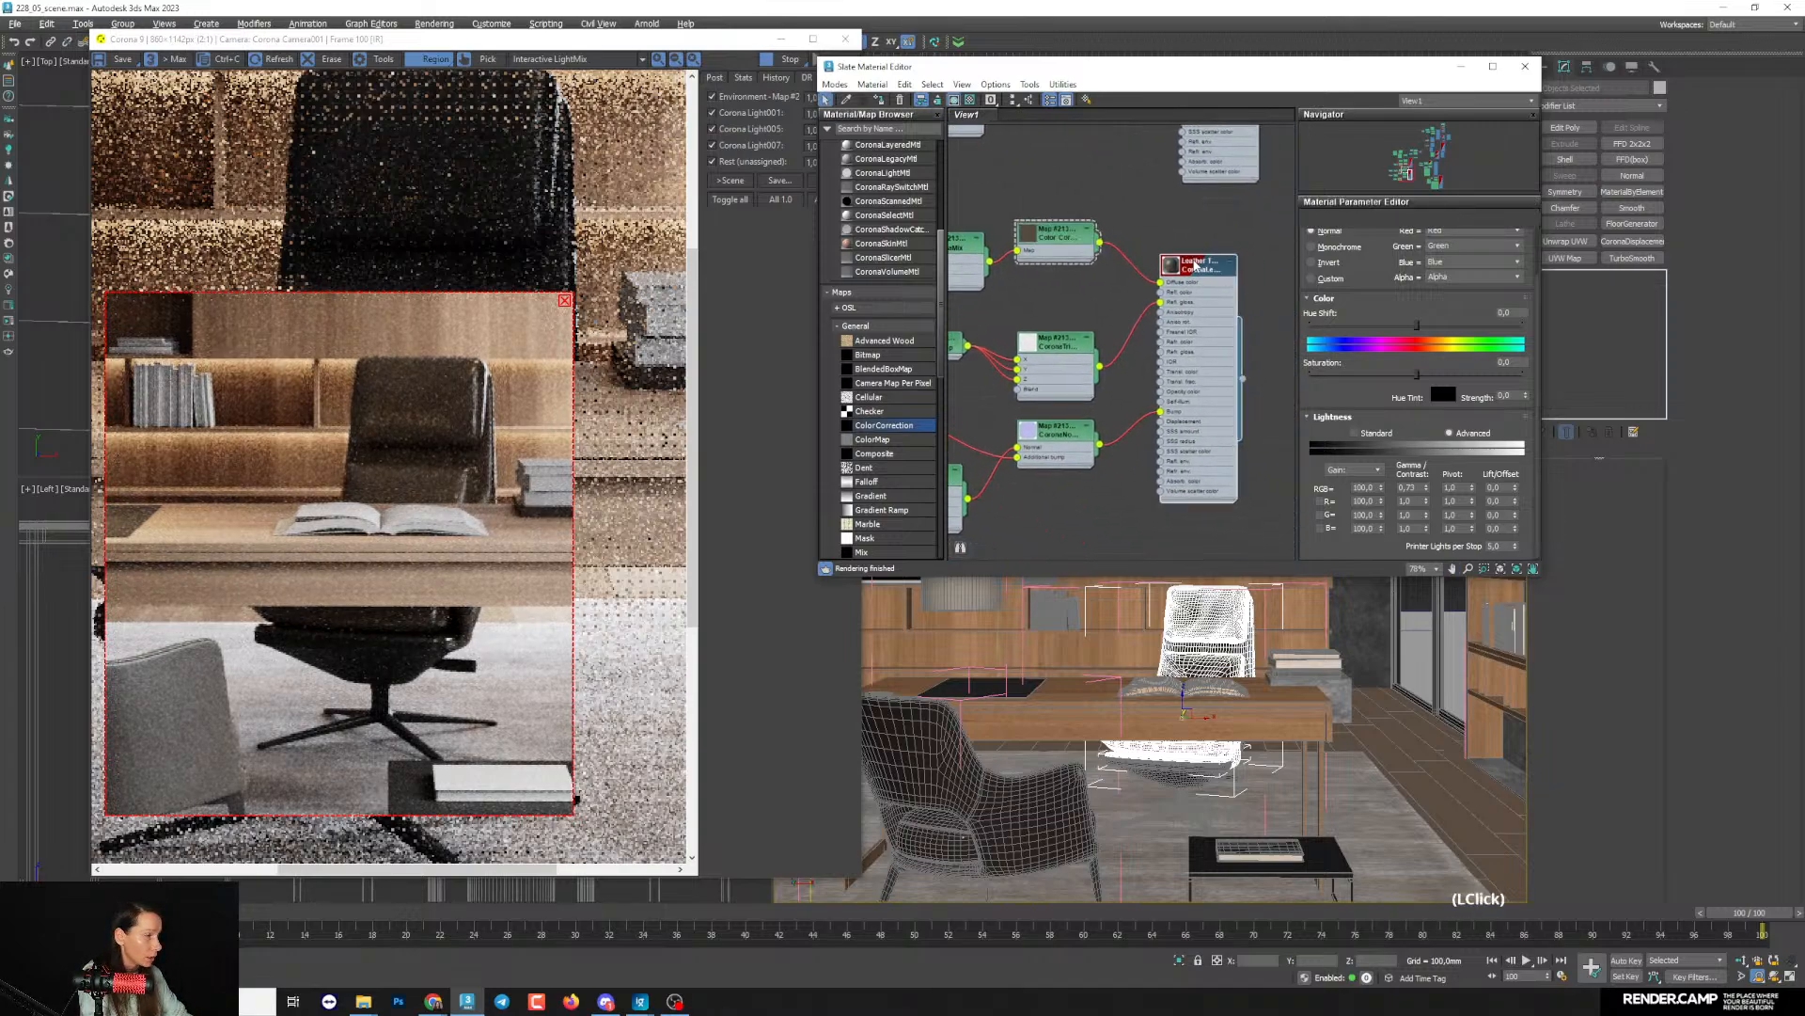
left_click(1393, 343)
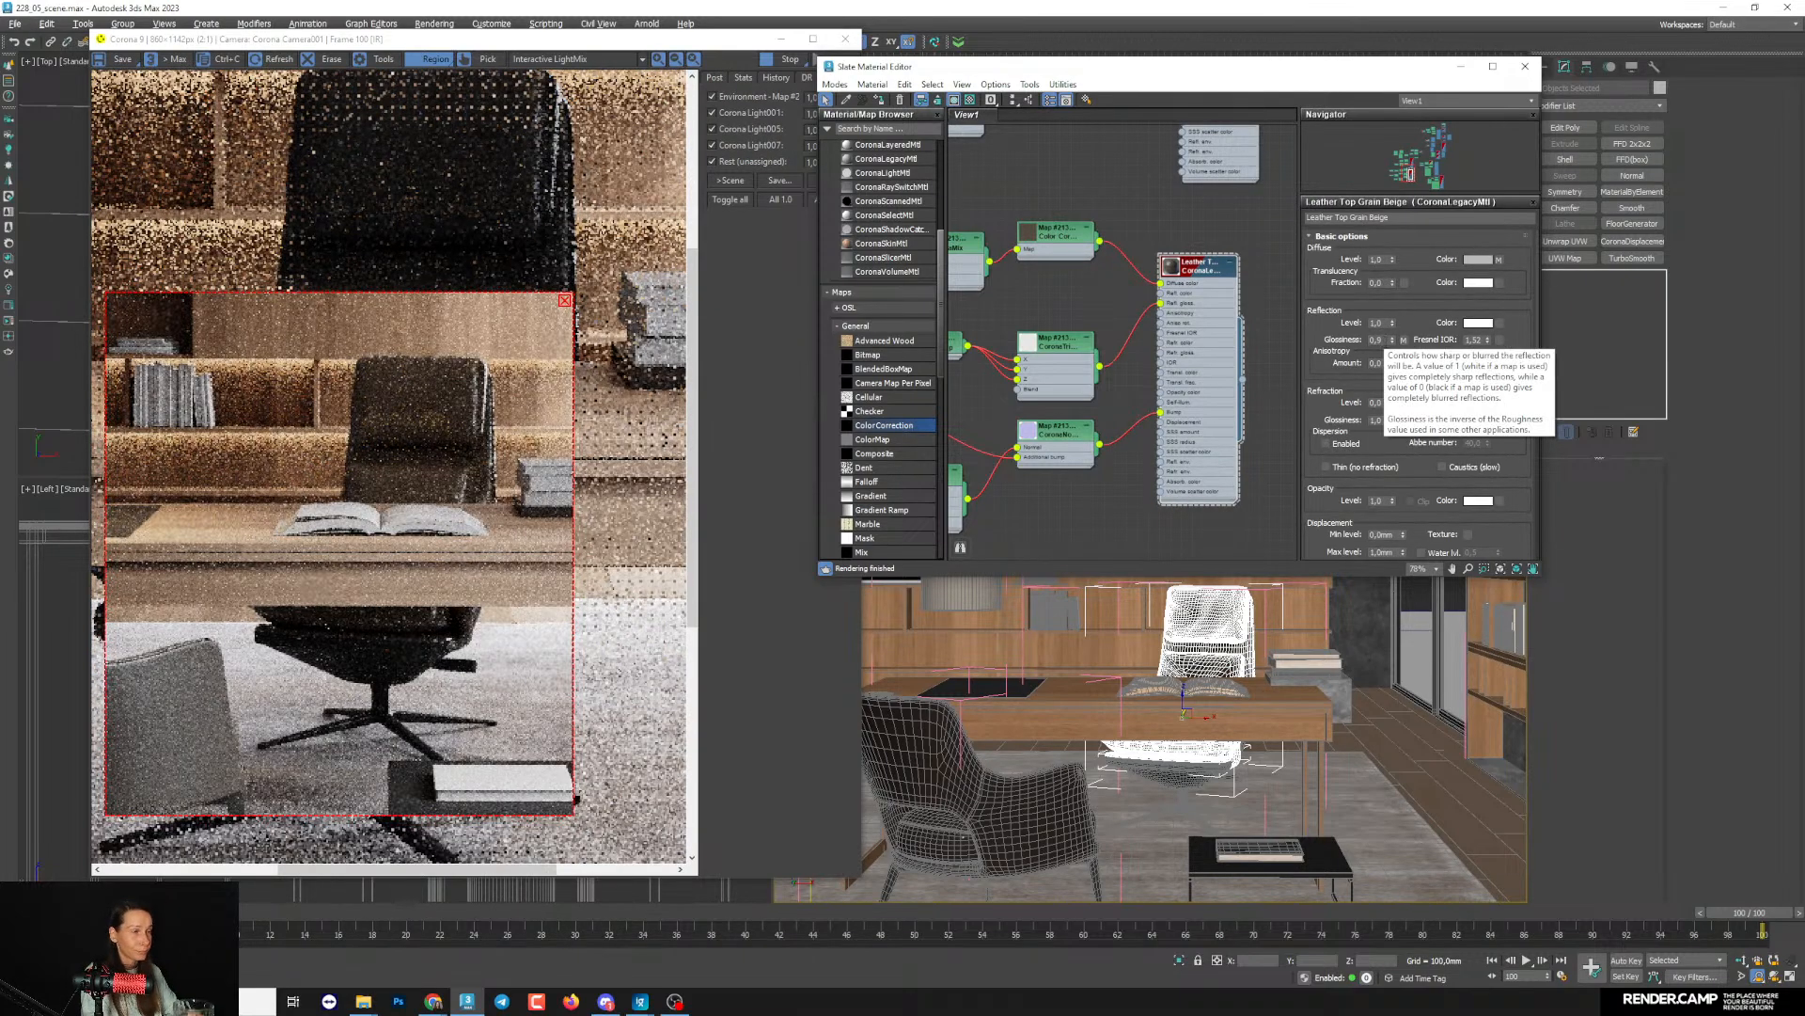
left_click_drag(1393, 342, 1394, 351)
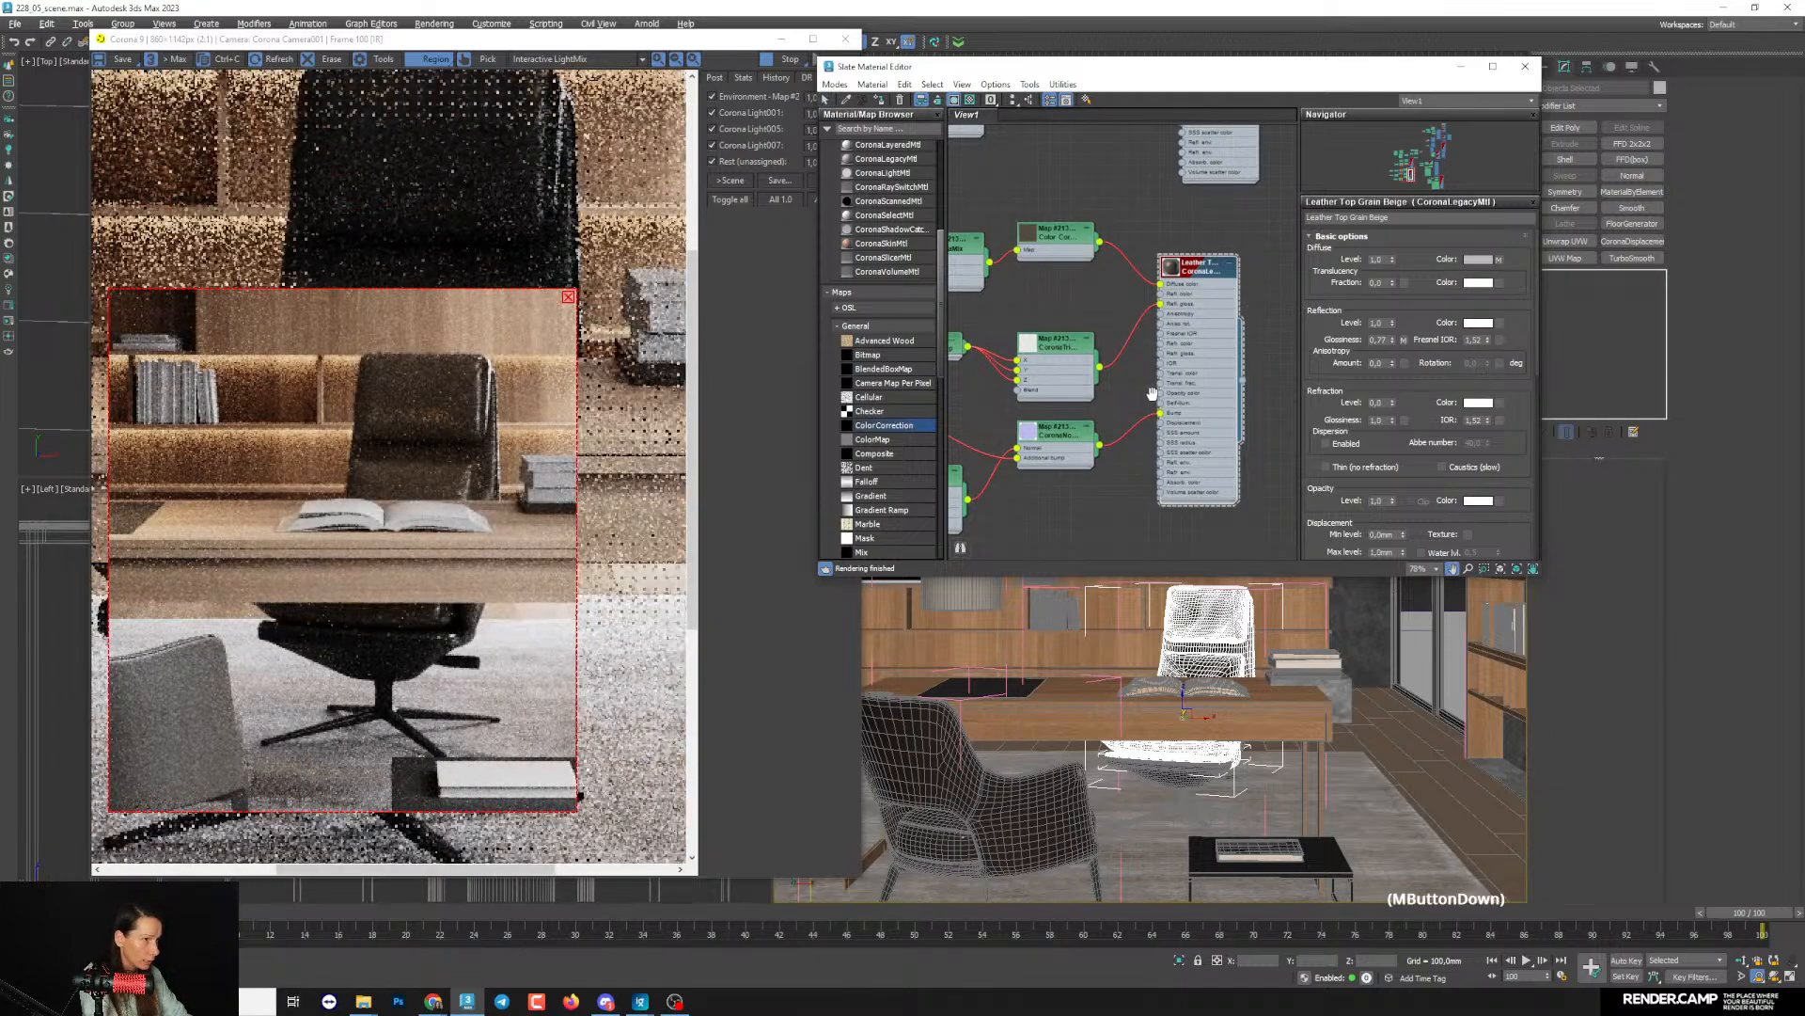
- Open the CoronaBitmap that feeds the leather's CoronaTriplanar map and examine its enlarged texture preview
scroll(1121, 372, "down", 2)
middle_click_drag(1122, 372, 1158, 409)
left_click_drag(1130, 406, 1118, 391)
mouse_move(1096, 398)
middle_mouse_down()
mouse_move(1106, 412)
mouse_move(1089, 395)
middle_mouse_up()
scroll(1105, 412, "up", 2)
left_click_drag(1089, 395, 1087, 376)
scroll(1086, 376, "down", 2)
middle_click_drag(1086, 378, 1129, 364)
left_click_drag(1129, 364, 1123, 373)
double_click(1018, 346)
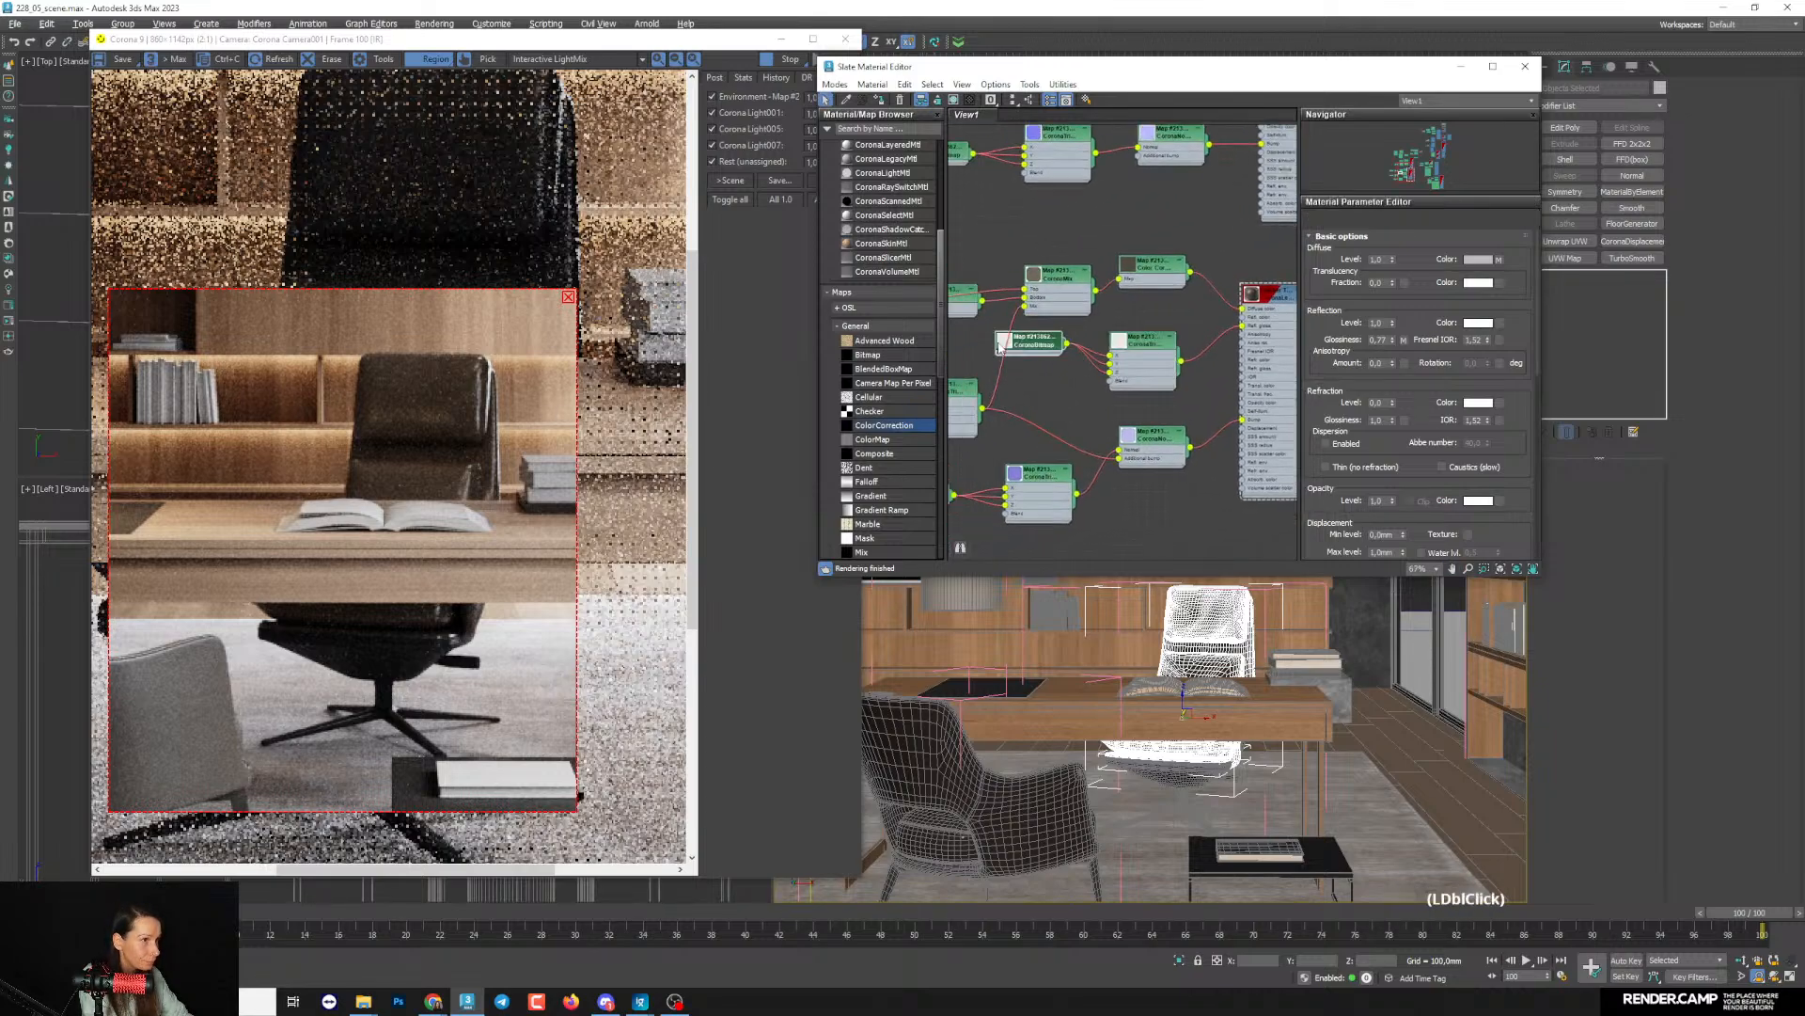
scroll(1041, 372, "up", 6)
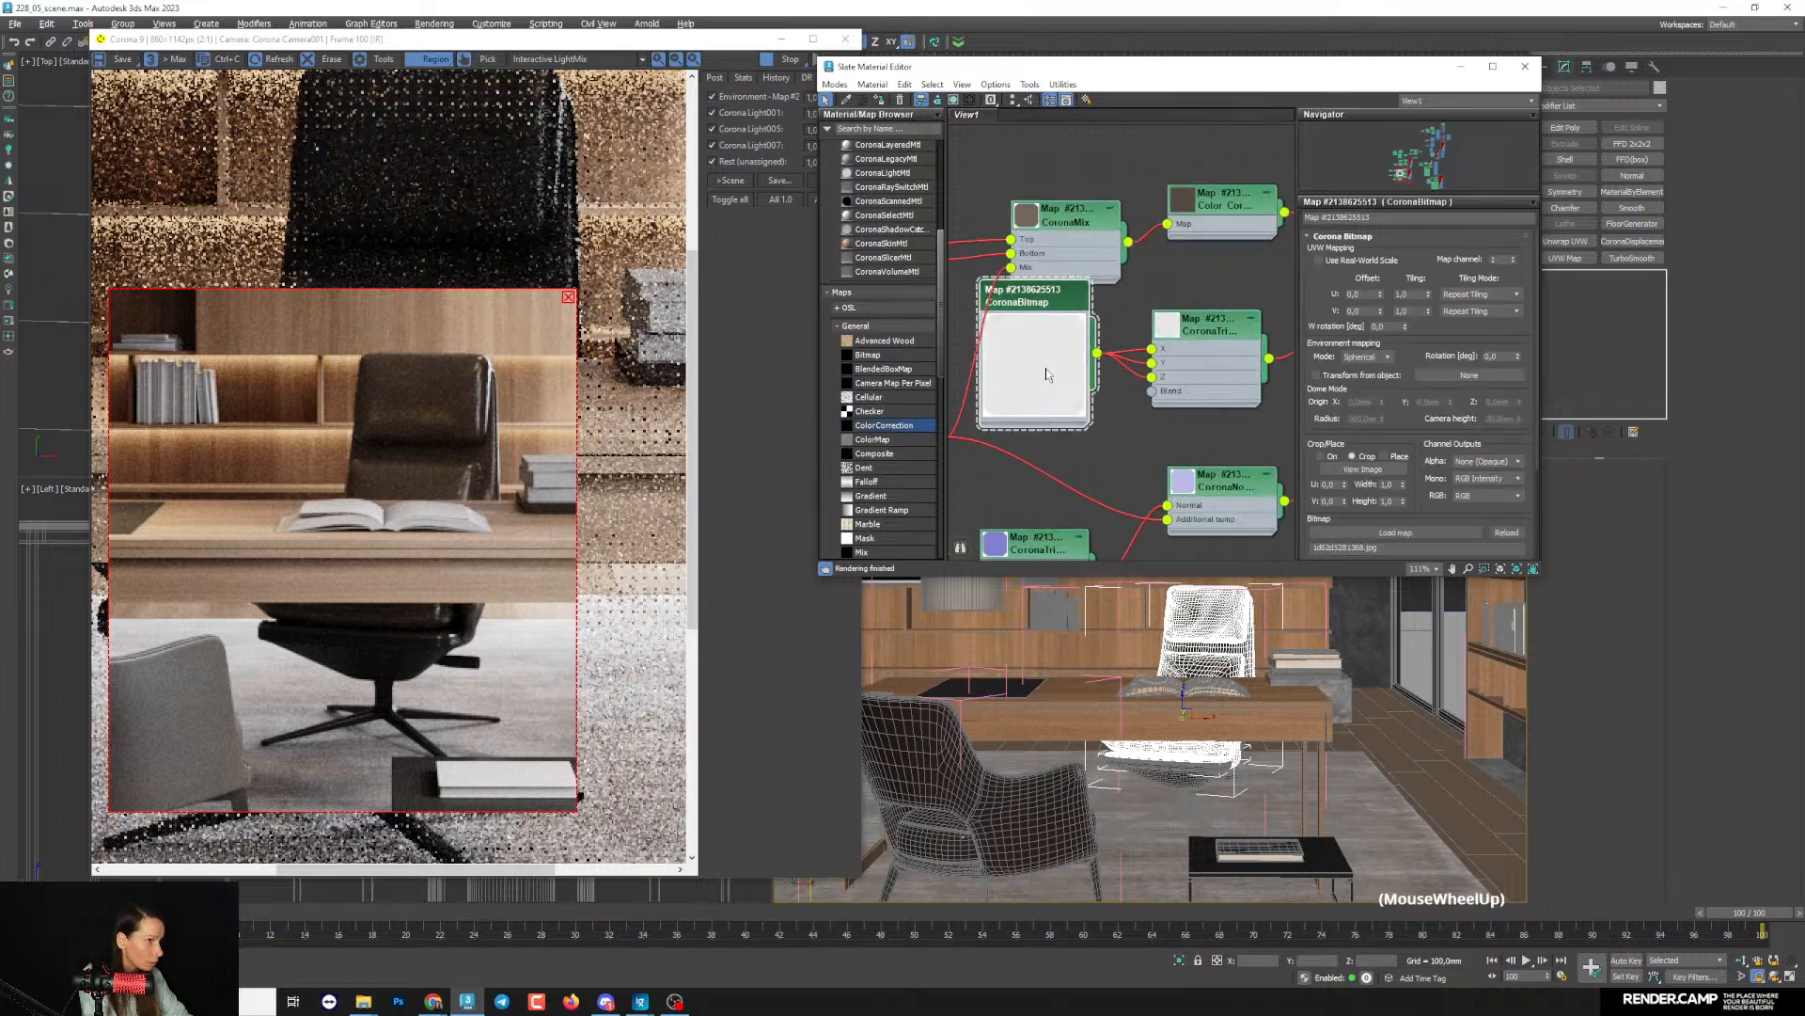
middle_click_drag(1069, 373, 1073, 410)
scroll(1074, 410, "up", 2)
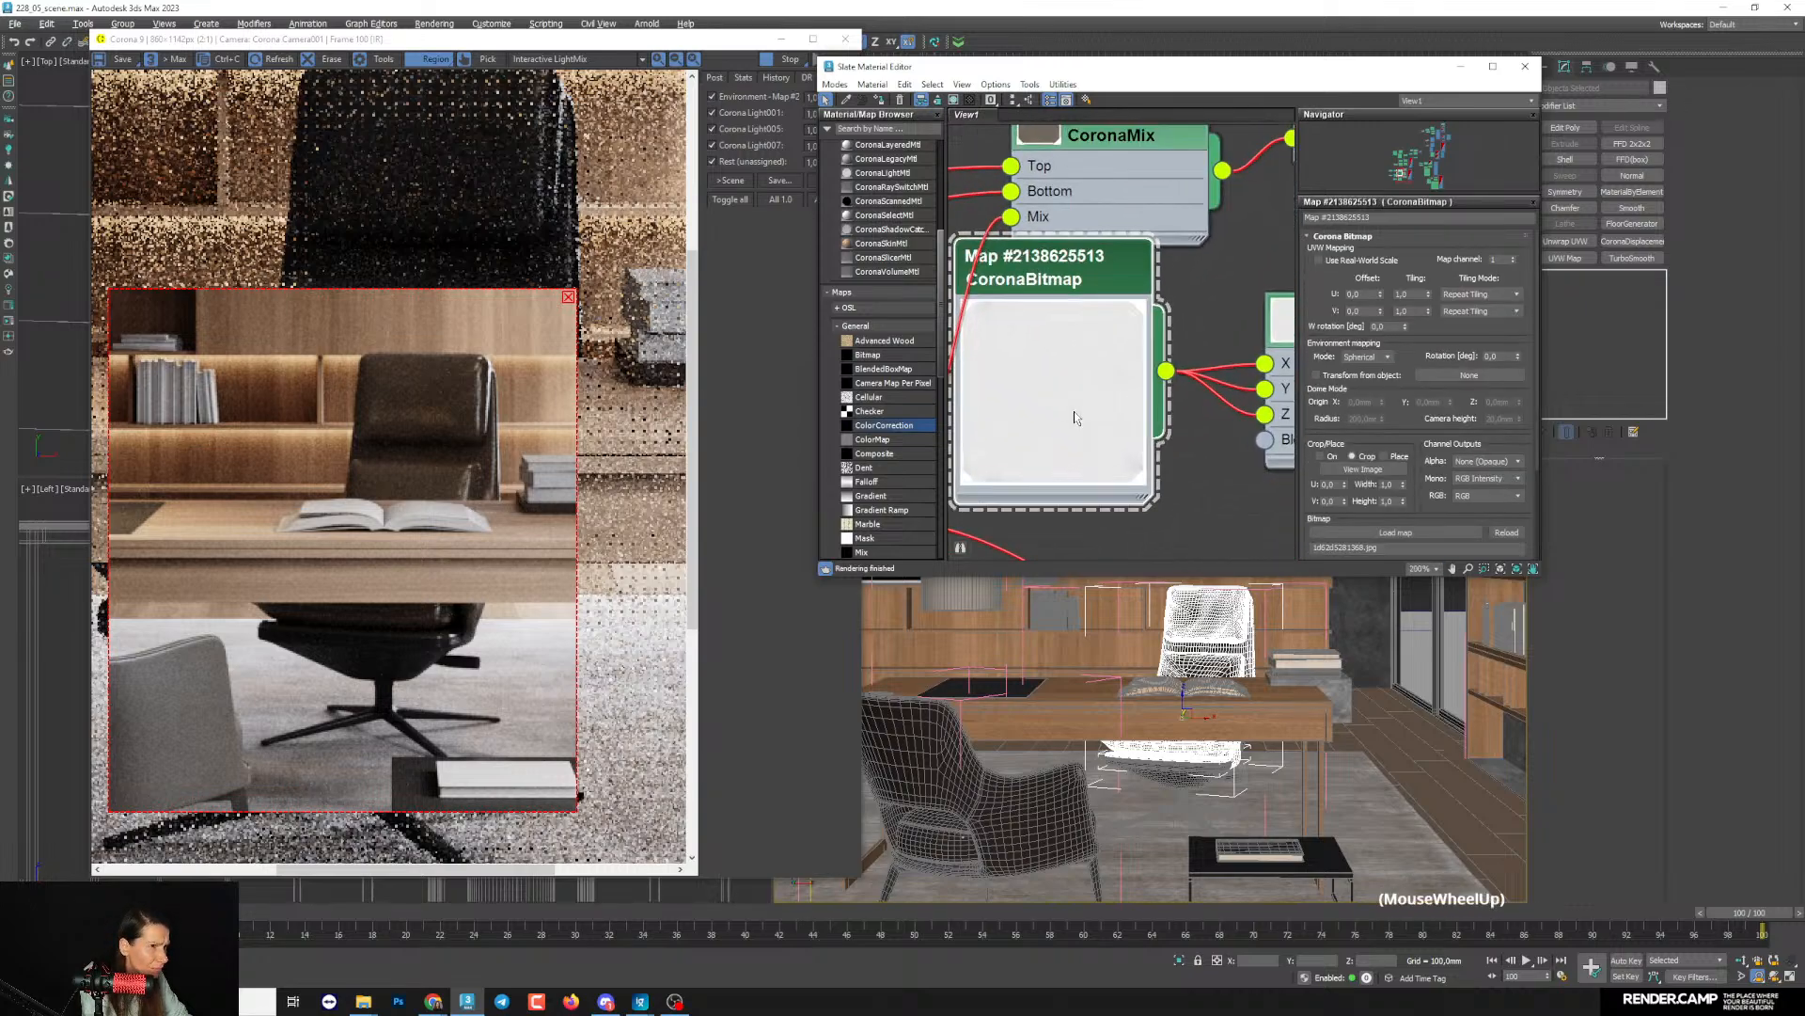
- Switch to File Explorer and open the Storage > Textures > Arroway folder on the External (D:) drive
scroll(1074, 410, "down", 2)
mouse_move(362, 1001)
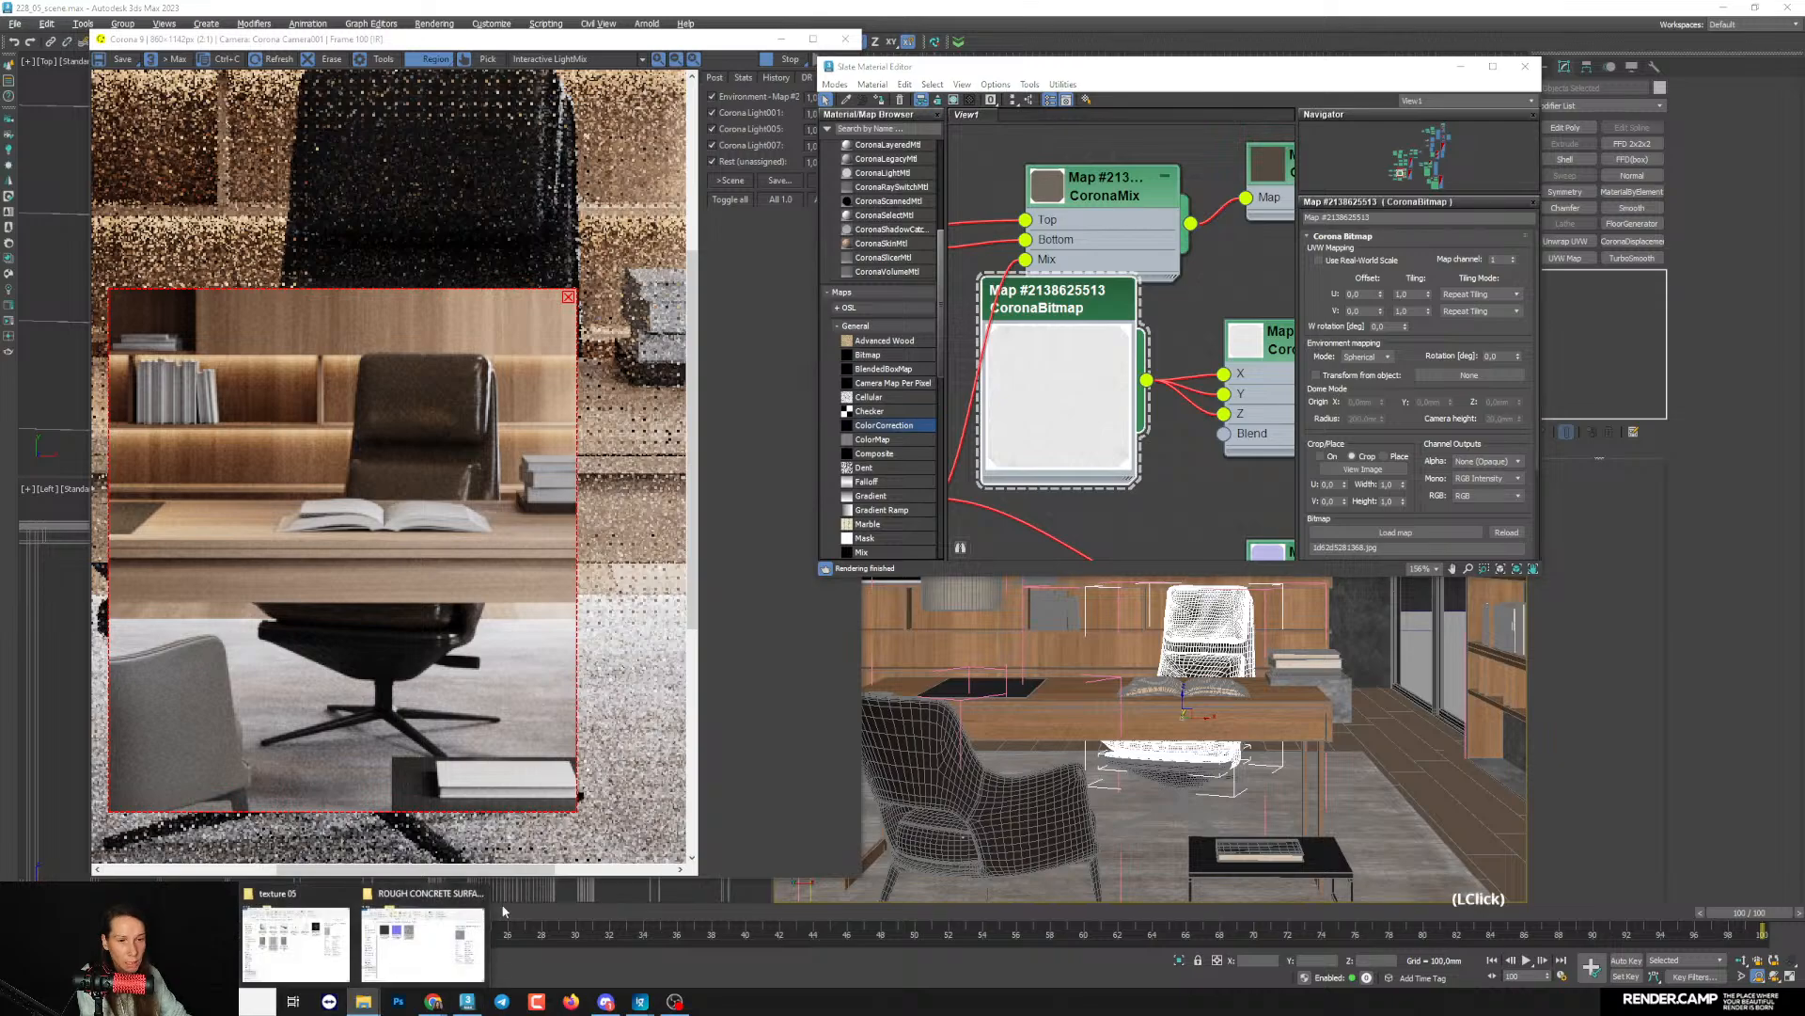
left_click(428, 940)
left_click_drag(915, 458, 889, 323)
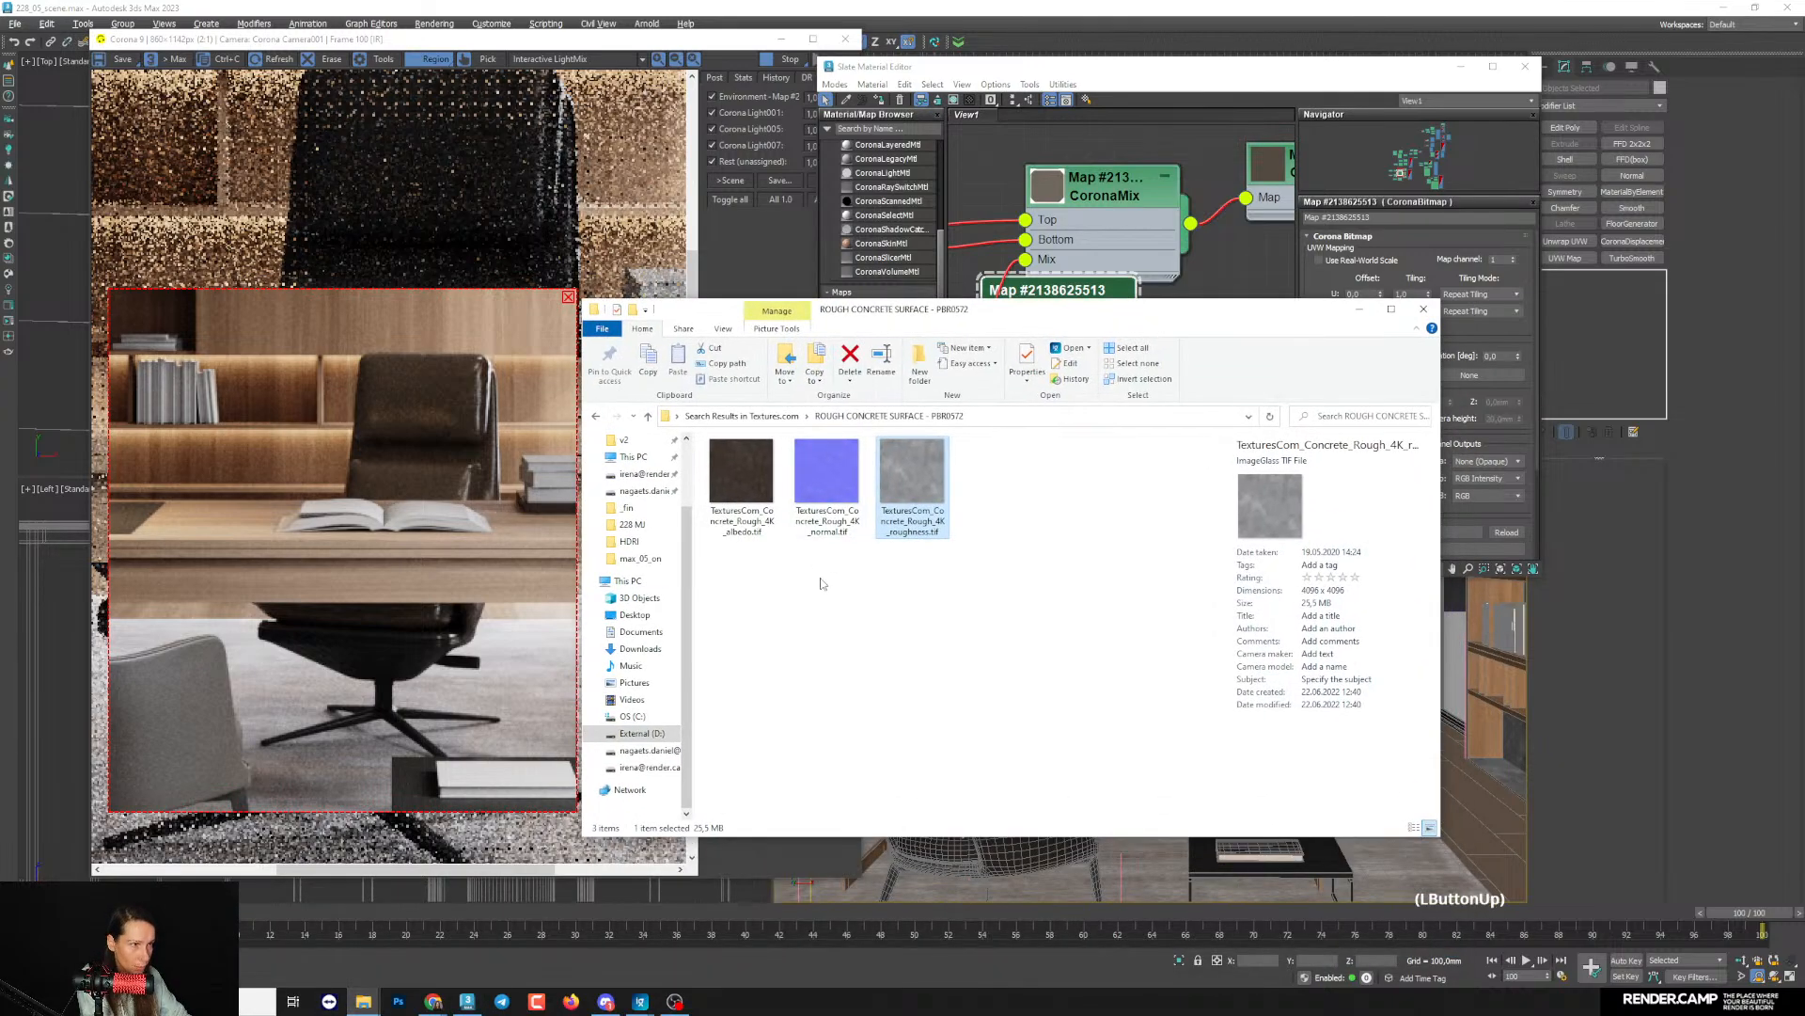
left_click(638, 735)
double_click(1051, 720)
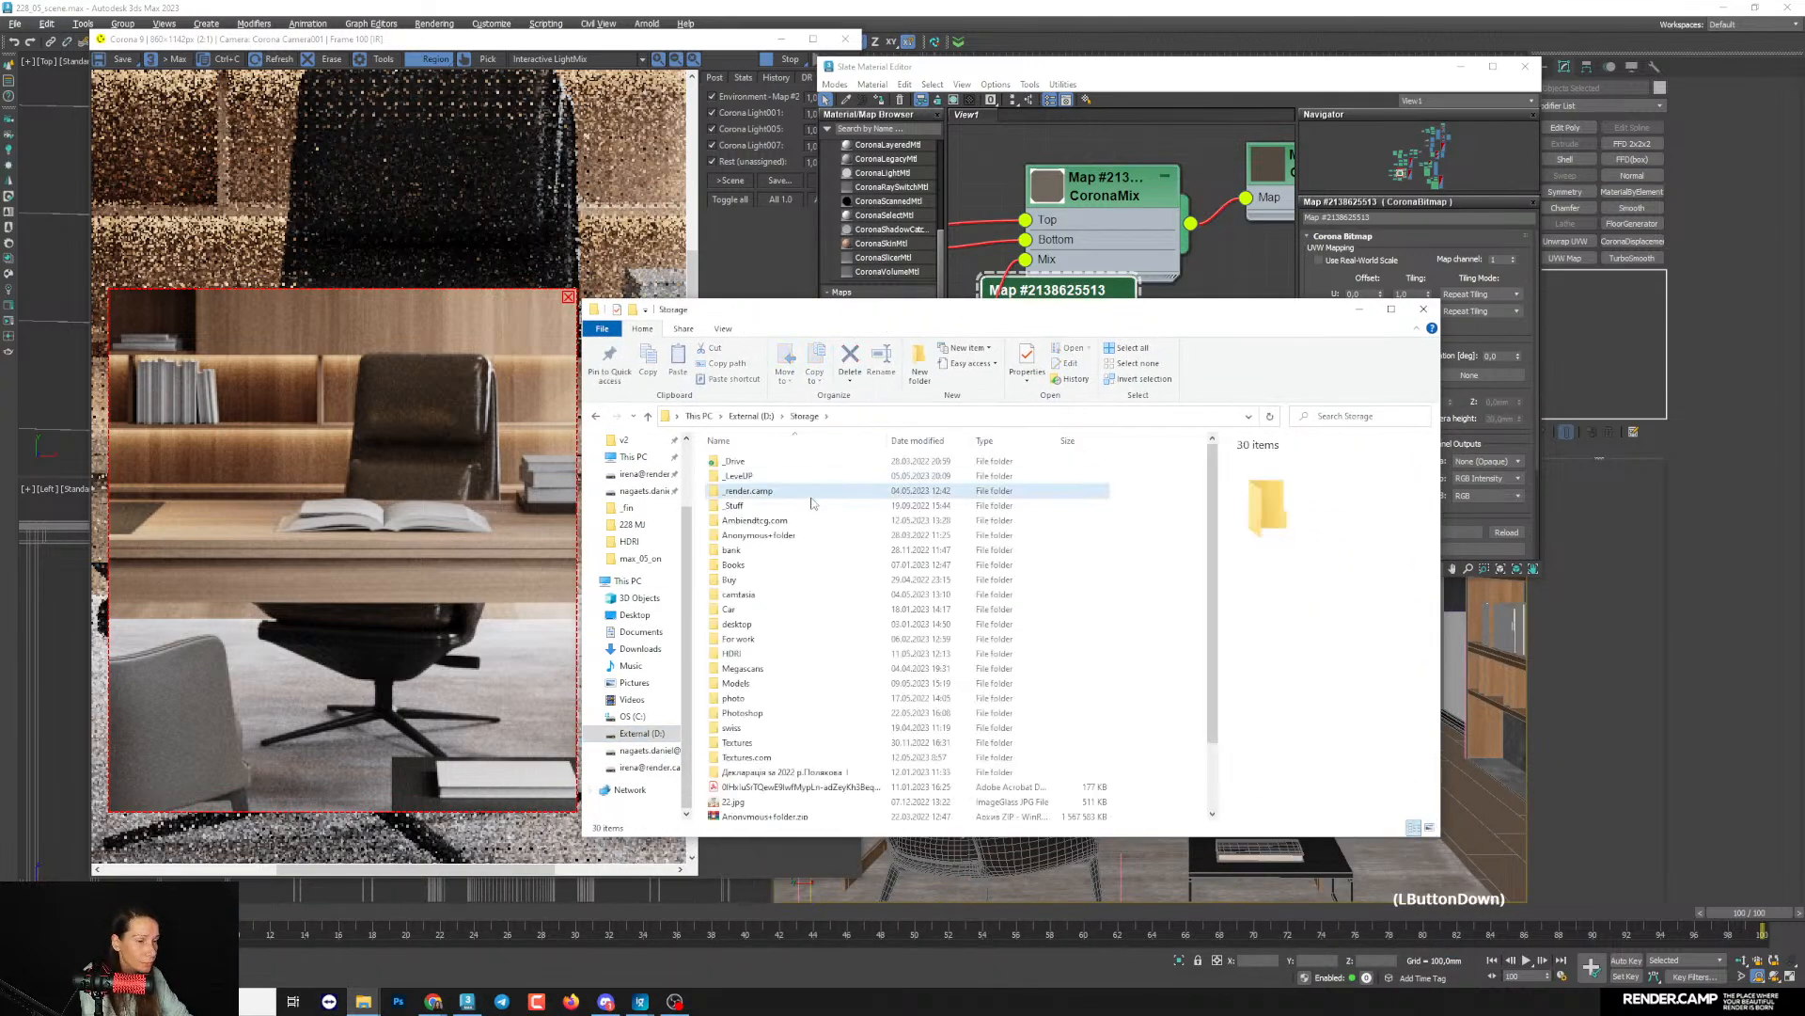
double_click(738, 743)
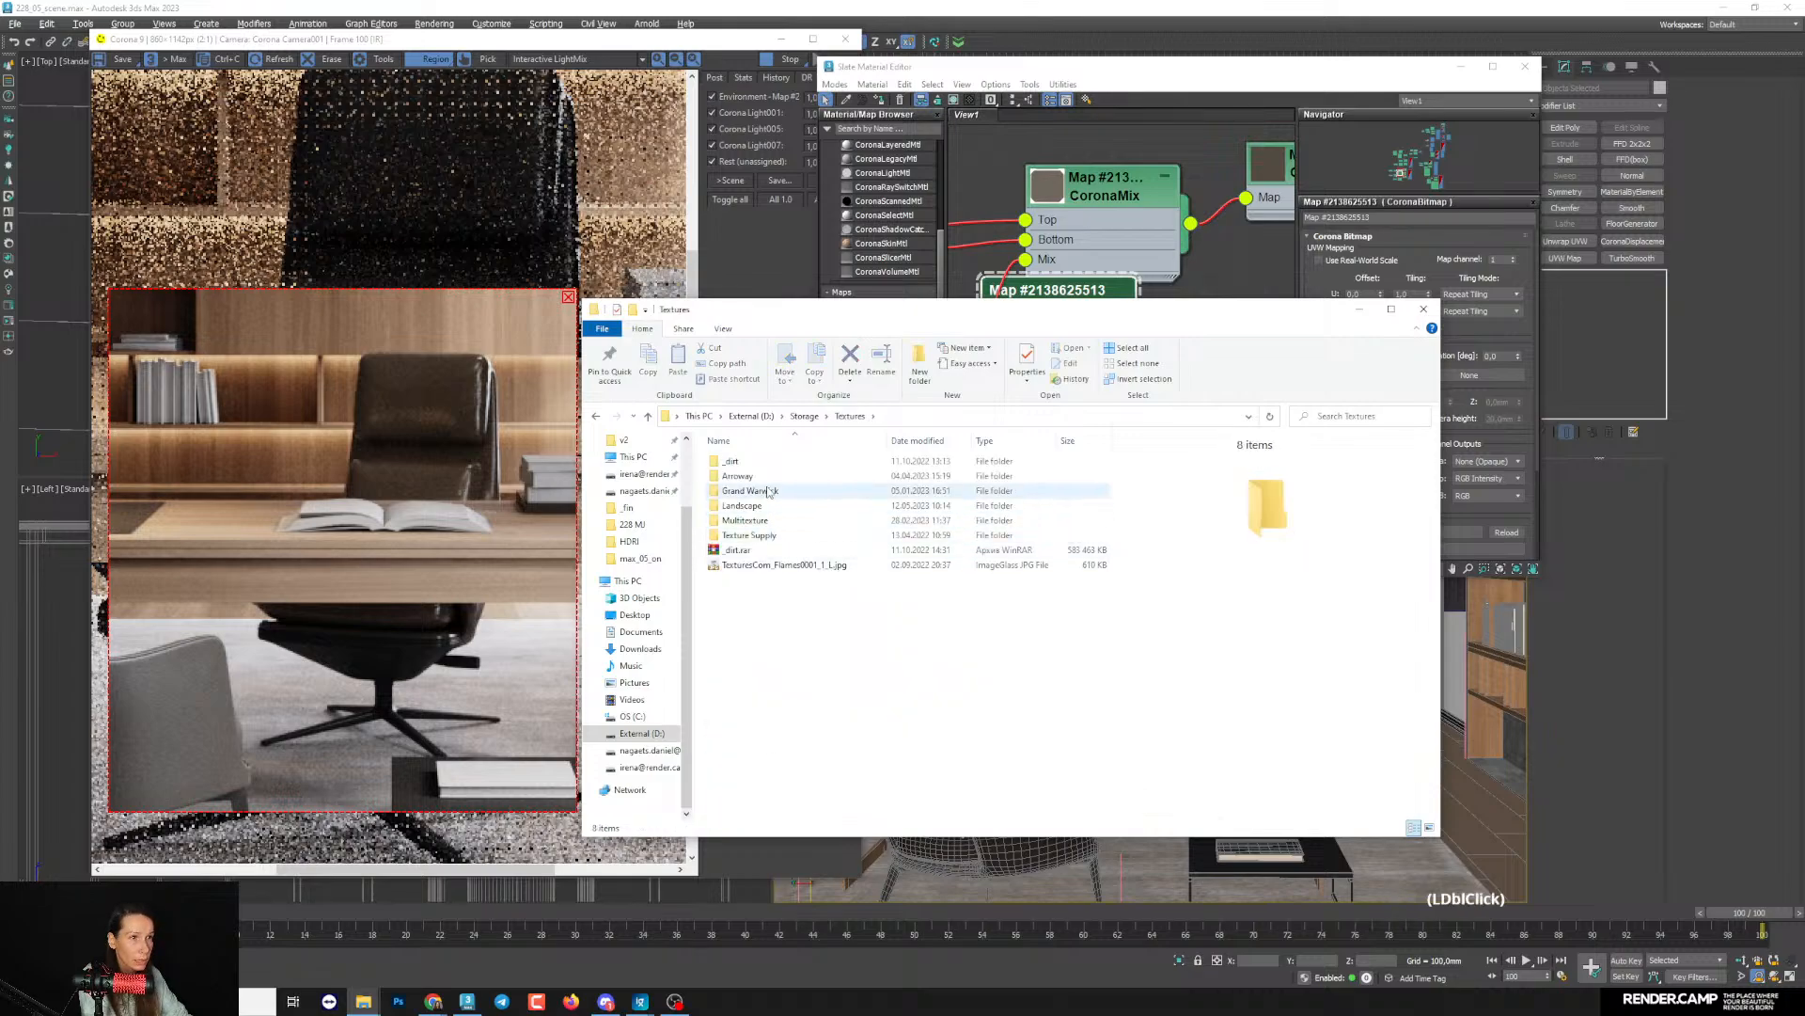
double_click(737, 476)
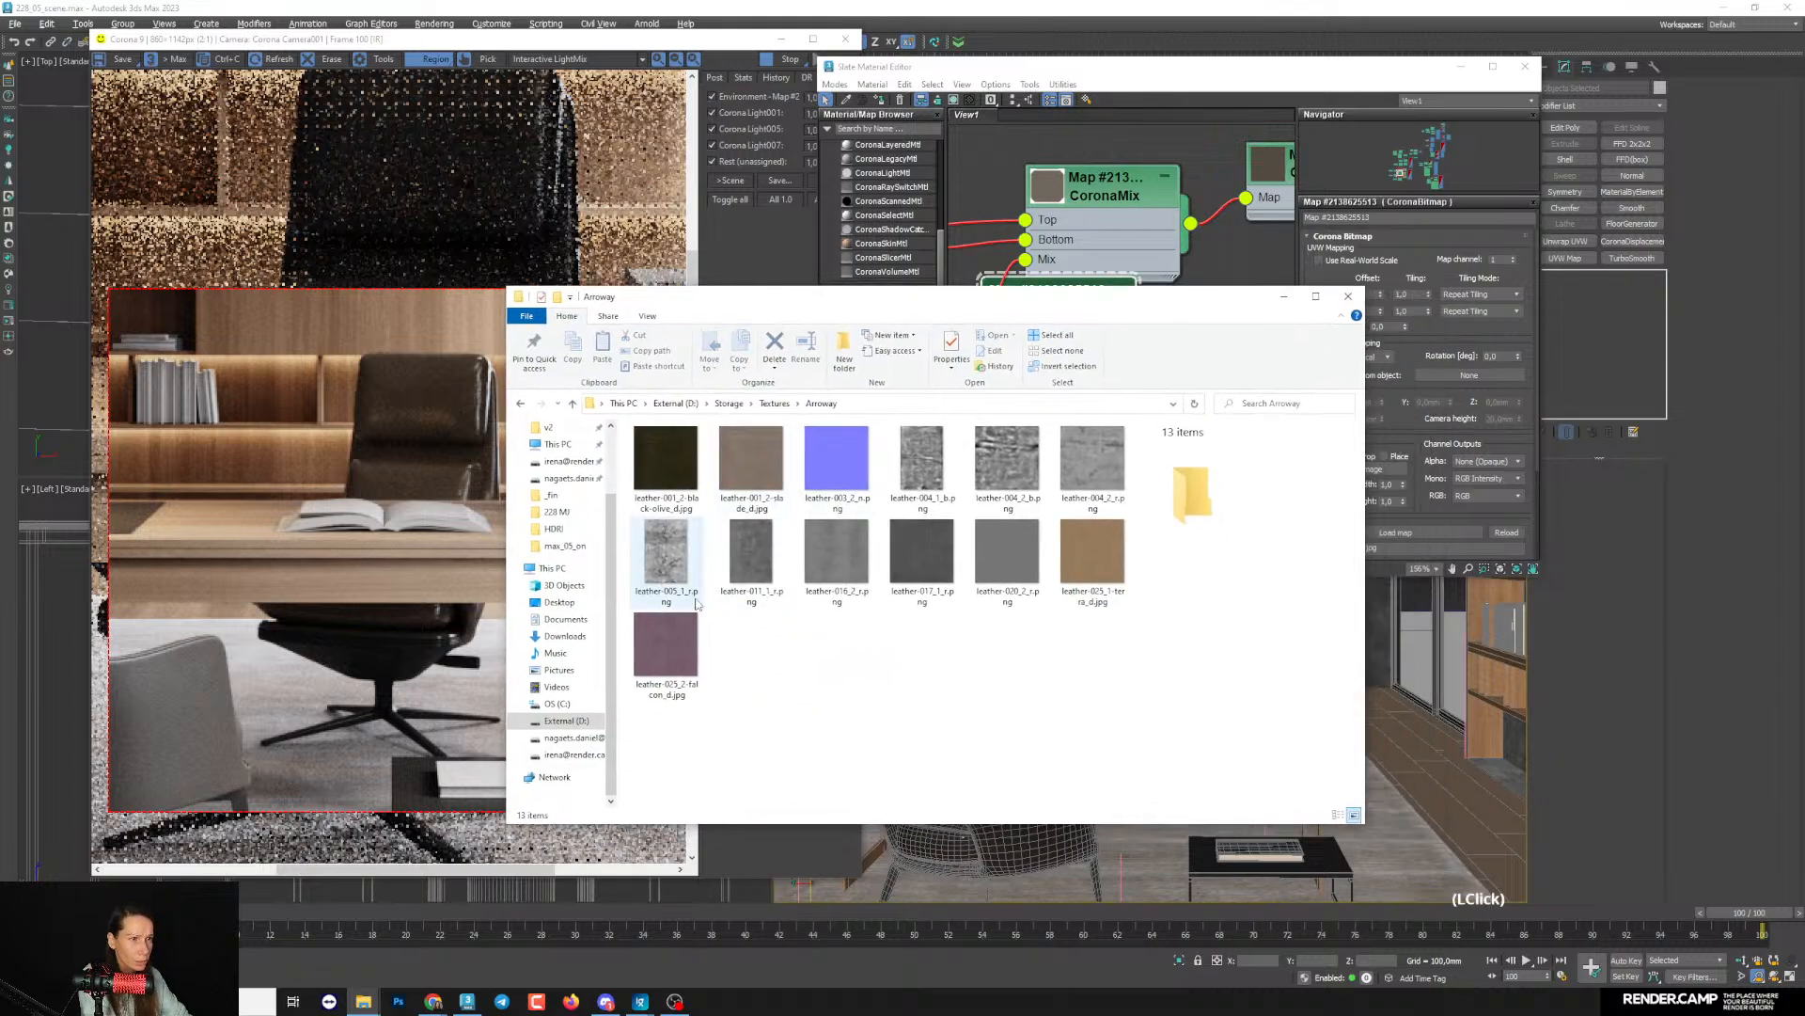
- Examine the leather-016_2_r.png and leather-011_1_r.png textures at full size in the image viewer
left_click(855, 559)
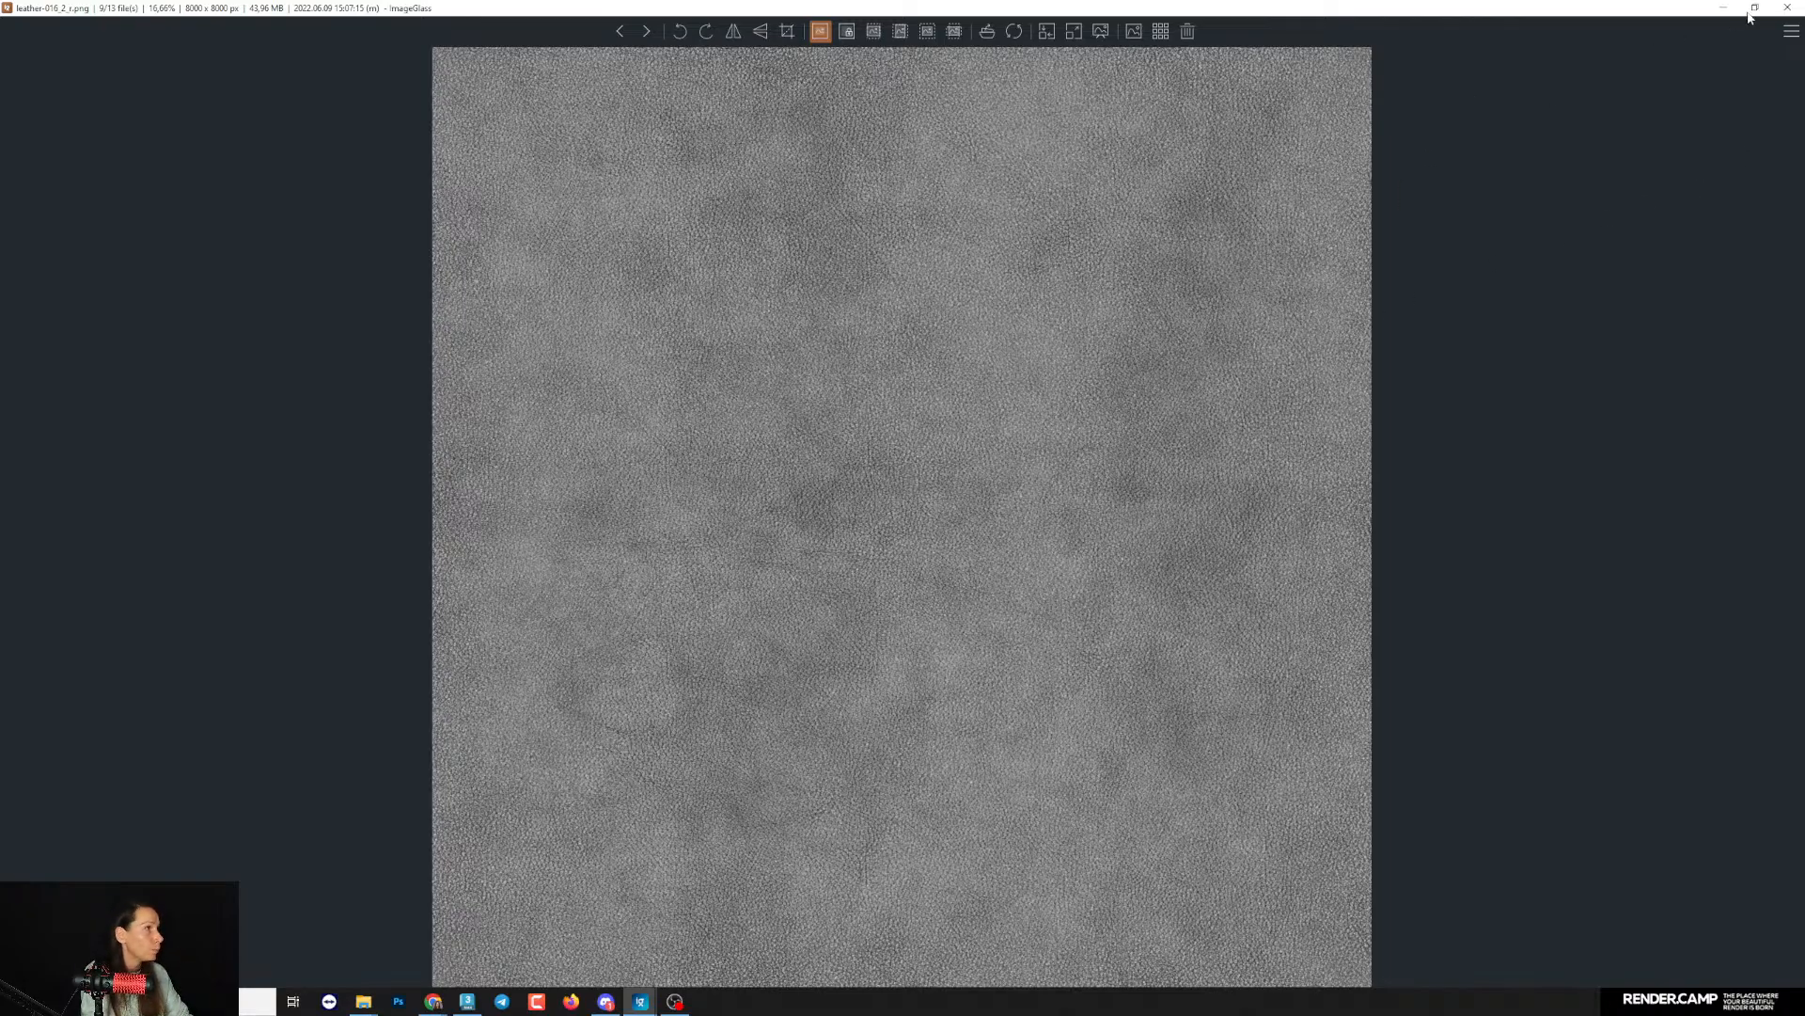
left_click(1787, 8)
left_click_drag(971, 312, 971, 260)
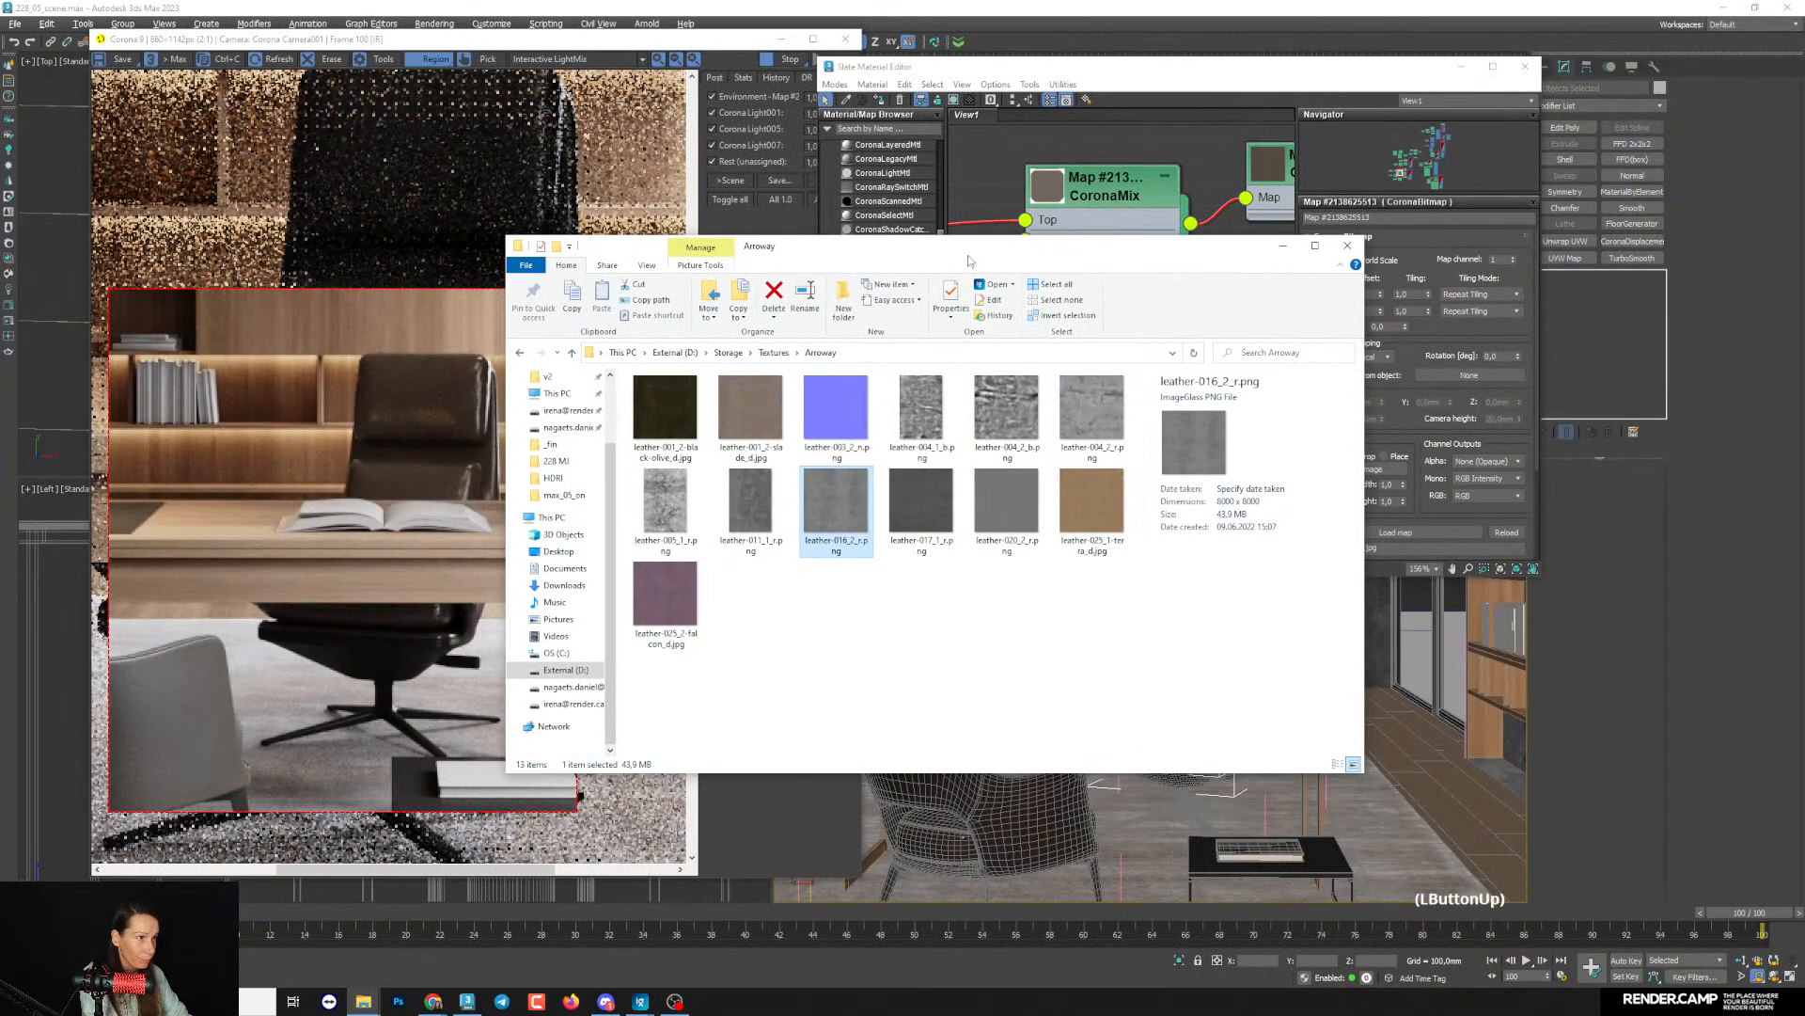
double_click(751, 518)
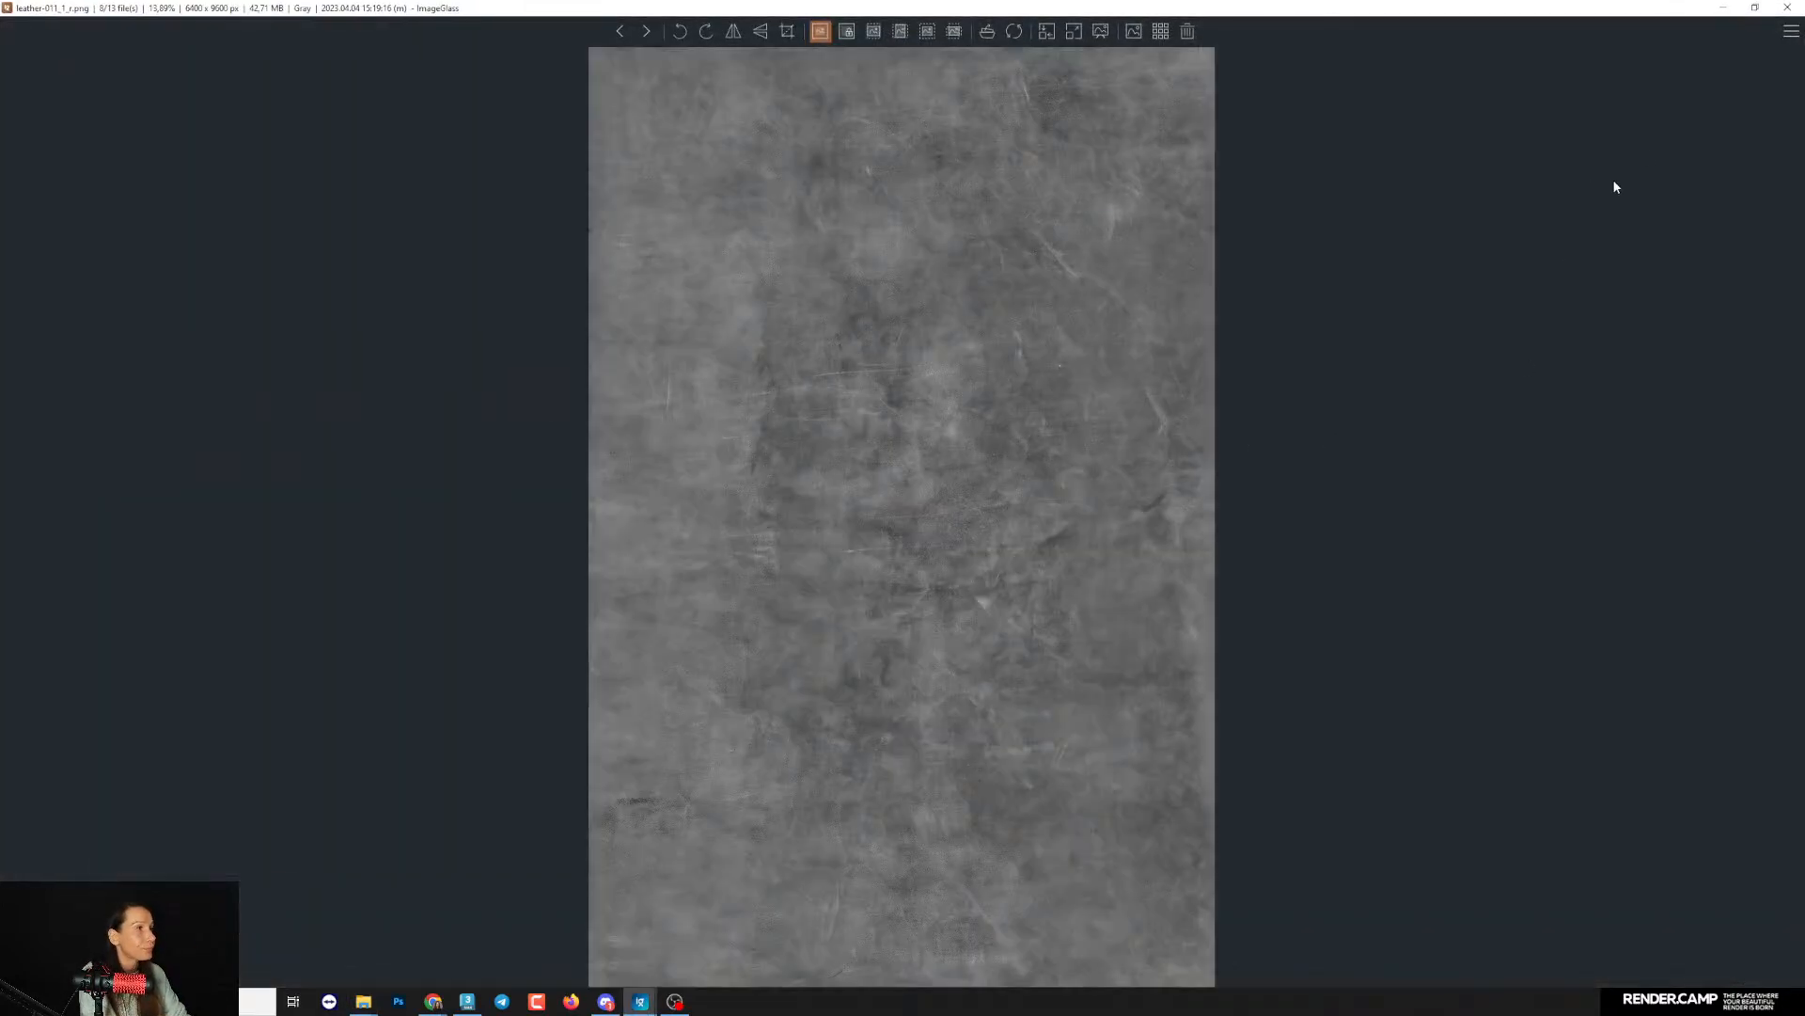
left_click(1787, 8)
left_click_drag(820, 265, 627, 319)
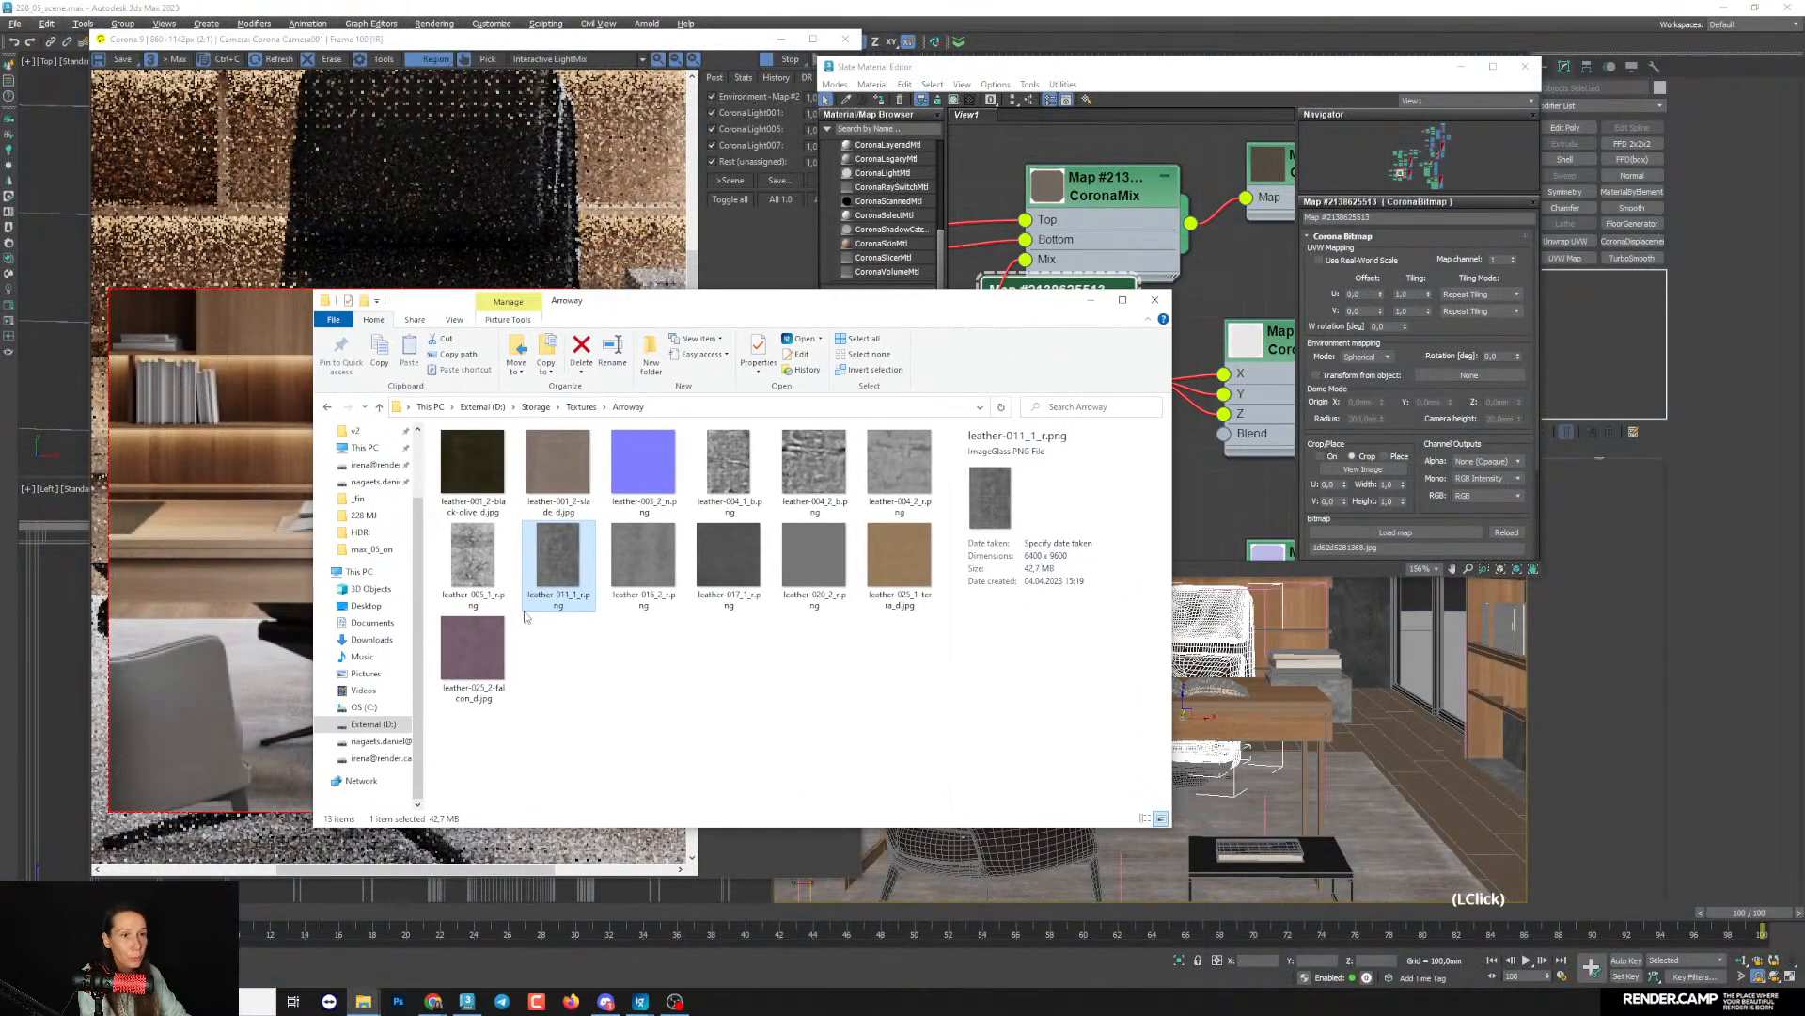
- Bring leather-011_1_r.png into the Slate Material Editor as a Bitmap map and place its node beside the leather material
left_click(1001, 204)
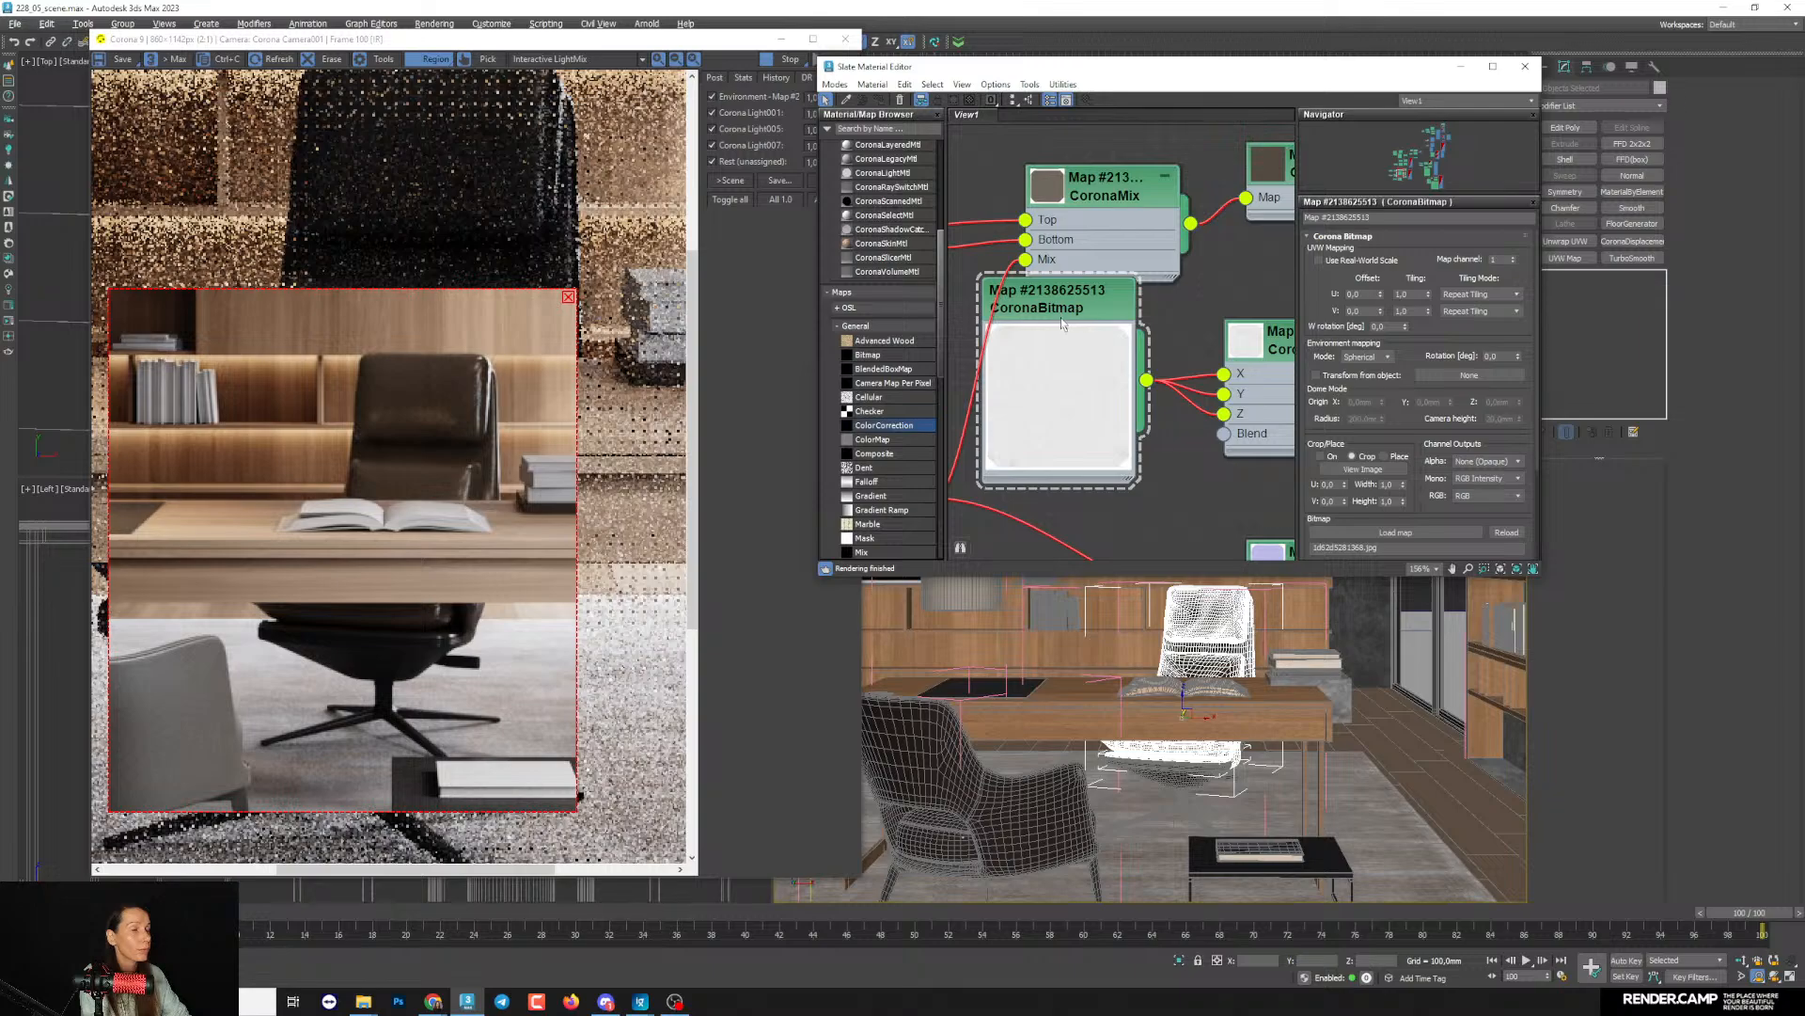
scroll(1062, 323, "down", 8)
middle_click_drag(1080, 323, 1154, 357)
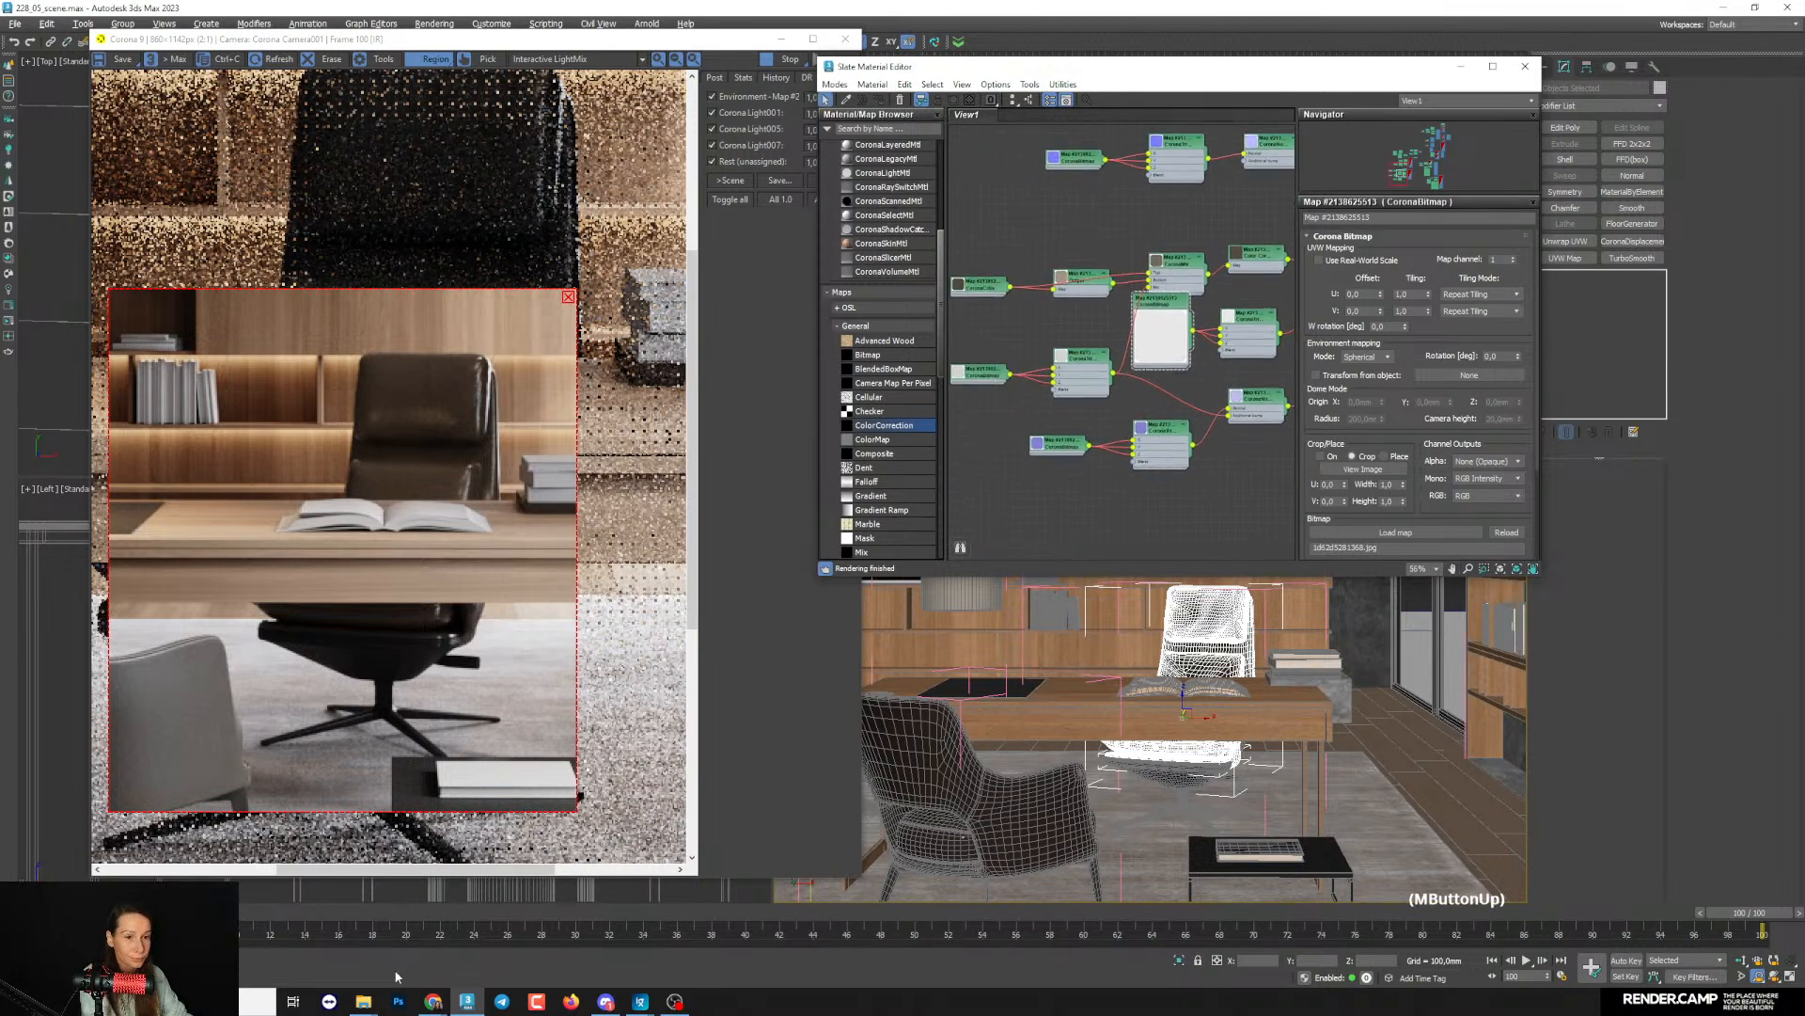
left_click(372, 1011)
left_click(423, 941)
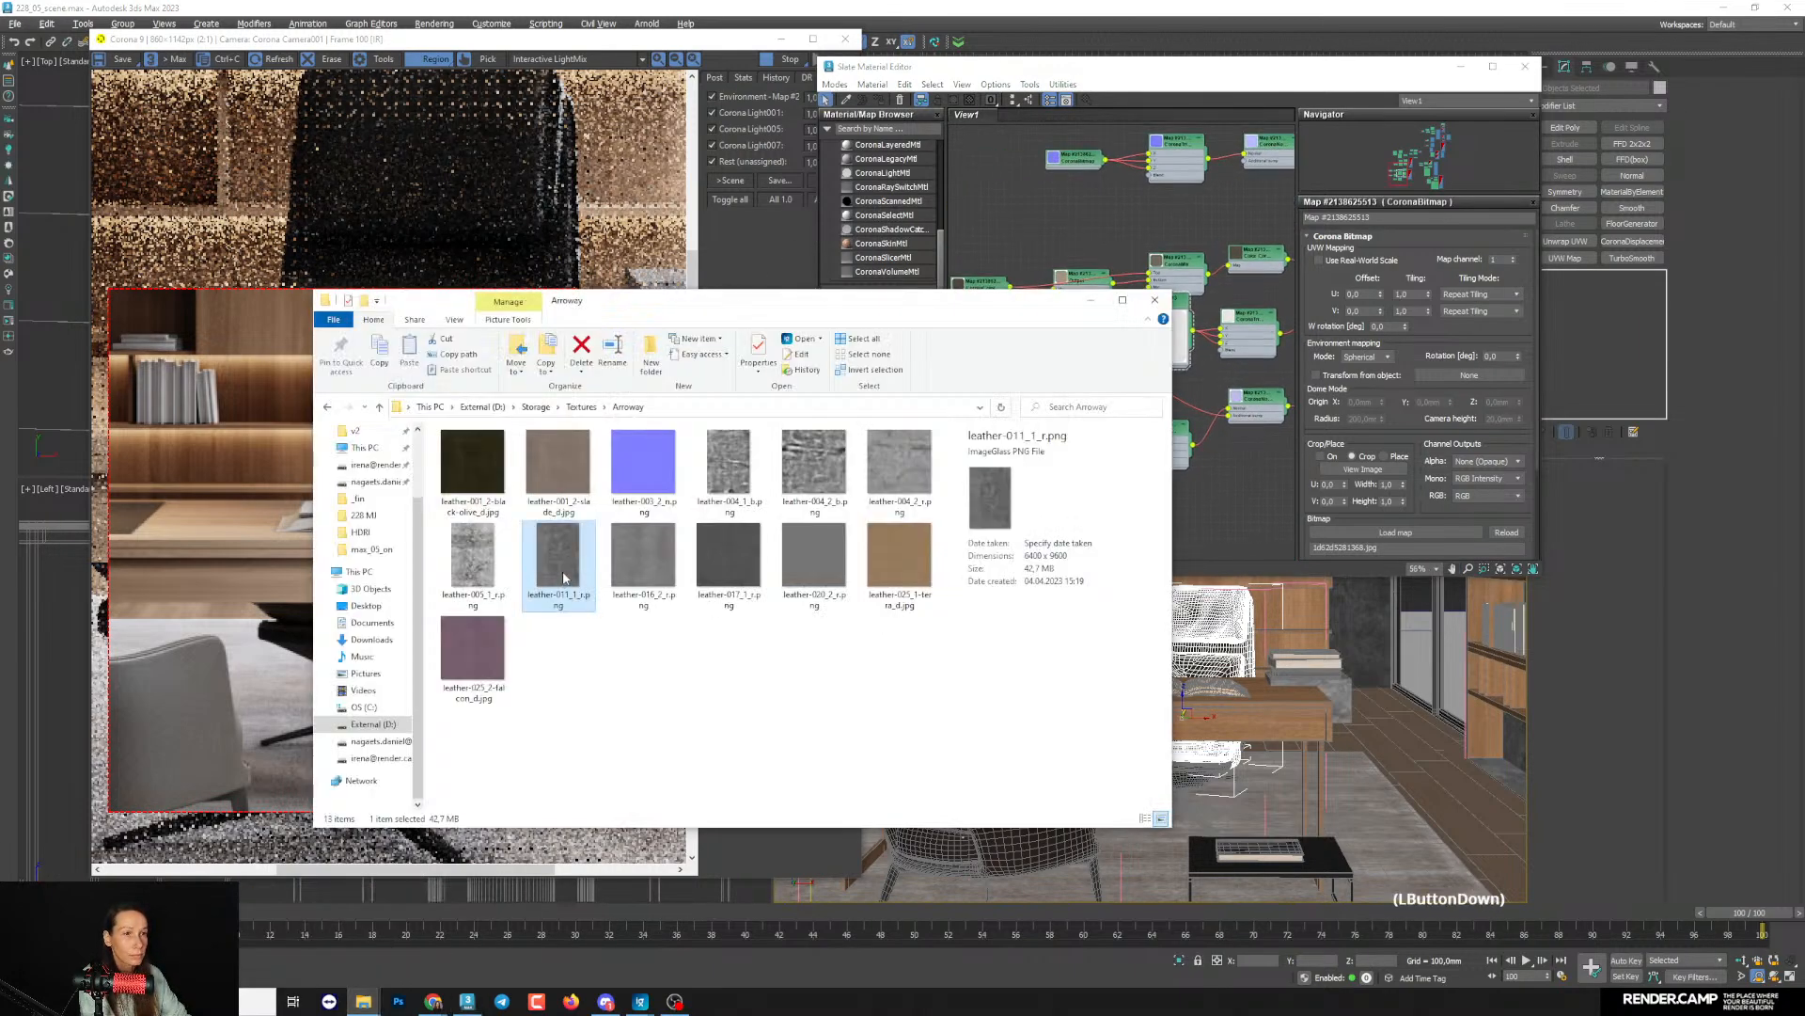
left_click_drag(1023, 212, 1034, 218)
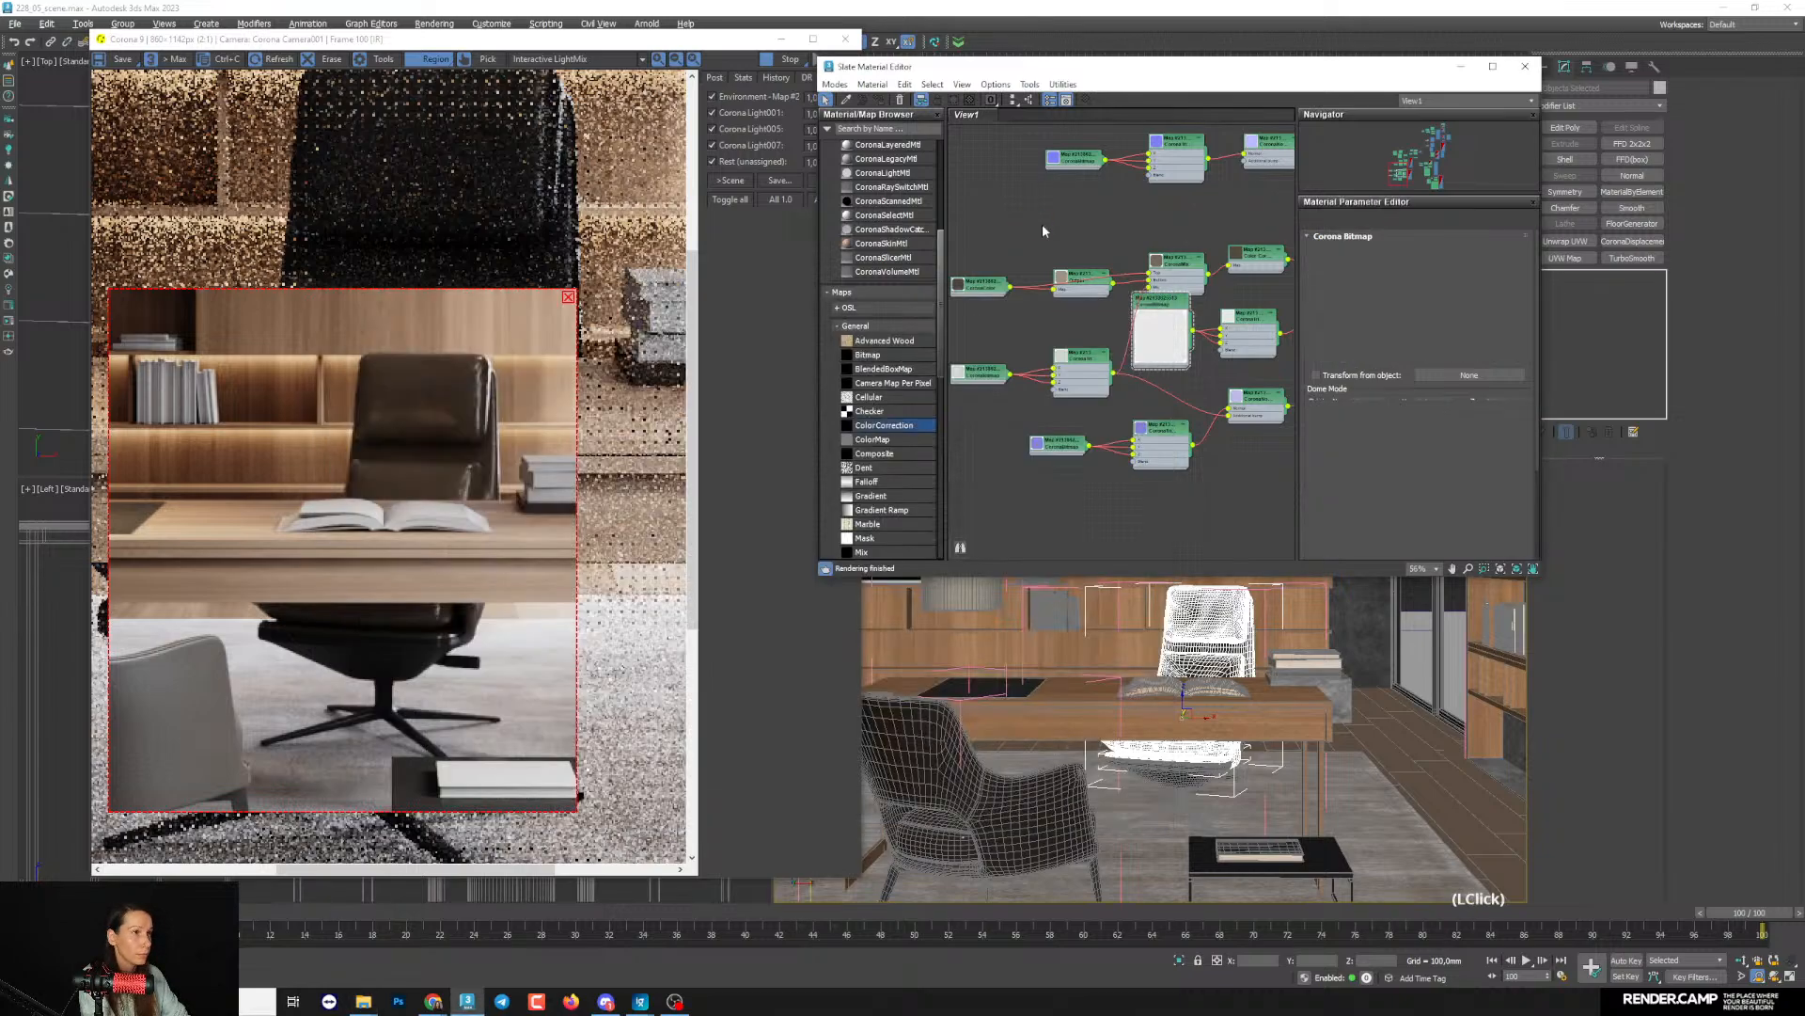
scroll(1053, 226, "up", 5)
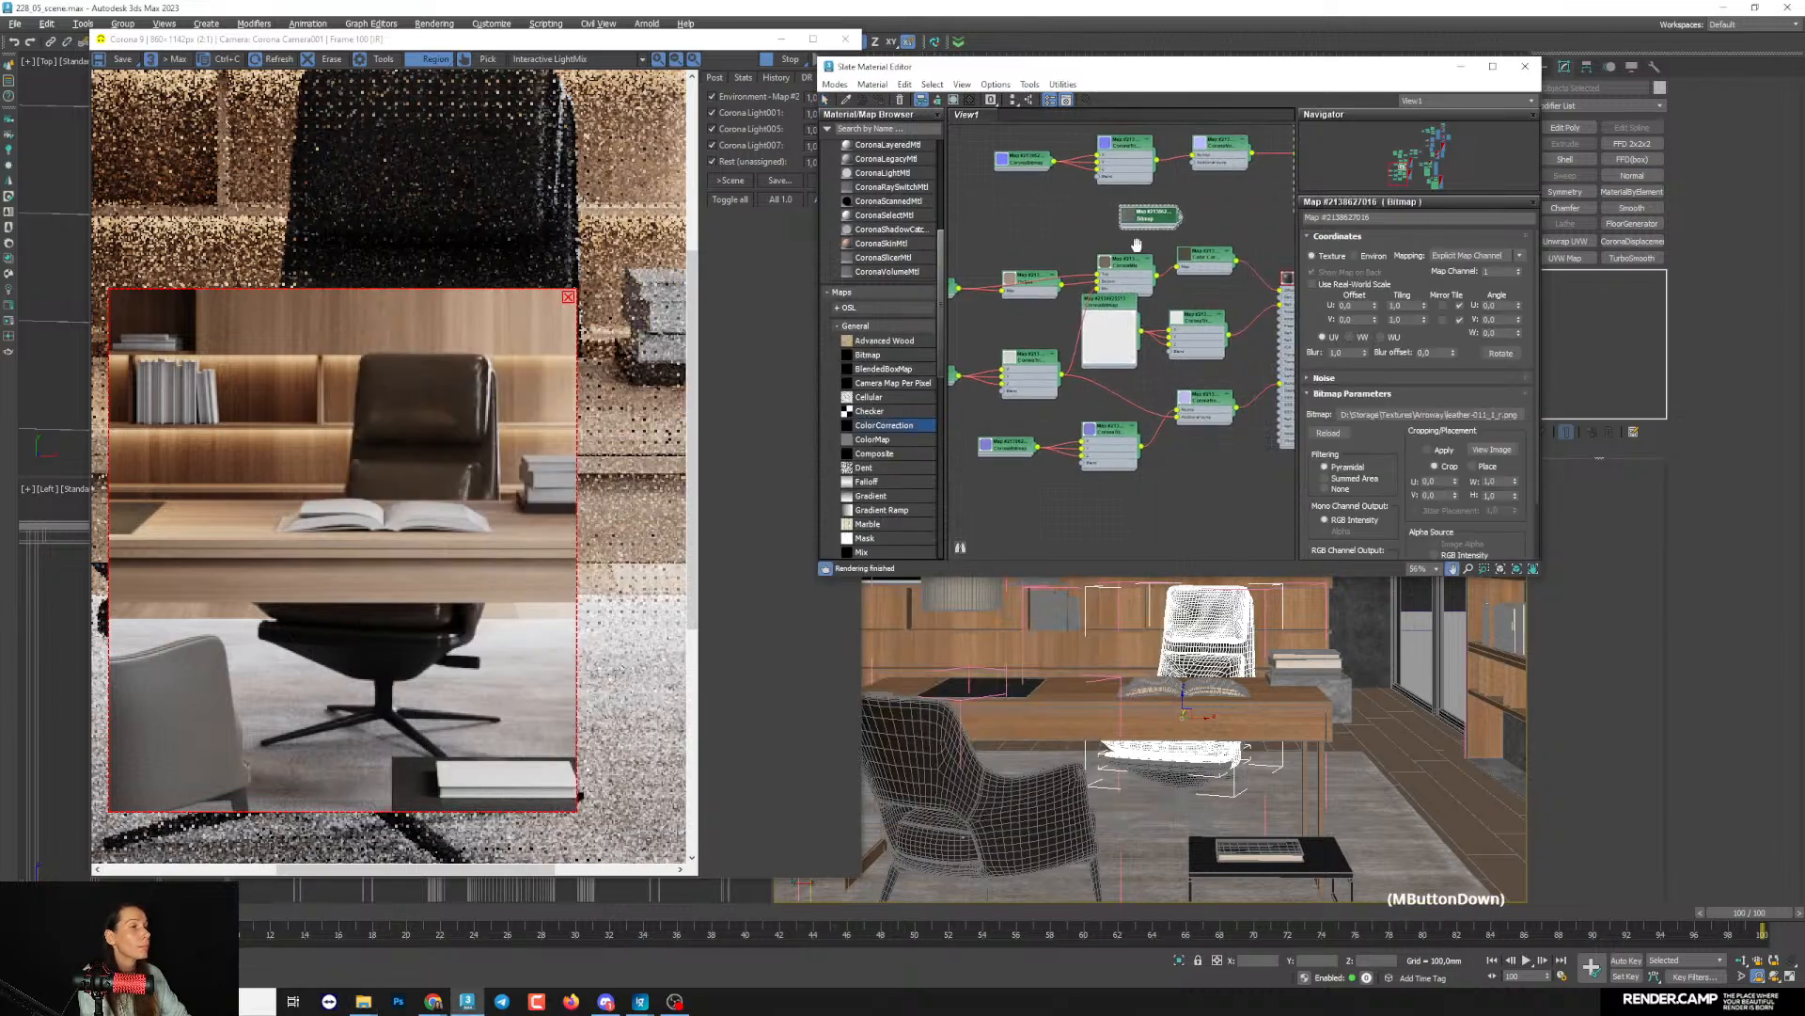
left_click_drag(1042, 200, 1141, 340)
scroll(1186, 354, "up", 2)
middle_click_drag(1186, 354, 1131, 315)
- Connect the new Bitmap to the leather material's reflection glossiness, replacing the CoronaTriplanar connection
left_click_drag(1062, 351, 1066, 370)
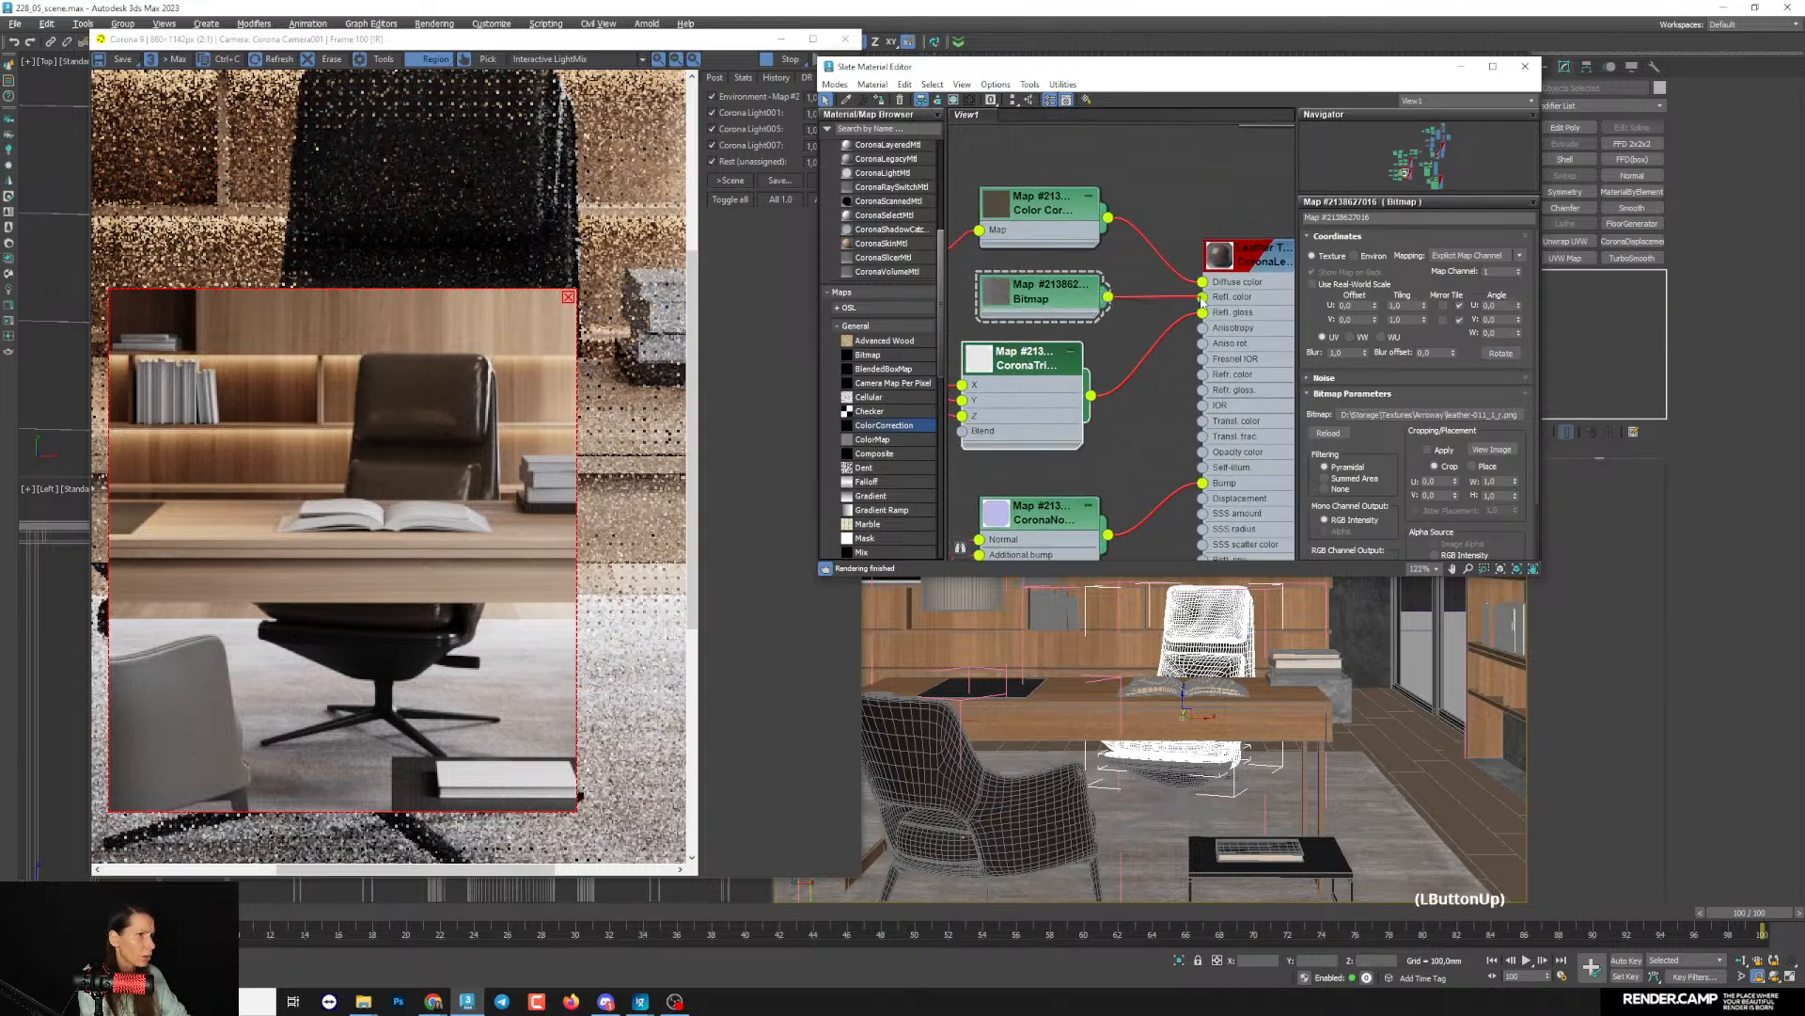
middle_click_drag(1131, 415, 1133, 425)
left_click(1133, 426)
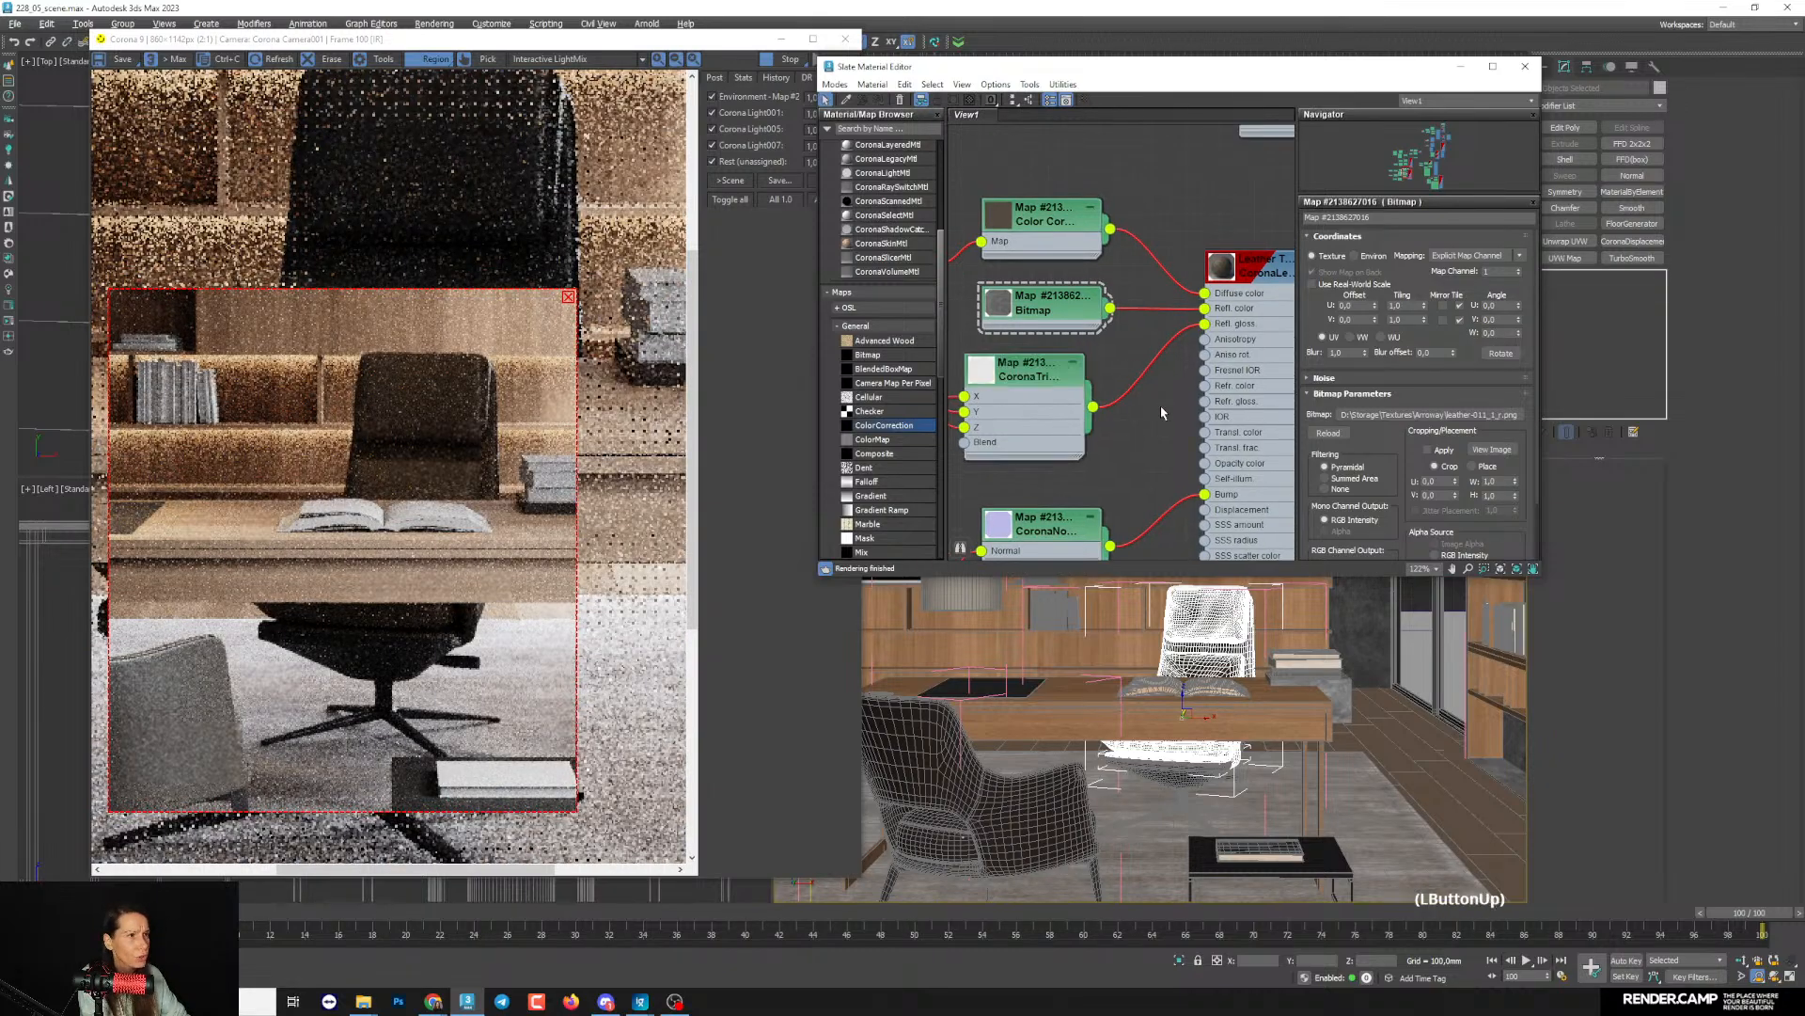
left_click(1133, 384)
key("Delete")
left_click_drag(1041, 414, 1041, 431)
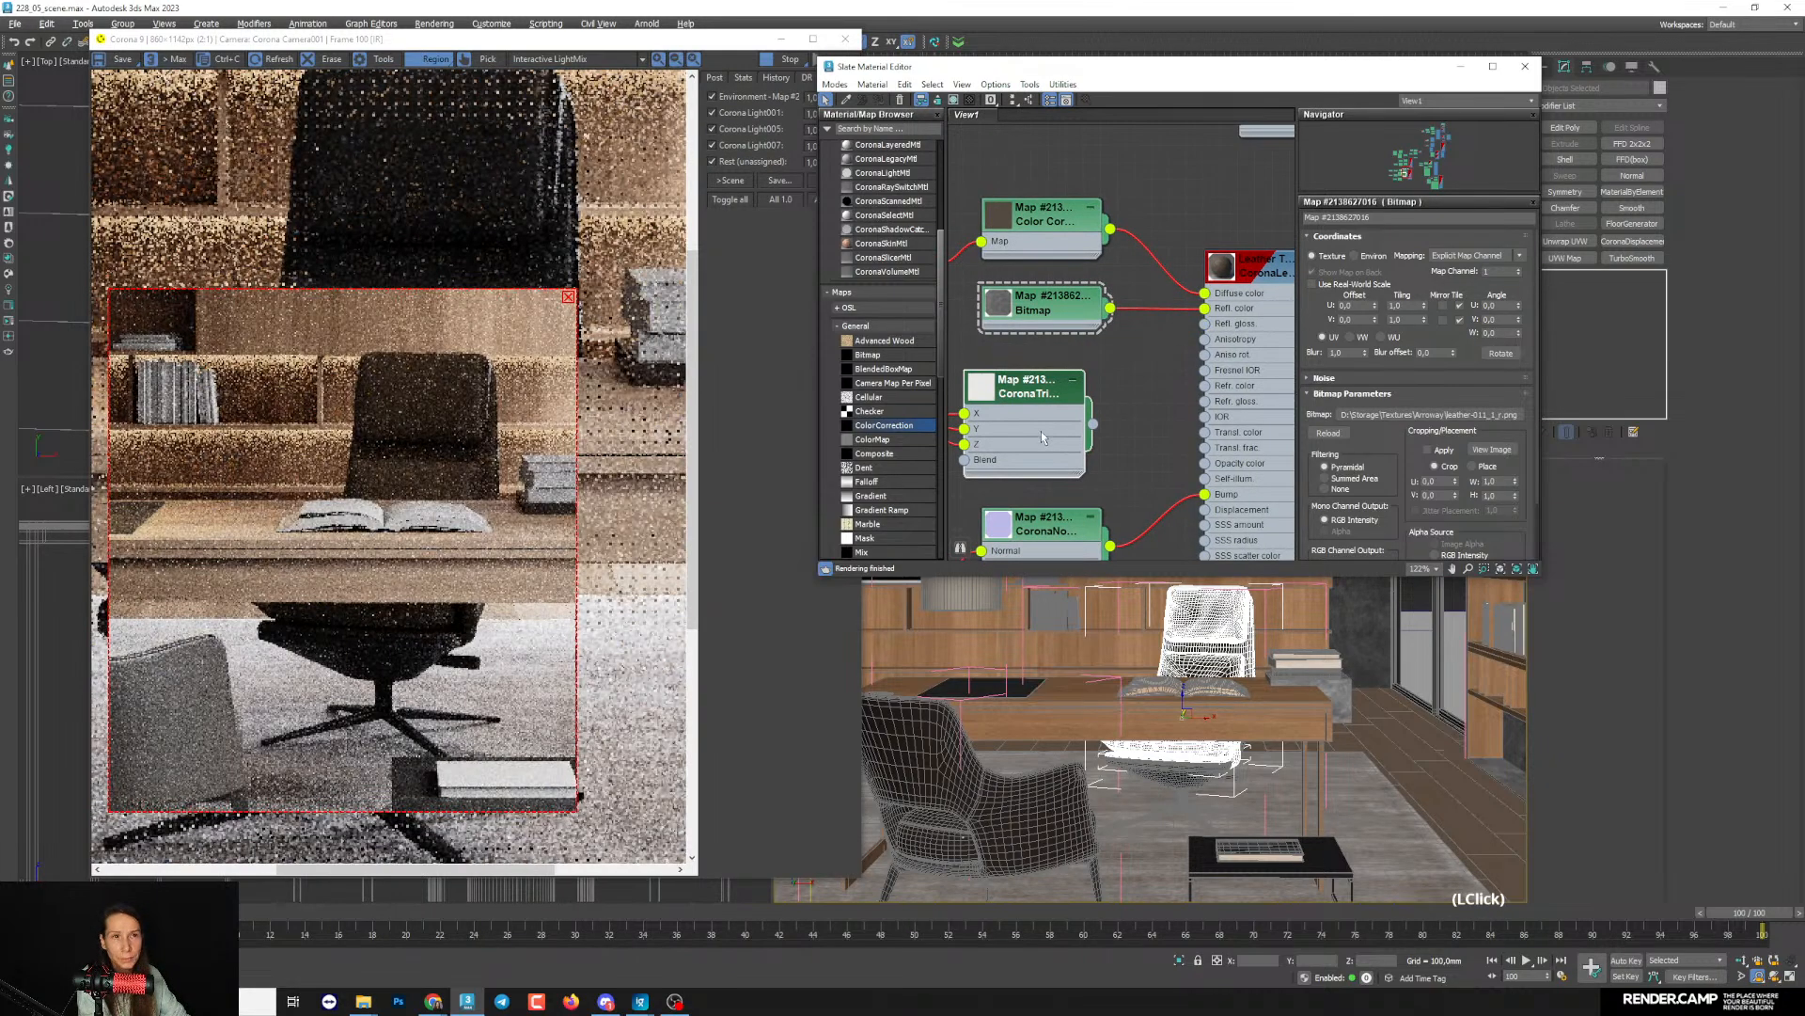
middle_click_drag(1041, 431, 1025, 398)
left_click_drag(1189, 277, 1198, 302)
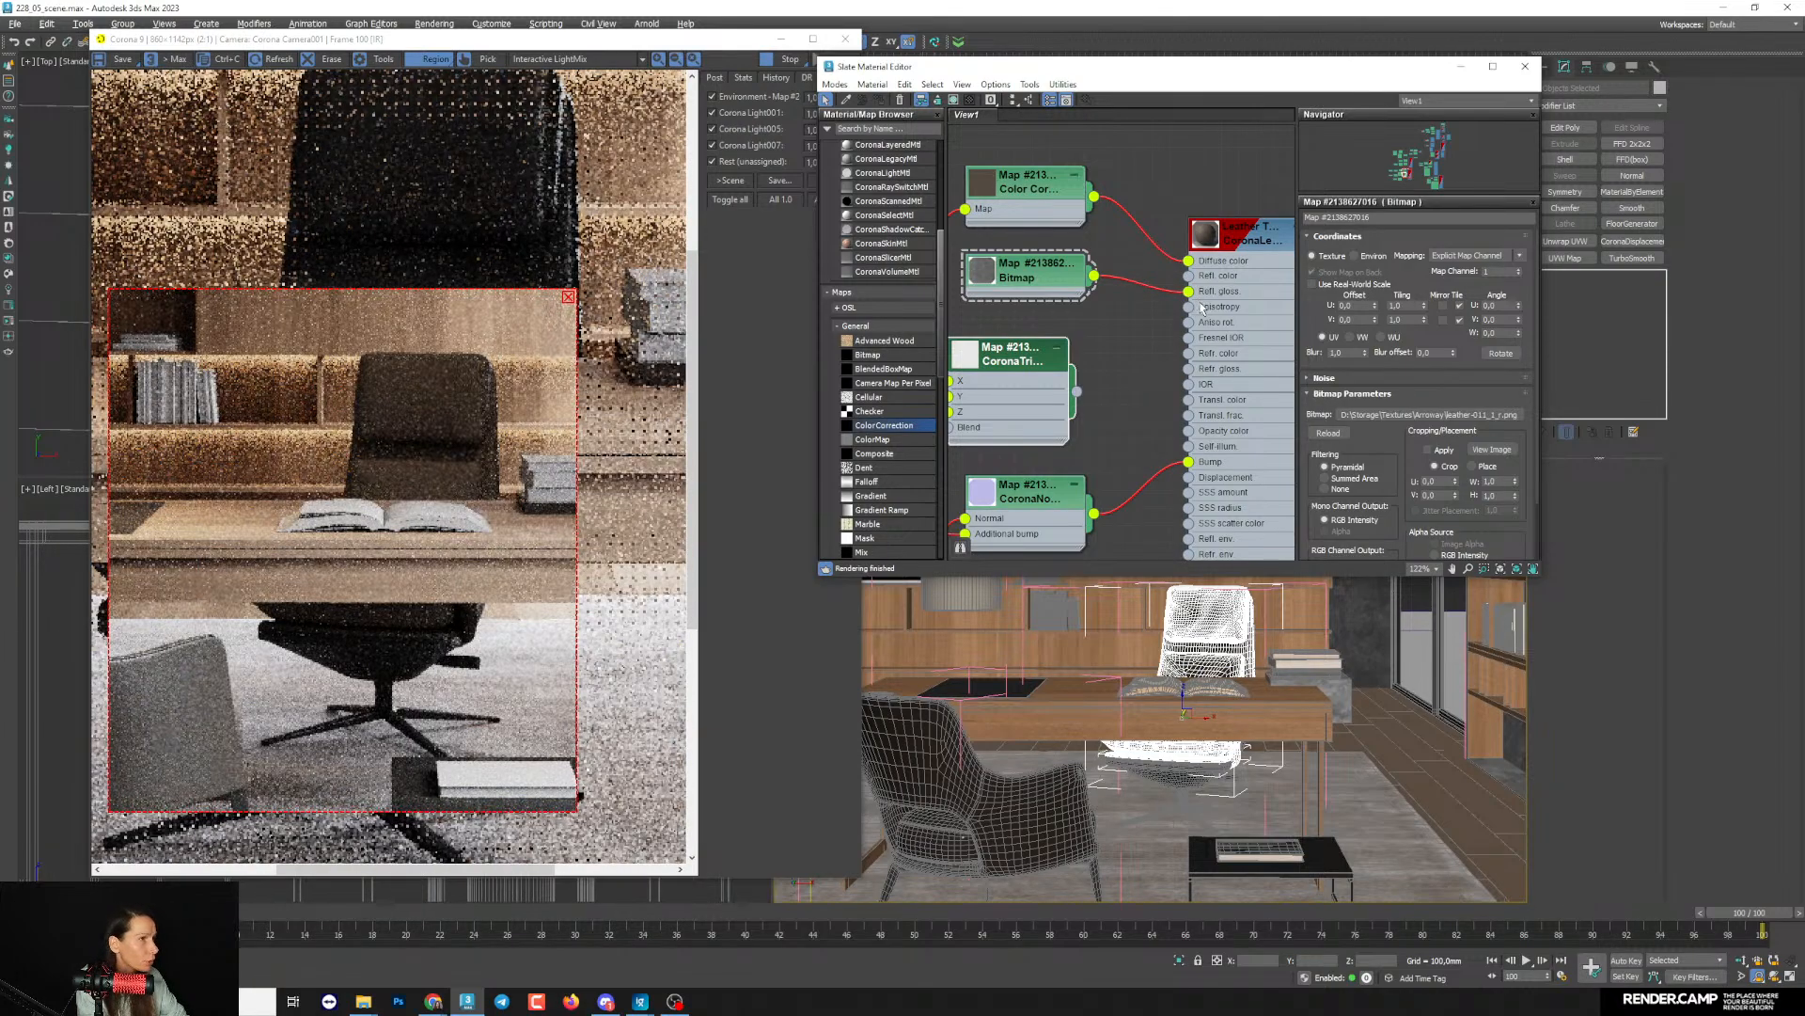
- Enlarge the leather Bitmap node's preview and move the disconnected CoronaTriplanar node out of its way
middle_click_drag(1161, 318, 1210, 359)
double_click(1038, 318)
left_click_drag(1065, 347, 1087, 329)
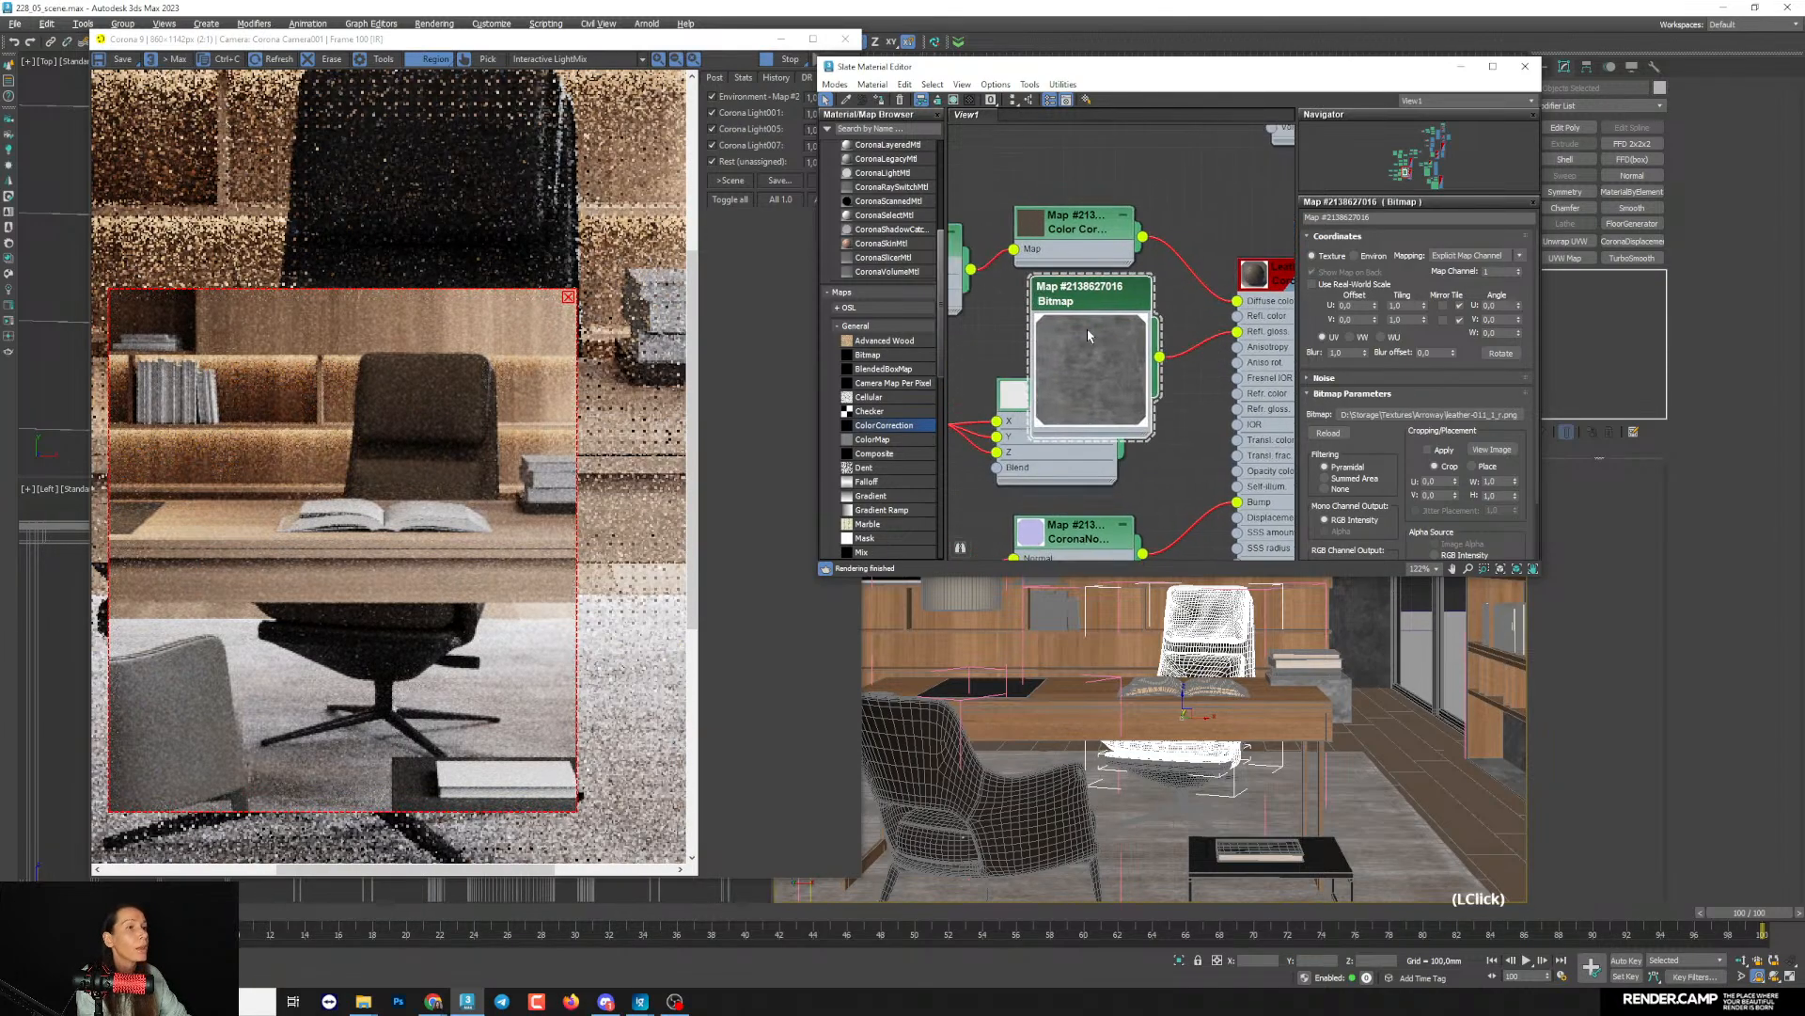
left_click_drag(1021, 474, 837, 481)
left_click_drag(1091, 339, 1071, 357)
- Enable the Bitmap's output color map and brighten it with a Bezier-Smooth curve point at about 0.29, 0.70
left_click_drag(1425, 503, 1380, 428)
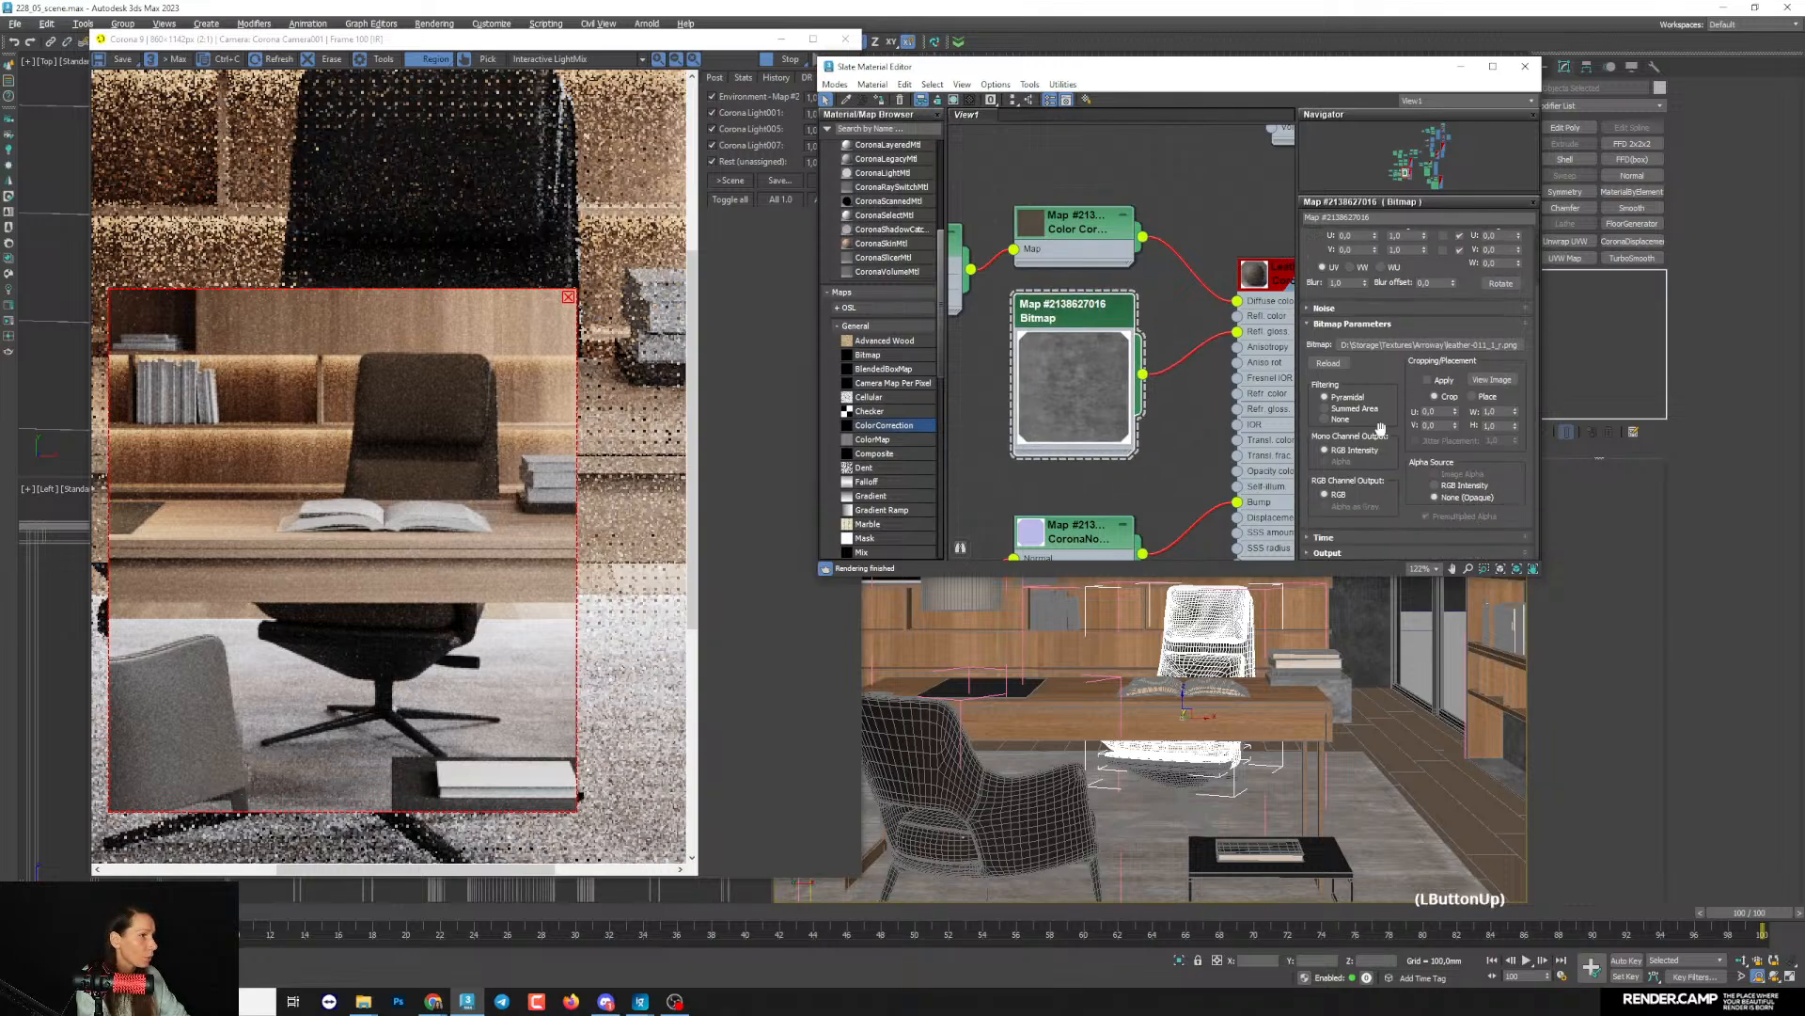
left_click(1371, 548)
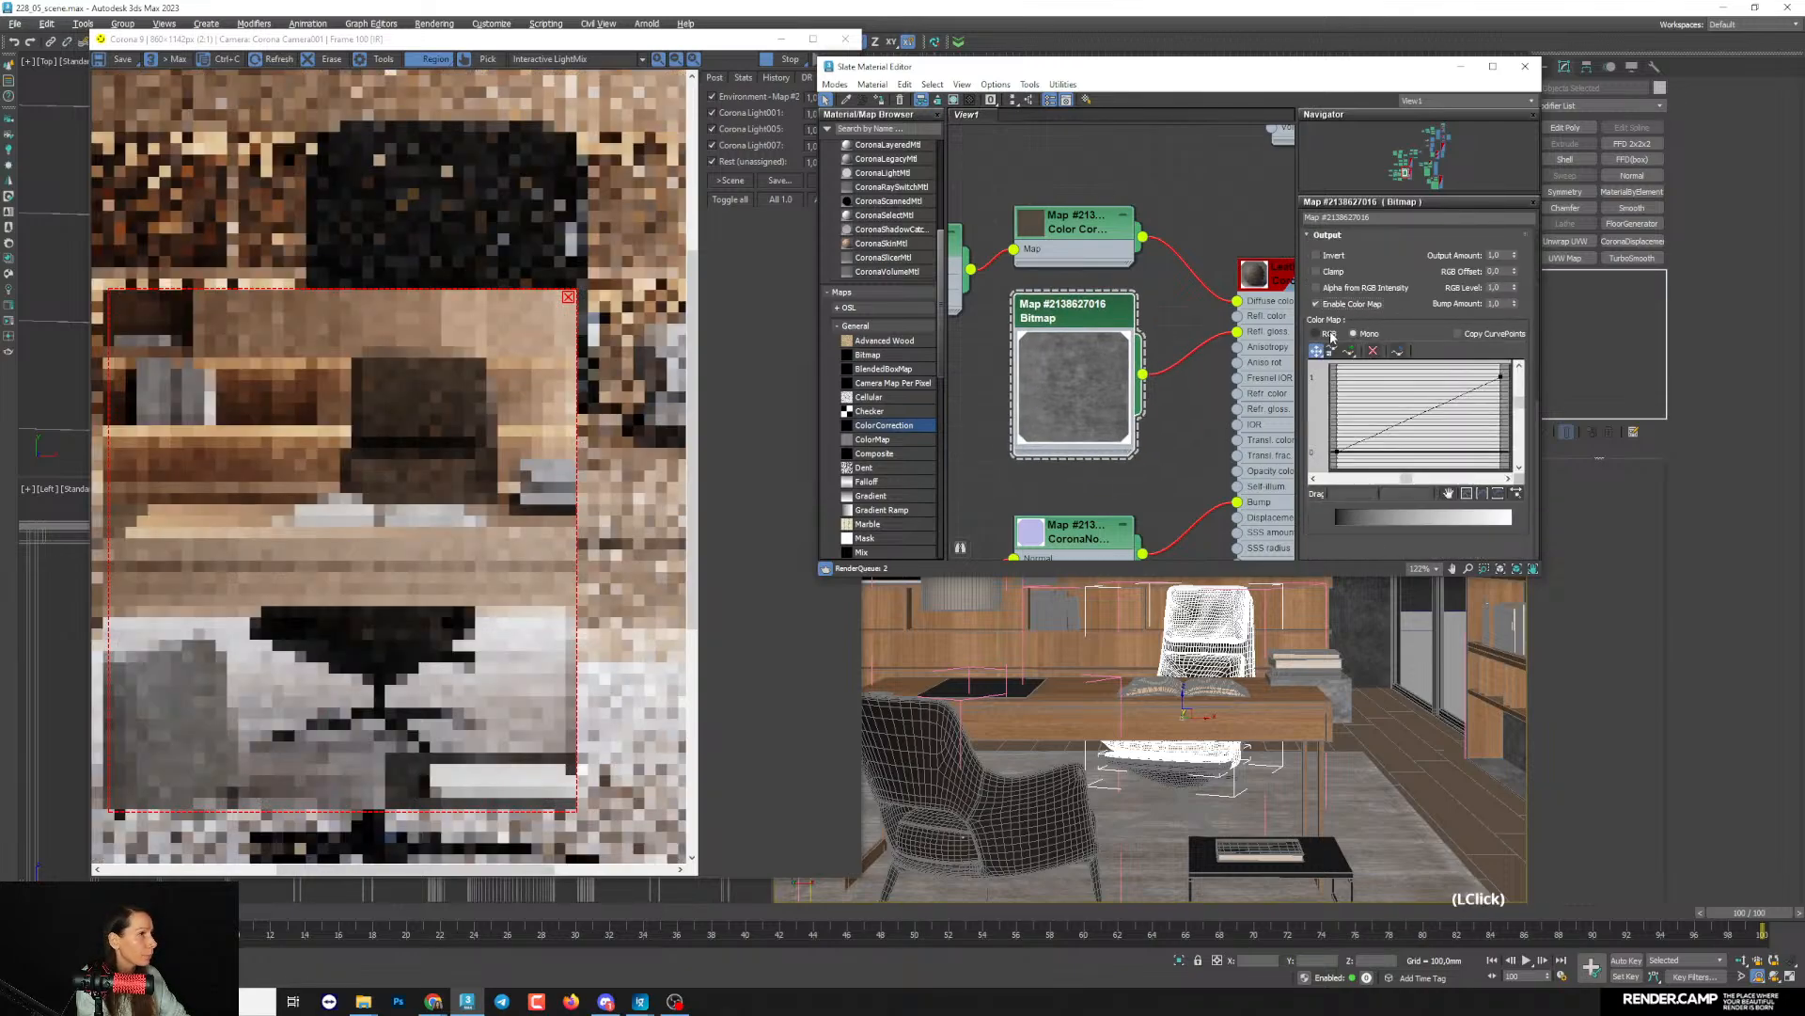
right_click(1439, 445)
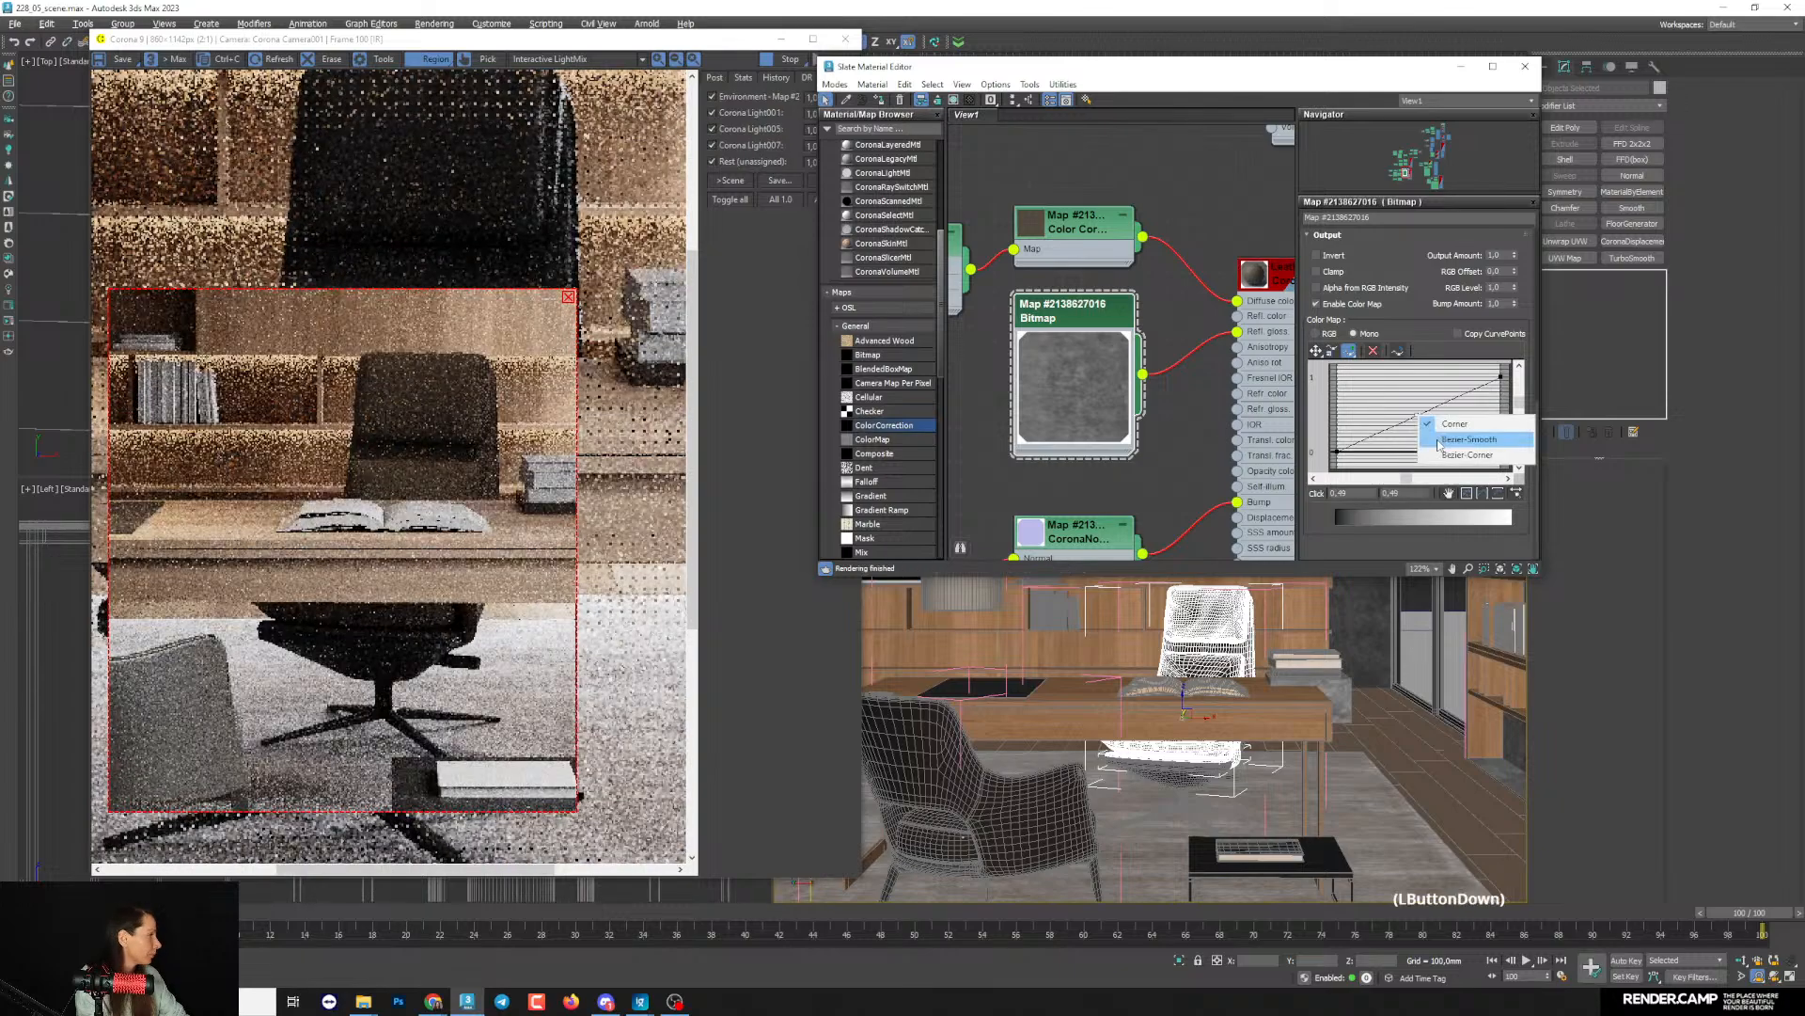
left_click(1440, 444)
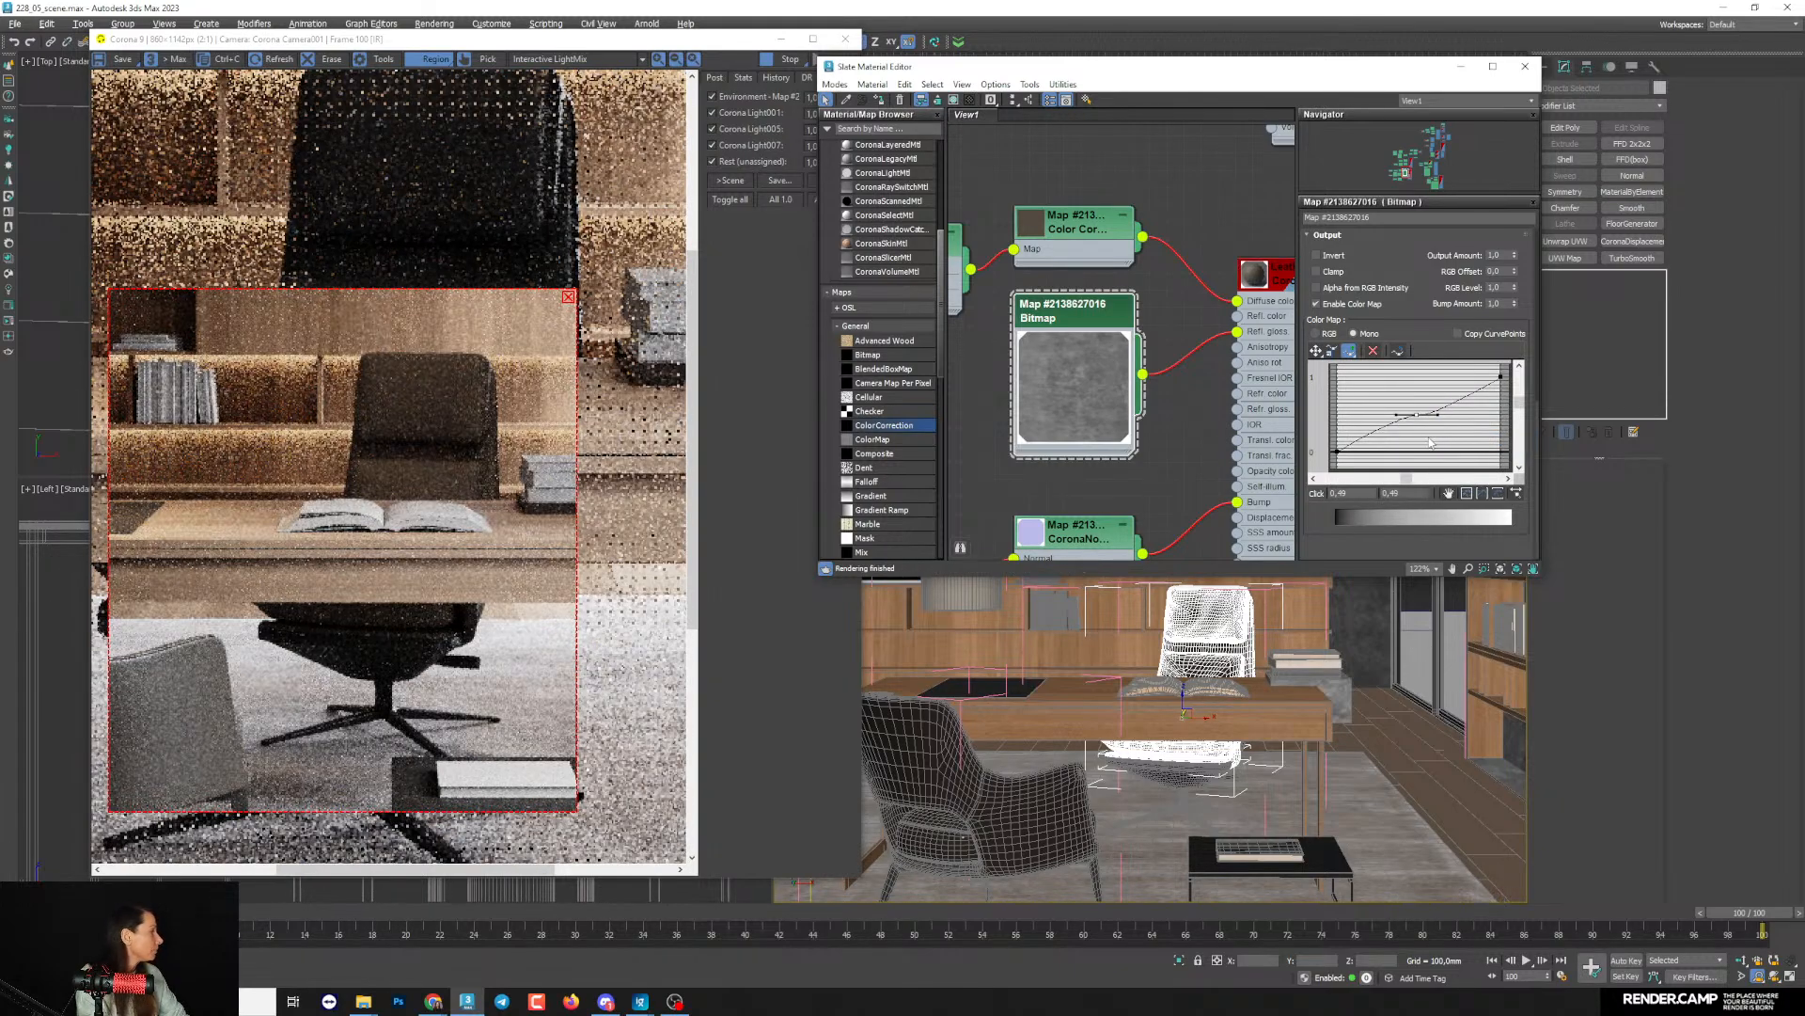
middle_click_drag(1204, 400, 1236, 435)
scroll(1211, 408, "up", 2)
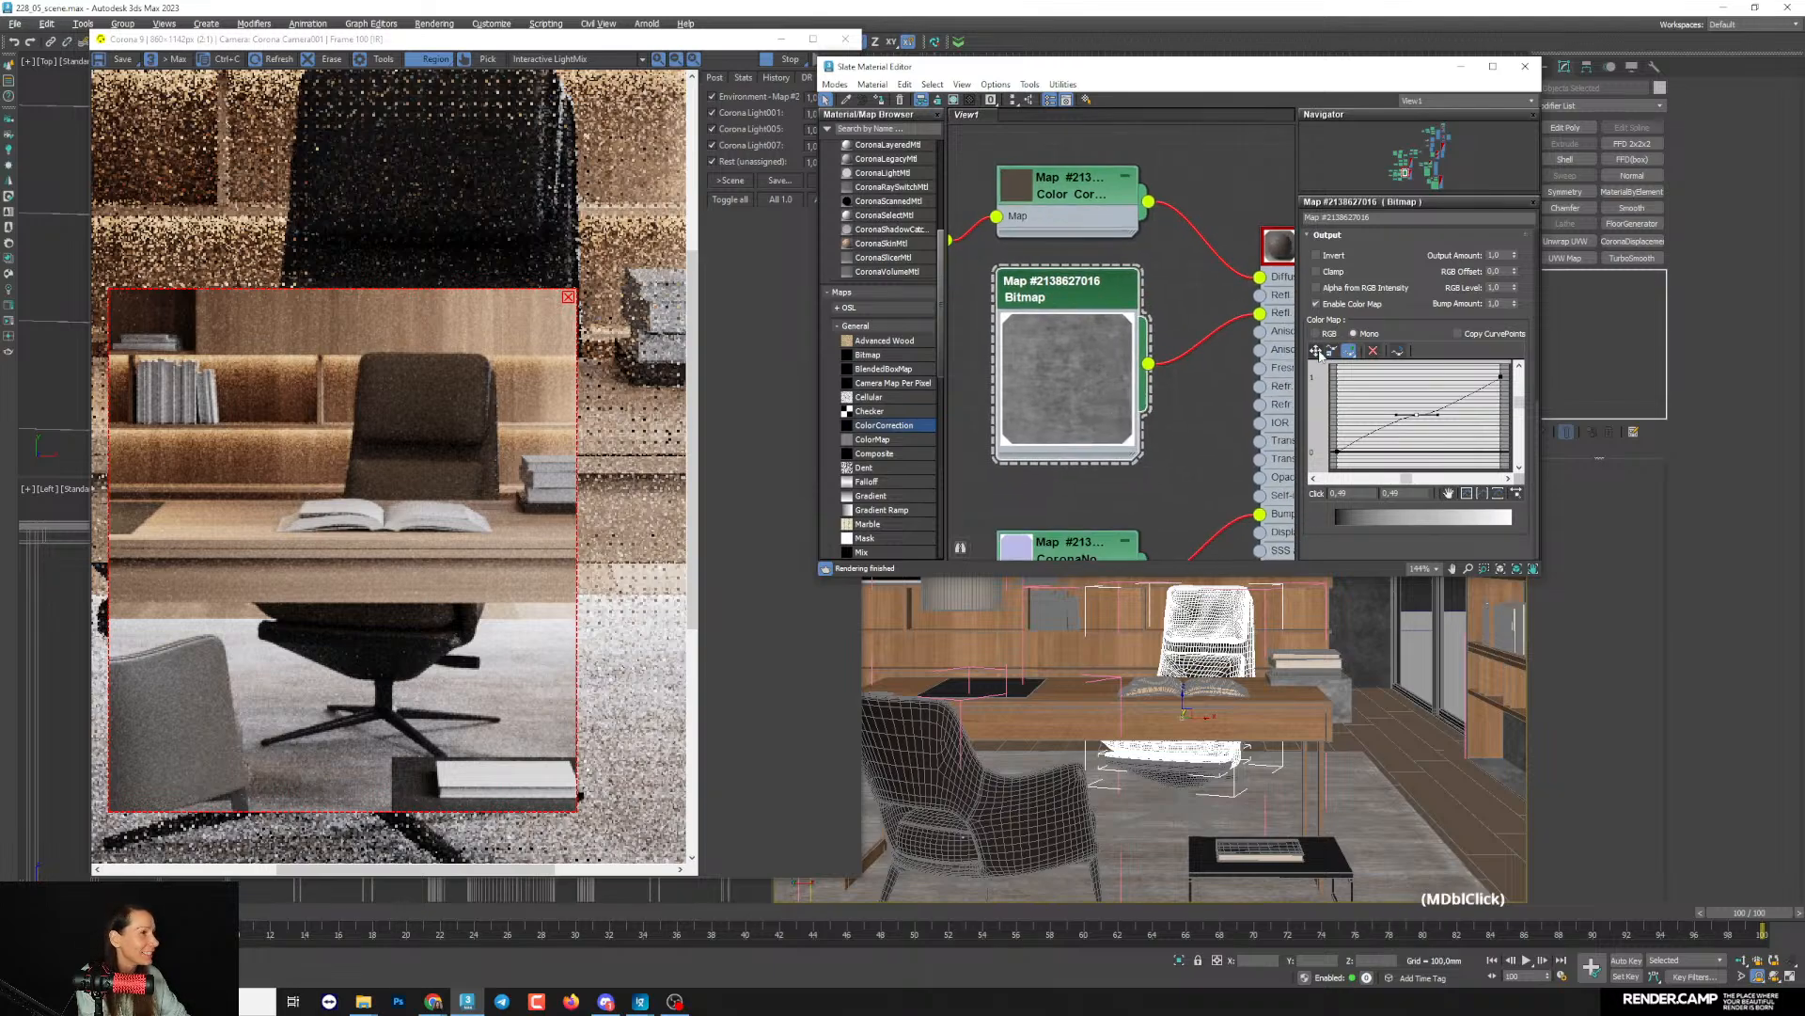
left_click_drag(1438, 409, 1380, 414)
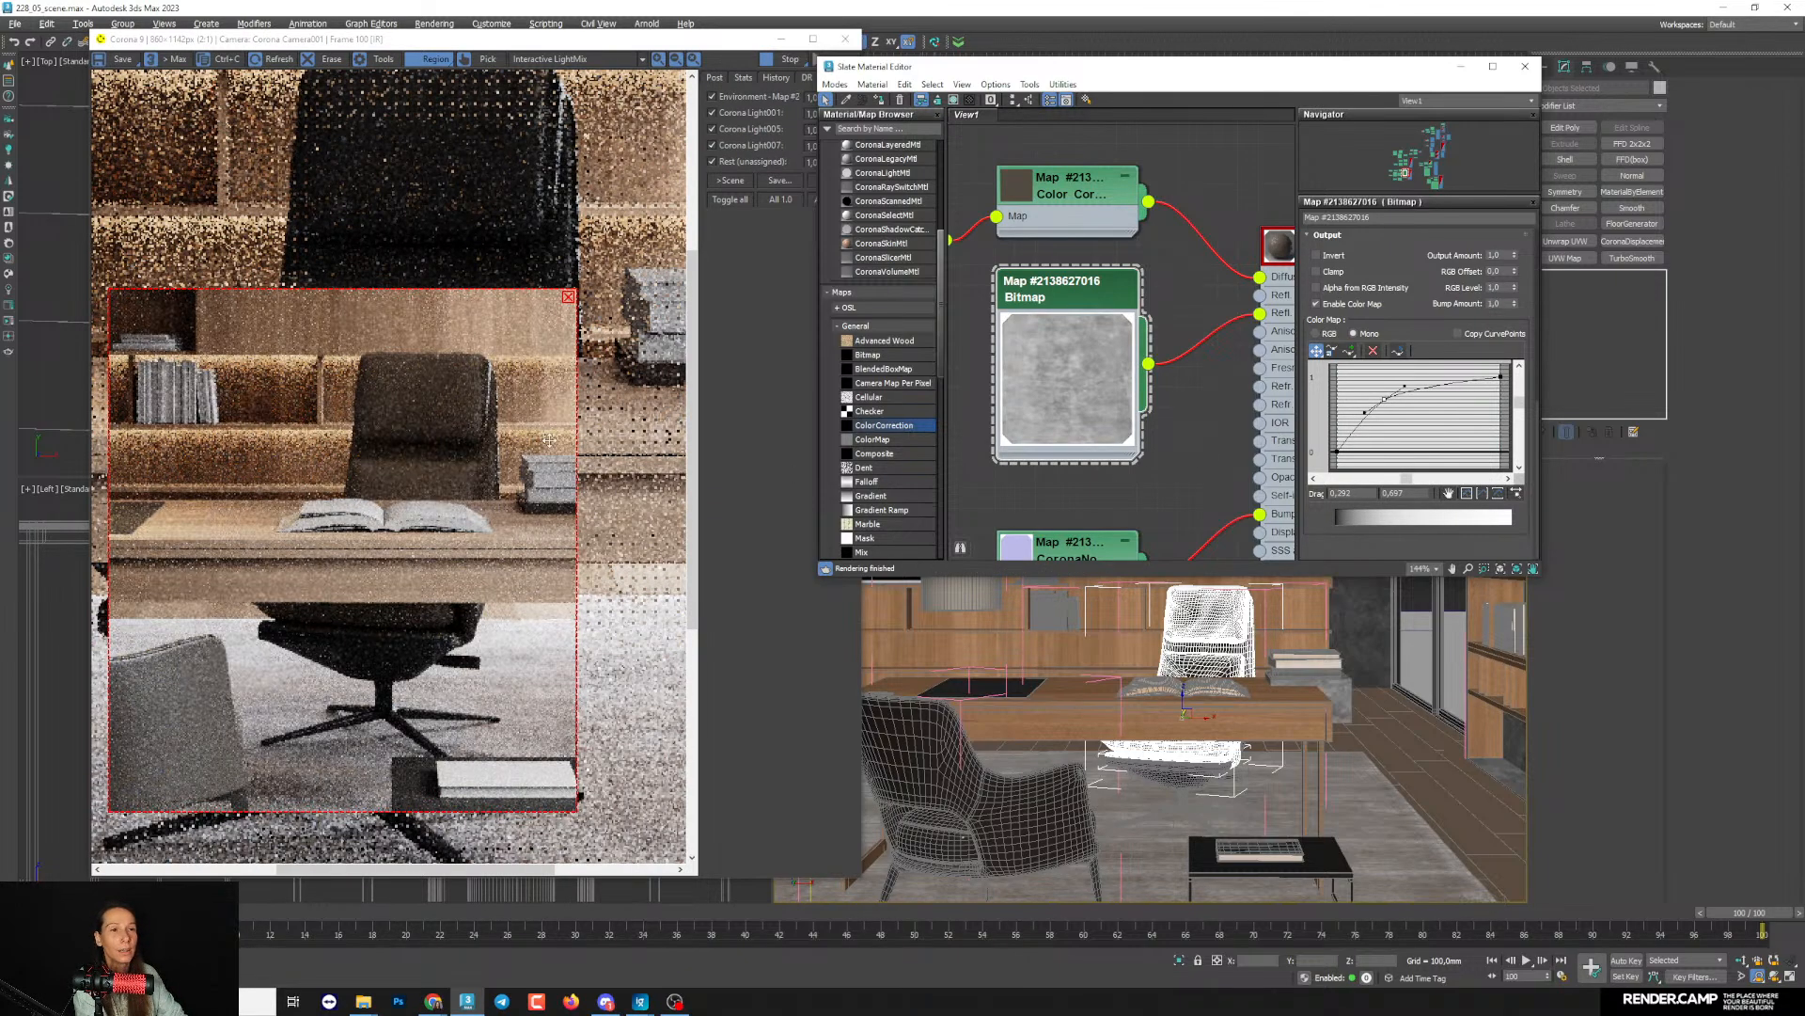
- Minimize the material editor and examine the chair backrest's leather reflections up close in the Corona interactive render
scroll(504, 398, "up", 2)
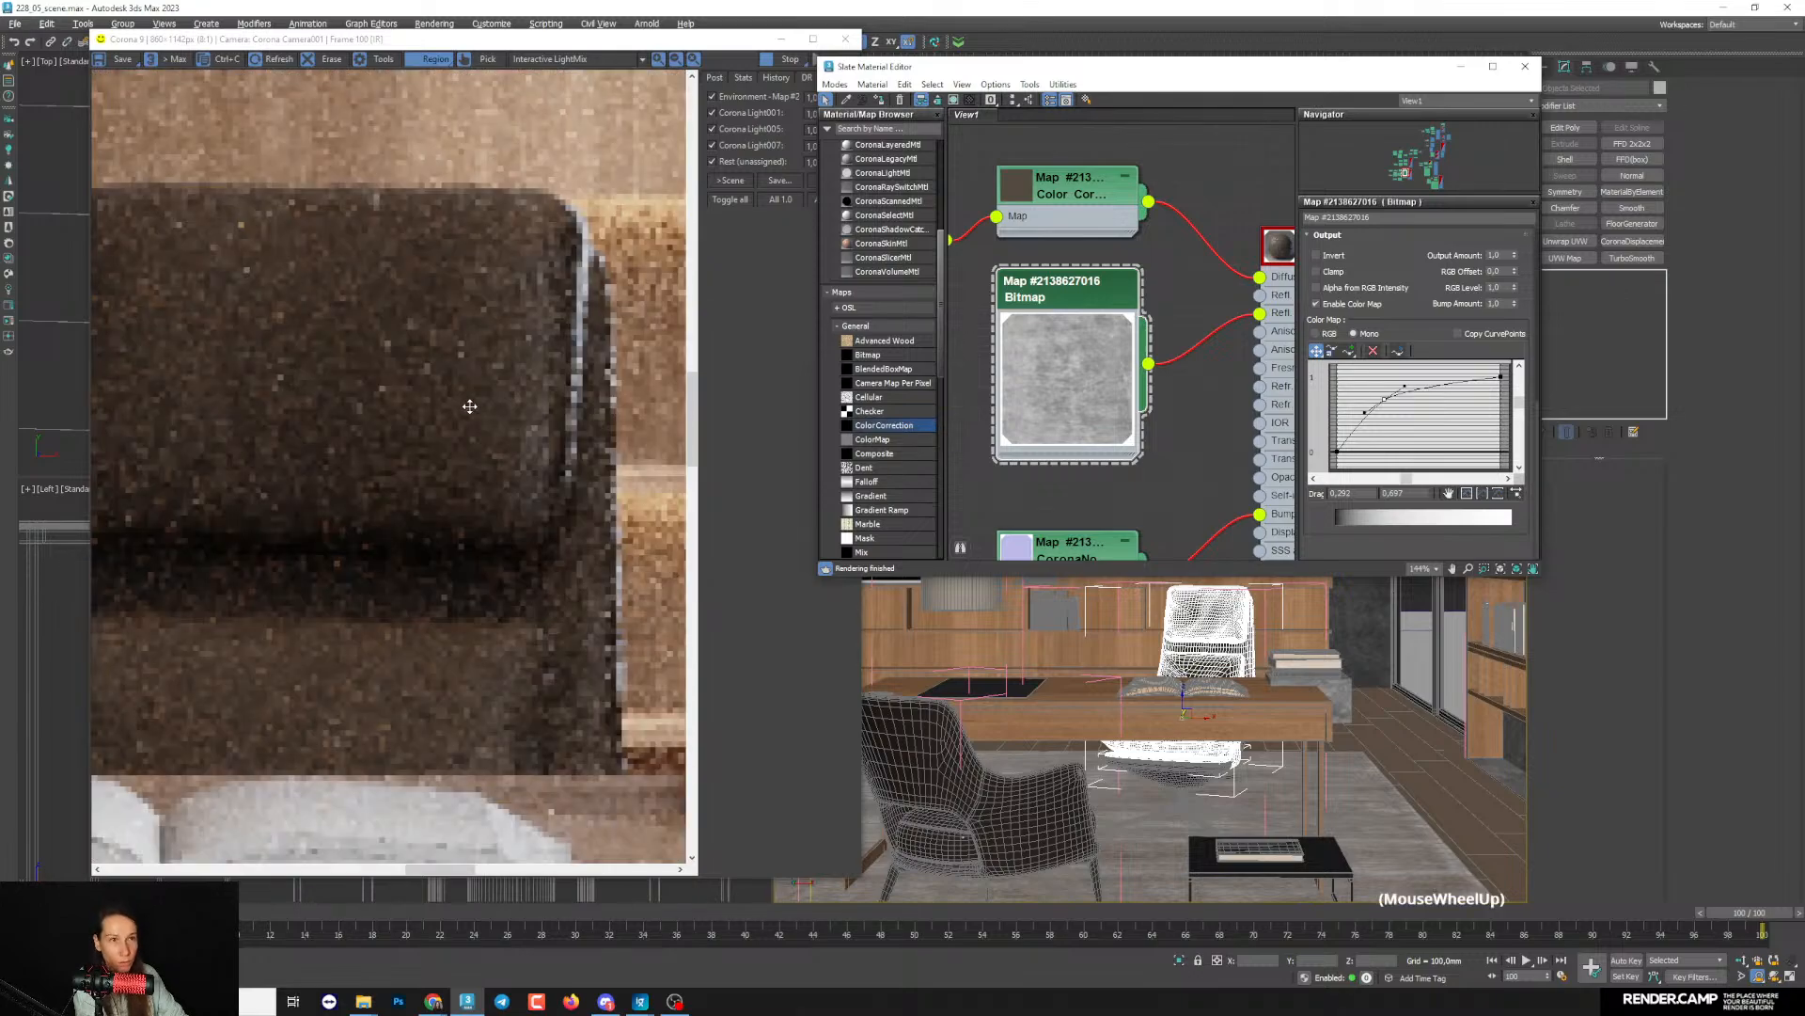
left_click(1456, 71)
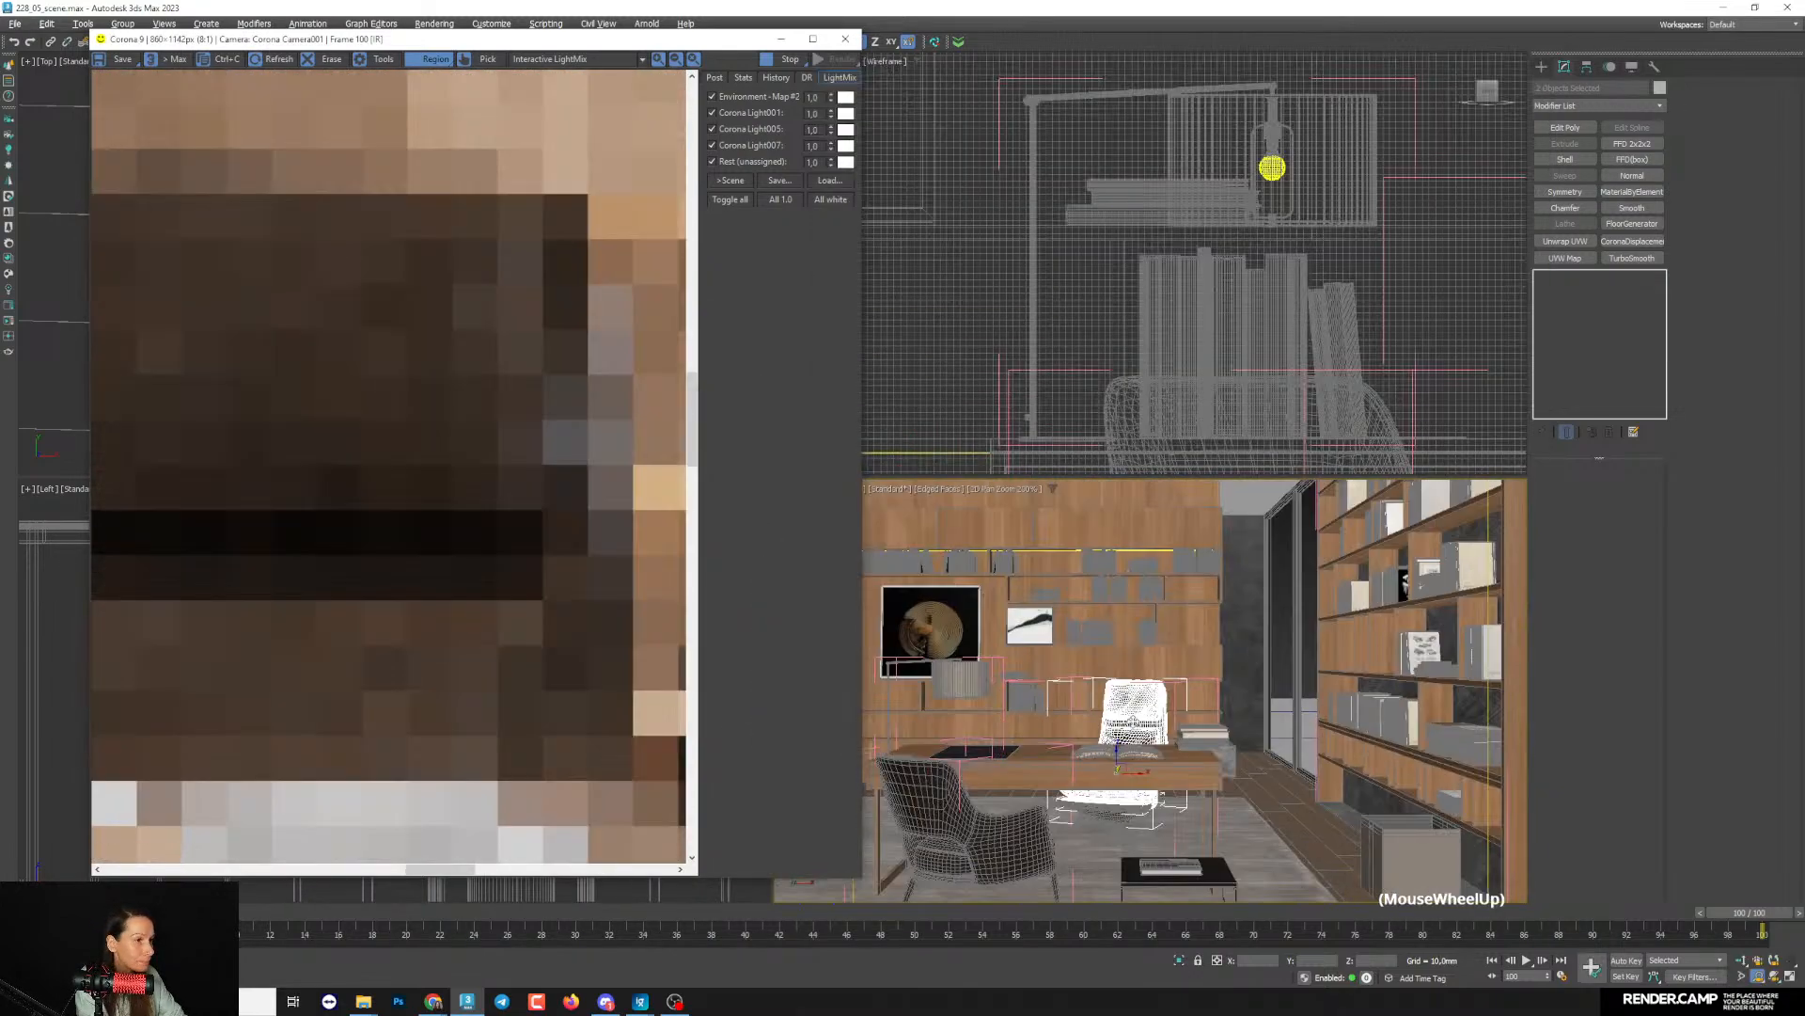
scroll(382, 588, "down", 3)
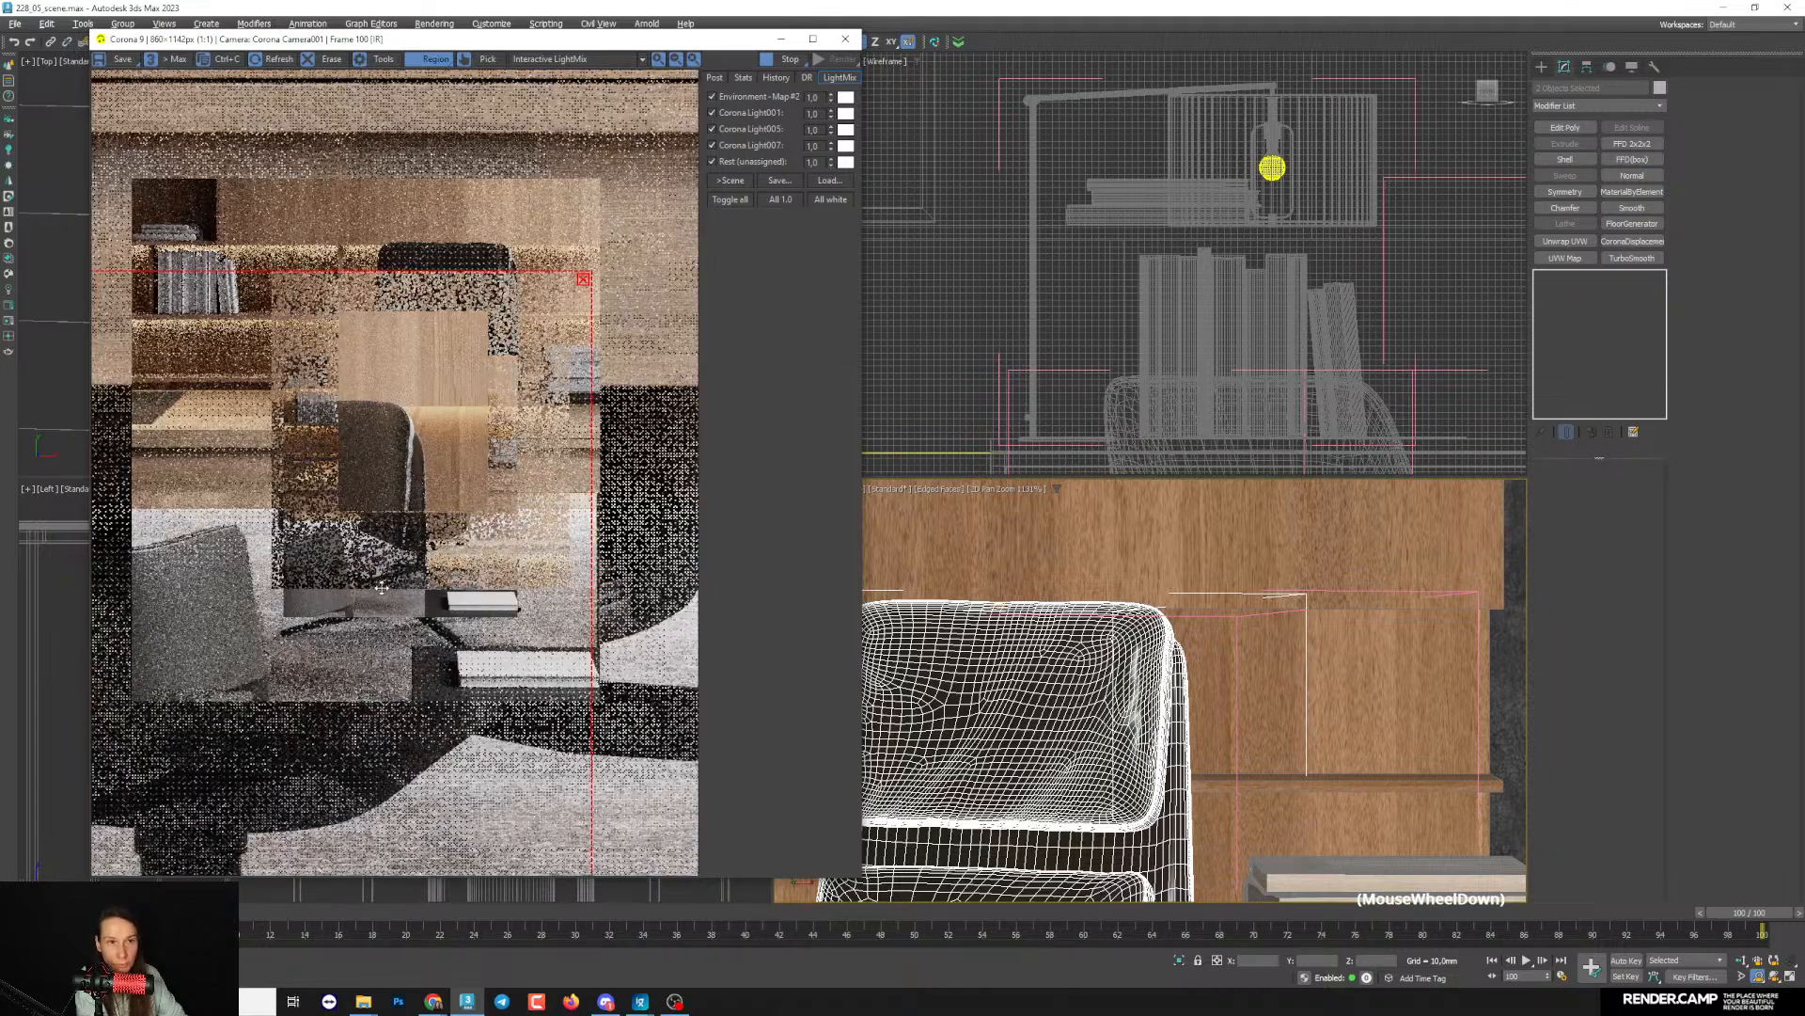
scroll(404, 437, "up", 3)
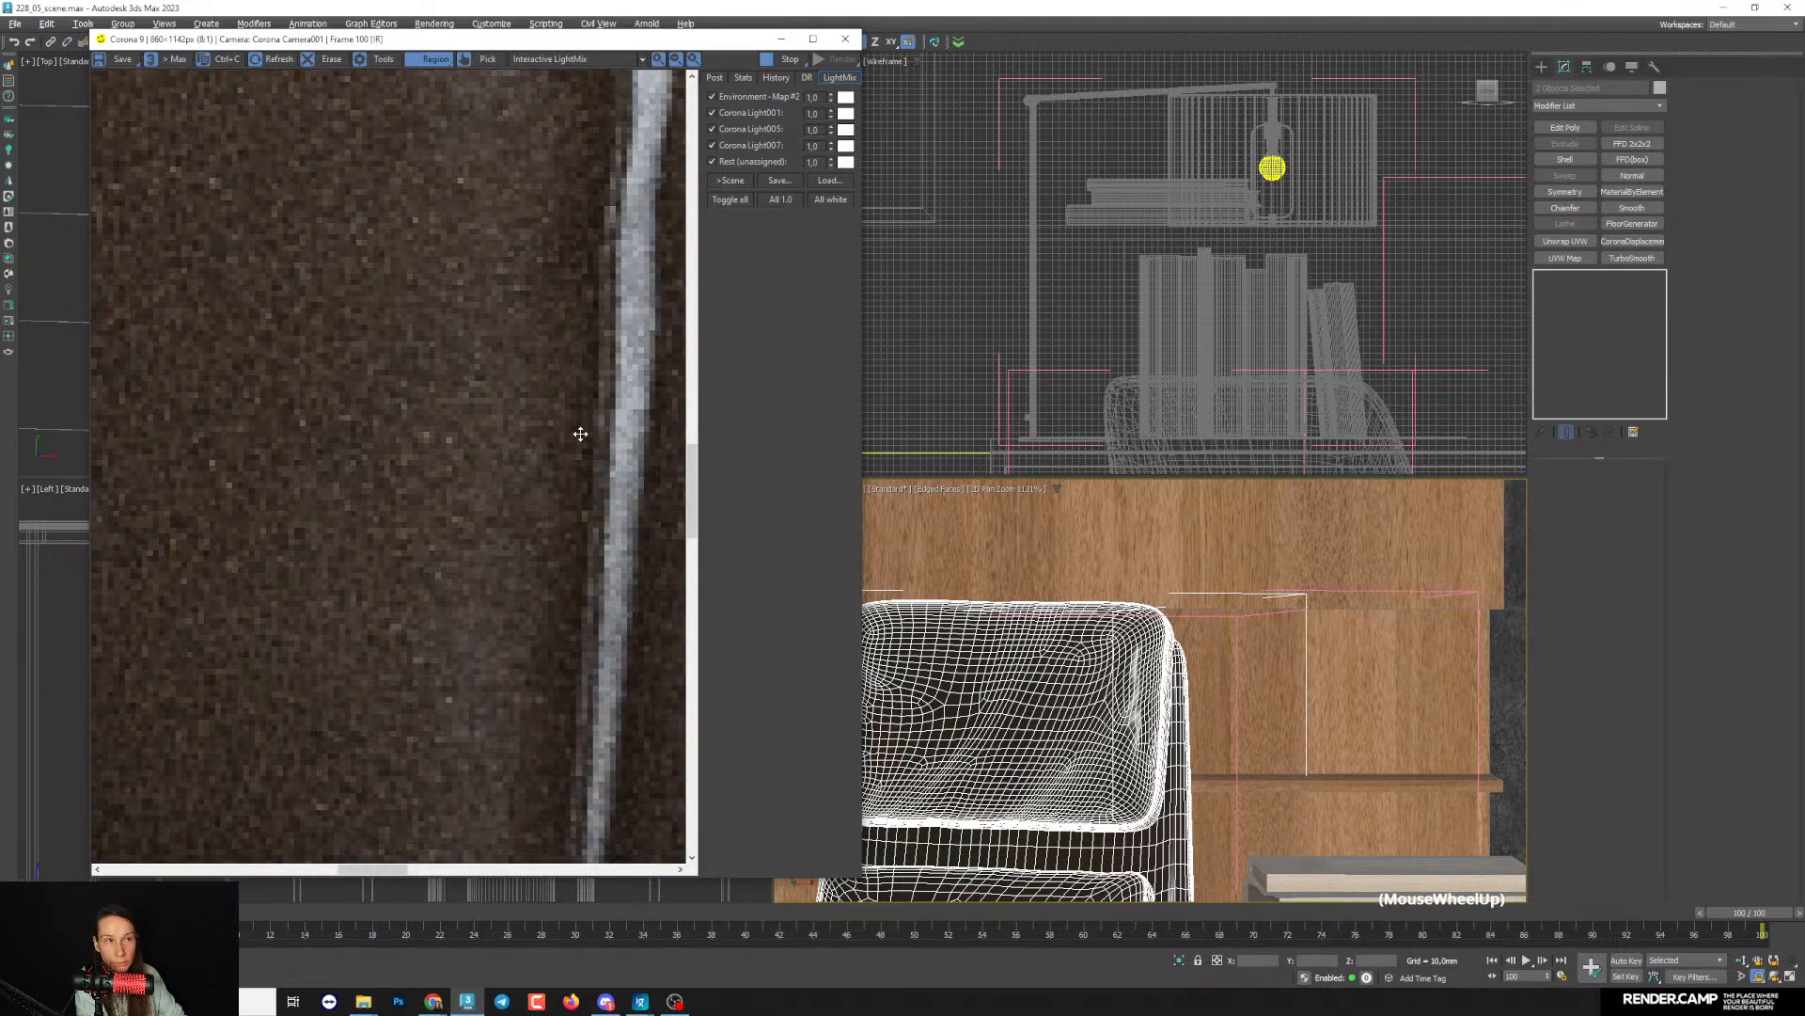
scroll(581, 434, "down", 1)
scroll(580, 435, "down", 1)
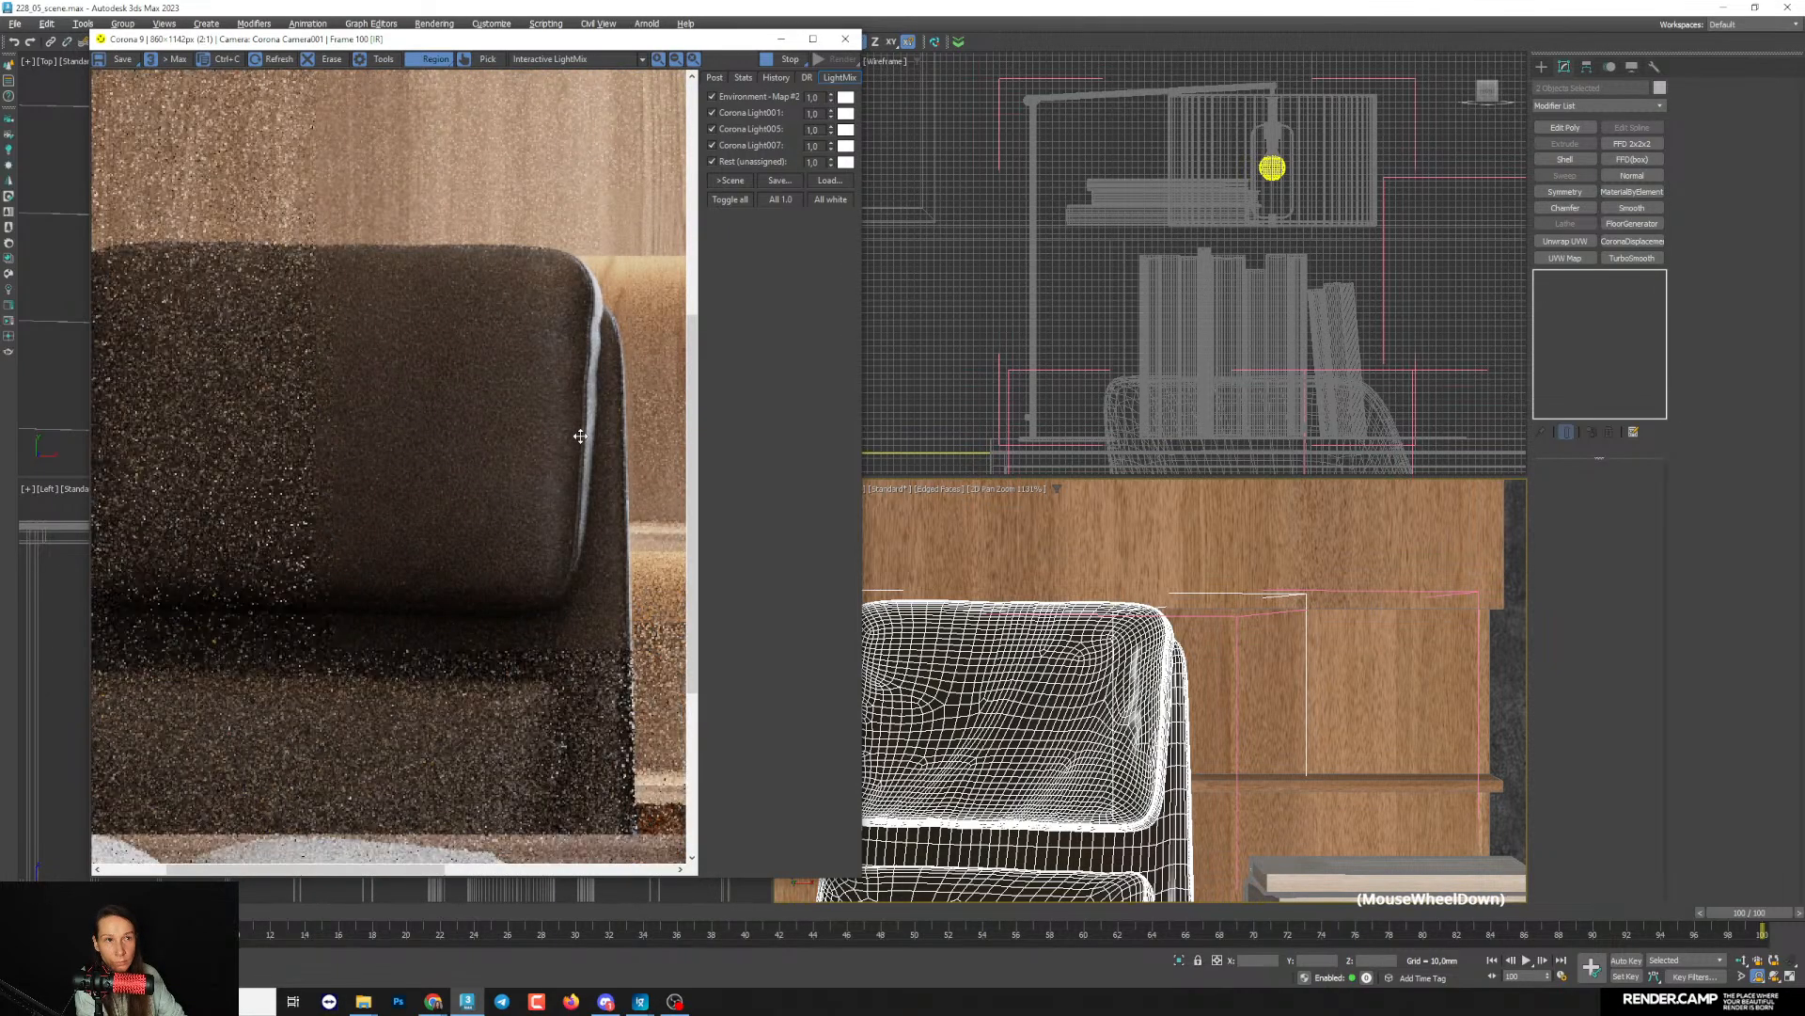
scroll(540, 447, "up", 1)
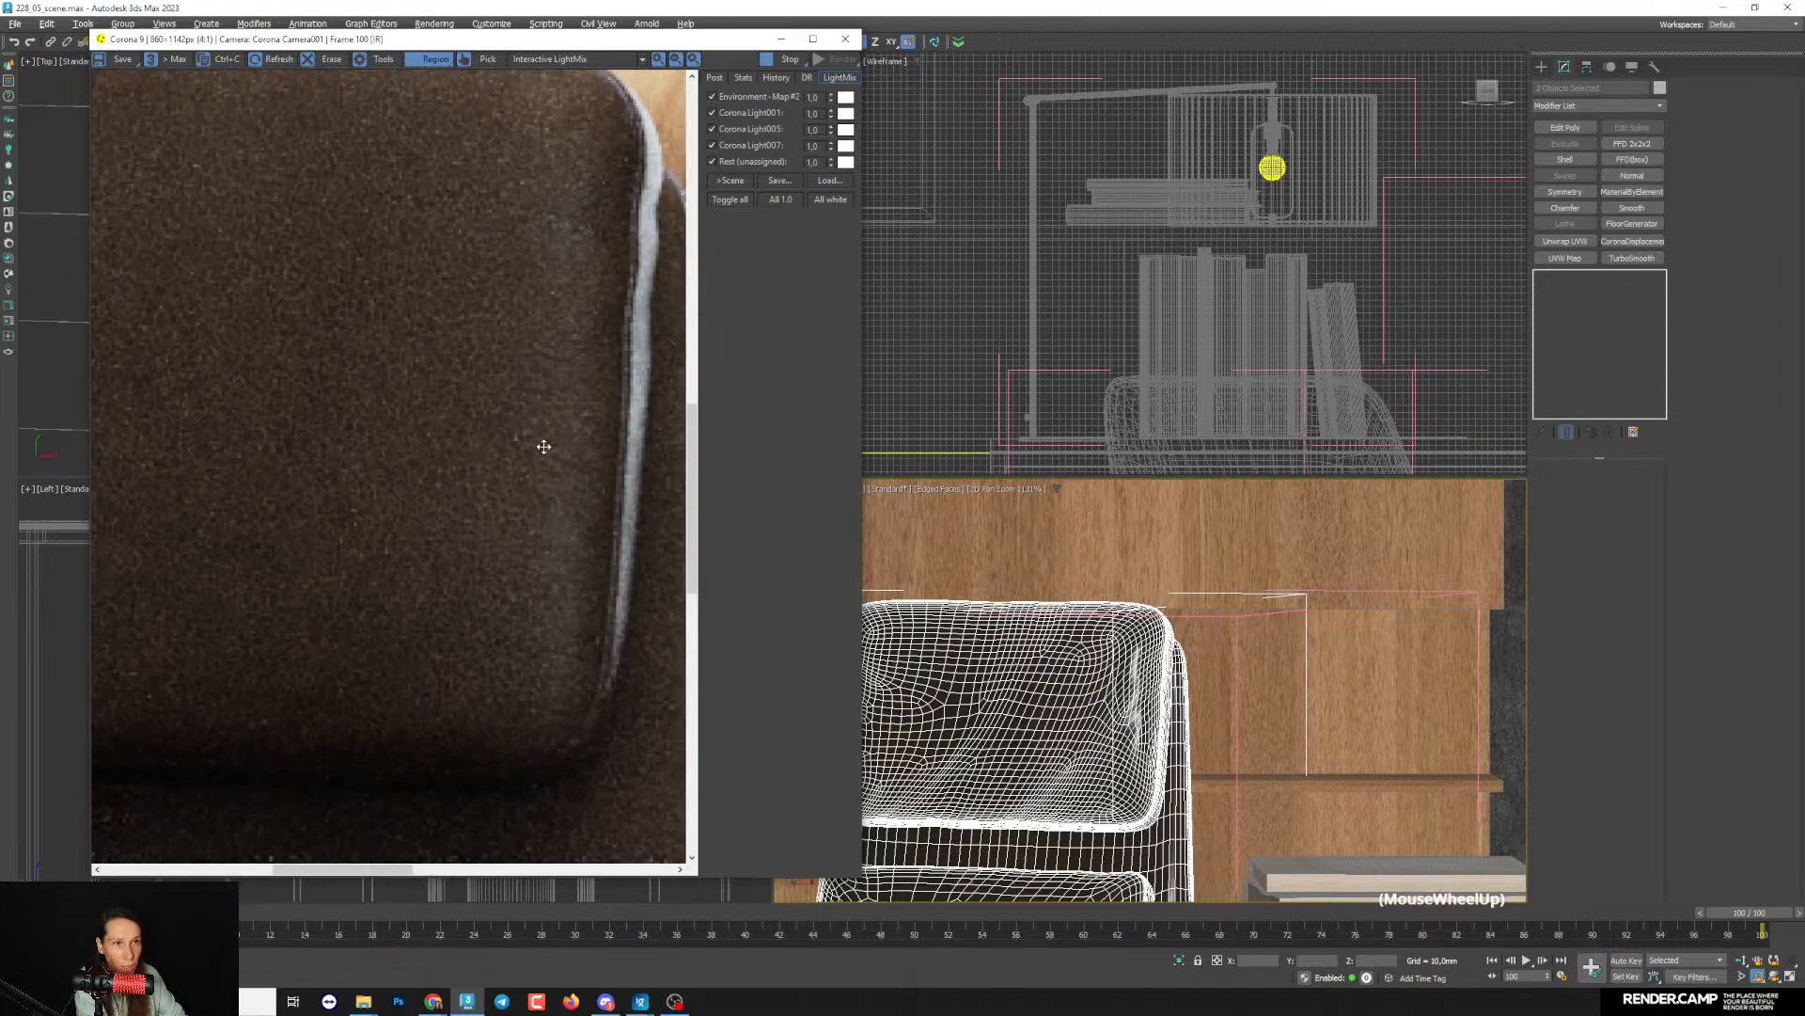
scroll(543, 447, "down", 1)
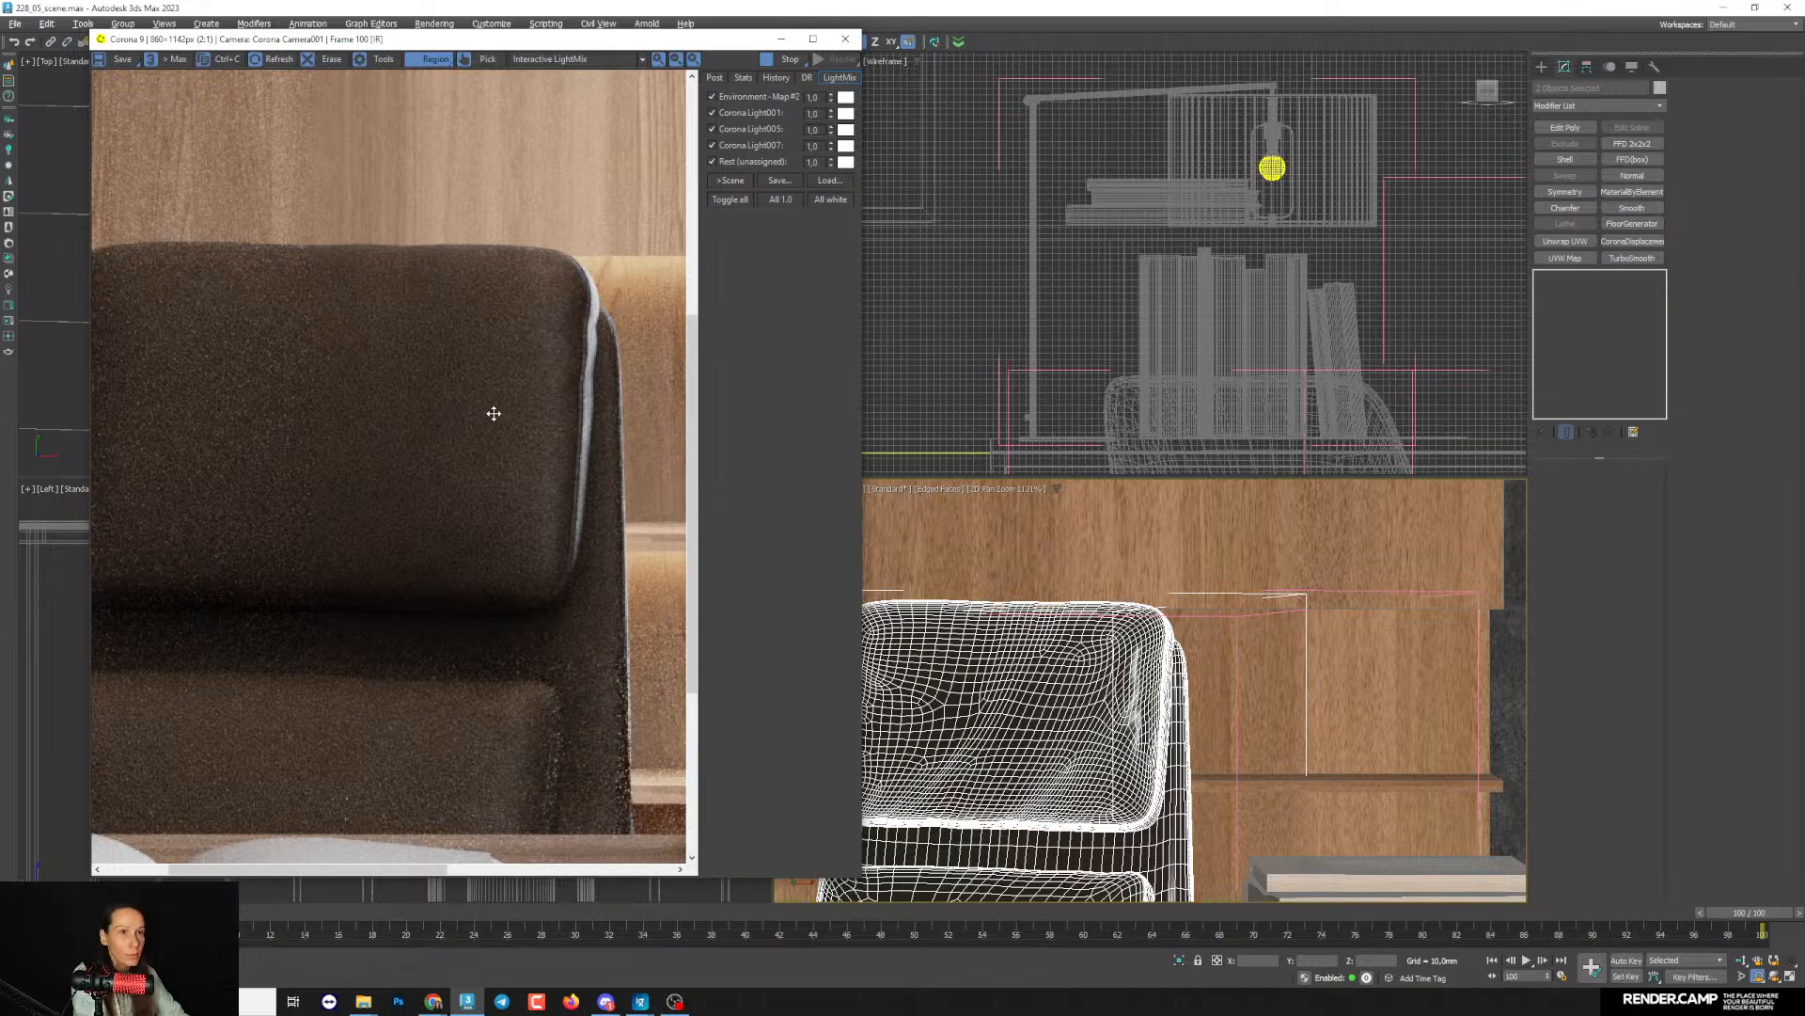
scroll(527, 414, "up", 1)
scroll(527, 419, "down", 1)
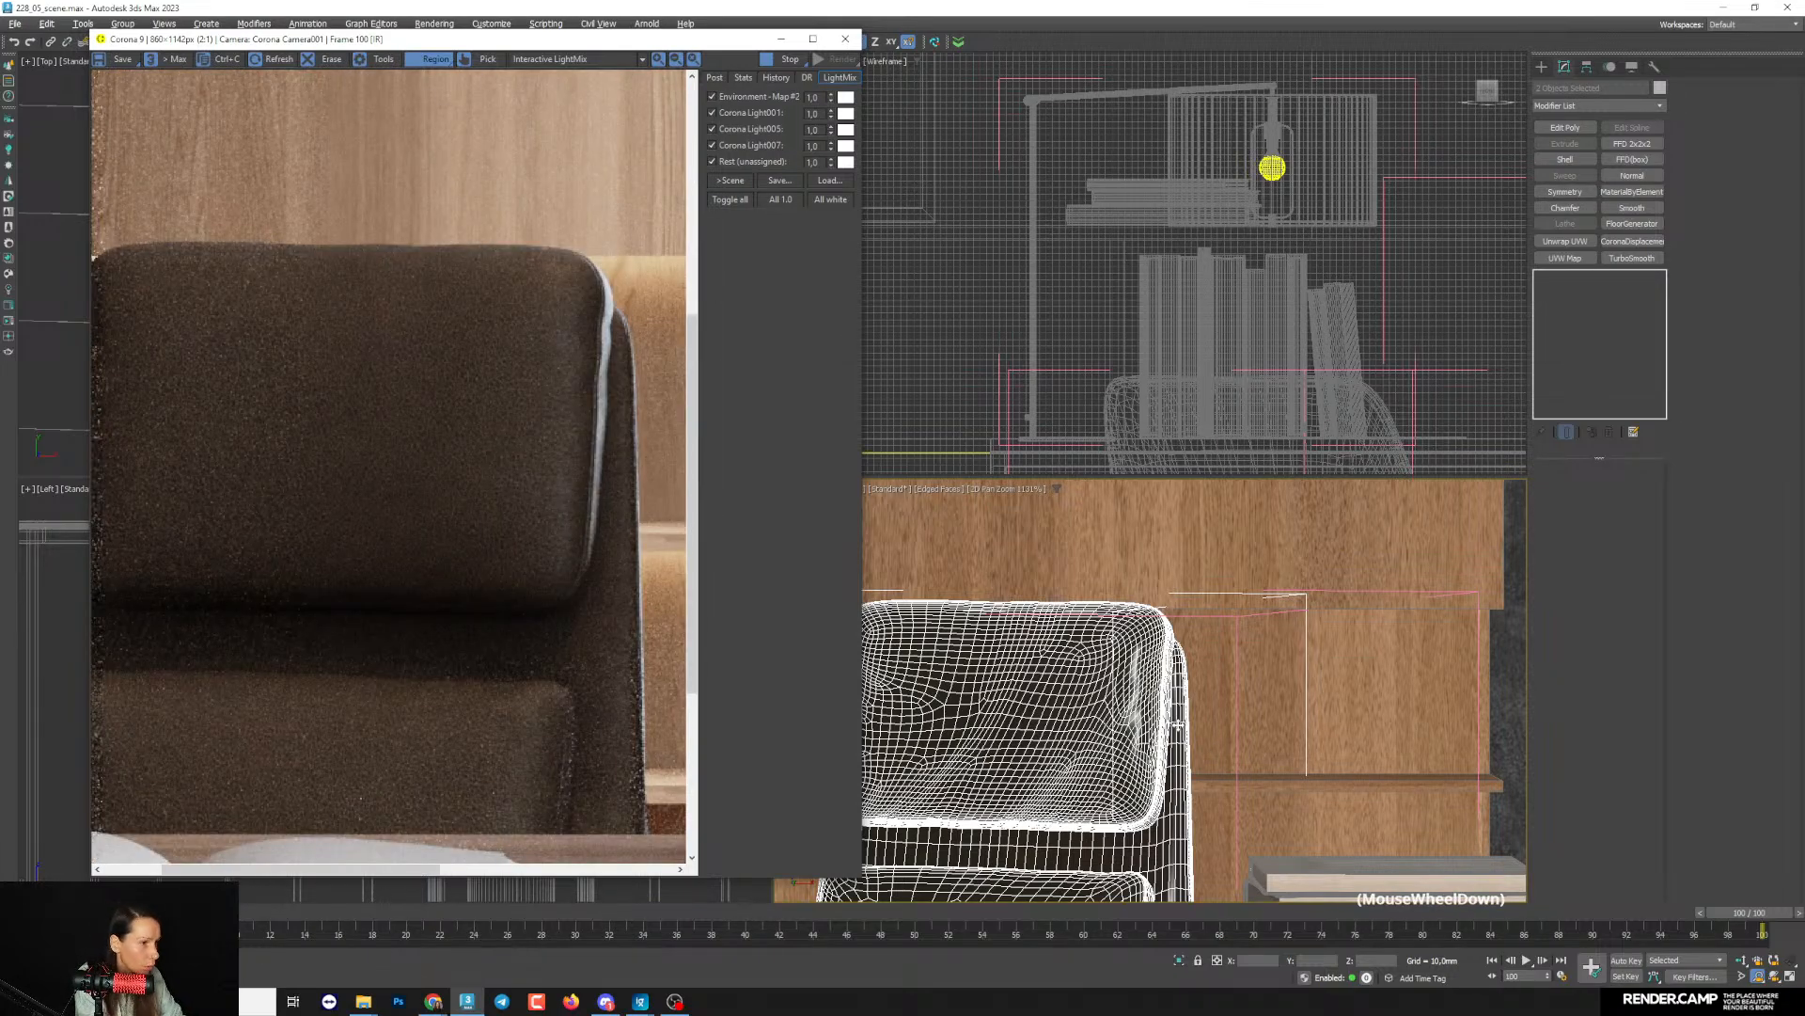
- Reopen the material editor and raise the leather Bitmap's output curve point to about 0.22, 0.82, comparing the chair render
middle_click_drag(1178, 725, 1073, 701)
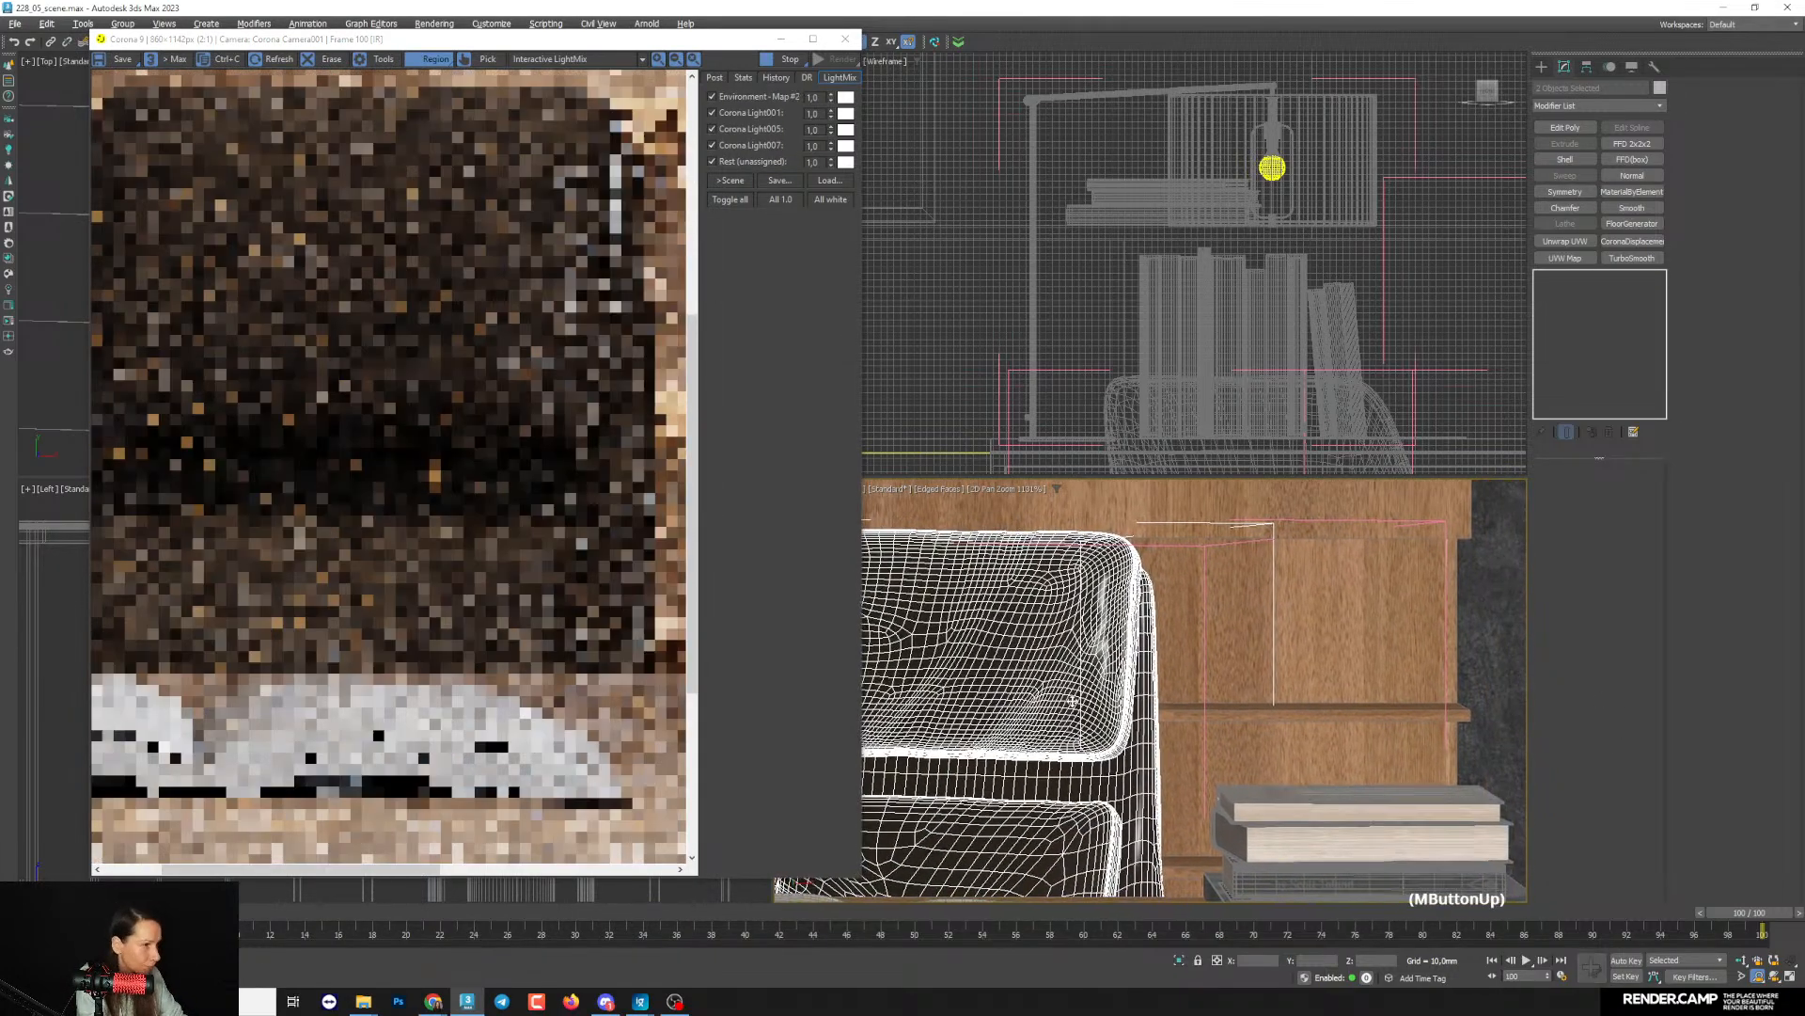
key("m")
left_click(1129, 363)
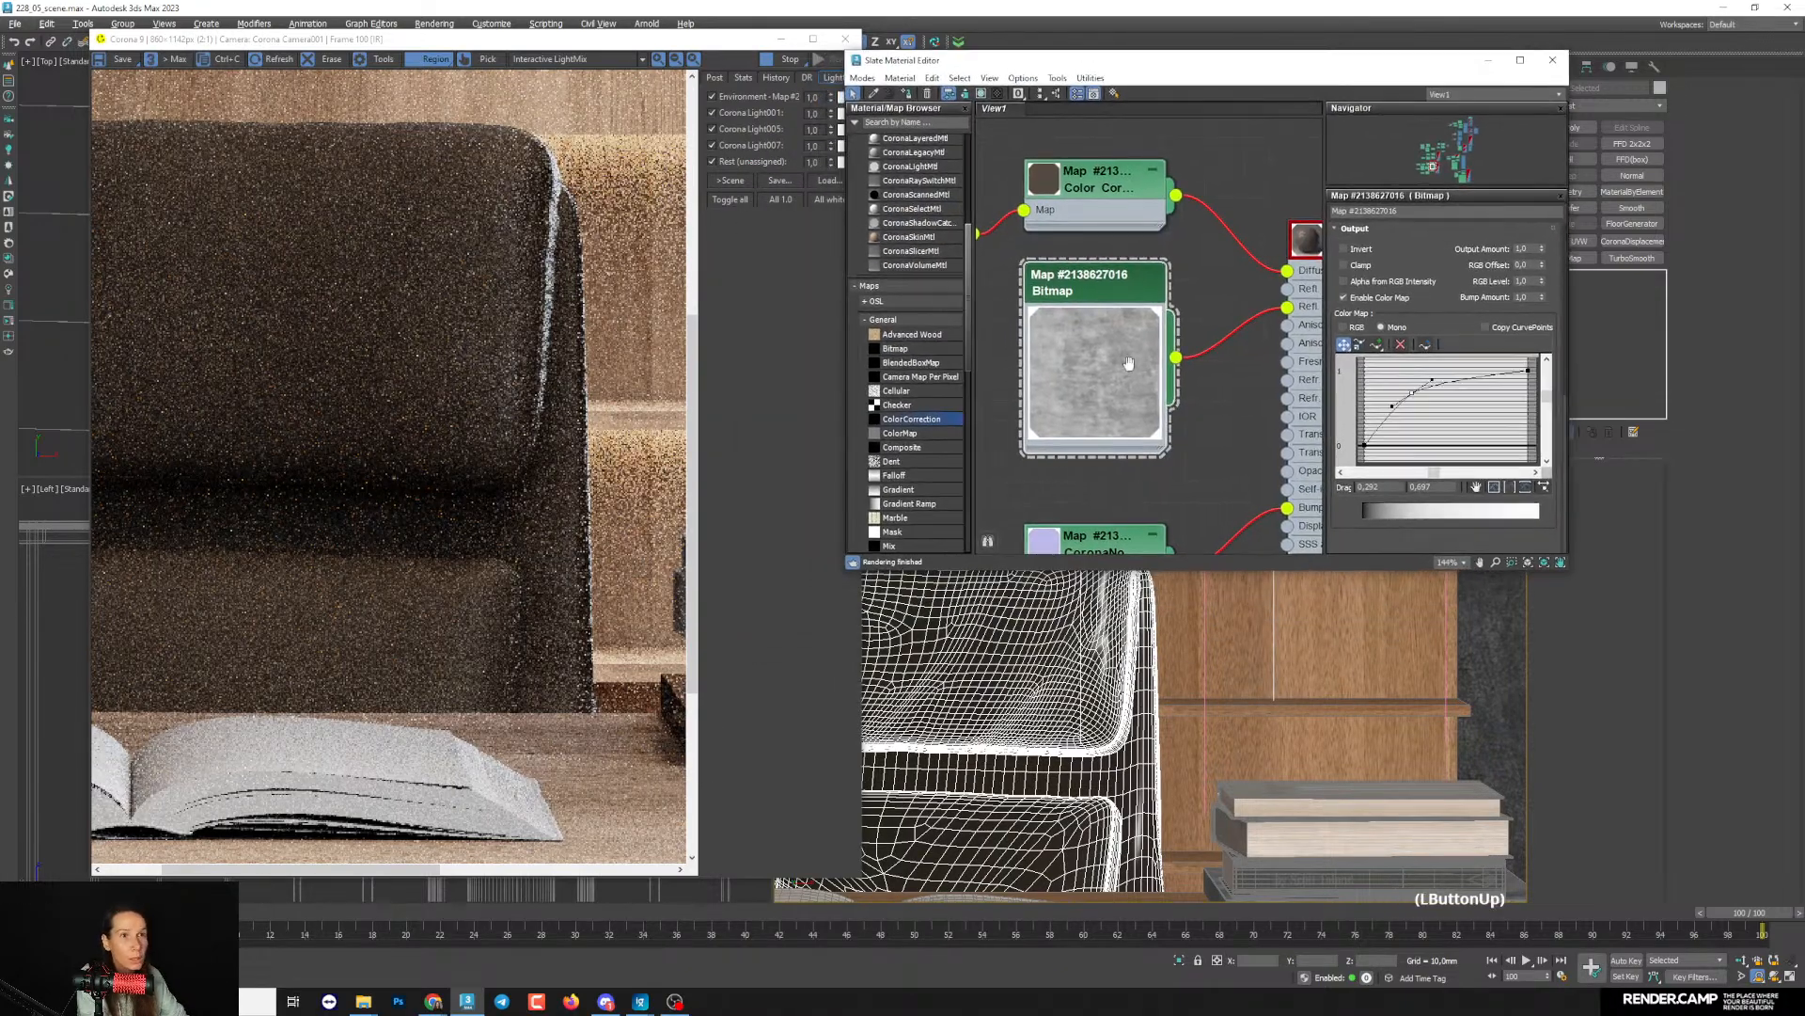
mouse_move(1129, 362)
middle_mouse_down()
mouse_move(1146, 320)
mouse_move(1160, 360)
middle_mouse_up()
scroll(1142, 335, "down", 1)
left_click_drag(1410, 391, 1399, 384)
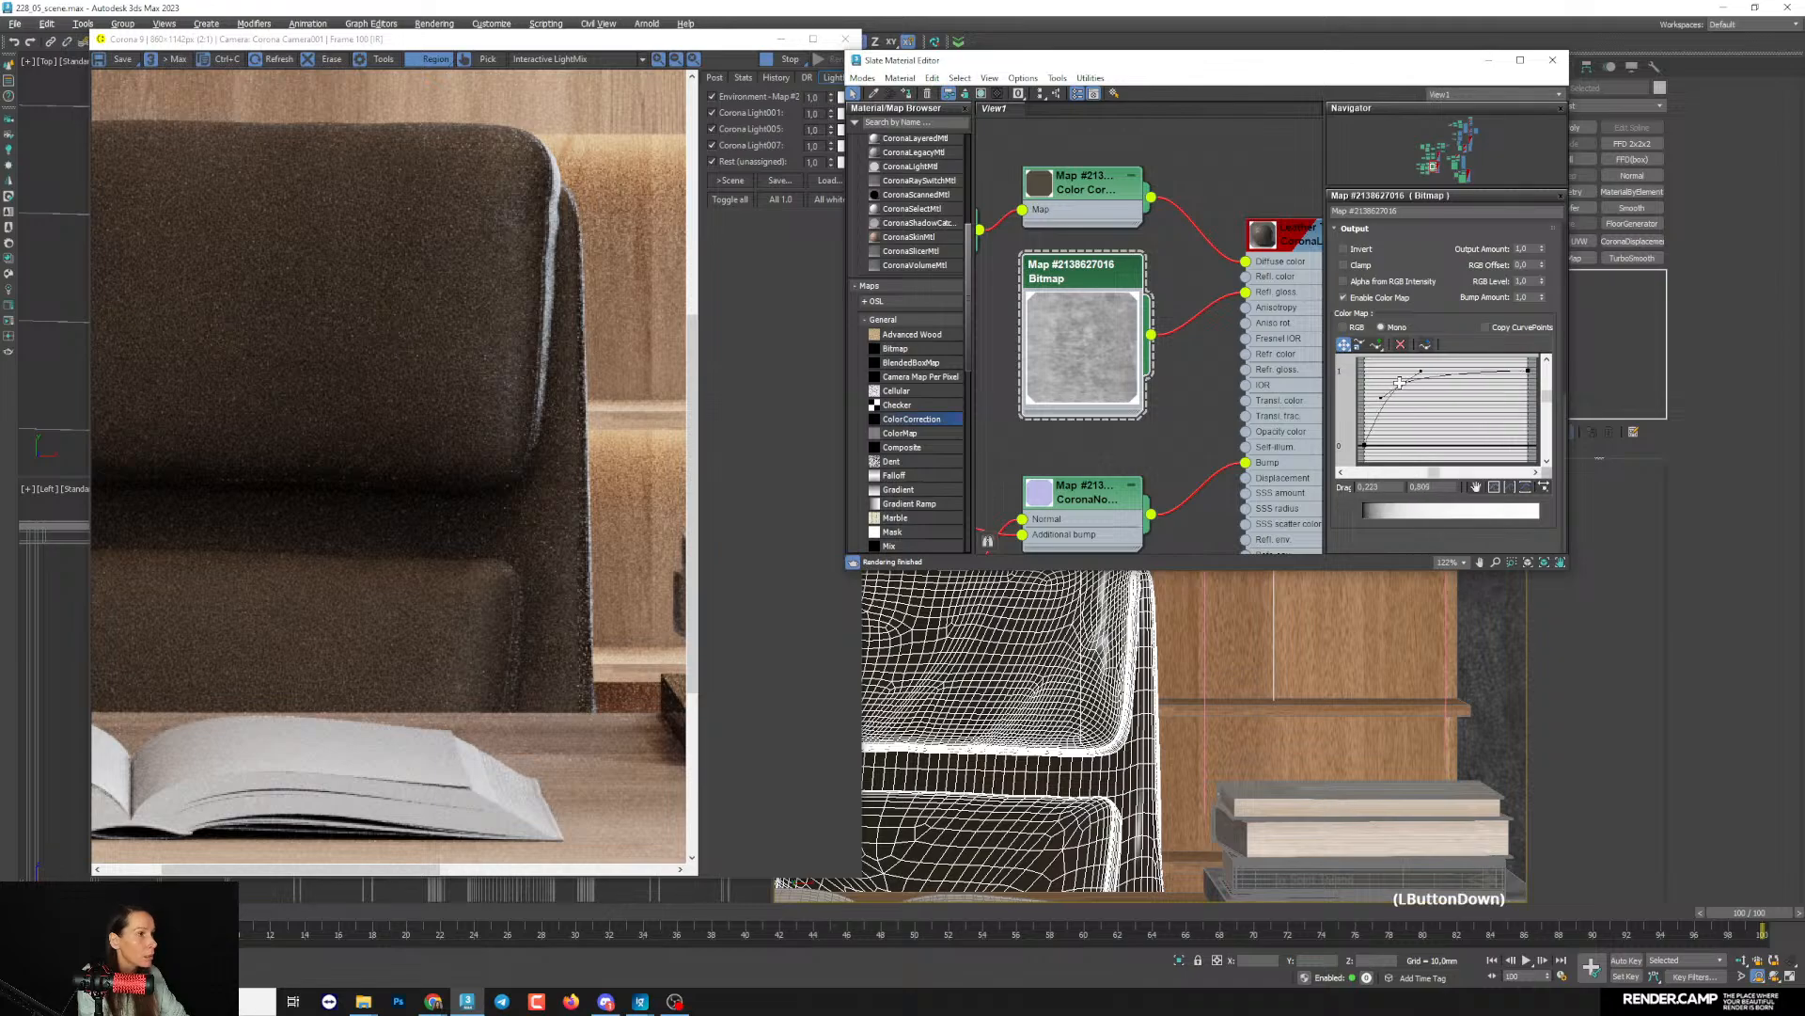
middle_click_drag(1105, 384, 1103, 397)
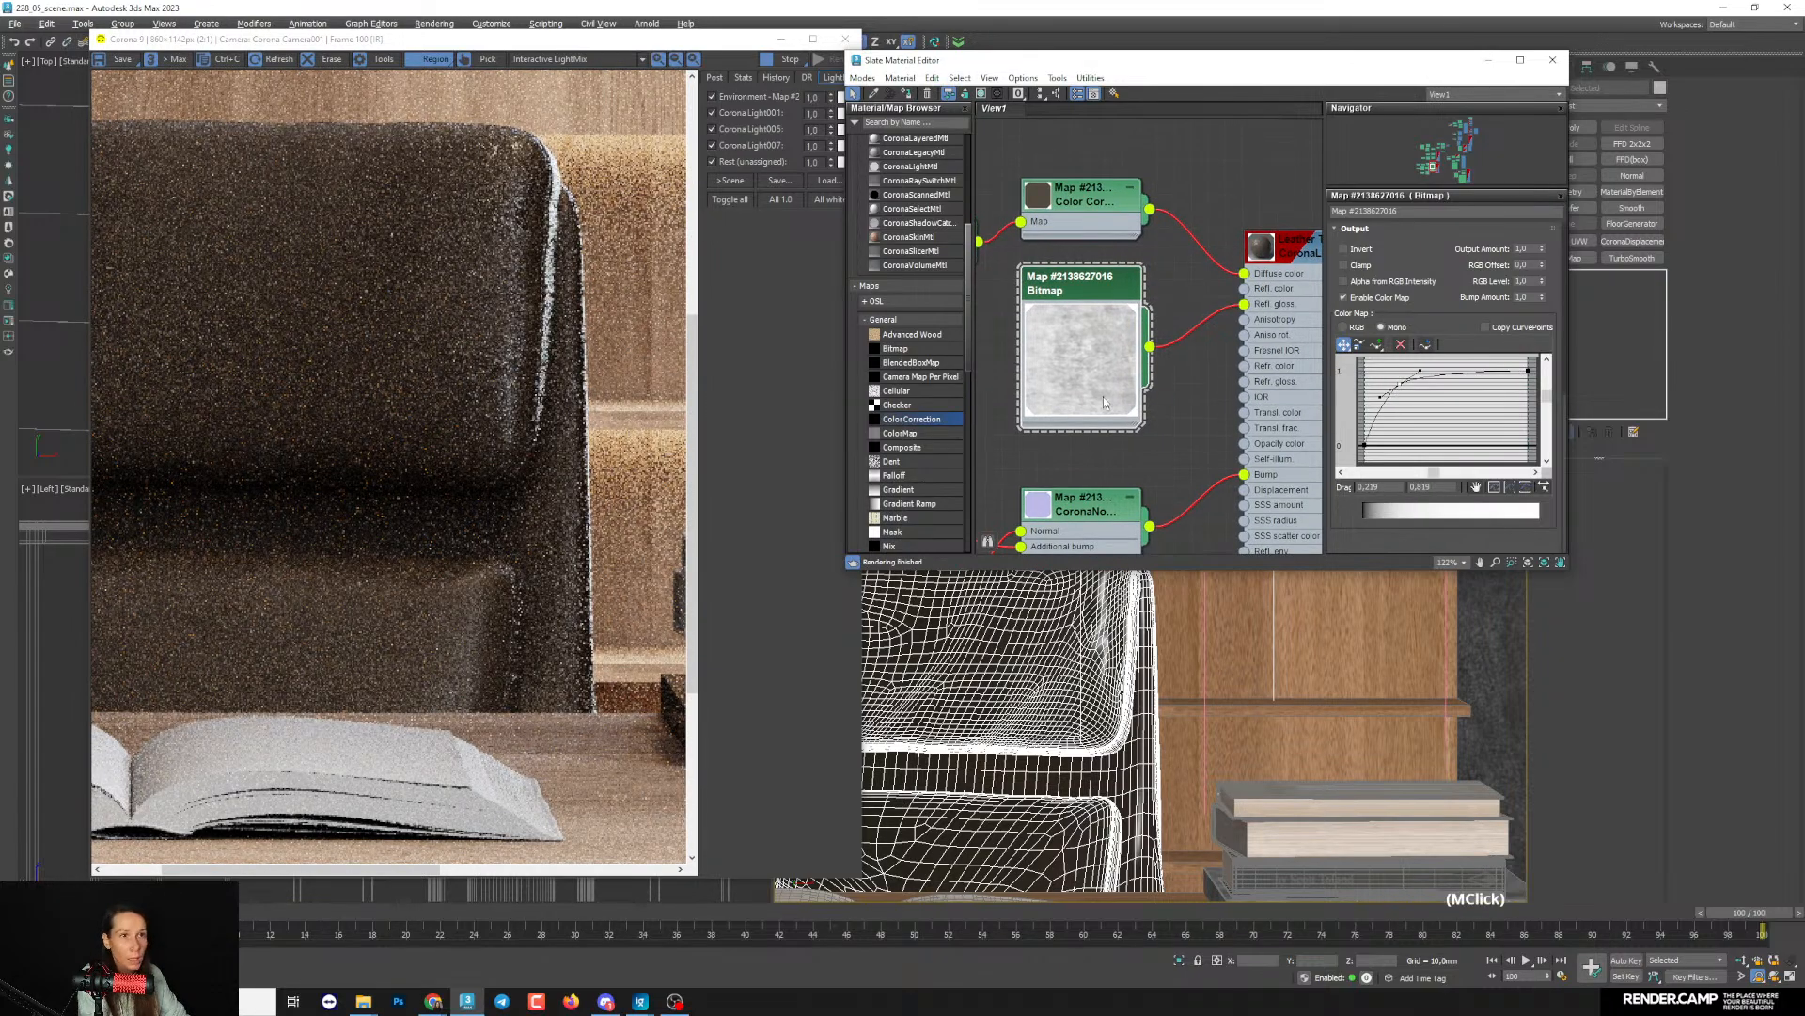
scroll(646, 355, "down", 2)
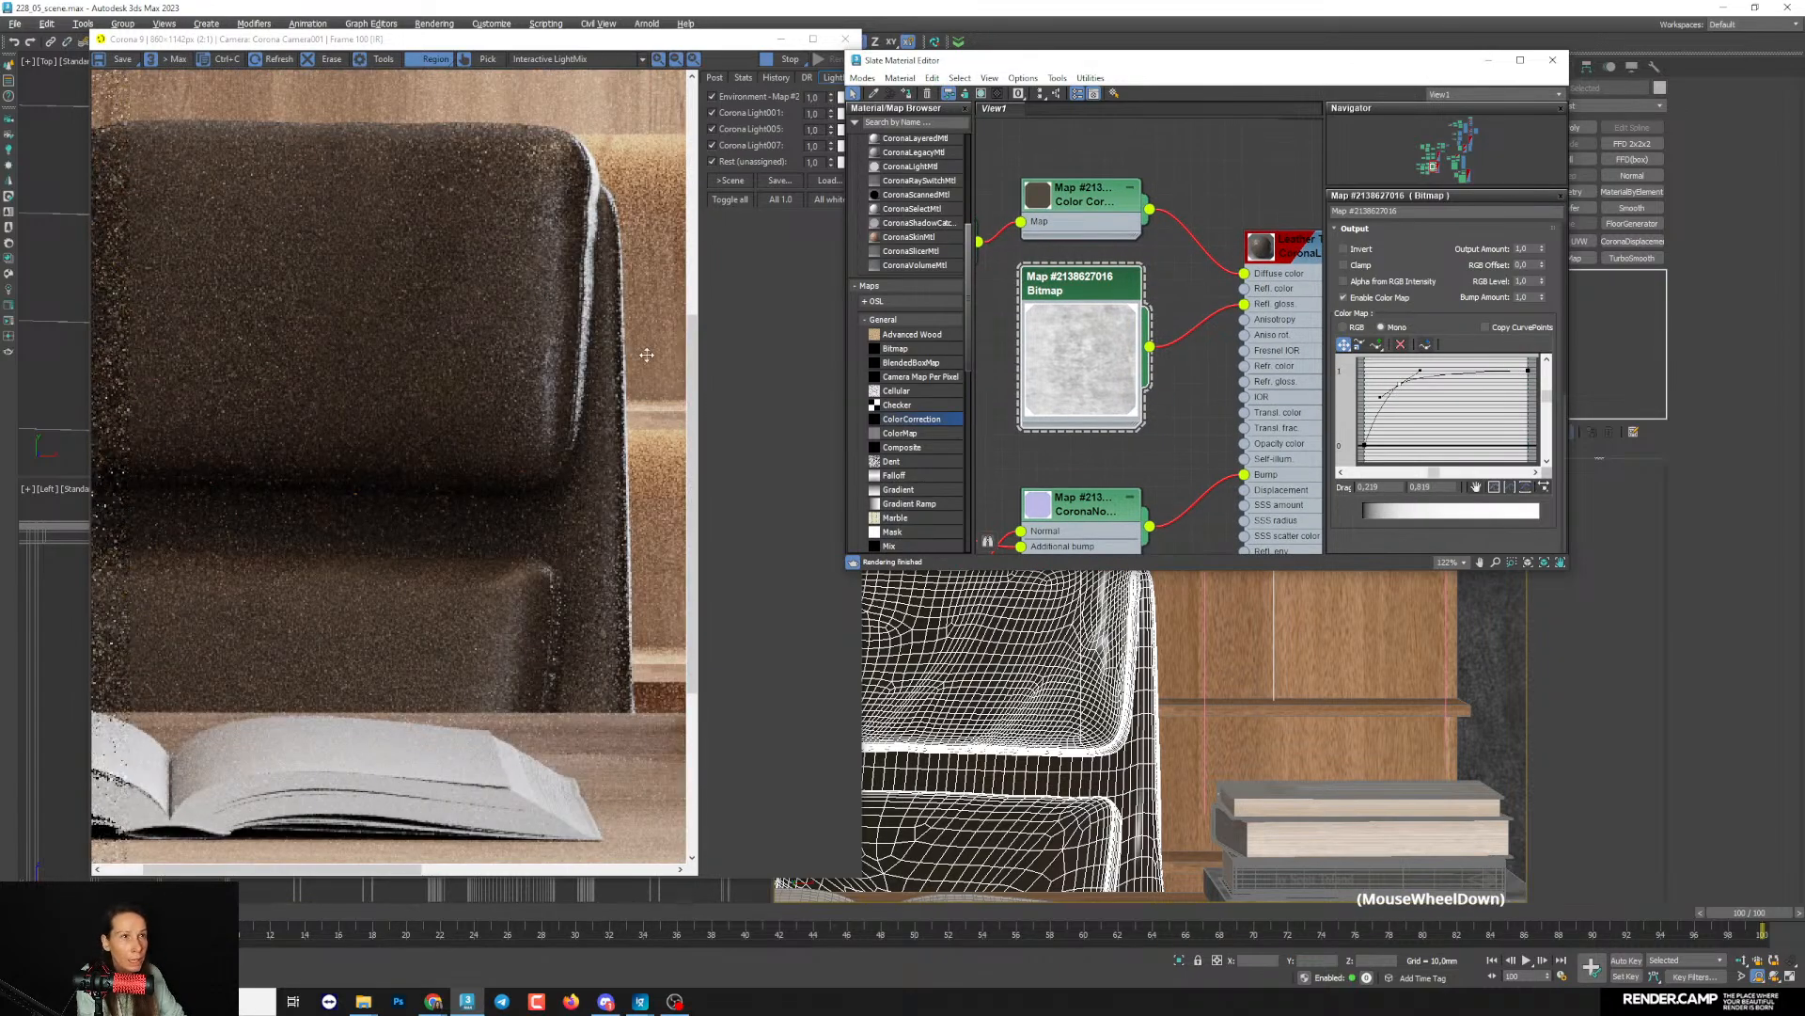
- Set the reflection glossiness map amount of the Leather Top Grain Beige material to 80 and check the chair backrest
middle_click_drag(1105, 405, 1084, 351)
double_click(1271, 194)
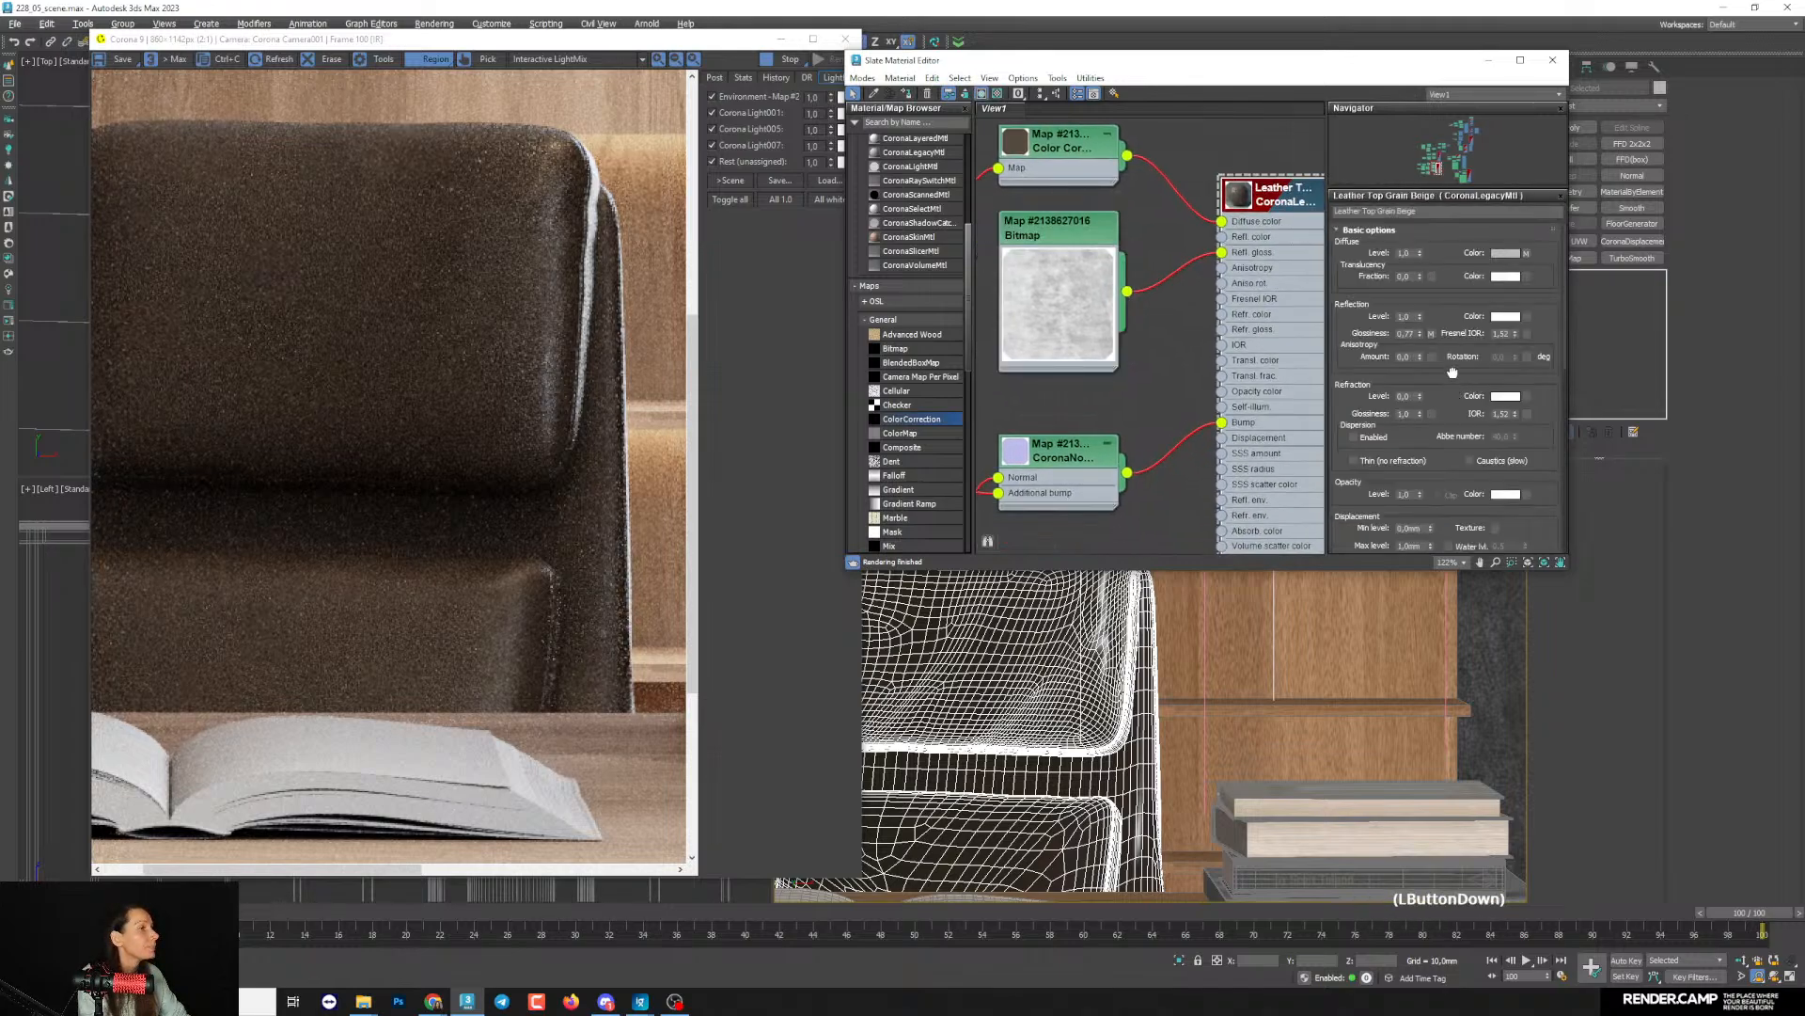
left_click_drag(1454, 375, 1459, 202)
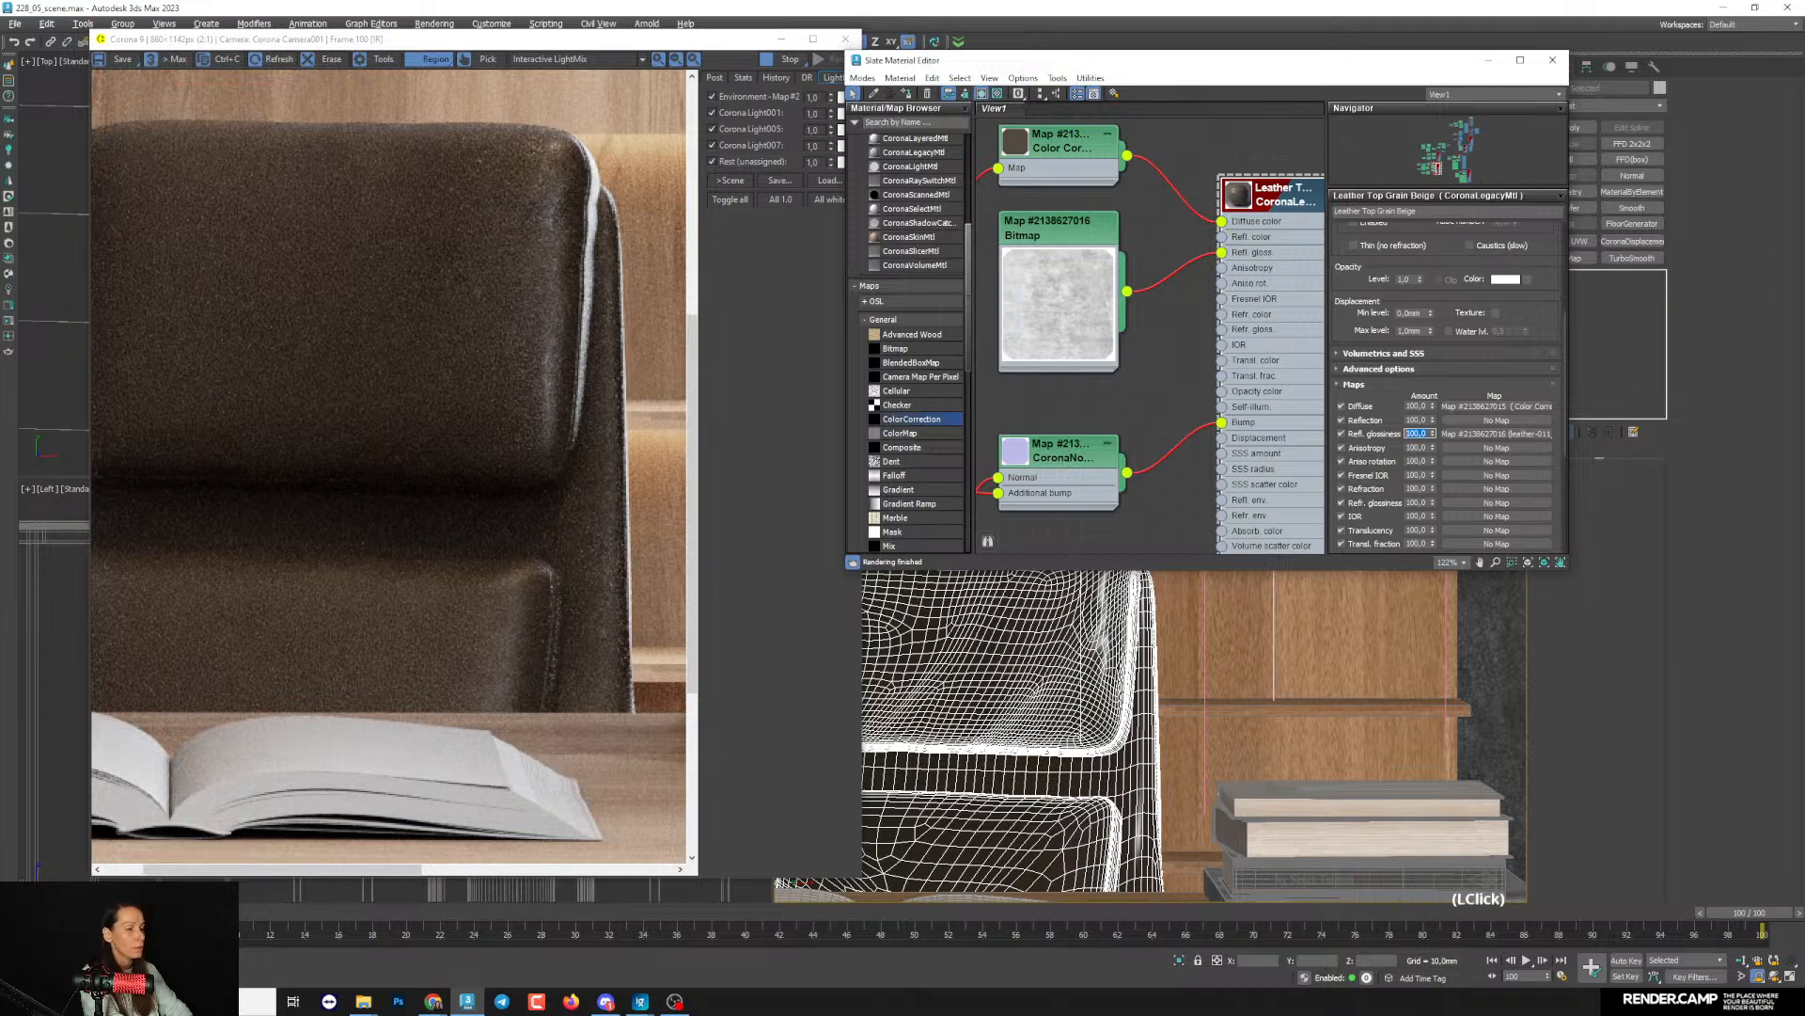
type("80")
key("Return")
scroll(573, 315, "up", 1)
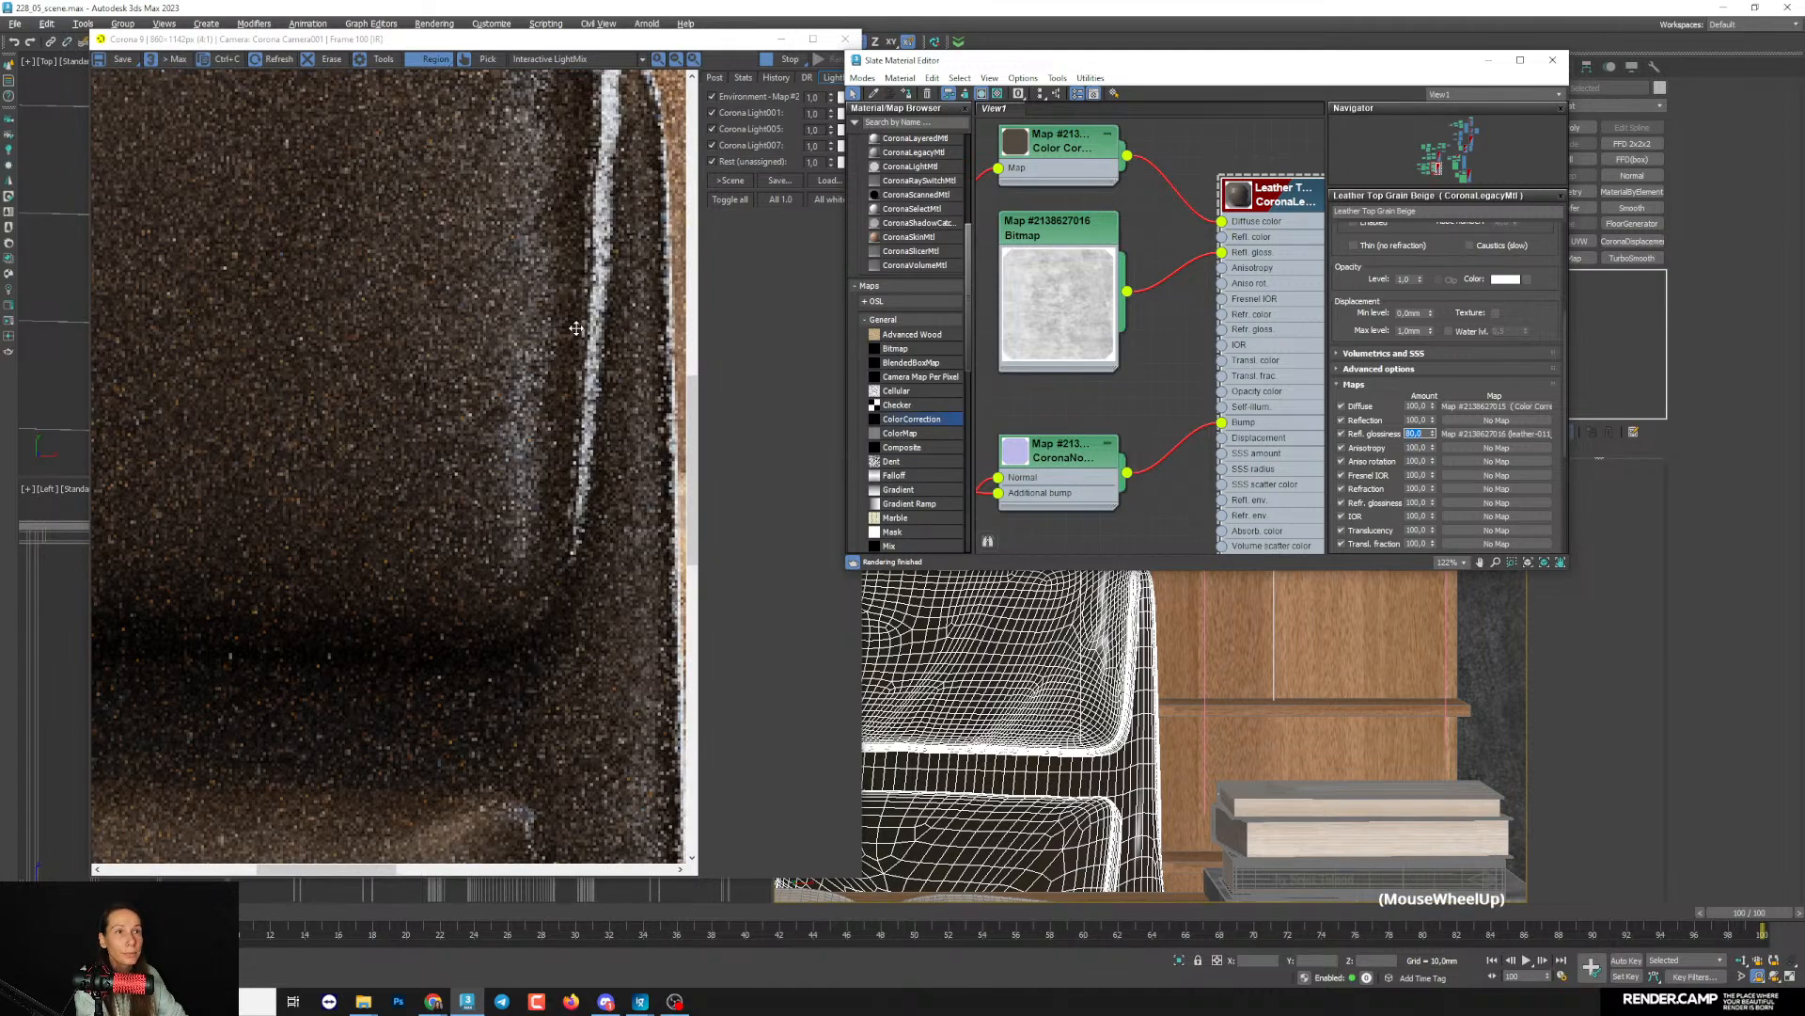
scroll(573, 315, "down", 1)
- Reduce the leather material's reflection glossiness map amount to 60 and check the backrest's highlights in the render
type("60")
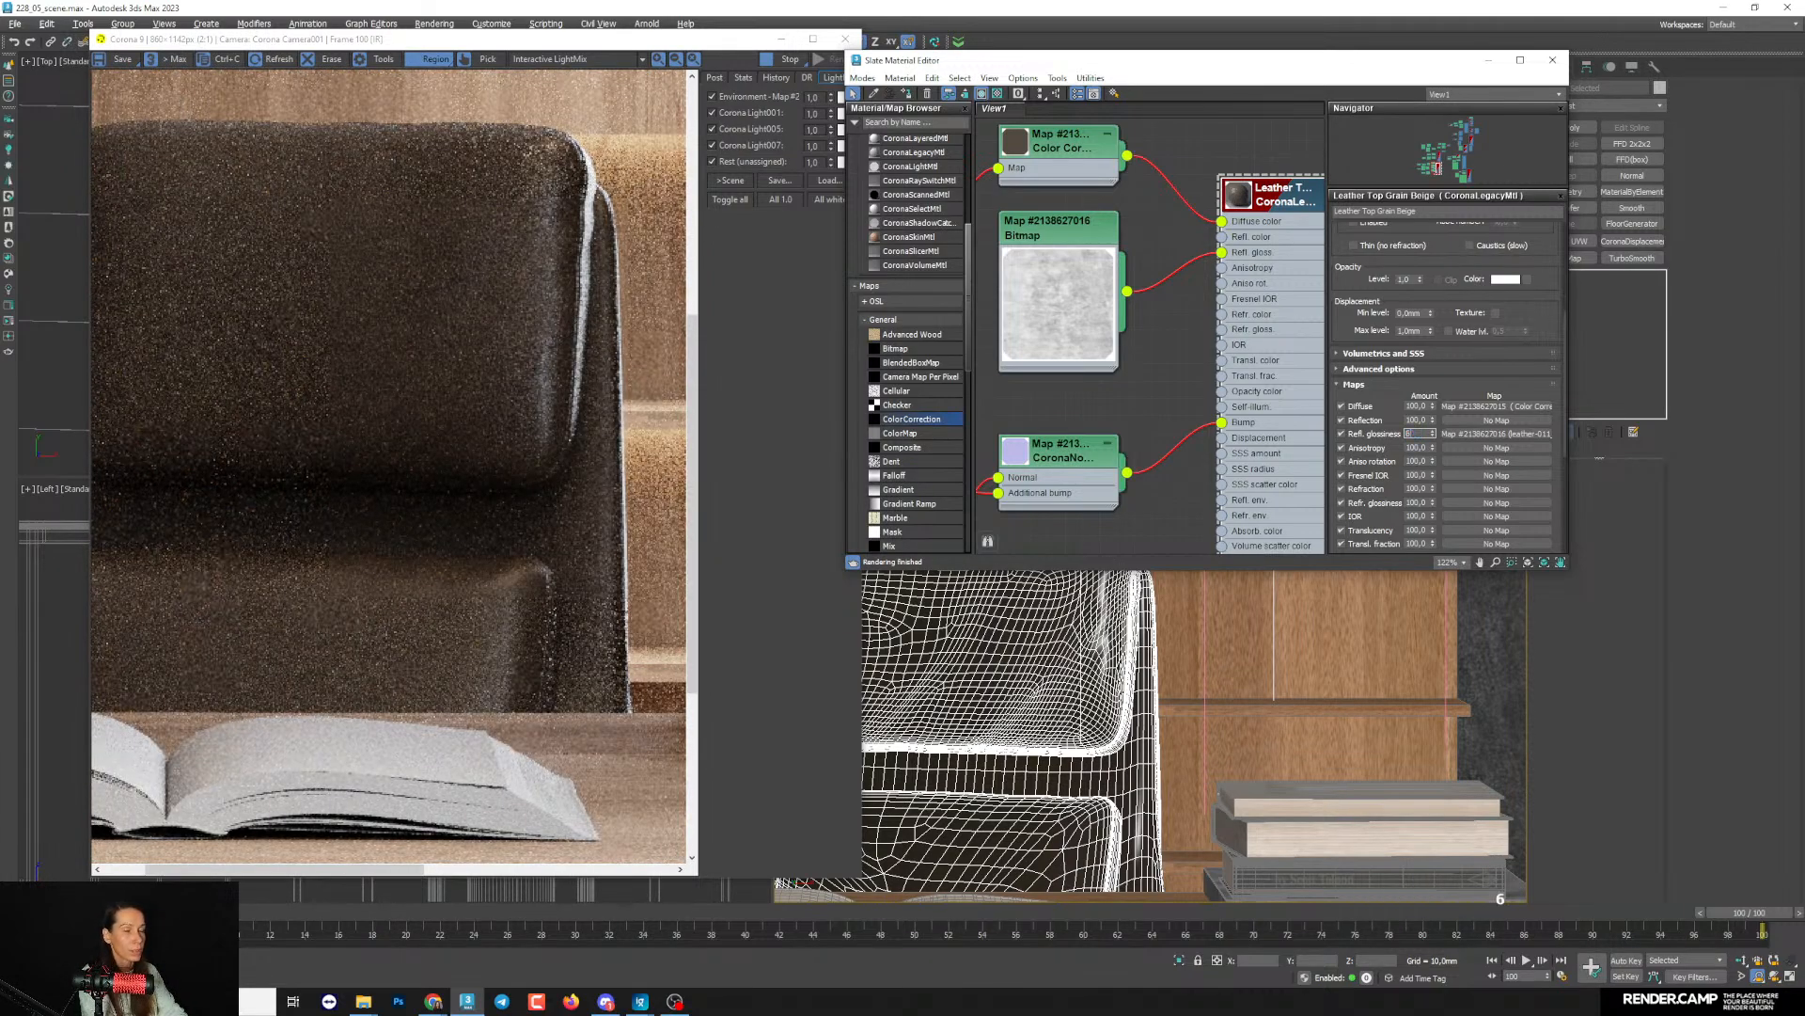
key("Return")
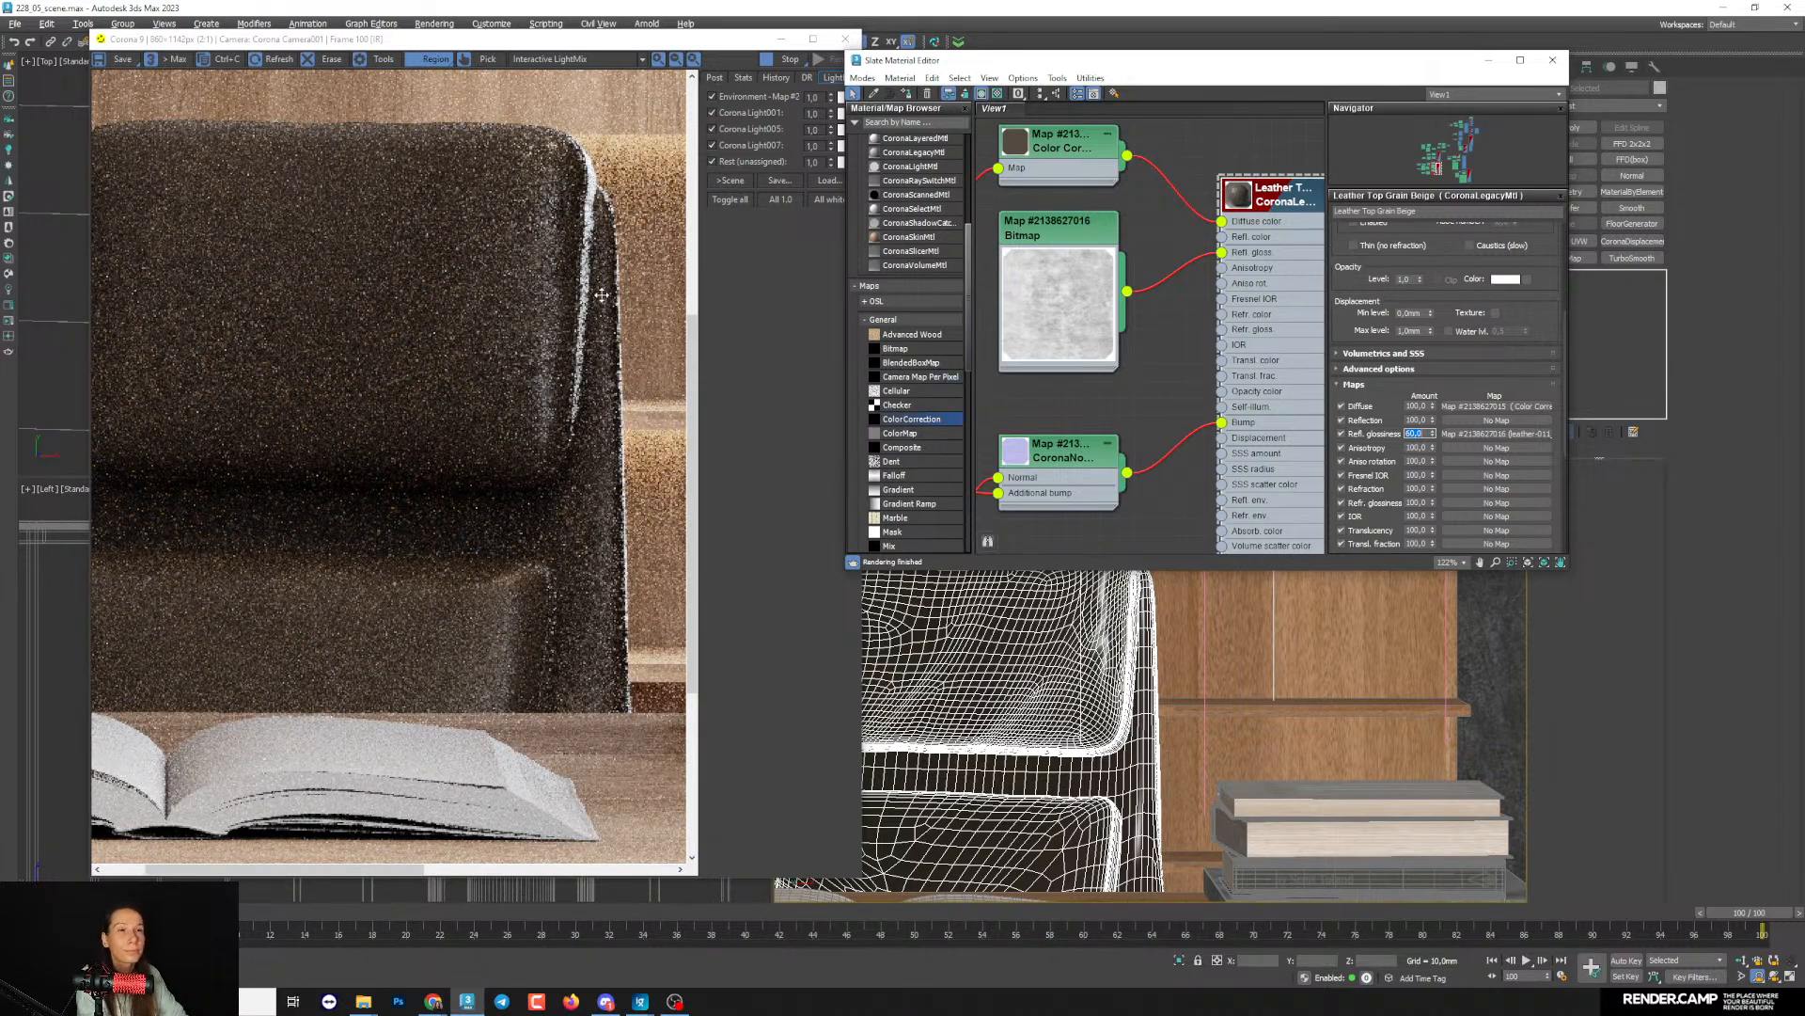
scroll(602, 295, "down", 3)
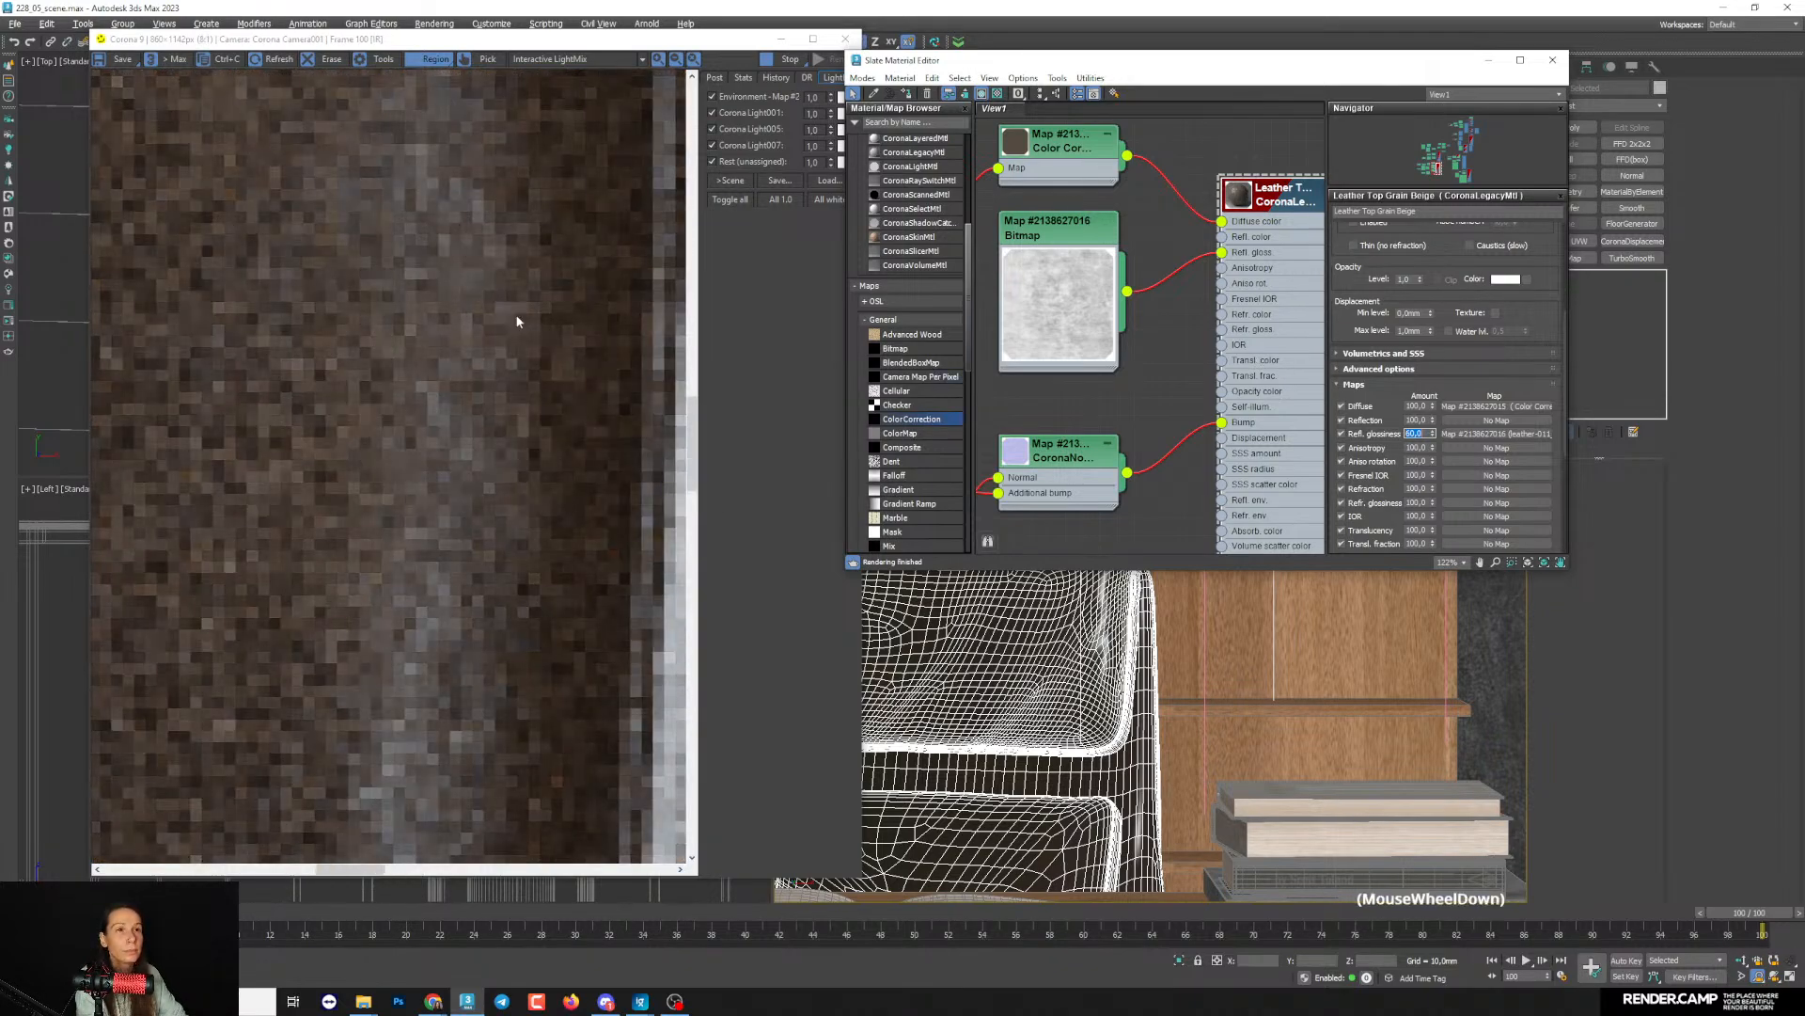
scroll(516, 322, "up", 1)
scroll(268, 518, "up", 1)
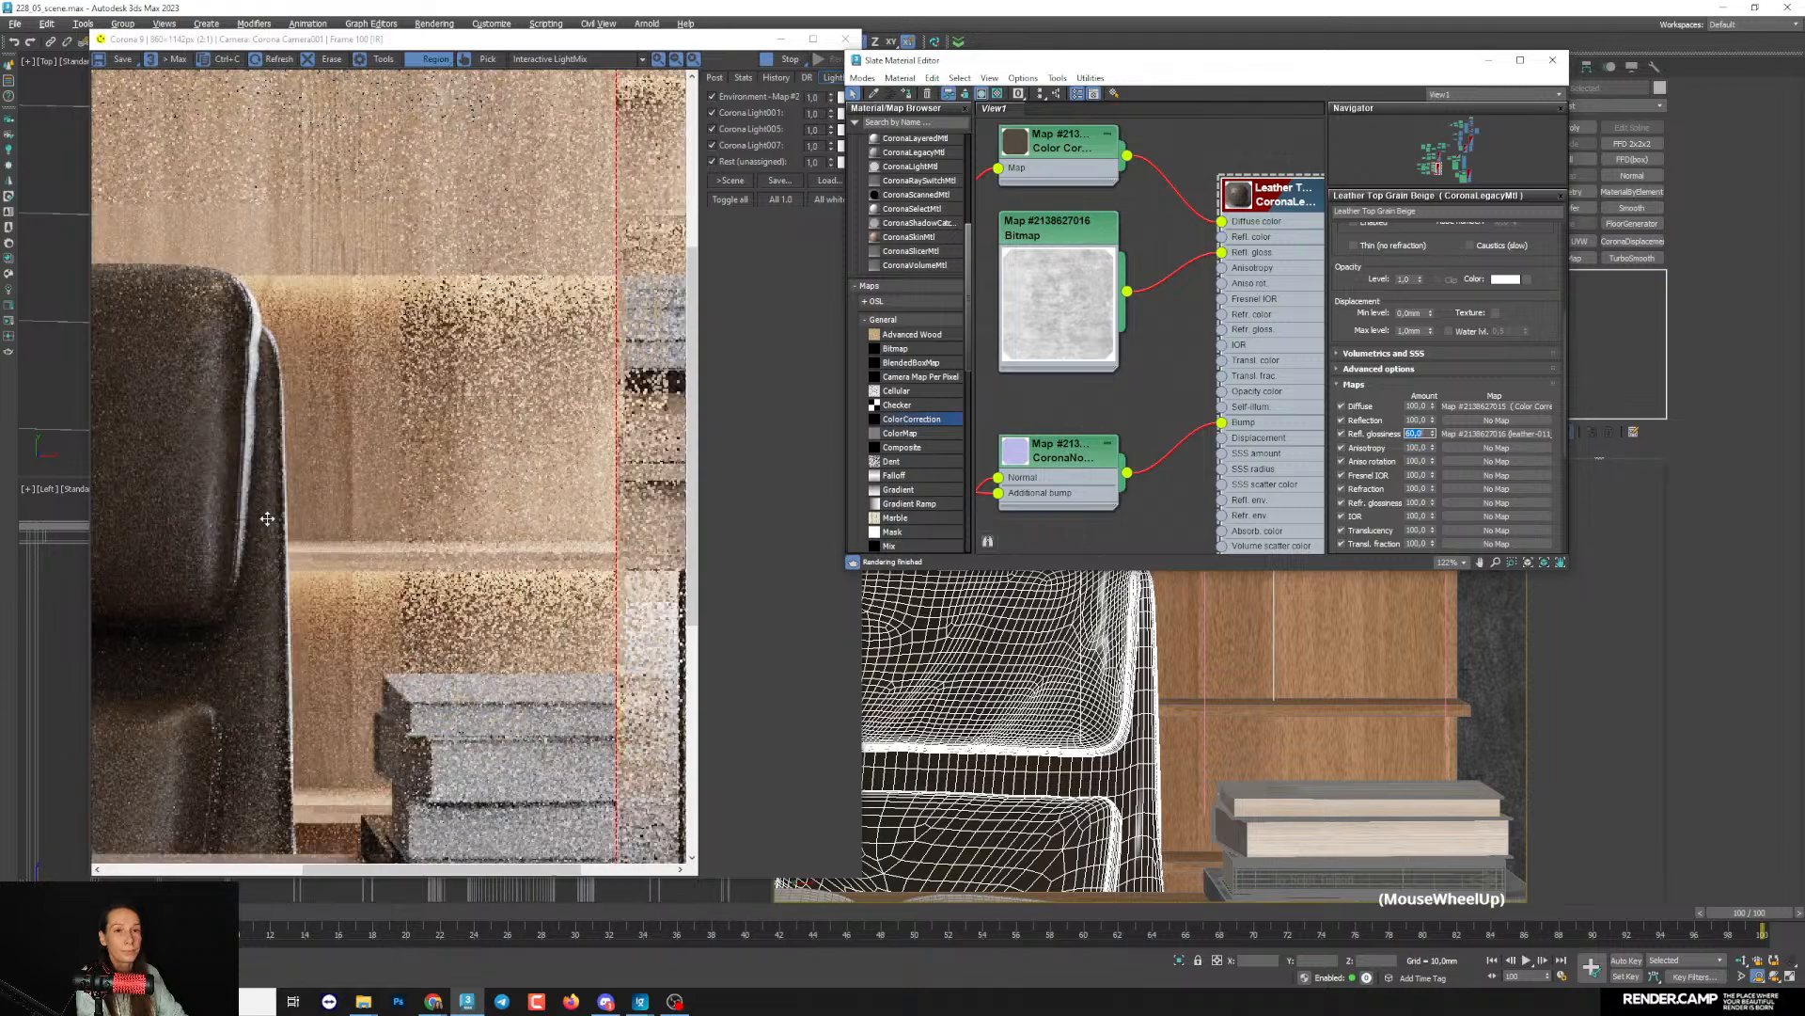
scroll(263, 517, "up", 1)
scroll(335, 535, "down", 1)
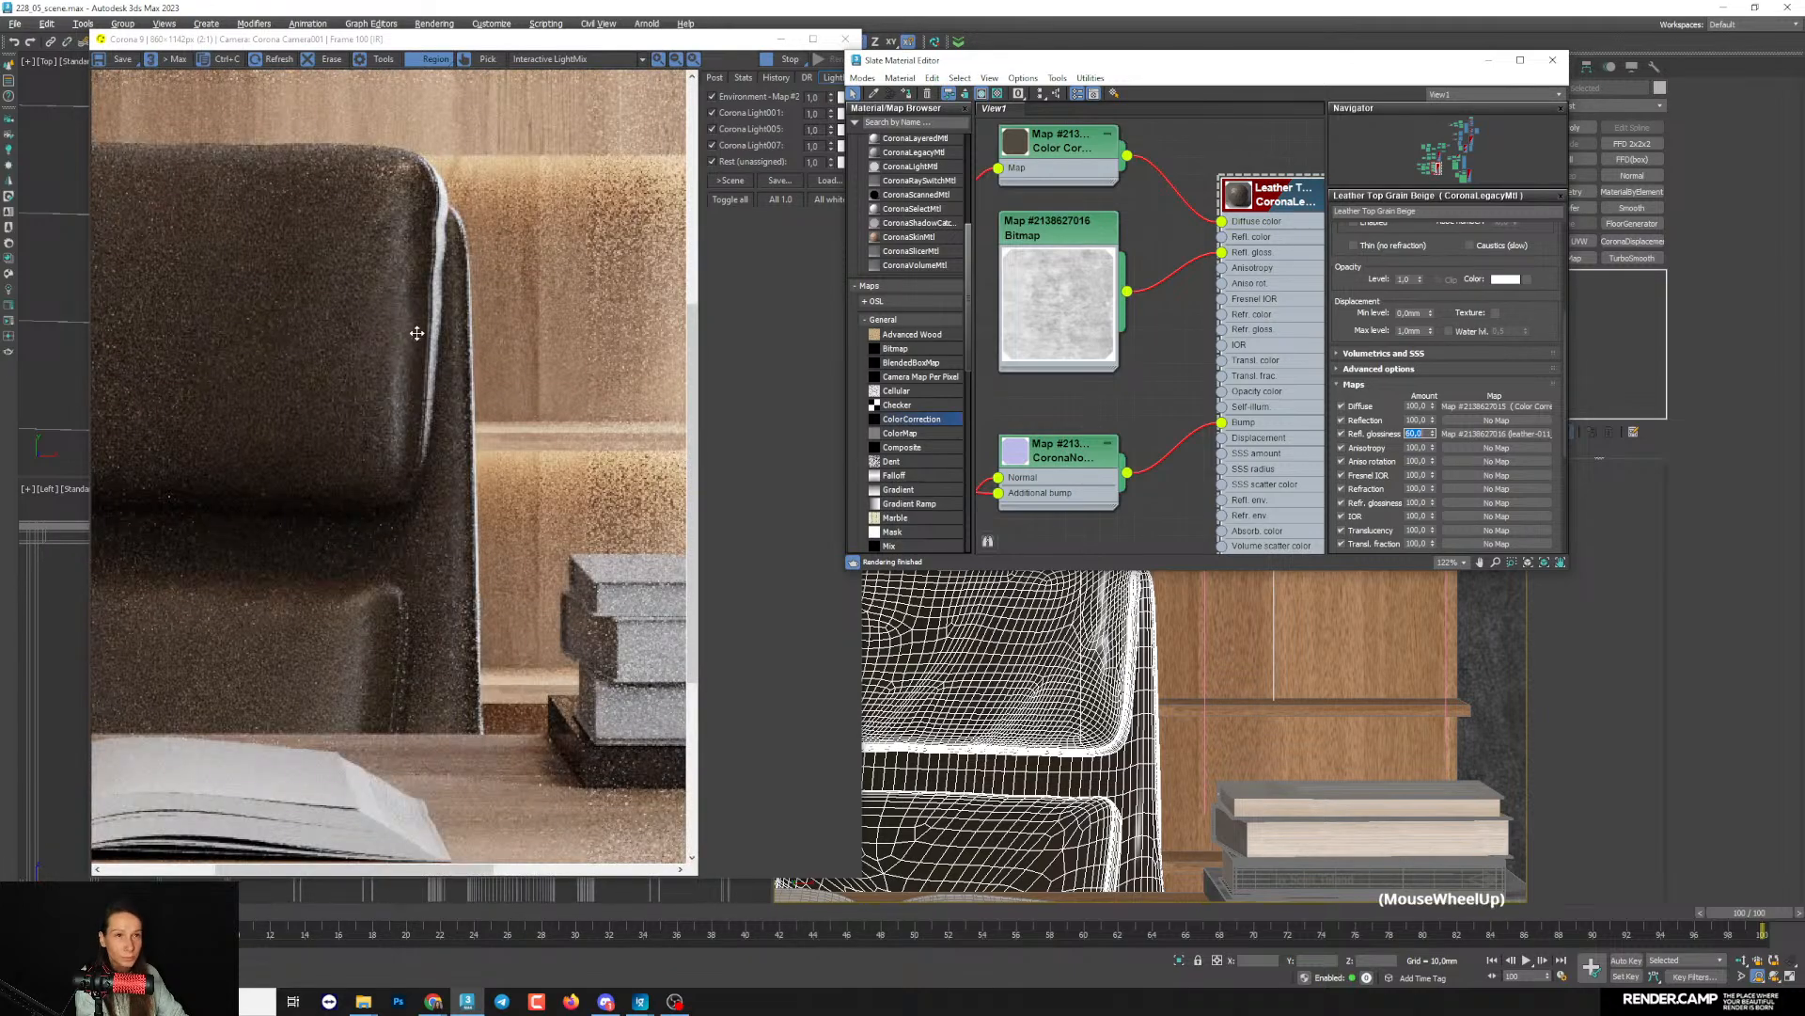
scroll(417, 333, "down", 1)
- Raise the leather material's base reflection glossiness to about 0.85 and inspect the chair's highlights
left_click_drag(1342, 360, 1343, 370)
left_click_drag(1405, 274, 1468, 400)
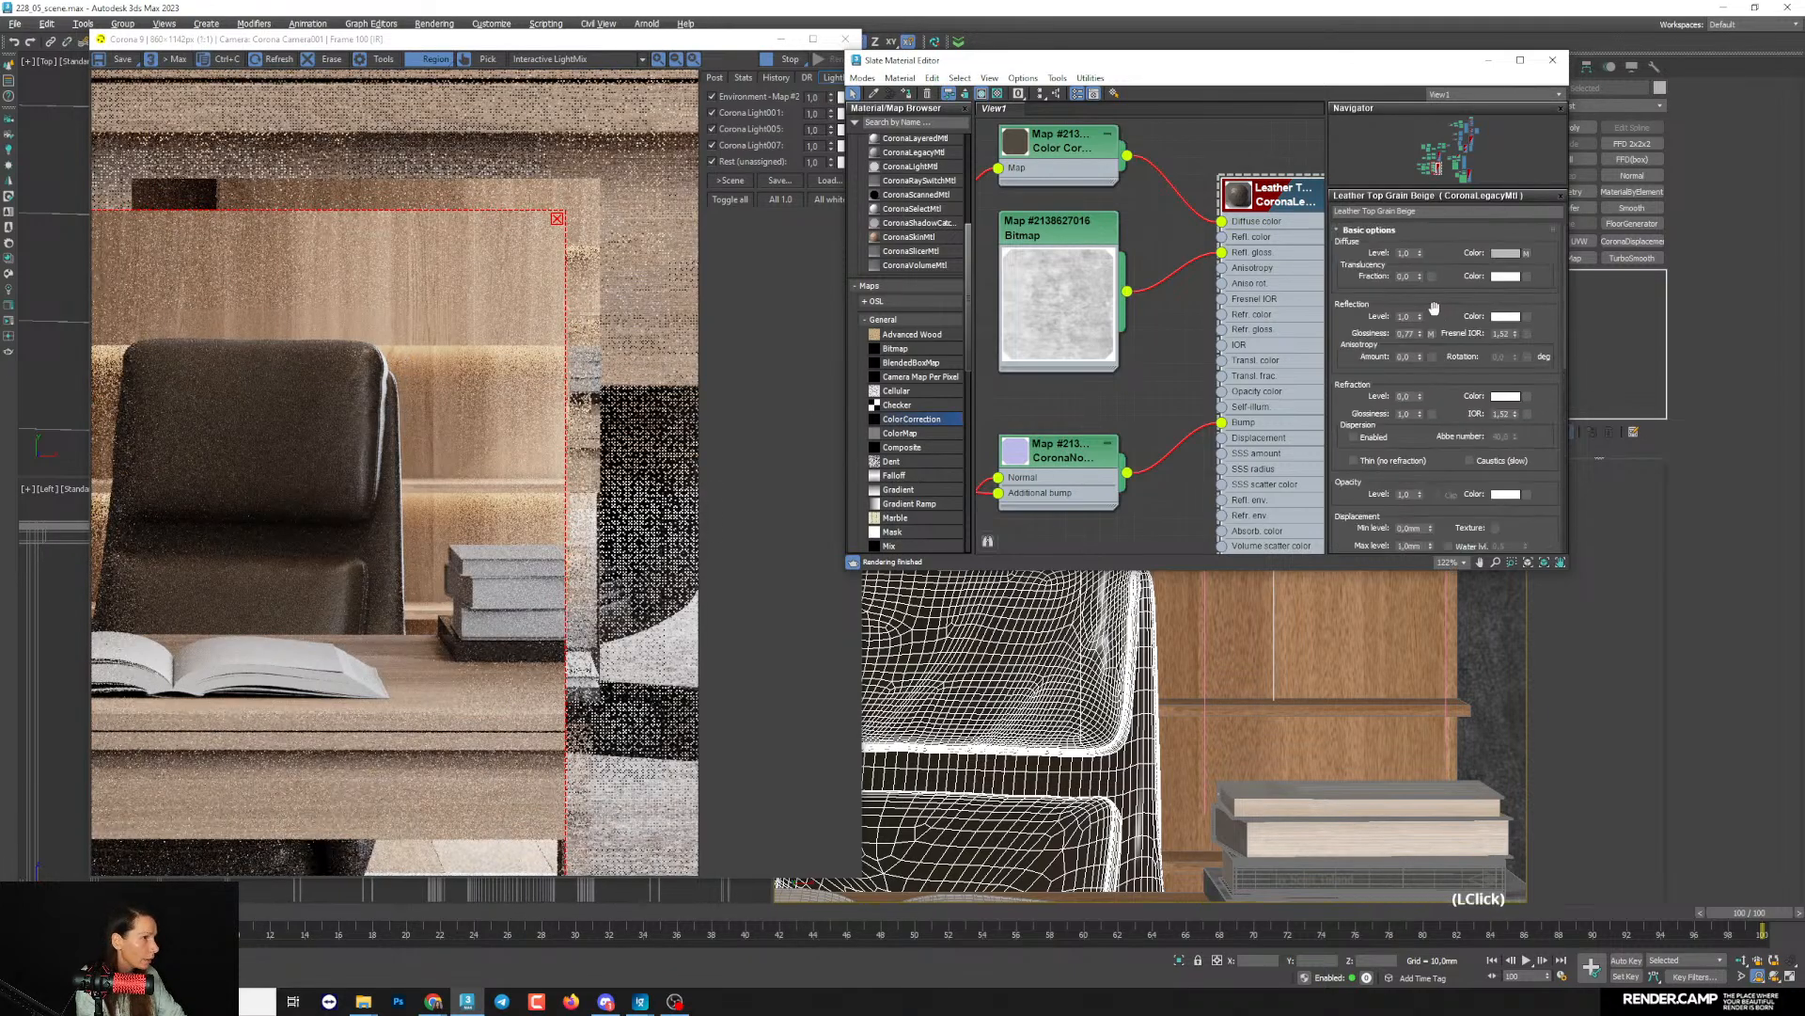
left_click_drag(1422, 337, 1420, 331)
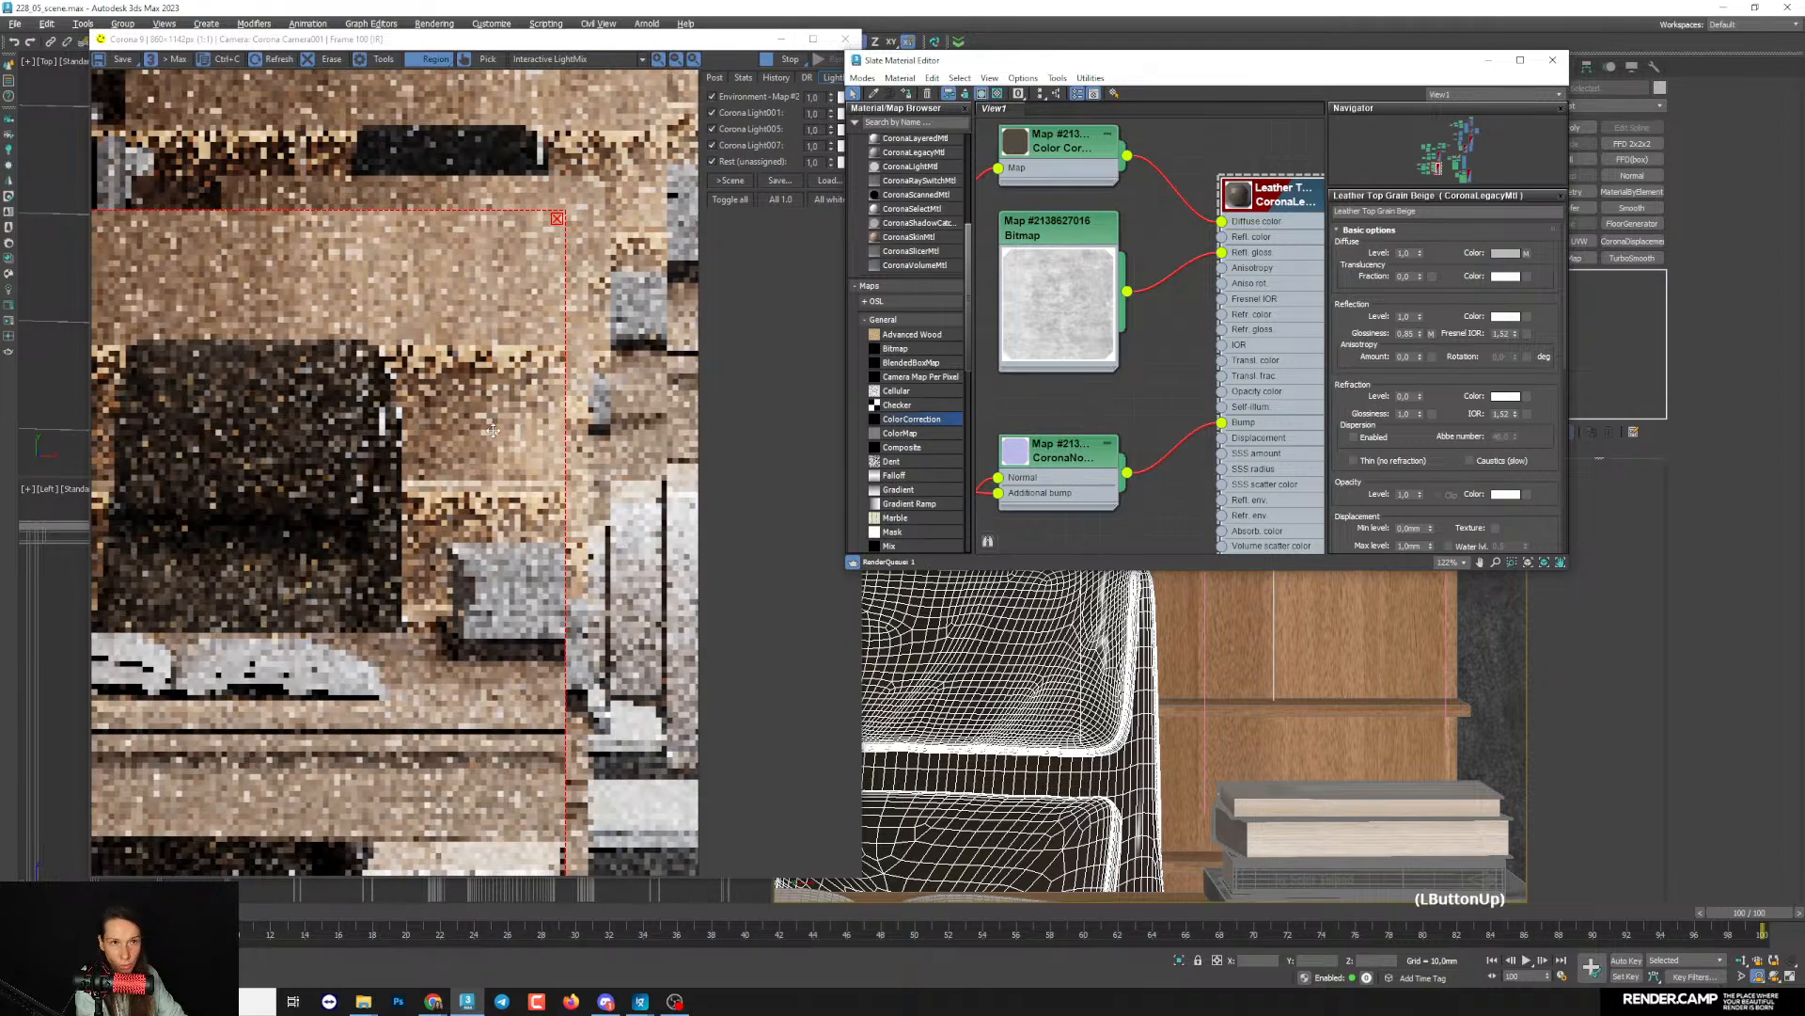
scroll(361, 455, "up", 2)
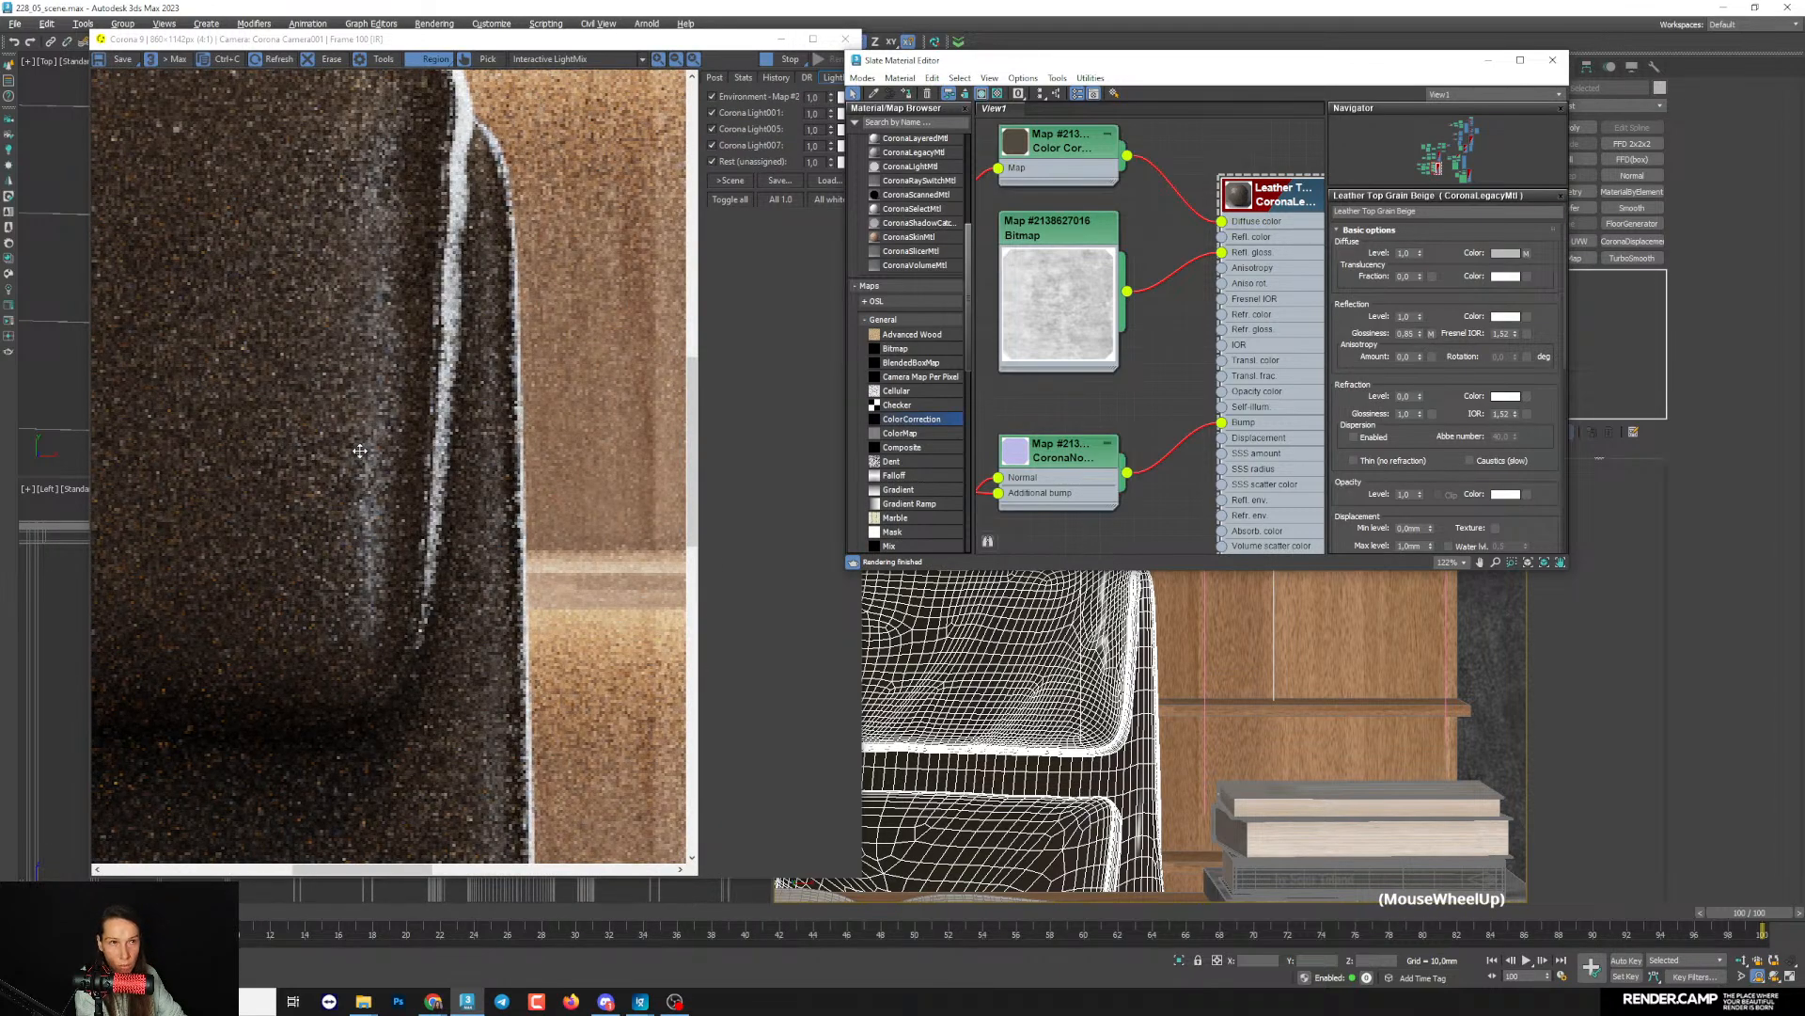
scroll(348, 442, "down", 2)
scroll(333, 431, "up", 2)
scroll(332, 431, "down", 2)
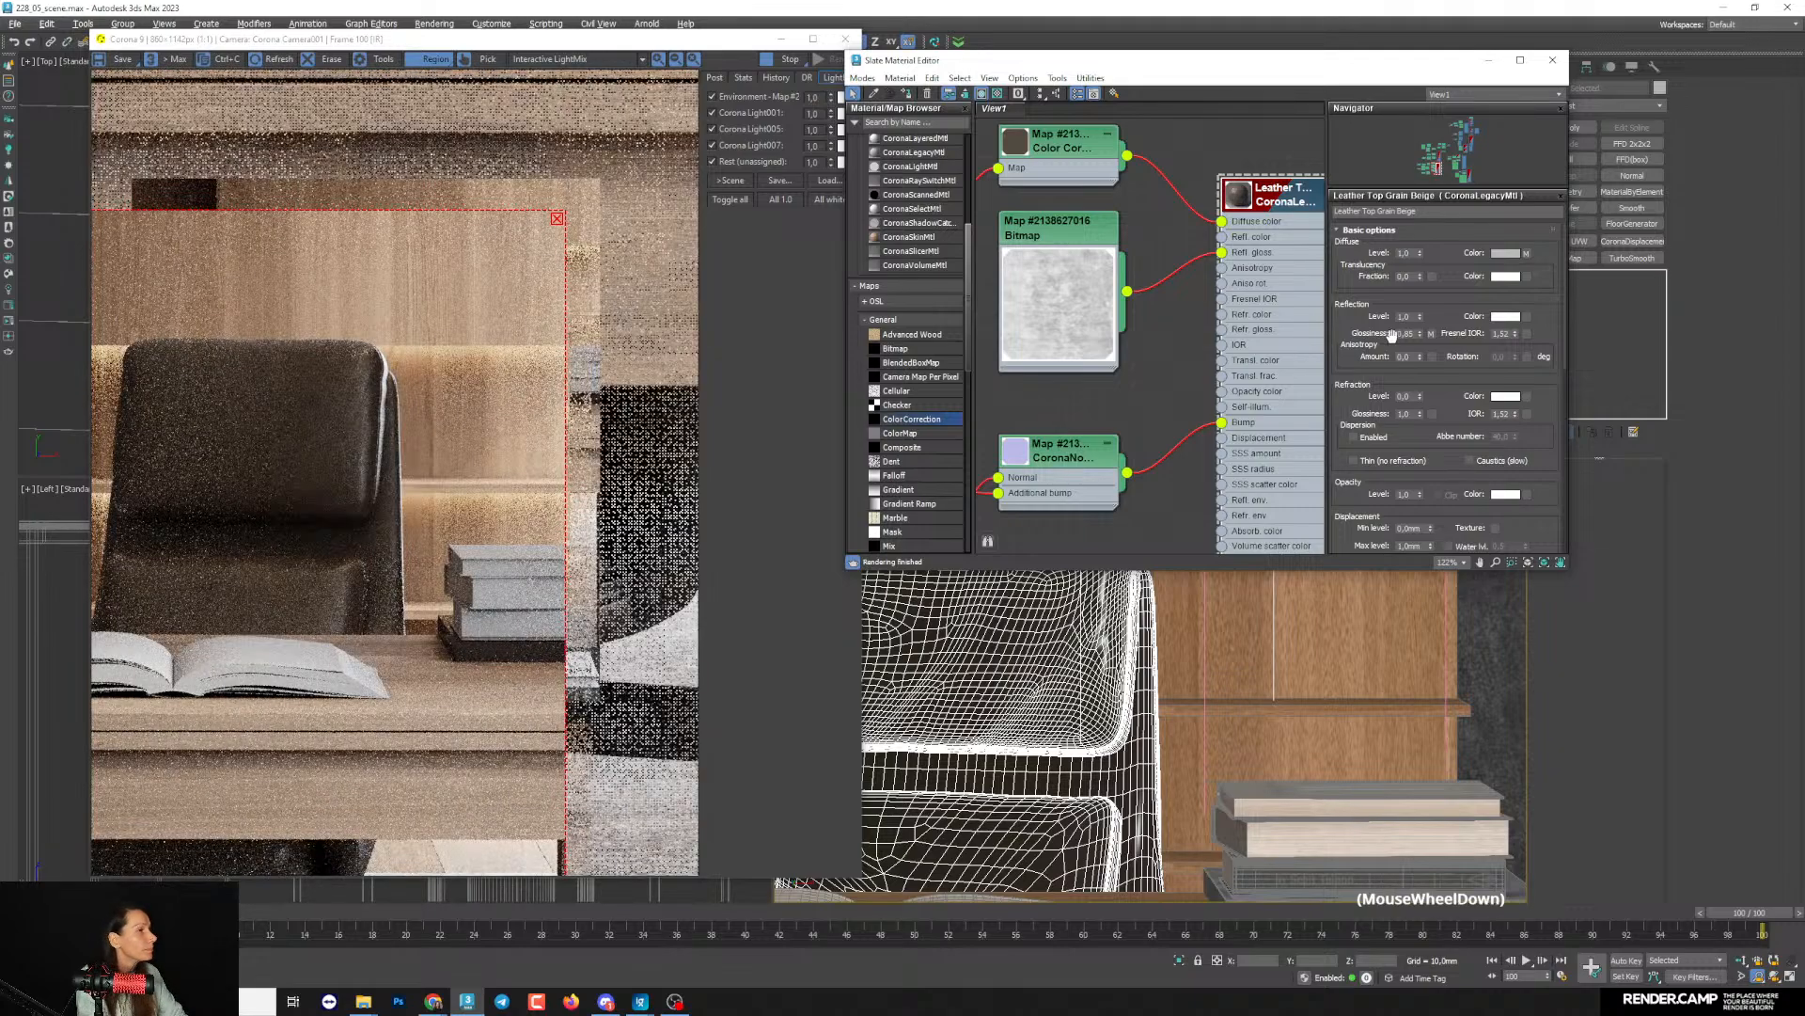
- Raise the leather material's base reflection glossiness to 0.89 and inspect the chair's highlights again
middle_click_drag(1150, 344, 1156, 363)
left_click_drag(1421, 335, 1421, 328)
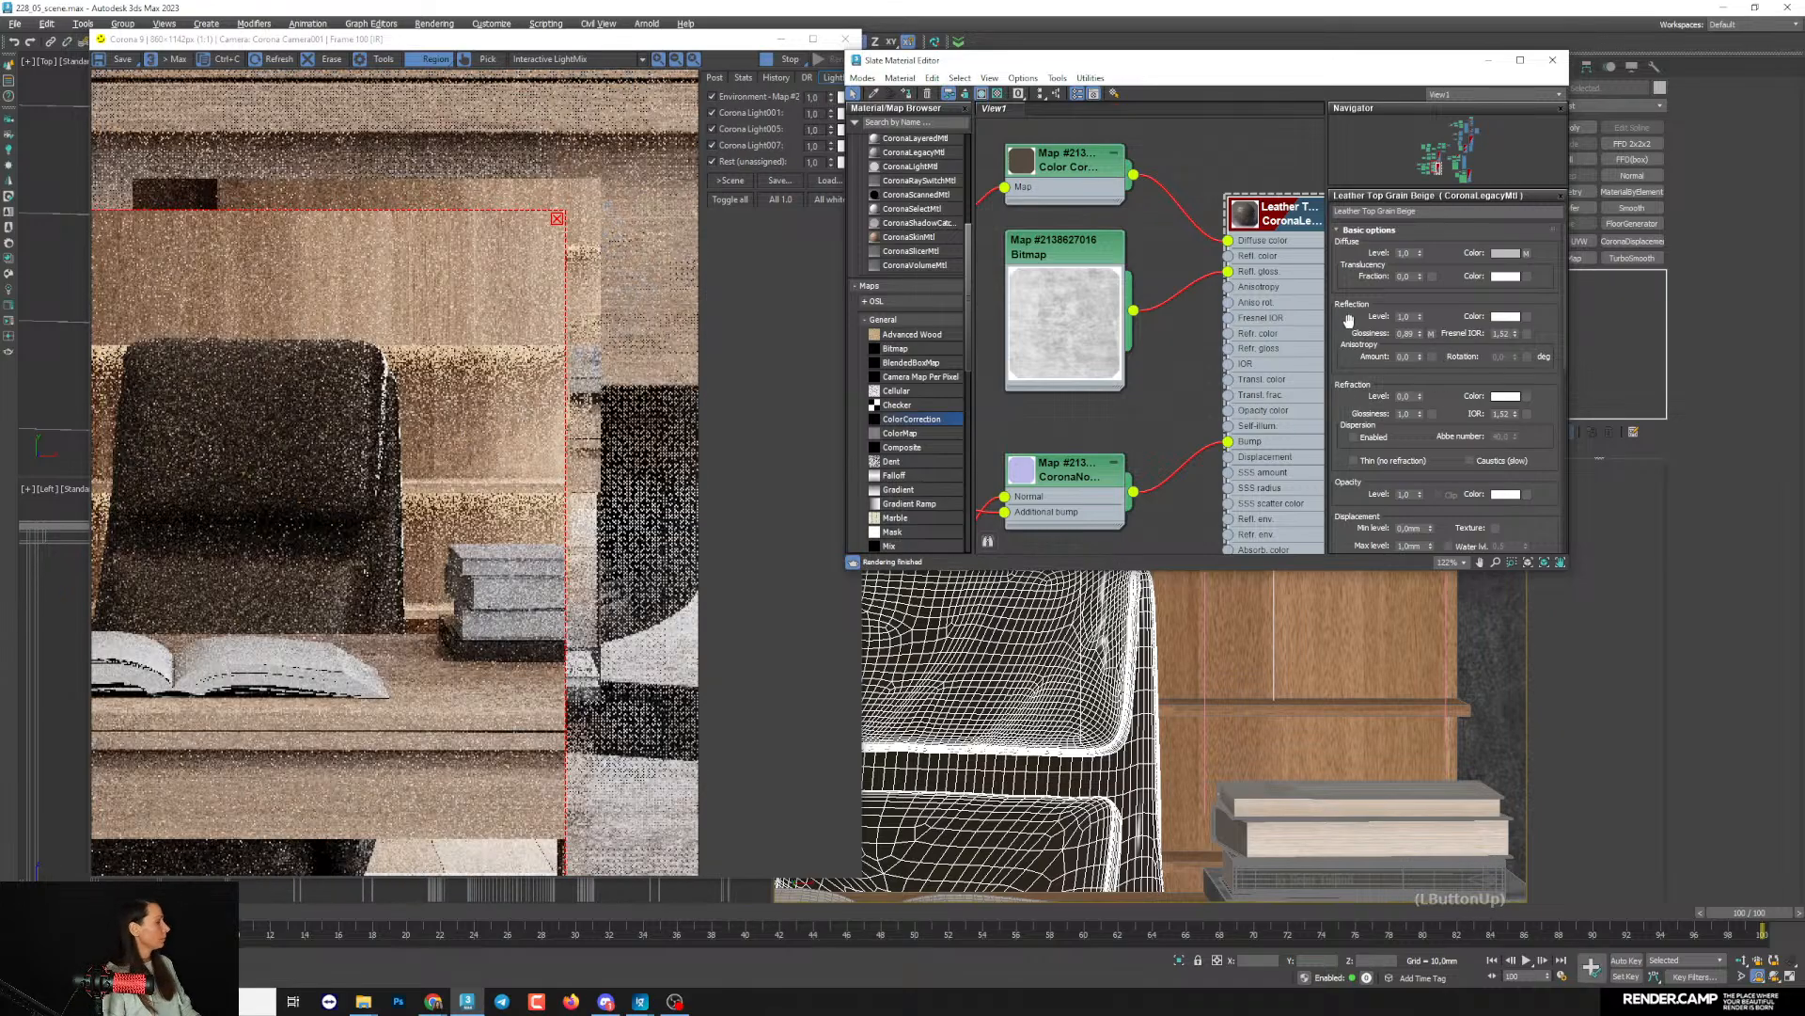
scroll(340, 430, "up", 1)
scroll(340, 430, "up", 1)
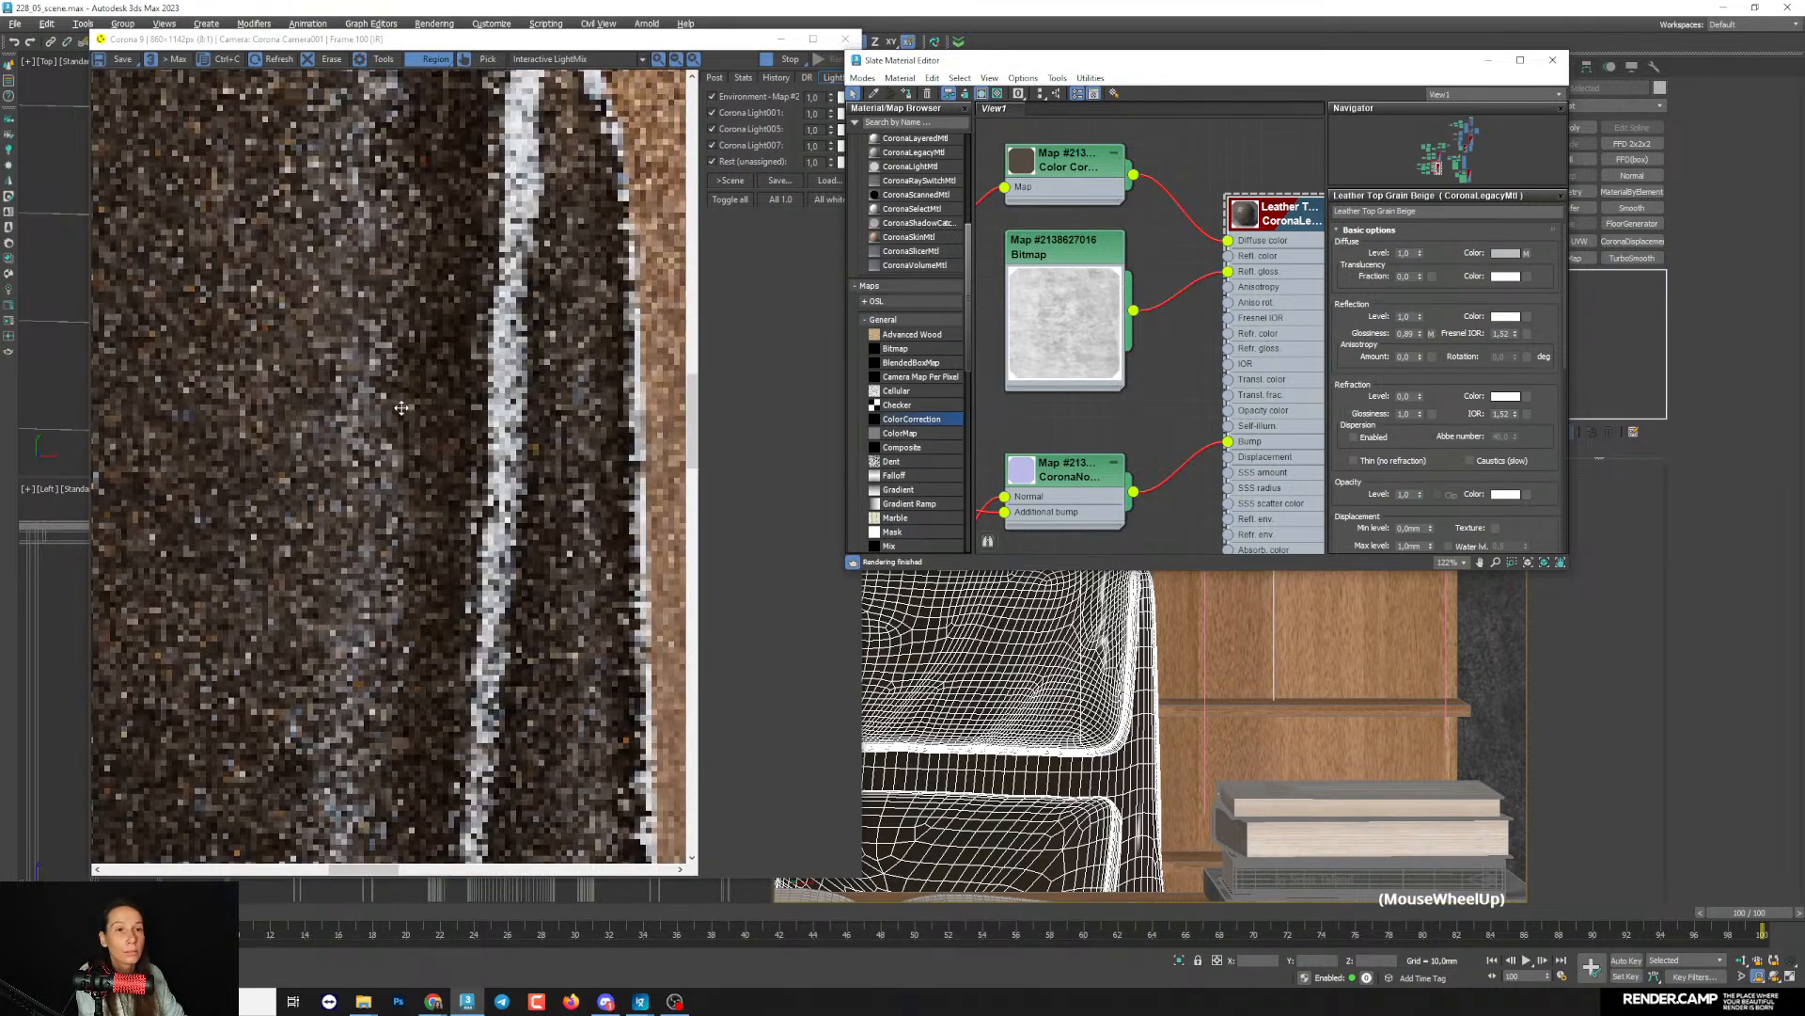
scroll(375, 477, "down", 2)
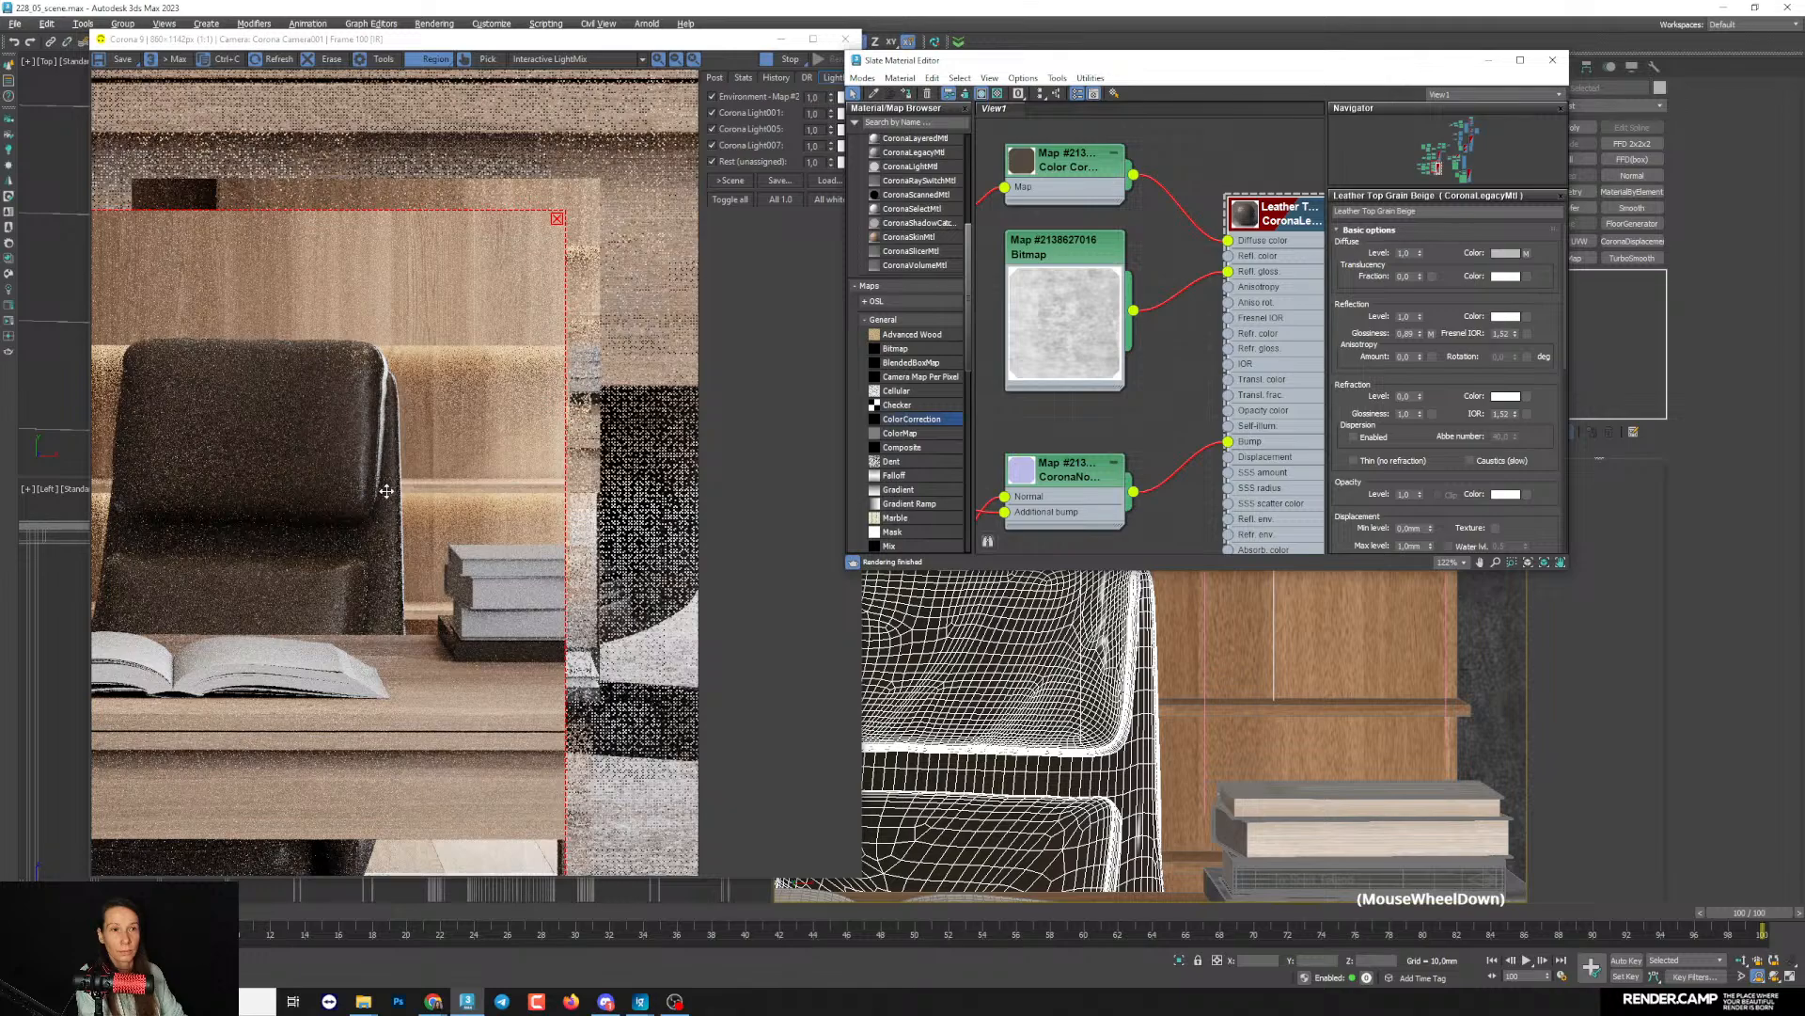
- Brighten the leather glossiness Bitmap by moving its output curve point to about 0.18, 0.93
double_click(1065, 319)
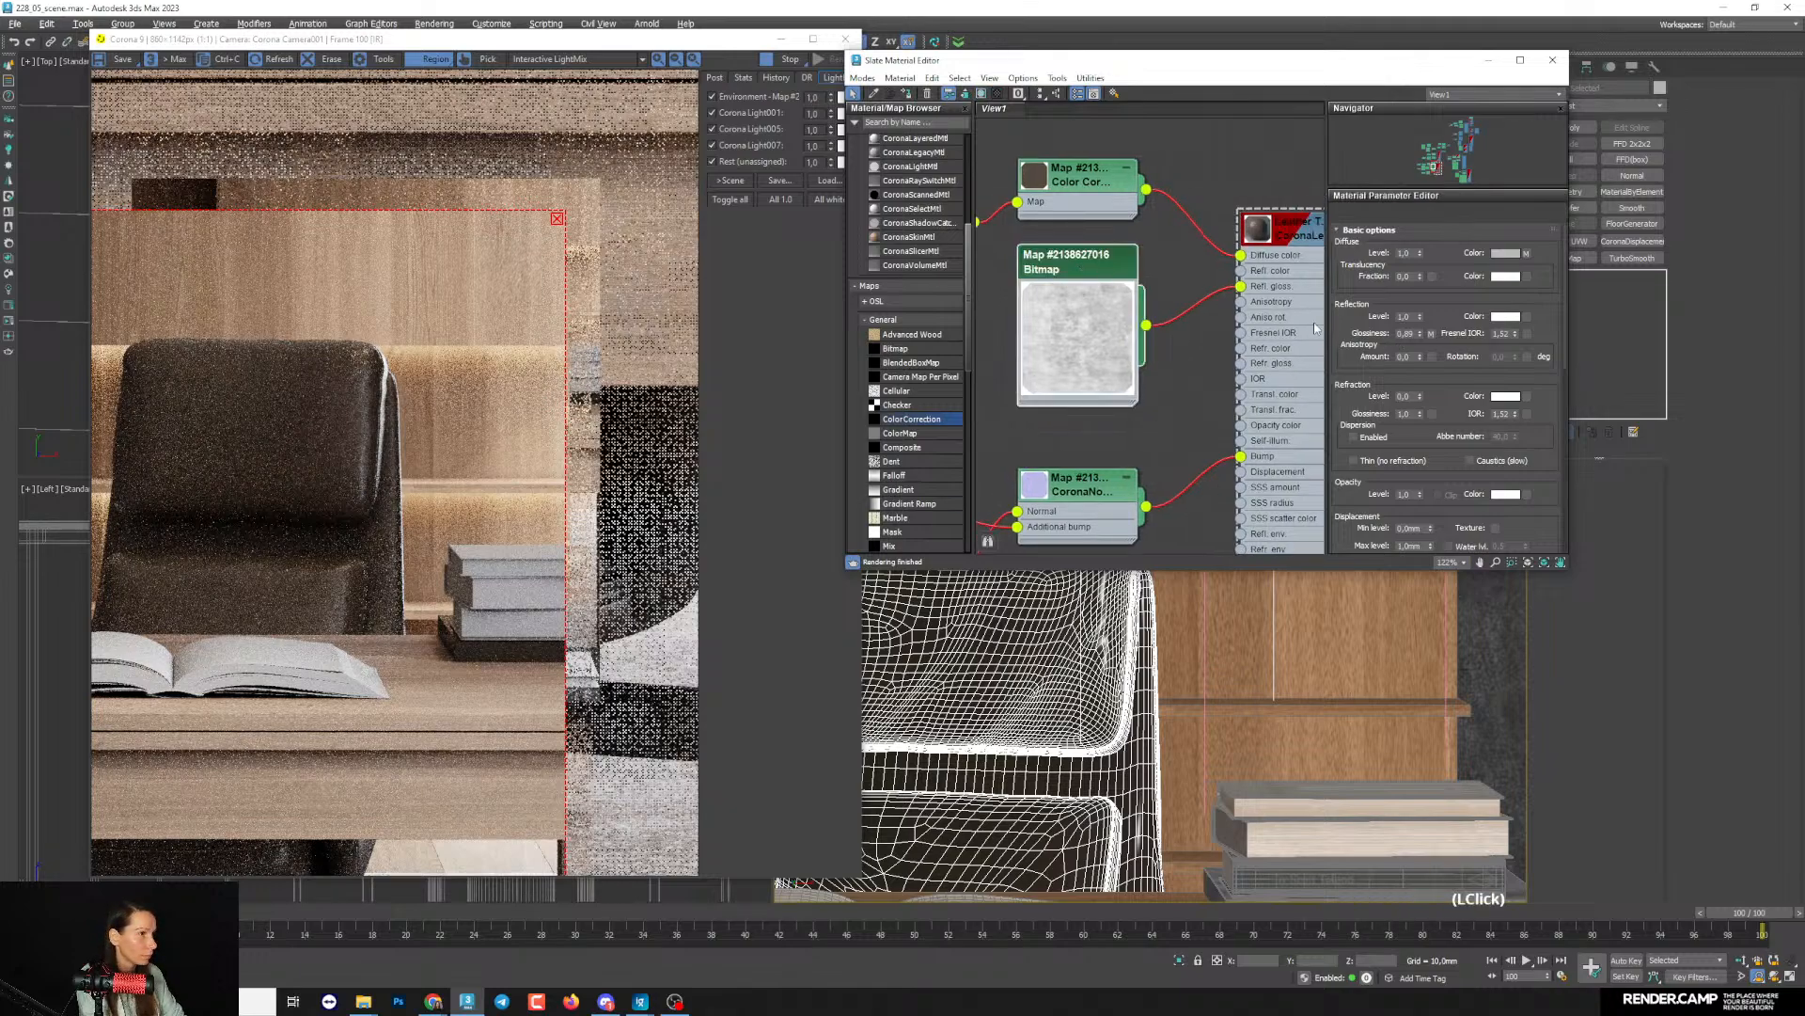
scroll(1412, 419, "down", 6)
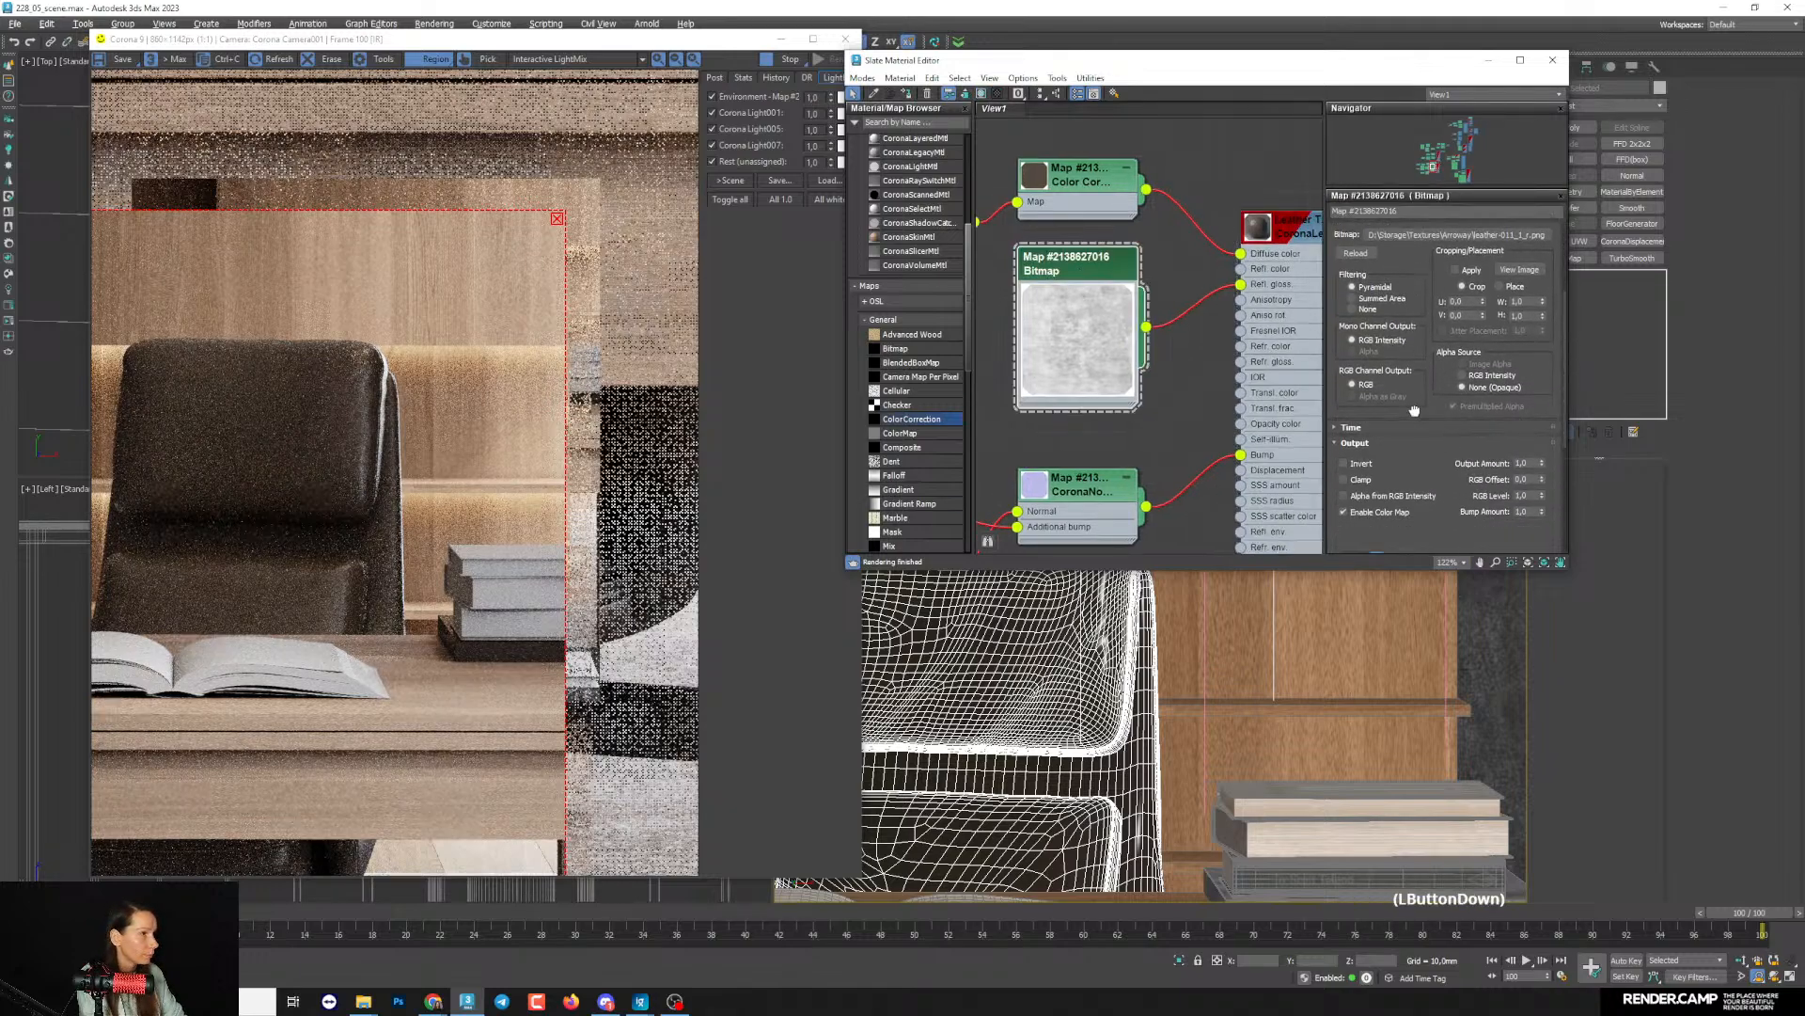
left_click_drag(1412, 405, 1392, 394)
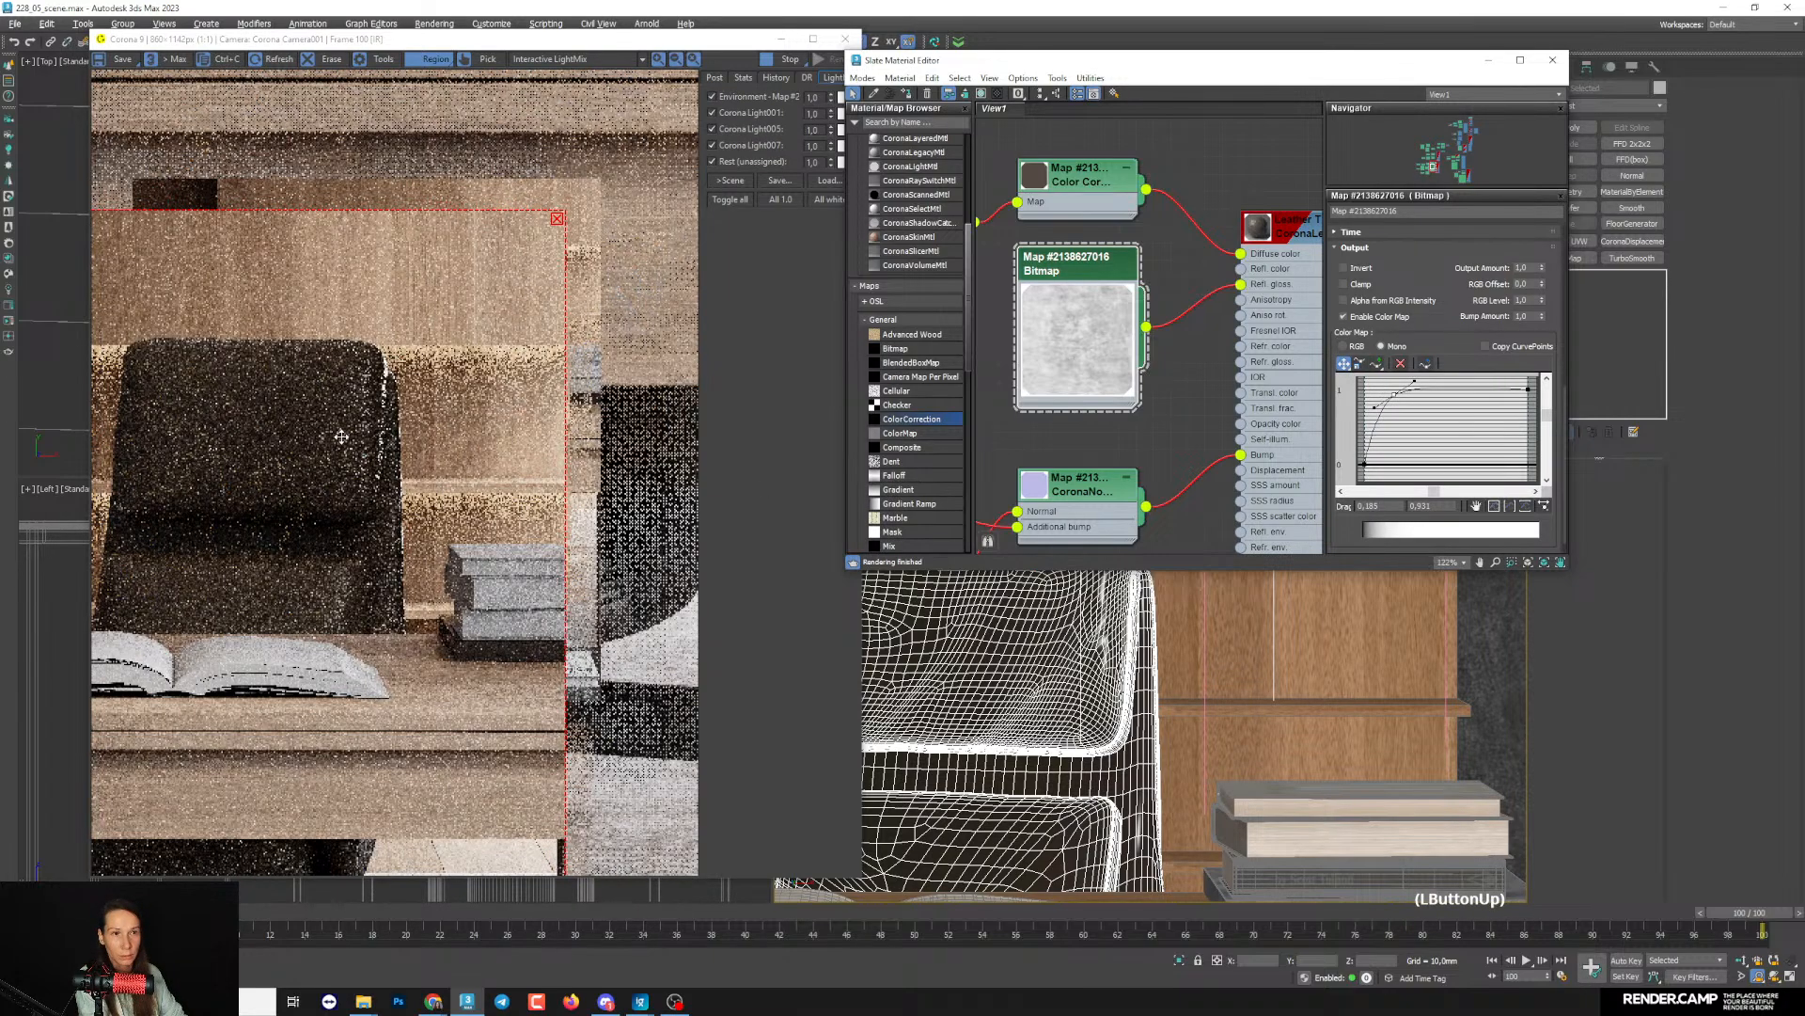
- Examine the backrest's leather highlights up close and from farther away in the render, minimizing the material editor
scroll(340, 436, "up", 1)
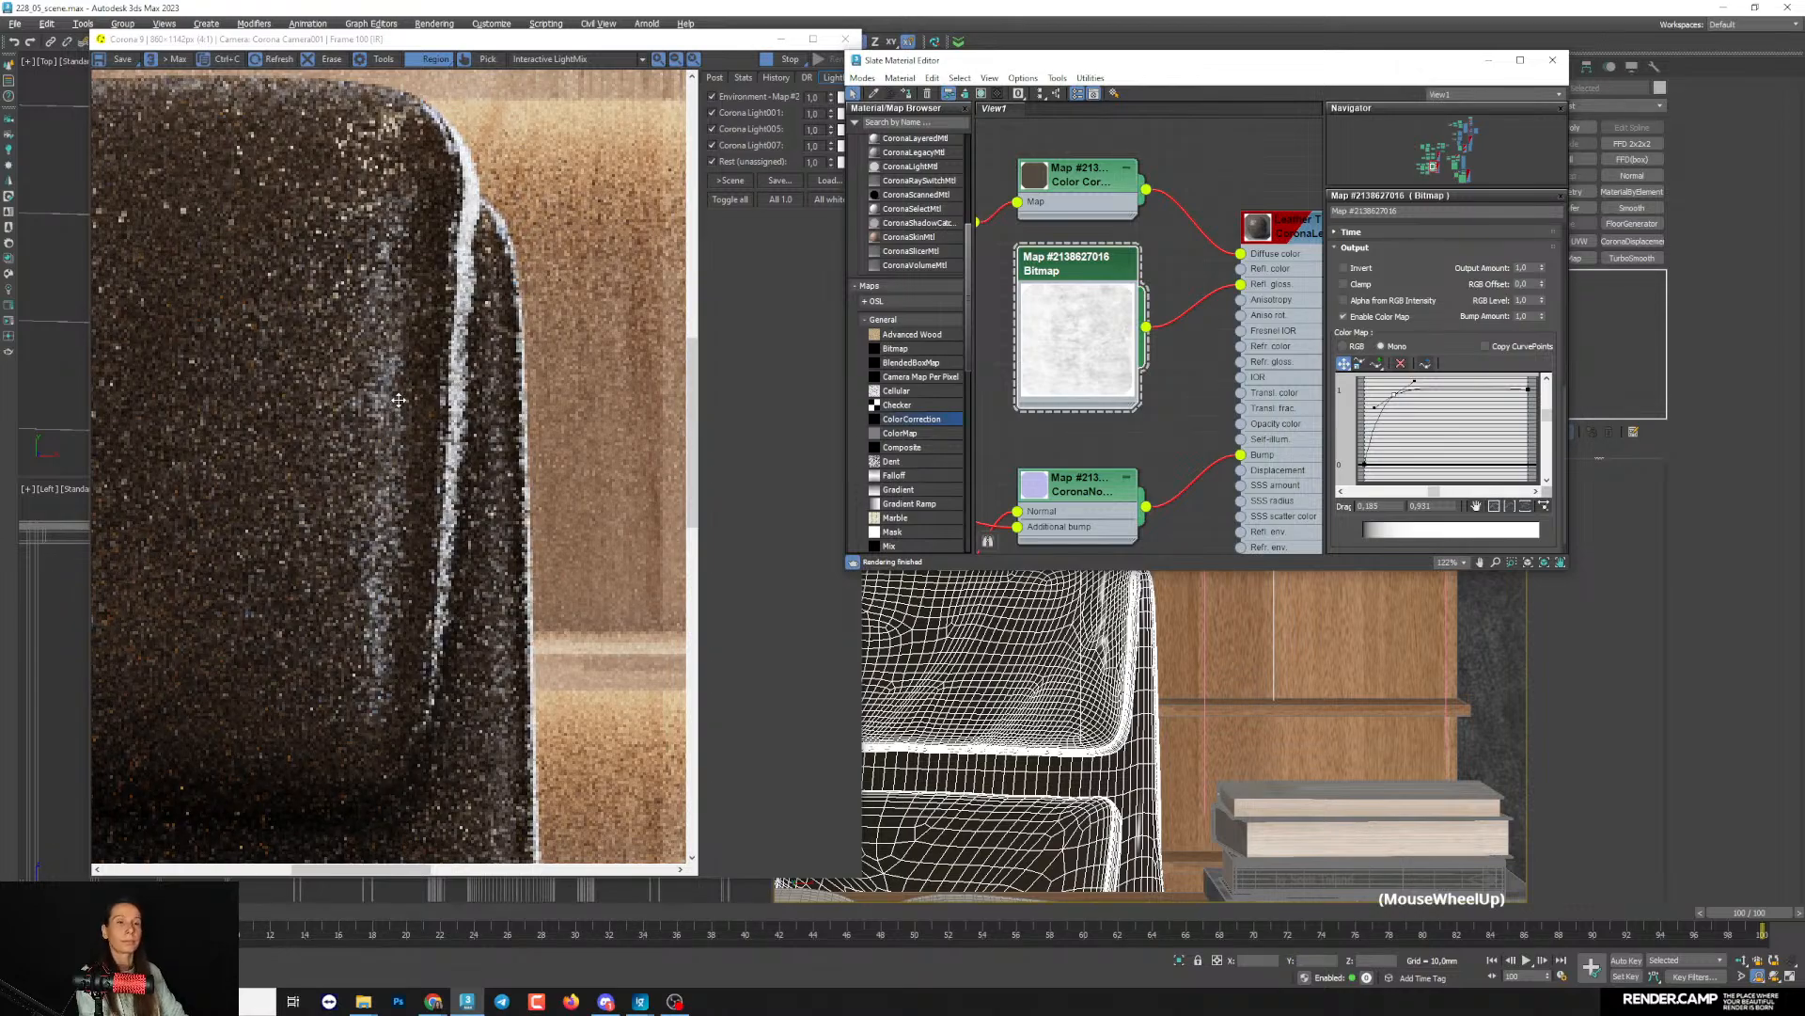
scroll(403, 409, "down", 1)
scroll(387, 370, "up", 1)
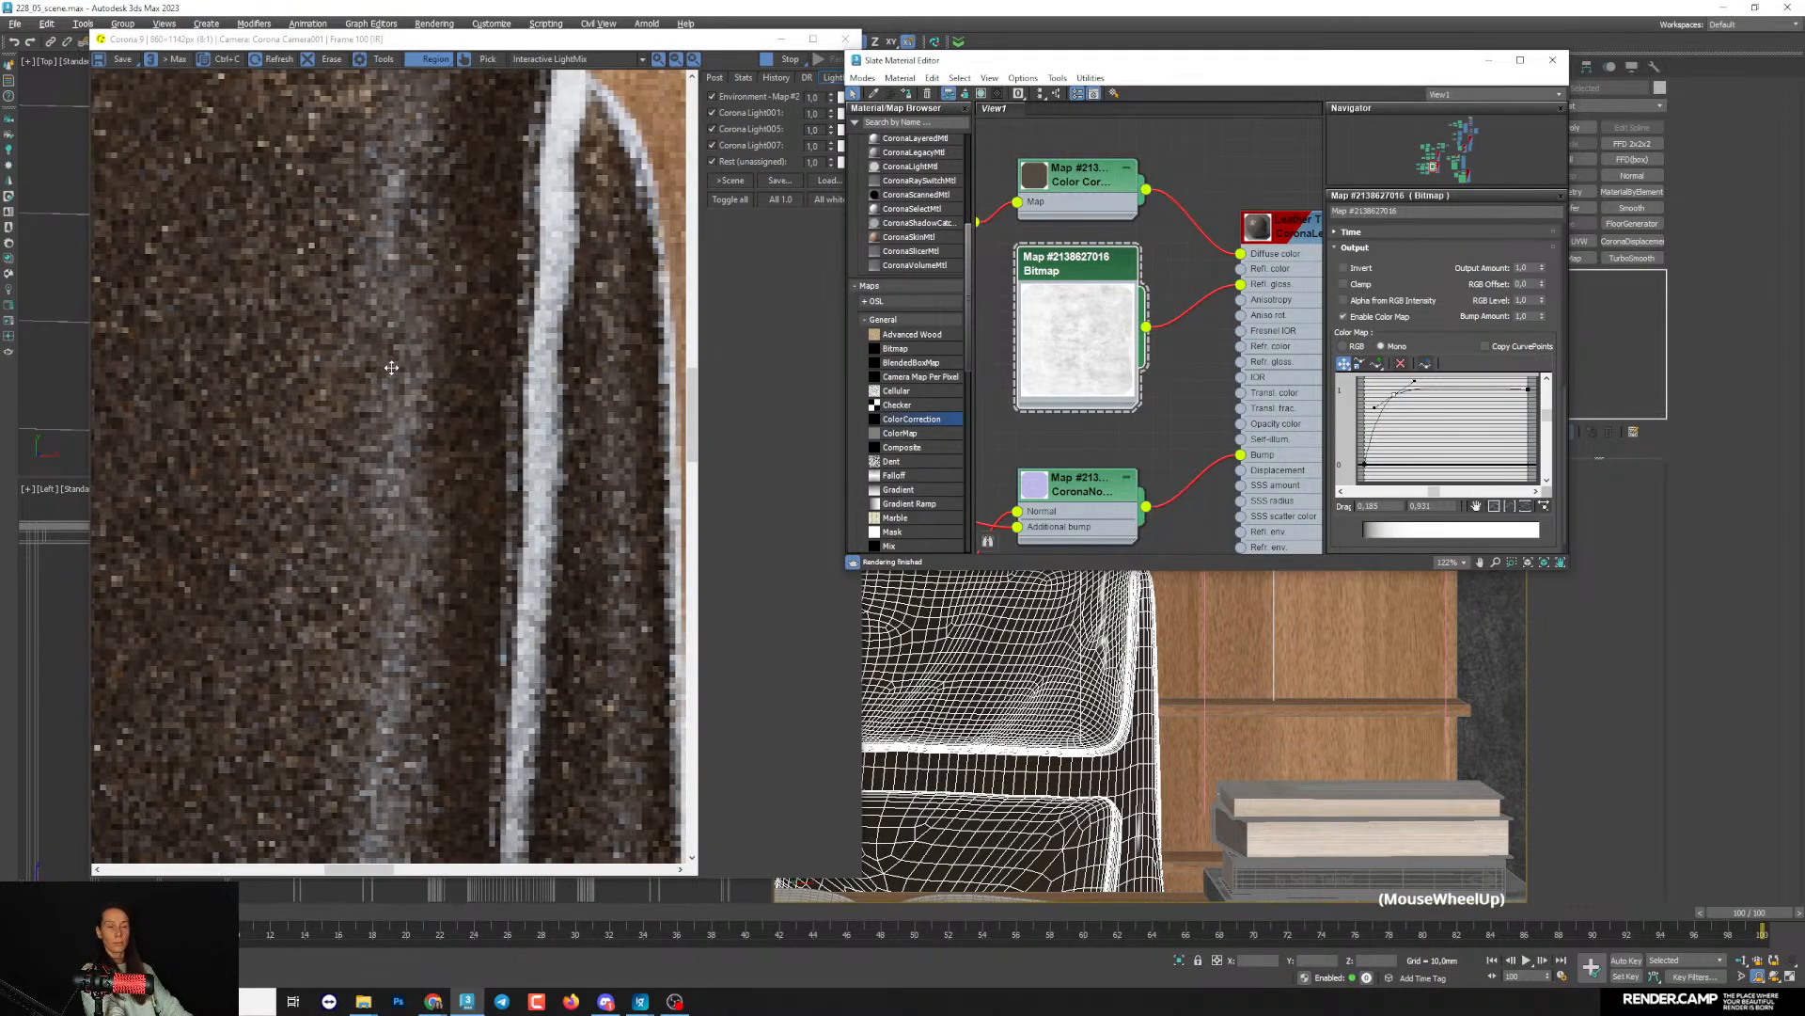
scroll(376, 376, "down", 2)
scroll(347, 378, "up", 1)
scroll(348, 376, "up", 1)
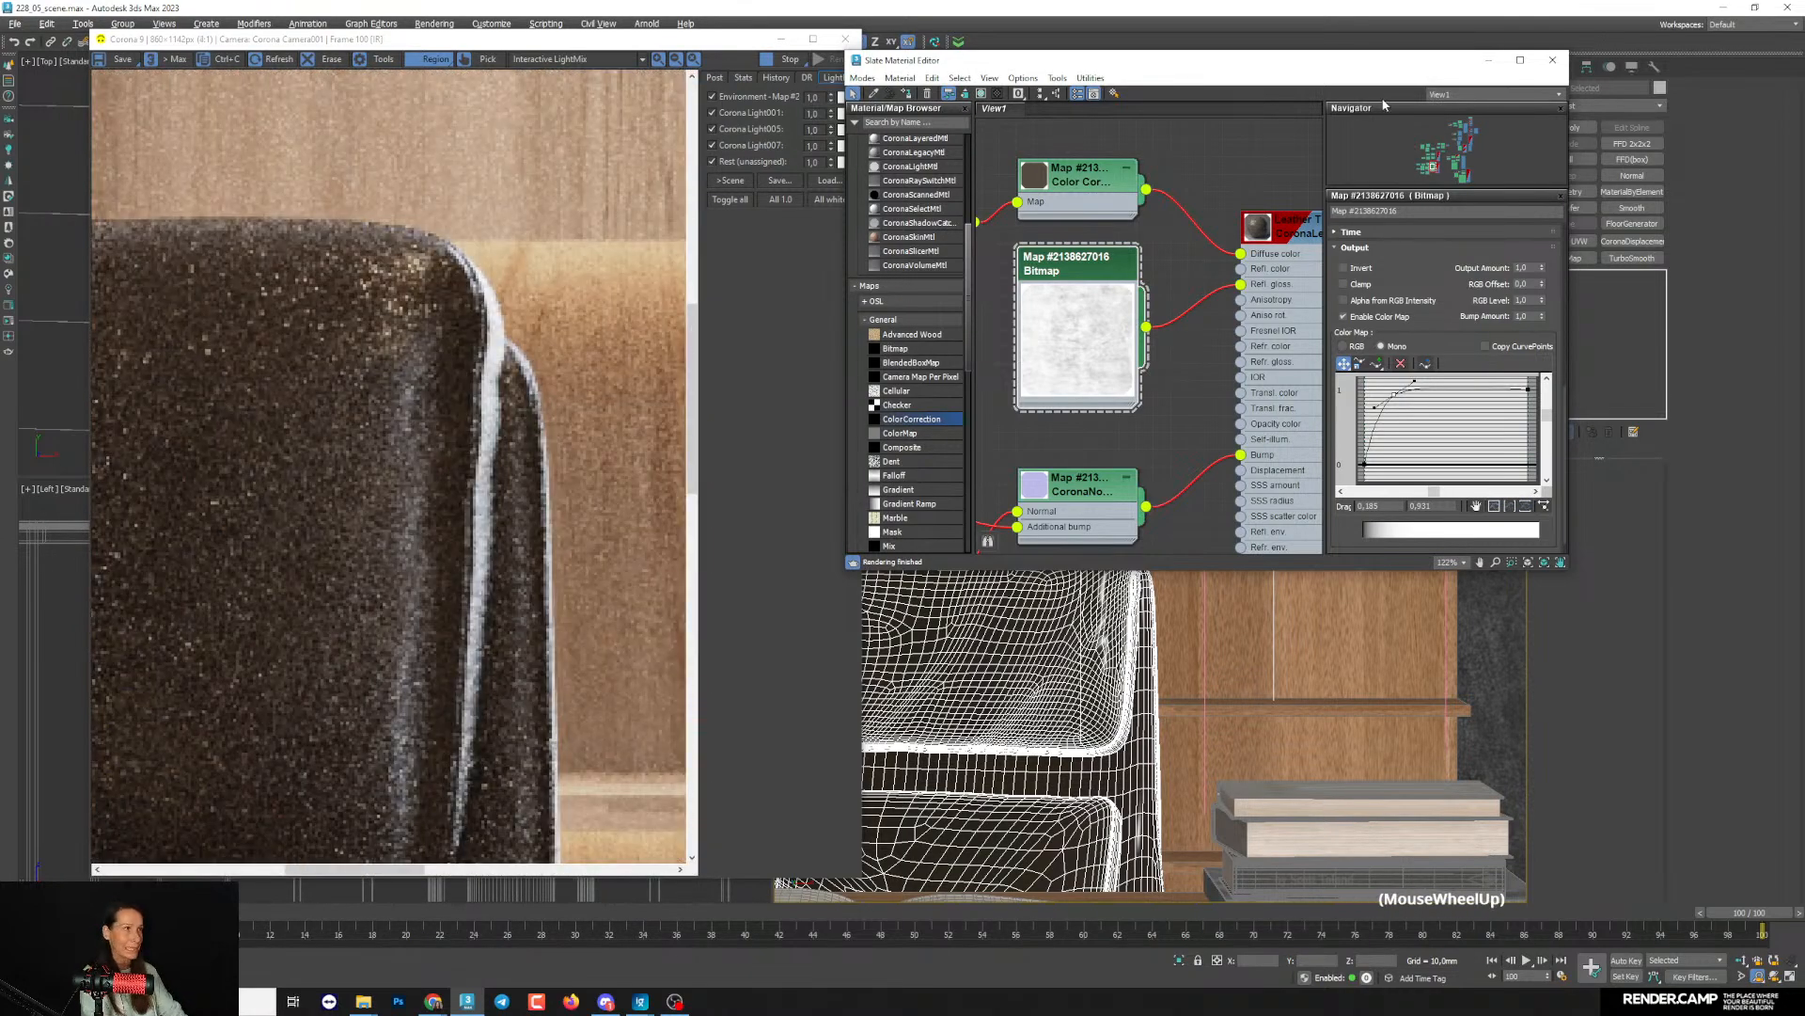
left_click(1488, 63)
scroll(1273, 167, "down", 3)
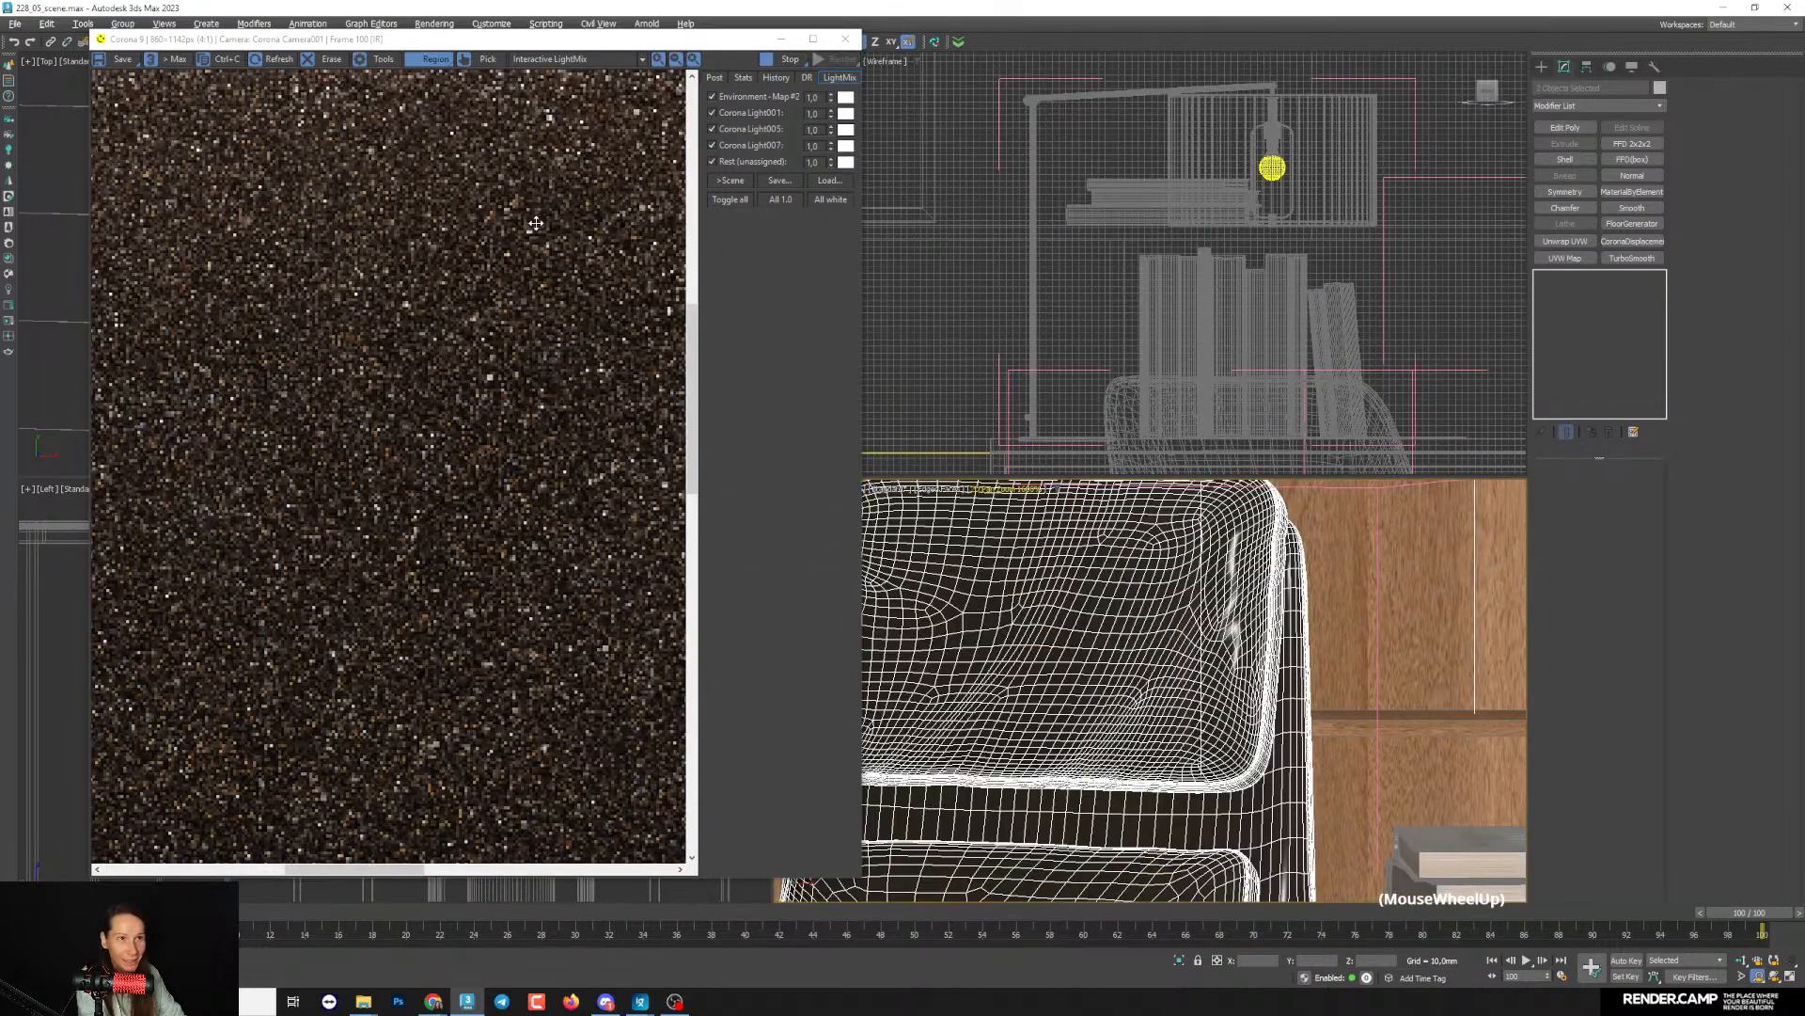
scroll(404, 338, "up", 3)
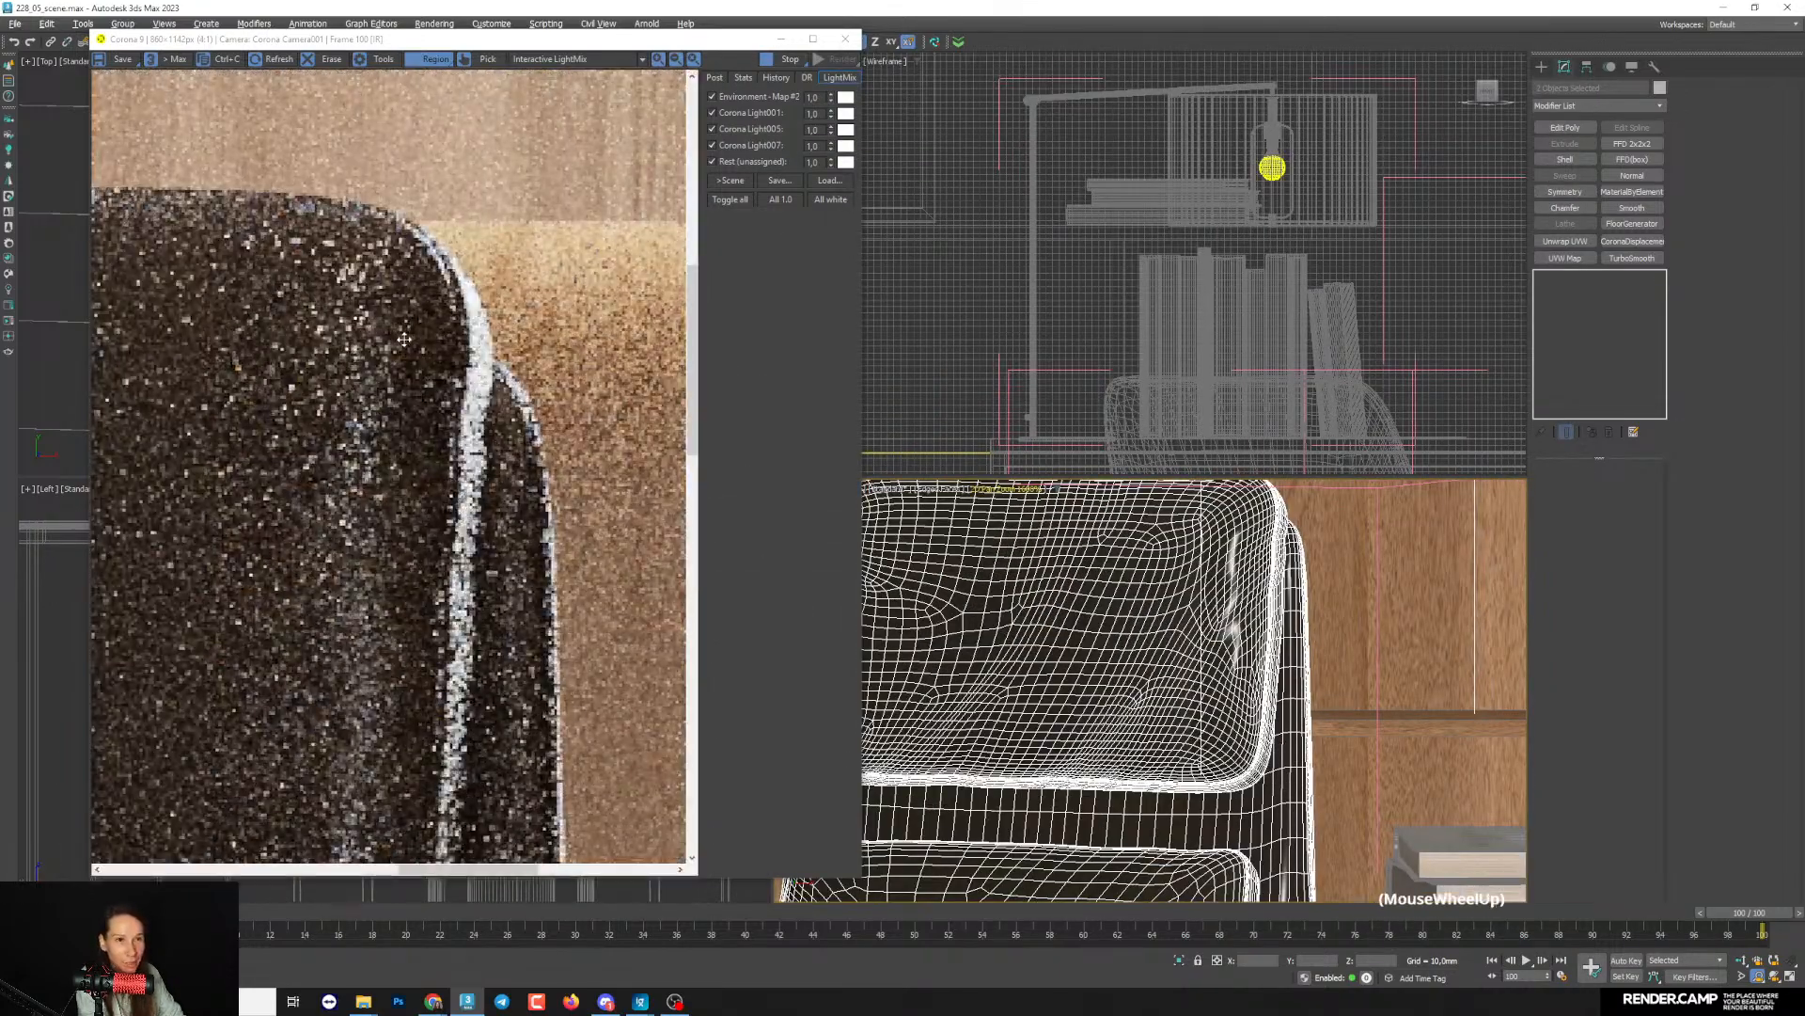
scroll(404, 339, "down", 2)
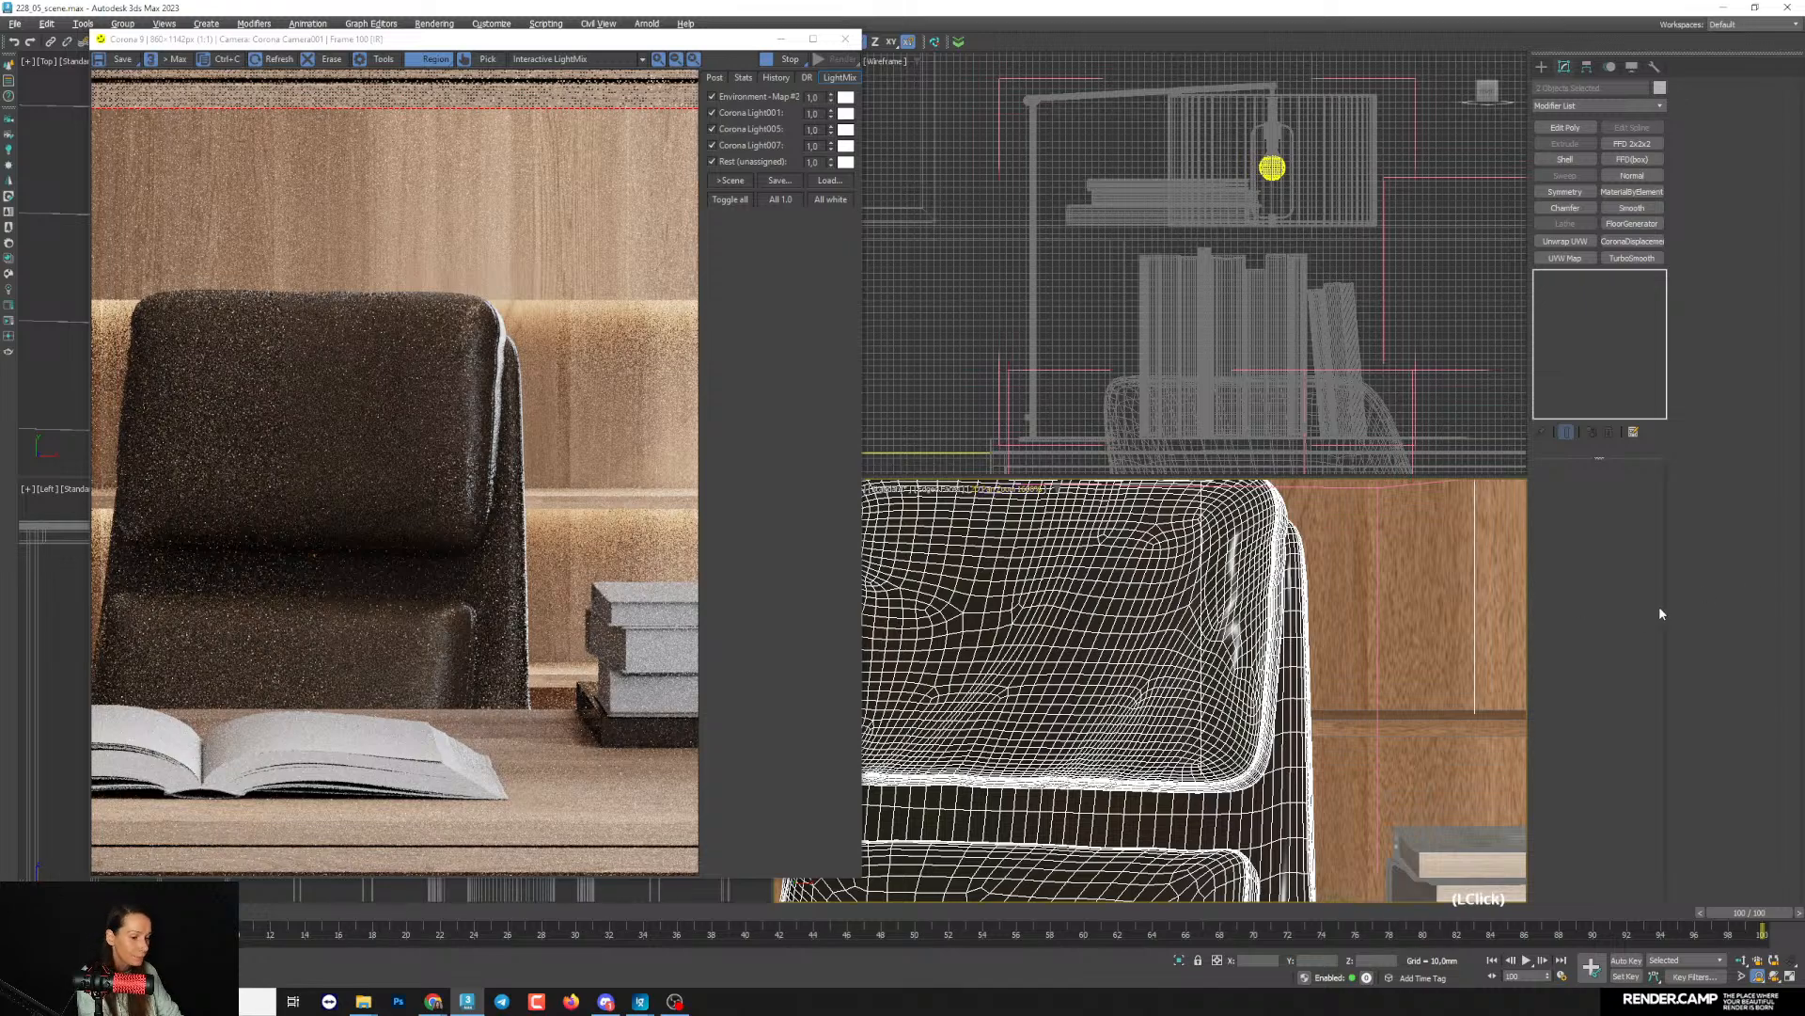
- Reopen the material editor and try connecting the leather Bitmap to the material's reflection color as well
key("m")
middle_click_drag(1257, 306, 1224, 381)
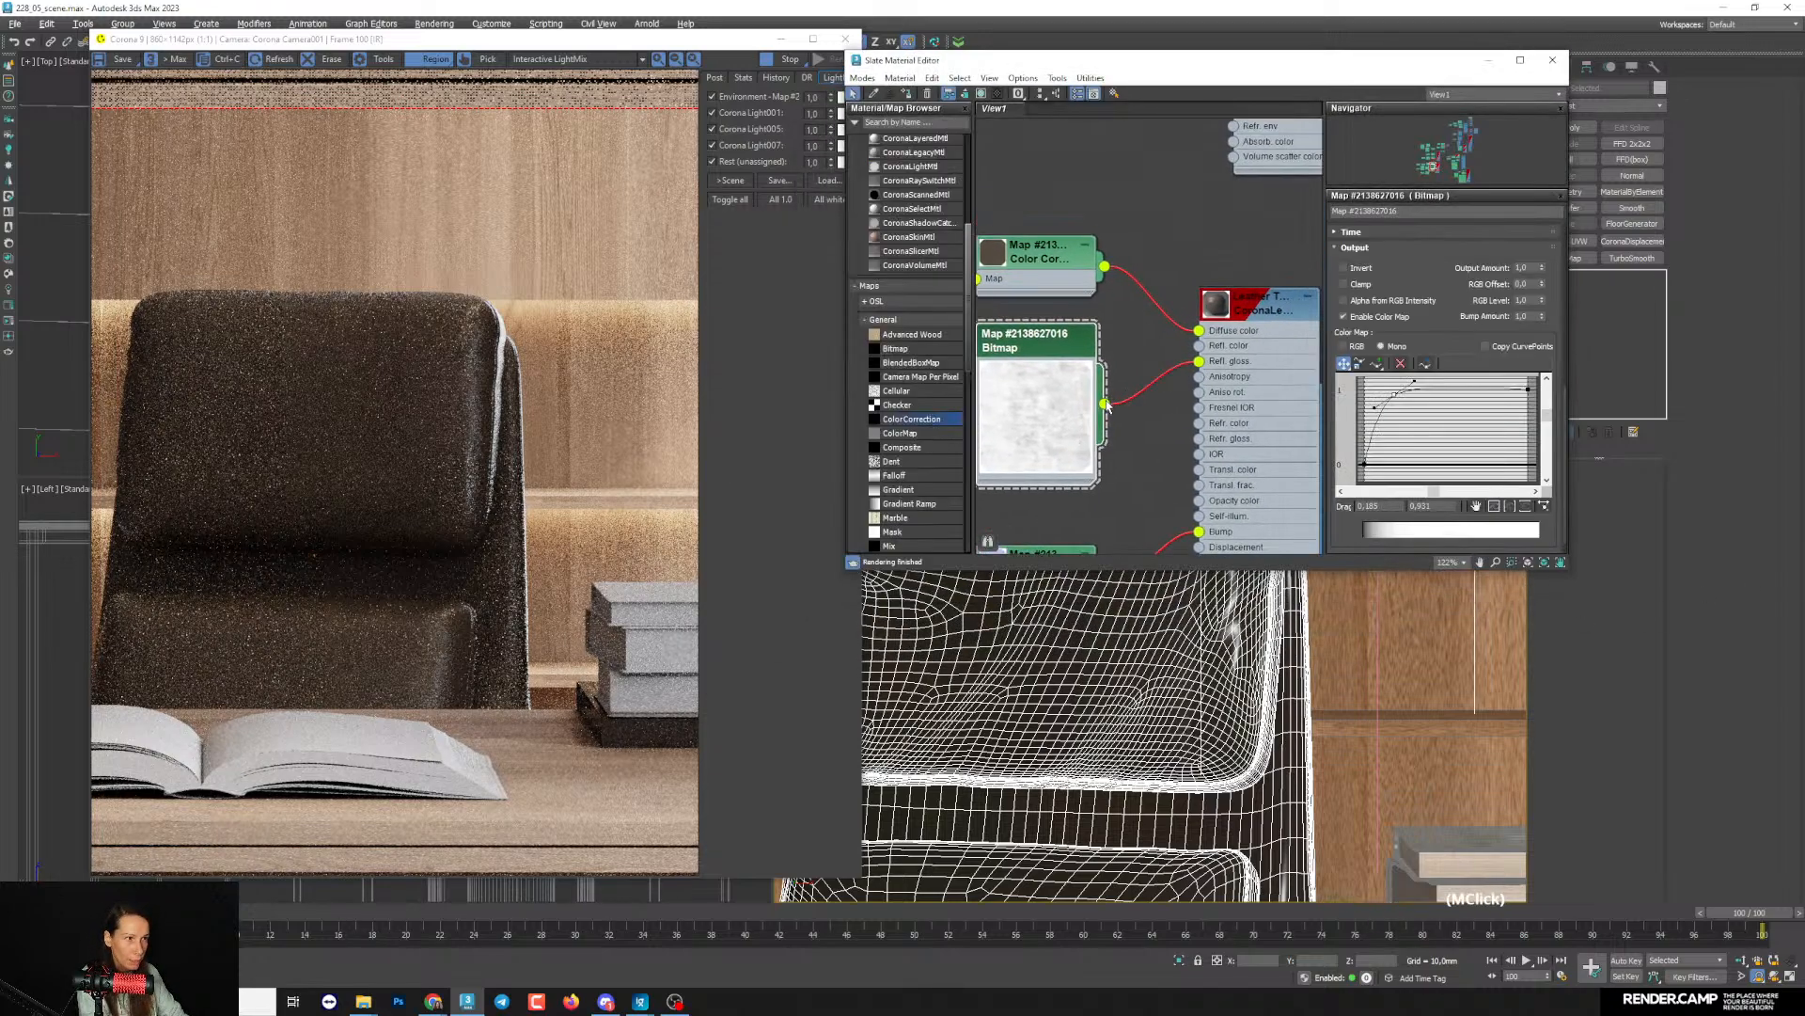
left_click_drag(1201, 350, 1199, 346)
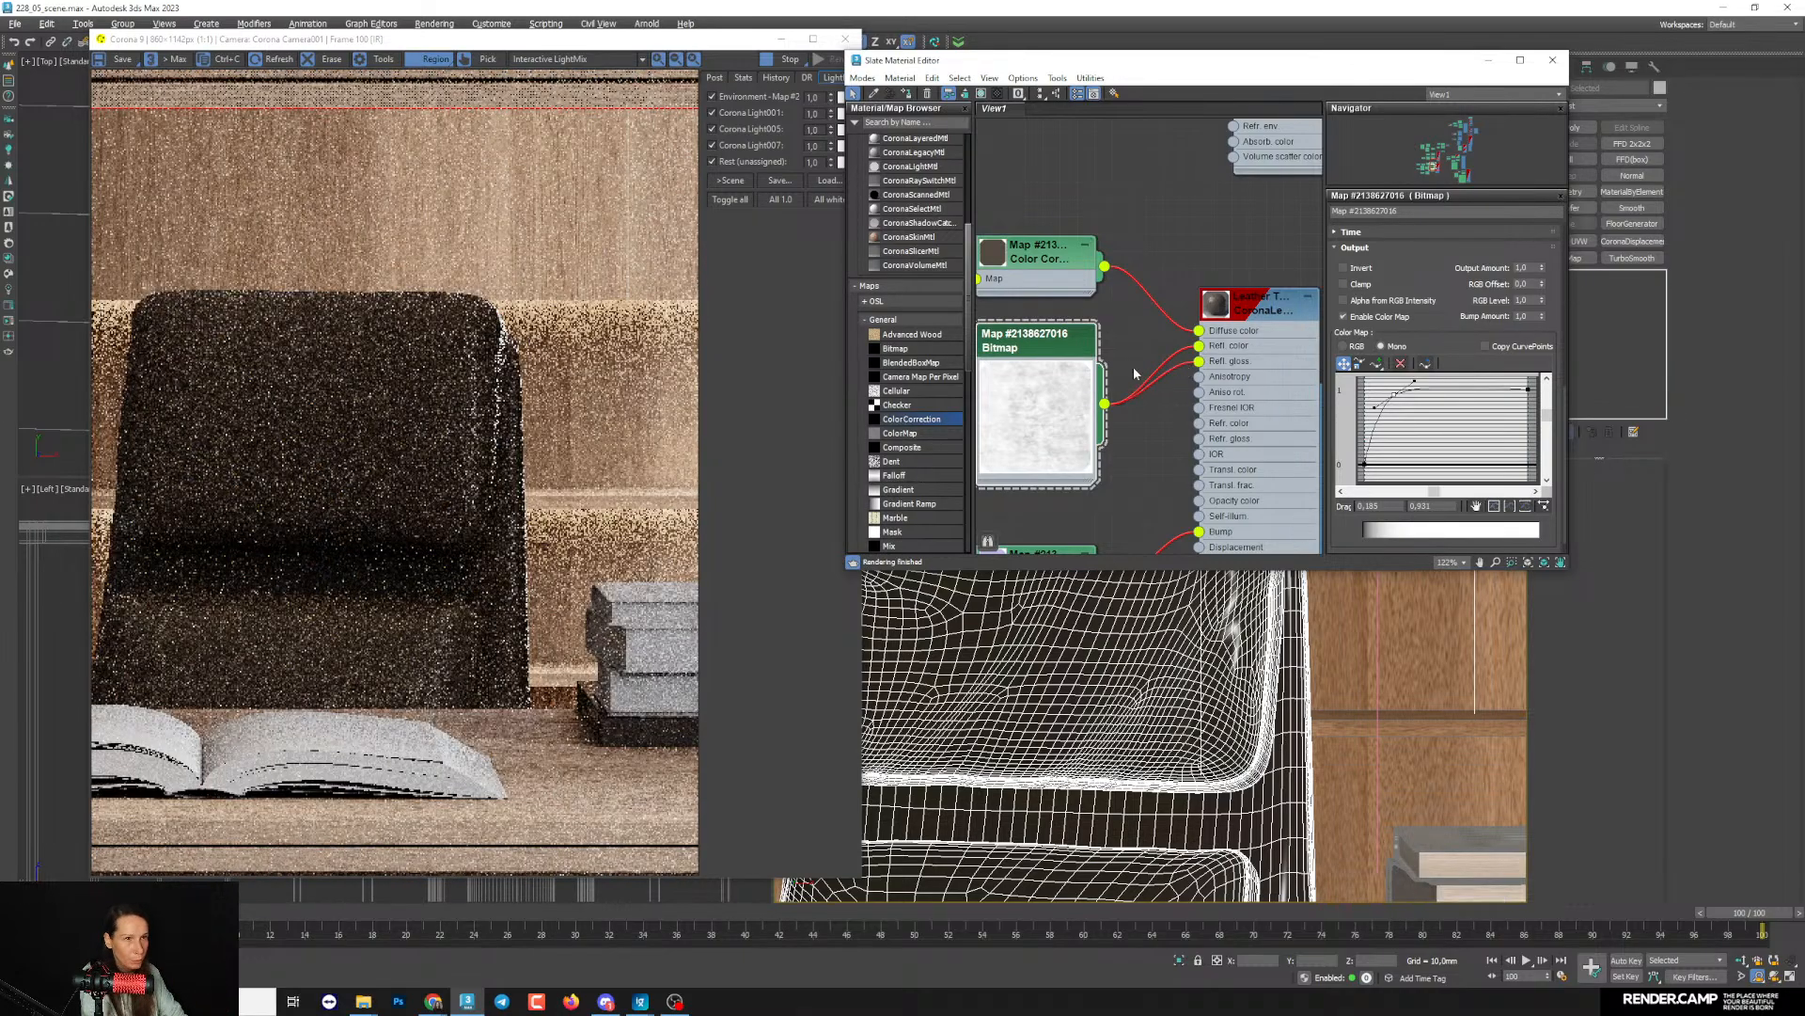
scroll(521, 402, "up", 3)
scroll(522, 402, "down", 3)
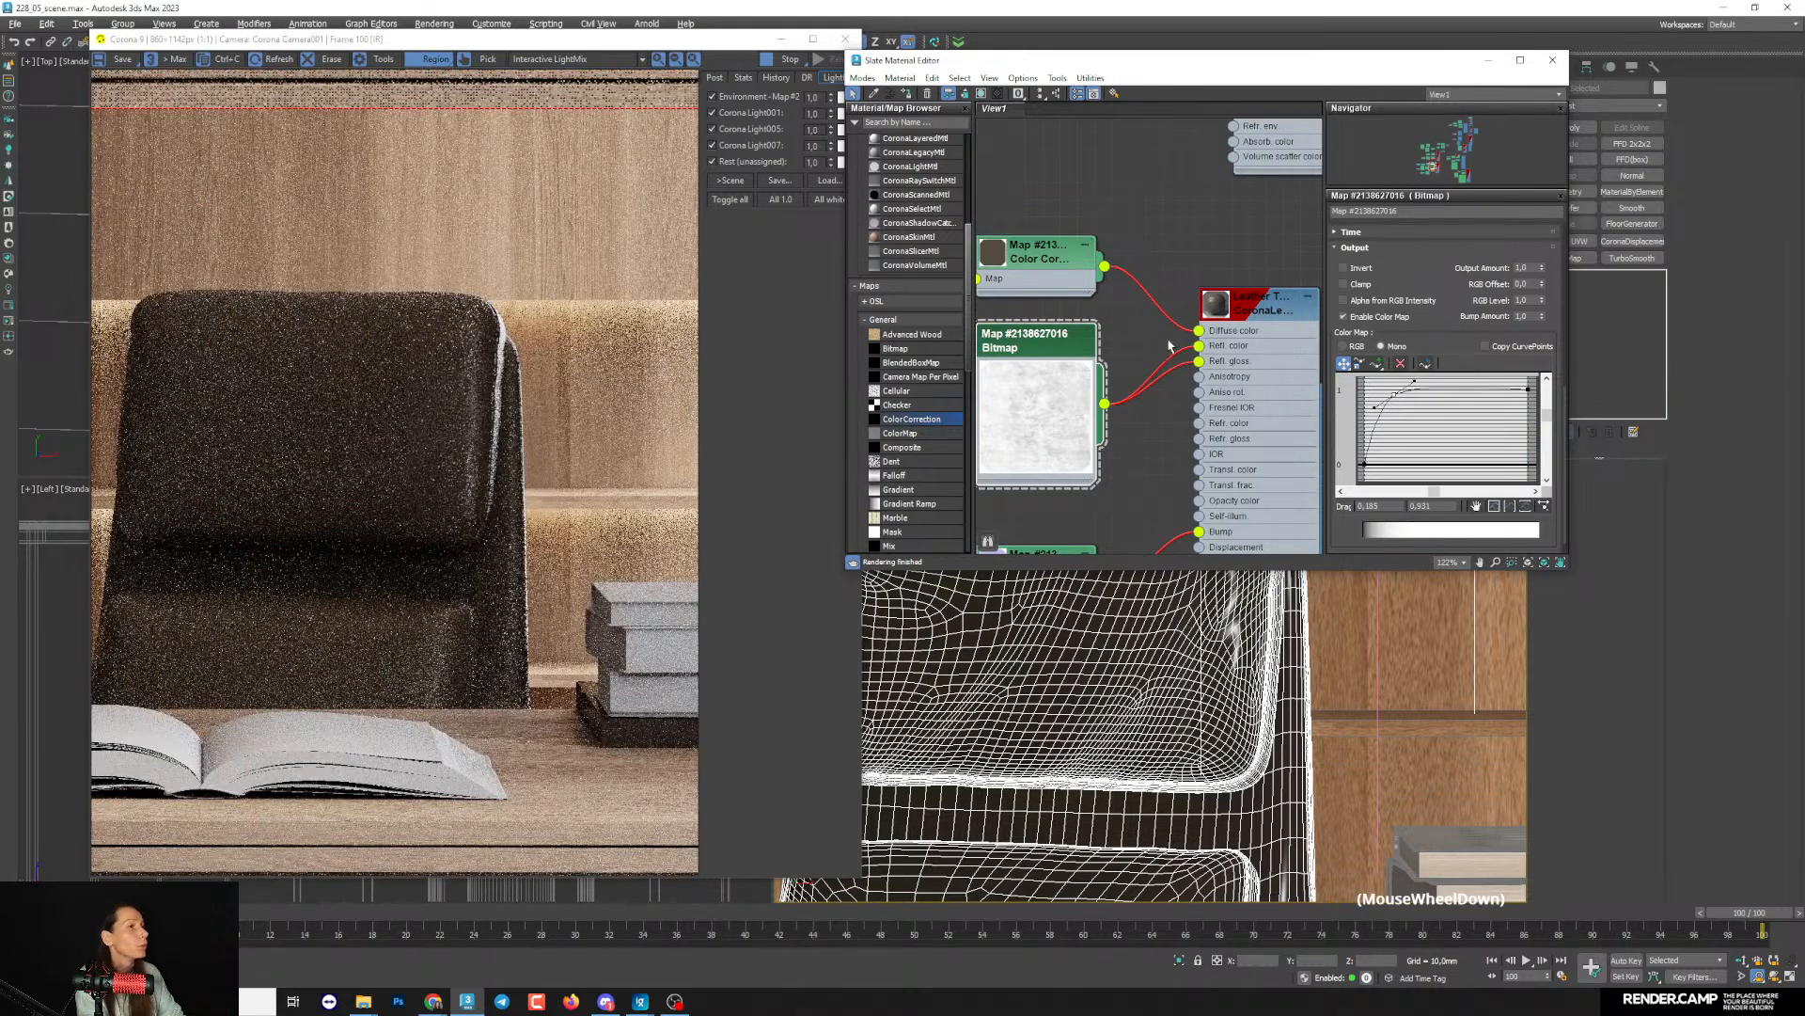
- Delete the connection between the leather Bitmap and the material's reflection color, and check the chair render
left_click(1128, 365)
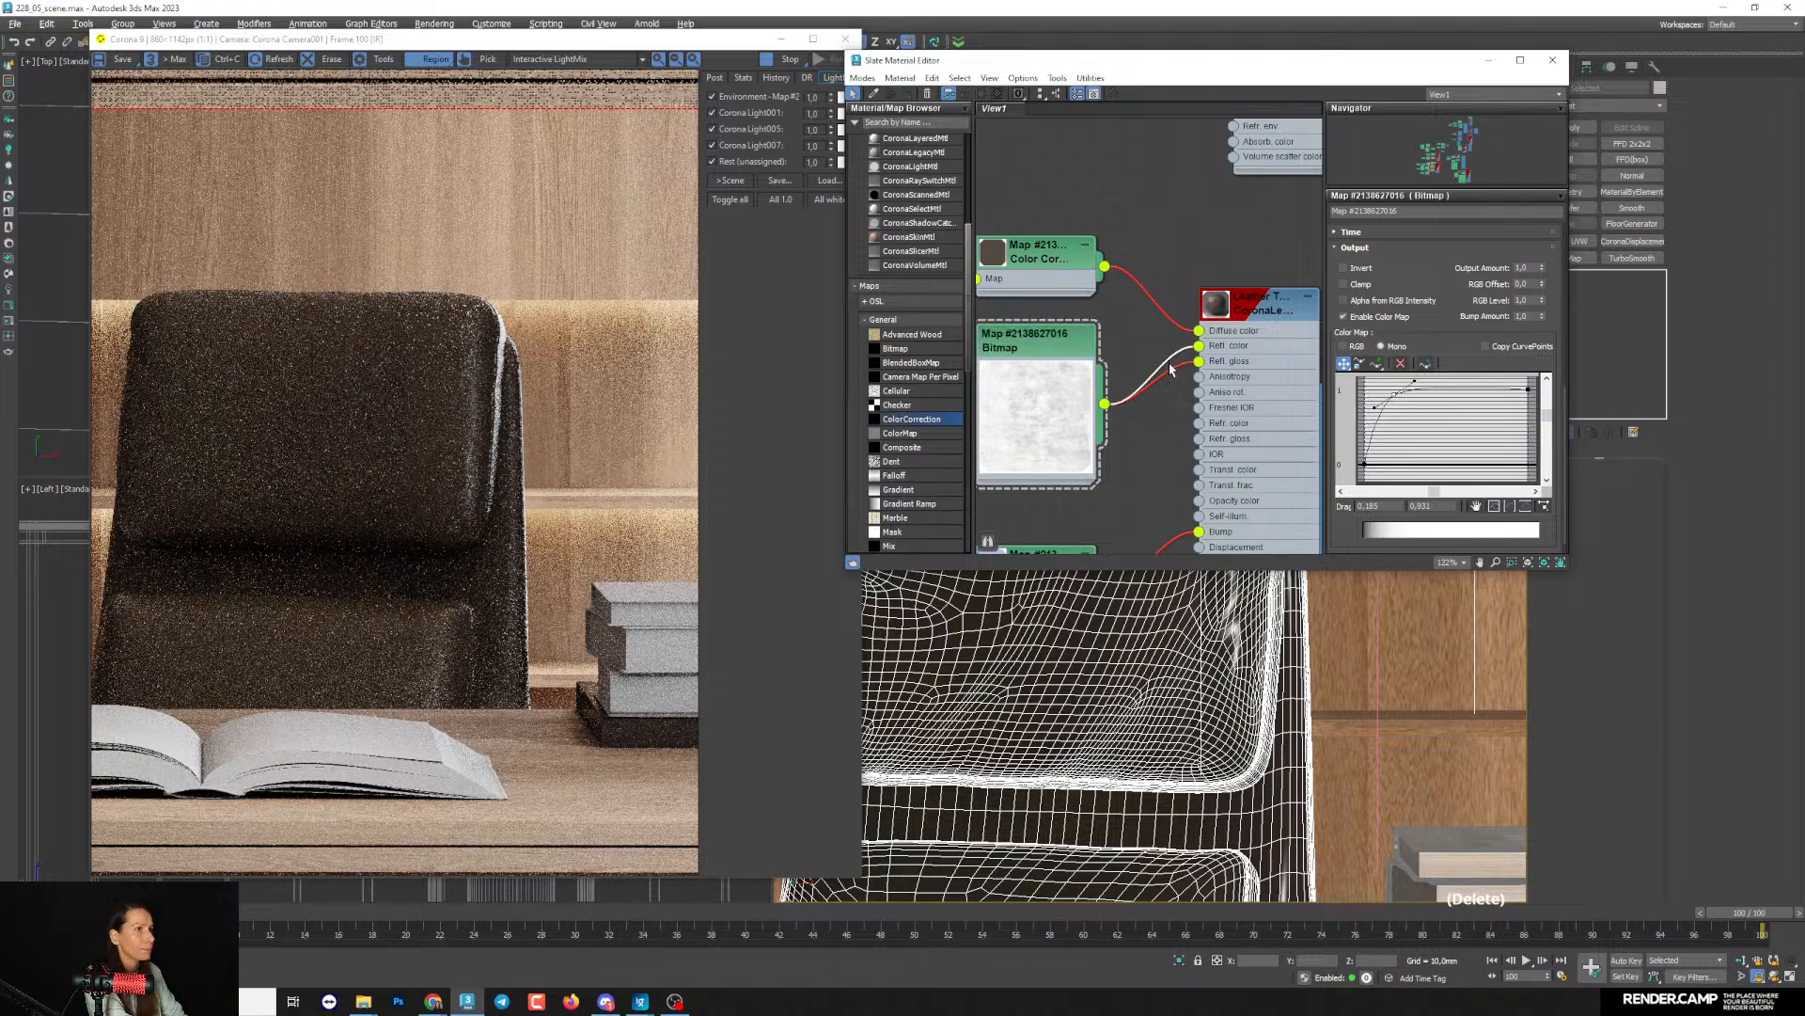
key("Delete")
scroll(478, 414, "up", 3)
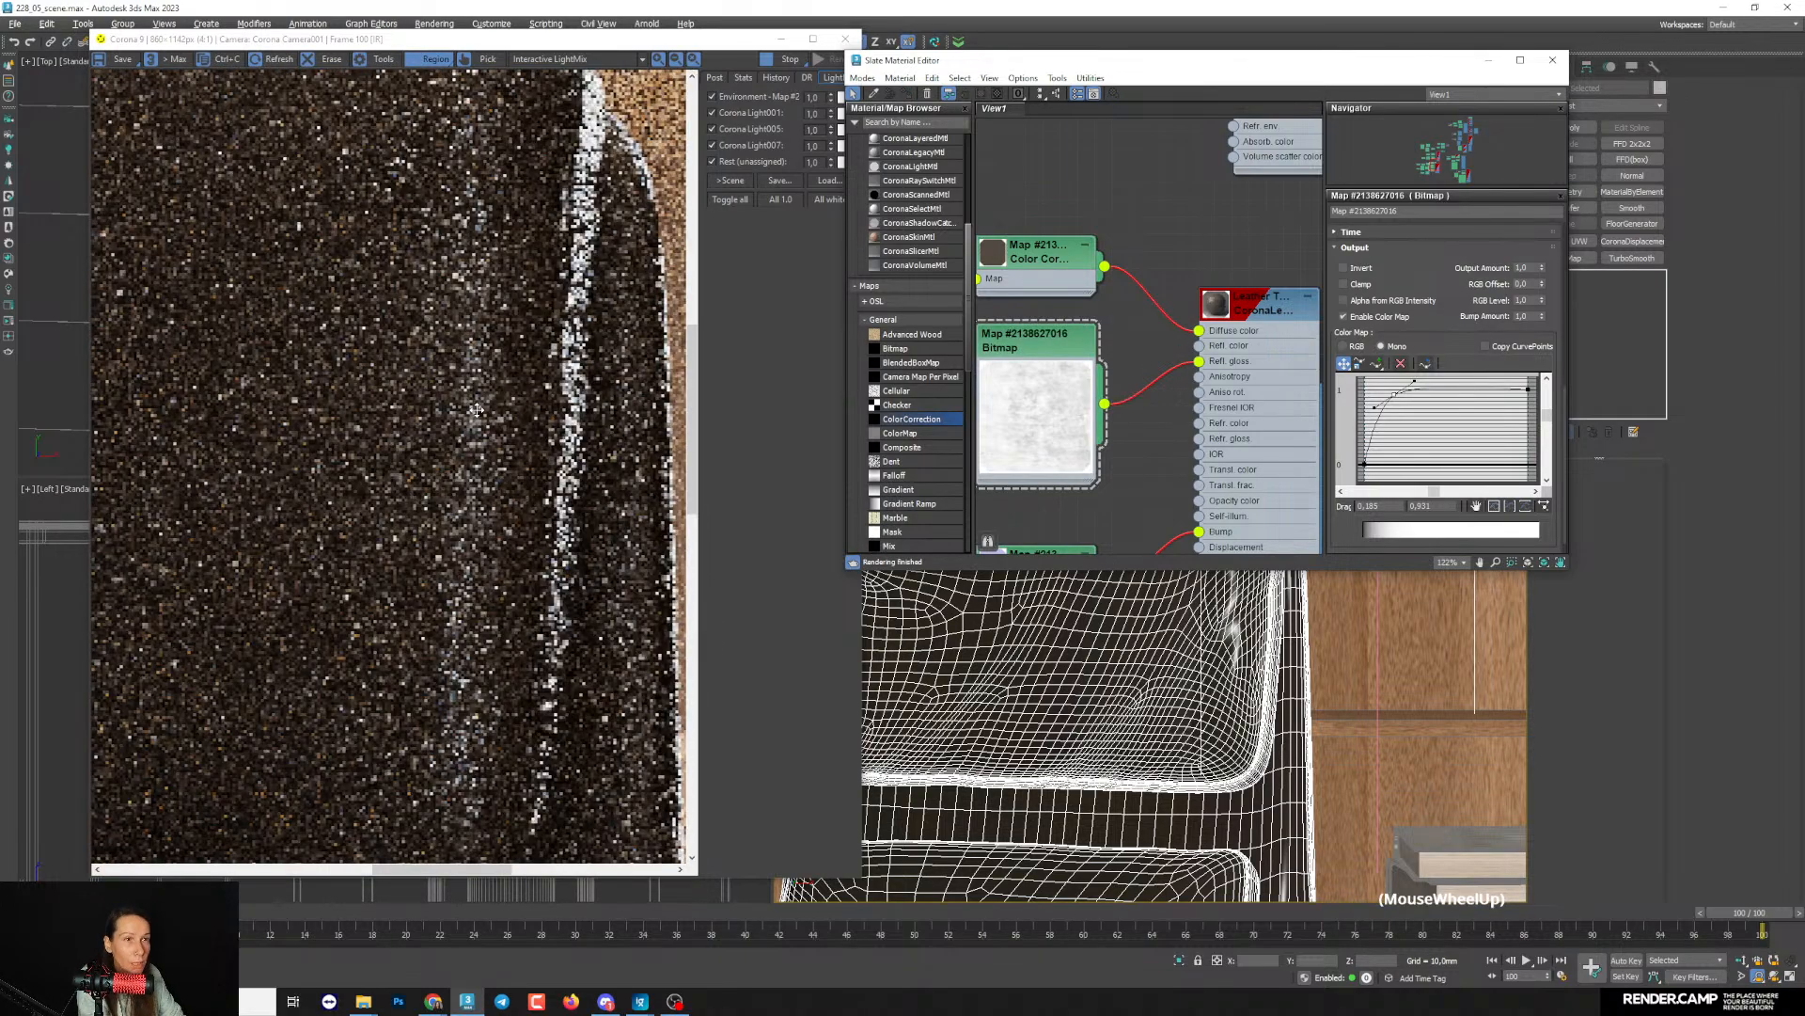
scroll(489, 416, "down", 3)
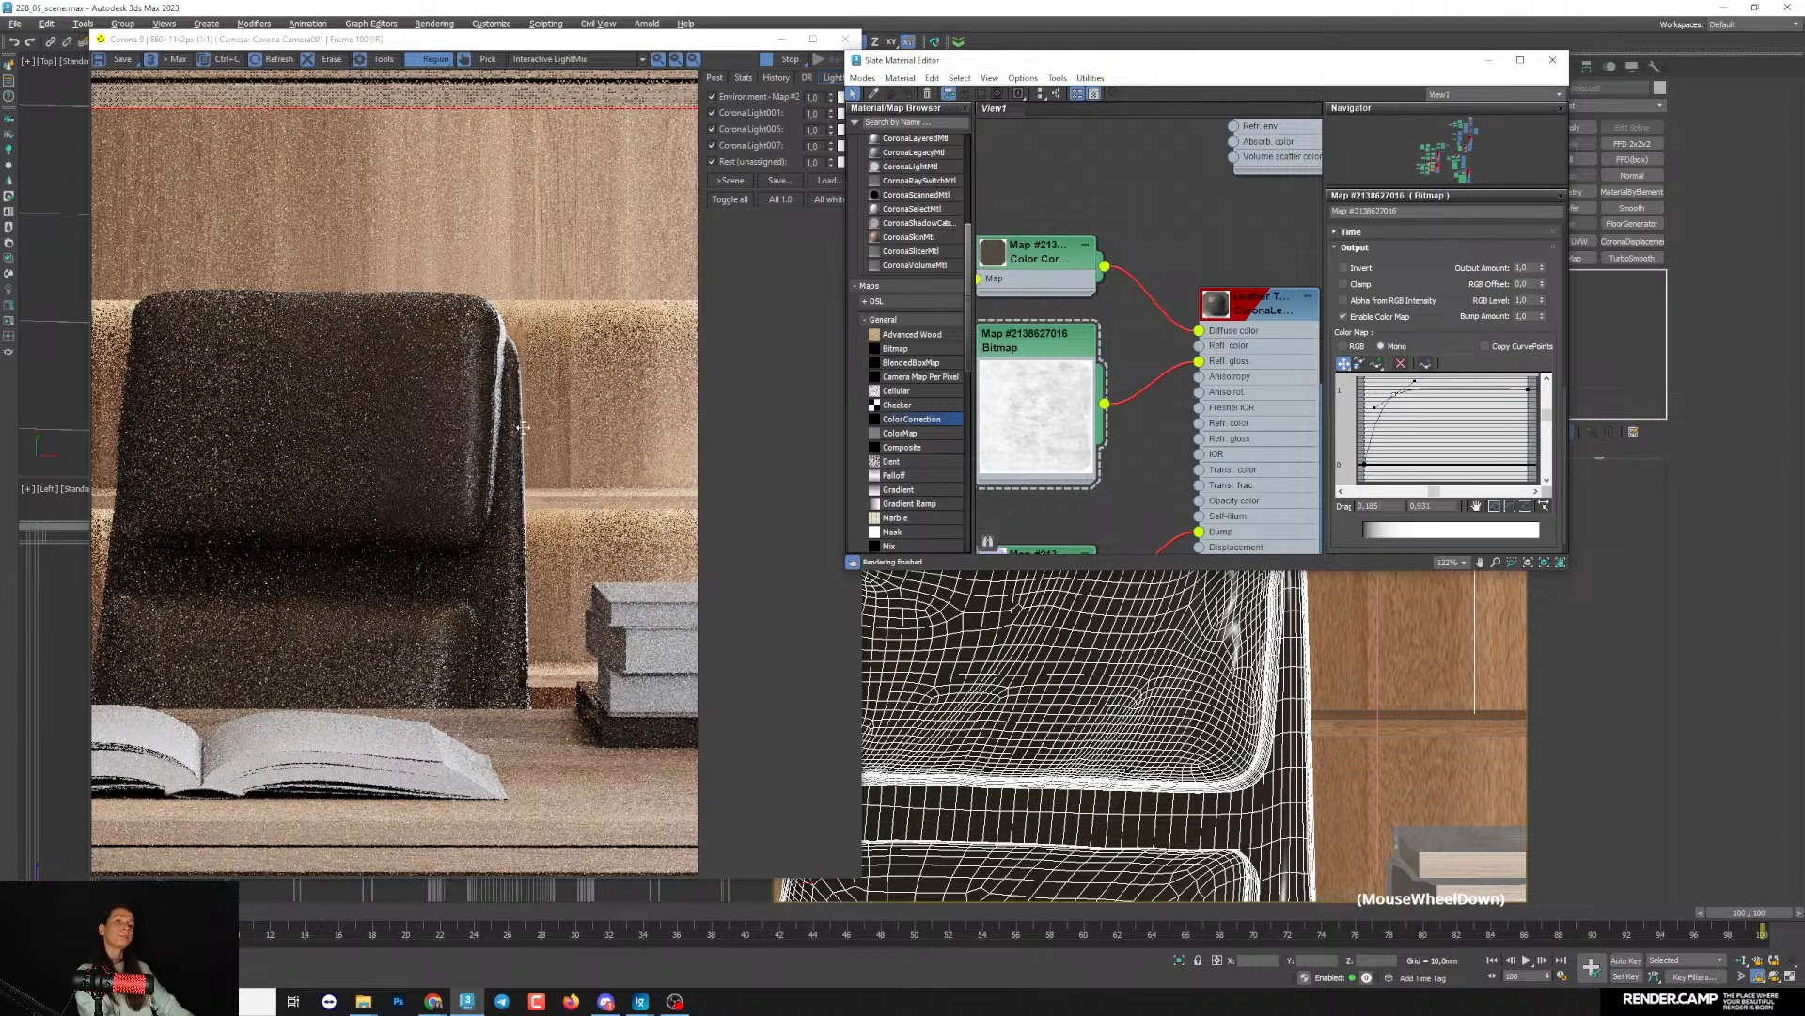
- Minimize the material editor, switch the viewport to the camera view, and enlarge the render region to include the armchair and low table
left_click(1498, 66)
right_click(1271, 168)
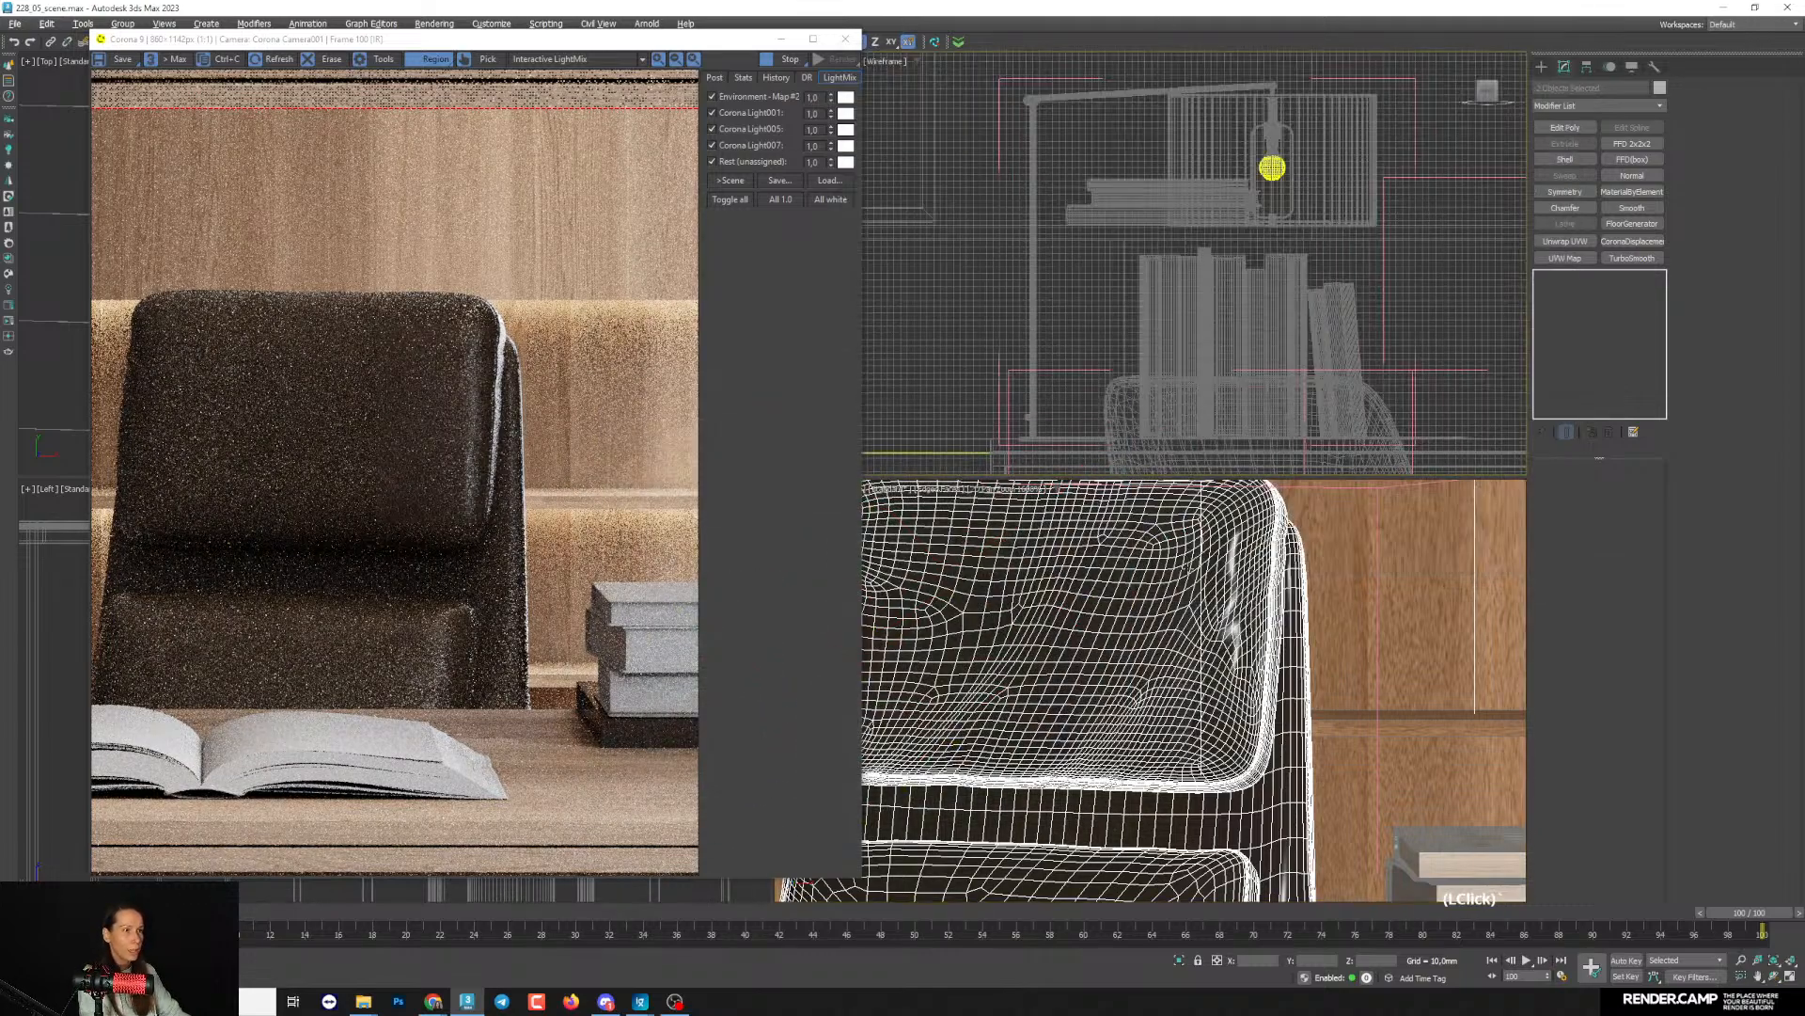
key("c")
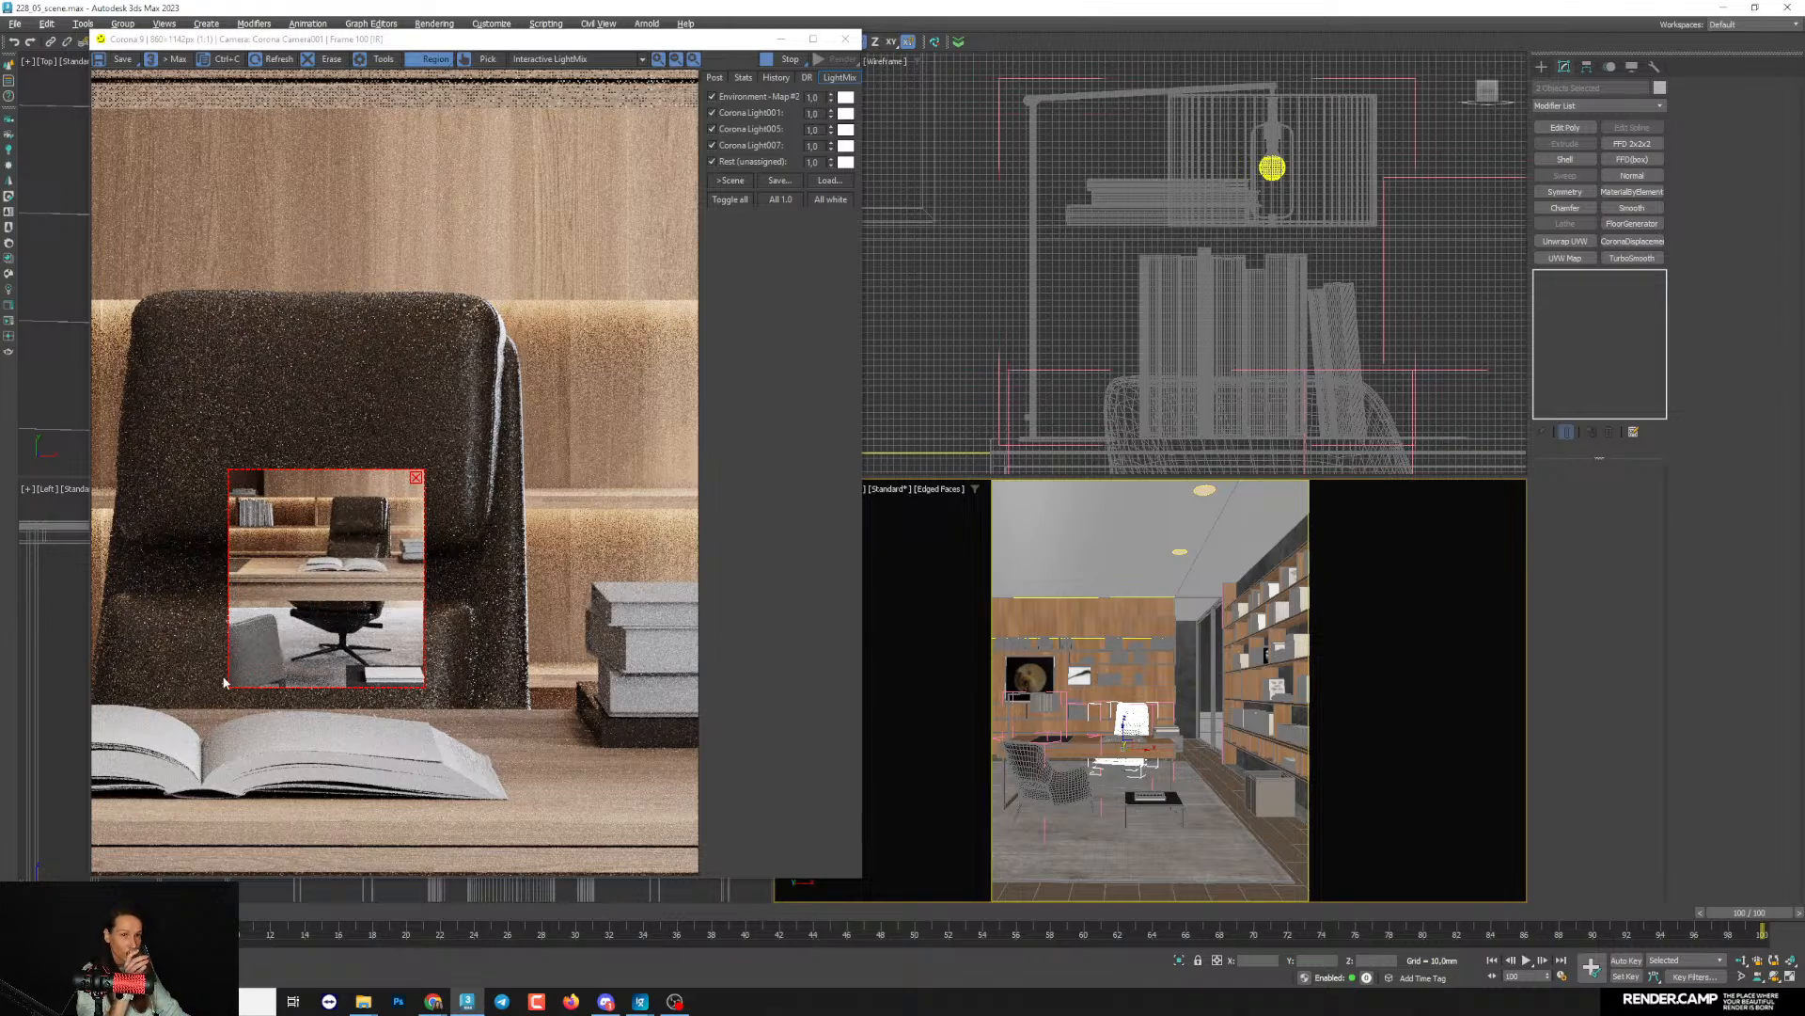
left_click_drag(231, 688, 169, 732)
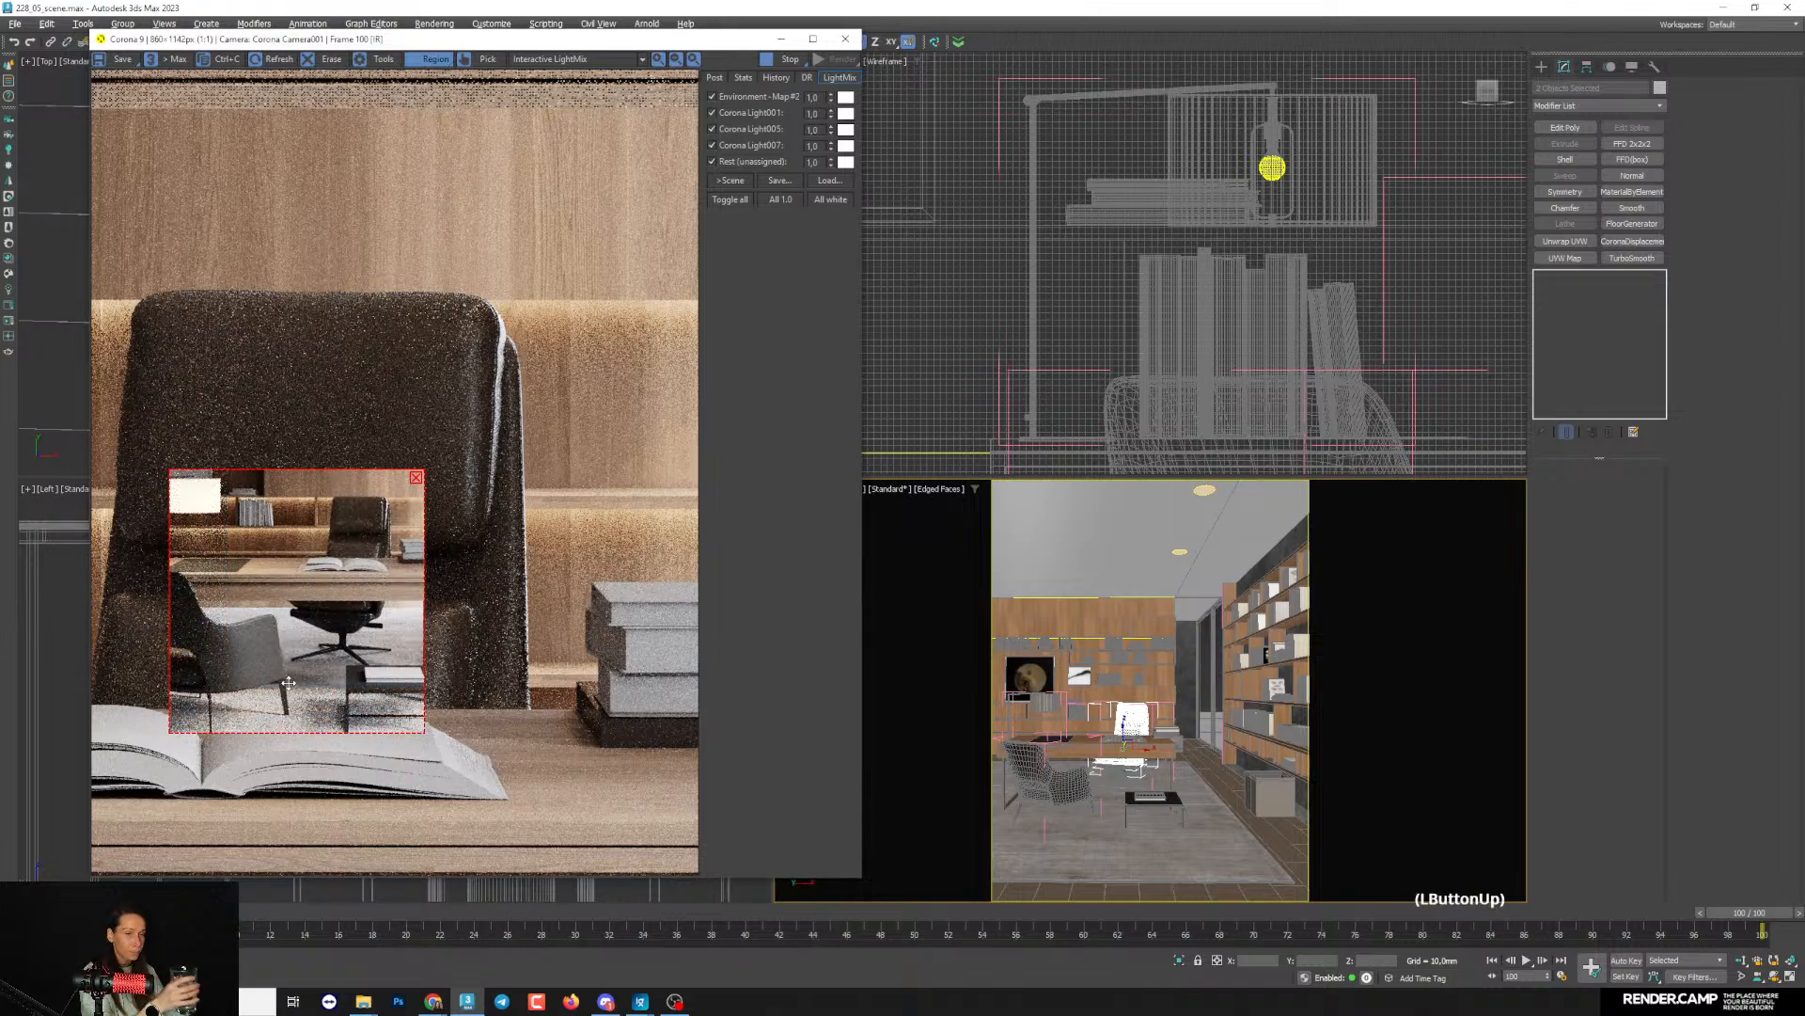
left_click(1307, 599)
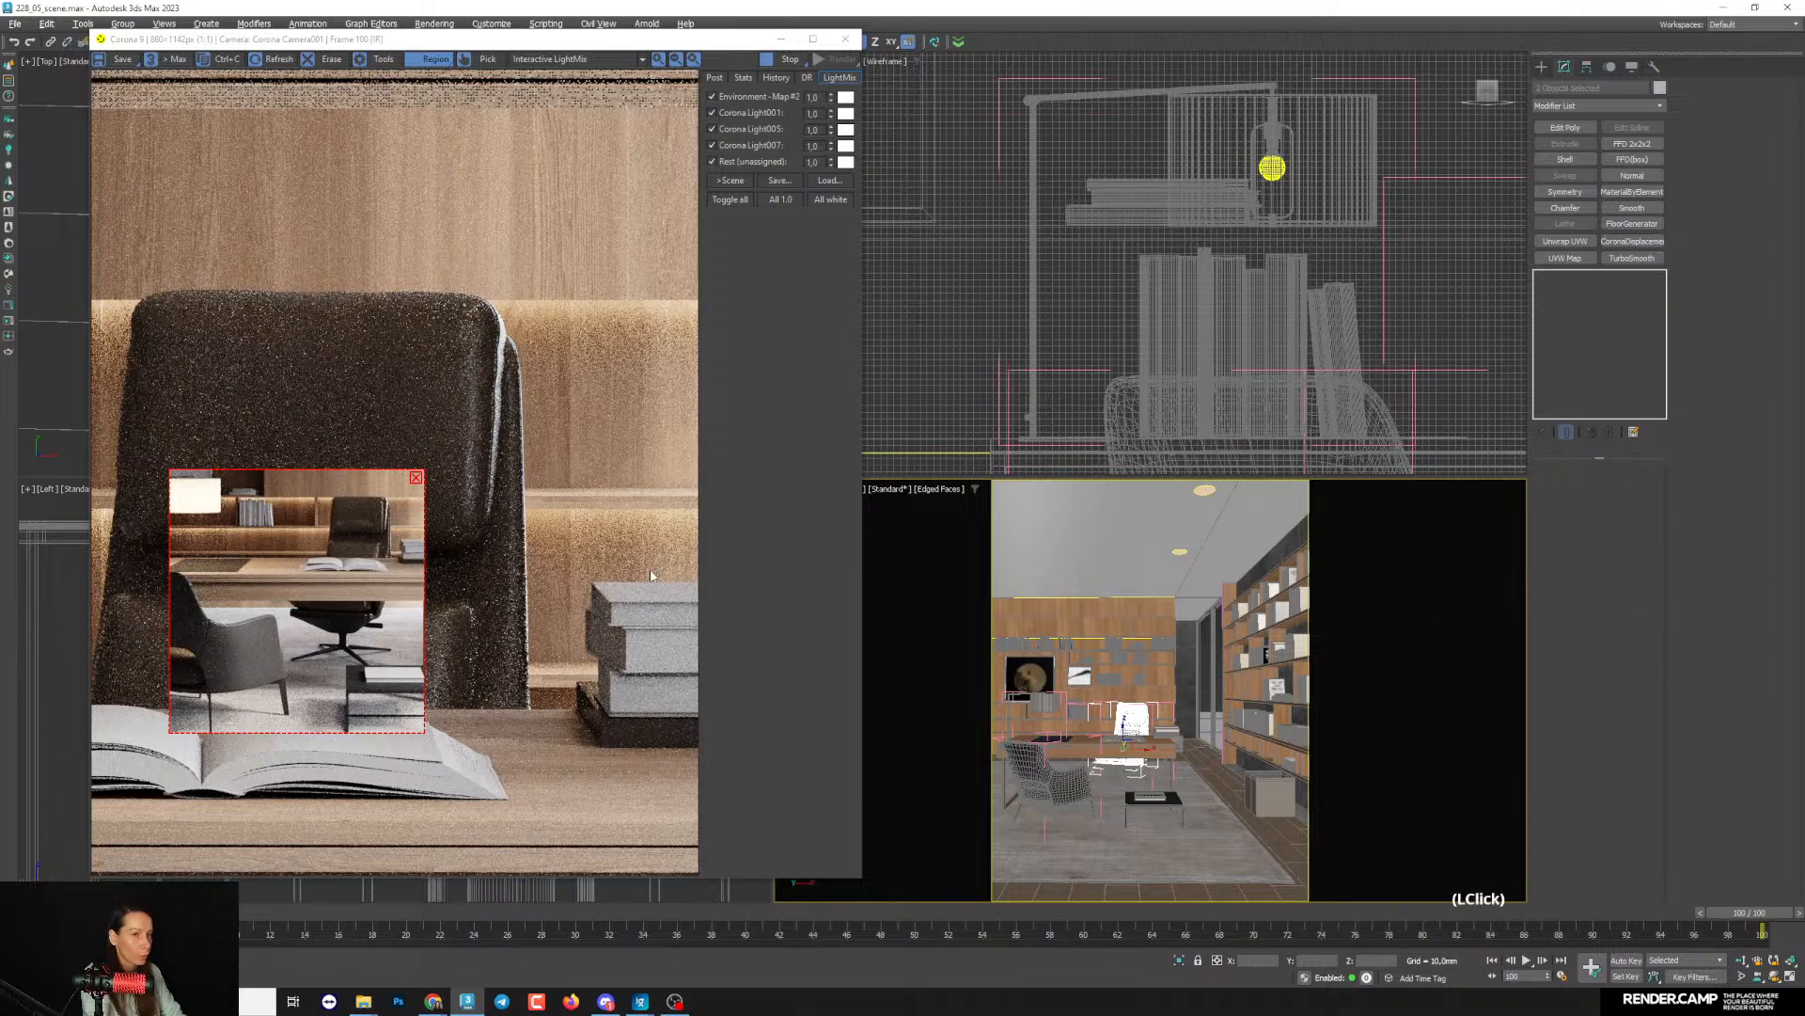
left_click(1674, 616)
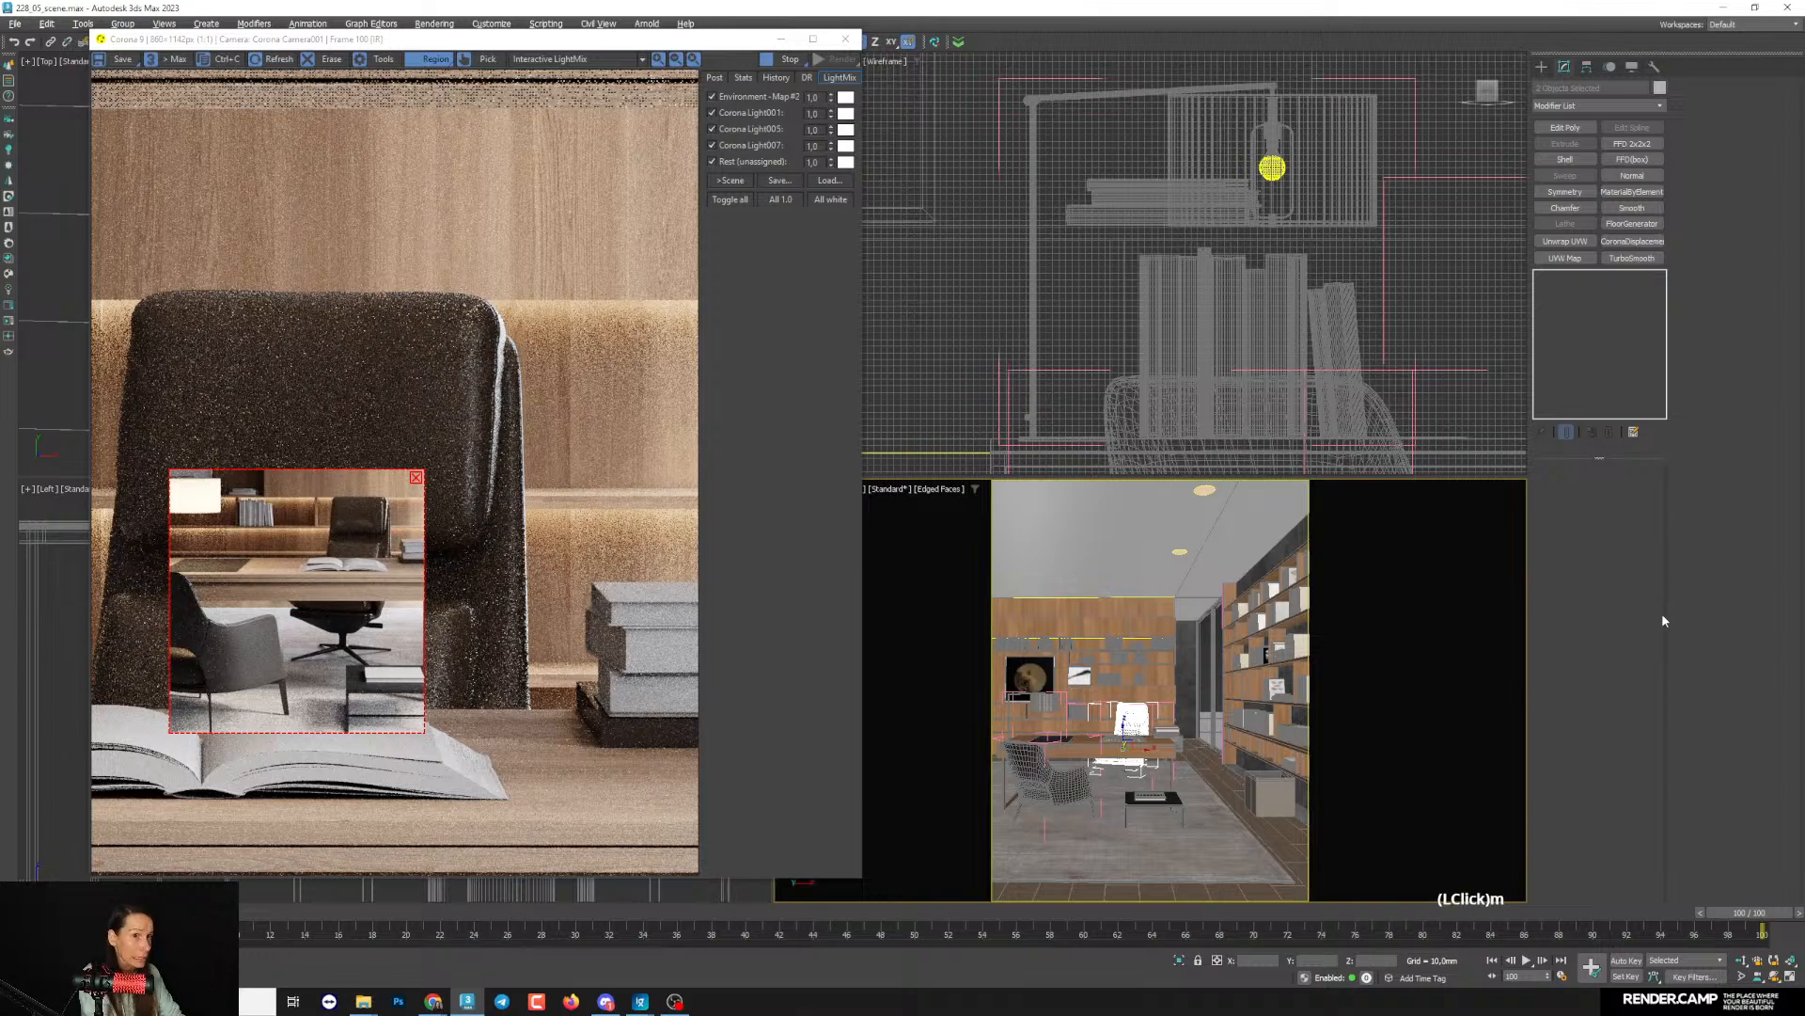
- Reopen the material editor and set the leather material's reflection glossiness to 0.82
key("m")
mouse_move(1157, 417)
middle_mouse_down()
mouse_move(1173, 390)
mouse_move(1190, 424)
middle_mouse_up()
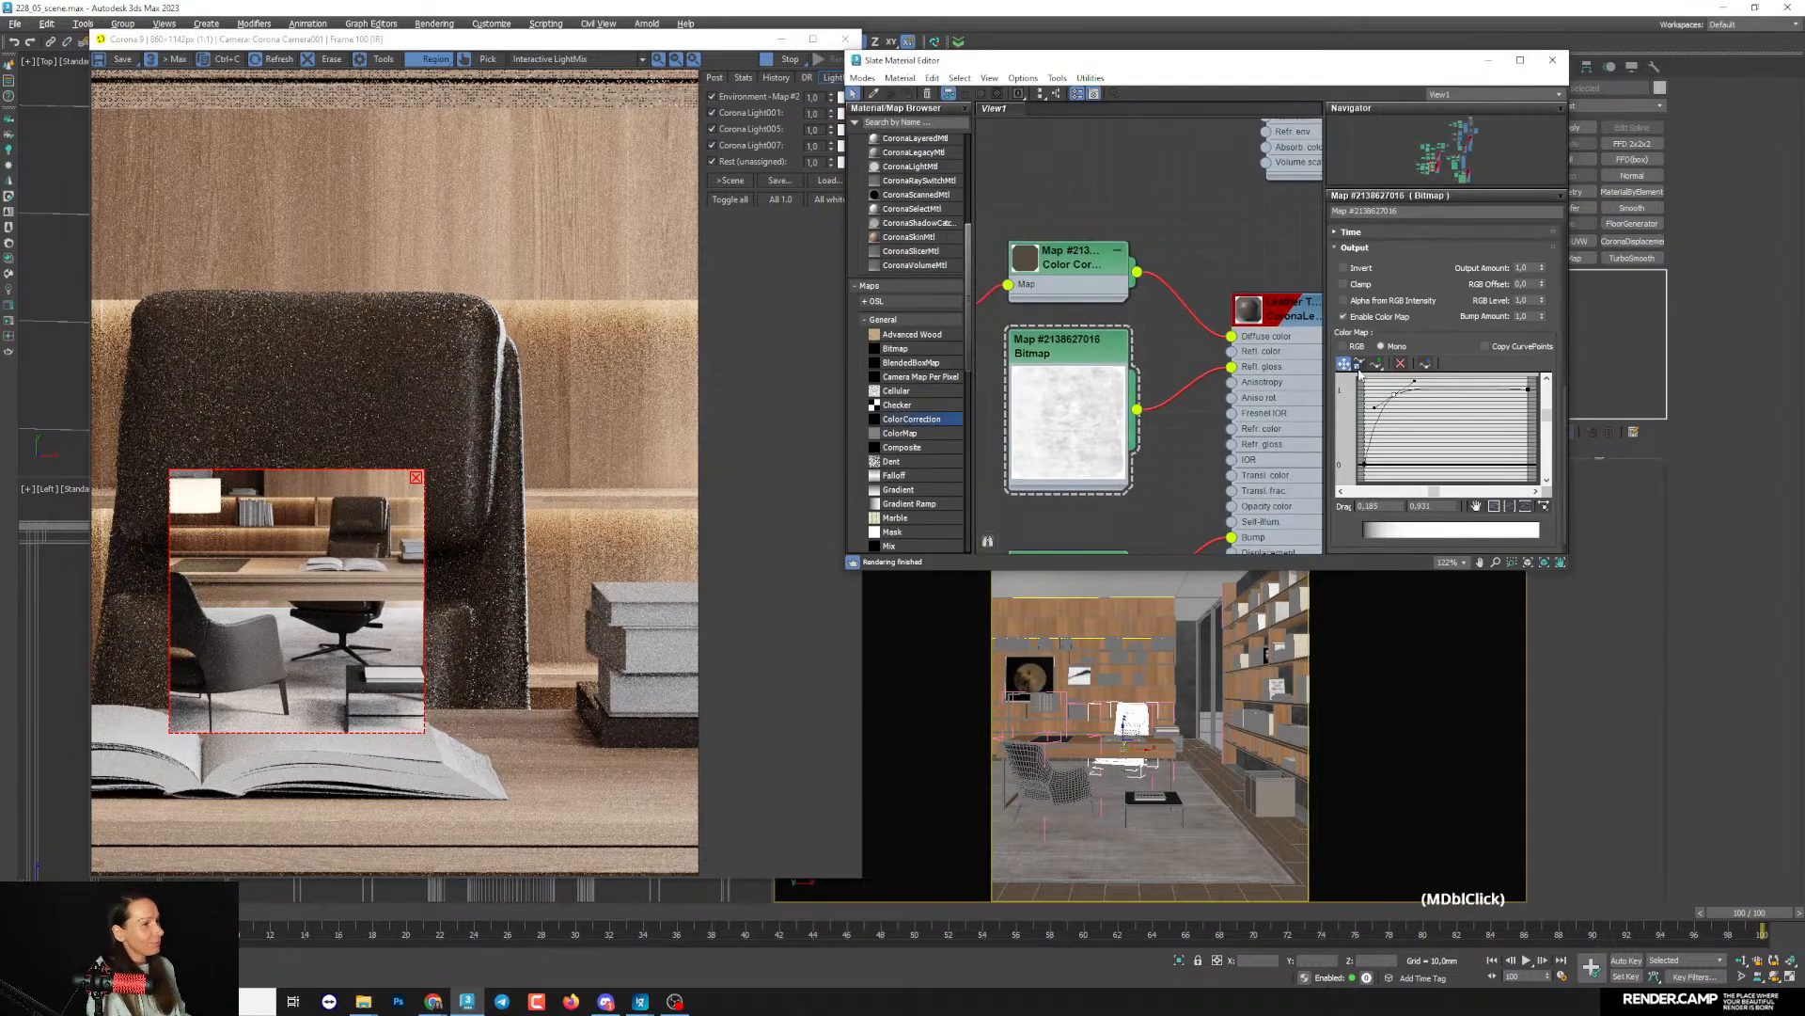
middle_click_drag(1113, 357, 1120, 361)
double_click(1120, 361)
left_click_drag(1434, 315, 1318, 463)
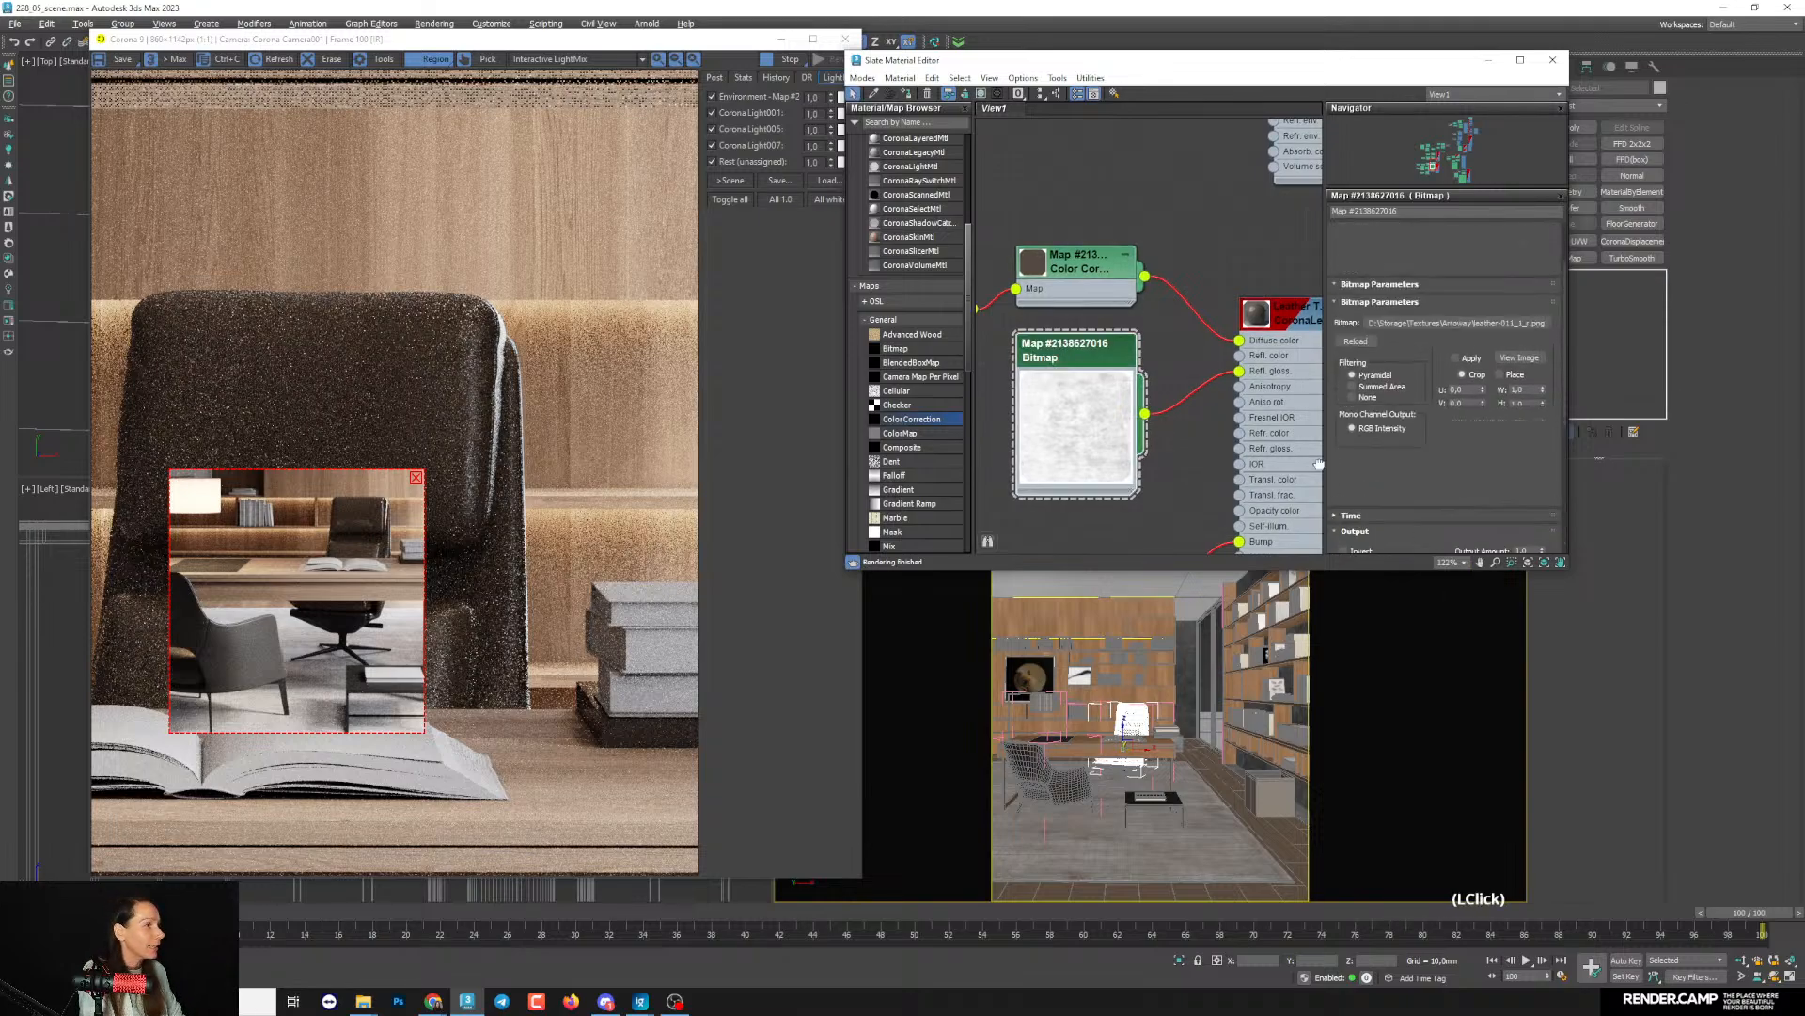
double_click(1298, 320)
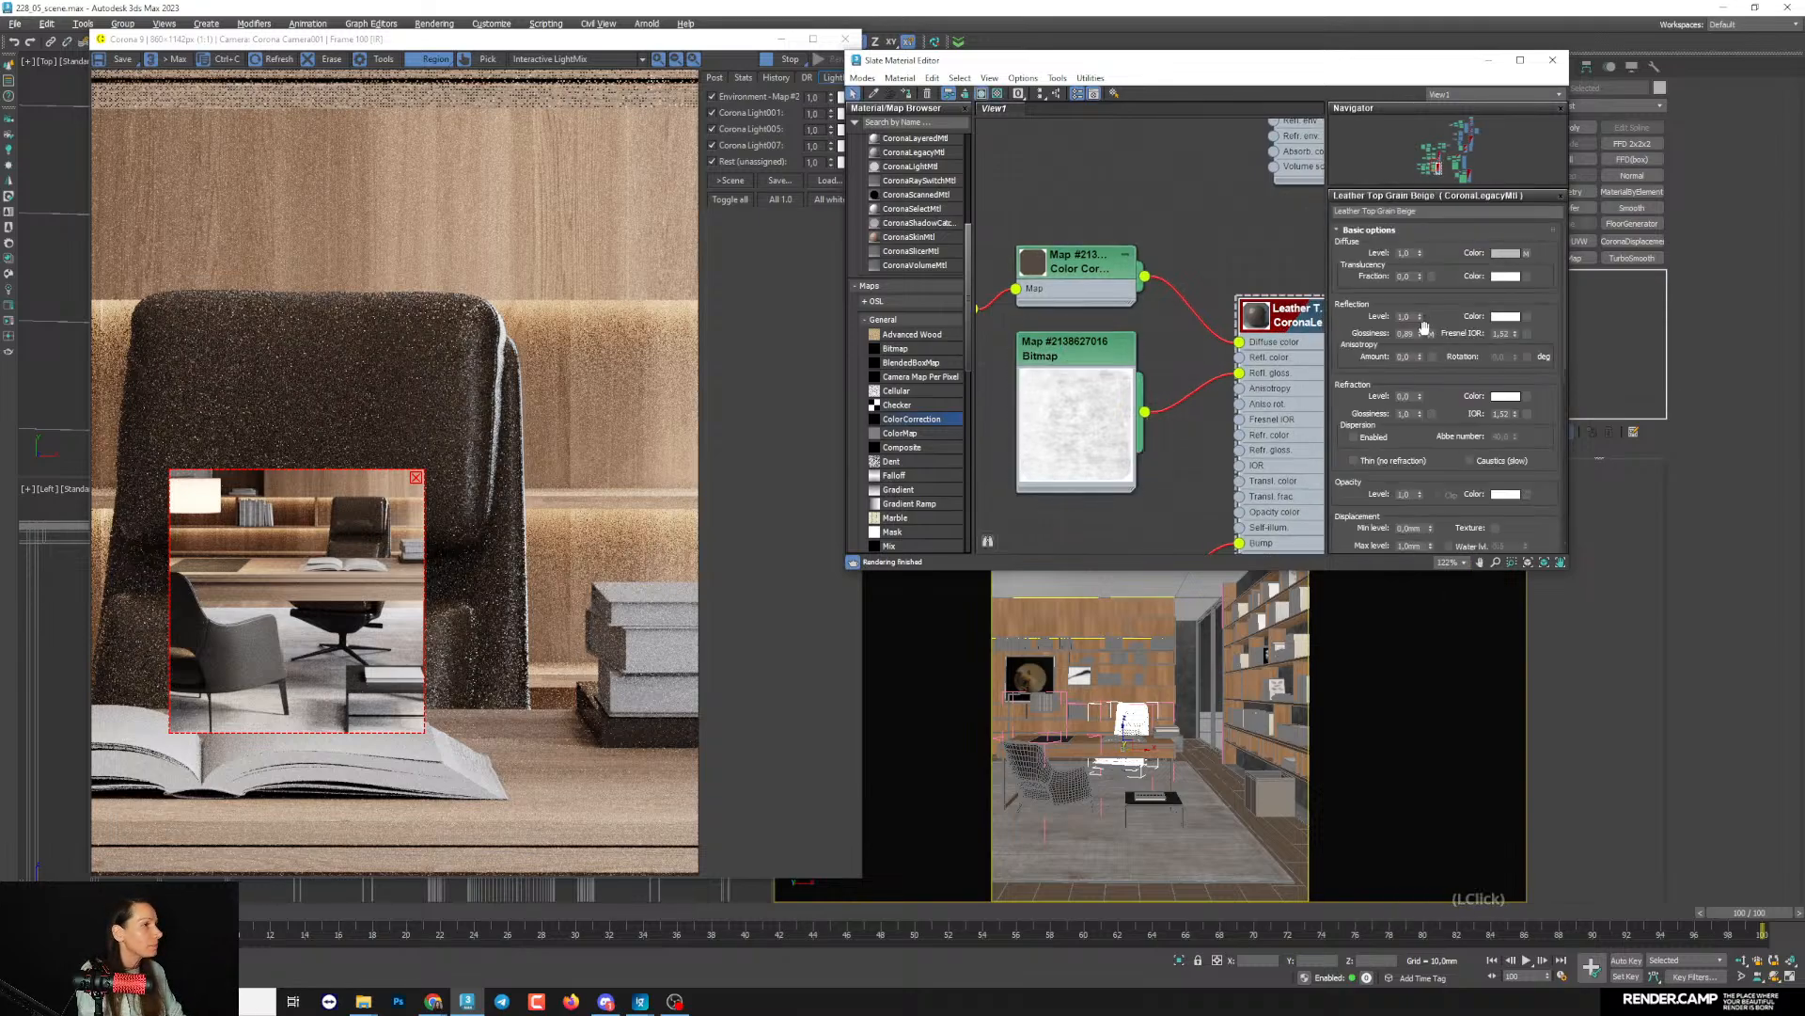
left_click(1421, 336)
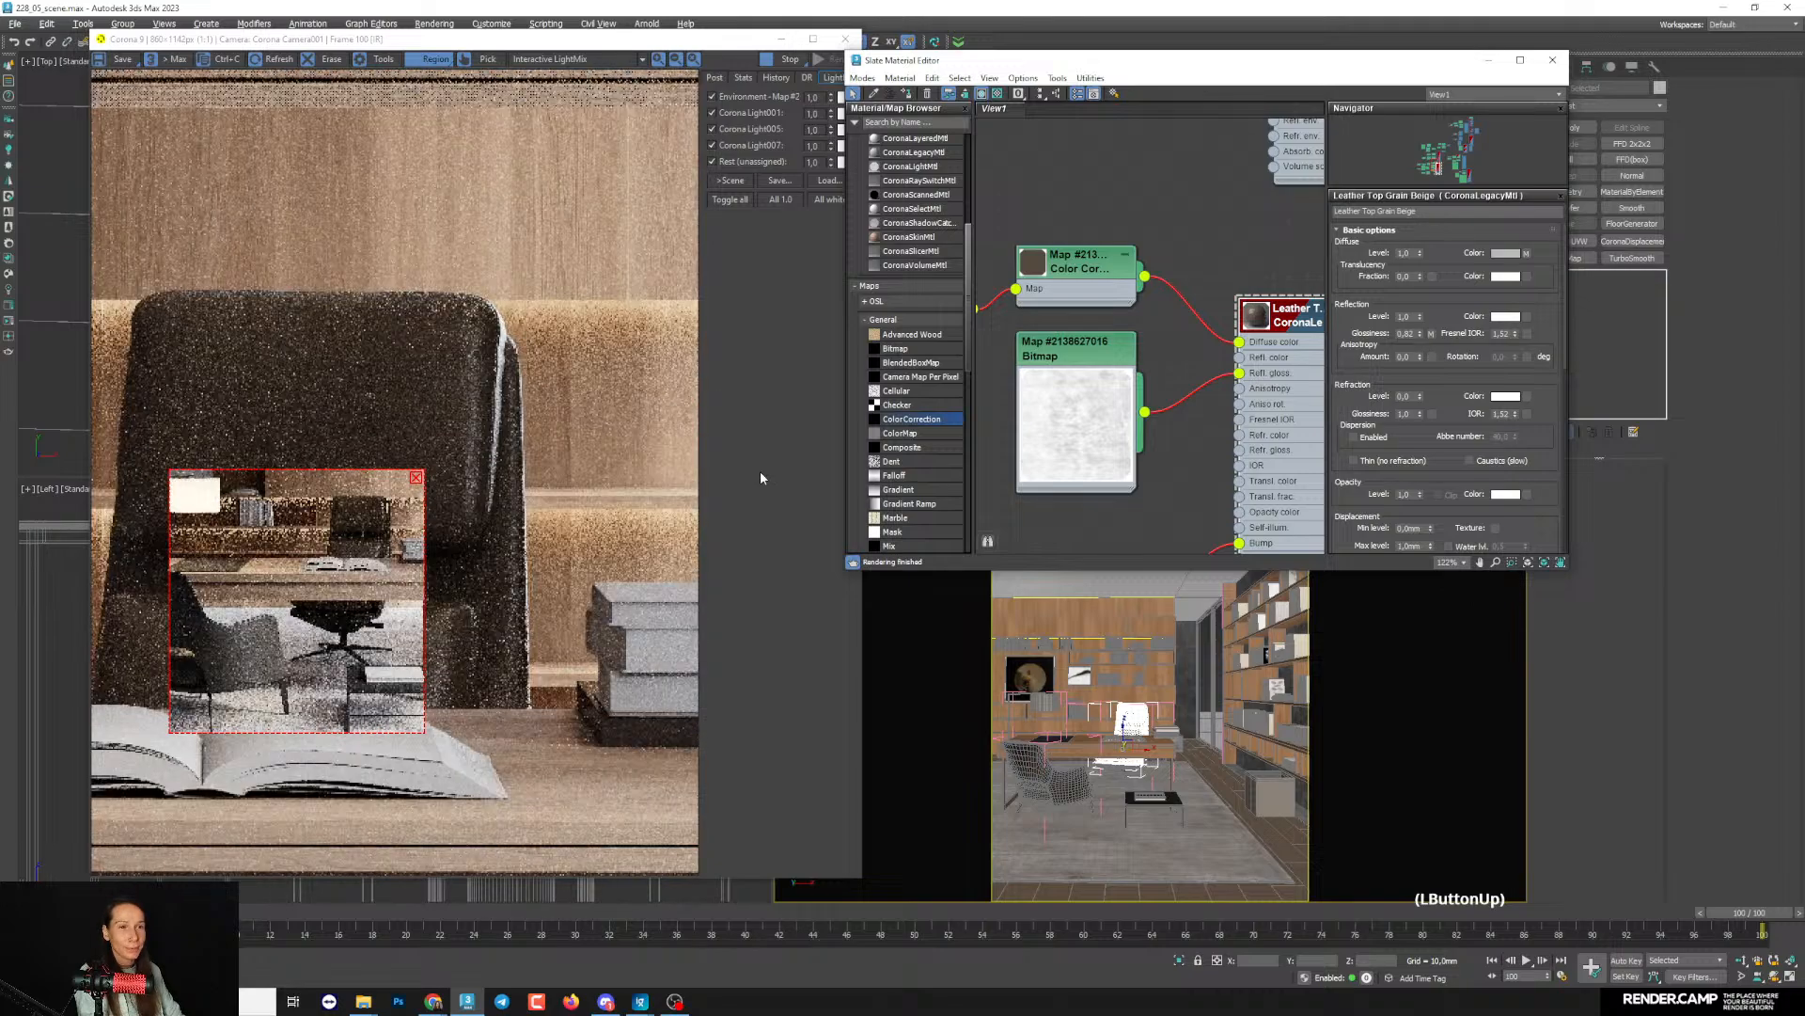
- Set the leather's diffuse Color Correction RGB gamma to 0.81 and raise its saturation to about 9
scroll(363, 524, "down", 2)
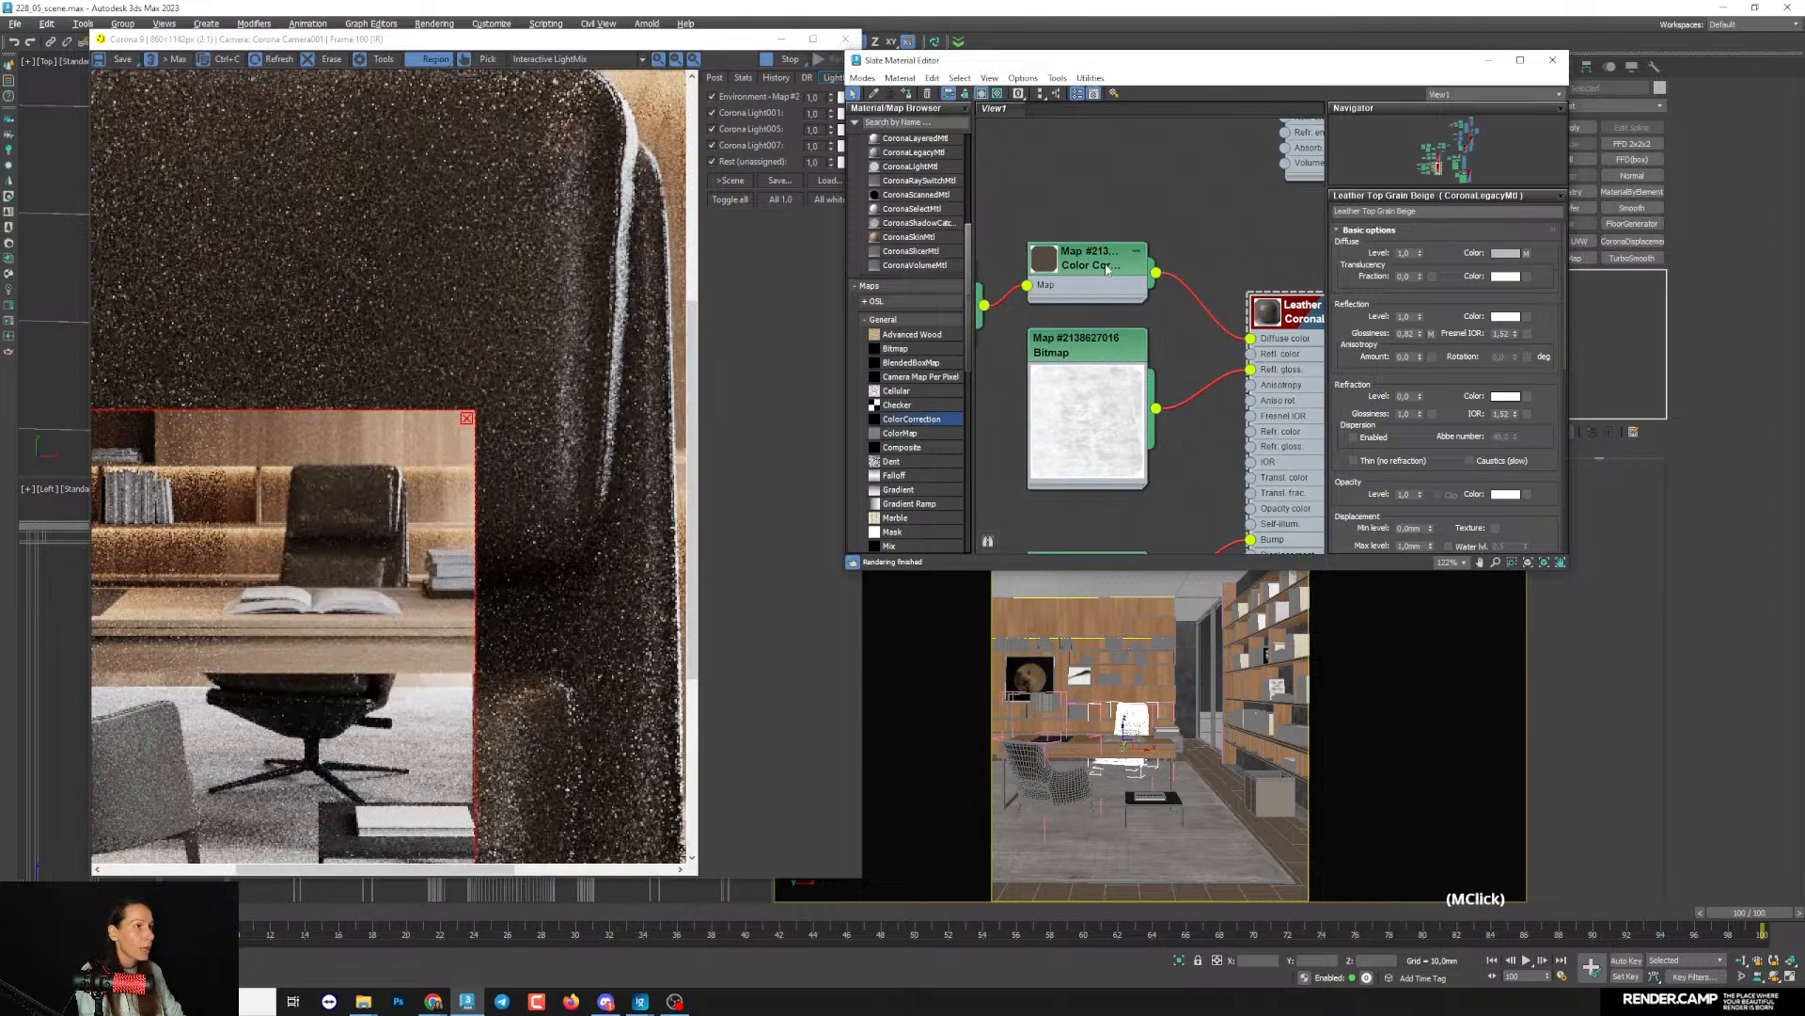
left_click(1148, 311)
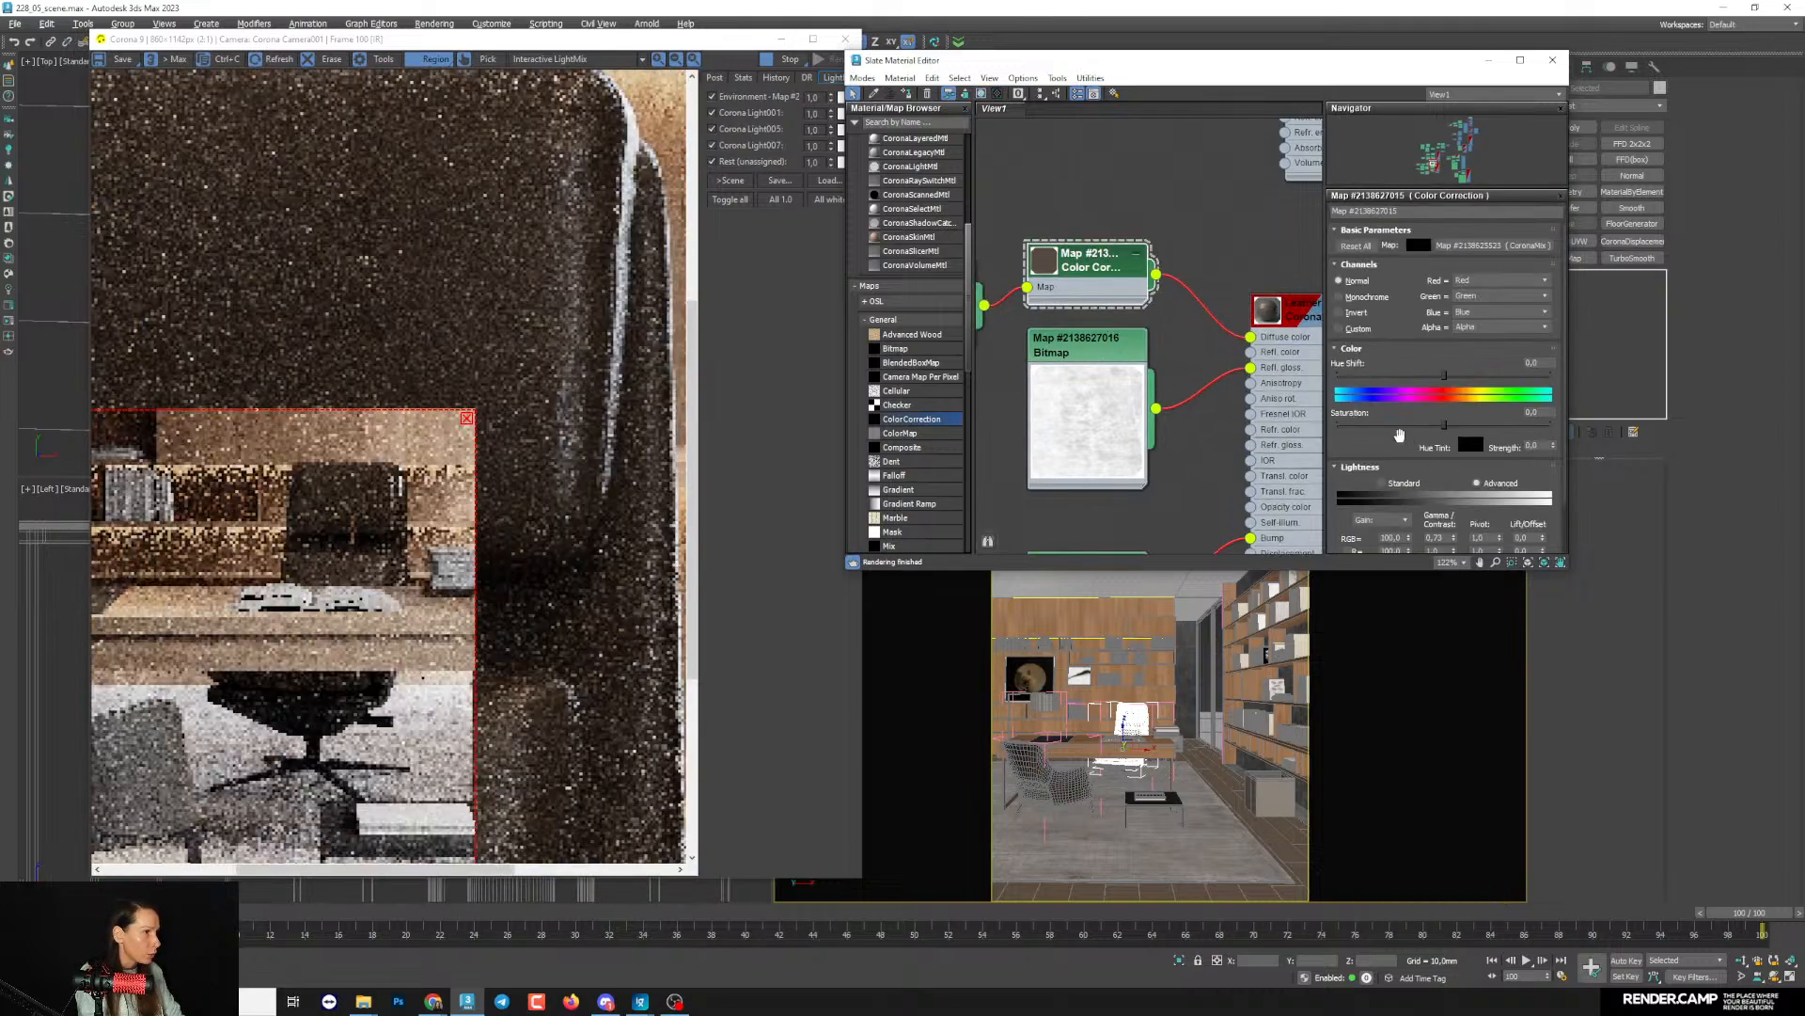
left_click_drag(1402, 433, 1395, 352)
left_click_drag(1457, 485, 1455, 481)
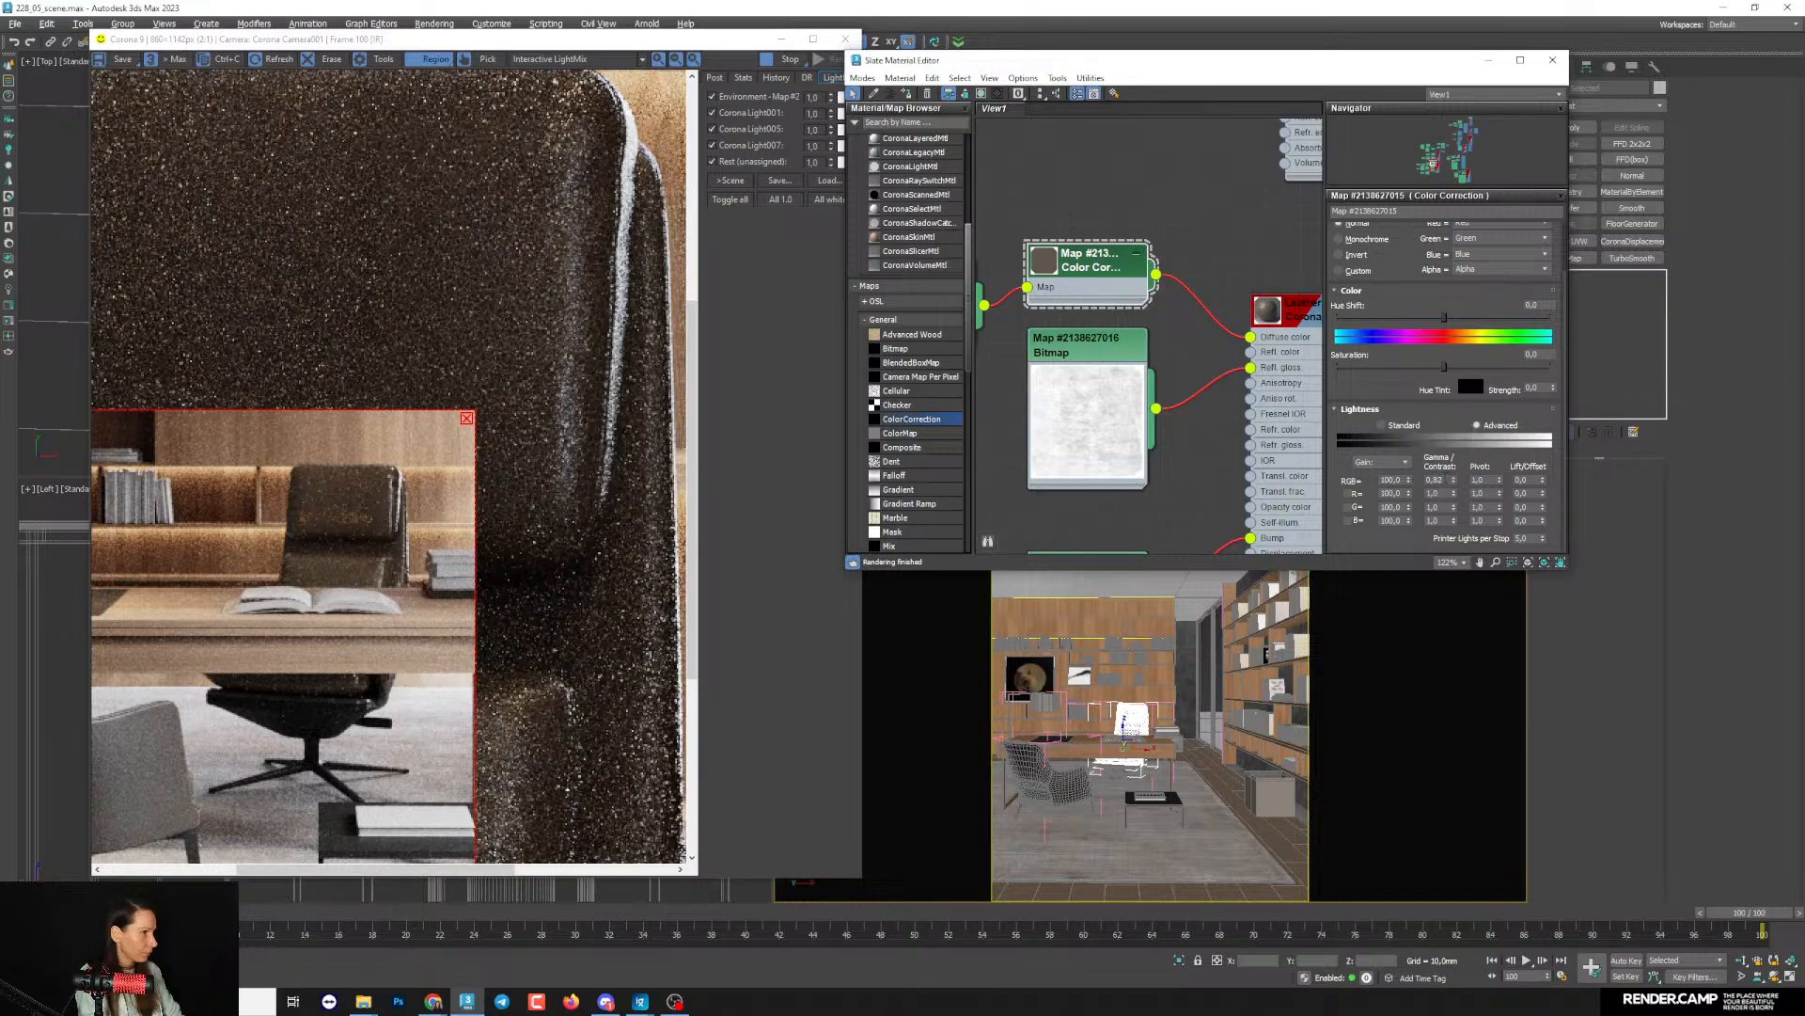
left_click(1454, 482)
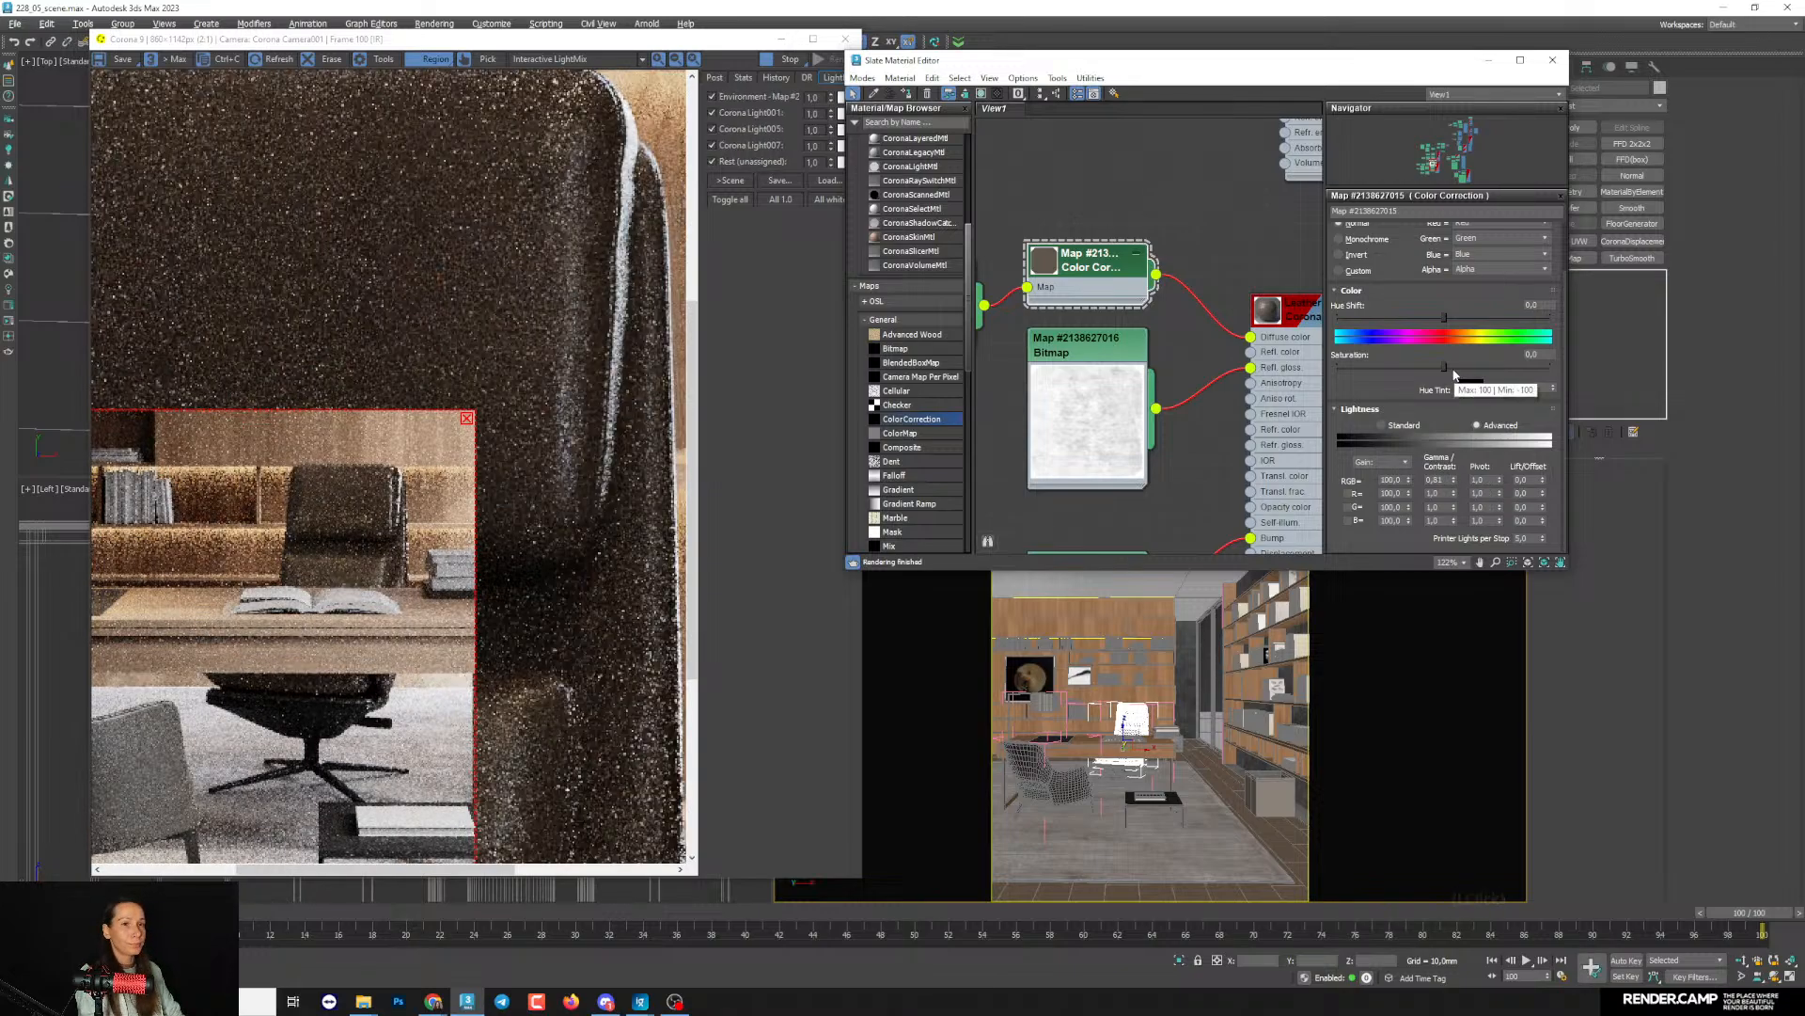
left_click(1455, 369)
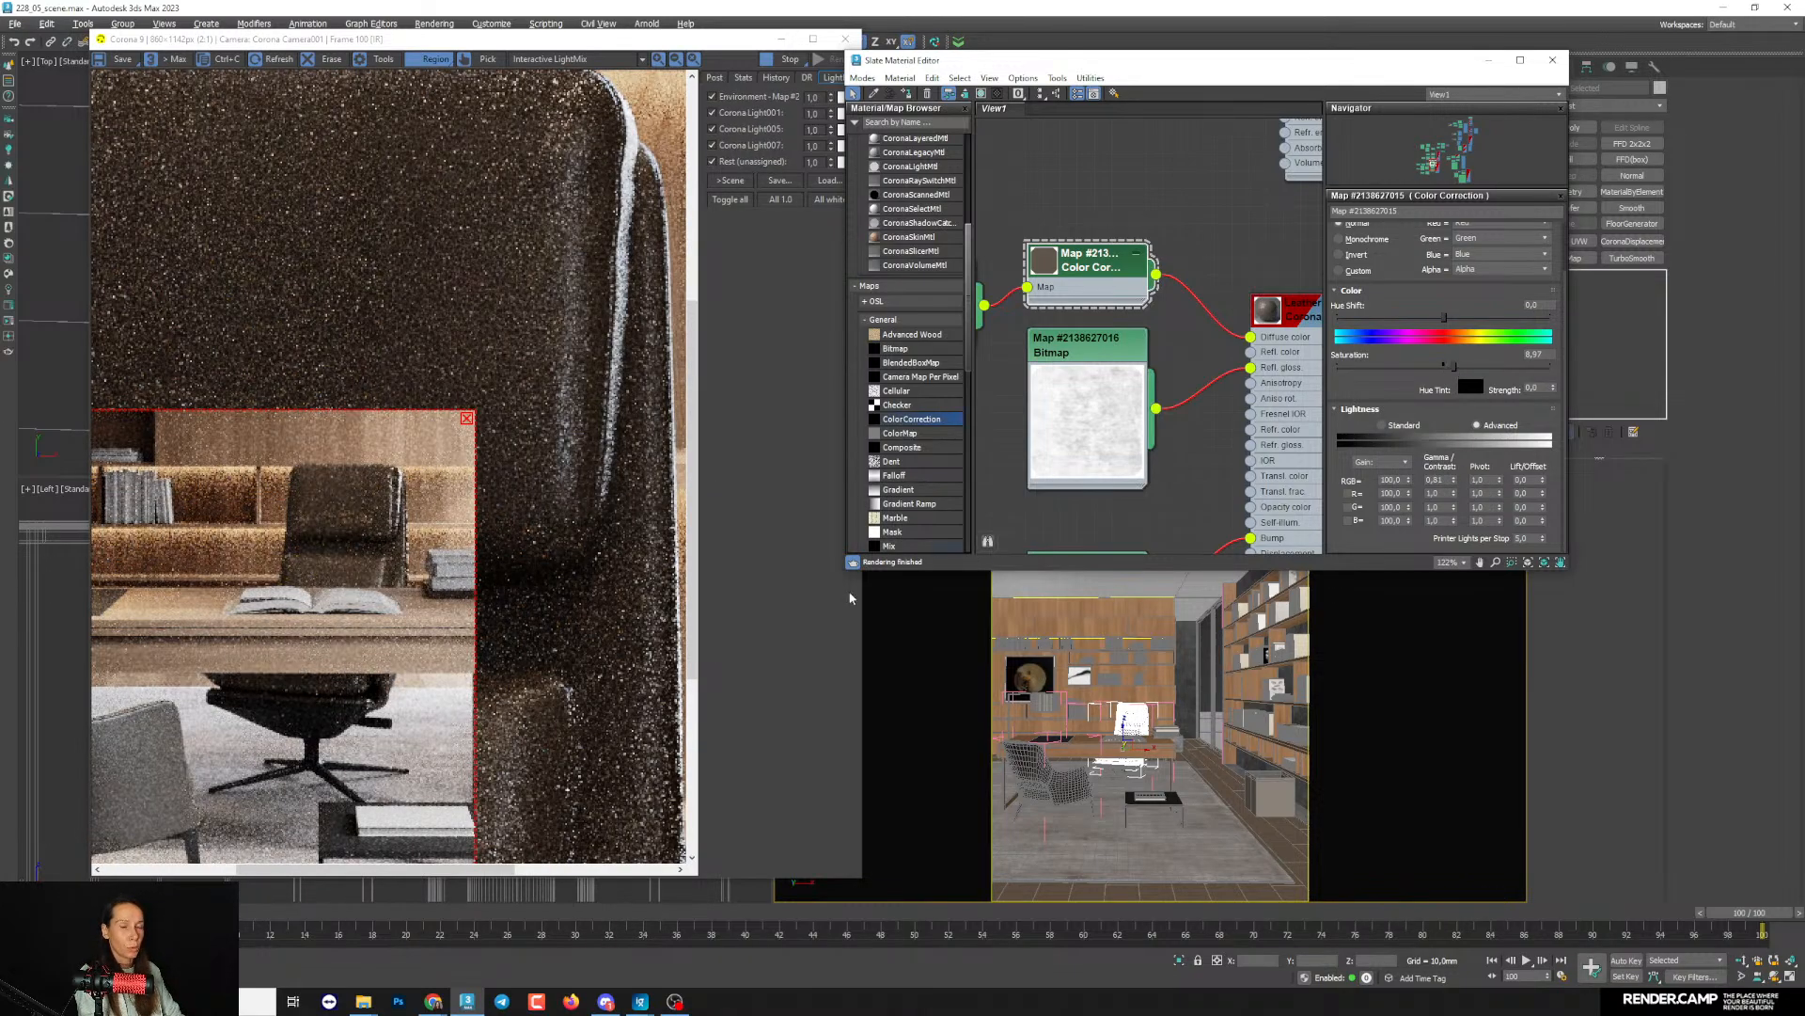
- Enlarge the render region to take in more of the shelves above the desk, and inspect the chair leather
left_click(478, 416)
scroll(395, 507, "up", 2)
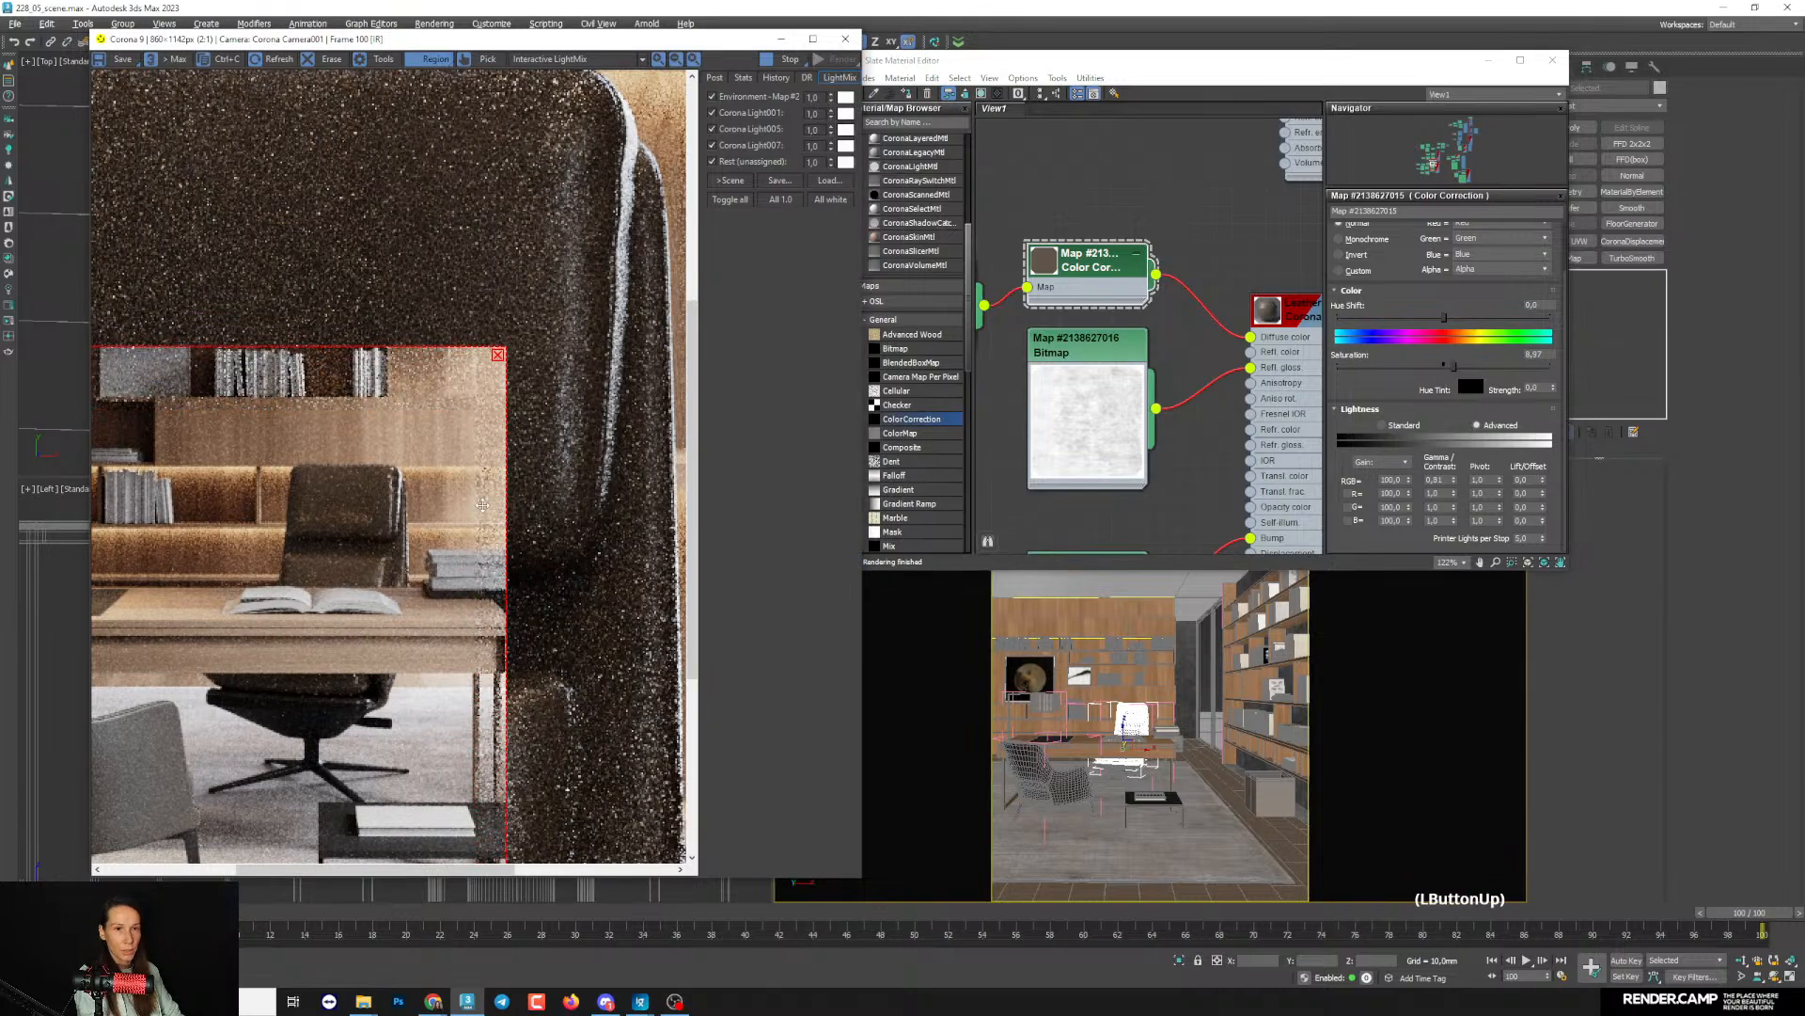
scroll(368, 553, "down", 1)
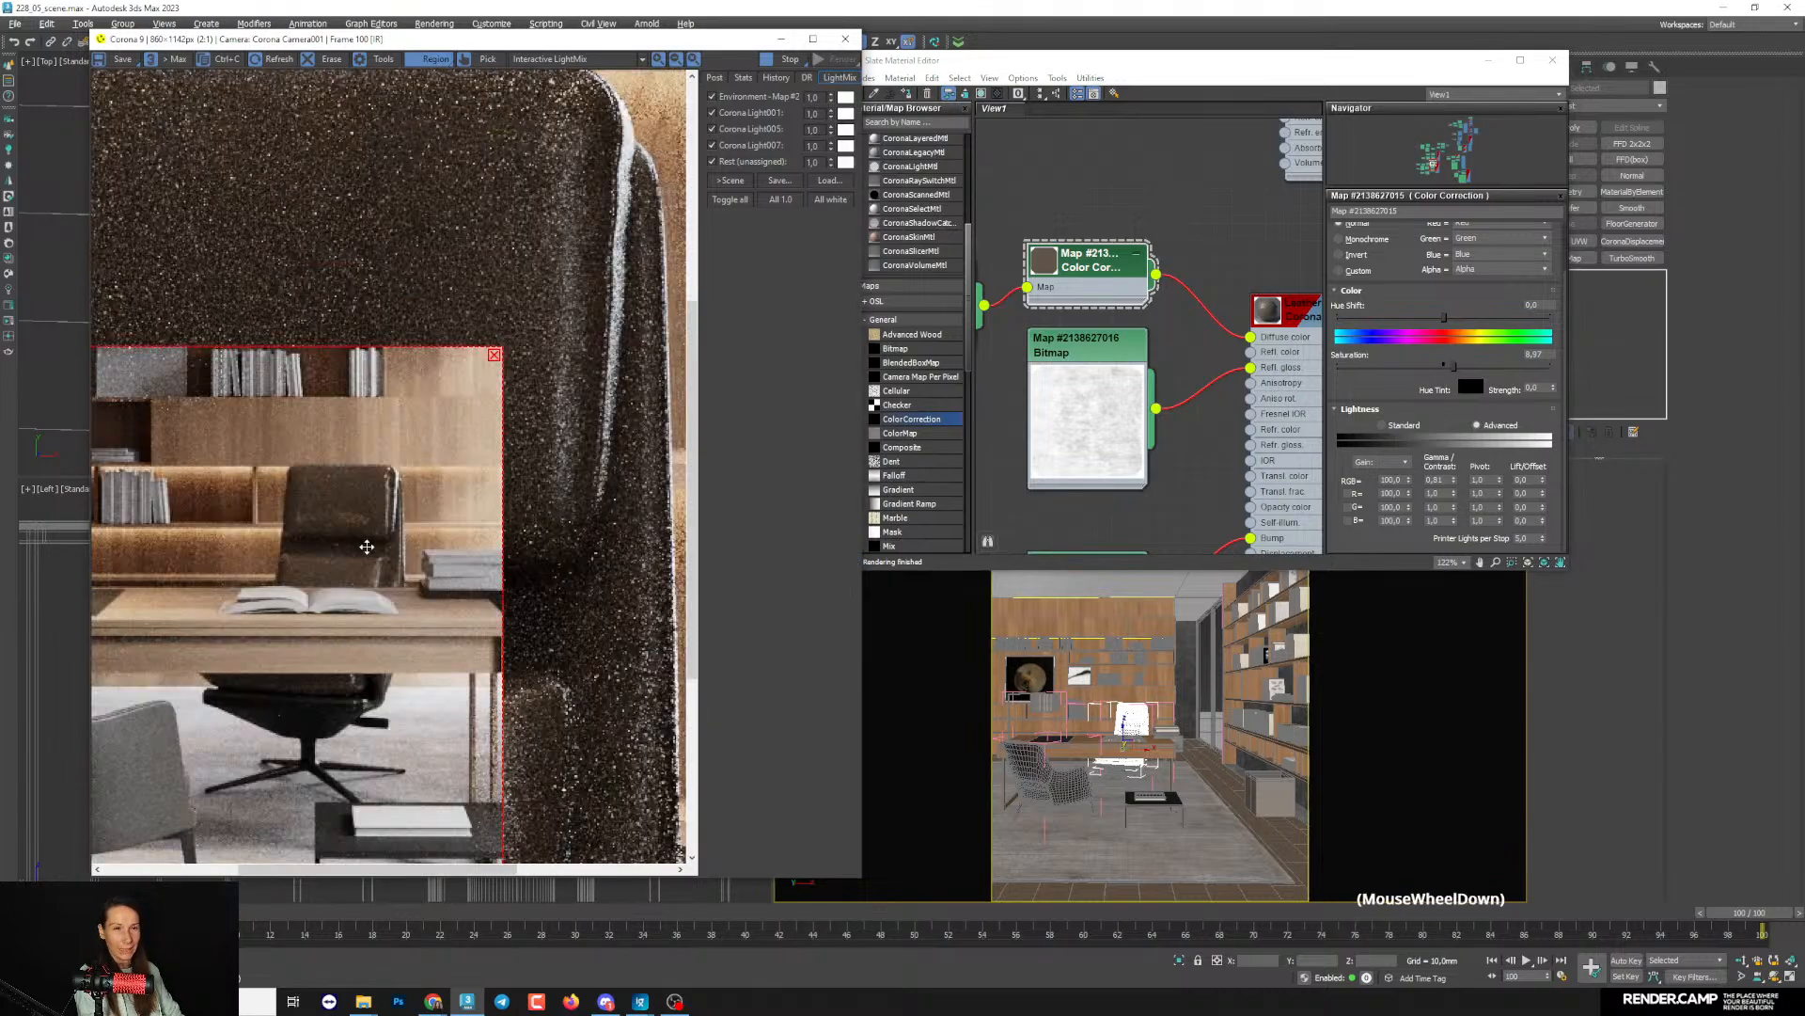
- Lower the leather glossiness Bitmap's output curve point to about 0.28, 0.79 and check the chair render
double_click(1066, 429)
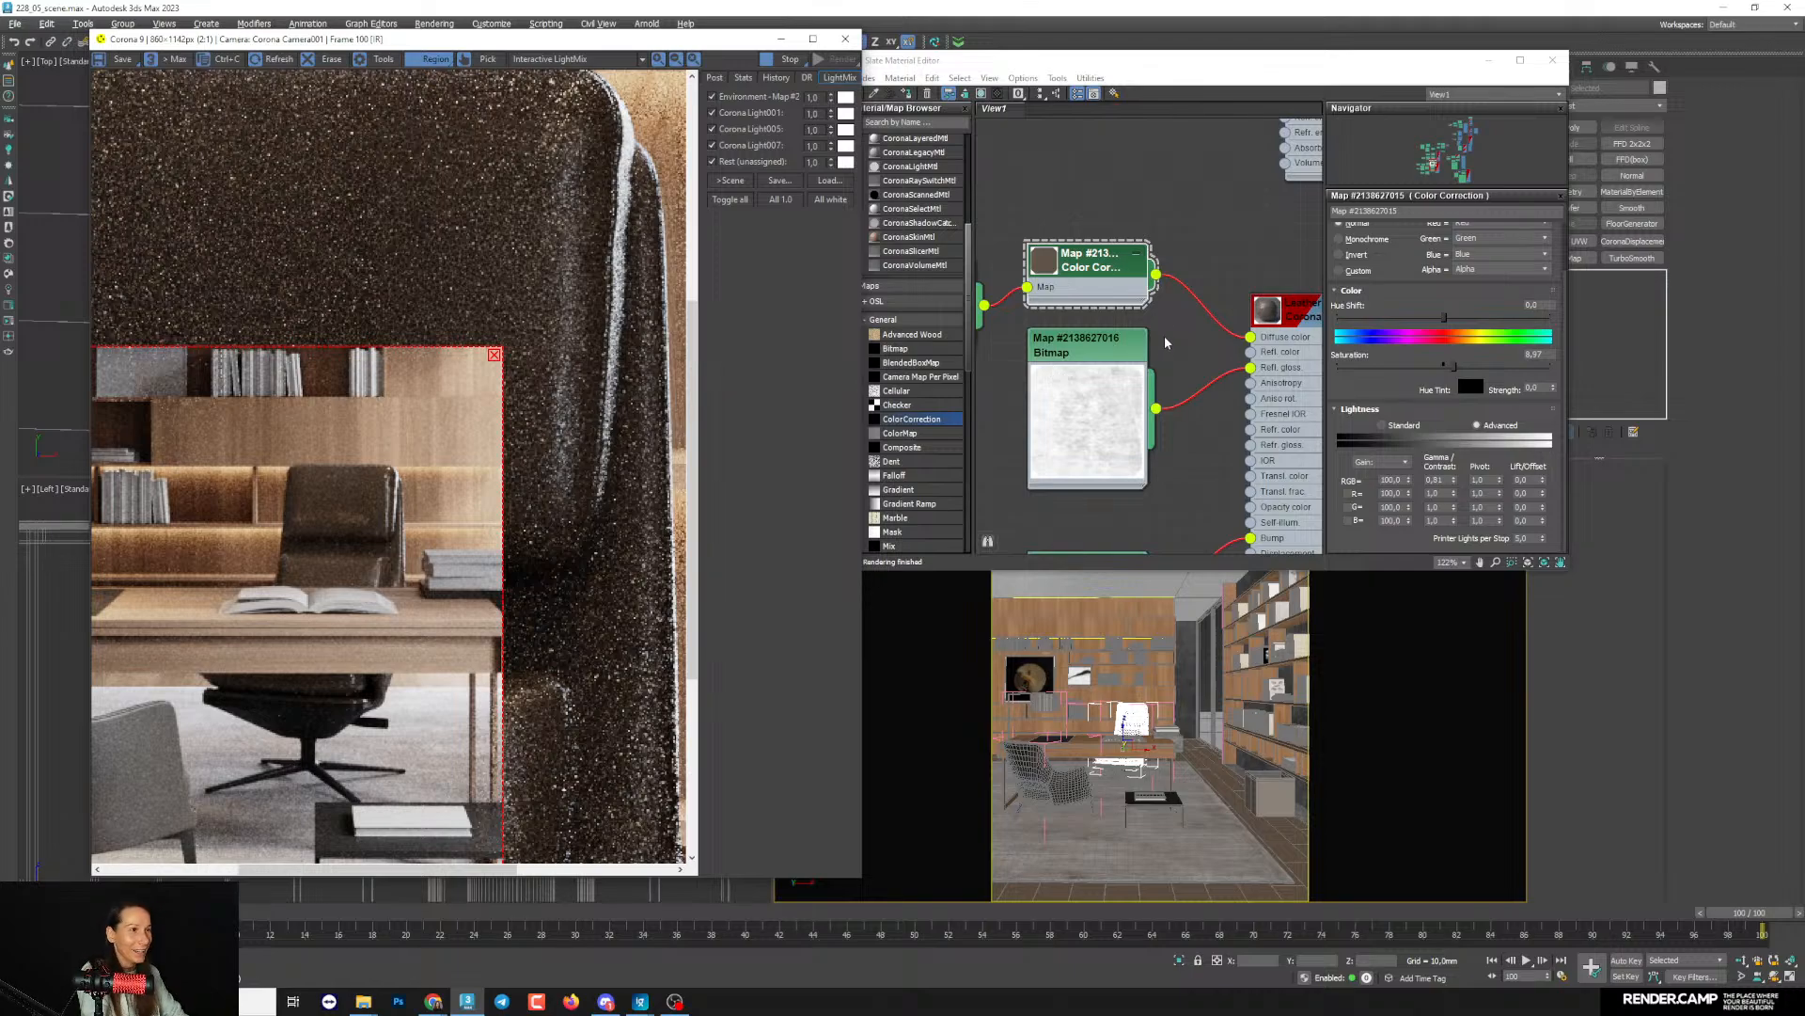
middle_click_drag(1165, 339, 1134, 366)
scroll(1134, 366, "down", 1)
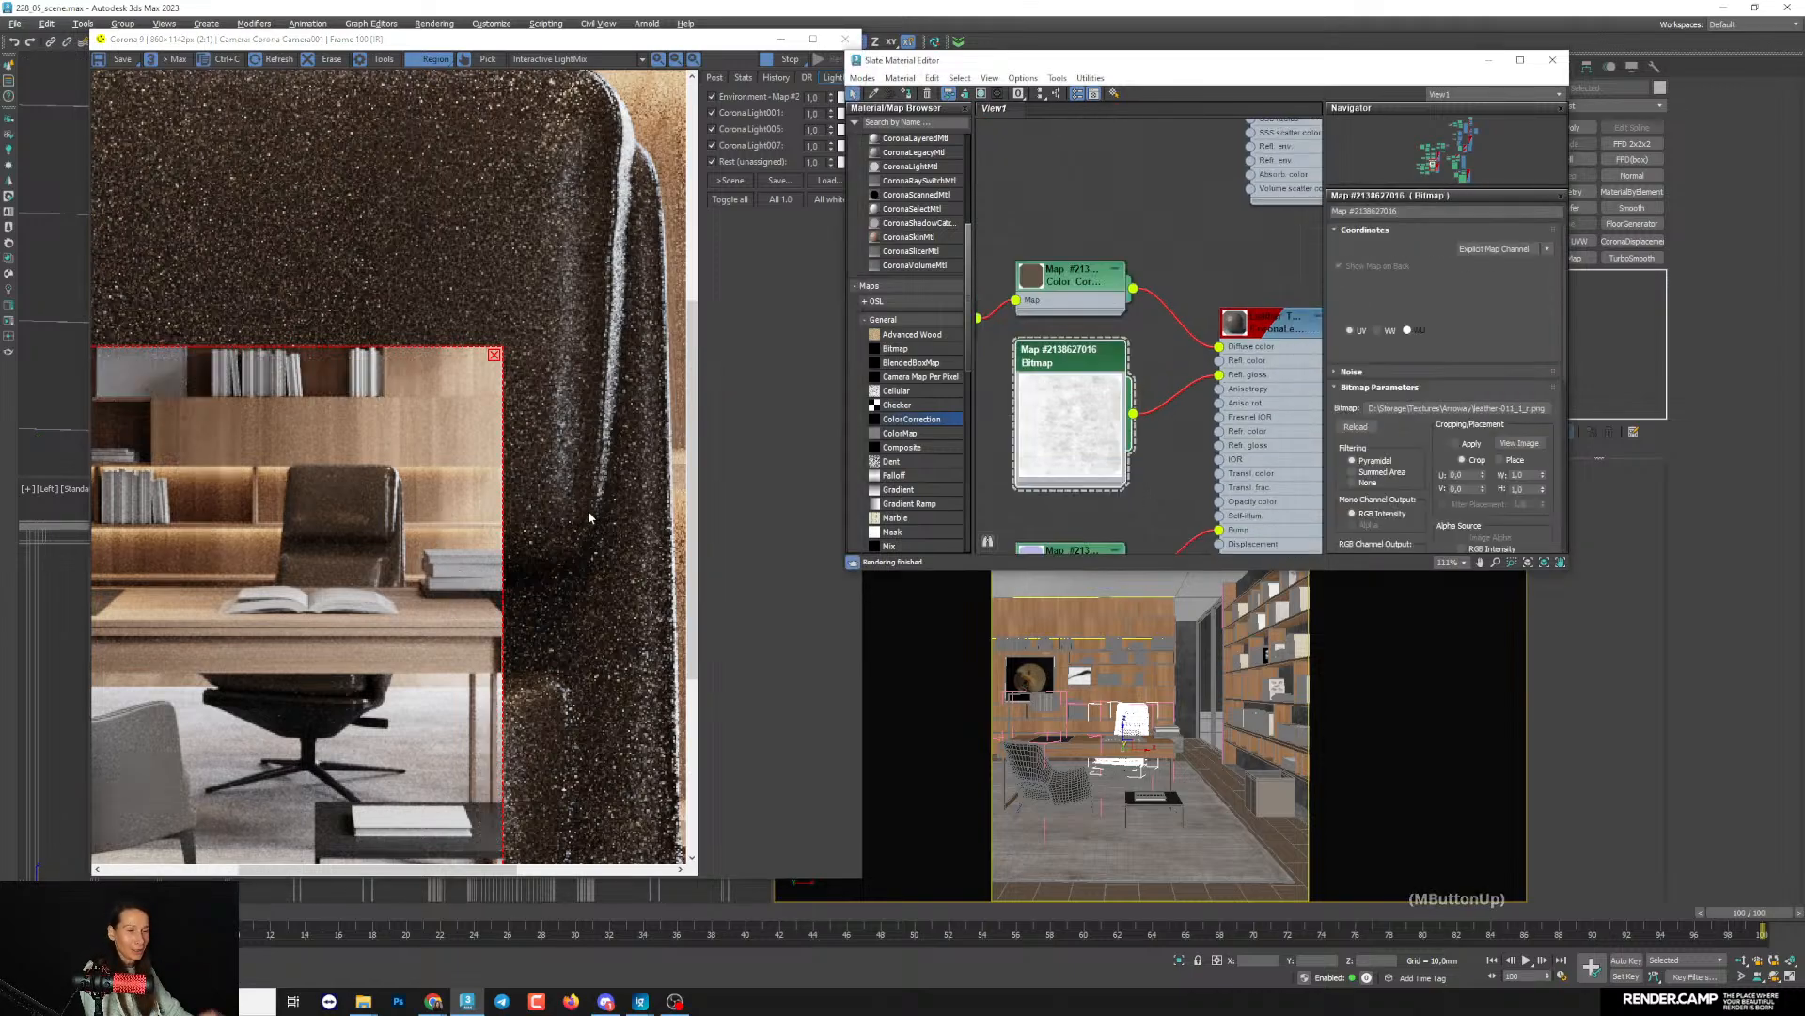
left_click_drag(1430, 465, 1434, 223)
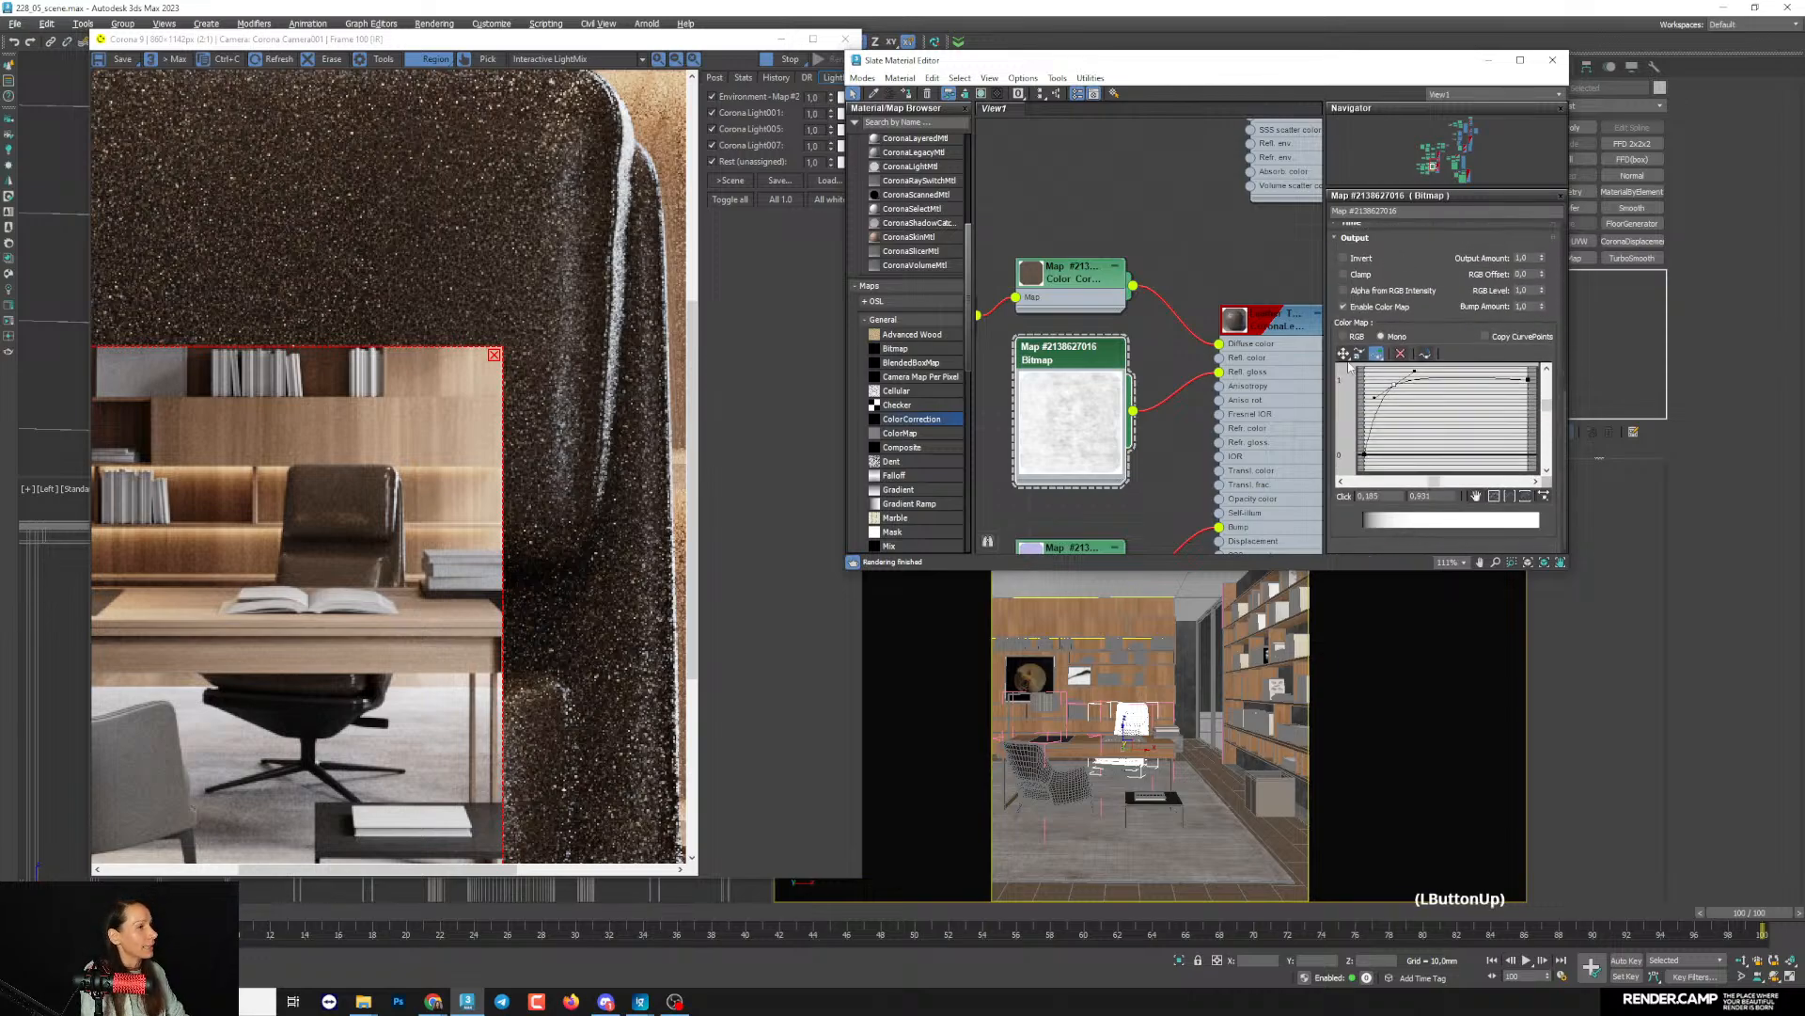
left_click(1344, 354)
left_click_drag(1392, 385, 1401, 394)
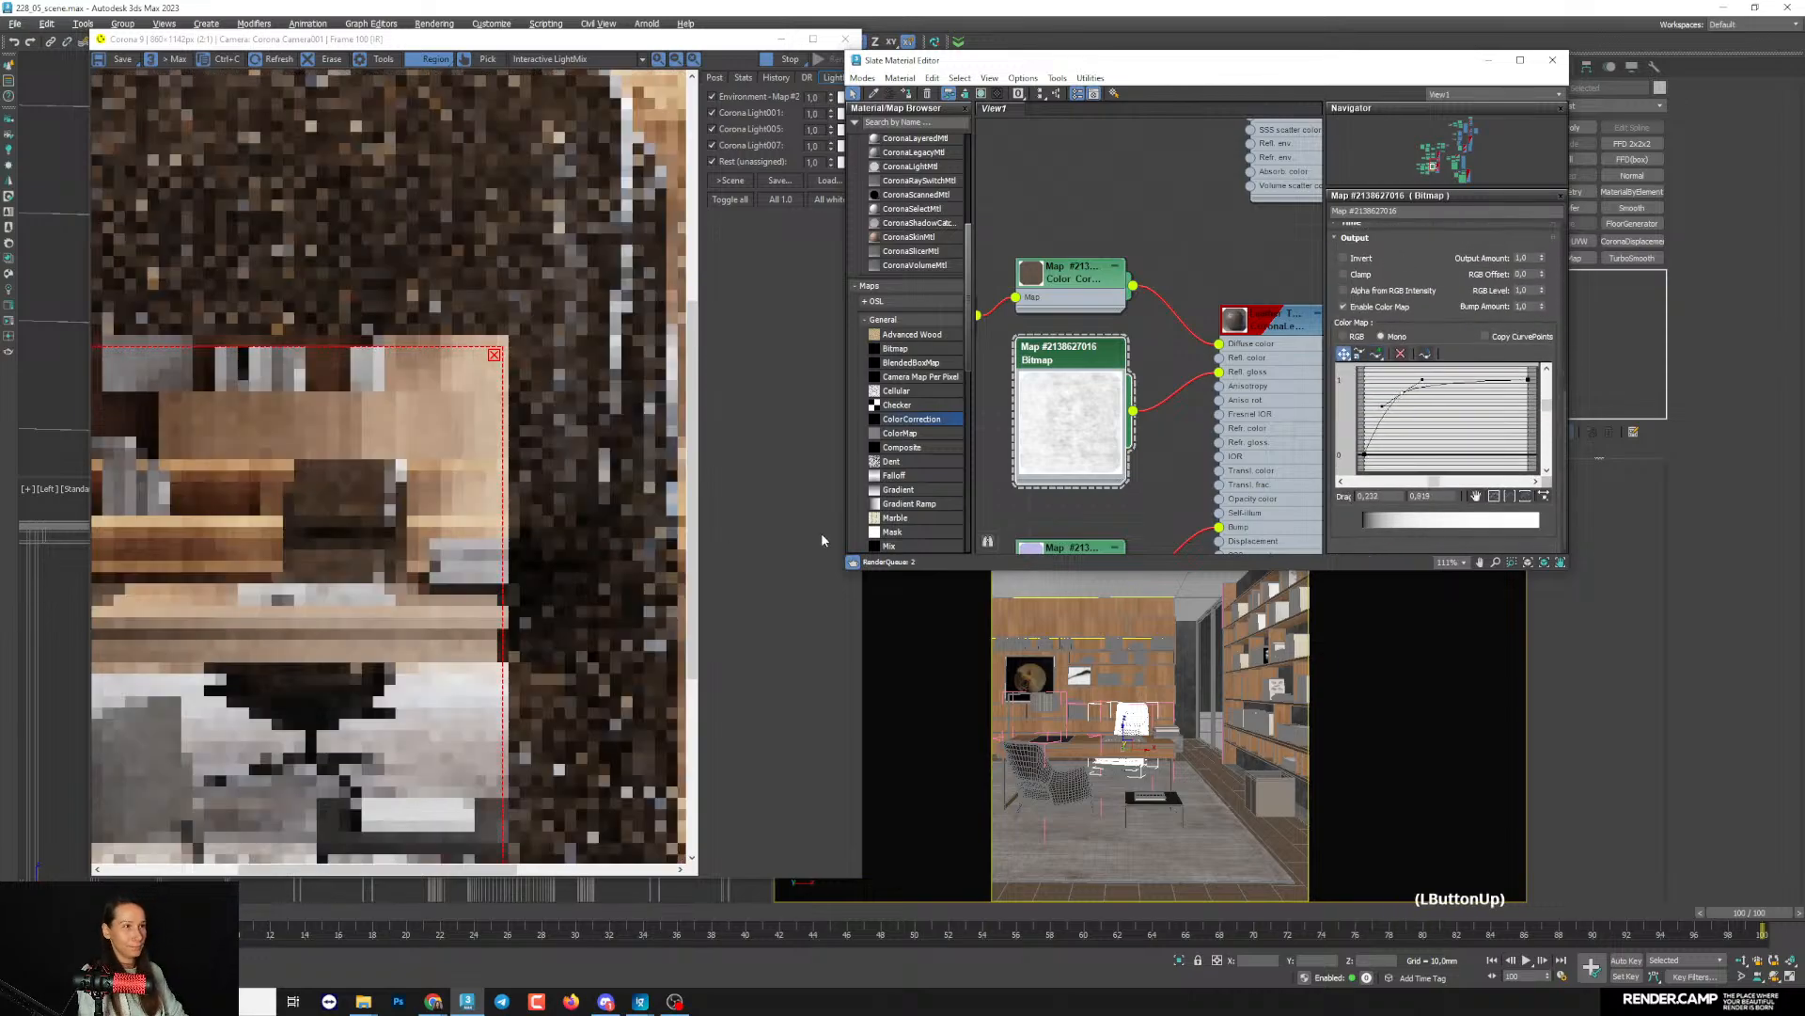
scroll(355, 536, "down", 2)
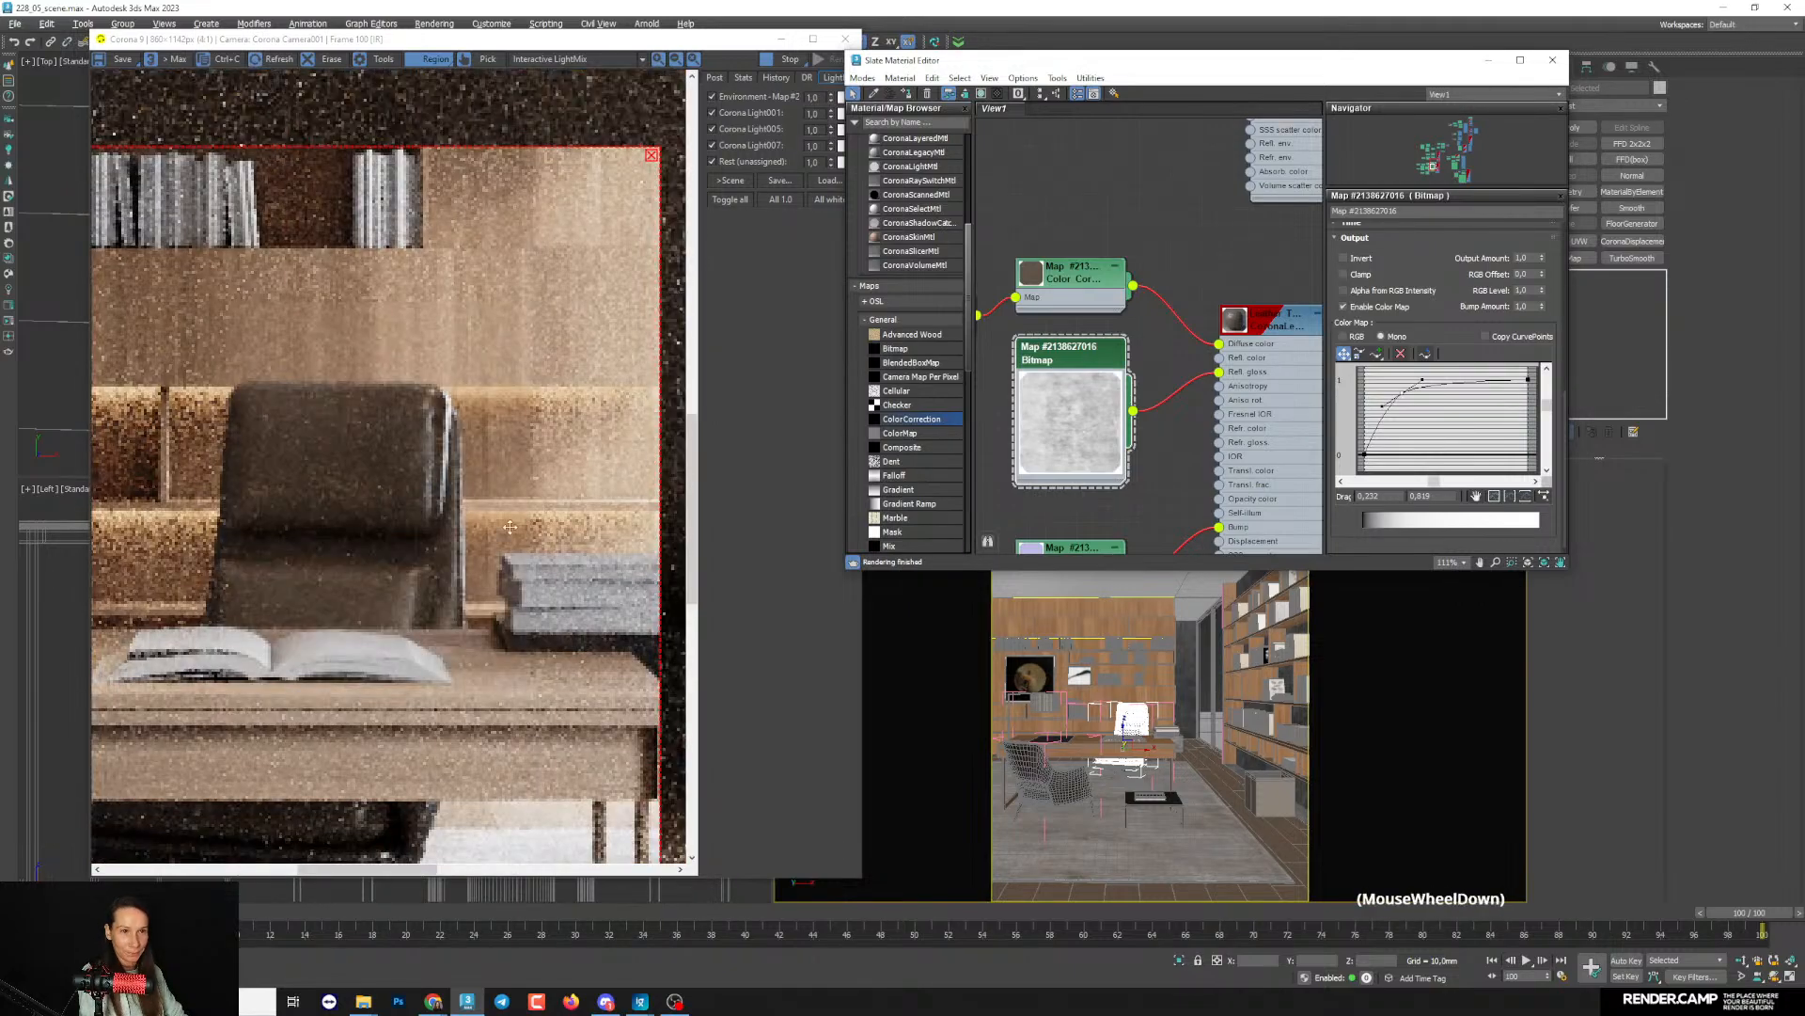
left_click_drag(1420, 406, 1428, 410)
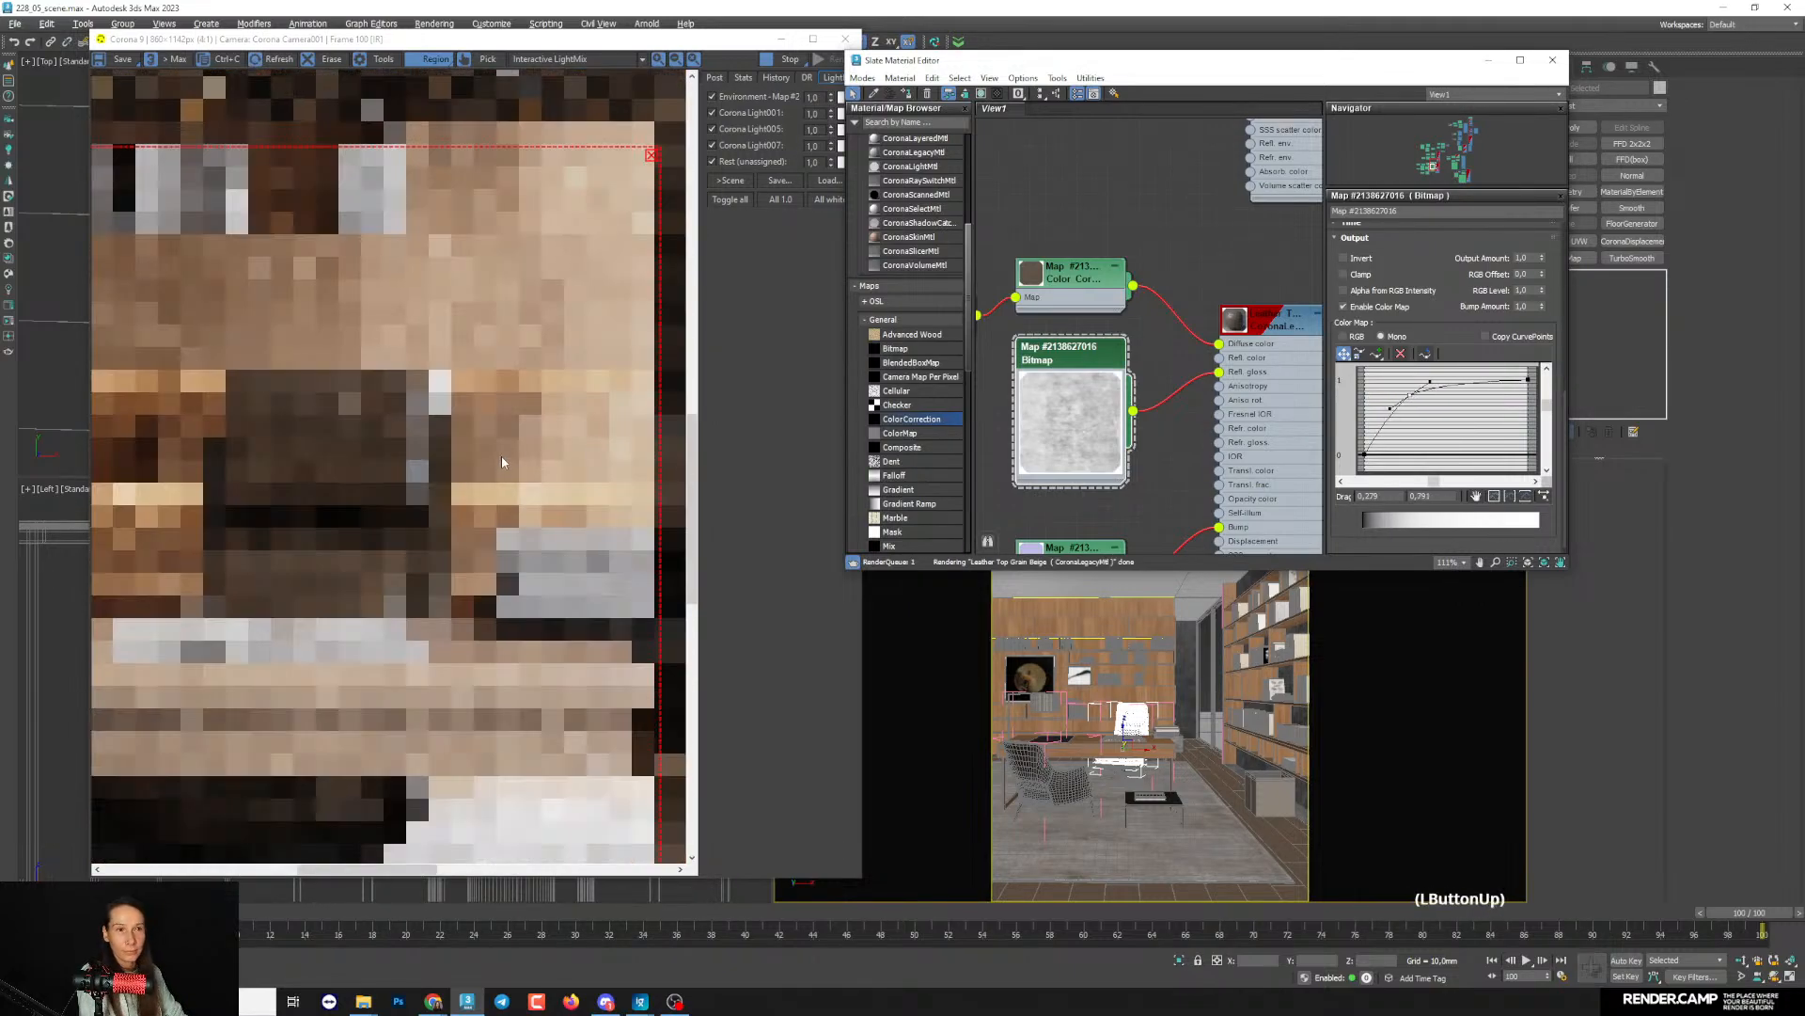
scroll(394, 490, "down", 1)
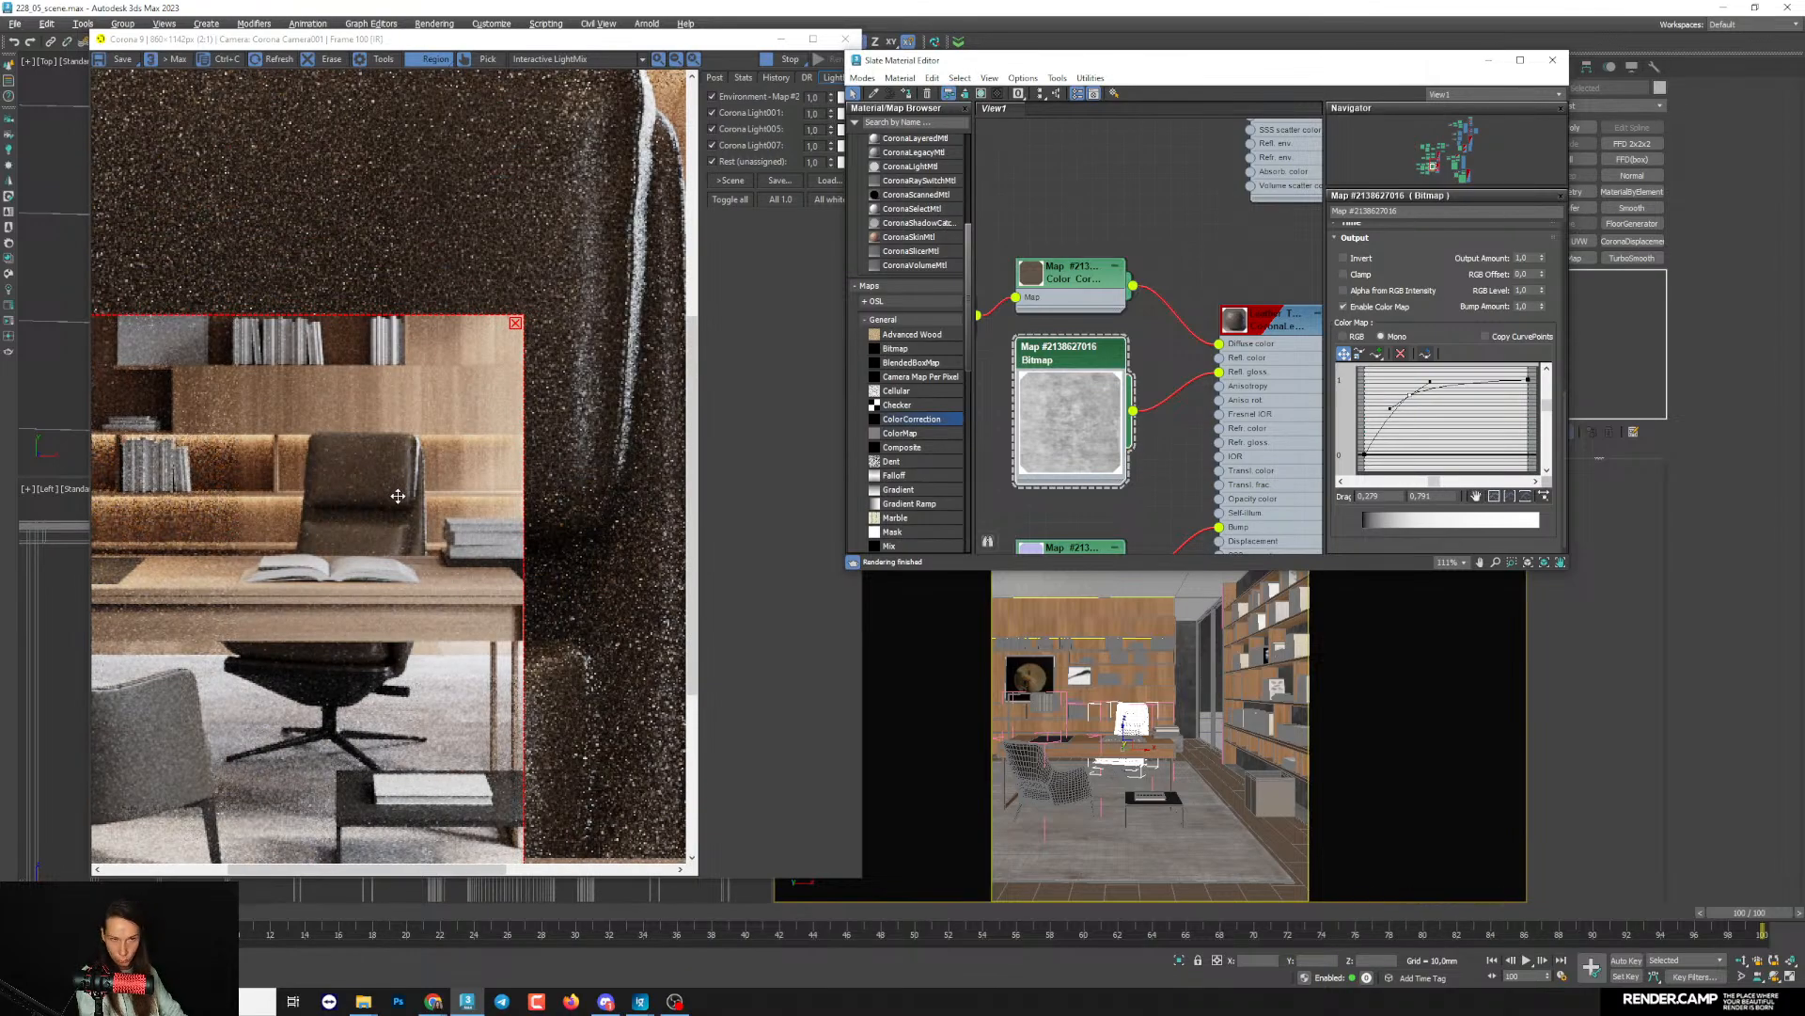
- Darken the leather's diffuse Color Correction by setting its RGB gamma to 0.78
middle_click_drag(1266, 369, 1237, 375)
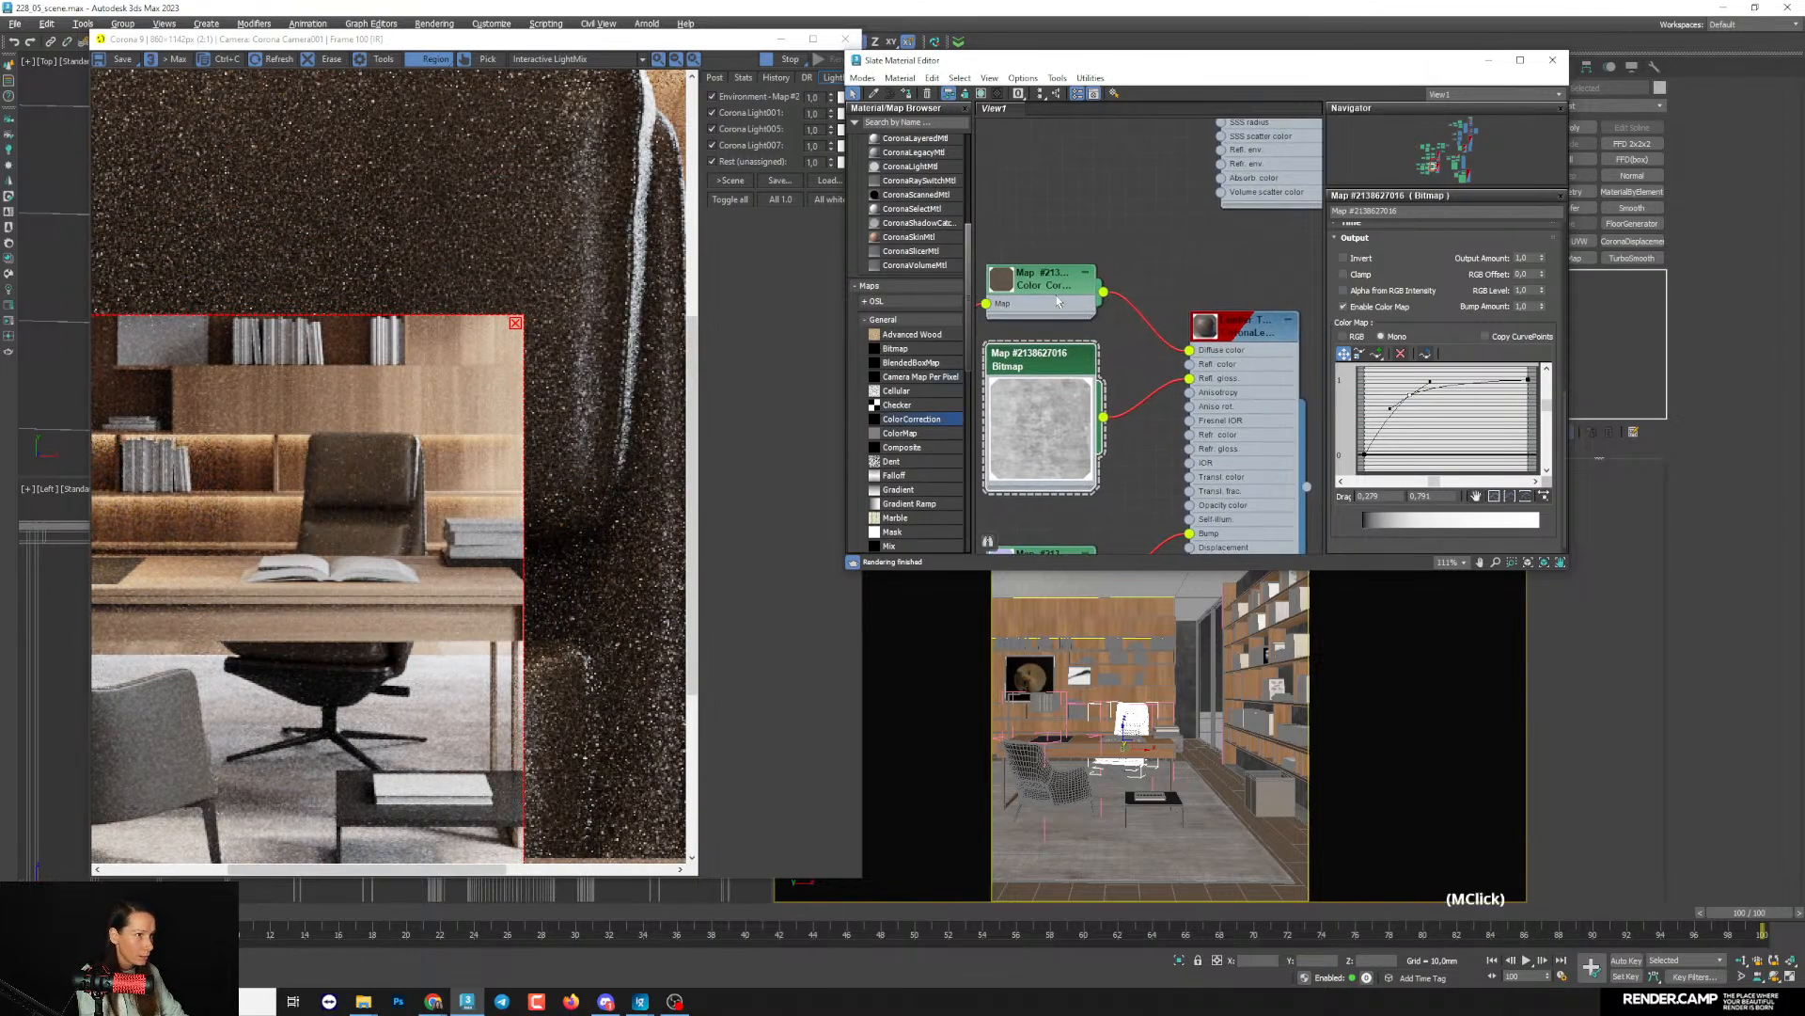
double_click(1057, 295)
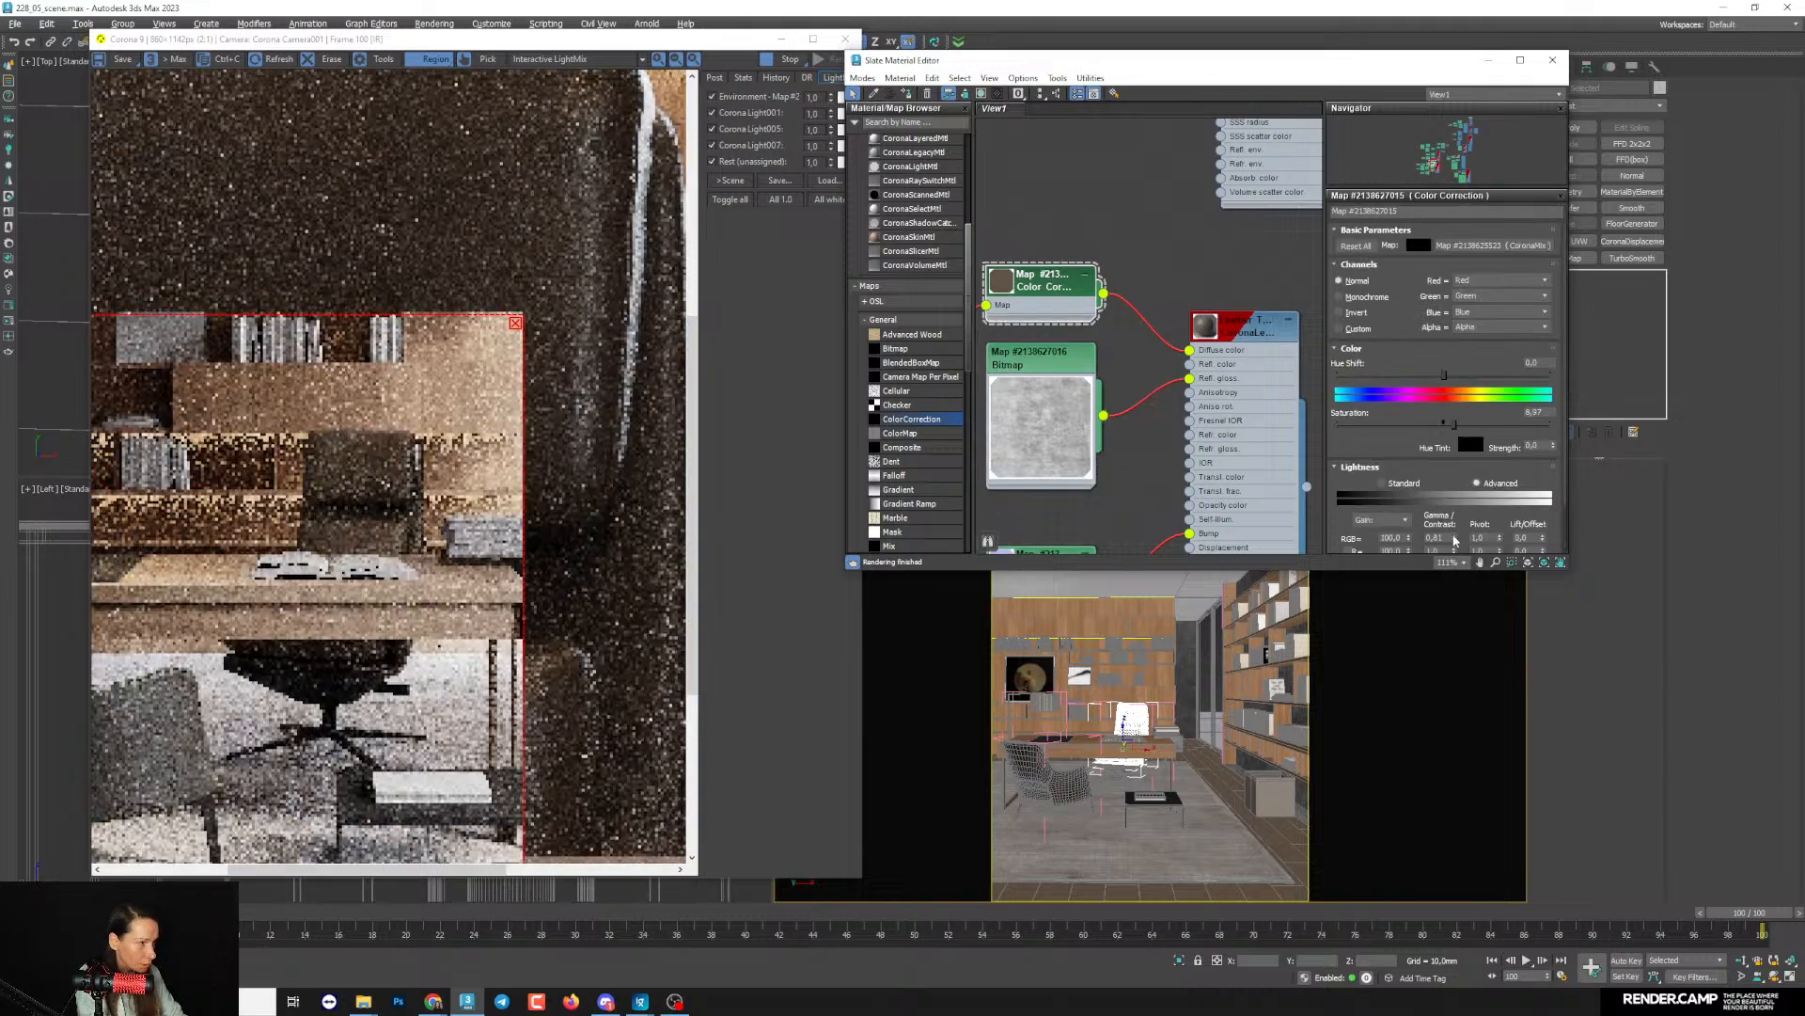
double_click(1454, 539)
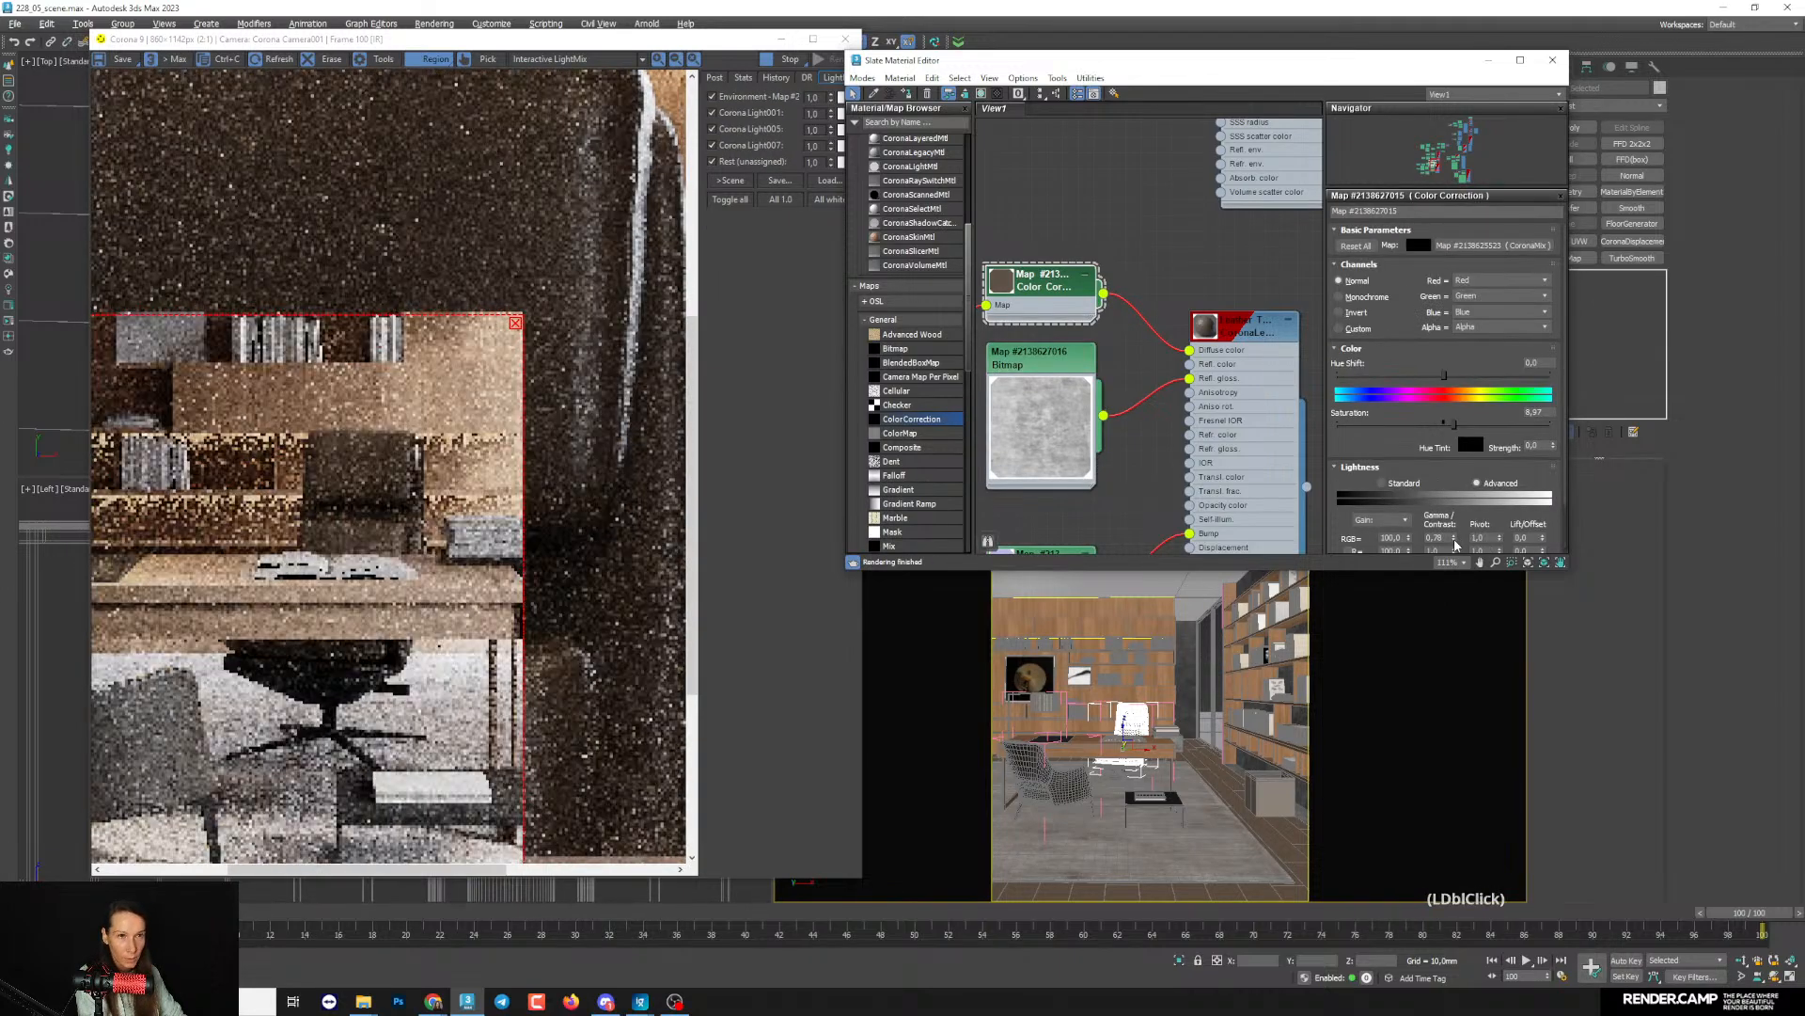
- Clear the render region and minimize the material editor to render the full interior view
left_click(514, 326)
left_click(1583, 602)
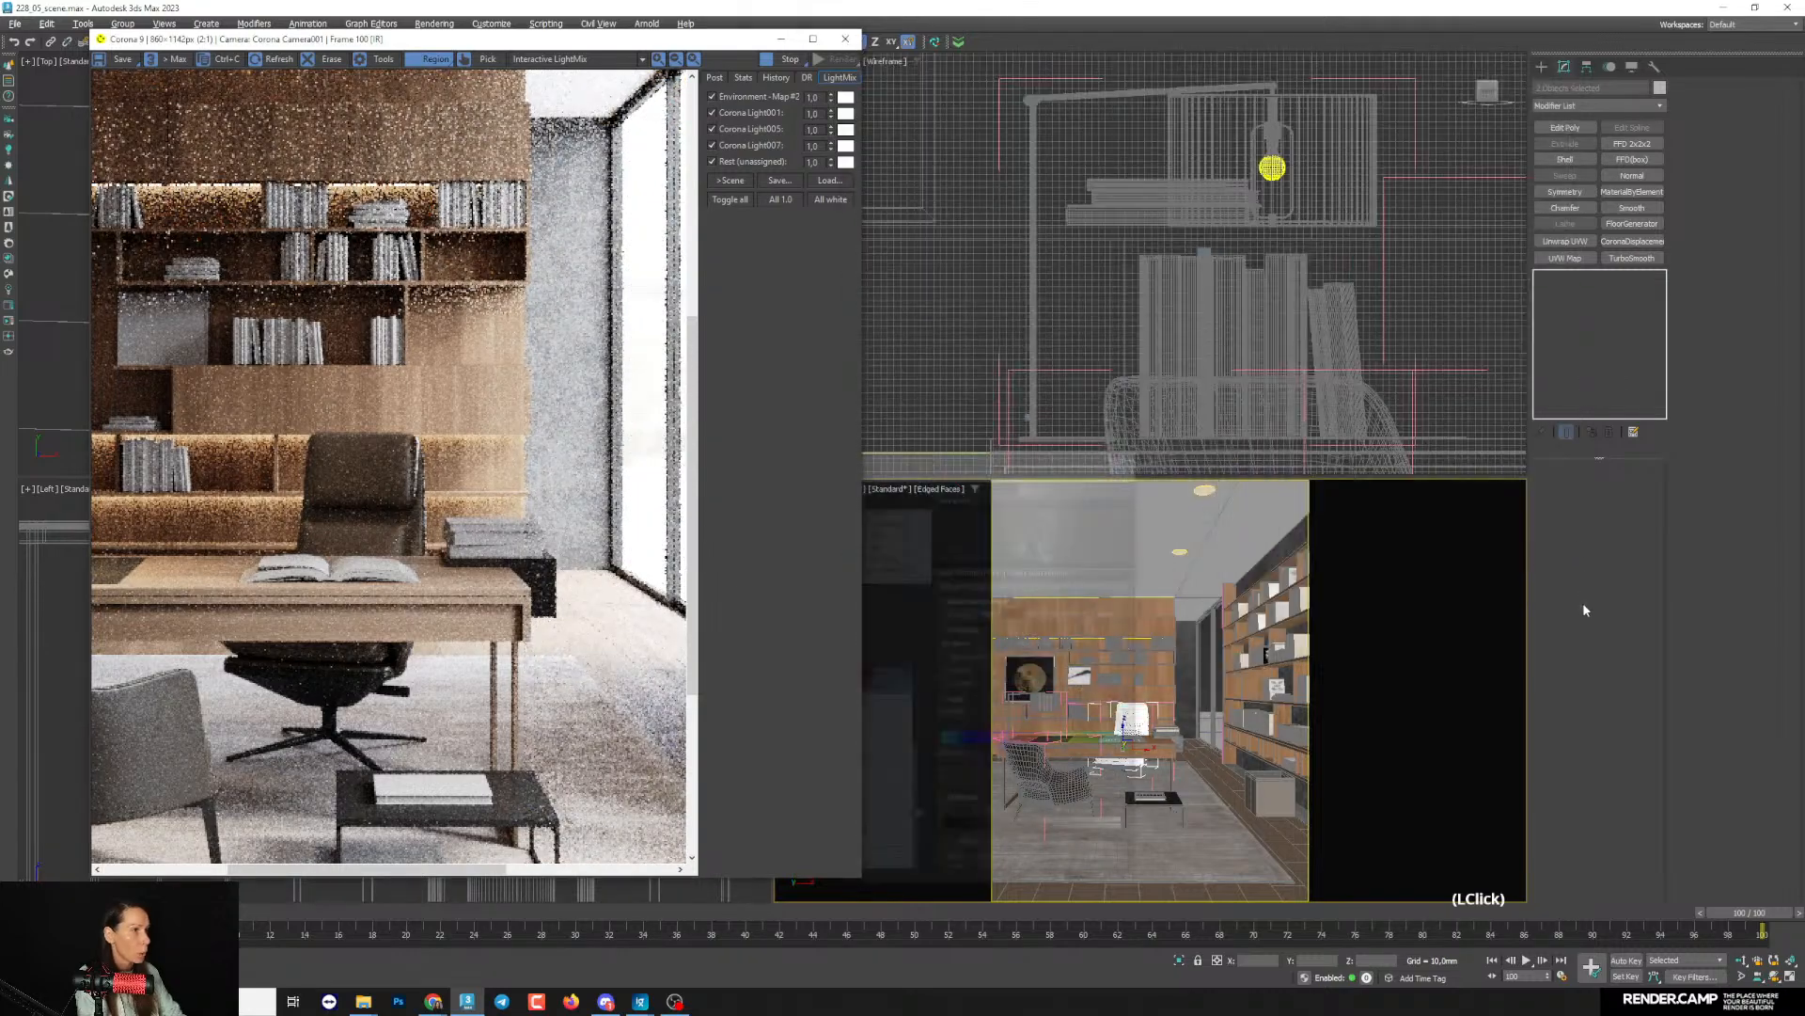
scroll(363, 561, "down", 1)
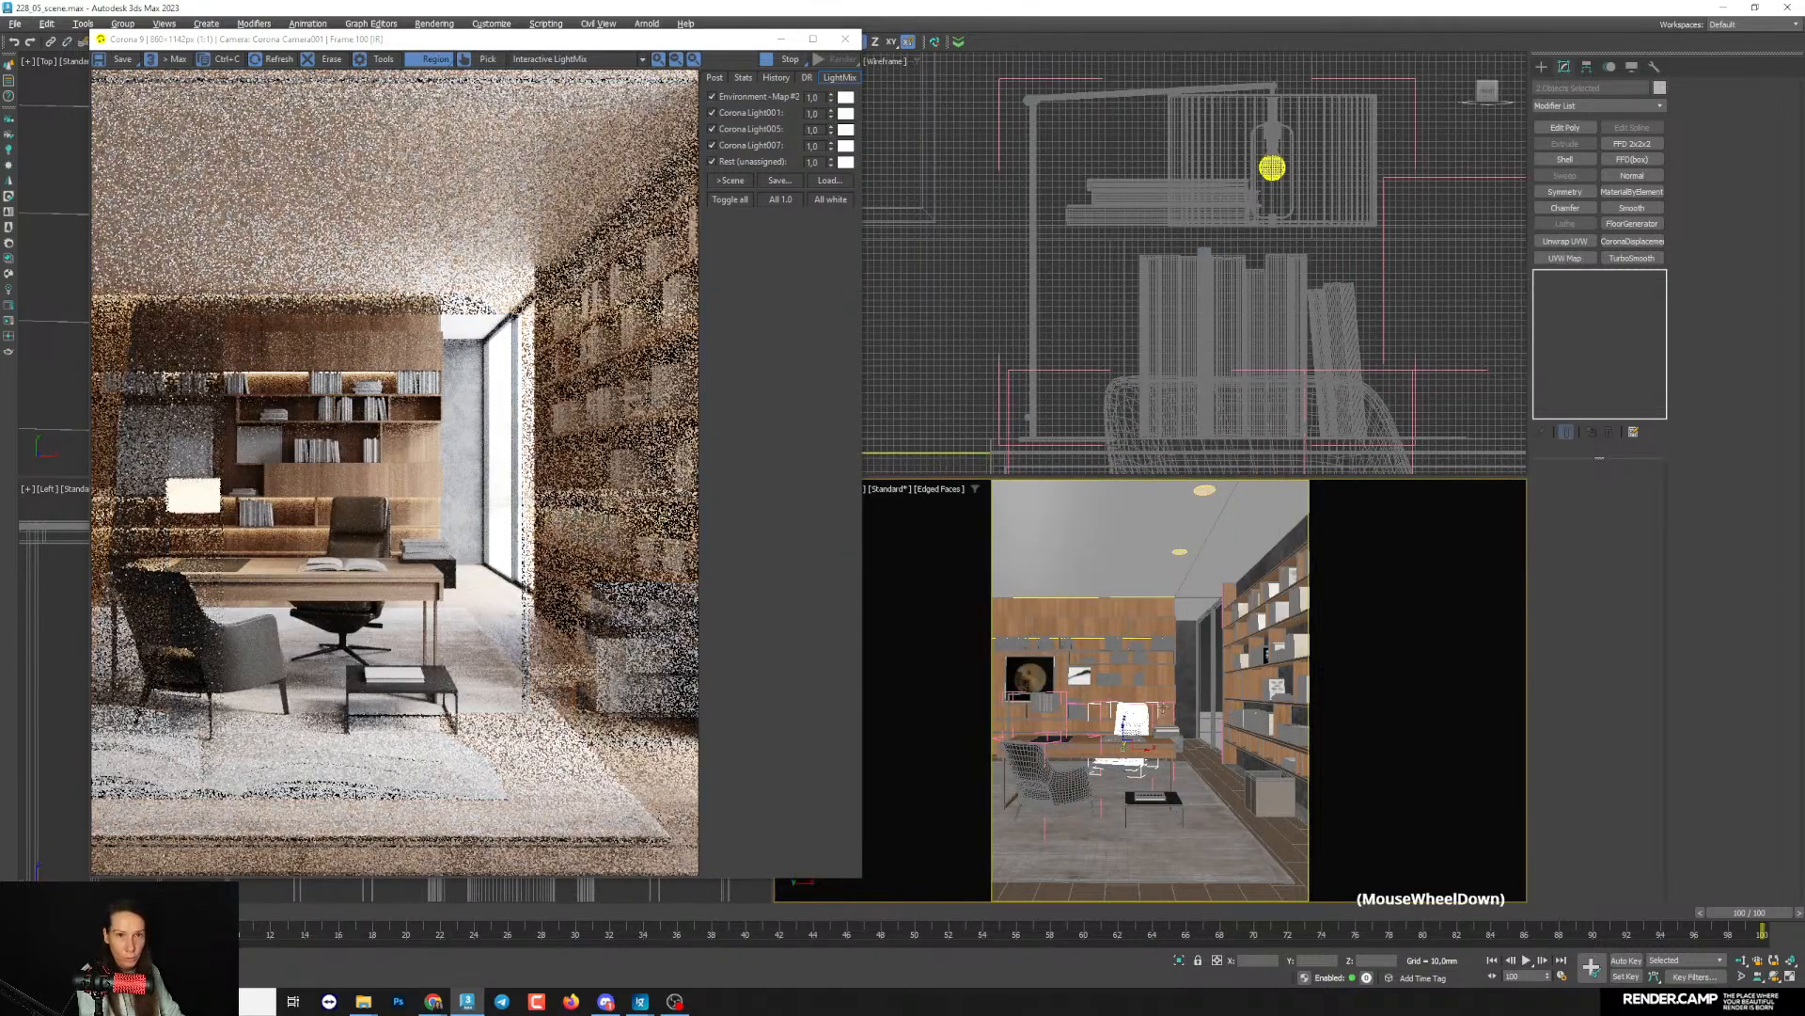
key("grave")
key("Escape")
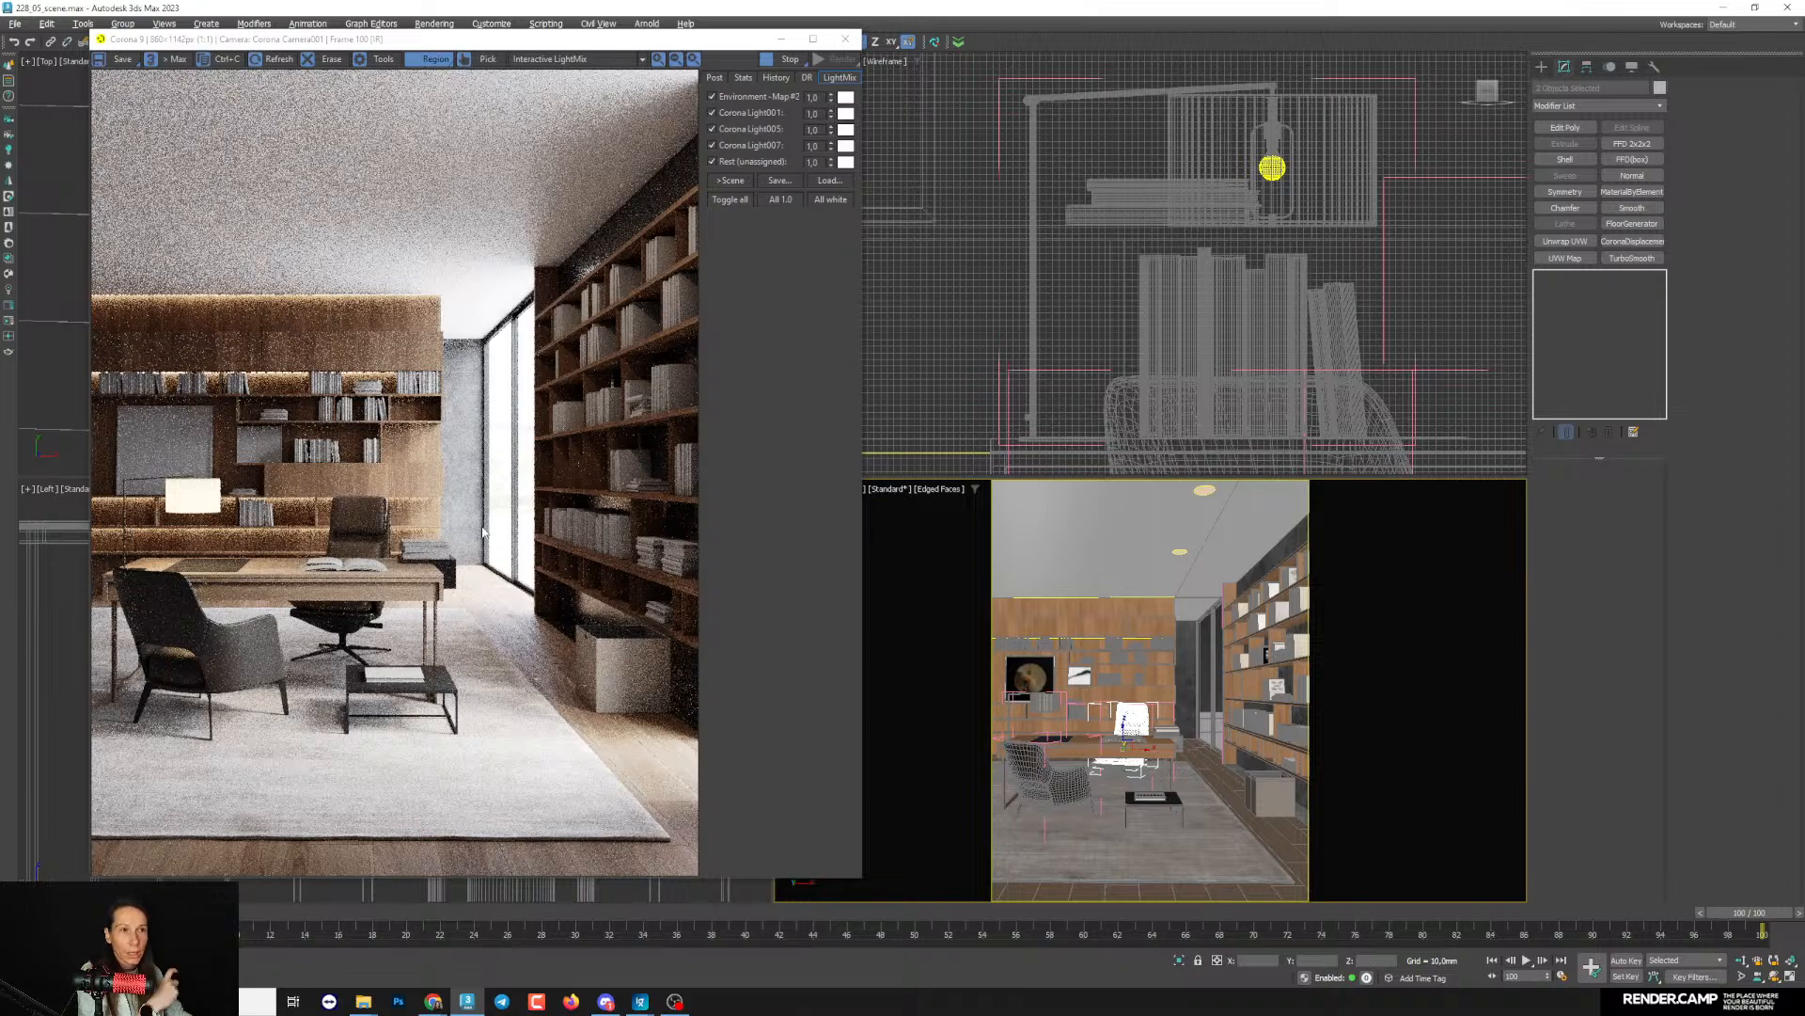
- Add the decor groups on the rear and side shelves to the render's material override exclusions, and minimize the render setup
left_click(1036, 644, "ctrl")
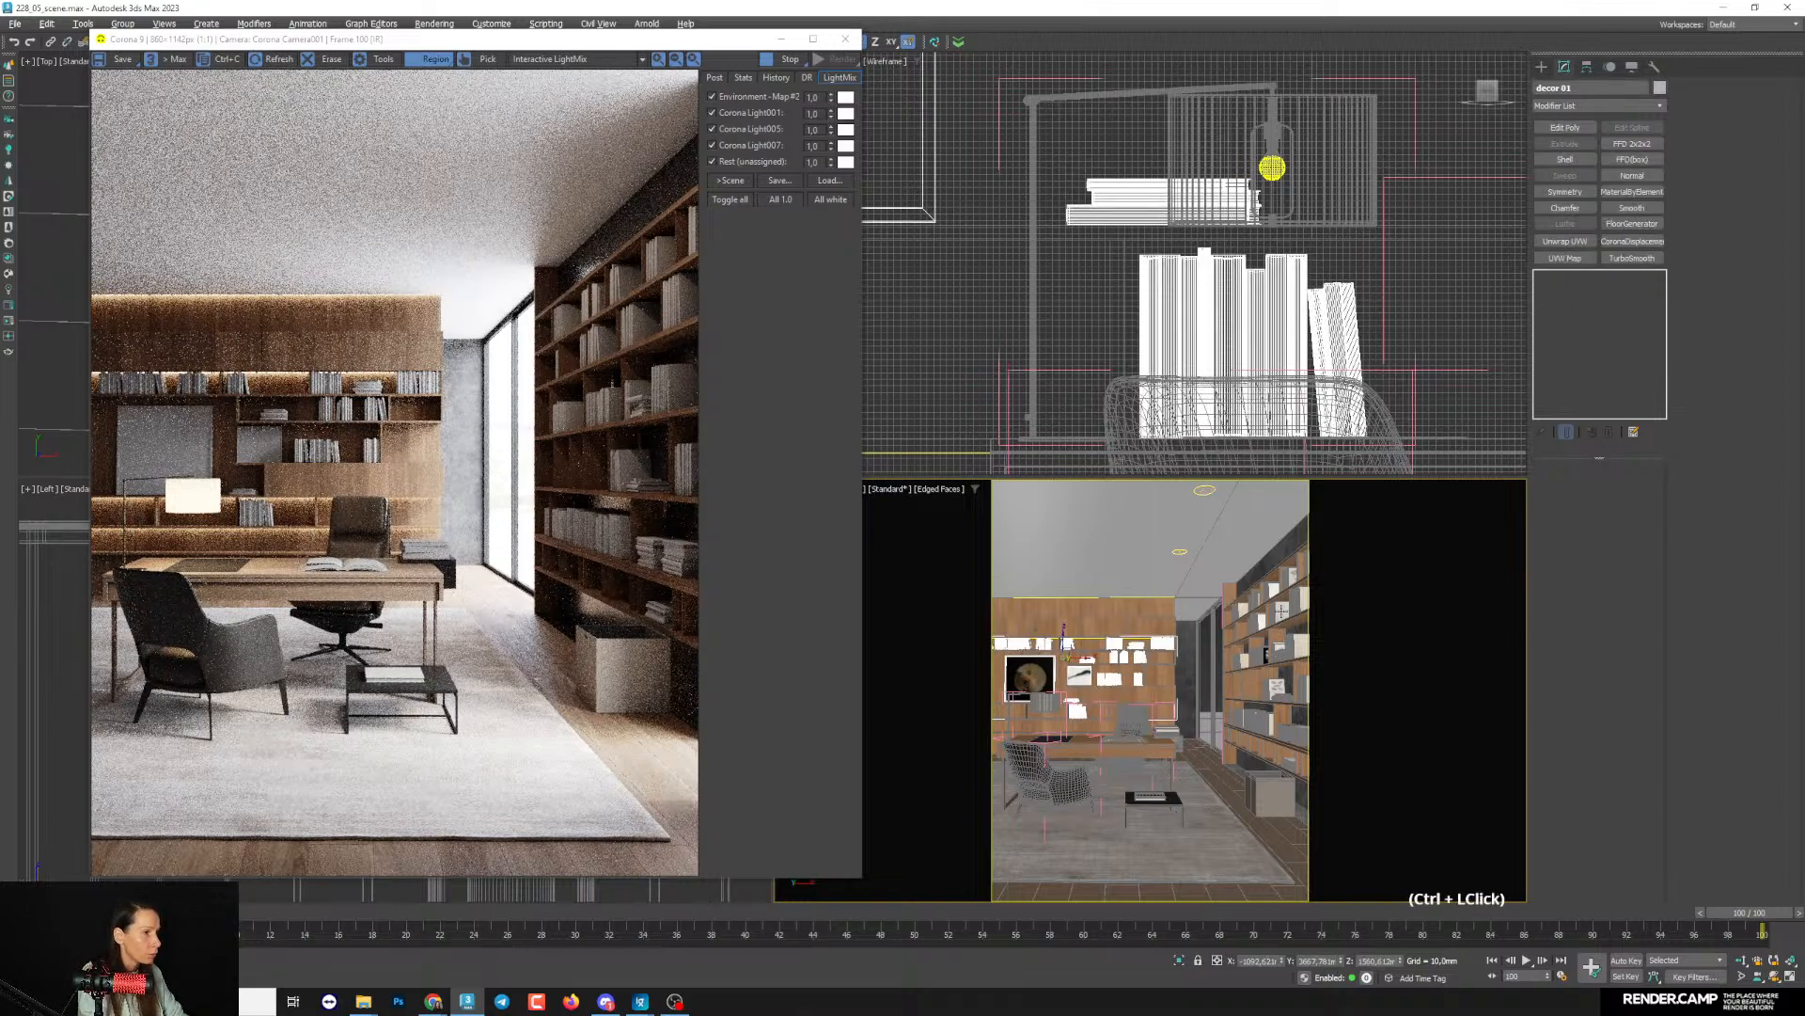
left_click(1281, 611, "ctrl")
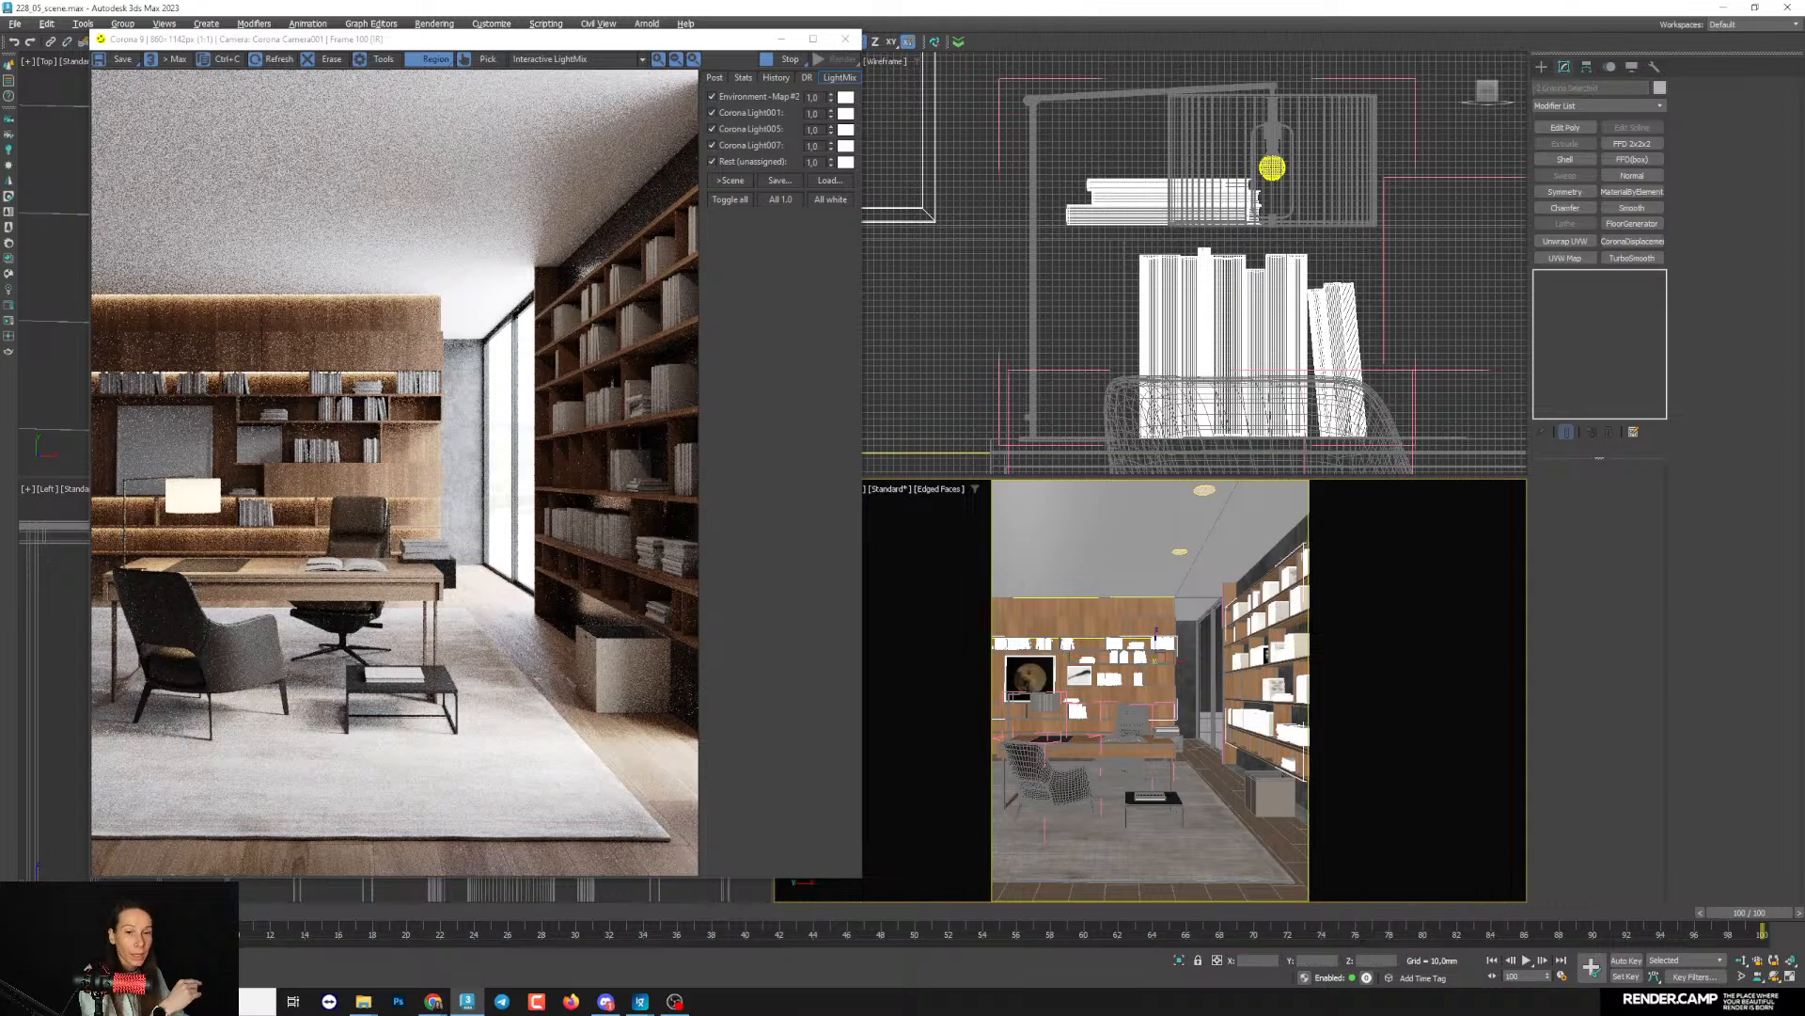
left_click(89, 974)
left_click_drag(847, 529, 839, 492)
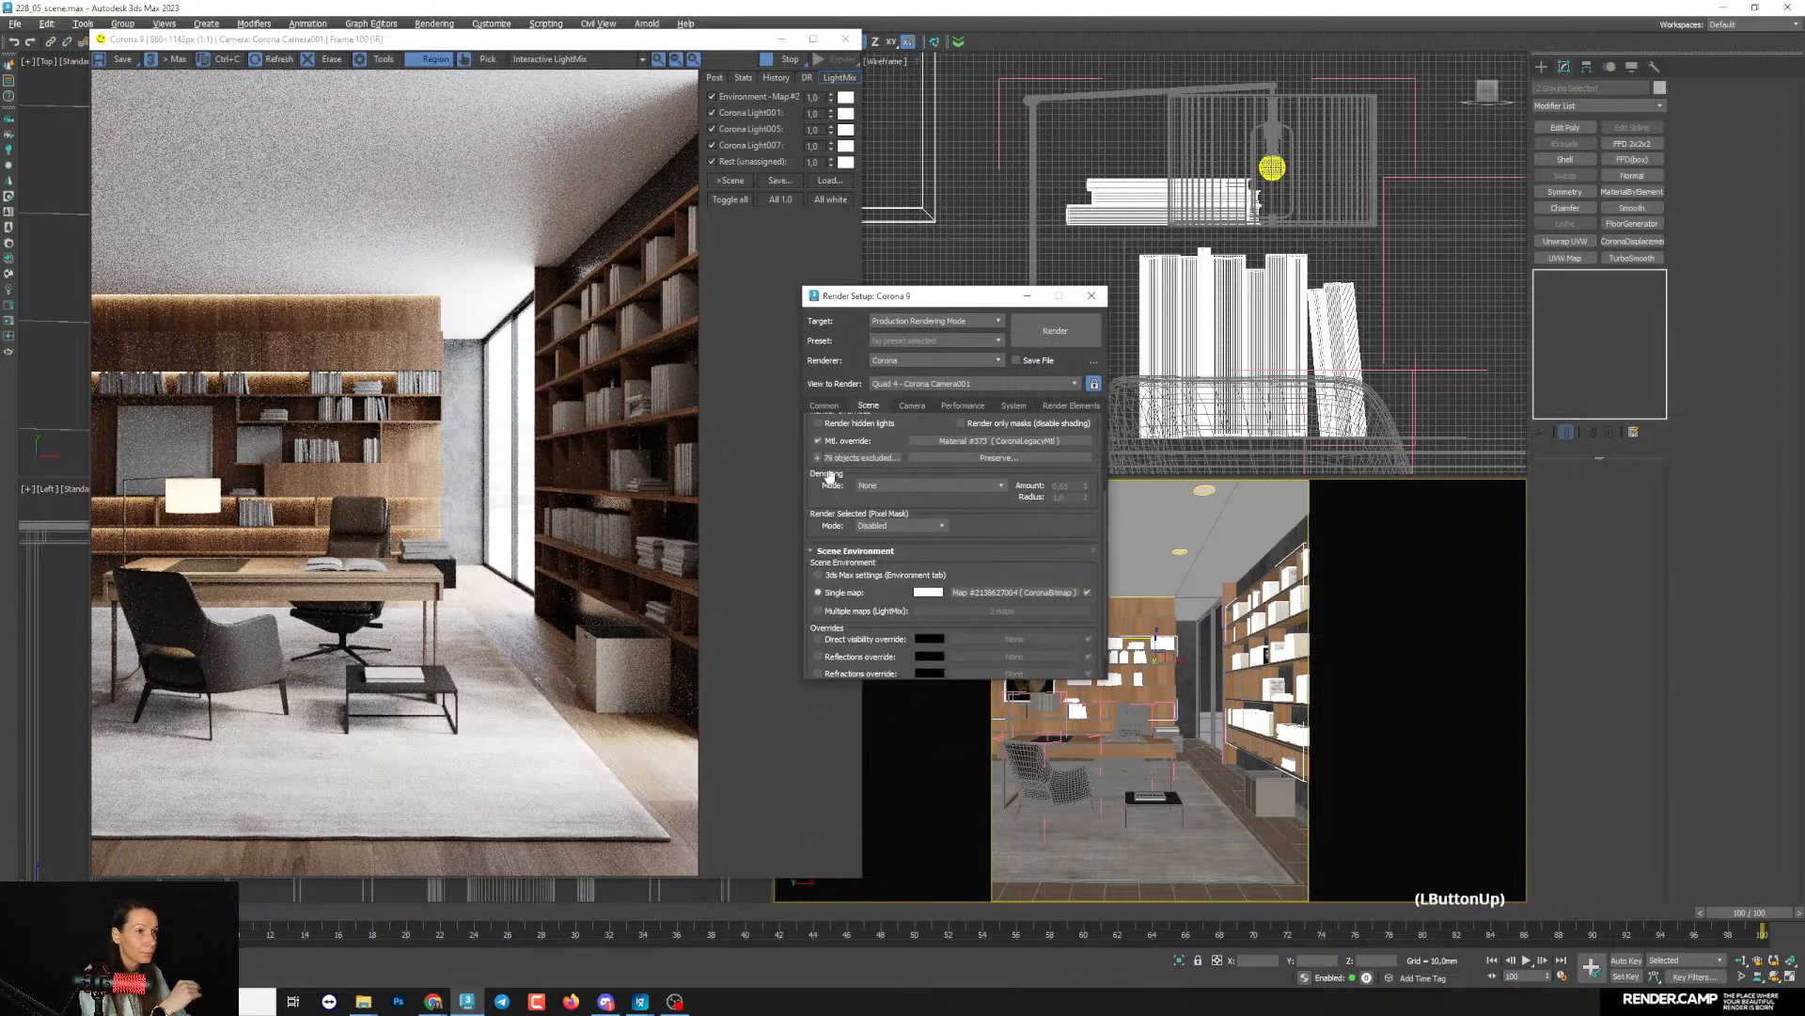
left_click(818, 458)
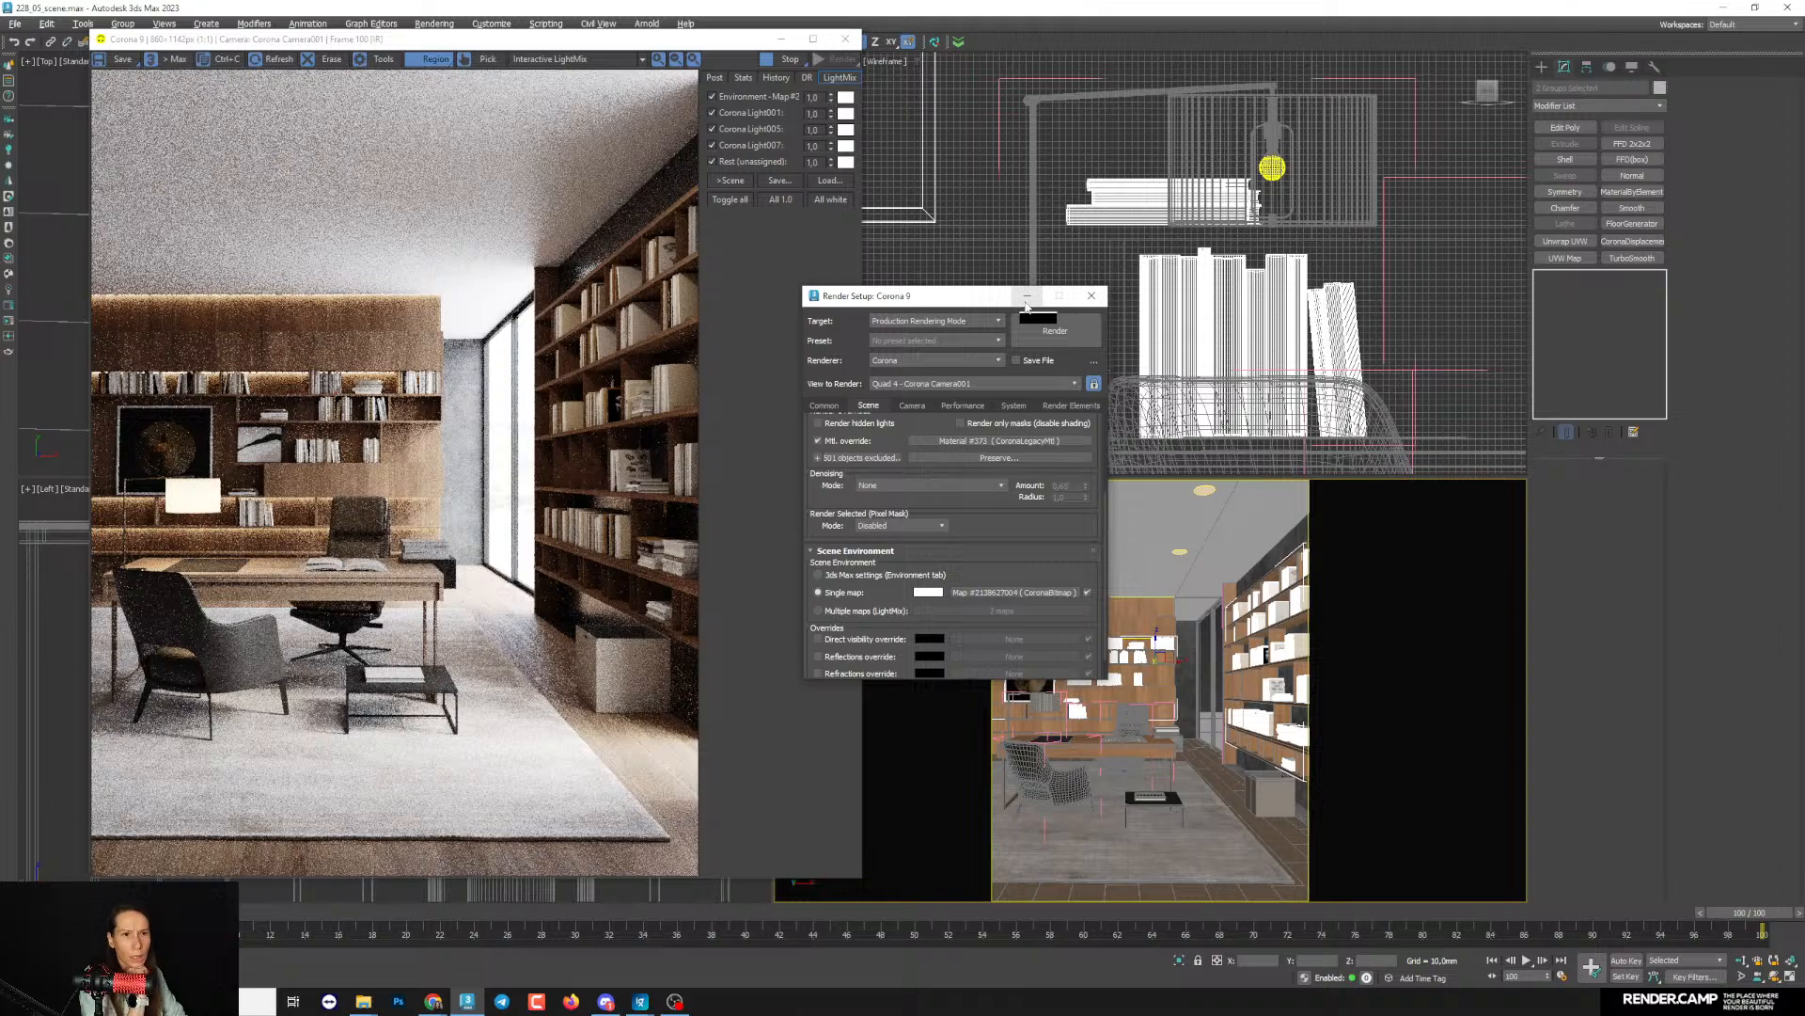
left_click(1027, 299)
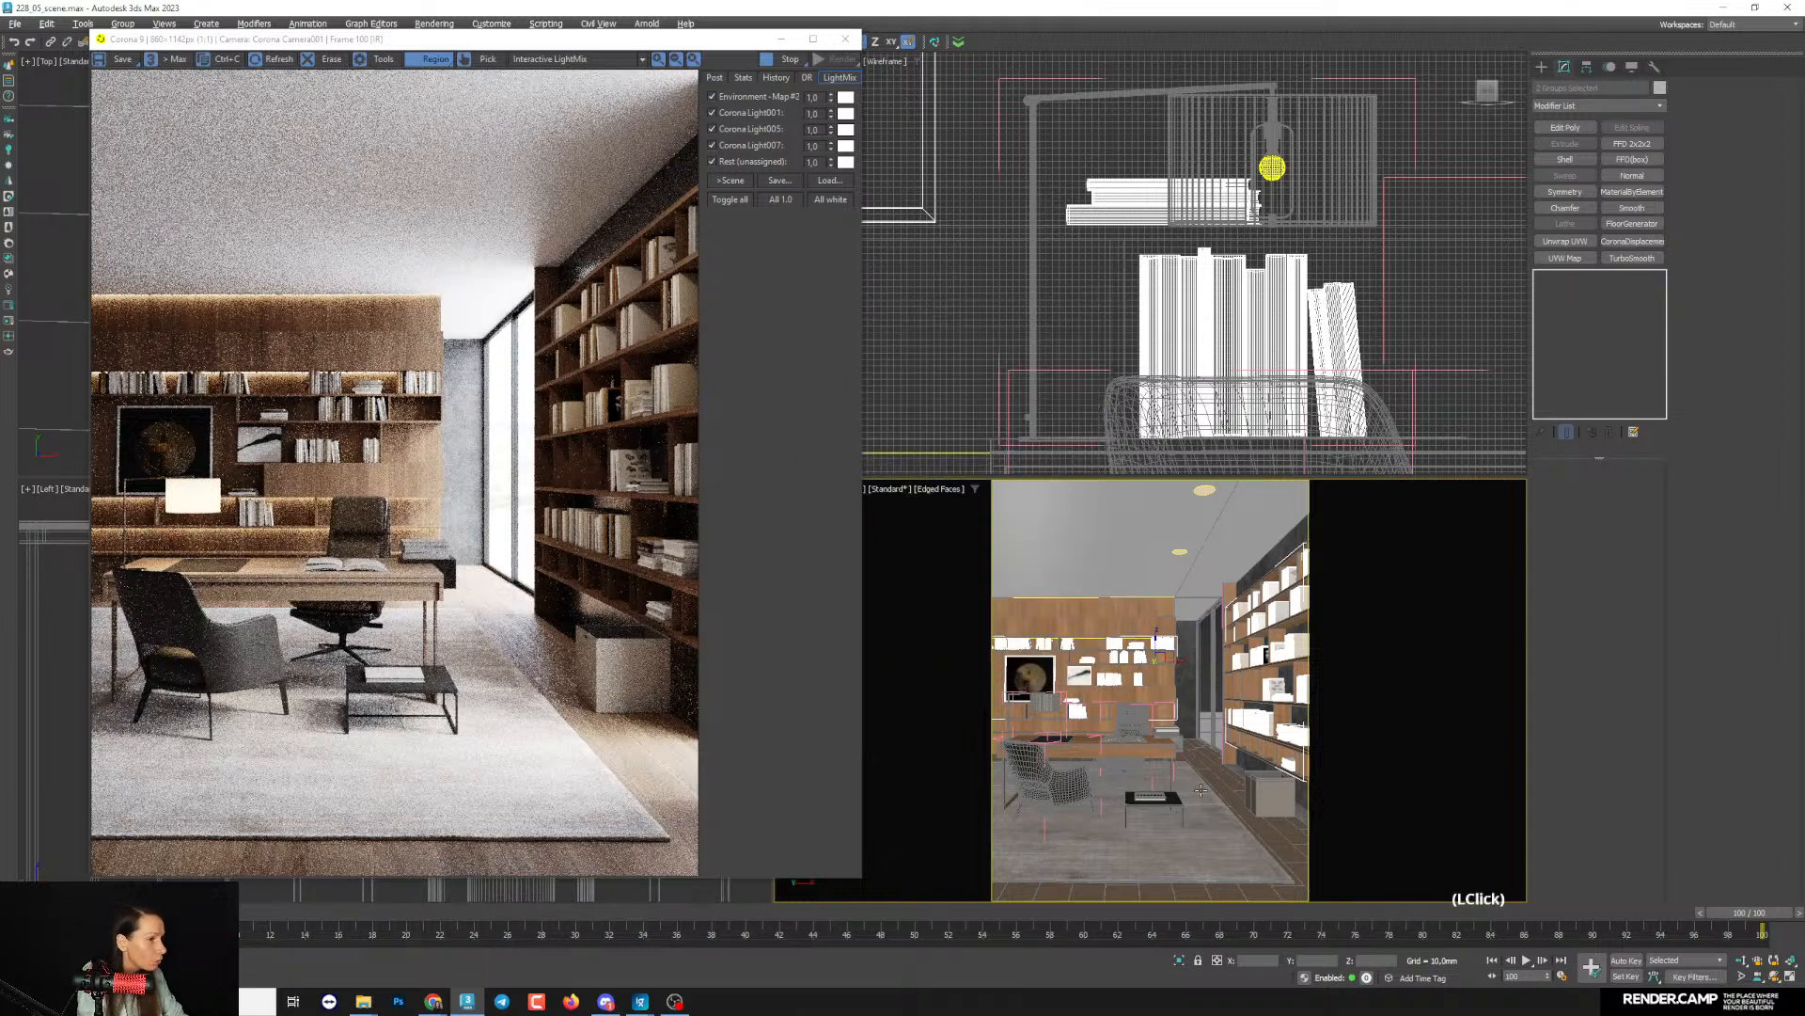
- Add the open desk book, the book stack beside it and the coffee table book to the render's material override exclusions
left_click(1119, 726)
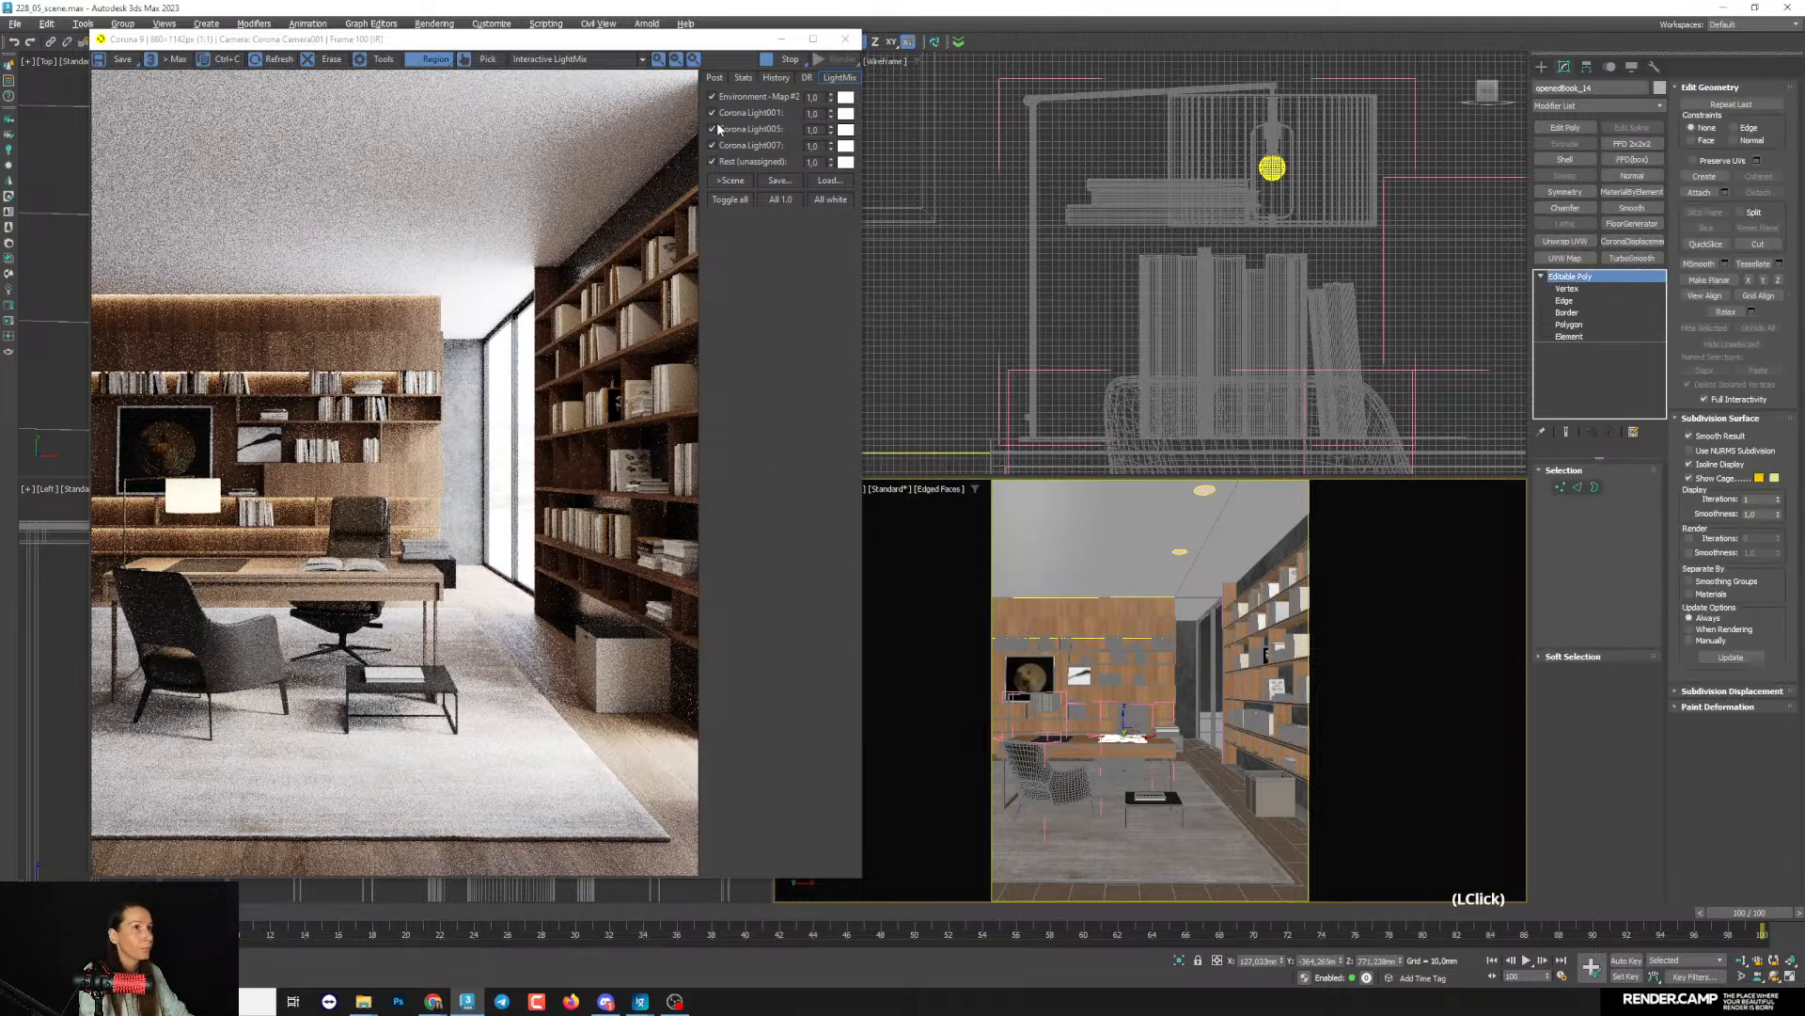
left_click(778, 41)
key("z")
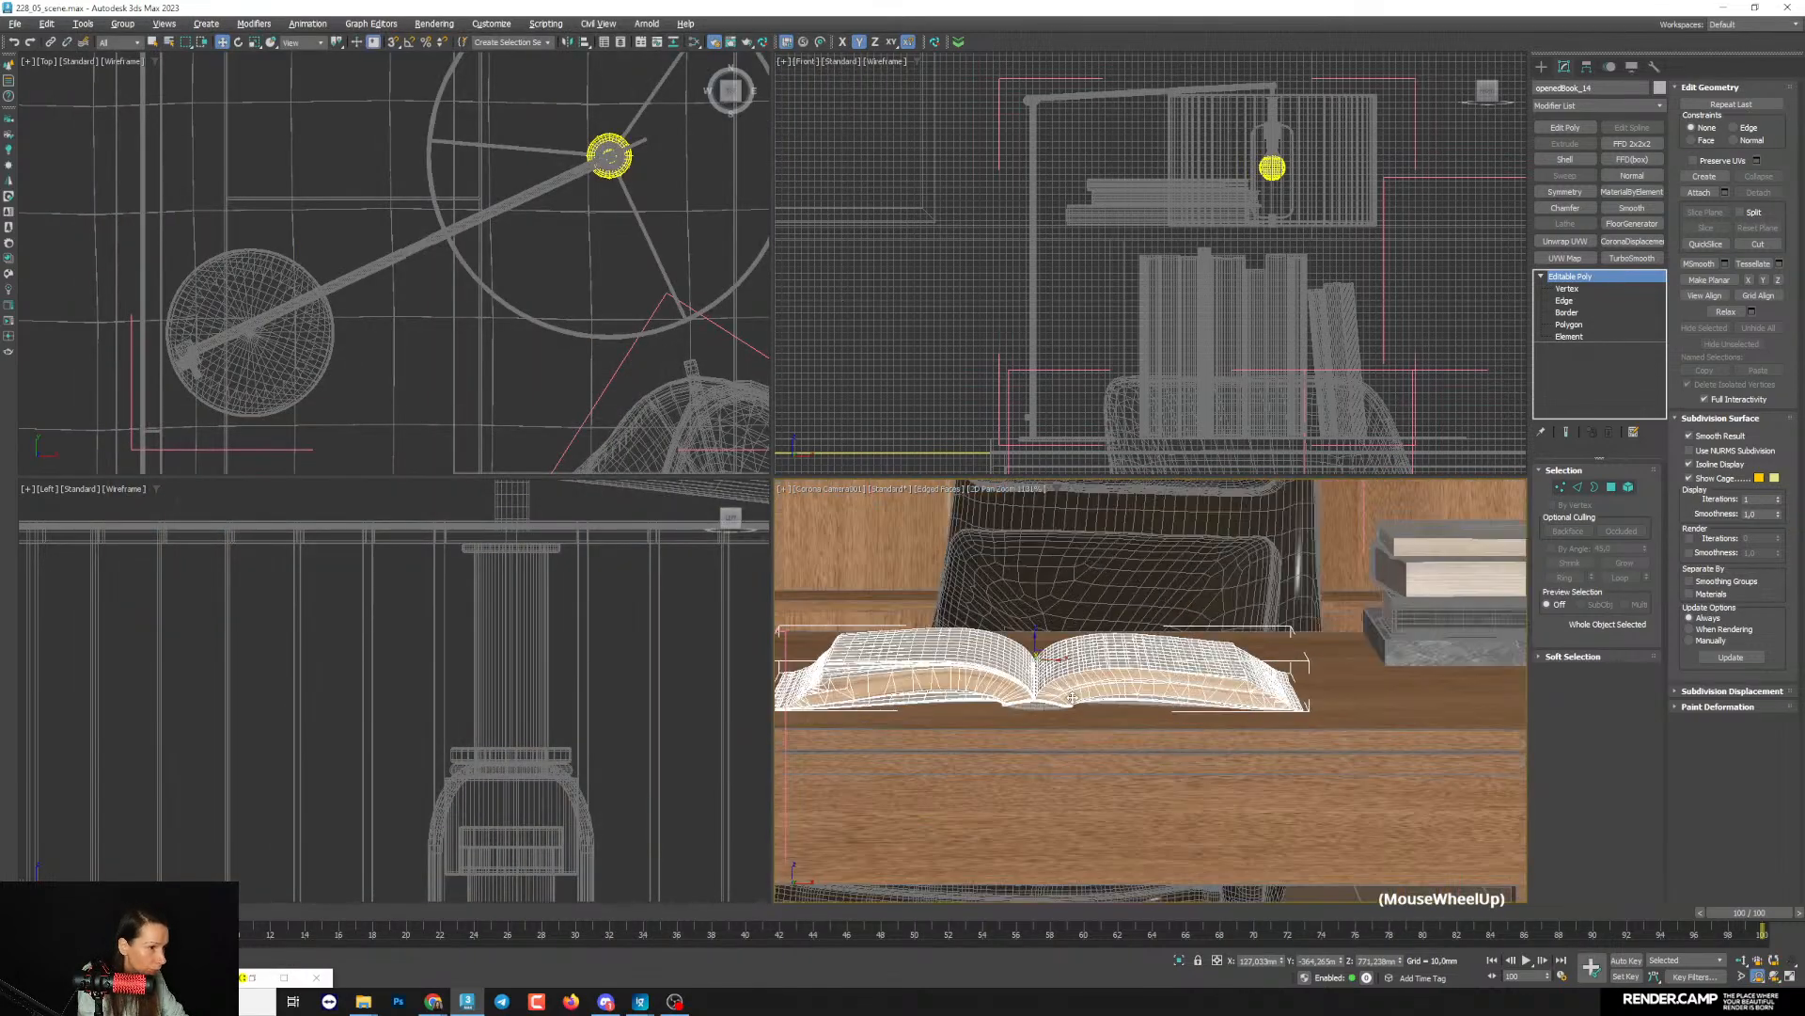
left_click(1016, 700, "ctrl")
scroll(1015, 700, "down", 5)
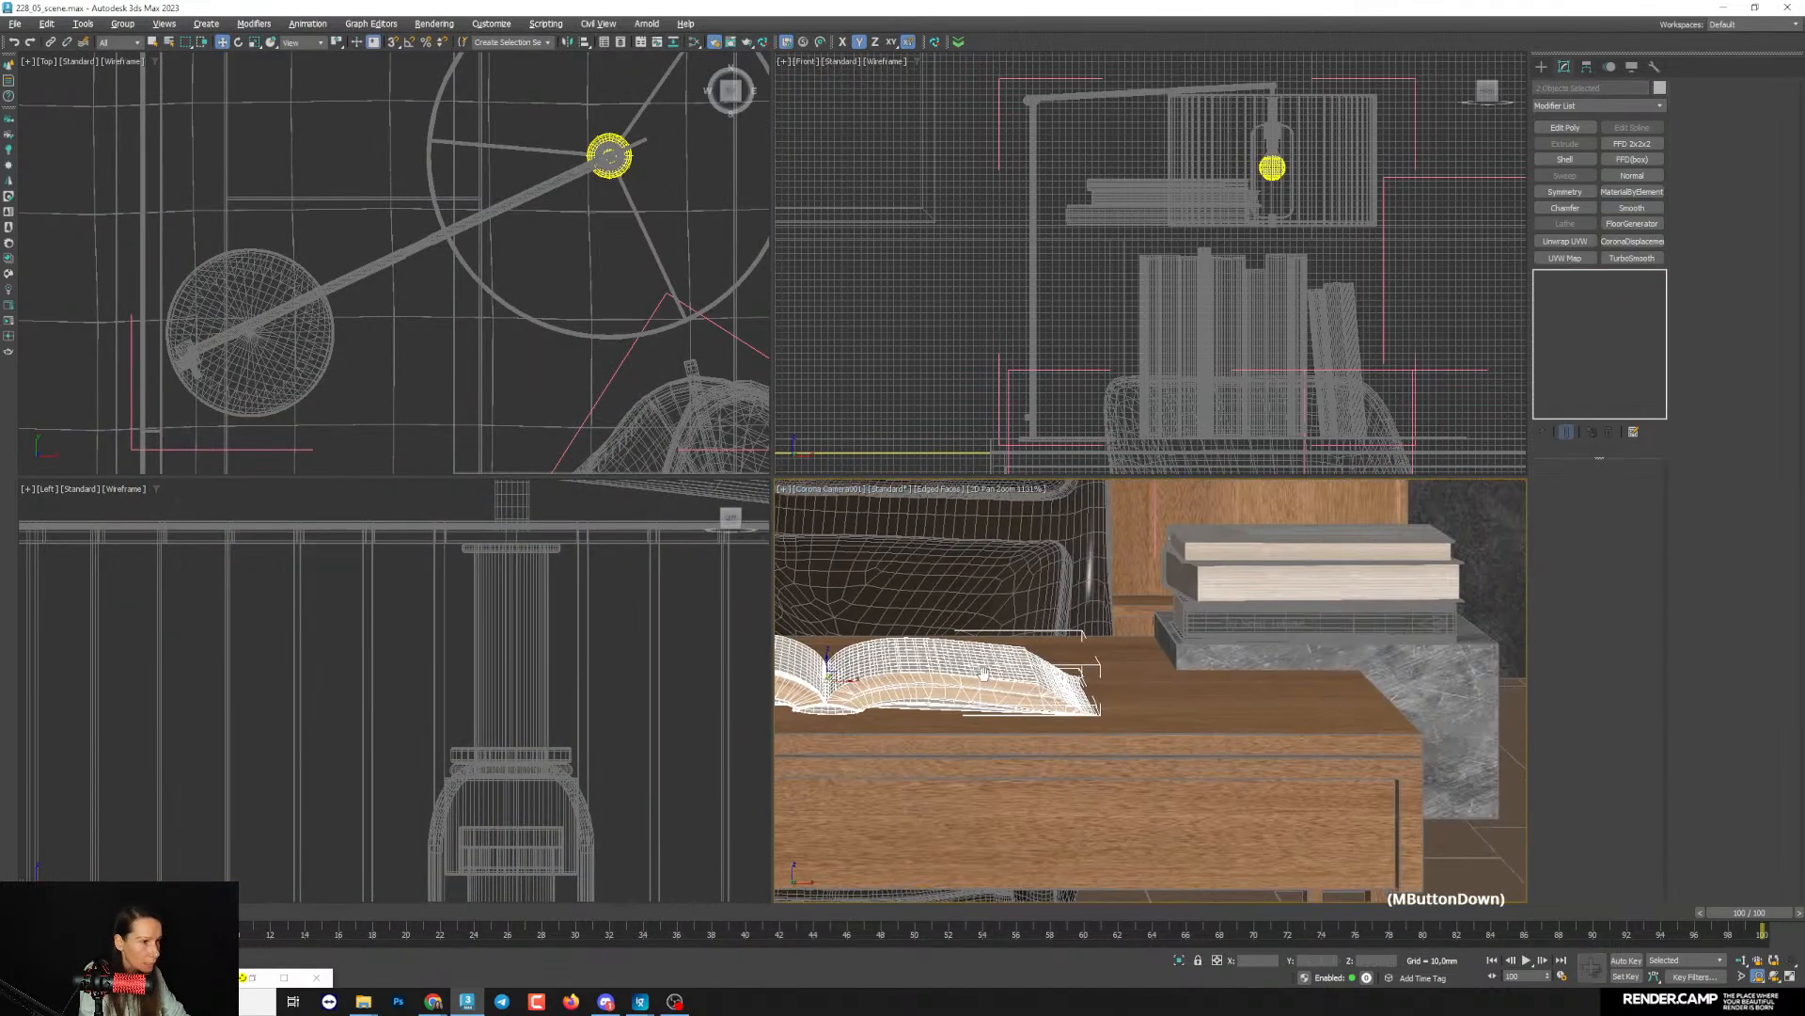
left_click(1298, 577, "ctrl")
scroll(1155, 686, "down", 3)
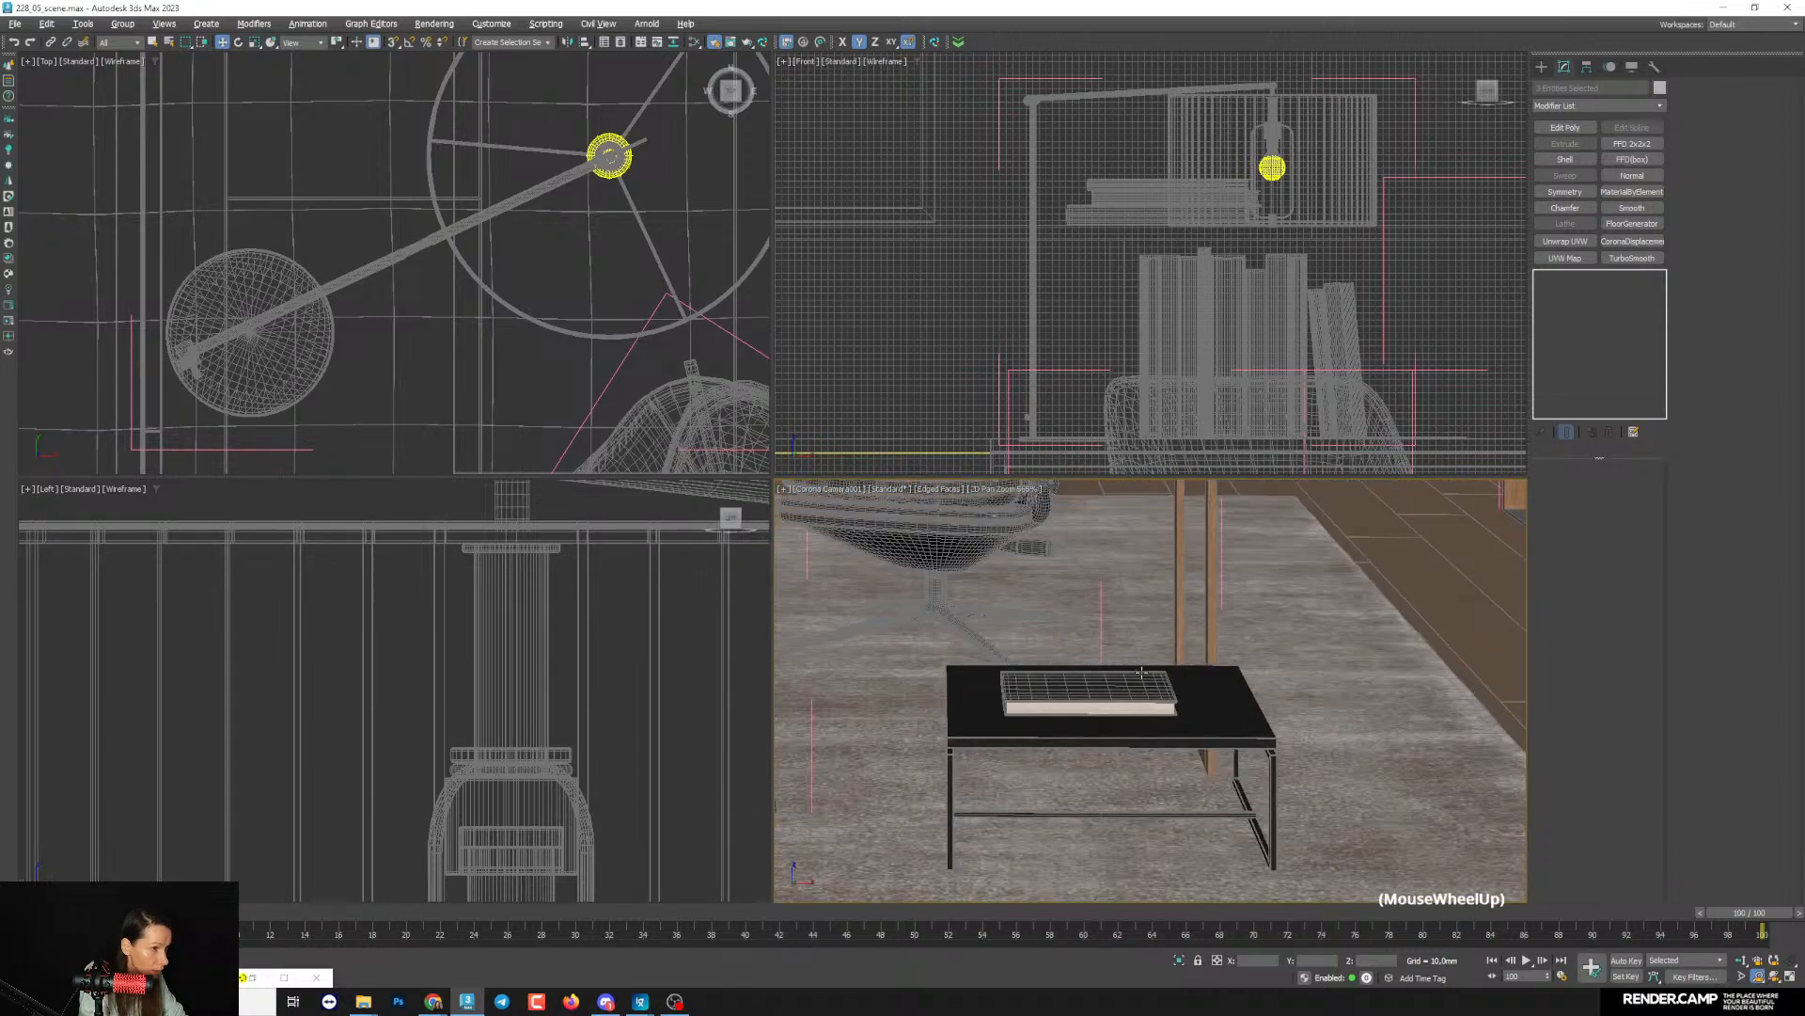
left_click(1154, 687, "ctrl")
scroll(1155, 686, "down", 2)
middle_click_drag(1154, 687, 1180, 732)
scroll(1081, 696, "down", 2)
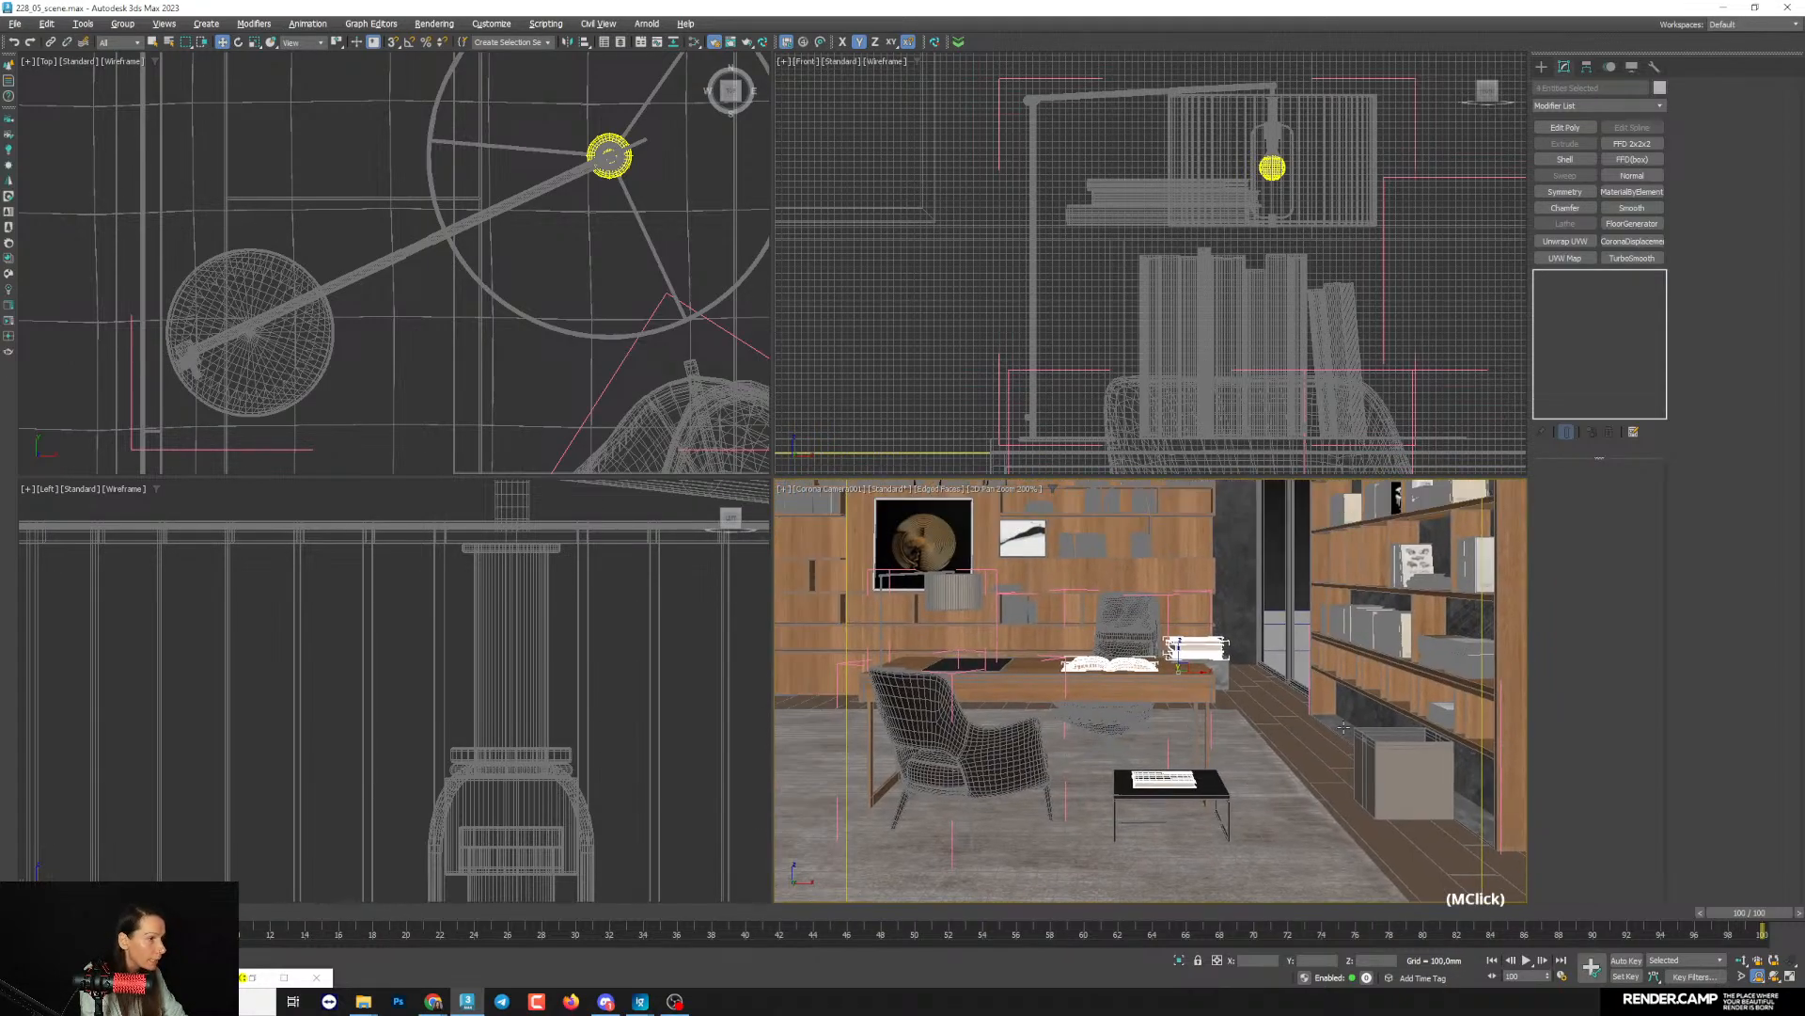
key("grave")
left_click(87, 978)
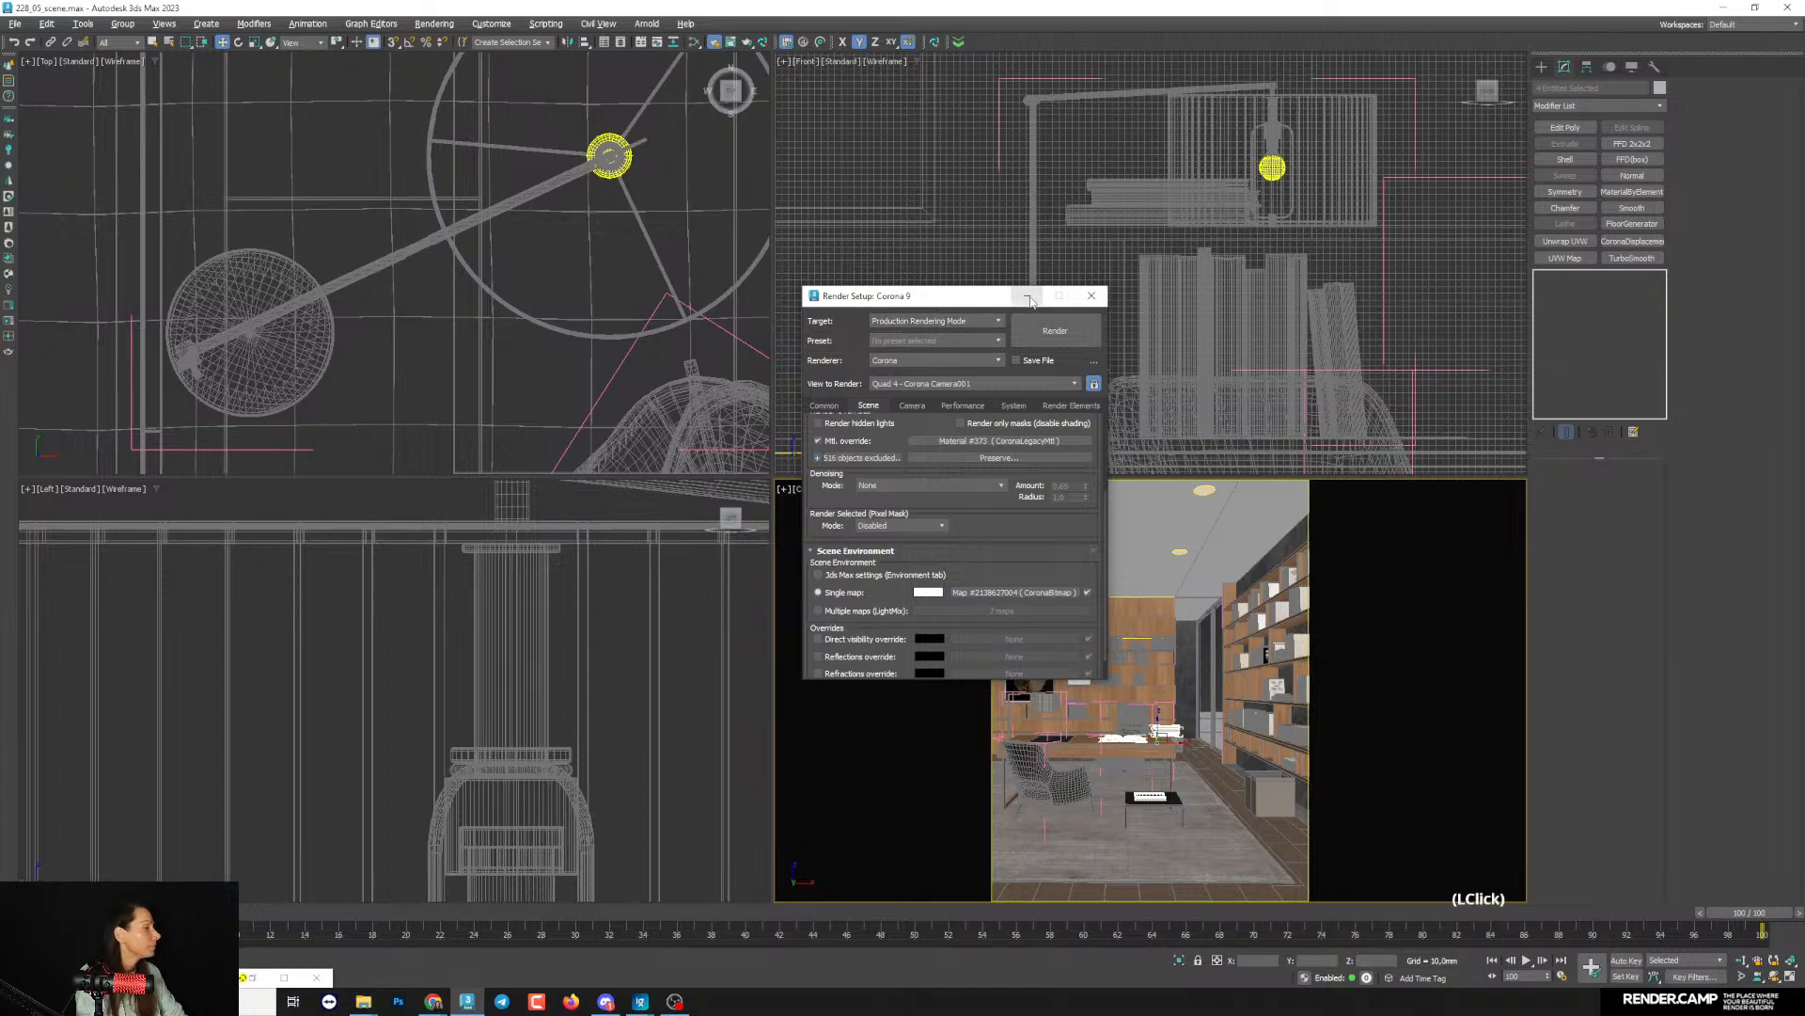
left_click(1027, 295)
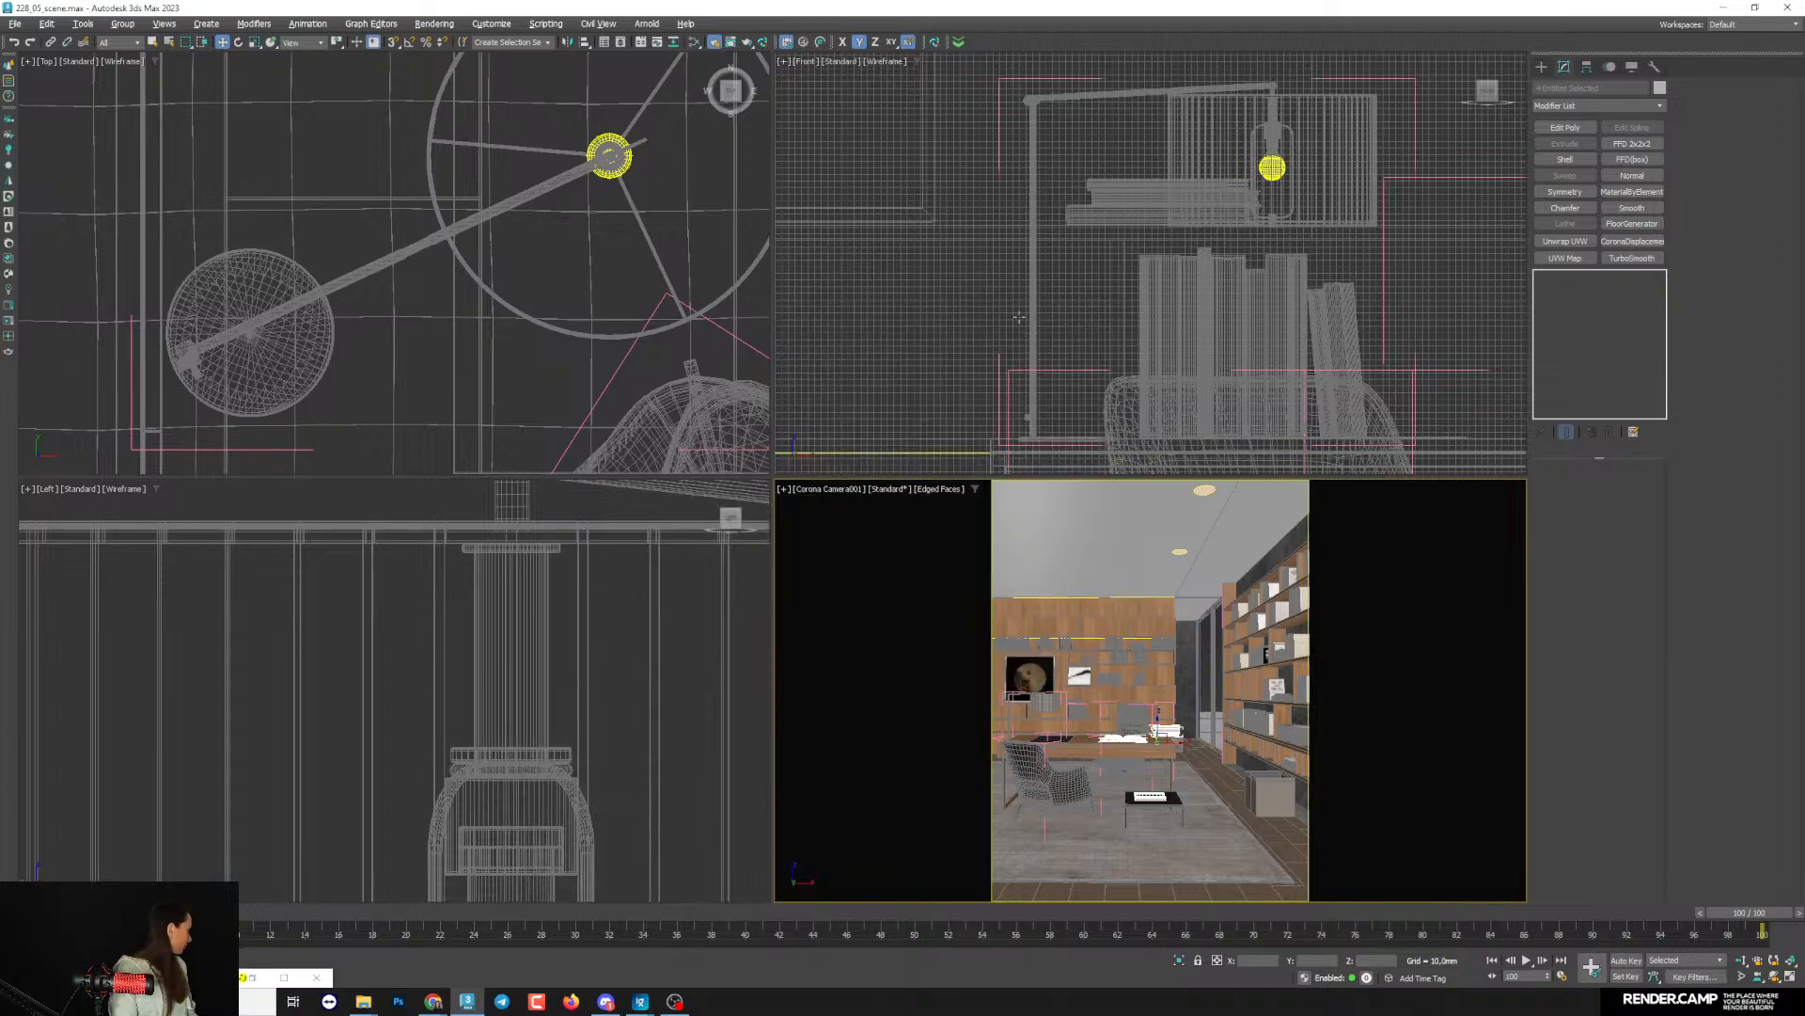
- Restore the Corona frame buffer, then reposition and enlarge it to inspect the full interior render
key("6")
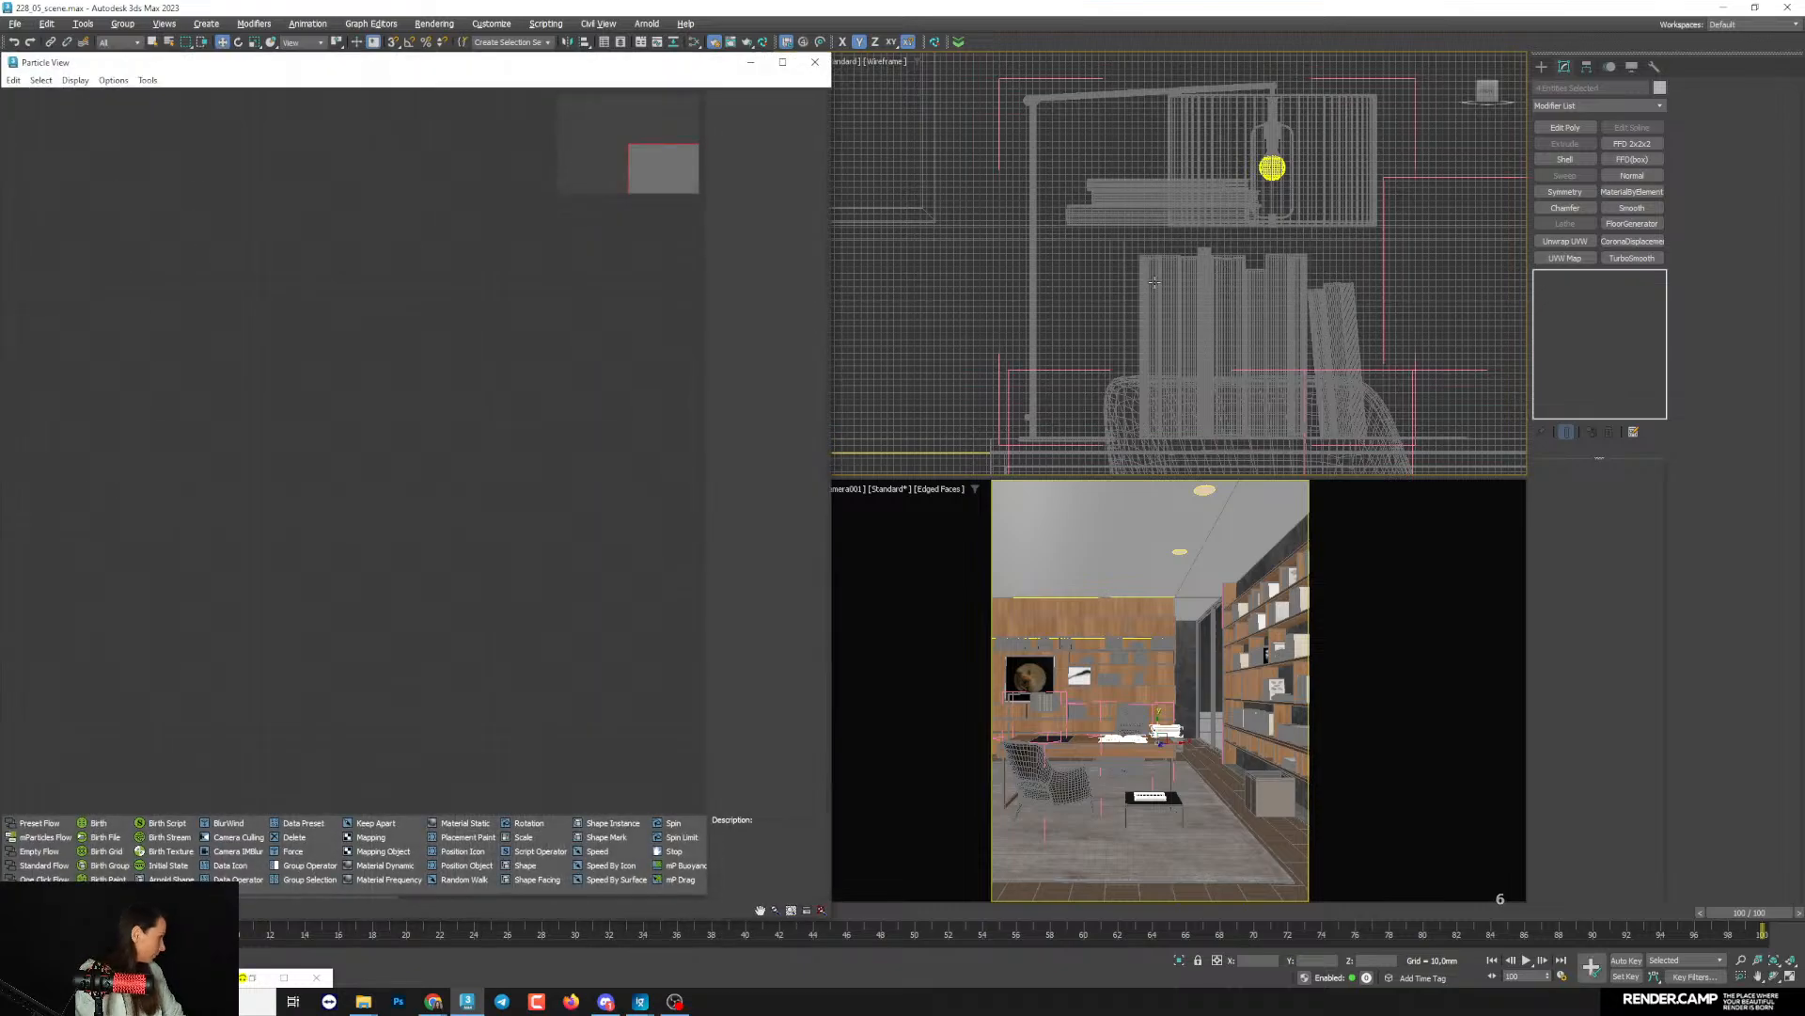
left_click(815, 62)
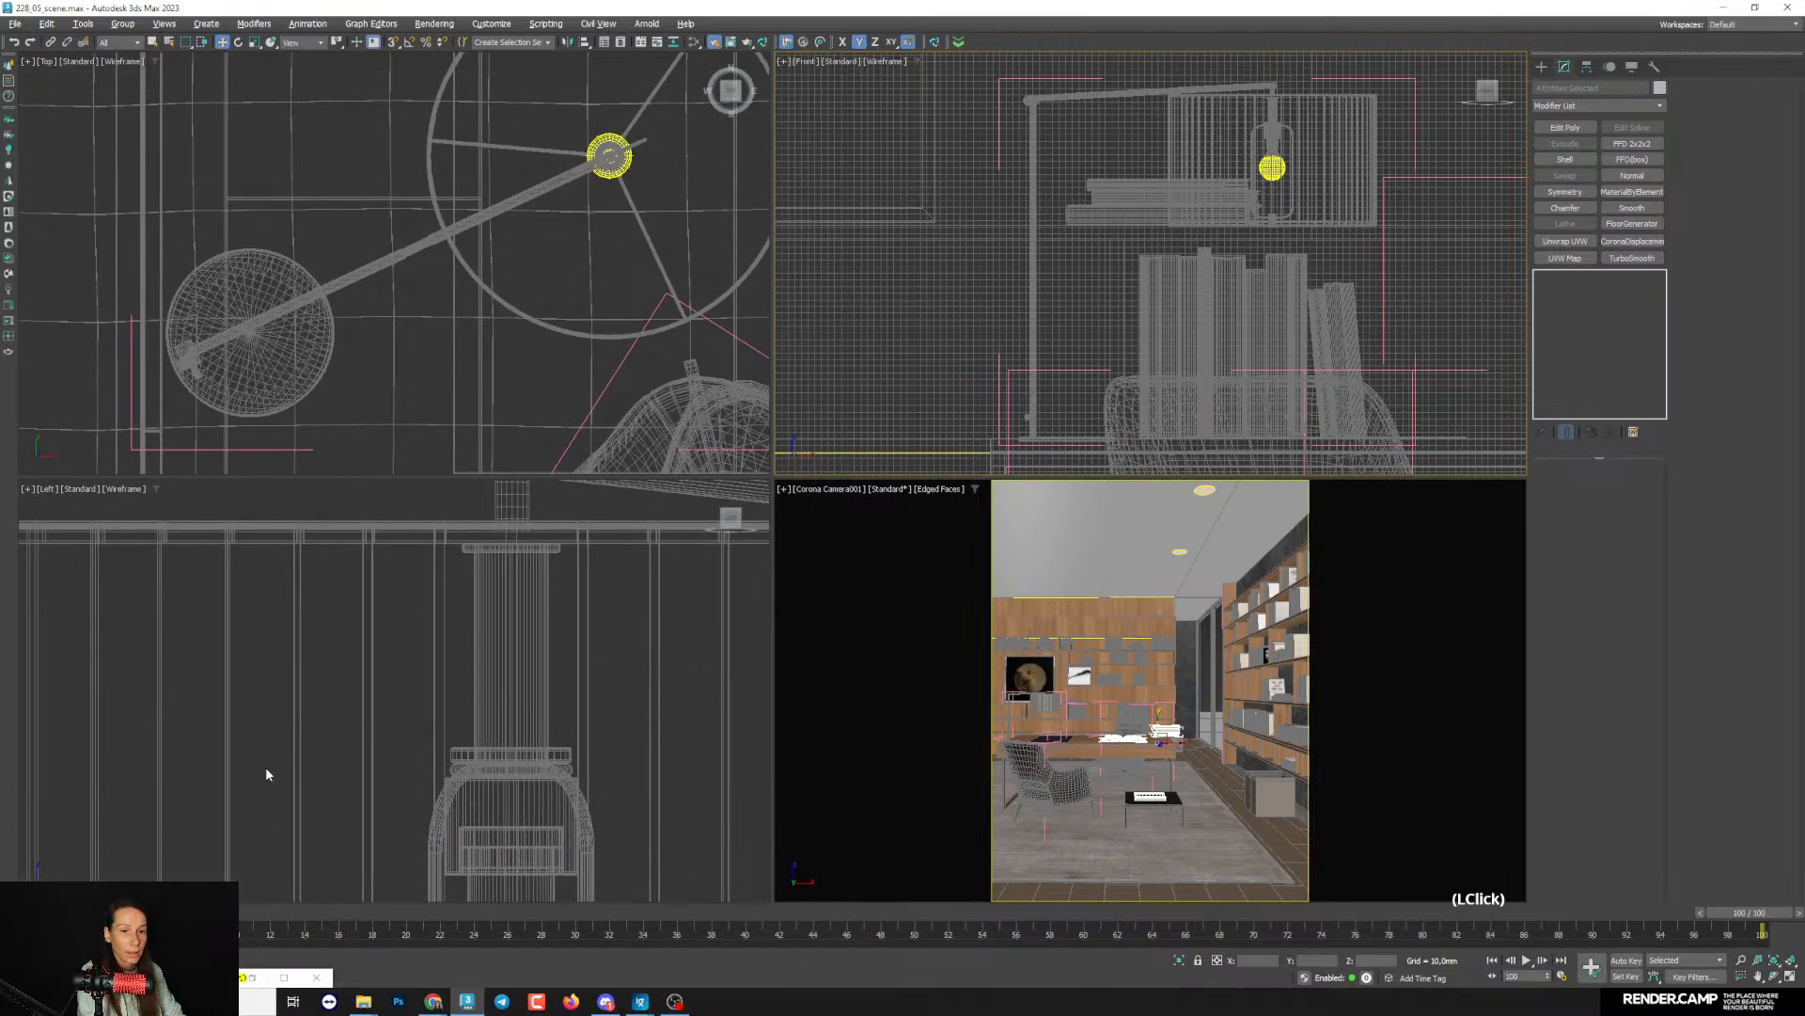
left_click(264, 976)
left_click_drag(500, 41, 429, 44)
left_click_drag(789, 879, 830, 931)
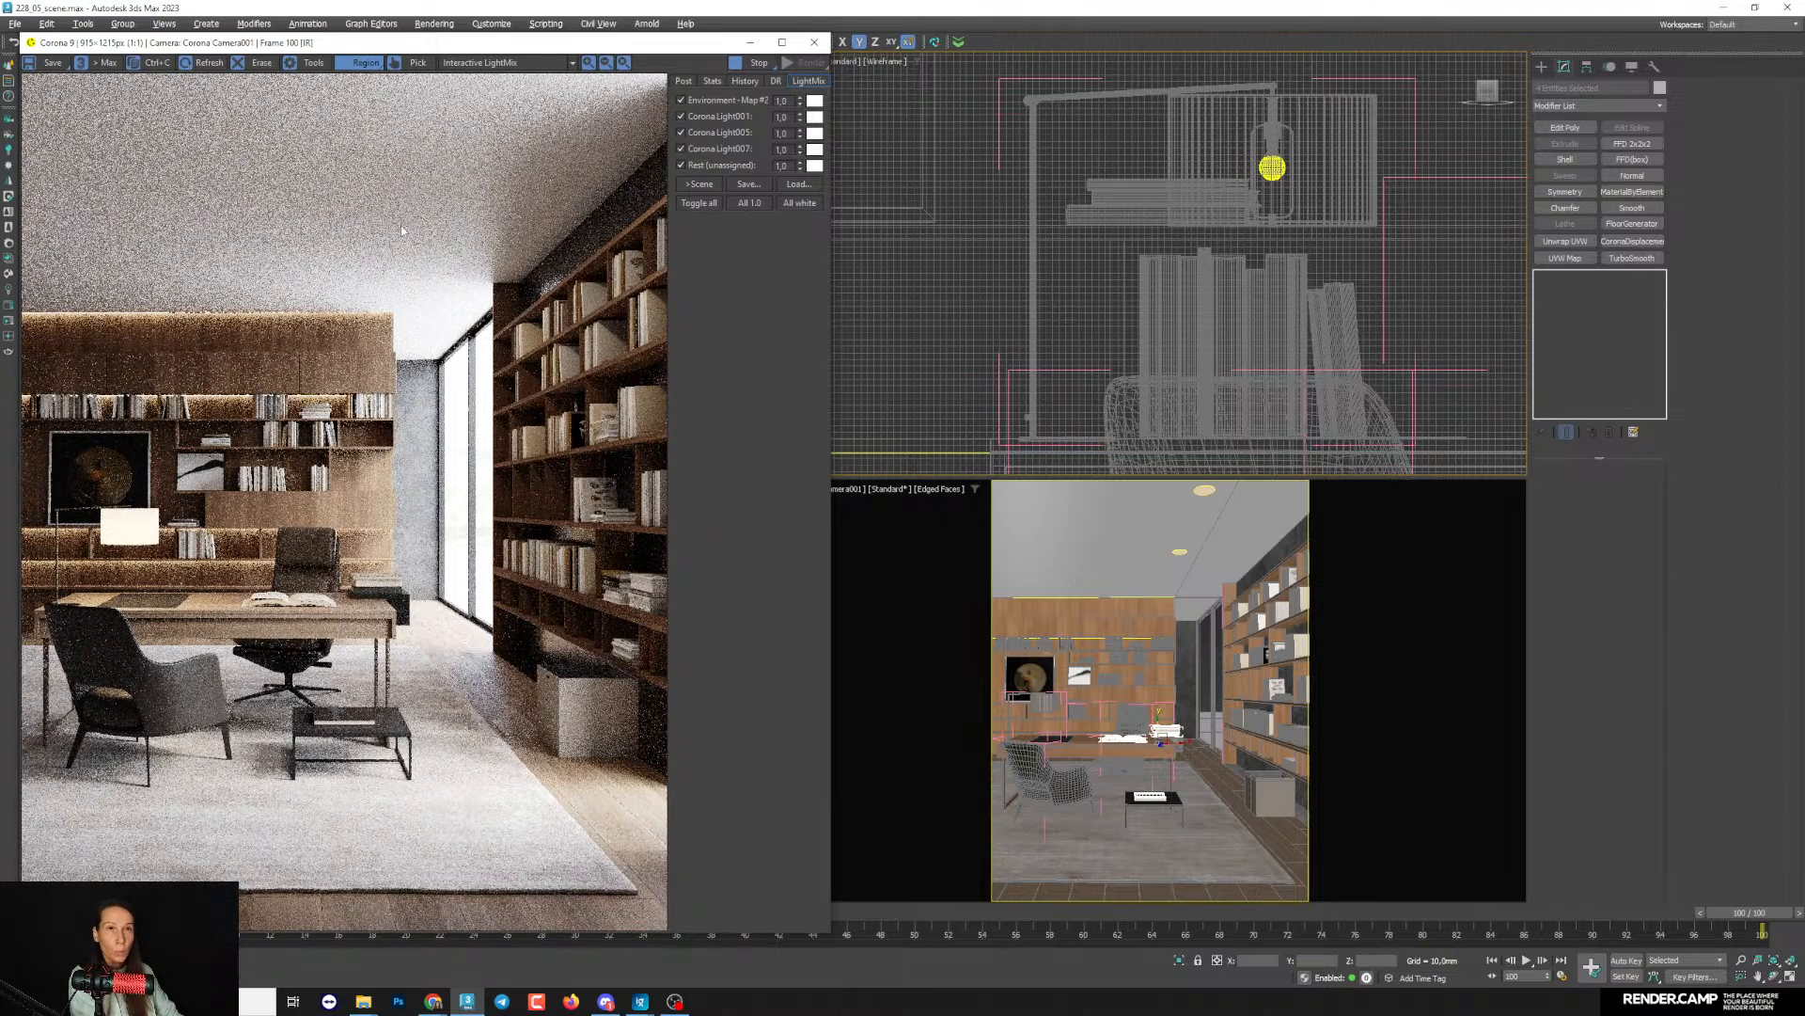
left_click_drag(310, 44, 323, 46)
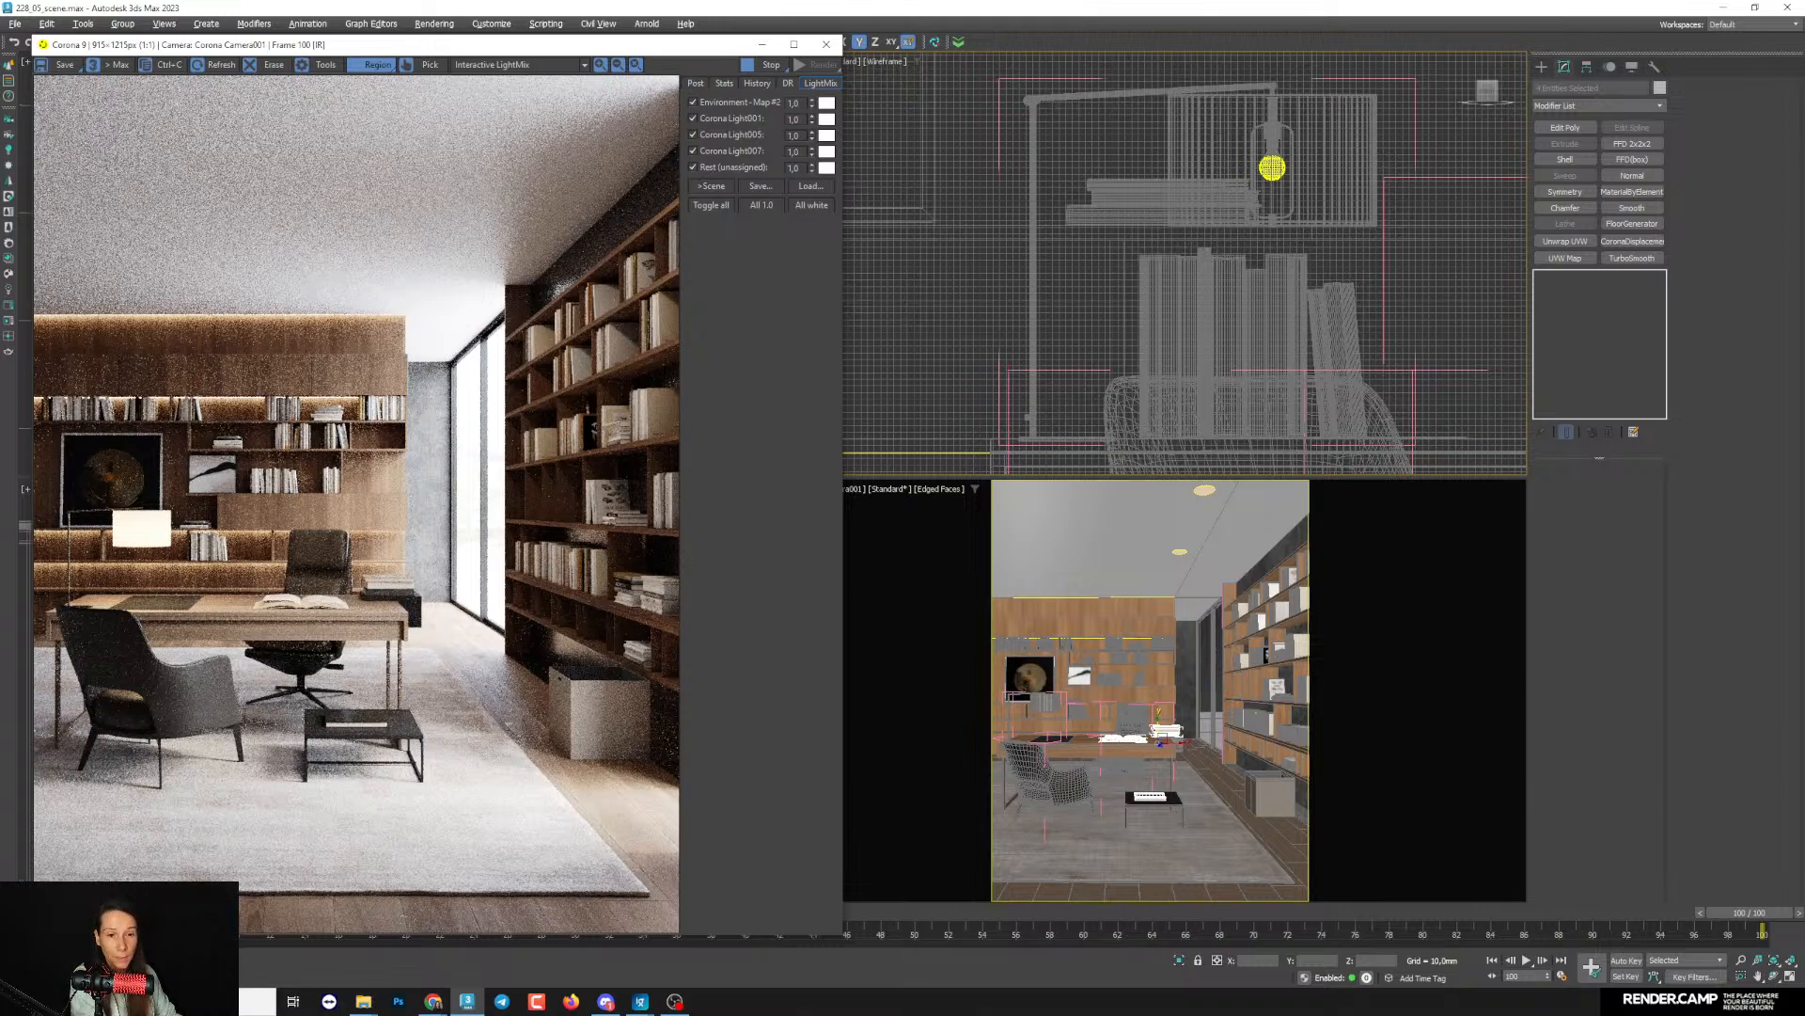
key("m")
left_click_drag(1106, 59, 1080, 45)
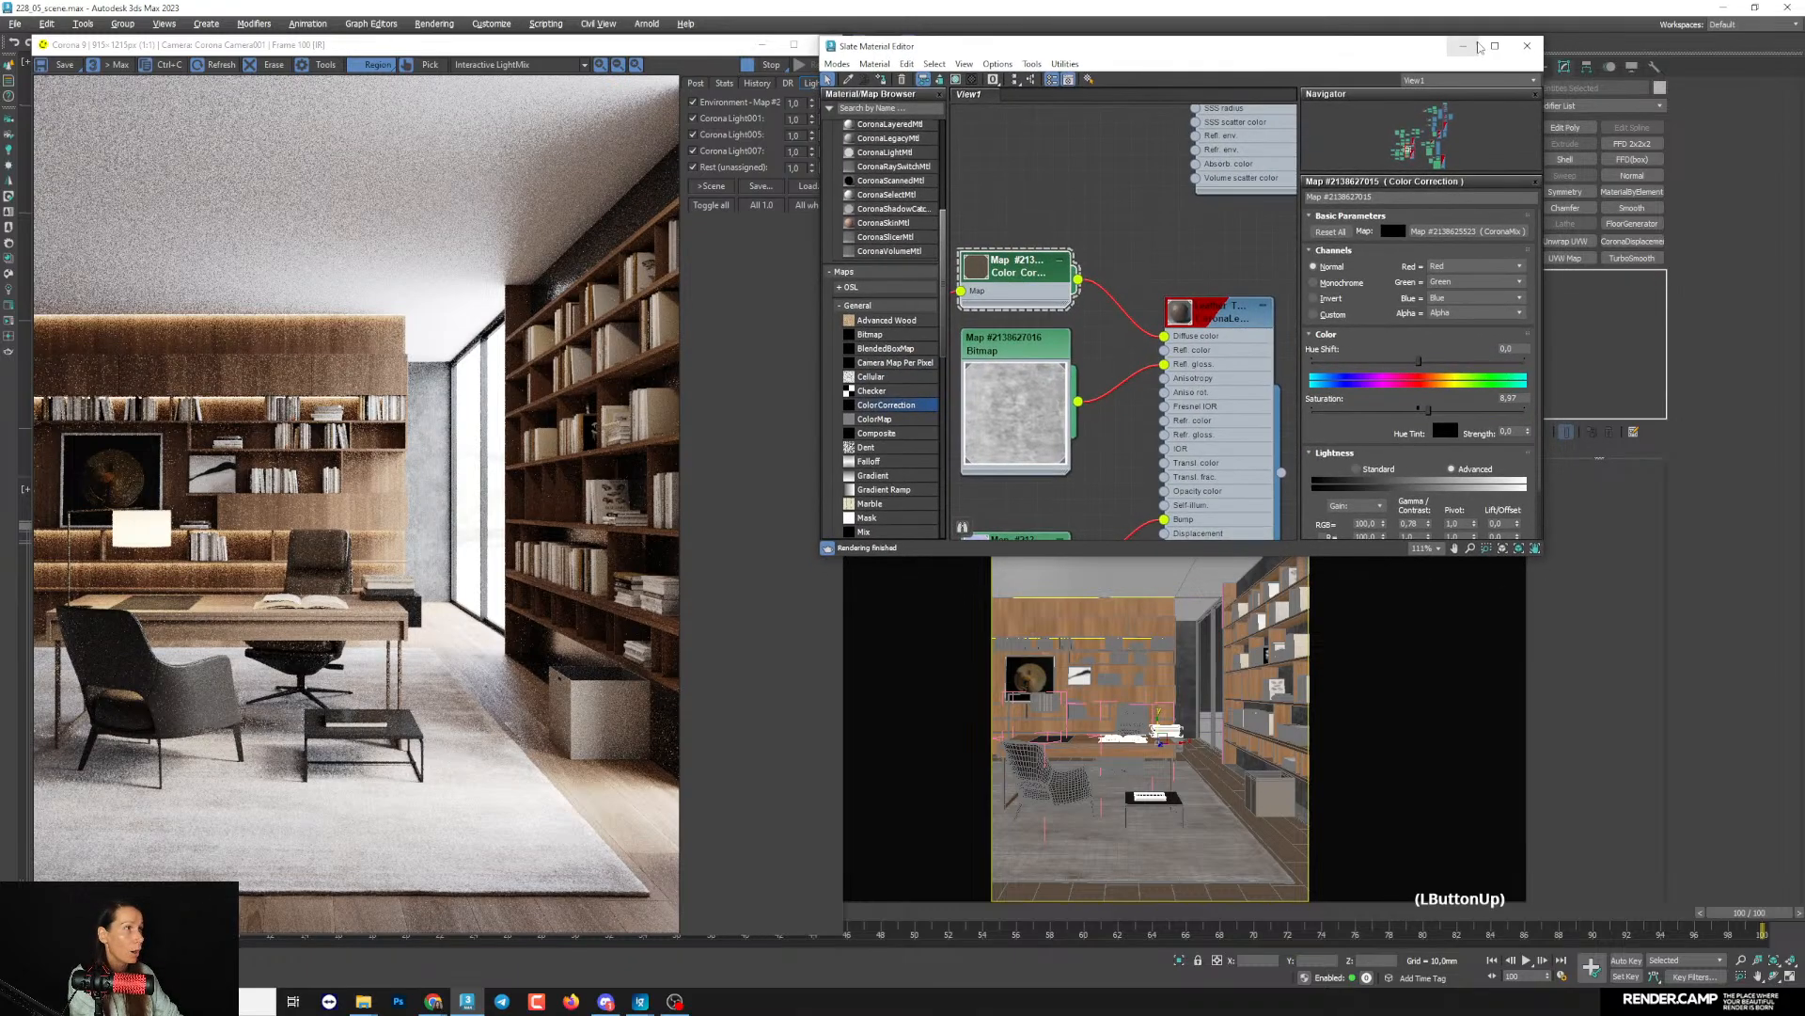
left_click(1527, 46)
- Lock the render output's image aspect ratio and set the output height to 3000
left_click(70, 973)
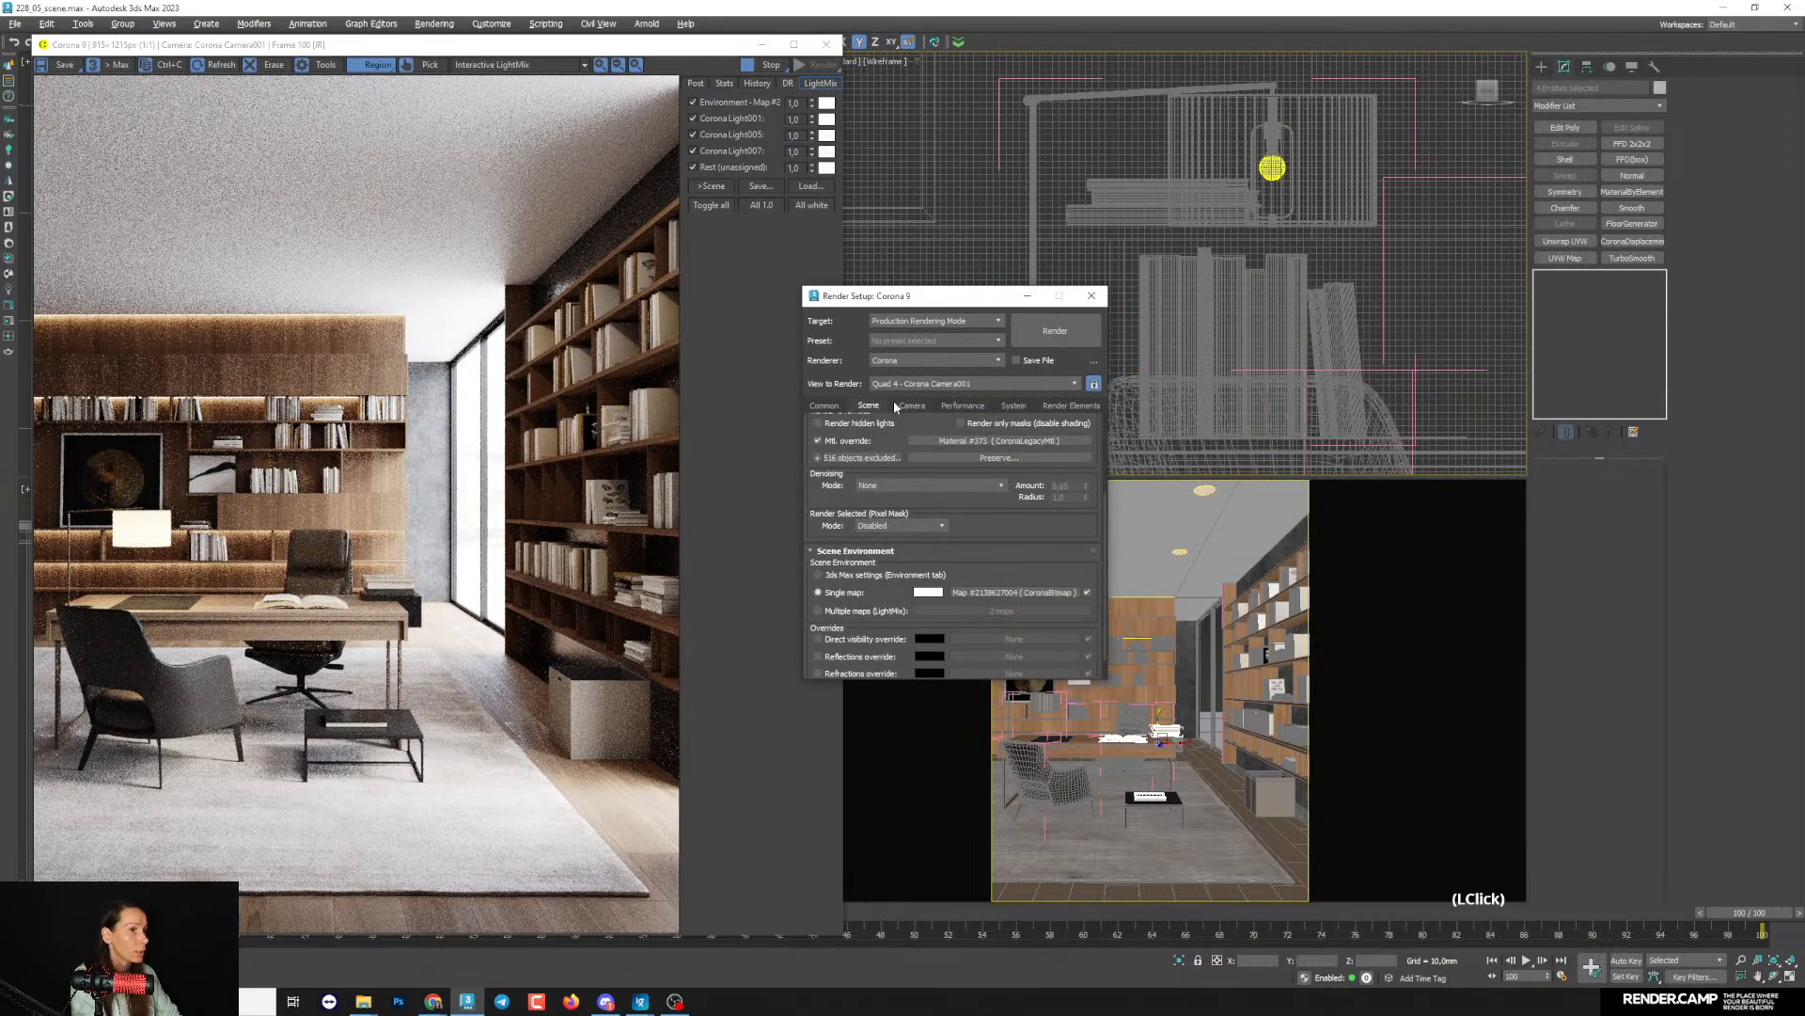
left_click(825, 406)
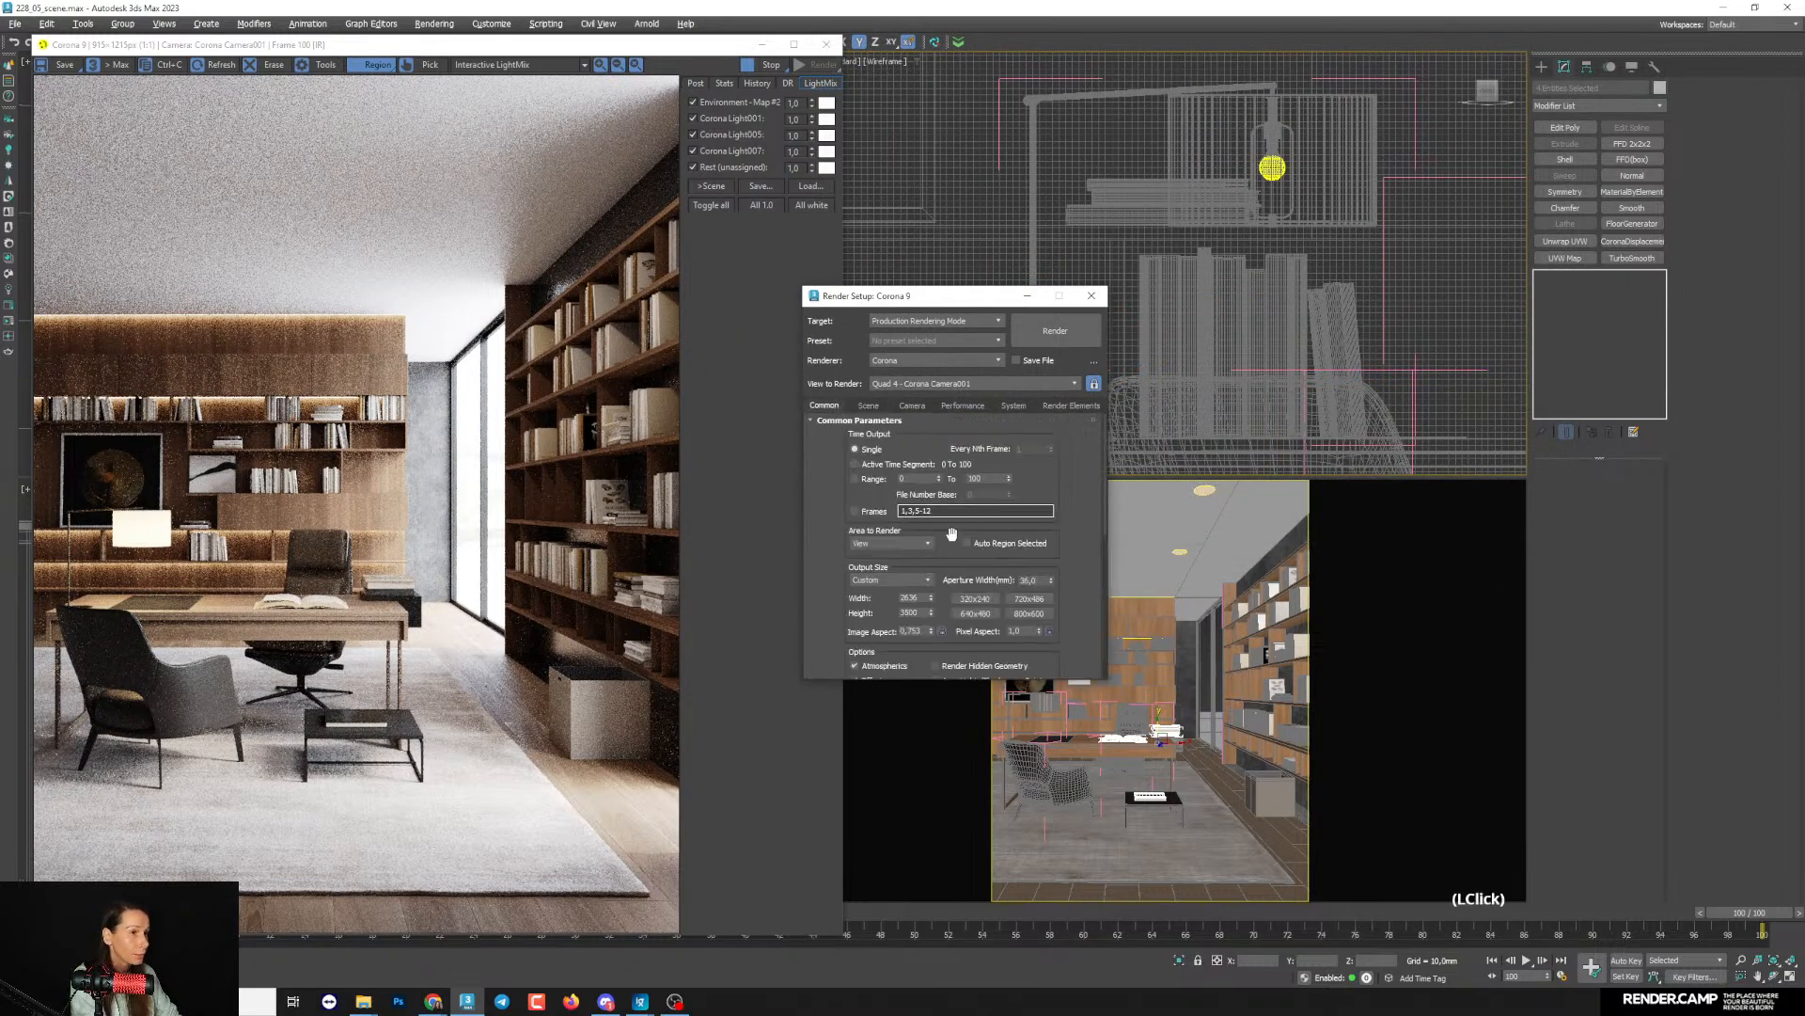
left_click(942, 631)
left_click_drag(921, 613, 792, 618)
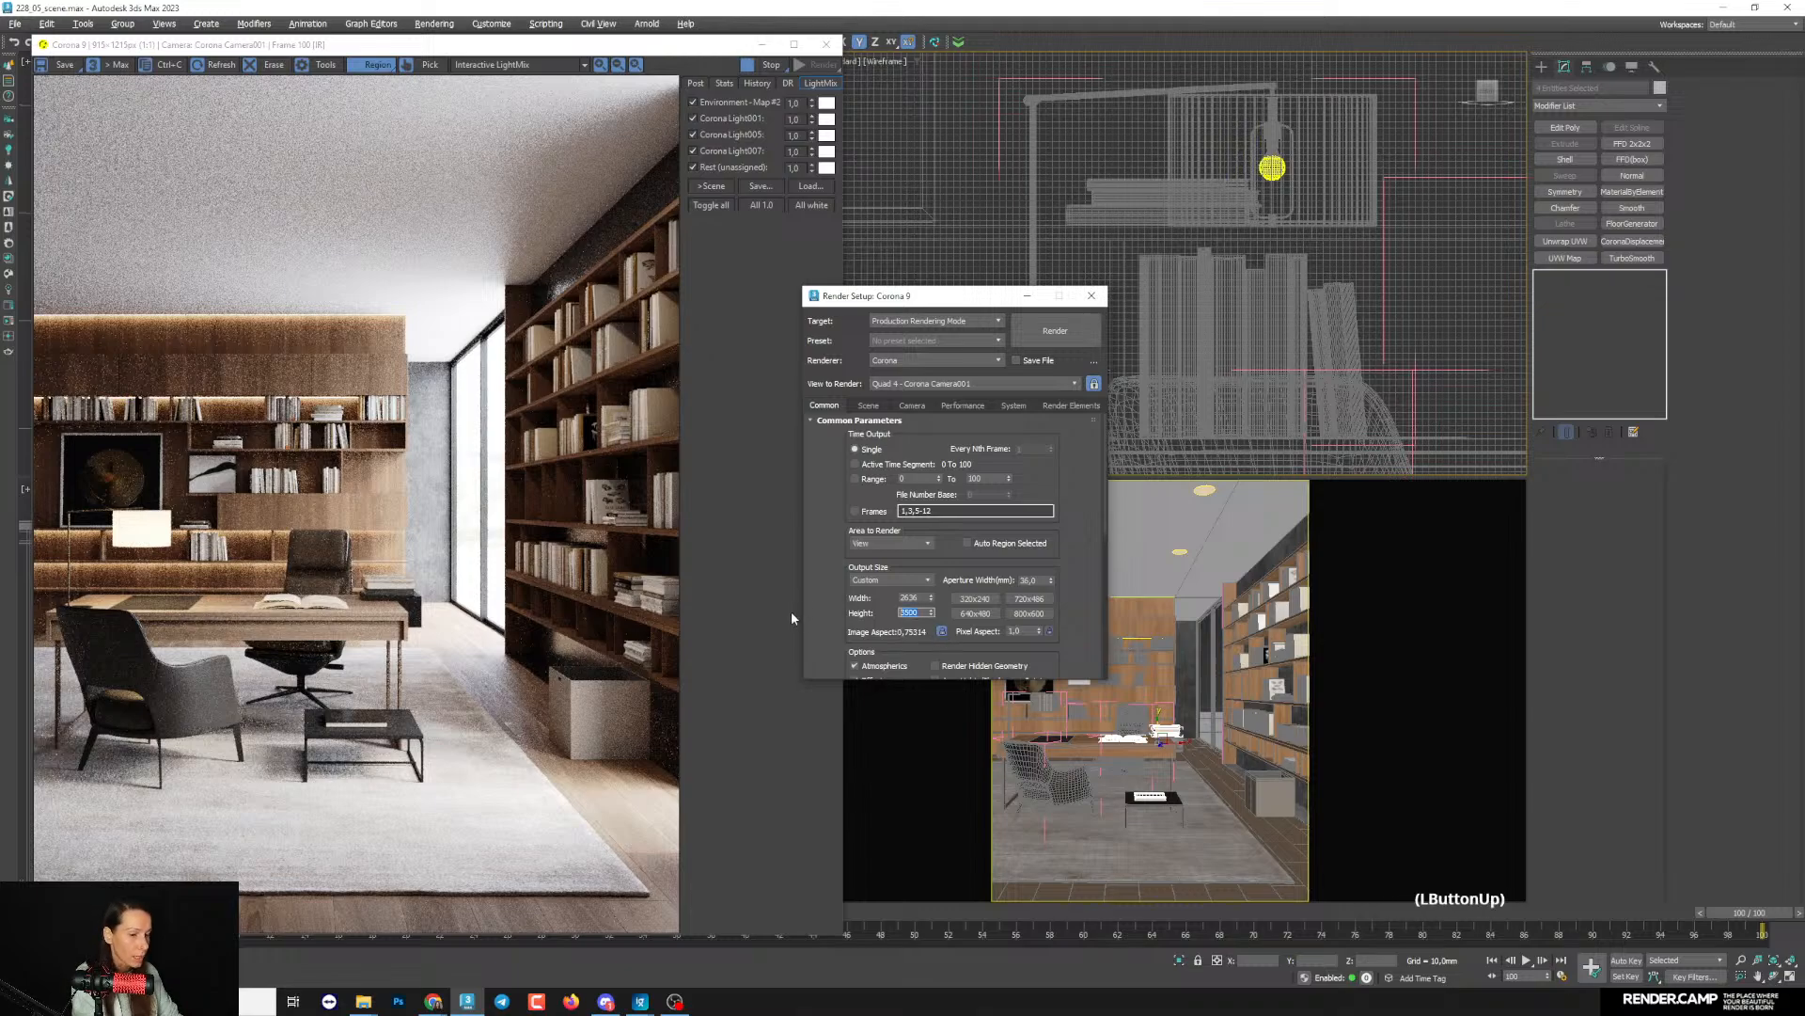
type("3000")
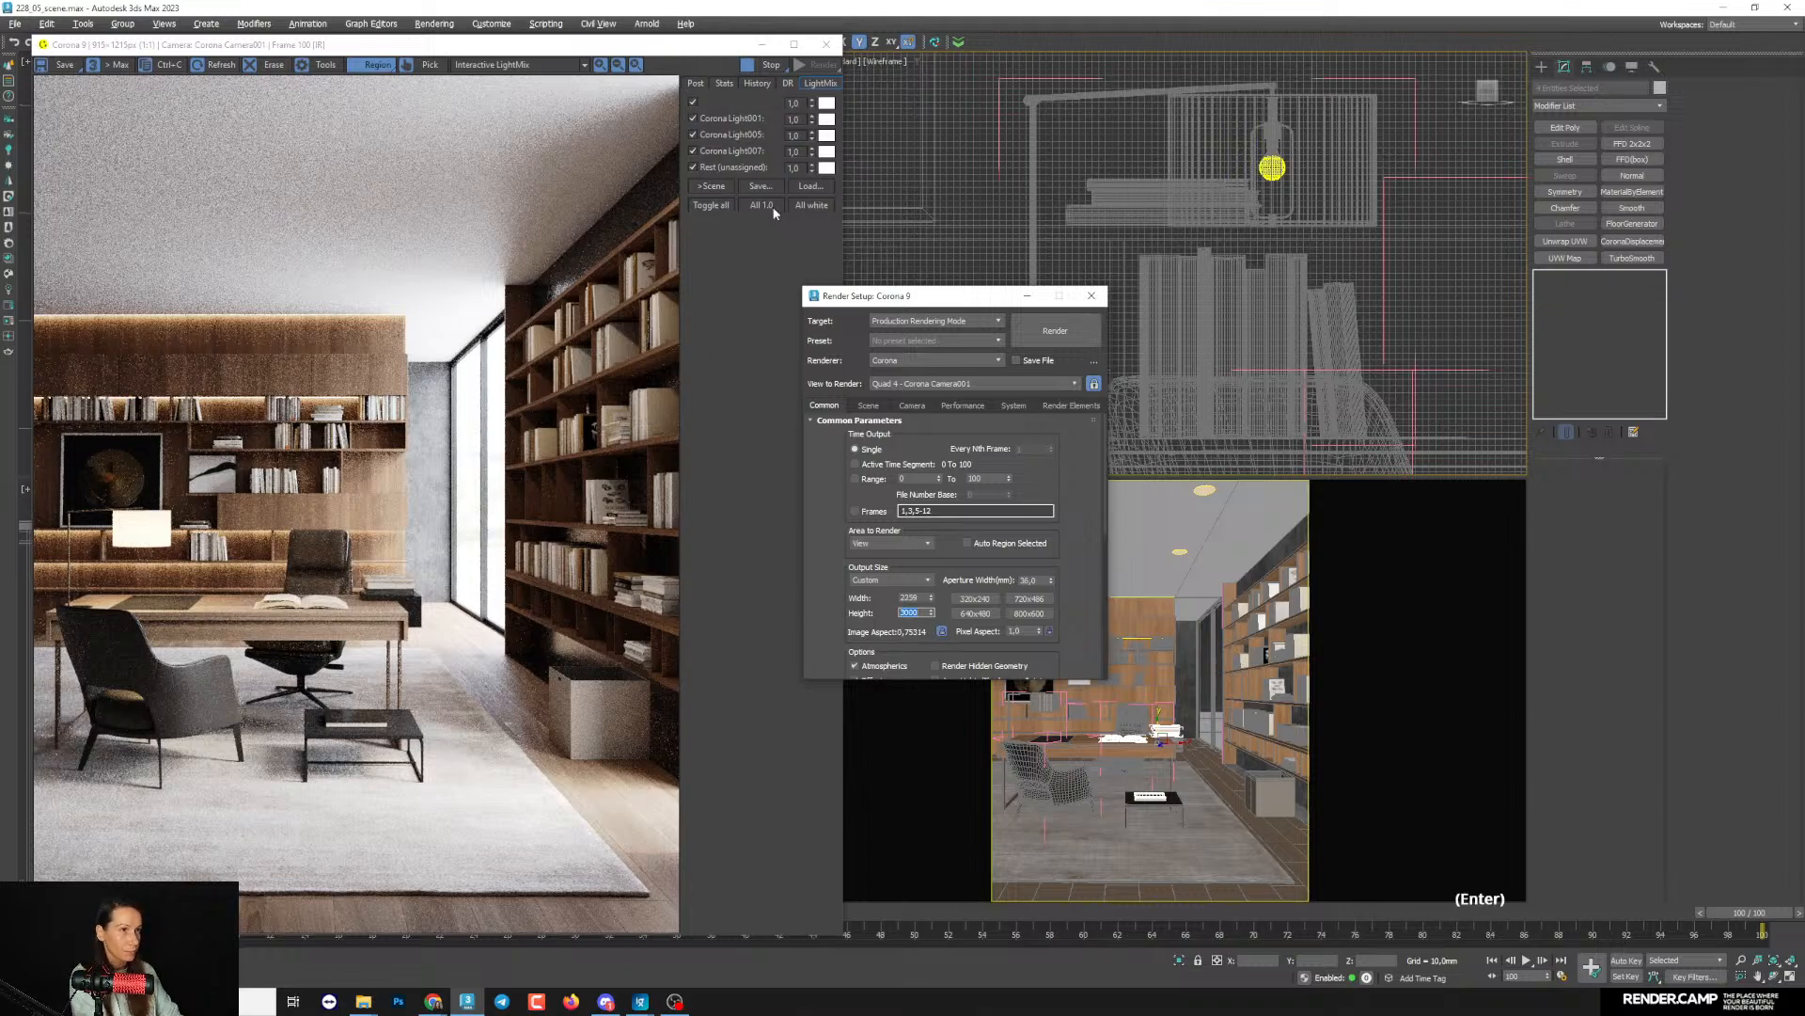
- Set the denoising mode to Corona High Quality and start the production render of the camera view
left_click(867, 405)
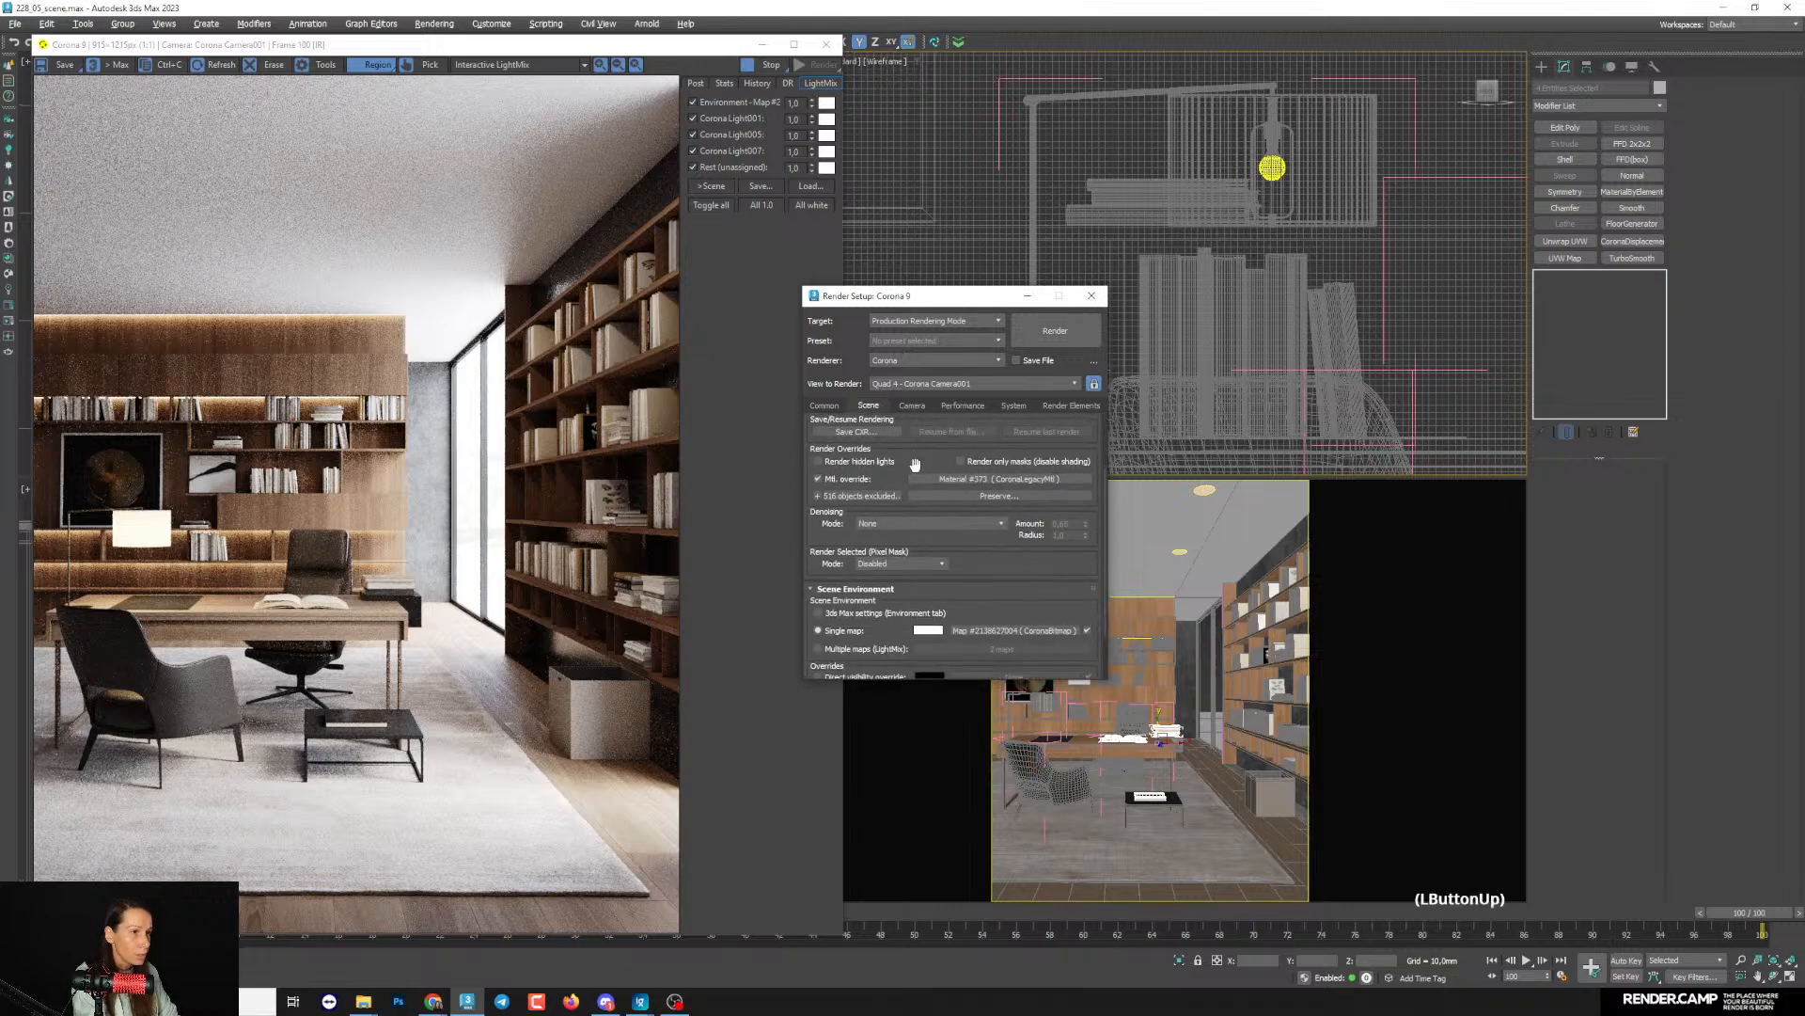
left_click(905, 524)
left_click(934, 571)
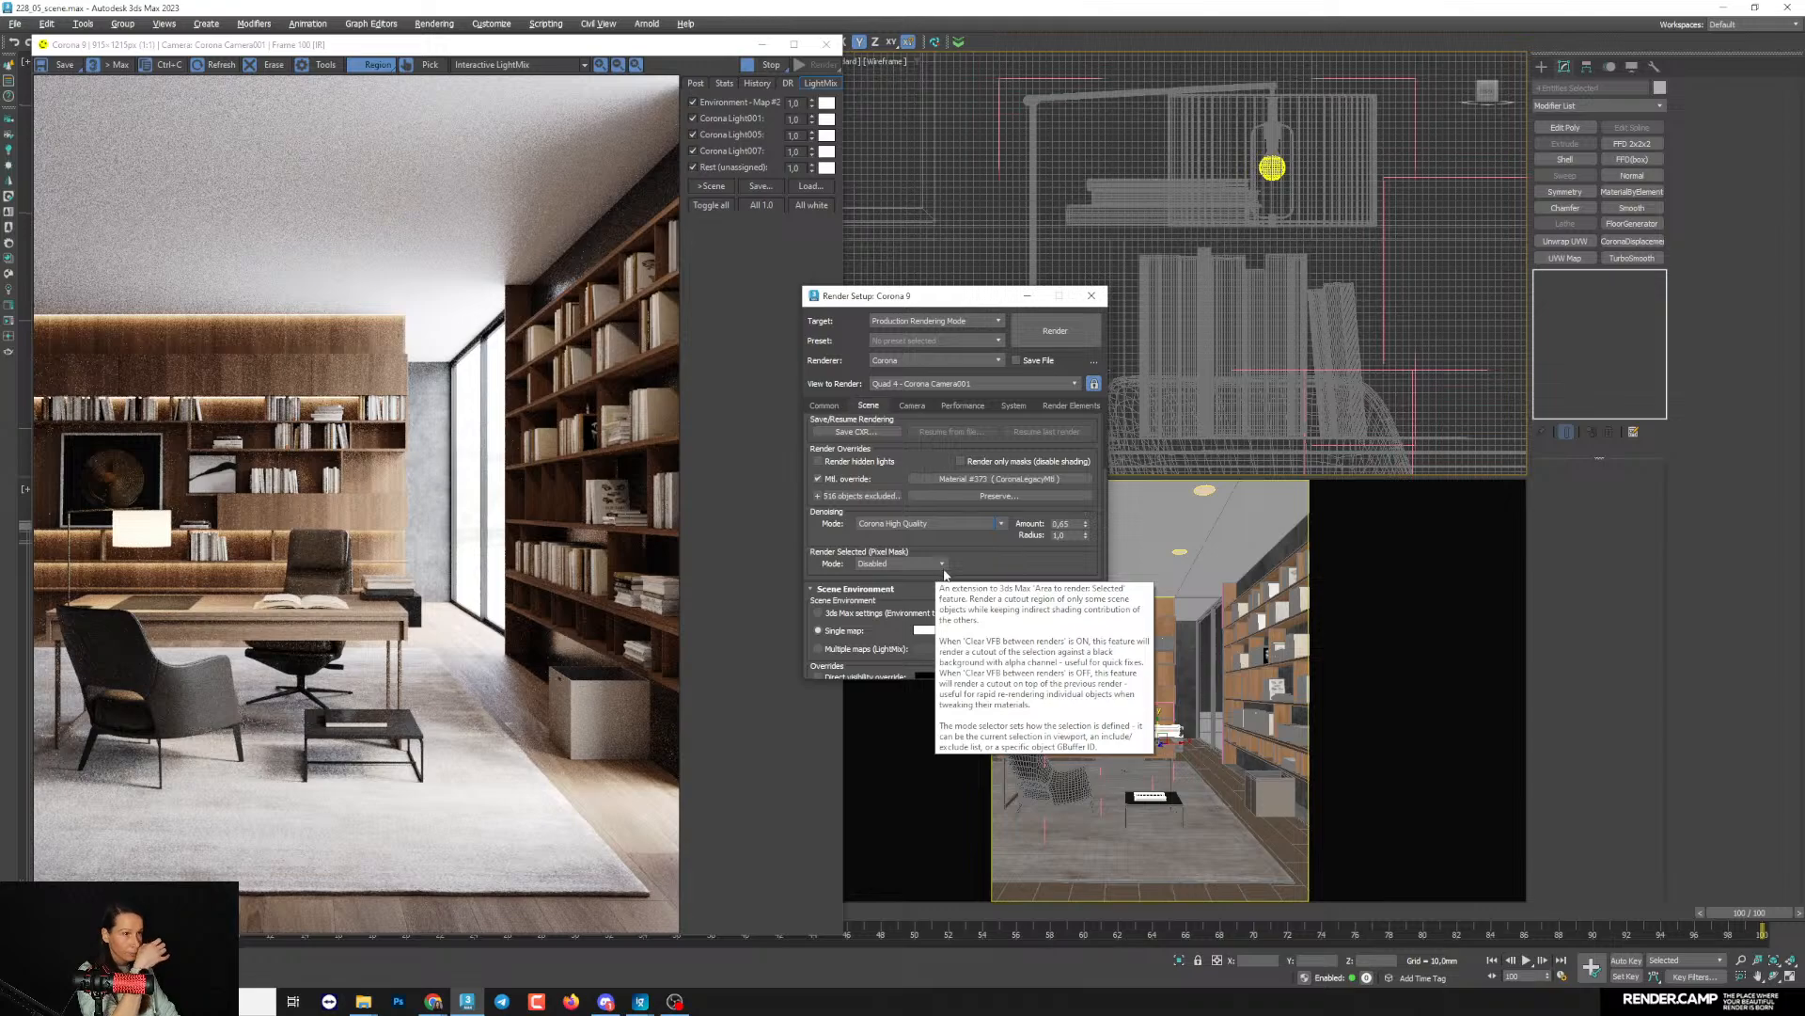
left_click(824, 405)
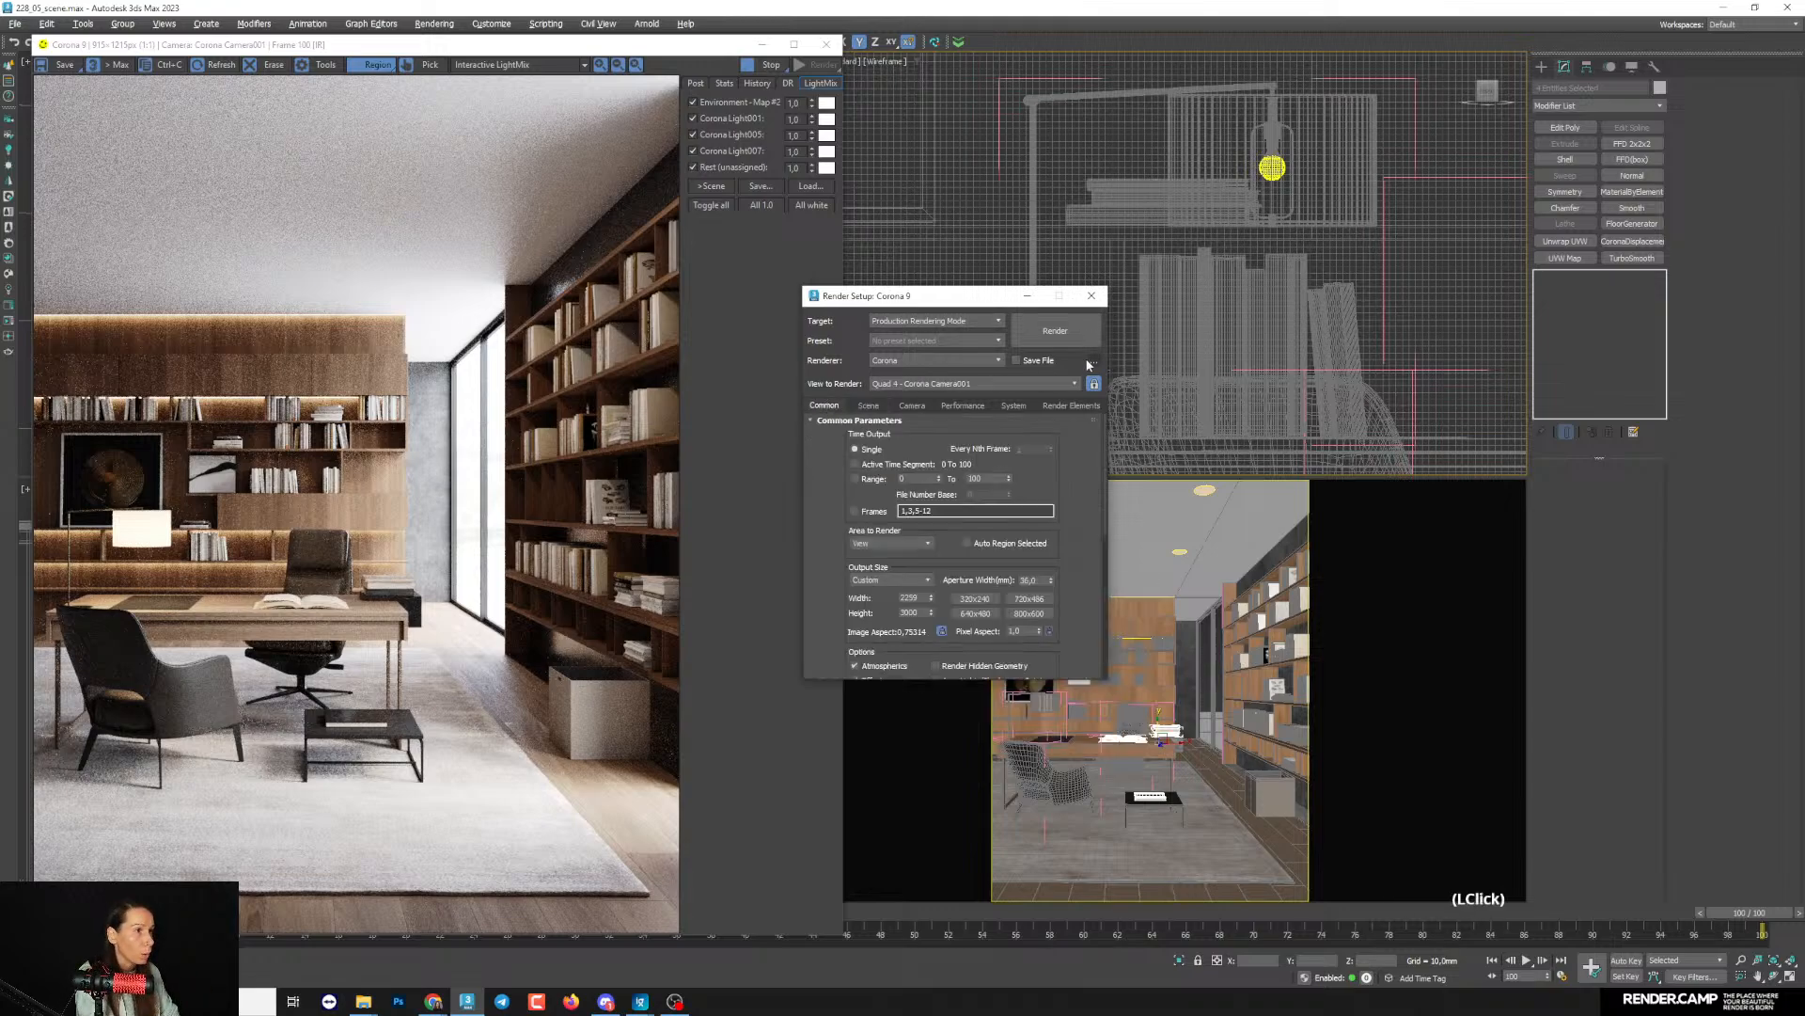
left_click(1060, 332)
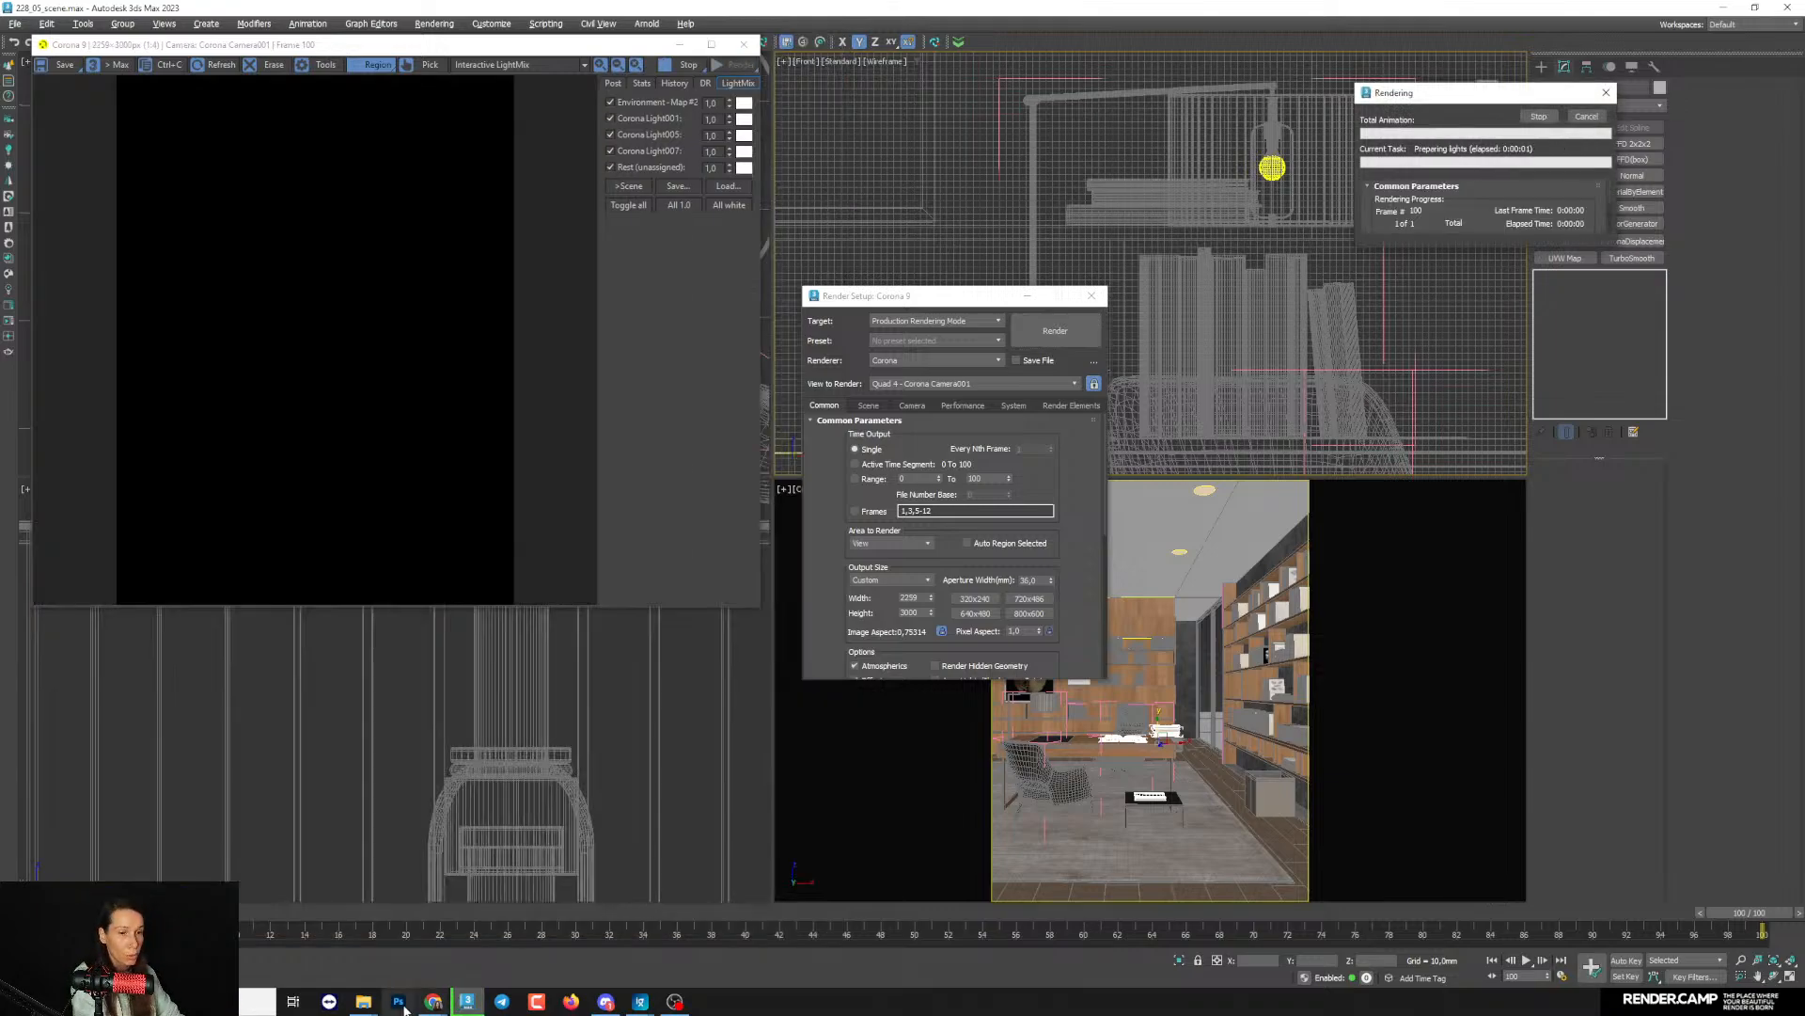
- Switch to Chrome, reload the BEGINNERS 15 course page and look through its header and example interior renders
mouse_move(436, 1004)
left_click(500, 926)
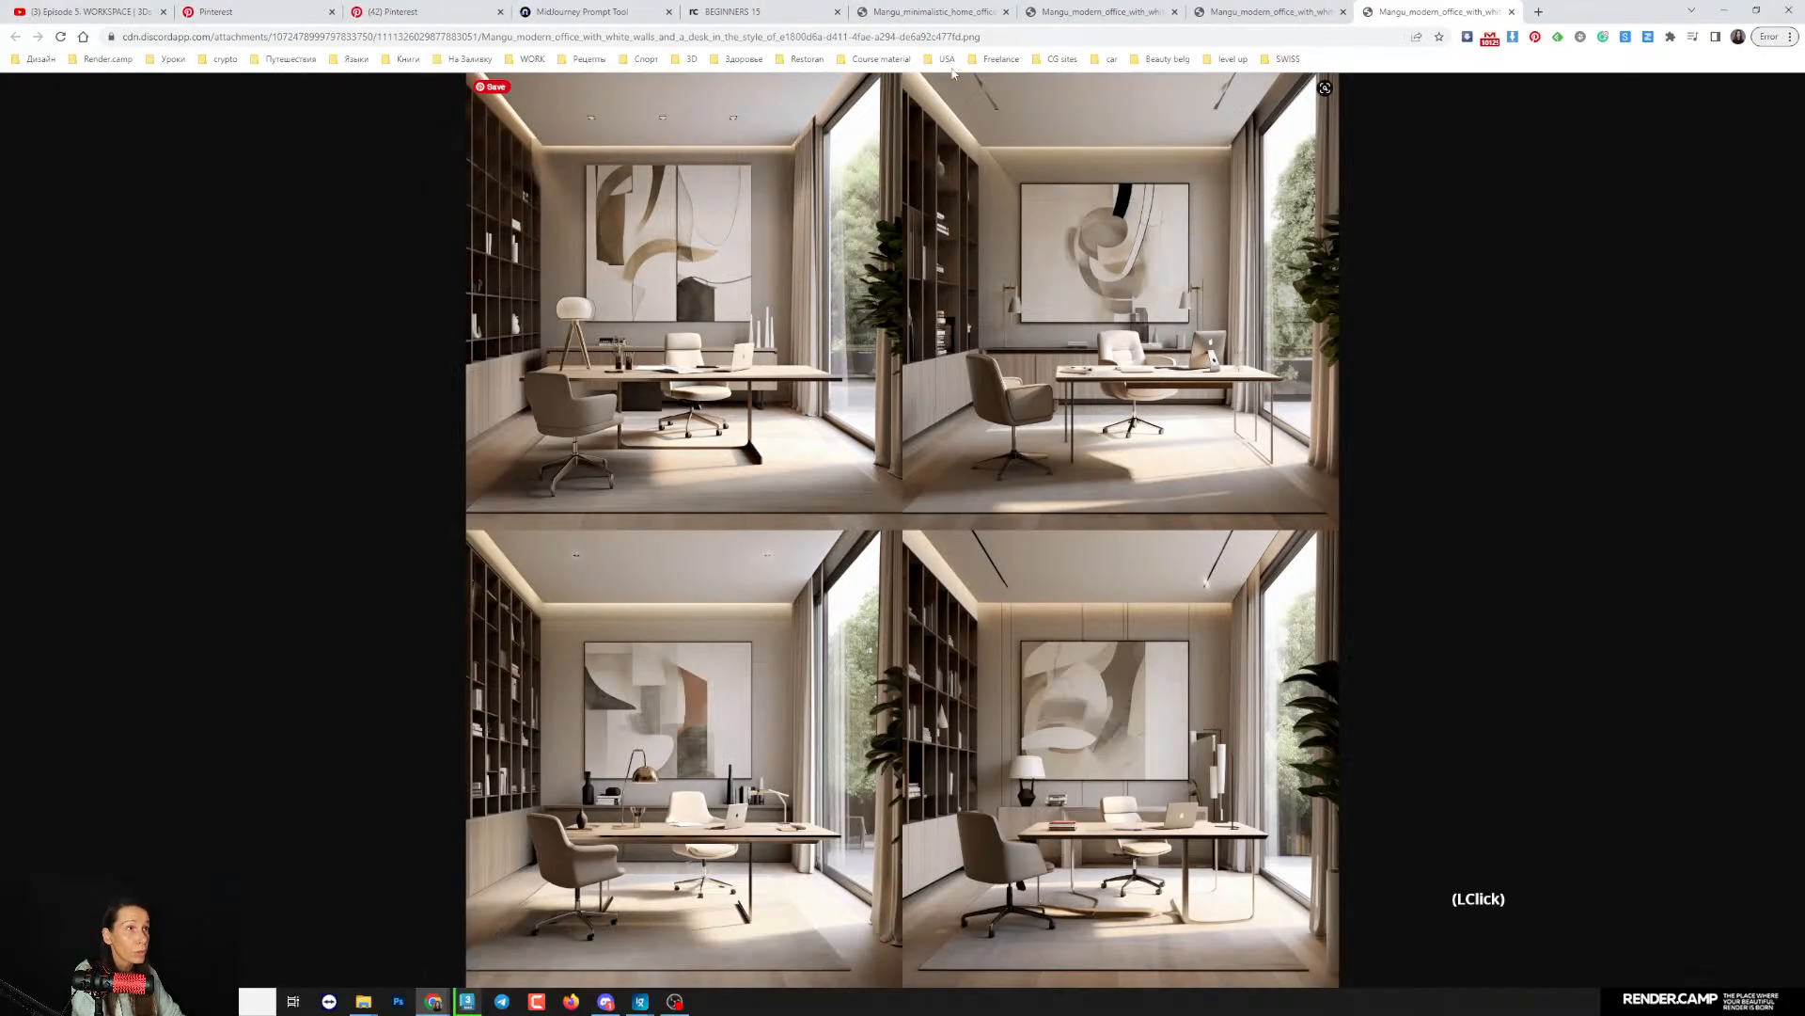
left_click(742, 13)
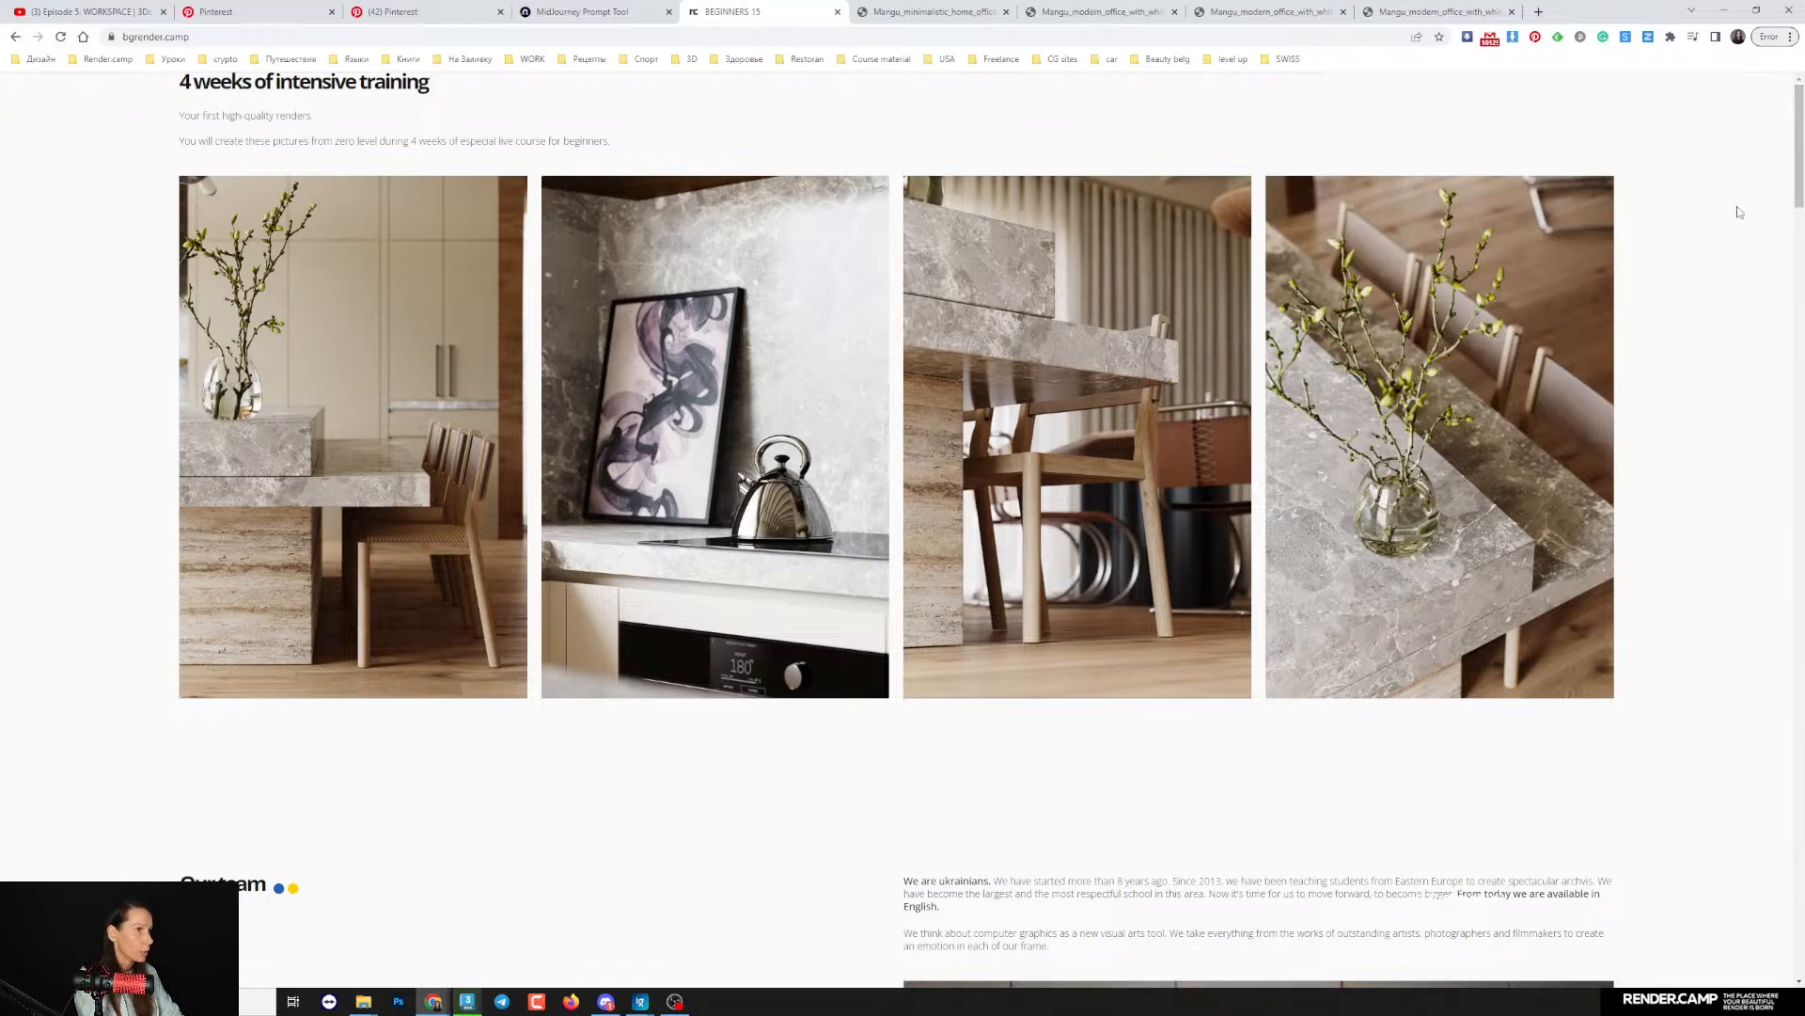
key("F5")
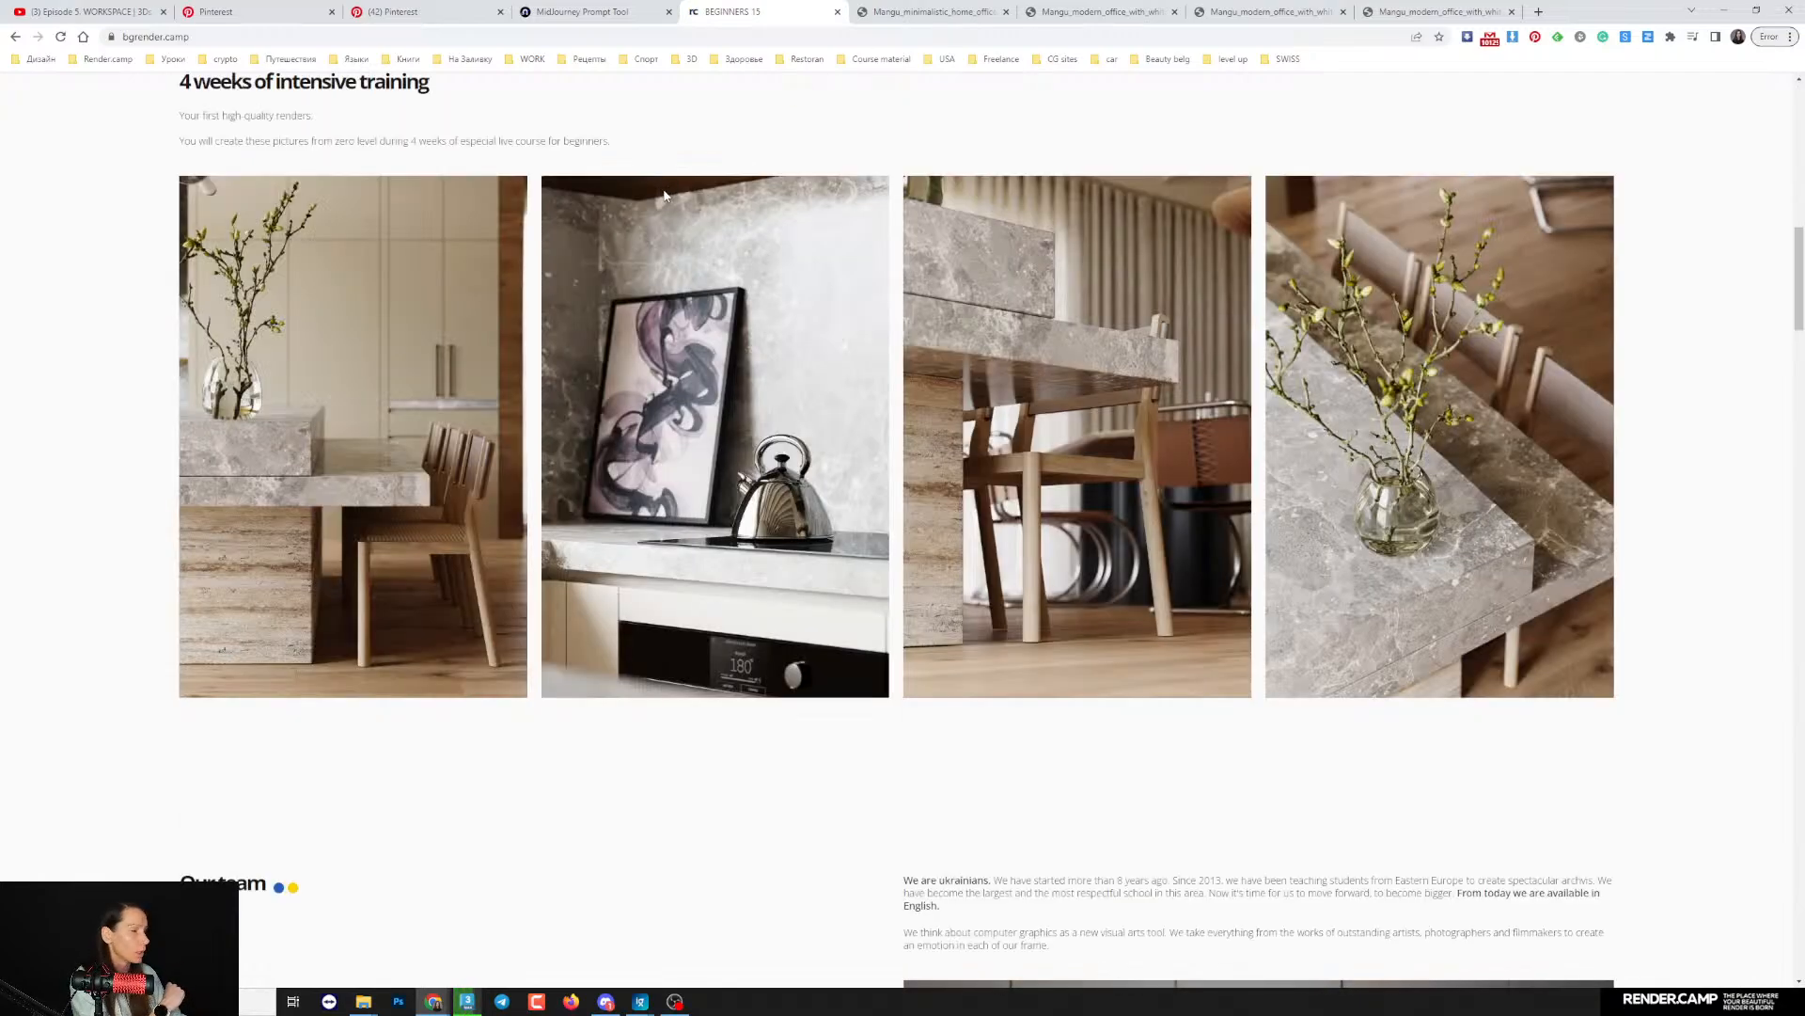
scroll(940, 367, "up", 10)
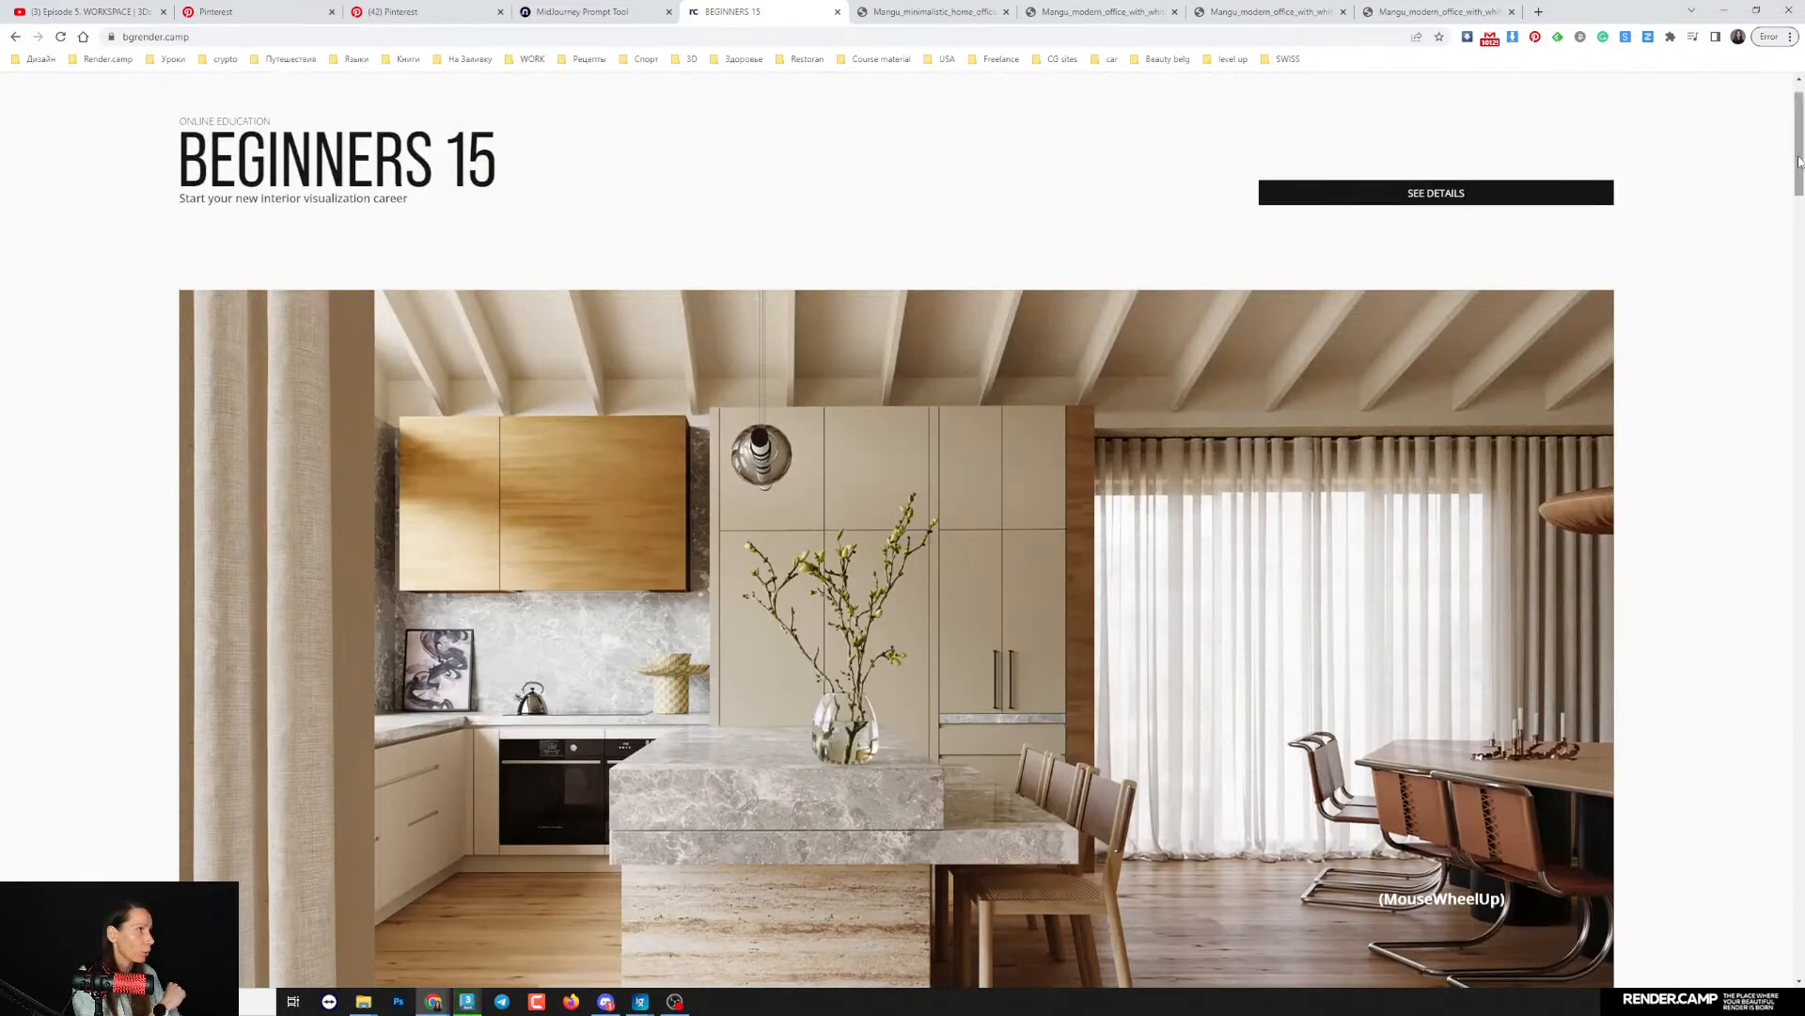
left_click_drag(1796, 118, 1796, 108)
scroll(674, 515, "down", 4)
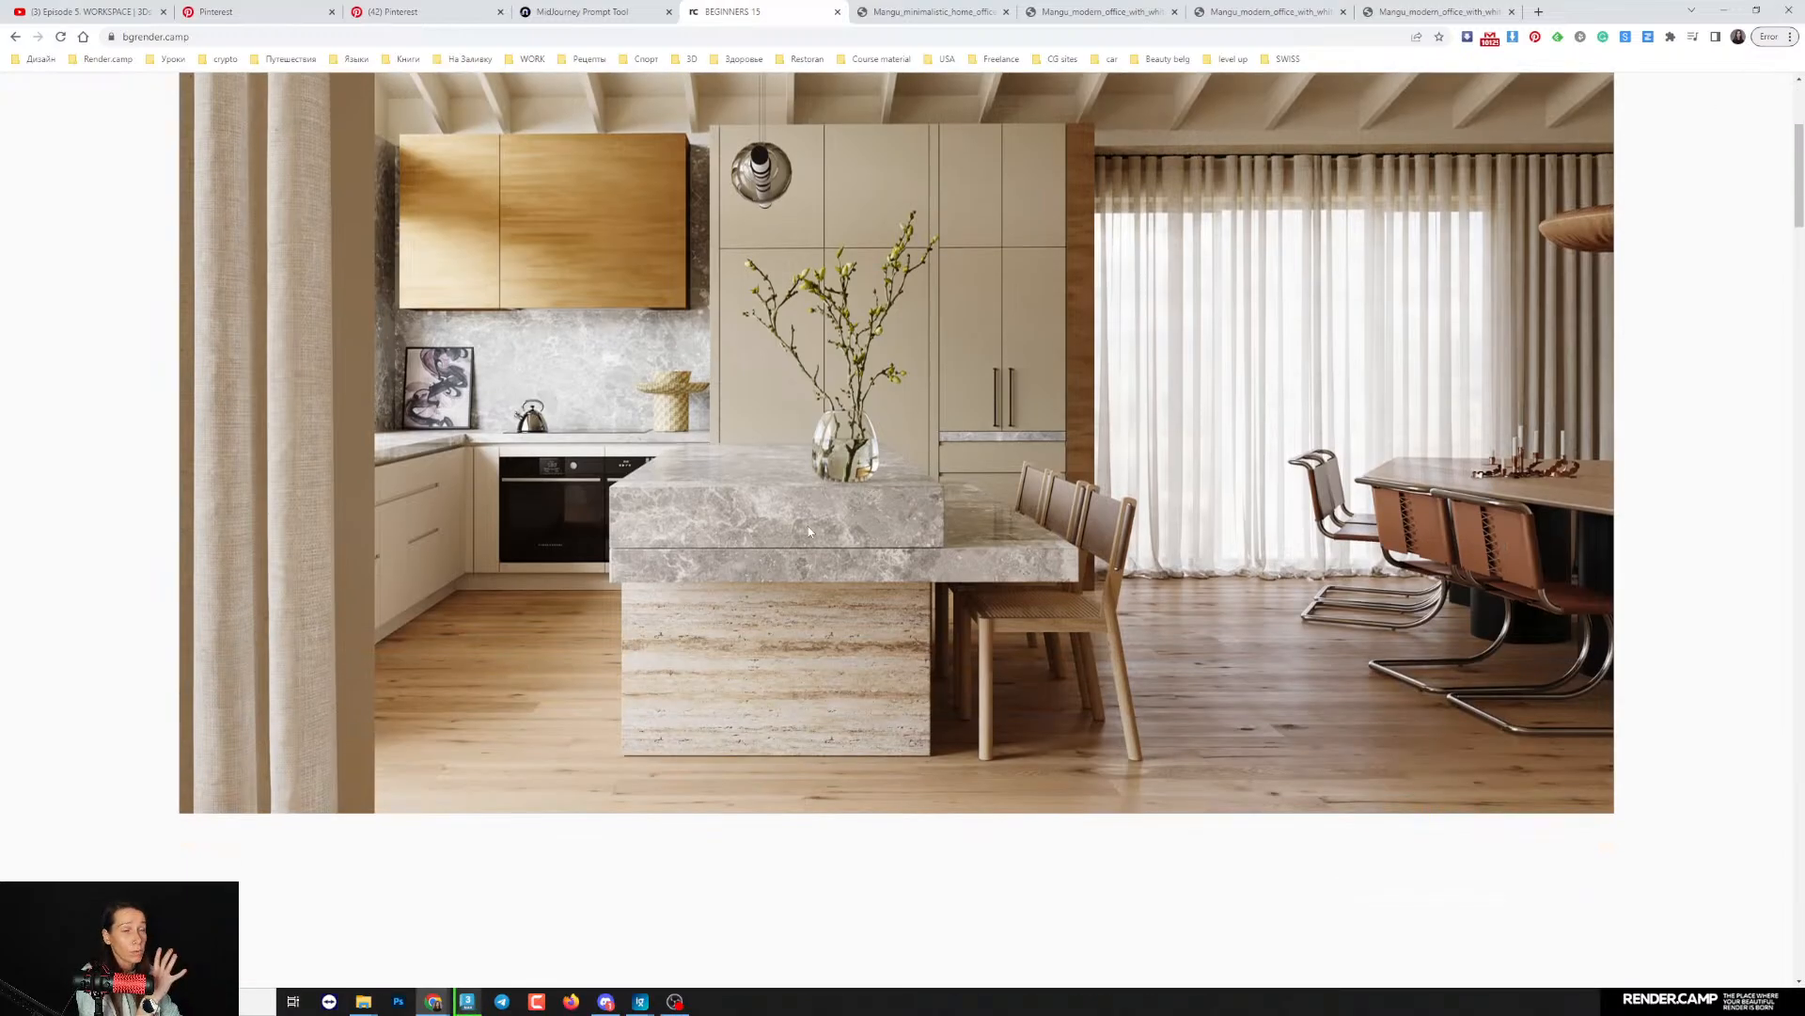
scroll(818, 536, "up", 4)
scroll(804, 634, "down", 1)
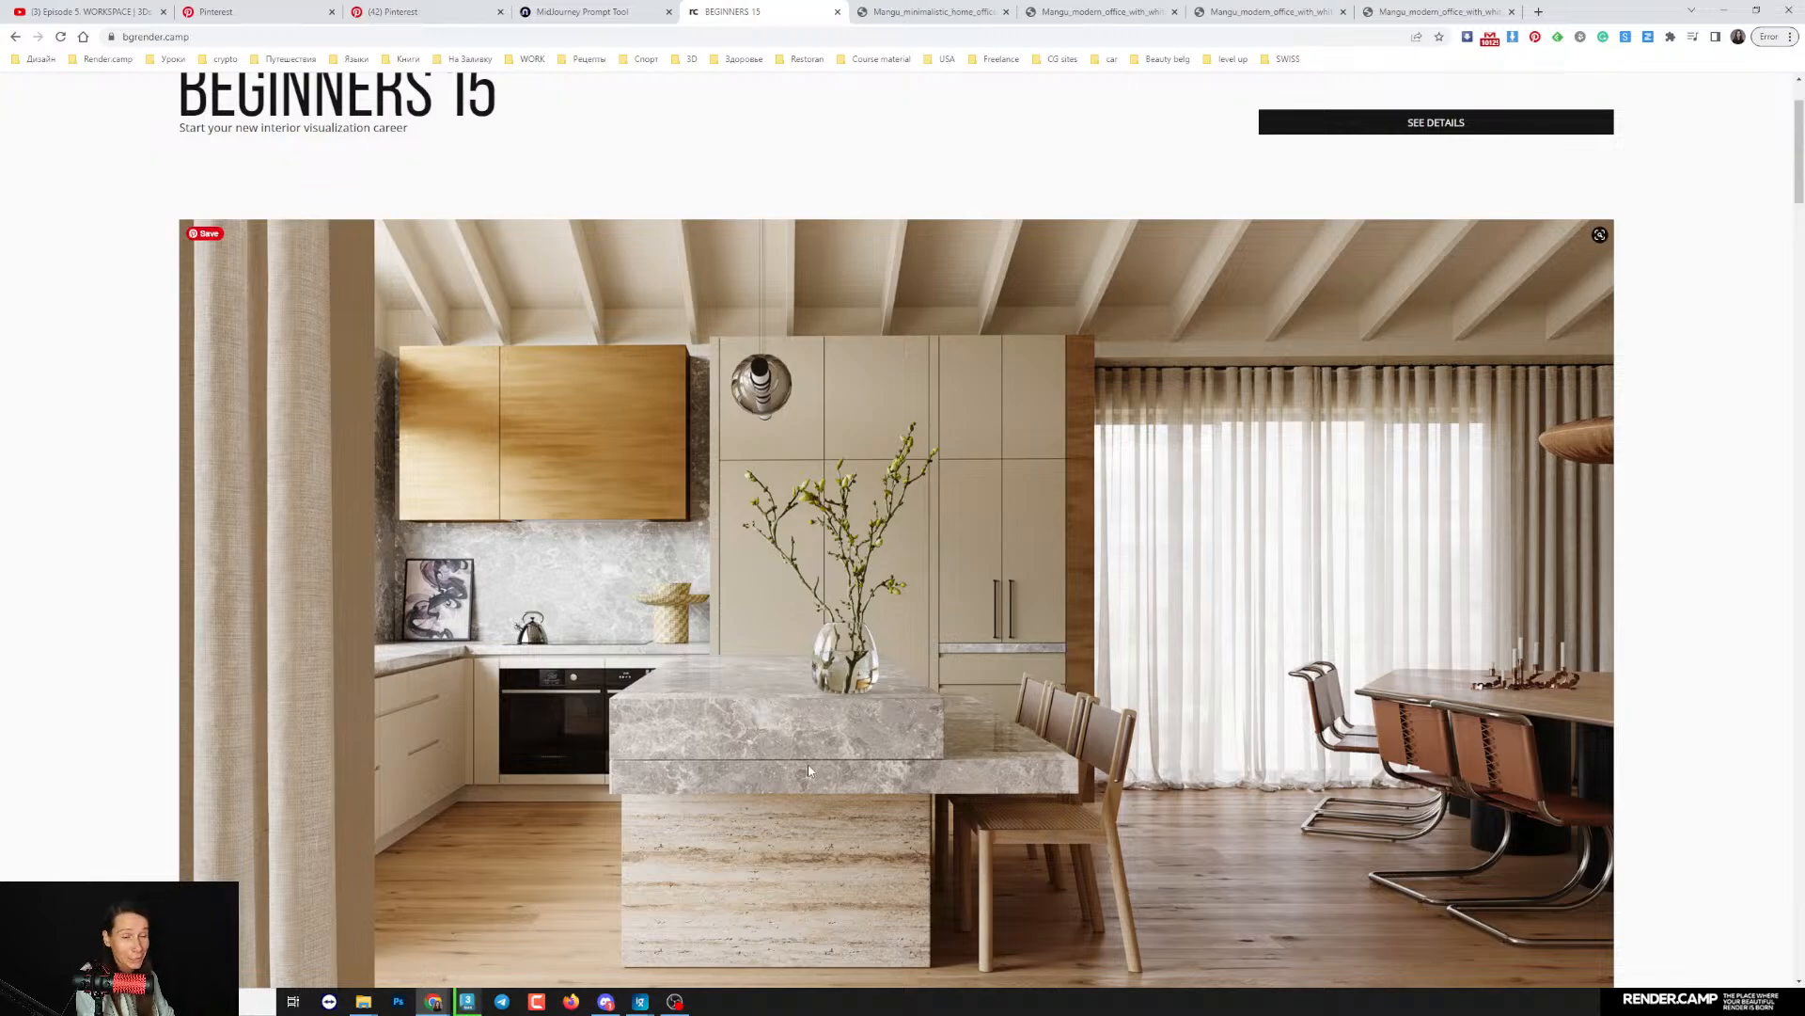
scroll(884, 752, "down", 2)
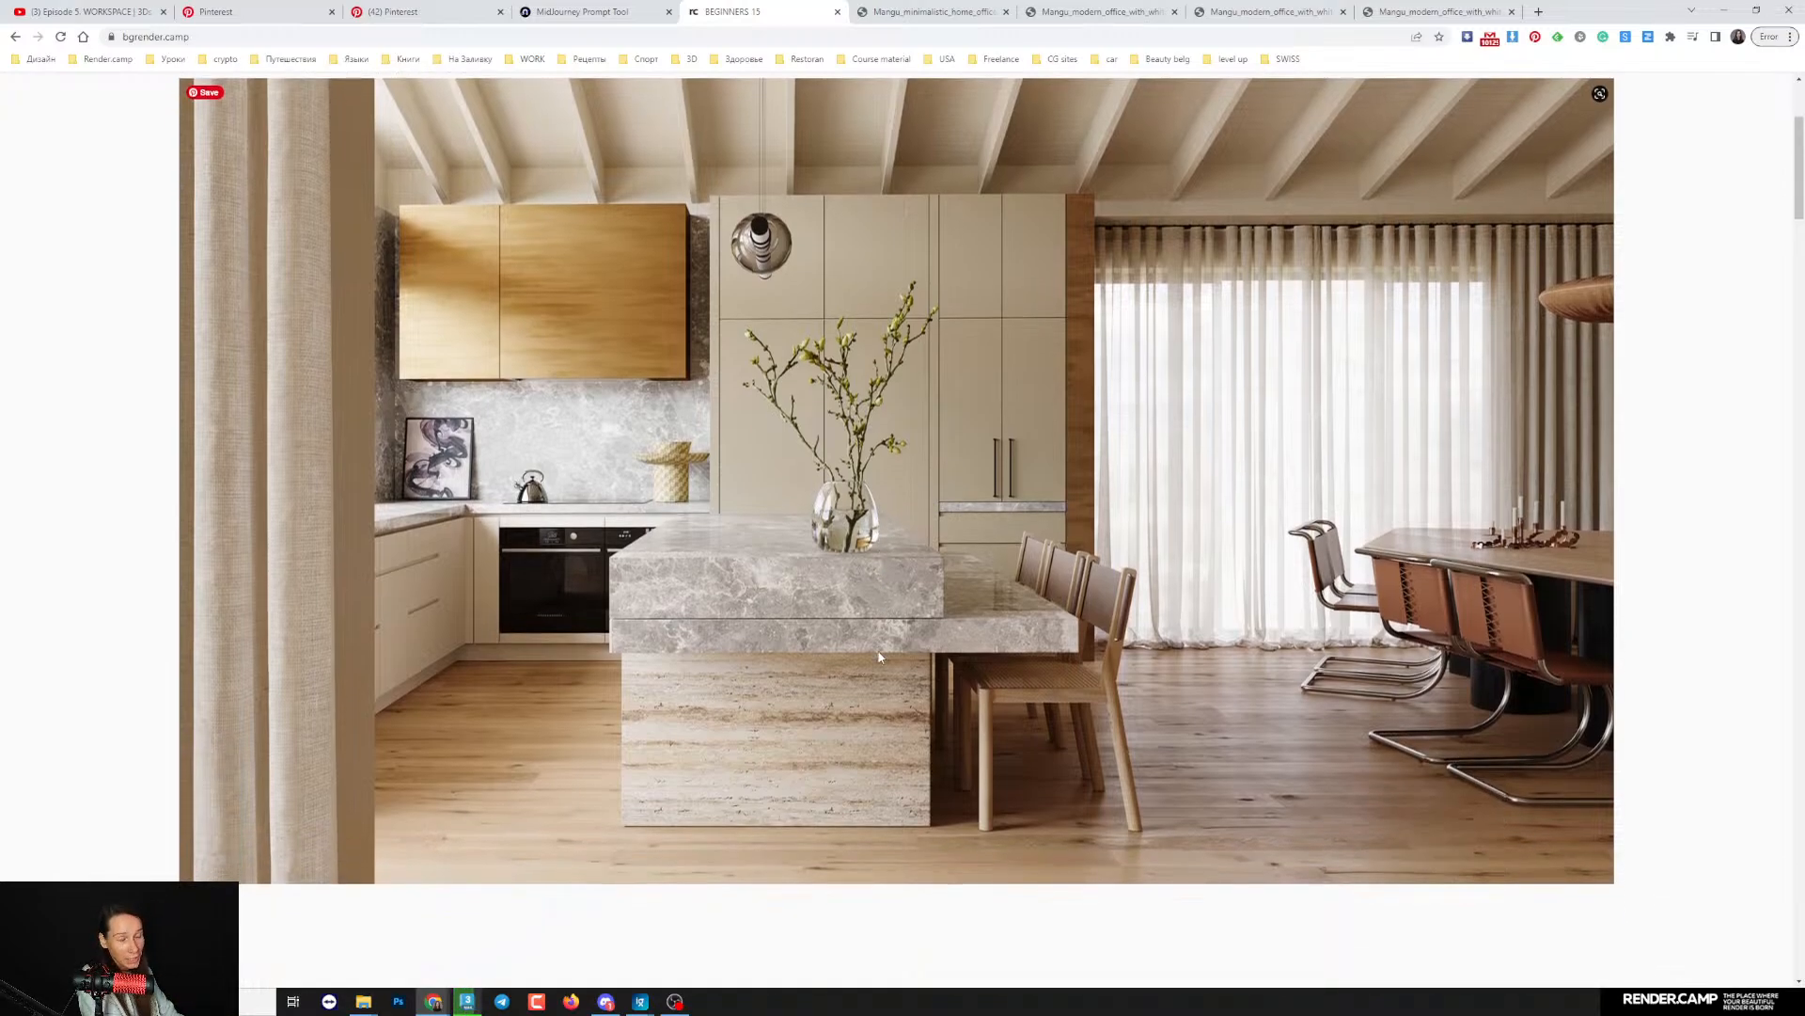
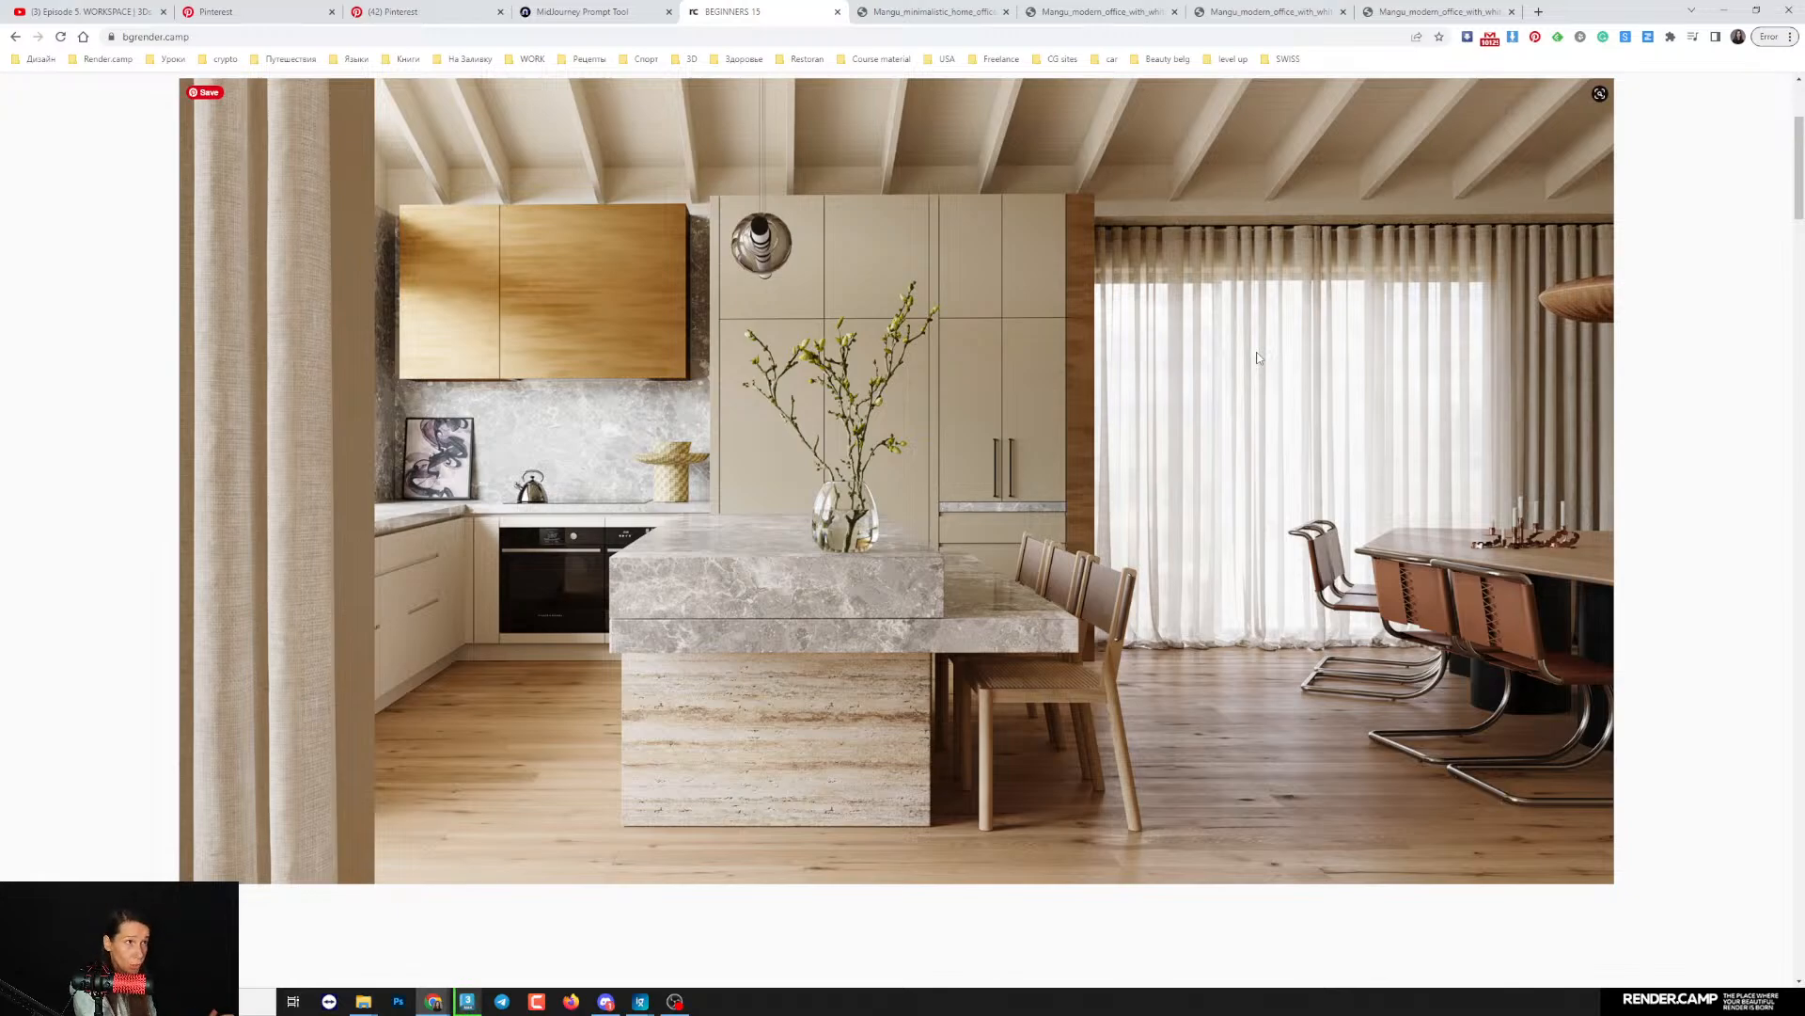
- Look through the course page's training renders, team section and program list, returning to the header render
scroll(1089, 436, "down", 8)
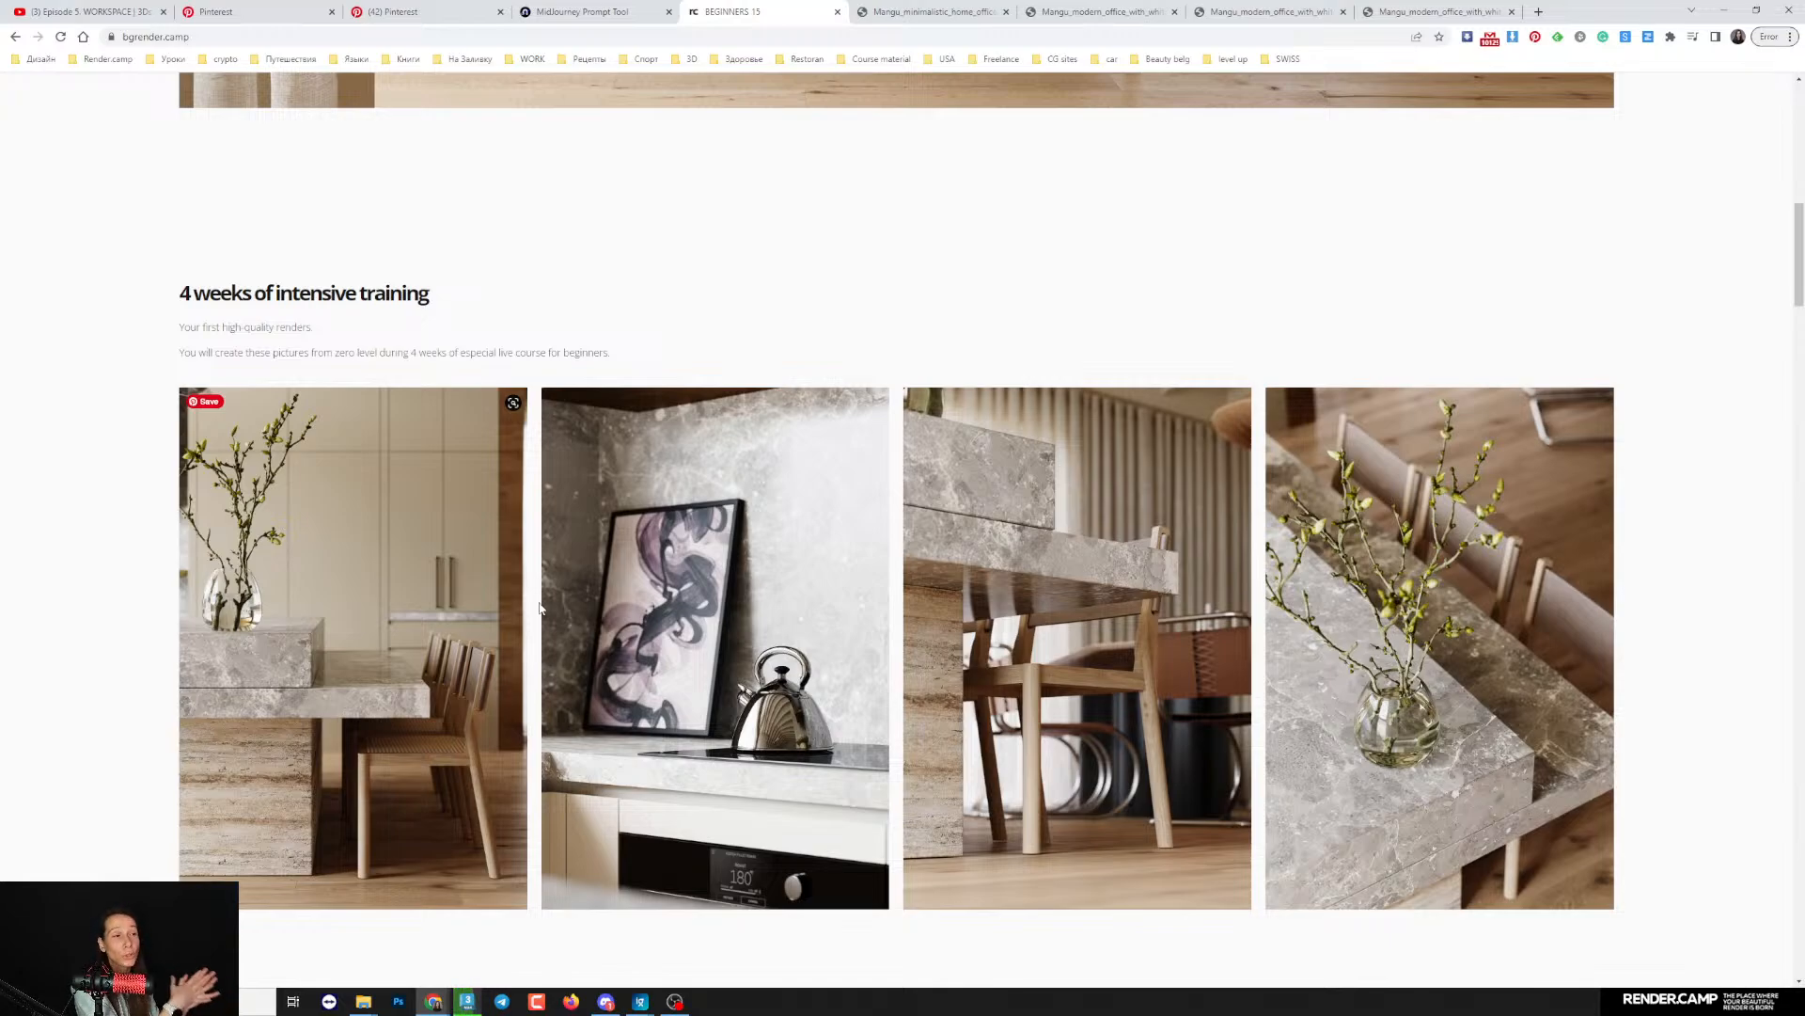
scroll(853, 577, "down", 10)
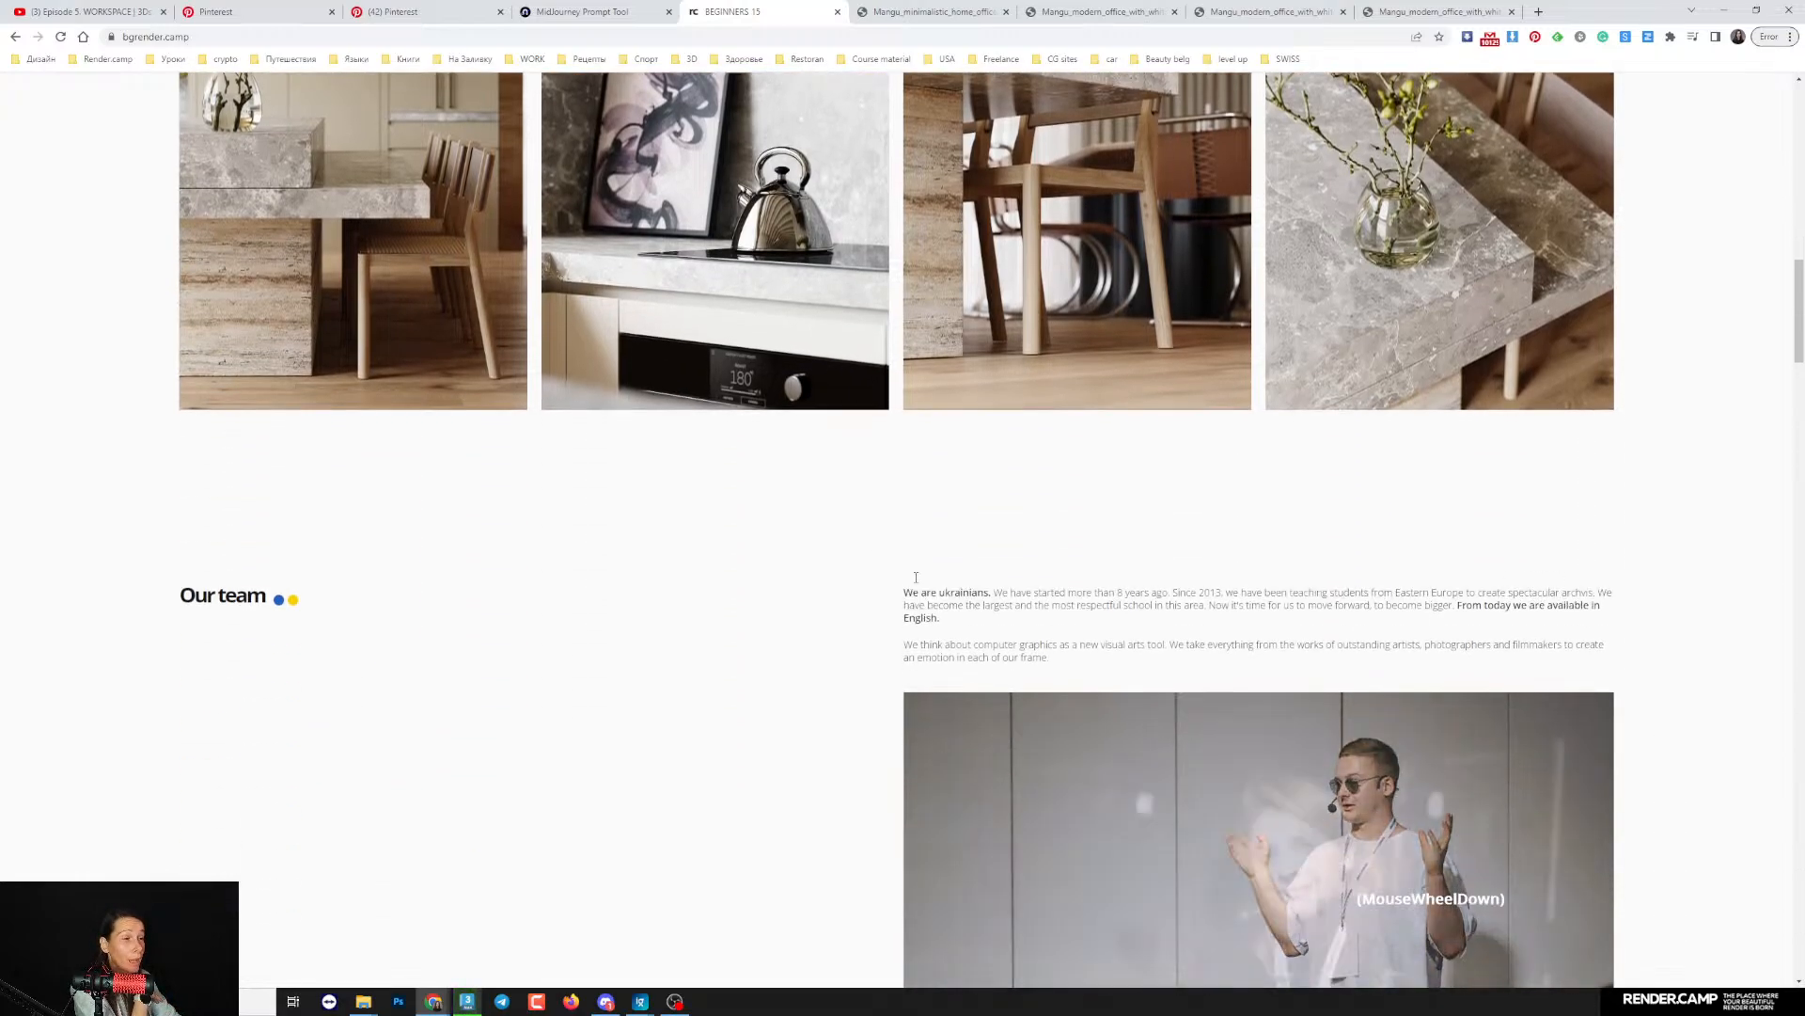
scroll(826, 495, "down", 3)
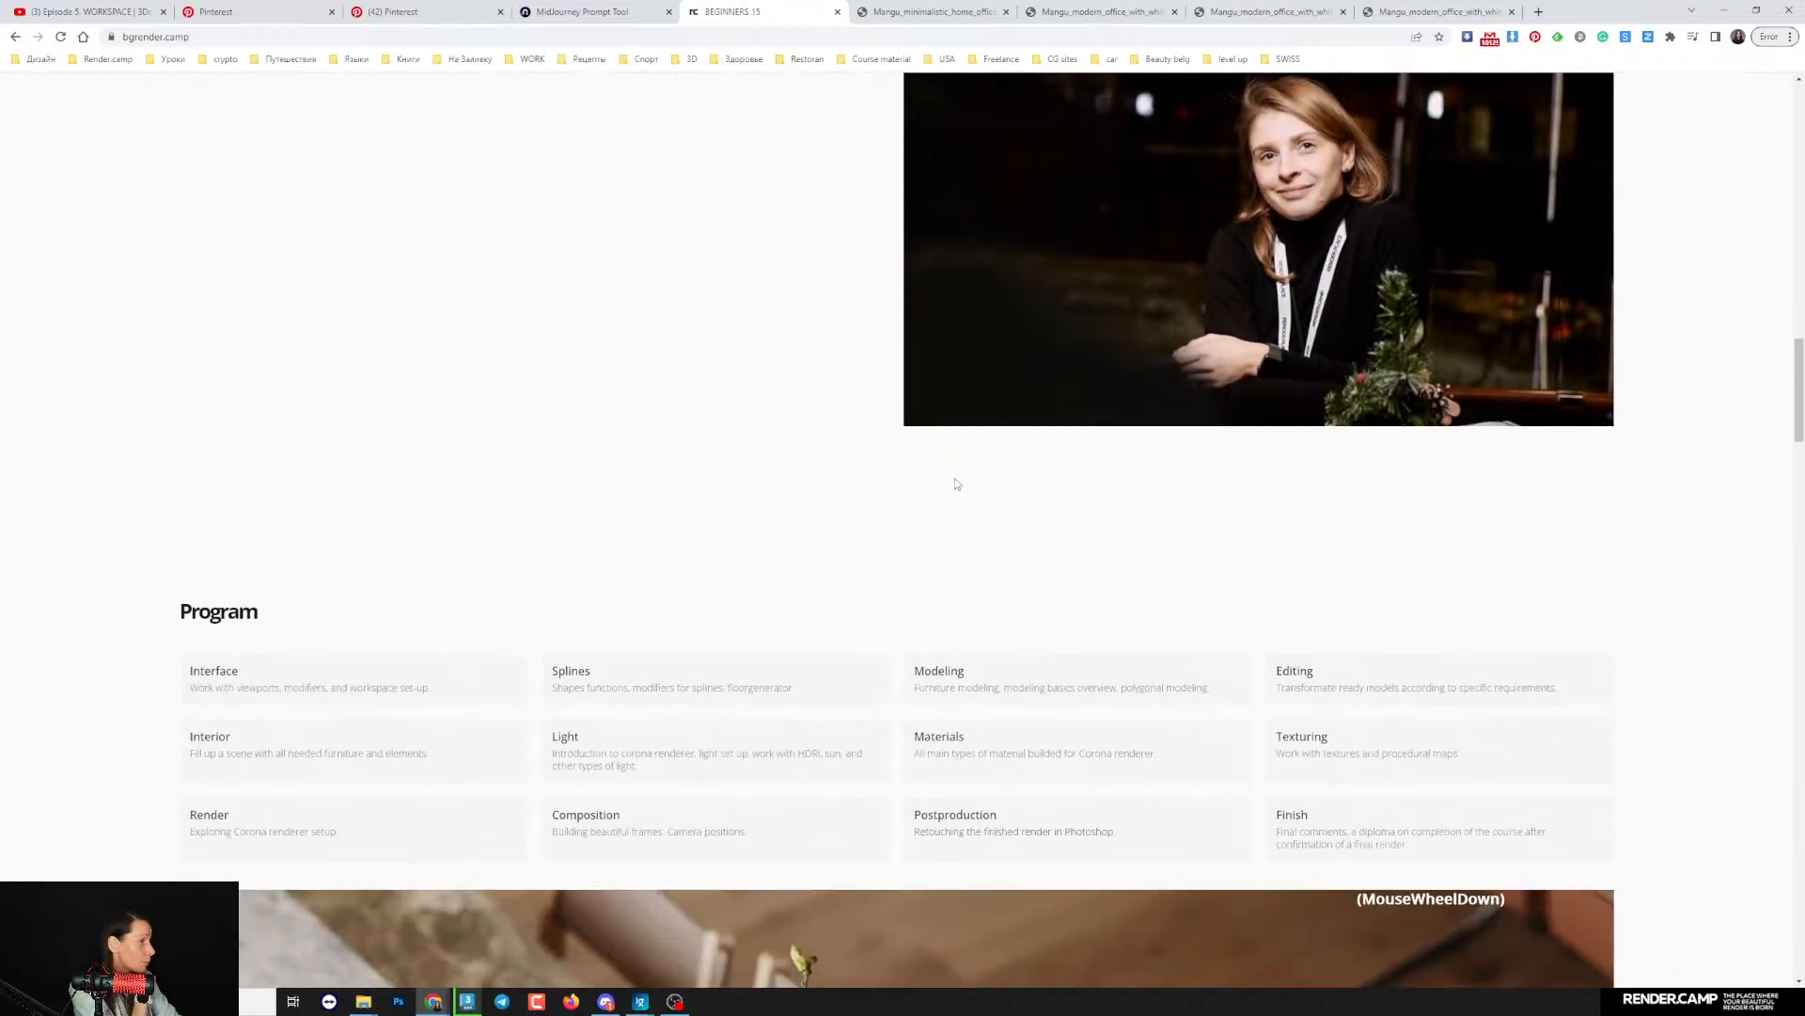
scroll(969, 508, "down", 8)
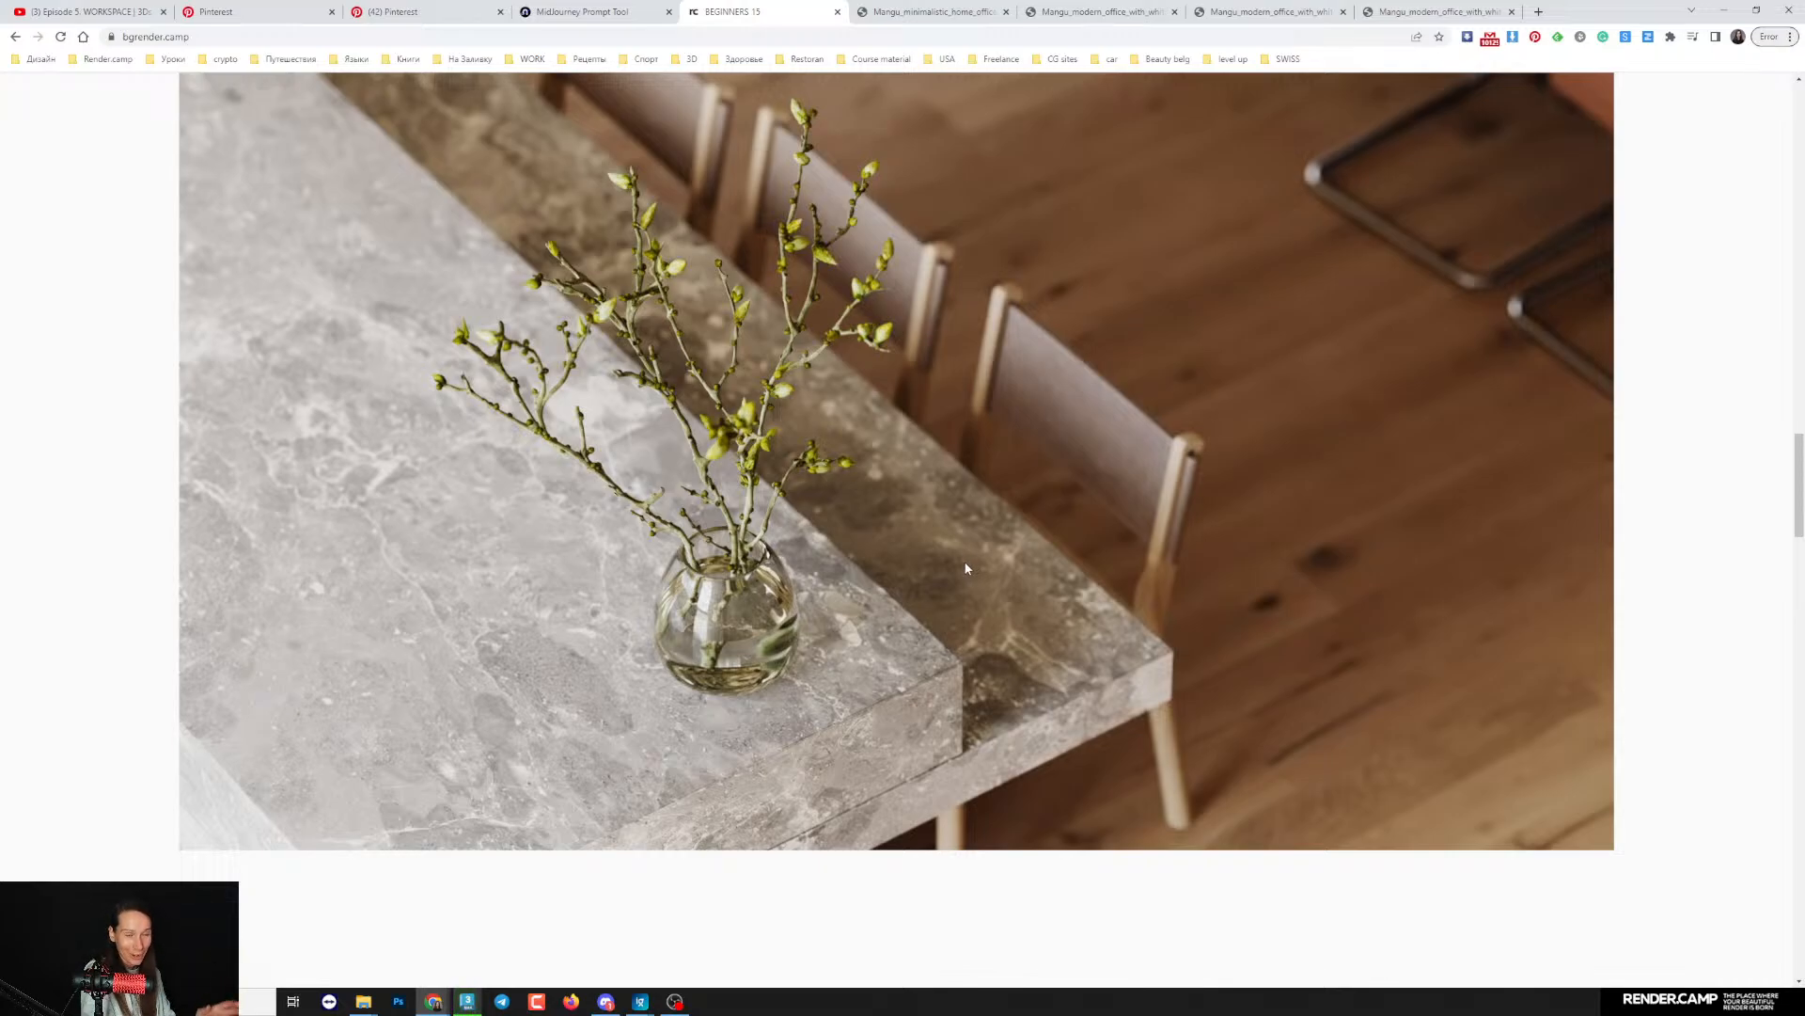
scroll(924, 491, "up", 20)
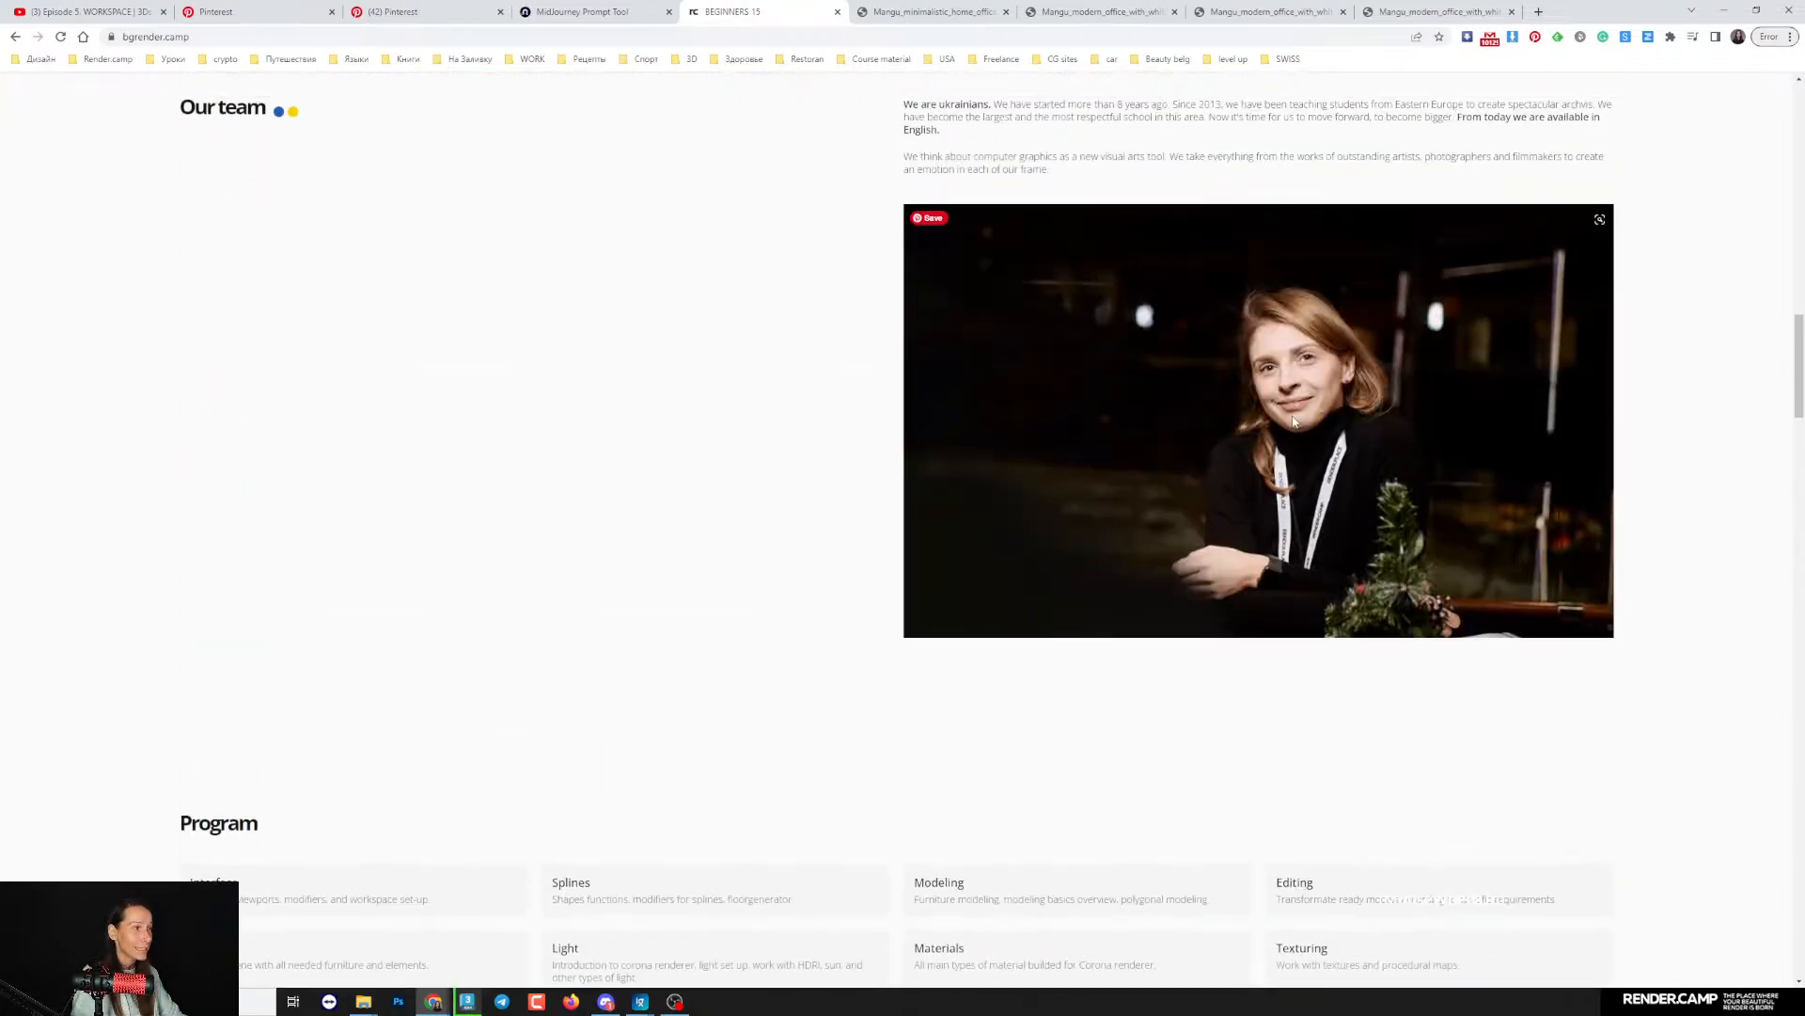
scroll(1215, 337, "up", 7)
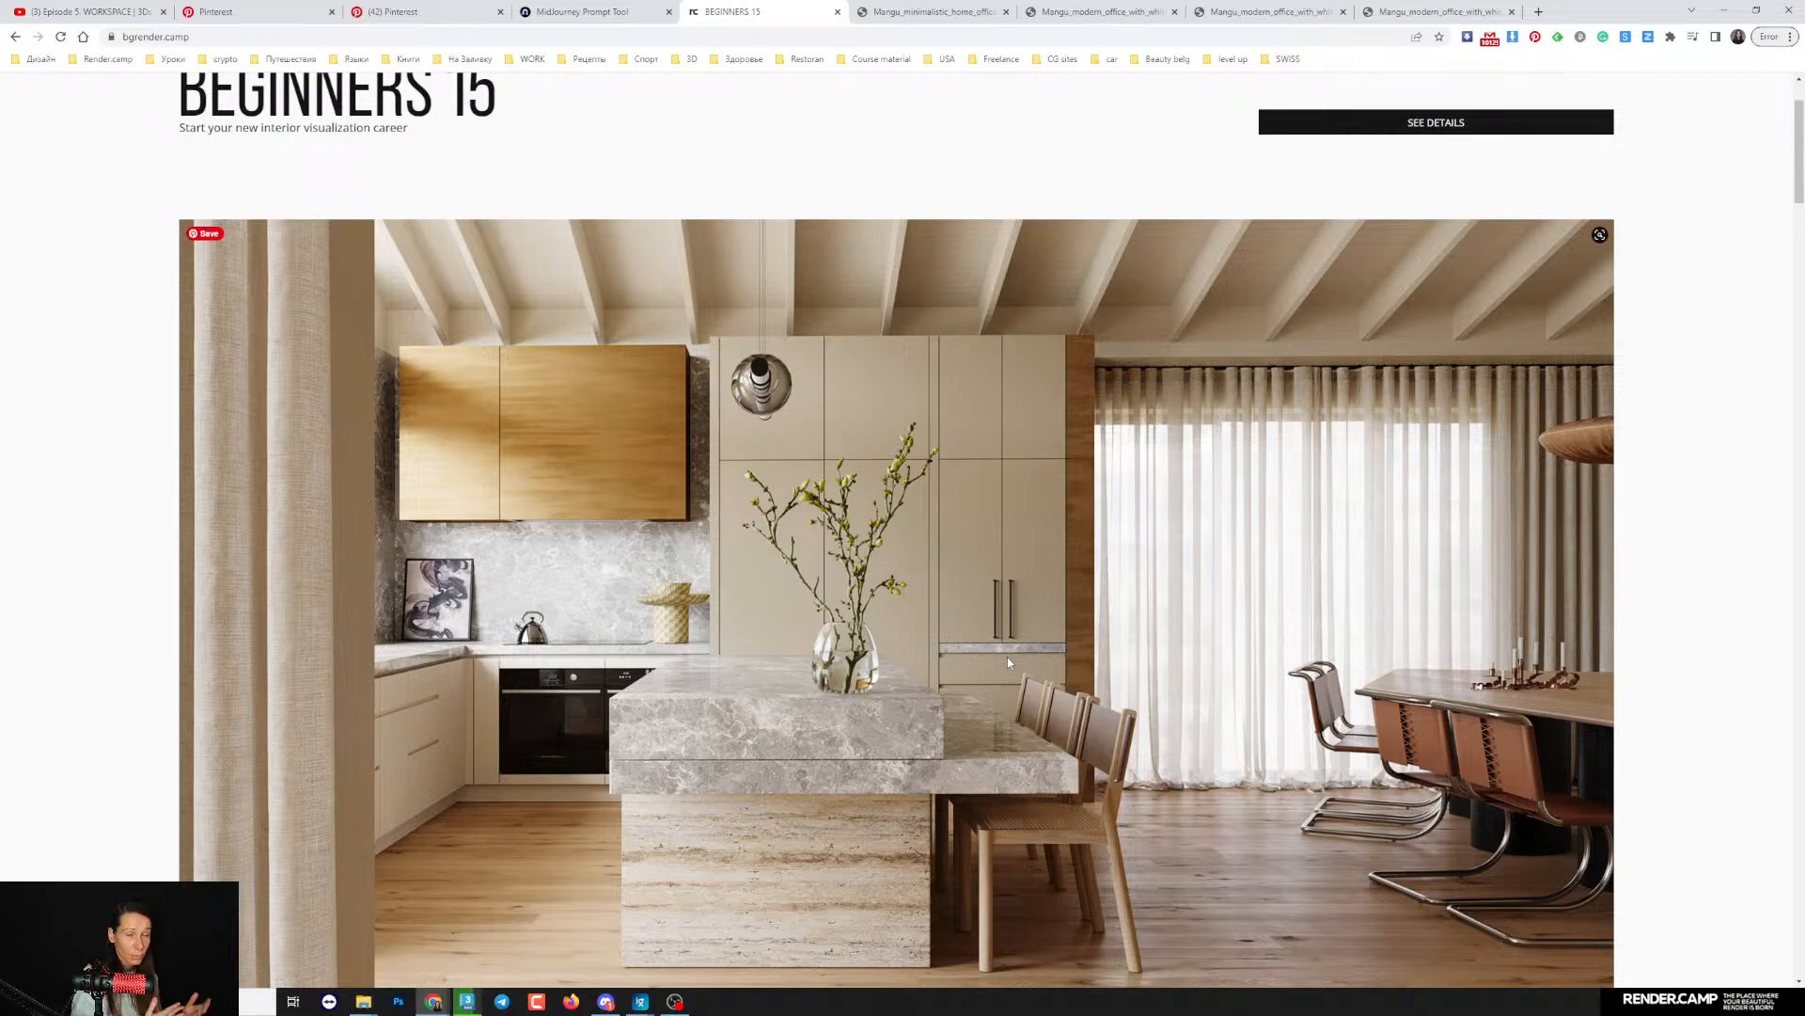
- Open render.camp in a new browser tab and open the account's courses page in a separate tab
left_click(1538, 12)
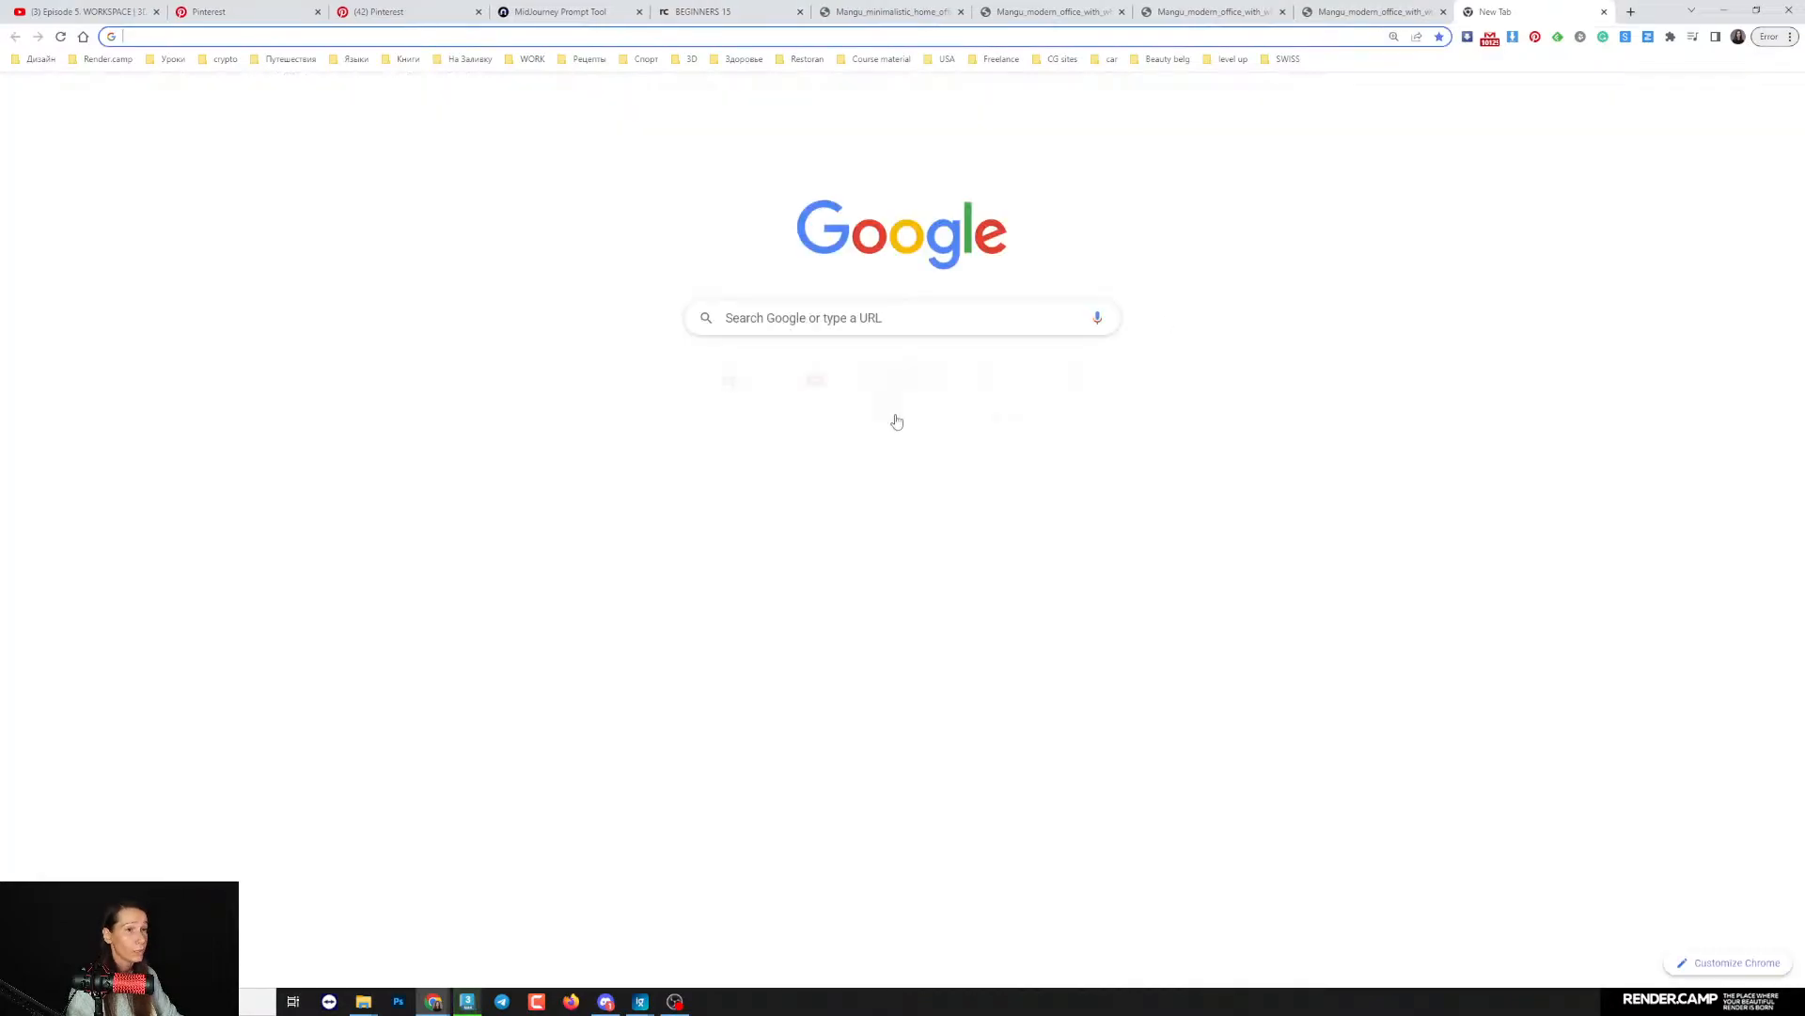
left_click(729, 384)
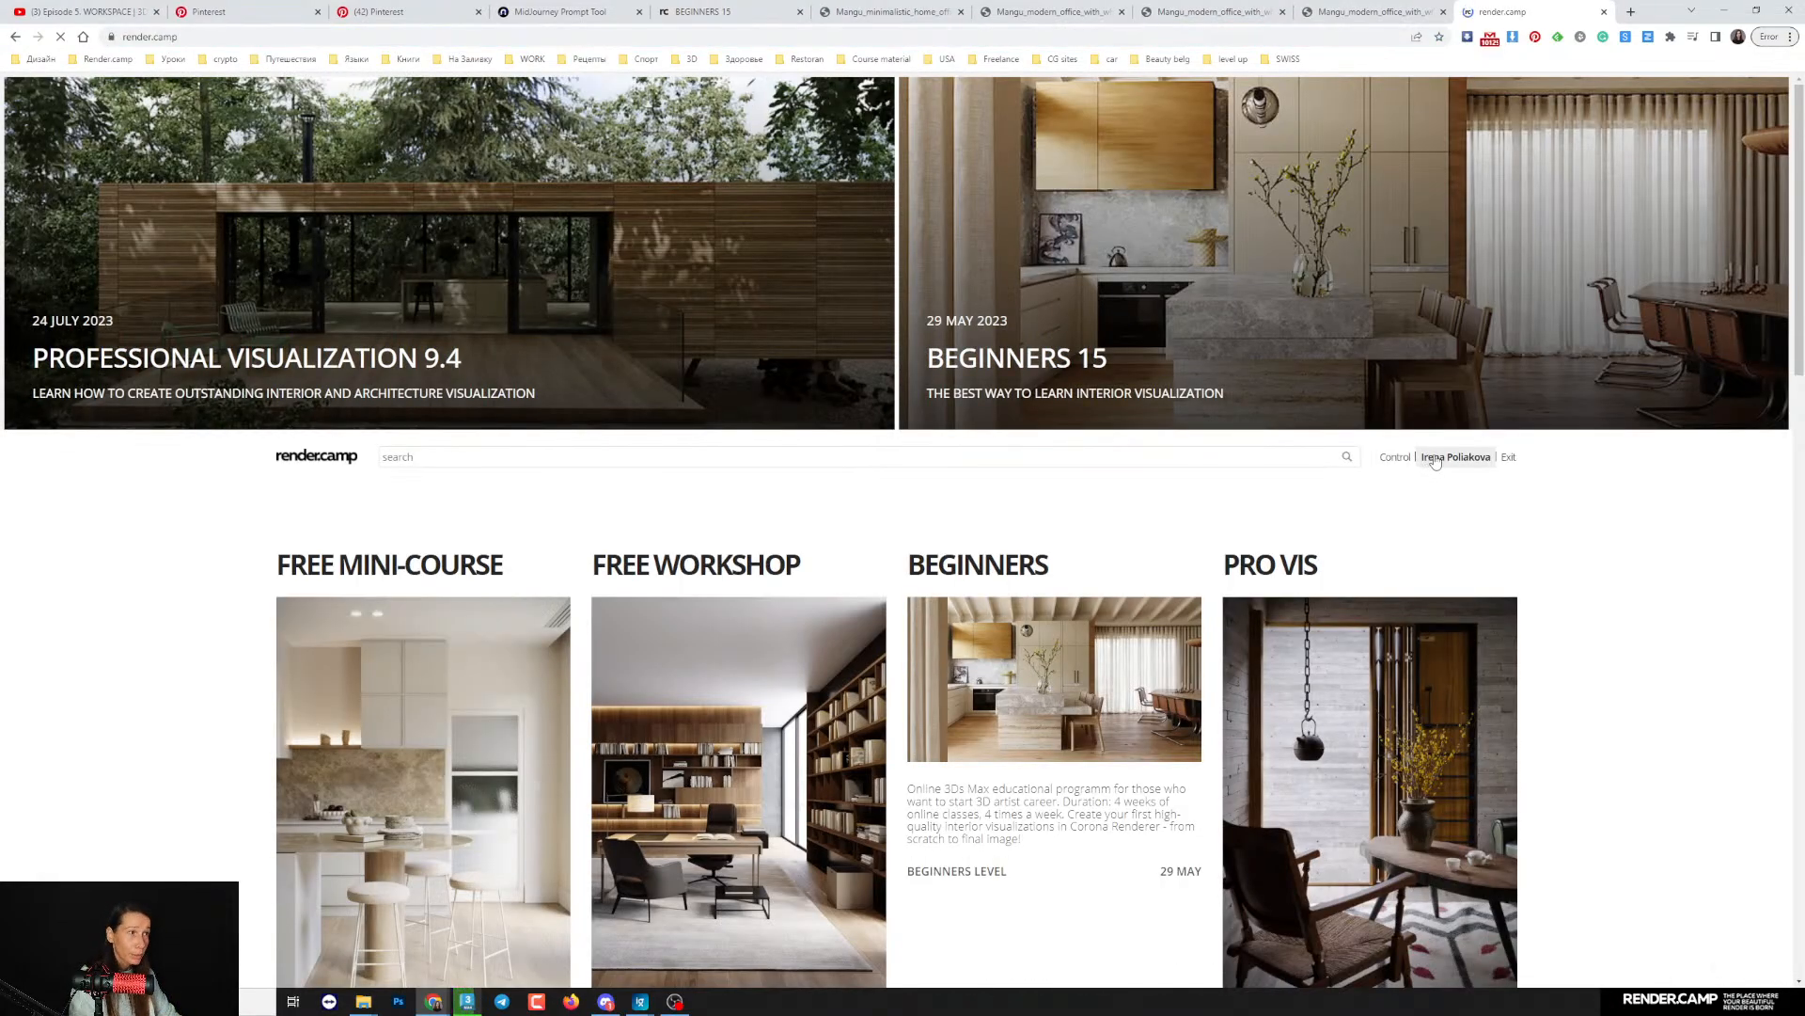
right_click(1436, 461)
left_click(1477, 468)
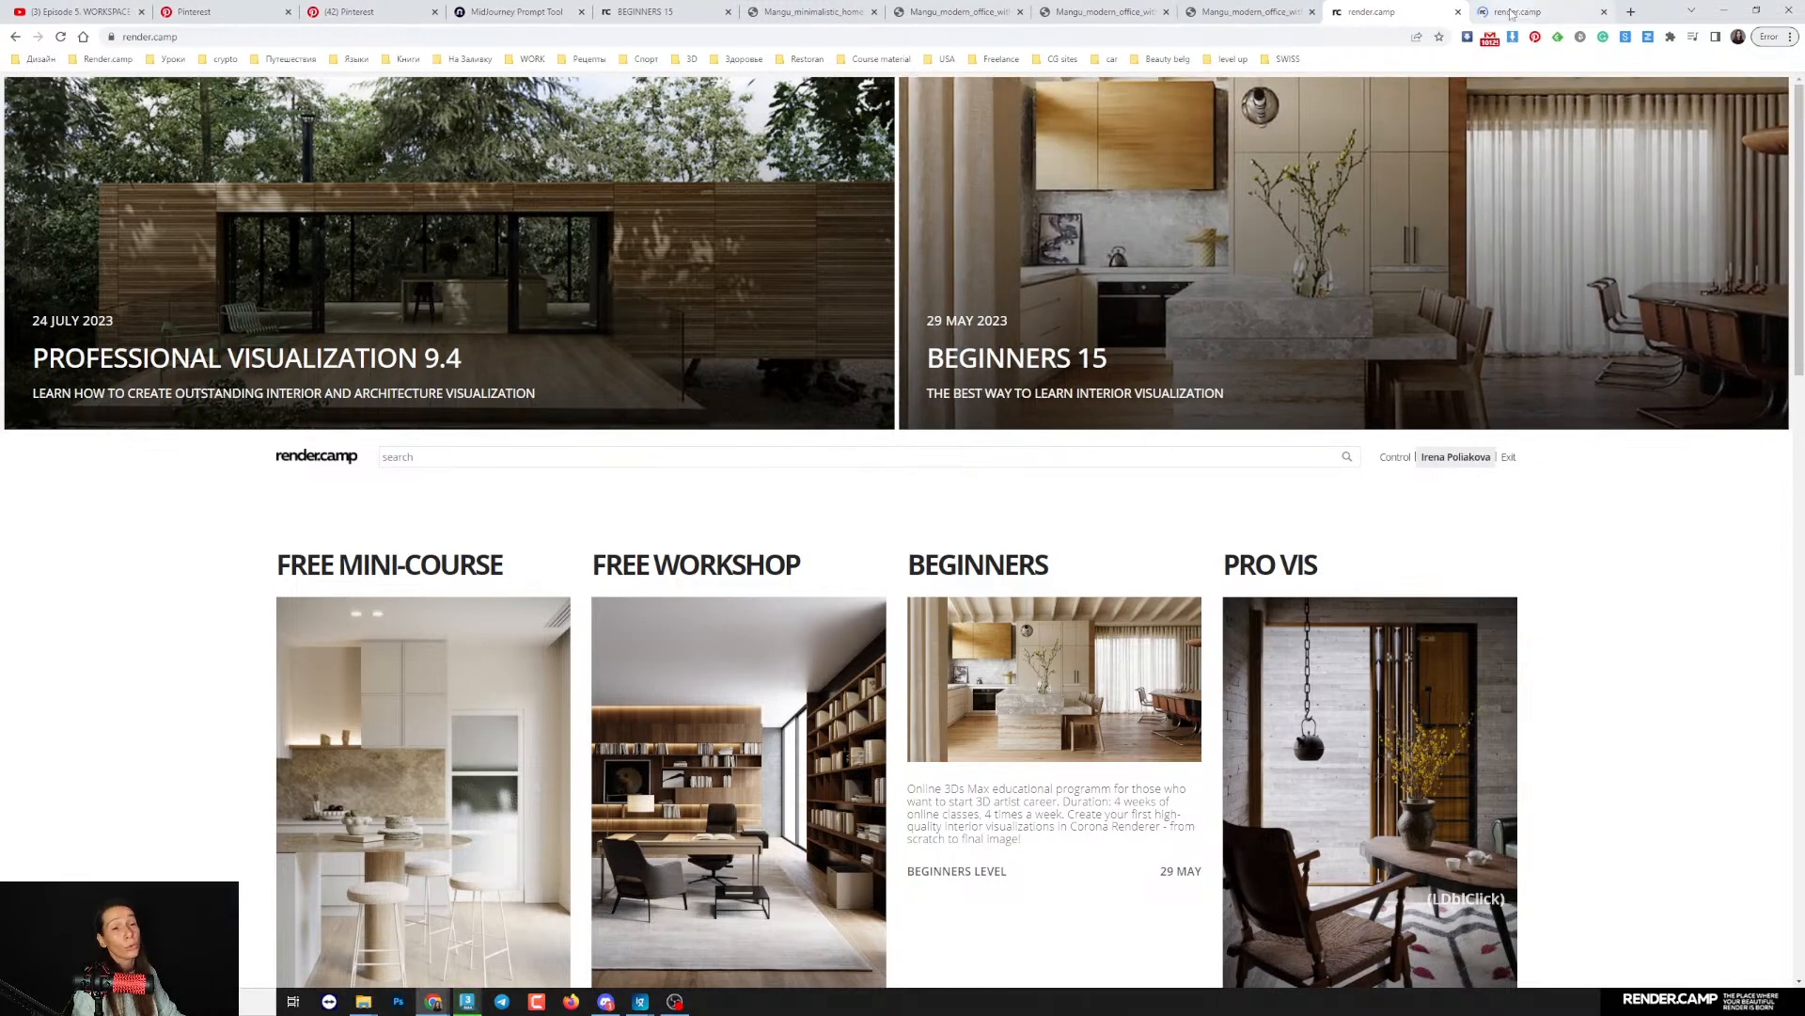
left_click(1510, 13)
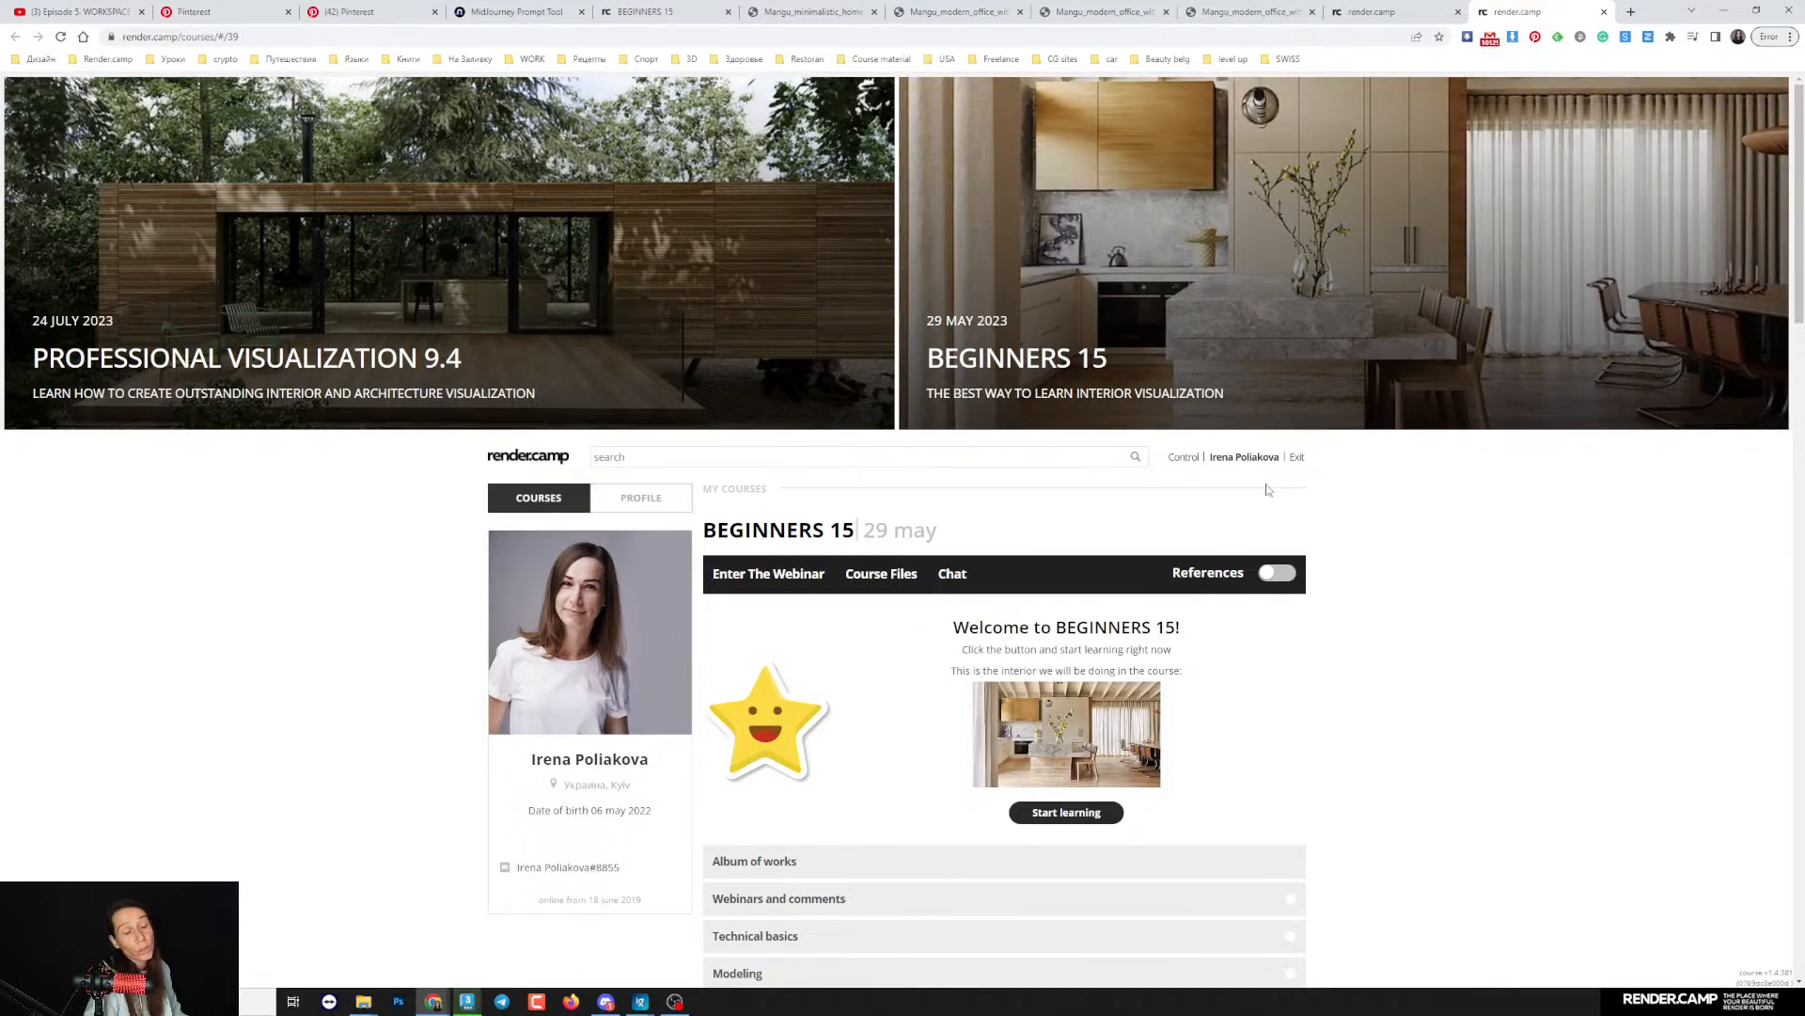
- Expand the BEGINNERS 14 course and its Webinars and comments section to examine the lessons, work comments and student images
scroll(1267, 490, "down", 7)
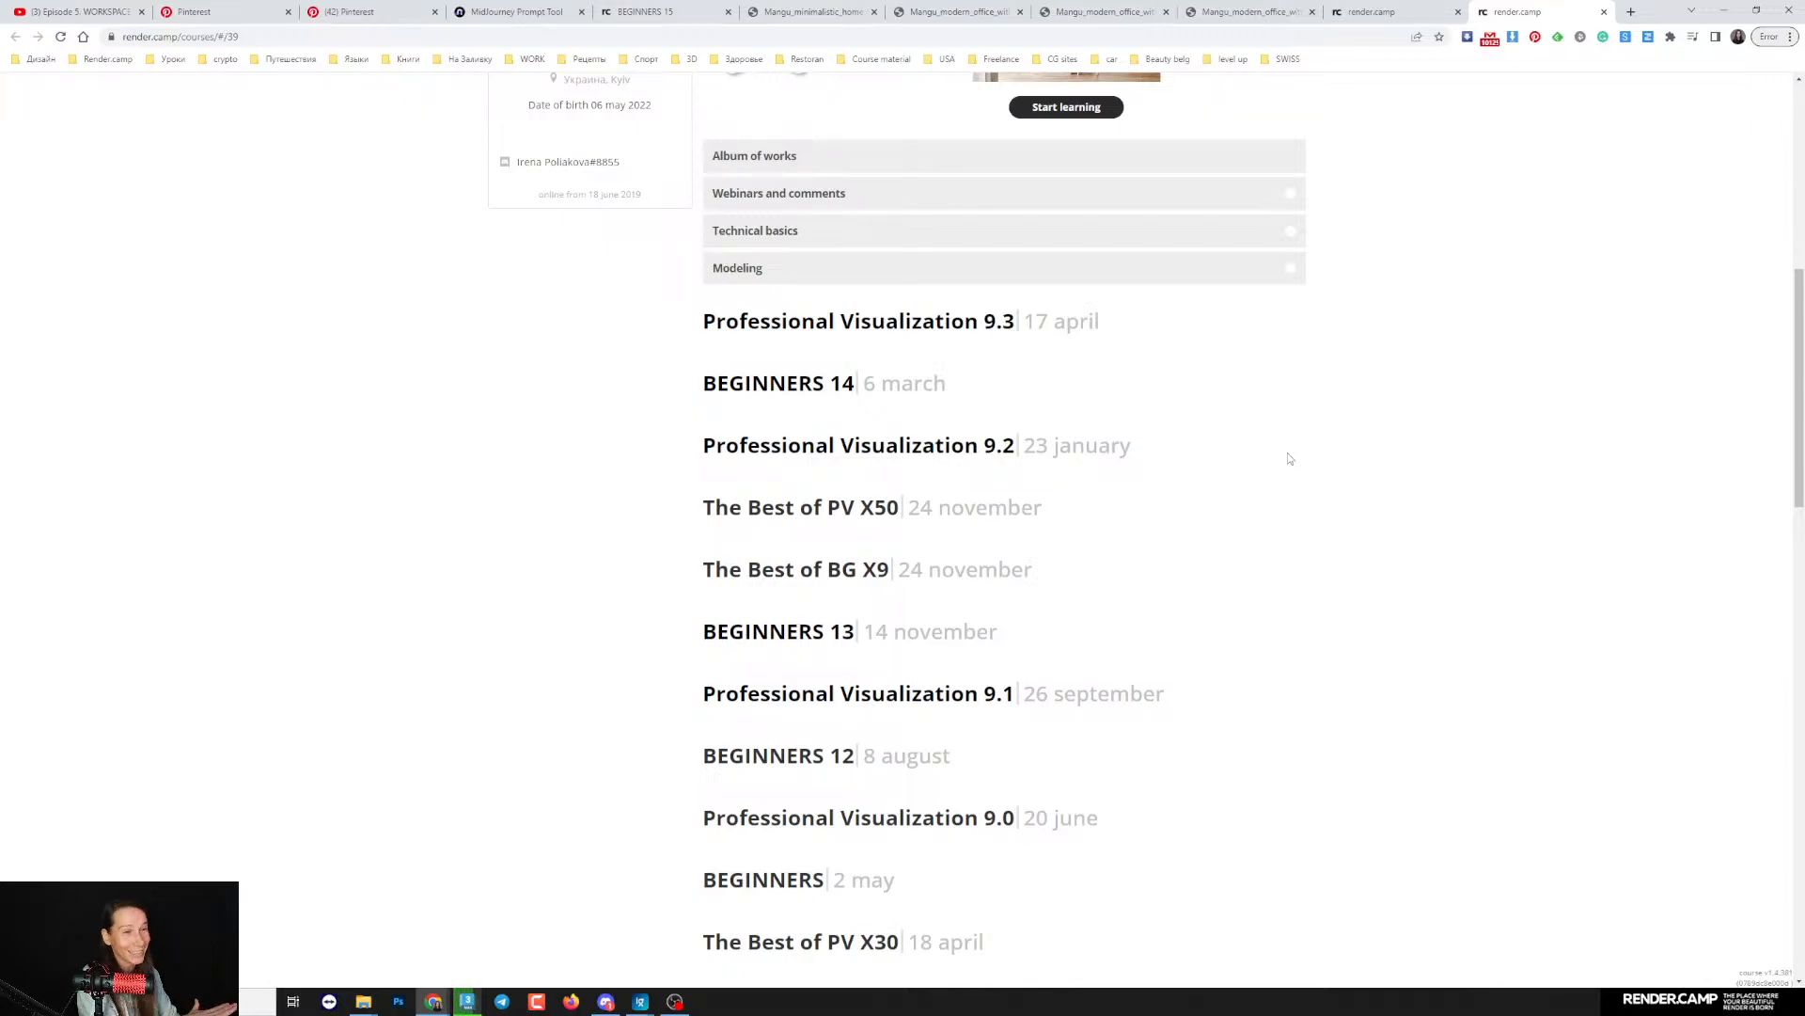
left_click(826, 385)
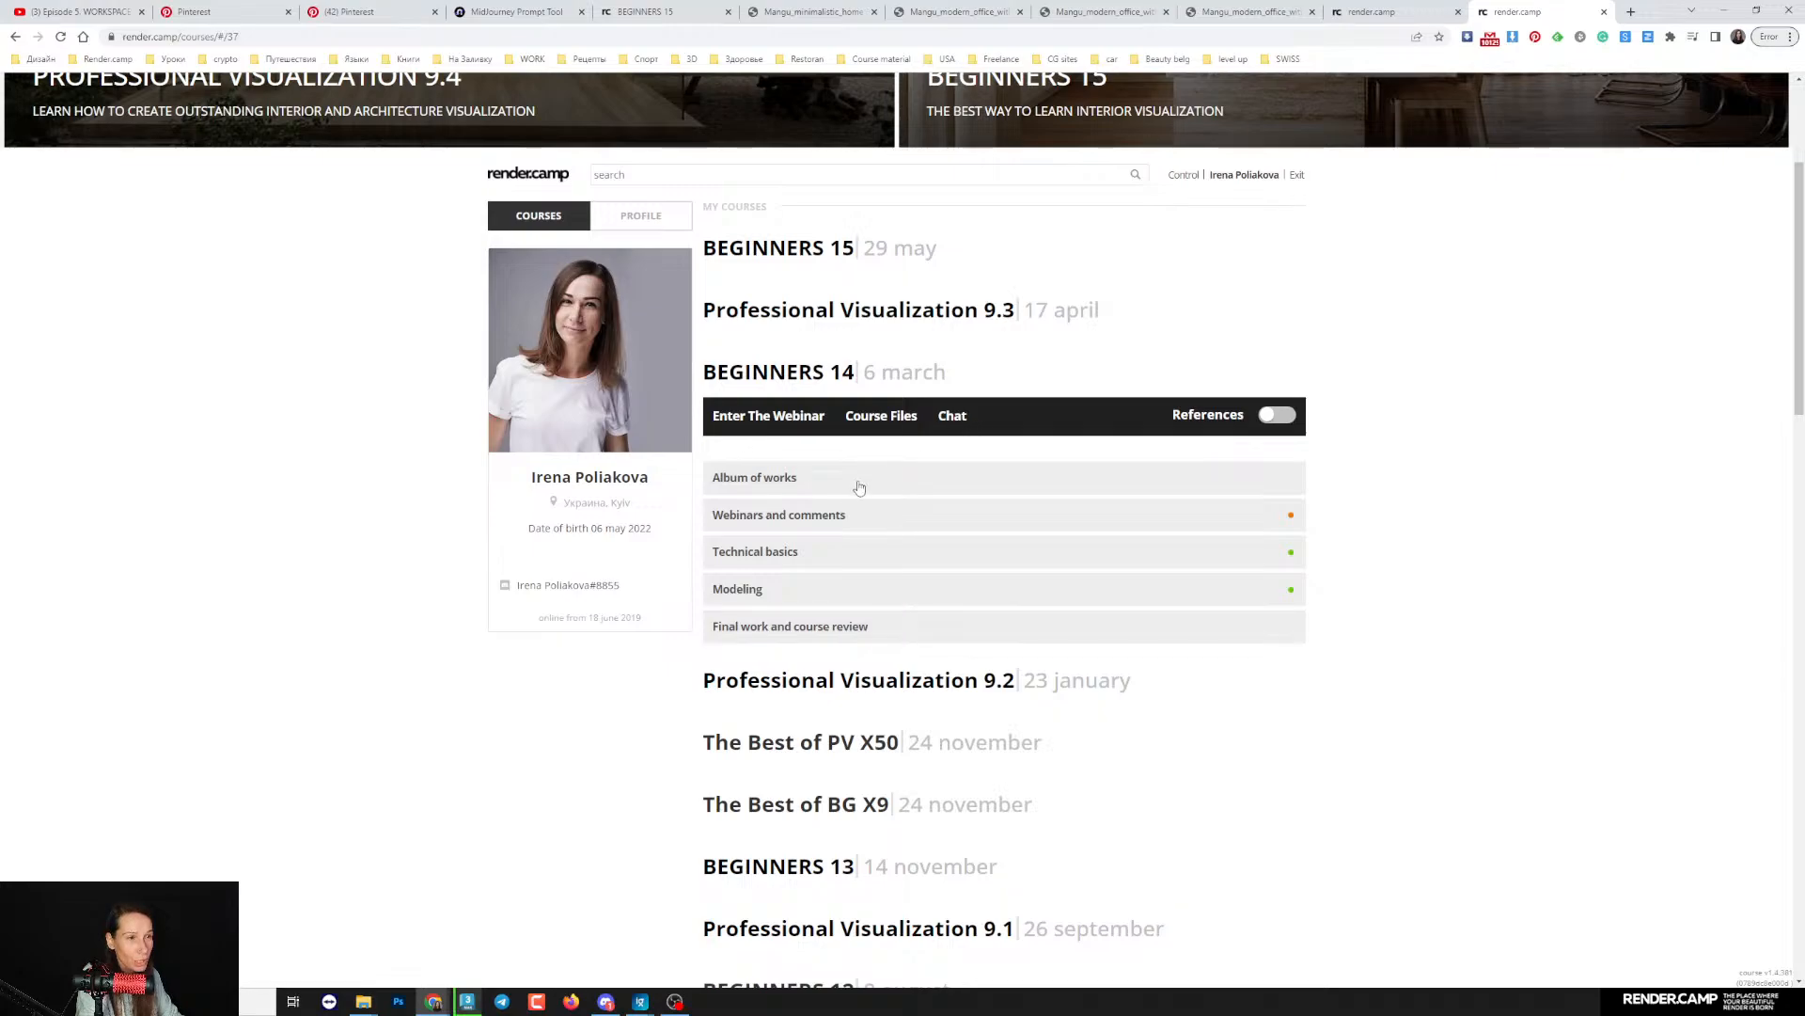
left_click(759, 518)
scroll(1094, 599, "down", 1)
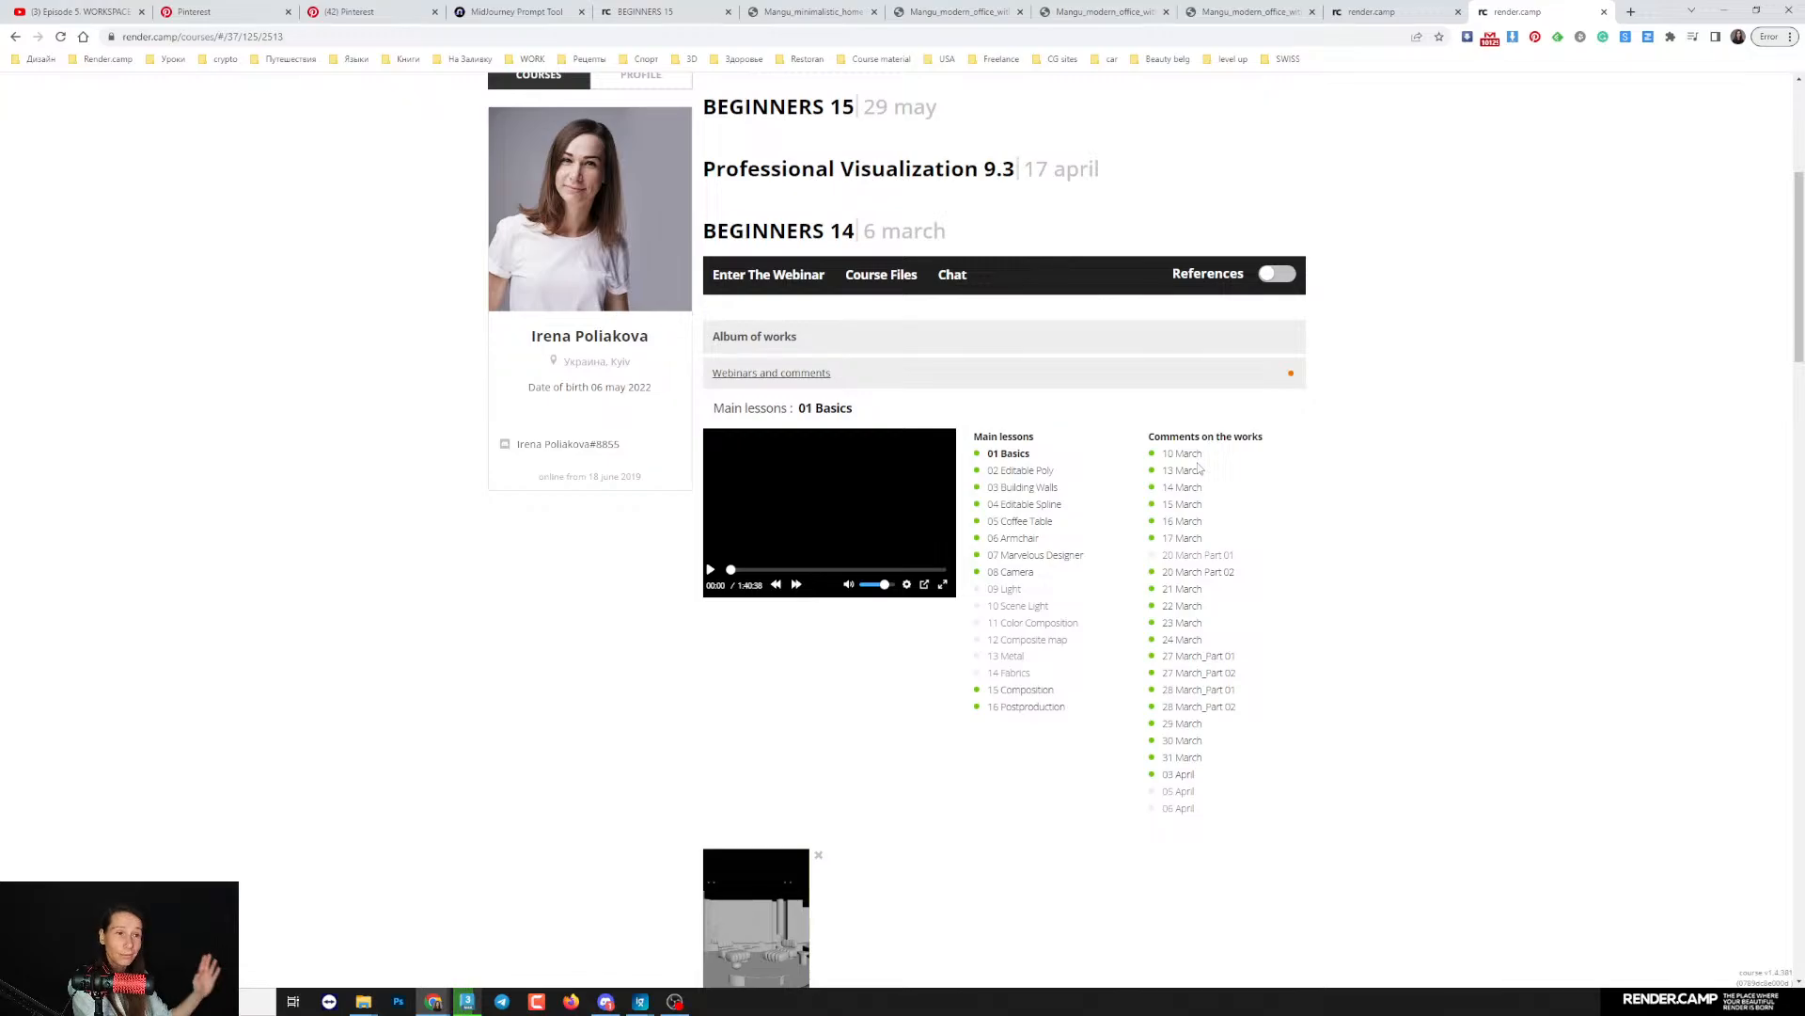
scroll(1392, 560, "down", 5)
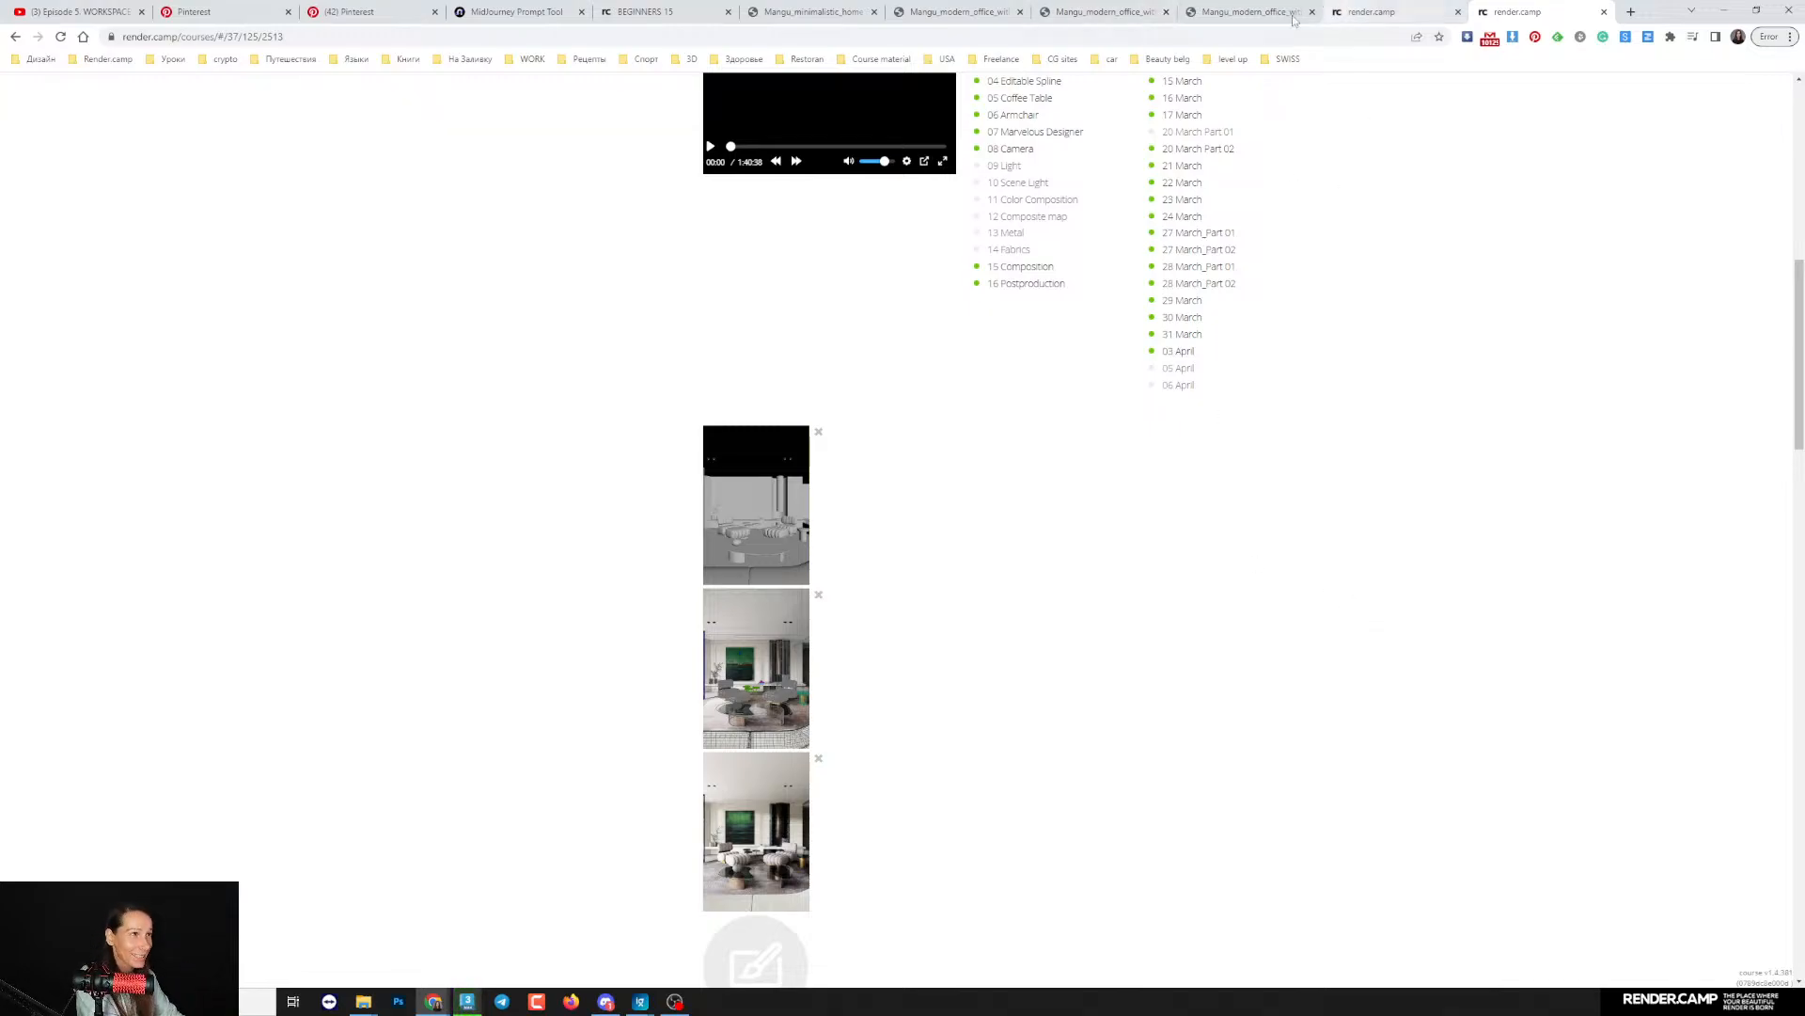
- Return to the BEGINNERS 15 page and examine the training renders, step-by-step system, expected results and mentor section
left_click(658, 11)
scroll(1133, 539, "down", 1)
scroll(1133, 539, "down", 15)
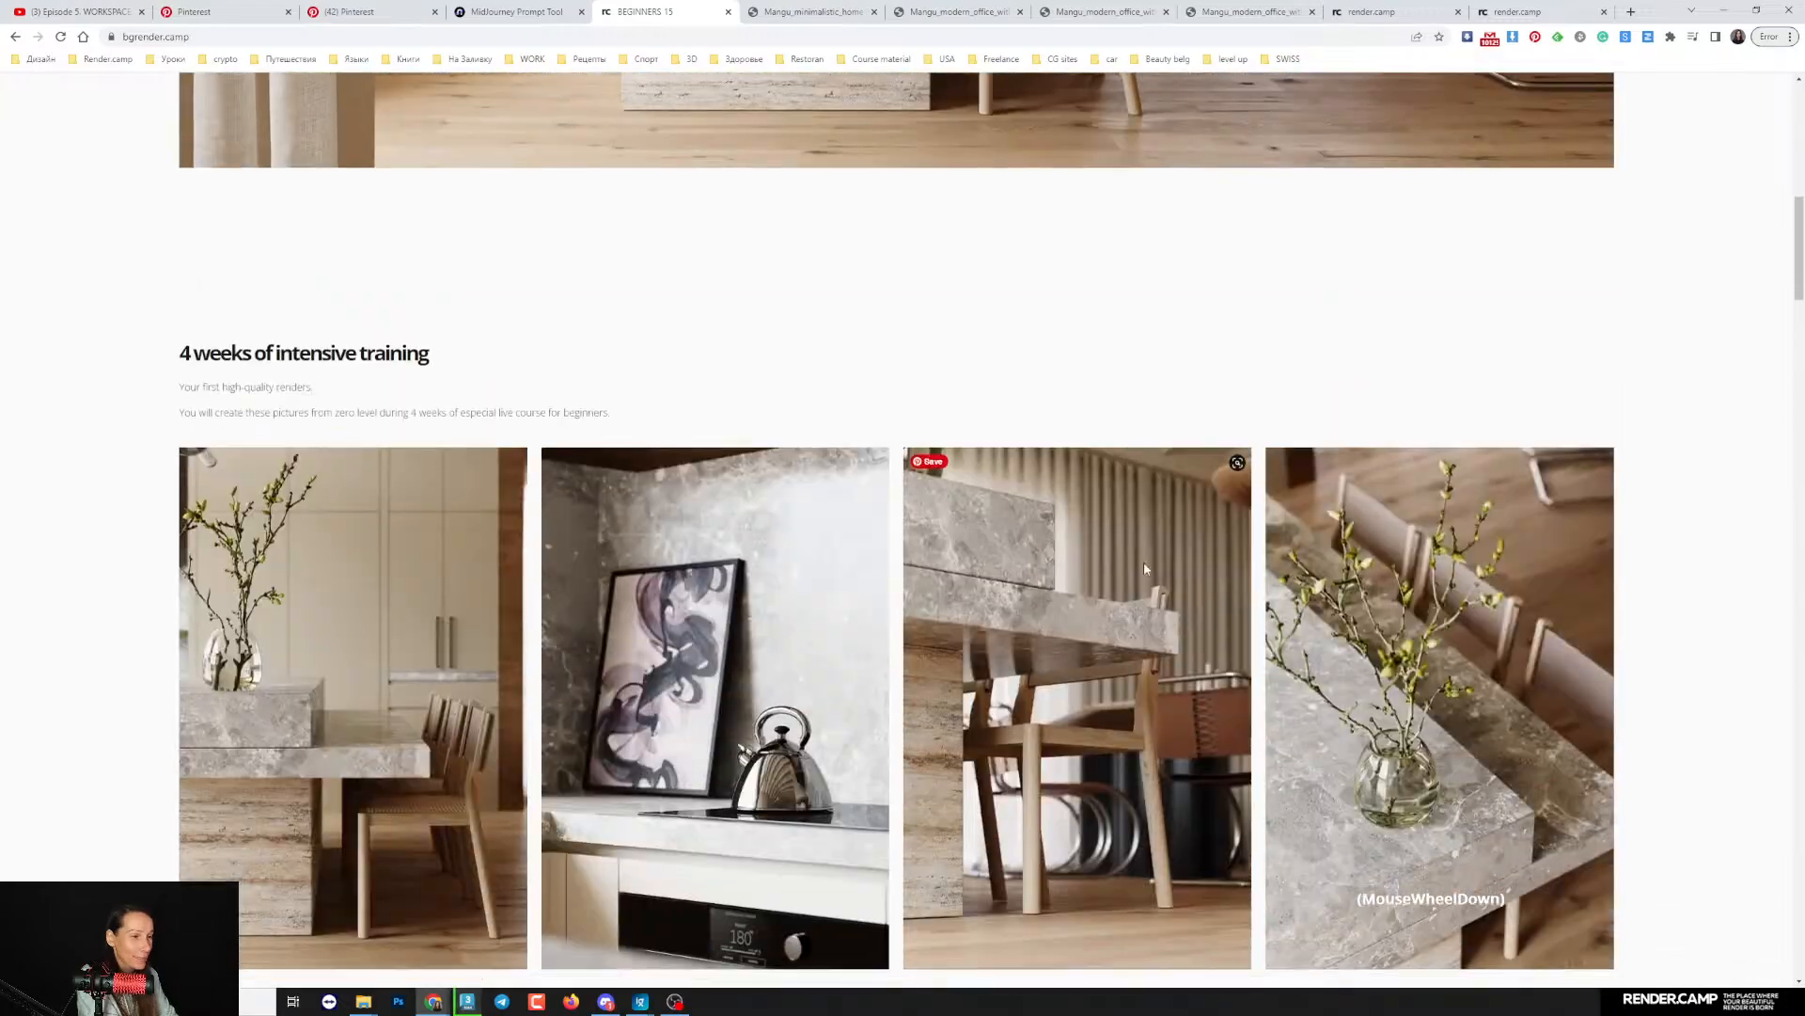
scroll(1285, 616, "down", 2)
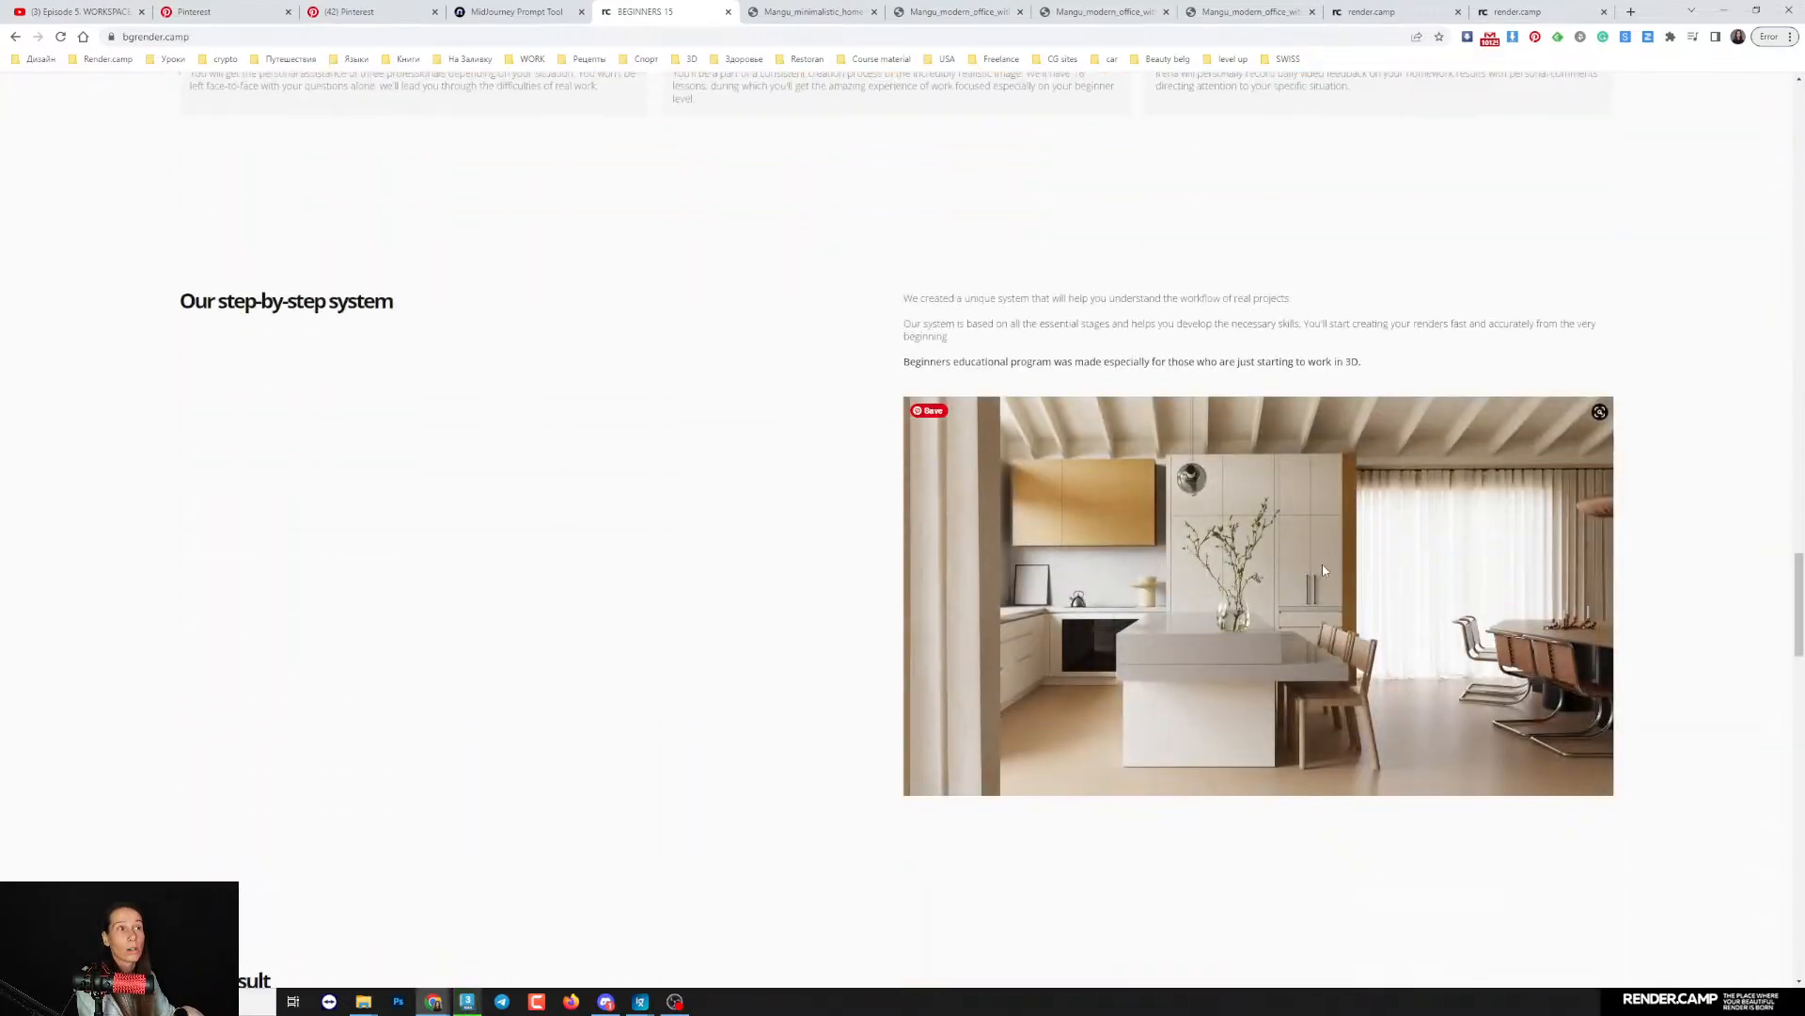
scroll(1317, 602, "down", 1)
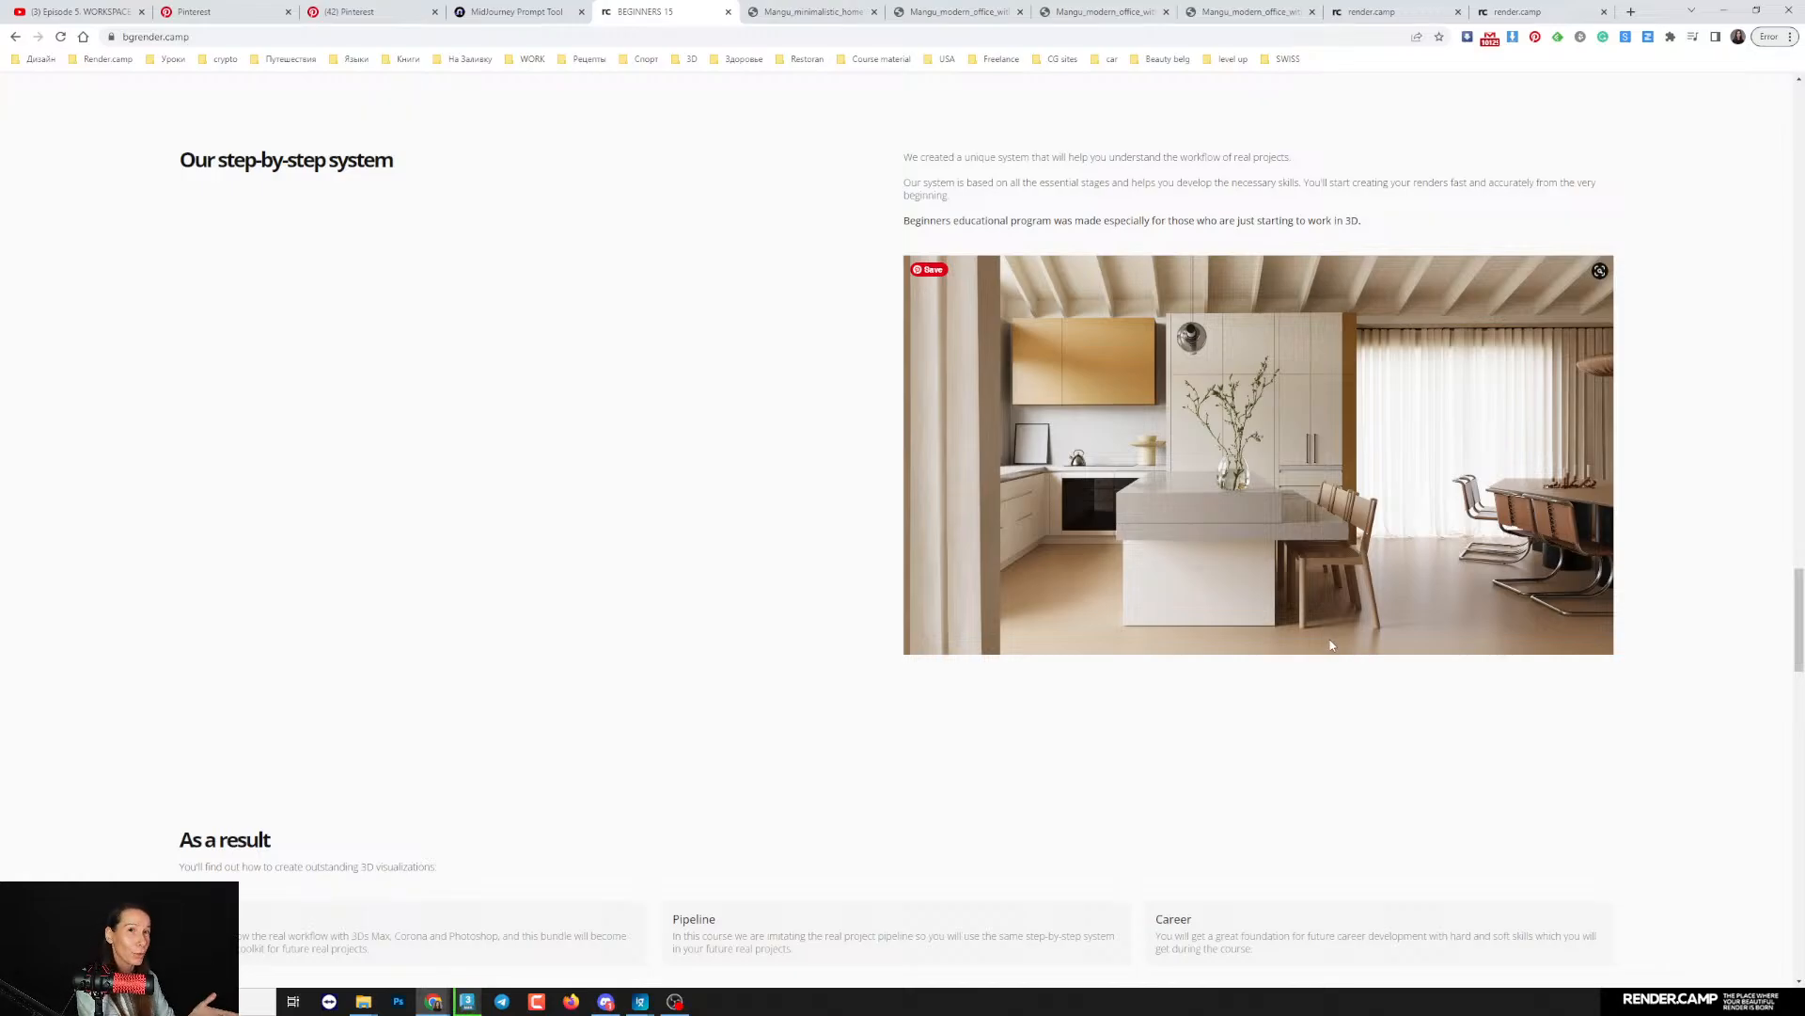
scroll(1251, 649, "down", 4)
scroll(1218, 649, "down", 4)
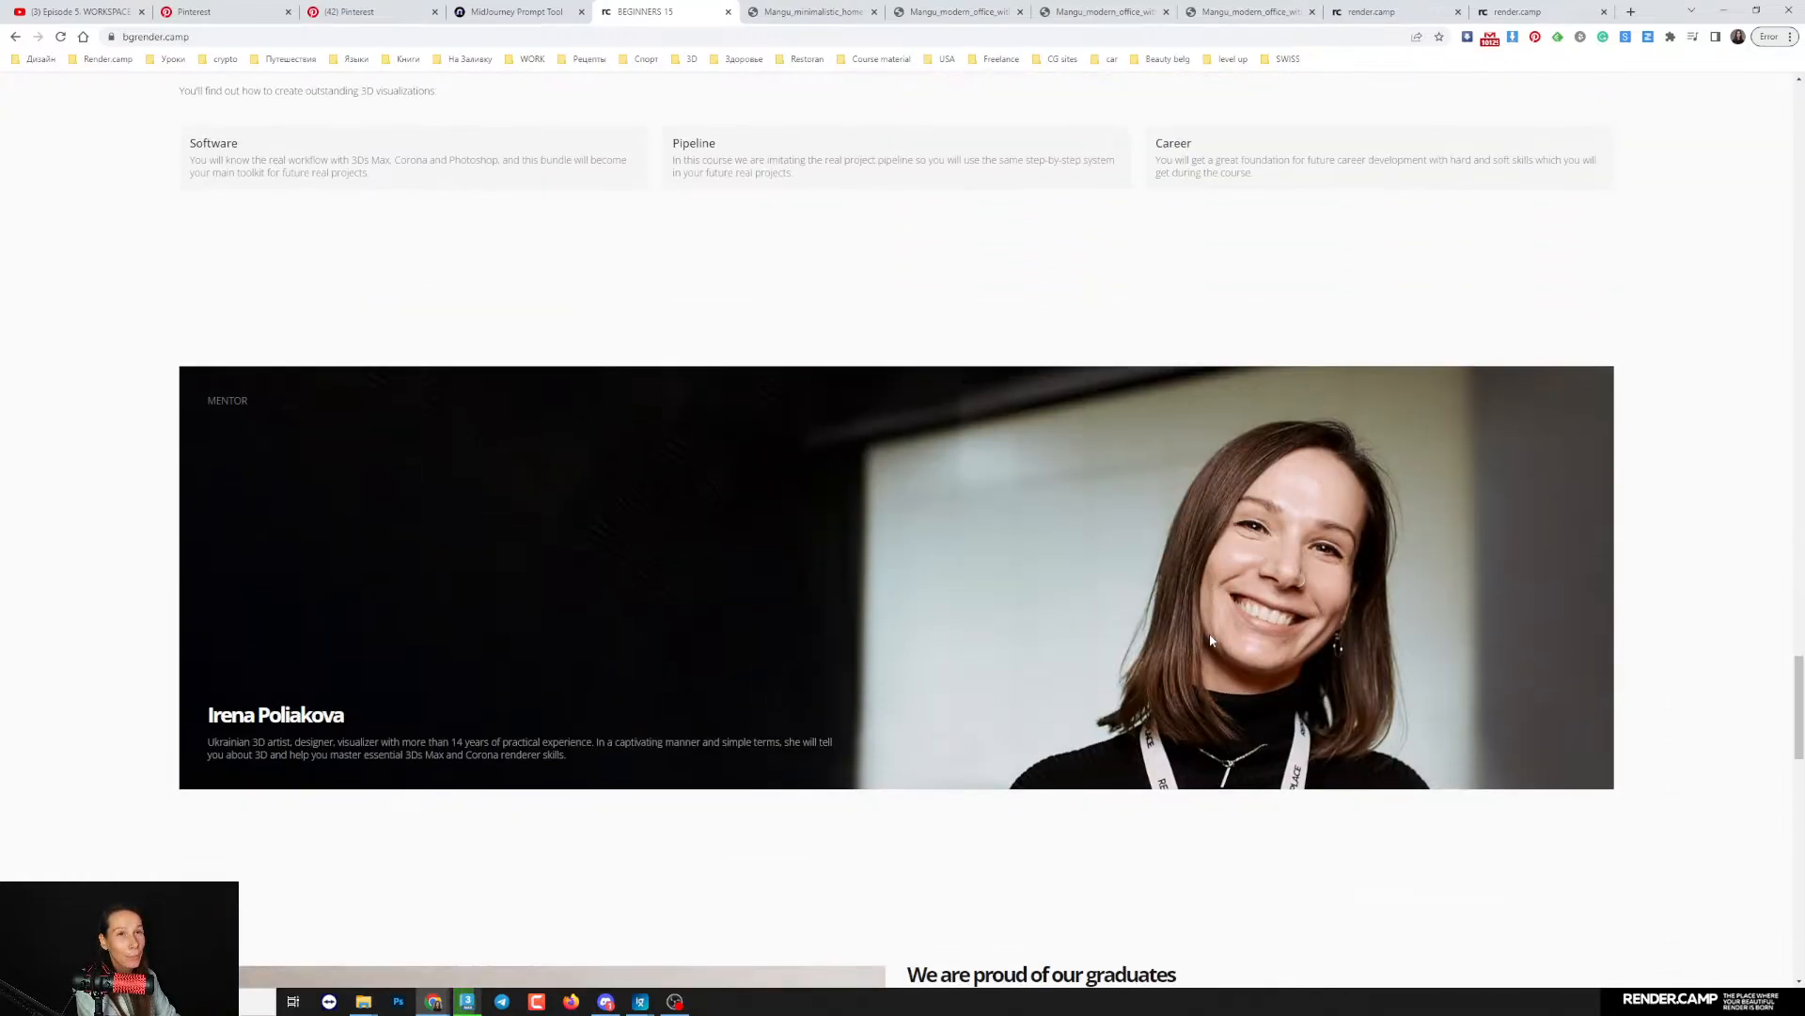
scroll(1129, 637, "down", 4)
scroll(696, 718, "down", 2)
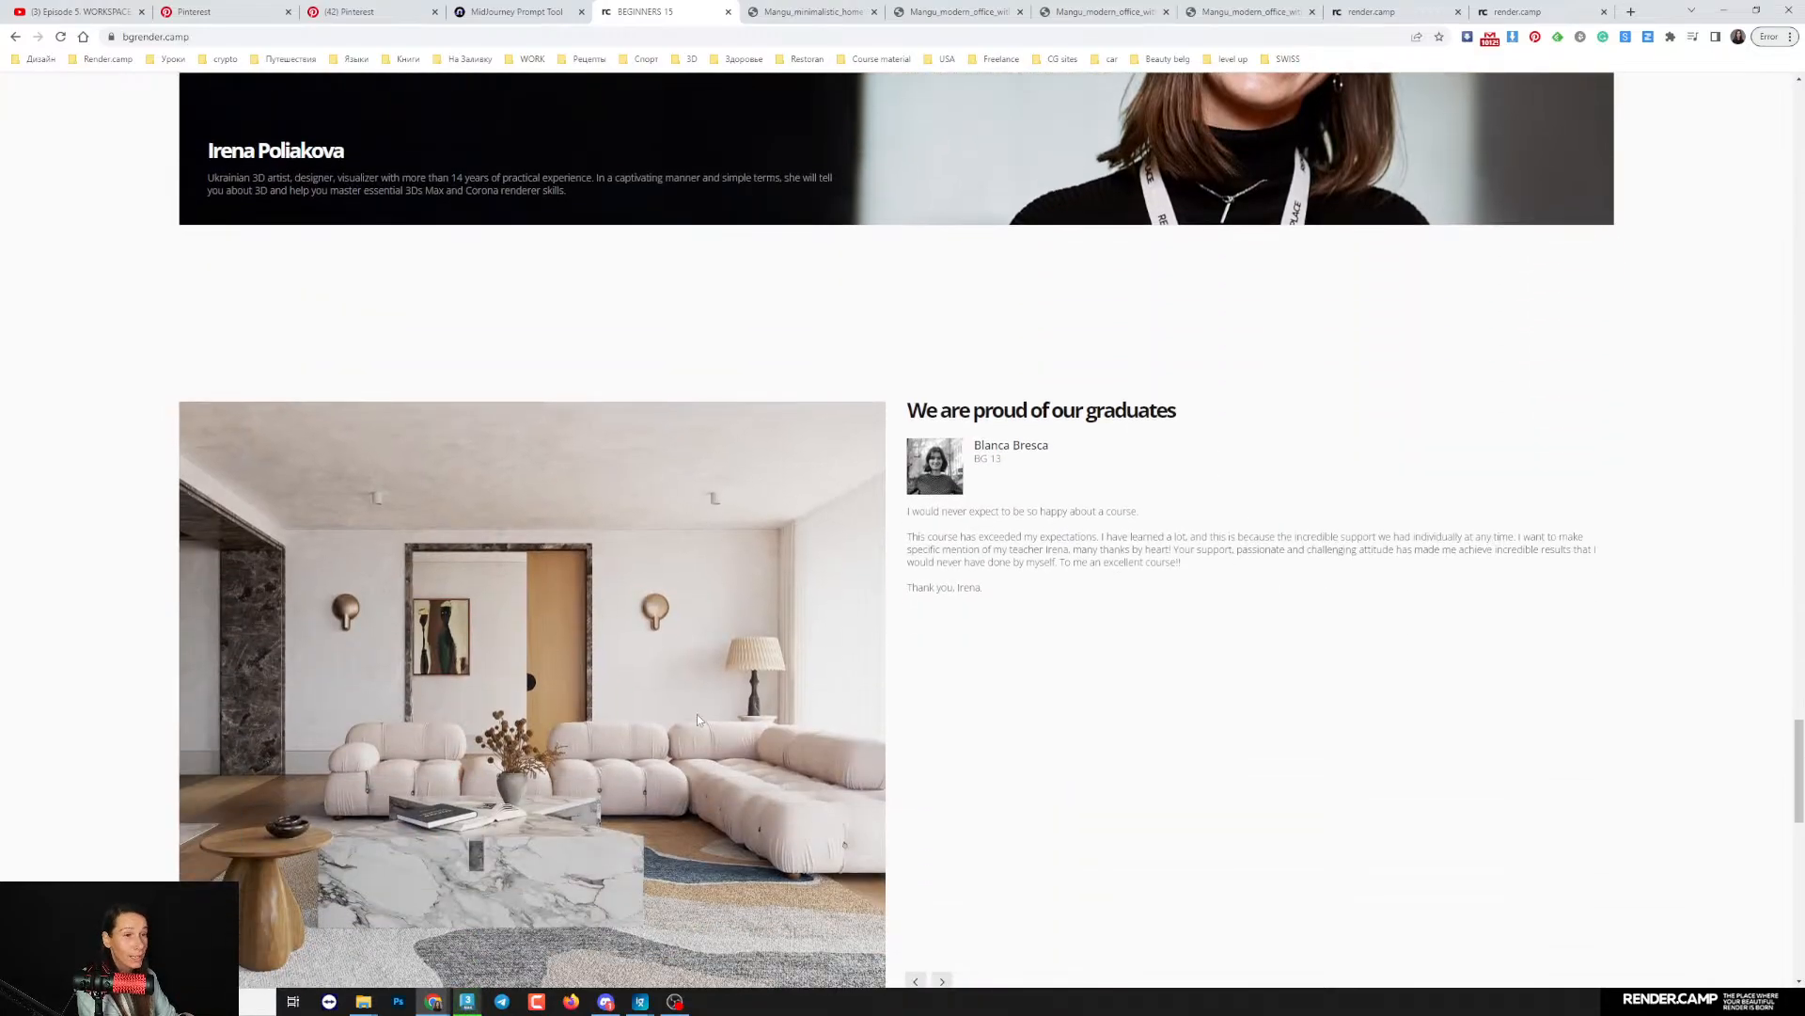
- Browse through several graduates' renders and reviews in the course page's graduates section
scroll(696, 718, "down", 3)
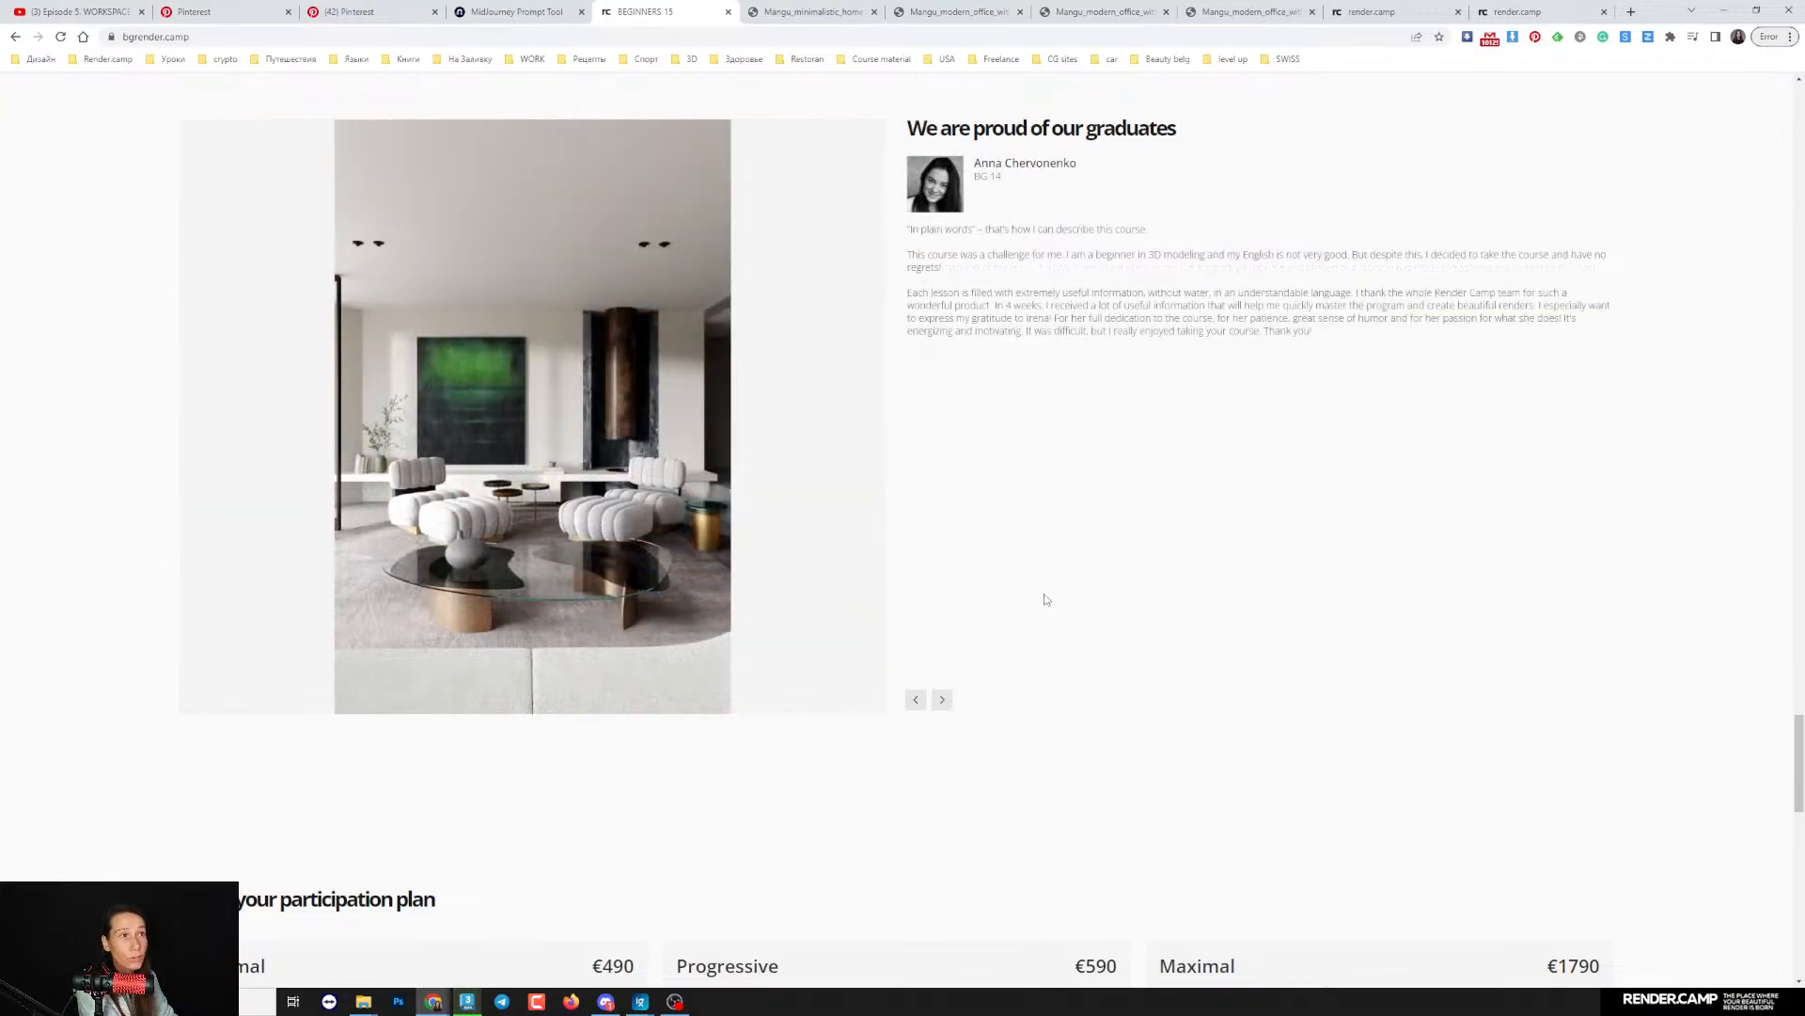
left_click(942, 700)
left_click(943, 700)
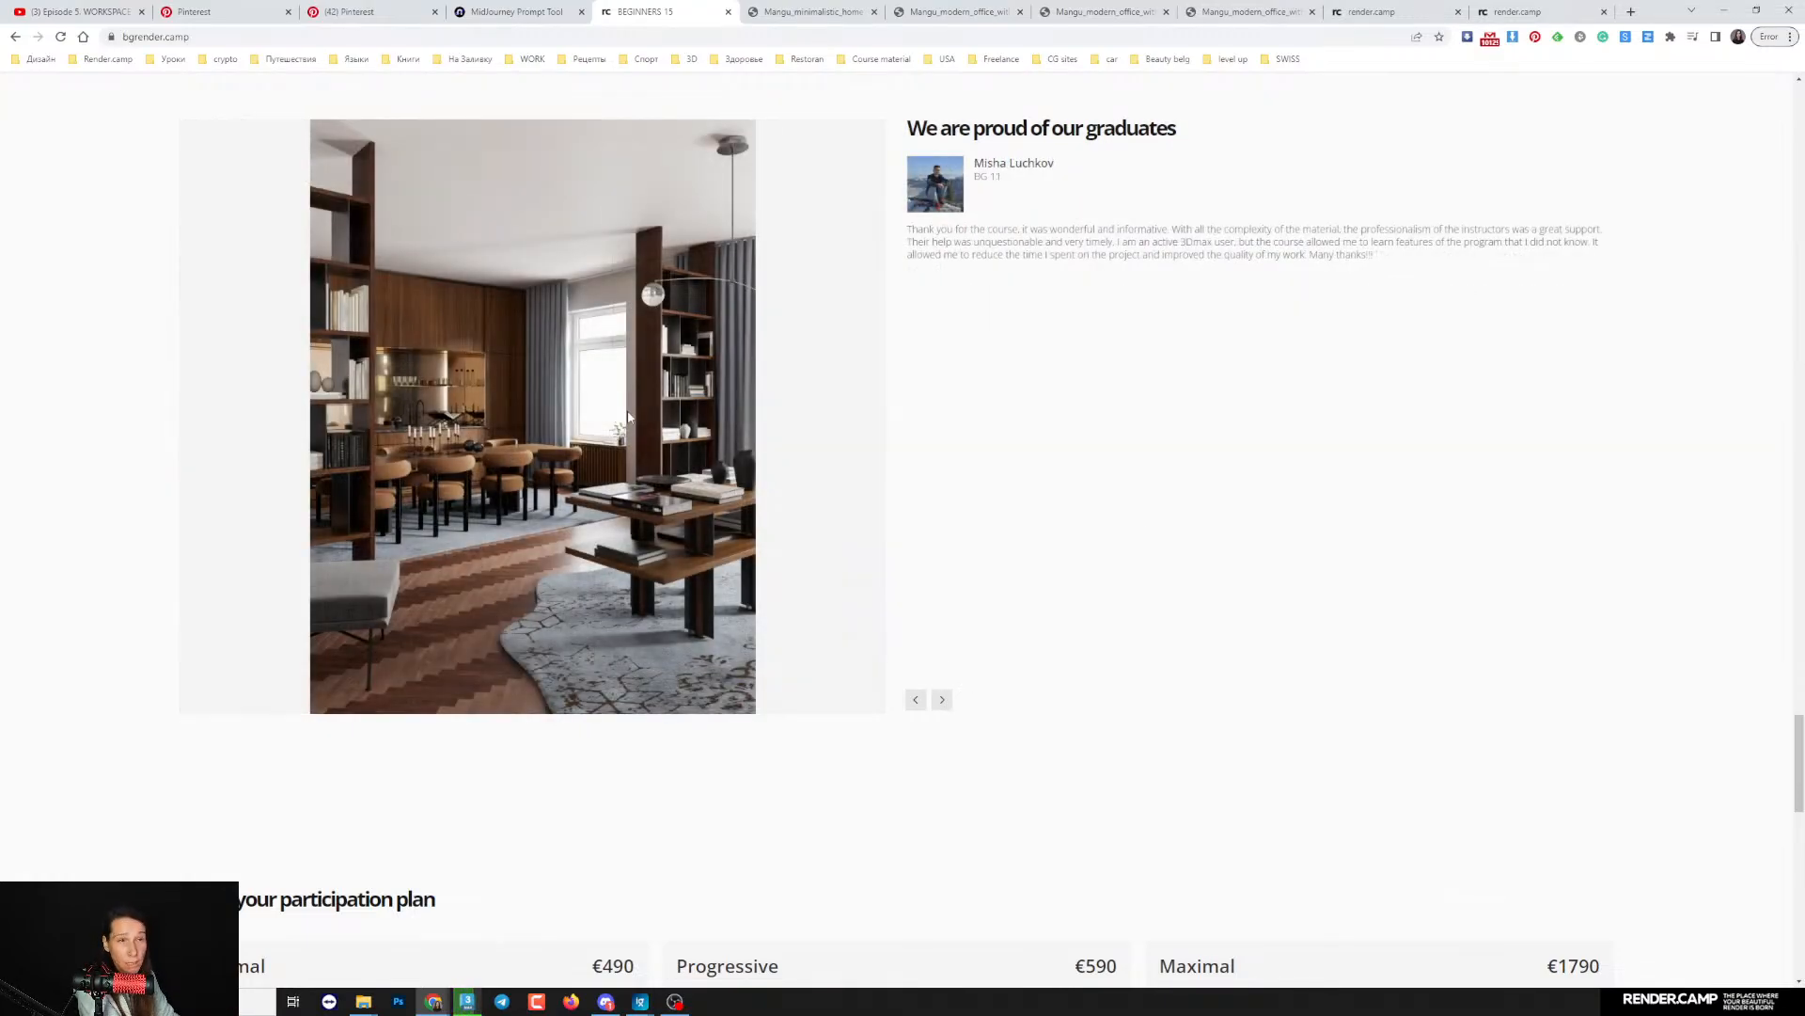
left_click(942, 699)
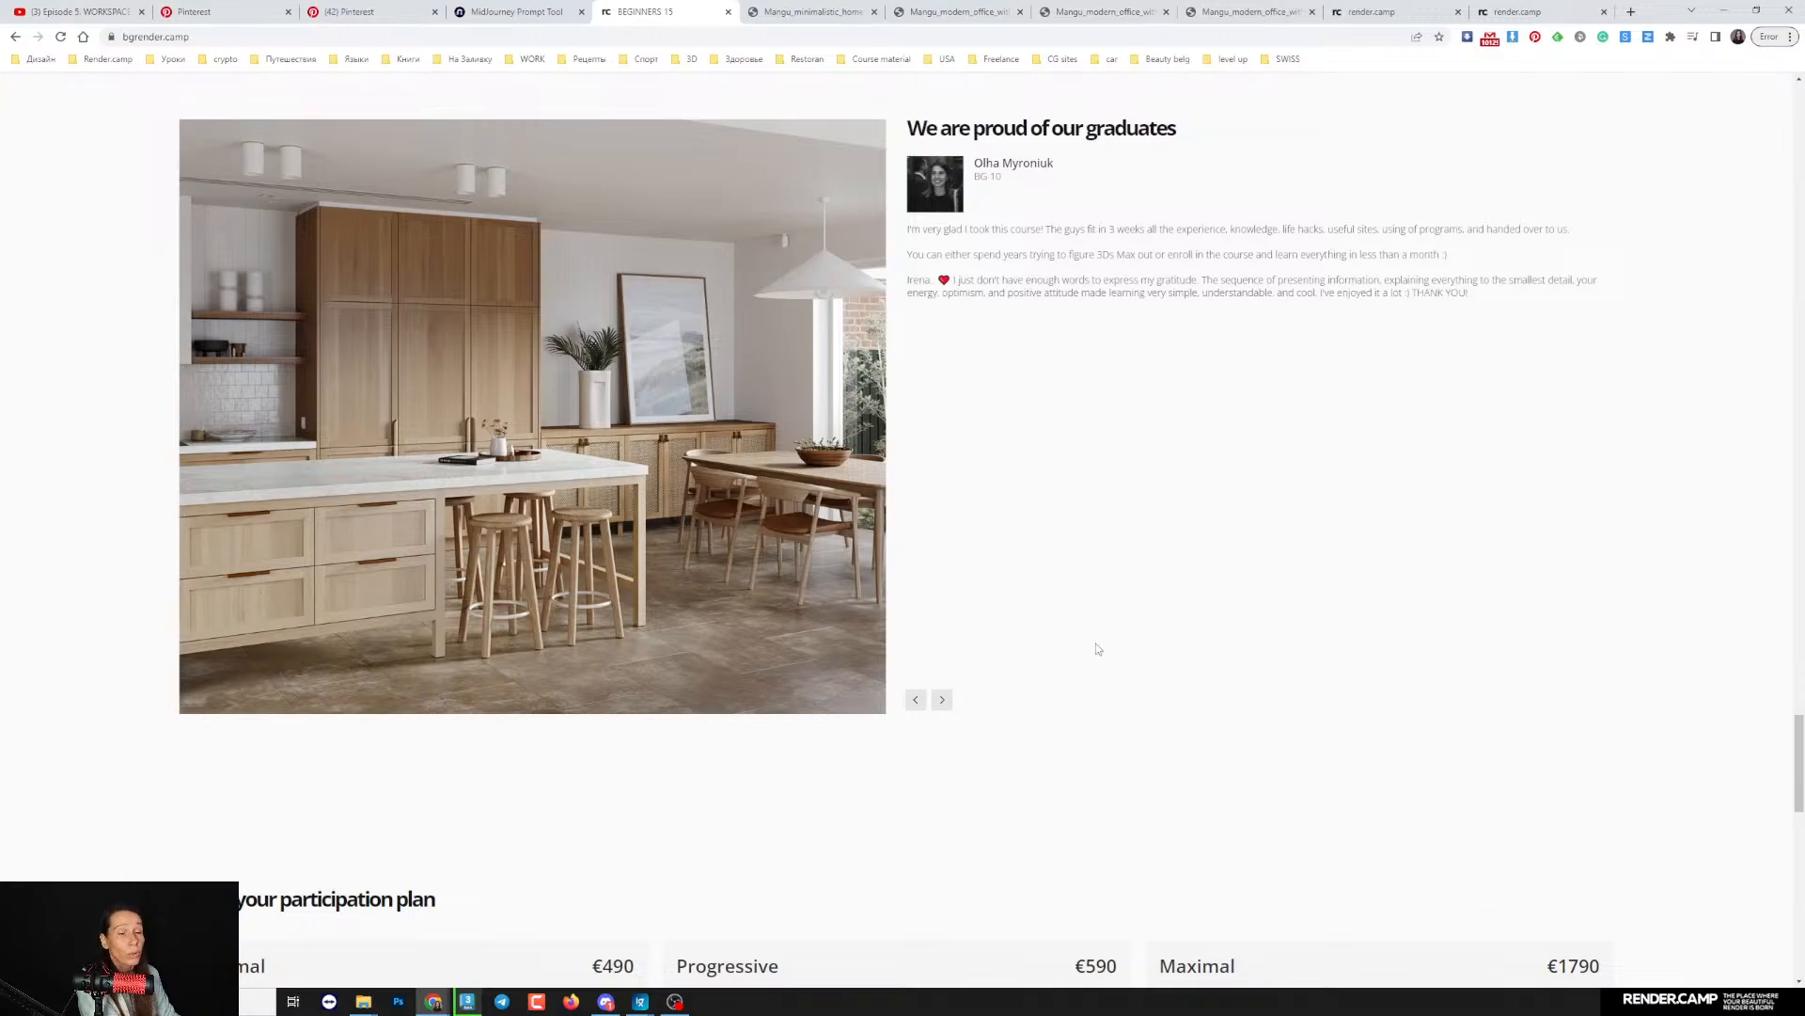
- Examine the Minimal, Progressive and Maximal participation plans and the sample diploma
scroll(1056, 645, "down", 5)
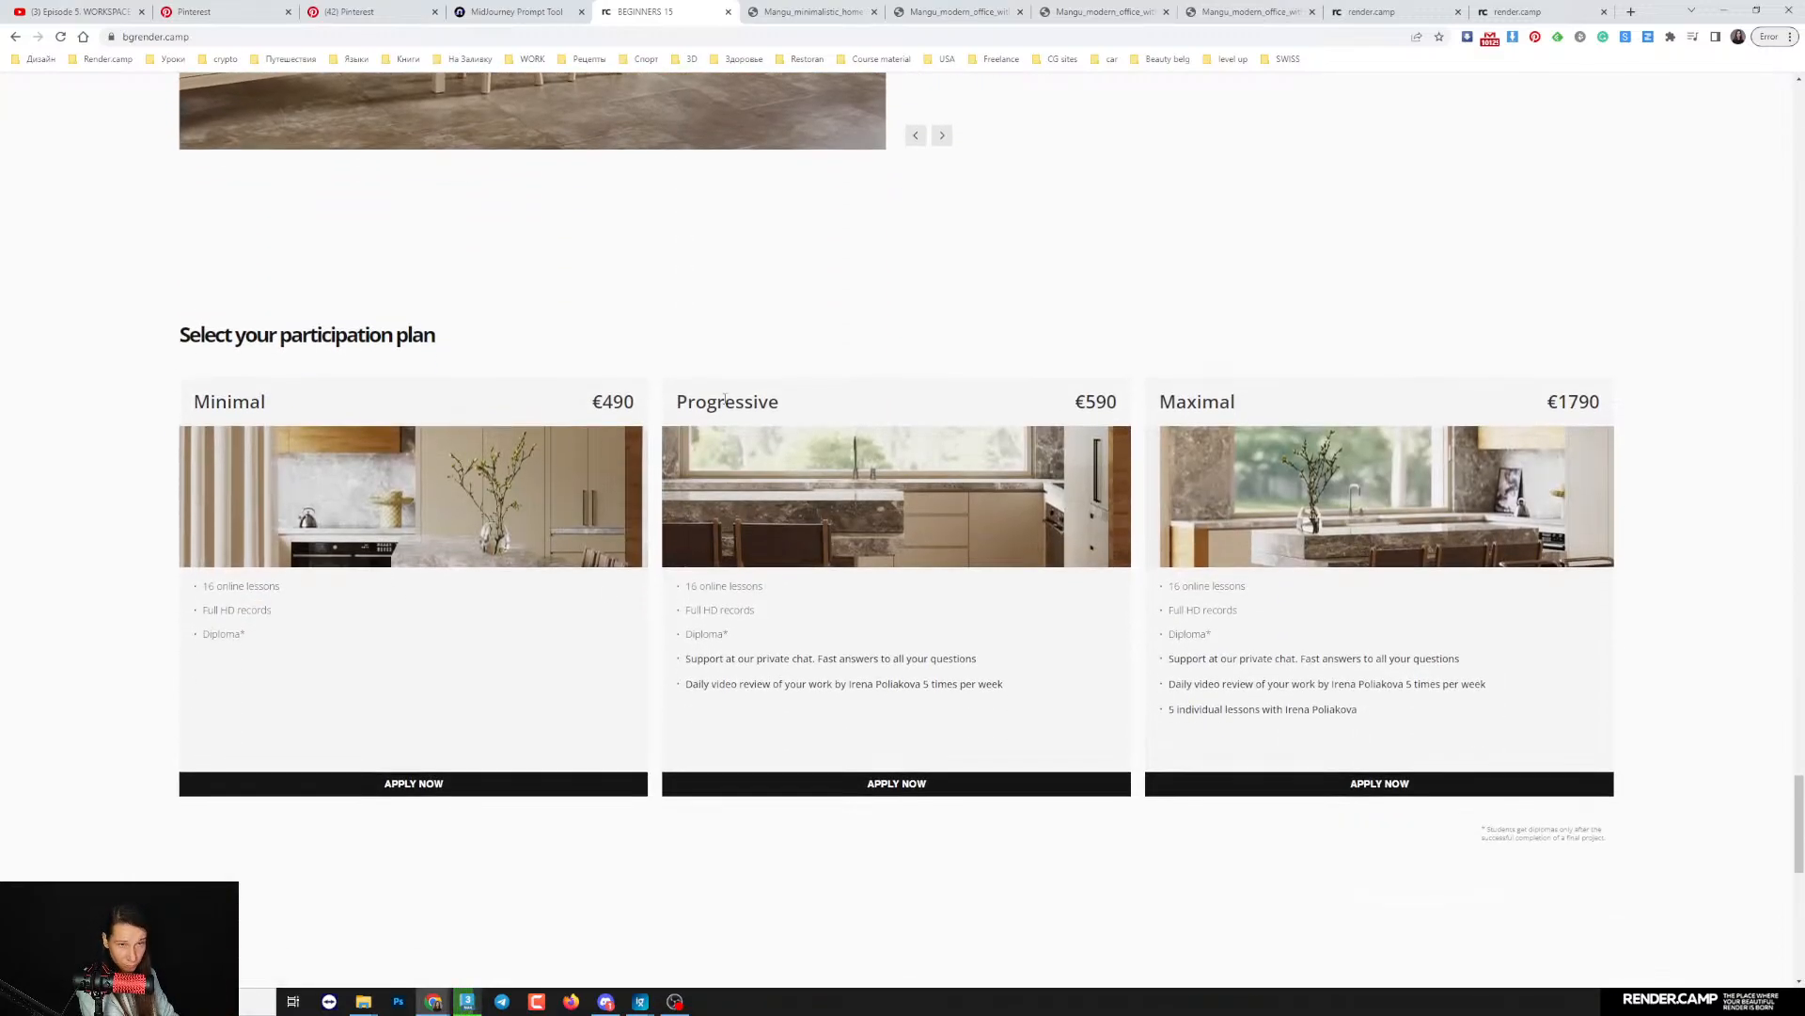
scroll(725, 398, "down", 1)
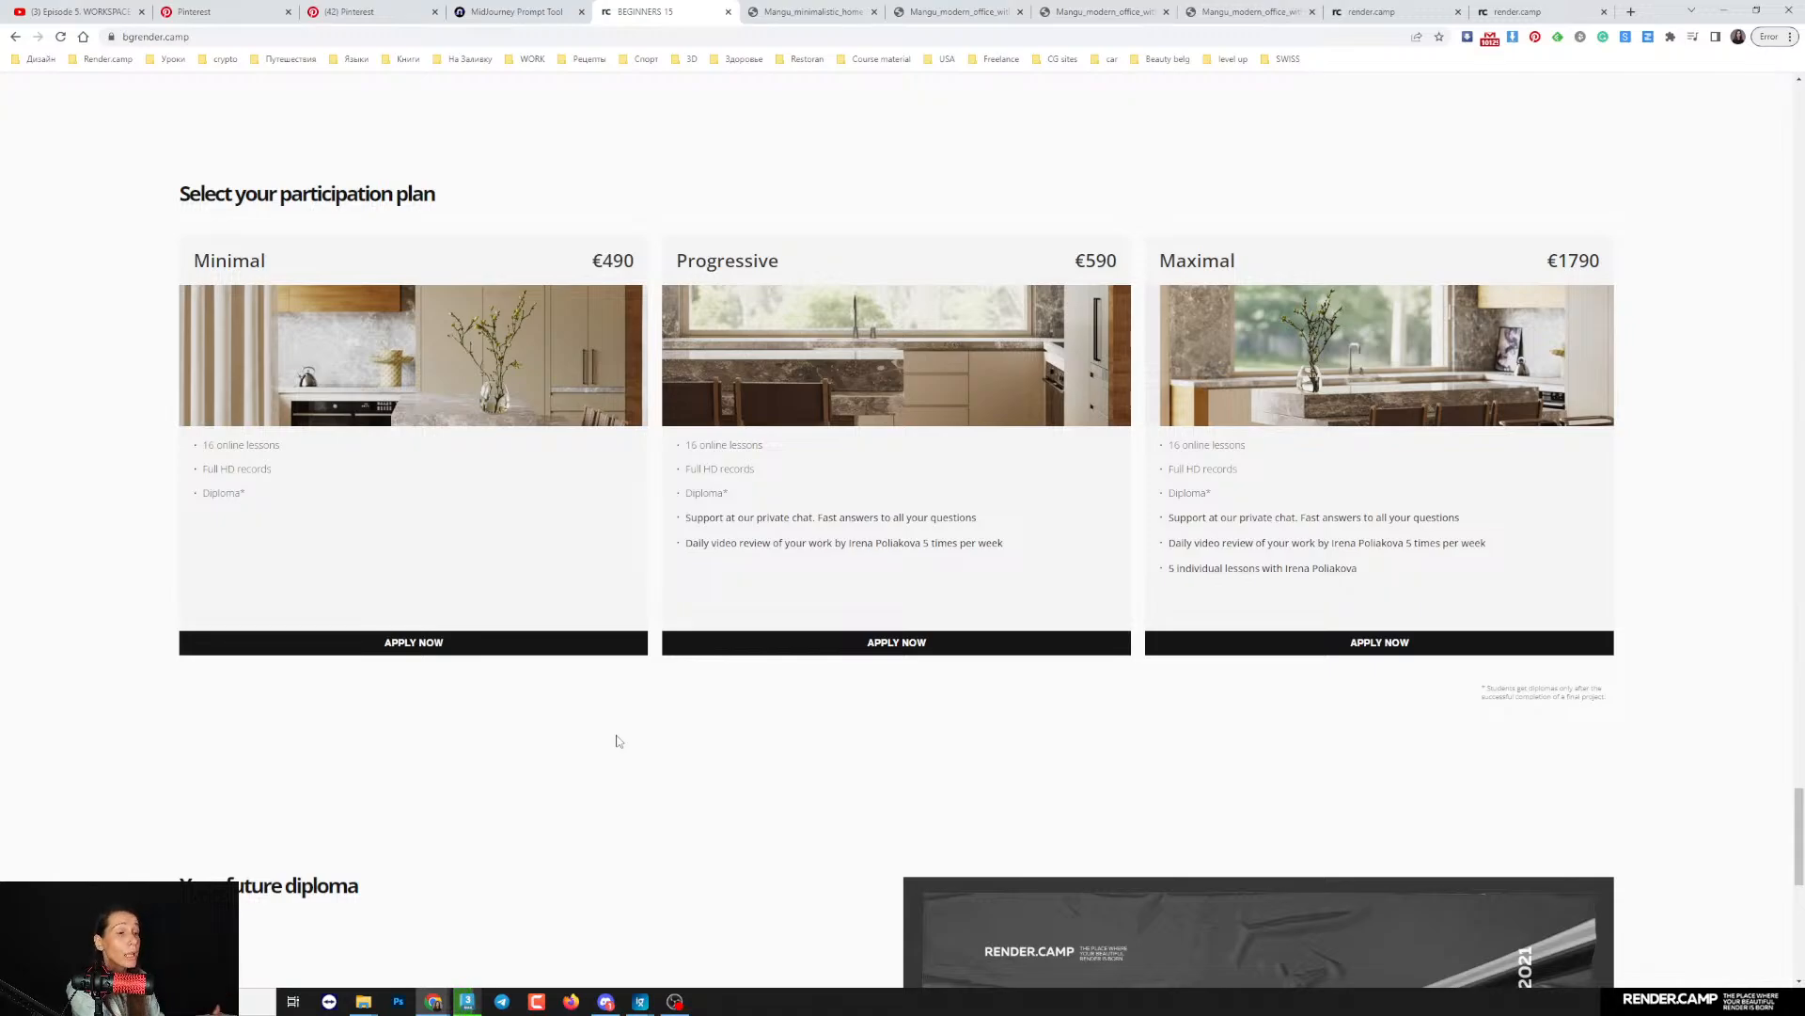
scroll(770, 735, "down", 2)
scroll(928, 722, "down", 2)
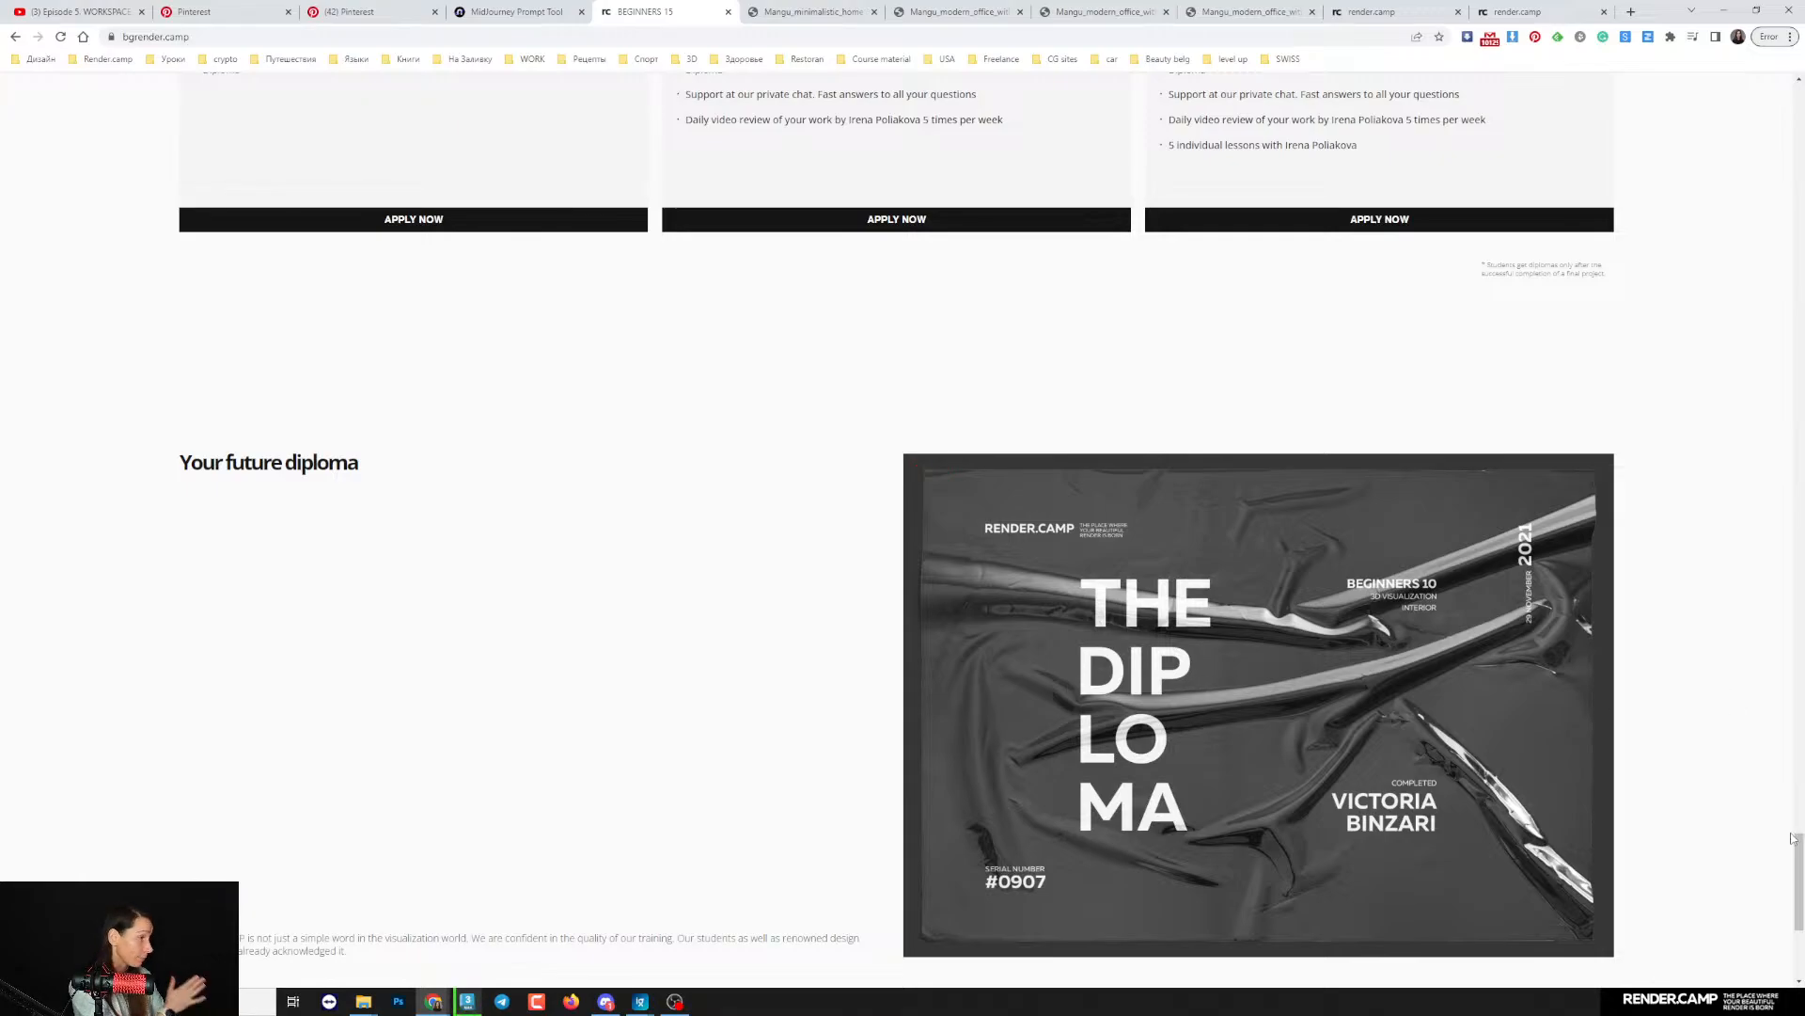
scroll(1758, 780, "up", 5)
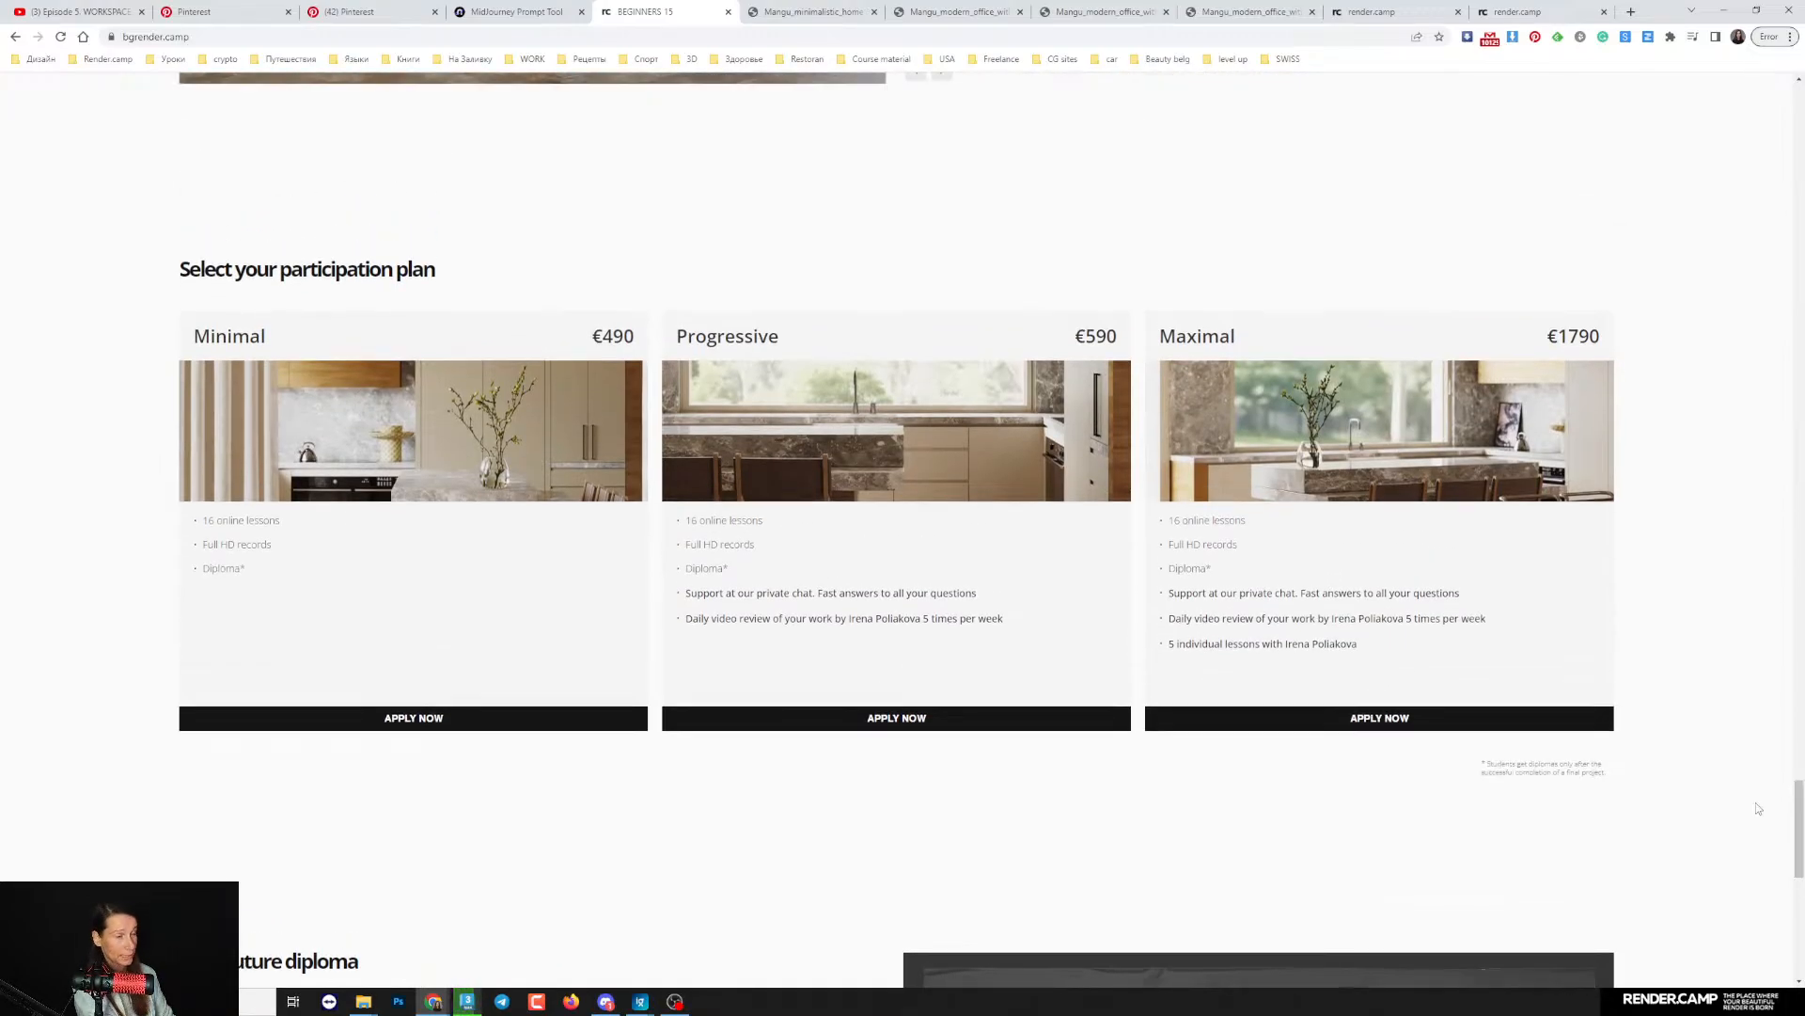
- Go back to the start of the BEGINNERS 15 page and examine its large kitchen render
left_click_drag(1798, 818, 1775, 94)
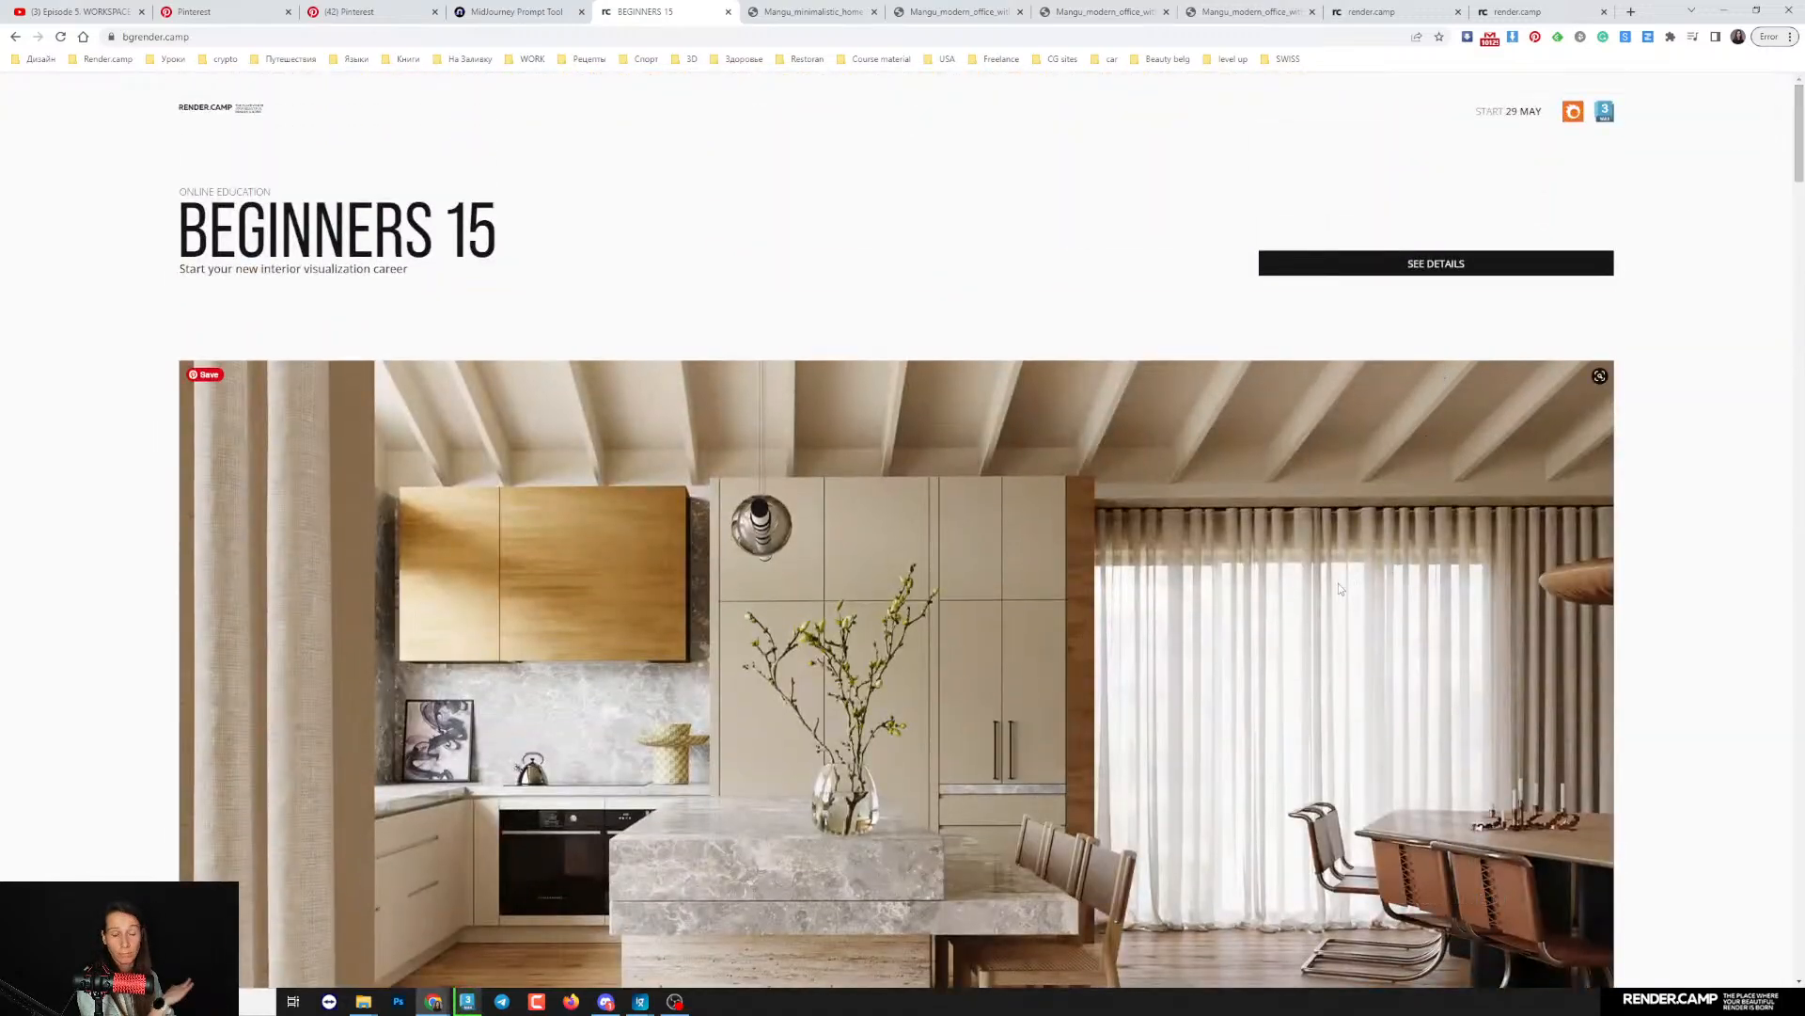
scroll(1339, 588, "down", 2)
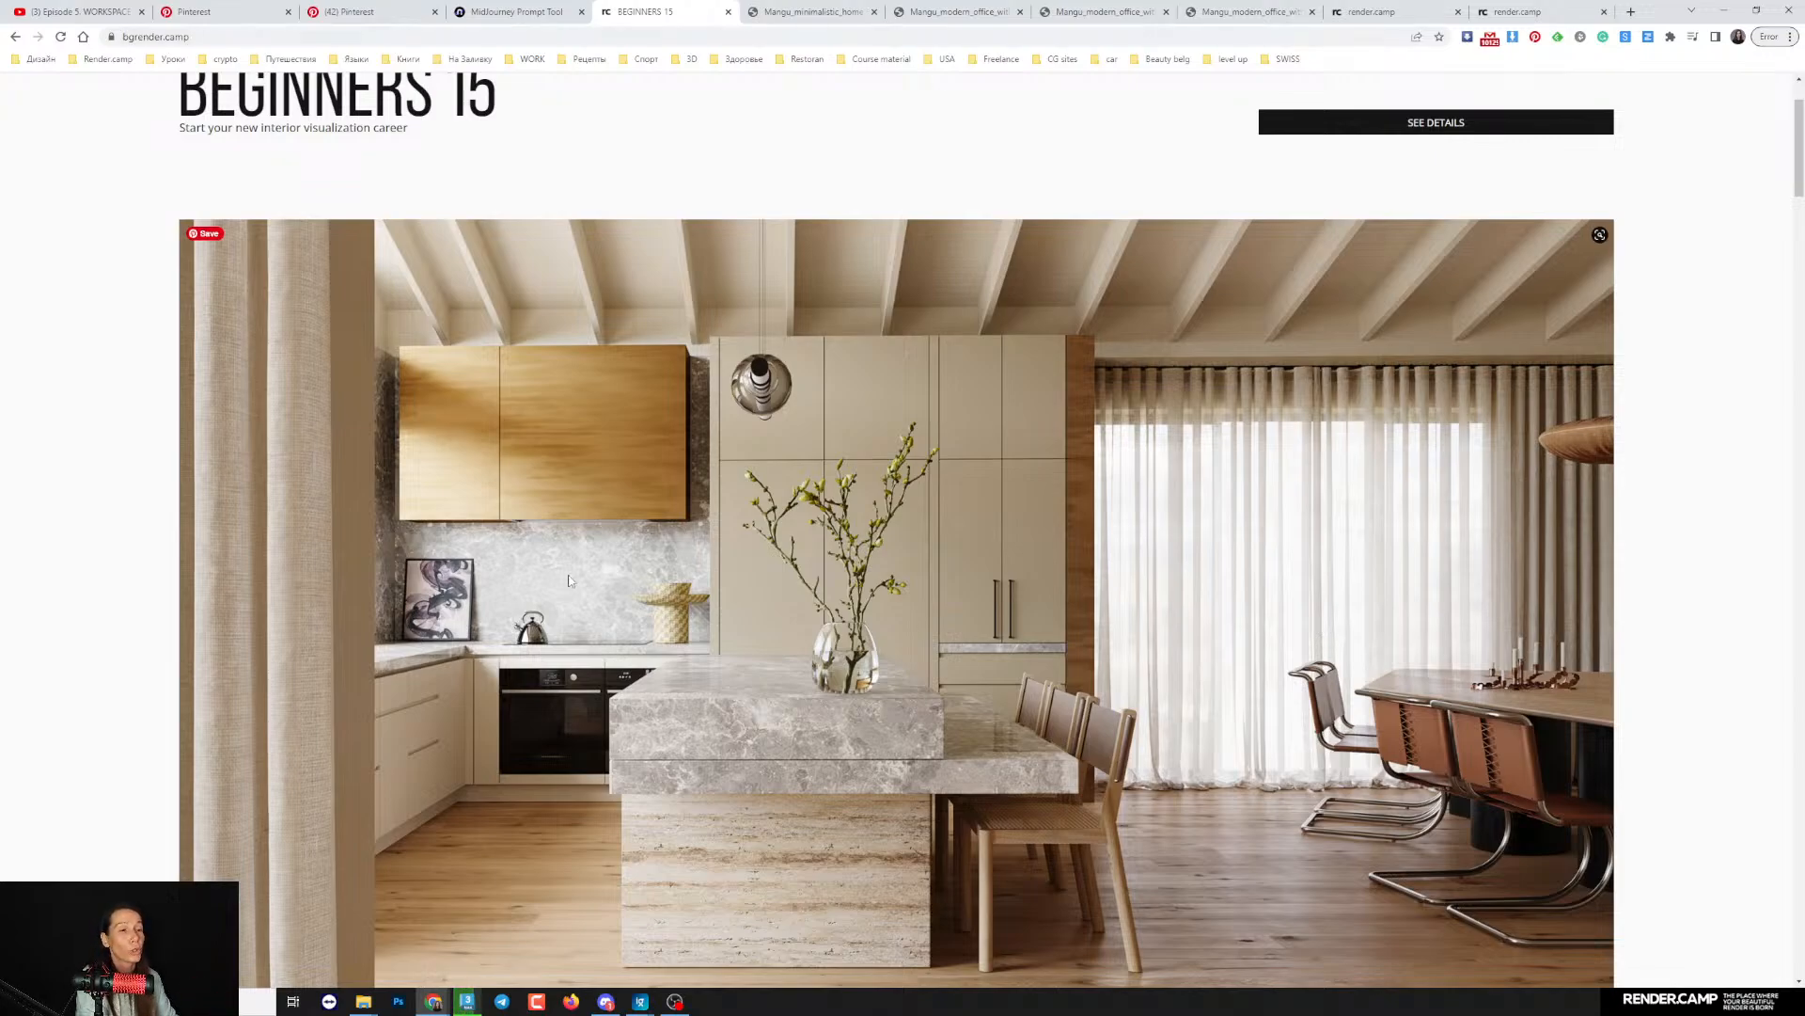
scroll(397, 658, "down", 1)
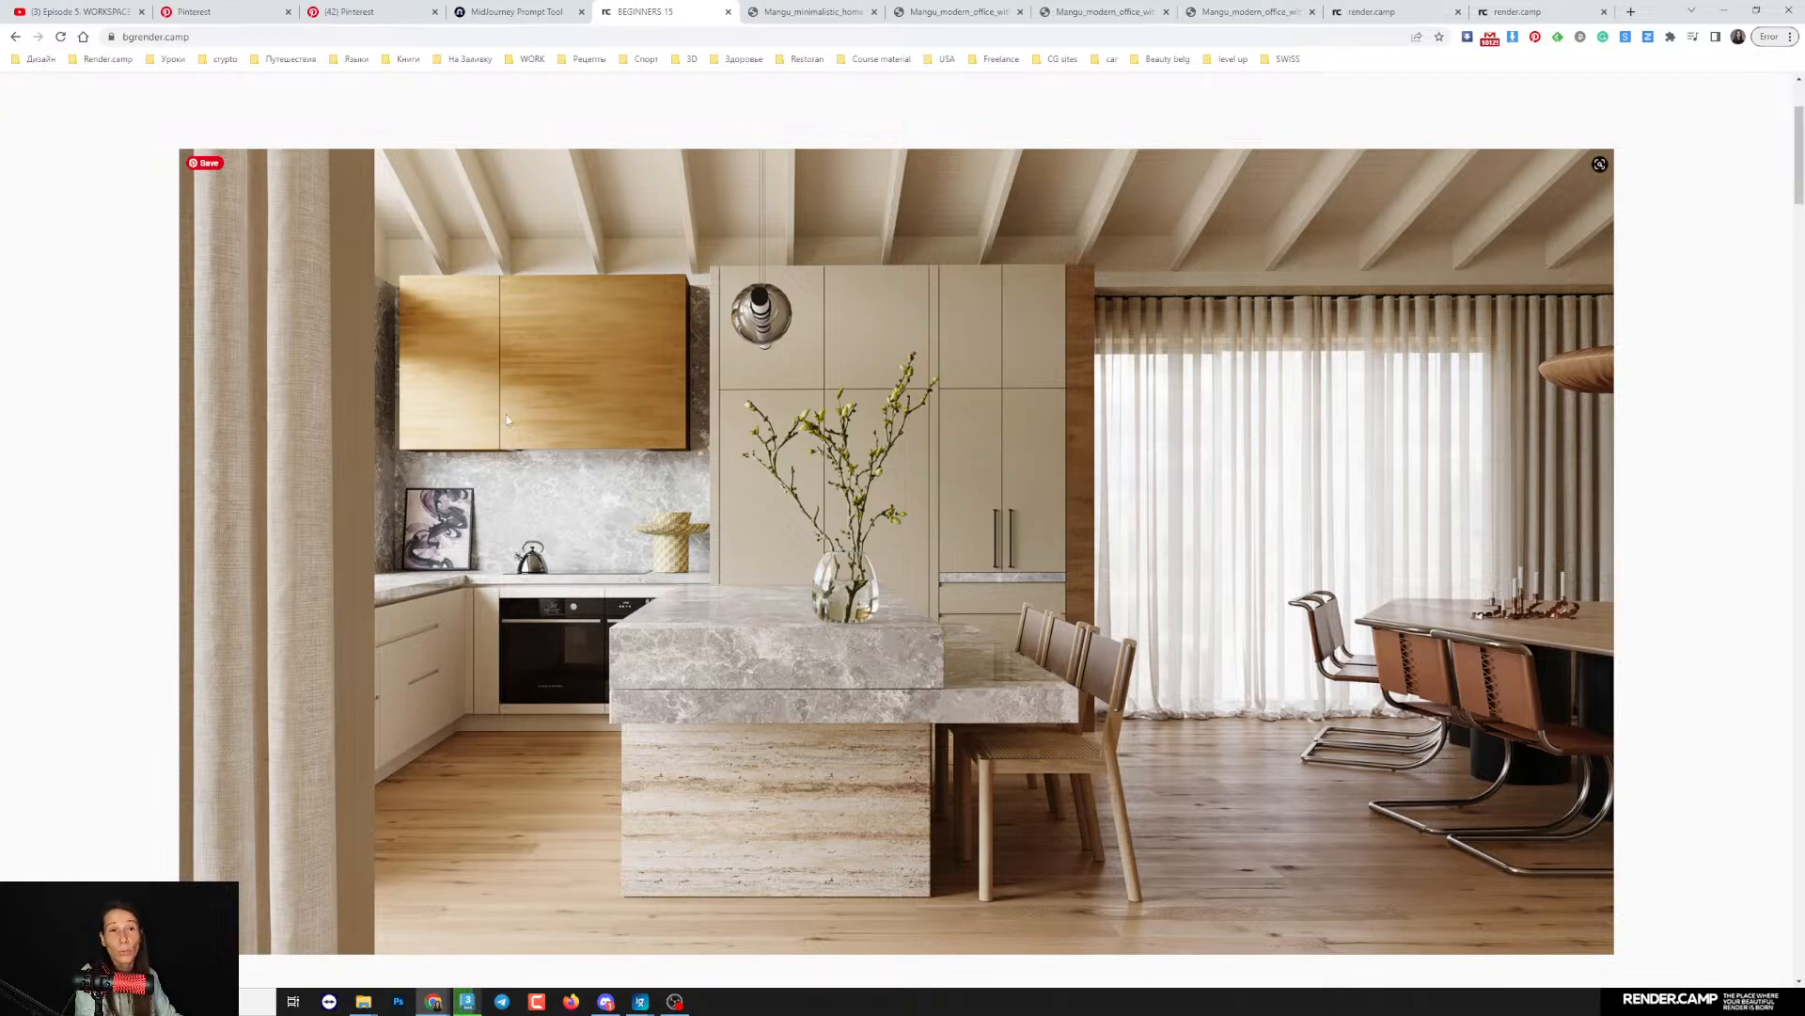
- Switch to 3ds Max, show the render statistics in the Corona frame buffer, and maximize it to inspect the interior render closely
left_click(443, 964)
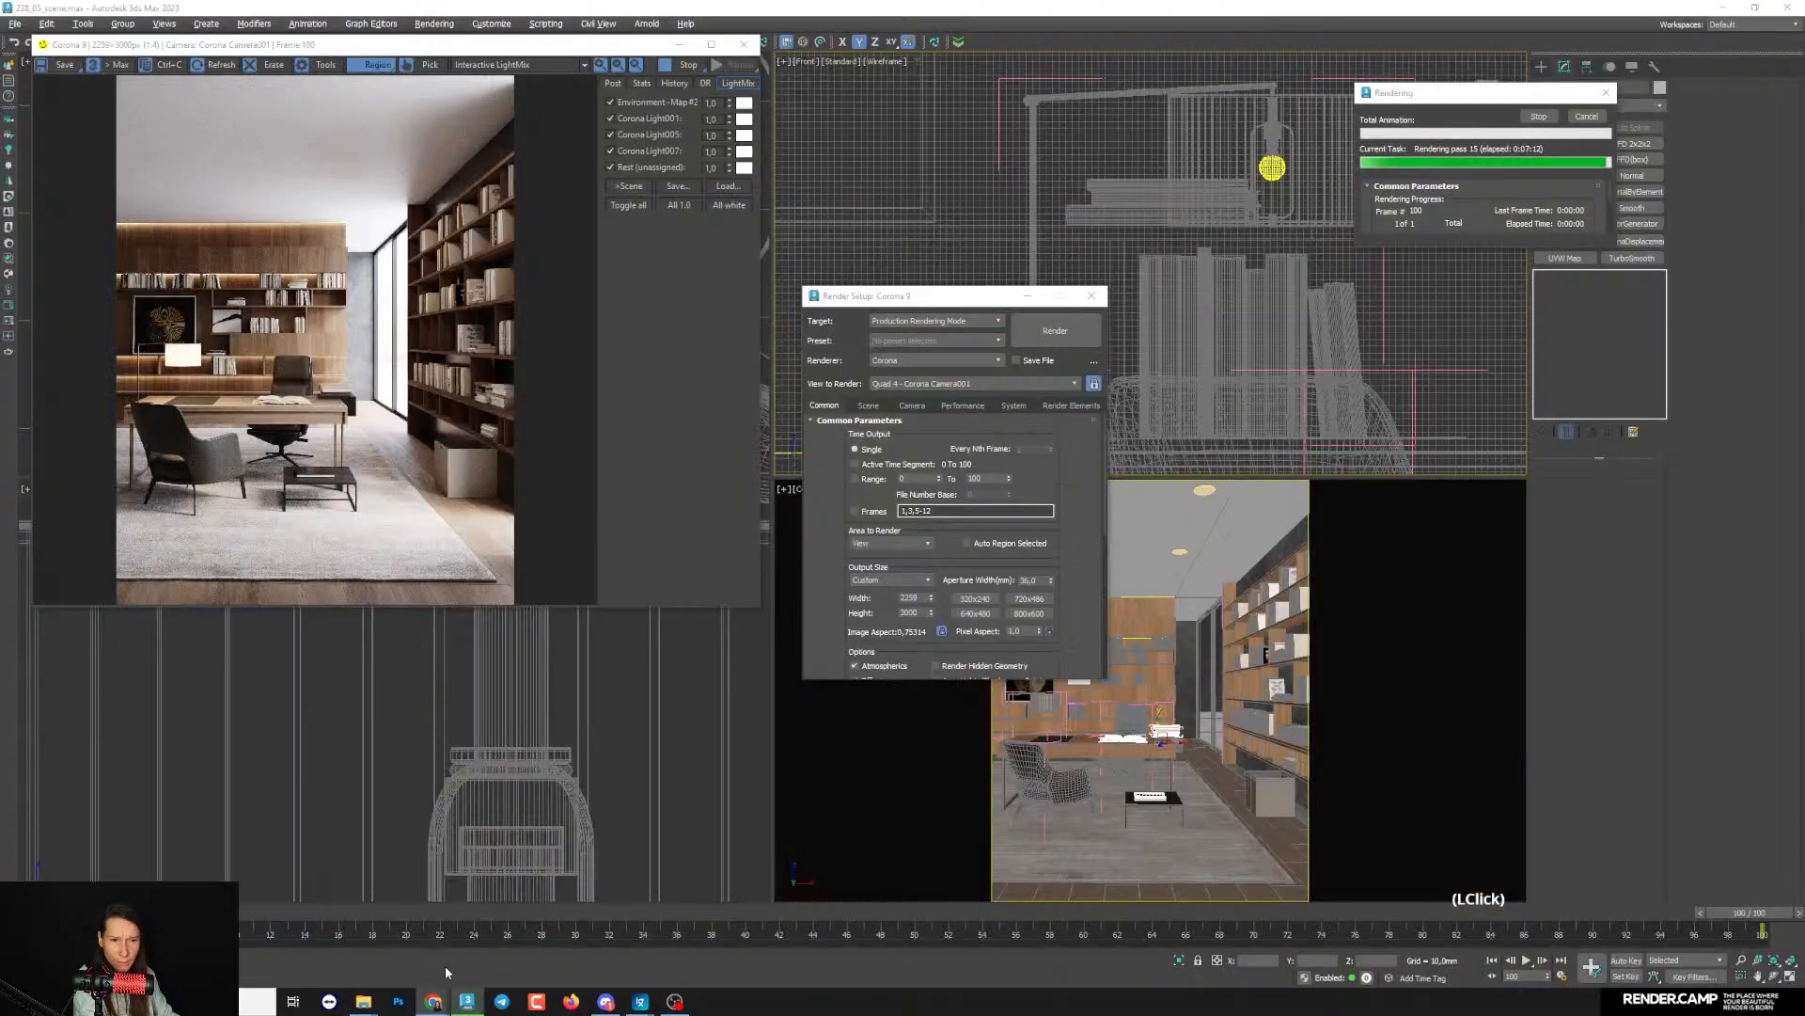
left_click(641, 83)
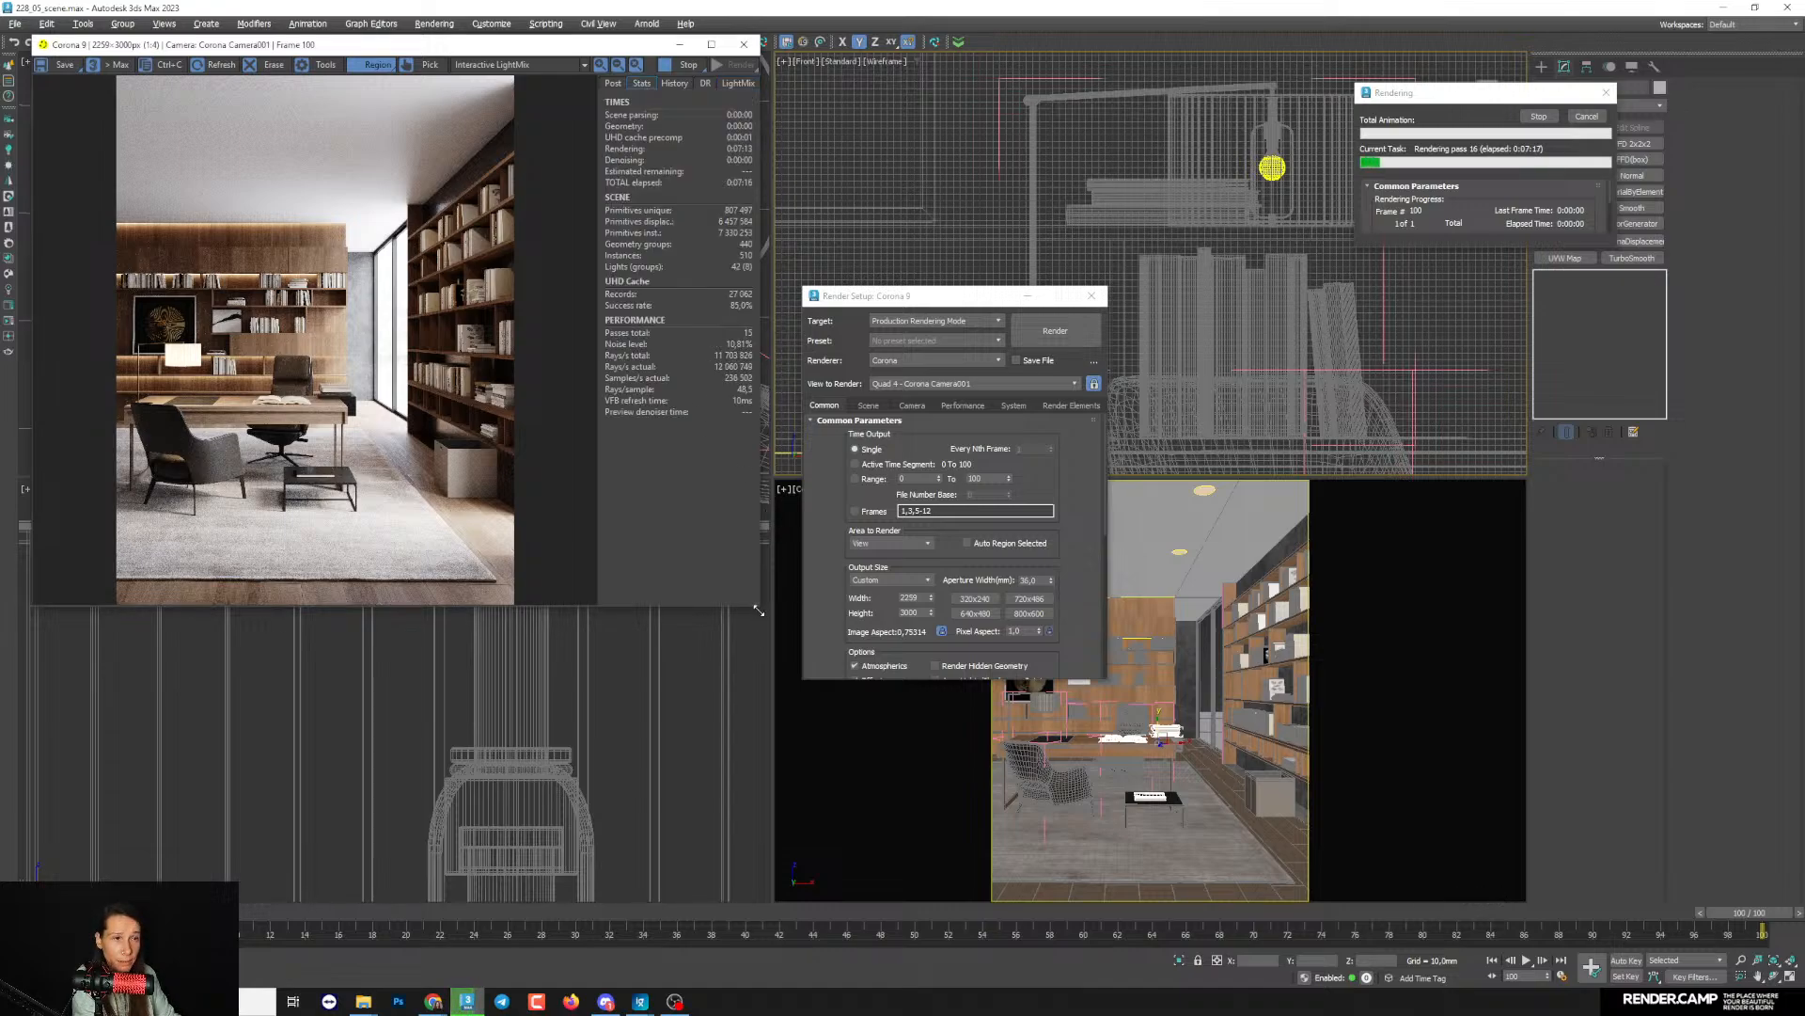
left_click_drag(759, 610, 902, 981)
left_click(856, 46)
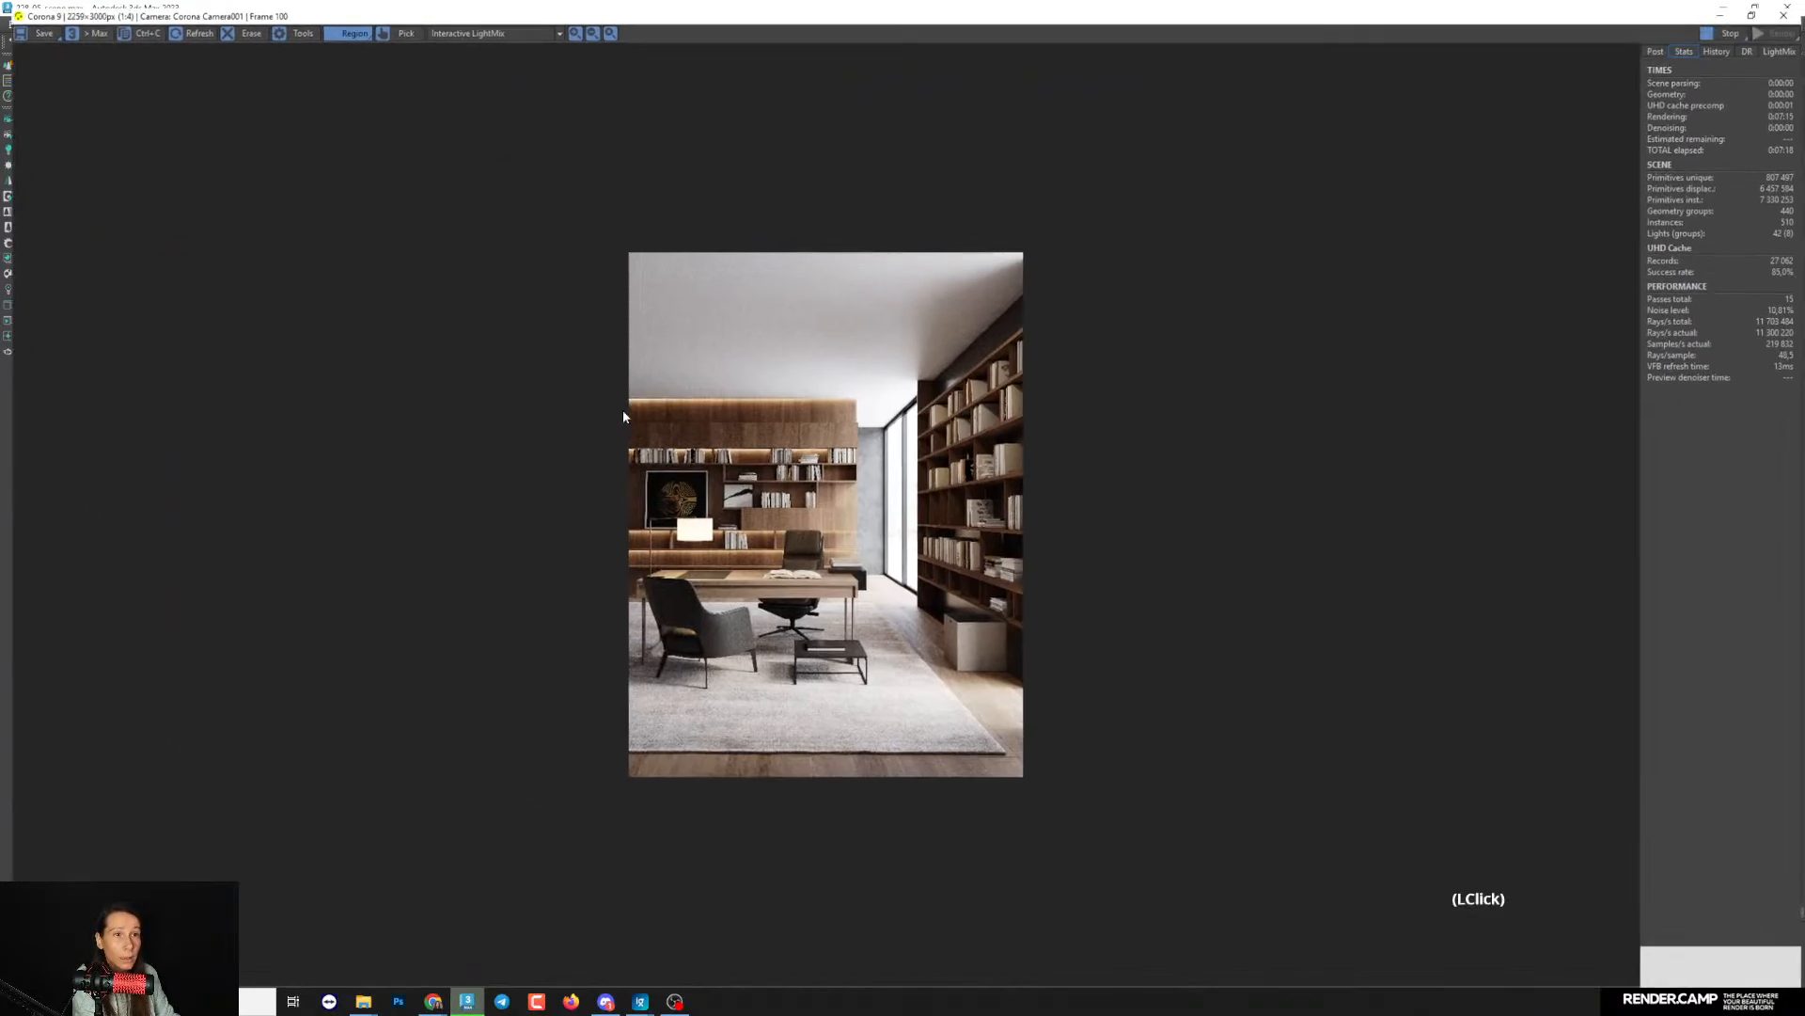
scroll(624, 416, "up", 2)
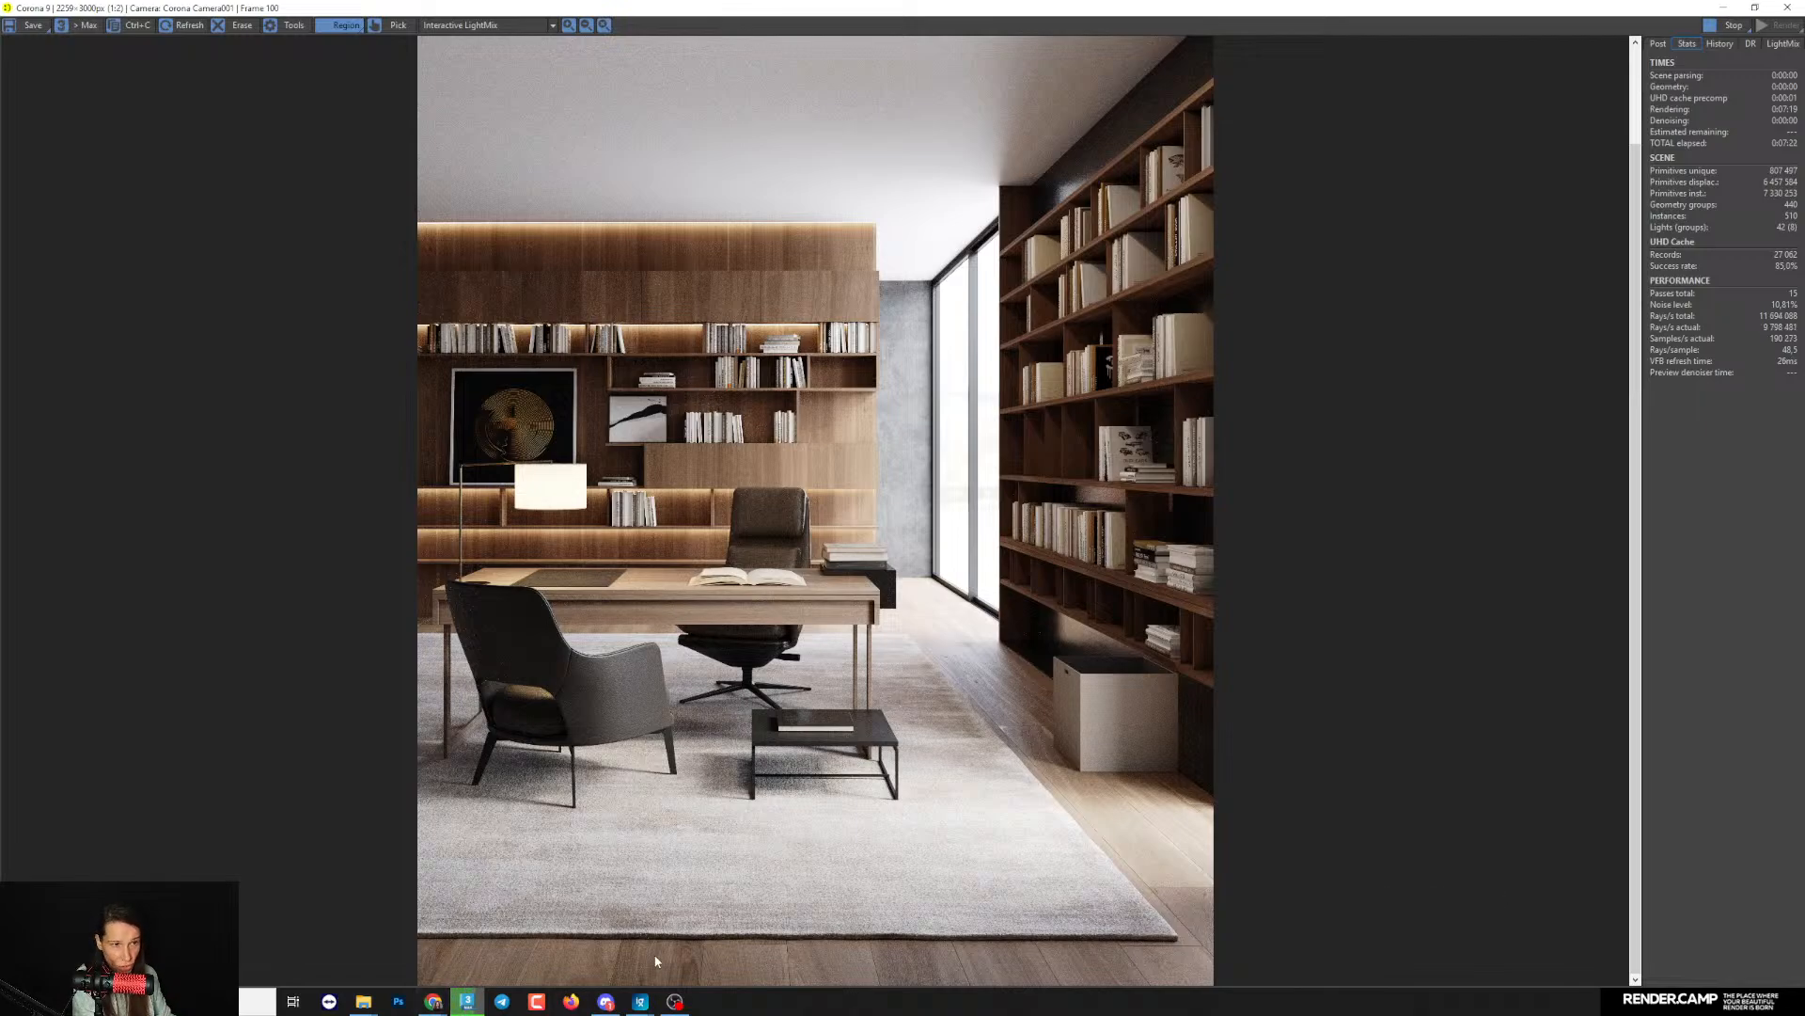
- Switch to Chrome and bring up the live stream's YouTube page to read the viewers' chat questions
left_click(432, 1001)
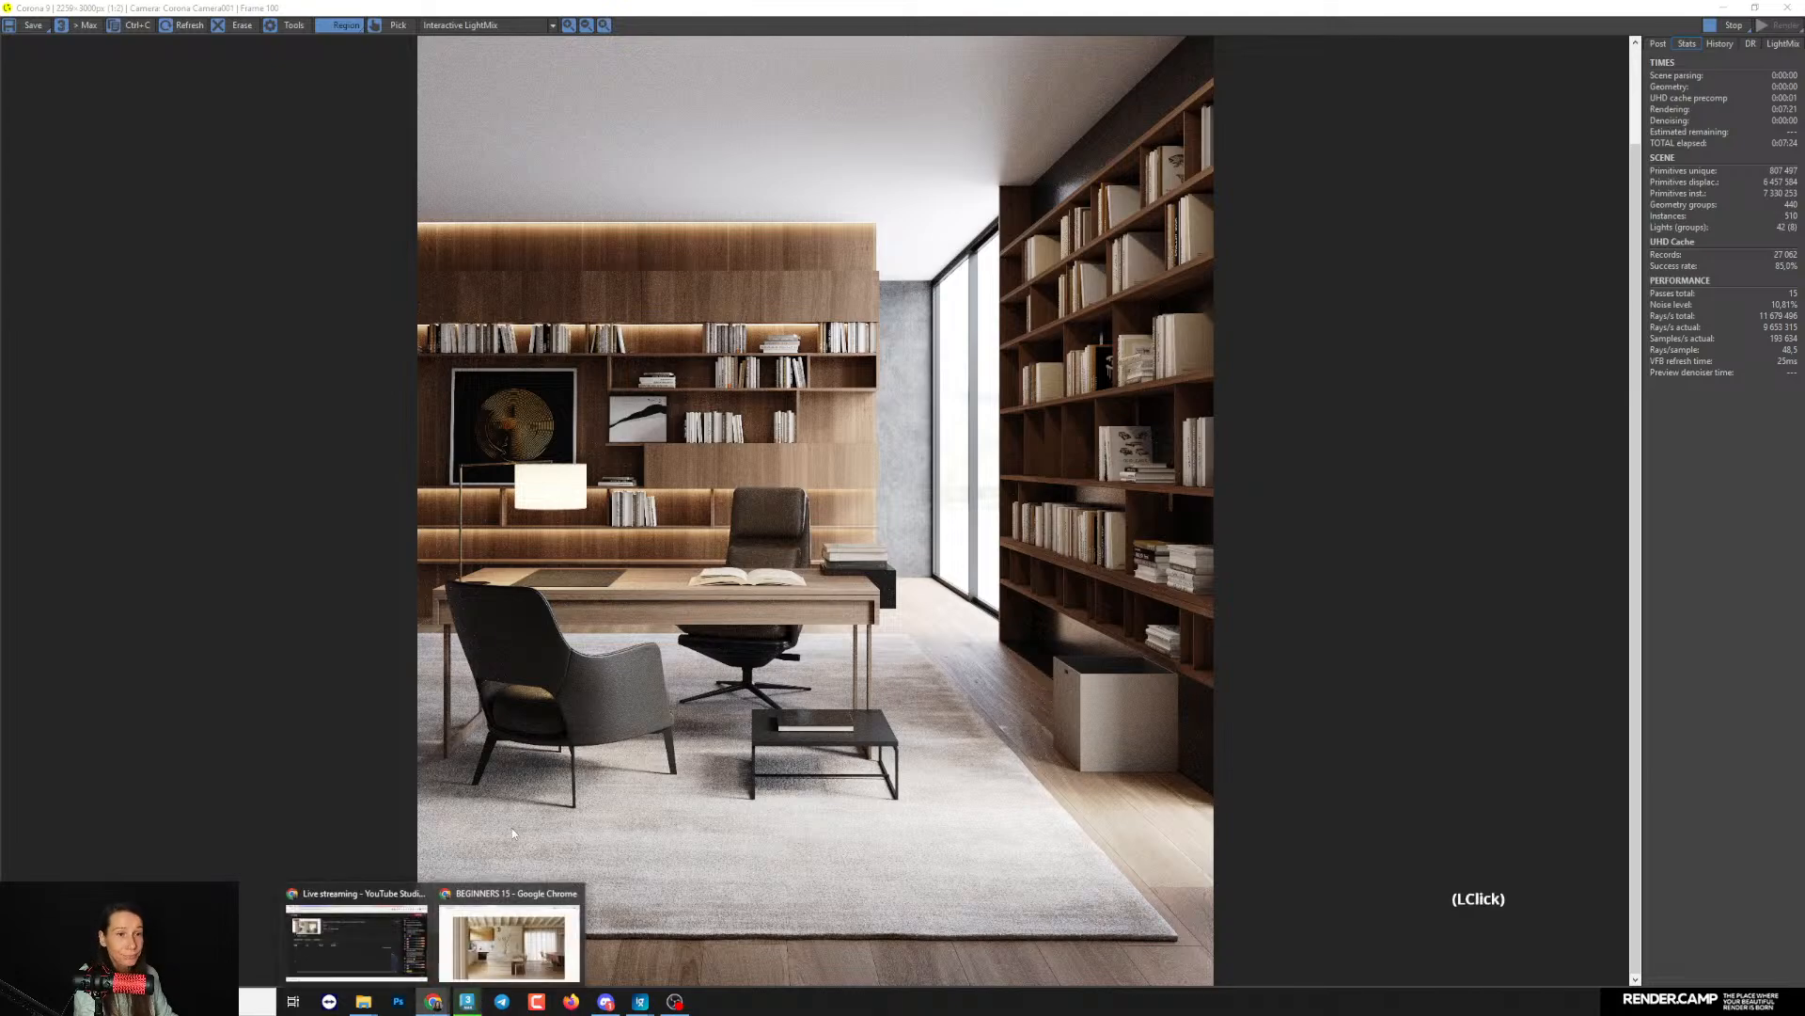
left_click(402, 936)
mouse_move(449, 995)
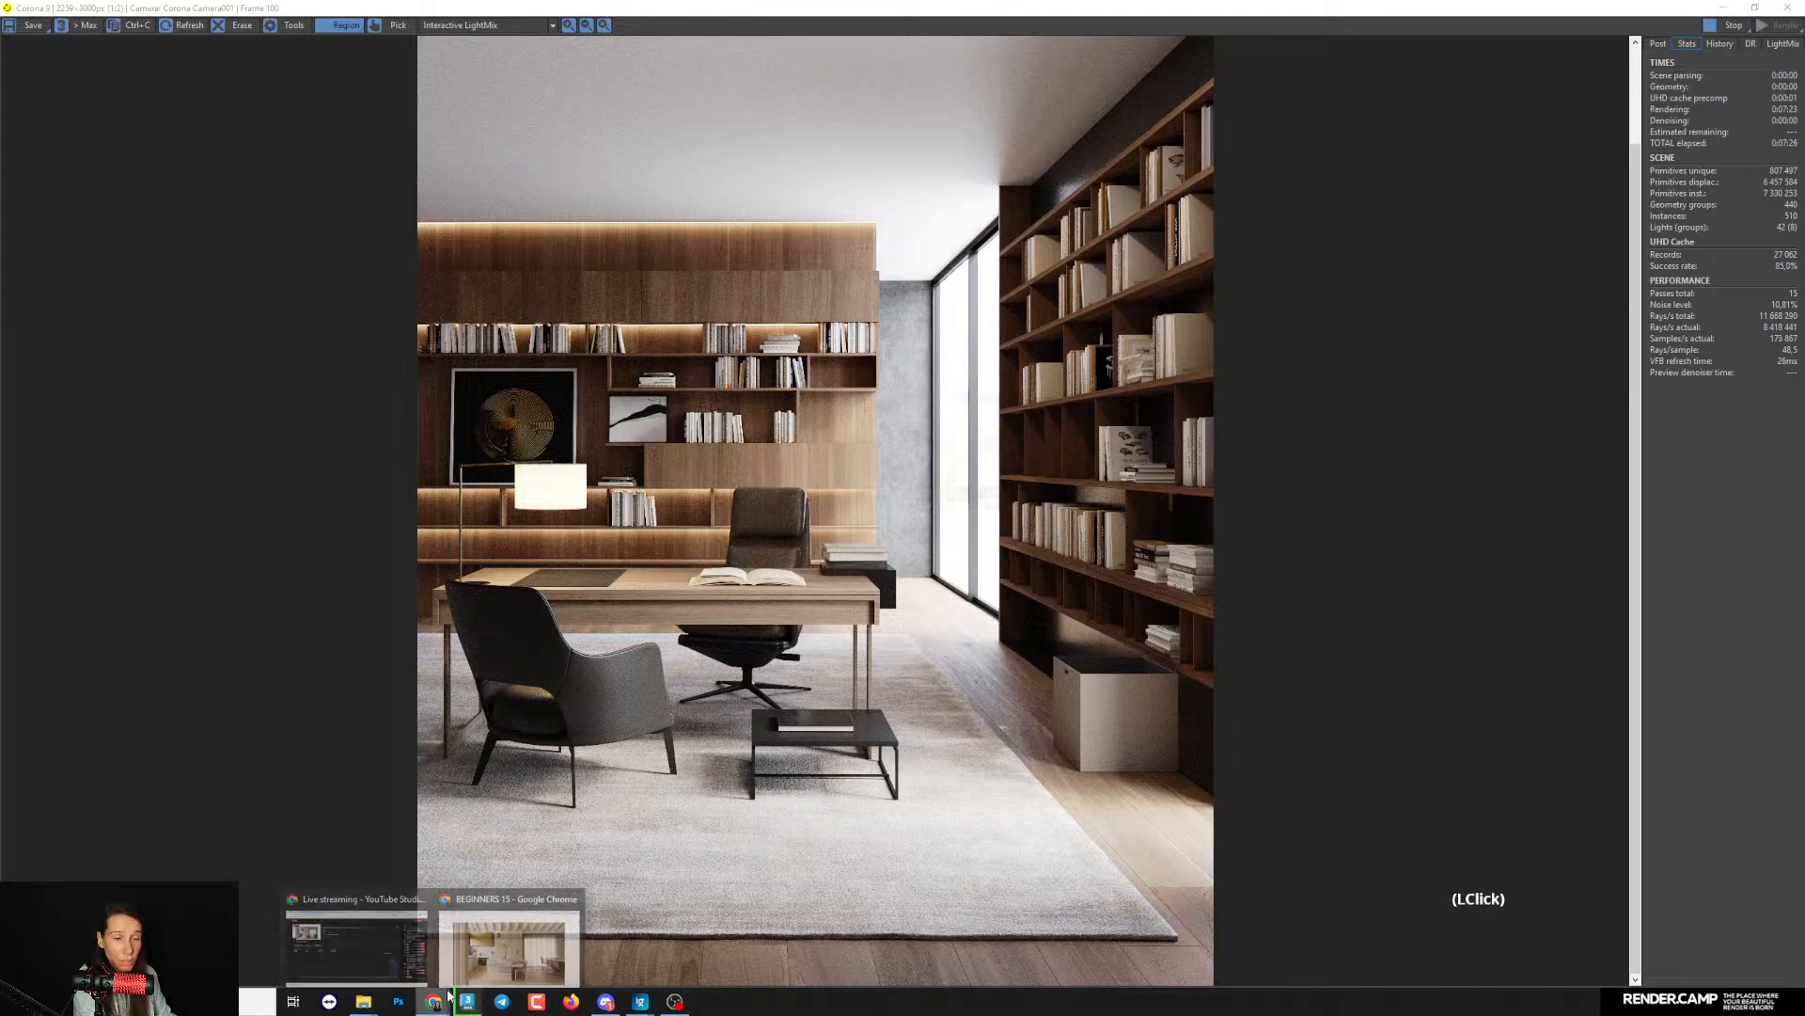
left_click(508, 945)
left_click(75, 12)
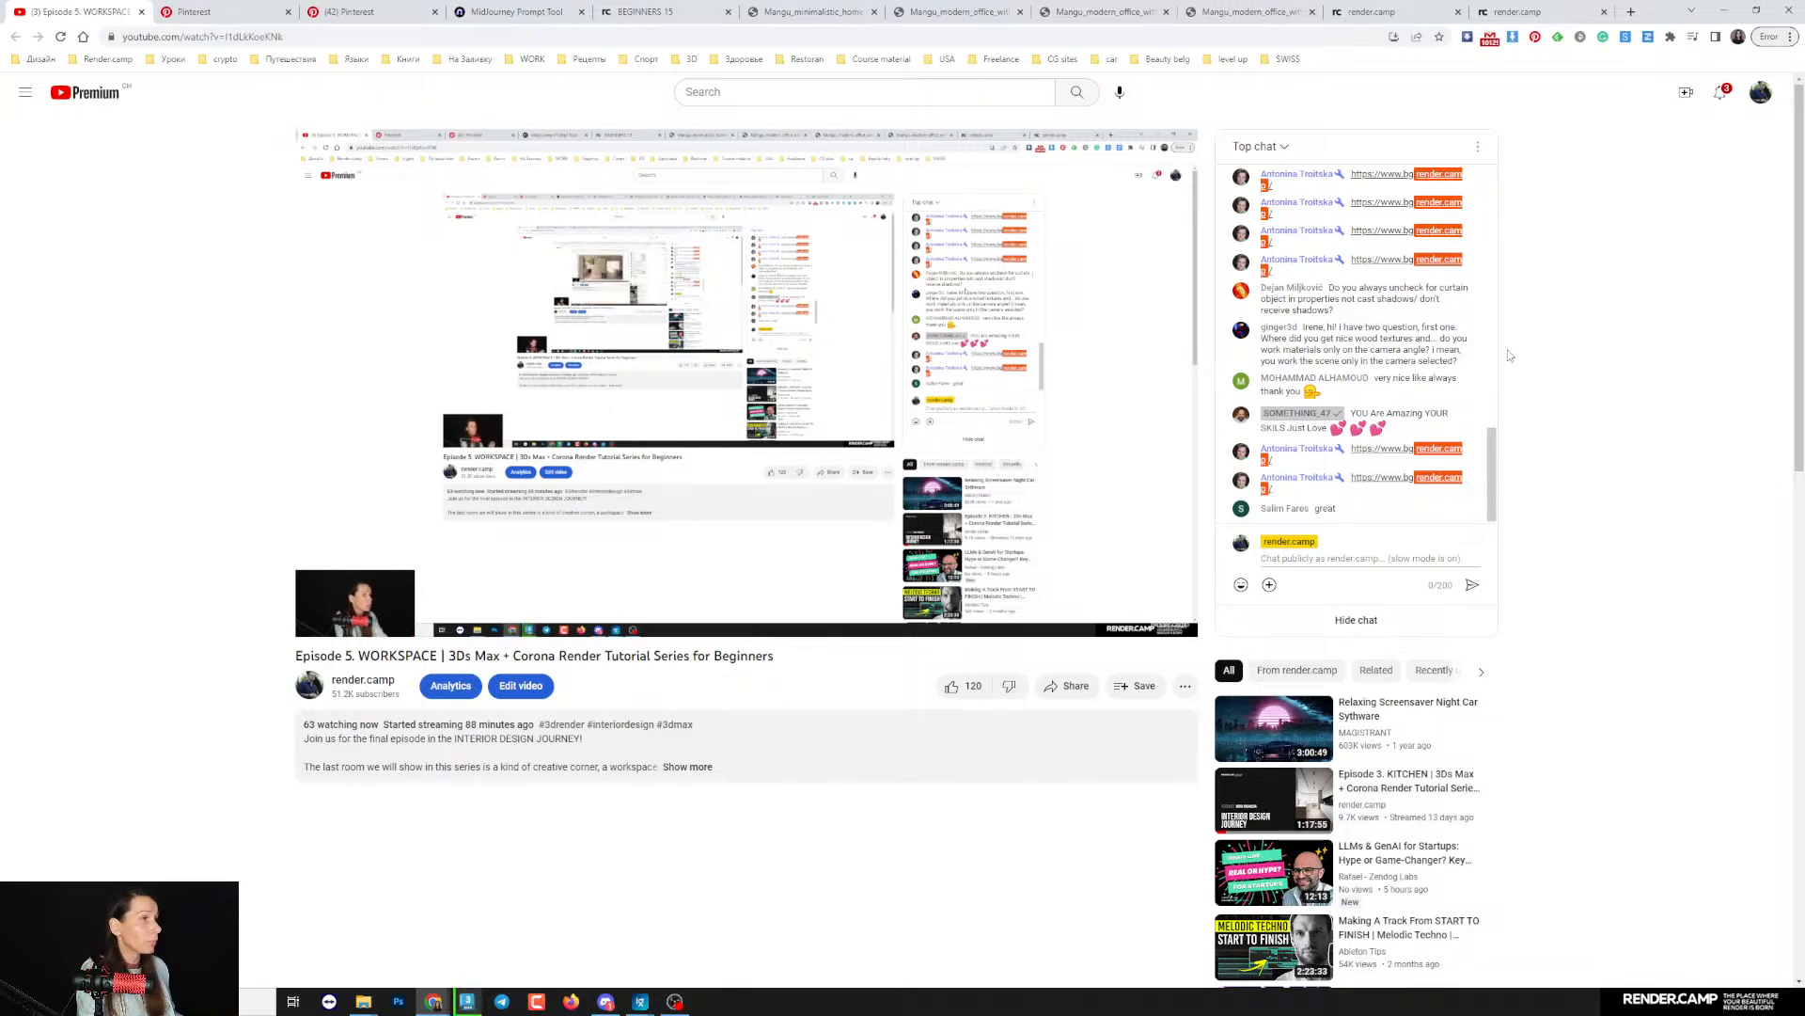
- Open the CG-Source MultiTexture page in a new browser tab
left_click(1631, 11)
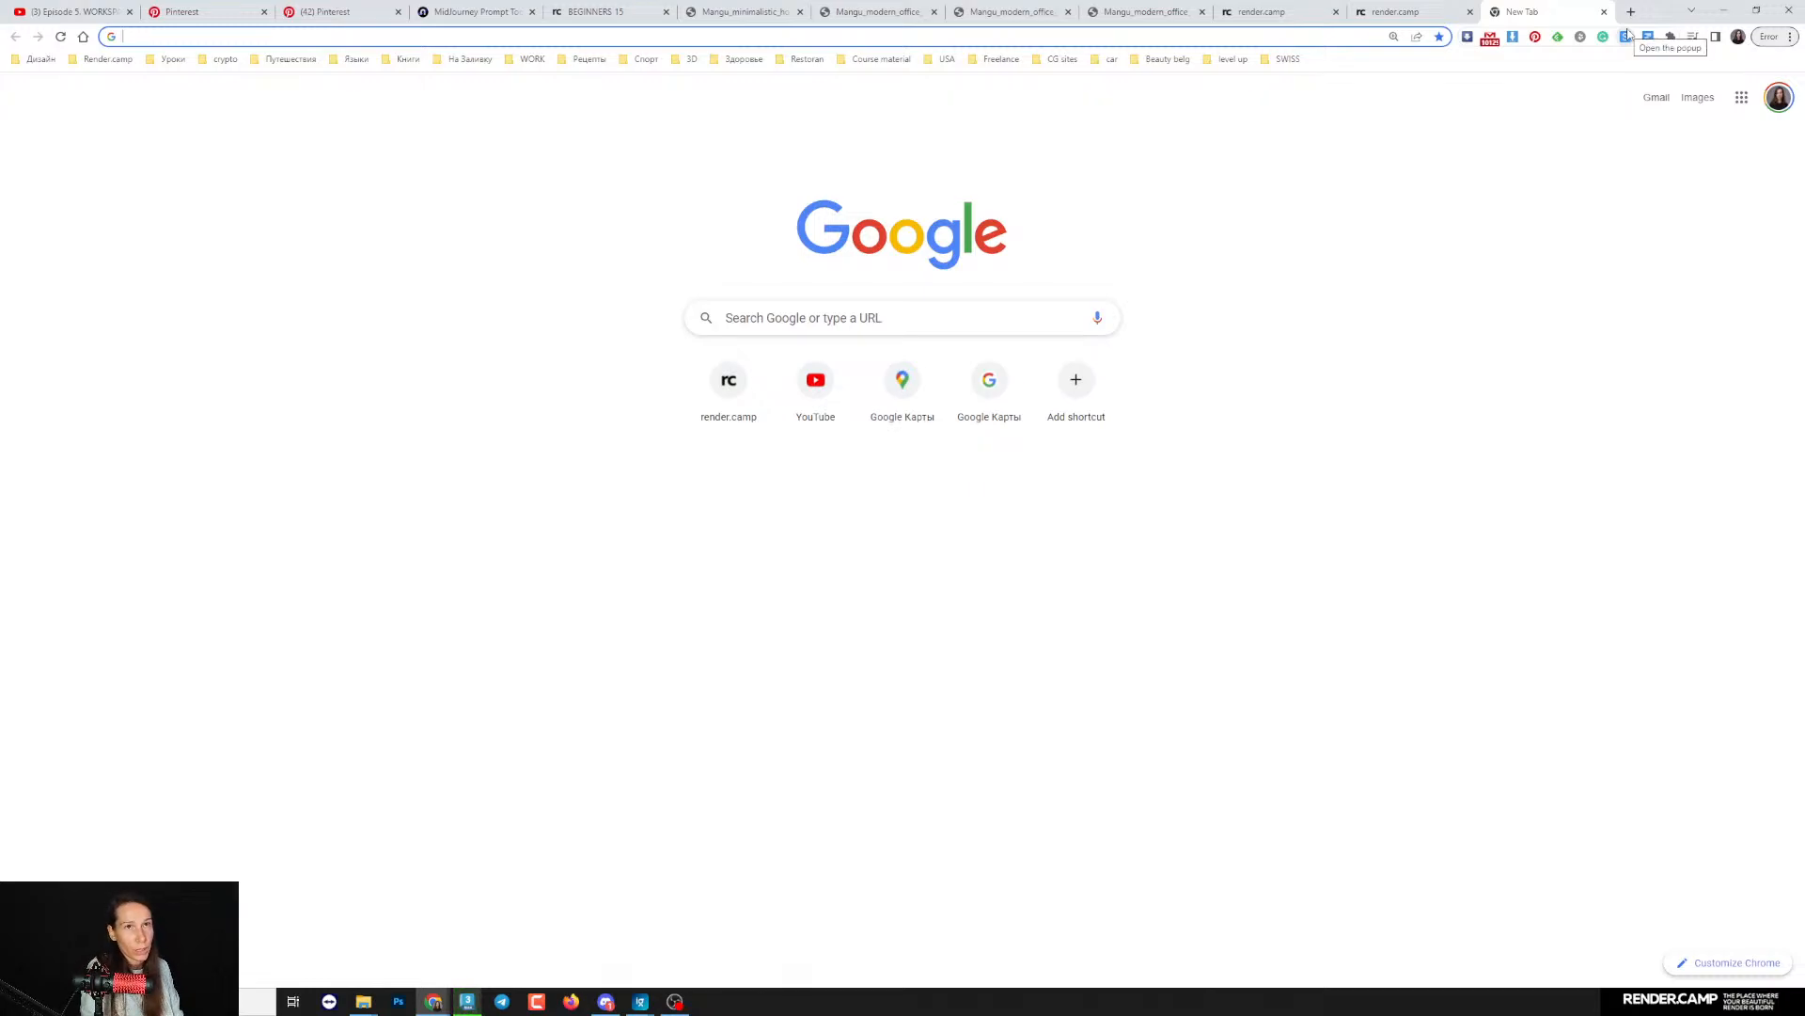
type("cg-source.com/multitexture.php")
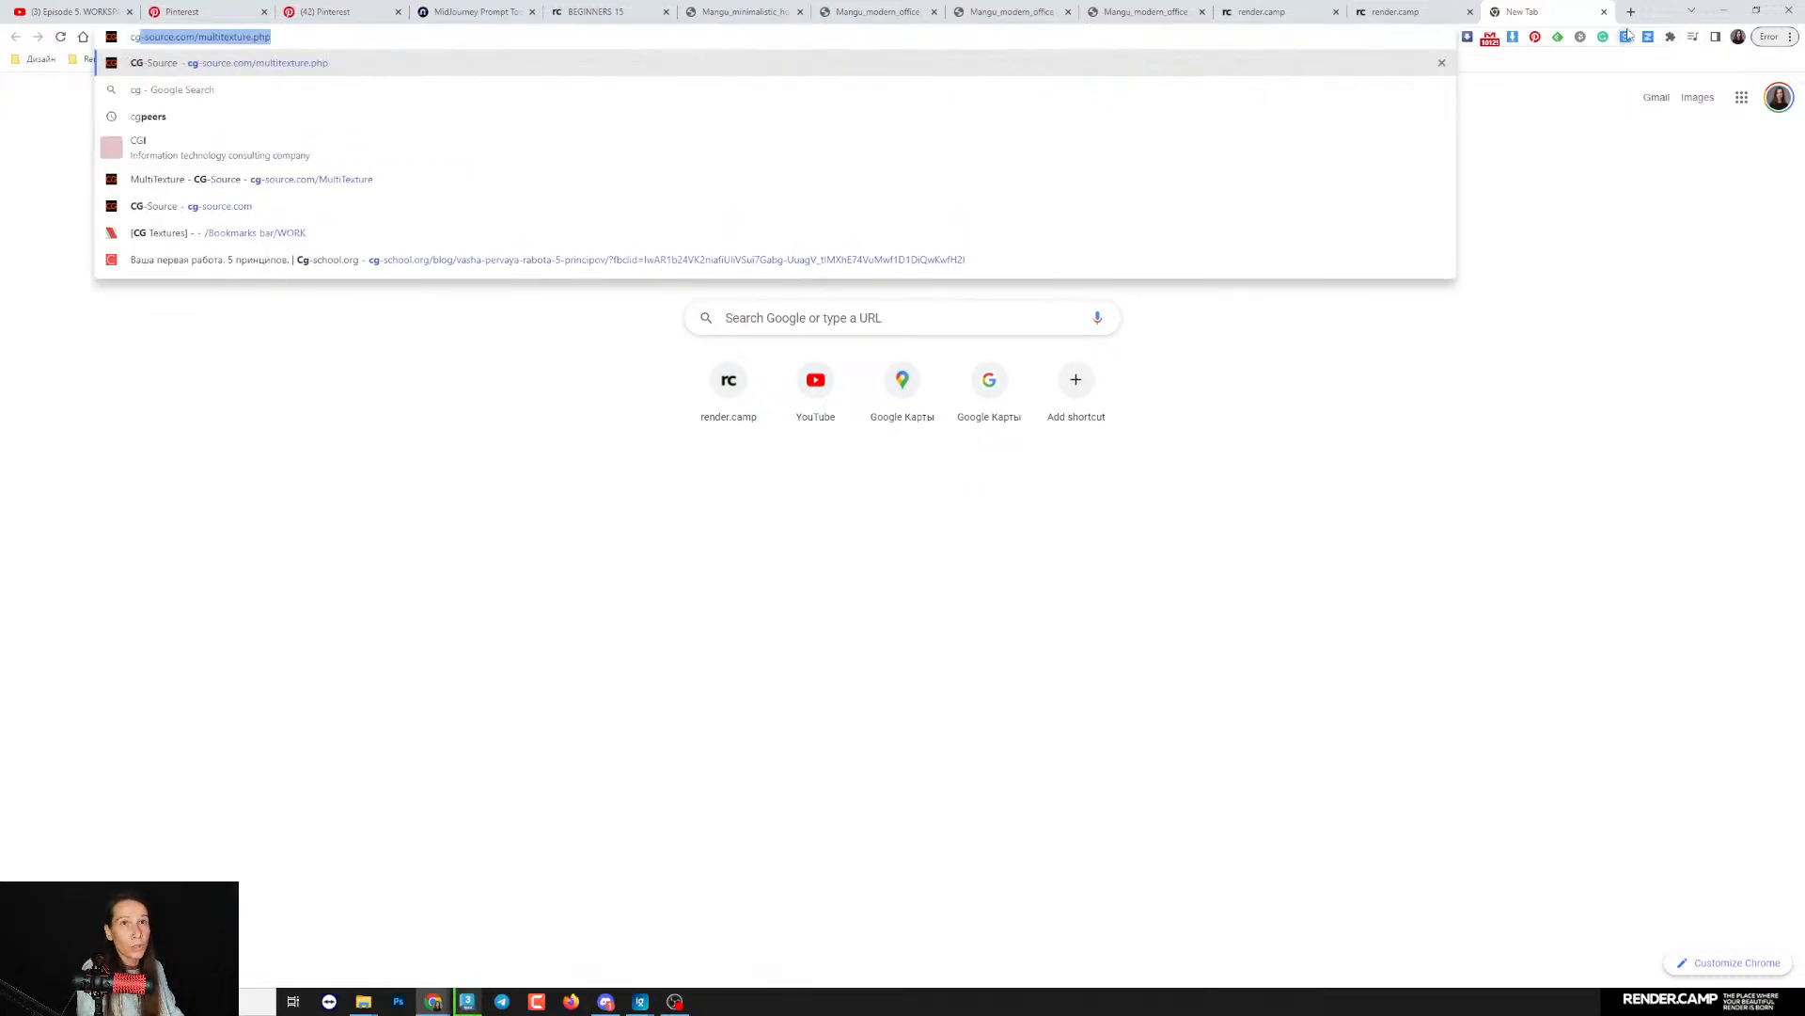
key("Return")
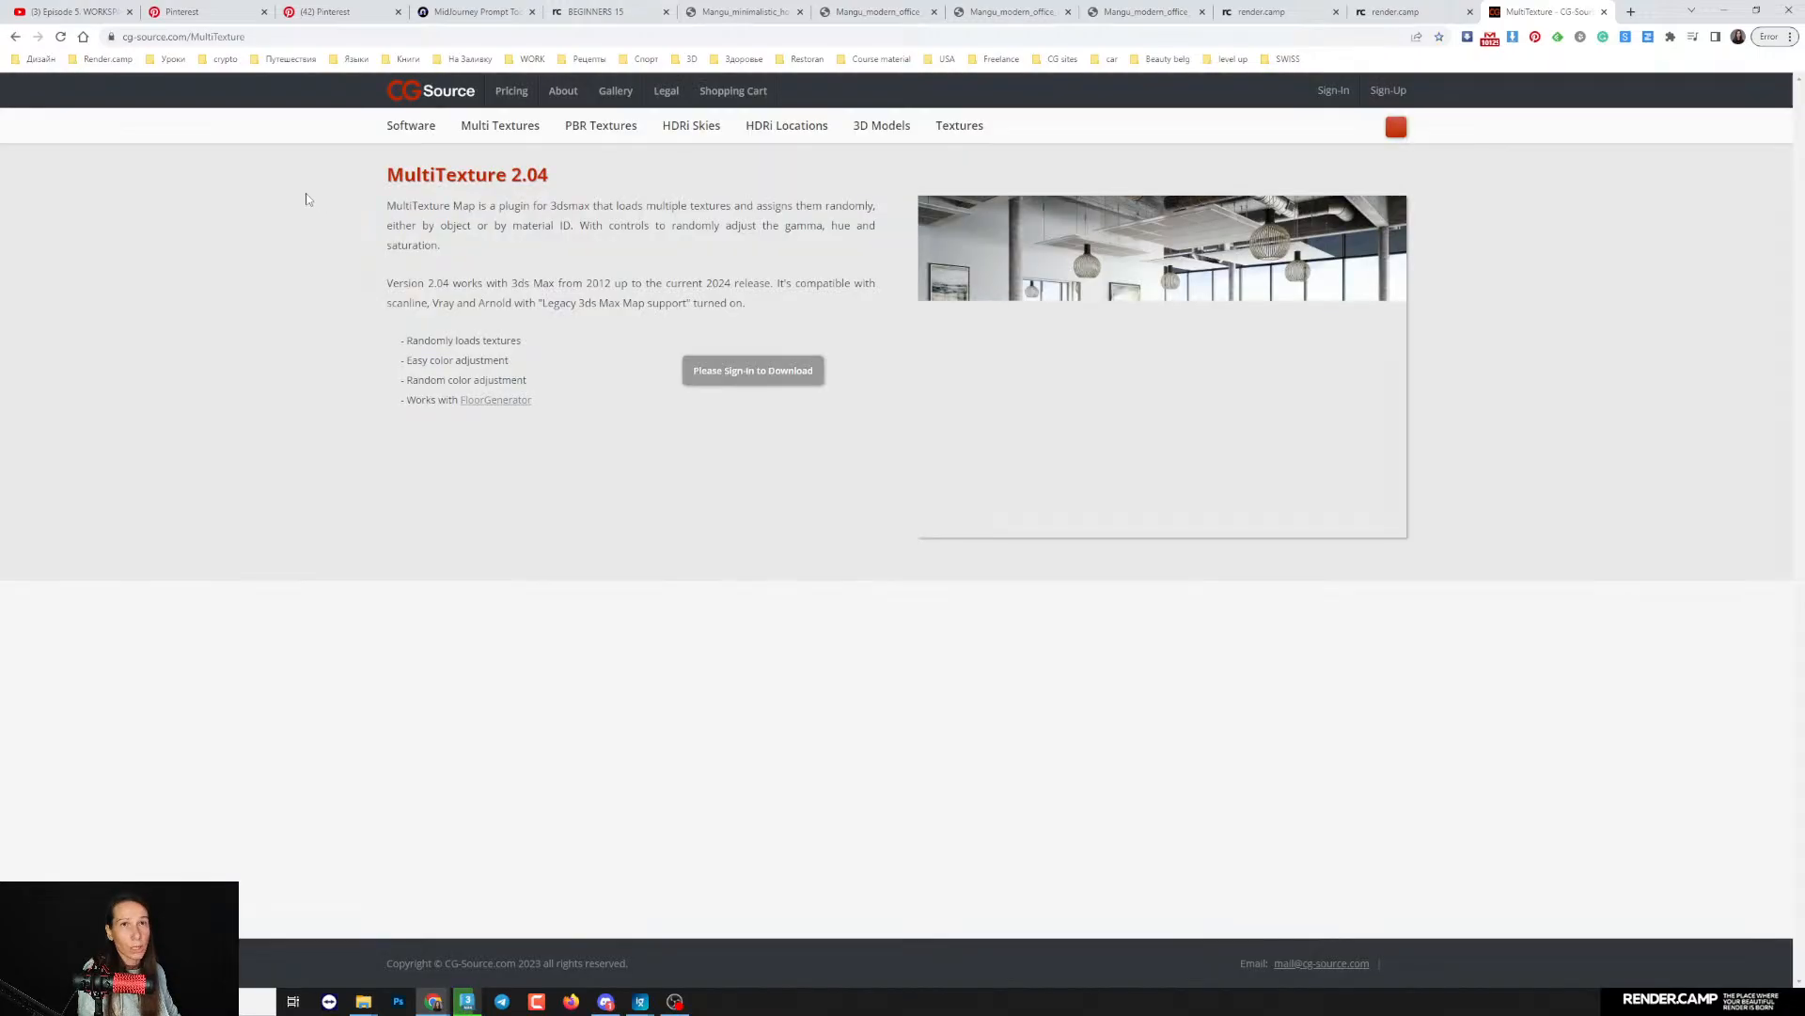
- Open the Wood Boards multitextures in a separate tab and browse through the Oak MultiTextures
mouse_move(500, 125)
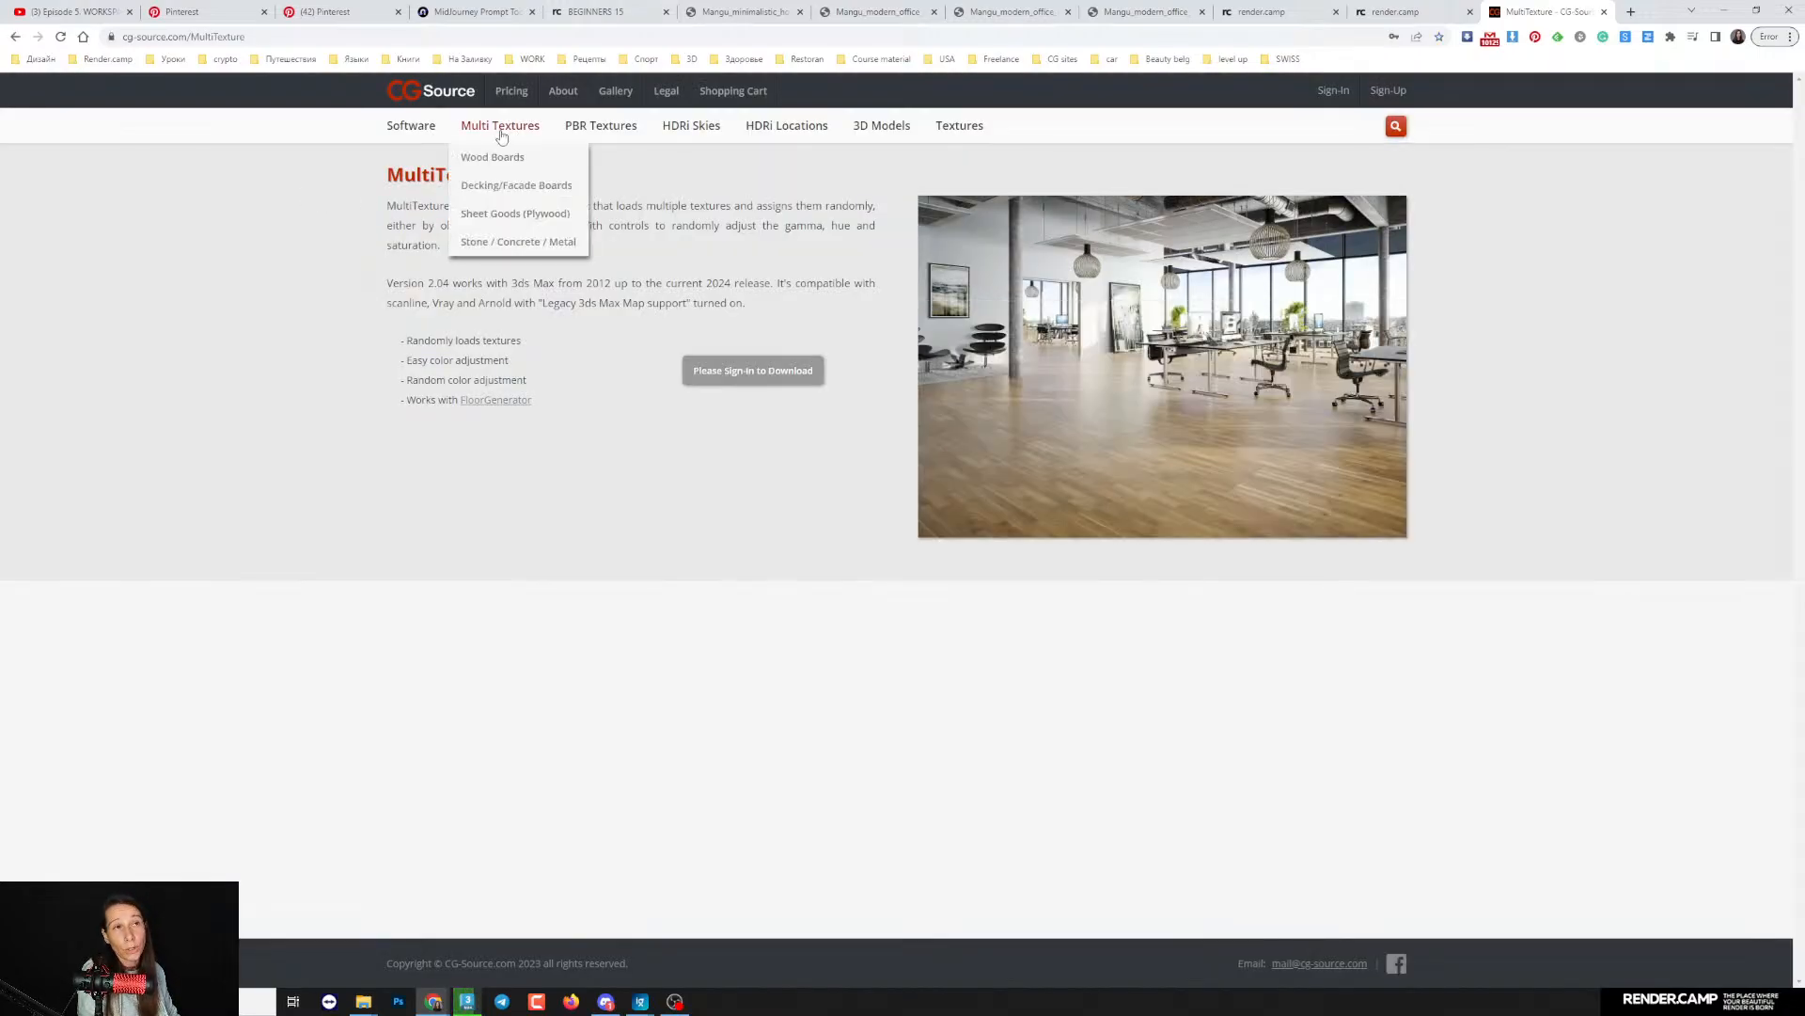
right_click(500, 158)
left_click(552, 167)
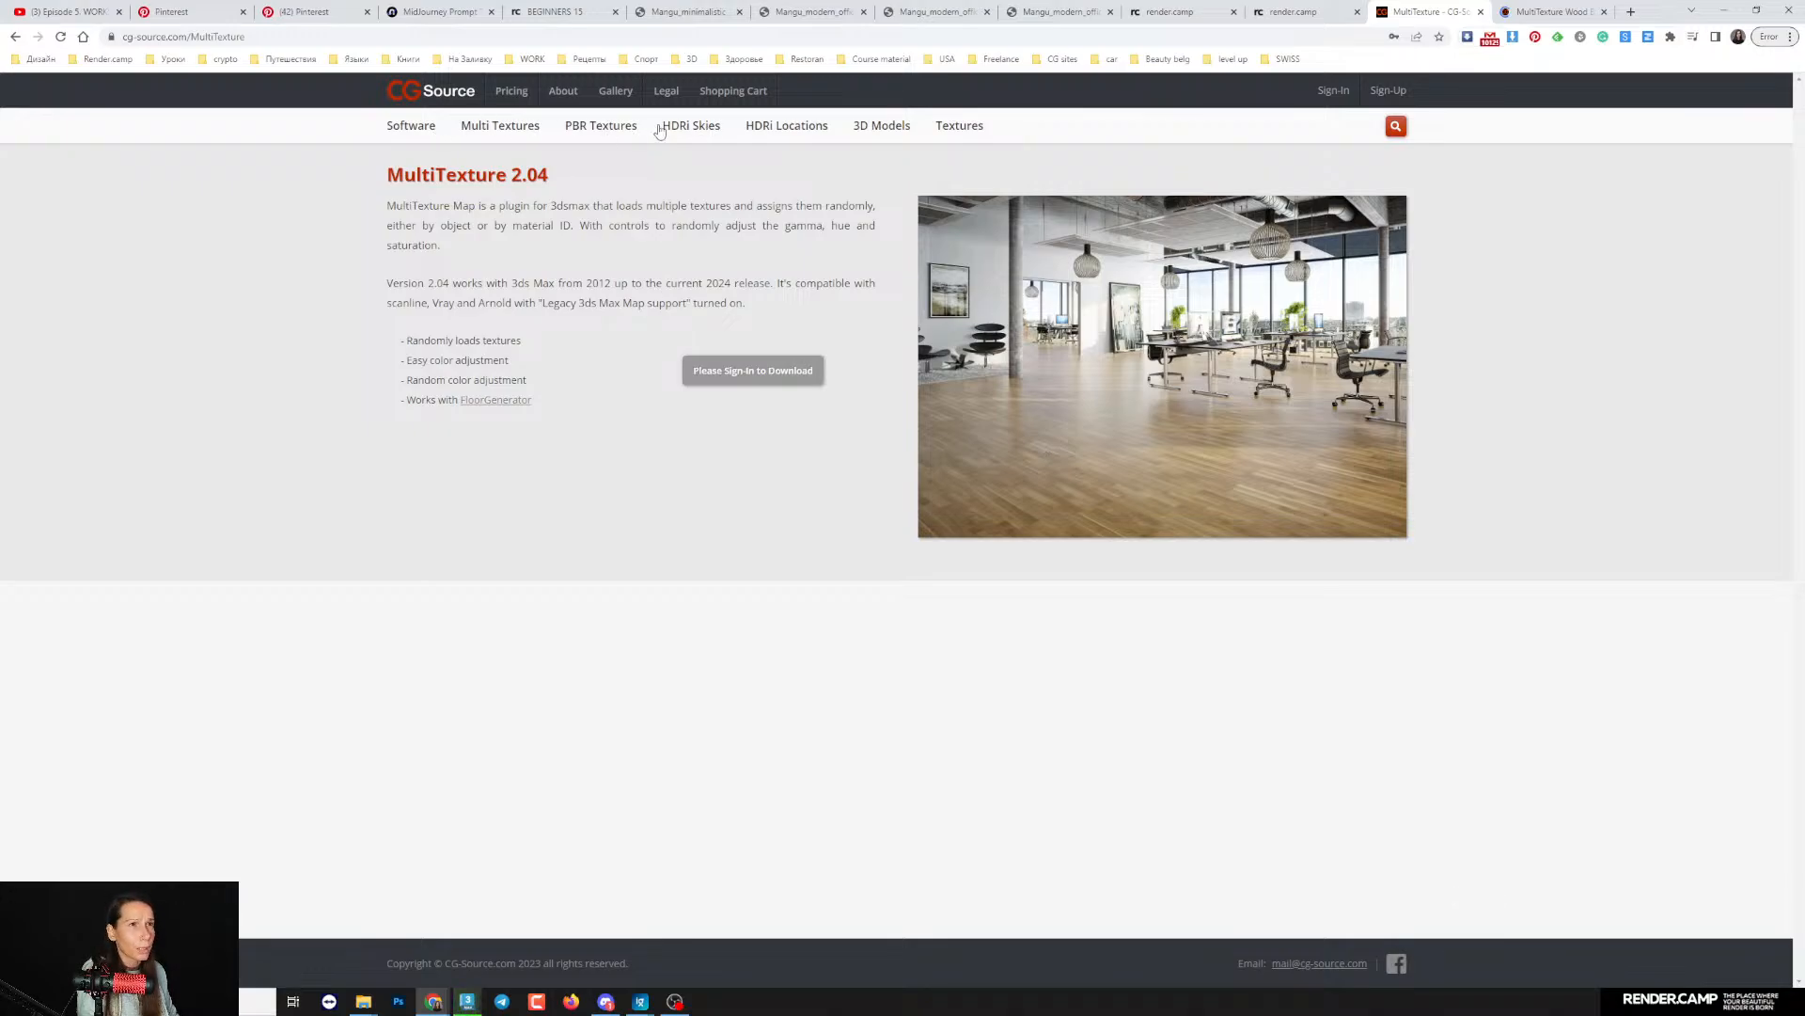
key("ctrl+Tab")
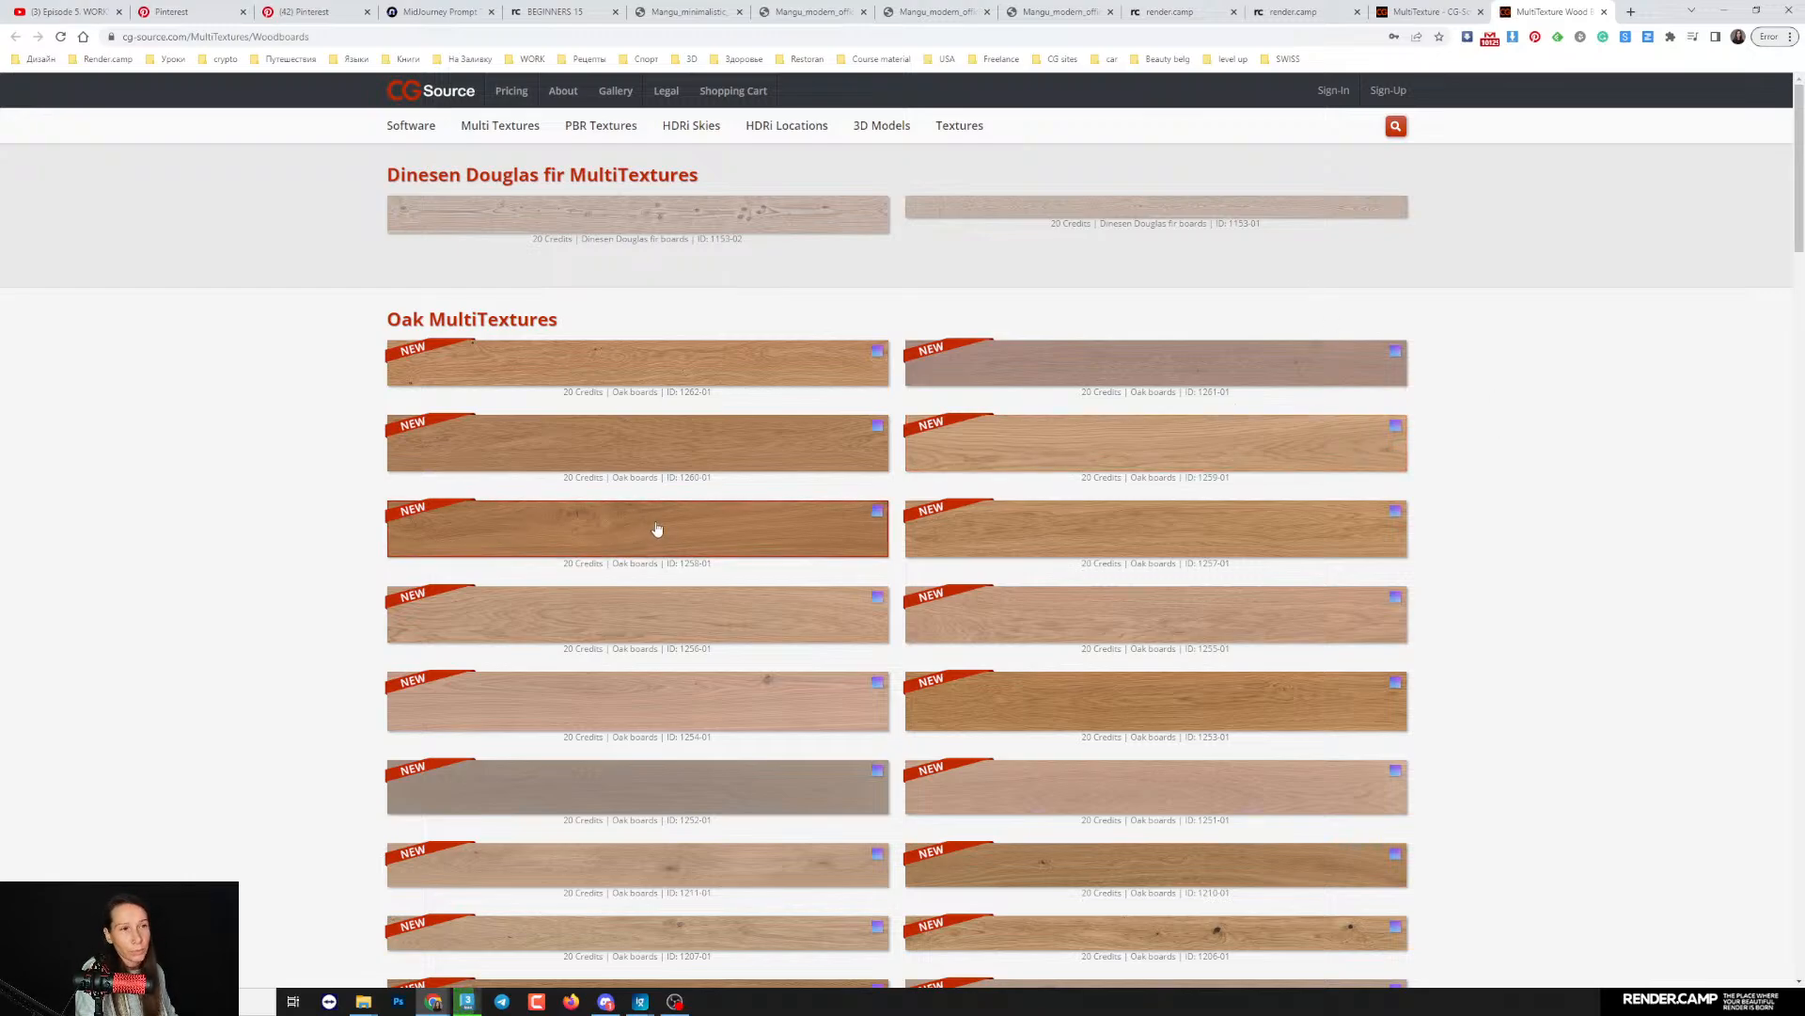
scroll(1082, 479, "down", 2)
scroll(1088, 508, "down", 2)
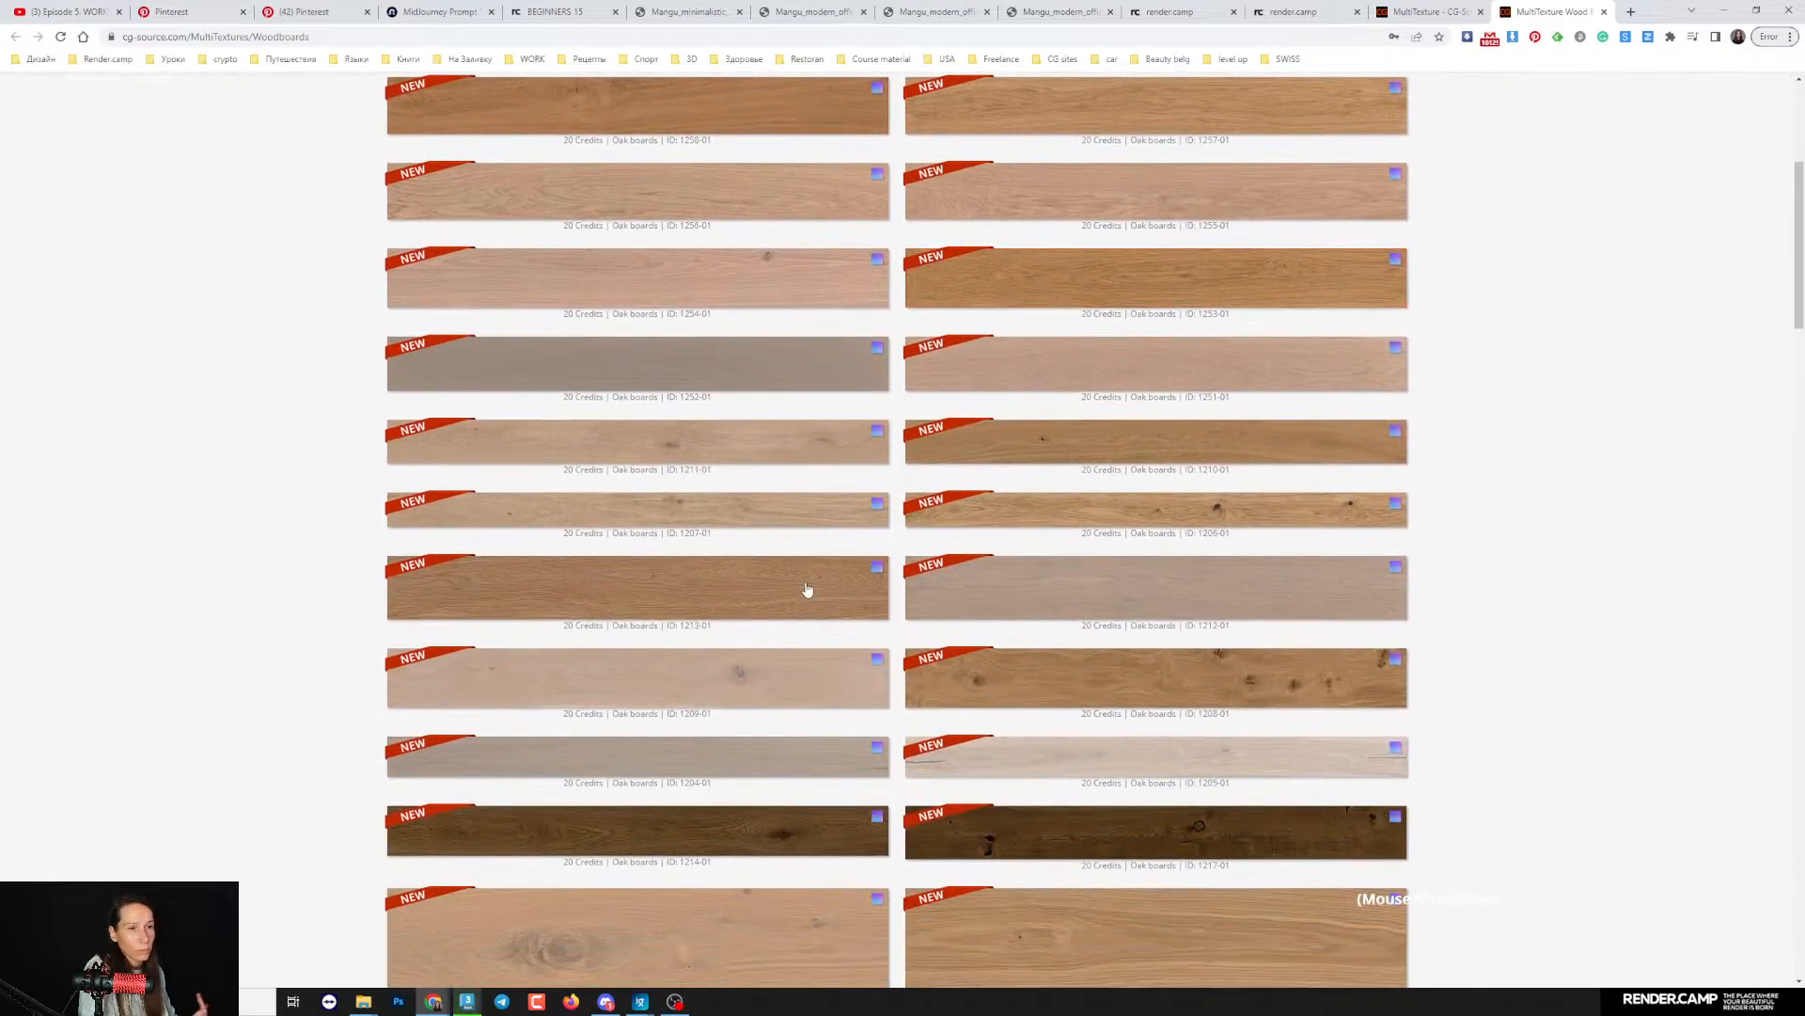
scroll(1098, 668, "down", 4)
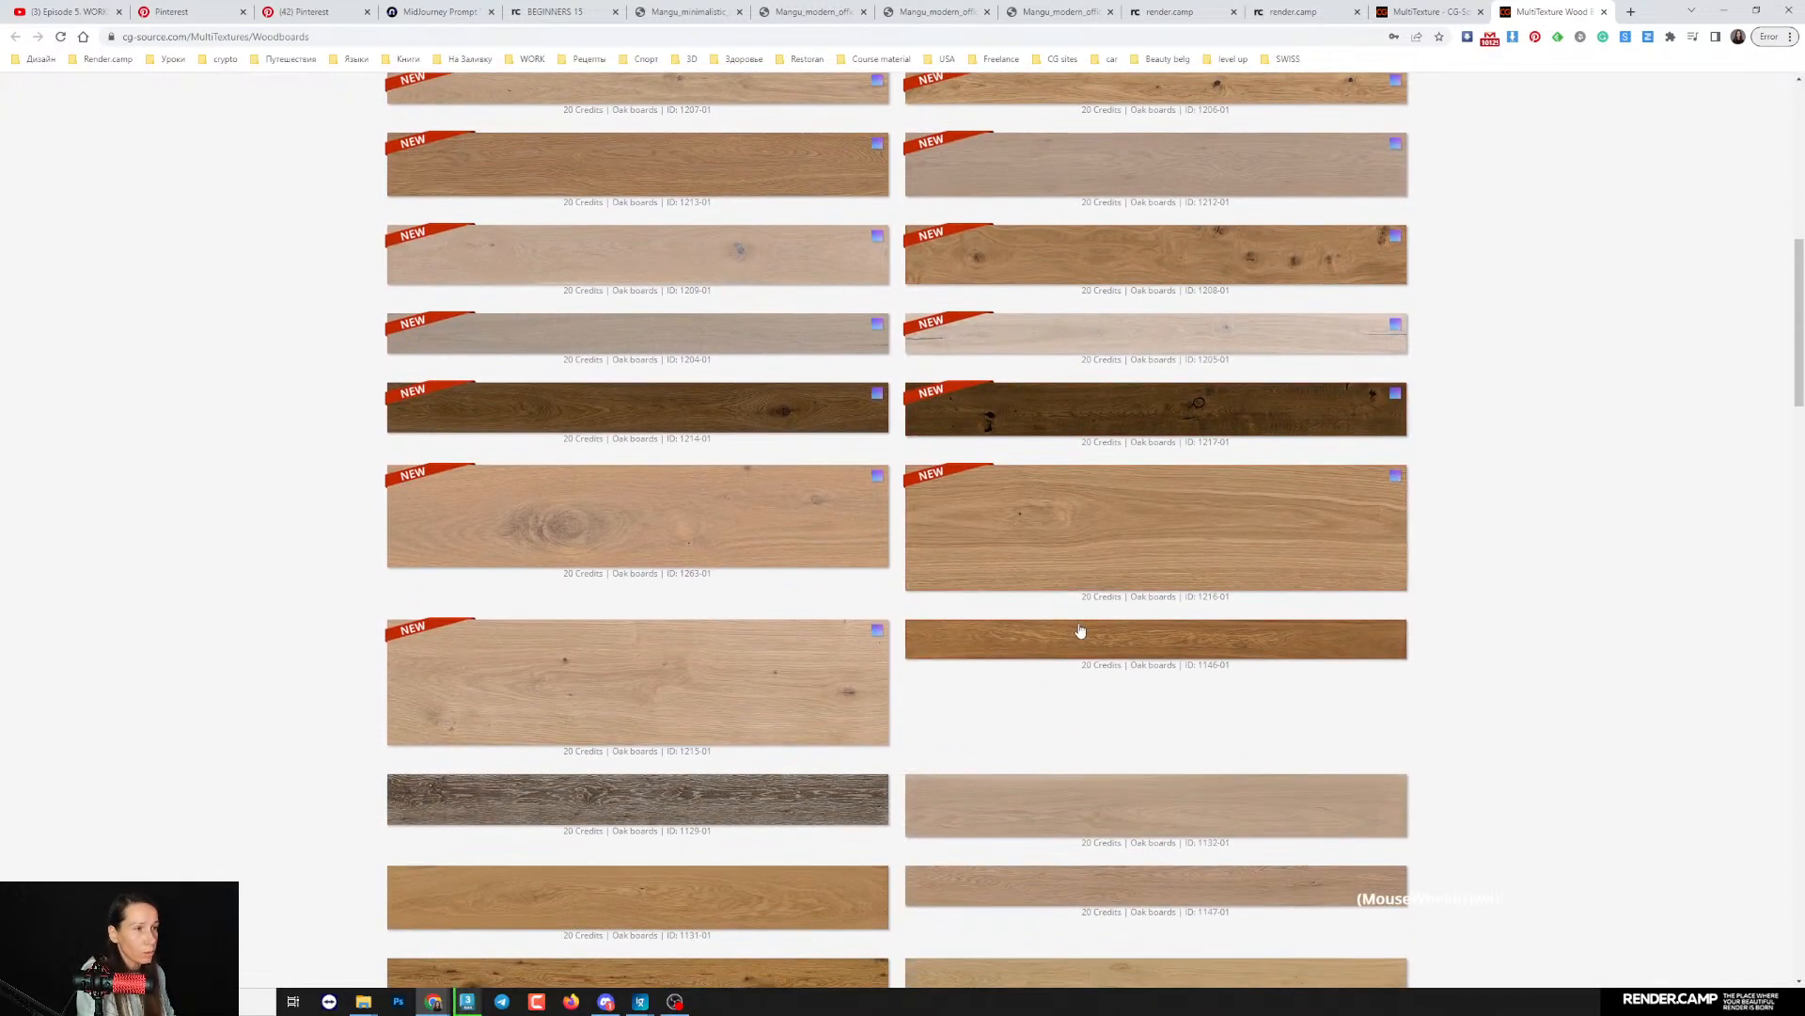
- Open the Oak boards 1216-01 product in a separate tab and highlight its resolution
right_click(1036, 532)
left_click(1085, 544)
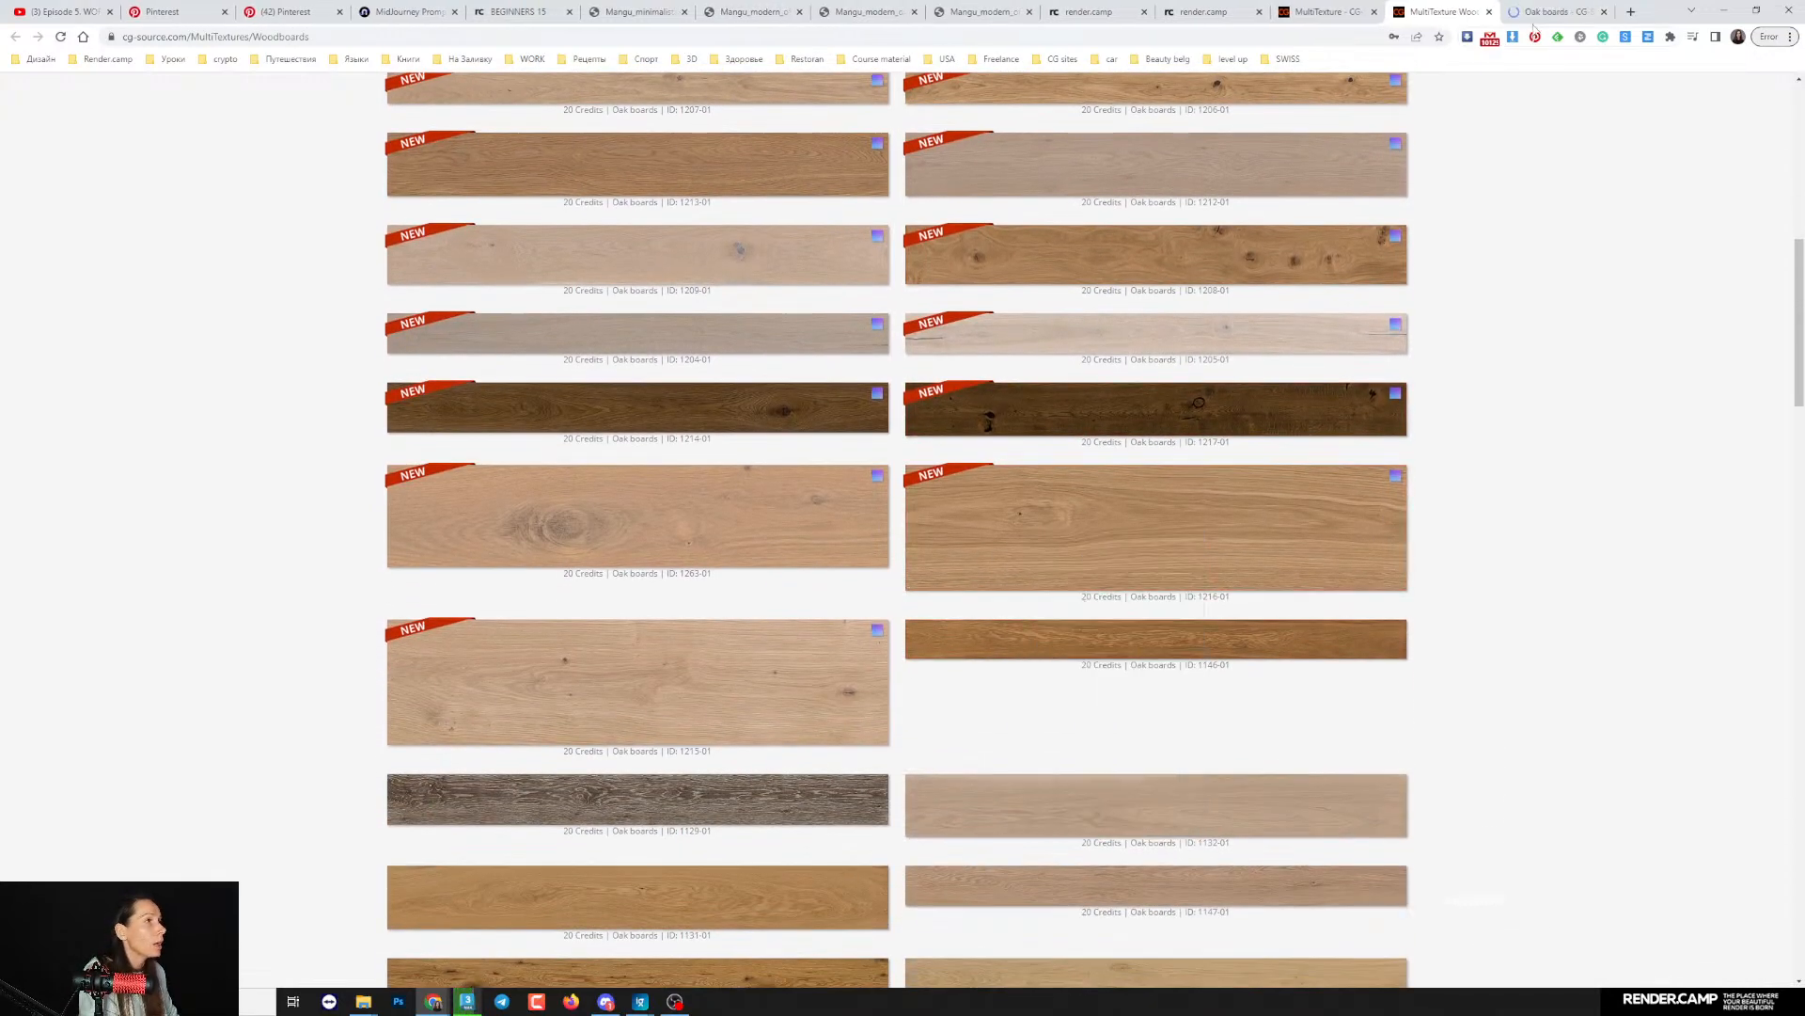
left_click(1551, 11)
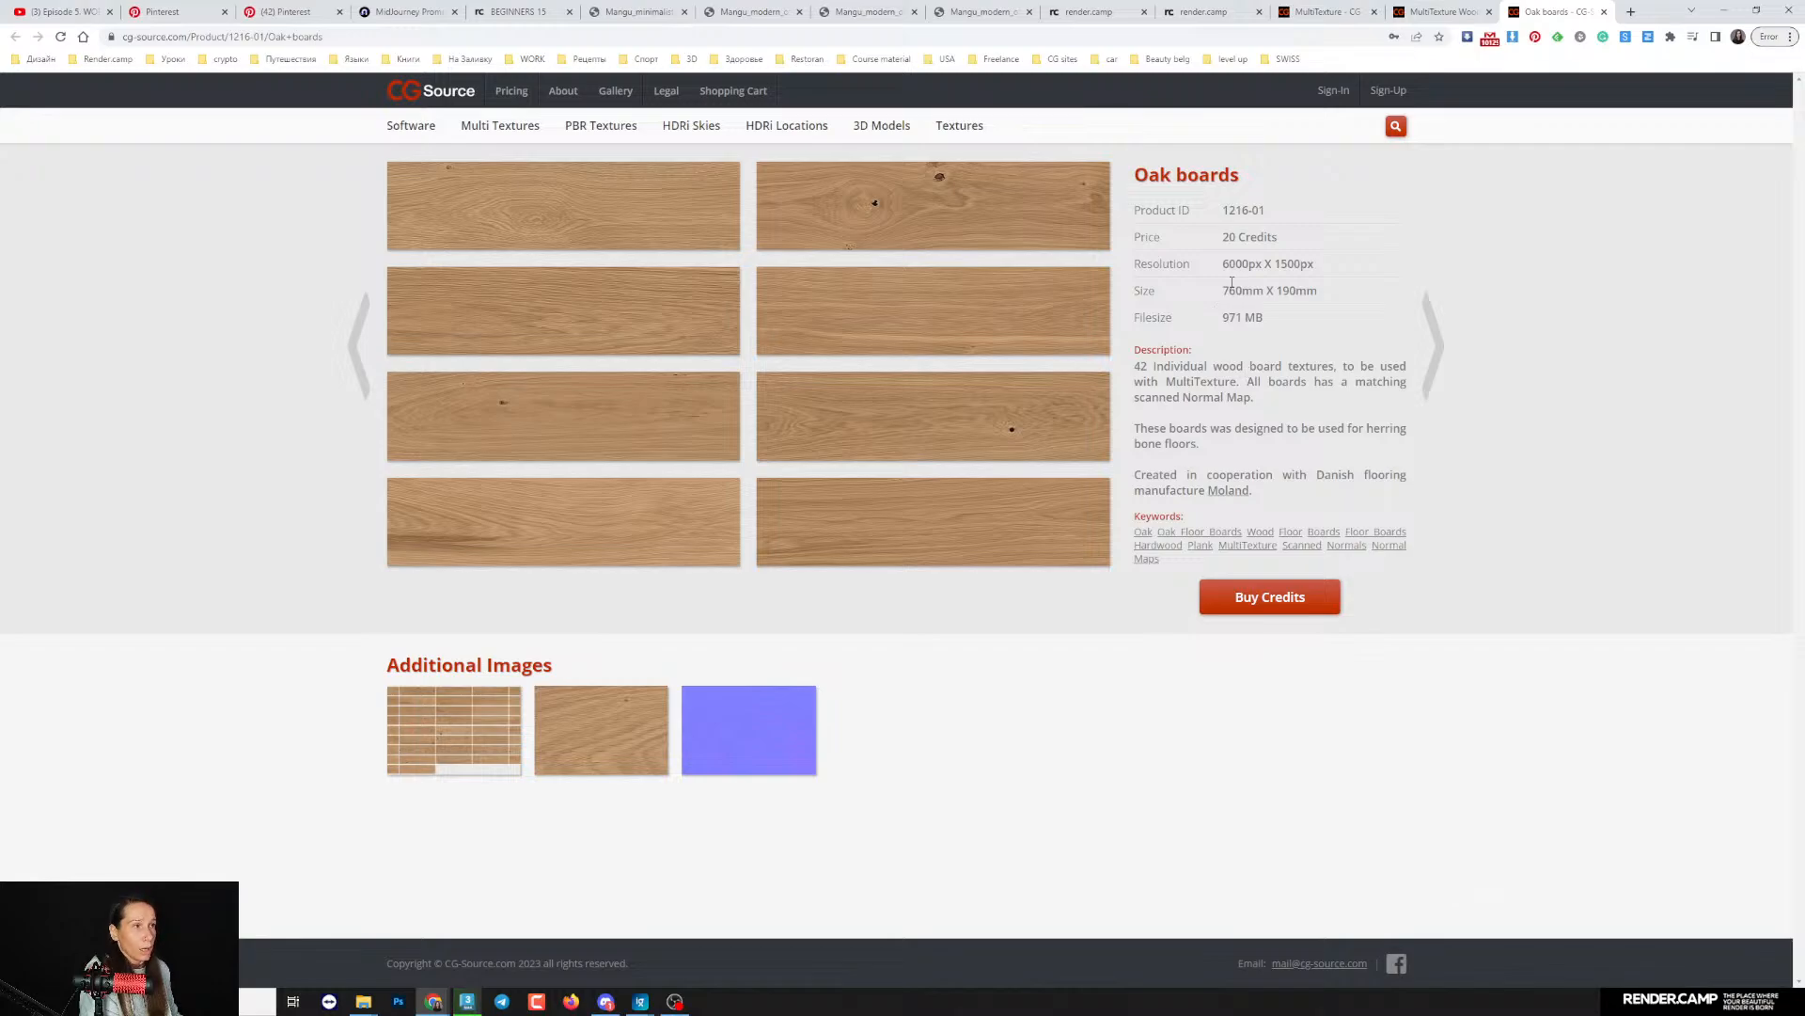
left_click_drag(1225, 265, 1326, 266)
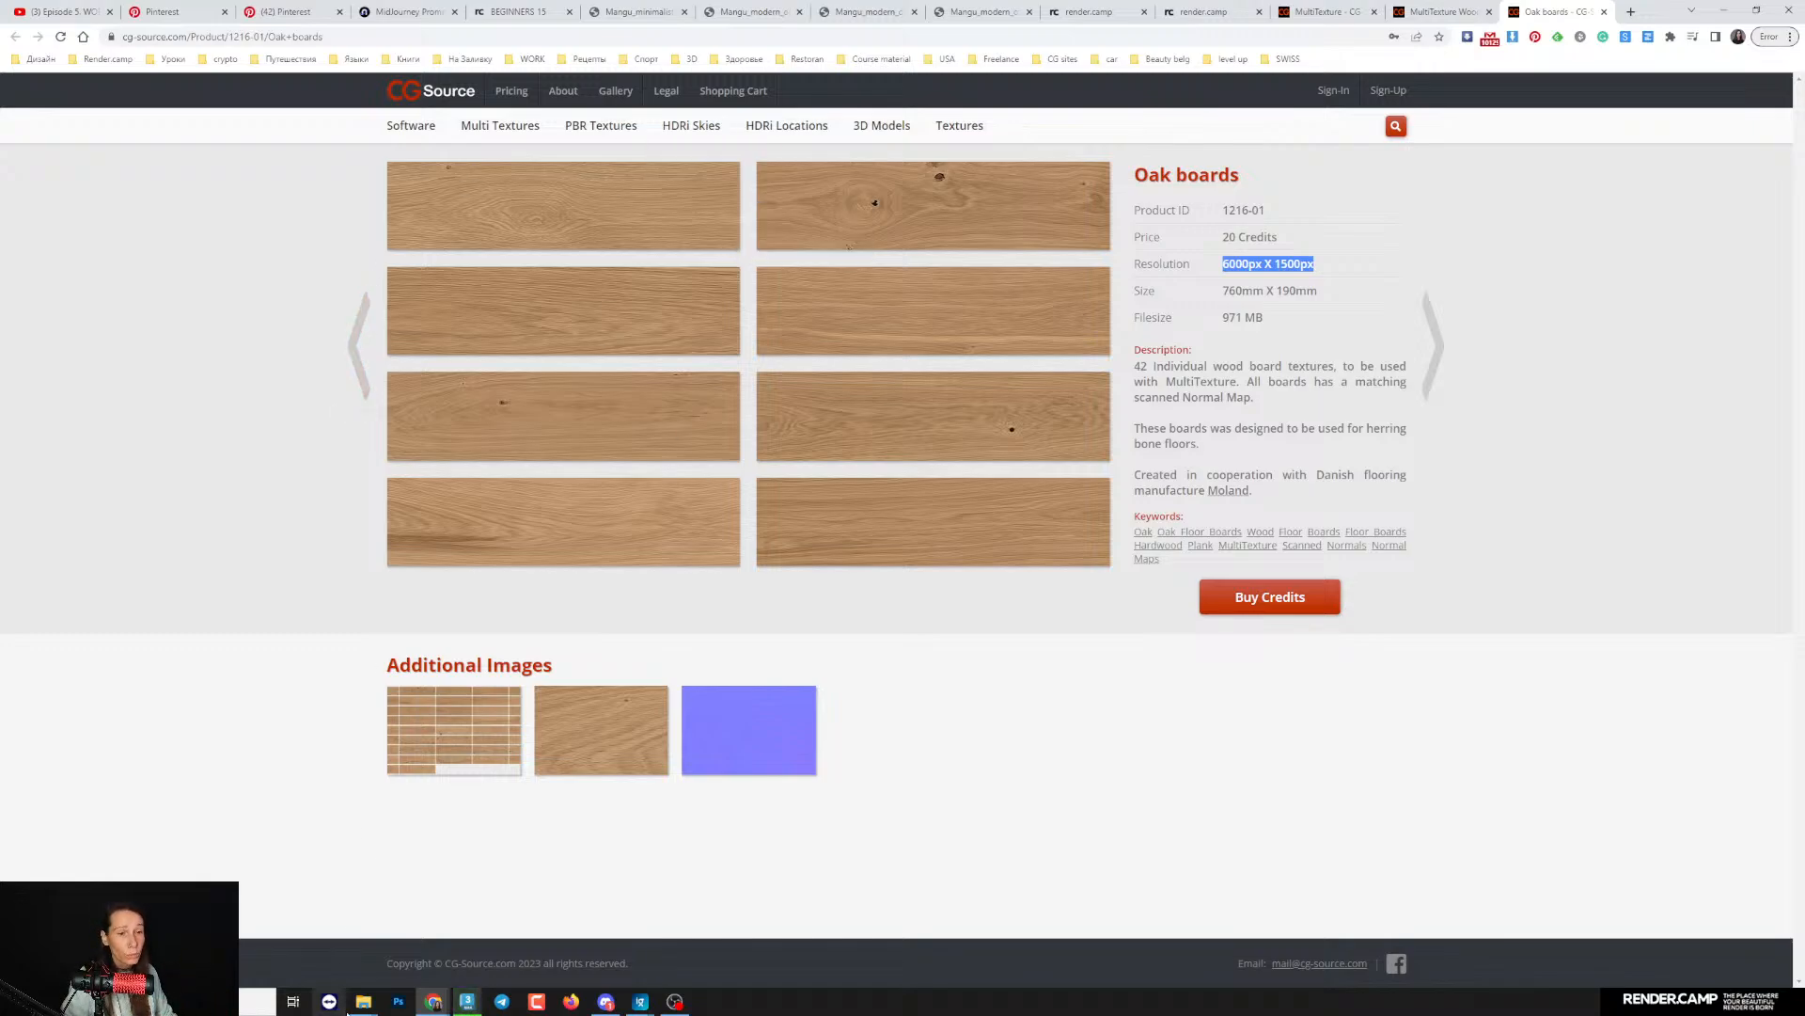
- Switch to File Explorer, open the Textures folder inside Storage on the External (D:) drive, and reposition the window
left_click(363, 1000)
left_click(422, 943)
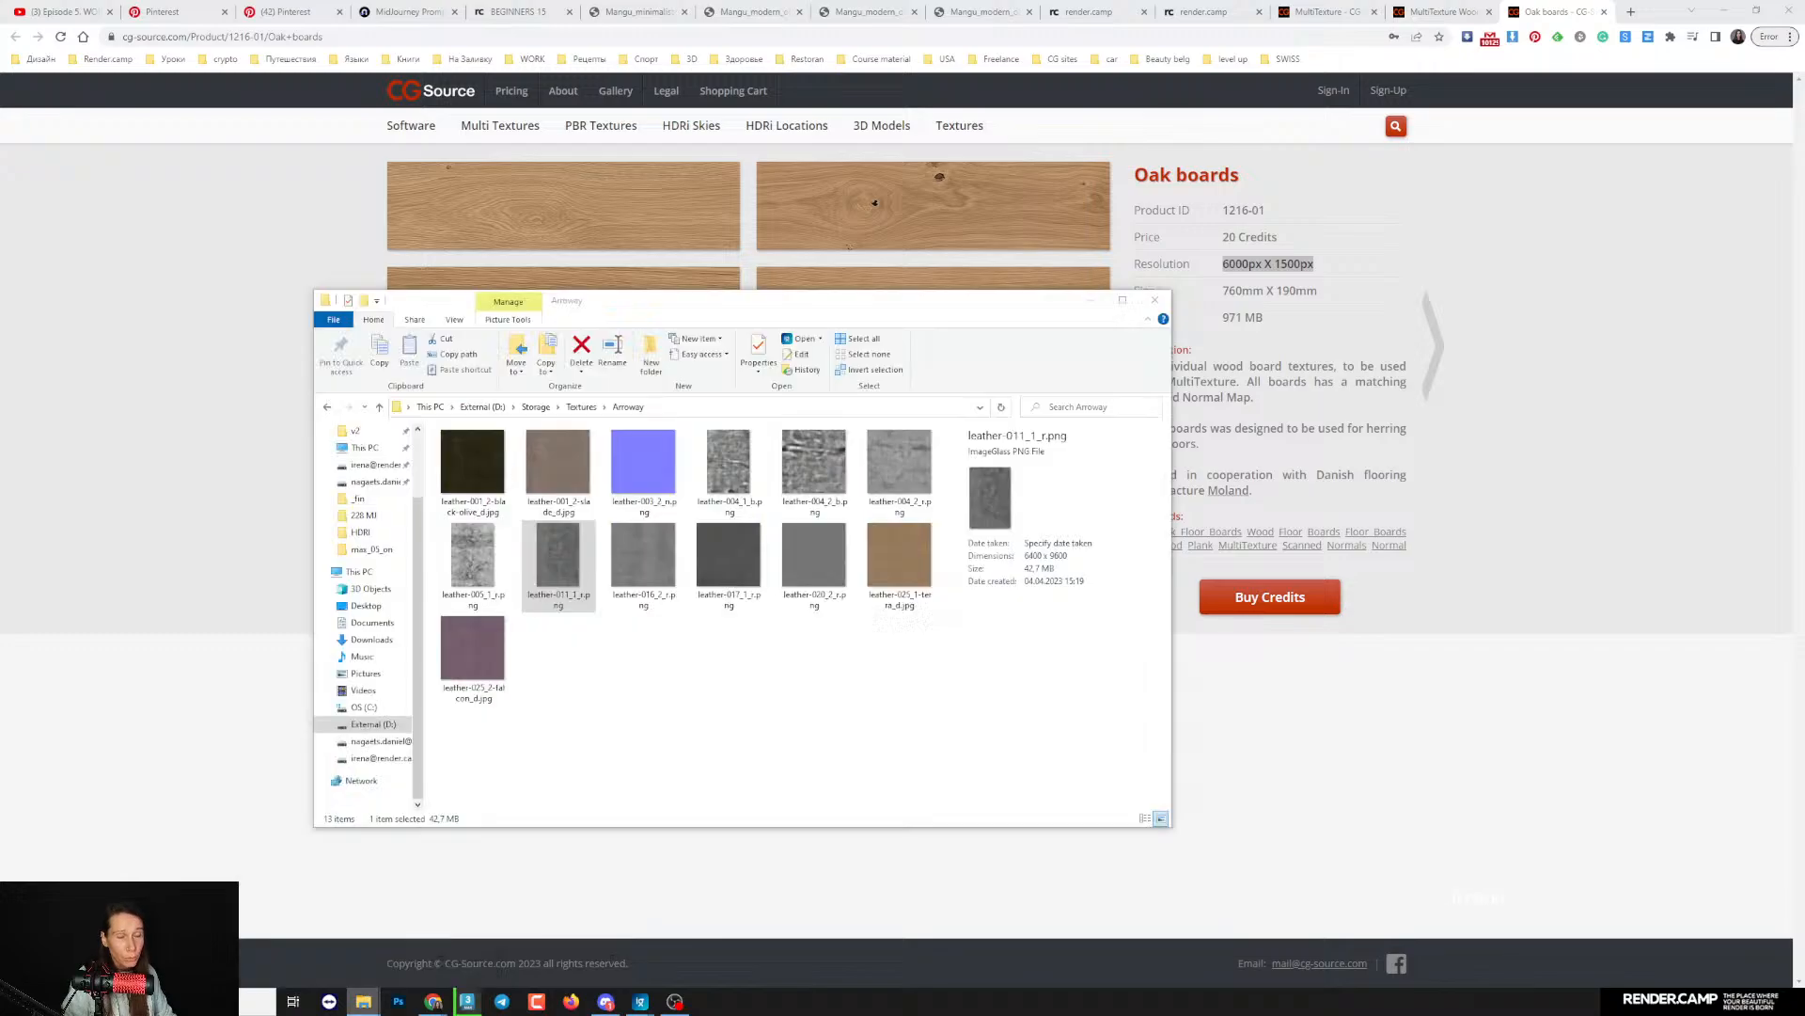
left_click(373, 723)
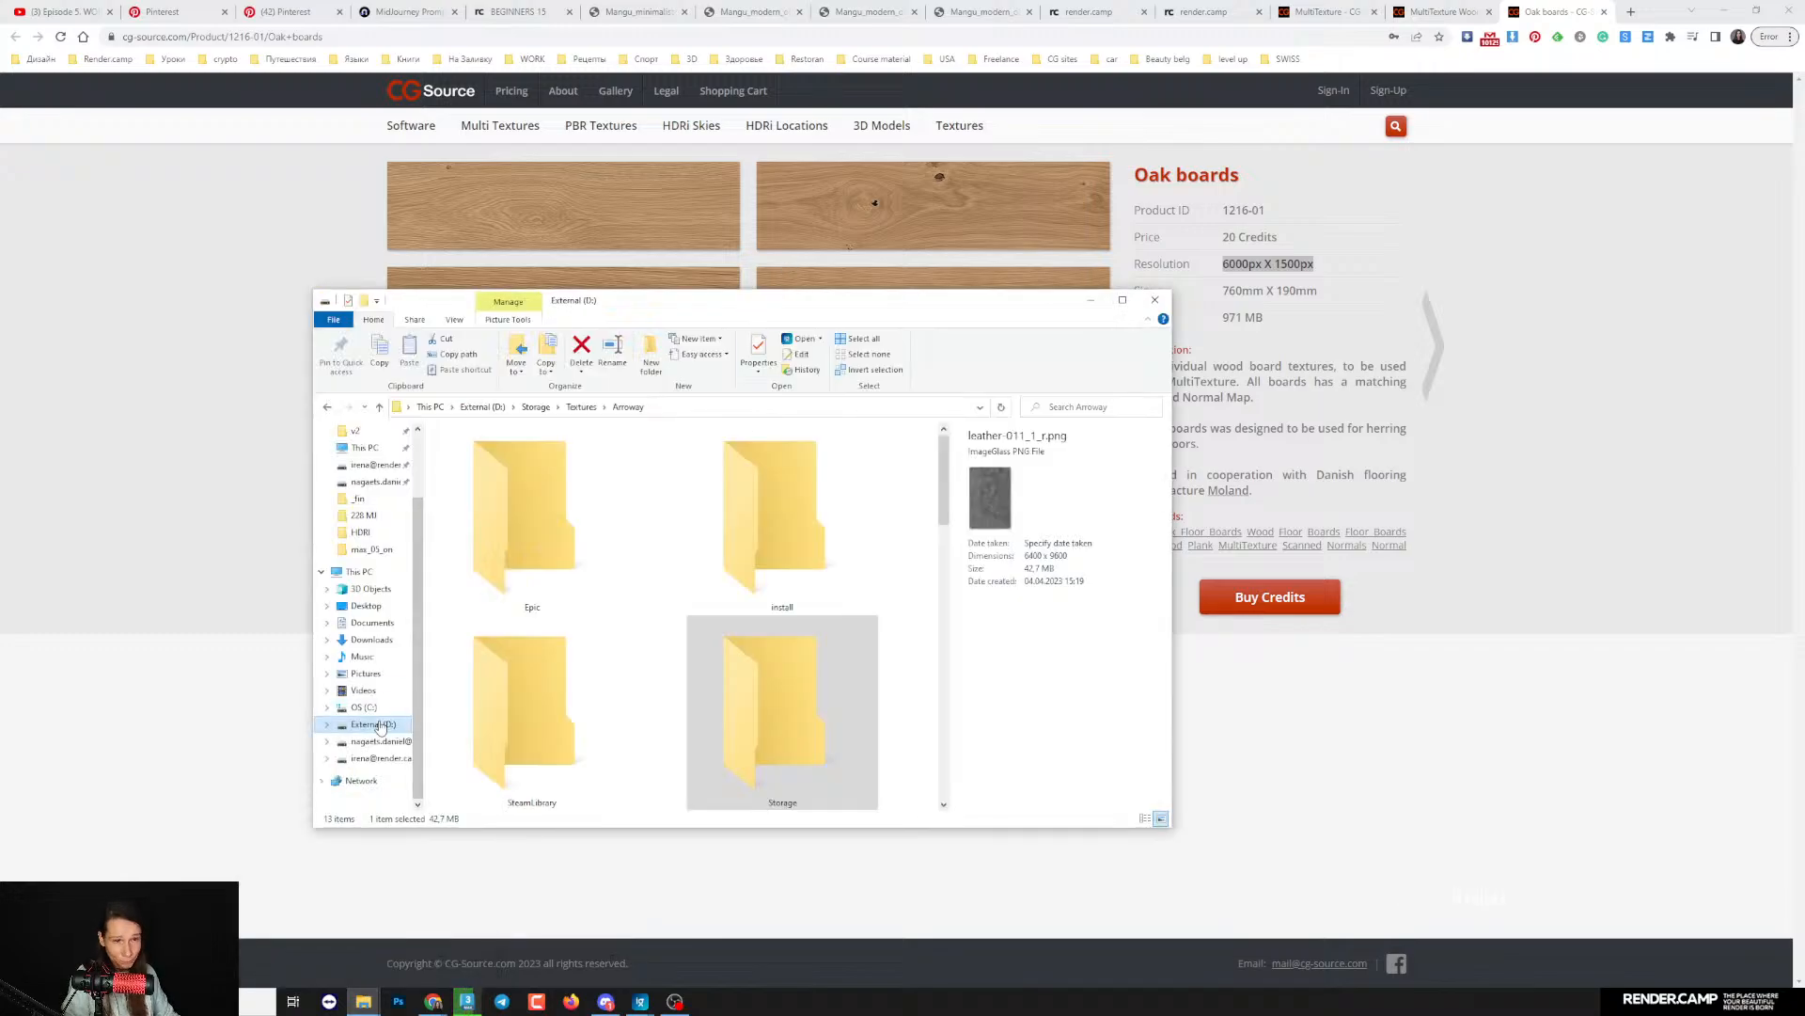
double_click(781, 710)
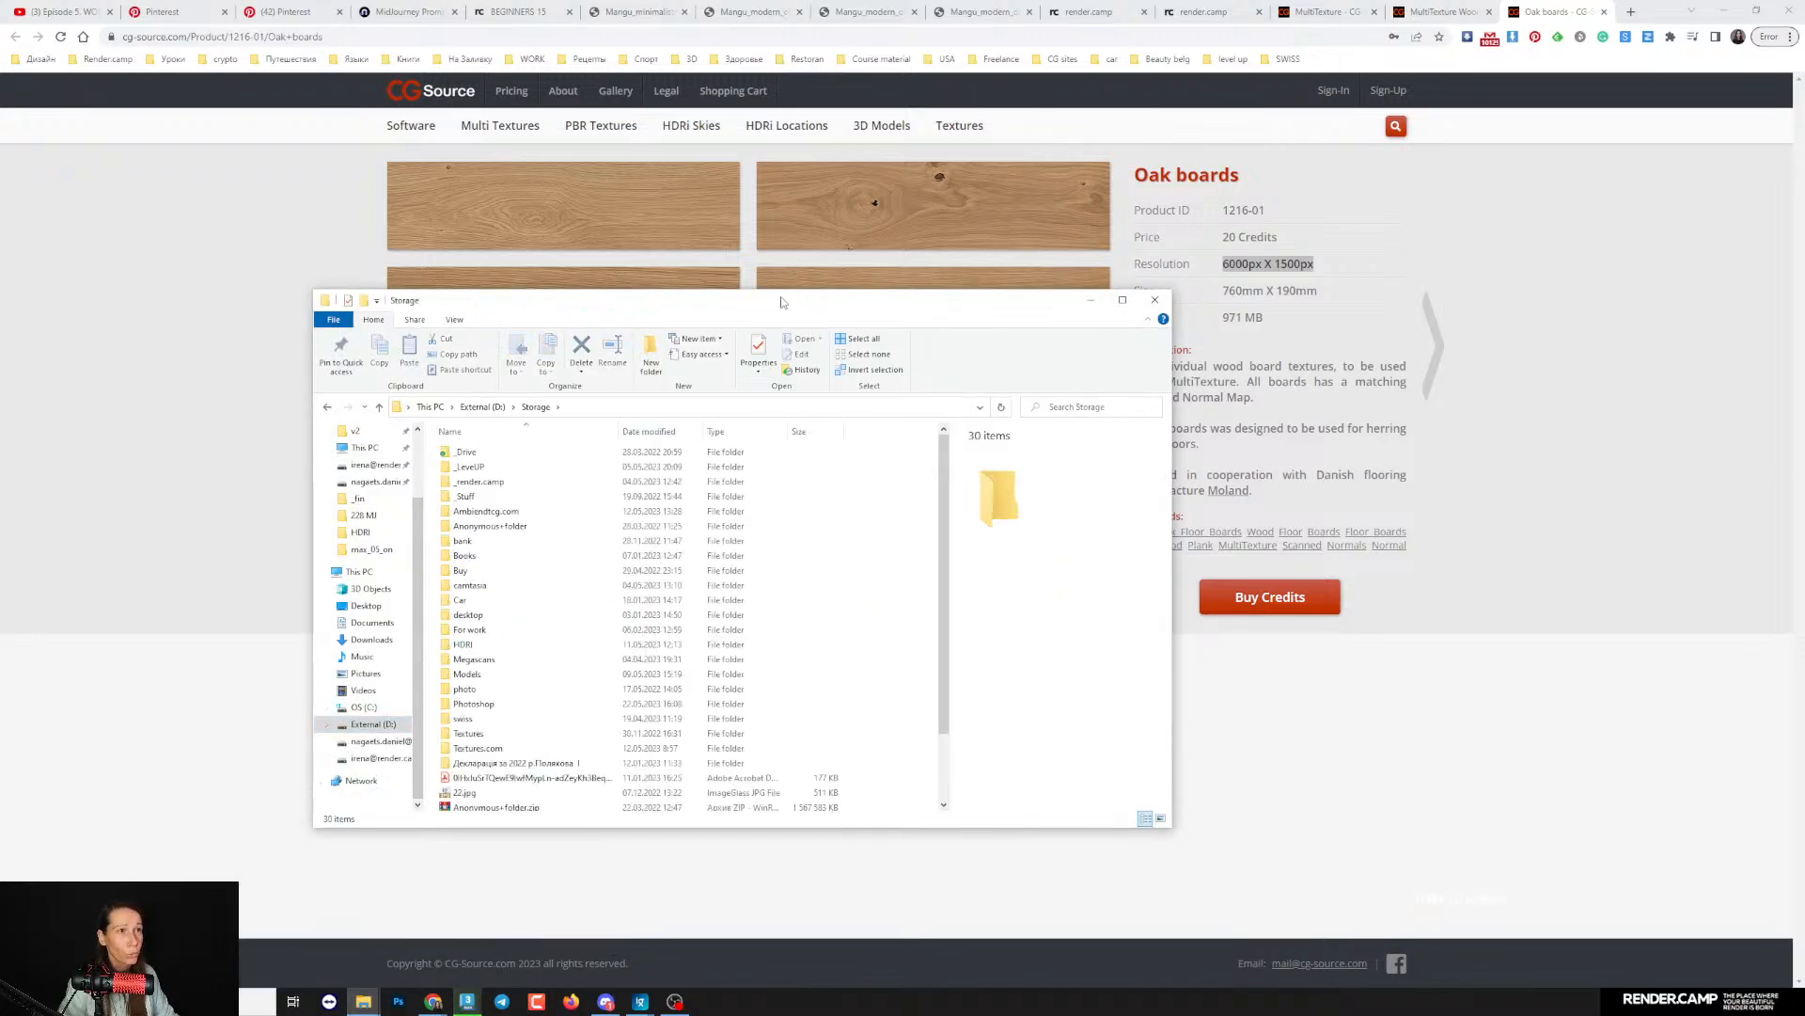
left_click_drag(780, 302, 860, 198)
left_click(562, 631)
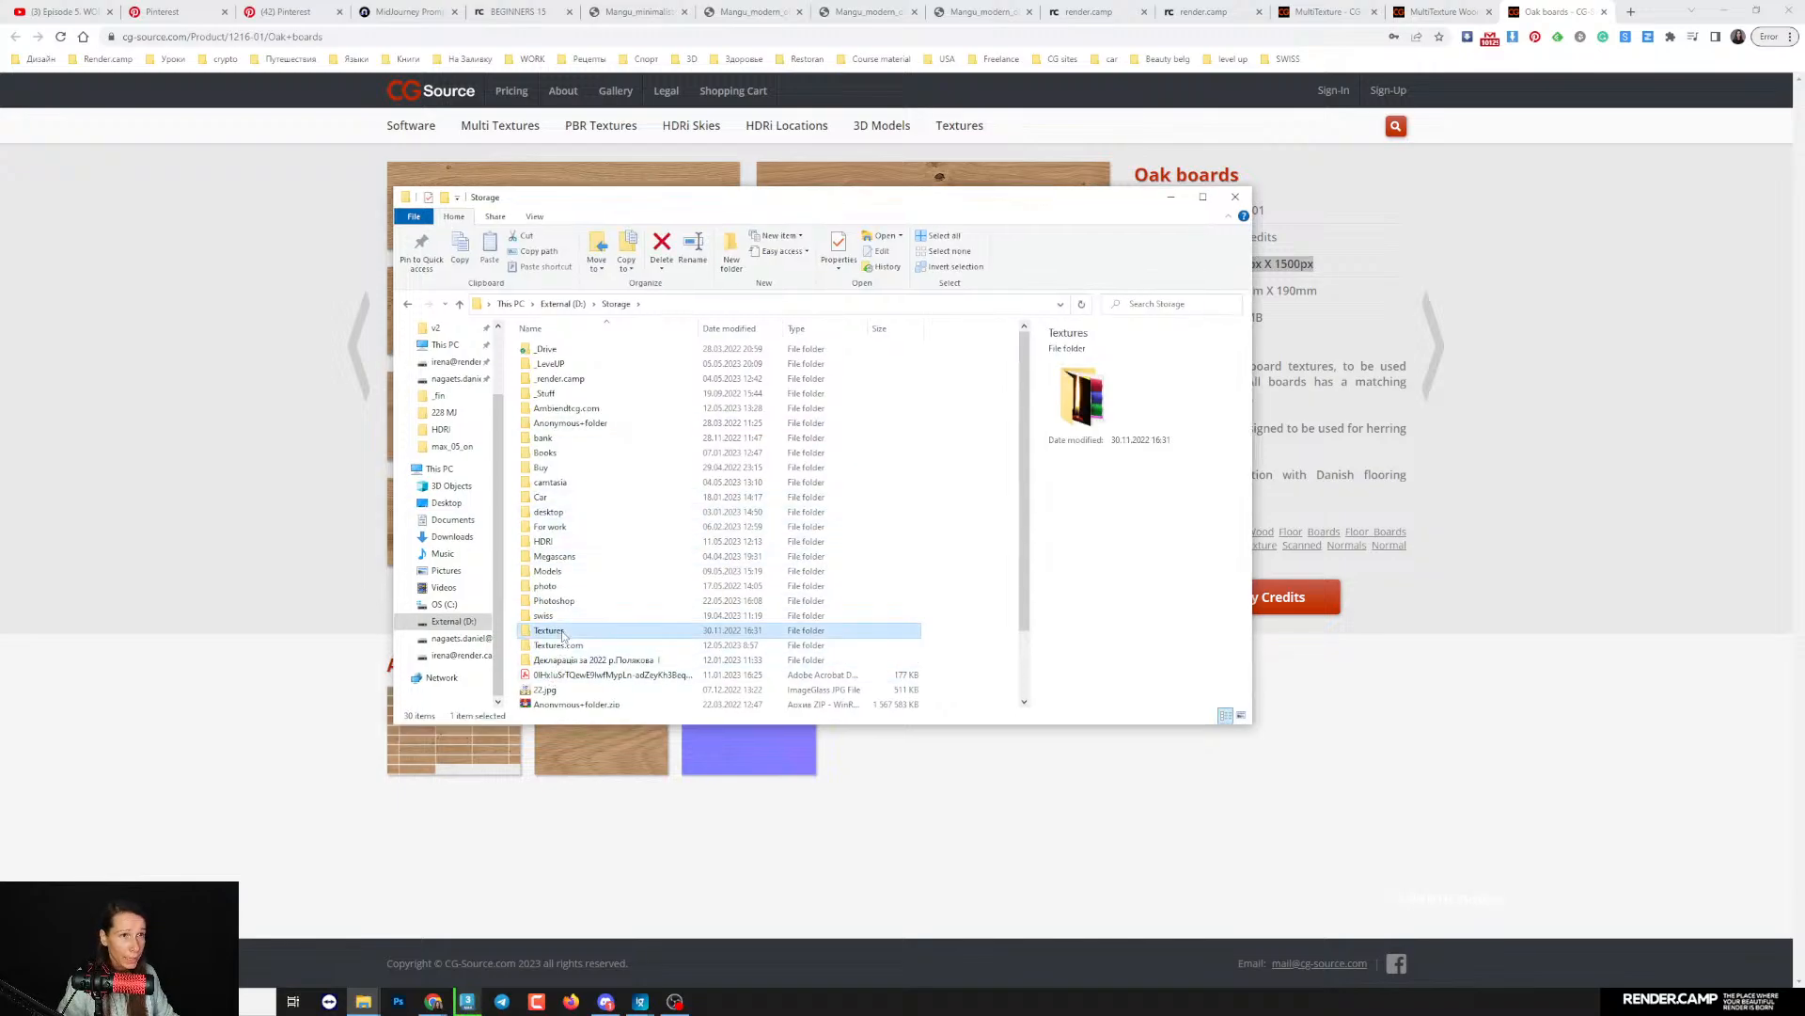
double_click(562, 634)
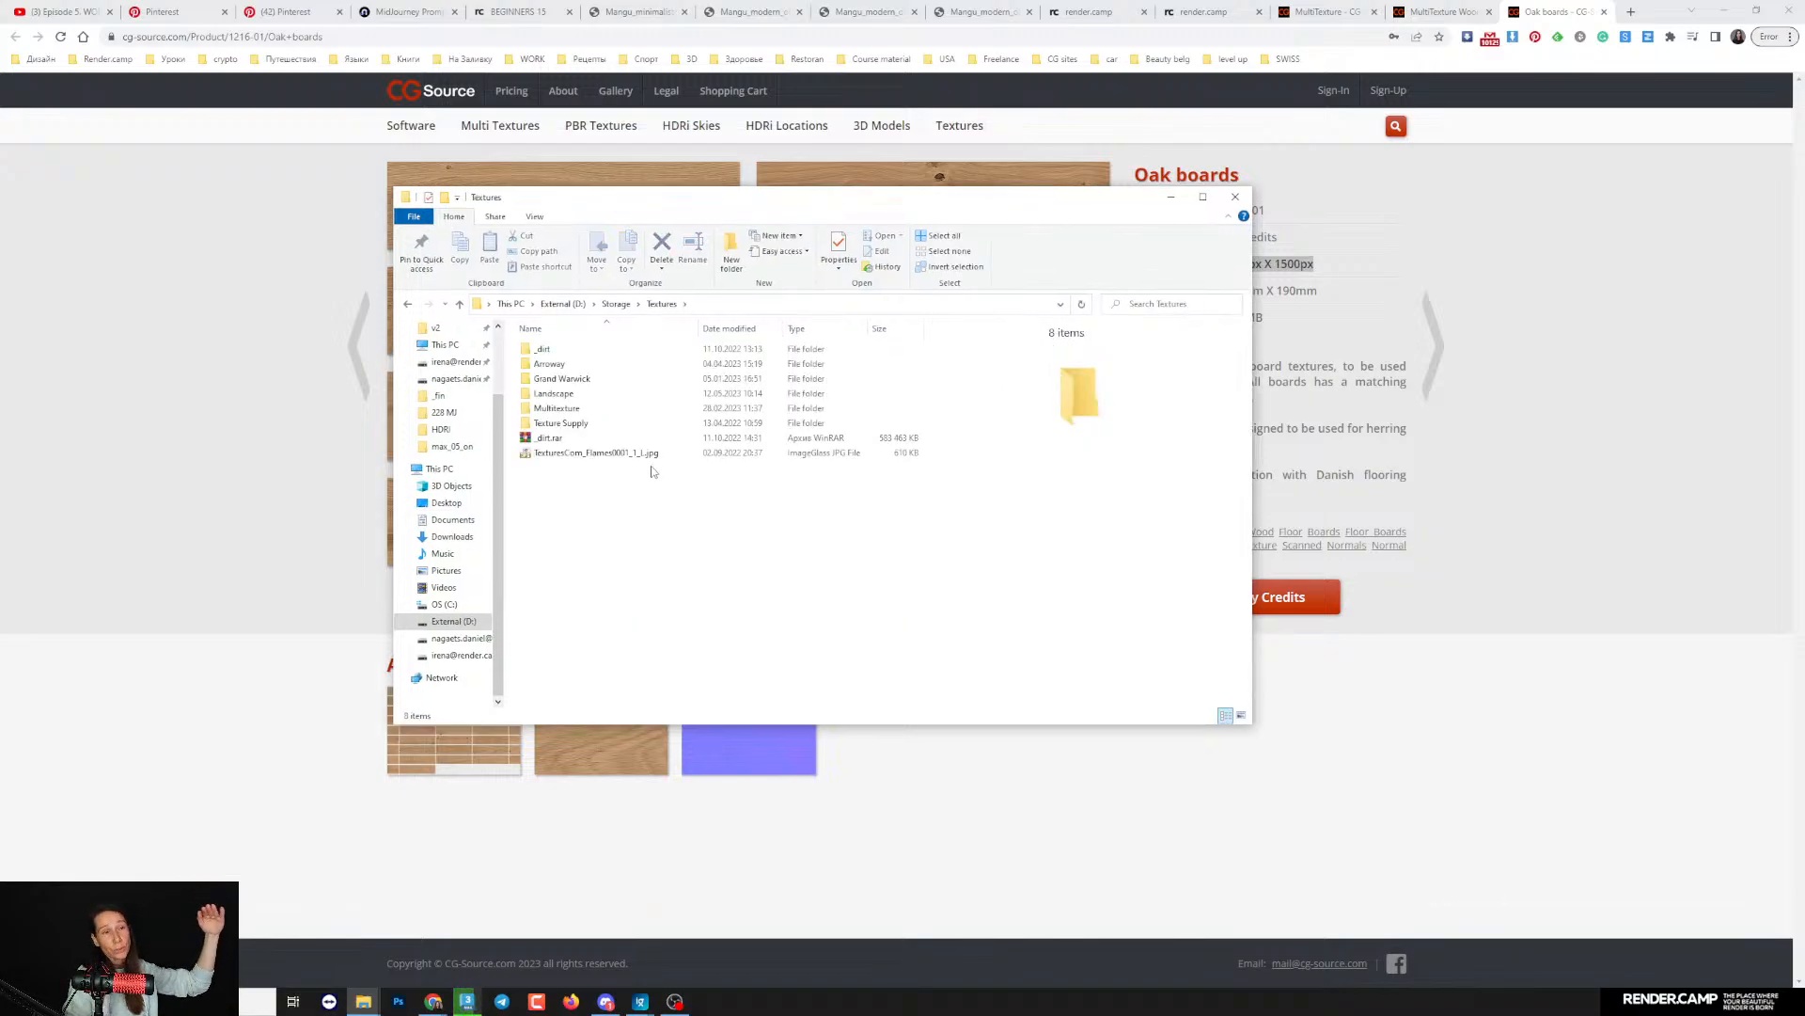
left_click_drag(654, 202, 805, 213)
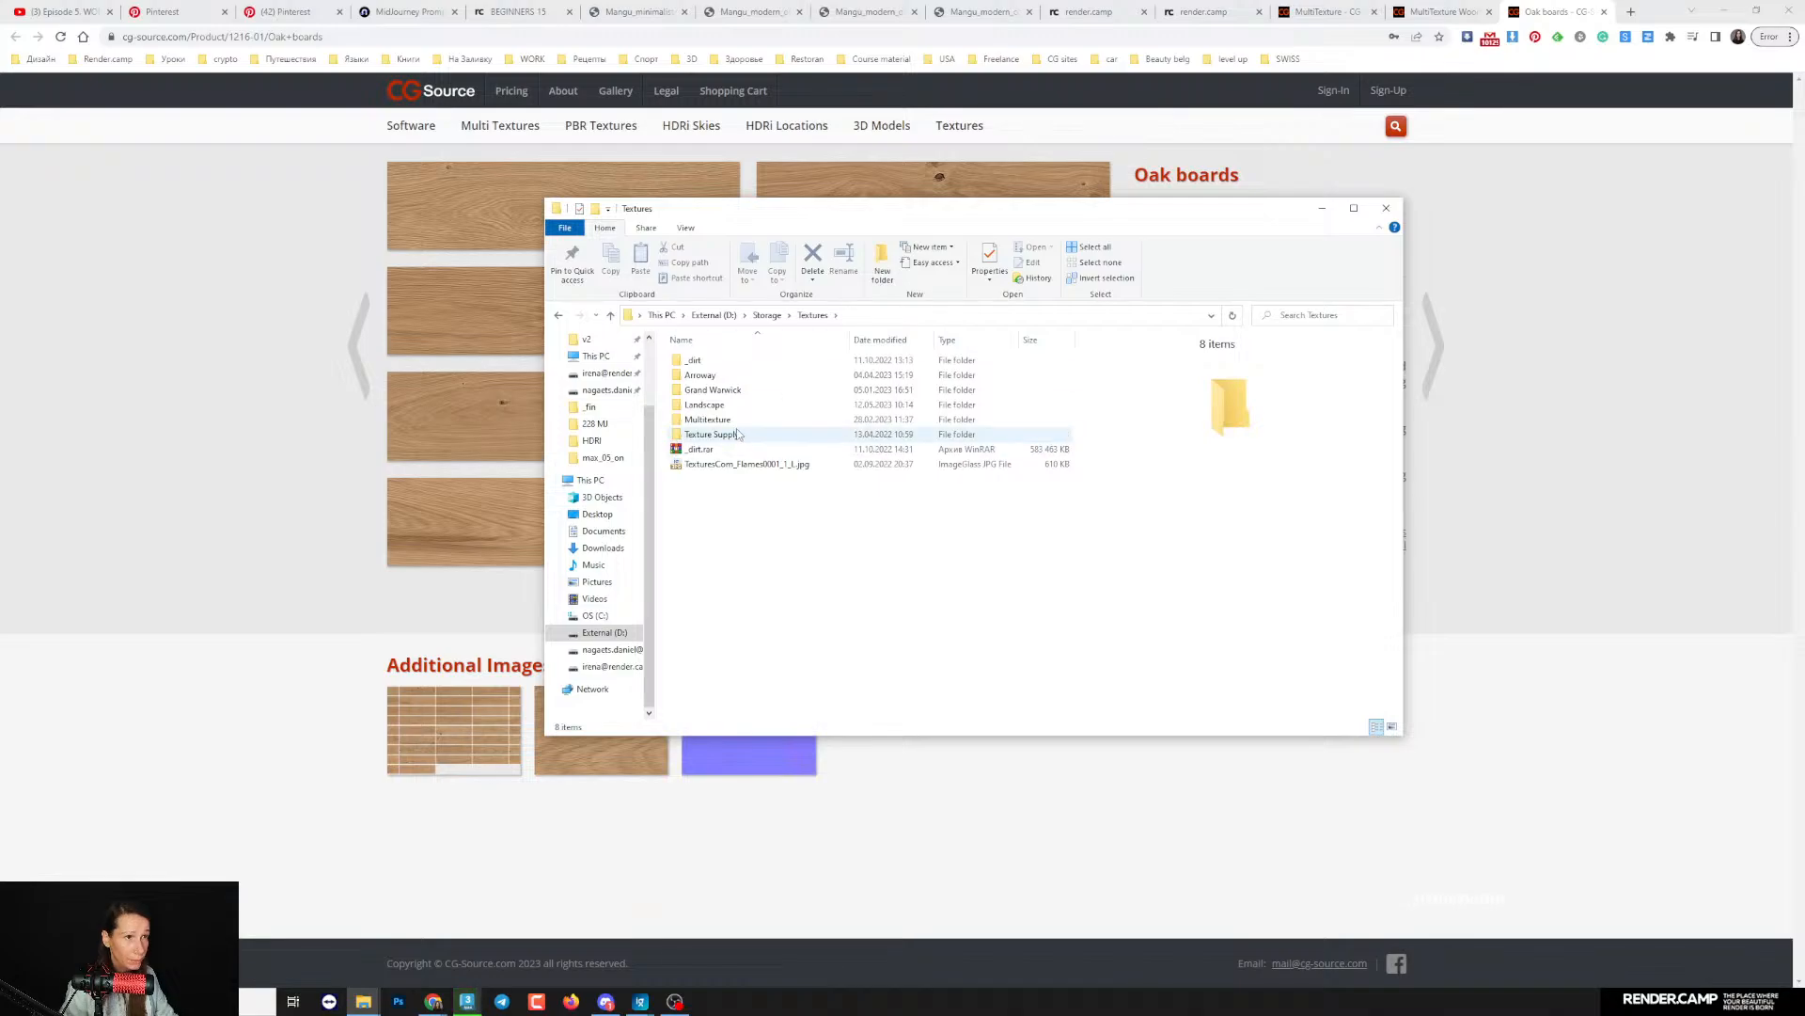
- Look through the project folders in _render.camp and return to the Storage folder
left_click(767, 315)
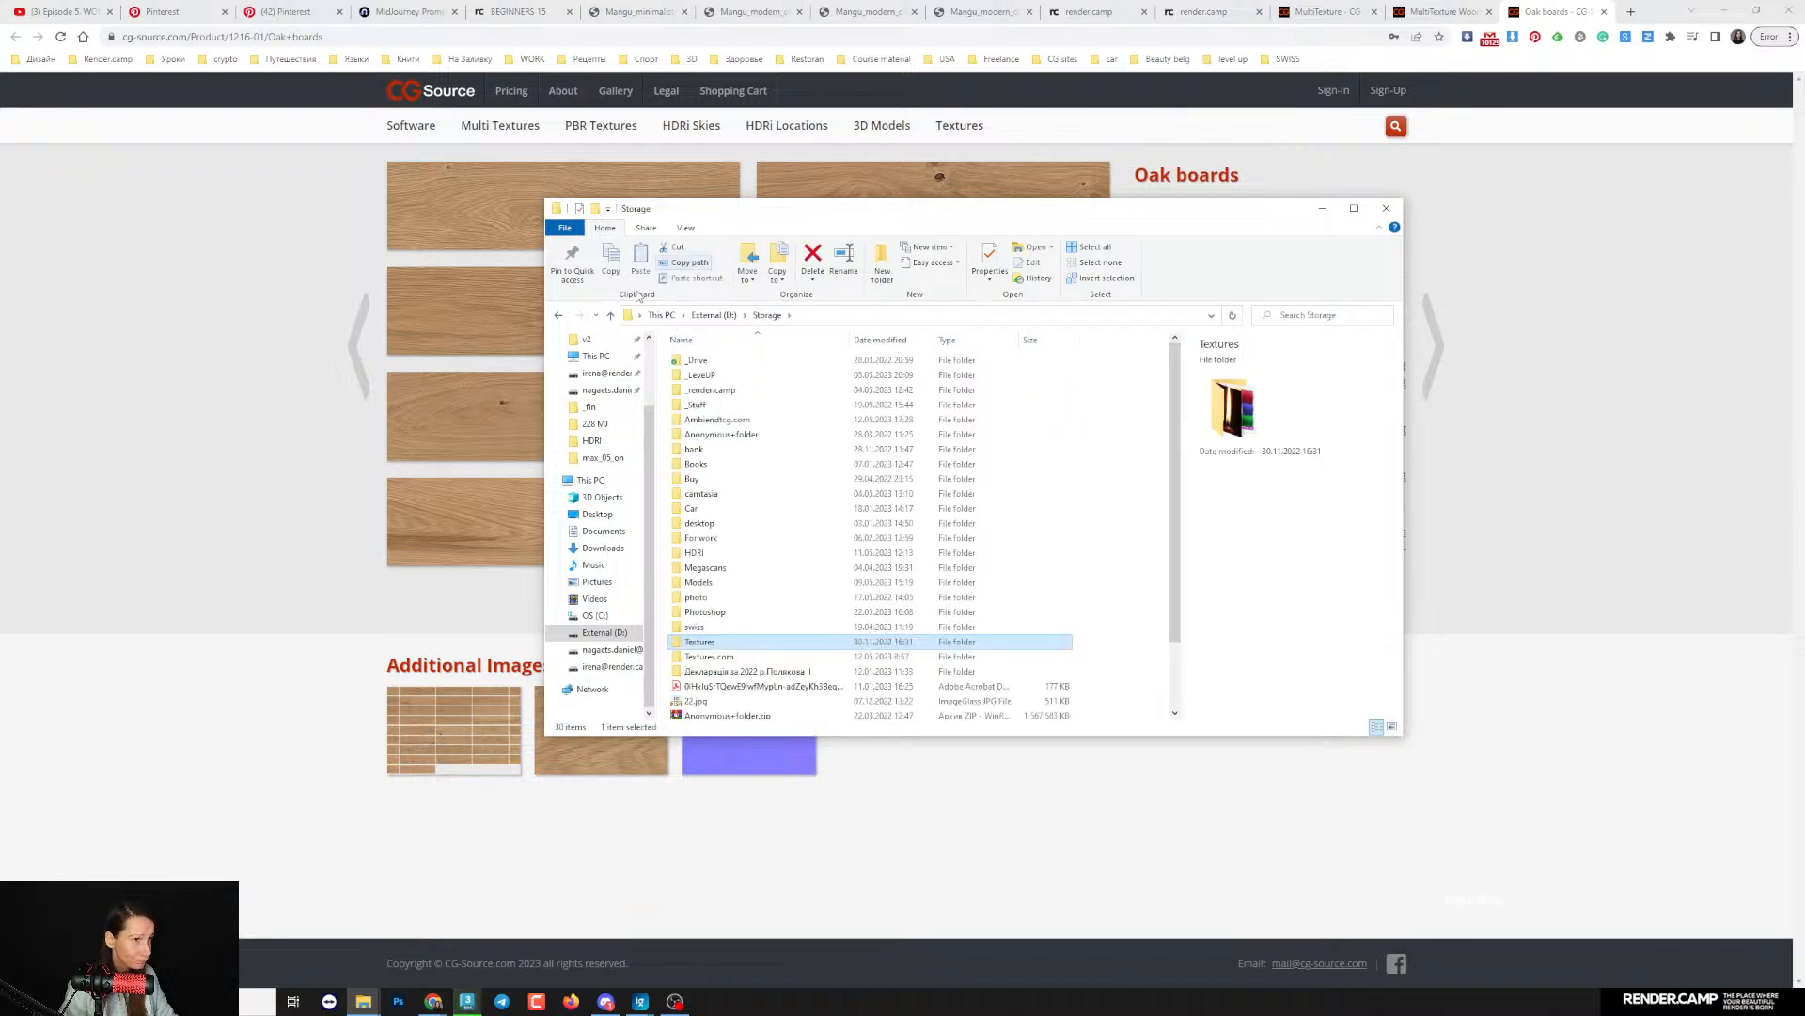
double_click(761, 390)
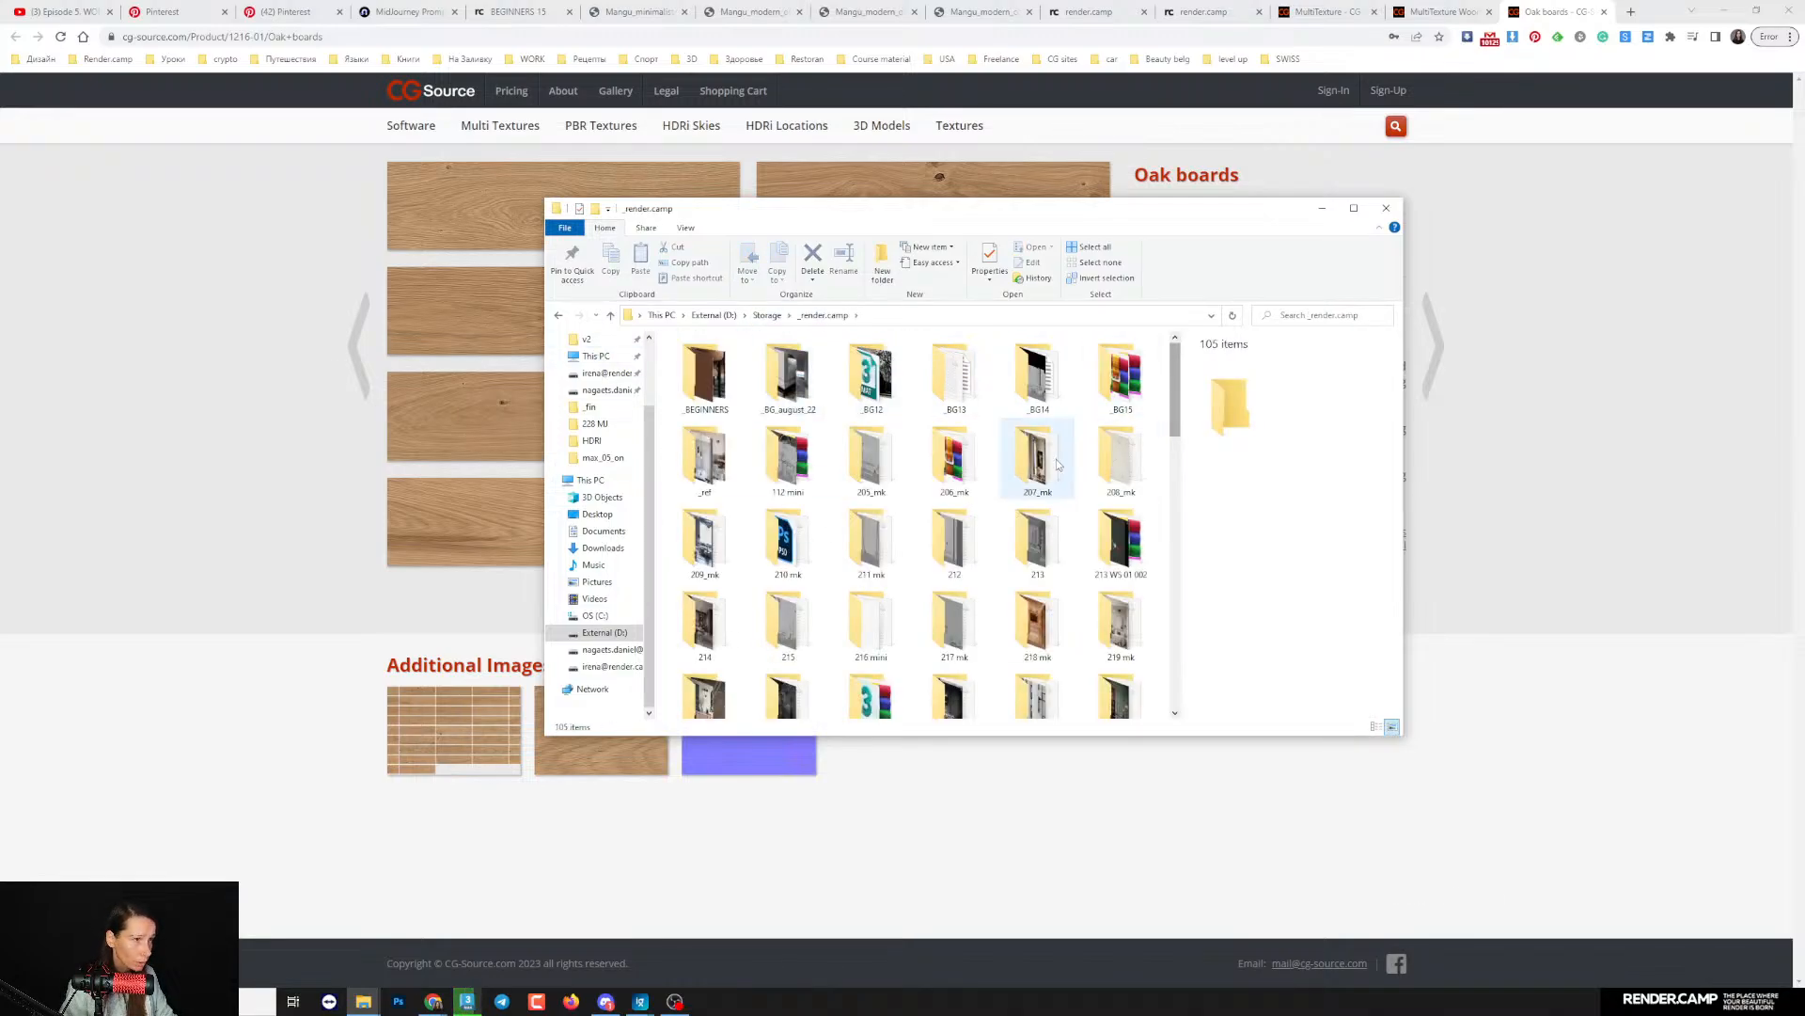
left_click_drag(1175, 400, 1175, 447)
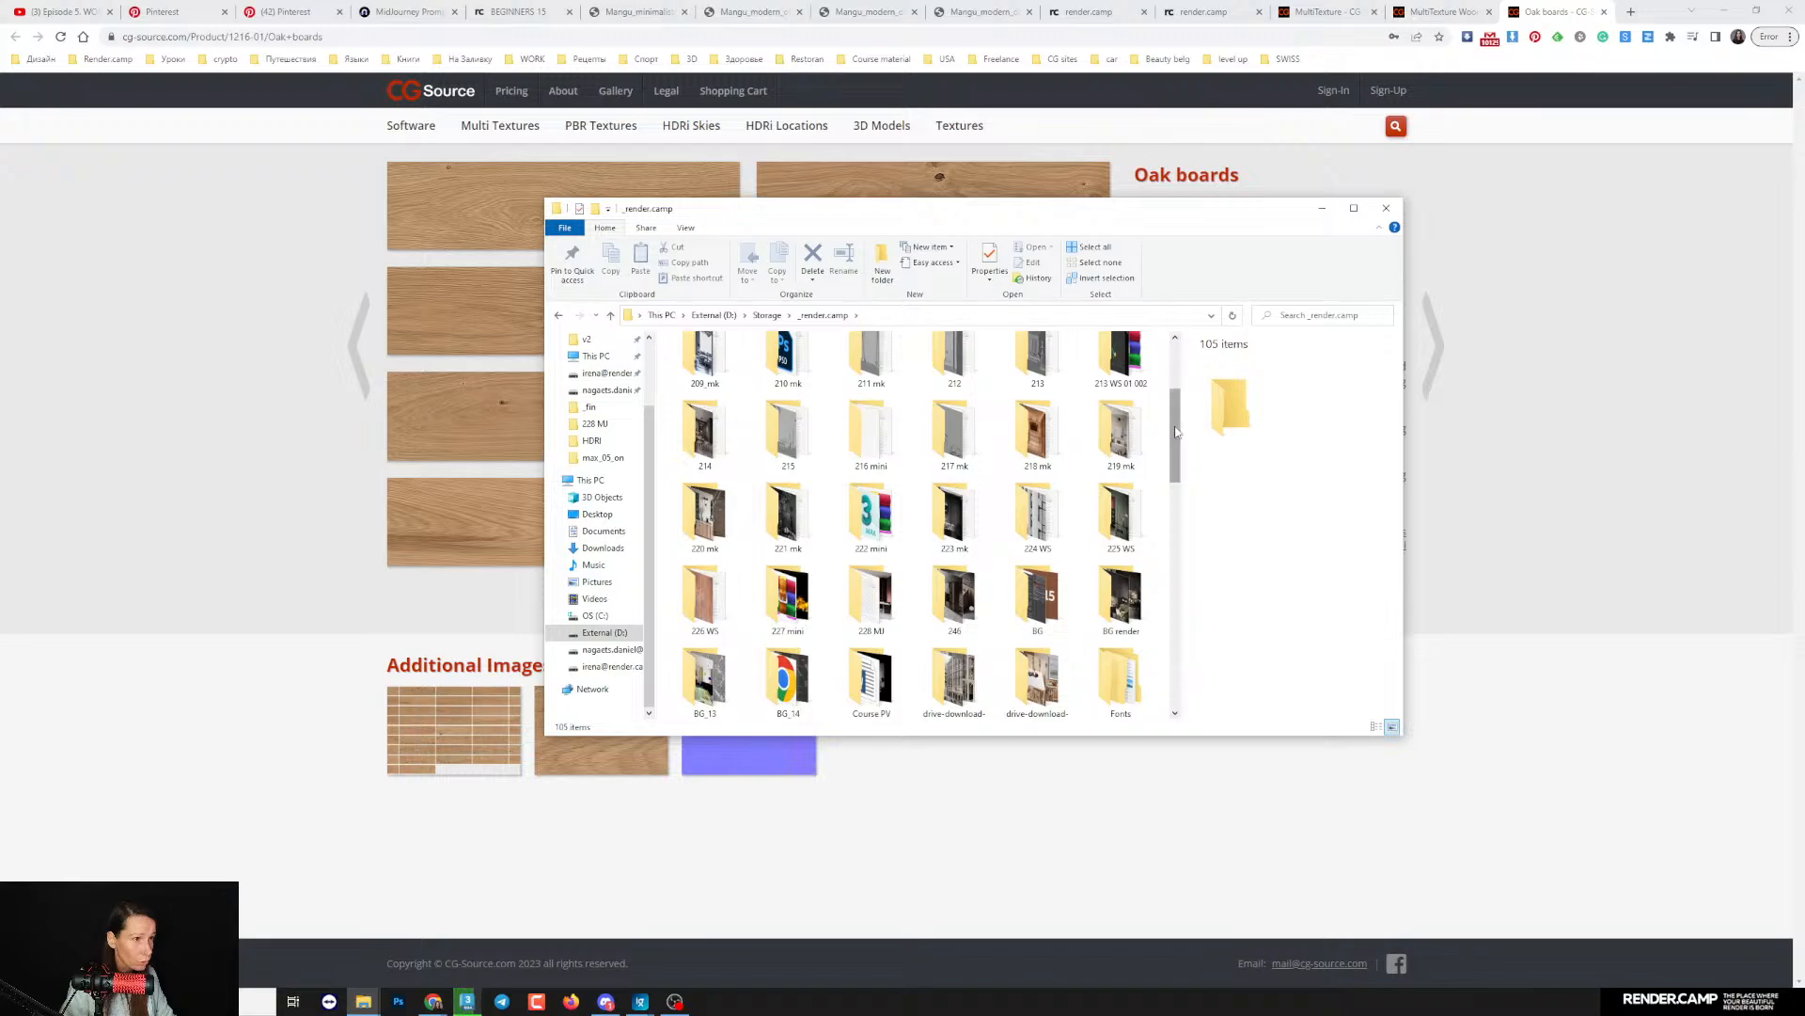
left_click_drag(1176, 431, 1175, 448)
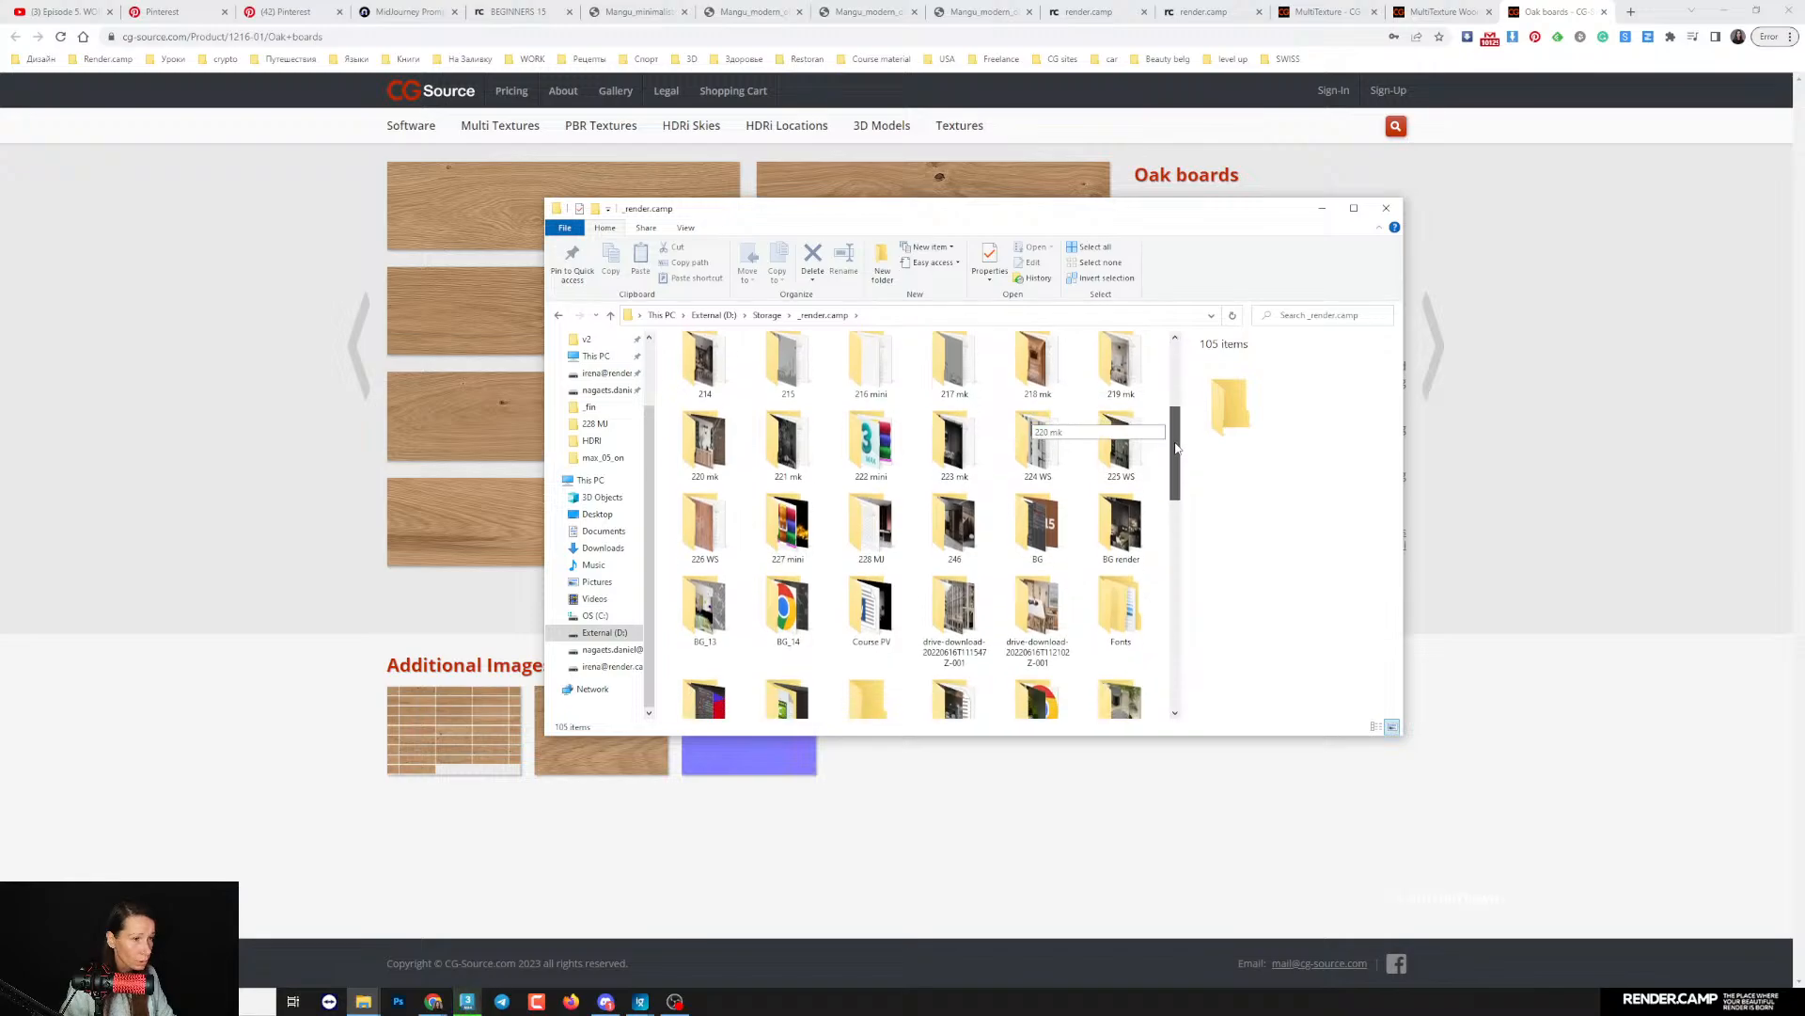
left_click(605, 632)
double_click(1004, 611)
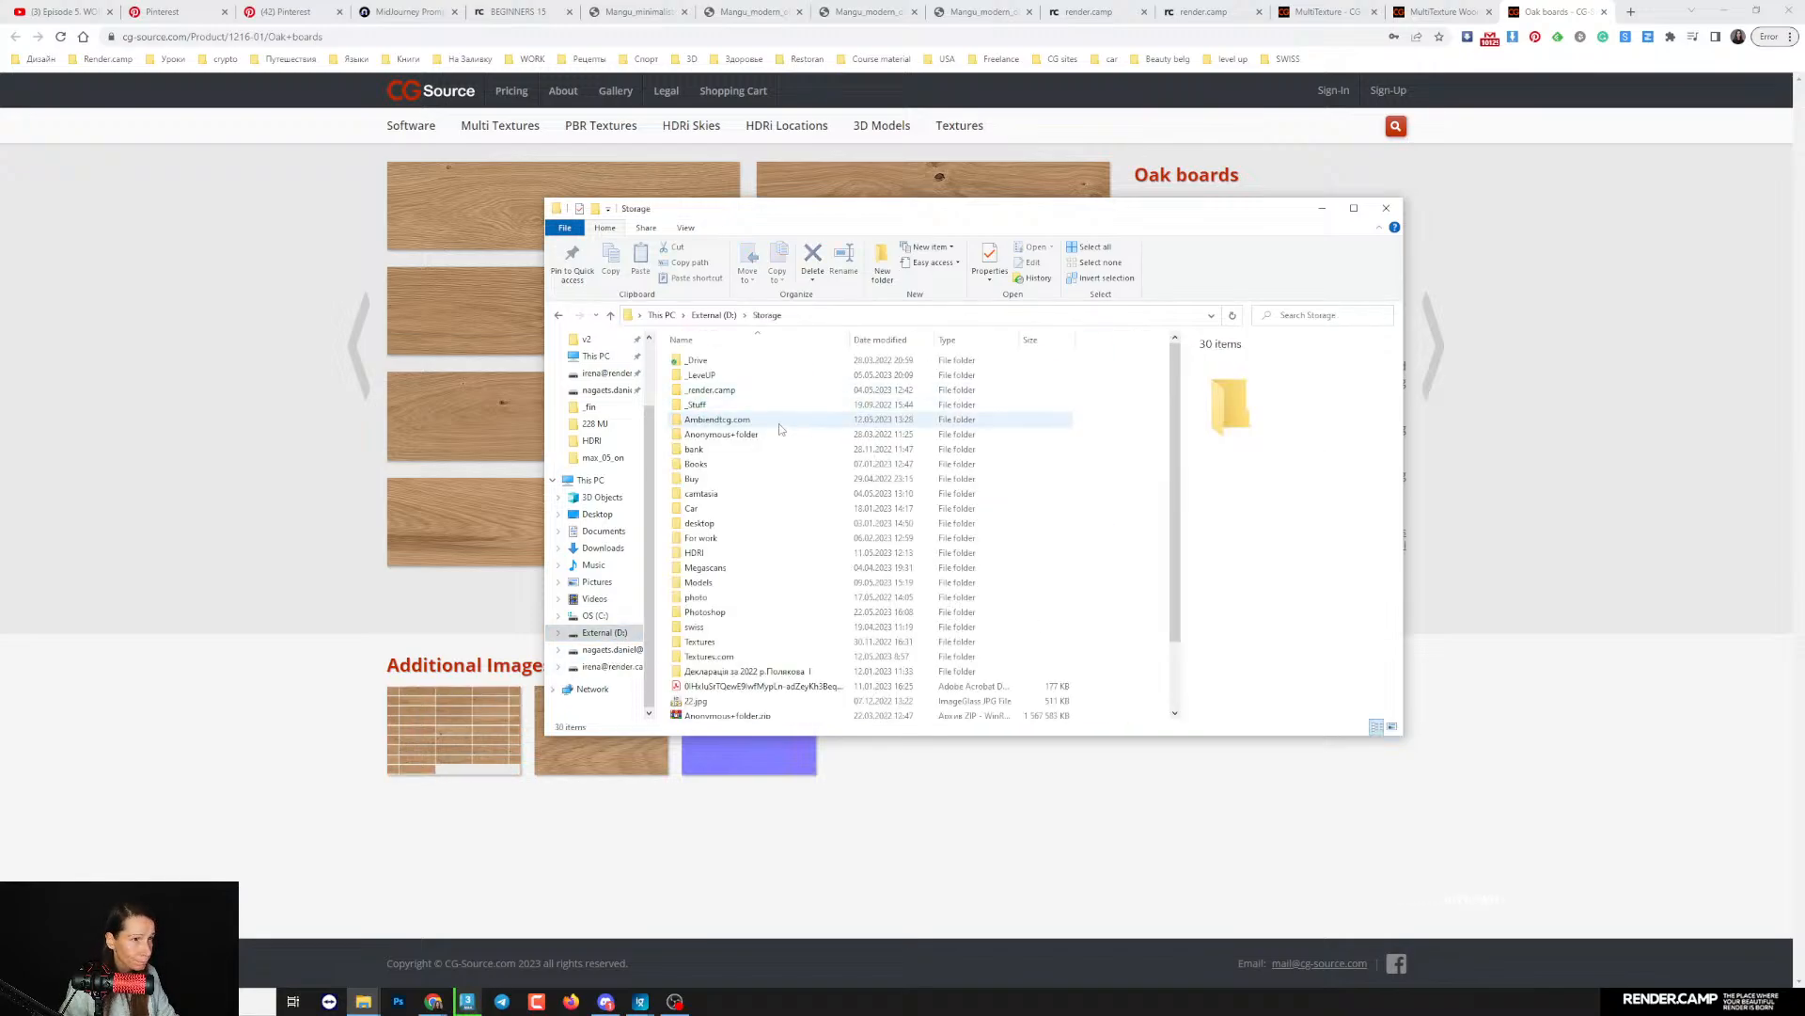
- Open the 0110-01 folder under Textures > Multitexture, show its files as large icons, and examine the oak floorboard images
double_click(742, 641)
double_click(744, 418)
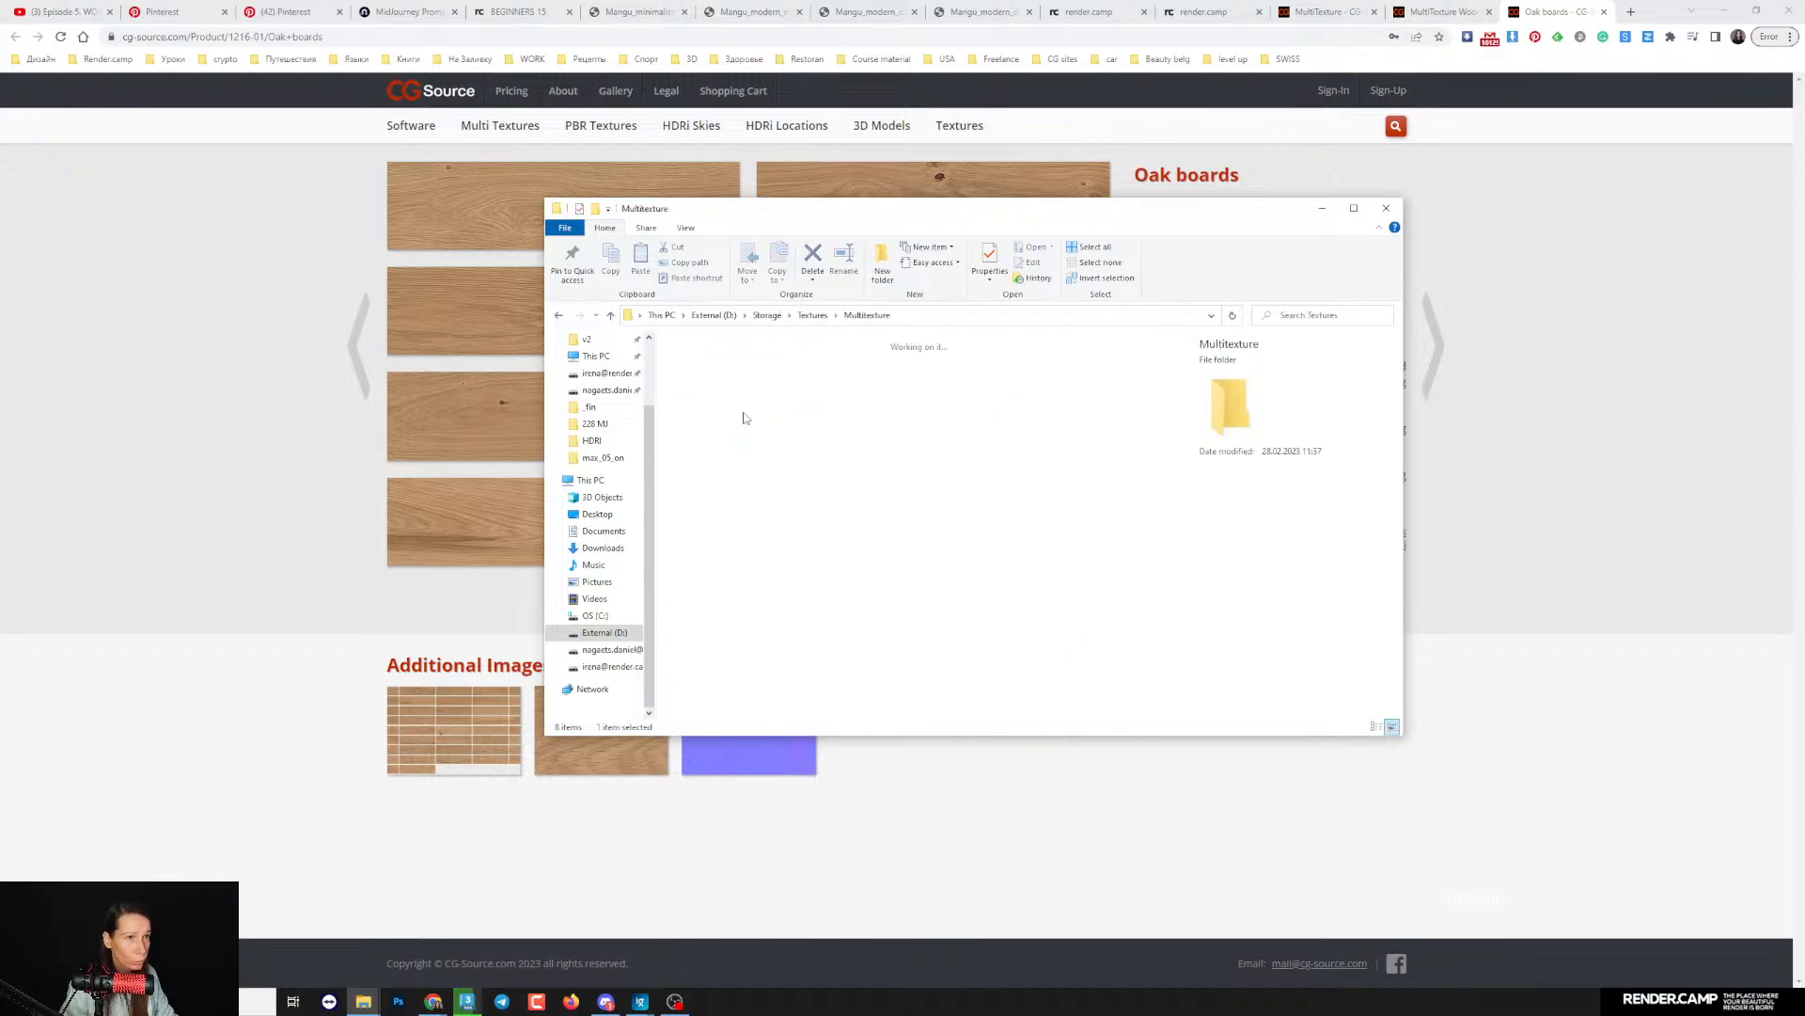
left_click(869, 376)
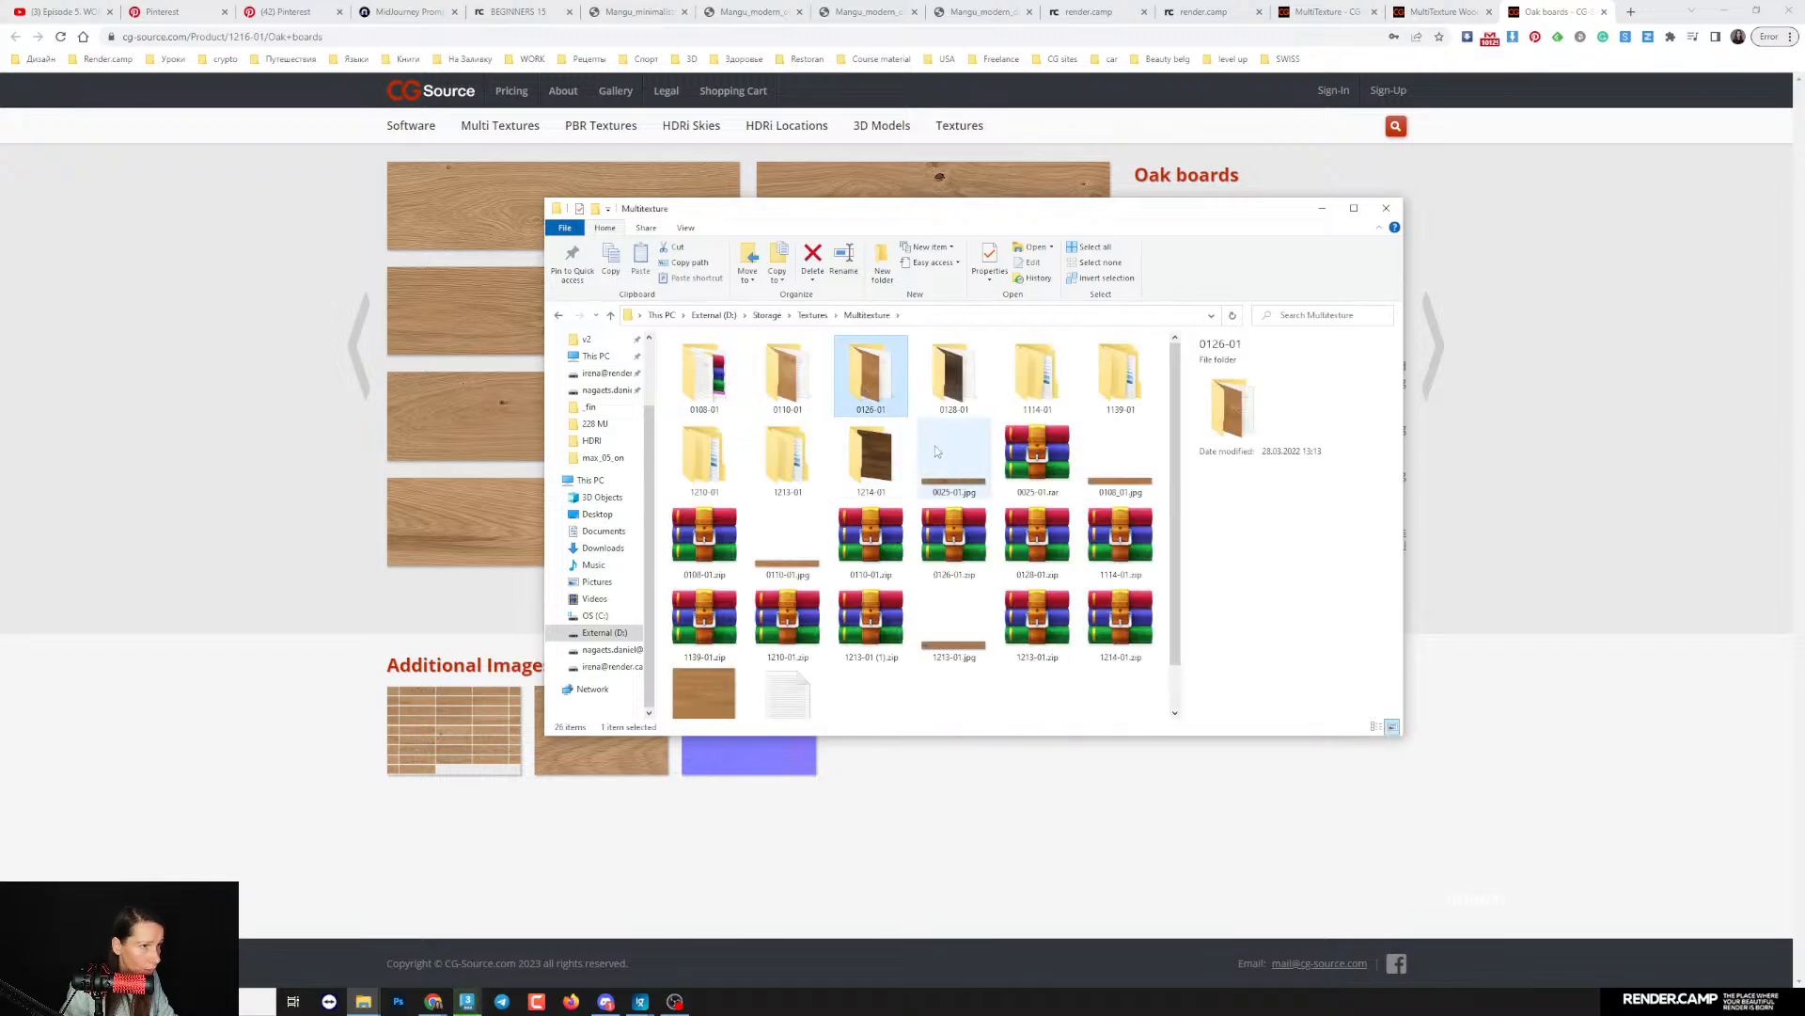
double_click(788, 376)
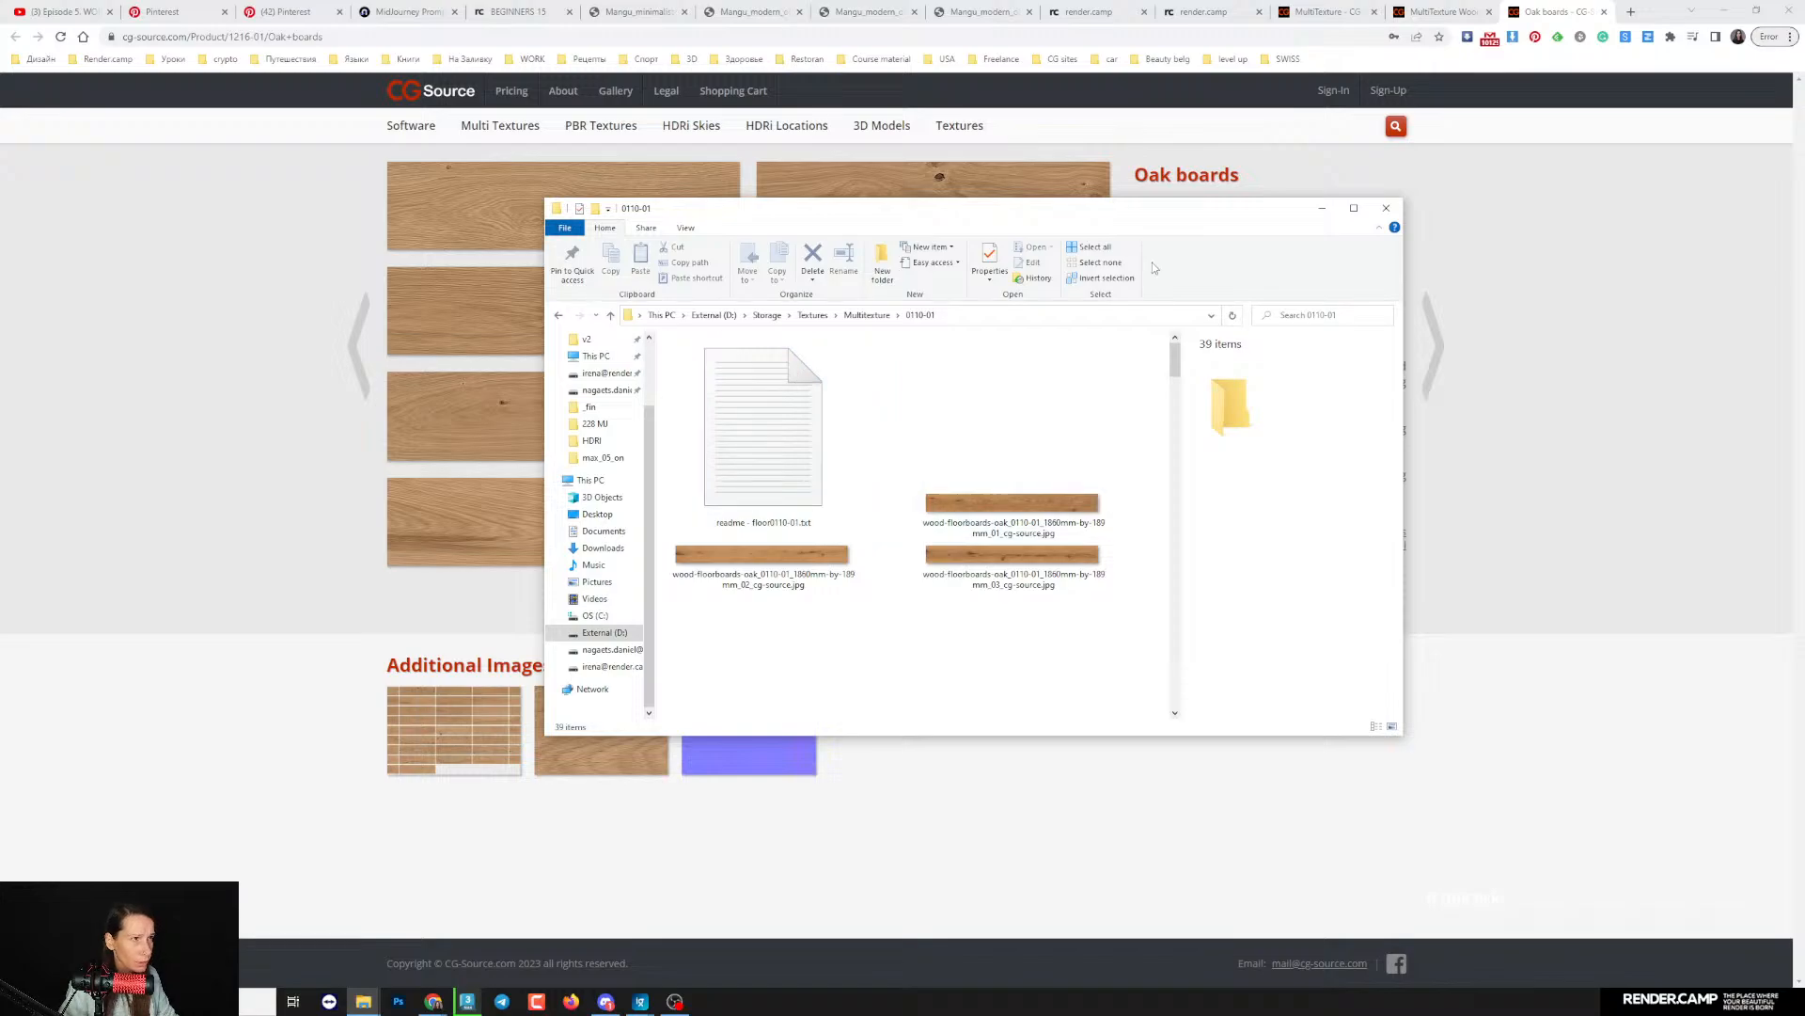
left_click(685, 228)
left_click(781, 249)
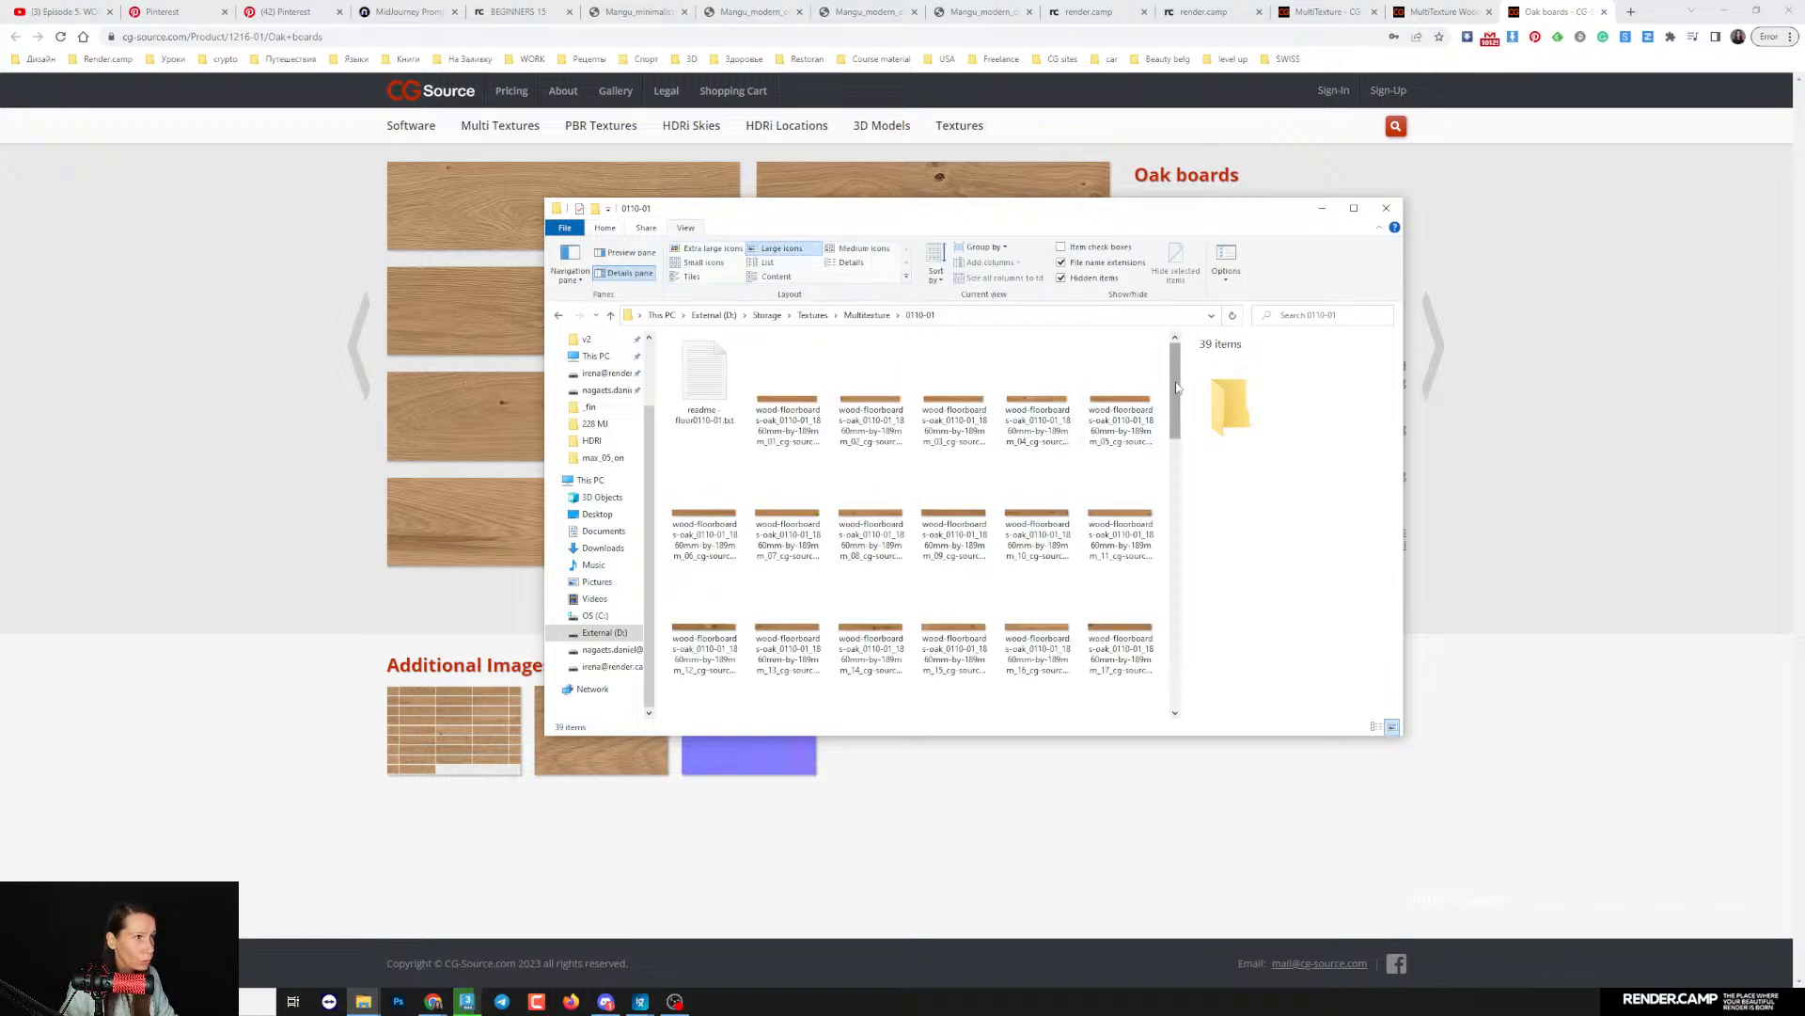
mouse_move(1175, 395)
left_mouse_down()
mouse_move(1194, 661)
mouse_move(1183, 381)
left_mouse_up()
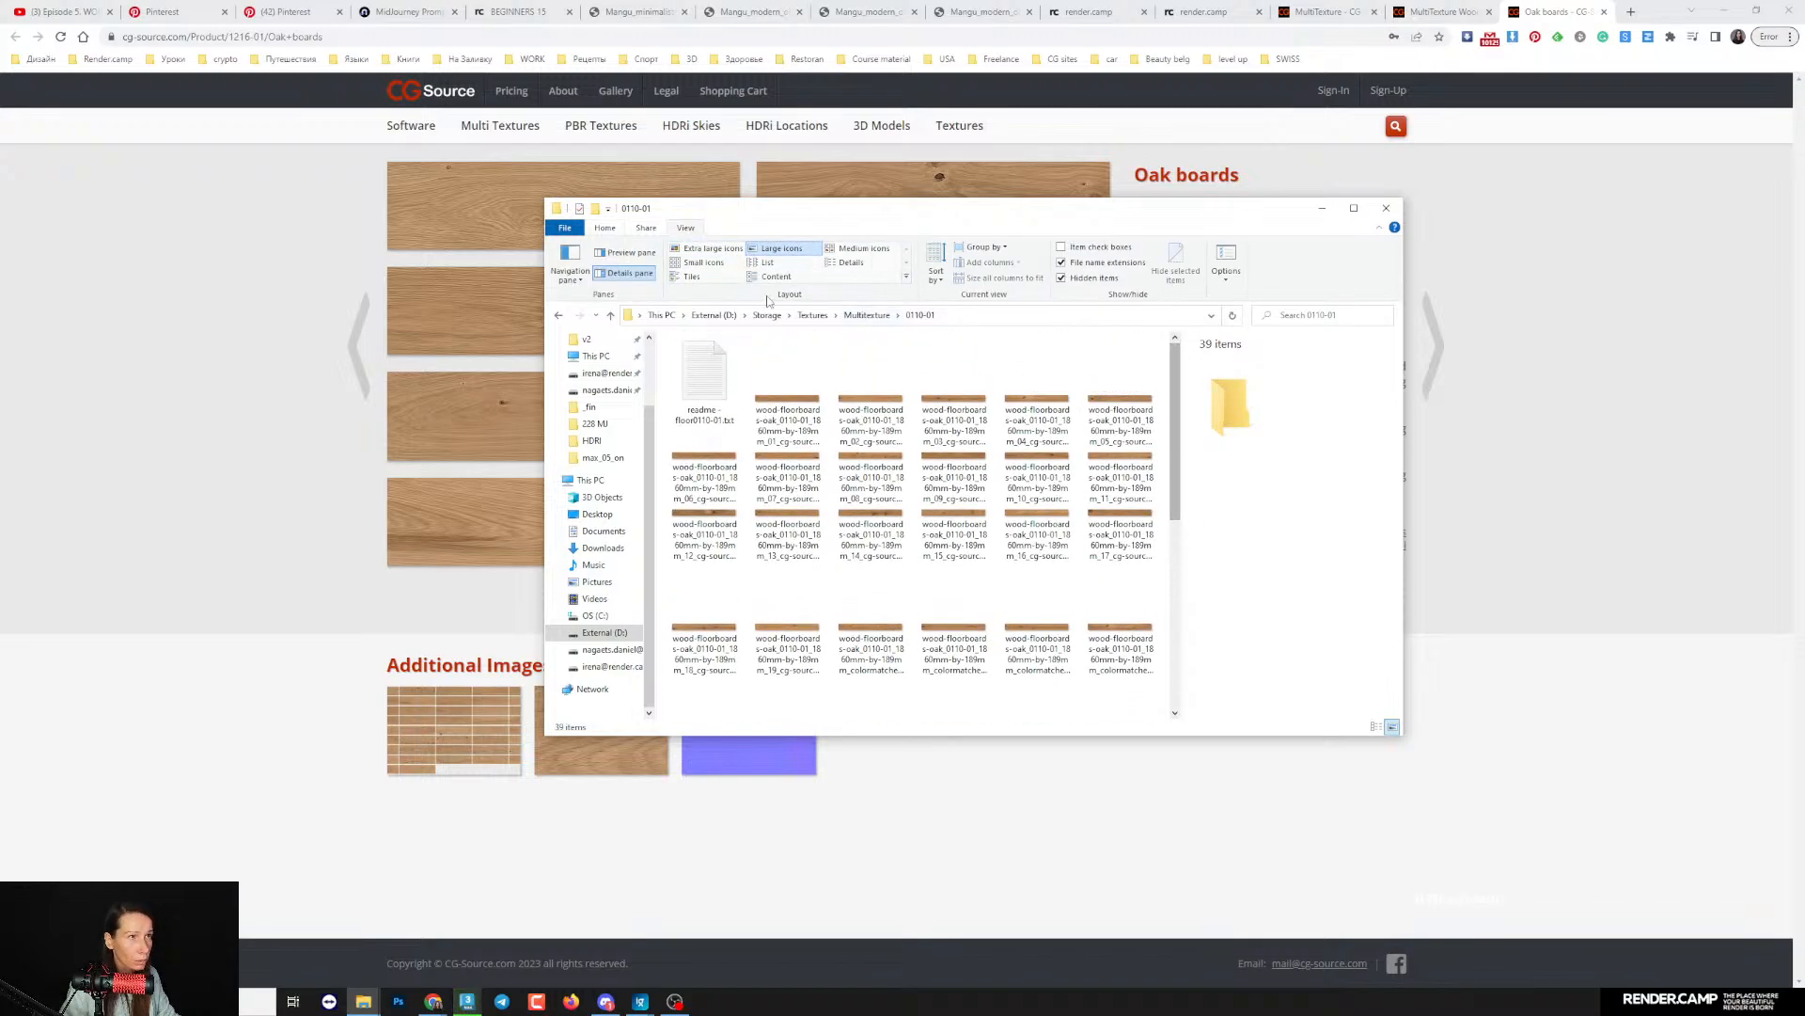
- Return to the Multitexture folder, open CG-Sourse-137-Mix_001_diffuse_3.jpg in the image viewer, and inspect its wood grain closely
left_click(558, 315)
left_click(704, 658)
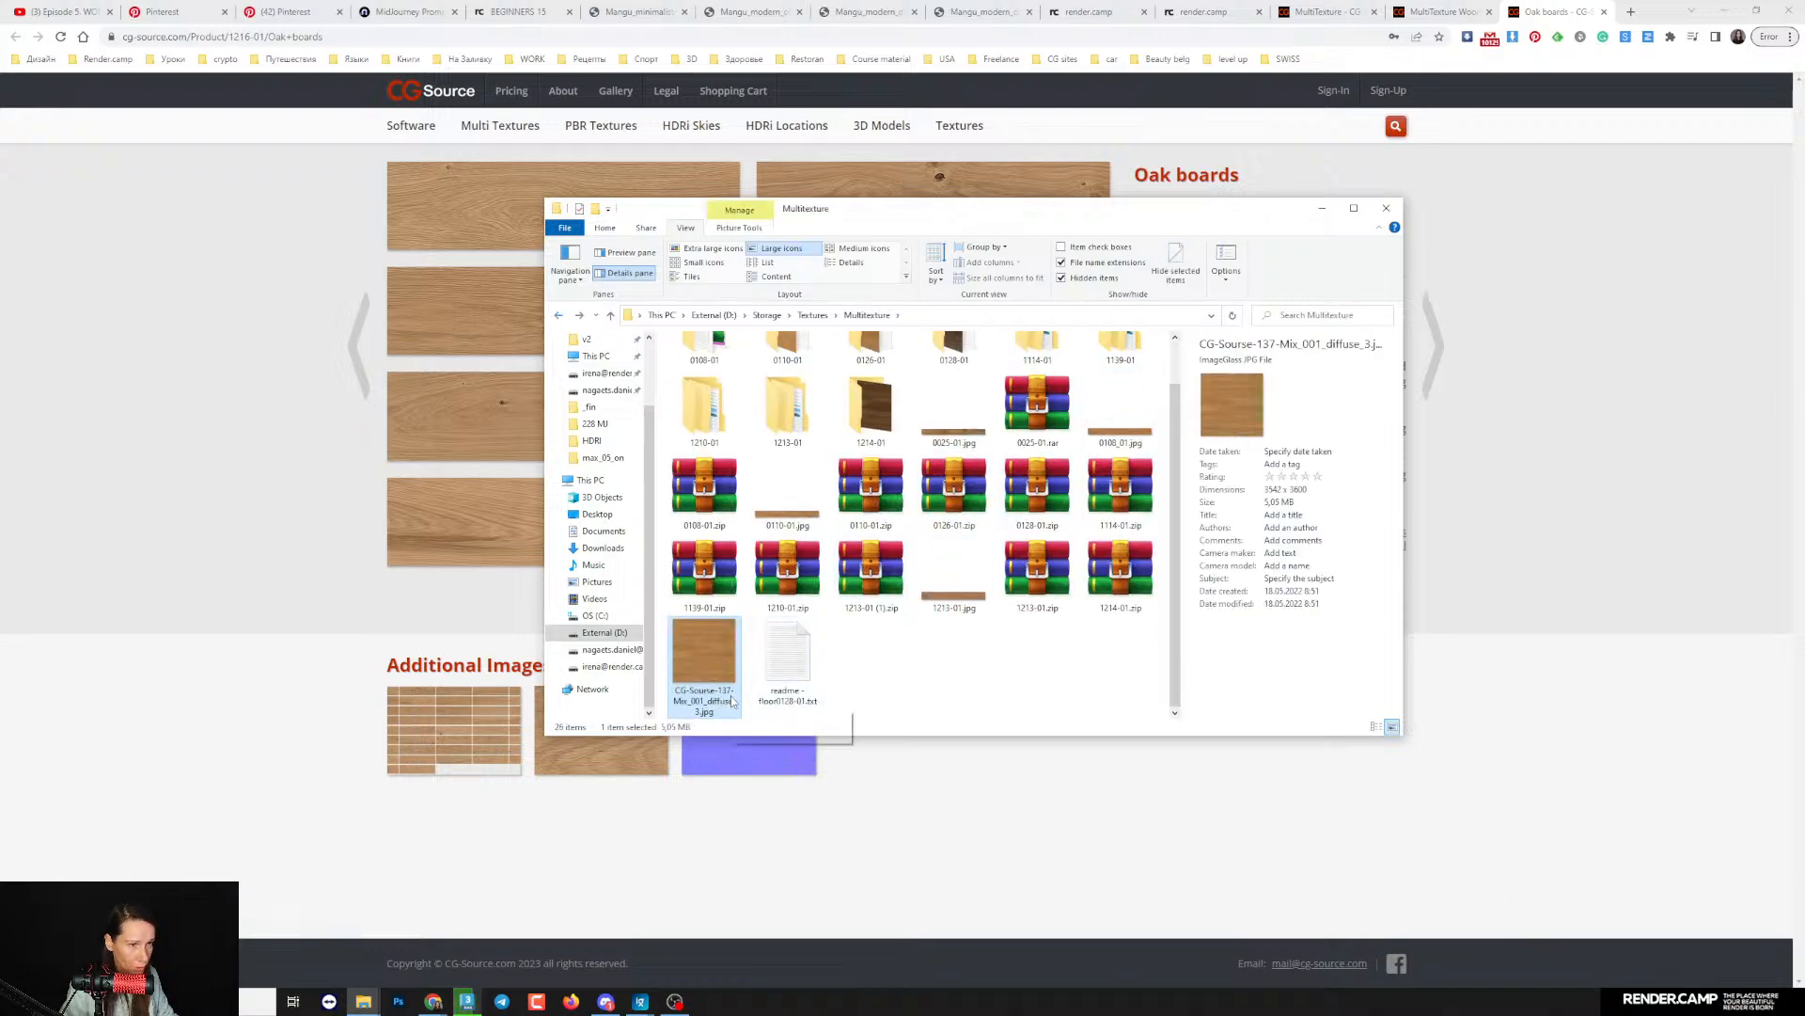
left_click_drag(1172, 475, 1173, 468)
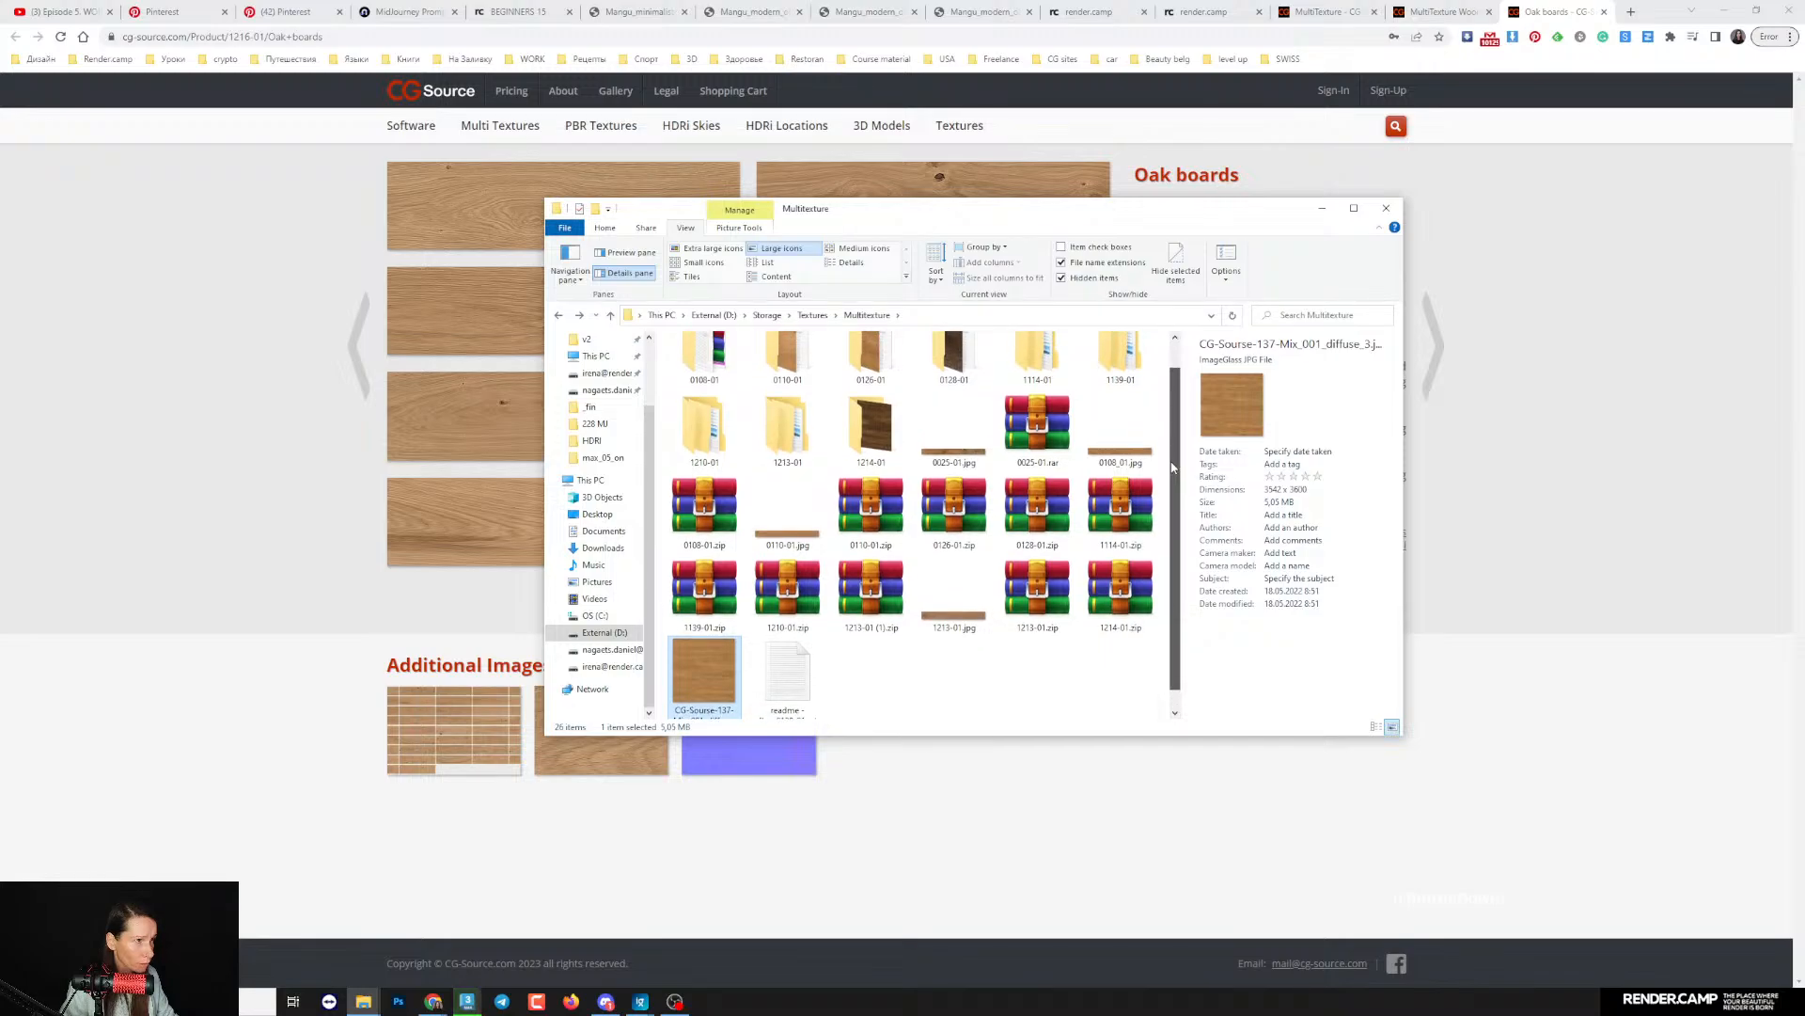
double_click(718, 641)
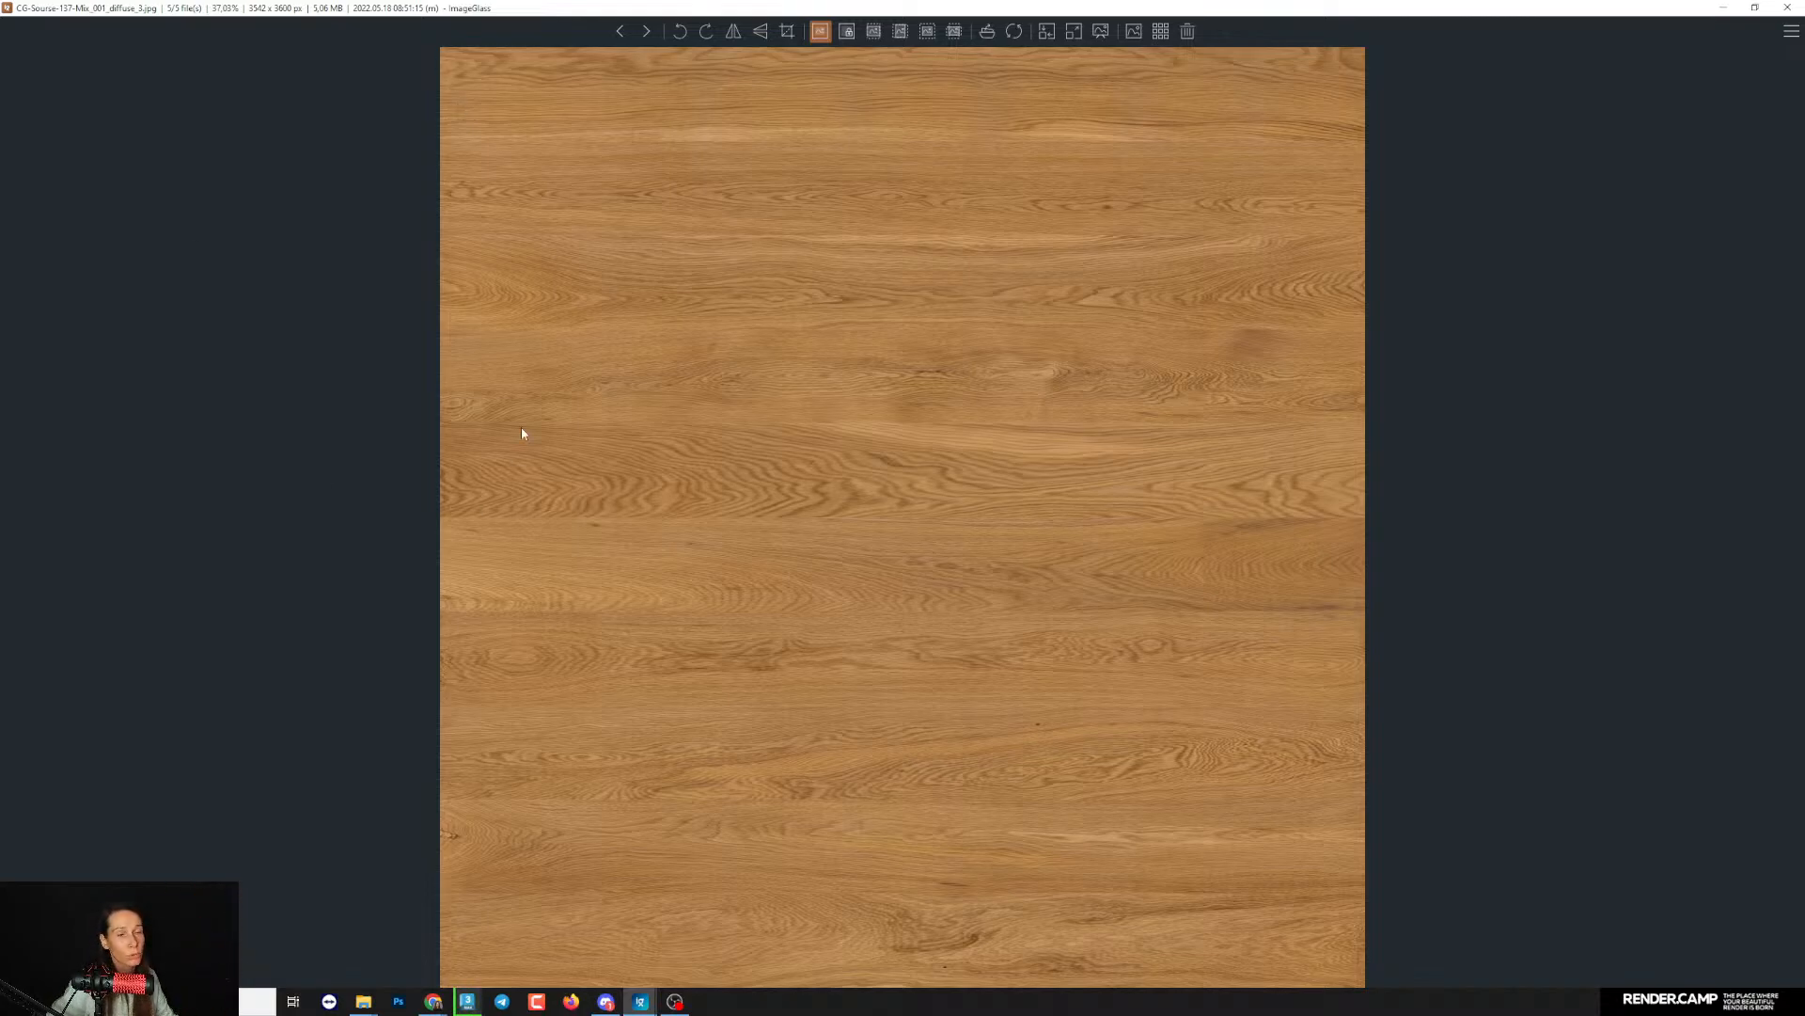
scroll(605, 496, "up", 3)
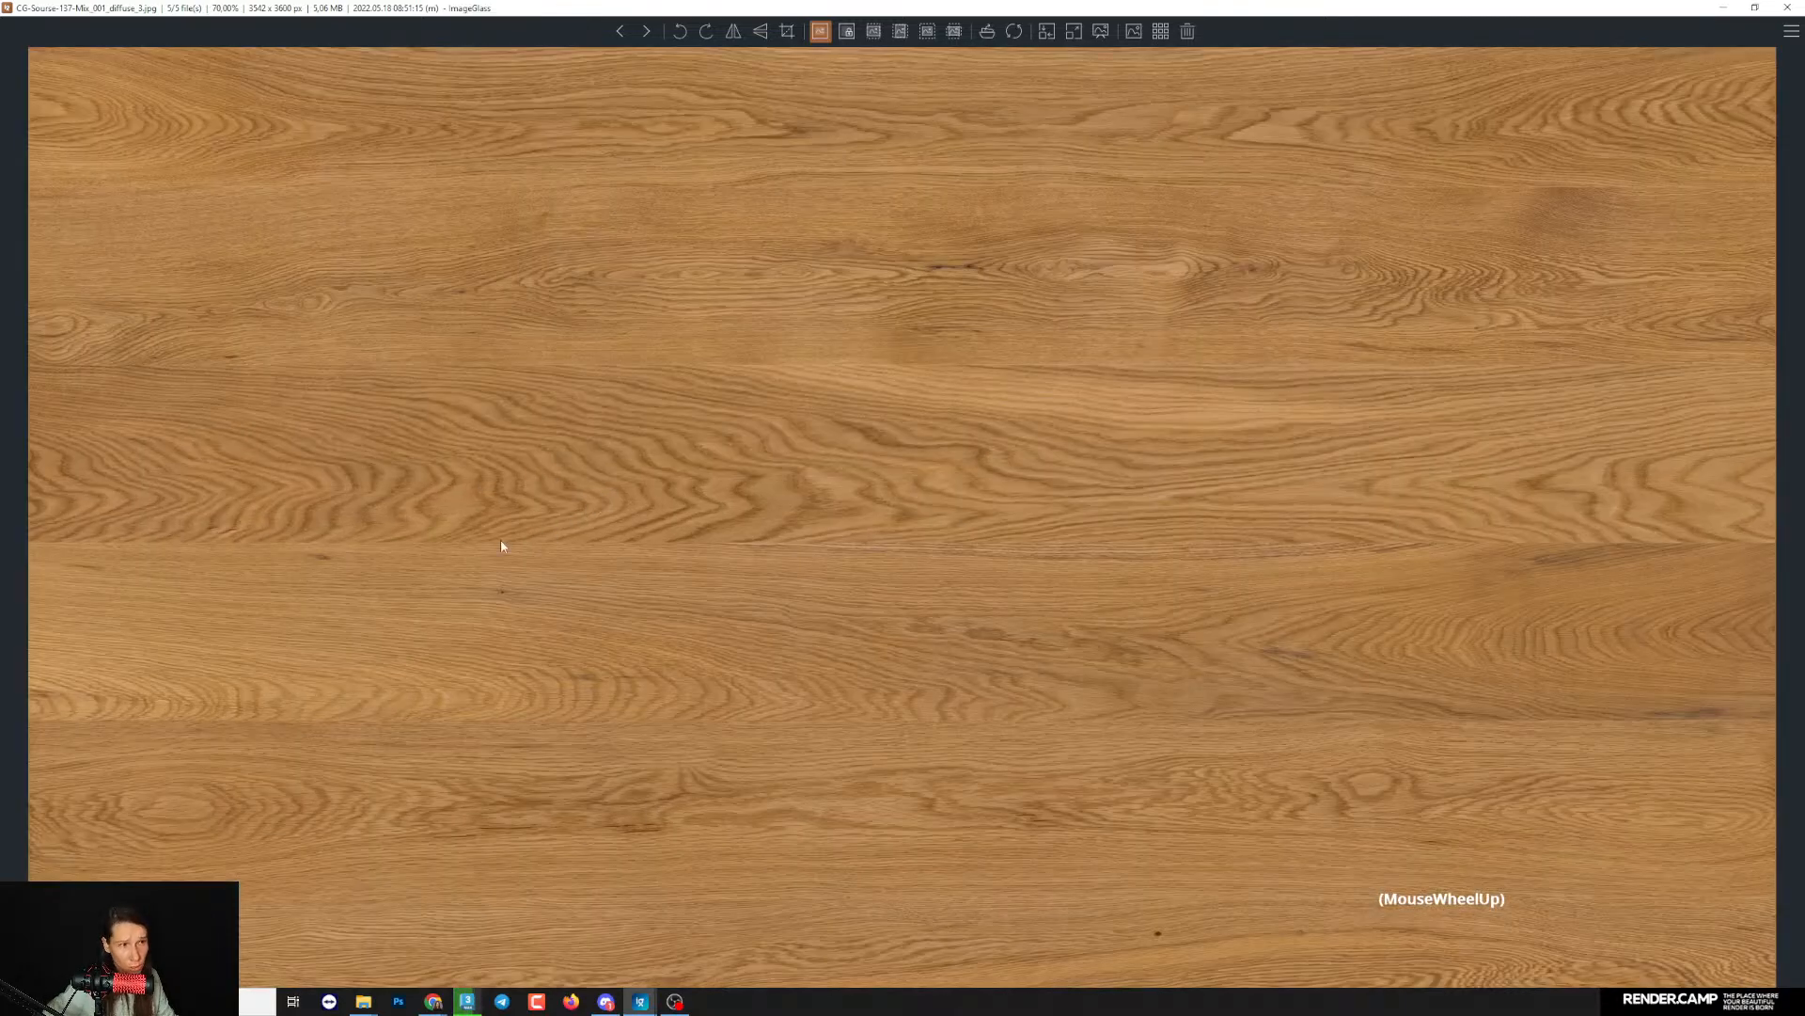
scroll(565, 545, "down", 4)
scroll(639, 489, "up", 2)
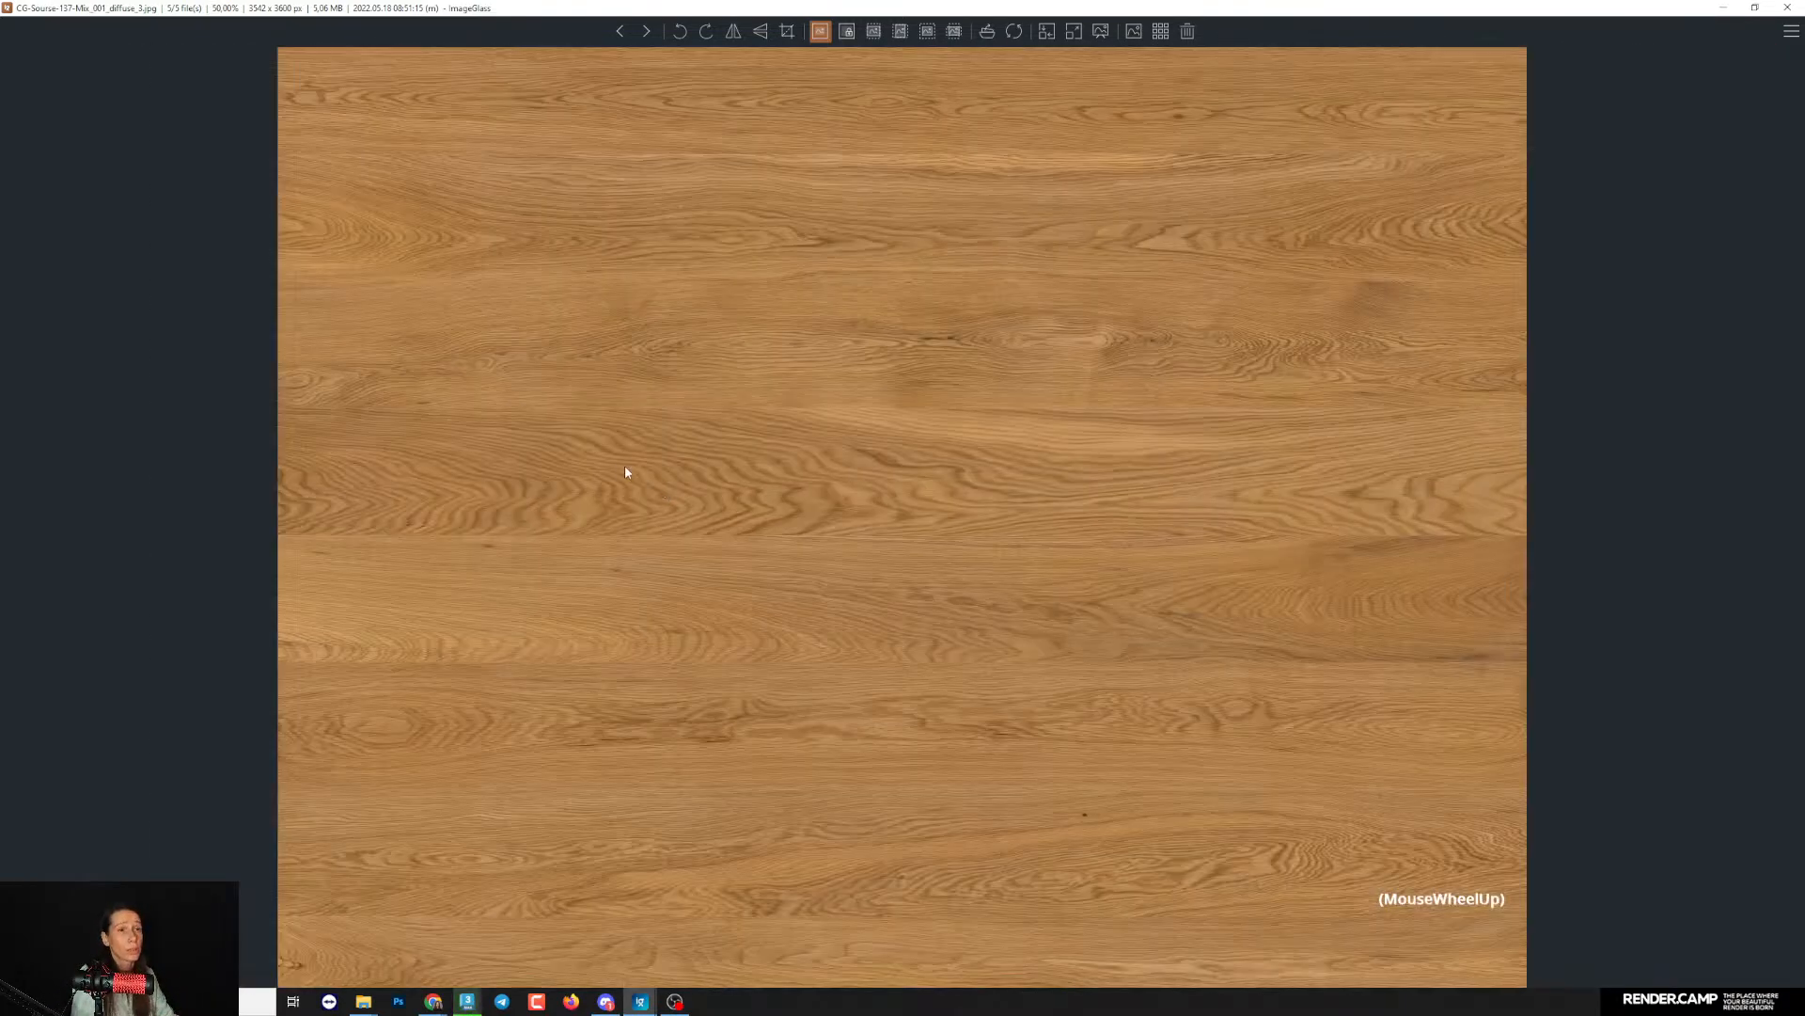
- Close the current texture, open Untitled-1.jpg from the 1214-01 folder to inspect its dark oak boards, and close the image
scroll(621, 458, "down", 1)
key("Escape")
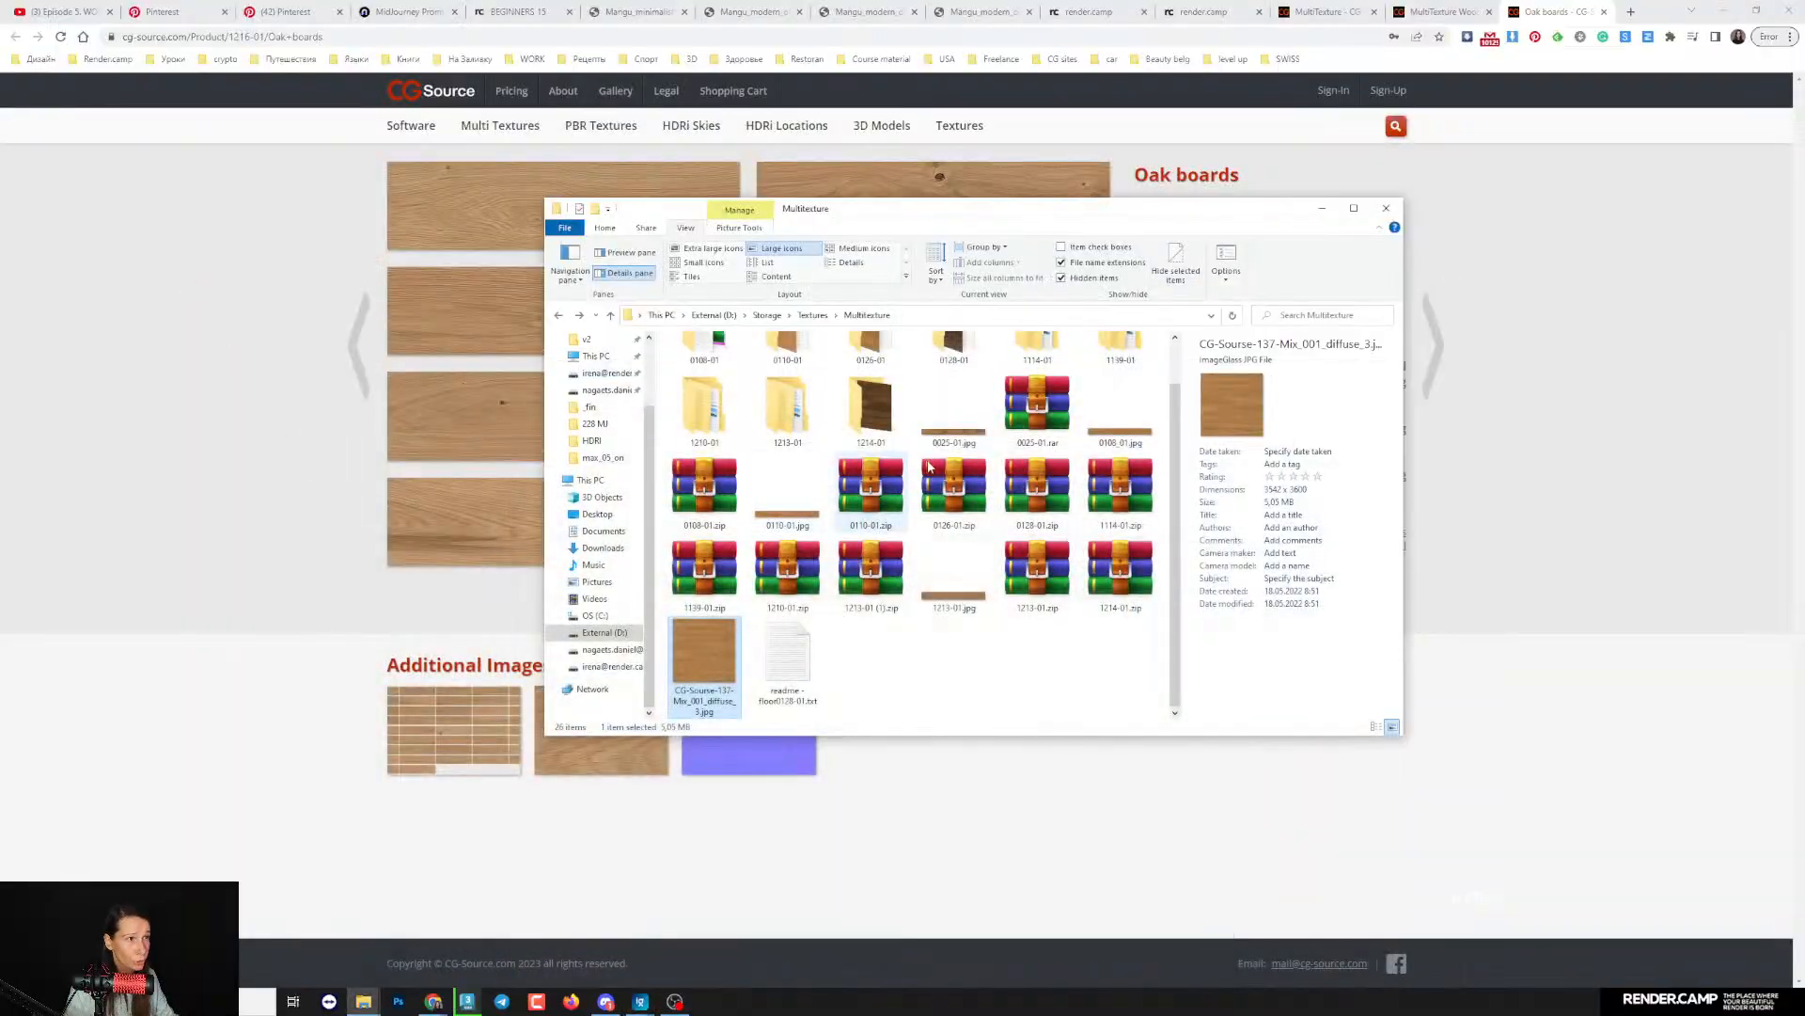
left_click(887, 426)
double_click(886, 426)
left_click(720, 377)
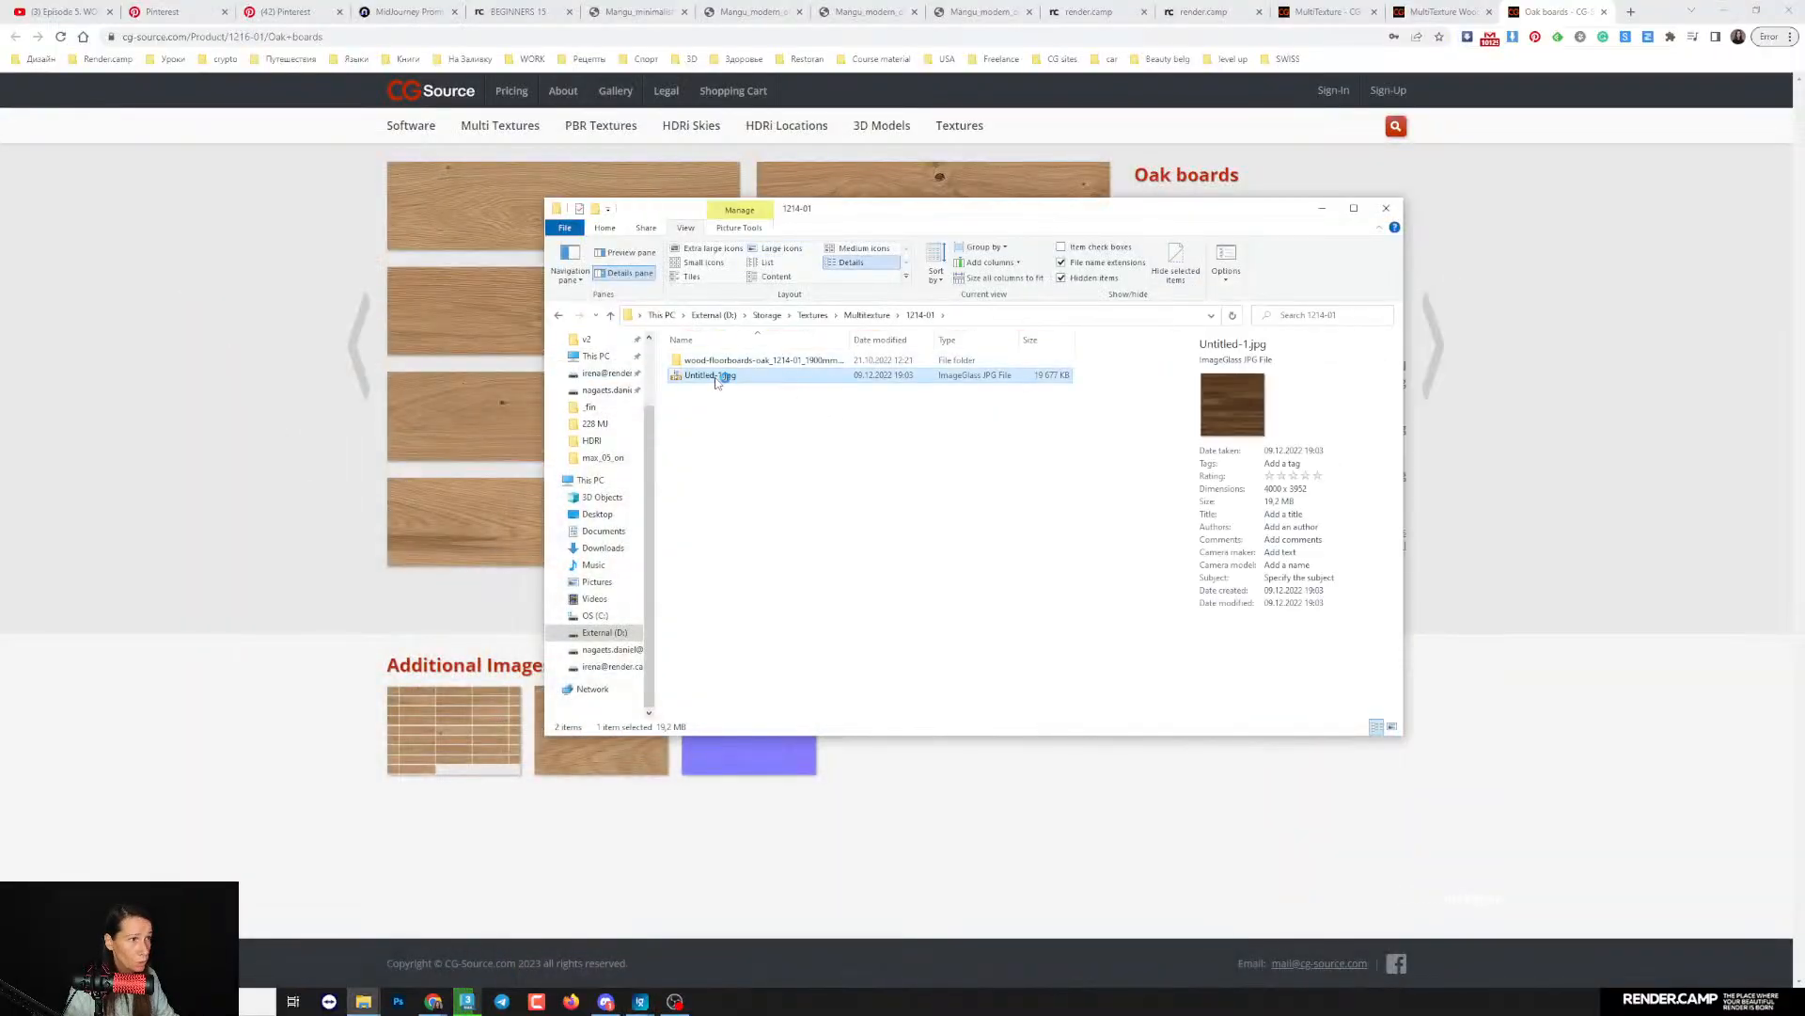
double_click(720, 376)
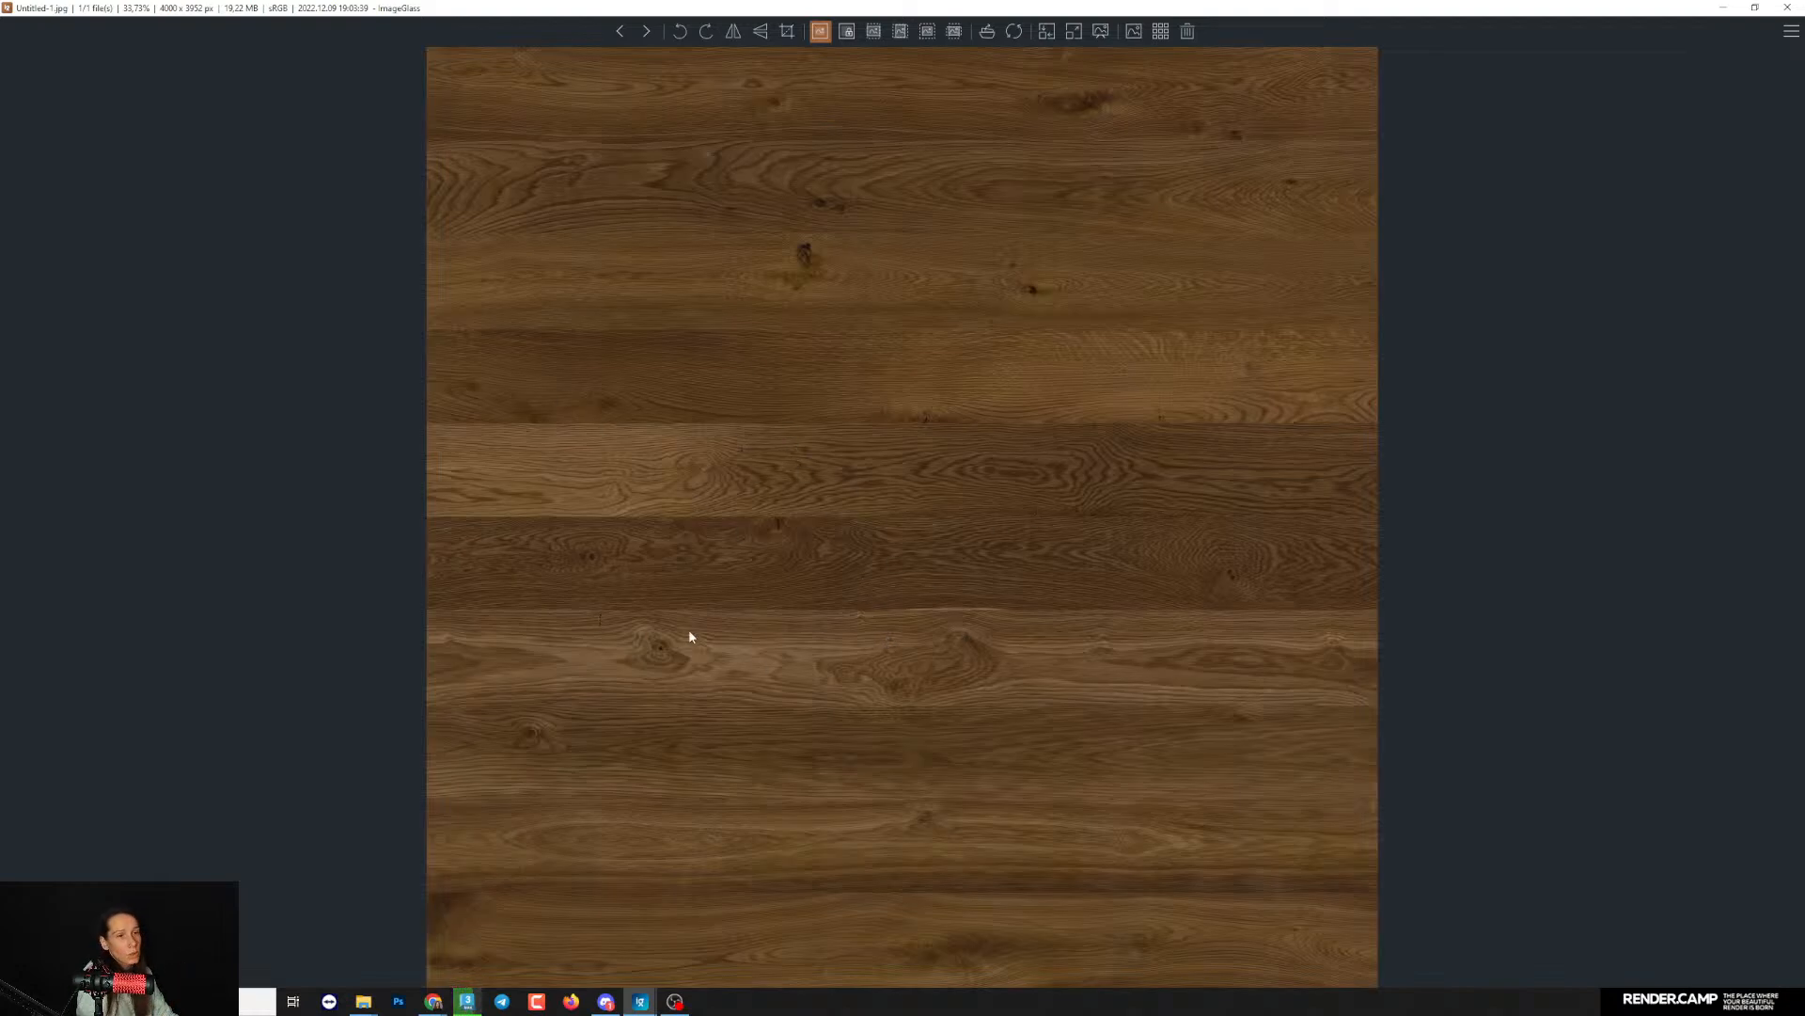
left_click(1787, 7)
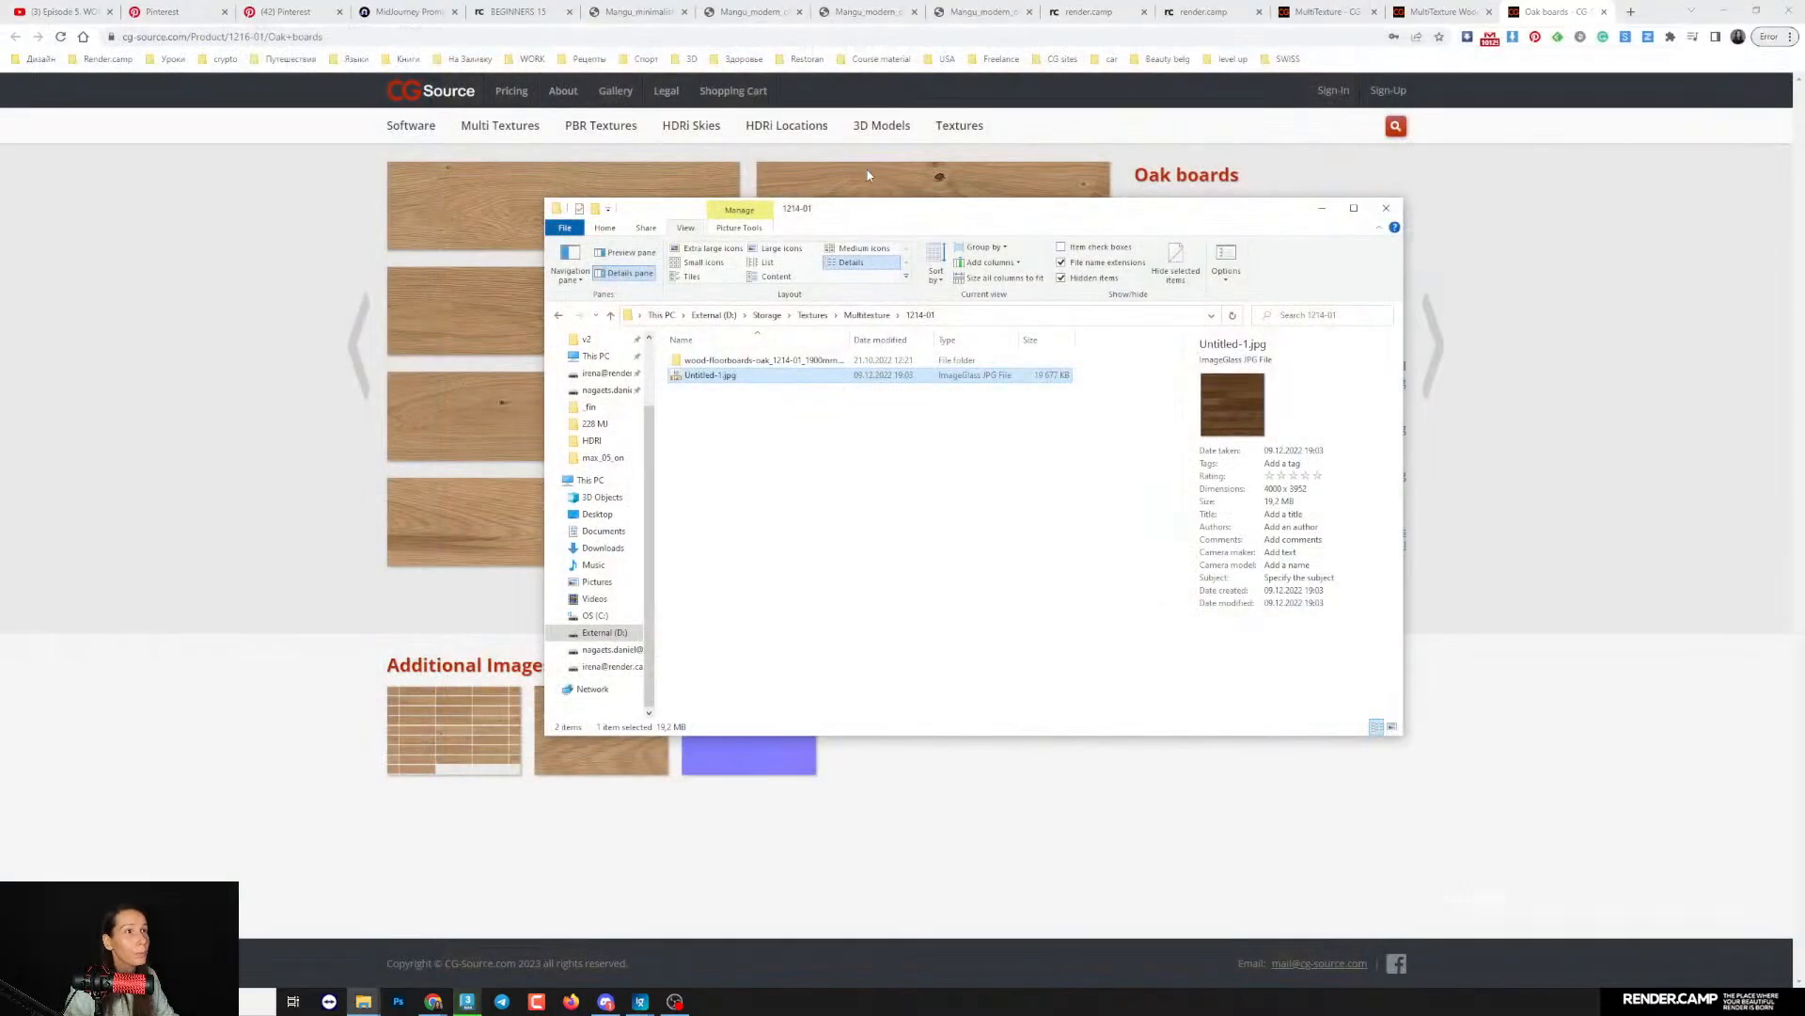
- Reposition the file window, return to the Multitexture folder, and look into the 0128-01 and 1210-01 folders
left_click_drag(863, 224, 756, 226)
left_click(758, 317)
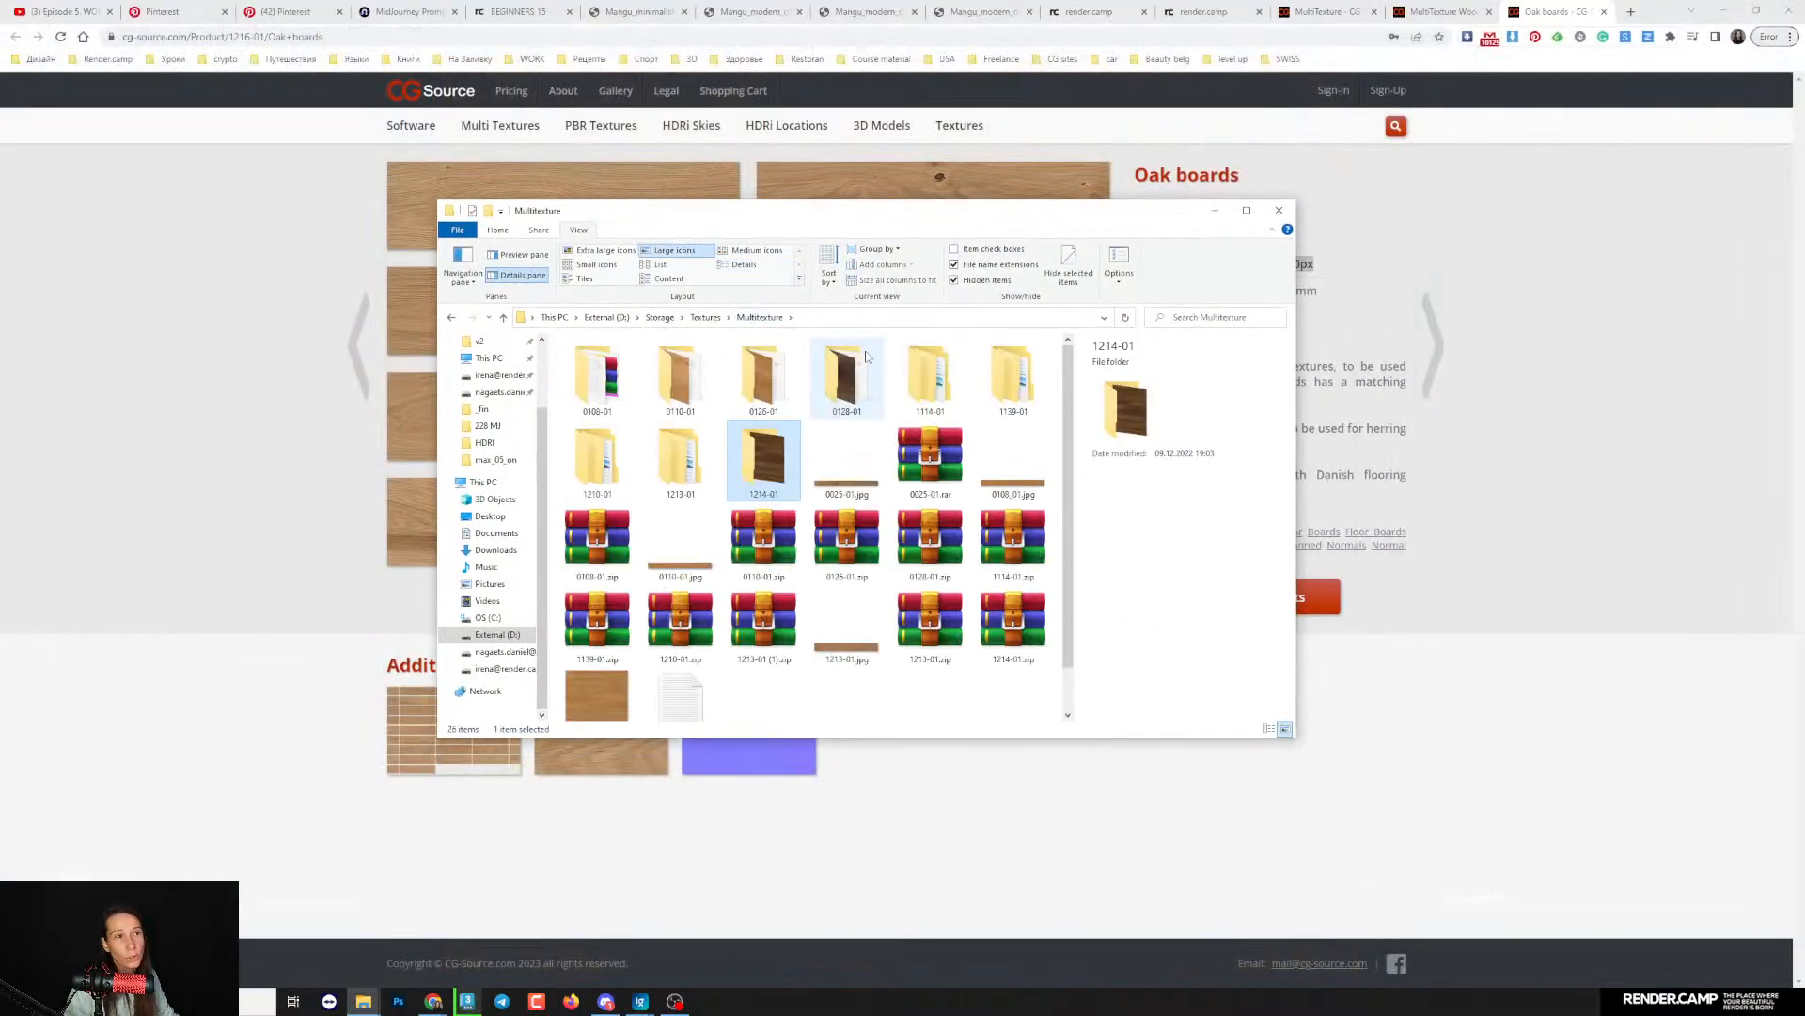
left_click(858, 376)
double_click(858, 377)
key("alt+Left")
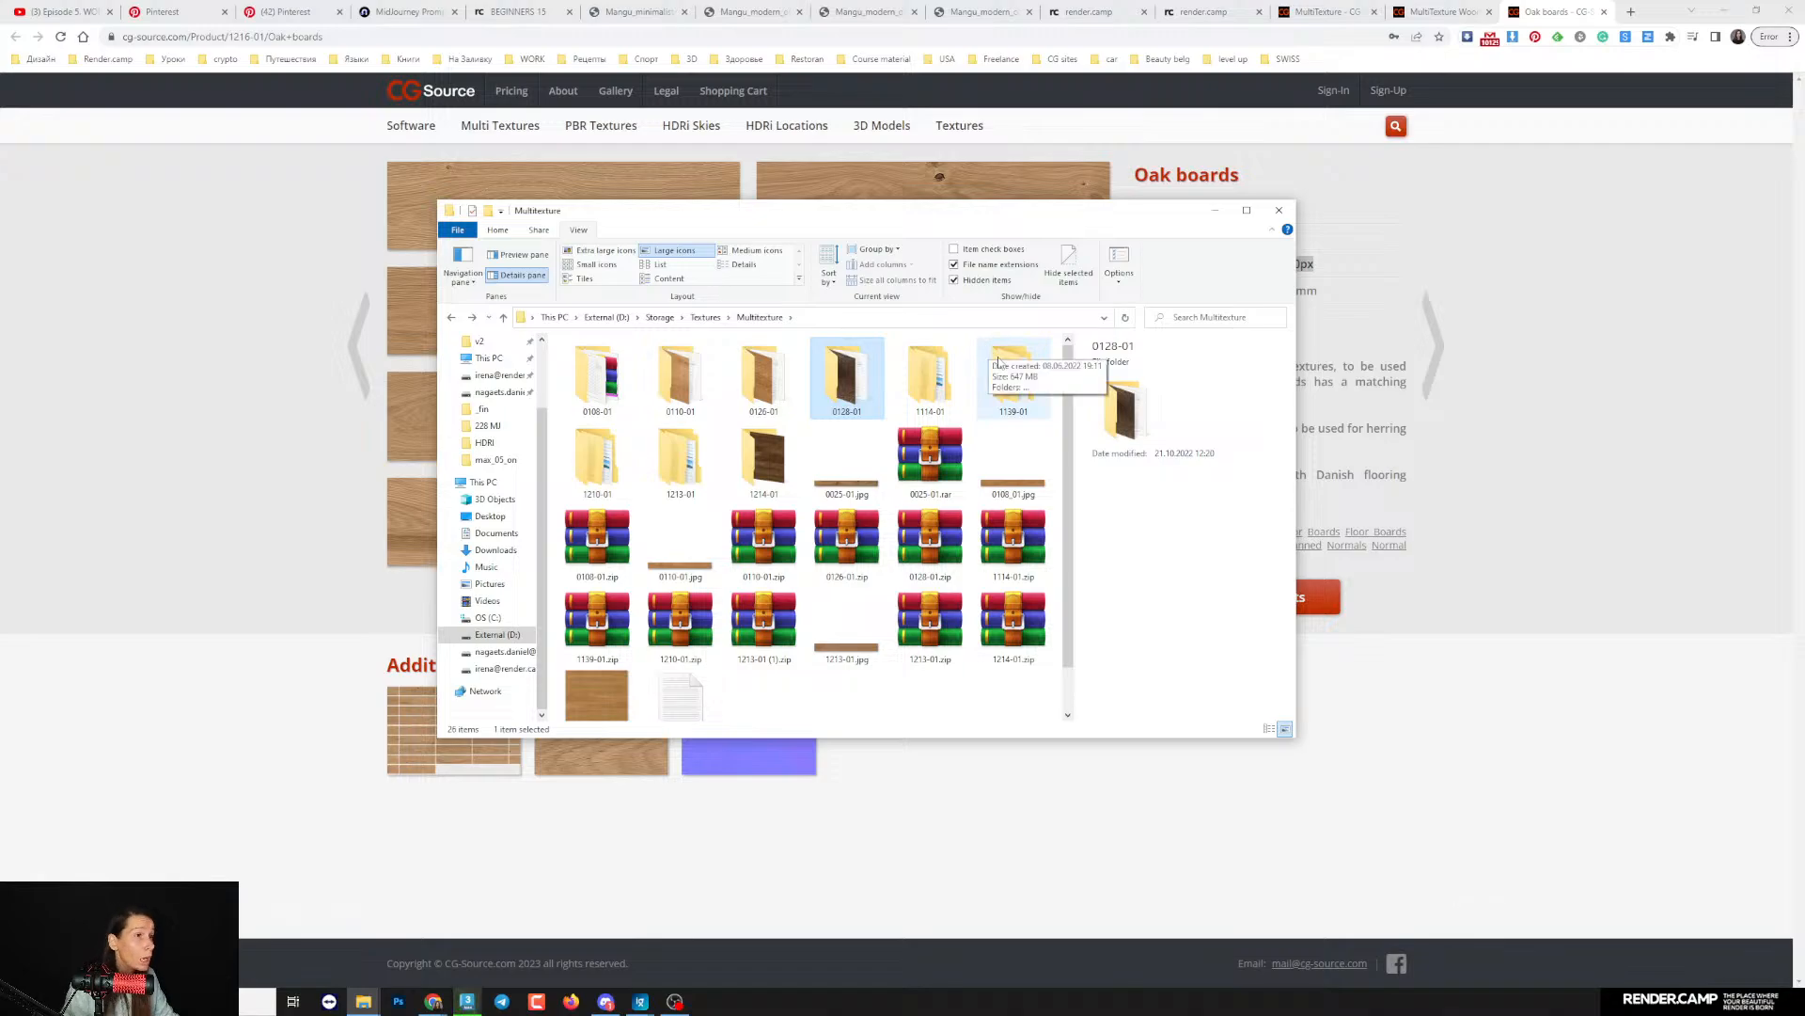
double_click(597, 460)
left_click(451, 318)
- Browse 1213-01 to its Half_Resolution folder, shown as large icons, view the full diffuse oak floorboard image, and close it
double_click(675, 465)
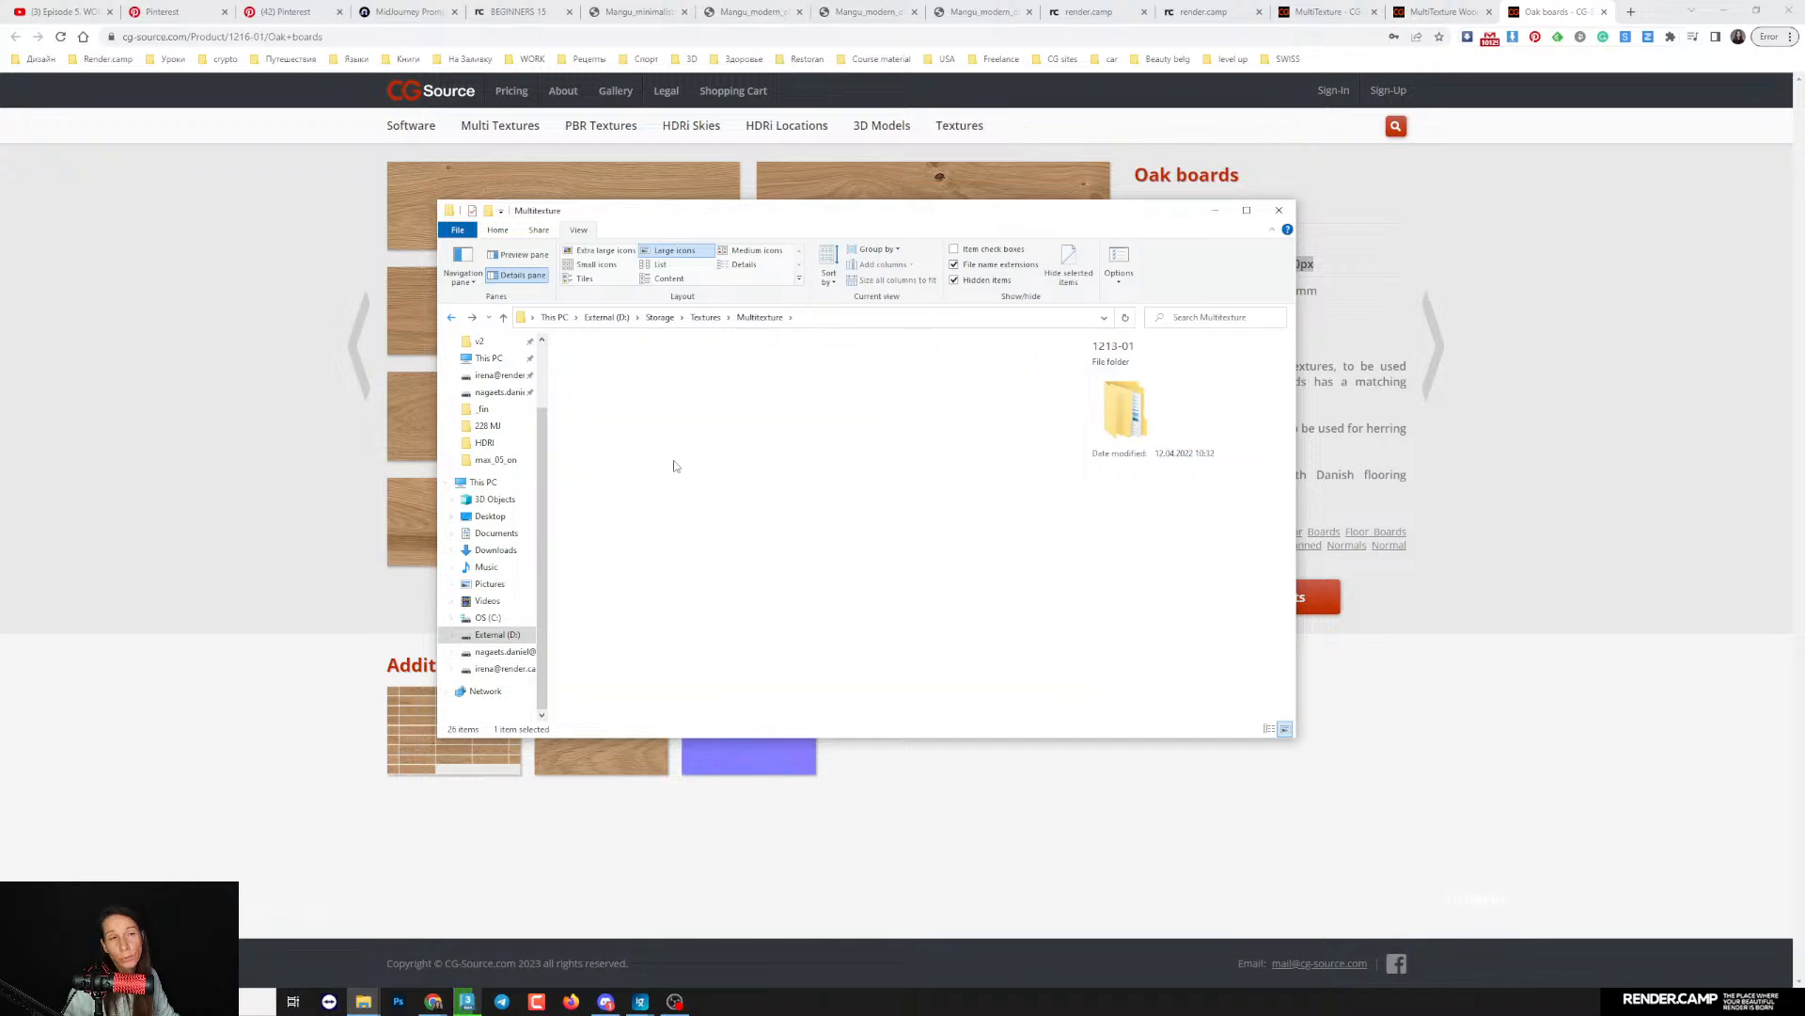
left_click(674, 250)
left_click(597, 390)
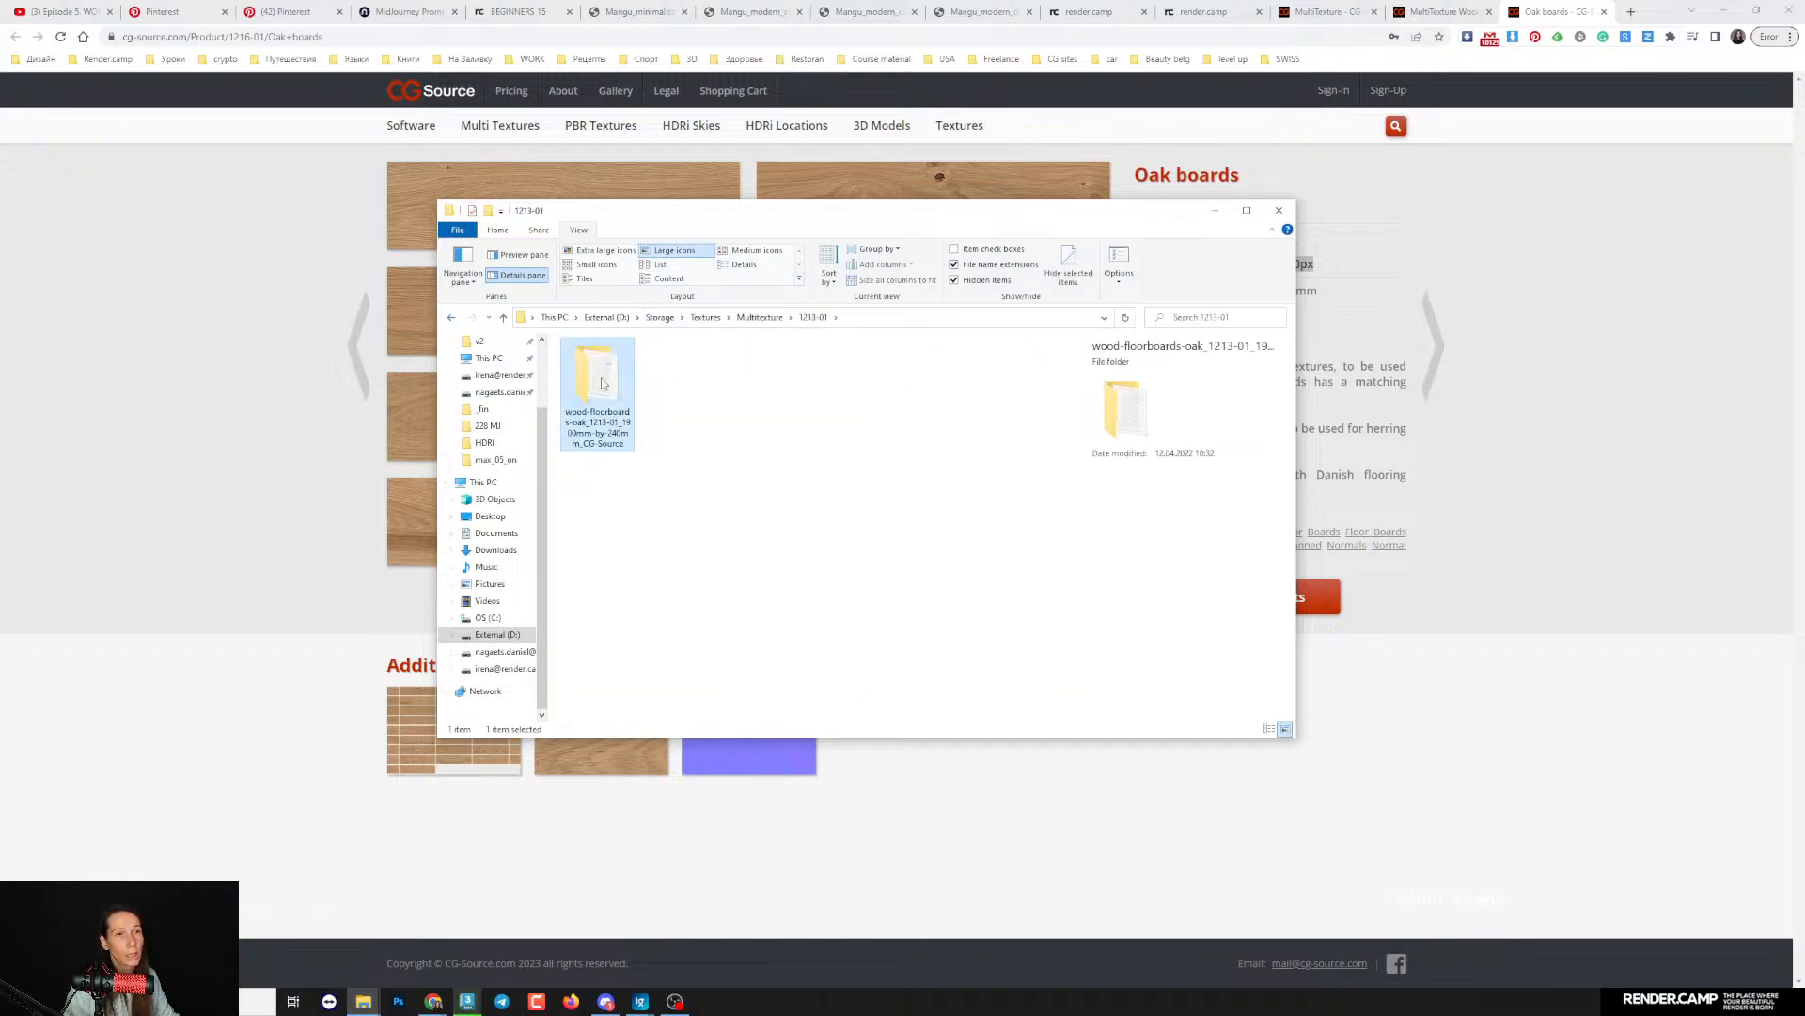
double_click(597, 391)
double_click(684, 381)
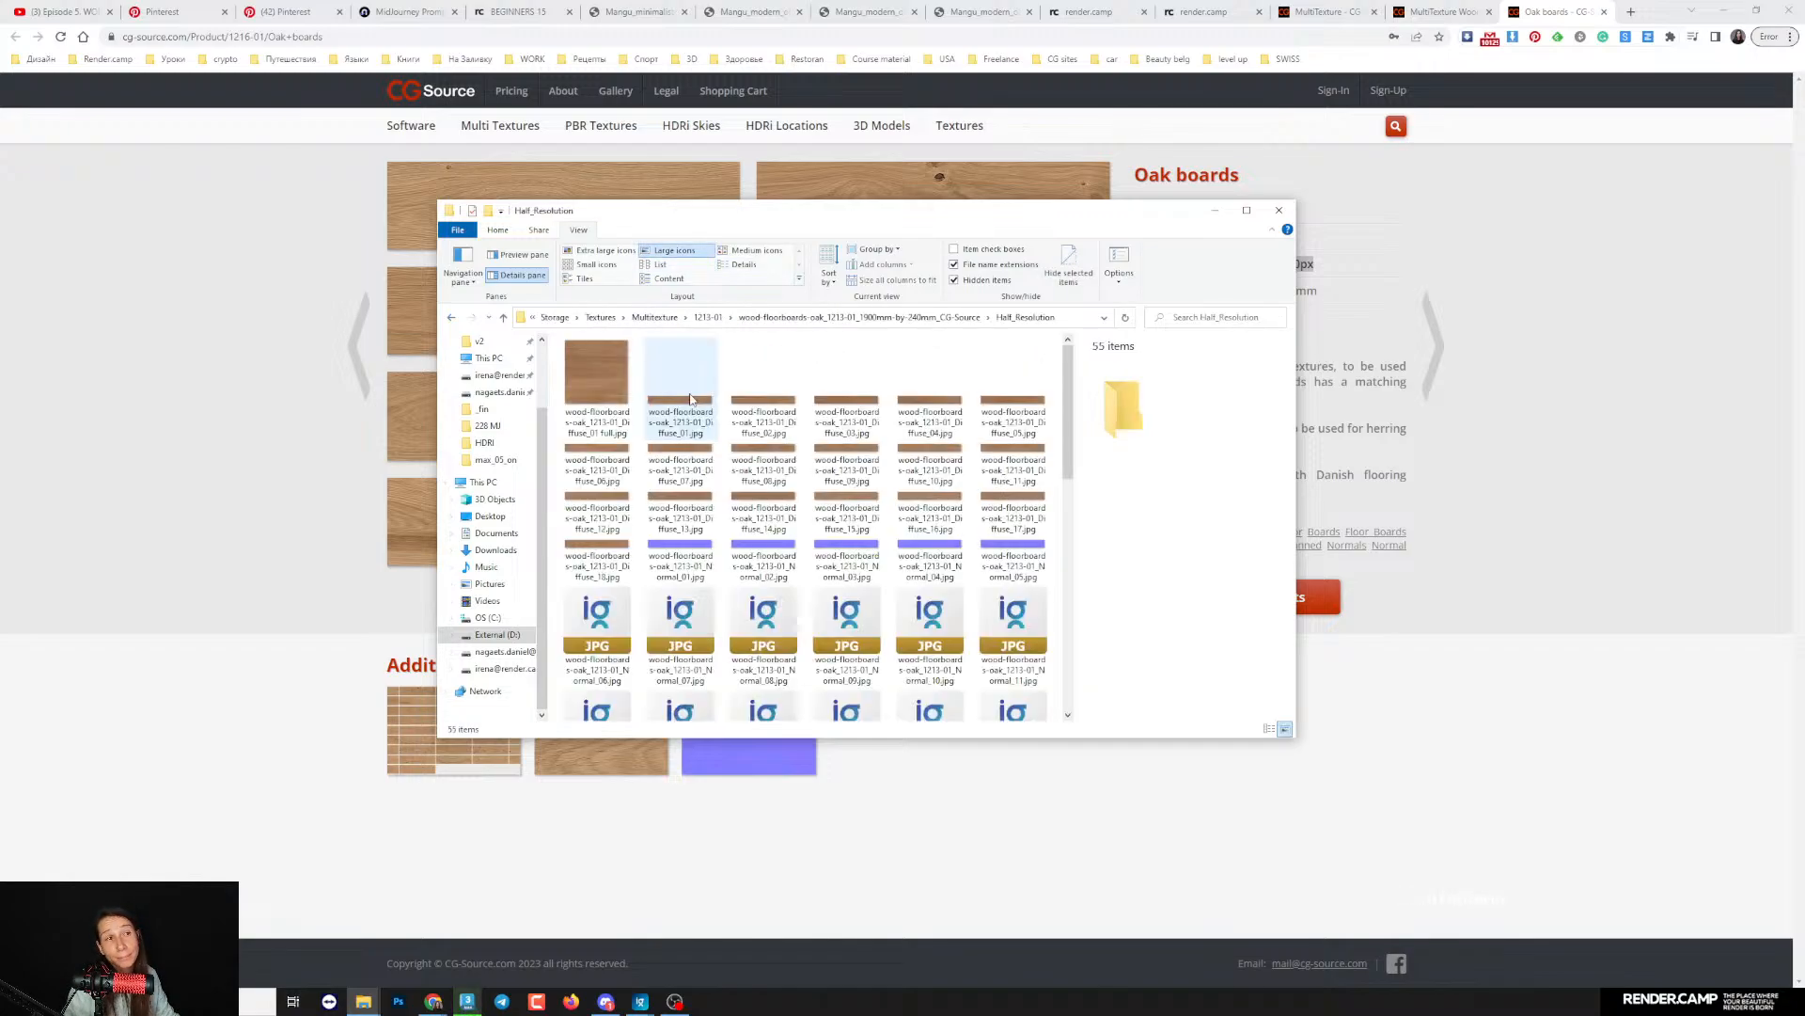
left_click(604, 375)
double_click(606, 377)
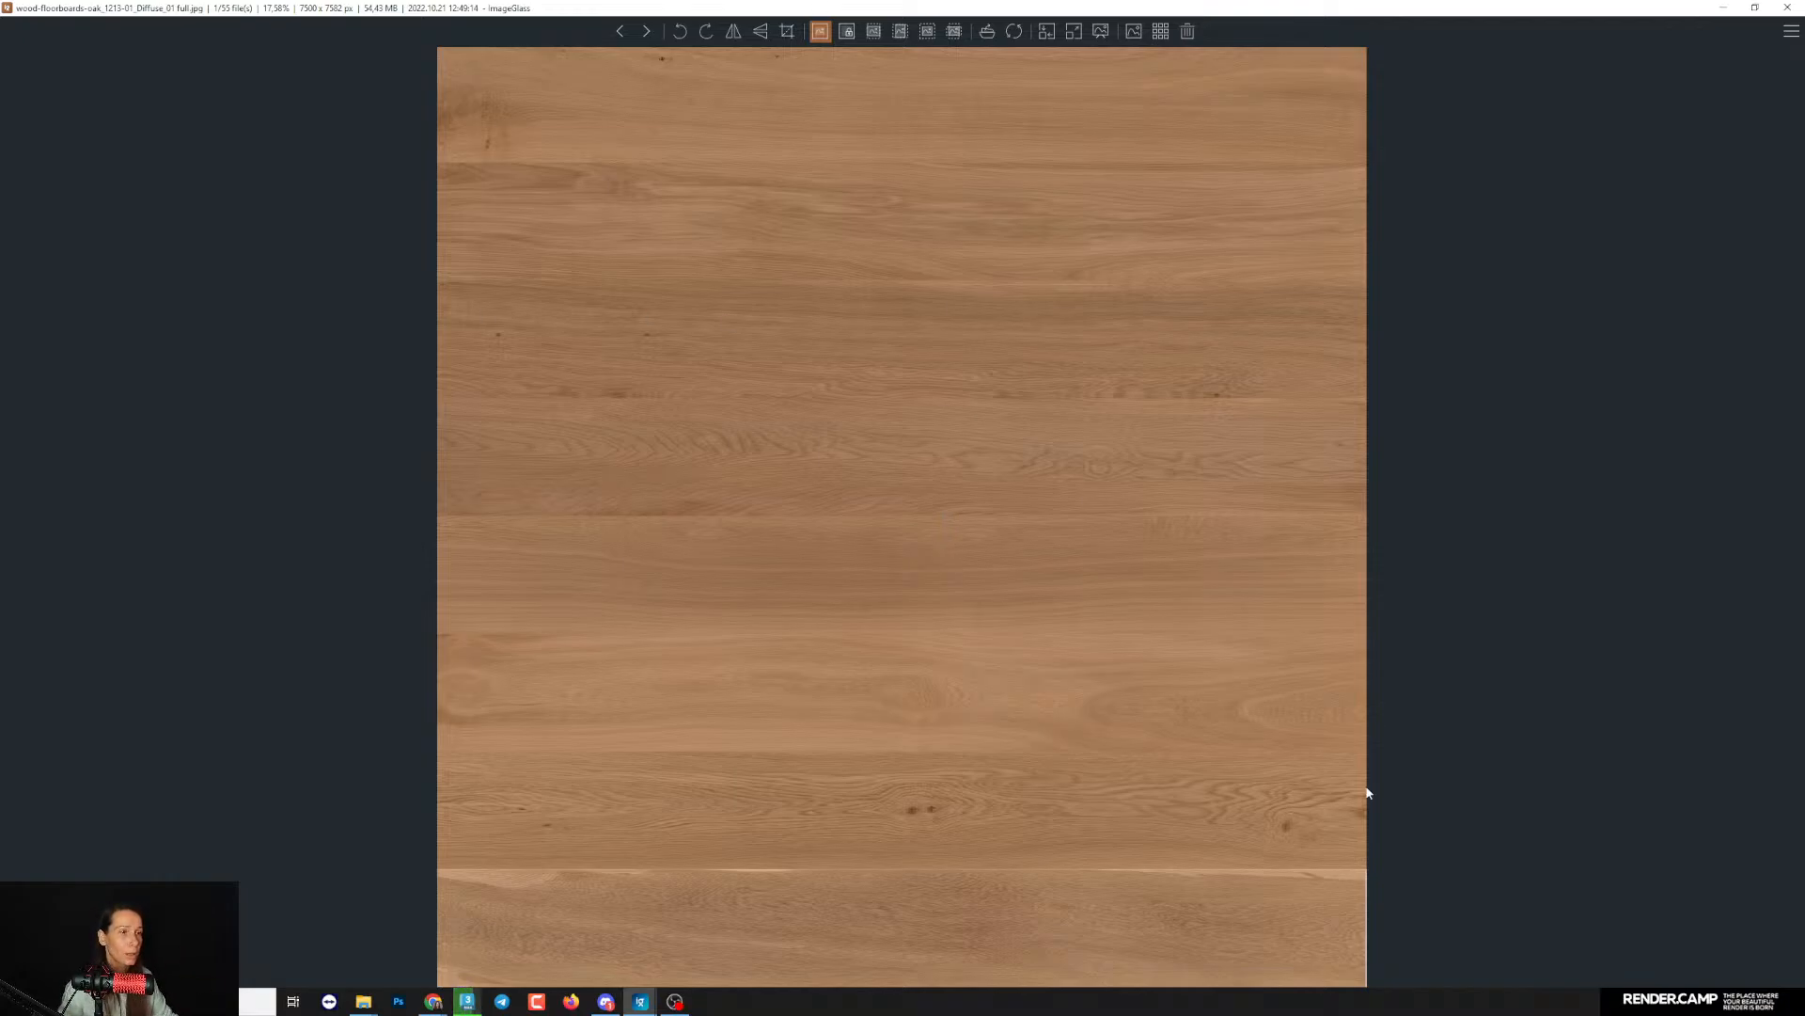
left_click(1786, 8)
- Read the YouTube live chat questions, check the render's progress in the Corona frame buffer, and return to the chat
left_click(58, 6)
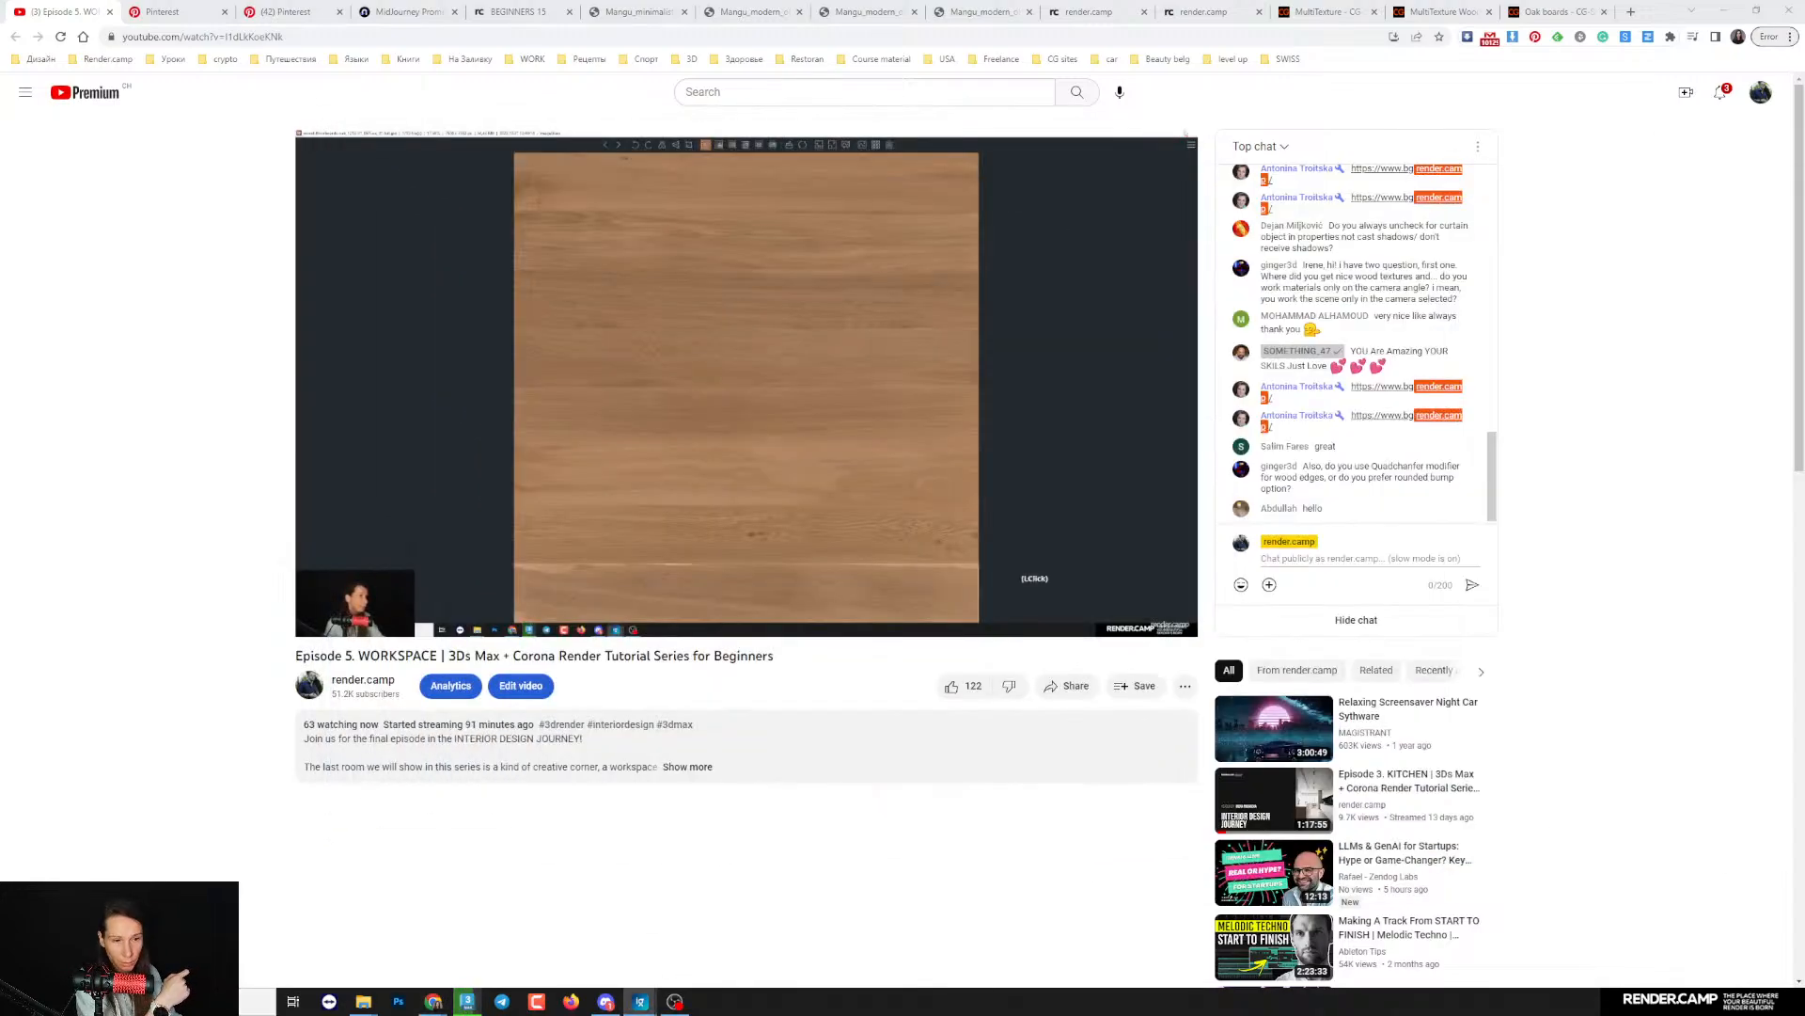
left_click(467, 1003)
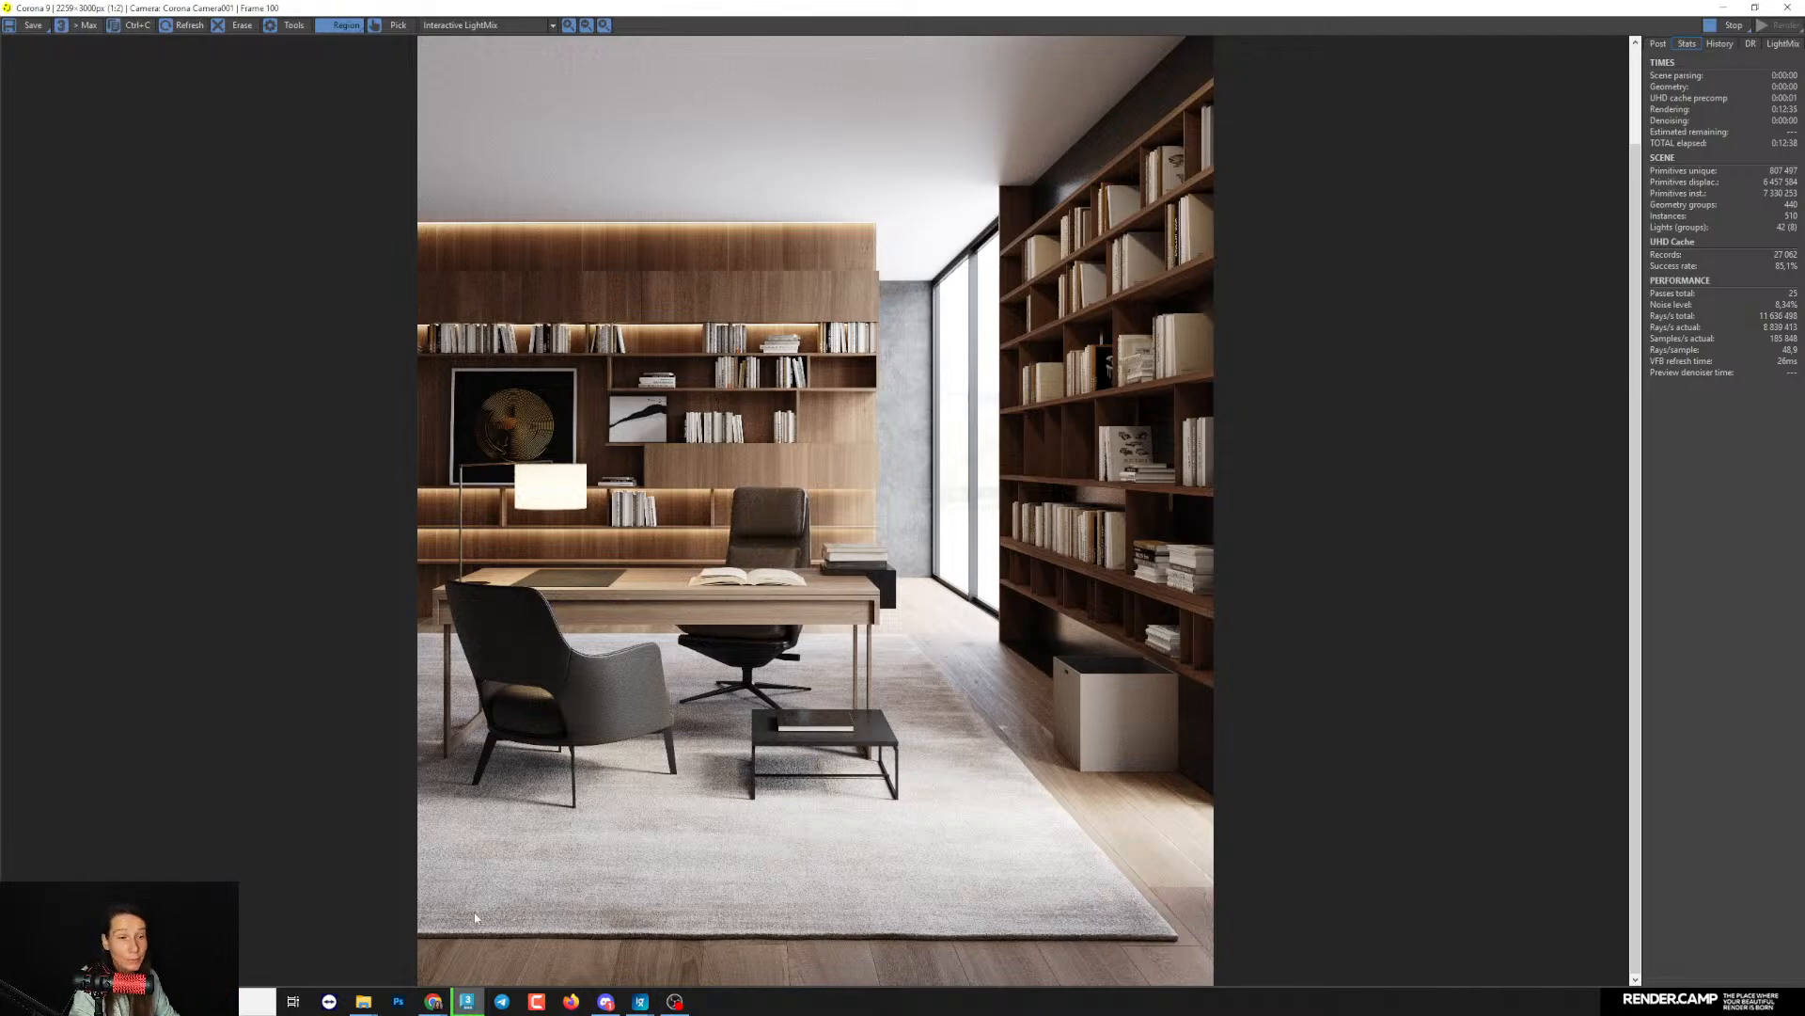
mouse_move(433, 1001)
left_click(508, 936)
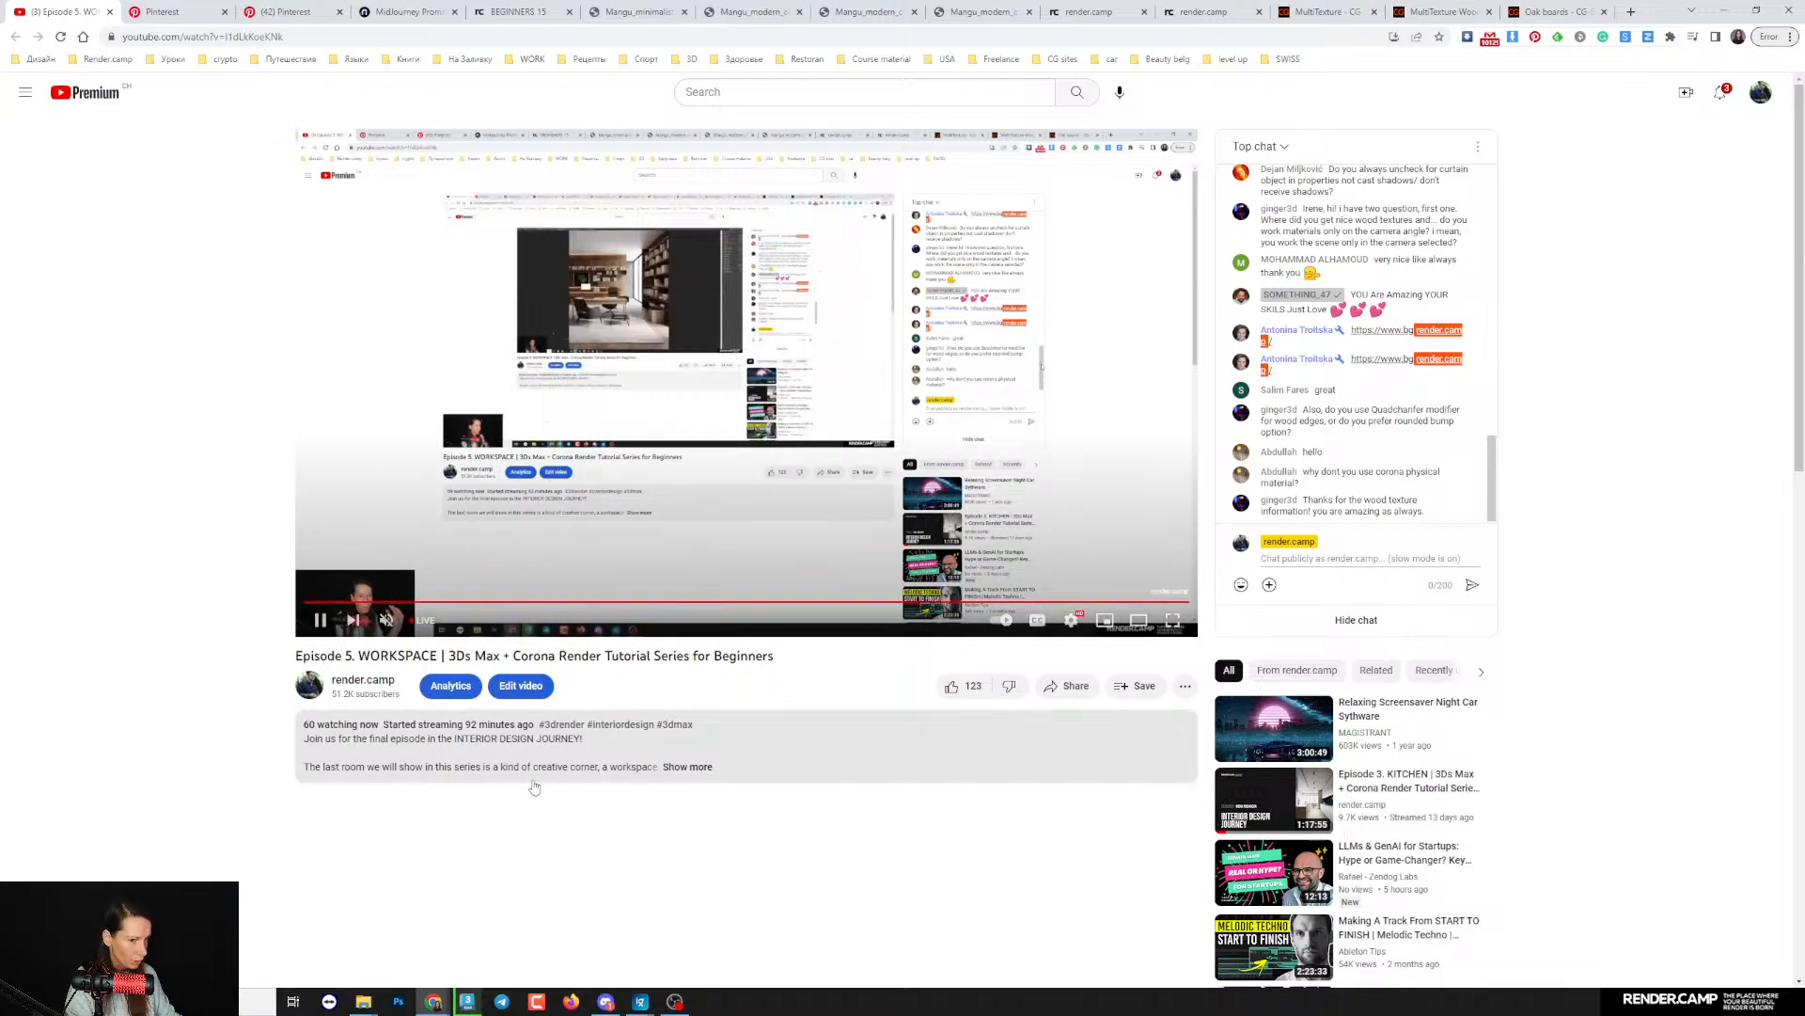
- Switch to 3ds Max, restore the Corona frame buffer to a smaller window over the viewports, and stop the render passes
left_click(466, 1001)
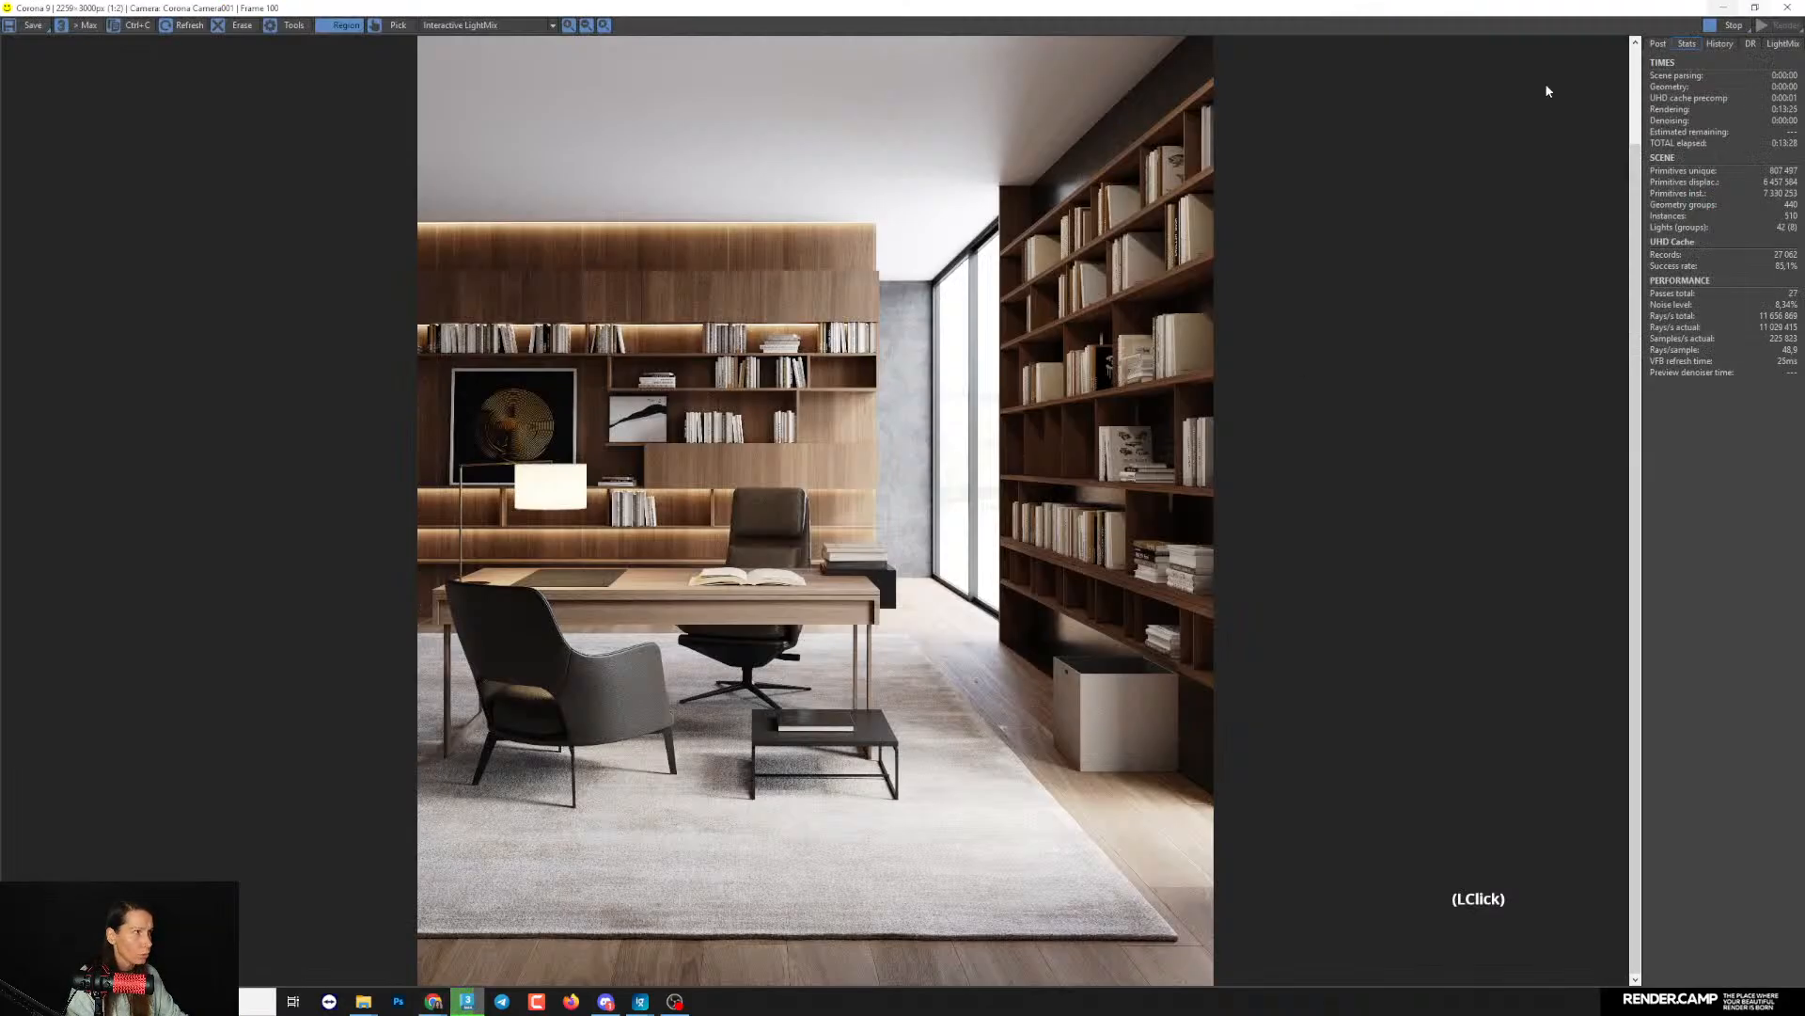
left_click_drag(1507, 11, 997, 40)
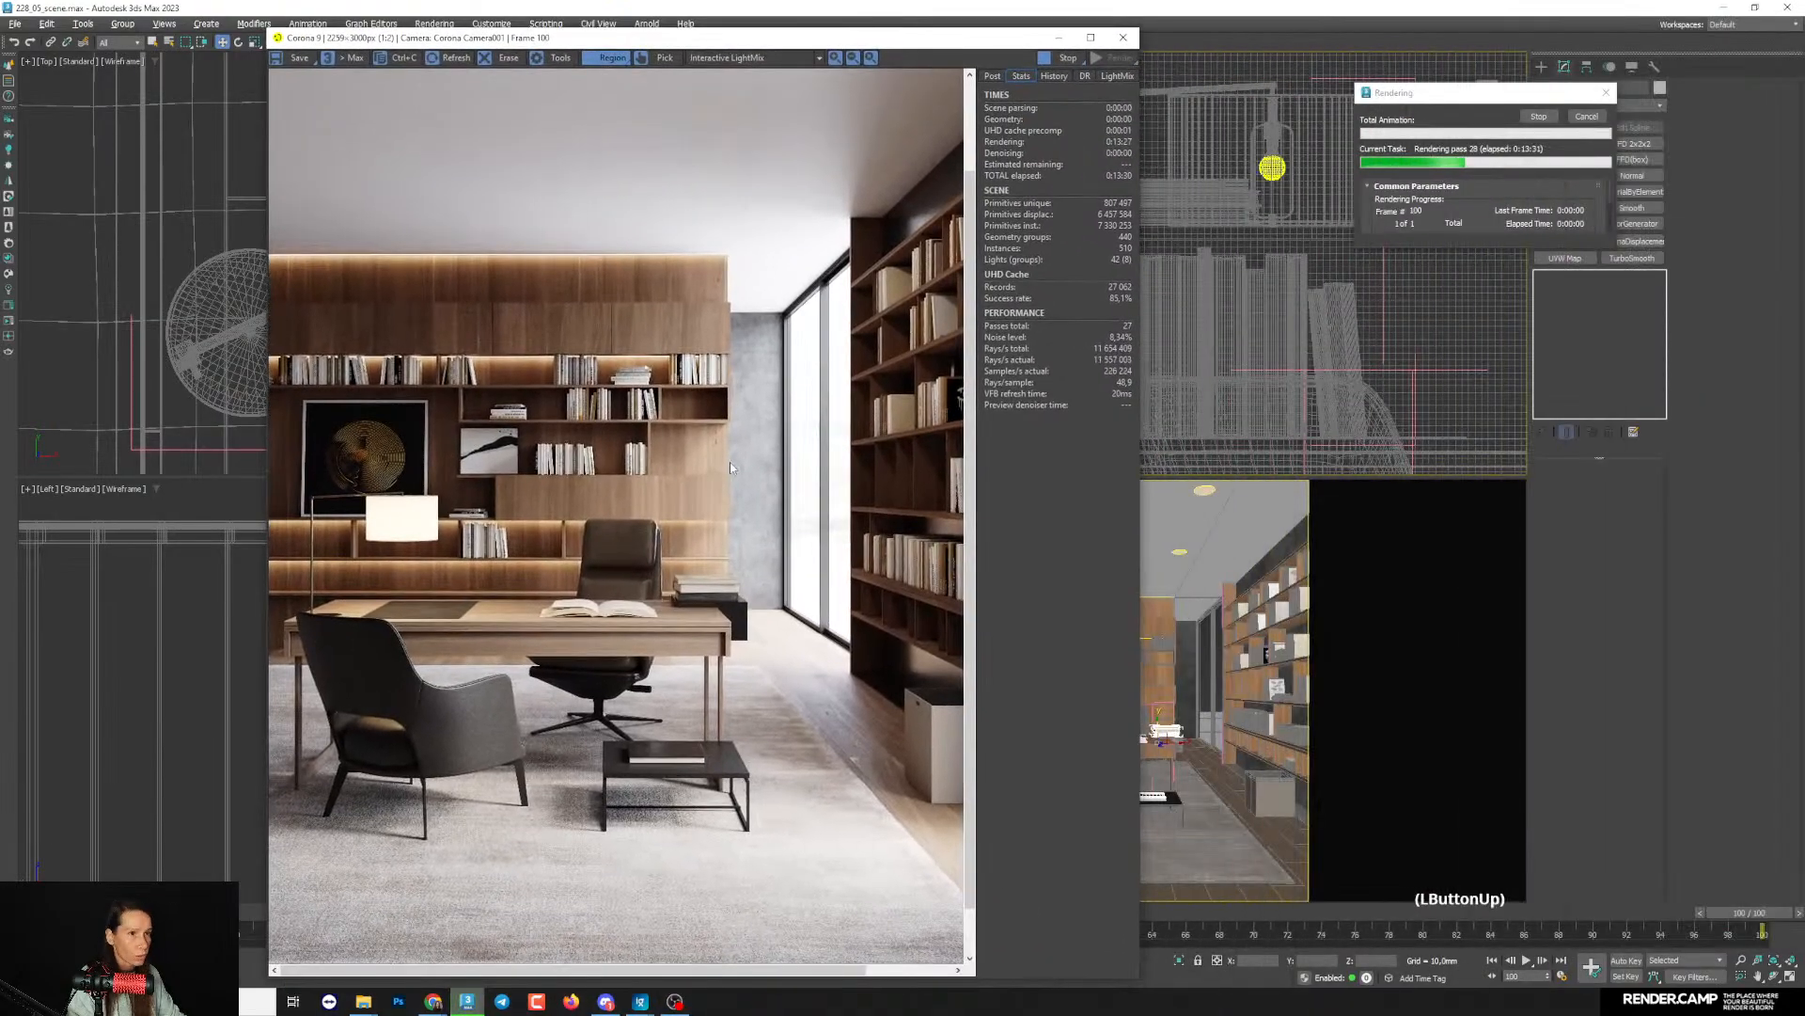
scroll(788, 473, "down", 1)
scroll(843, 513, "up", 2)
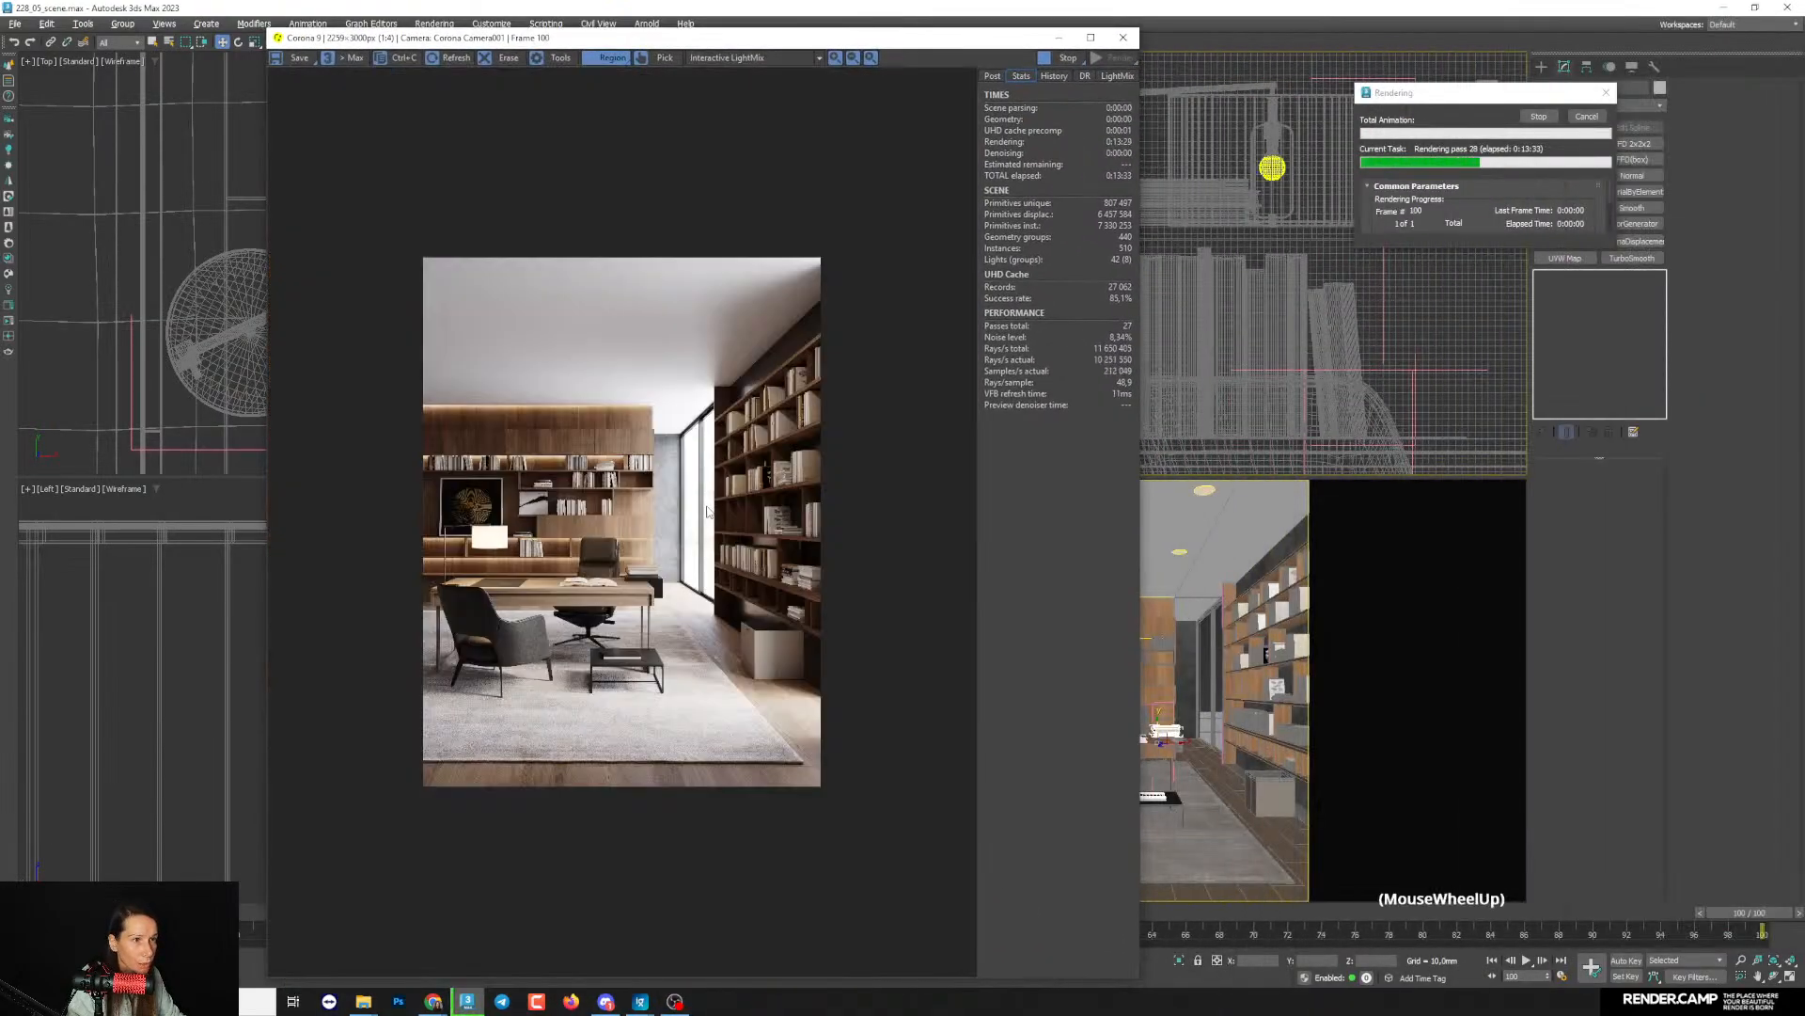
scroll(844, 511, "down", 1)
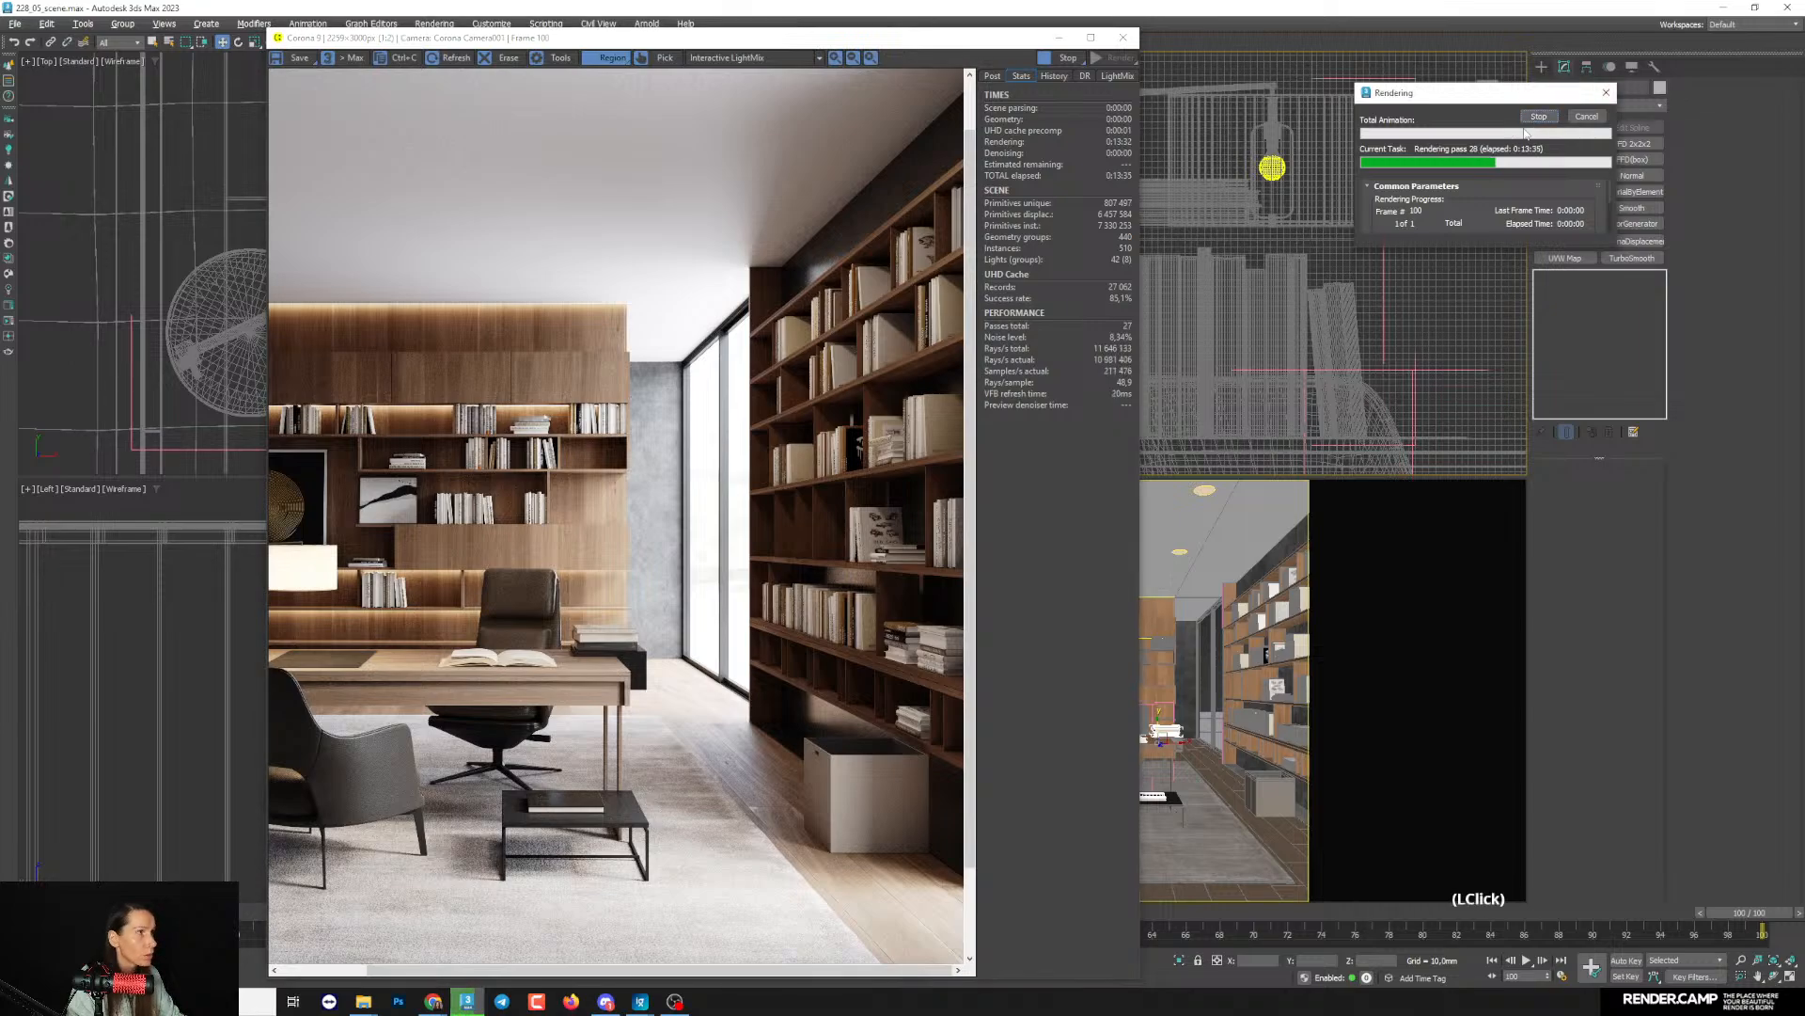
scroll(510, 378, "up", 1)
scroll(510, 378, "down", 1)
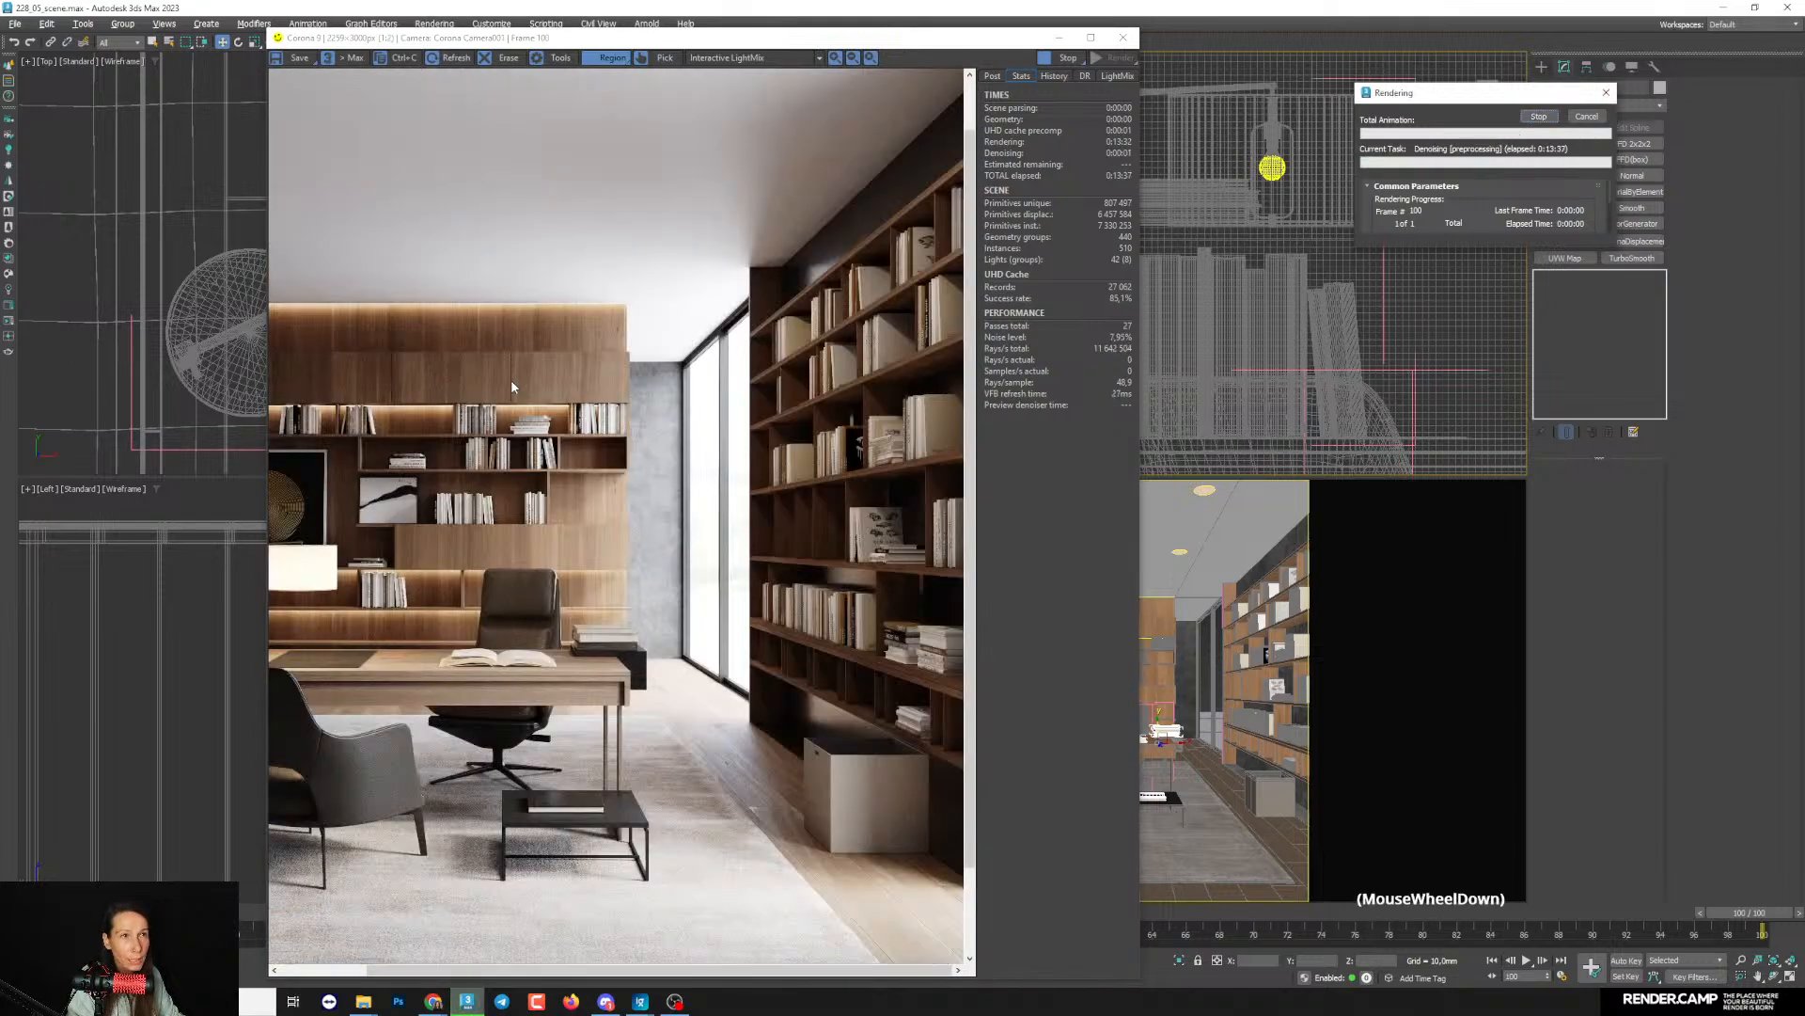
- Inspect the floor and rug in the render, move the Rendering dialog beside the frame buffer, and stop the denoising
scroll(697, 961, "up", 1)
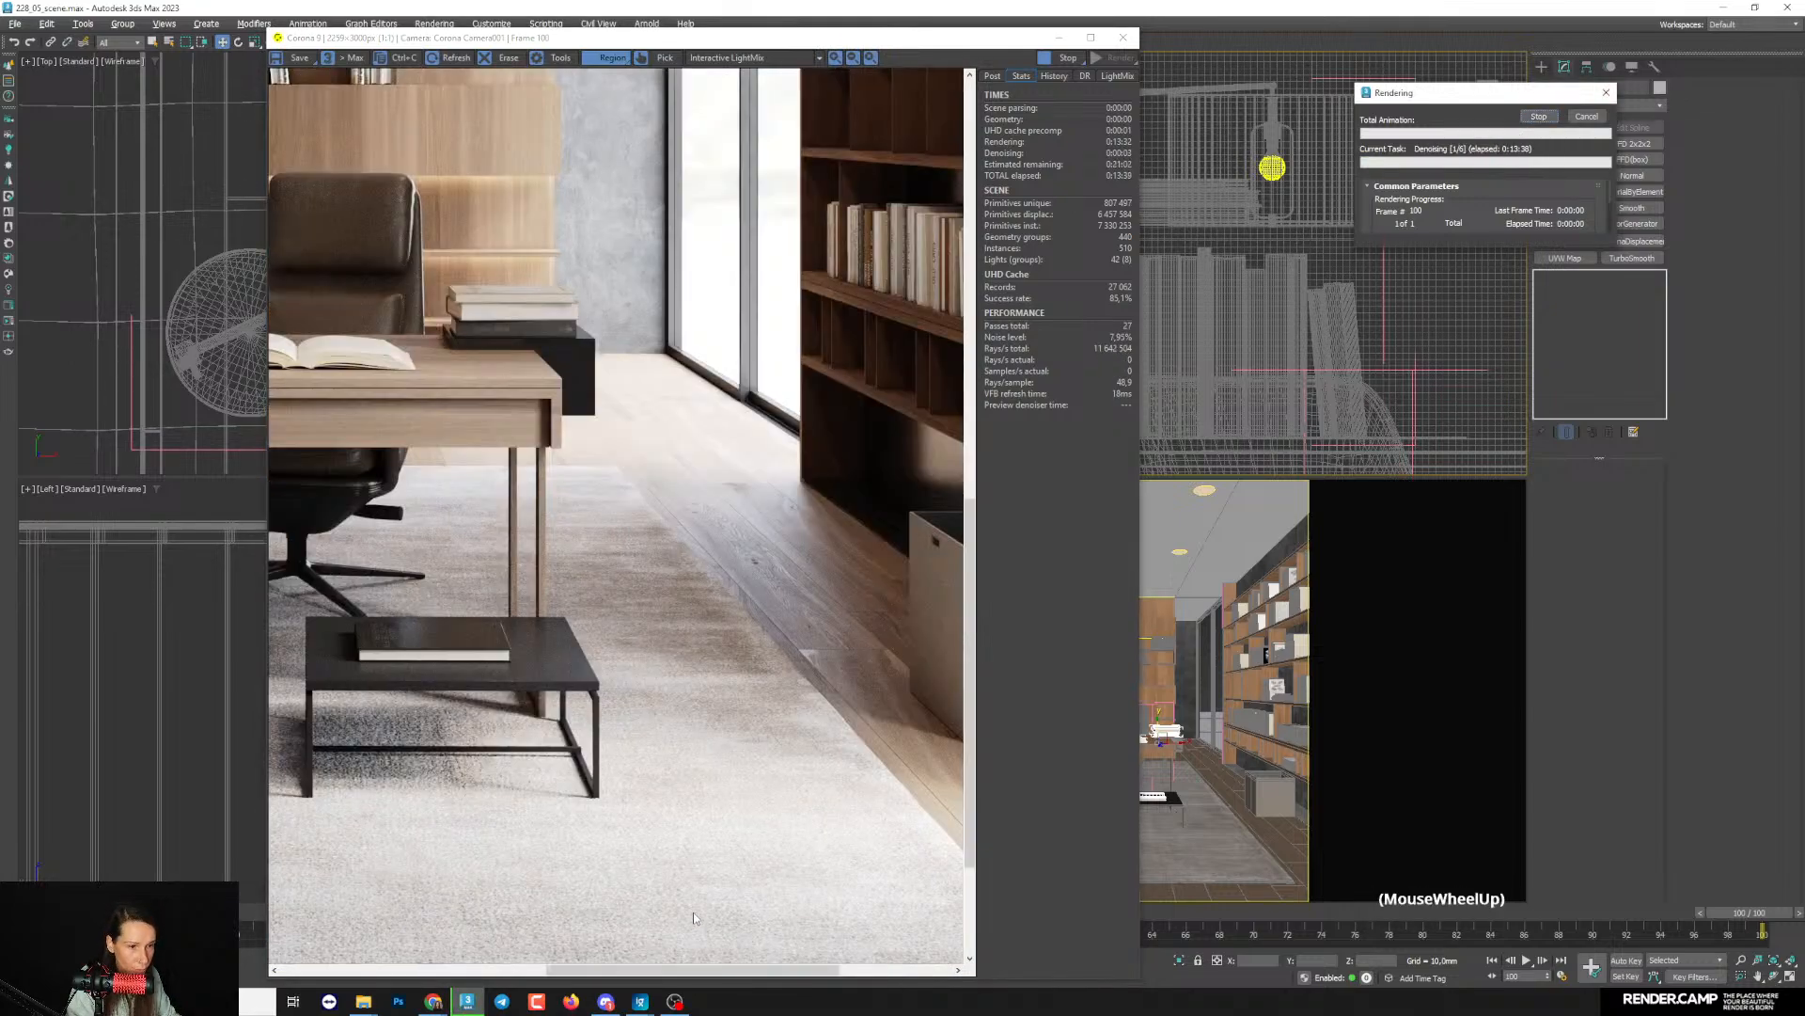
left_click_drag(972, 701, 978, 628)
left_click_drag(1463, 90, 1295, 125)
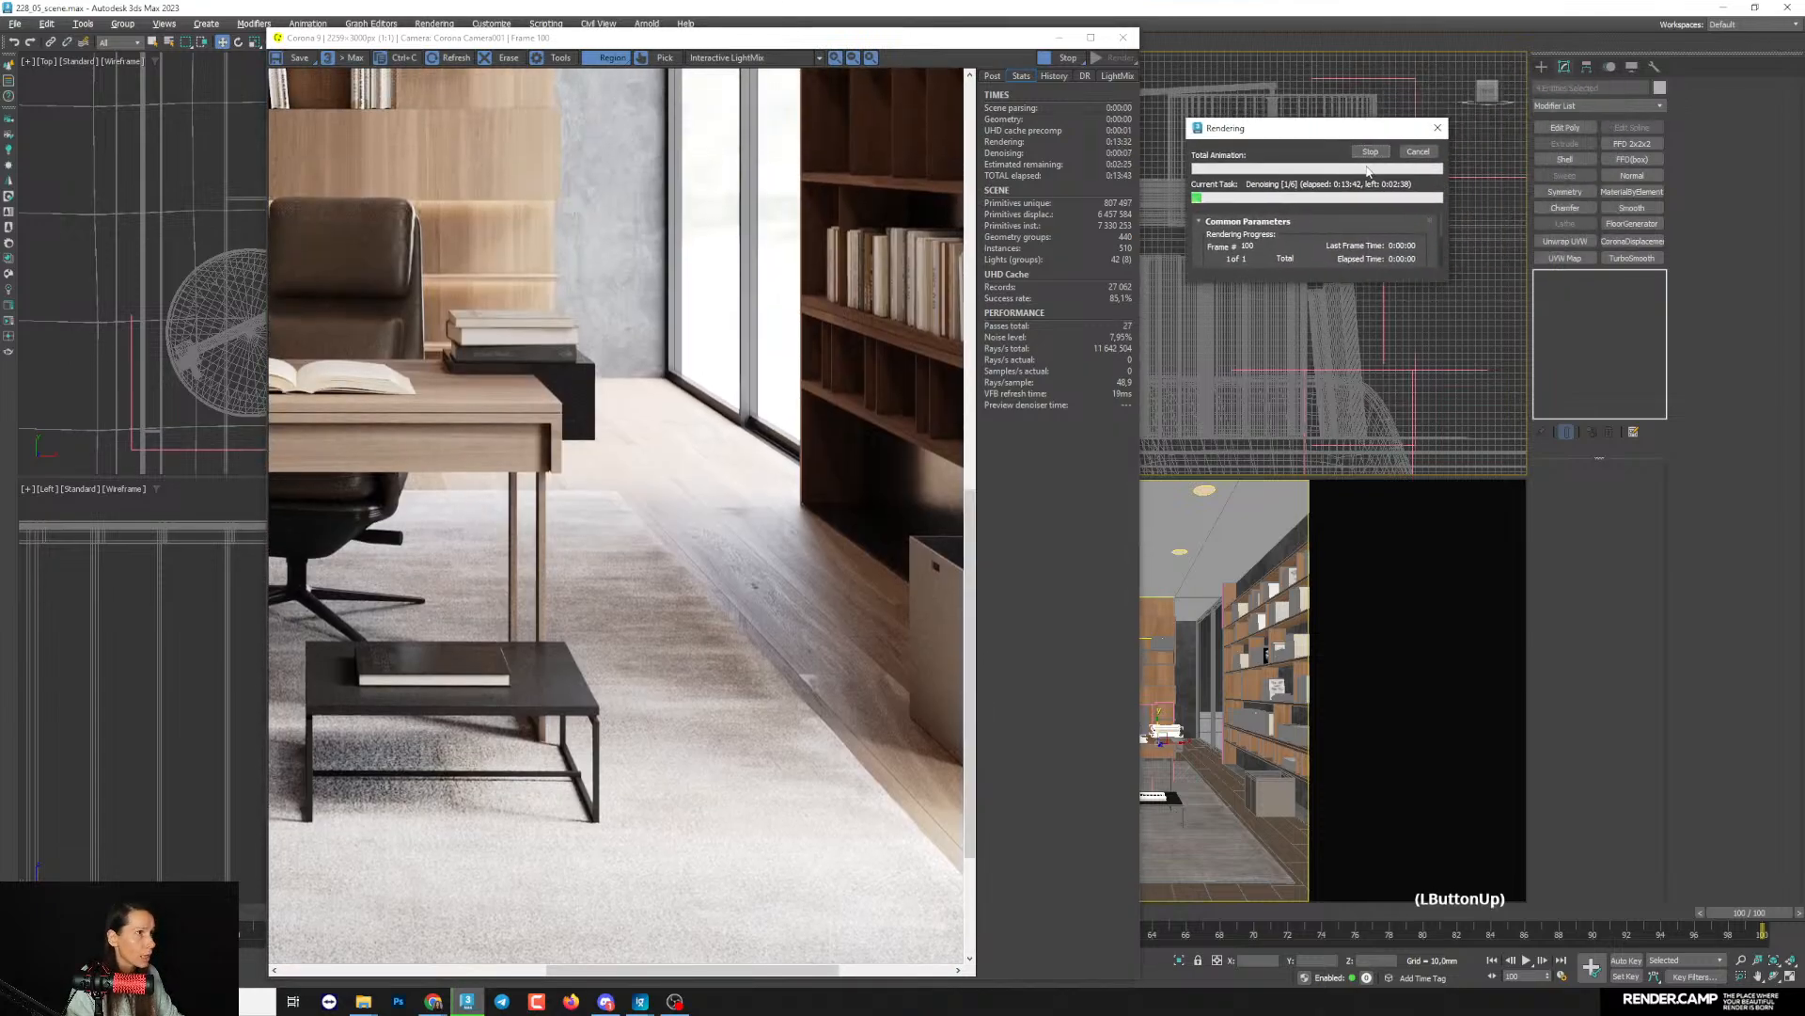
left_click(1370, 153)
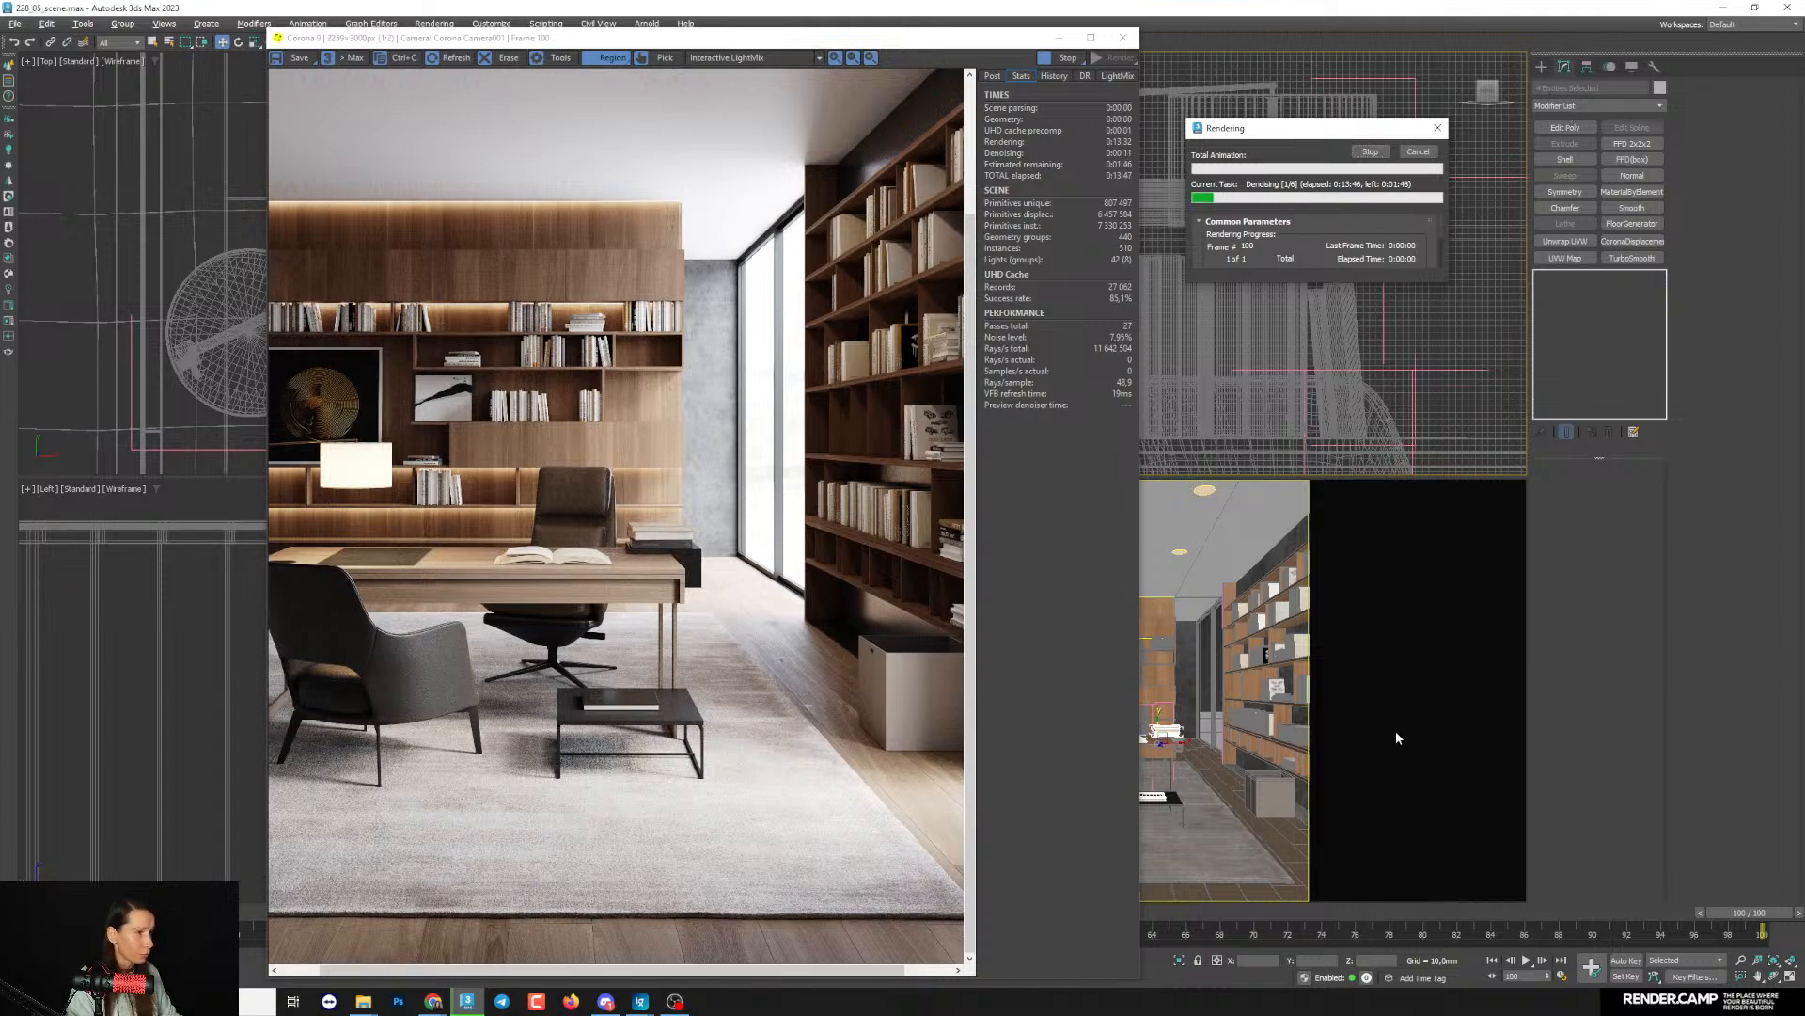
- Find the Chamfer modifier in the list of modifiers, close the list without applying any, and return to the YouTube live chat
left_click(1561, 105)
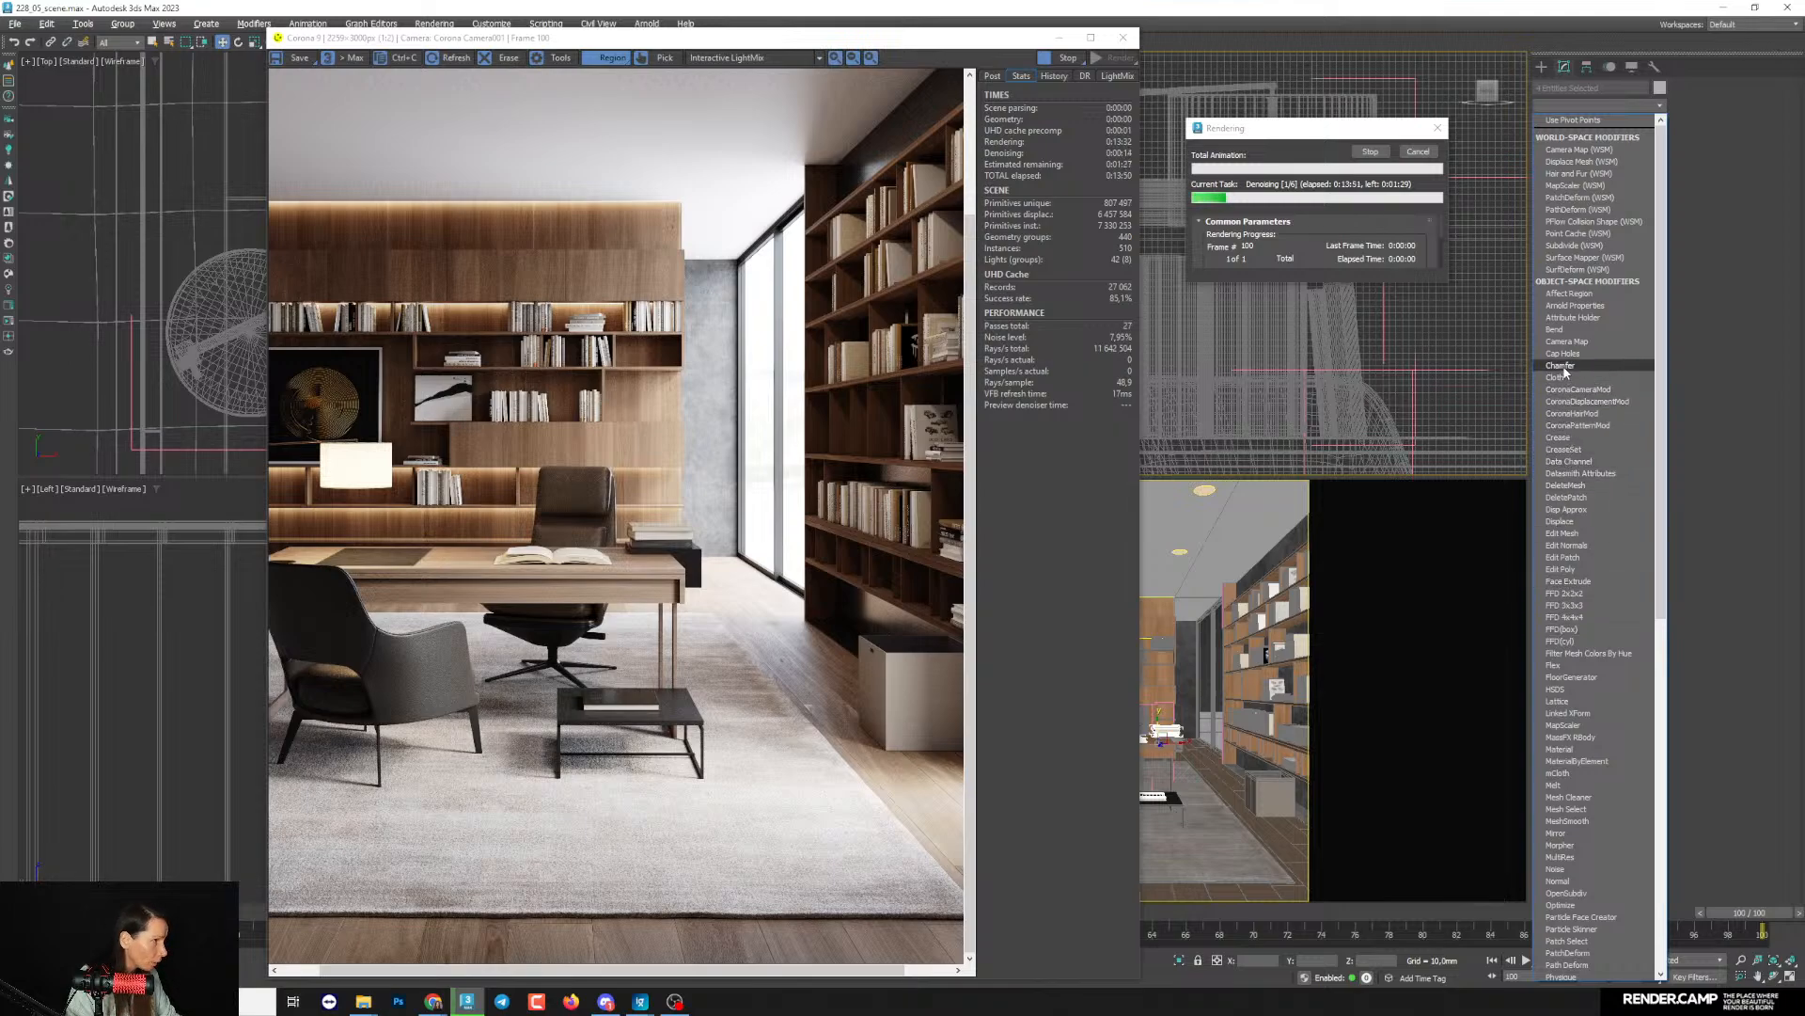
left_click(1728, 372)
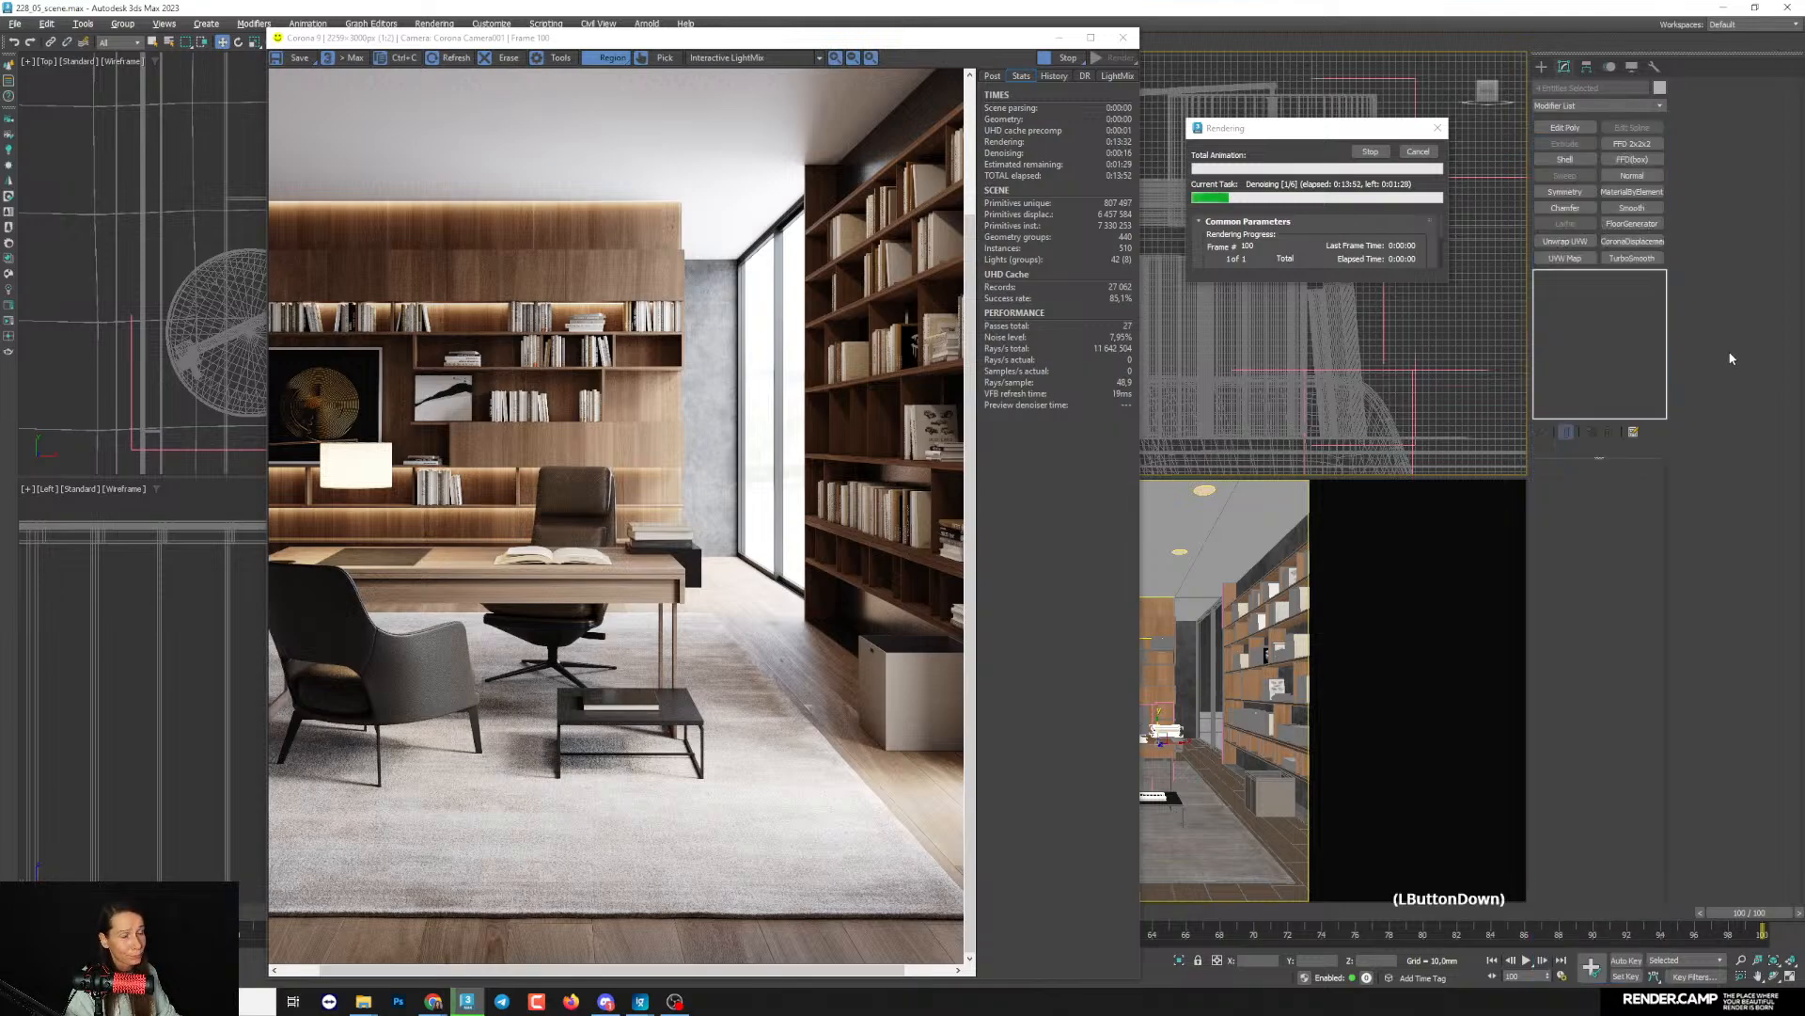
mouse_move(433, 1001)
left_click(494, 931)
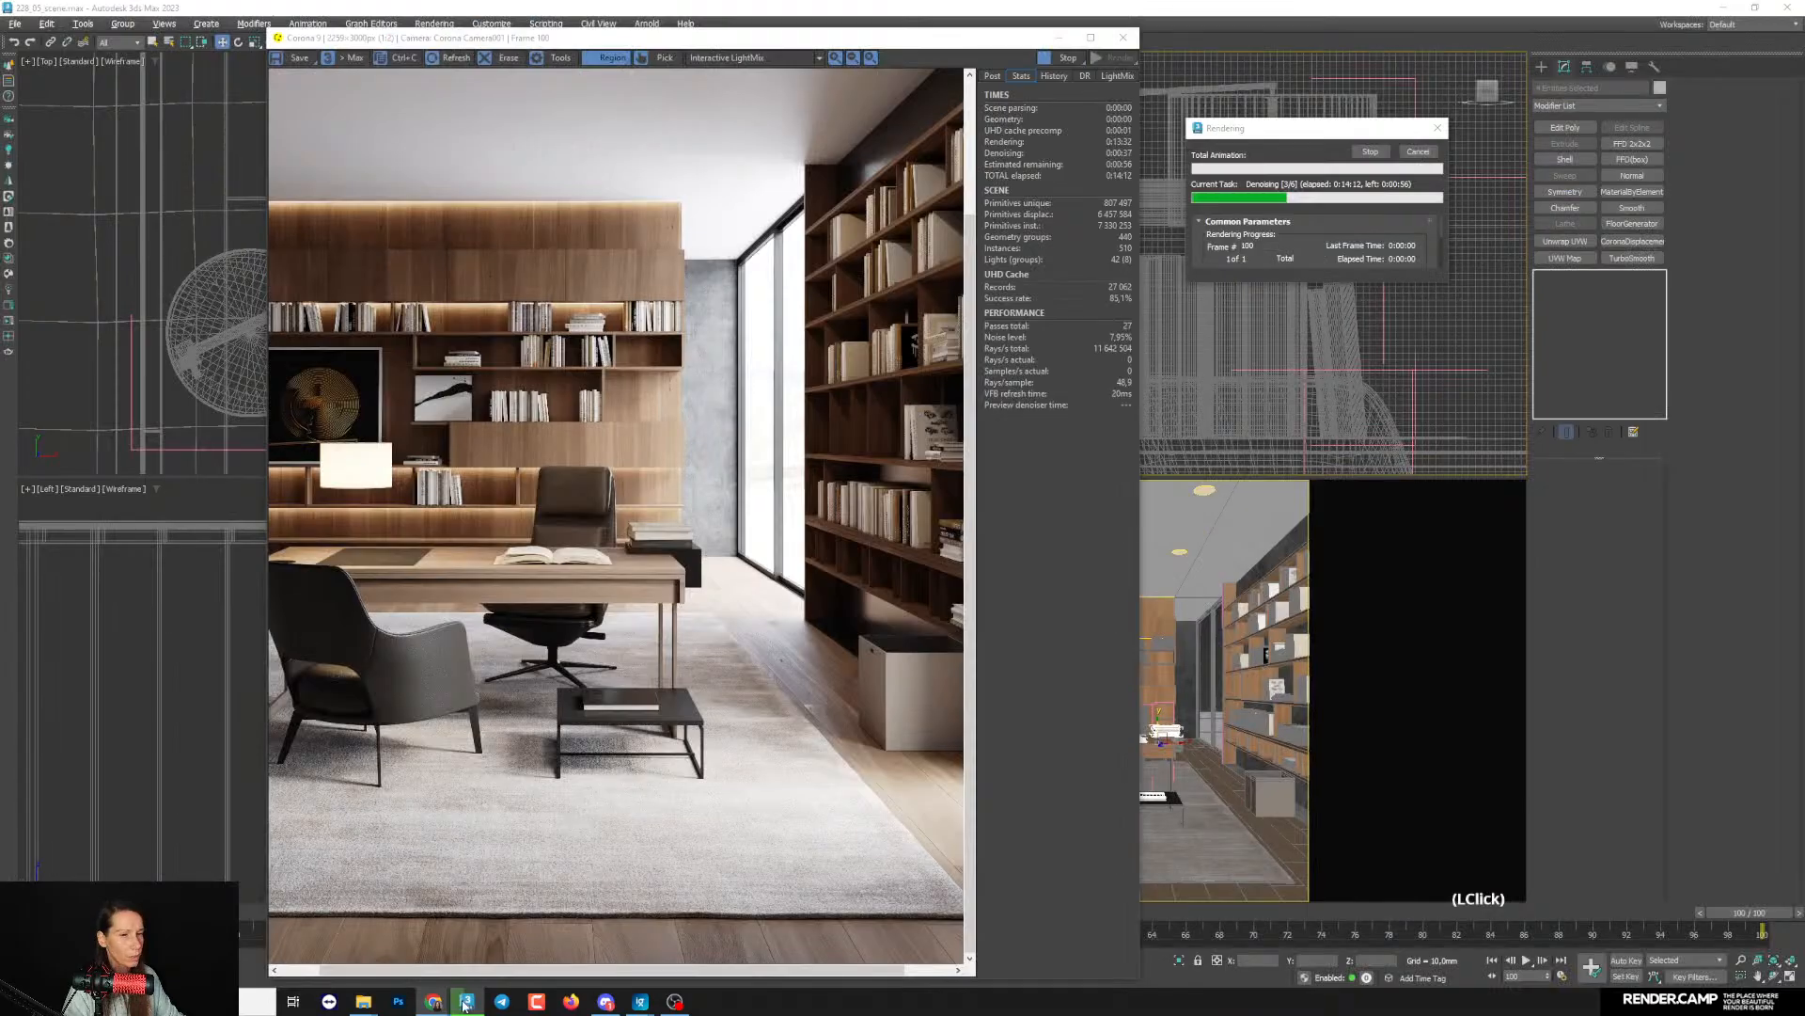
- Return to 3ds Max, open the Slate Material Editor, and examine the Carpet Tiles CoronaPhysicalMtl and the neighbouring material's node tree
left_click(467, 1001)
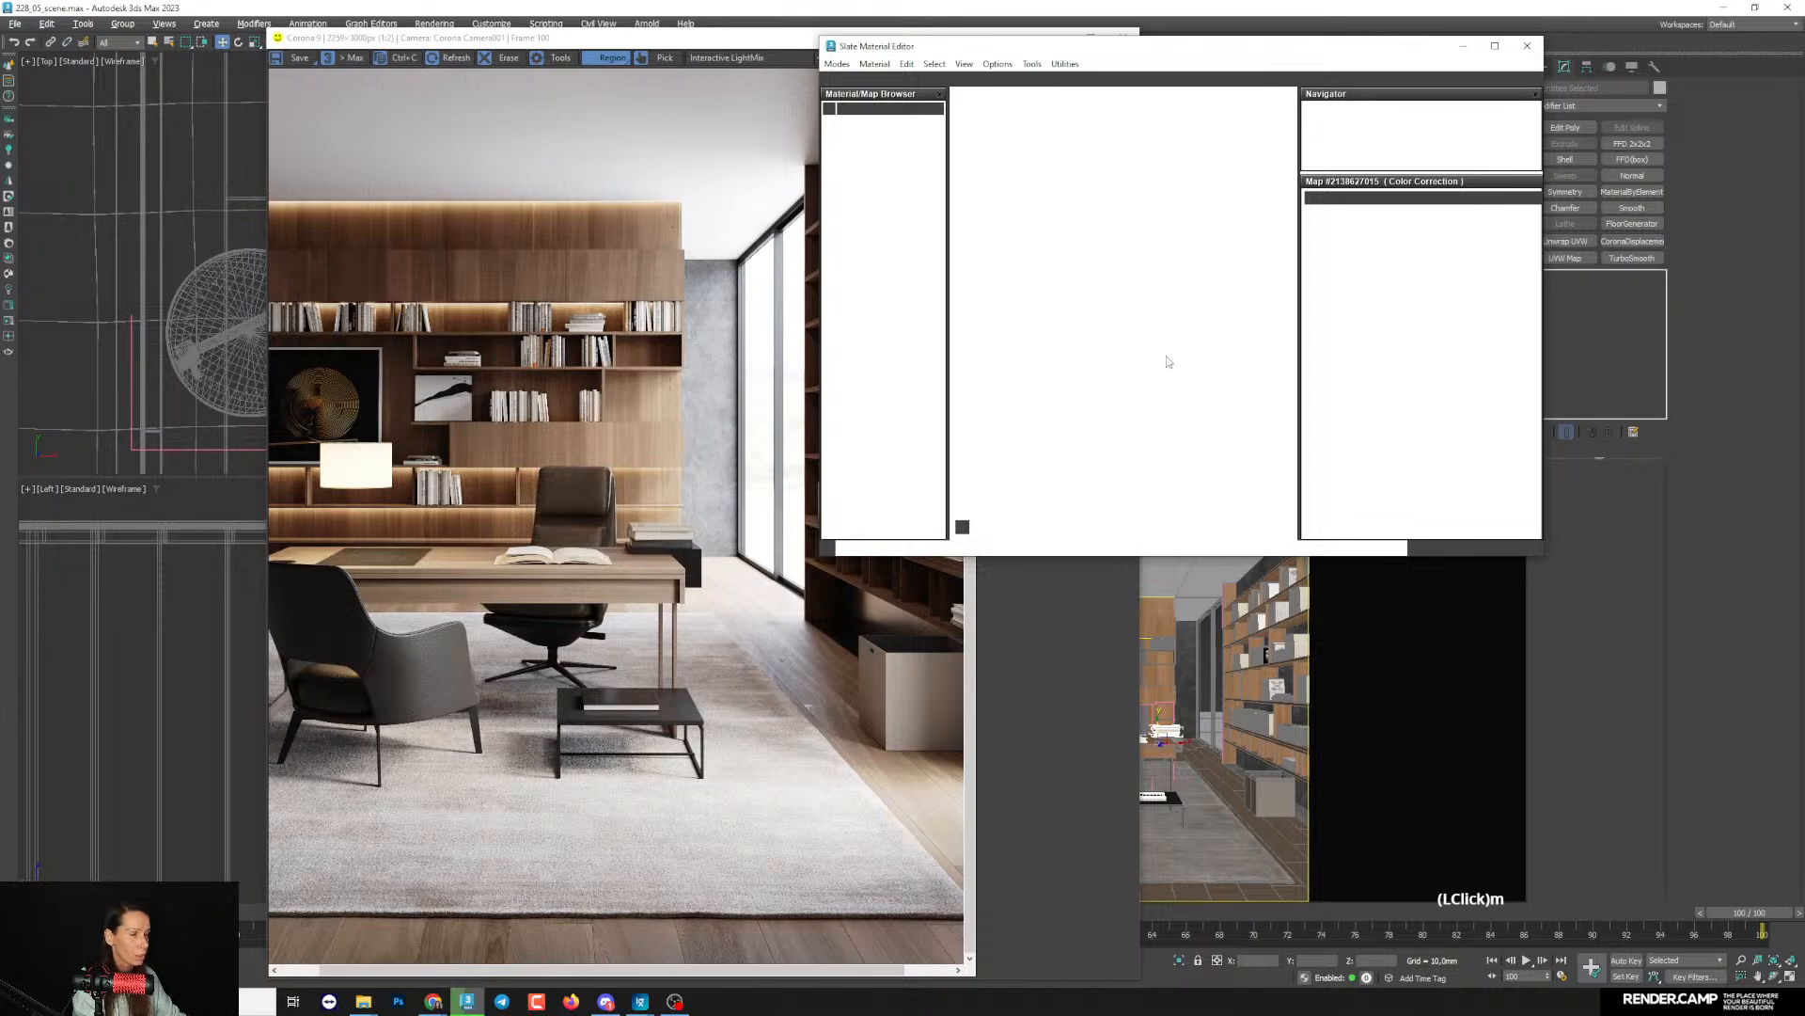
scroll(1107, 235, "down", 5)
middle_click_drag(1161, 352, 1166, 282)
scroll(1166, 272, "up", 5)
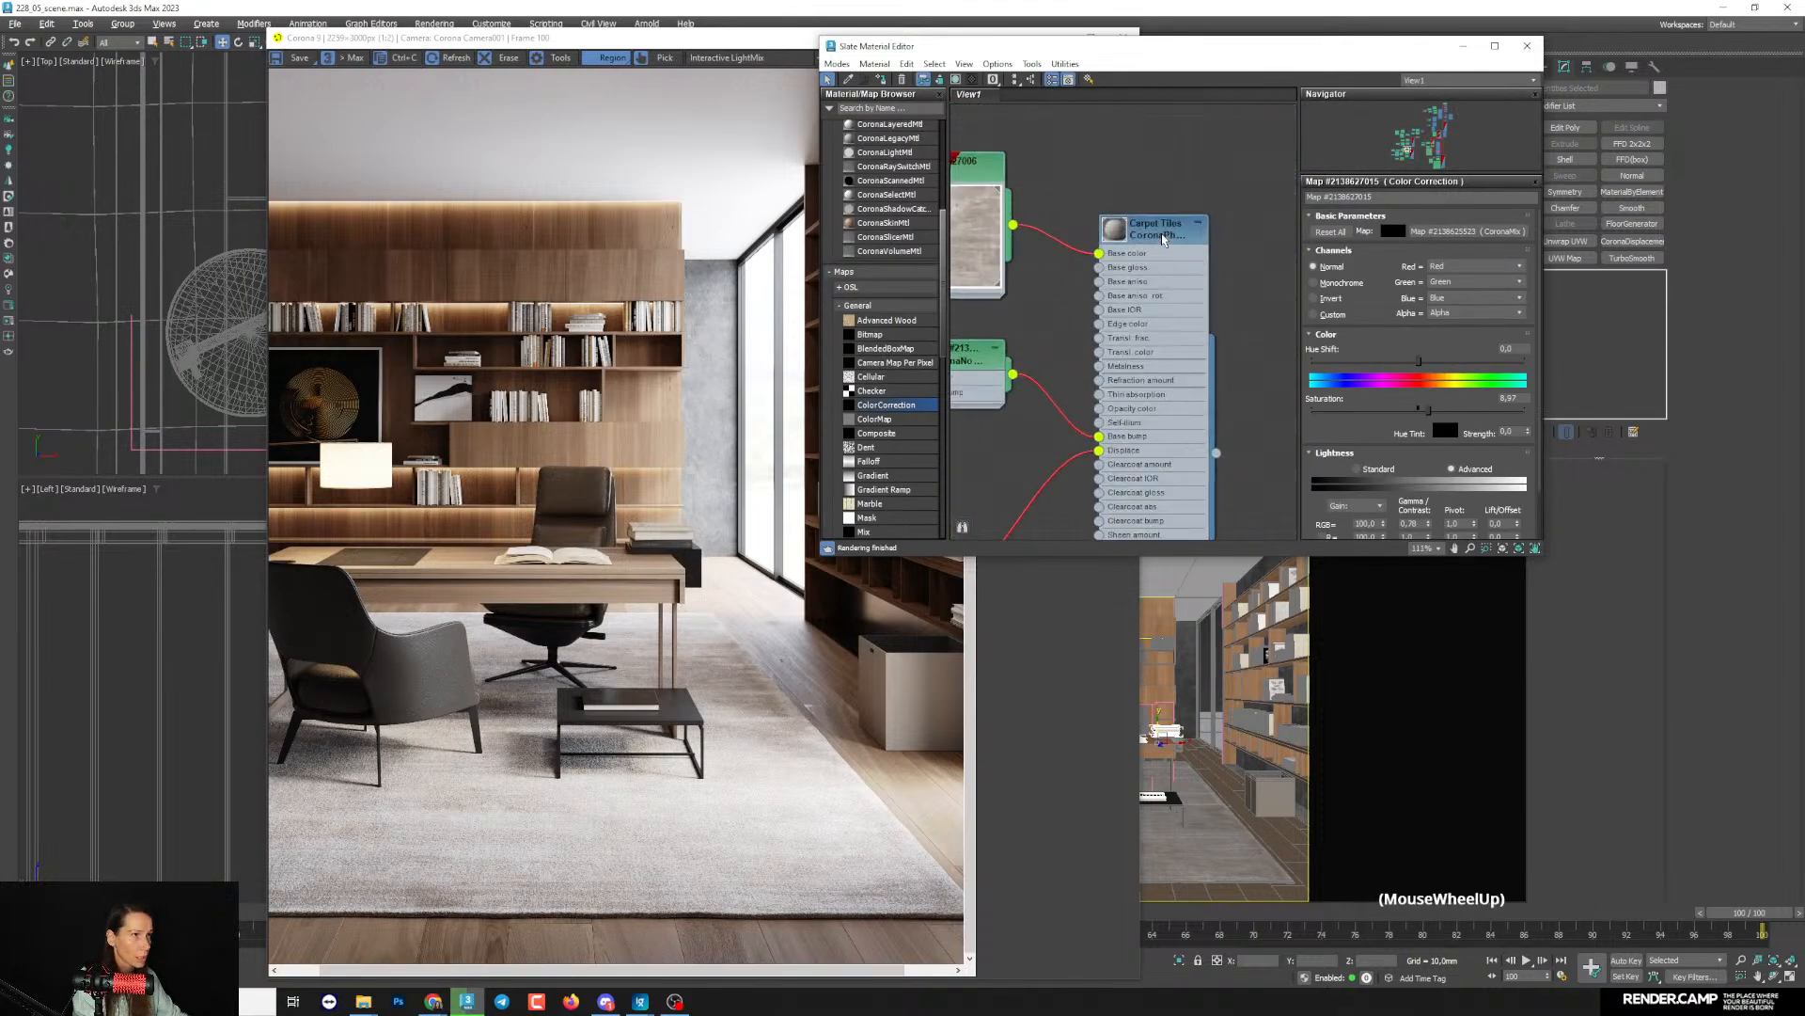
left_click(1159, 290)
scroll(1169, 371, "down", 5)
middle_click_drag(1190, 420, 1146, 211)
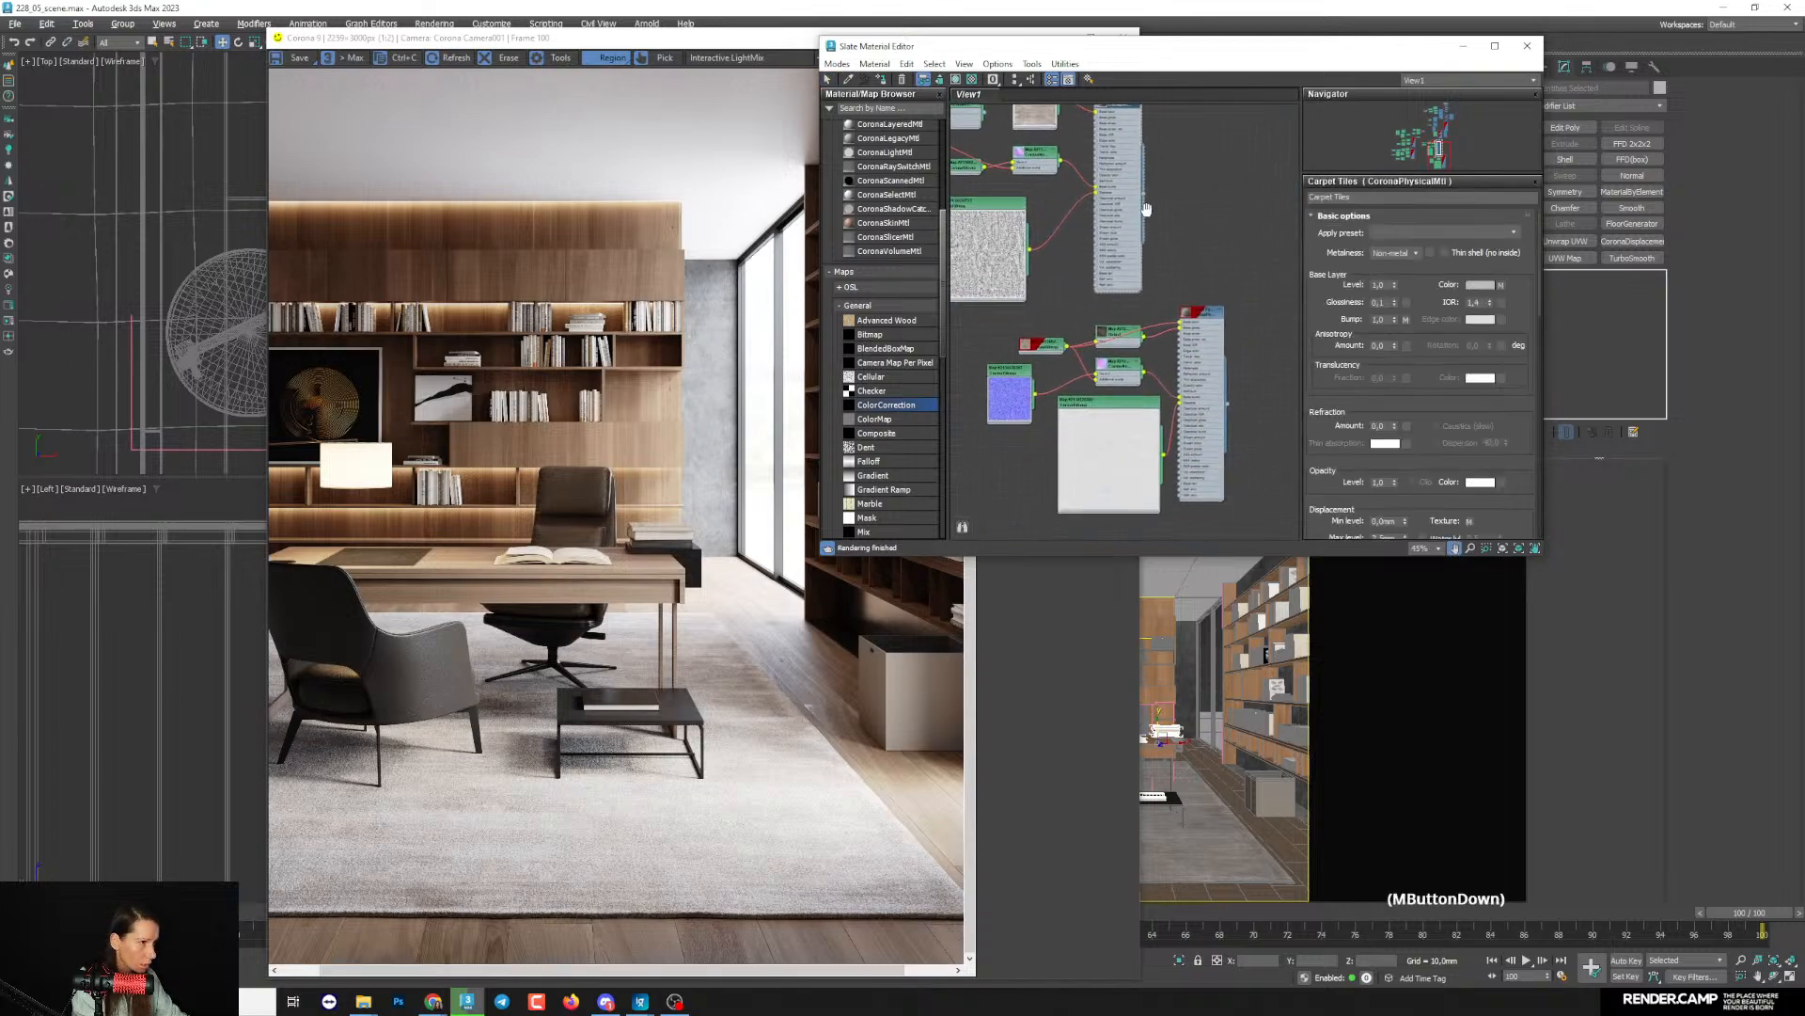
scroll(1202, 338, "up", 3)
middle_click_drag(1205, 338, 1228, 285)
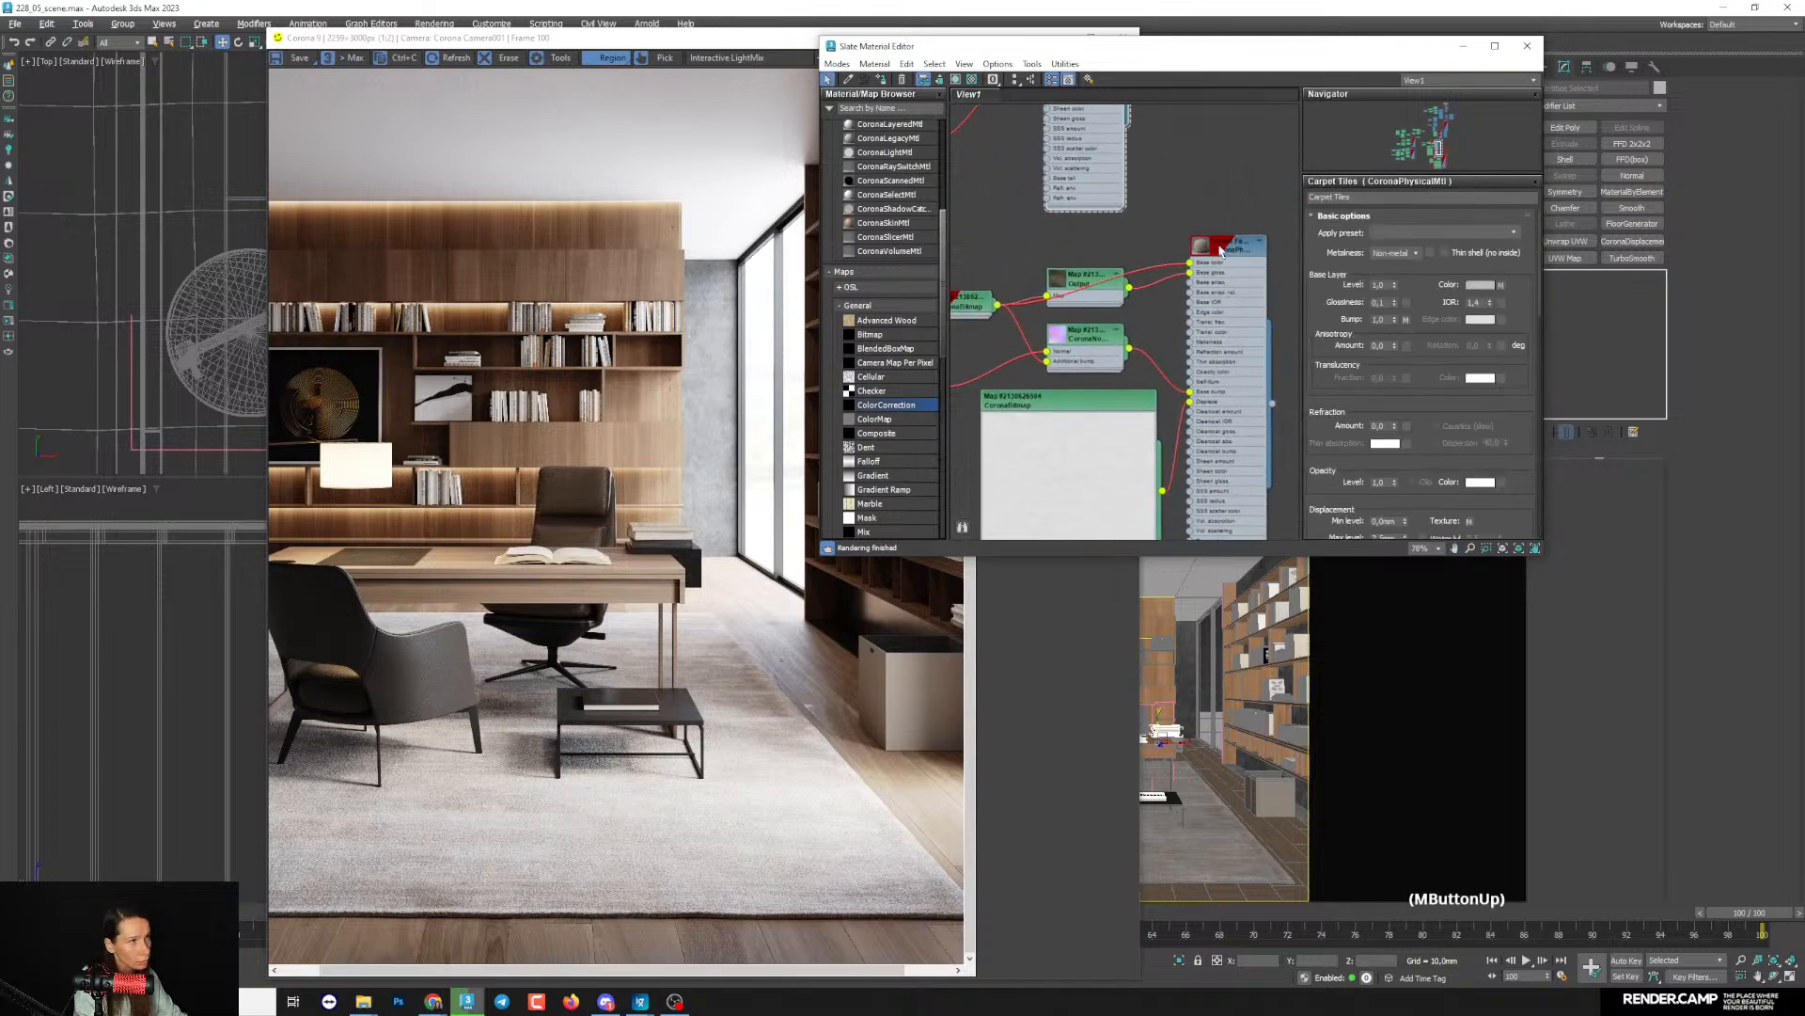
- Locate the leather material's node tree and display the parameters of the Leather Top Grain Beige CoronaLegacyMtl
scroll(1224, 271, "down", 4)
middle_click_drag(1159, 229, 1204, 433)
scroll(1201, 435, "down", 3)
scroll(1204, 434, "up", 3)
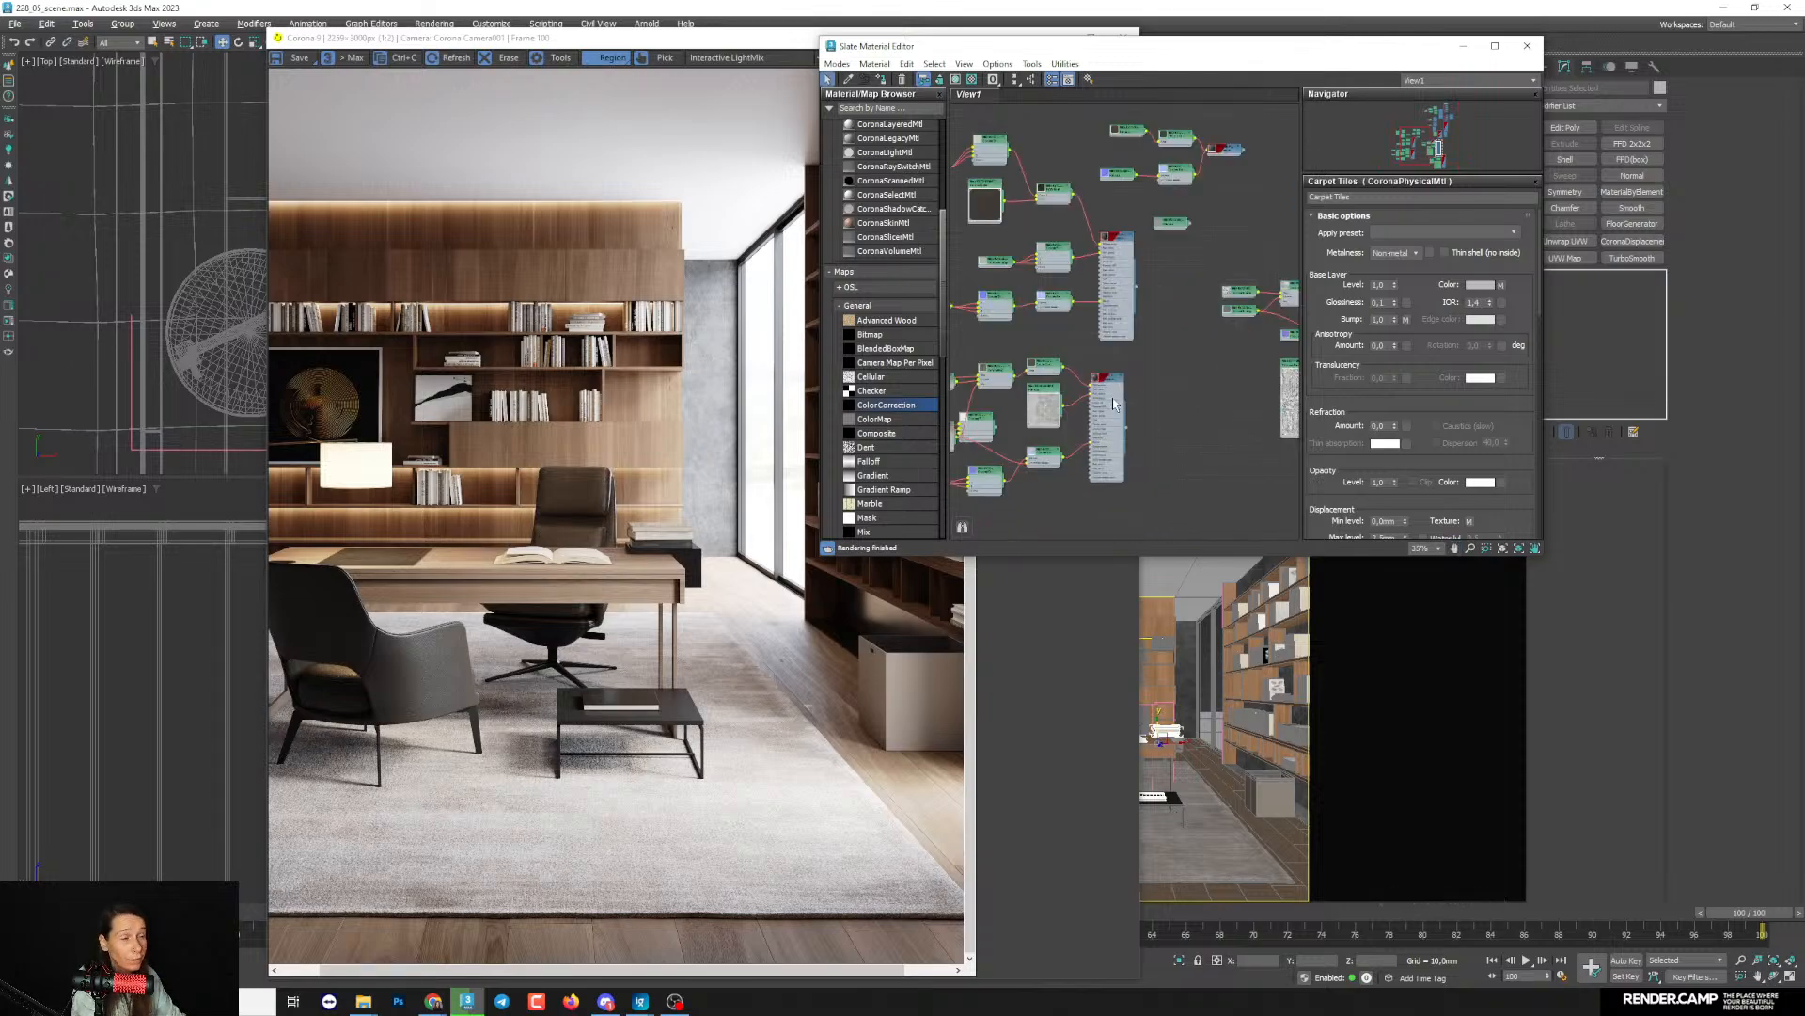
scroll(1203, 434, "up", 2)
middle_click_drag(1074, 424, 1183, 414)
scroll(1183, 415, "up", 5)
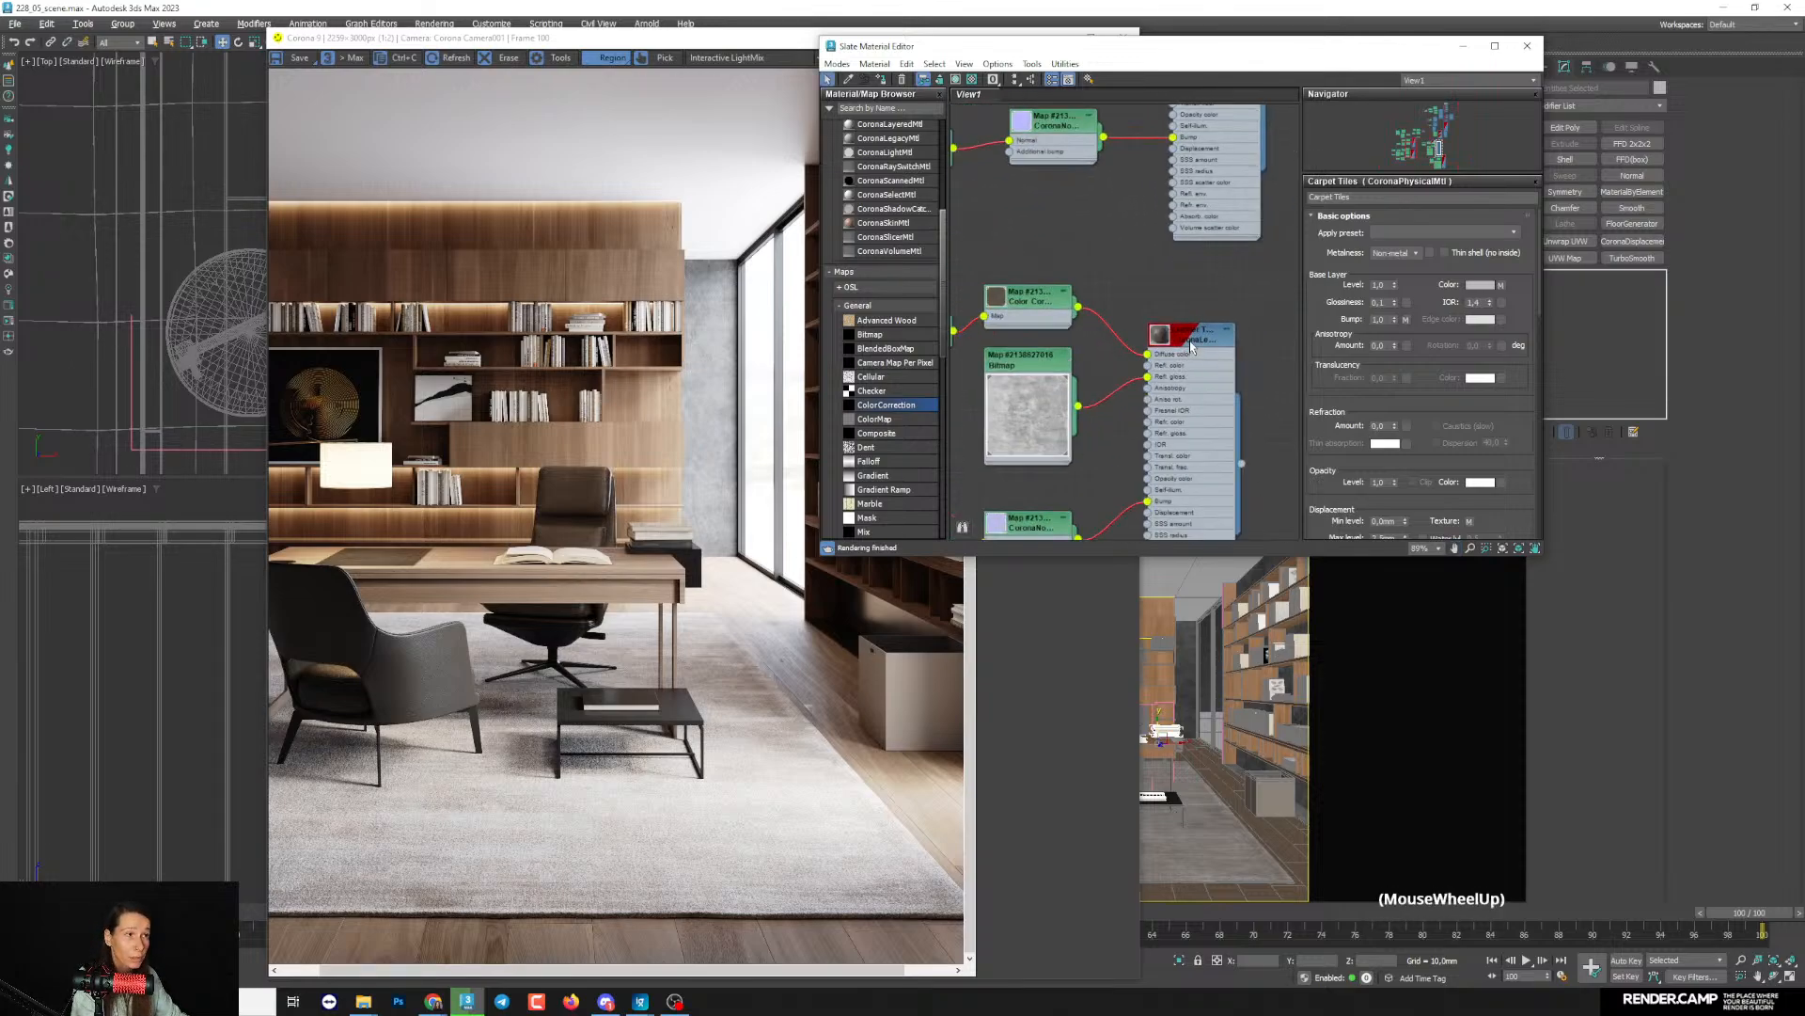
double_click(1193, 340)
- Look over the scene's other material node trees and the available Corona material types in the material browser
scroll(1183, 362, "down", 9)
middle_click_drag(1189, 351, 1108, 406)
middle_click_drag(1292, 303, 1116, 379)
scroll(1123, 336, "up", 2)
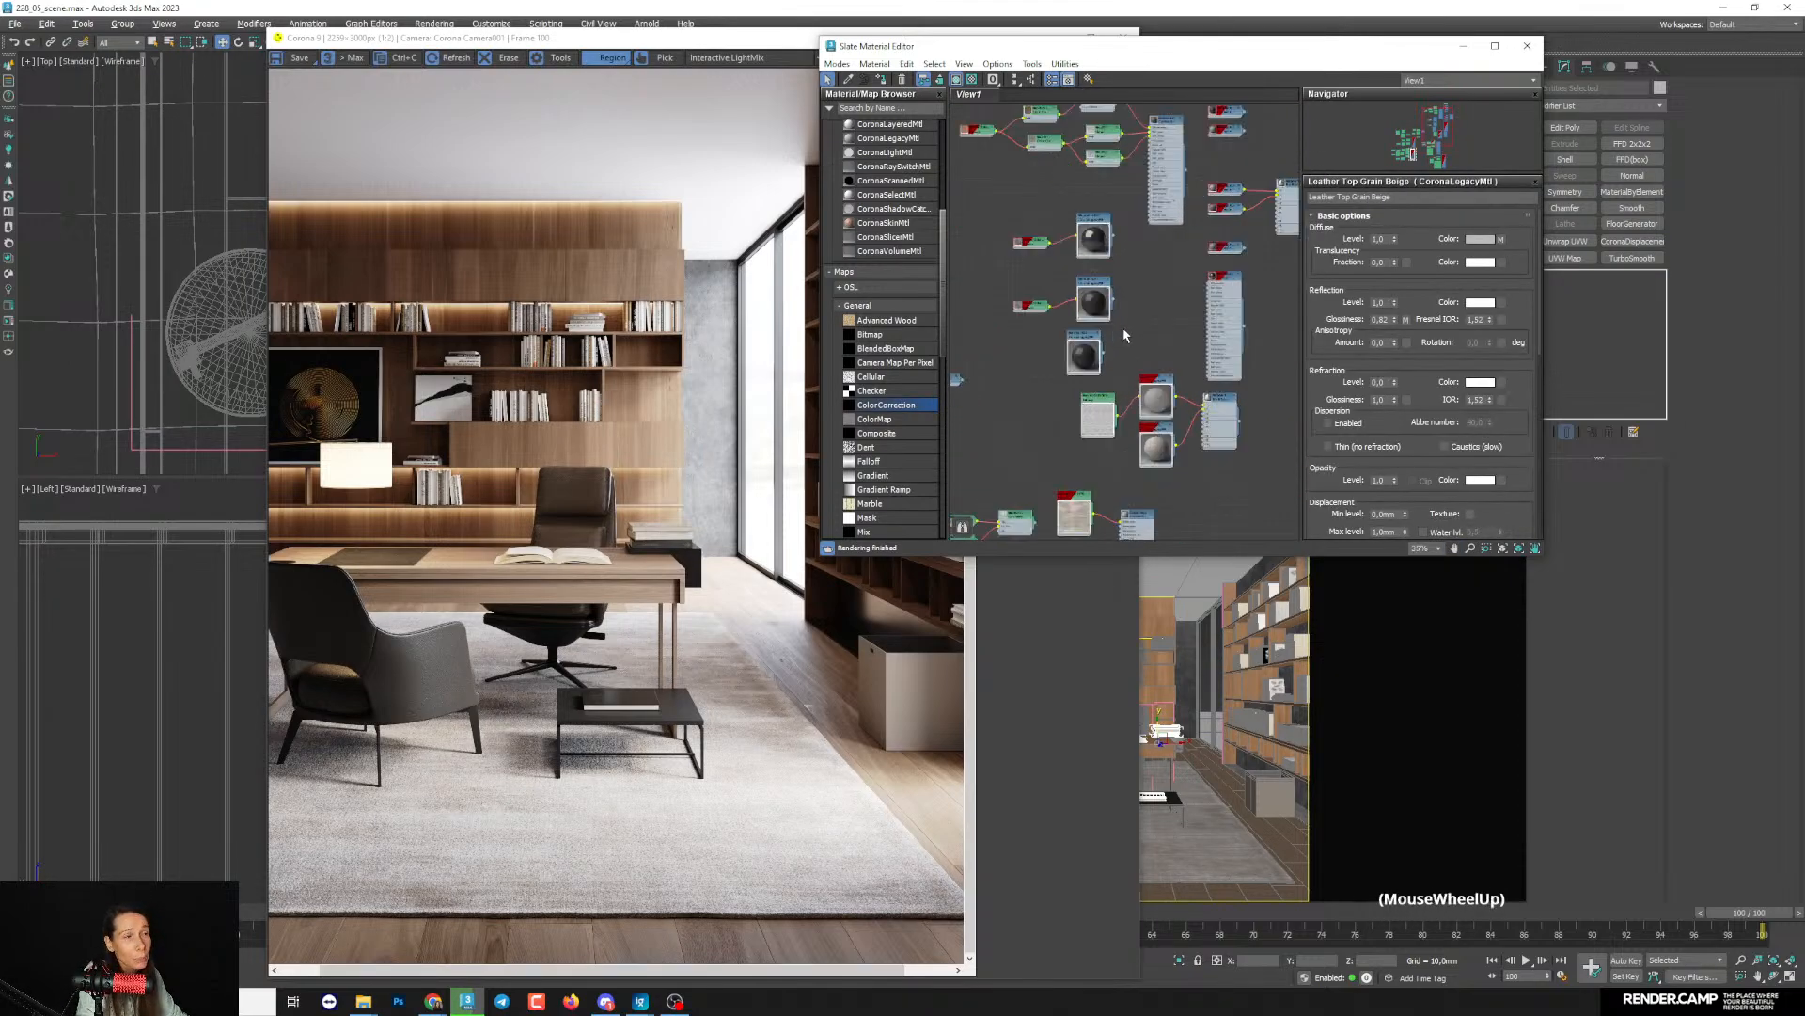
middle_click_drag(1013, 454, 1160, 278)
middle_click_drag(1118, 385, 1231, 450)
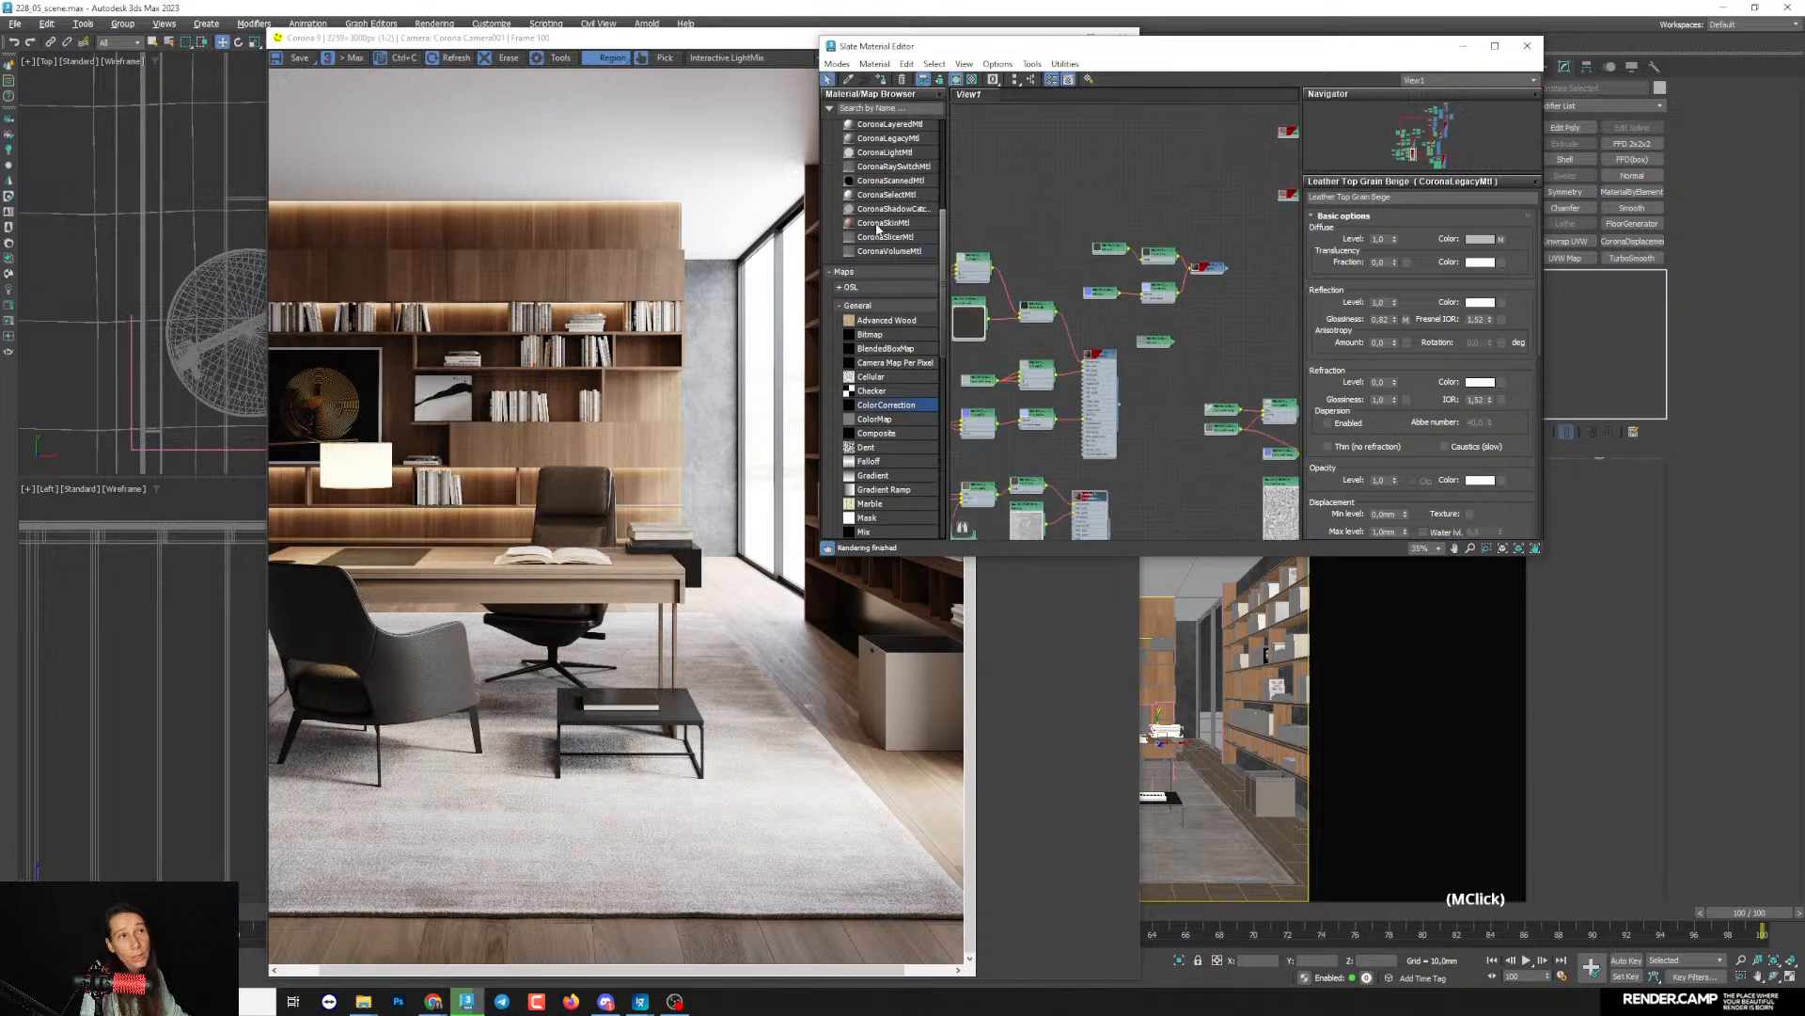
scroll(893, 299, "up", 3)
scroll(895, 306, "up", 3)
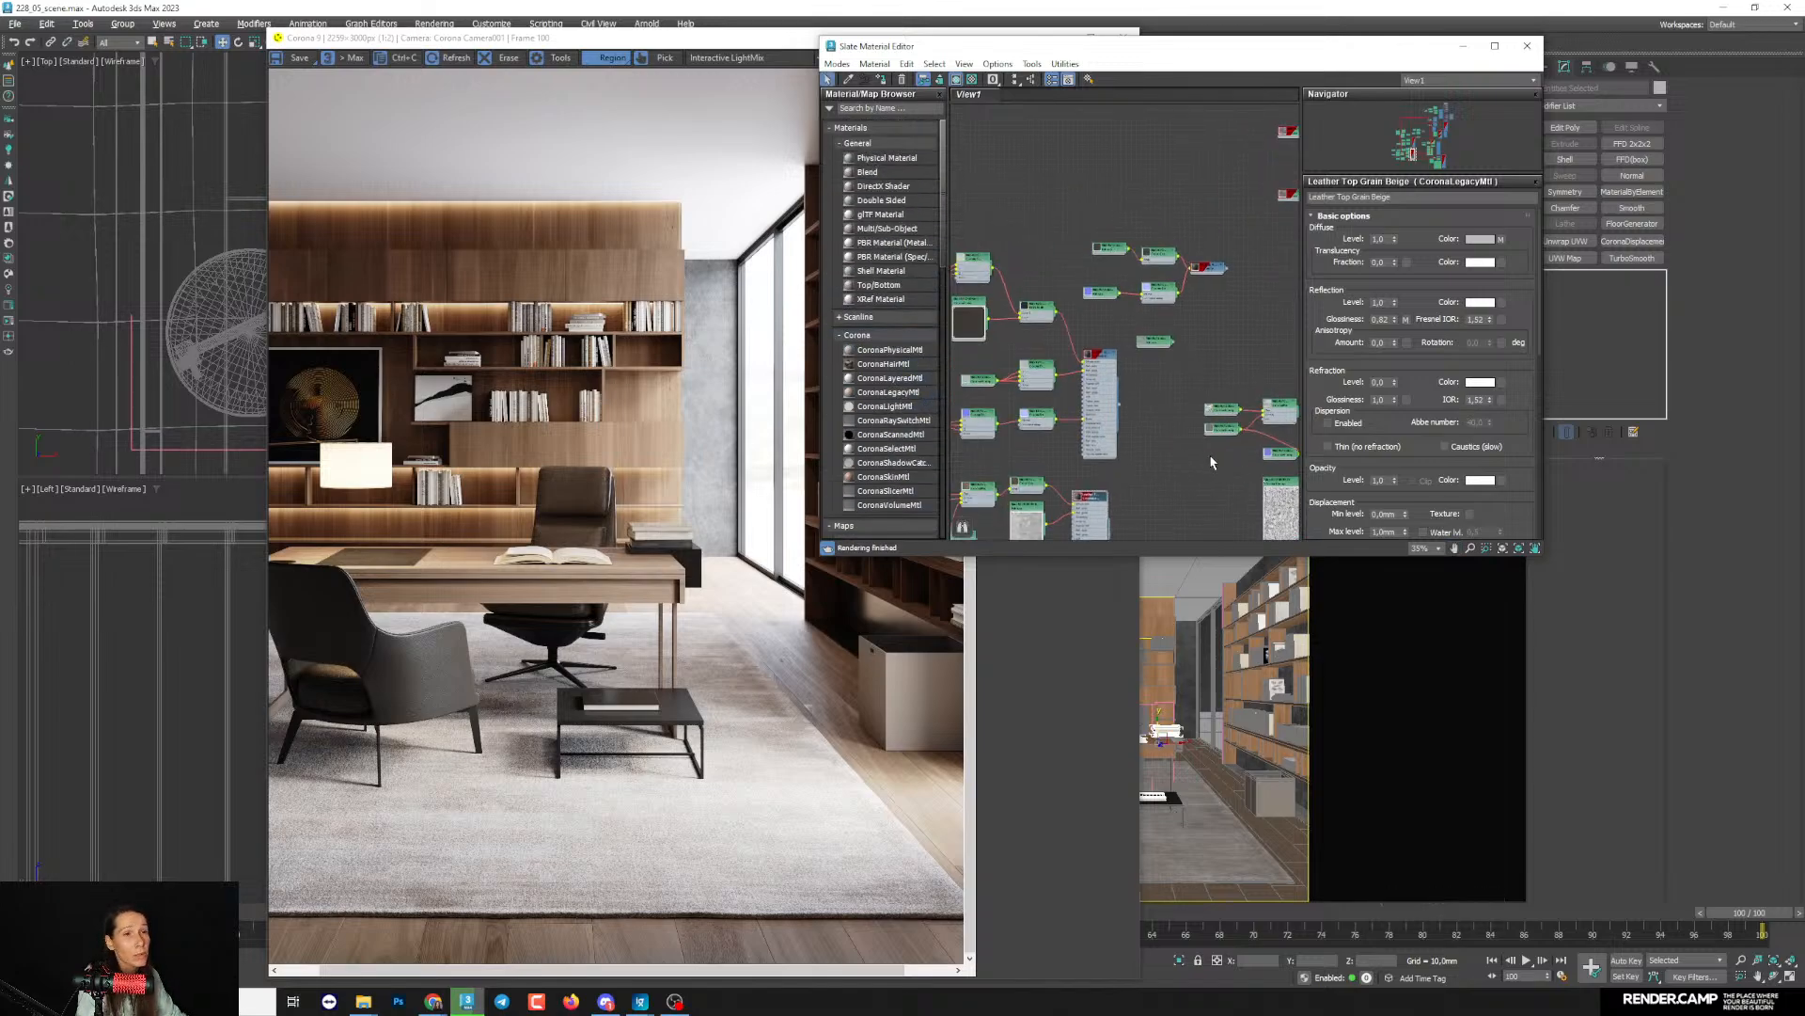
- Shift the white preview map node slightly upward in the node tree of the leather material
middle_click_drag(1072, 468, 1224, 457)
scroll(1126, 404, "down", 3)
scroll(1130, 448, "up", 4)
scroll(1201, 455, "up", 1)
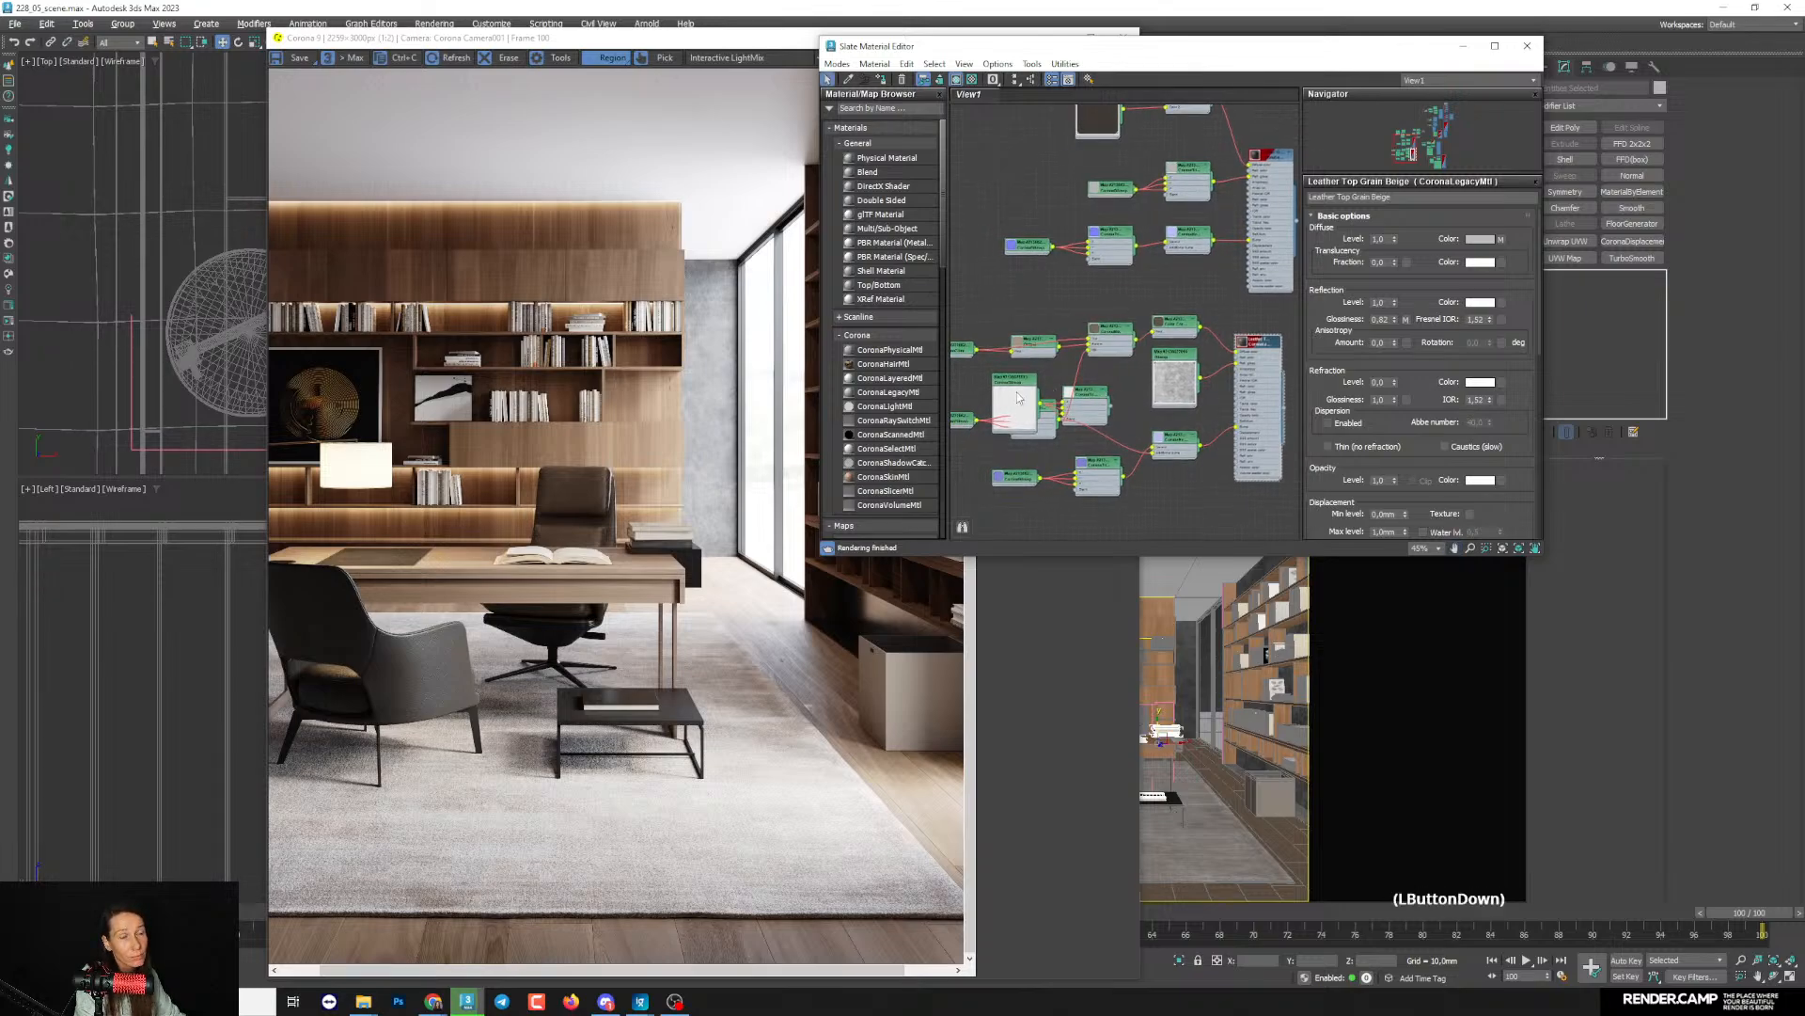
left_click_drag(1016, 403, 1015, 389)
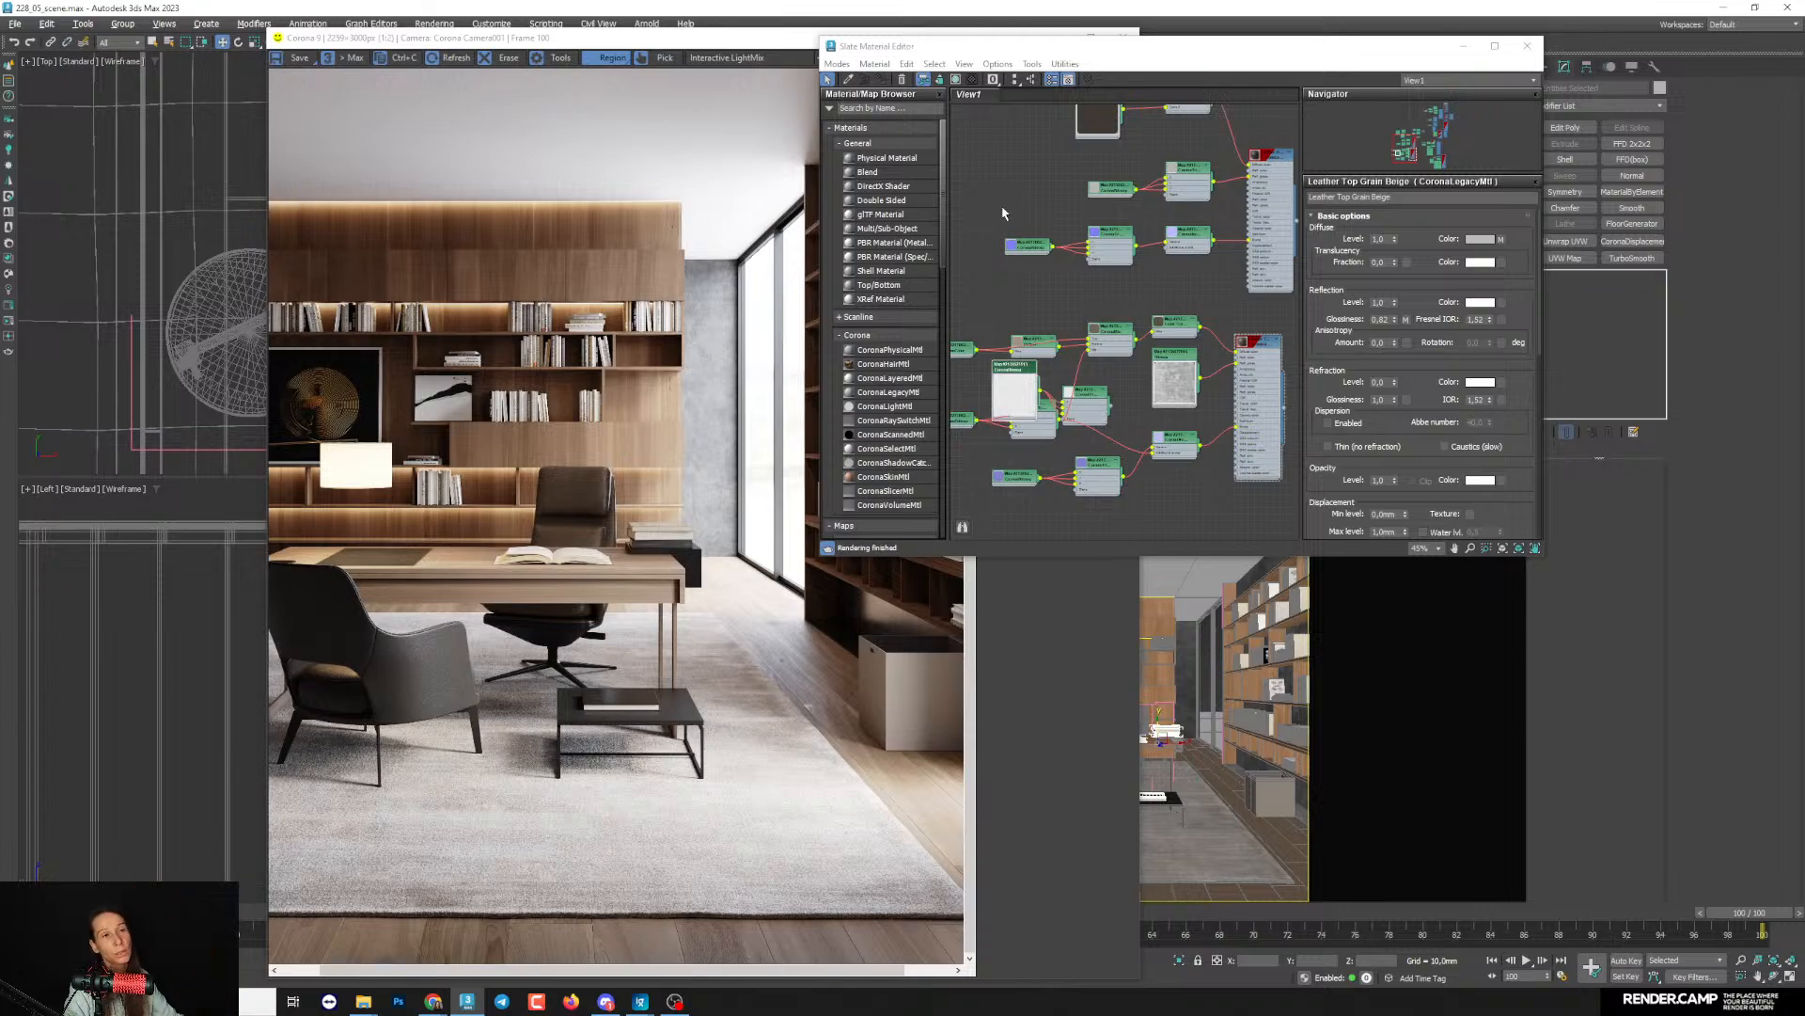
scroll(645, 519, "up", 1)
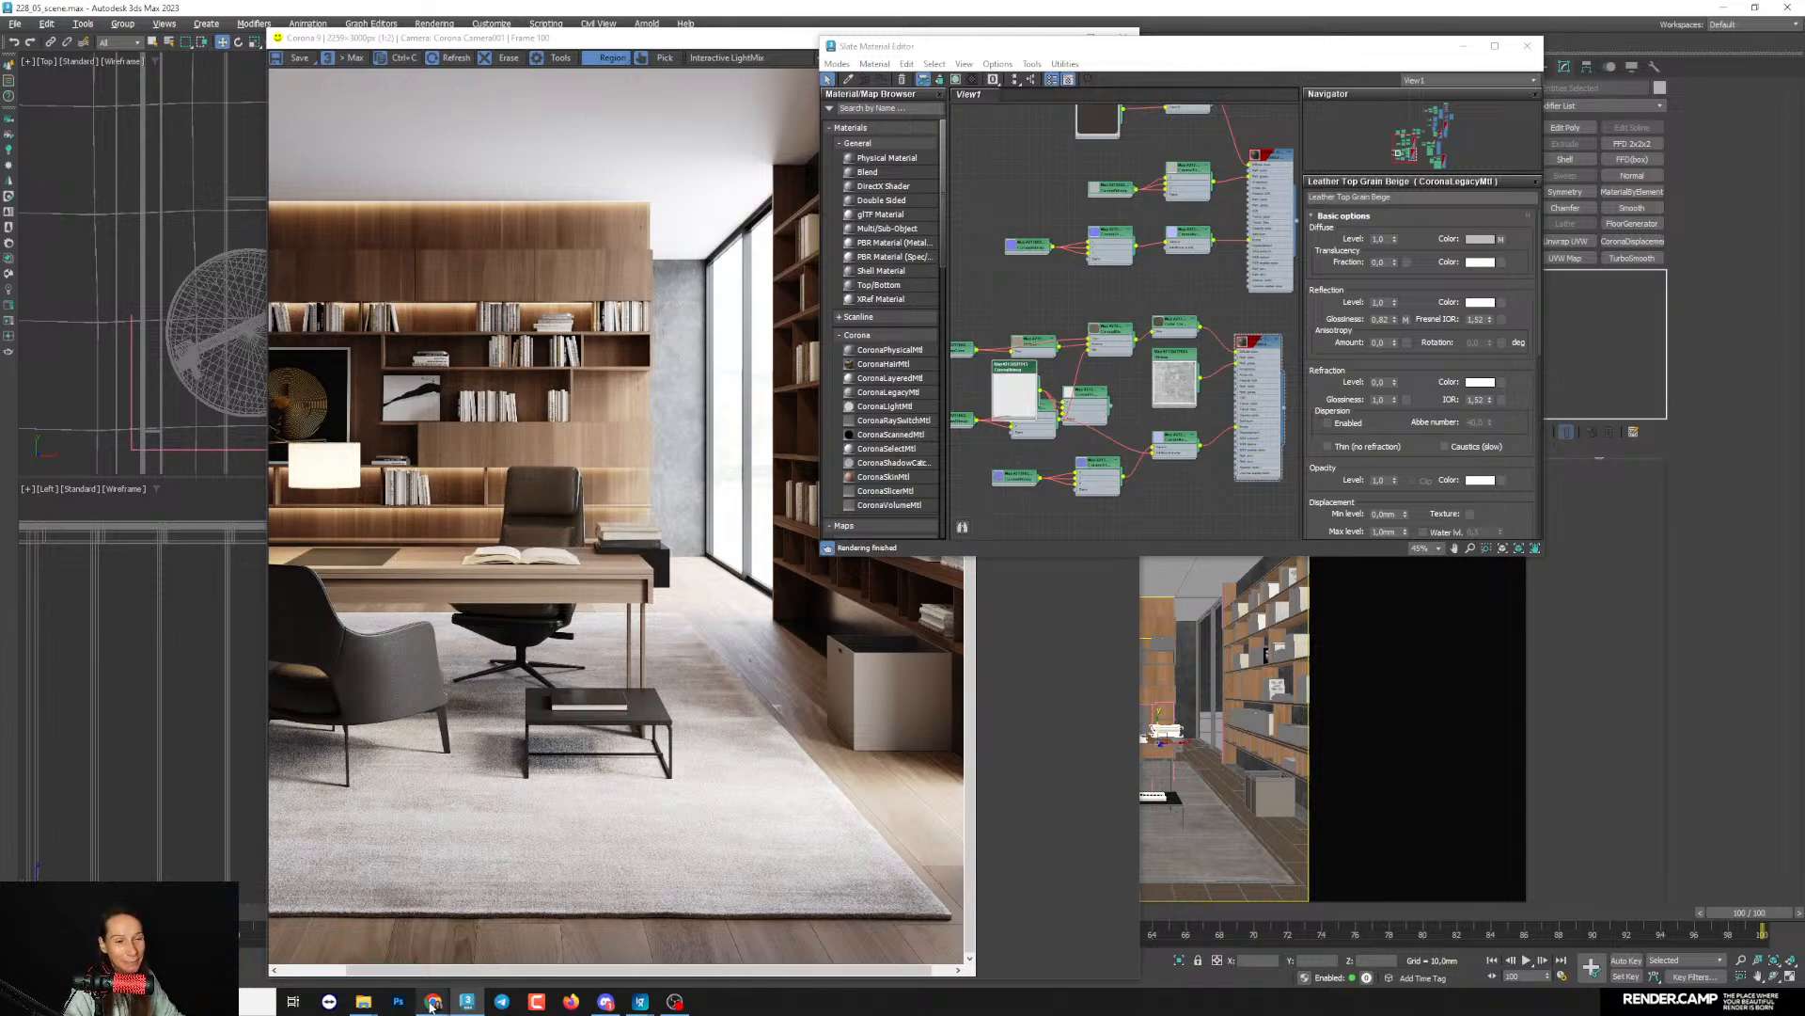
- Switch back to the YouTube live-stream page and review the viewers' chat messages for remaining questions
left_click(431, 1003)
left_click(489, 965)
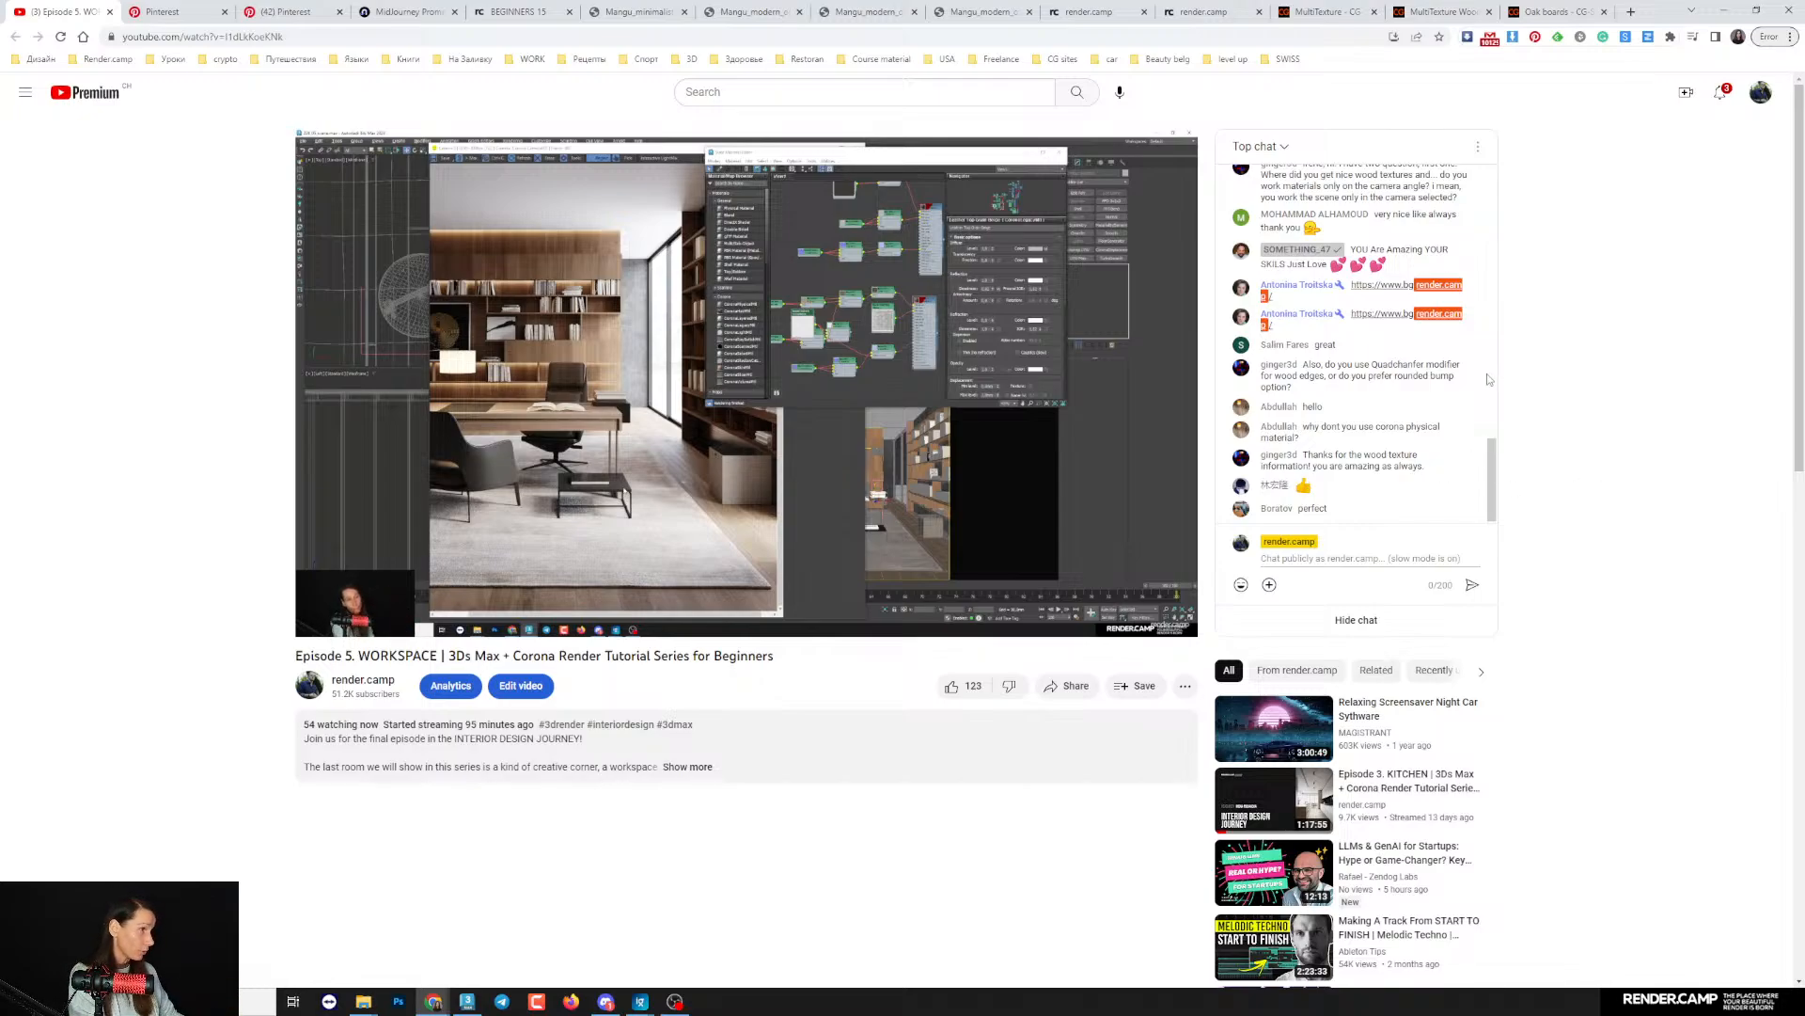
left_click_drag(1492, 466, 1489, 183)
left_click(1356, 505)
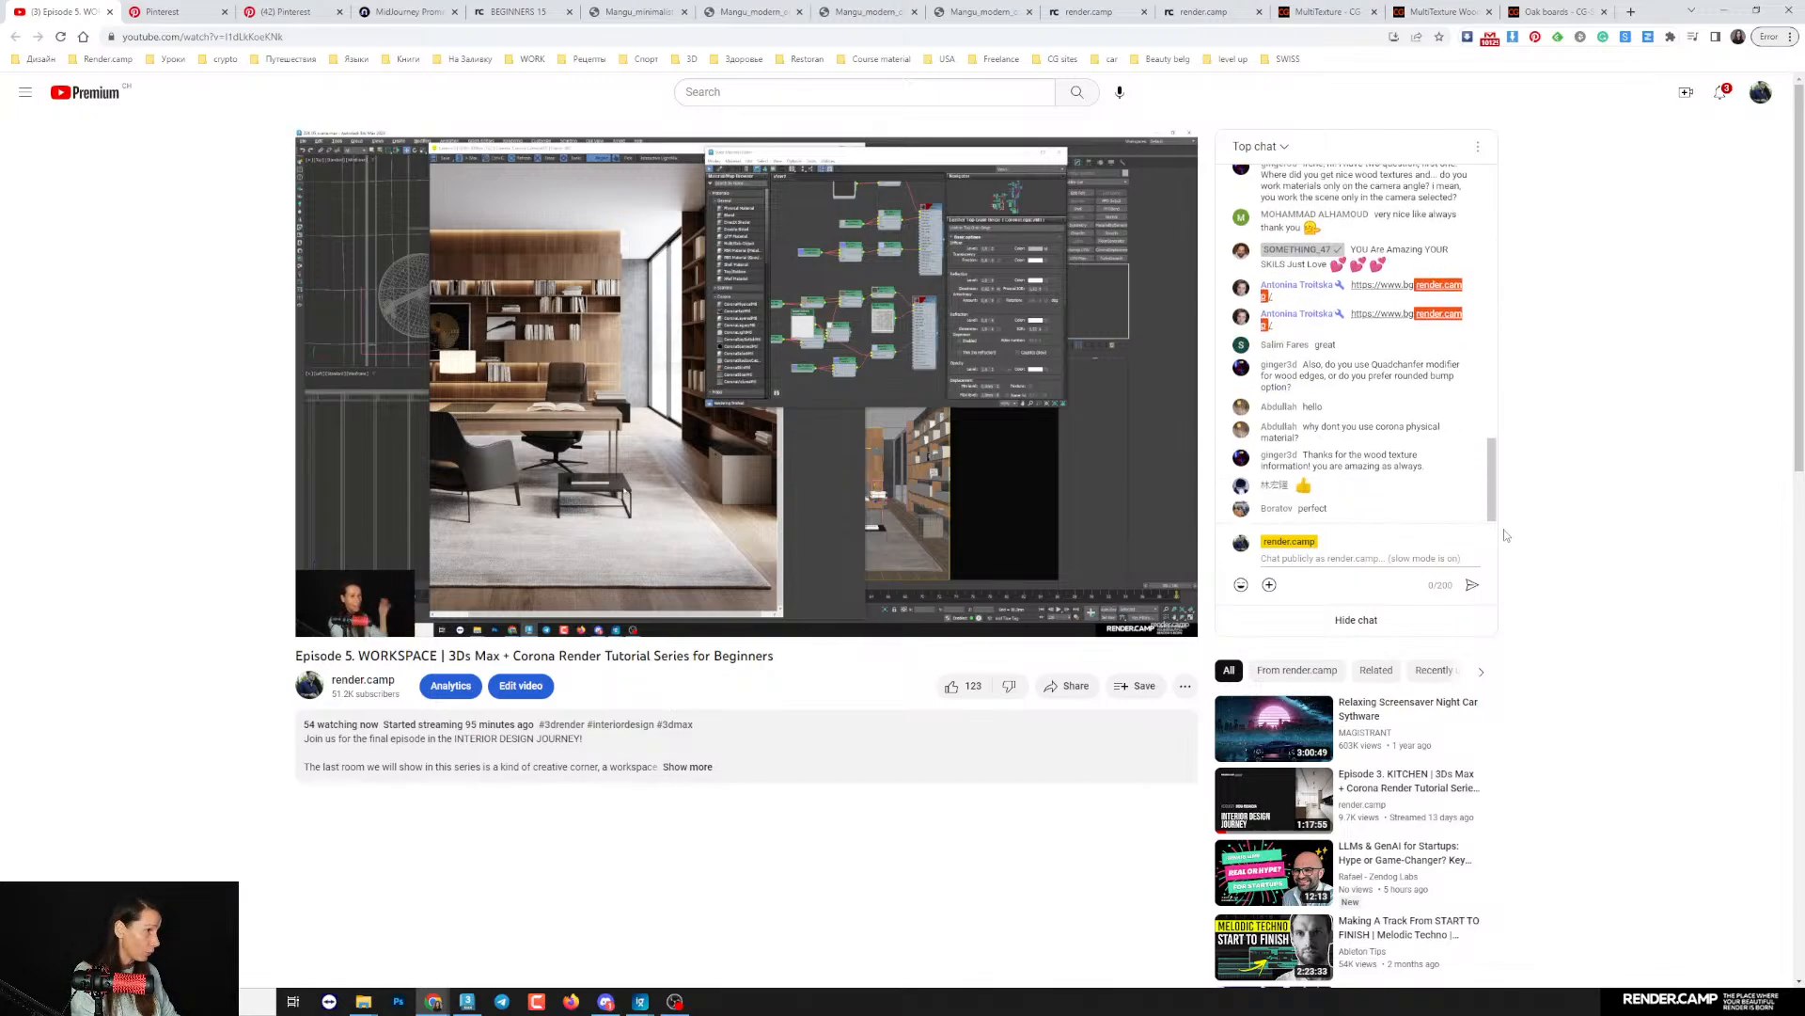